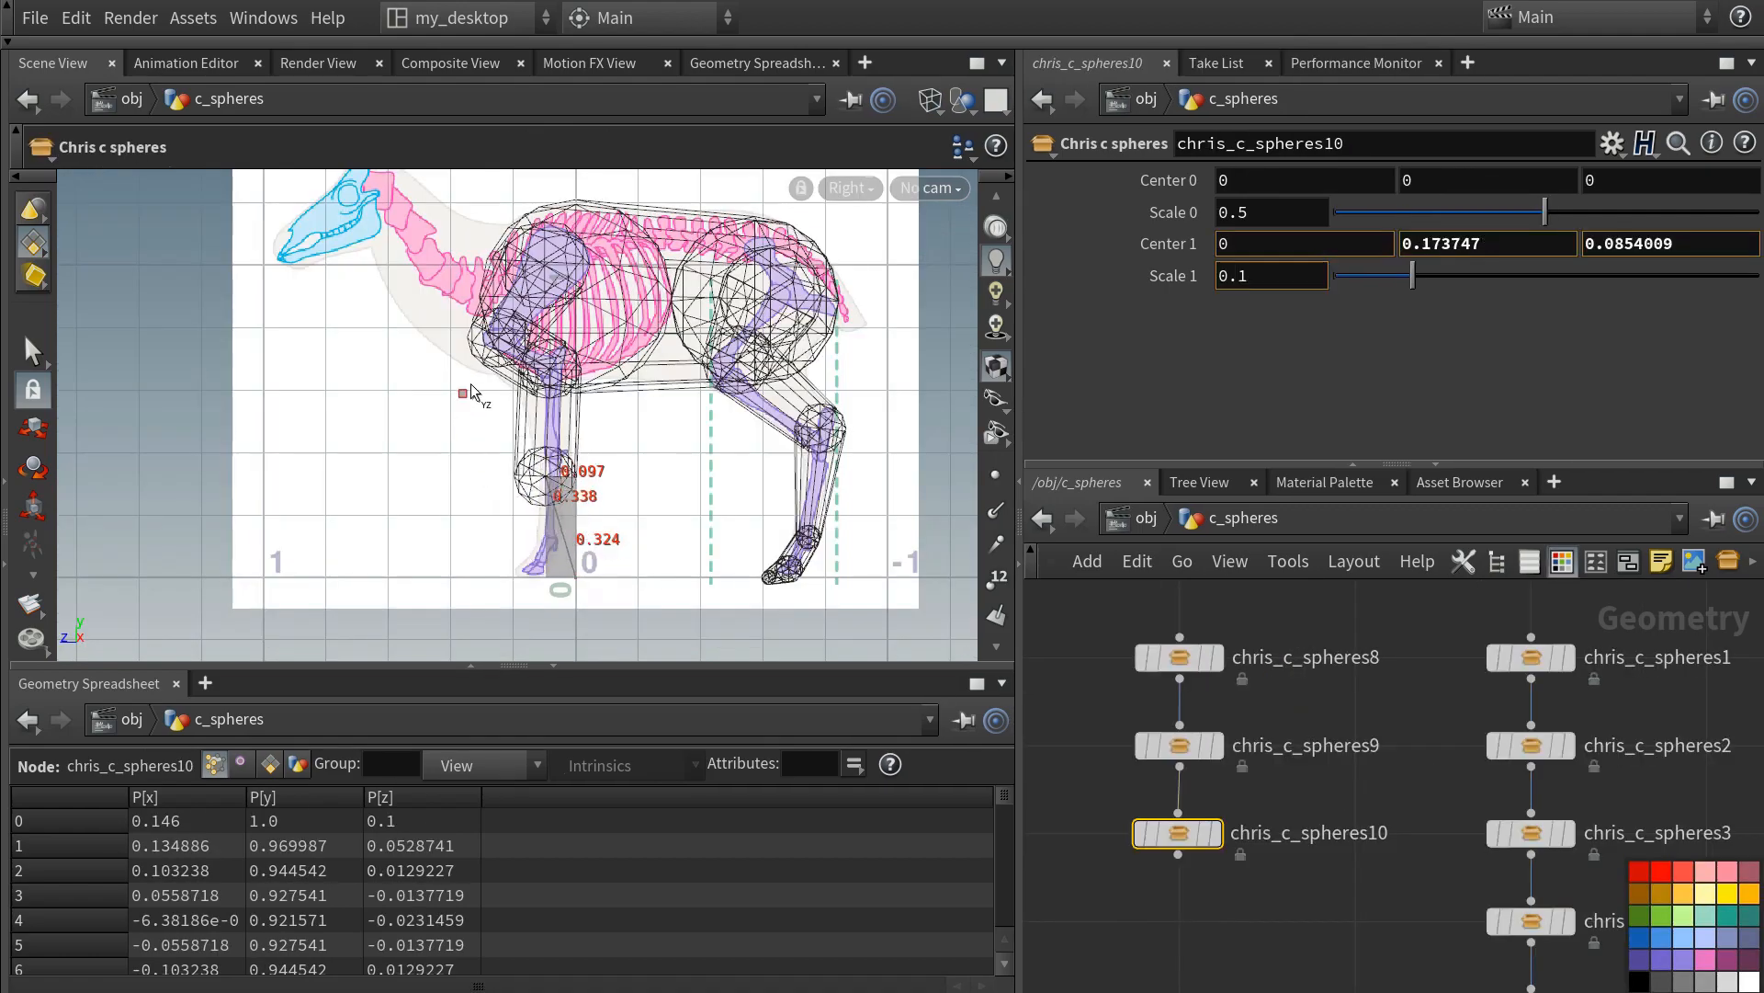
left_click_drag(1404, 288, 1376, 284)
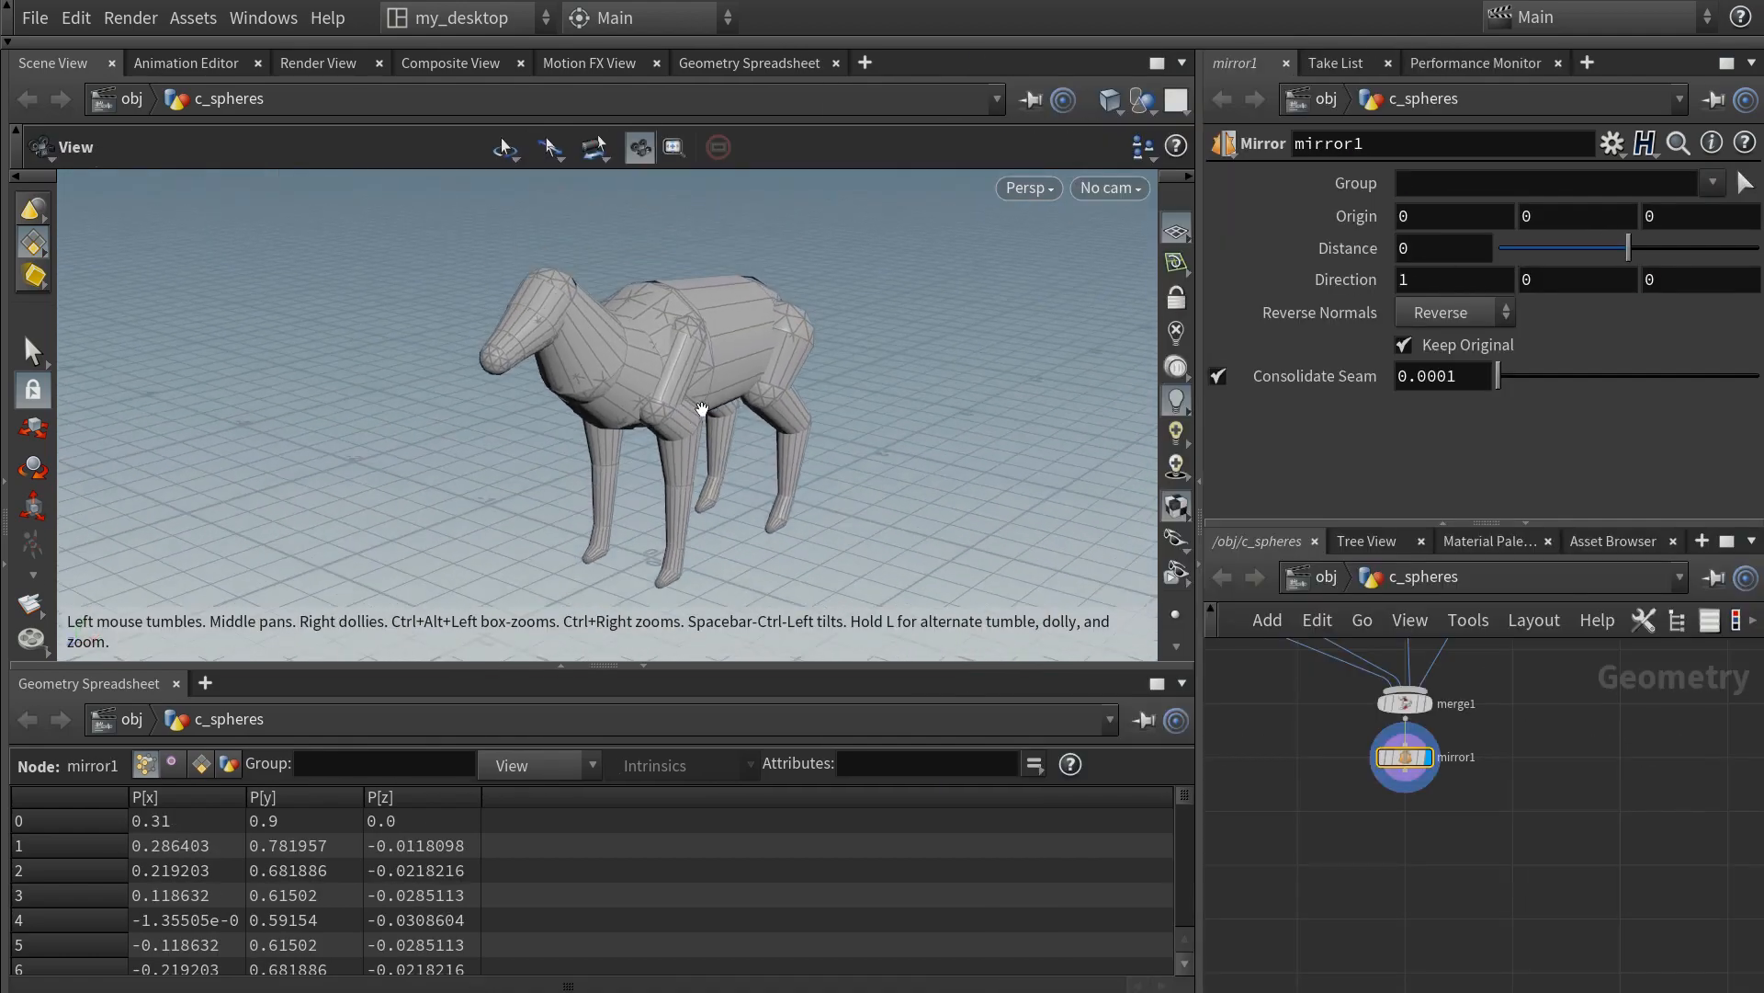
left_click_drag(701, 408, 735, 410)
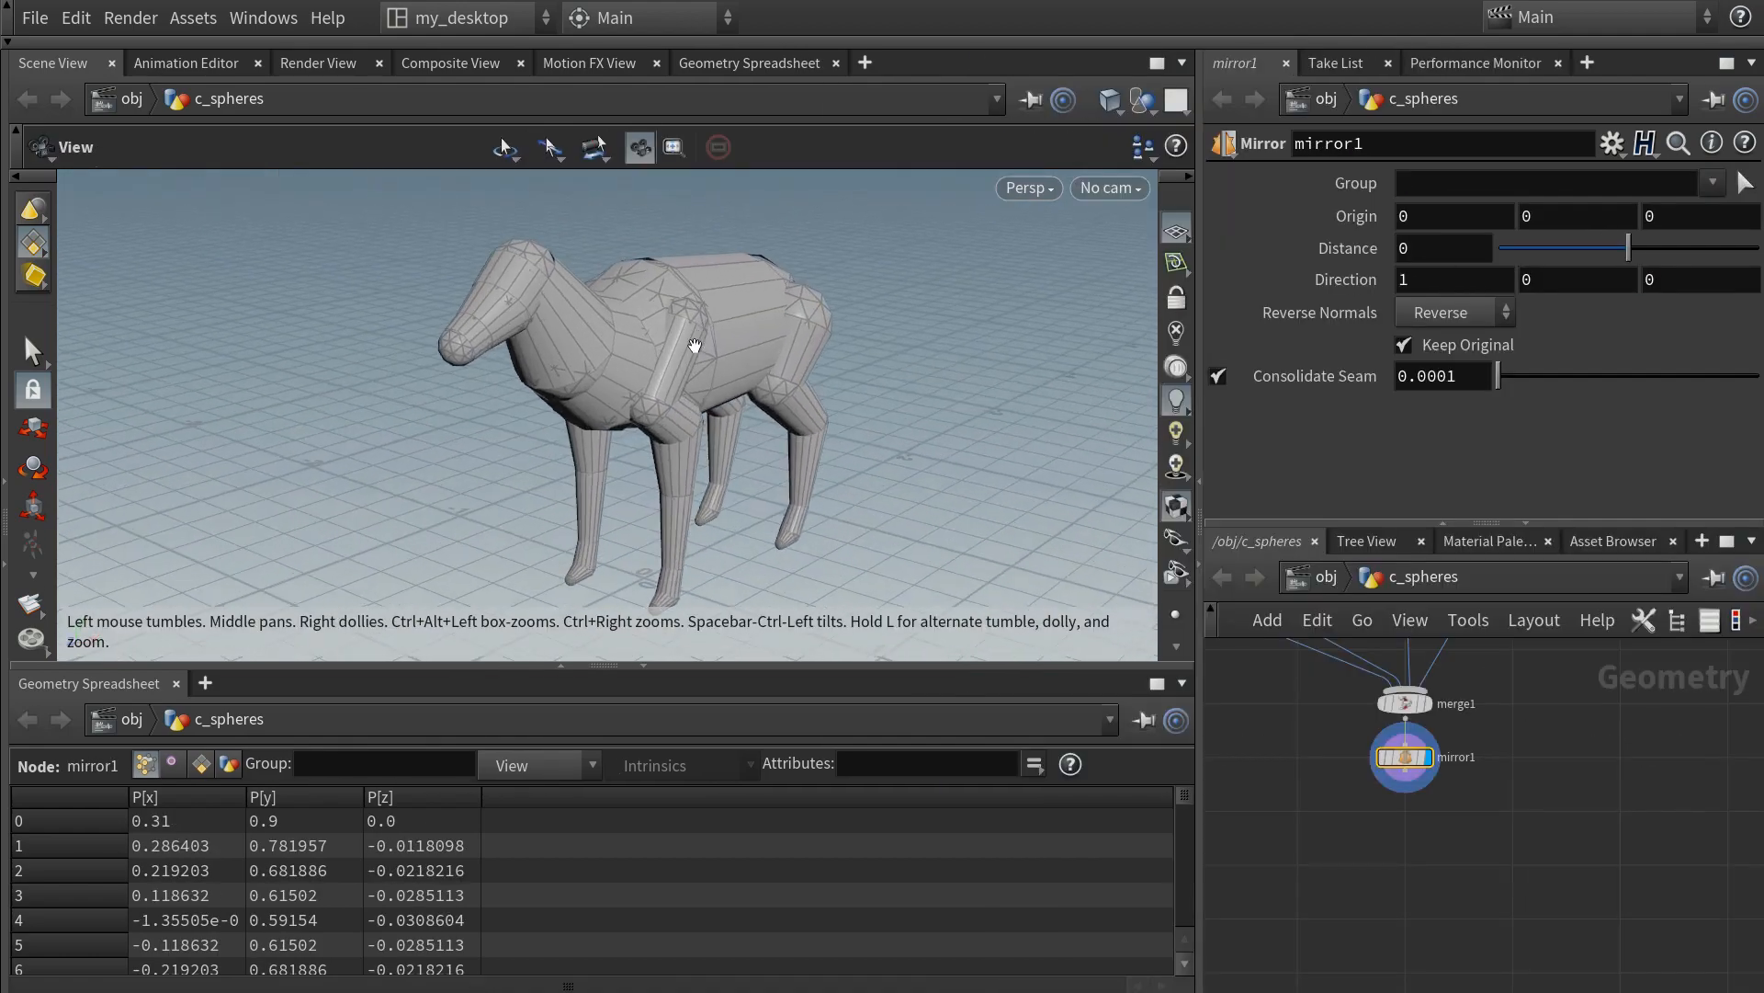
left_click(1393, 787)
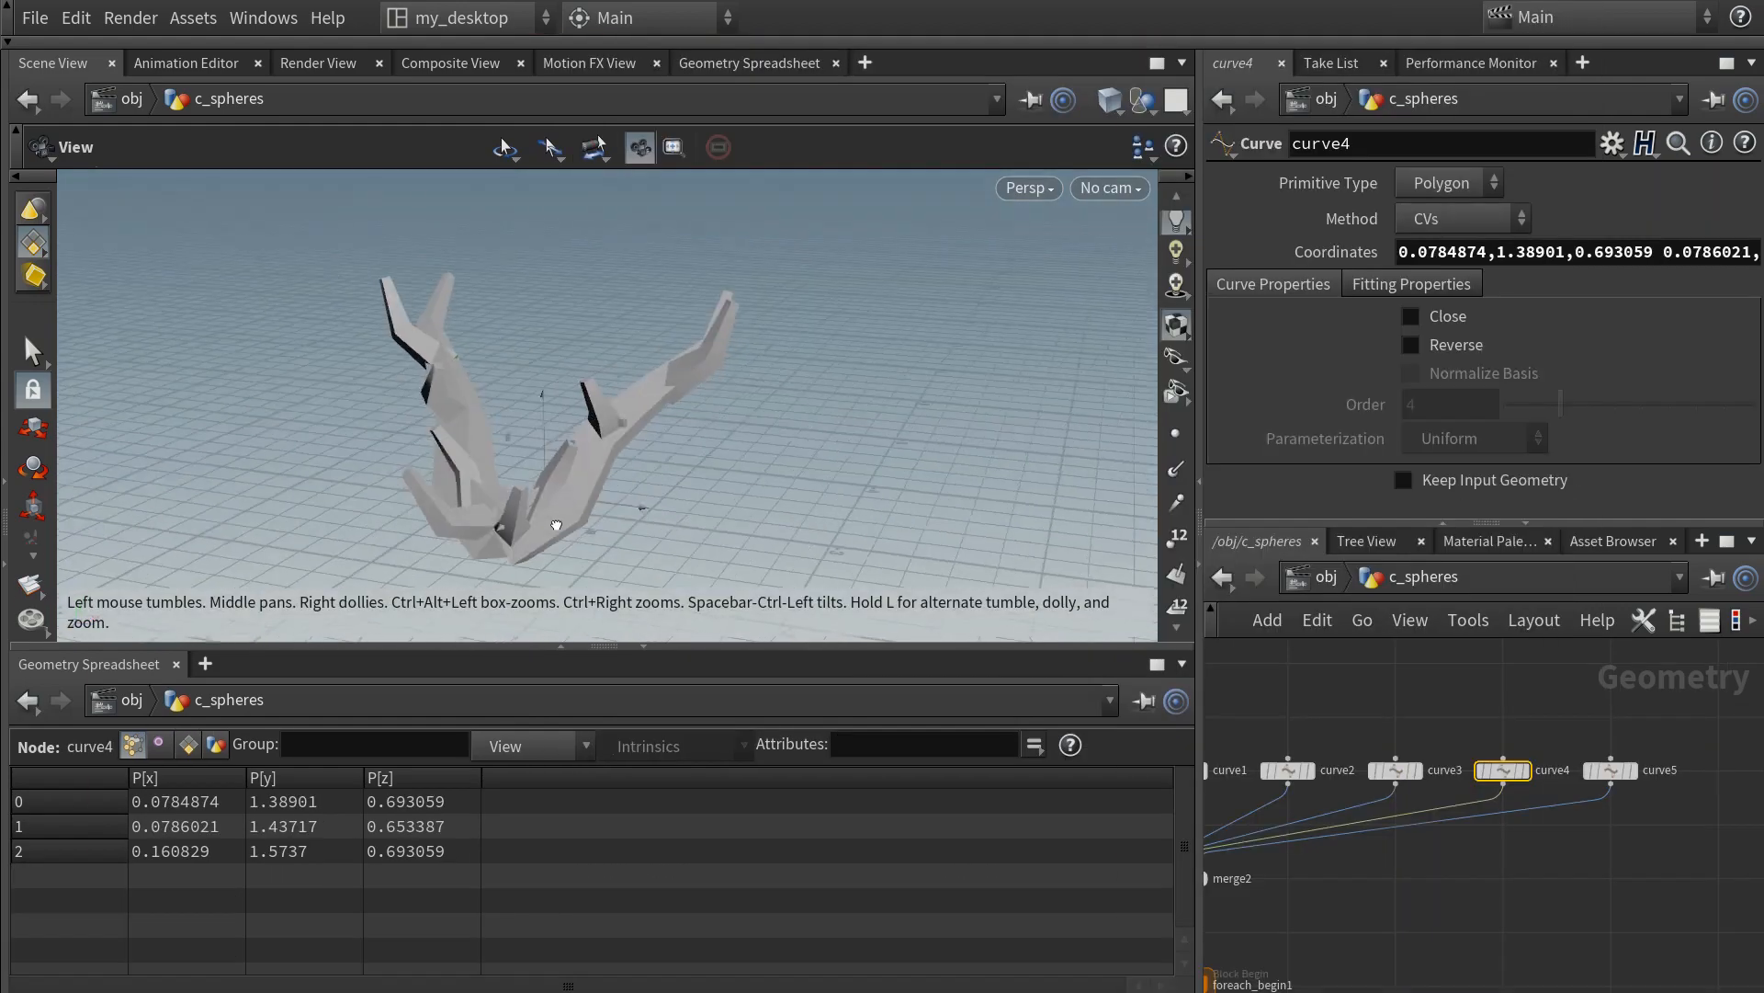
key("Return")
mouse_move(542, 496)
left_mouse_down()
mouse_move(570, 519)
mouse_move(381, 470)
mouse_move(563, 524)
left_mouse_up()
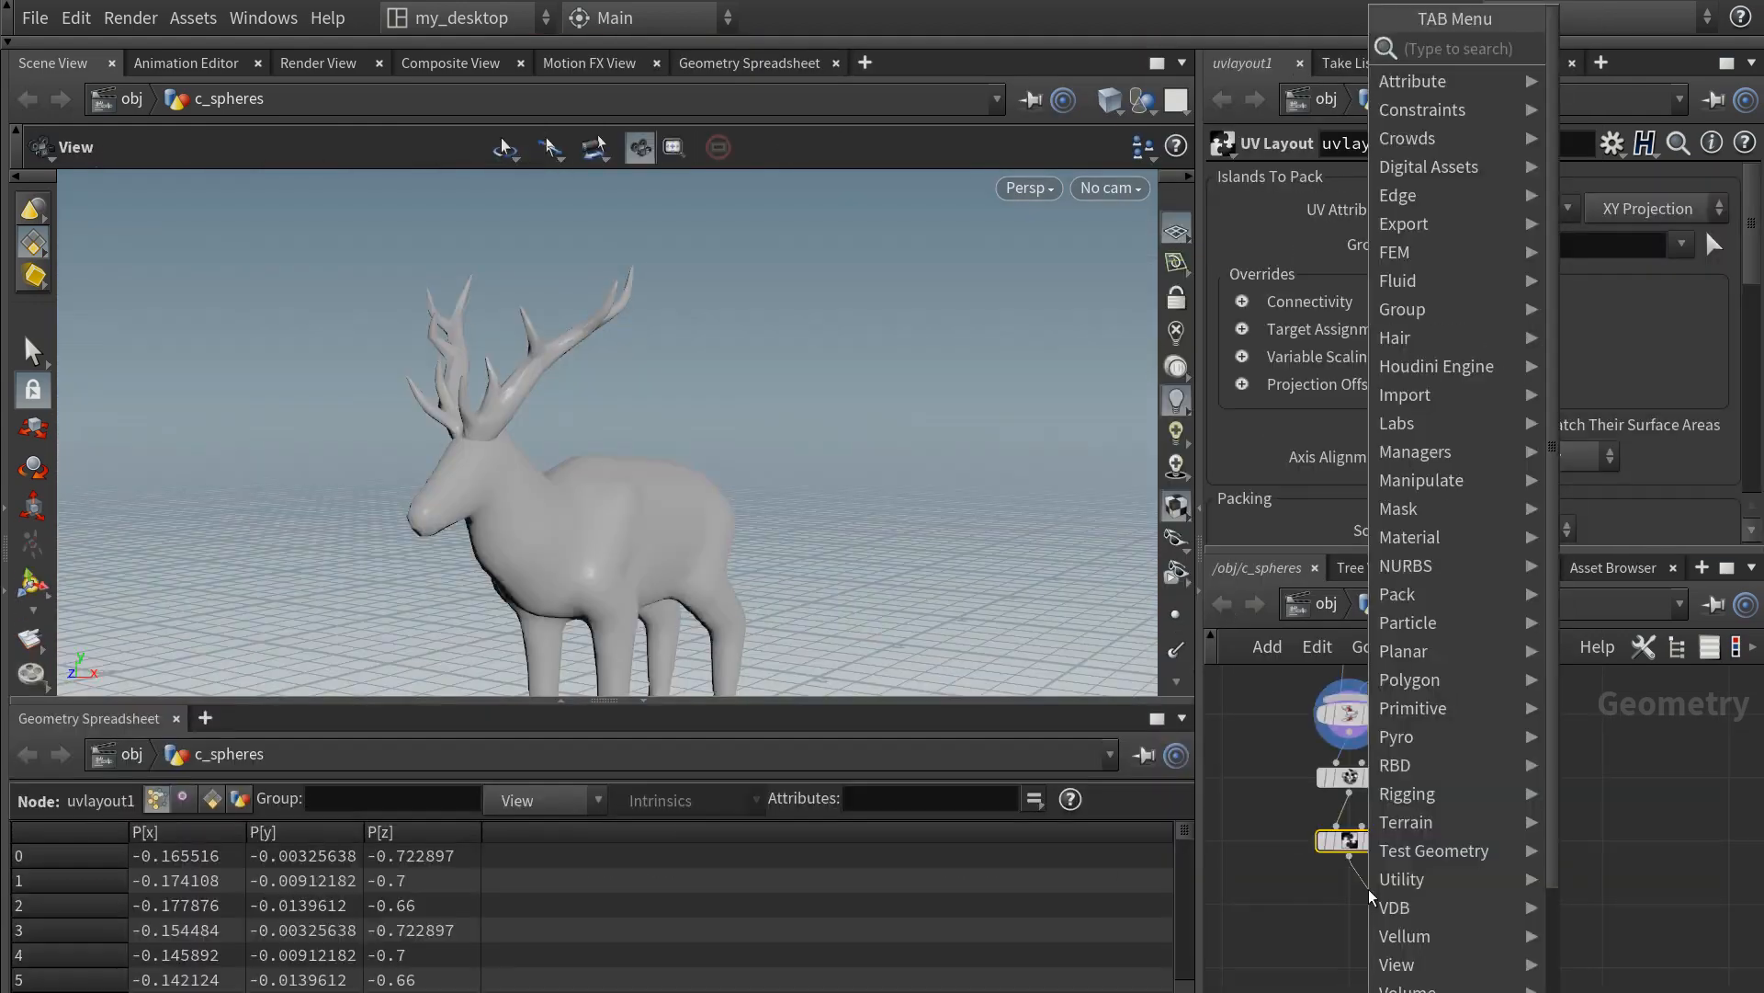
- Add a UV Quick Shade node connected below the uvlayout1 node in the c_spheres network
type("uvqui")
key("Return")
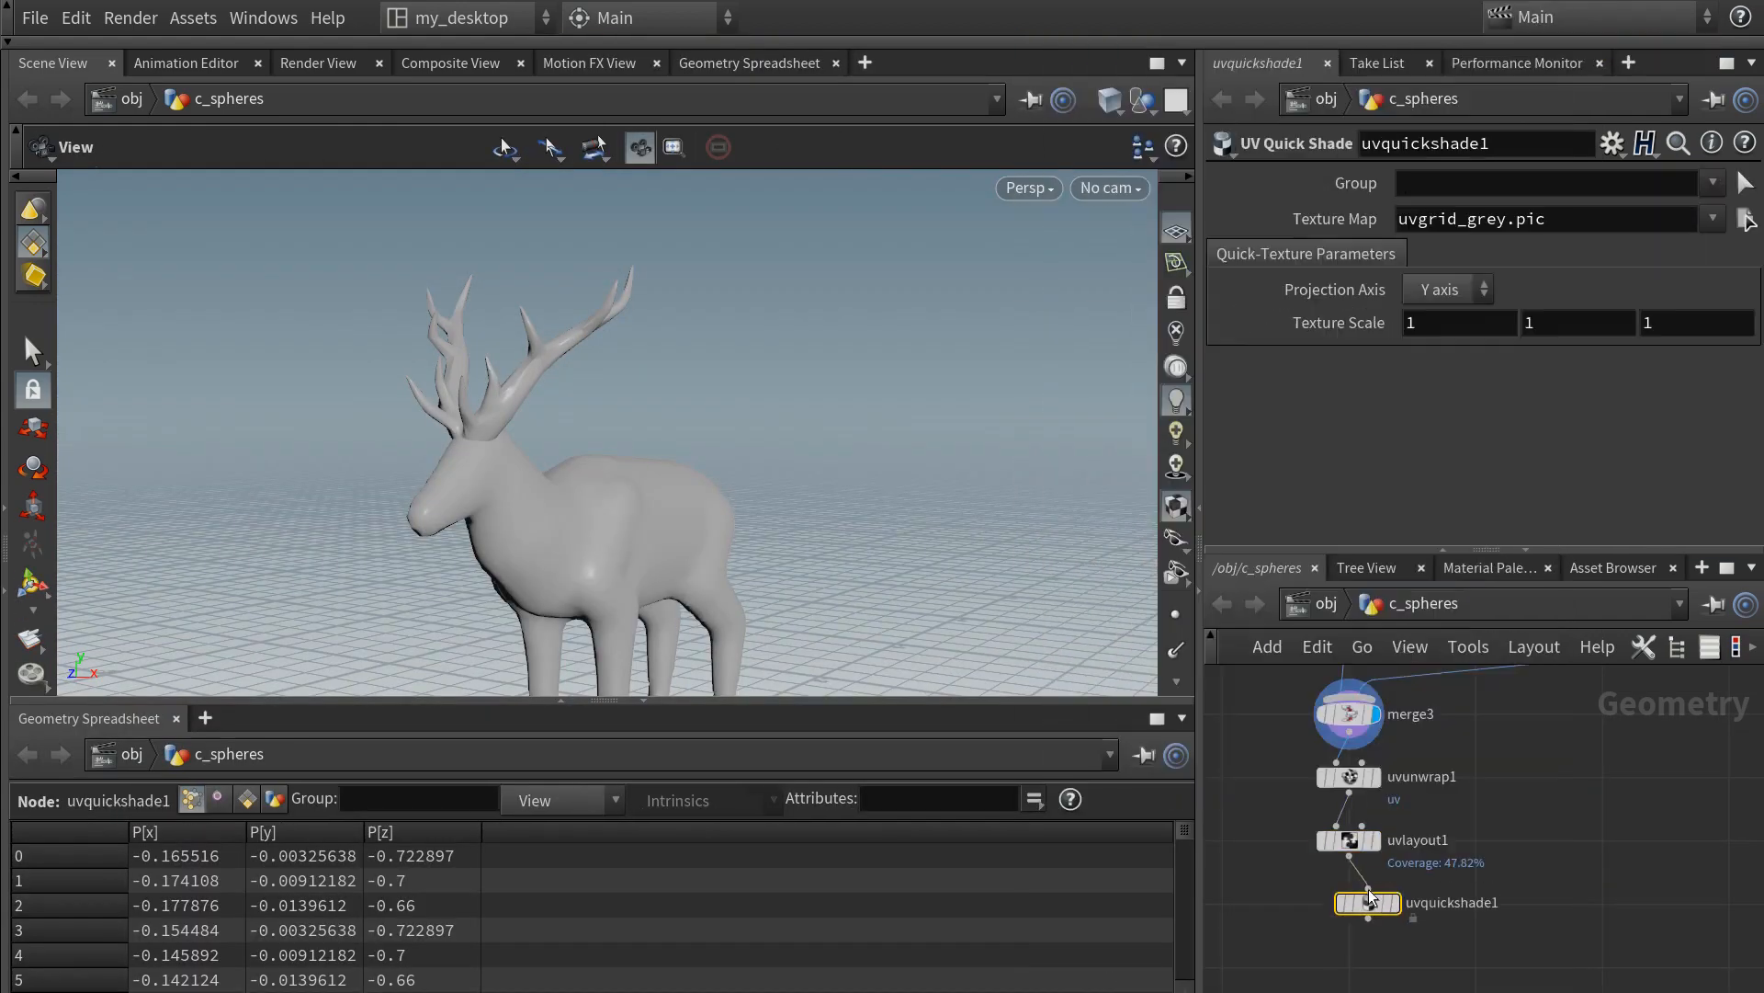
left_click(1369, 899)
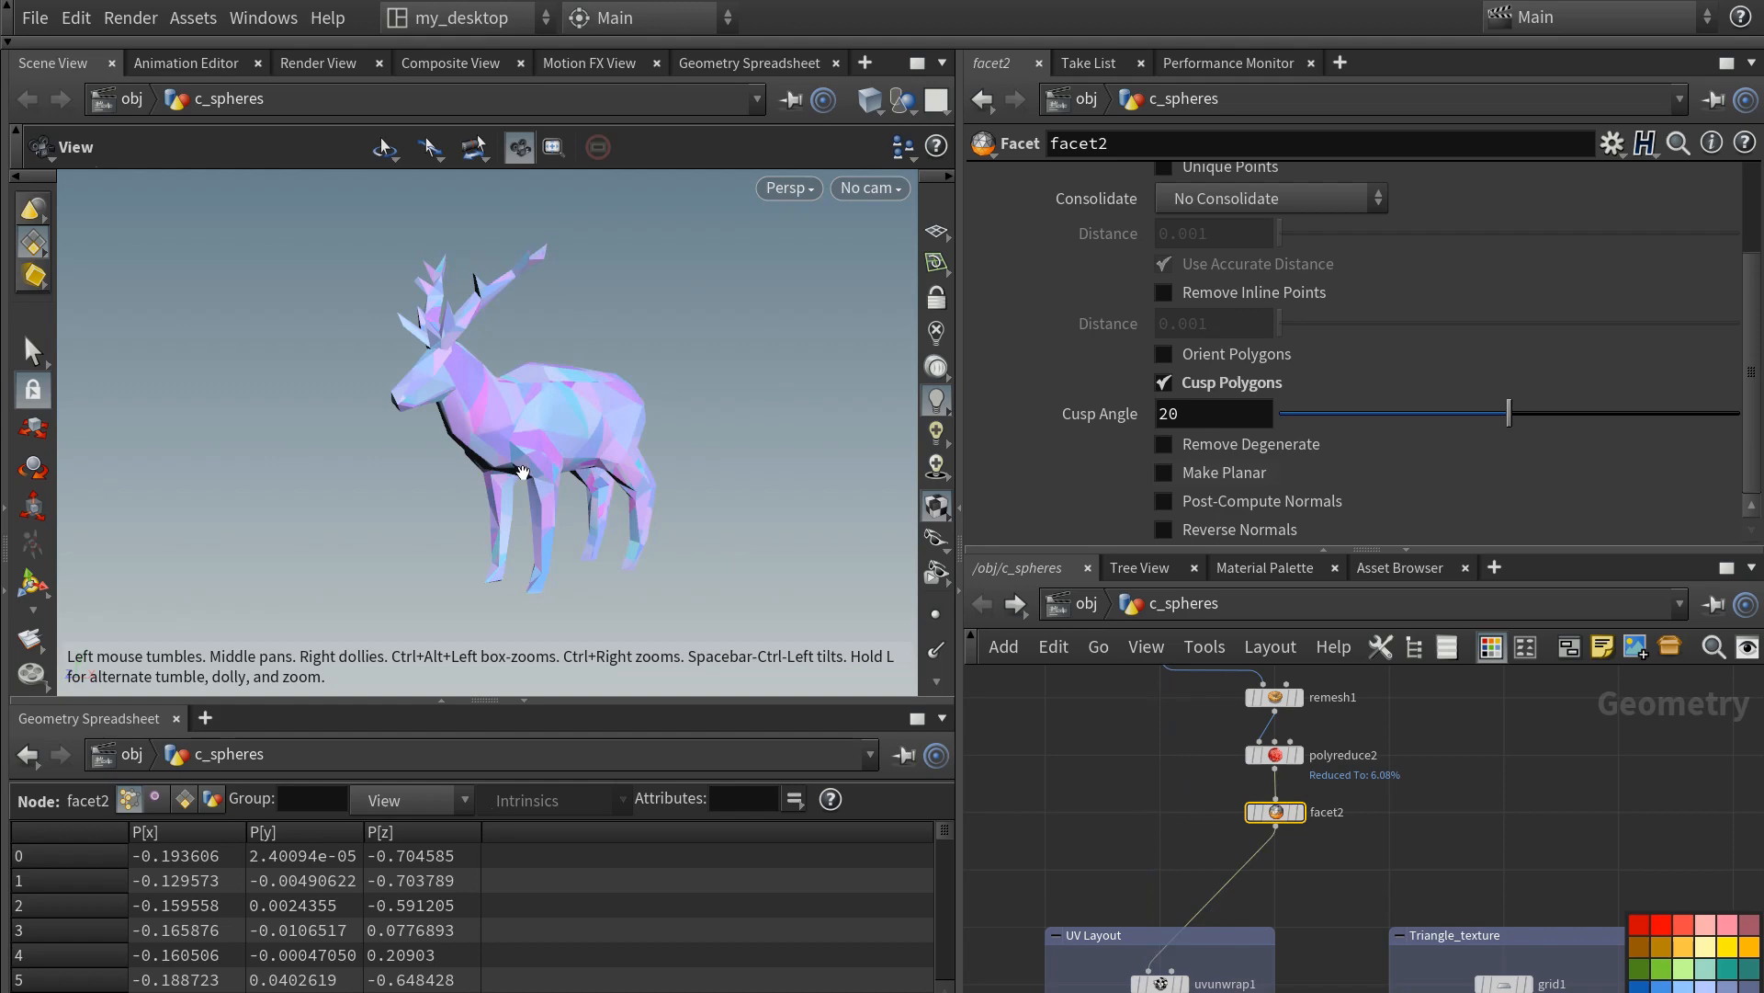
key("alt+Tab")
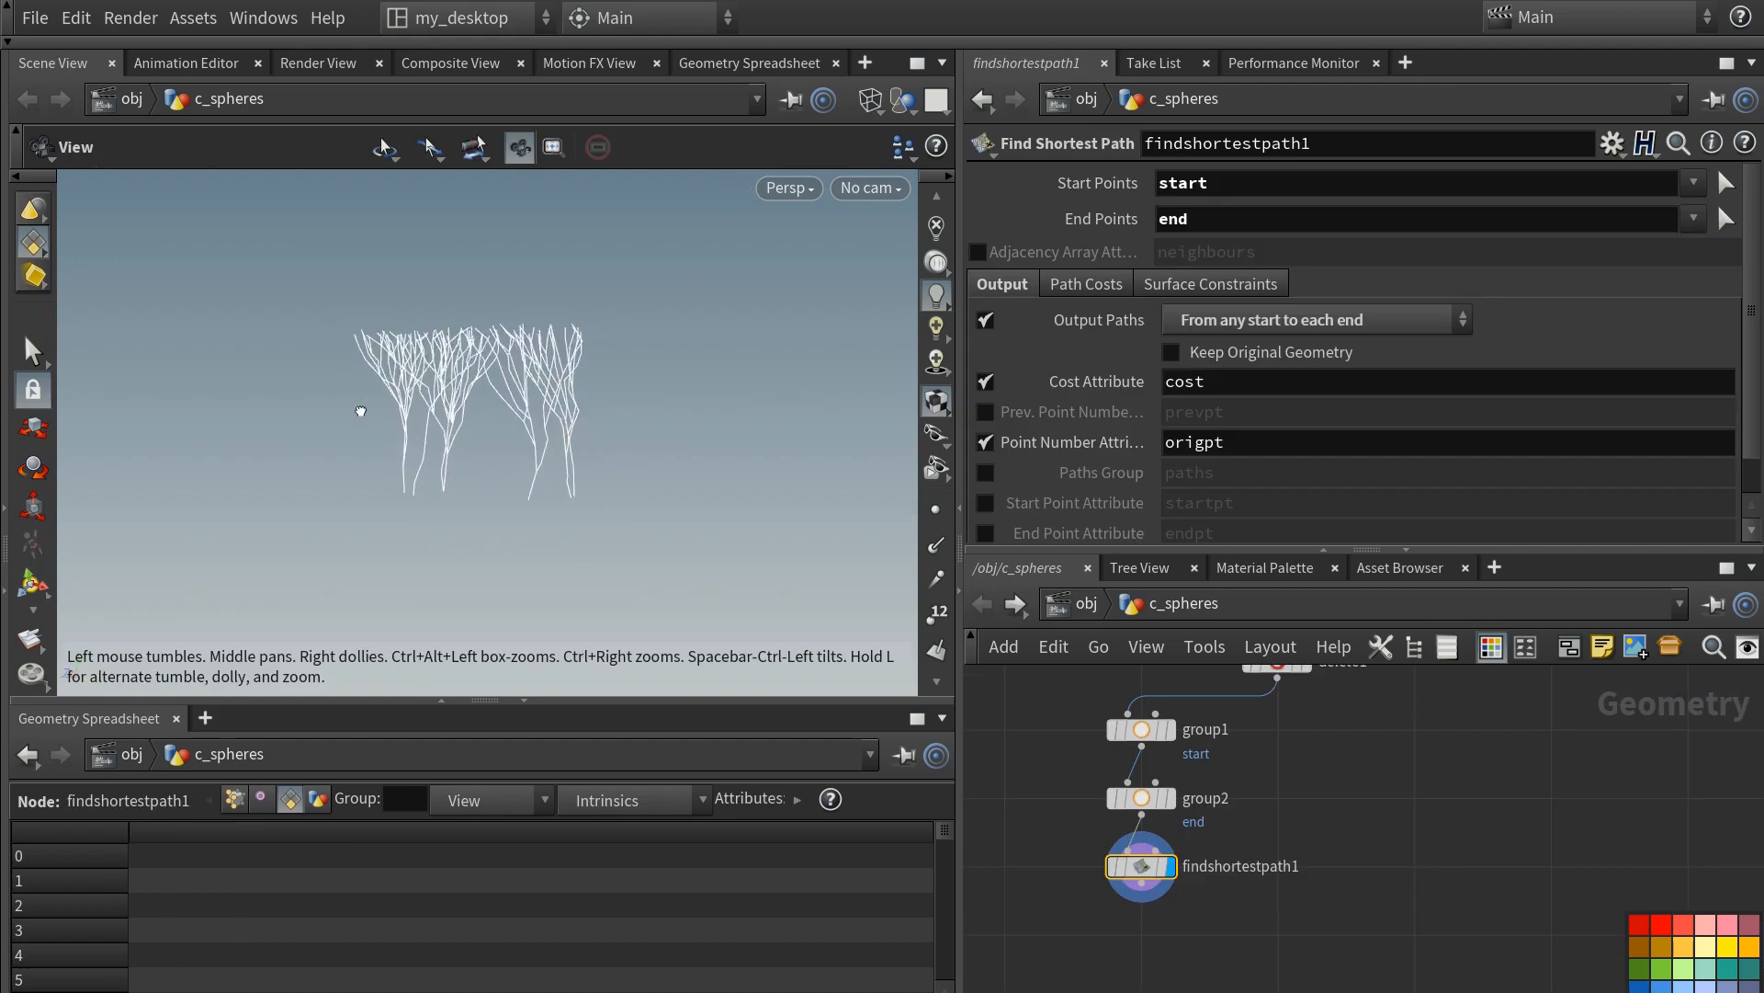
left_click_drag(360, 411, 394, 459)
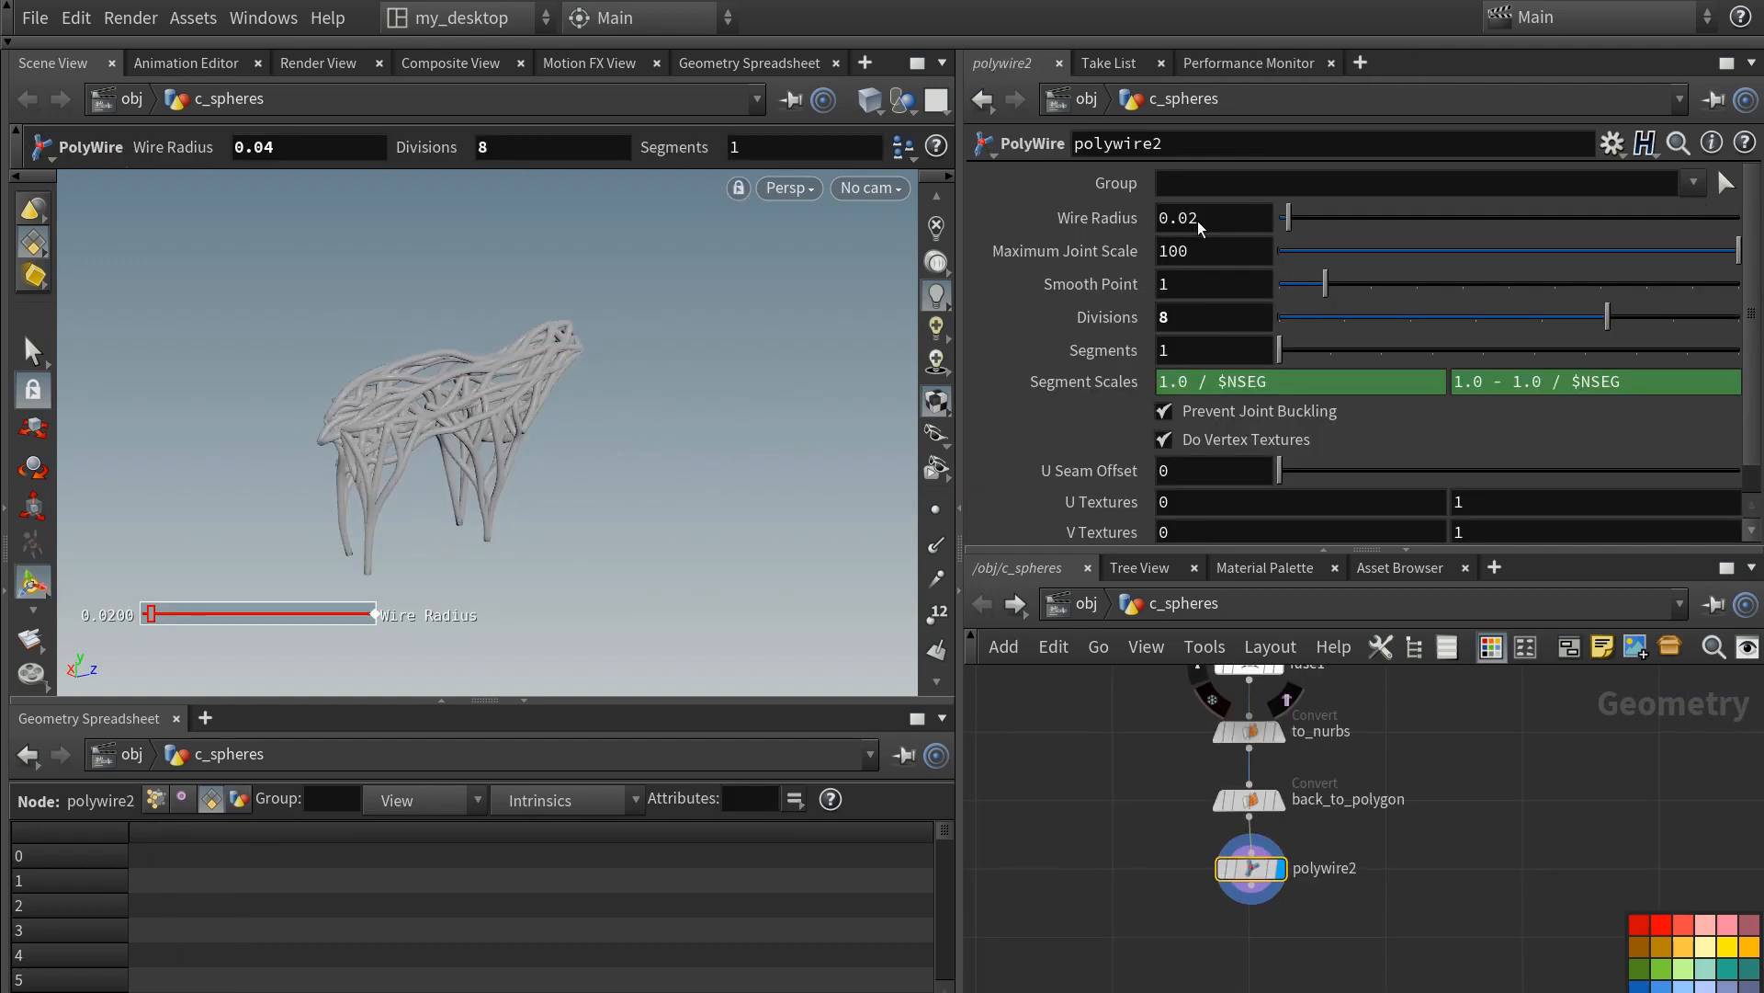
left_click(1210, 221)
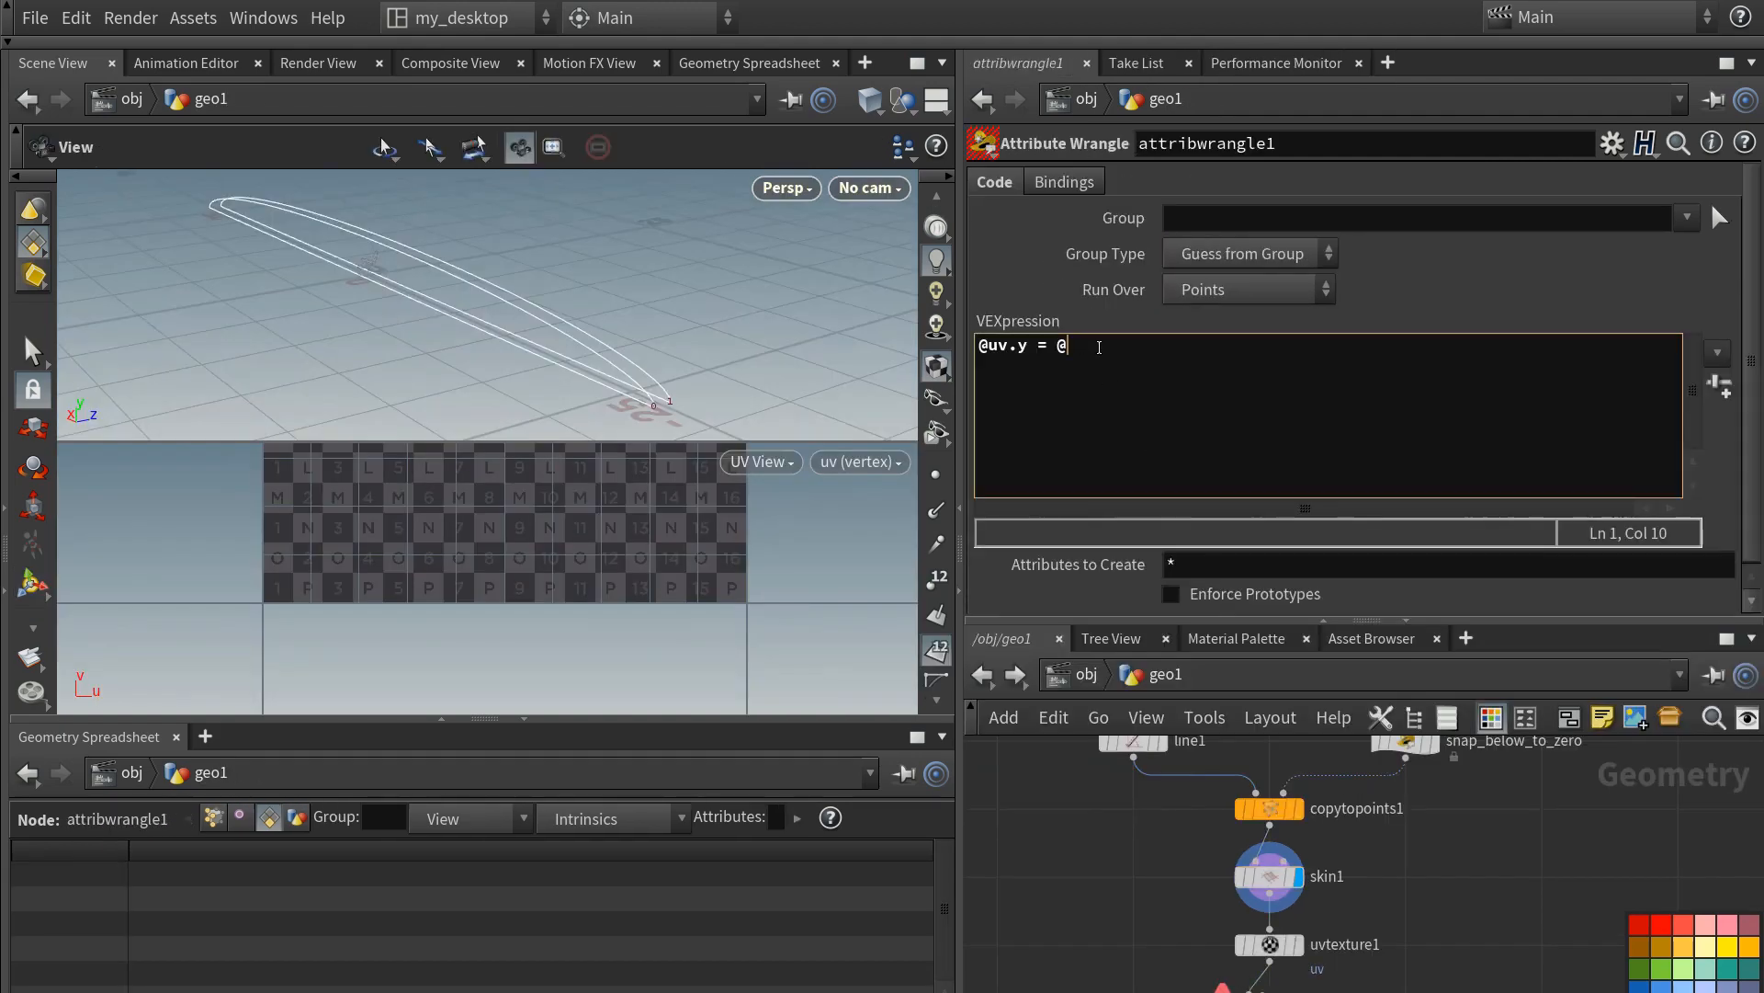
type("rimnum")
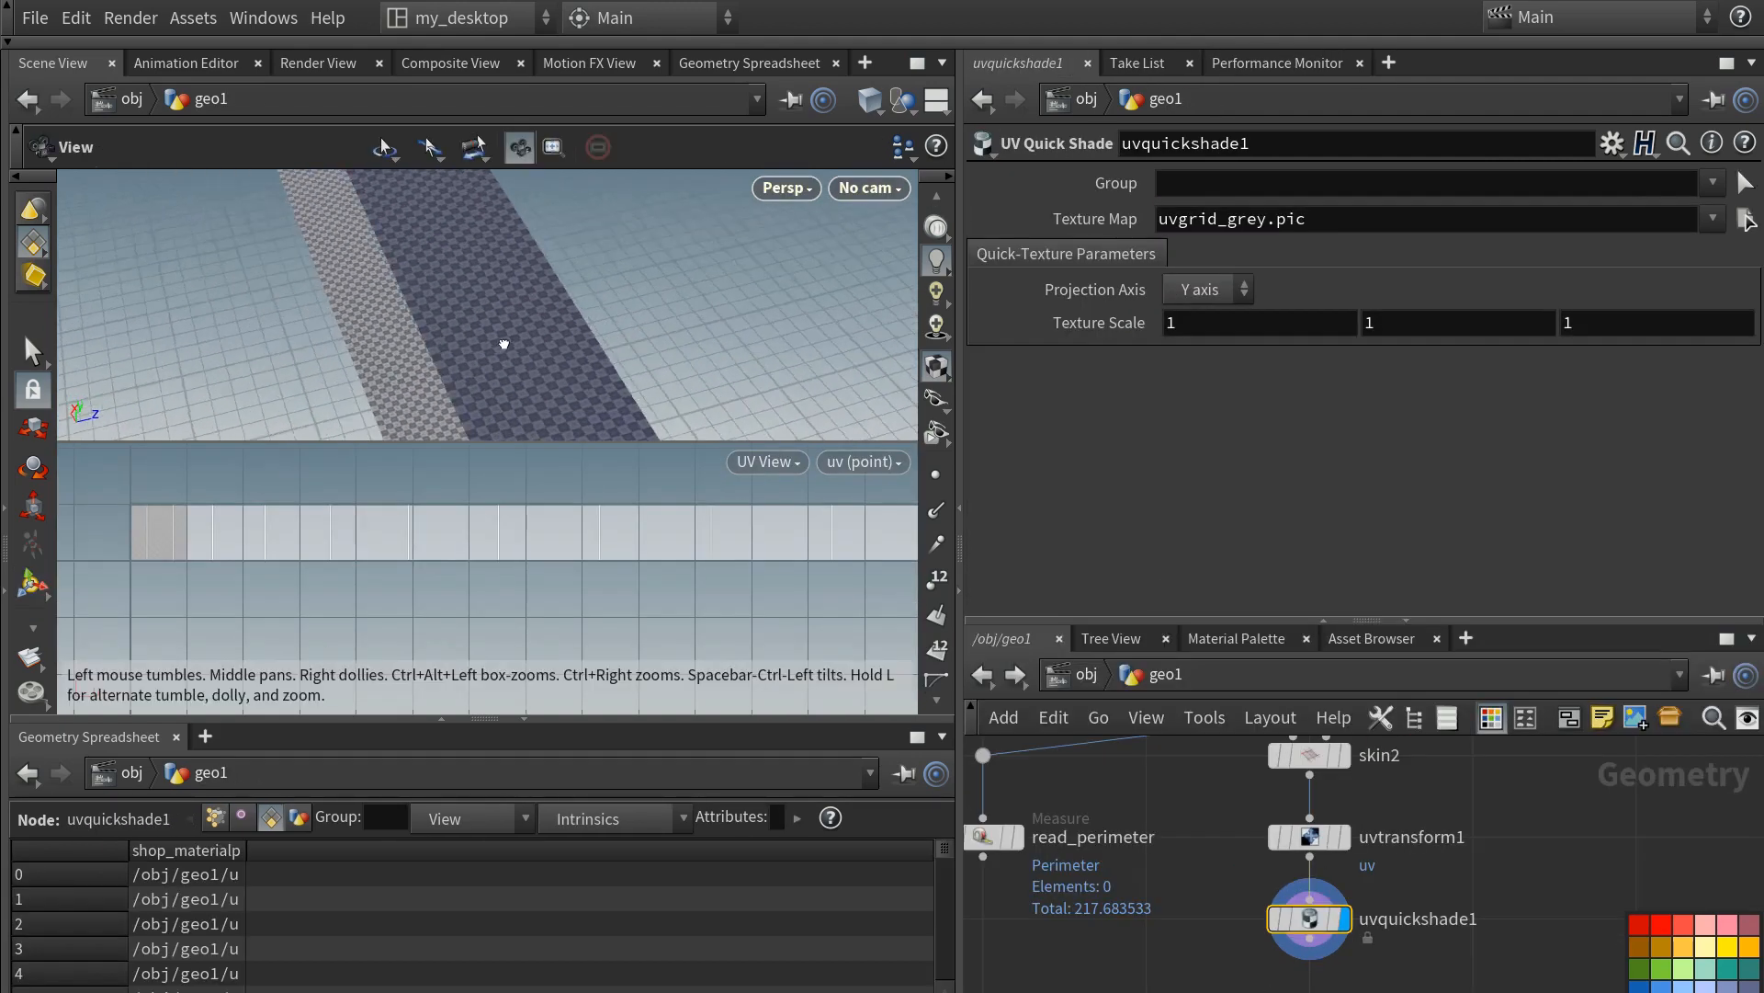
left_click_drag(478, 313, 673, 316)
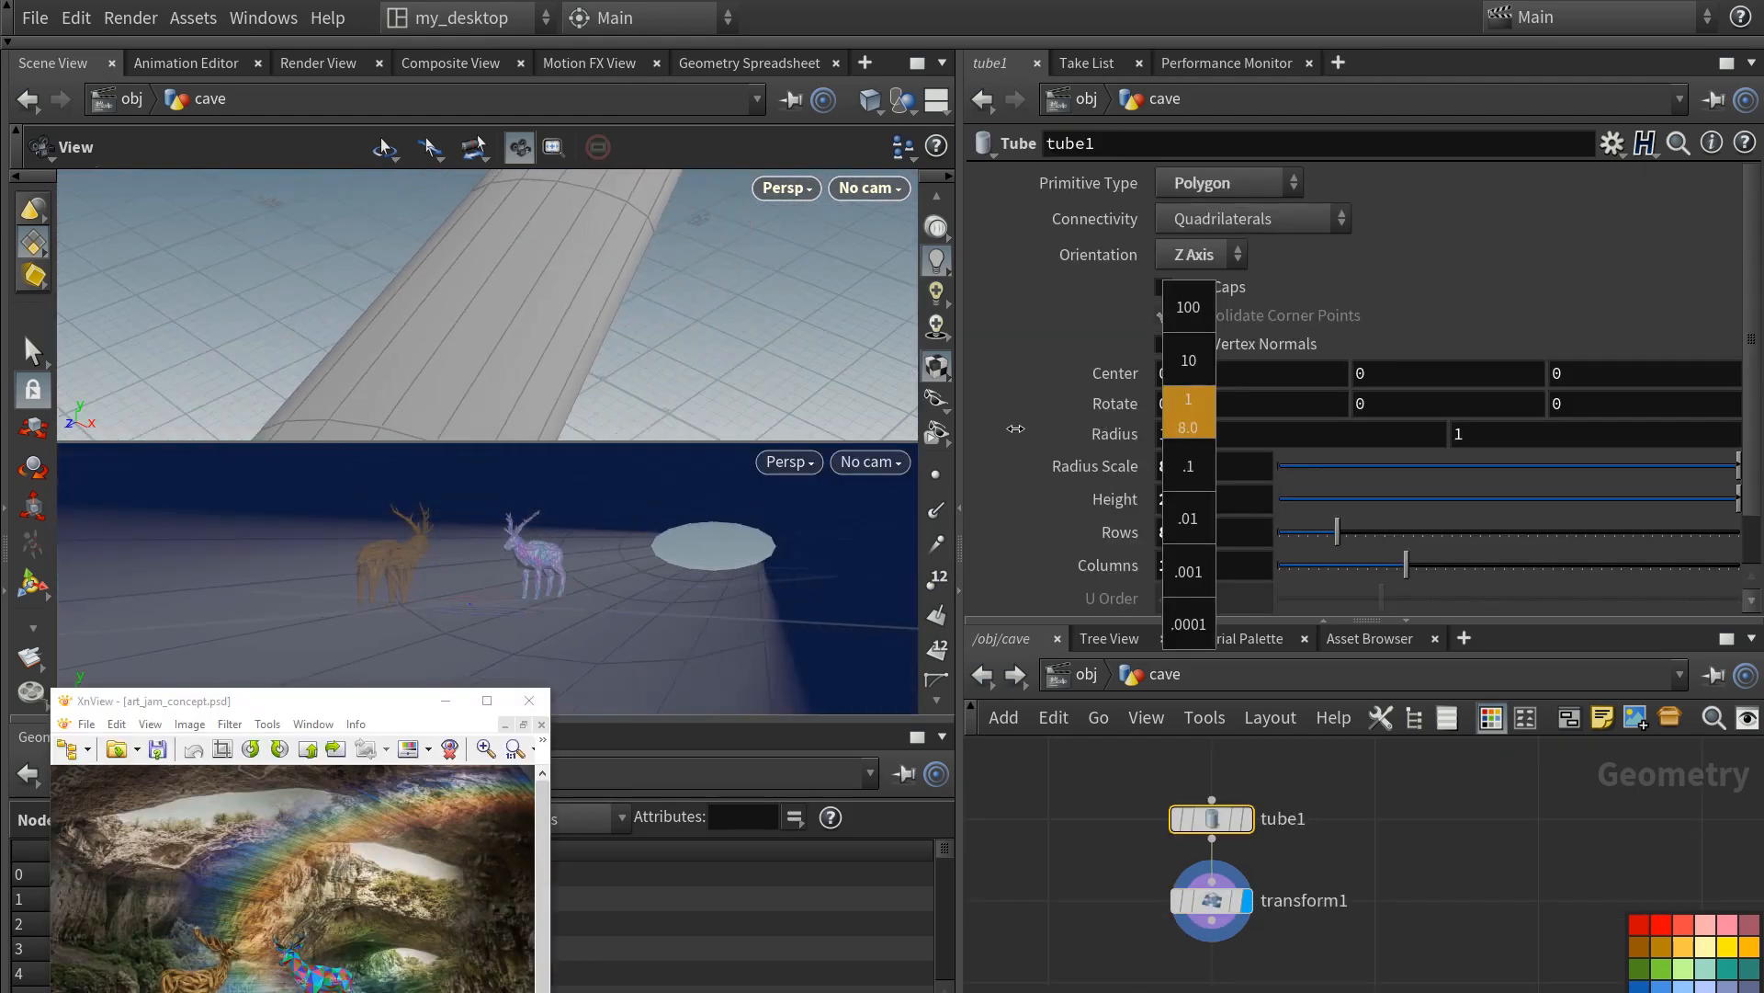
middle_click_drag(1016, 428, 1020, 429)
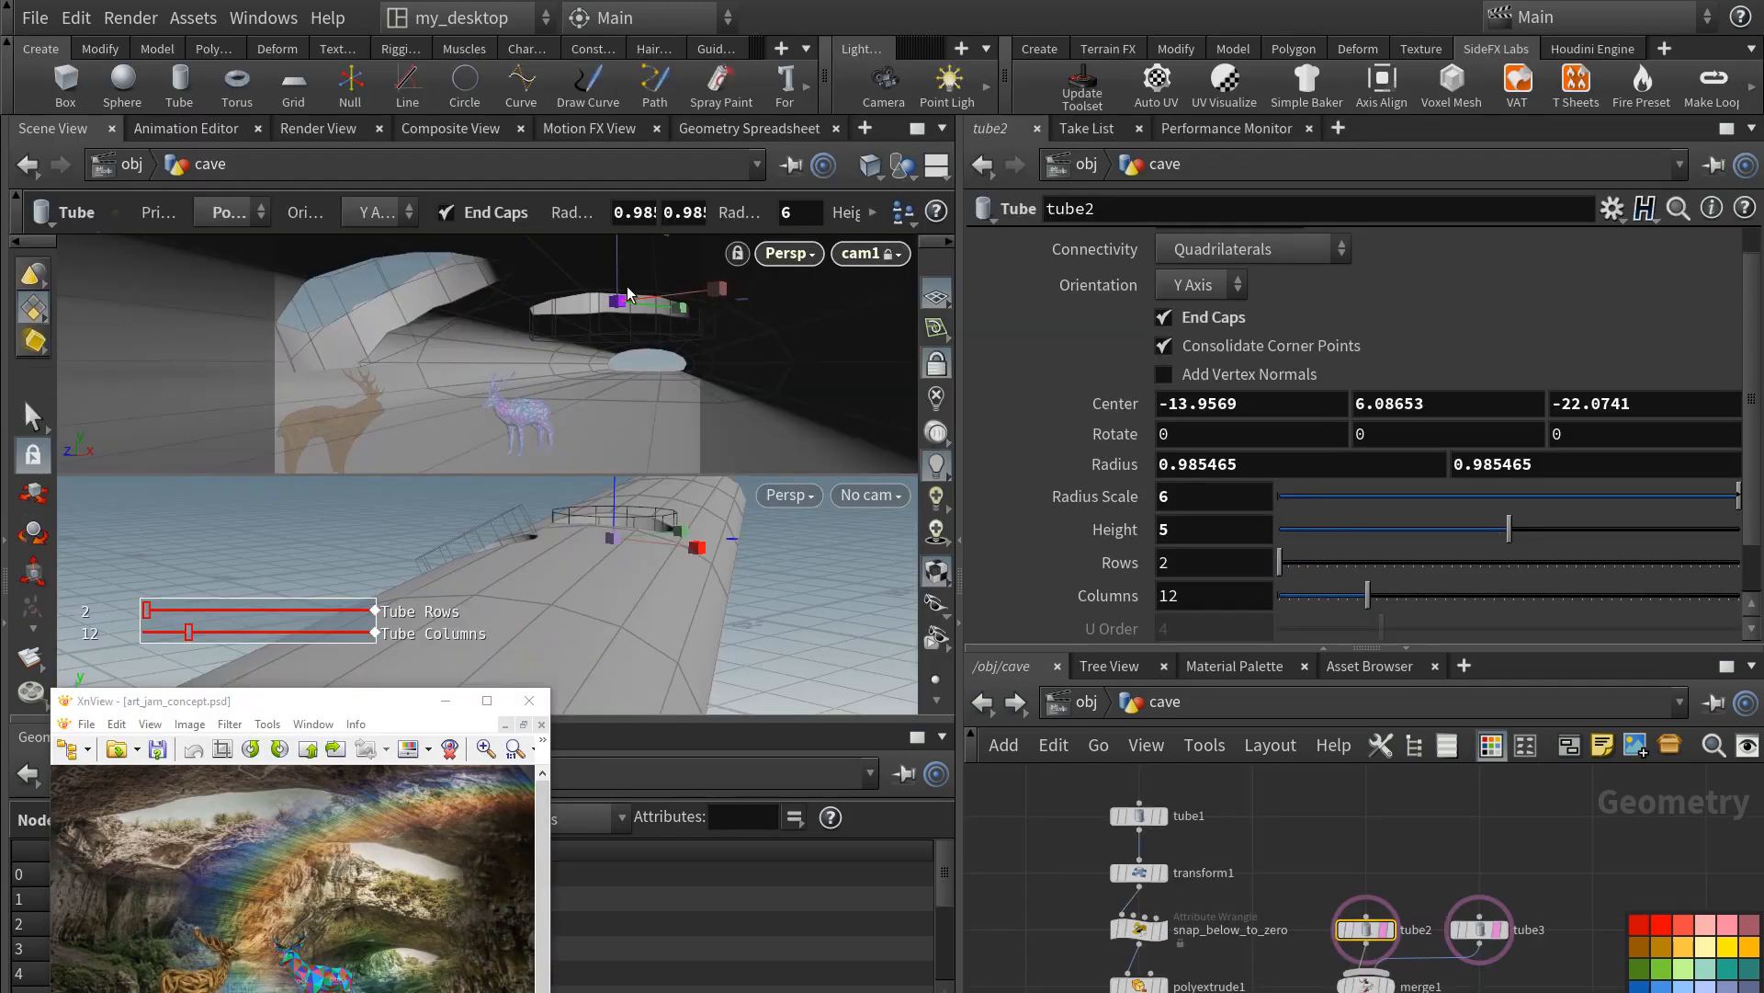
mouse_move(732, 306)
left_mouse_down()
mouse_move(671, 308)
mouse_move(722, 308)
left_mouse_up()
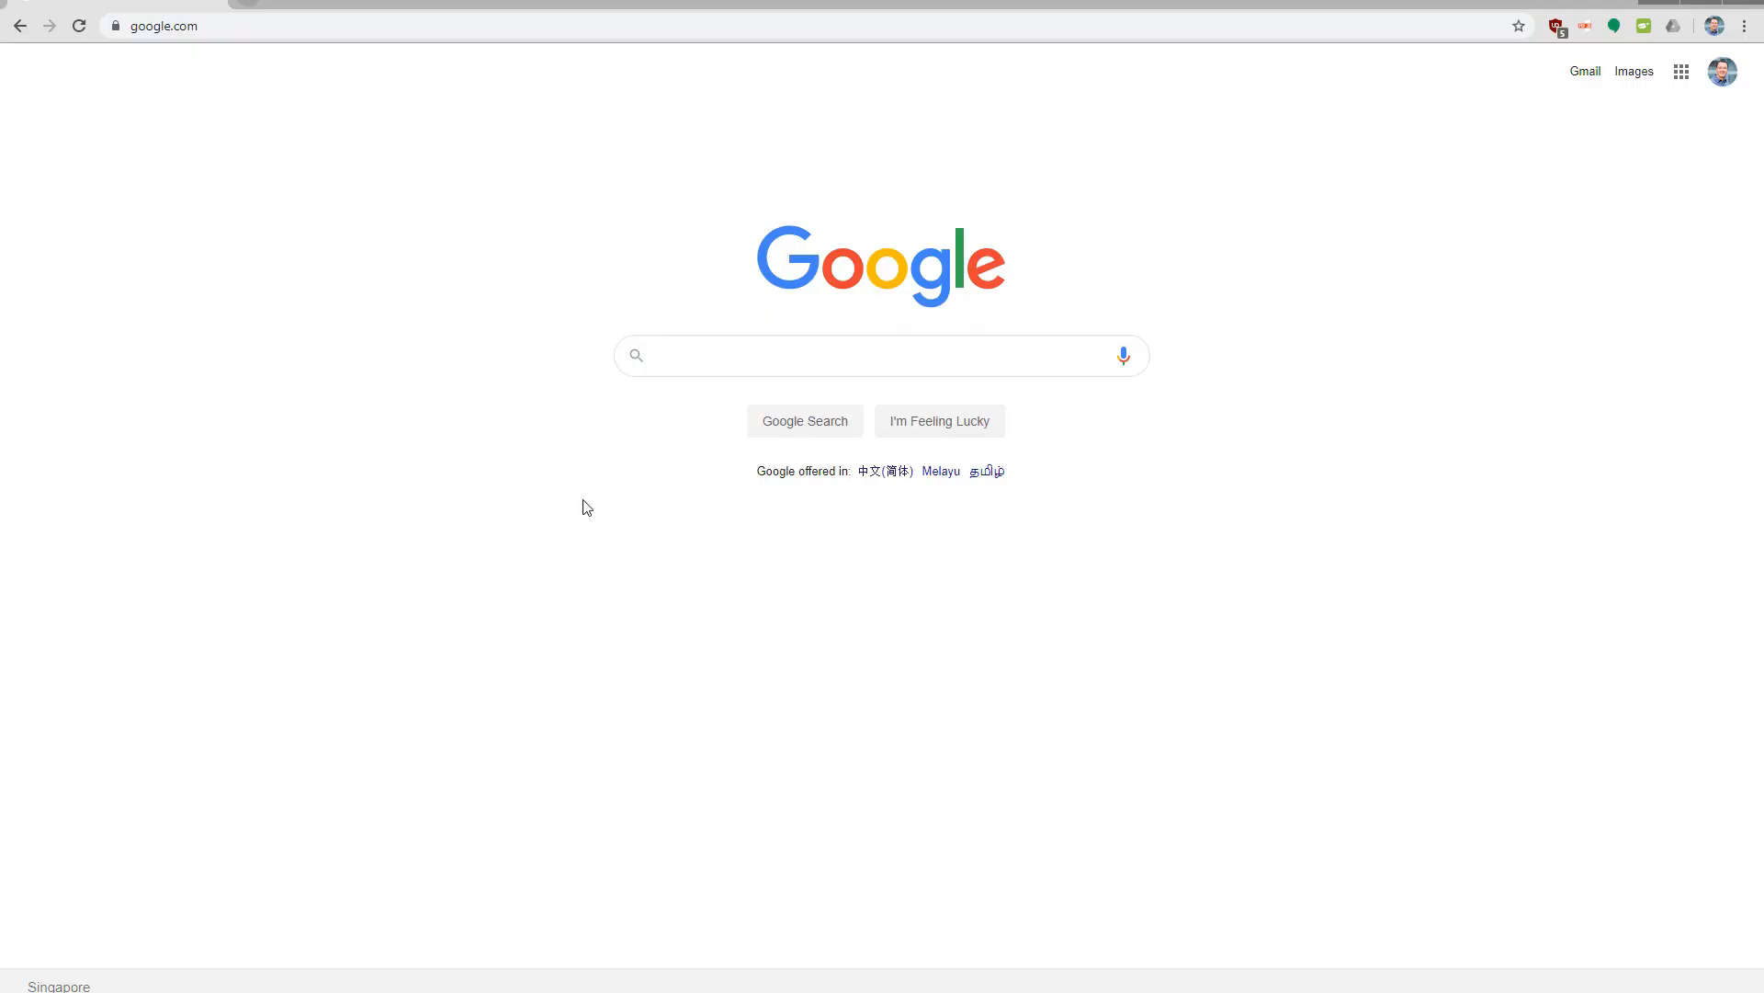
- Search Google for "houdini apprentice" and request the free Houdini Apprentice download on the SideFX product page
left_click(751, 355)
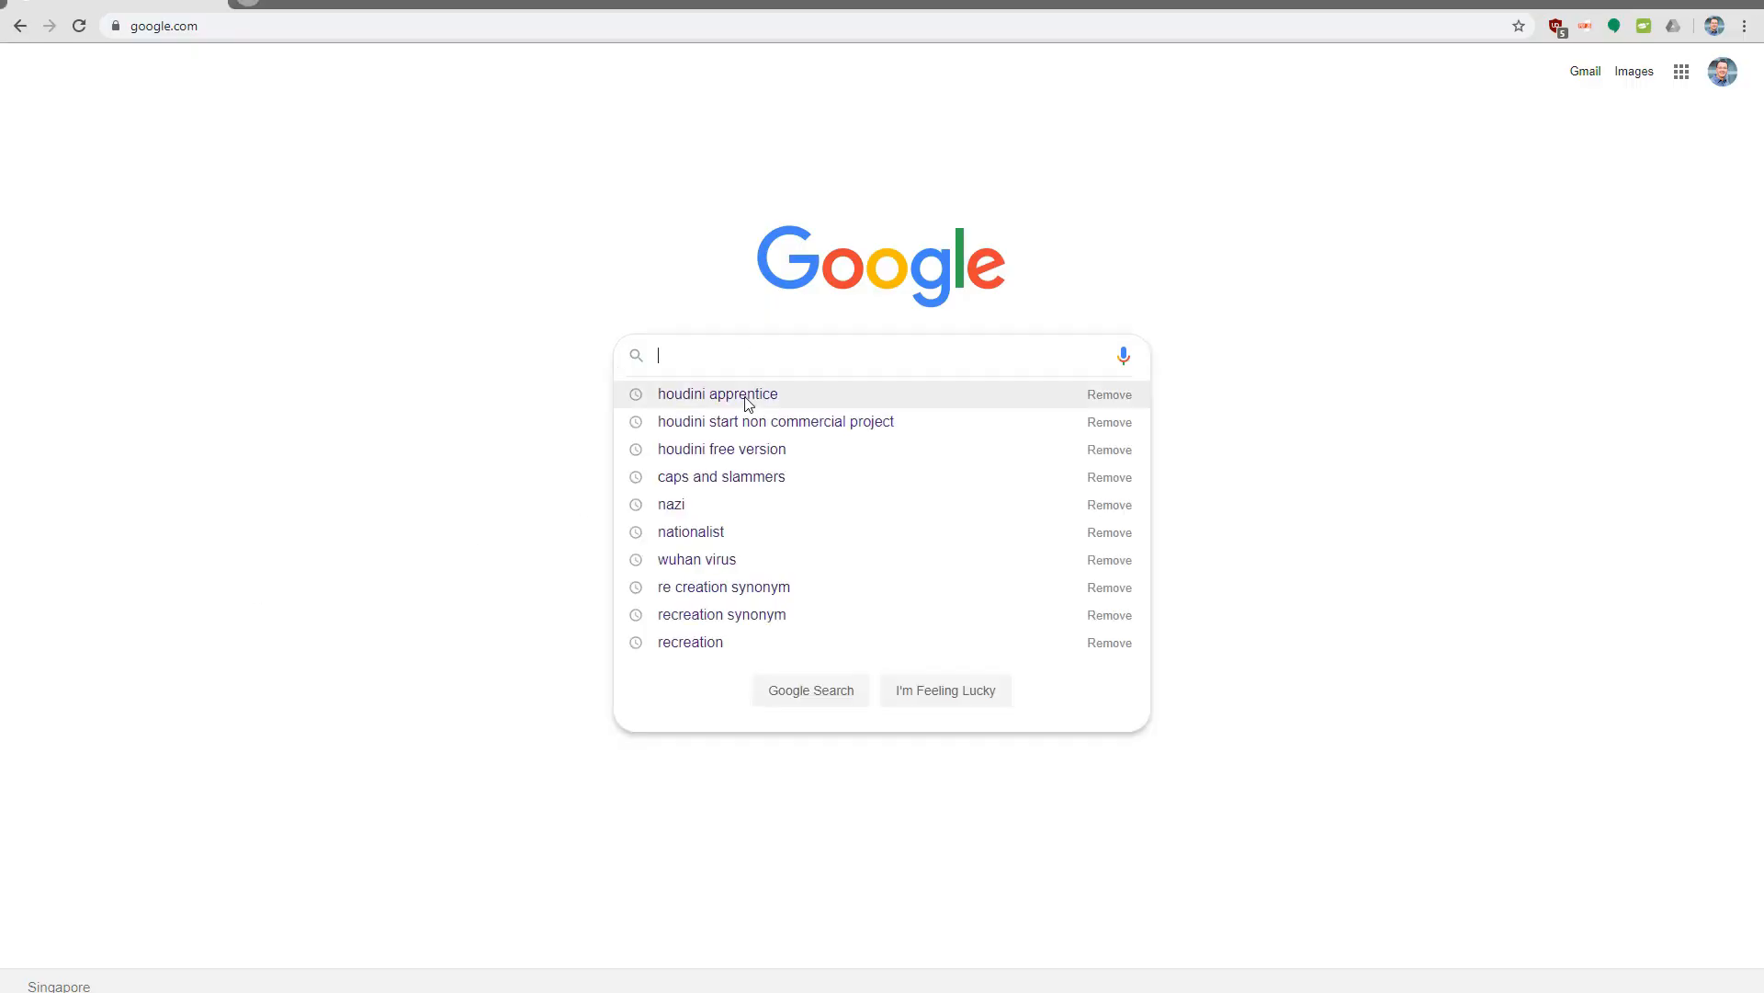
left_click(744, 397)
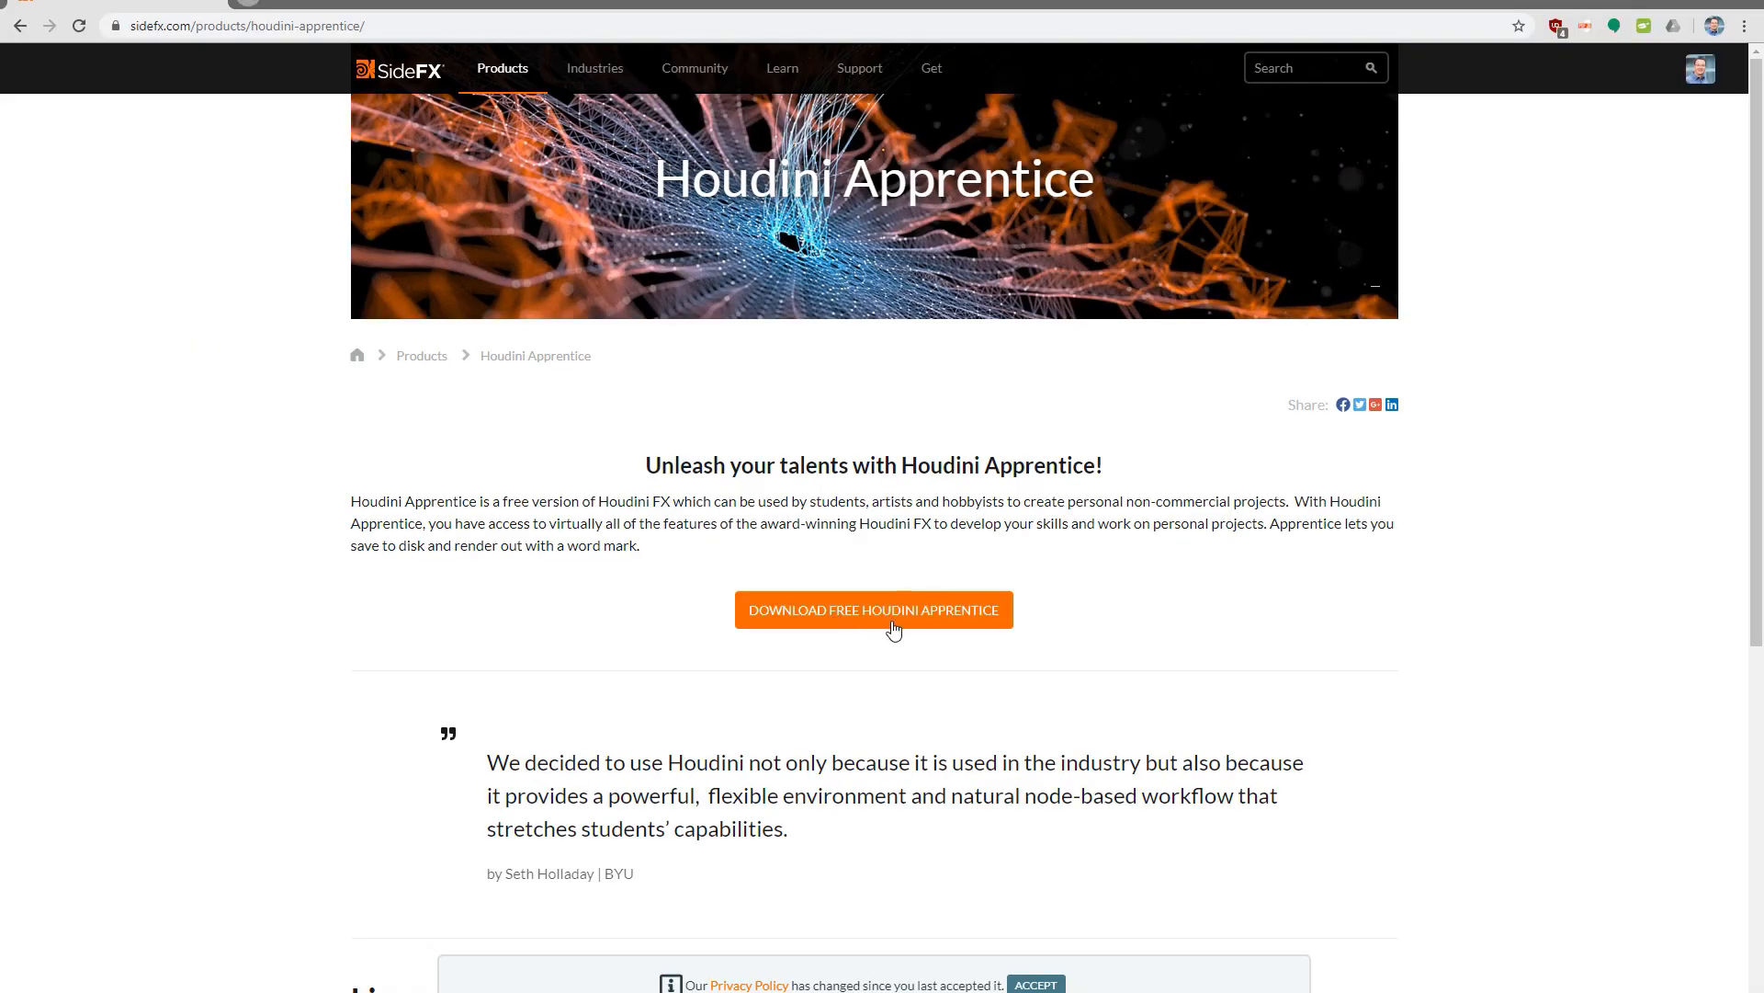
left_click(894, 628)
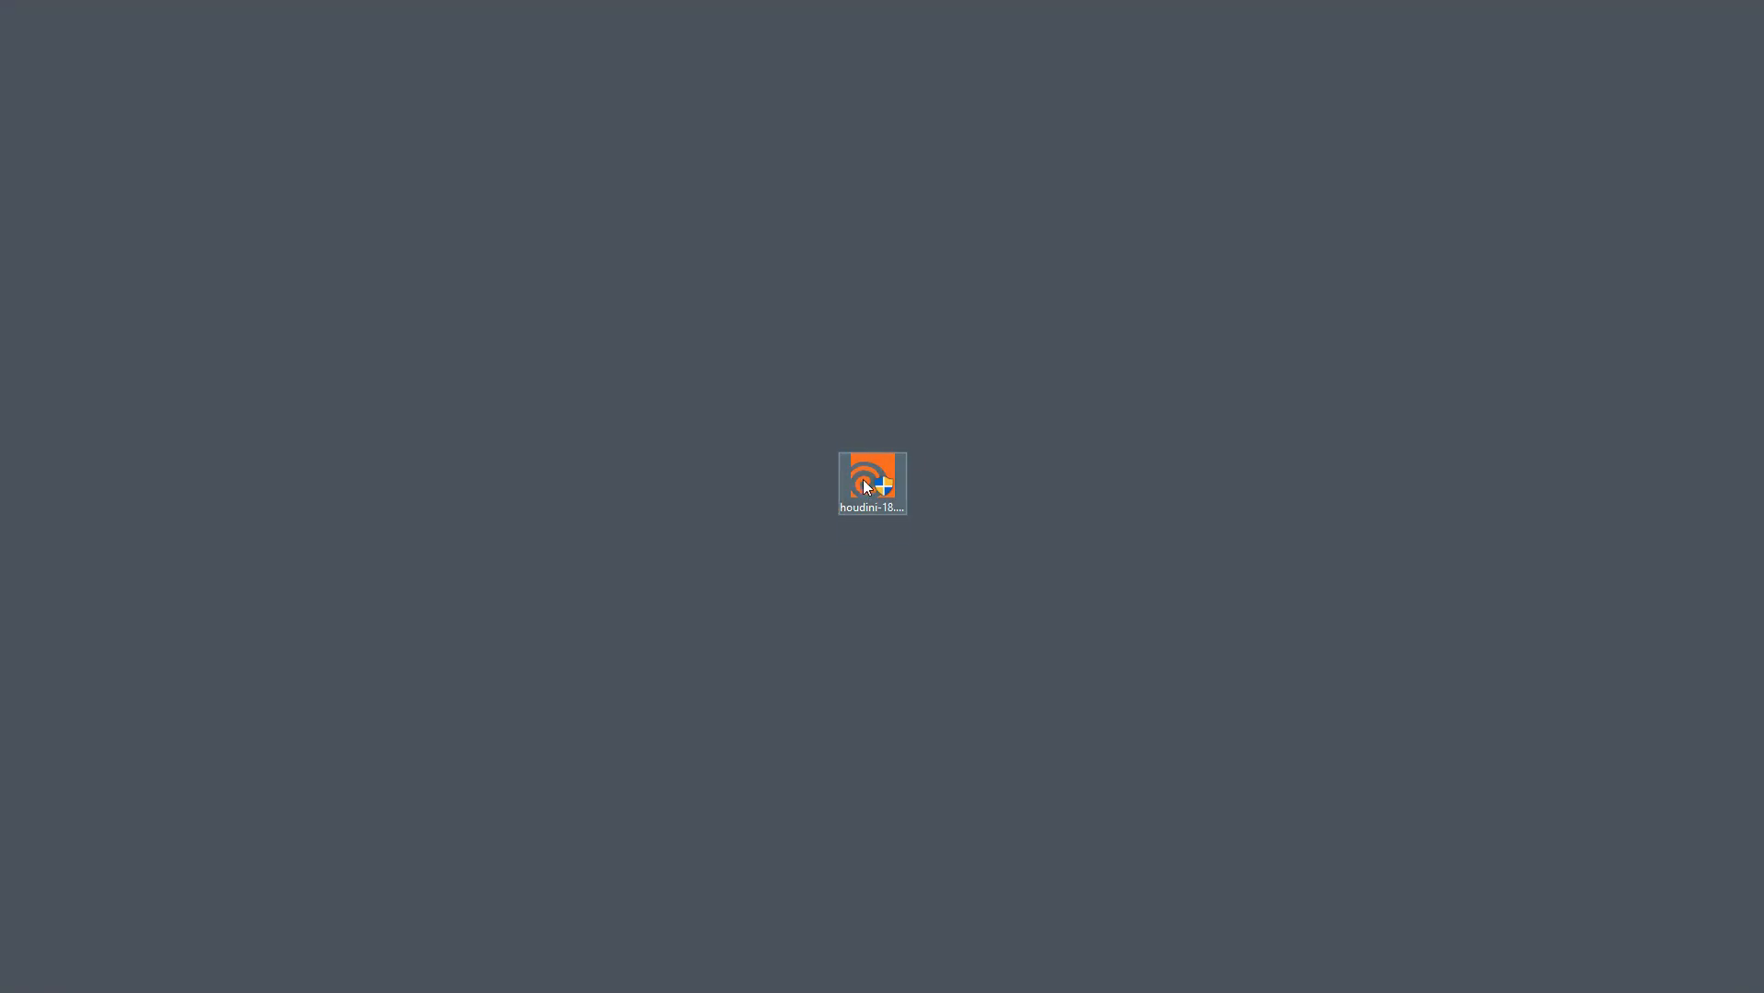
- Launch the downloaded Houdini 18.0.348 installer and accept its license agreement
double_click(867, 487)
left_click_drag(118, 452, 1208, 395)
left_click(1339, 719)
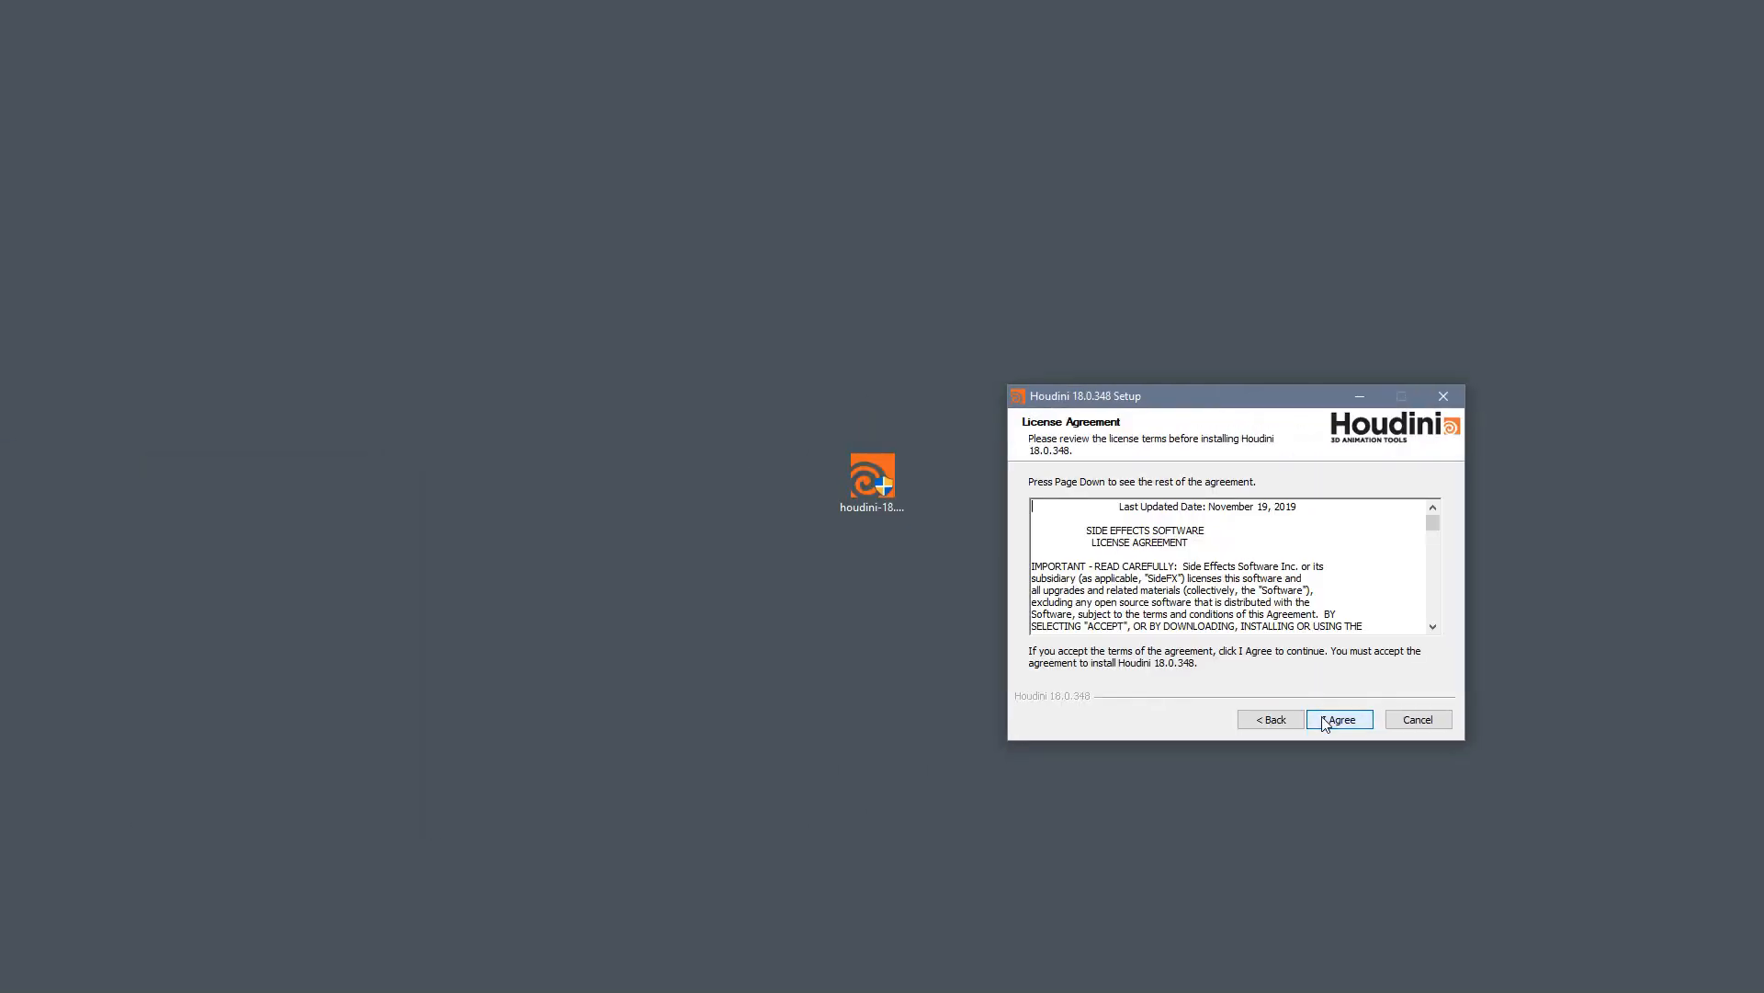
left_click(1339, 719)
- Install Houdini 18.0.348 without uninstalling the previous version 17.5.258, and finish the setup
left_click(1326, 721)
left_click(1326, 722)
left_click(1327, 721)
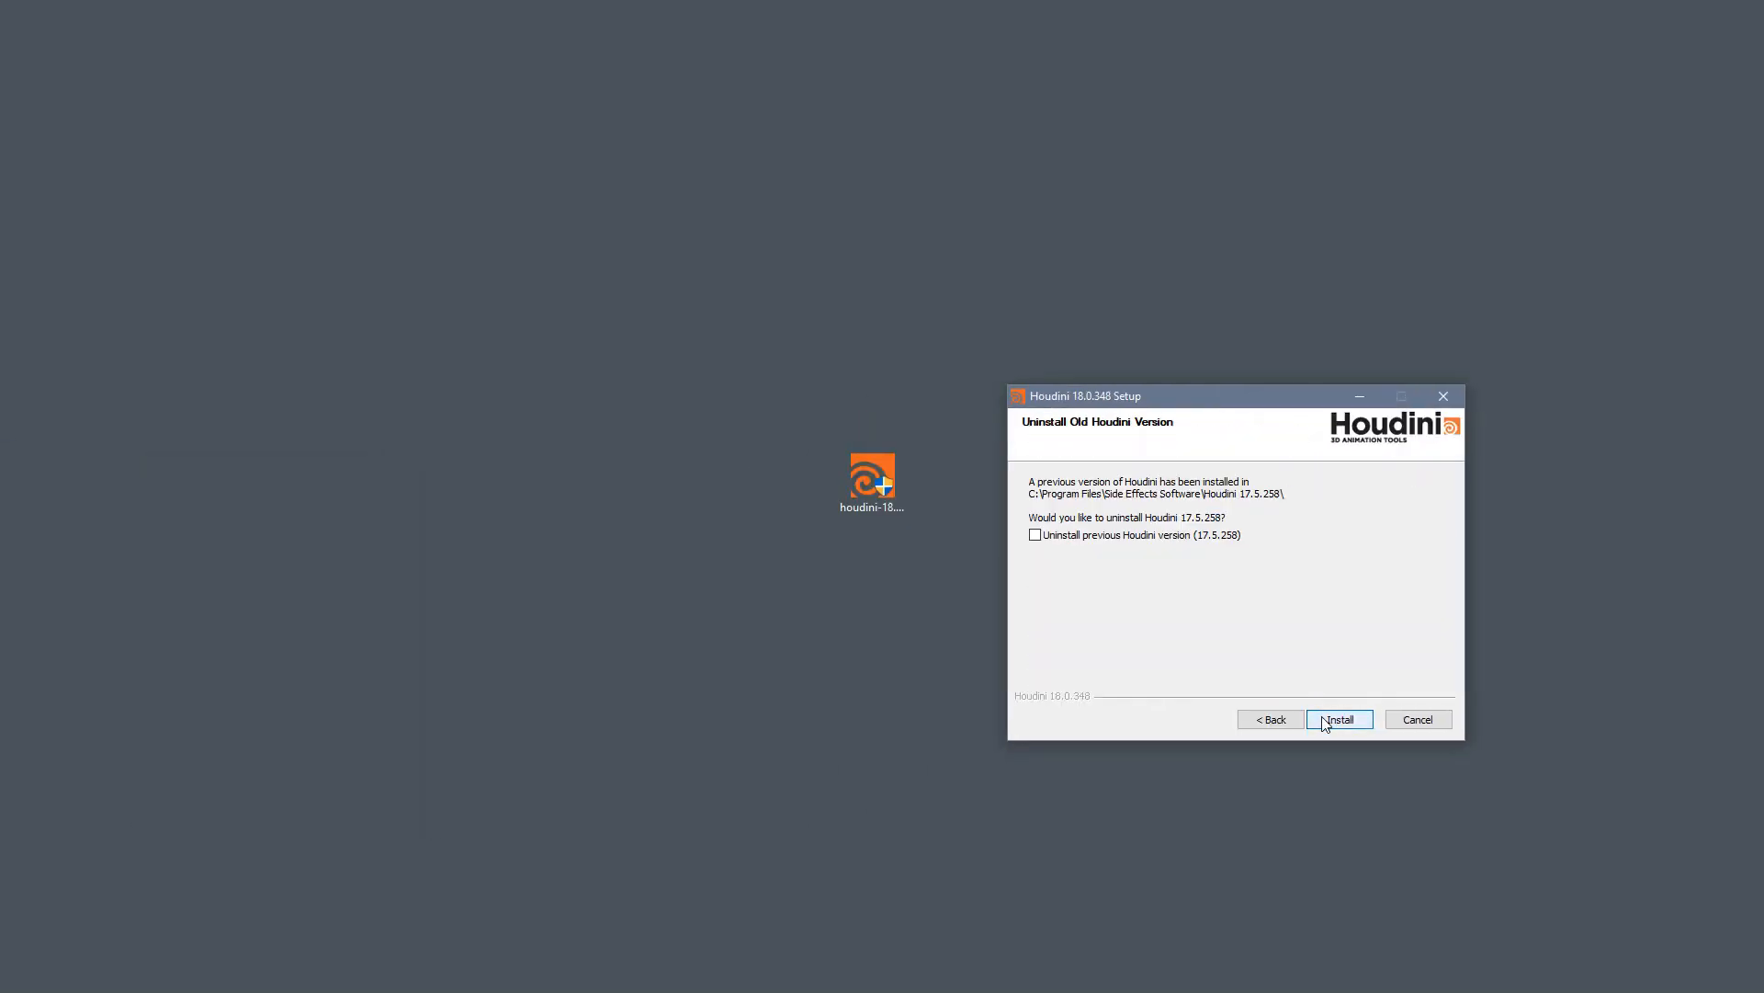
left_click(1327, 721)
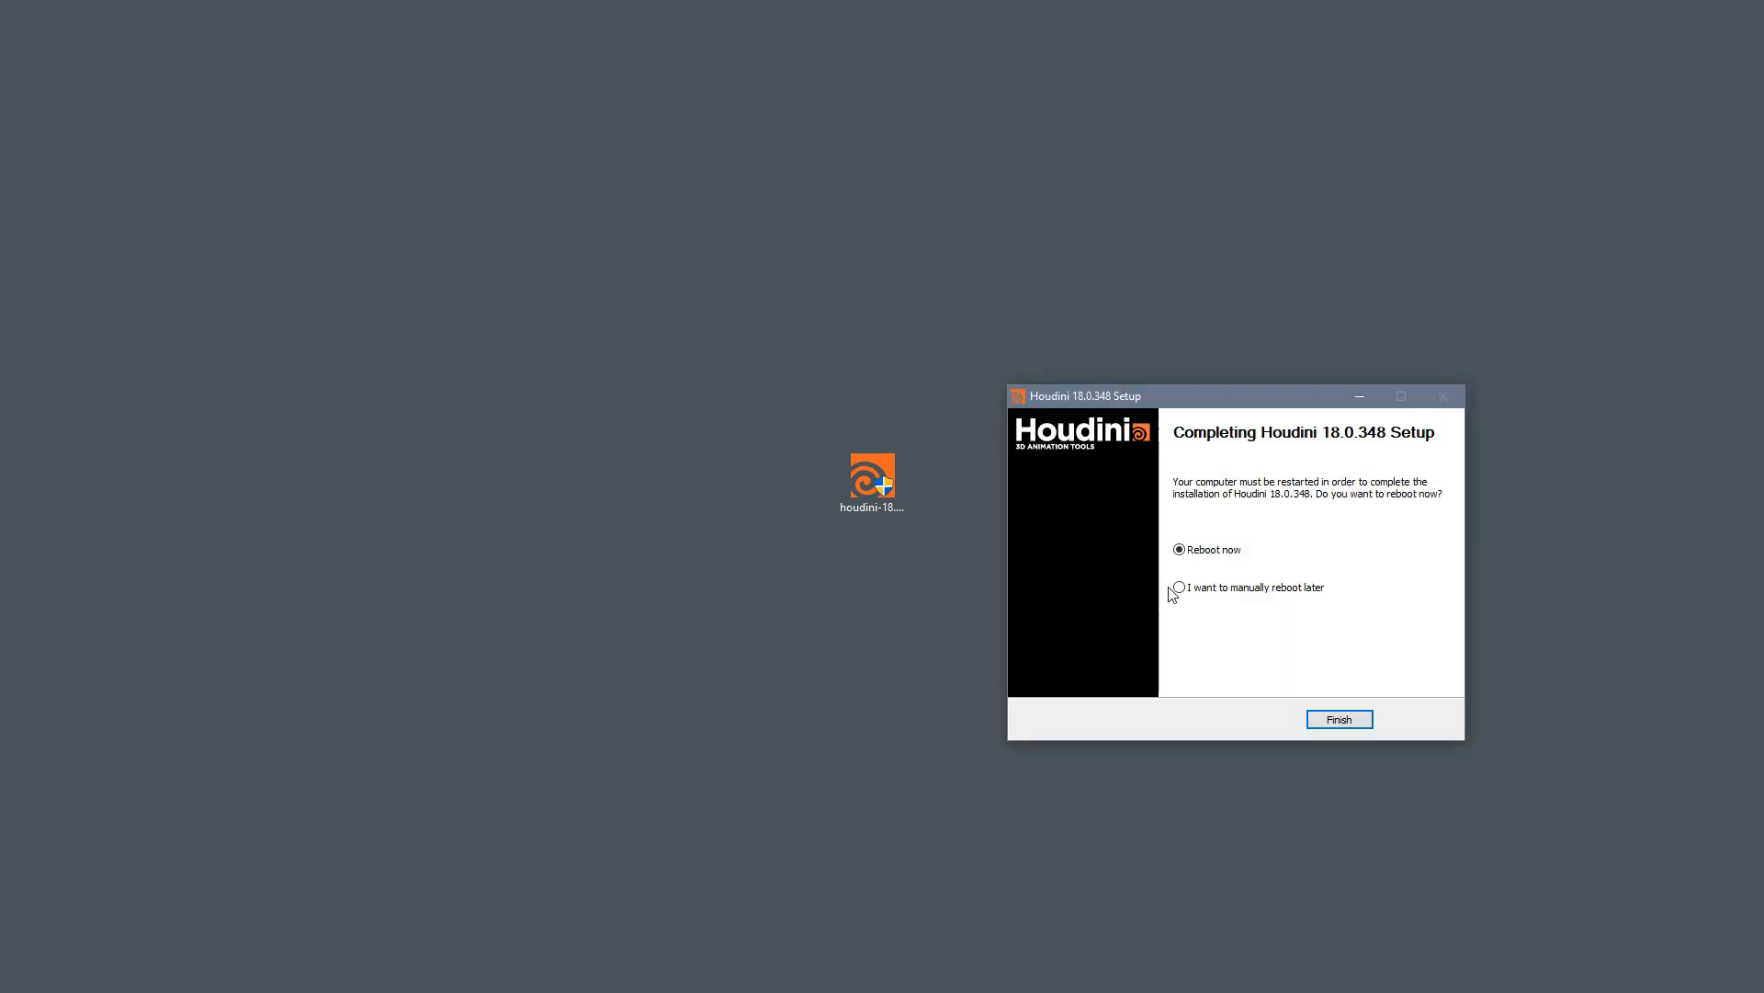
left_click(1338, 719)
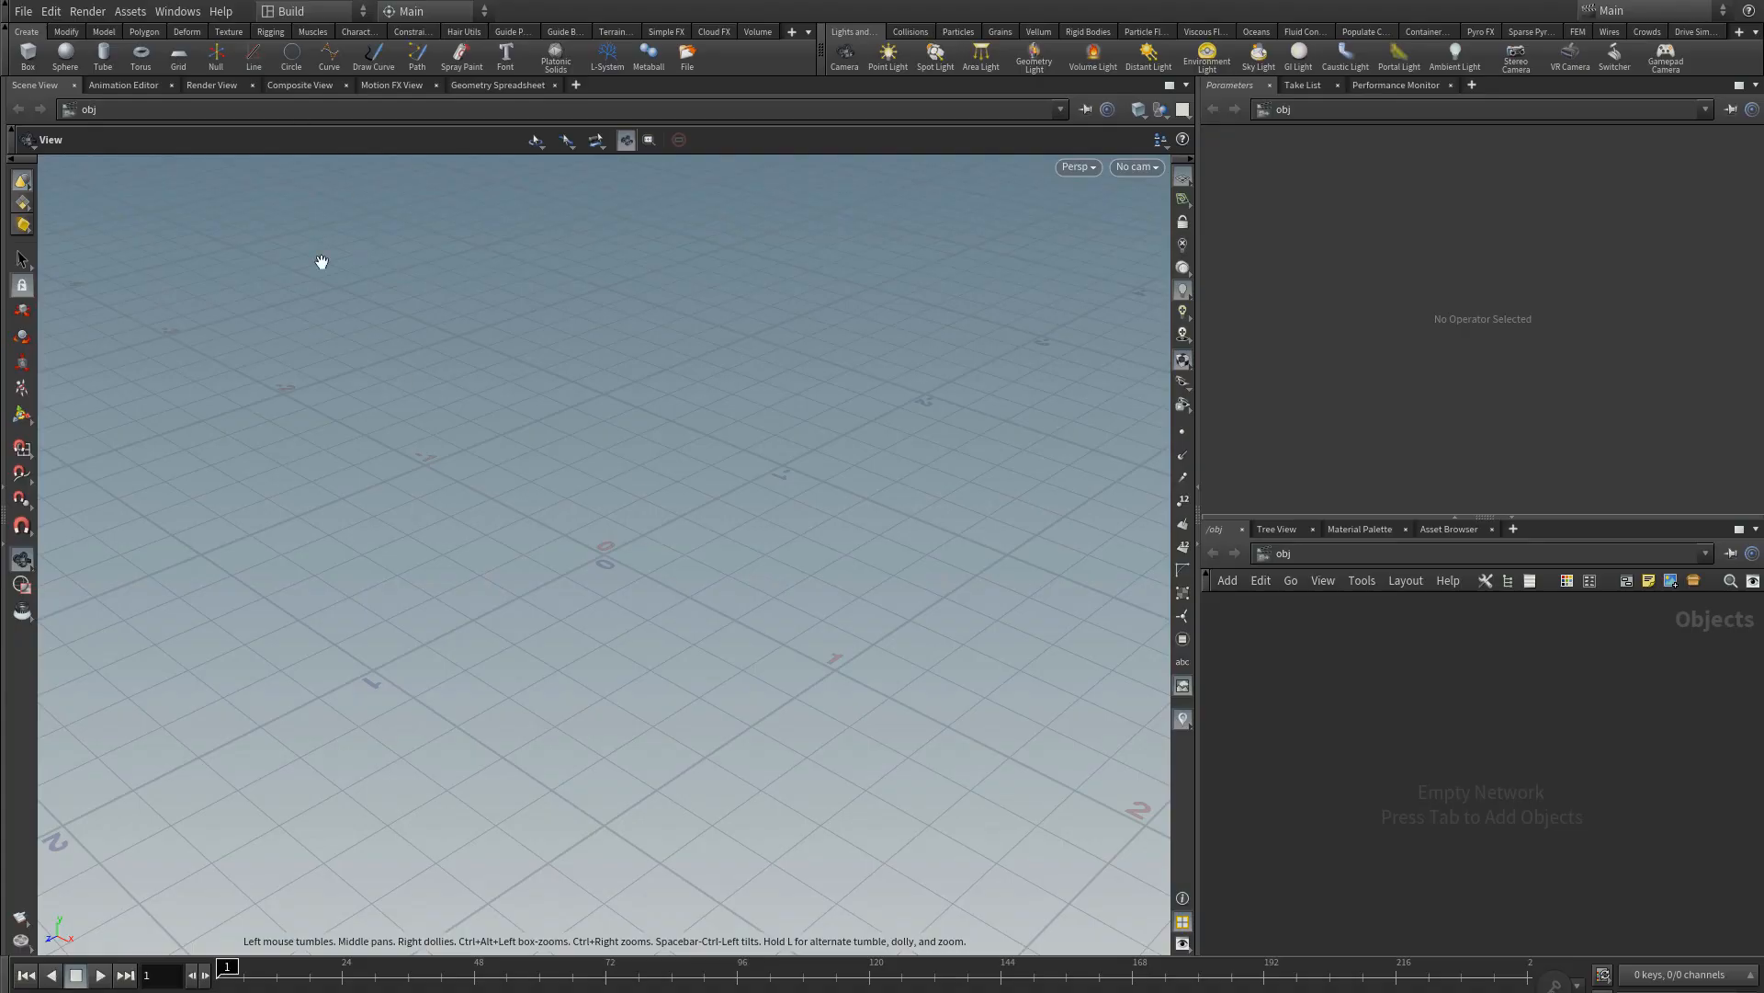
- In Houdini, set the Global UI Scale to 1.5 in the General User Interface preferences and accept the change
left_click(51, 11)
mouse_move(163, 168)
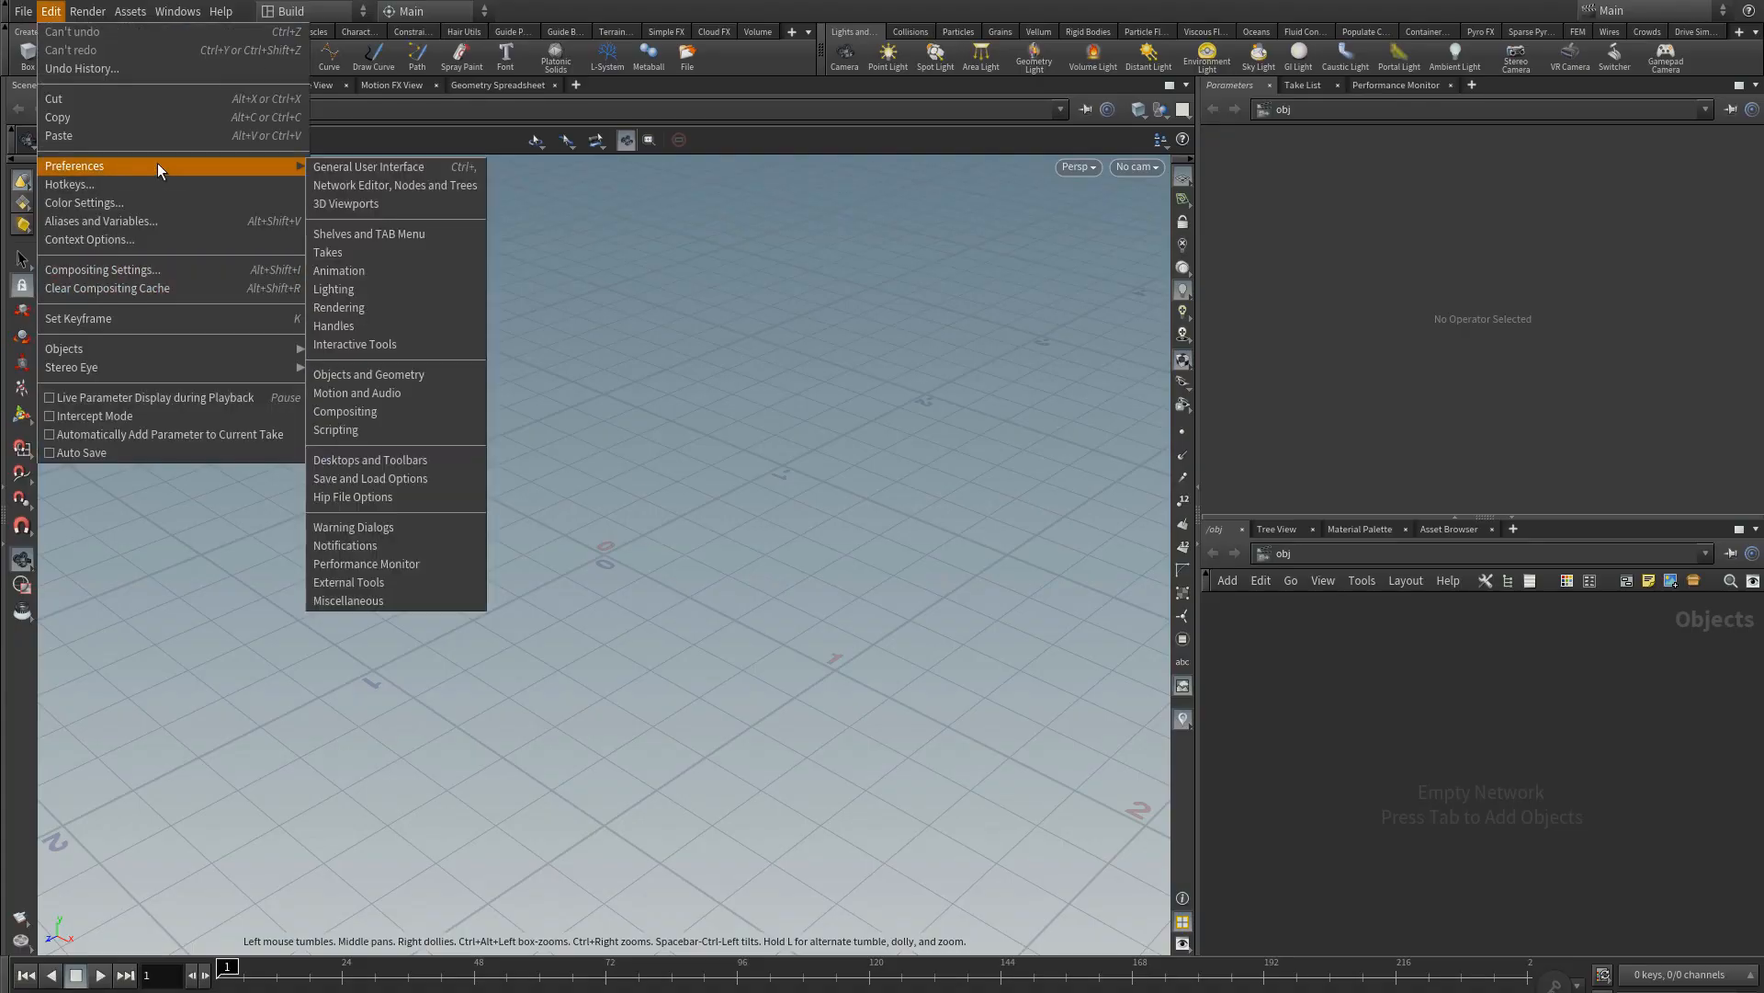
left_click(433, 171)
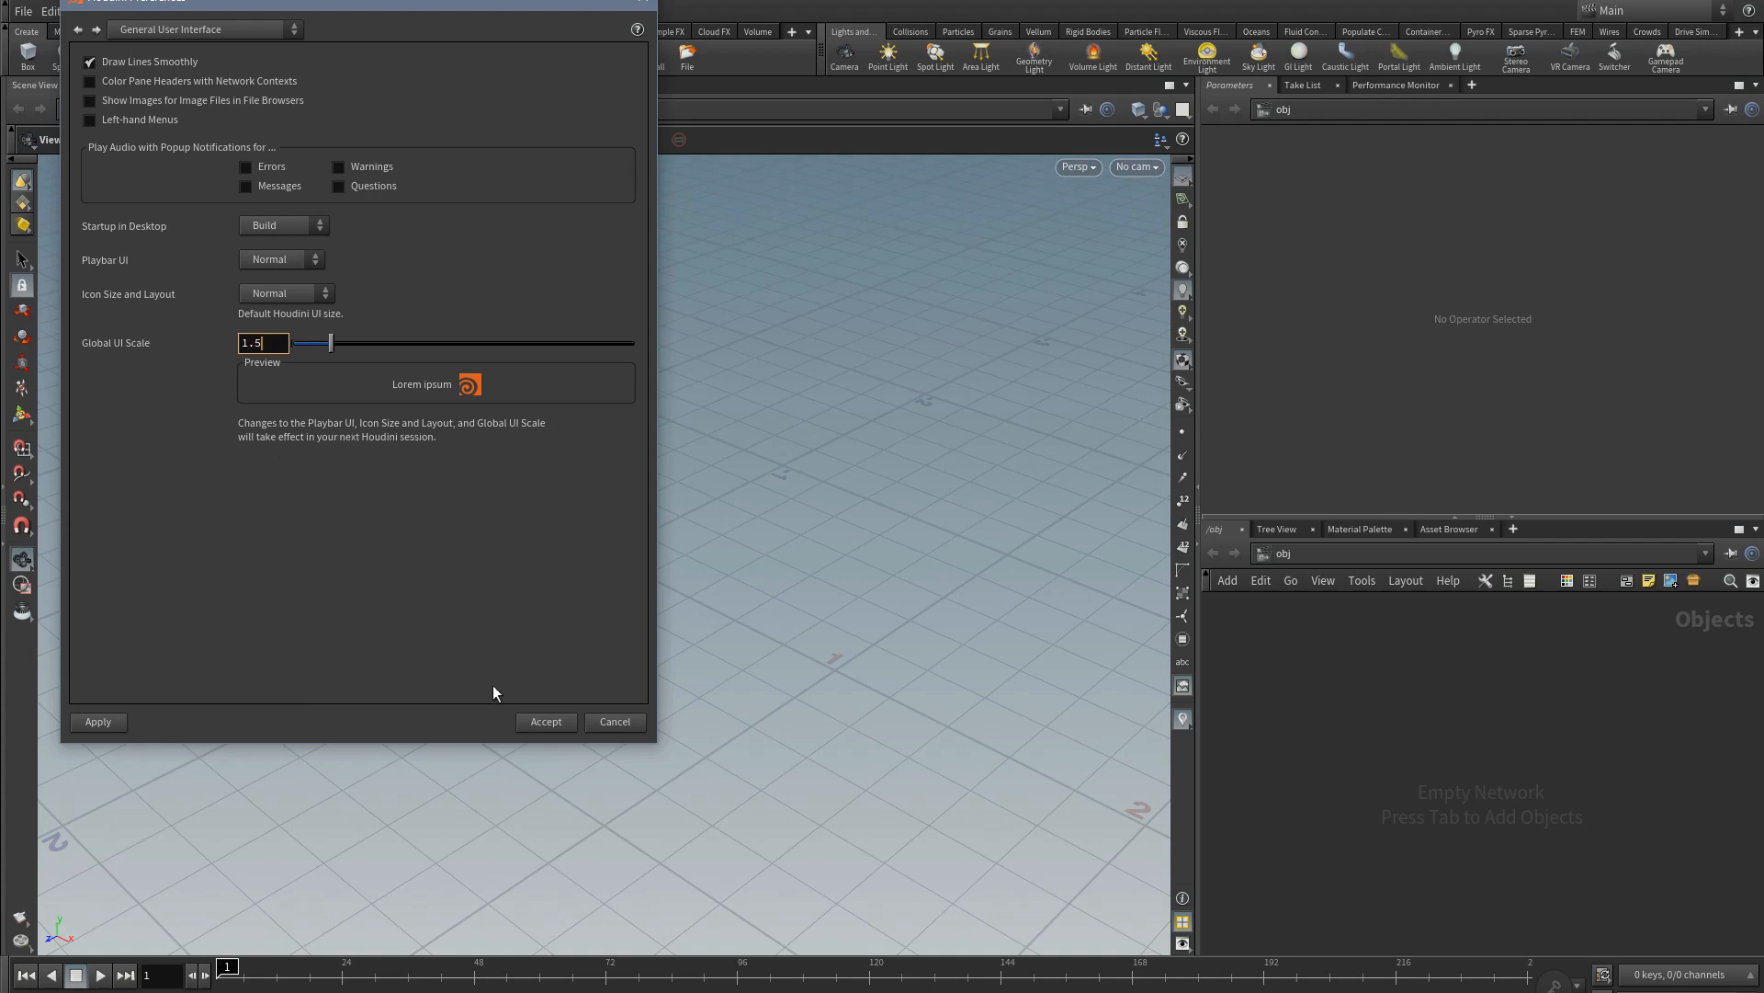
left_click(546, 721)
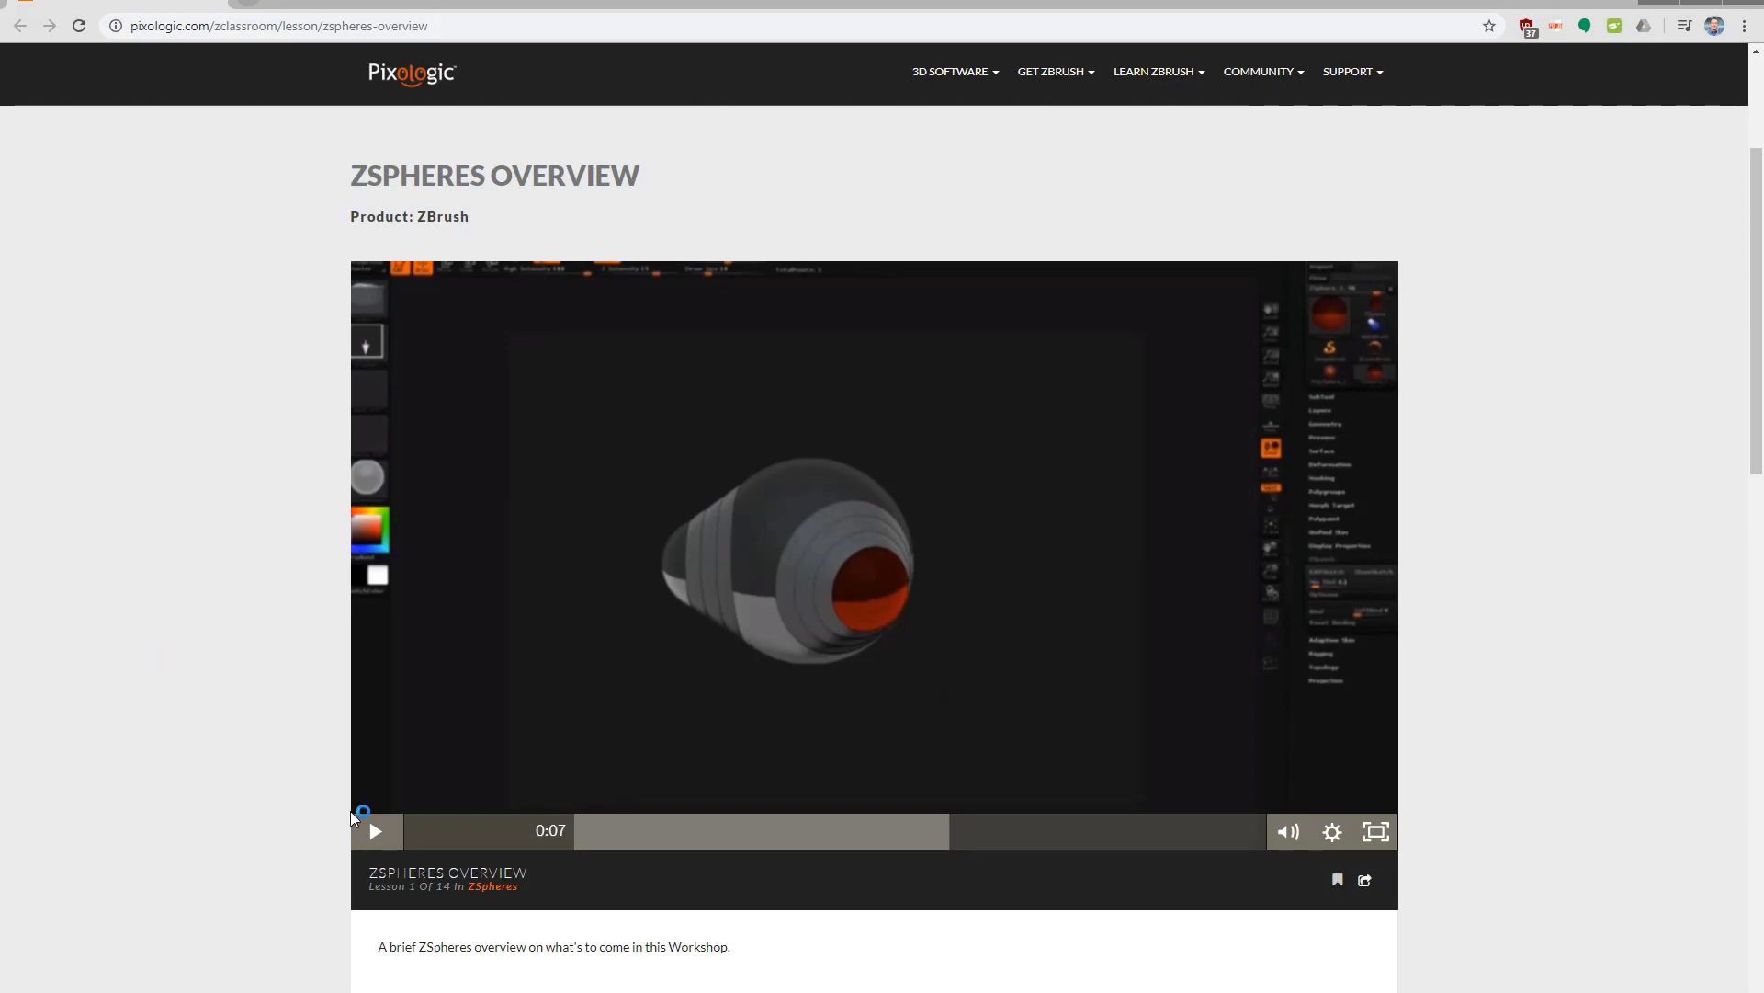
- Play the ZSpheres Overview lesson video on the Pixologic website in the browser, and pause it
left_click(379, 835)
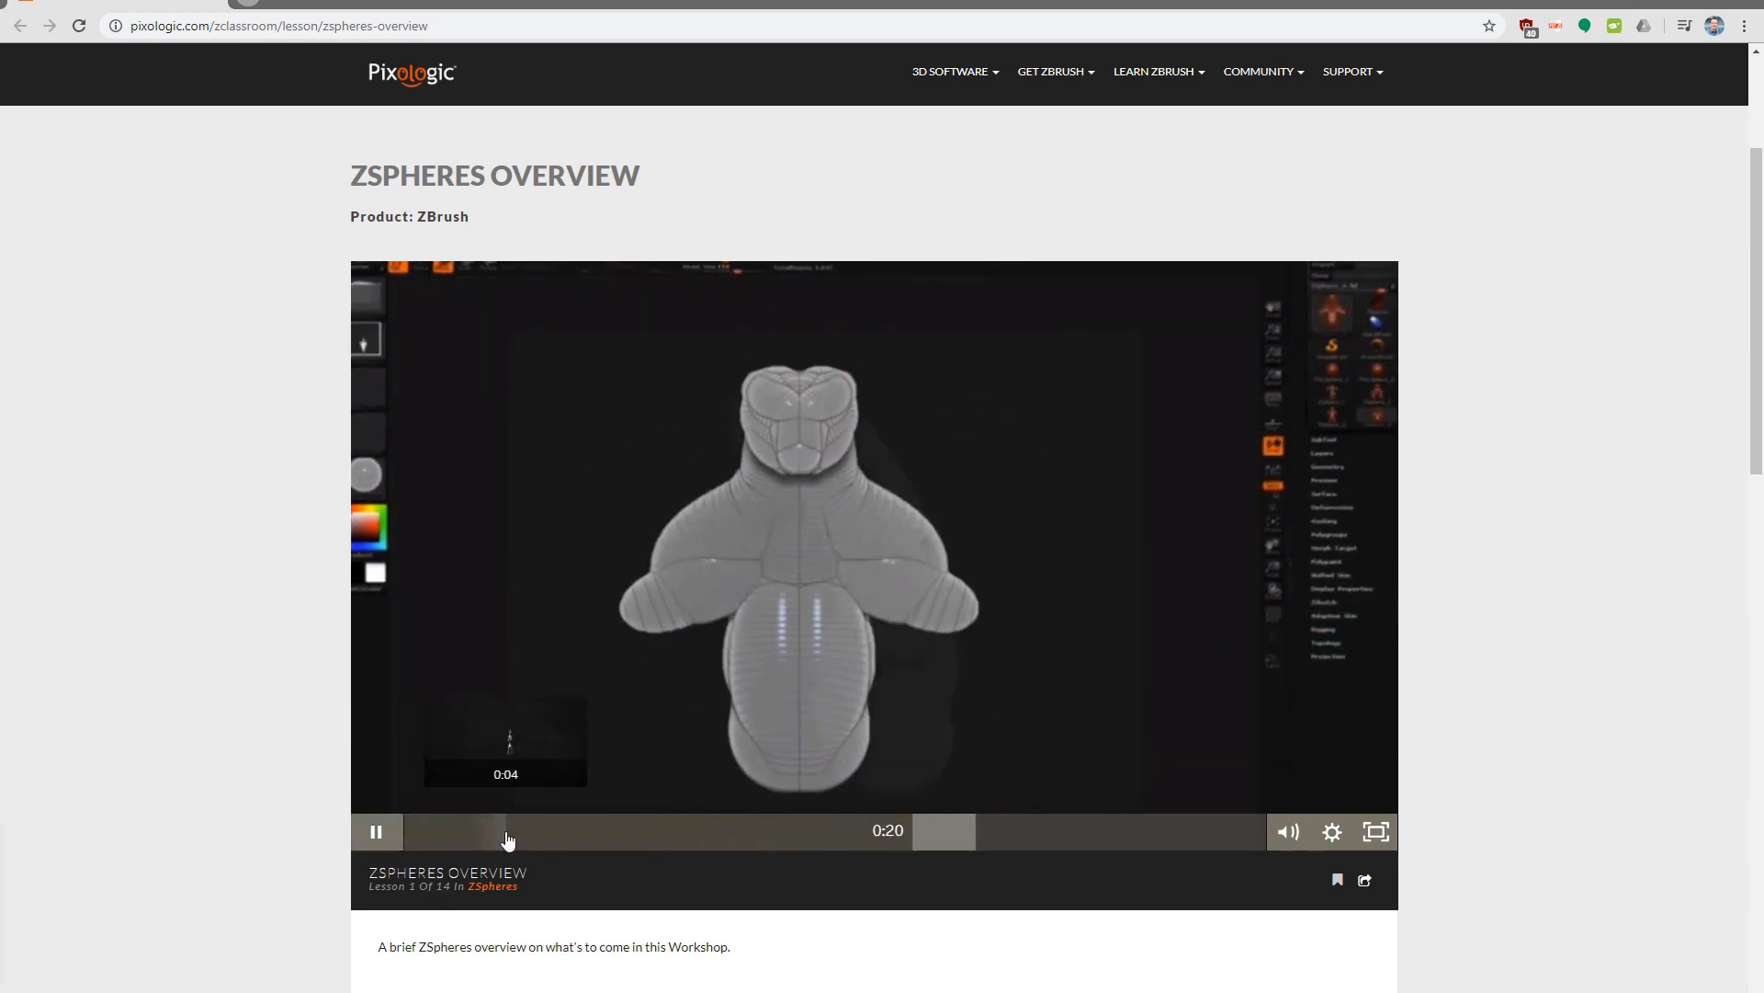
left_click(376, 832)
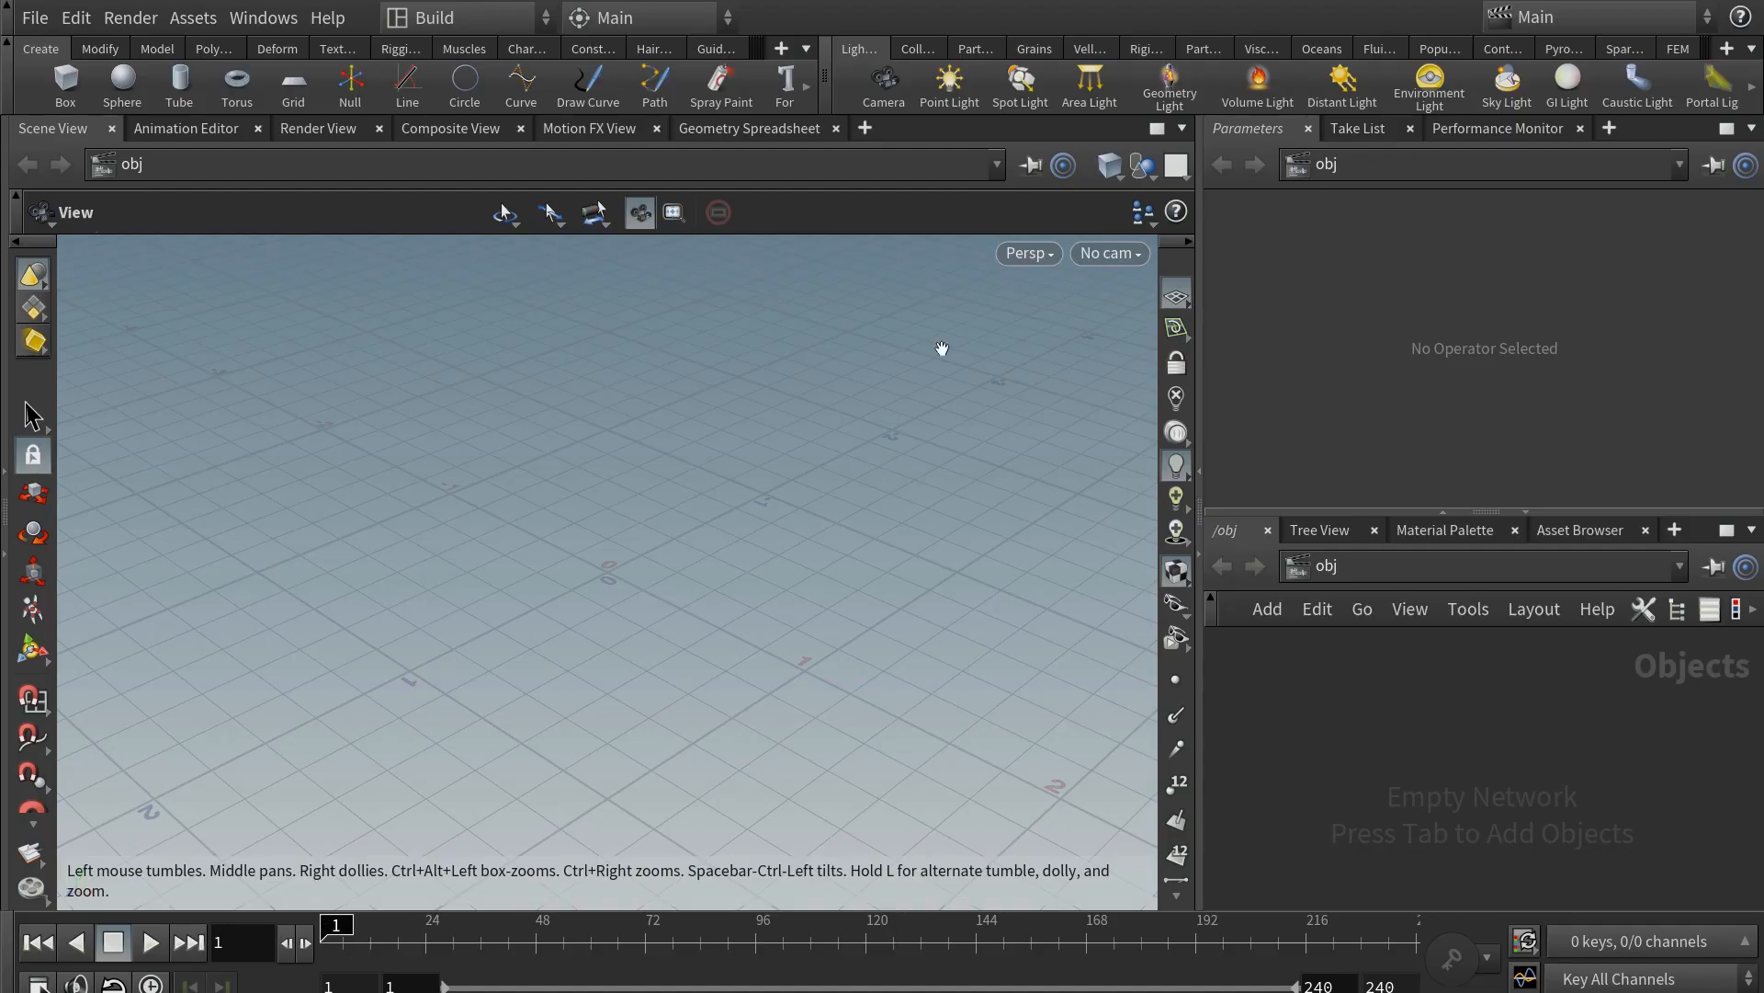
- In Houdini, hide the shelves and playbar, and split the main pane top/bottom with a taller Scene View above the Geometry Spreadsheet
left_click(7, 46)
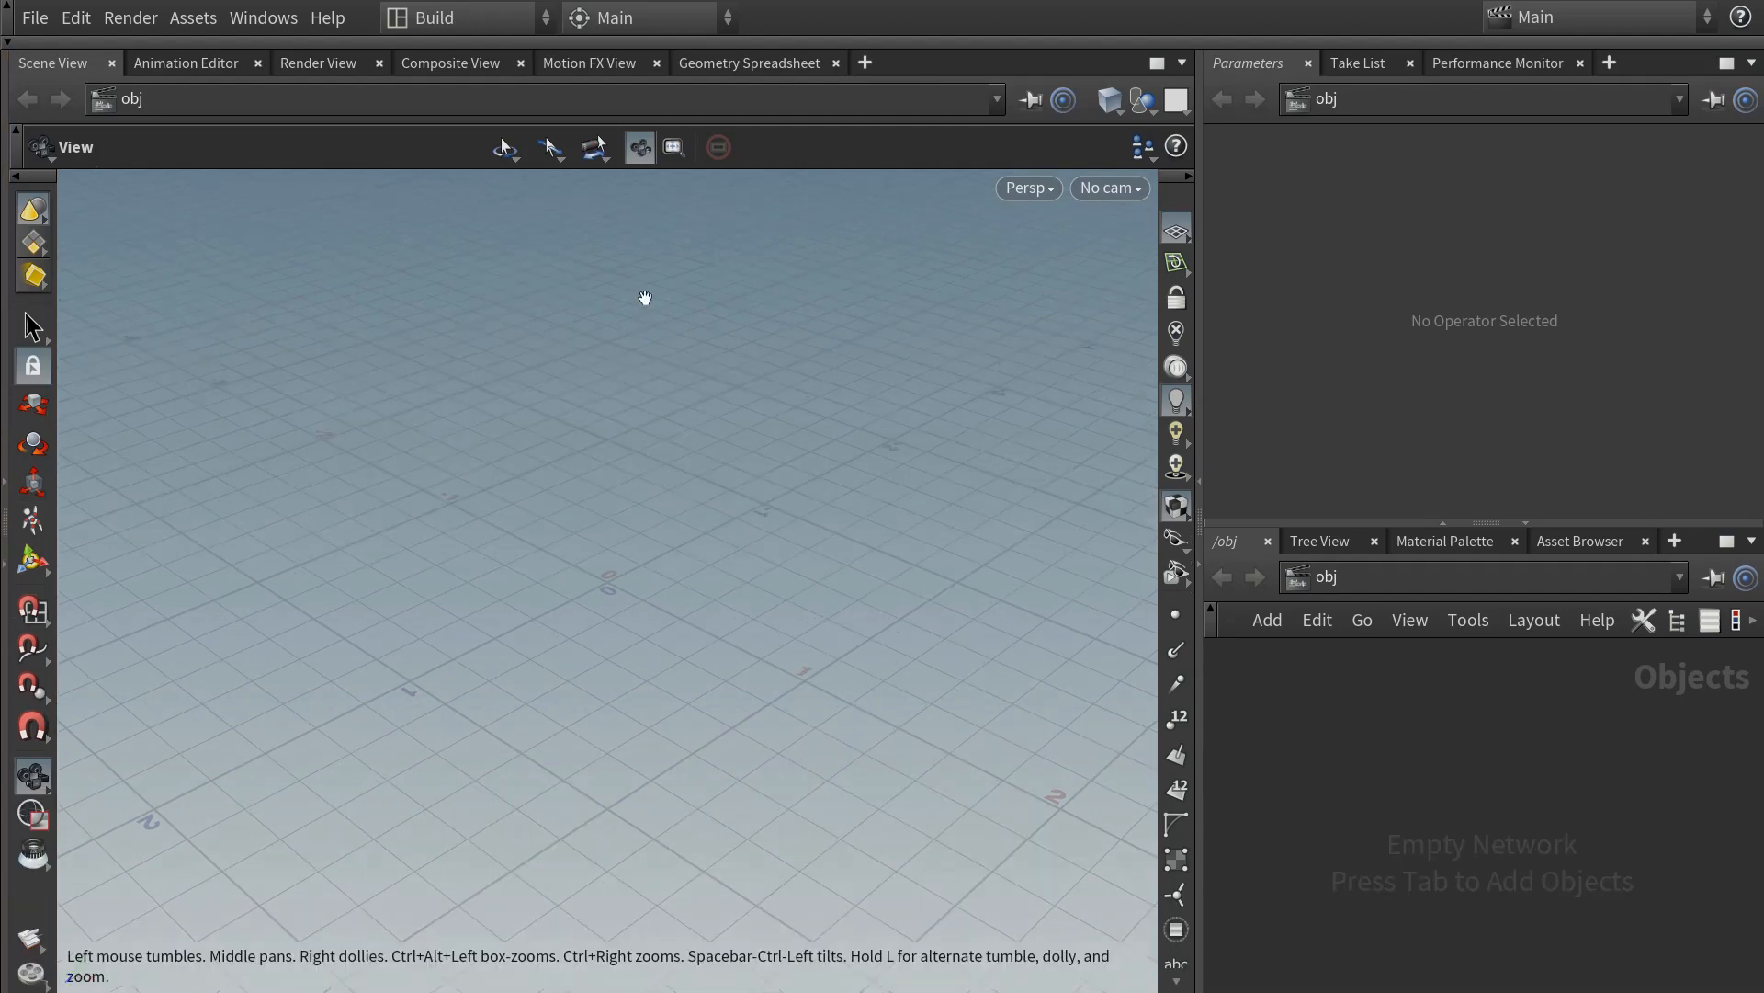
left_click(724, 63)
left_click(1183, 63)
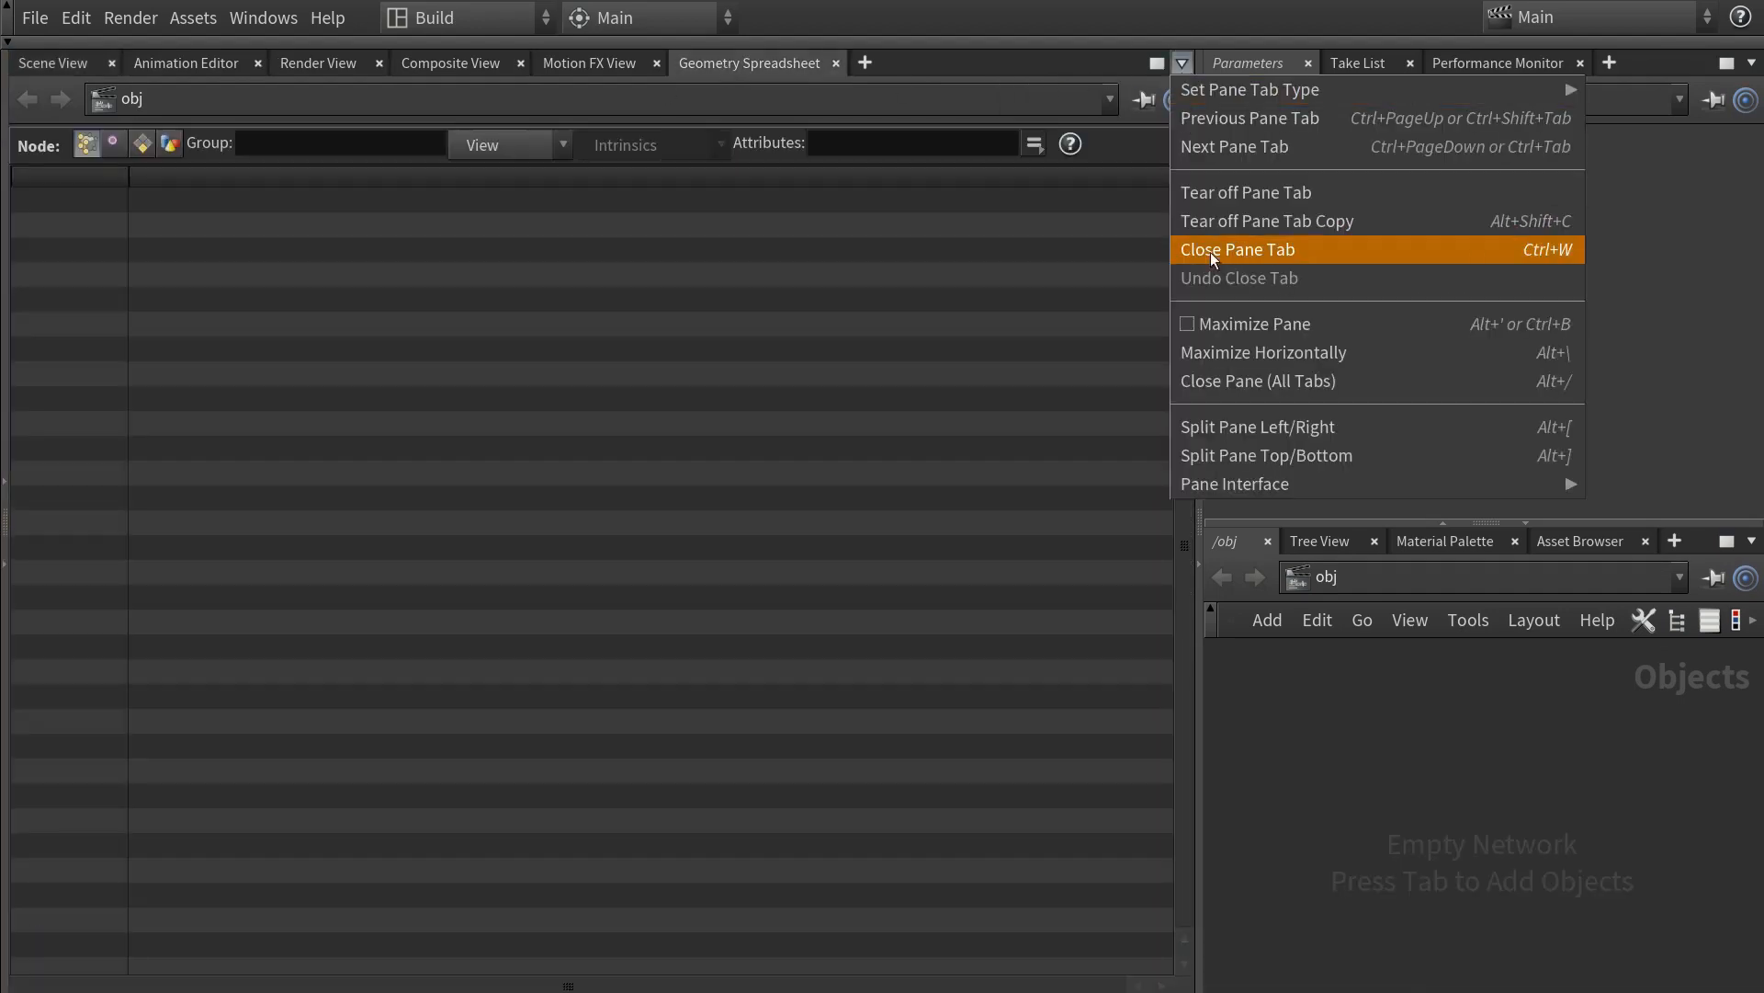
left_click(1231, 460)
left_click(78, 66)
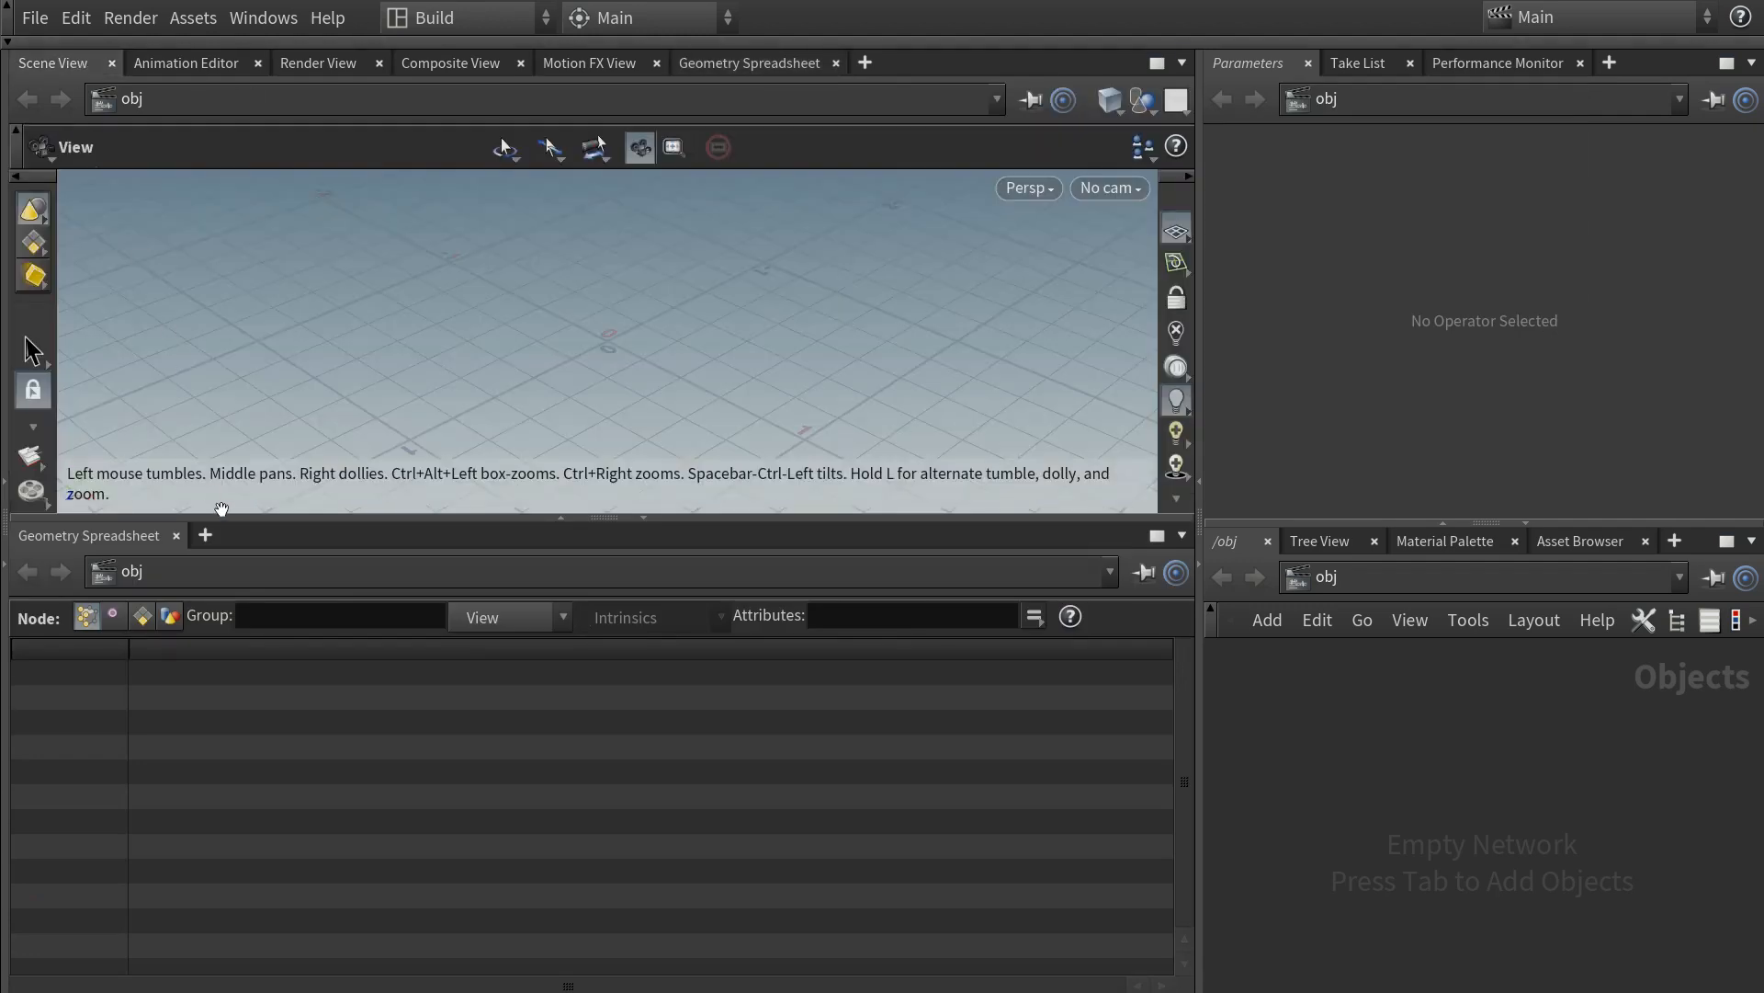
left_click_drag(226, 518, 238, 667)
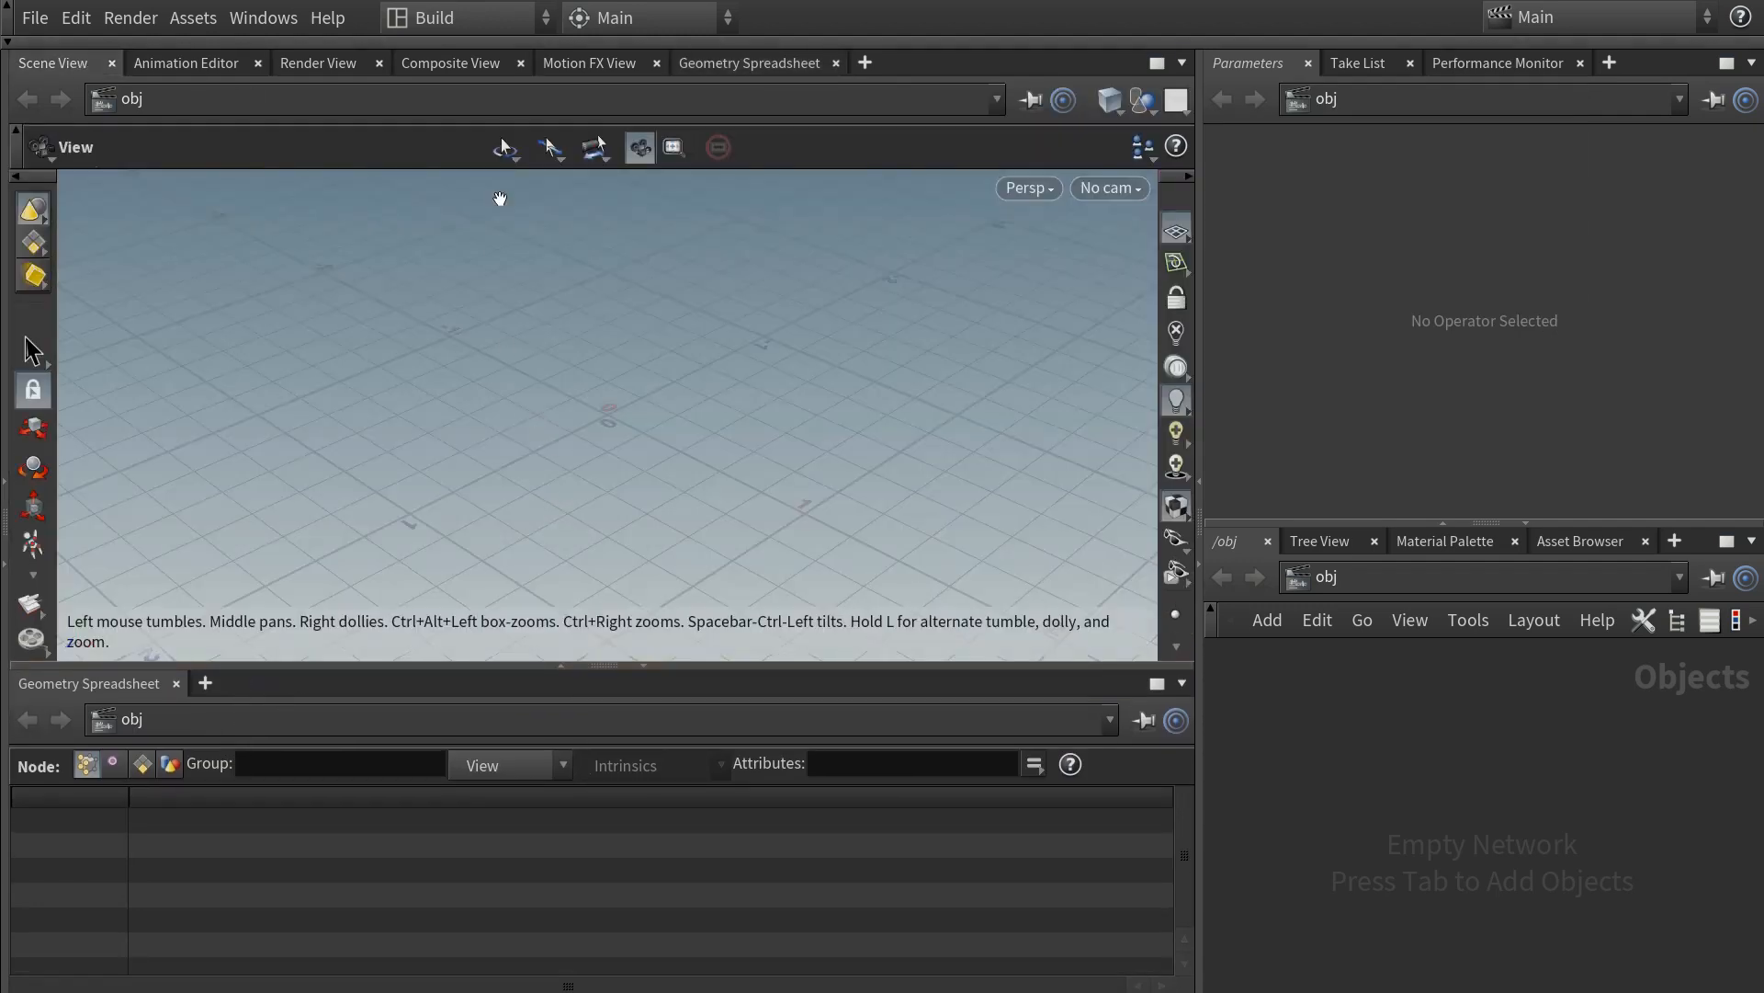
- Save the current desktop layout under the new name my_desktop
left_click(551, 20)
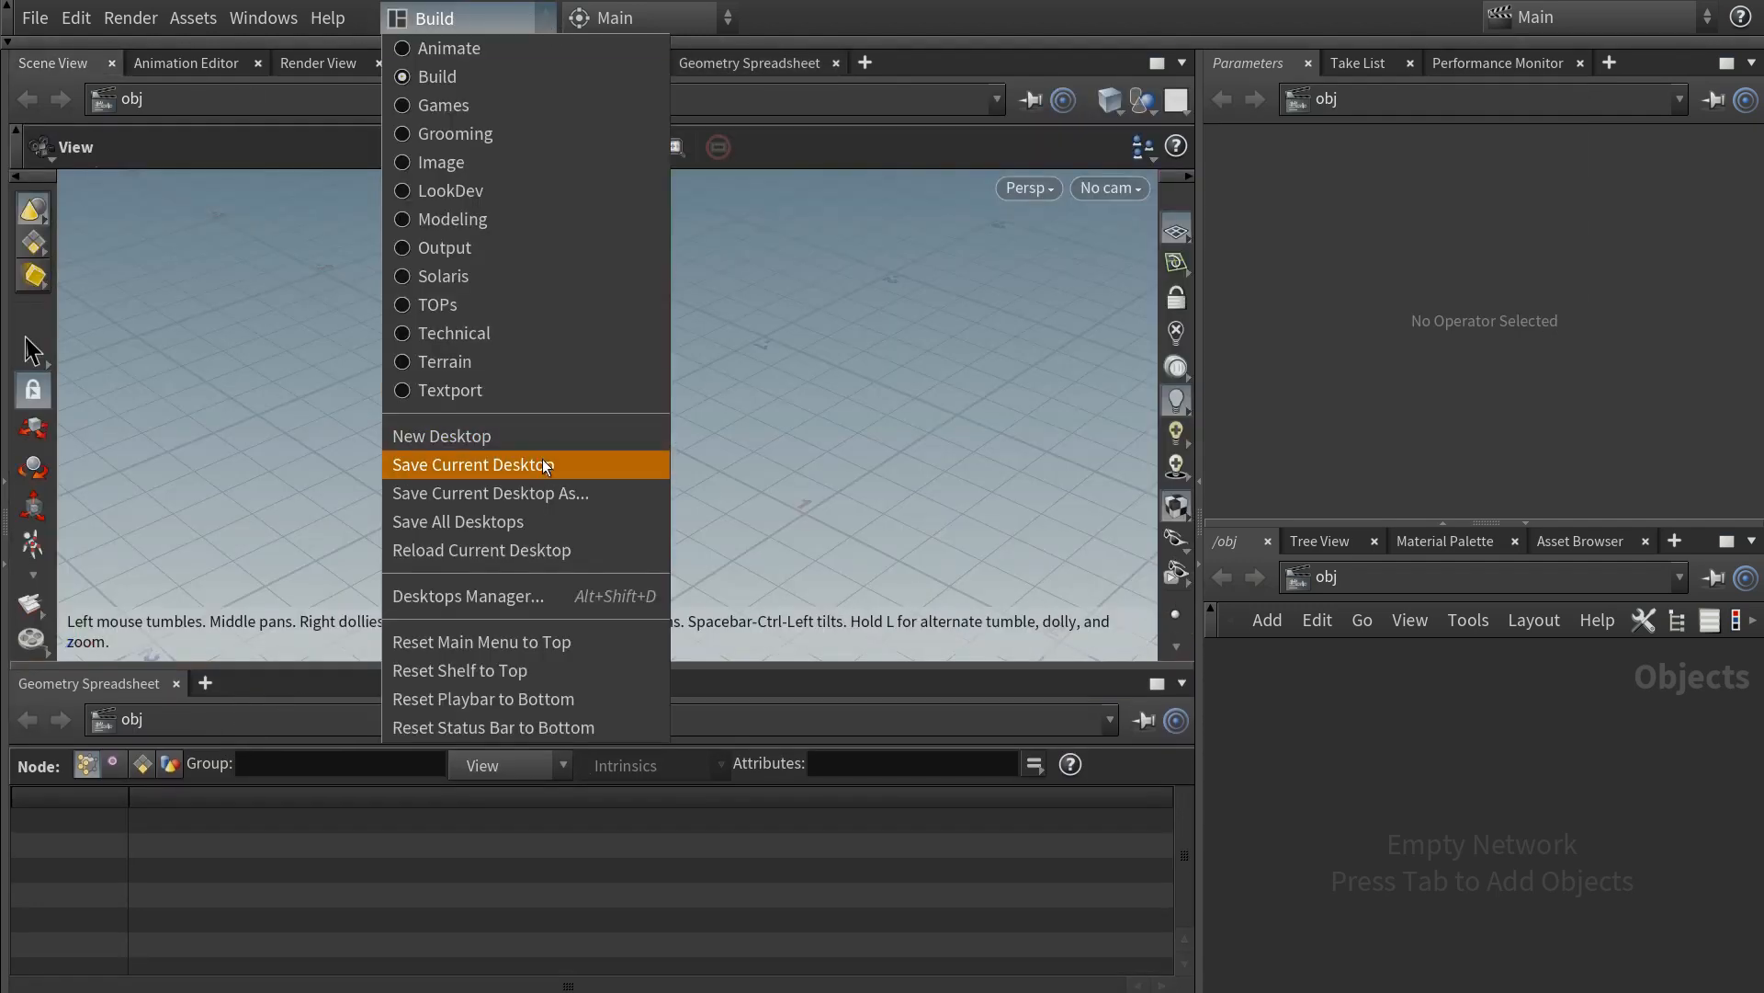
left_click(533, 493)
type("my_de")
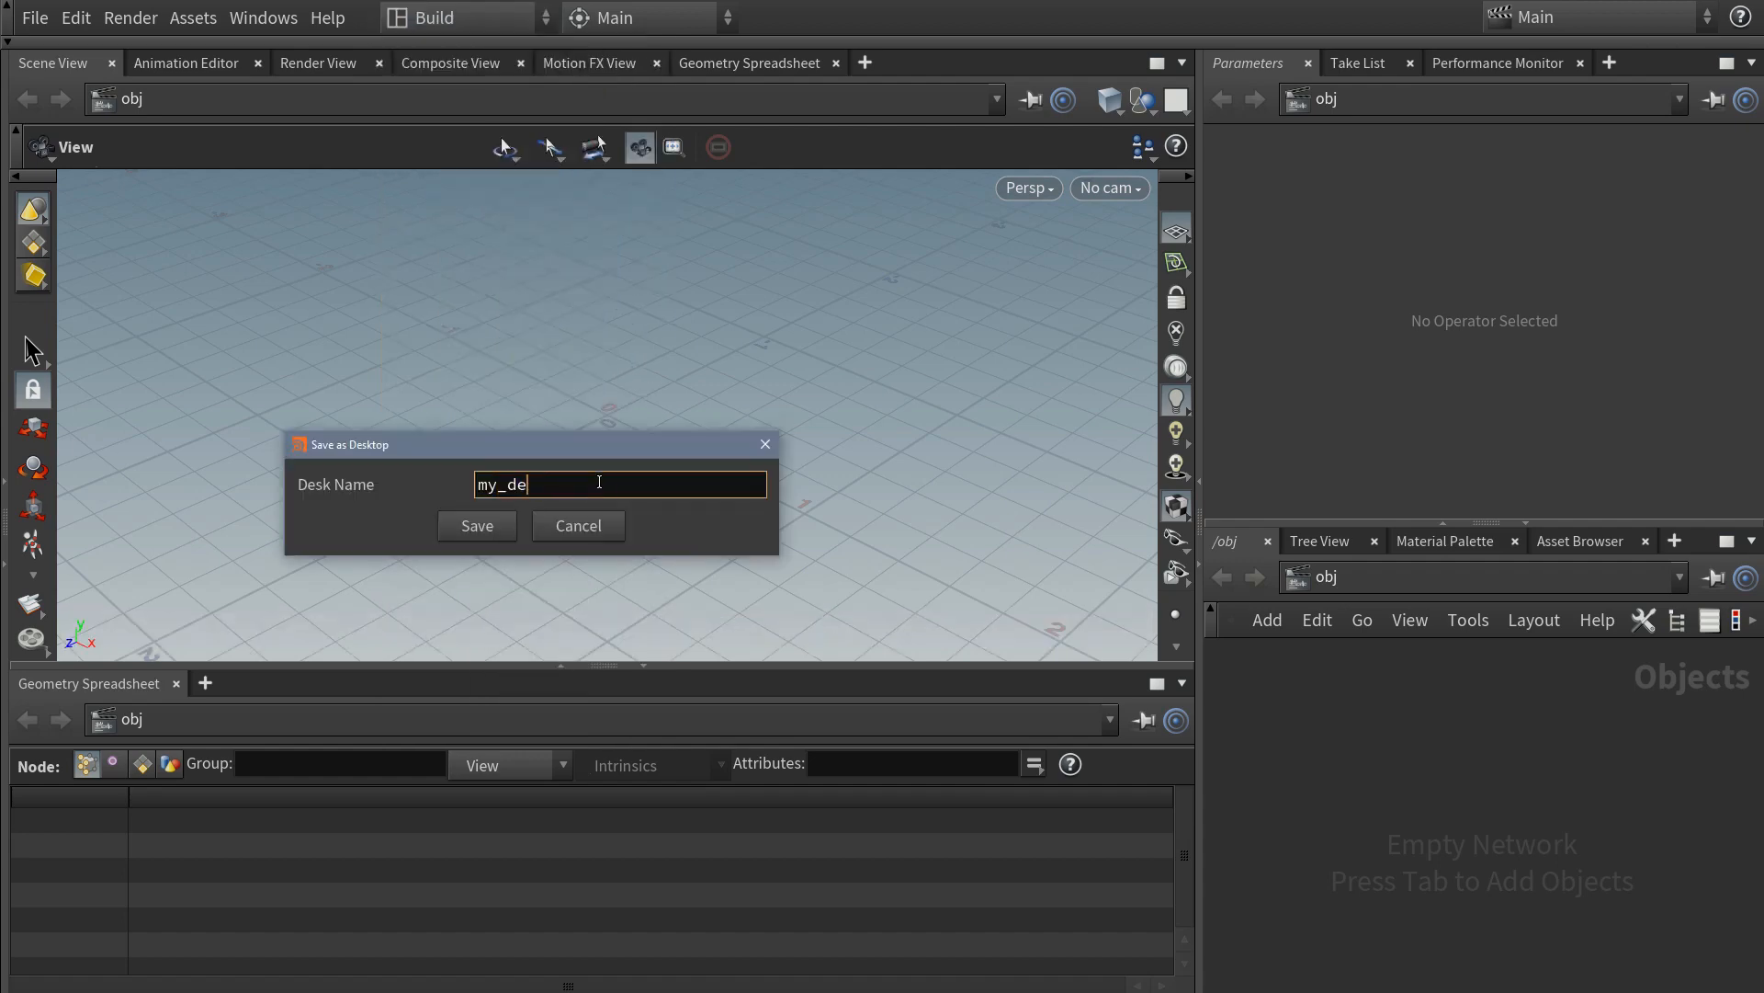
type("sktop")
left_click(475, 531)
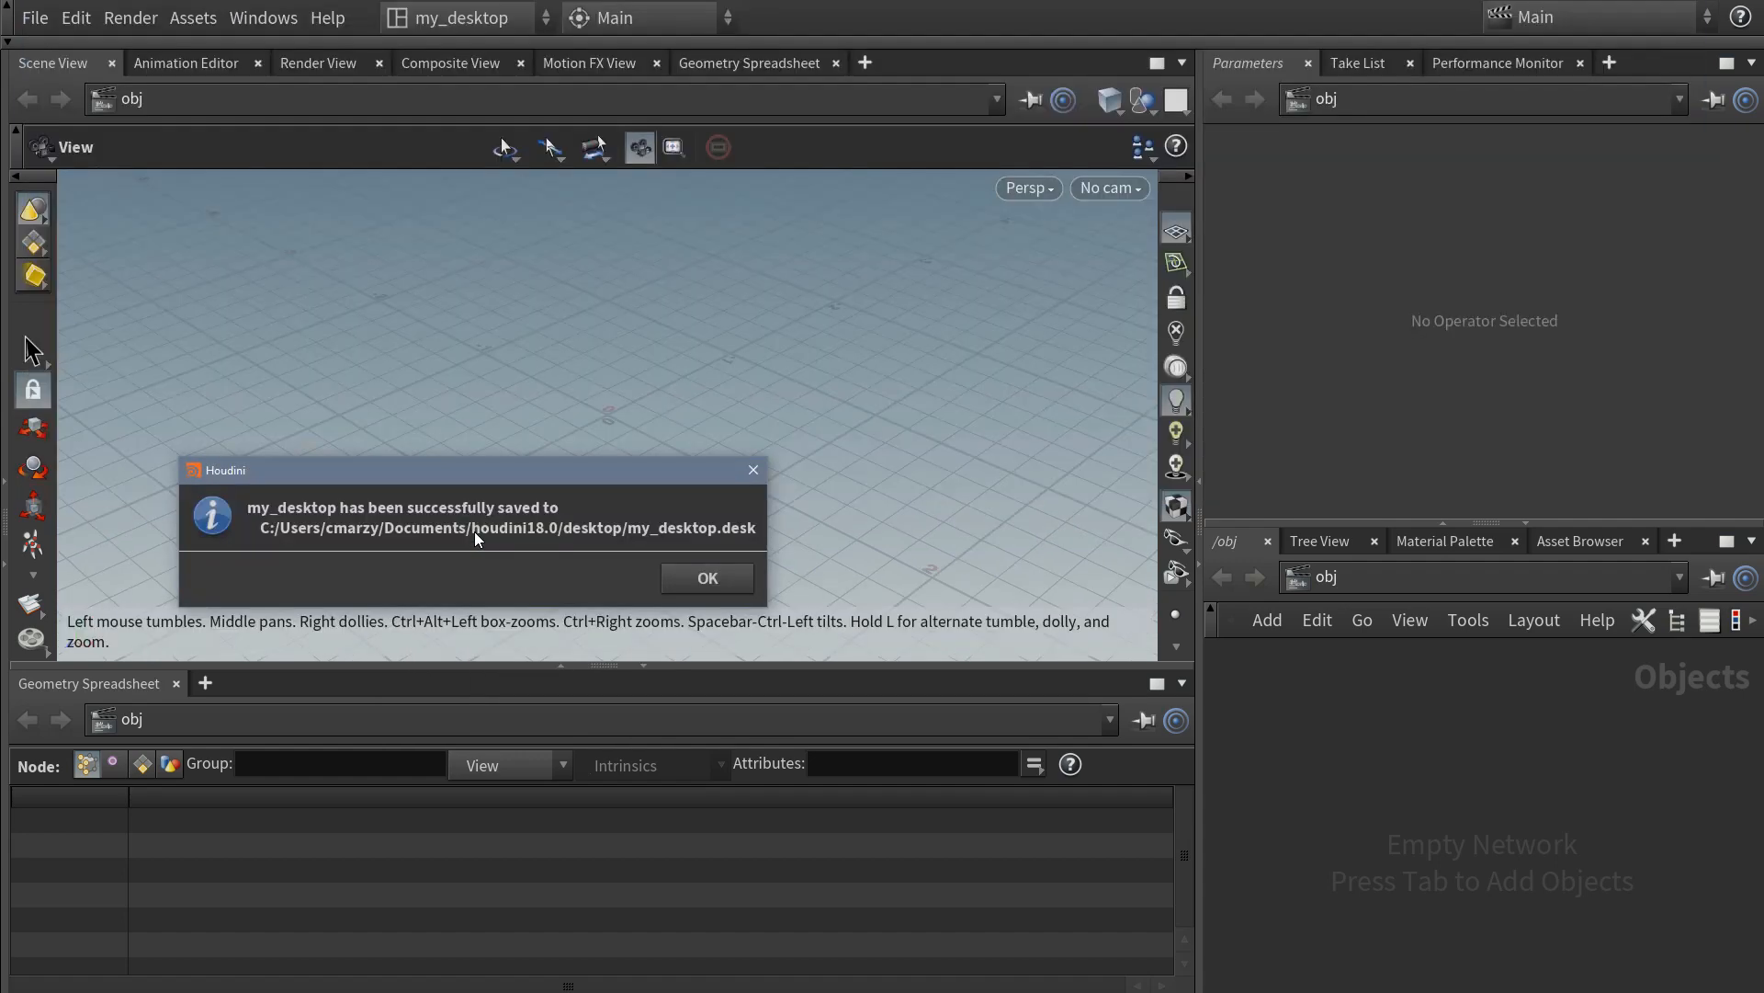
left_click(713, 571)
- Show grid lines in the network editor, and enlarge the network editor pane upwards and towards the Scene View
left_click(1400, 623)
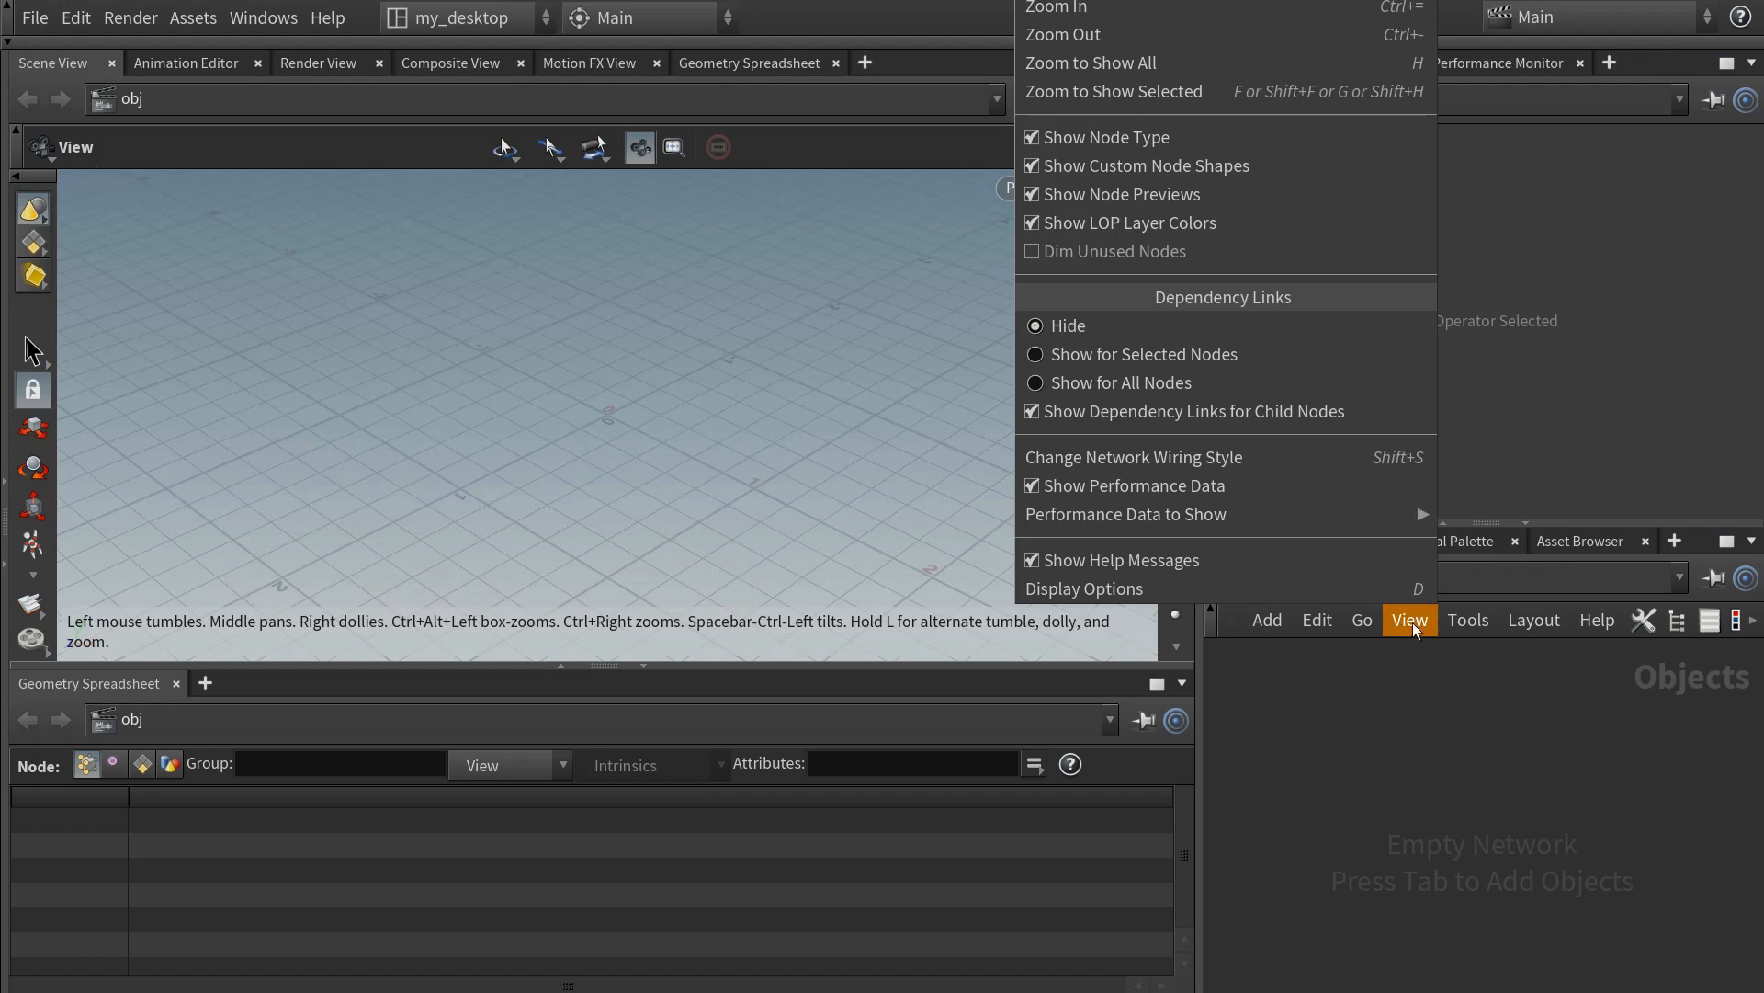
mouse_move(1465, 623)
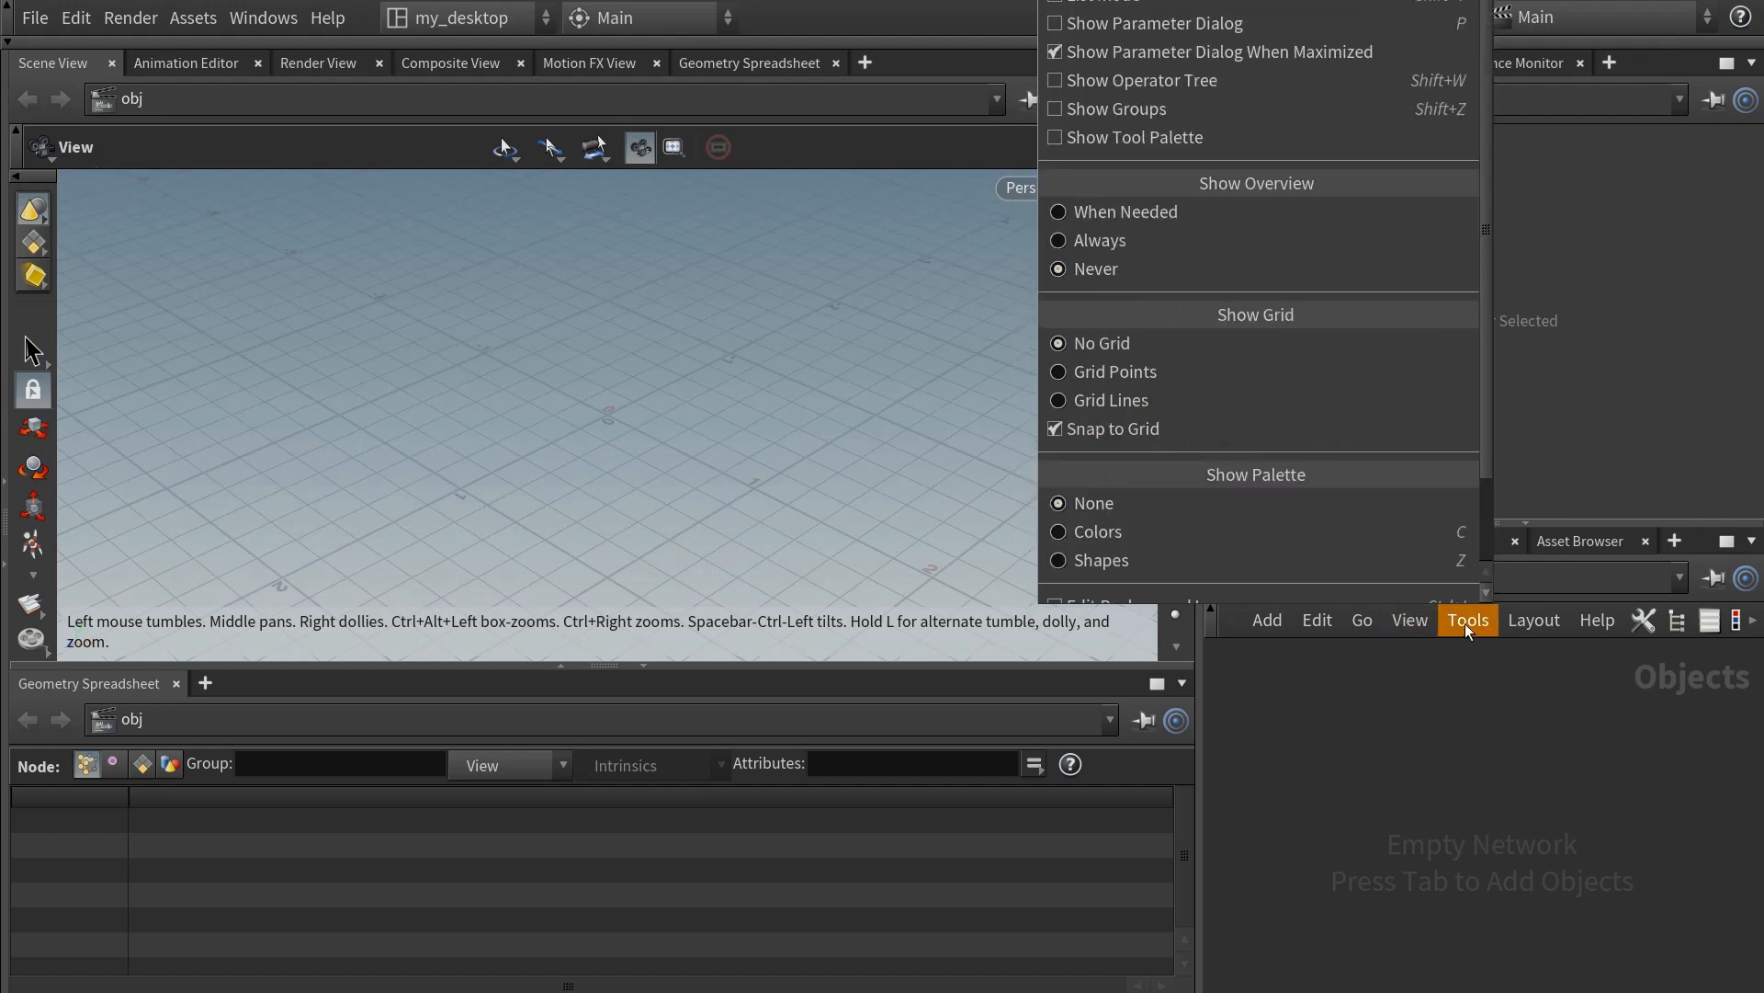
left_click(1059, 403)
left_click_drag(1272, 522, 1272, 459)
left_click_drag(1198, 386, 1073, 384)
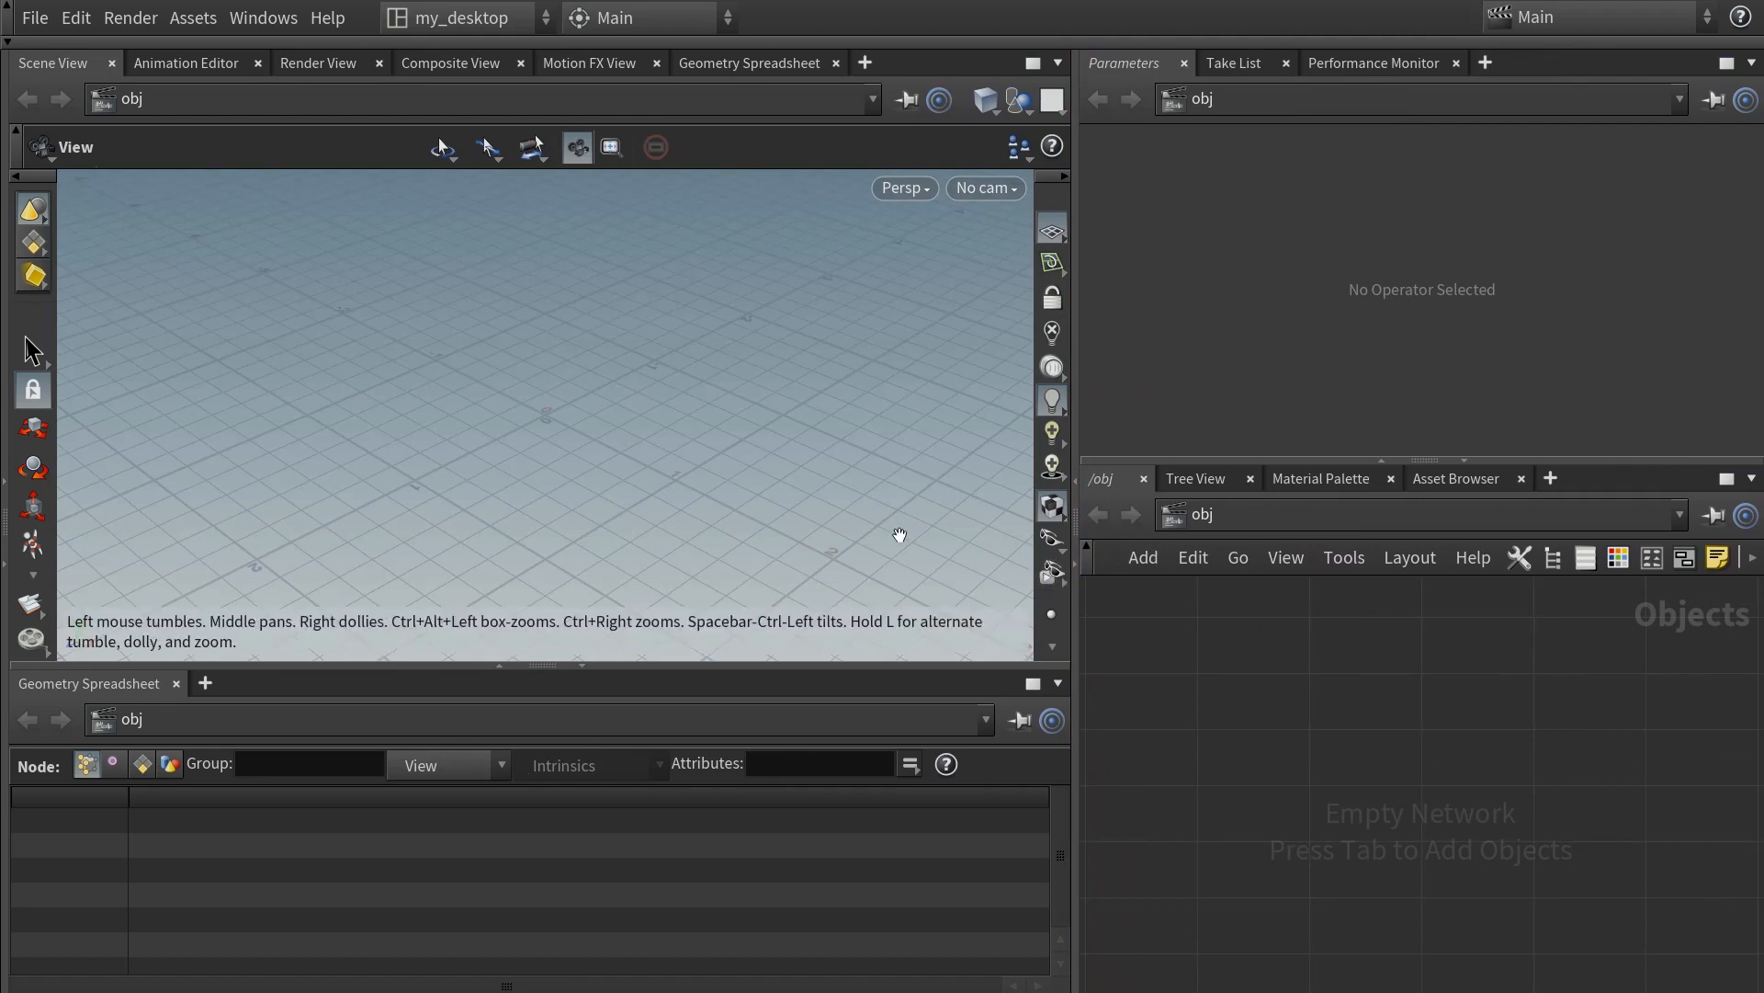
- Create a Geometry object in the empty object network and rename it c_spheres
key("Tab")
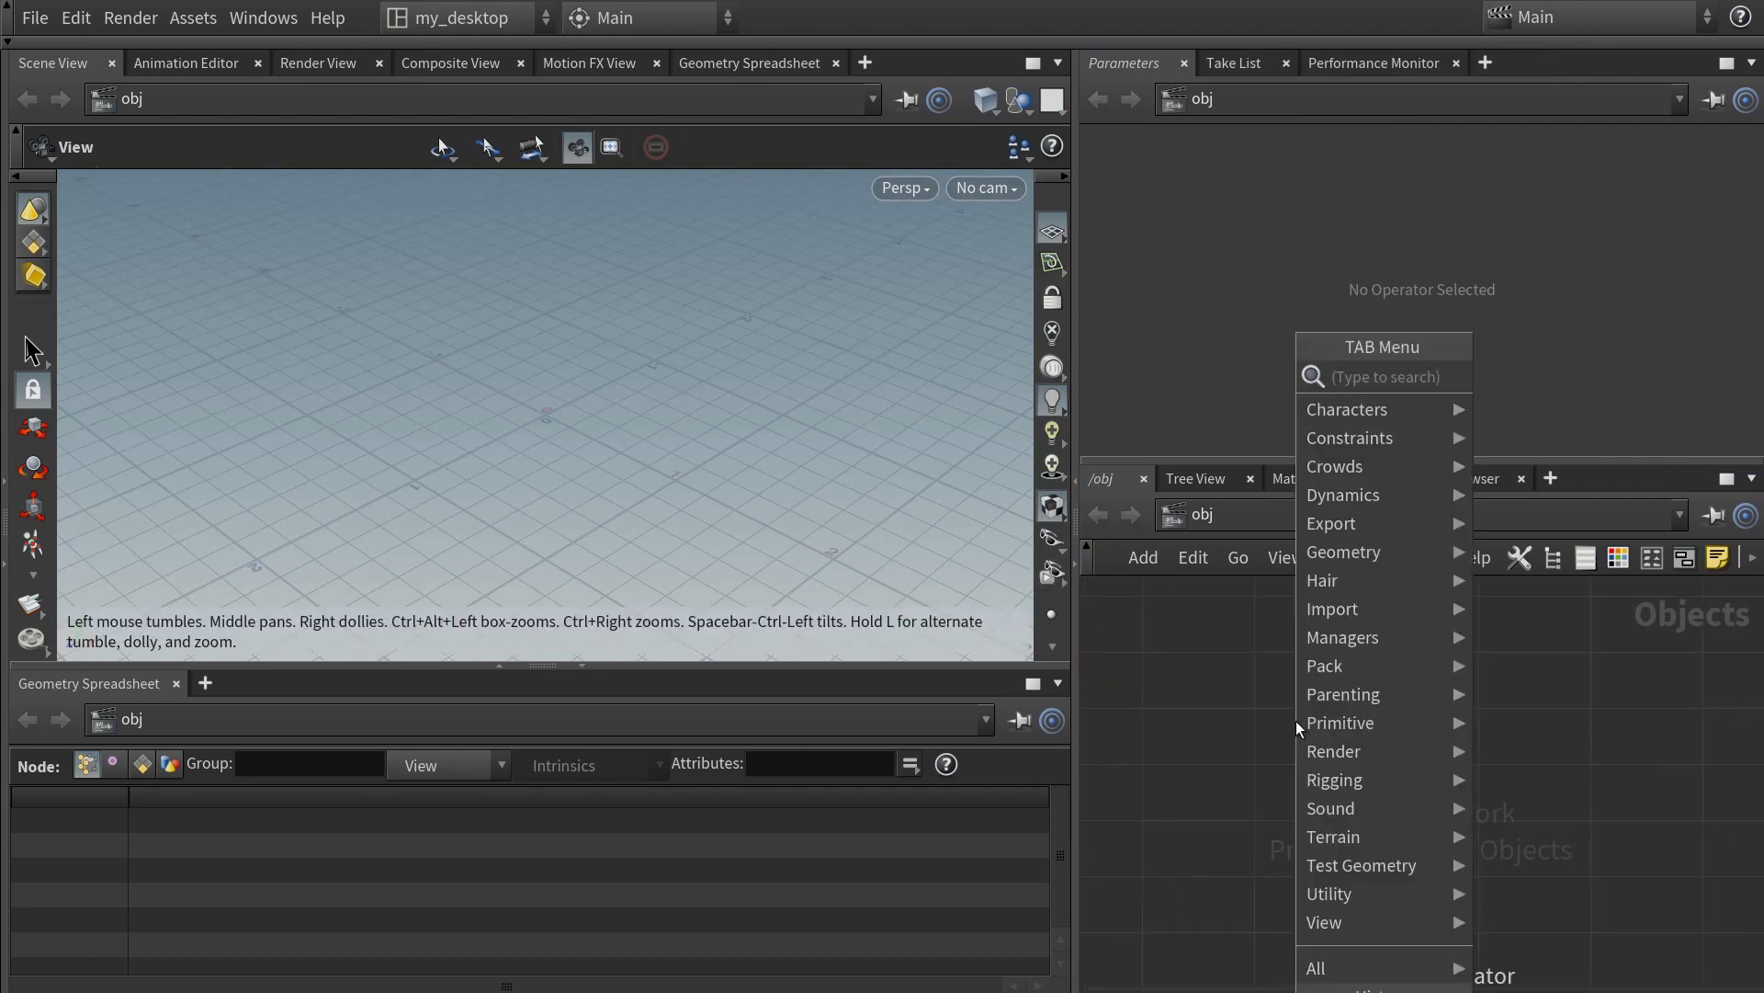
type("geo")
key("Return")
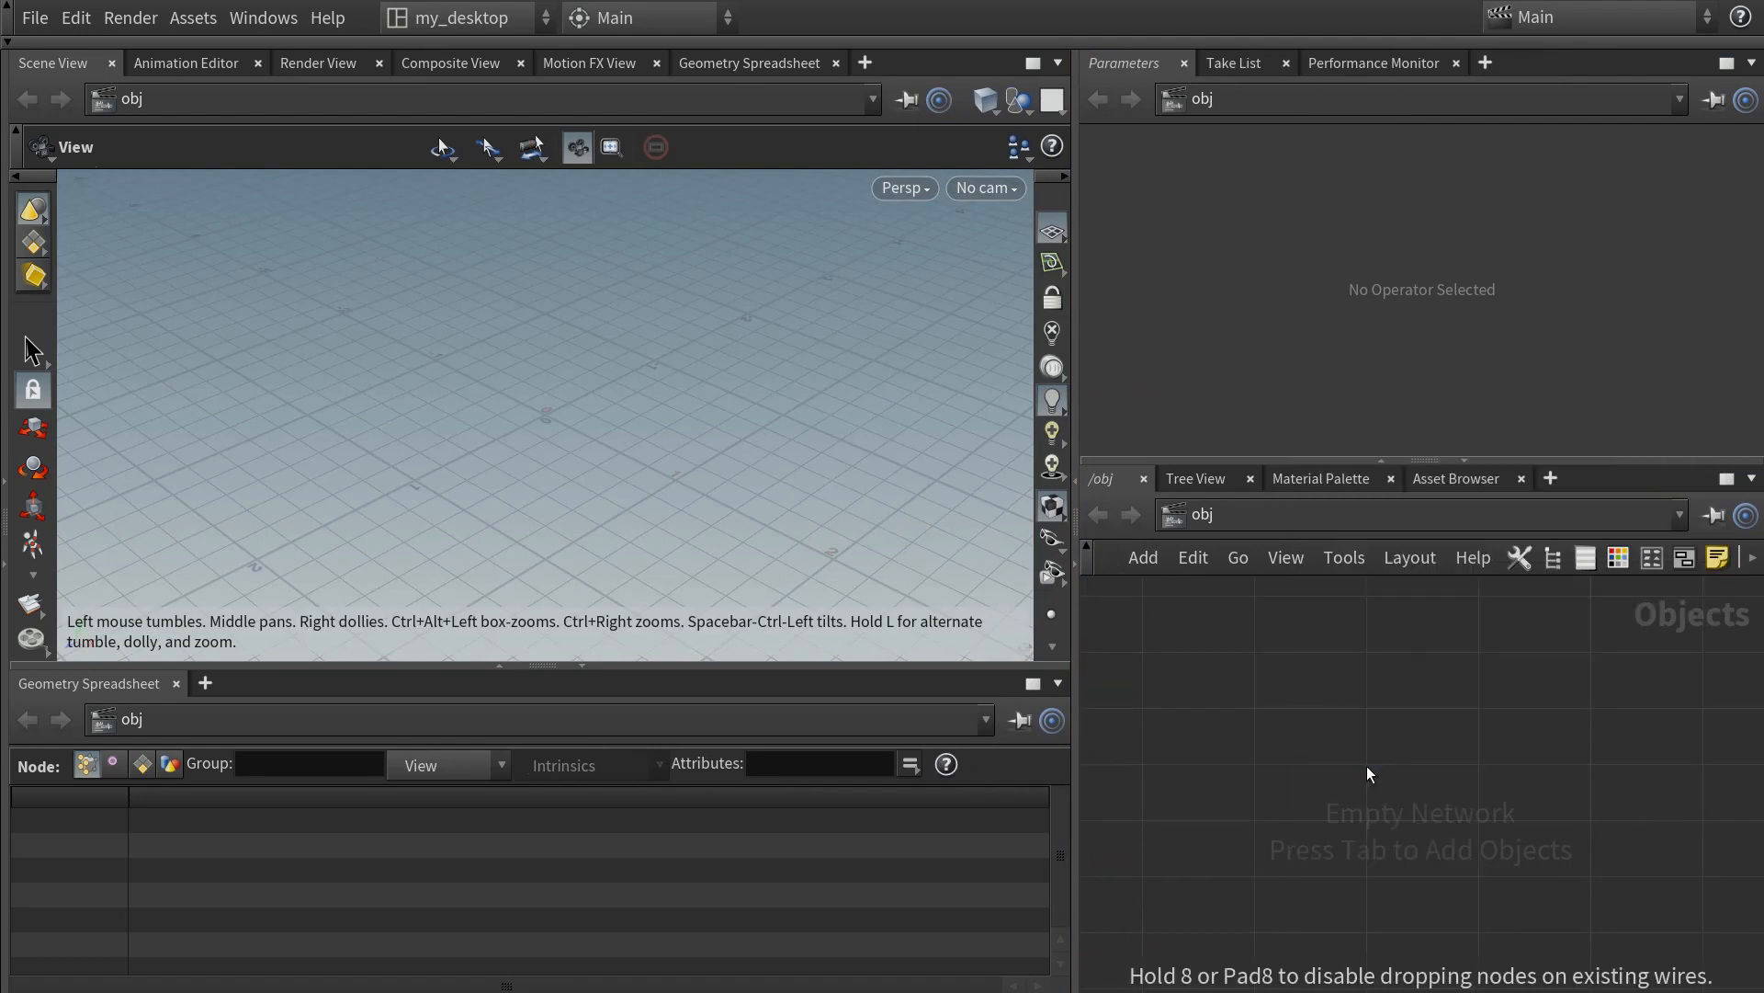
left_click(1366, 765)
double_click(1453, 764)
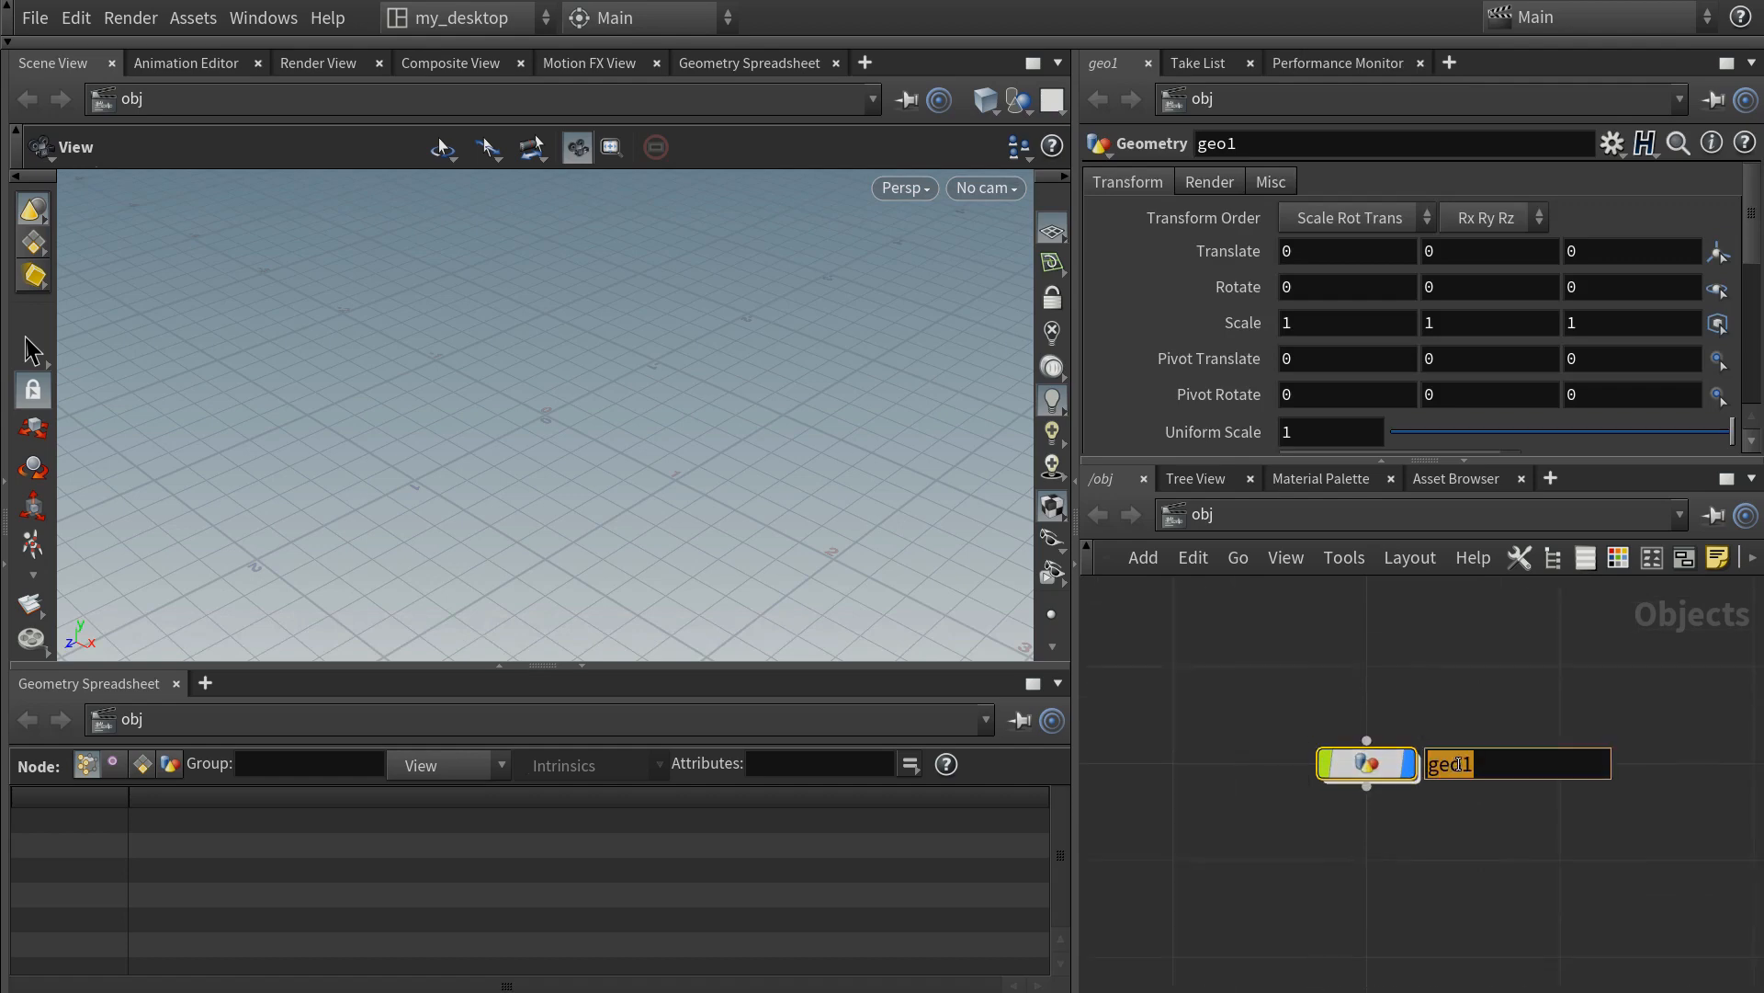
type("c_spheres")
key("Return")
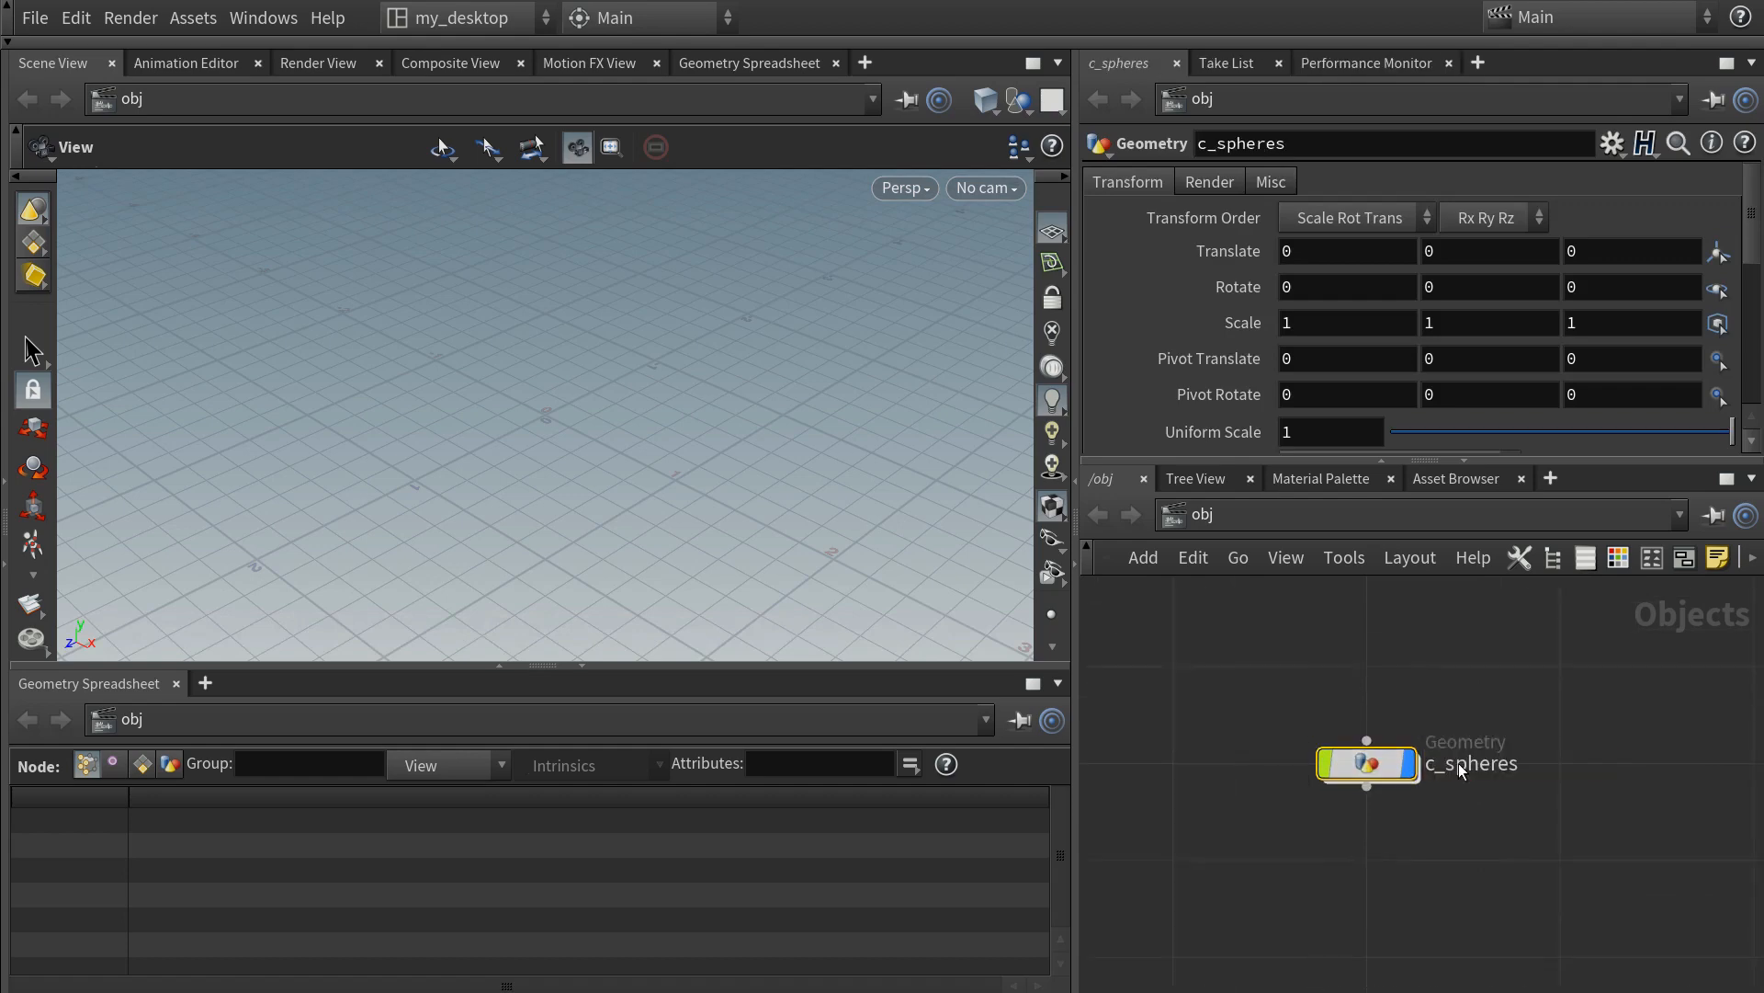
- Inside c_spheres, place an Add node with its single point enabled, and display points and point numbers in the viewport
double_click(1380, 764)
key("Tab")
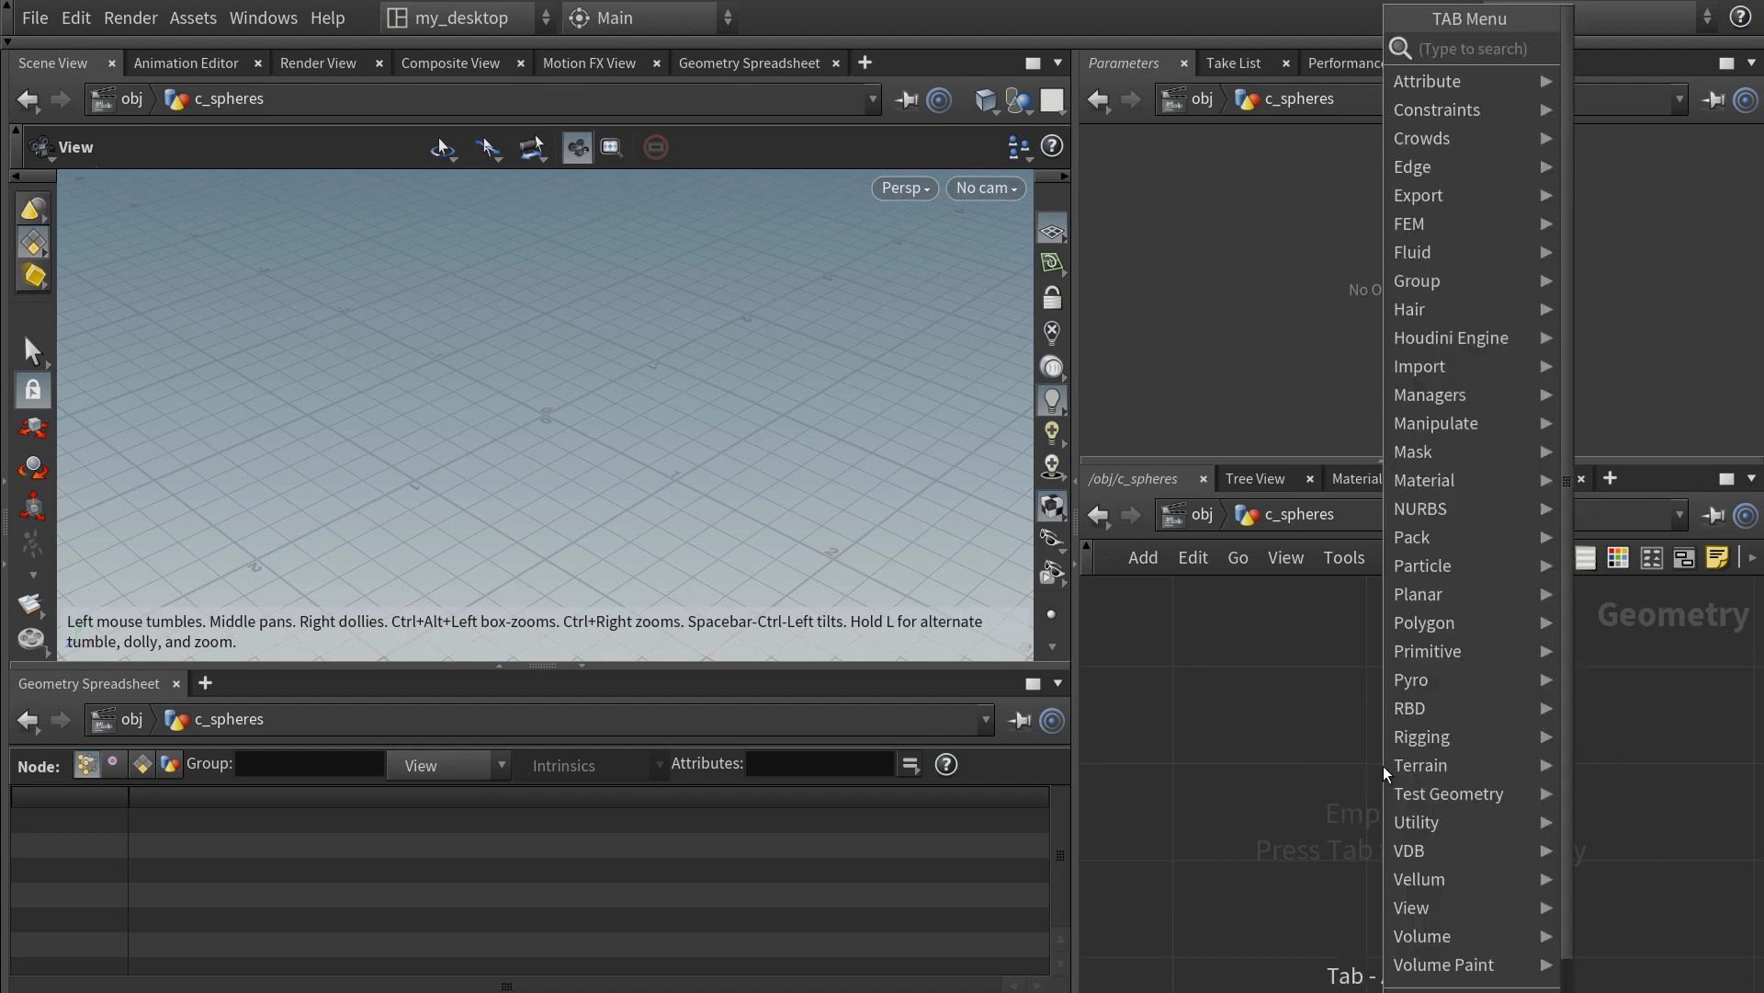
type("add")
key("Return")
left_click(1359, 763)
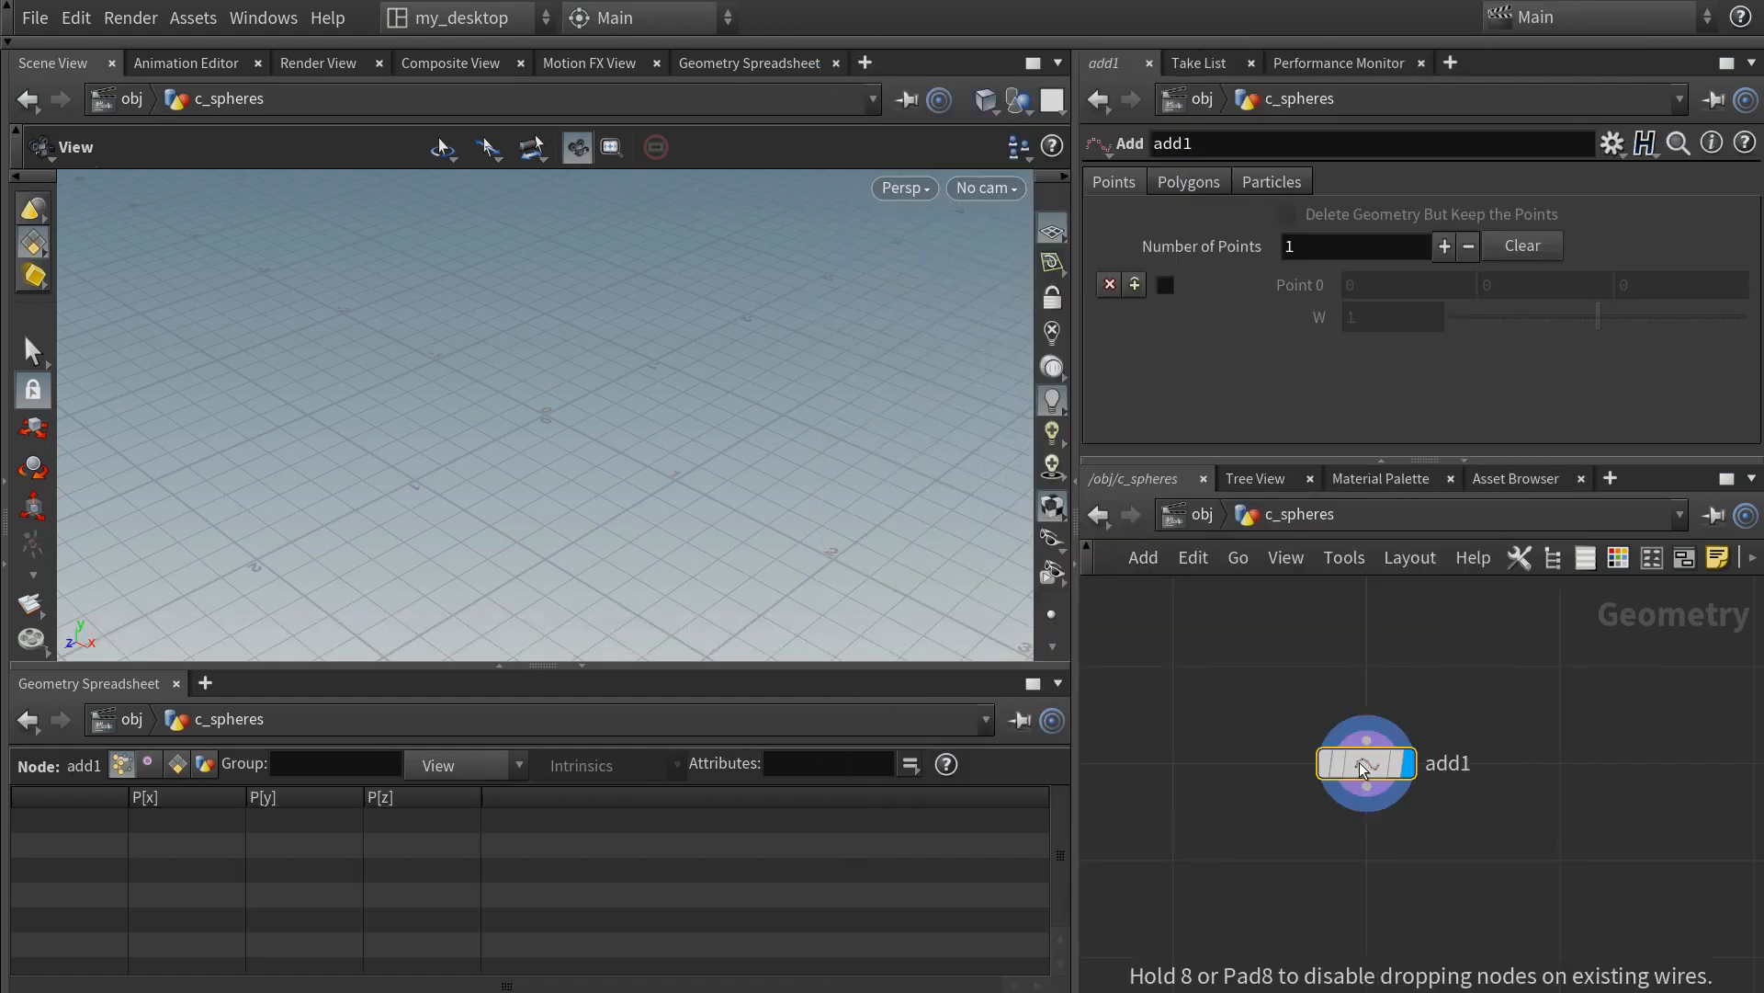
left_click(1165, 285)
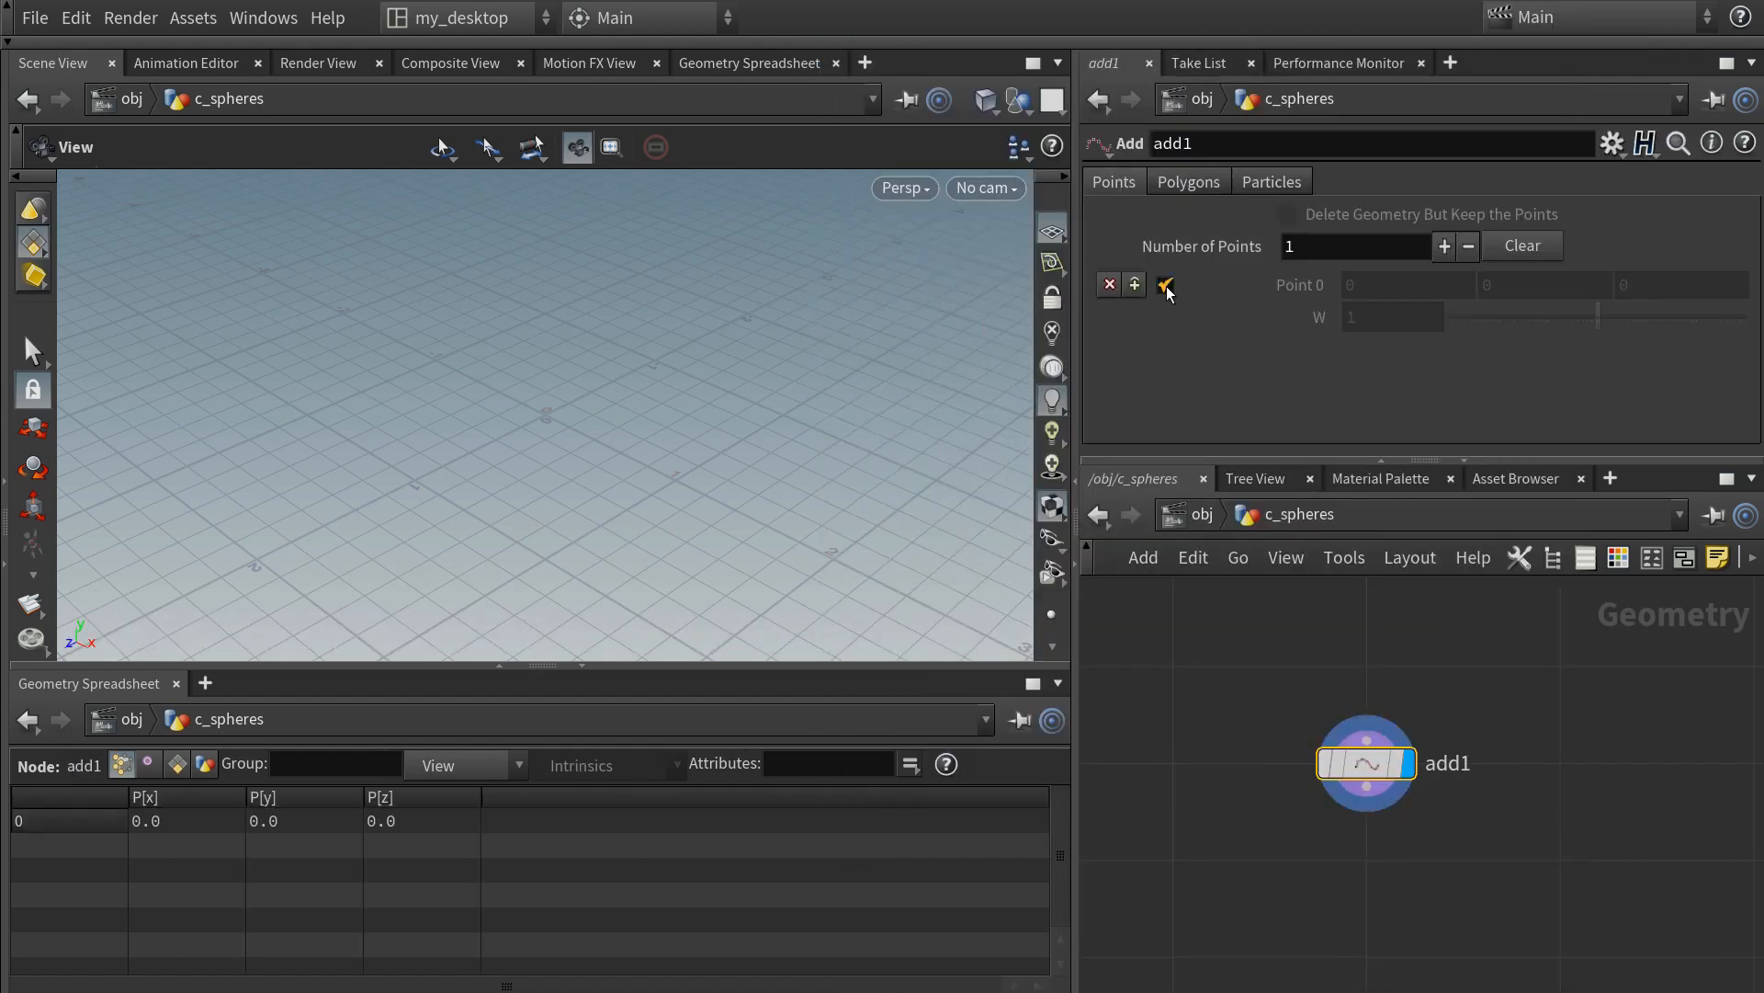
right_click_drag(549, 452, 630, 51)
scroll(1062, 568, "down", 4)
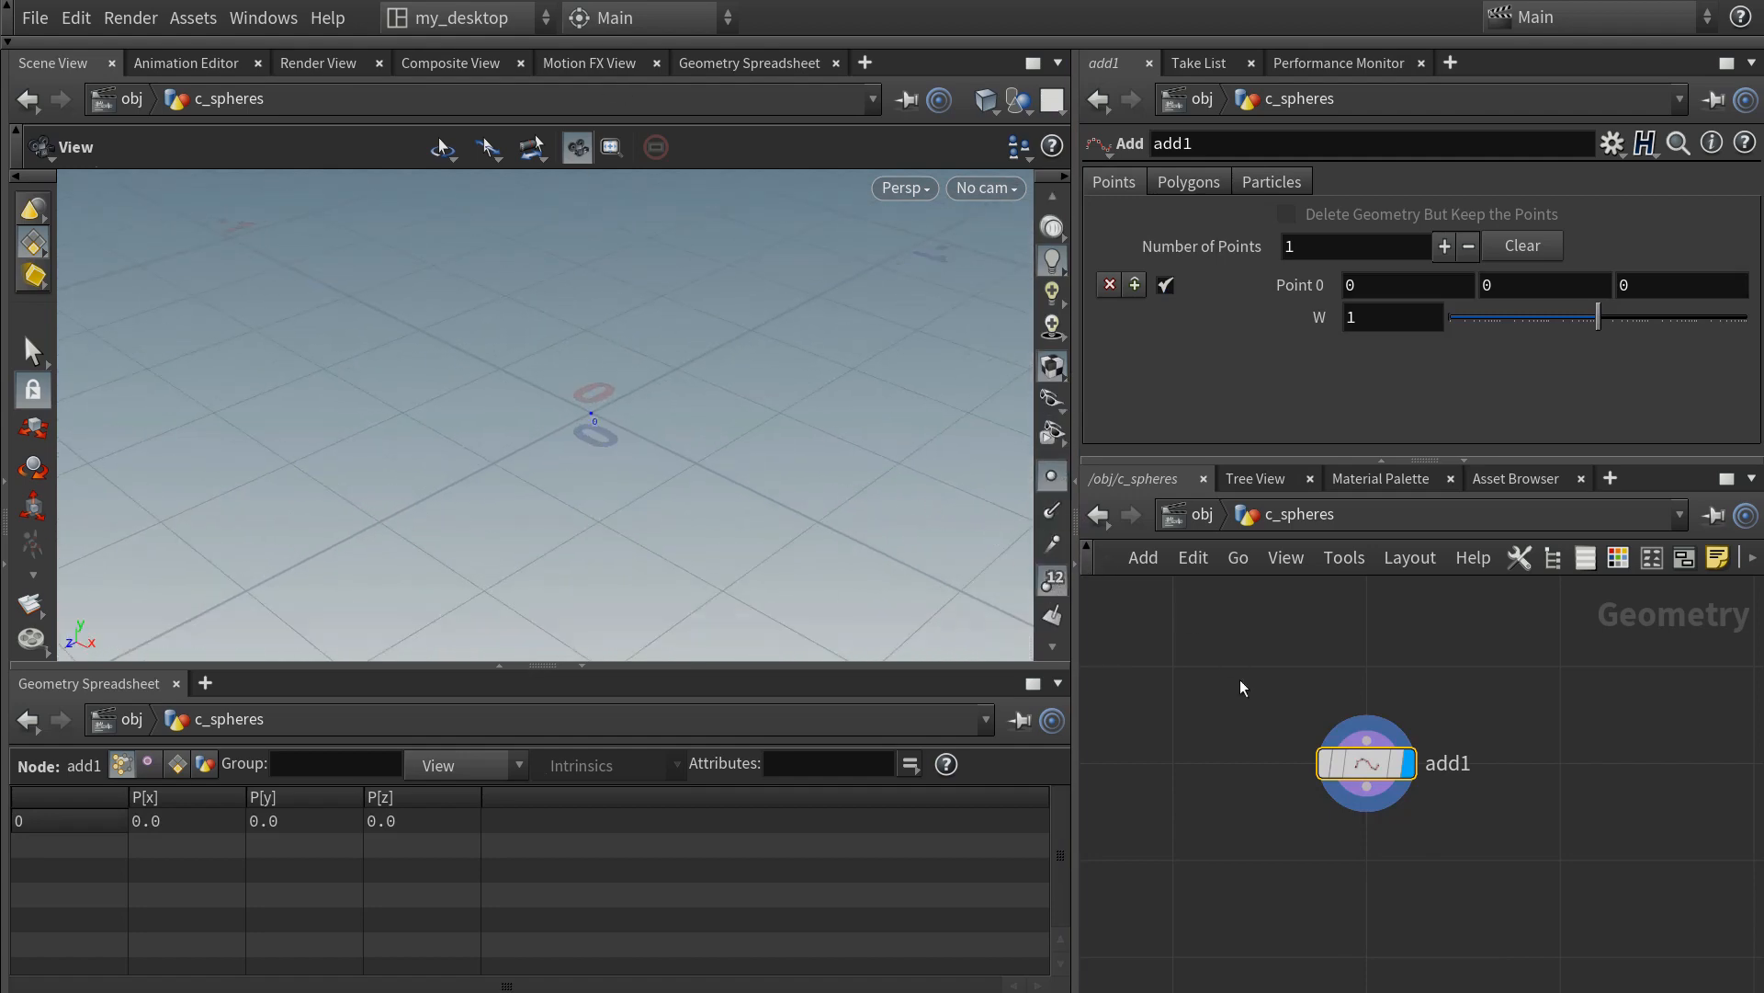
- Wire a second Add node to the output of add1 and place it below with its display on
scroll(1213, 762, "down", 2)
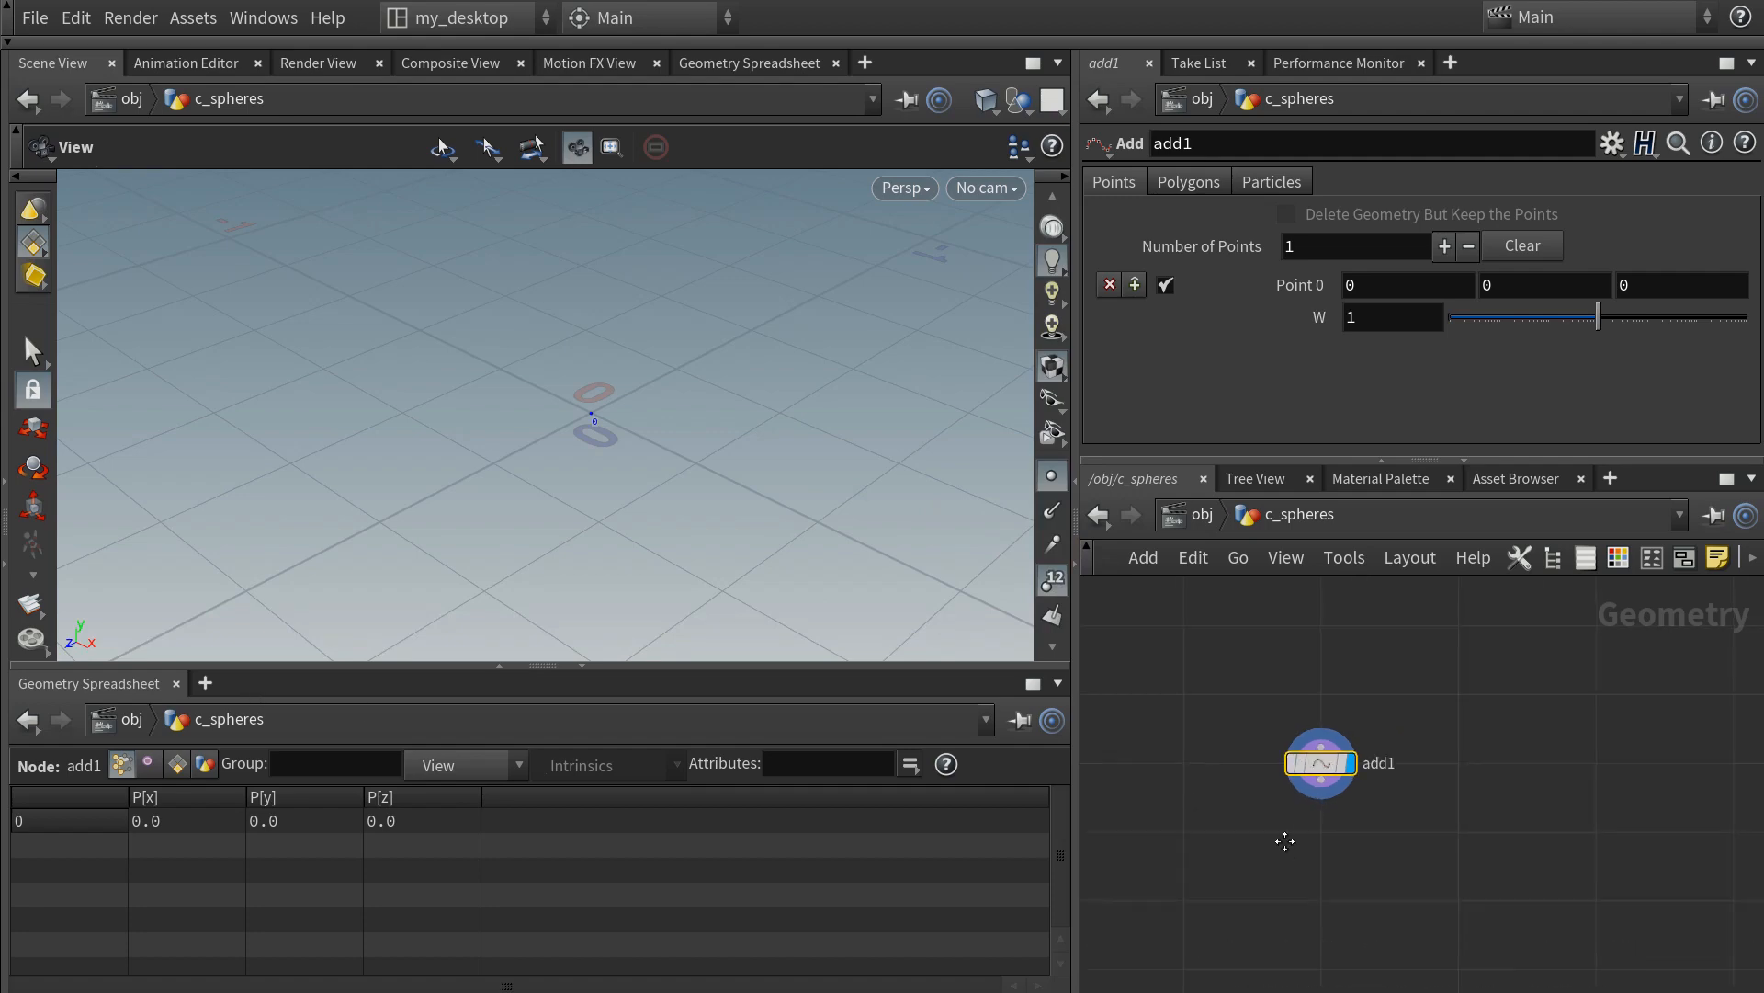
left_click_drag(1307, 780, 1387, 733)
type("add")
key("Return")
left_click(1388, 733)
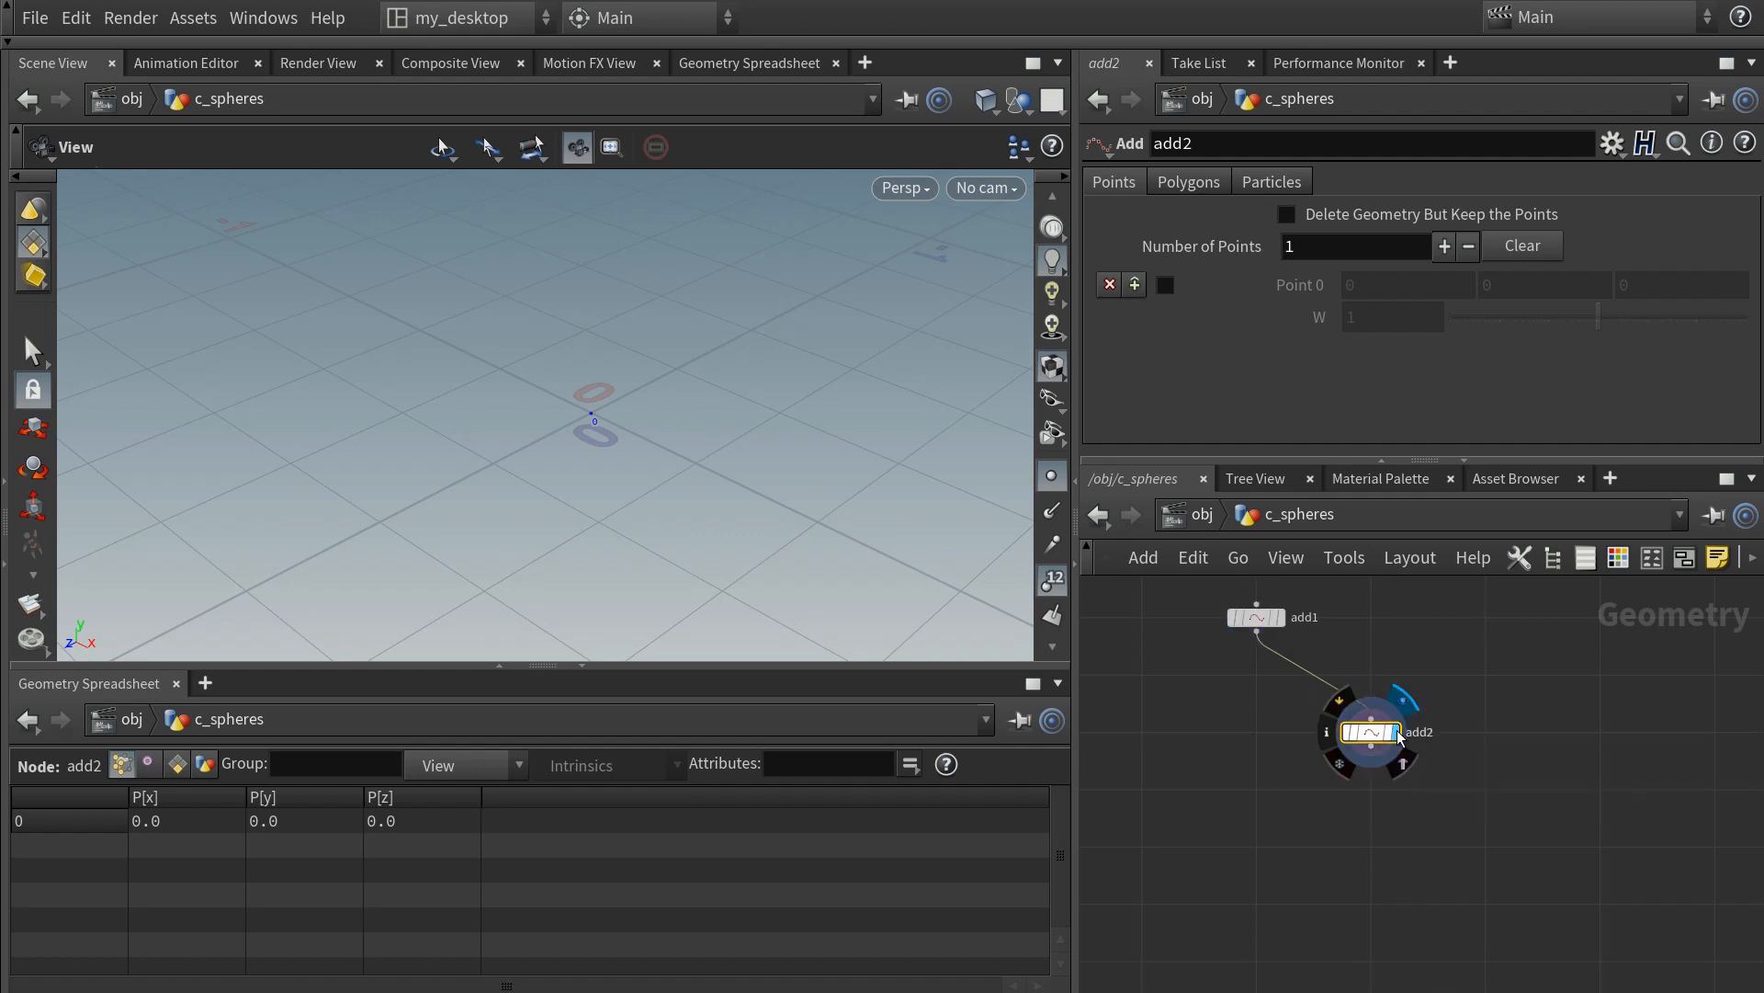
- Enable the point of add2 and set its position to 1, 2, 3
left_click(1165, 286)
left_click(1399, 287)
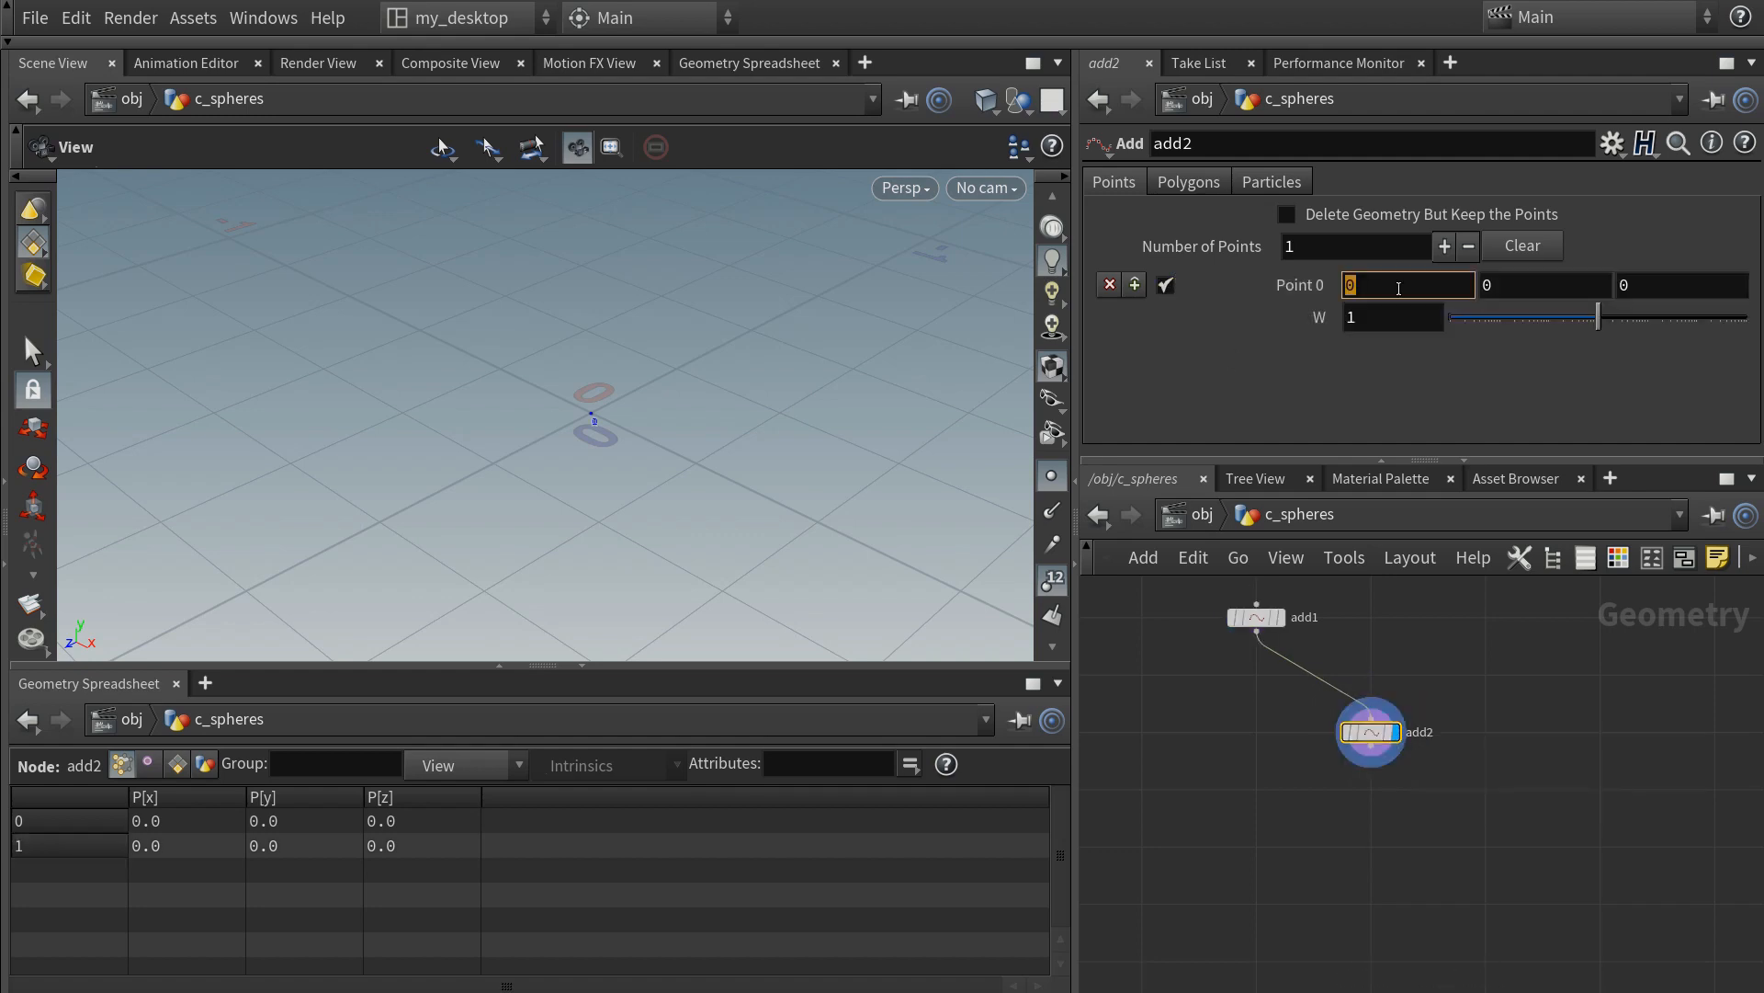
type("1")
key("Tab")
type("2")
key("Tab")
type("3")
key("Return")
- In add2, join the two points into a line by making polygons By Group from all points
left_click(1190, 182)
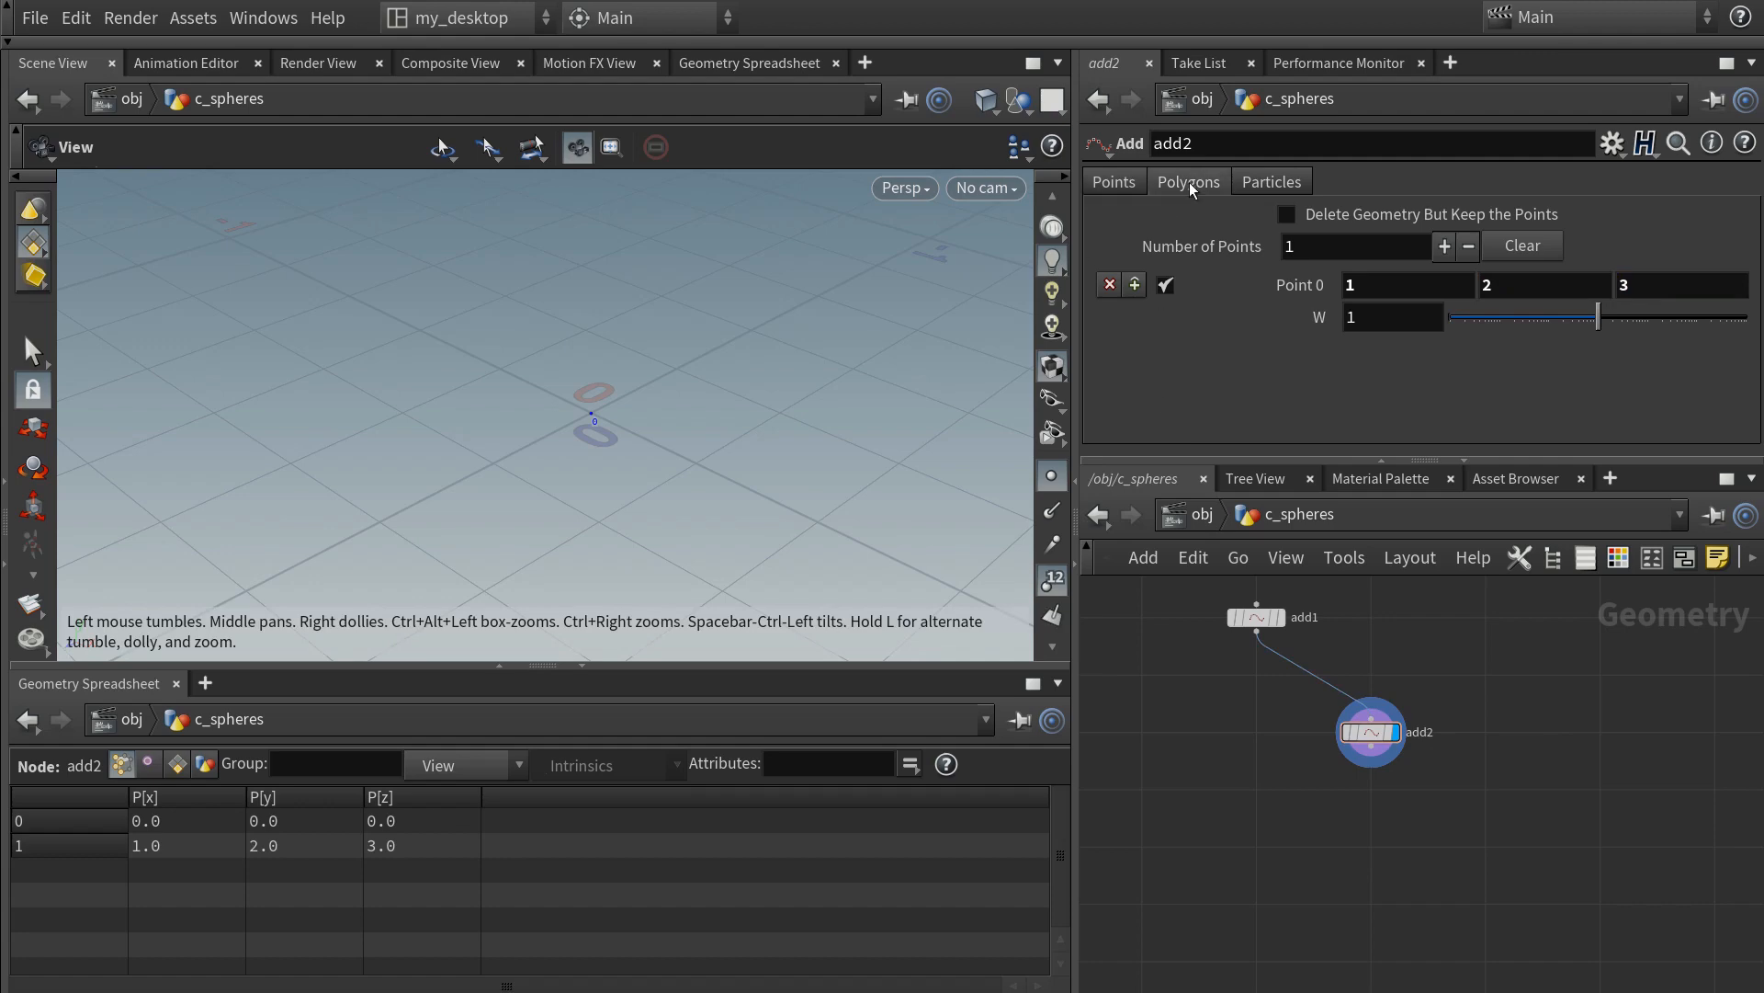
left_click(1261, 251)
left_click_drag(551, 515, 423, 449)
mouse_move(1376, 738)
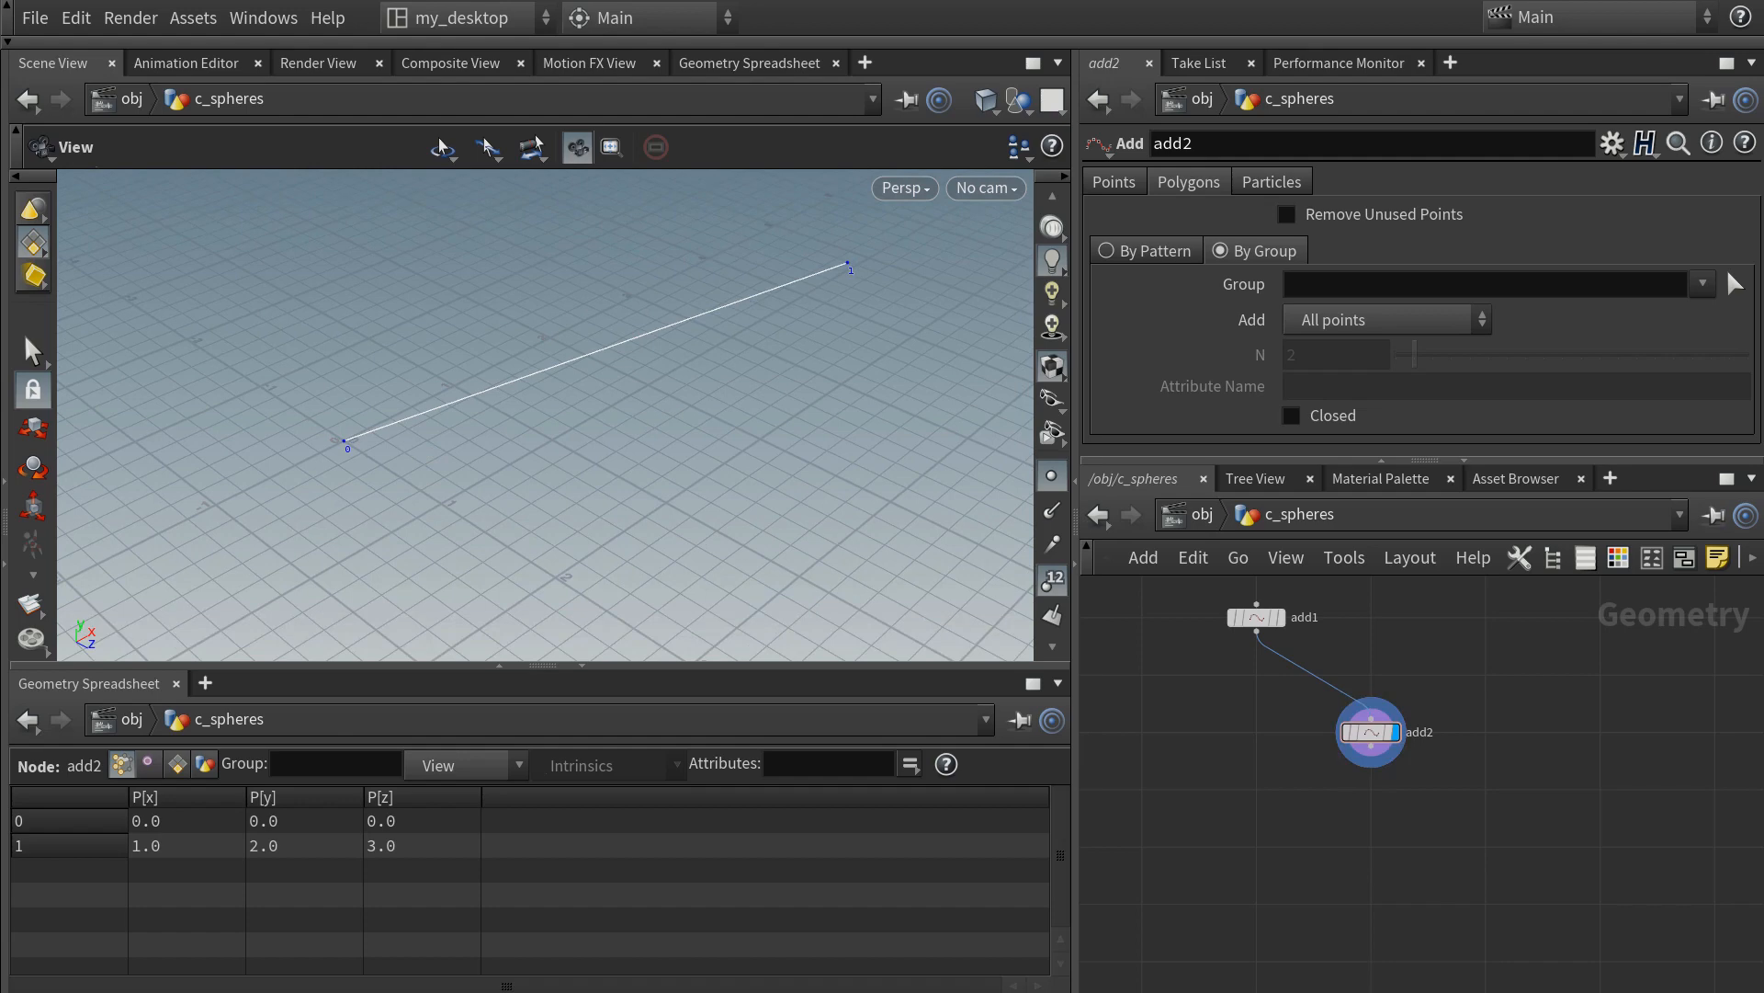
- Place a Circle node beside the Add nodes, and line up add2 directly below add1
middle_click_drag(1269, 766, 1381, 810)
key("Tab")
type("circ")
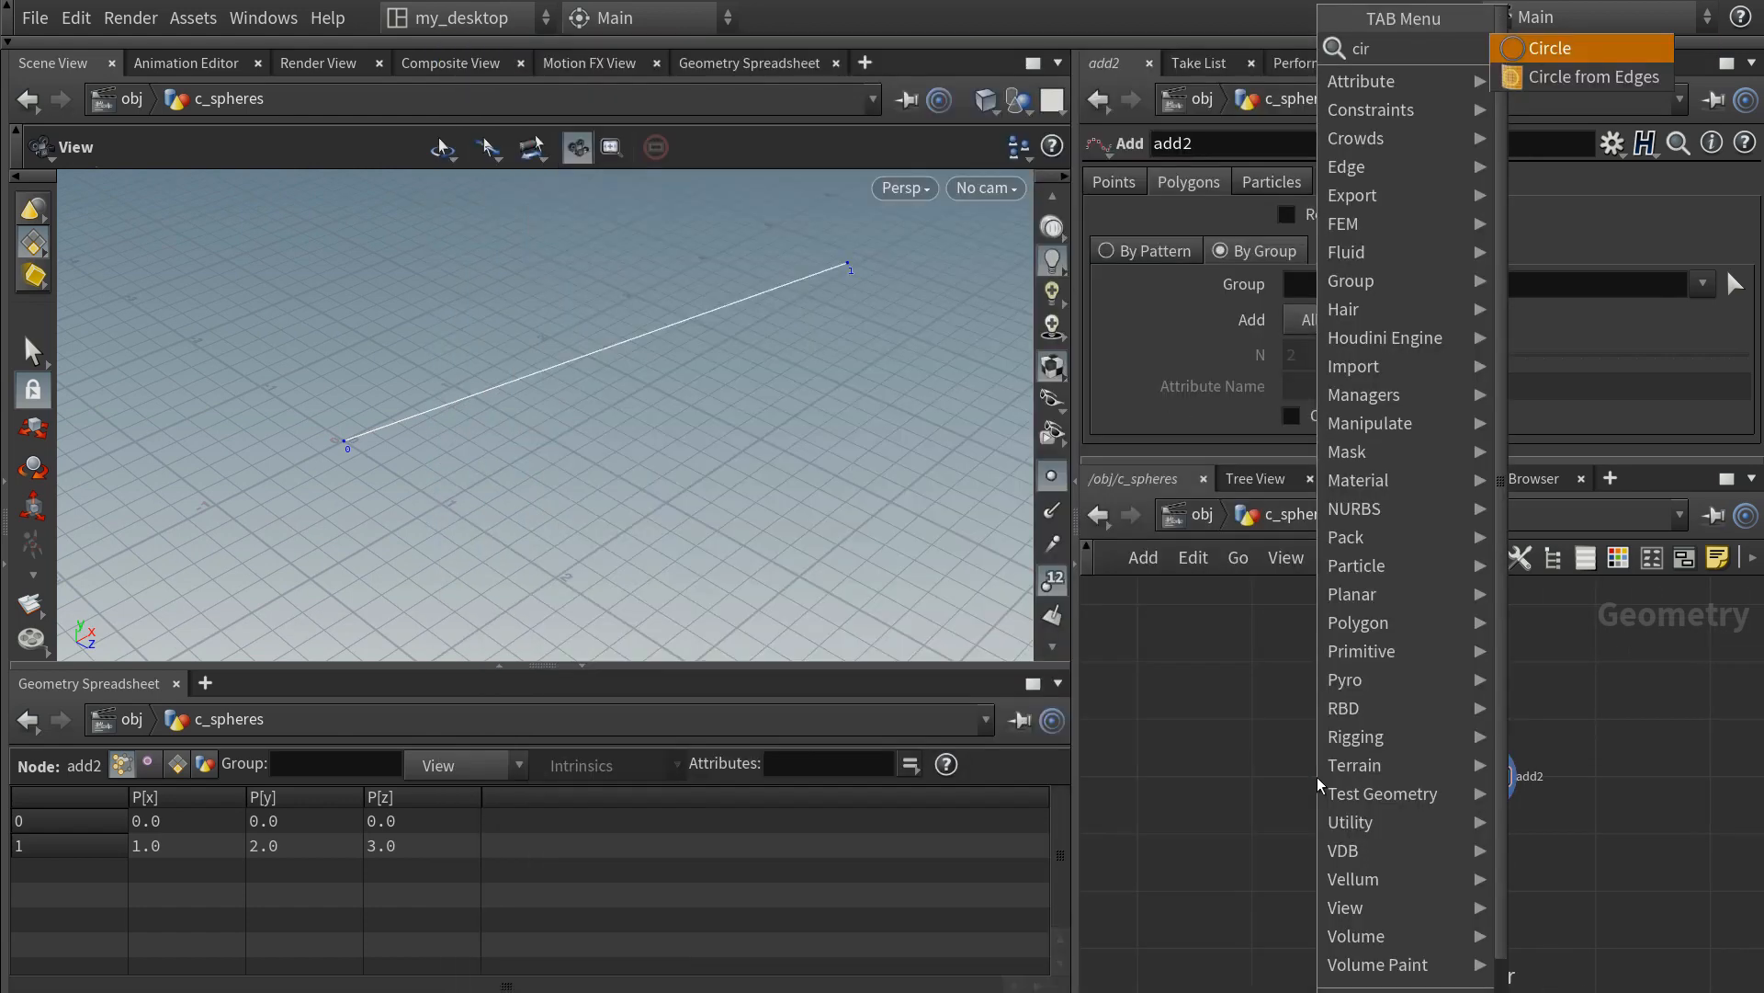
key("Return")
left_click(1142, 720)
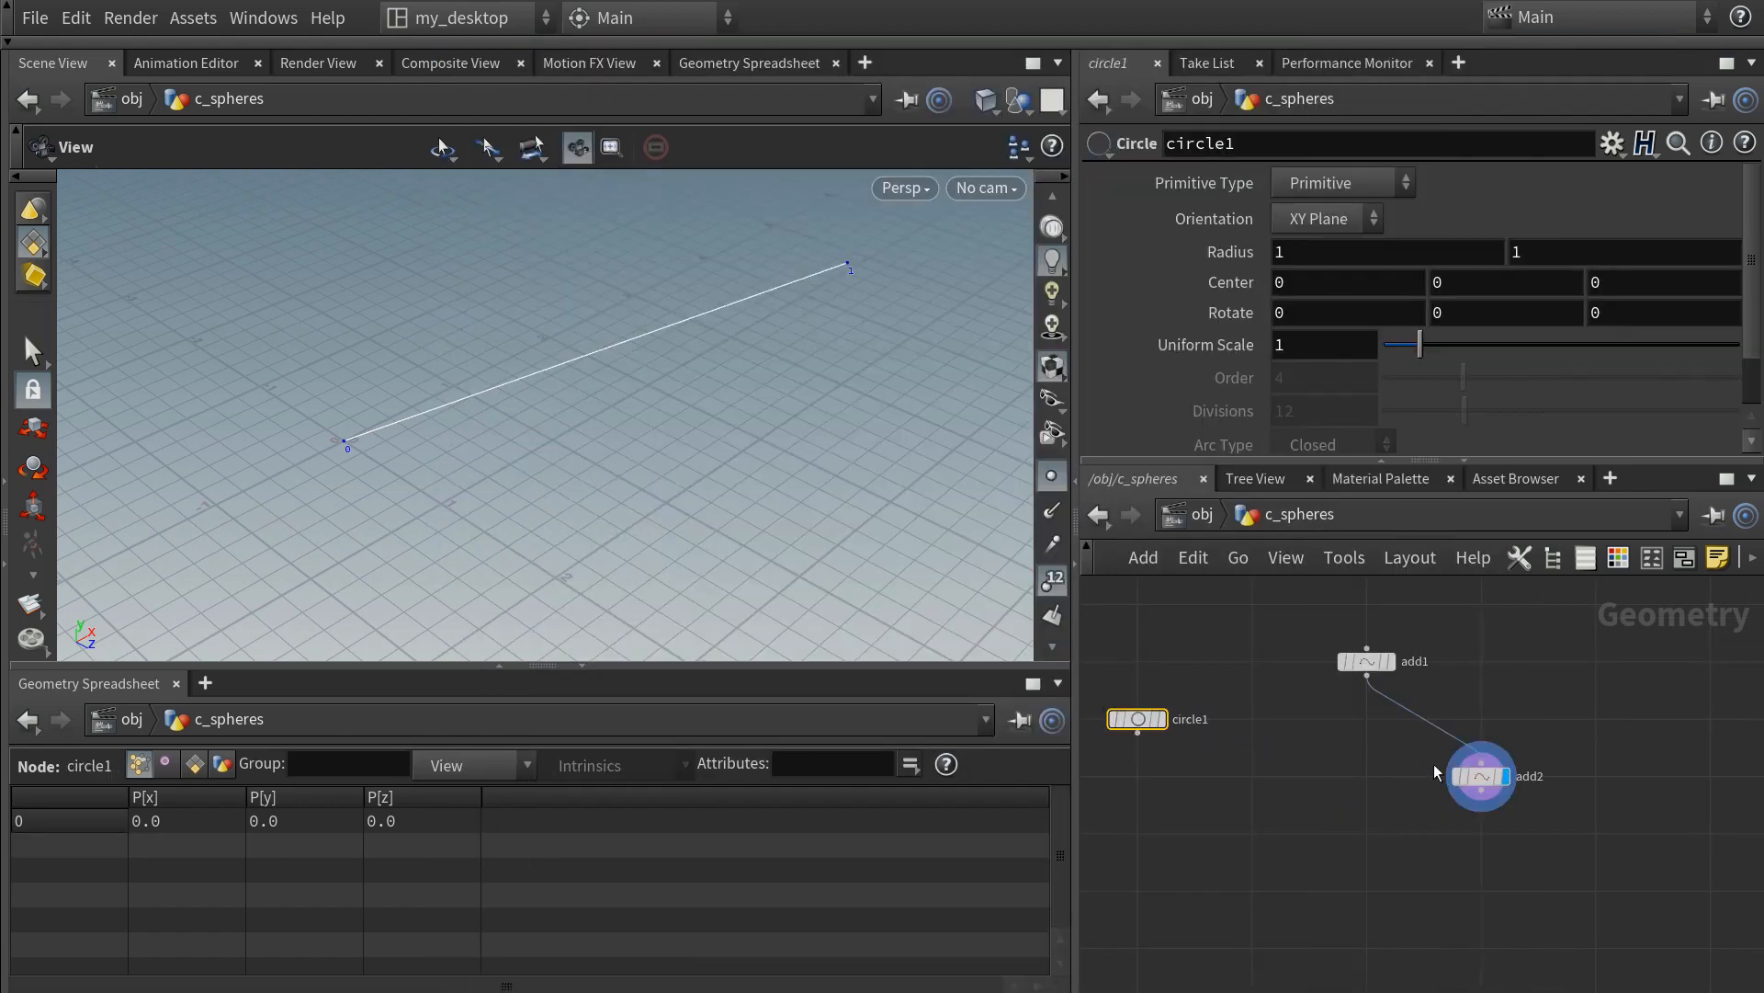
left_click_drag(1481, 777, 1369, 775)
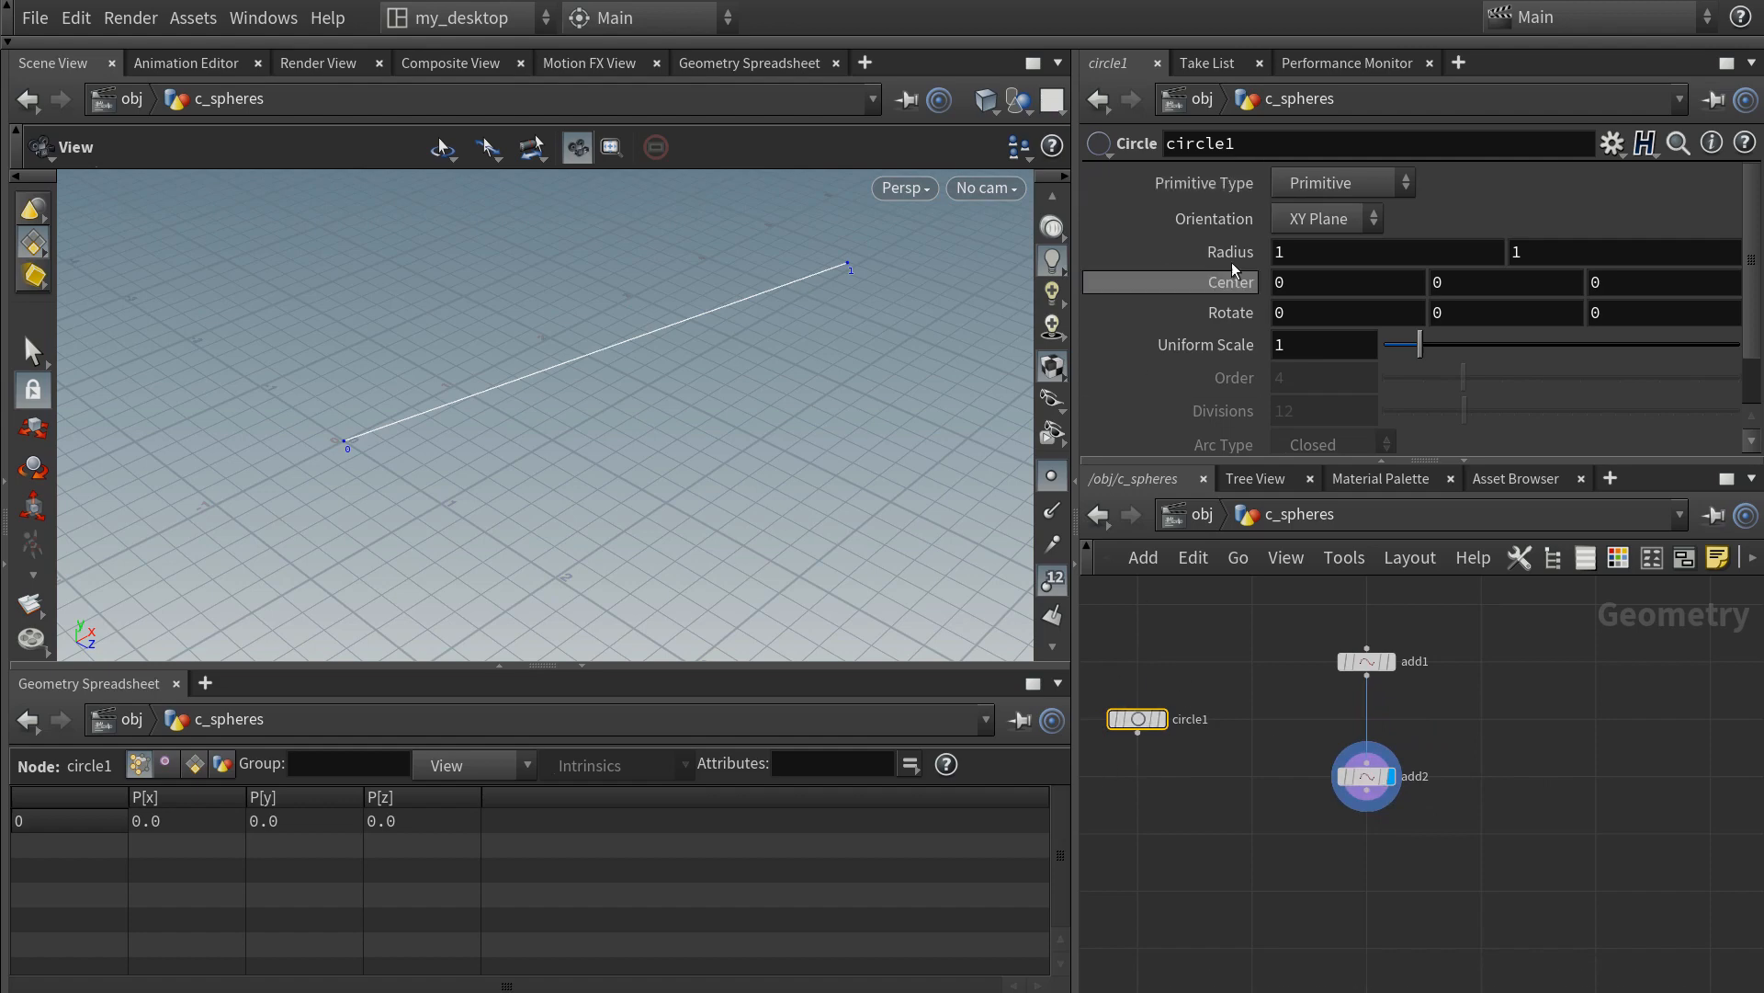
- Set the circle's primitive type to Polygon, and display and frame circle1 in the viewport
left_click(1330, 184)
left_click(1317, 246)
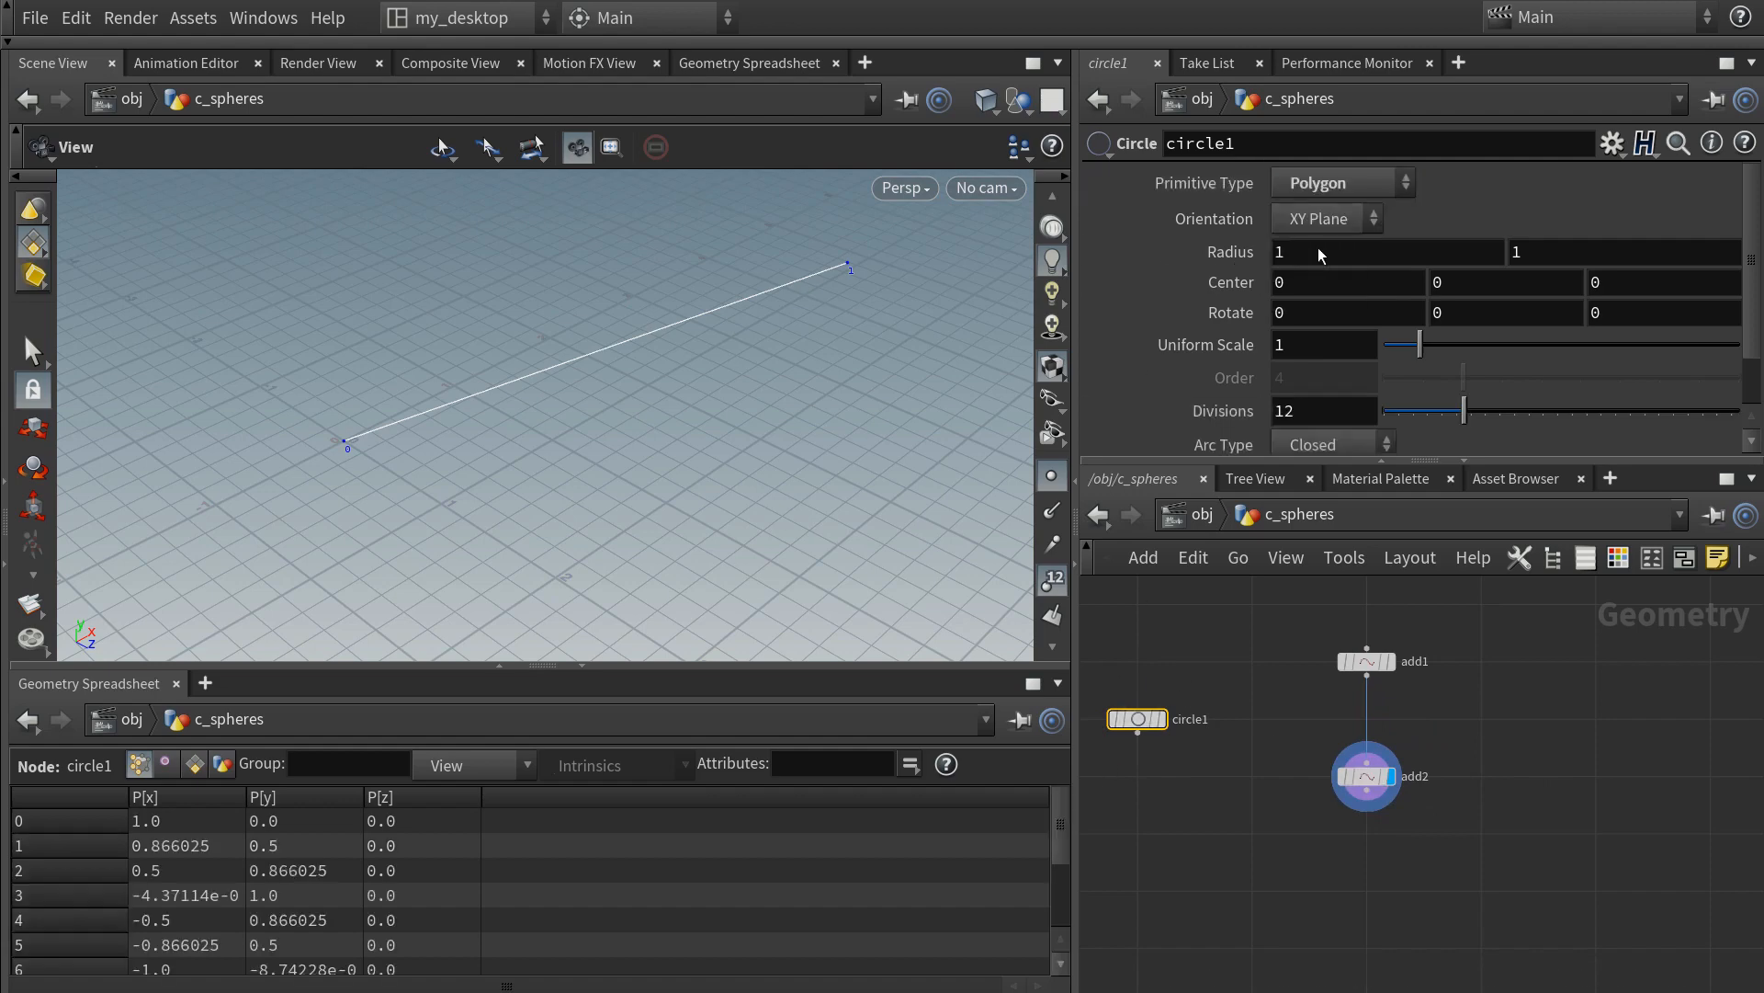
left_click(1161, 719)
key("g")
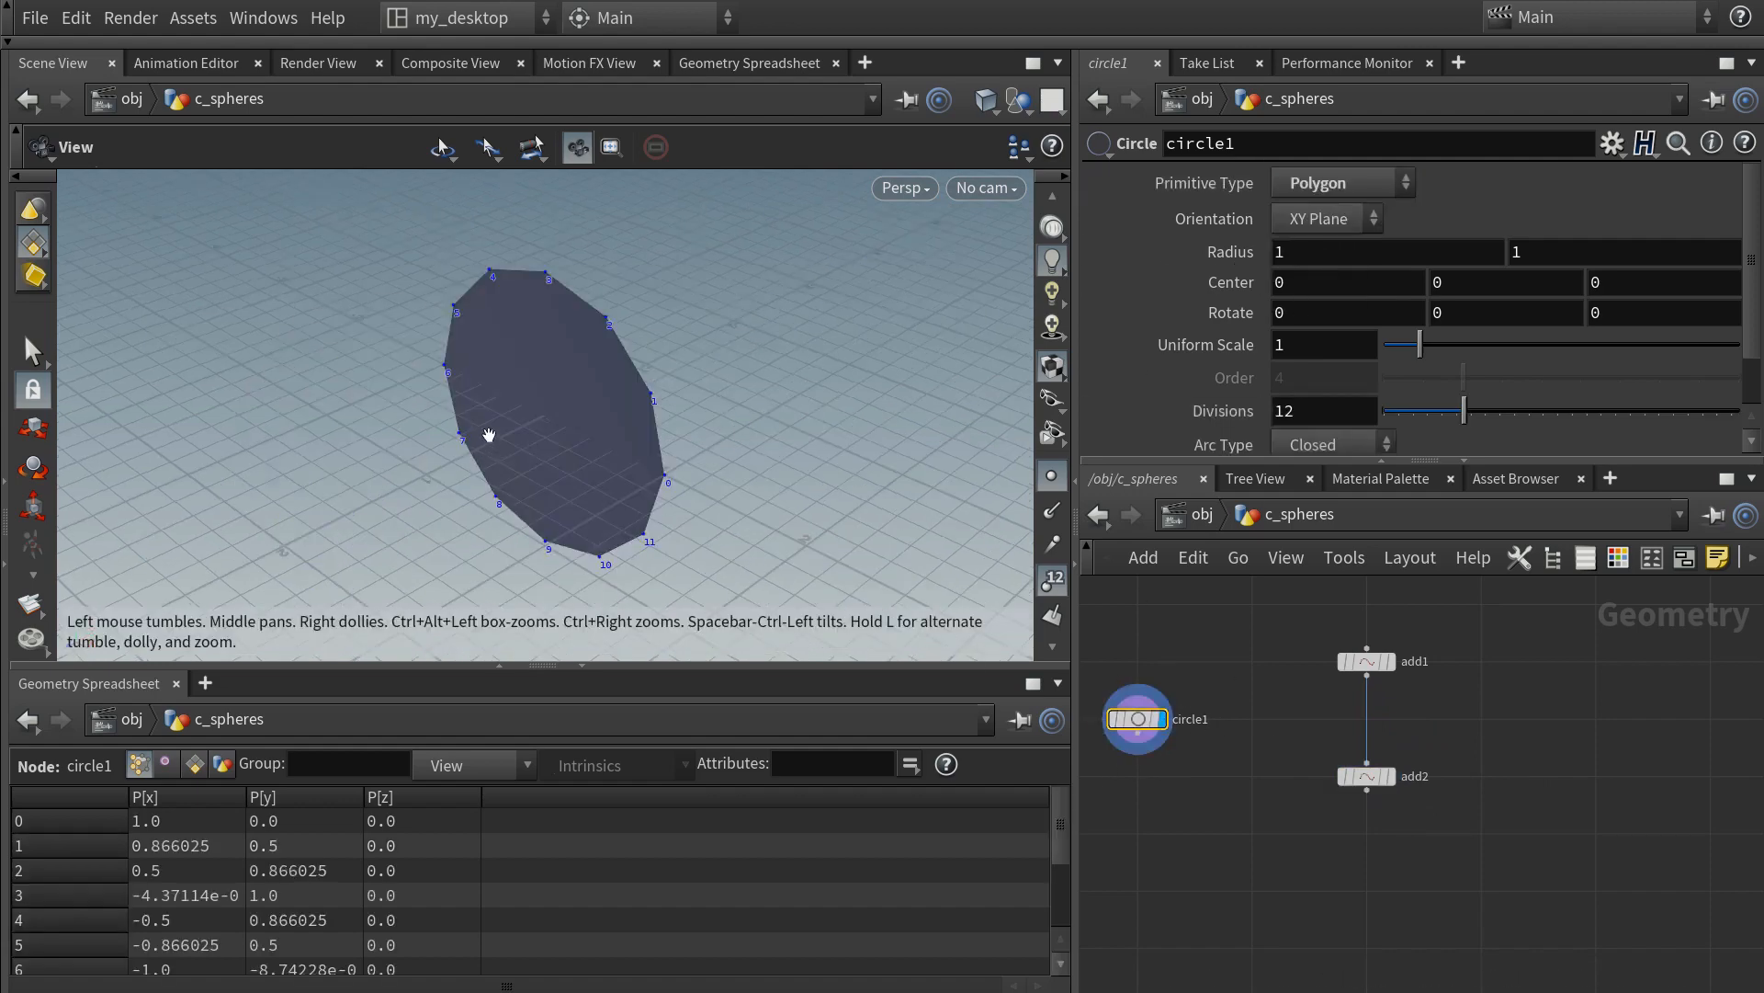
left_click_drag(484, 433, 236, 445)
- Inspect the circle in the Front view, set its divisions to 16, and return to the Perspective view
scroll(1183, 336, "down", 3)
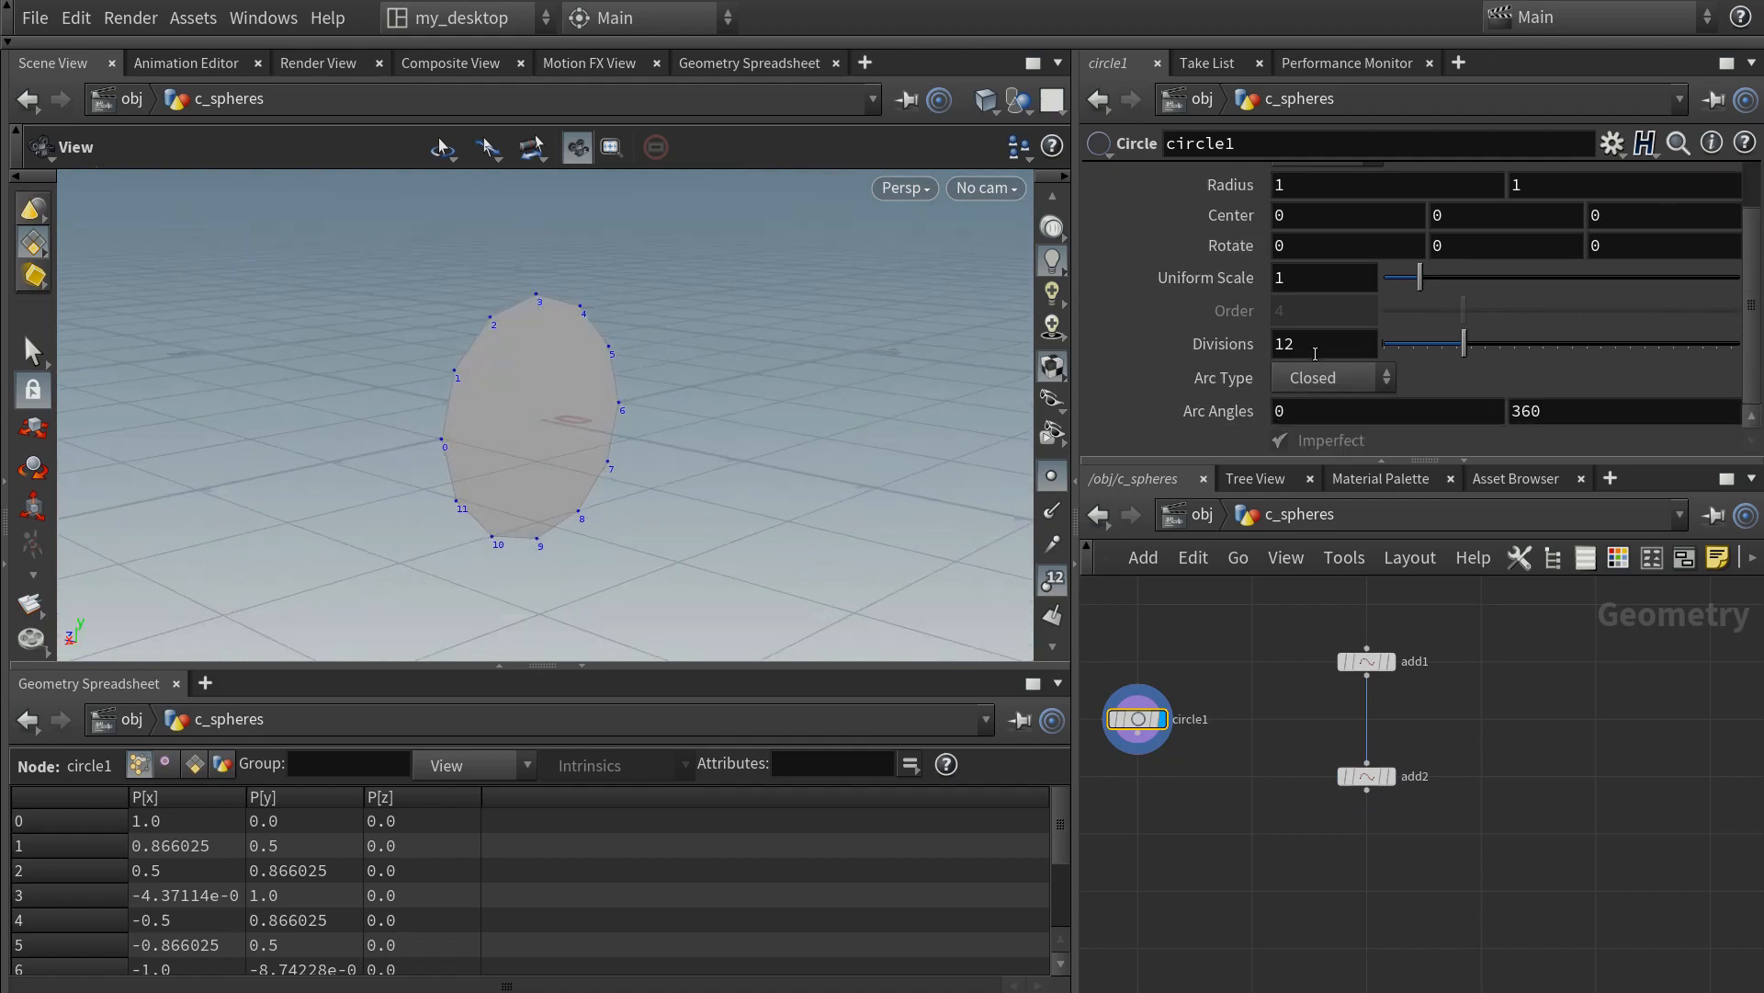
left_click(904, 188)
mouse_move(921, 244)
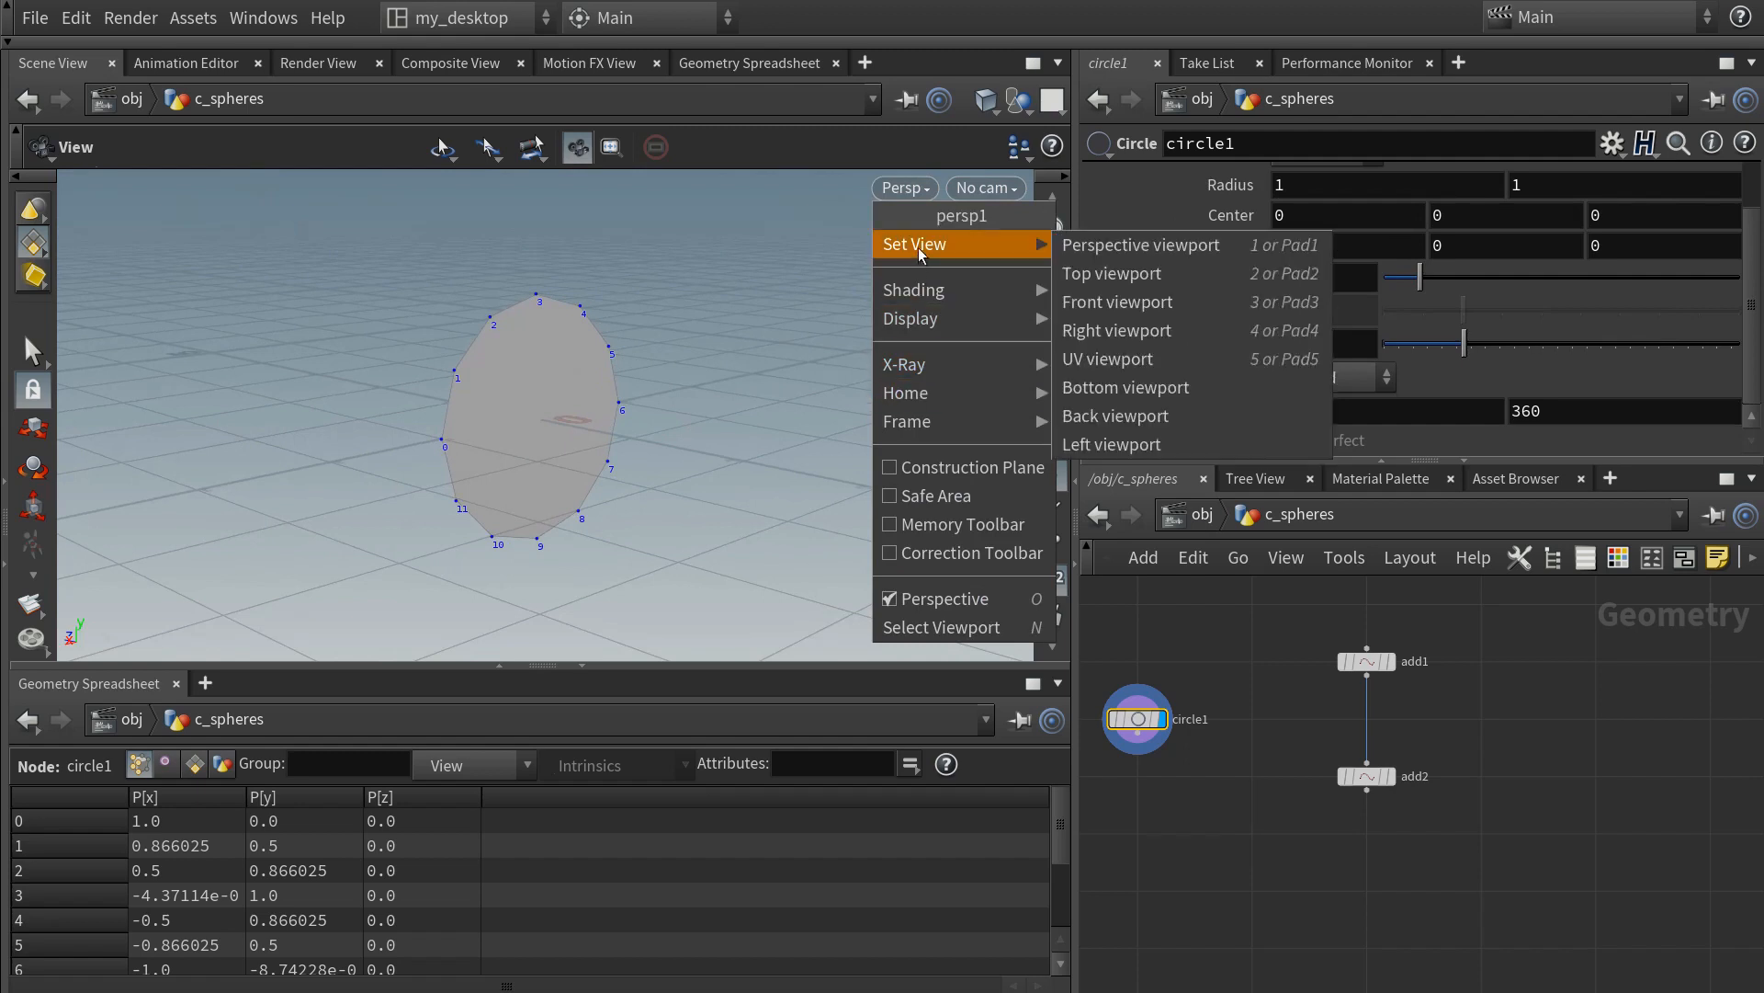
left_click(1142, 302)
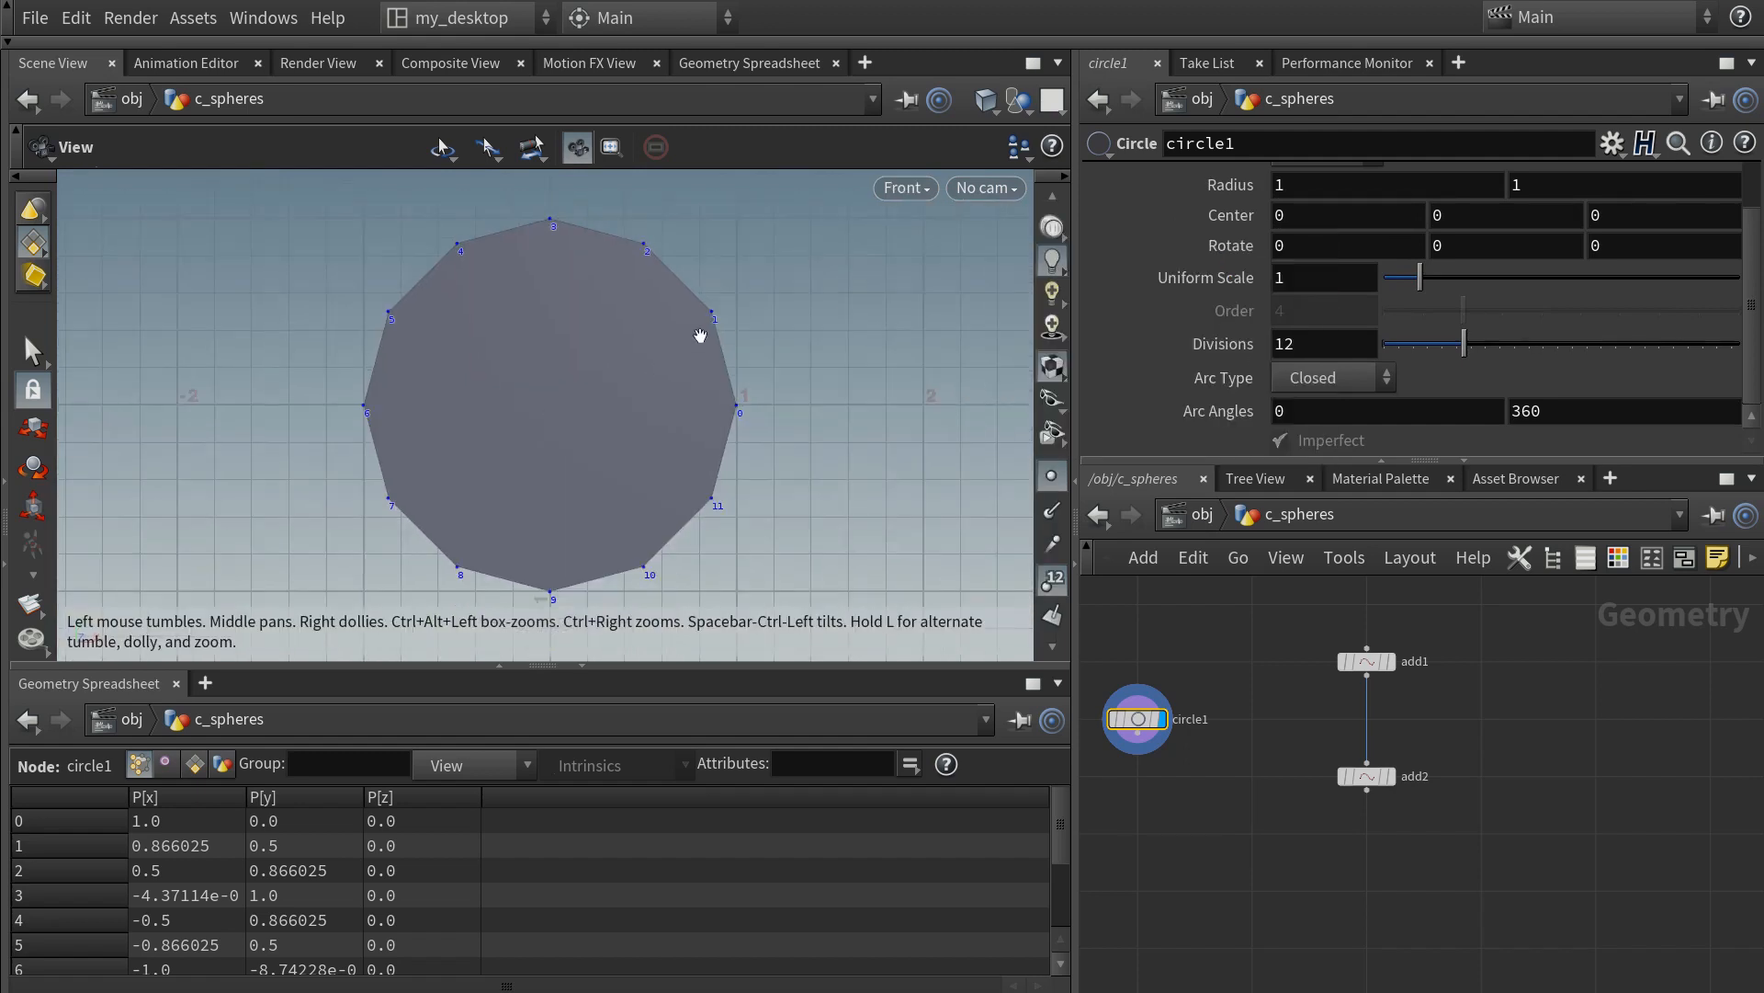
left_click_drag(1307, 345, 1204, 345)
type("16")
key("Return")
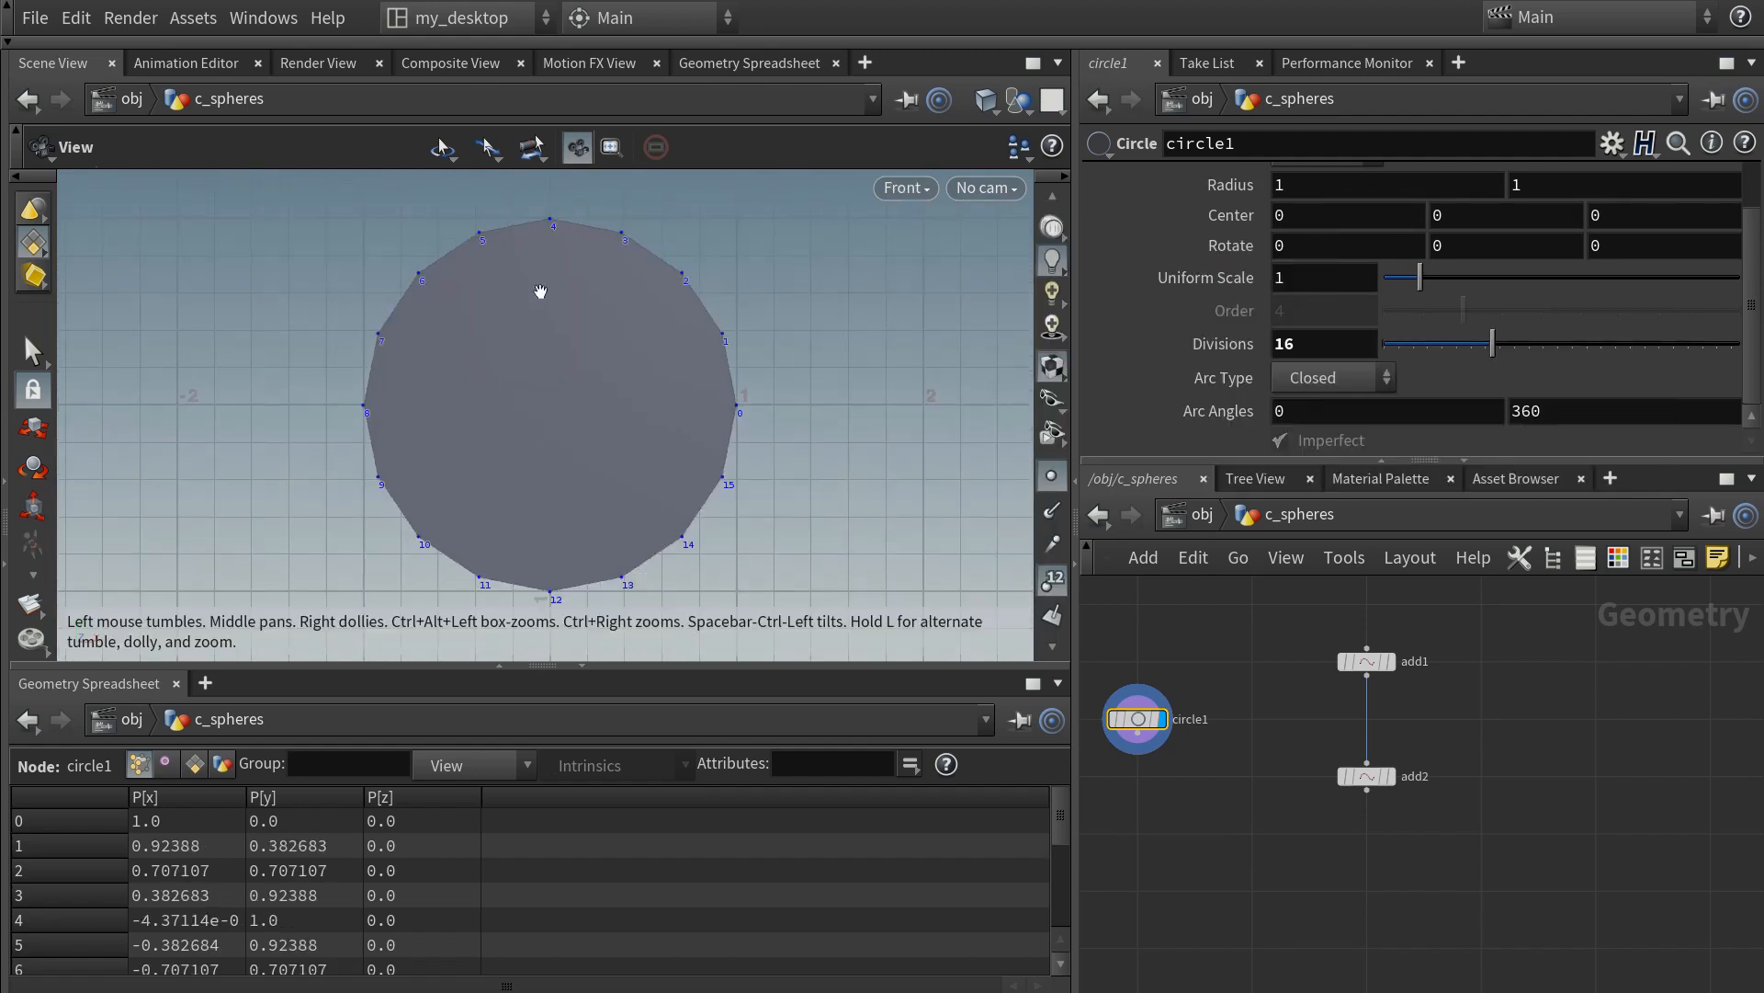
left_click(905, 188)
mouse_move(922, 241)
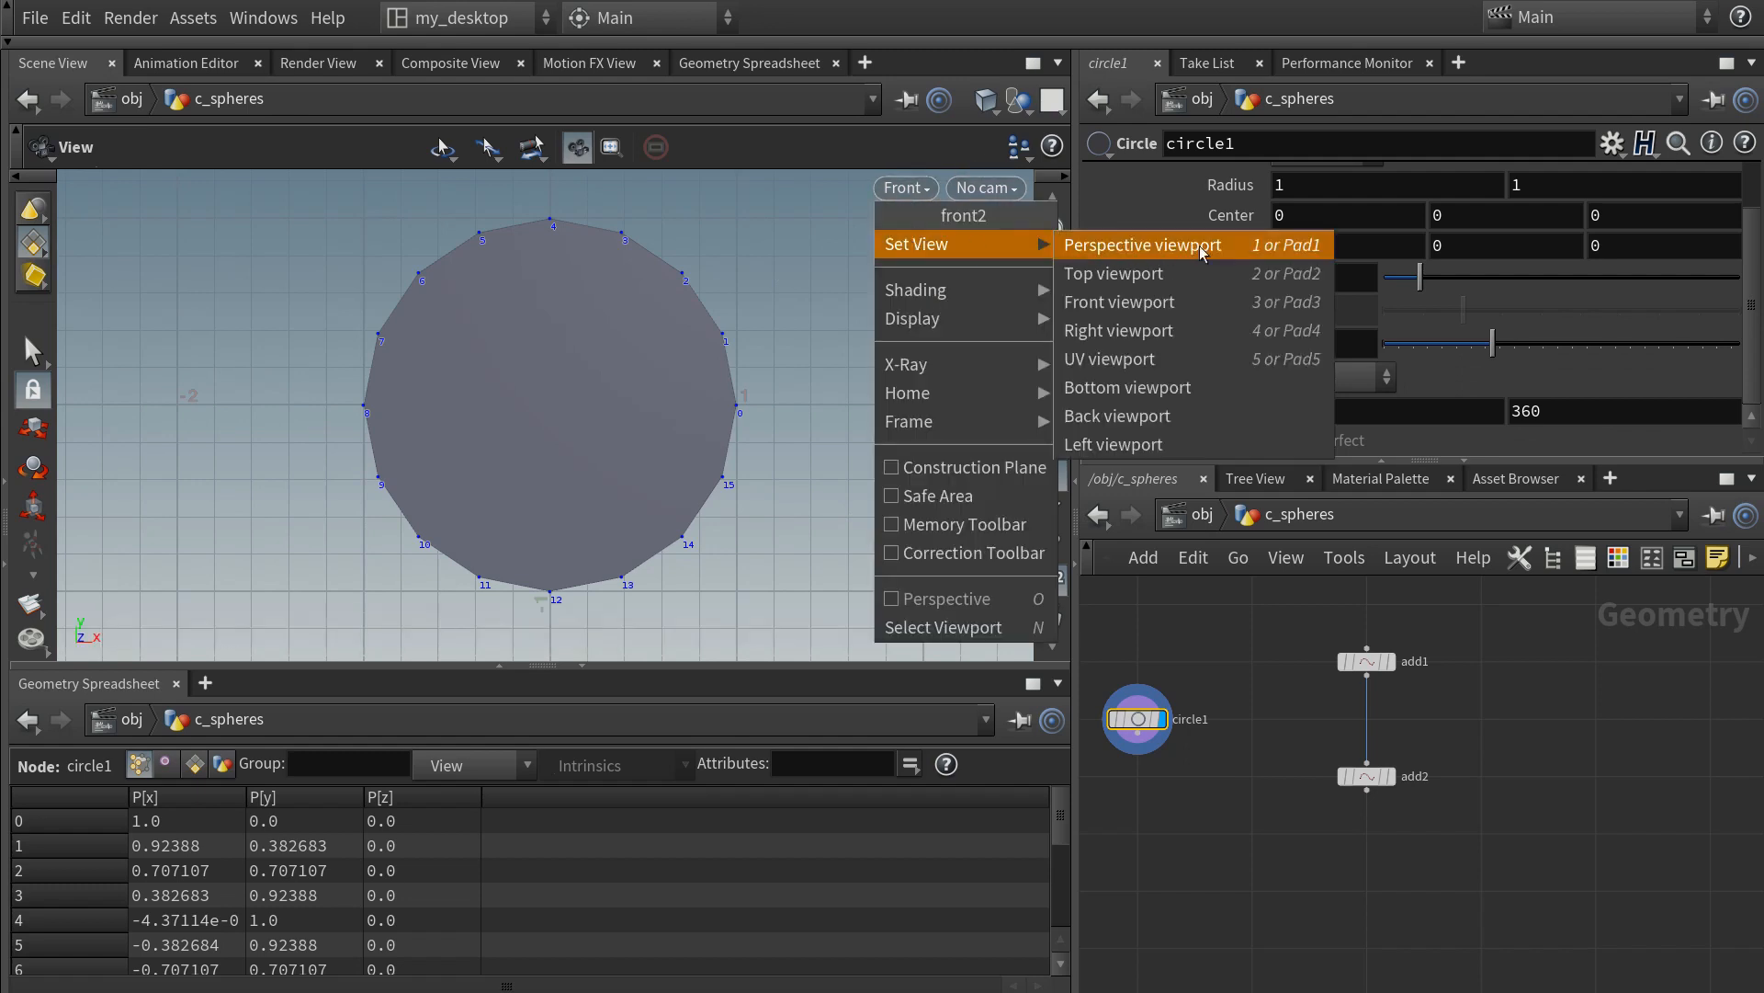
left_click(1142, 241)
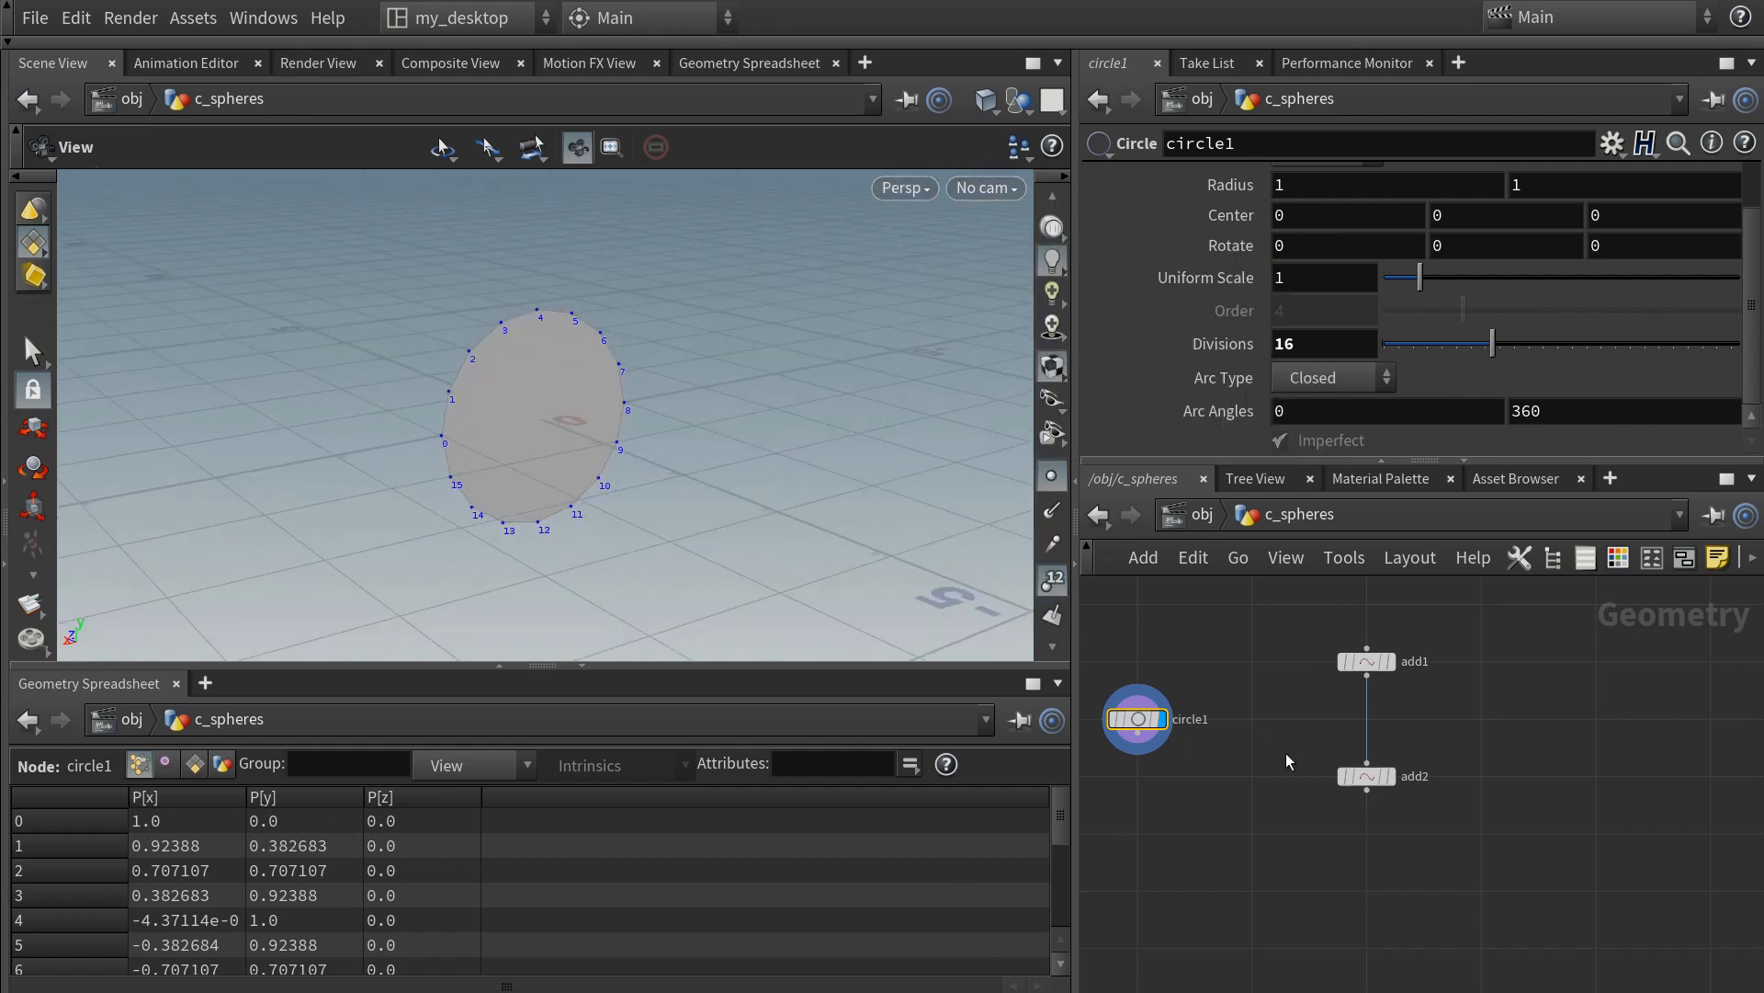
- Copy the circle onto the line's points with a Copy to Points node fed by circle1 and add2, and display it
left_click_drag(1140, 739, 1207, 846)
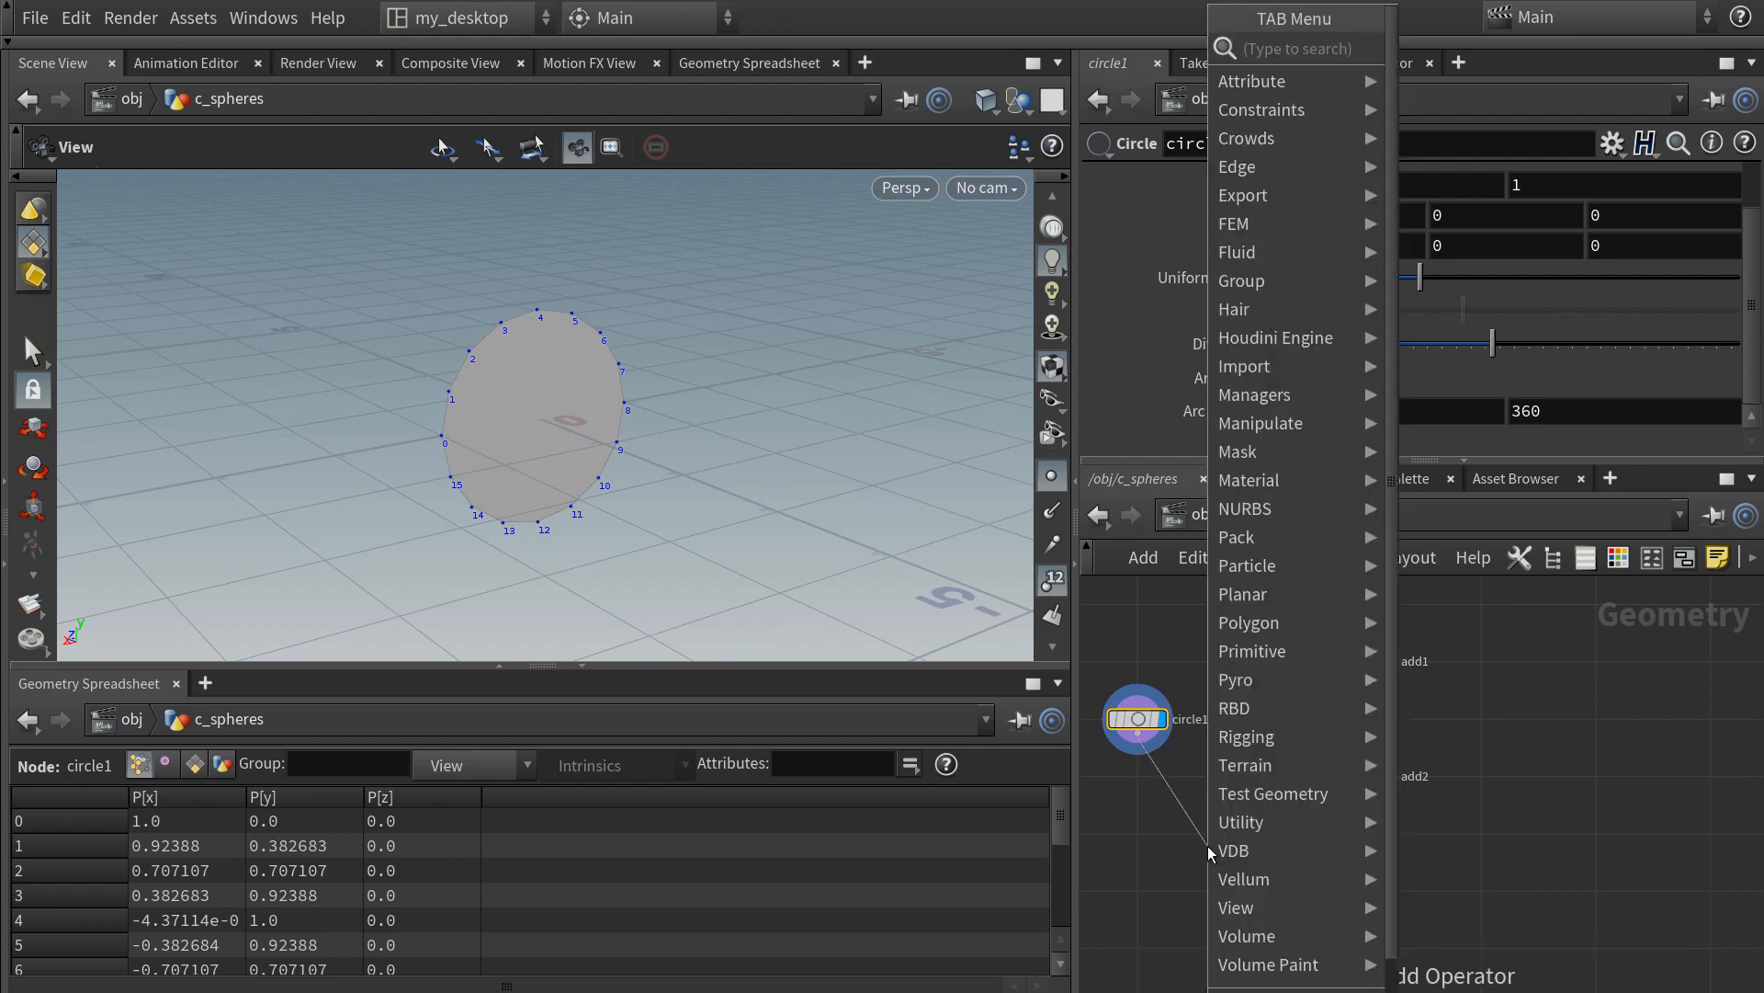
type("copy")
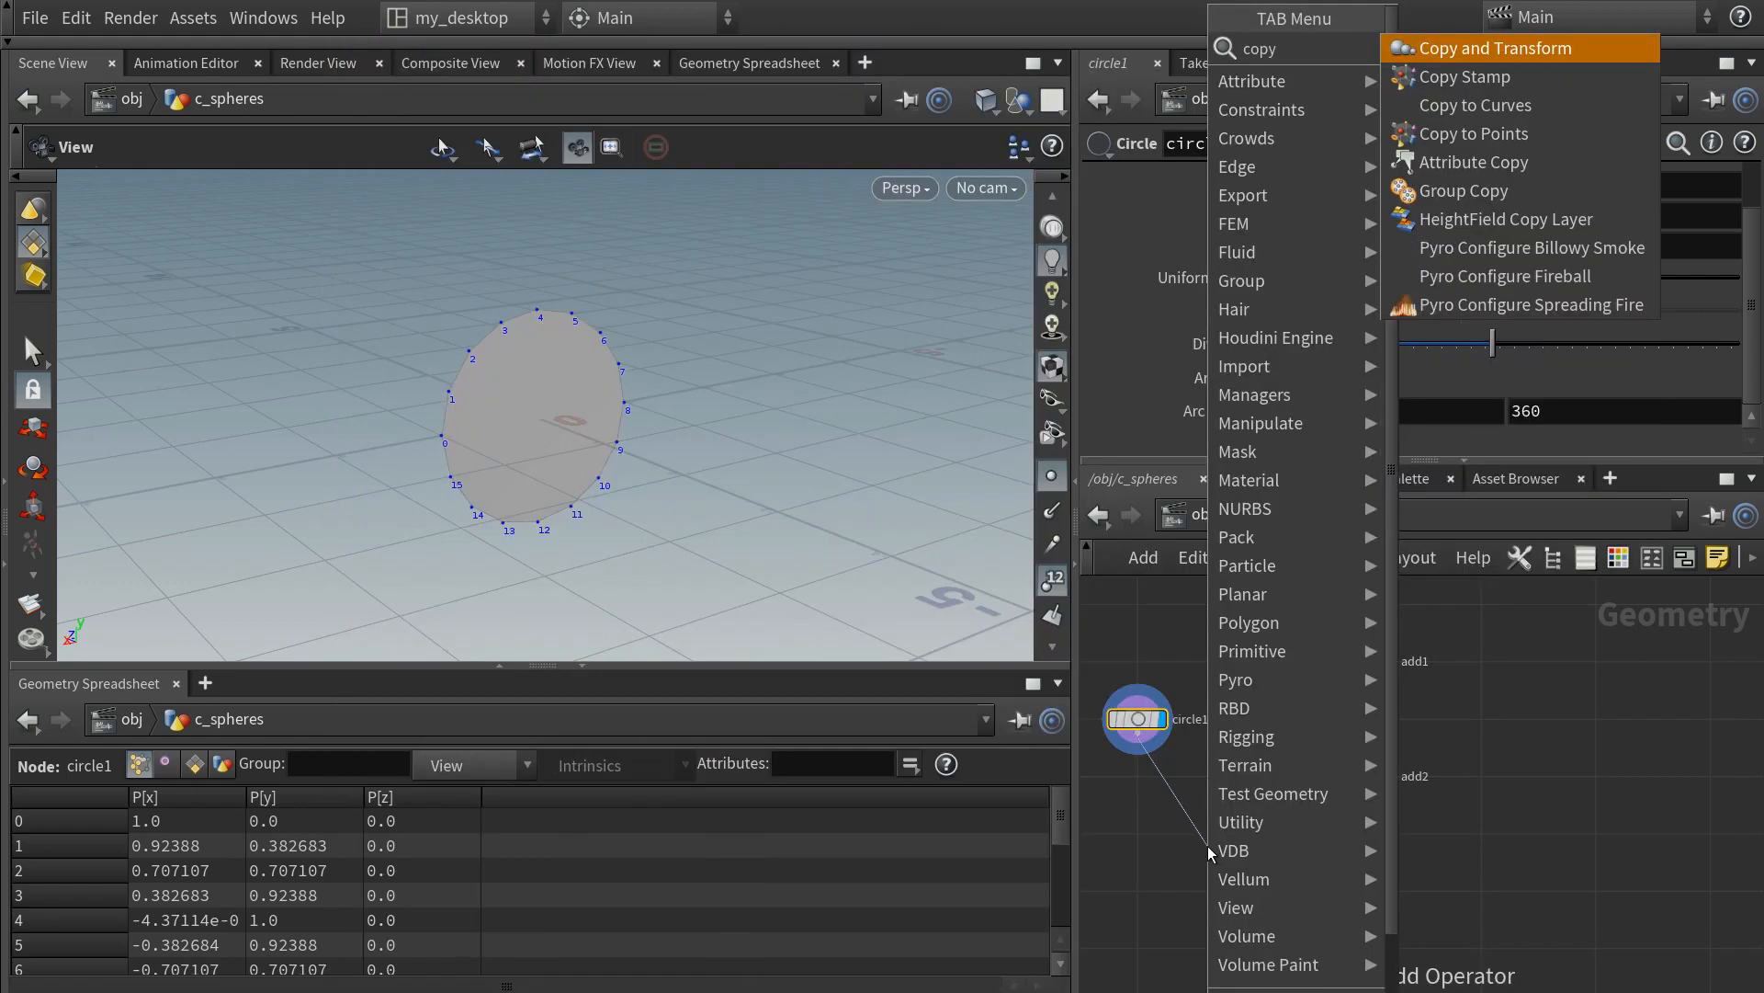
key("Down")
key("Down")
key("Down")
key("Return")
left_click(1366, 793)
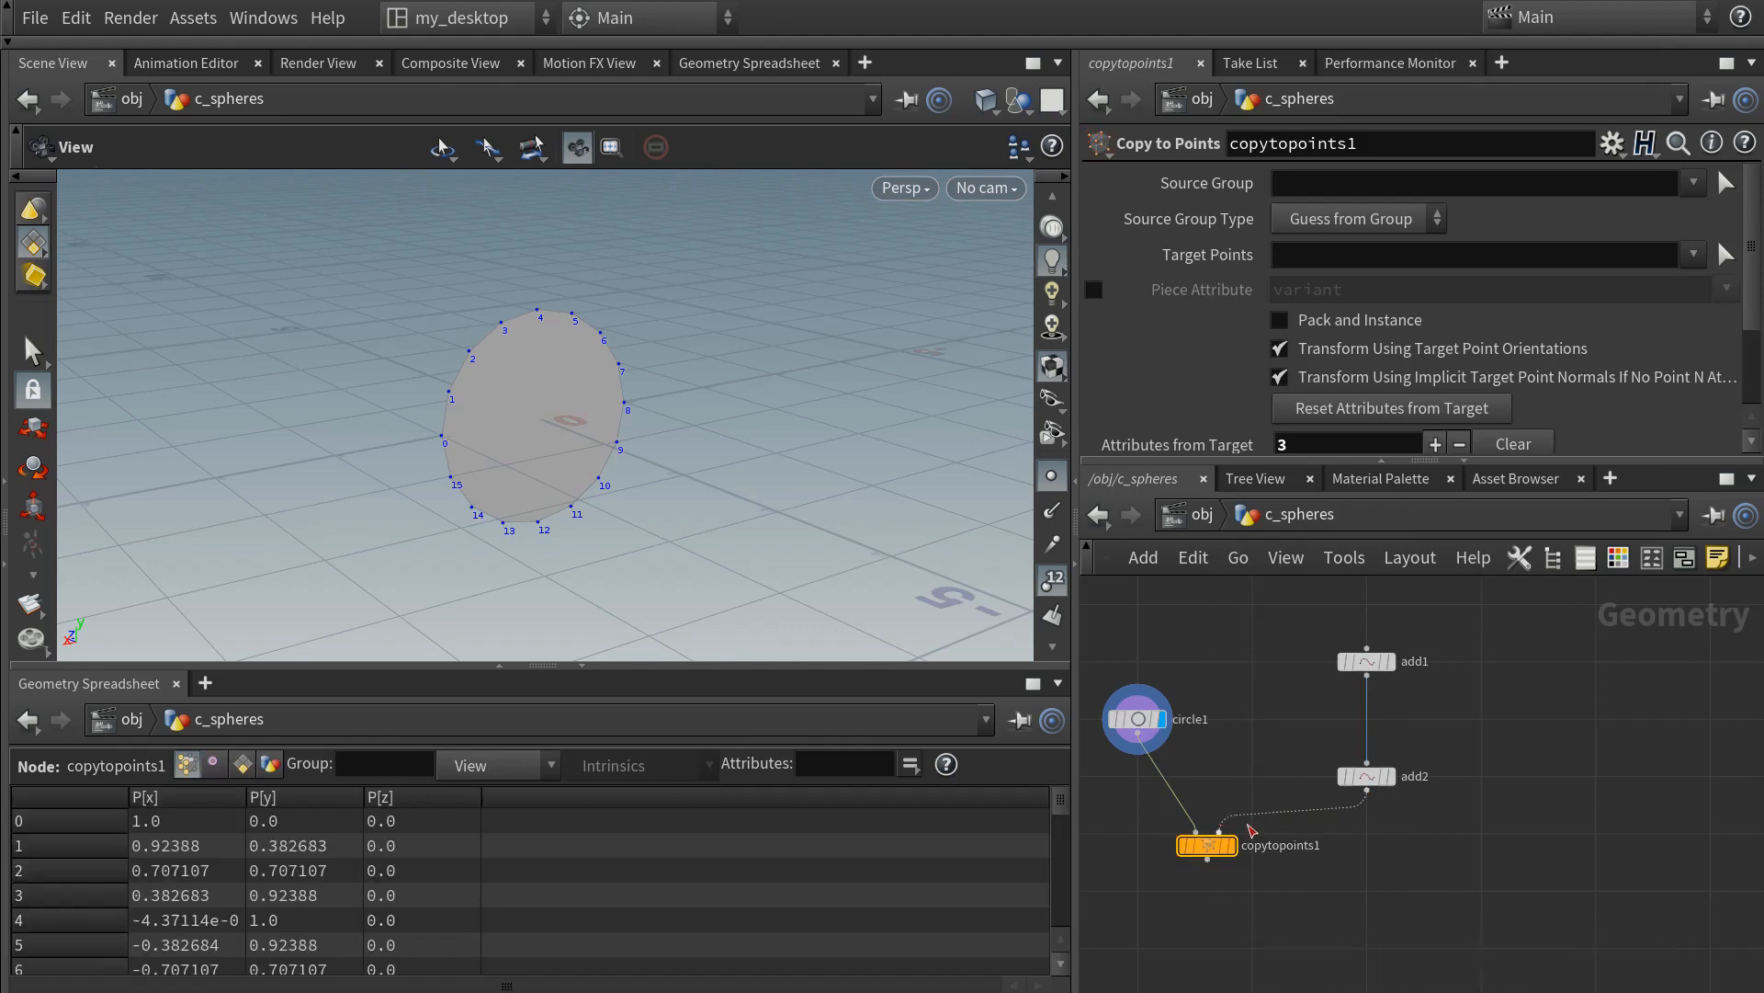
left_click(1232, 845)
right_click_drag(576, 470, 512, 358)
left_click_drag(512, 359, 572, 439)
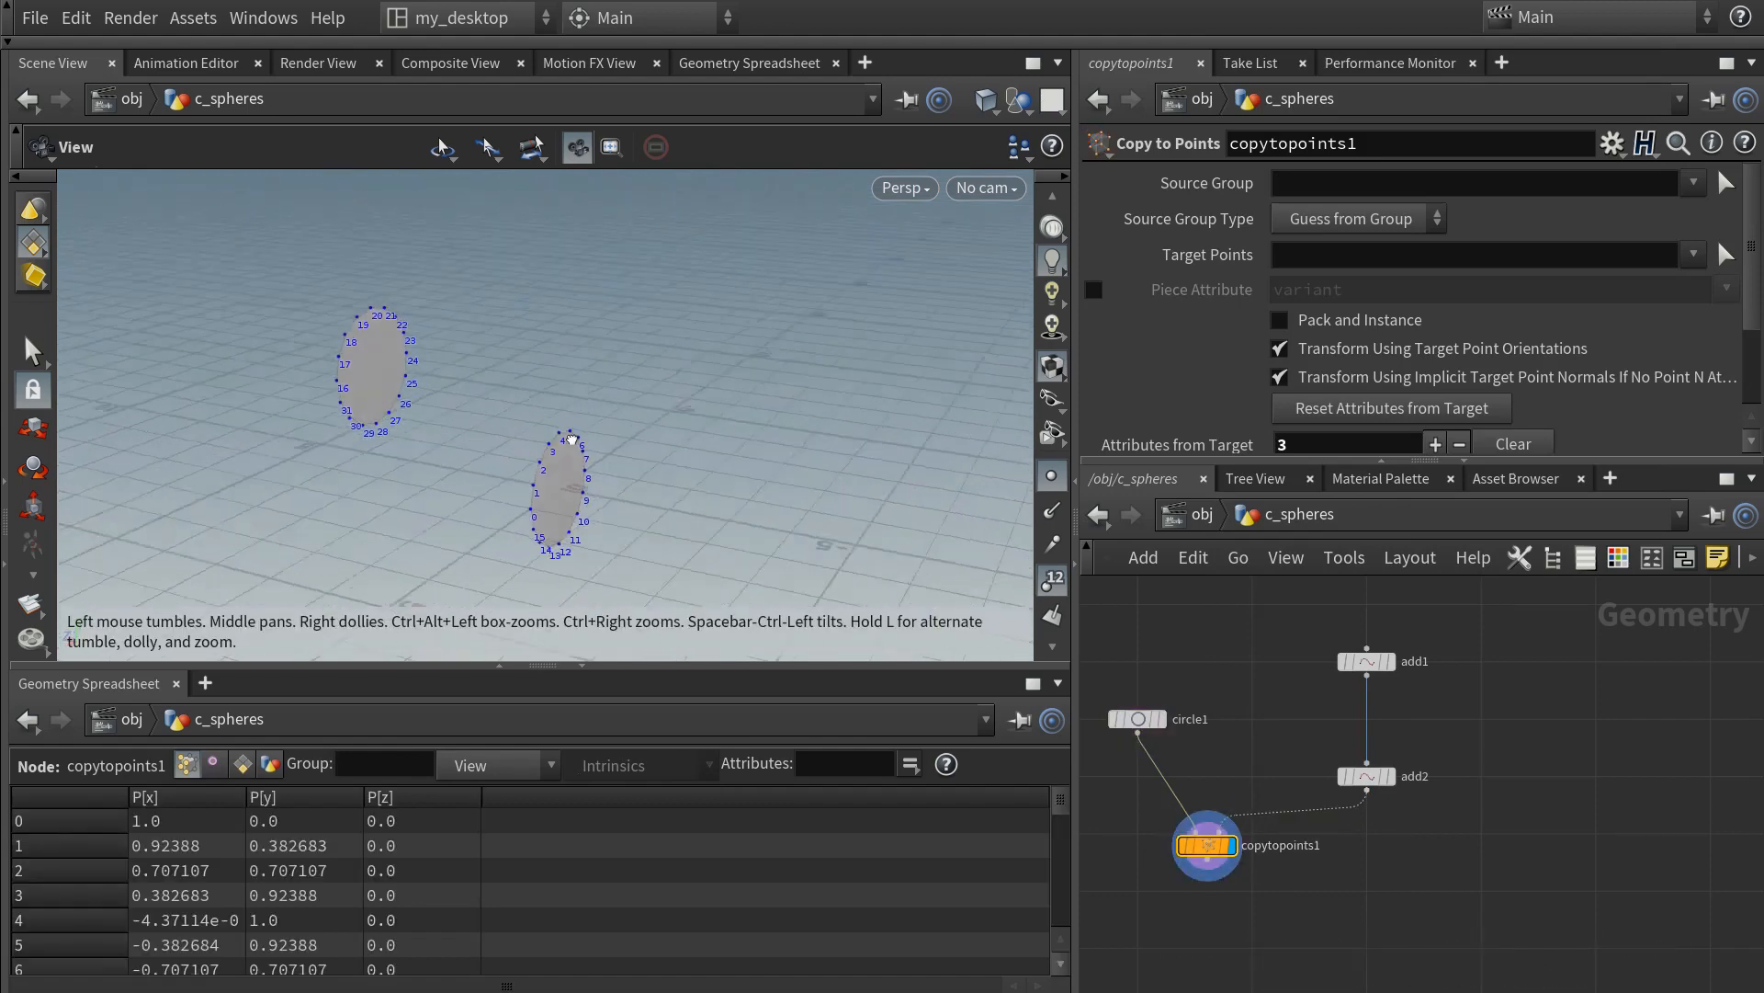
- Show the add2 line as a template overlay while displaying the copytopoints1 result
left_click(1390, 777)
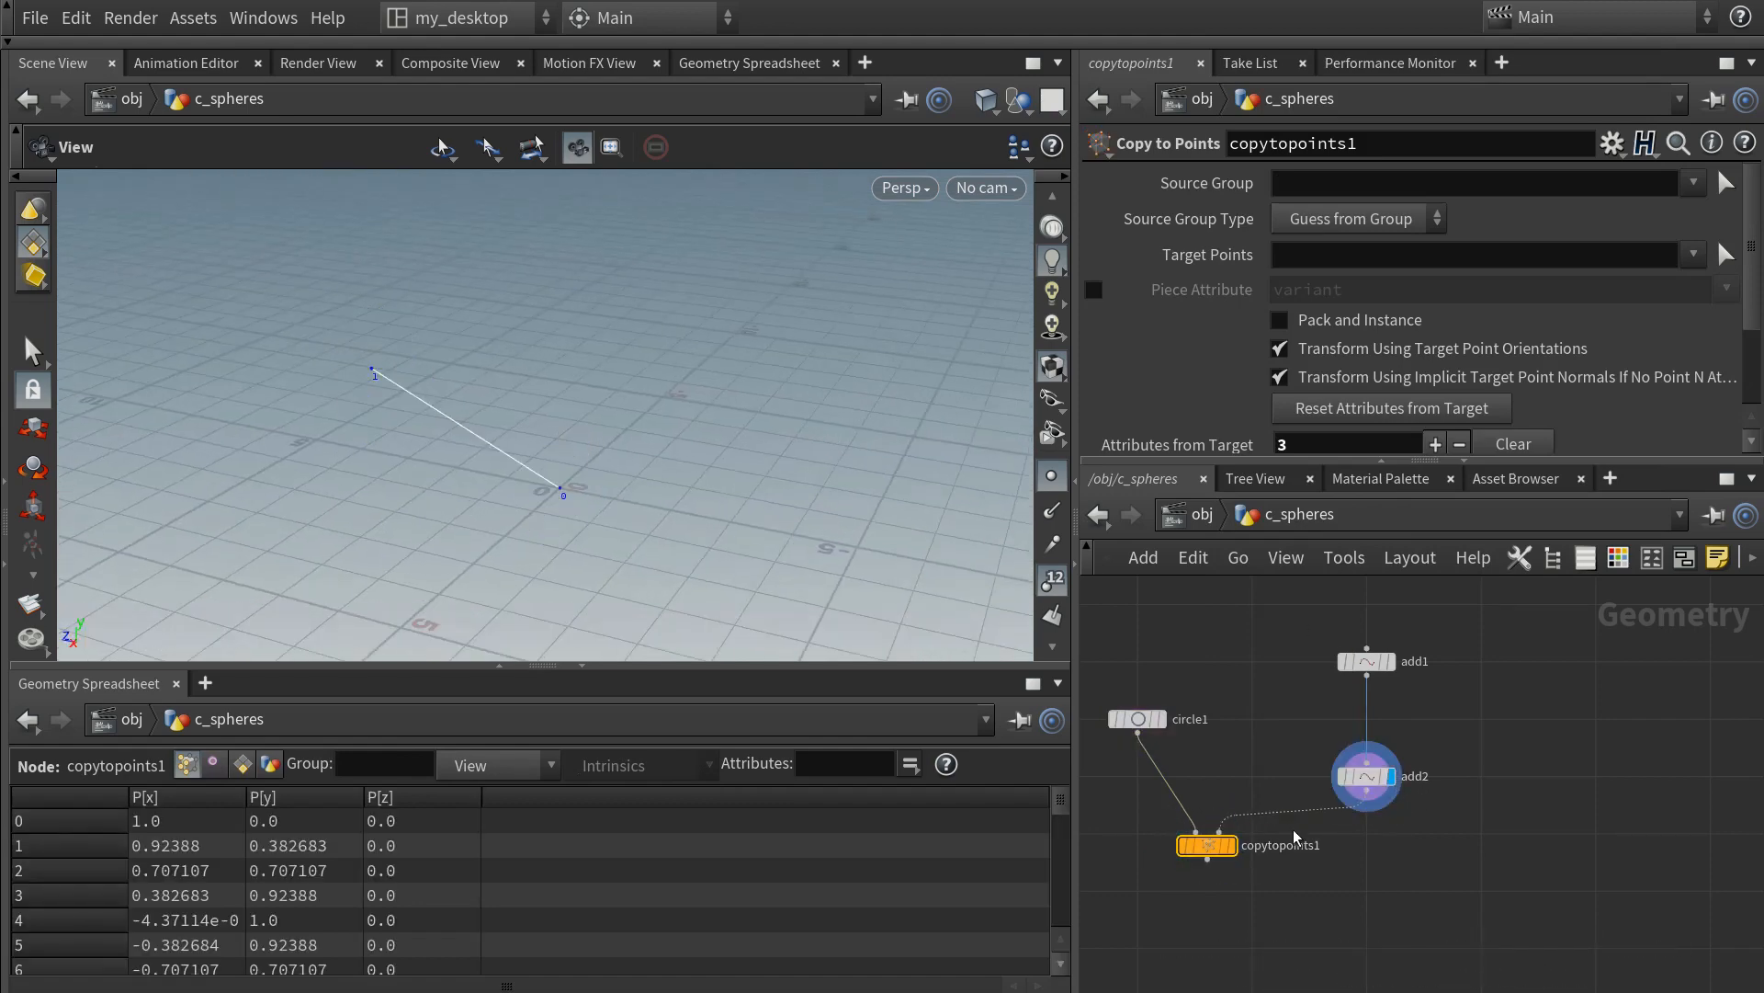
left_click(1233, 846)
left_click(1384, 776)
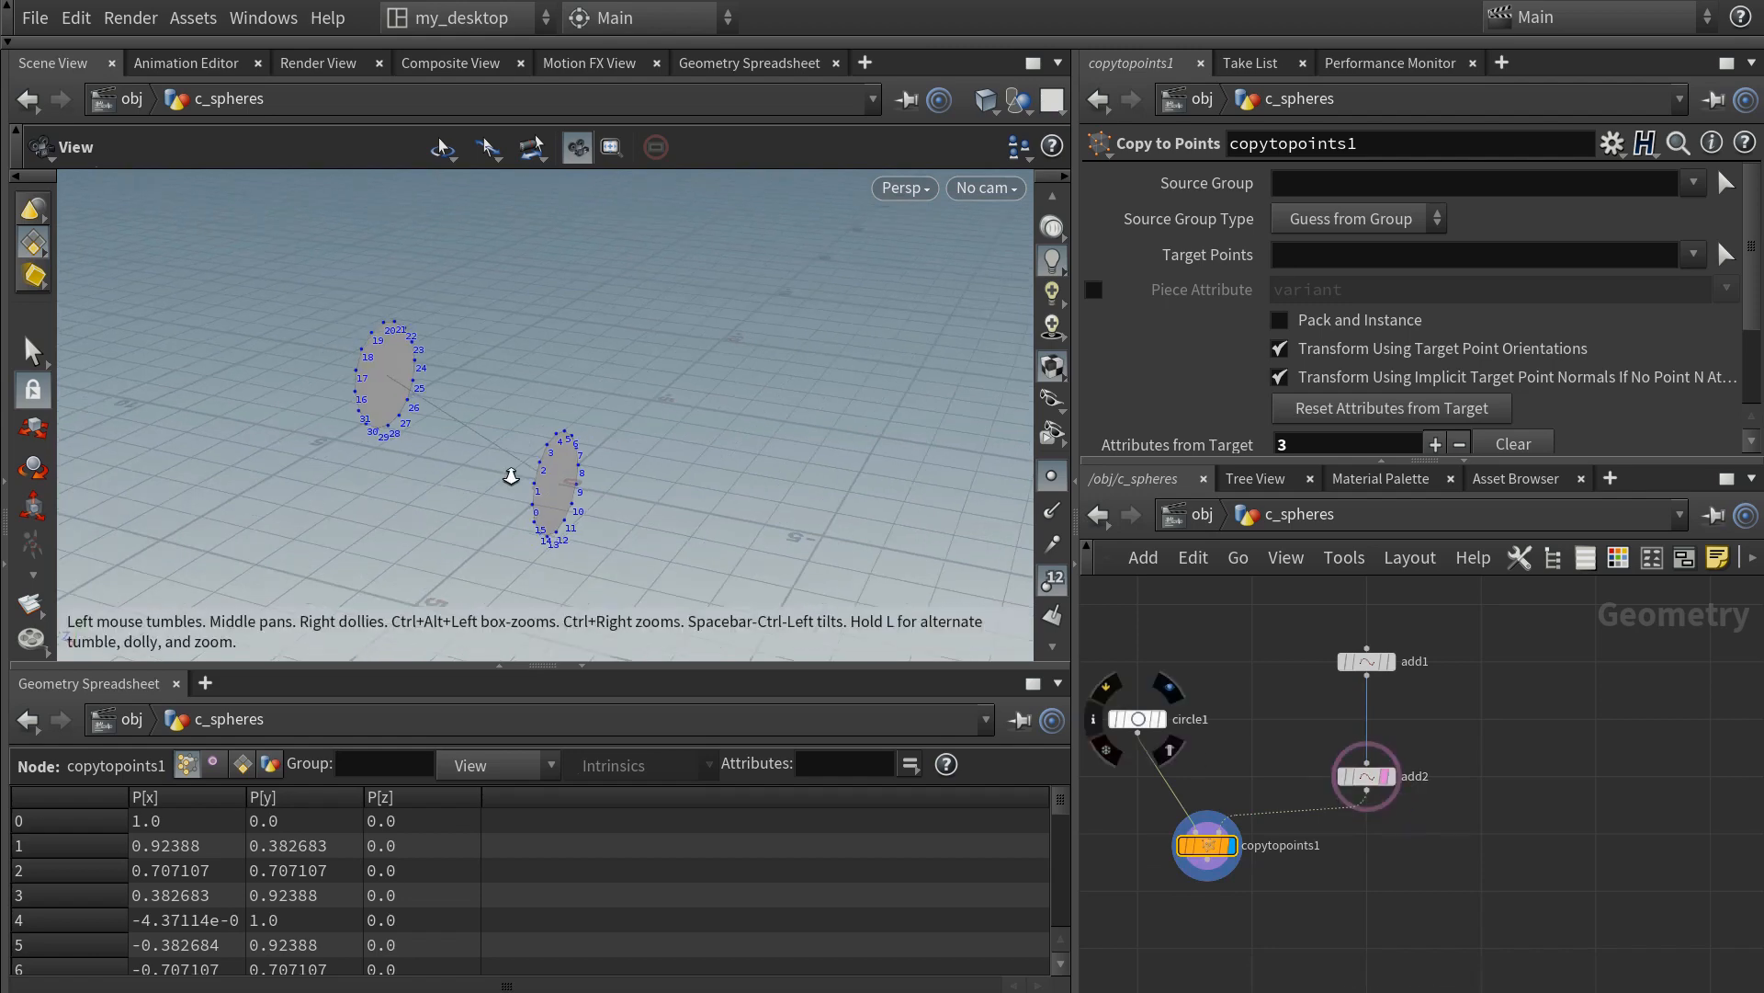
left_click_drag(511, 475, 547, 452)
- Try out different X and Y positions for the point of add2
left_click(1366, 776)
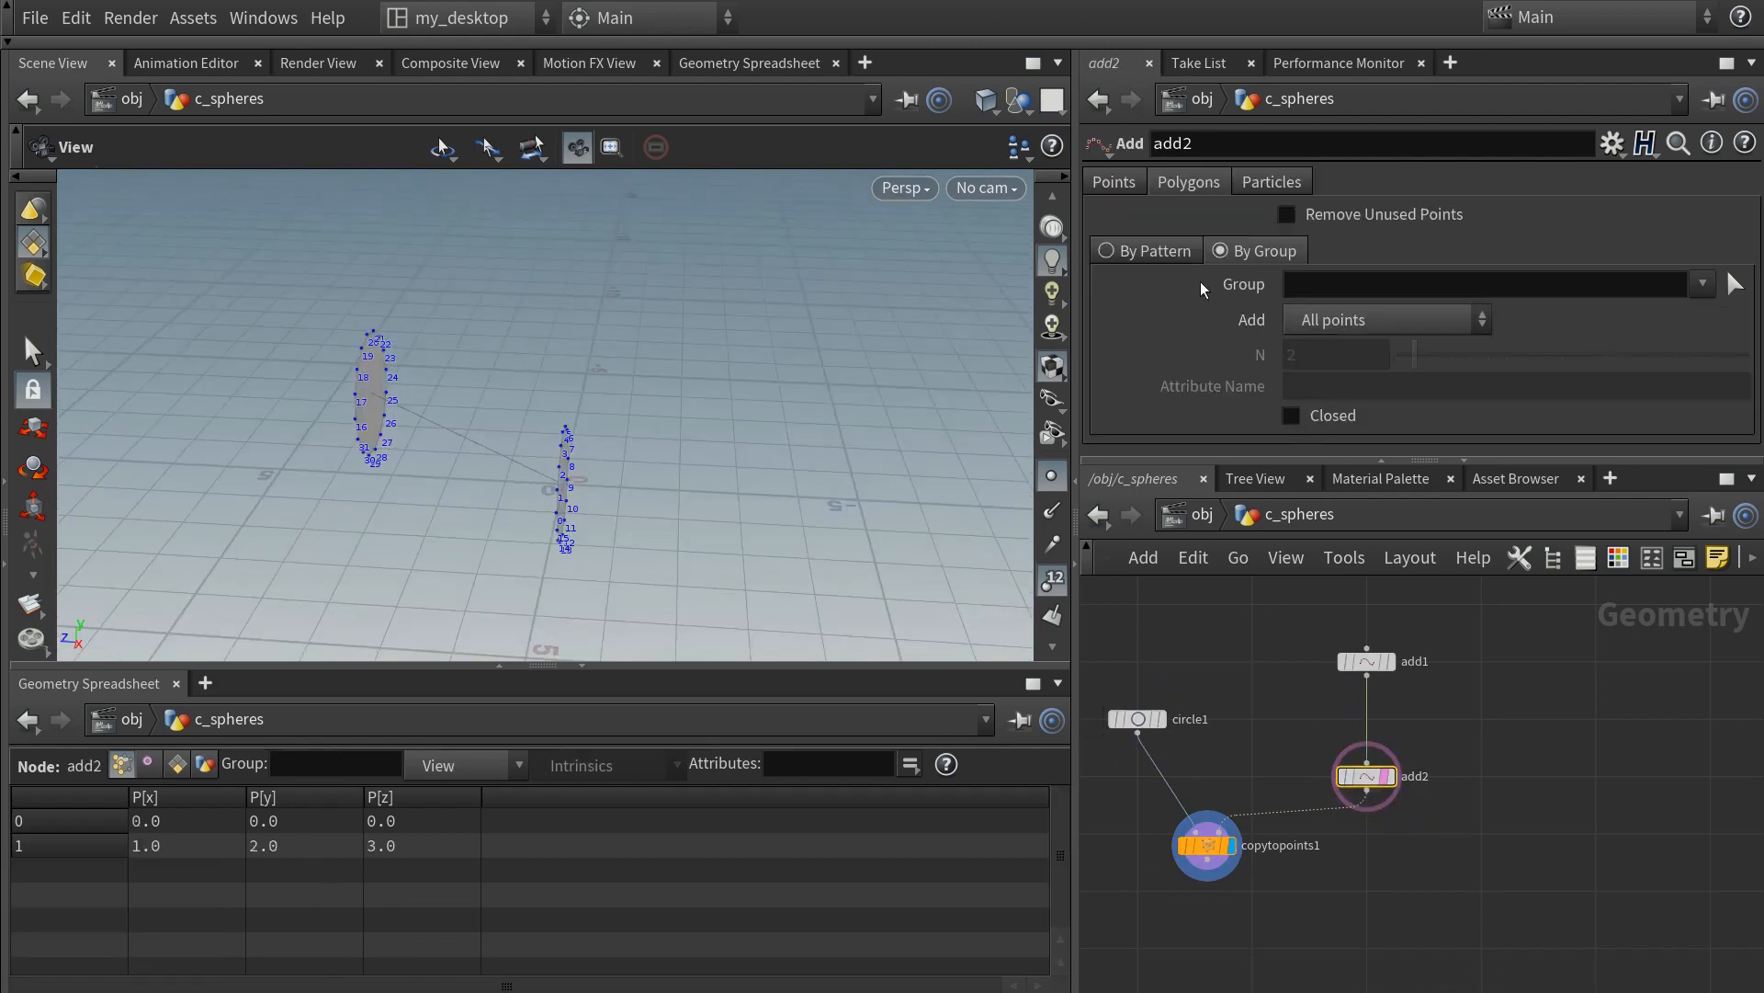
left_click(1113, 181)
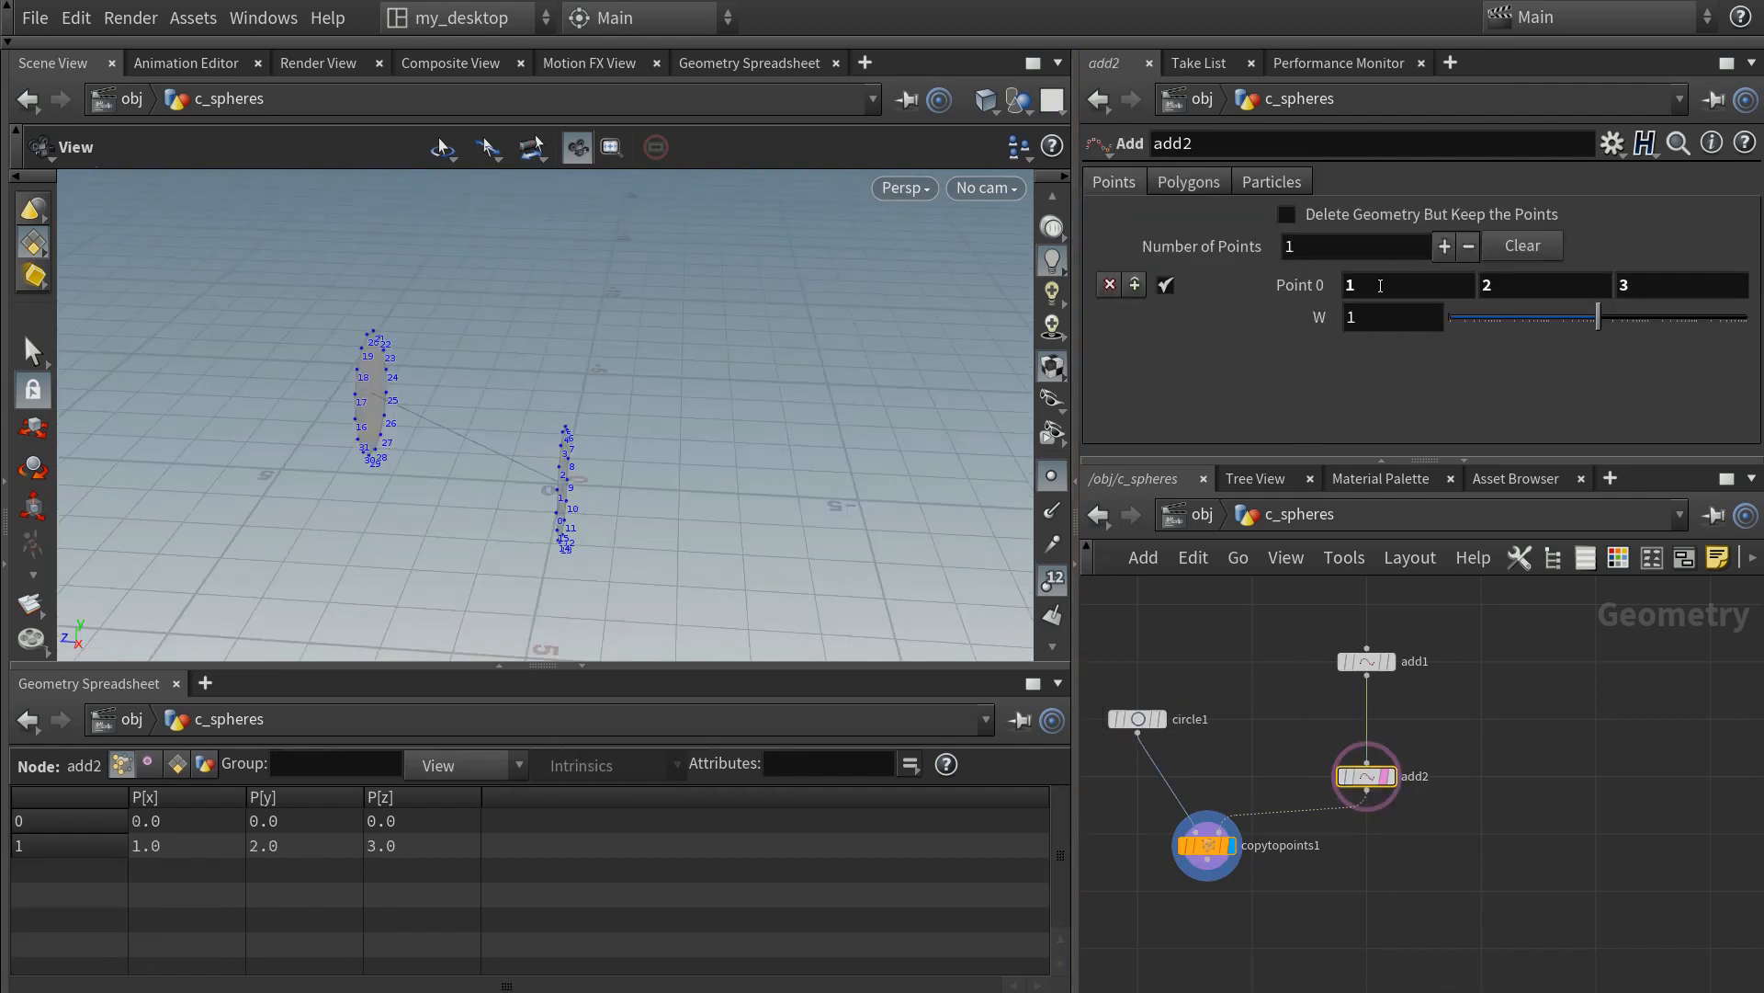
middle_click_drag(1381, 286, 1402, 232)
middle_click_drag(1522, 286, 1522, 227)
- Align copytopoints1 beneath circle1, then wire a Skin node to its output and display the surface between the circles
left_click_drag(1208, 847, 1137, 834)
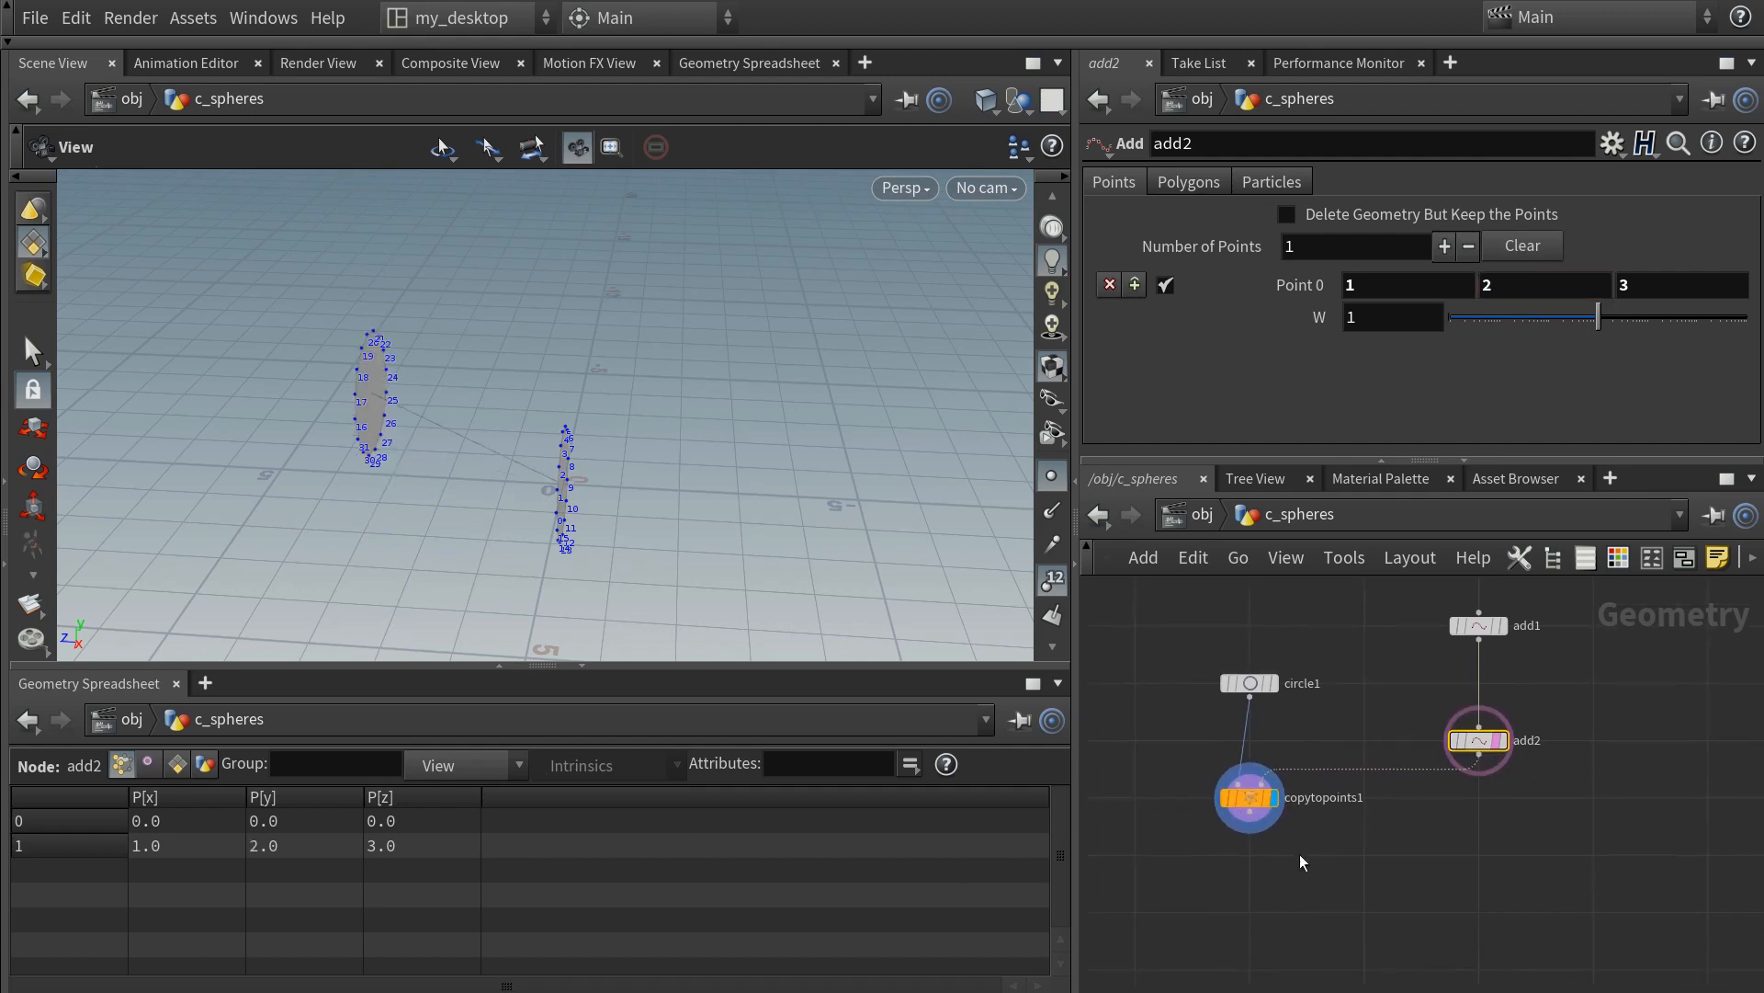
left_click(1249, 812)
key("Tab")
type("skin")
key("Return")
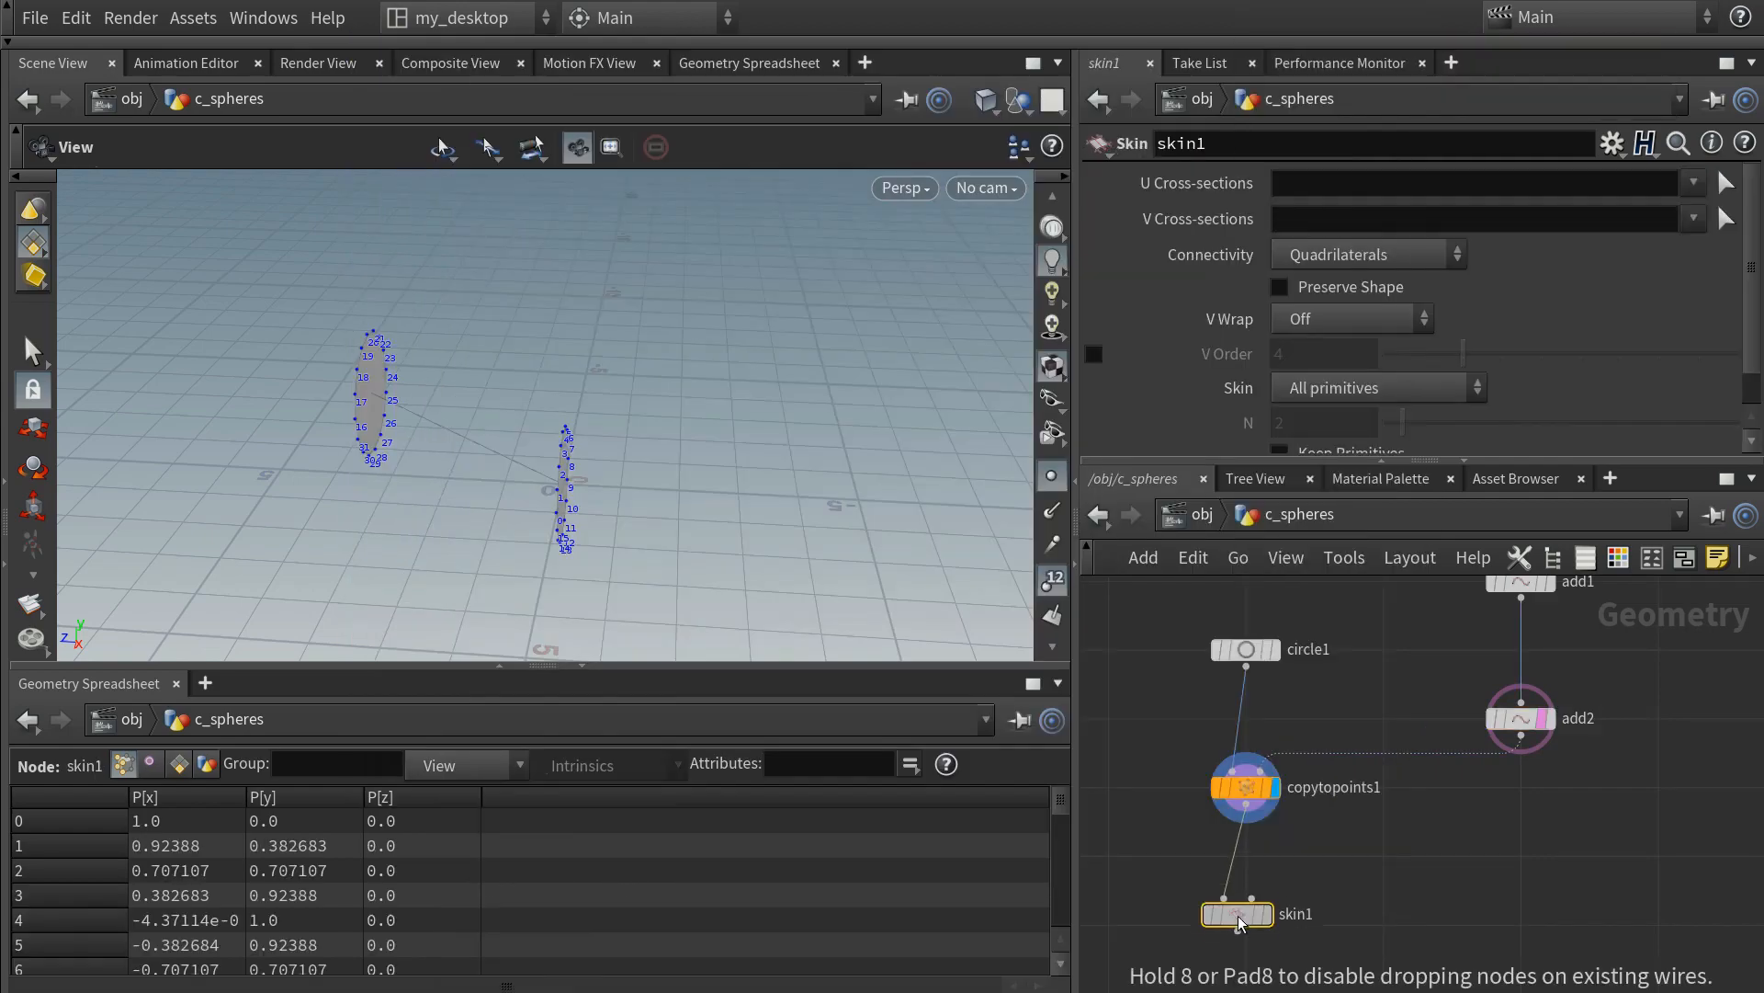
left_click(1243, 922)
left_click_drag(395, 551, 643, 487)
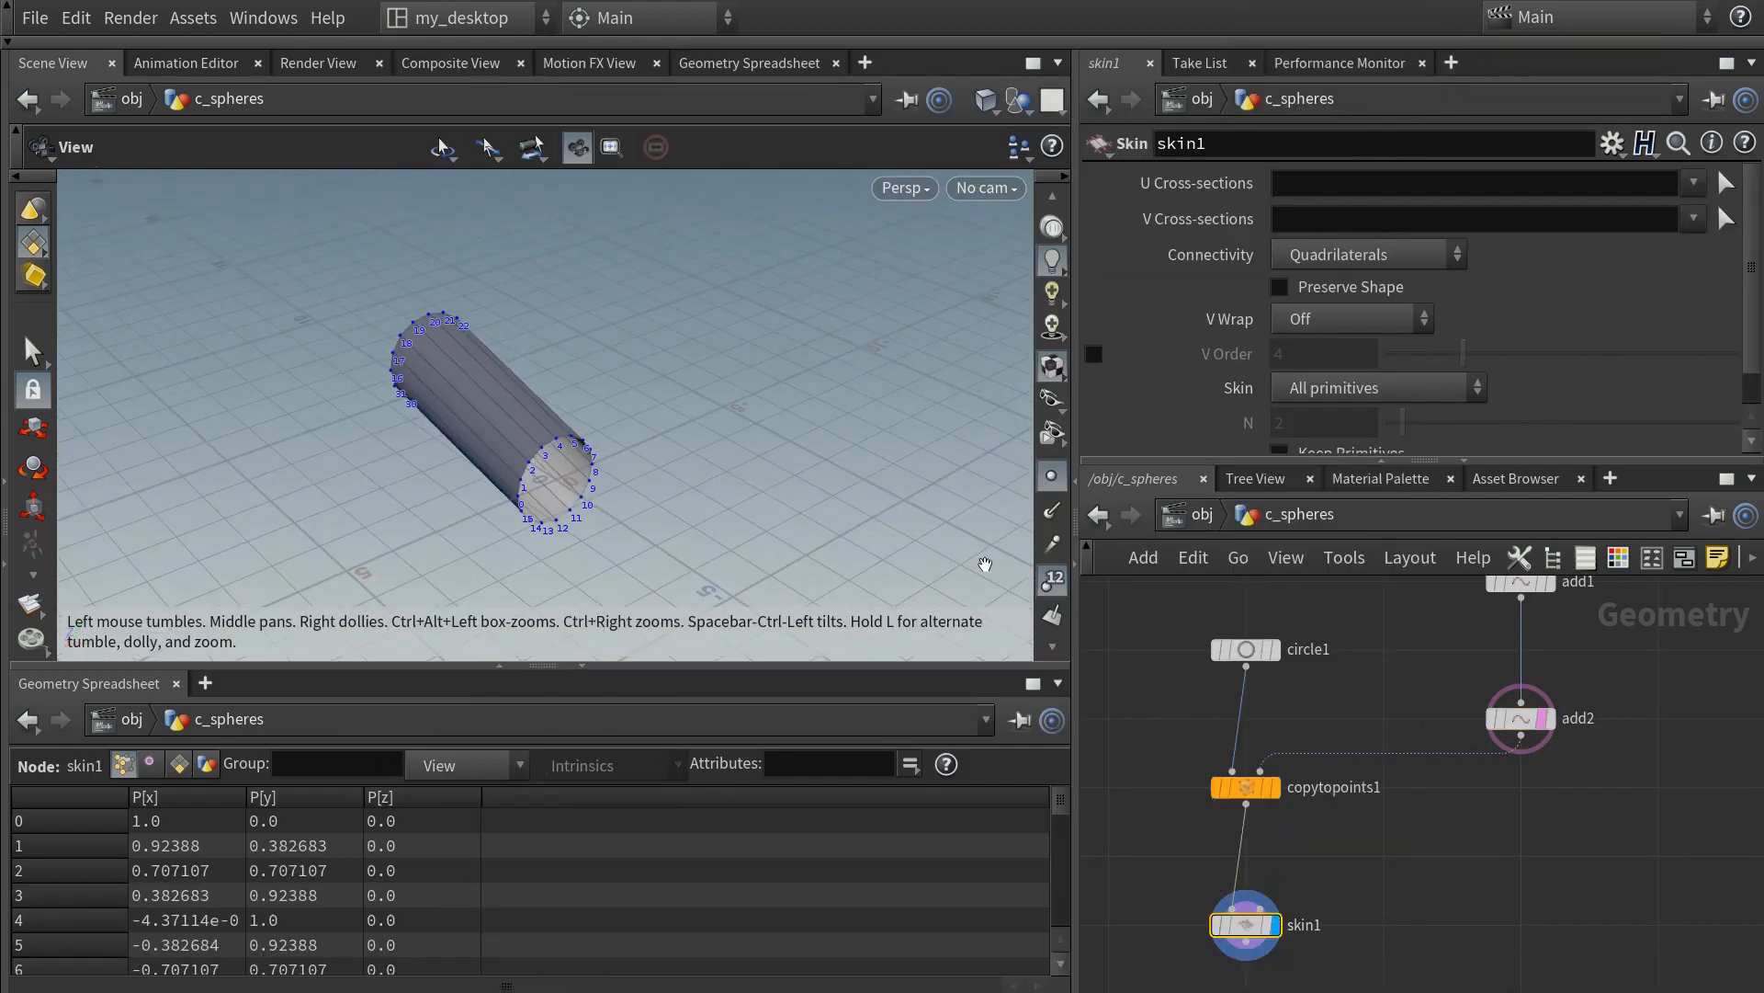
- Hide the point numbers in the viewport and place a Sphere node beside add1
left_click(1053, 579)
left_click_drag(614, 421, 606, 408)
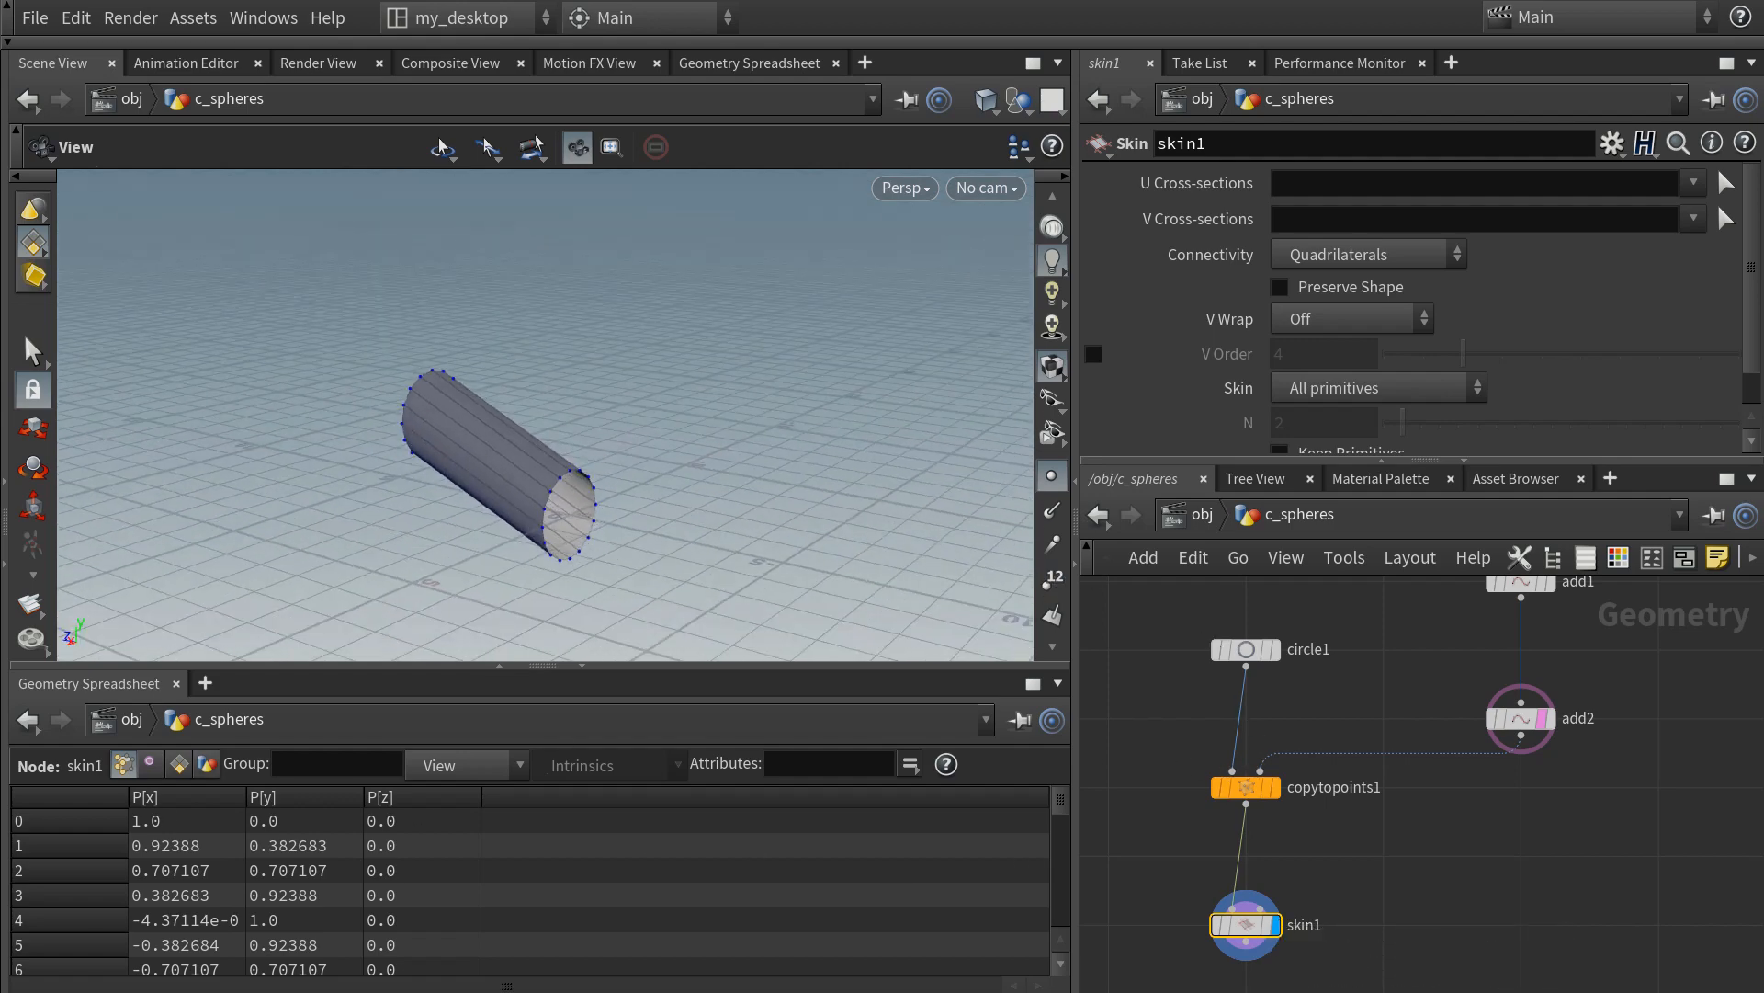
scroll(1149, 873, "down", 2)
key("Tab")
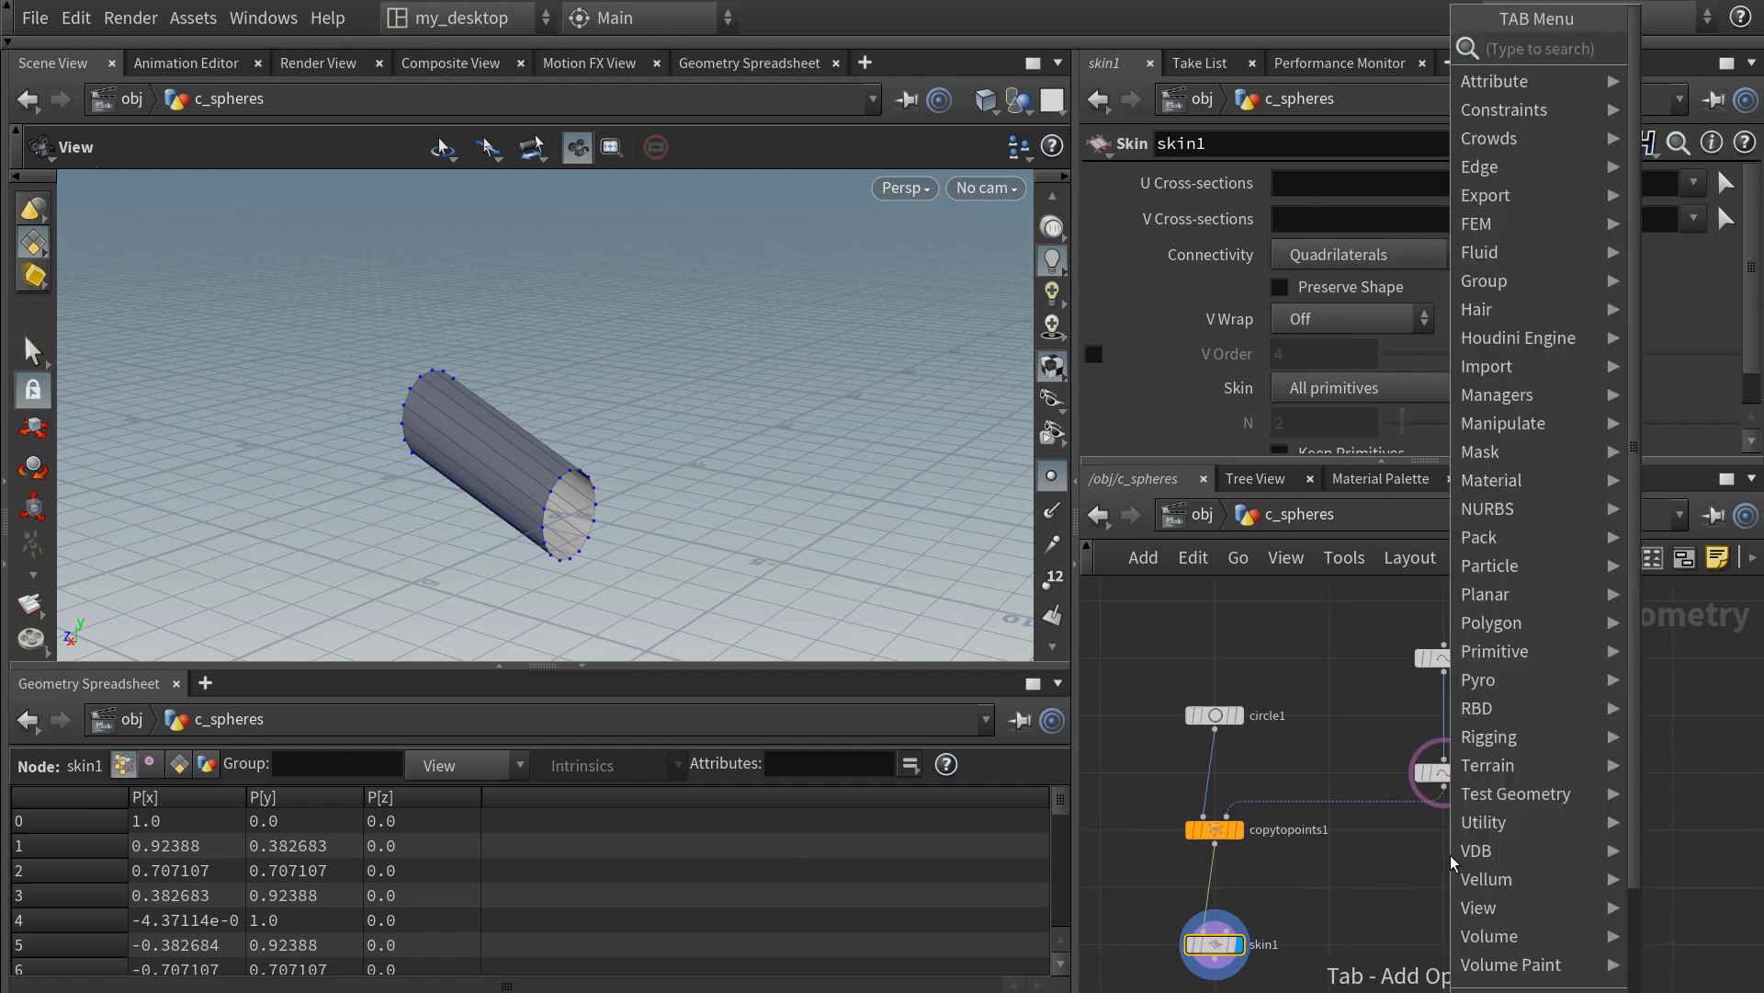
type("spher")
key("Return")
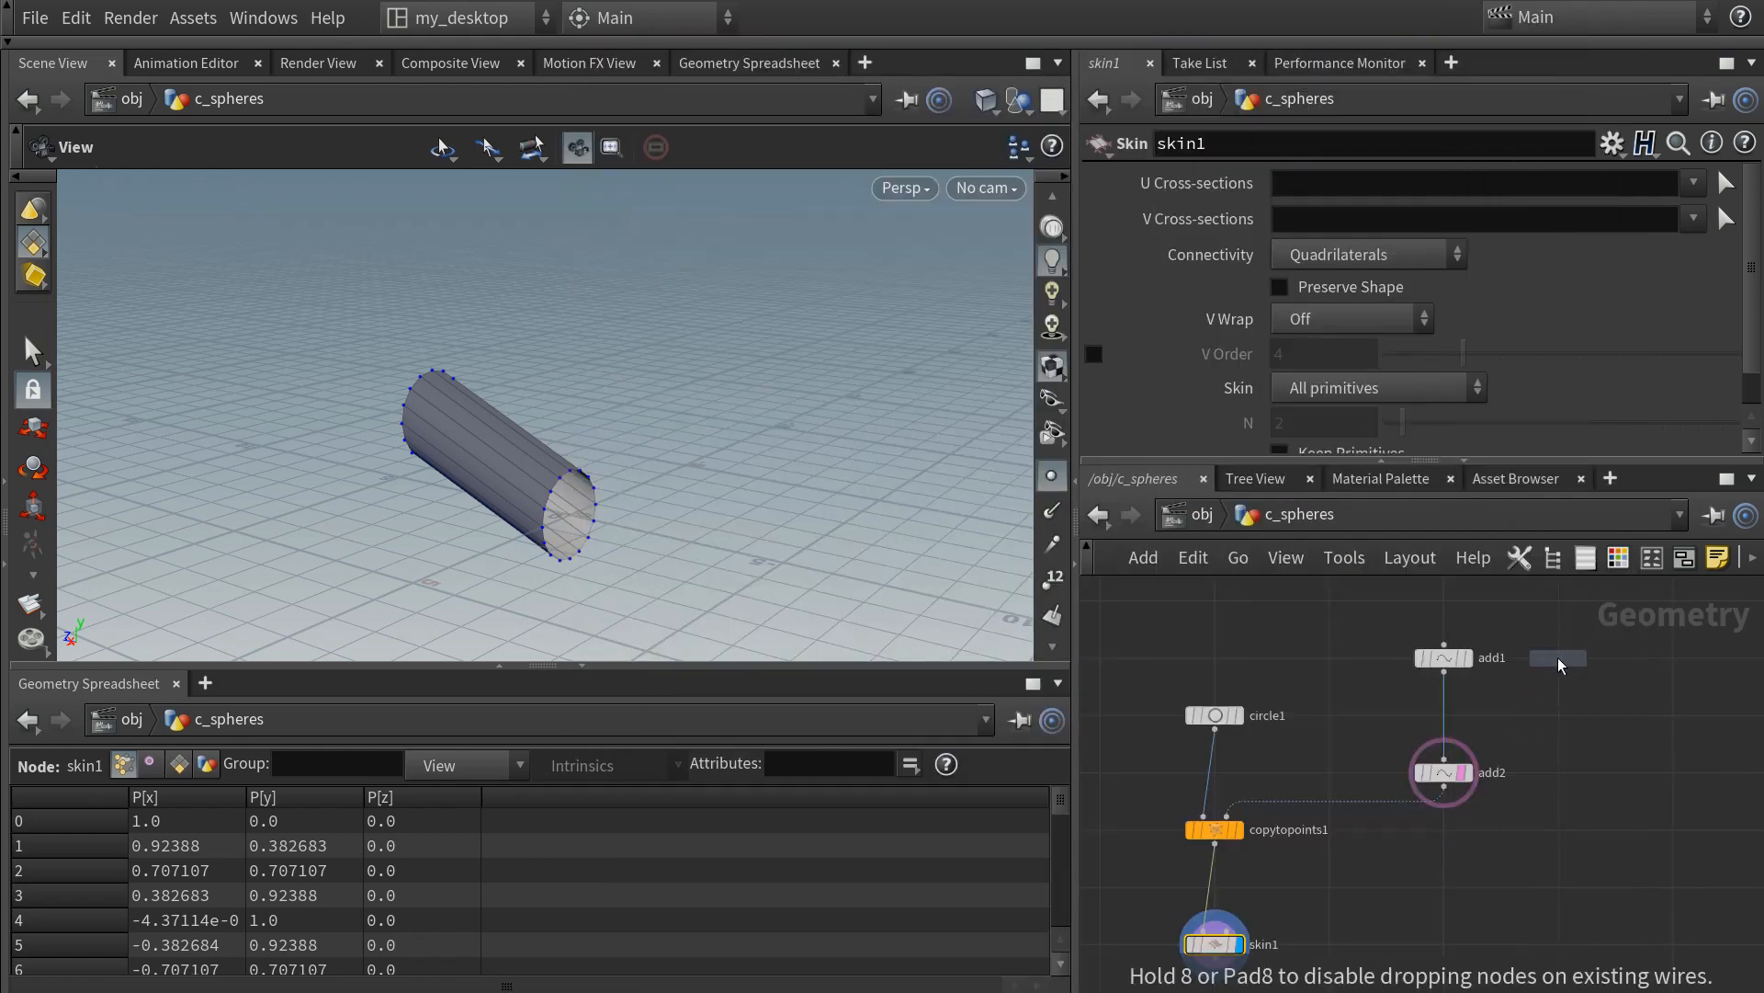
left_click(1558, 658)
- Rename the add1 node as add0 and display it, and rename the sphere node as sphere0
middle_click_drag(1529, 777, 1321, 827)
scroll(1321, 827, "up", 1)
left_click(1282, 688)
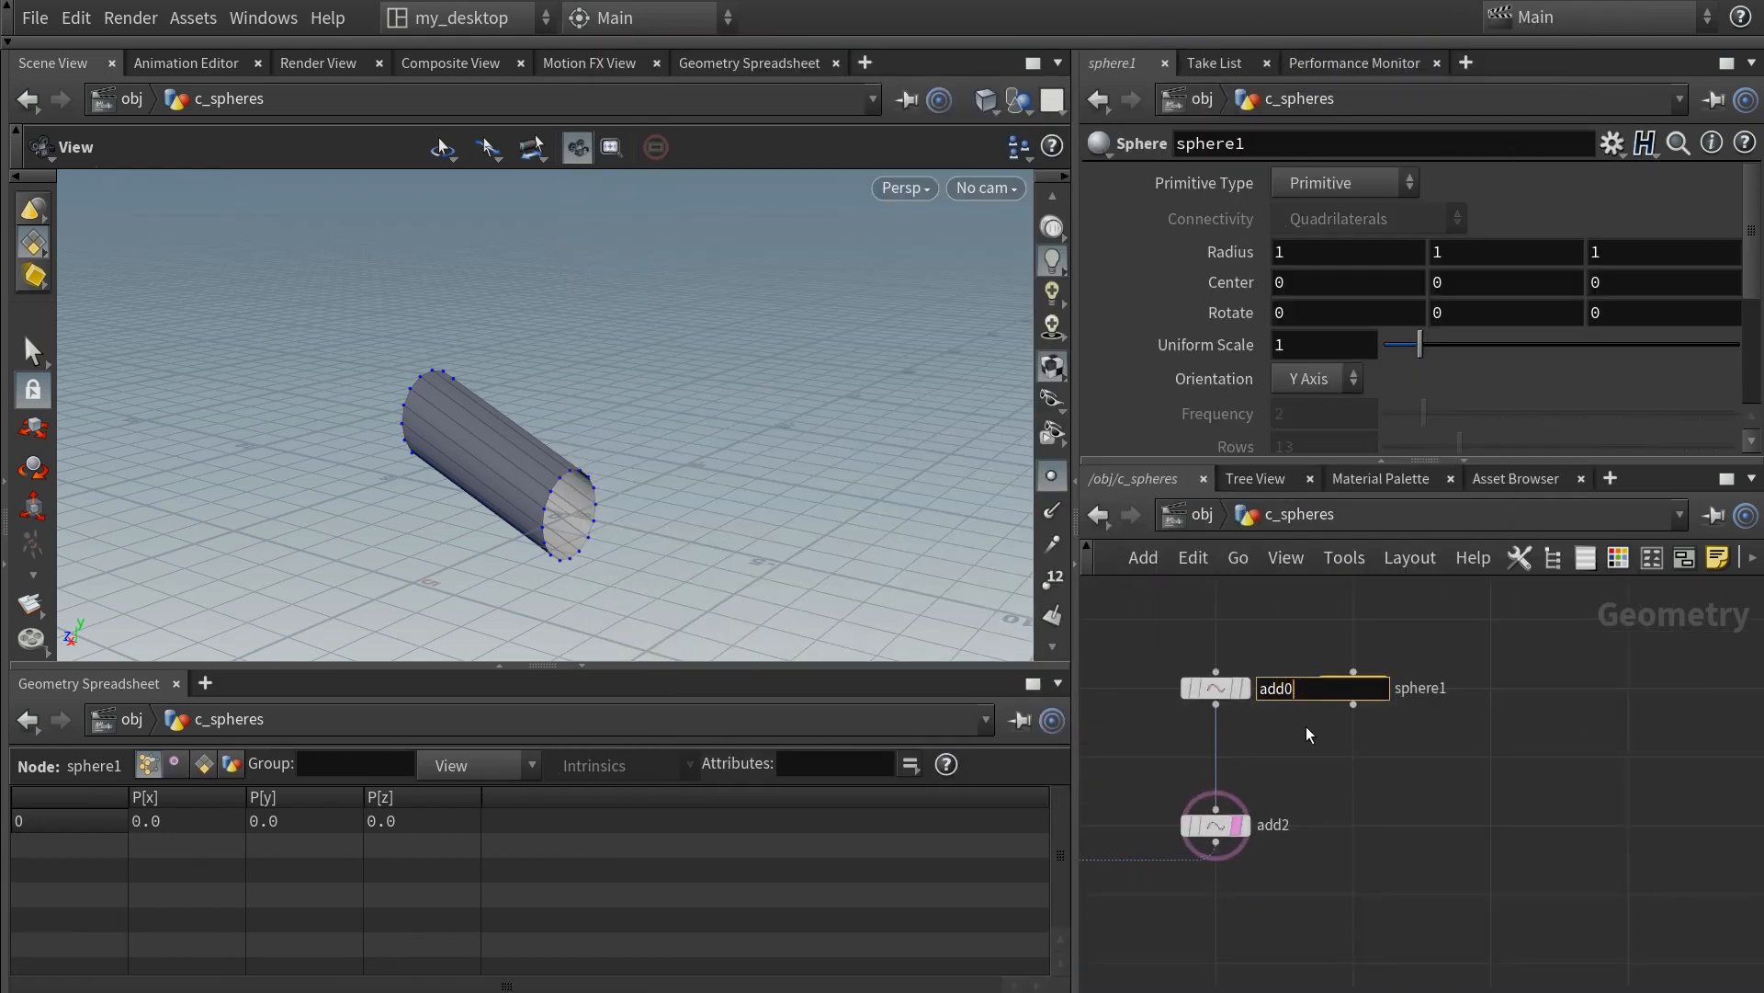
type("0")
key("Return")
left_click(1243, 688)
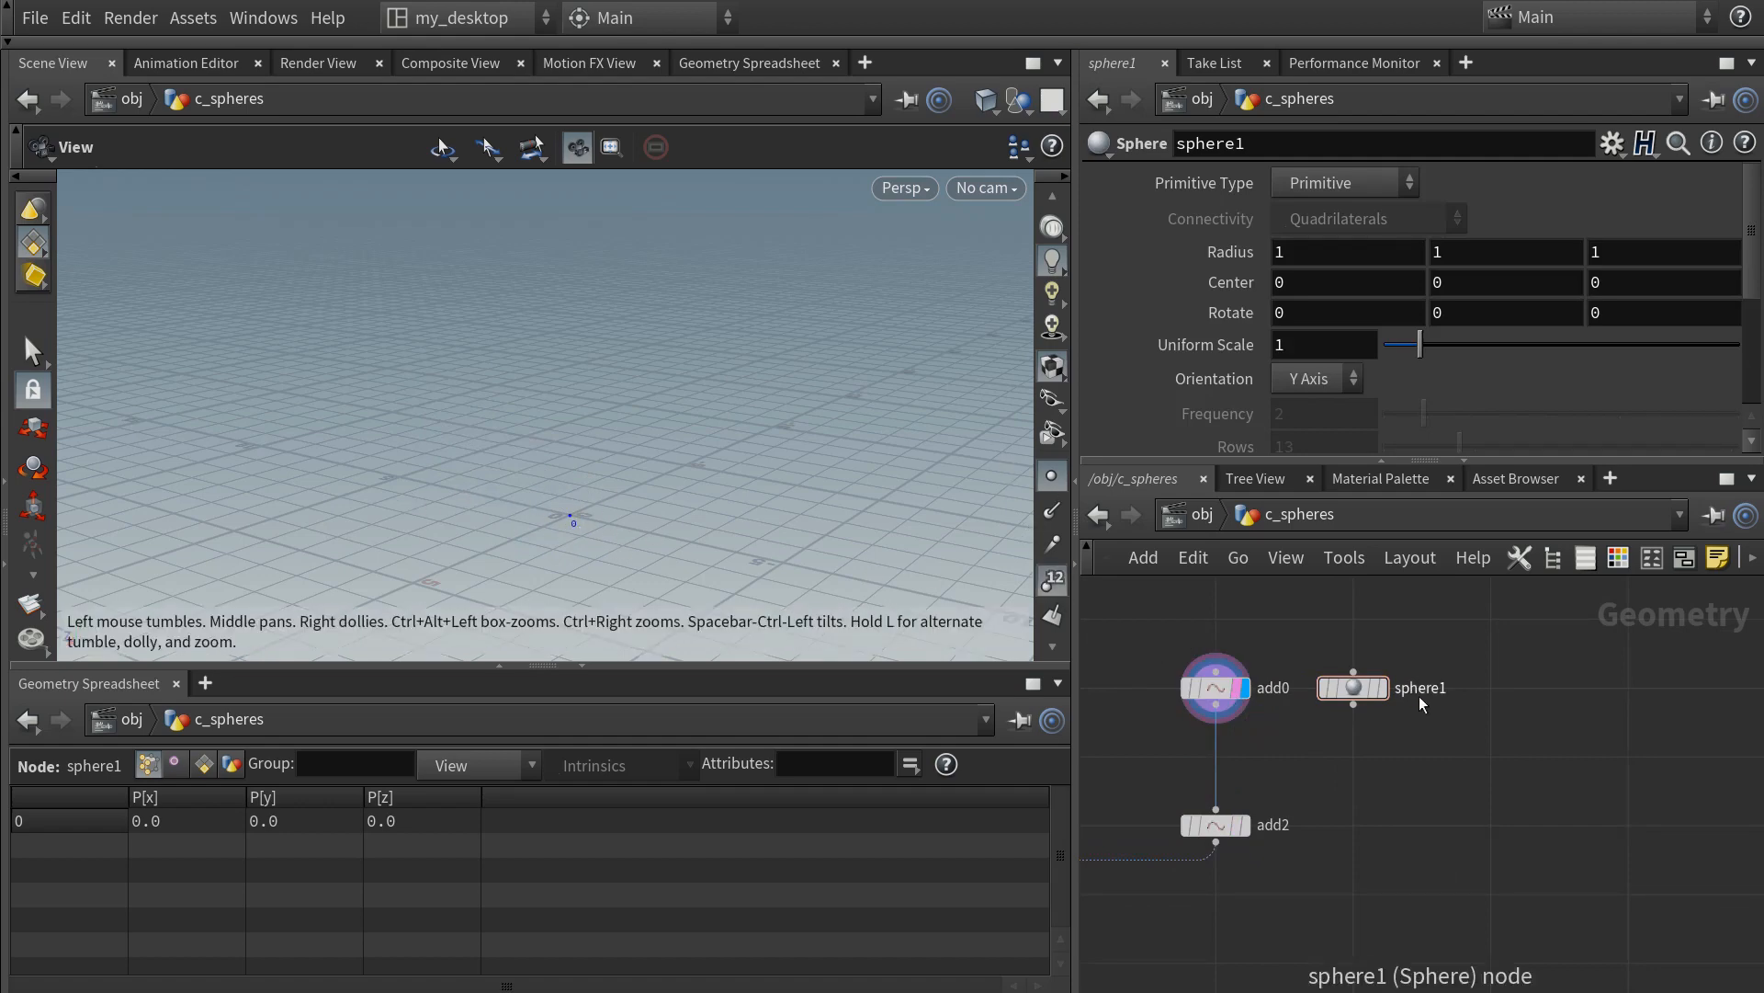
left_click(1443, 689)
type("0")
key("Return")
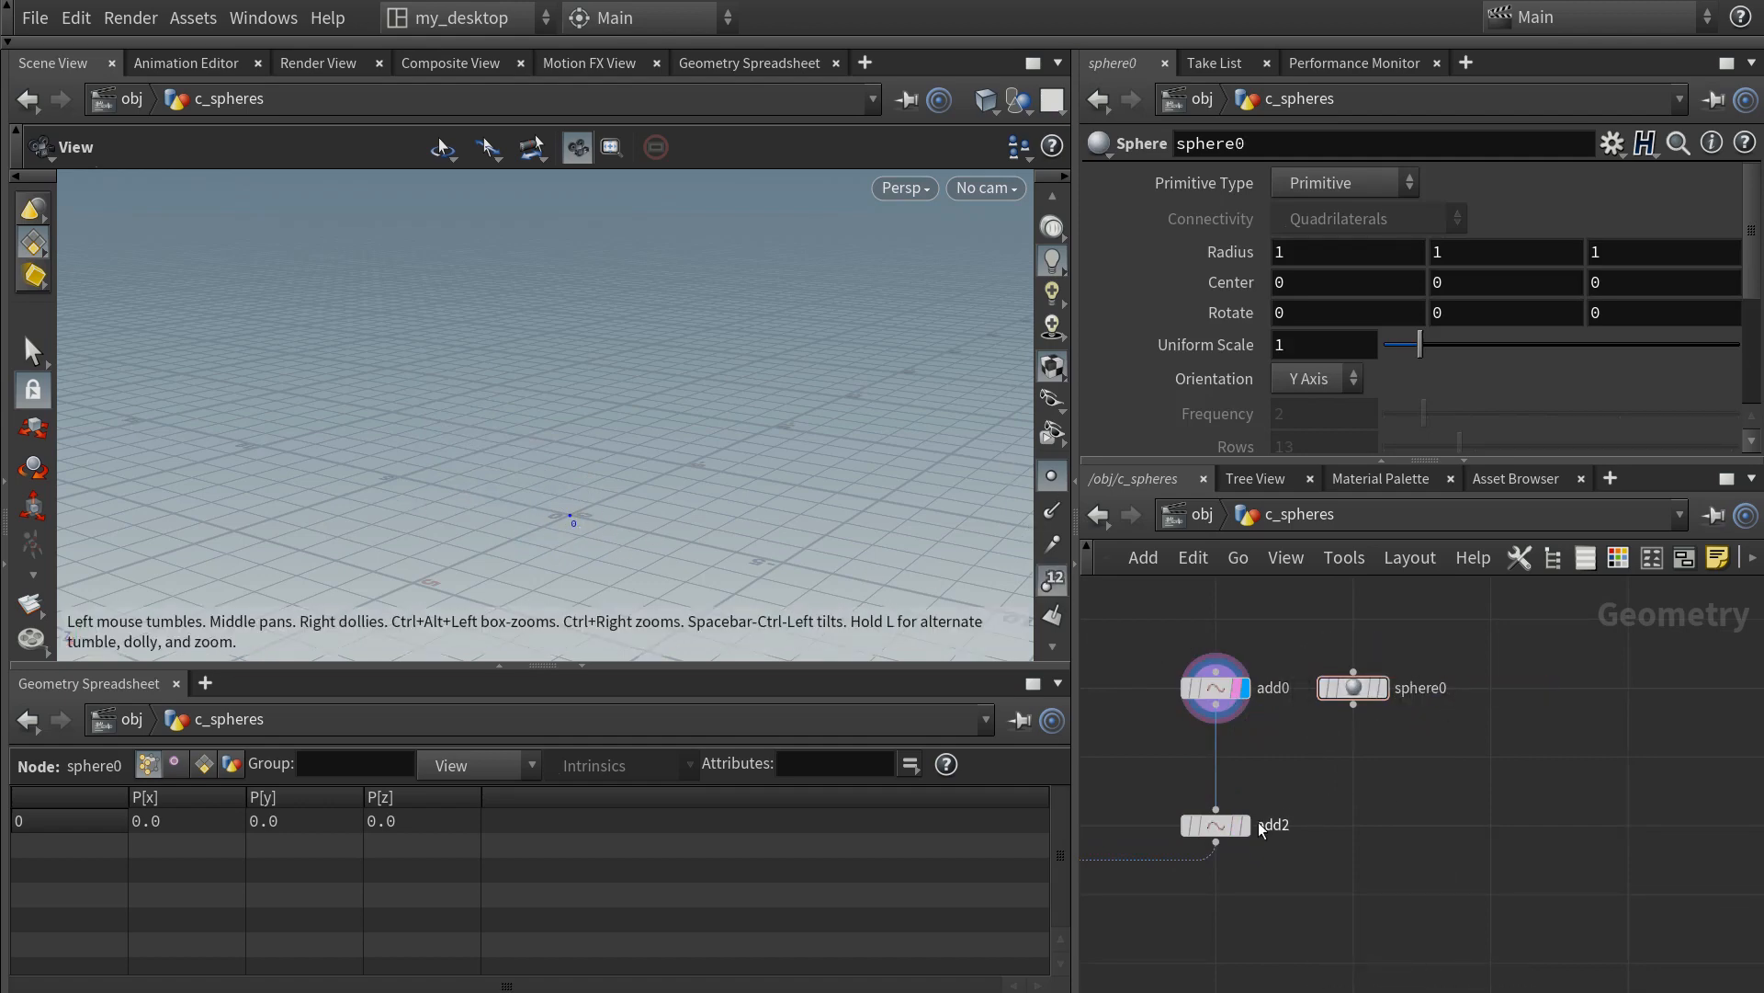
- Display add2 and rename it as add_pt1, and rename the add0 node as add_pt0
left_click(1245, 824)
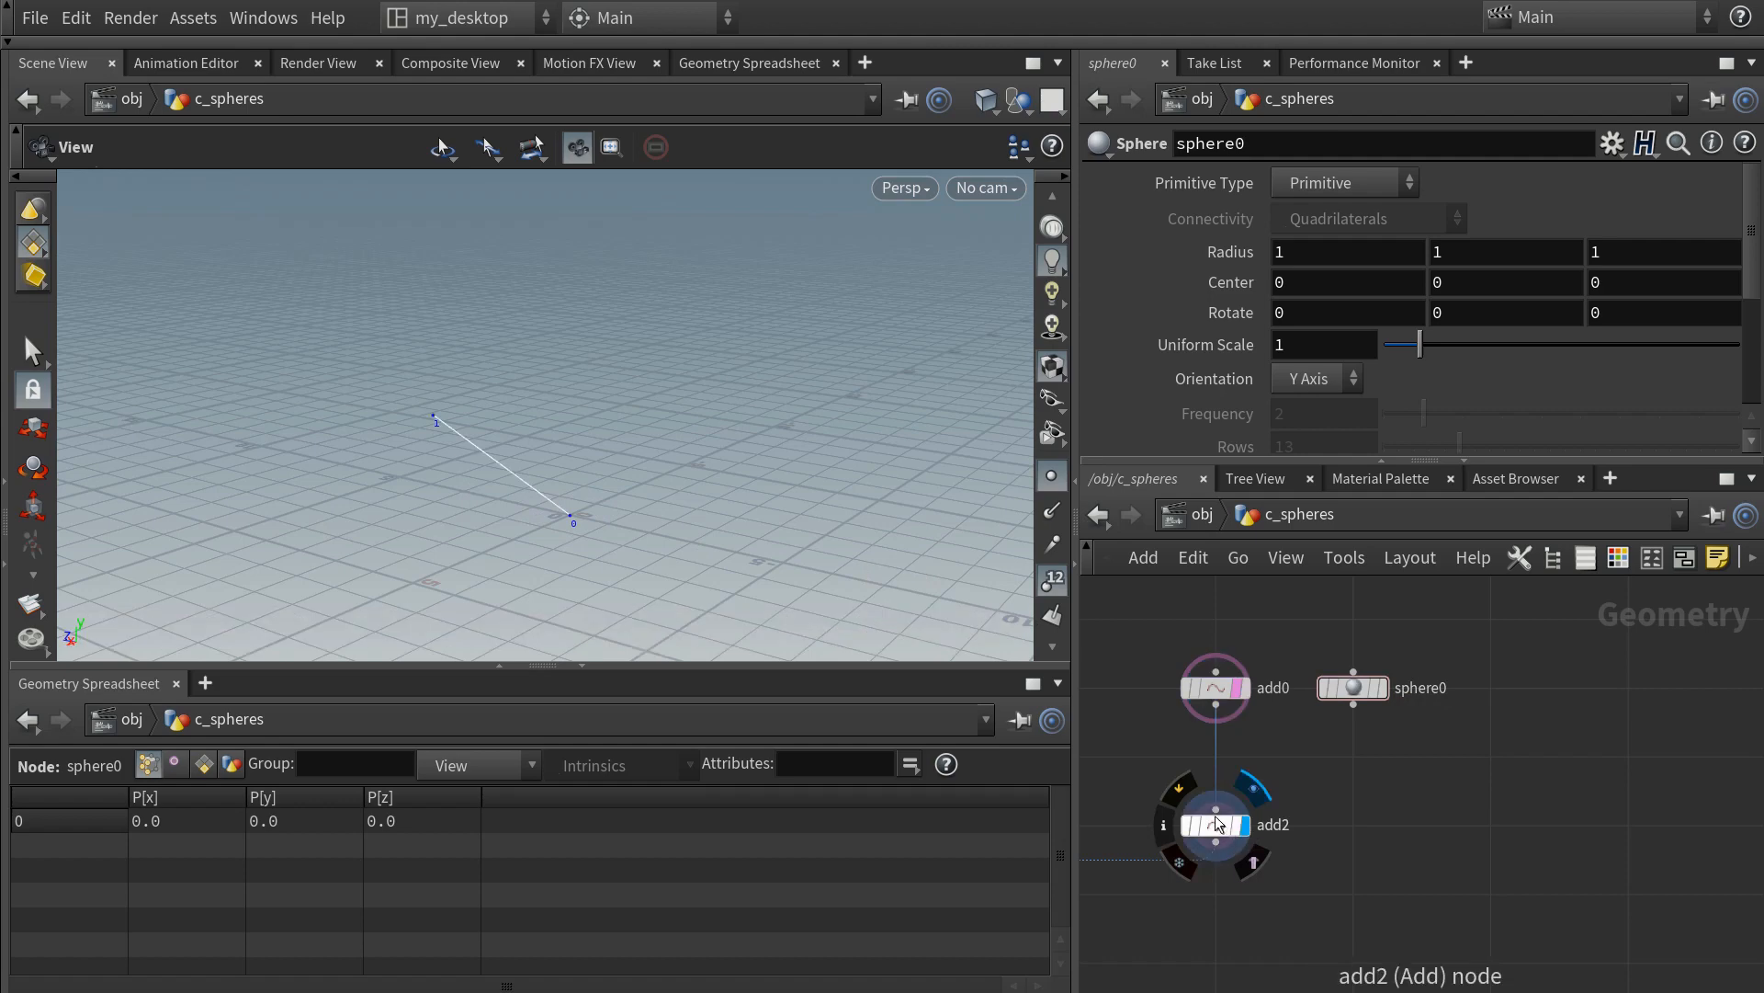
left_click(1273, 824)
type("_pt1")
key("Return")
left_click(1278, 687)
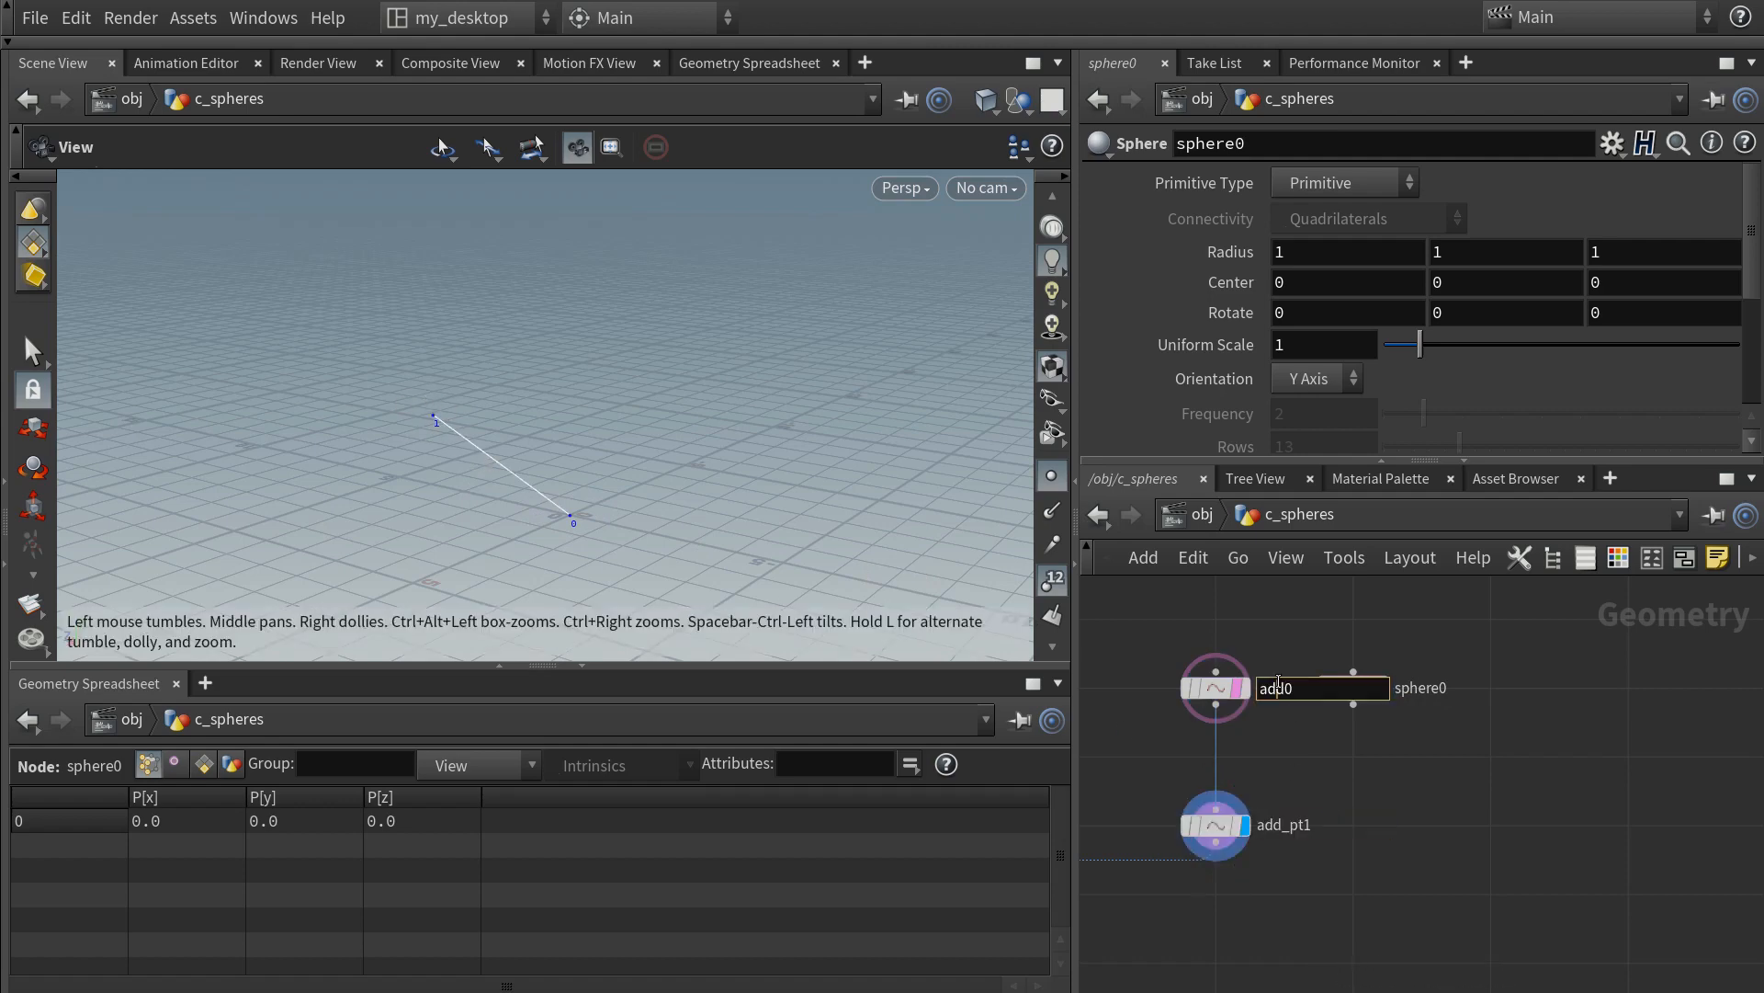
type("_pt0")
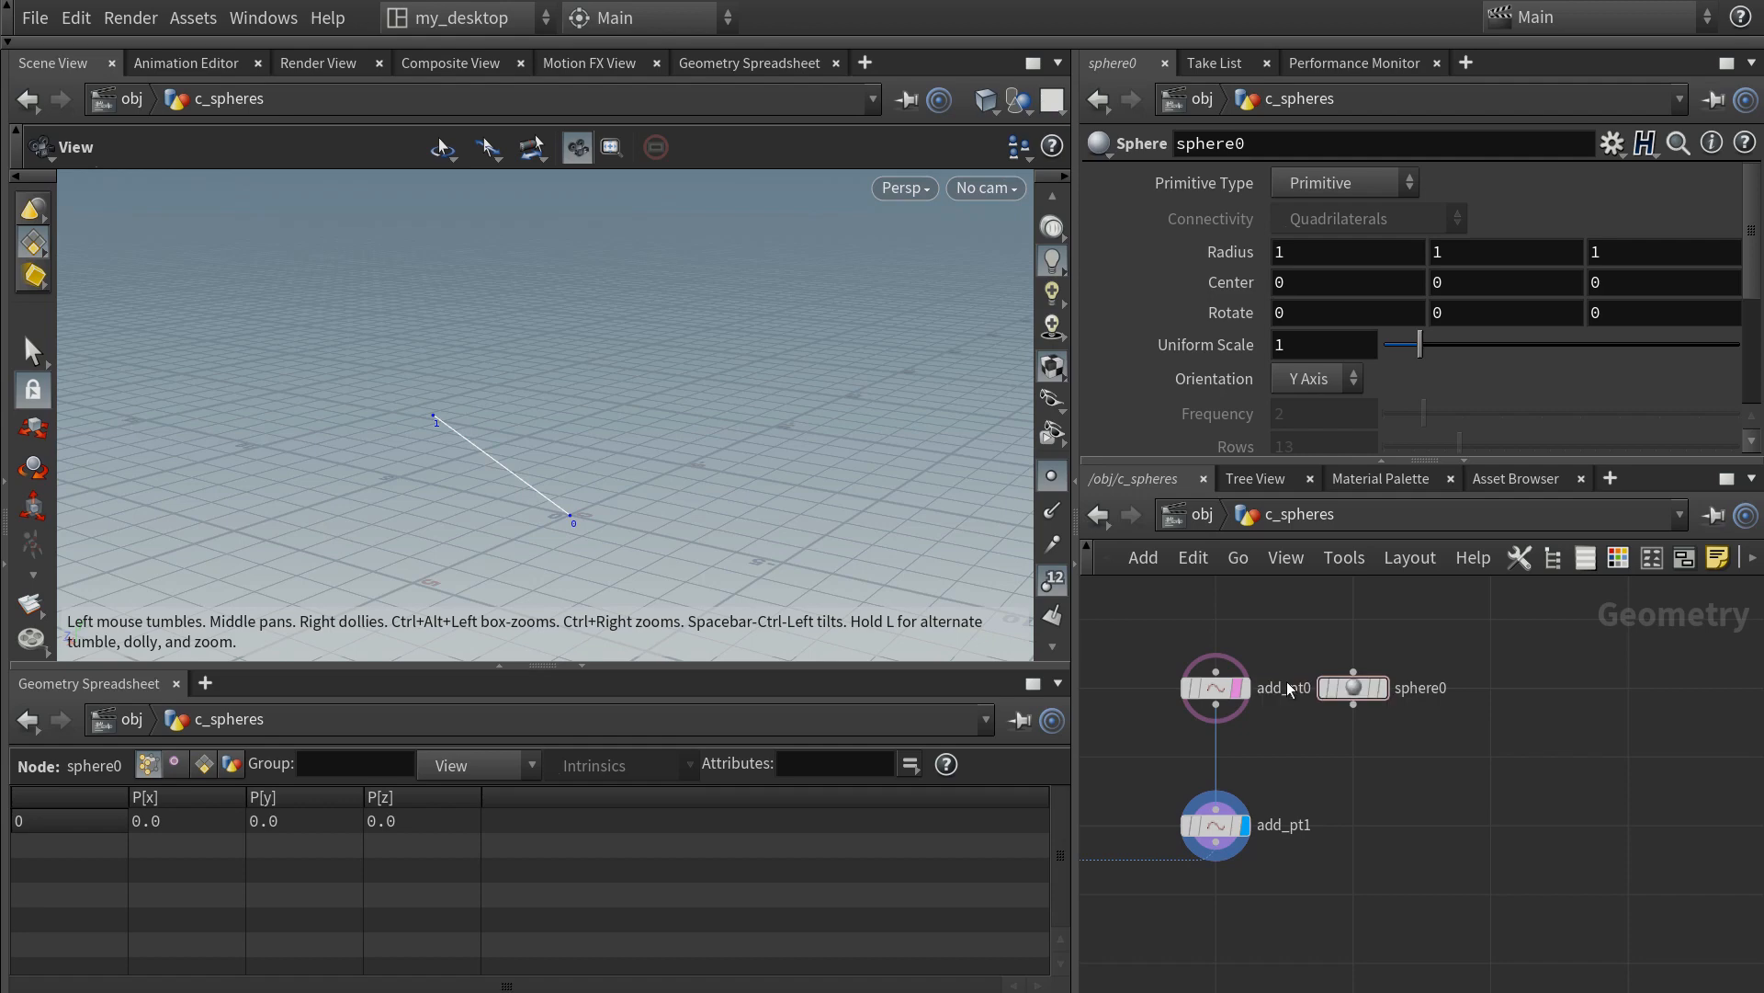
key("Return")
- Display sphere0 and set its primitive type to Polygon
left_click(1353, 688)
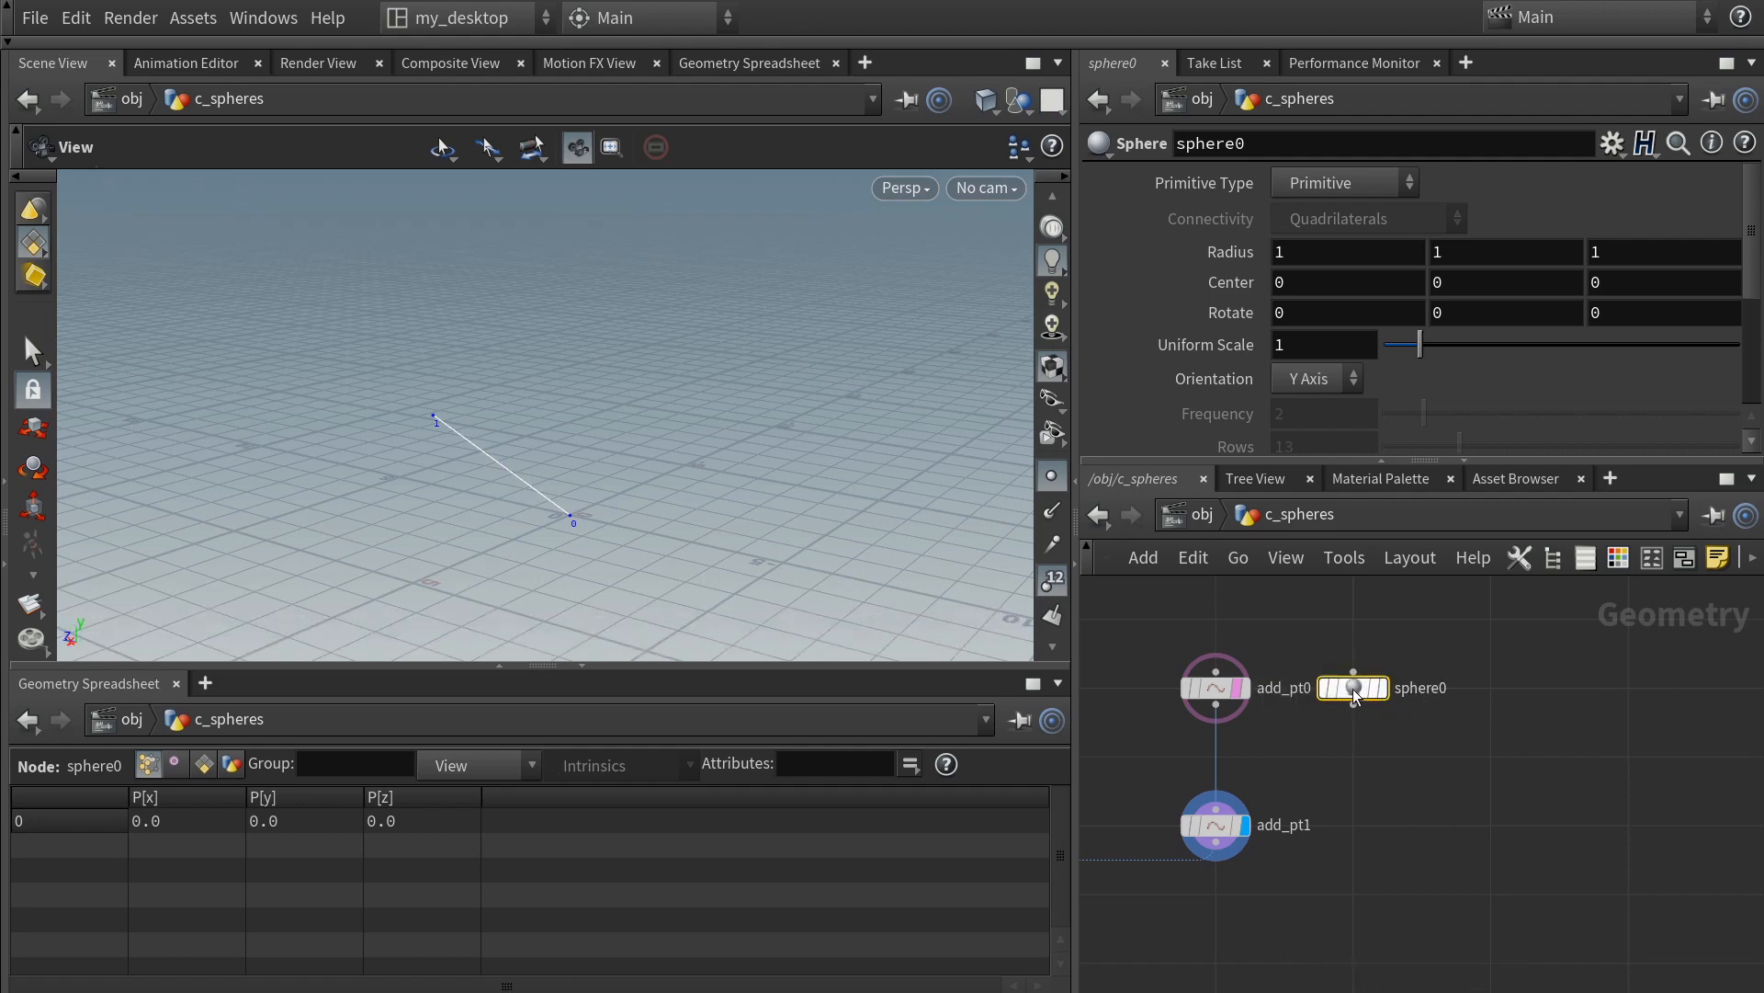
left_click(1380, 688)
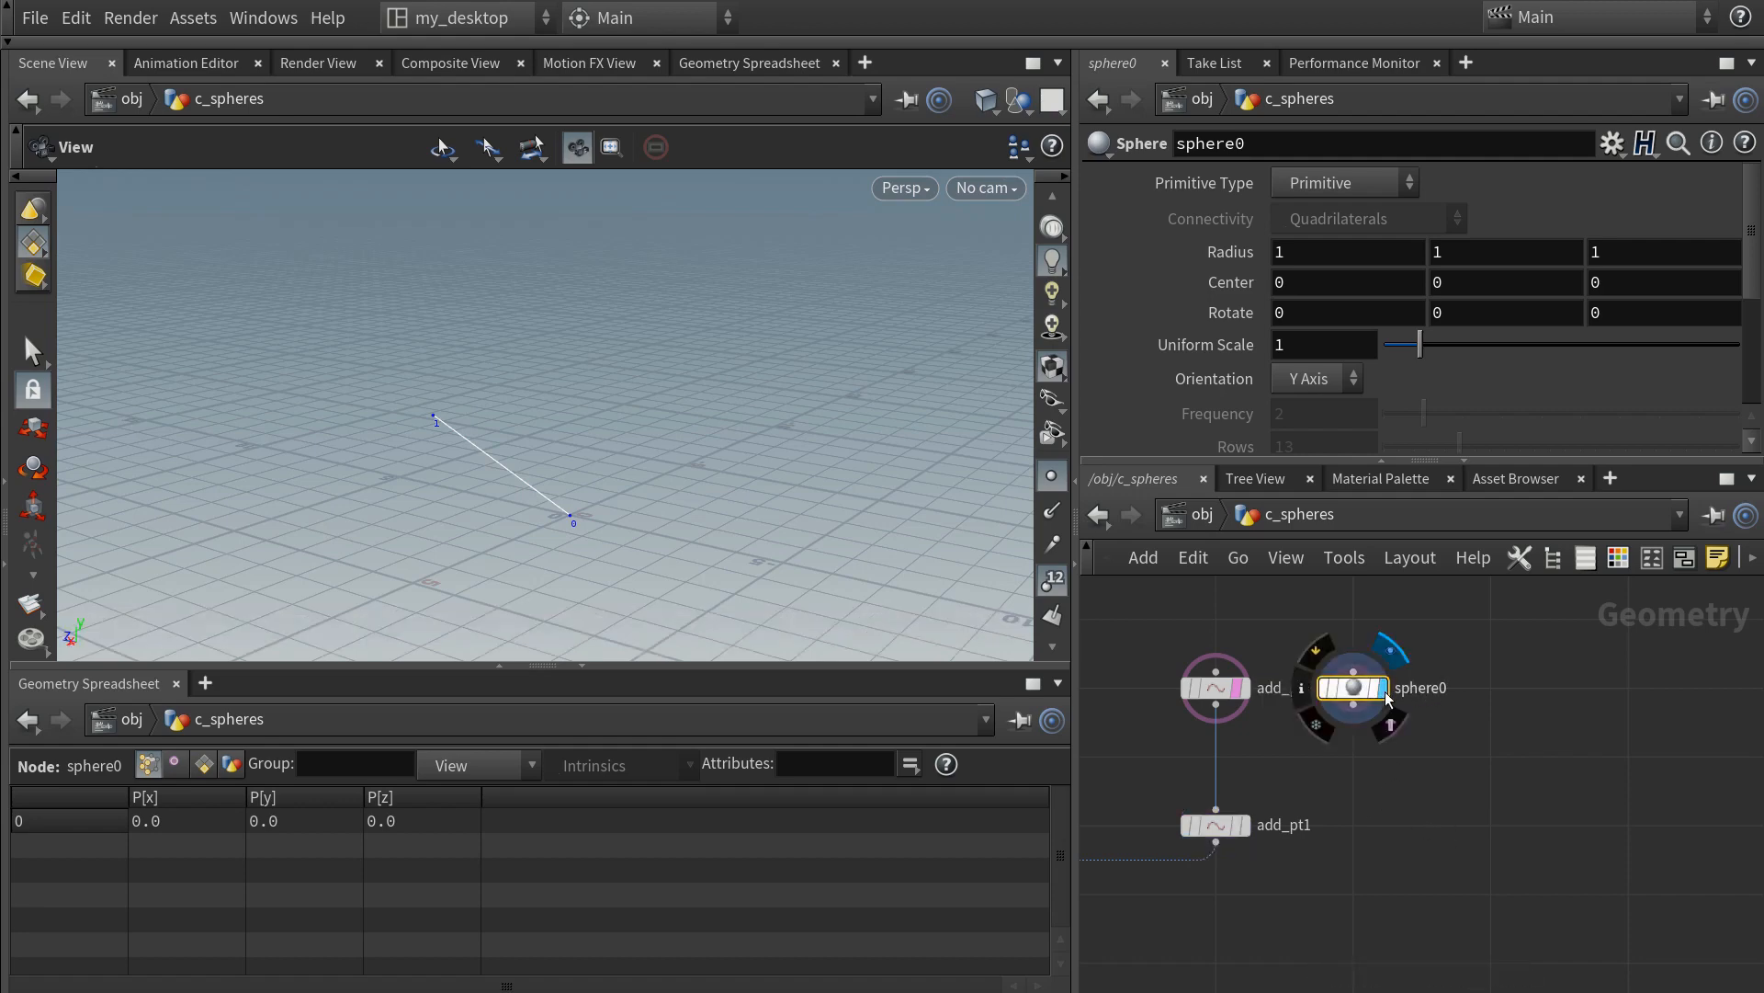
left_click(1323, 184)
left_click(1314, 240)
- Try the Polygon Mesh primitive type on sphere0 and return it to Polygon
left_click(1337, 183)
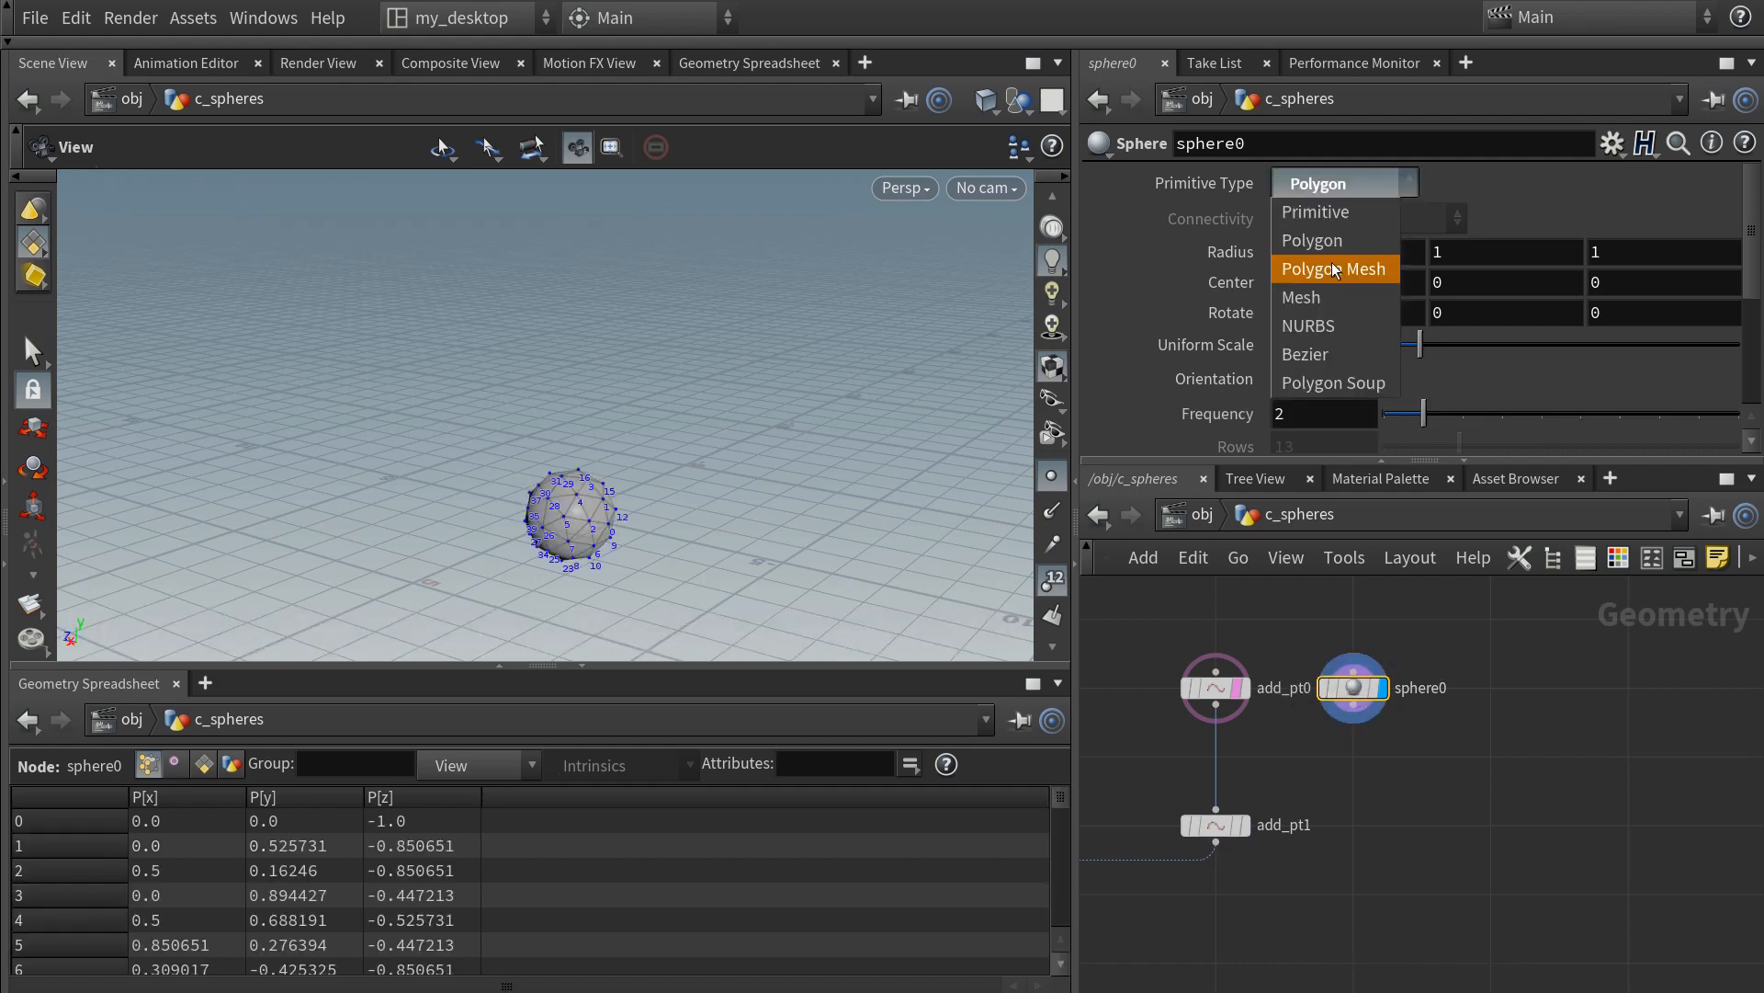
left_click(1333, 269)
scroll(552, 432, "up", 3)
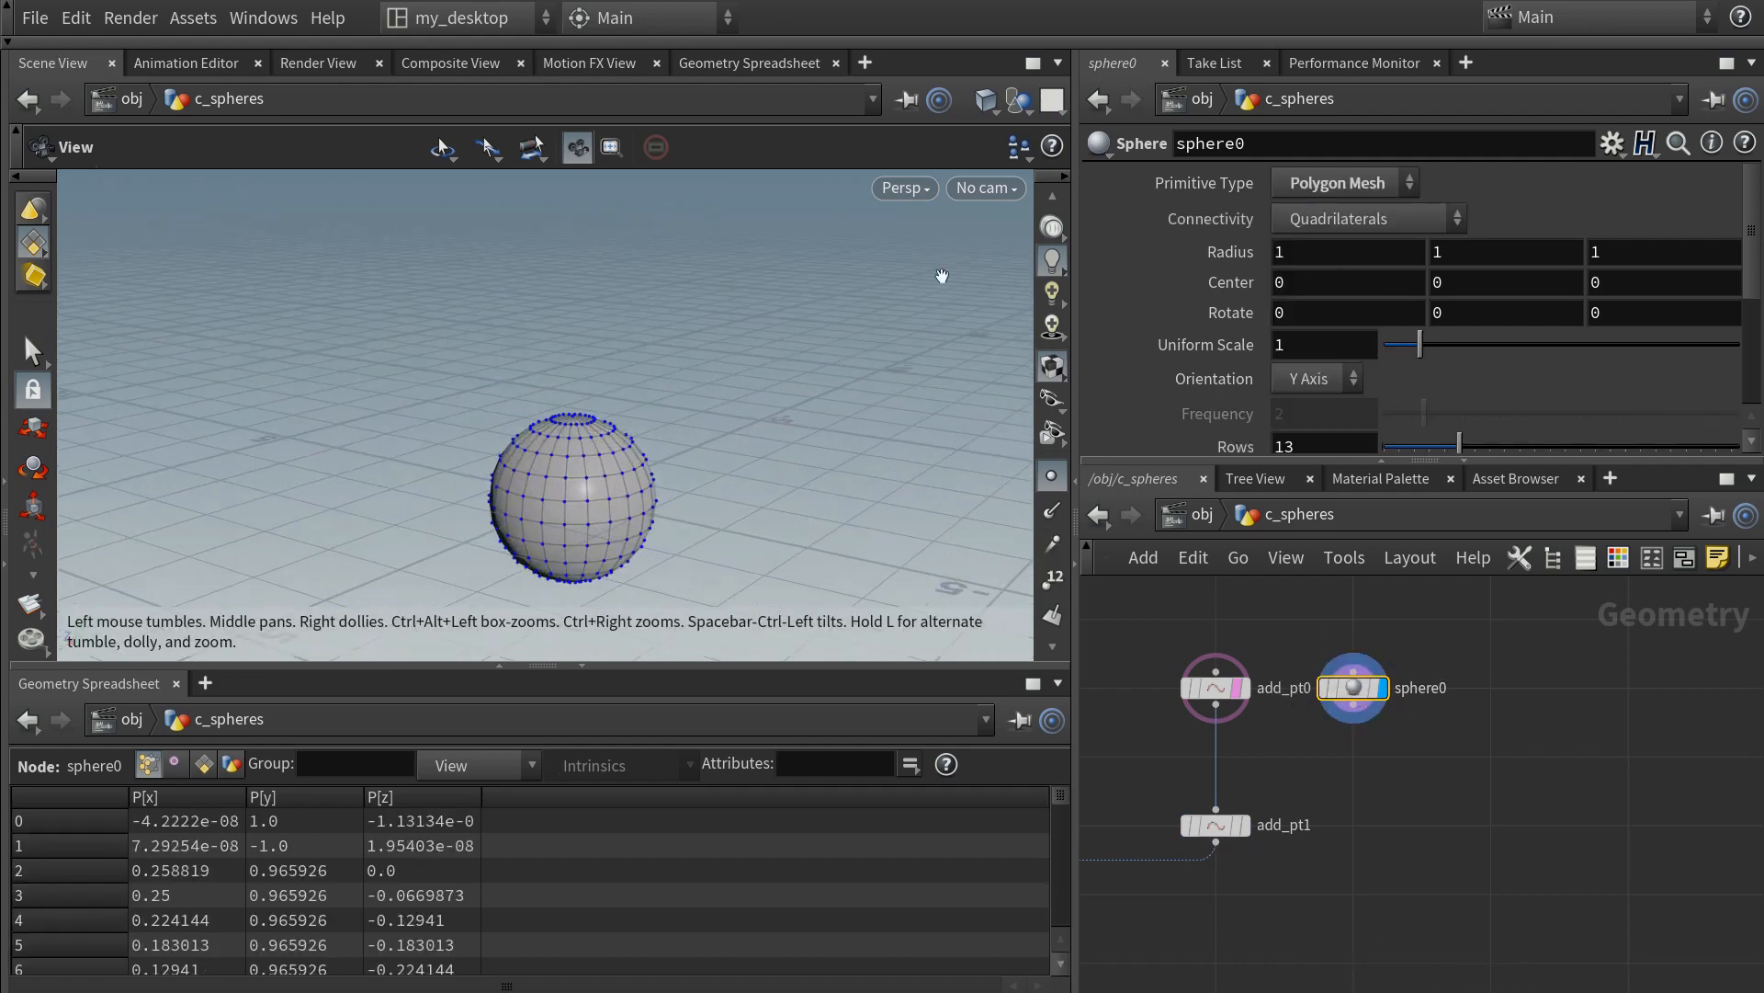
left_click(1388, 183)
left_click(1365, 247)
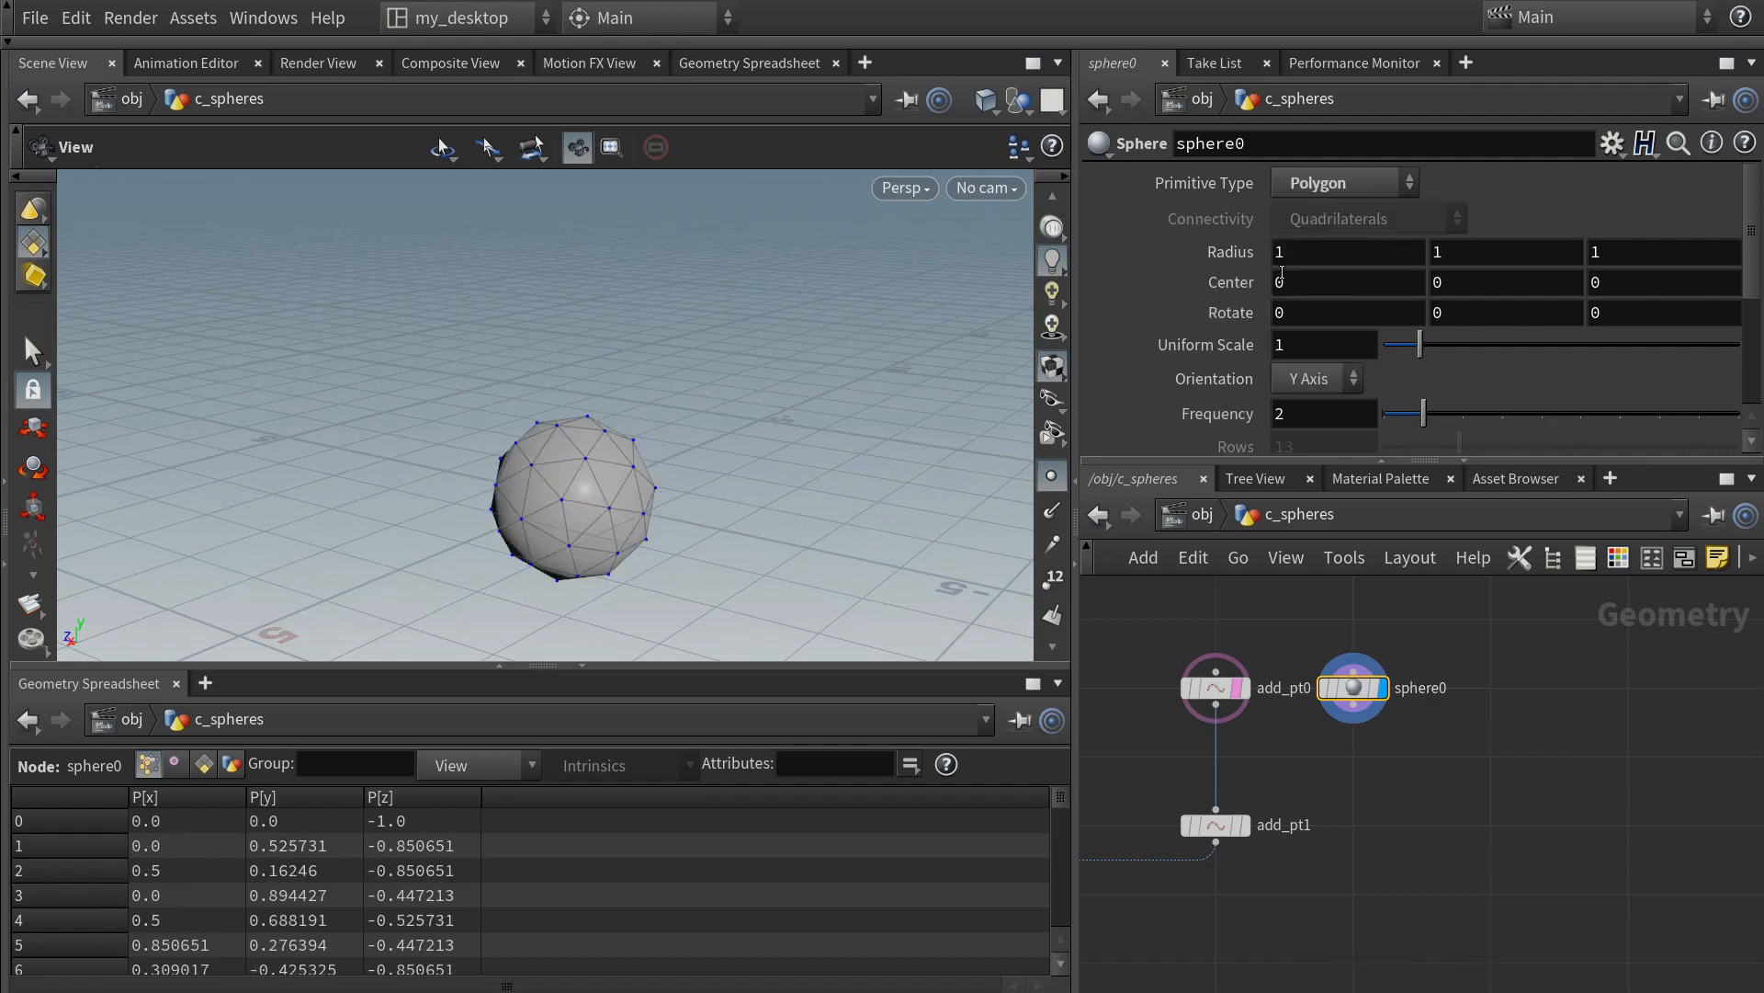
- Try a center X of 4 on sphere0 and reset the center to its default
mouse_move(1382, 283)
middle_mouse_down()
mouse_move(1406, 276)
mouse_move(1374, 287)
middle_mouse_up()
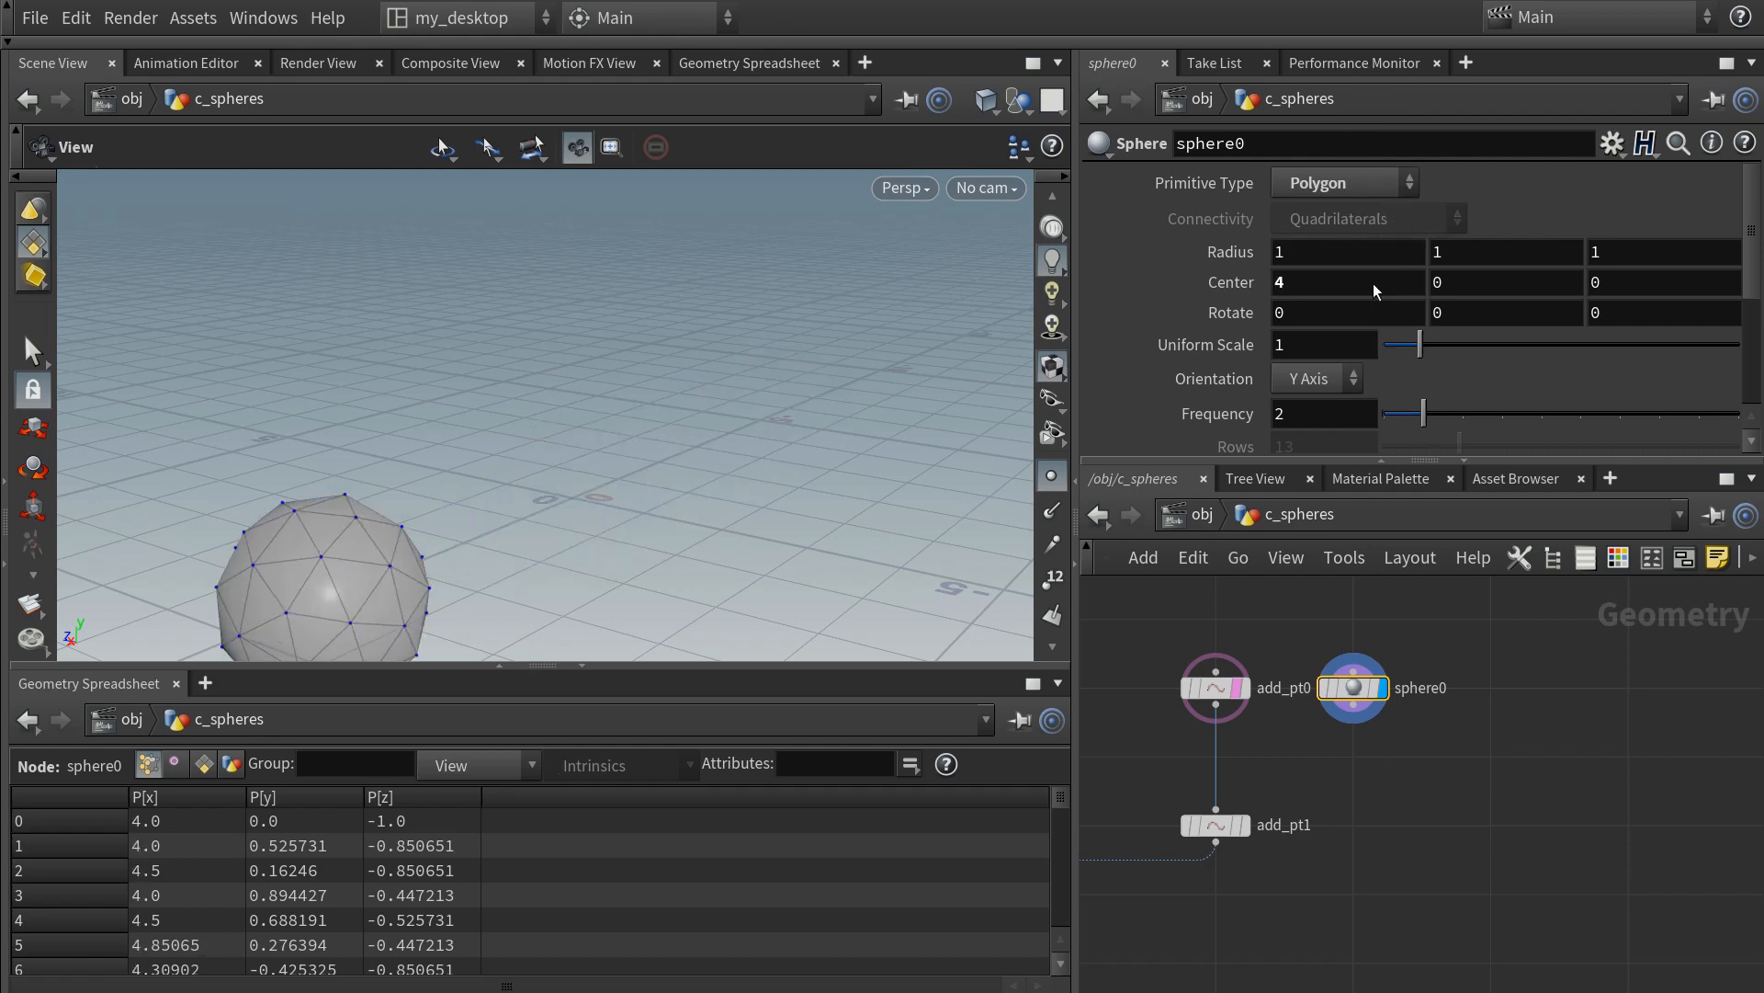
middle_click(1232, 284, "ctrl")
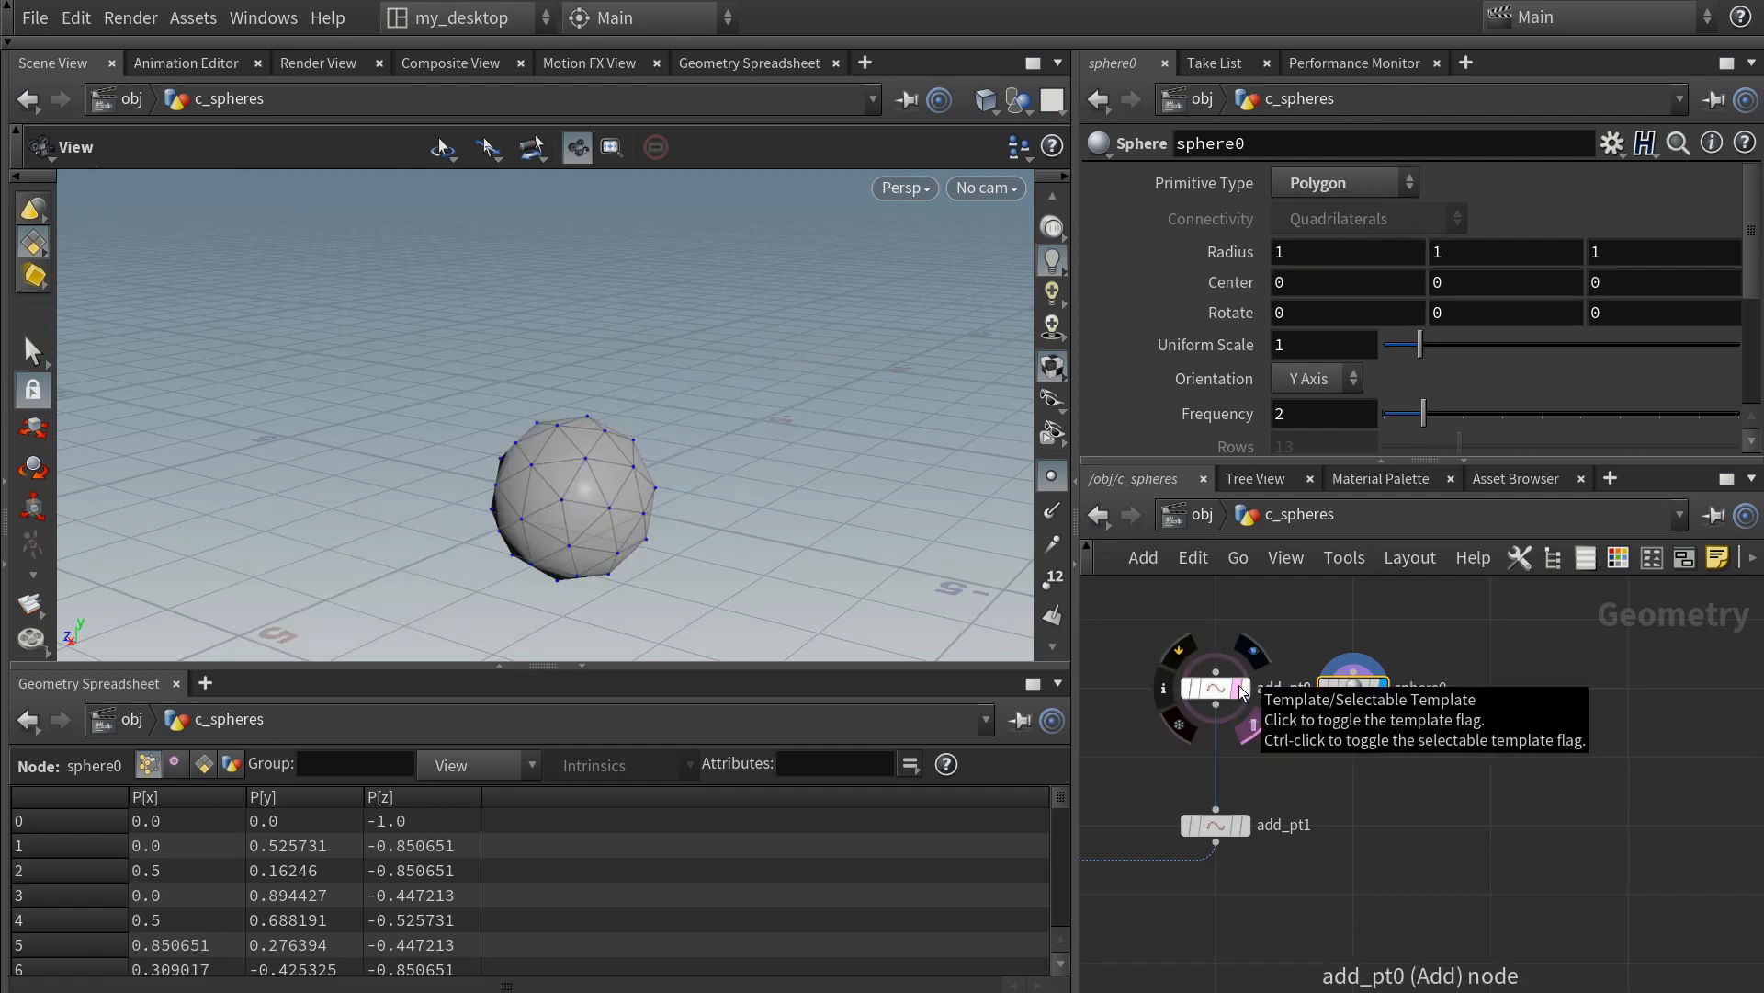
- Switch the viewport shading to wireframe to see through the sphere
left_click(986, 99)
left_click(1071, 185)
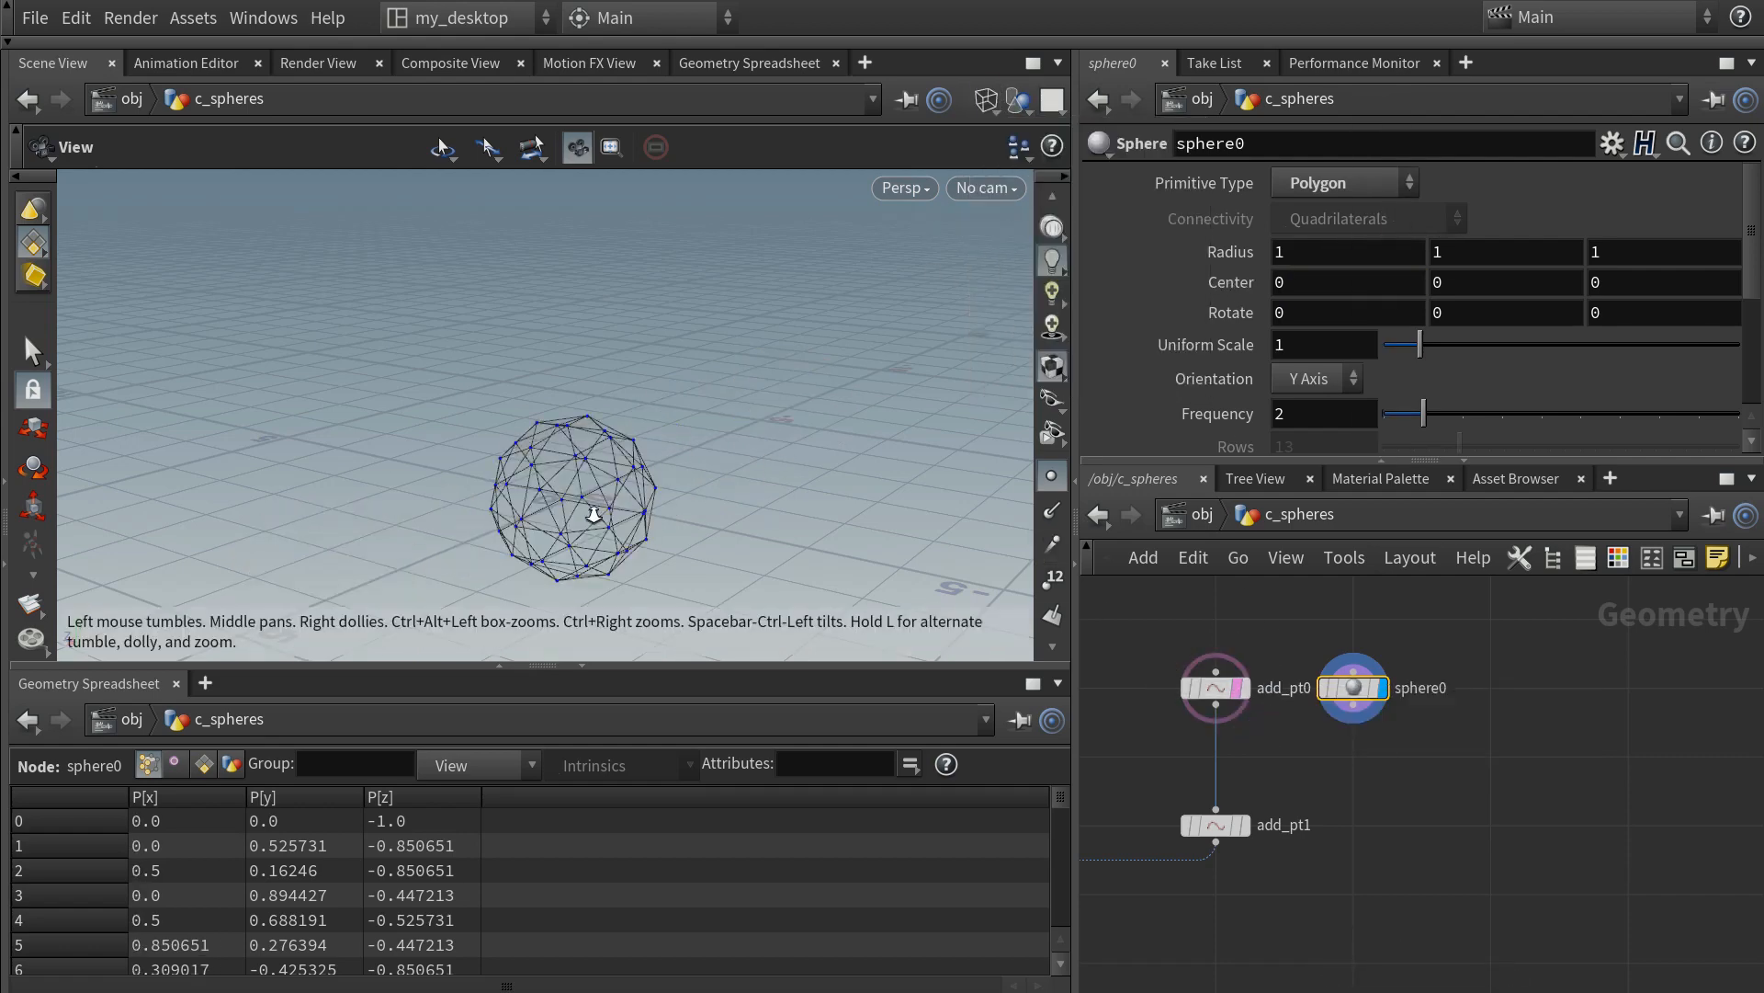
scroll(647, 464, "up", 2)
scroll(647, 464, "up", 5)
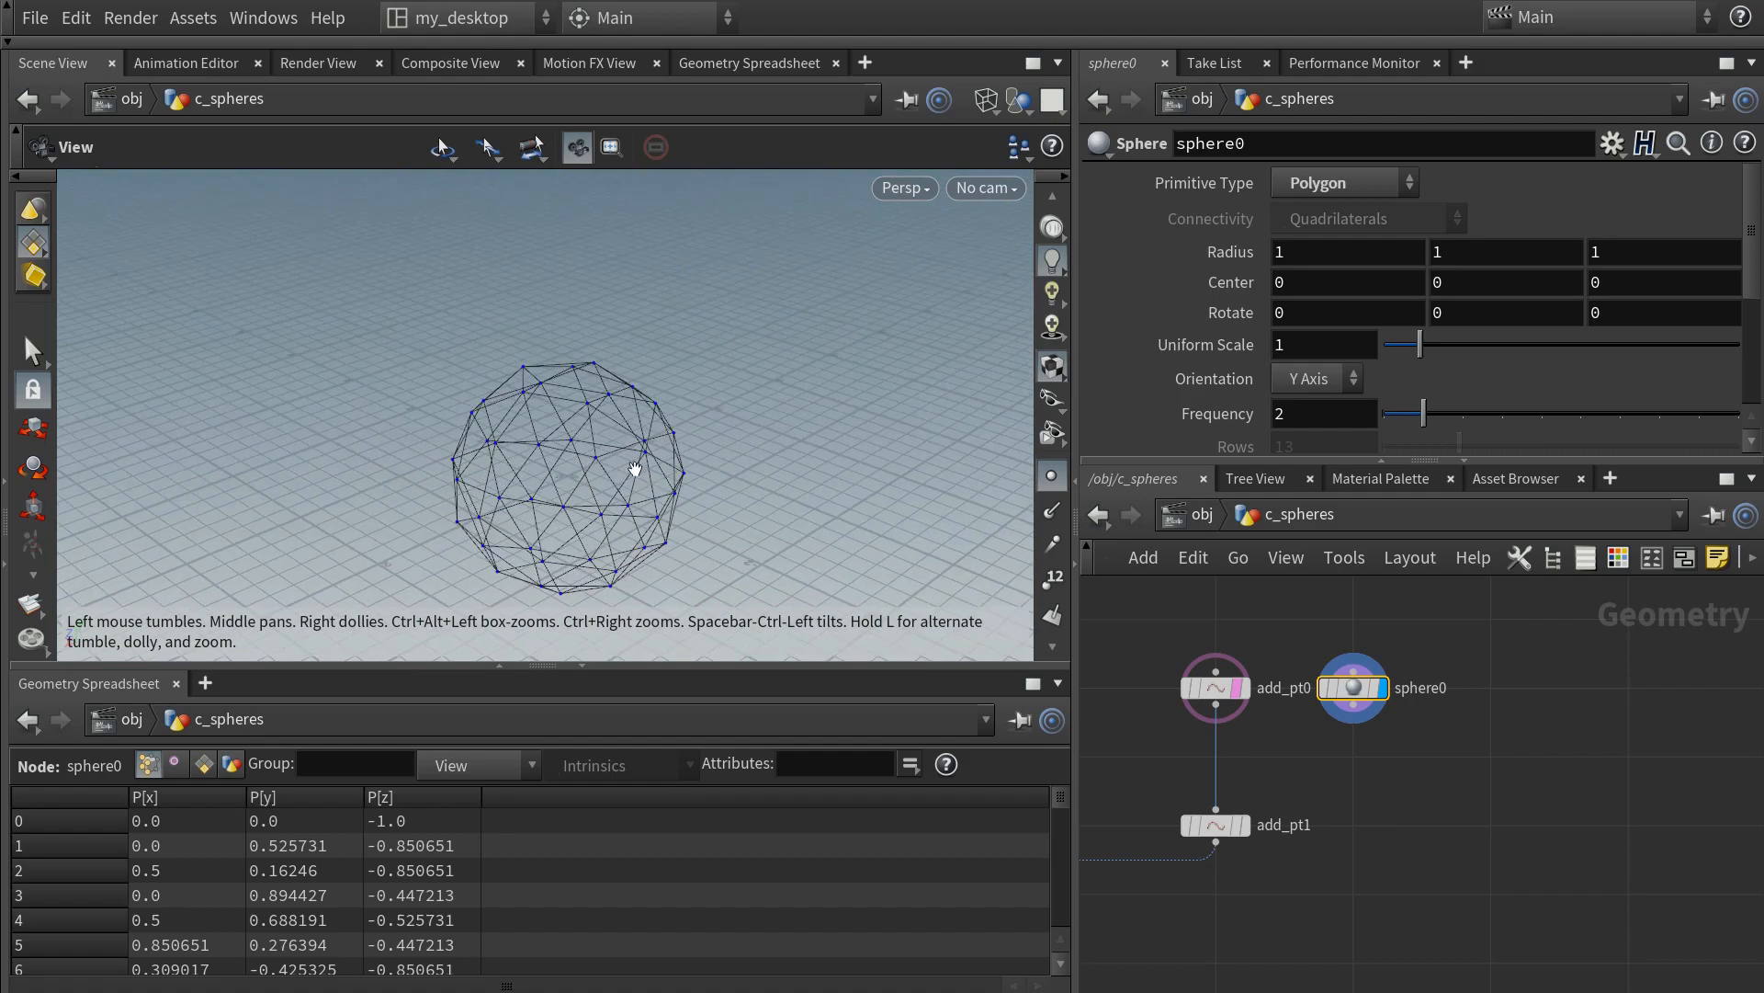
- Make add_pt0 the displayed node and show sphere0 as a template overlay around its point
left_click(1247, 691)
left_click(1383, 687)
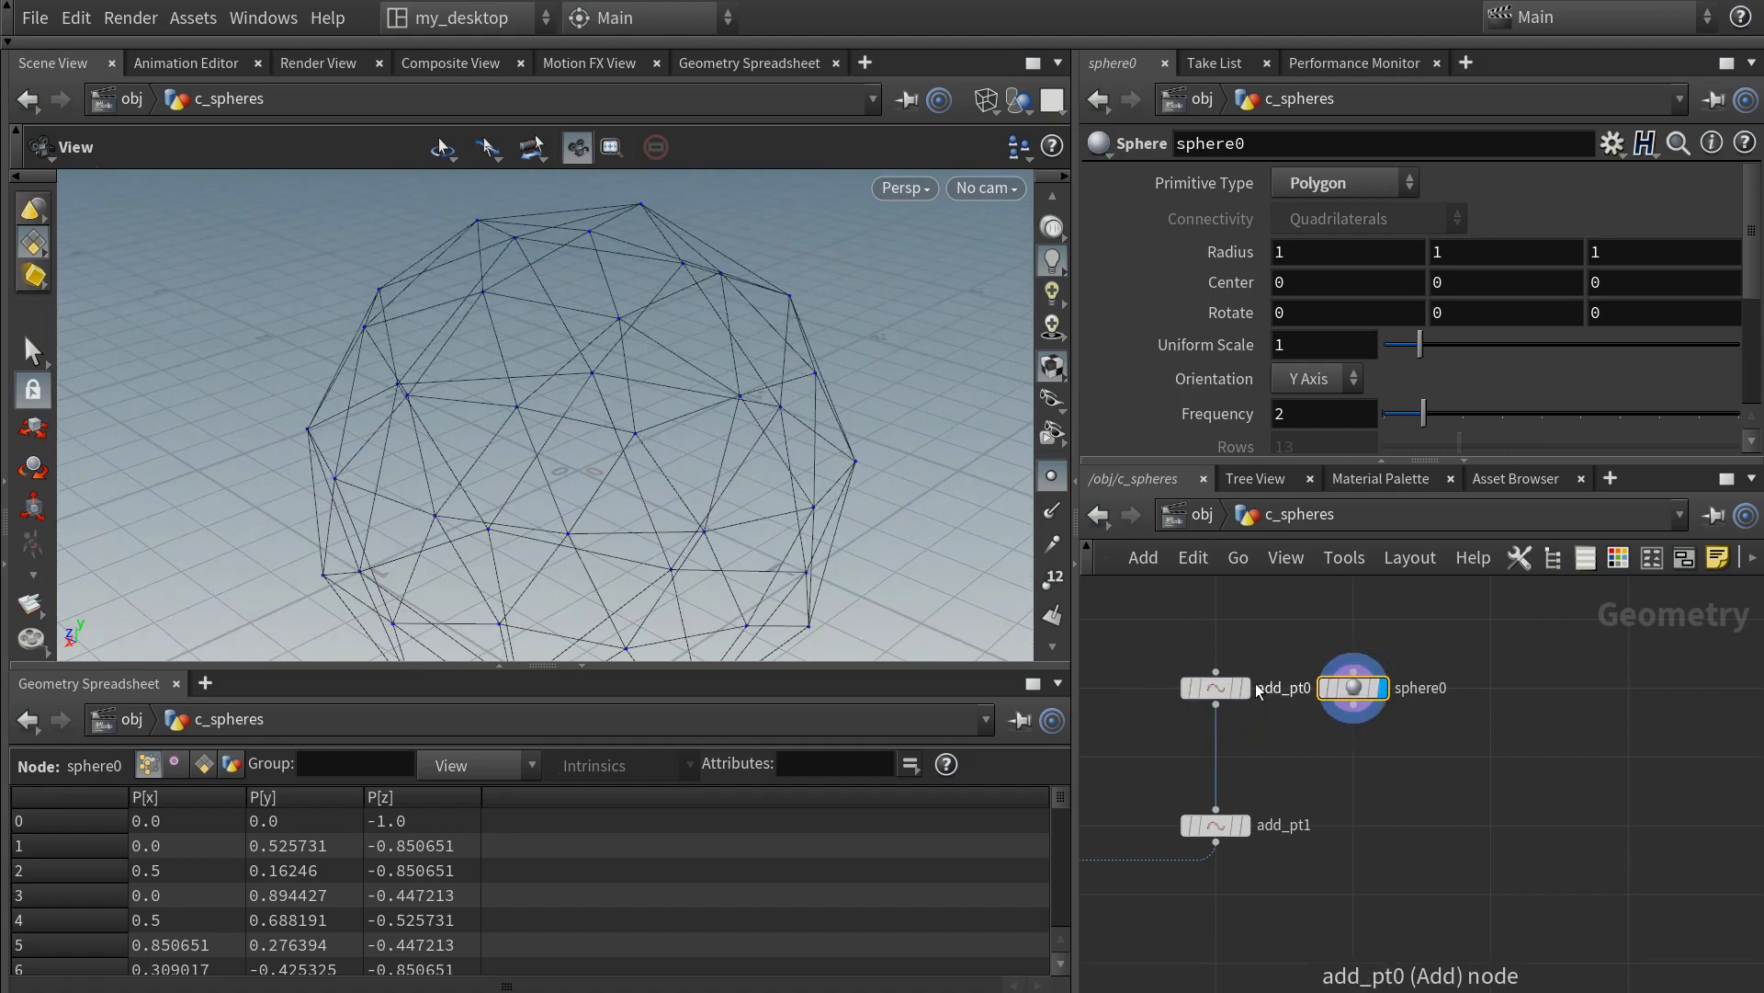
left_click(1246, 689)
left_click(1381, 687)
left_click_drag(583, 499, 579, 459)
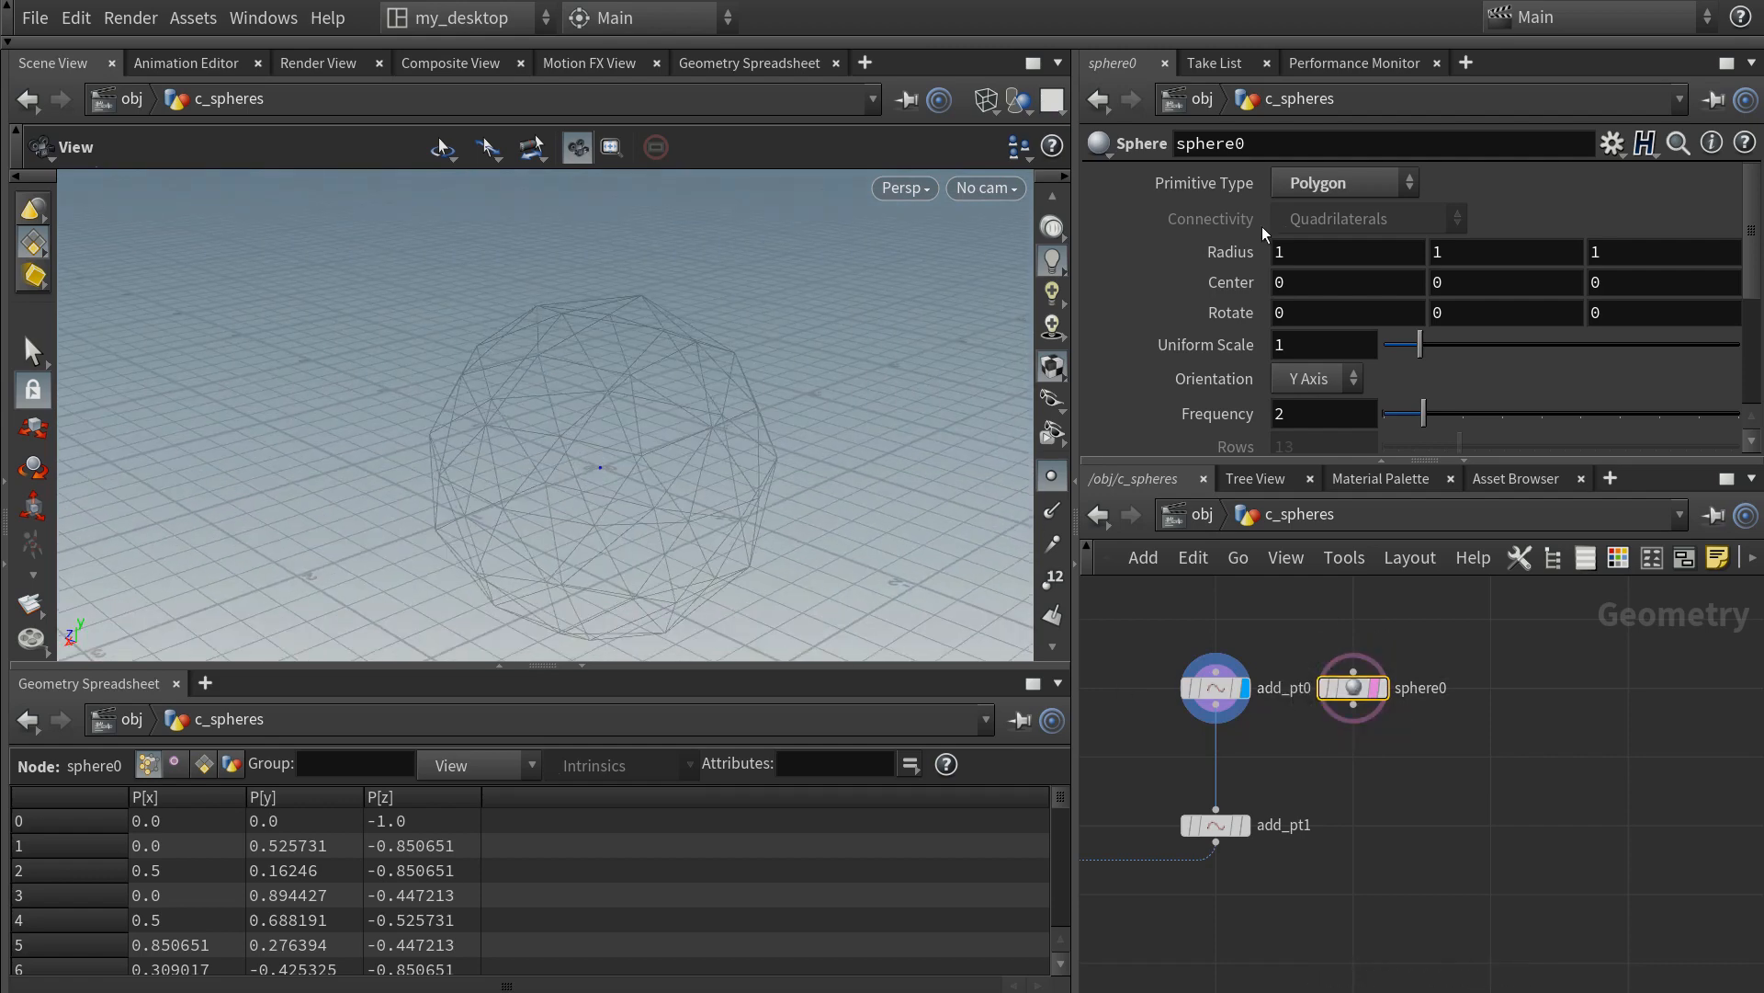
- Copy sphere0's Center parameter and paste it as relative references into Point 0 of add_pt0
right_click(1250, 283)
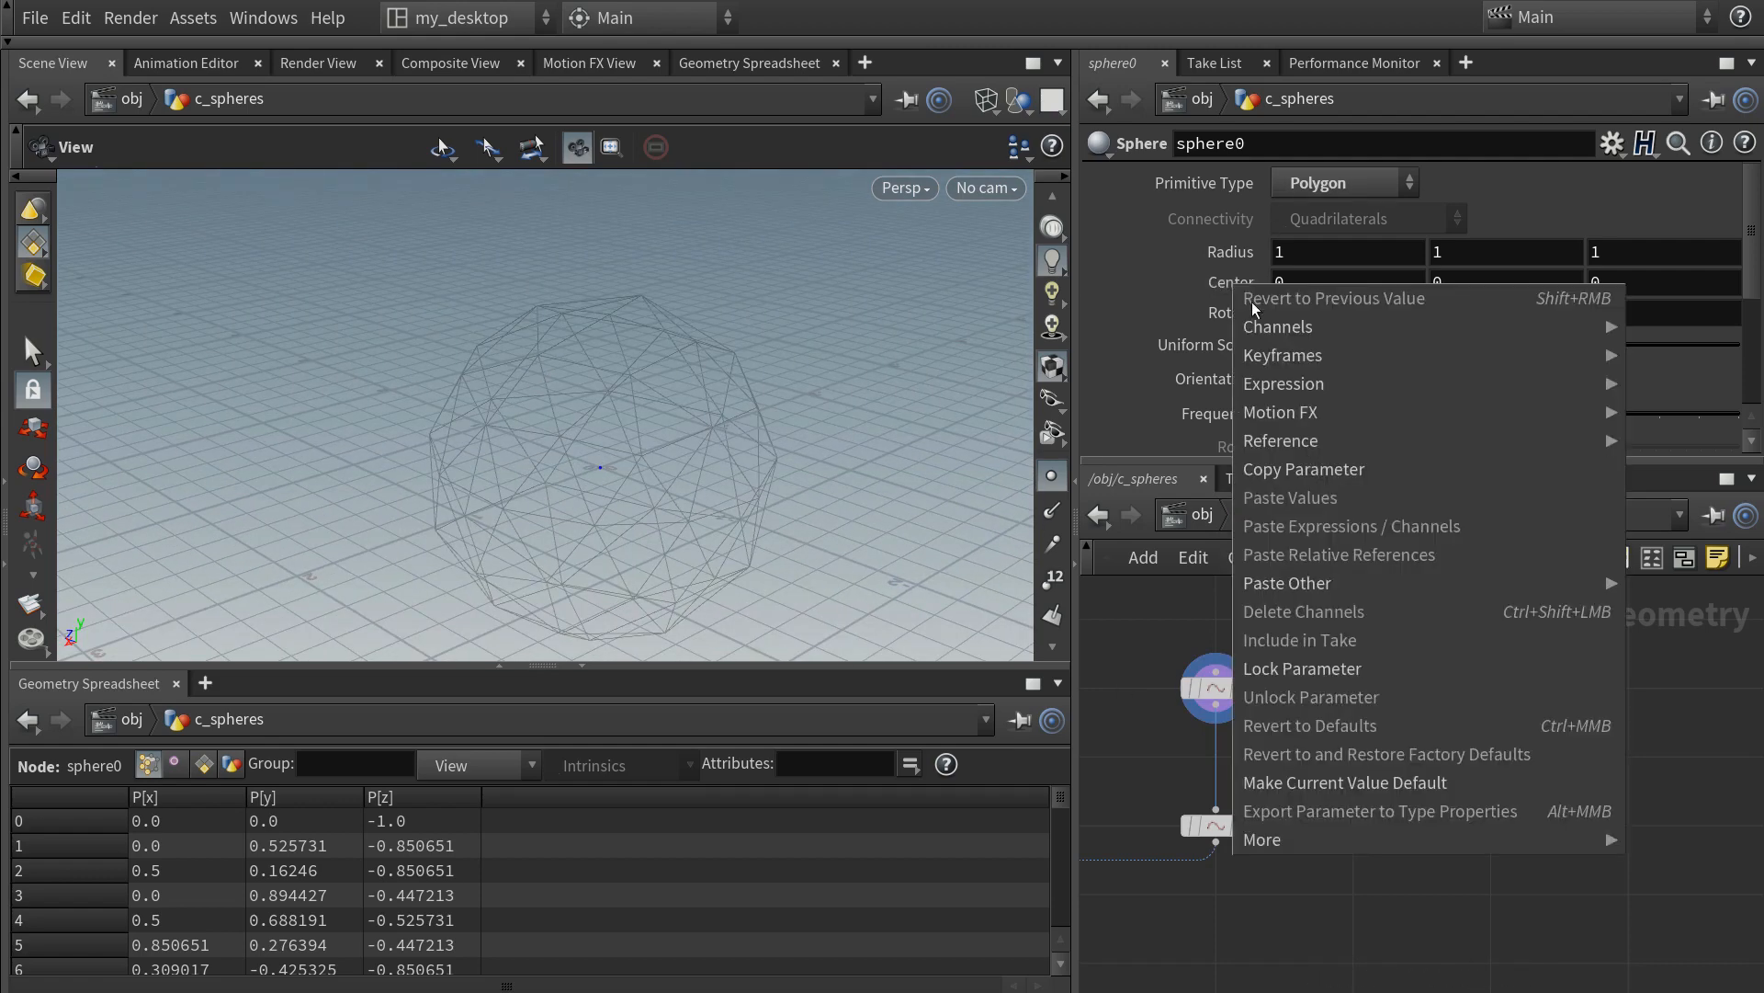
left_click(1283, 468)
left_click(1218, 687)
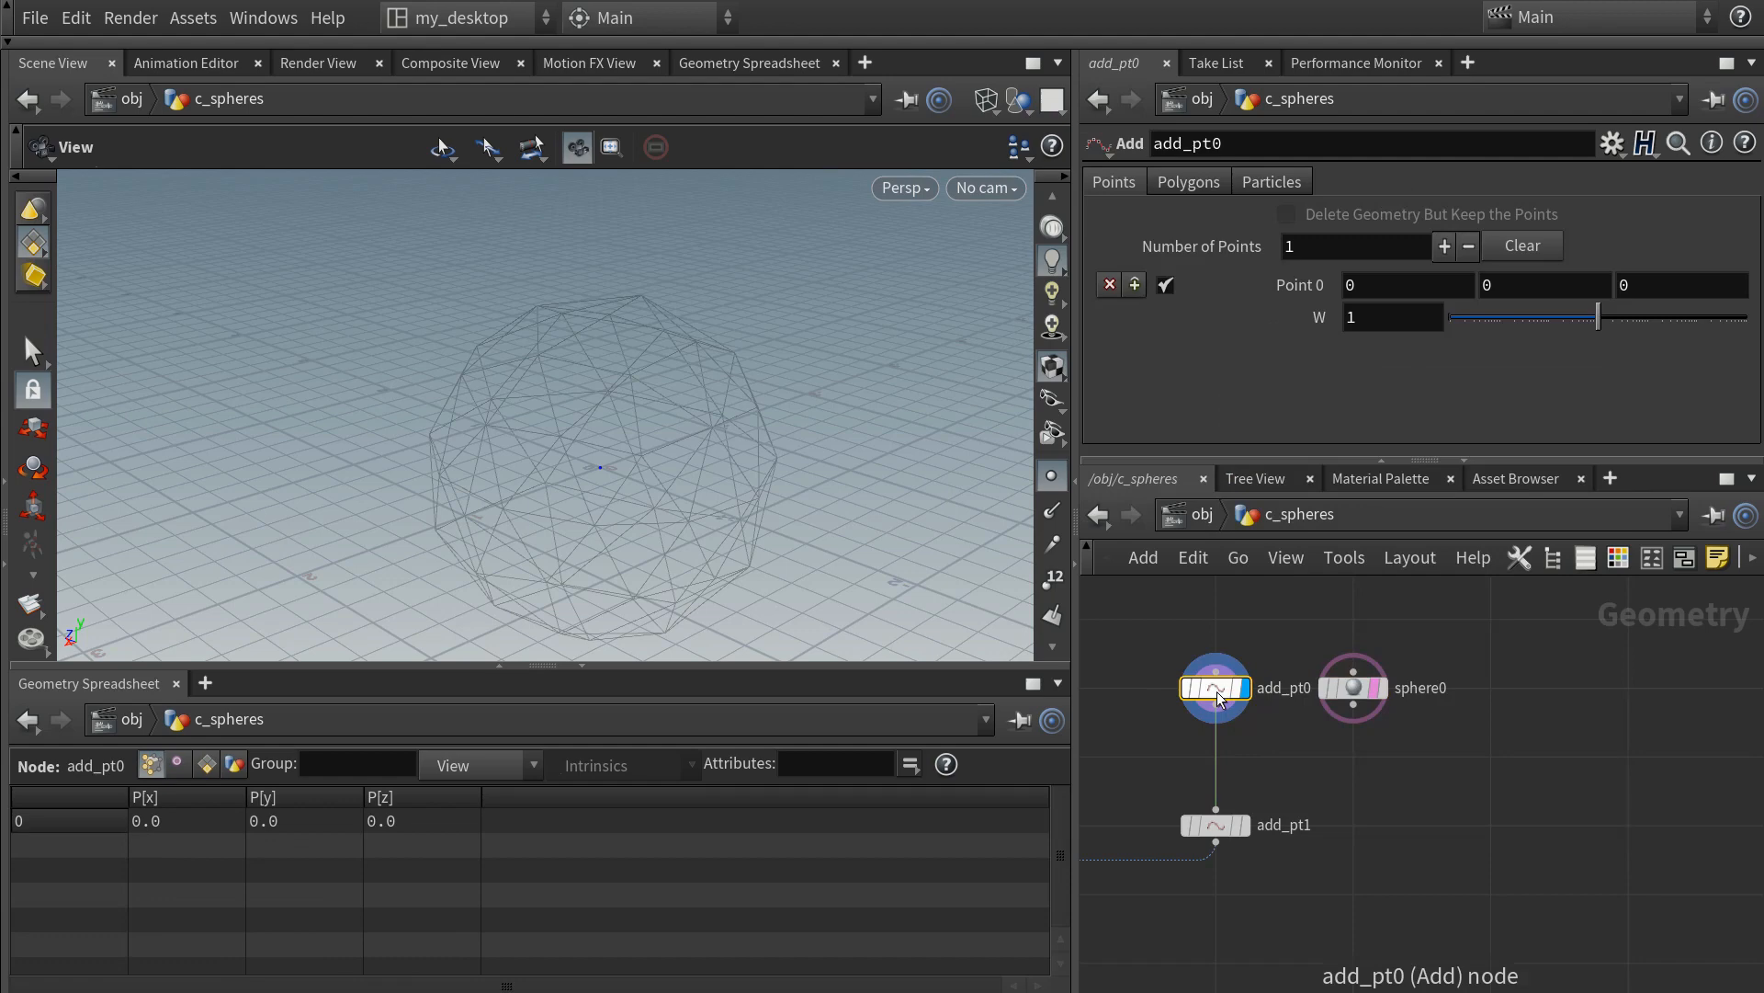
right_click(1231, 290)
left_click(1283, 561)
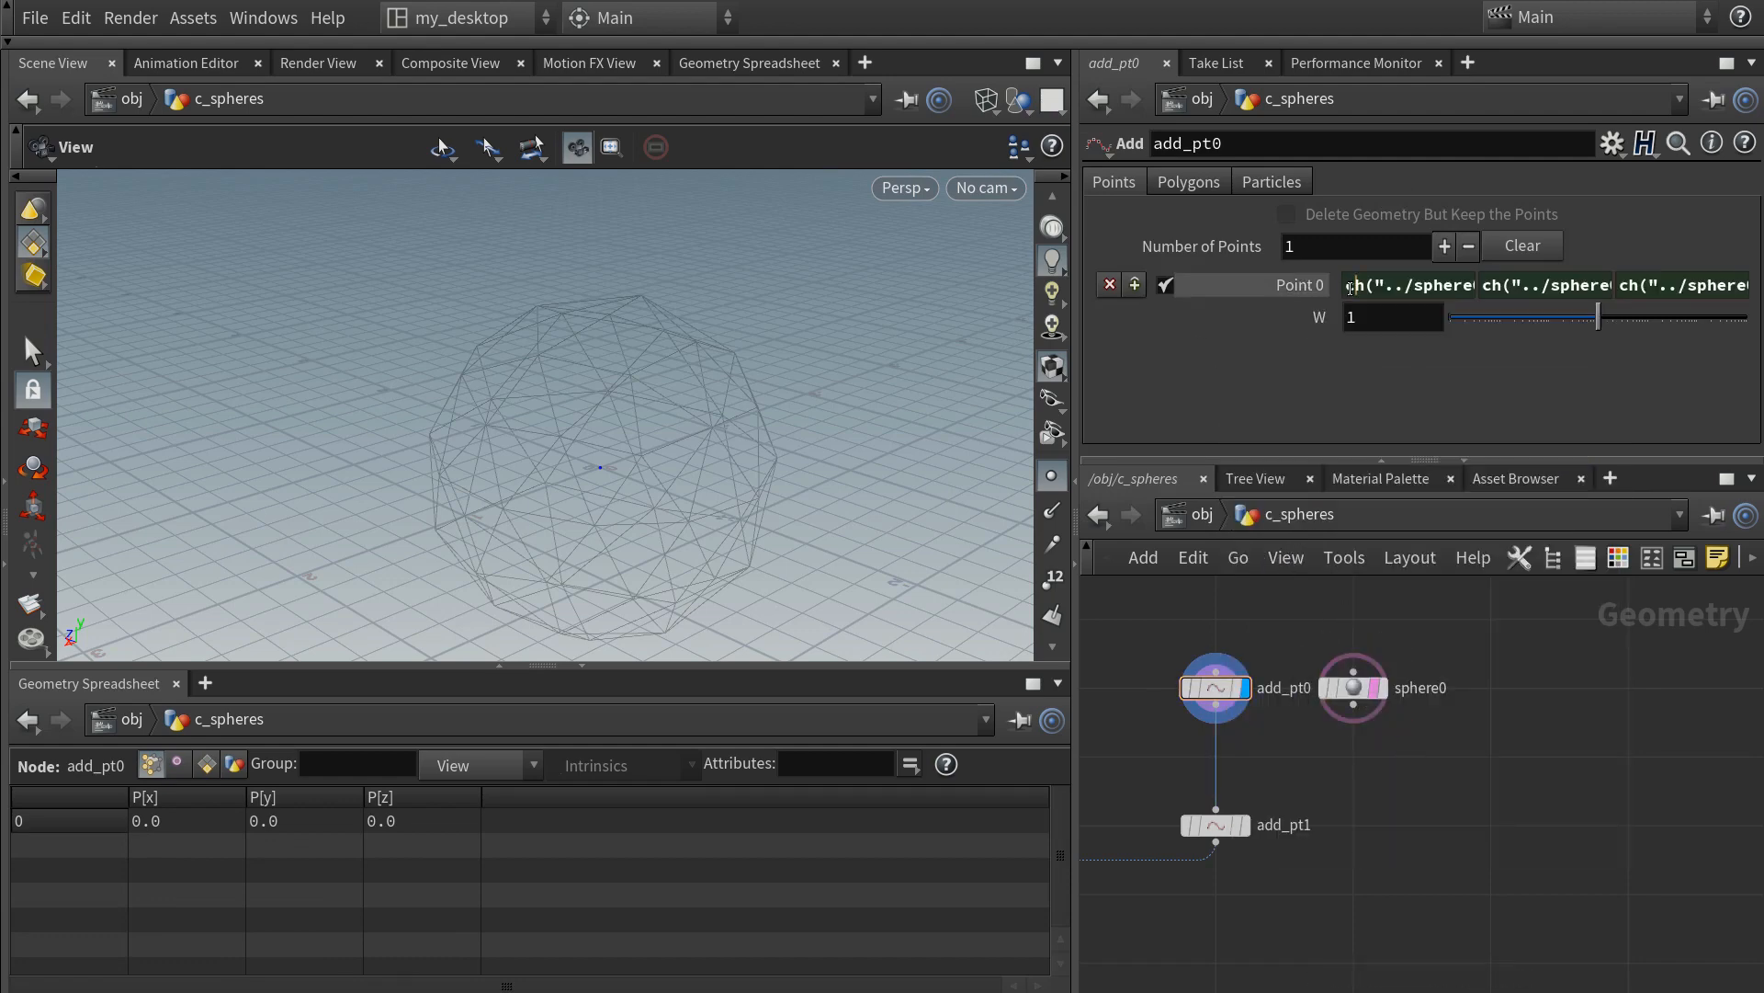
left_click(1467, 286)
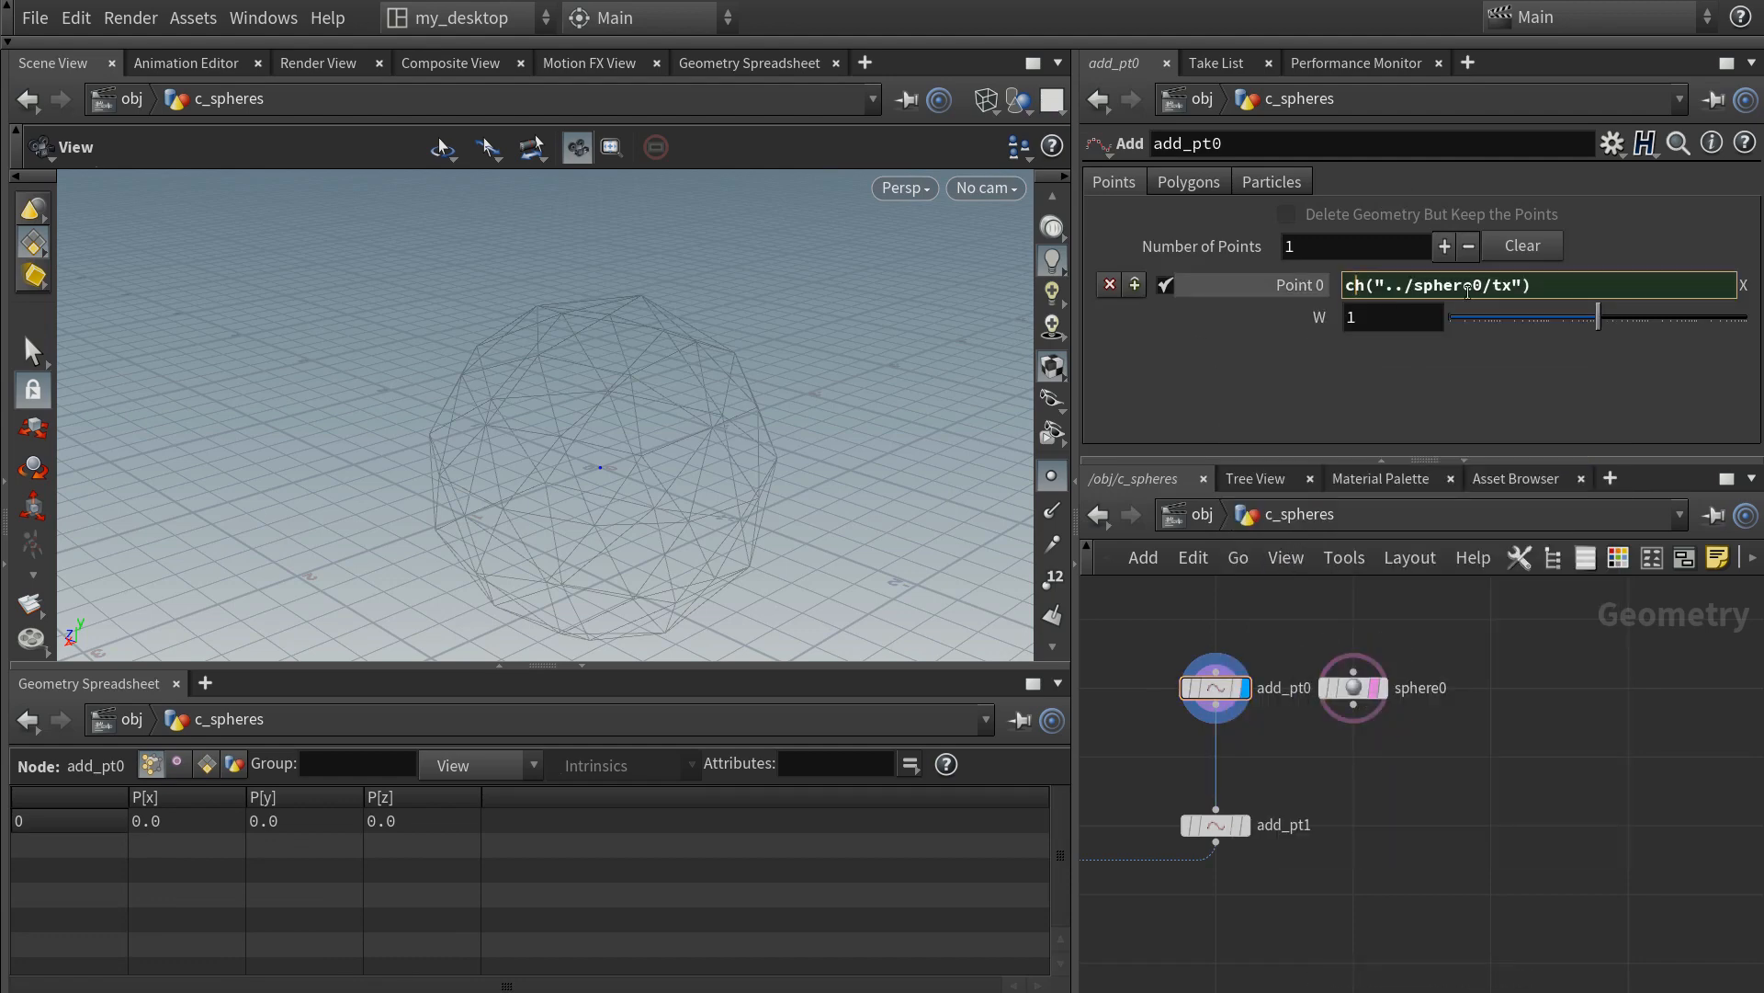
- Test the link by shifting sphere0's center along X, and set the value back to 0
left_click(1352, 688)
middle_click_drag(1328, 250, 1007, 308)
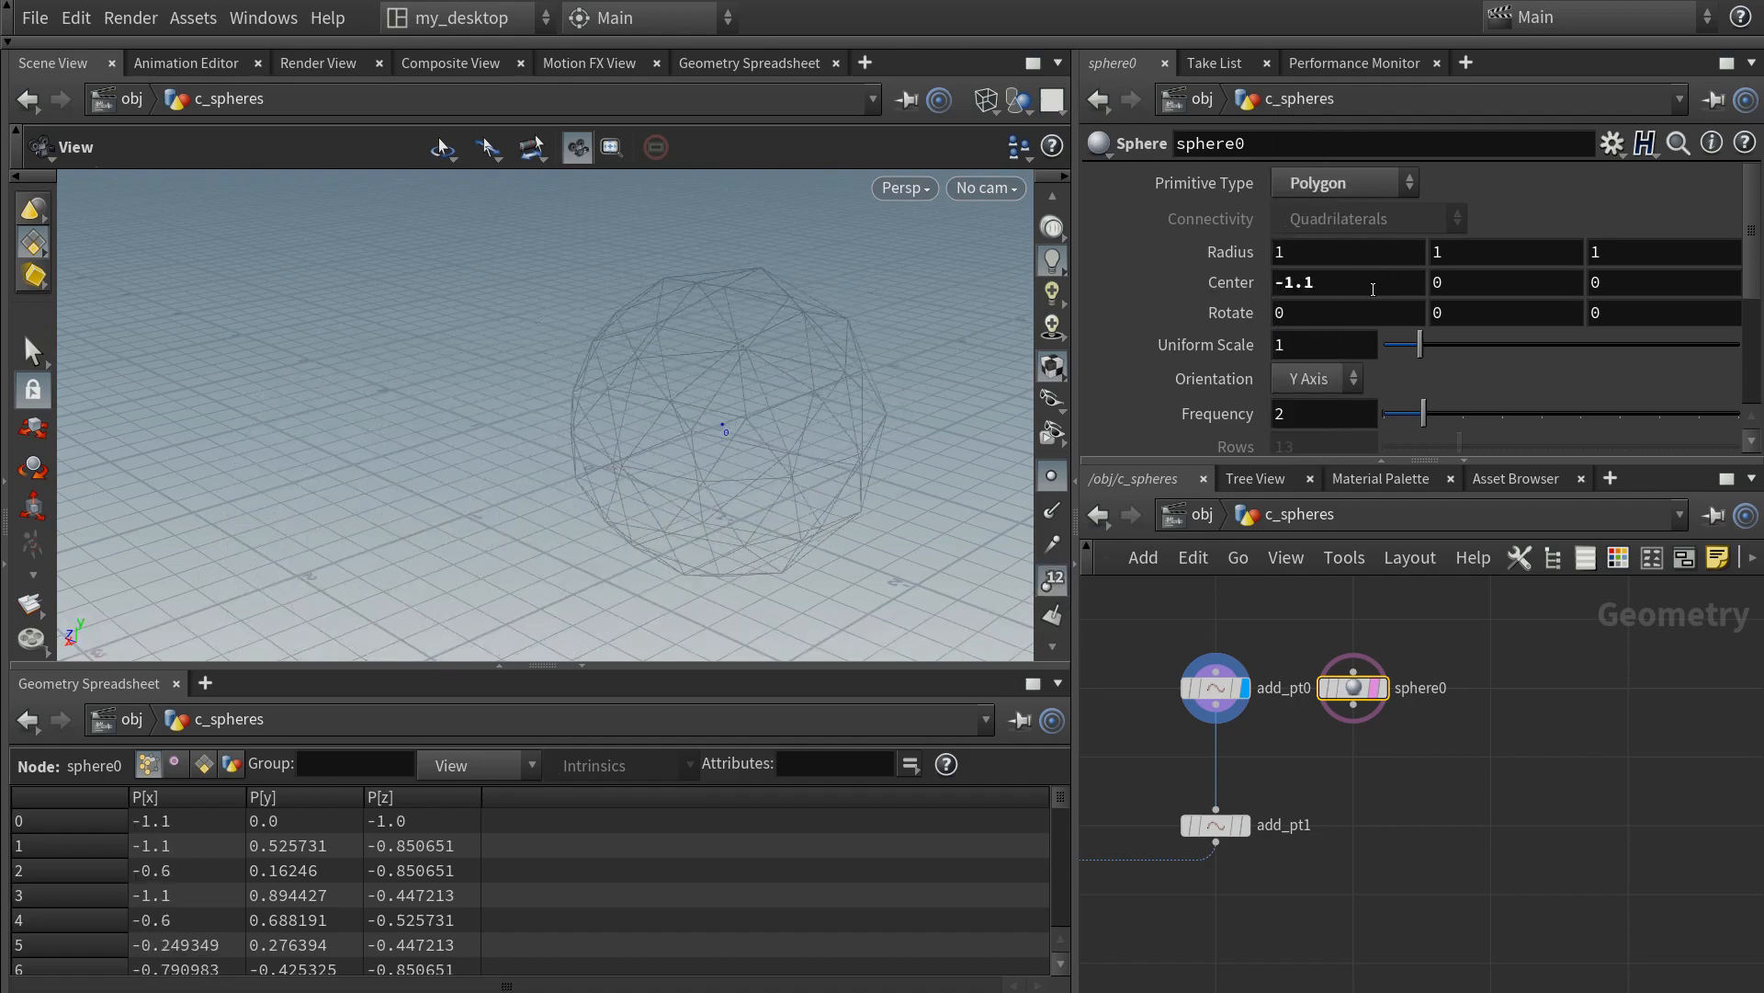
left_click_drag(1370, 286, 1178, 273)
type("0.")
key("Return")
- Duplicate sphere0 and place the copy directly beneath it, beside add_pt1
middle_click_drag(1424, 799, 1444, 779)
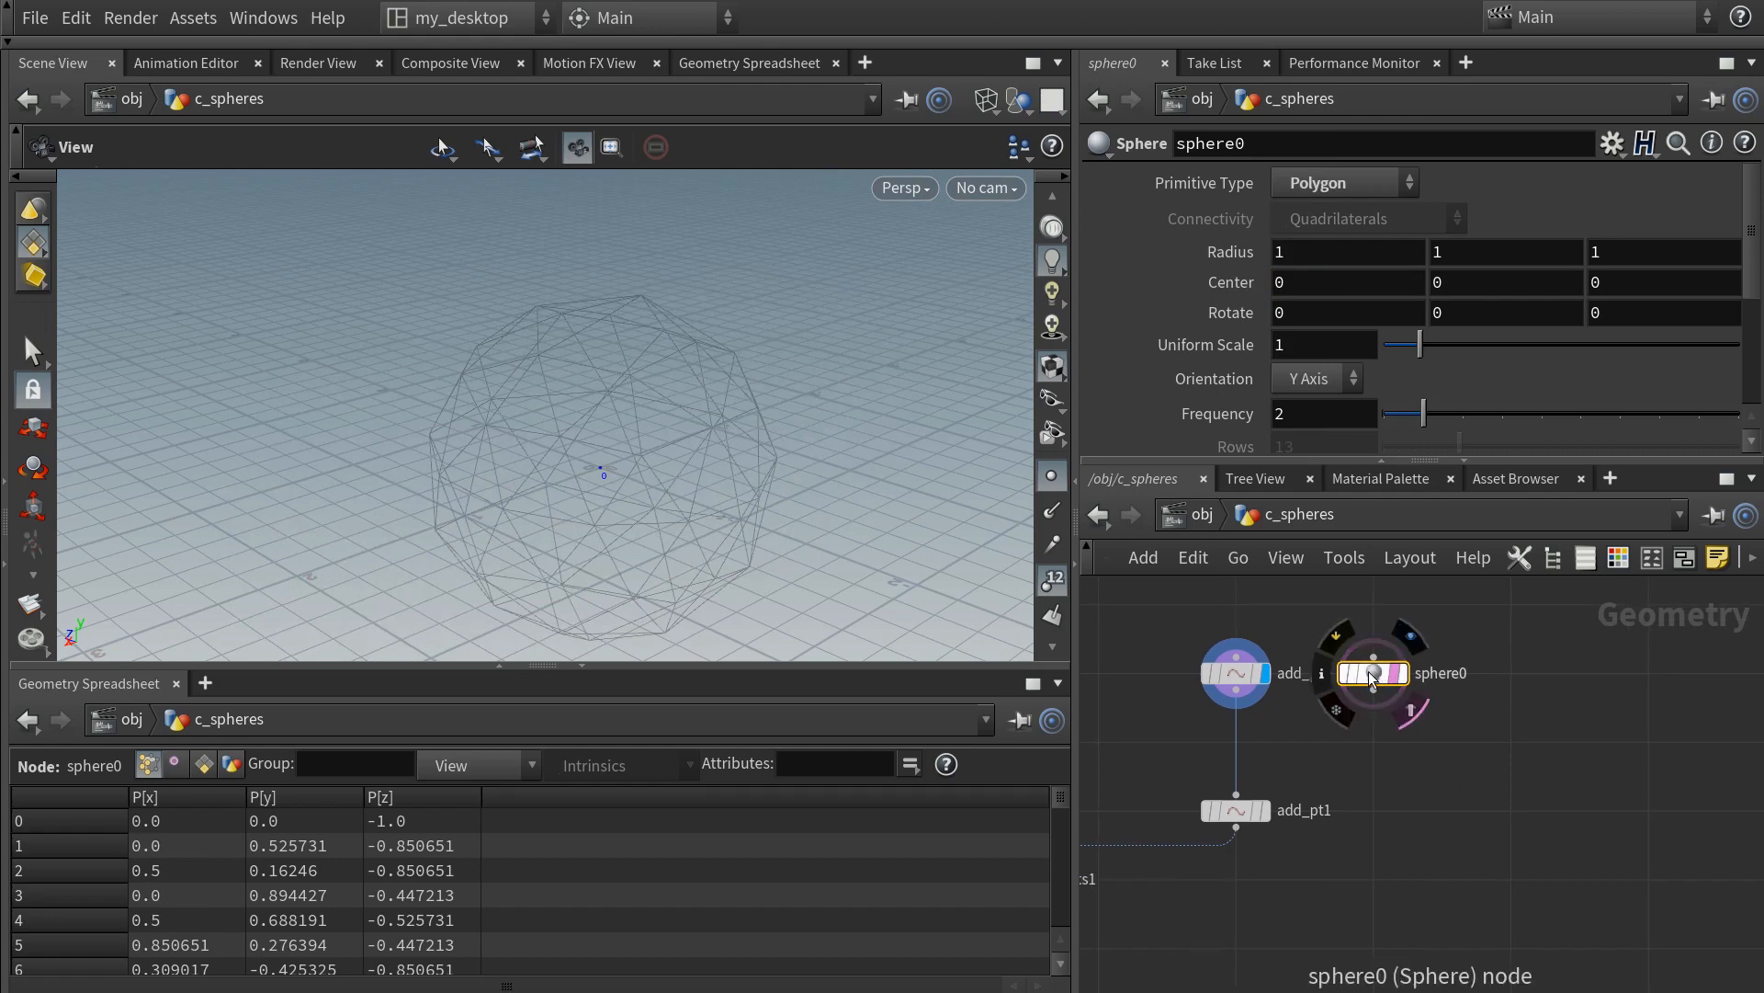
left_click_drag(1369, 674, 1370, 812, "alt")
middle_click_drag(1316, 853, 1358, 840)
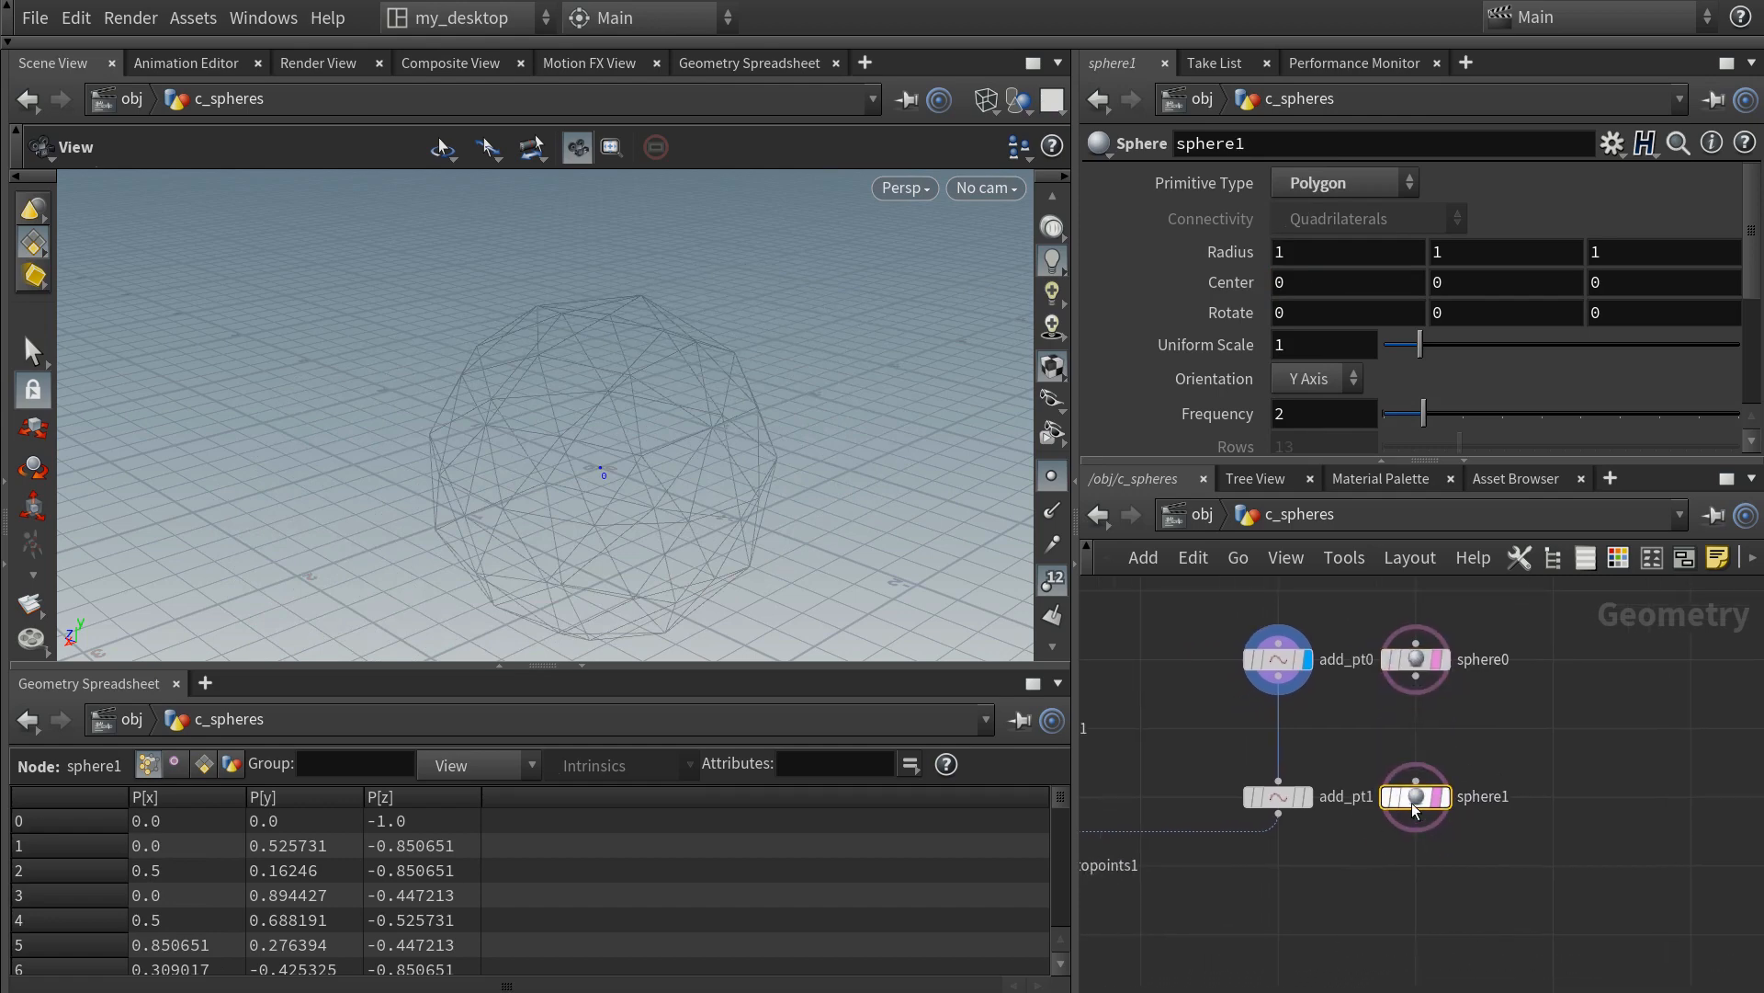
- Copy sphere1's Center parameter and paste it as relative references into Point 0 of add_pt1
right_click(1234, 291)
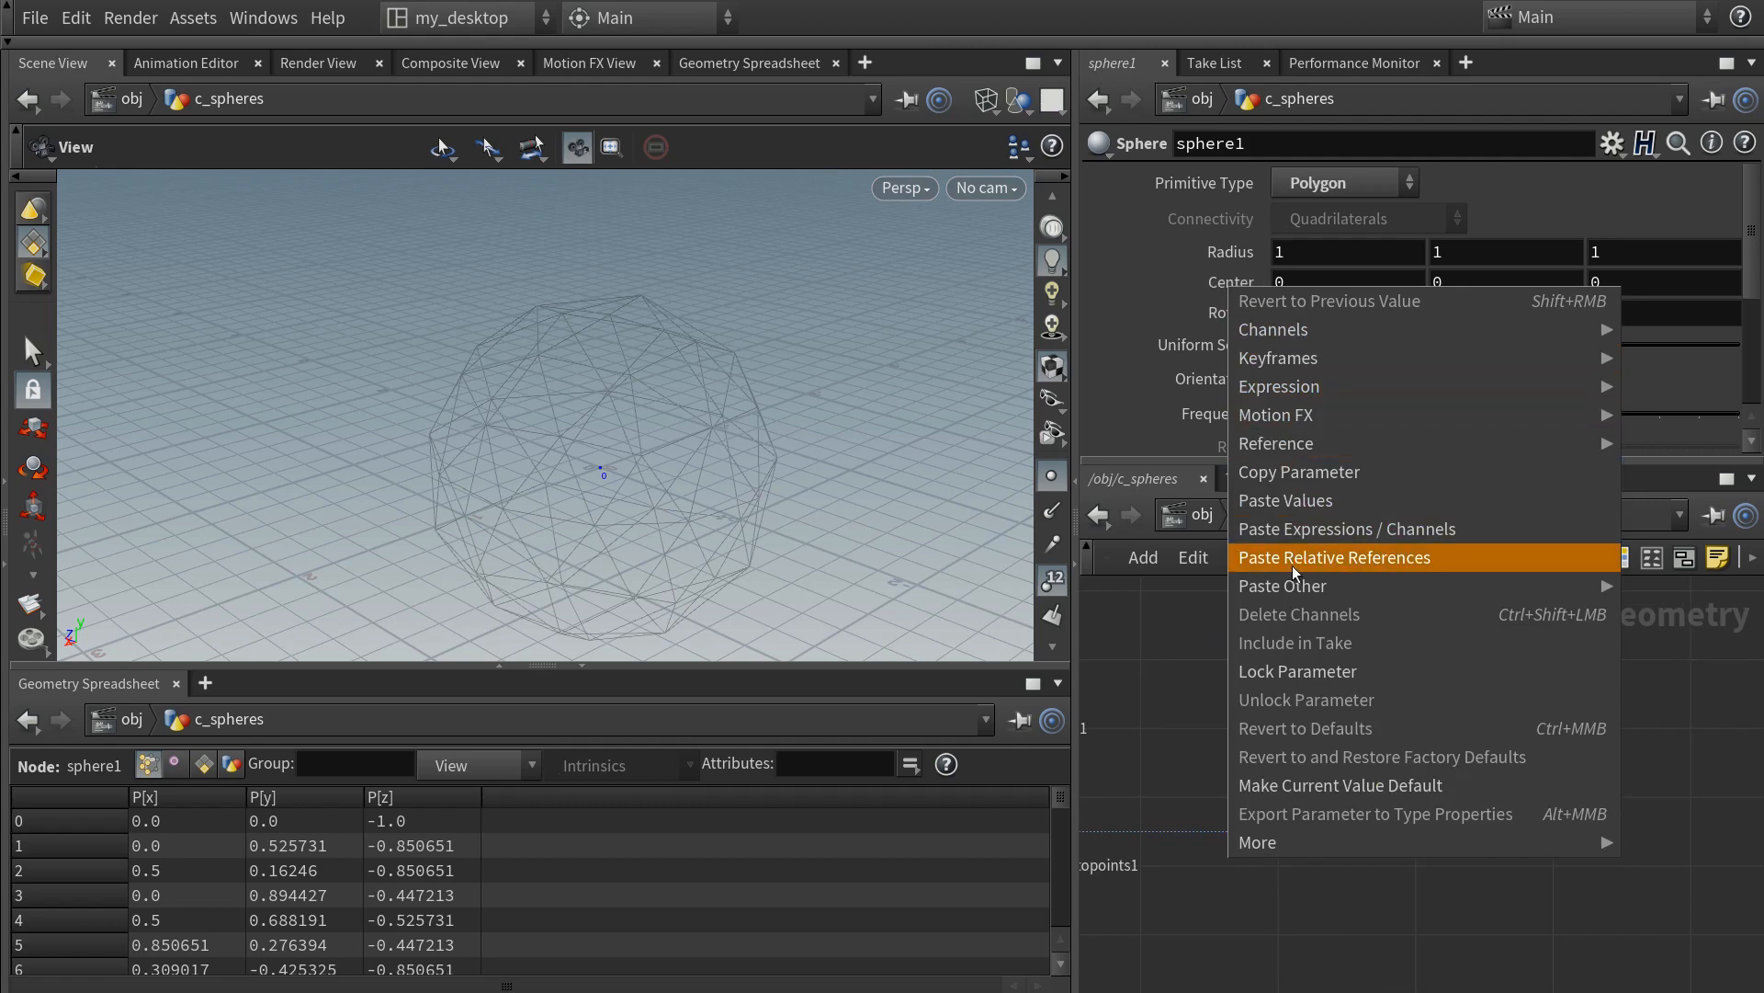
left_click(1280, 474)
left_click(1278, 796)
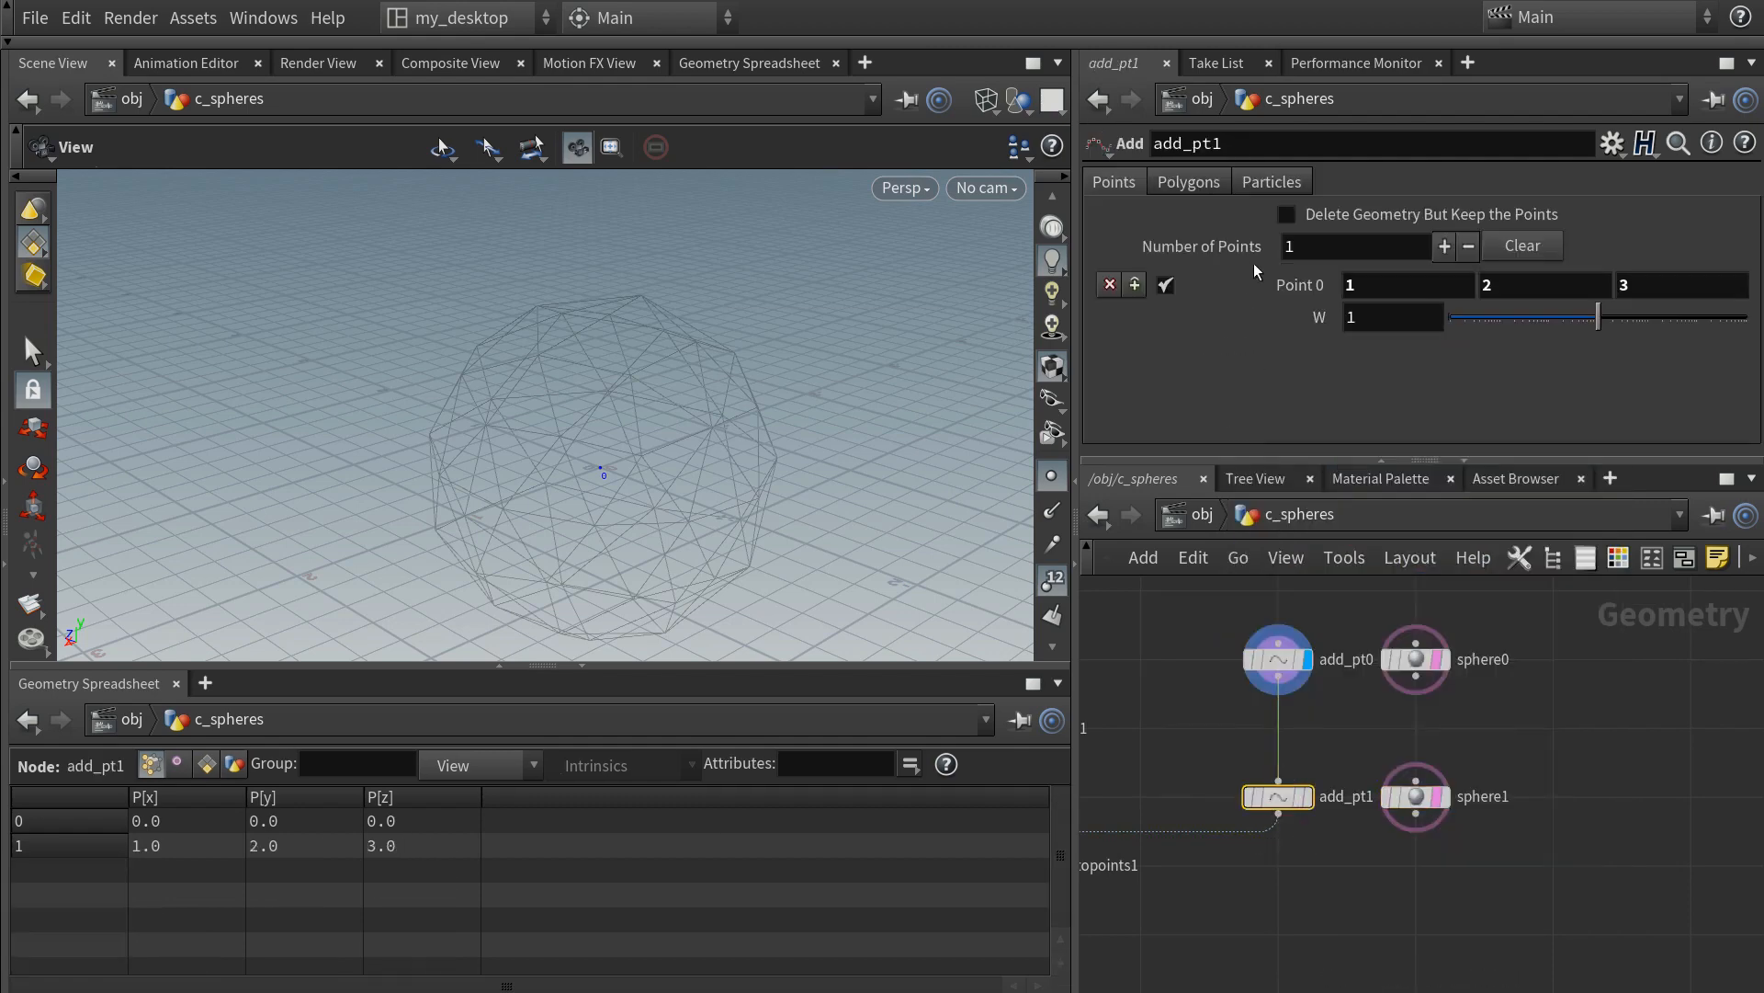
right_click(1285, 291)
left_click(1351, 554)
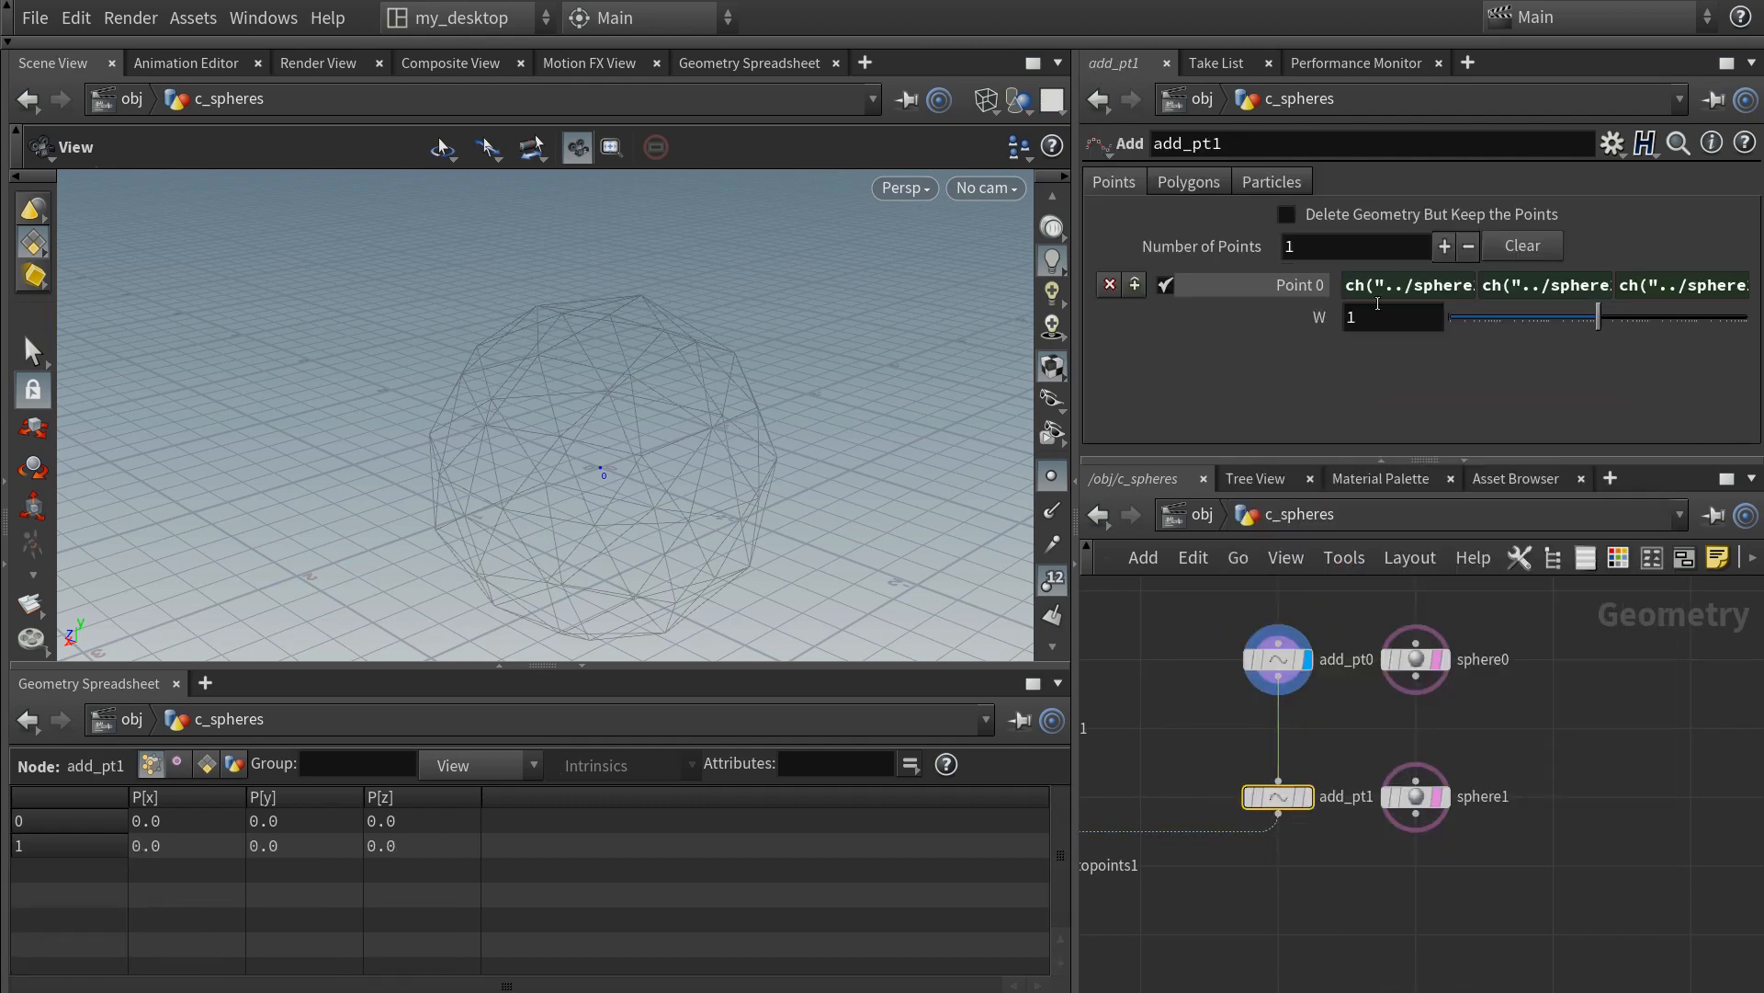
left_click(1278, 292)
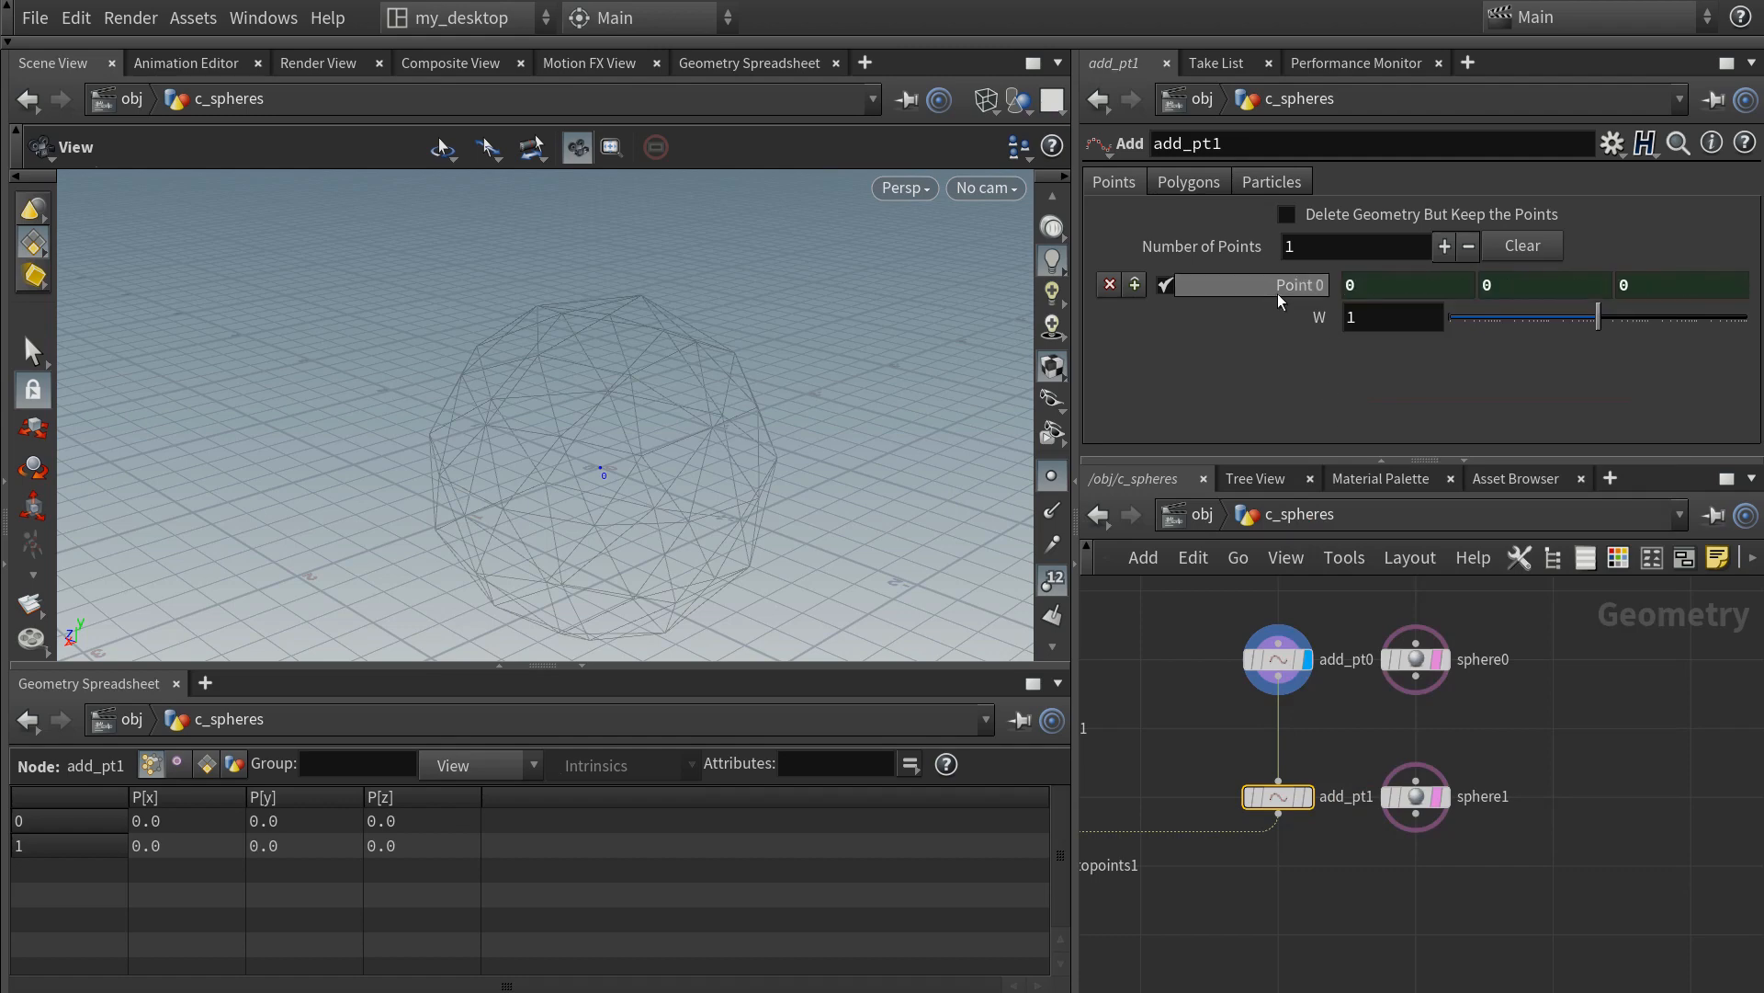
- Display add_pt1 and move sphere1's center to X 5 and Y 2
left_click(1407, 784)
scroll(614, 350, "down", 5)
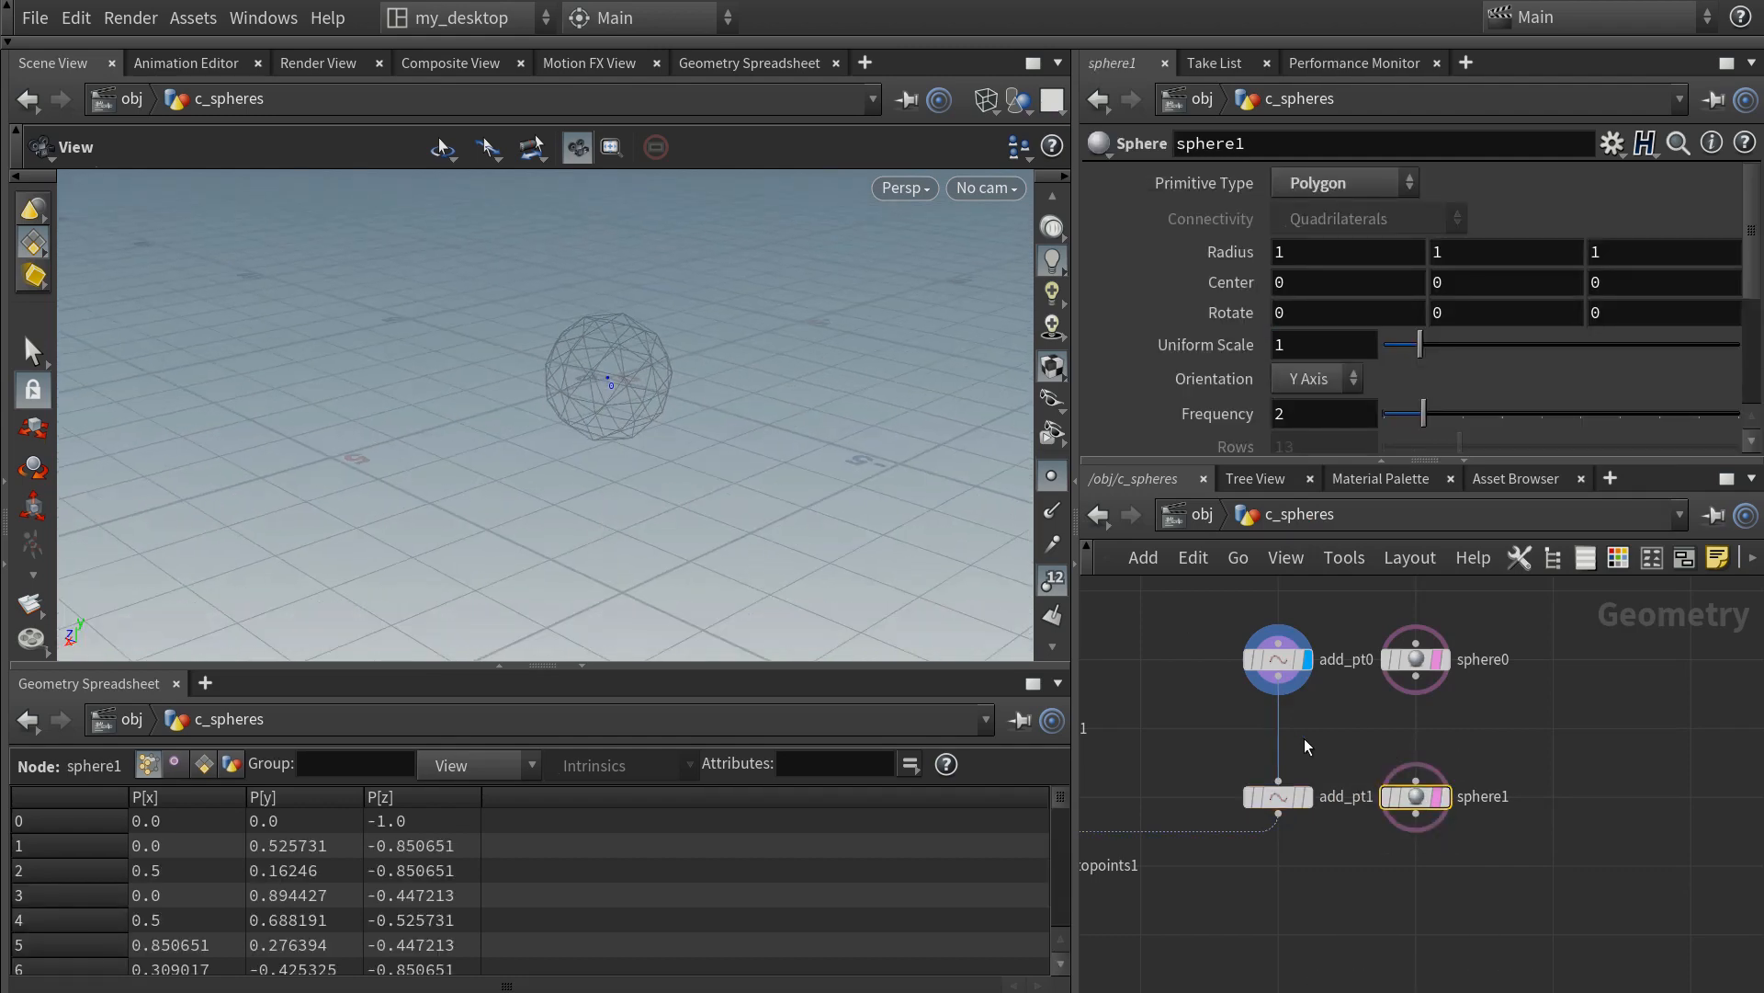
left_click(1306, 796)
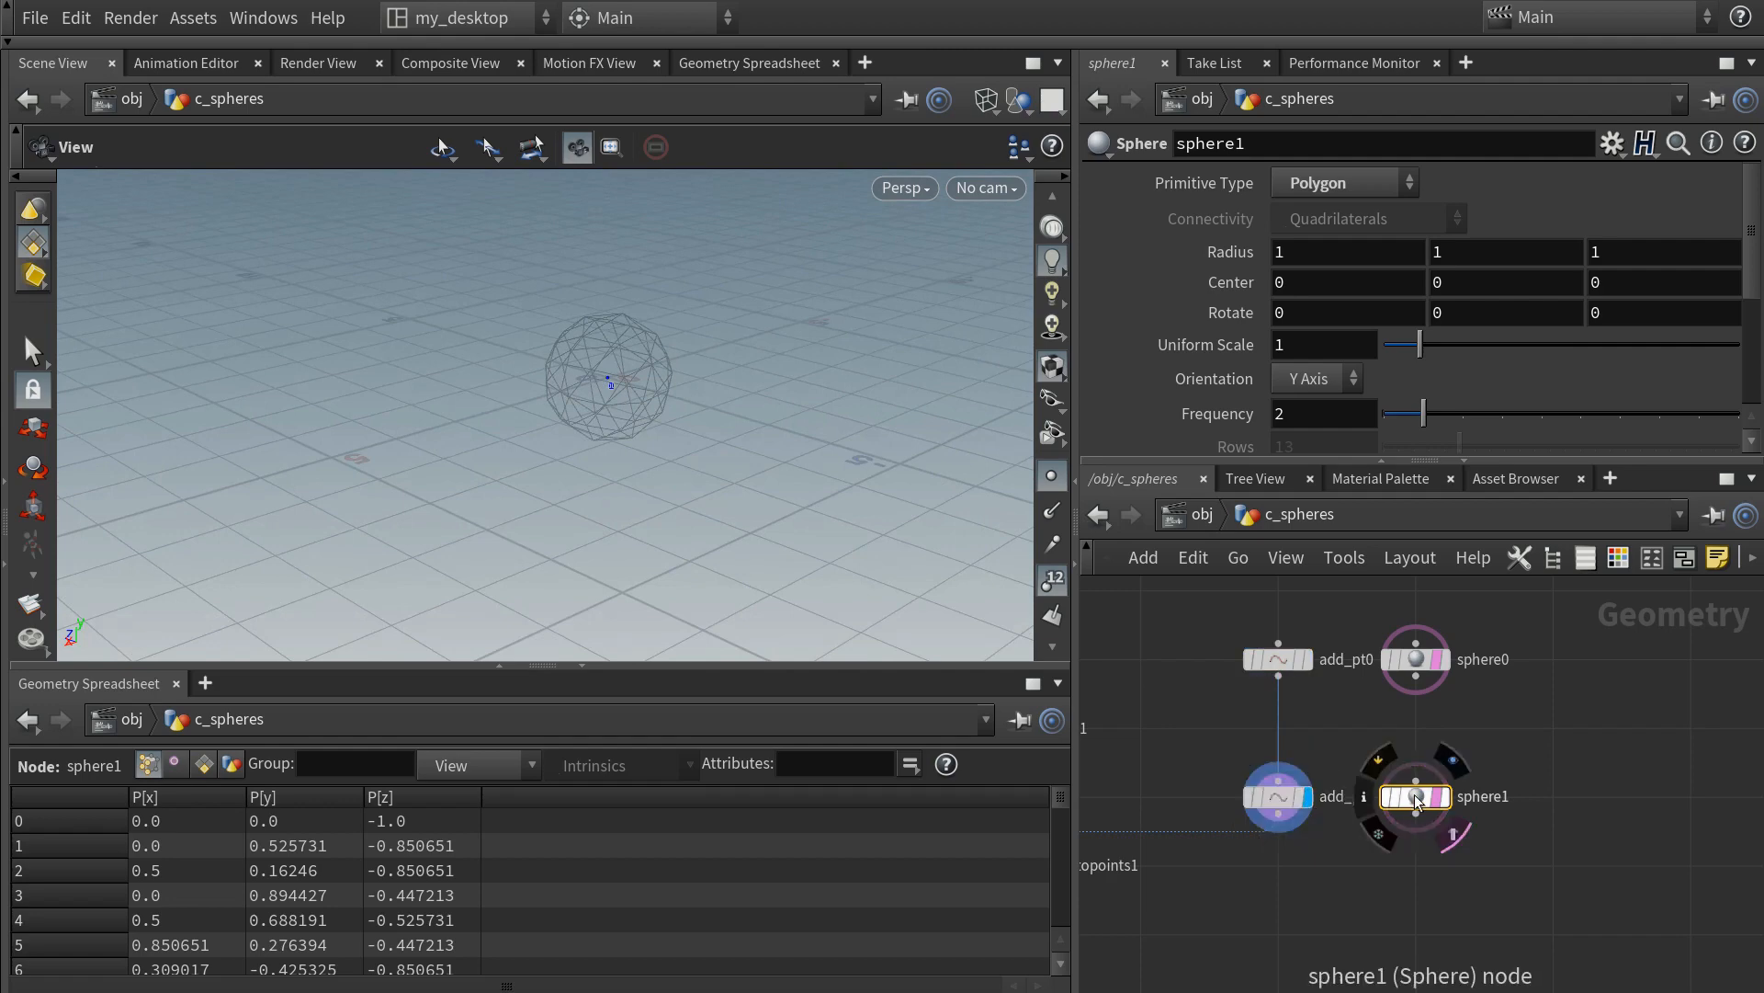
middle_click_drag(1295, 283, 1379, 230)
middle_click_drag(1495, 276, 1540, 235)
left_click_drag(760, 419, 464, 483)
- Display the skin1 result between the two spheres and hide the point numbers
middle_click_drag(1115, 879, 1265, 796)
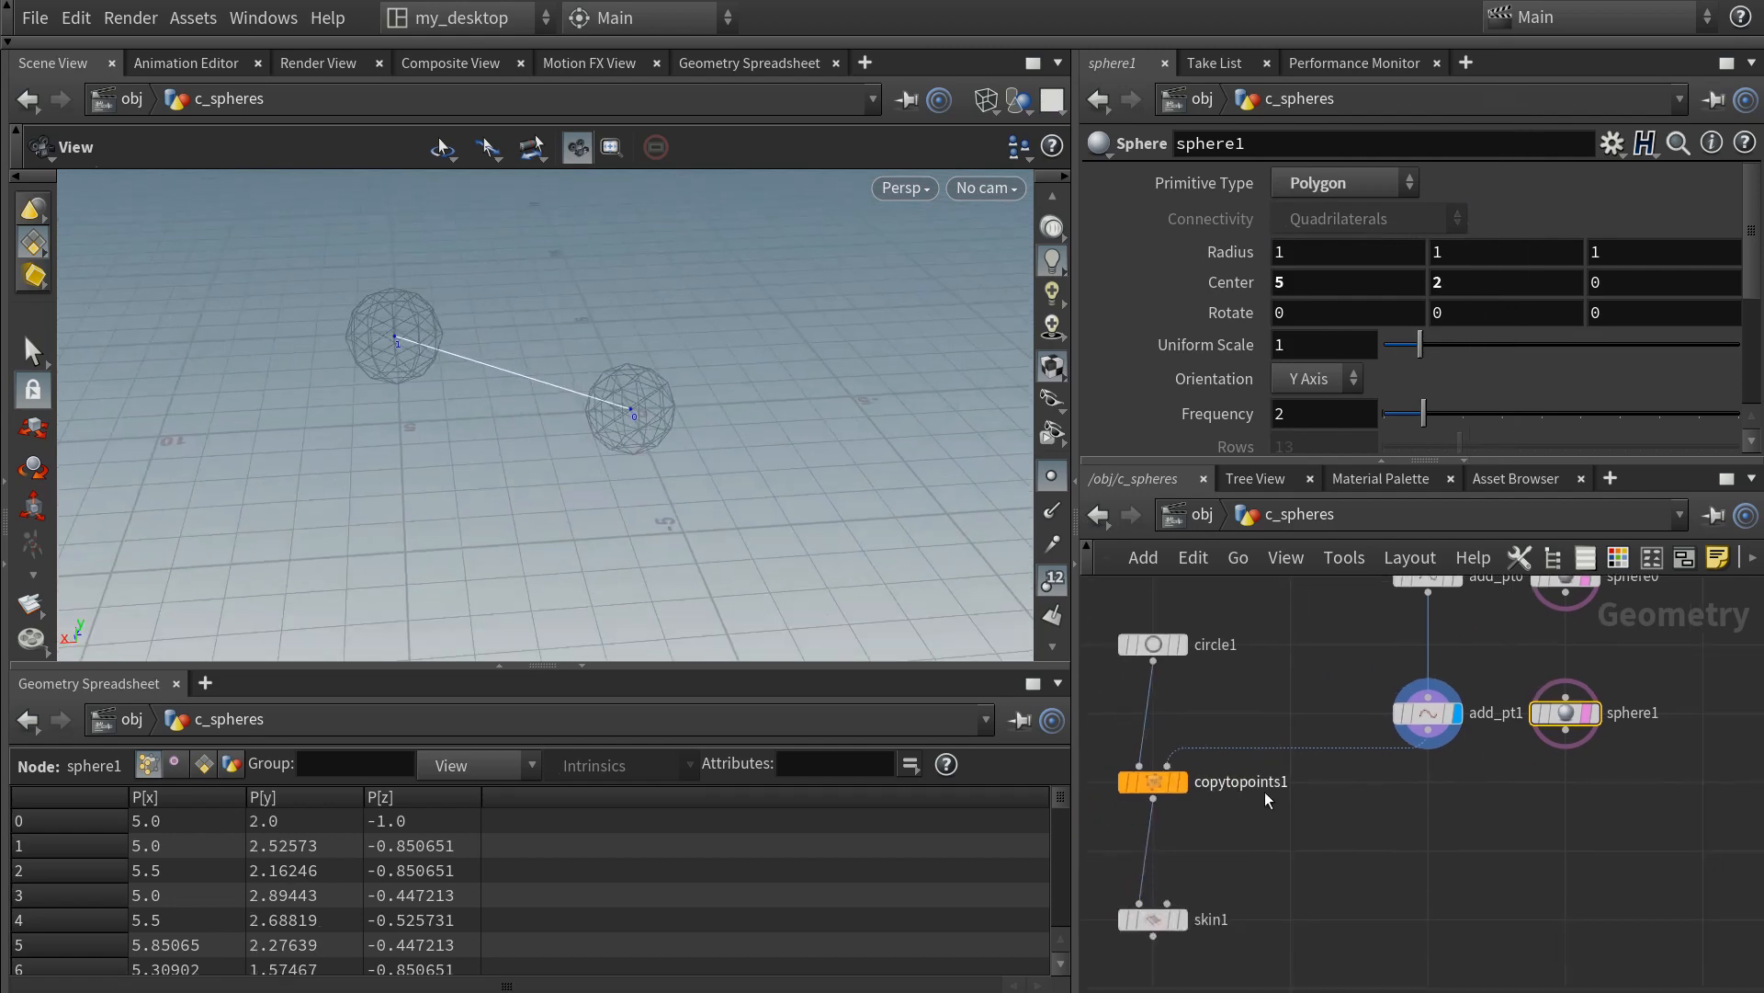
left_click(1184, 782)
left_click(1182, 919)
left_click(1052, 580)
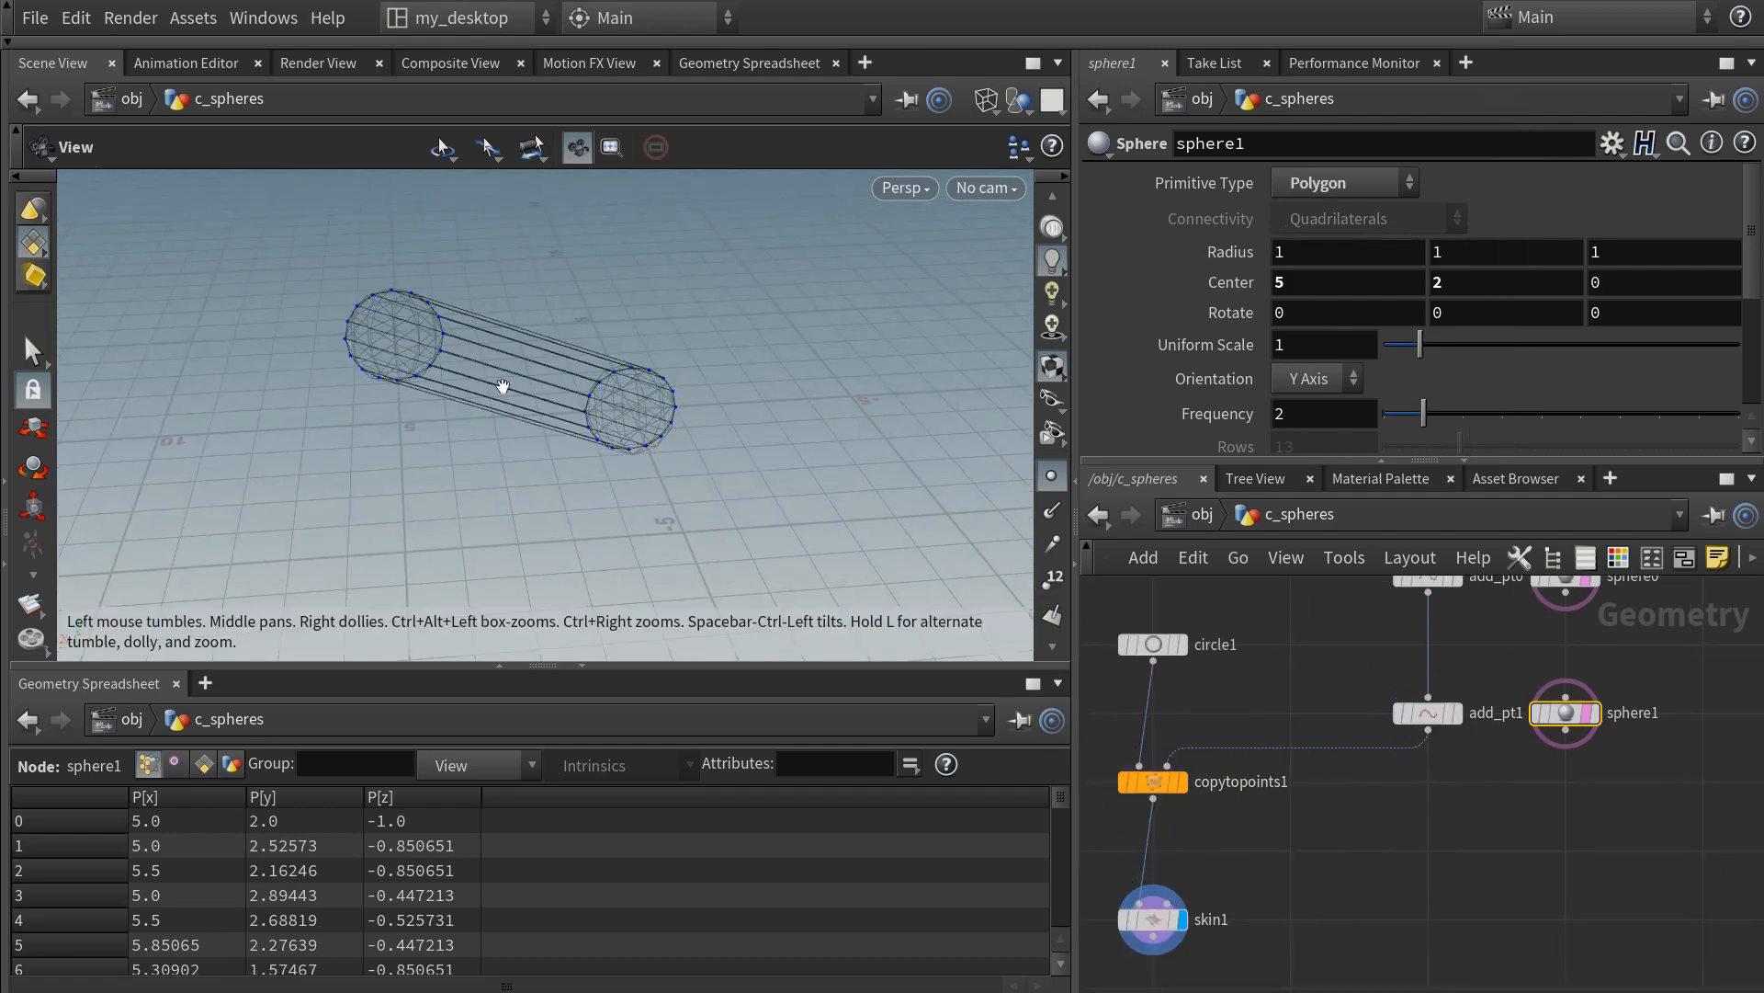
- Switch the viewport shading from wireframe to Smooth Shaded
left_click(1019, 150)
left_click(997, 102)
left_click(996, 102)
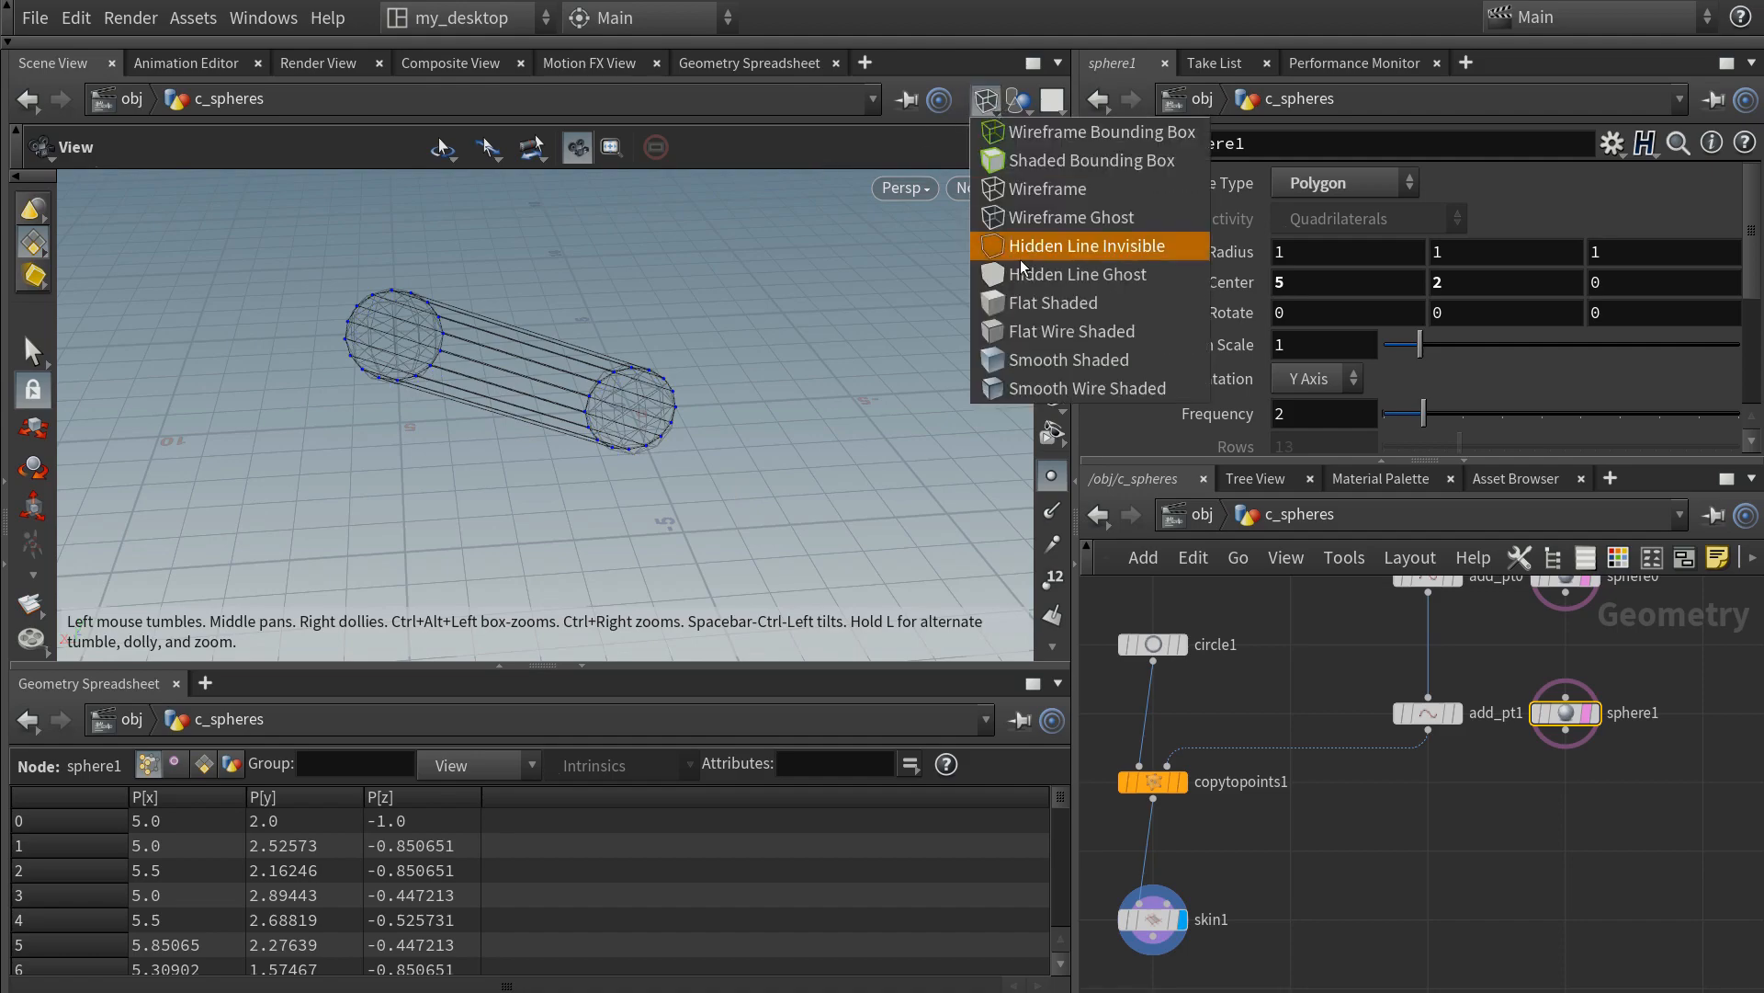
left_click(1066, 244)
- Set sphere1's Center Z to -6
mouse_move(648, 347)
left_mouse_down()
mouse_move(571, 443)
mouse_move(643, 414)
mouse_move(859, 405)
mouse_move(680, 414)
mouse_move(662, 432)
left_mouse_up()
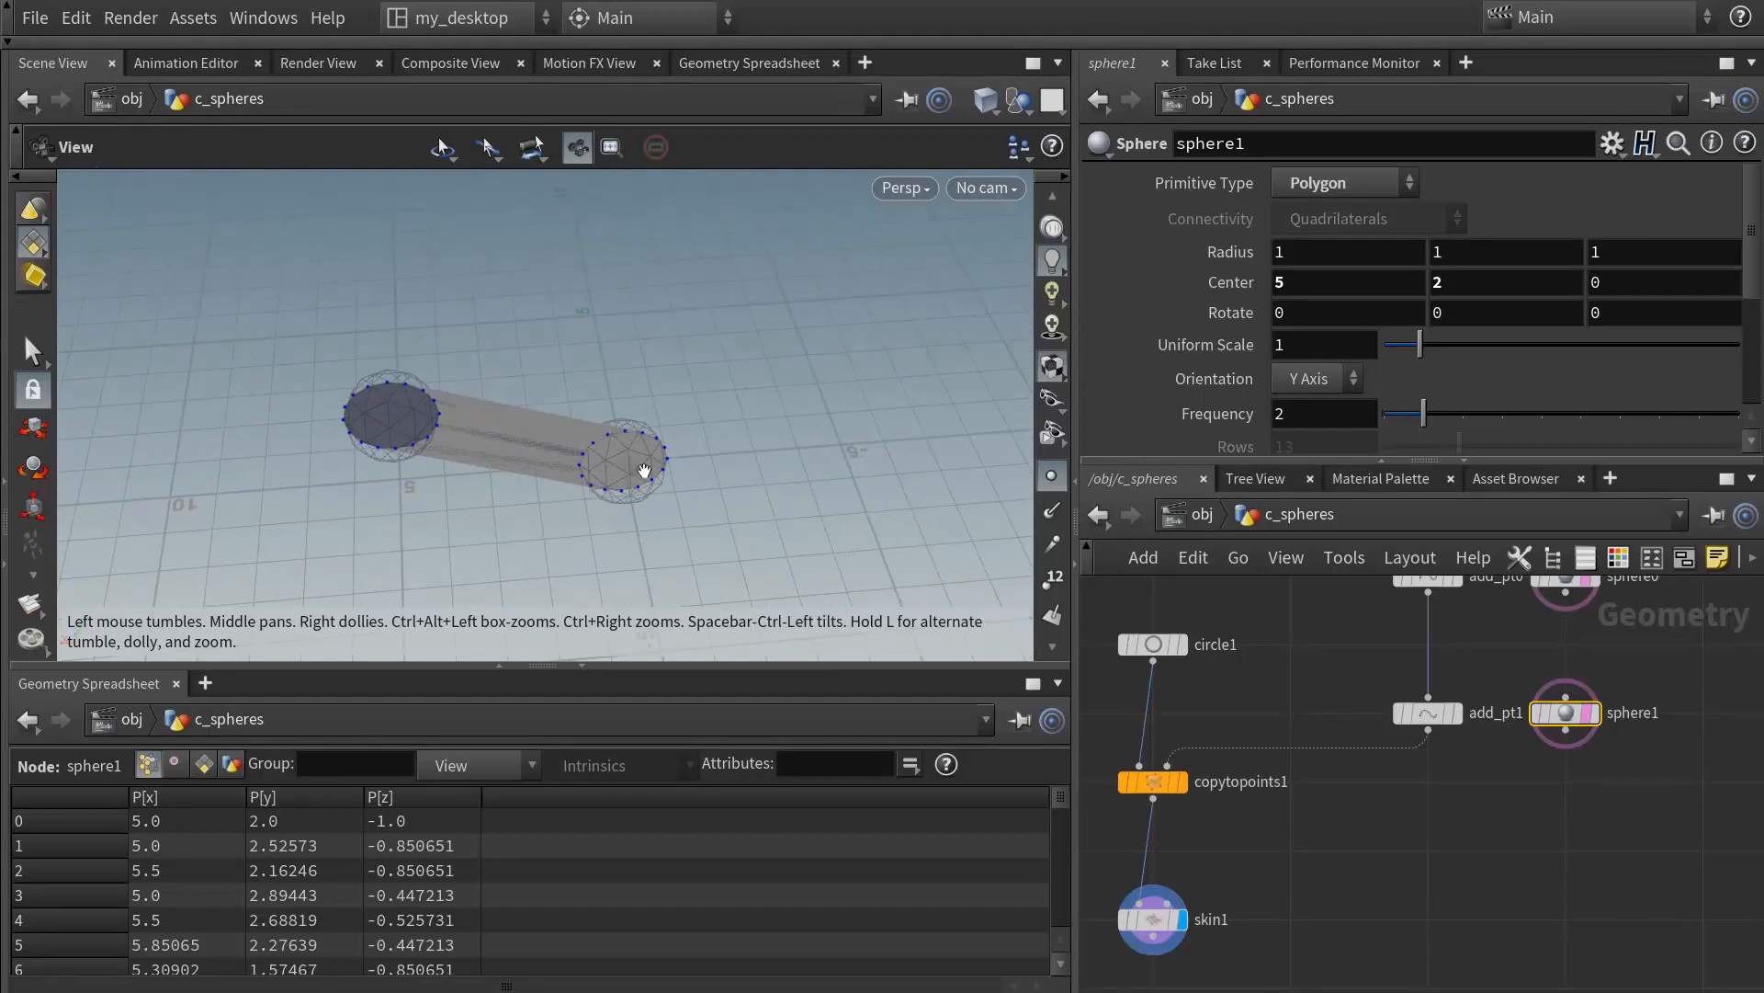
middle_click_drag(1699, 274, 1636, 276)
left_click_drag(729, 409, 529, 363)
- Select add_pt1 and make it the displayed node
middle_click_drag(1253, 752, 1169, 788)
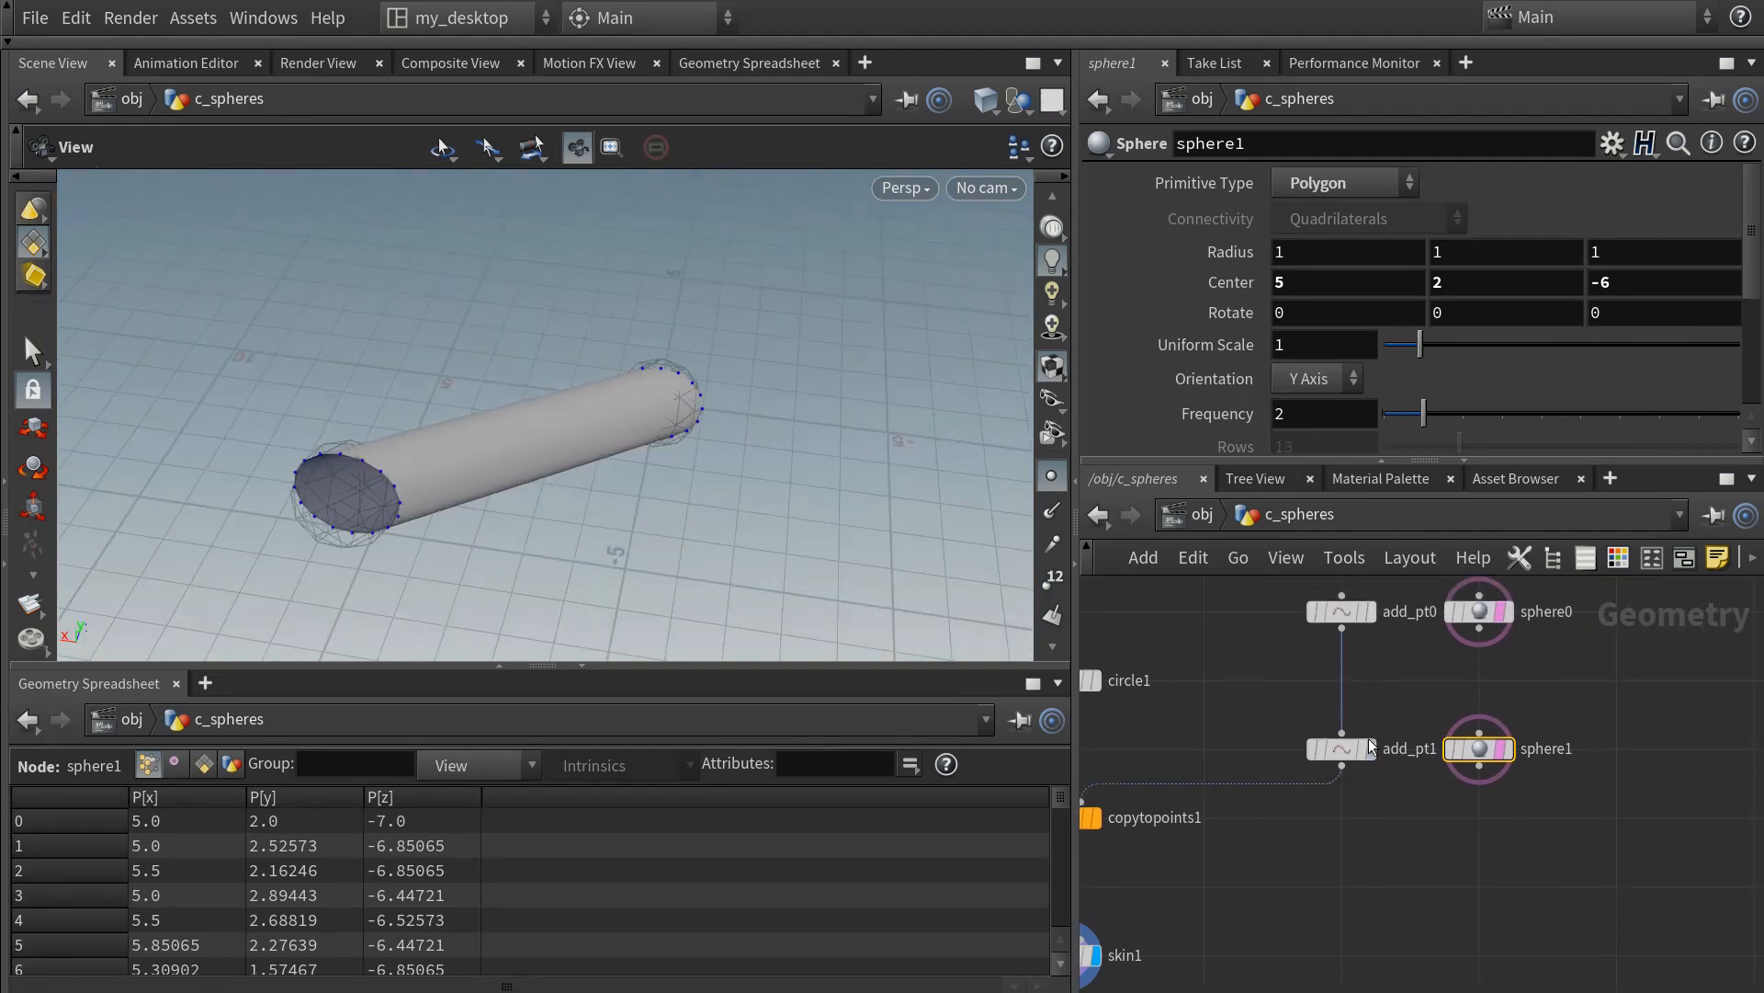
left_click(1370, 749)
left_click(1348, 756)
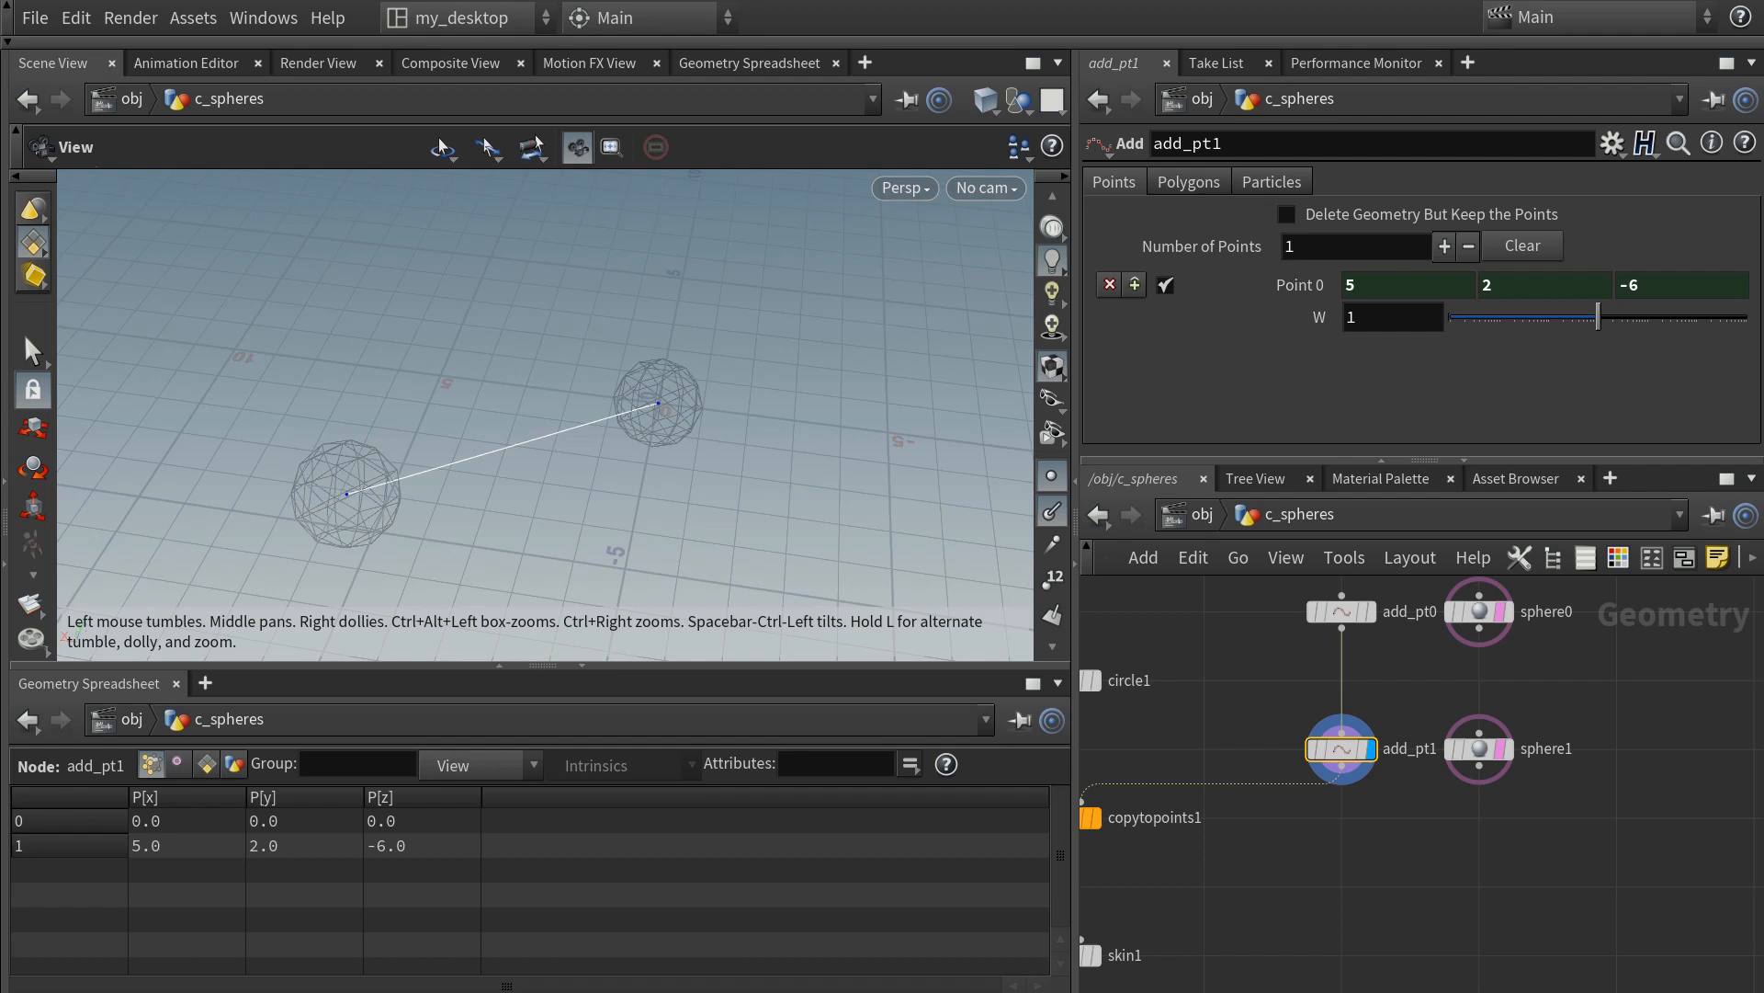
left_click(1342, 628)
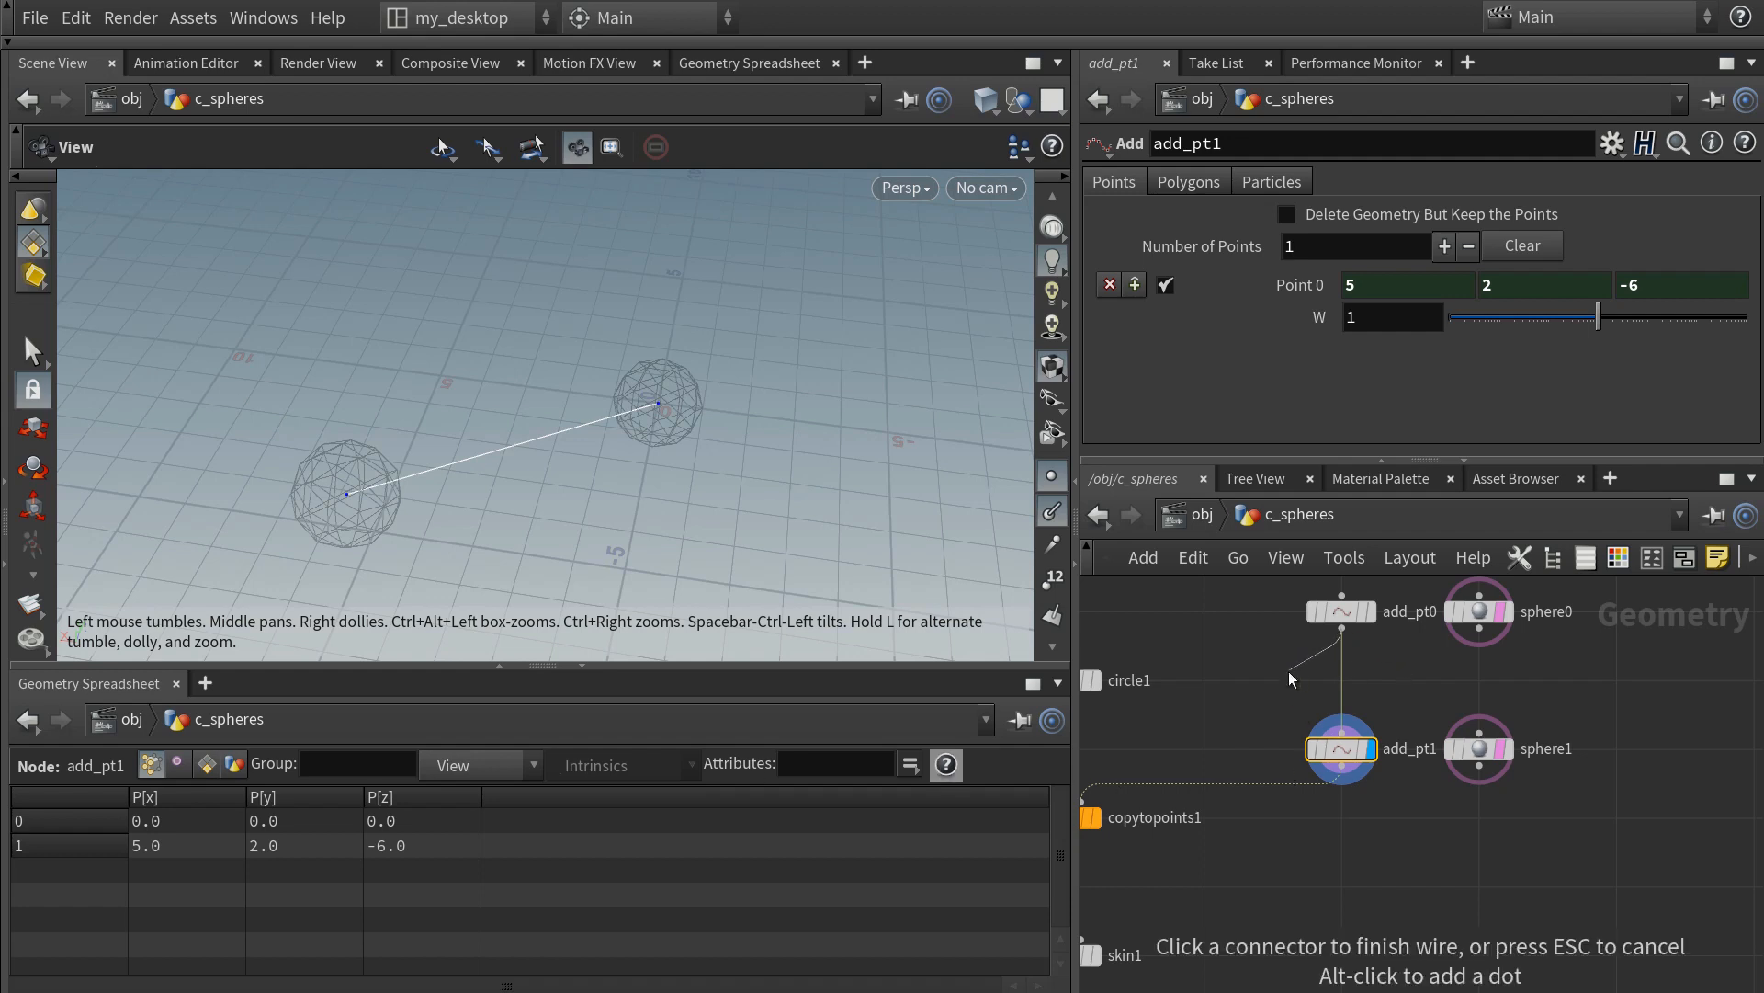
key("Escape")
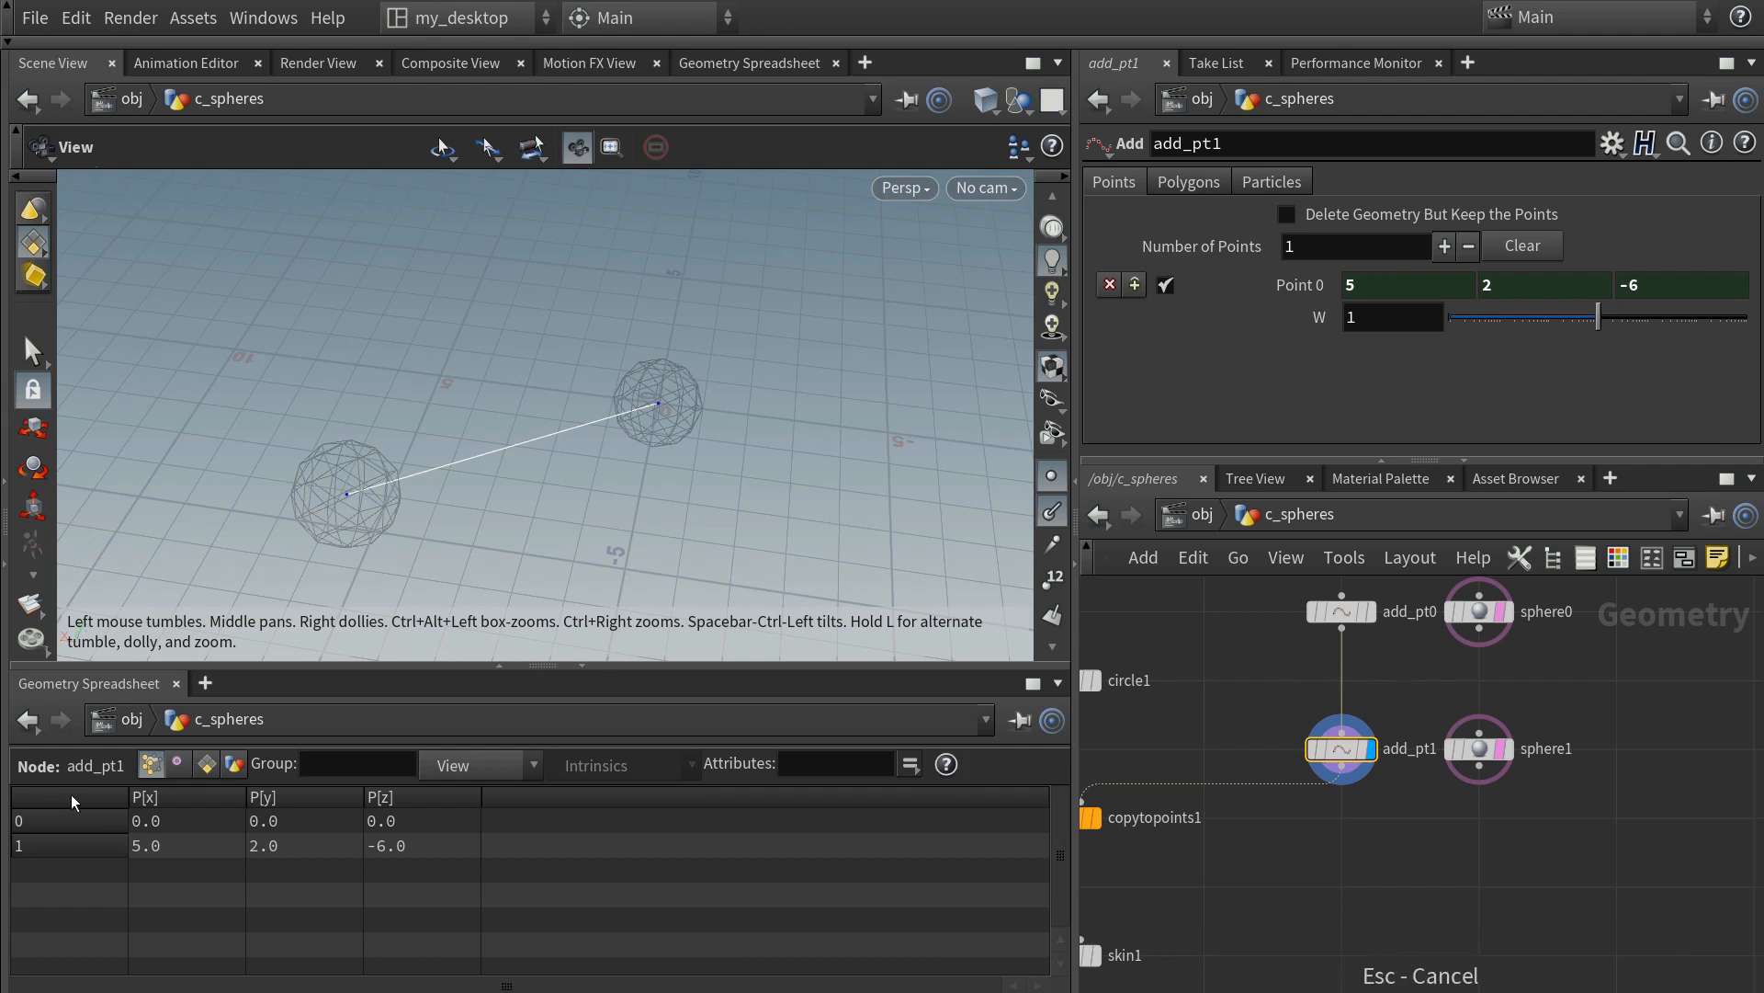
- Add an Attribute Wrangle node directly beneath add_pt1, wired to add_pt1's output
left_click(1342, 783)
key("Tab")
type("atwr")
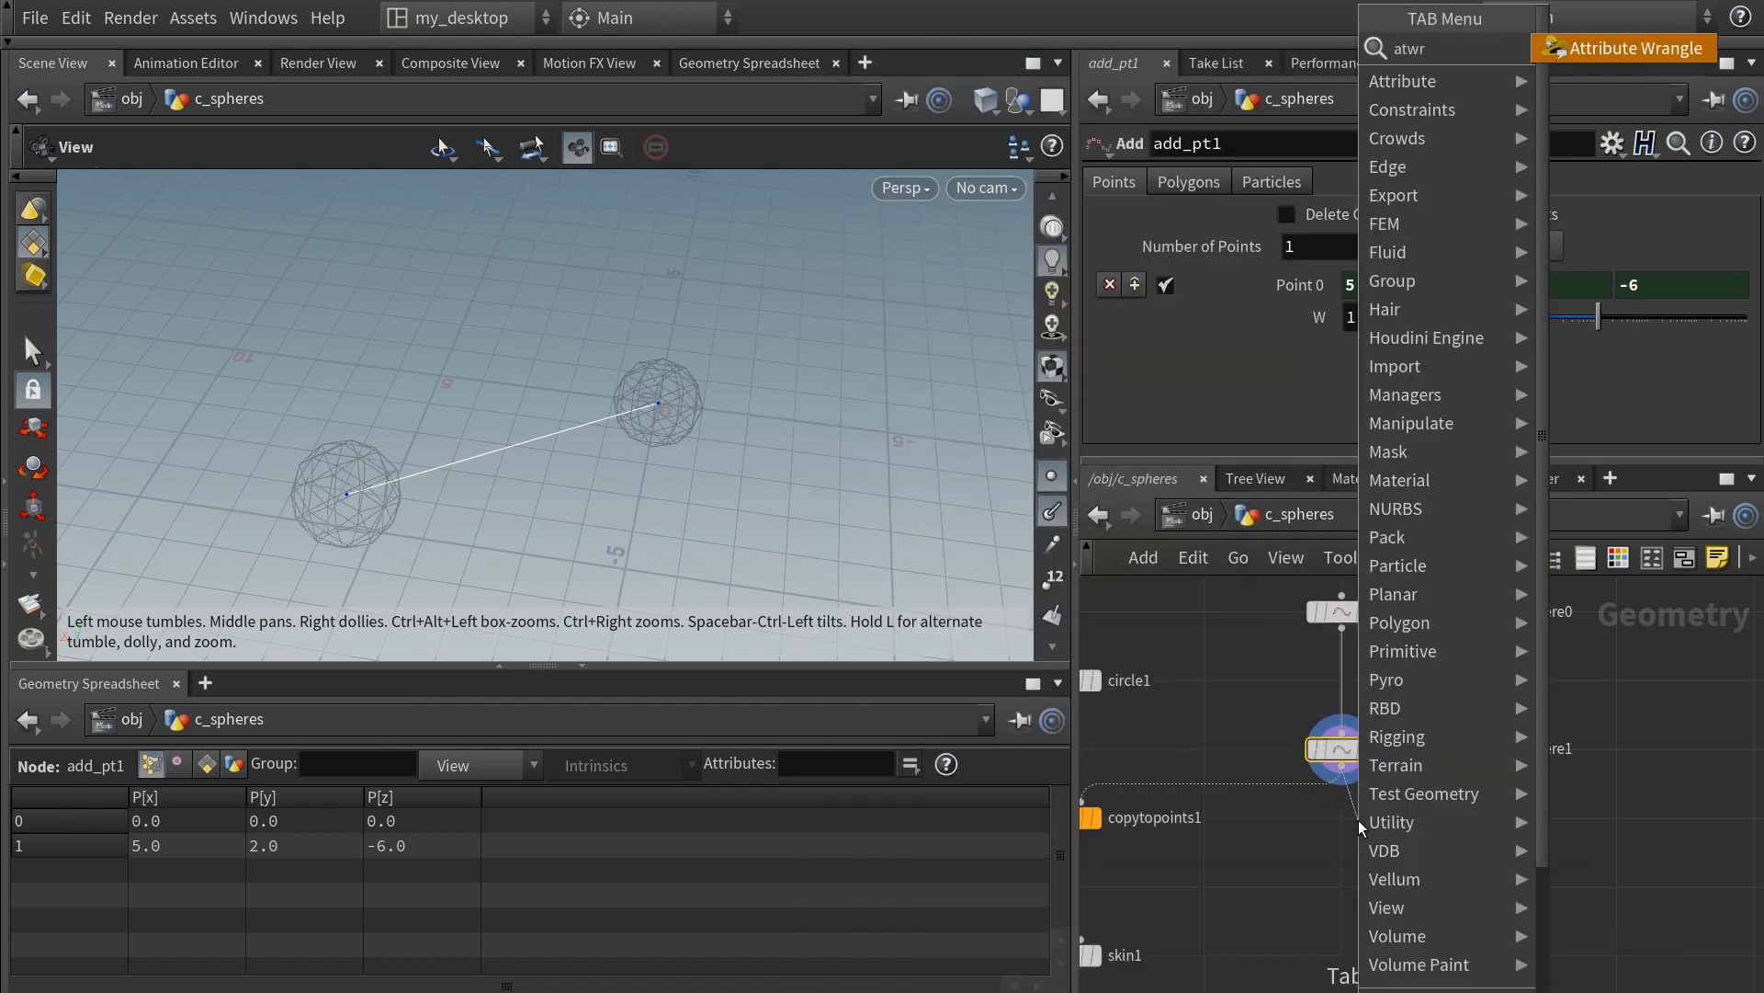
key("Return")
left_click(1342, 886)
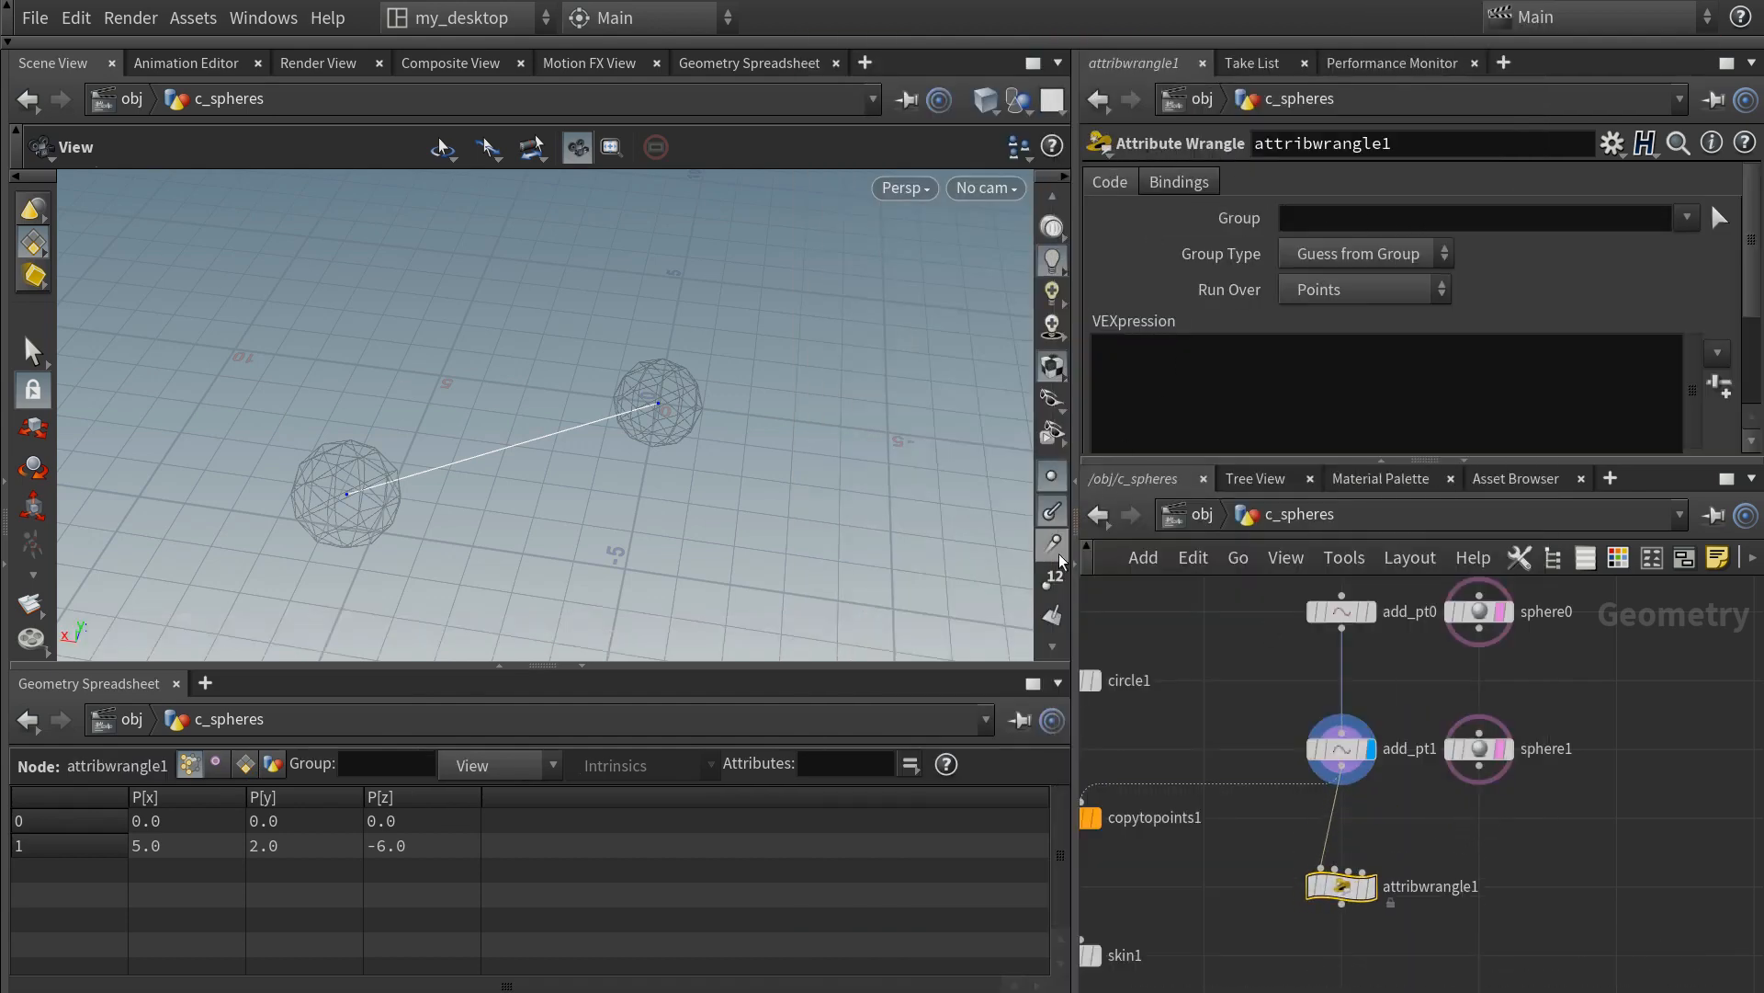
- Show the point numbers in the viewport and set the wrangle's Group to 0
left_click_drag(643, 443, 682, 390)
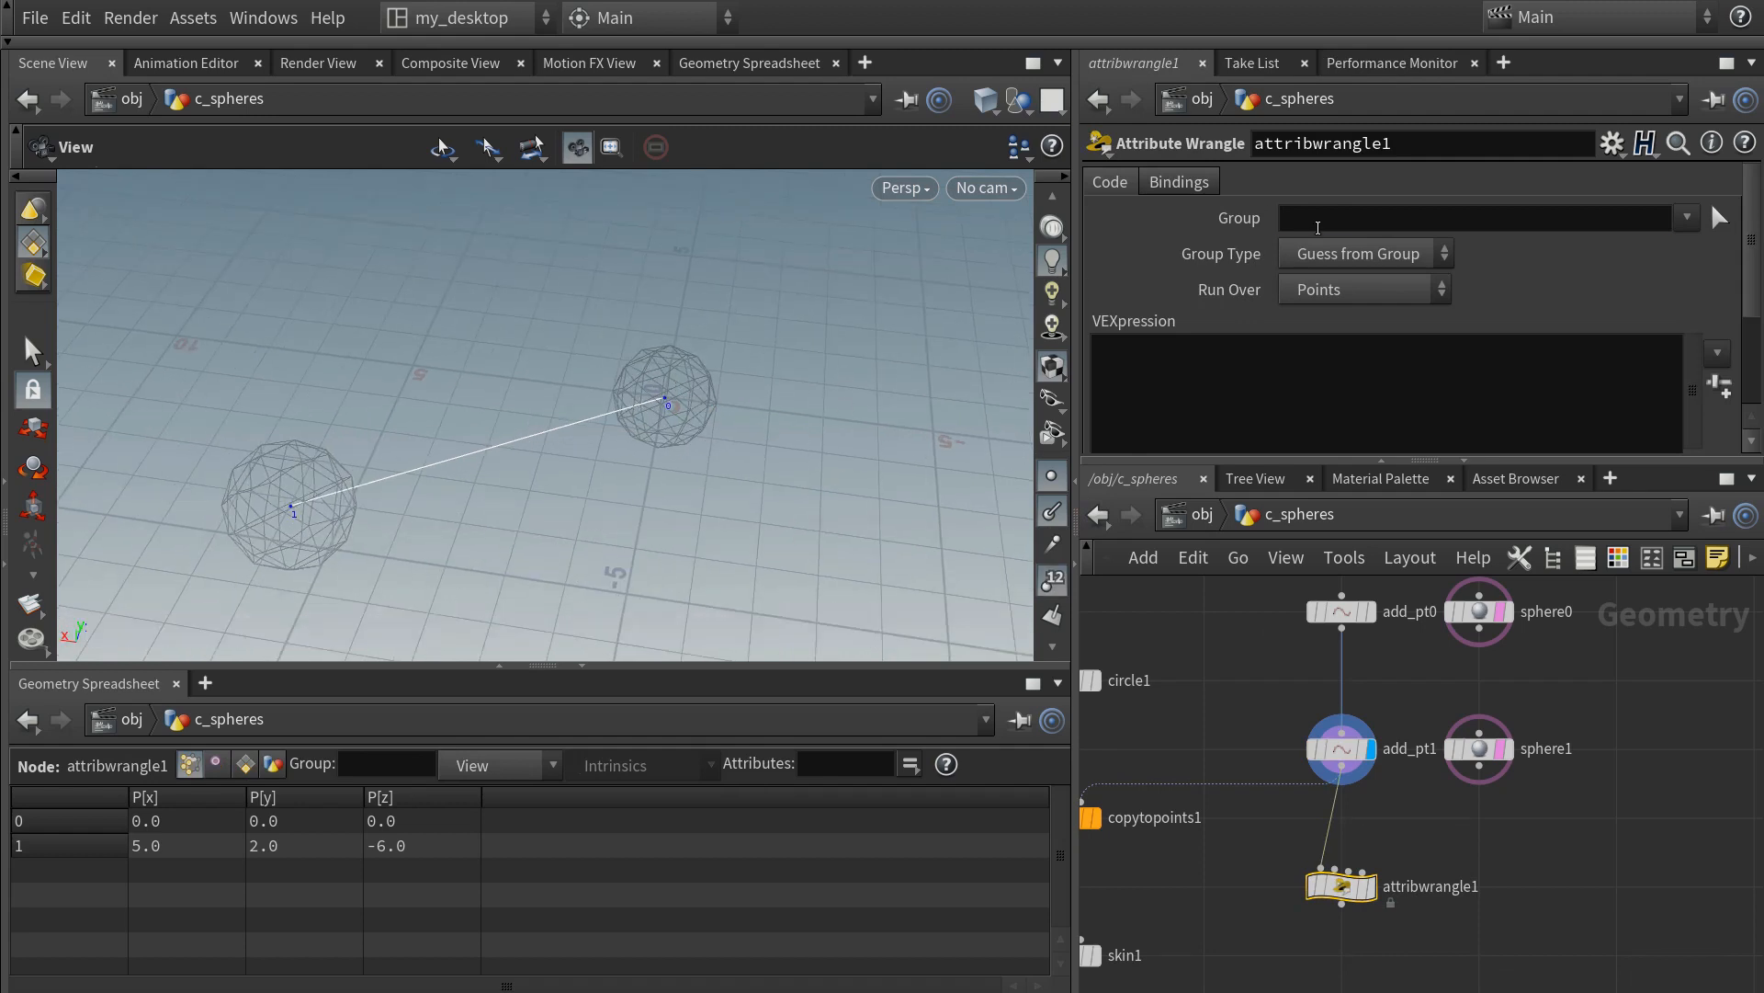
left_click(1316, 222)
type("0")
key("Return")
left_click(1717, 218)
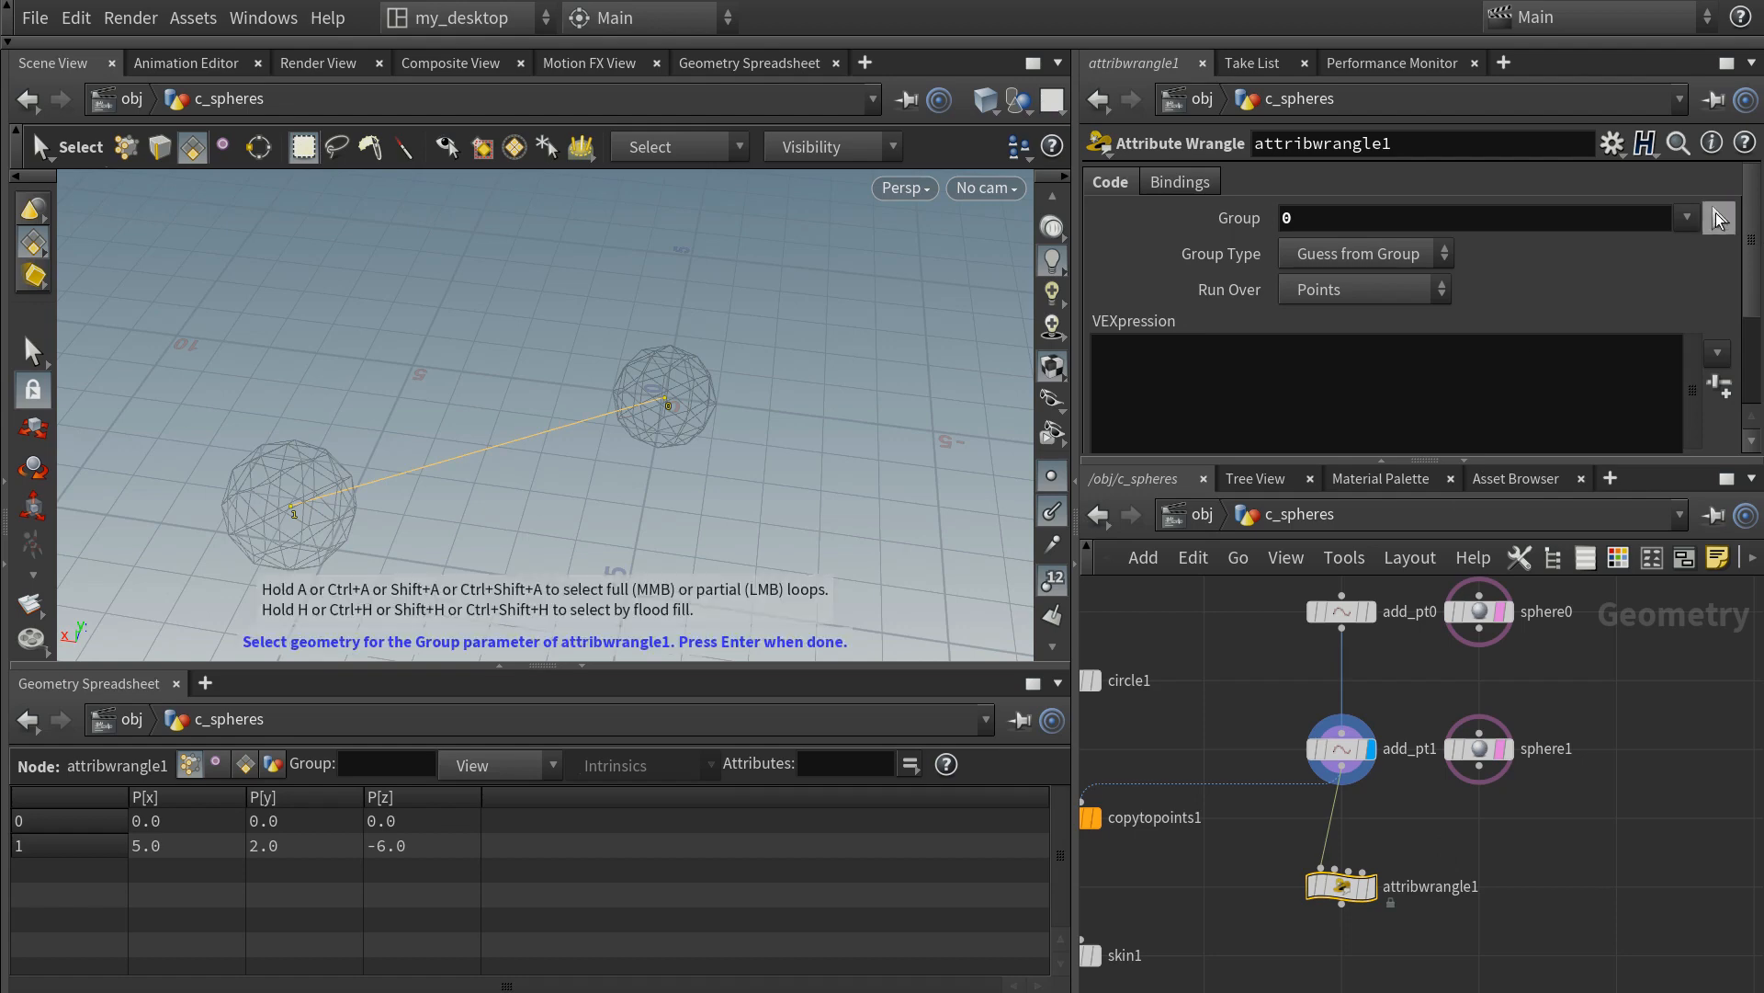
key("Escape")
- Start the wrangle's VEXpression with v@N = v@P - point
mouse_move(1343, 885)
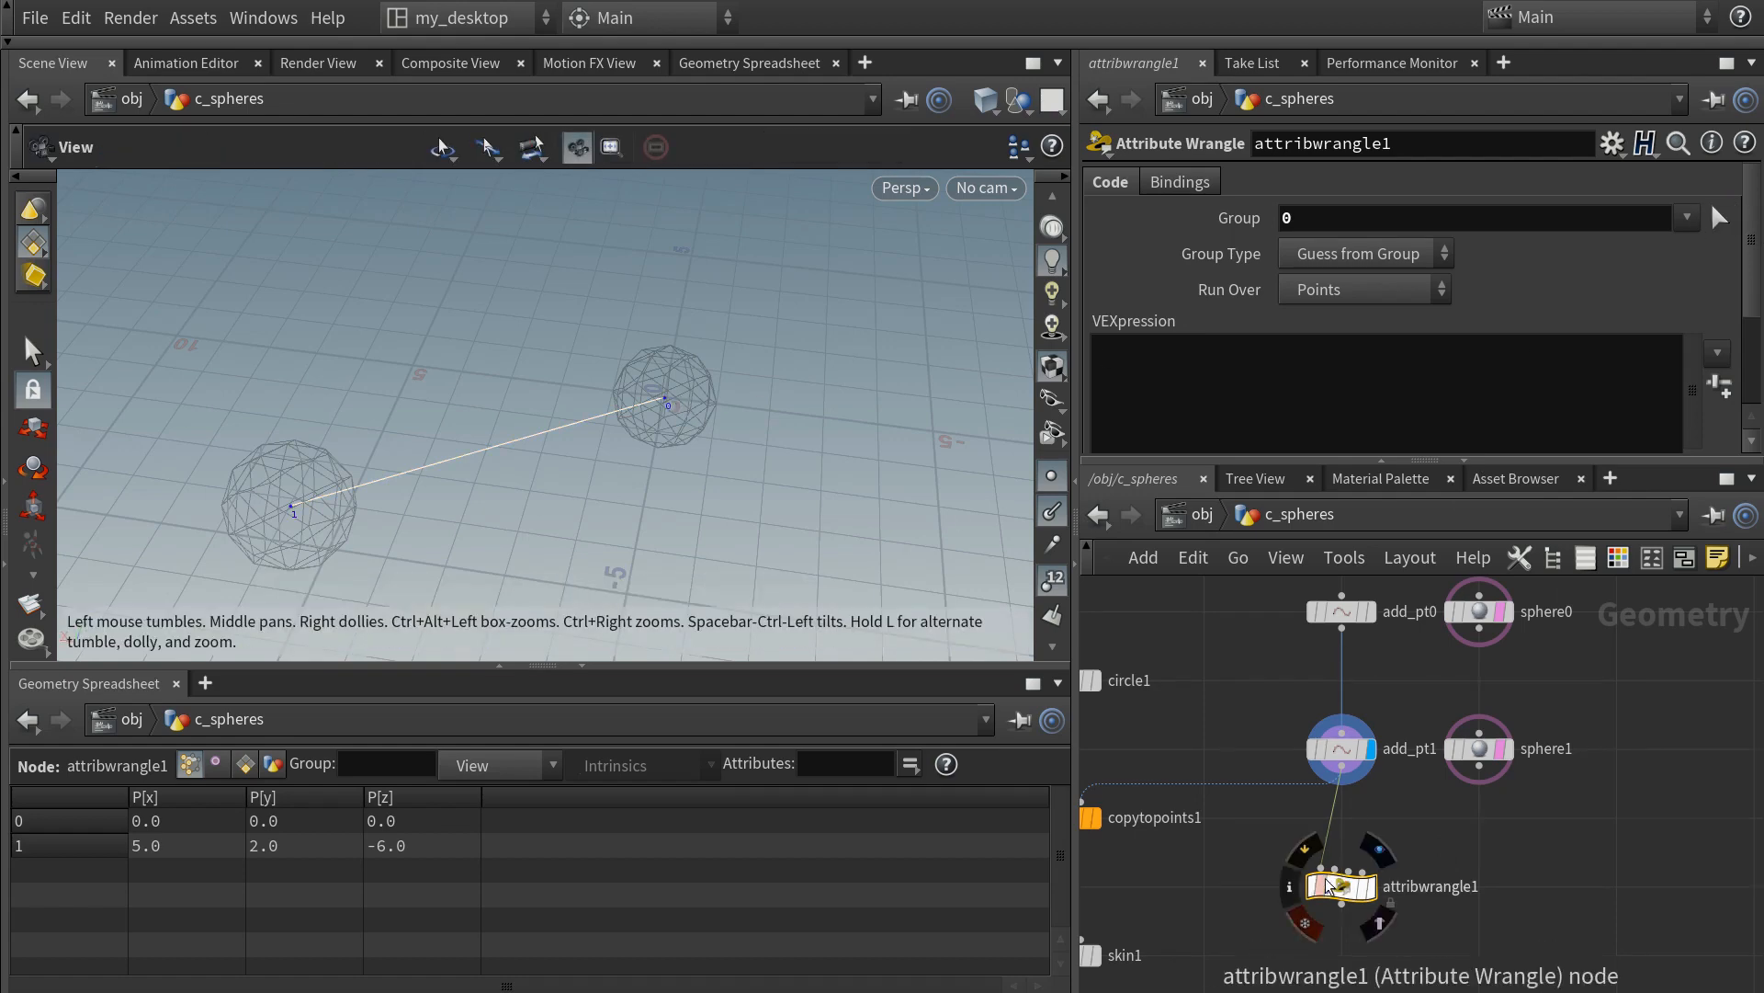
left_click(1158, 379)
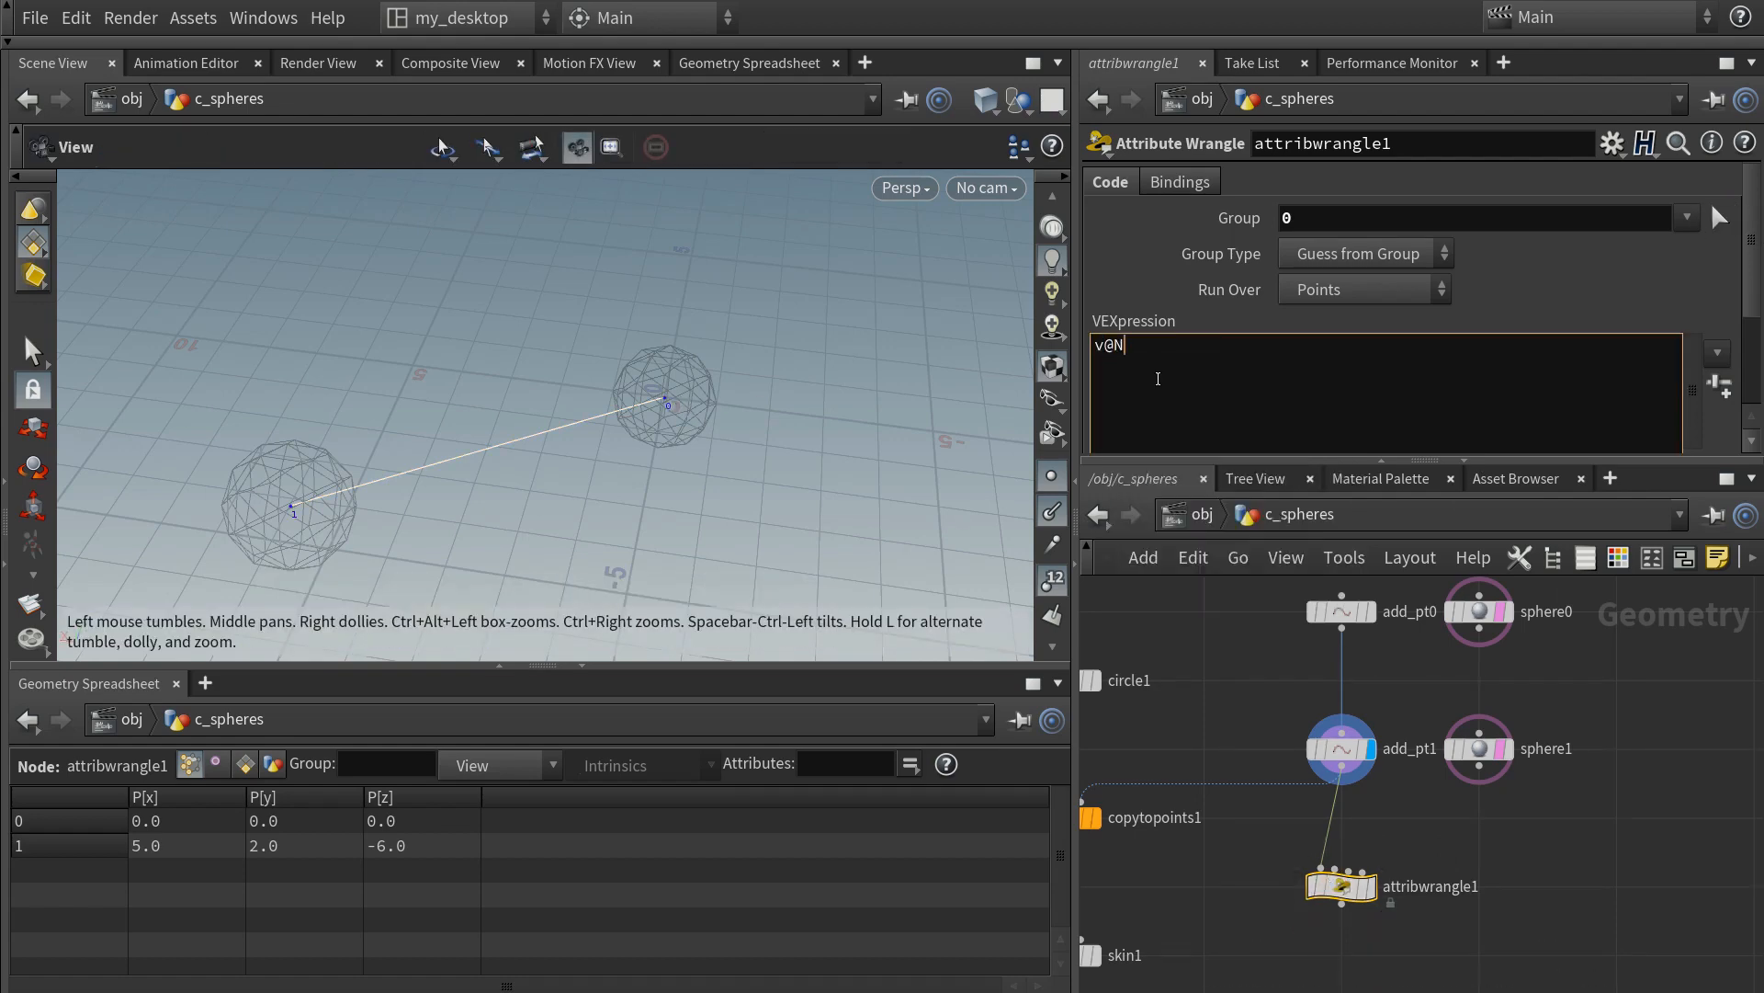
type("v@N = v@P")
type("- point")
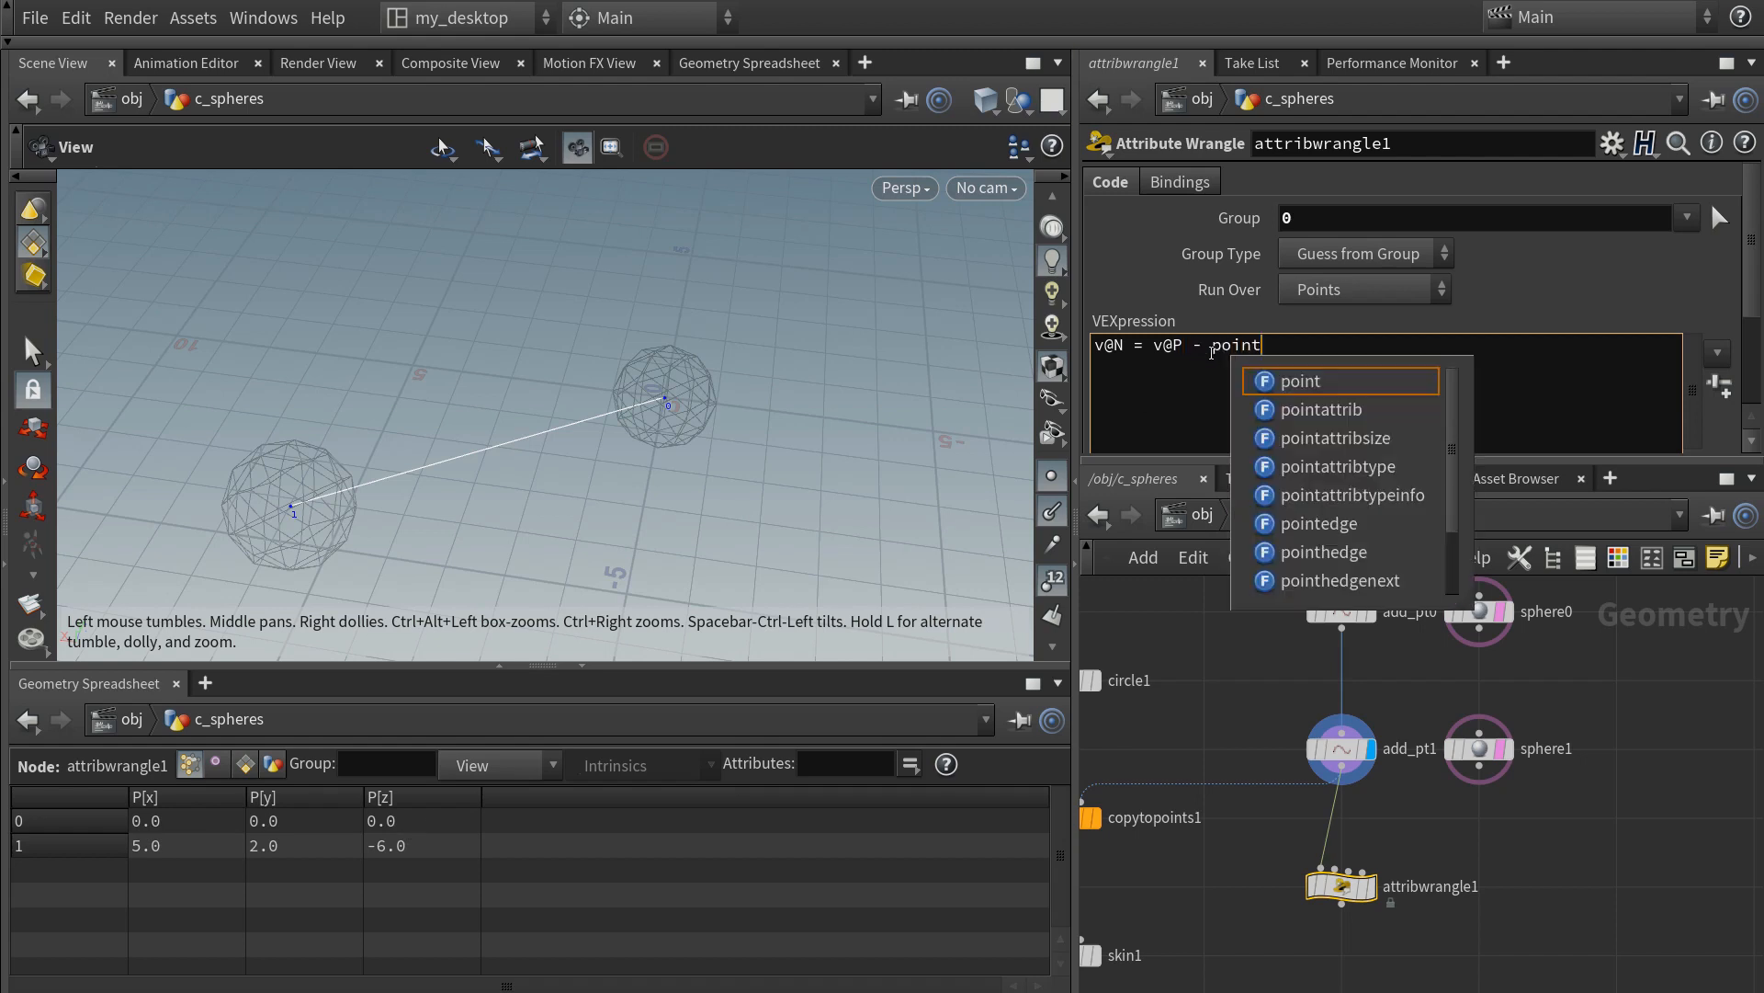
double_click(1310, 389)
left_click(1242, 339)
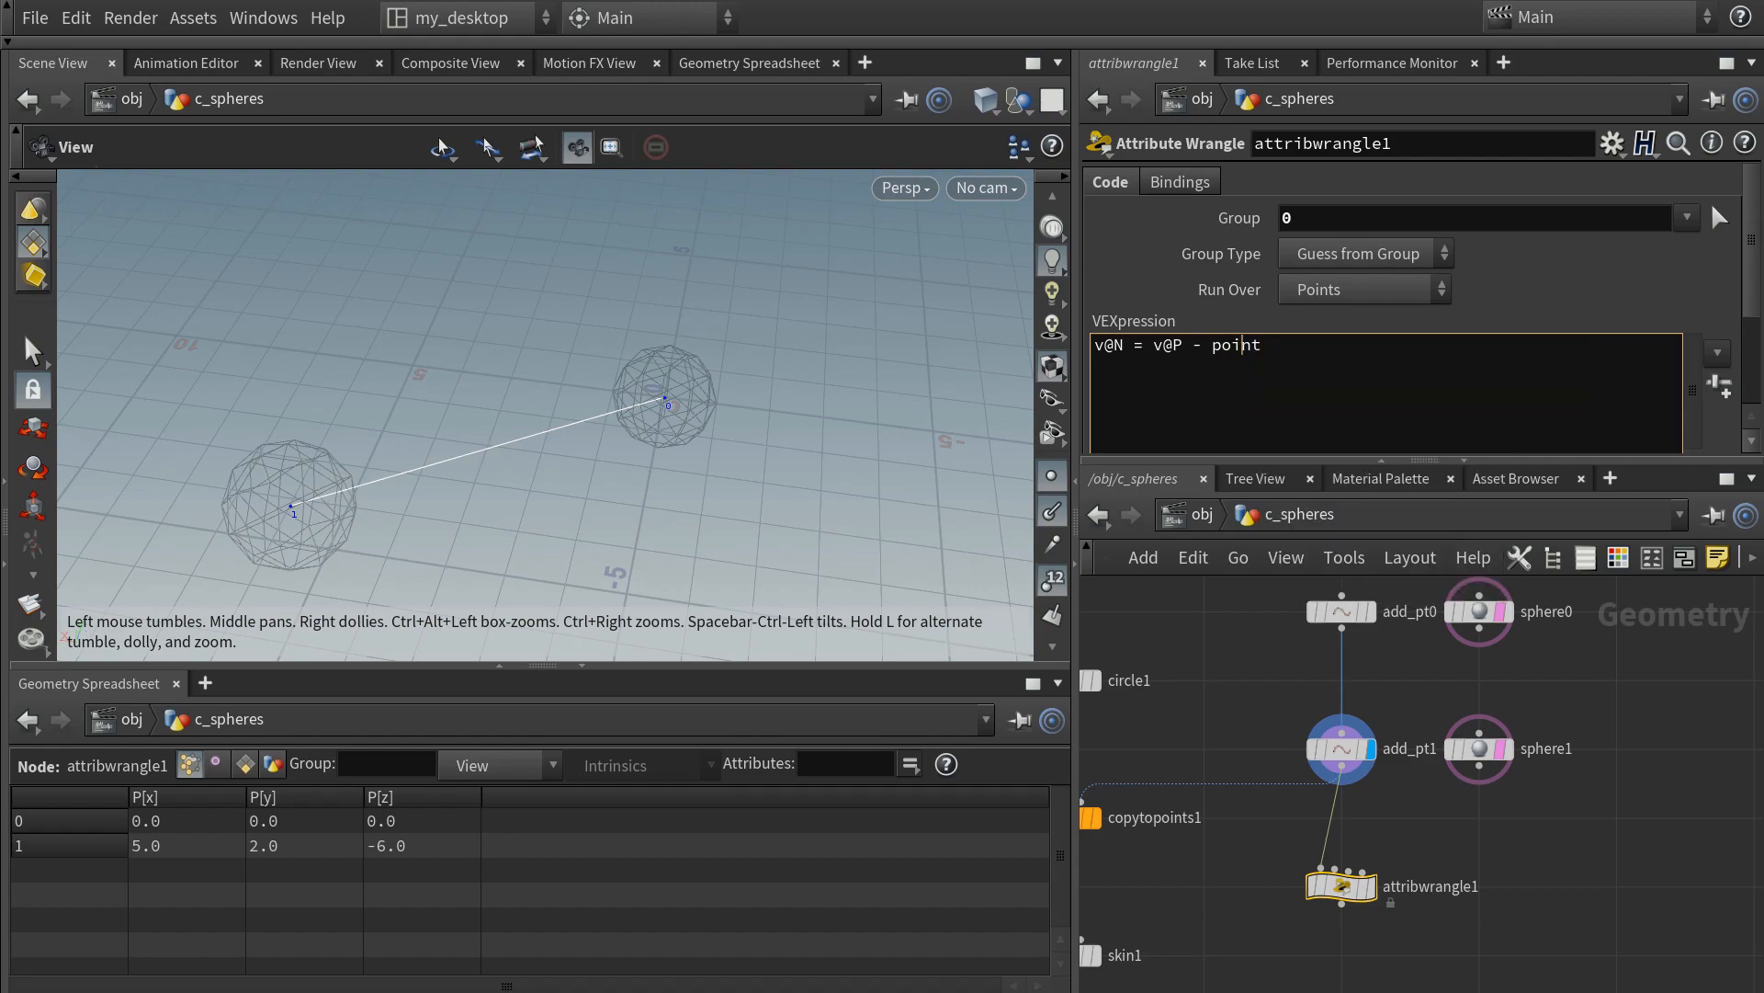
- Look up the arguments for reading attributes in the VEX help page for the point function
key("F1")
left_click_drag(748, 63, 670, 103)
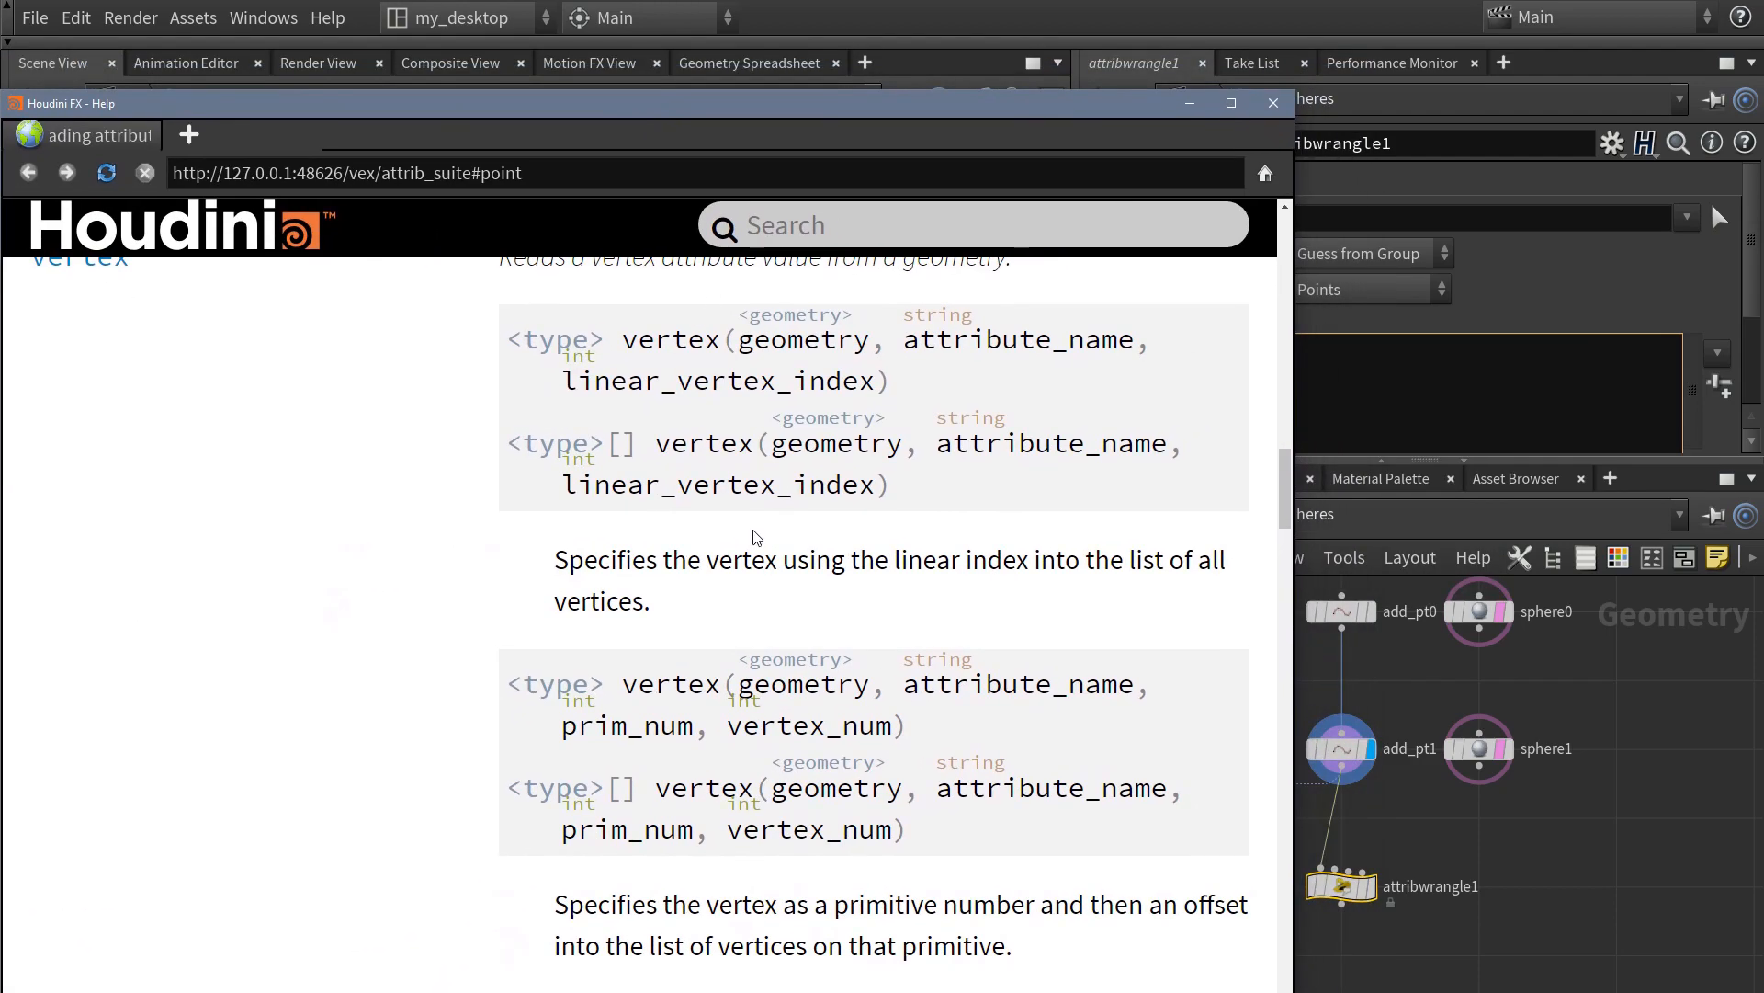
scroll(756, 536, "up", 15)
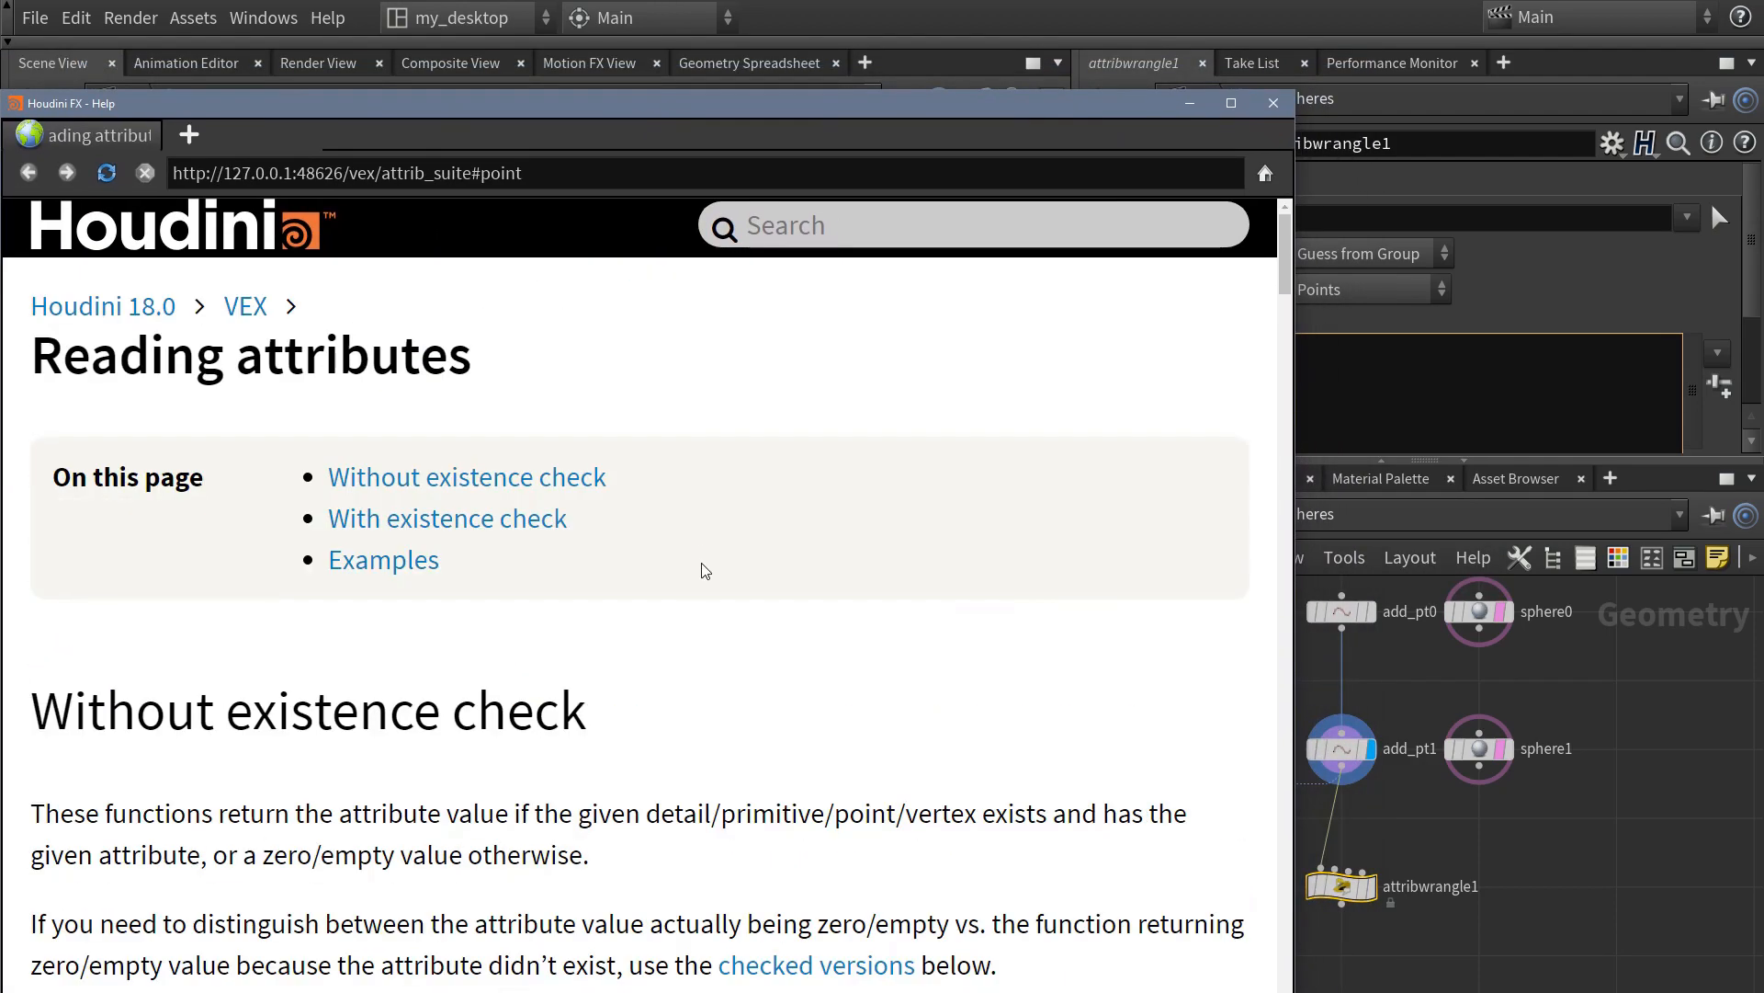
scroll(705, 571, "down", 5)
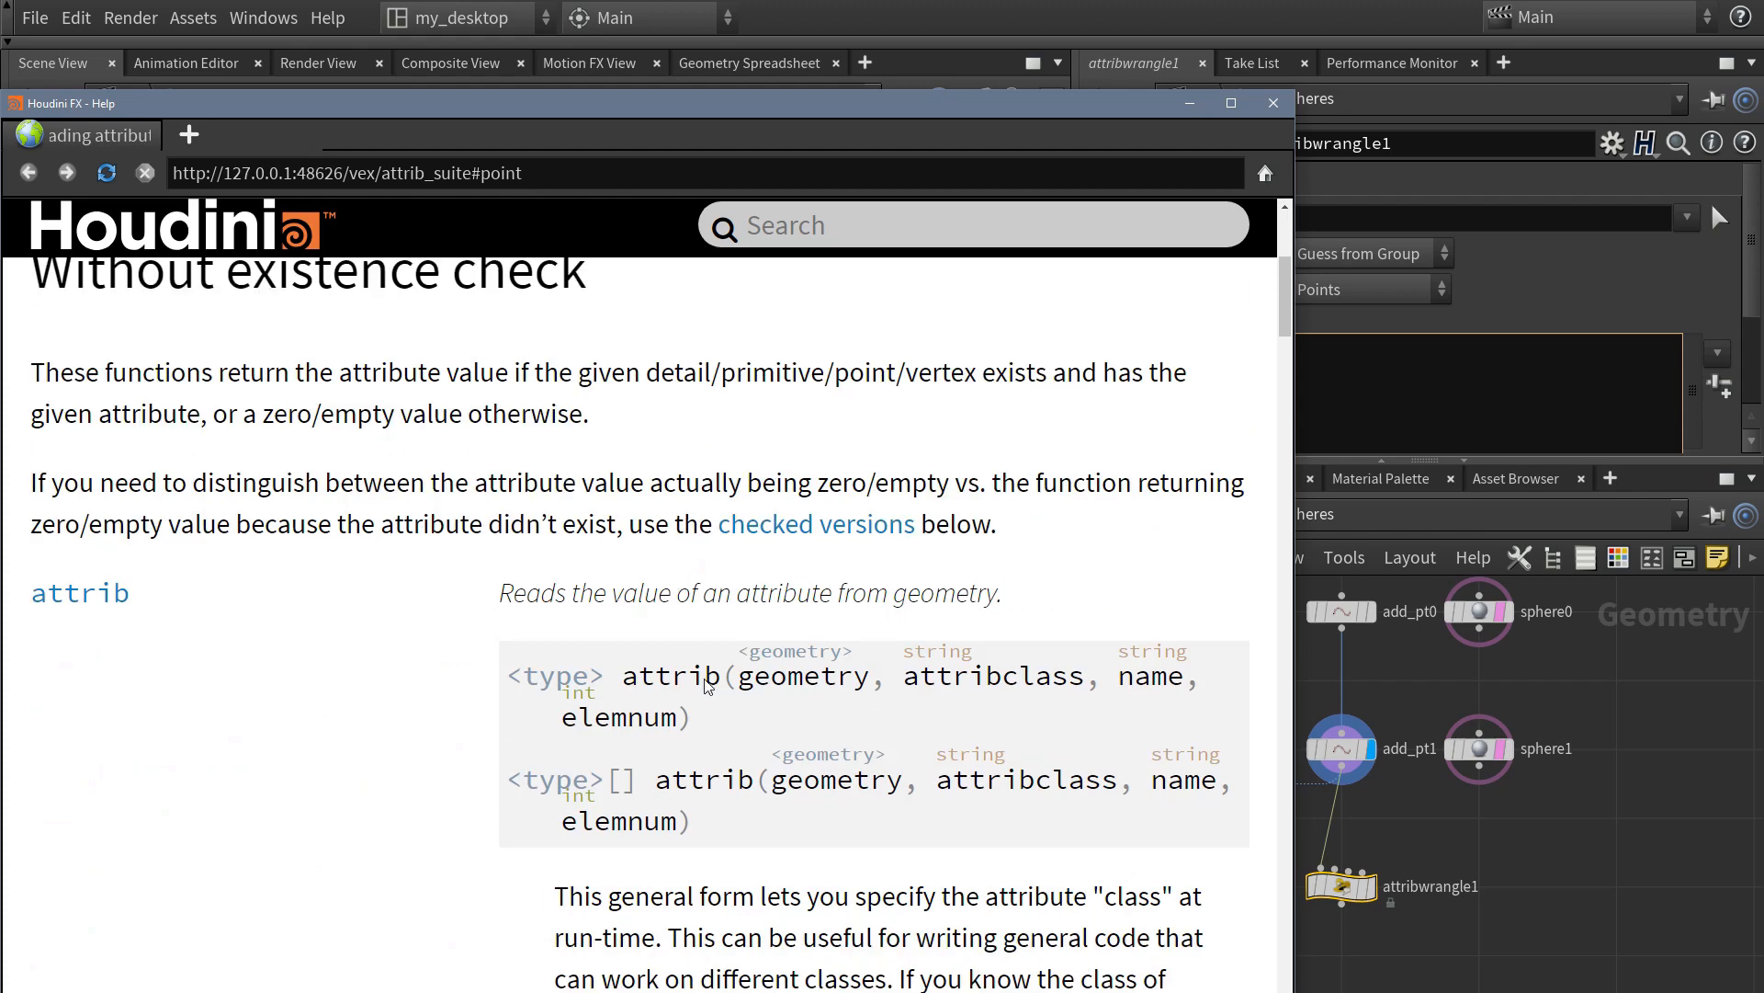
left_click_drag(1275, 662, 1692, 616)
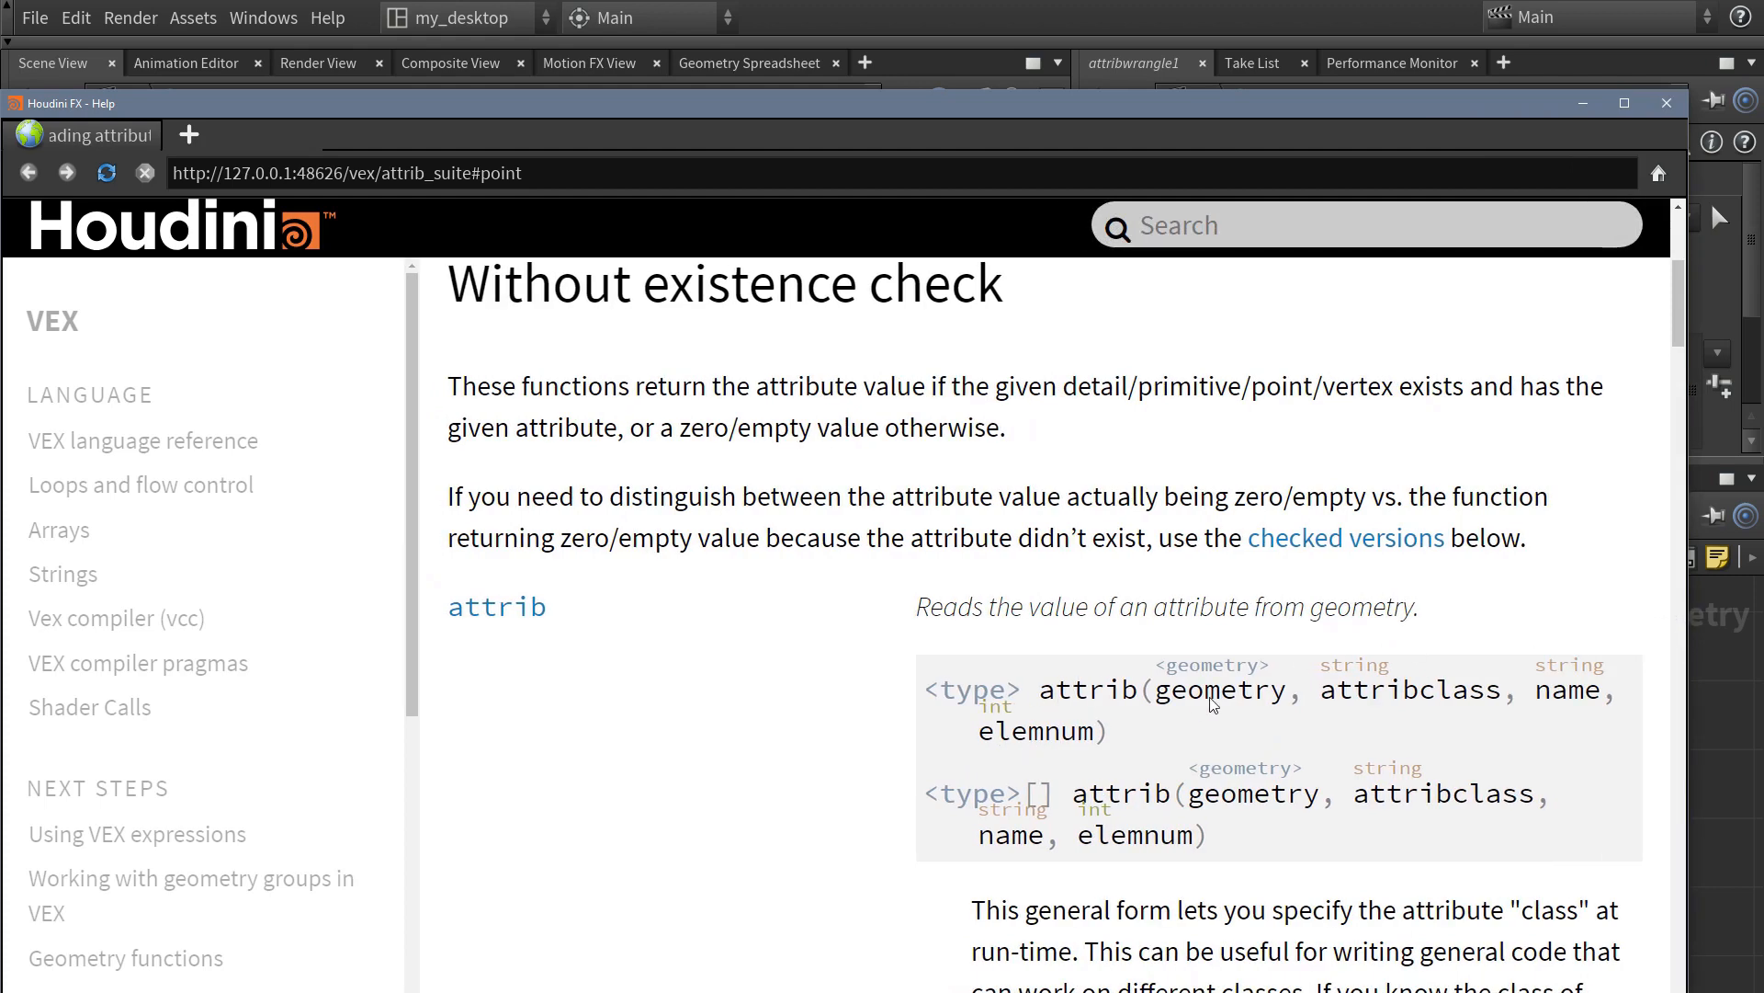
left_click(1582, 102)
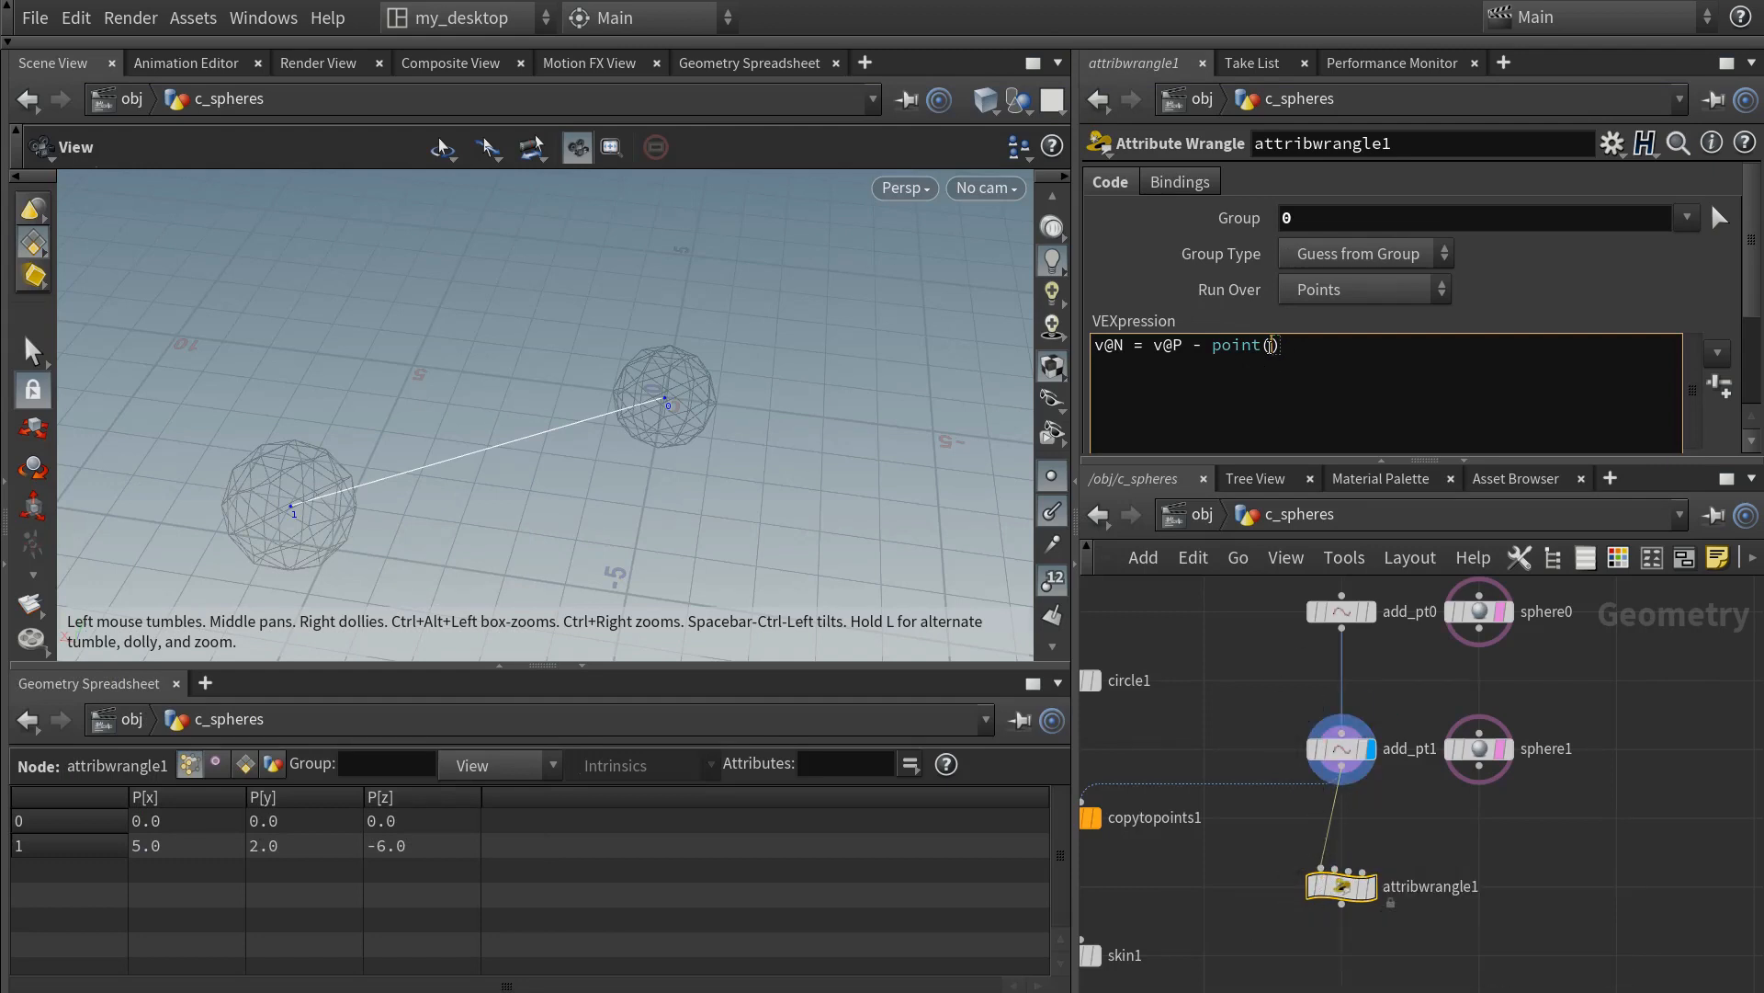
- Complete the VEXpression as v@N = v@P - point(0, "P",1); using the help page's name and elemnum arguments as reference
key("alt+Tab")
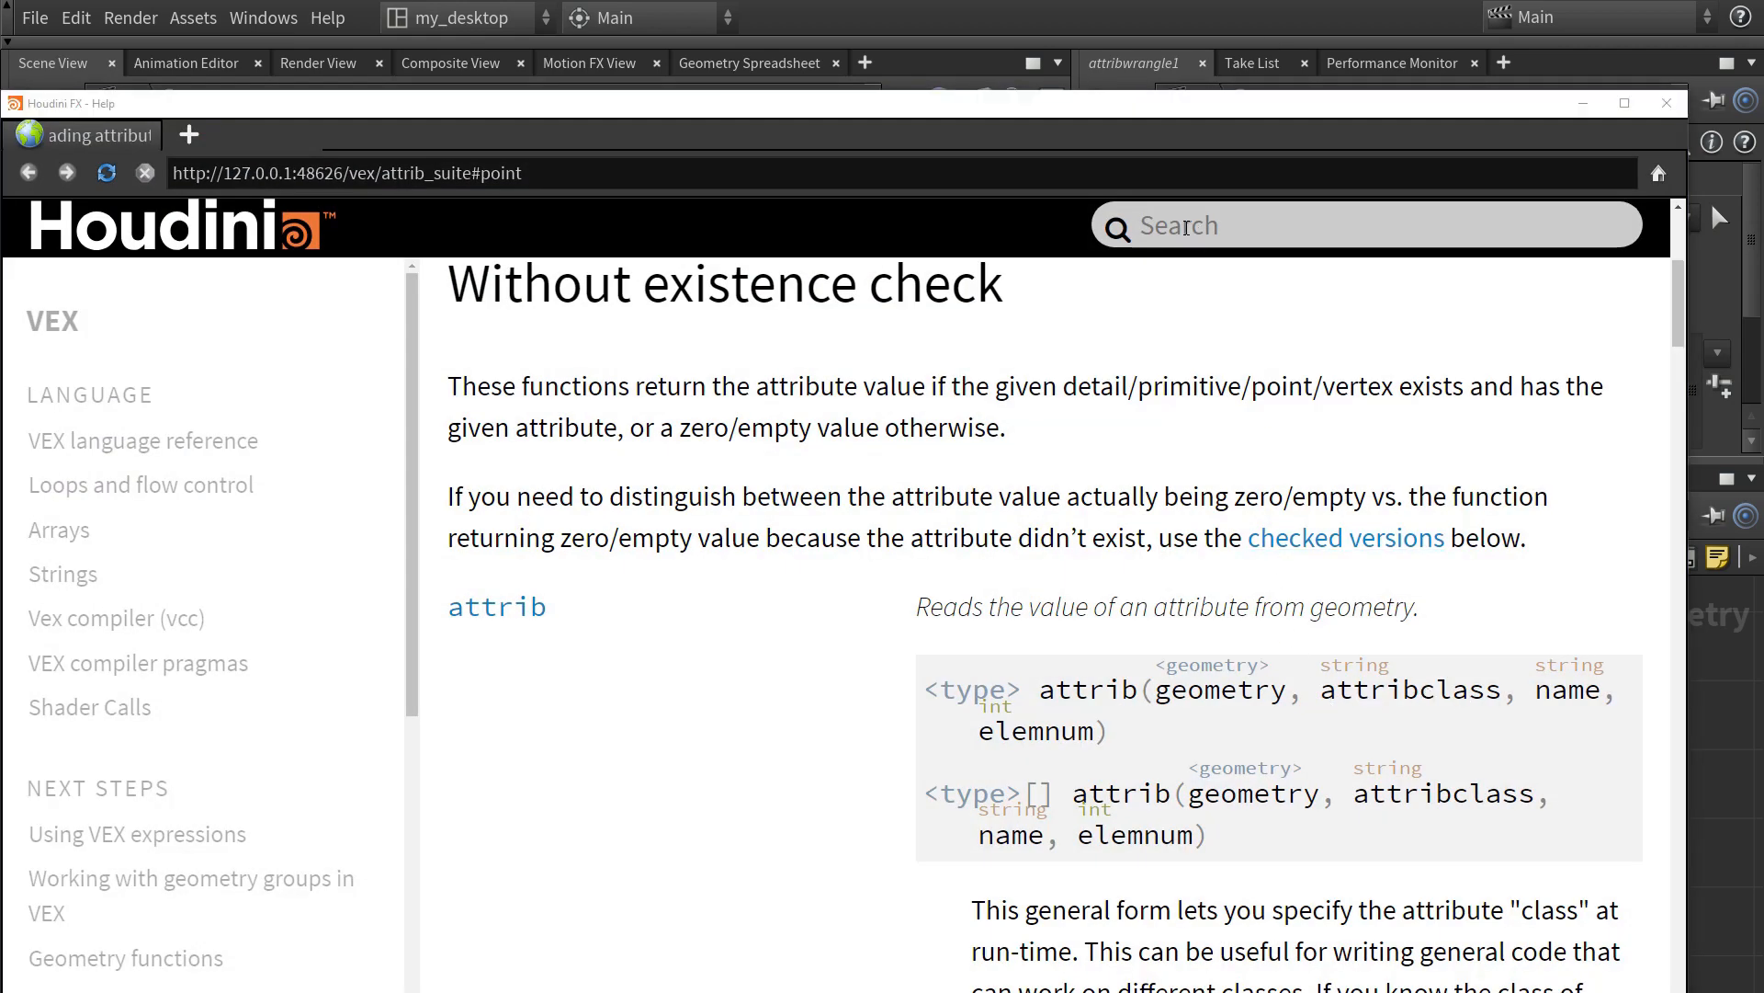
key("alt+Tab")
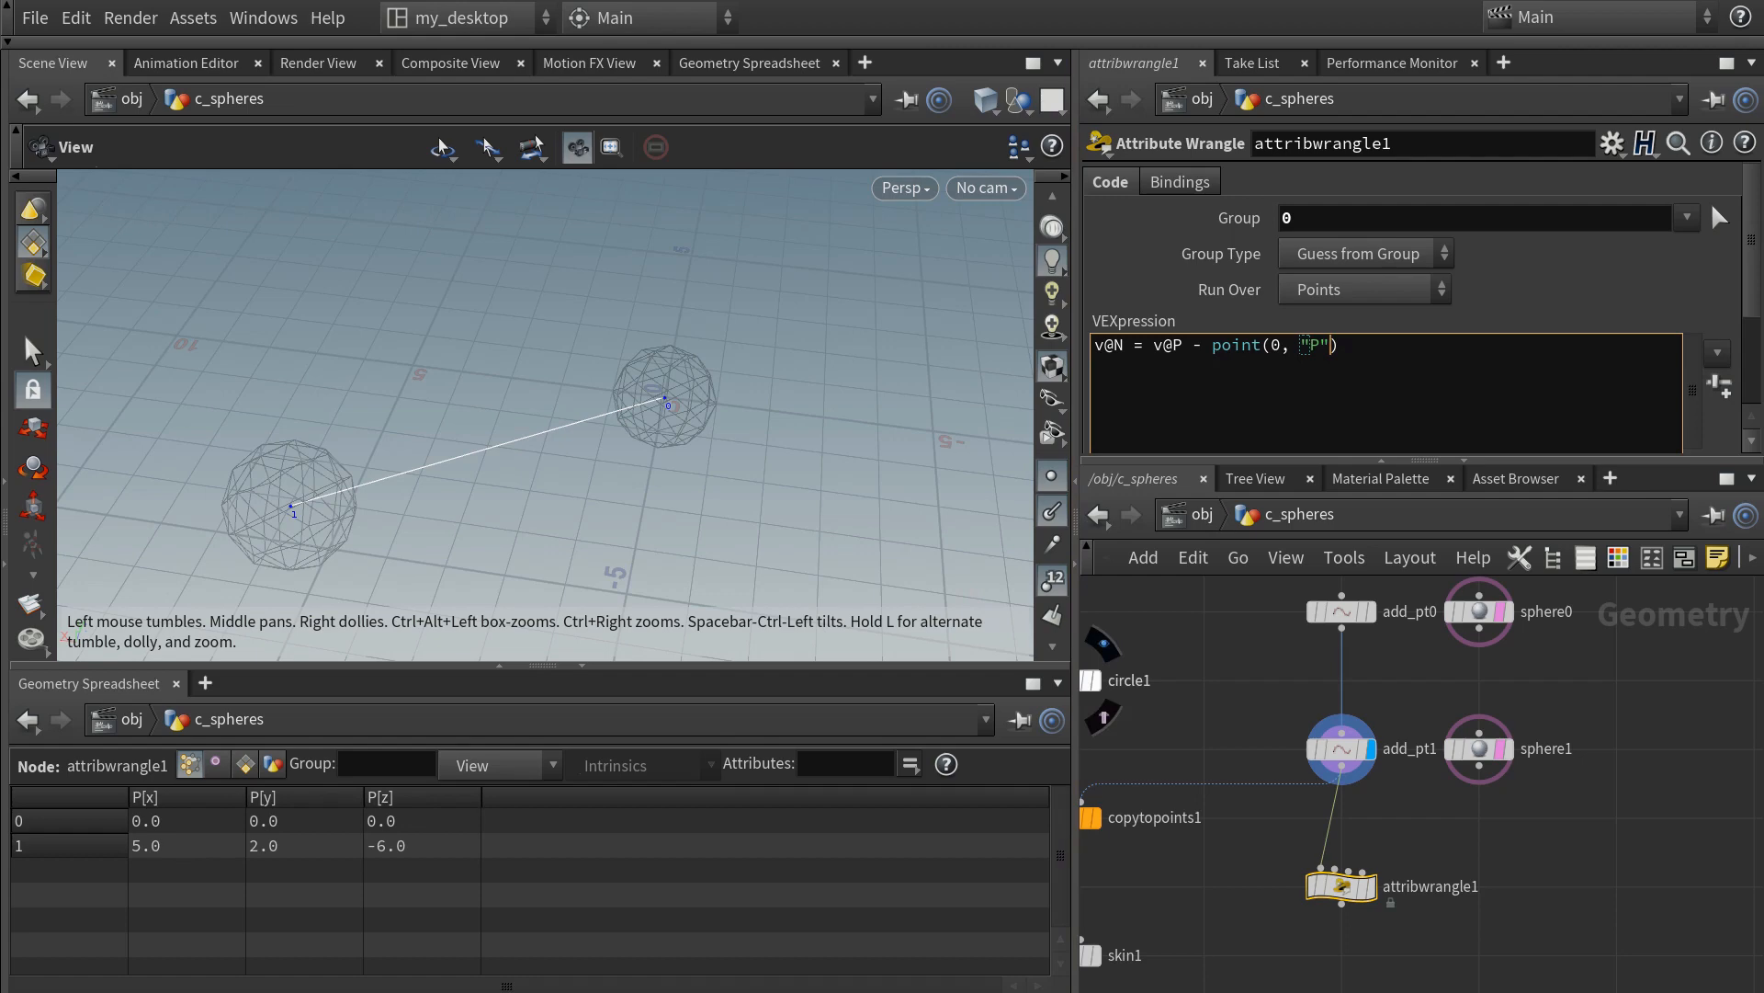
key("alt+Tab")
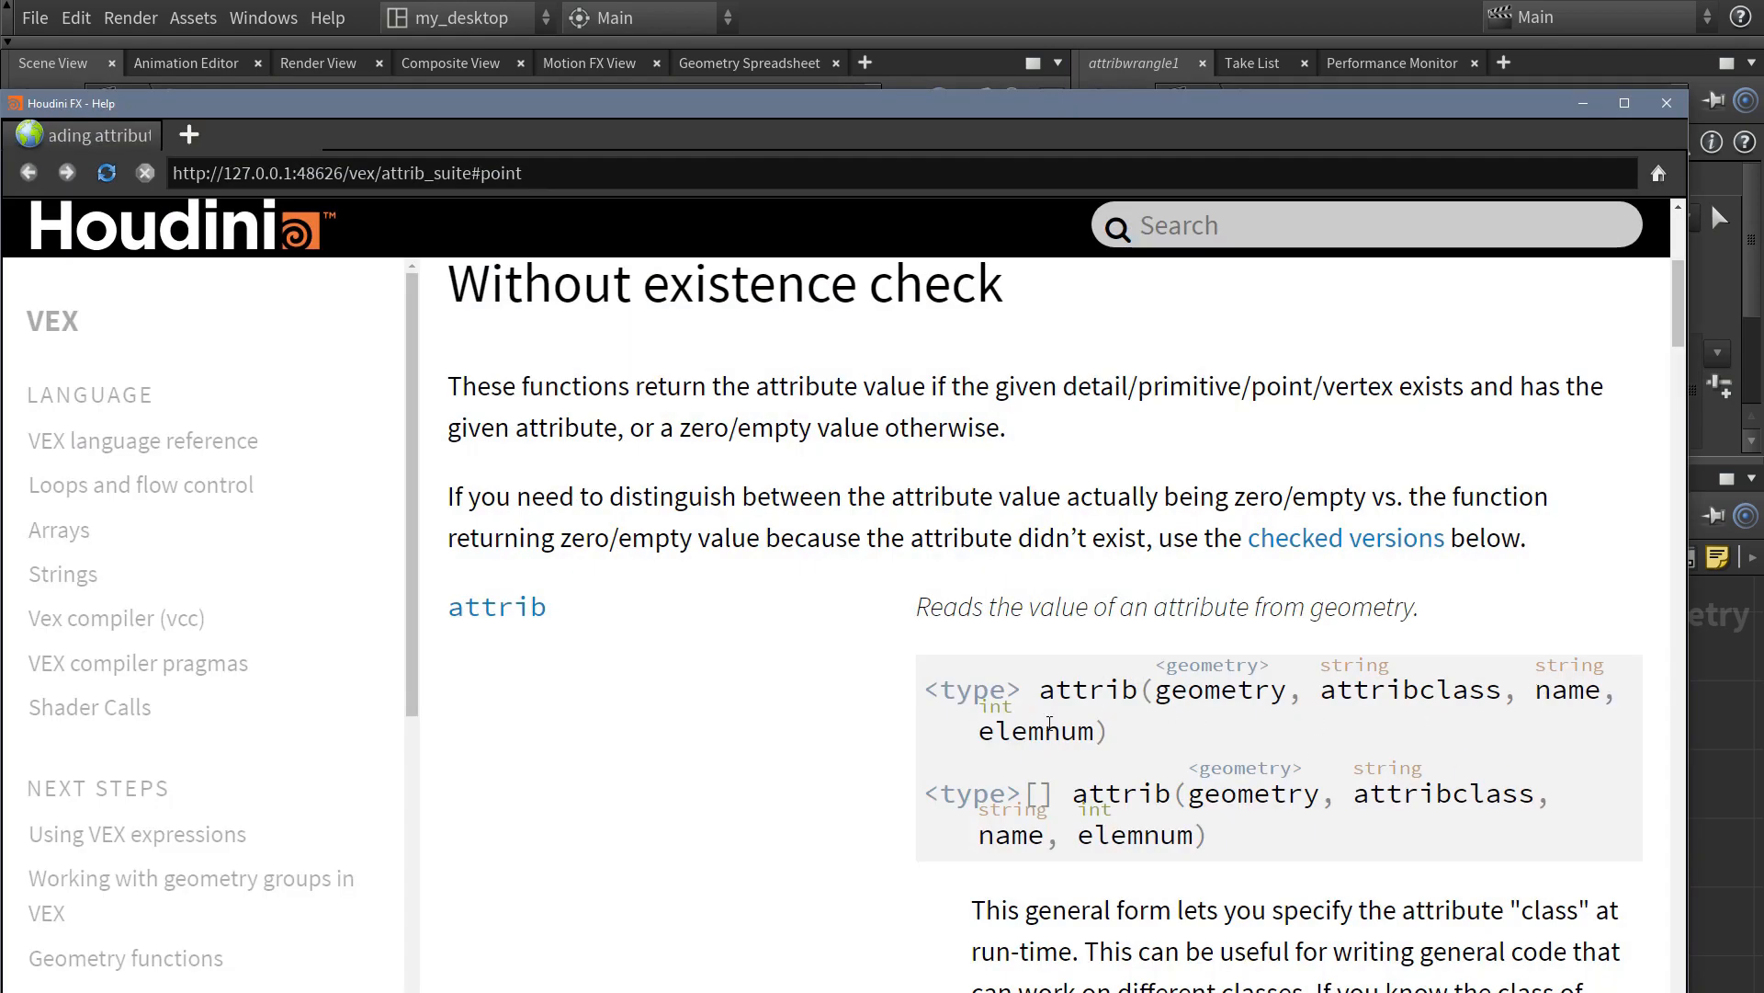
double_click(1538, 697)
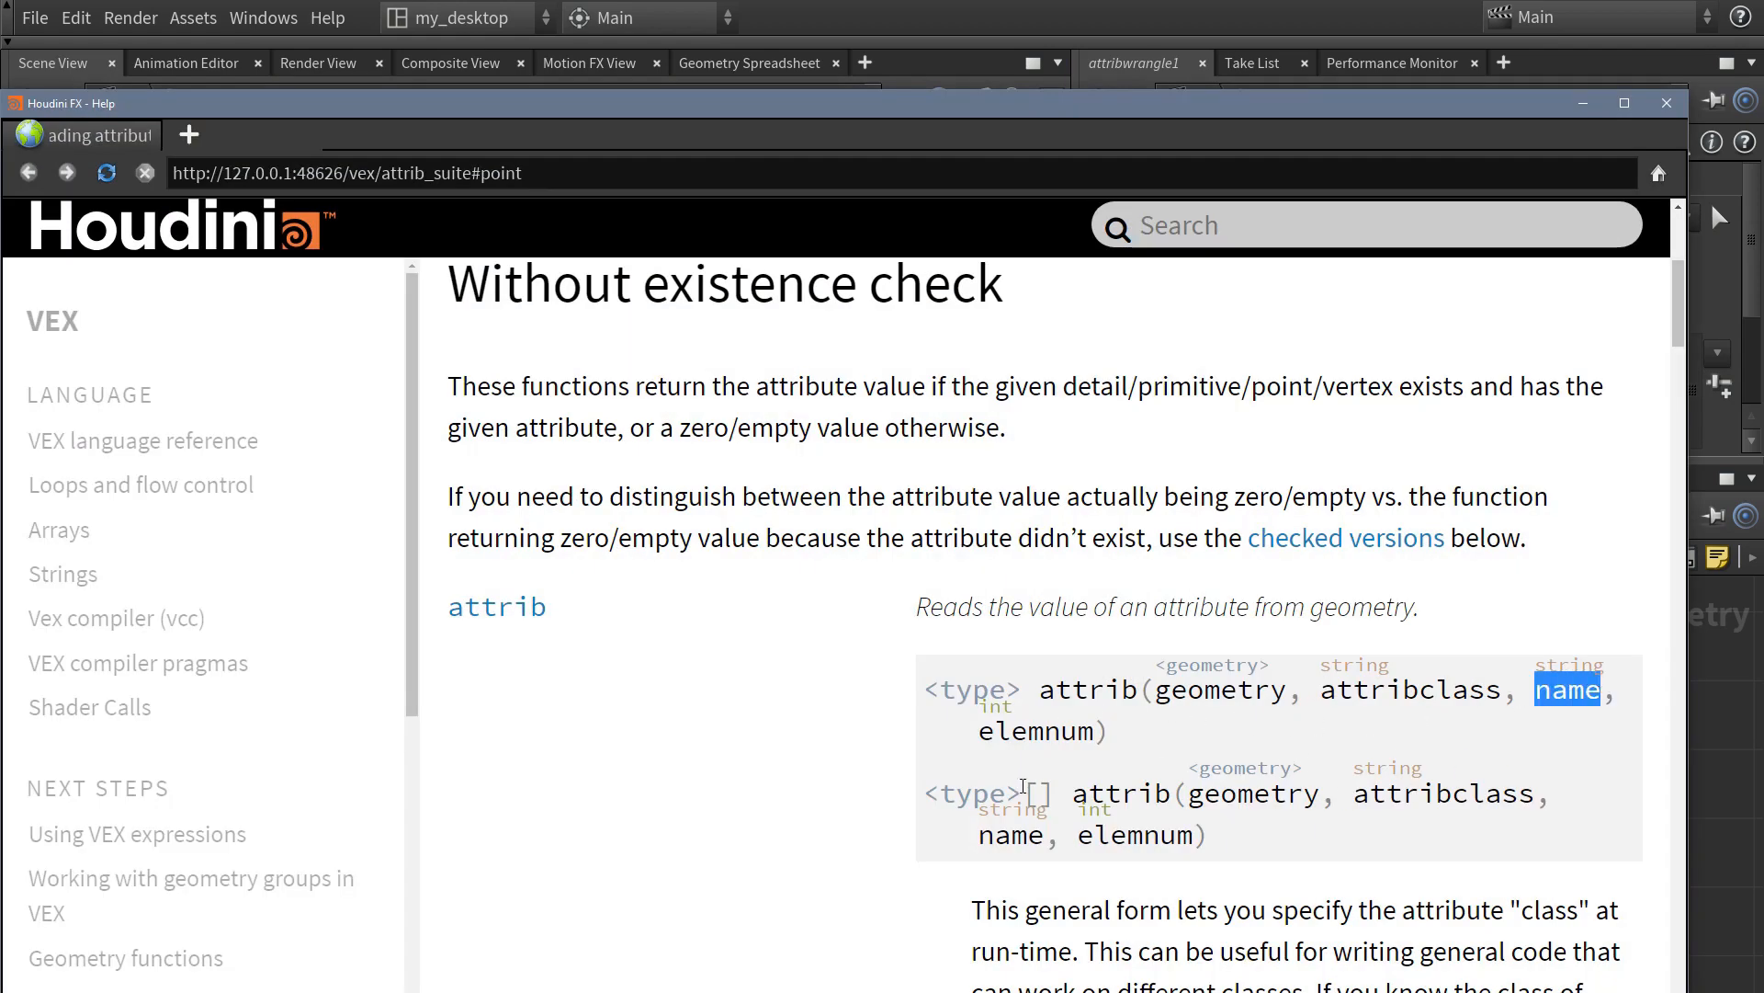
double_click(1036, 731)
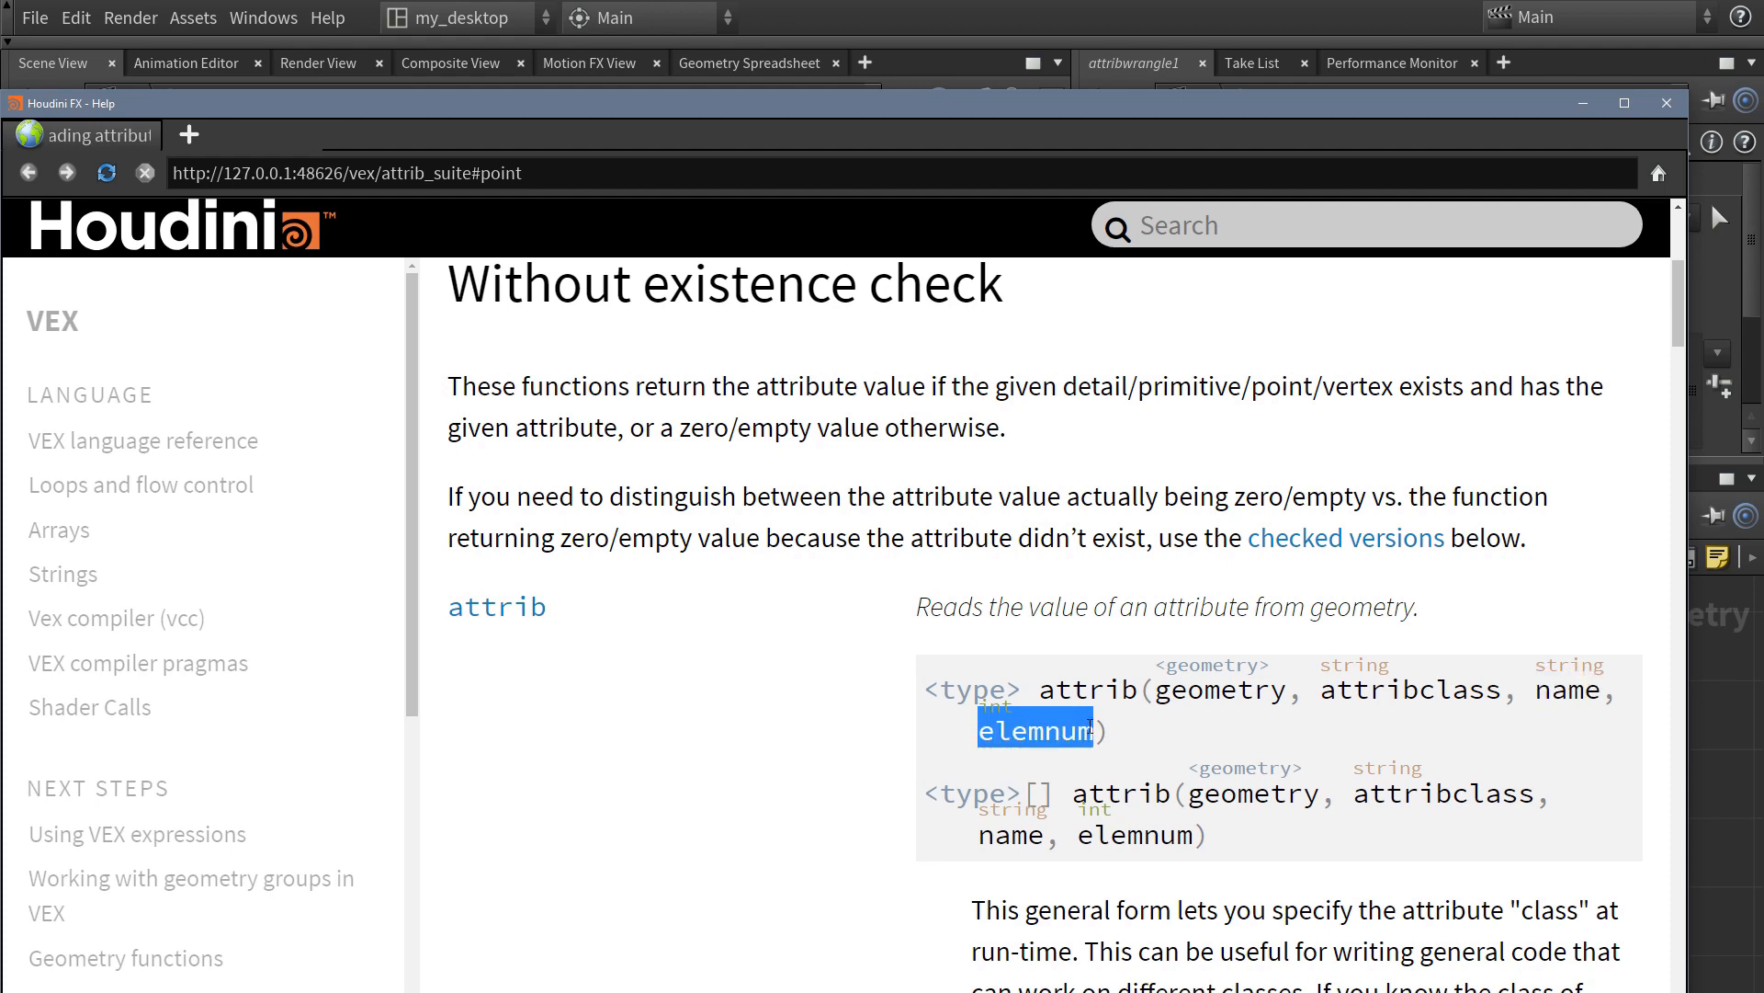
left_click(1583, 103)
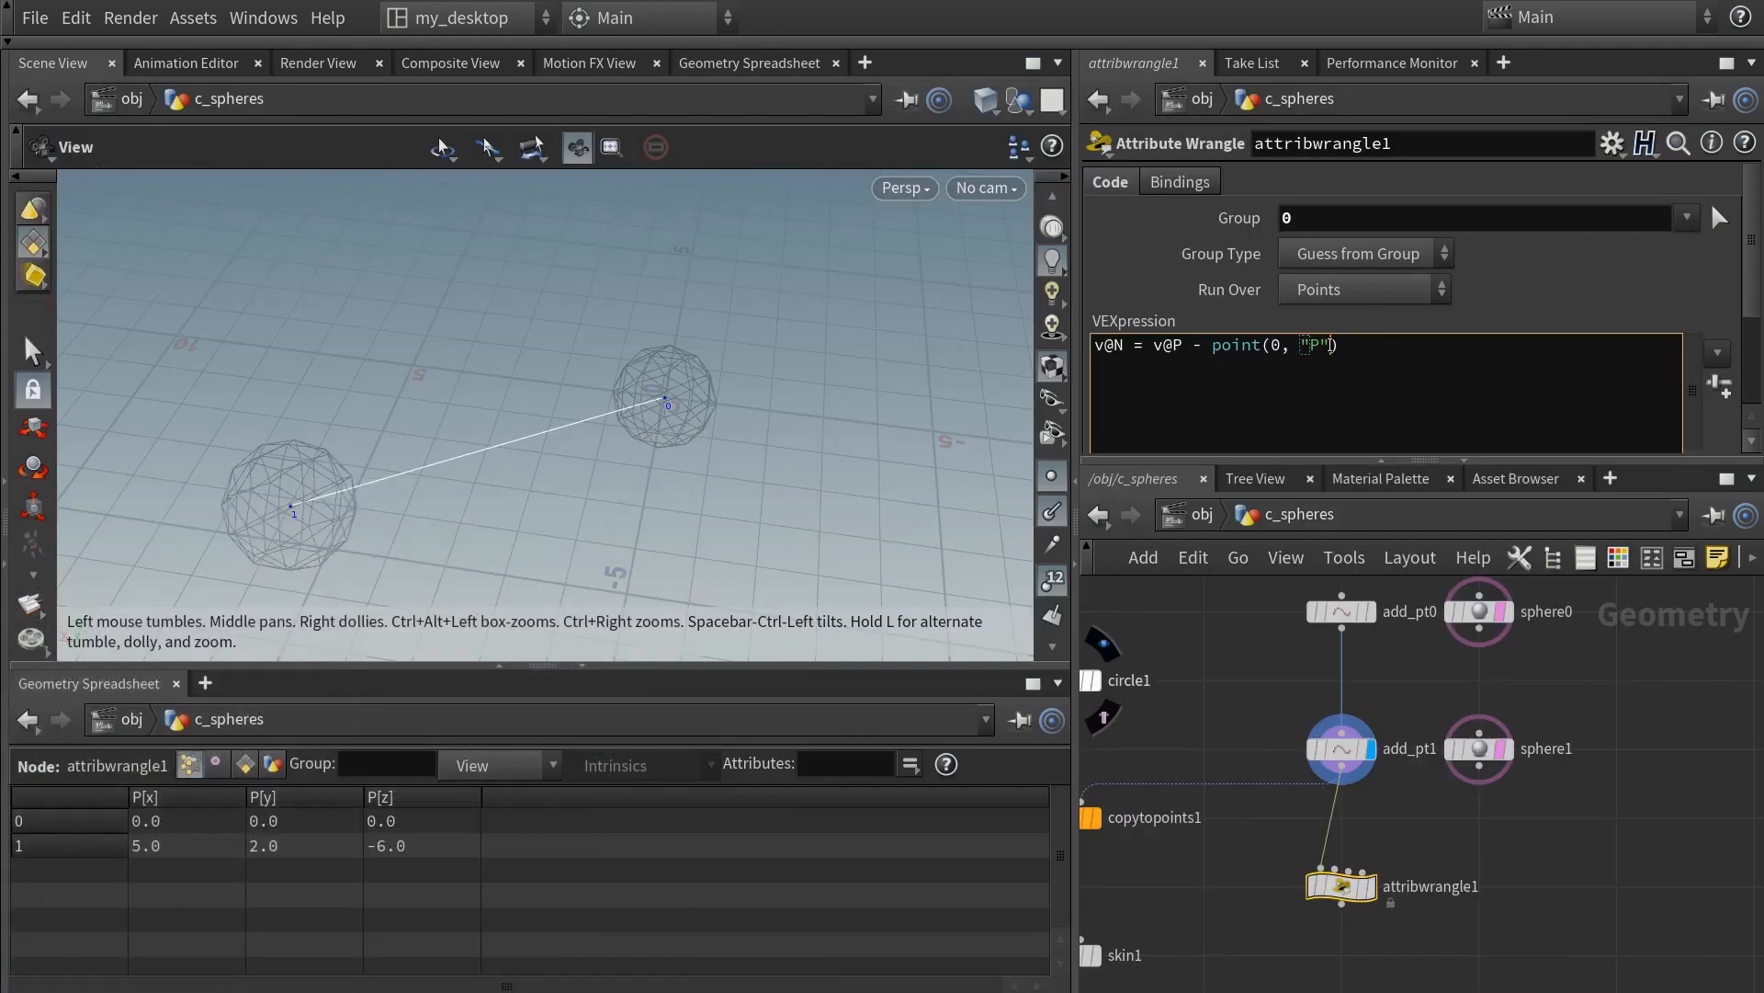
type(",1")
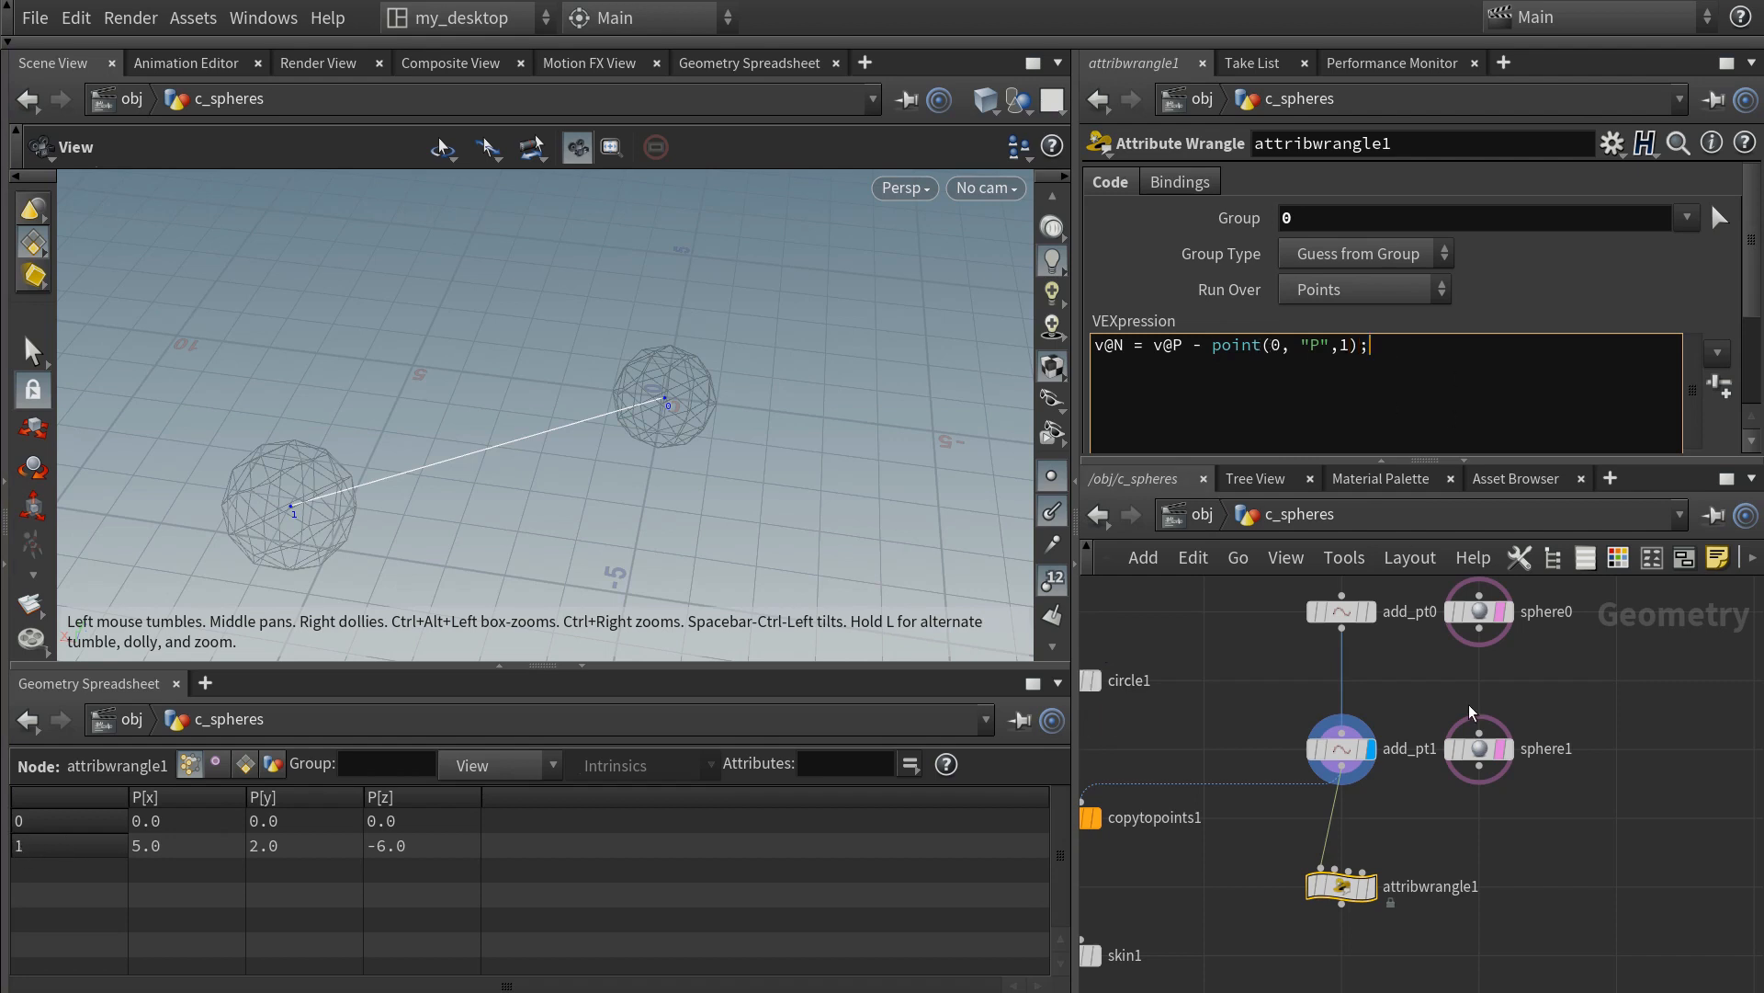
- Display the attribute wrangle and turn off the template display of sphere0 and sphere1
left_click(1371, 888)
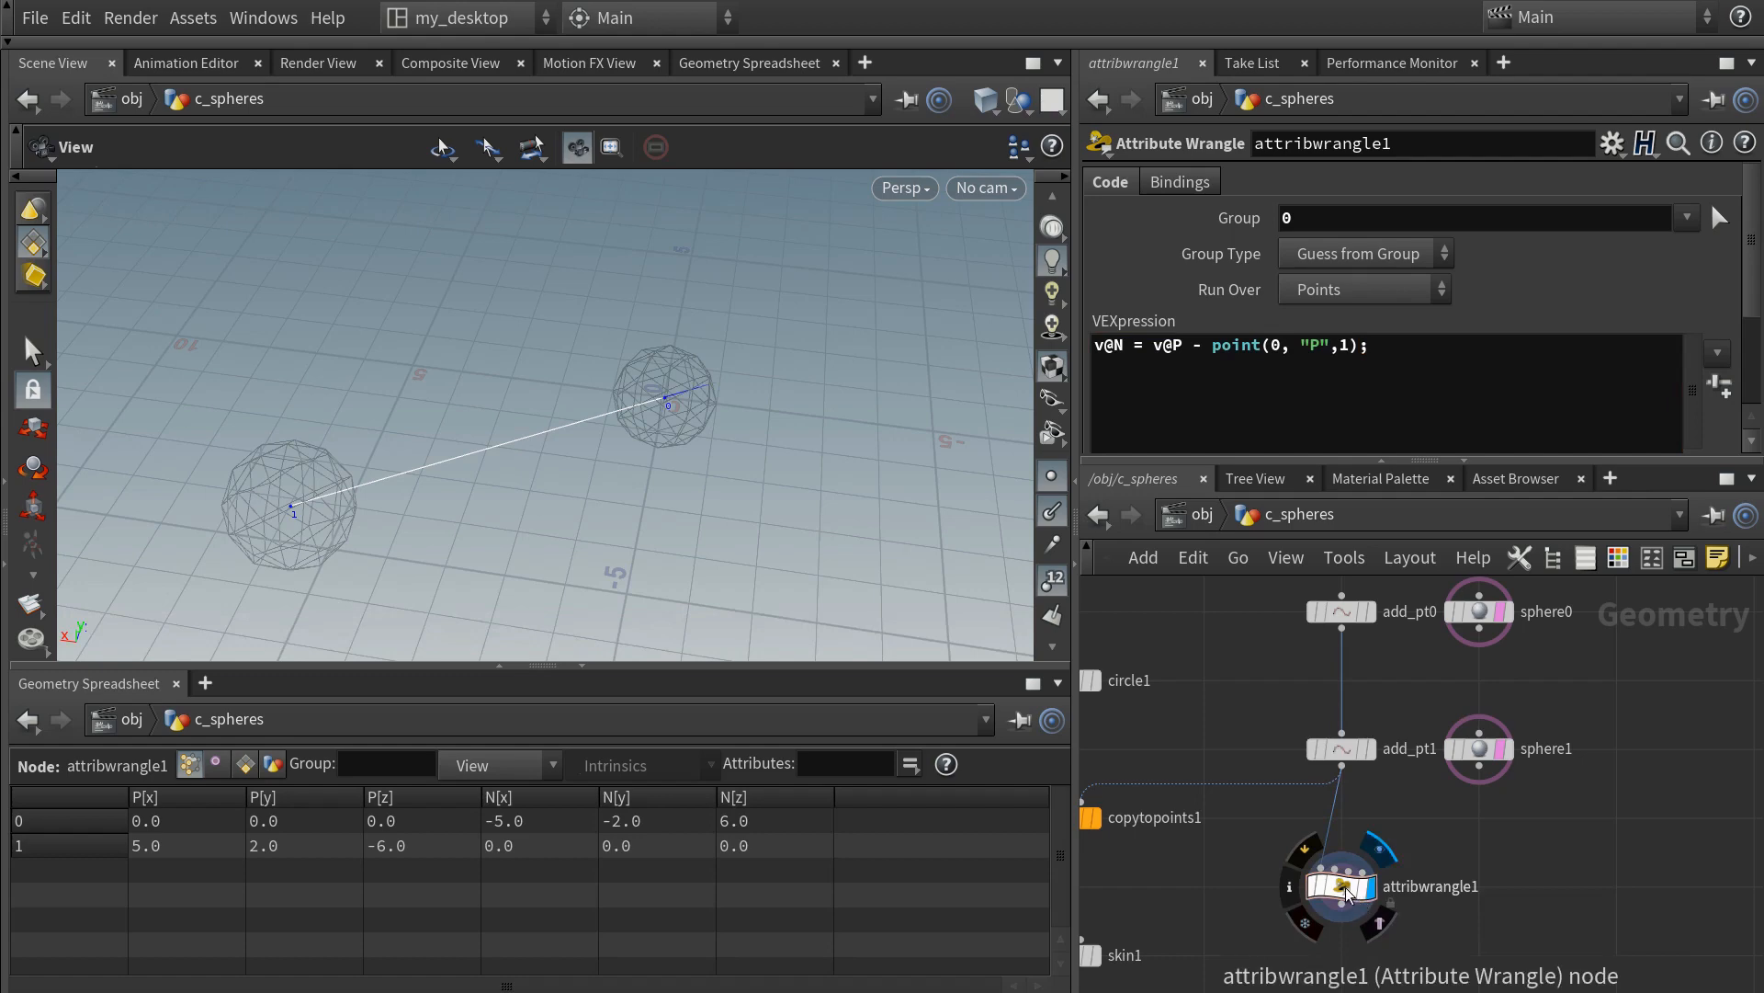
scroll(642, 445, "up", 4)
left_click_drag(645, 440, 850, 368)
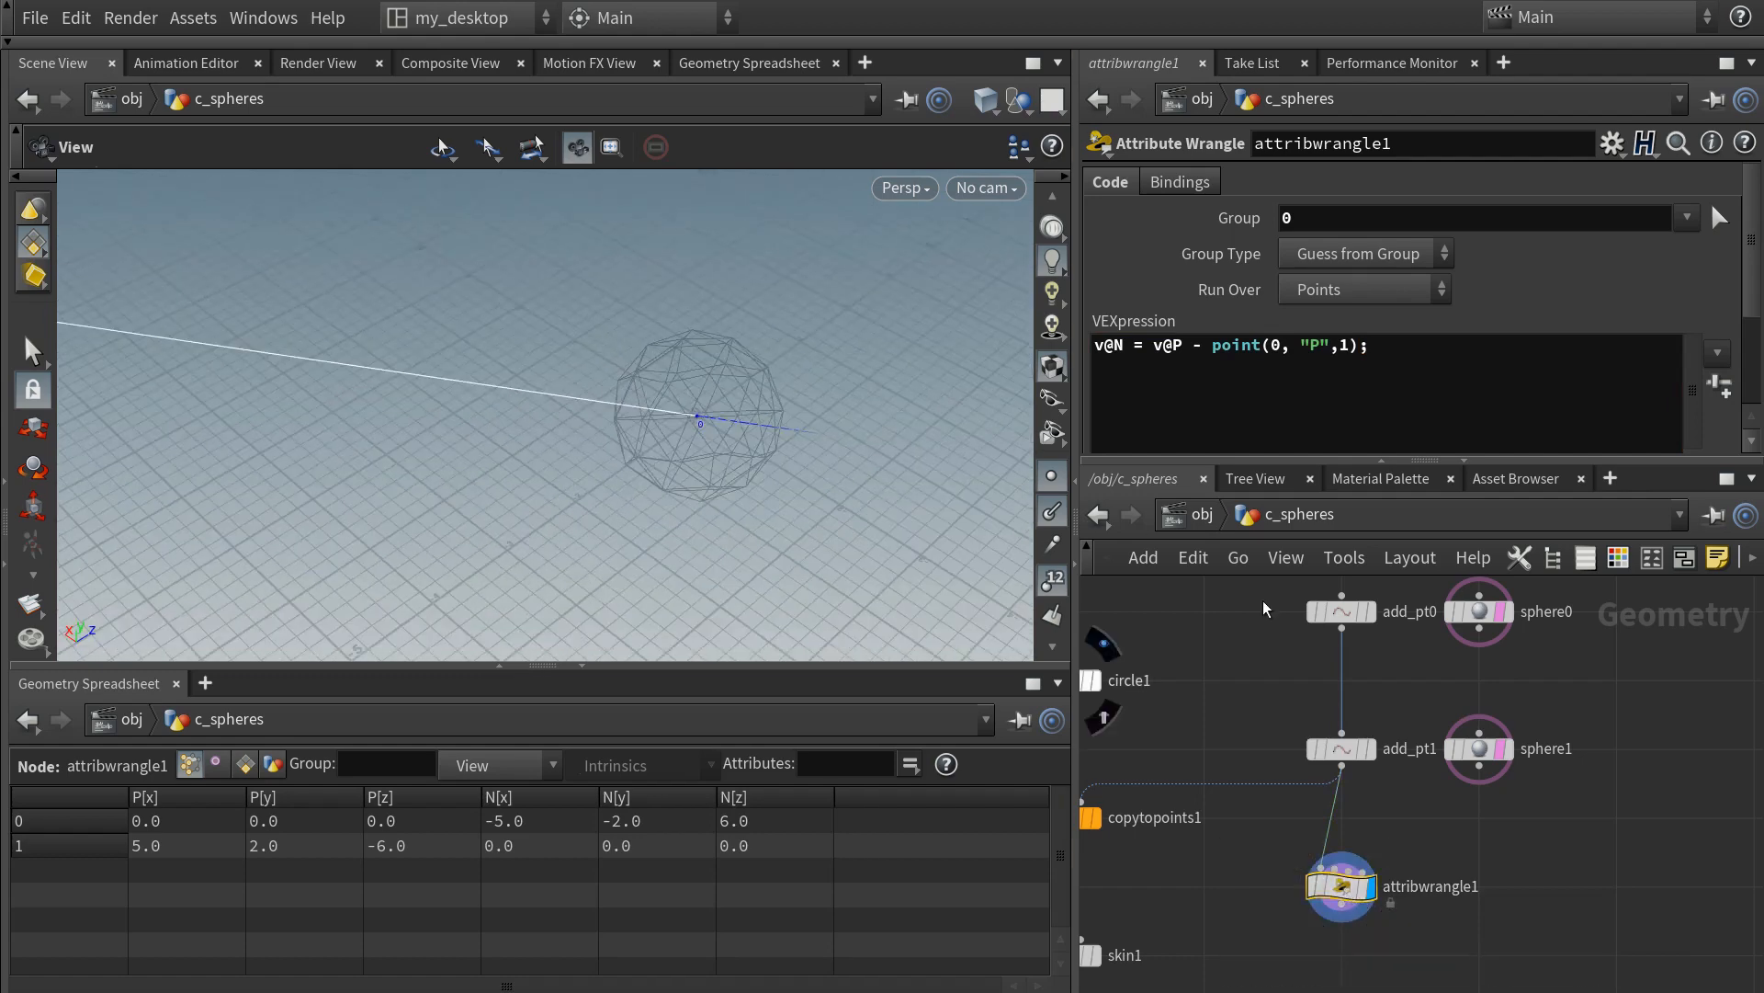
left_click(1503, 613)
left_click(1501, 748)
scroll(669, 448, "down", 1)
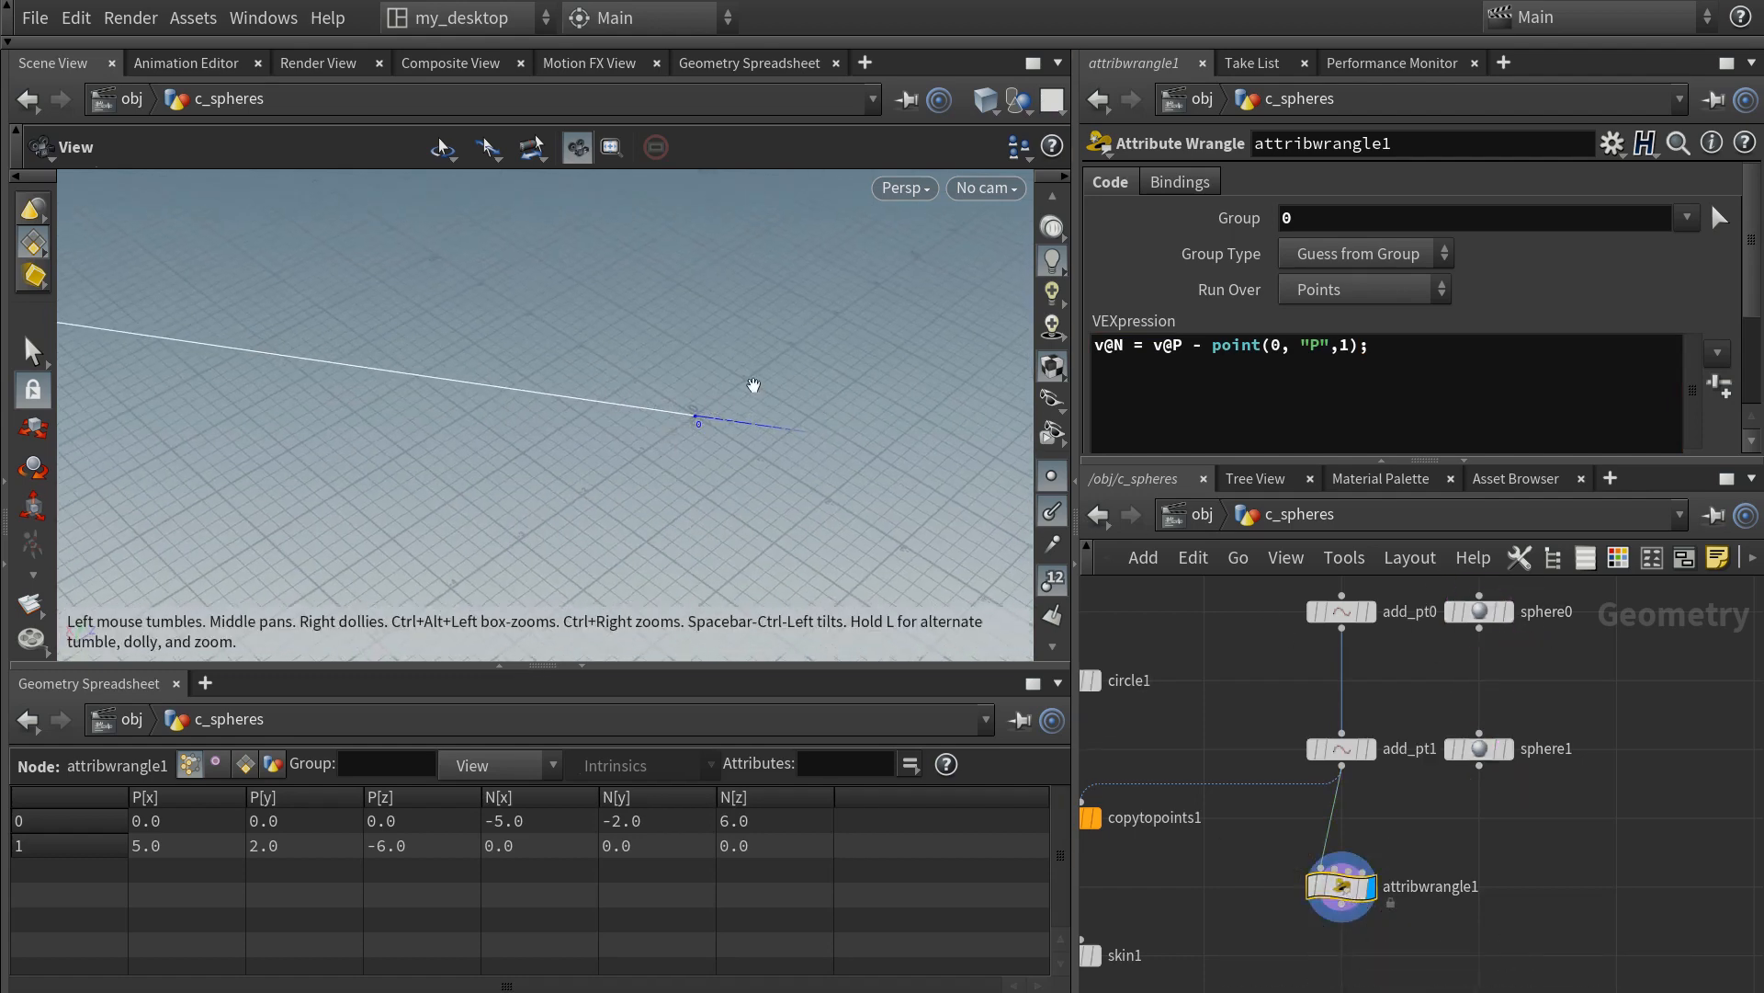
scroll(753, 385, "down", 3)
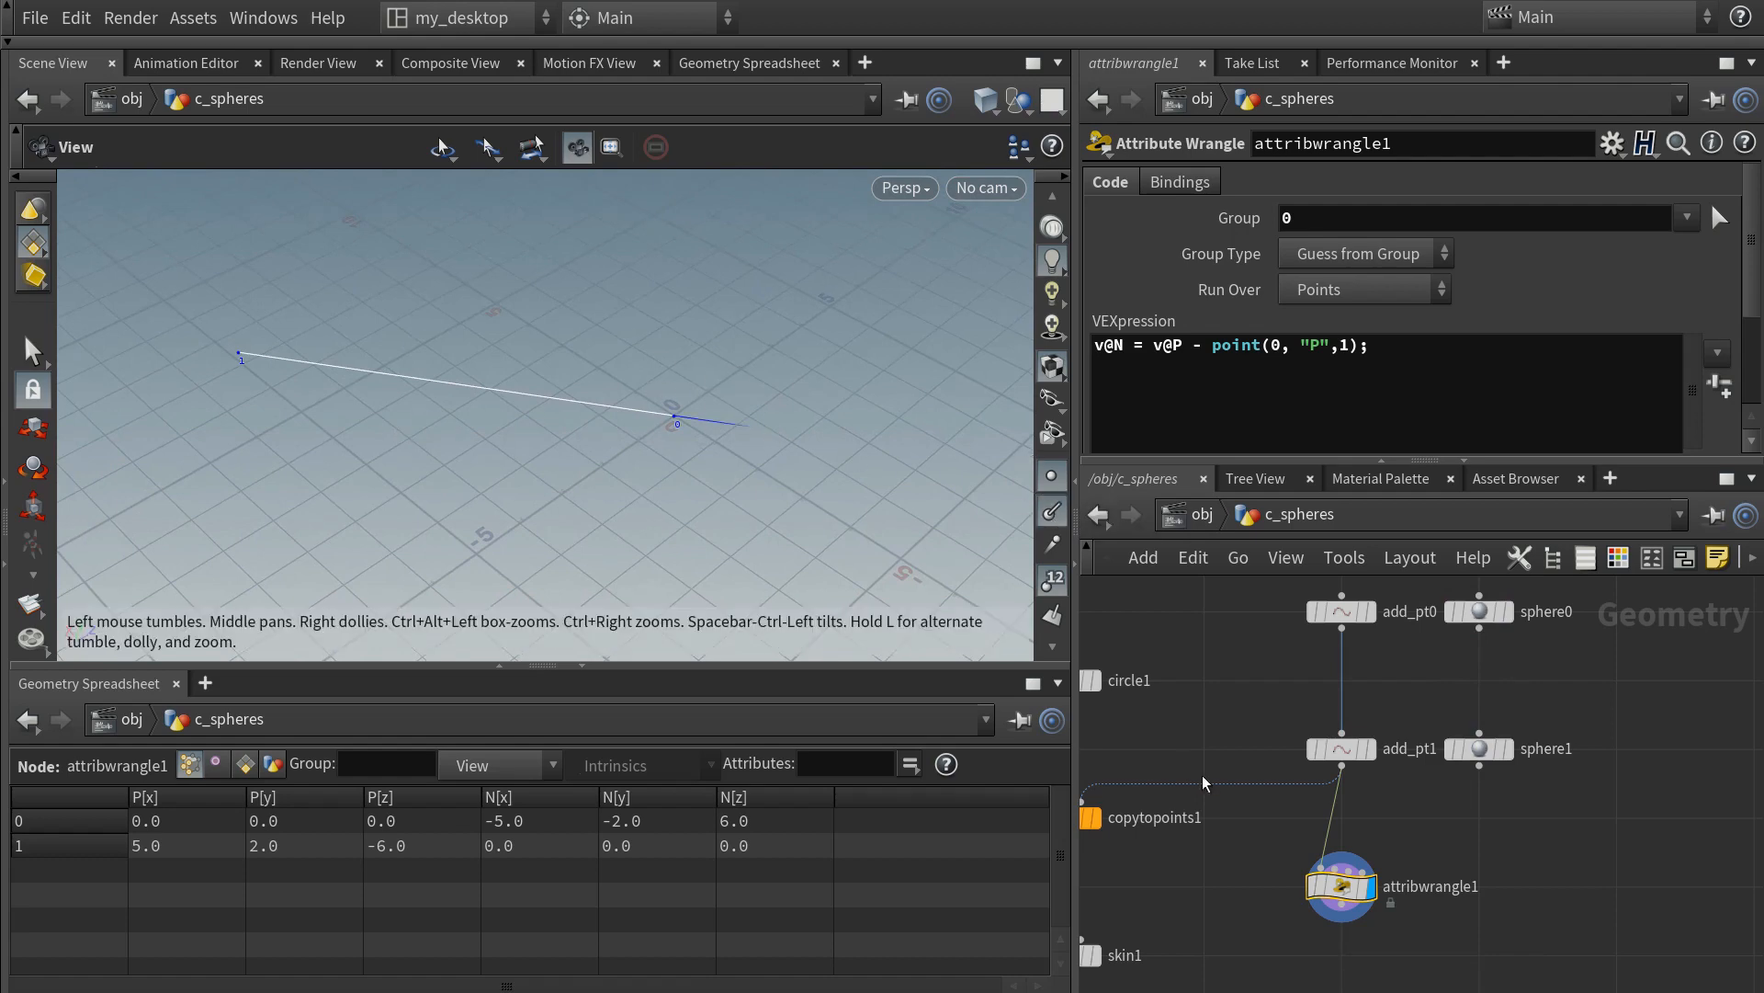
- Rename the attribute wrangle as normal_pt0
double_click(1429, 885)
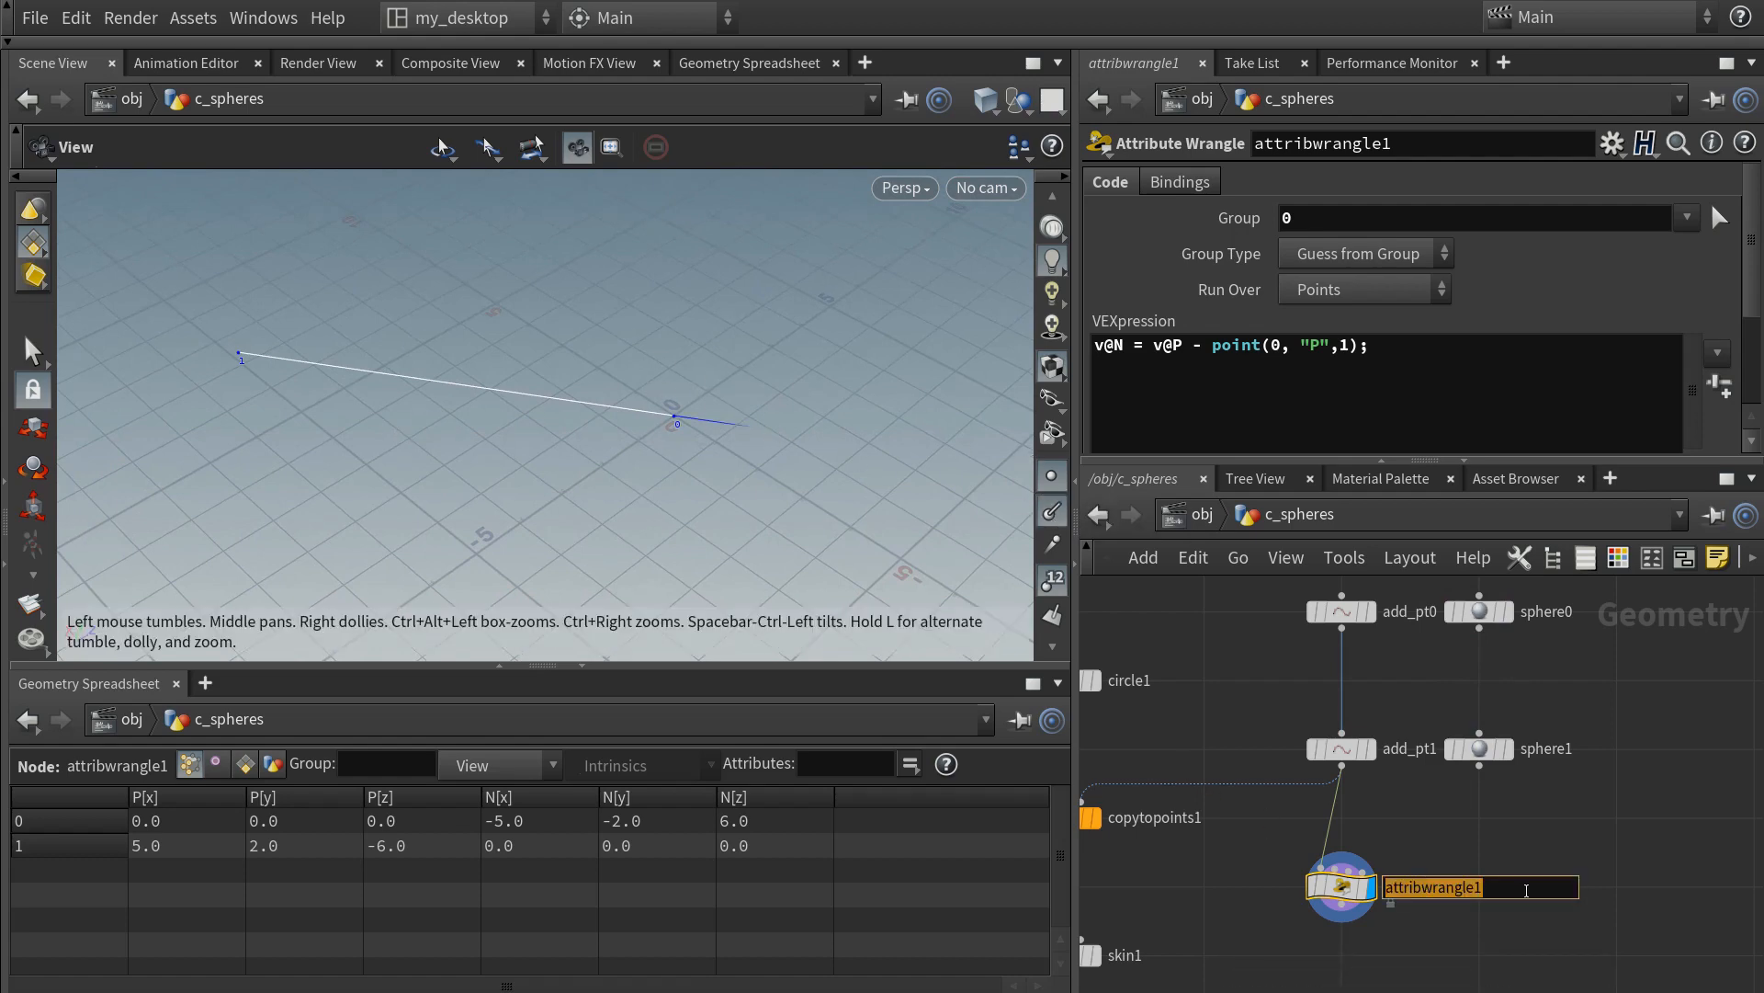
type("norm")
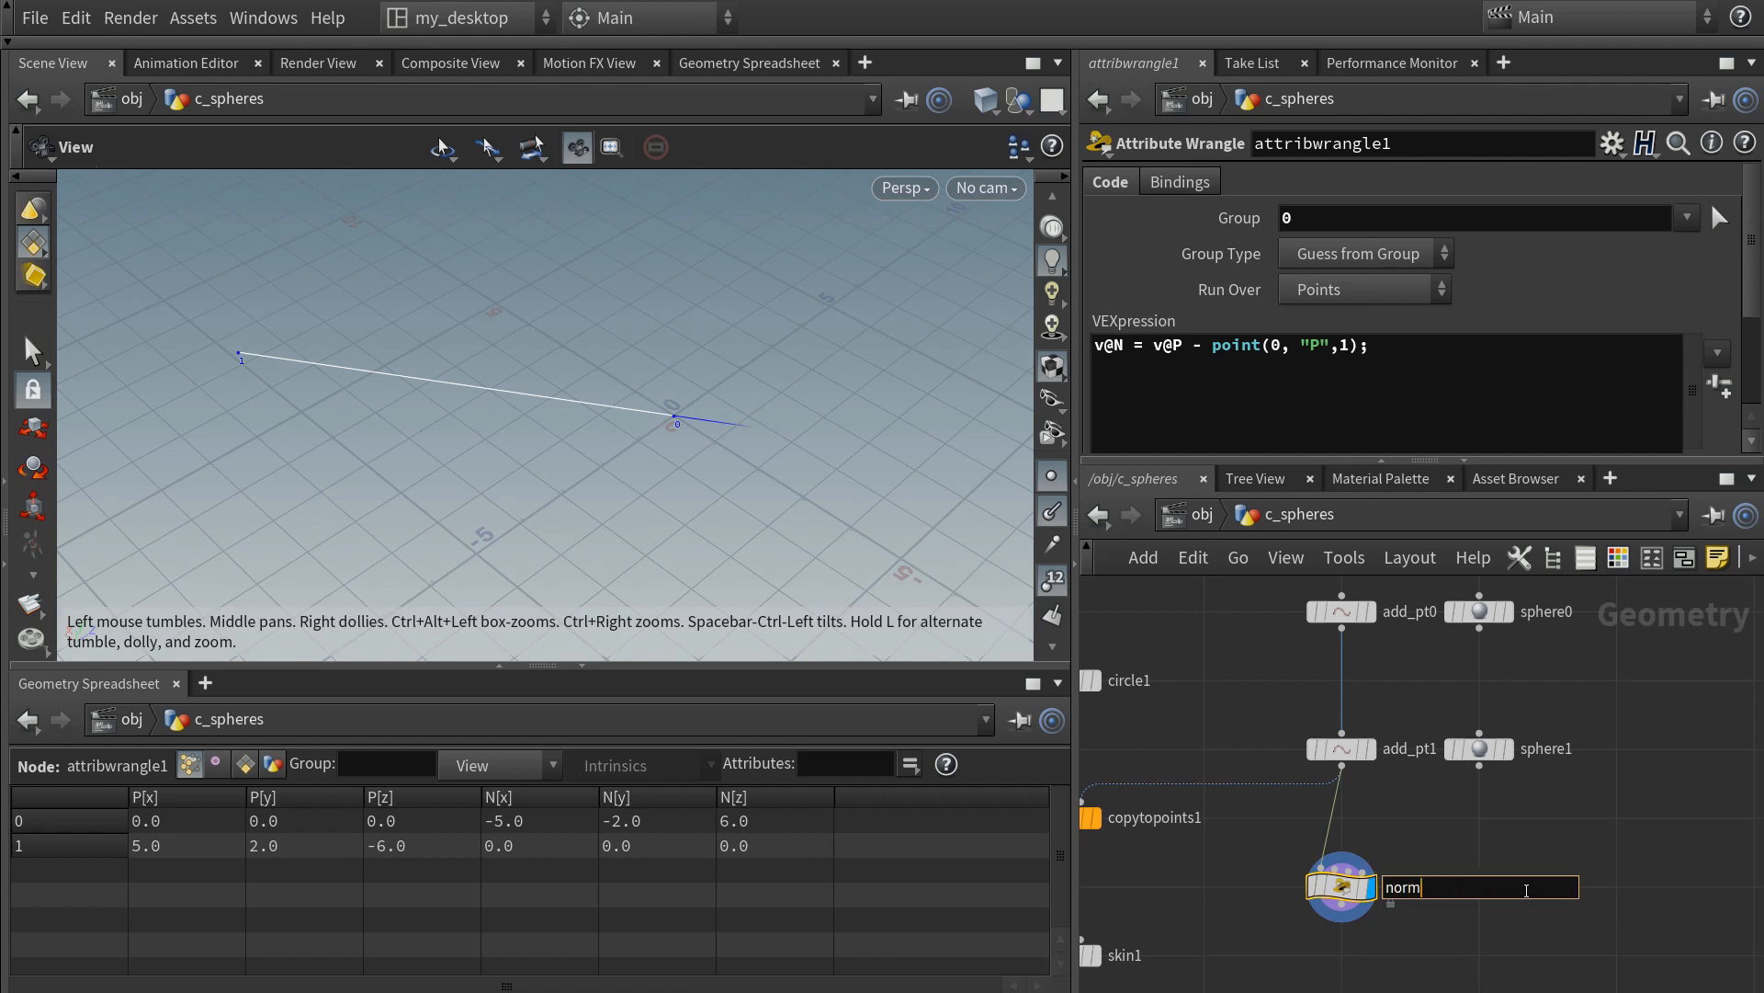
type("al_pt0")
key("Return")
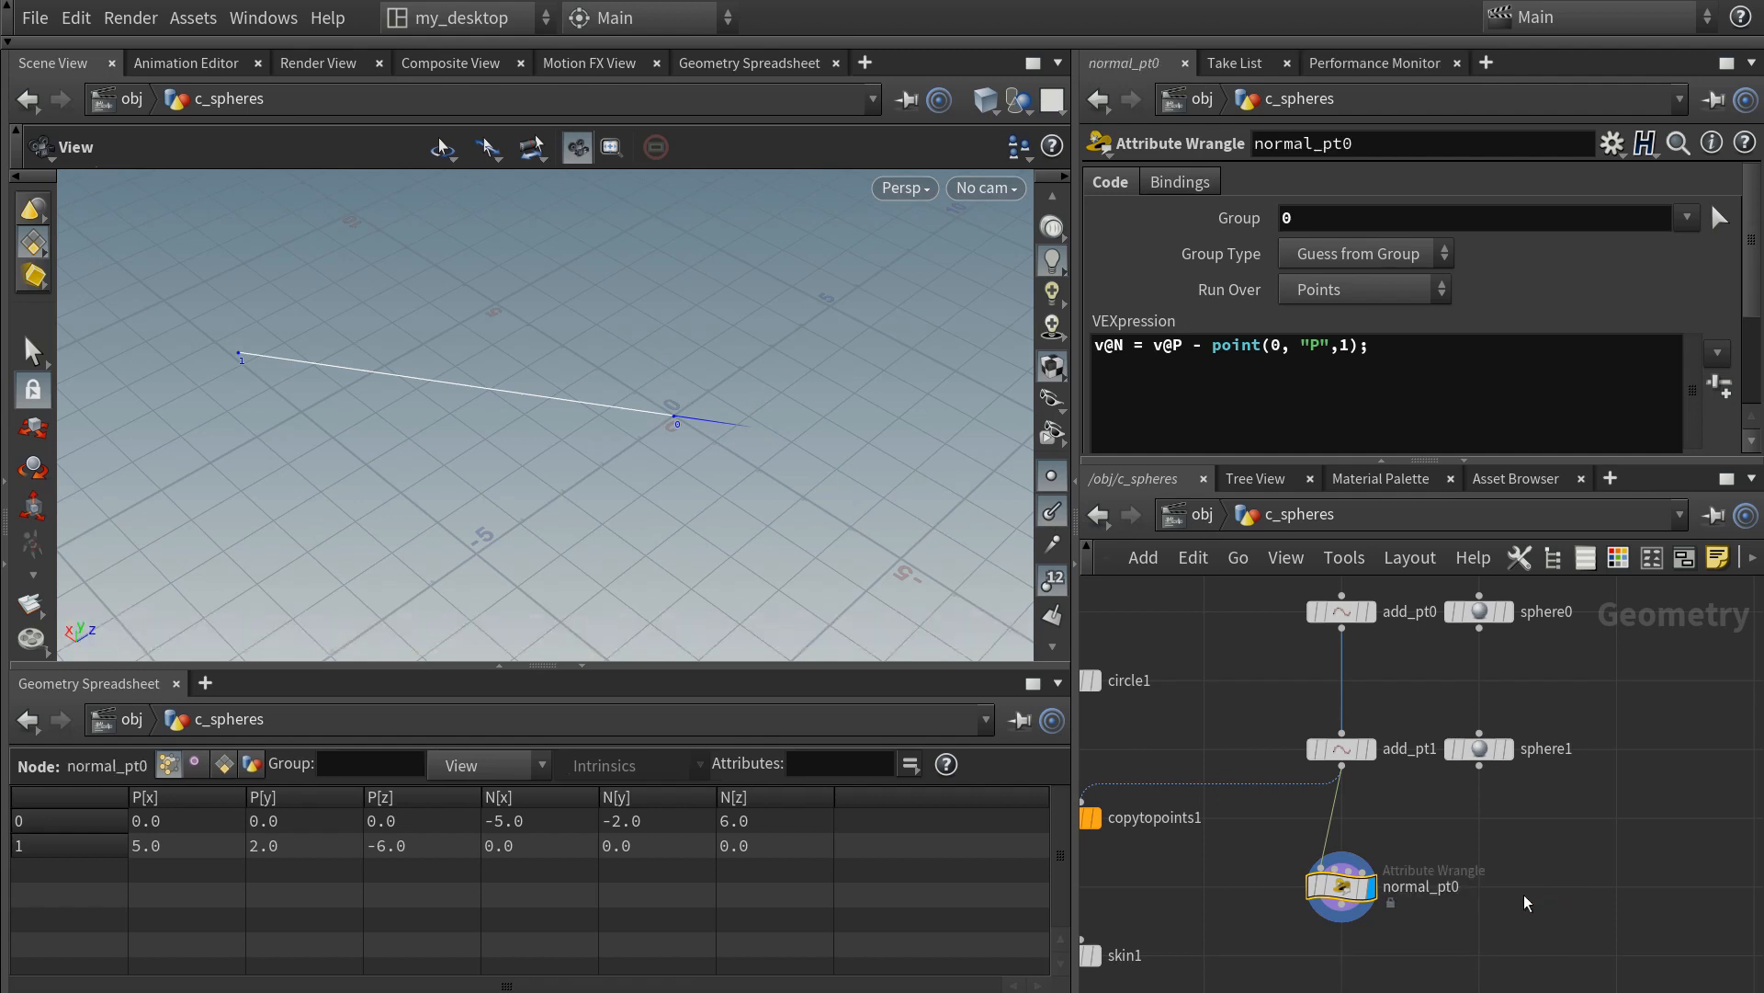
- Duplicate the normal_pt0 wrangle and place the copy directly beneath it
middle_click_drag(1428, 848, 1435, 820)
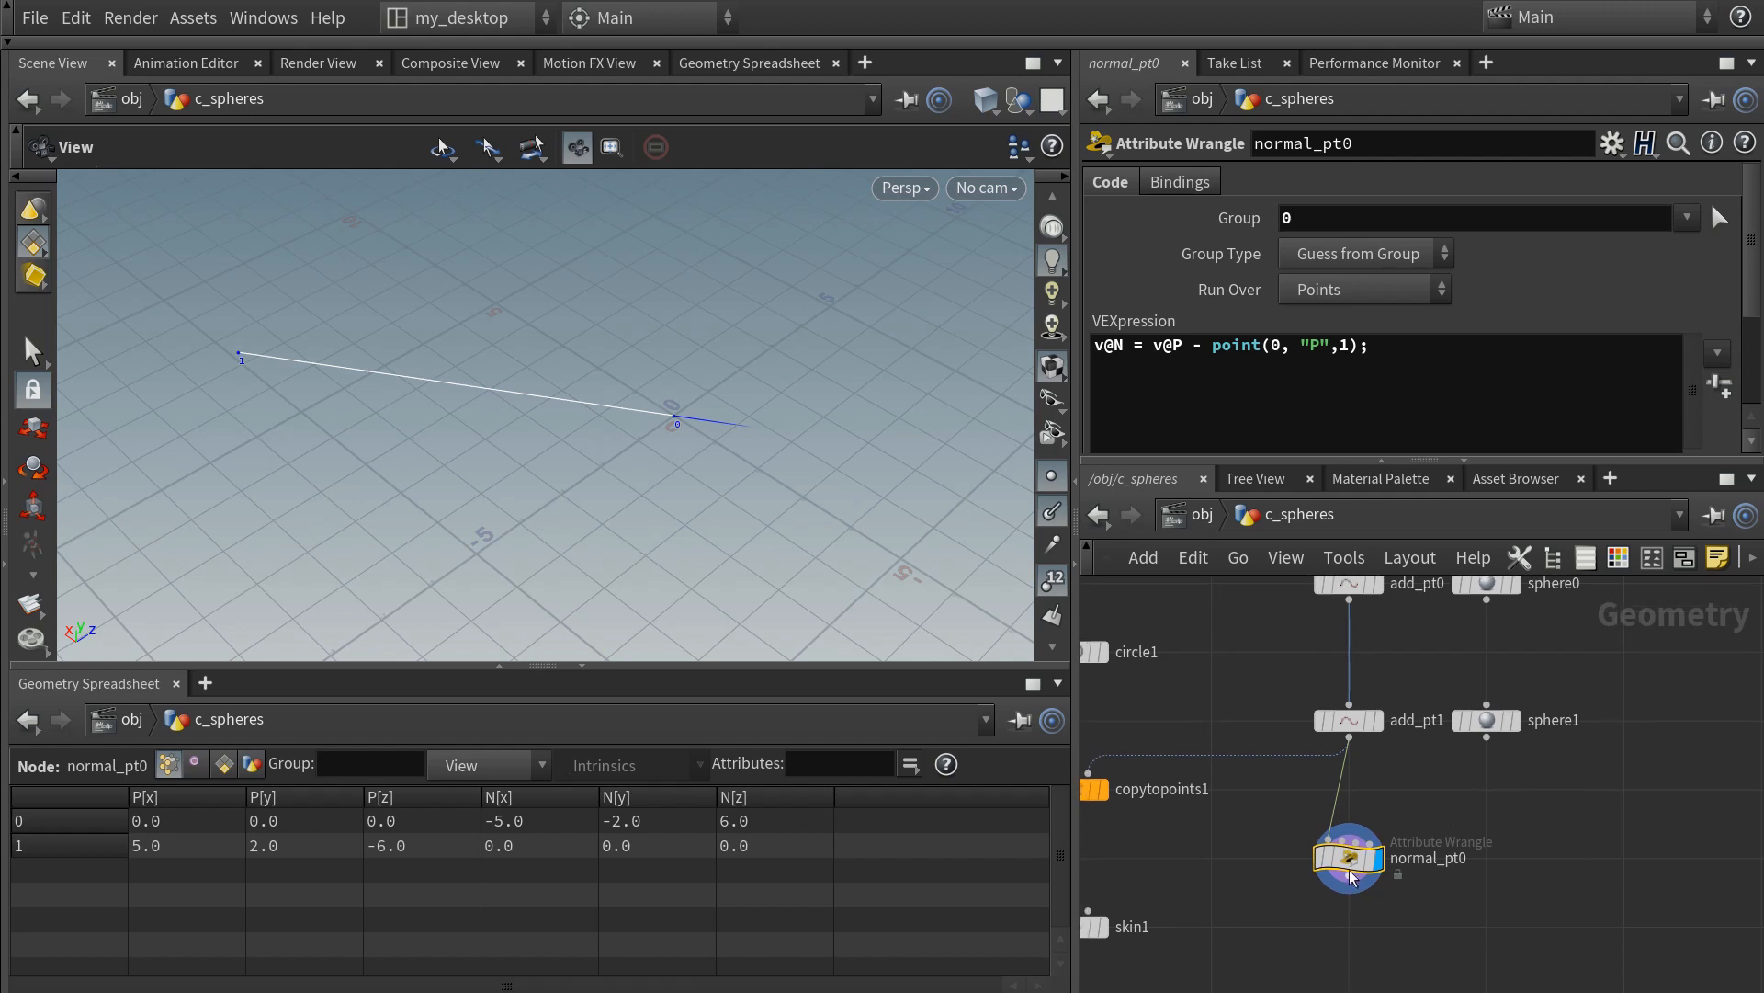
middle_click_drag(1351, 862, 1349, 766)
left_click_drag(1349, 766, 1349, 834, "alt")
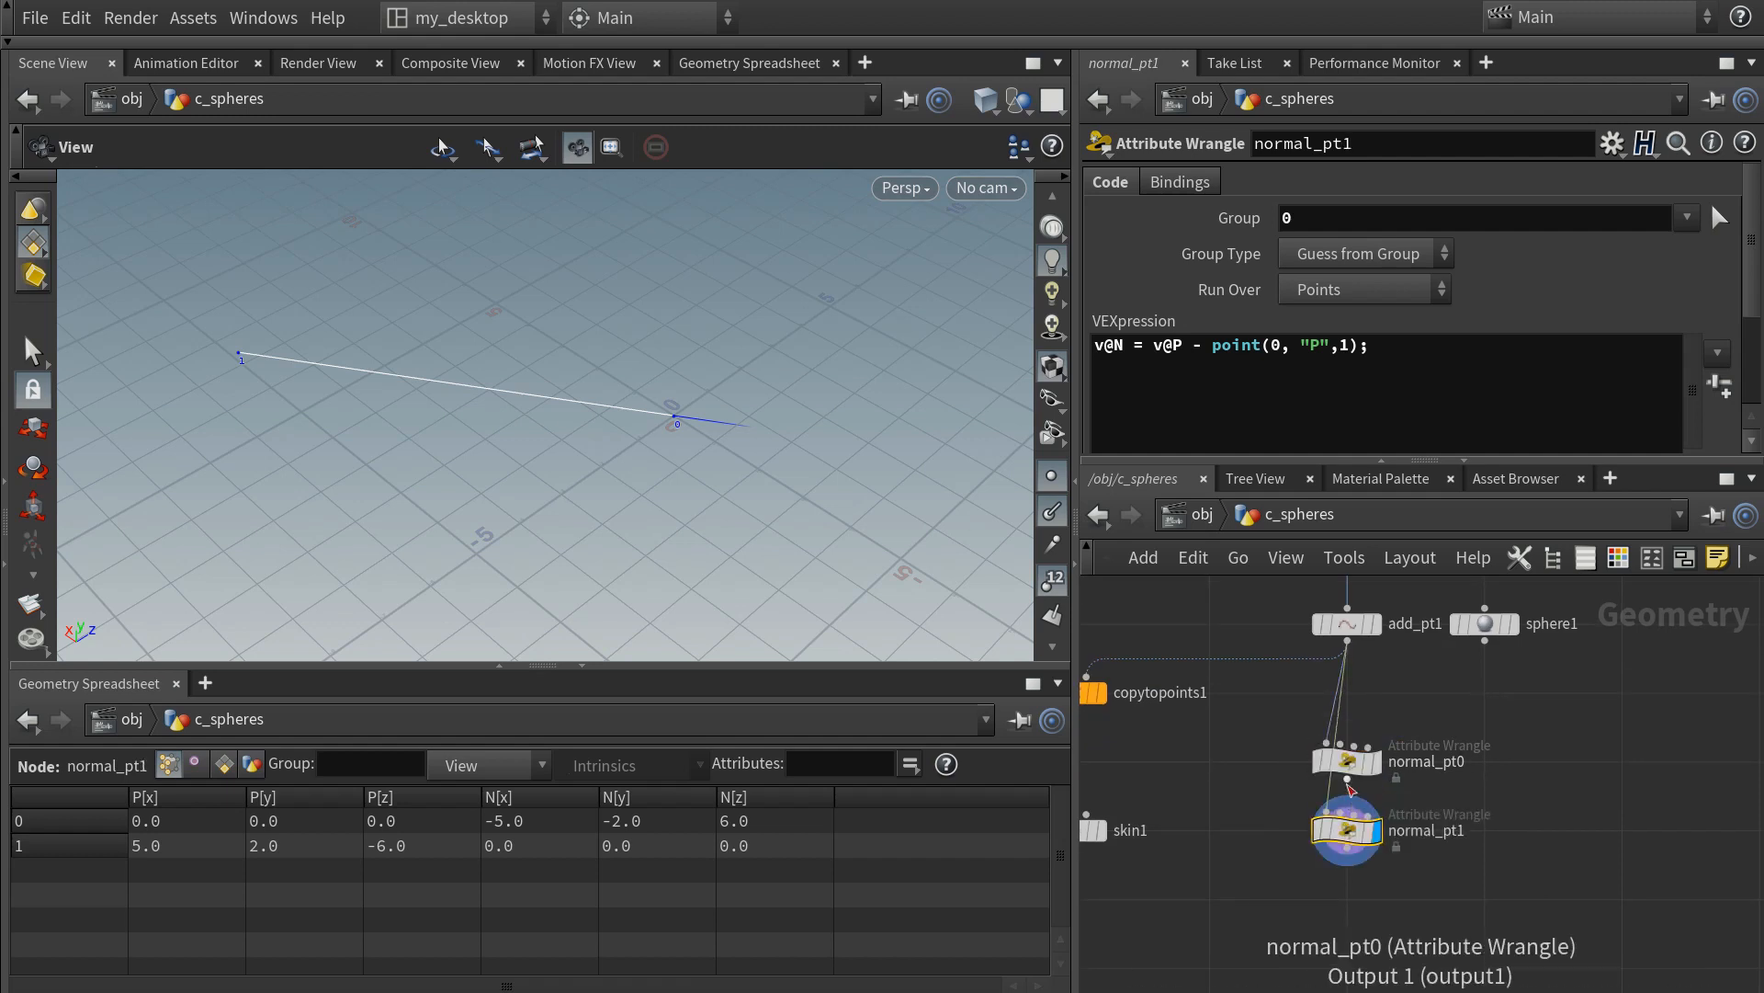
- Wire normal_pt0's output into the first input of normal_pt1 and set normal_pt1's Group to 1
left_click(1347, 779)
left_click(1347, 798)
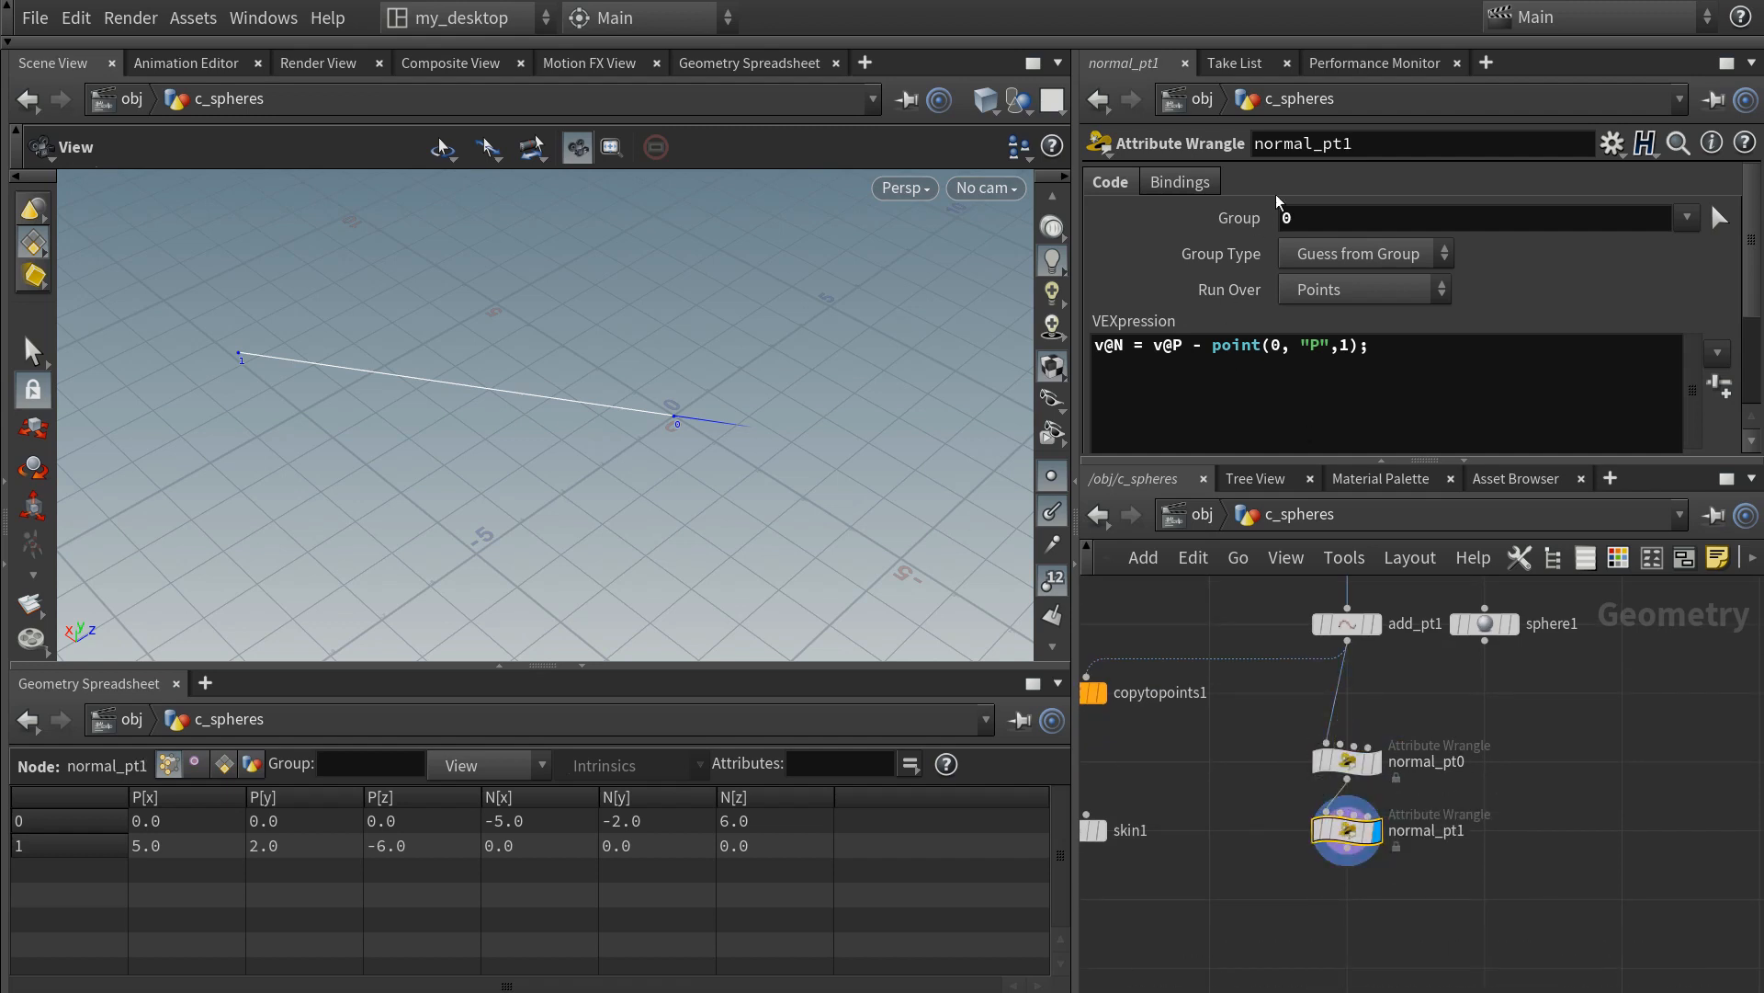
left_click(1286, 217)
type("1")
key("Return")
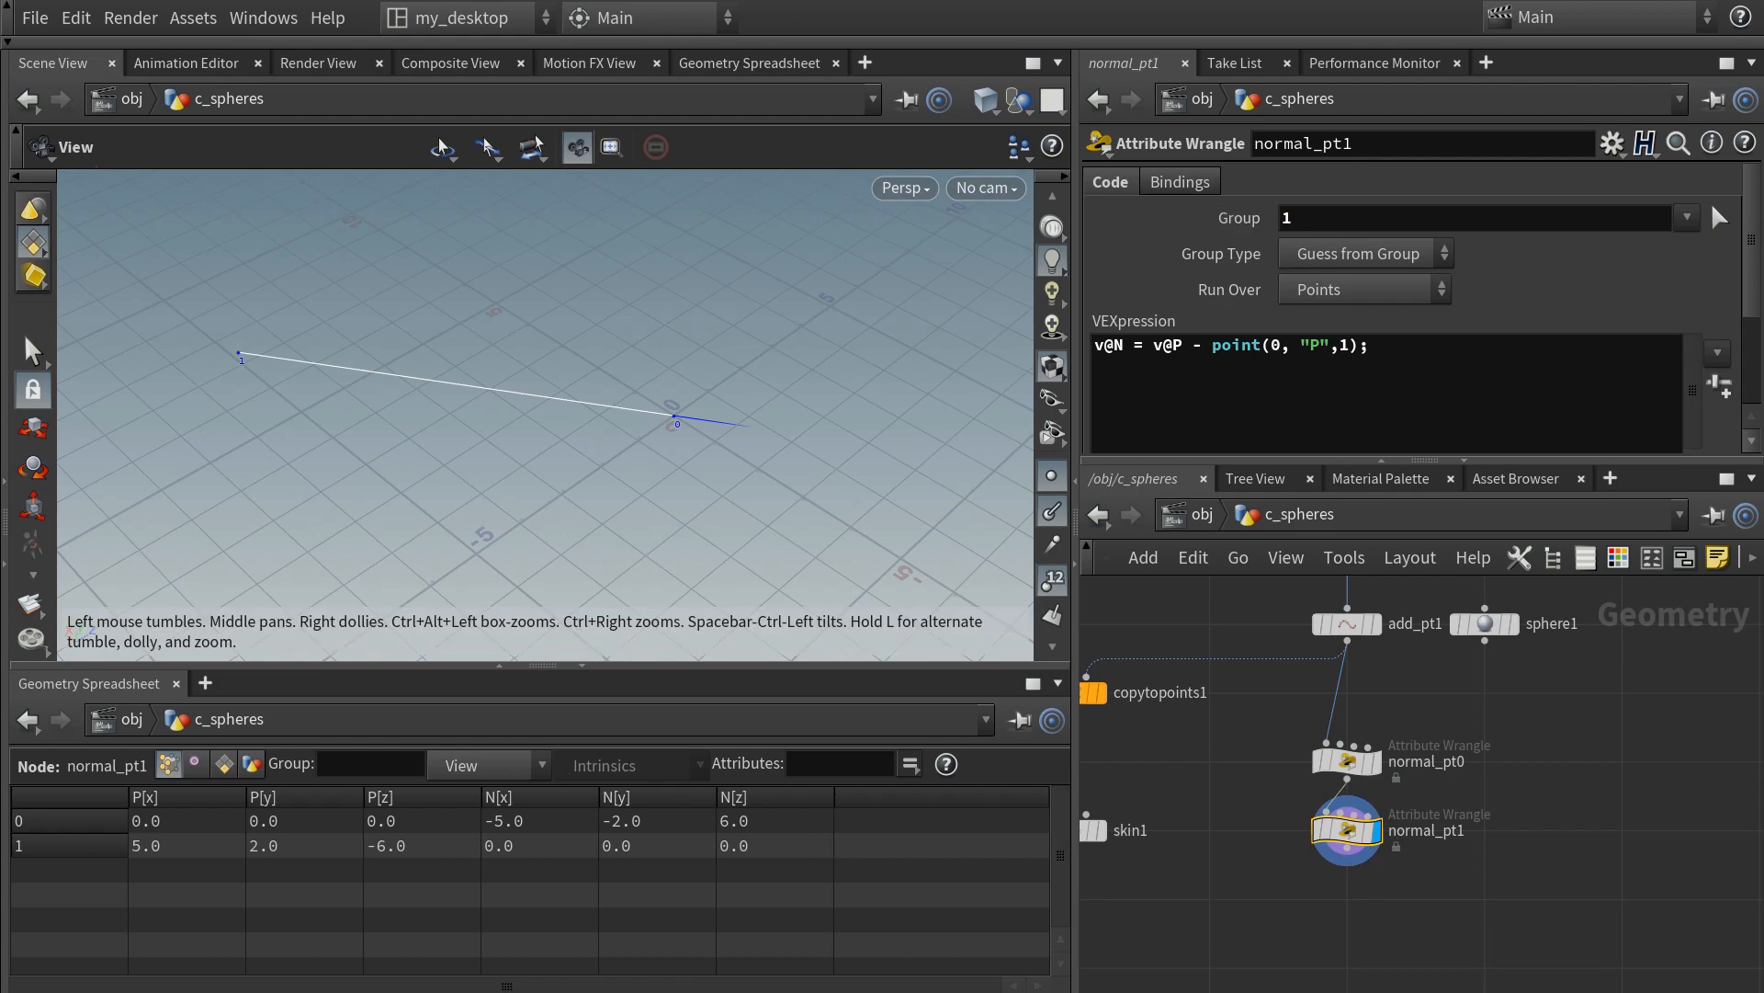
- Rewrite normal_pt1's VEXpression as v@N = point(0, "P", 0) - v@P; so the second point's normal derives from point 0
left_click(1230, 347)
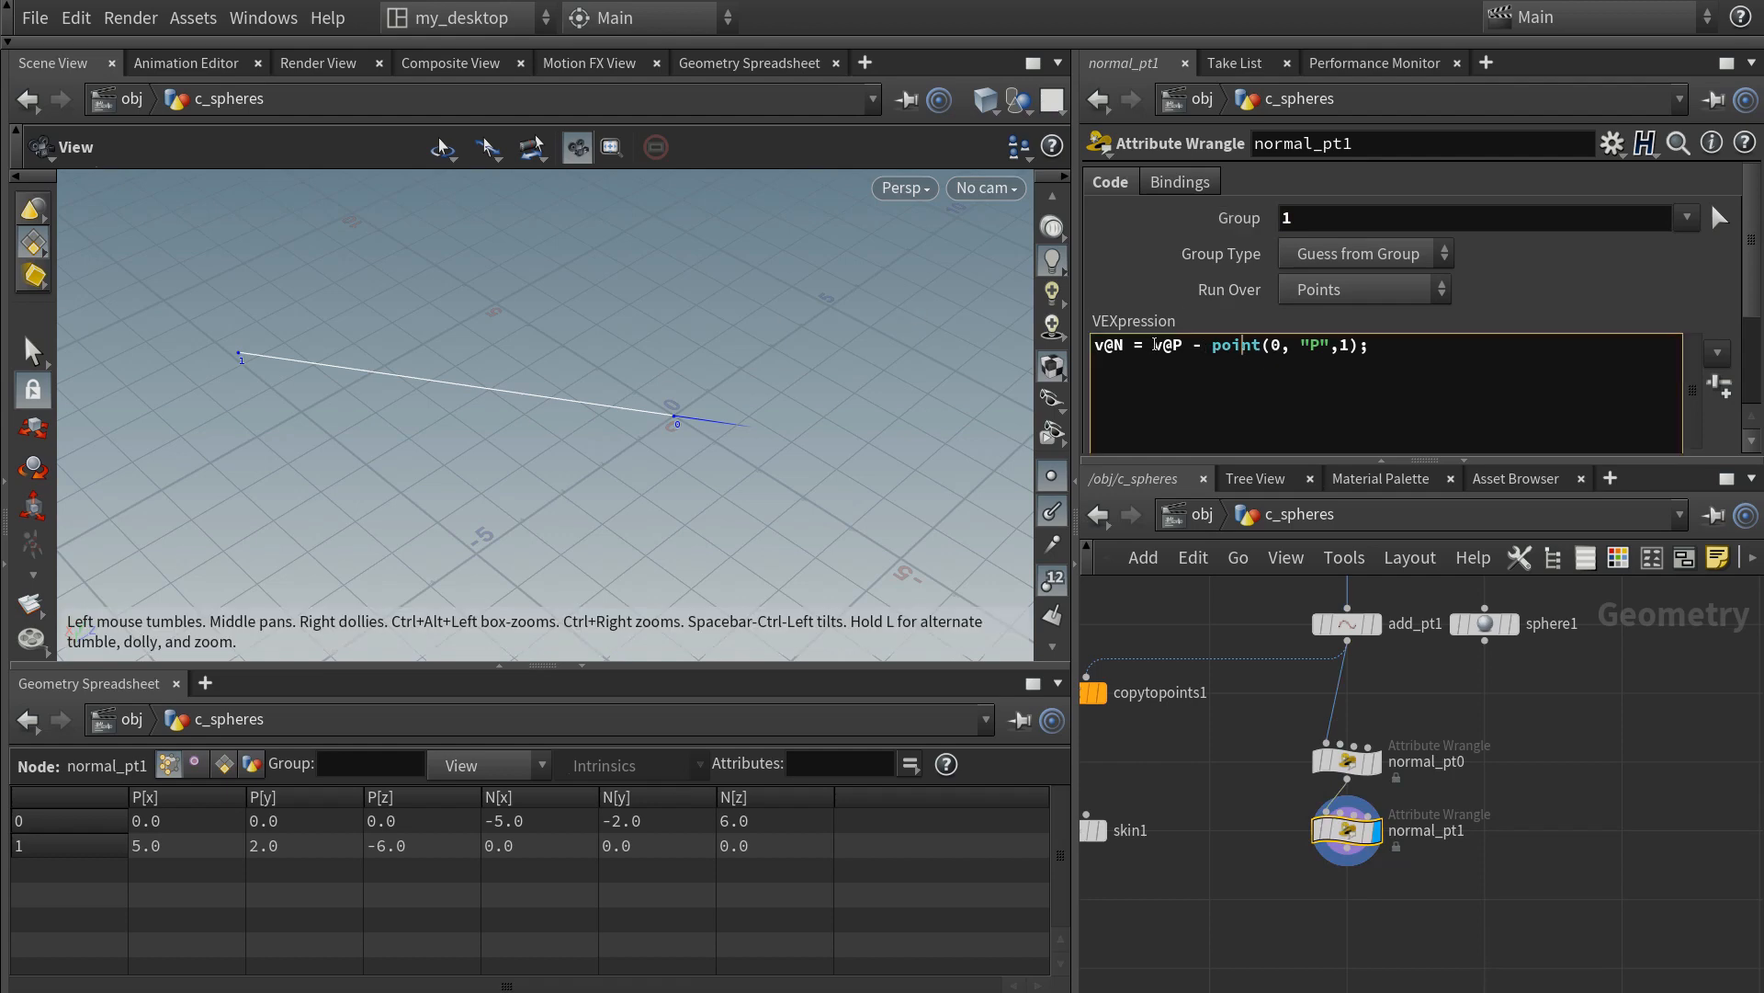
left_click_drag(1155, 345, 1214, 345)
key("BackSpace")
left_click(1509, 349)
key("Left")
type("- v@P")
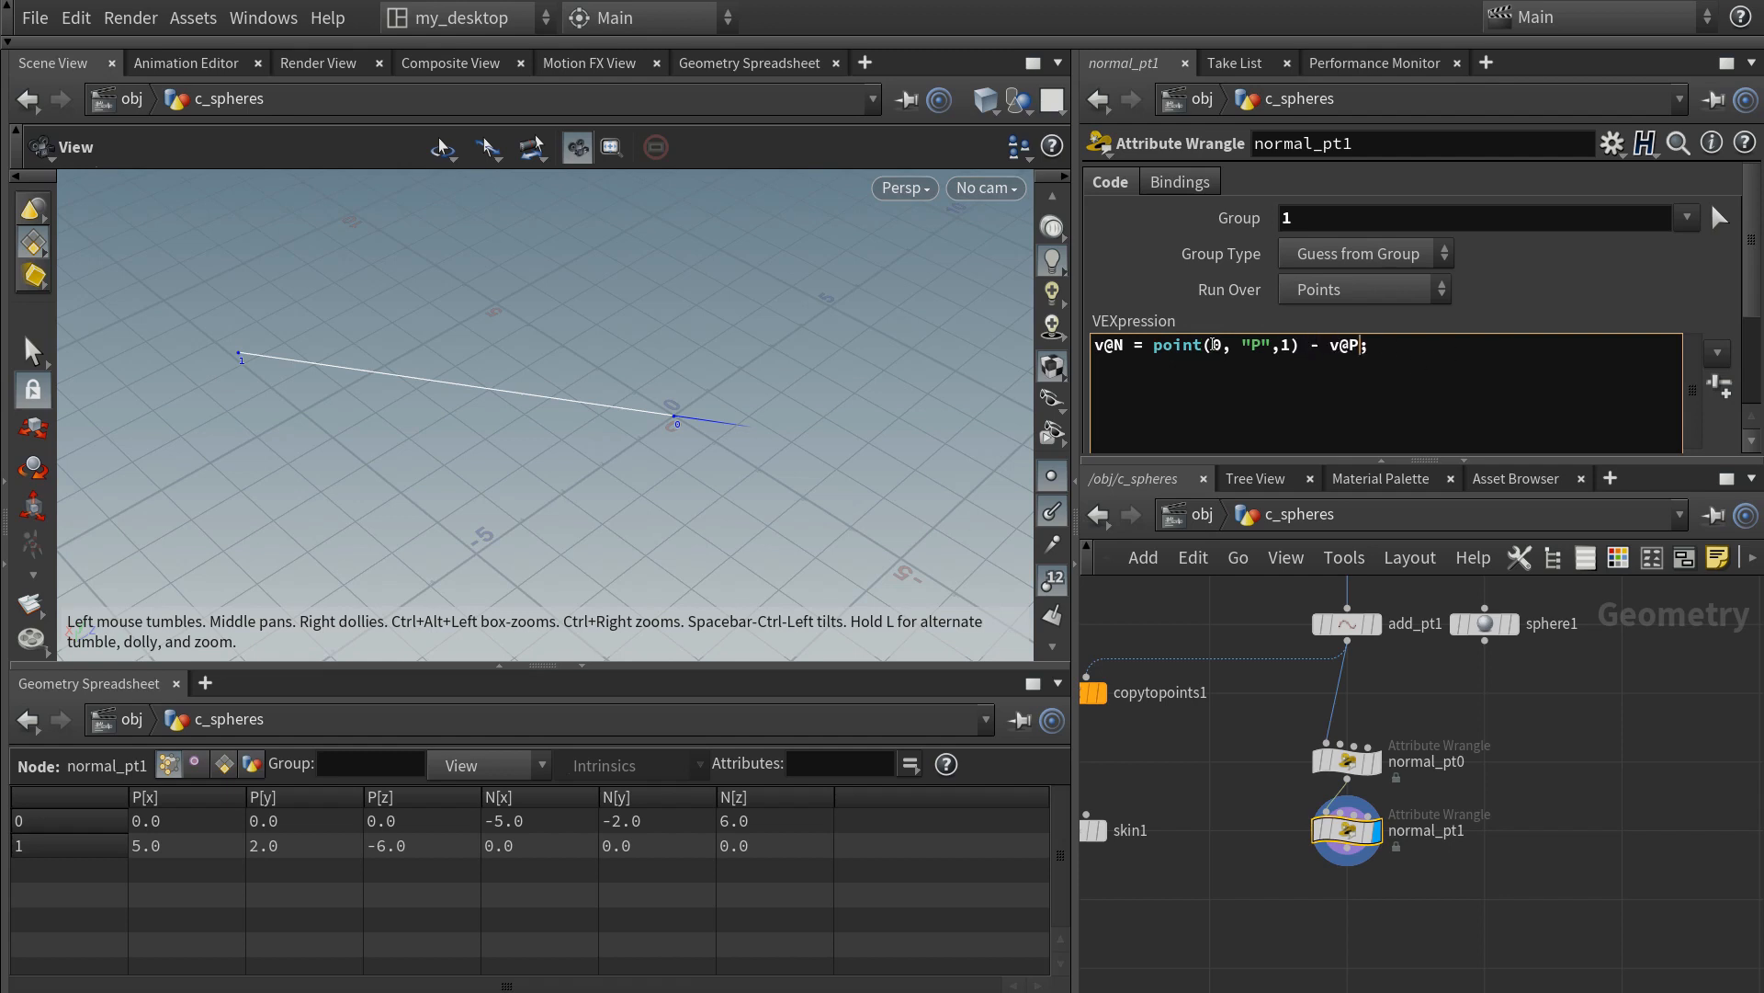
left_click(1284, 347)
key("Delete")
type("0")
left_click(1540, 813)
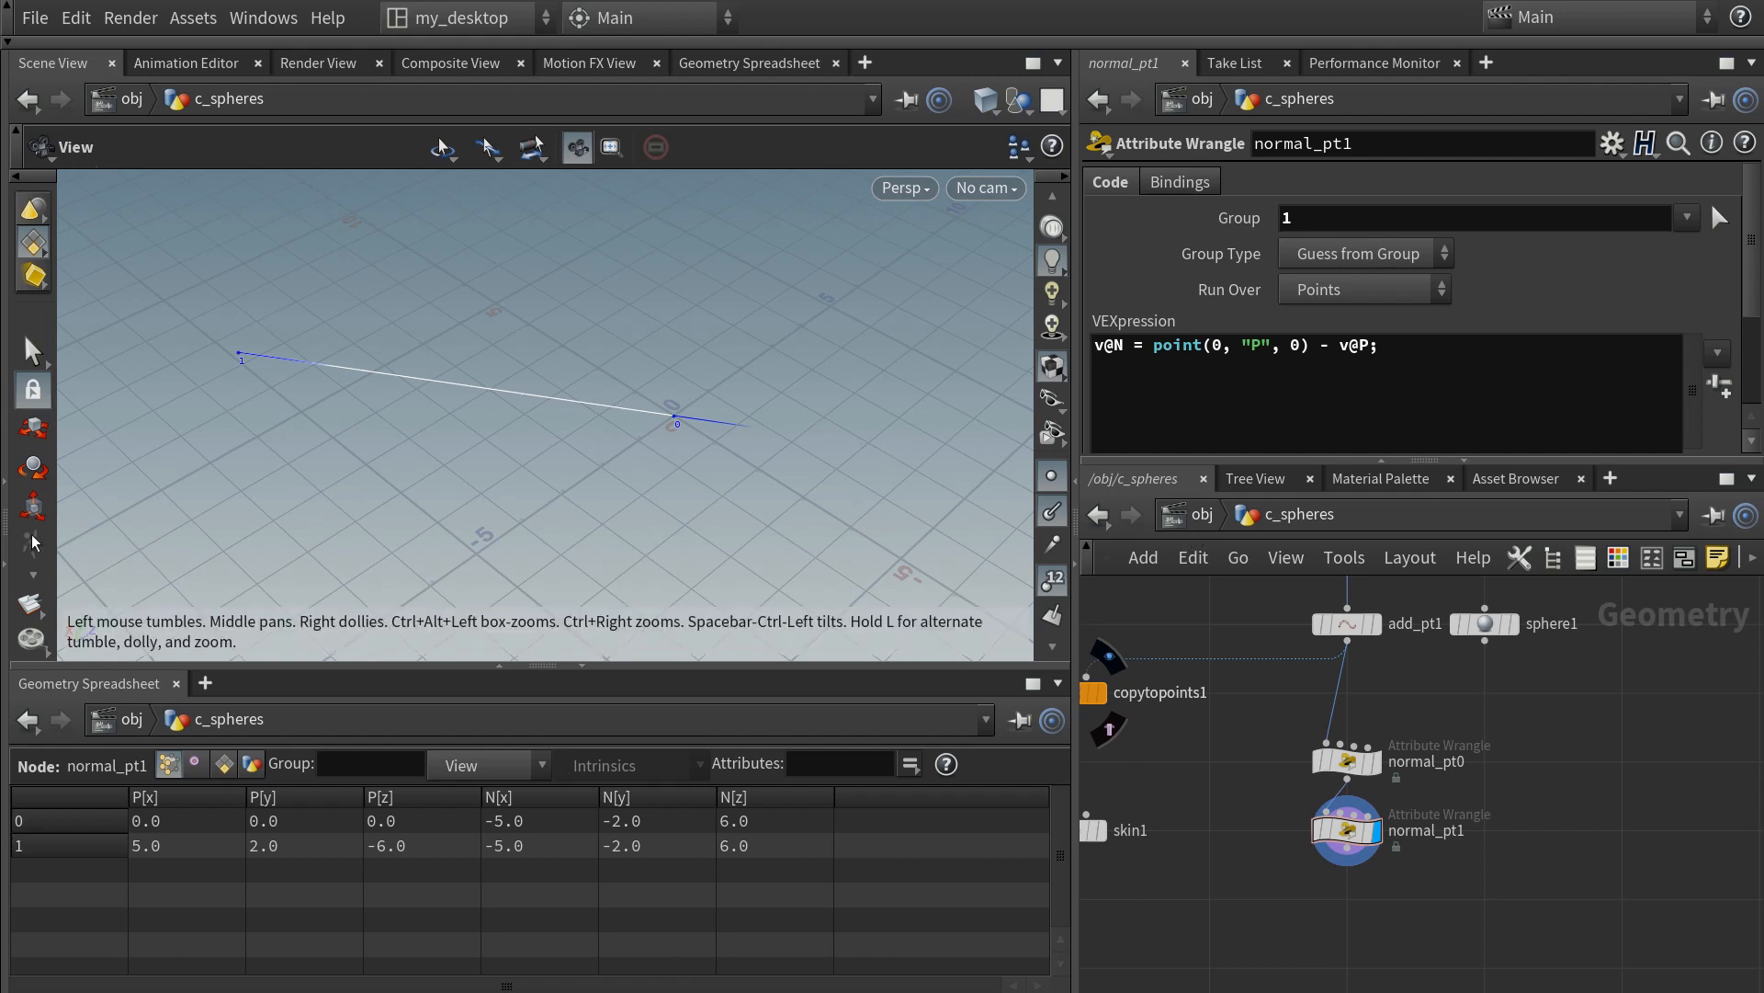
- Move circle1, copytopoints1 and skin1 together so that circle1 sits level with normal_pt0
key("h")
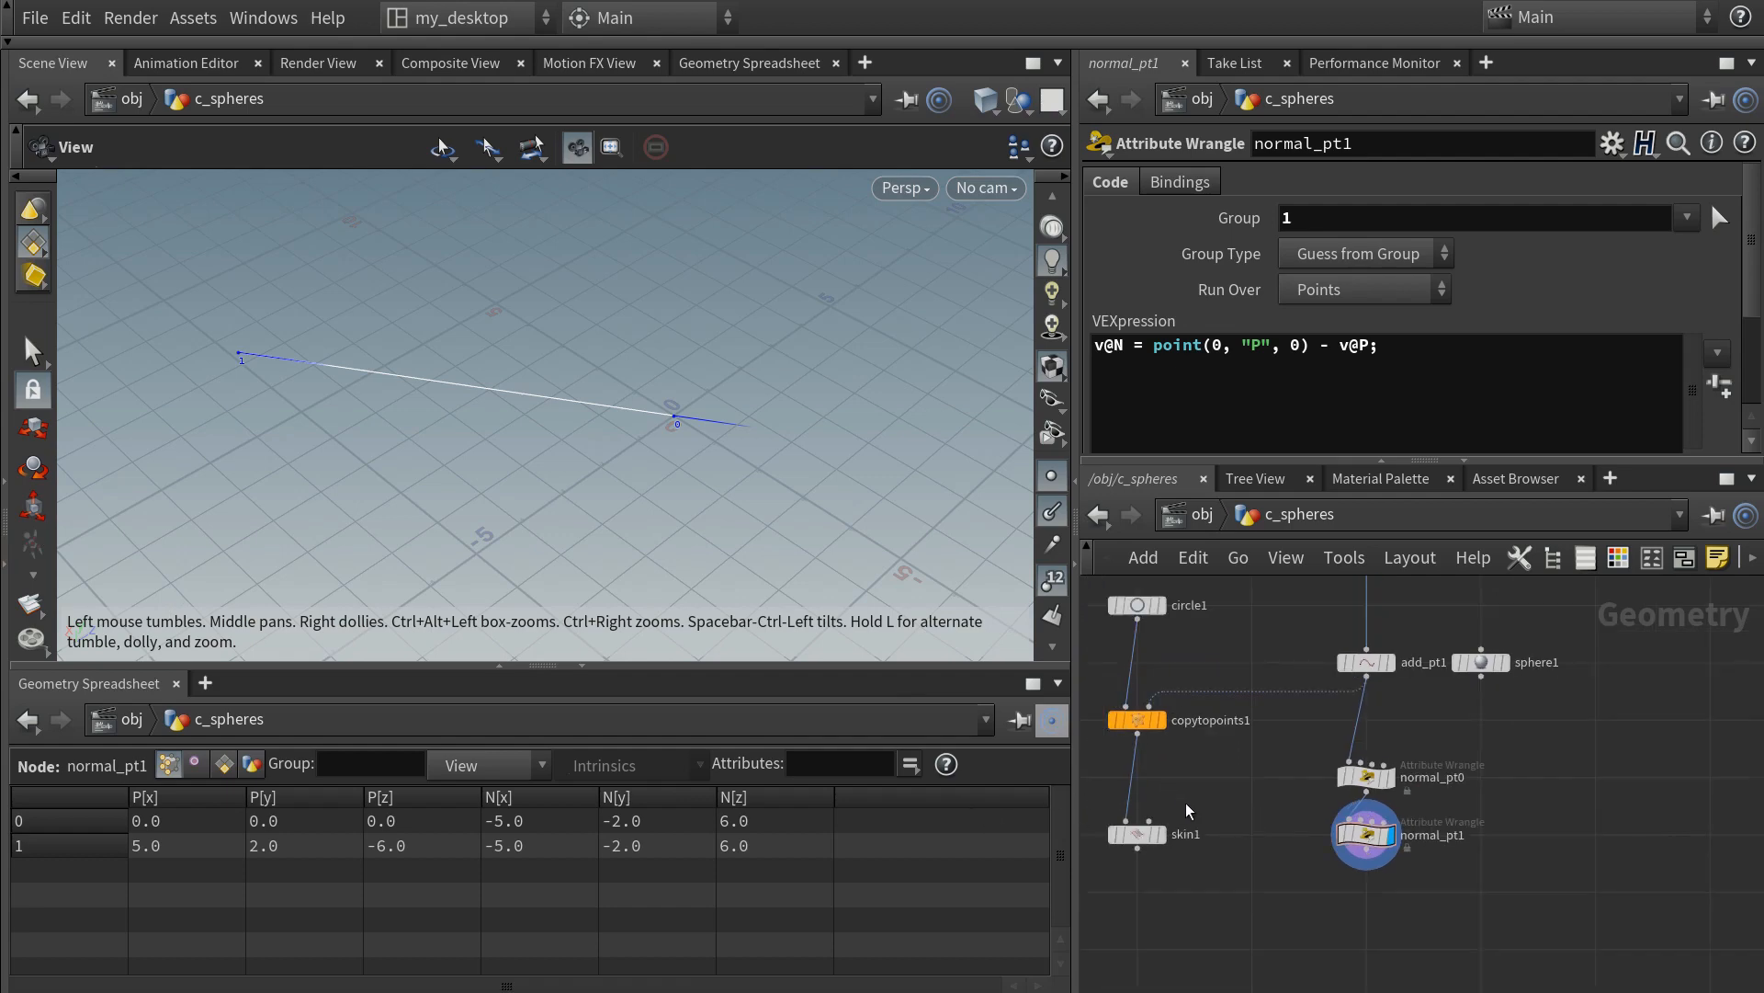
key("h")
left_click_drag(1124, 688, 1215, 763)
left_click_drag(1128, 588, 1213, 810)
left_click_drag(1188, 626, 1188, 769)
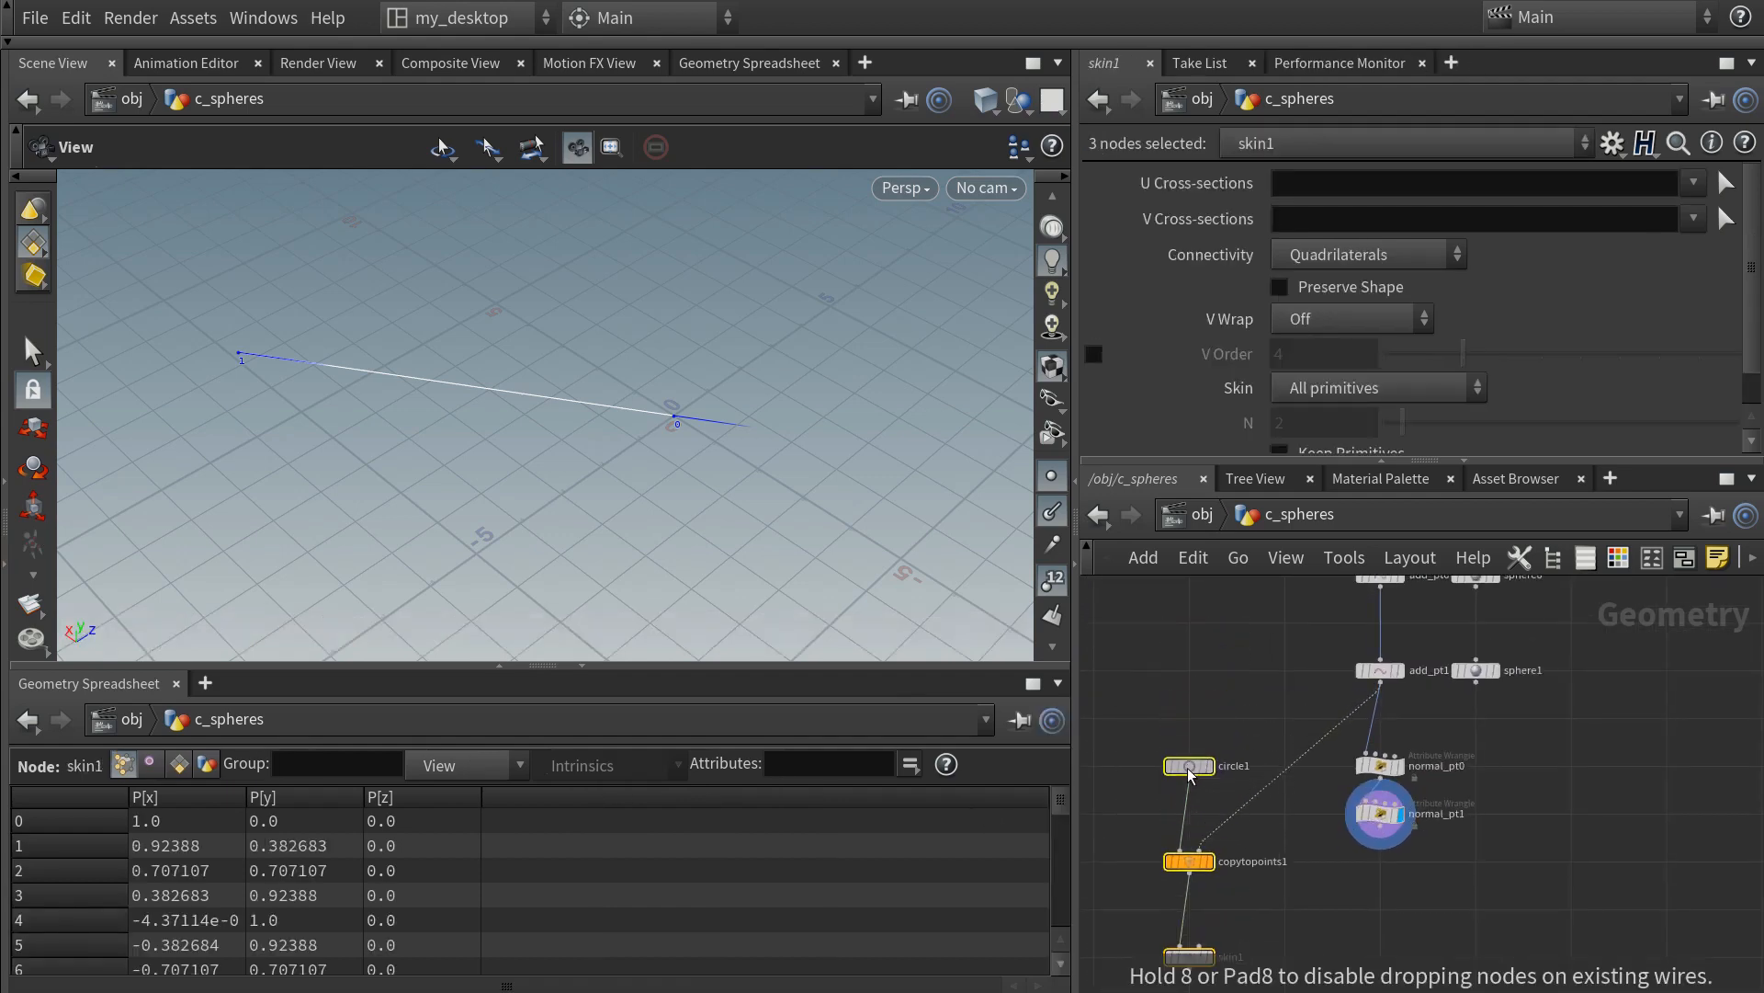
- Wire normal_pt1 into the second input of copytopoints1 in place of add_pt1, and display skin1
middle_click_drag(1321, 835, 1320, 708)
scroll(1323, 708, "up", 1)
left_click_drag(1261, 649, 1391, 702)
left_click_drag(345, 450, 533, 402)
middle_click_drag(1312, 650, 1322, 735)
left_click_drag(1285, 797, 1404, 635)
left_click_drag(1211, 816, 1392, 808)
- Turn on the template display of sphere0 and sphere1
middle_click_drag(1470, 744, 1409, 818)
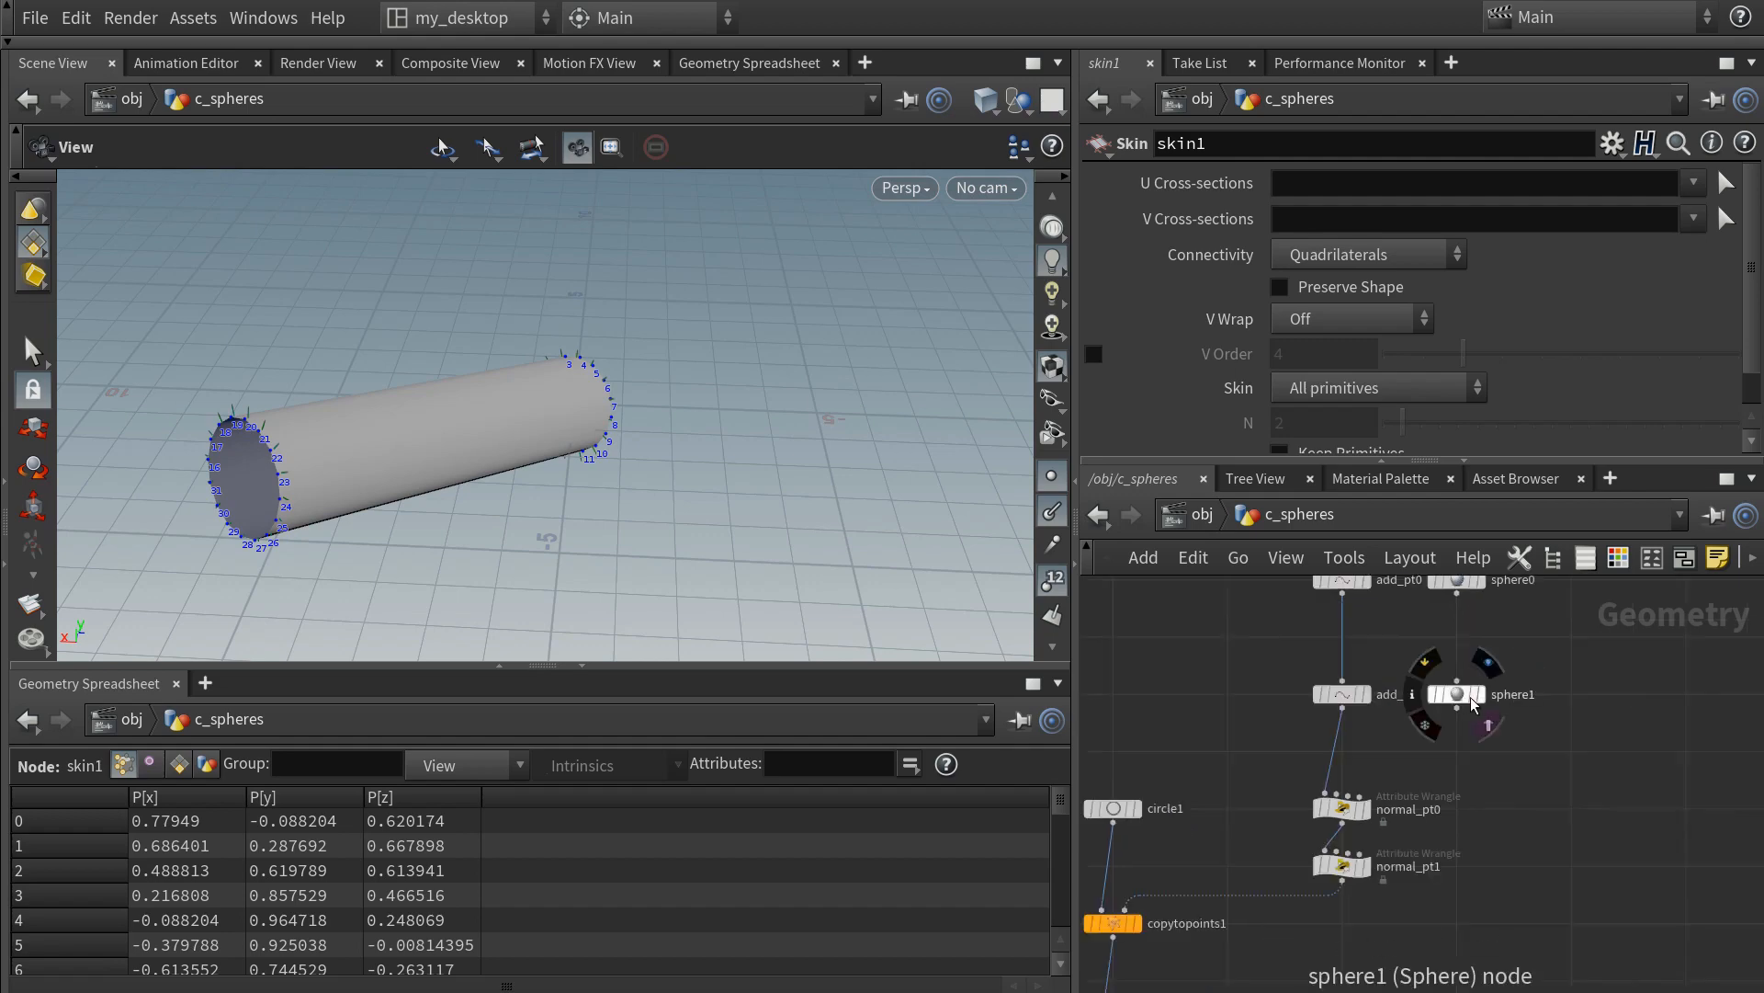
left_click(1484, 721)
middle_click_drag(1549, 648, 1525, 760)
left_click(1460, 722)
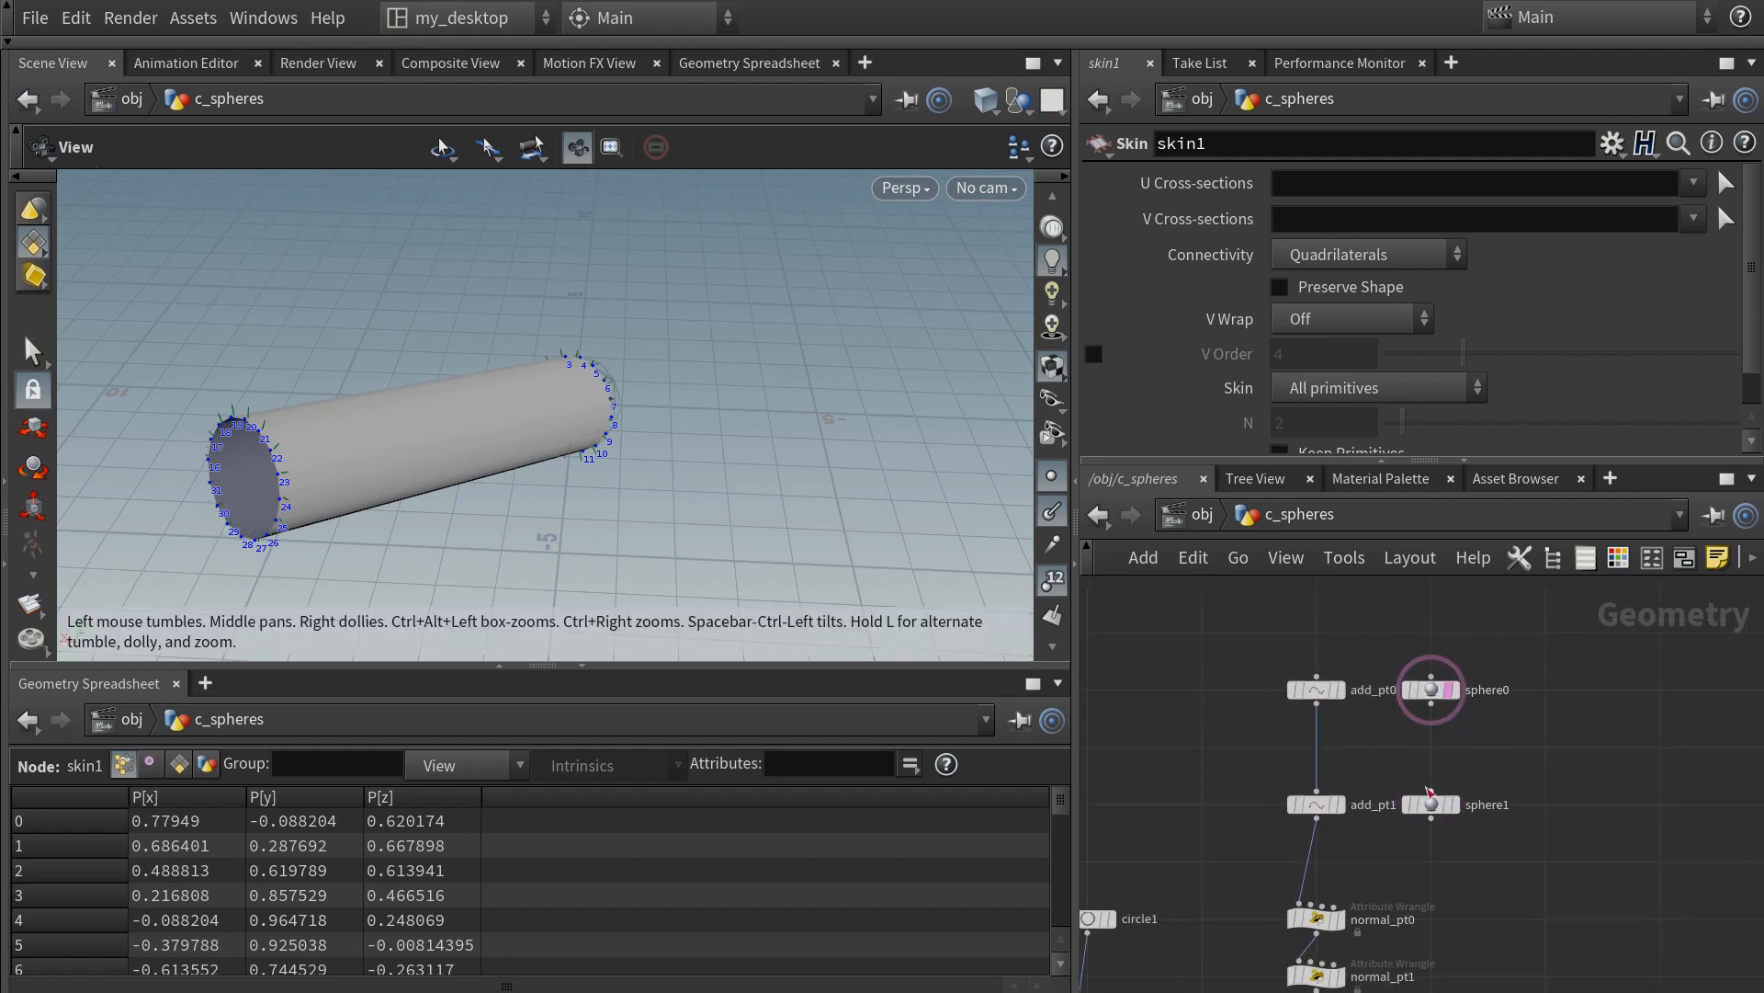
left_click(1450, 804)
left_click_drag(497, 450, 90, 449)
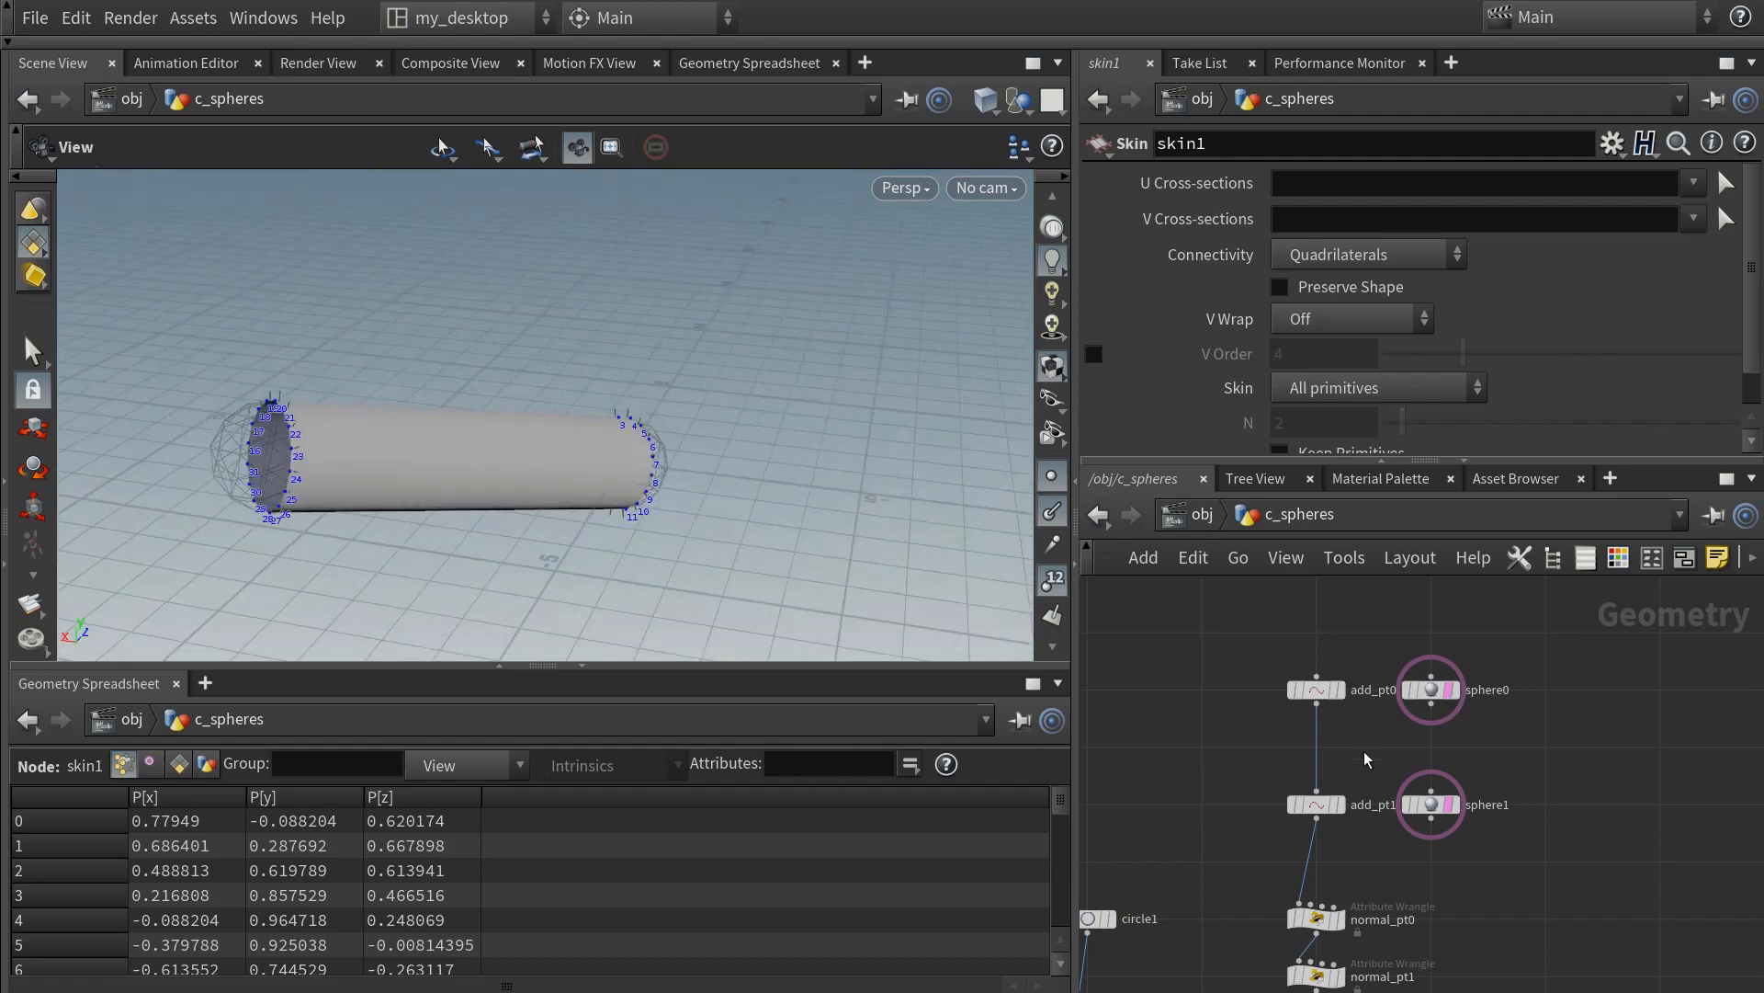
- Set the Center of sphere0 to 0, 2, -1
middle_click_drag(1461, 876, 1506, 755)
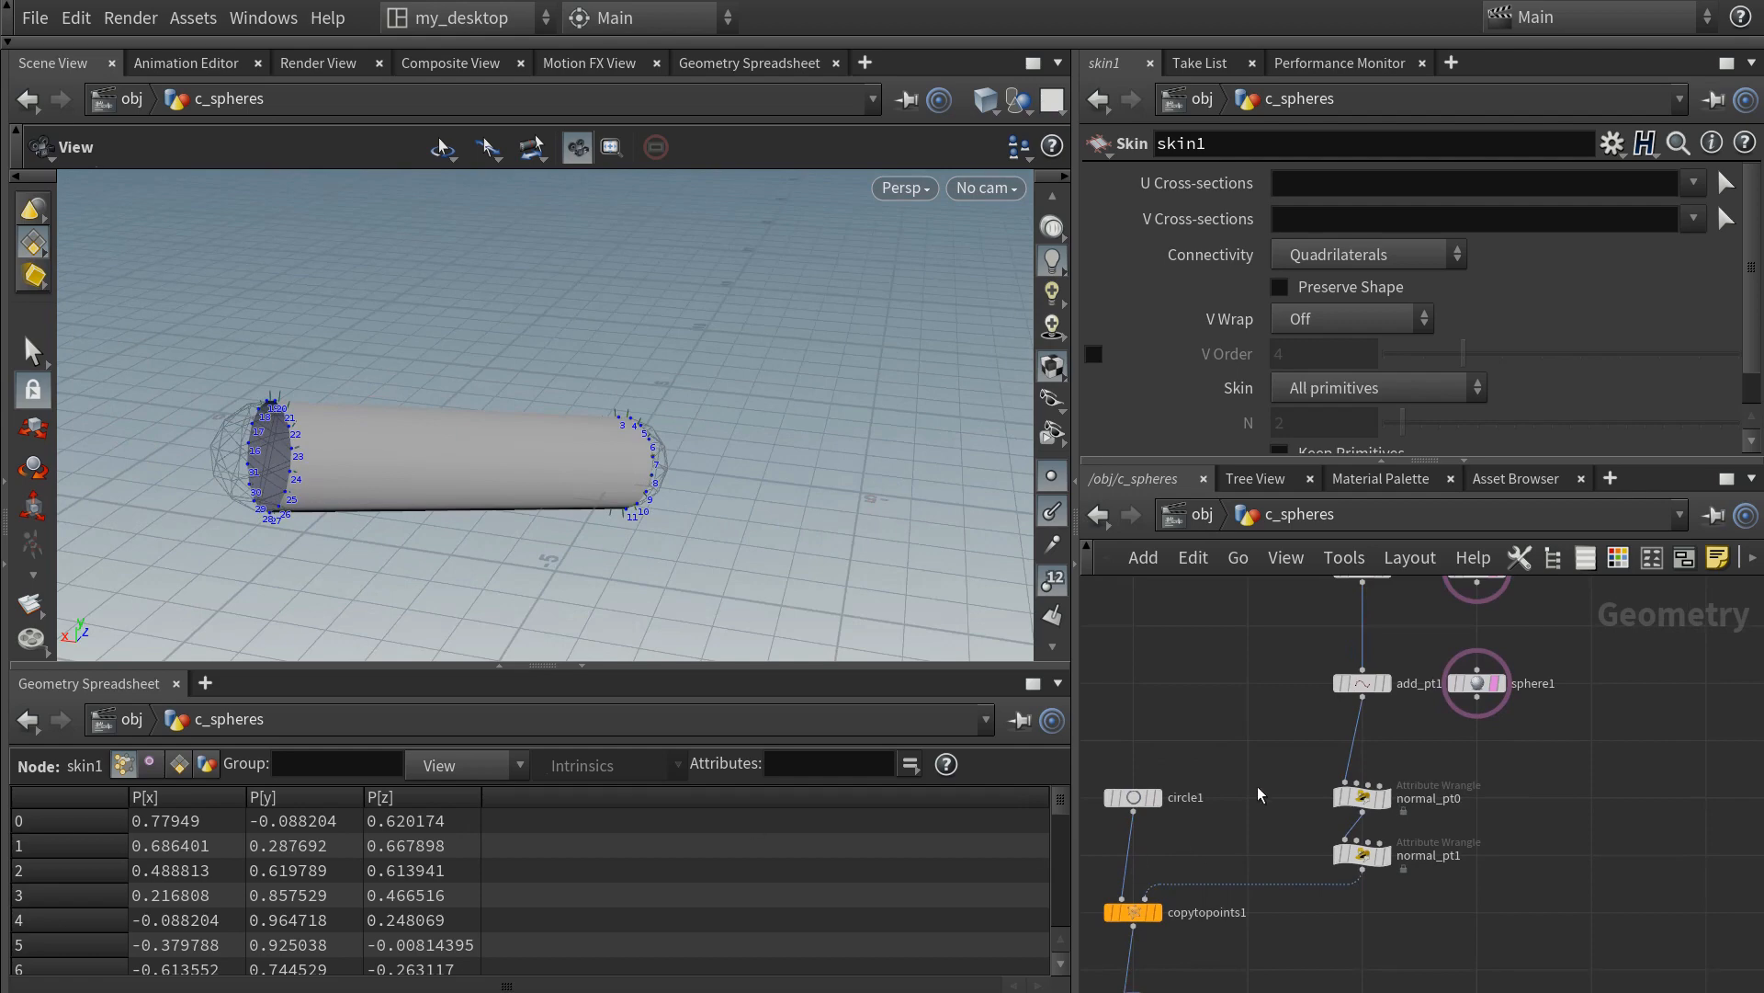
scroll(1258, 795, "down", 1)
mouse_move(1258, 795)
middle_mouse_down()
mouse_move(1269, 708)
mouse_move(1270, 776)
middle_mouse_up()
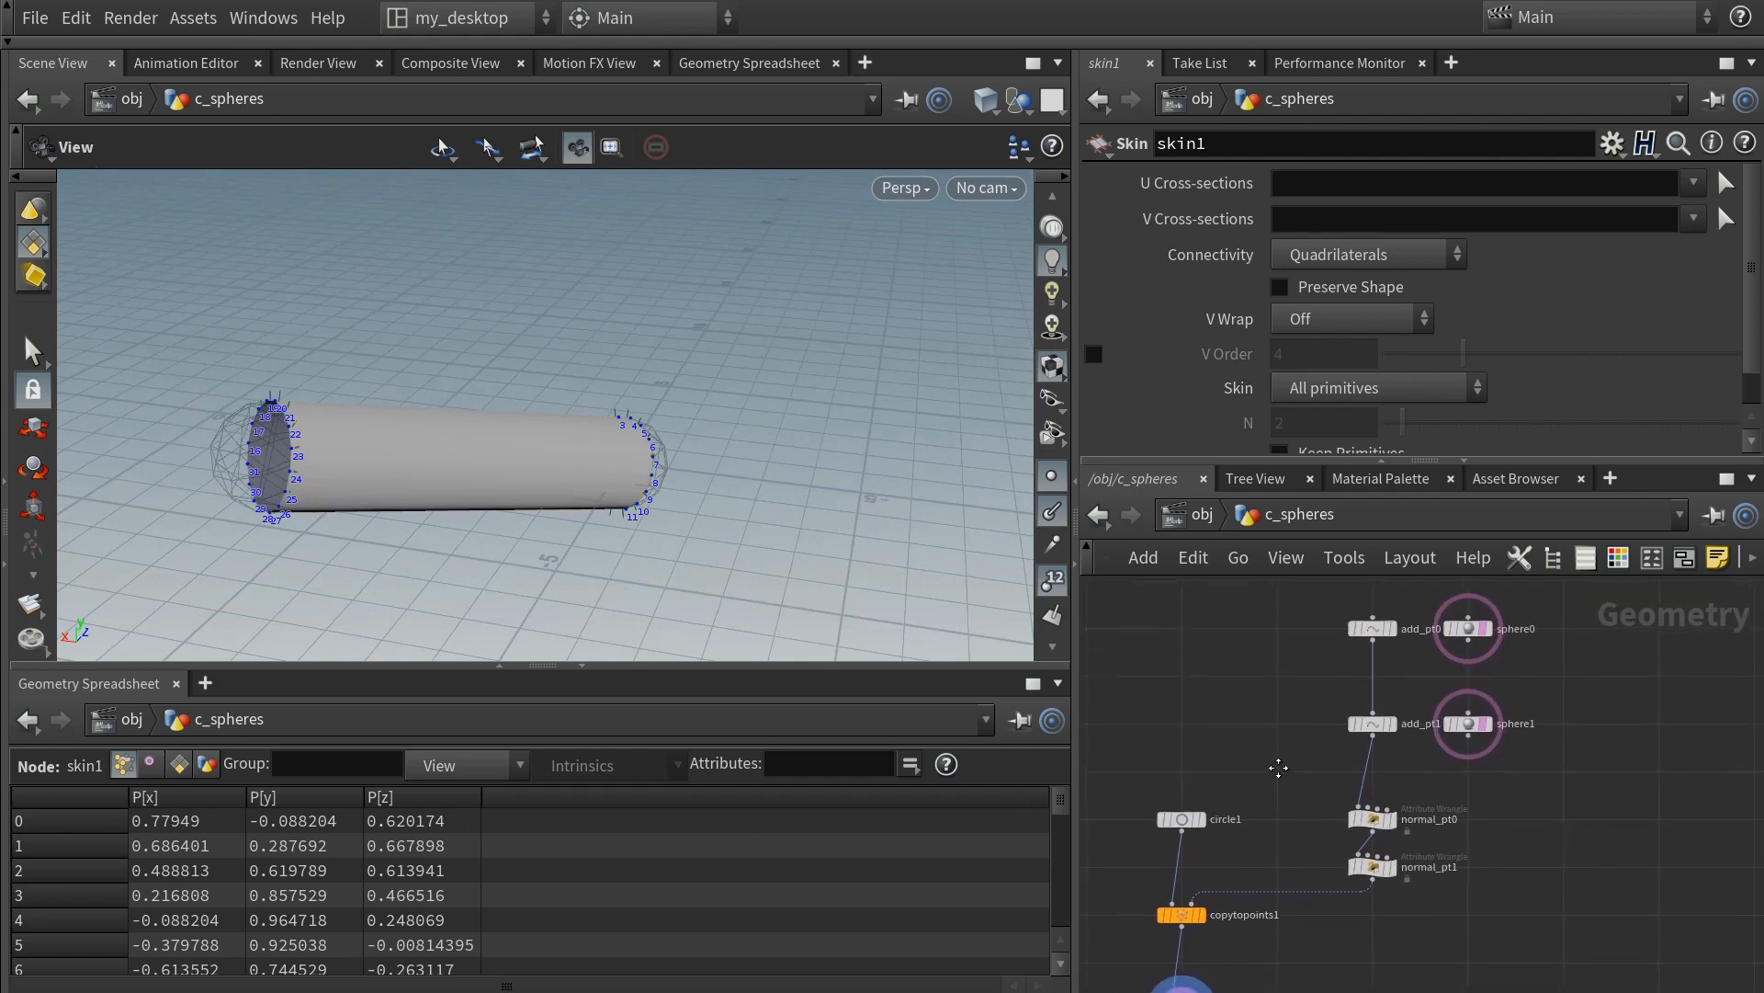
left_click(1470, 632)
middle_click_drag(1311, 282, 1261, 230)
middle_click_drag(1487, 282, 1500, 235)
mouse_move(1614, 282)
middle_mouse_down()
mouse_move(1614, 229)
mouse_move(1588, 259)
middle_mouse_up()
key("Return")
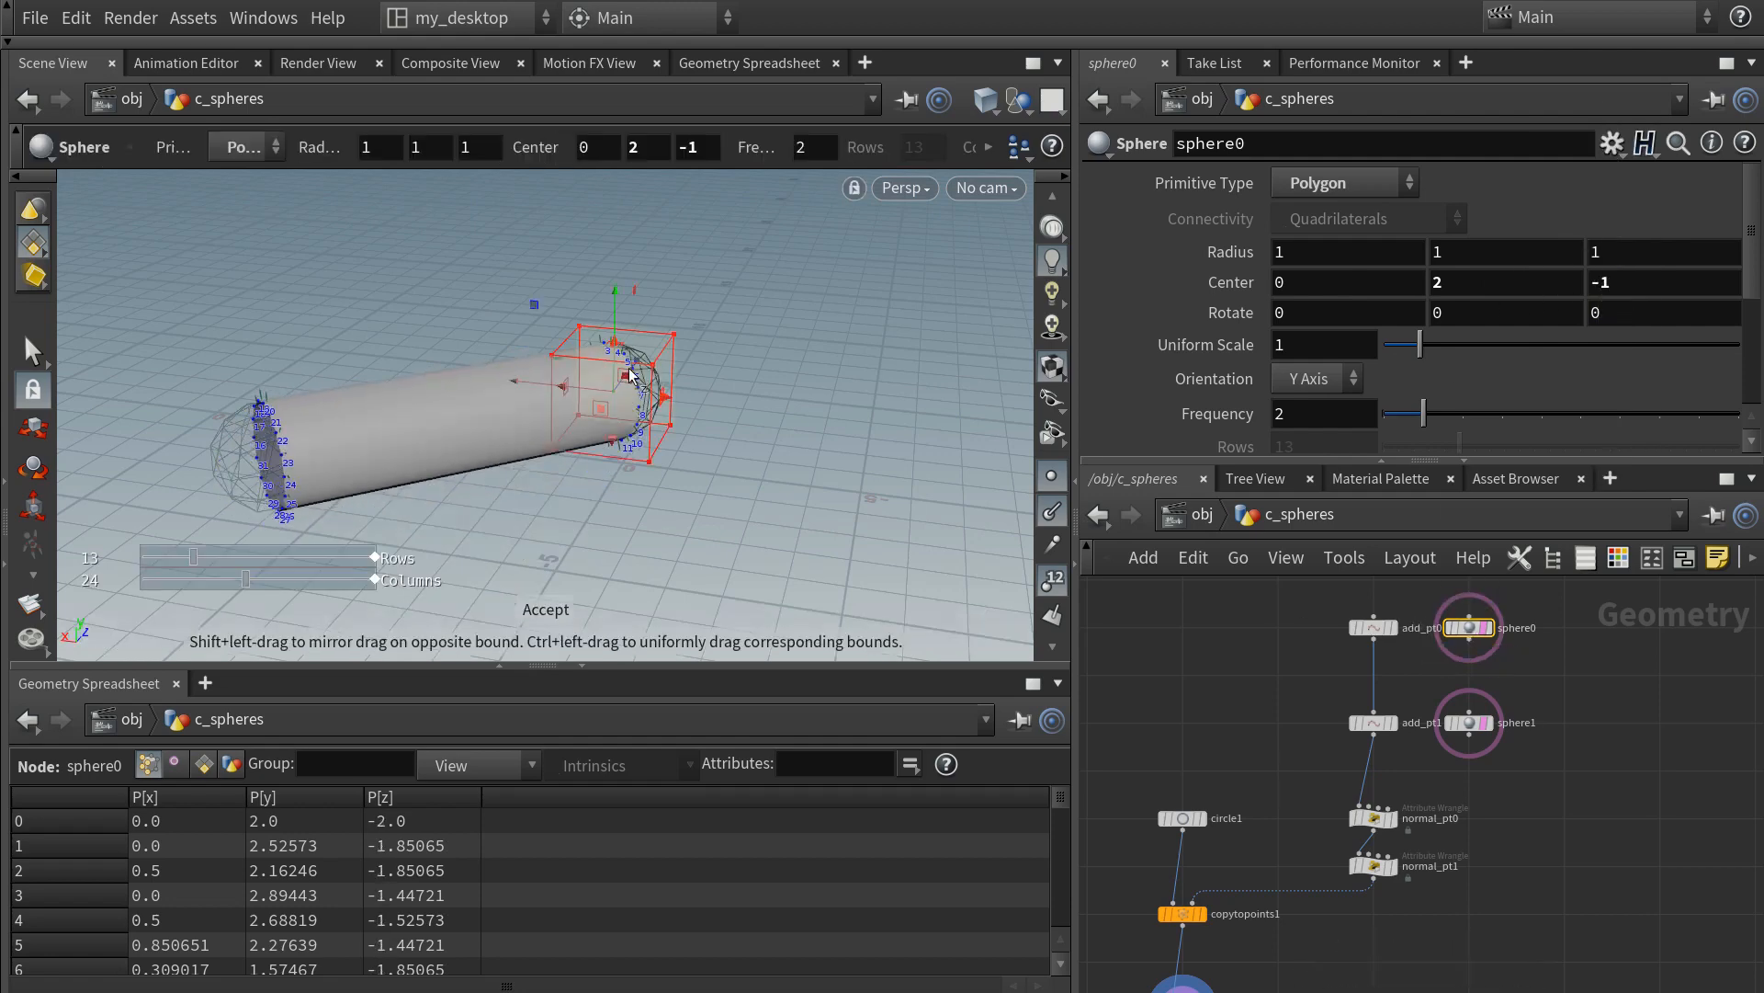
- Try altering sphere0 with its viewport handle and a larger Uniform Scale, then restore the Uniform Scale to 1
mouse_move(614, 306)
left_mouse_down()
mouse_move(600, 423)
mouse_move(619, 163)
mouse_move(600, 419)
mouse_move(599, 301)
left_mouse_up()
key("ctrl+z")
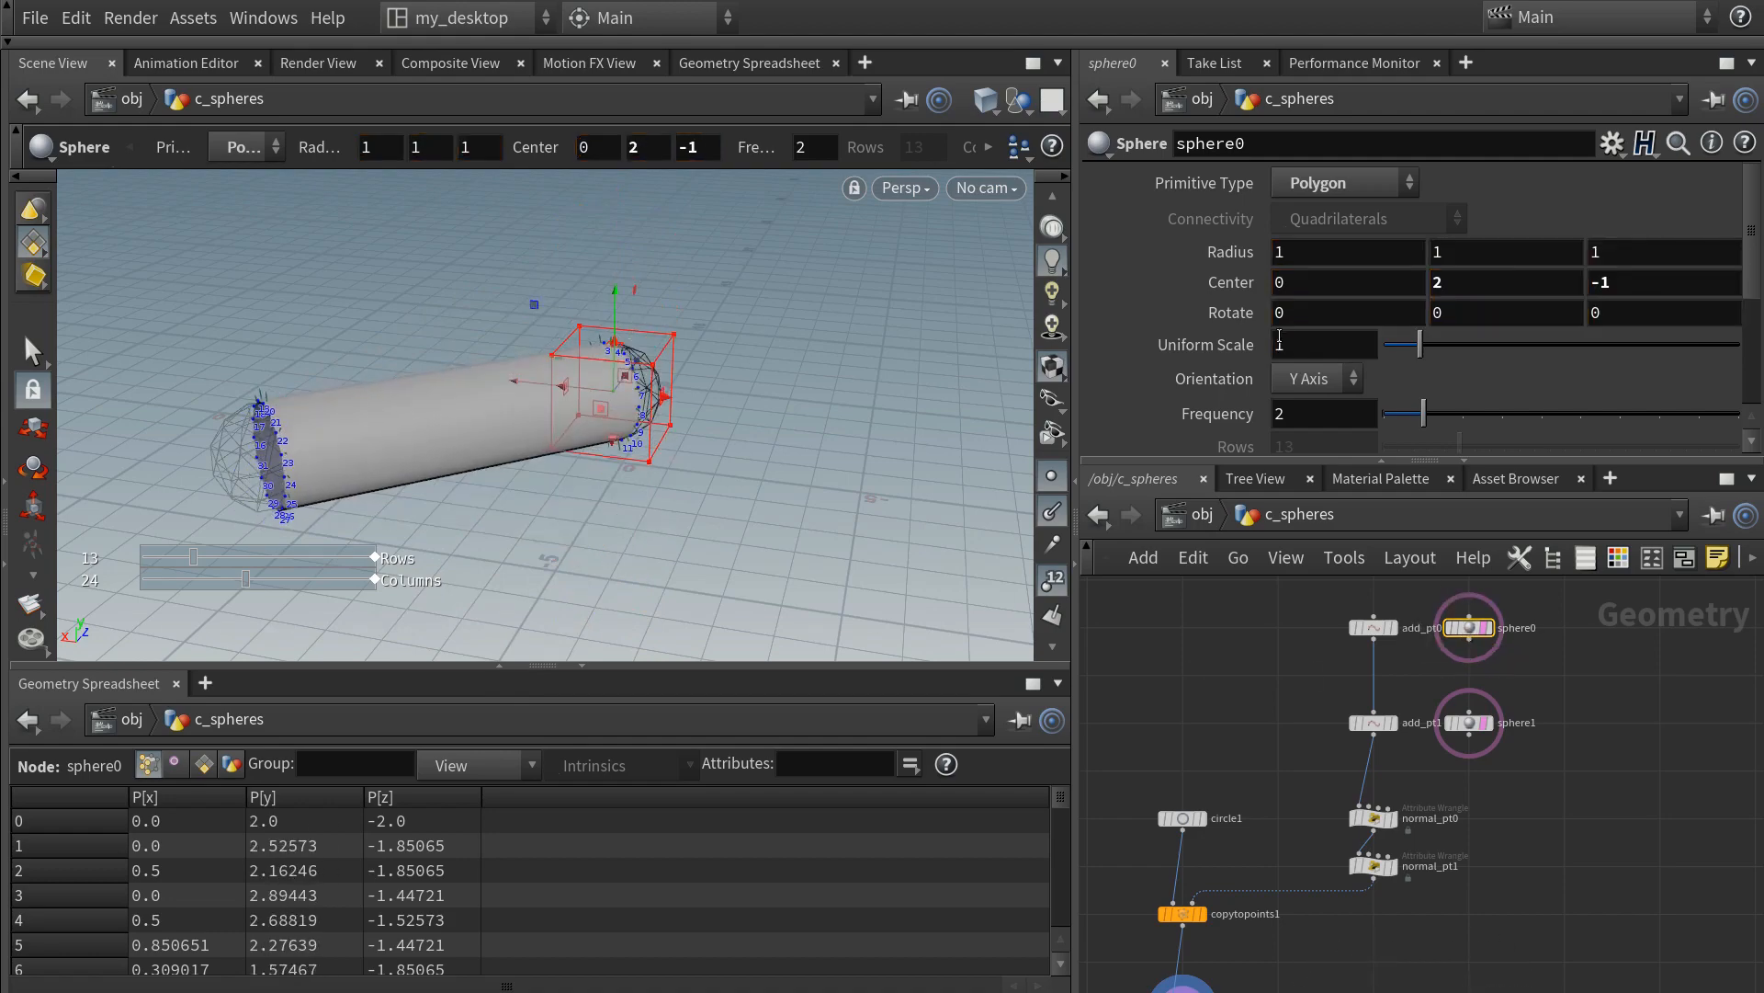
left_click_drag(1418, 346, 1477, 345)
double_click(1366, 344)
type("1")
key("Return")
- Copy sphere0's Uniform Scale parameter and reference it in normal_pt0's VEXpression as f@pscale = `chs("../sphere0/scale")`; on a second line
middle_click_drag(1282, 789, 1229, 757)
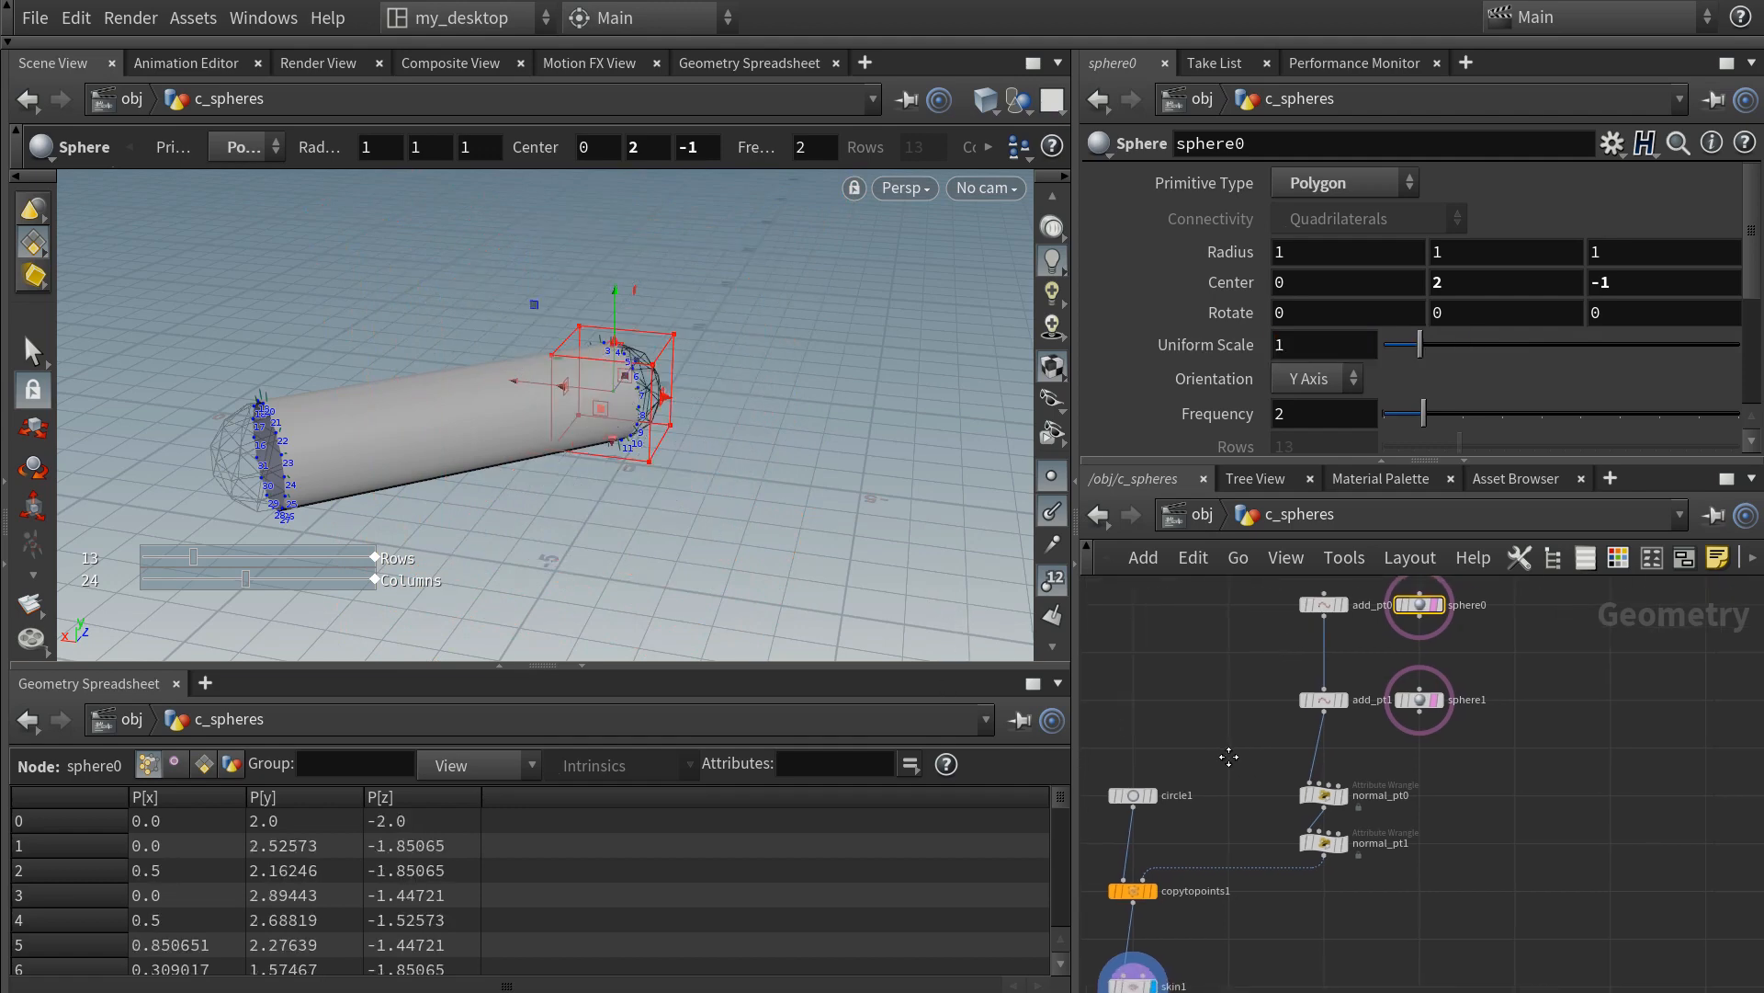
right_click(1217, 346)
left_click(1281, 532)
left_click(1324, 795)
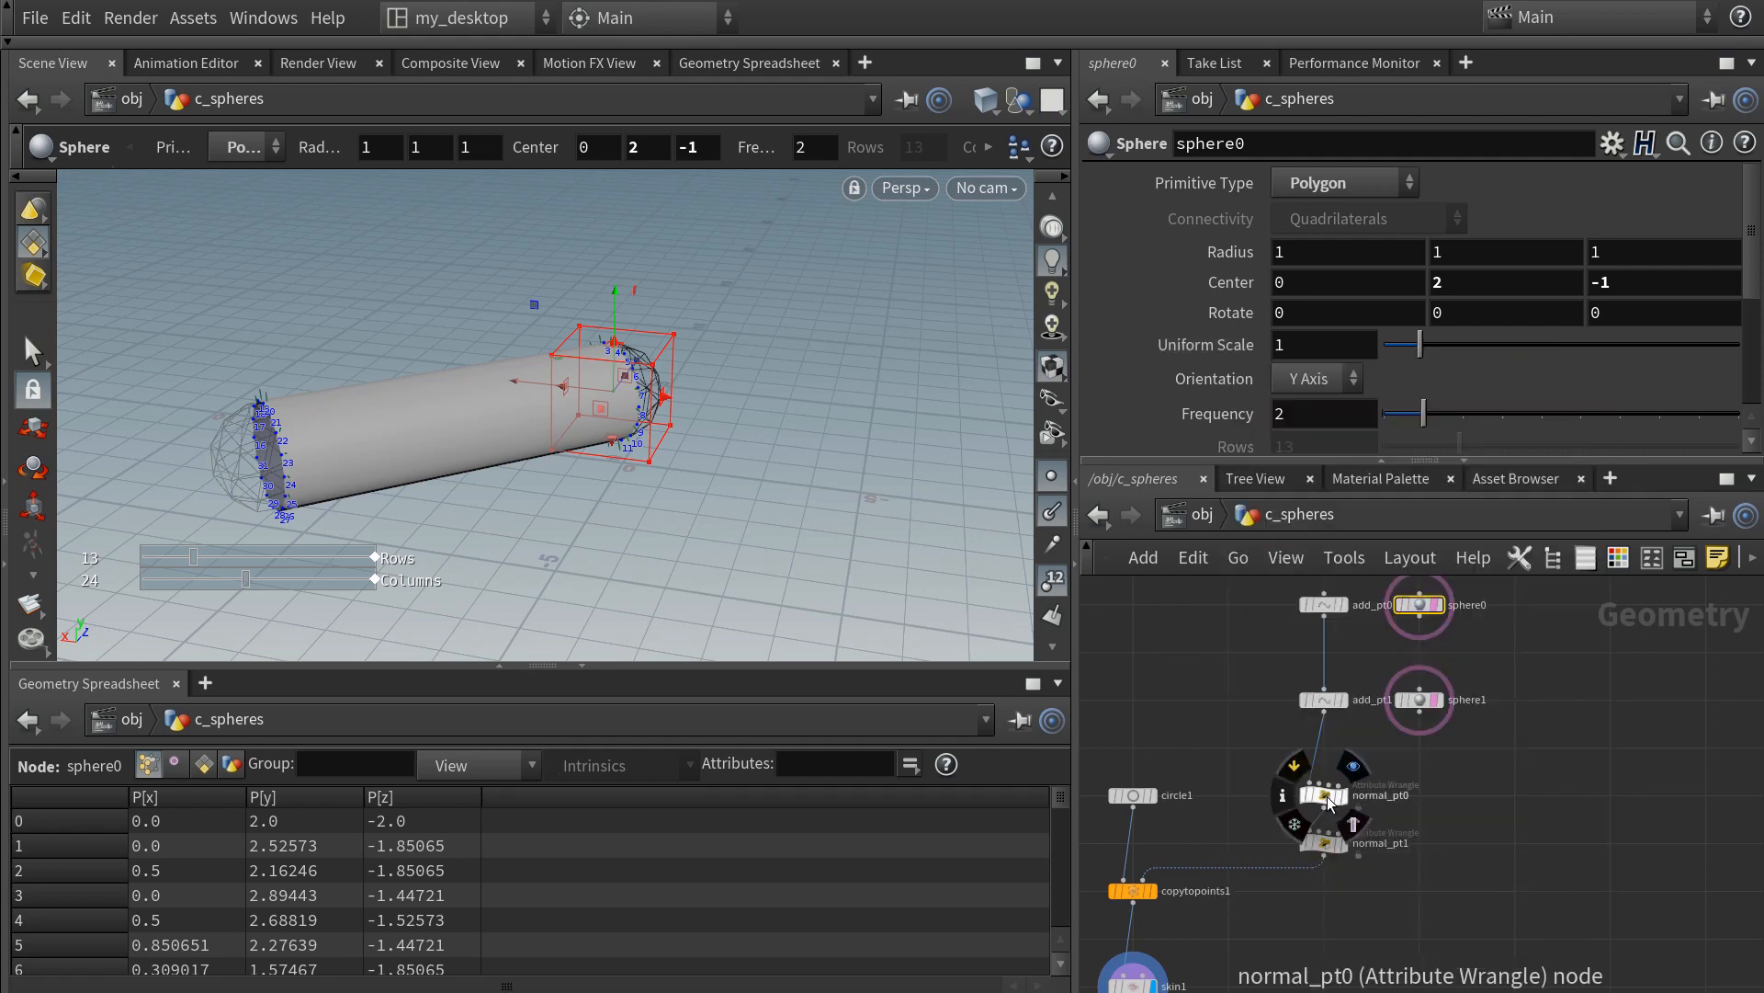
left_click(1436, 348)
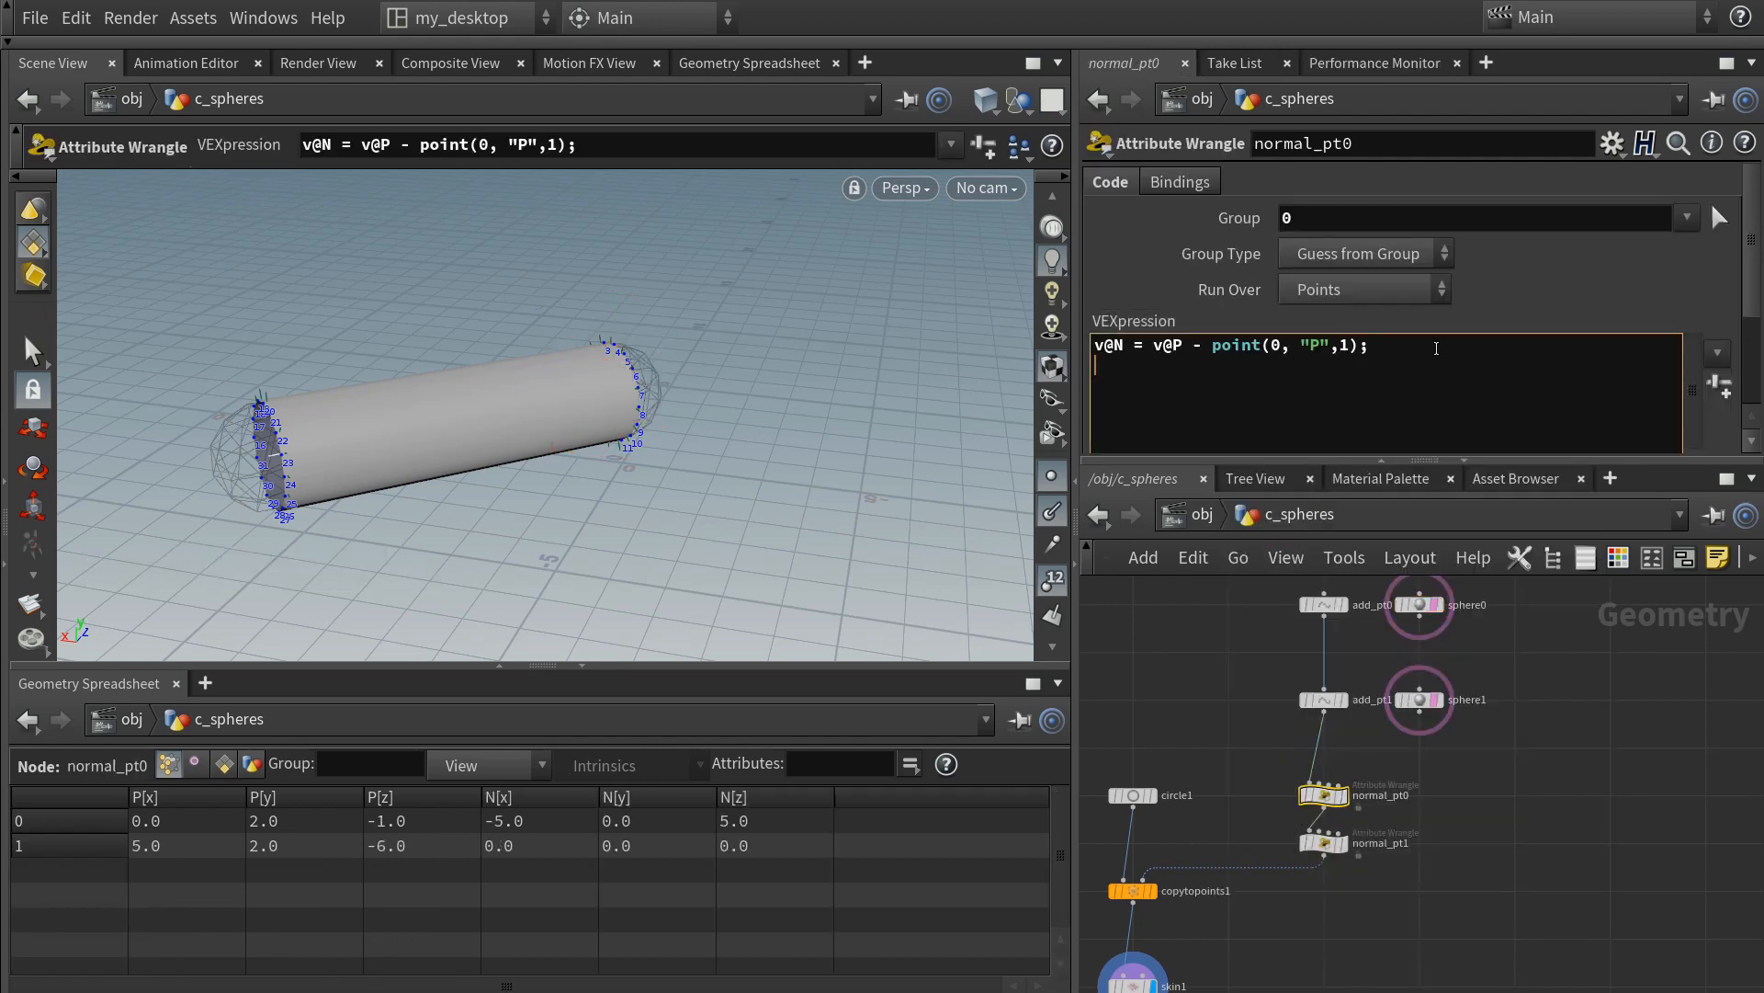
type("f@Pscale =")
right_click(1223, 366)
left_click(1274, 636)
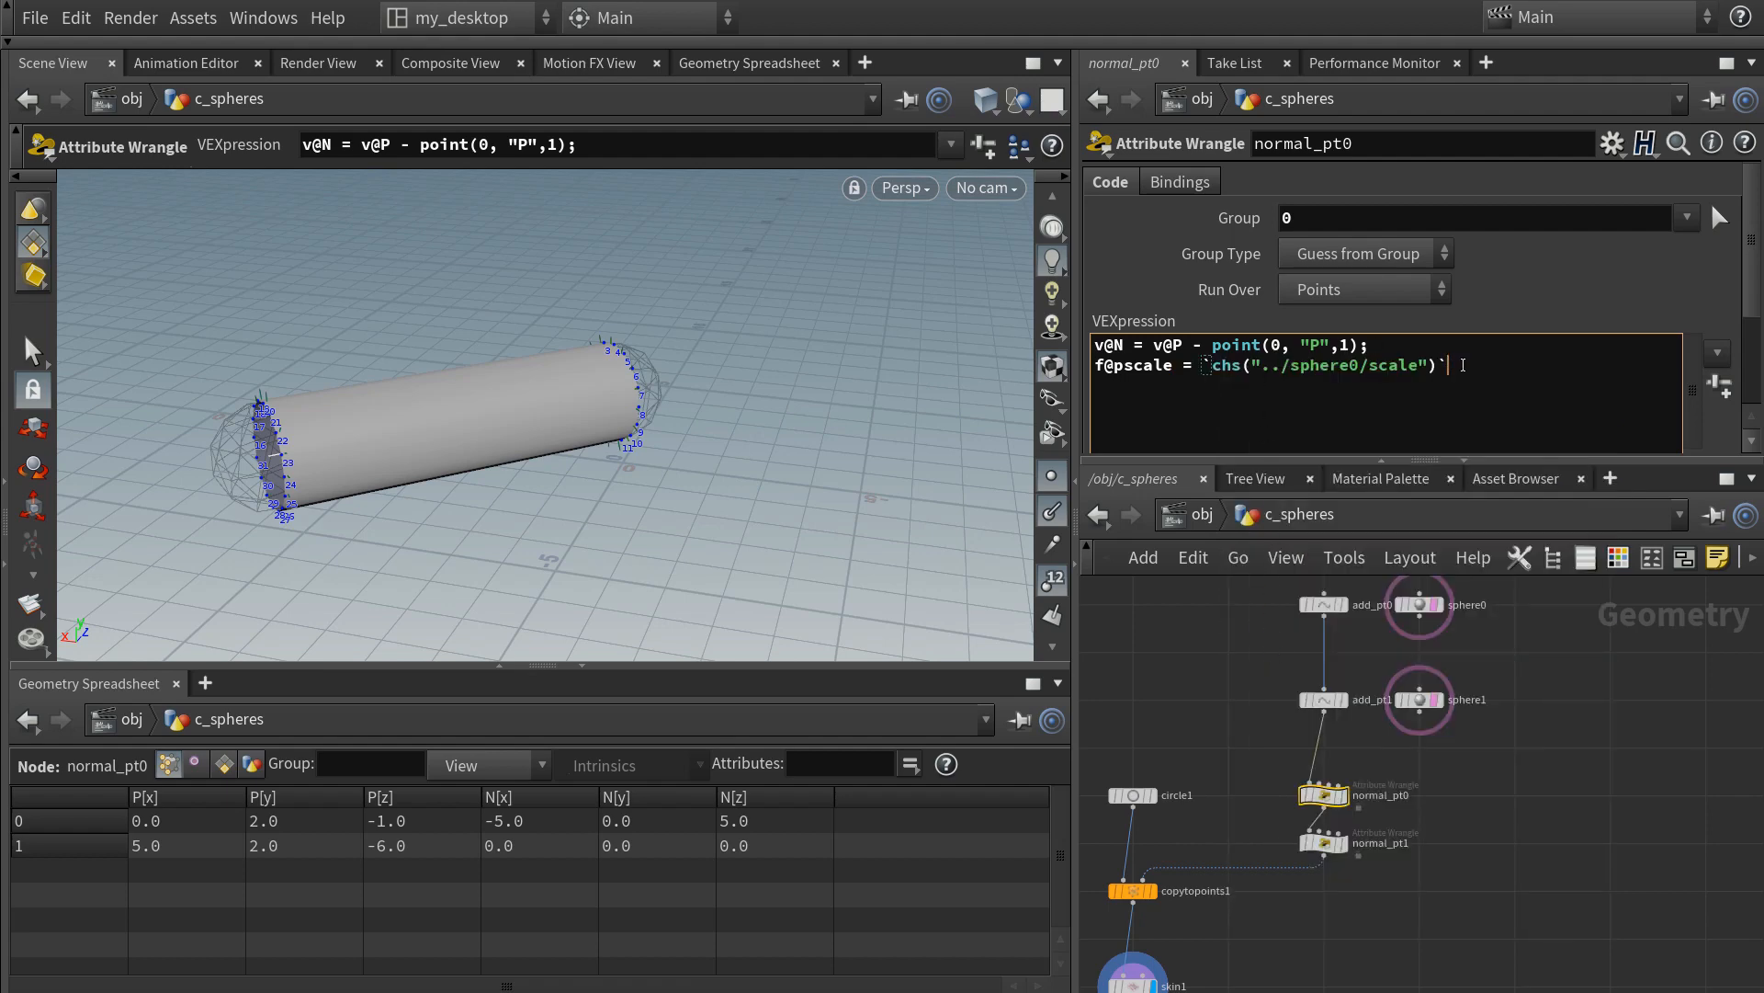
type(";")
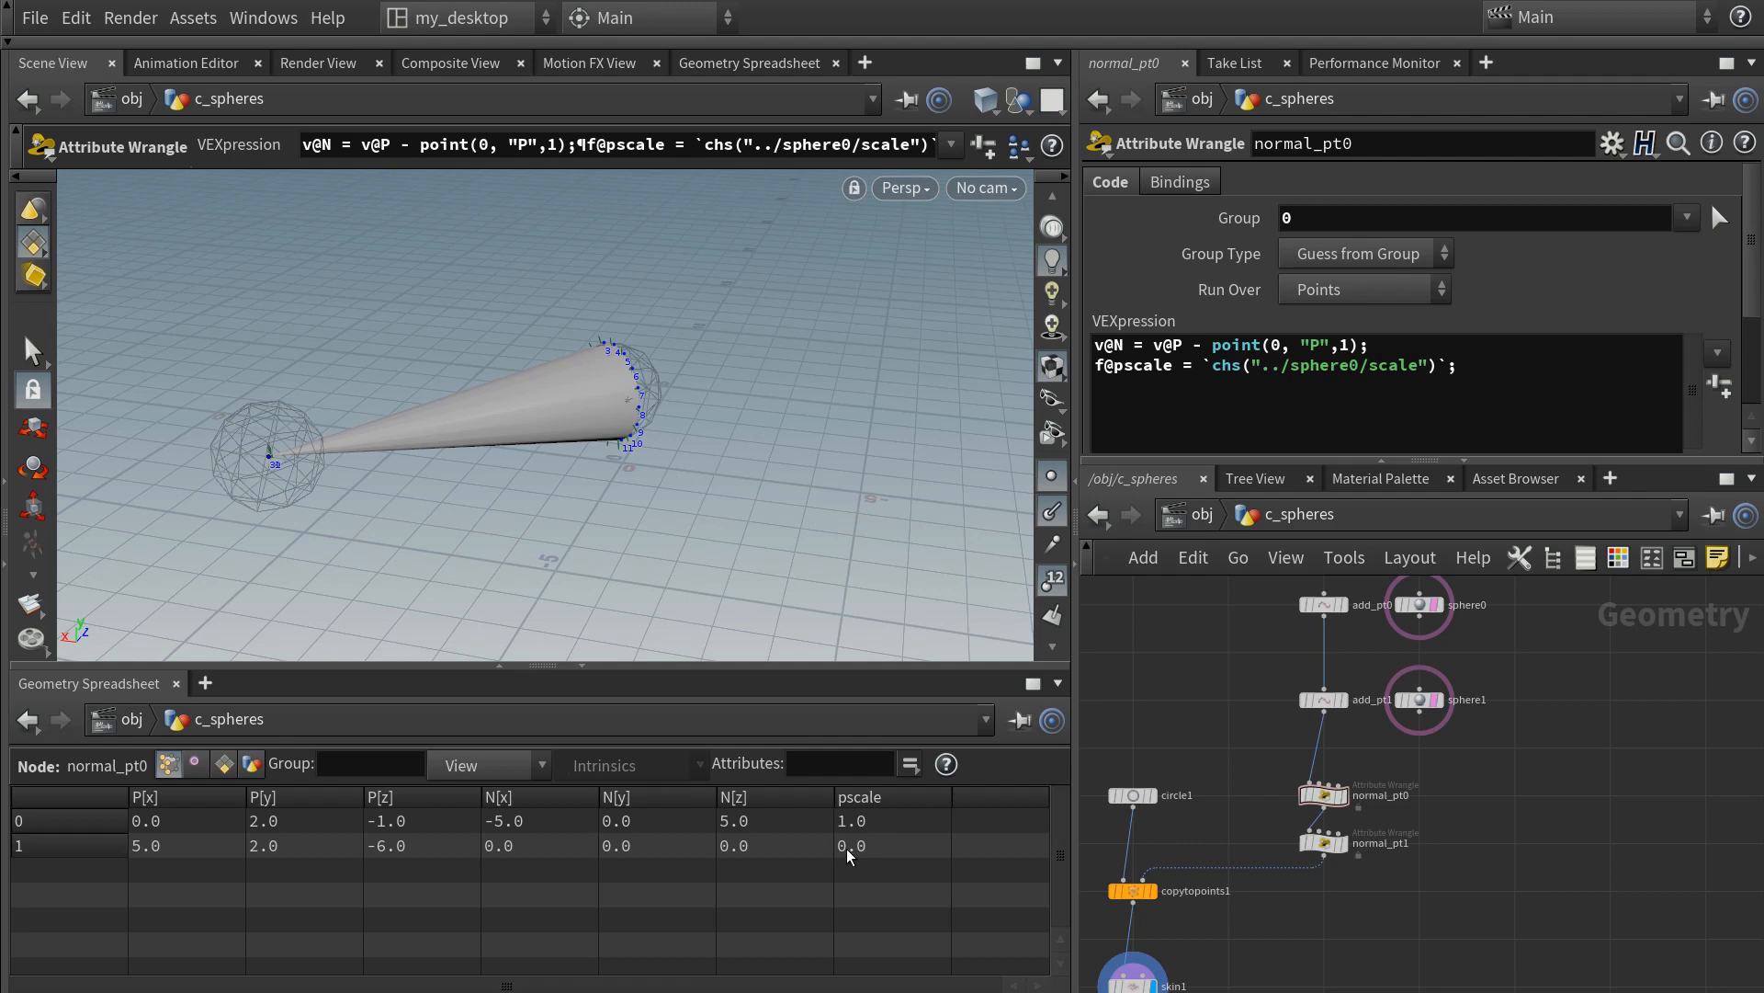
- Copy the pscale line into normal_pt1's VEXpression and point it to sphere1: f@pscale = `chs("../sphere1/scale")`;
left_click_drag(1457, 365, 1093, 365)
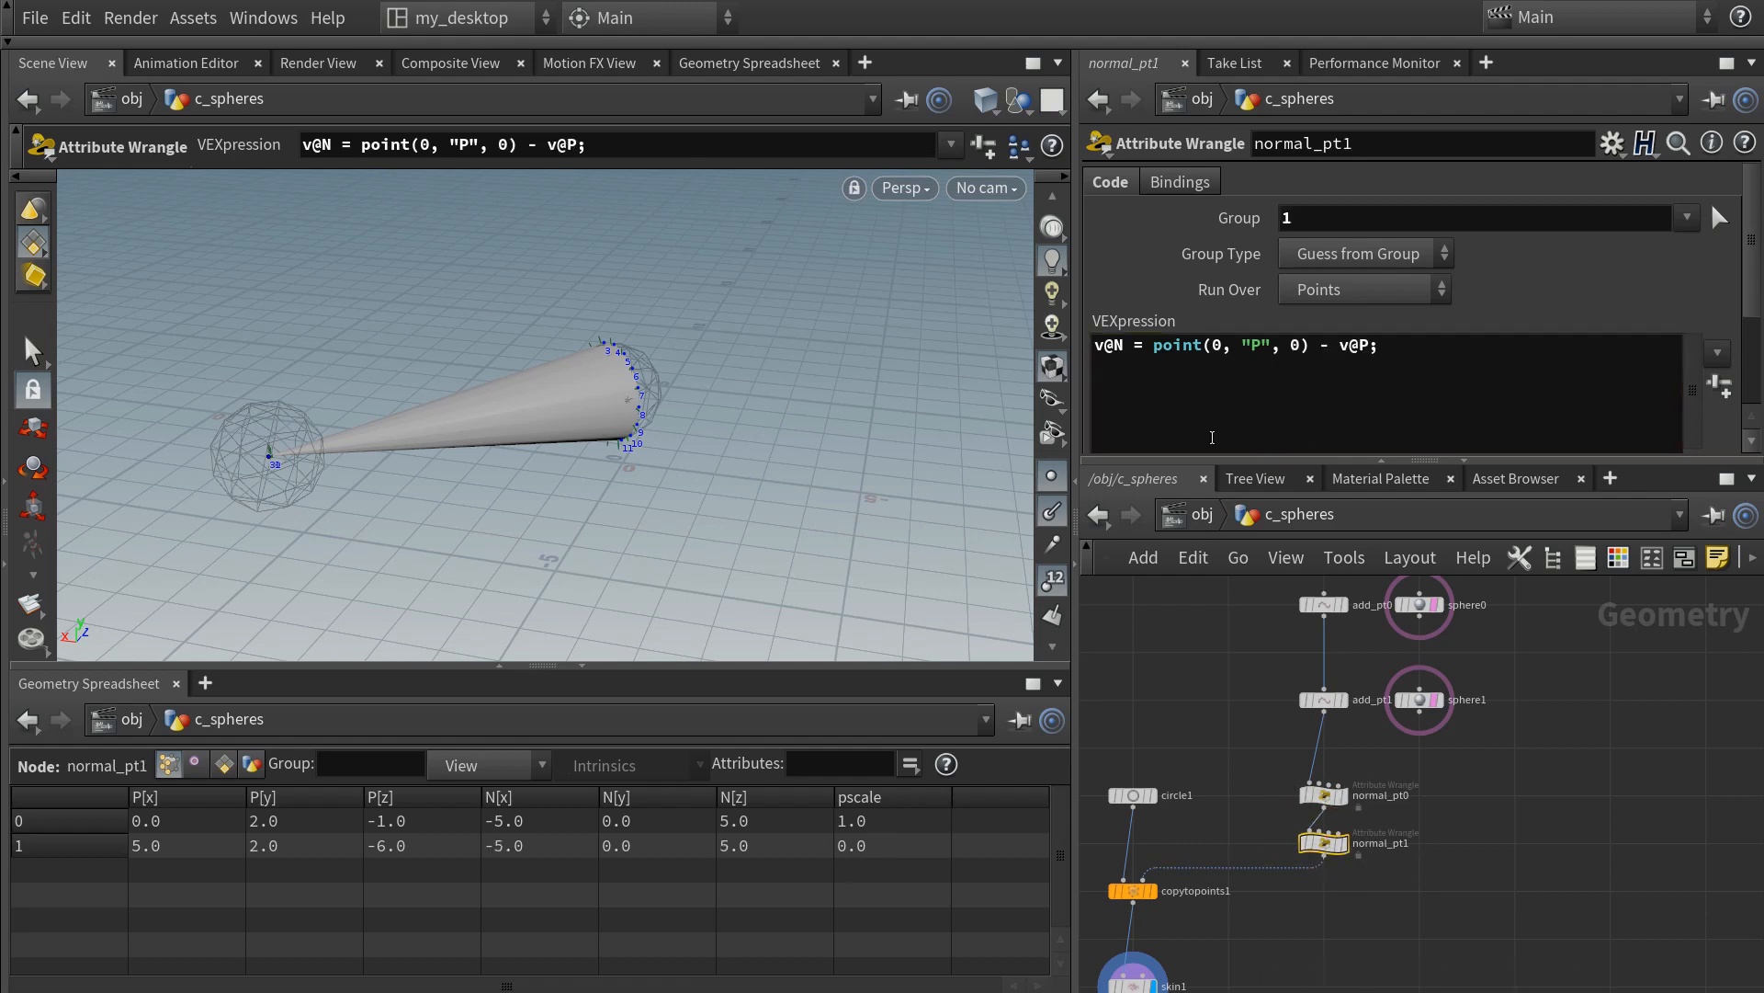
left_click(1465, 372)
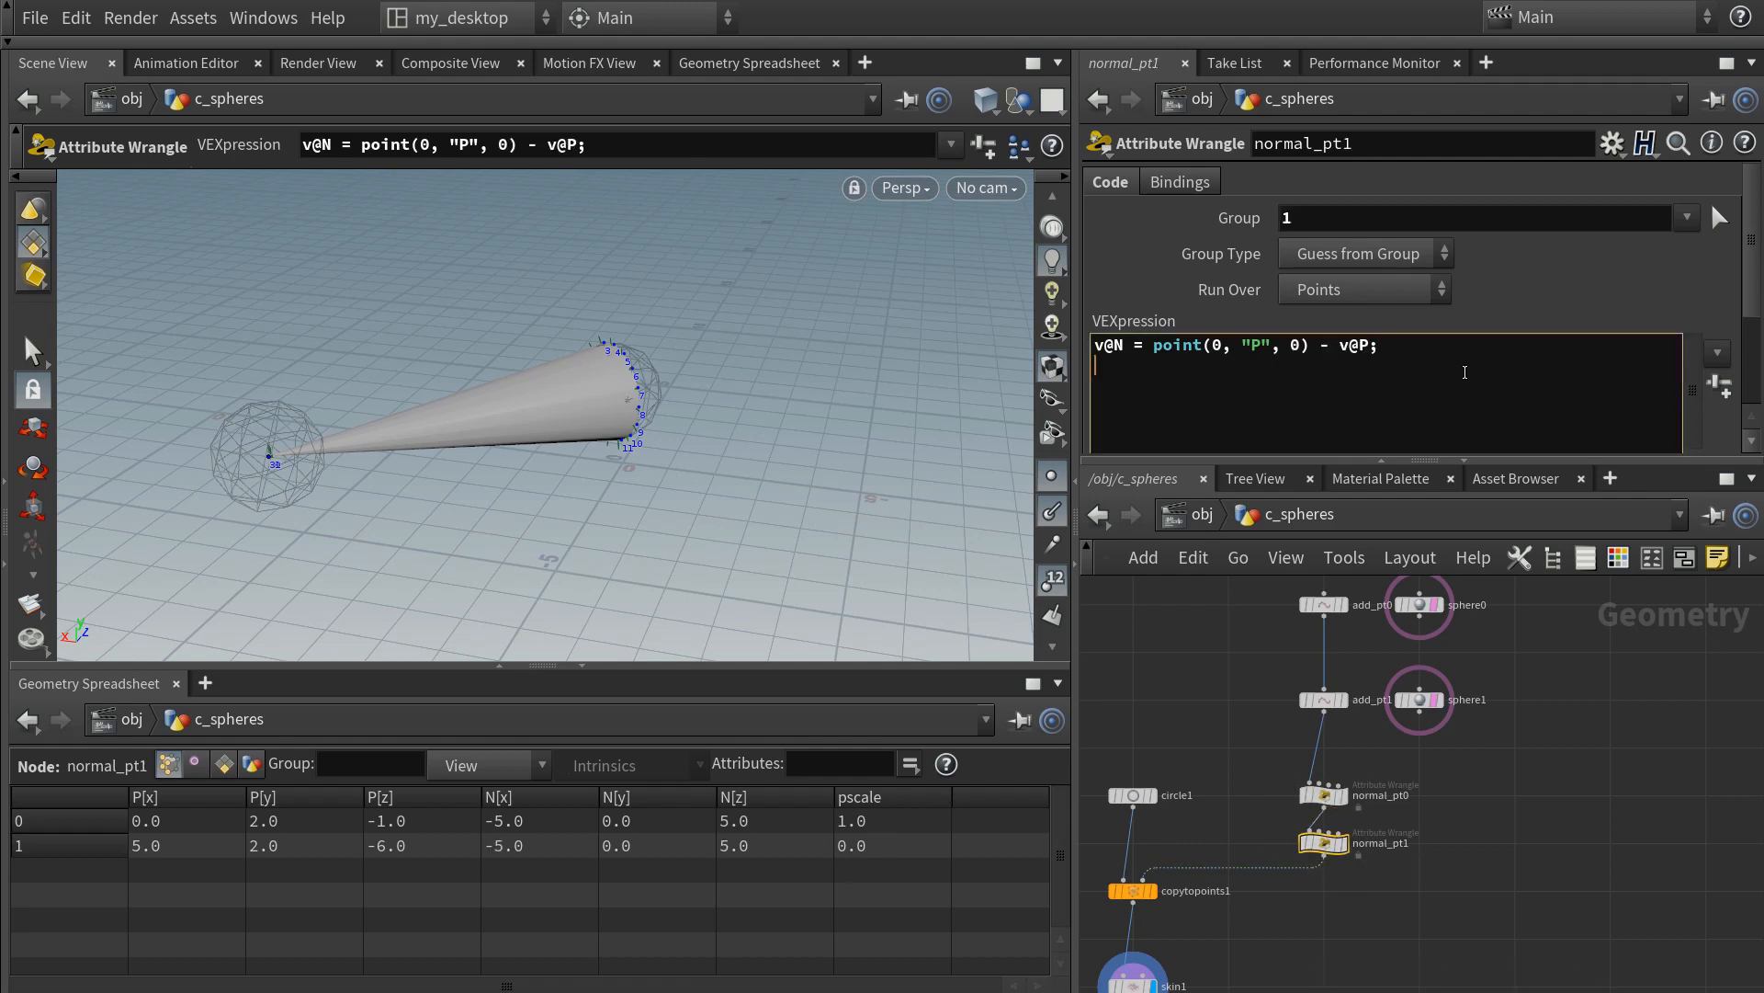
key("ctrl+v")
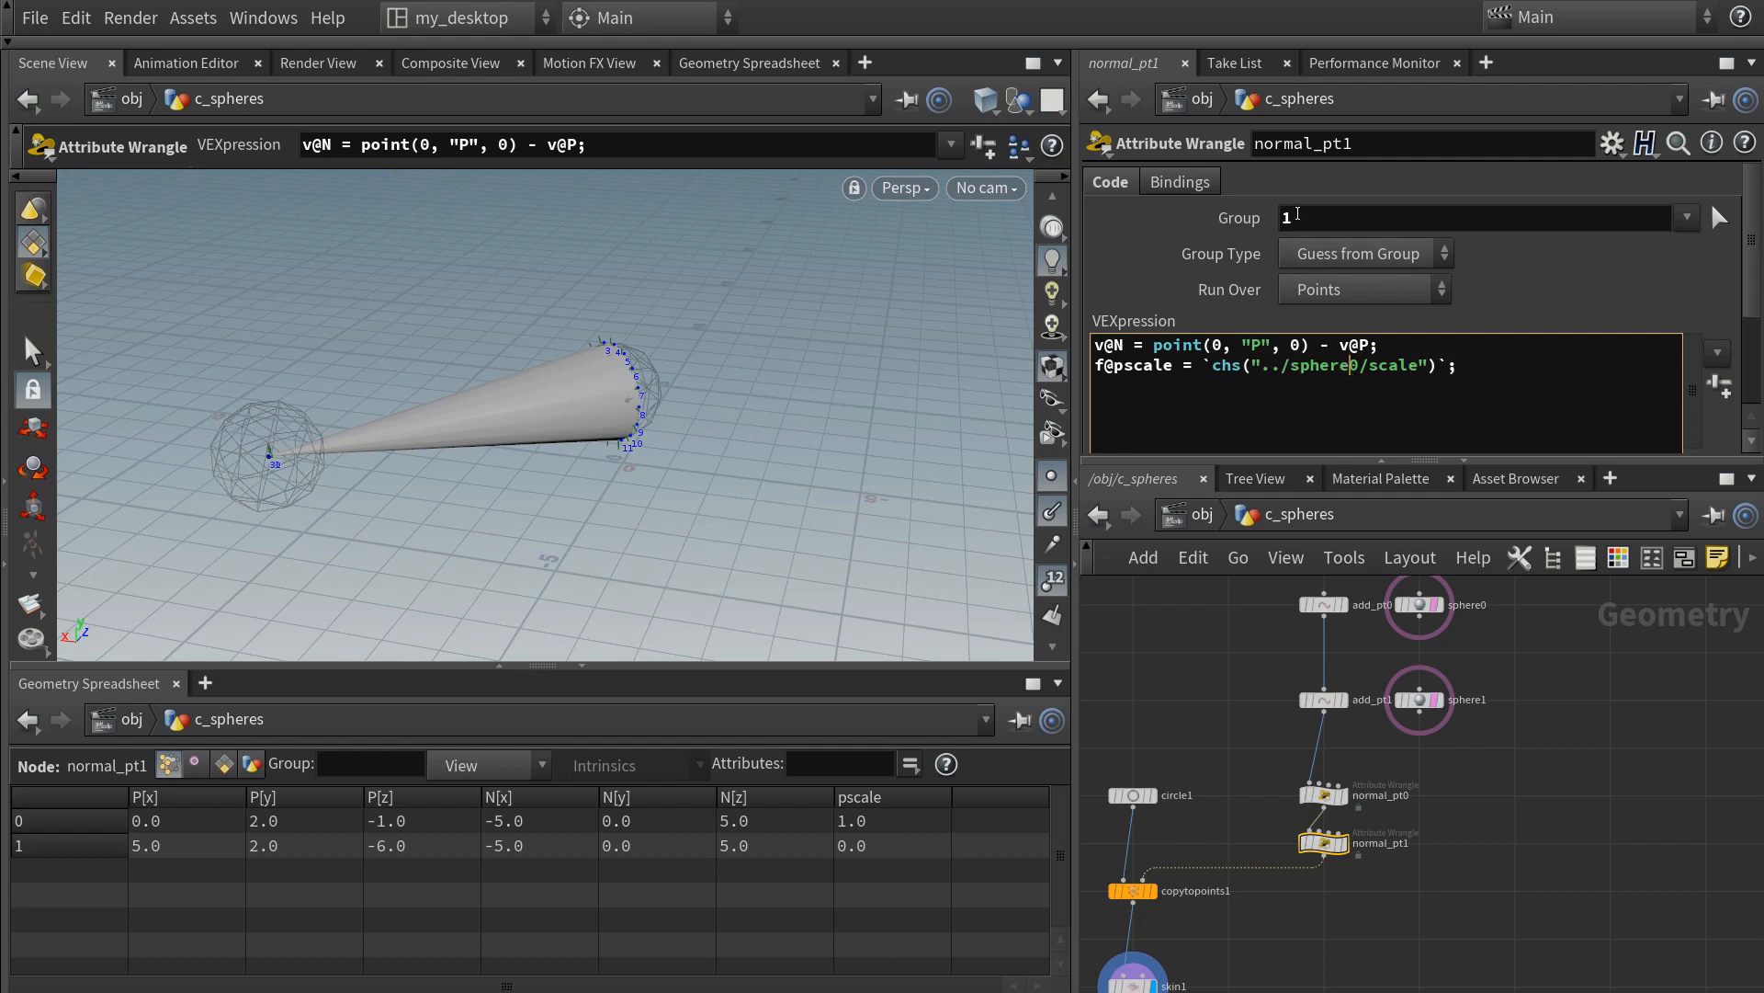
left_click(1351, 365)
key("Delete")
type("1")
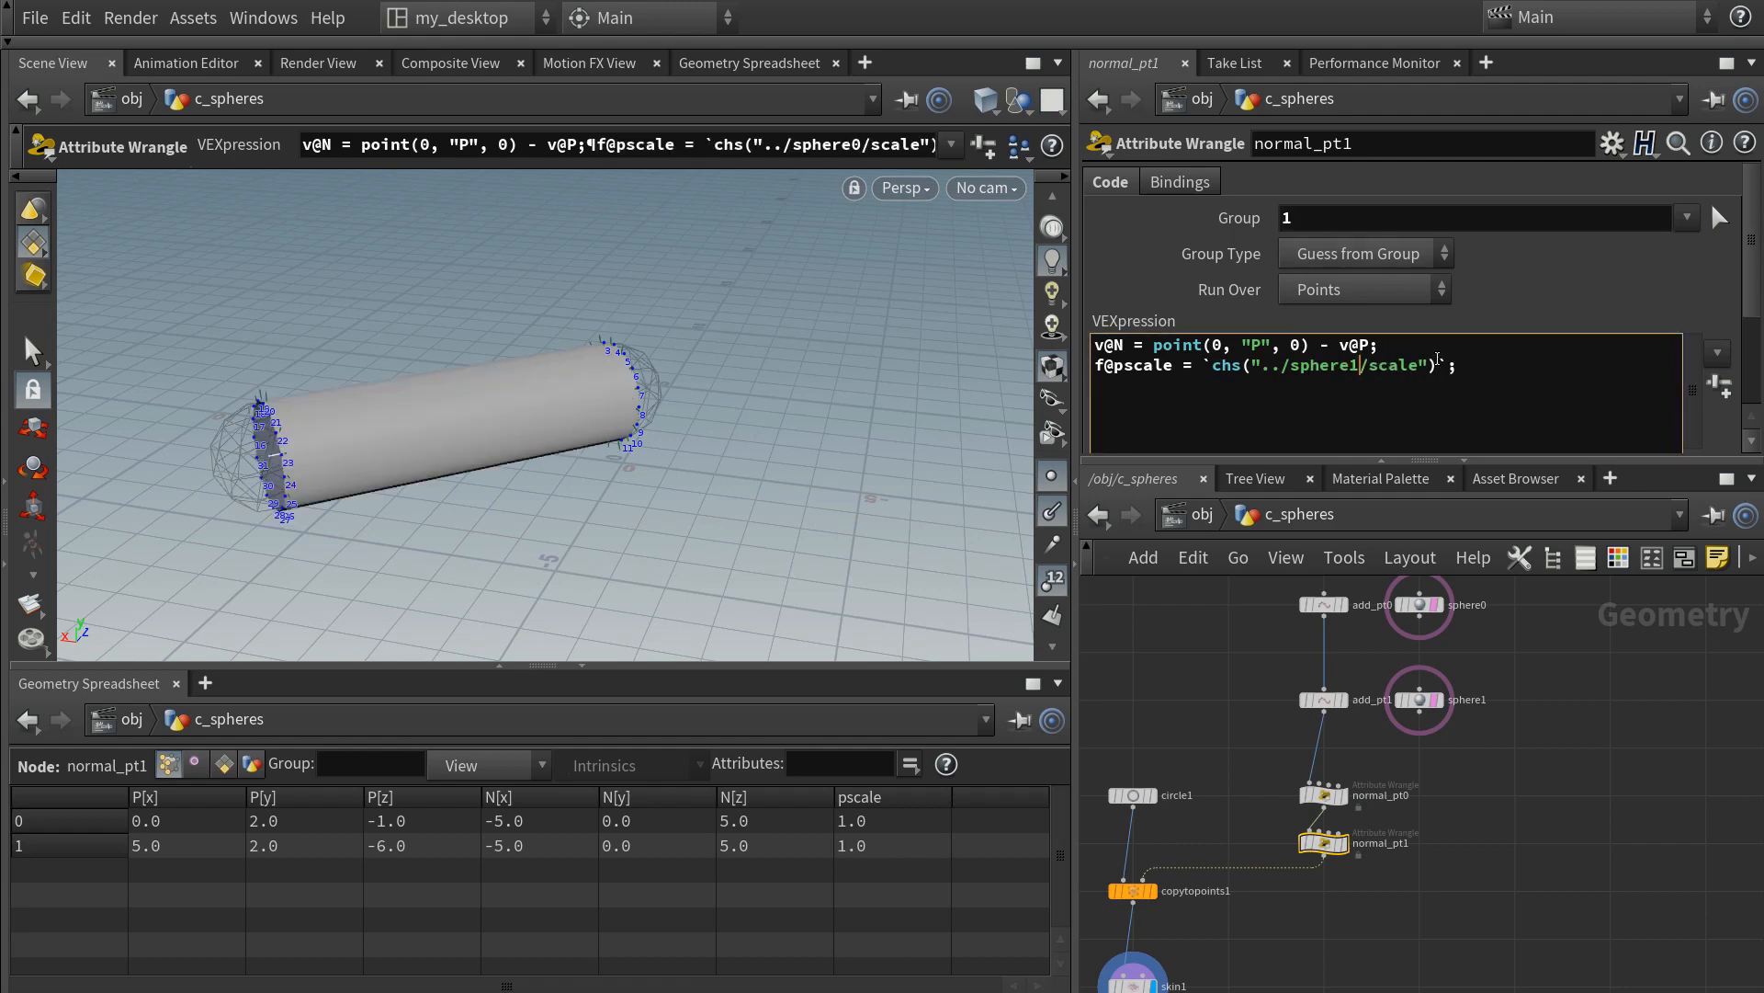
key("Return")
key("BackSpace")
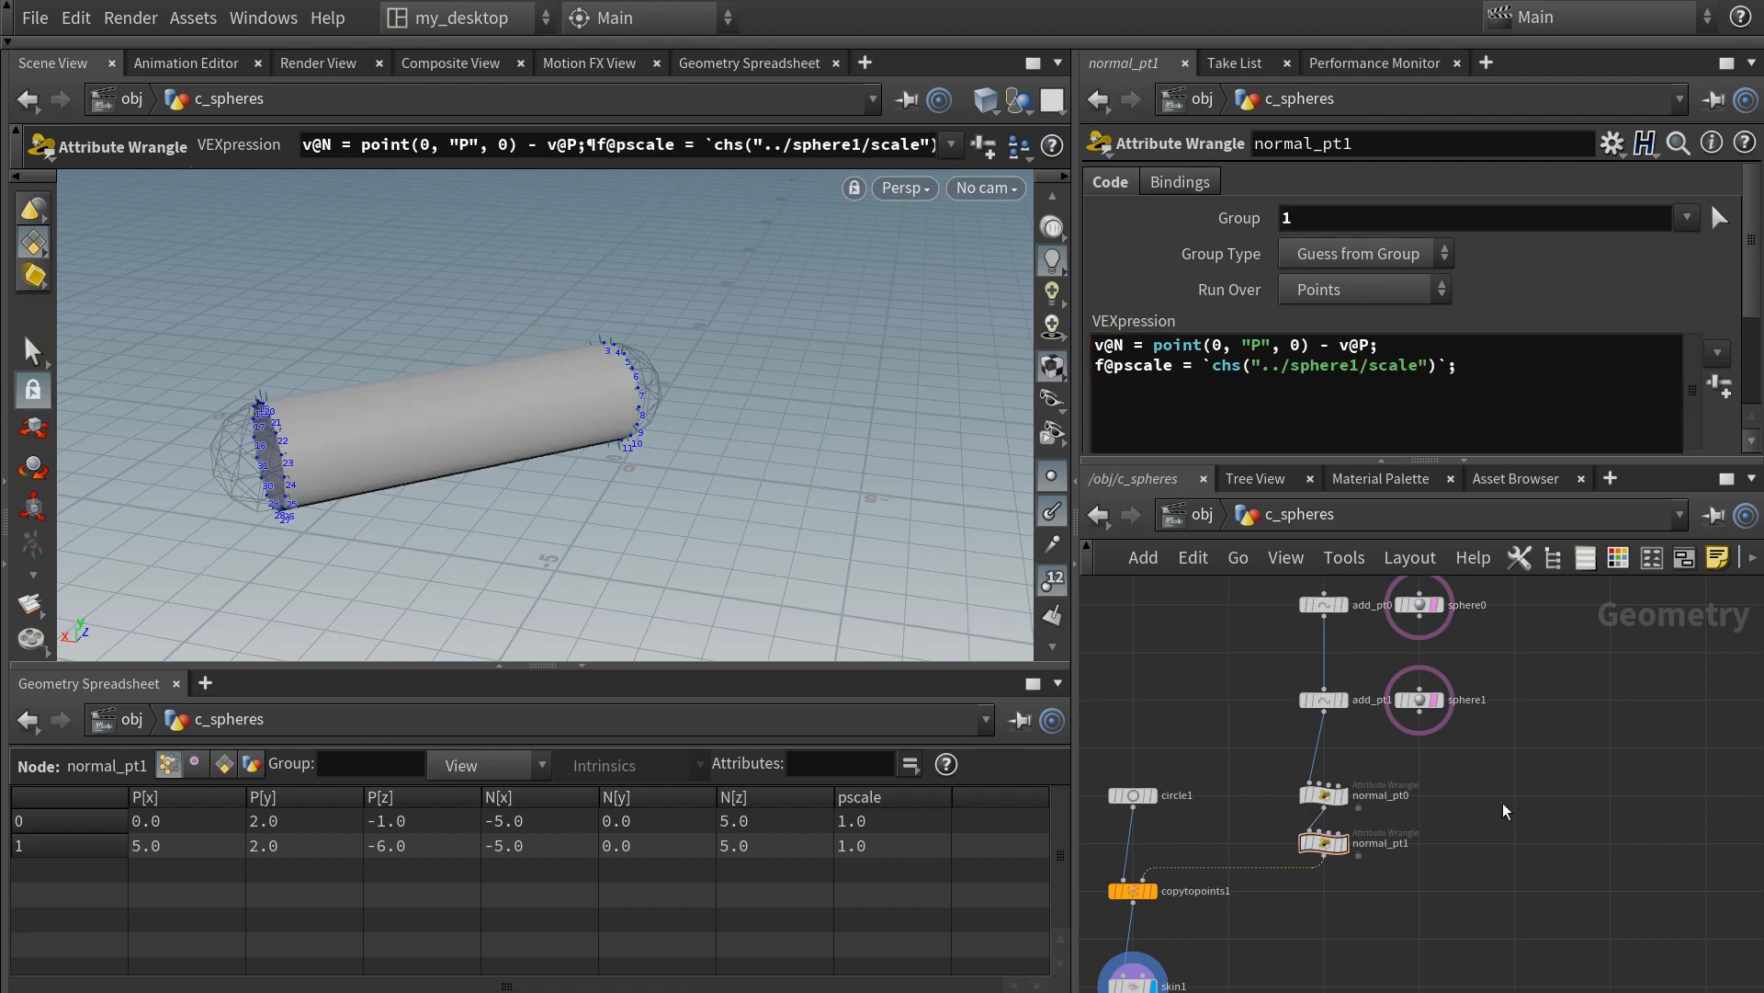
- Enlarge sphere1 through its Uniform Scale and set sphere0's Uniform Scale to 1.81
left_click(1420, 698)
mouse_move(1420, 349)
left_mouse_down()
mouse_move(1491, 345)
mouse_move(1449, 344)
left_mouse_up()
left_click(1420, 604)
scroll(570, 437, "down", 3)
left_click_drag(571, 437, 805, 543, "alt")
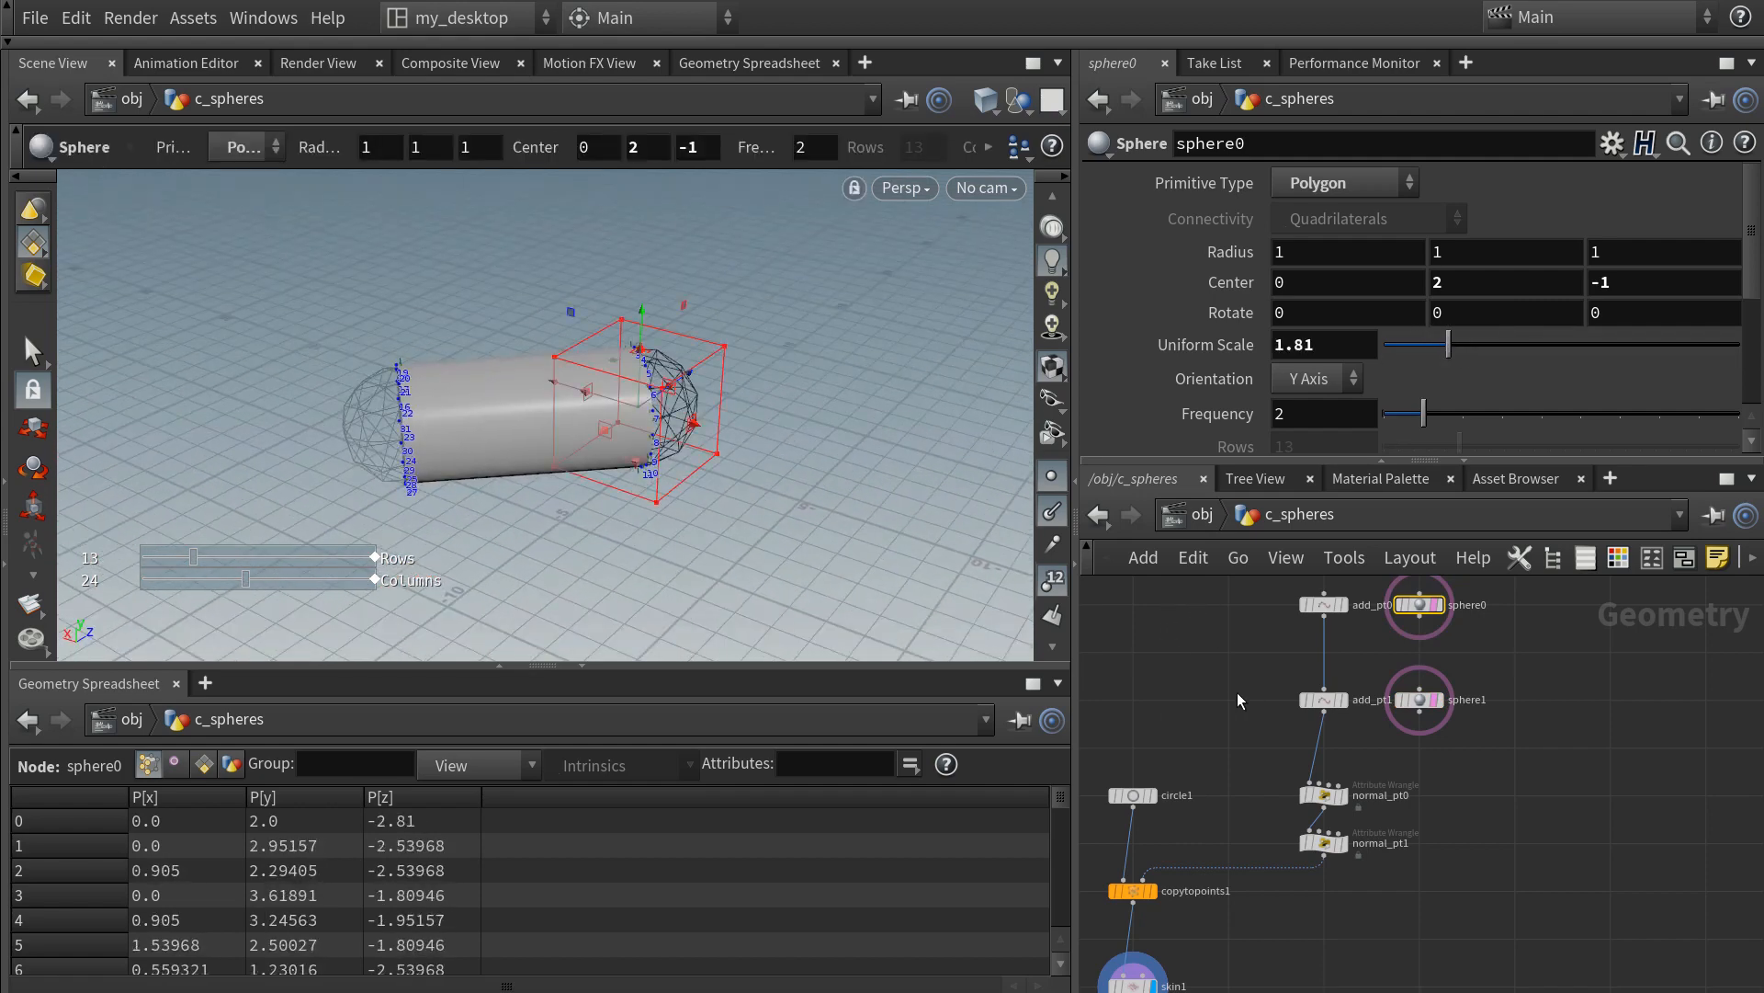
- Save the scene as deer_tutorial_02.hip in the deer_tutorial folder on the D: drive
scroll(1238, 693, "down", 1)
left_click(35, 17)
left_click(57, 175)
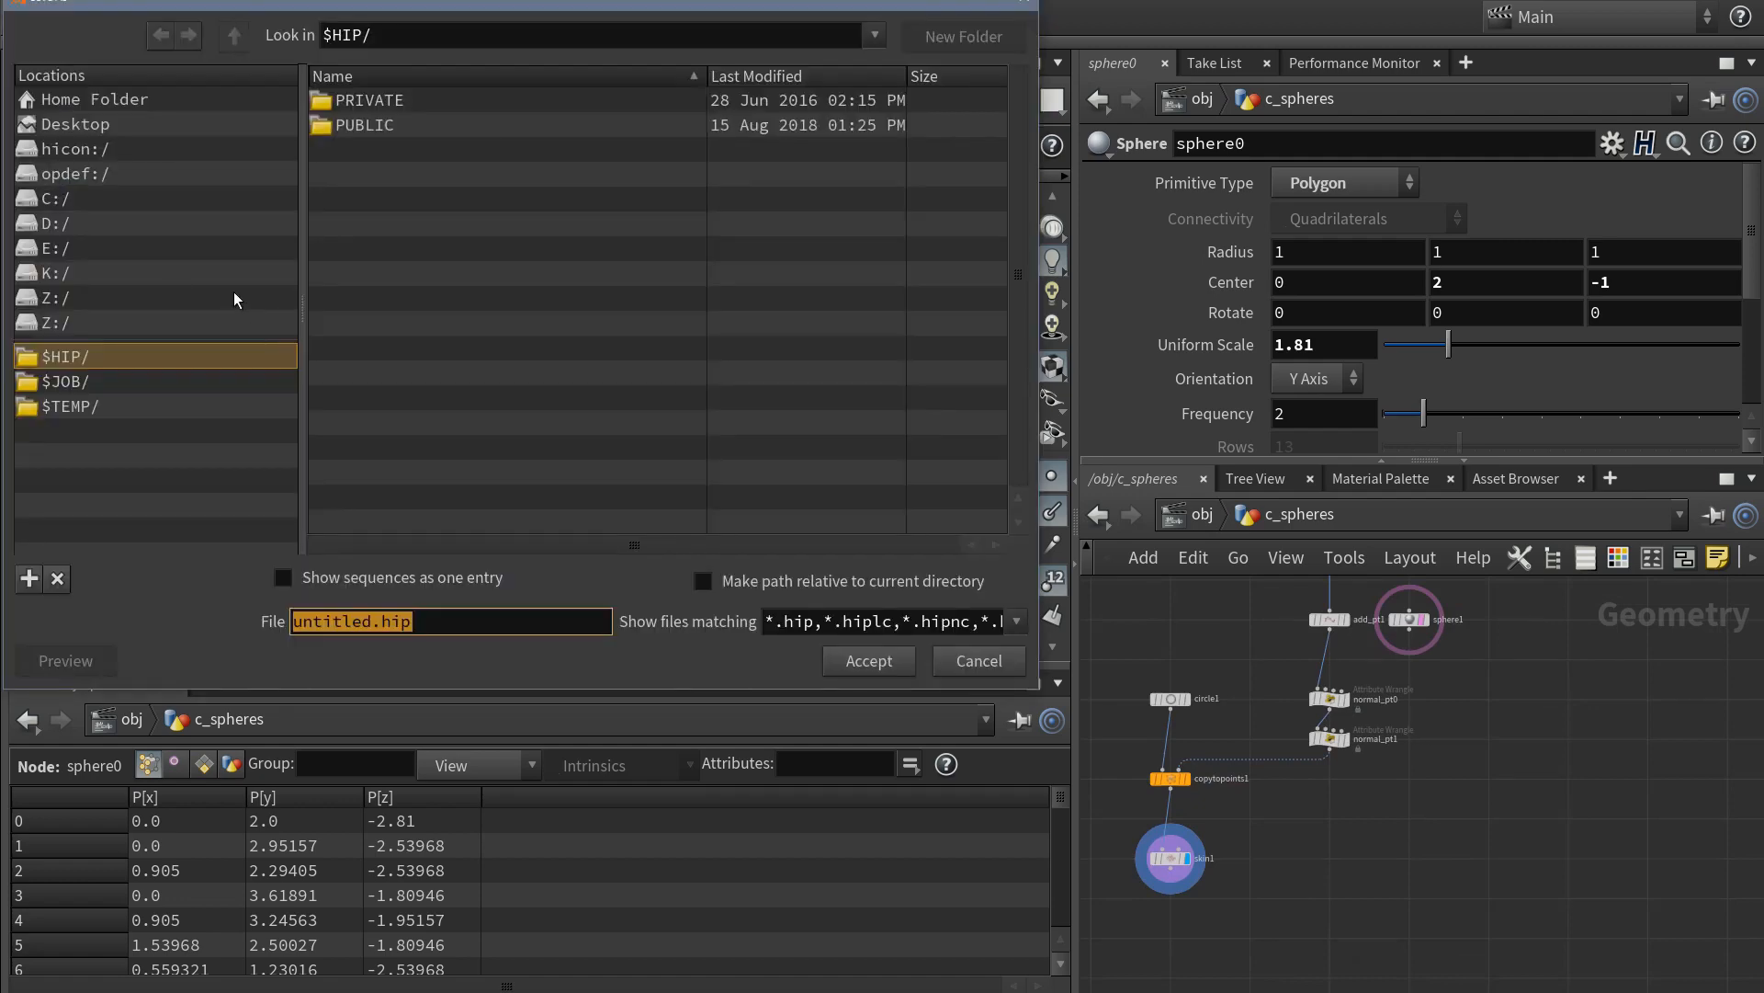
left_click(55, 223)
double_click(388, 128)
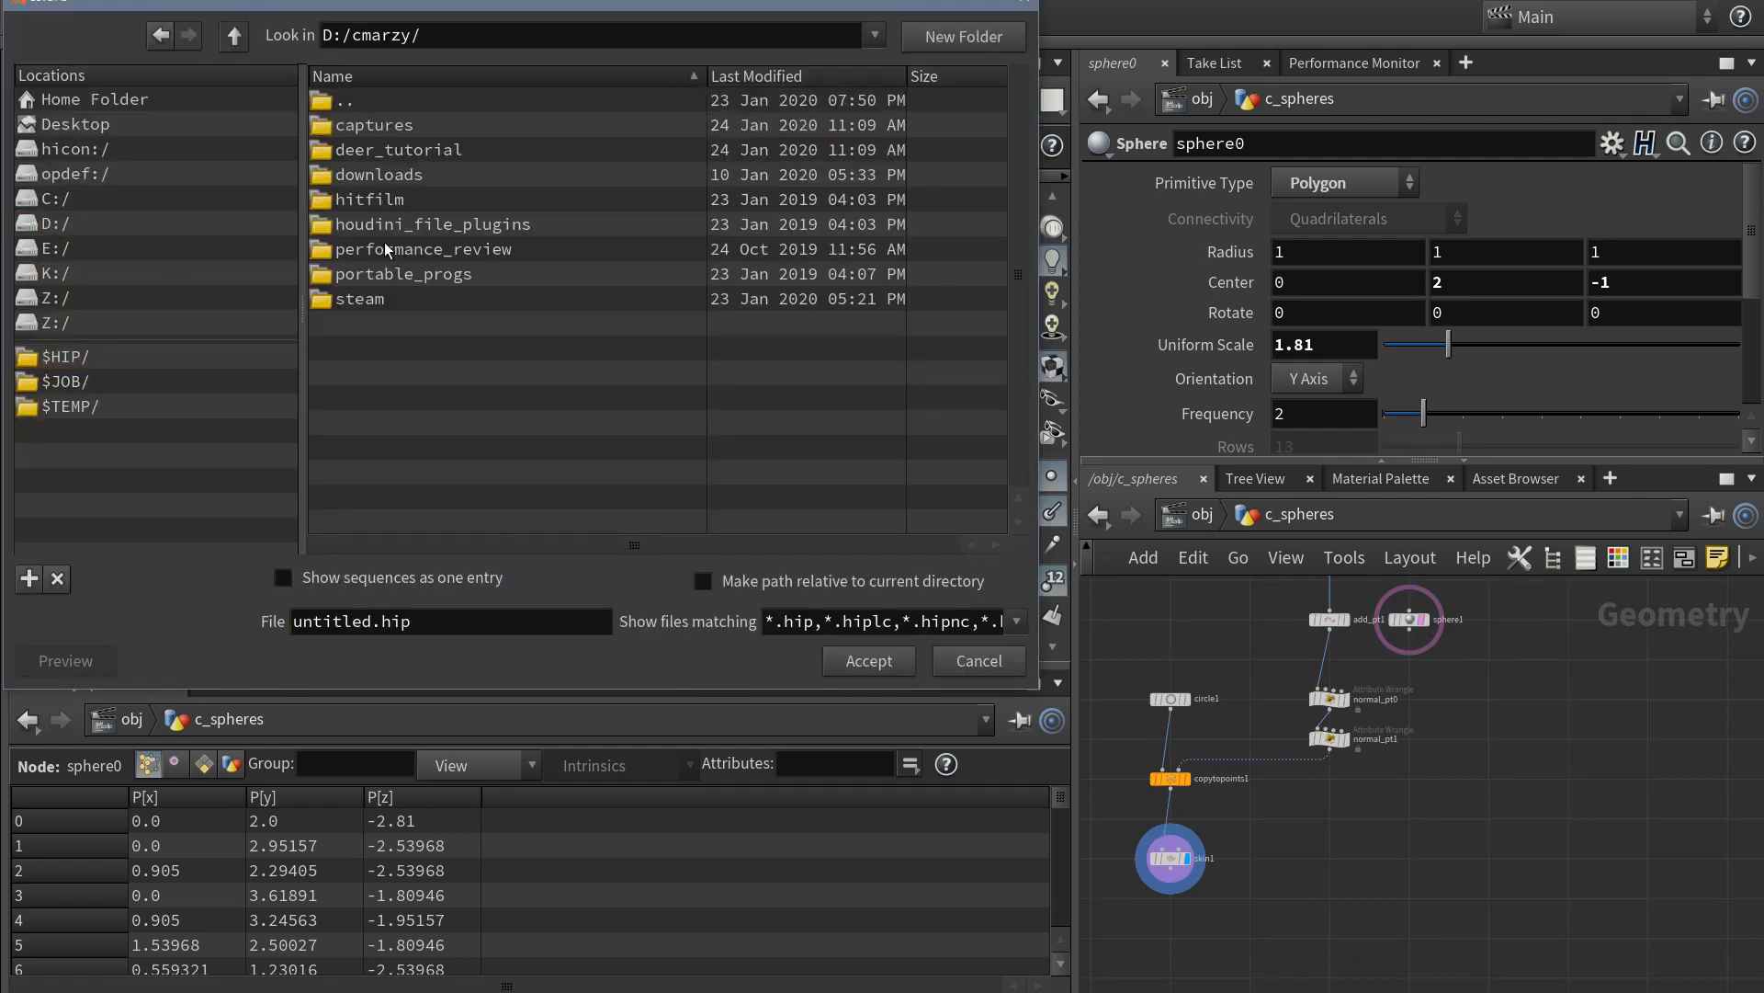
double_click(373, 151)
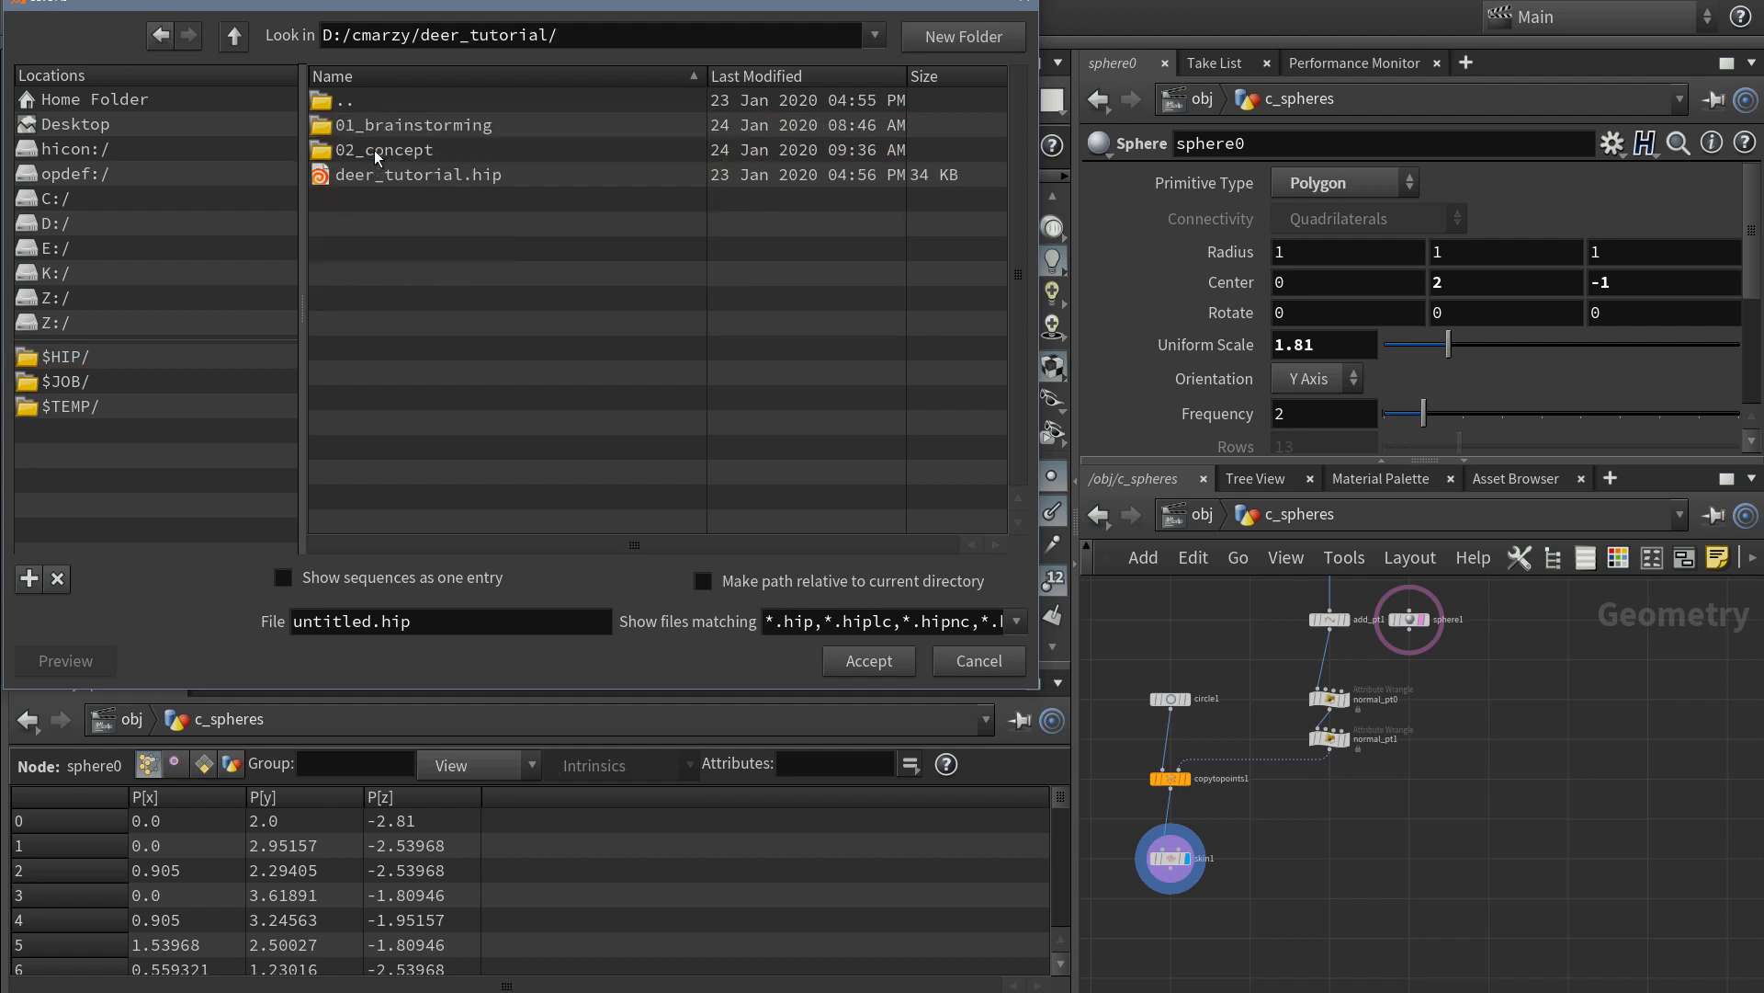
left_click(371, 621)
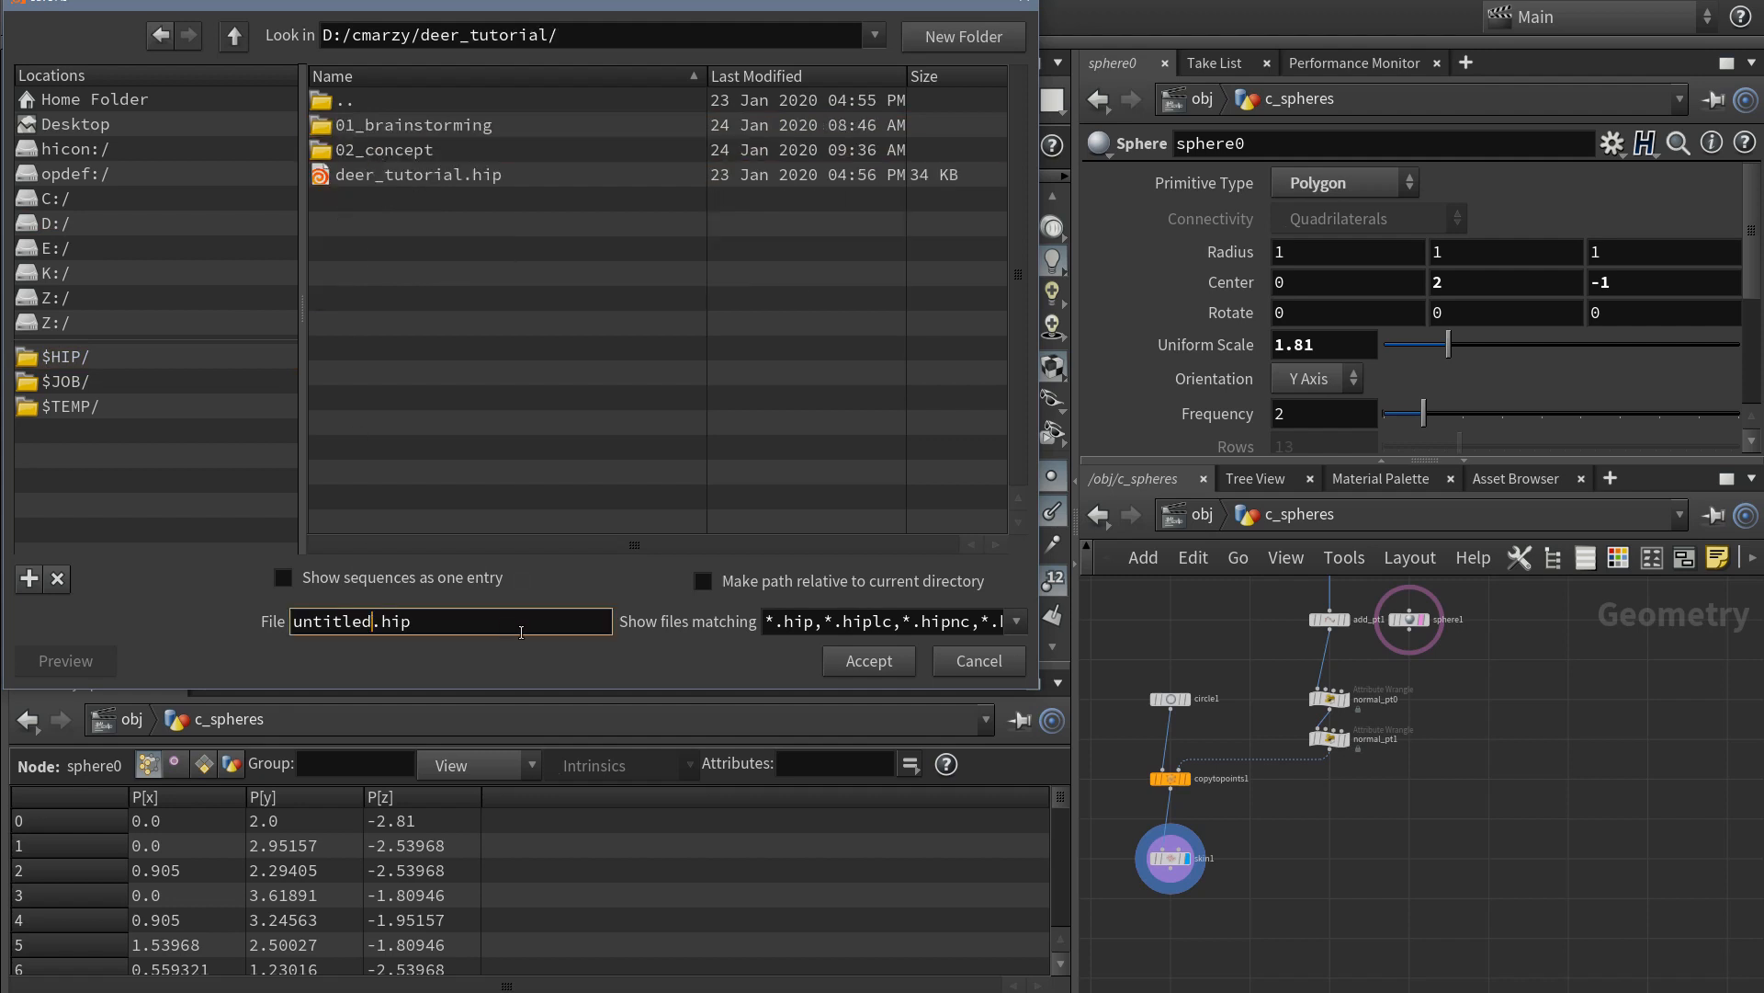
key("shift+Home")
type("deer_tutorial_02")
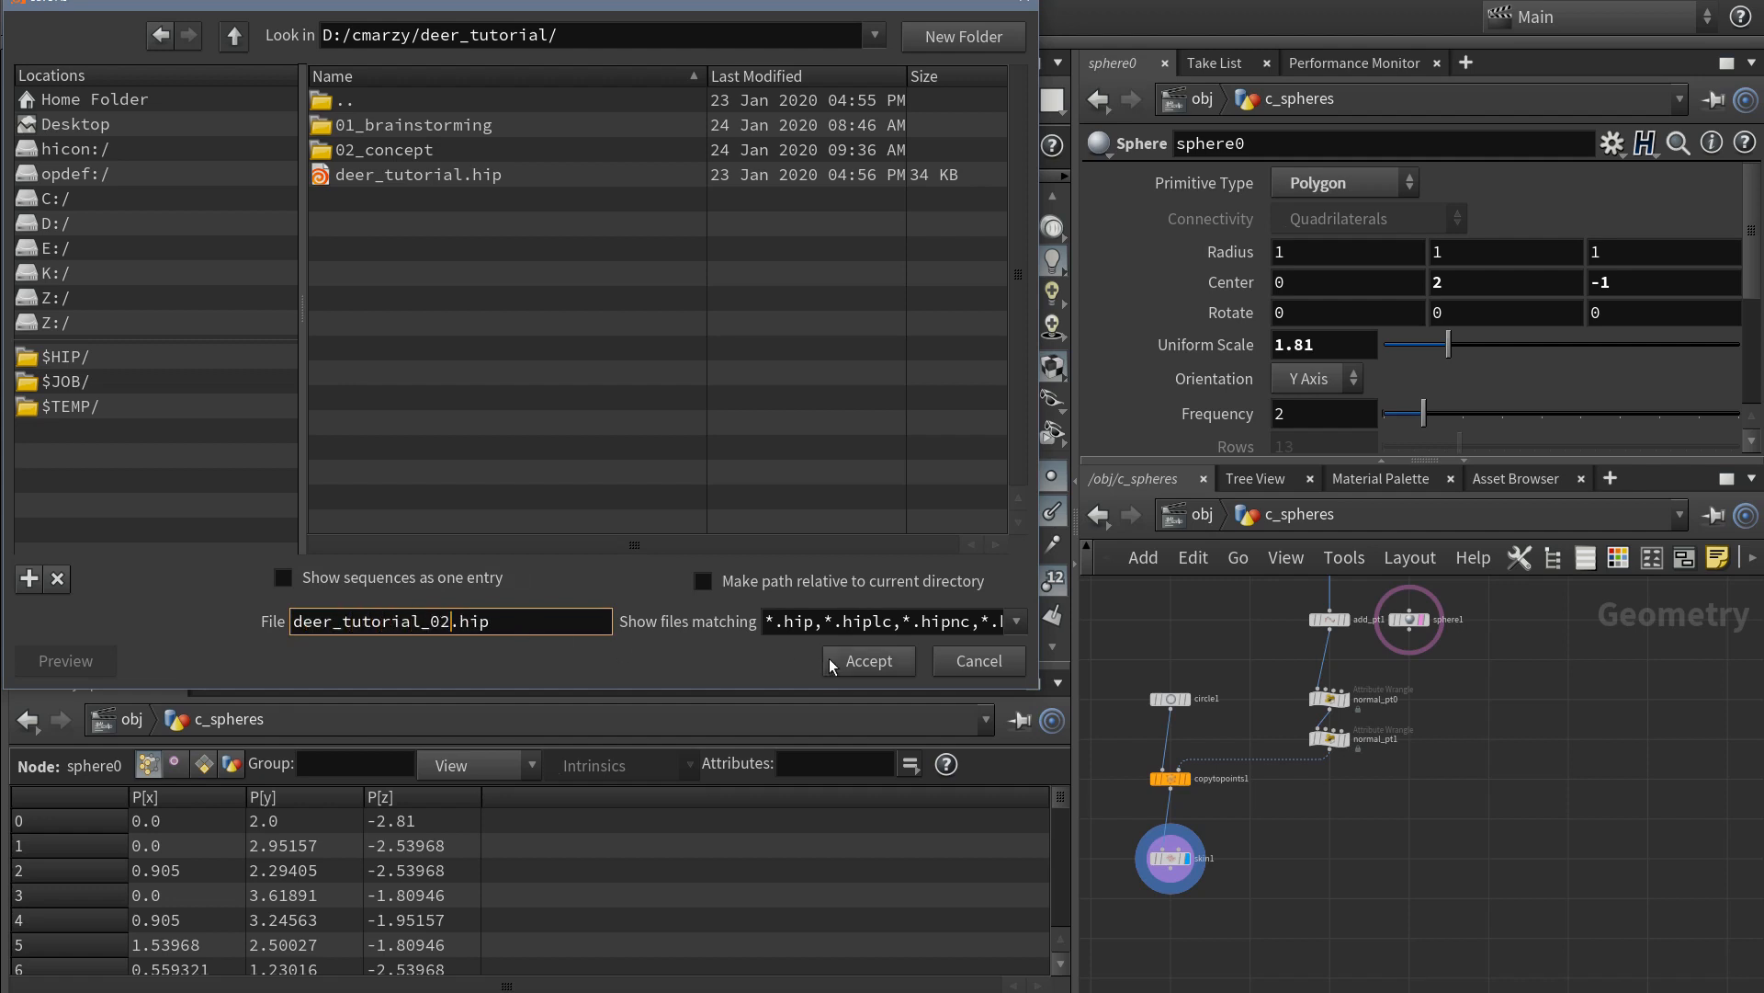
left_click(853, 658)
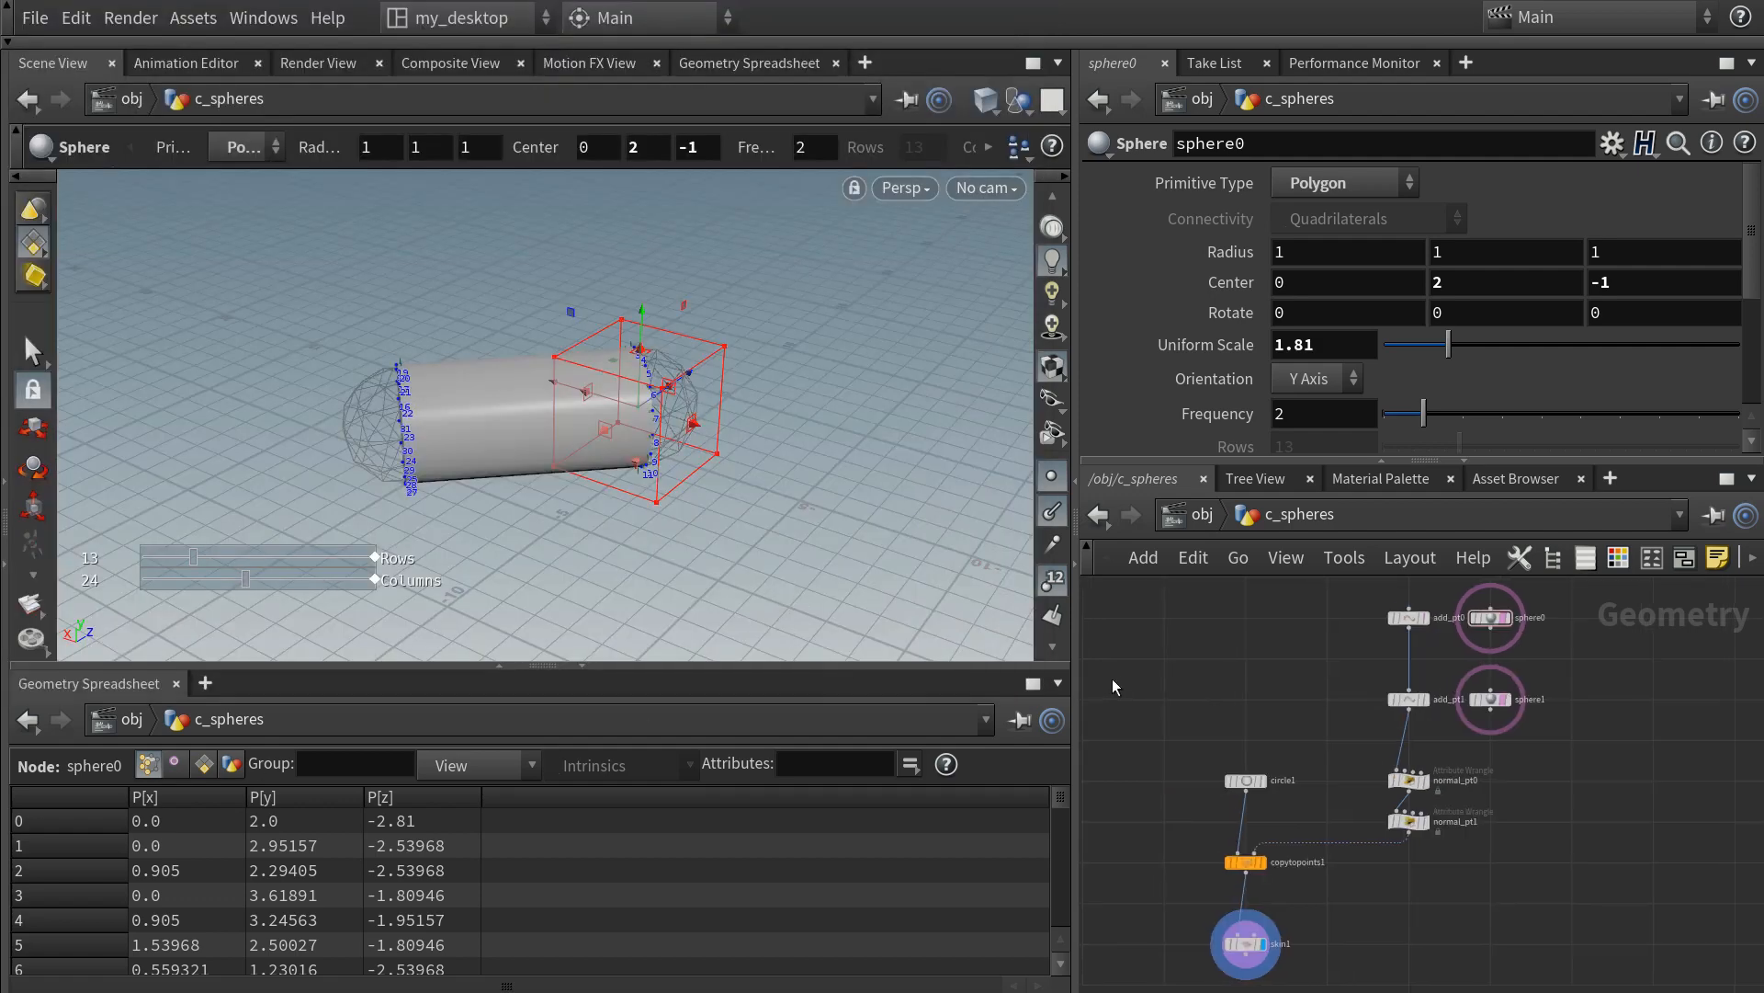
- Collapse all nine nodes of the network into a subnet and rename it C_spheres
scroll(1165, 588, "down", 1)
left_click_drag(1164, 586, 1535, 943)
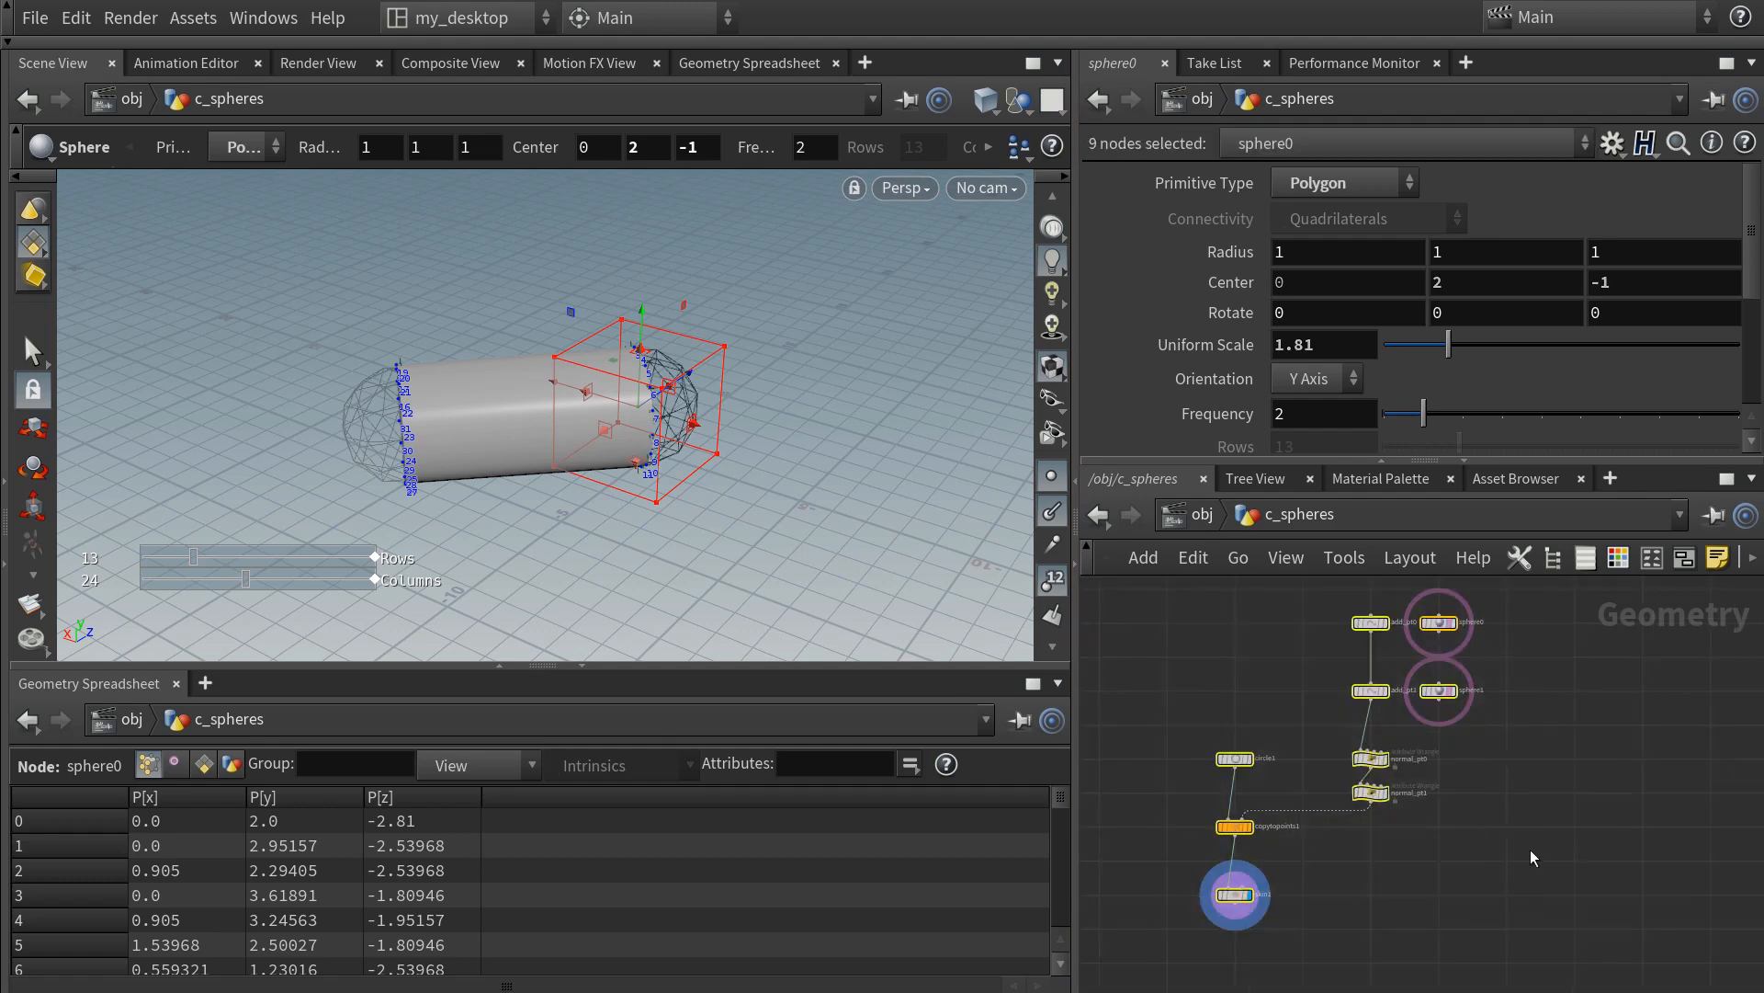
left_click(1755, 559)
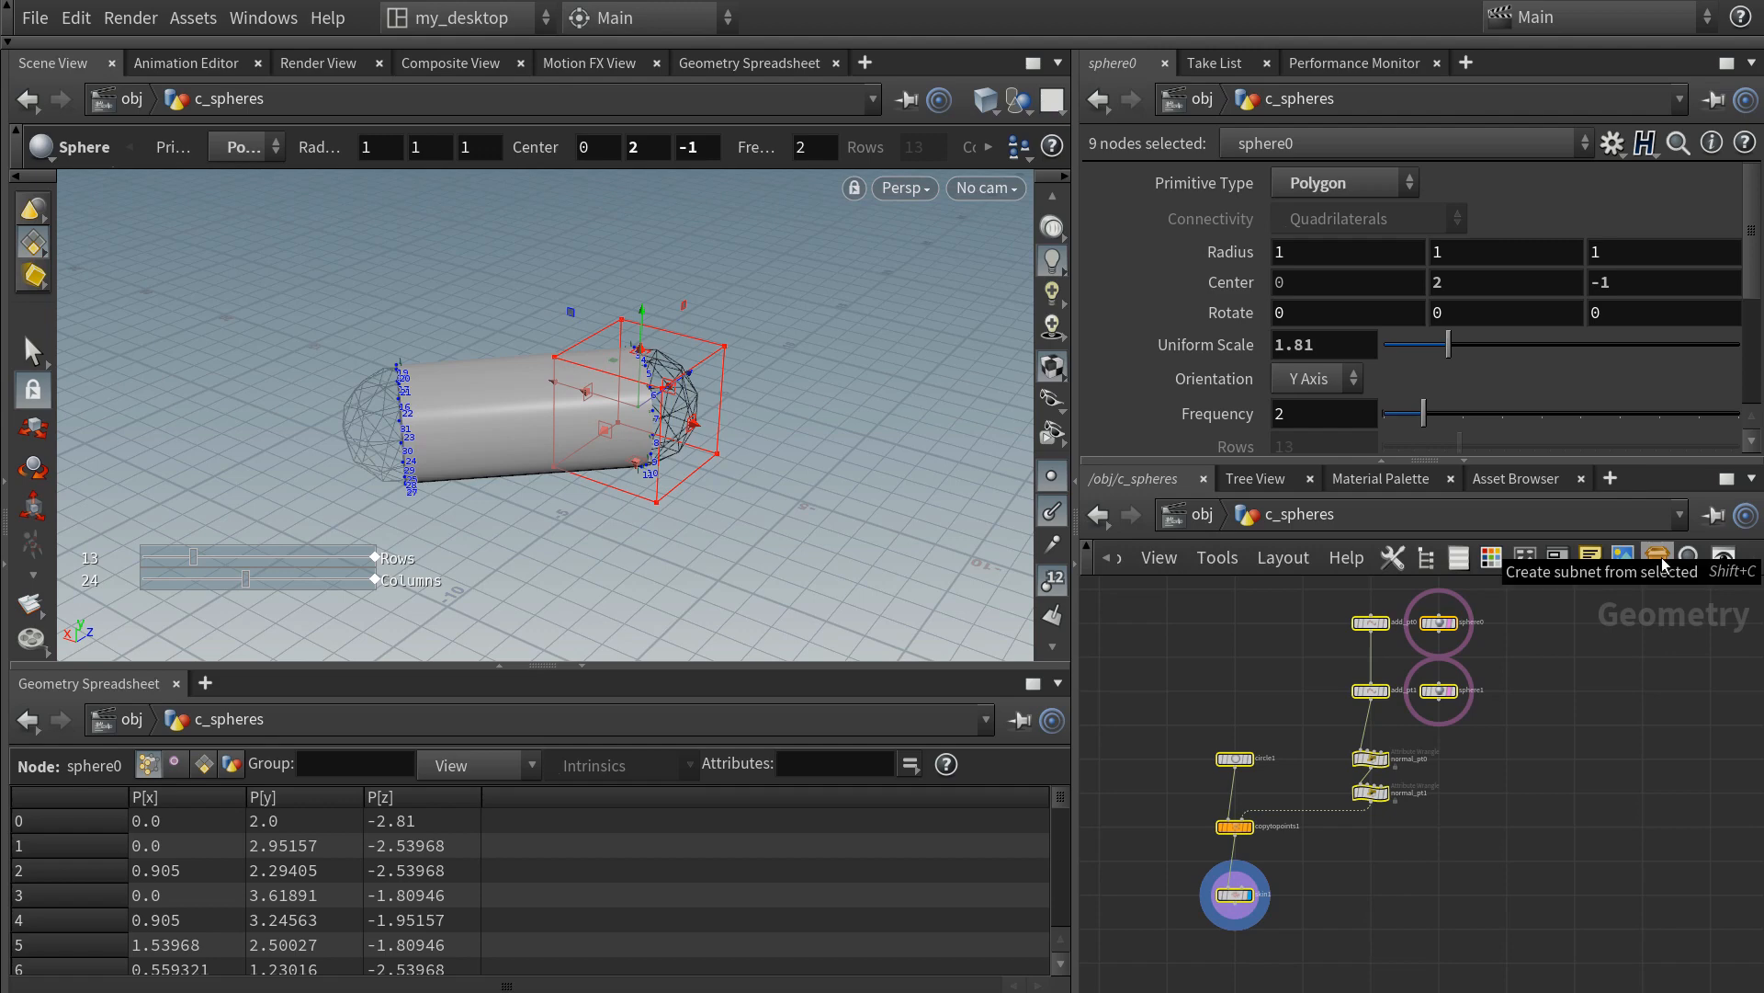
left_click(1659, 559)
double_click(1428, 707)
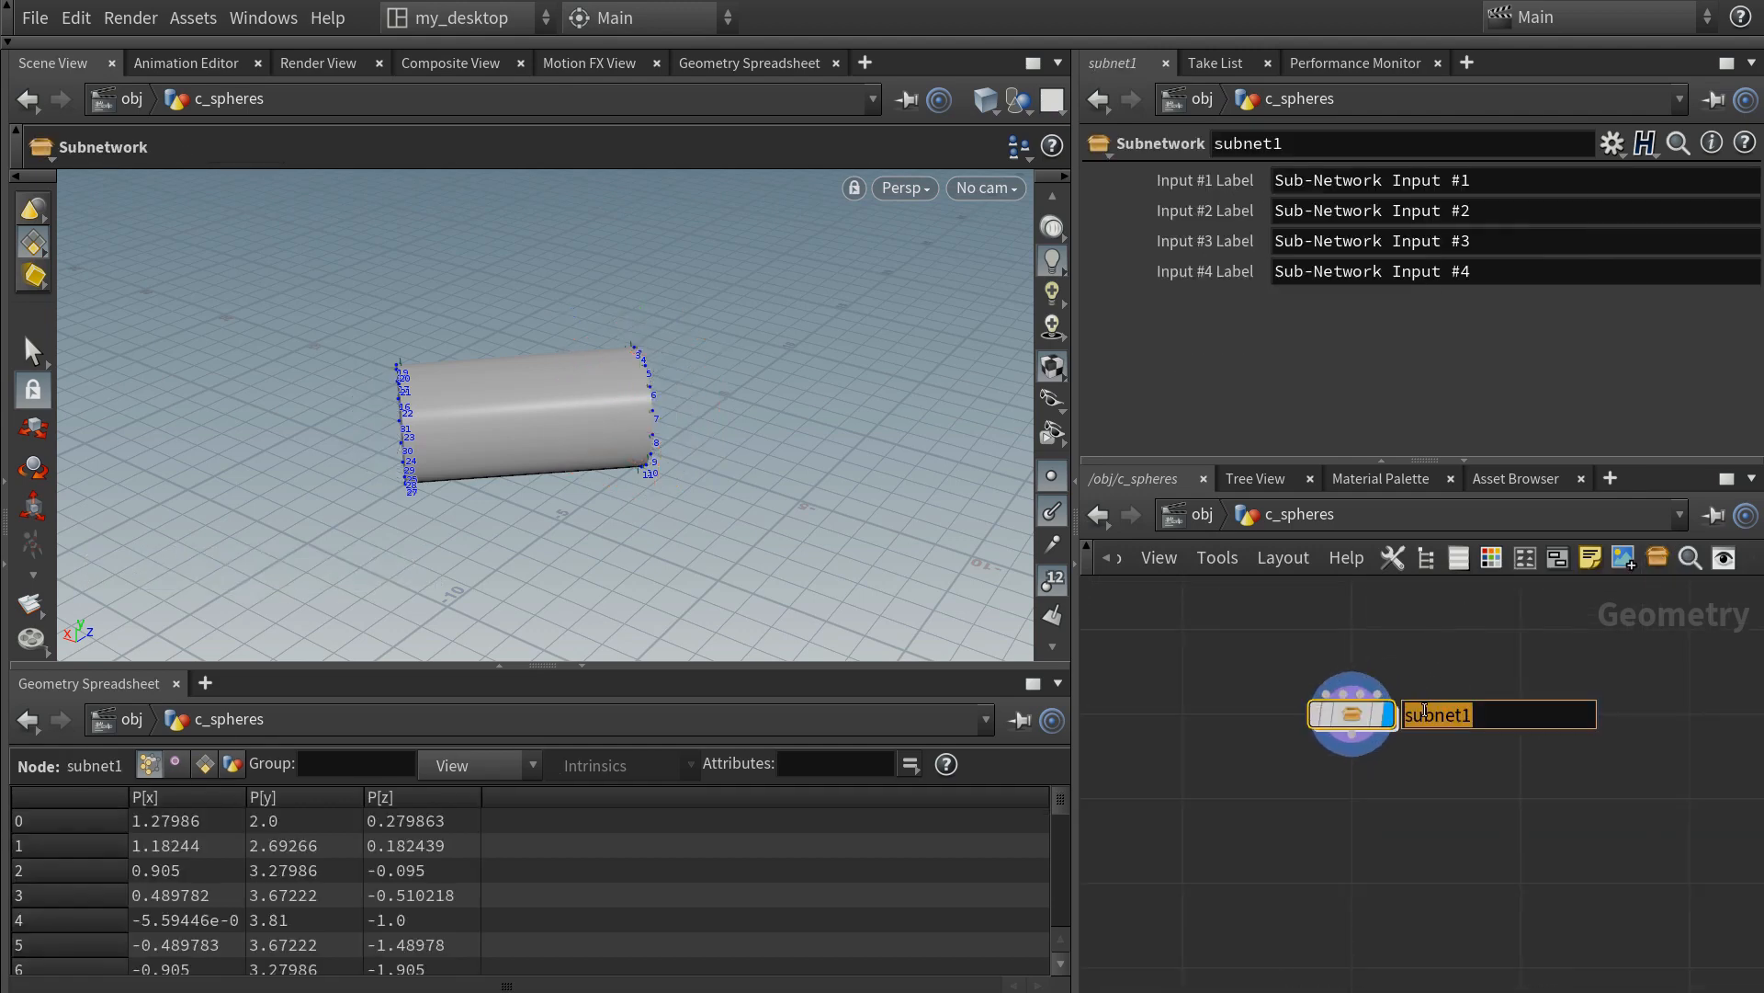
type("CSspheres")
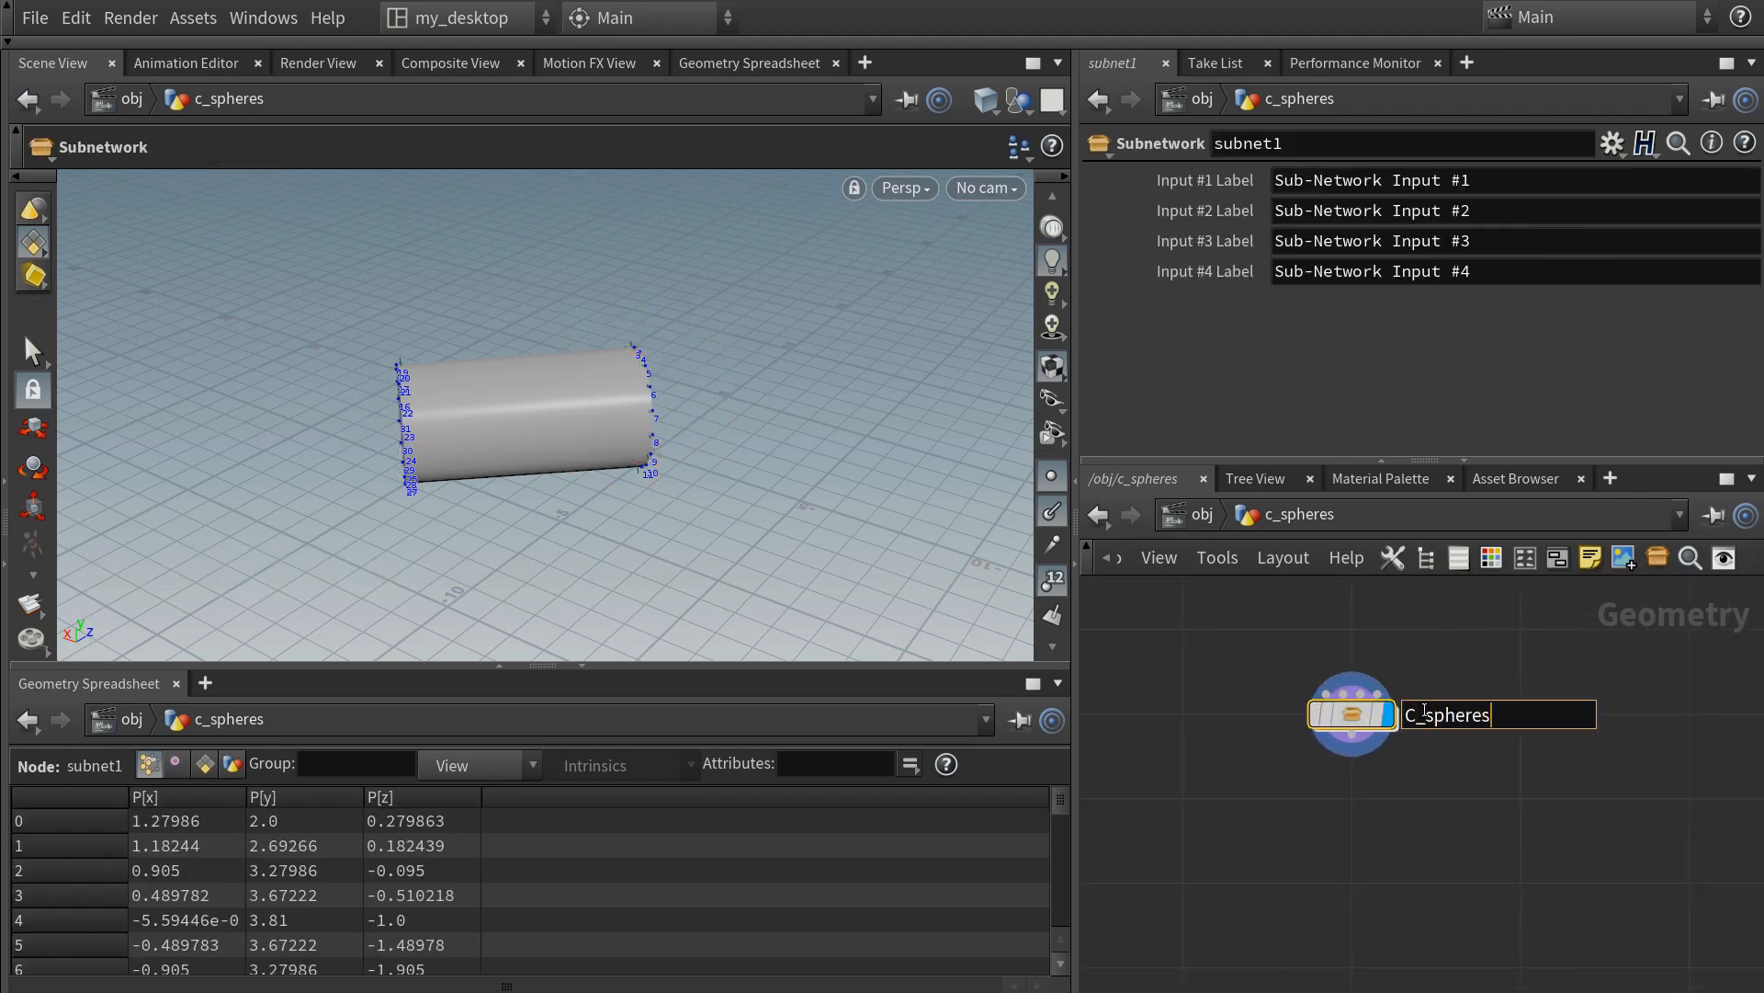
key("Return")
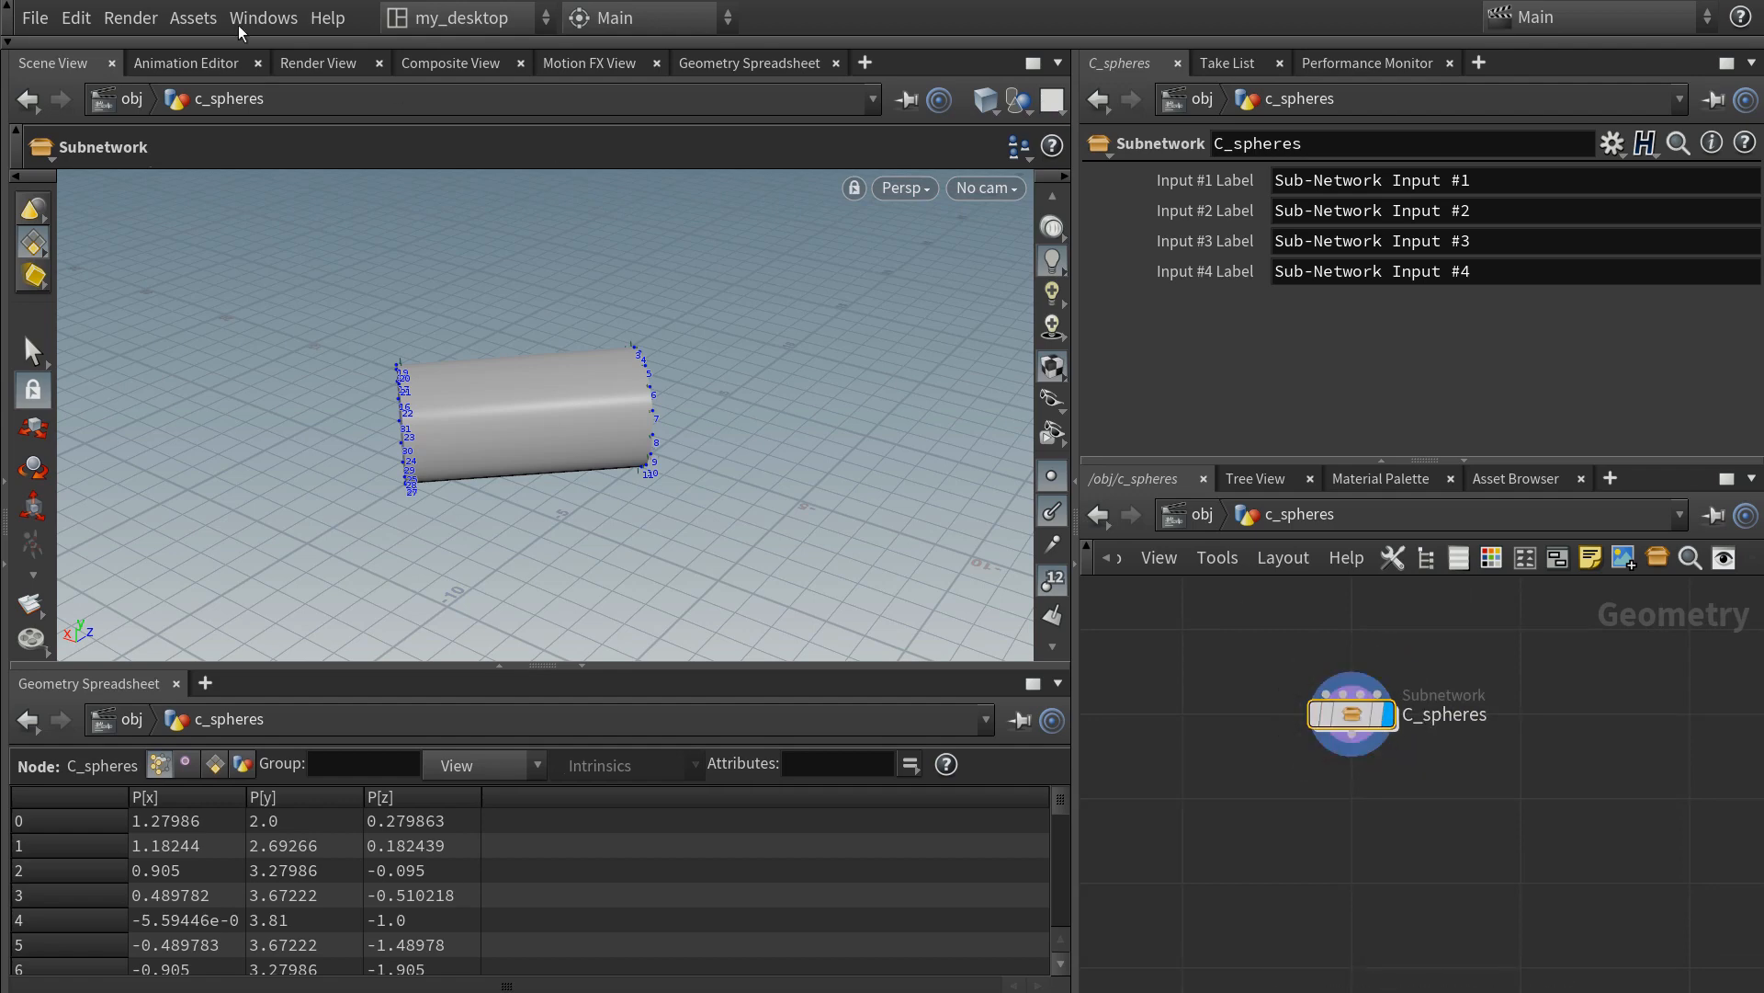
- Create a digital asset from C_spheres, prefixing the operator name with the author's first name, saving it in $HIP/hda/ and setting its maximum inputs to 1
left_click(181, 18)
left_click(211, 56)
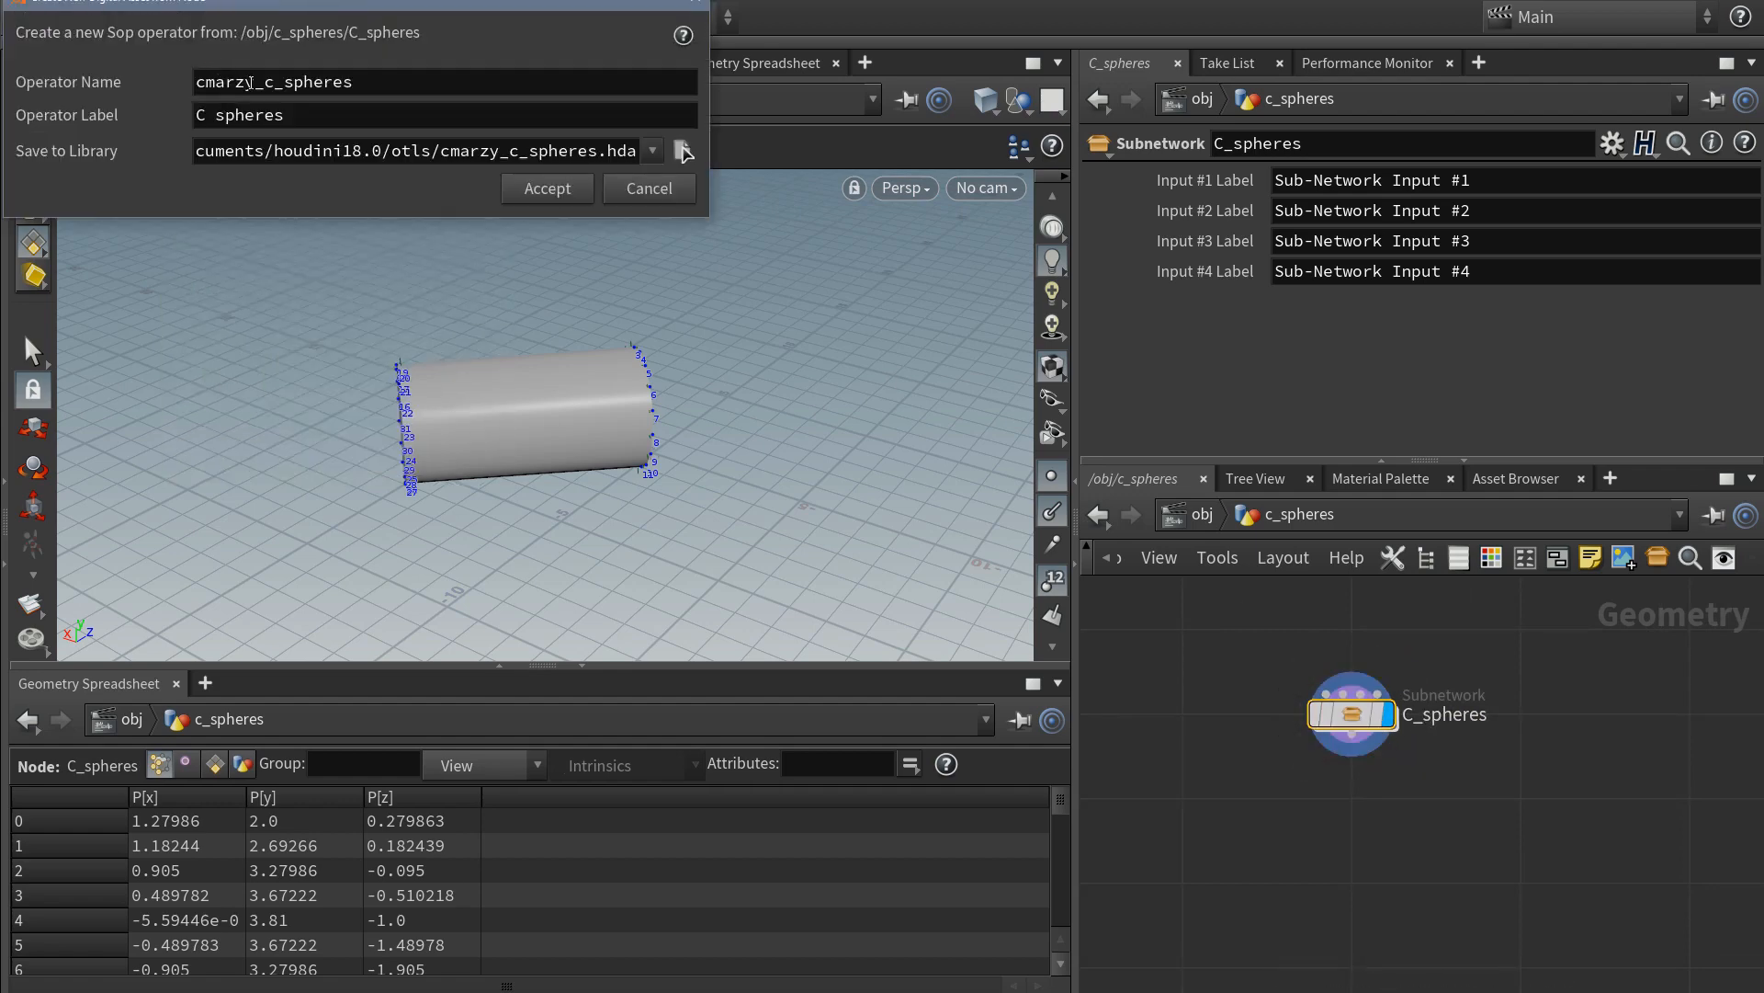
left_click_drag(260, 83, 98, 70)
type("chris")
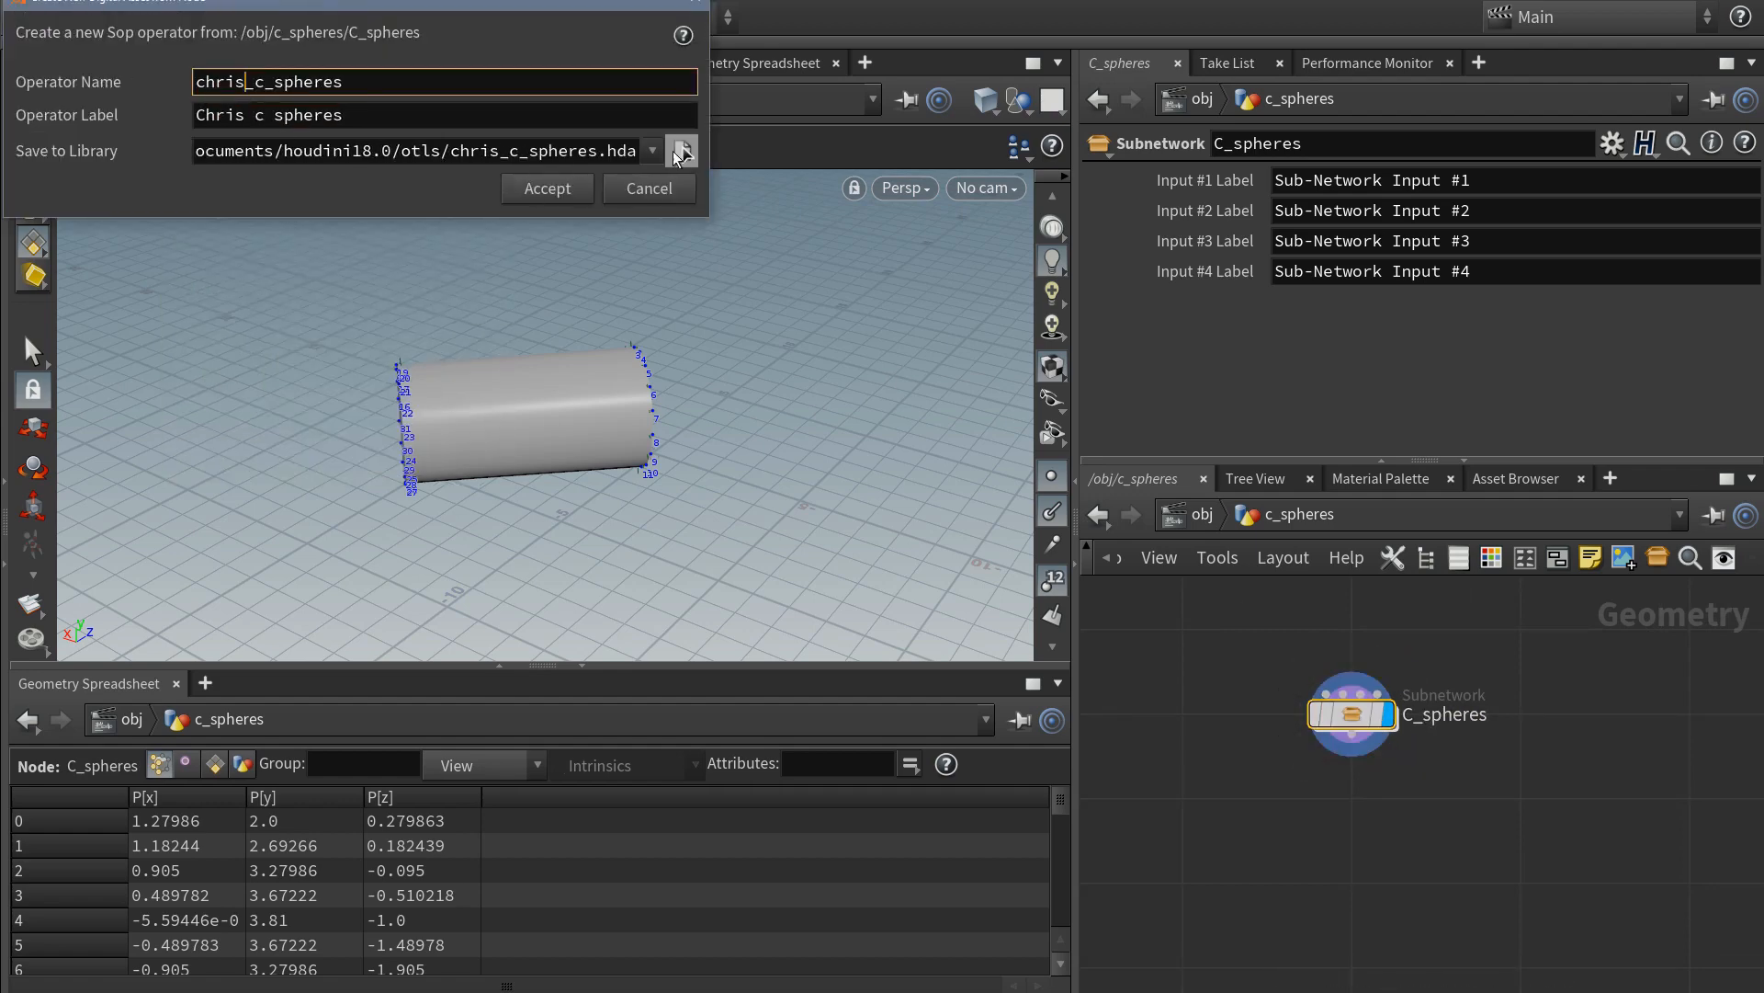
left_click(682, 150)
left_click(268, 355)
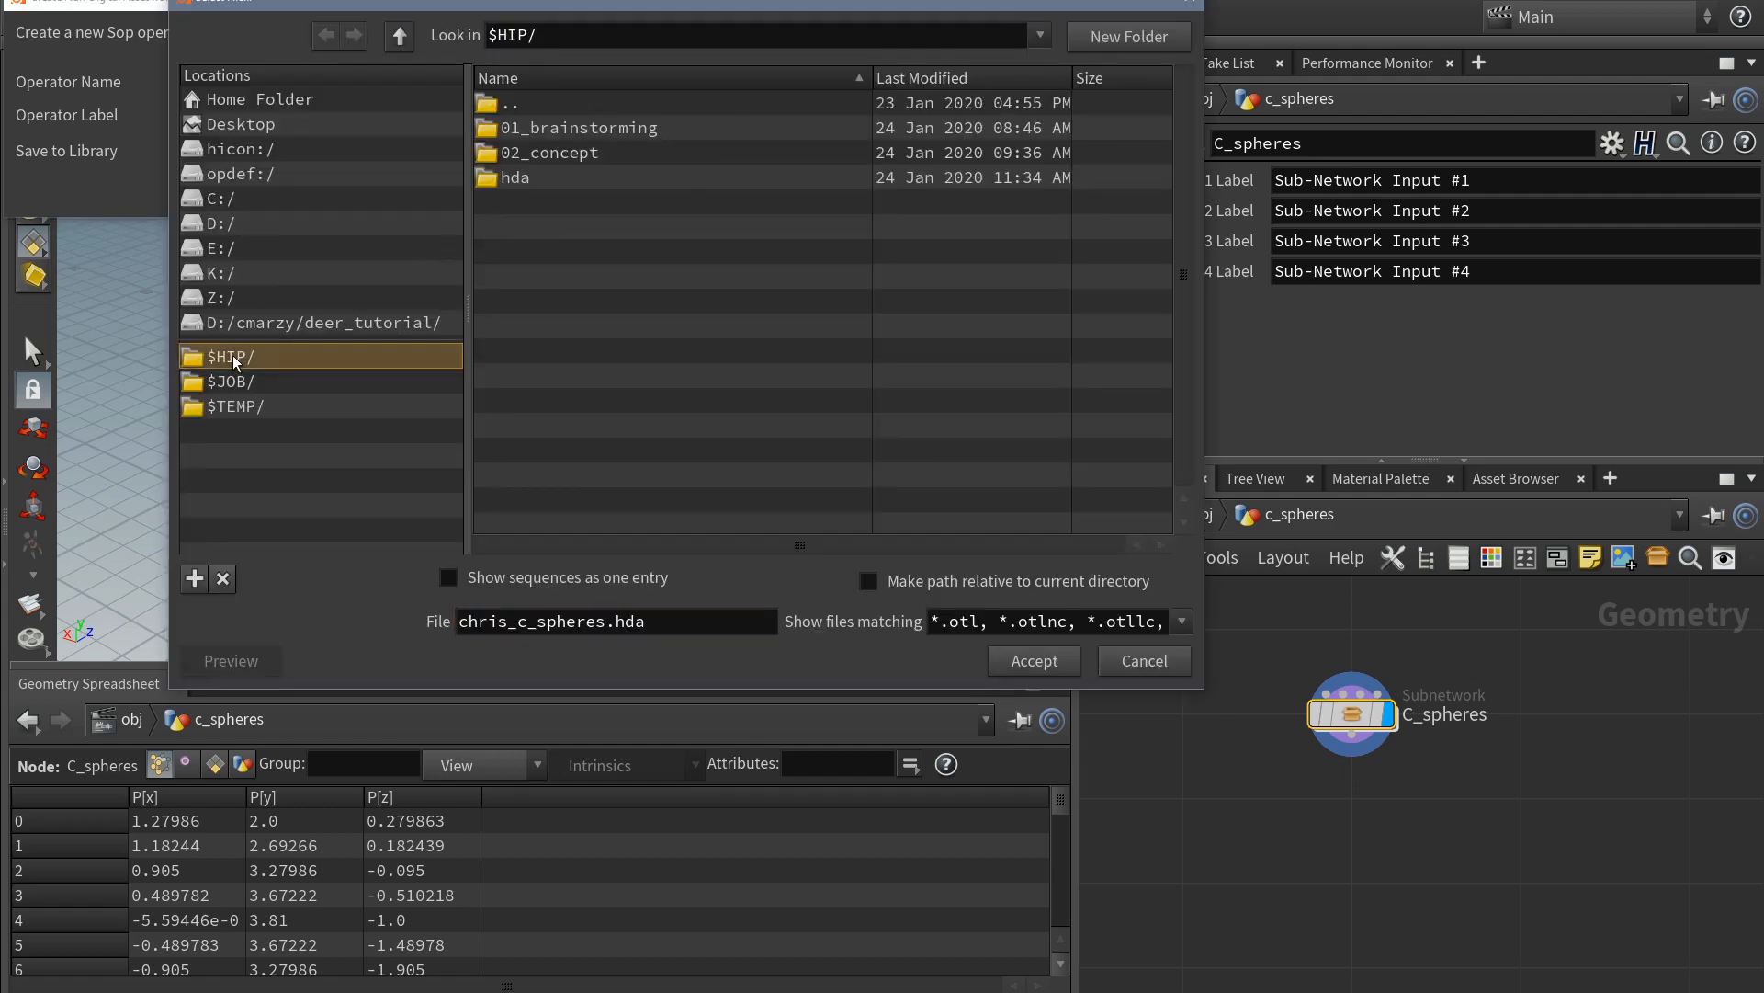
double_click(517, 178)
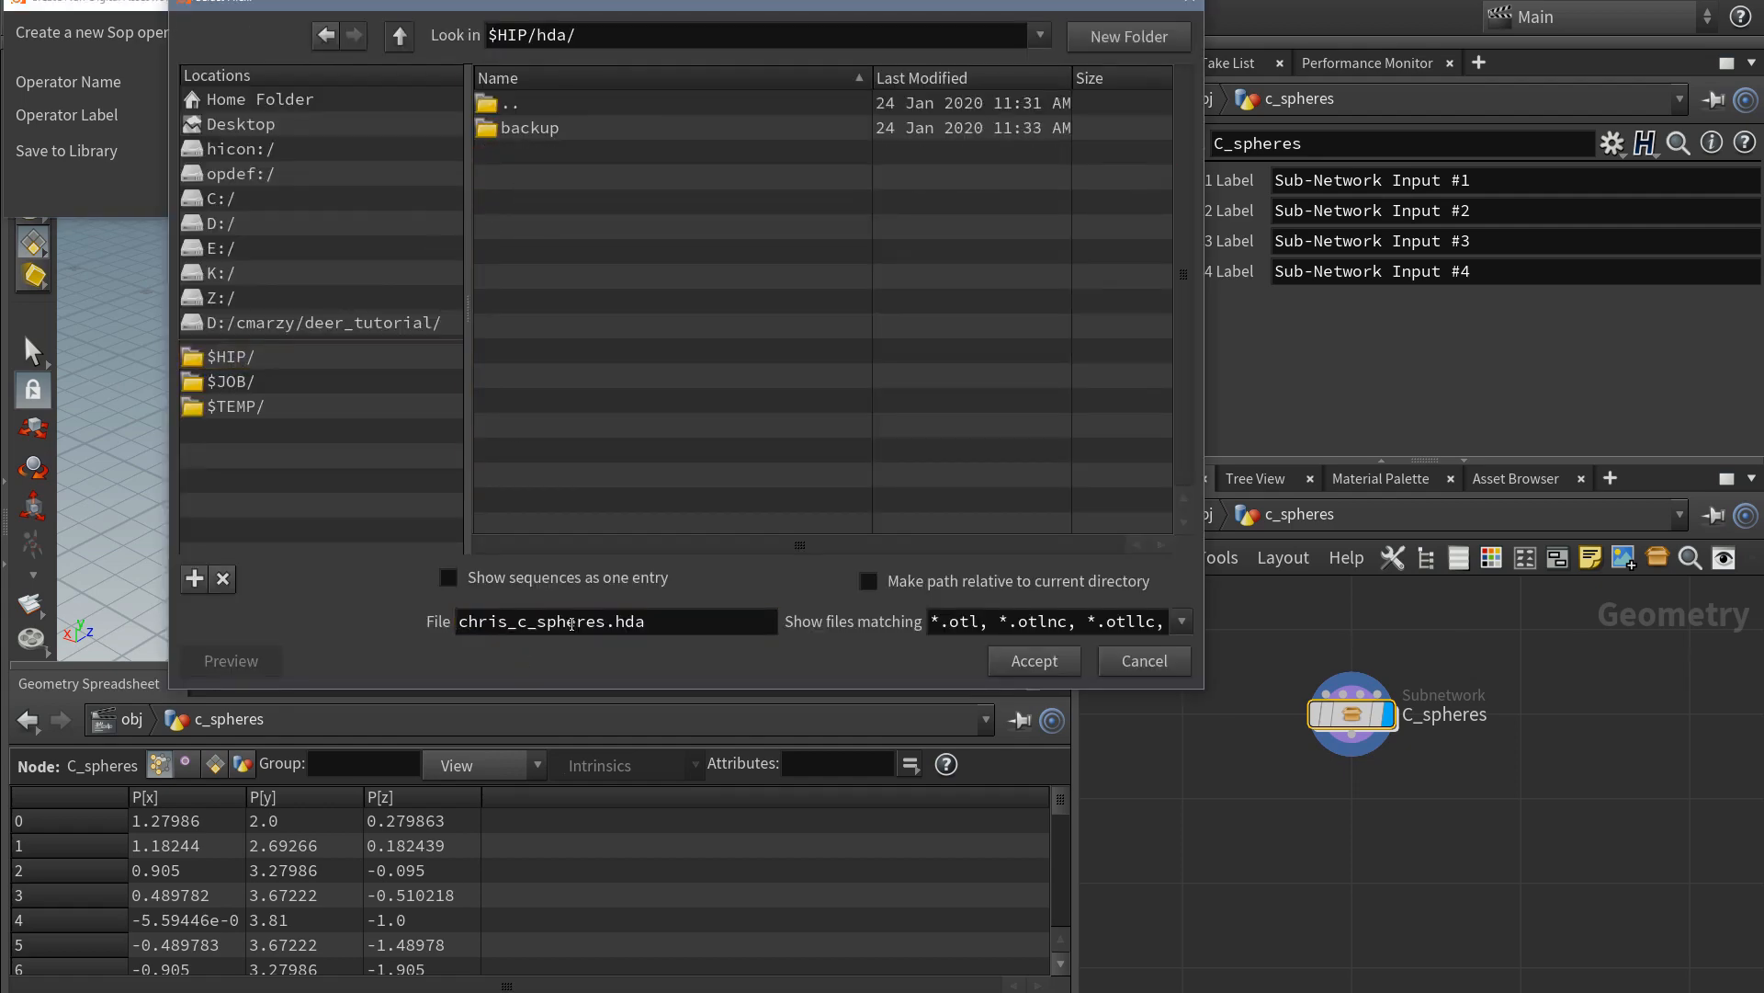
left_click(1020, 656)
left_click(551, 187)
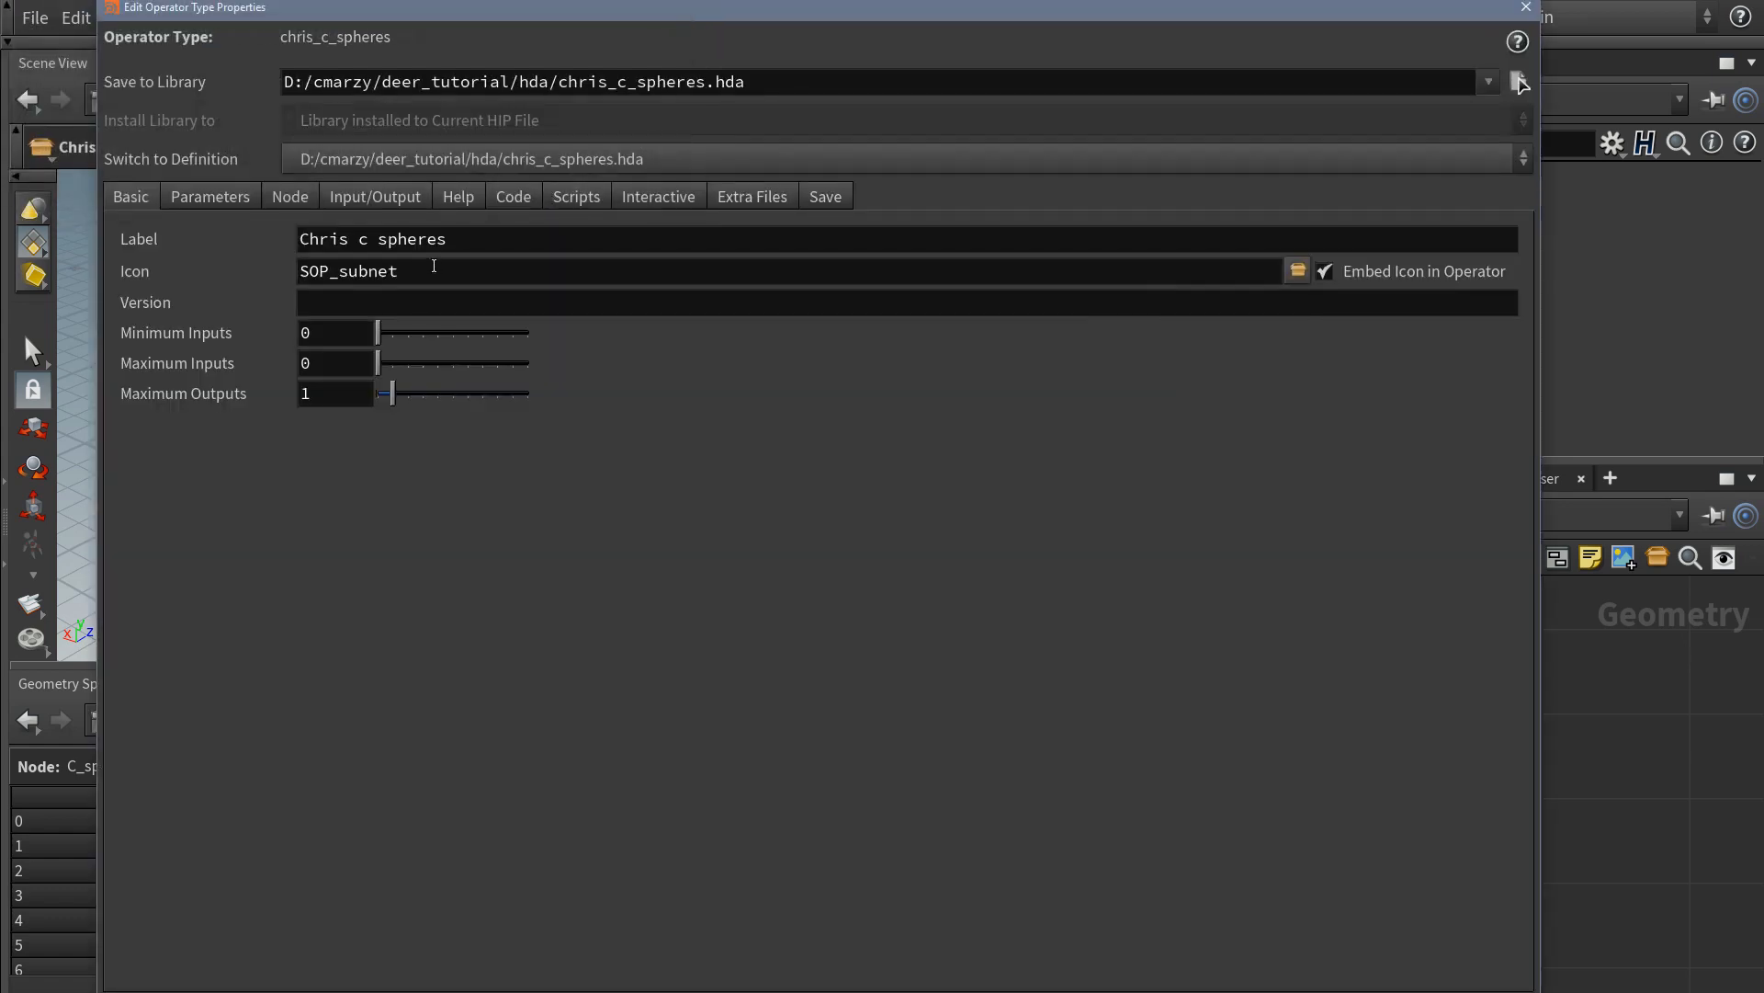
left_click(384, 363)
left_click(1526, 8)
- Inside C_spheres, move the Sub-Network Input #1 node away from add_pt0 and return to the parent network
double_click(1348, 722)
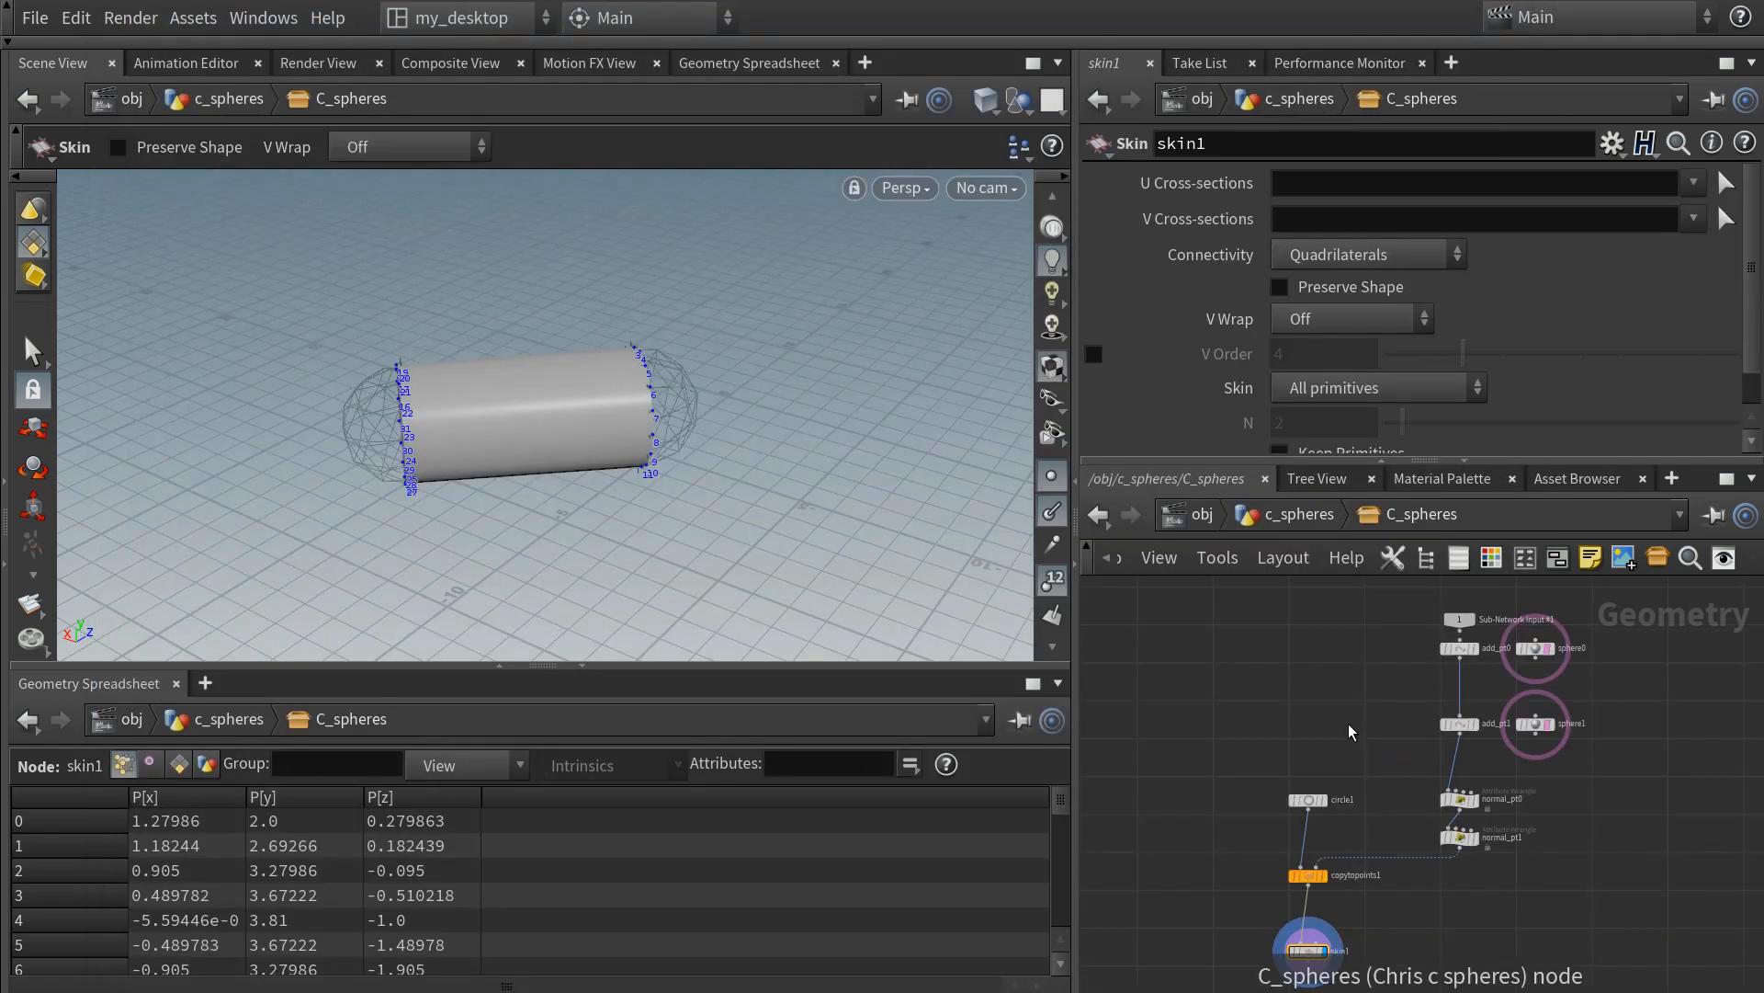
middle_click_drag(1339, 707, 1210, 756)
scroll(1310, 682, "down", 1)
scroll(1210, 756, "up", 1)
left_click_drag(1346, 681, 1184, 658)
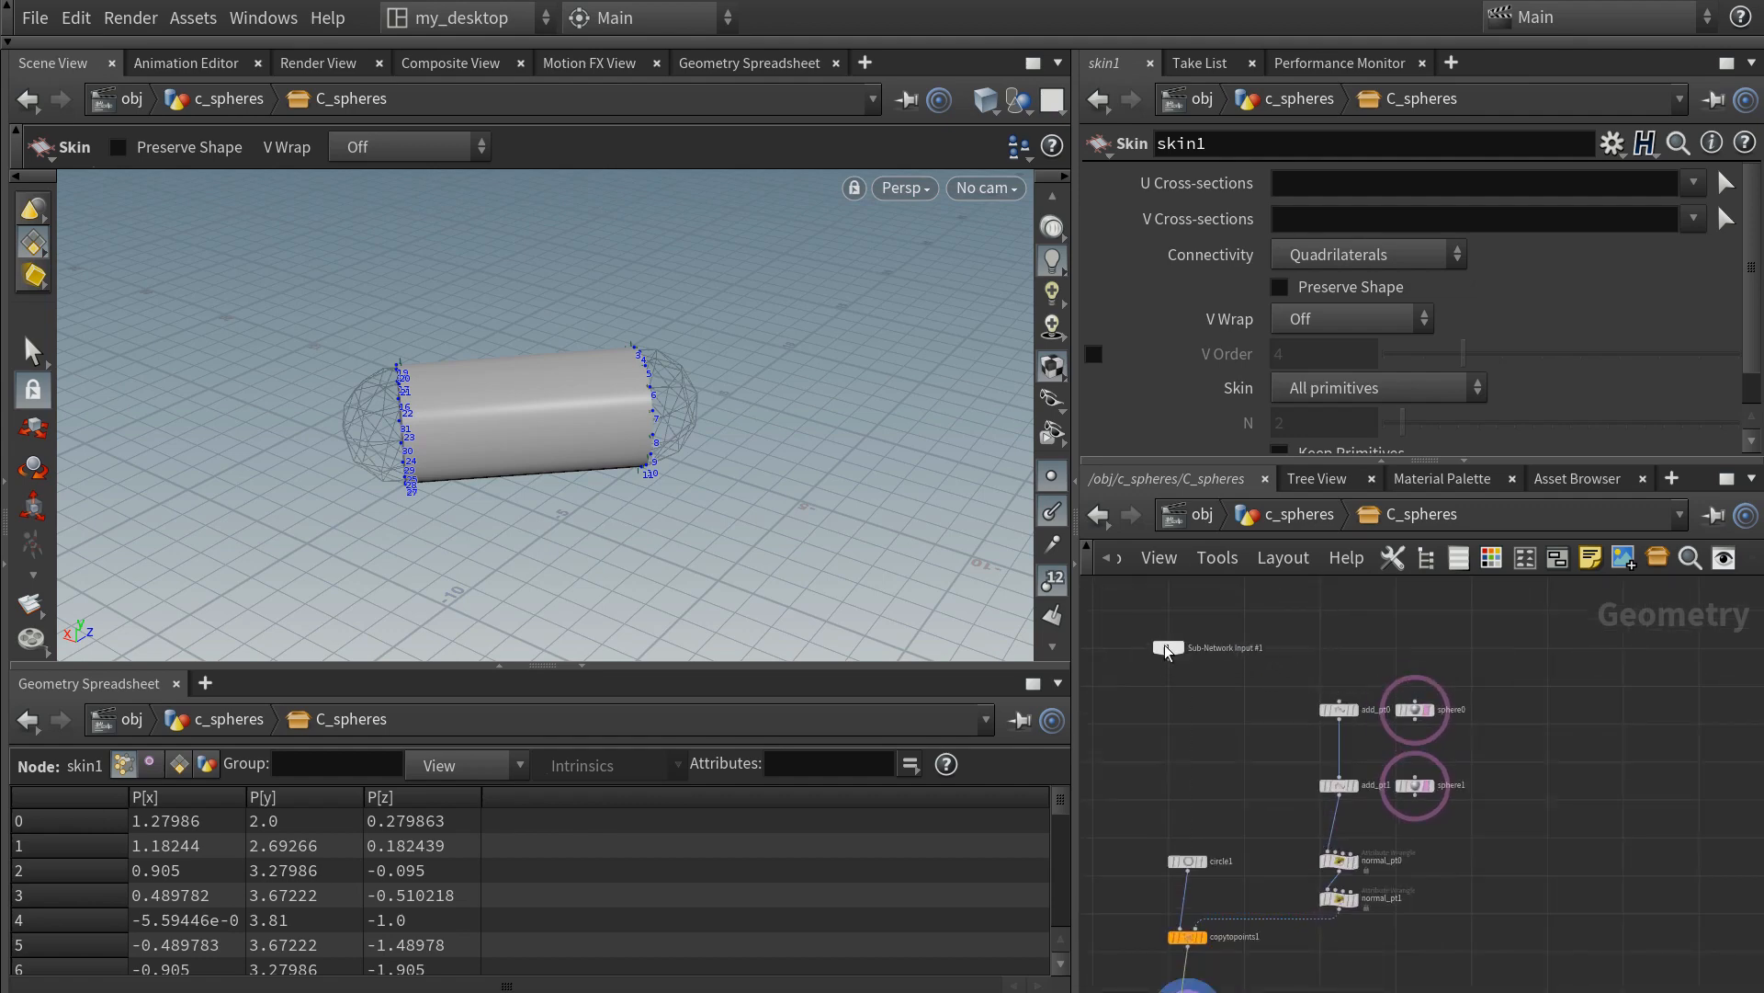
middle_click_drag(1212, 721, 1224, 685)
scroll(1220, 685, "down", 1)
key("u")
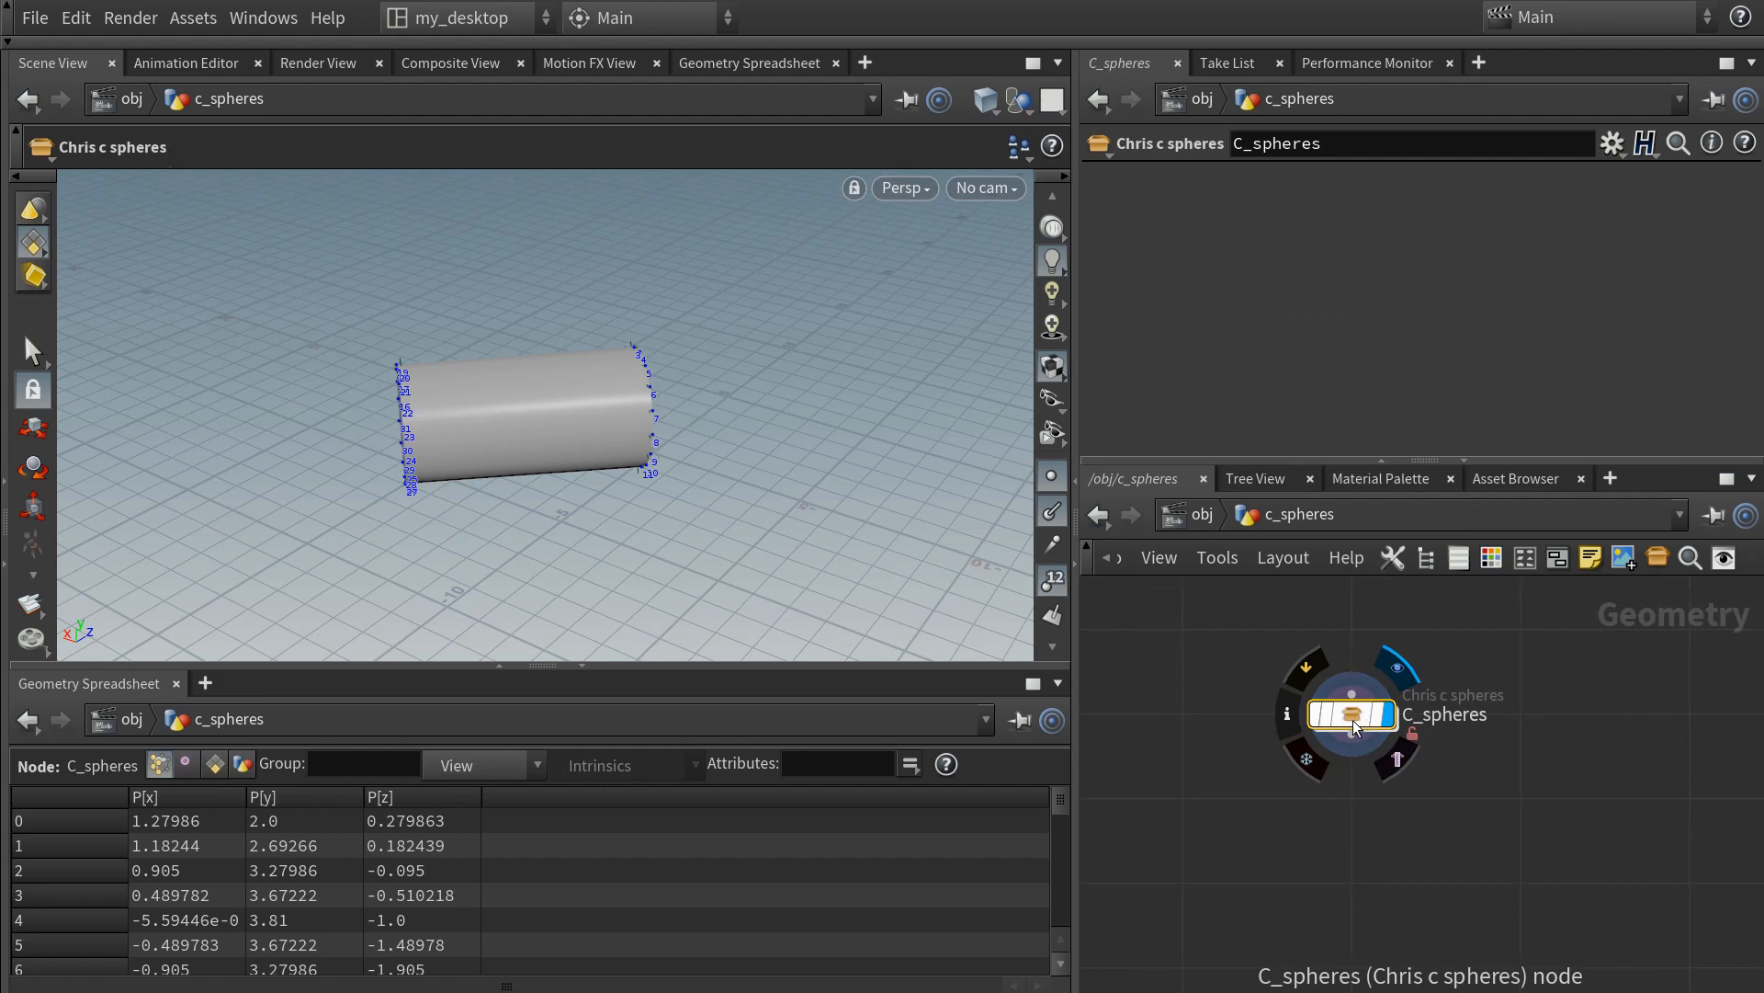
- Add a second instance of the c spheres asset below C_spheres, fed by its output, and set C_spheres as the displayed node
key("Tab")
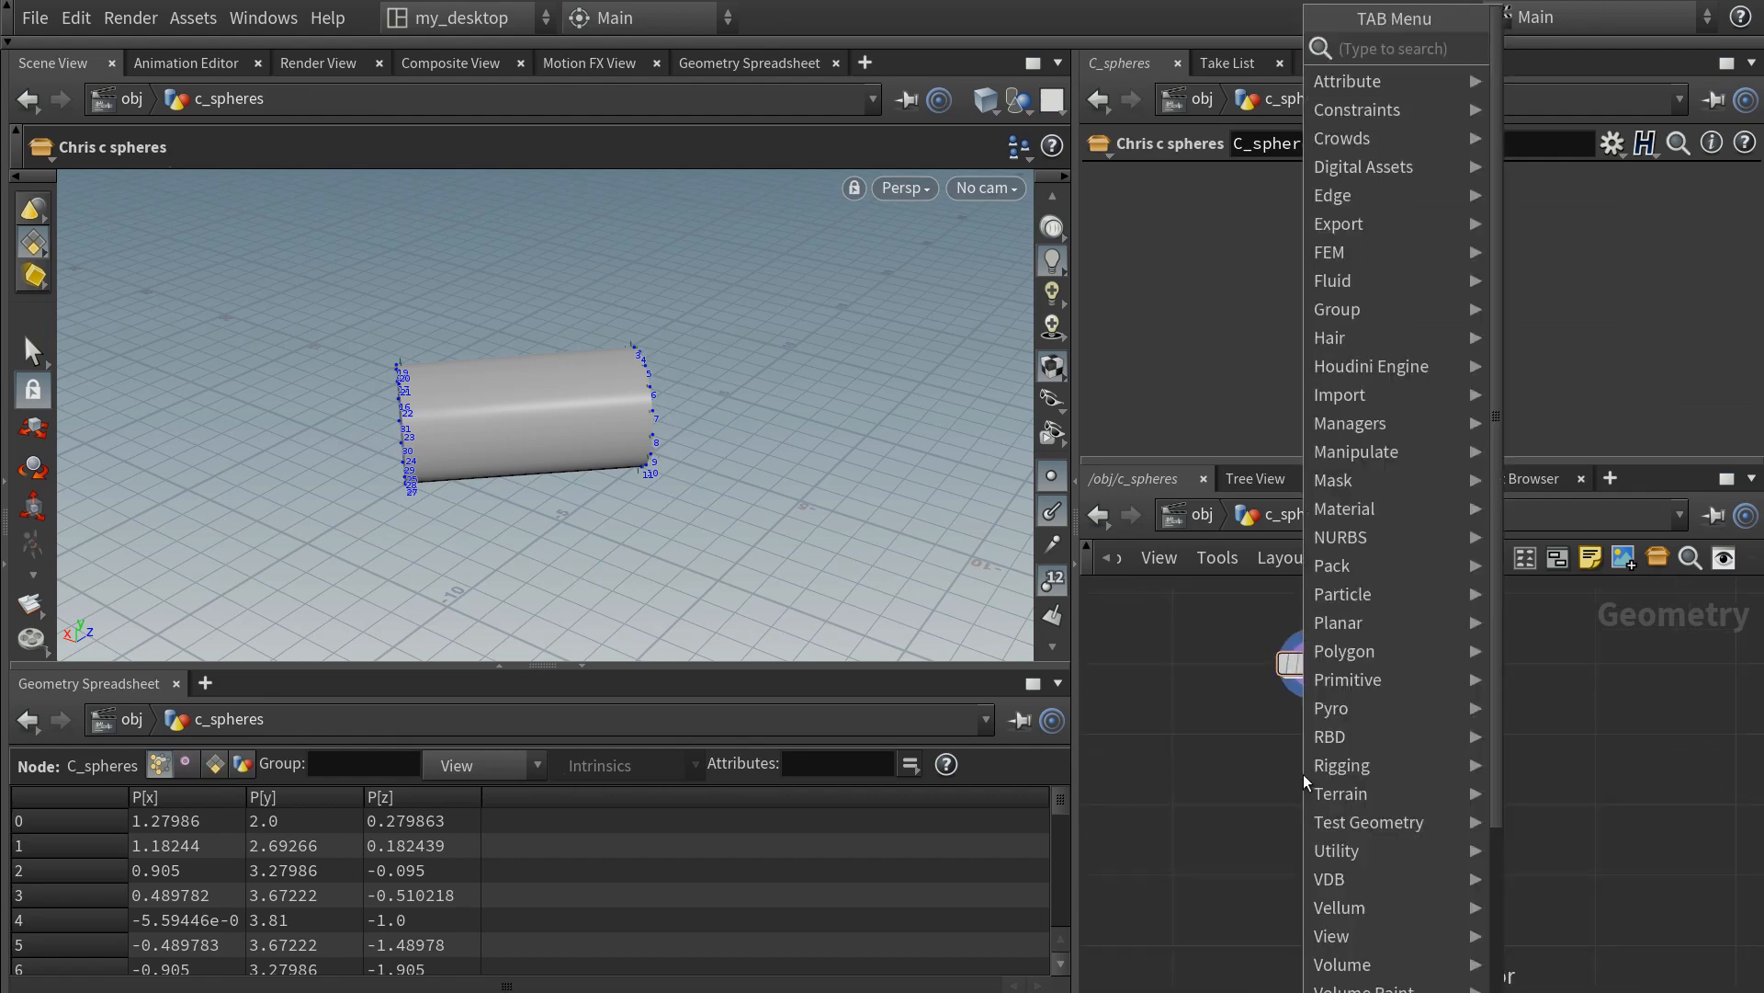
type("csp")
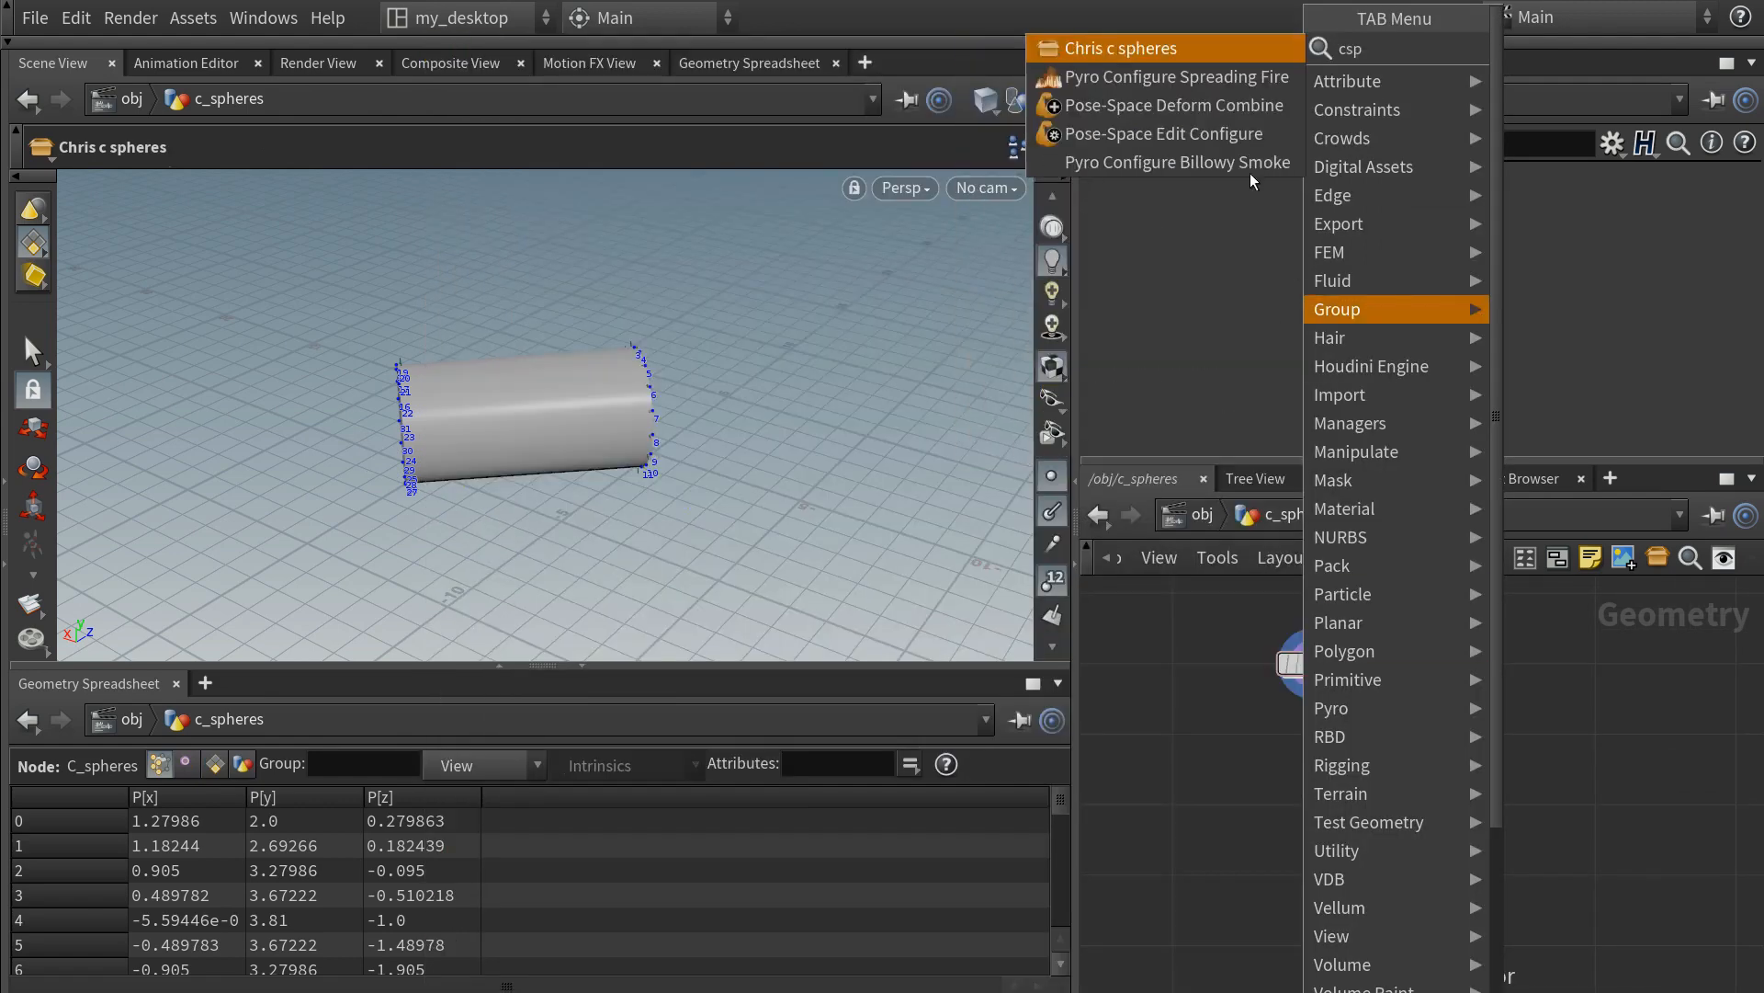
left_click(1140, 47)
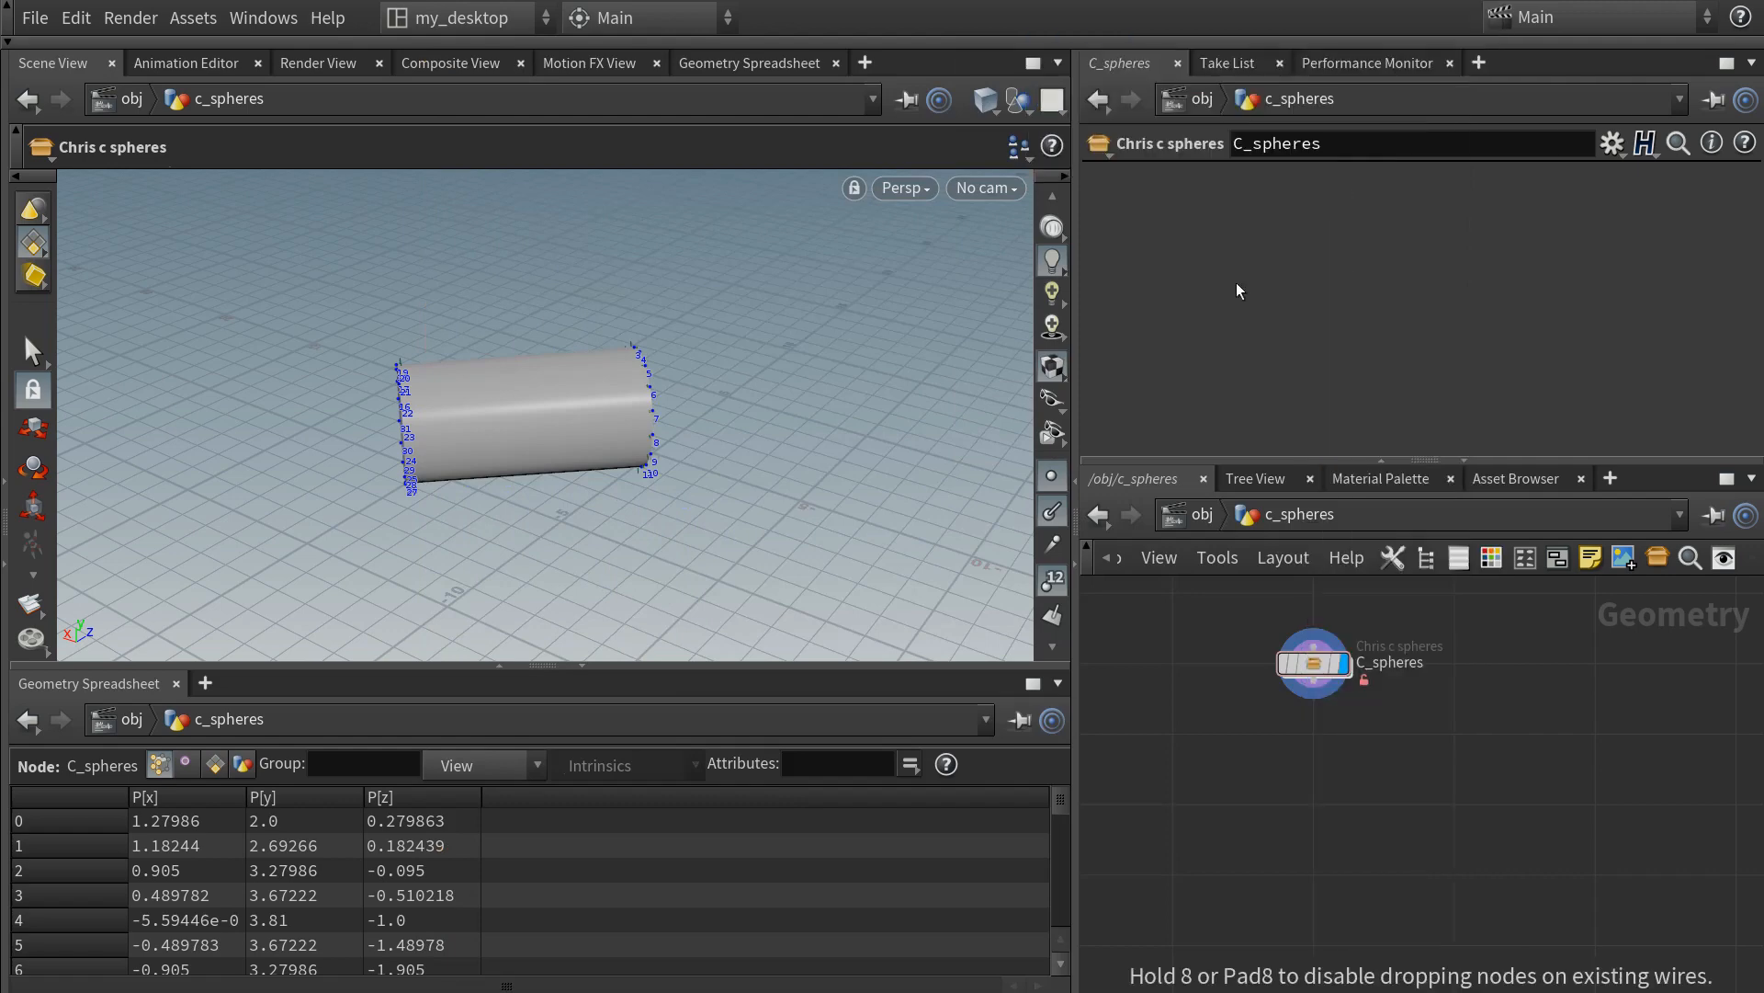
left_click(1296, 736)
left_click(1262, 674)
left_click(1261, 726)
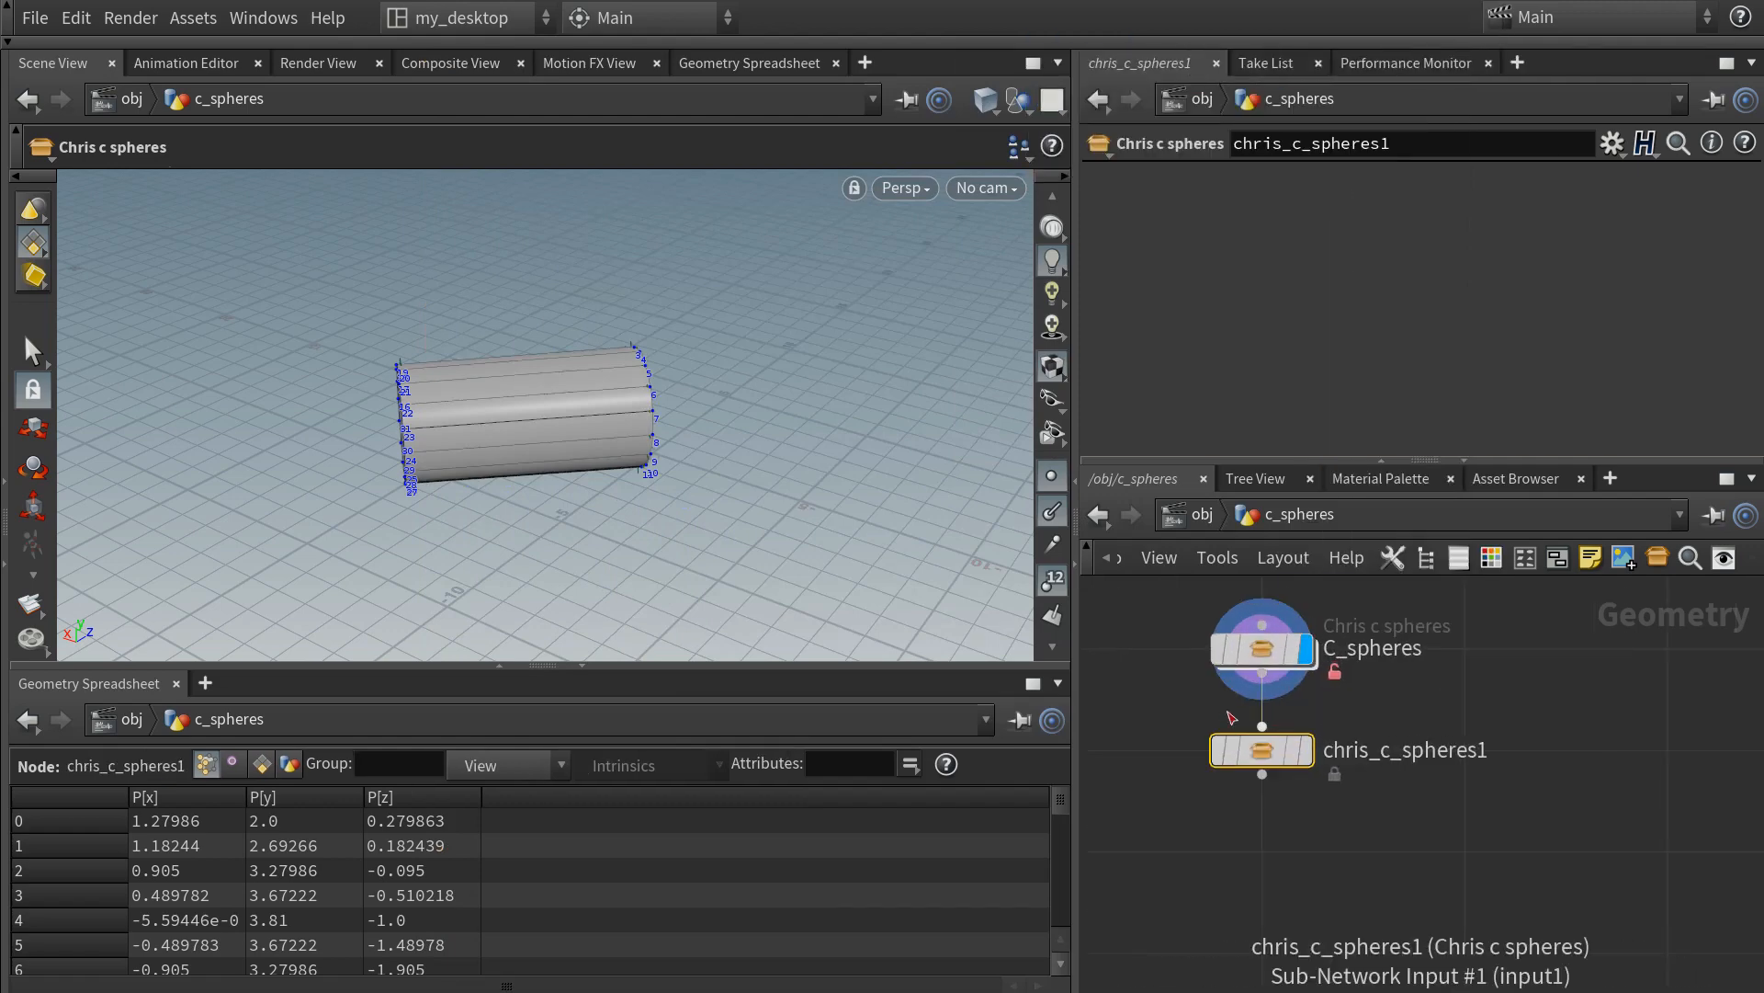
left_click(1306, 749)
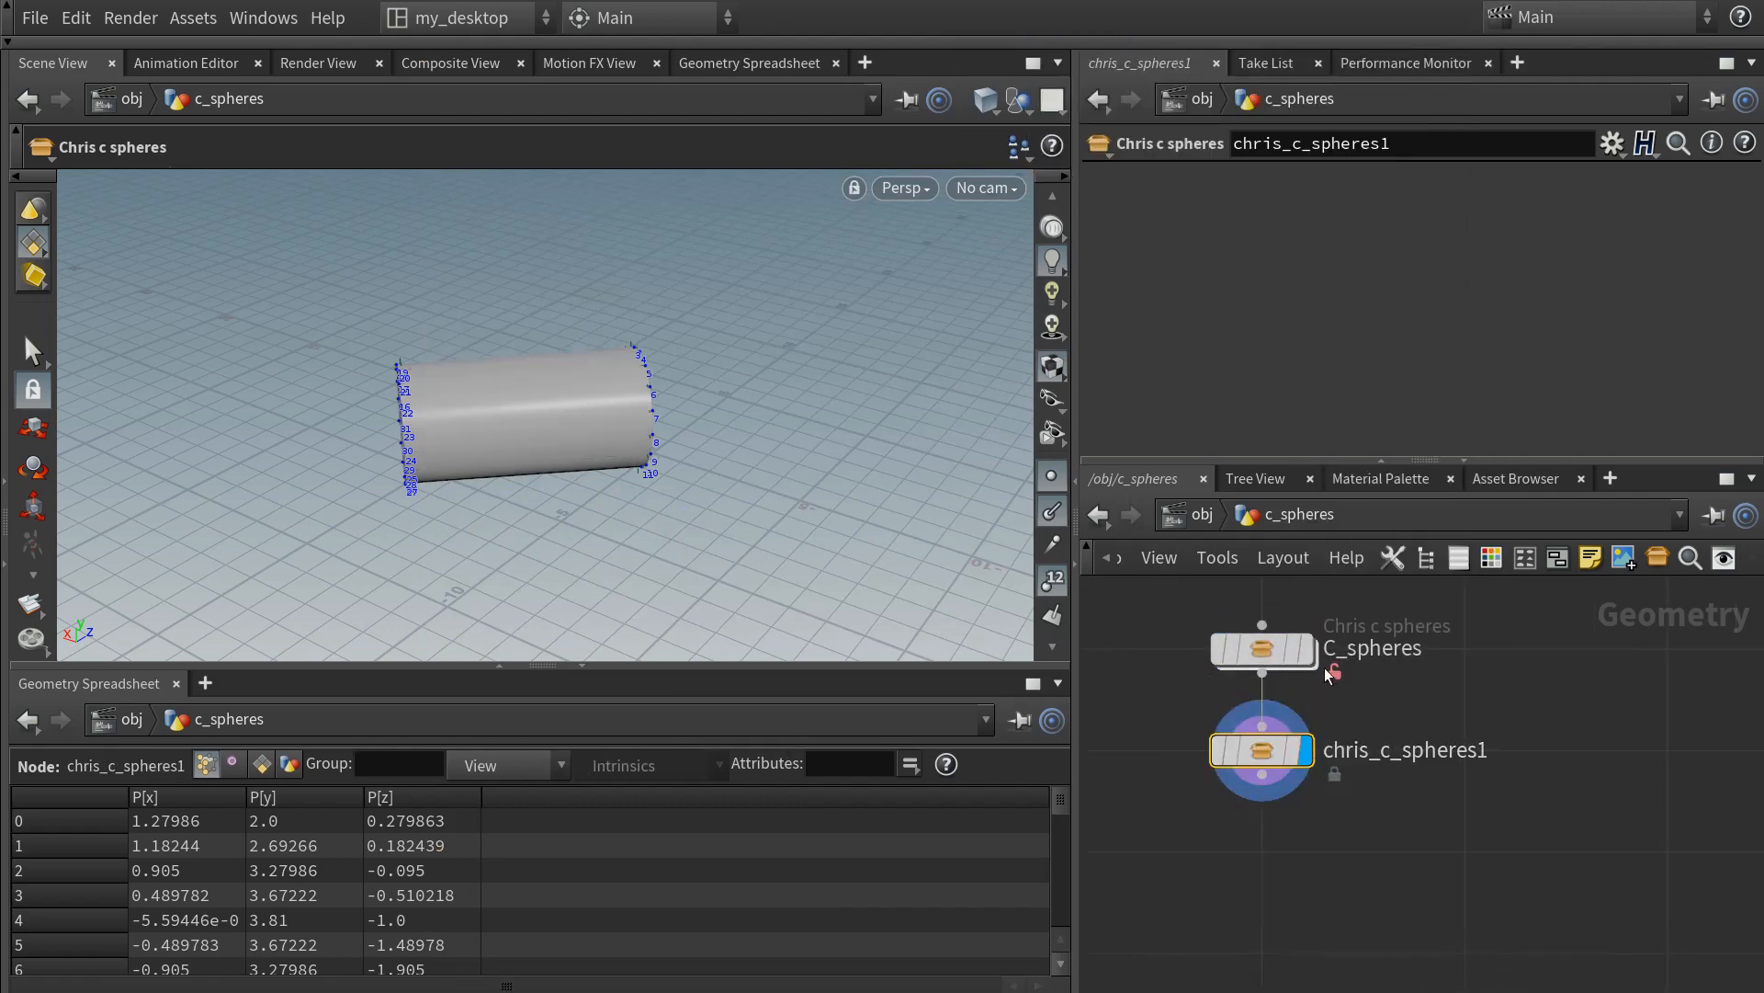
left_click(1272, 654)
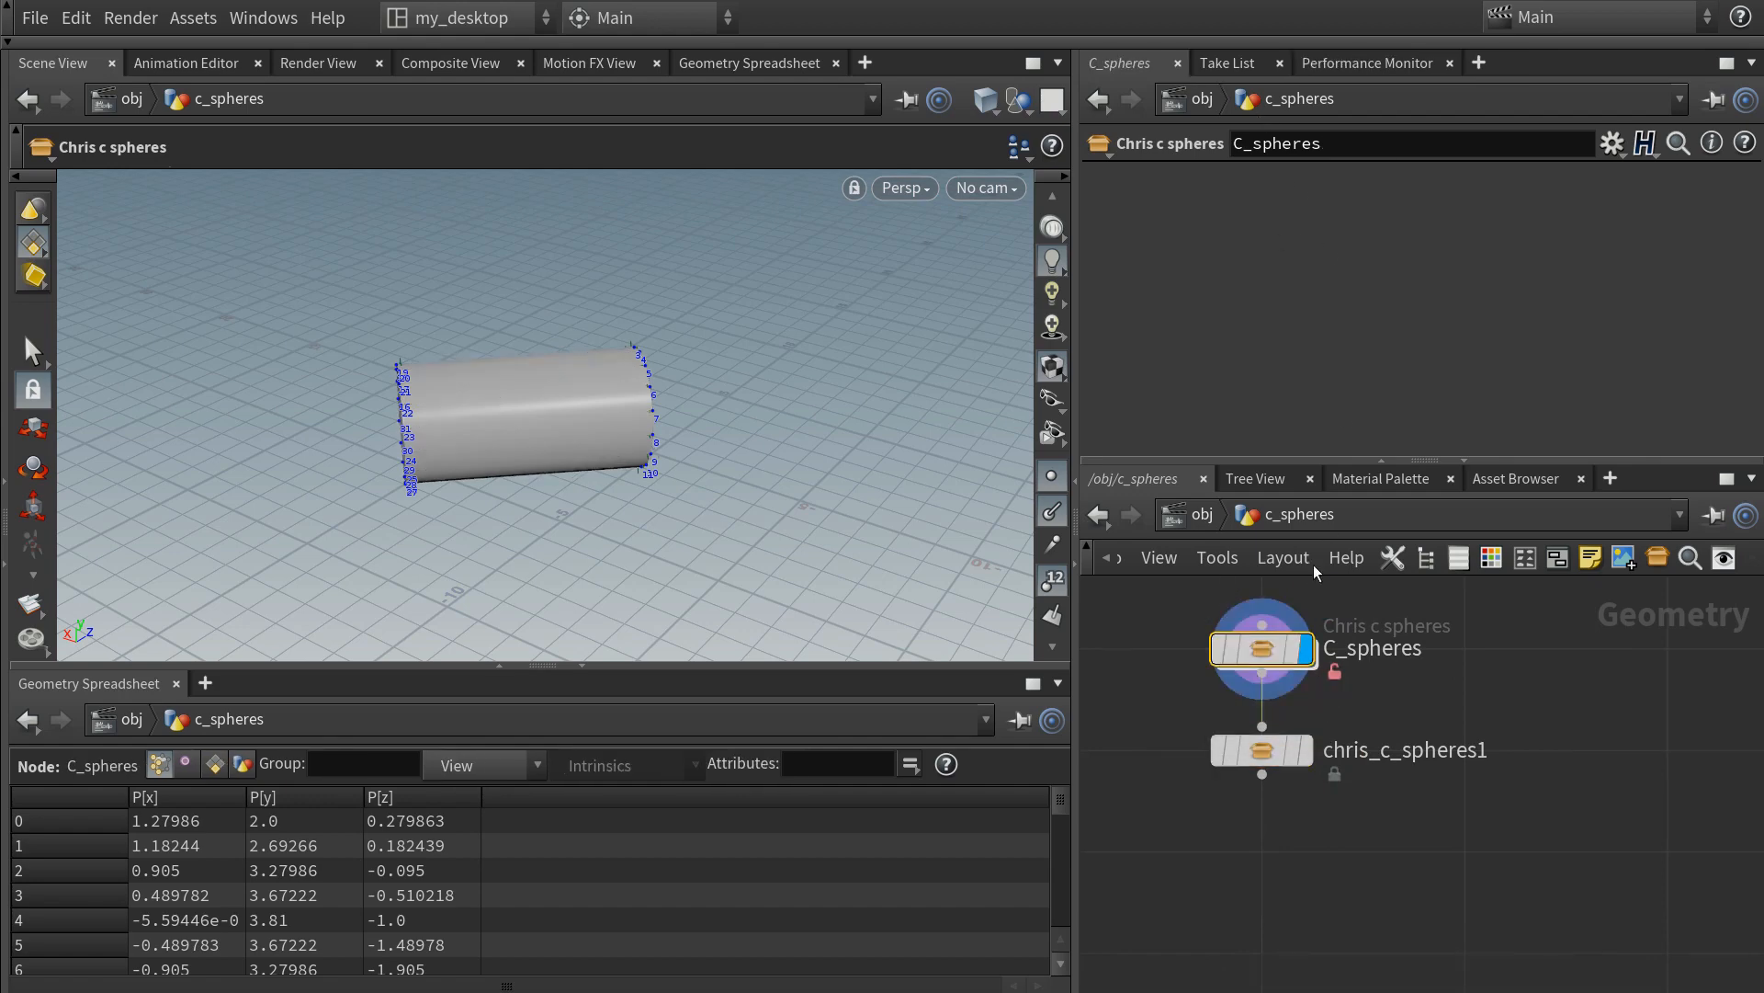
- In the C_spheres asset's type properties, promote the Center parameters of sphere0 and sphere1 to the root of the asset interface
double_click(1261, 653)
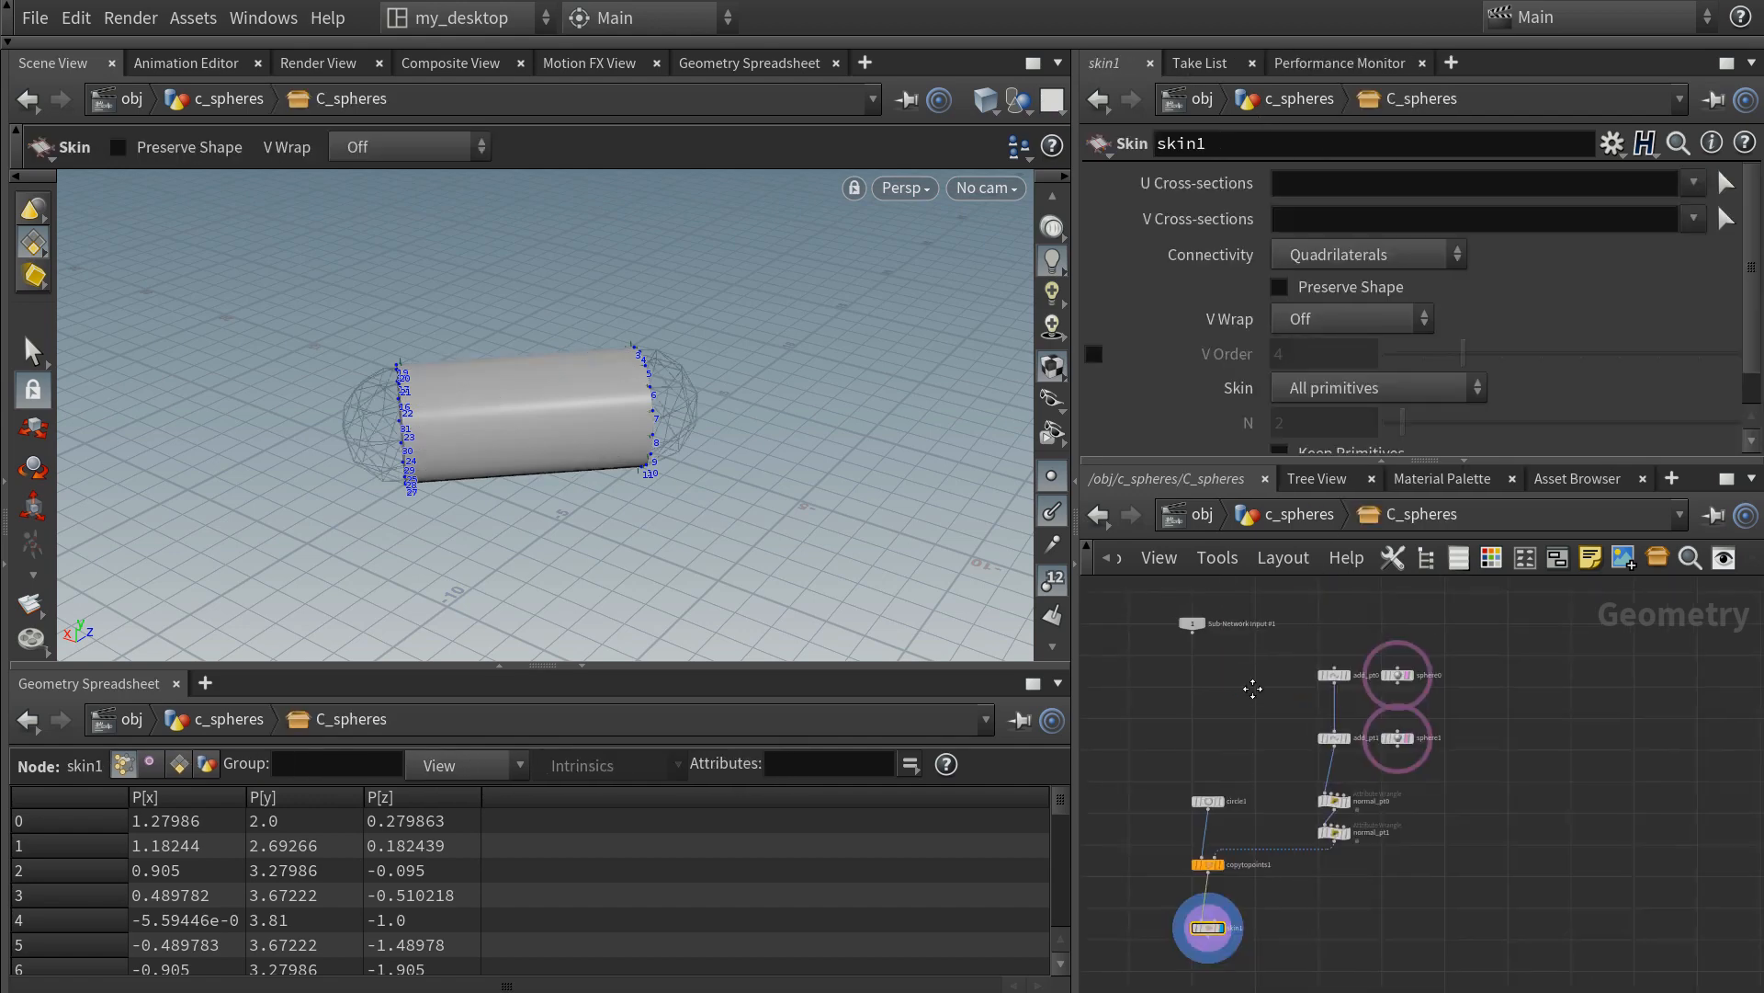
scroll(1254, 678, "up", 3)
left_click(1298, 701)
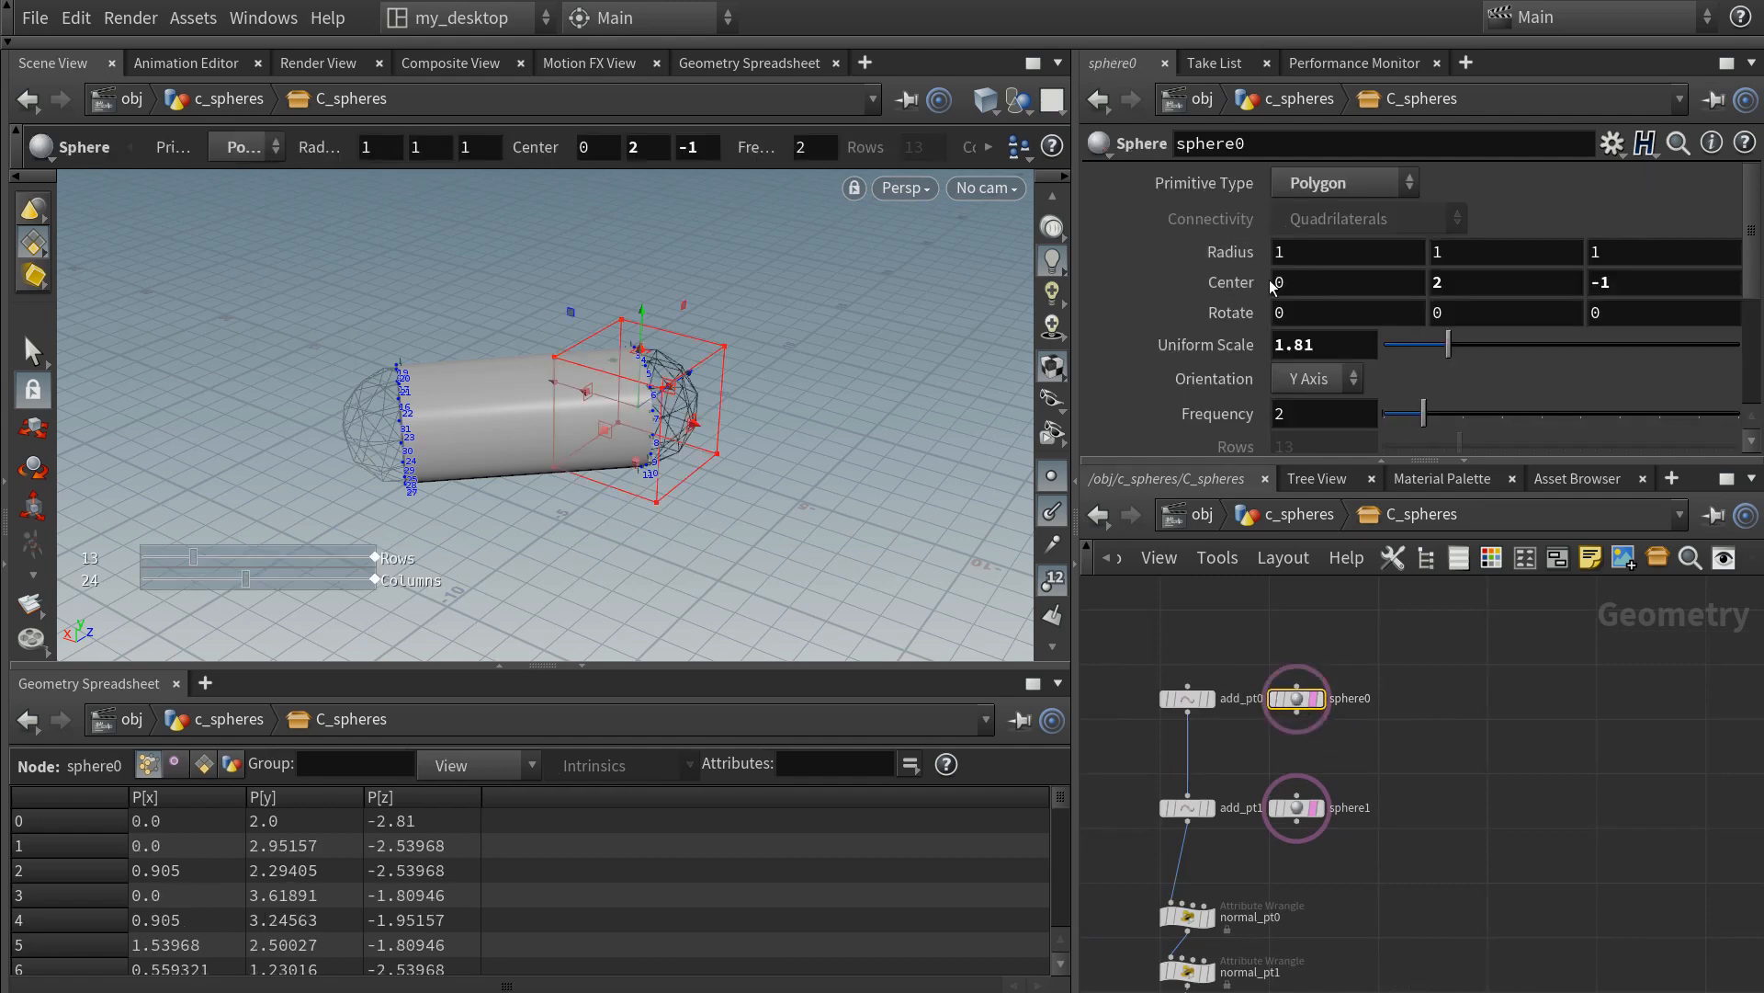
right_click(1393, 522)
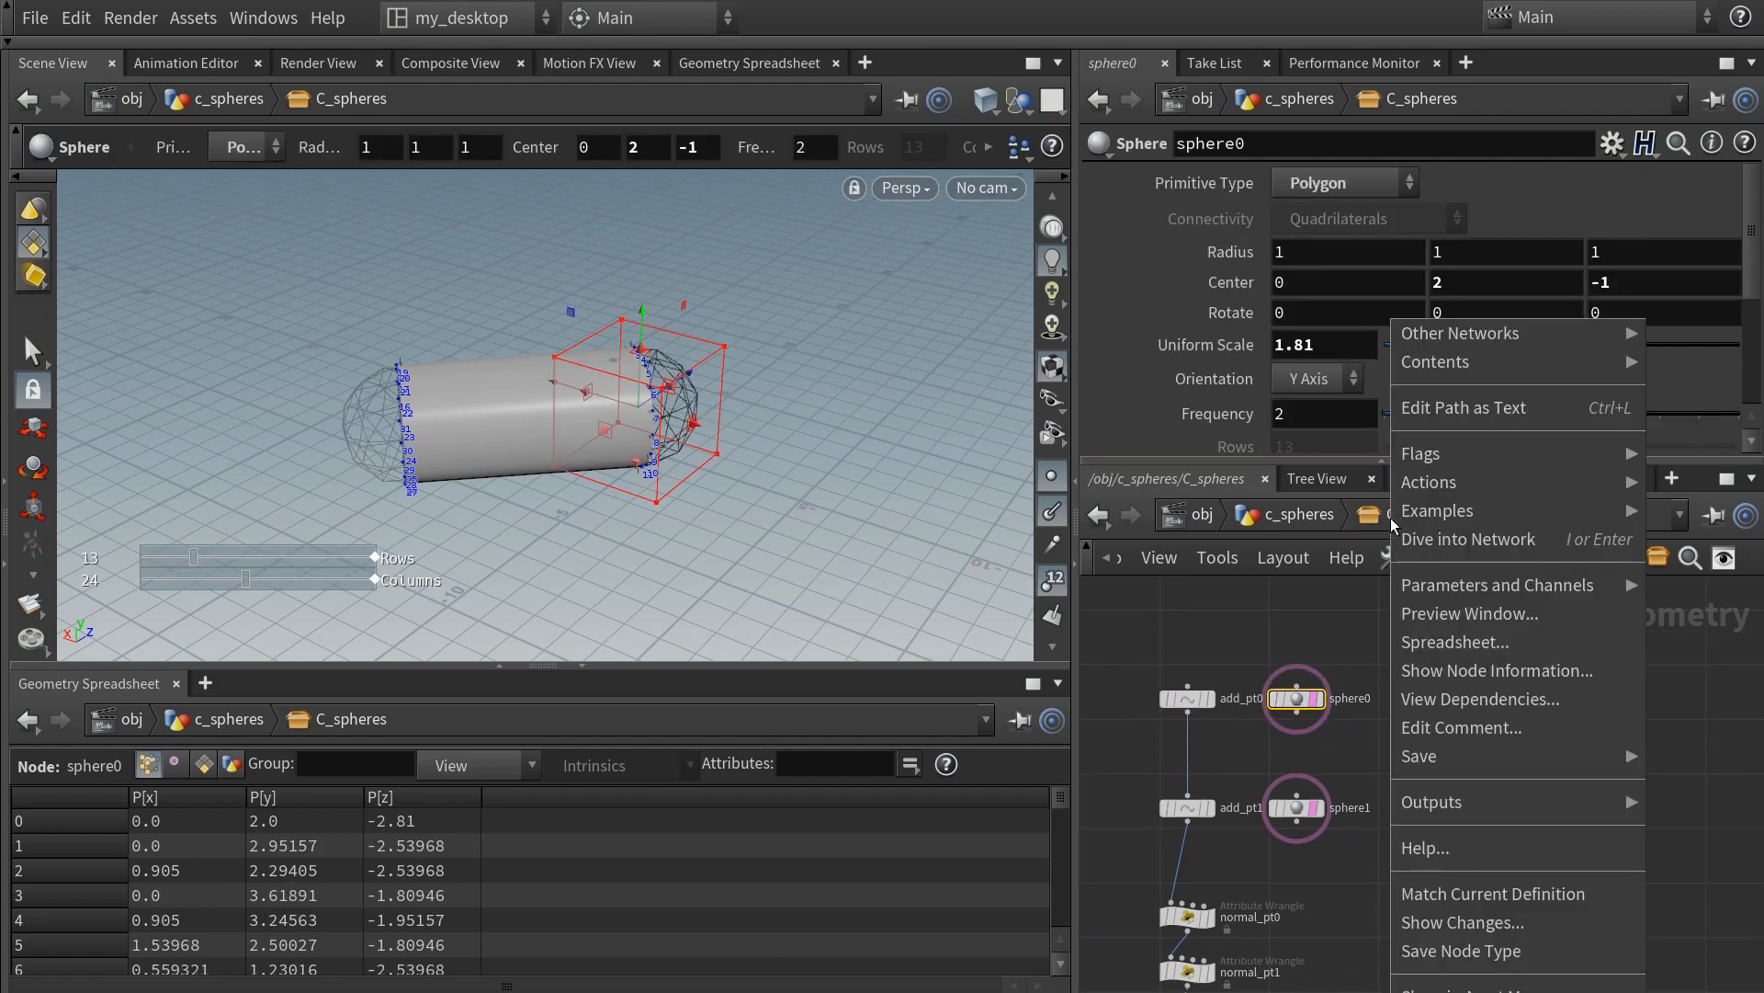
left_click(1448, 981)
left_click(251, 203)
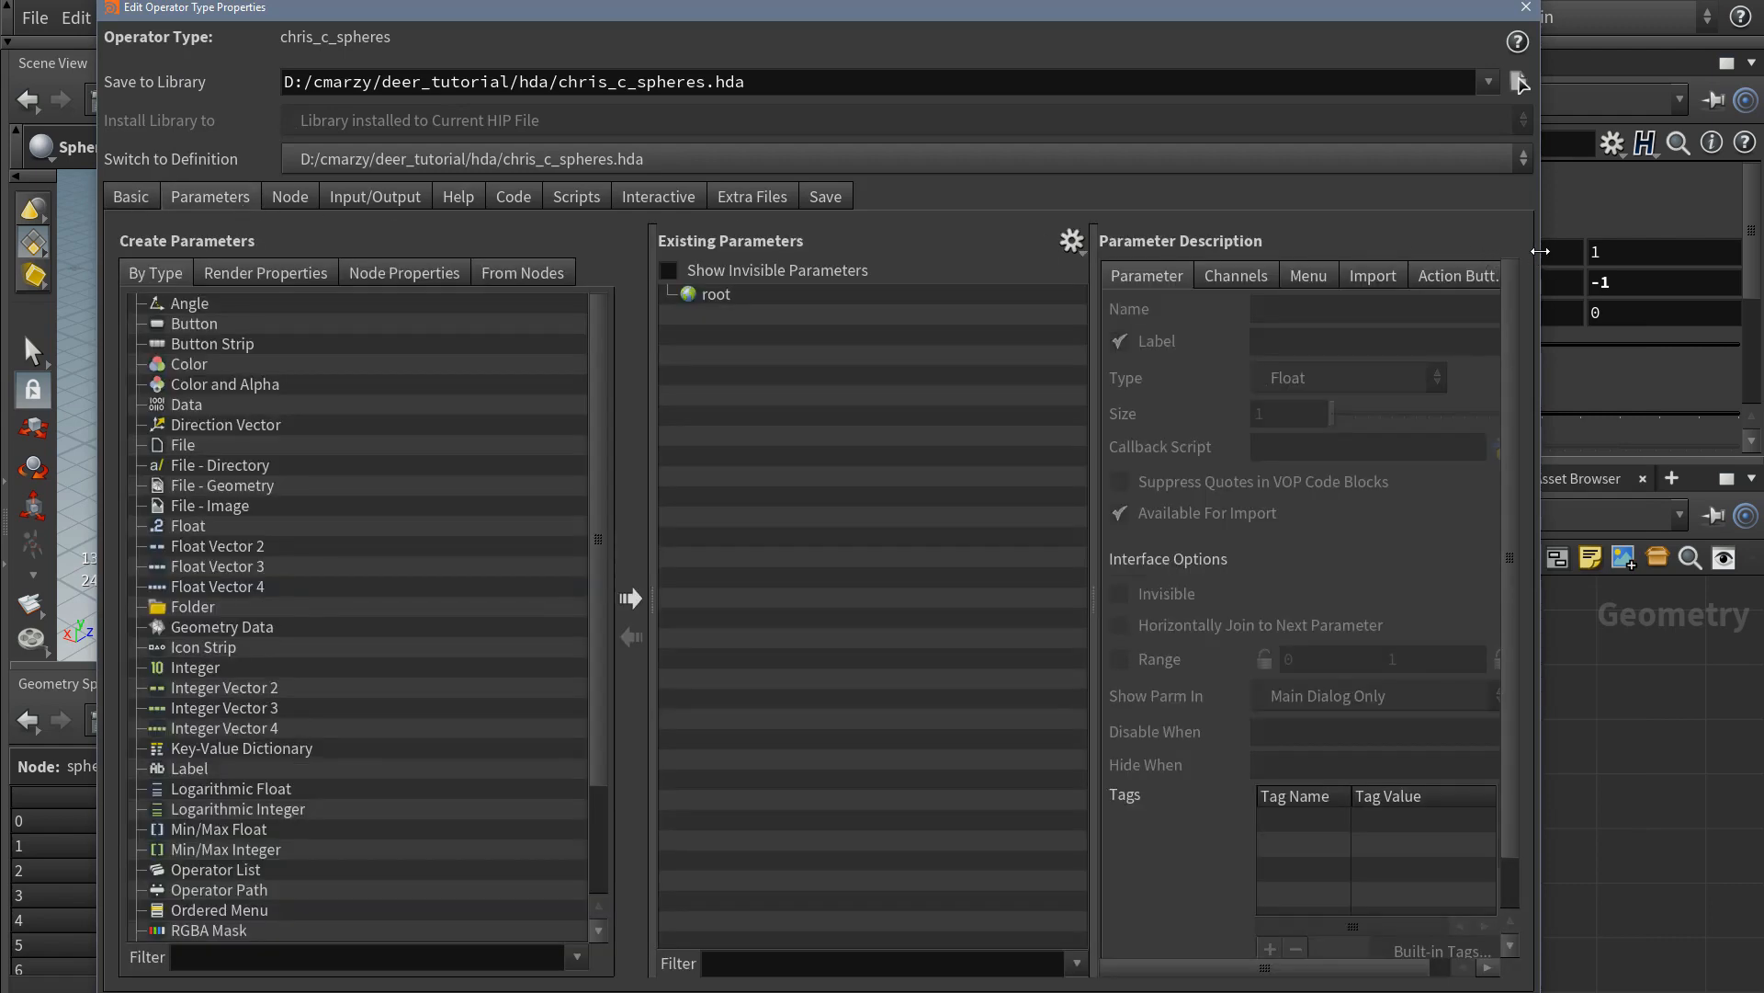
left_click_drag(1540, 251, 1075, 251)
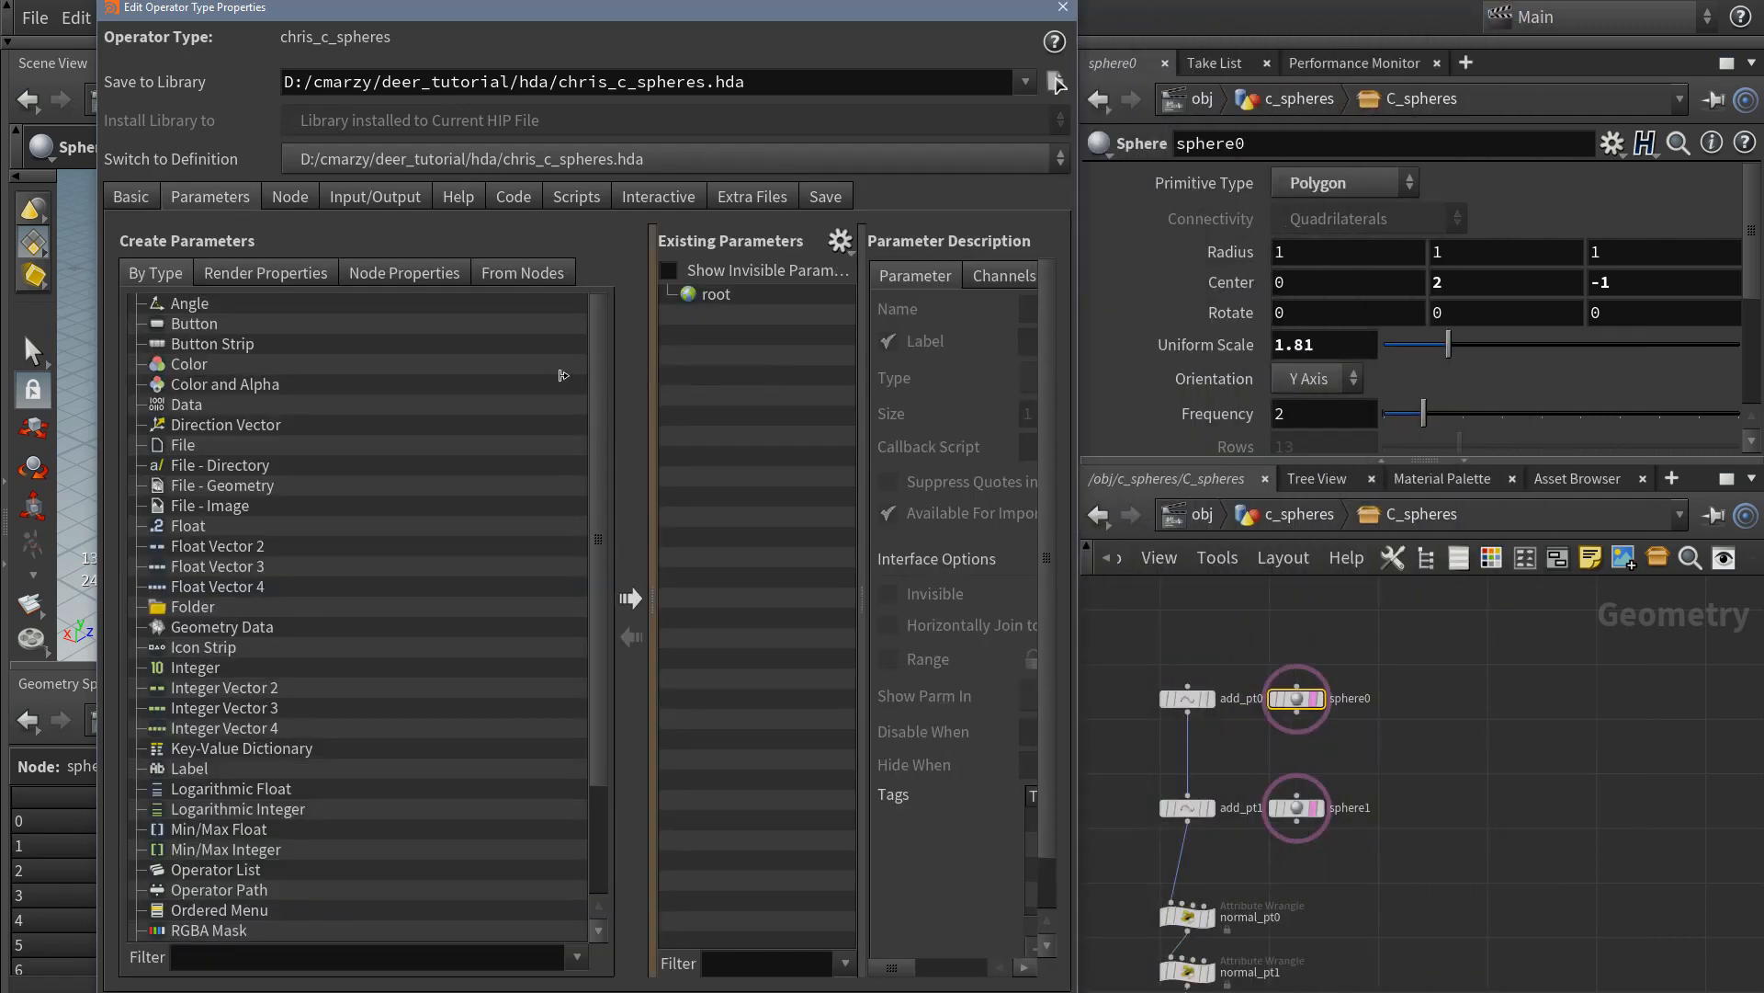
left_click_drag(1222, 282, 718, 305)
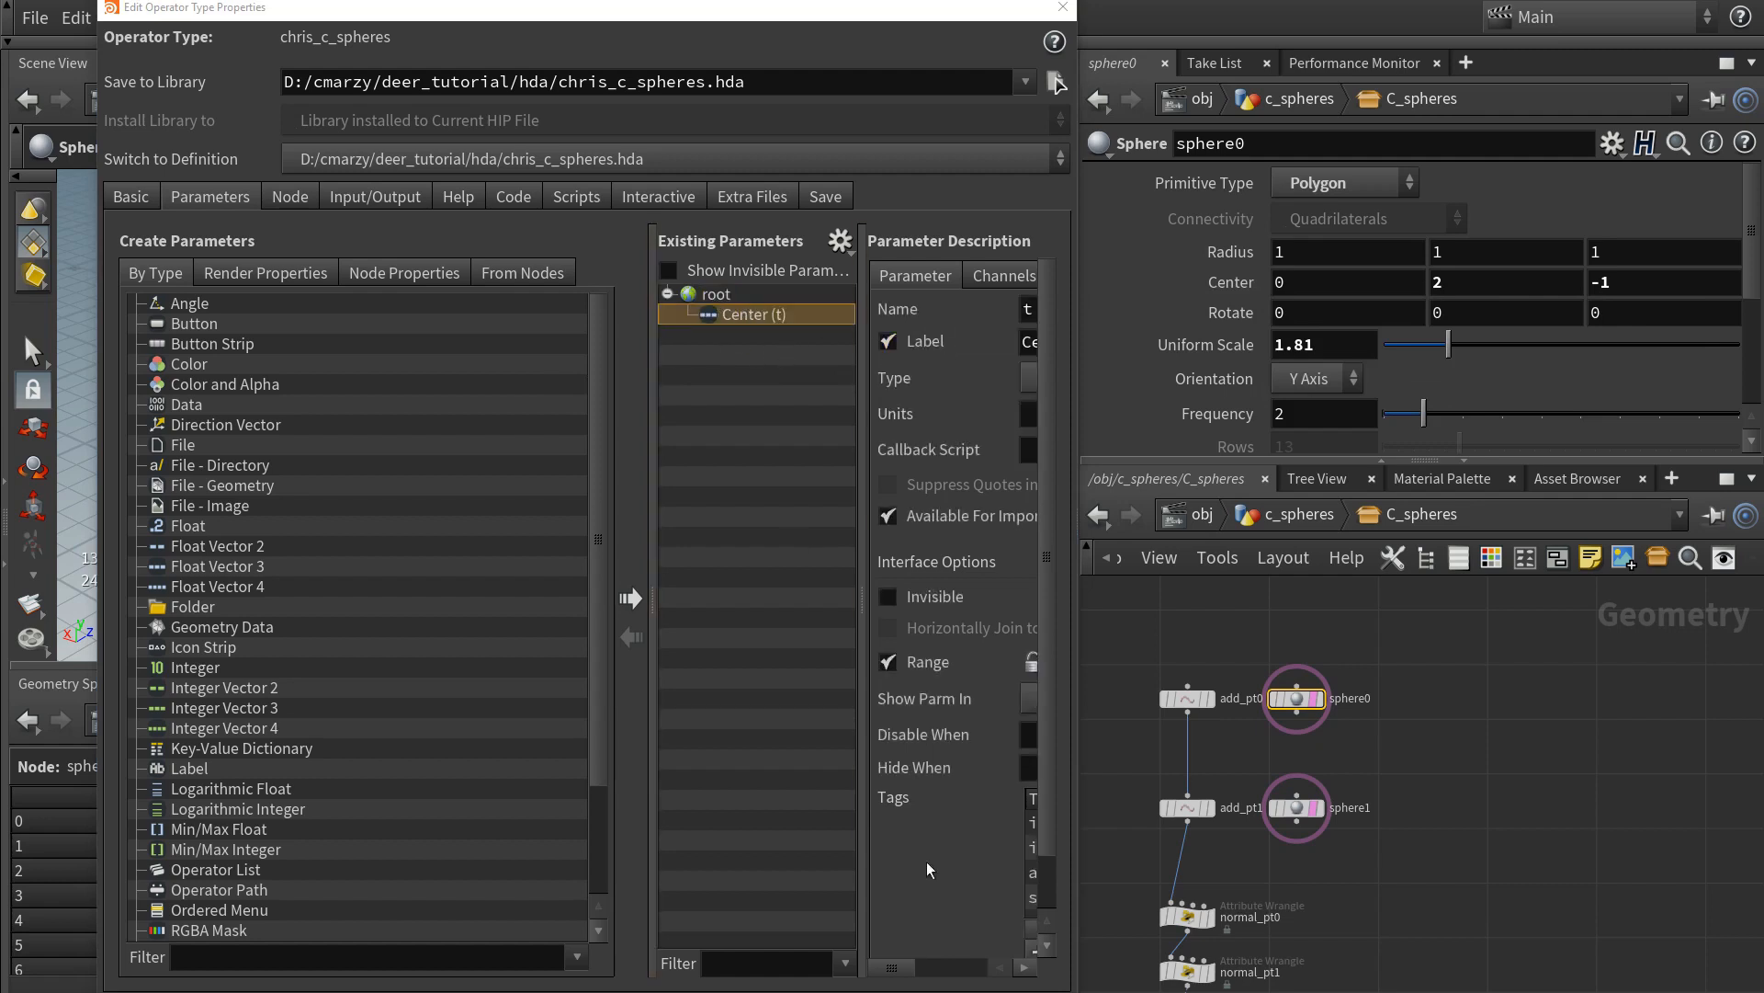
left_click(1297, 808)
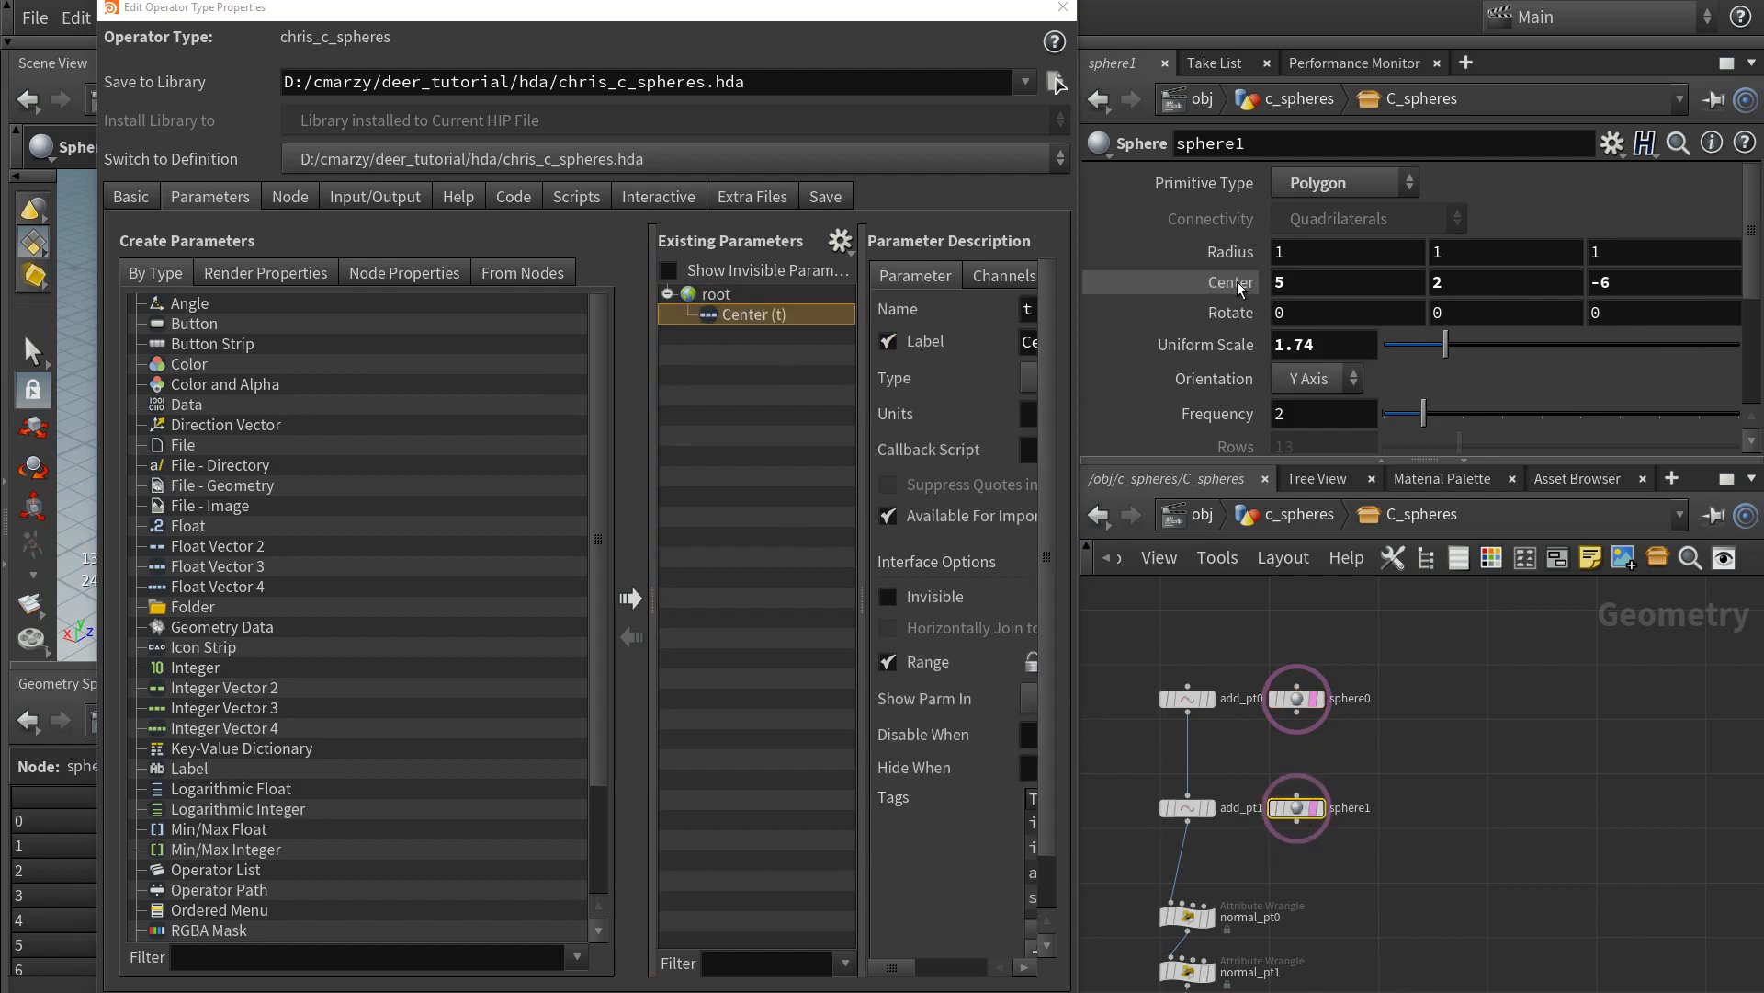
left_click_drag(1231, 282, 726, 298)
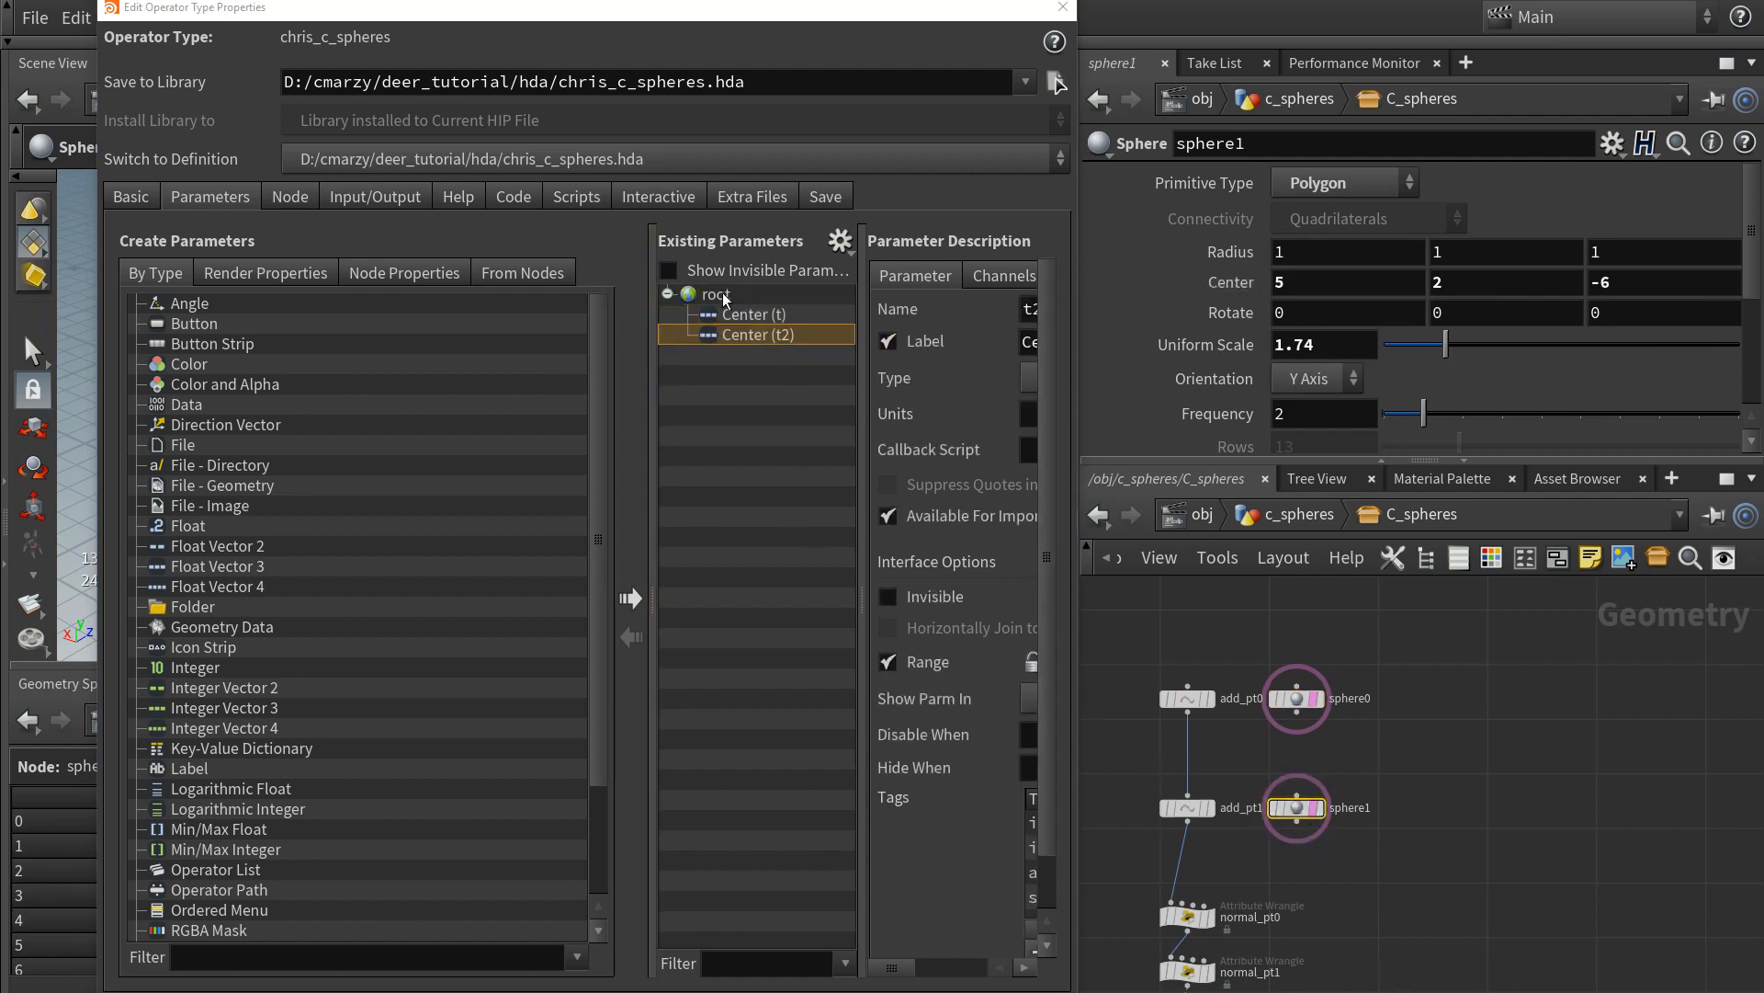
- Promote the Uniform Scale parameters of sphere0 and sphere1 to the asset interface, each placed beneath its sphere's Center parameter
left_click(1297, 699)
left_click_drag(1213, 344, 732, 297)
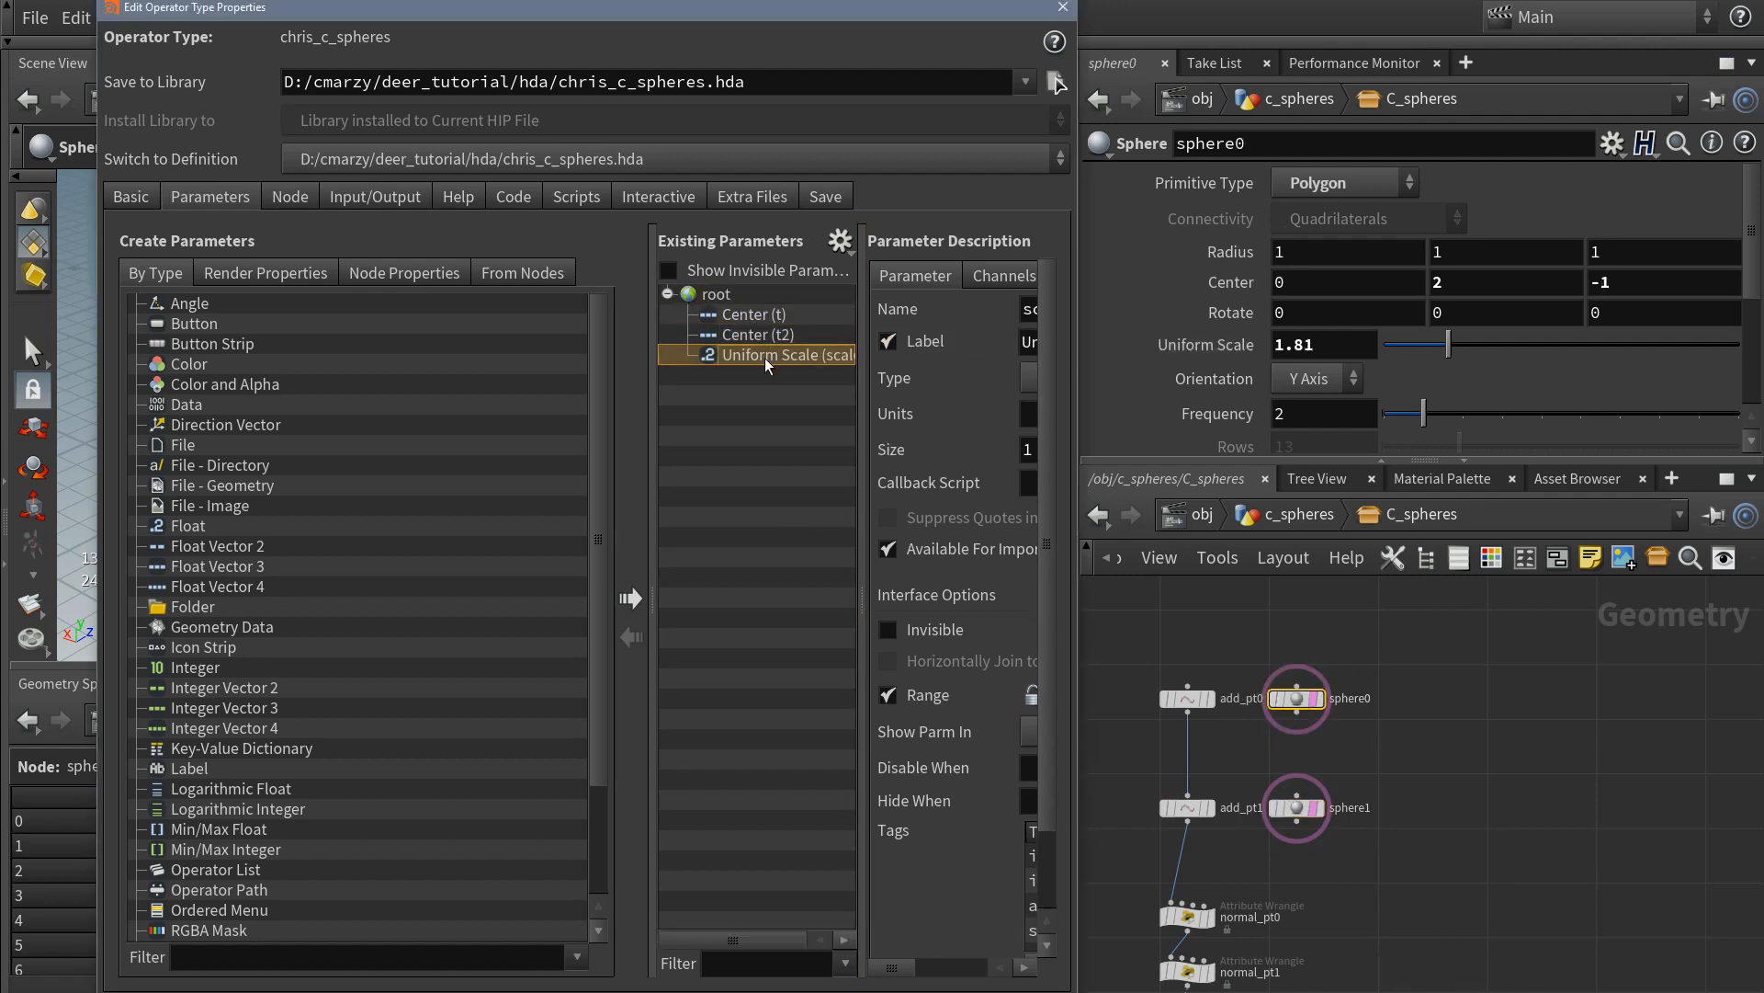
left_click(1296, 808)
left_click_drag(1211, 346, 728, 298)
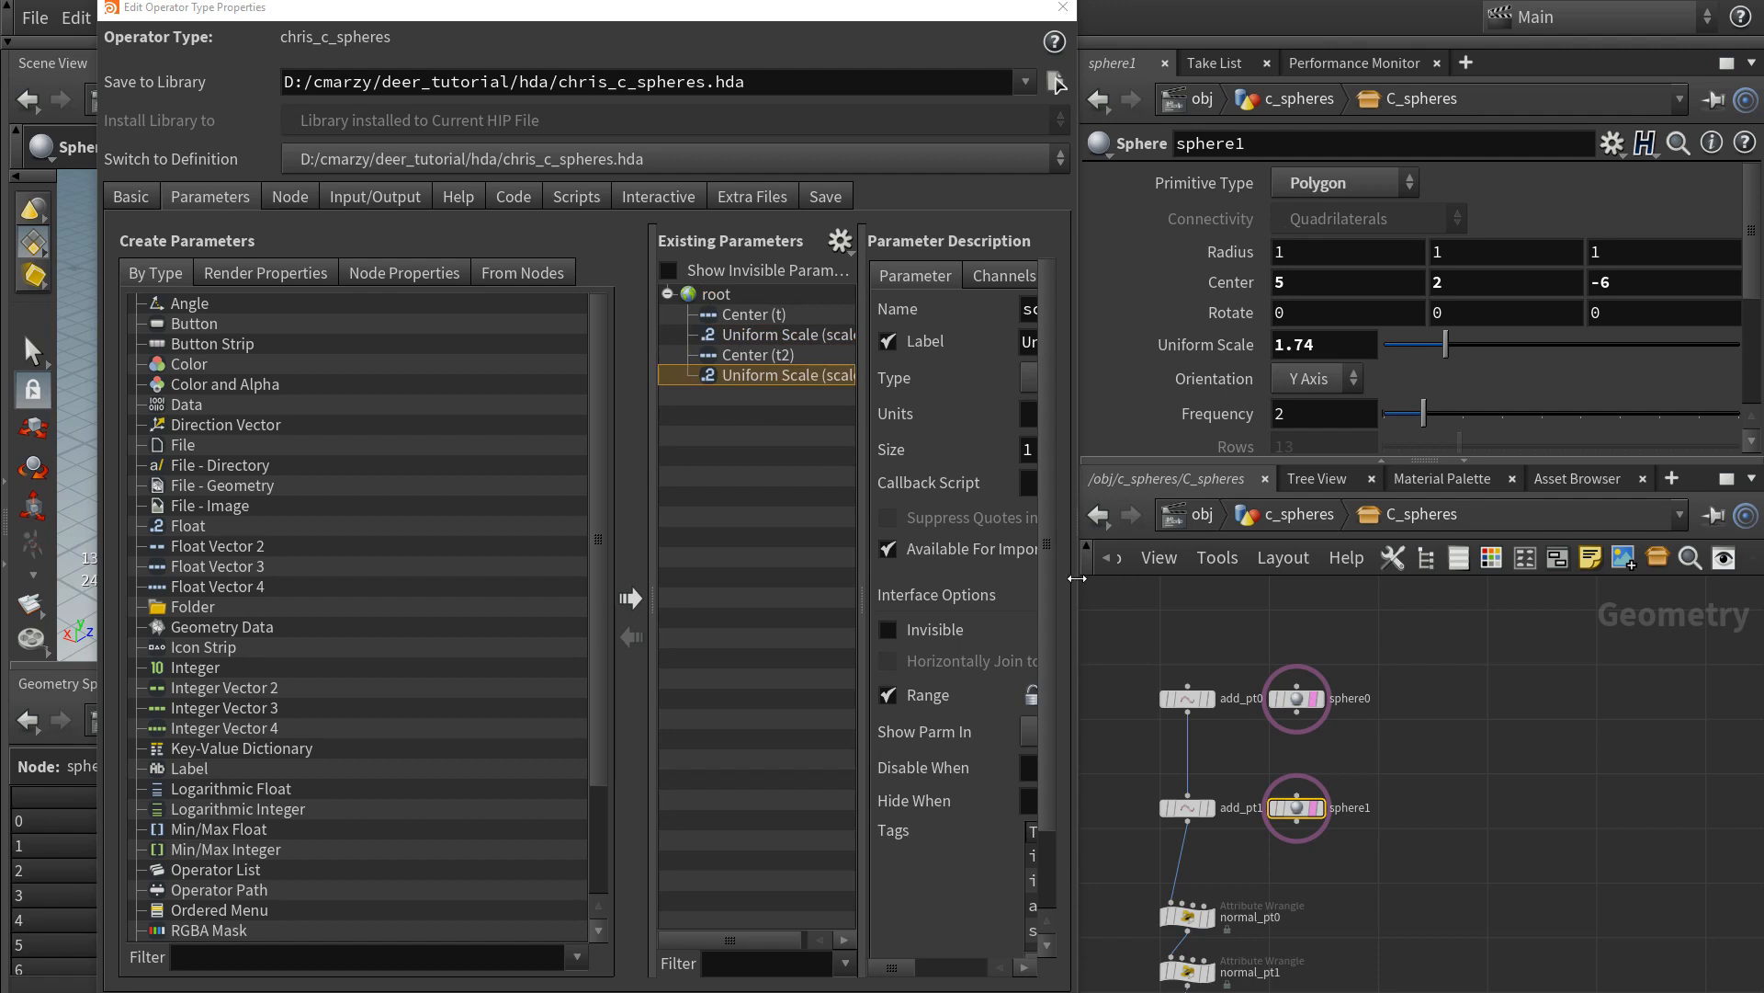
- Rename the promoted sphere0 Center parameter as t0 and label it Center0
left_click_drag(1077, 577, 1645, 577)
left_click_drag(1107, 409, 674, 409)
left_click(790, 317)
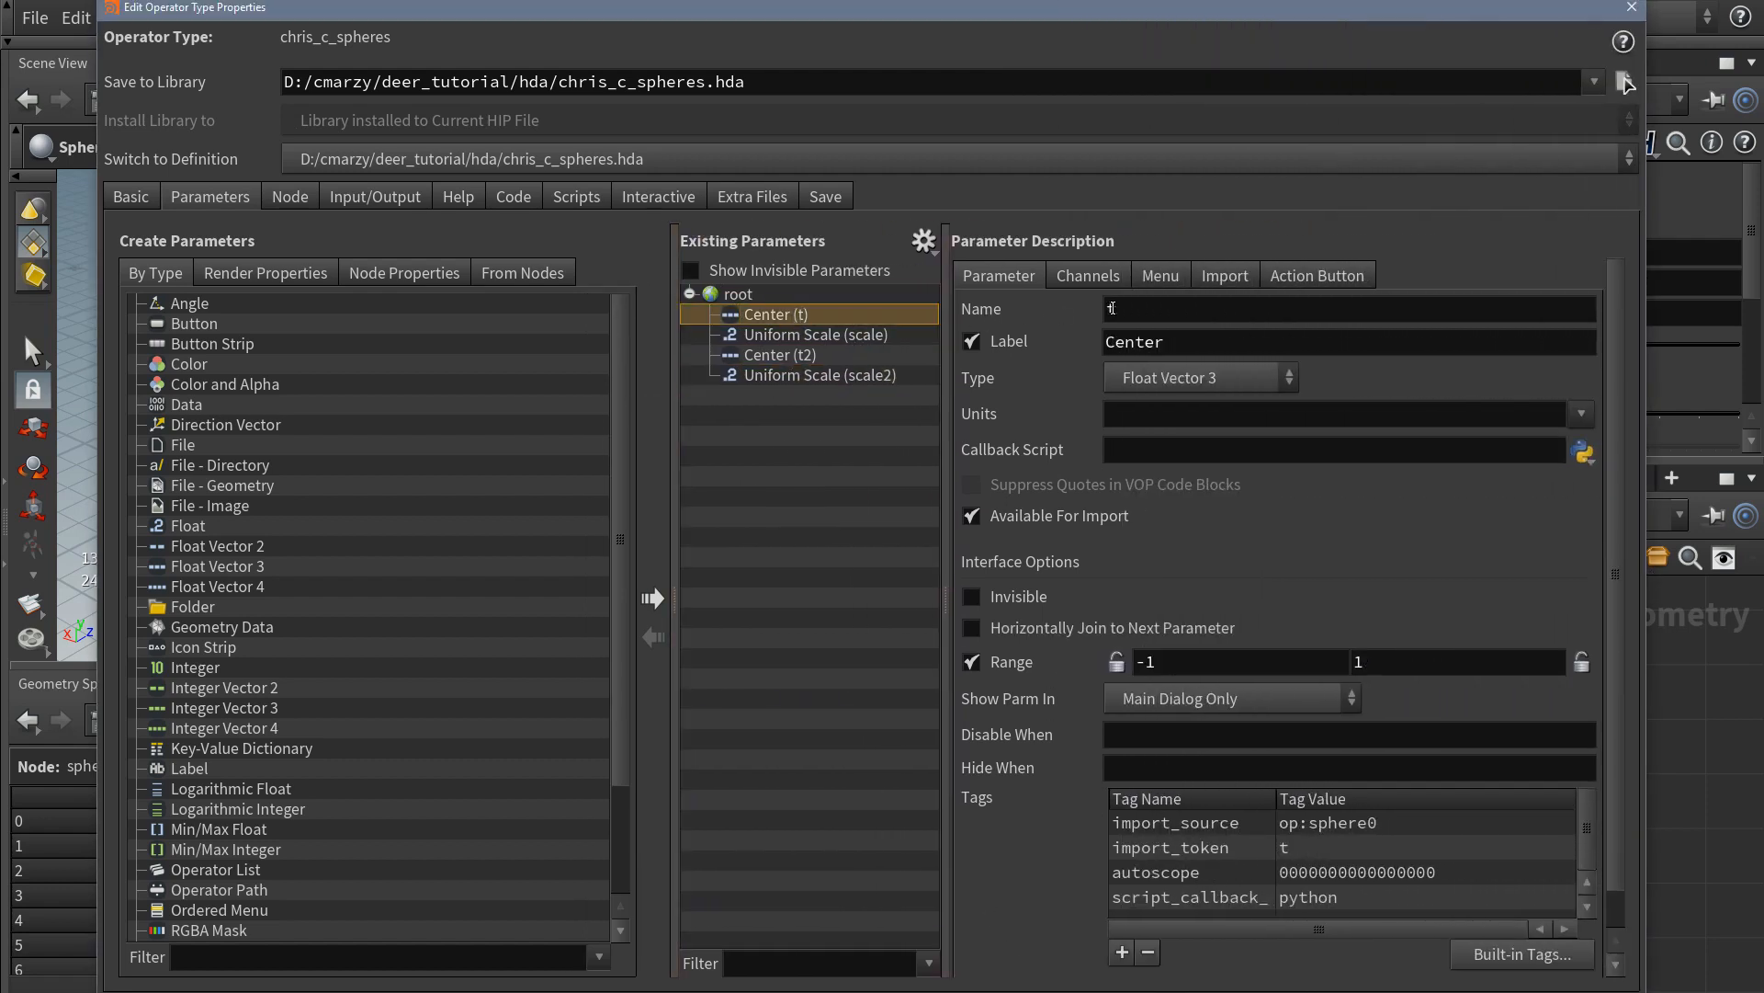
left_click(1211, 339)
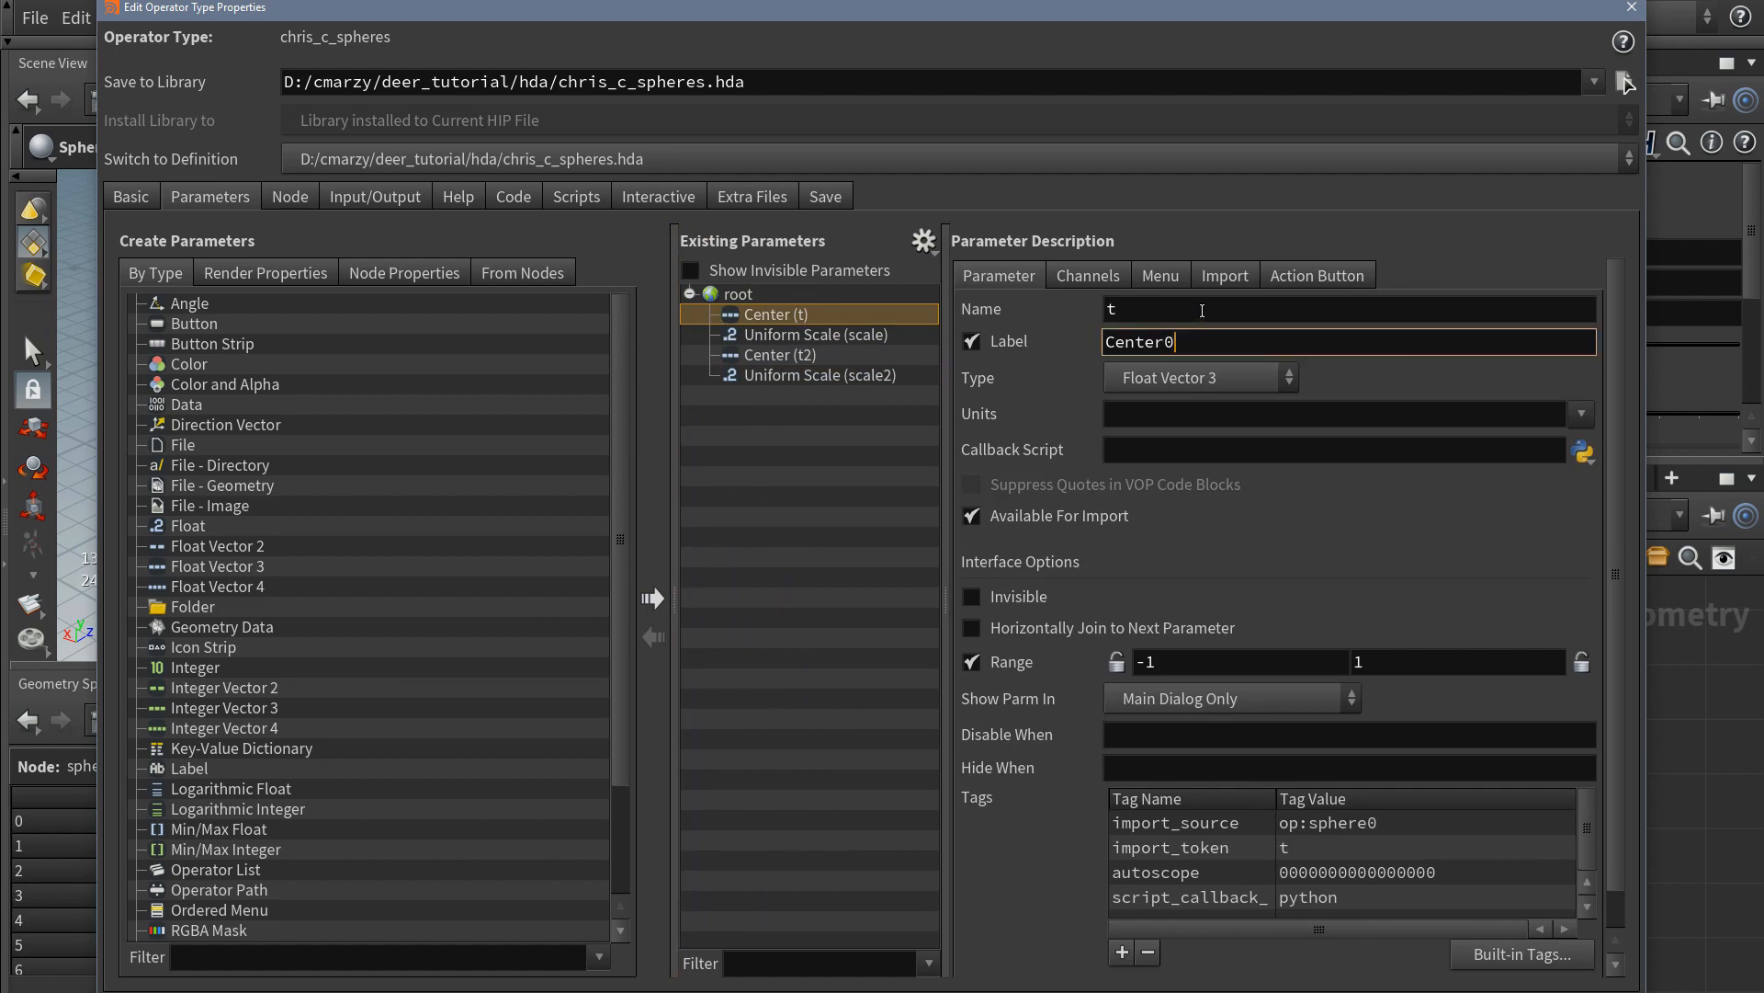
left_click(1202, 310)
type("0")
- Rename the promoted sphere0 Uniform Scale parameter as scale0 and label it Scale 0
left_click(849, 333)
left_click(1204, 308)
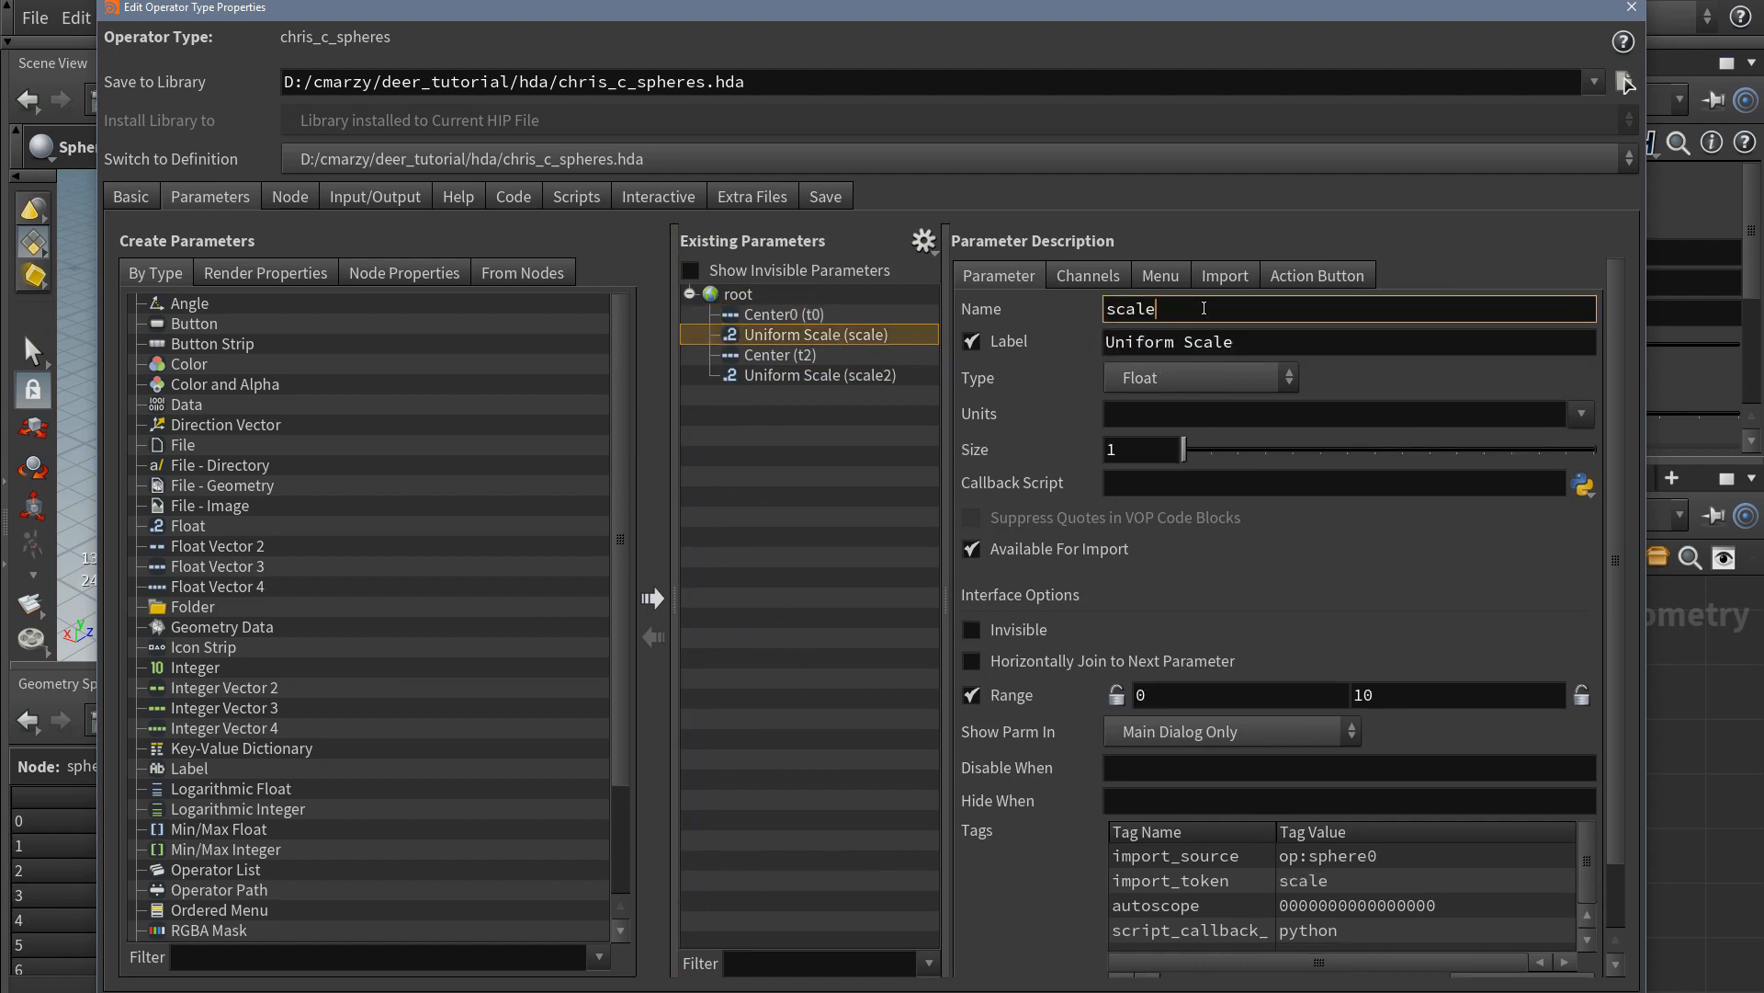
key("Return")
left_click(1275, 344)
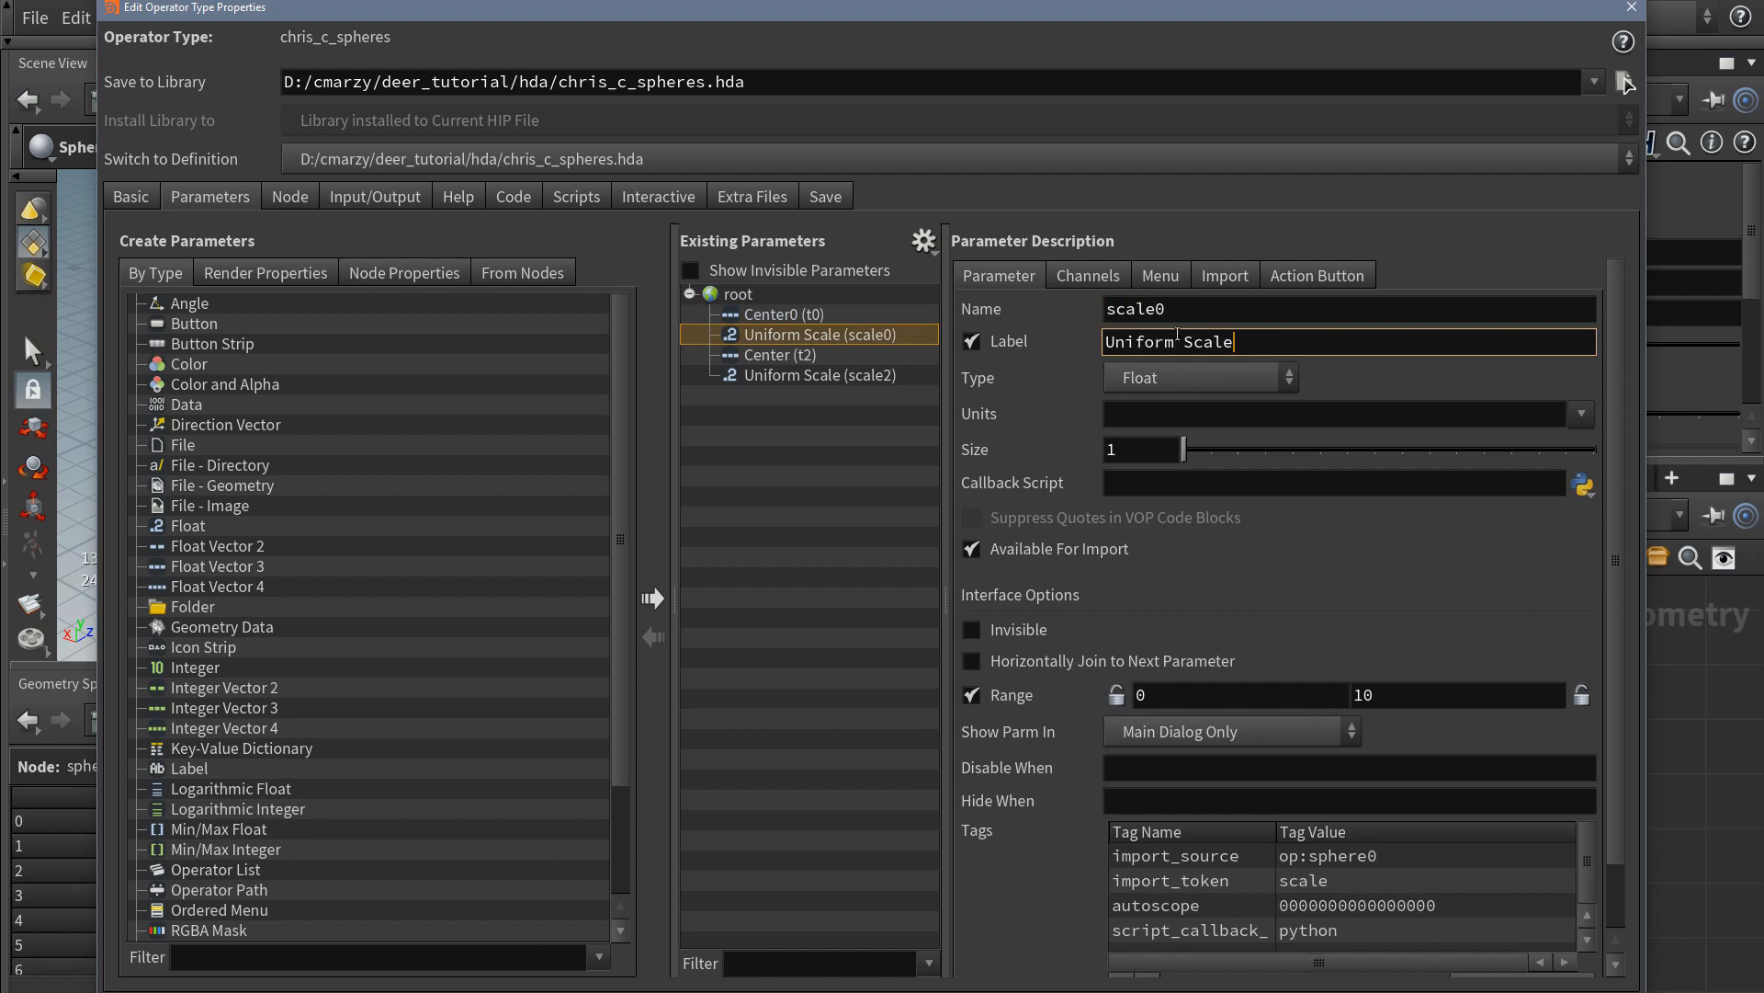
- Rename the promoted sphere1 Center parameter as t1 and label it Center 1
left_click(832, 354)
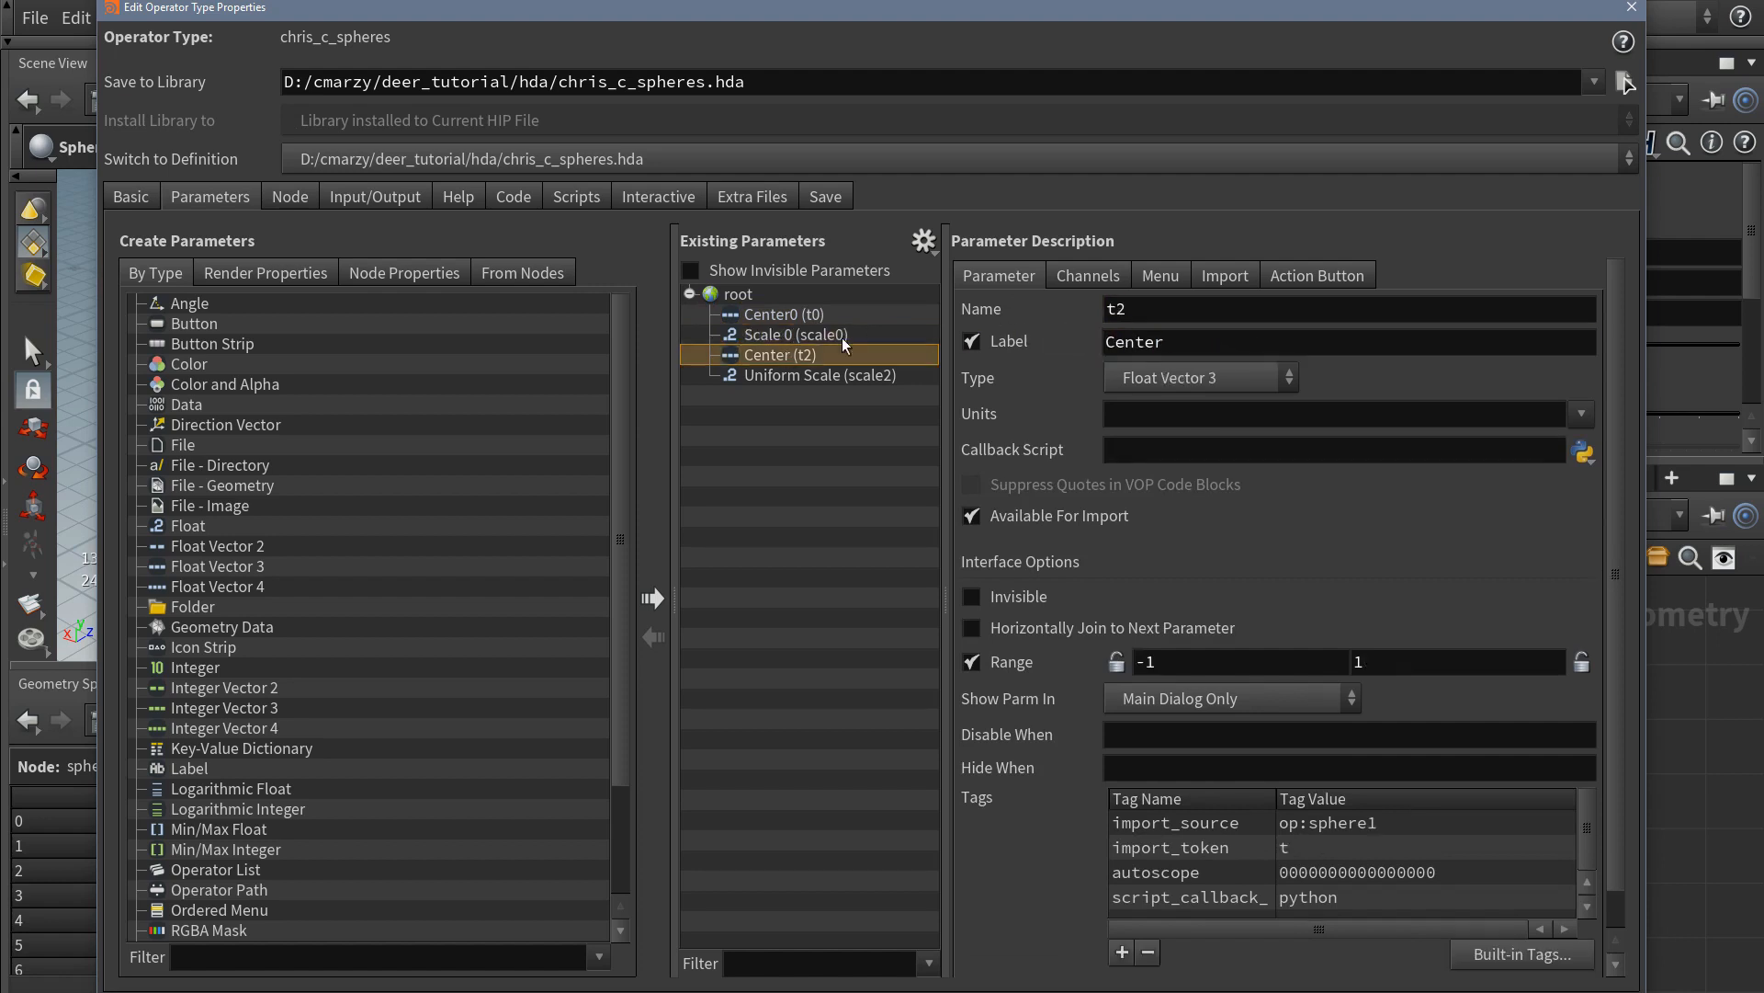
left_click(1183, 309)
left_click(1179, 340)
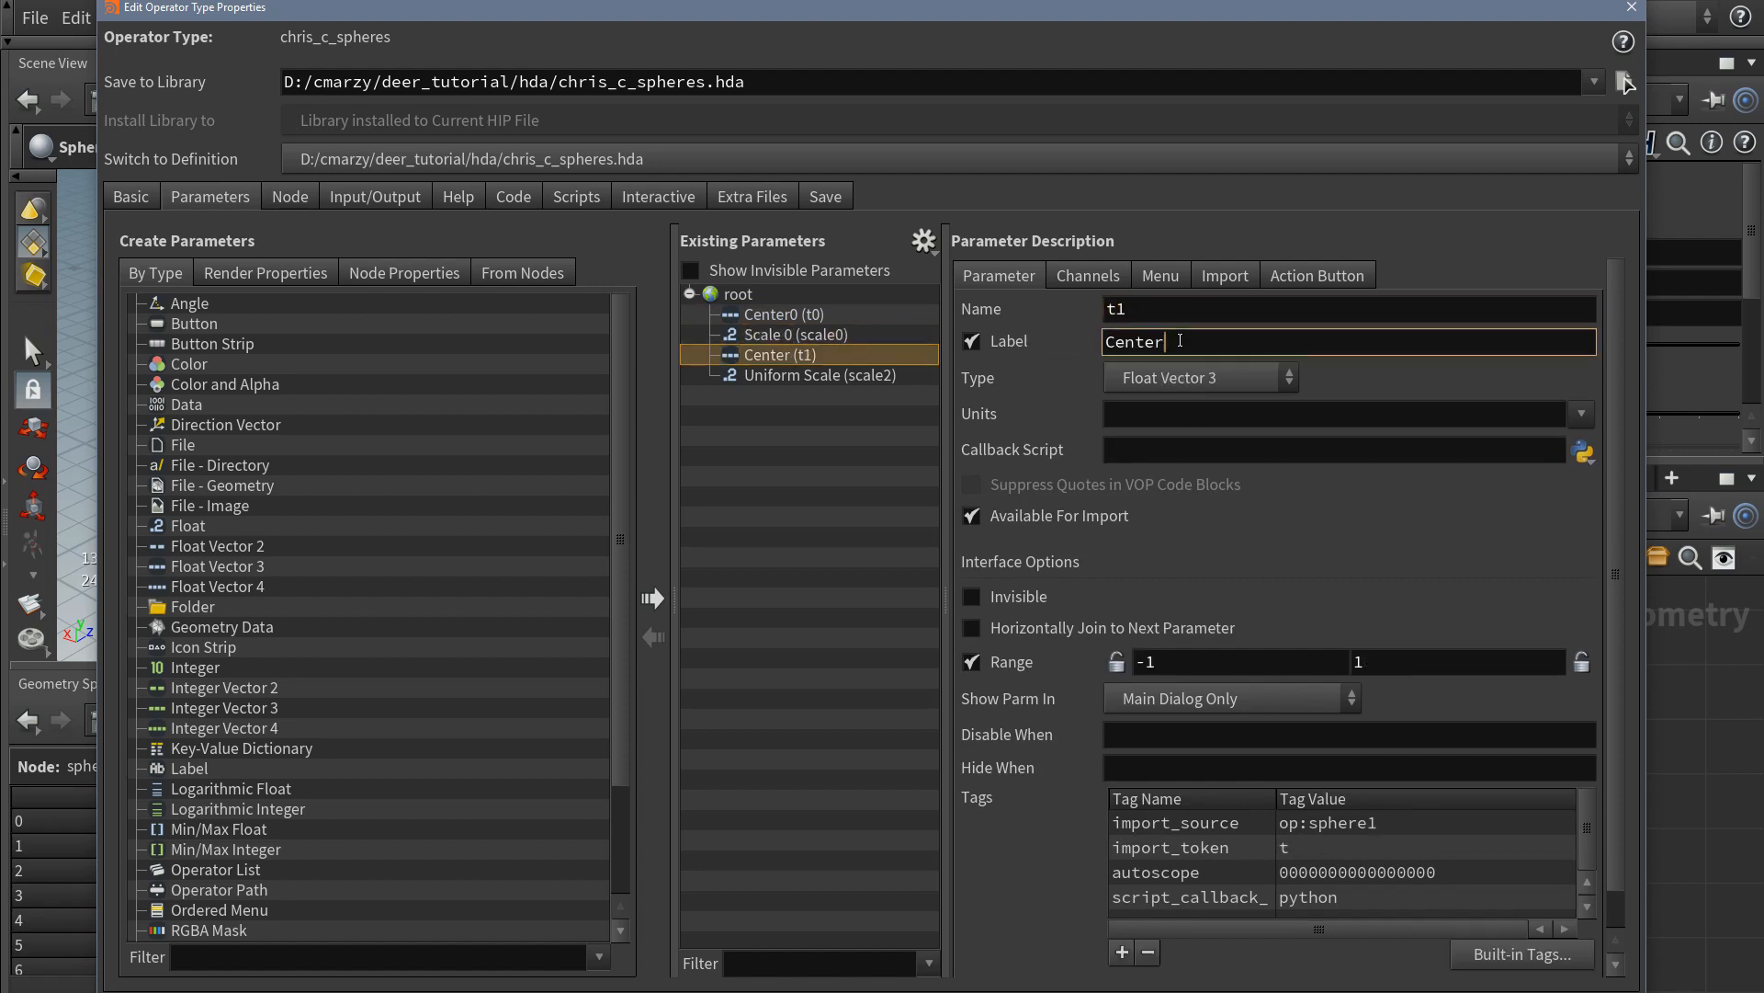
- Rename the promoted sphere1 Uniform Scale parameter as scale1 and label it Scale 1
left_click(794, 373)
left_click(1194, 309)
left_click_drag(1185, 343, 1103, 343)
key("BackSpace")
left_click(1257, 344)
type("1")
- Relabel the t0 parameter as Center 0 and accept the asset's type properties
left_click(786, 314)
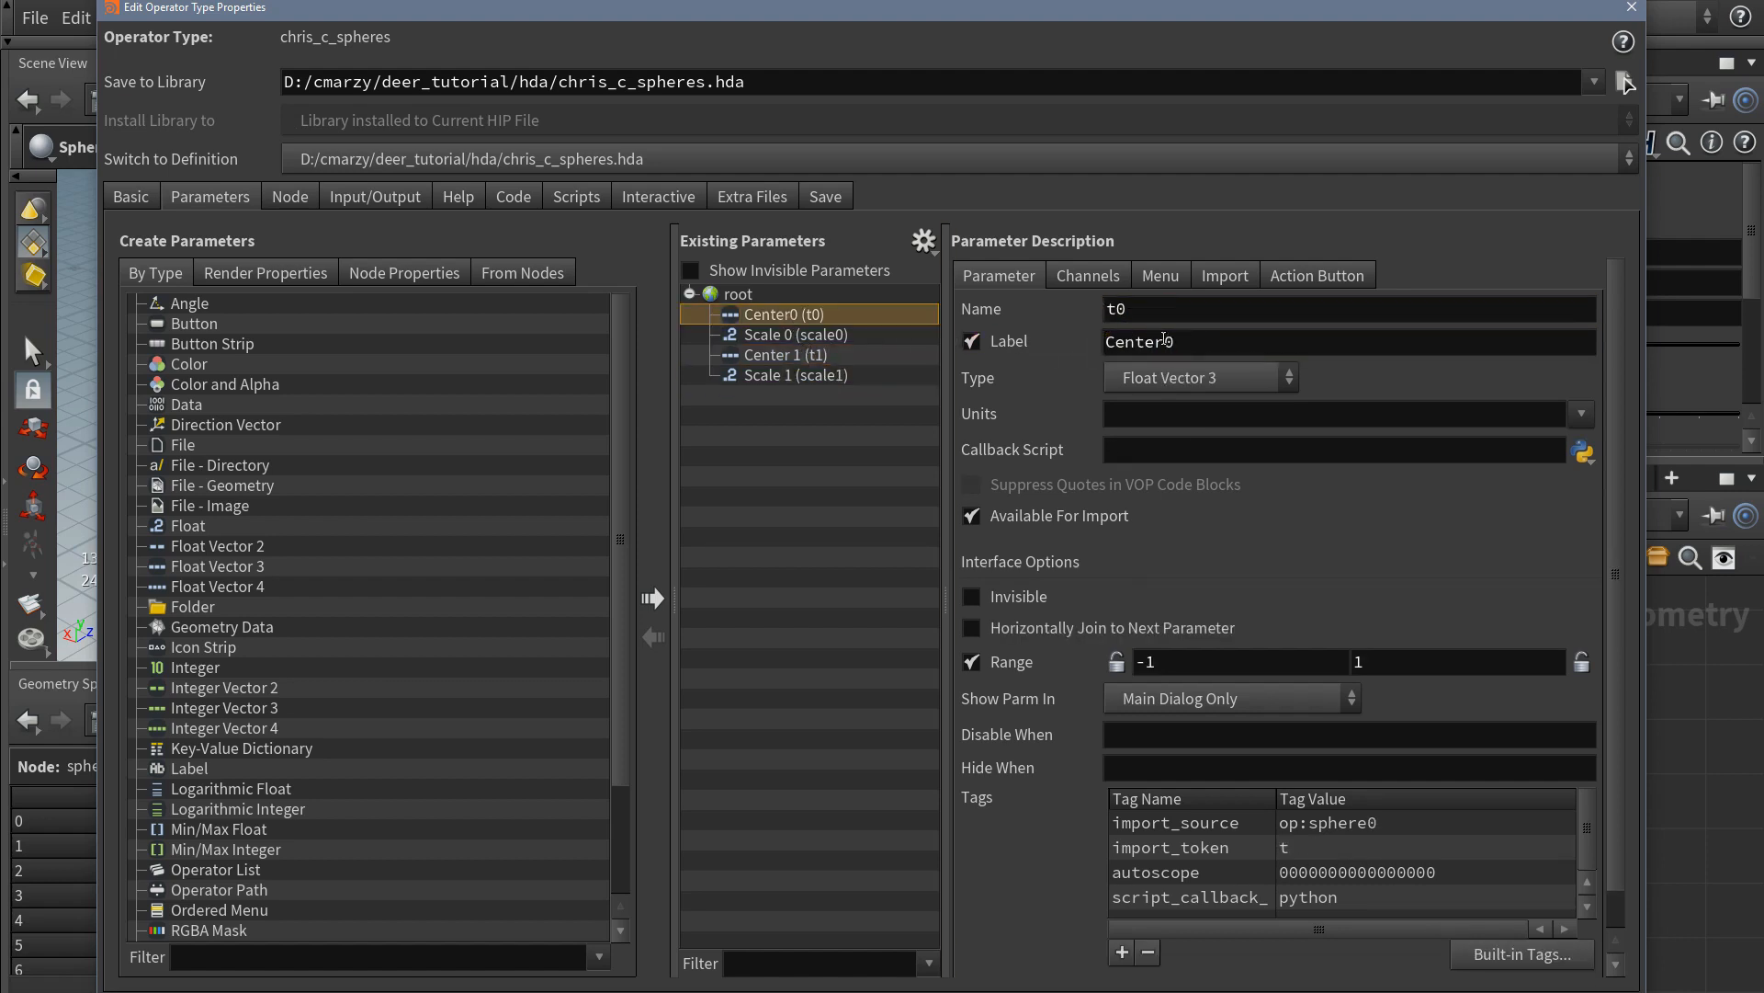
key("Return")
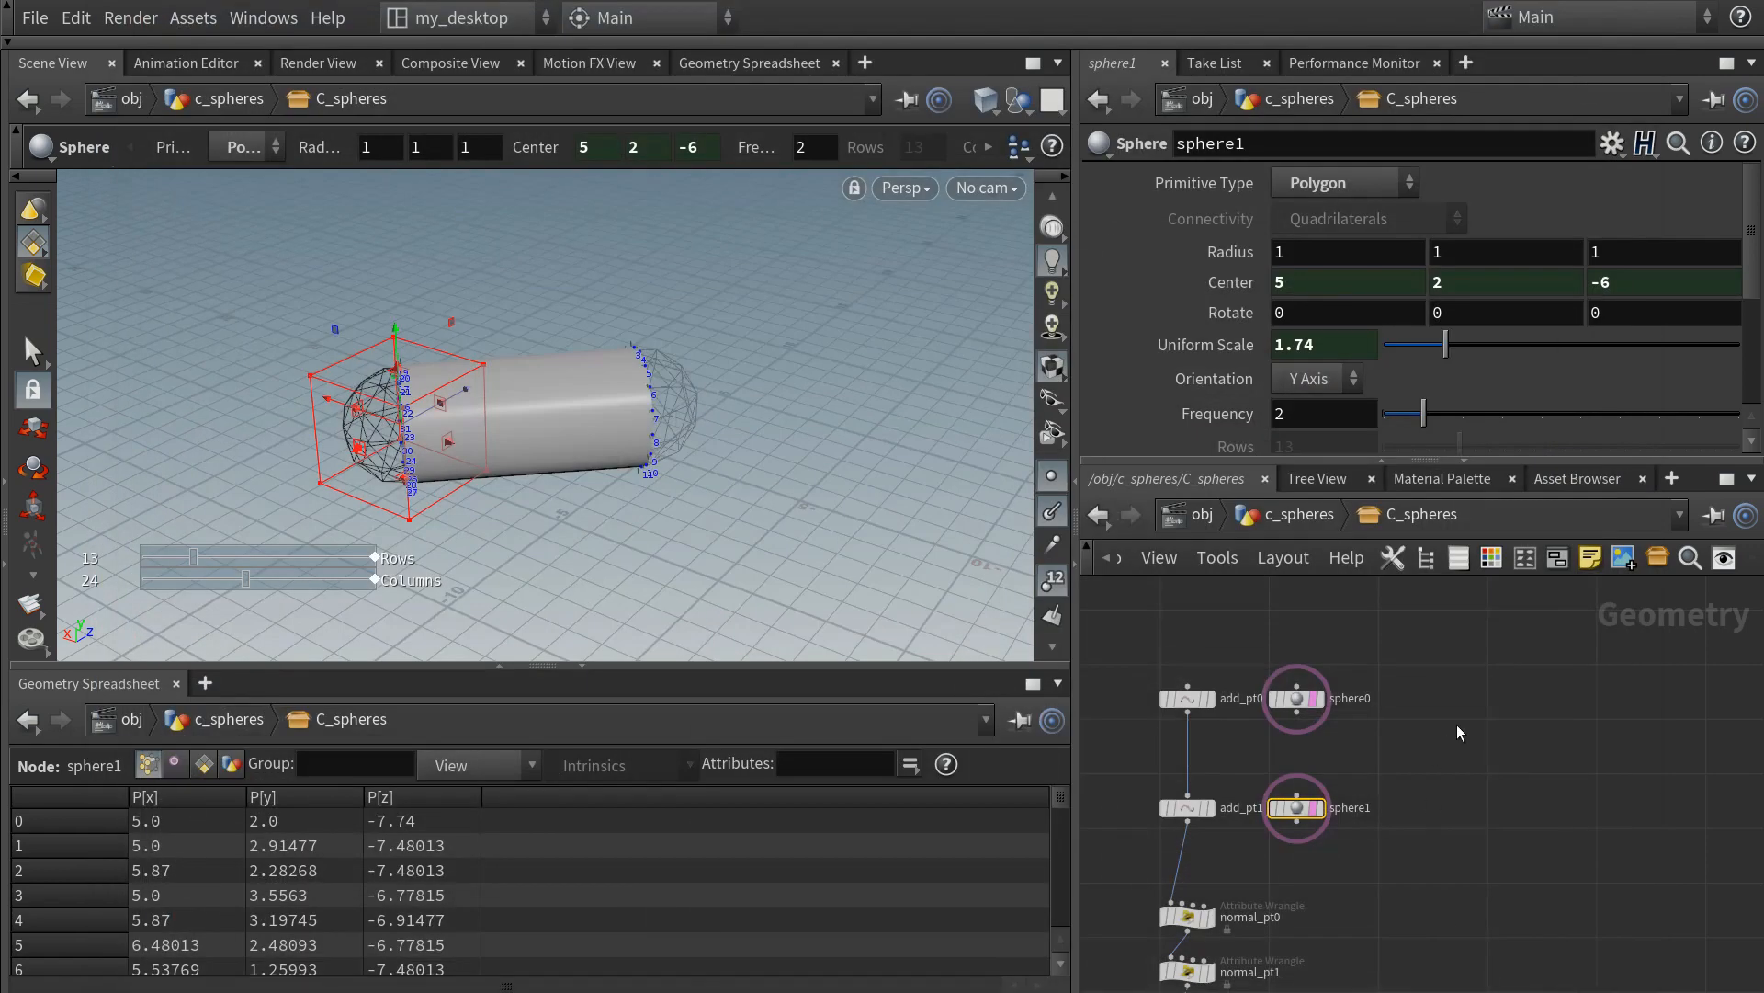
- Return to the c_spheres network and set the Y value of Center 0 on the C_spheres node to 2.9
left_click(1323, 513)
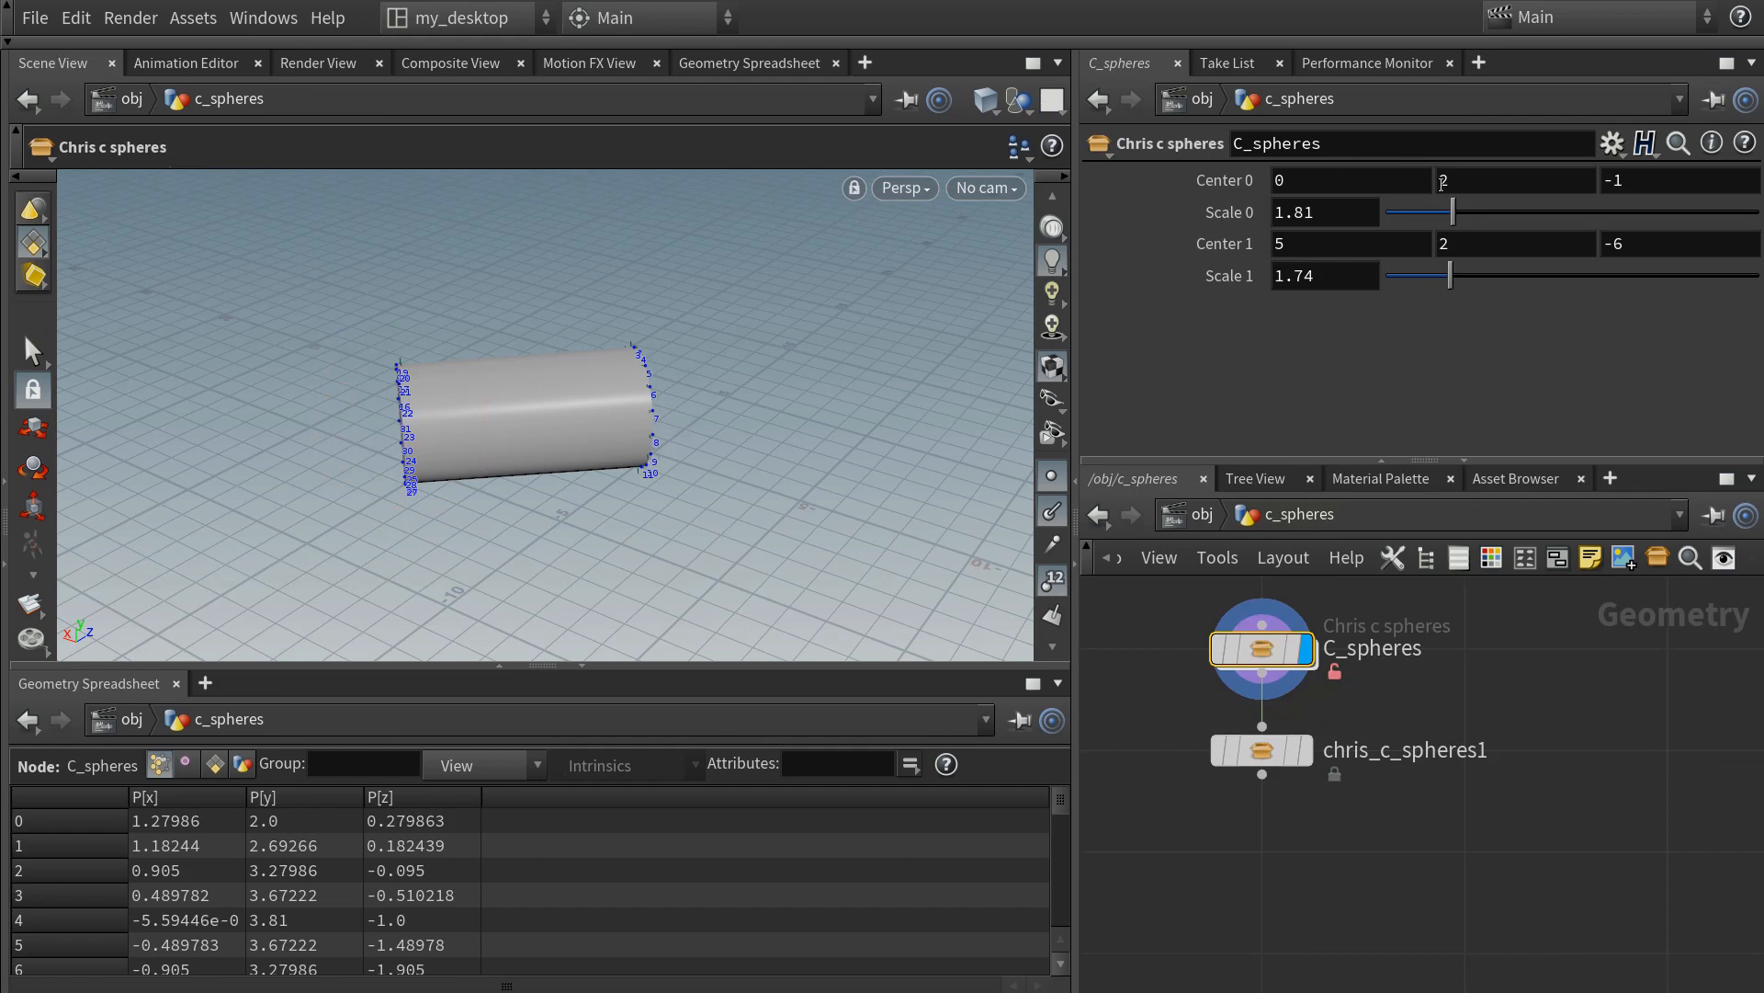
middle_click_drag(1443, 181, 1284, 461)
scroll(1445, 829, "down", 2)
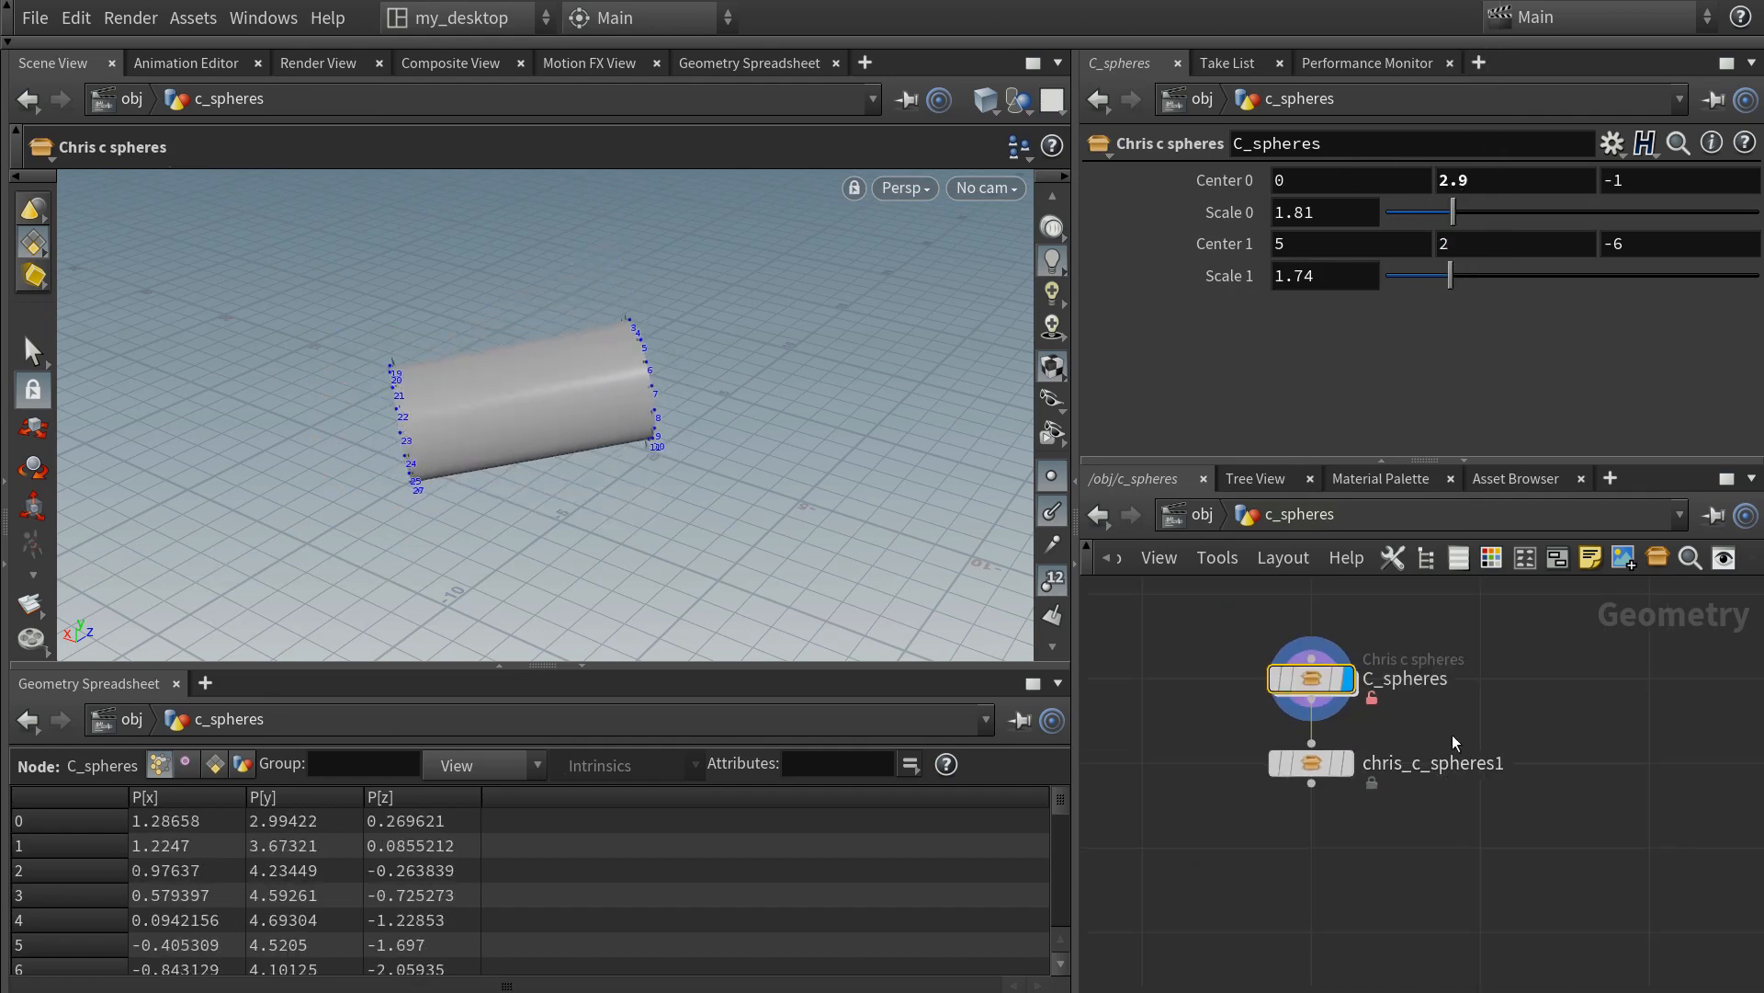
- Display chris_c_spheres1 and set its Center 0 to 10, 2.2, 12 and the X value of its Center 1 to 11
left_click(1304, 769)
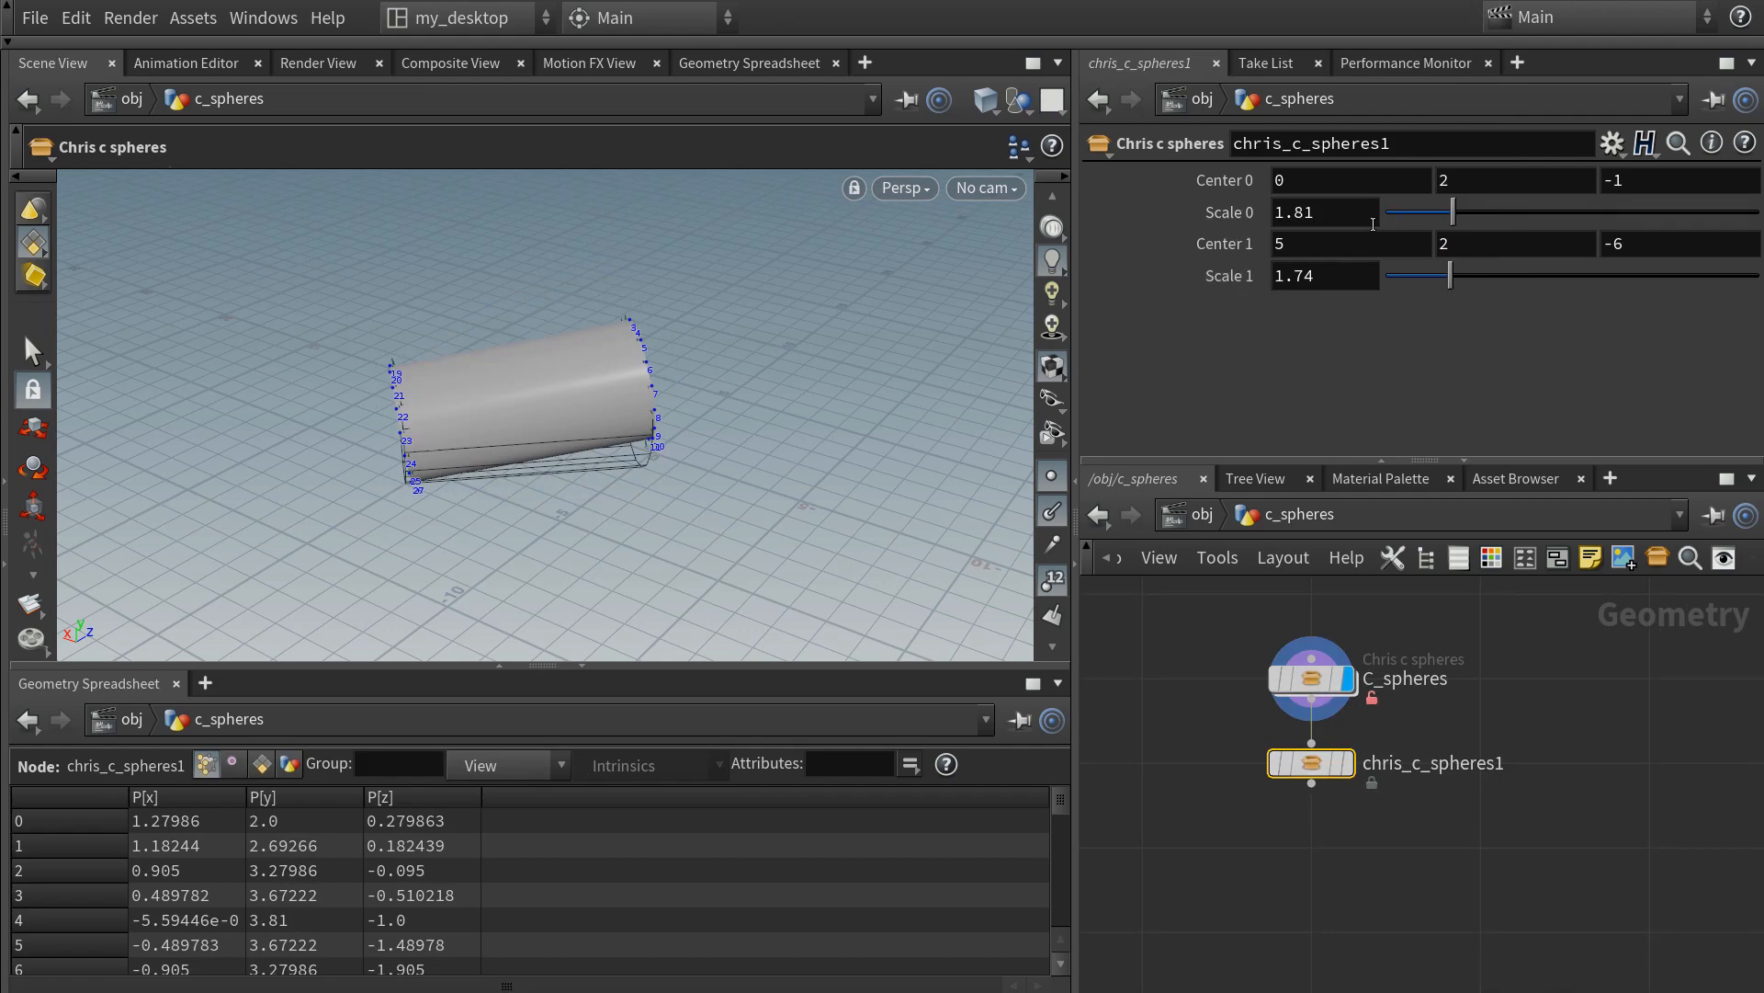
key("r")
middle_click_drag(1328, 188, 1522, 163)
middle_click_drag(1653, 185, 1763, 139)
middle_click_drag(1341, 245, 1437, 205)
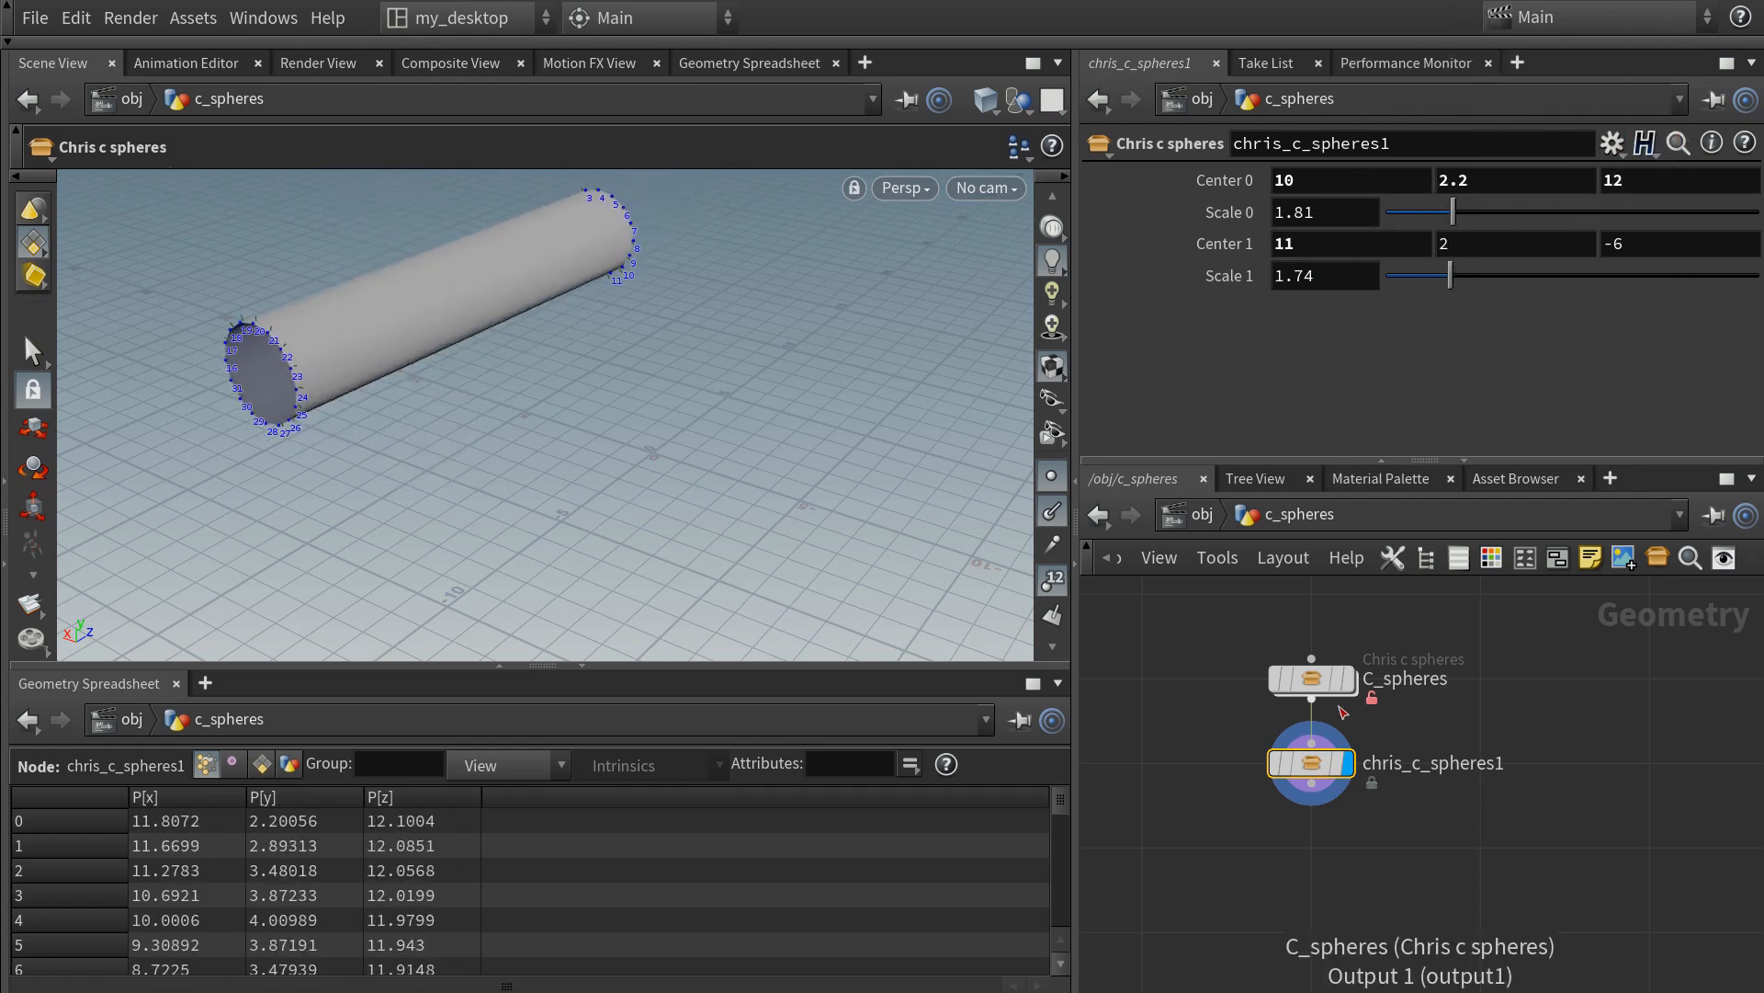
- Compare the geometry of C_spheres and chris_c_spheres1 by displaying each node in turn
left_click_drag(492, 400, 671, 464, "alt")
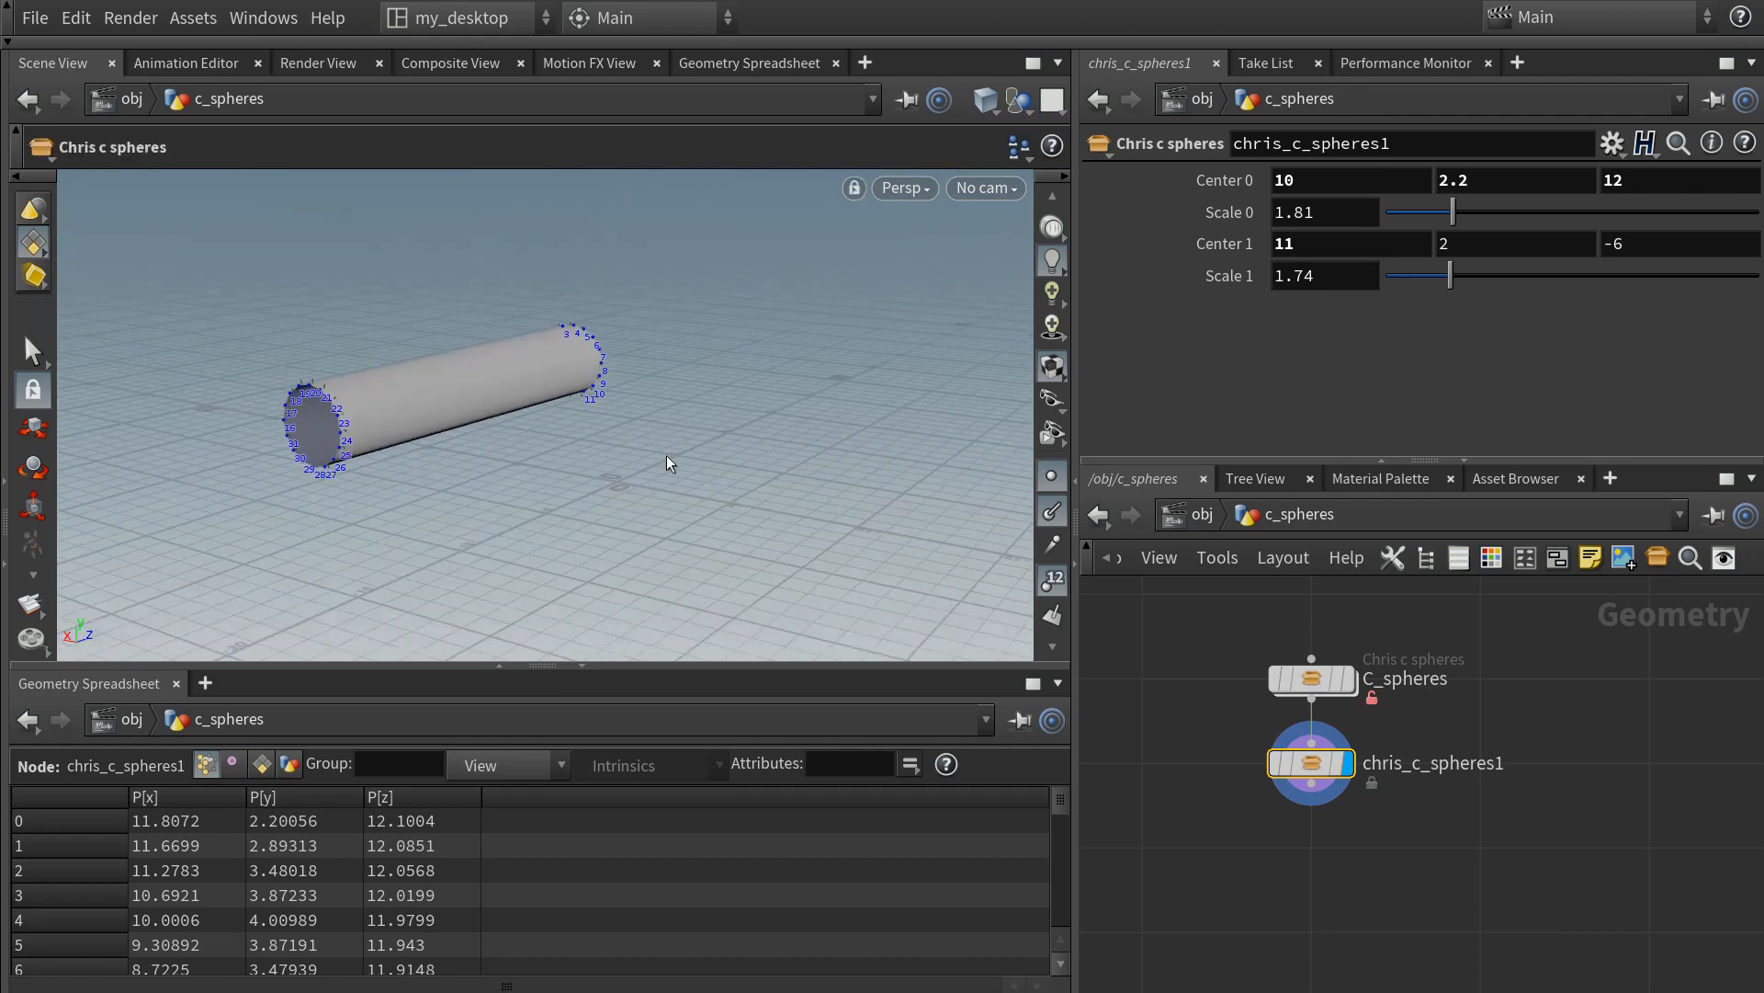
left_click(1347, 680)
left_click_drag(512, 478, 579, 484)
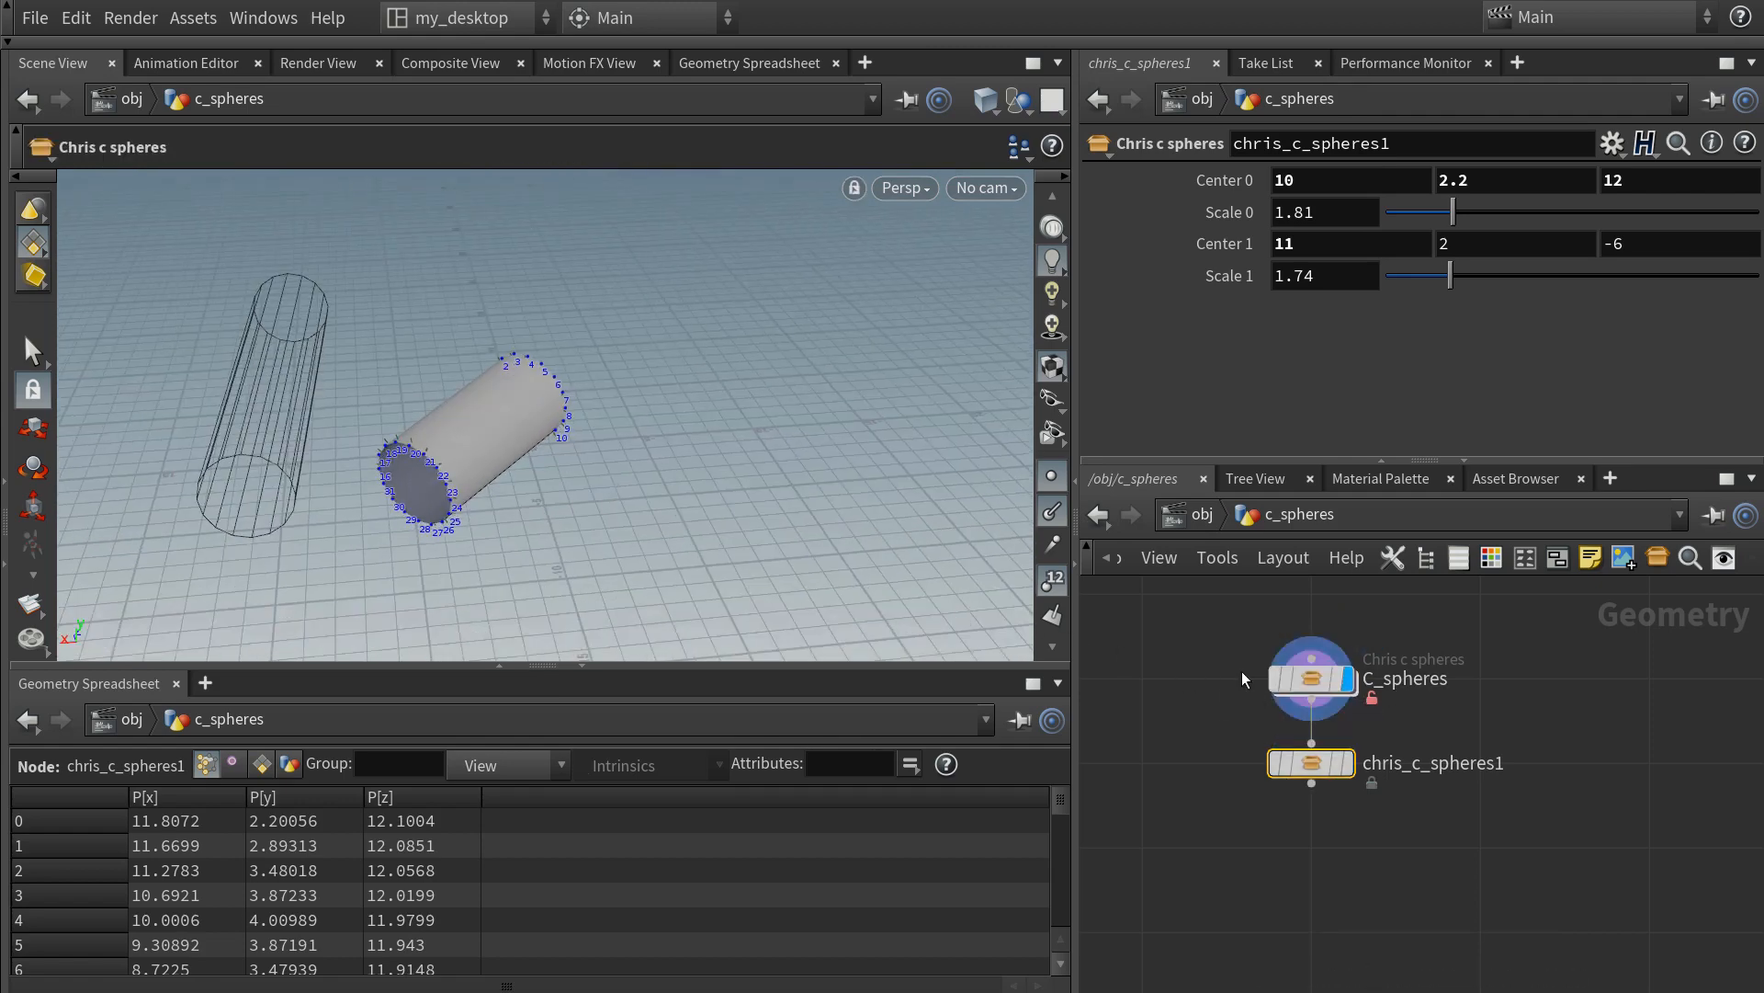
left_click(1312, 680)
left_click(1305, 766)
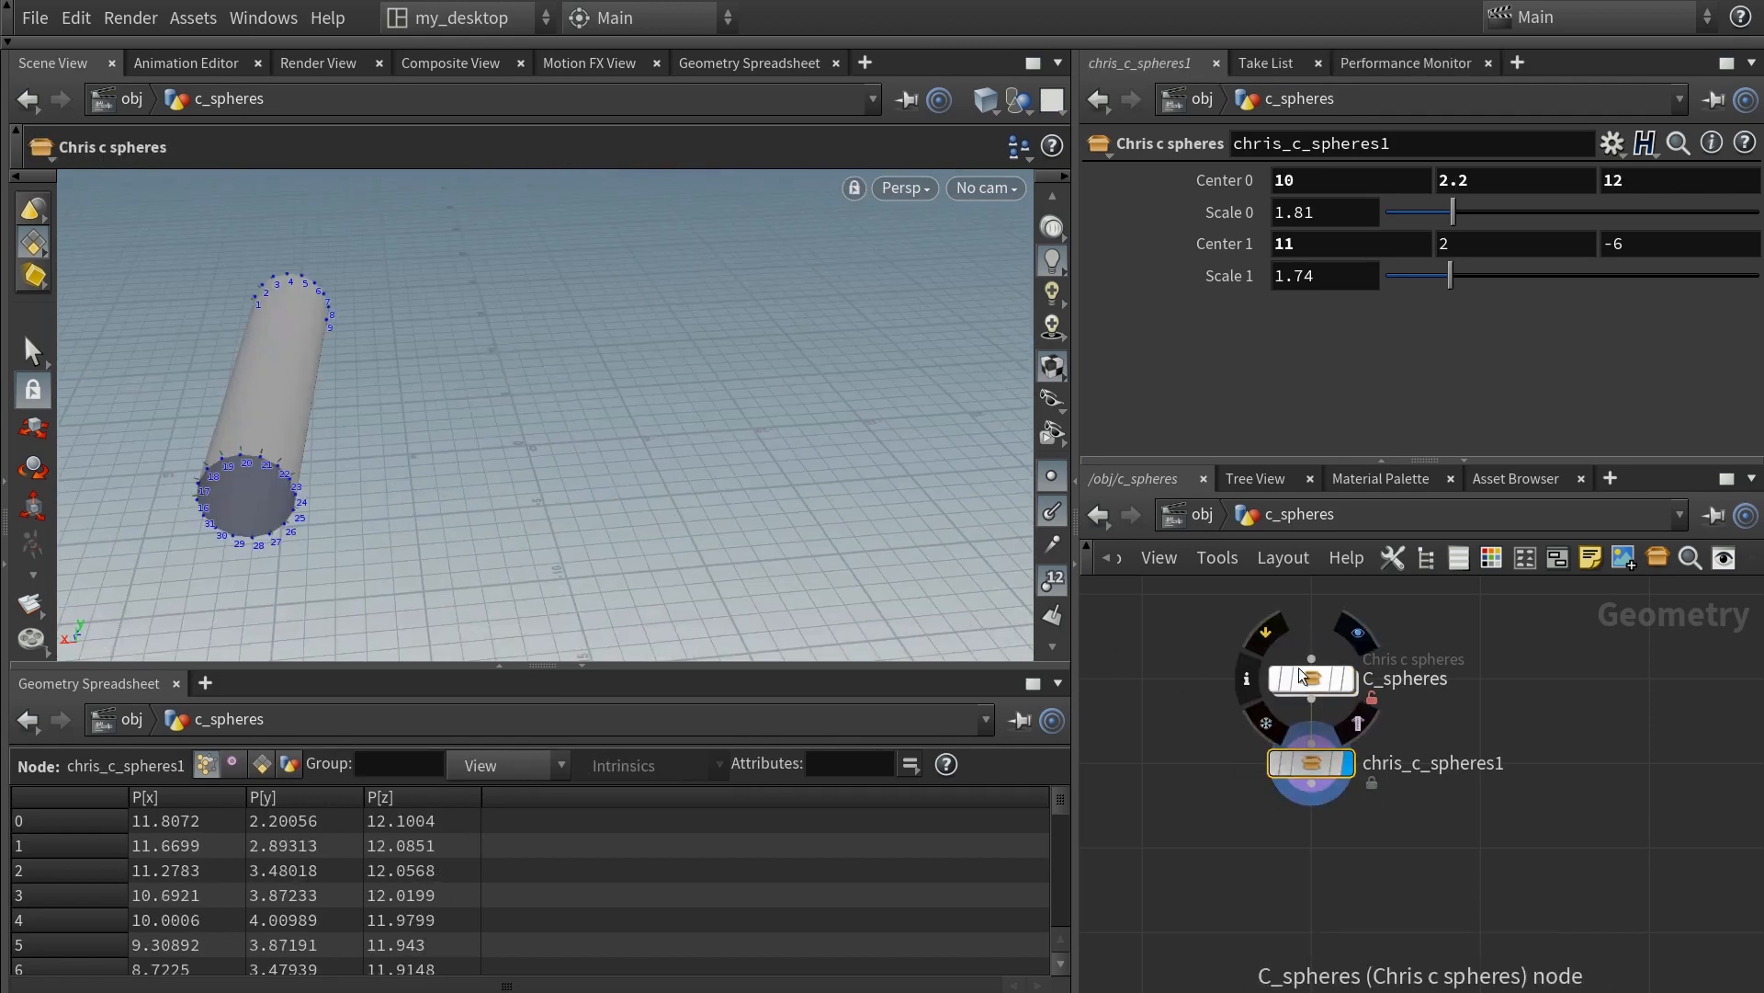
- Save the C_spheres node type and match the node to its current definition
left_click(1319, 681)
right_click(1319, 682)
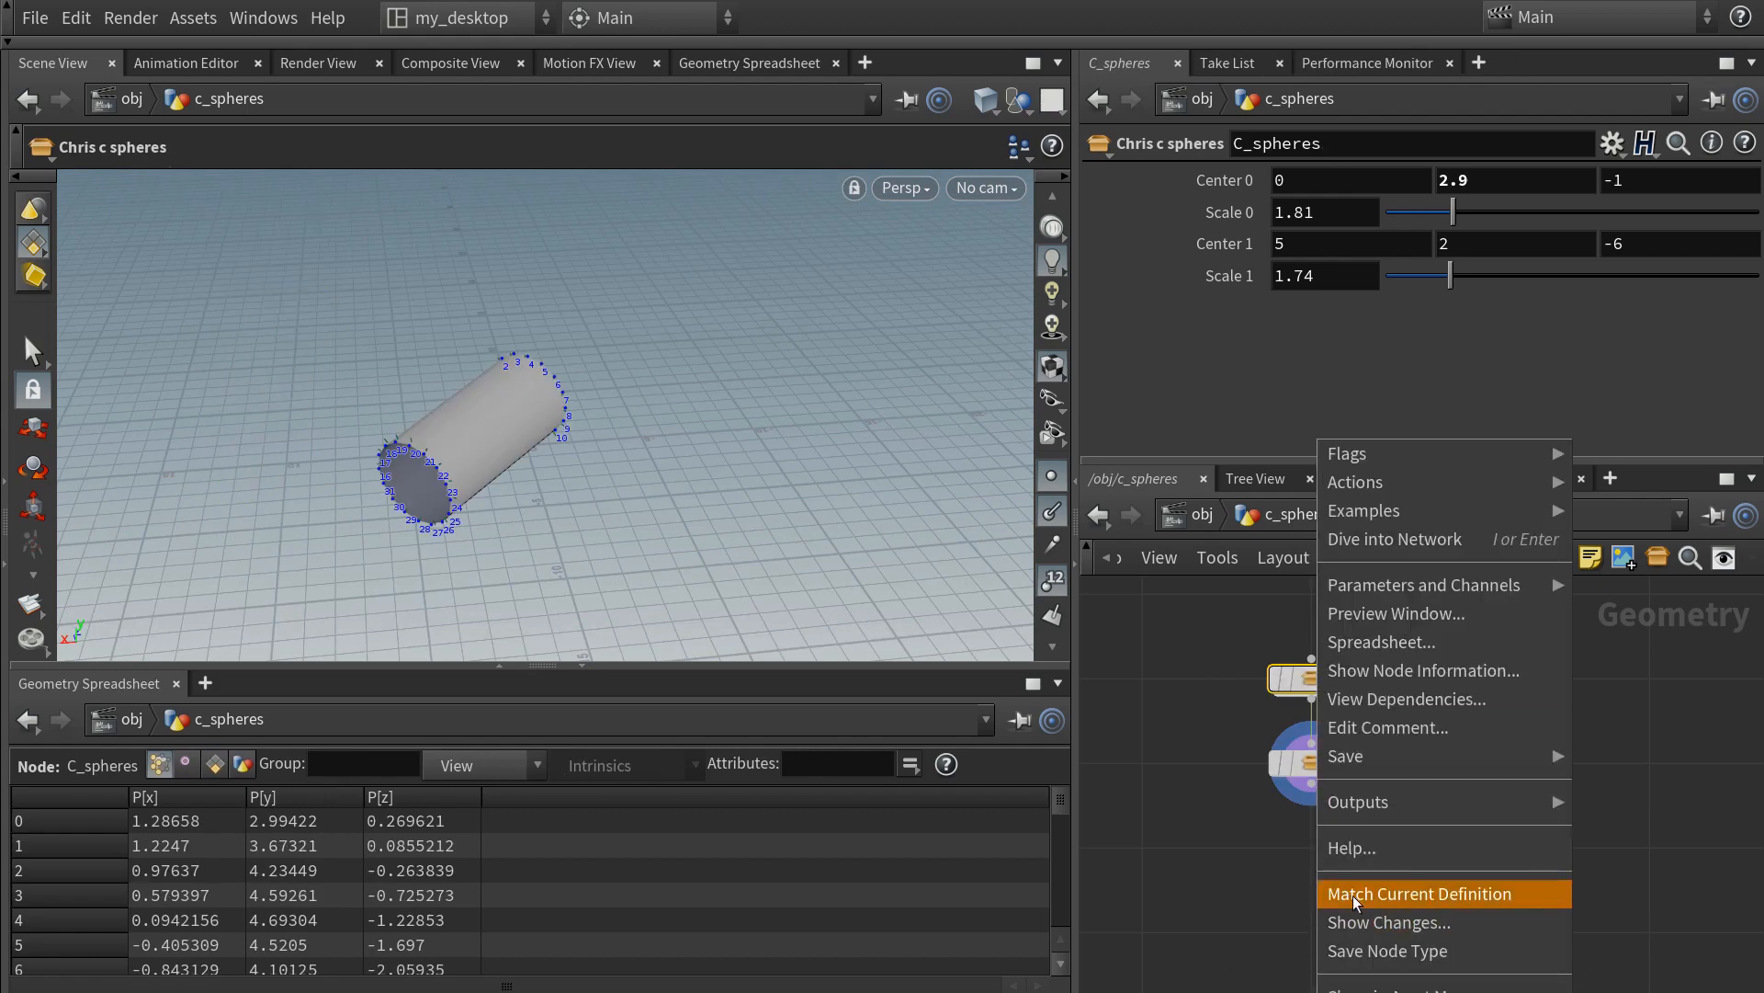
left_click(1386, 951)
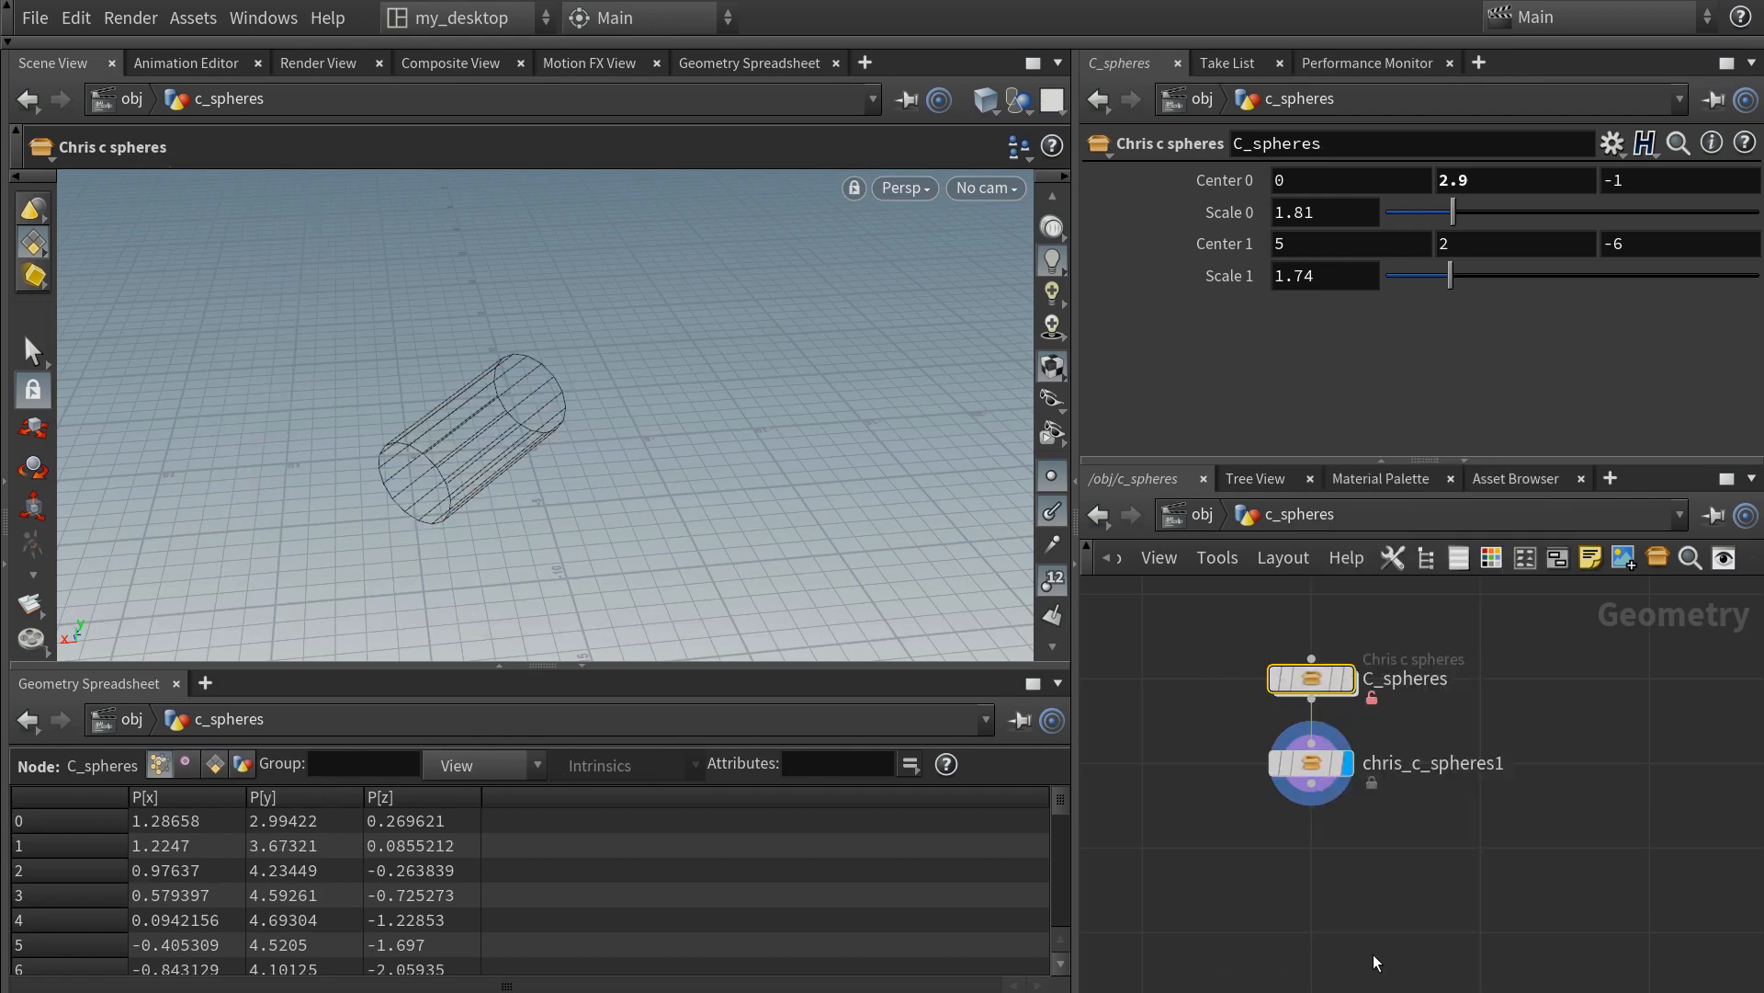
right_click(1320, 682)
left_click(1374, 890)
- Allow editing of contents on chris_c_spheres1 and enter its network
left_click(1311, 763)
right_click(1314, 762)
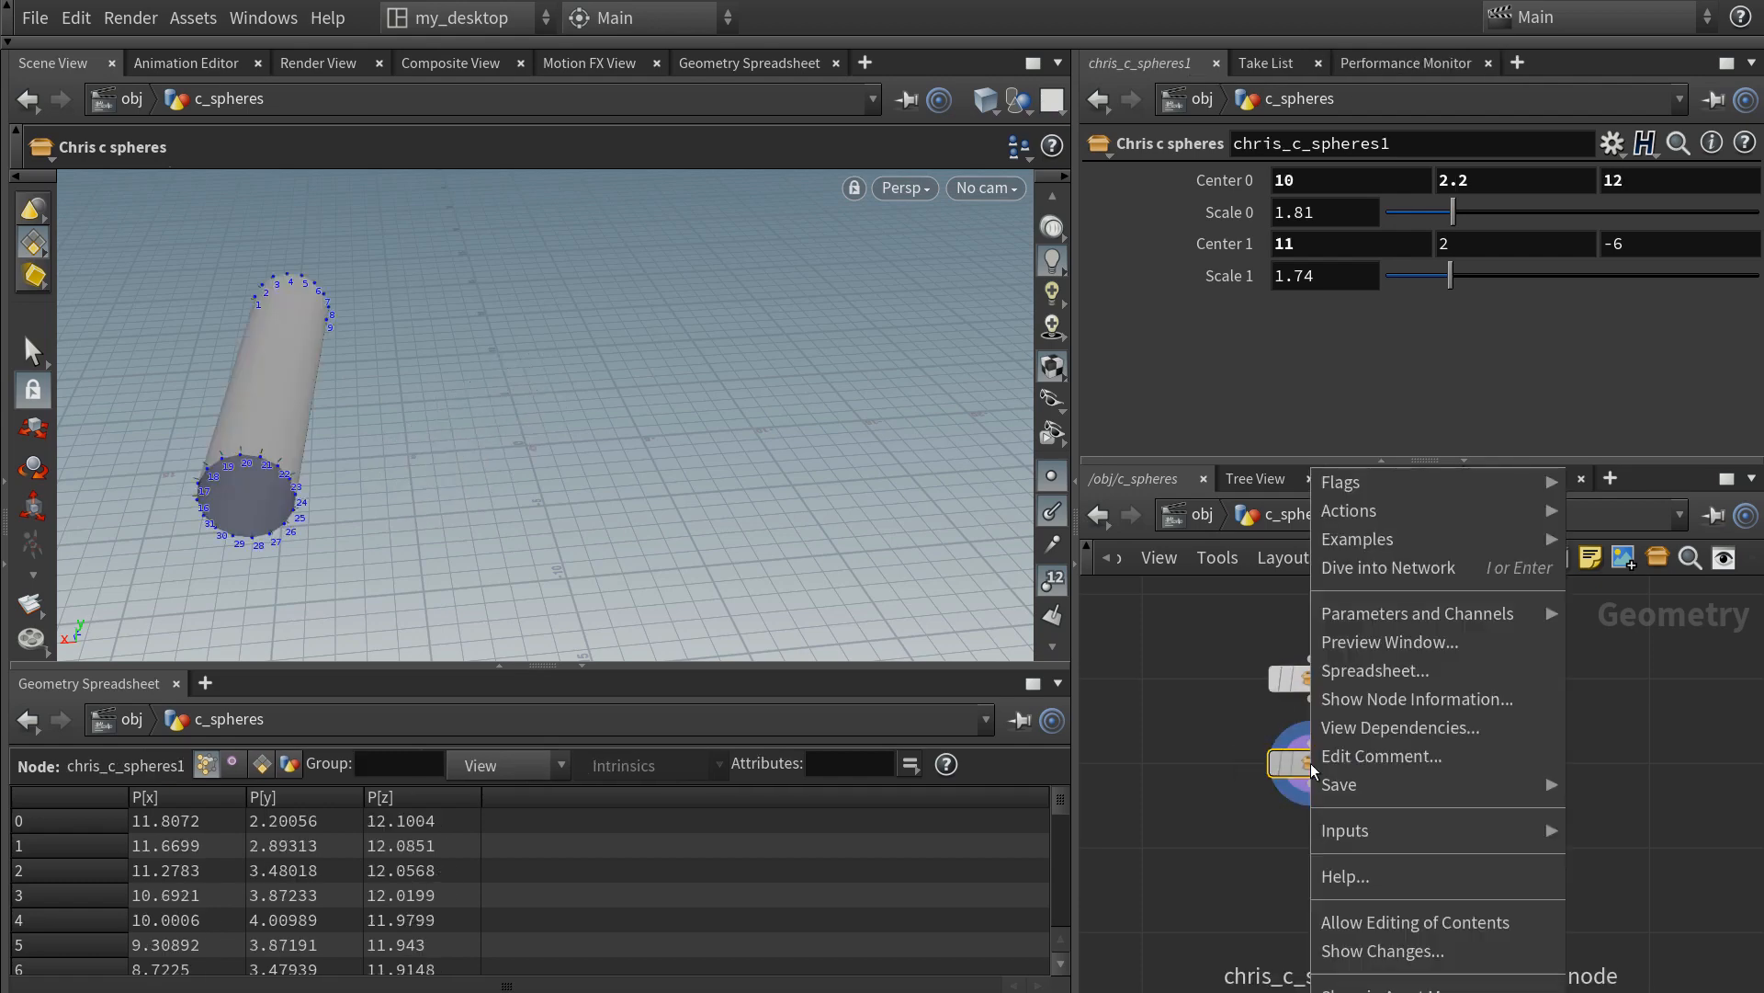
mouse_move(1335, 832)
left_click(1328, 922)
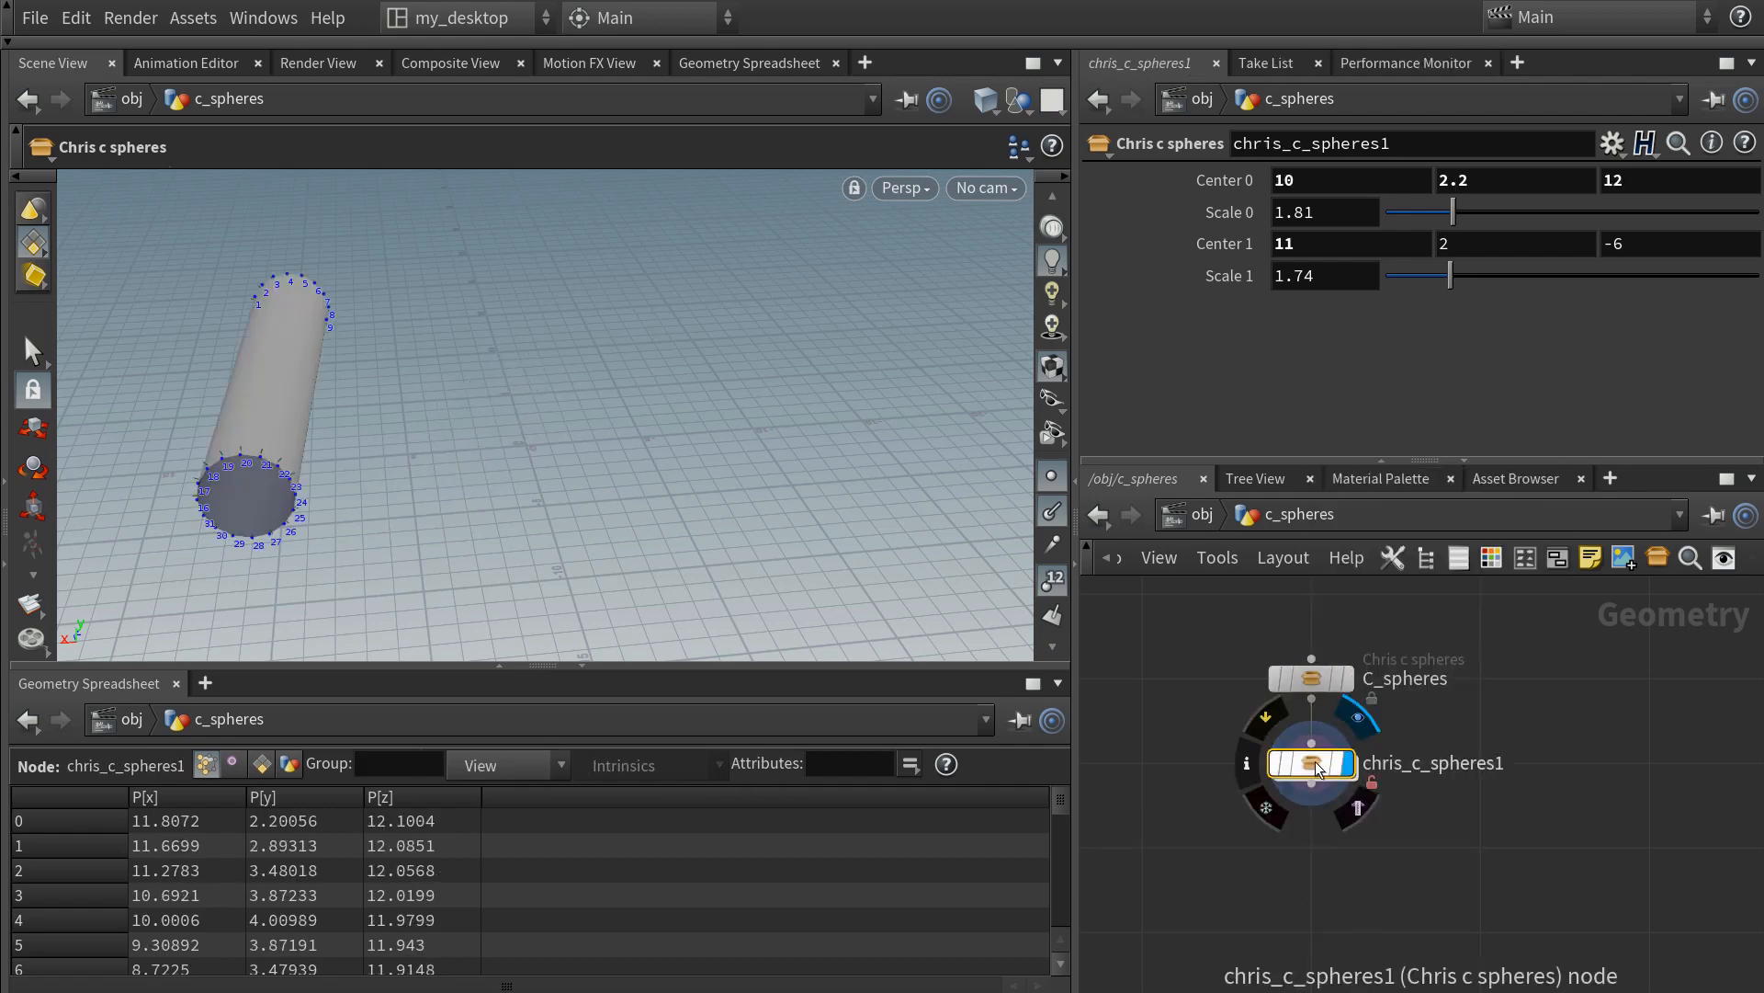
scroll(1309, 761, "up", 1)
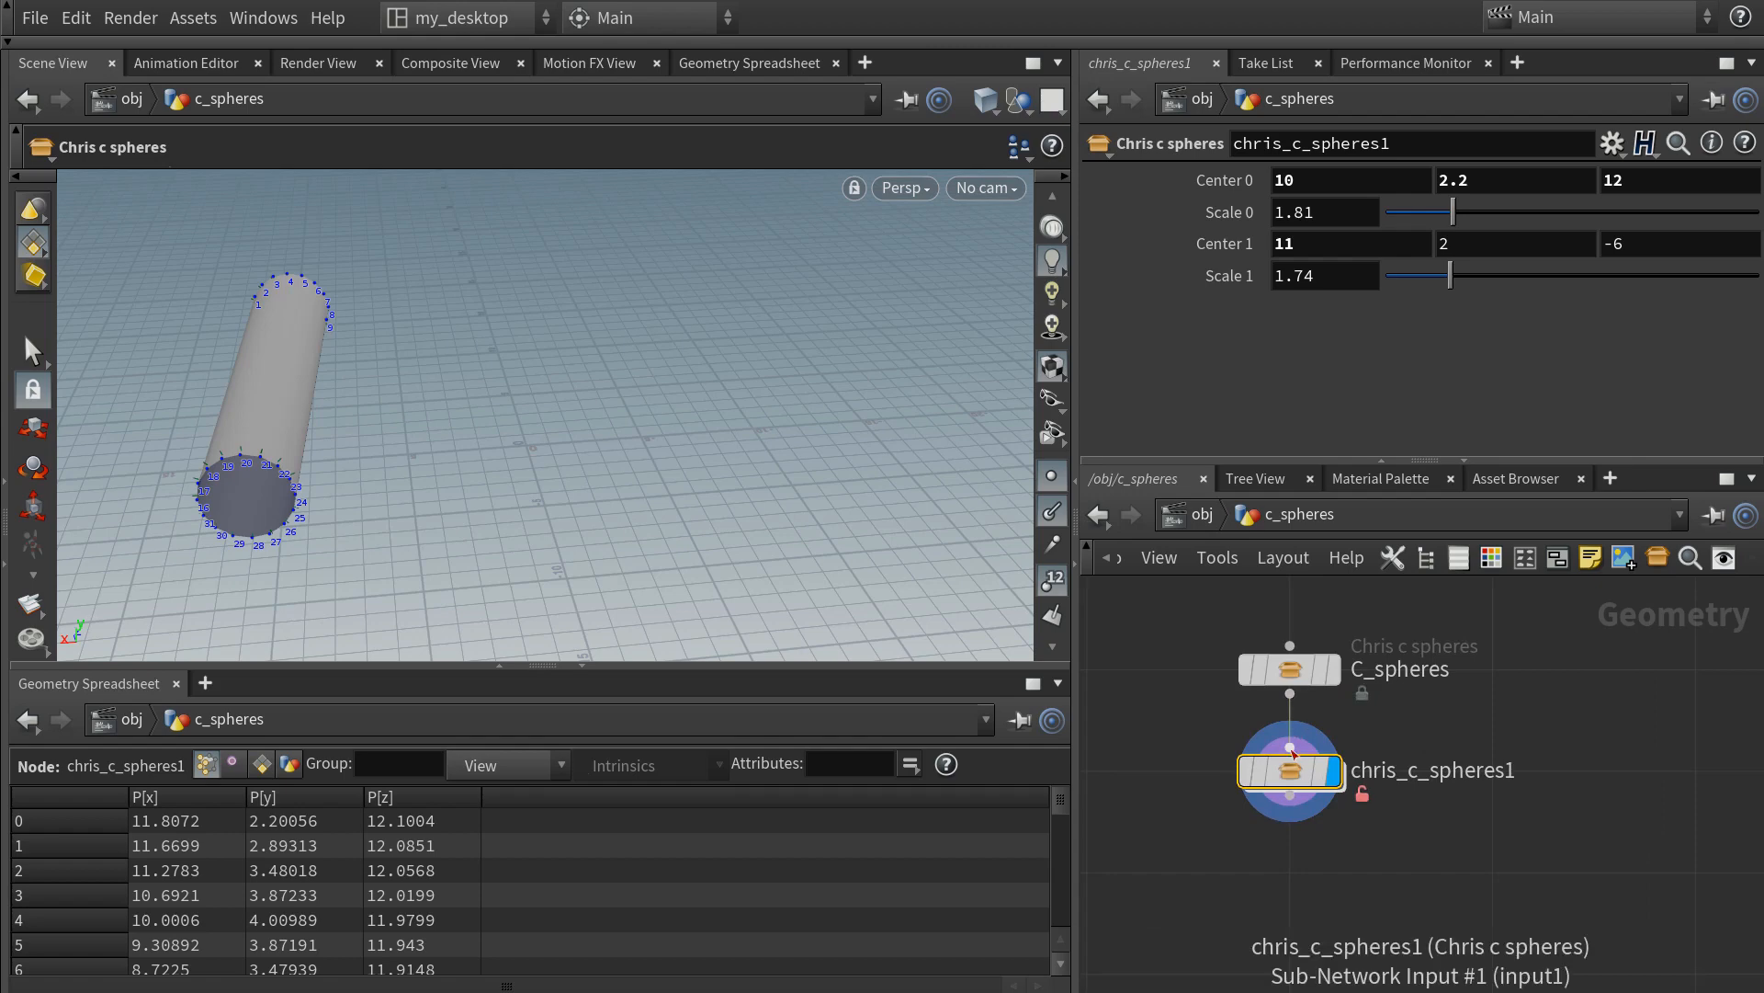
double_click(1291, 767)
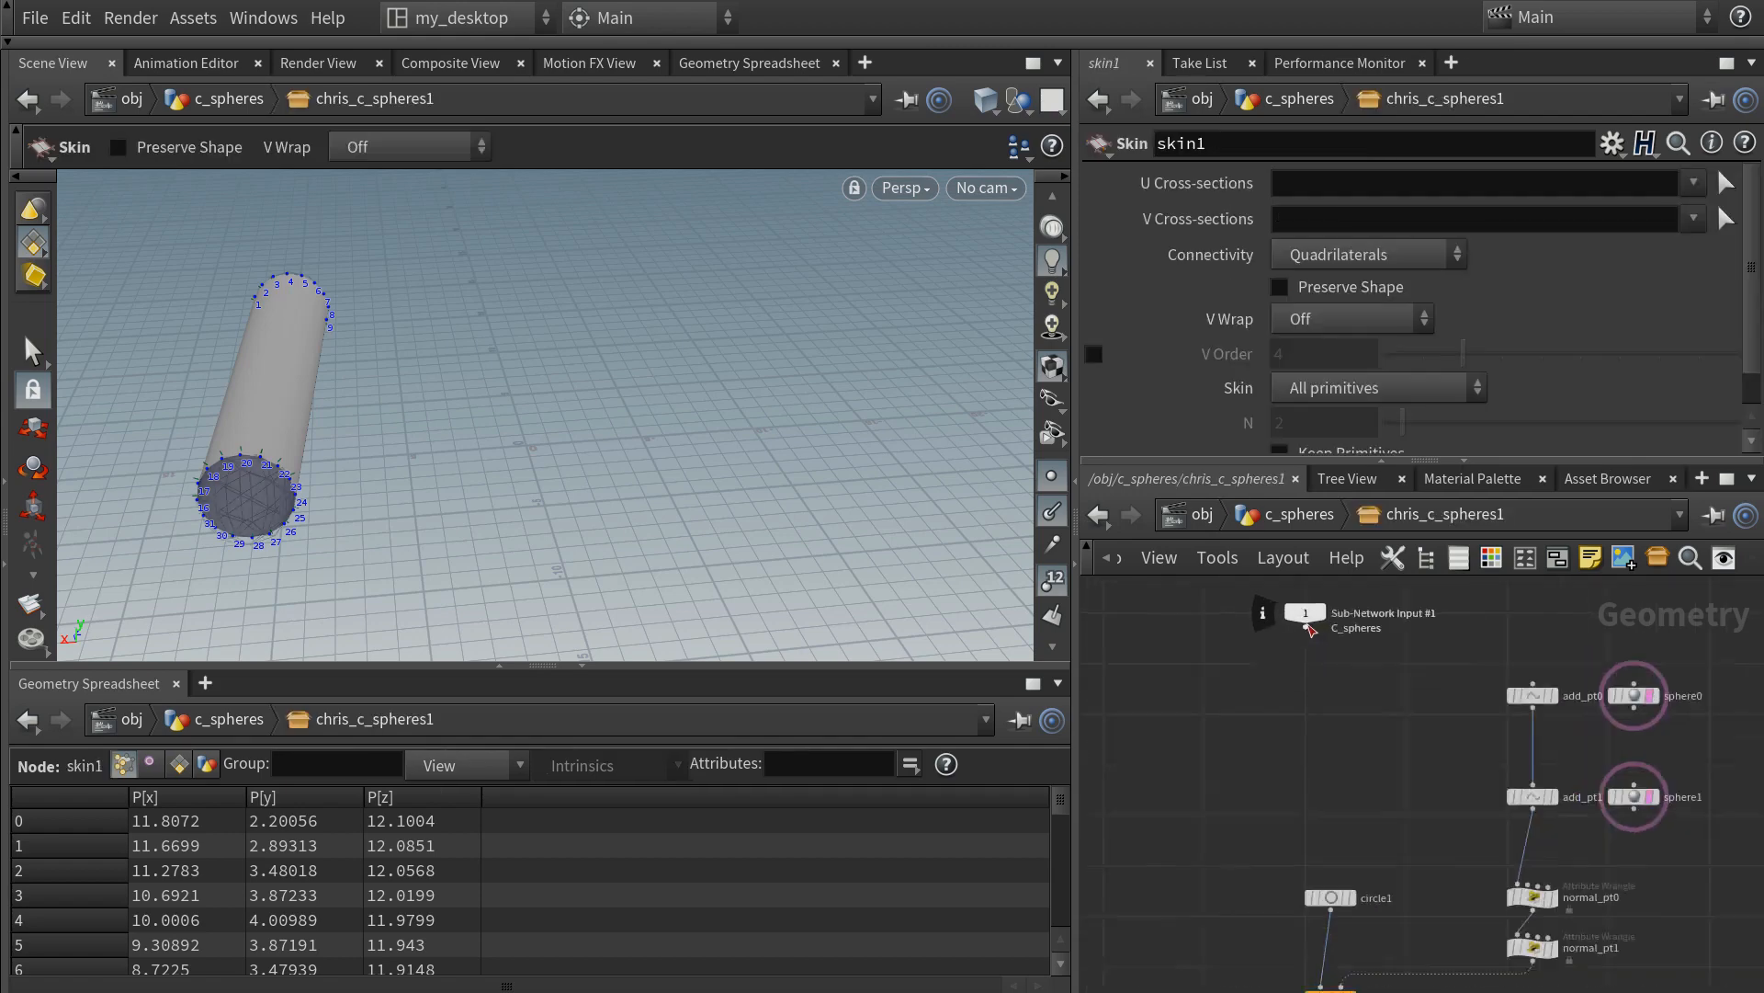
- Add a Null fed by Sub-Network Input #1 and name it input_prev_csphere
left_click(1306, 629)
key("Tab")
type("null")
key("Return")
left_click(1272, 724)
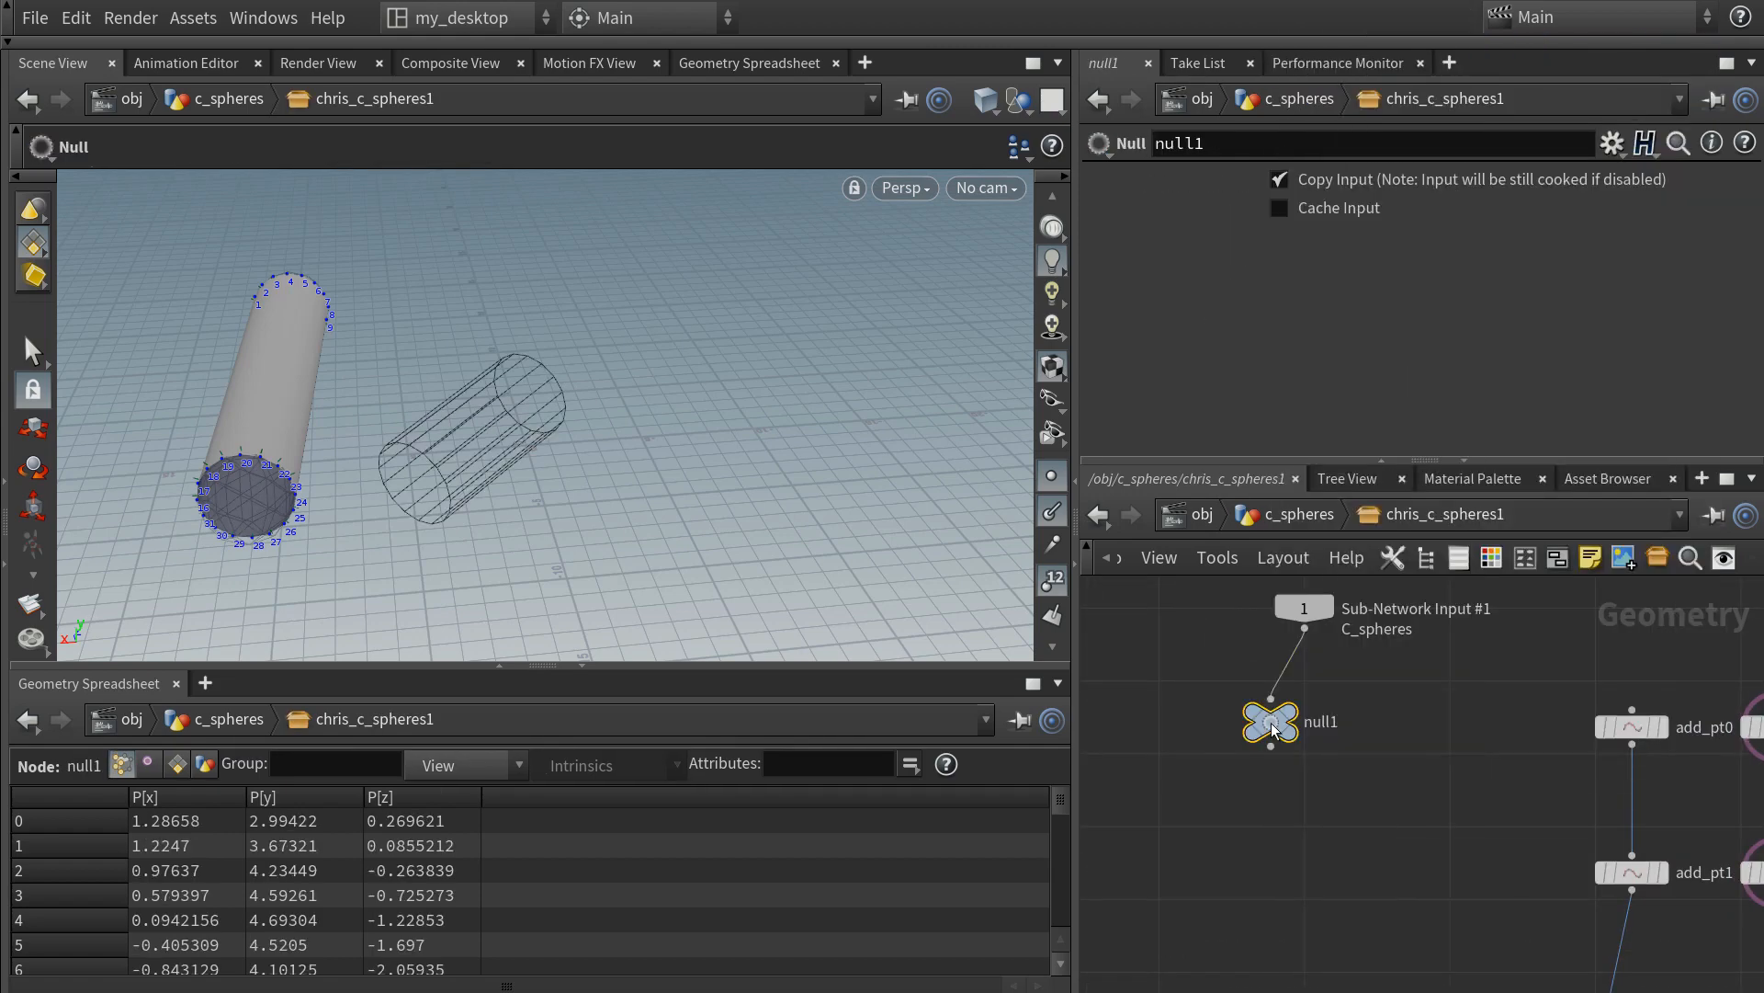
double_click(1322, 724)
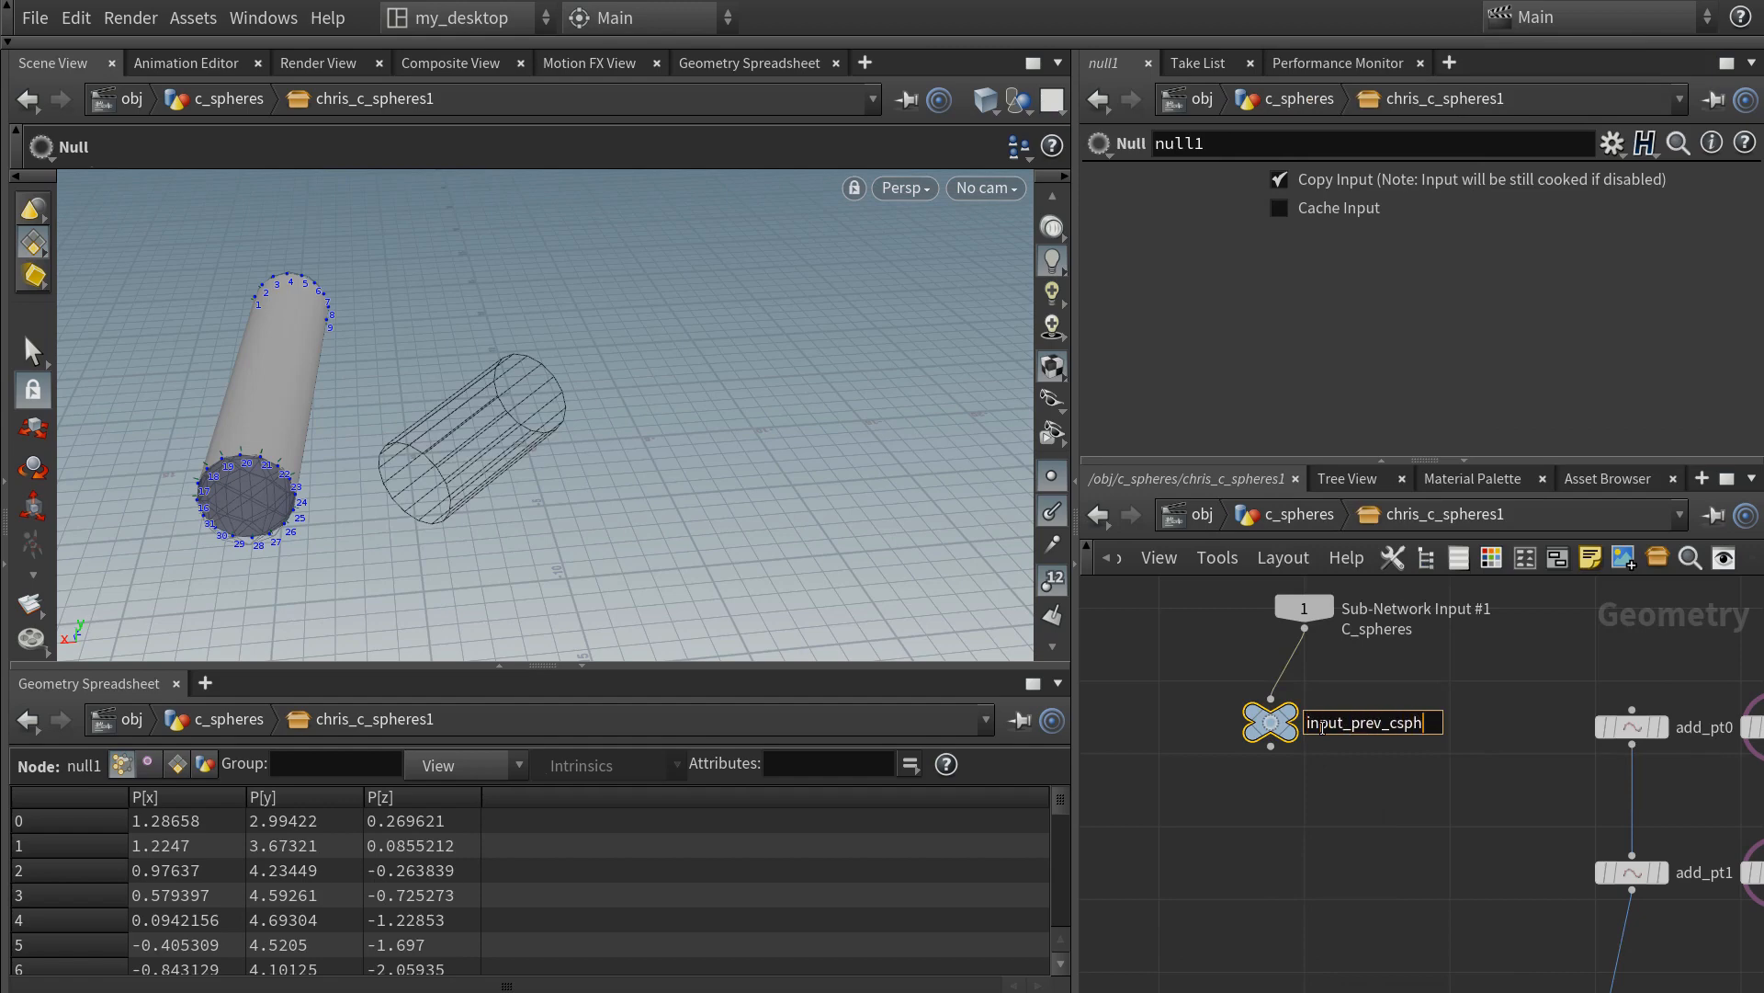
key("Return")
- Rearrange the asset's network so input_prev_csphere sits beneath the sub-network input in a column apart from the circle, sphere and skin nodes
scroll(1297, 698, "down", 4)
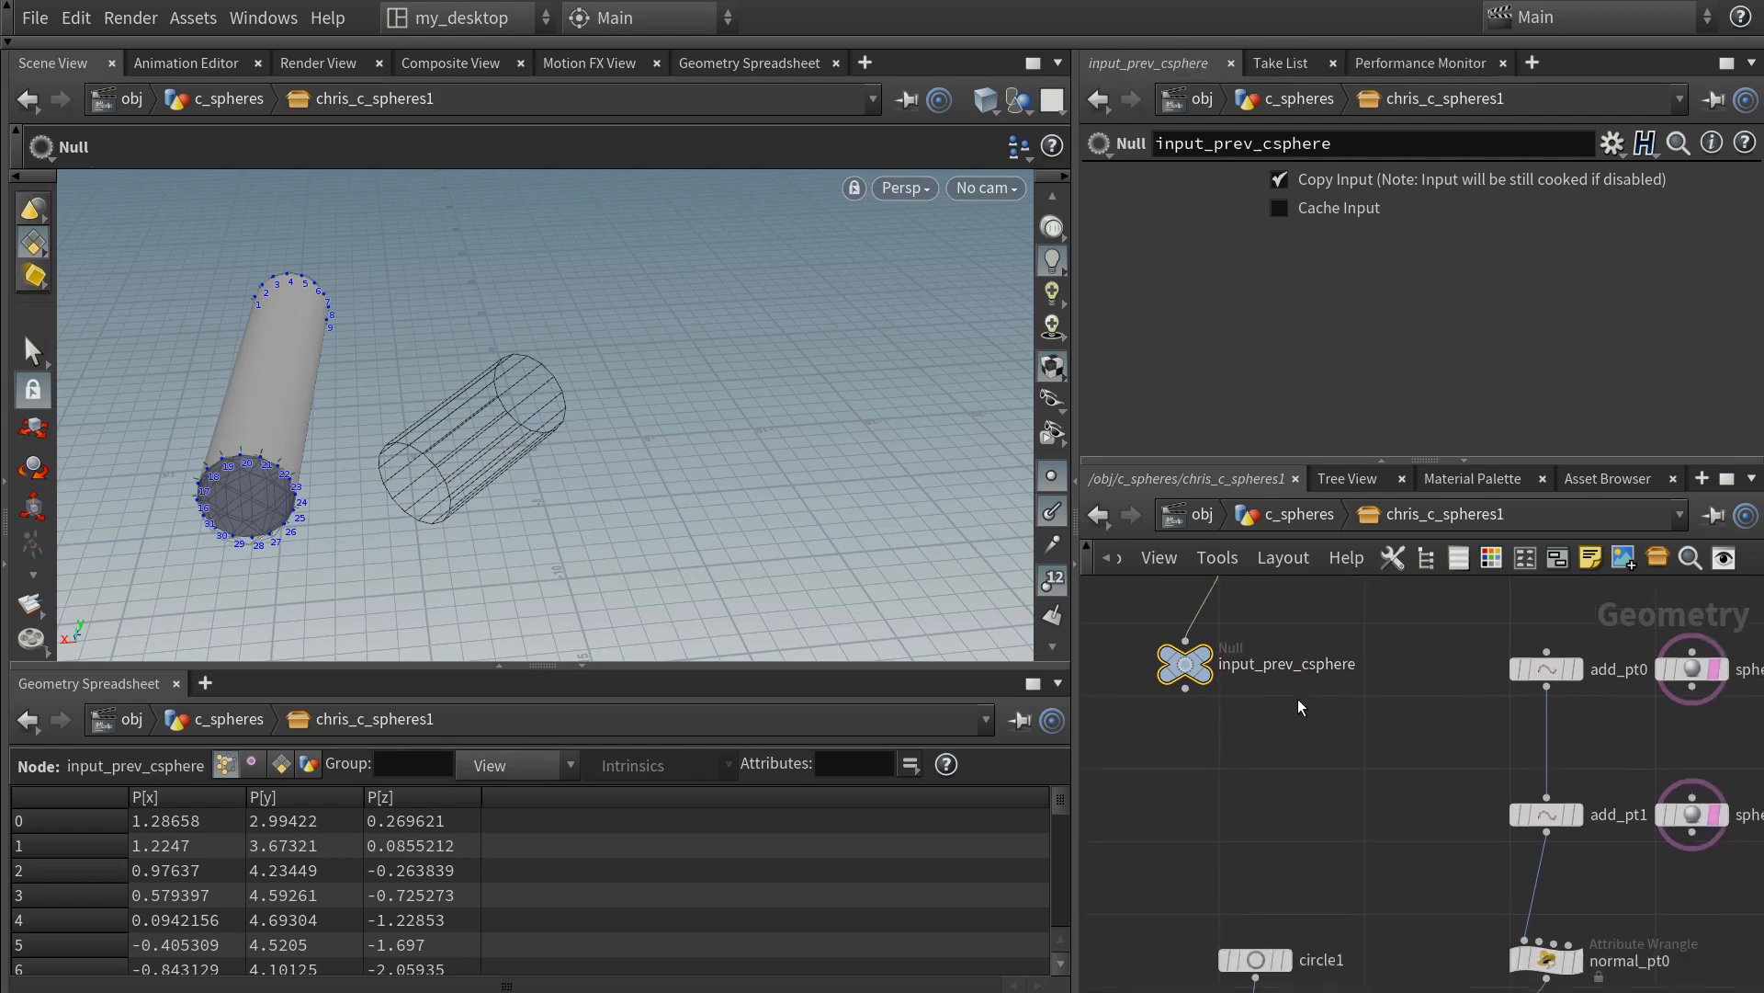
left_click_drag(1281, 622, 1198, 630)
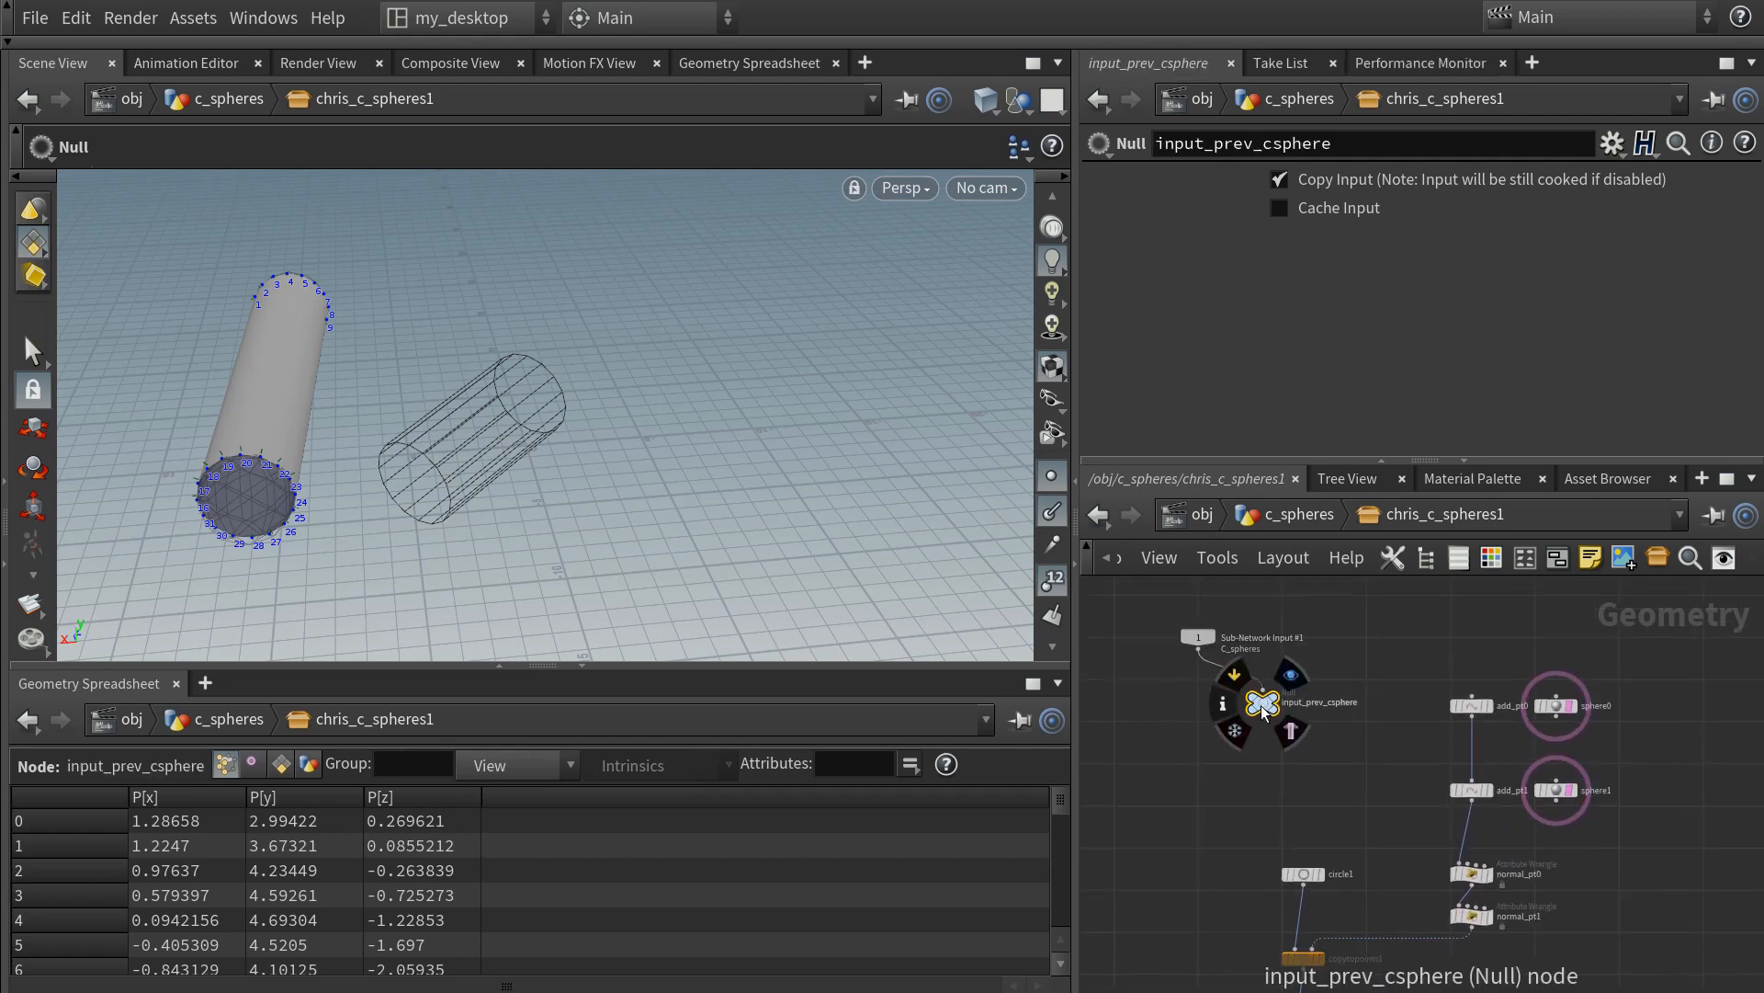
left_click_drag(1267, 706, 1201, 724)
middle_click_drag(1287, 752, 1274, 658)
scroll(1274, 658, "down", 1)
scroll(1336, 922, "up", 1)
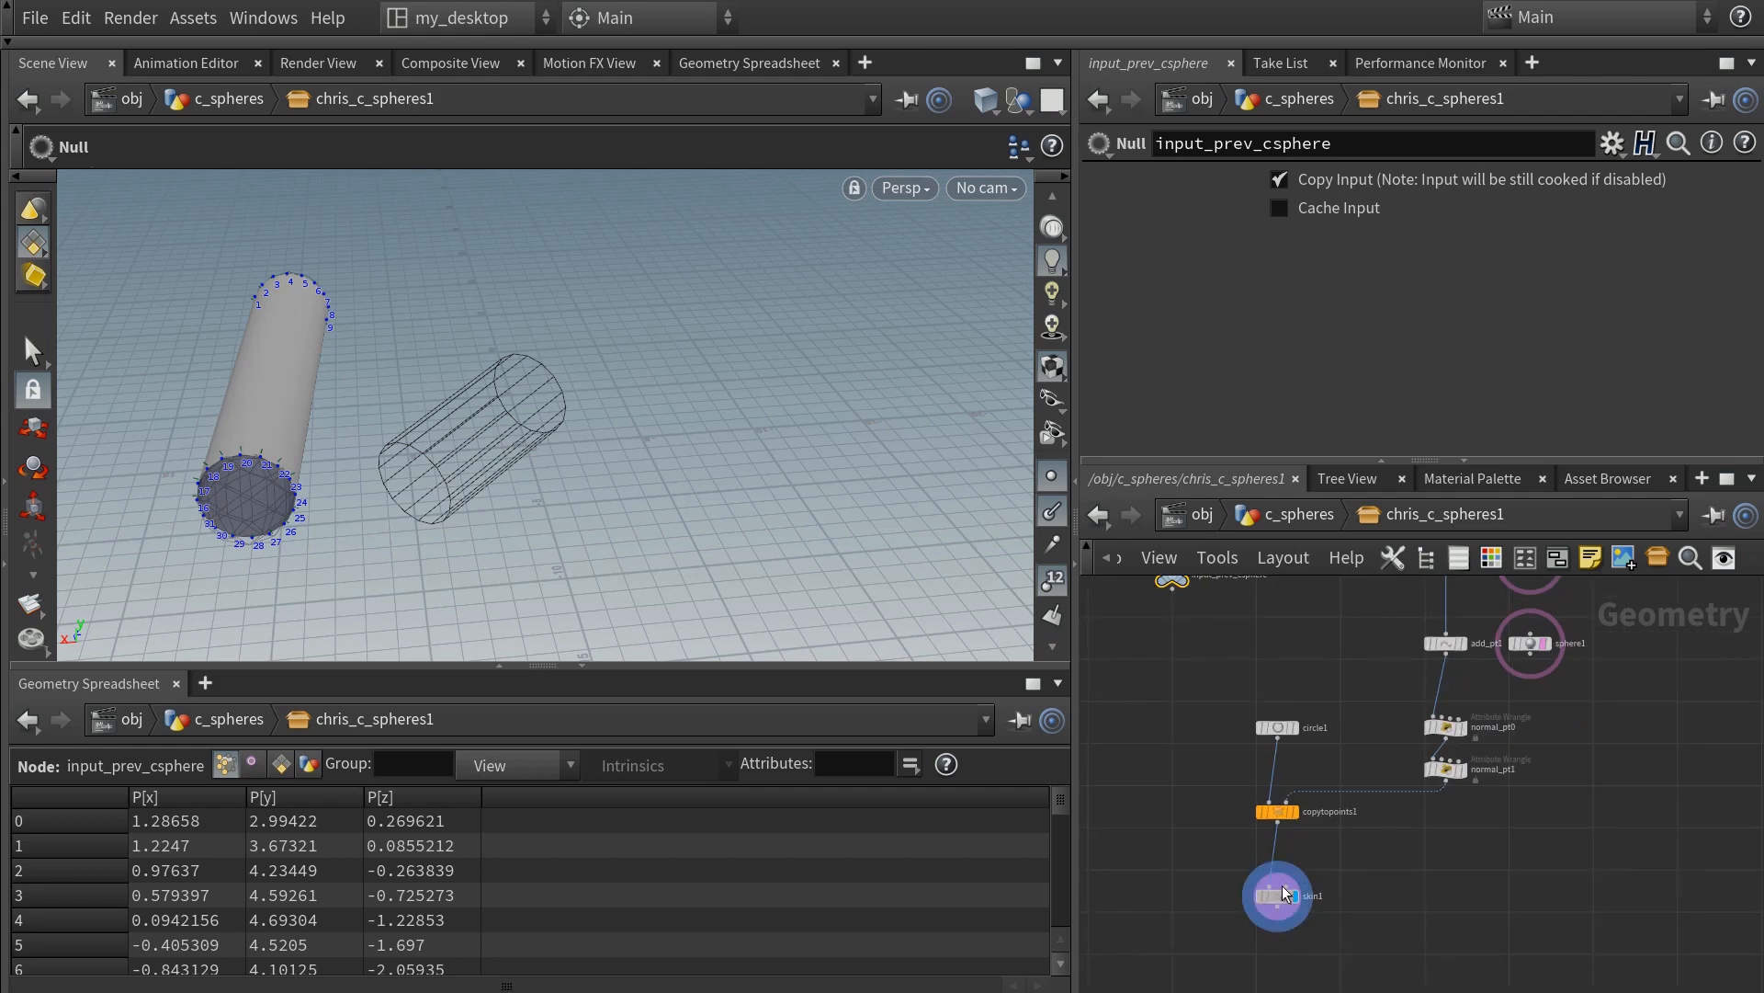
left_click_drag(1280, 898, 1275, 872)
scroll(1431, 859, "down", 2)
left_click_drag(1566, 623, 1268, 905)
scroll(1325, 883, "up", 3)
middle_click_drag(1441, 860, 1415, 828)
scroll(1414, 827, "down", 2)
middle_click_drag(1273, 698, 1233, 647)
left_click(1252, 751)
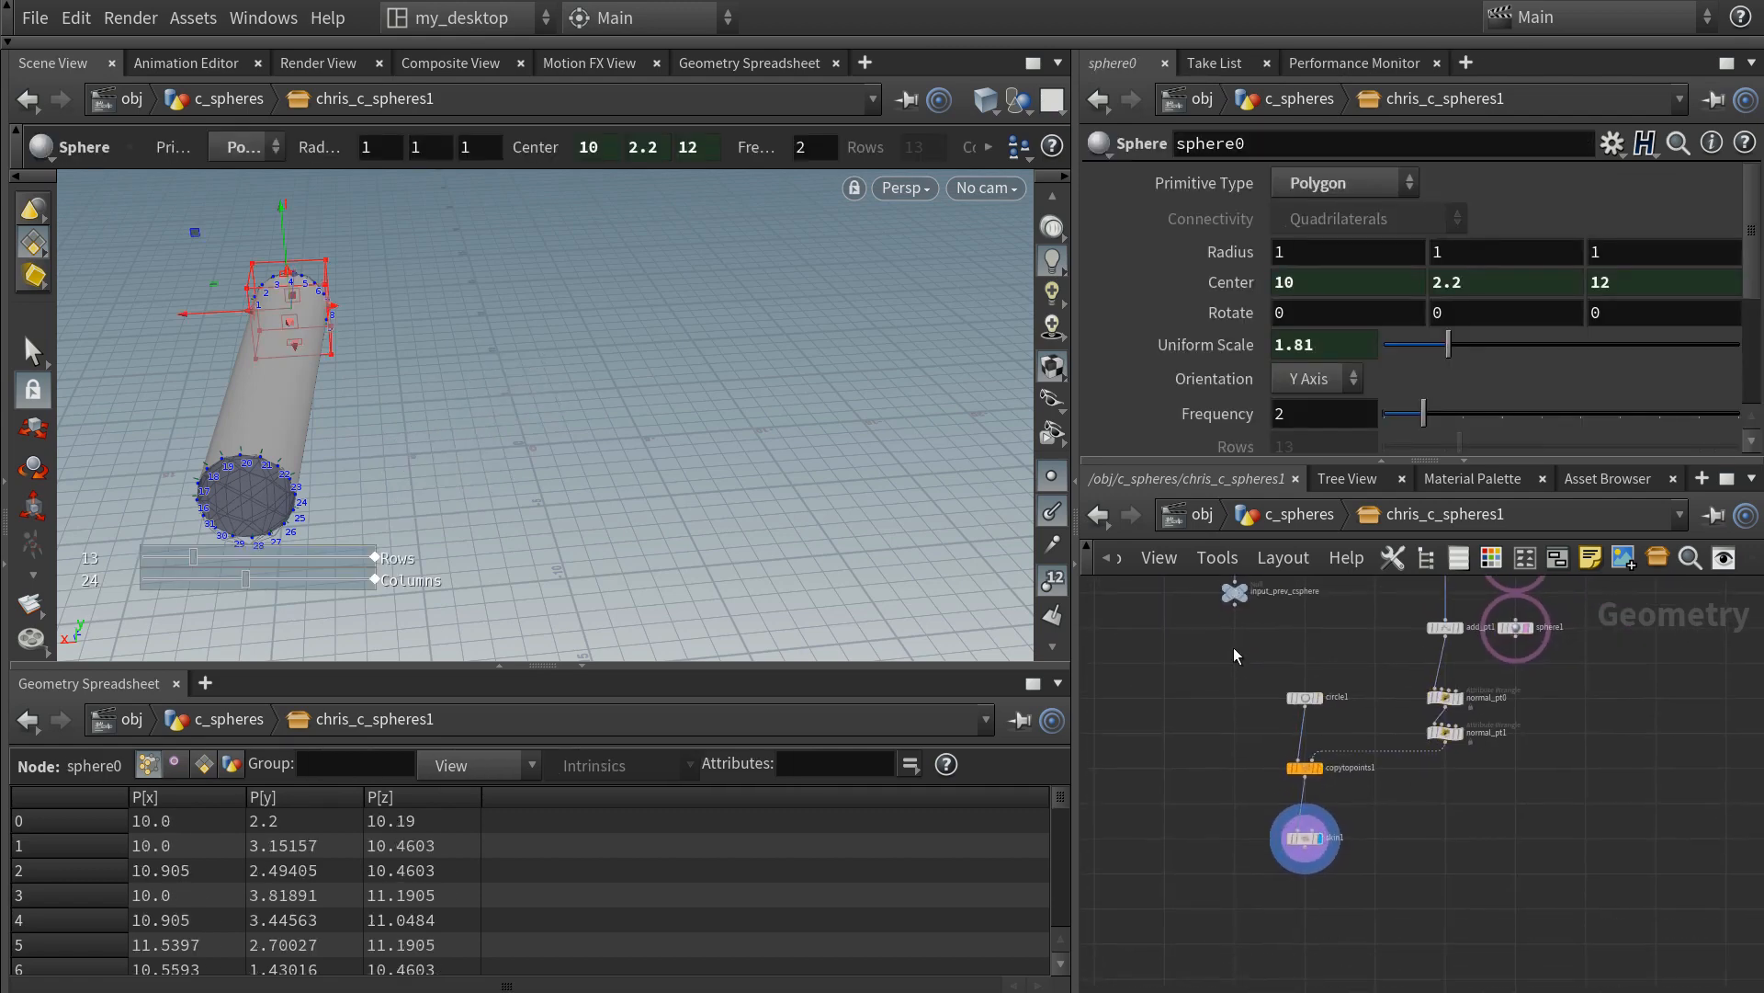
- Add a second Null fed by input_prev_csphere, place it below skin1, and name it prev_csphere
left_click(1233, 604)
middle_click_drag(1239, 854, 1236, 818)
left_click(1234, 846)
type("null")
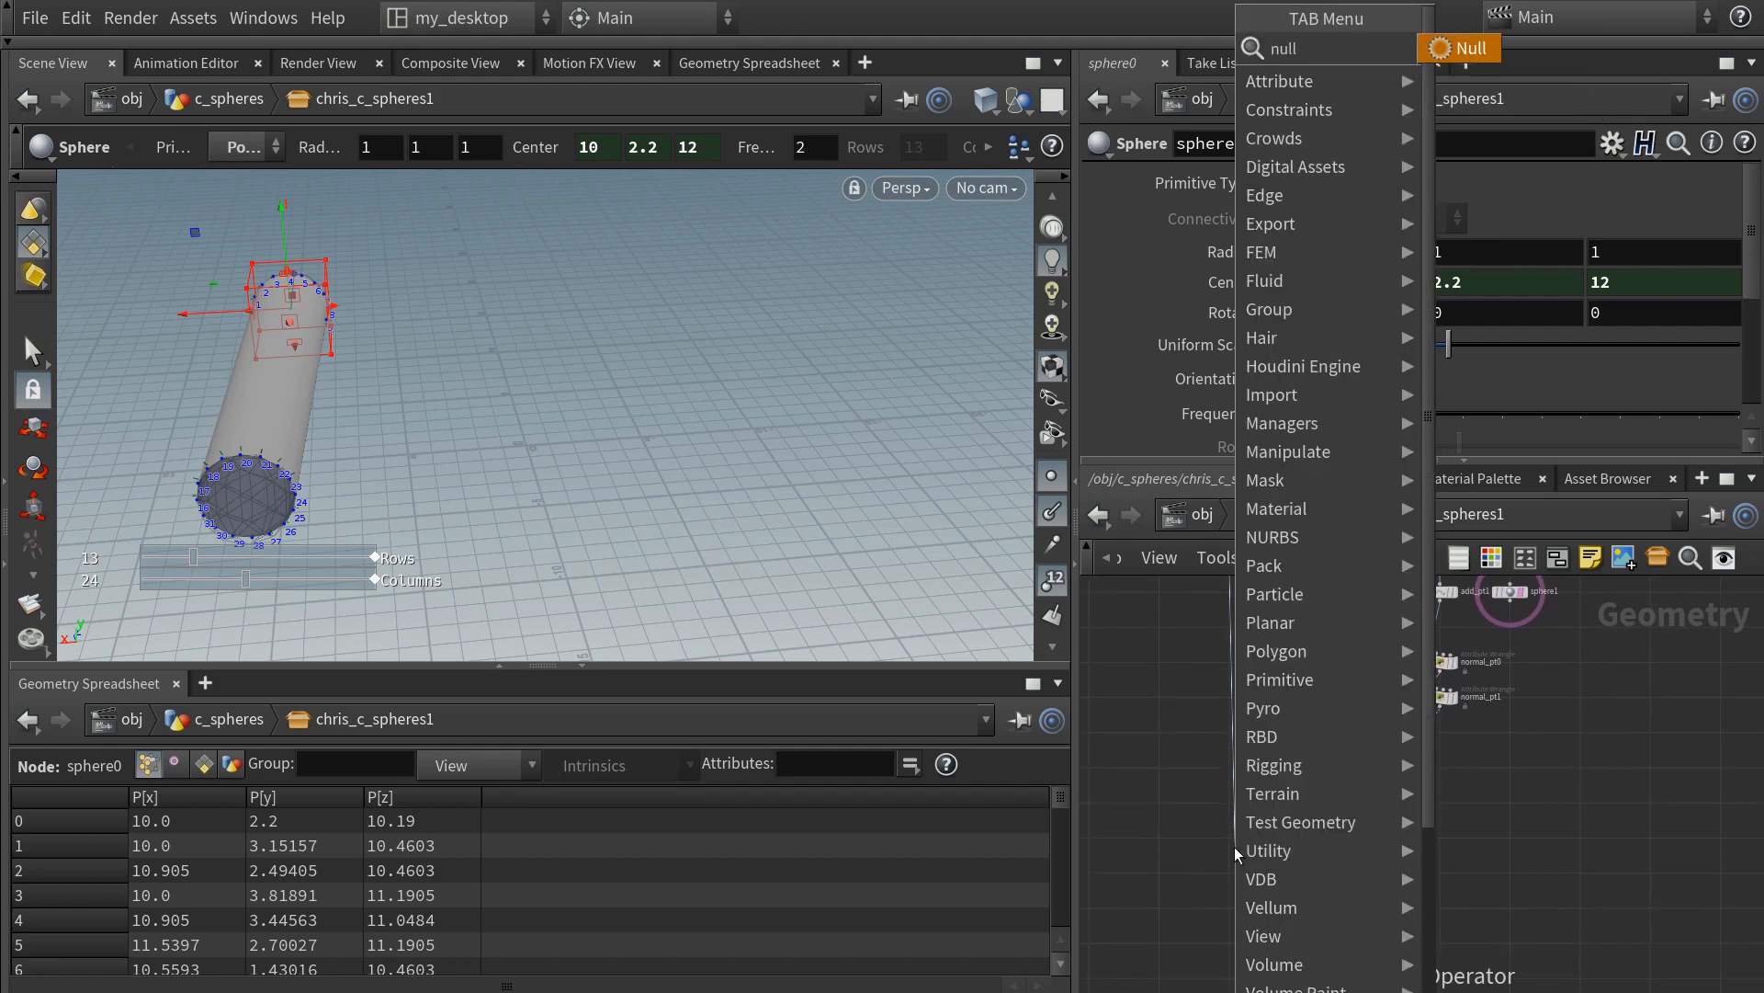
key("Return")
scroll(1225, 850, "up", 2)
left_click_drag(1224, 866, 1224, 896)
double_click(1273, 876)
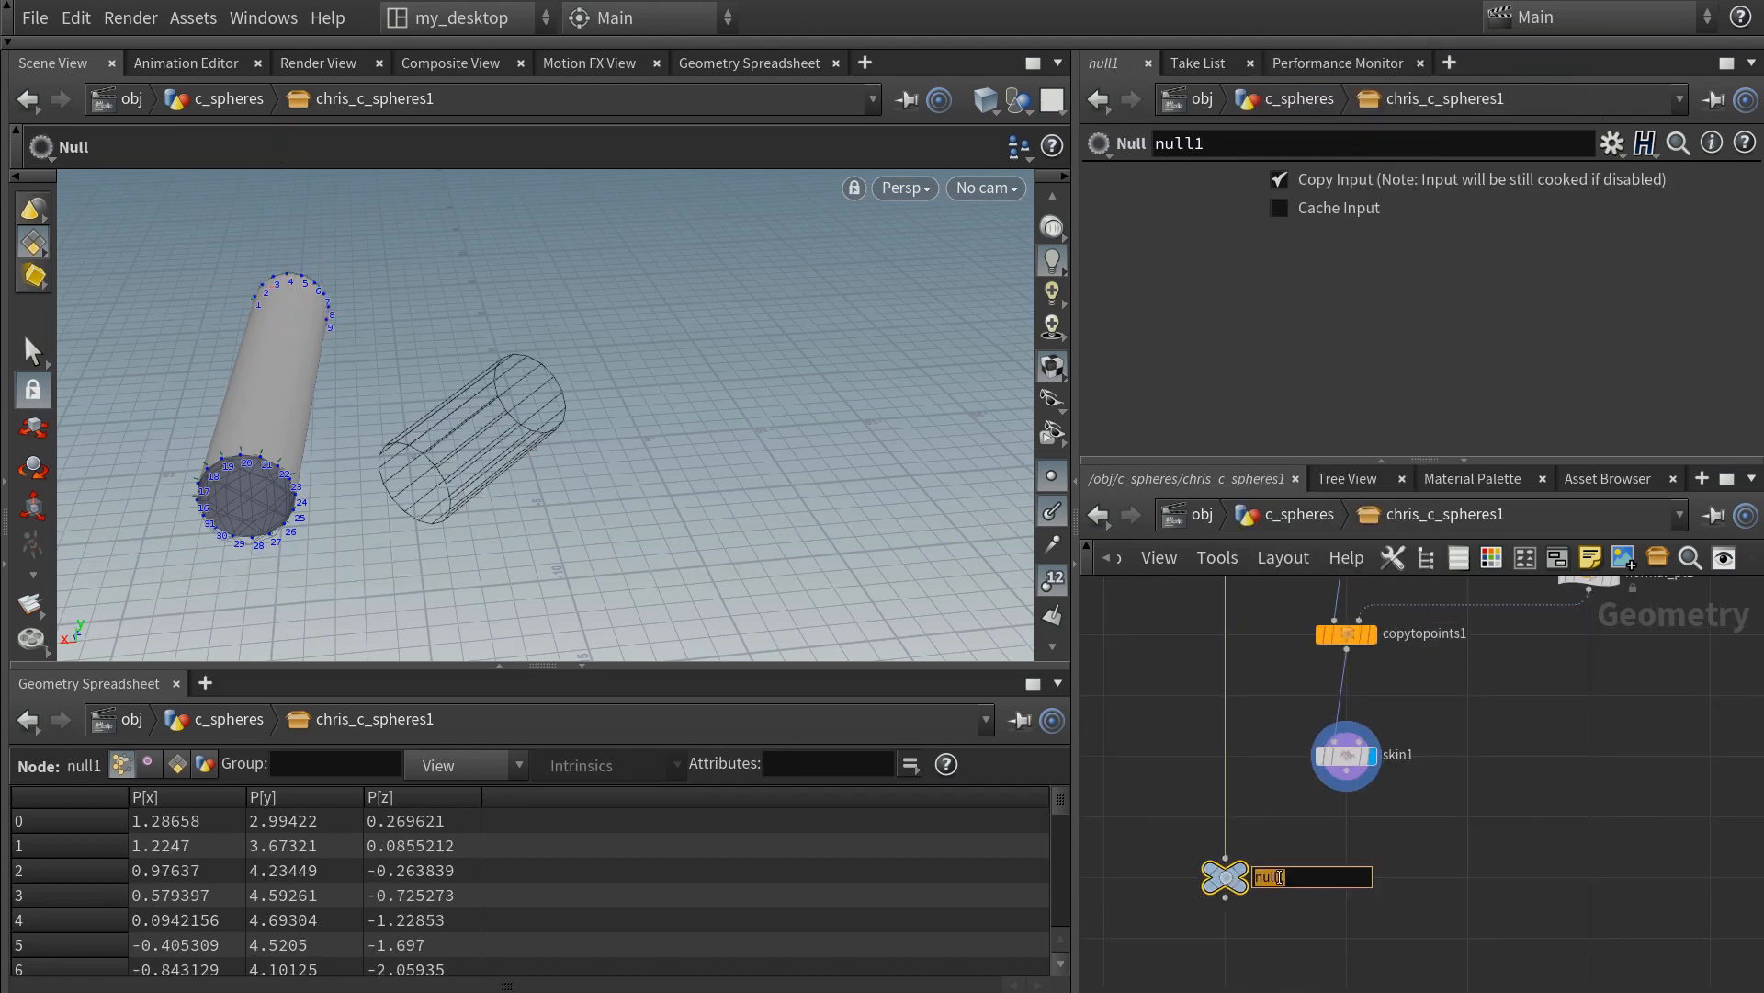
type("prev_csphere")
key("Return")
- Add a Merge node fed by prev_csphere and place it directly beneath that null
middle_click_drag(1438, 825, 1370, 778)
left_click(1157, 851)
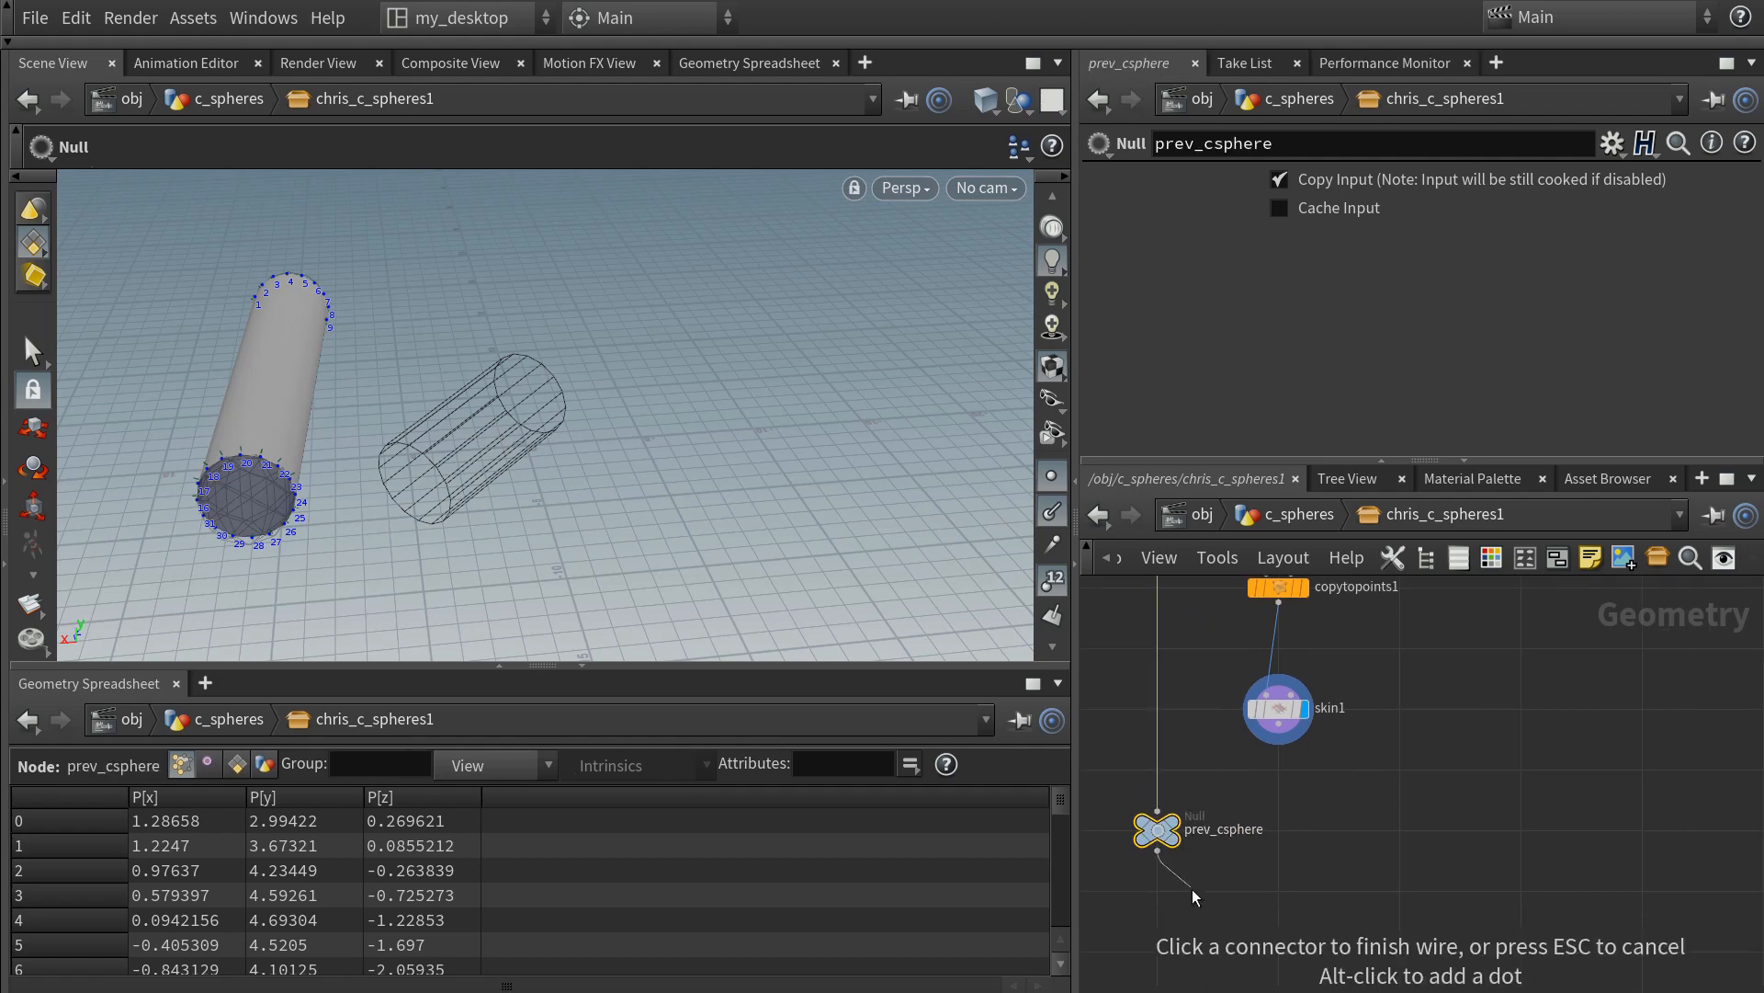
key("Tab")
type("merge")
key("Return")
middle_click_drag(1278, 826, 1341, 792)
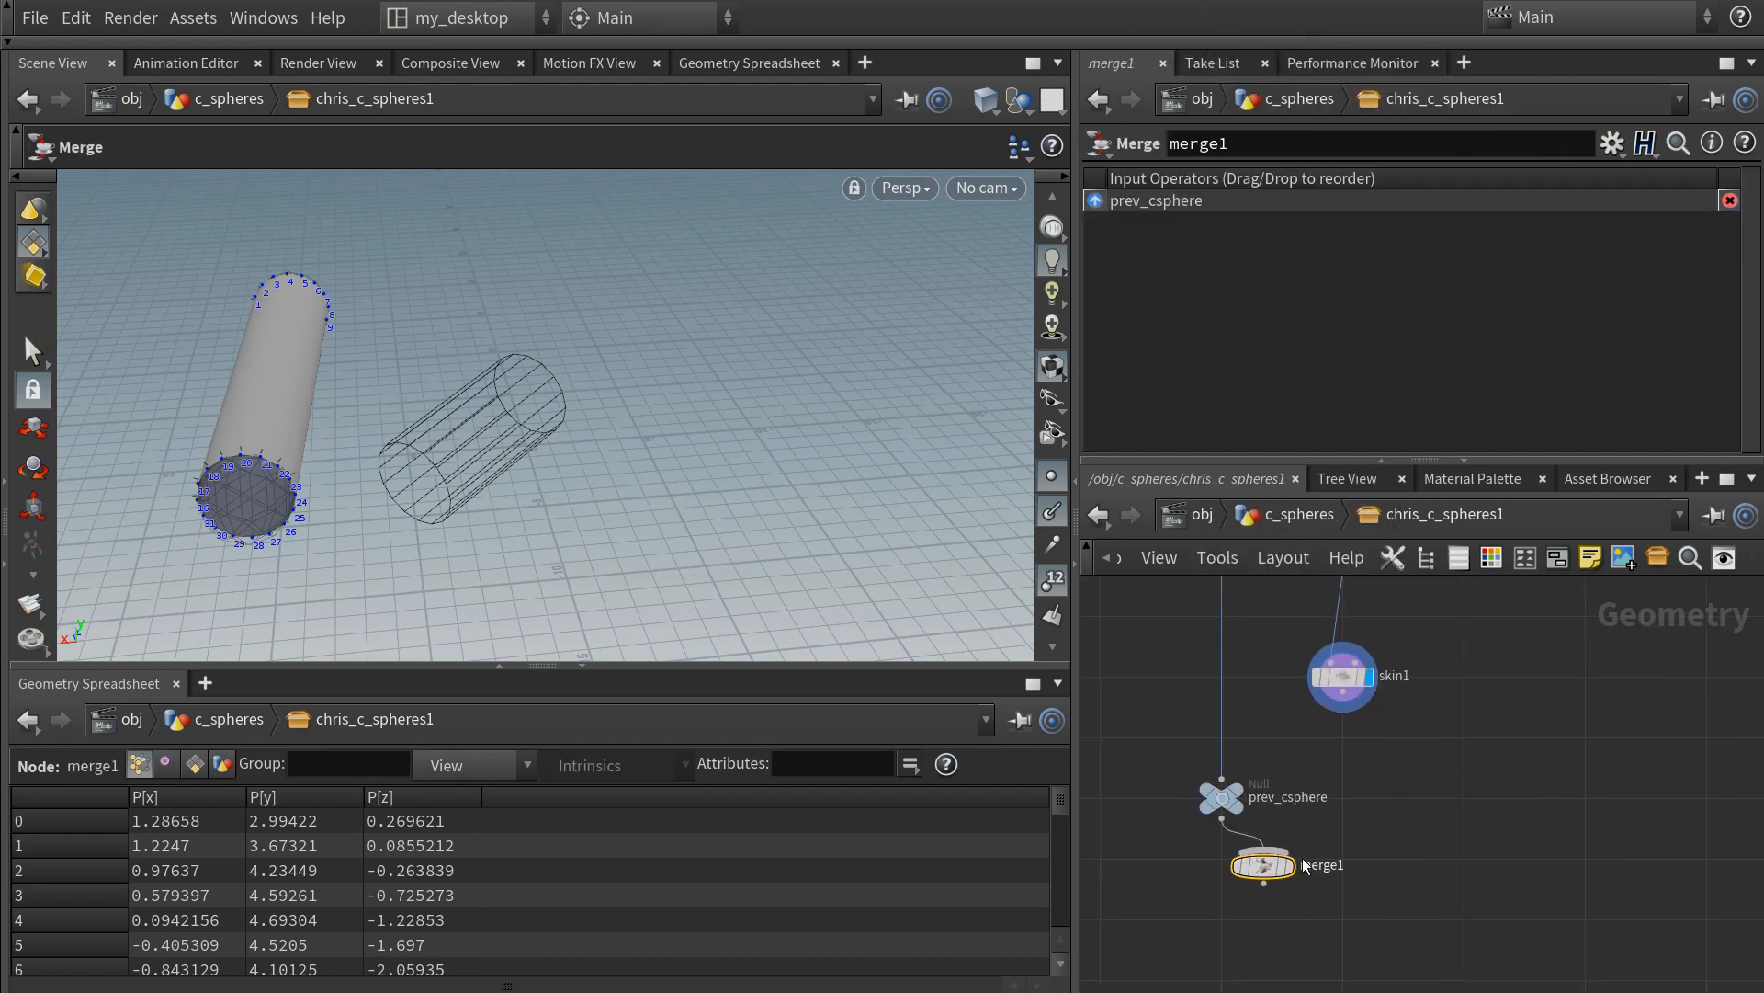
left_click_drag(1267, 865, 1225, 918)
scroll(1333, 791, "down", 1)
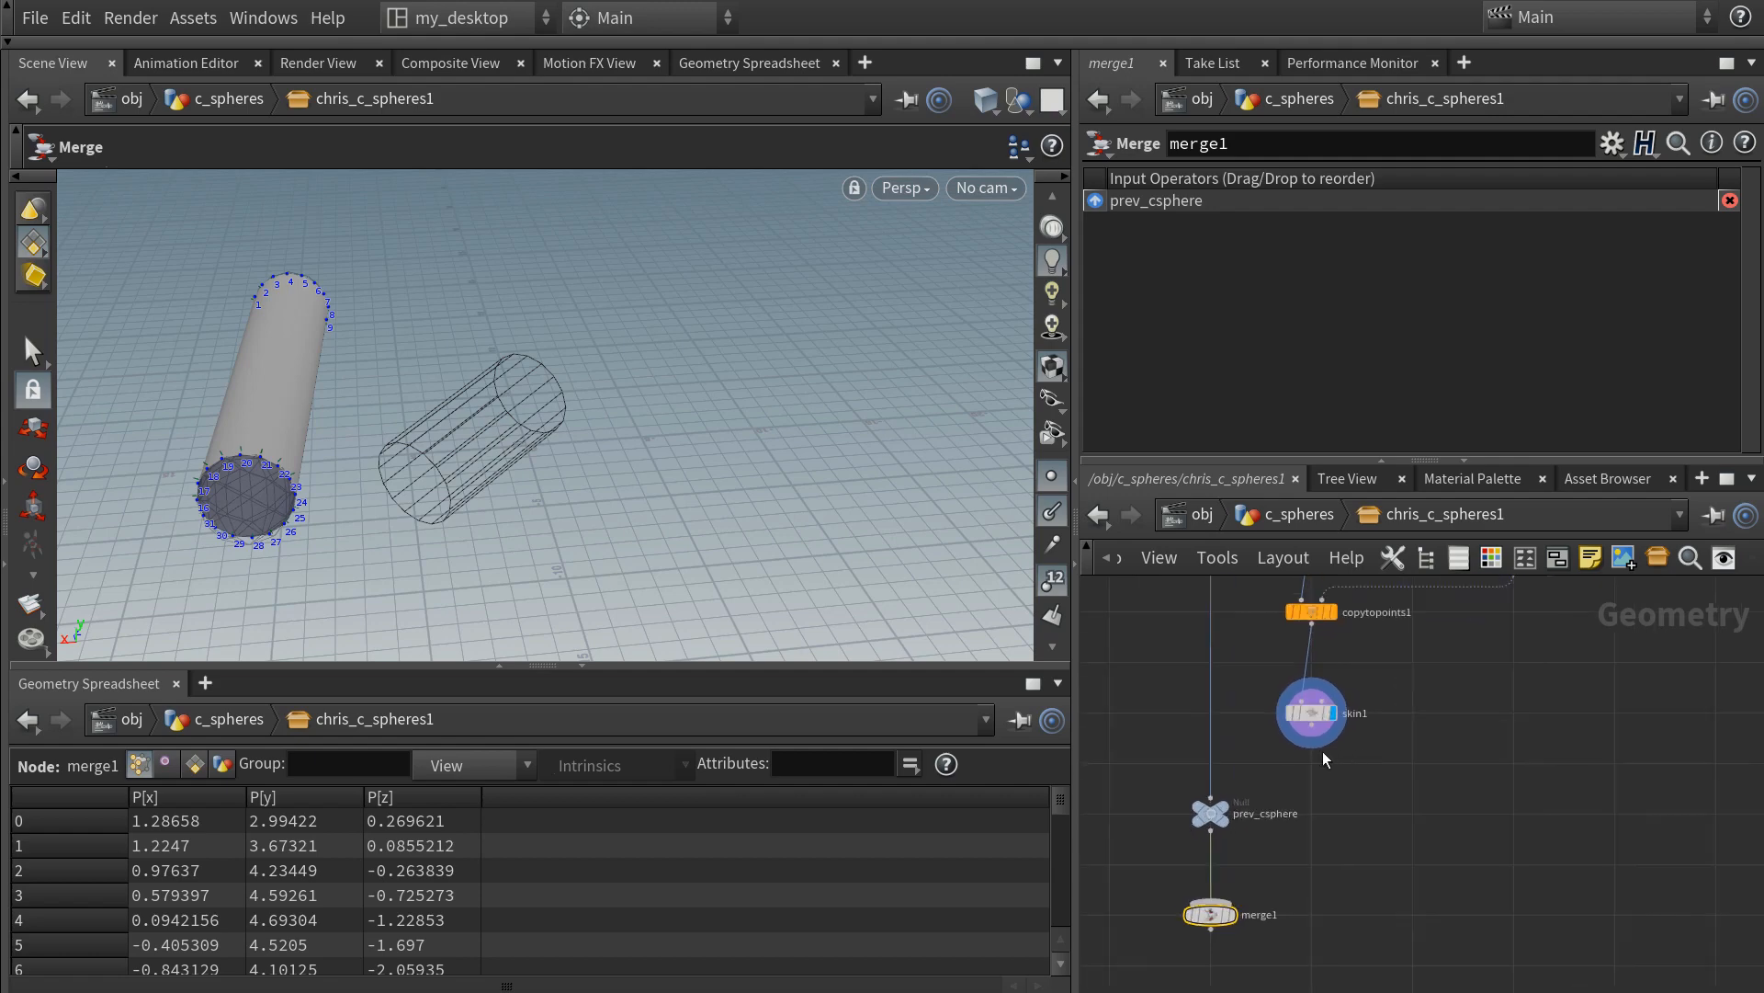
- Connect skin1 to merge1 as its second input
left_click(1334, 715)
left_click(1271, 840)
middle_click_drag(1300, 870, 1351, 834)
scroll(1352, 834, "down", 3)
middle_click_drag(1406, 780, 1355, 762)
scroll(1315, 835, "up", 3)
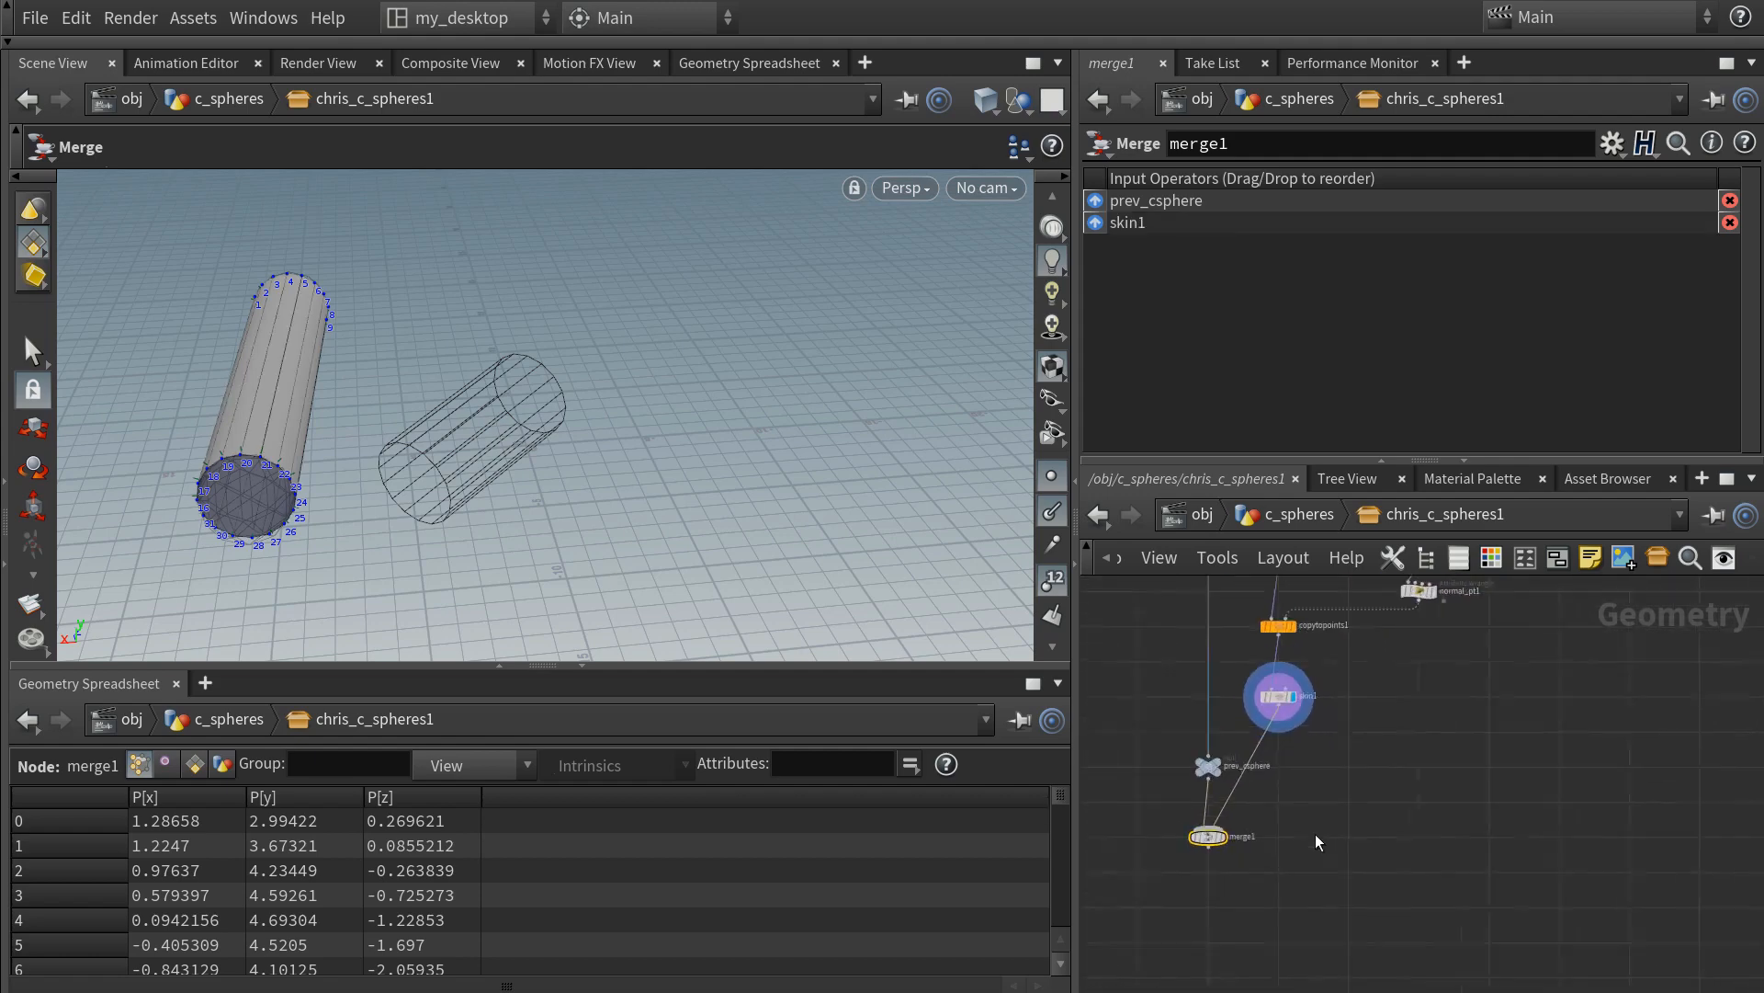
- Add an Output node beneath merge1, wired from it, and display its result
left_click(1169, 850)
key("Tab")
type("output")
key("Return")
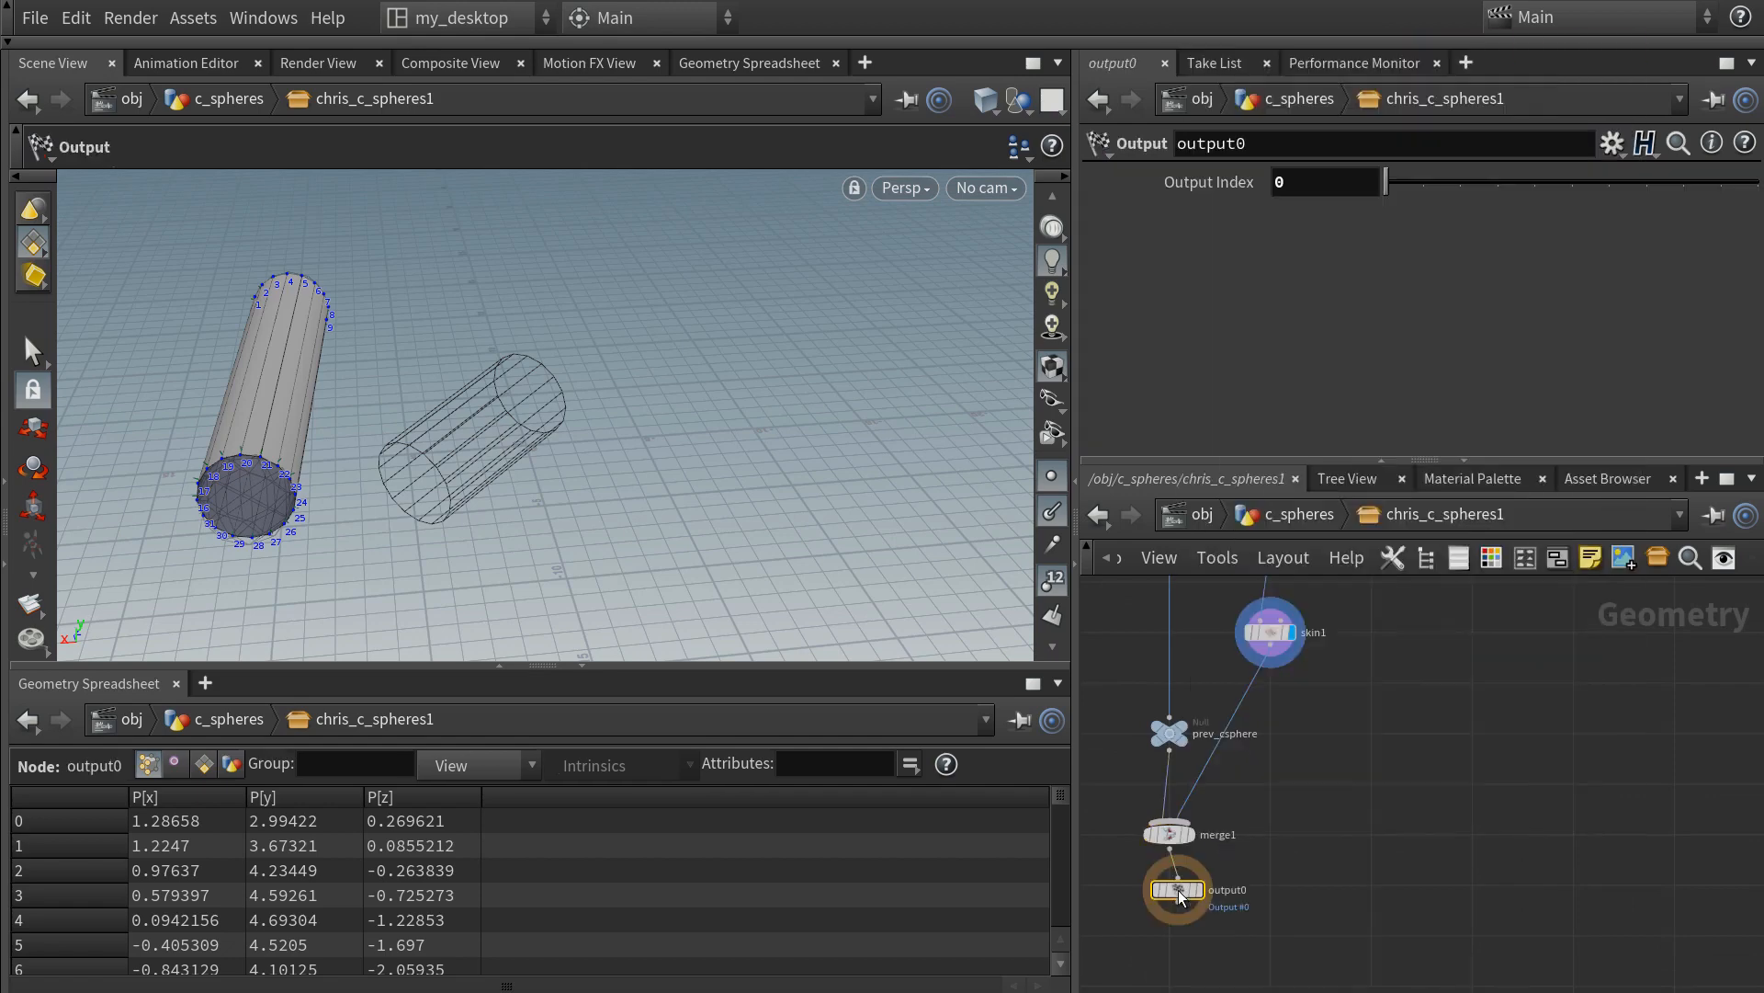
left_click(1171, 885)
scroll(1268, 845, "down", 5)
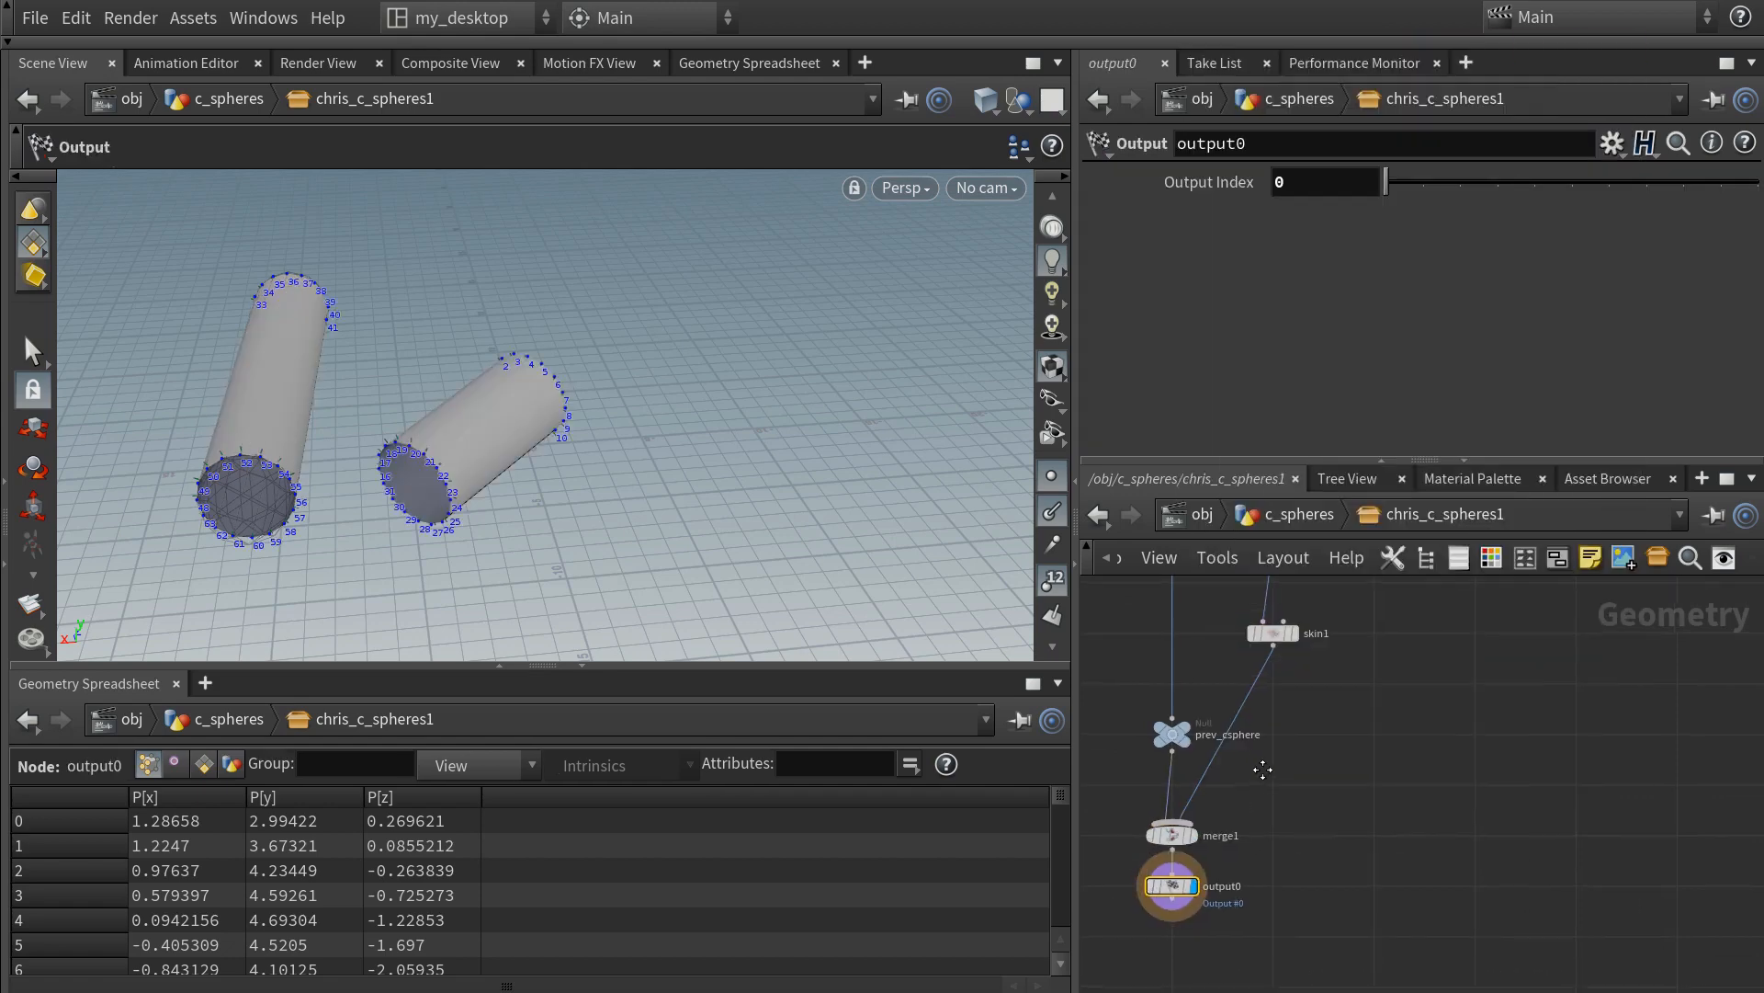
middle_click_drag(1289, 867, 1309, 848)
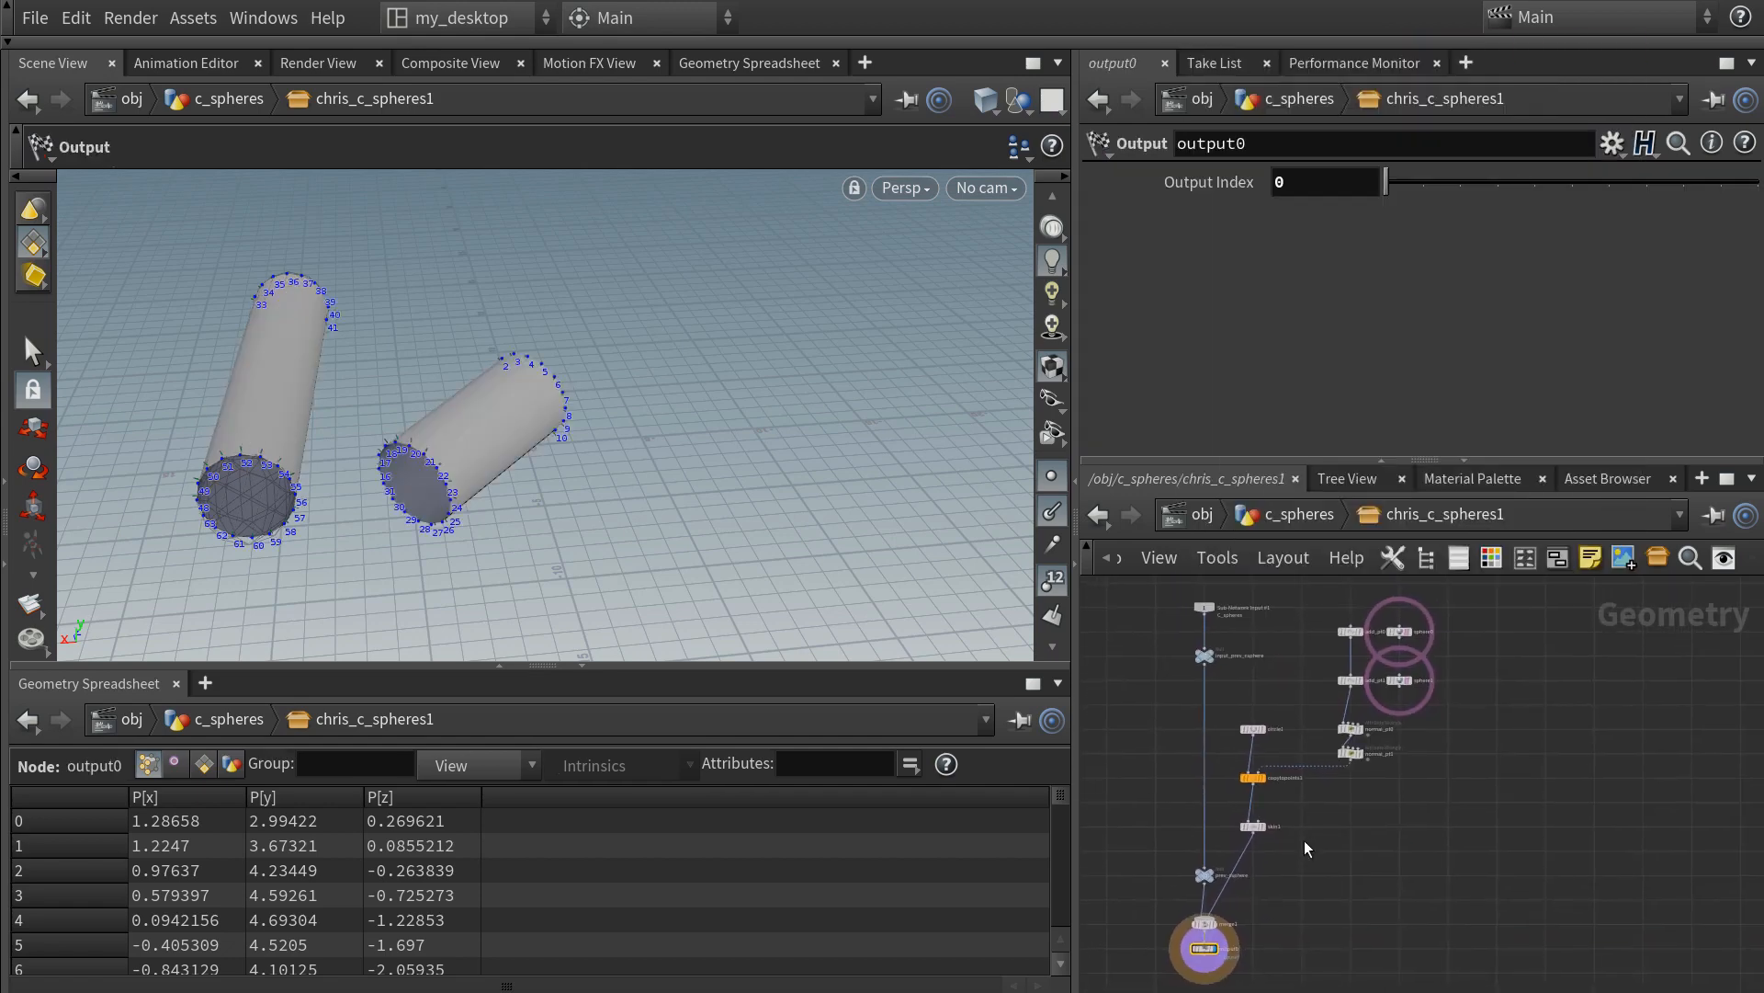
- Display chris_c_spheres1 at the c_spheres network level and turn off point numbers in the viewport
key("u")
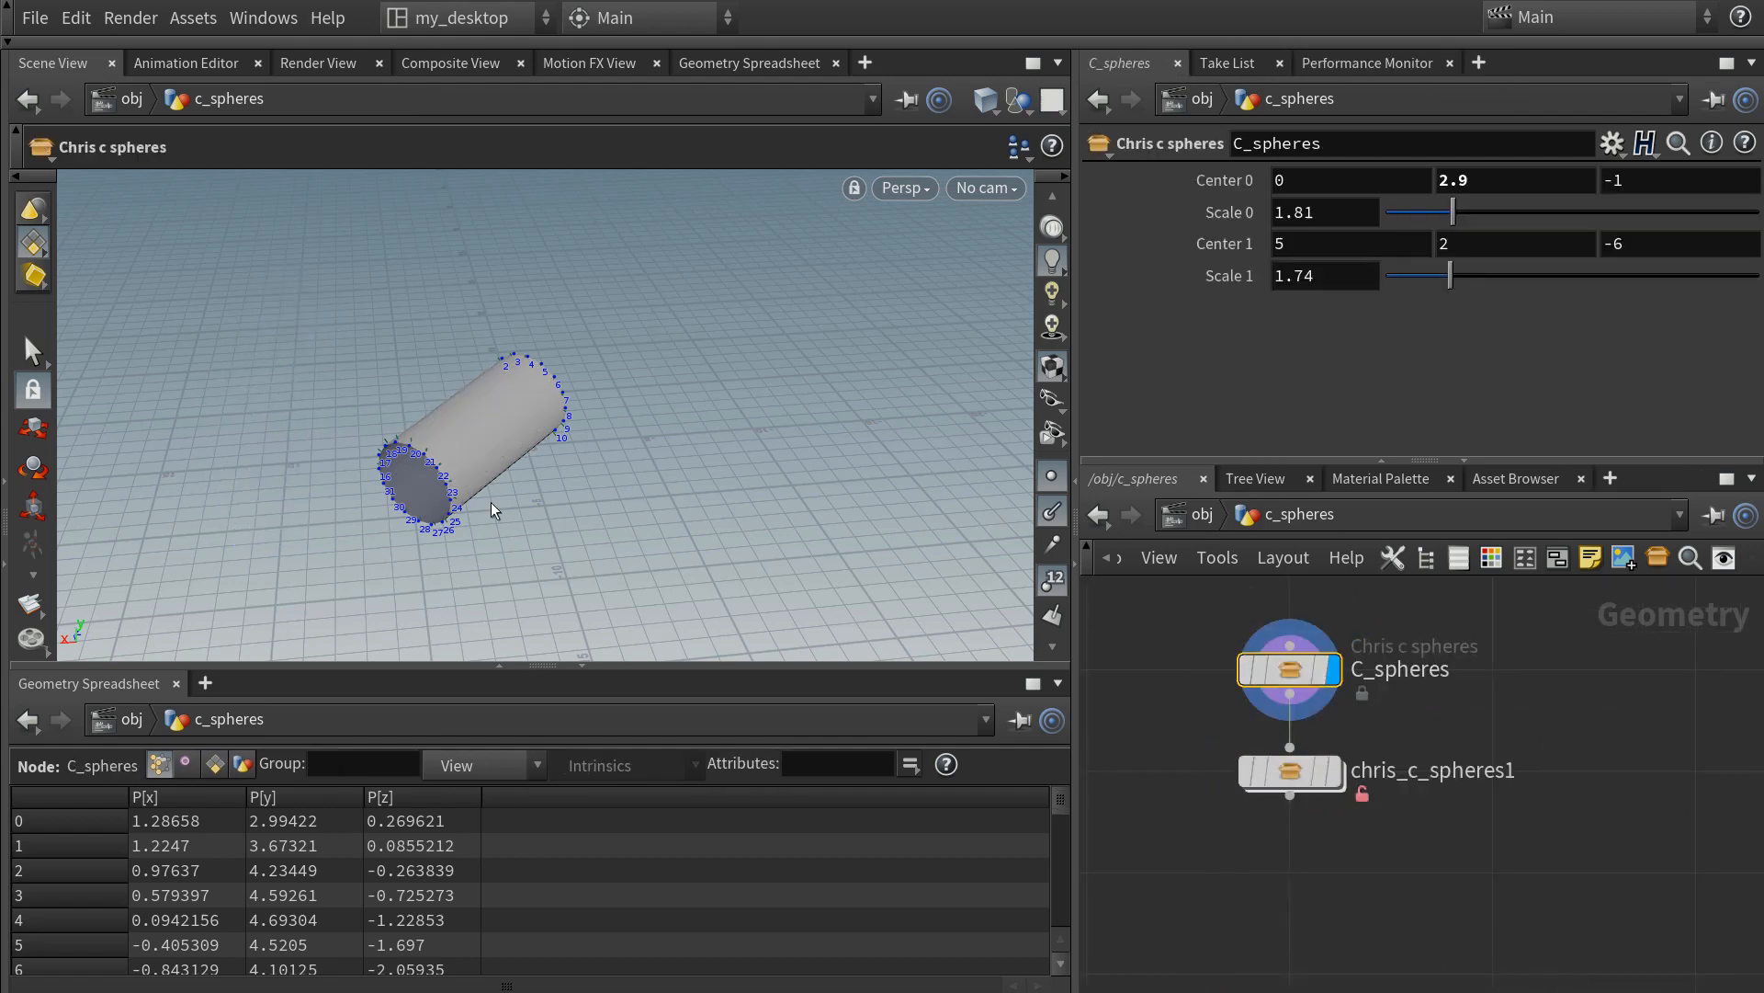
left_click(1334, 772)
left_click(1294, 778)
left_click_drag(432, 414, 483, 448, "alt")
left_click(1060, 579)
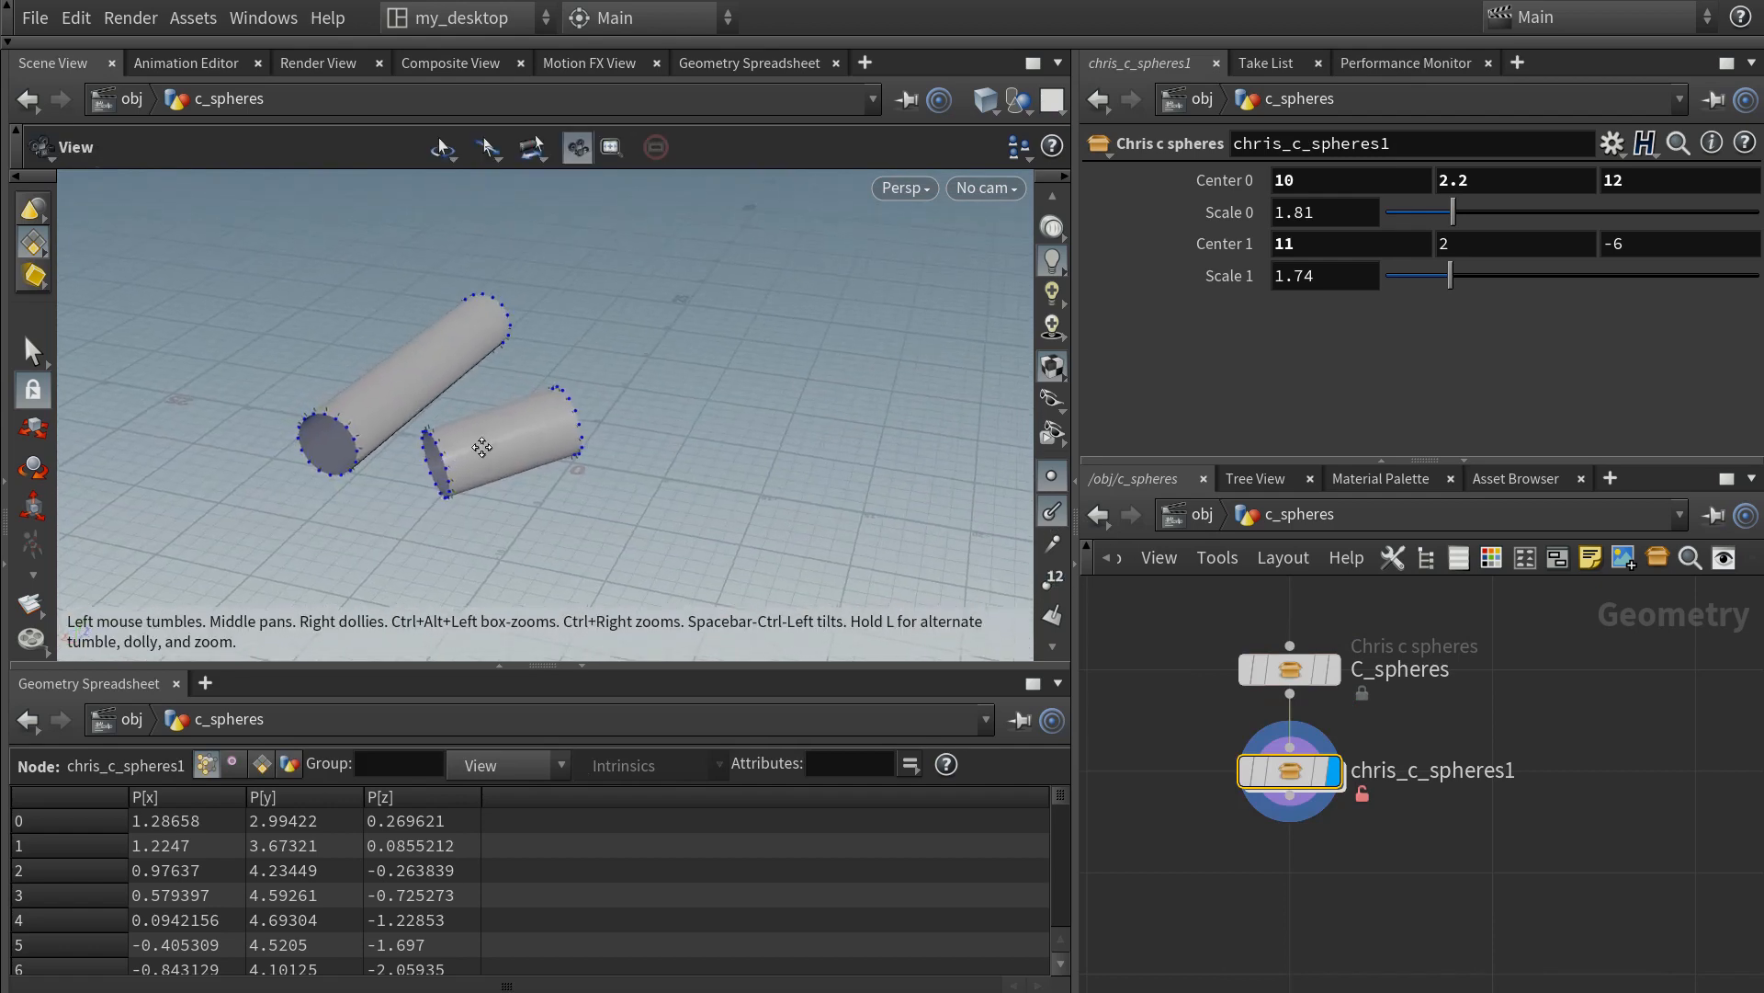
middle_click_drag(483, 449, 511, 485, "alt")
mouse_move(1299, 778)
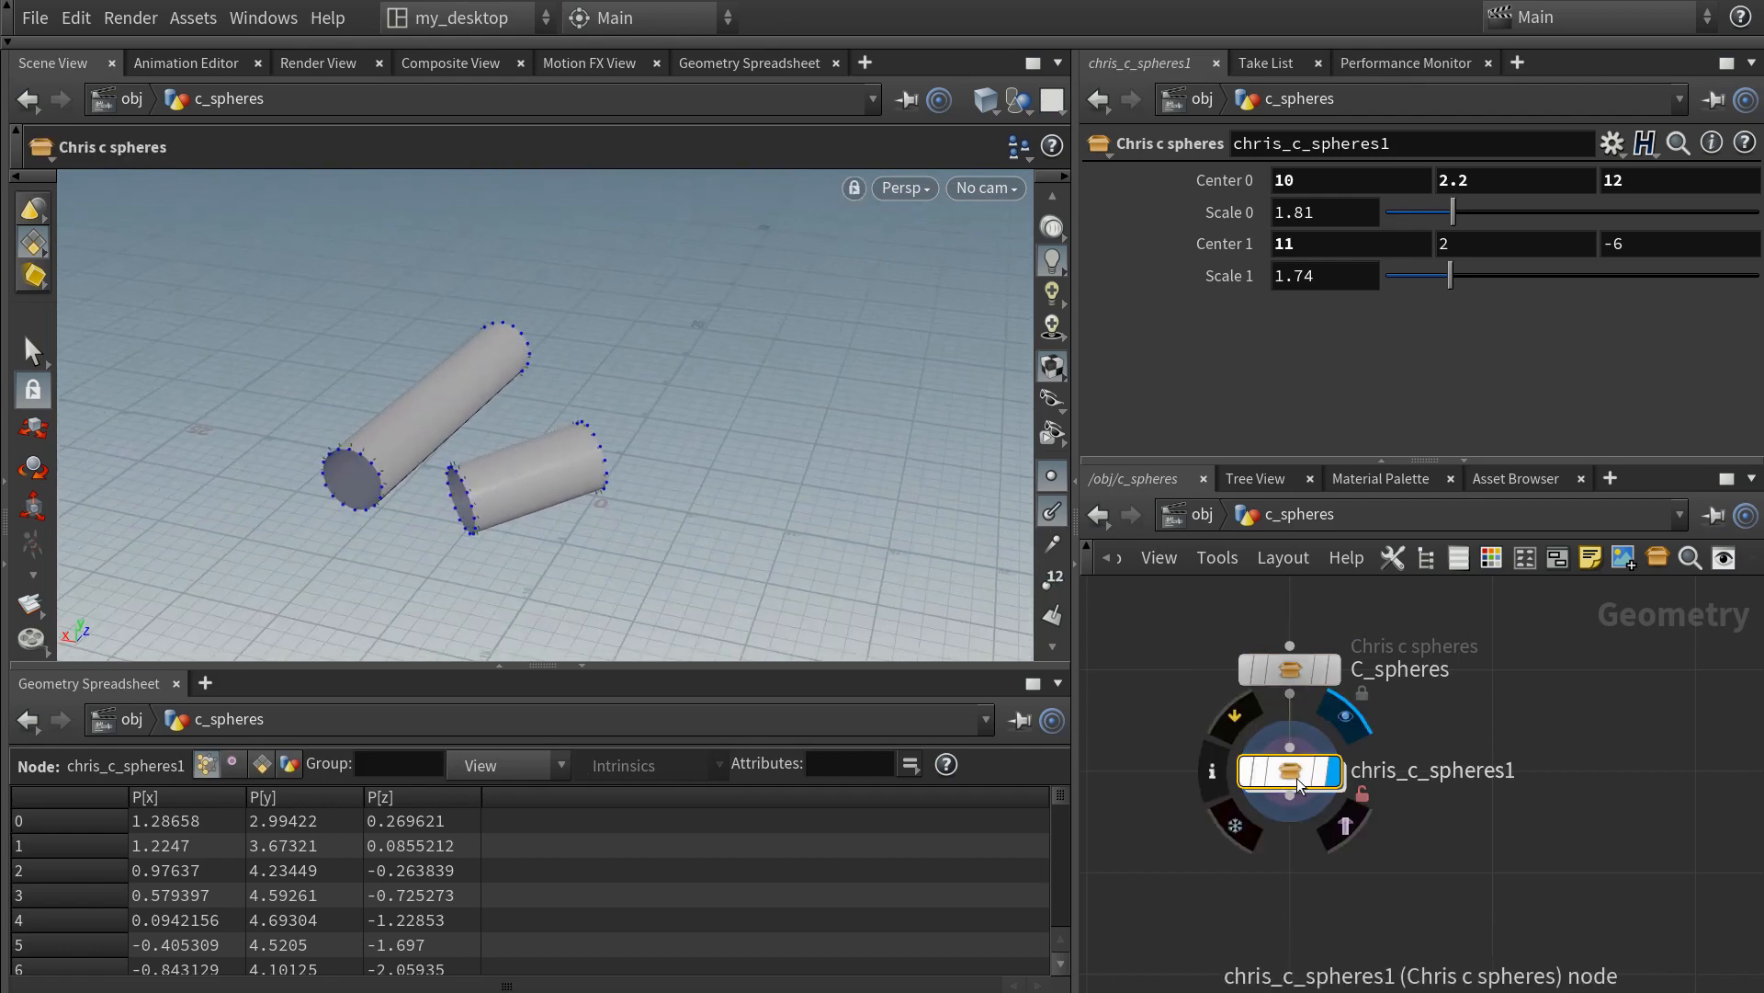
- Inside chris_c_spheres1, wire both sphere0 and sphere1 into merge1
double_click(1298, 778)
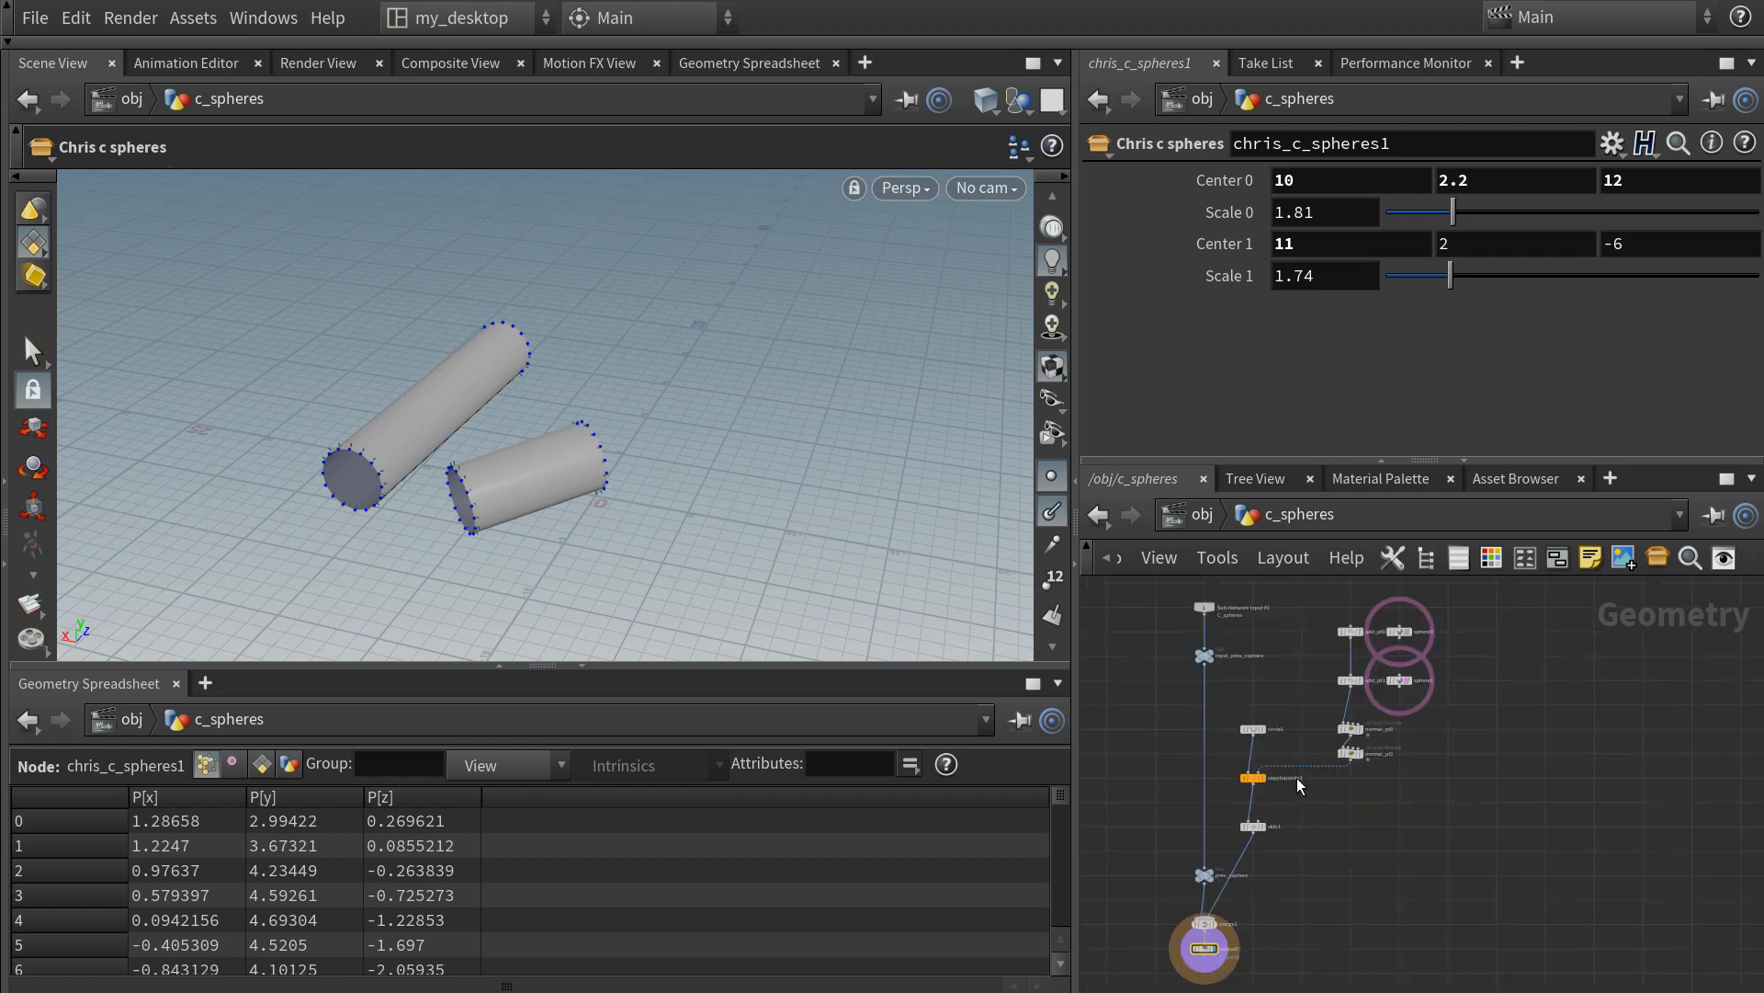
middle_click_drag(1468, 736, 1487, 702)
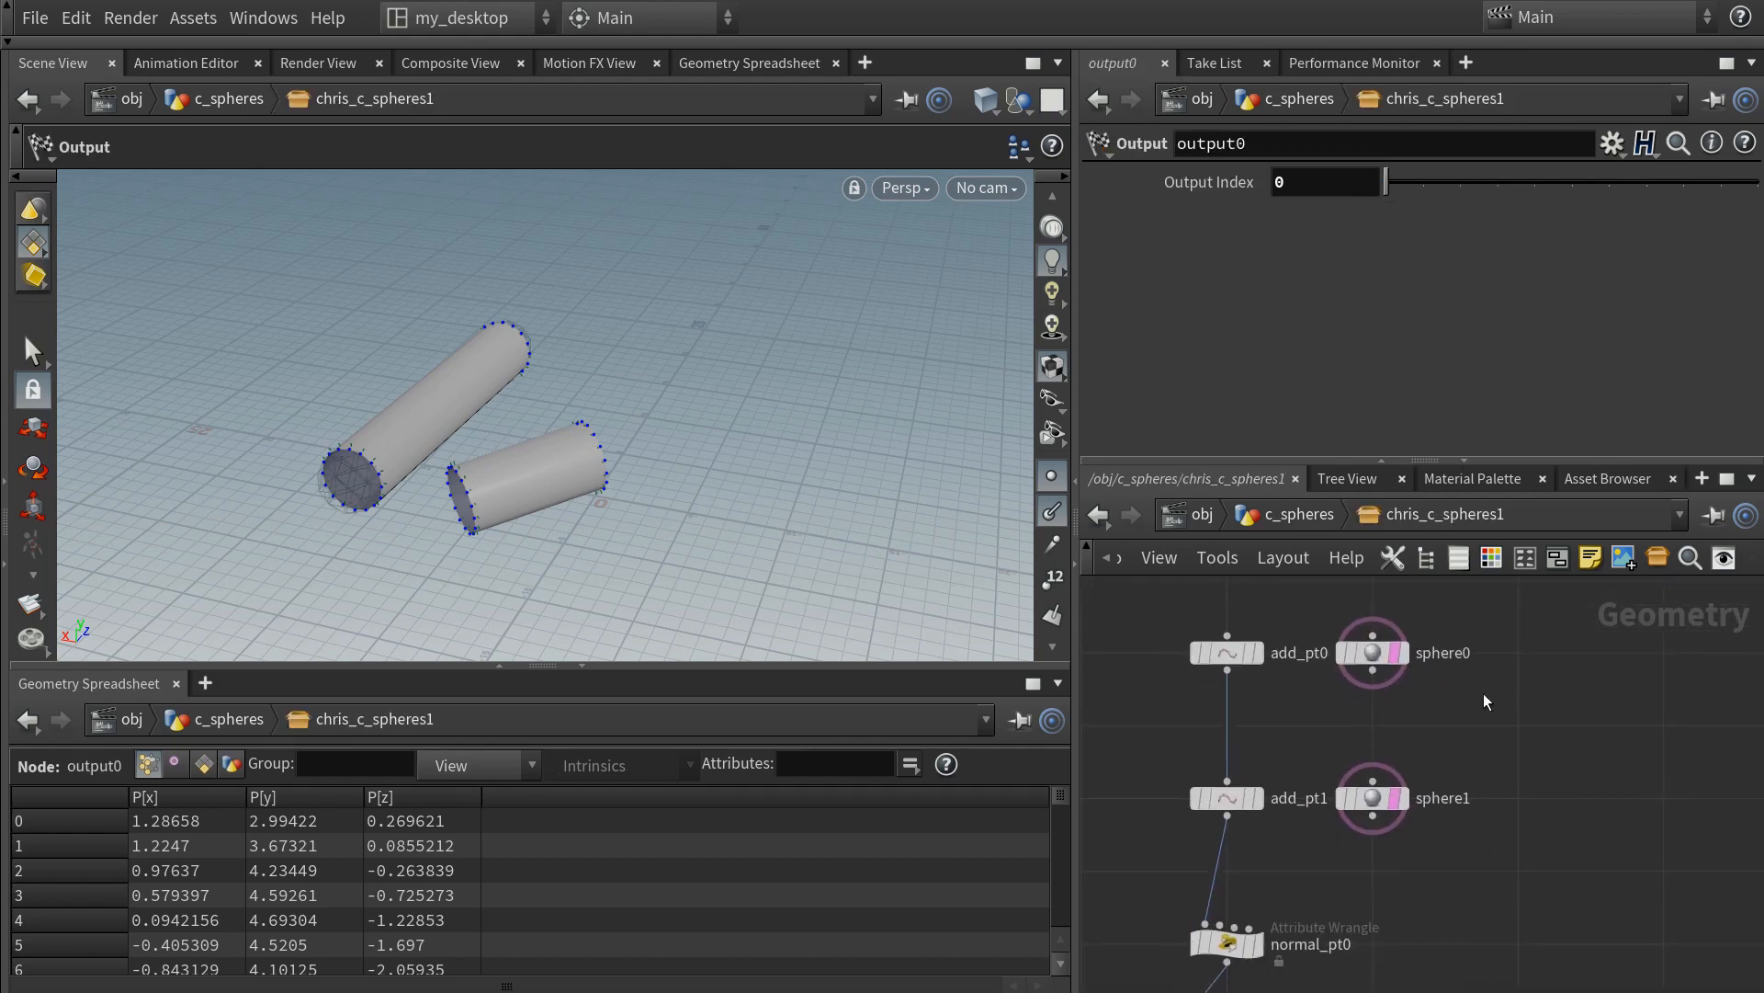
scroll(1463, 742, "down", 5)
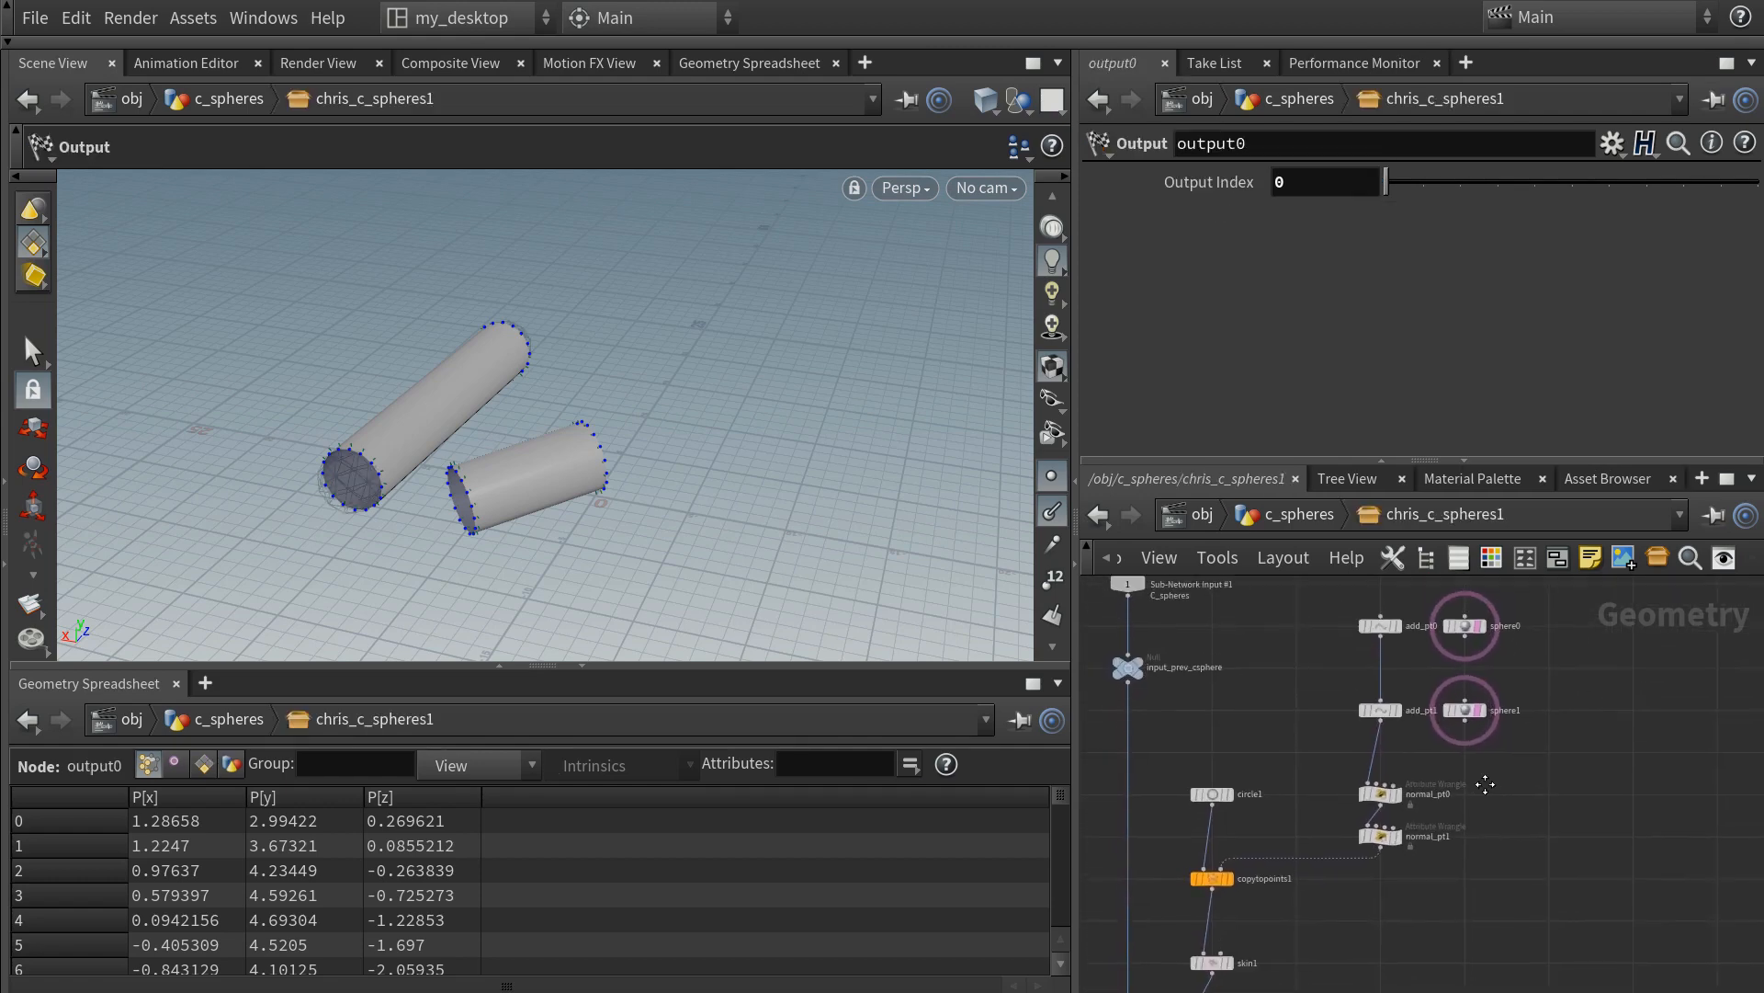
left_click_drag(1494, 629, 1463, 722)
middle_click_drag(1519, 810, 1544, 702)
scroll(1544, 702, "down", 3)
left_click_drag(1507, 640, 1297, 910)
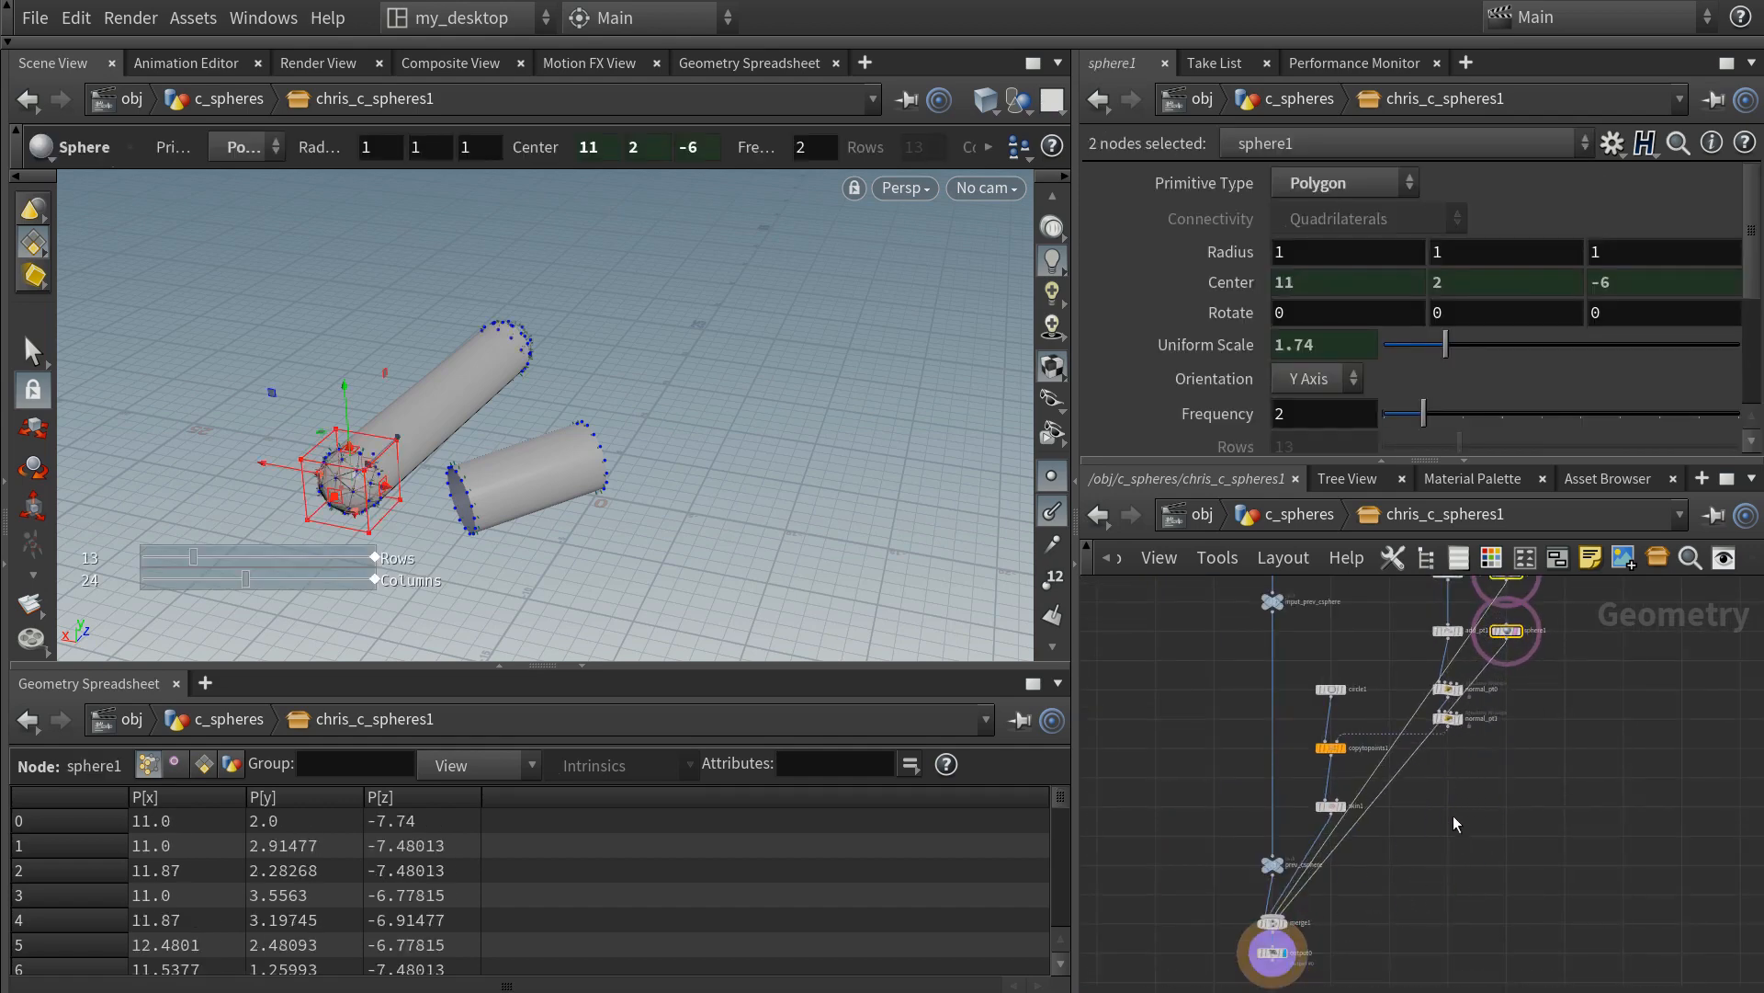
mouse_move(1453, 813)
middle_mouse_down()
mouse_move(1349, 873)
mouse_move(1418, 815)
middle_mouse_up()
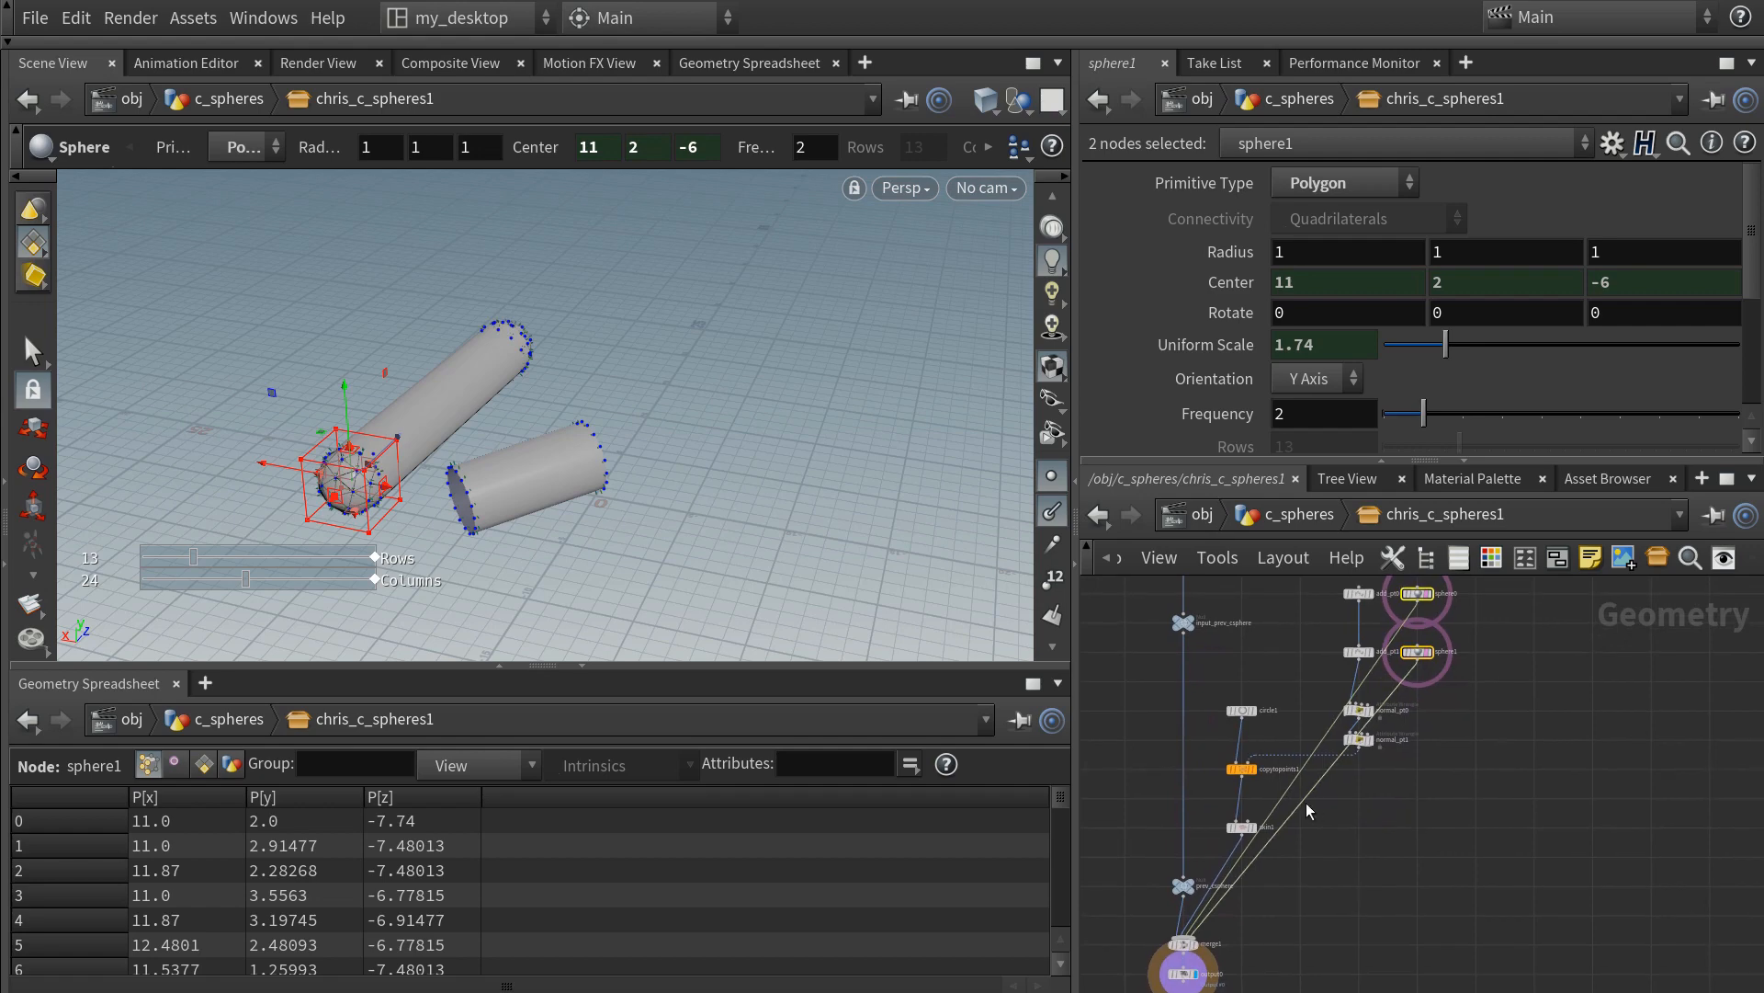
- Add a routing dot to each of the sphere0 and sphere1 wires, placed clear of the other nodes on their way to merge1
left_click(1323, 778)
left_click_drag(1323, 774, 1457, 818, "alt")
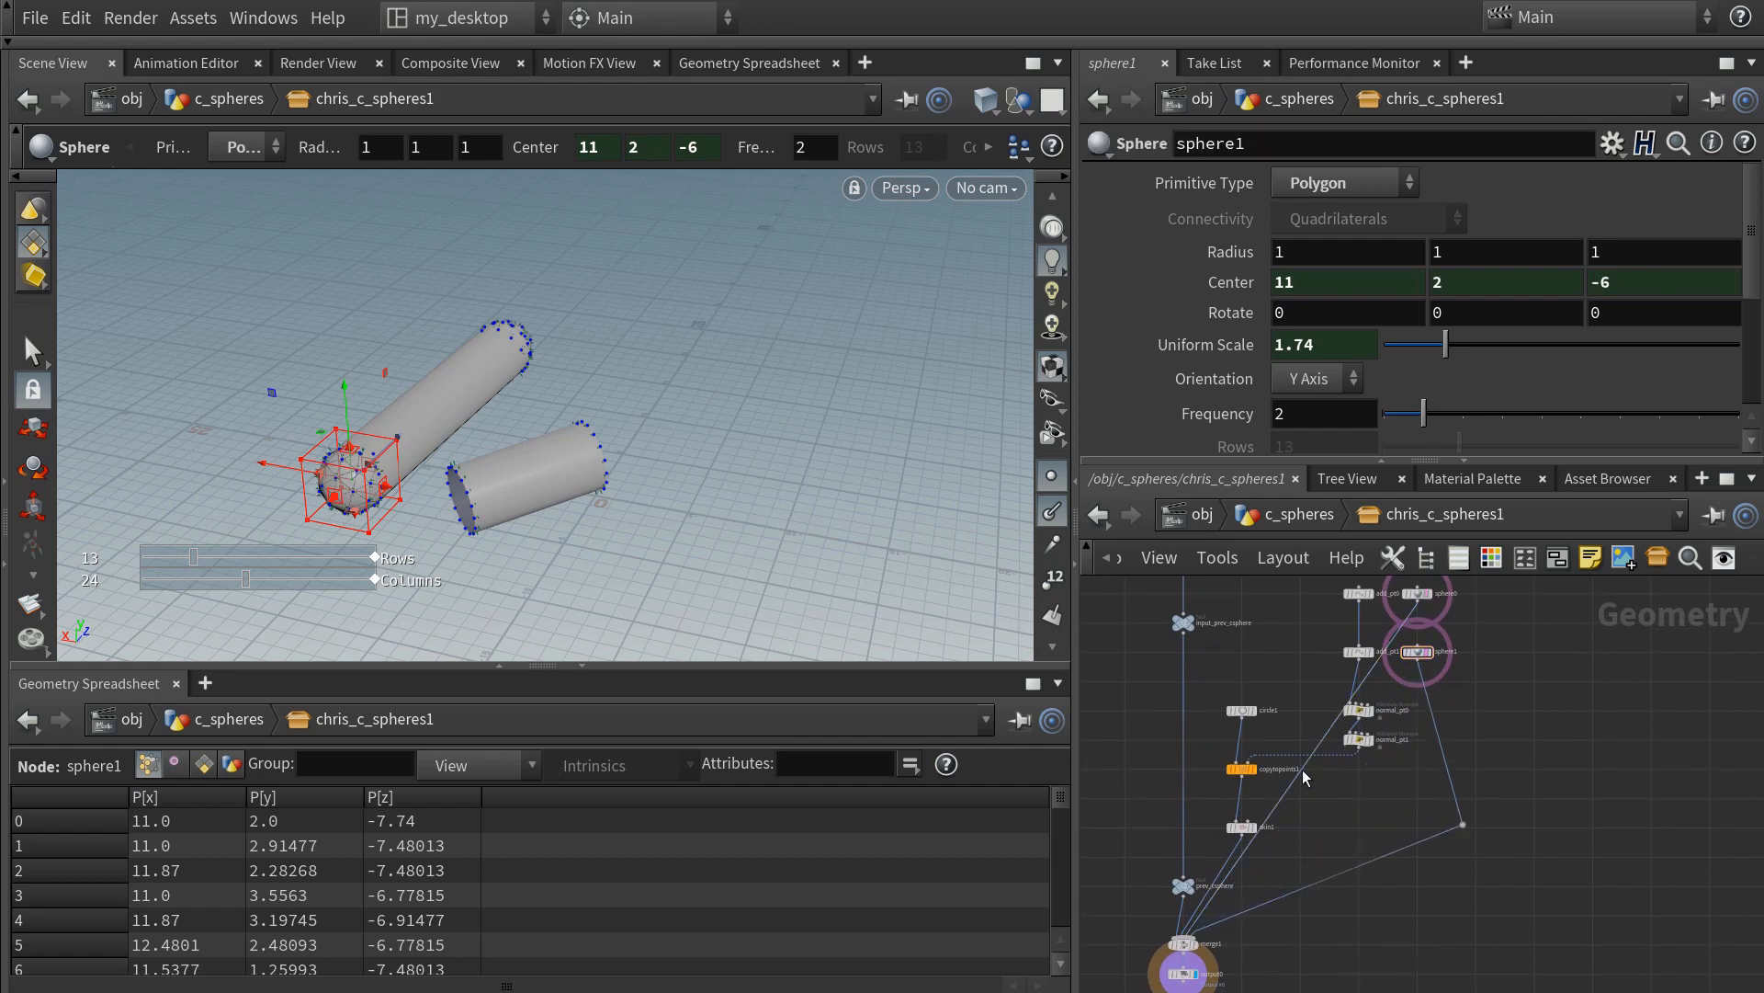
left_click_drag(1305, 776, 1400, 795, "alt")
middle_click_drag(1329, 835, 1402, 713)
scroll(1339, 828, "up", 3)
middle_click_drag(1300, 851, 1324, 843)
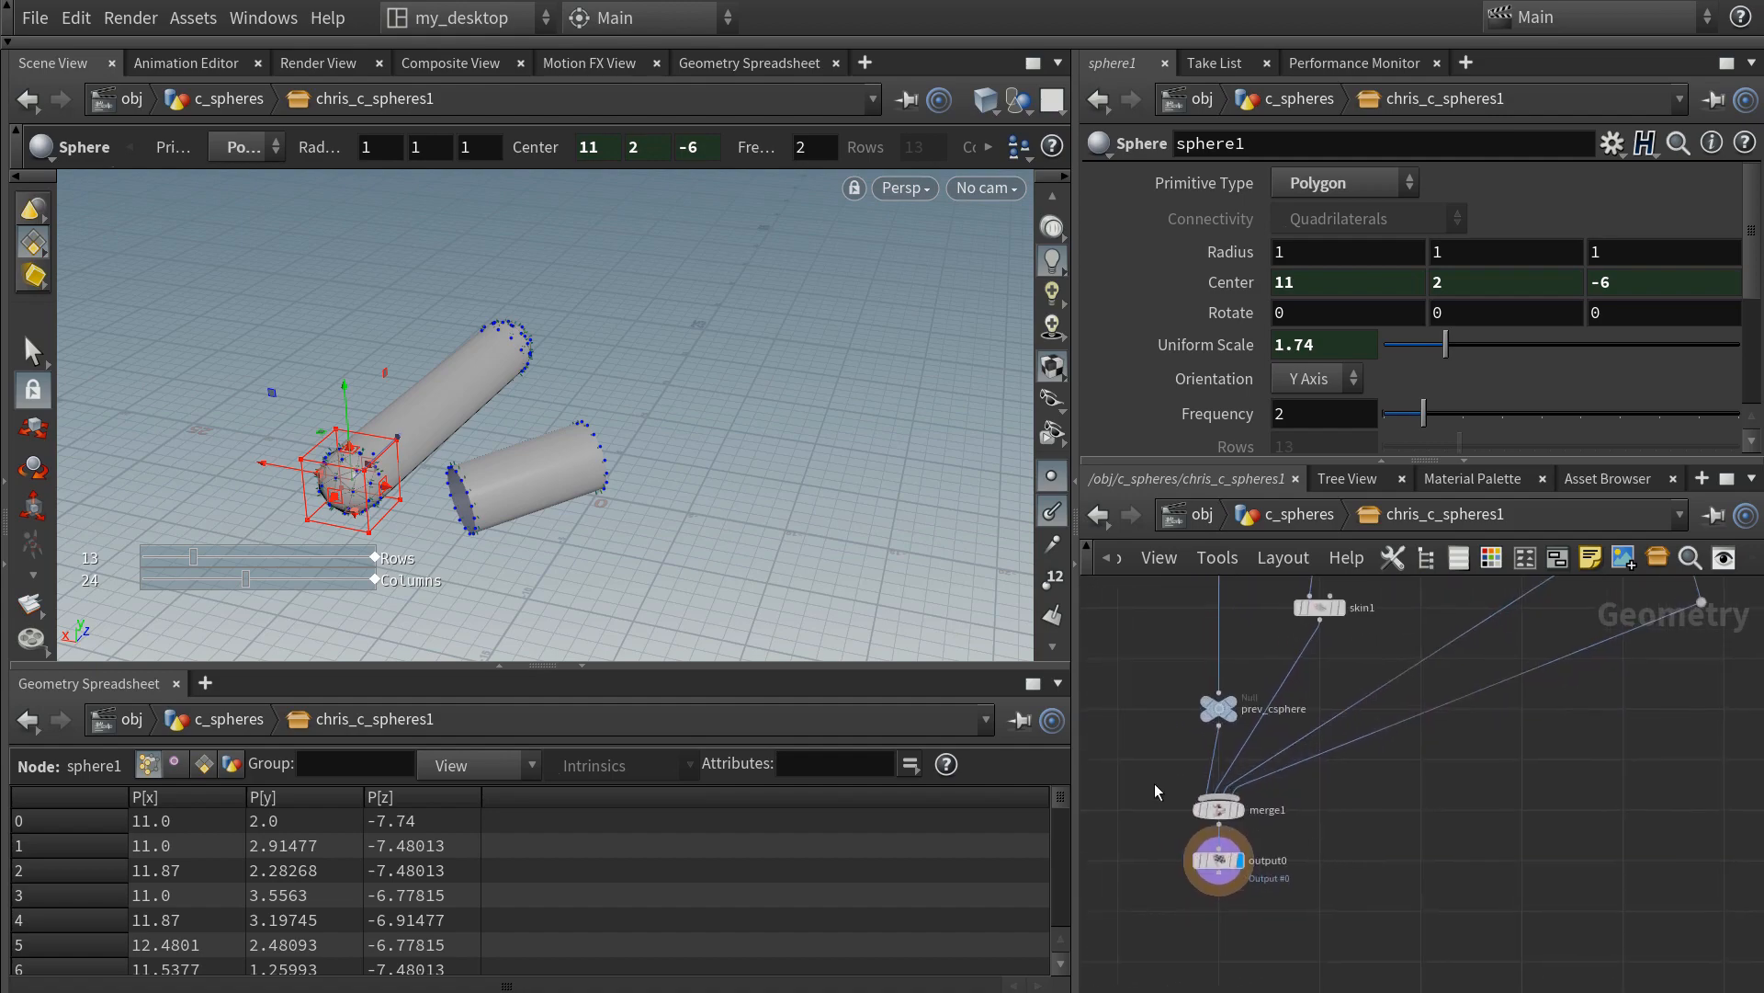
- Return to the c_spheres network and save the node type of chris_c_spheres1
left_click_drag(420, 332, 475, 403)
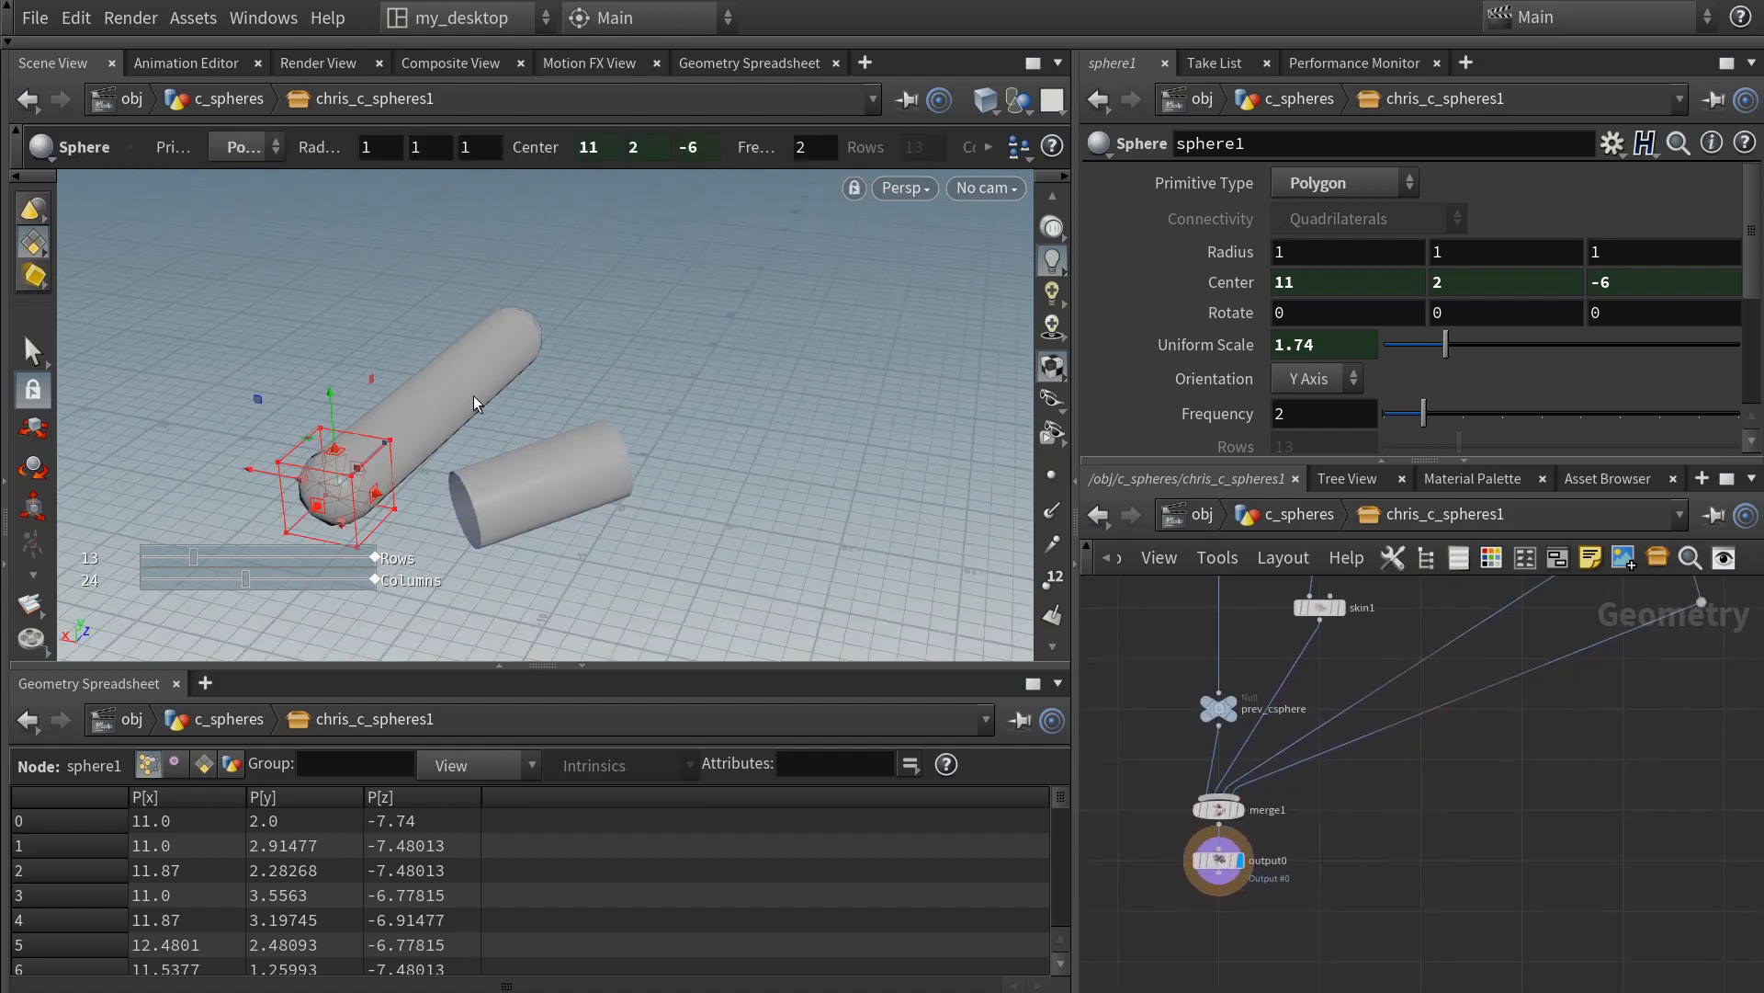
left_click(1319, 511)
left_click_drag(586, 469, 515, 483)
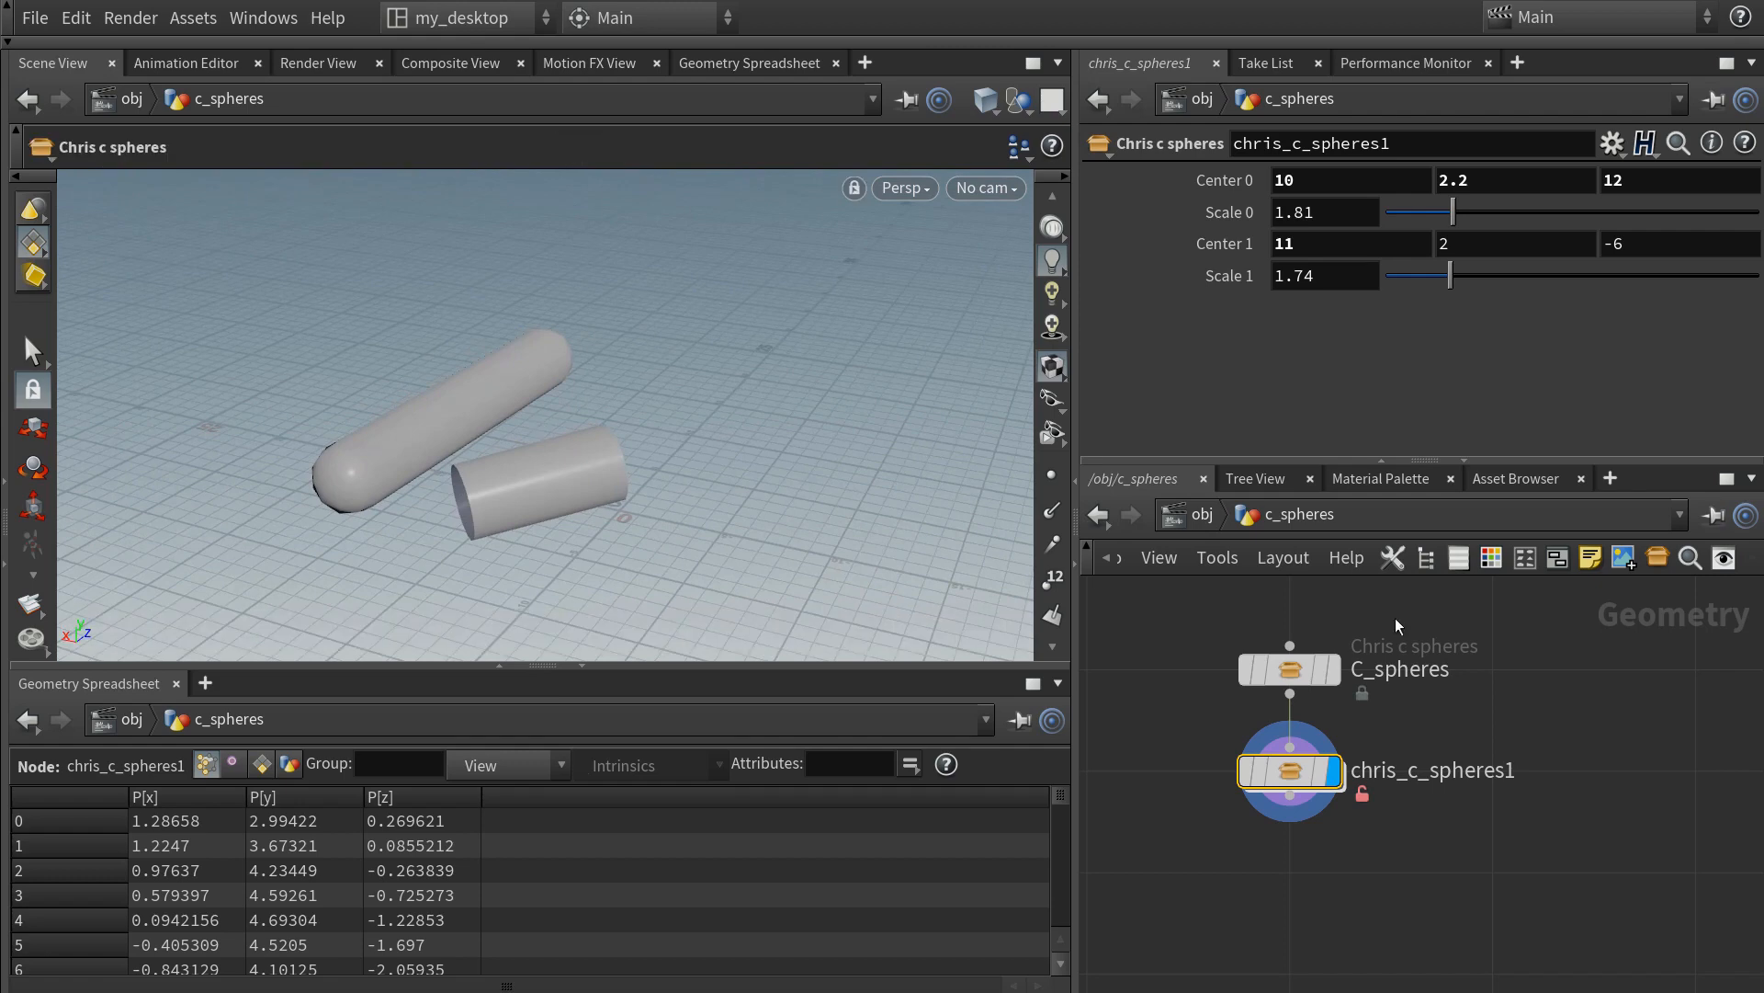
right_click(1294, 781)
left_click(1362, 951)
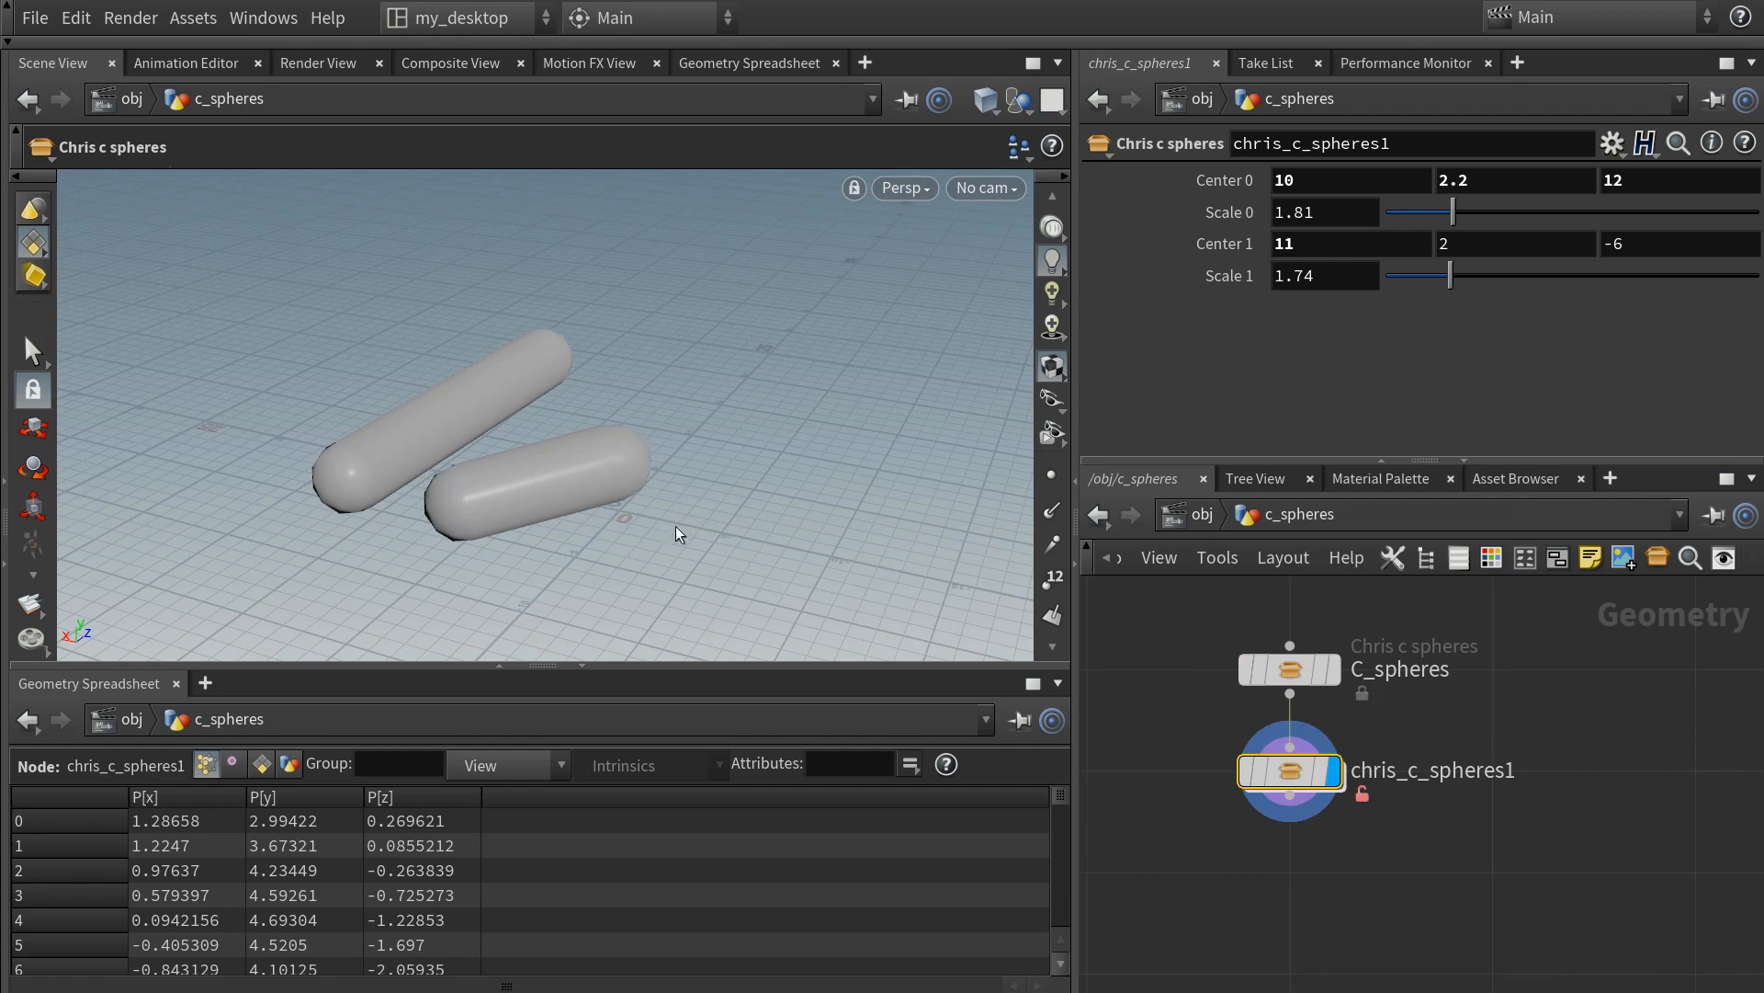
- Set Center 0 of chris_c_spheres1 to X -3 and Y -10.8, and inspect the two capsules from another angle
left_click_drag(678, 533, 457, 493, "alt")
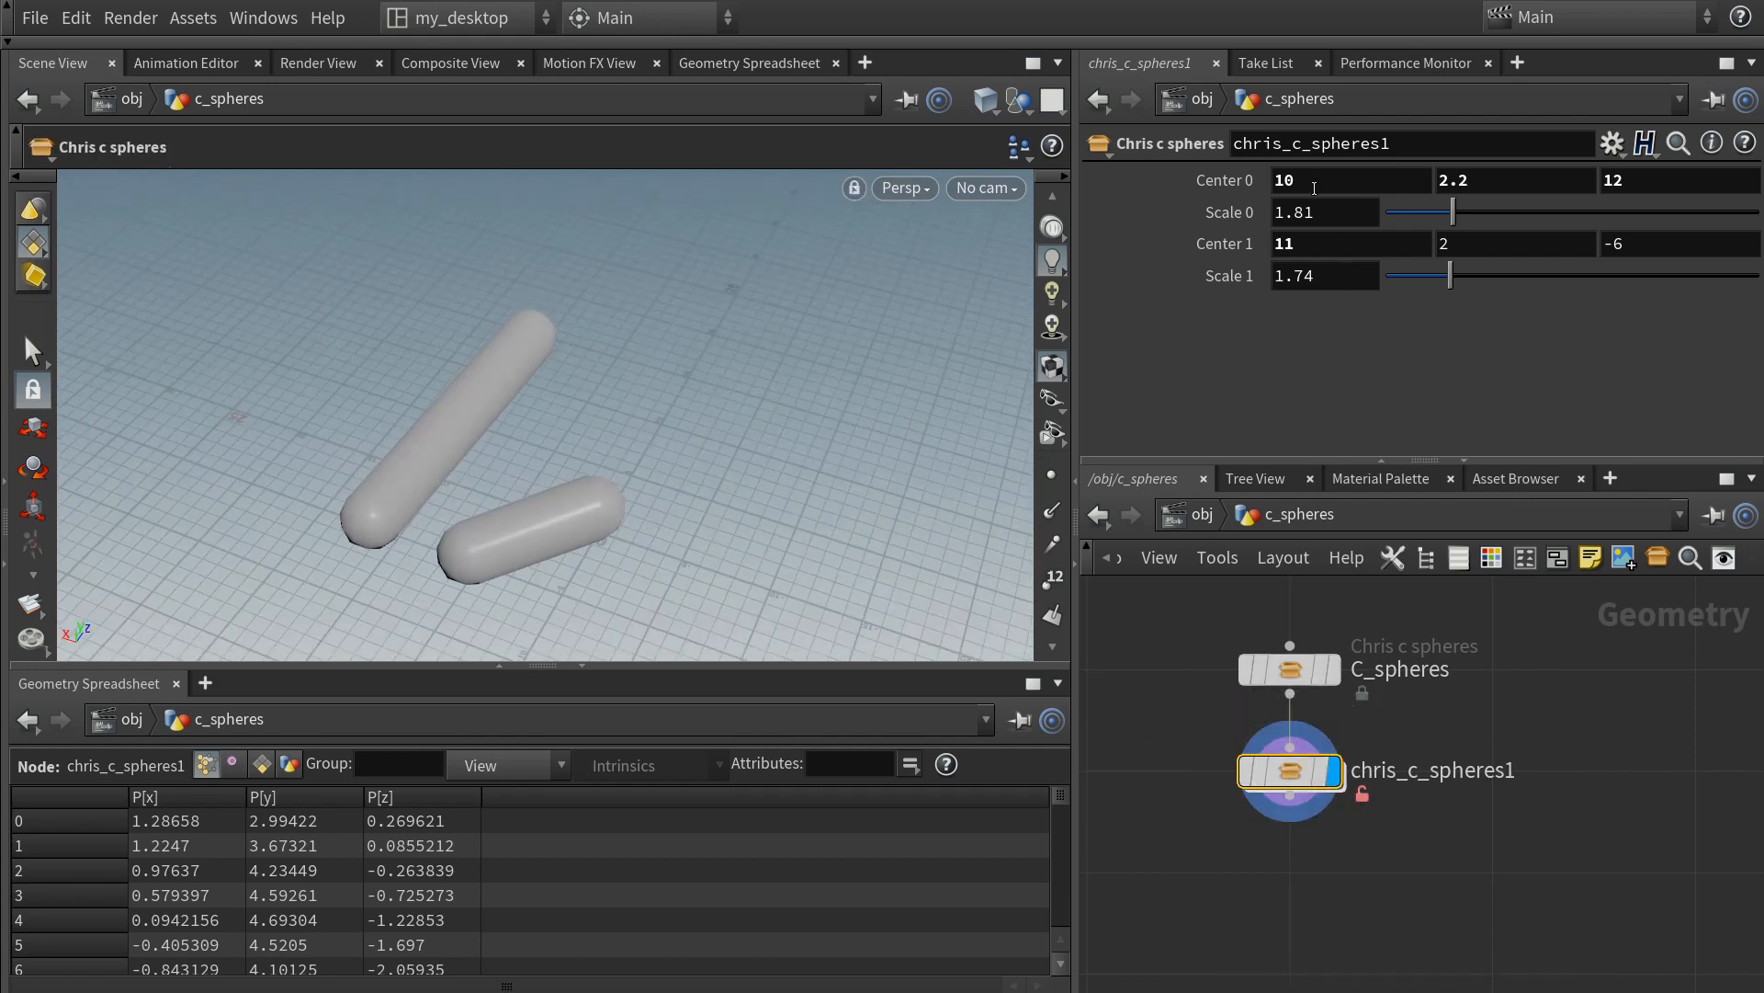
key("Escape")
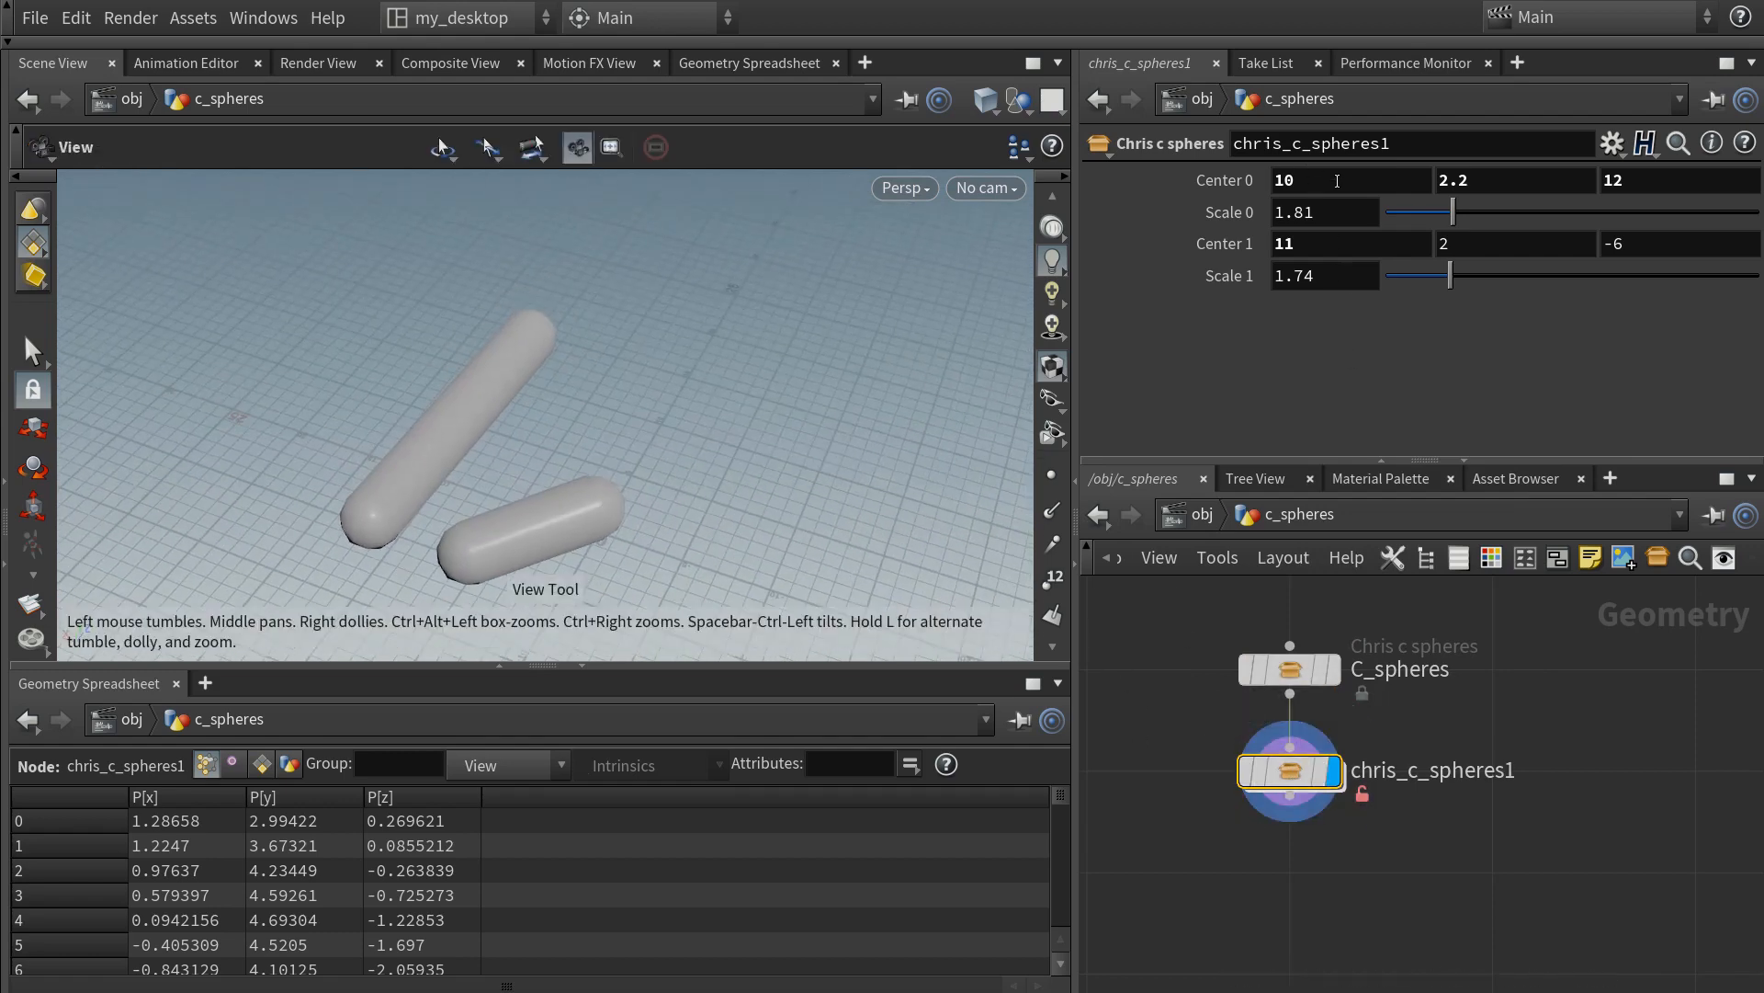
middle_click_drag(1331, 186, 1344, 141)
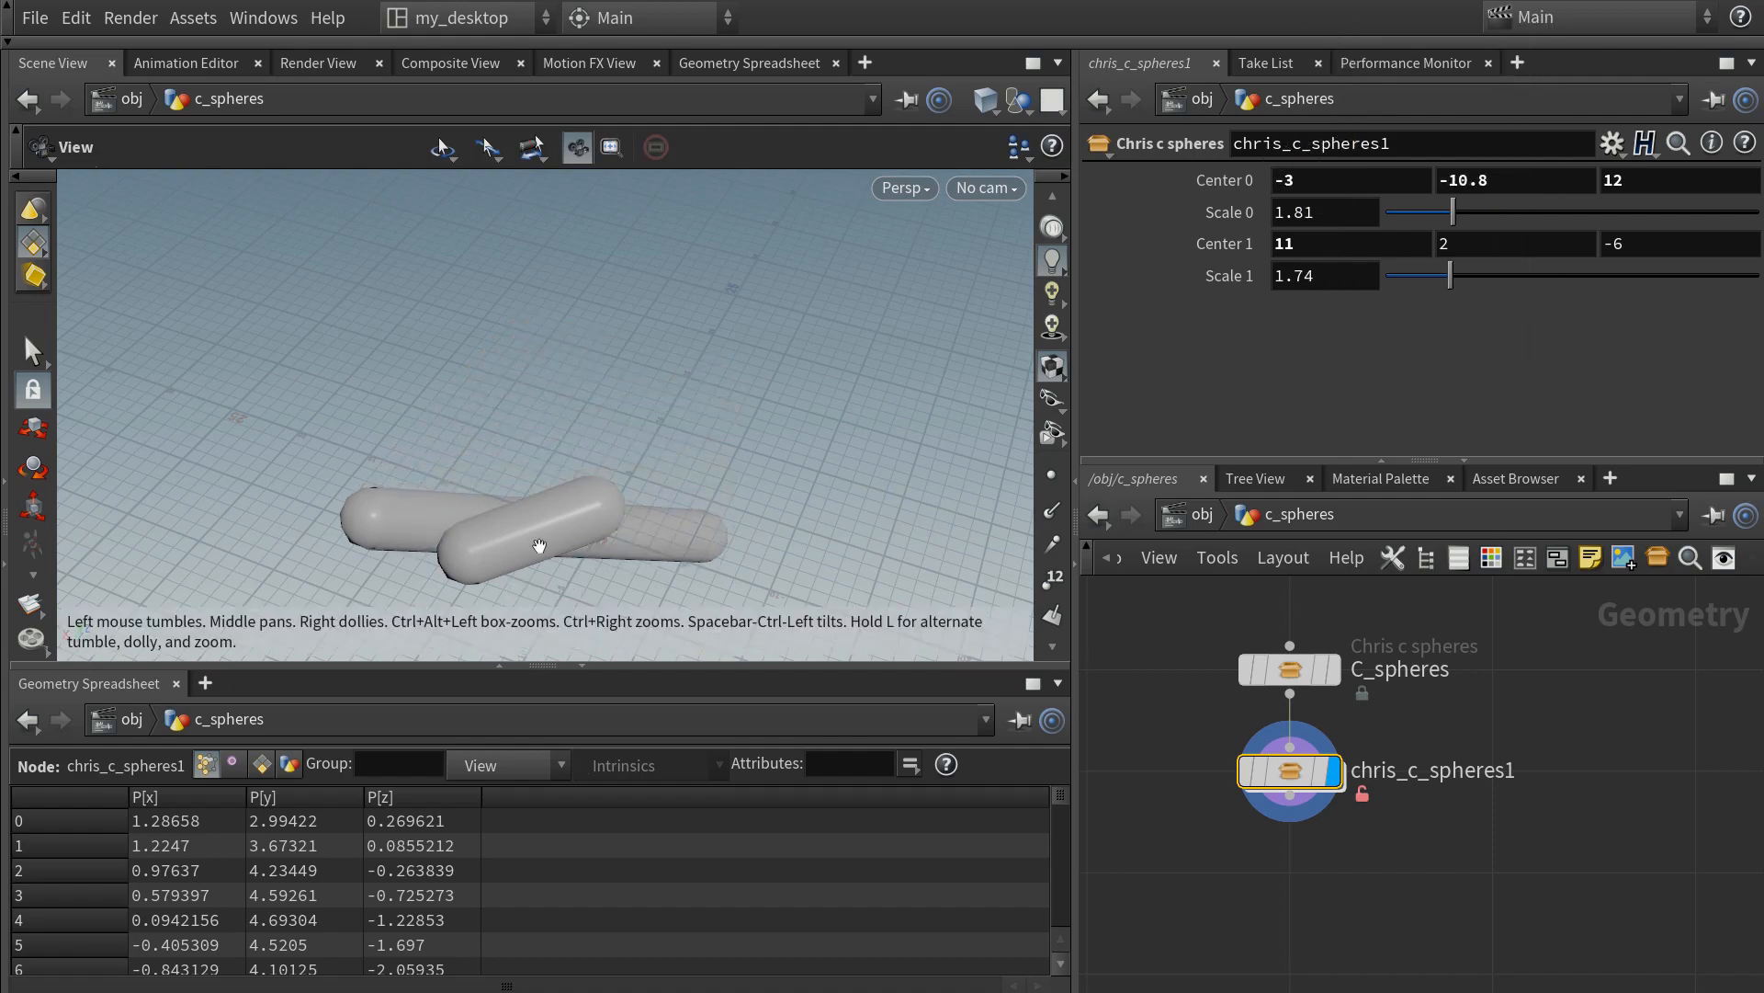
left_click_drag(540, 547, 960, 545)
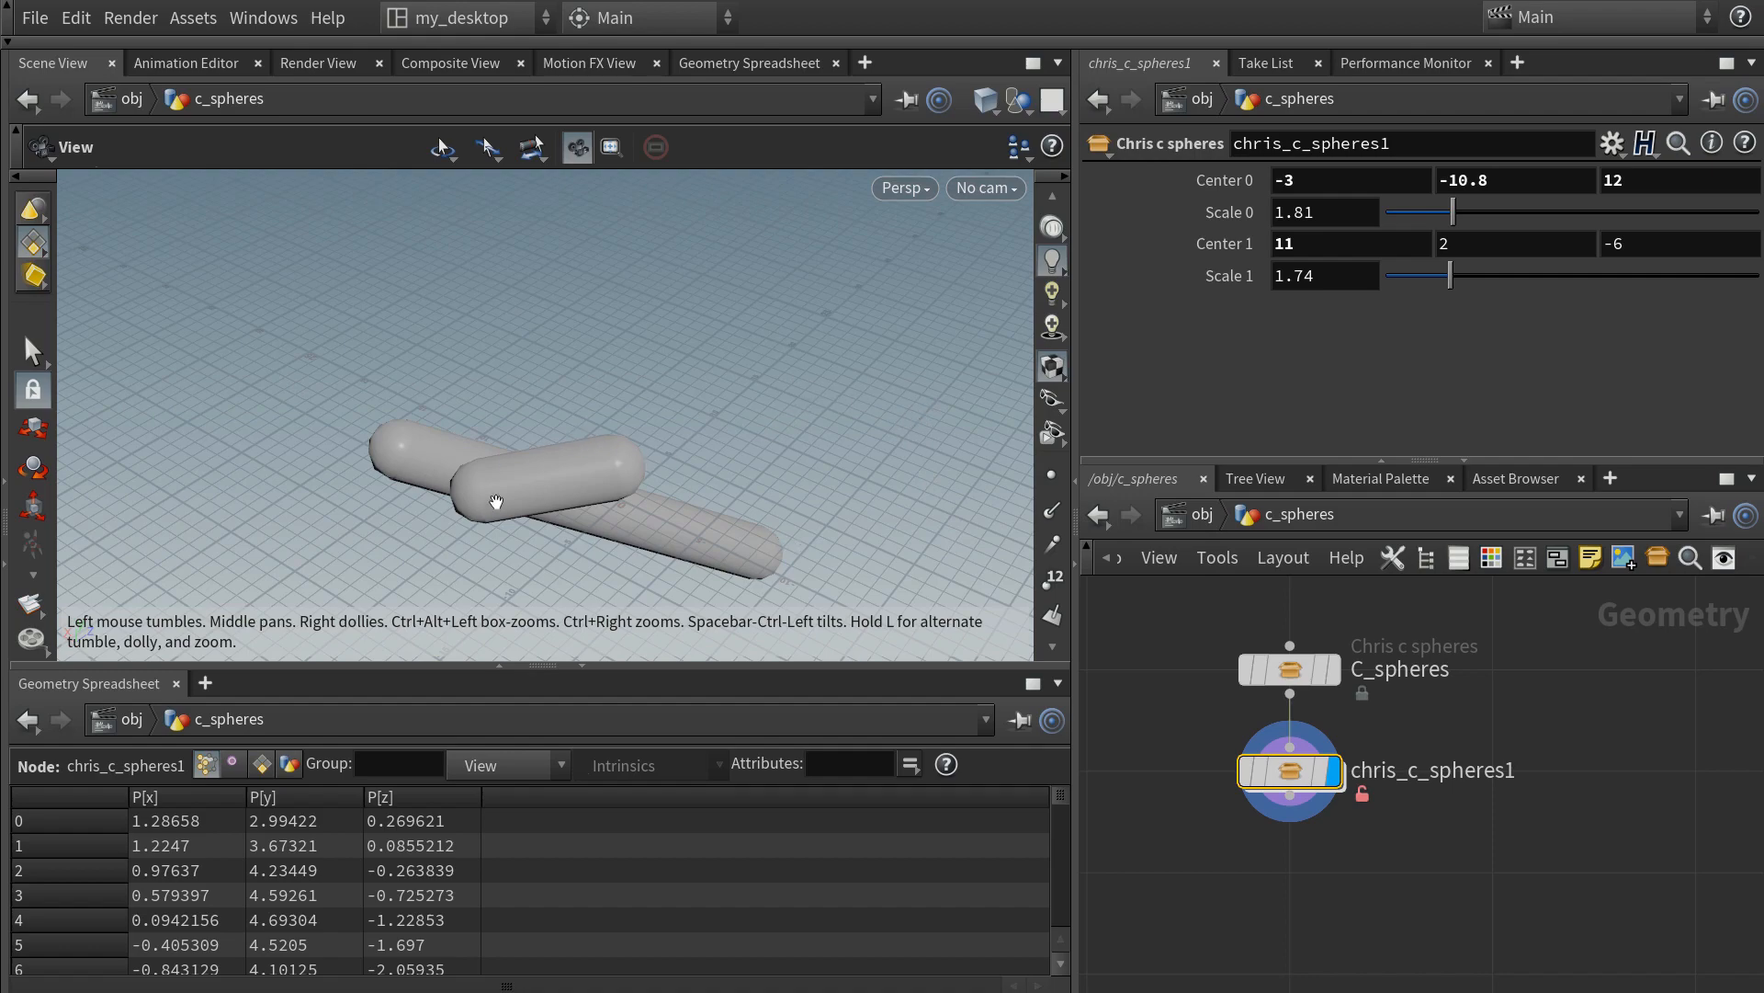
left_click_drag(496, 502, 544, 483)
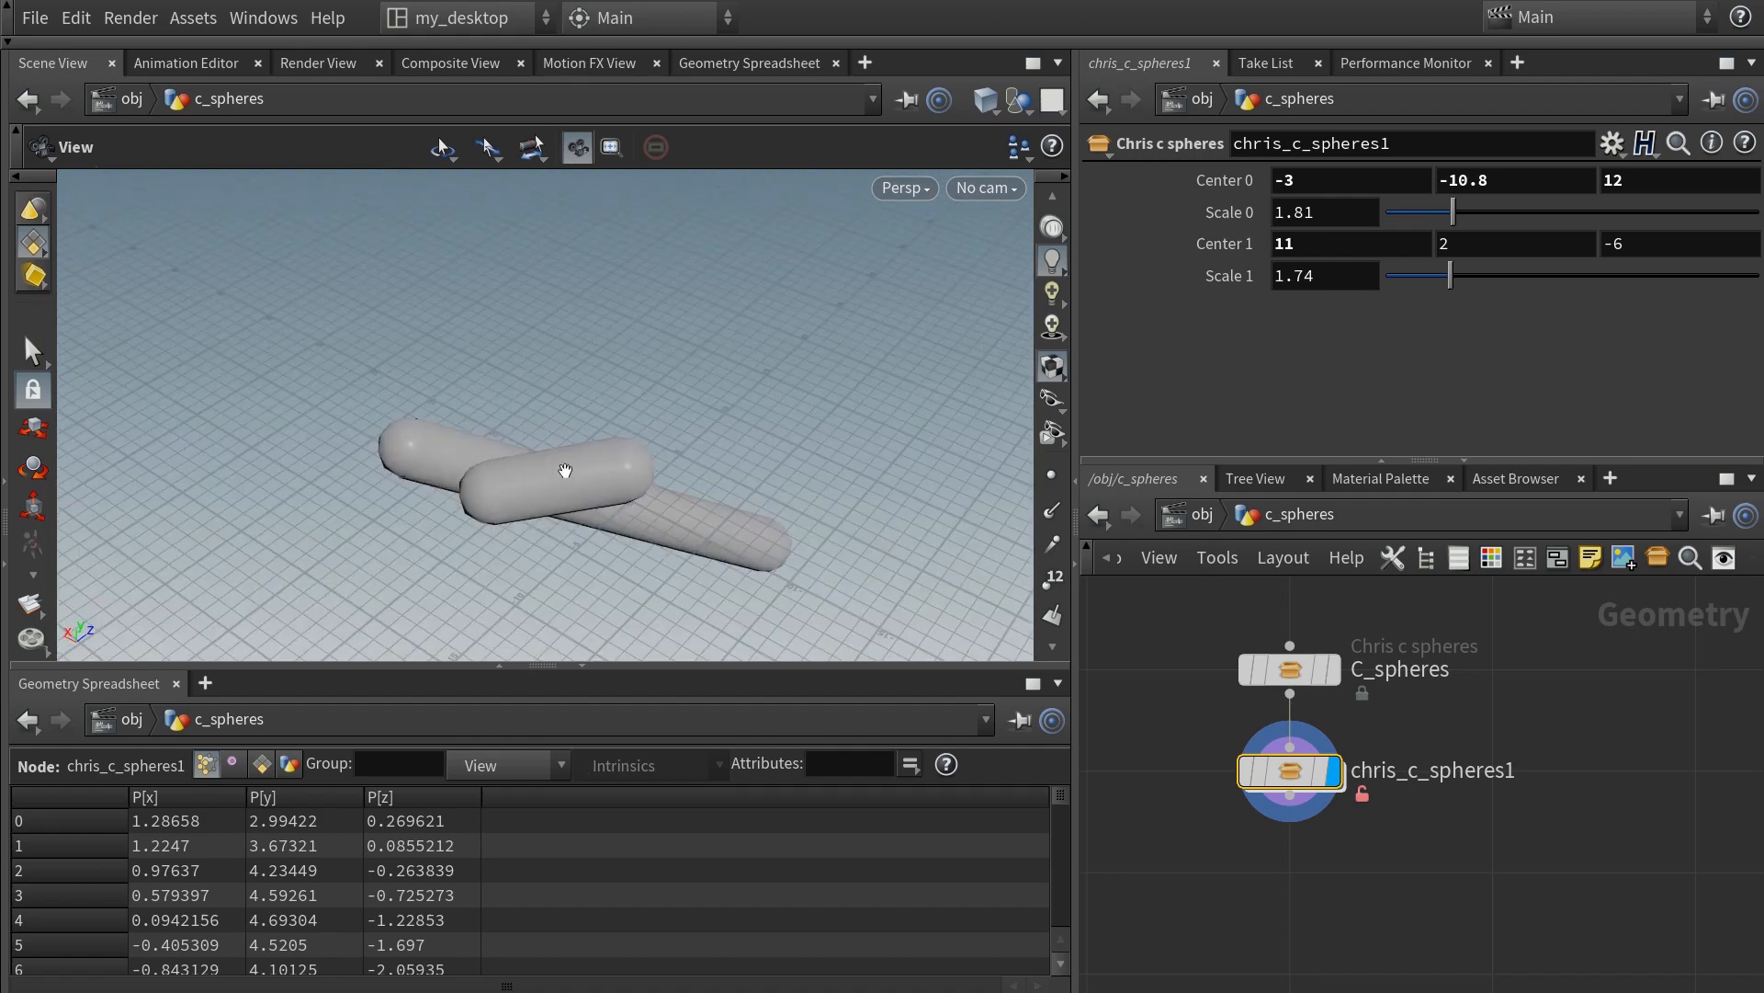
- Match chris_c_spheres1 to its current definition and allow editing of the contents of C_spheres
right_click(1292, 772)
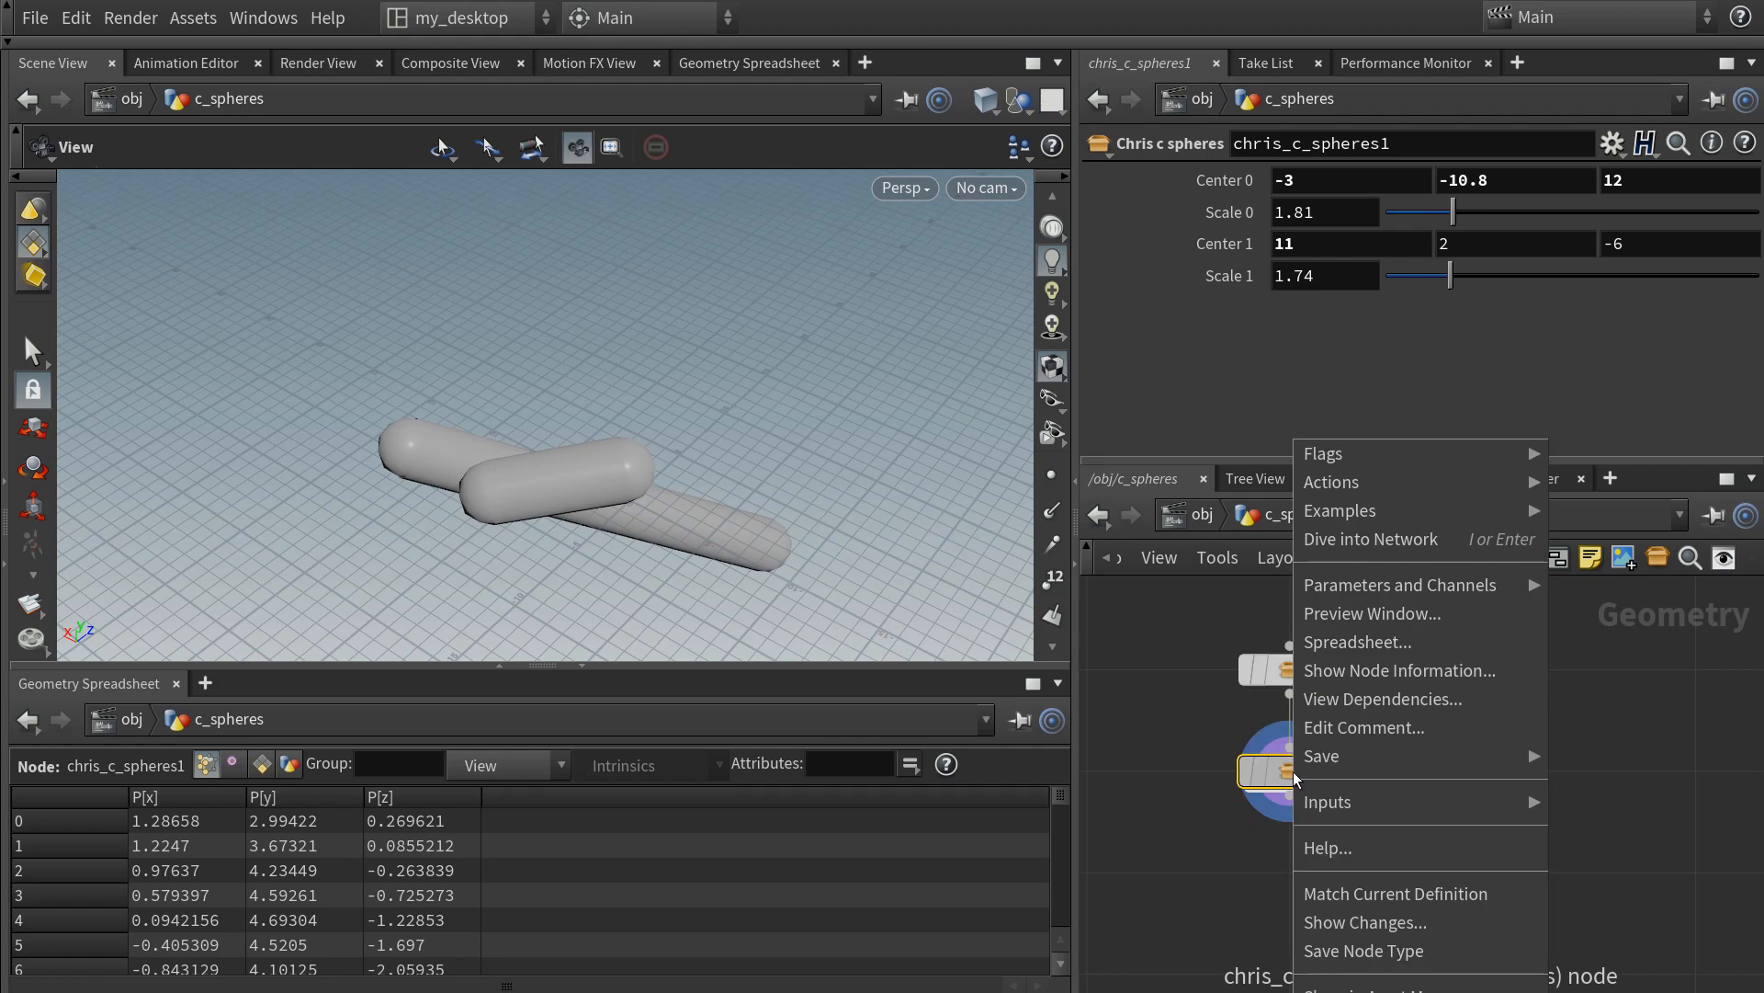
left_click(1332, 894)
right_click(1287, 671)
left_click(1340, 934)
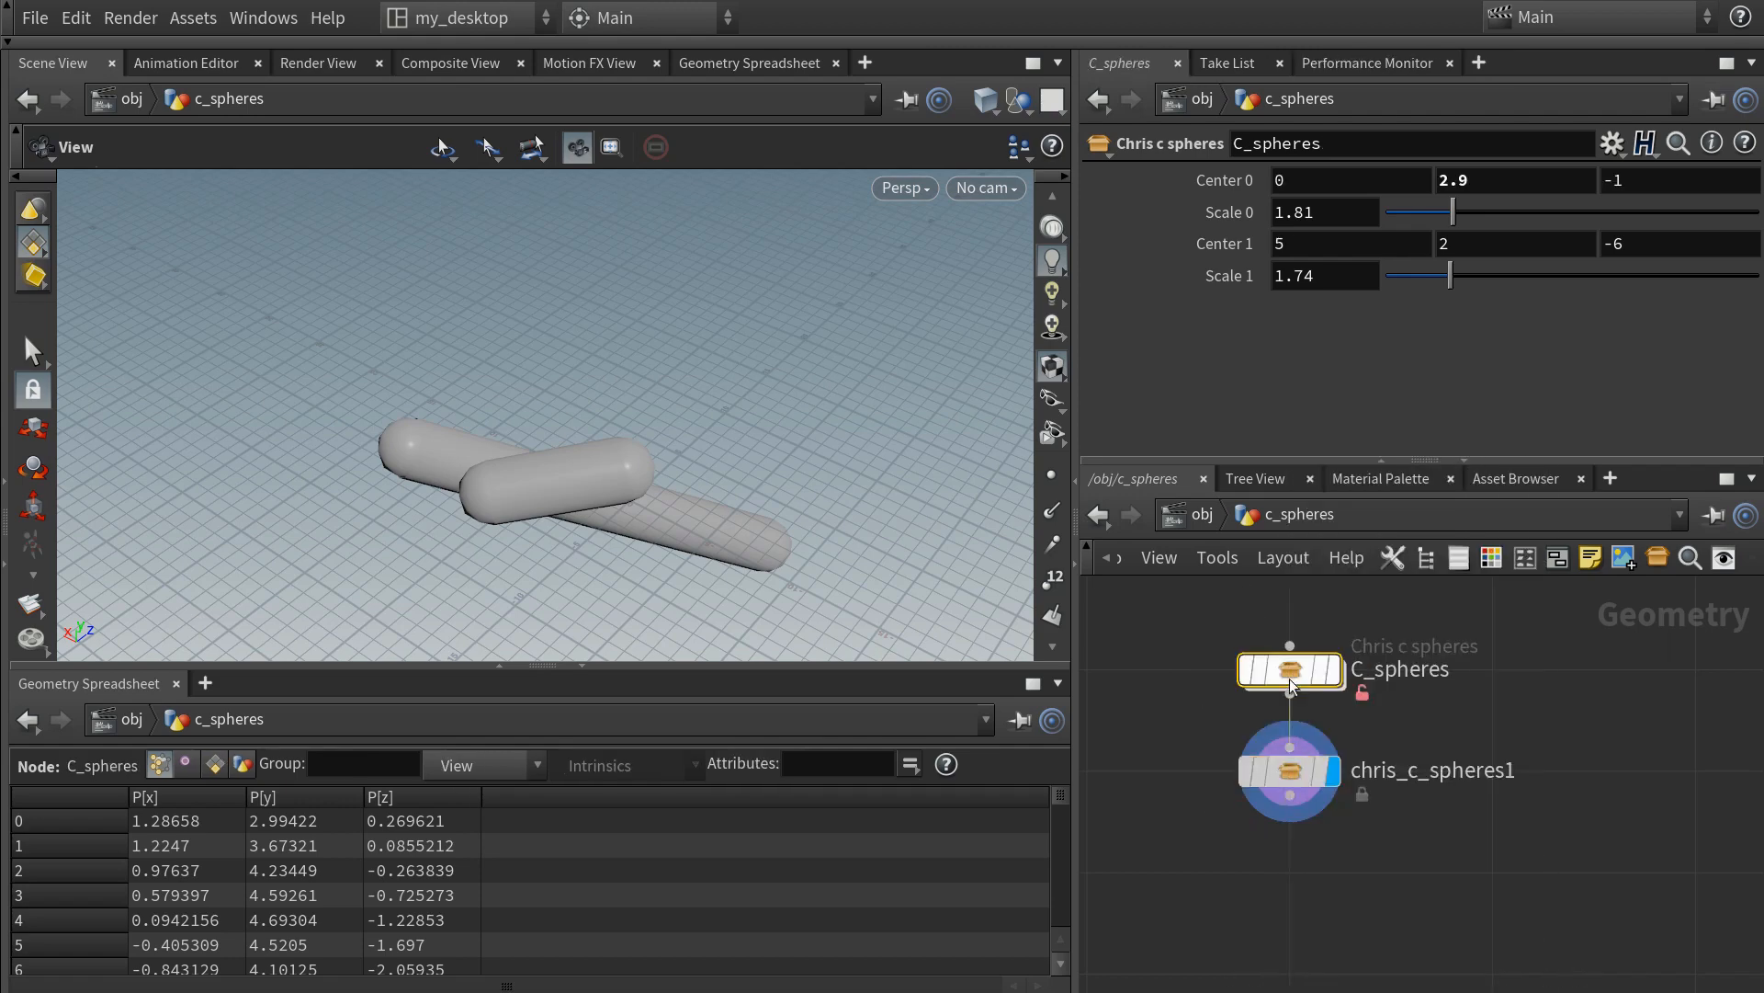
- Inside C_spheres, move output0 further below merge1 to make room for another node
double_click(1291, 672)
scroll(1441, 770, "down", 4)
middle_click_drag(1429, 822, 1496, 717)
scroll(1361, 790, "up", 3)
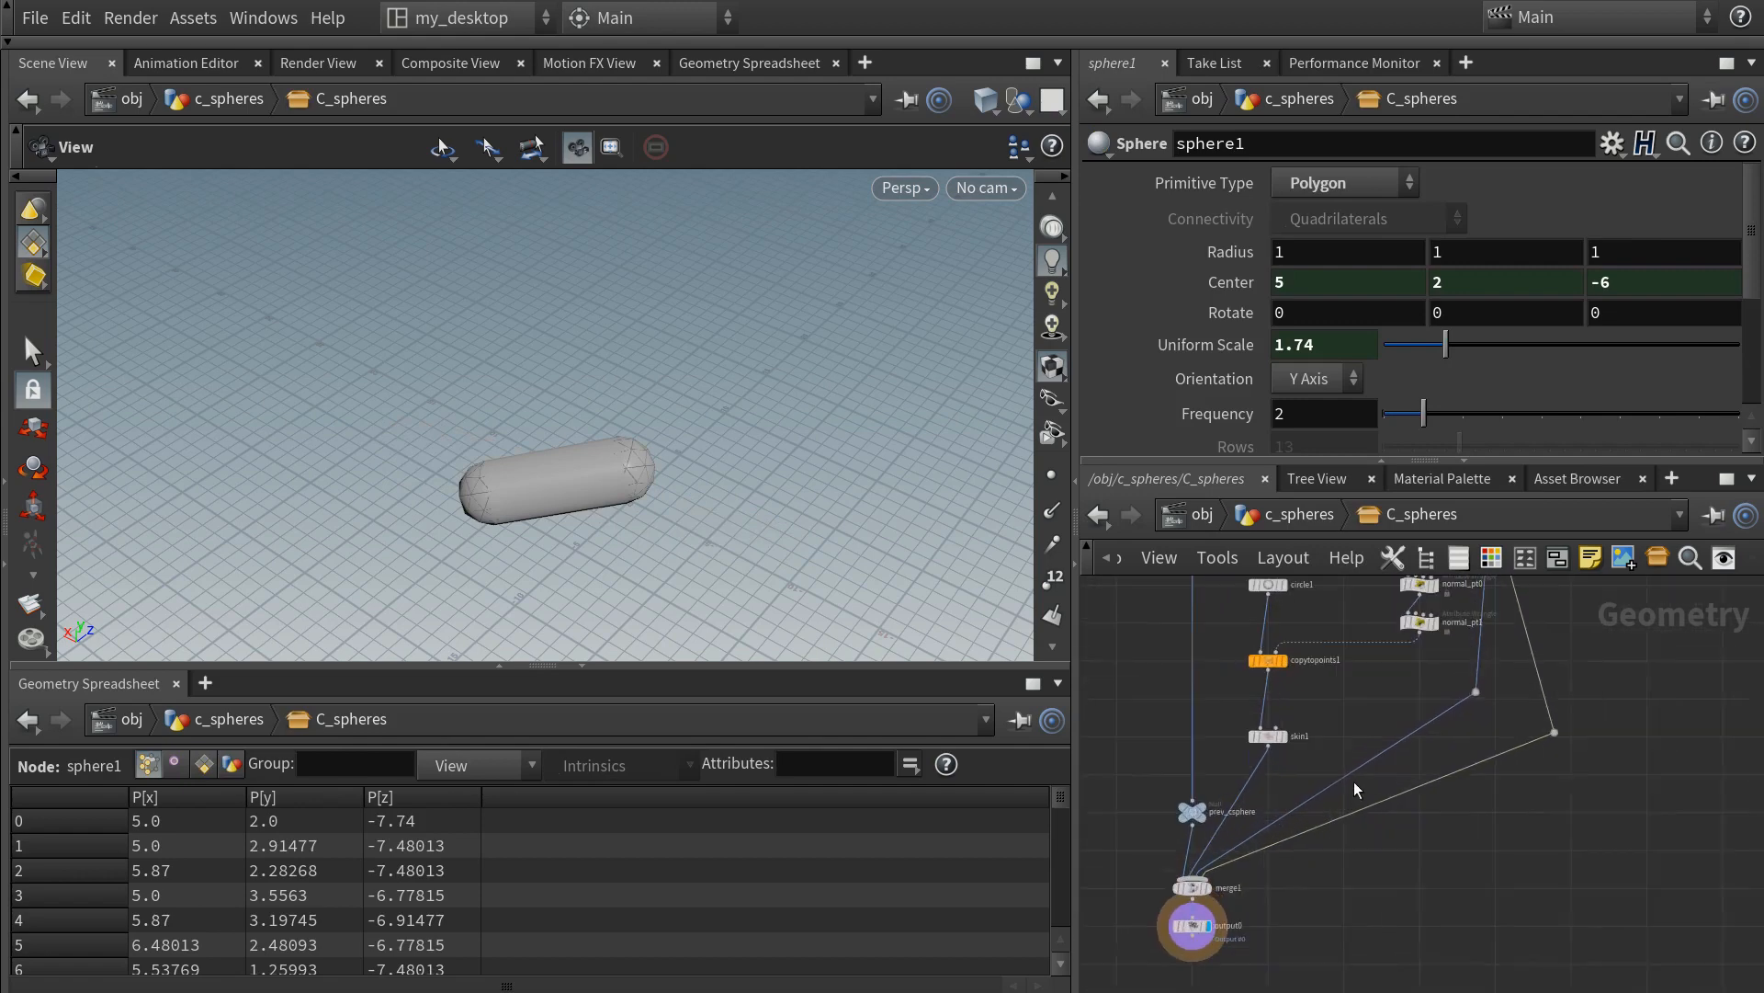
scroll(1311, 770, "up", 2)
middle_click_drag(1328, 865, 1348, 910)
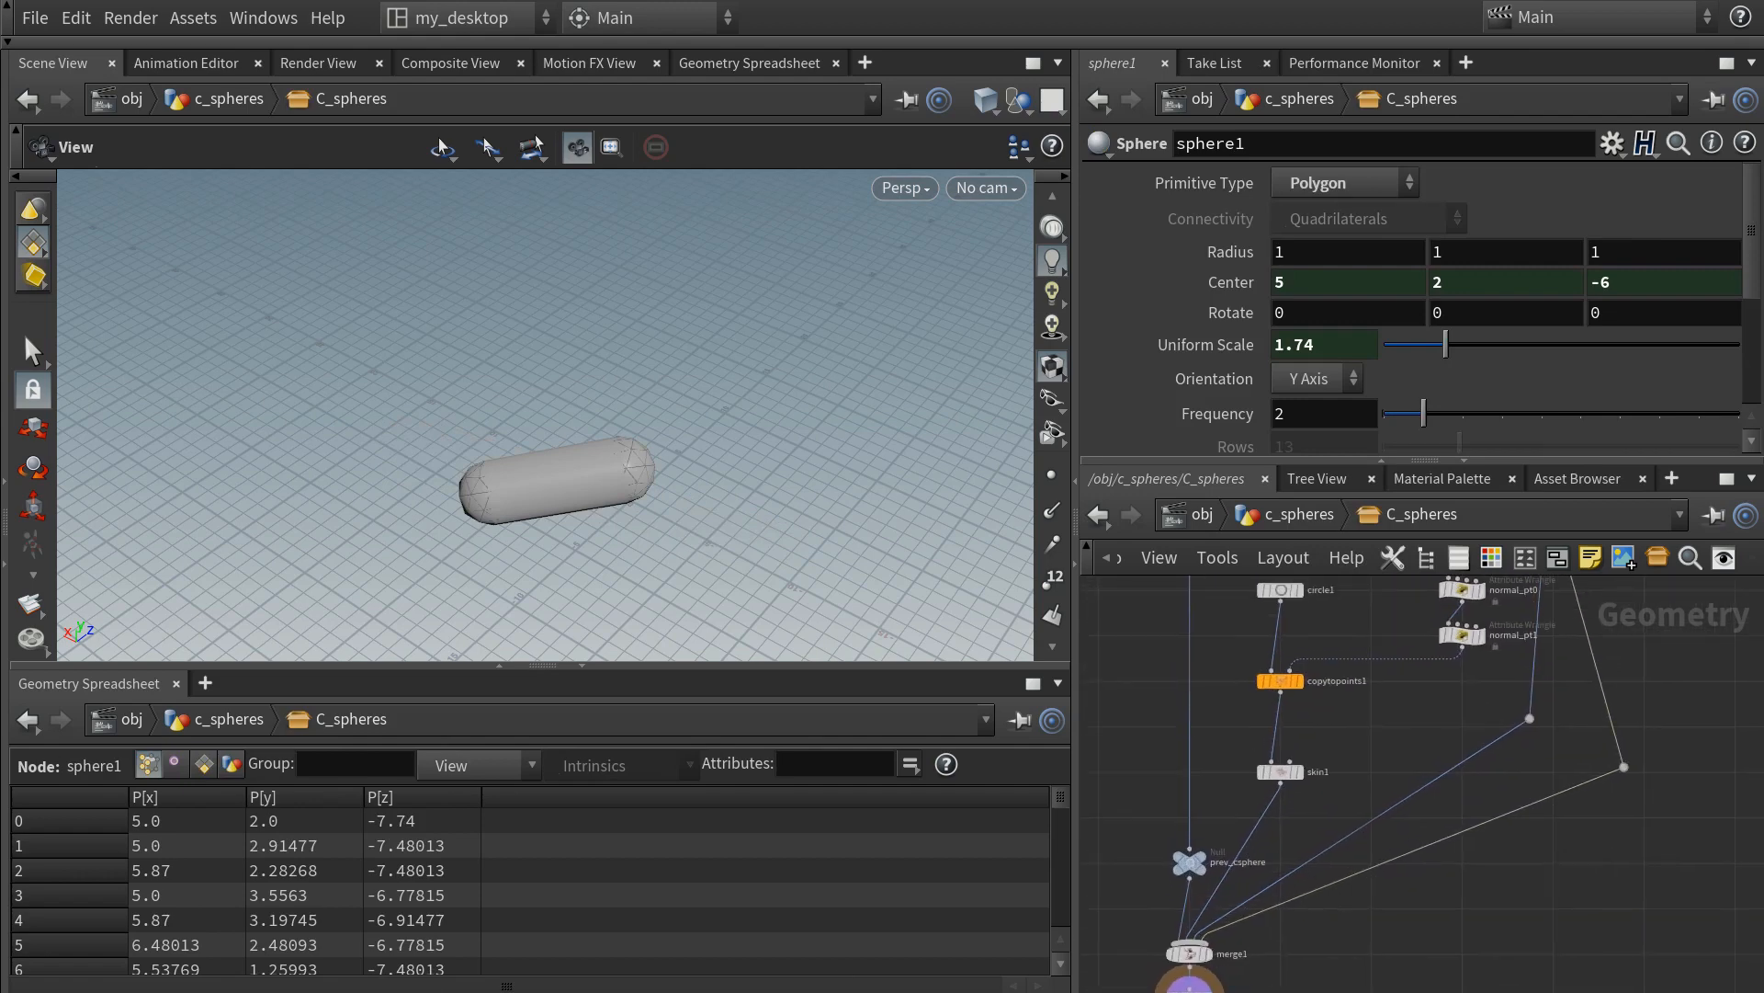
middle_click_drag(1286, 905, 1367, 684)
scroll(1368, 685, "up", 2)
left_click_drag(1233, 813, 1233, 882)
- Add an Attribute Wrangle fed by merge1 and name it save_details_of_pt1
left_click(1238, 768)
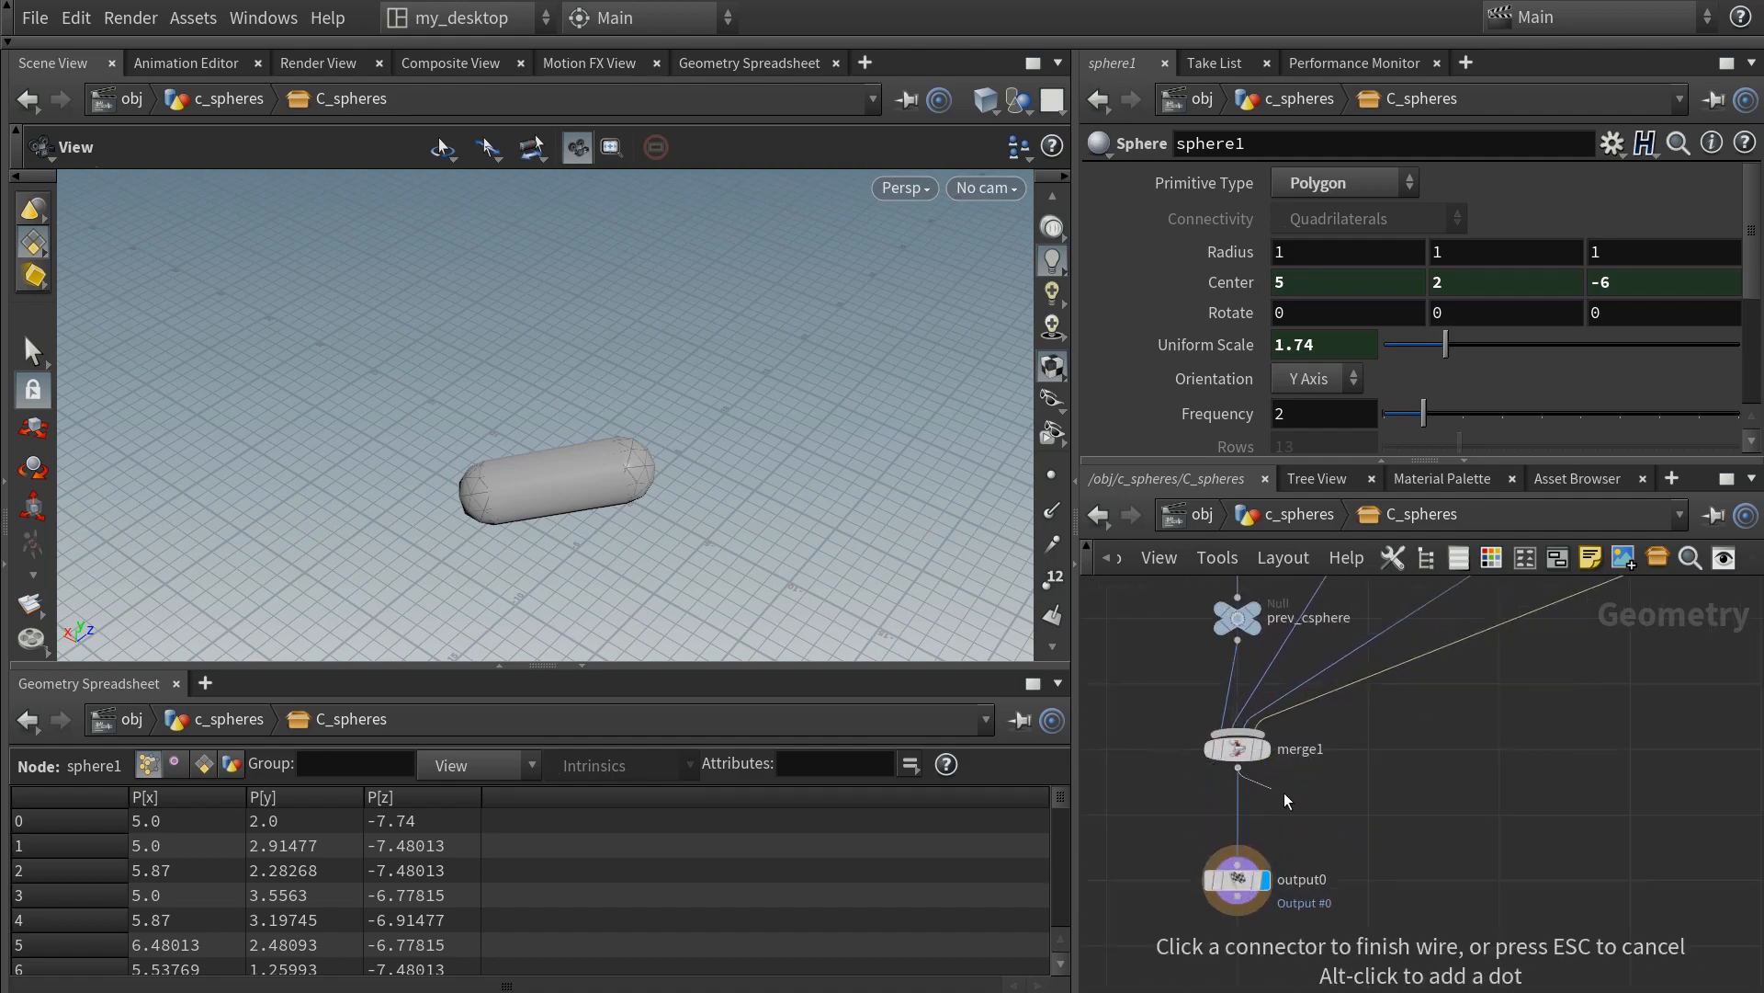
key("Tab")
type("atw")
key("Return")
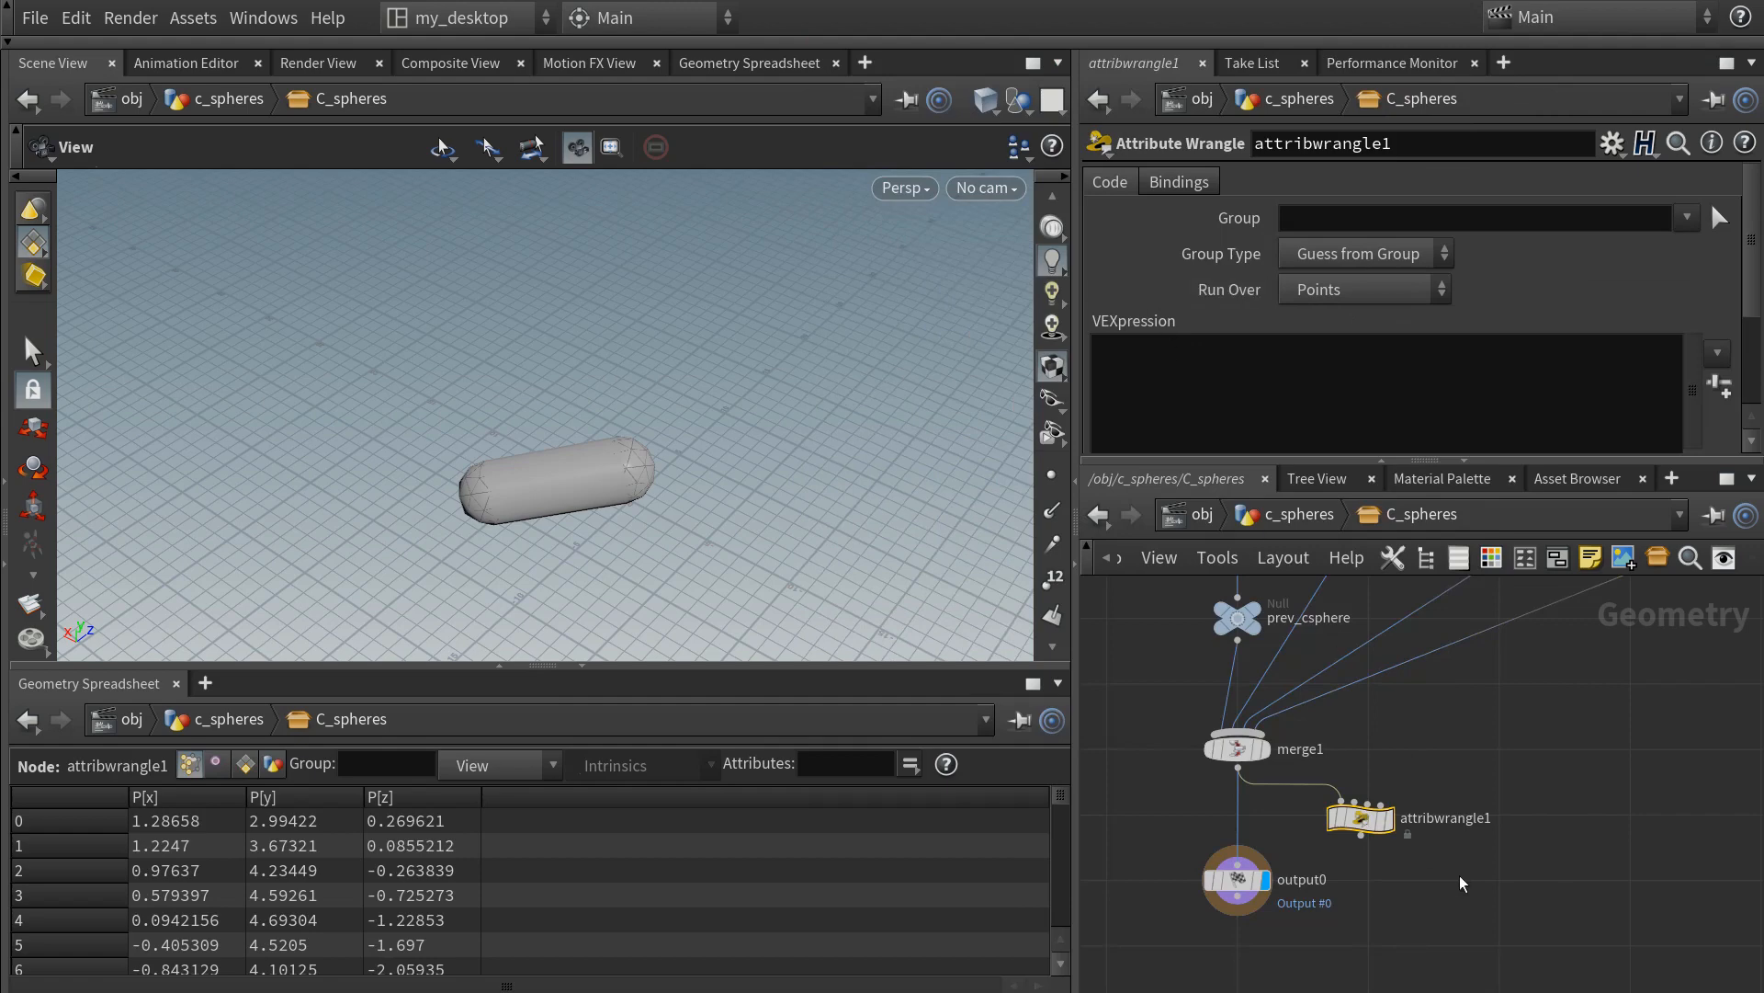
double_click(1466, 817)
type("save_details_")
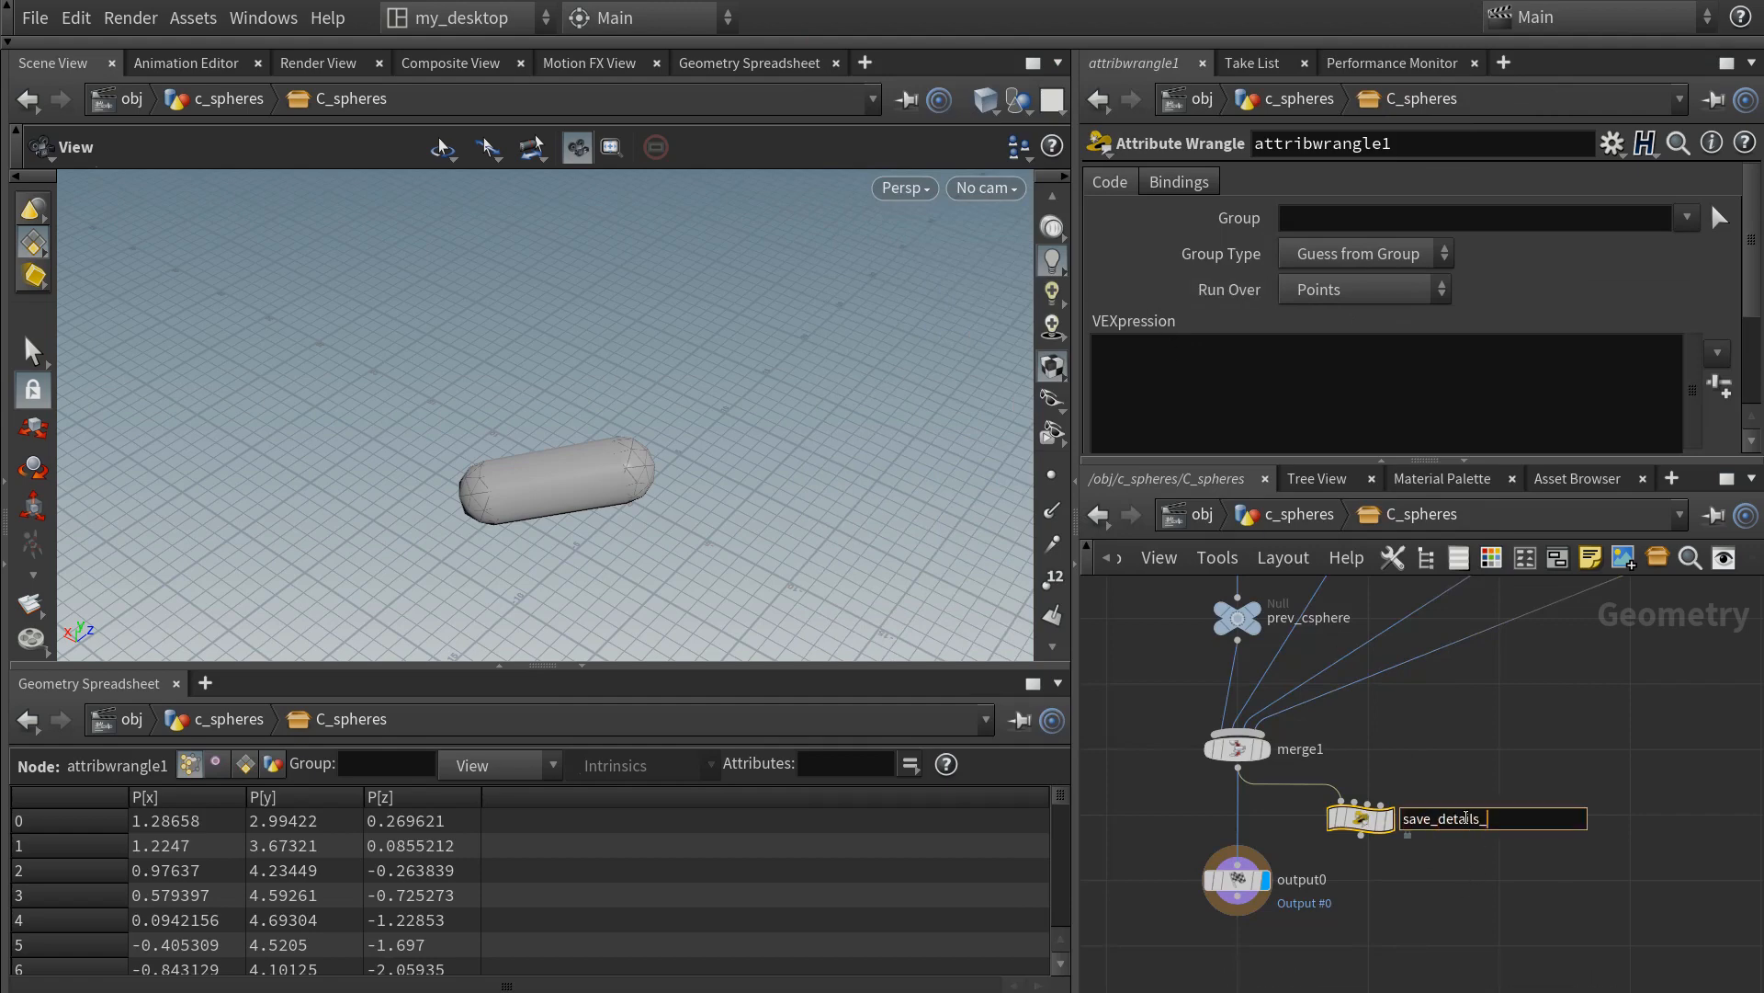
type("of_pt1")
key("Return")
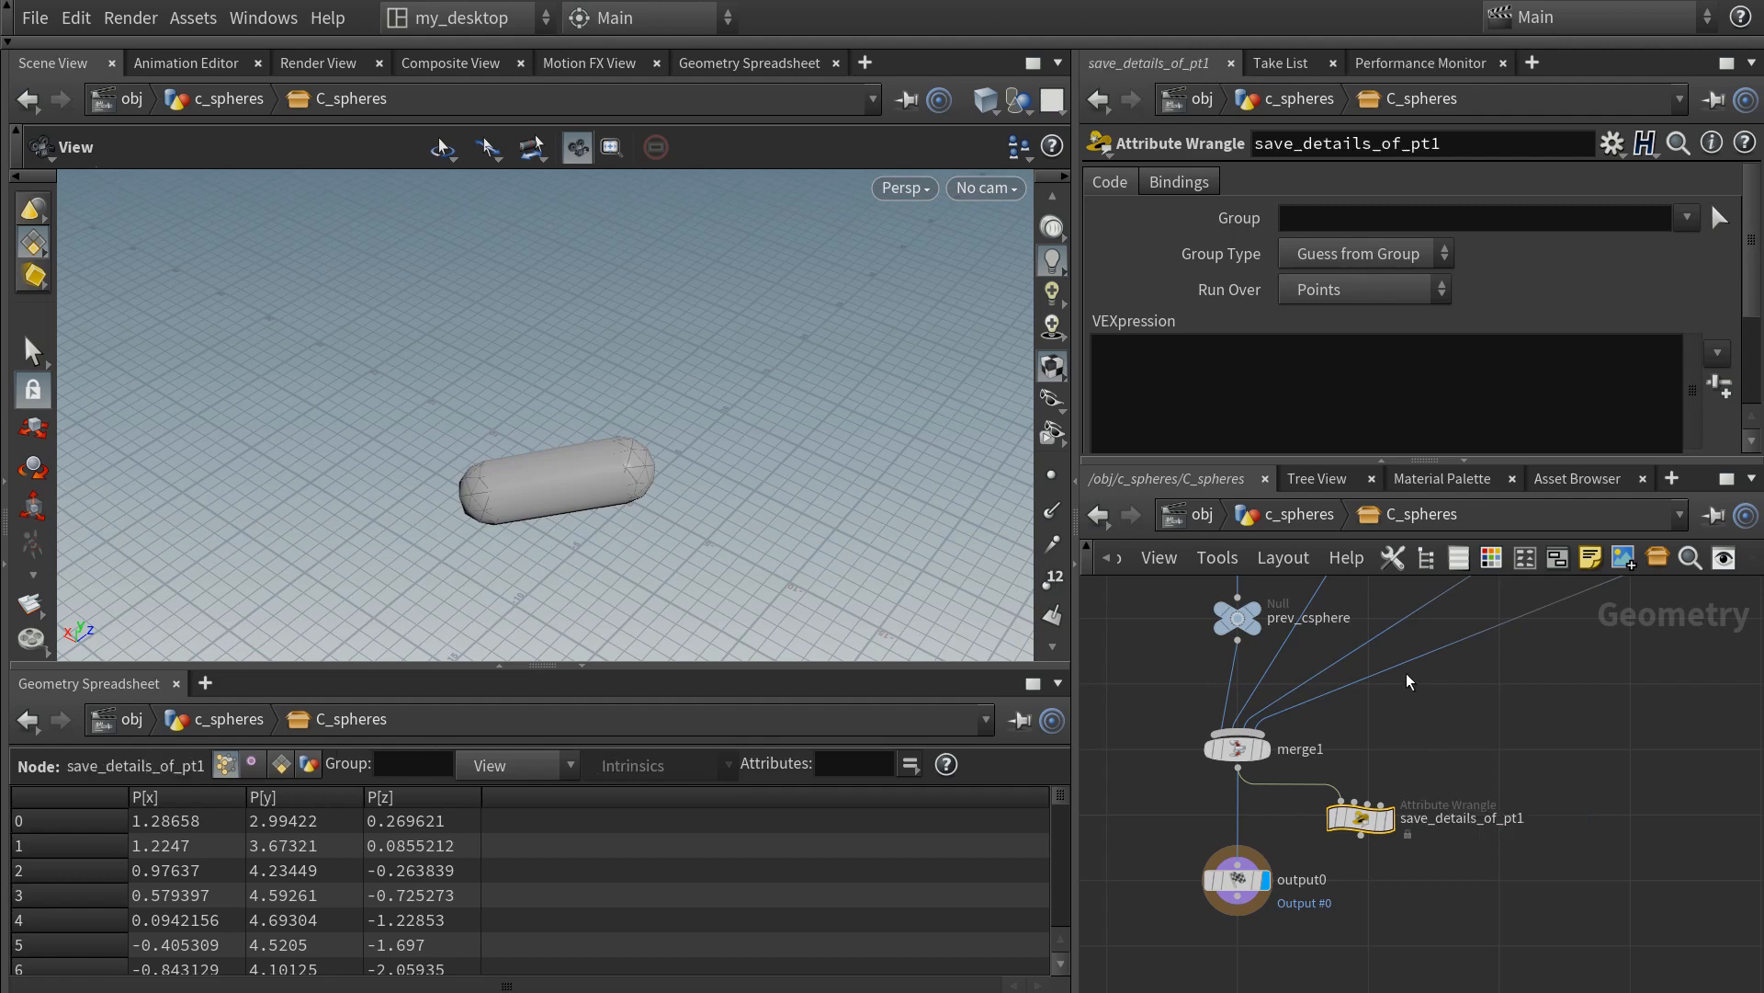
- Show detail attributes in the geometry spreadsheet and set save_details_of_pt1 to run over Detail (only once)
left_click(309, 765)
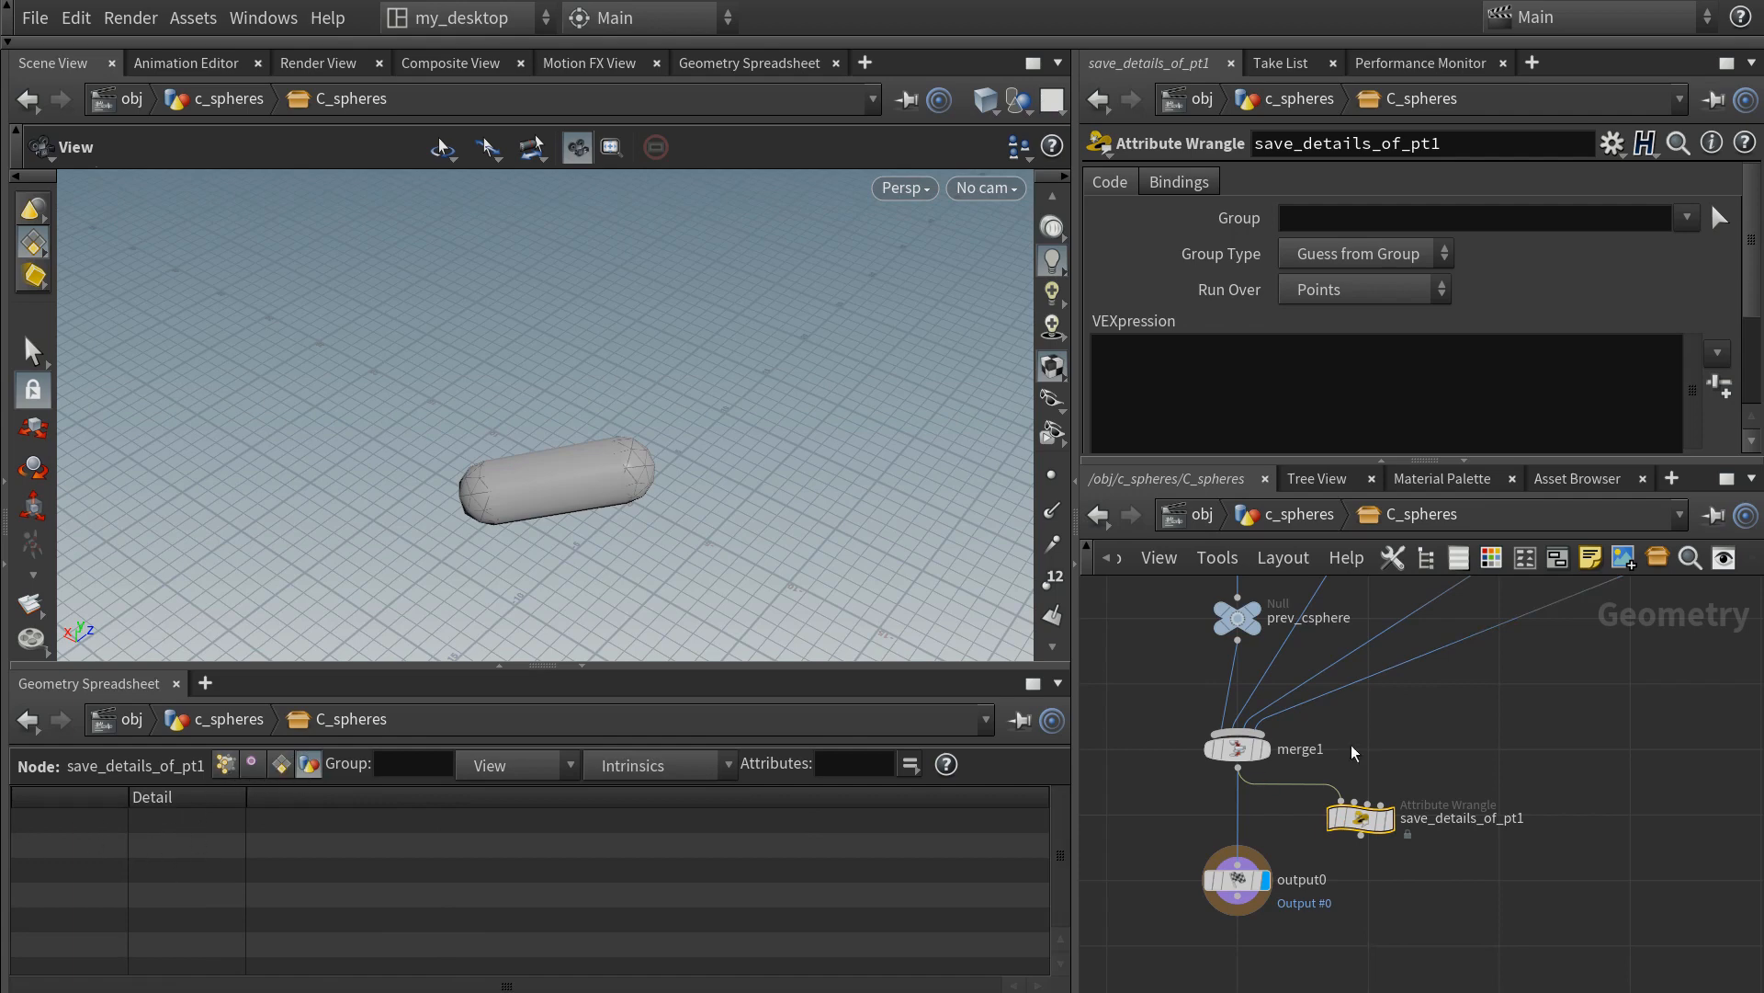
left_click(1328, 296)
left_click(1321, 320)
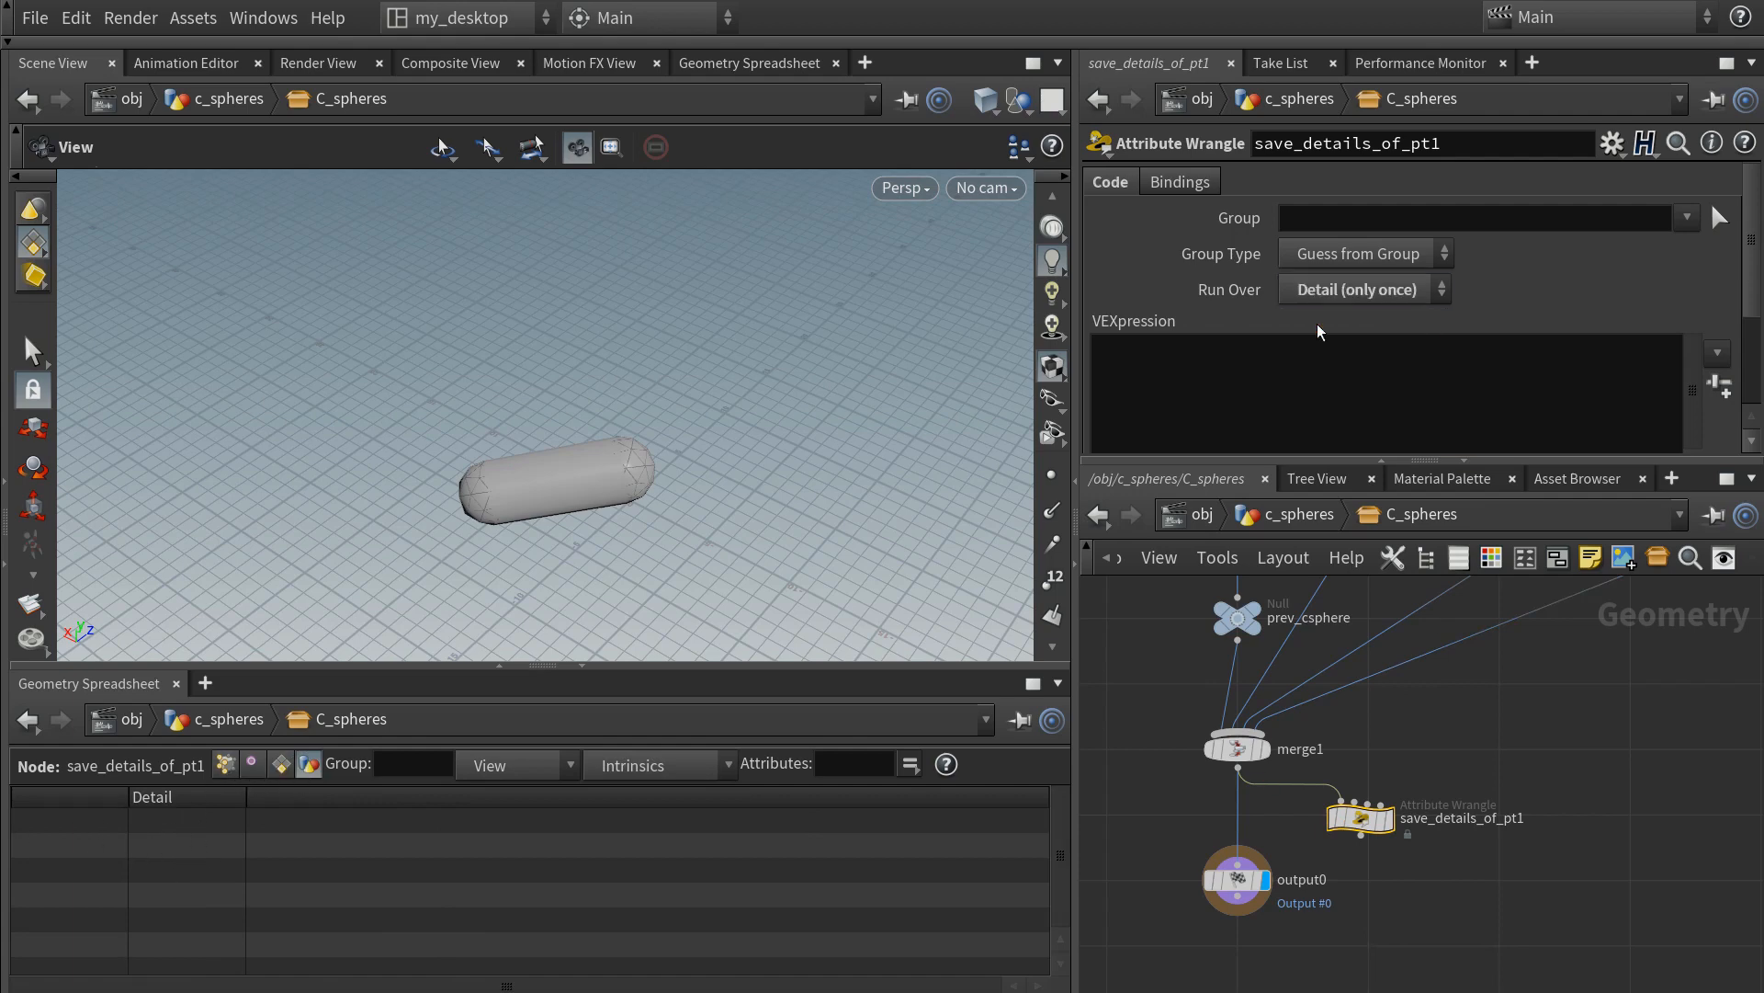
- Begin the VEXpression of save_details_of_pt1 with the vector assignment "v@prev_pos ="
left_click(1267, 373)
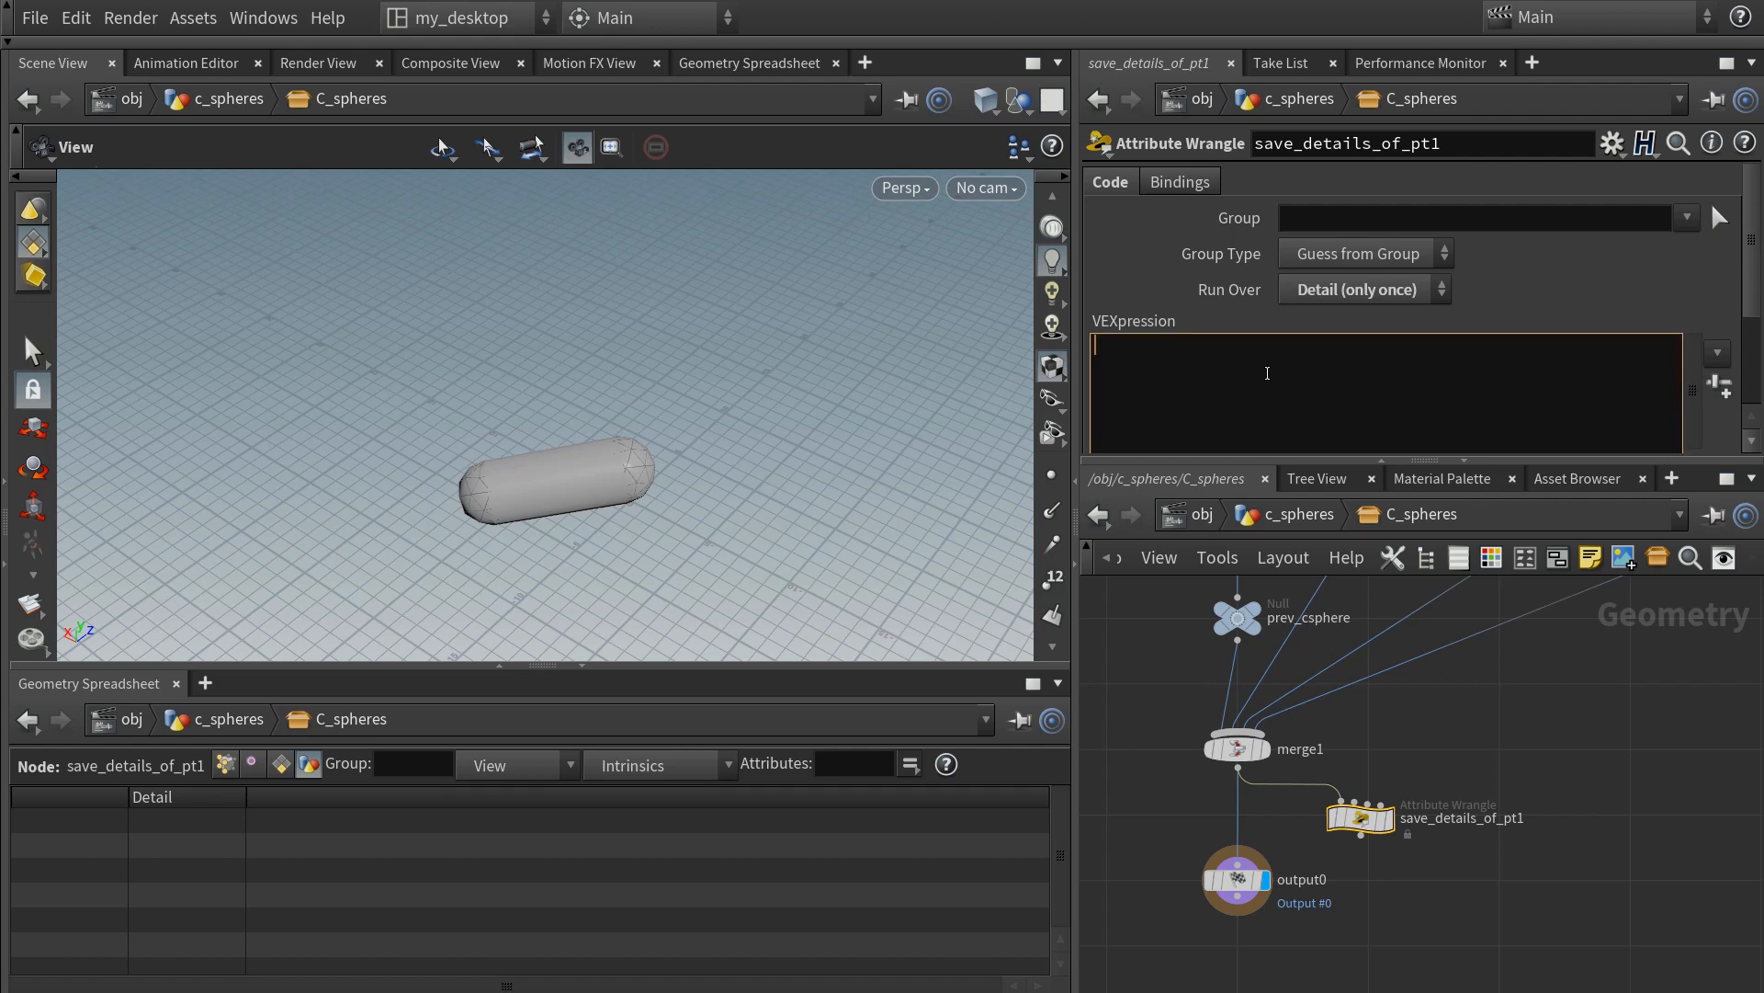
type("v")
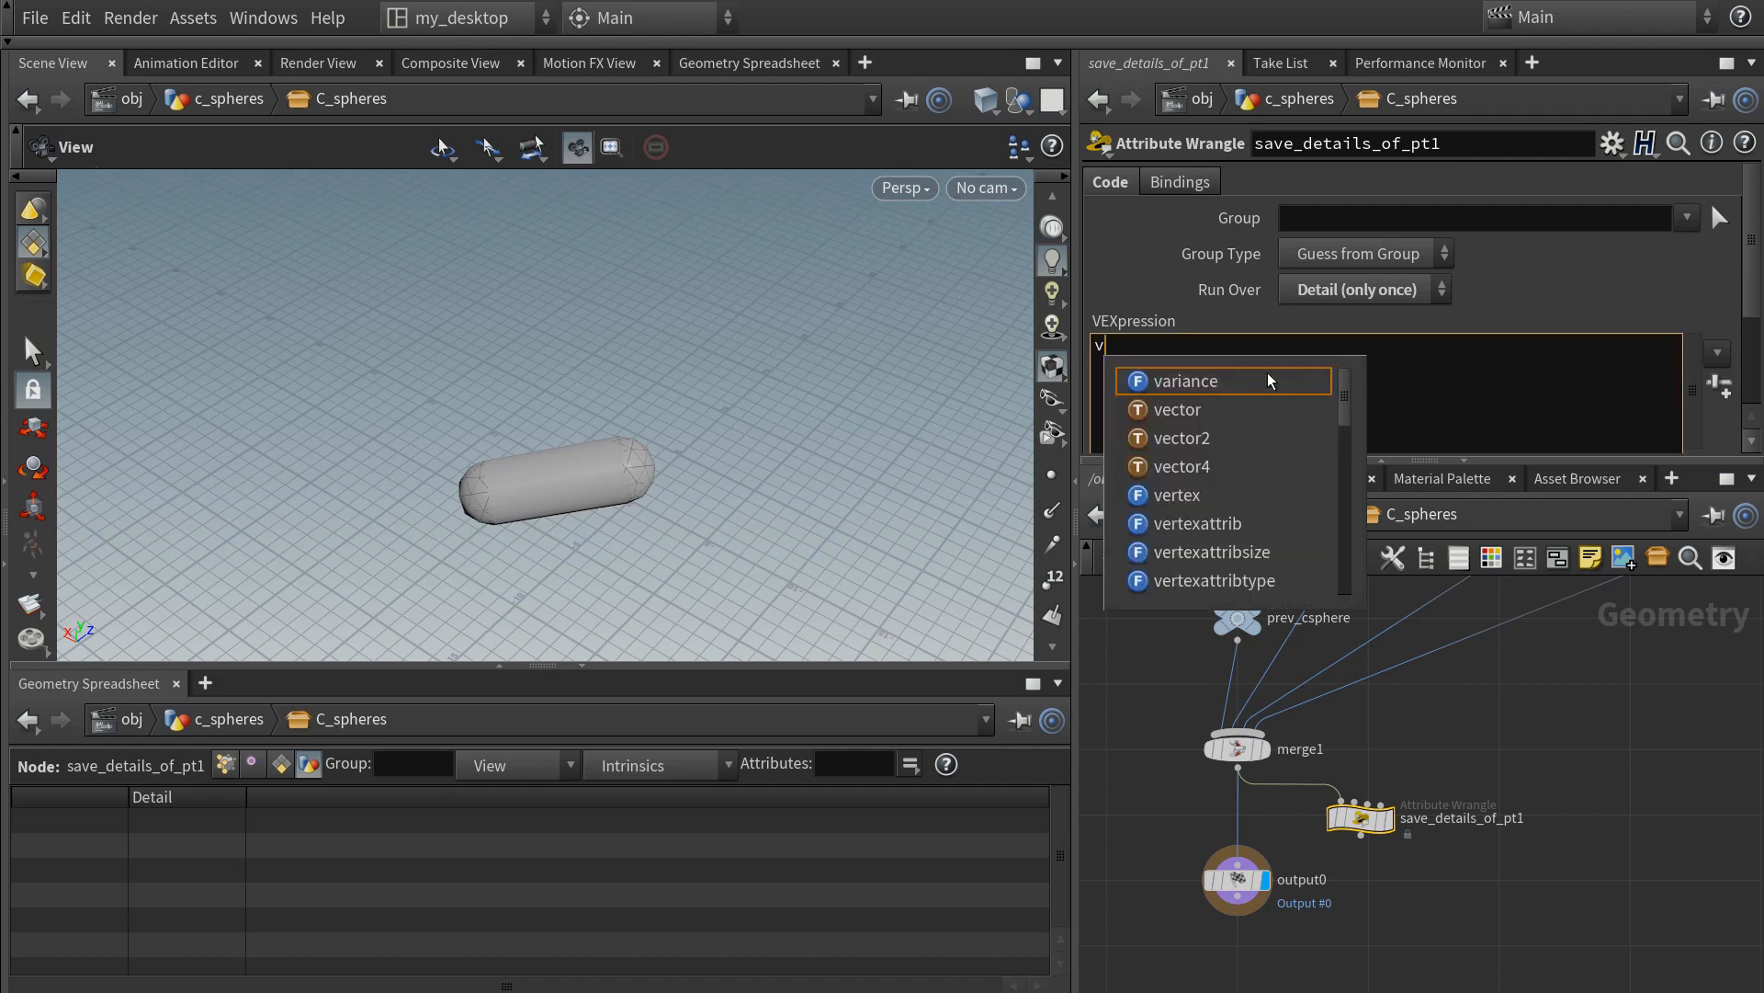
type("@prev")
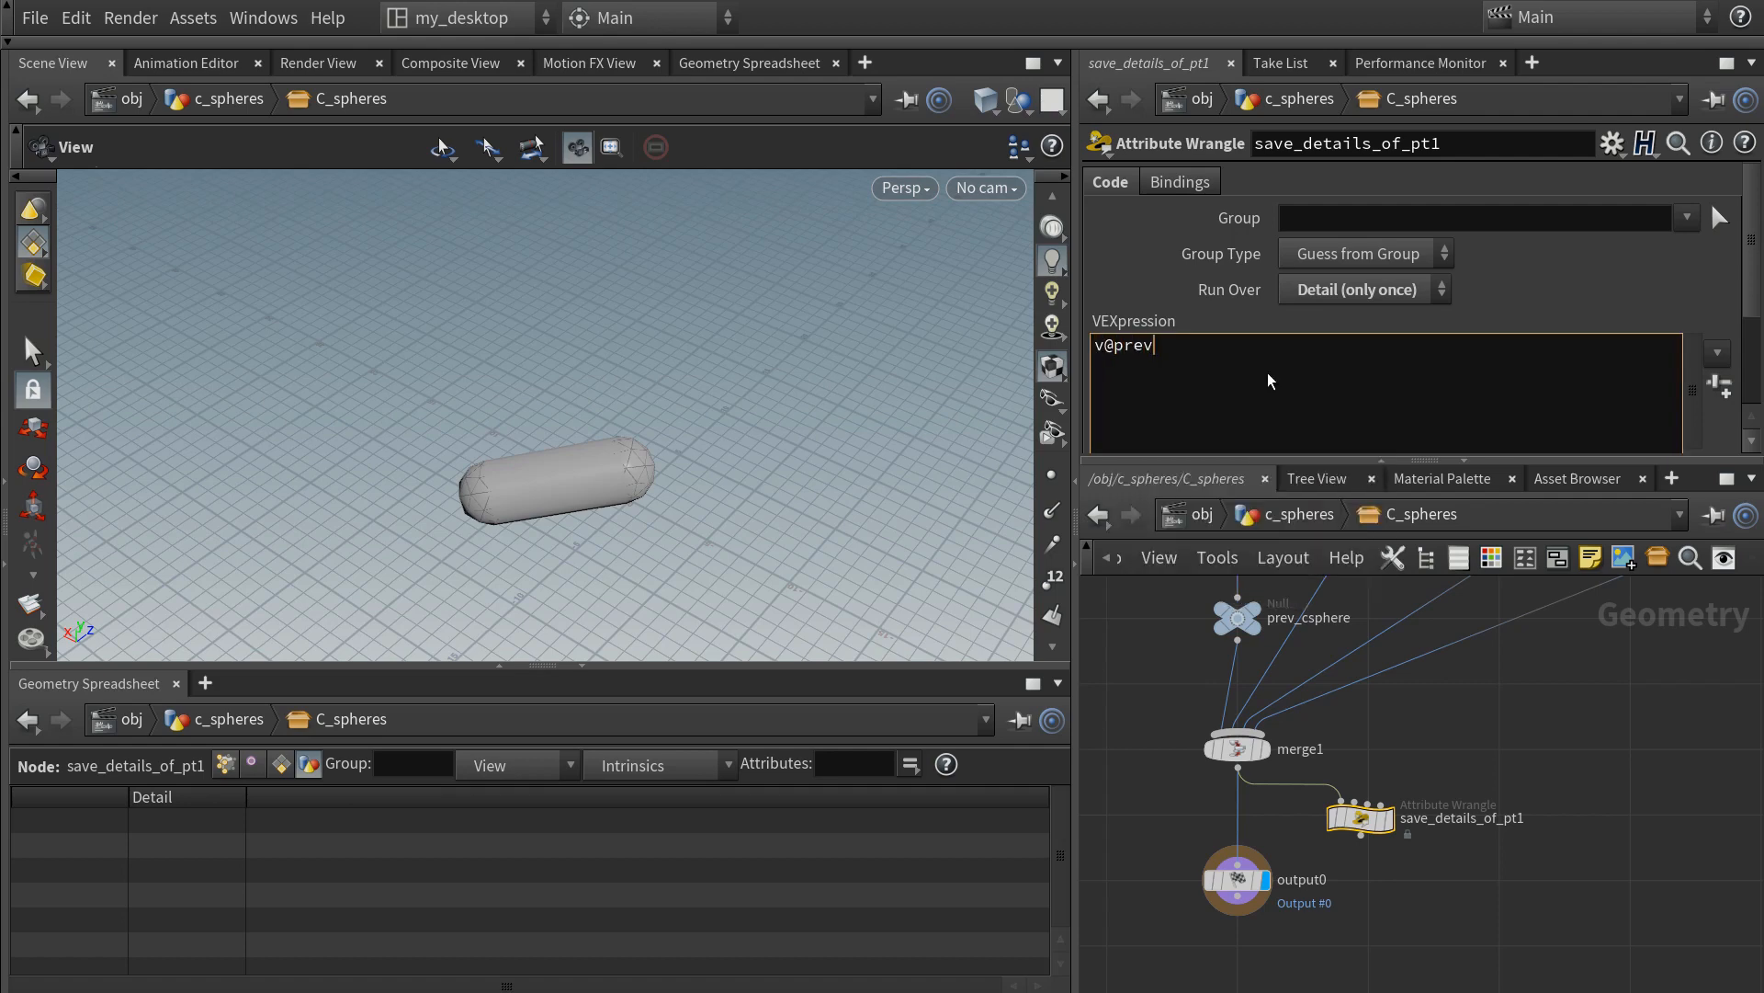
type("_pos =")
- Inspect the code of normal_pt1 and its point attributes in the geometry spreadsheet
scroll(1369, 818, "down", 6)
scroll(1358, 811, "down", 2)
middle_click_drag(1370, 743, 1336, 829)
scroll(1358, 777, "up", 4)
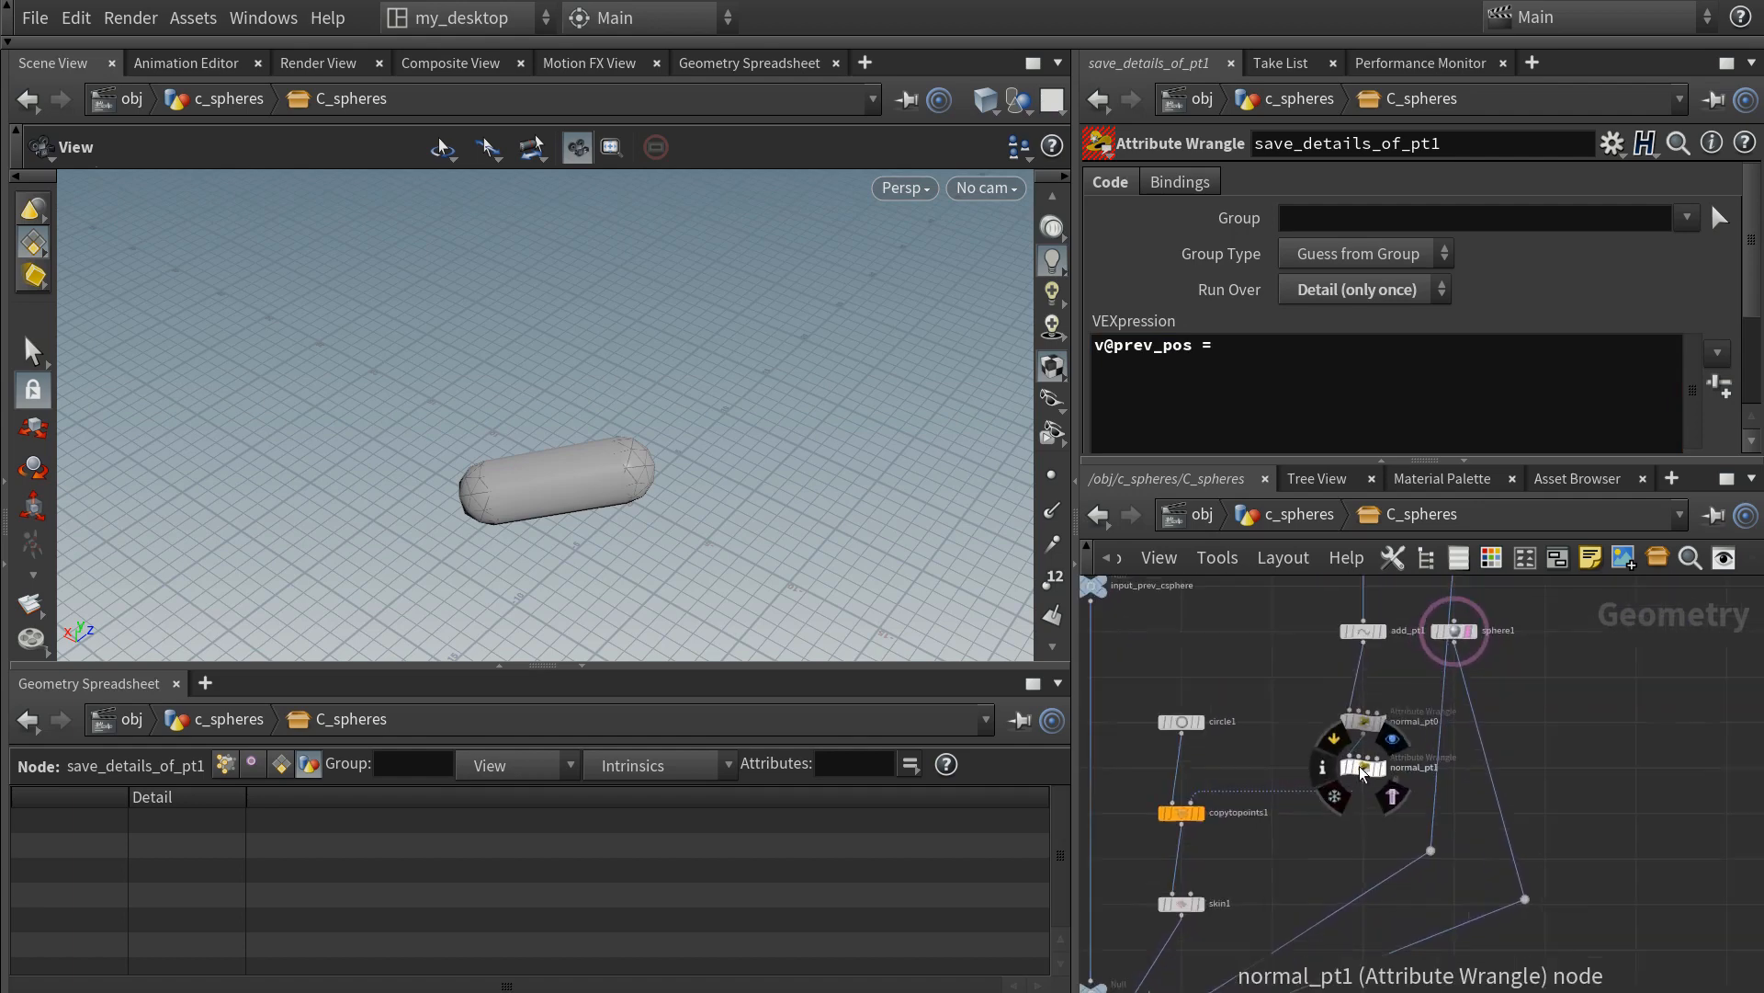
left_click(1364, 768)
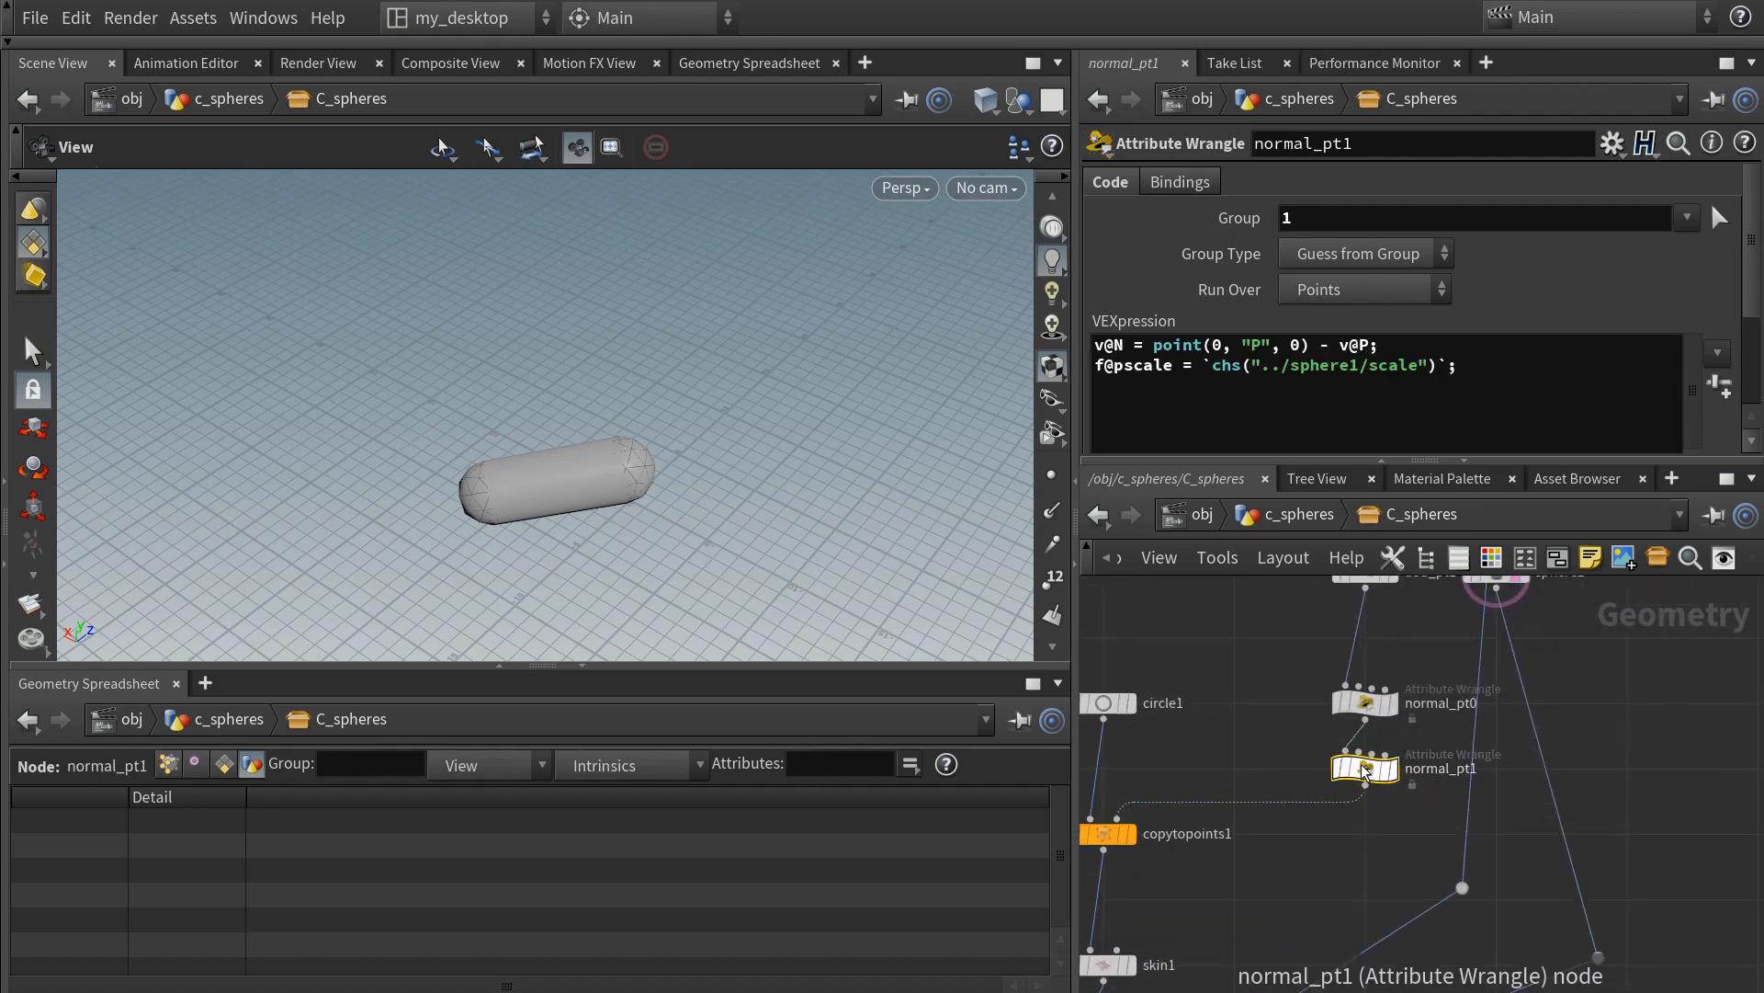
left_click(168, 764)
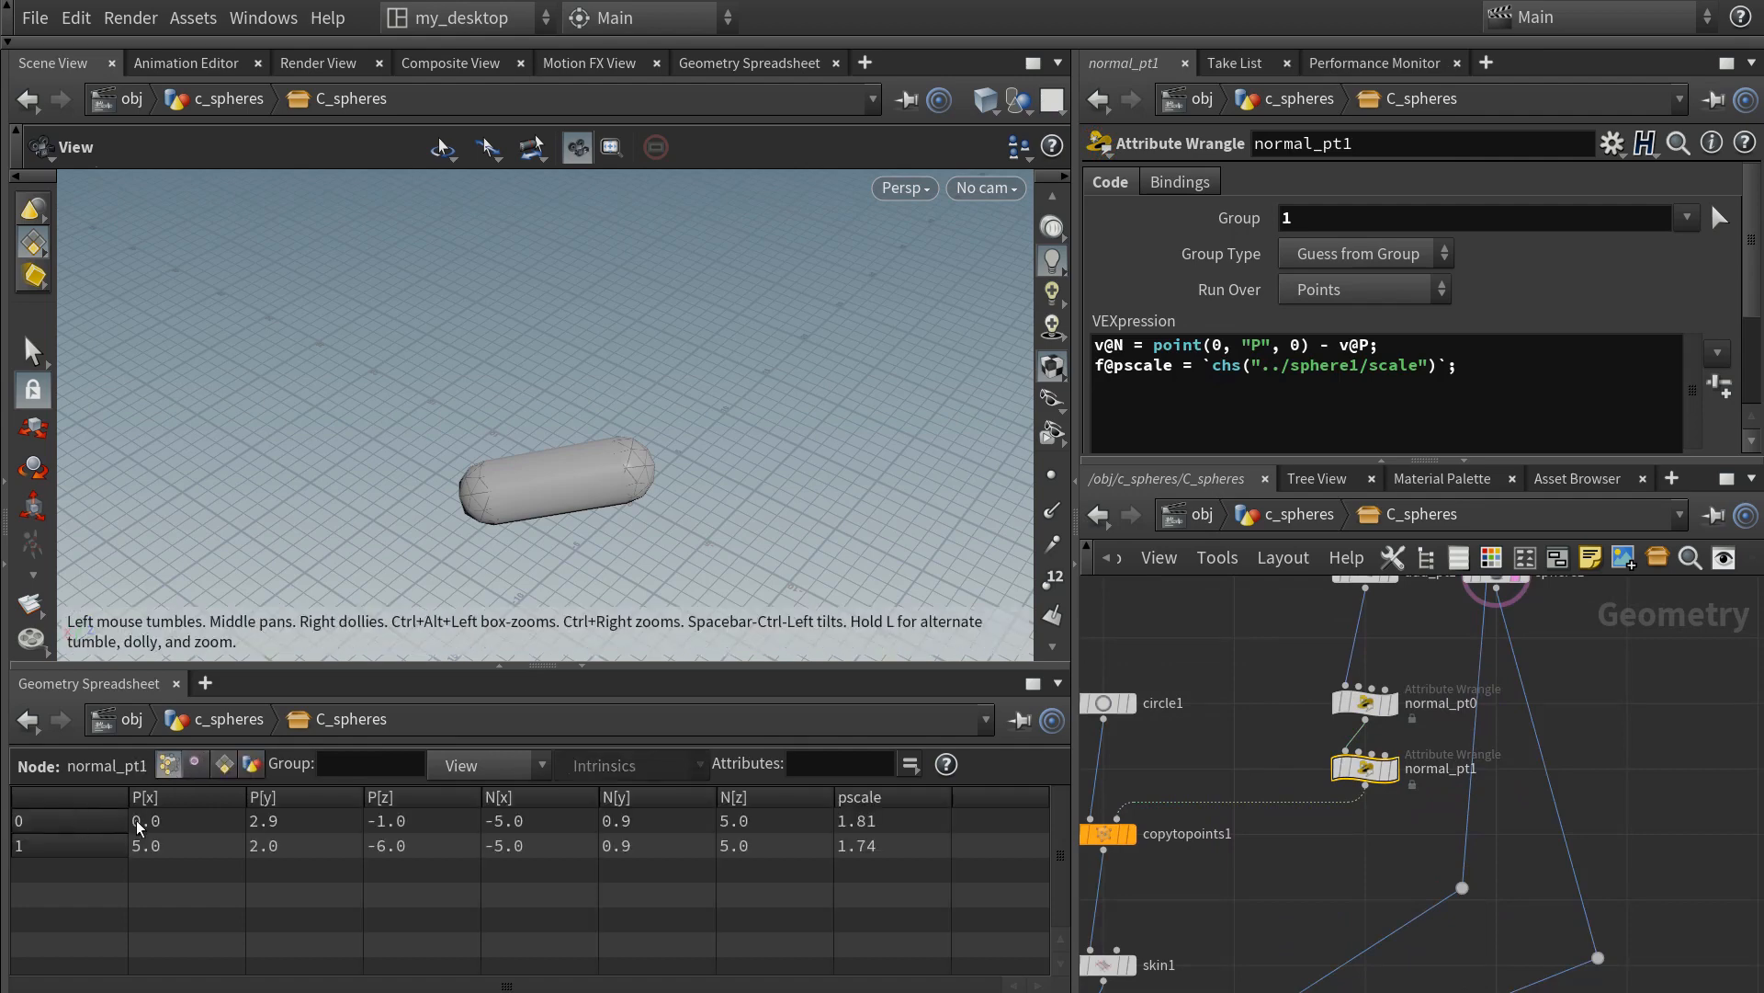
- Display the geometry of sphere1 and turn on point markers in the viewport
middle_click_drag(1220, 649, 1161, 825)
left_click(1444, 752)
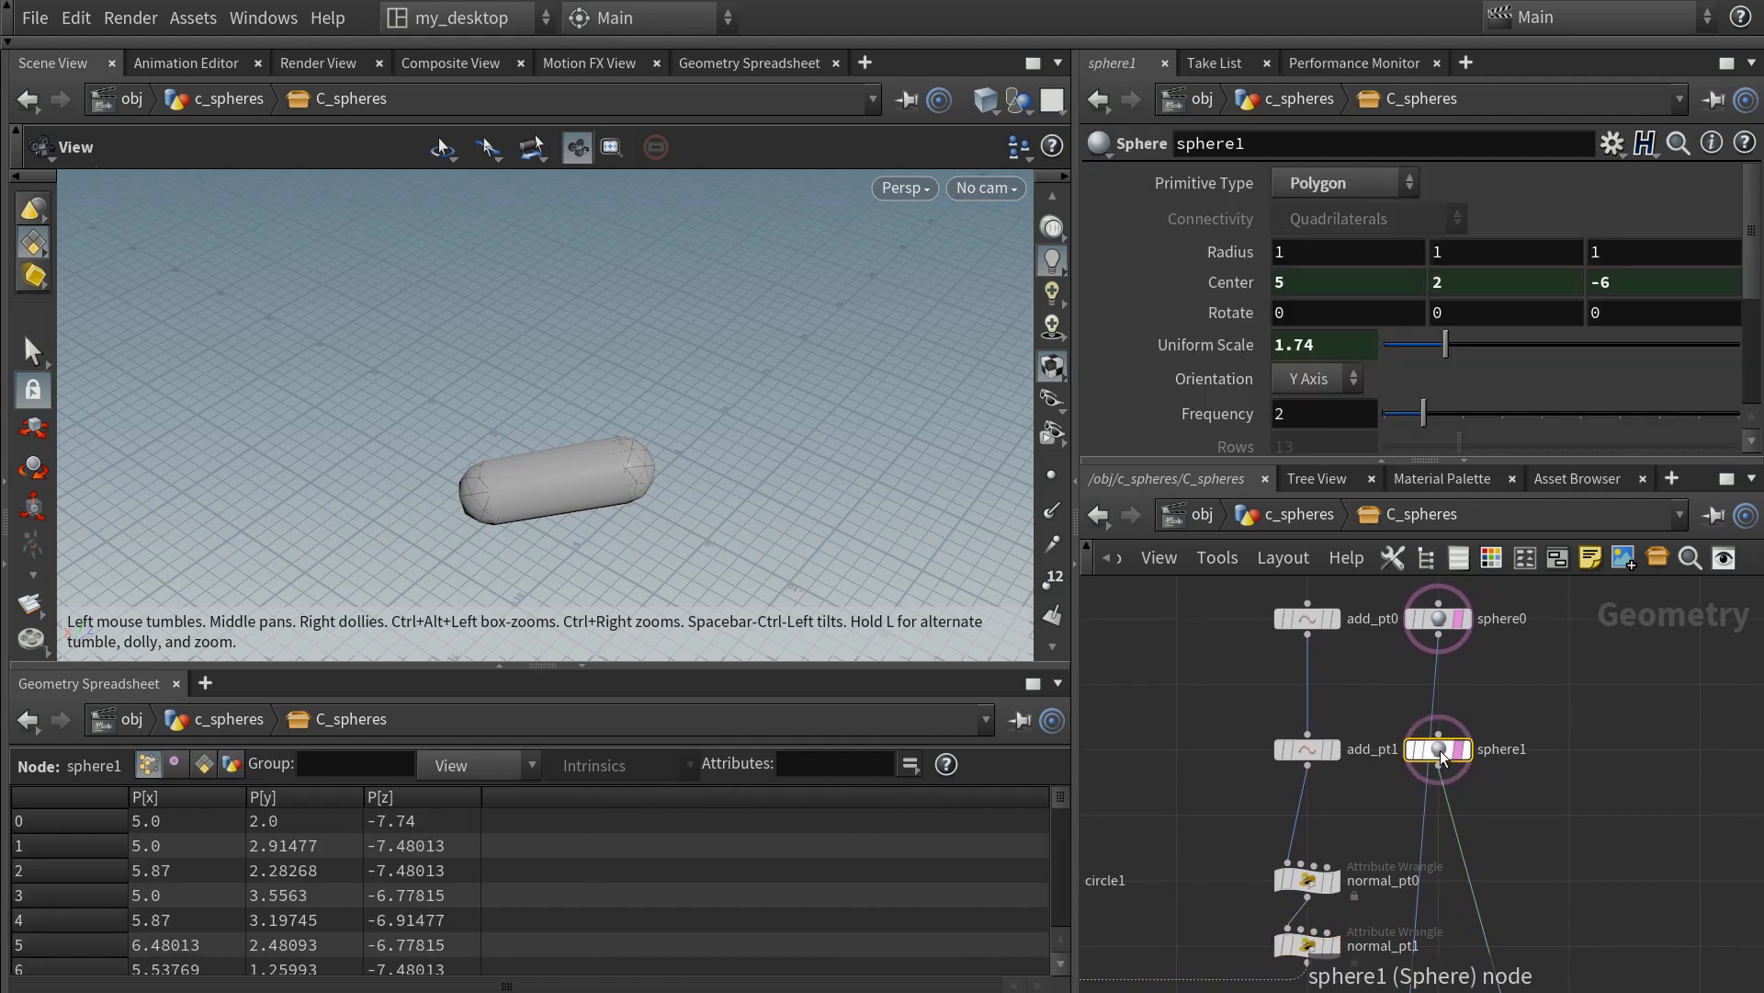
left_click(1464, 749)
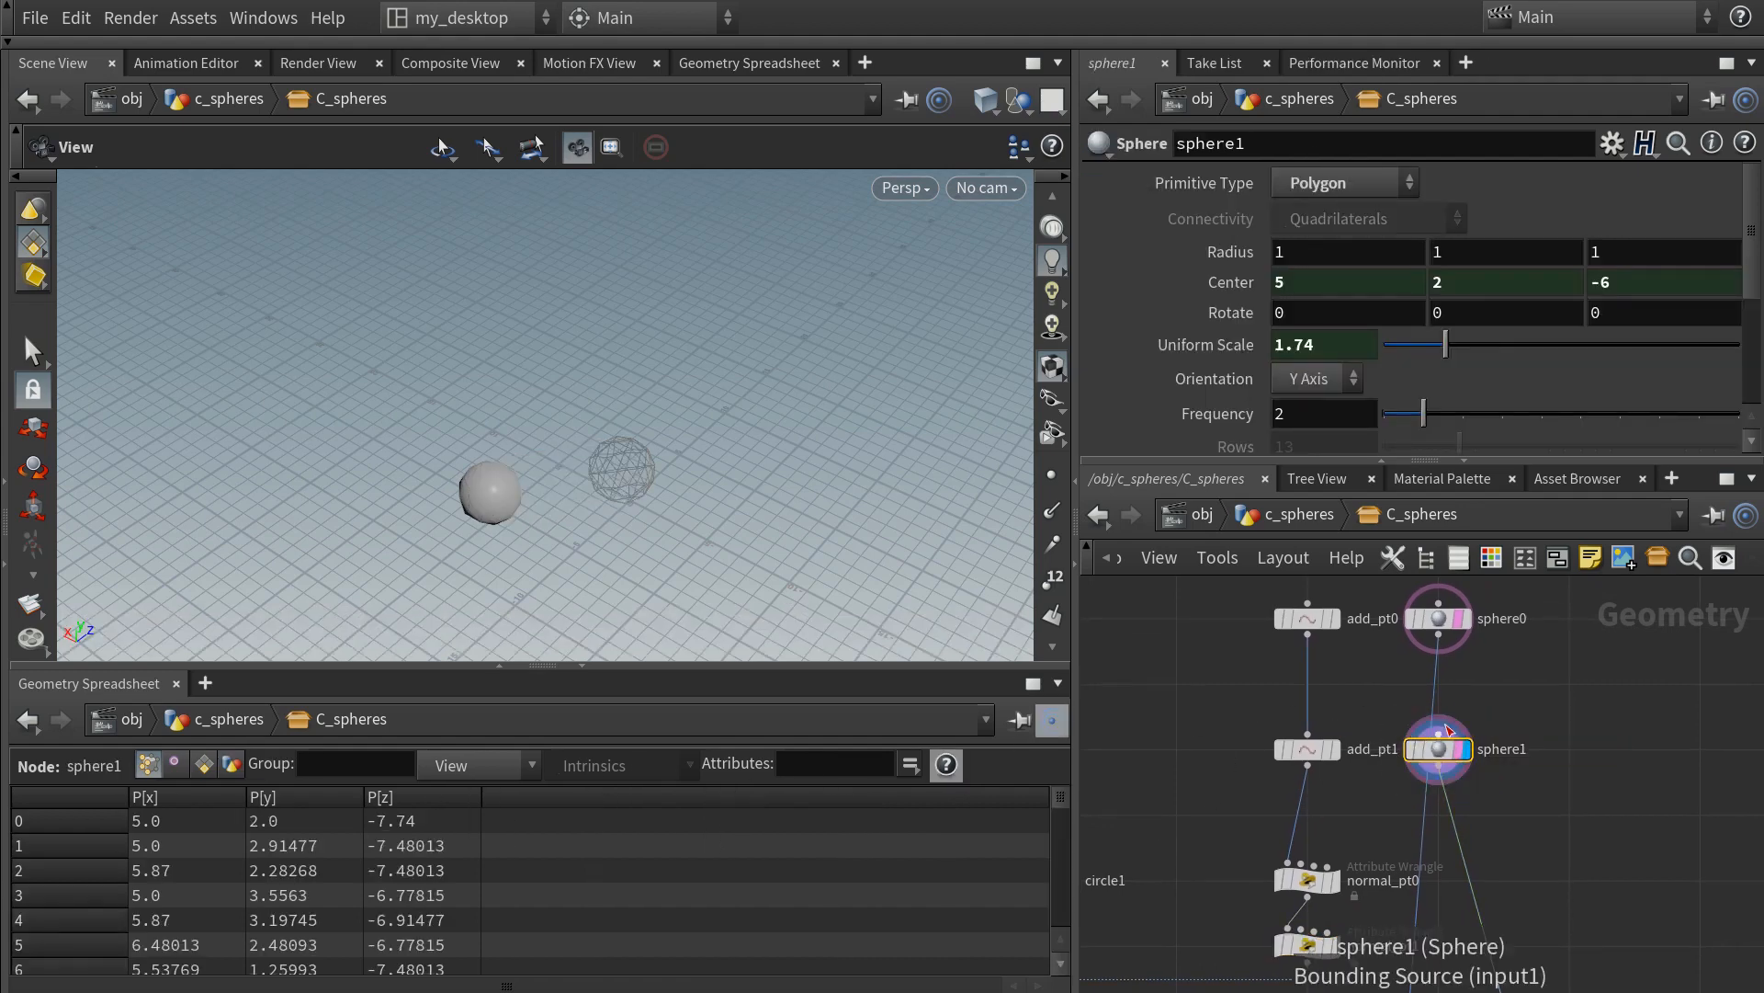
left_click(1052, 475)
middle_click_drag(446, 492, 457, 493)
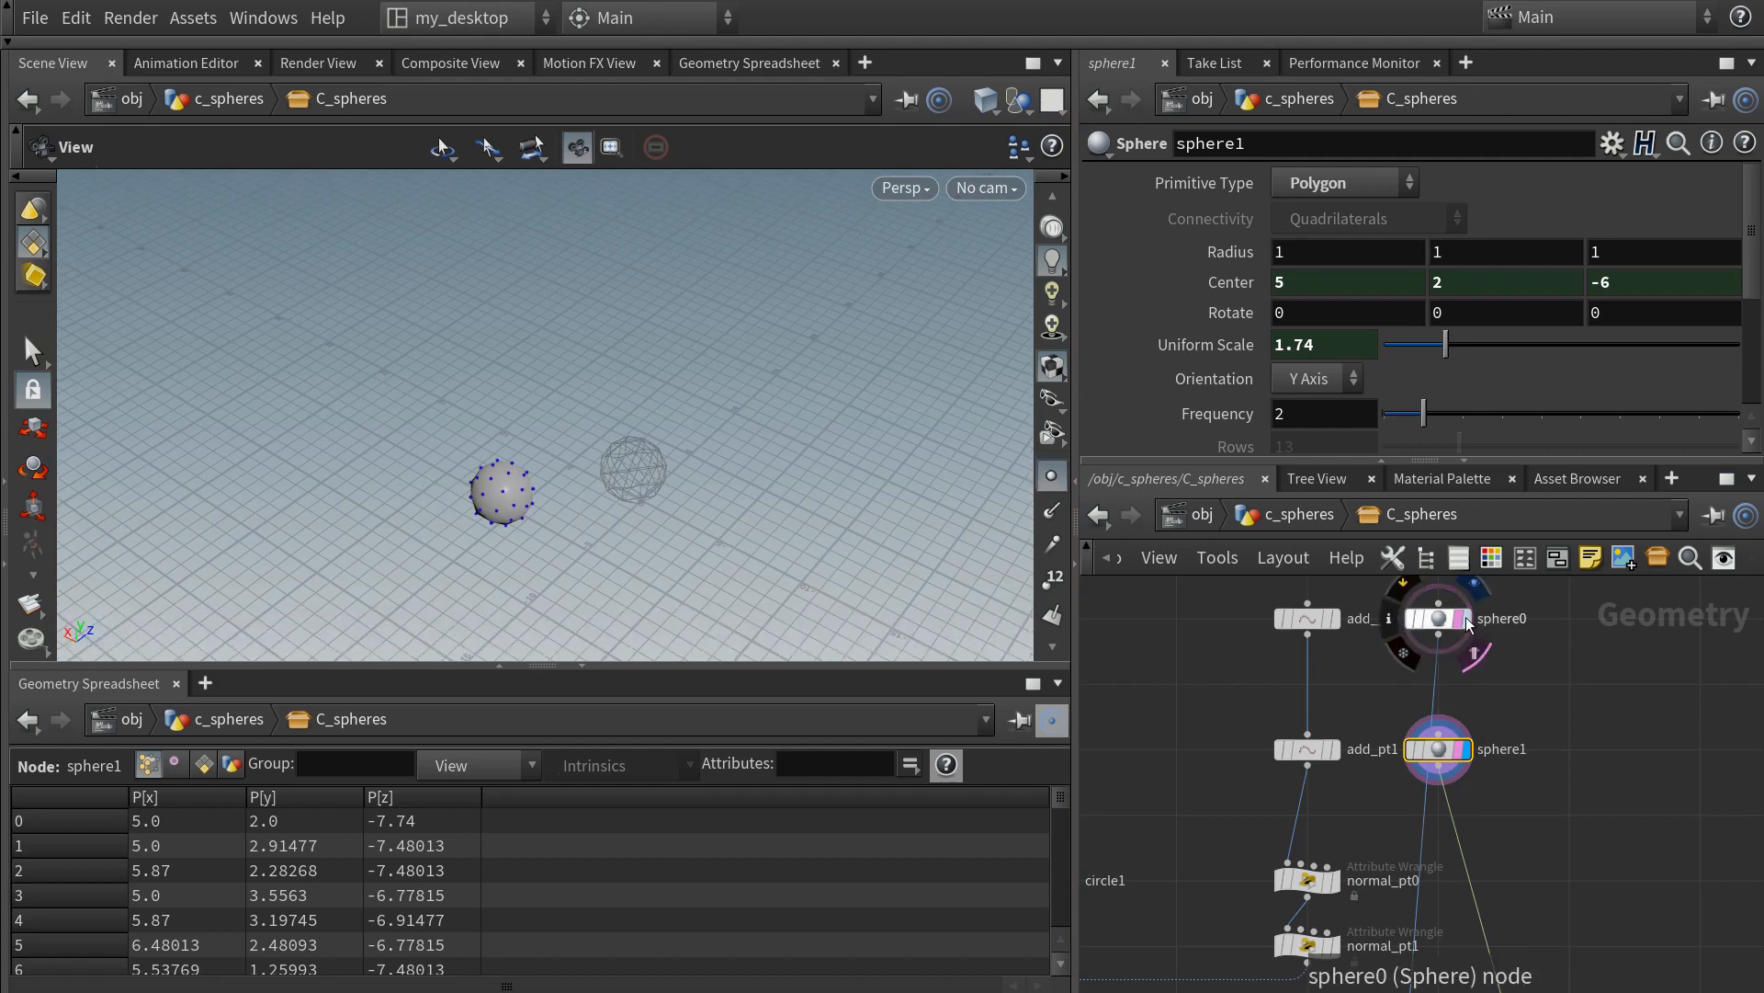
- Turn off the template flags of sphere1 and sphere0 and view the displayed sphere up close
left_click(1459, 749)
left_click(1459, 619)
scroll(474, 527, "up", 6)
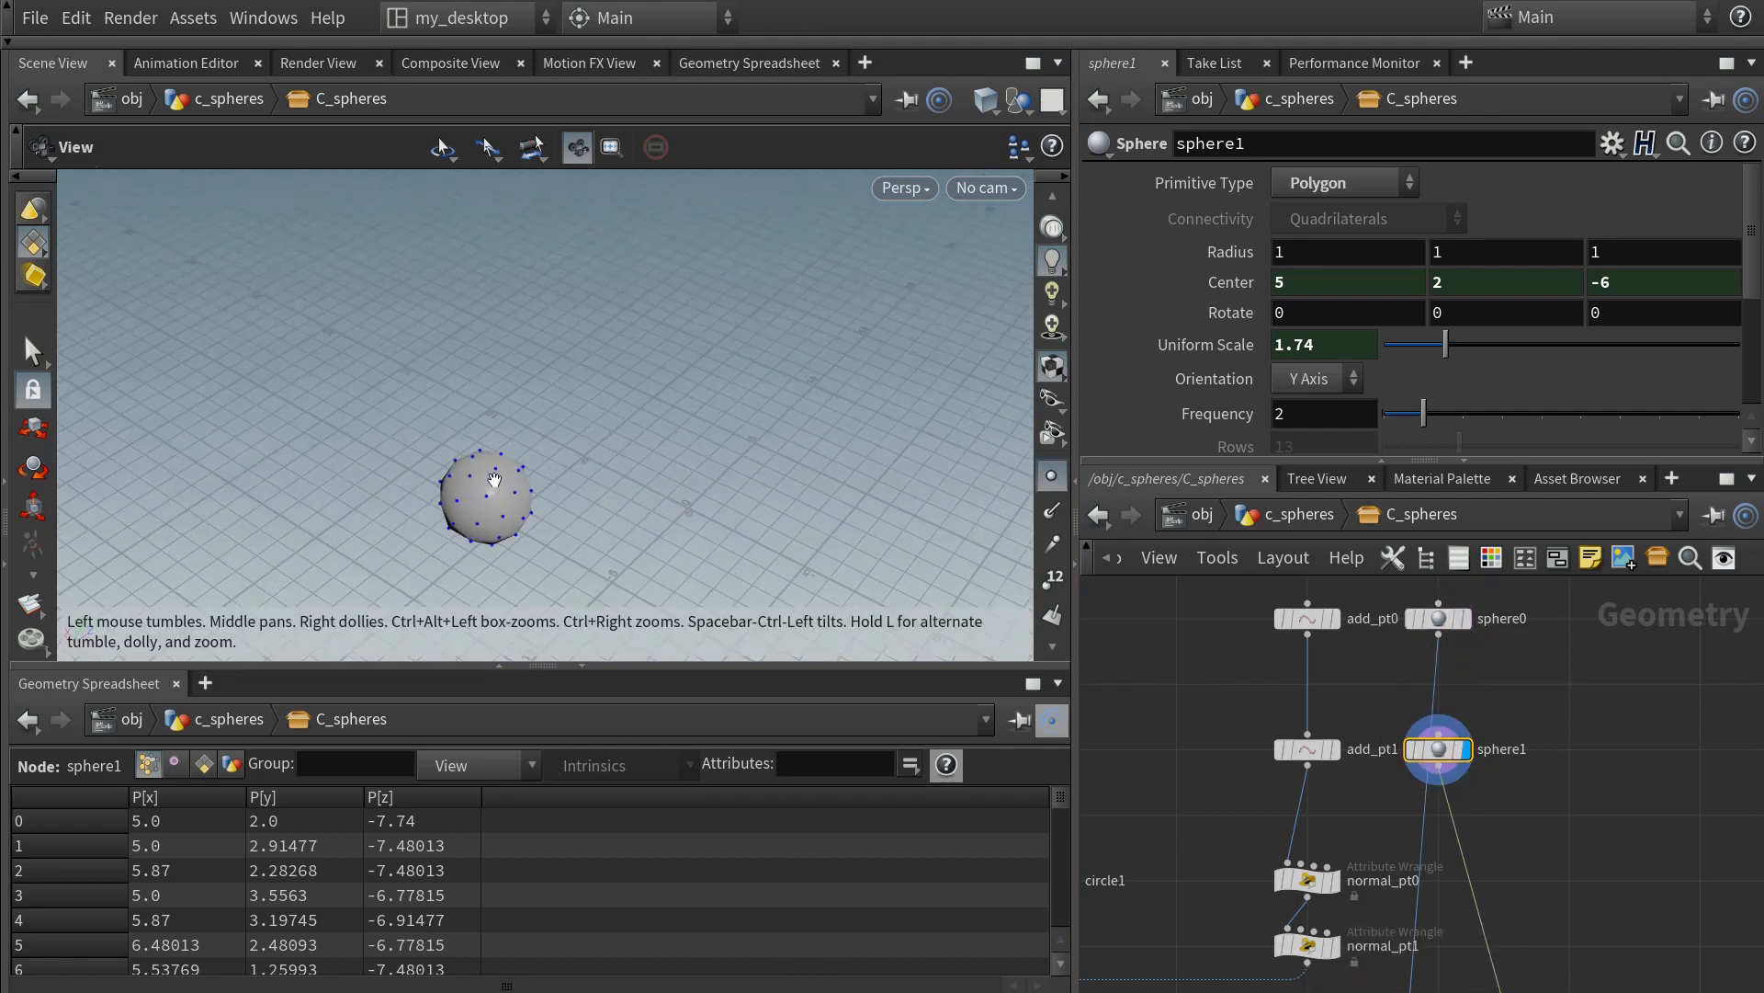
- Inspect sphere1's primitive attributes and normal_pt1's point attributes in the geometry spreadsheet
middle_click_drag(1205, 815, 1232, 750)
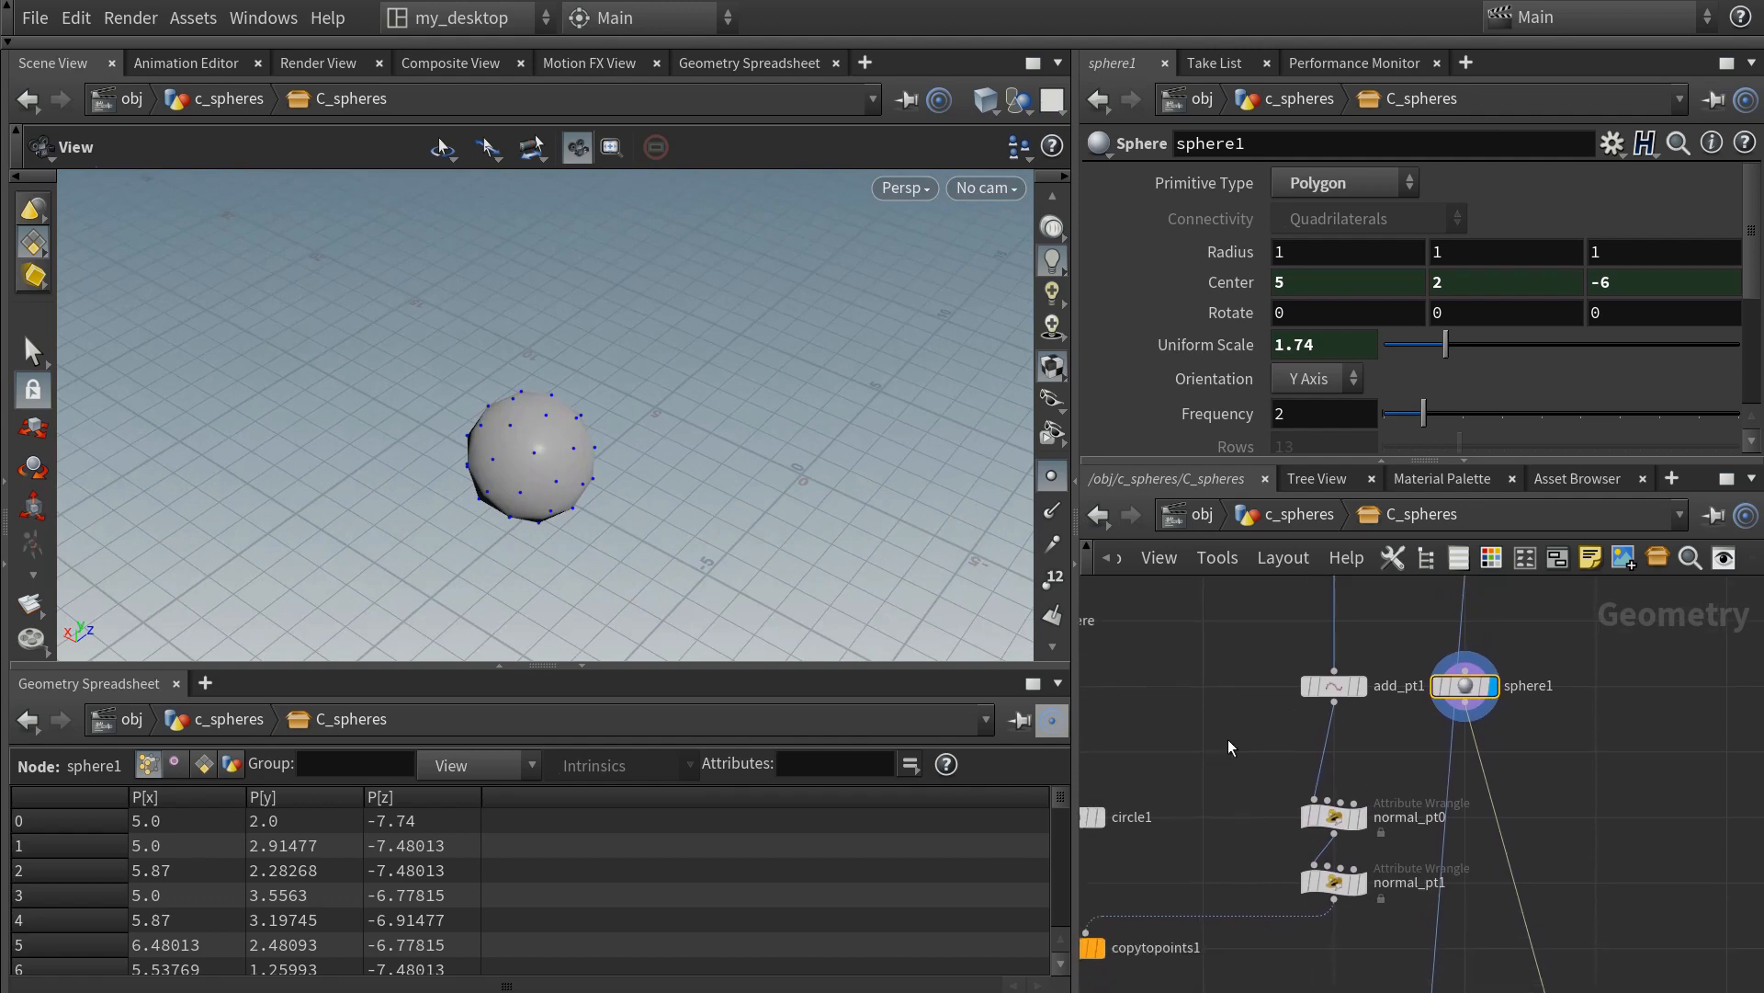
left_click(203, 764)
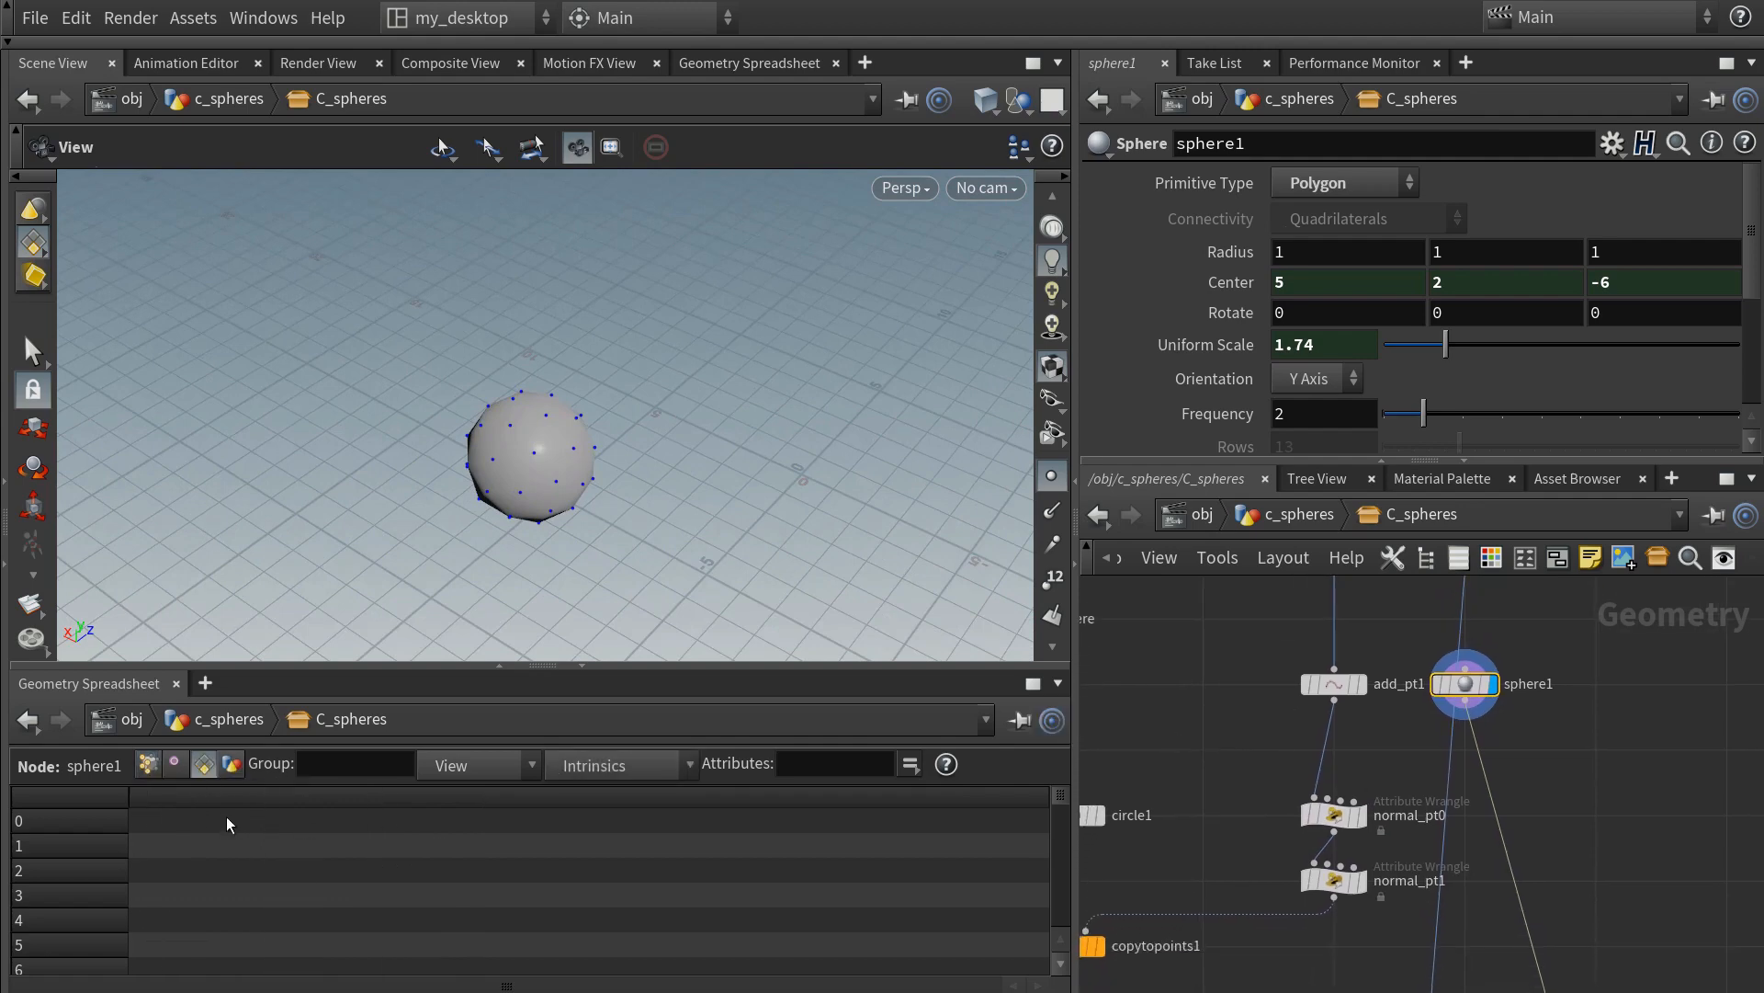
mouse_move(1337, 887)
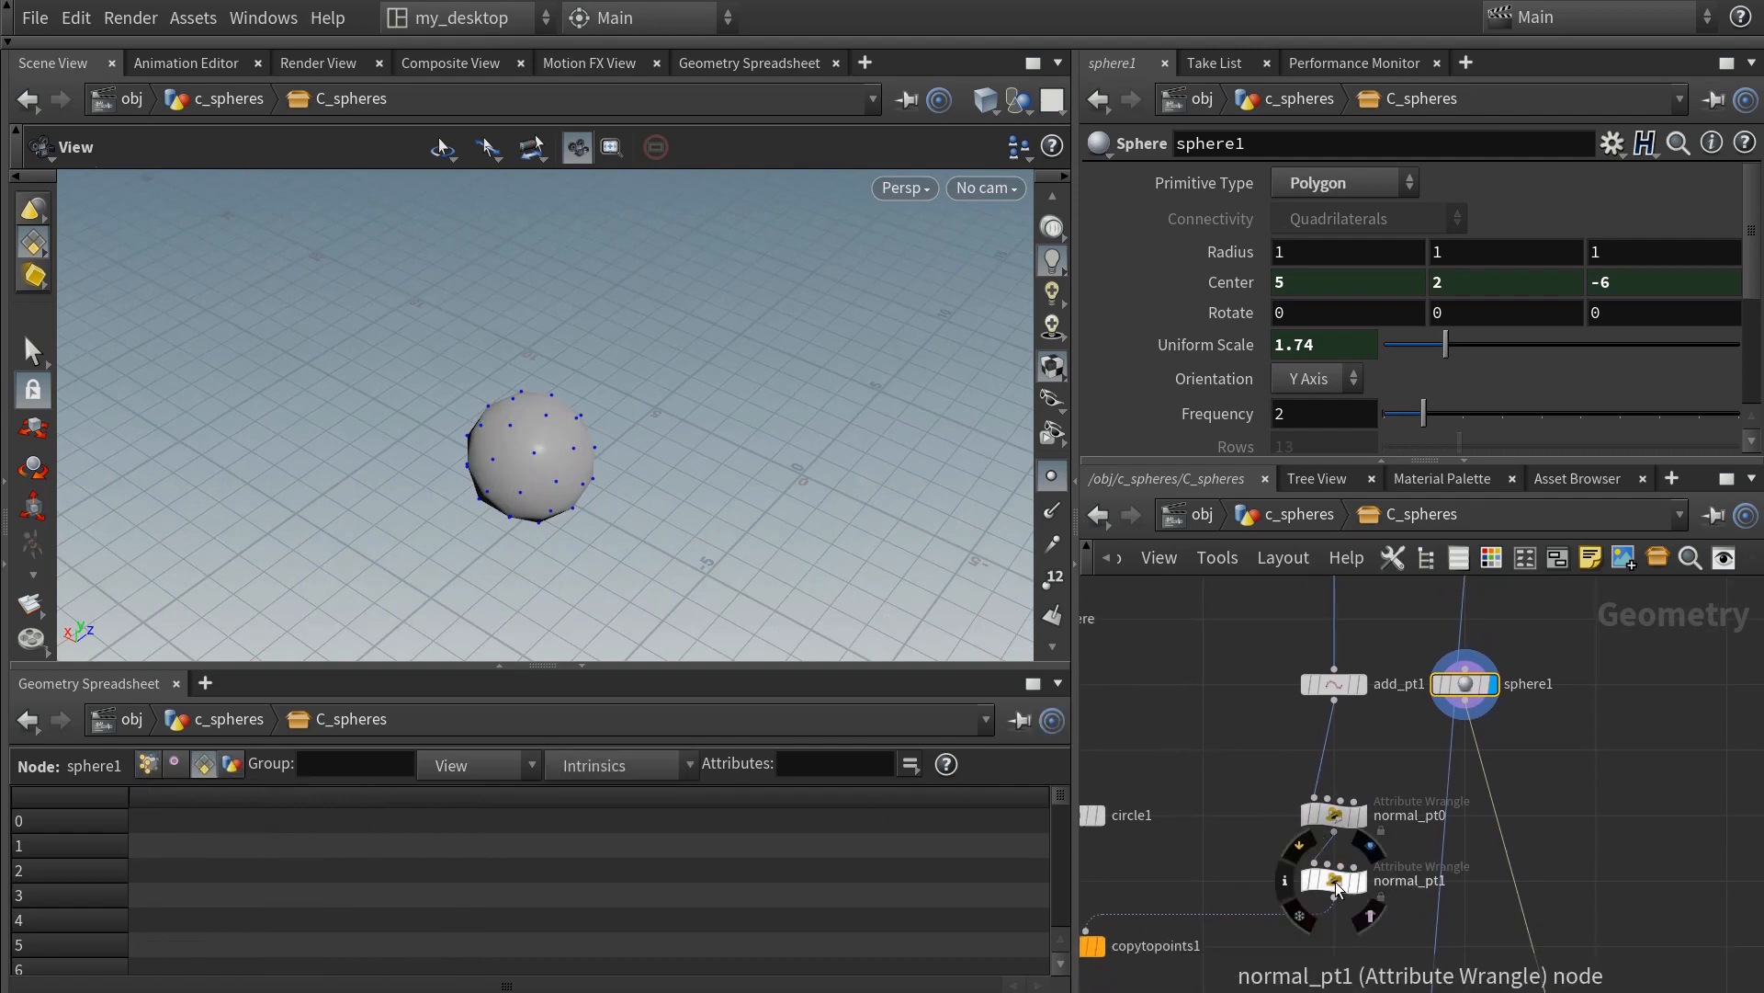
left_click(1338, 884)
left_click(168, 764)
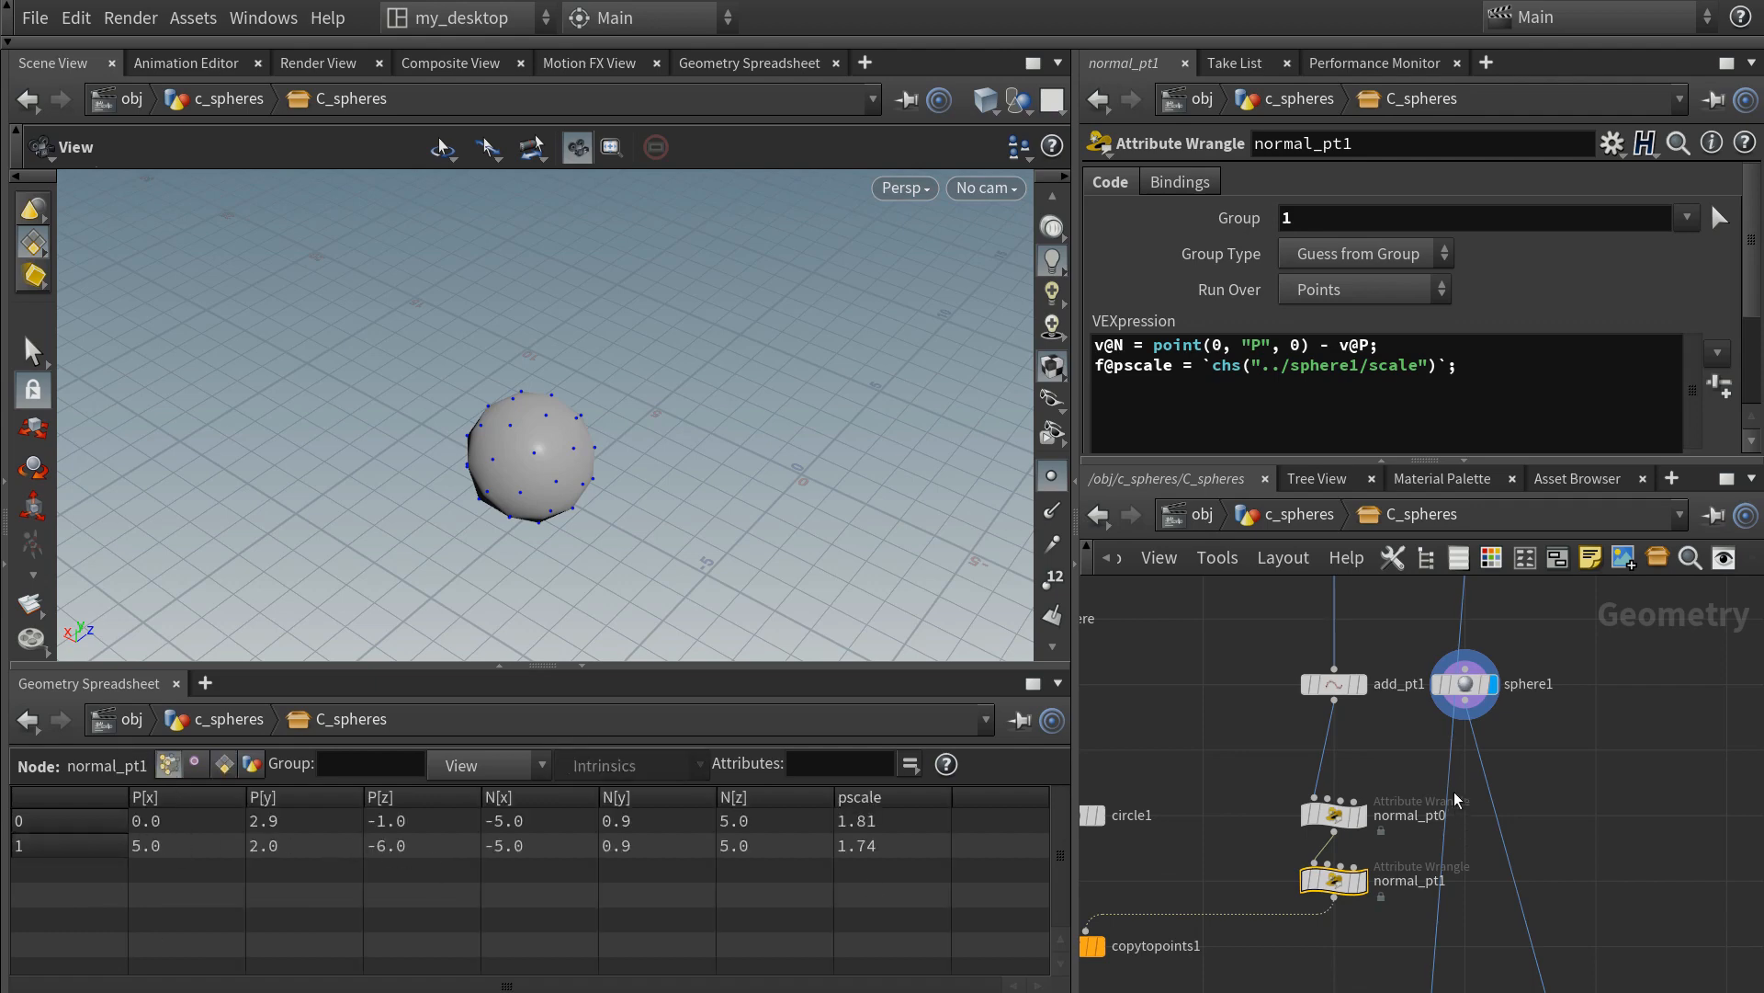
- Copy sphere1's Center parameter and paste it as a relative reference into the VEXpression of save_details_of_pt1
left_click(1466, 691)
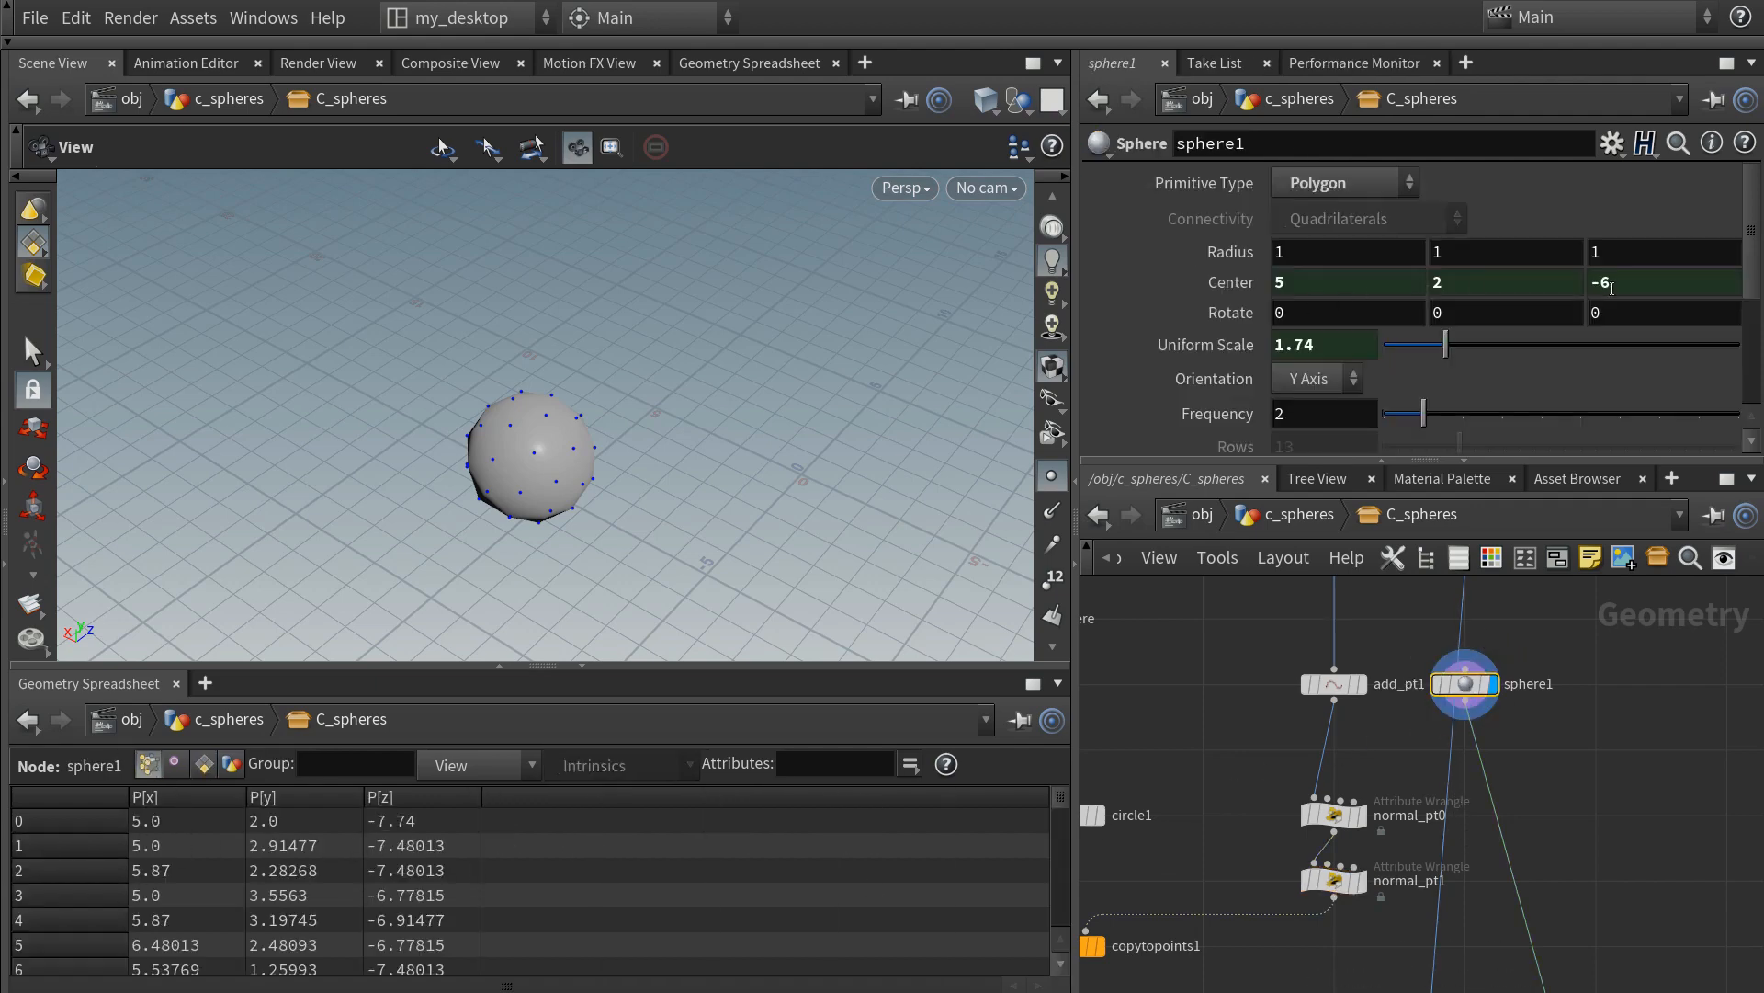
right_click(1200, 280)
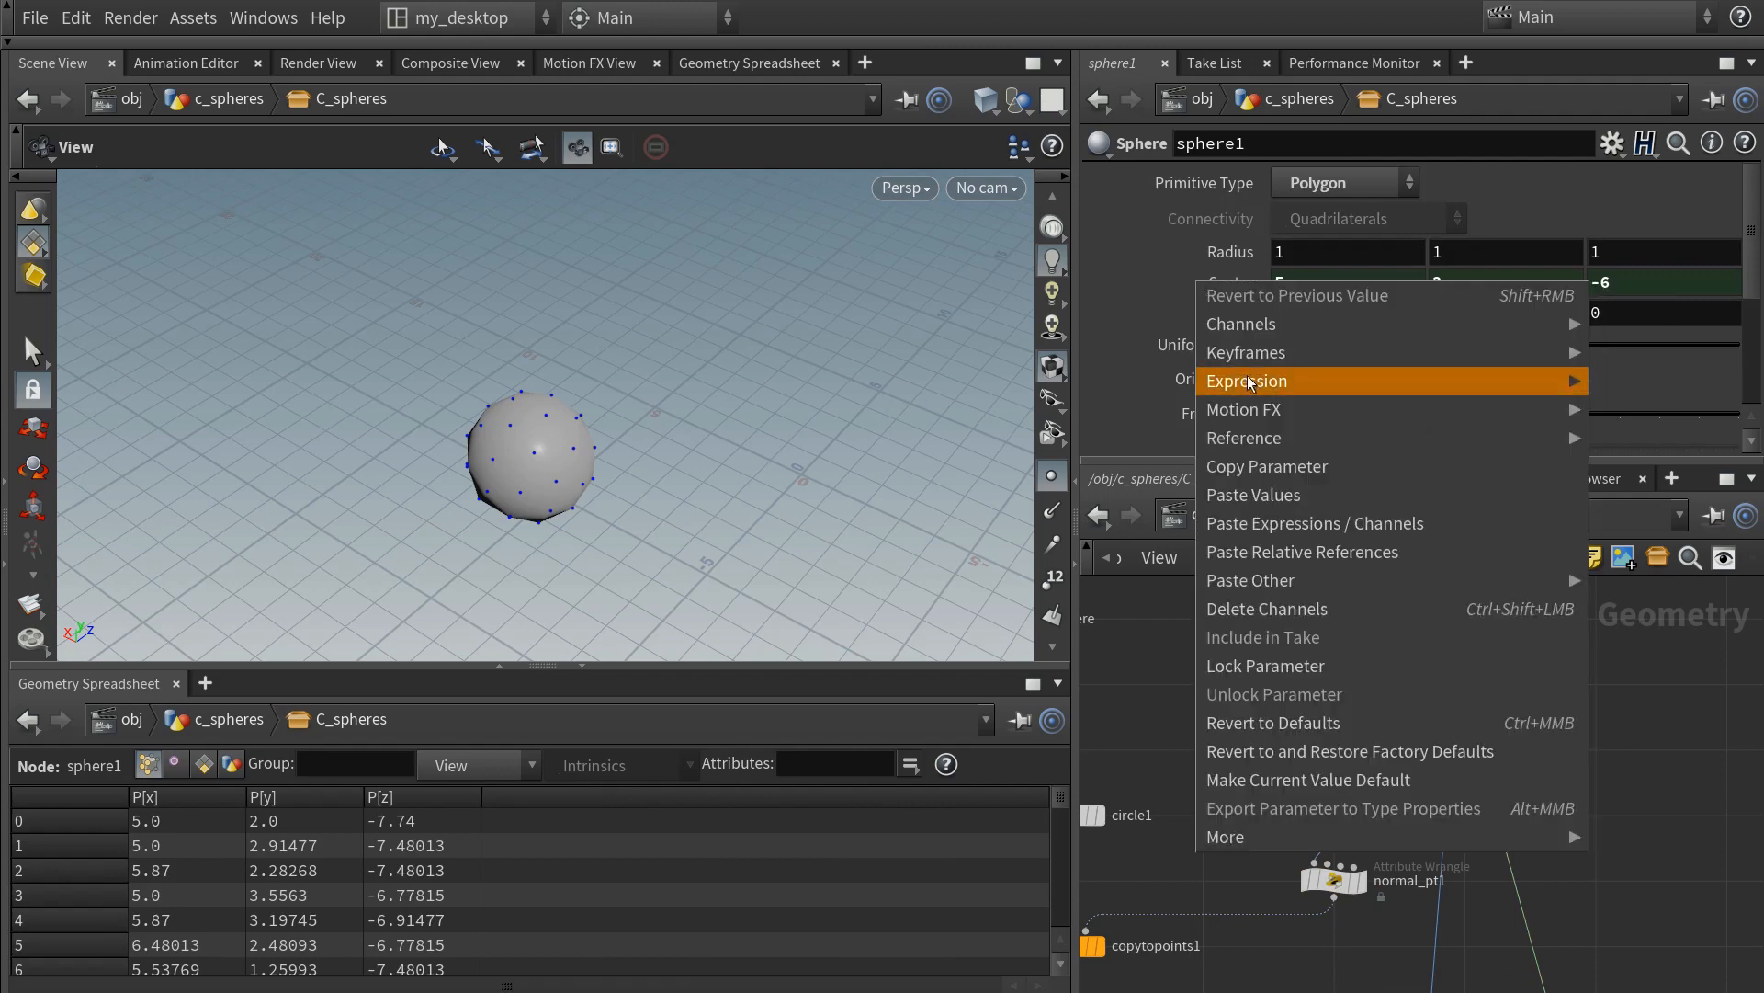
left_click(1265, 473)
scroll(1532, 832, "down", 1)
middle_click_drag(1533, 832, 1594, 560)
scroll(1351, 816, "down", 1)
scroll(1346, 819, "up", 2)
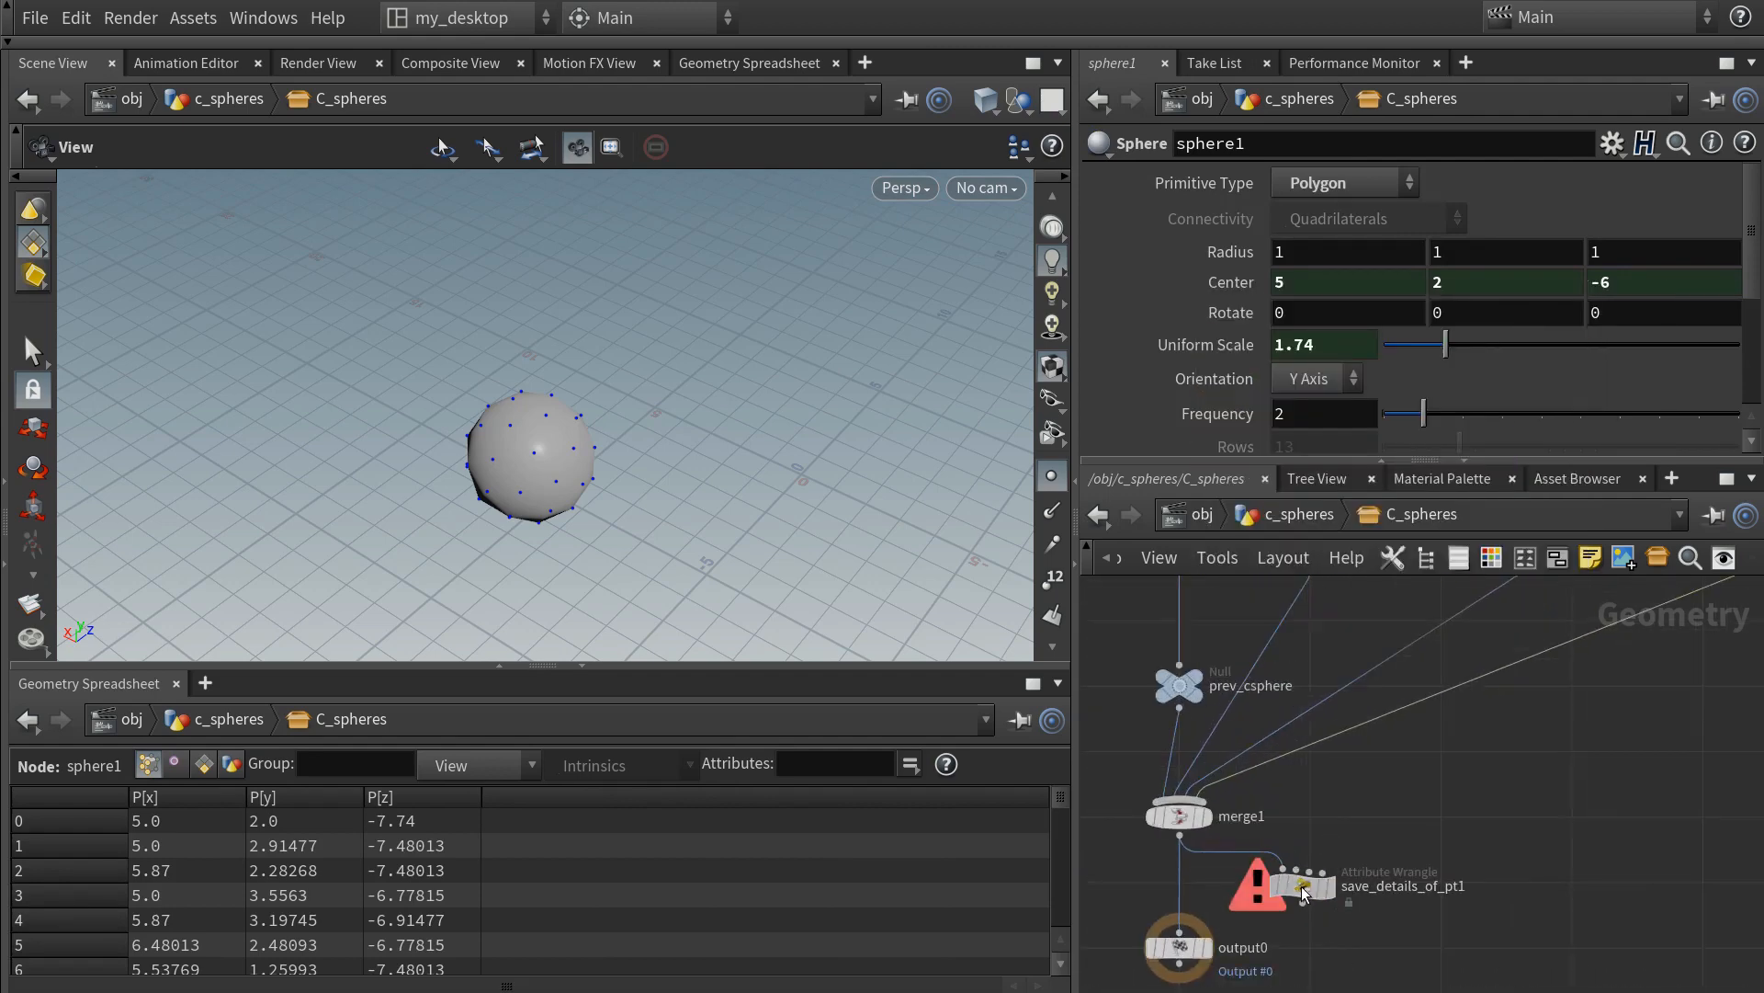
left_click(1305, 888)
left_click(1246, 343)
right_click(1245, 342)
left_click(1363, 613)
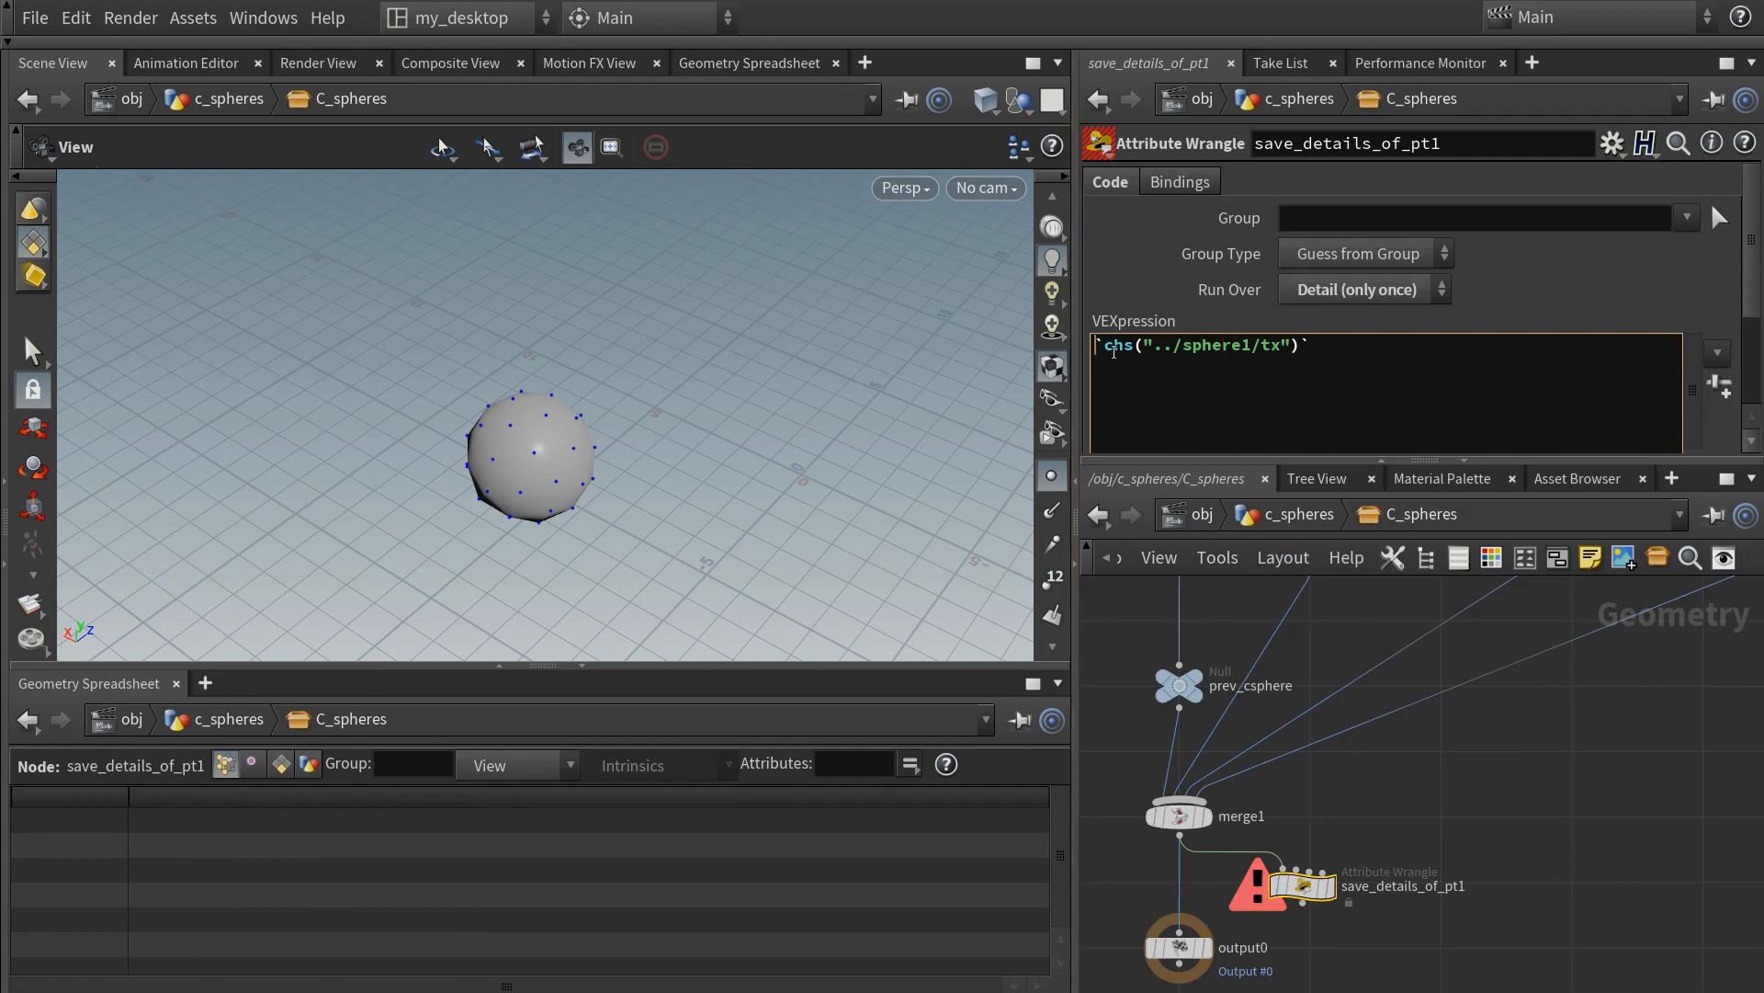
- Put "v@prev pos = {" in front of the sphere1/tx reference in the VEXpression of save_details_of_pt1
type("v@prev pos =")
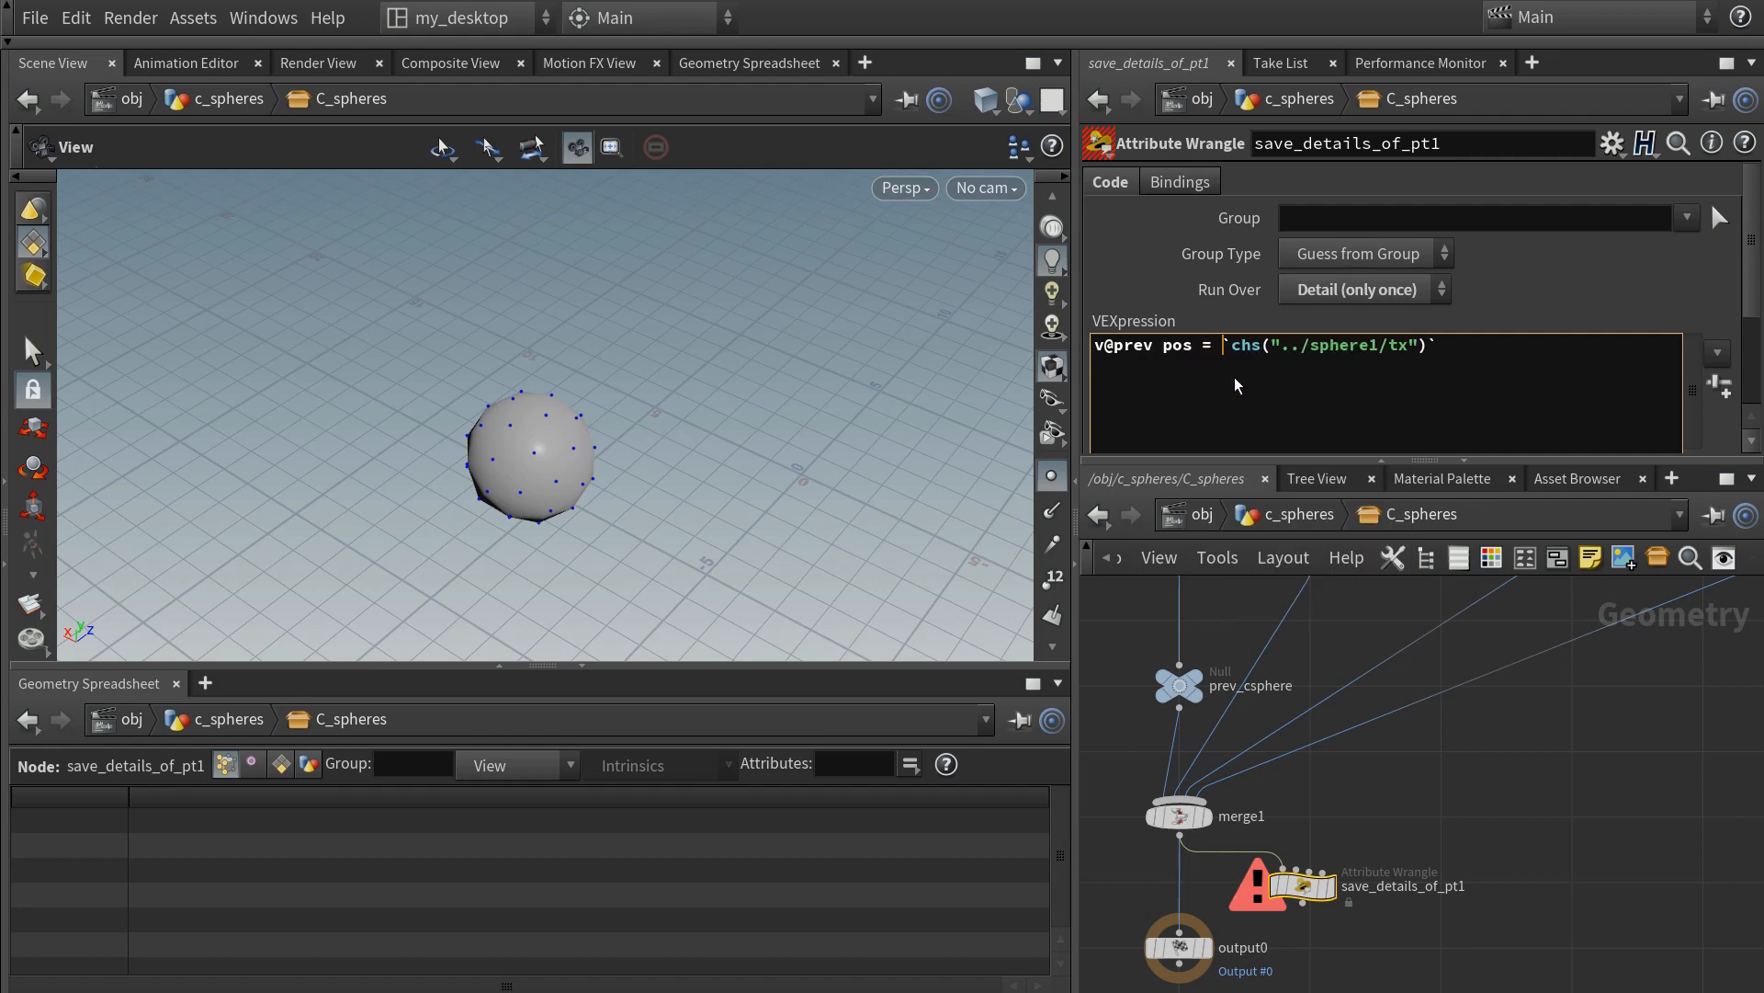
left_click_drag(1398, 345, 1407, 345)
left_click(1453, 350)
left_click(1223, 345)
type("{")
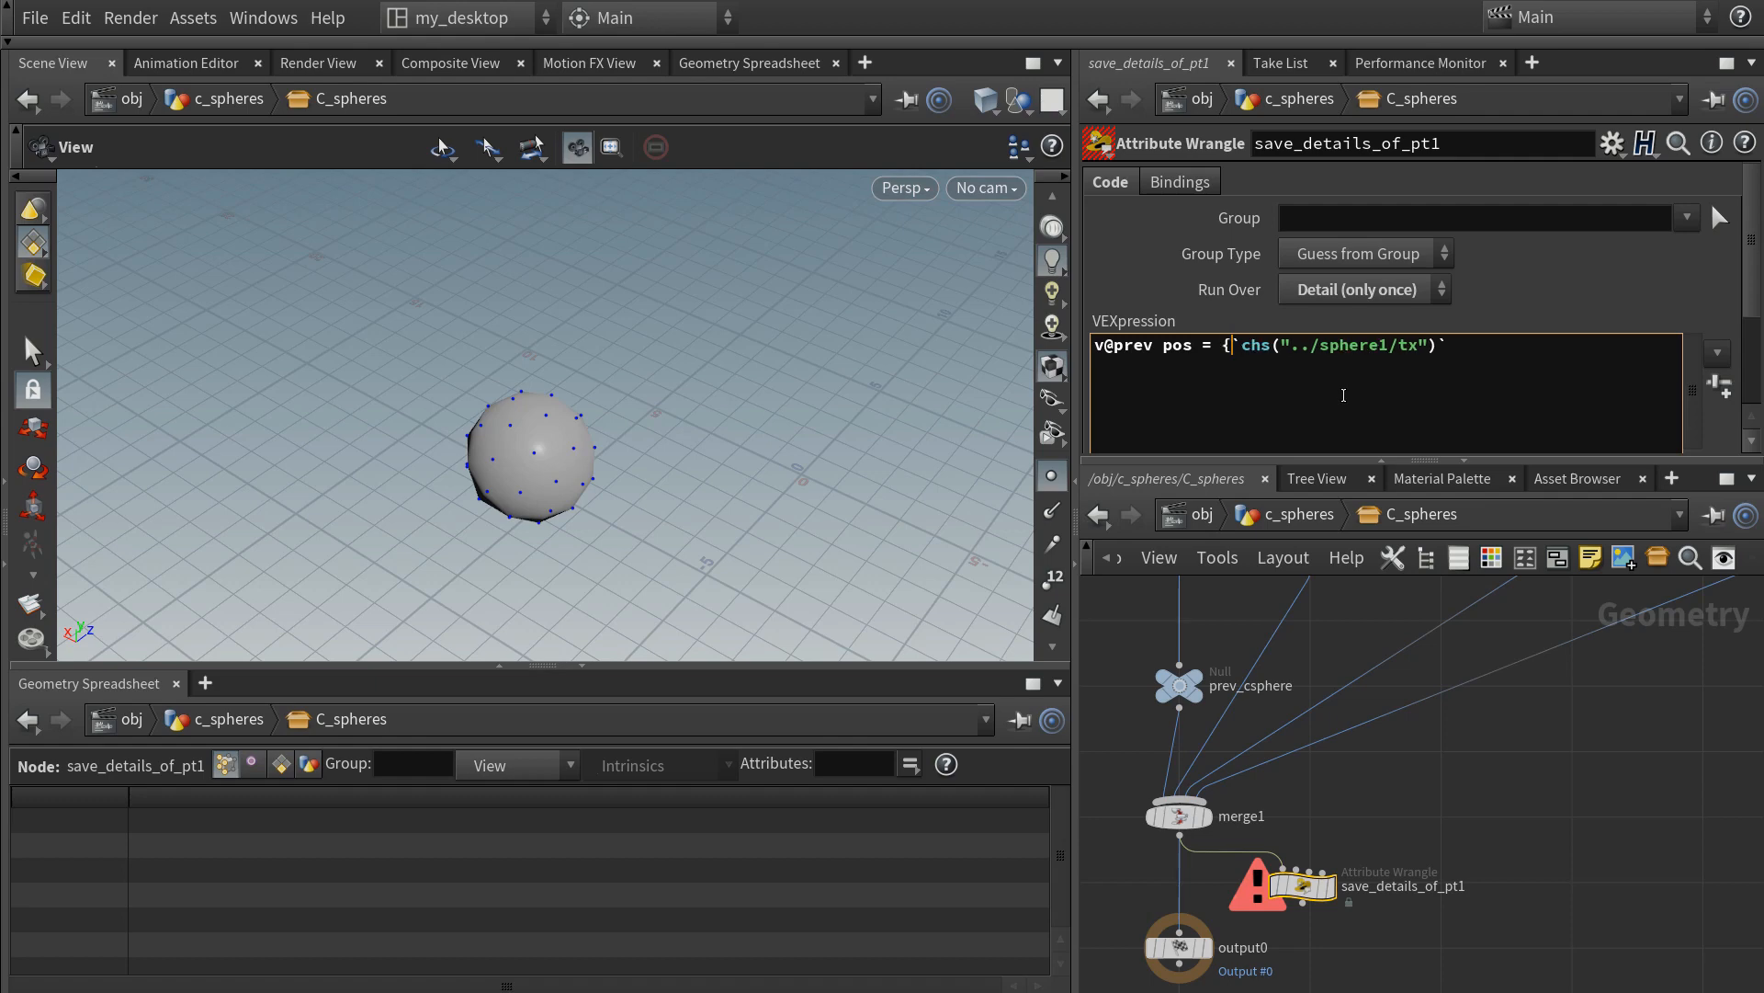
- Duplicate the sphere1/tx reference as the vector's second component and change its channel to ty
left_click_drag(1485, 344, 1233, 345)
key("ctrl+c")
left_click(1619, 349)
key("ctrl+v")
left_click_drag(1620, 349, 1633, 349)
type("y")
- Add `chs("../sphere1/tz")` as the third vector component, widen the parameter pane and close the statement with "};"
key("End")
key("ctrl+v")
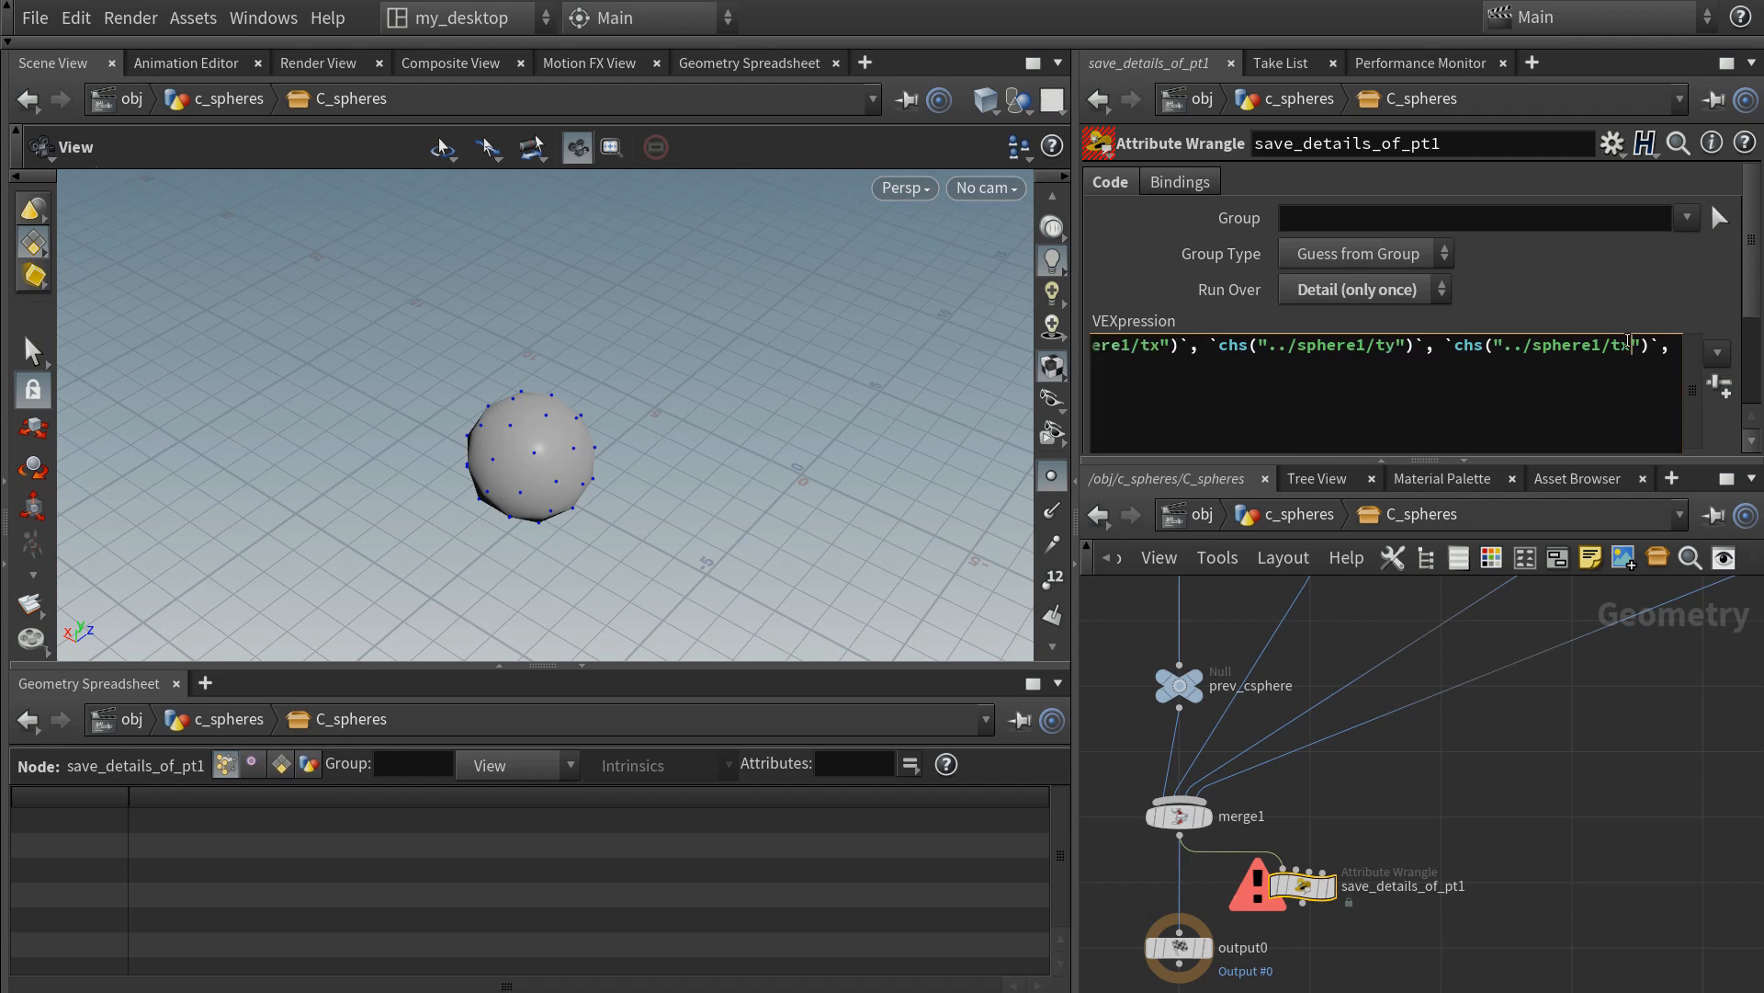
type("z")
left_click(1680, 344)
key("BackSpace")
key("BackSpace")
left_click_drag(1076, 273, 401, 285)
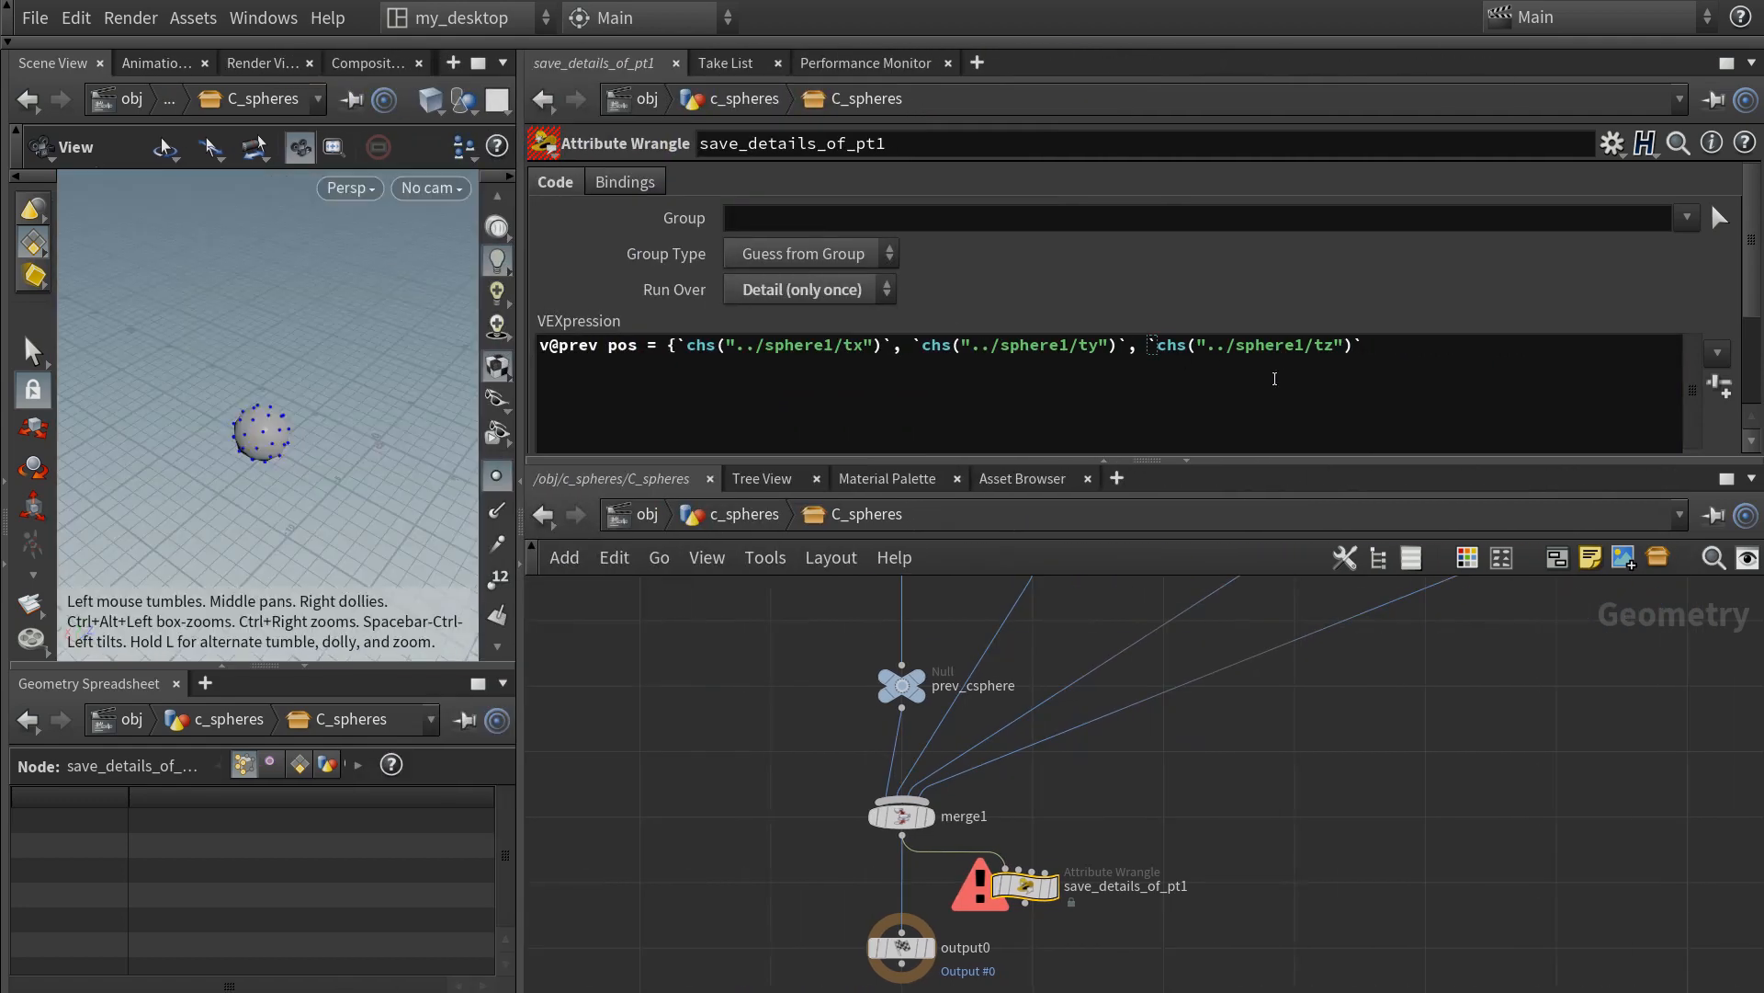
type("};")
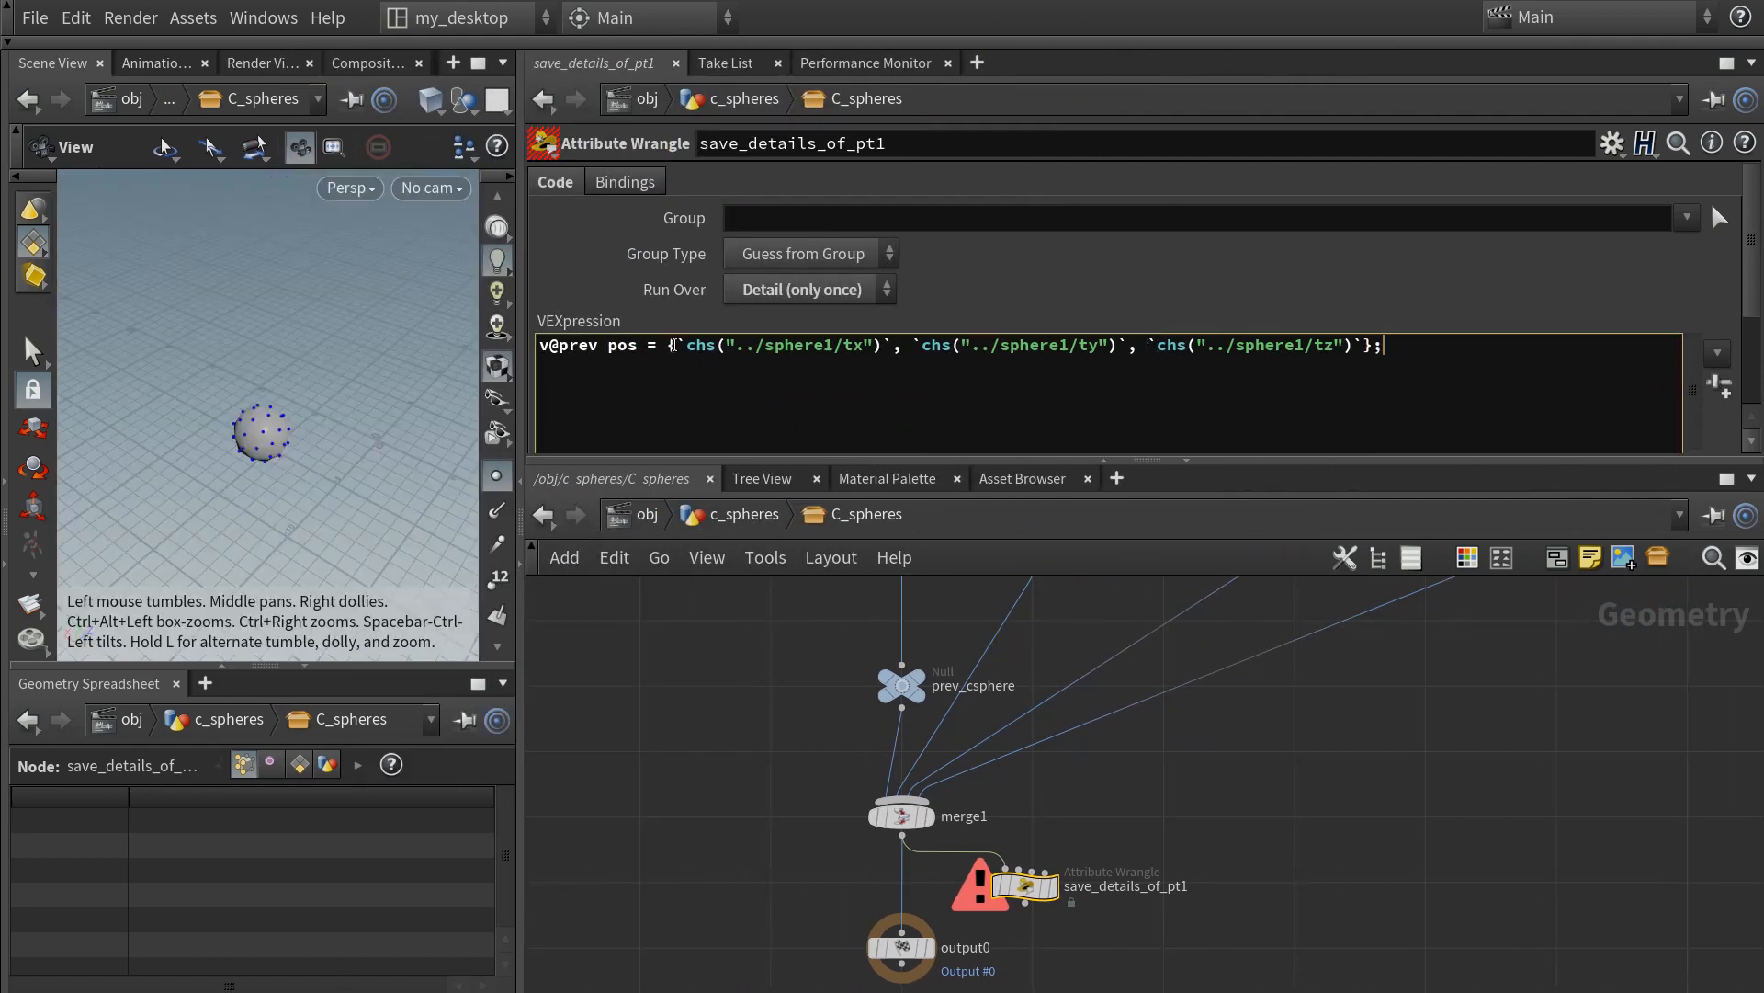
- Start a second VEXpression line in save_details_of_pt1 with the float assignment "f@pscale ="
left_click_drag(674, 344, 1413, 349)
key("ctrl+z")
type("scale")
- Copy the Uniform Scale parameter of sphere1
middle_click_drag(1366, 658, 1177, 831)
scroll(1177, 831, "down", 2)
middle_click_drag(1296, 603, 1281, 854)
scroll(1236, 759, "up", 2)
left_click(1194, 733)
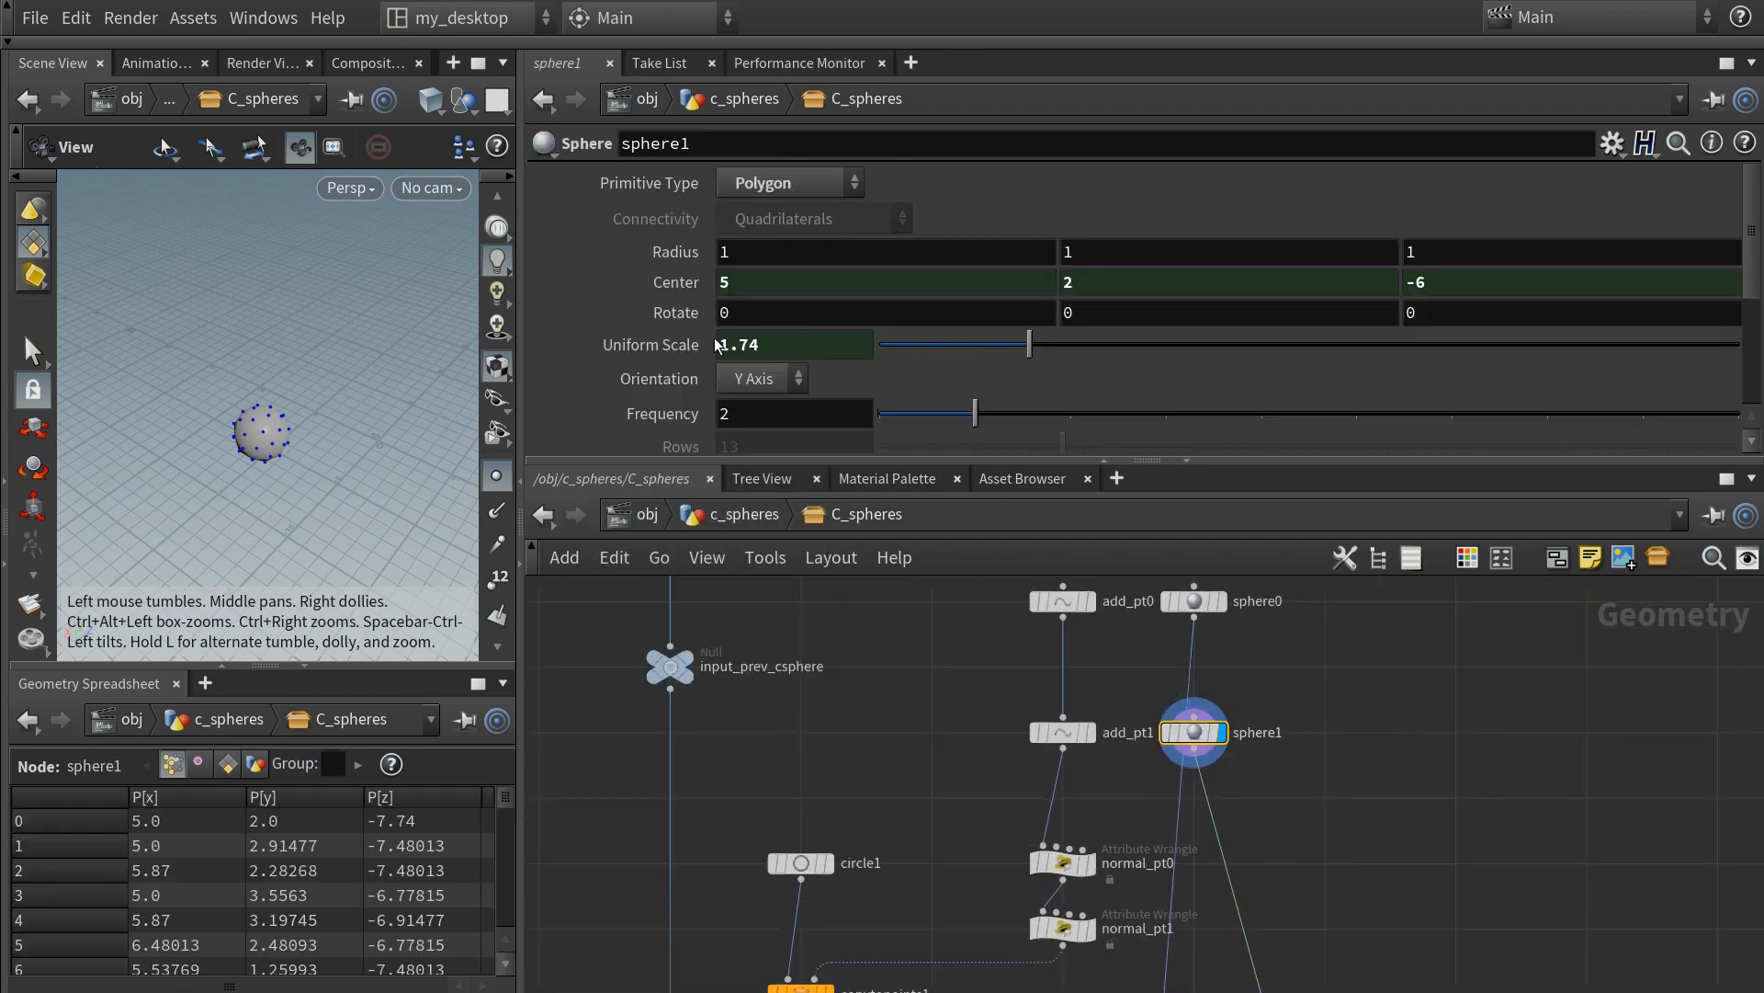
right_click(716, 344)
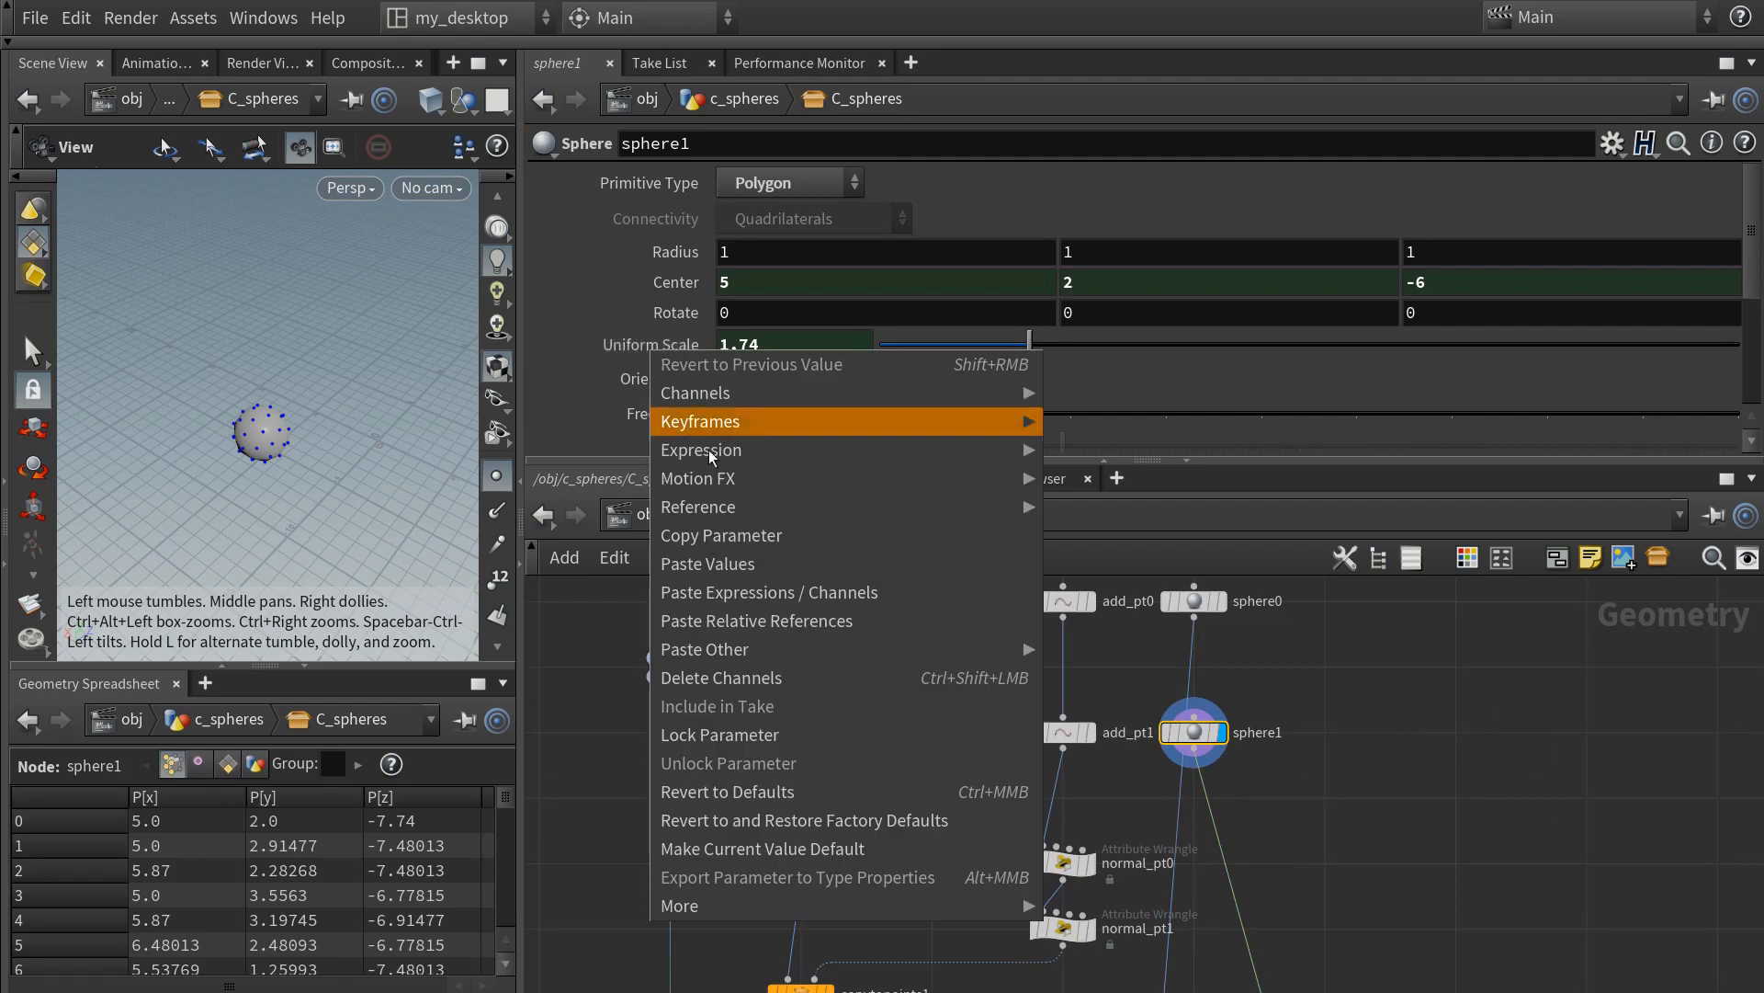
left_click(710, 543)
- Try to paste the copied scale as a relative reference after "f@pscale =" in save_details_of_pt1, and undo the pastes
scroll(891, 772, "down", 4)
middle_click_drag(919, 919, 998, 606)
scroll(933, 758, "up", 3)
left_click(934, 775)
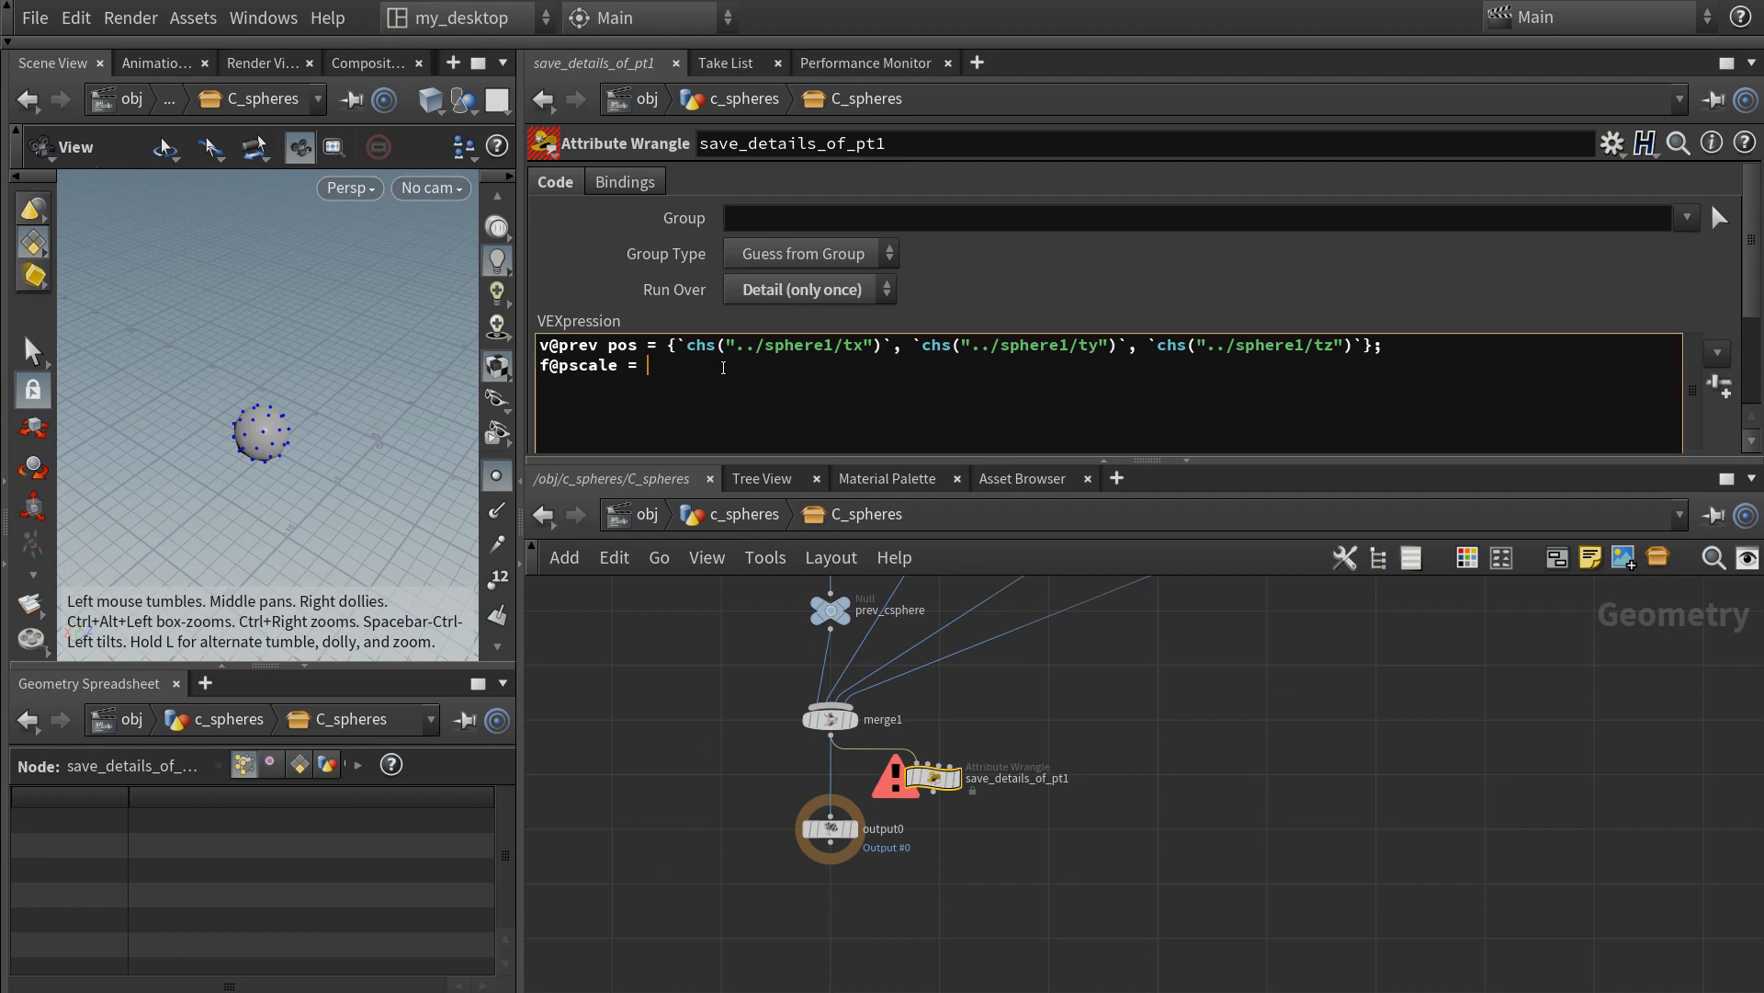
right_click(713, 364)
left_click(823, 638)
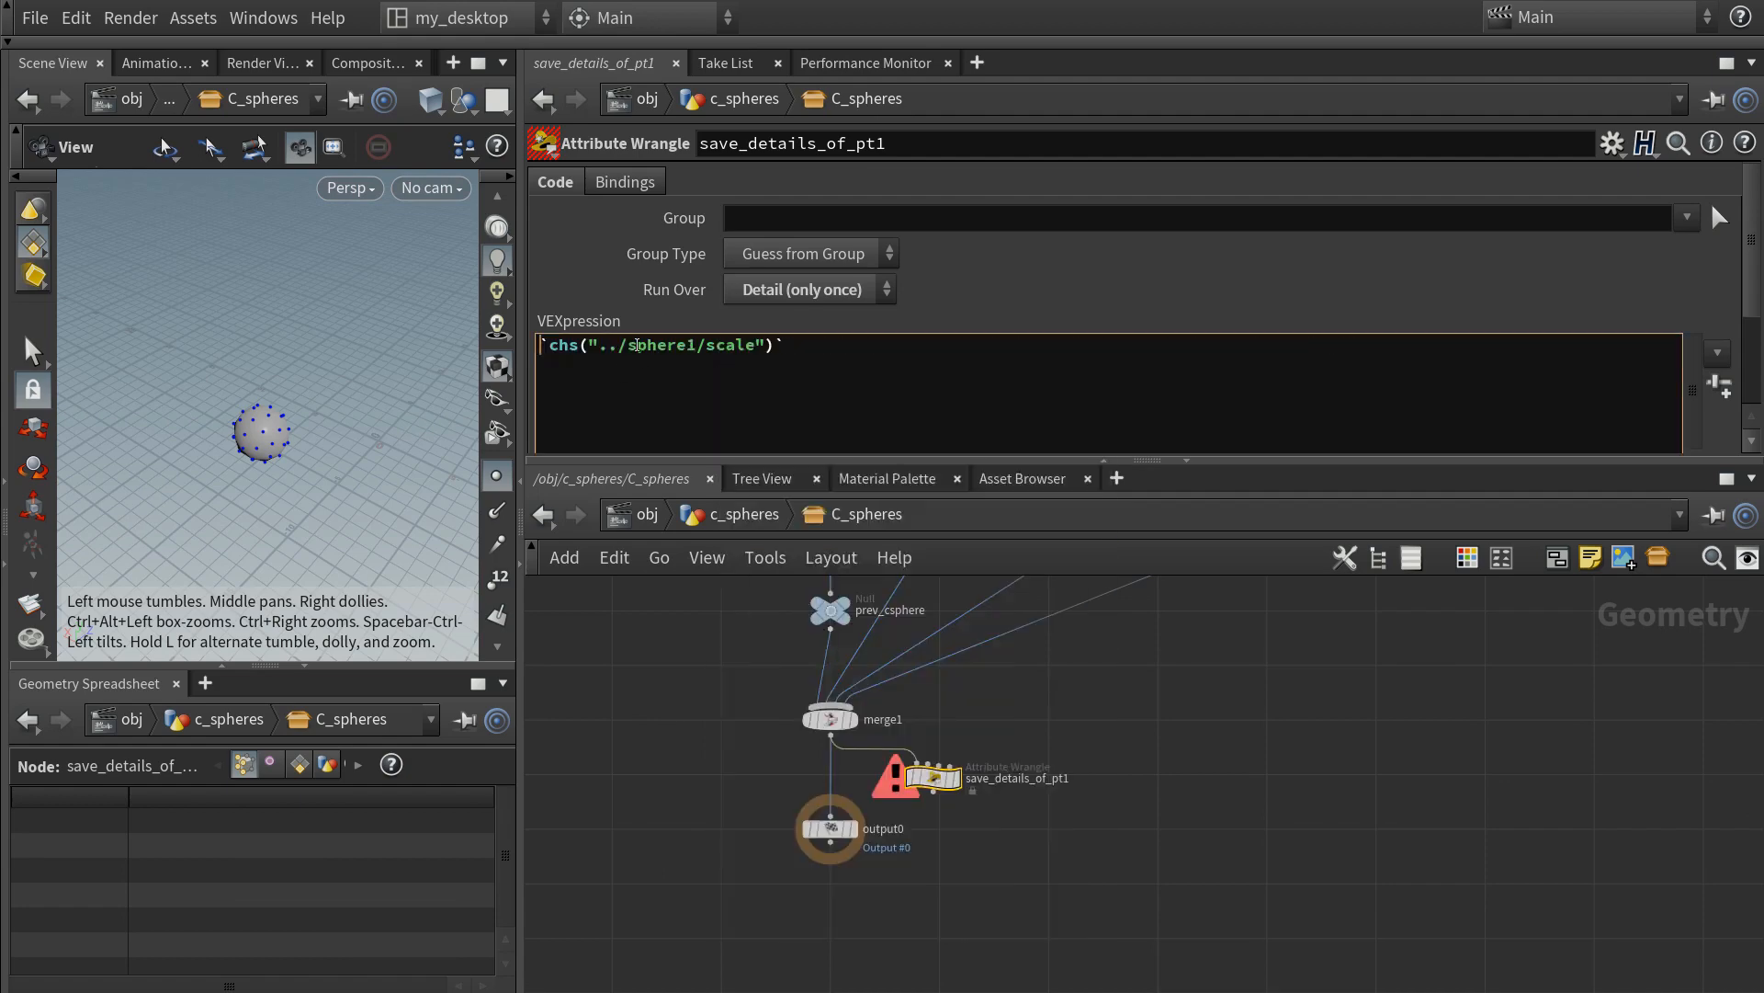
left_click(644, 391)
key("ctrl+z")
left_click(654, 364)
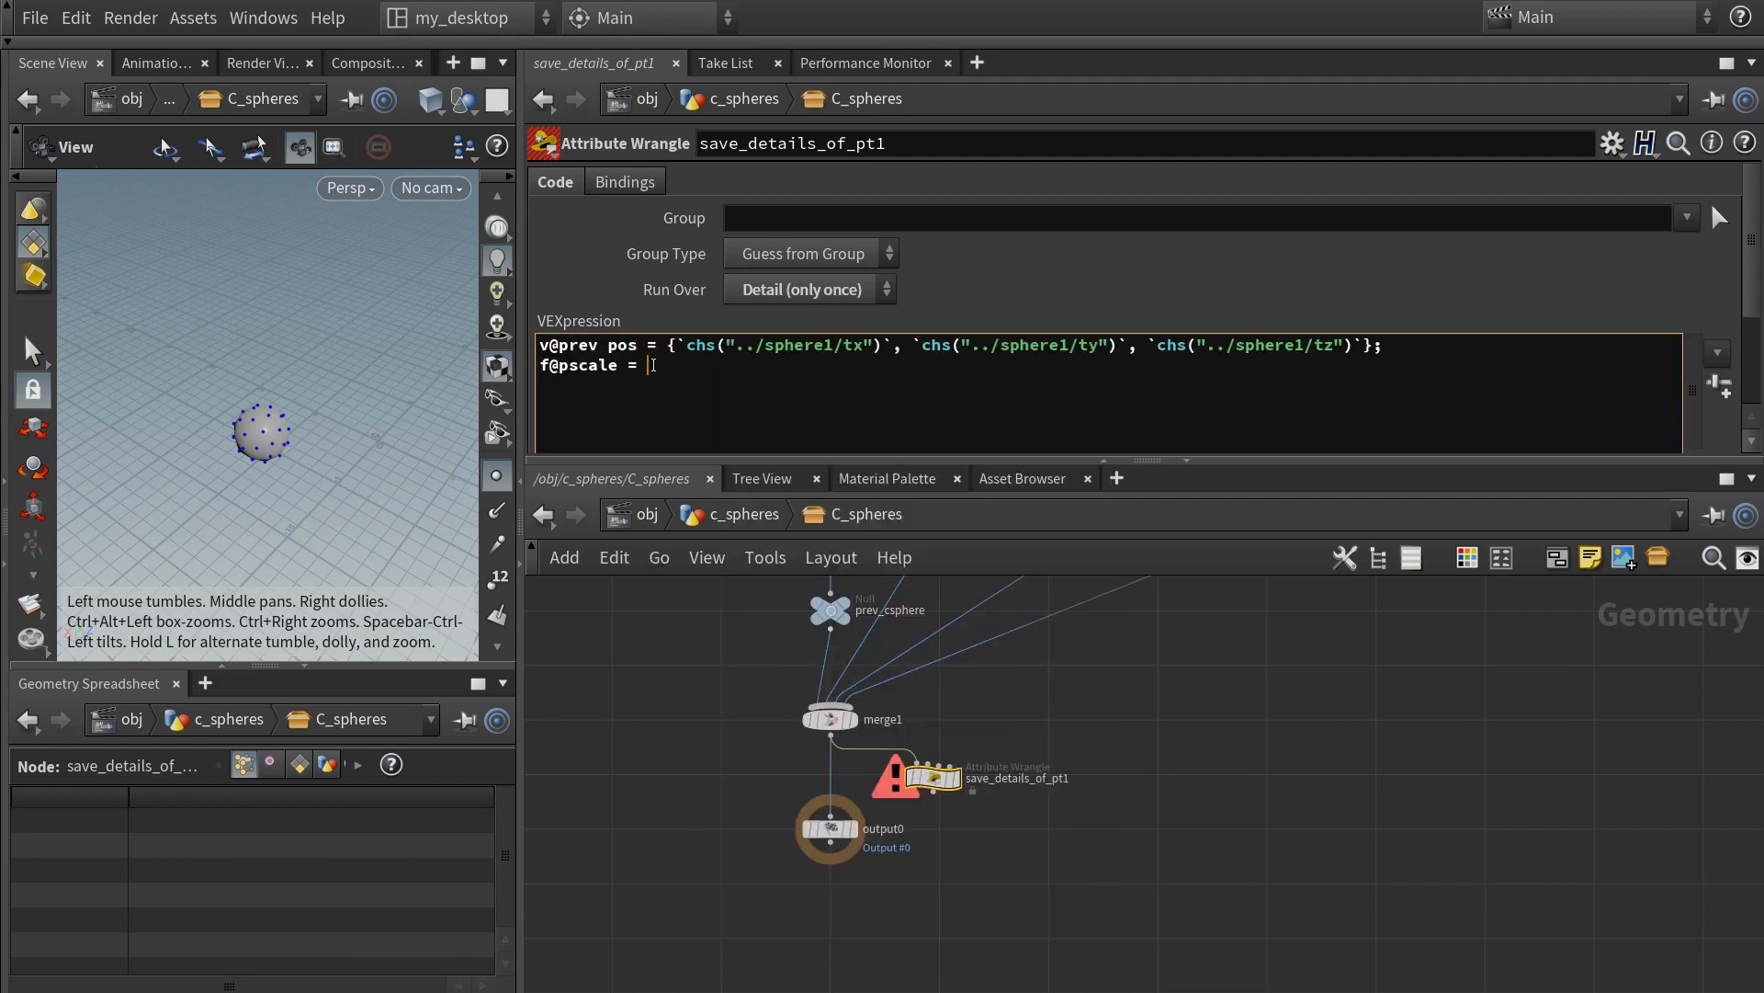
right_click(654, 363)
left_click(782, 632)
key("ctrl+z")
key("ctrl+c")
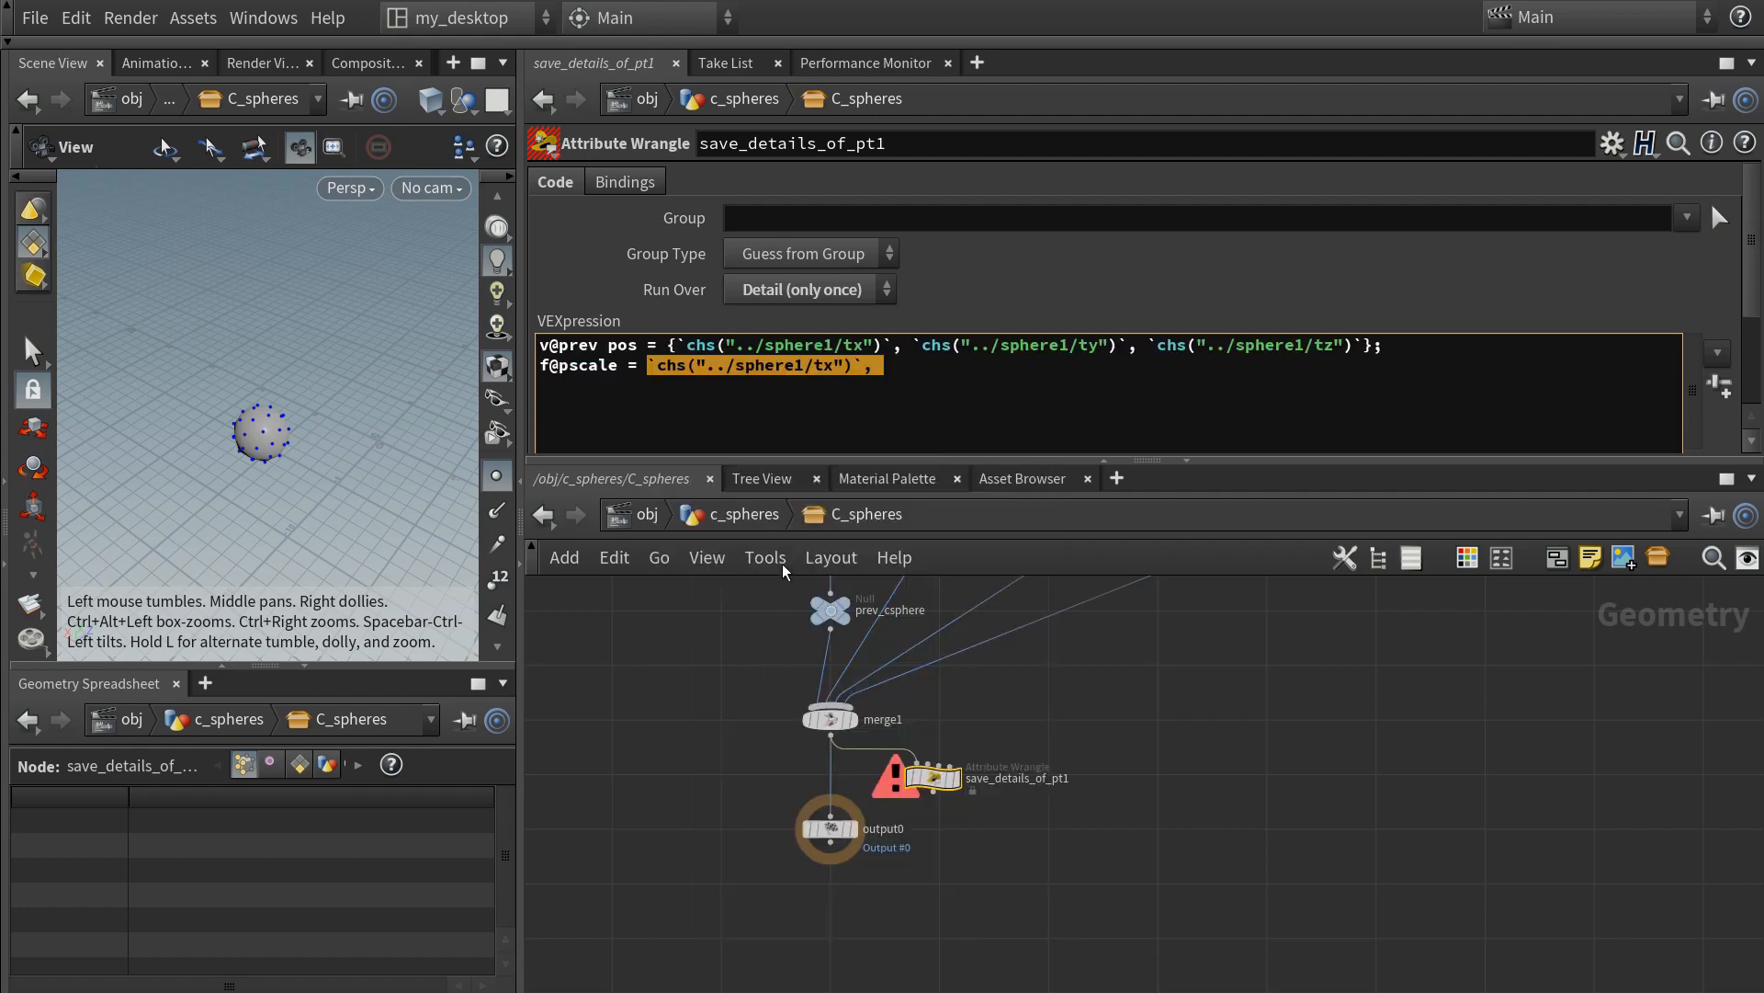
- Add a temporary Attribute Wrangle node beside save_details_of_pt1
left_click(1076, 734)
key("Tab")
type("at")
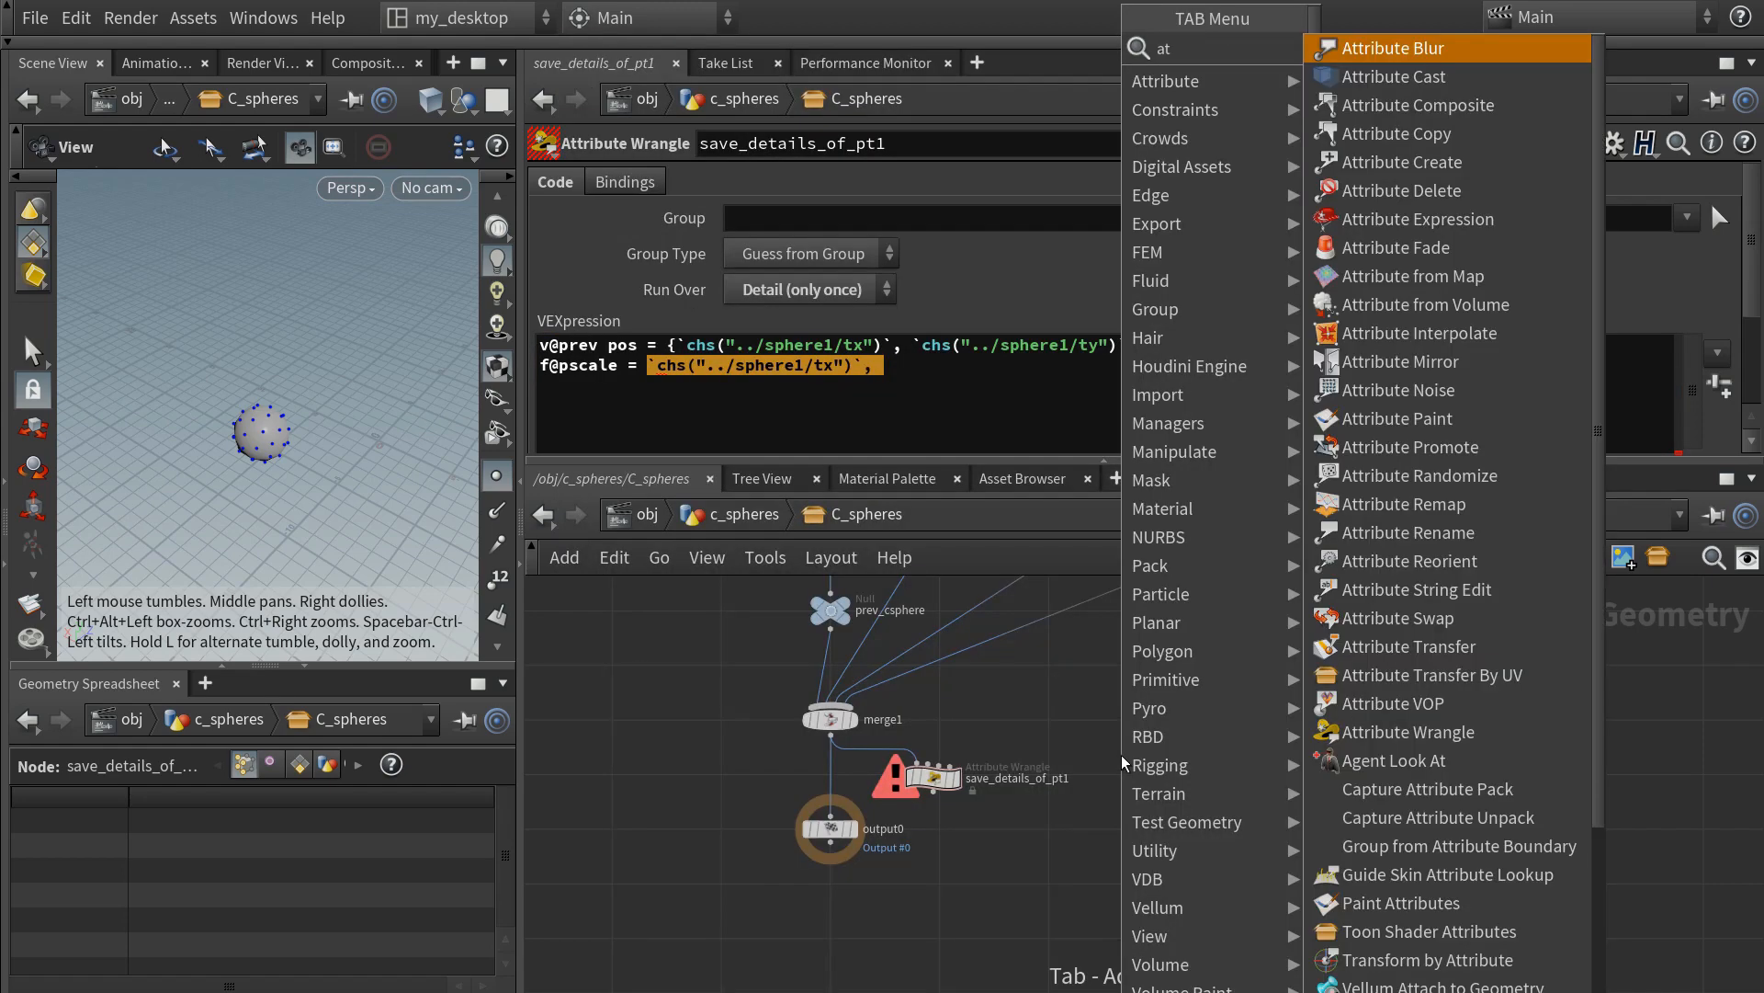
type("tribwr")
key("Return")
left_click(1121, 764)
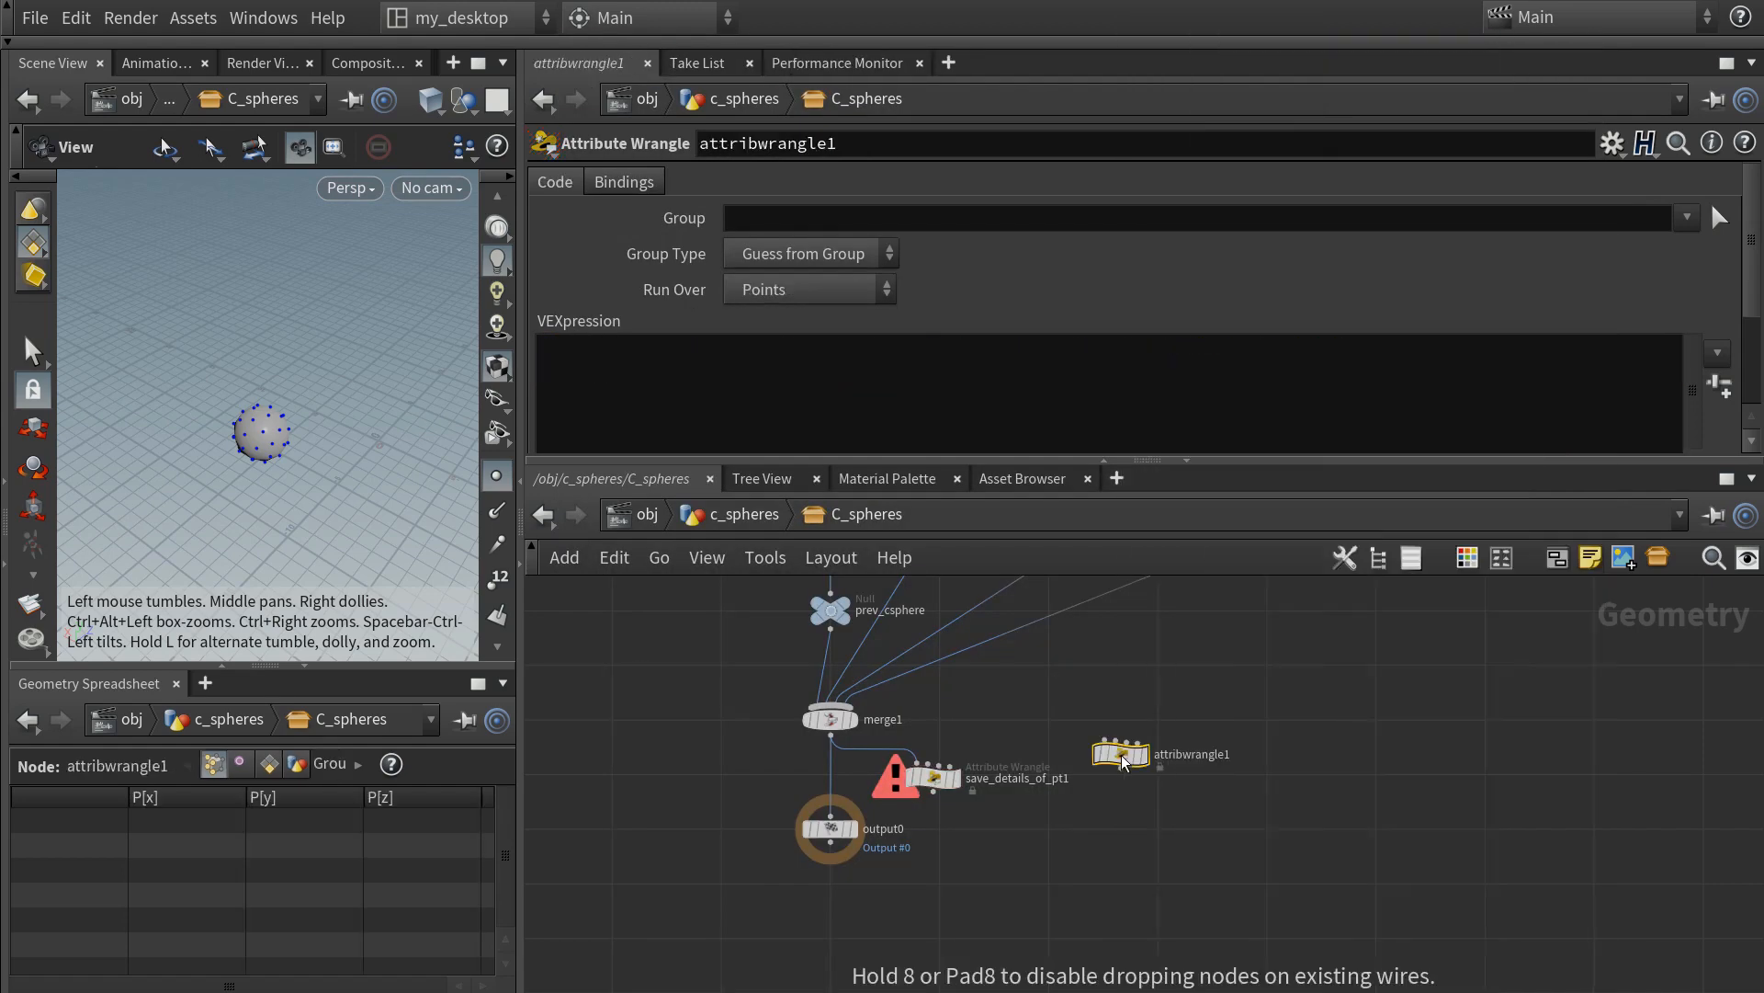
- Paste the copied Uniform Scale as a relative reference into the temporary wrangle's VEXpression, replacing its contents
left_click(756, 370)
key("ctrl+v")
middle_click_drag(1261, 664, 1238, 755)
scroll(1193, 797, "down", 4)
left_click(709, 346)
key("ctrl+a")
right_click(709, 345)
left_click(800, 615)
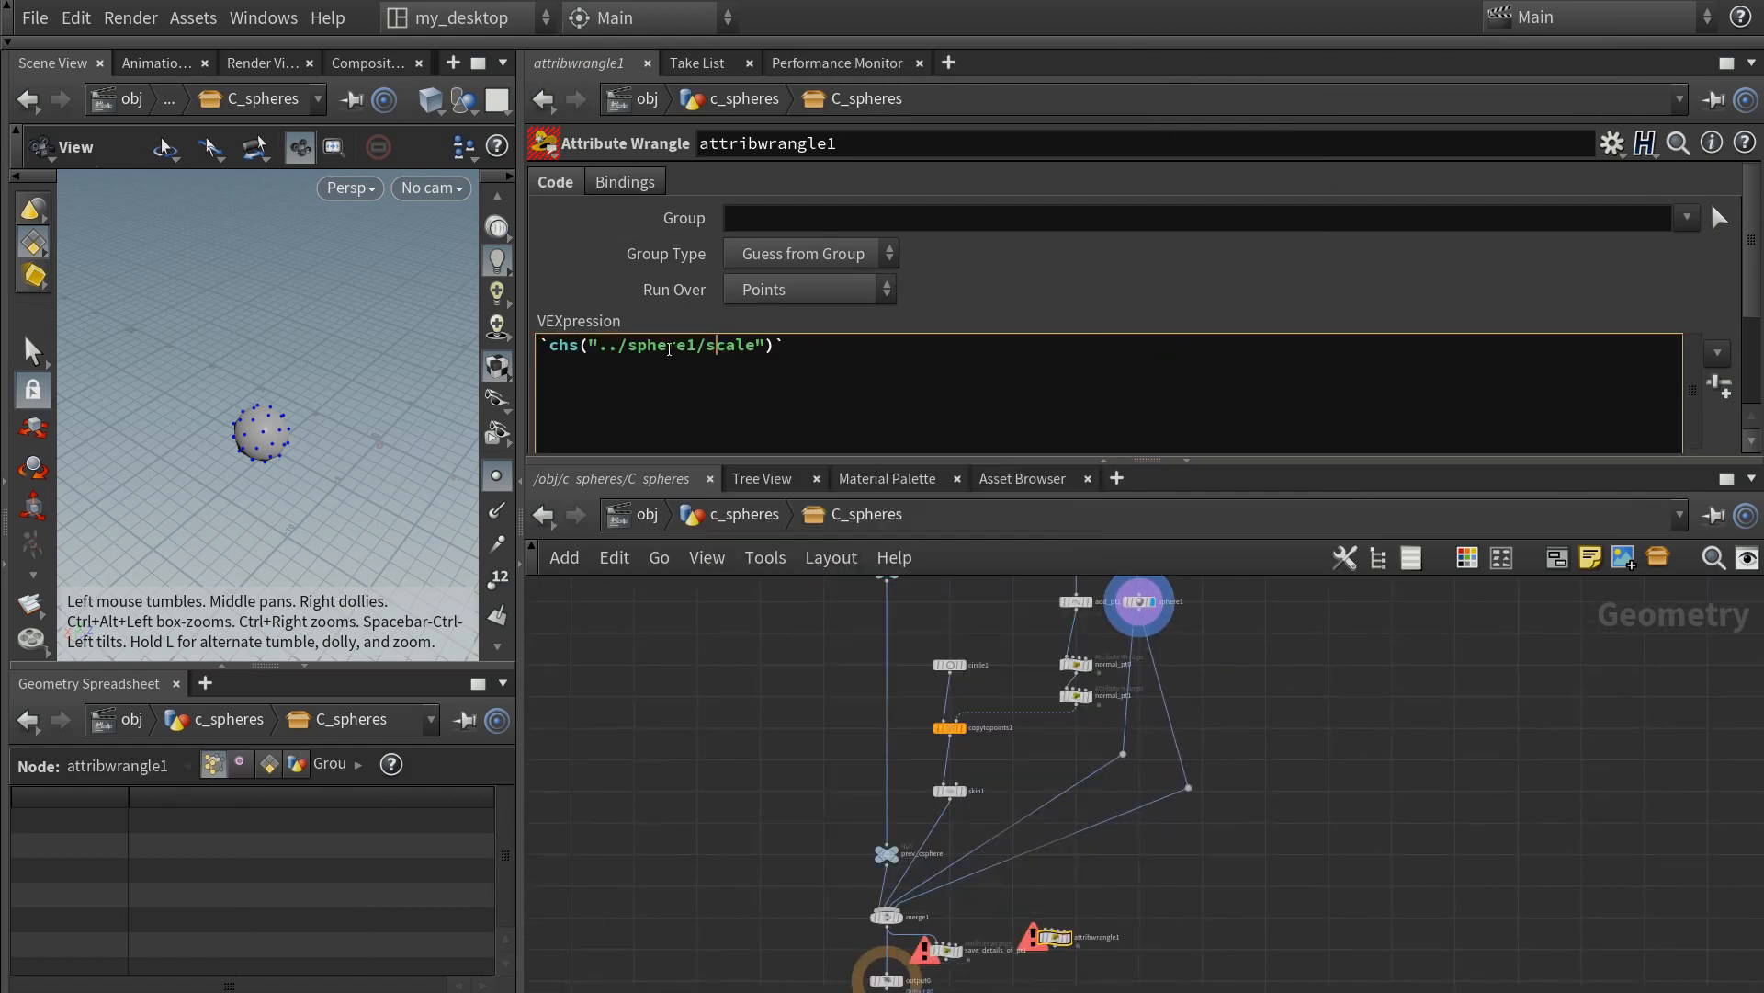
- Complete the f@pscale line in save_details_of_pt1 with `chs("../sphere1/scale")`; in place of the tx reference
scroll(960, 839, "up", 4)
left_click(960, 839)
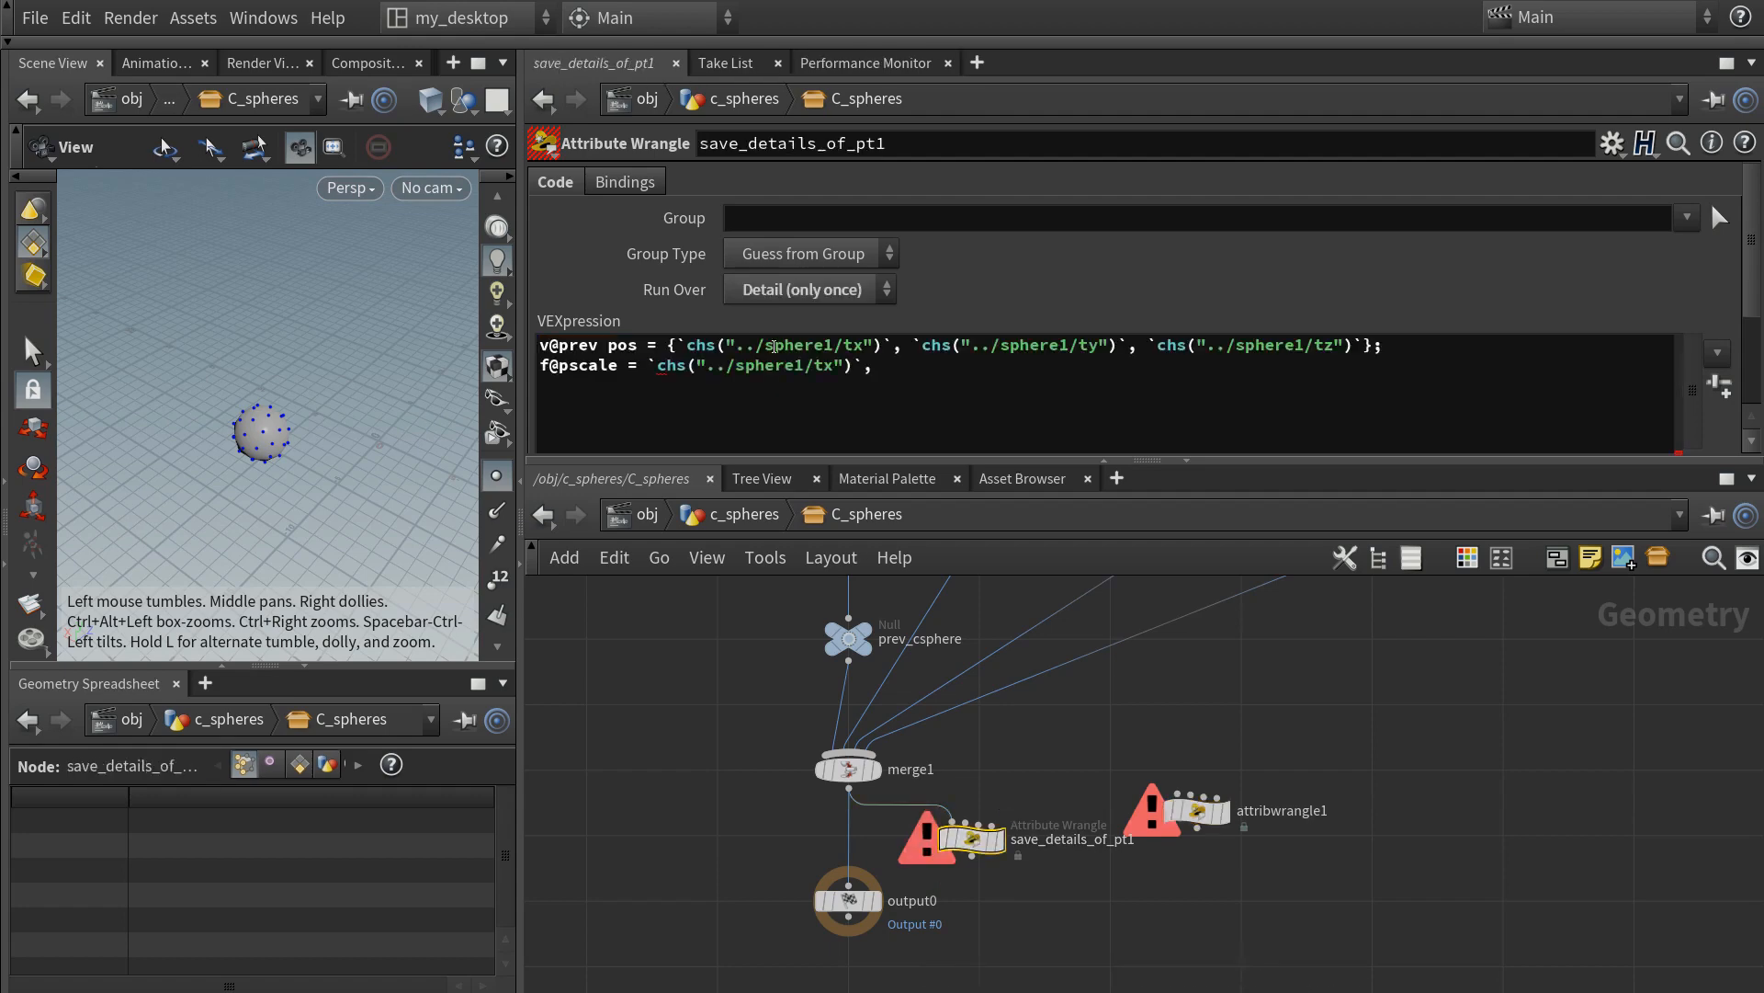
left_click_drag(655, 365, 874, 364)
type("`chs(\"../sphere1/scale\")`")
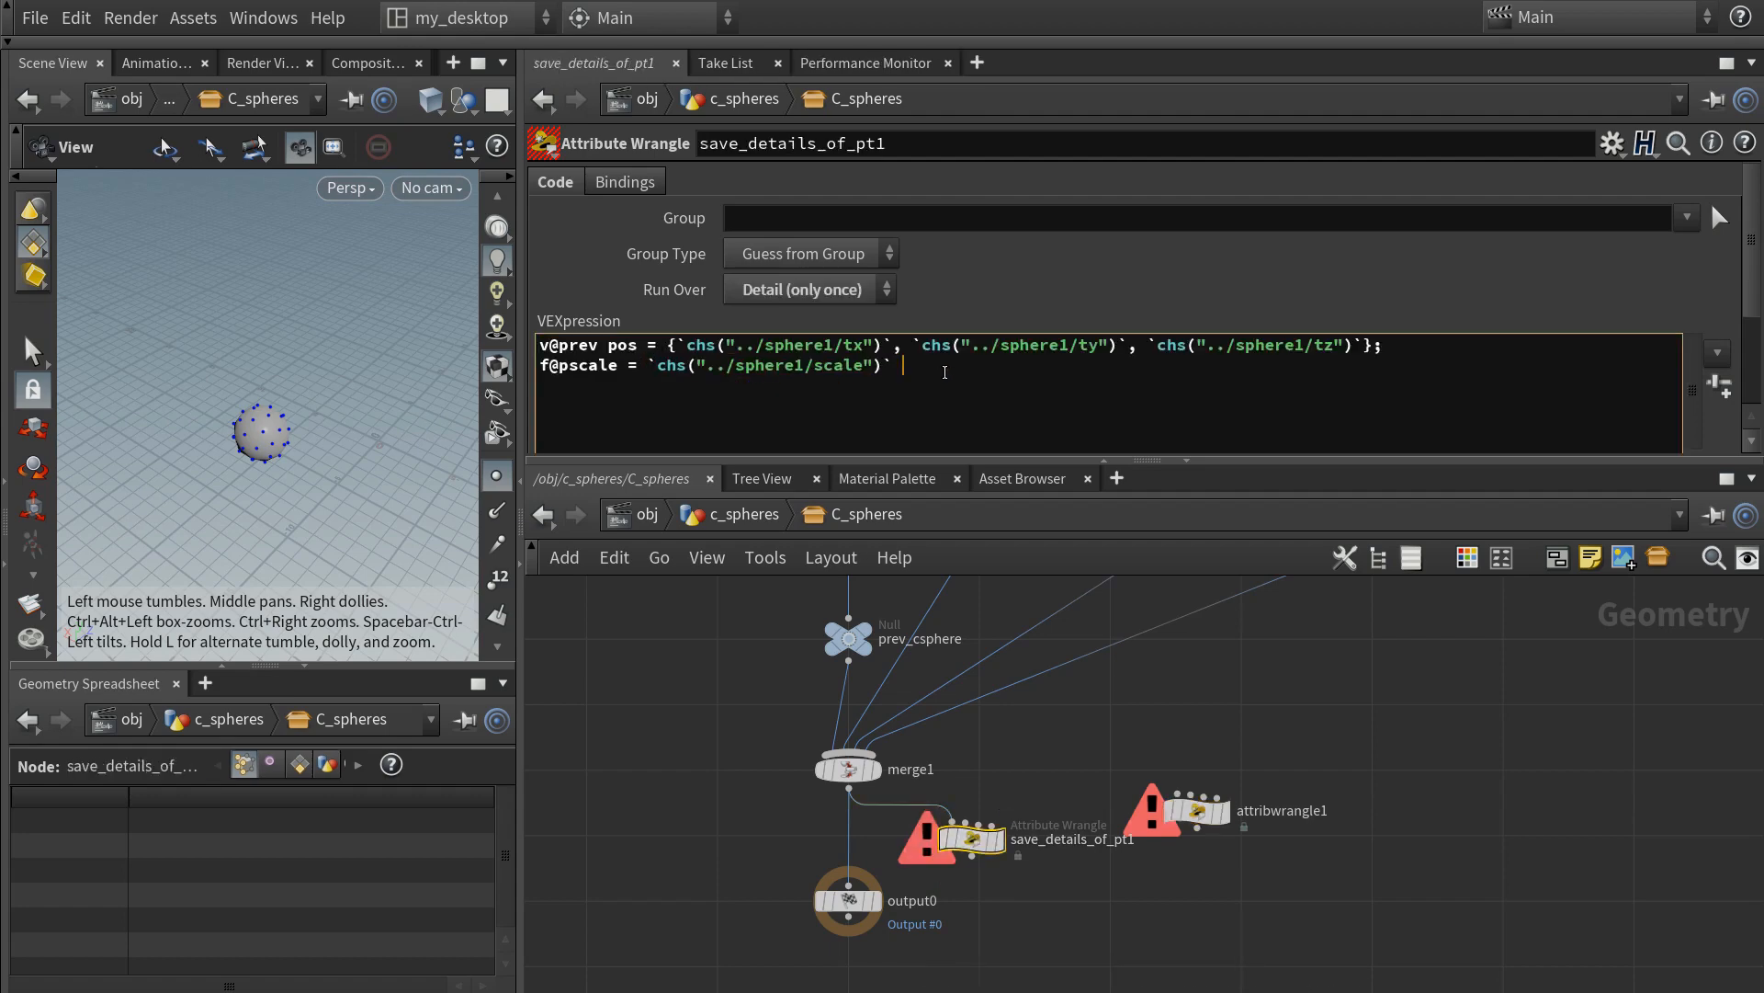
type(";")
- Delete the temporary attribwrangle1 node and correct the vector attribute's name to v@prev_pos in save_details_of_pt1
left_click(1195, 811)
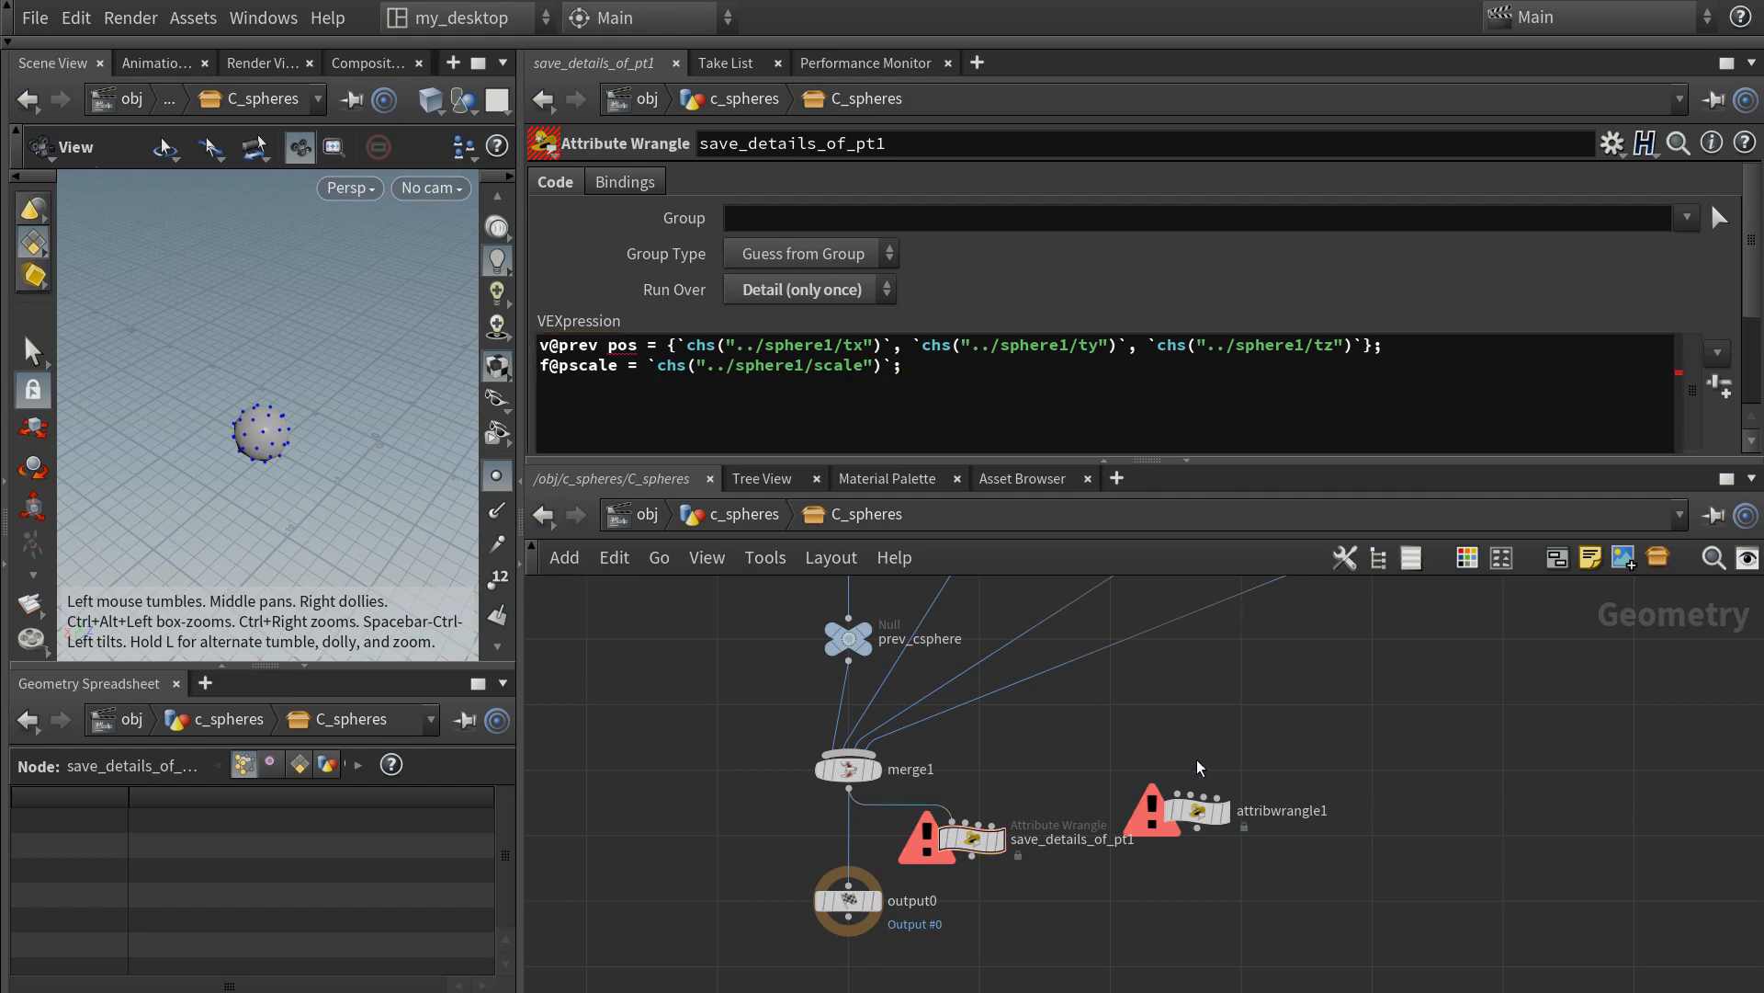
key("Delete")
left_click(978, 844)
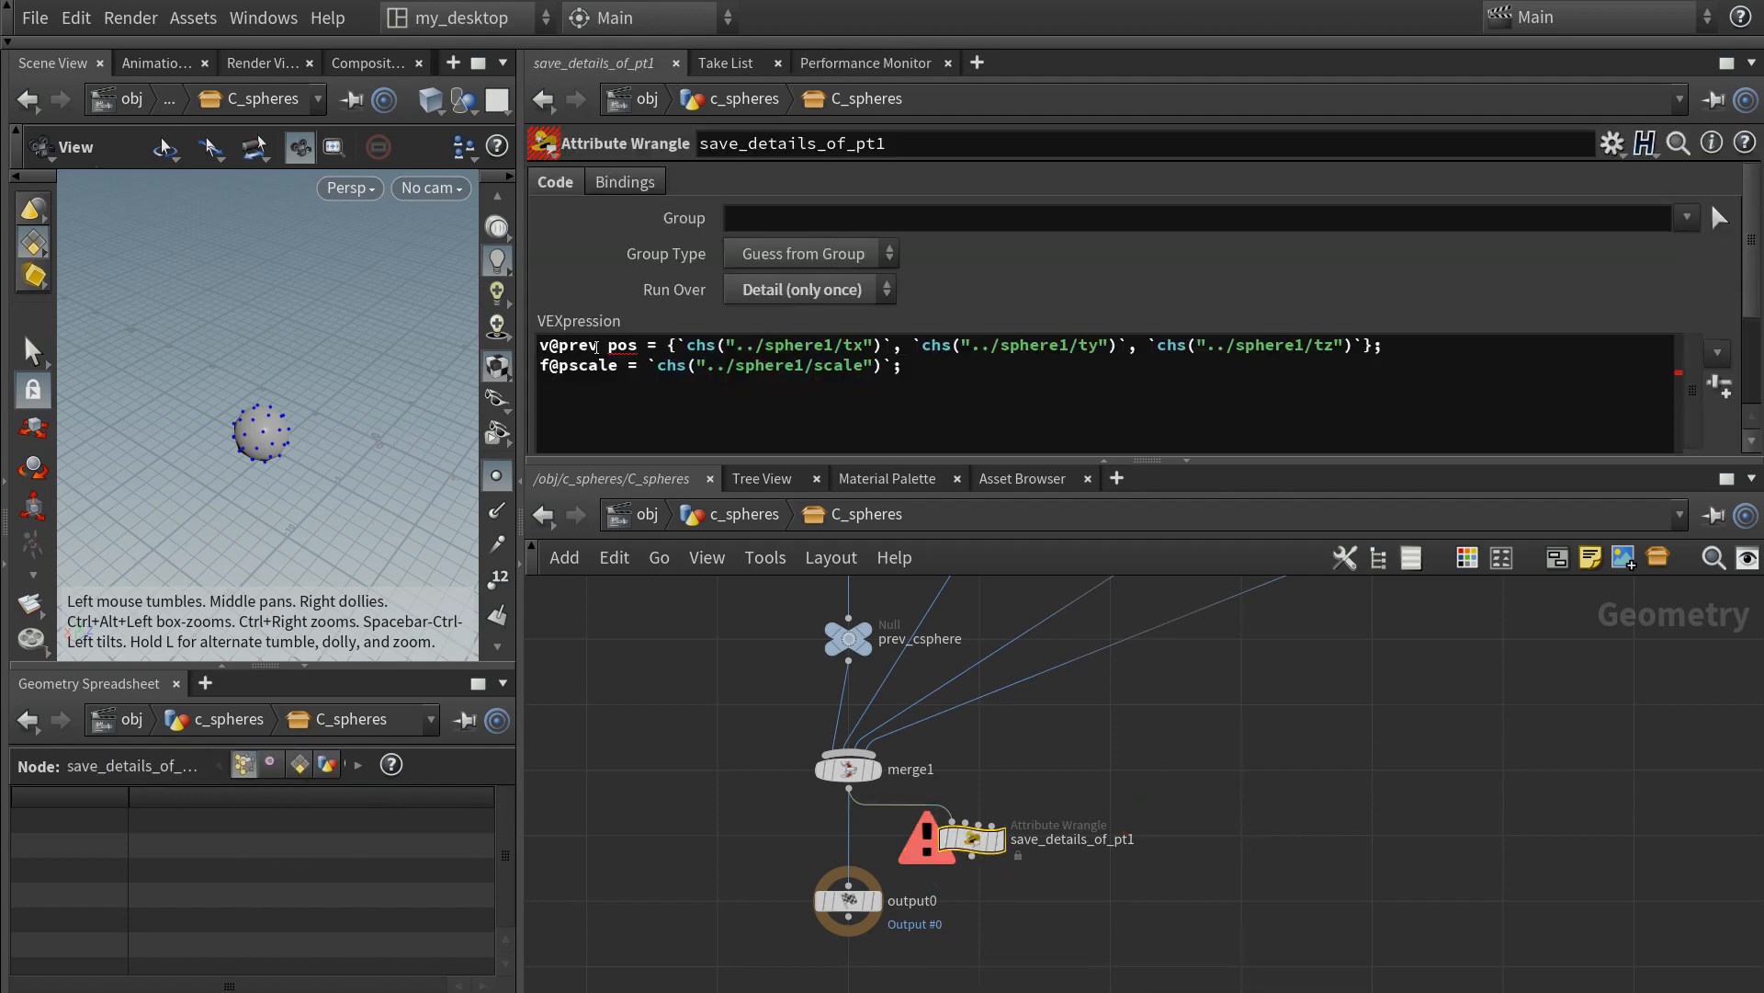
left_click(982, 390)
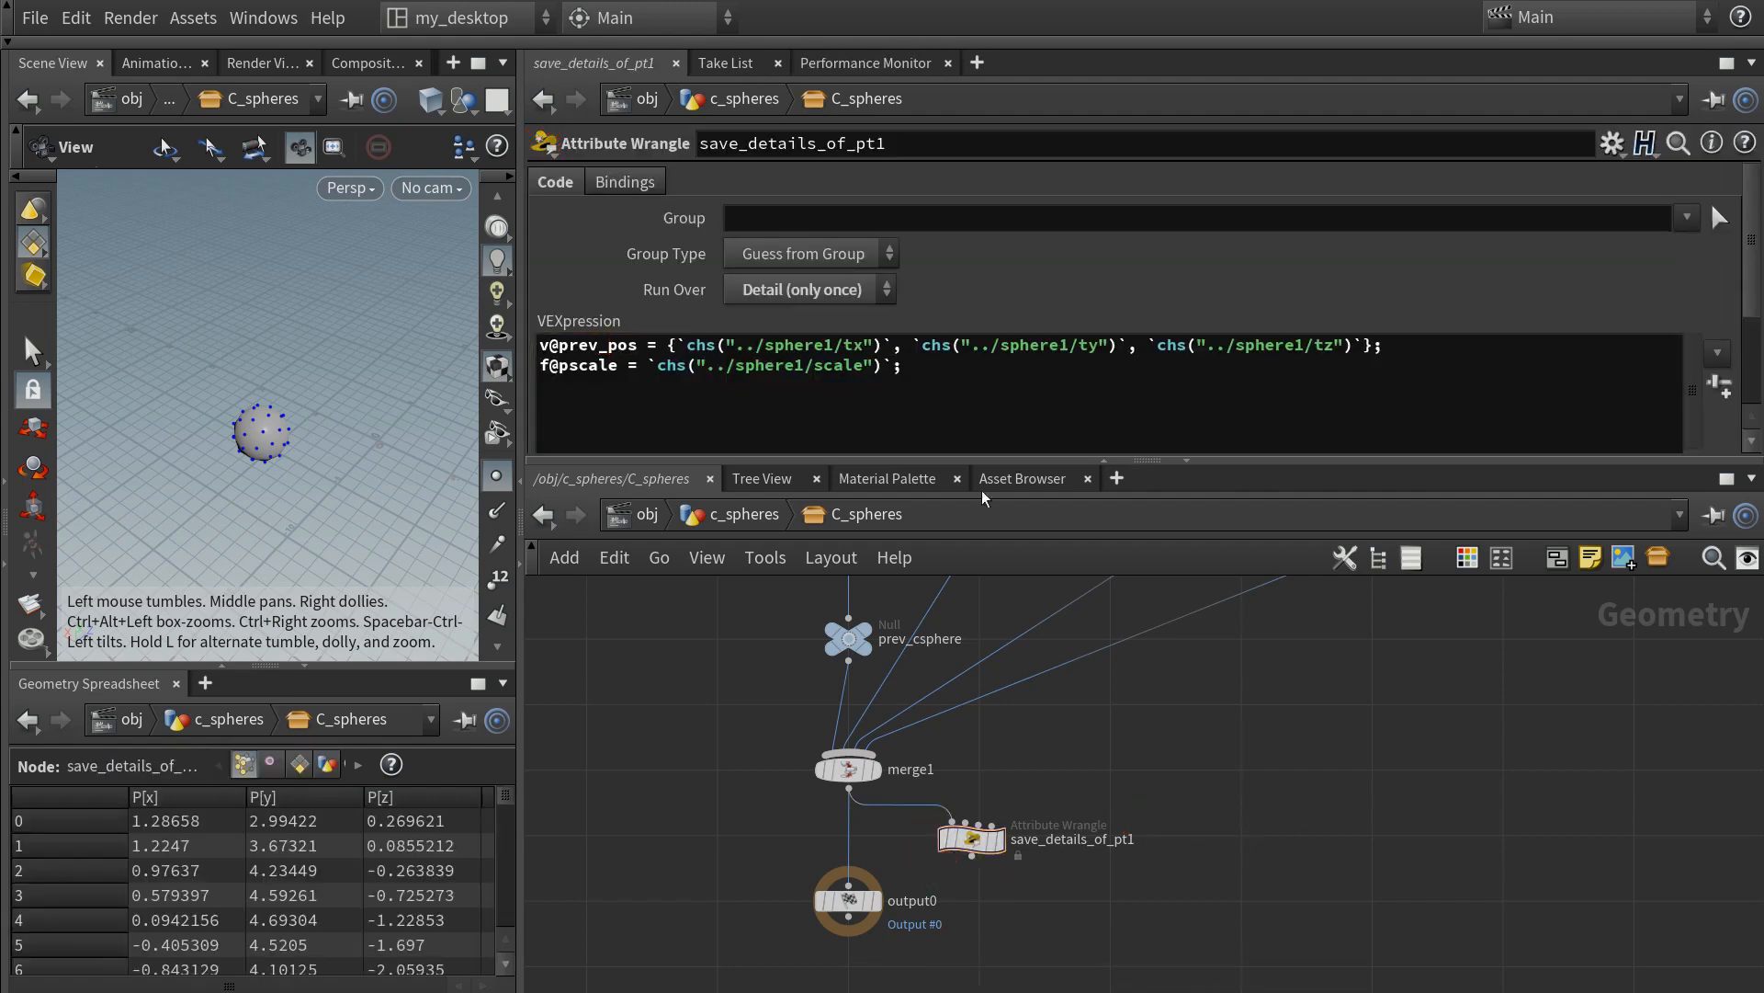
- Check the channel name of sphere1's Uniform Scale against the scale reference in the code
left_click_drag(814, 366, 873, 366)
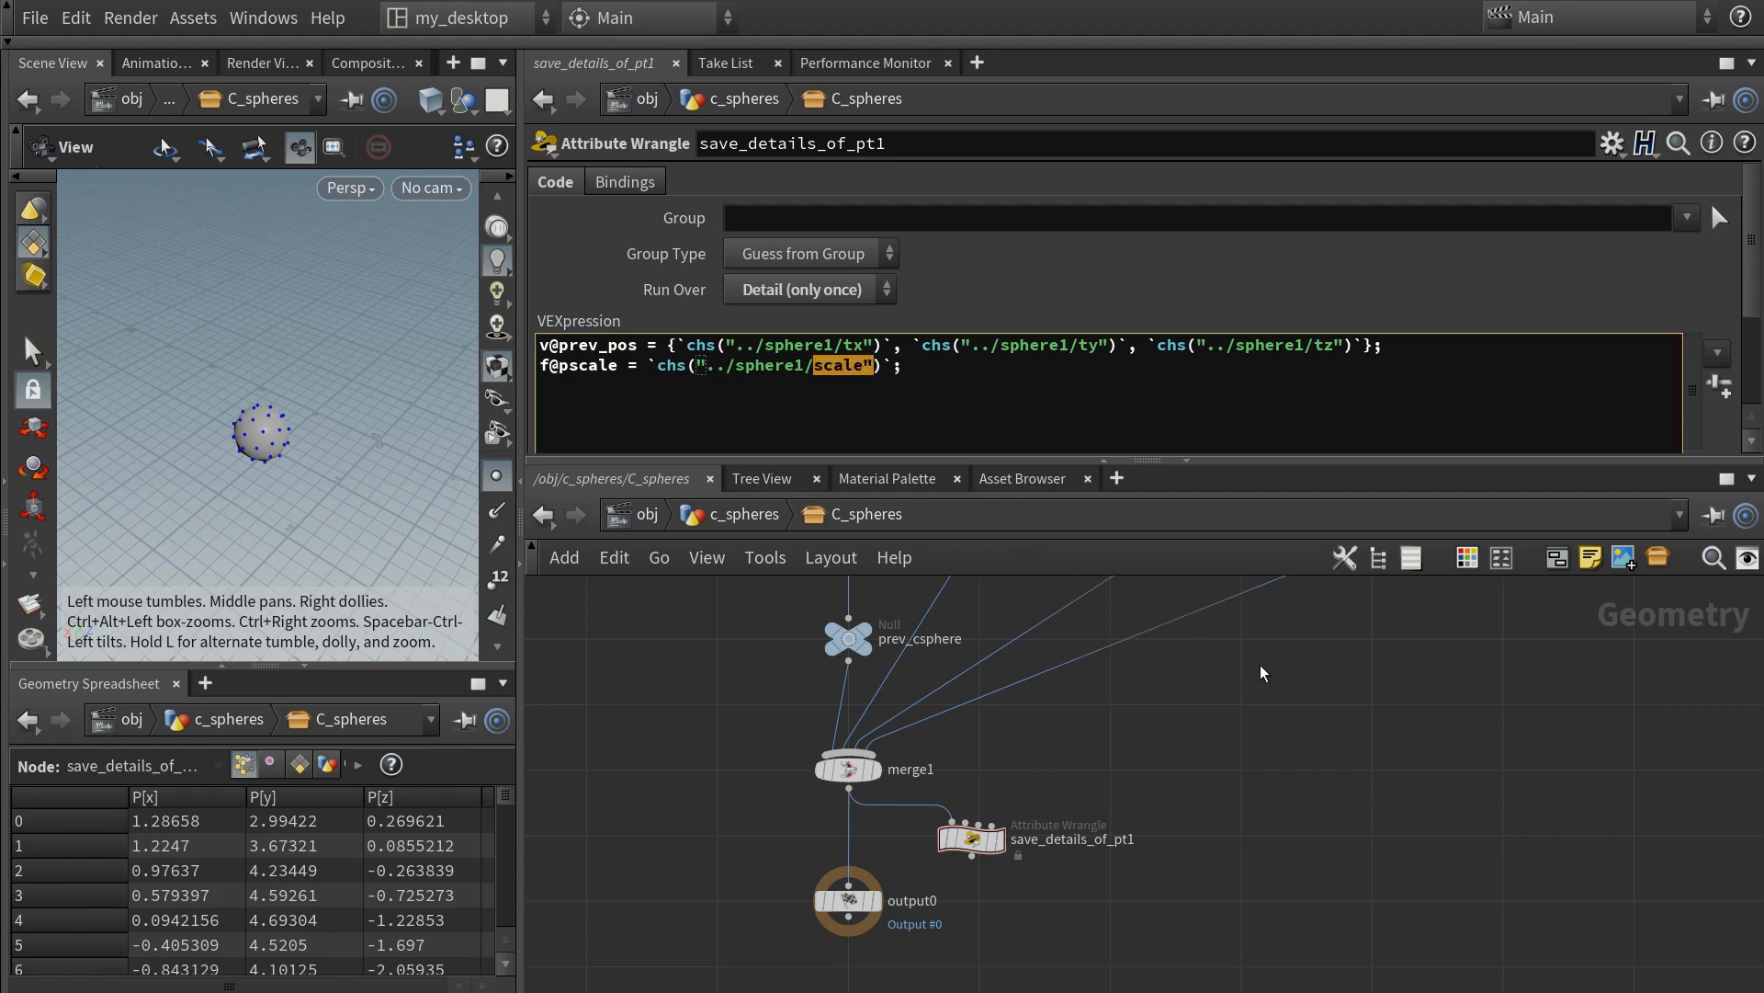
scroll(1383, 597, "down", 4)
middle_click_drag(1391, 589, 1383, 746)
scroll(1296, 588, "up", 3)
left_click(1163, 731)
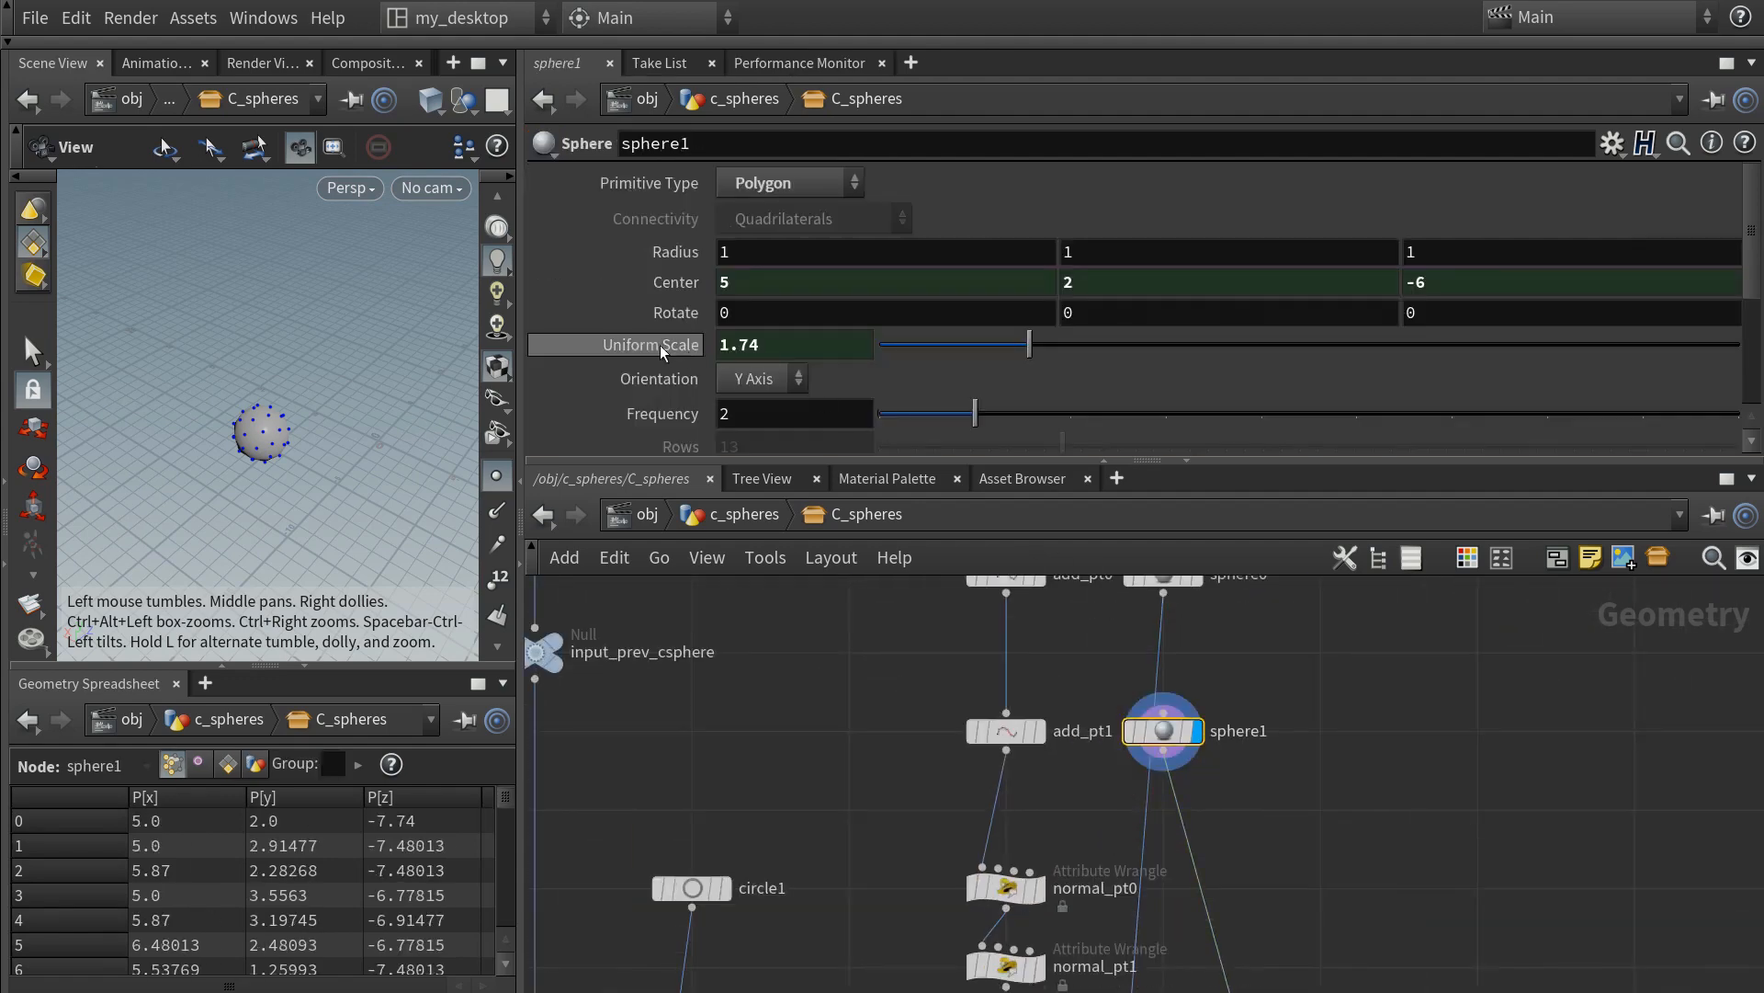
mouse_move(691, 352)
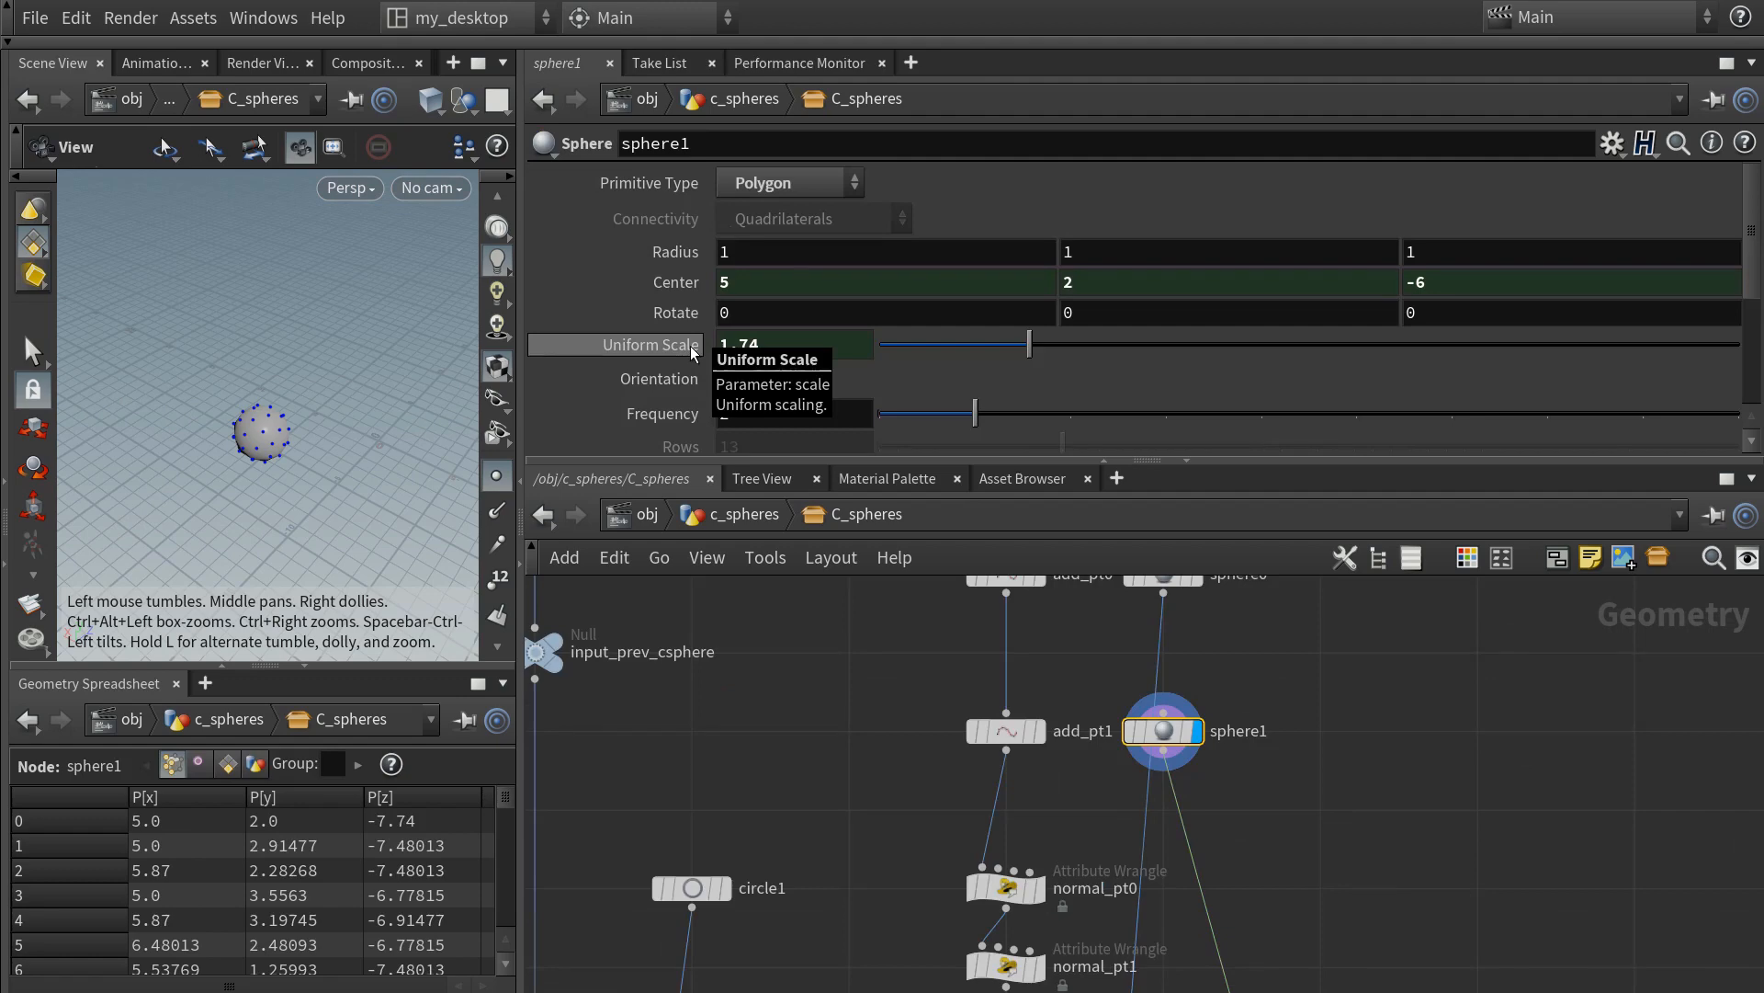
scroll(1520, 878, "down", 3)
middle_click_drag(1332, 974, 1227, 801)
scroll(1227, 801, "up", 2)
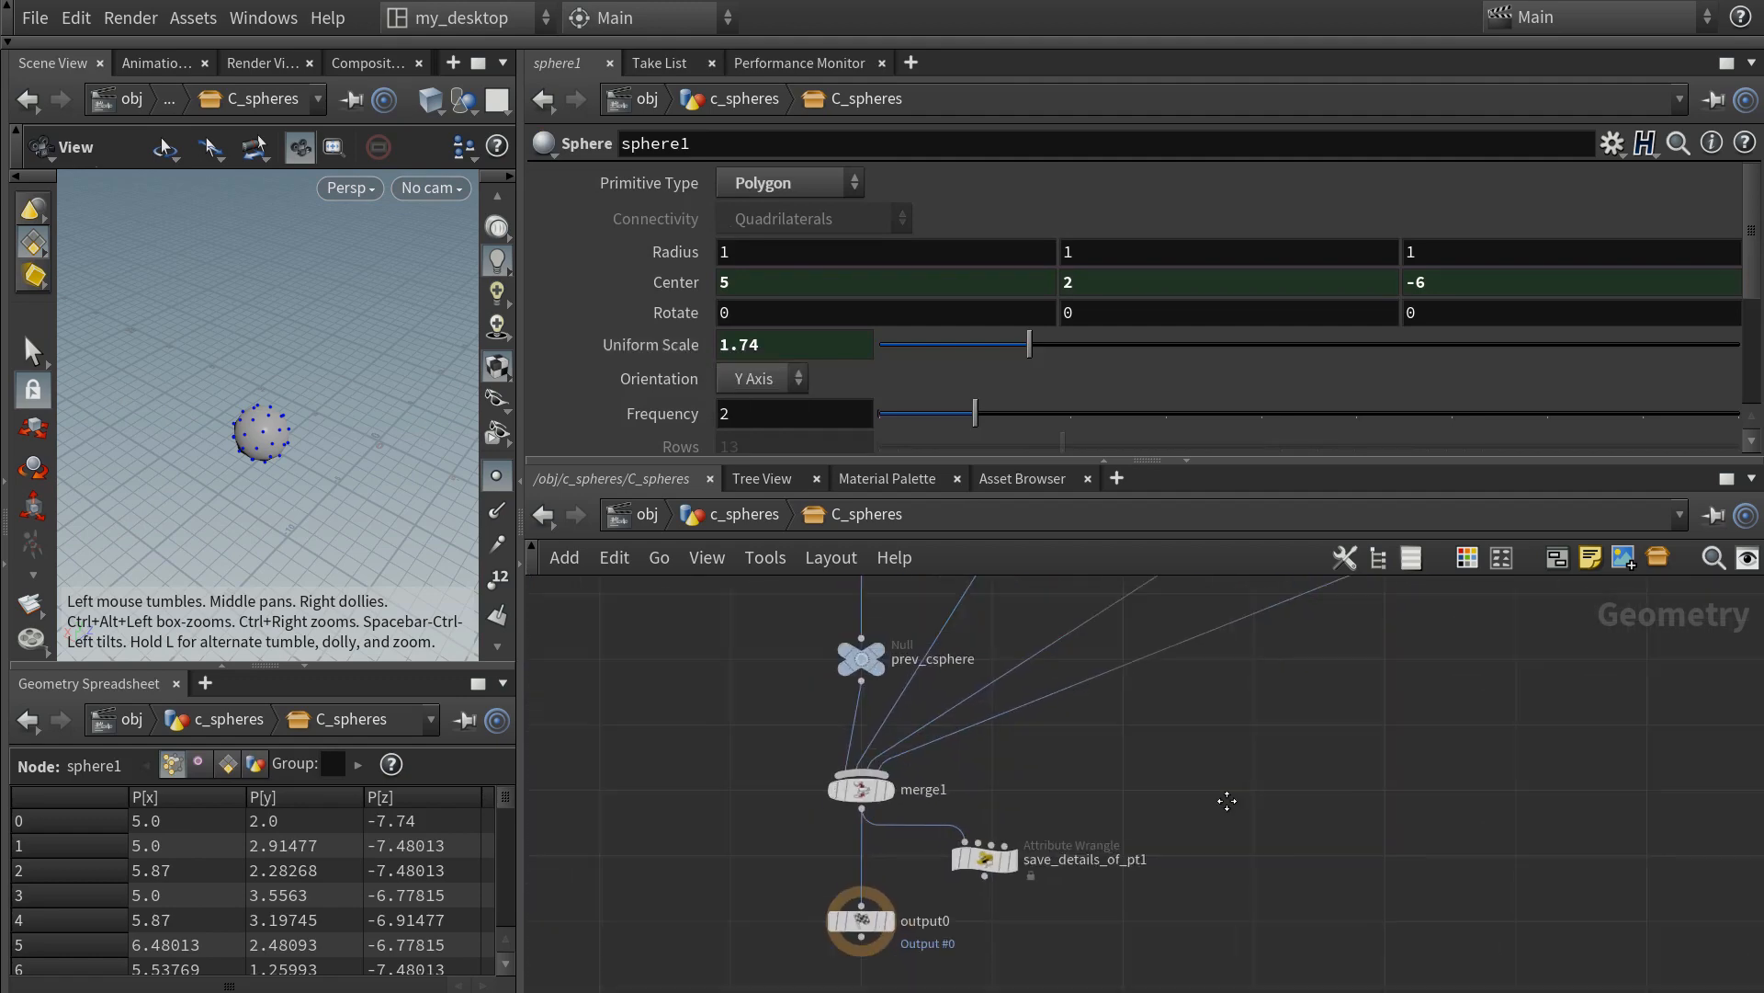
- Enlarge the viewport side and inspect the detail attributes of save_details_of_pt1 in the geometry spreadsheet
scroll(1227, 801, "up", 2)
left_click(965, 754)
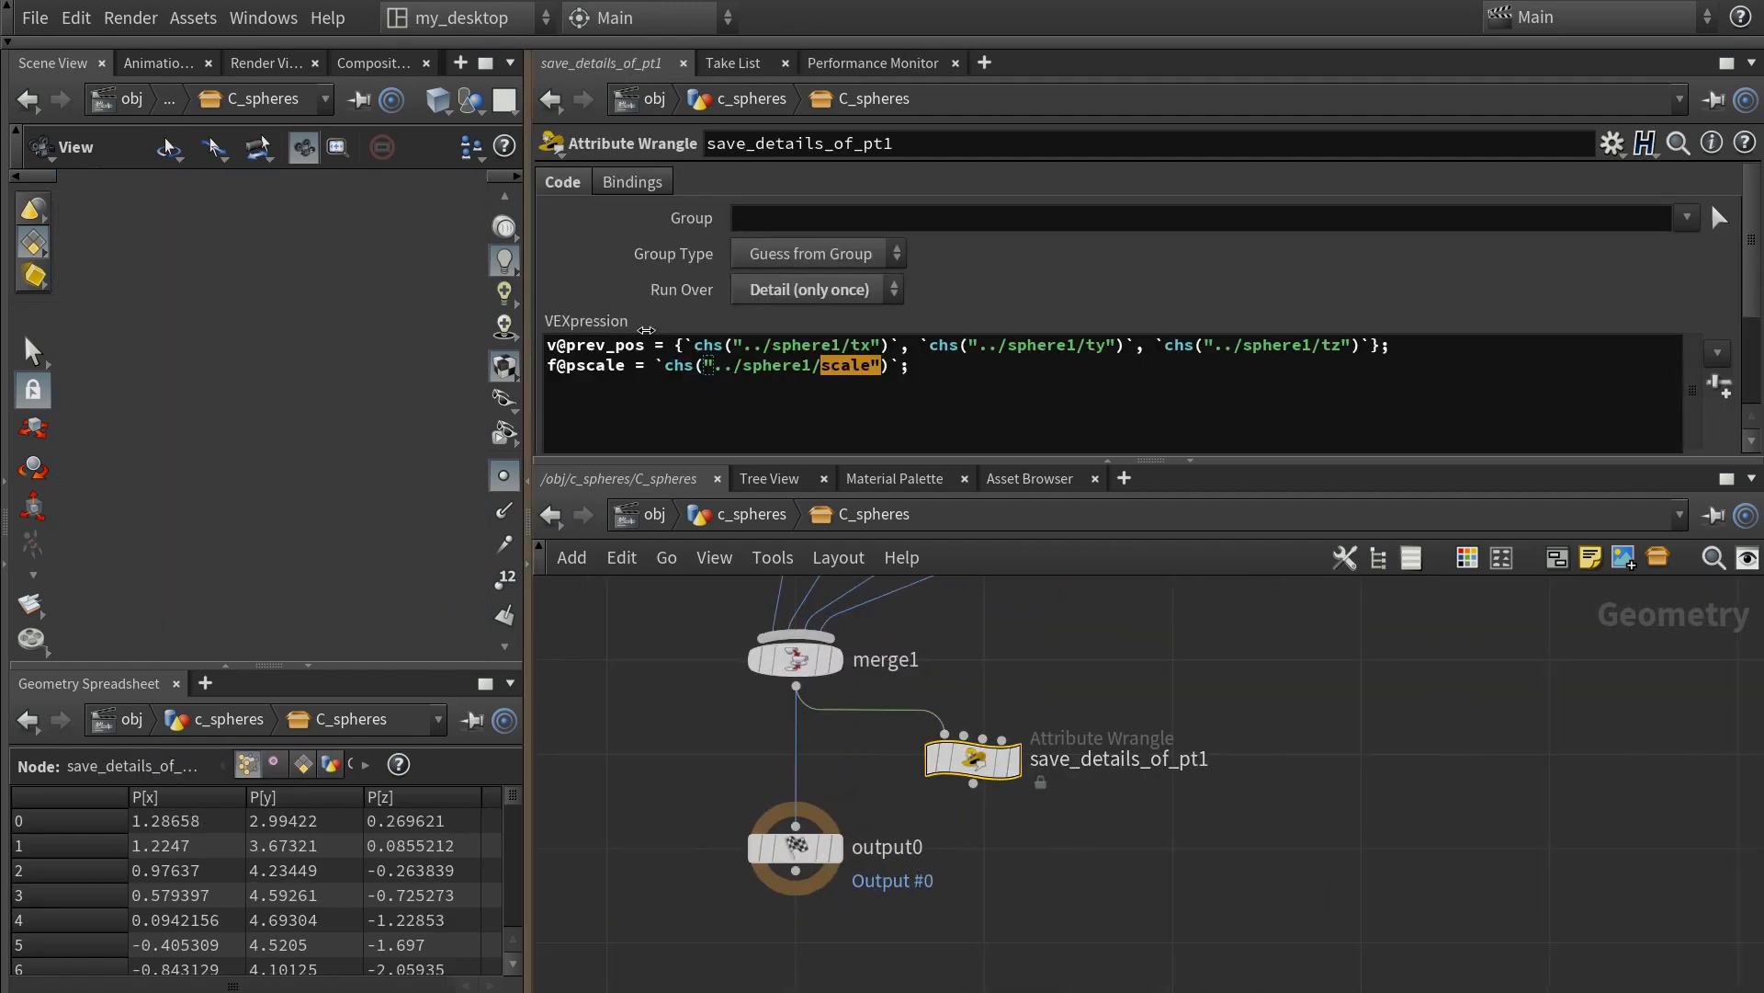
left_click_drag(646, 329, 1226, 329)
left_click(309, 764)
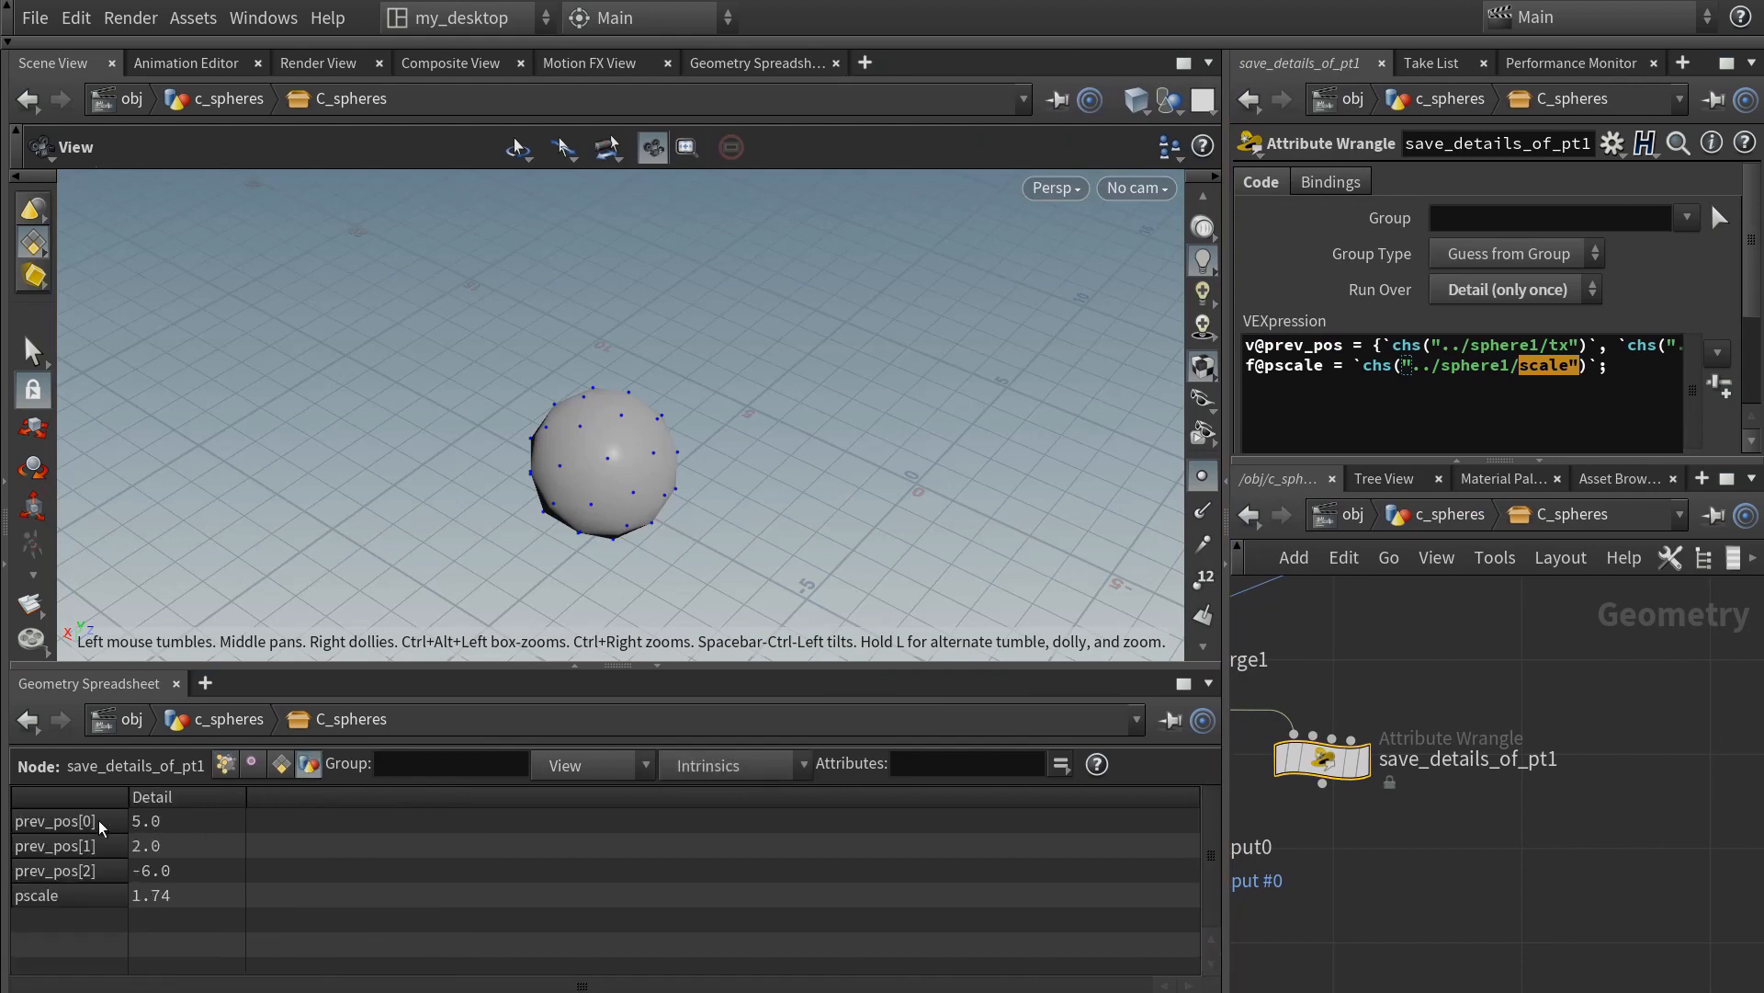
- Insert save_details_of_pt1 into the connection between merge1 and output0
scroll(1453, 750, "down", 2)
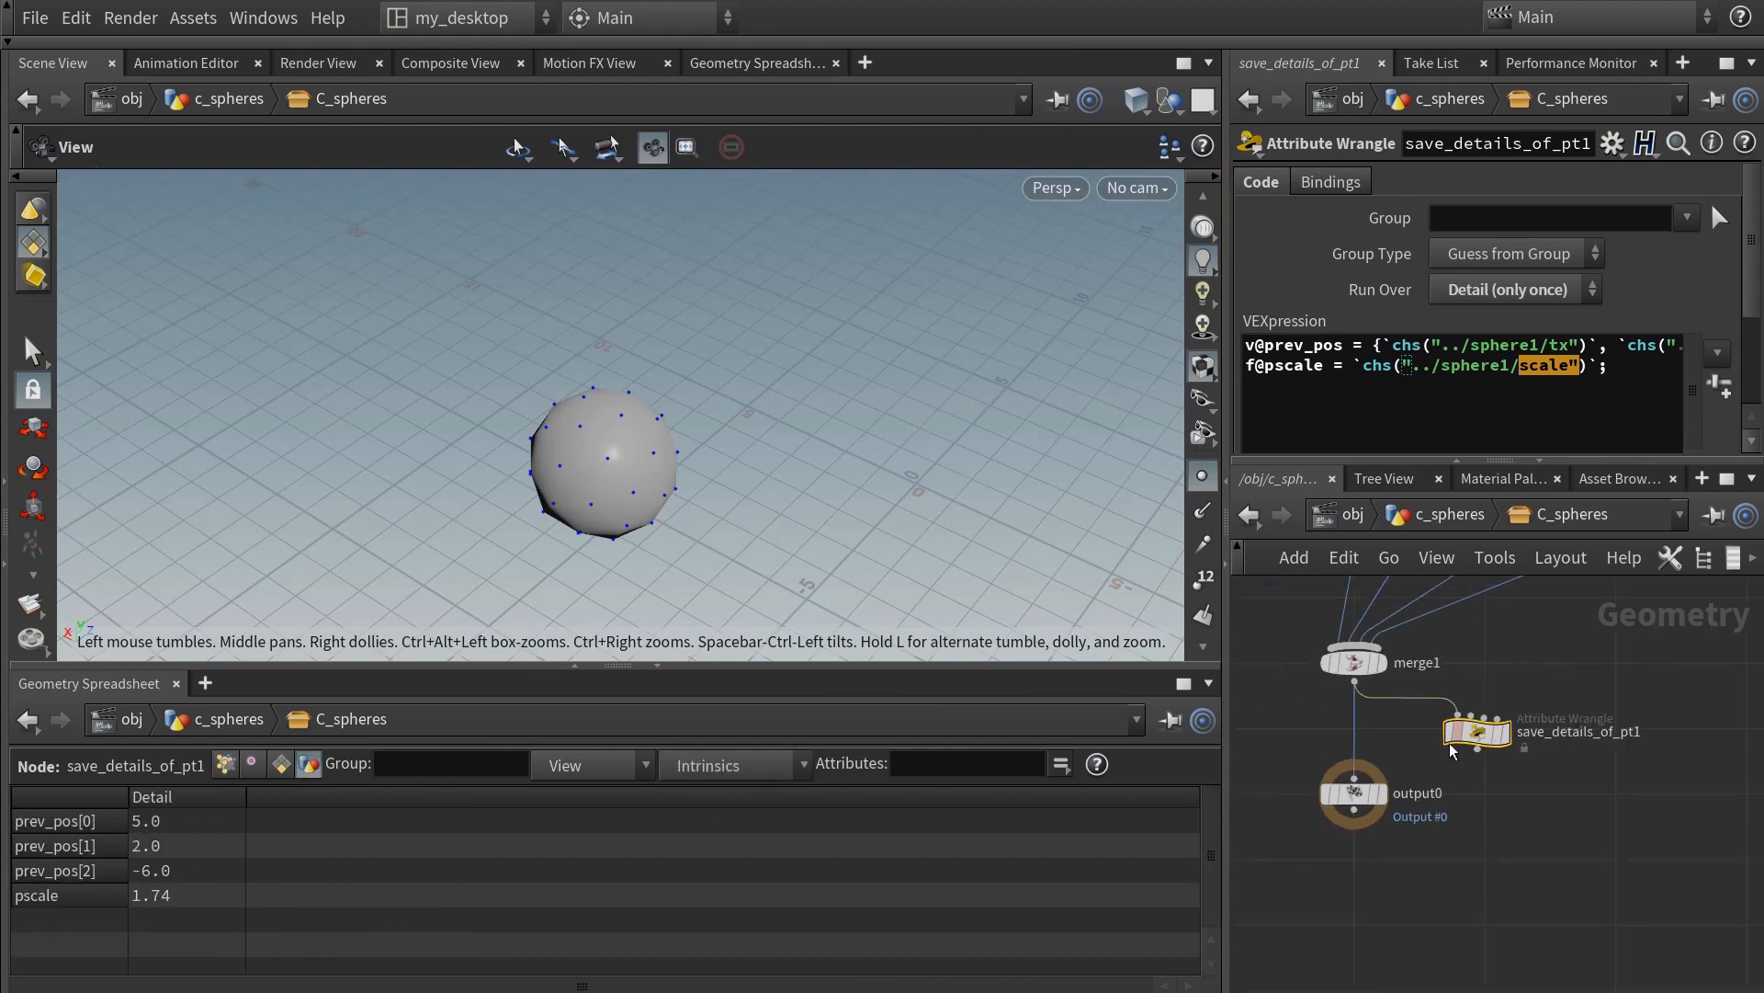
mouse_move(1357, 746)
left_mouse_down()
mouse_move(1476, 732)
mouse_move(1356, 733)
left_mouse_up()
middle_click_drag(1507, 728, 1464, 779)
scroll(1496, 726, "down", 1)
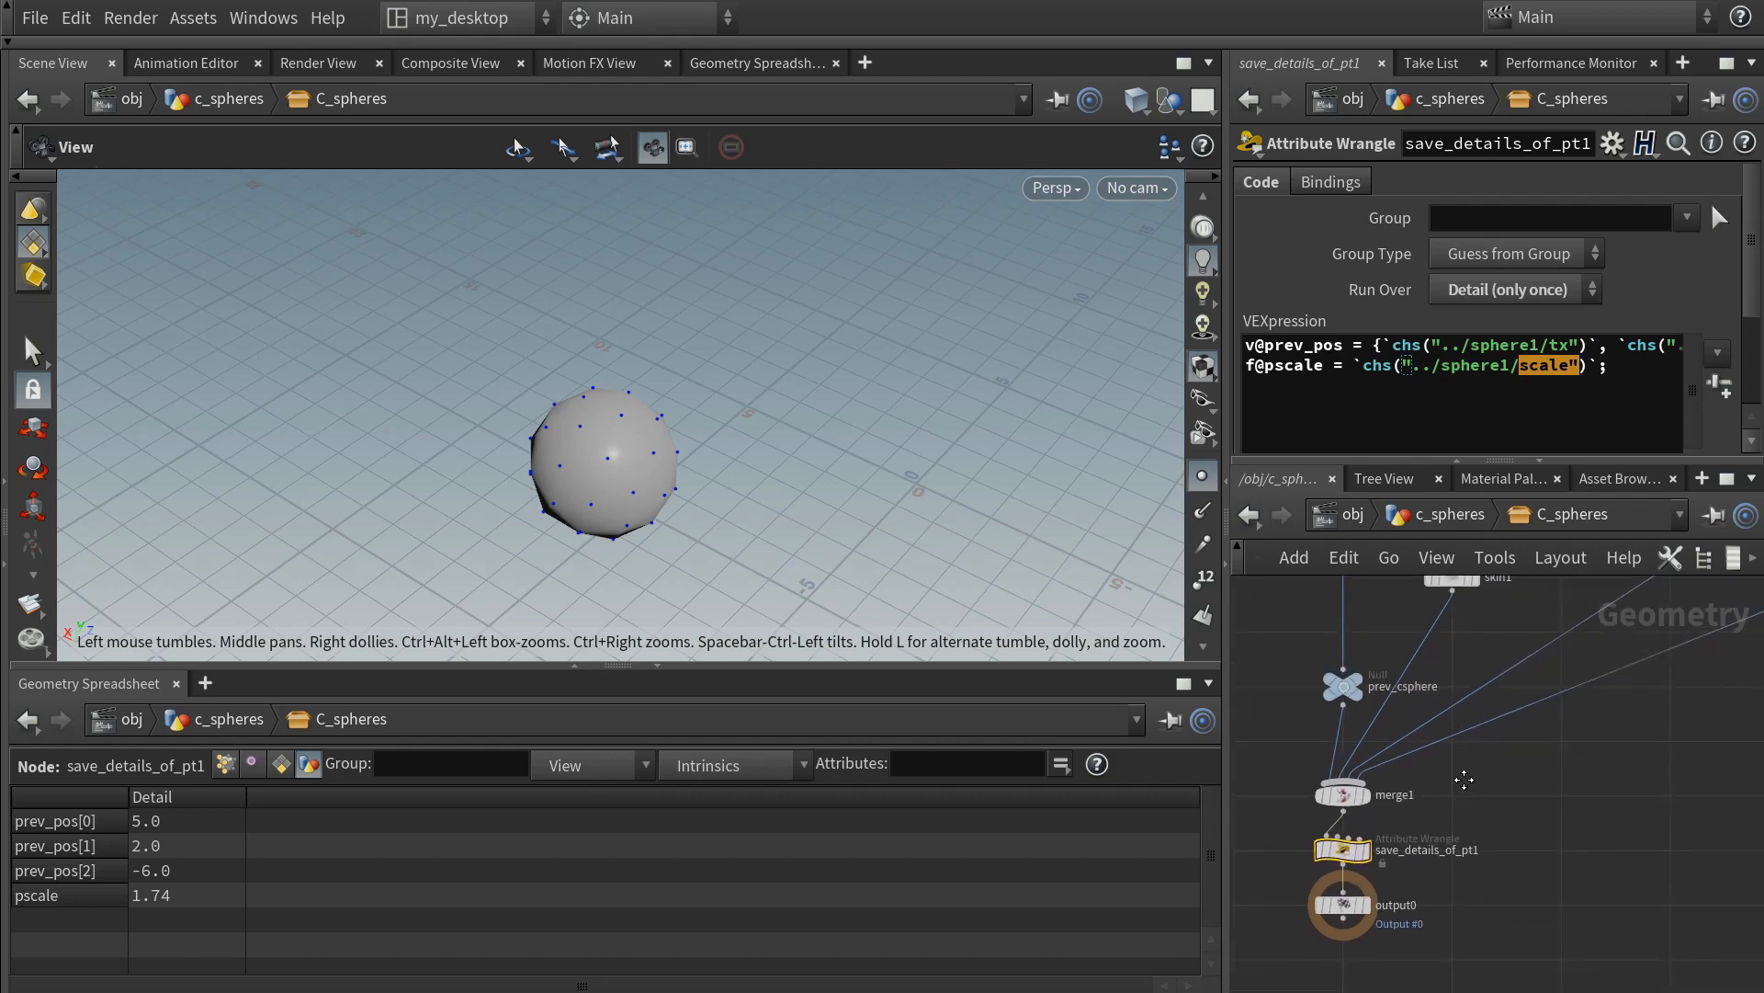
- Return to the c_spheres network, save the edited C_spheres asset definition and lock the node back to it
key("u")
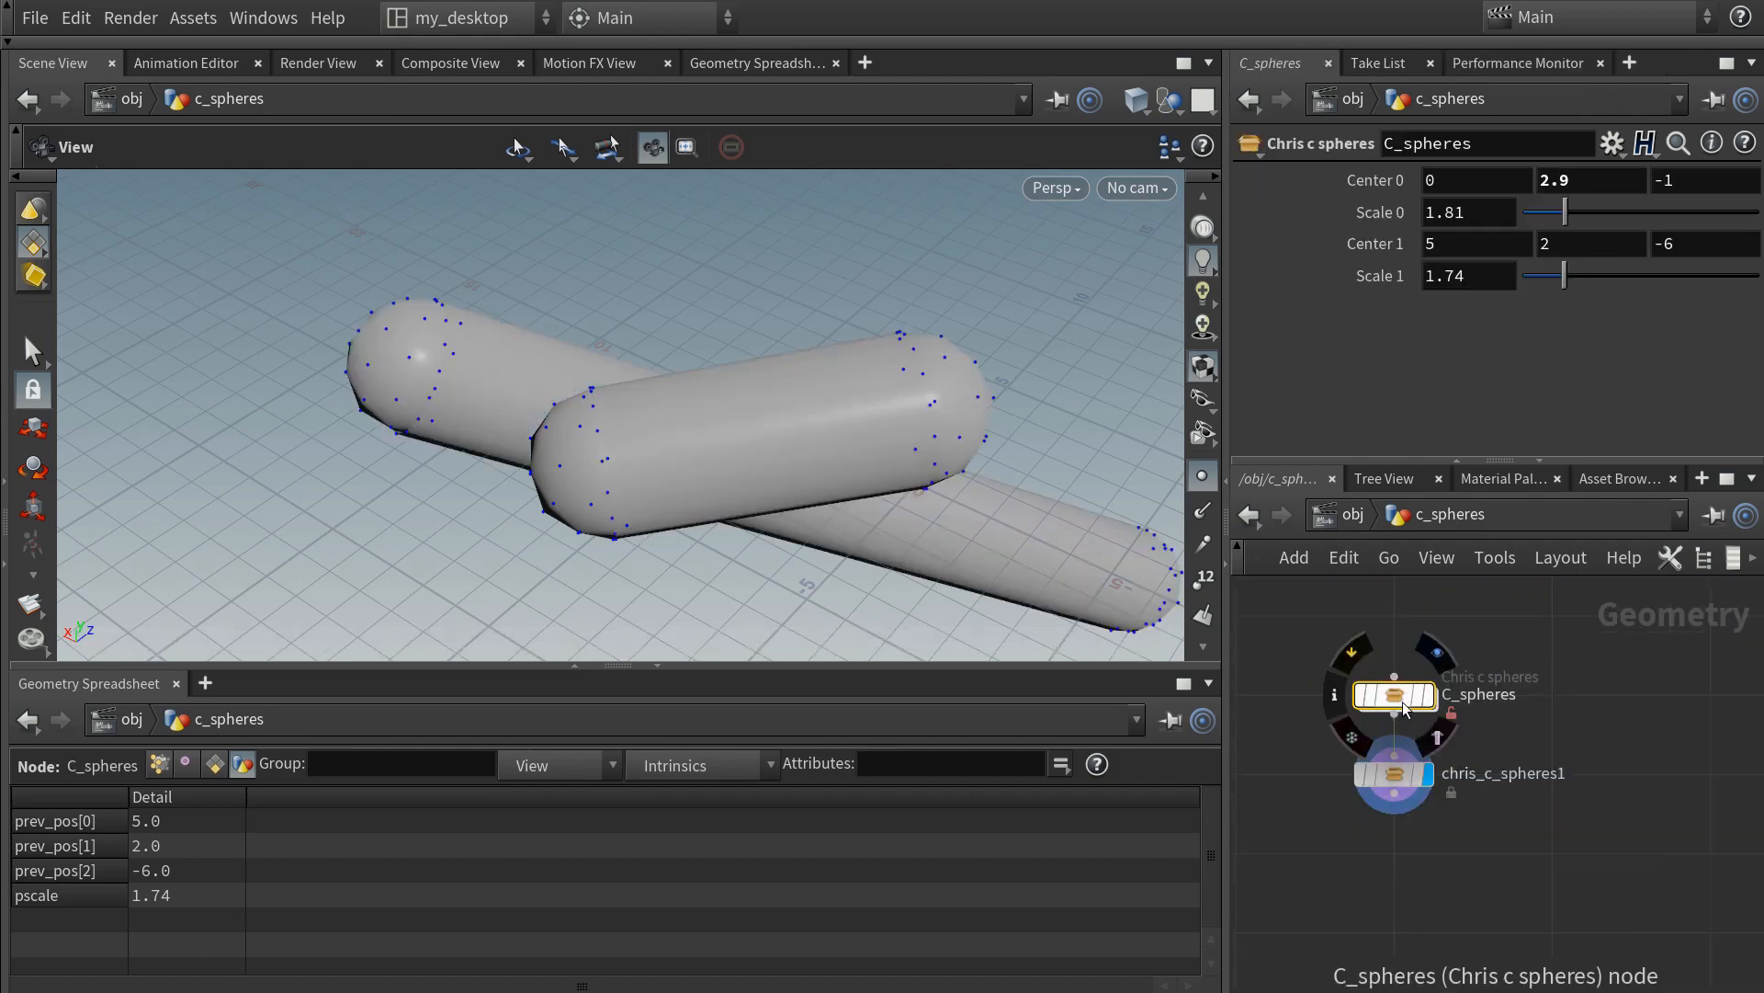
right_click(1401, 752)
key("Escape")
right_click(1401, 752)
key("Escape")
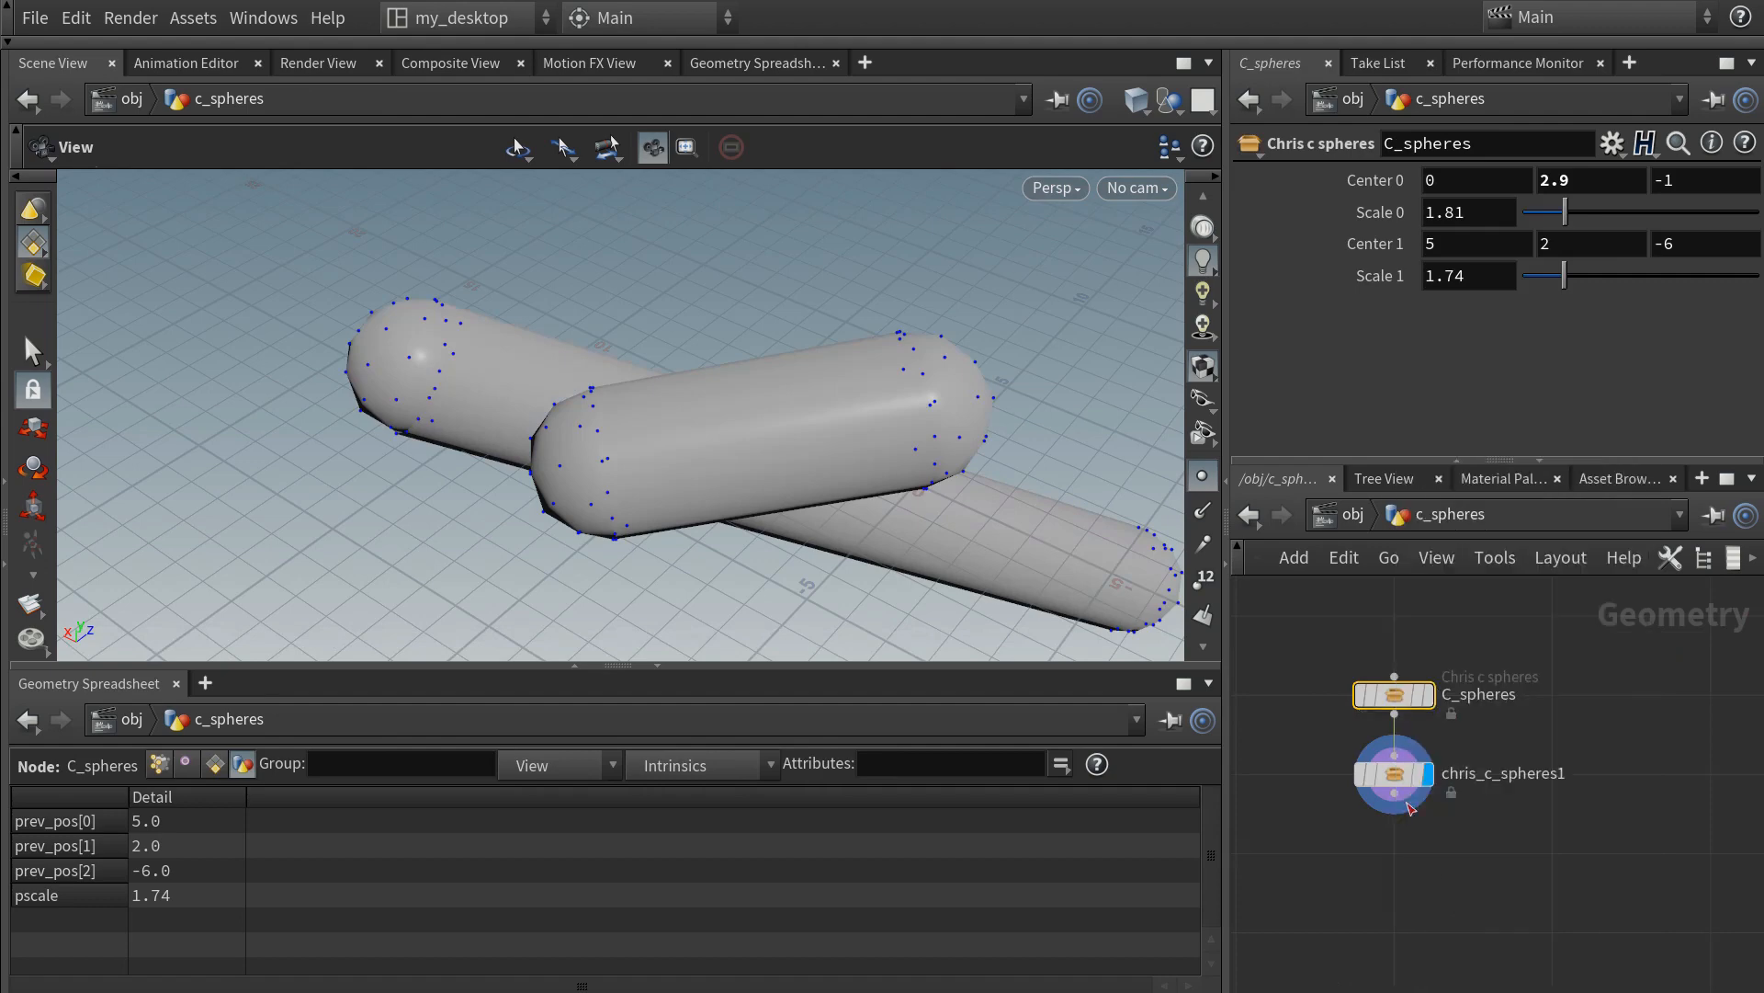
- Allow editing of chris_c_spheres1's contents and inspect the detail attributes arriving at its internal input_prev_csphere node
left_click(1397, 780)
right_click(1397, 780)
left_click(1434, 922)
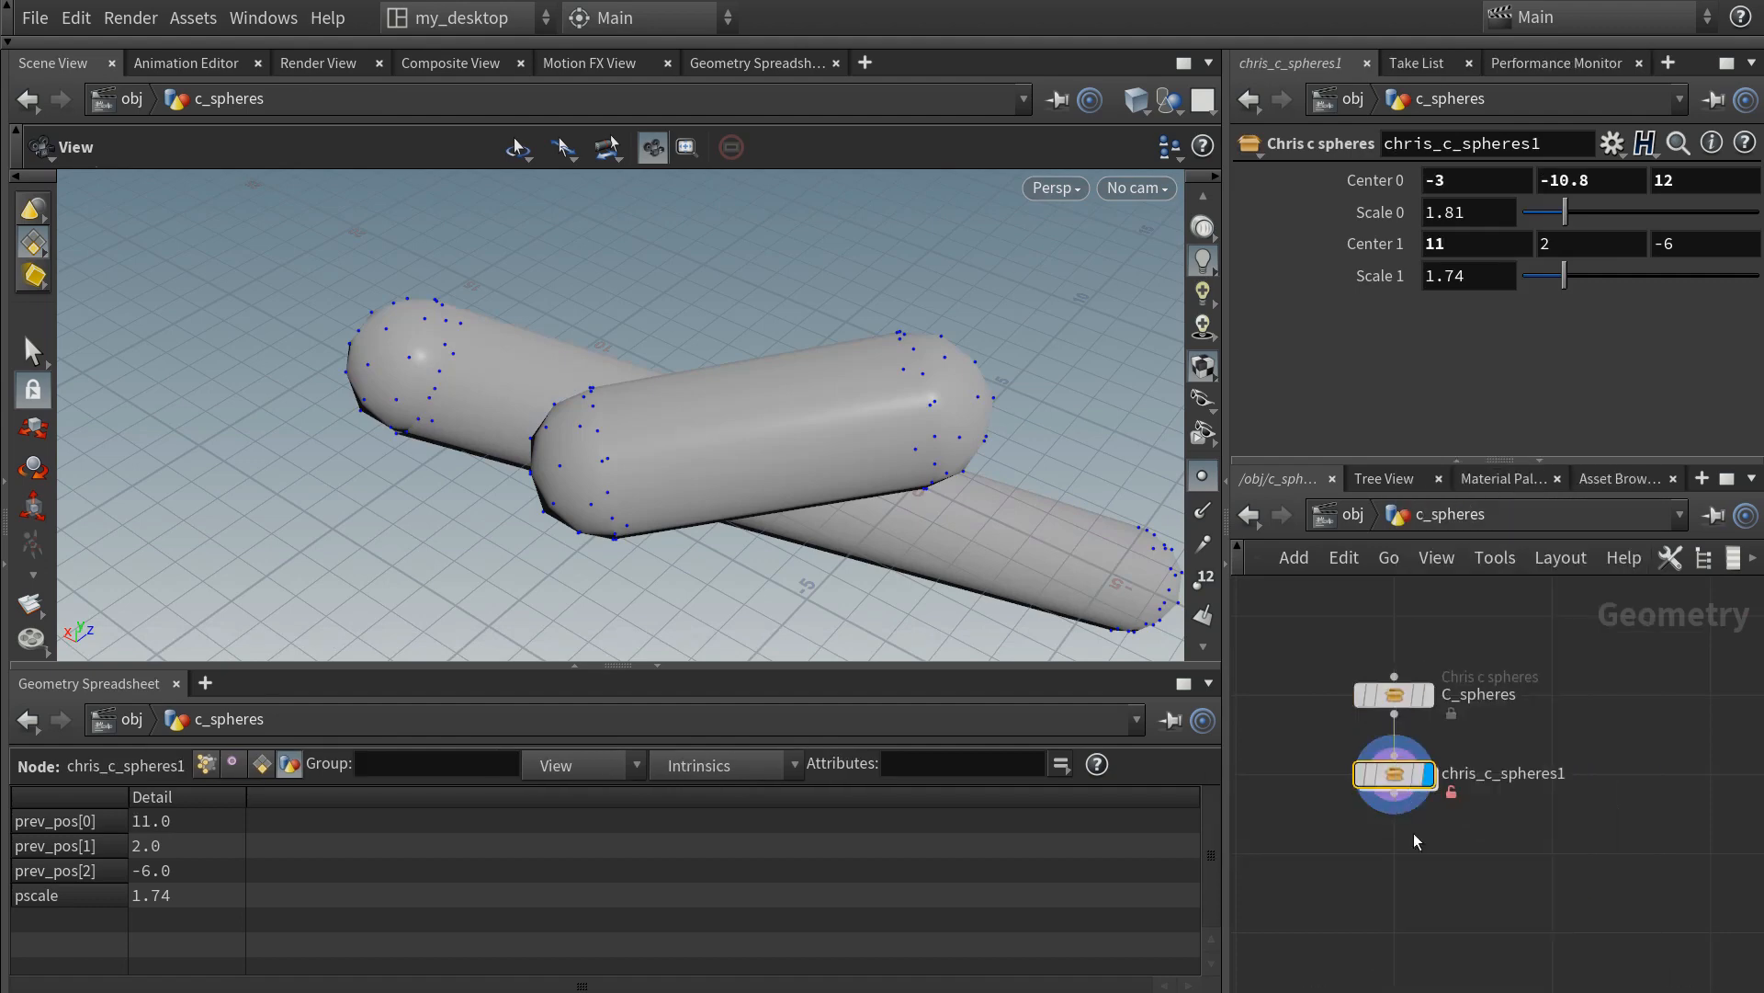
double_click(1390, 781)
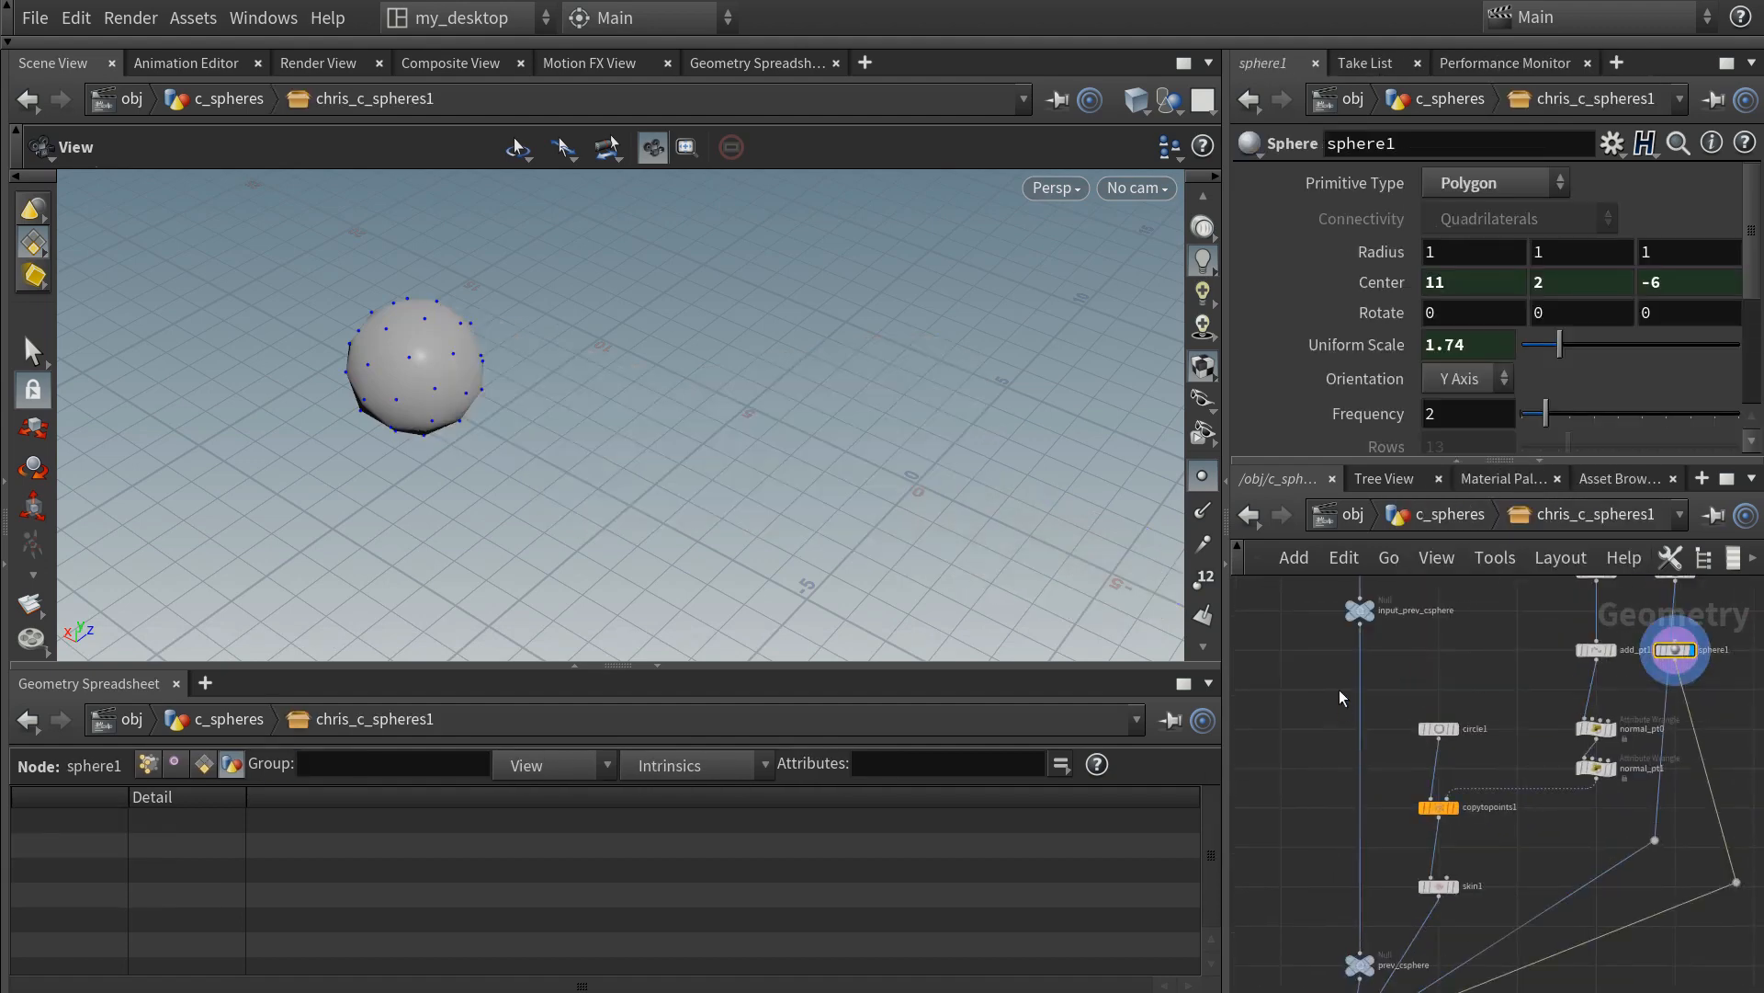
left_click(1486, 862)
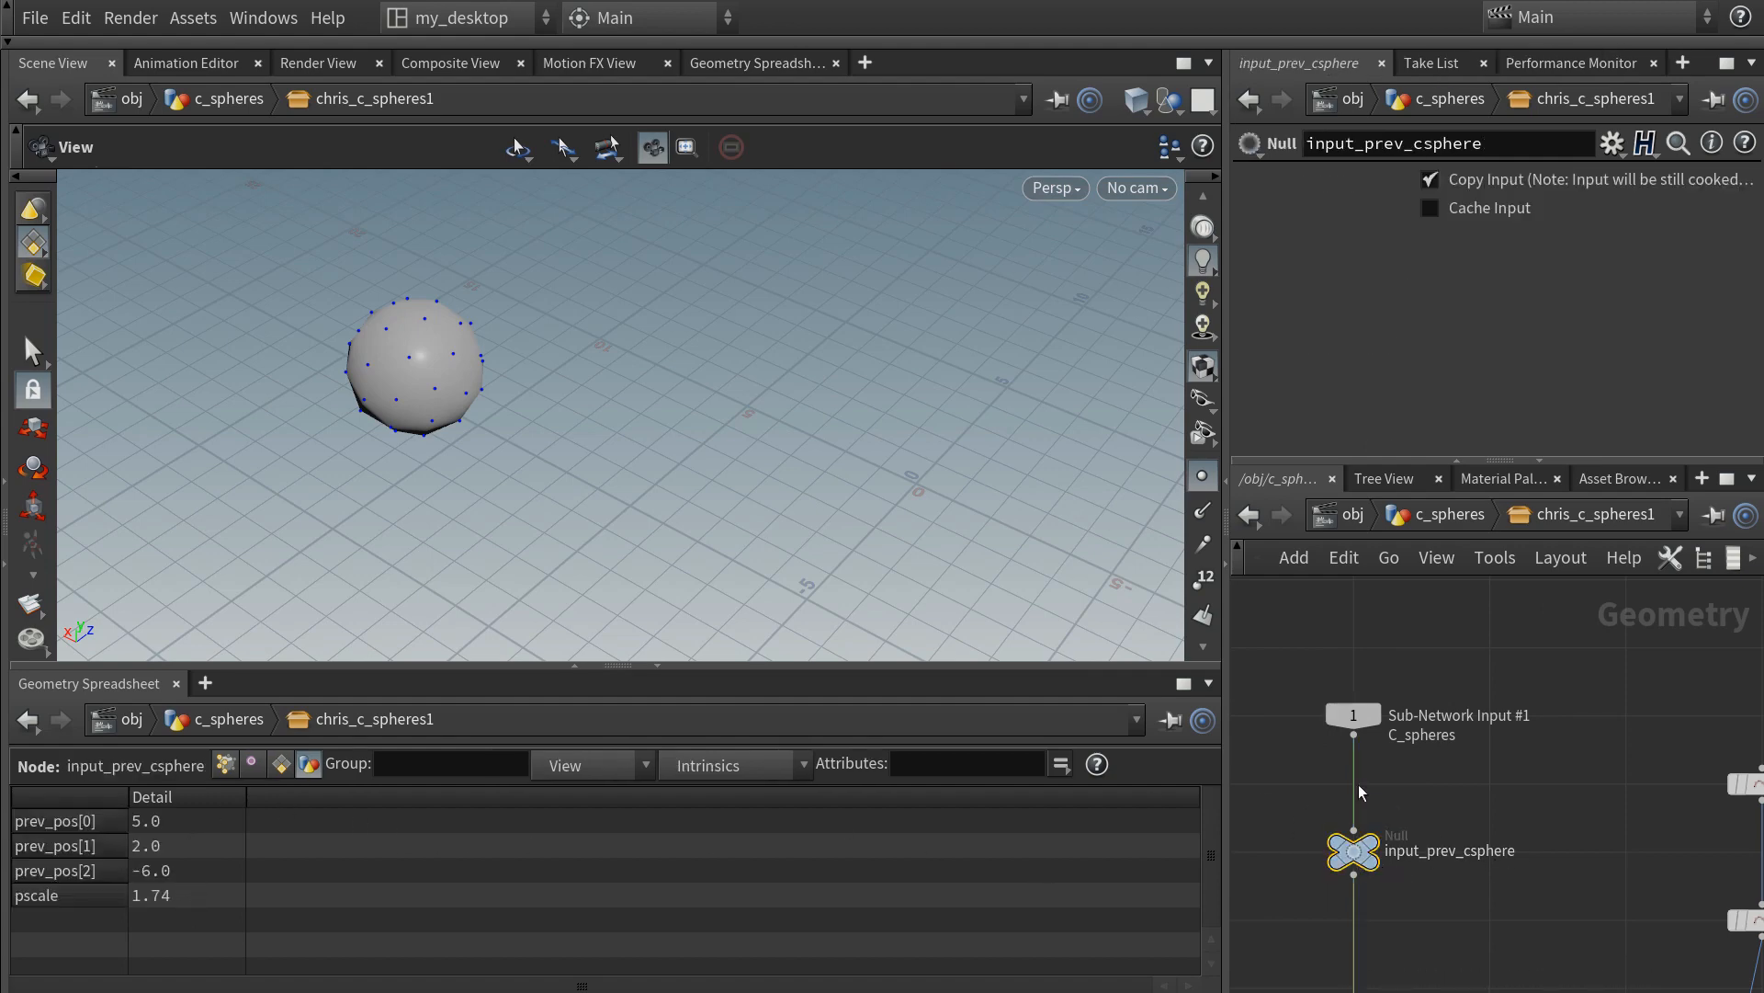
scroll(1440, 796, "down", 2)
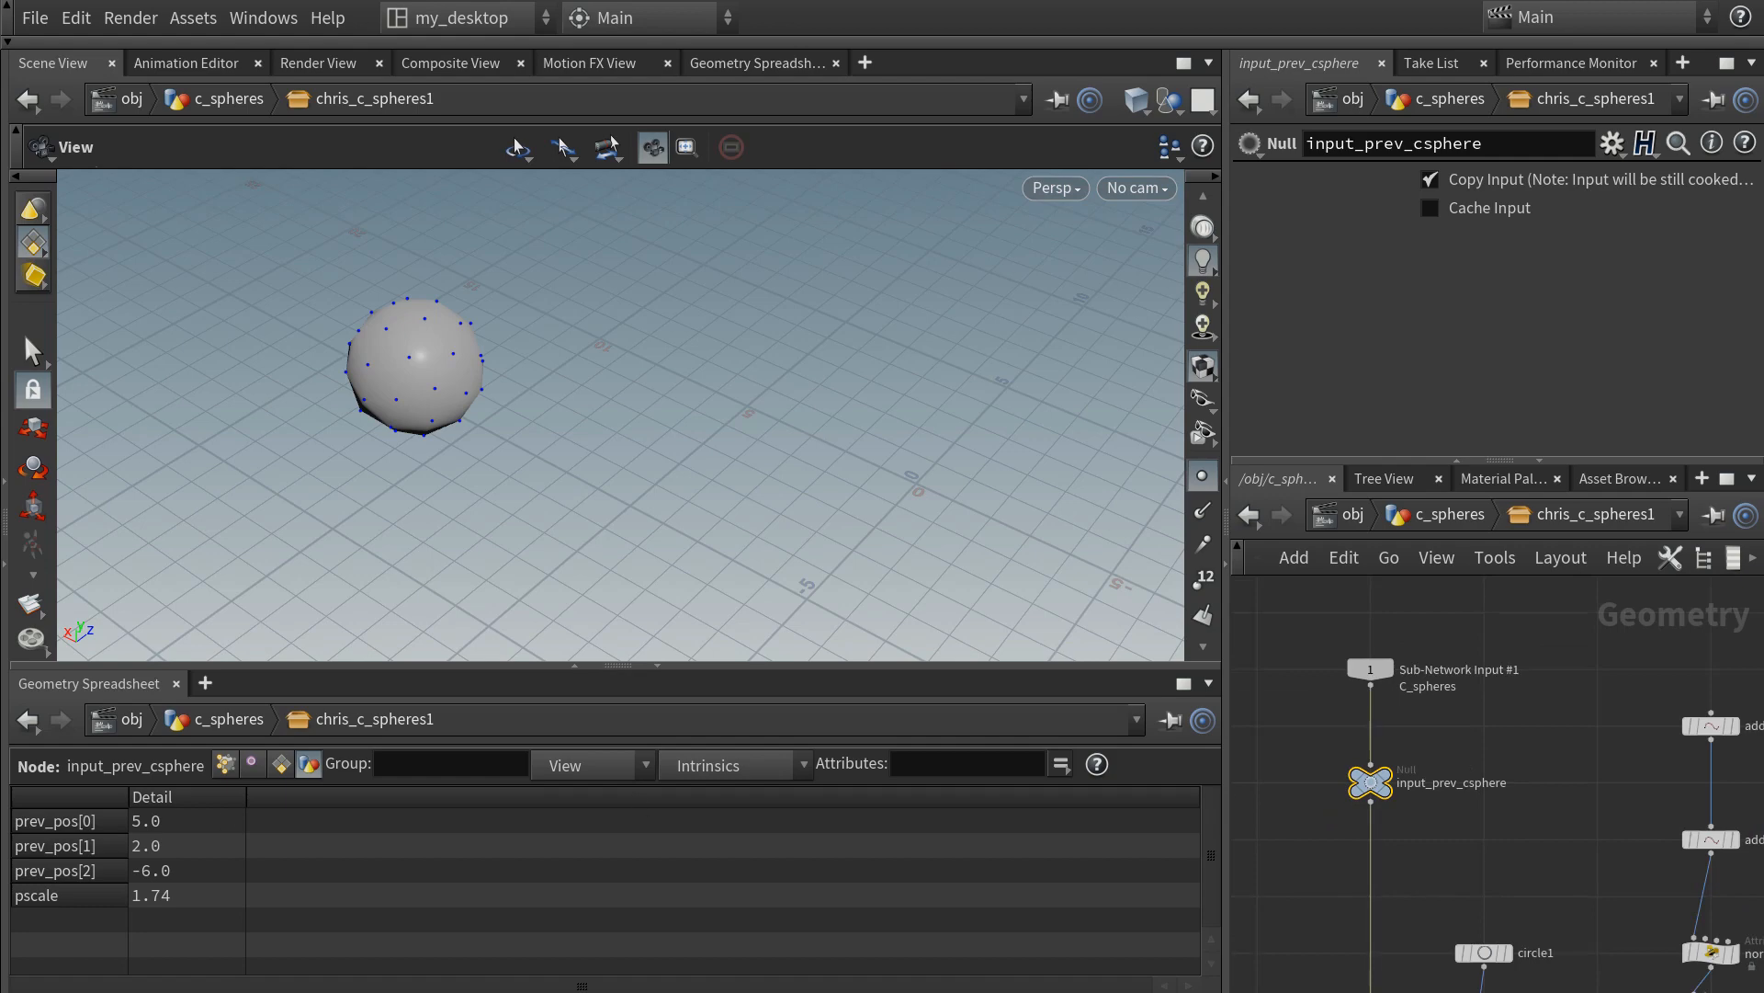
middle_click_drag(1490, 825, 1528, 734)
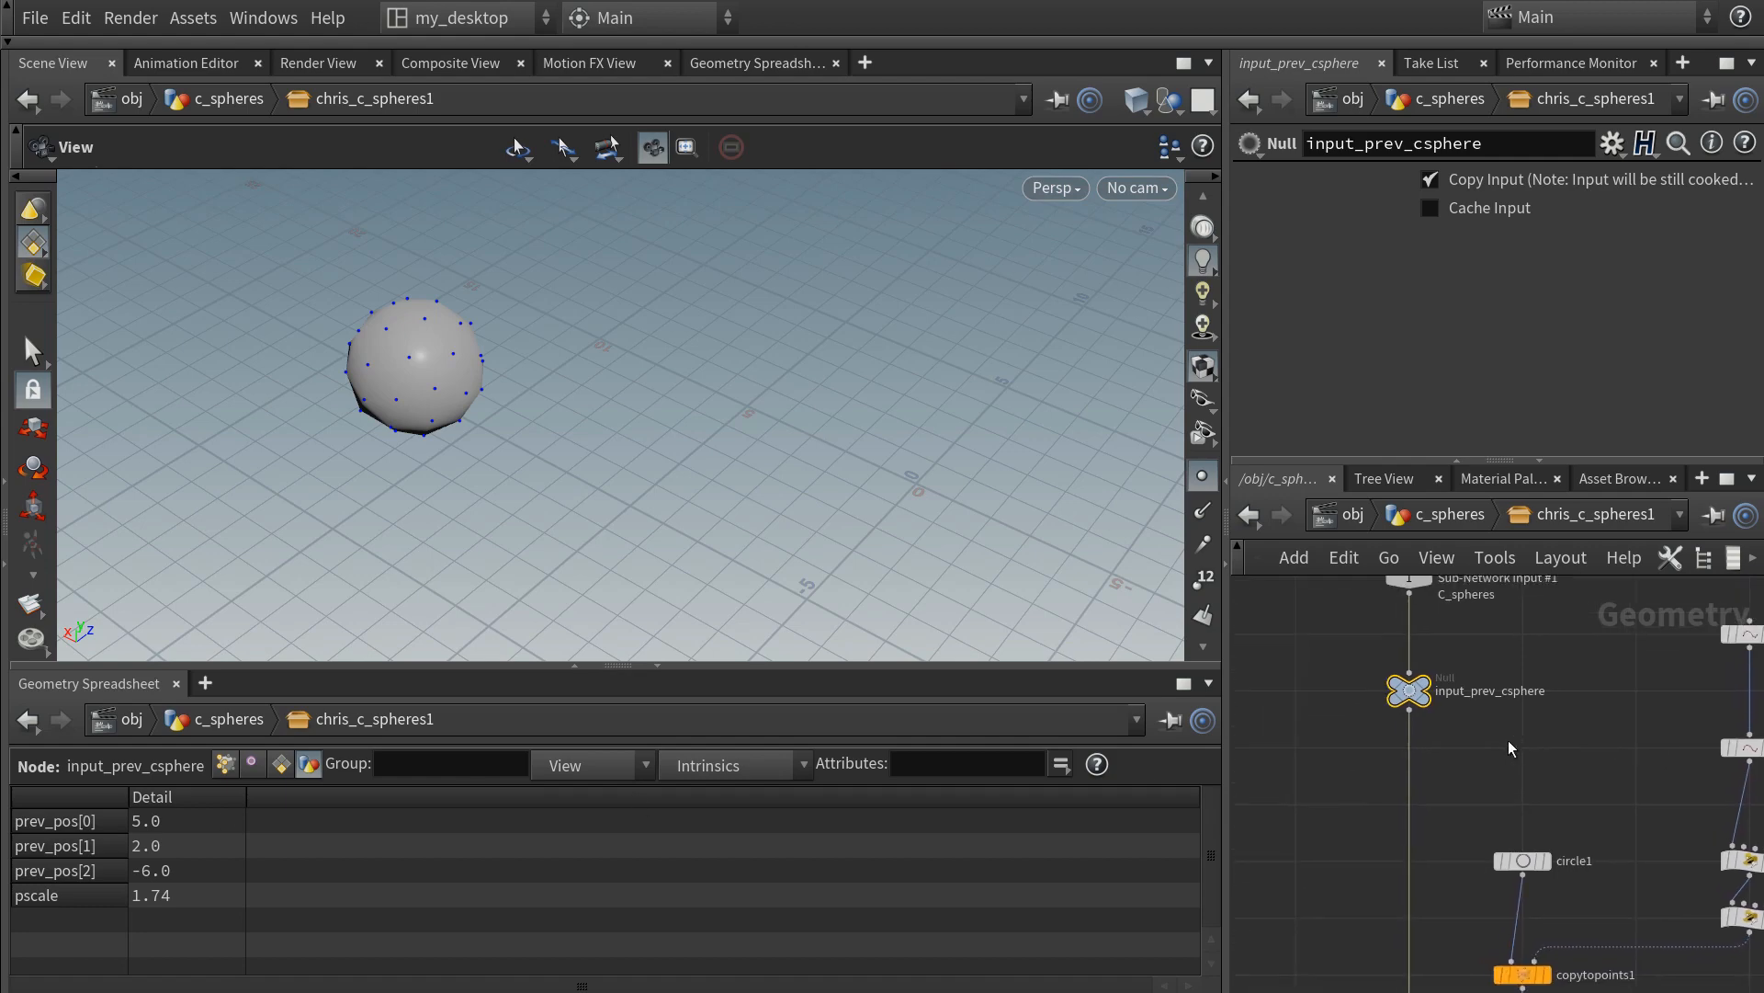
- Branch a Blast node with an empty group off input_prev_csphere and display its result
left_click(1411, 710)
key("Tab")
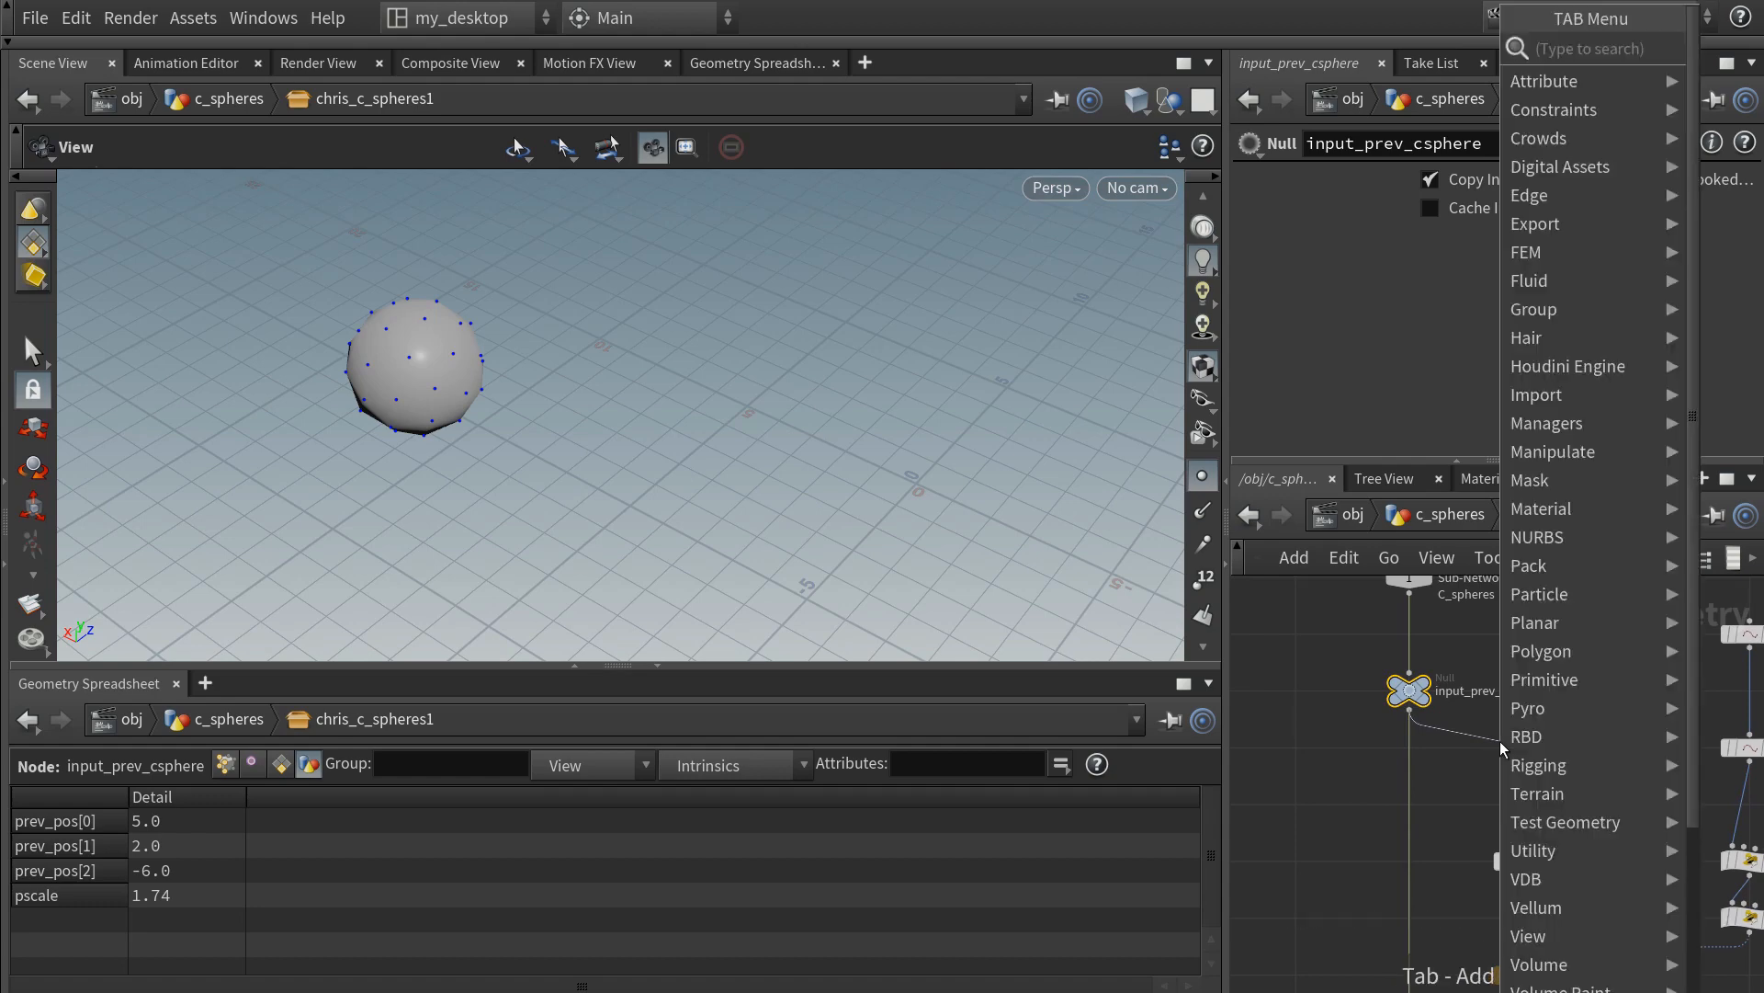
type("blast")
key("Return")
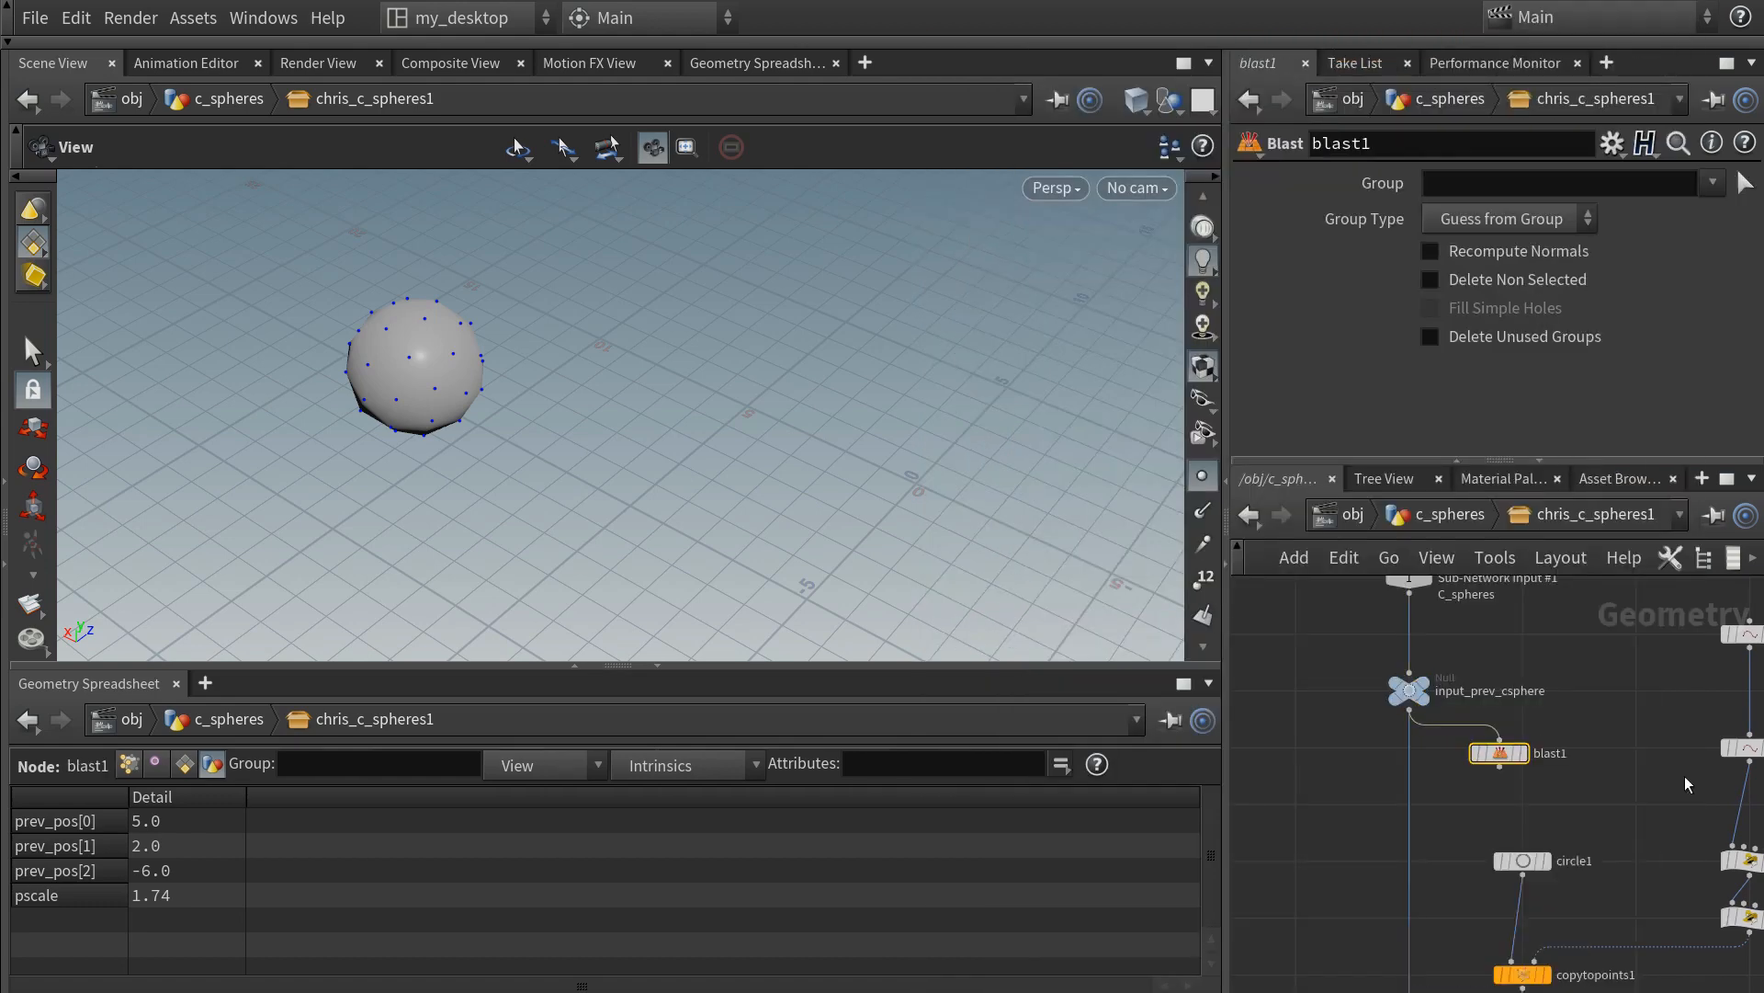
left_click(1429, 690)
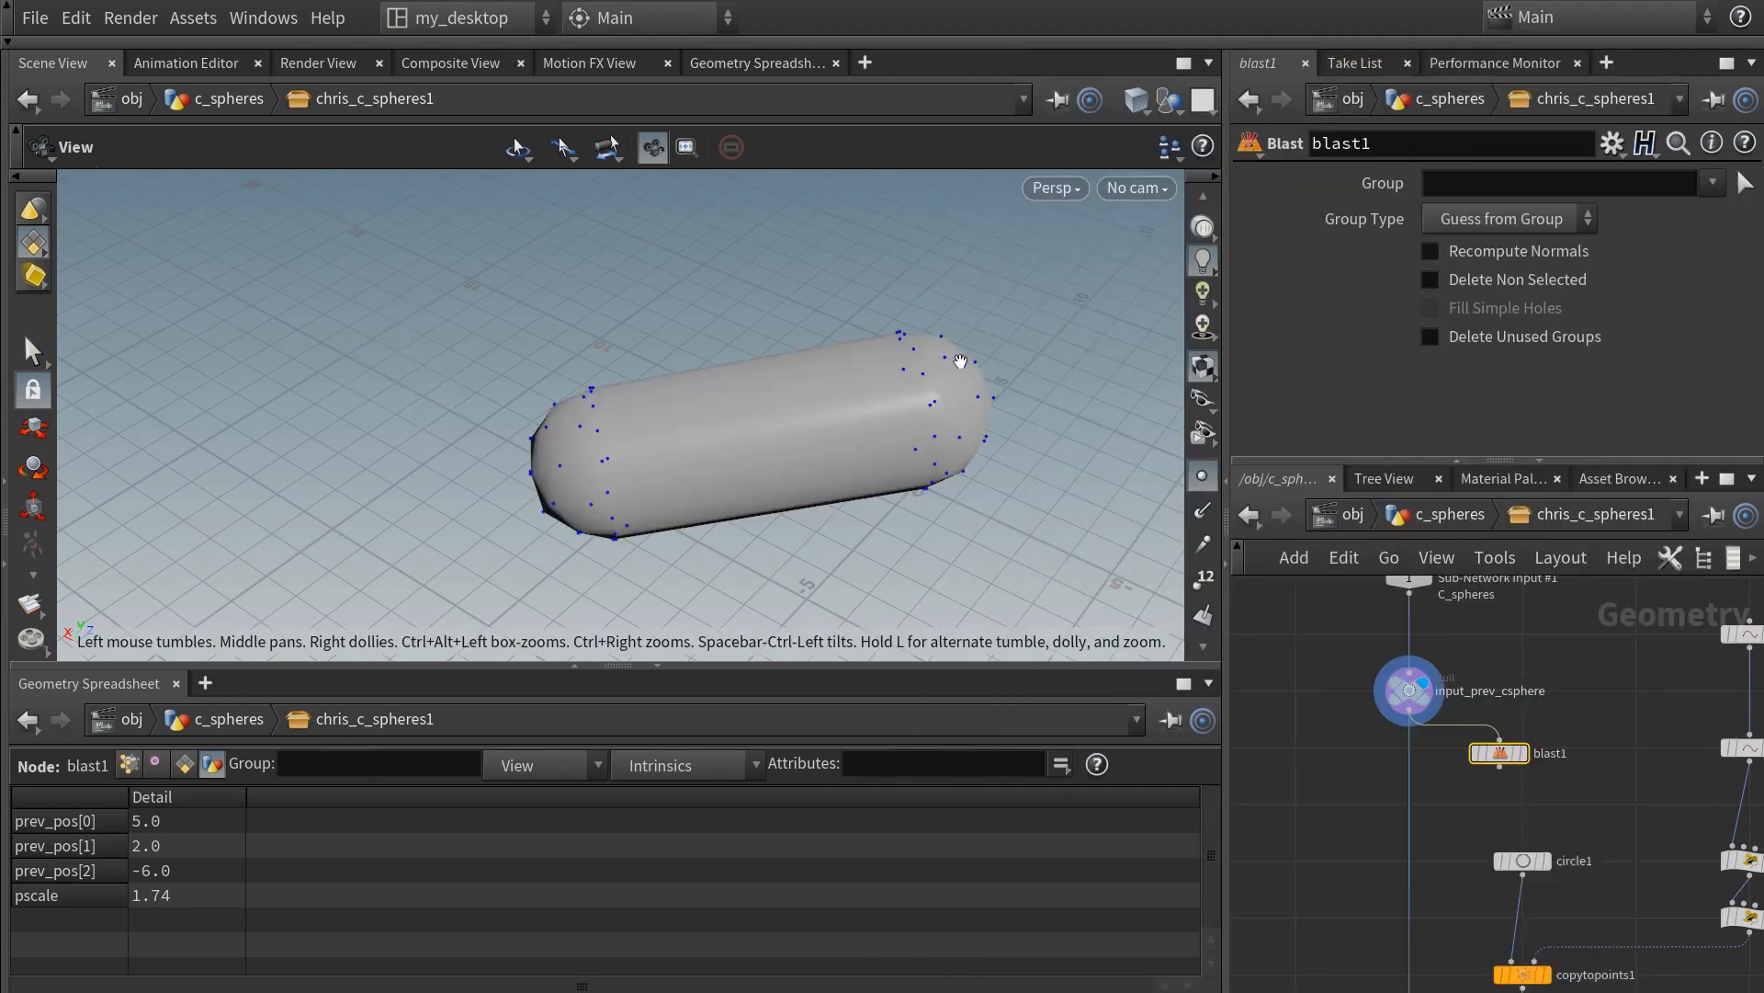
left_click(1524, 754)
left_click_drag(1526, 755, 1548, 749)
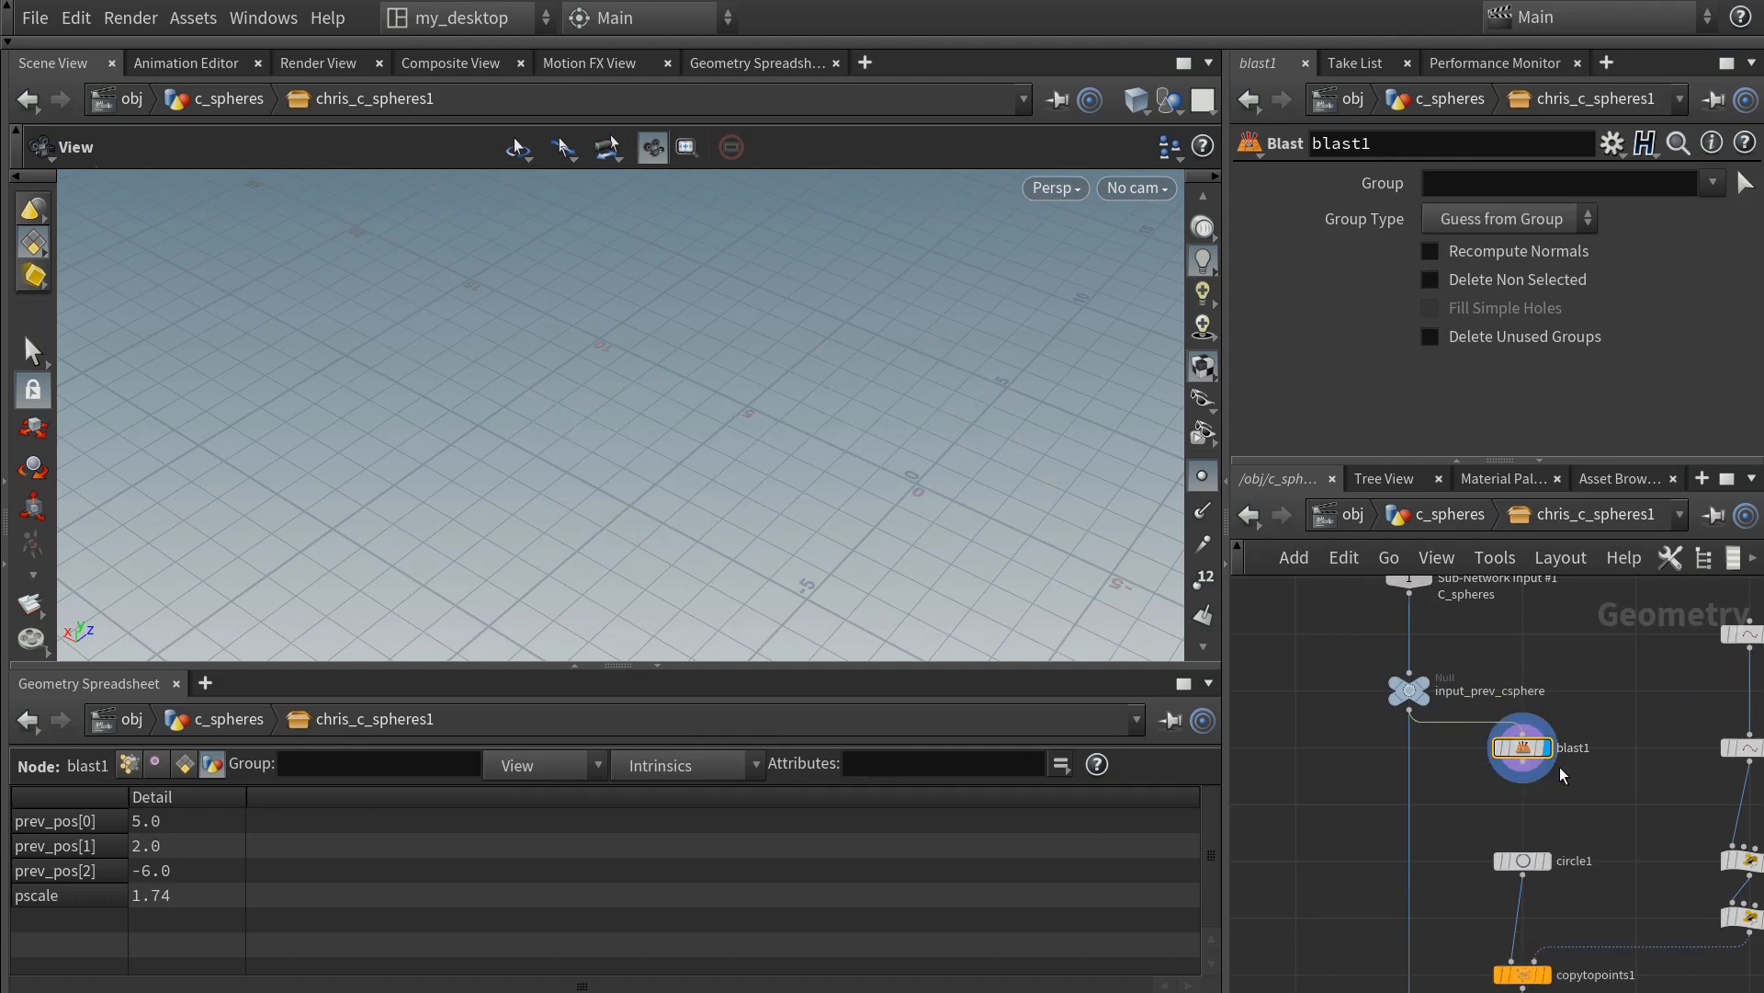
middle_click_drag(1473, 809, 1420, 753)
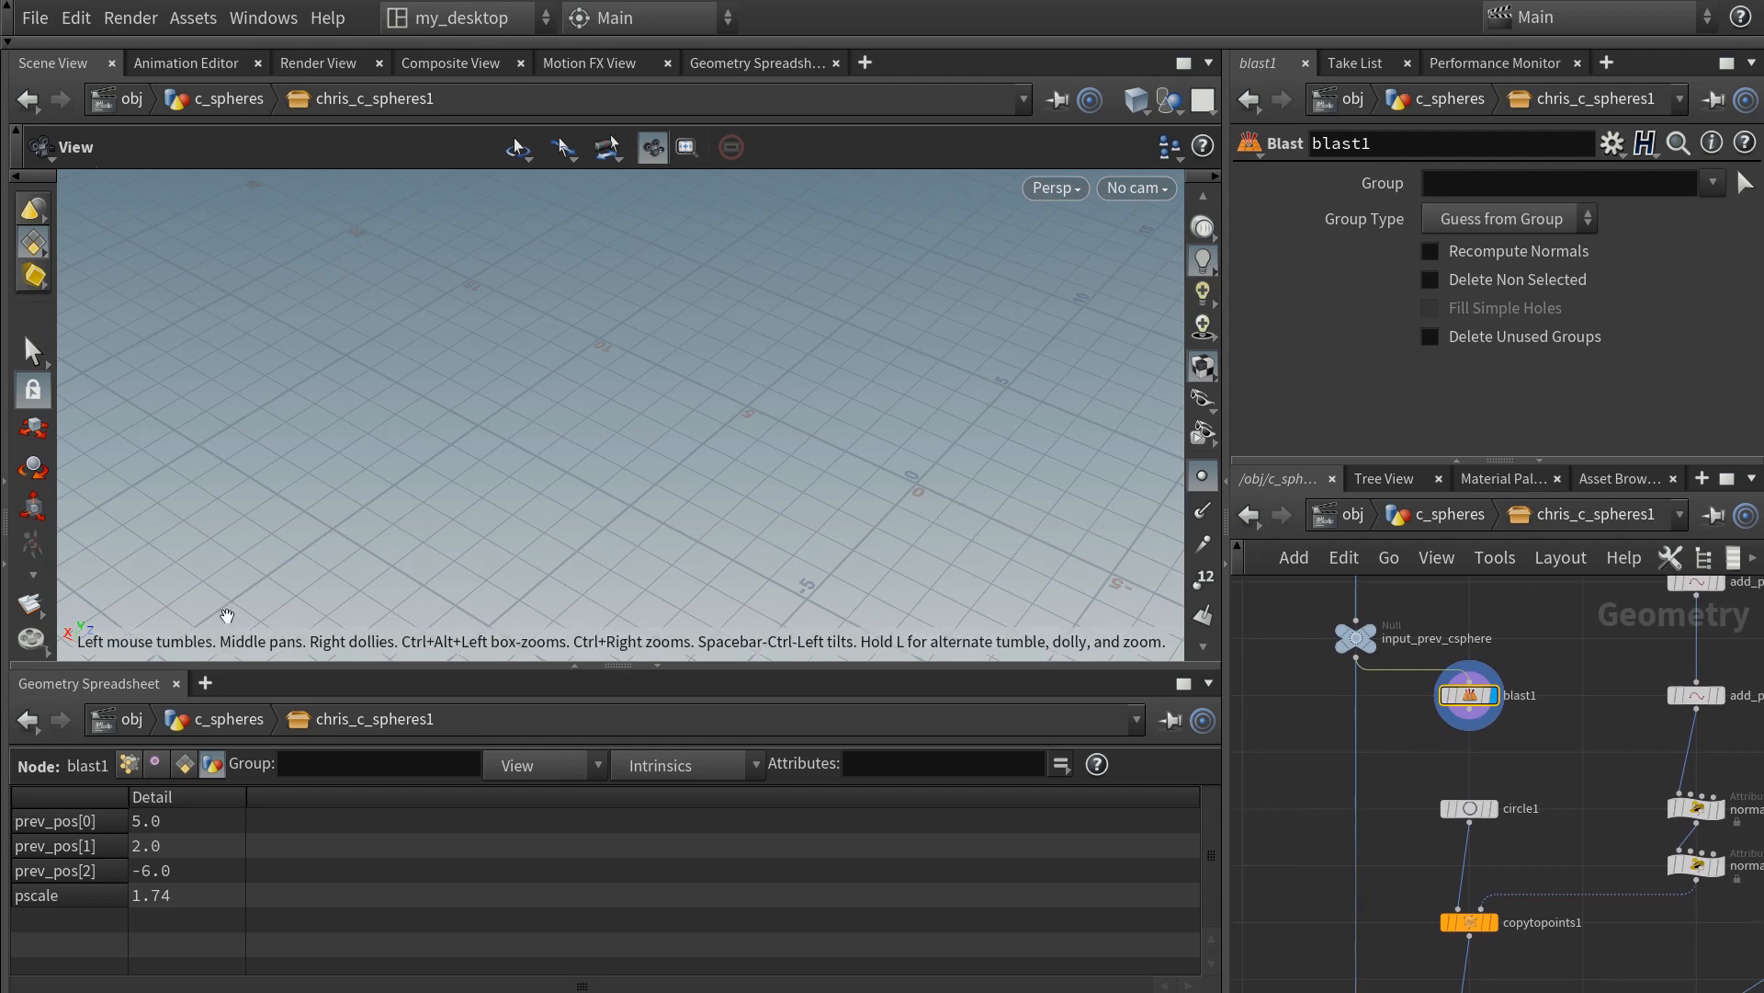
- Append an Add node to the output of blast1
left_click(1468, 710)
key("Tab")
type("add")
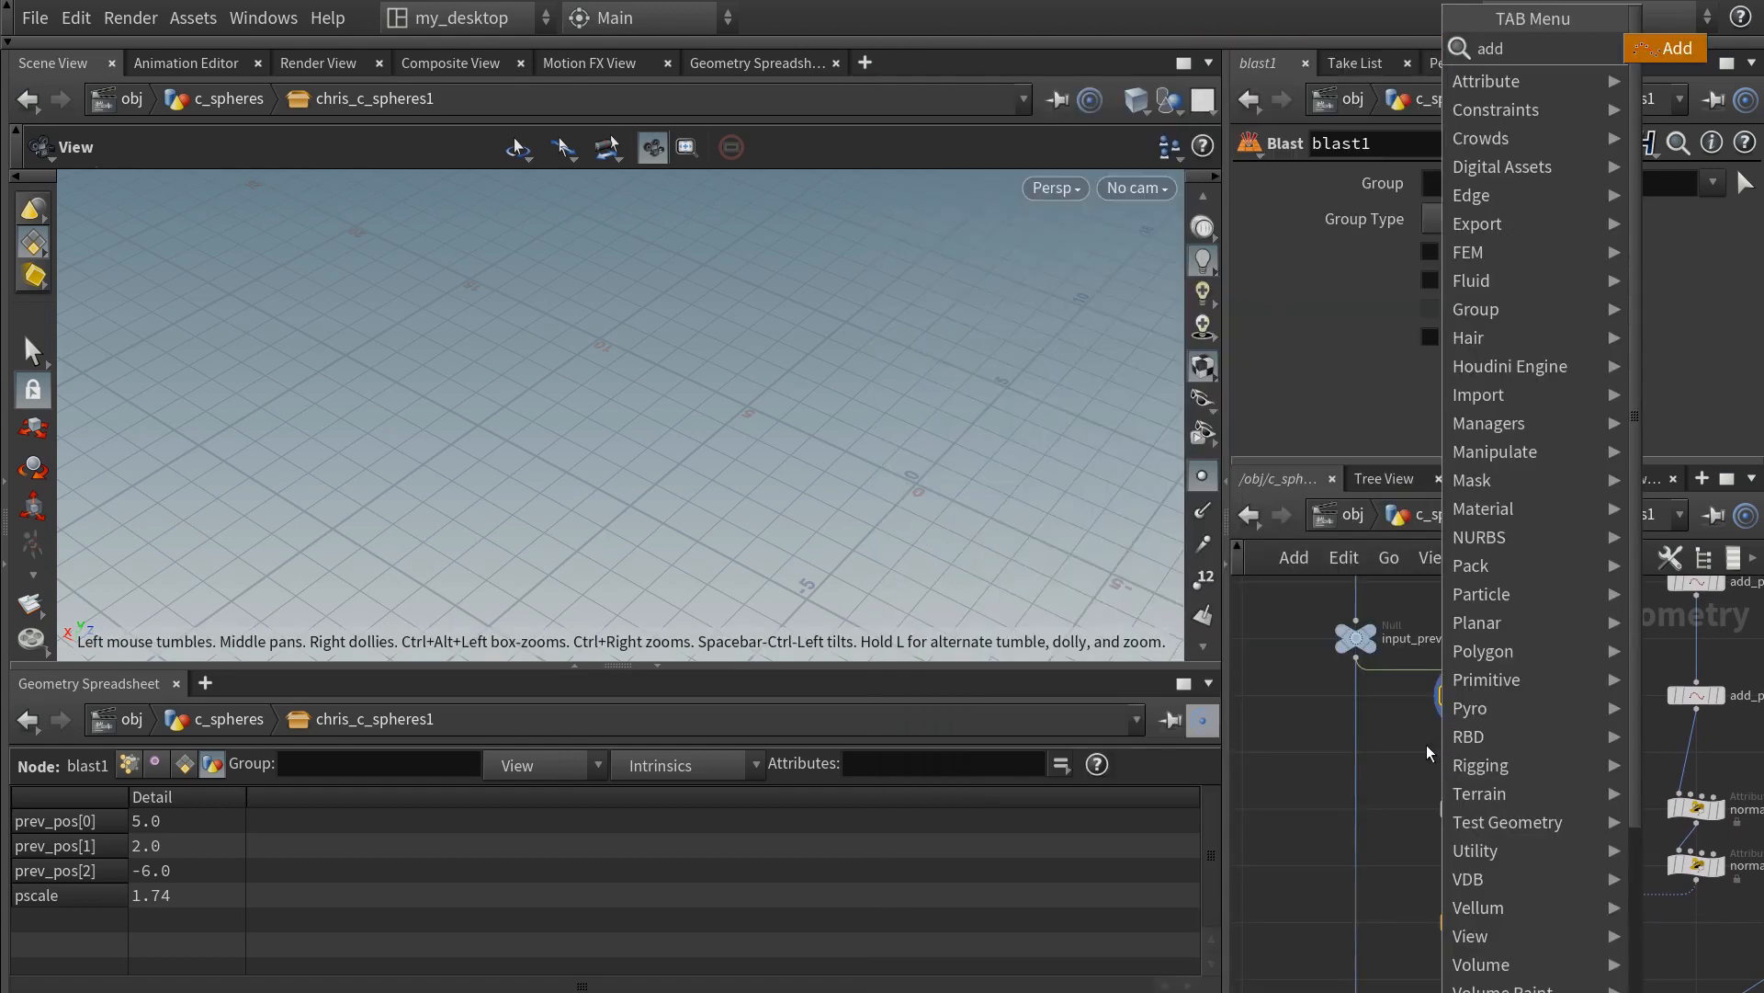
key("Return")
left_click(1430, 748)
mouse_move(1587, 764)
middle_mouse_down()
mouse_move(1363, 794)
mouse_move(1519, 755)
mouse_move(1518, 813)
middle_mouse_up()
scroll(1365, 796, "down", 3)
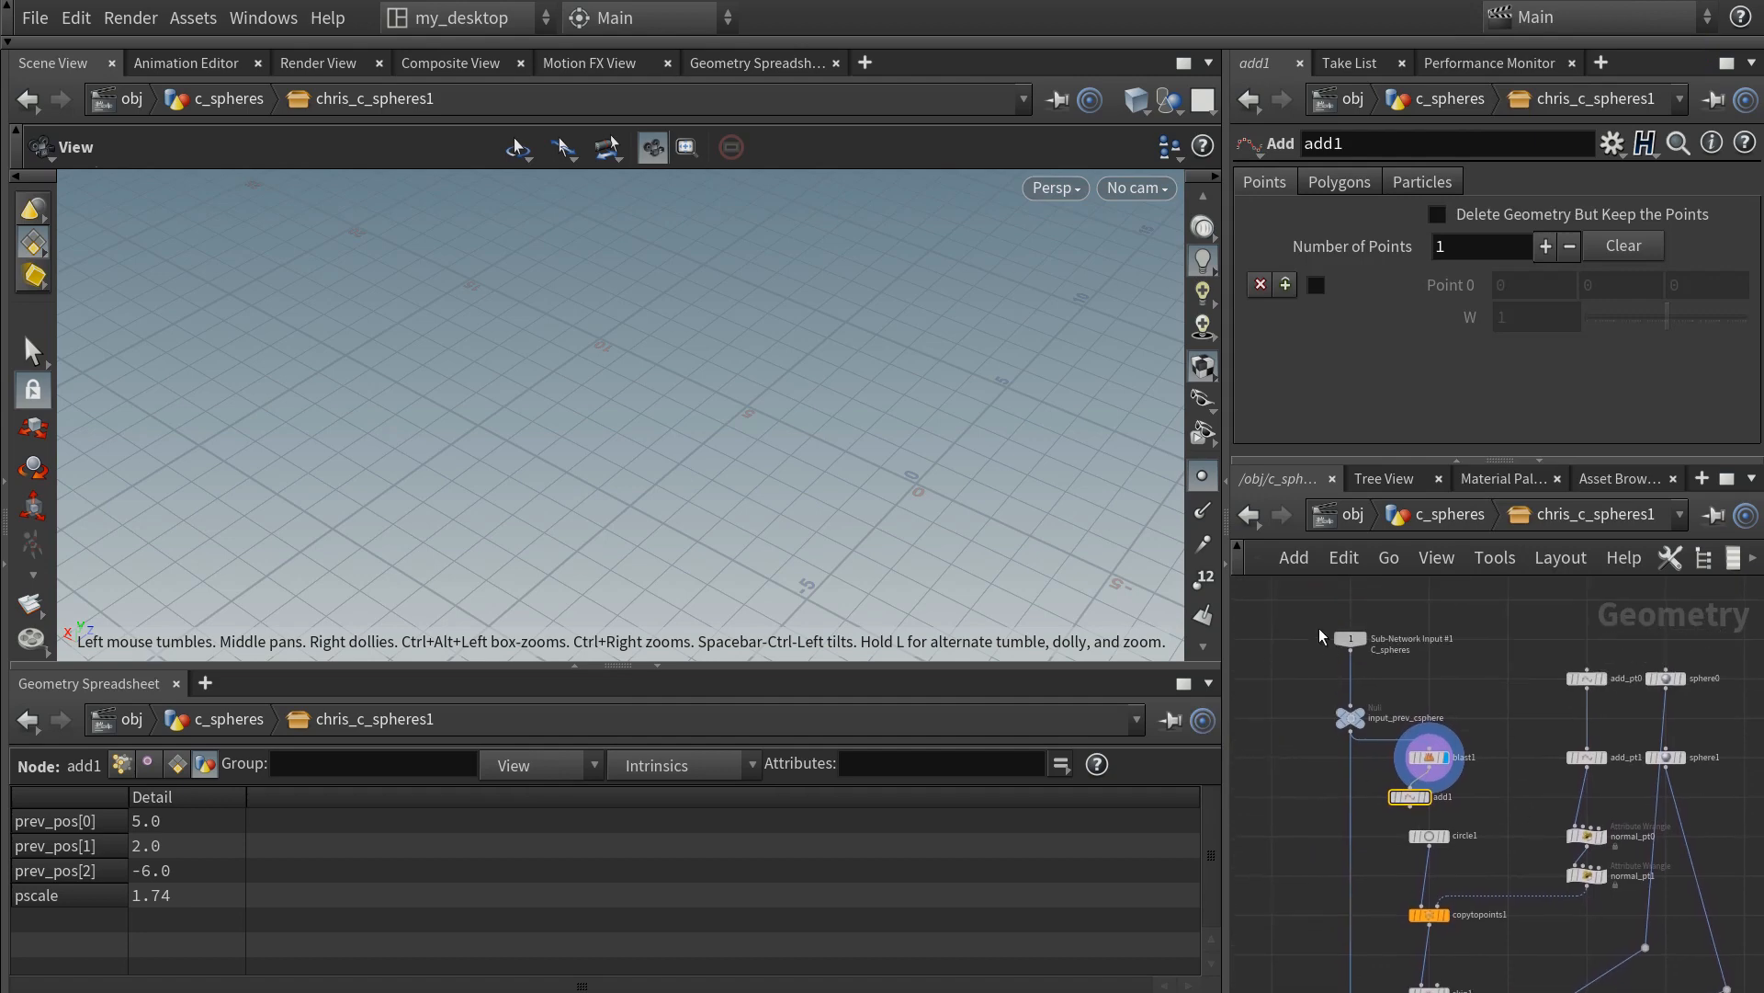
- Rearrange the network so the input nodes sit higher and add1 lines up directly beneath blast1
mouse_move(1305, 610)
left_mouse_down()
mouse_move(1442, 752)
mouse_move(1456, 811)
left_mouse_up()
middle_click_drag(1333, 727, 1352, 806)
left_click_drag(1353, 806, 1353, 726)
left_click(1430, 828)
scroll(1371, 752, "up", 2)
middle_click_drag(1554, 812, 1489, 771)
middle_click_drag(1581, 727, 1633, 793)
left_click_drag(1321, 726, 1323, 685)
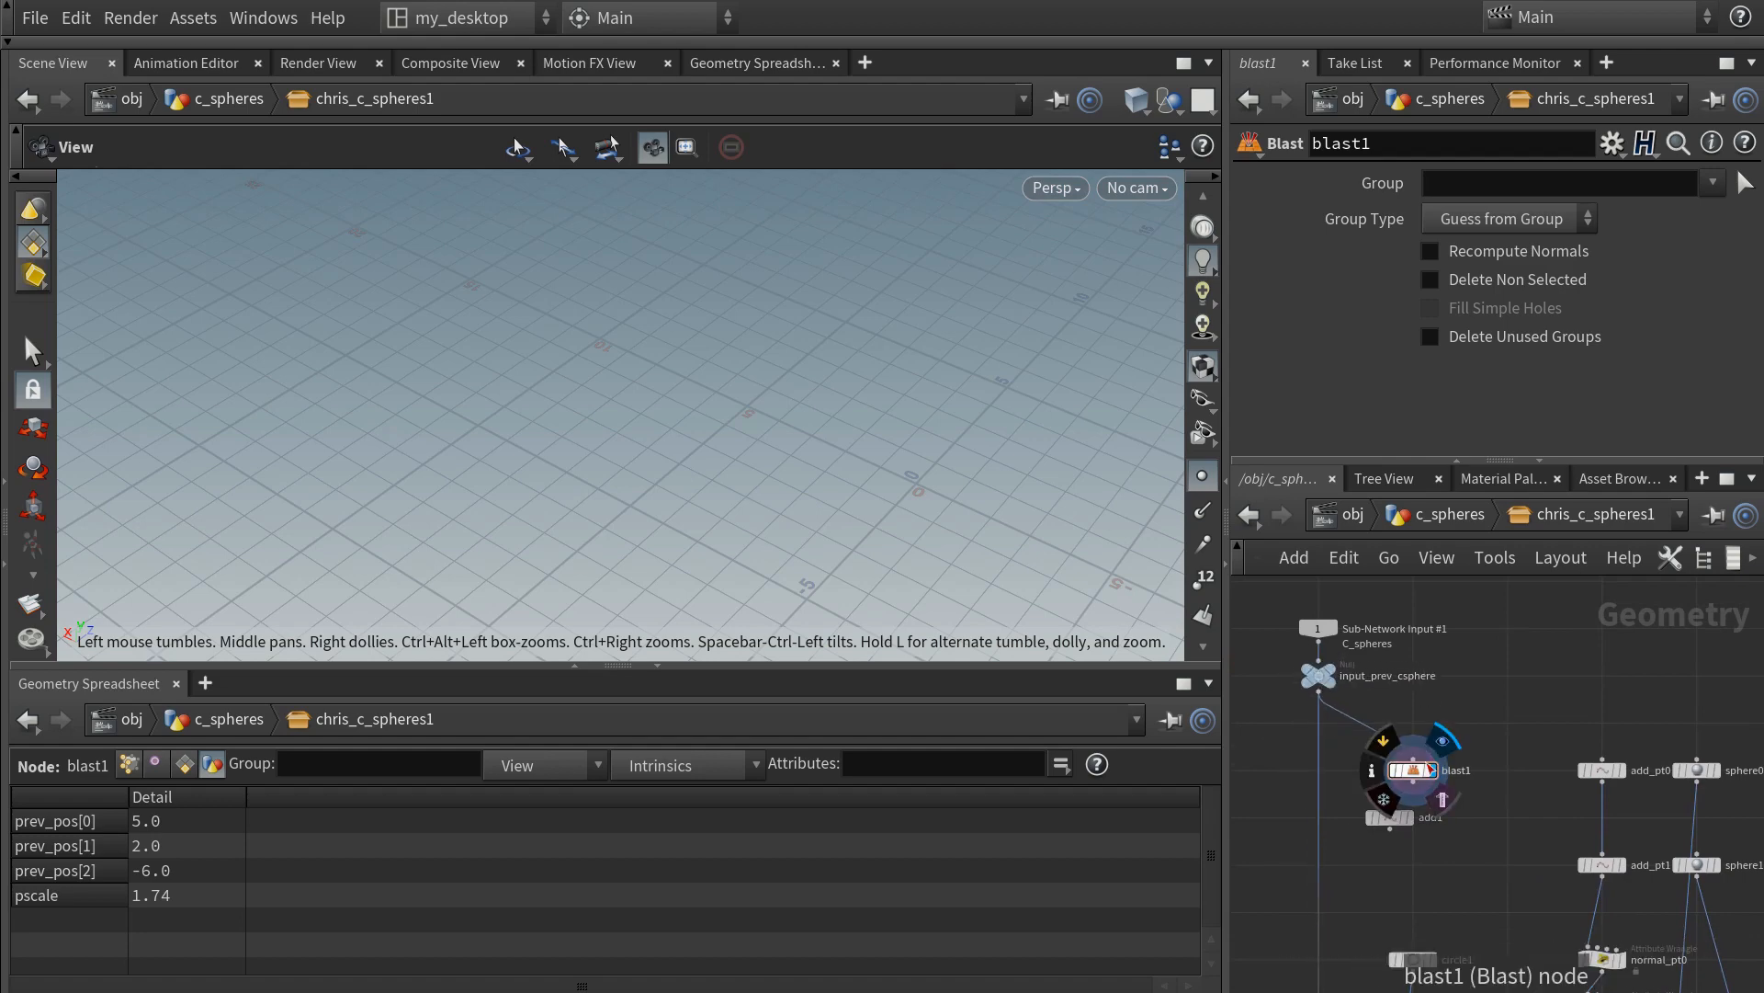
left_click_drag(1412, 770, 1413, 722)
left_click_drag(1386, 820, 1412, 774)
scroll(1408, 770, "up", 2)
scroll(1424, 781, "down", 1)
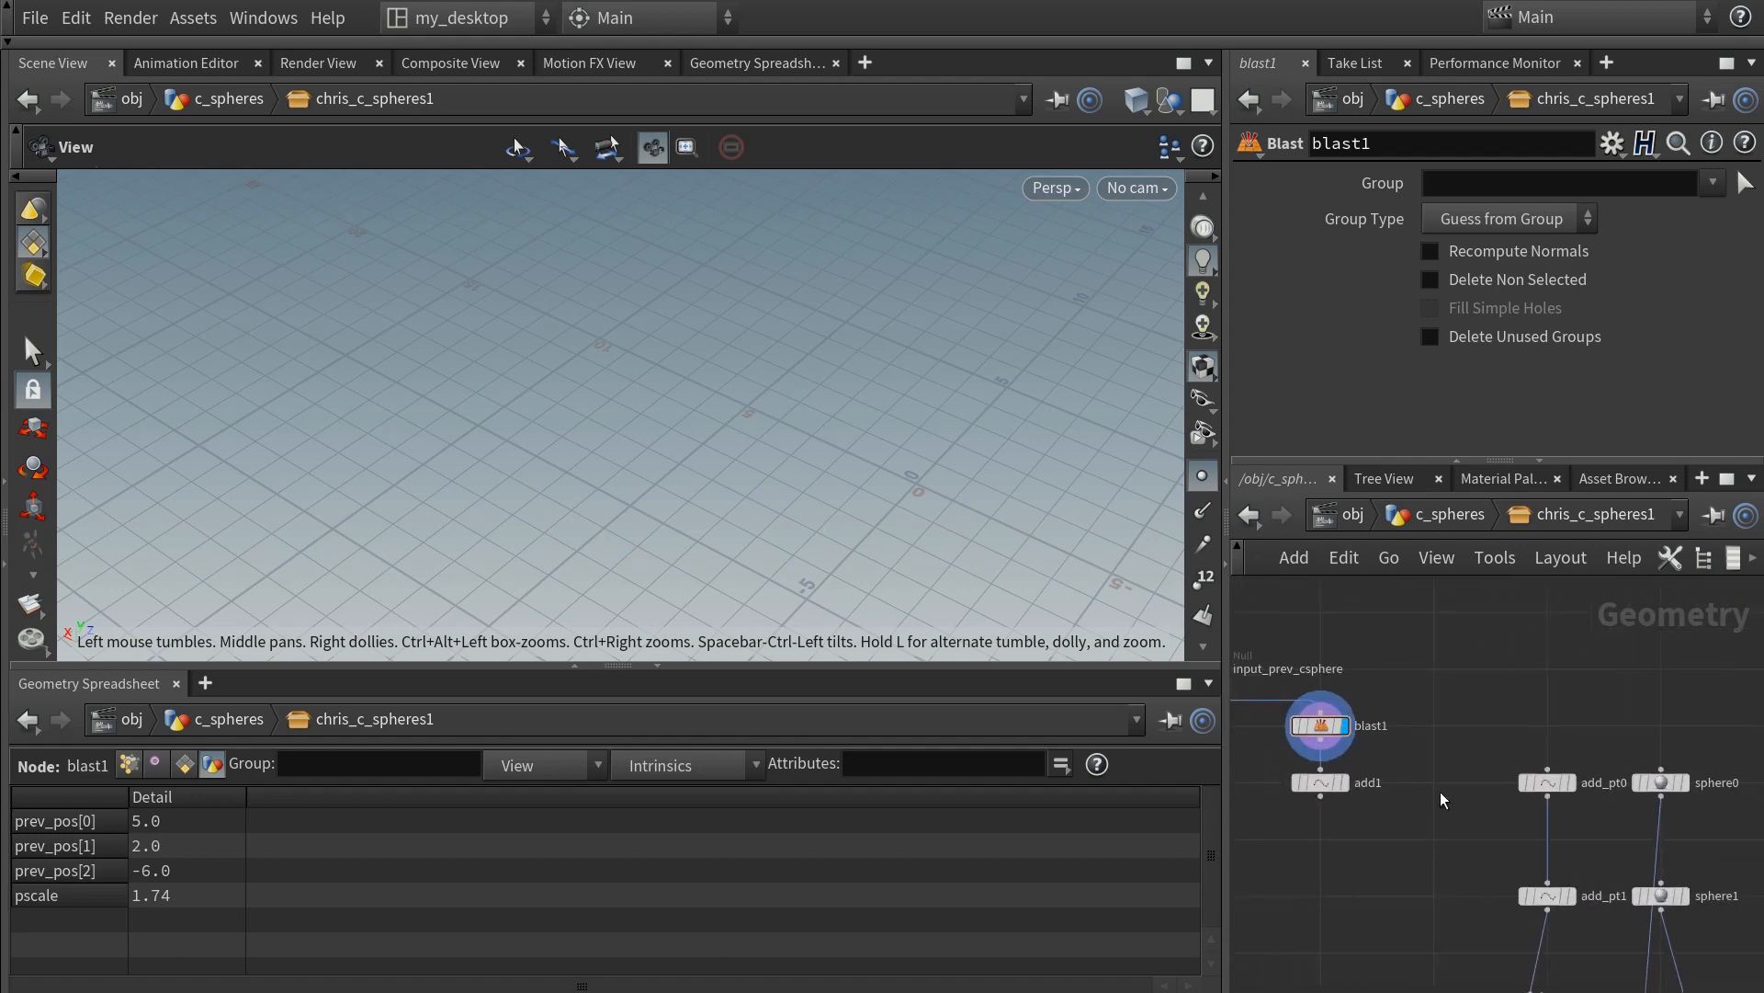
- Rename the add1 node as add_pt0_from_prev and select it
double_click(1383, 784)
type("add_pt0_from_prev")
key("Return")
left_click(1320, 781)
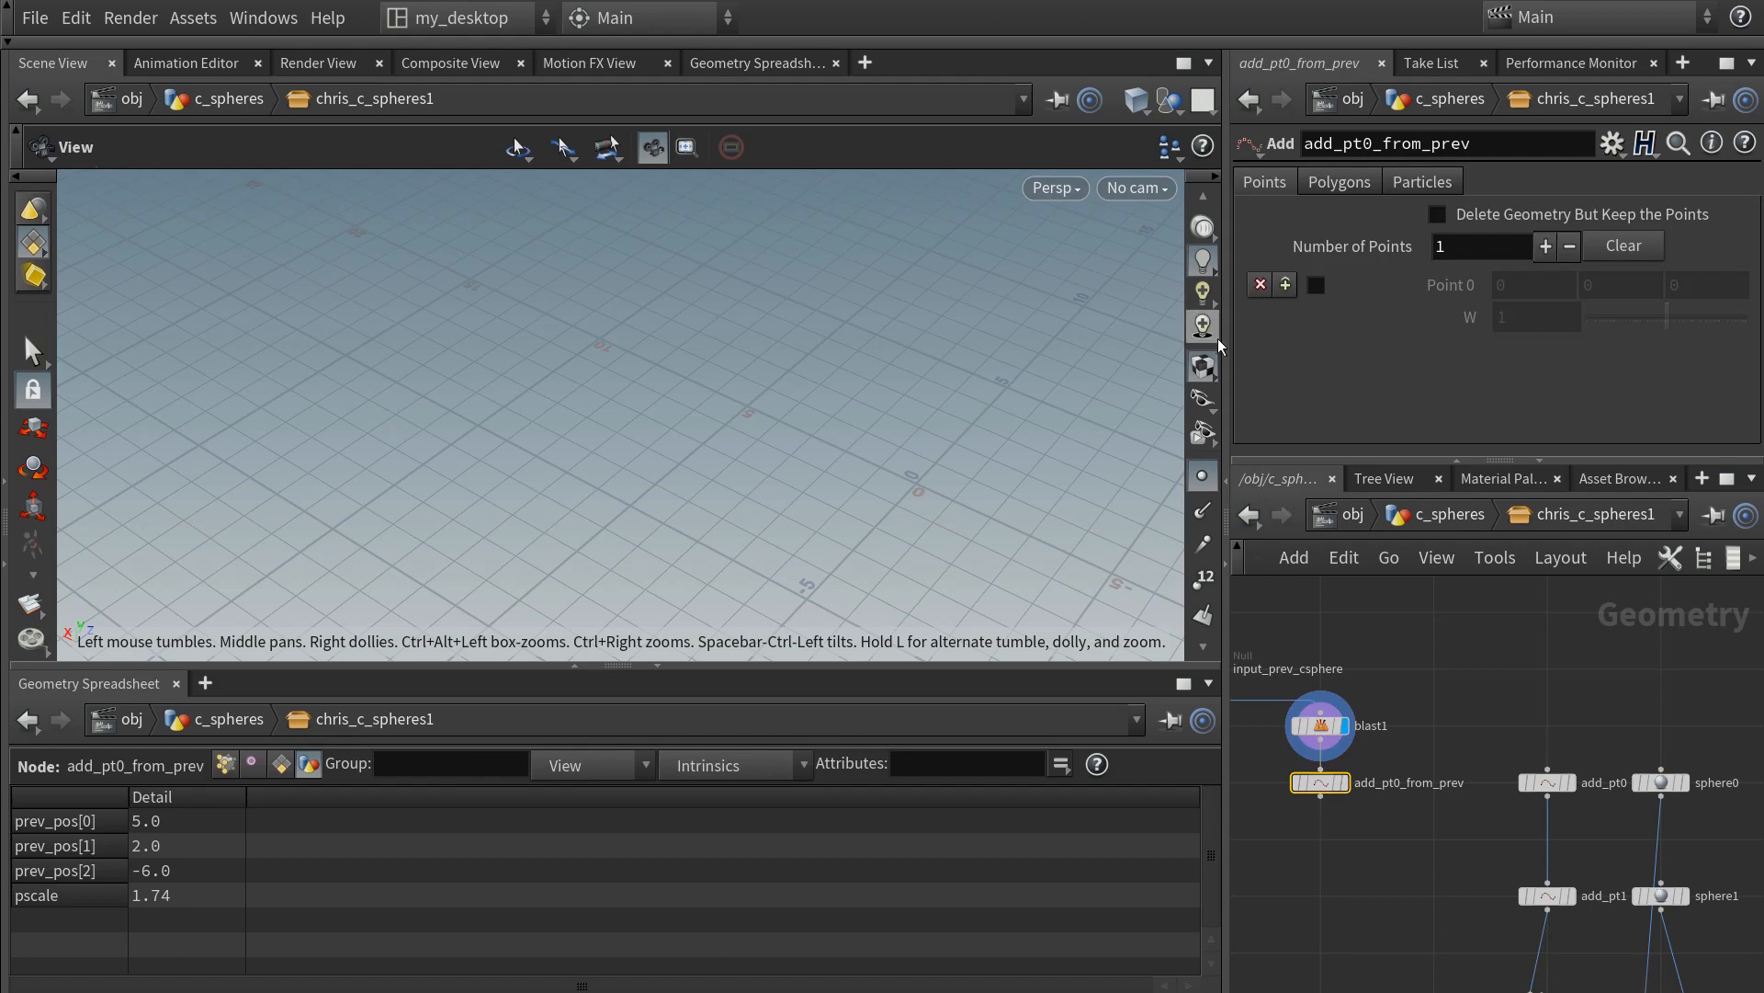
- Widen the parameter side of the layout and enable Point 0 on add_pt0_from_prev
left_click_drag(1226, 317, 1023, 317)
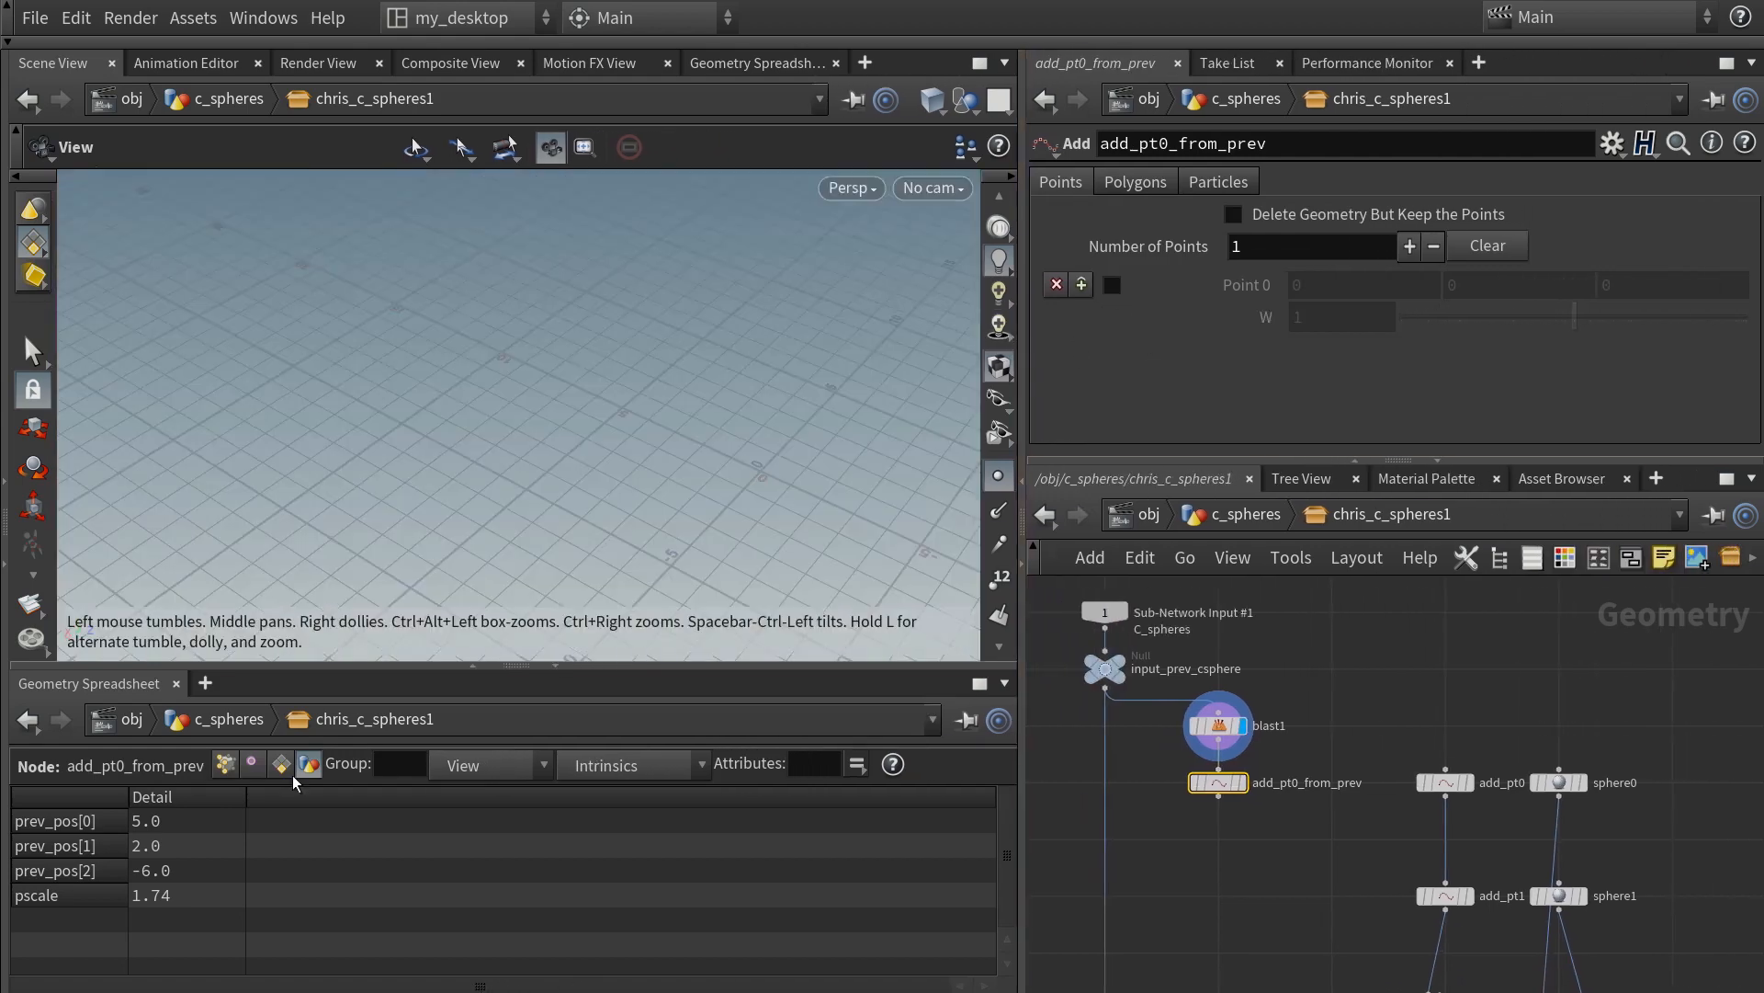
right_click(109, 828)
left_click(149, 818)
left_click(1112, 285)
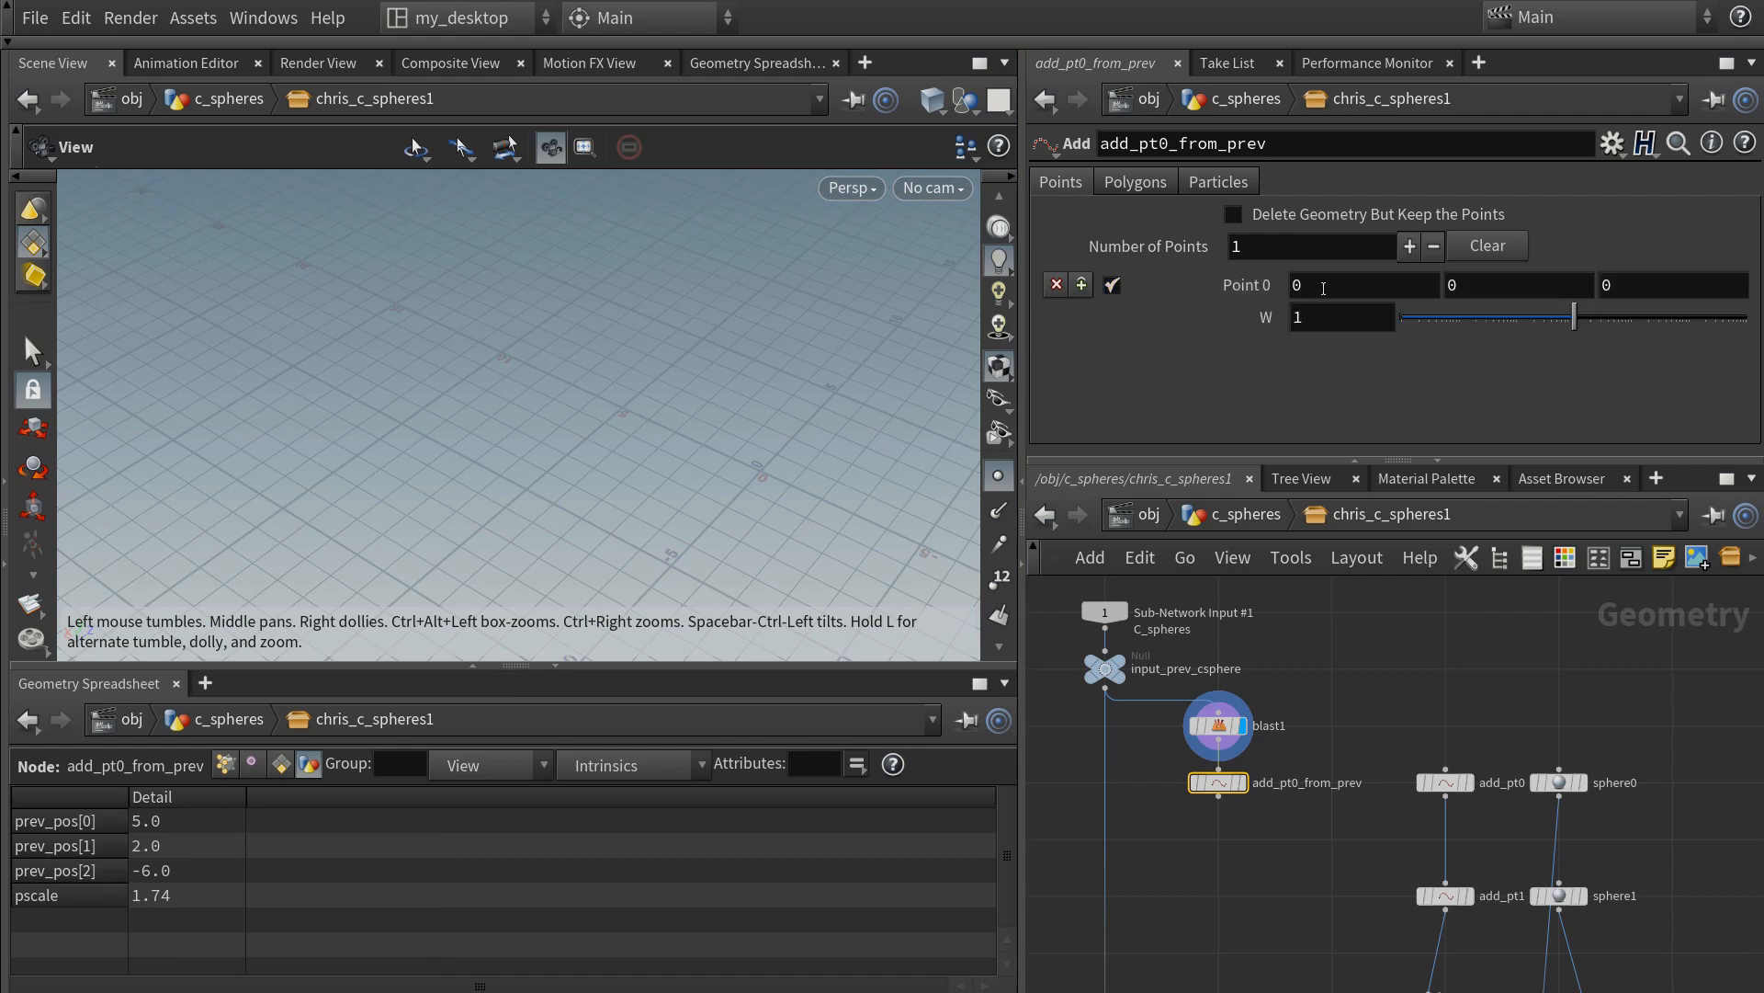
- Set Point 0's X to detail(0, "prev_pos", 0), checking the detail function's arguments in the help
left_click(1351, 285)
type("detai")
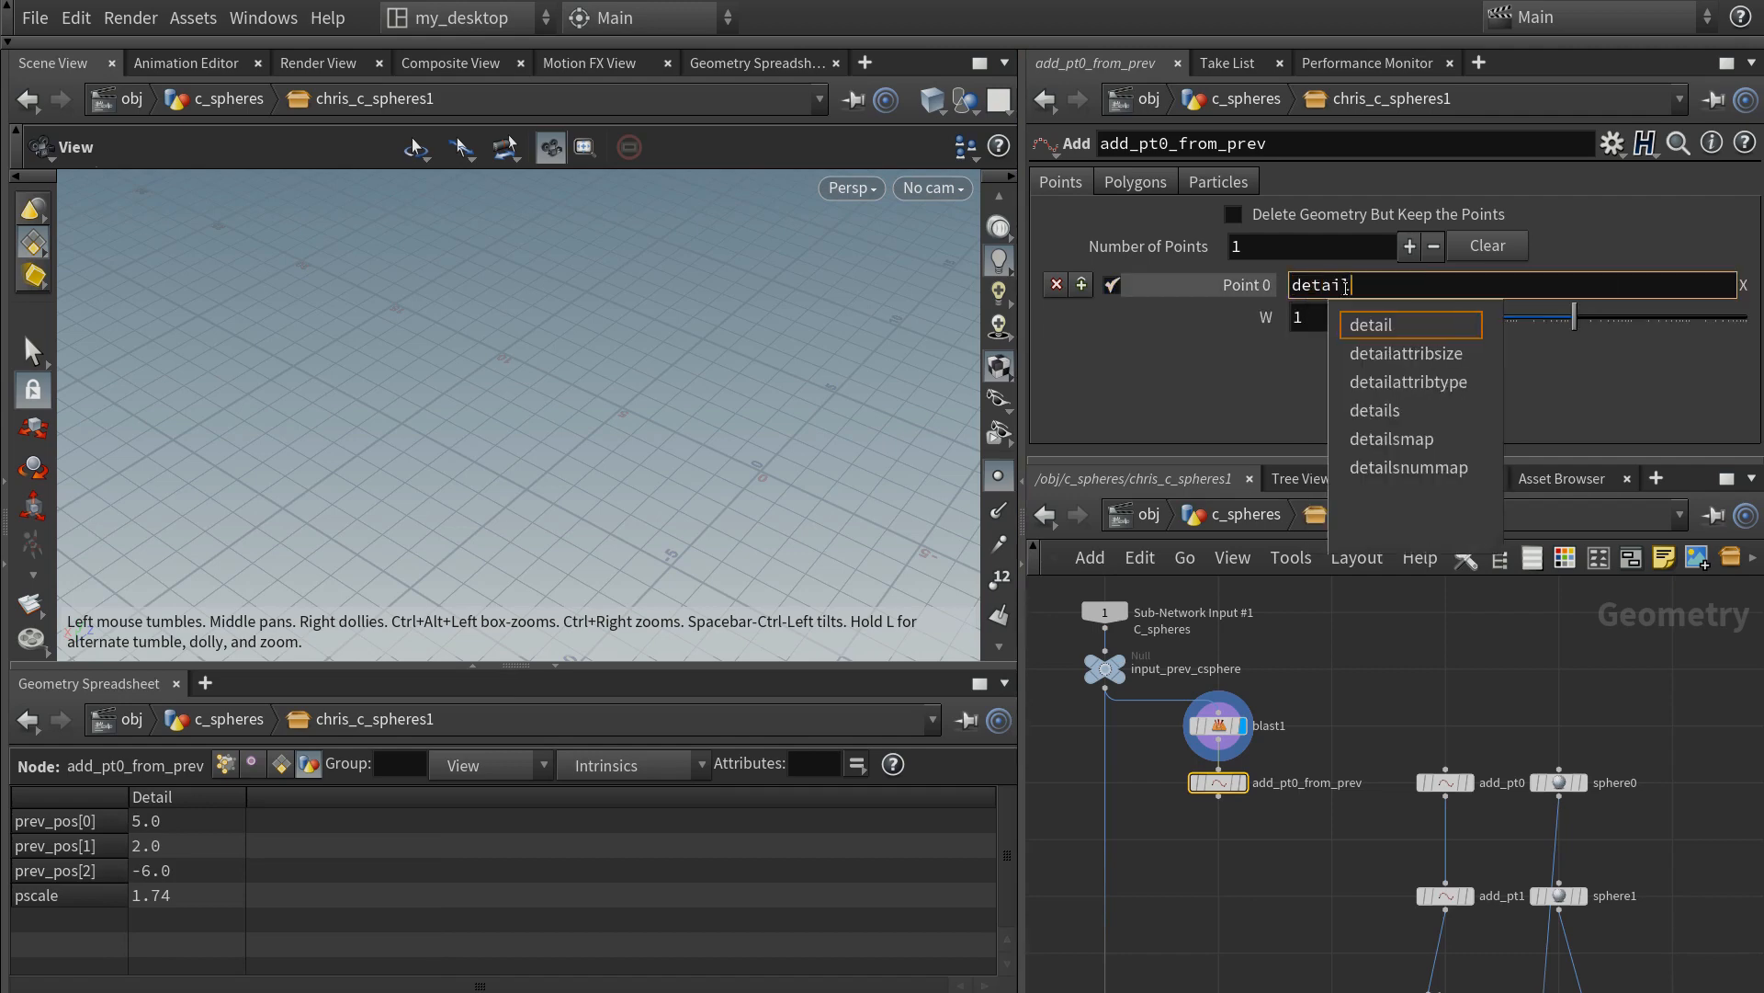
type("l(")
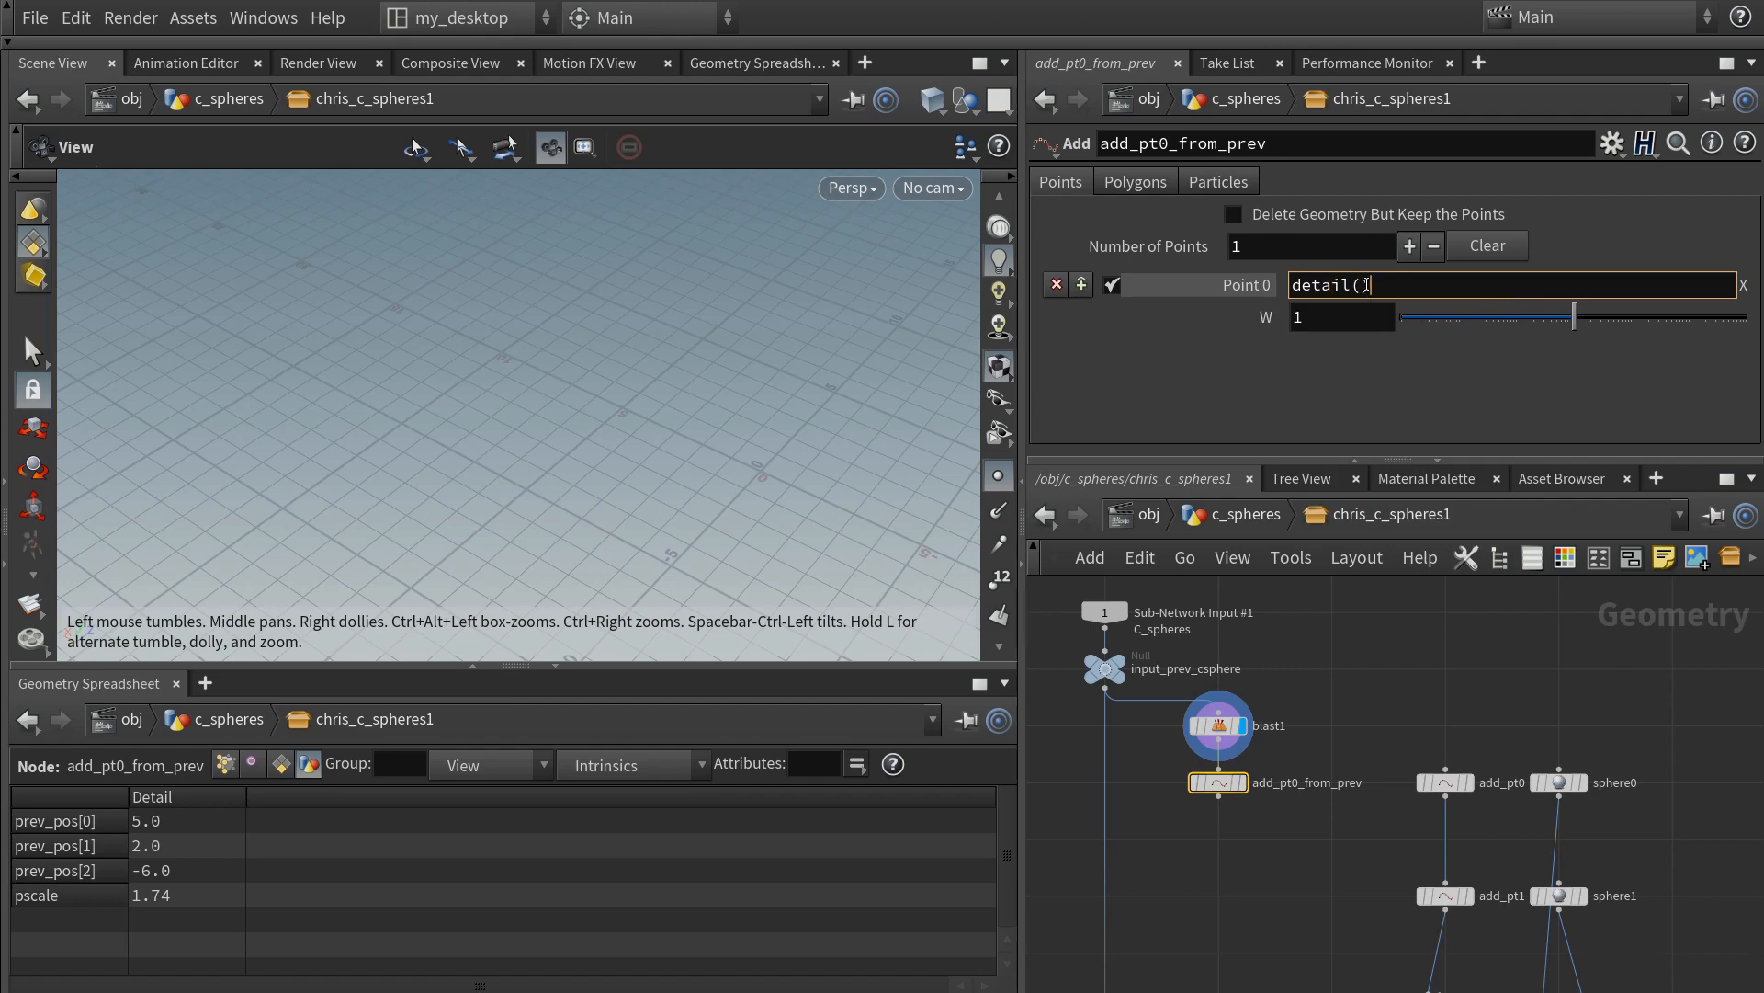
mouse_move(699, 990)
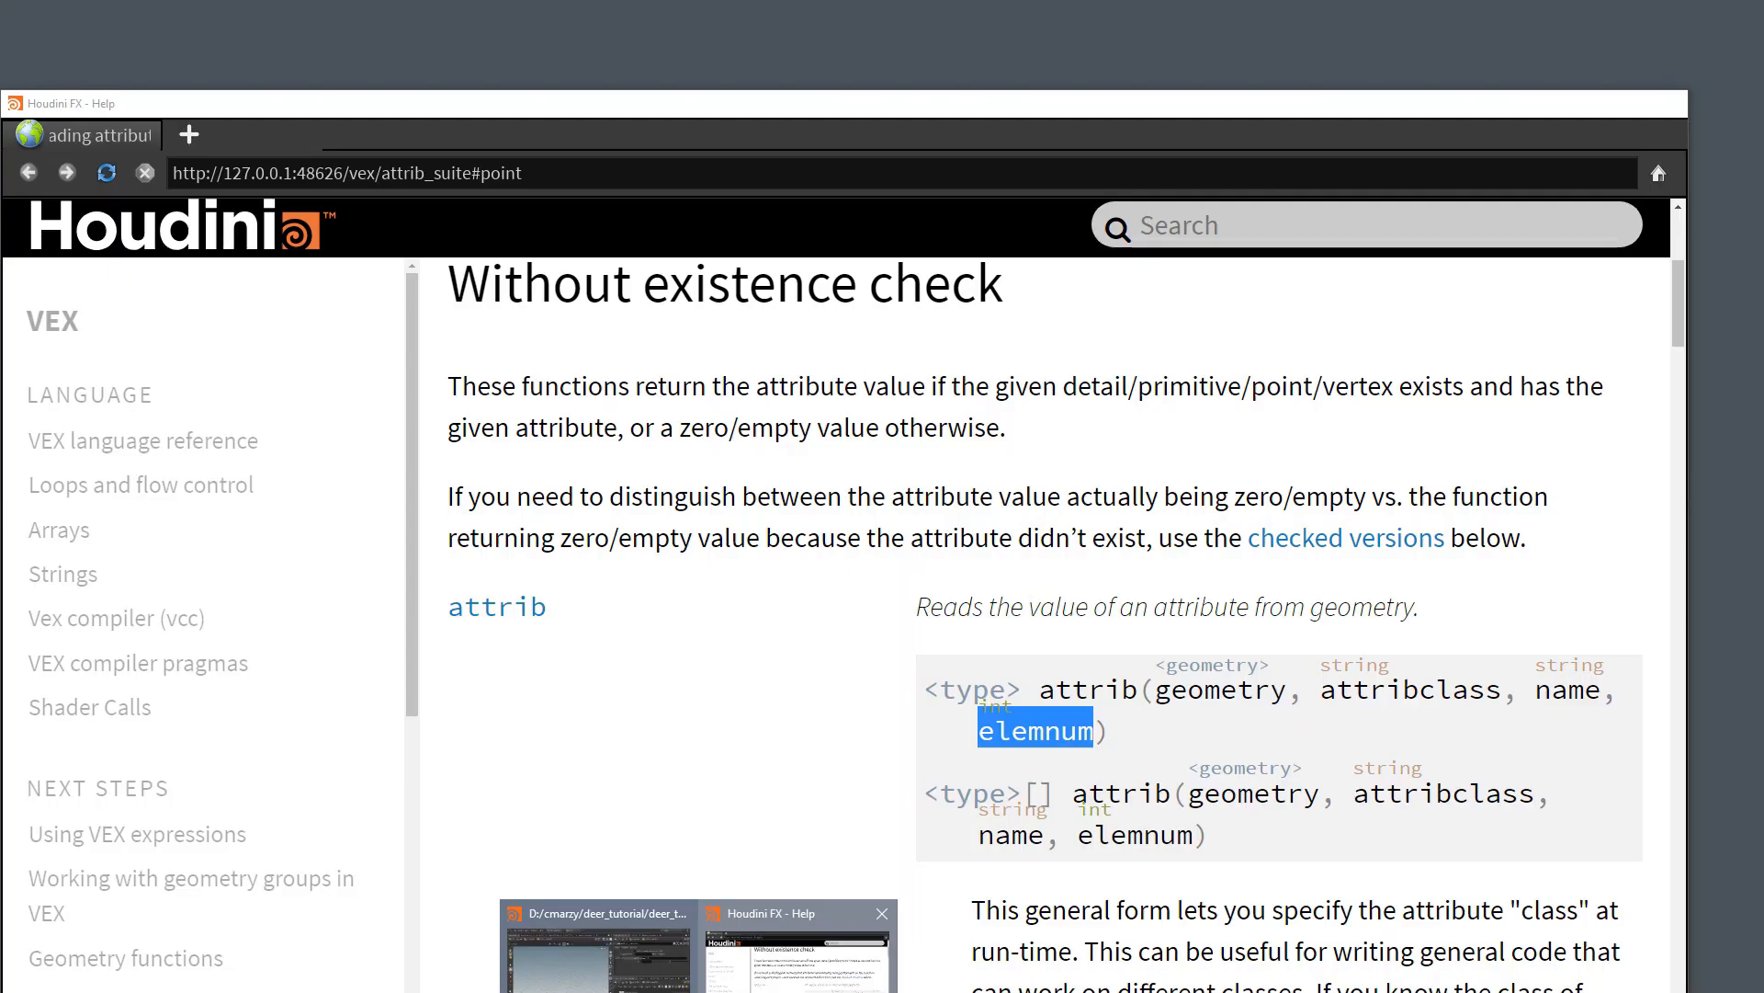
left_click(795, 951)
scroll(718, 478, "down", 1)
left_click_drag(571, 620, 768, 618)
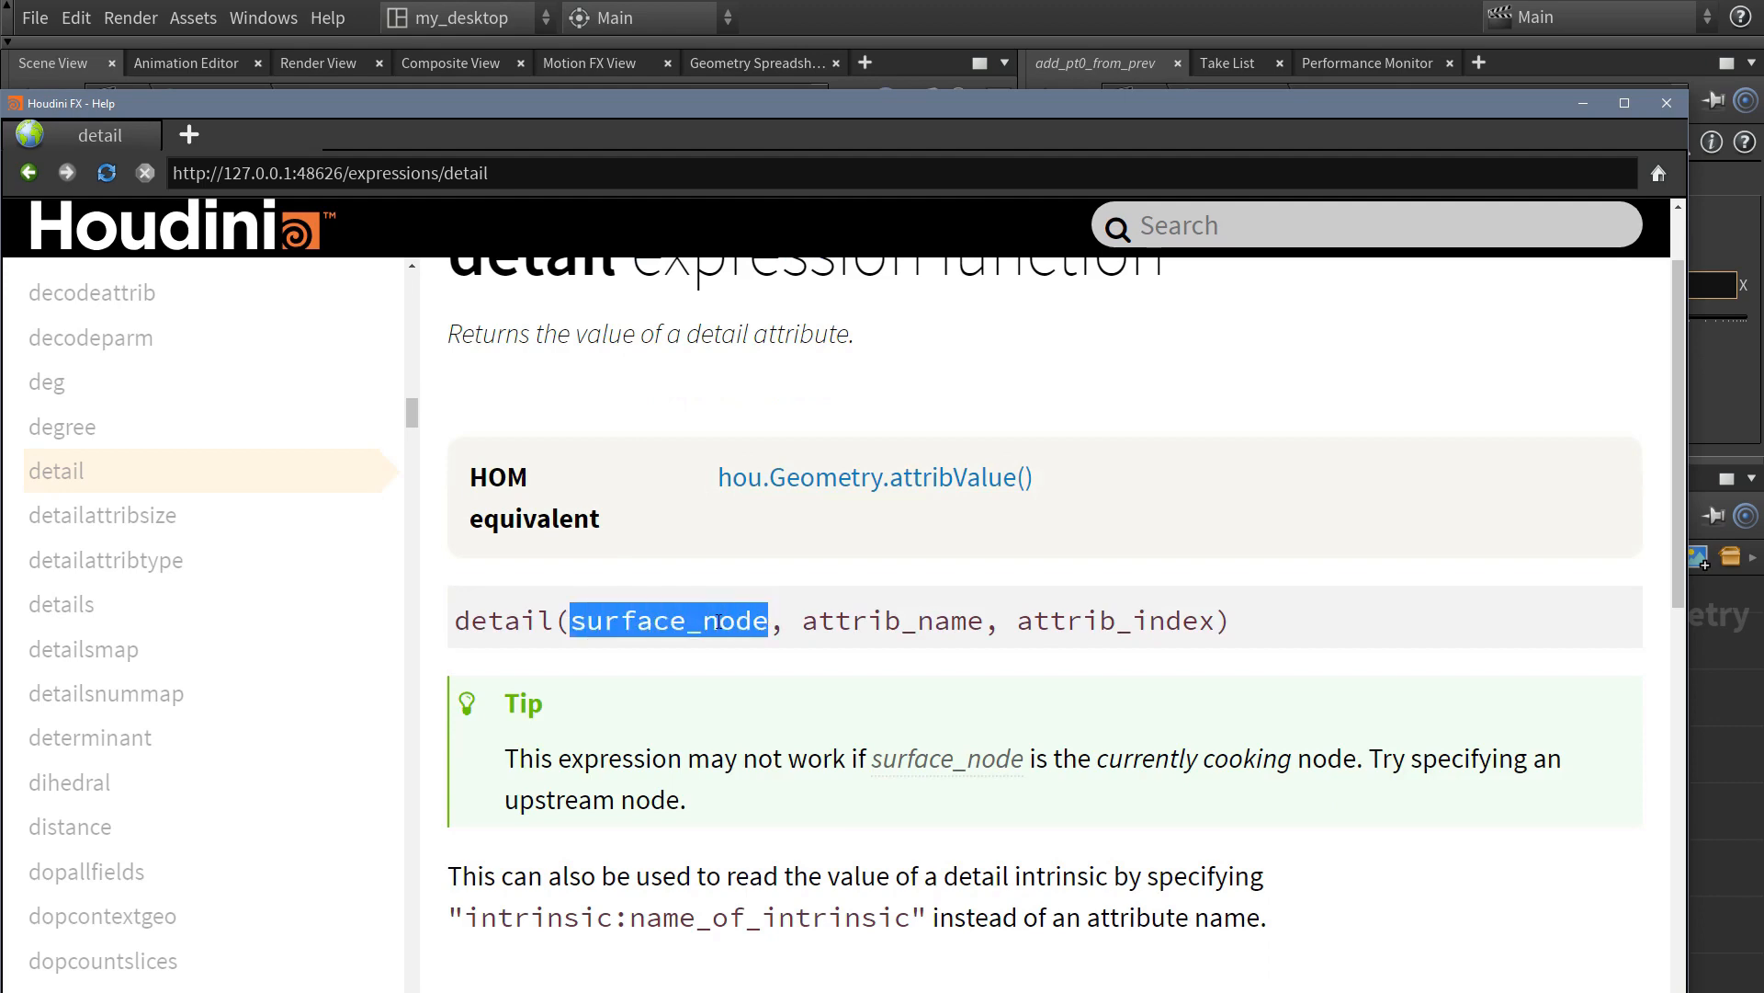
left_click(1584, 103)
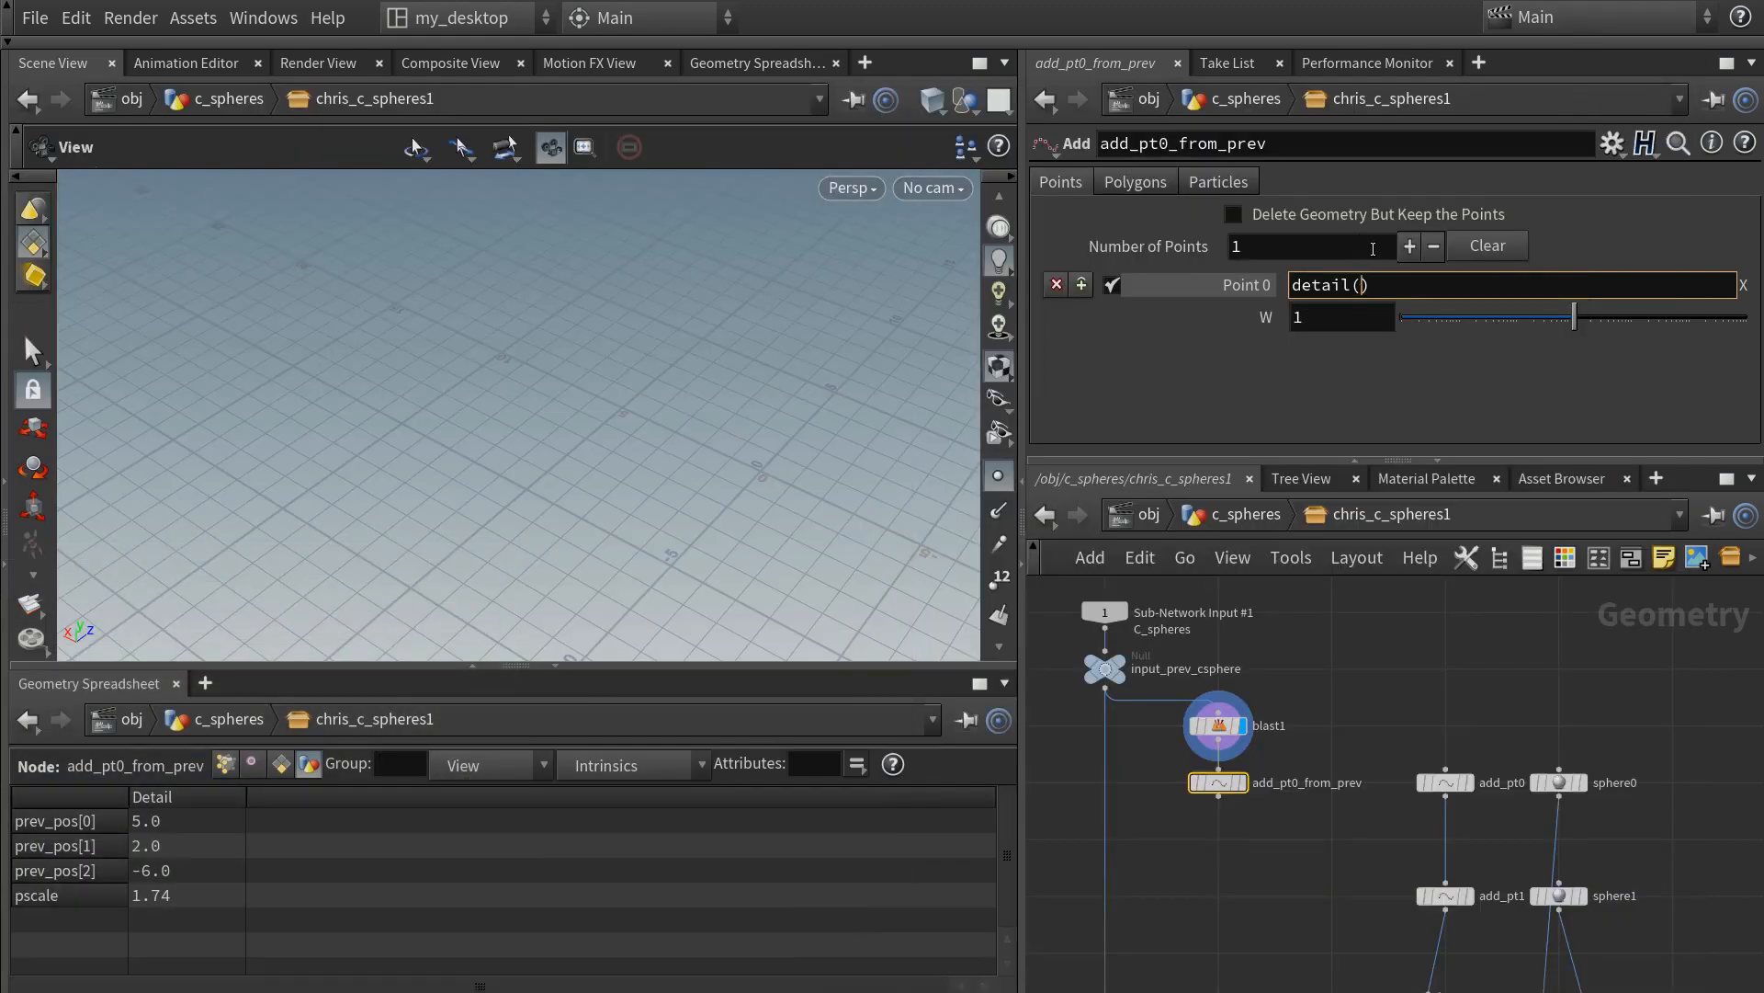
type("0,")
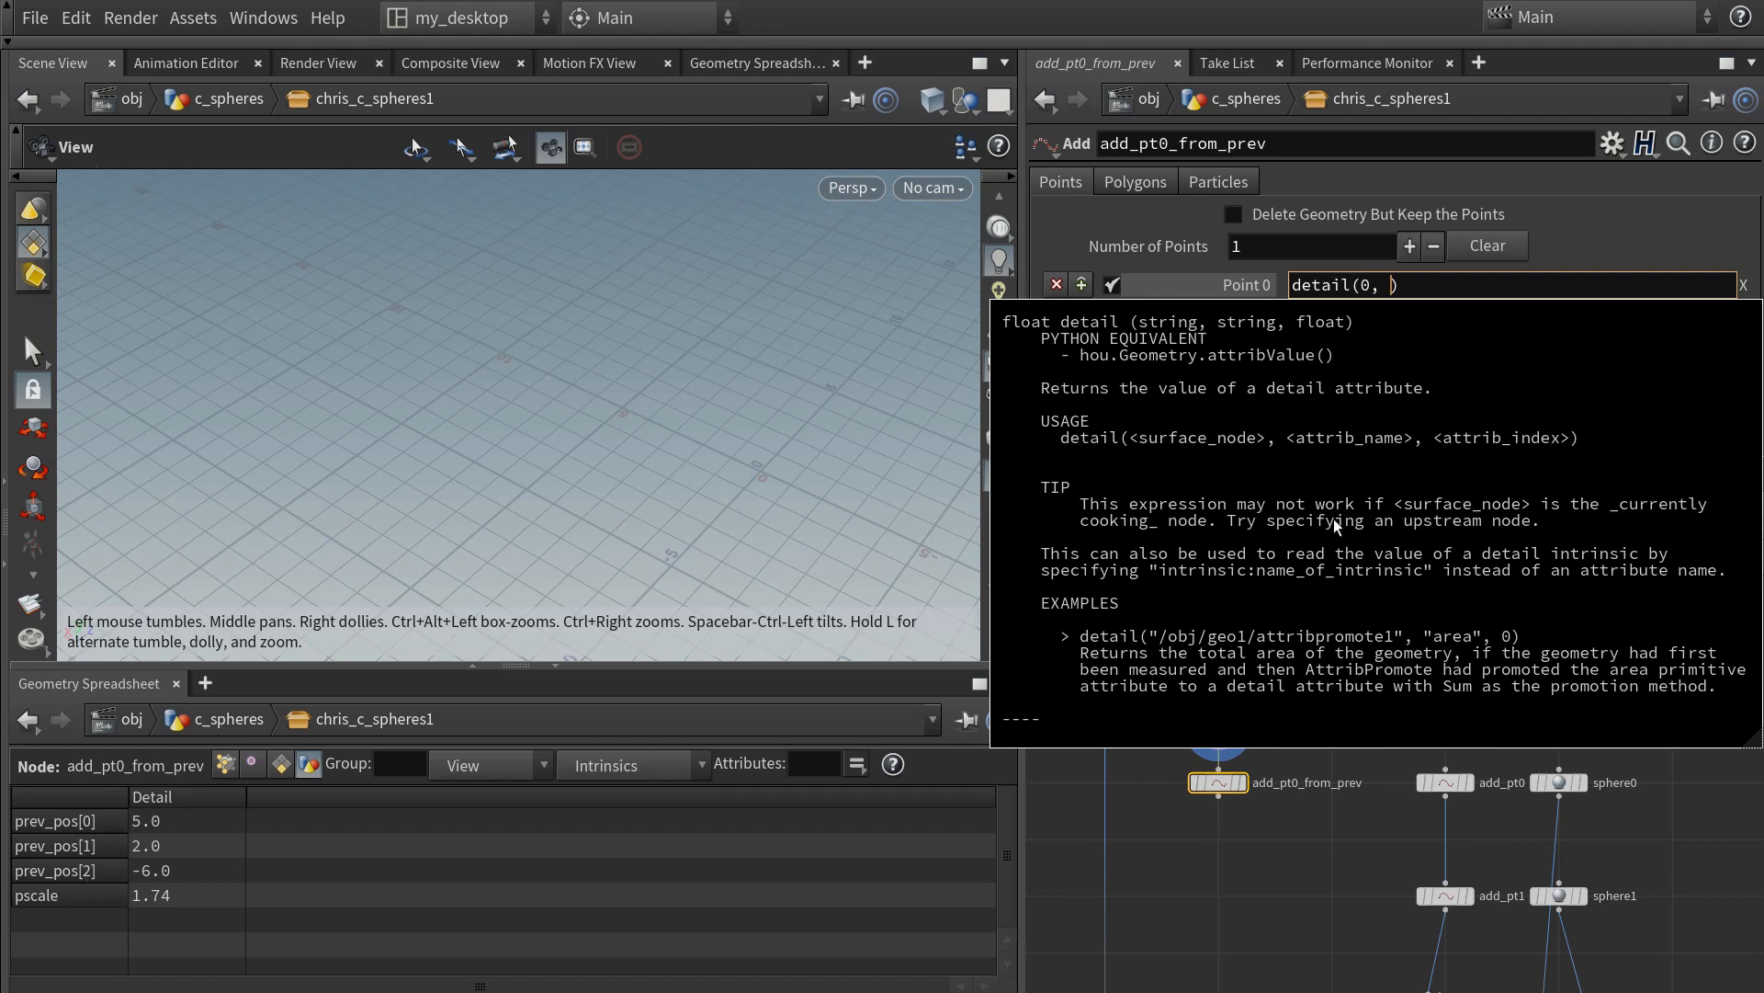
type("\"")
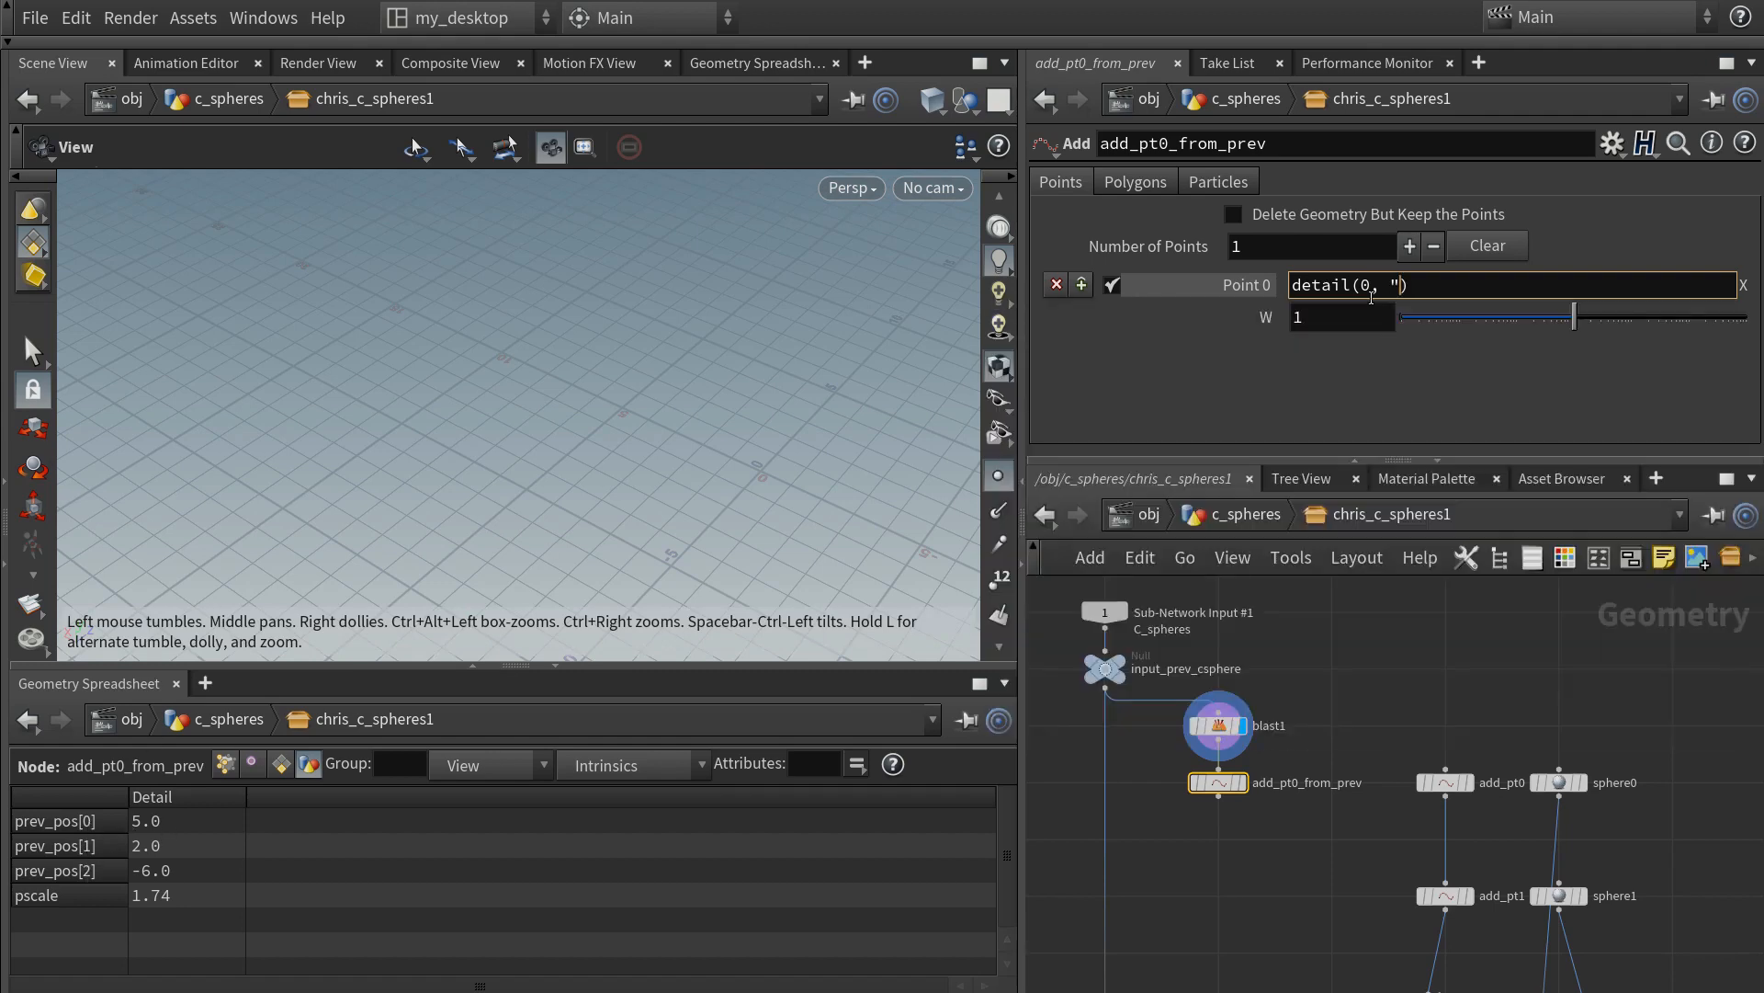
type("prev_pos\", 0")
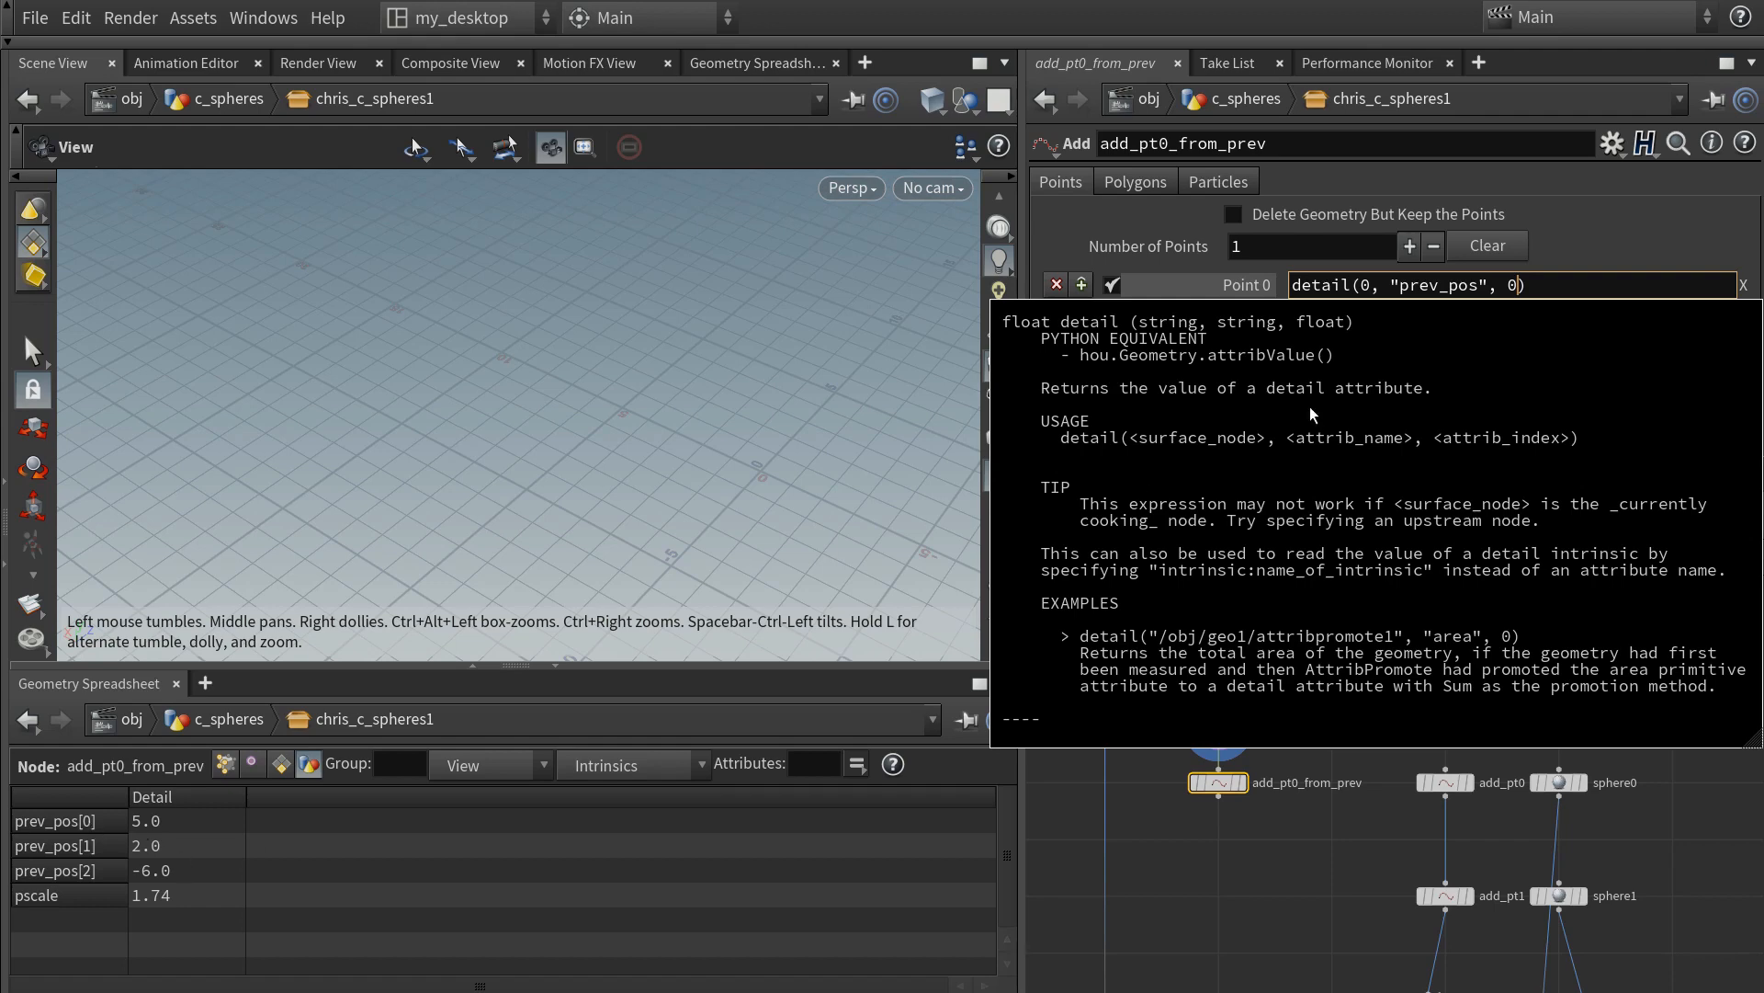
key("Return")
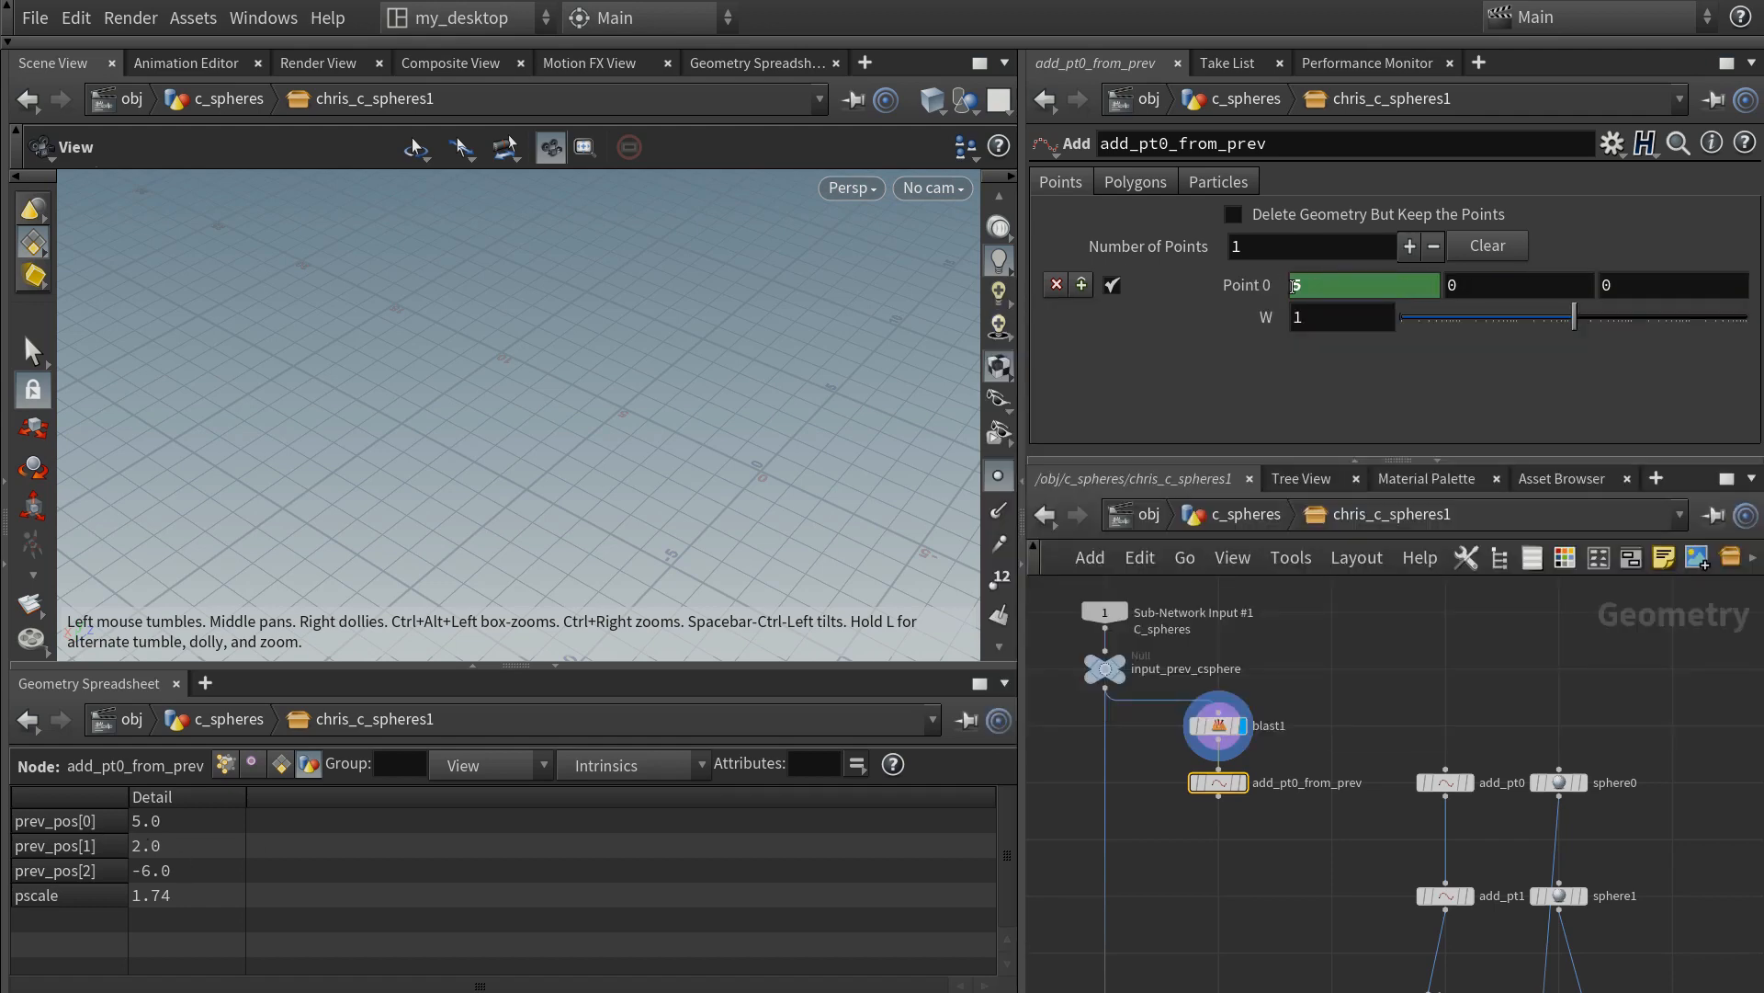
- Copy Point 0's X expression into its Y value and change the attribute index to 1
left_click(1346, 286)
key("ctrl+c")
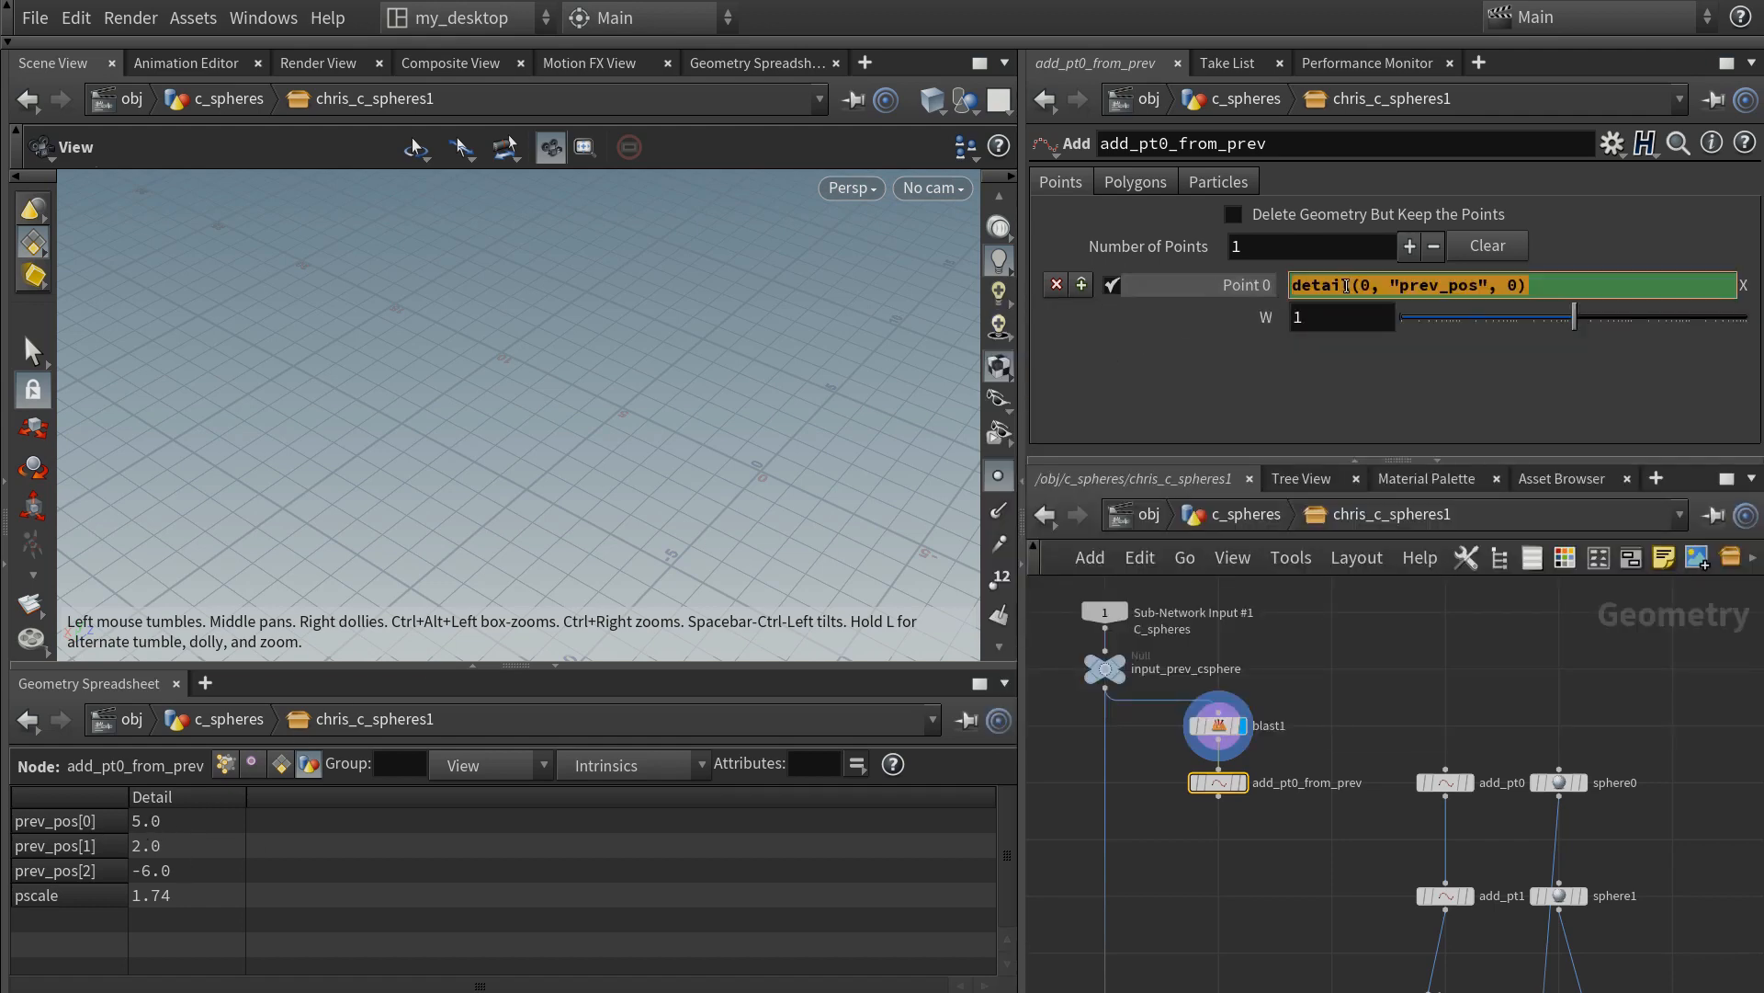
left_click(1273, 400)
left_click(1536, 285)
key("ctrl+a")
key("ctrl+v")
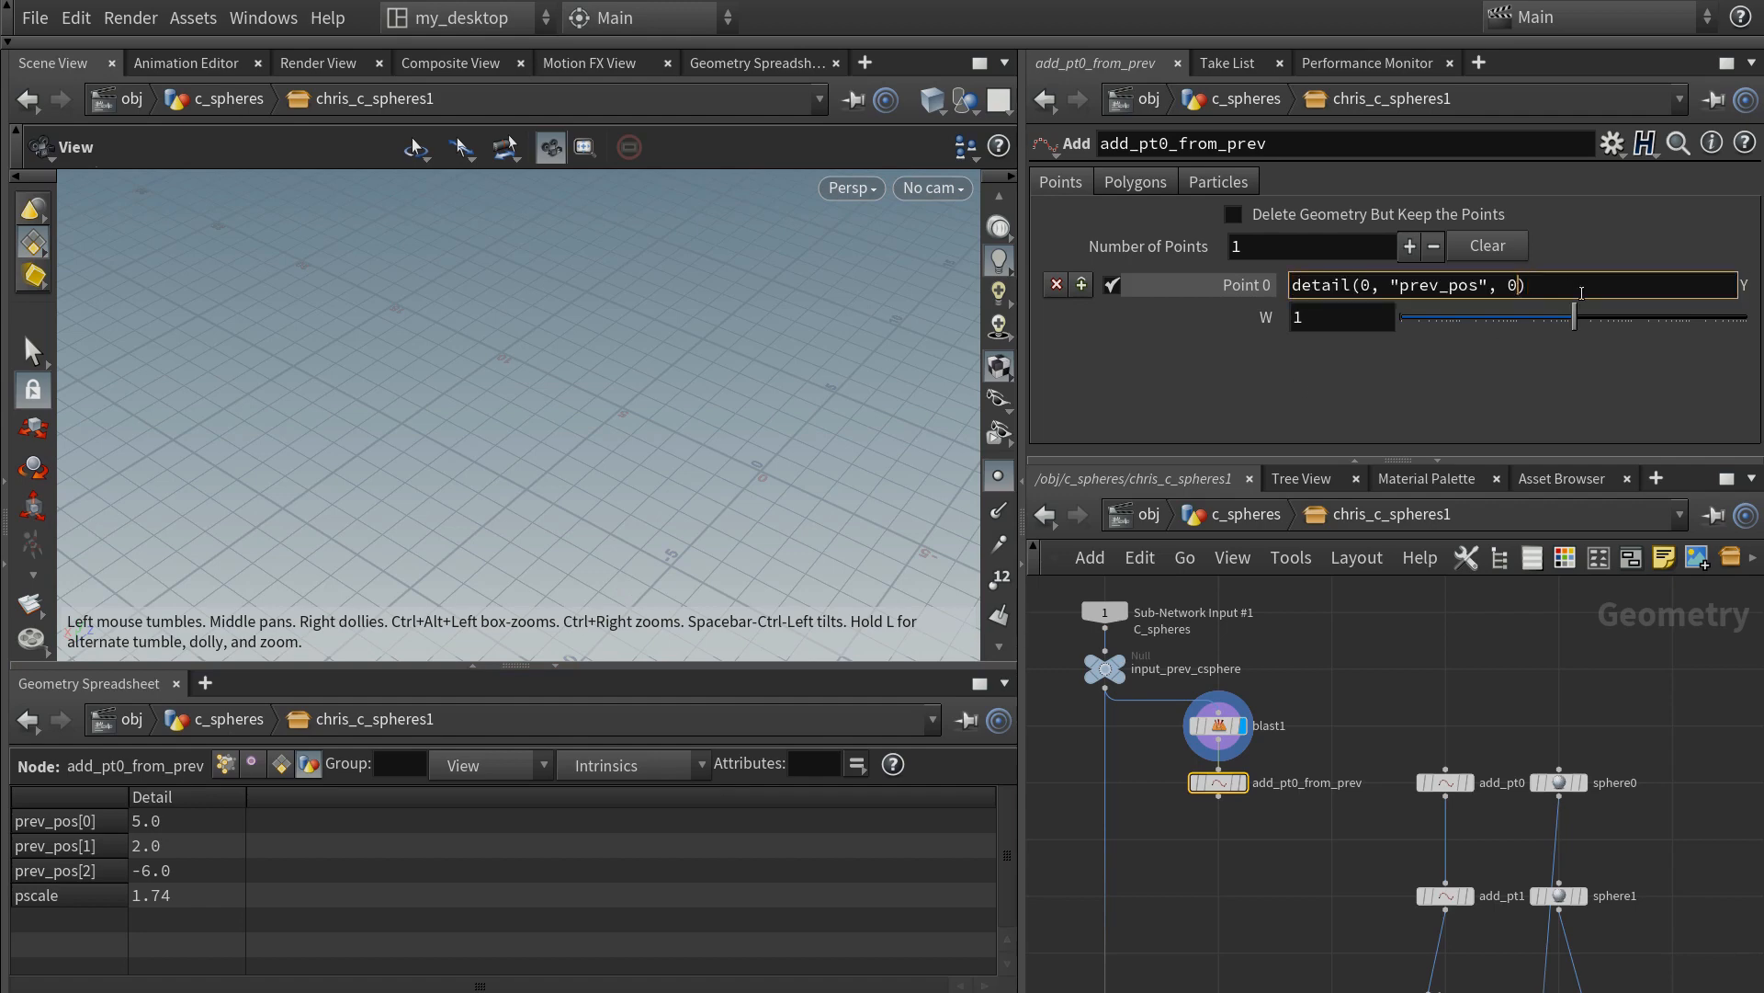
key("BackSpace")
type("1")
key("Return")
- Reuse the copied expression for Point 0's Z value with the attribute index set to 2
left_click(1622, 275)
key("ctrl+a")
key("ctrl+v")
key("BackSpace")
type("2")
key("Return")
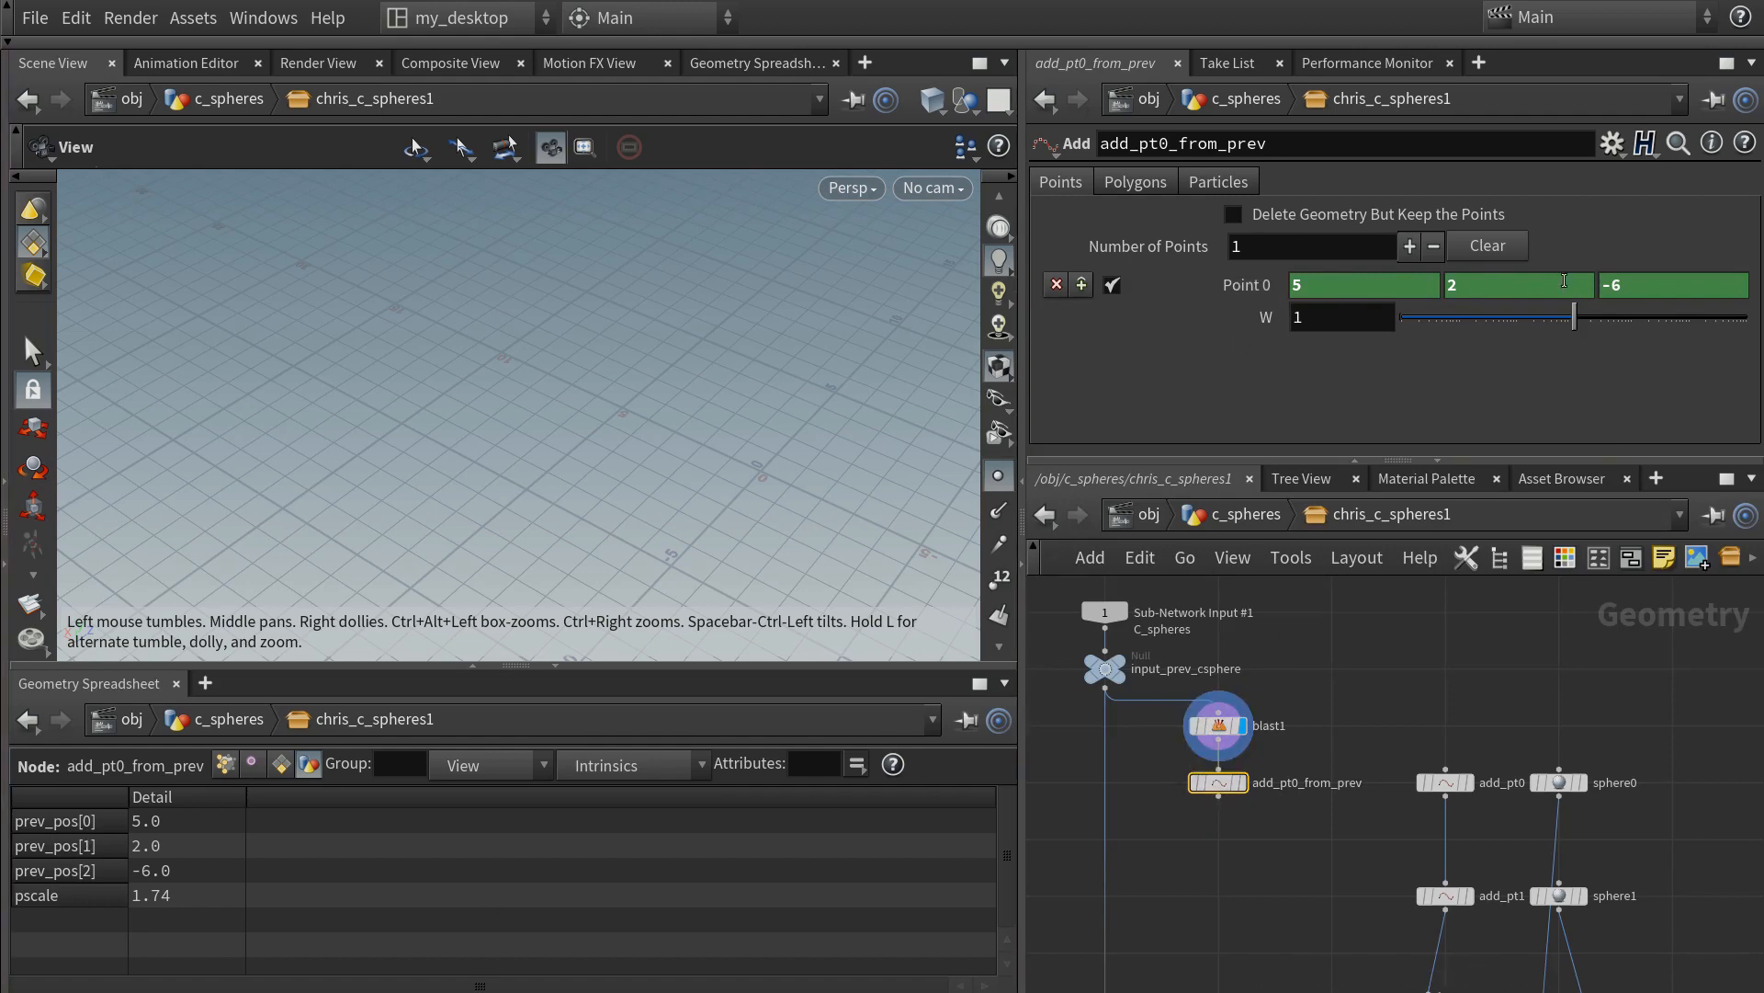
- Append an Attribute Wrangle to add_pt0_from_prev and align it beneath that node
middle_click_drag(1264, 848, 1292, 752)
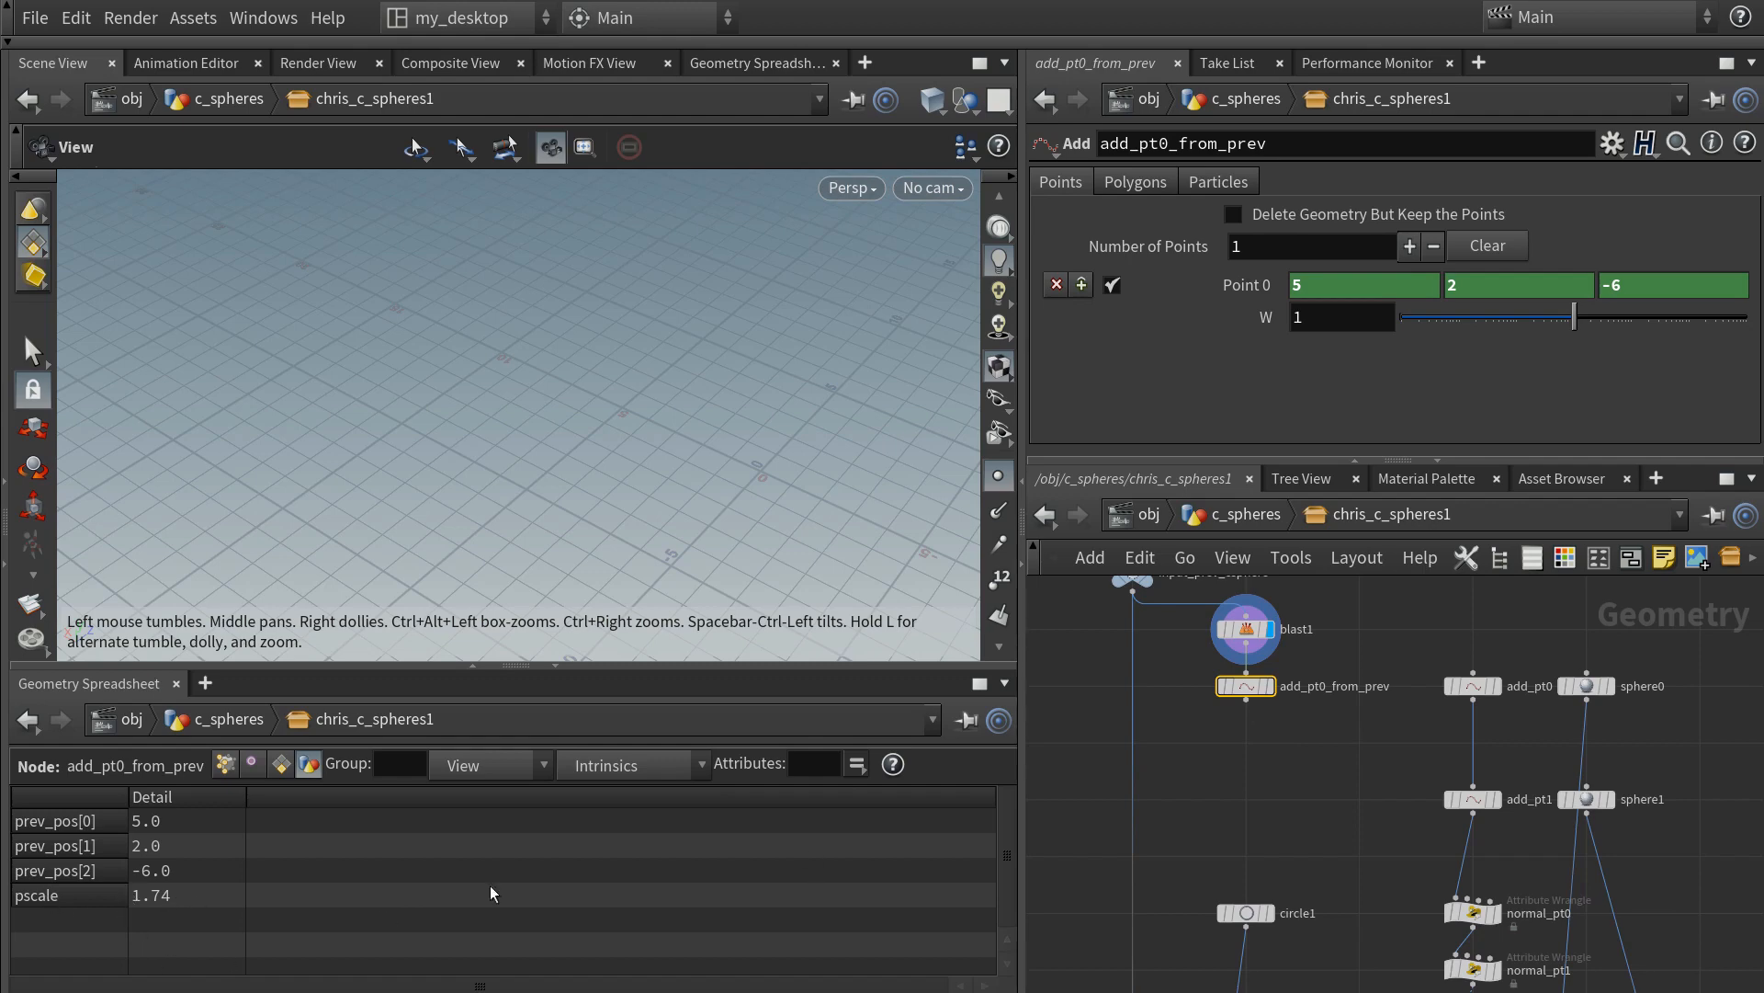
scroll(1236, 850, "up", 2)
key("Tab")
type("atw")
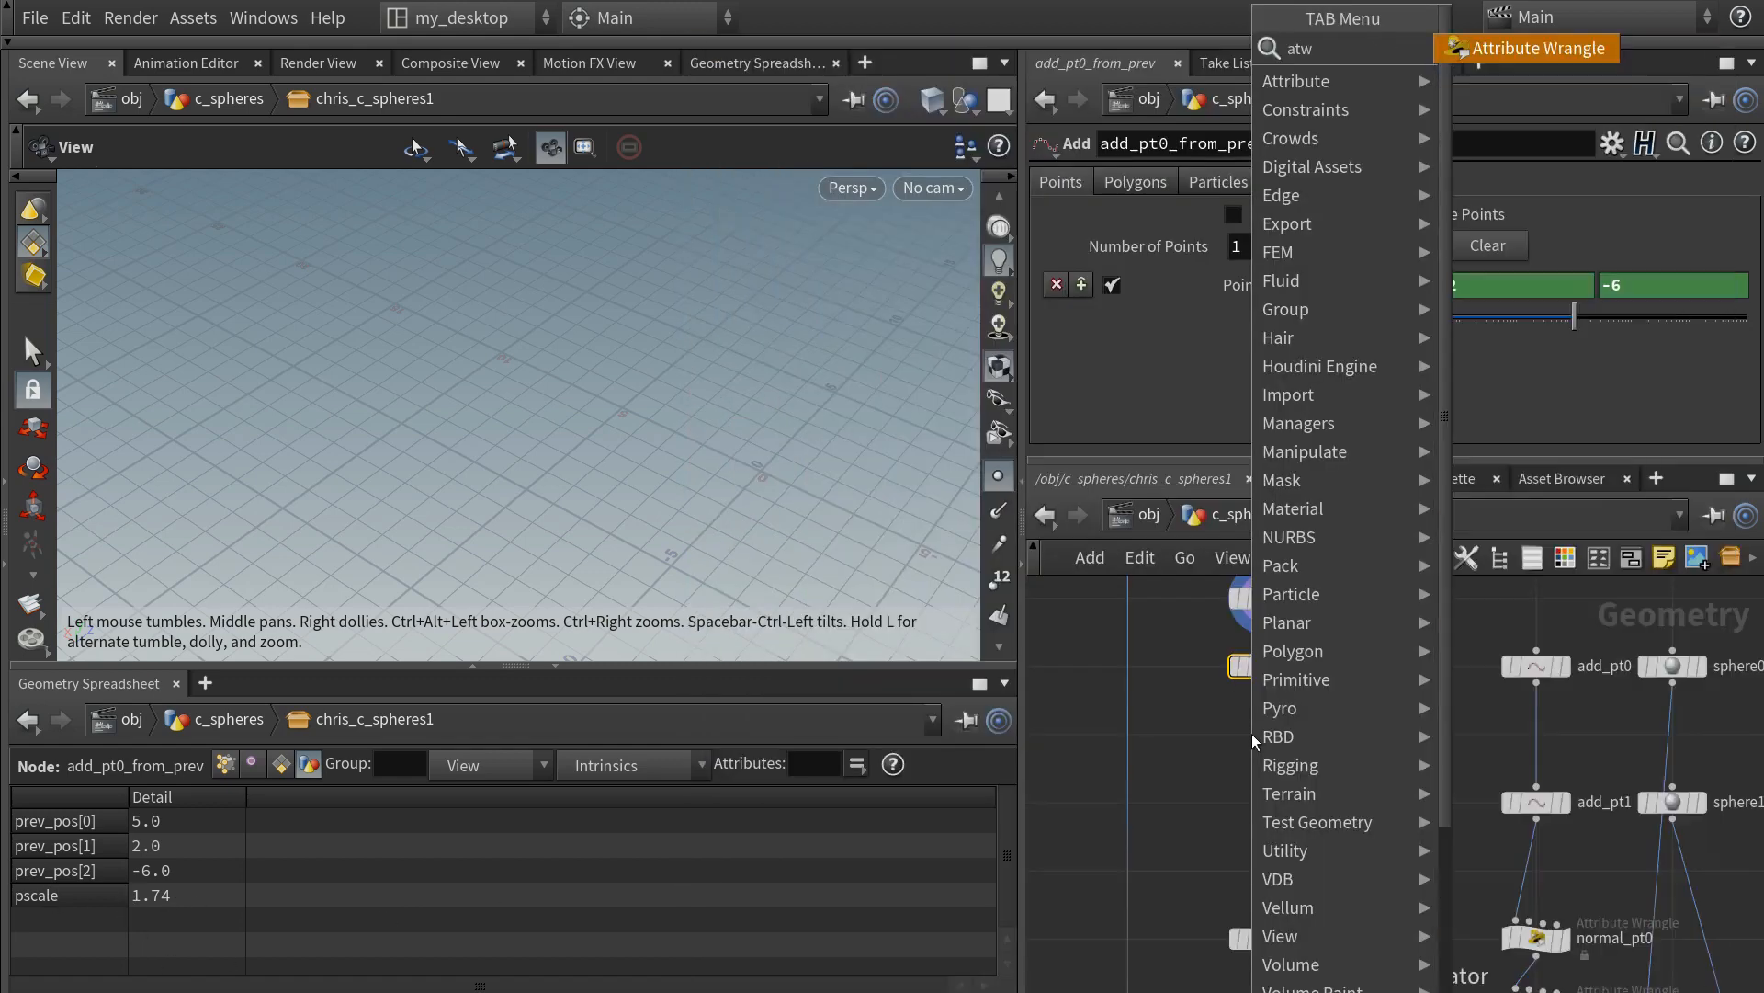
key("Return")
key("Return")
left_click_drag(1252, 734, 1265, 733)
- Reuse add_pt0_from_prev's X expression in the new wrangle's VEX code as f@pscale = detail(0, "pscale", 0);
left_click(1265, 666)
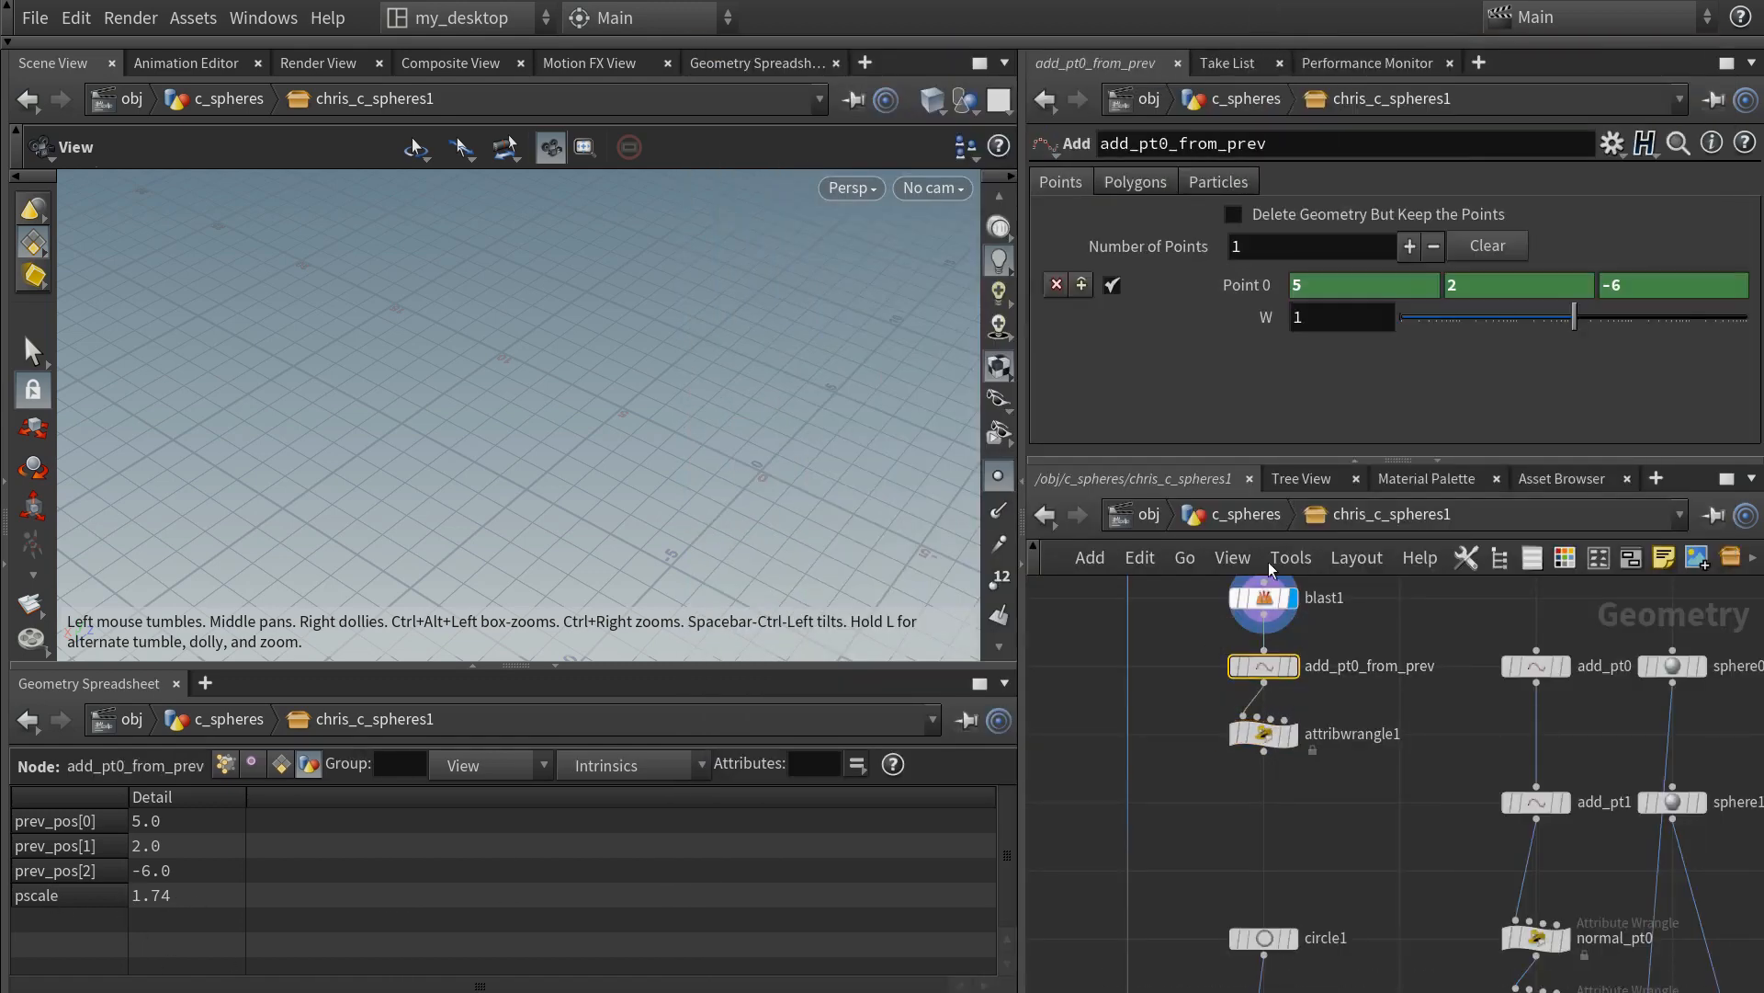
left_click(1263, 286)
double_click(1308, 286)
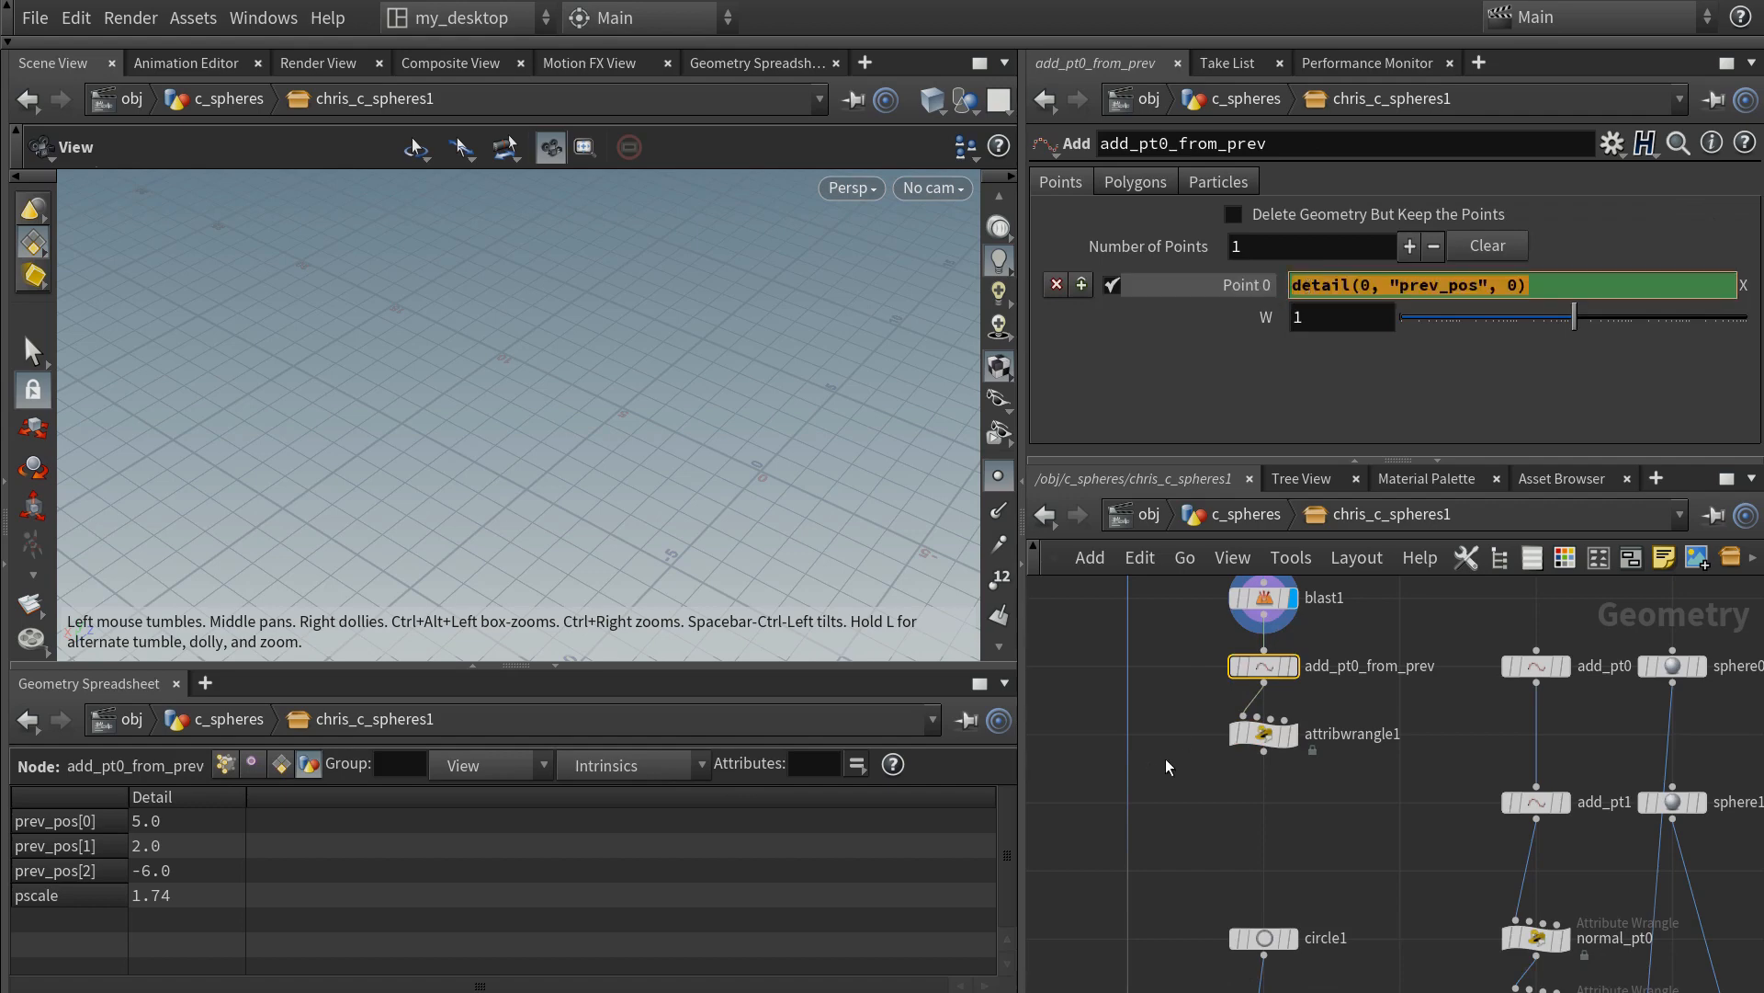
left_click(1264, 734)
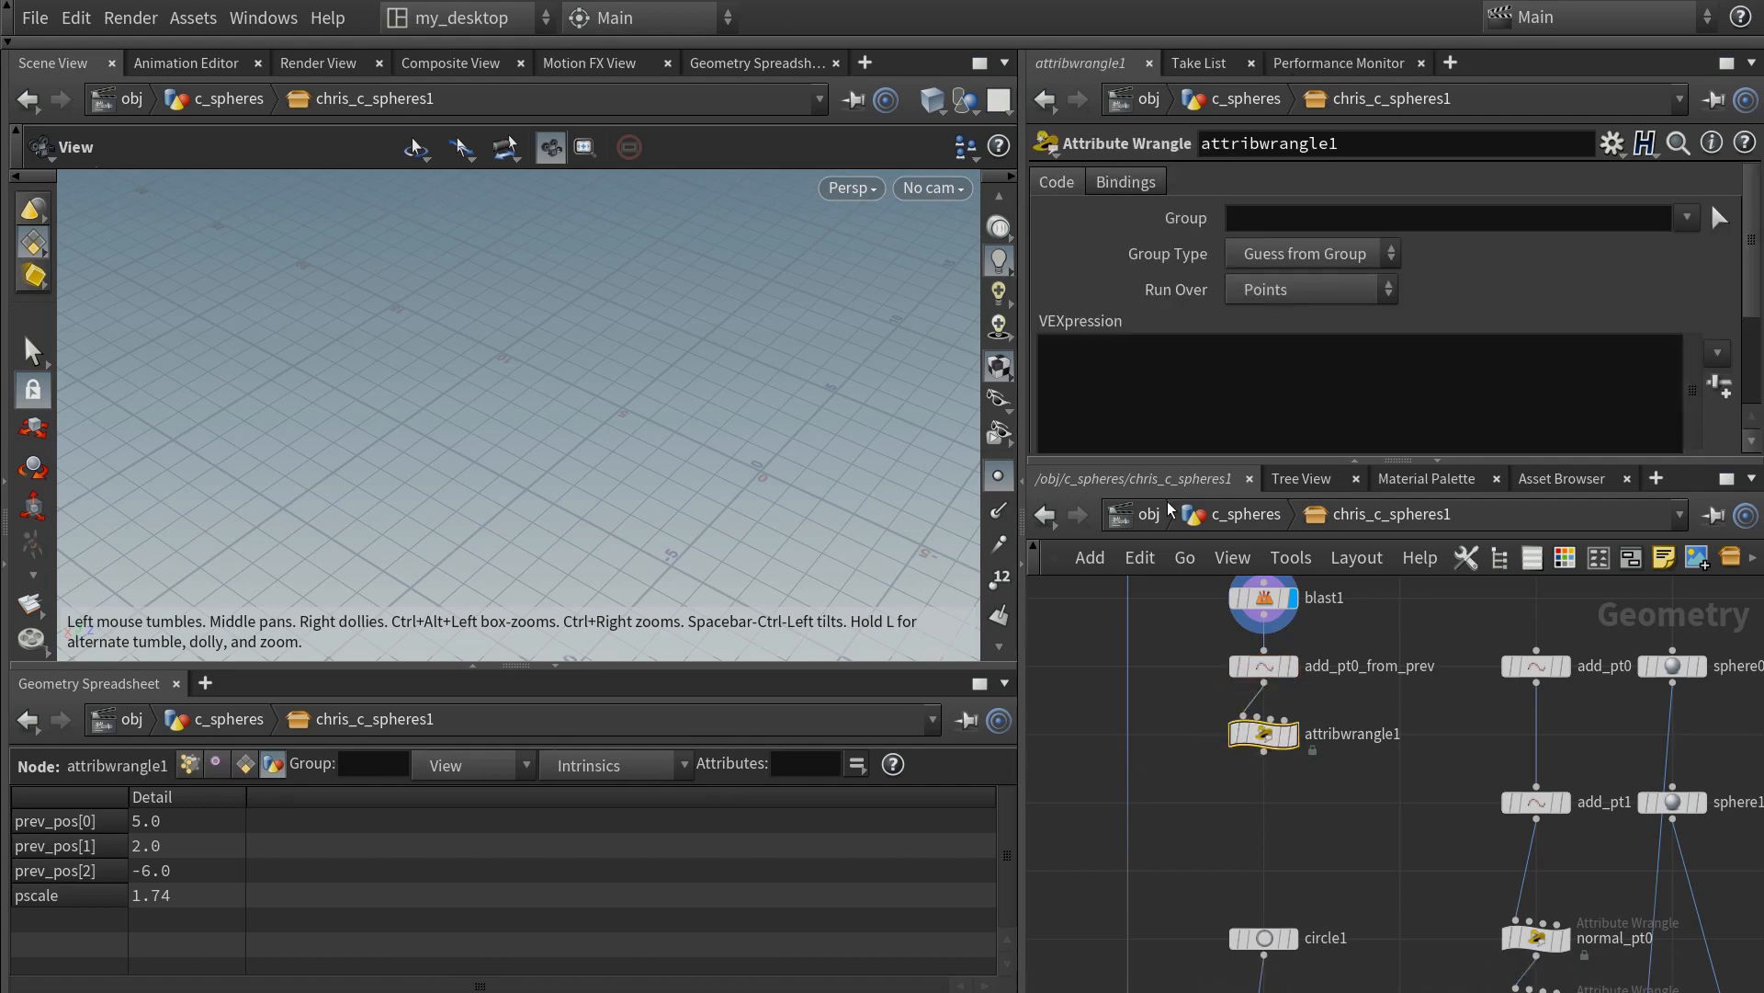
left_click(1183, 364)
type("f@pscale")
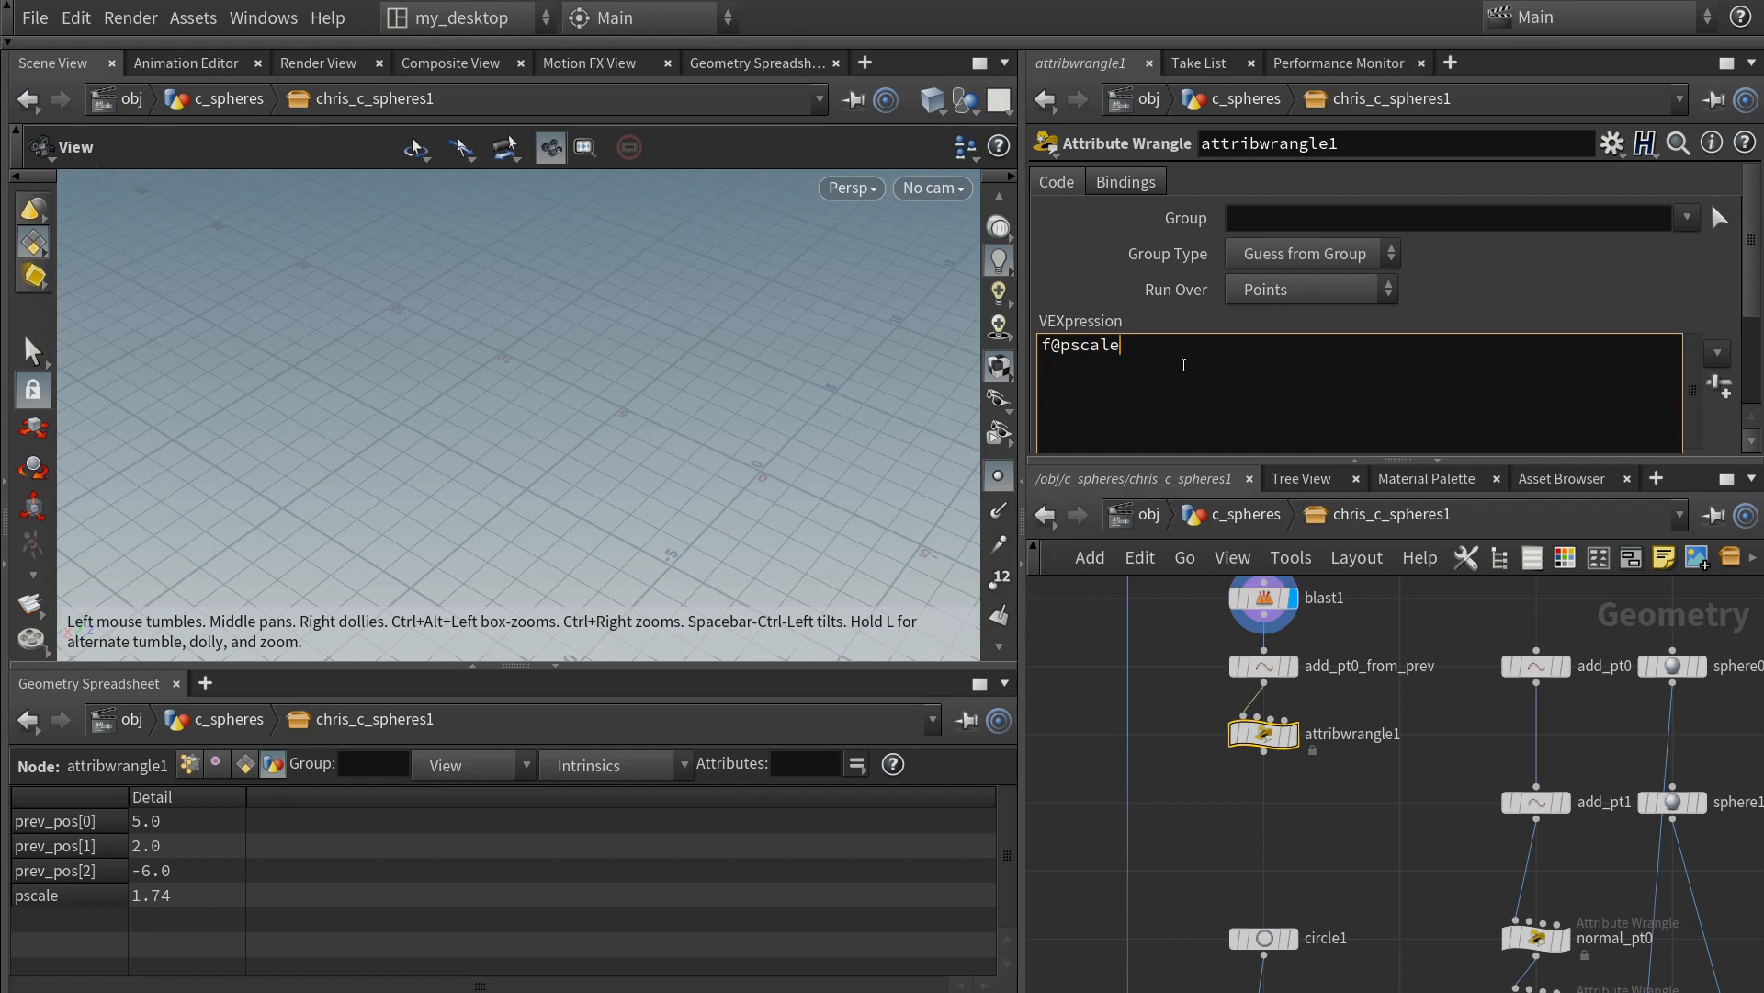
type(" = detail(0, \"prev_pos\", 0)")
left_click_drag(1258, 347, 1334, 344)
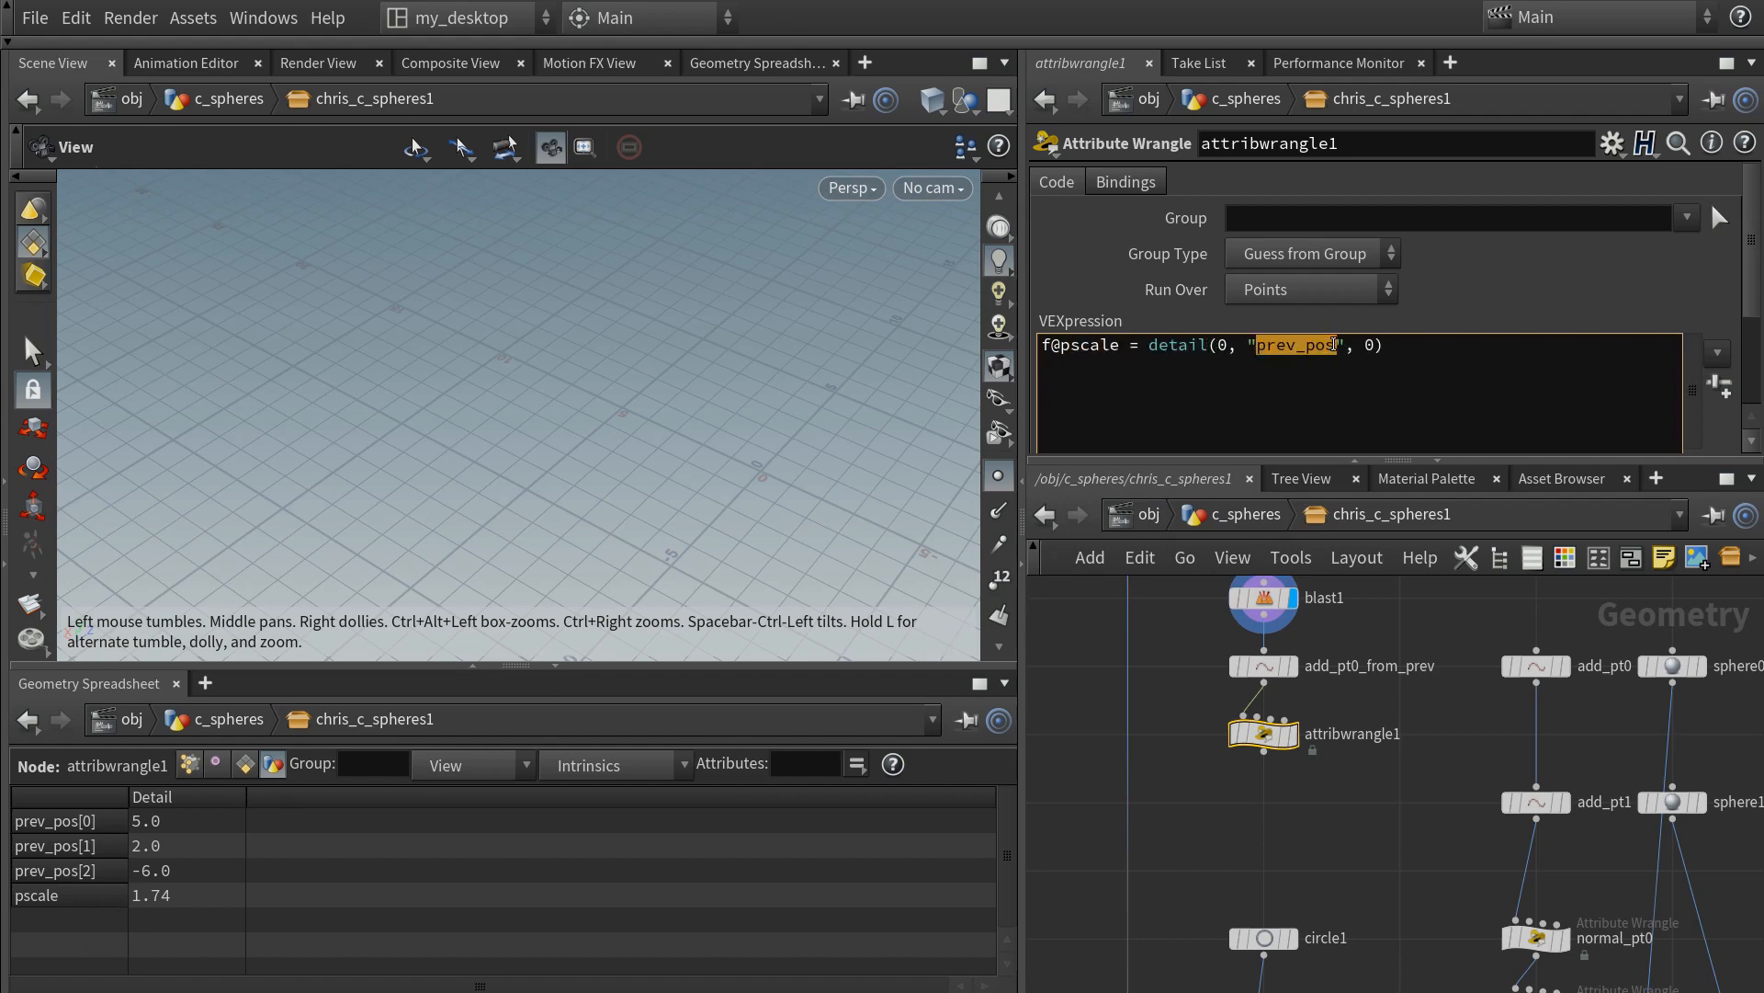
type("pscale")
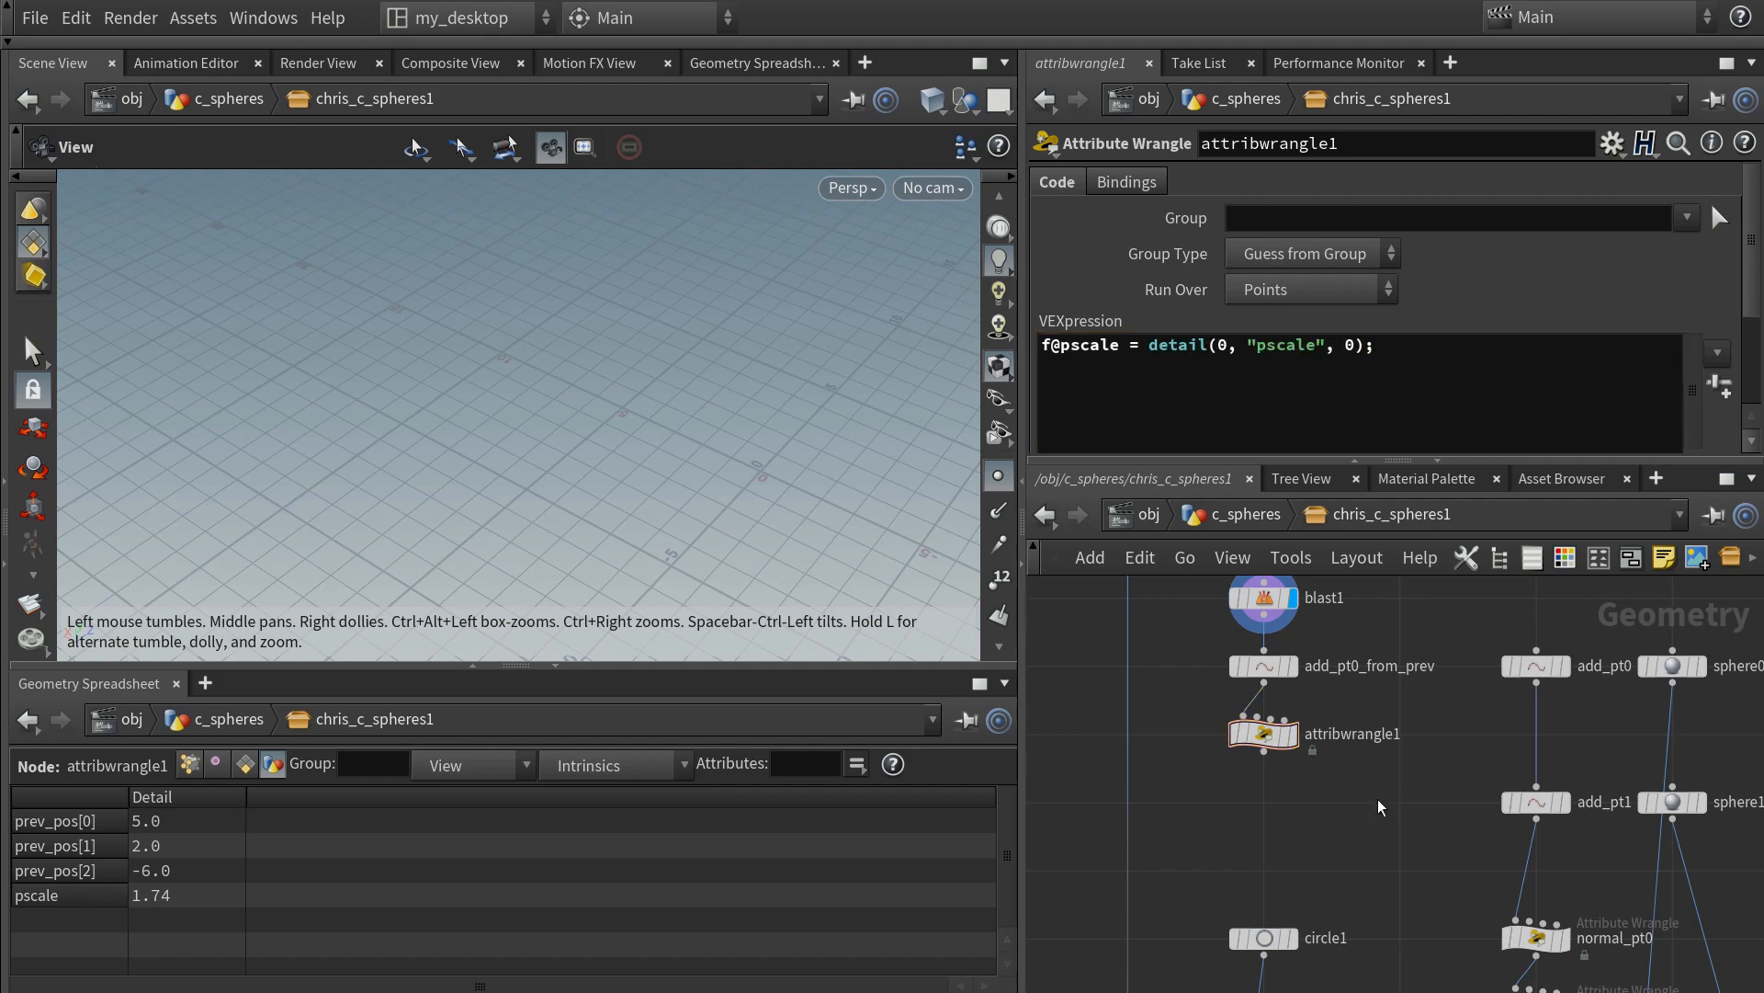
- Display the wrangle's result with its point attributes listed, and rename the node get_prev_pscale
mouse_move(1302, 740)
left_click(1287, 749)
left_click(190, 763)
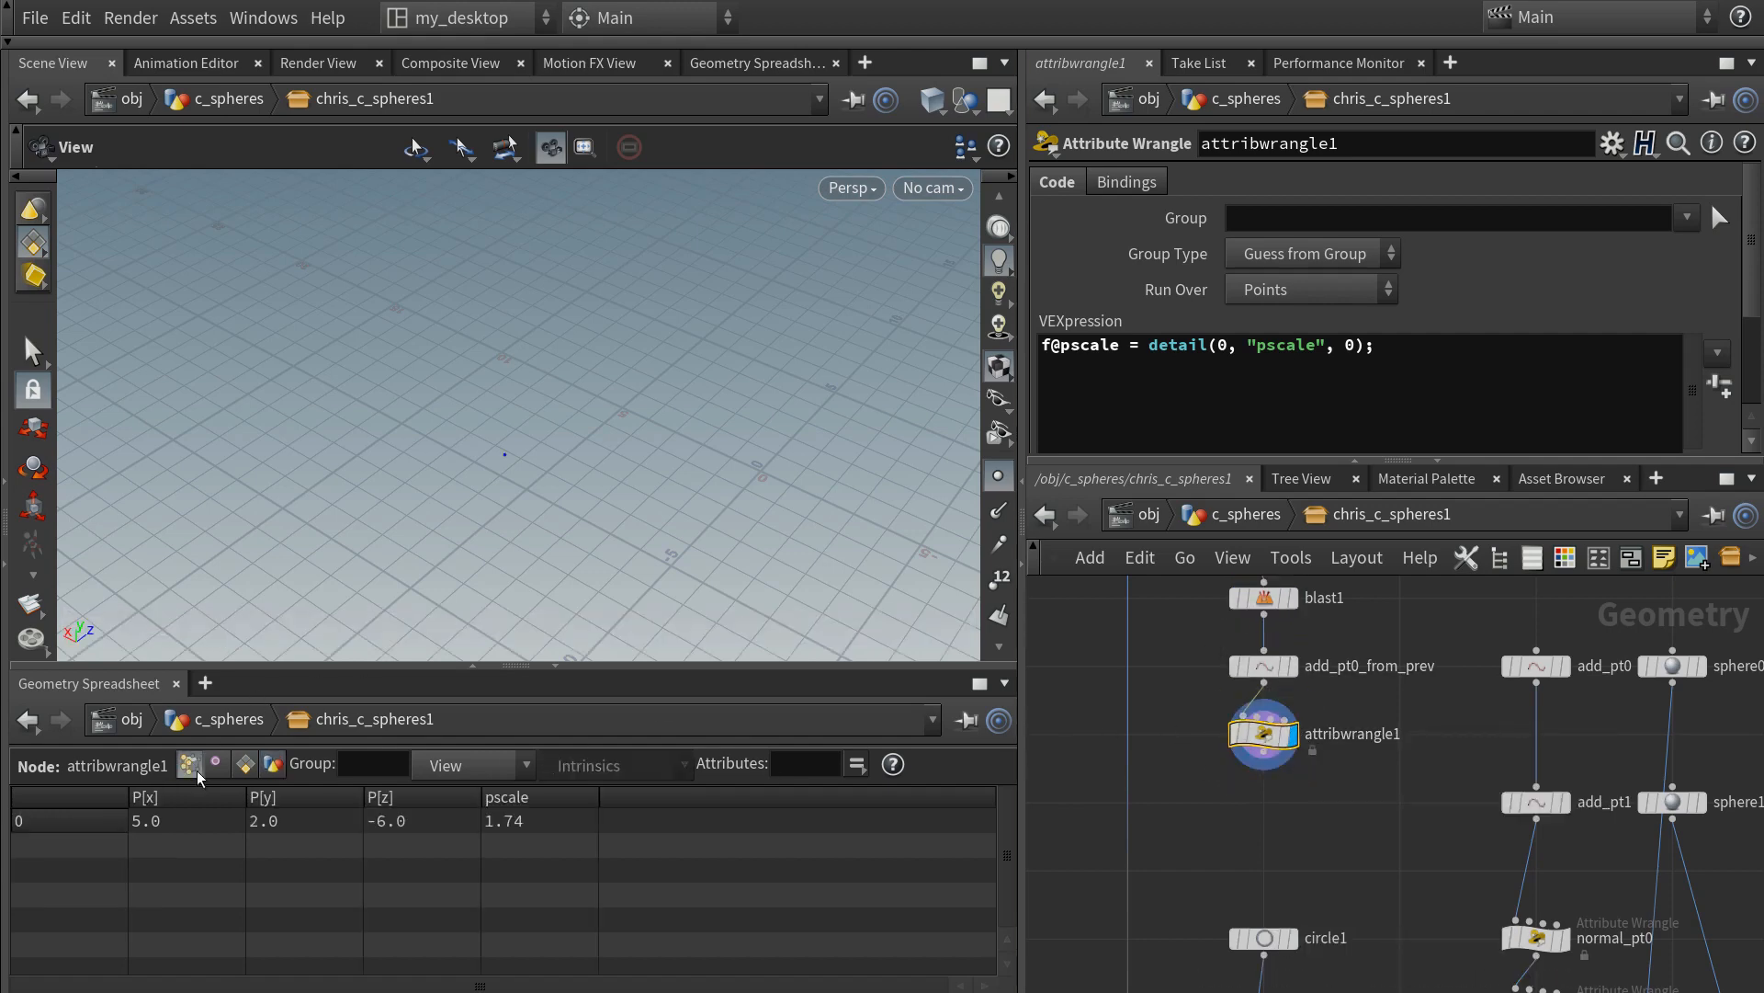
double_click(1338, 735)
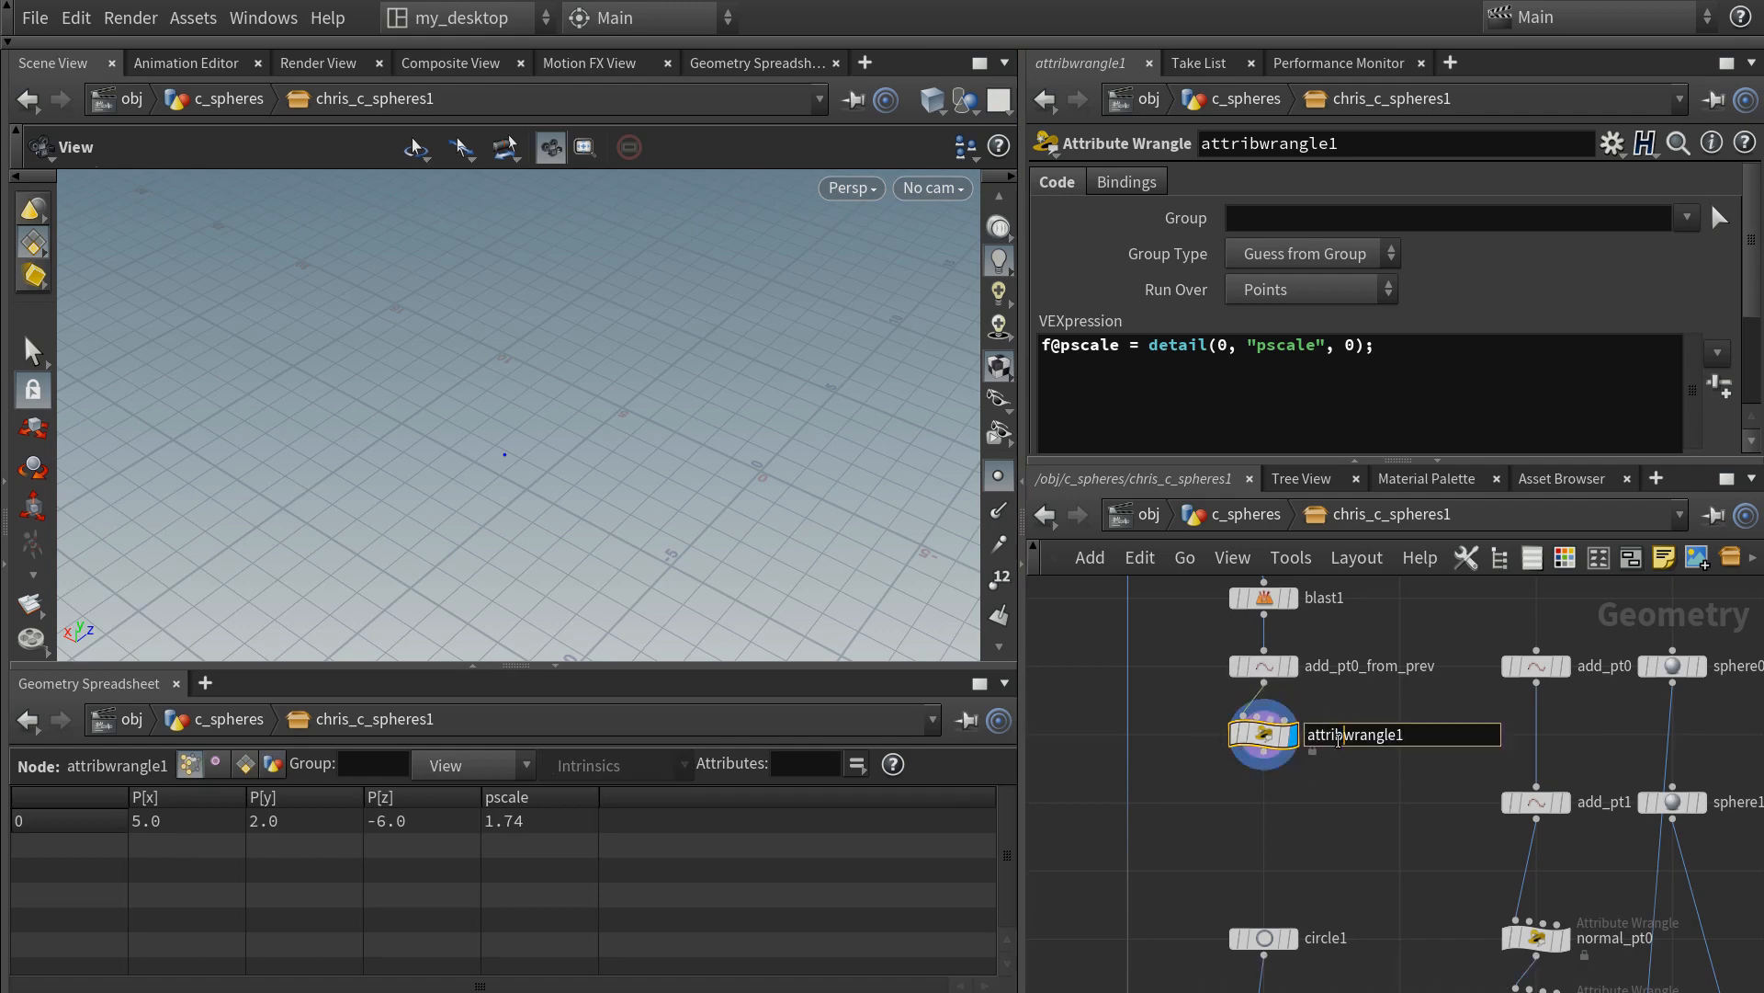
type("get_prev_pscale")
key("Return")
- Duplicate the add_pt1 node beneath get_prev_pscale, connected to it, and rename the copy add_pt1_to_prev
middle_click_drag(1350, 920, 1310, 830)
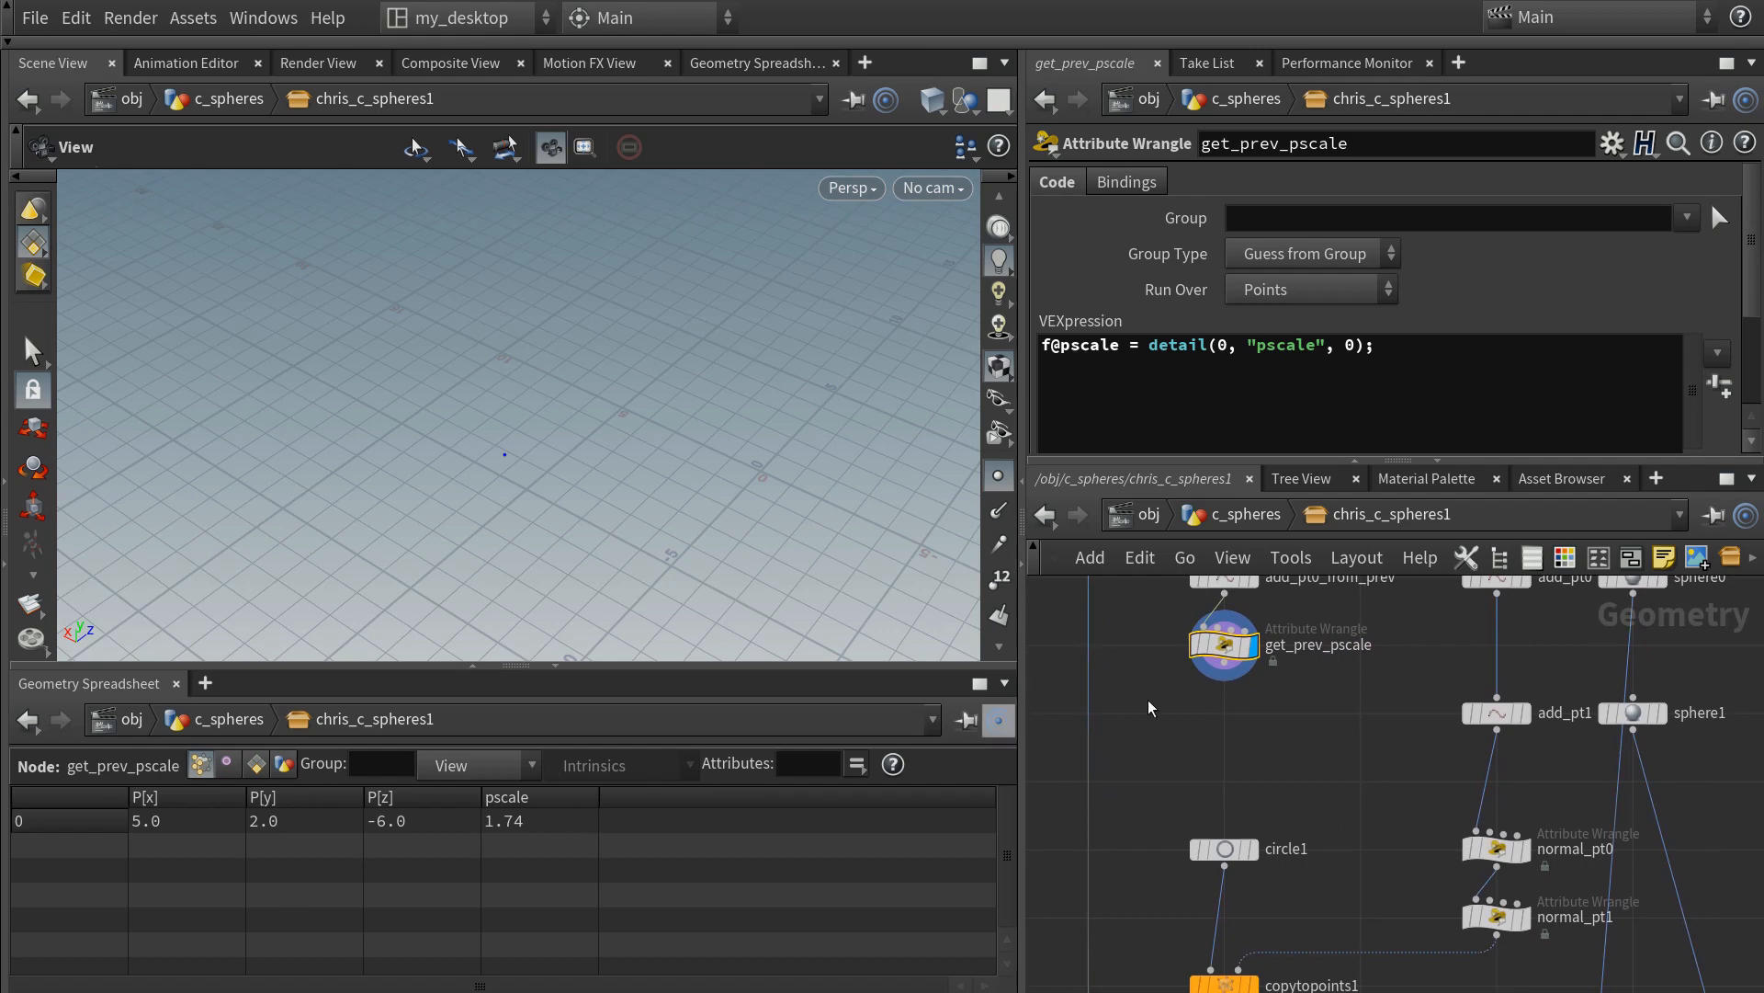
middle_click_drag(1243, 732, 1247, 775)
scroll(1245, 770, "down", 1)
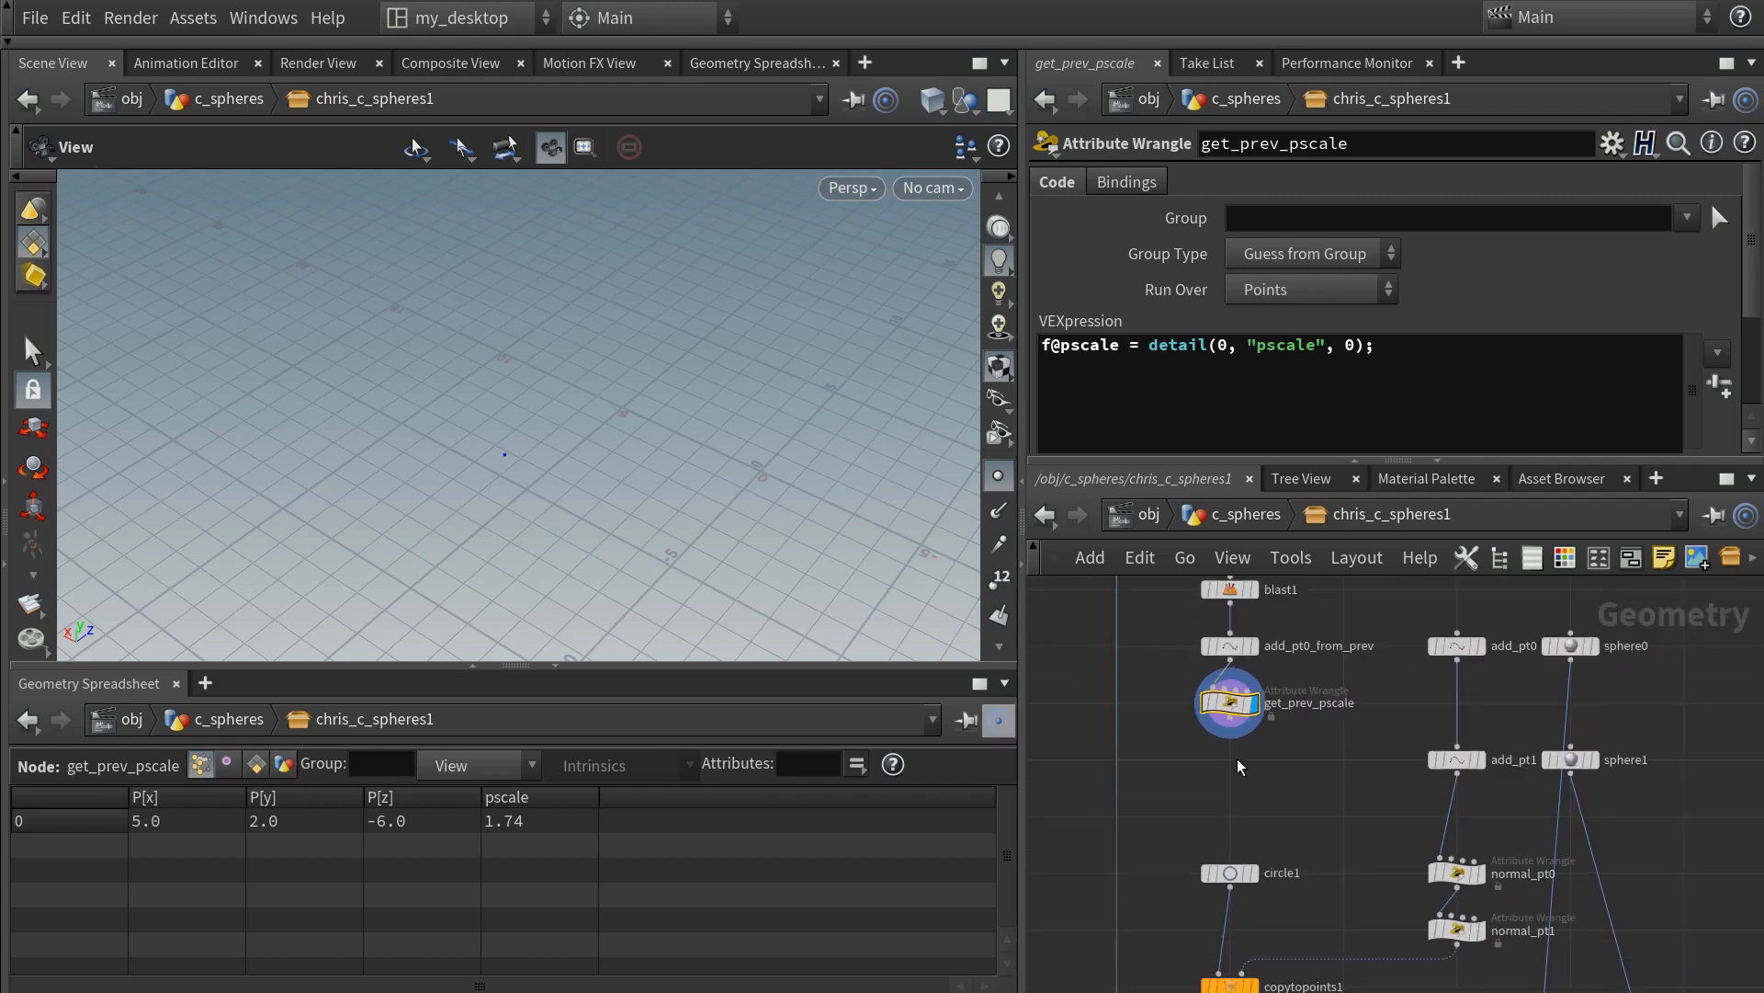
left_click_drag(738, 502, 485, 421)
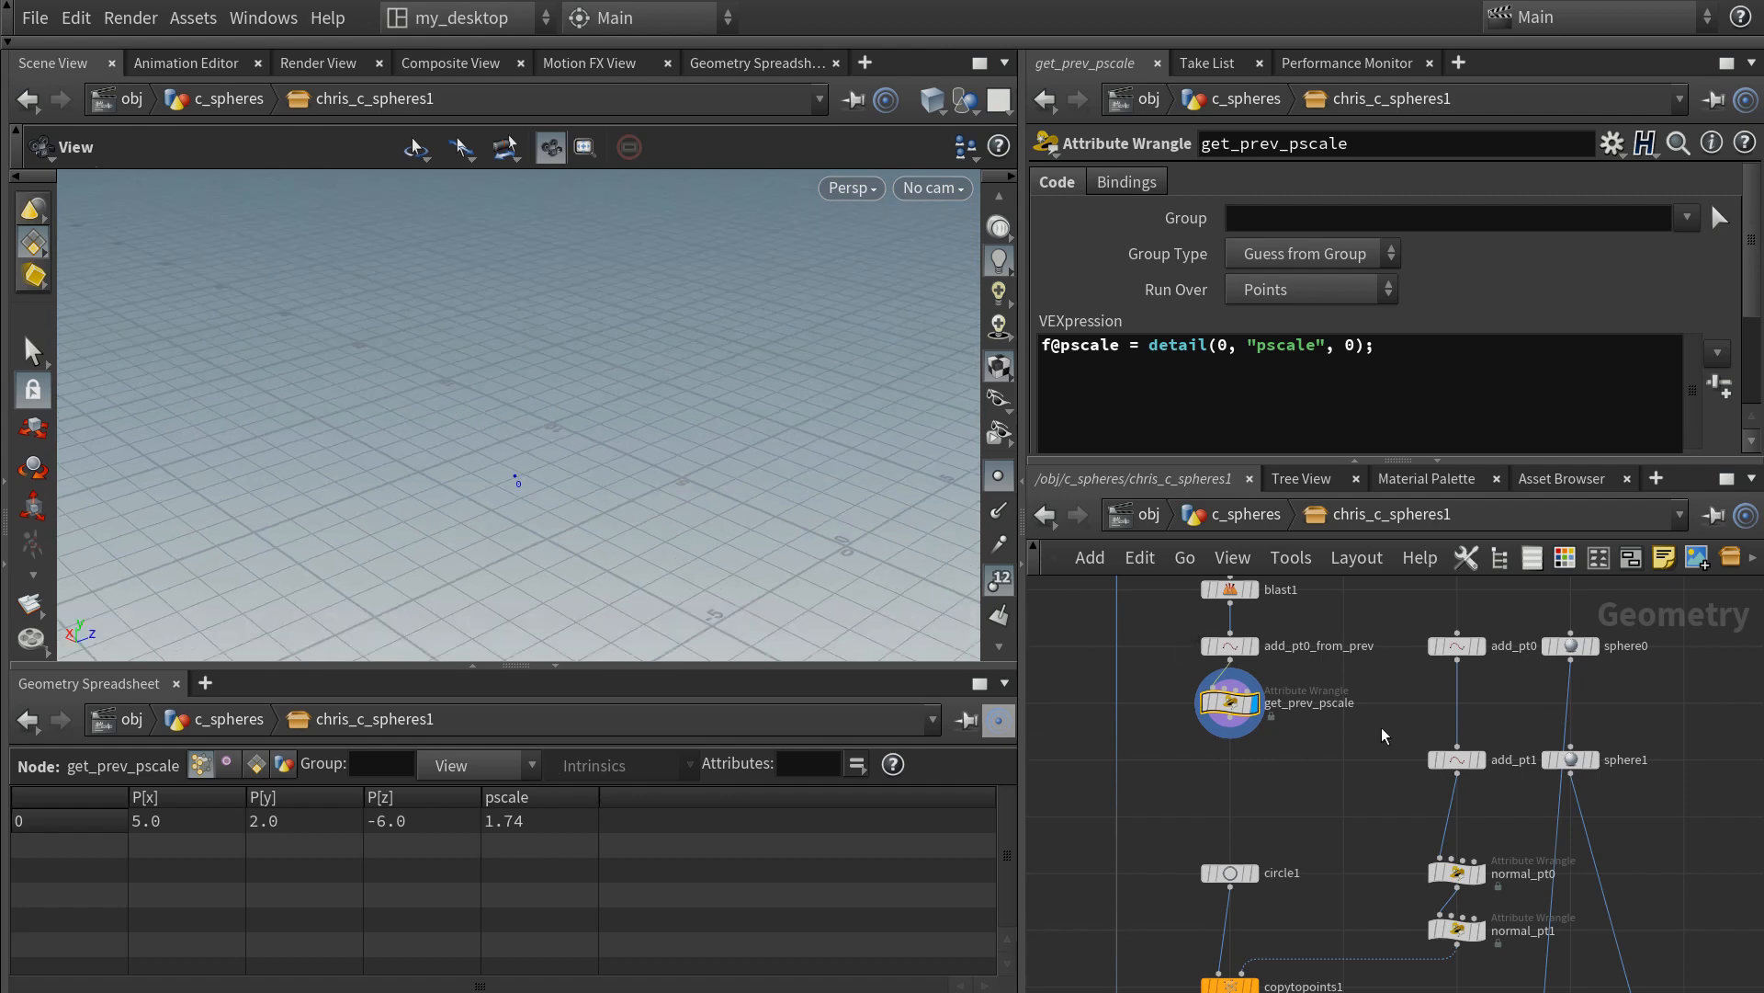
left_click(1461, 762)
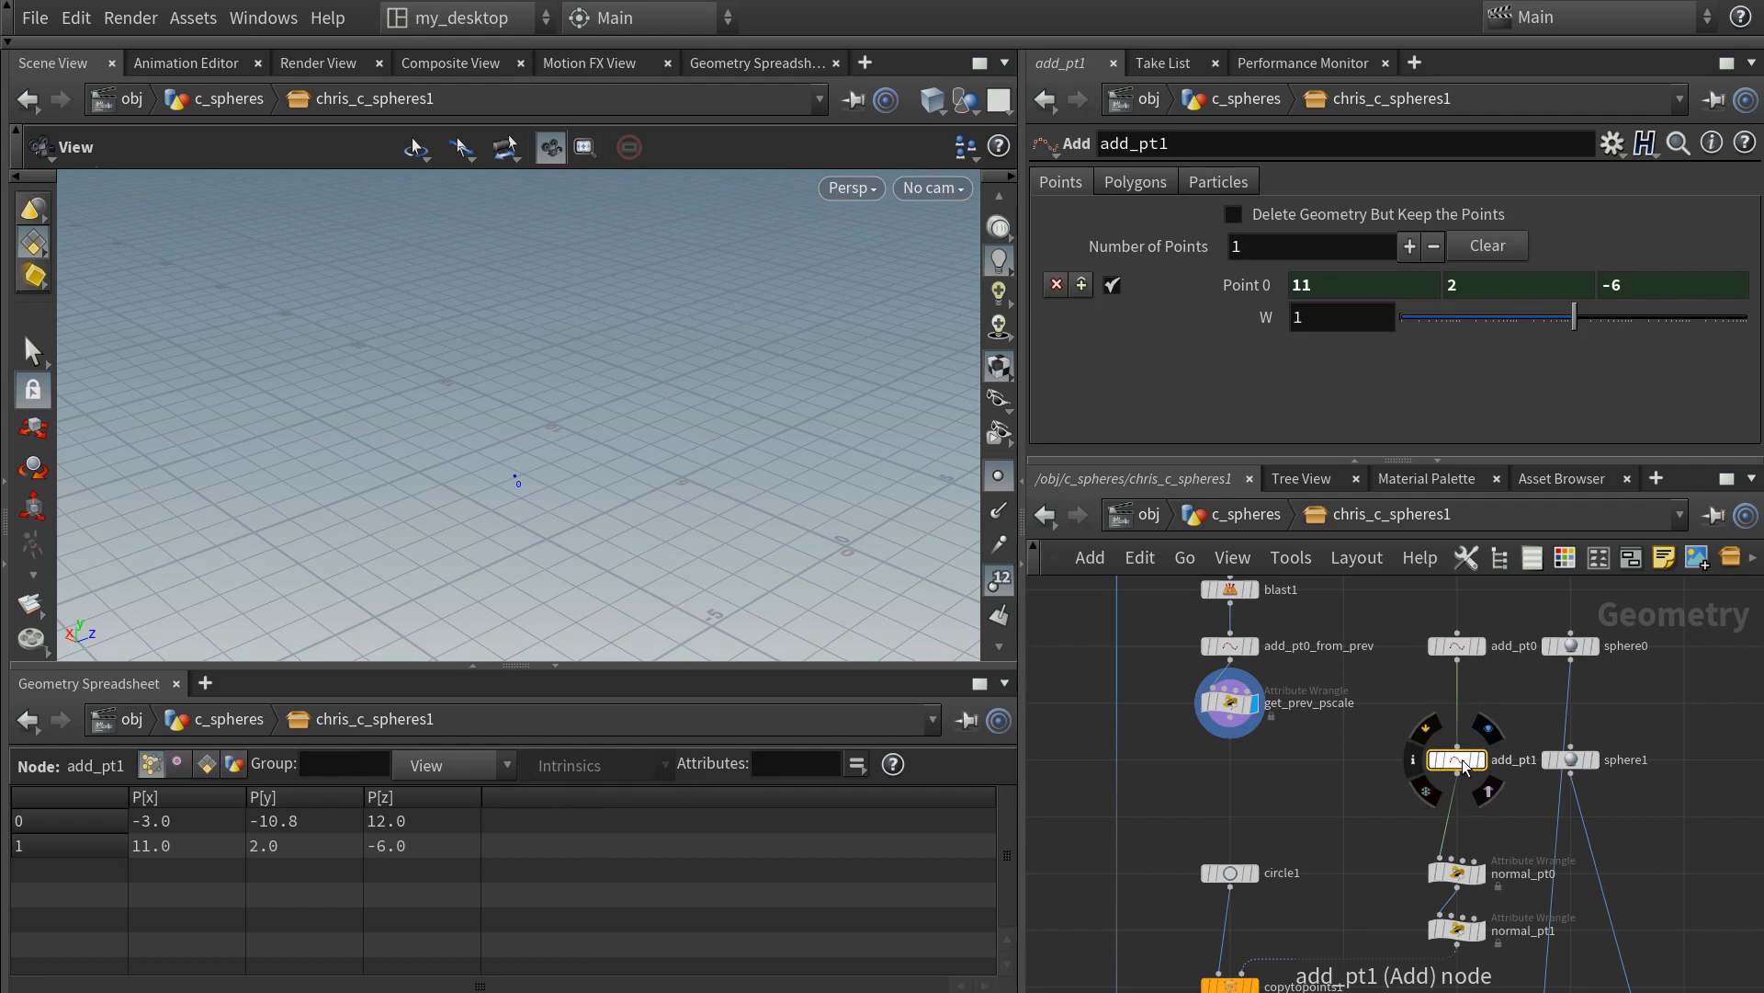
left_click_drag(1464, 766, 1233, 761, "alt")
left_click(1319, 761)
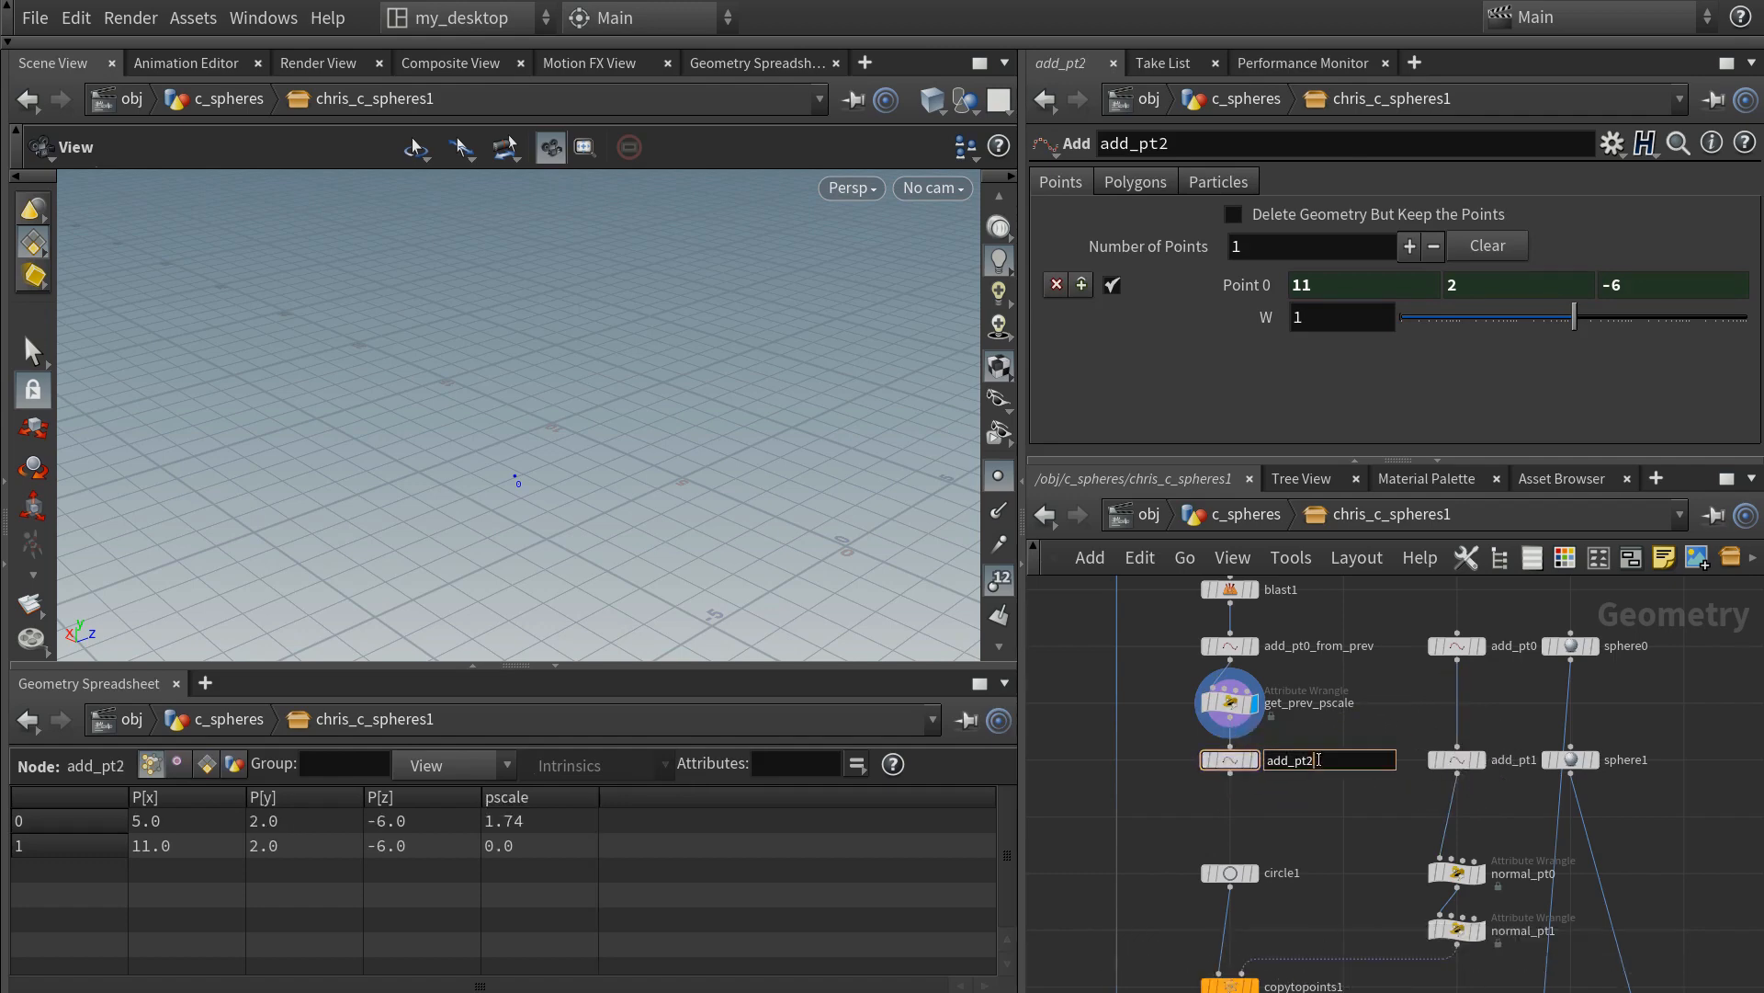
type("1_")
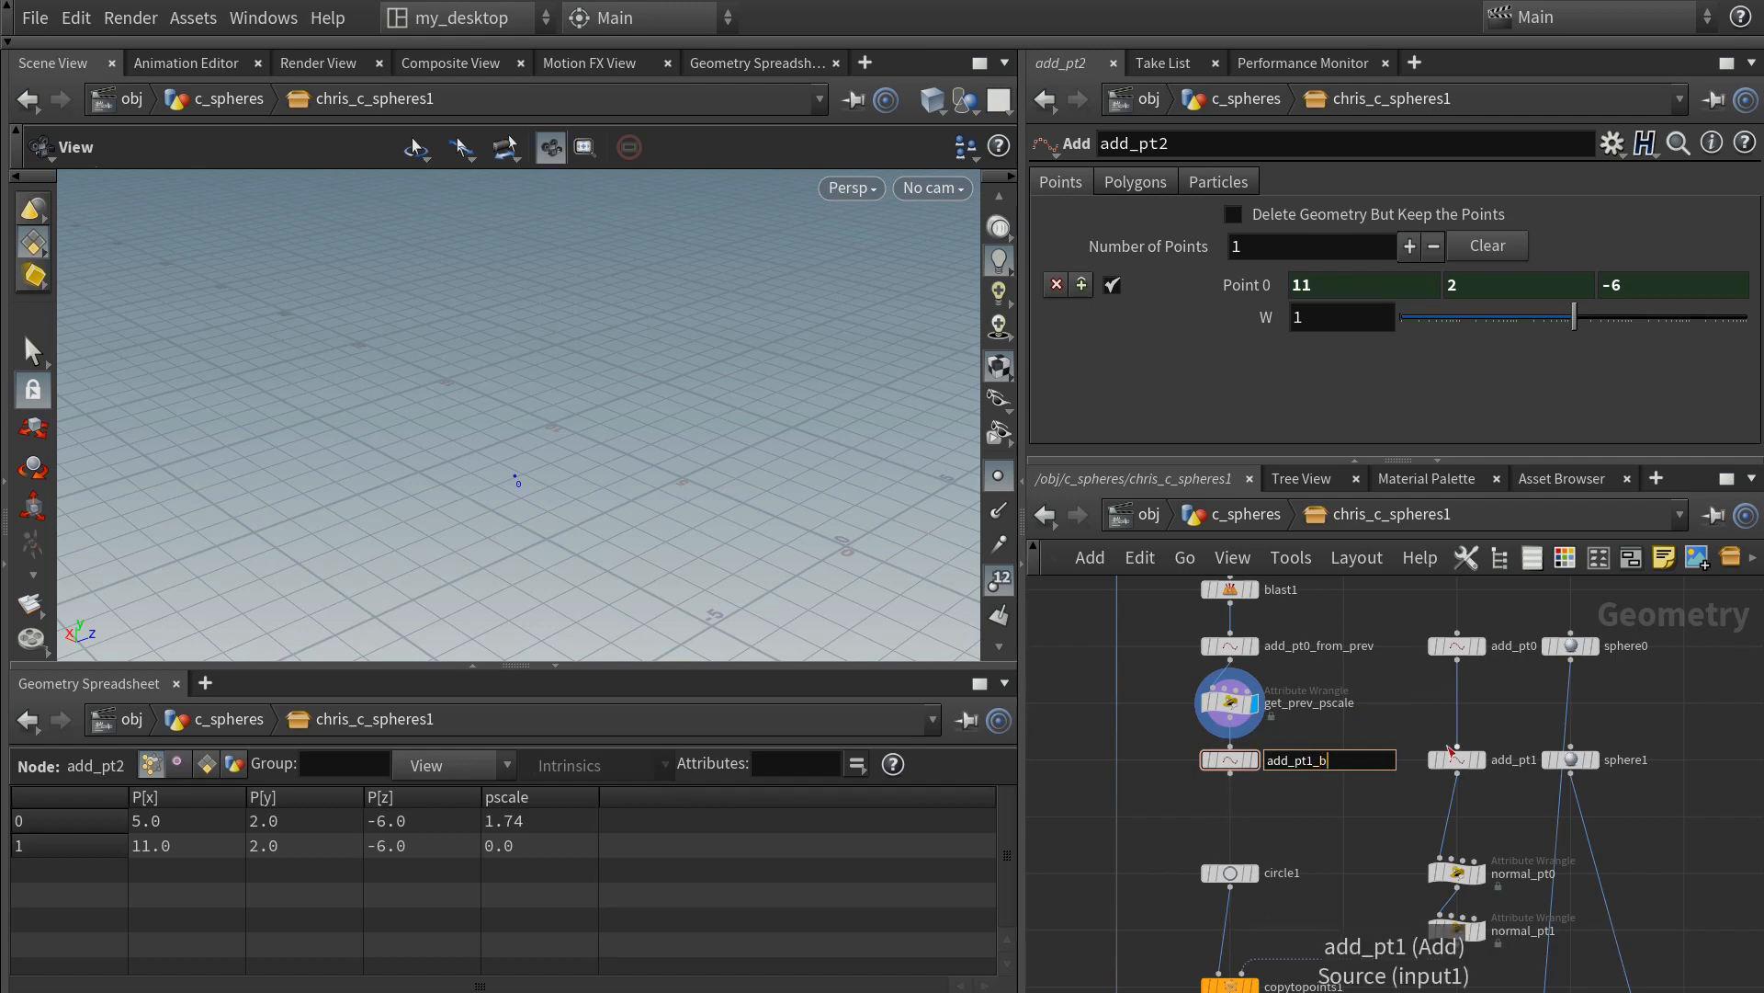
type("to_prev")
key("Return")
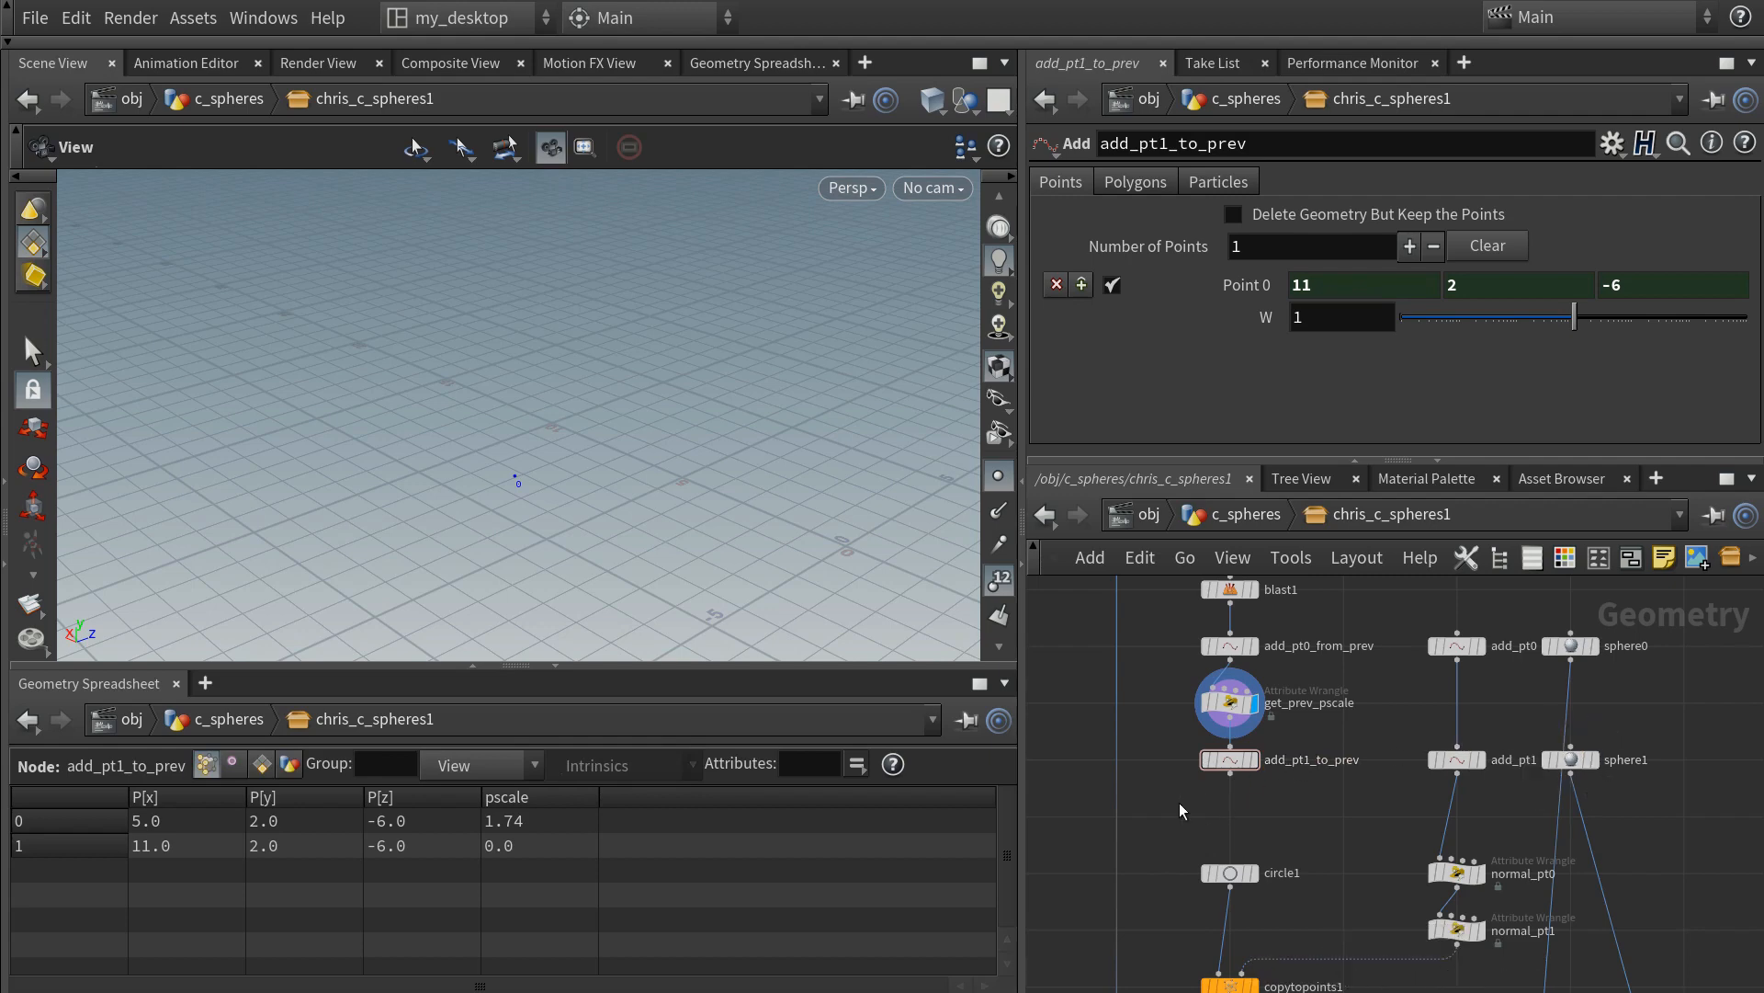
- Compare add_pt1_to_prev with add_pt1, and move circle1, the normal wrangles and the nodes beneath them down to free space
left_click(1236, 761)
left_click(1461, 757)
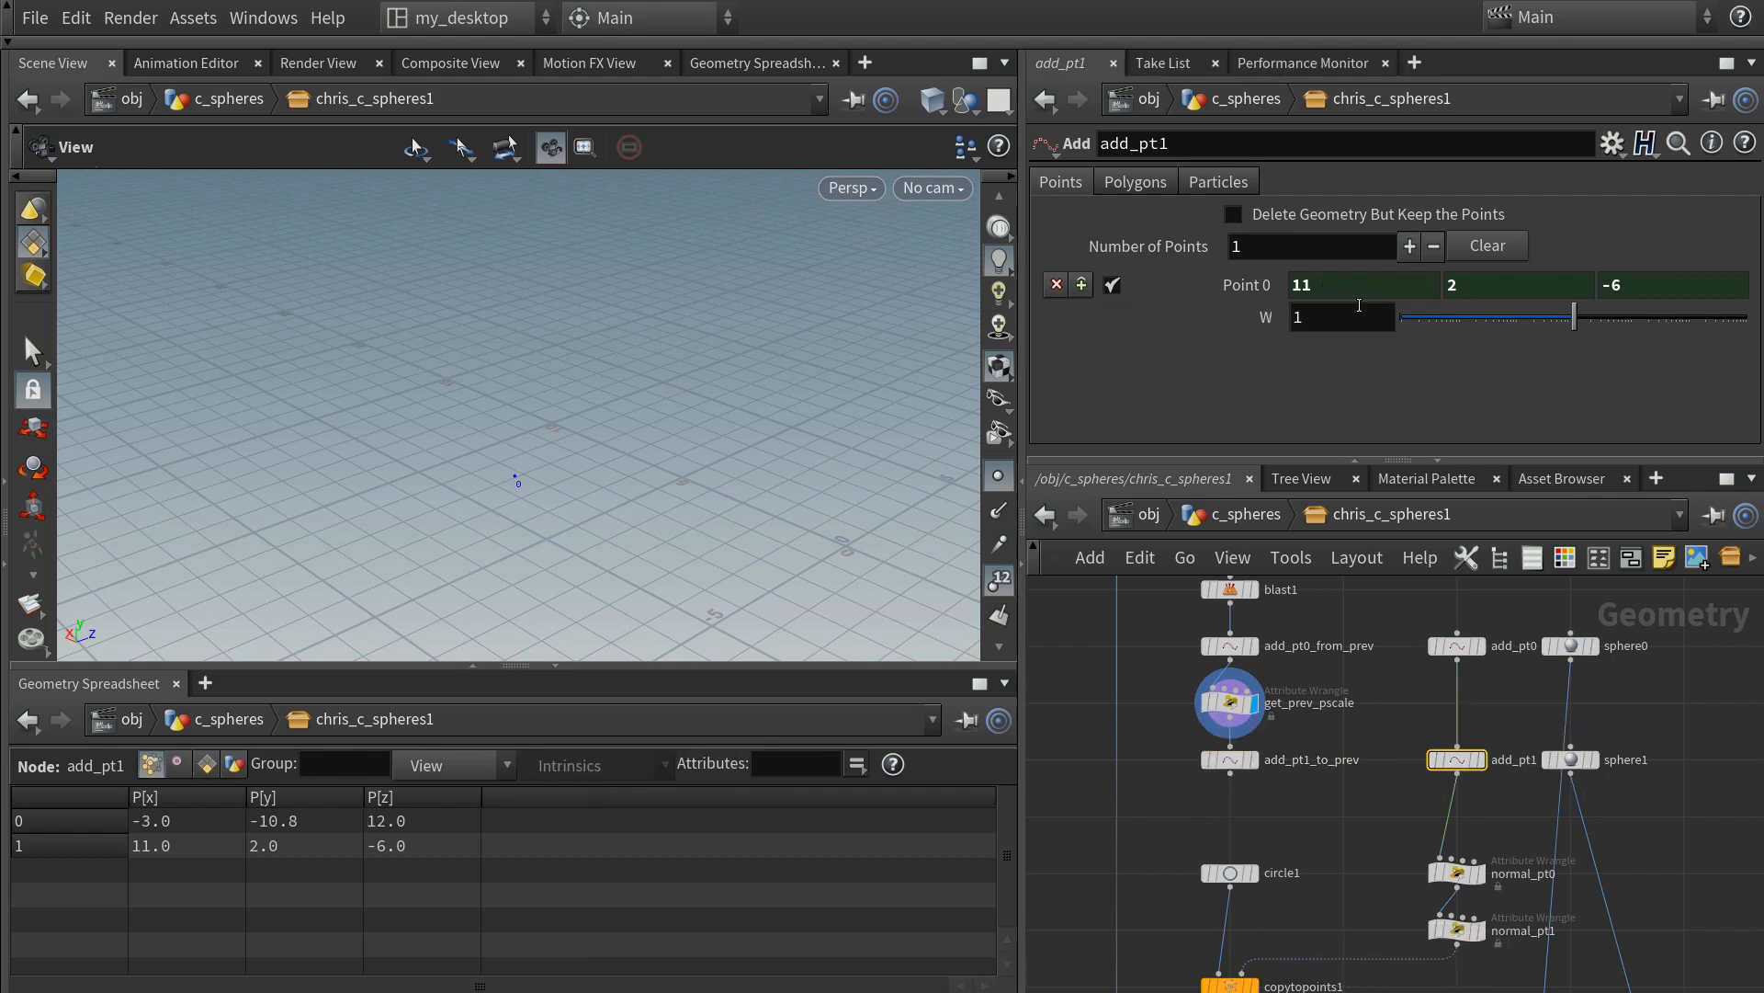
scroll(1317, 832, "down", 8)
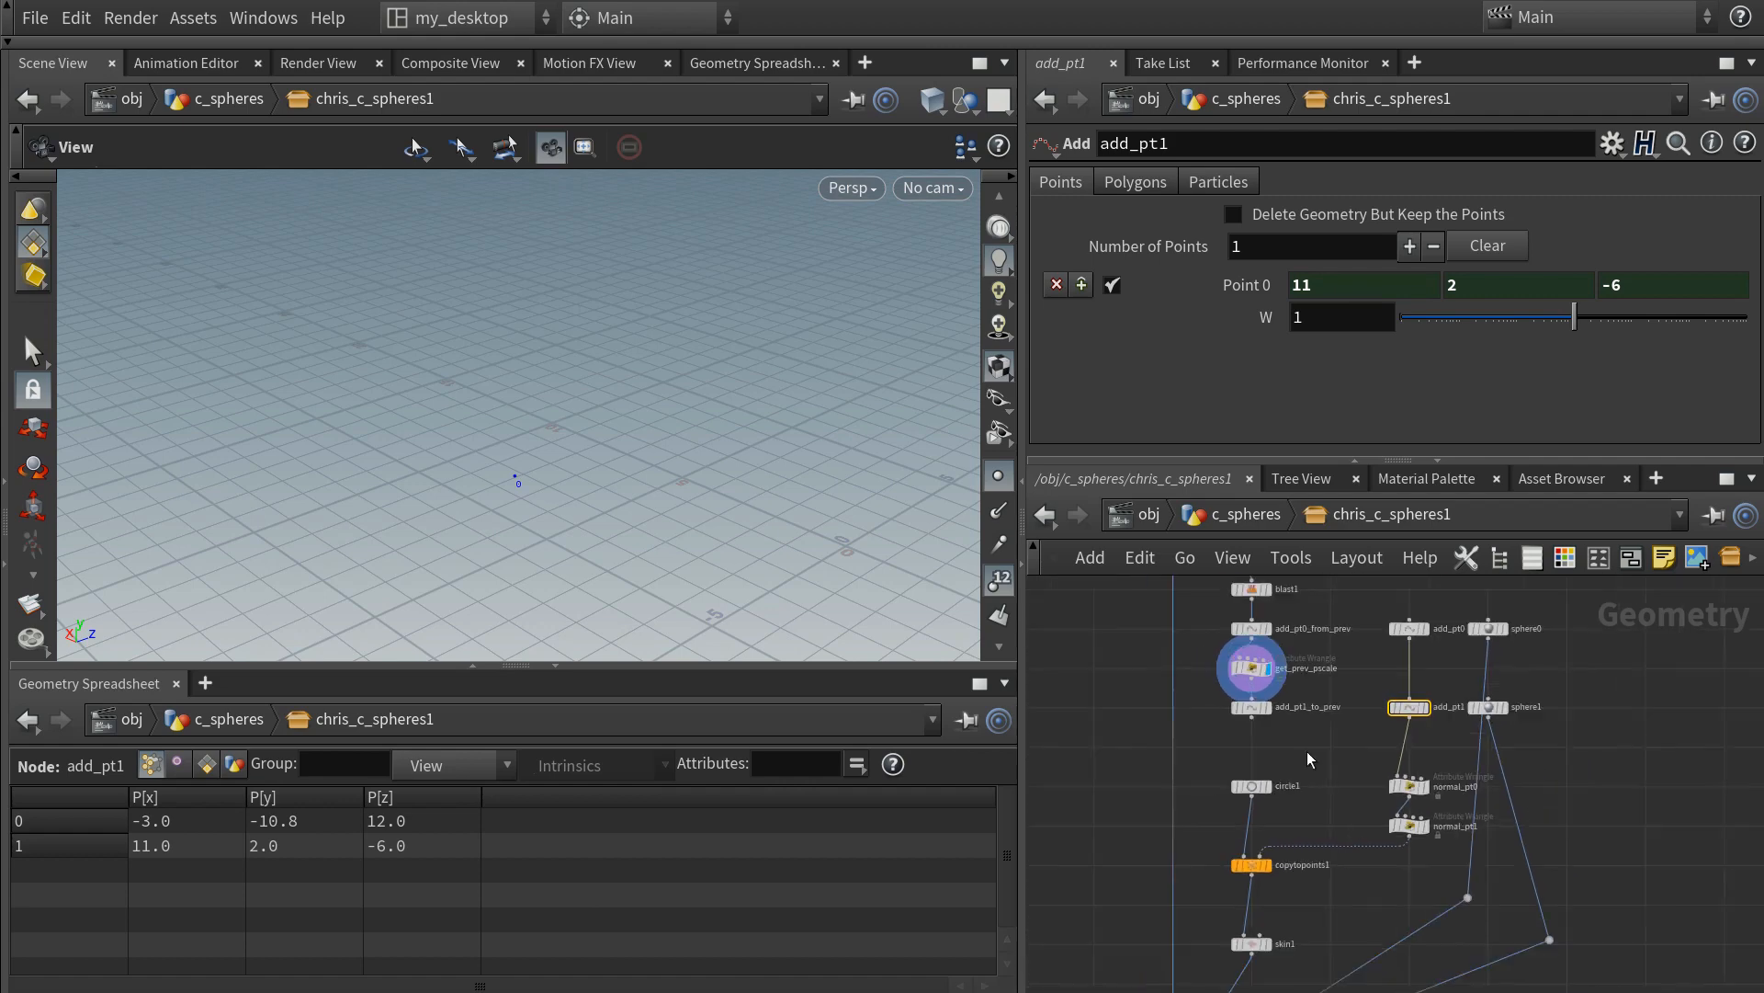
left_click_drag(1108, 649, 1461, 963)
middle_click_drag(1261, 740, 1260, 824)
scroll(1260, 824, "up", 5)
left_click_drag(1221, 727, 1221, 792)
left_click(1228, 718)
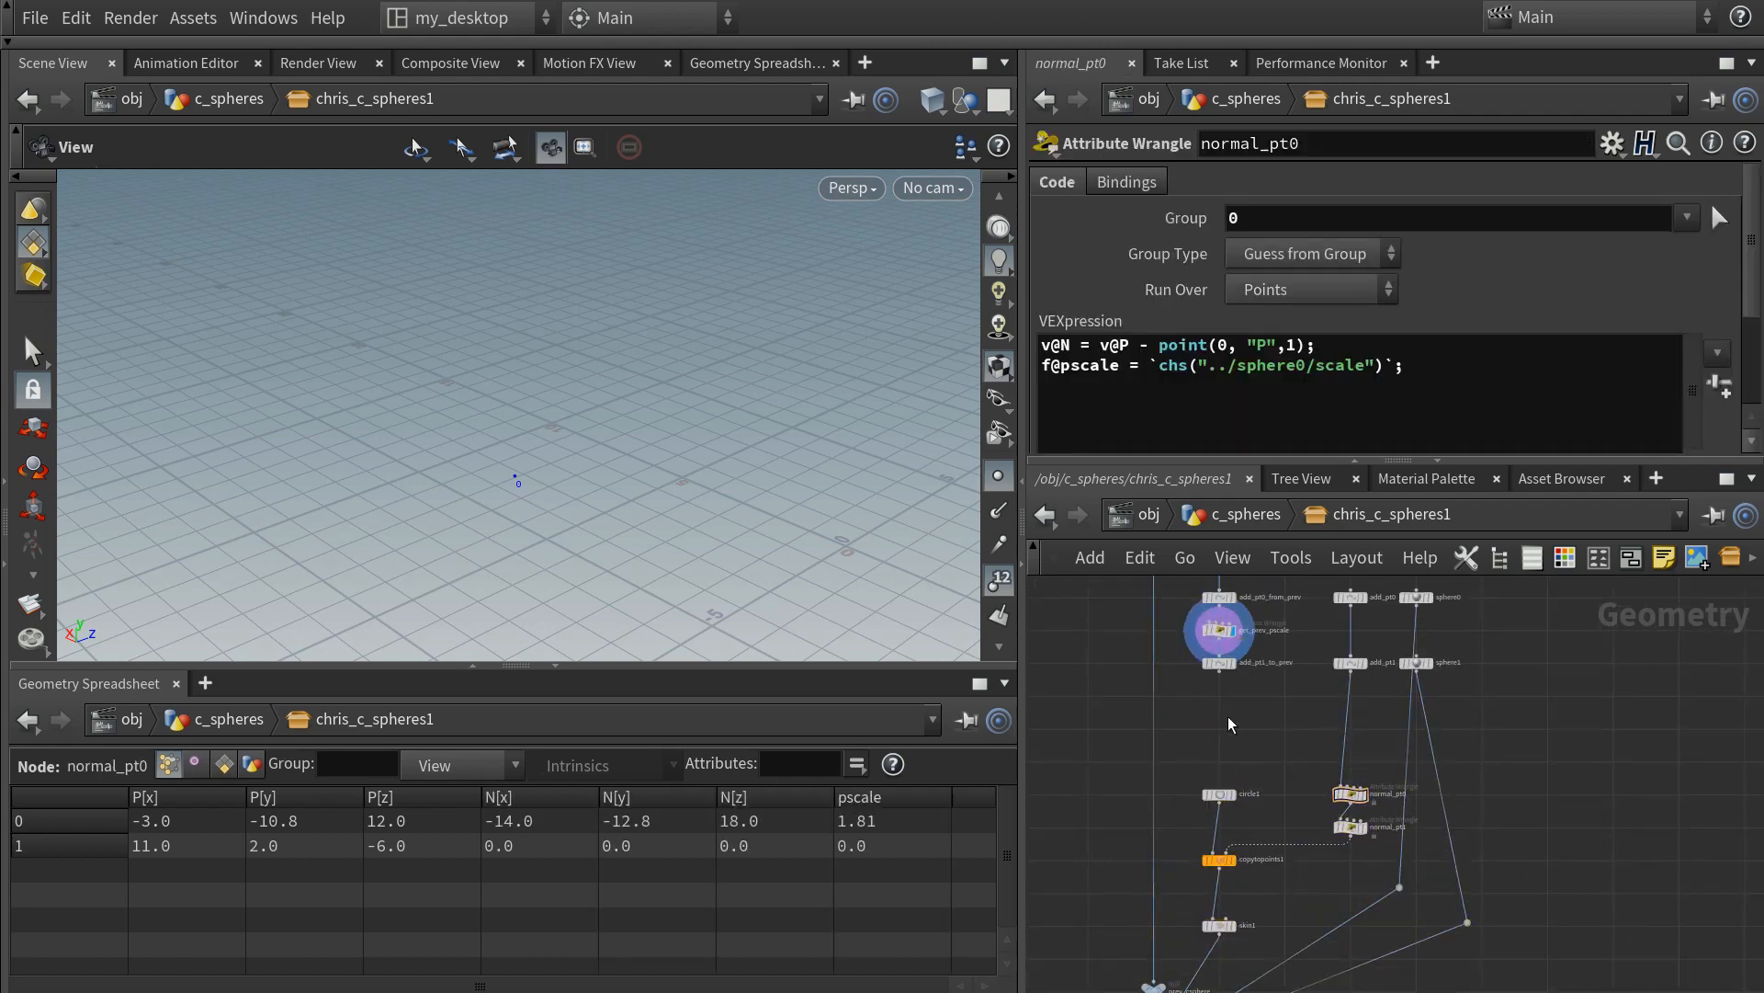
scroll(1237, 827, "up", 2)
mouse_move(1249, 698)
middle_mouse_down()
mouse_move(1237, 827)
mouse_move(1245, 732)
middle_mouse_up()
scroll(1244, 731, "up", 2)
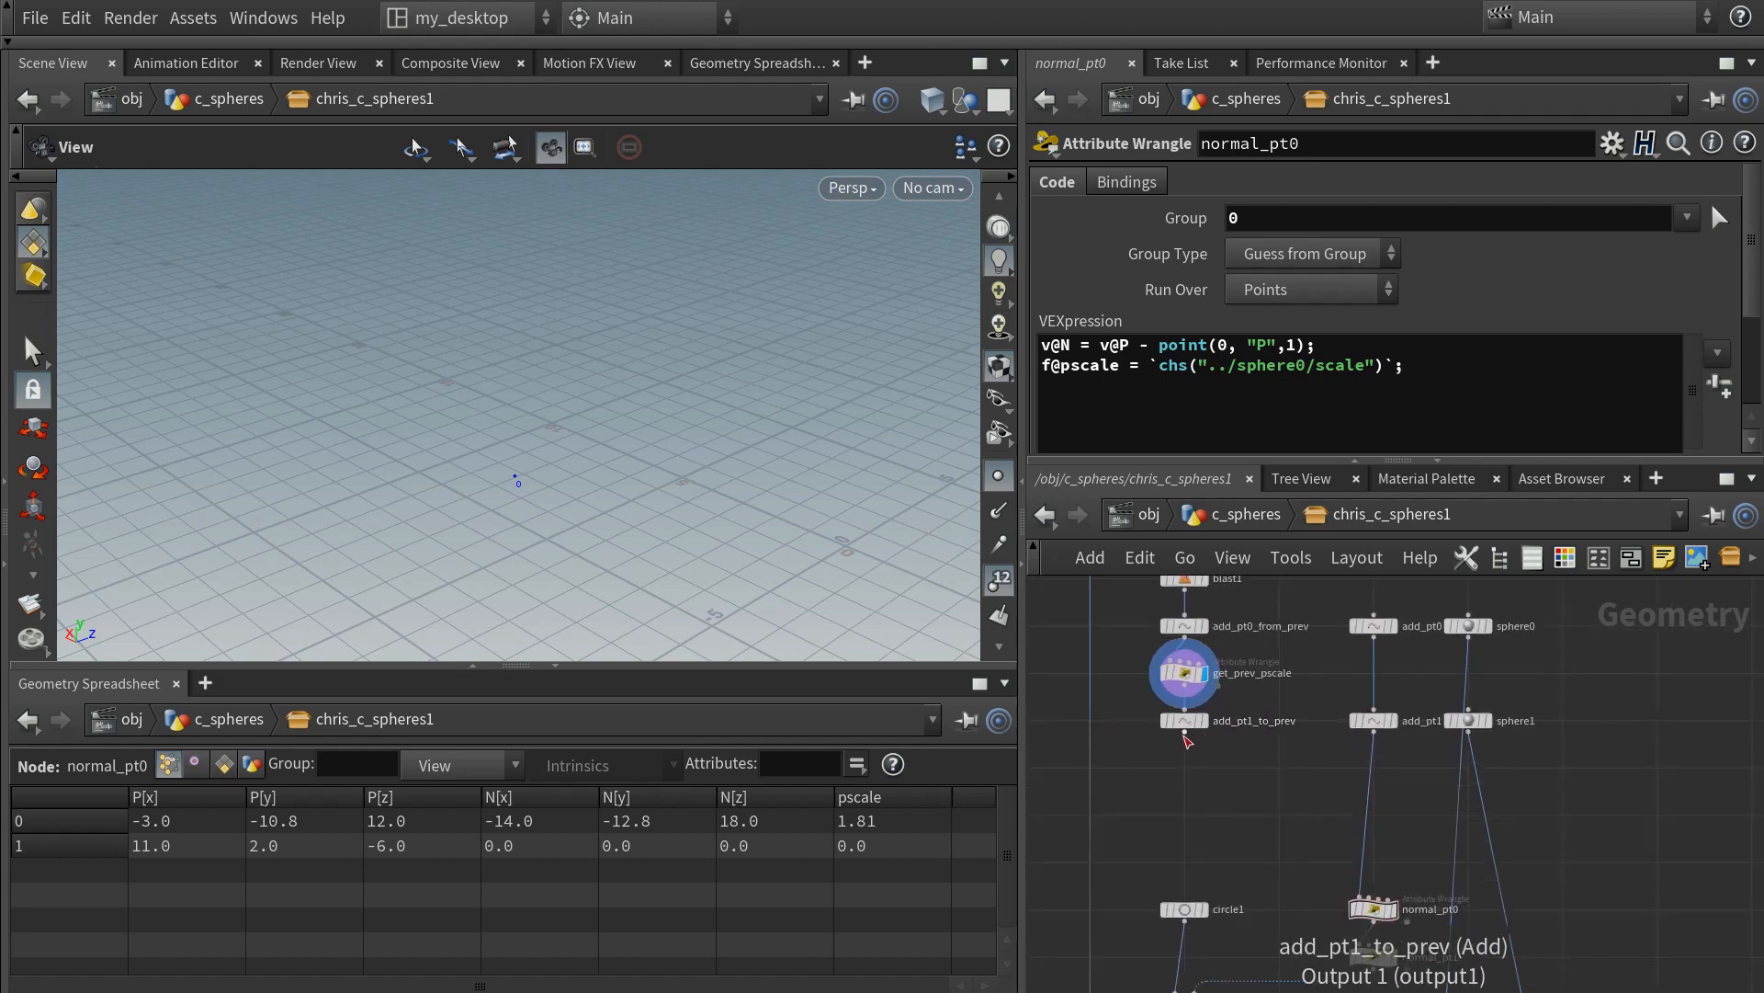
- Compare the lines output by add_pt1_to_prev and add_pt1 by alternating the display between them, ending on add_pt1_to_prev
left_click(1205, 721)
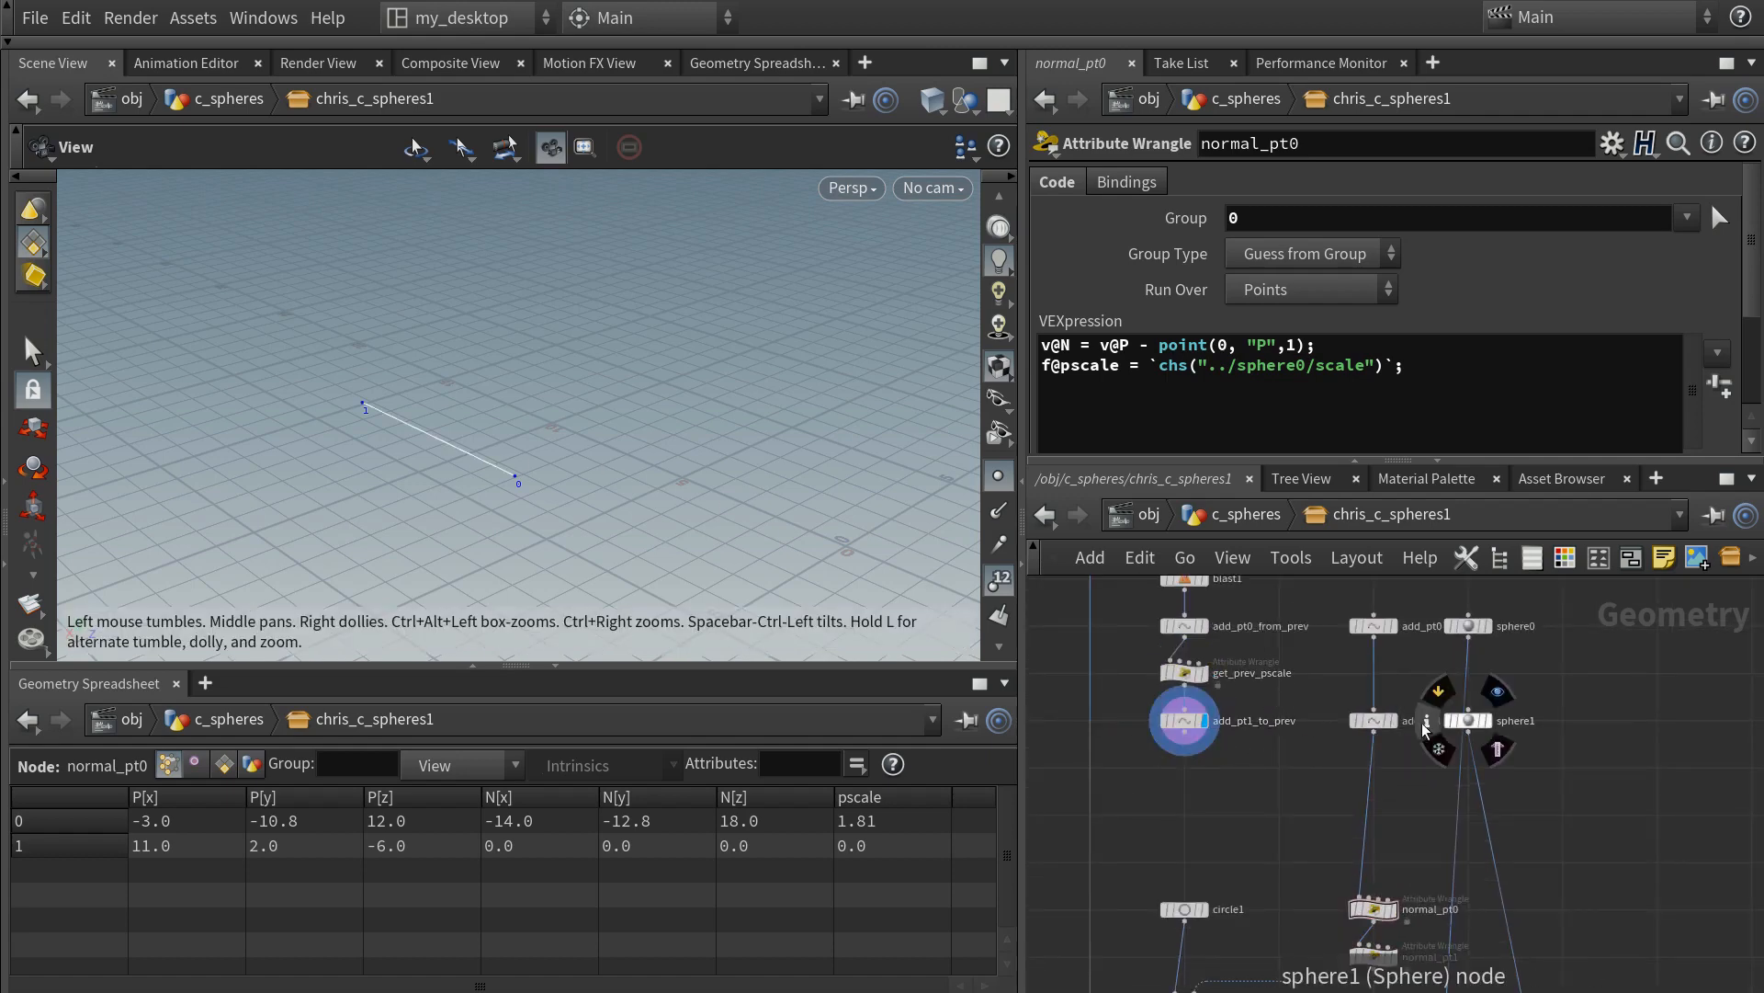
left_click(1394, 721)
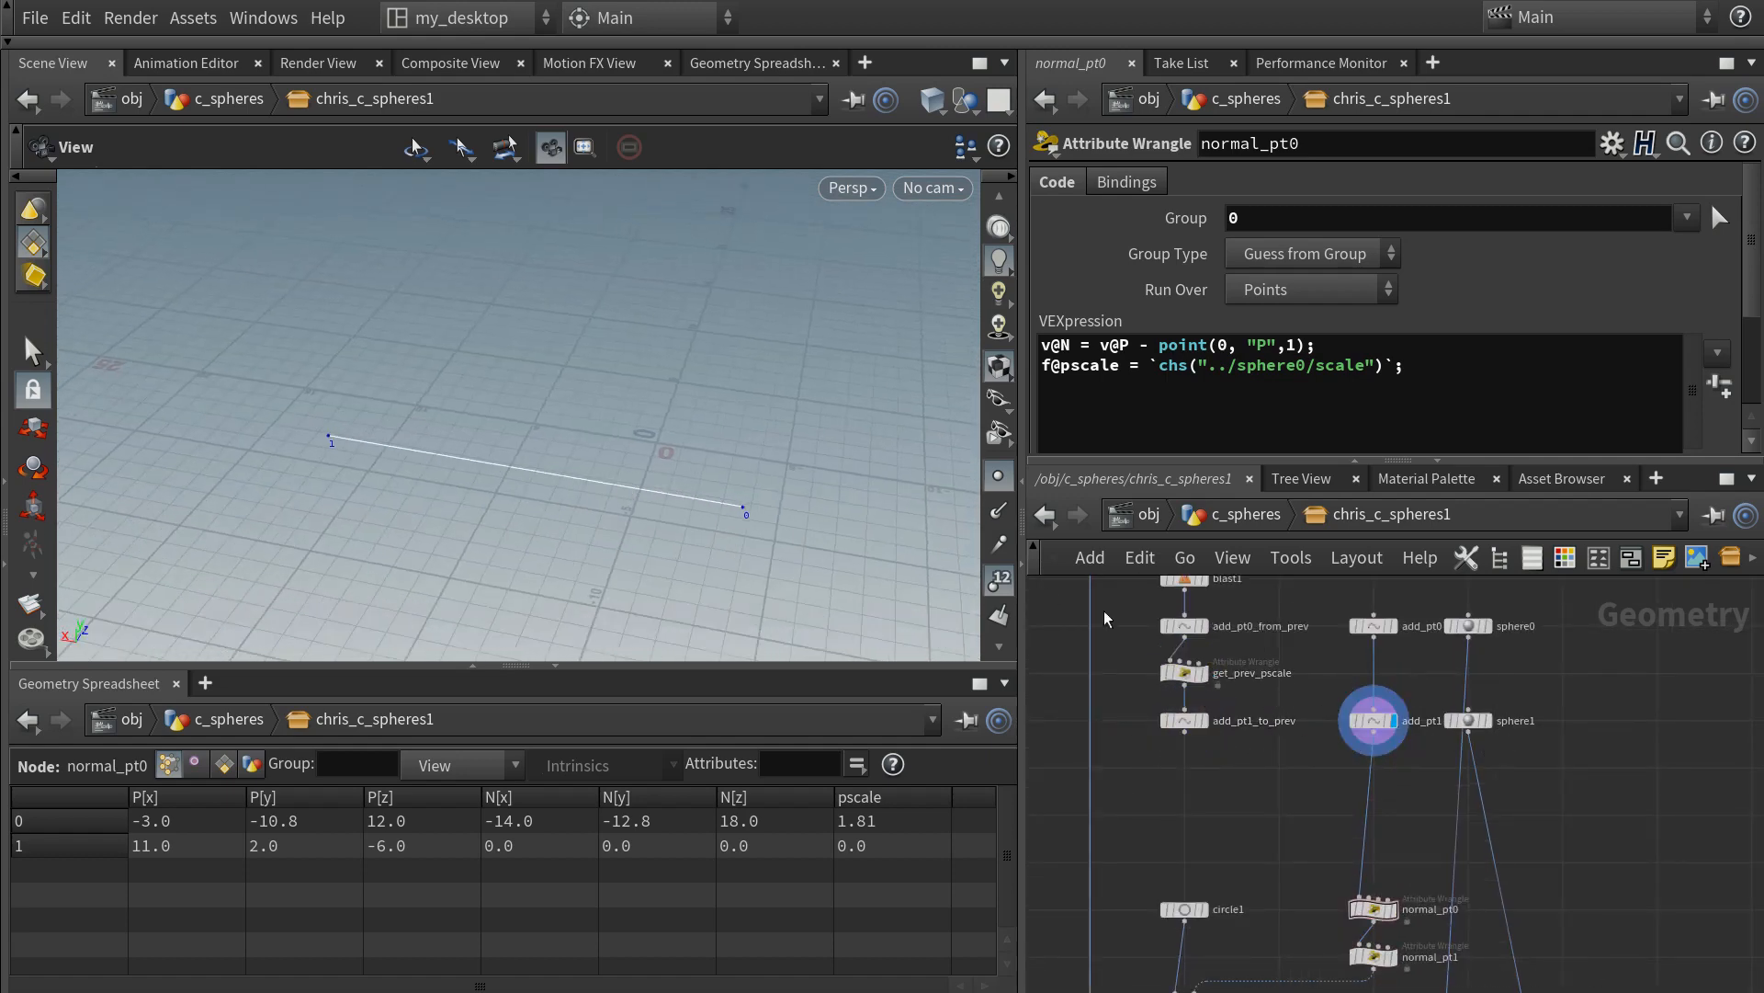
left_click(1204, 720)
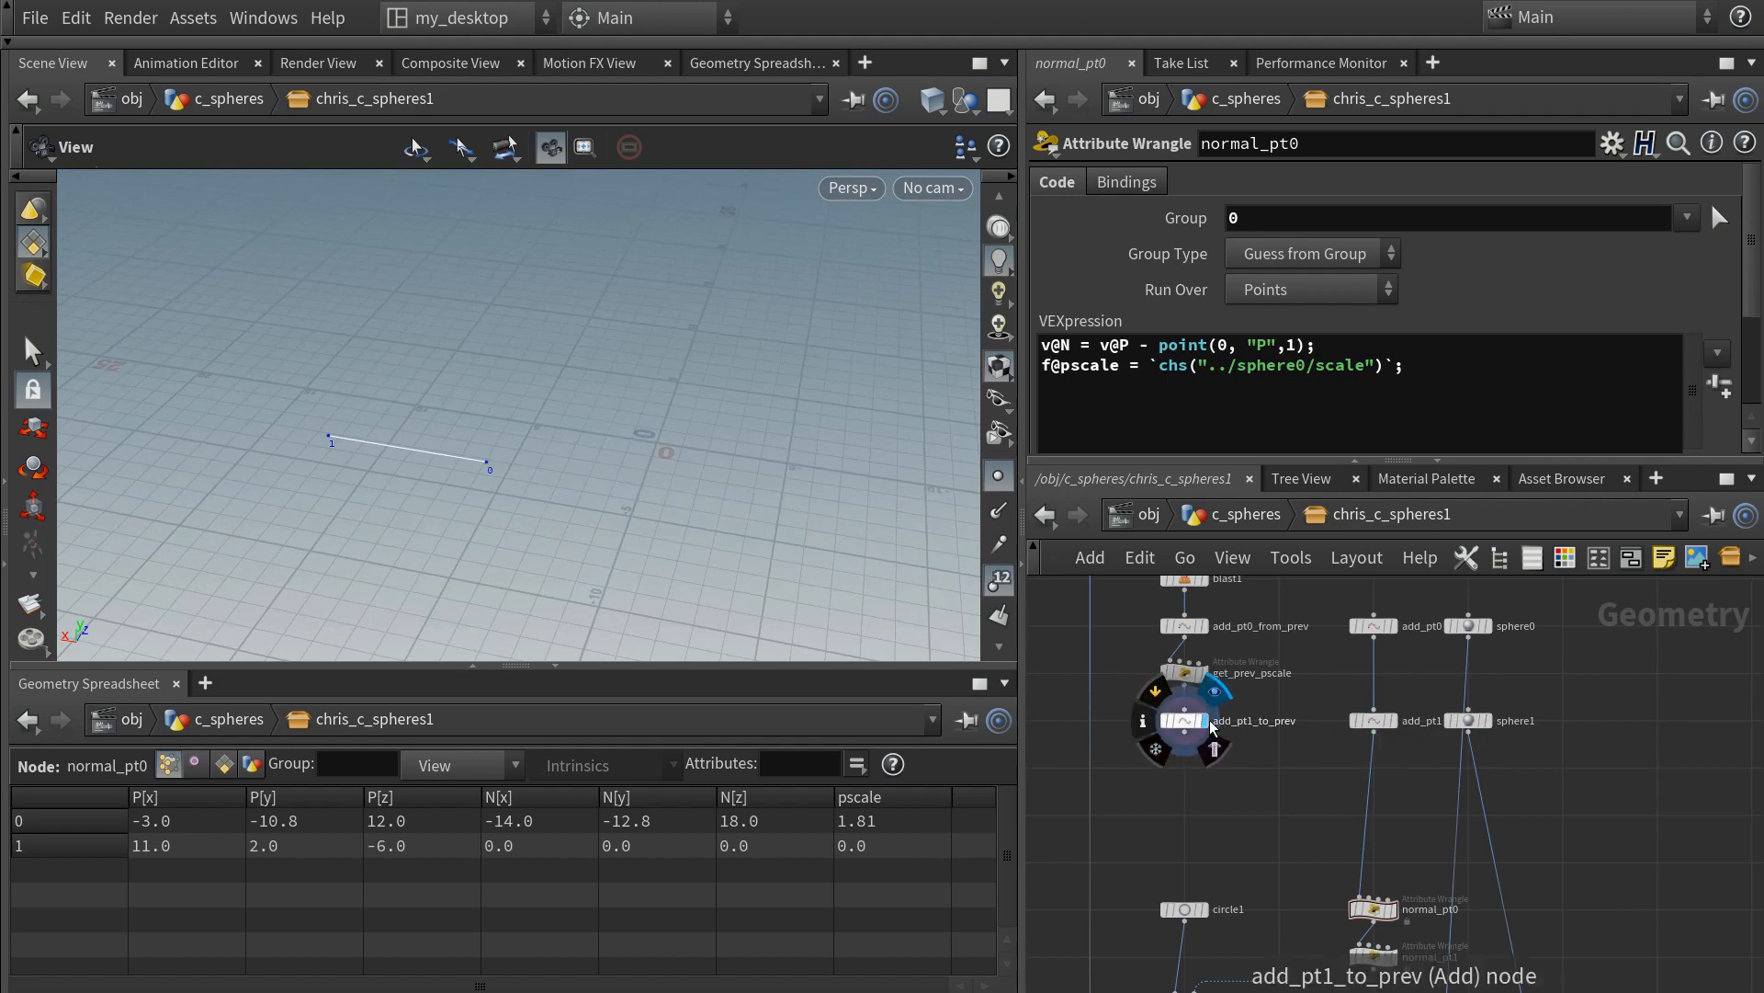
left_click(1394, 721)
left_click(1205, 721)
- Append a Switch node beneath add_pt1_to_prev, taking that node as its first input
middle_click_drag(1234, 771, 1236, 815)
left_click(1187, 786)
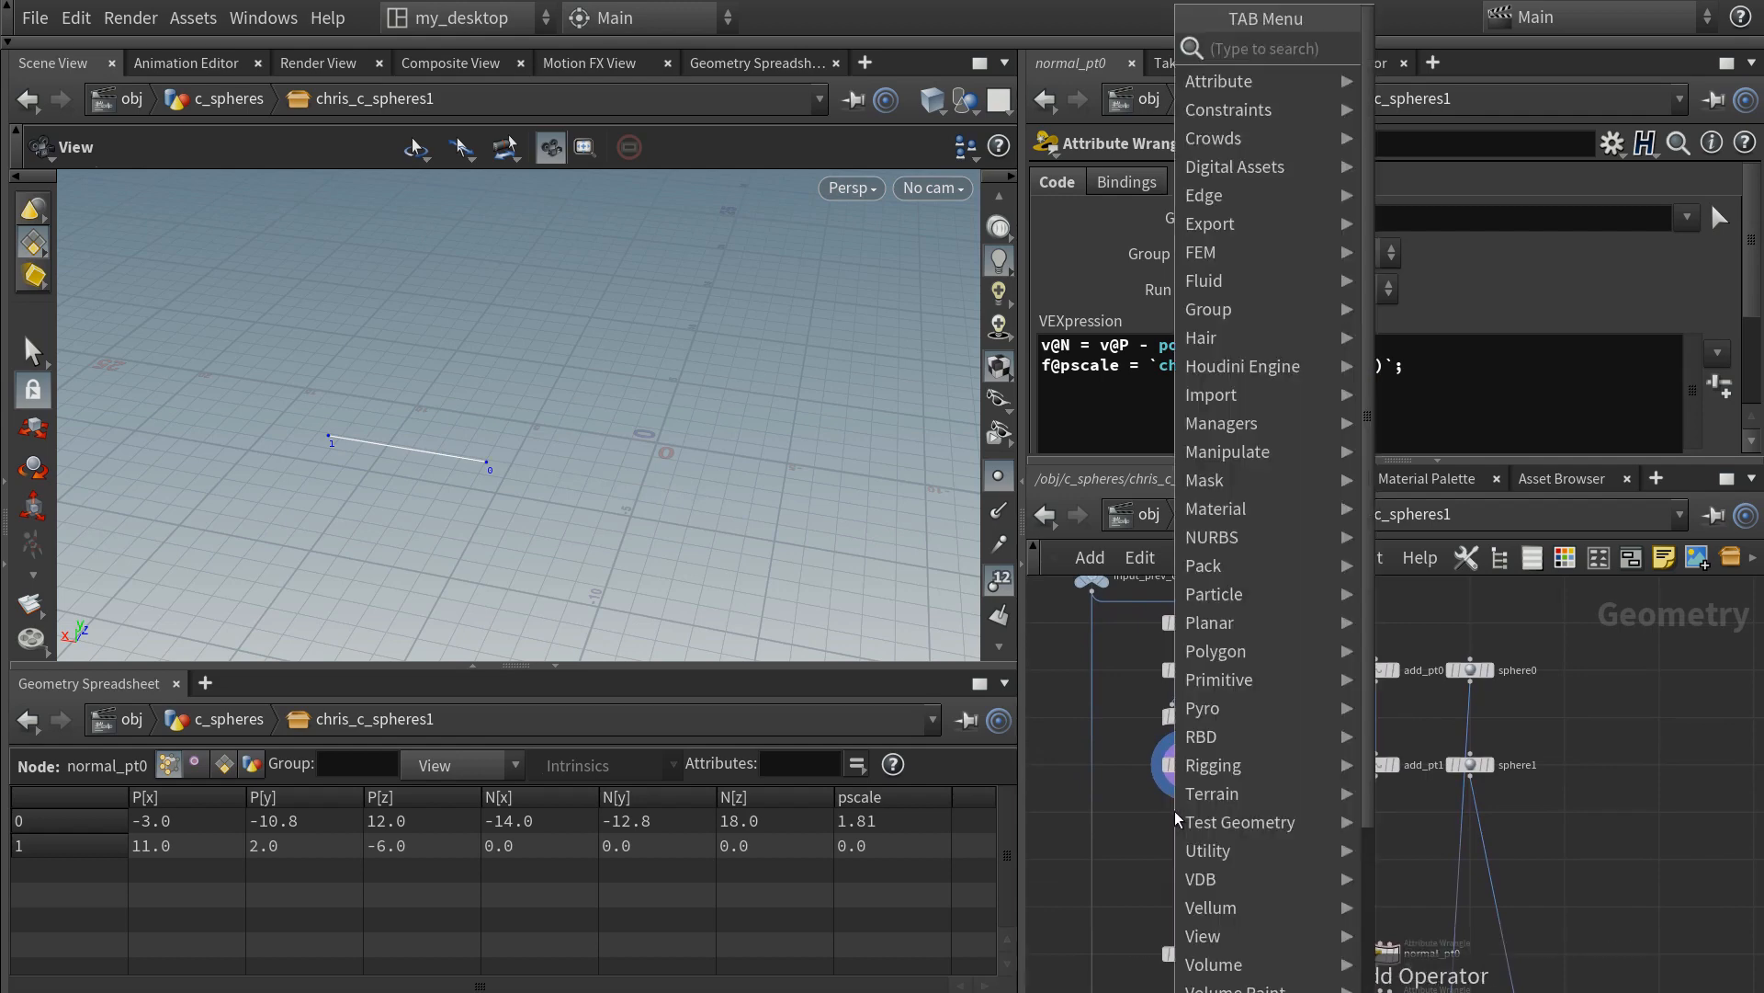
type("switch")
key("Return")
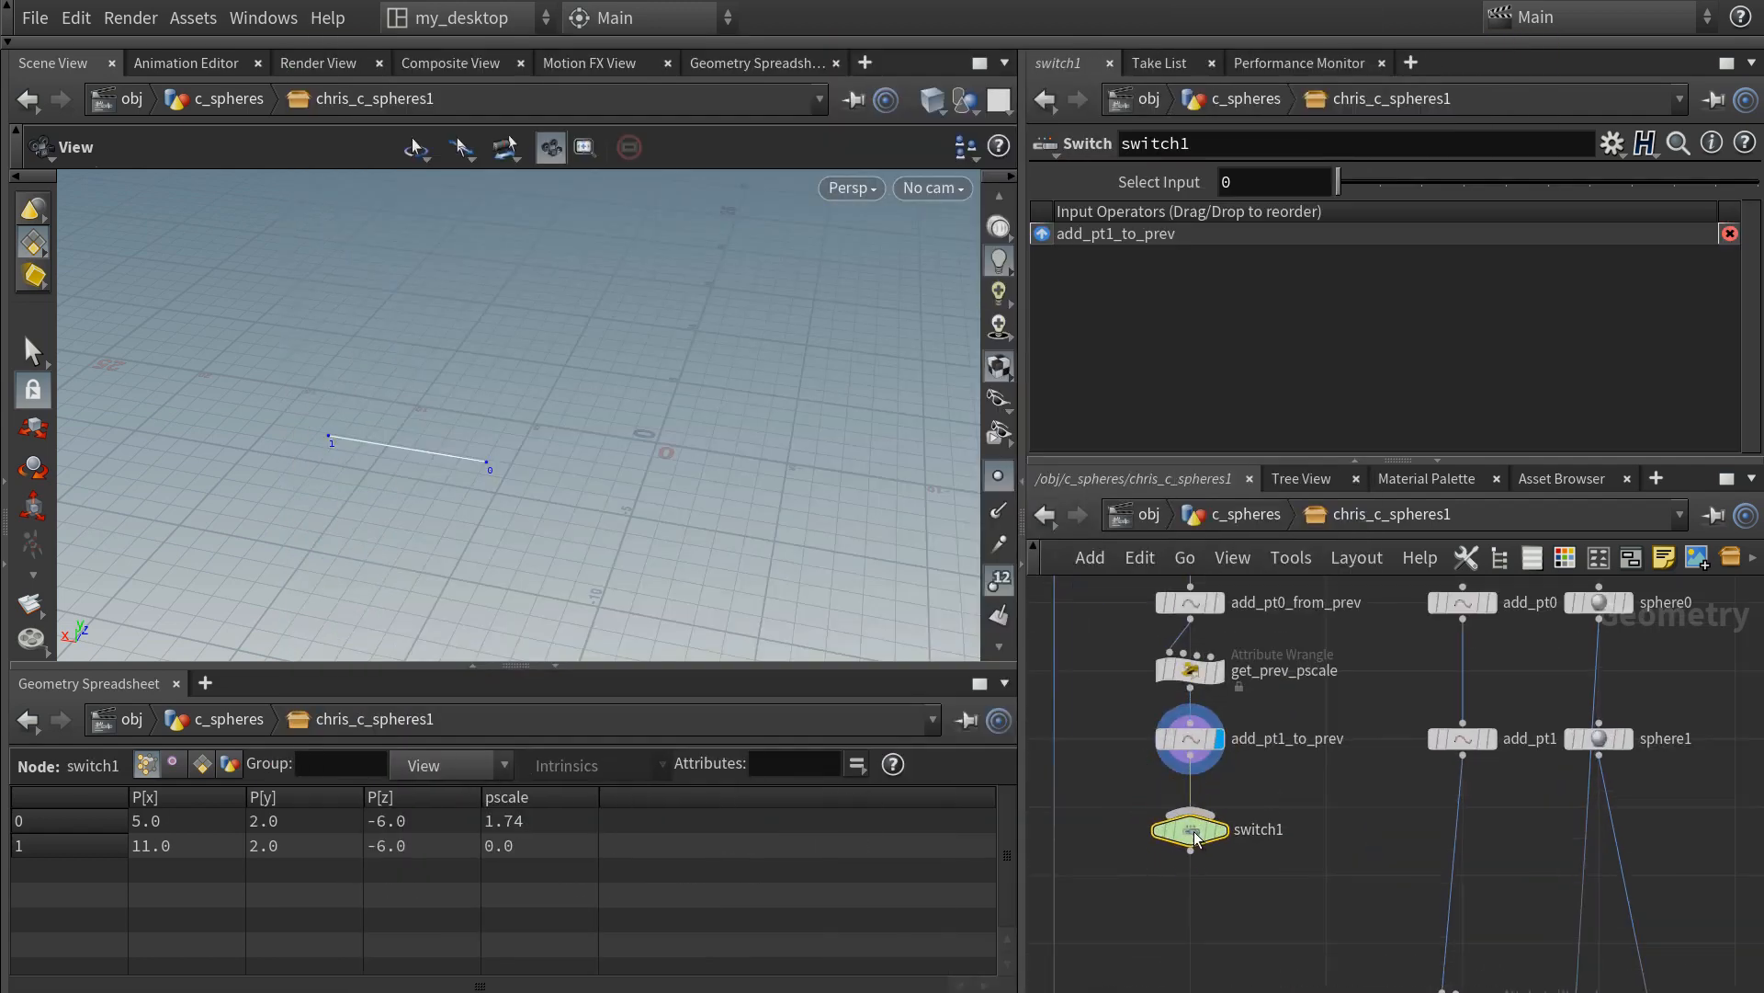
left_click(1186, 864)
scroll(1304, 786, "up", 2)
scroll(1304, 786, "down", 3)
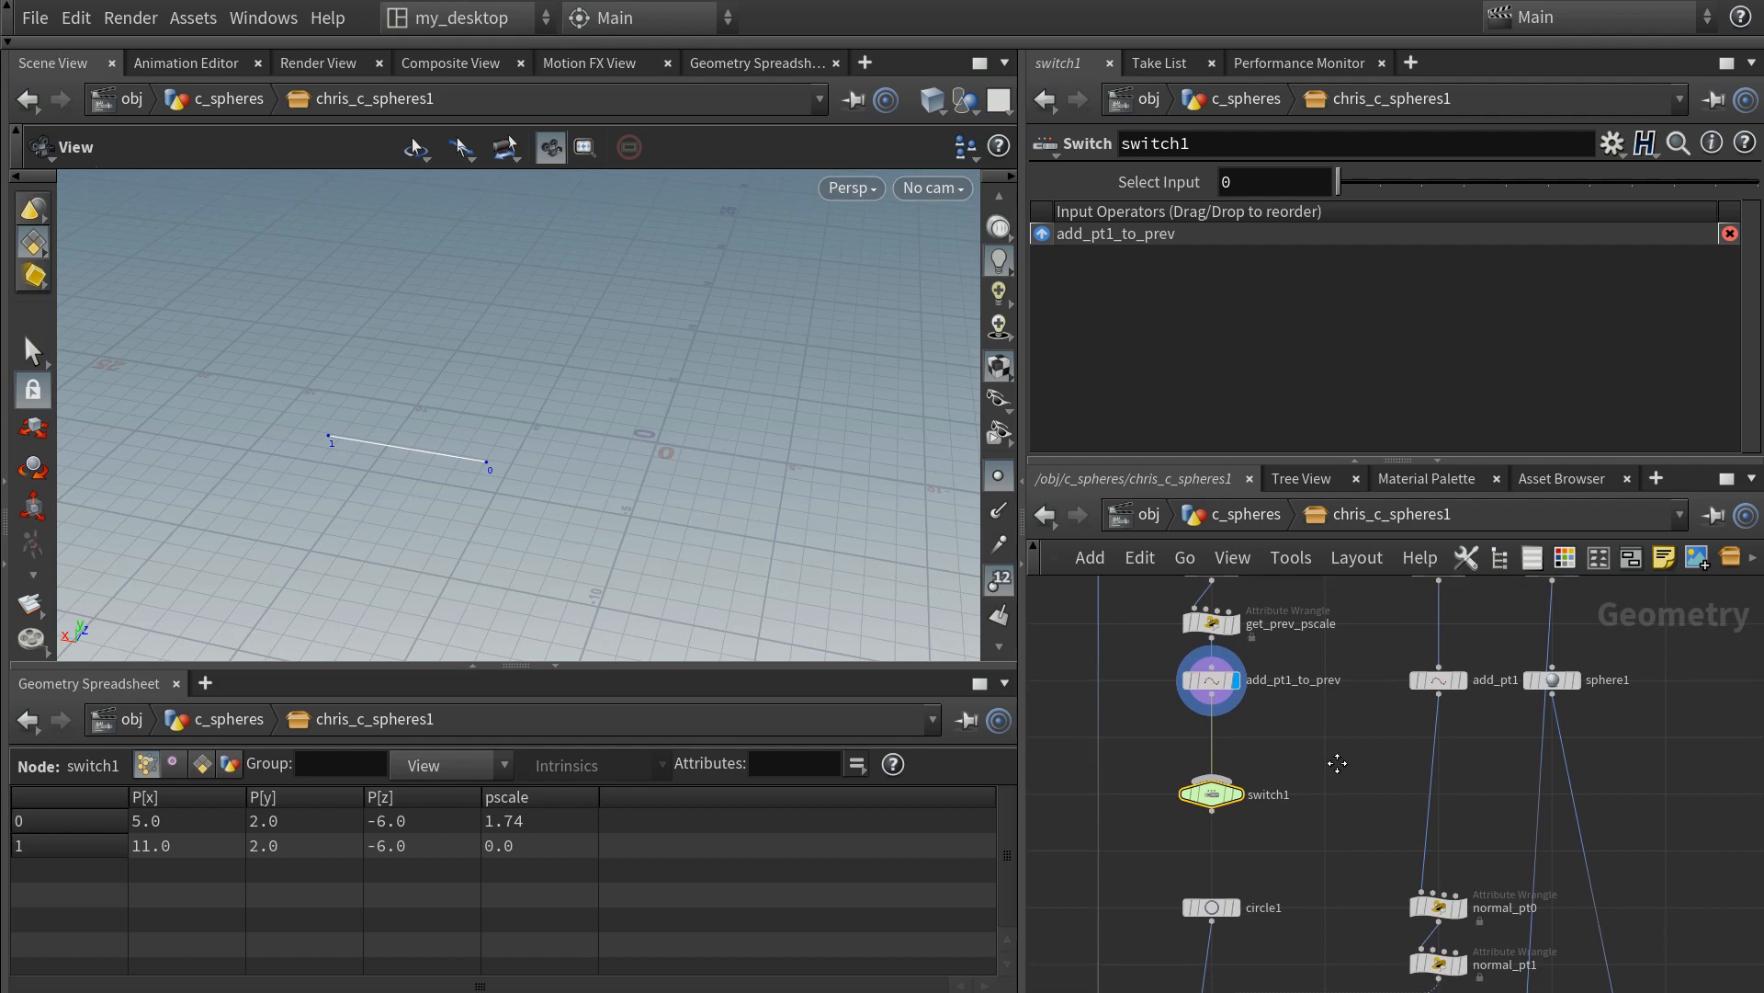
- Move normal_pt0 up directly beneath add_pt1 and compare its point attributes with those of get_prev_pscale
middle_click_drag(1338, 763, 1330, 745)
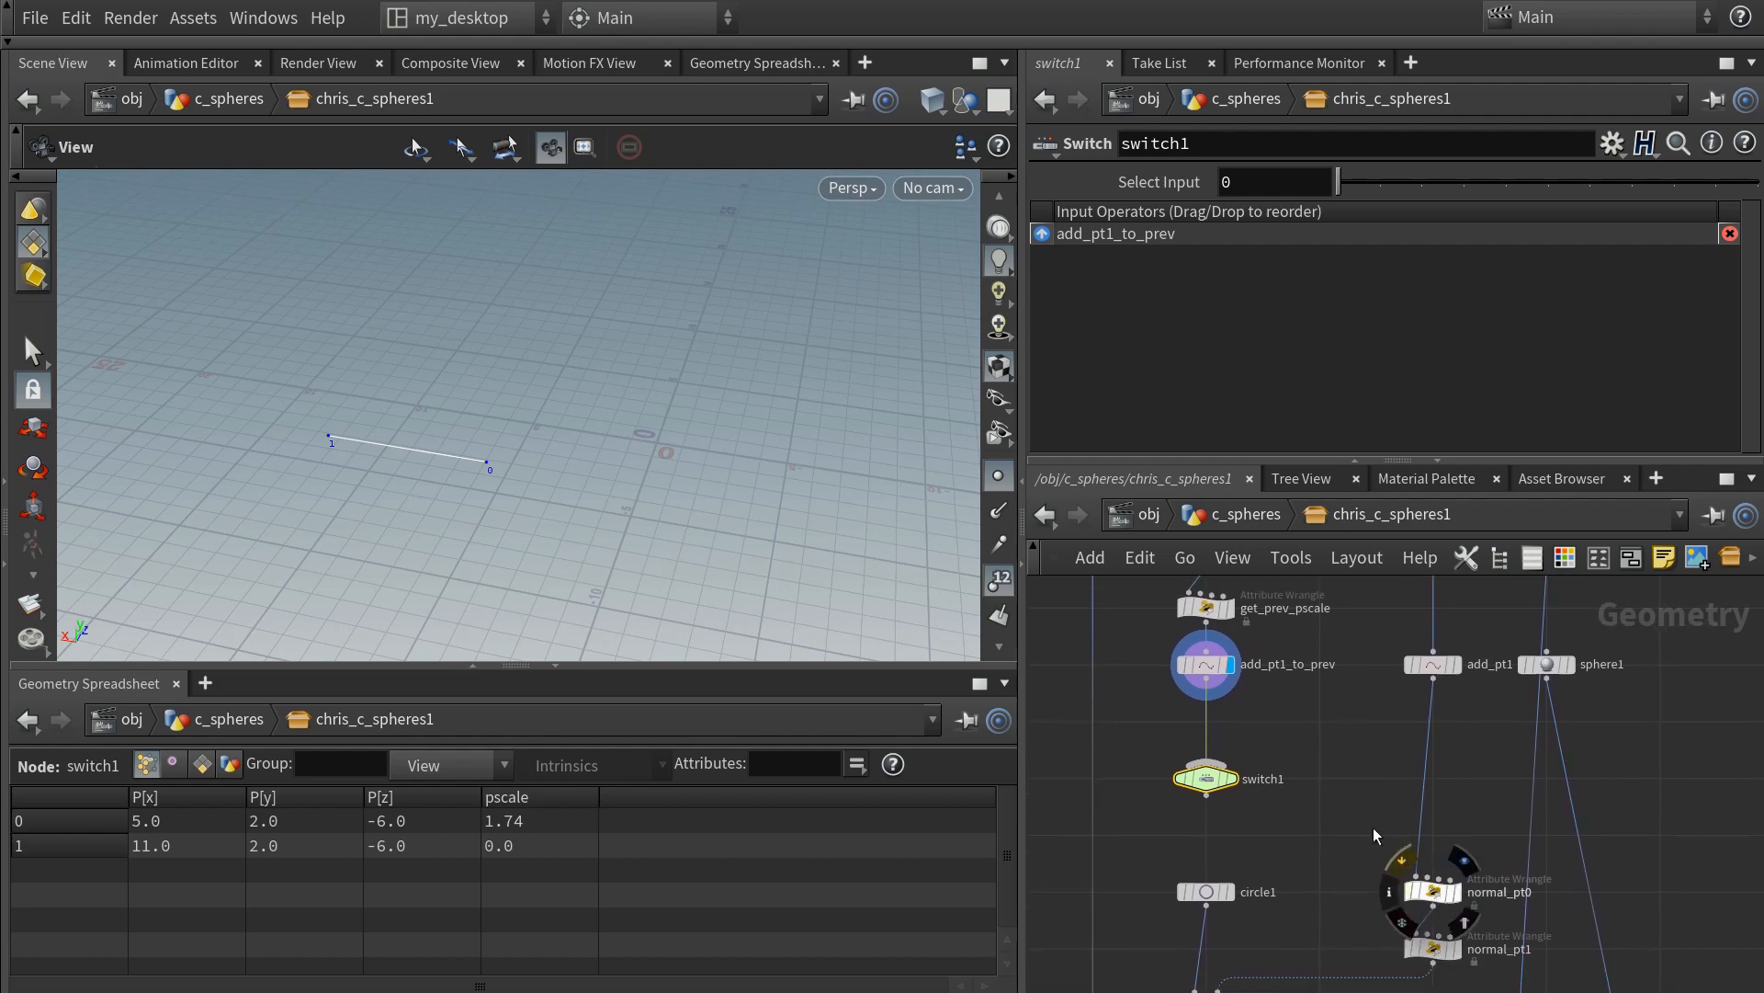
scroll(1376, 834, "down", 2)
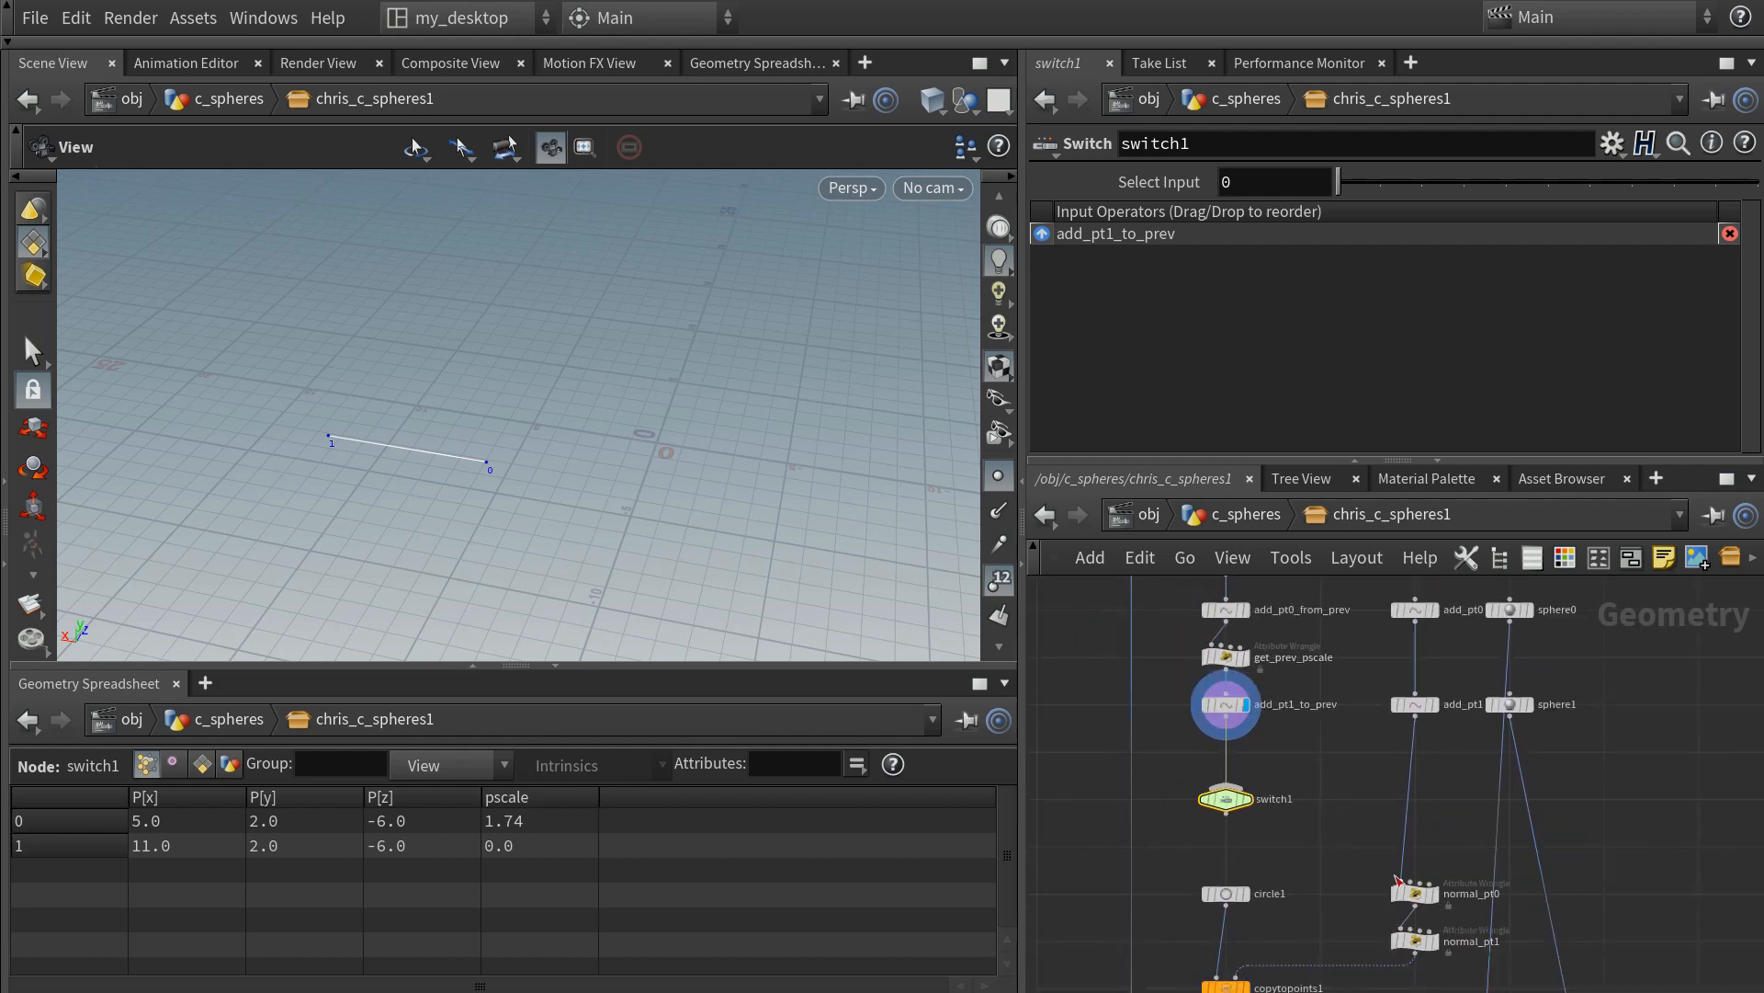
left_click_drag(1420, 896, 1423, 759)
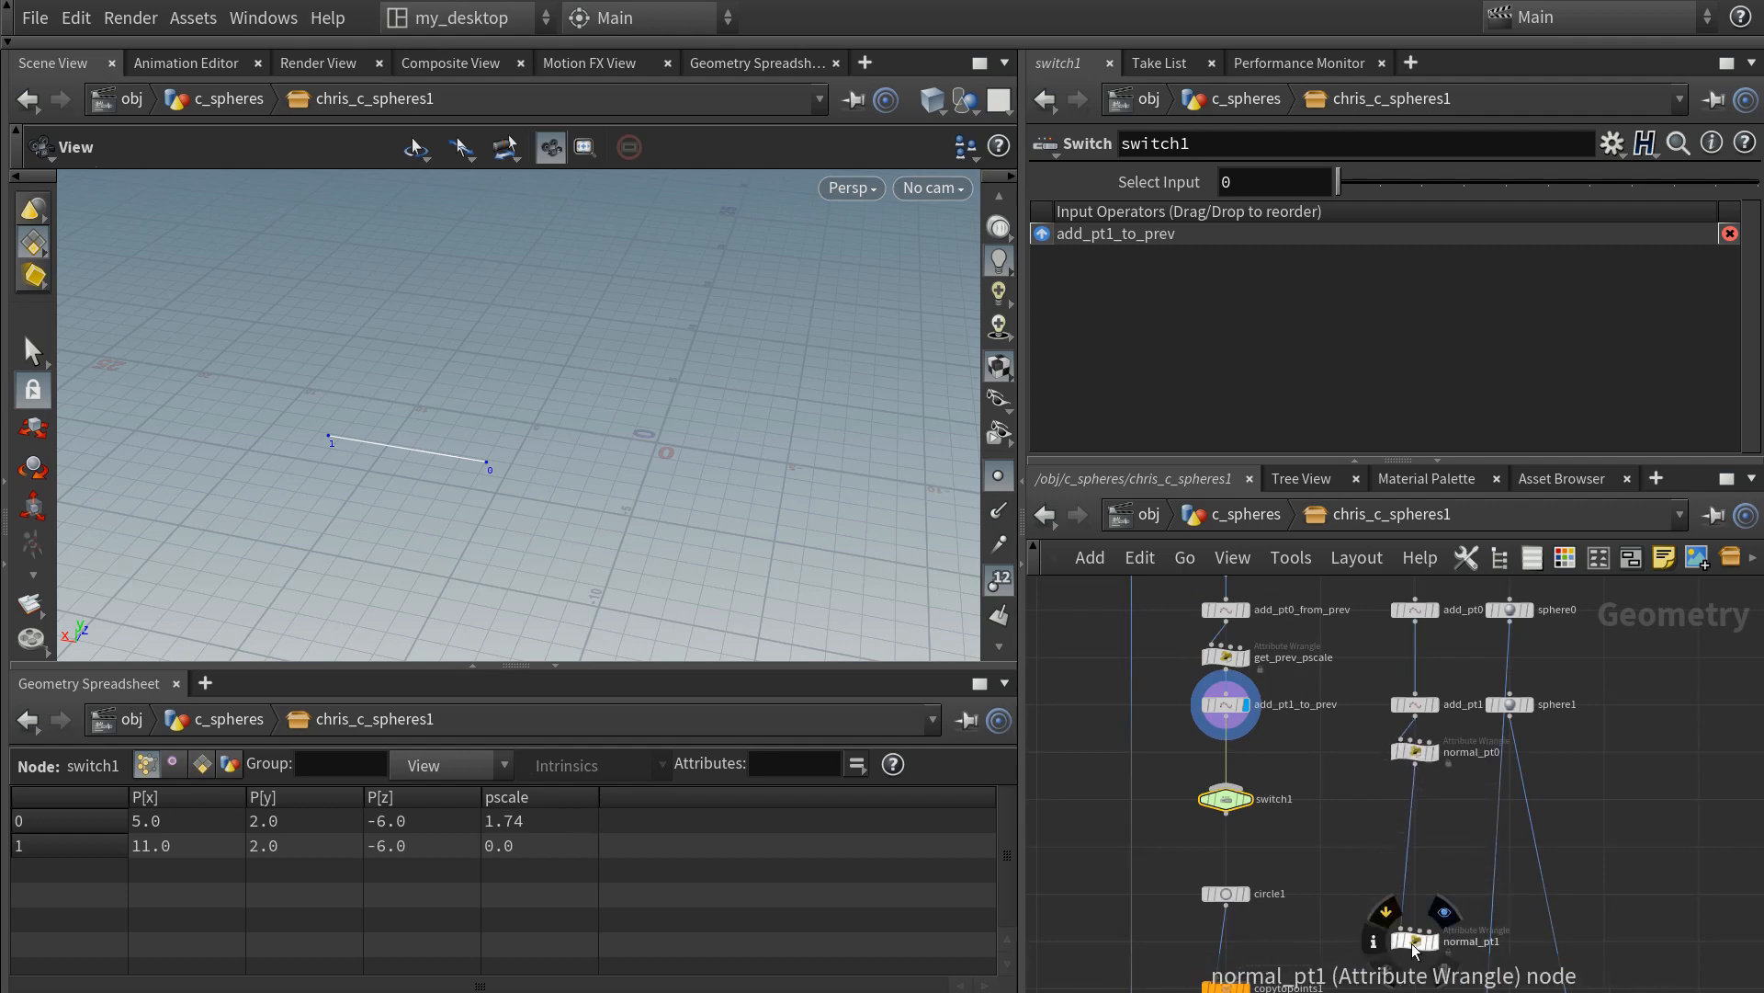
left_click(1228, 656)
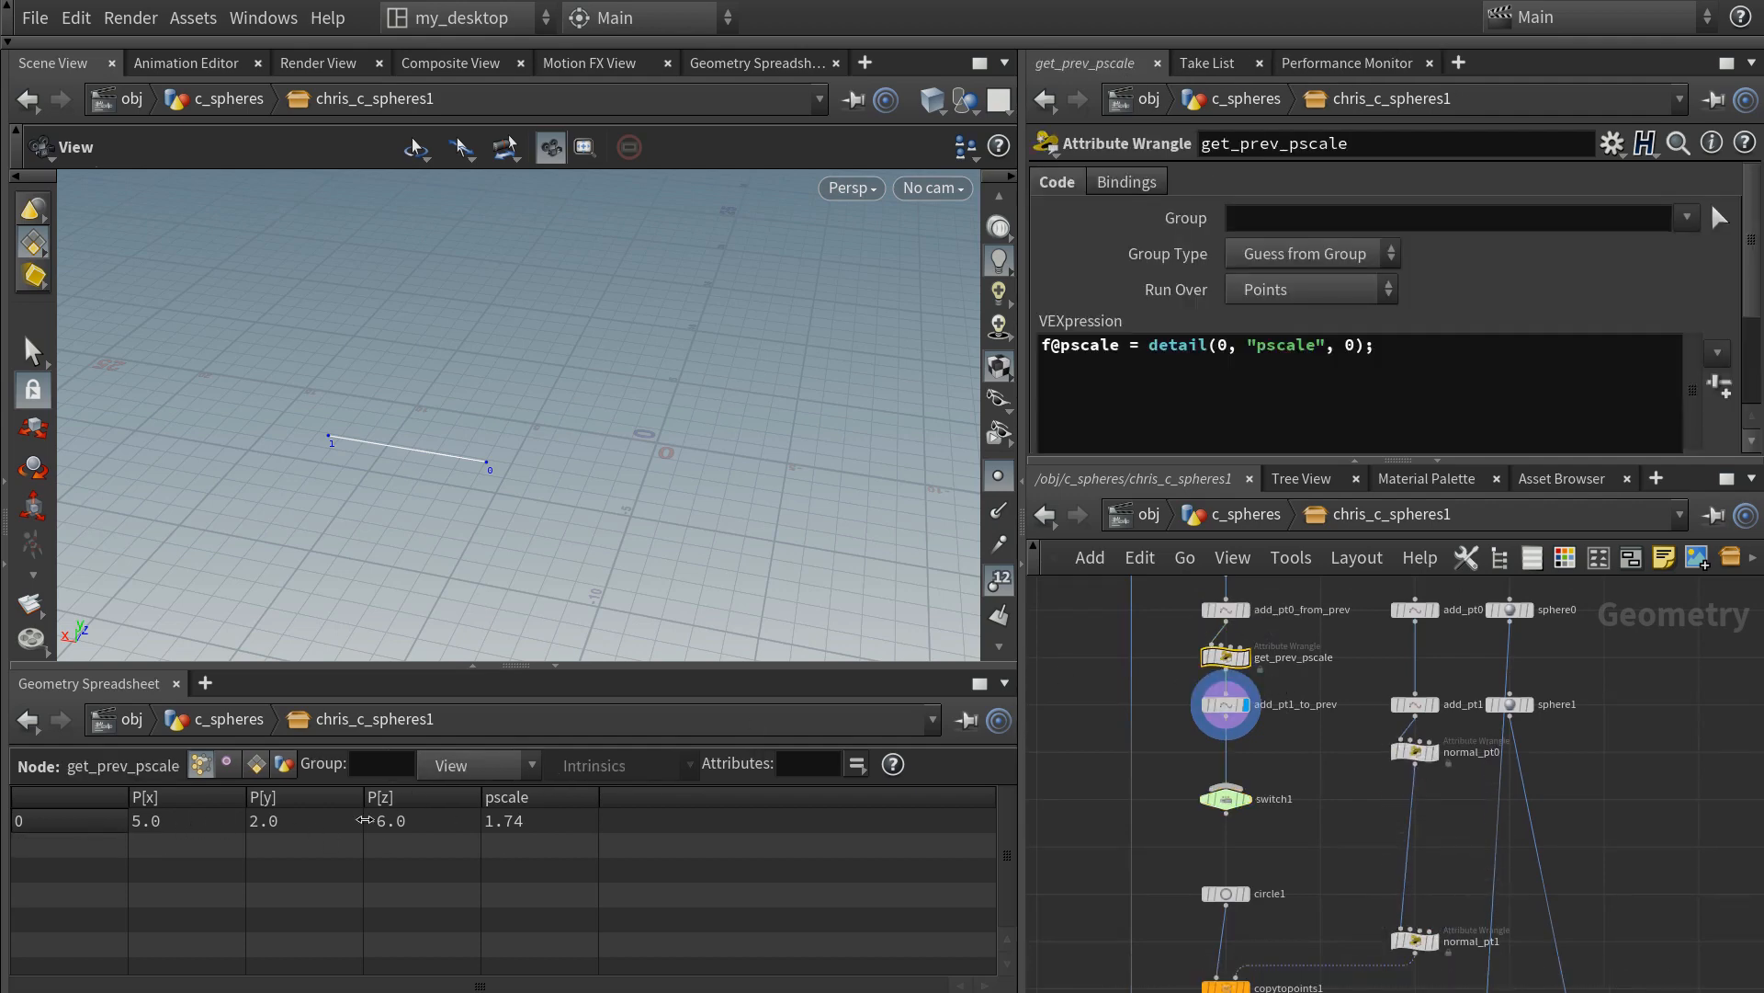
left_click(1415, 752)
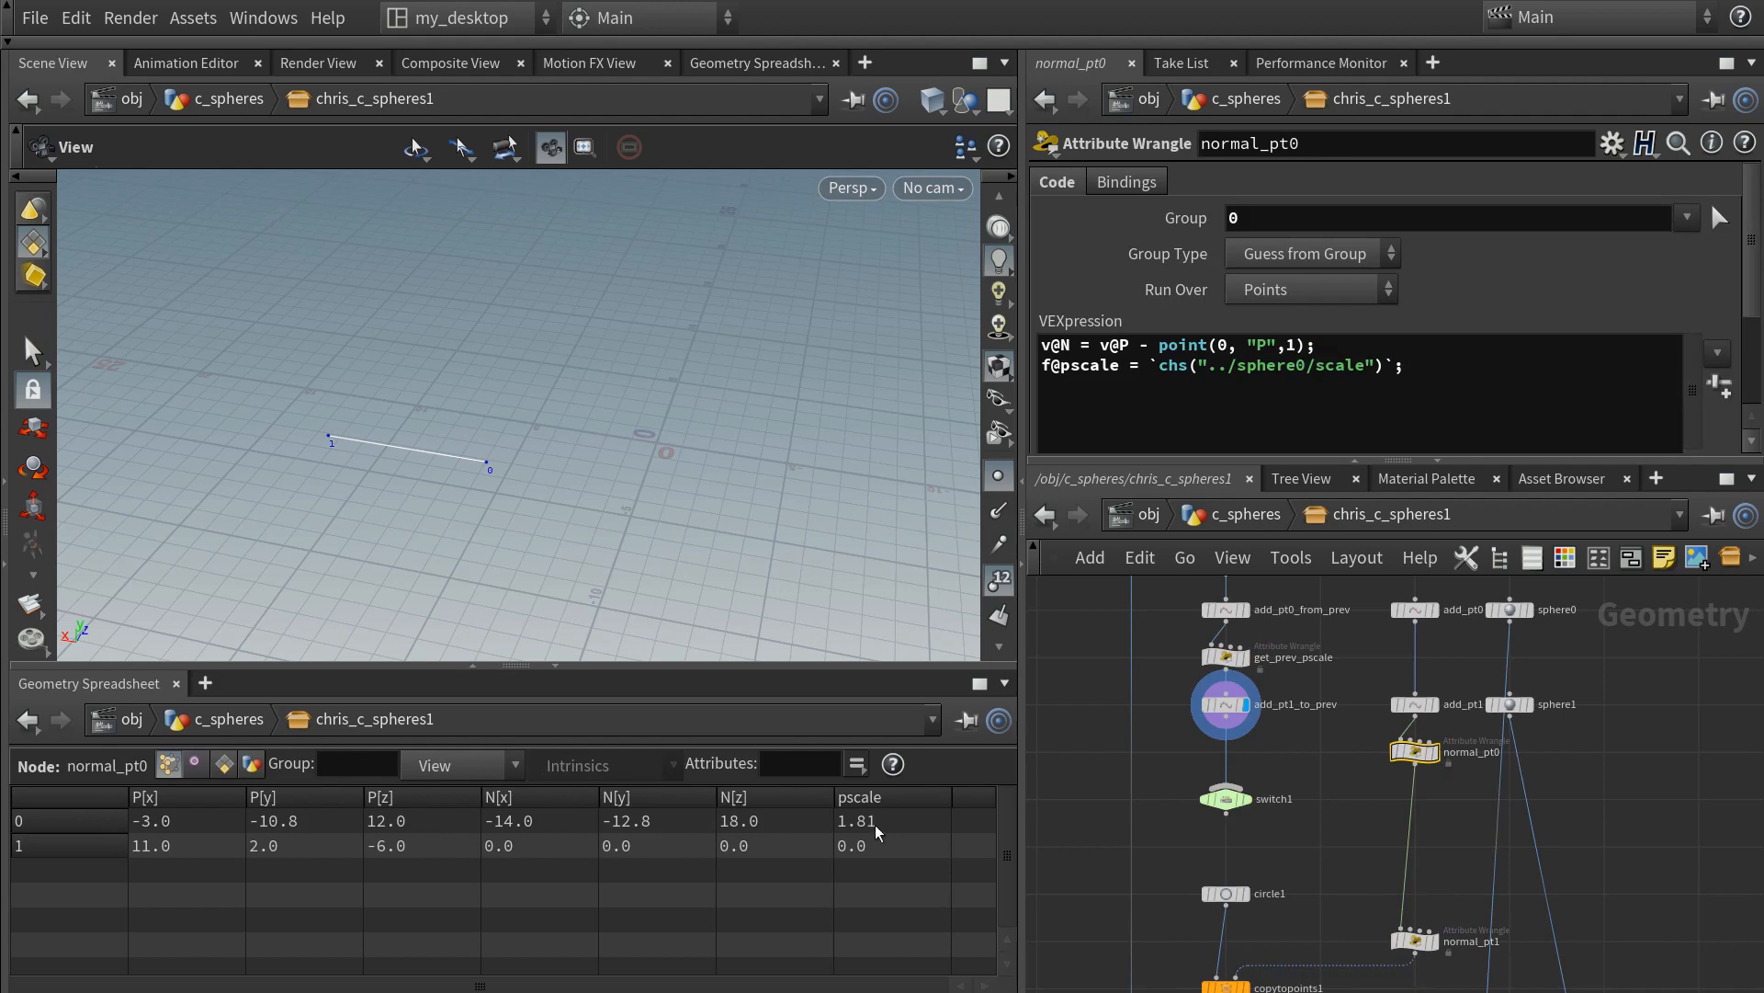
- Wire normal_pt0's output into switch1 as its second input and select switch1
scroll(1379, 763, "up", 1)
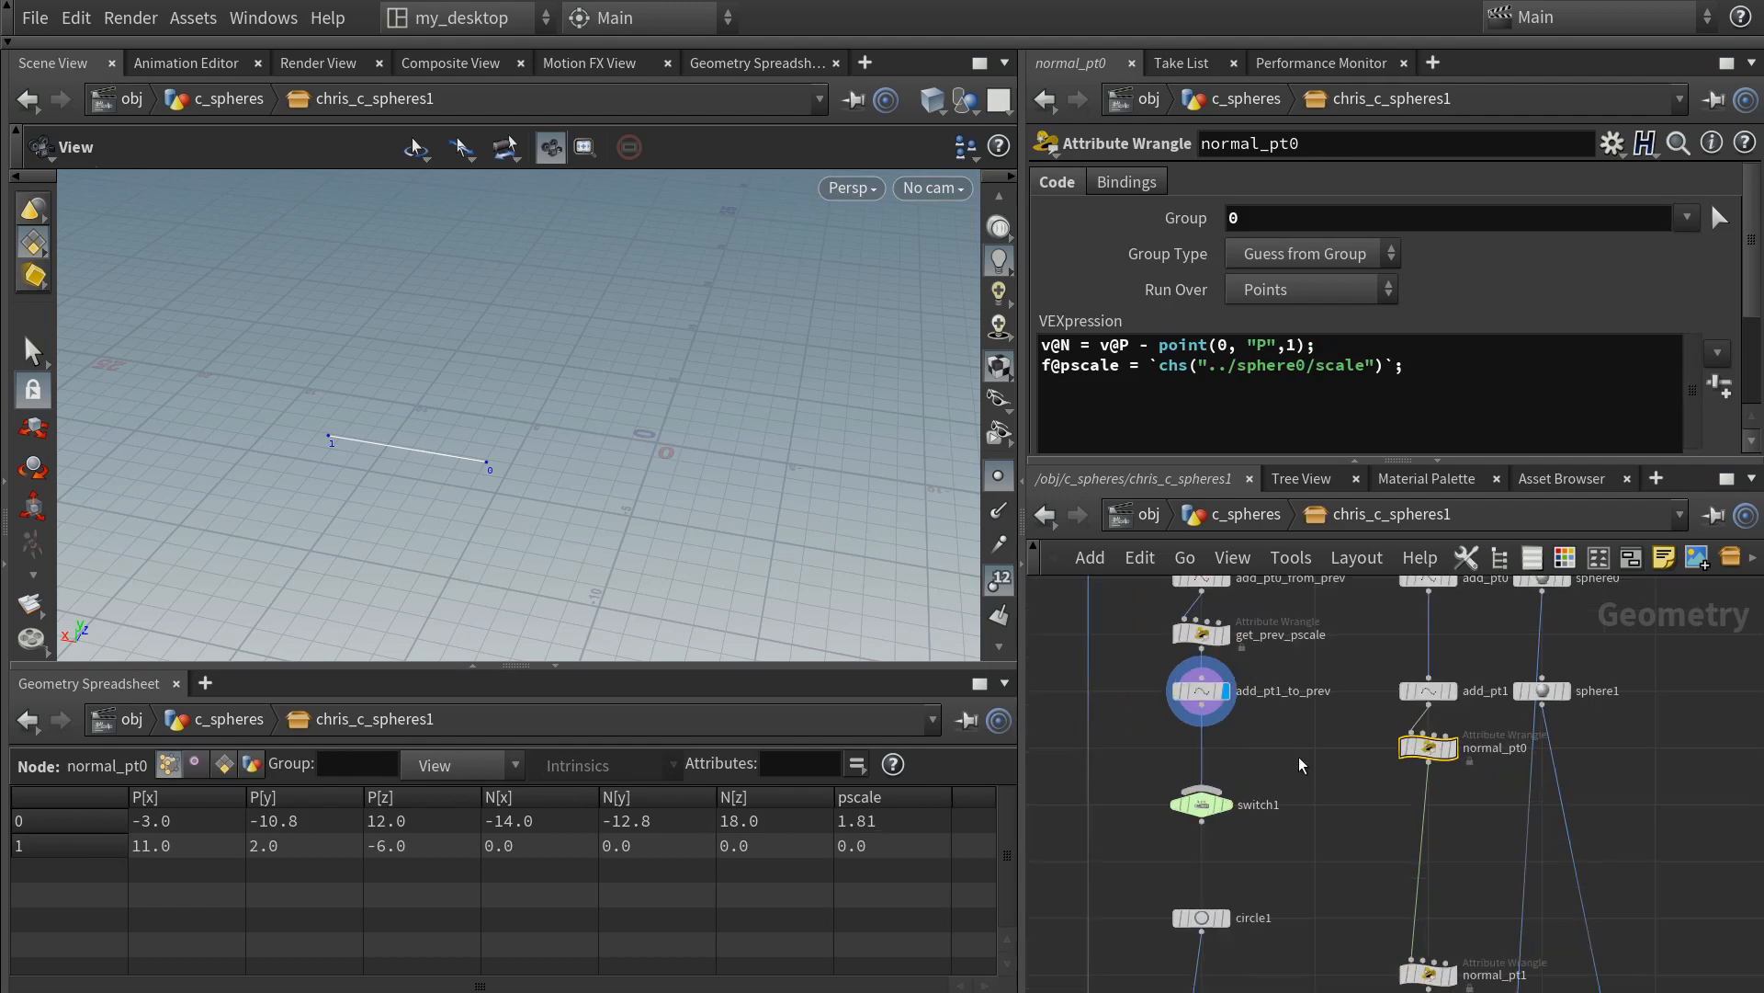
left_click(1429, 763)
left_click(1202, 789)
left_click(1202, 805)
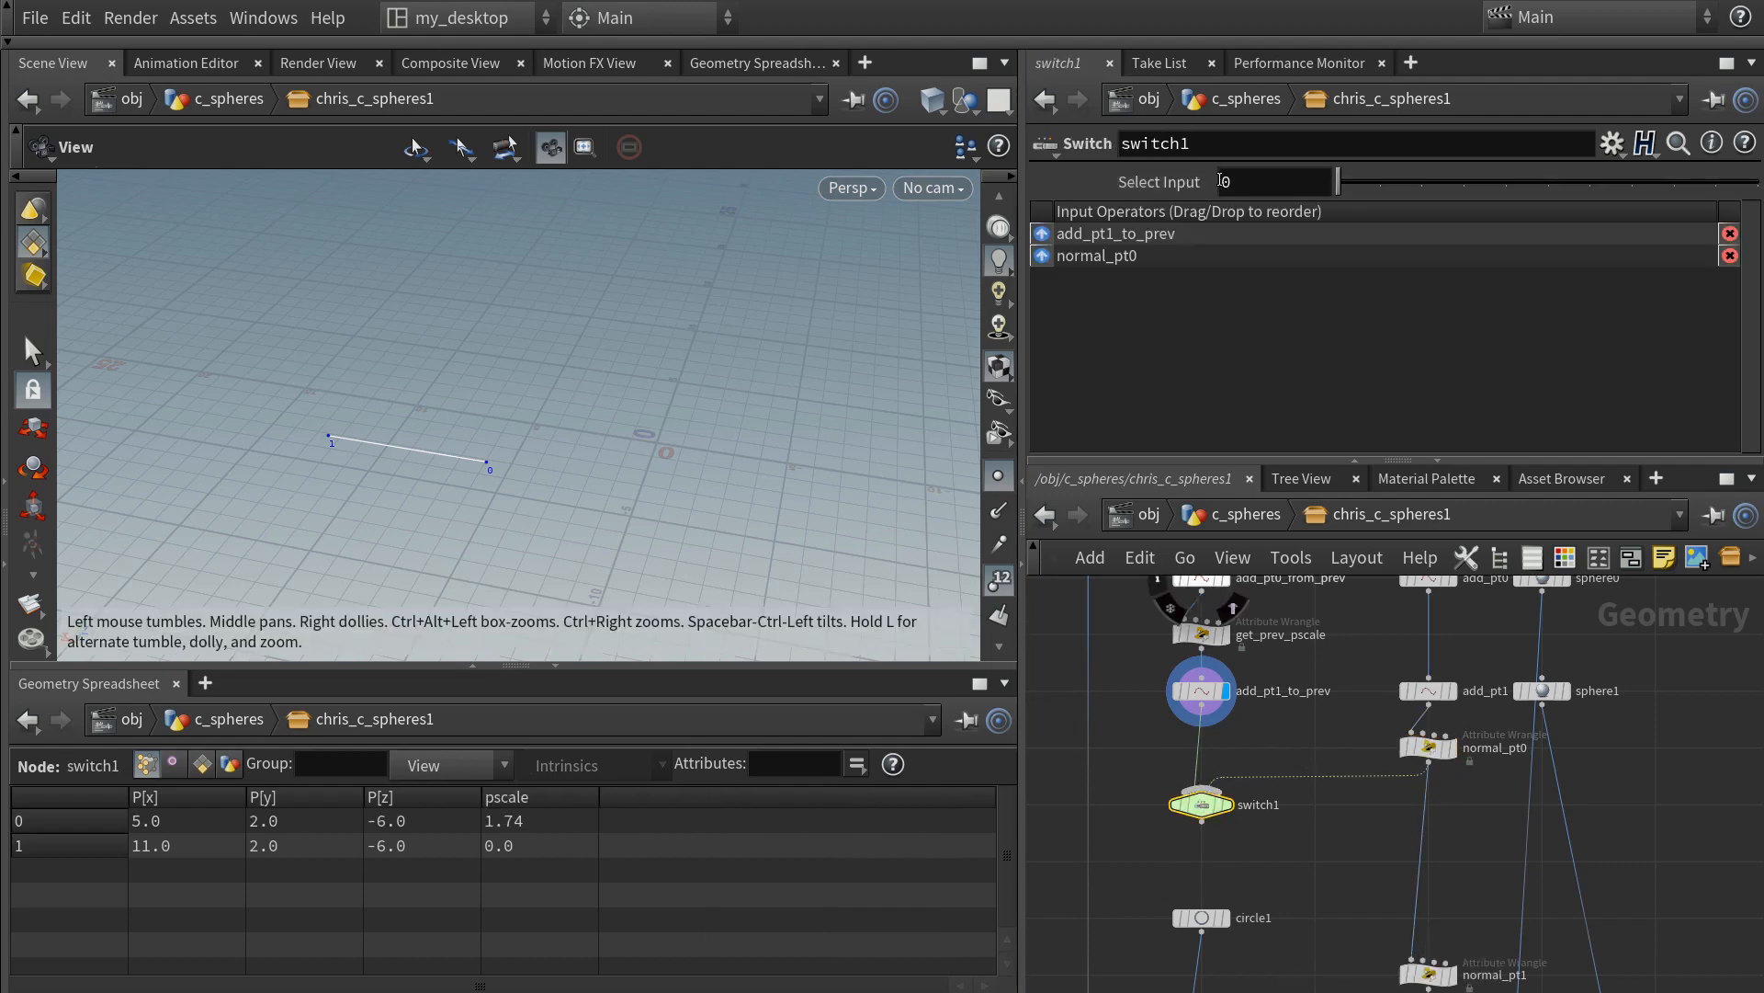
- Set switch1's Select Input to the expression npoints("../input_prev_csphere")<1
left_click(1272, 183)
type("npoints")
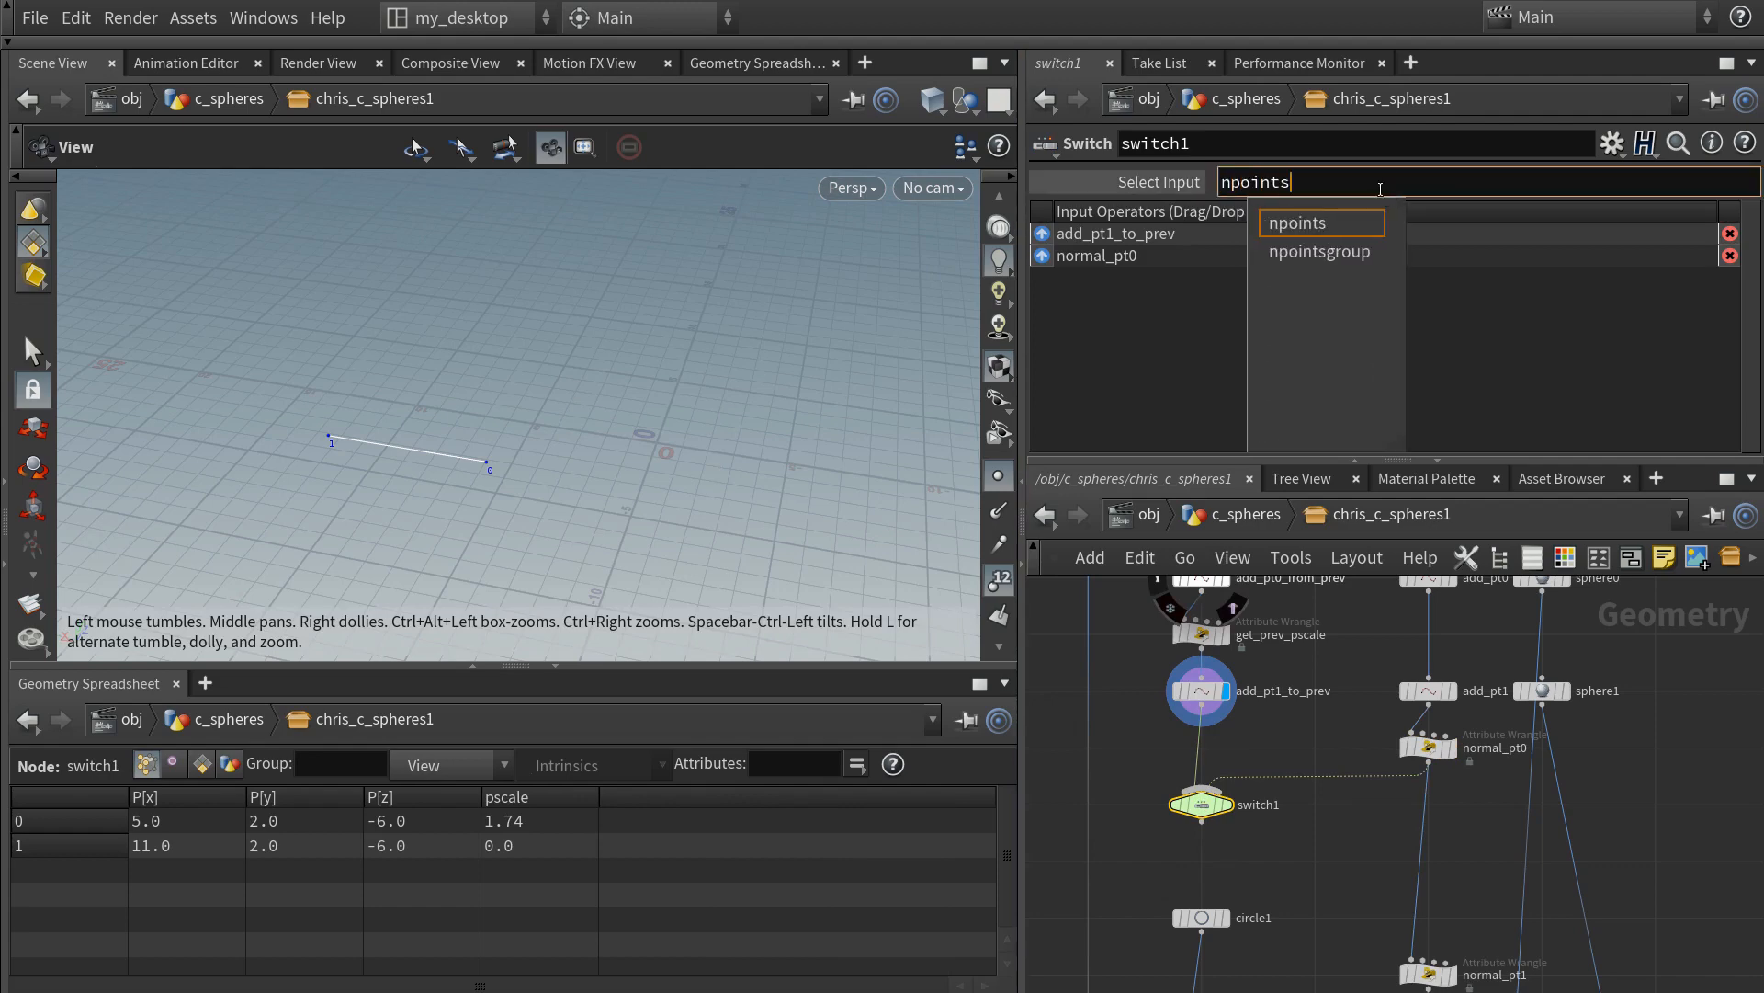
type("()")
middle_click_drag(1128, 694, 1268, 801)
scroll(1277, 799, "down", 1)
mouse_move(1248, 642)
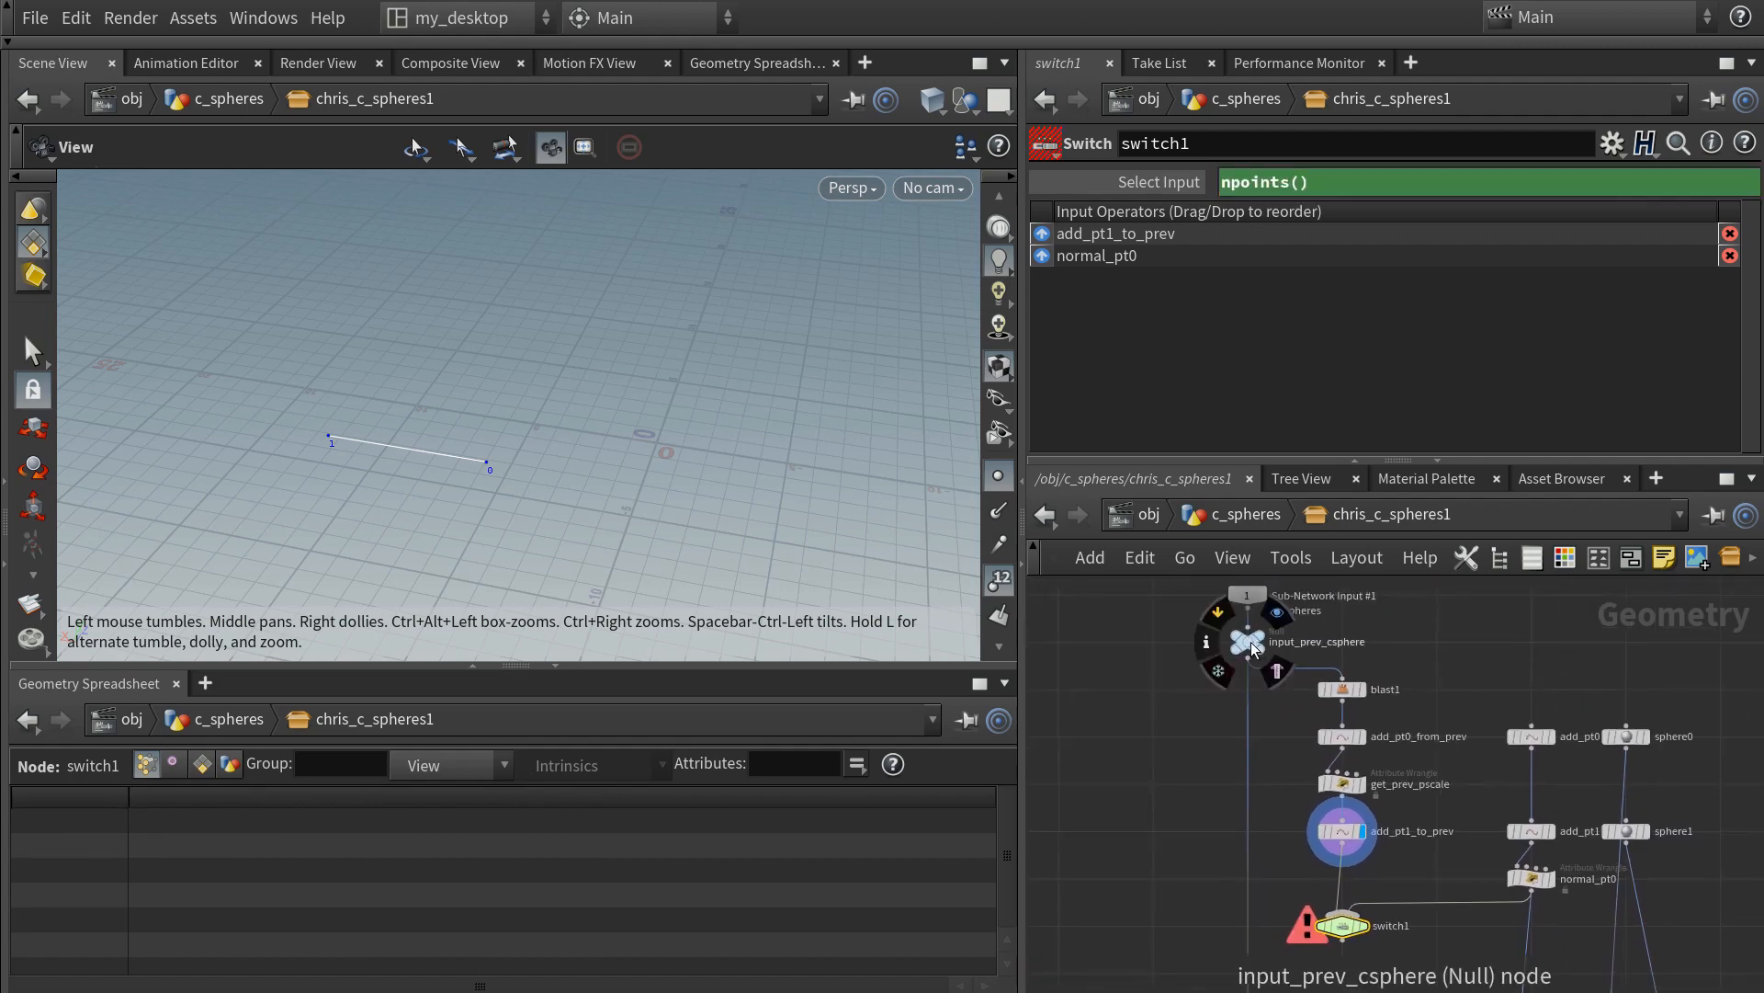
left_click(1299, 182)
type("../")
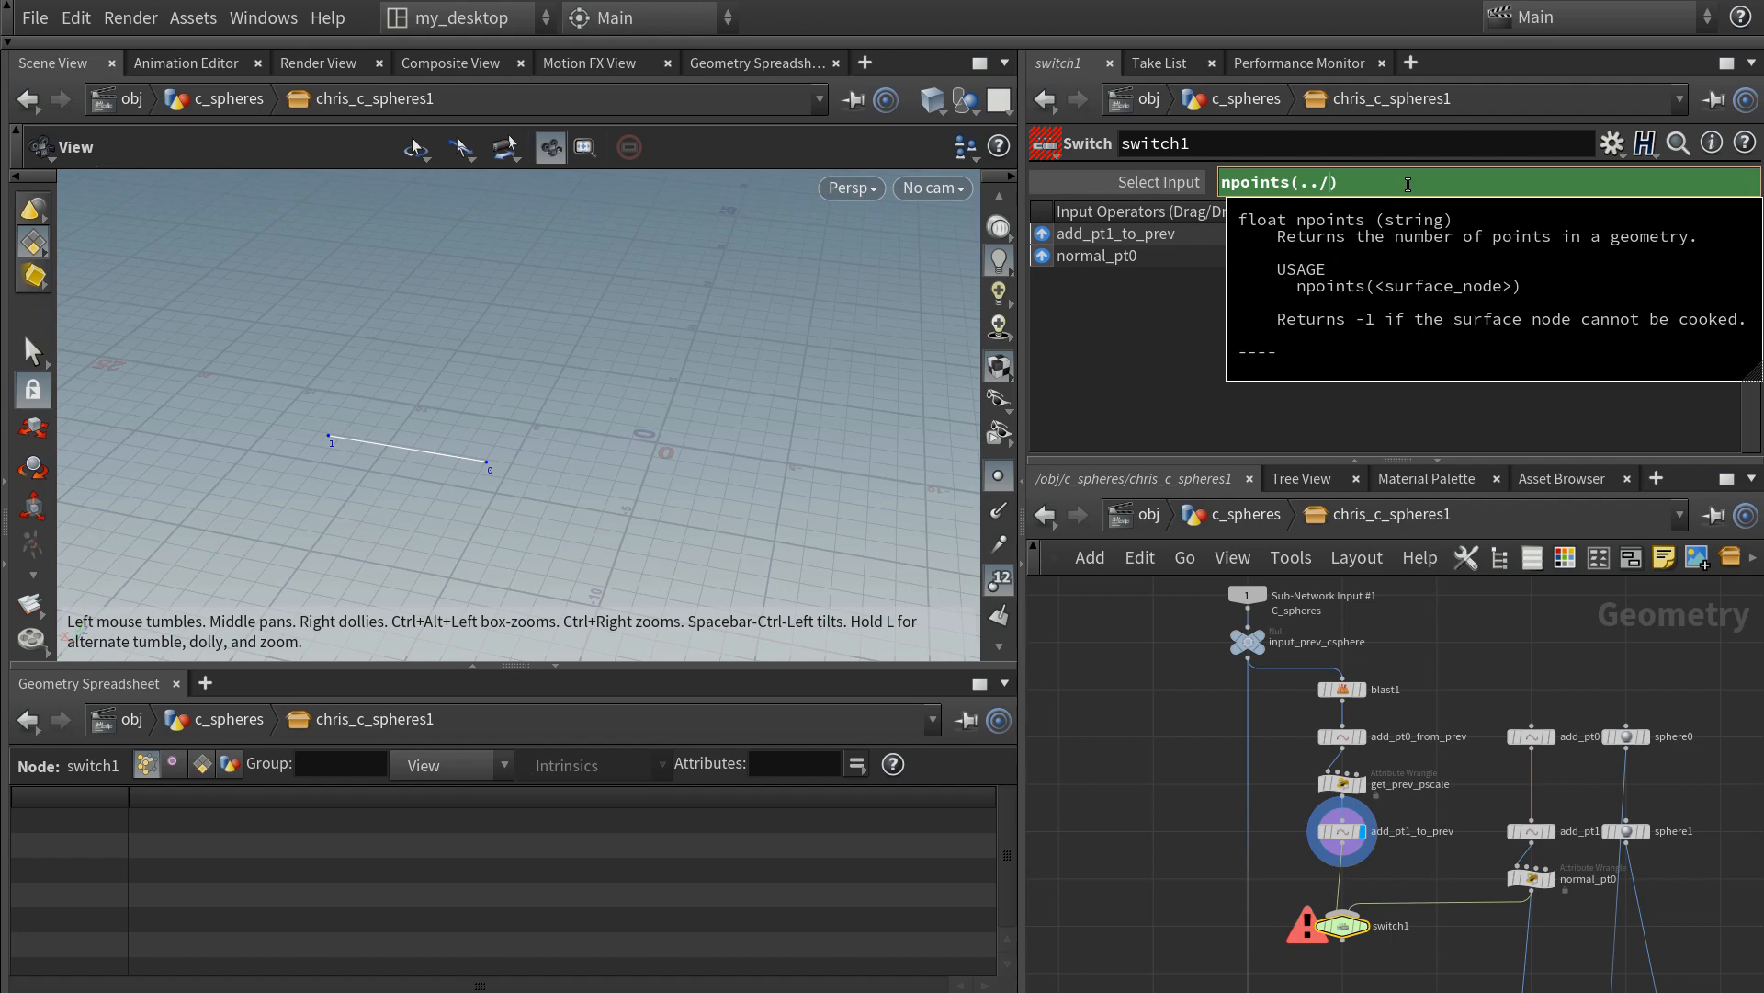
type("input_pre")
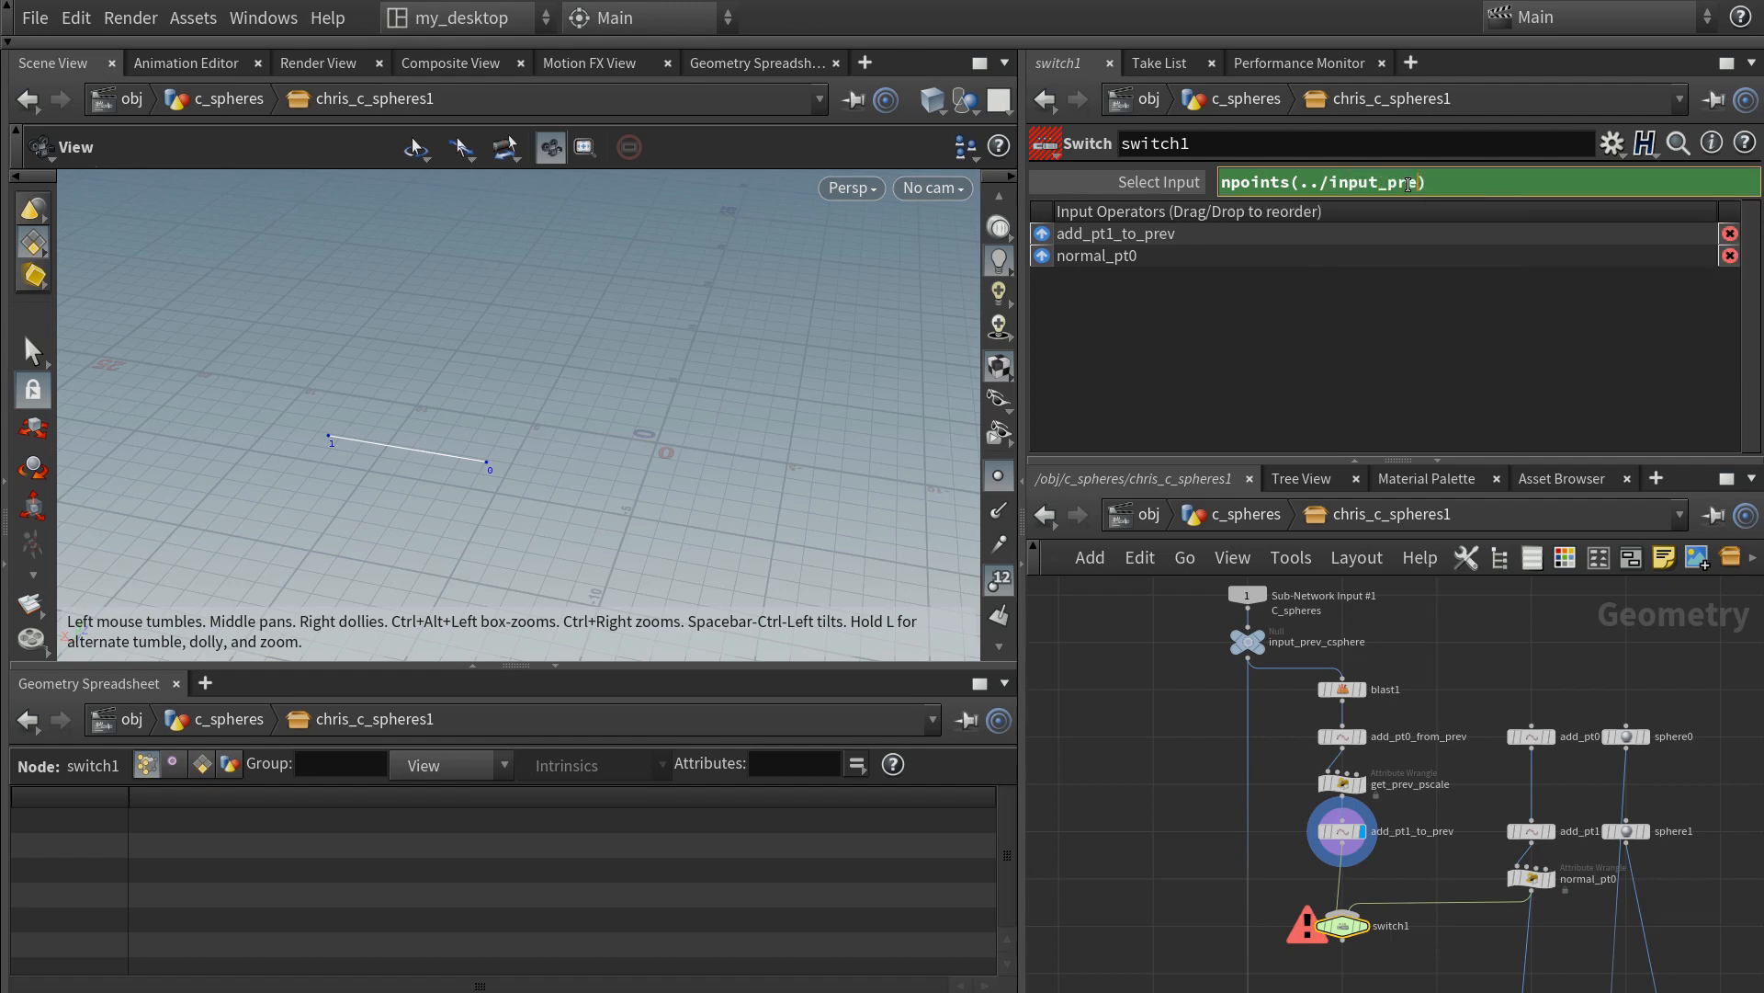
type("v_csphere\"")
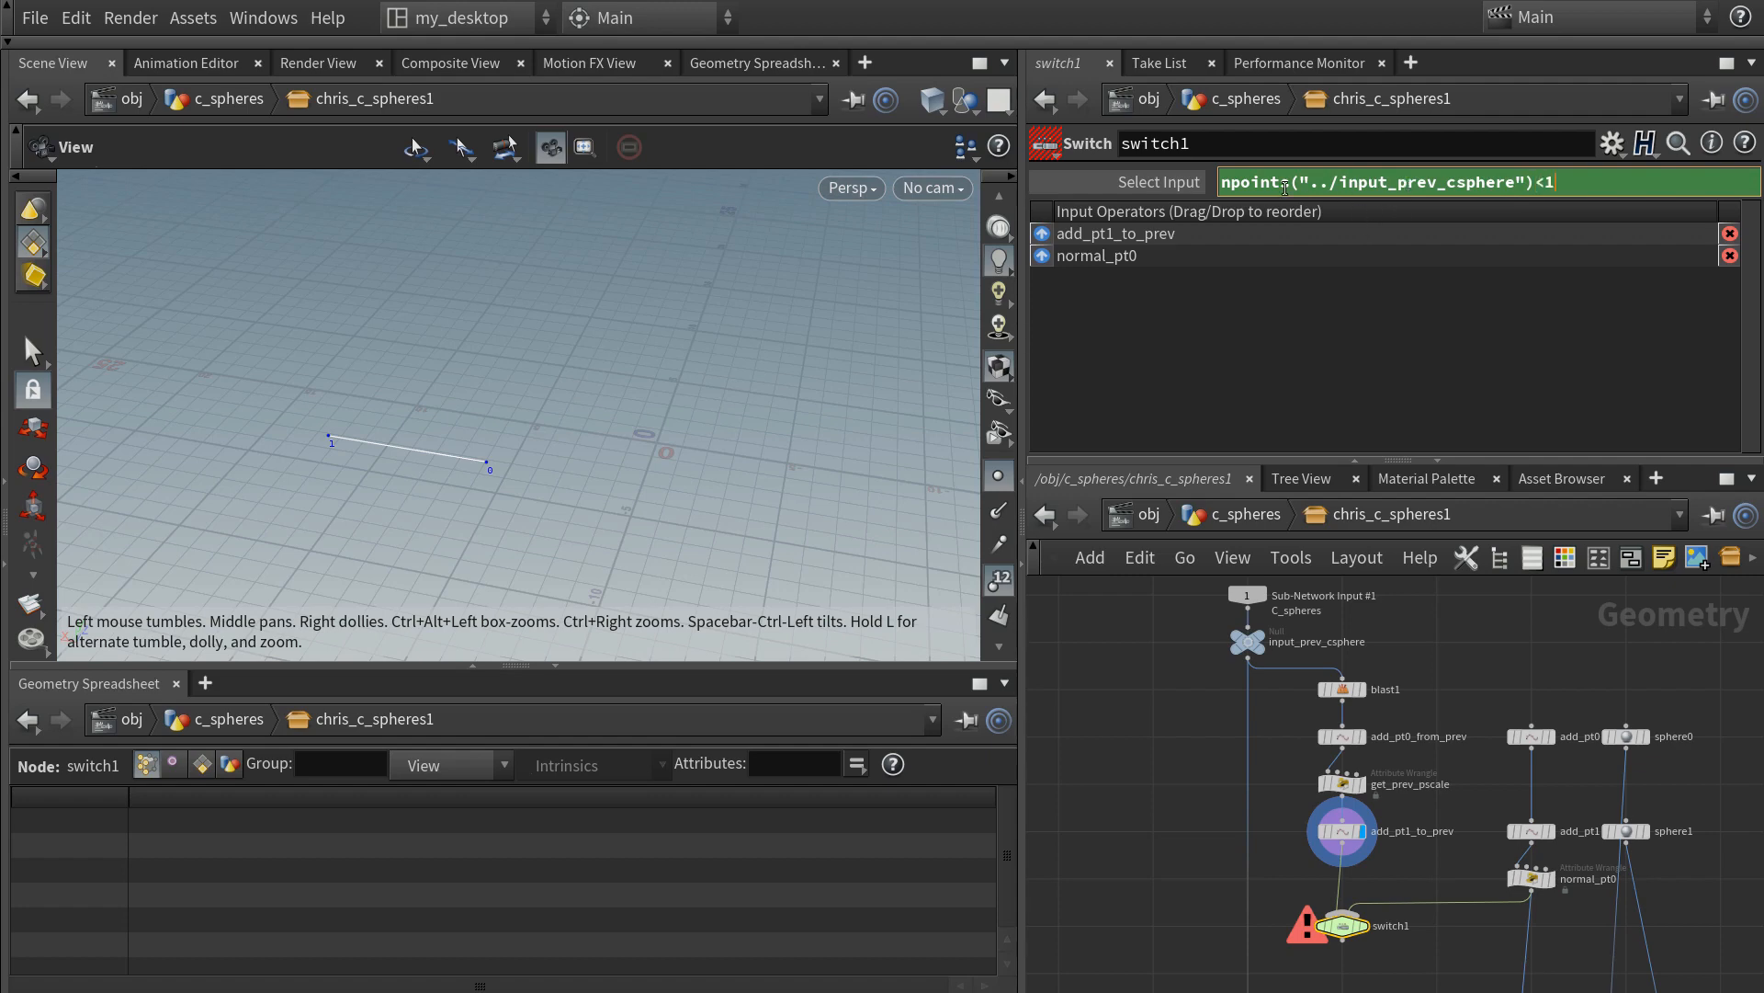
mouse_move(1249, 643)
key("Return")
scroll(1408, 870, "up", 2)
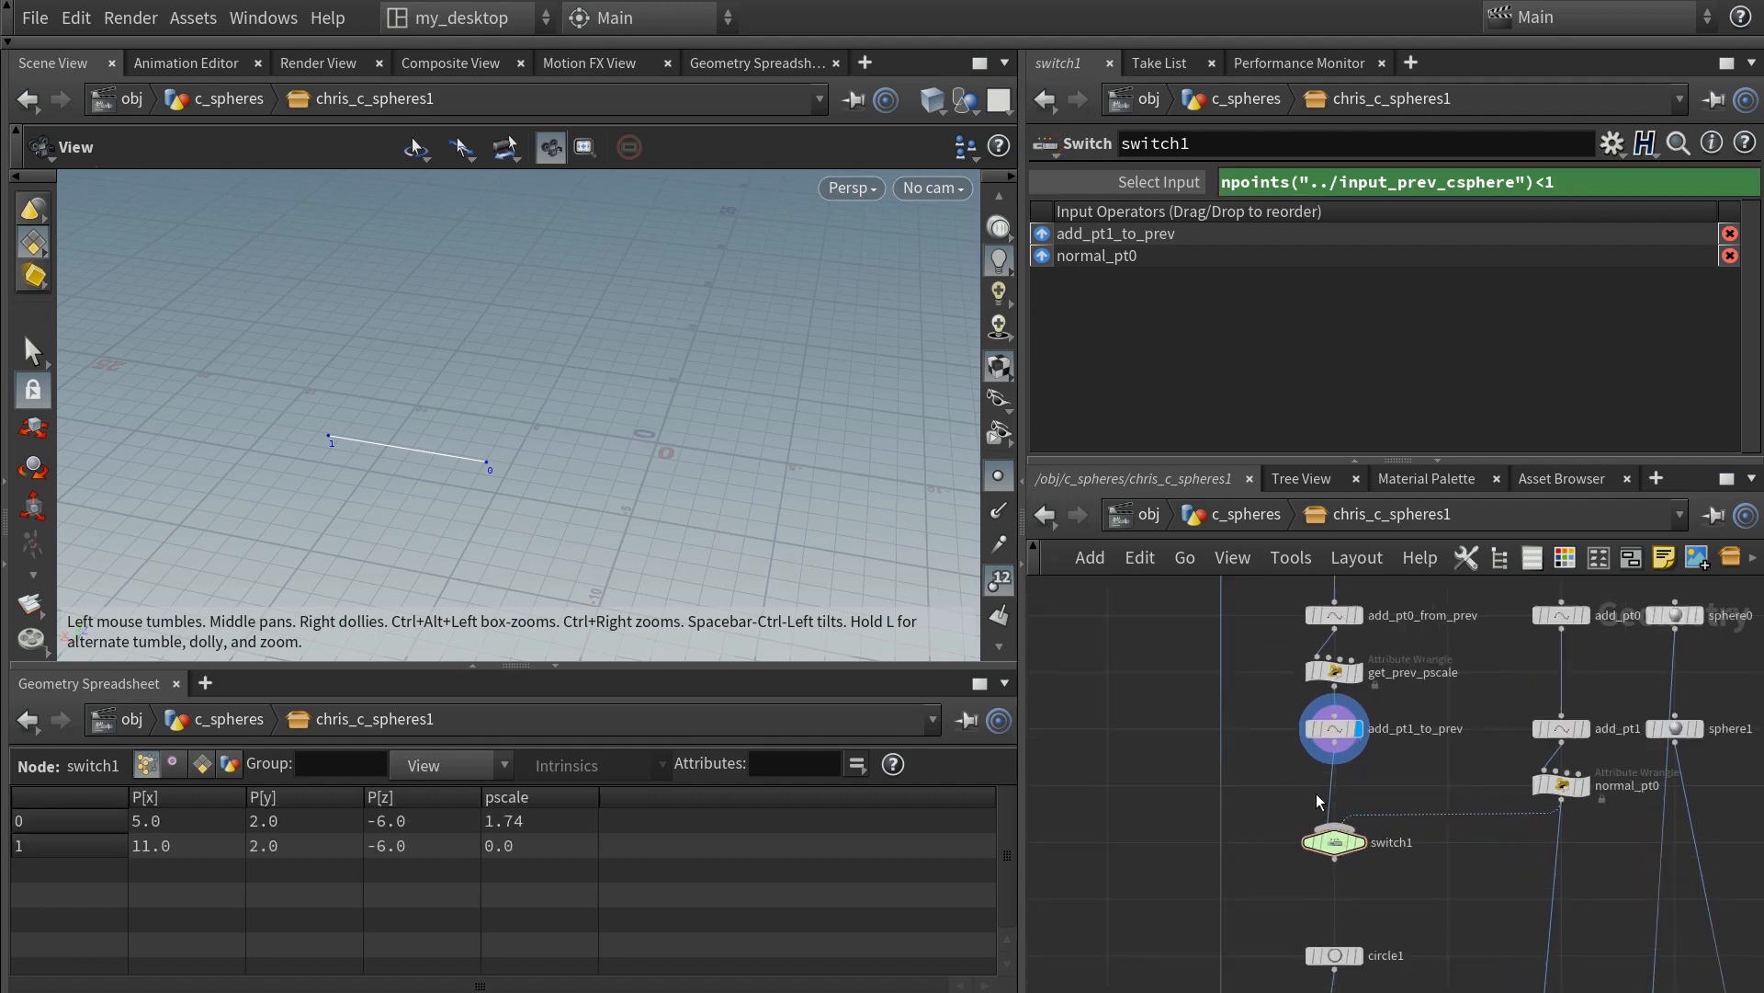
- Return to the c_spheres network, save chris_c_spheres1's node type and match it to the current definition
scroll(1378, 846, "down", 2)
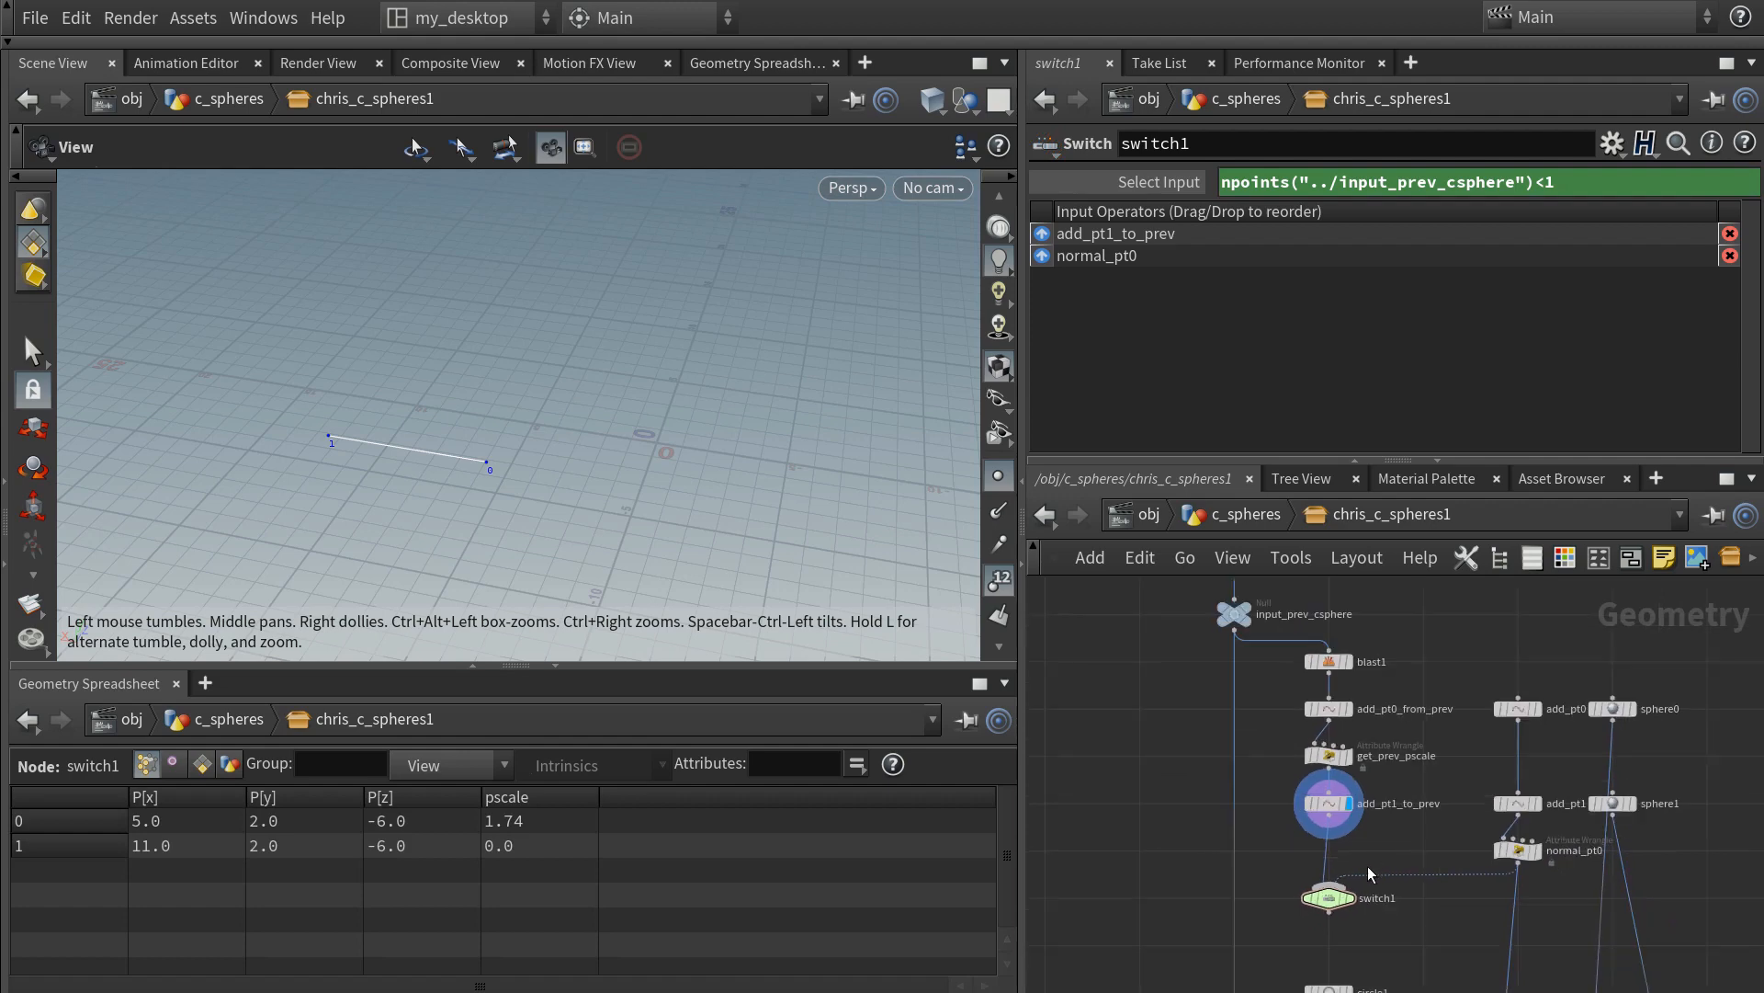
middle_click_drag(1389, 898, 1353, 823)
left_click(1237, 511)
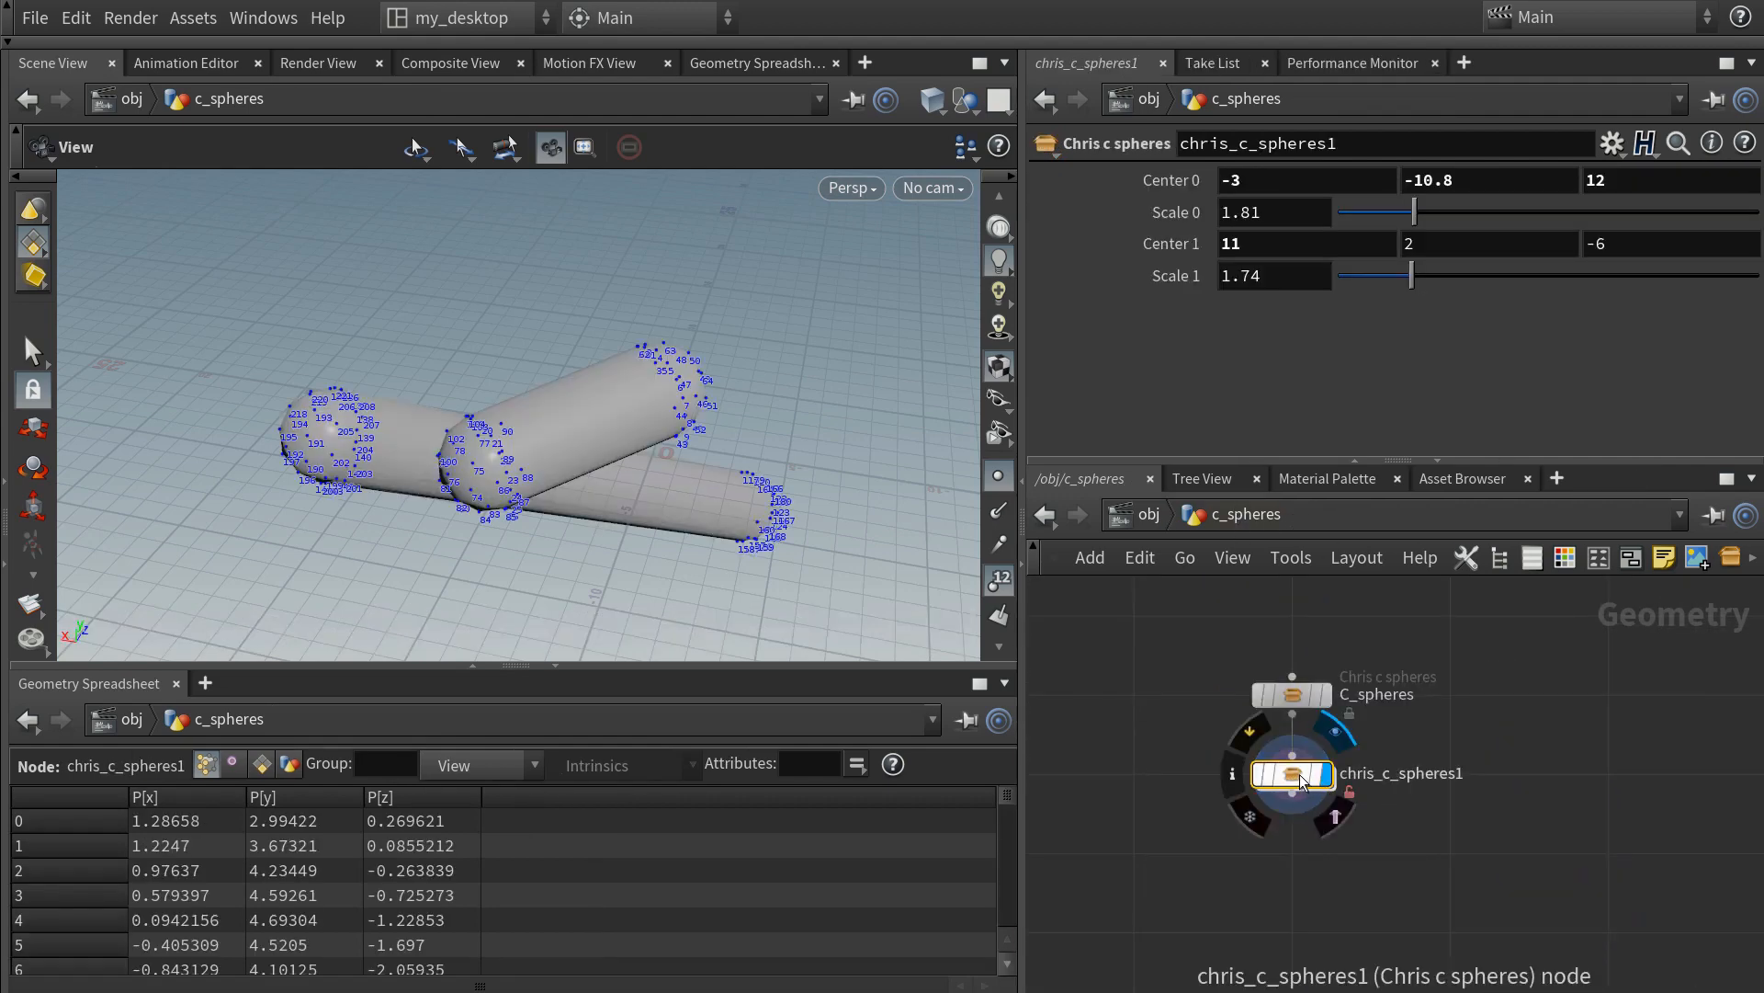
right_click(1302, 779)
right_click(1292, 776)
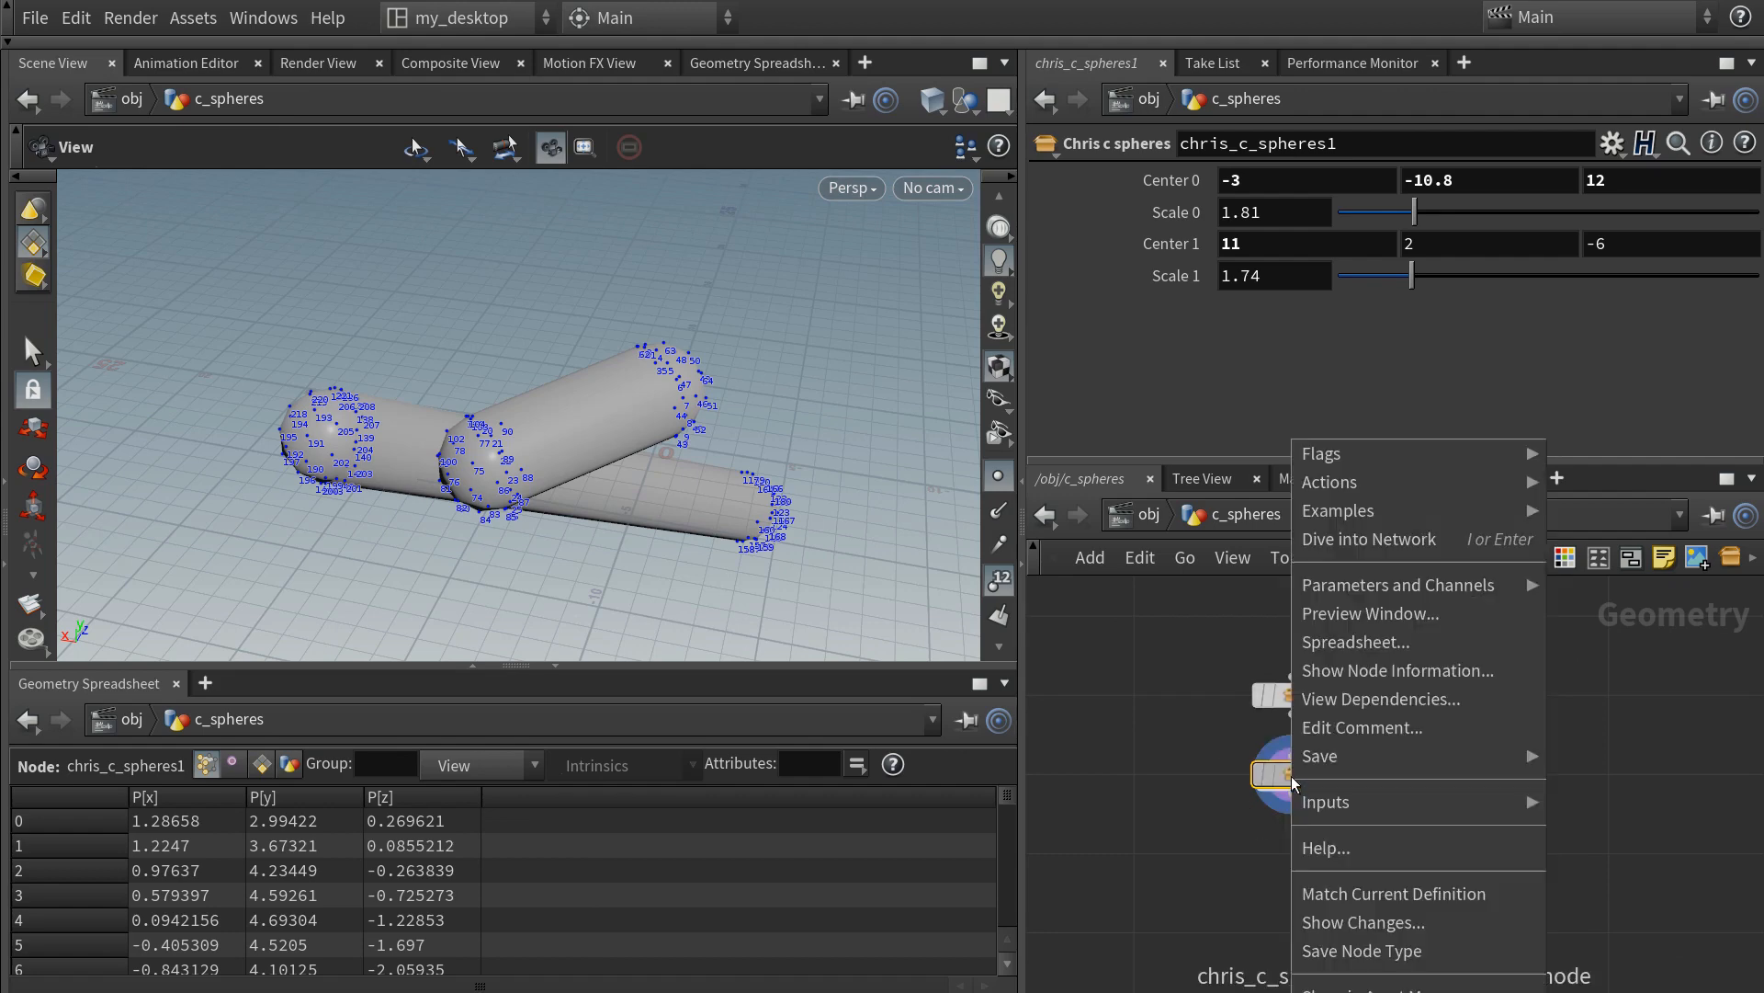
left_click(1336, 894)
- Allow editing of the C_spheres node's contents and enter its network
left_click(1288, 696)
right_click(1292, 697)
left_click(1333, 923)
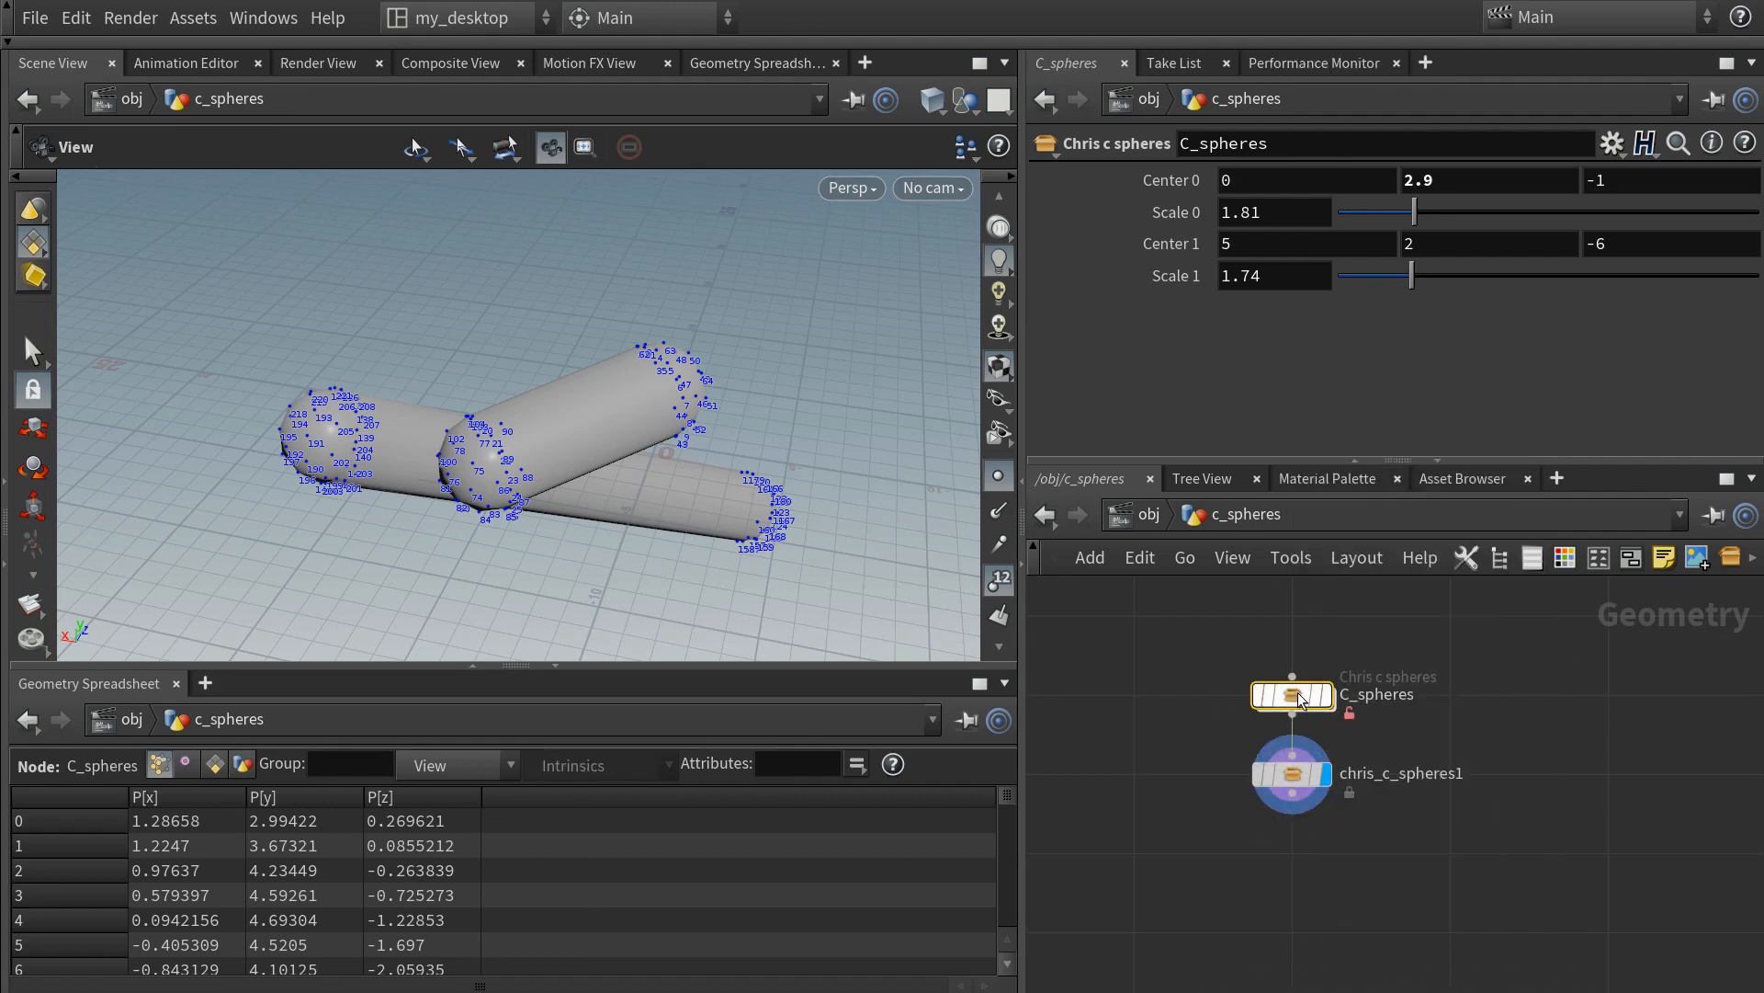
double_click(1298, 697)
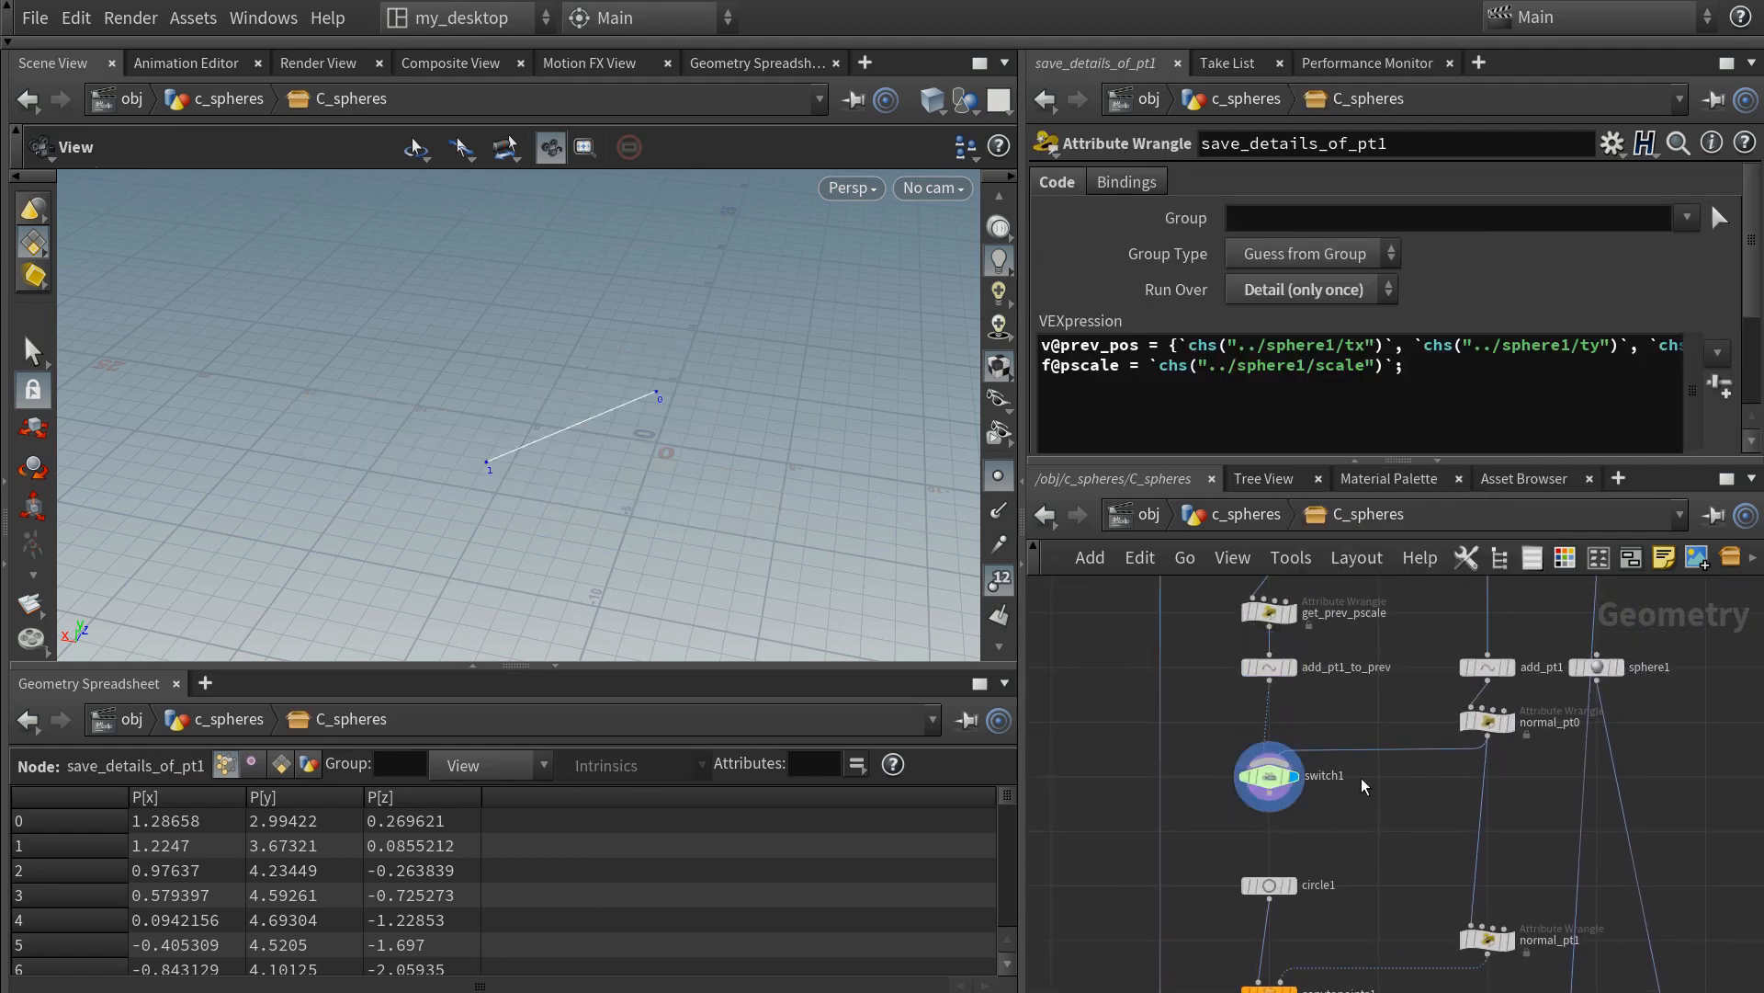
- Select switch1 inside C_spheres and compare the displayed geometry of input_prev_csphere with that of switch1
middle_click_drag(1331, 713, 1317, 750)
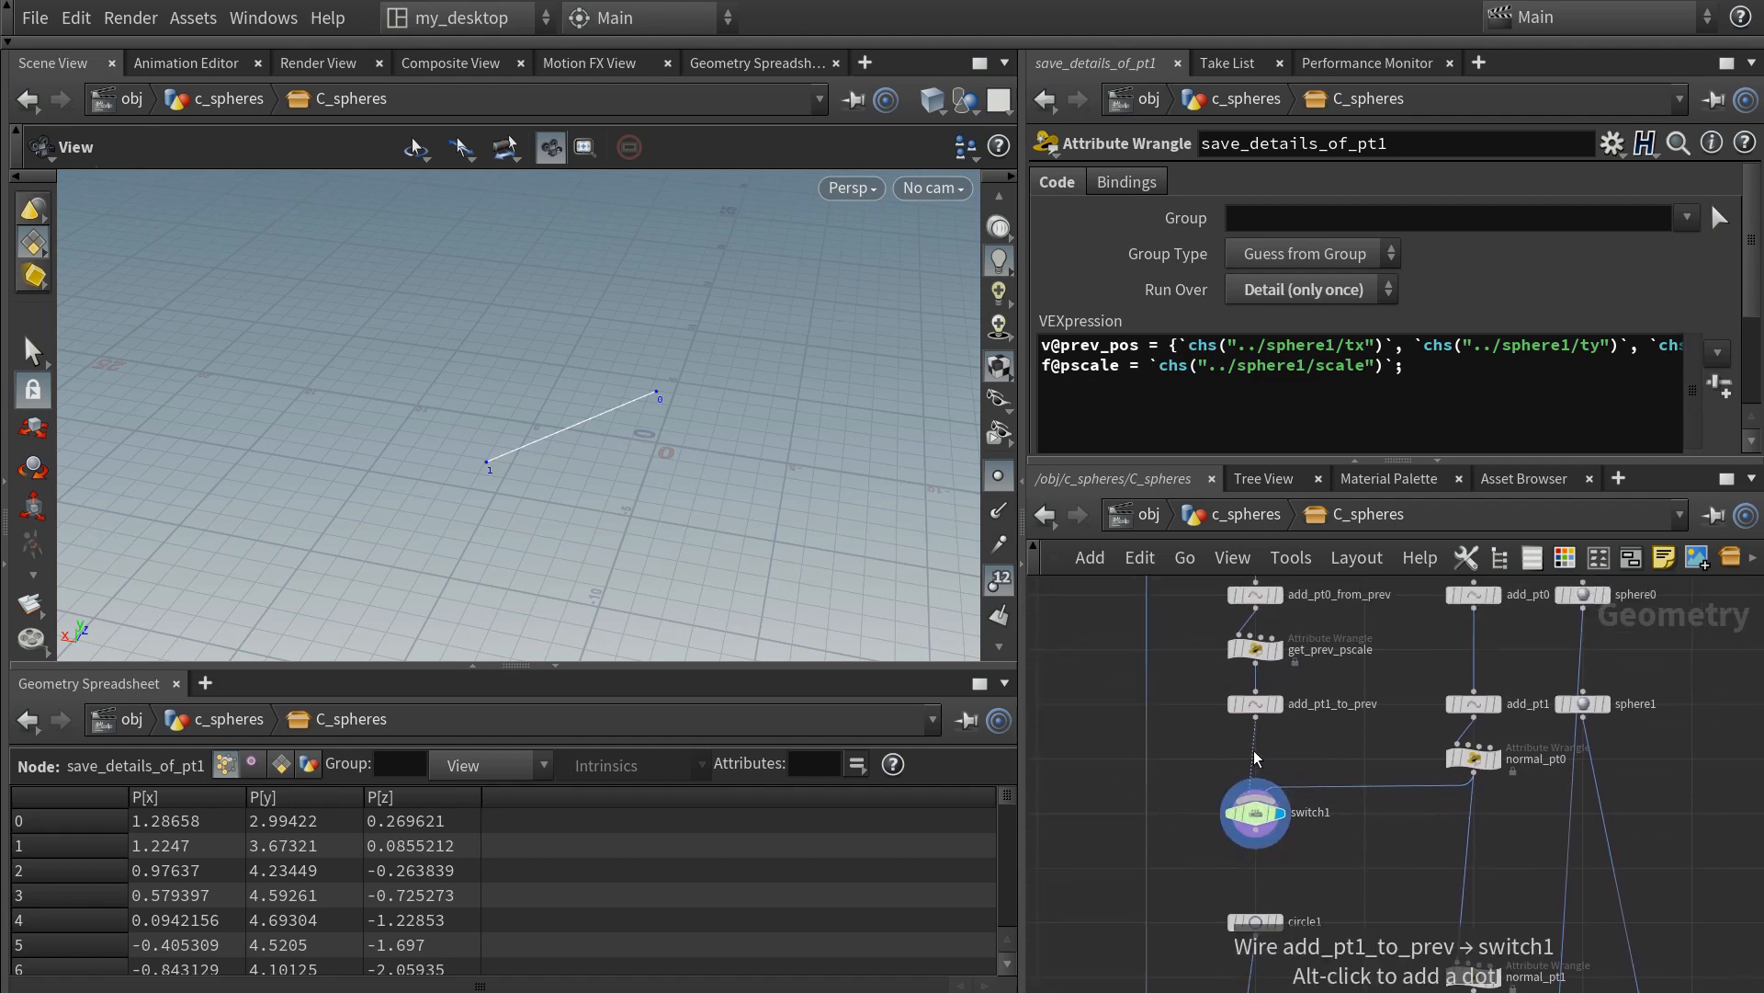
scroll(1264, 827, "down", 3)
left_click(1260, 864)
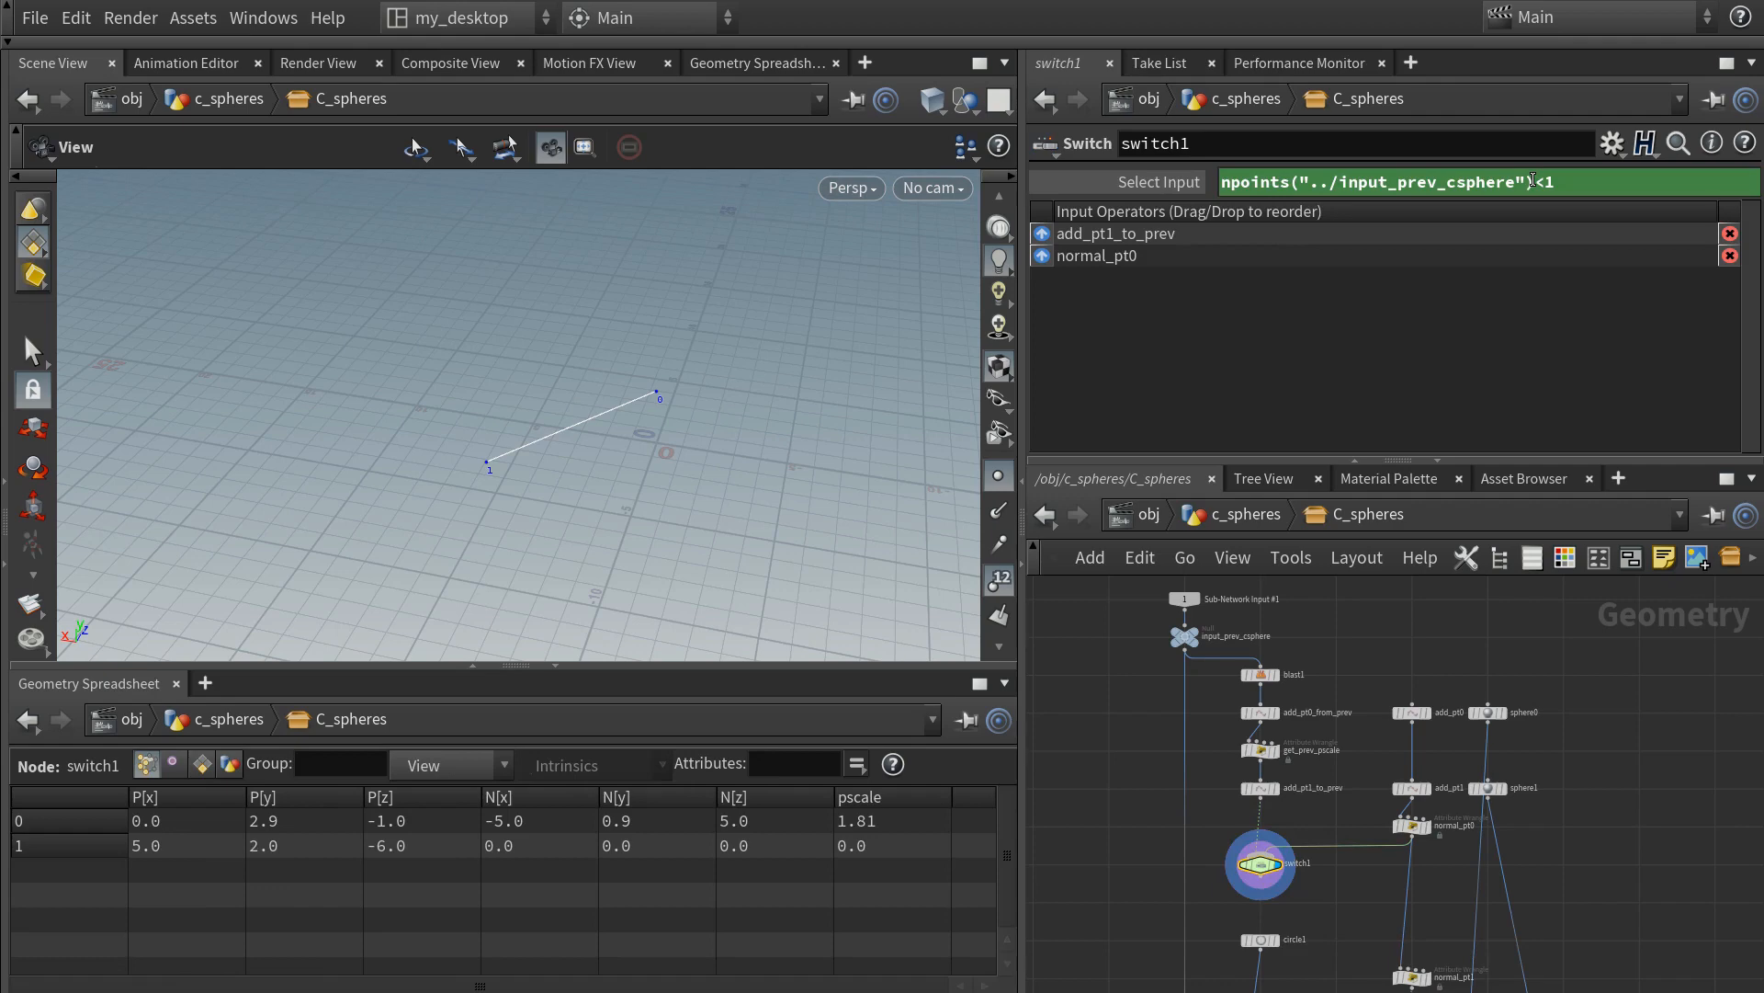
left_click(1198, 631)
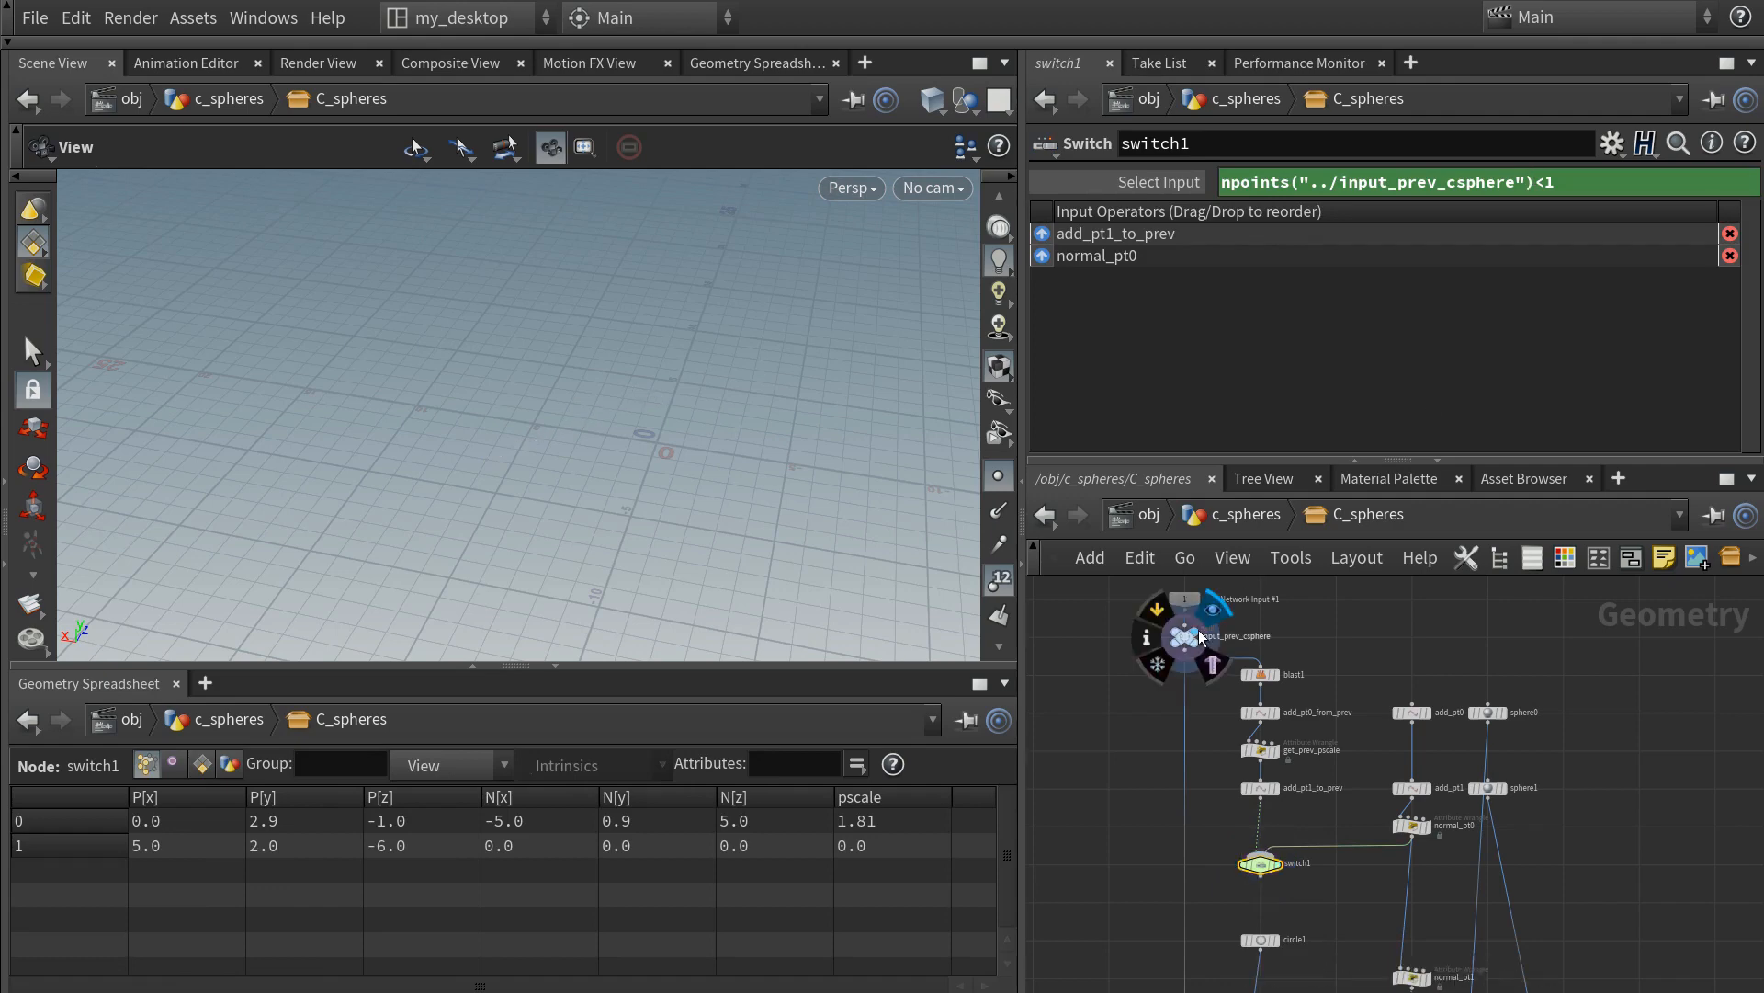
left_click(1281, 869)
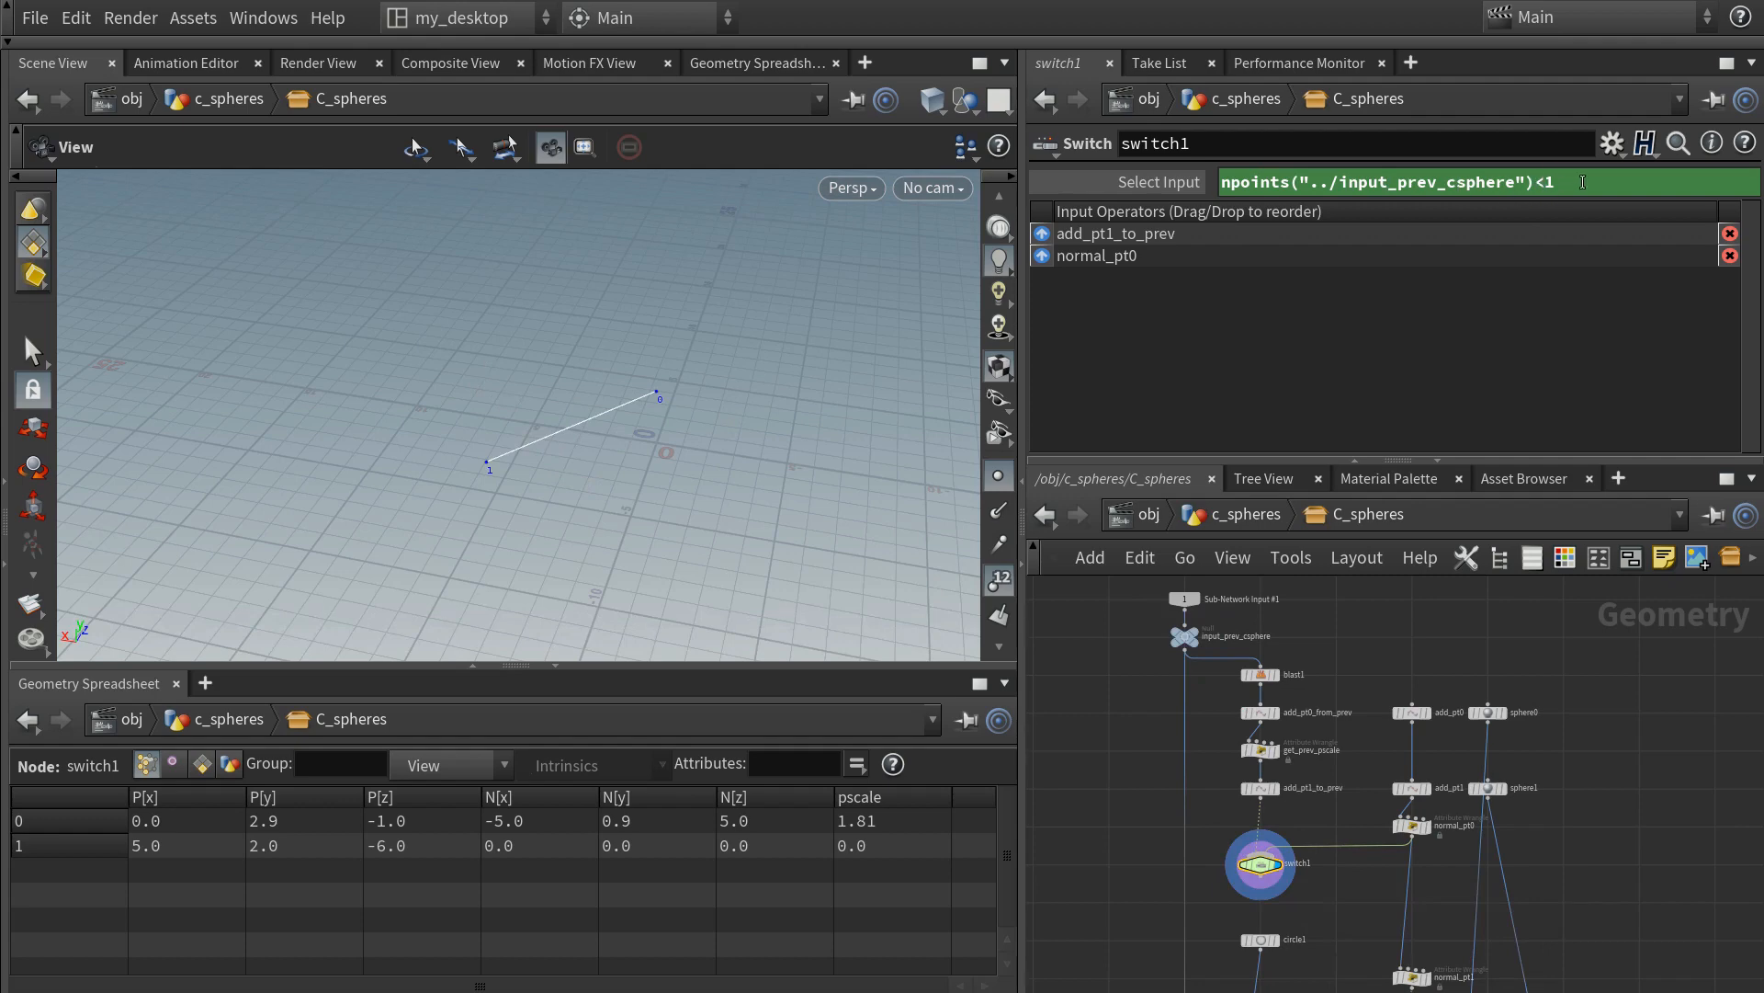
- Check the evaluated value of switch1's Select Input, and return the parameter to its expression
middle_click_drag(1317, 864, 1321, 816)
scroll(1265, 801, "up", 1)
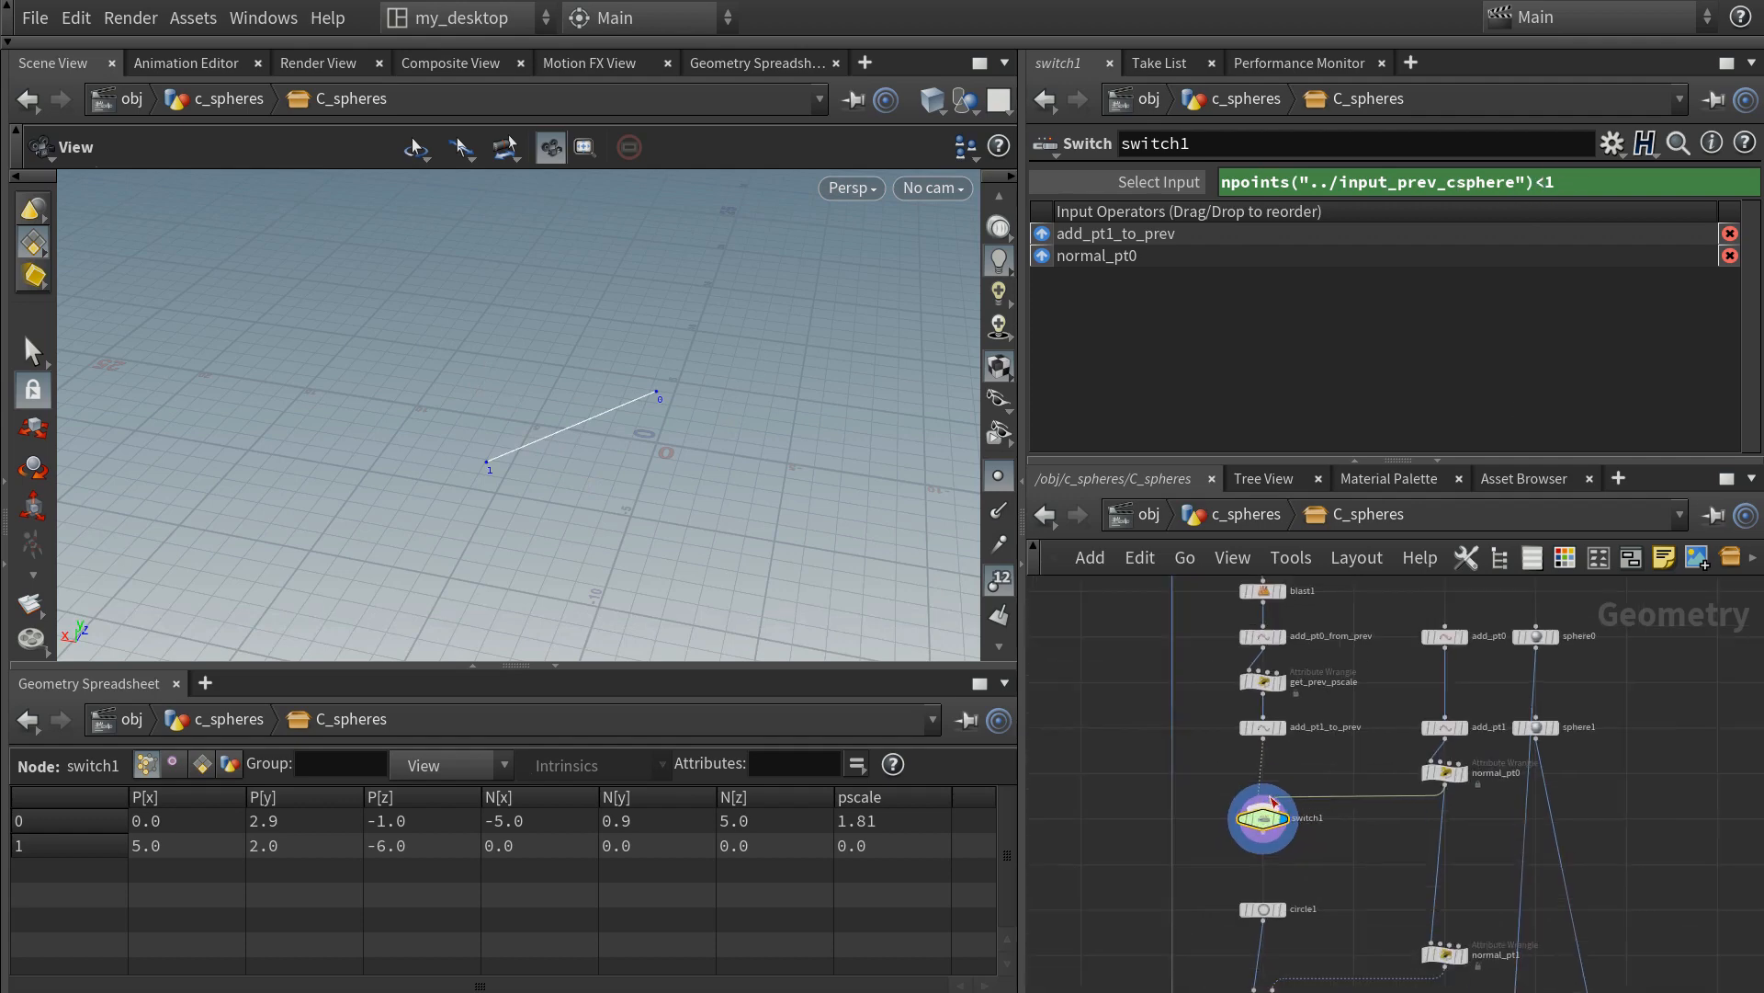
left_click(1169, 188)
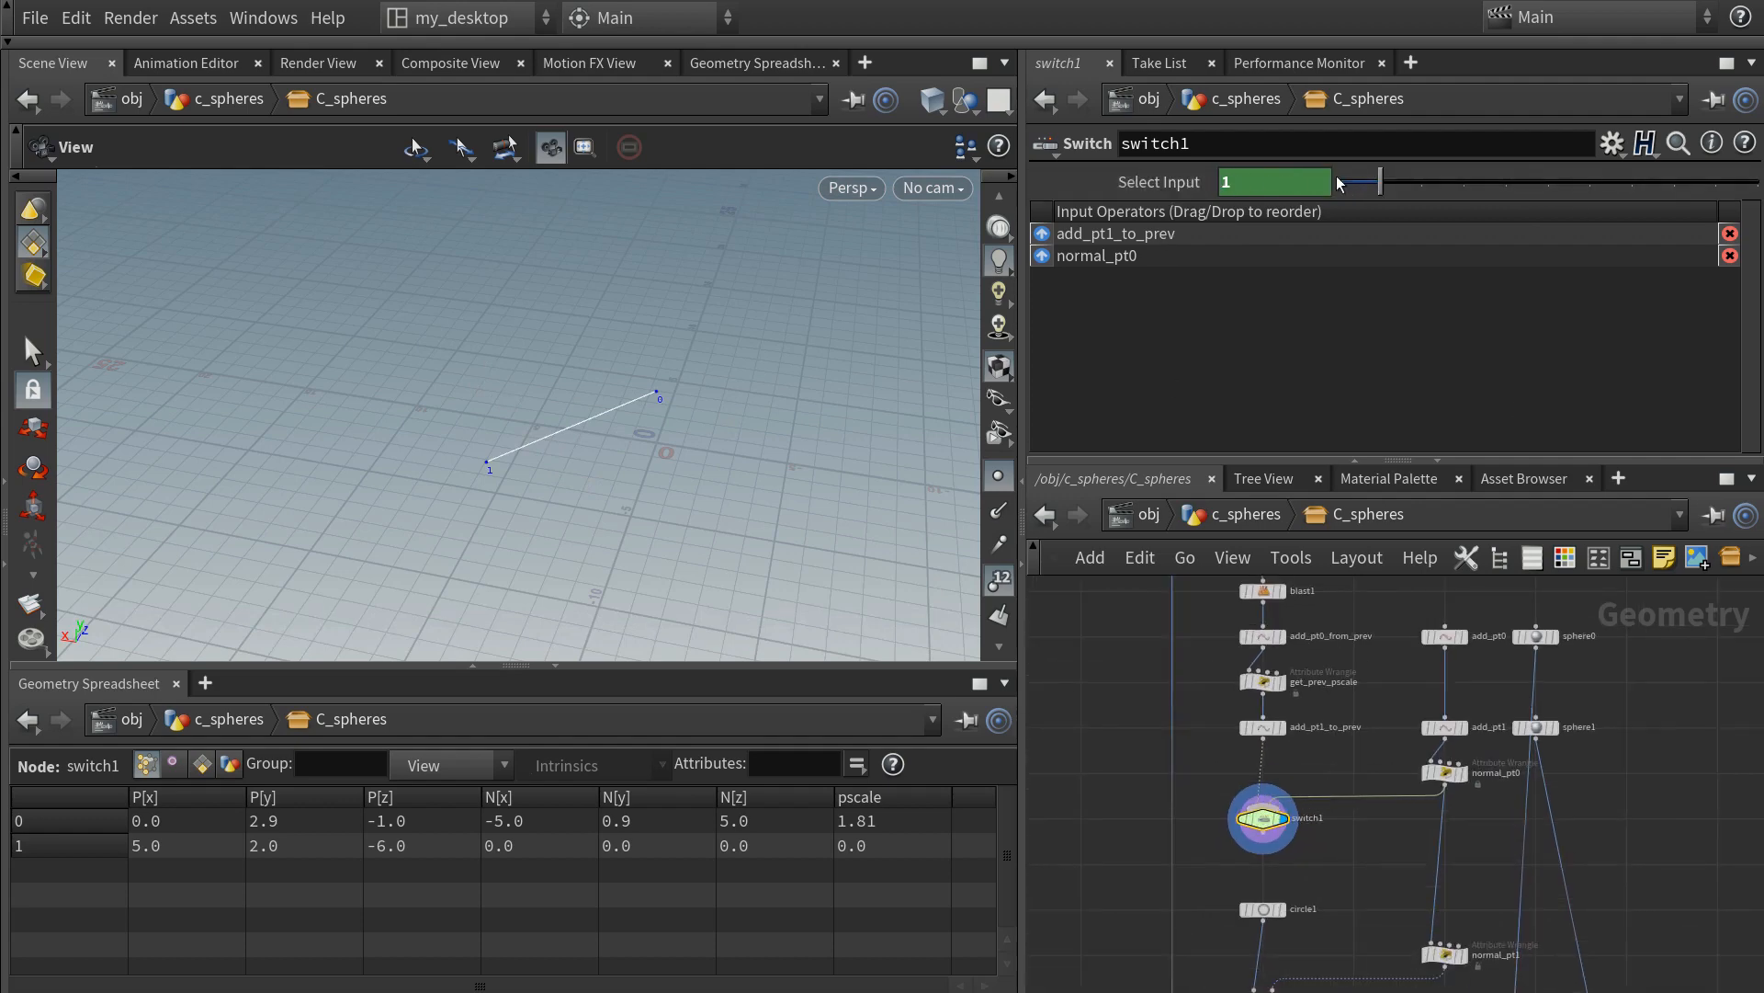
left_click(1160, 182)
scroll(1199, 841, "up", 2)
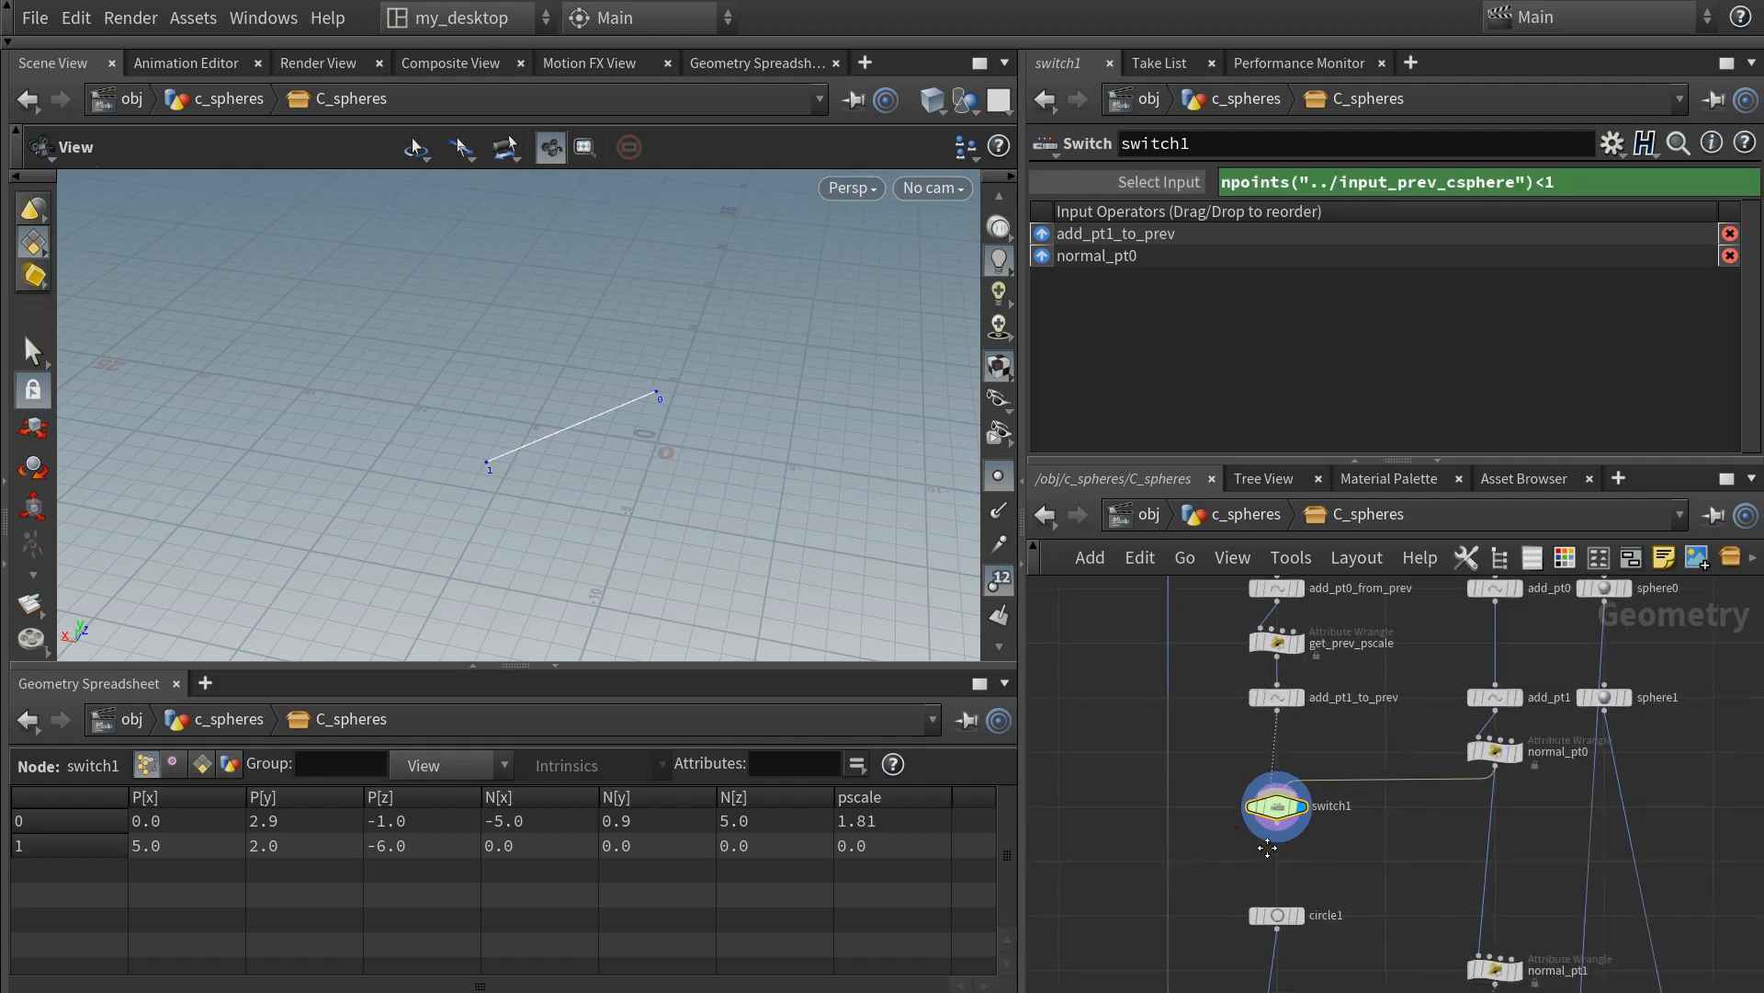
- Rewire normal_pt1 so that its input comes from switch1 instead of normal_pt0
middle_click_drag(1267, 848, 1277, 812)
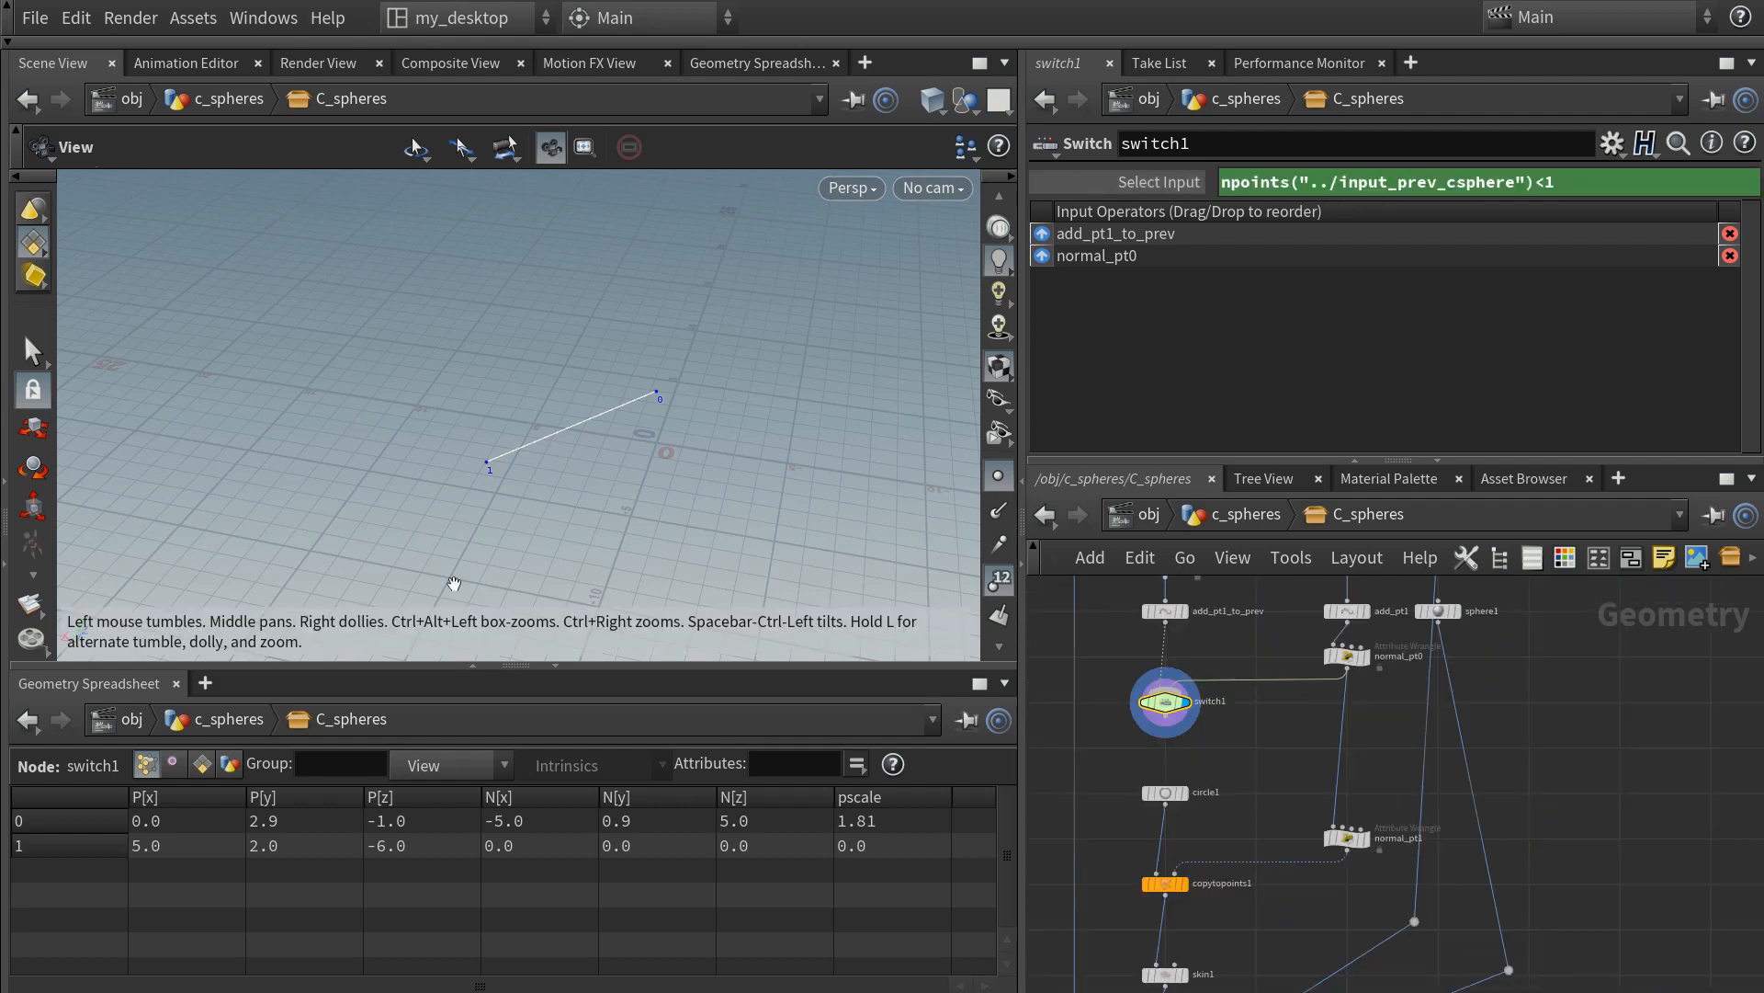
middle_click_drag(1257, 759, 1272, 750)
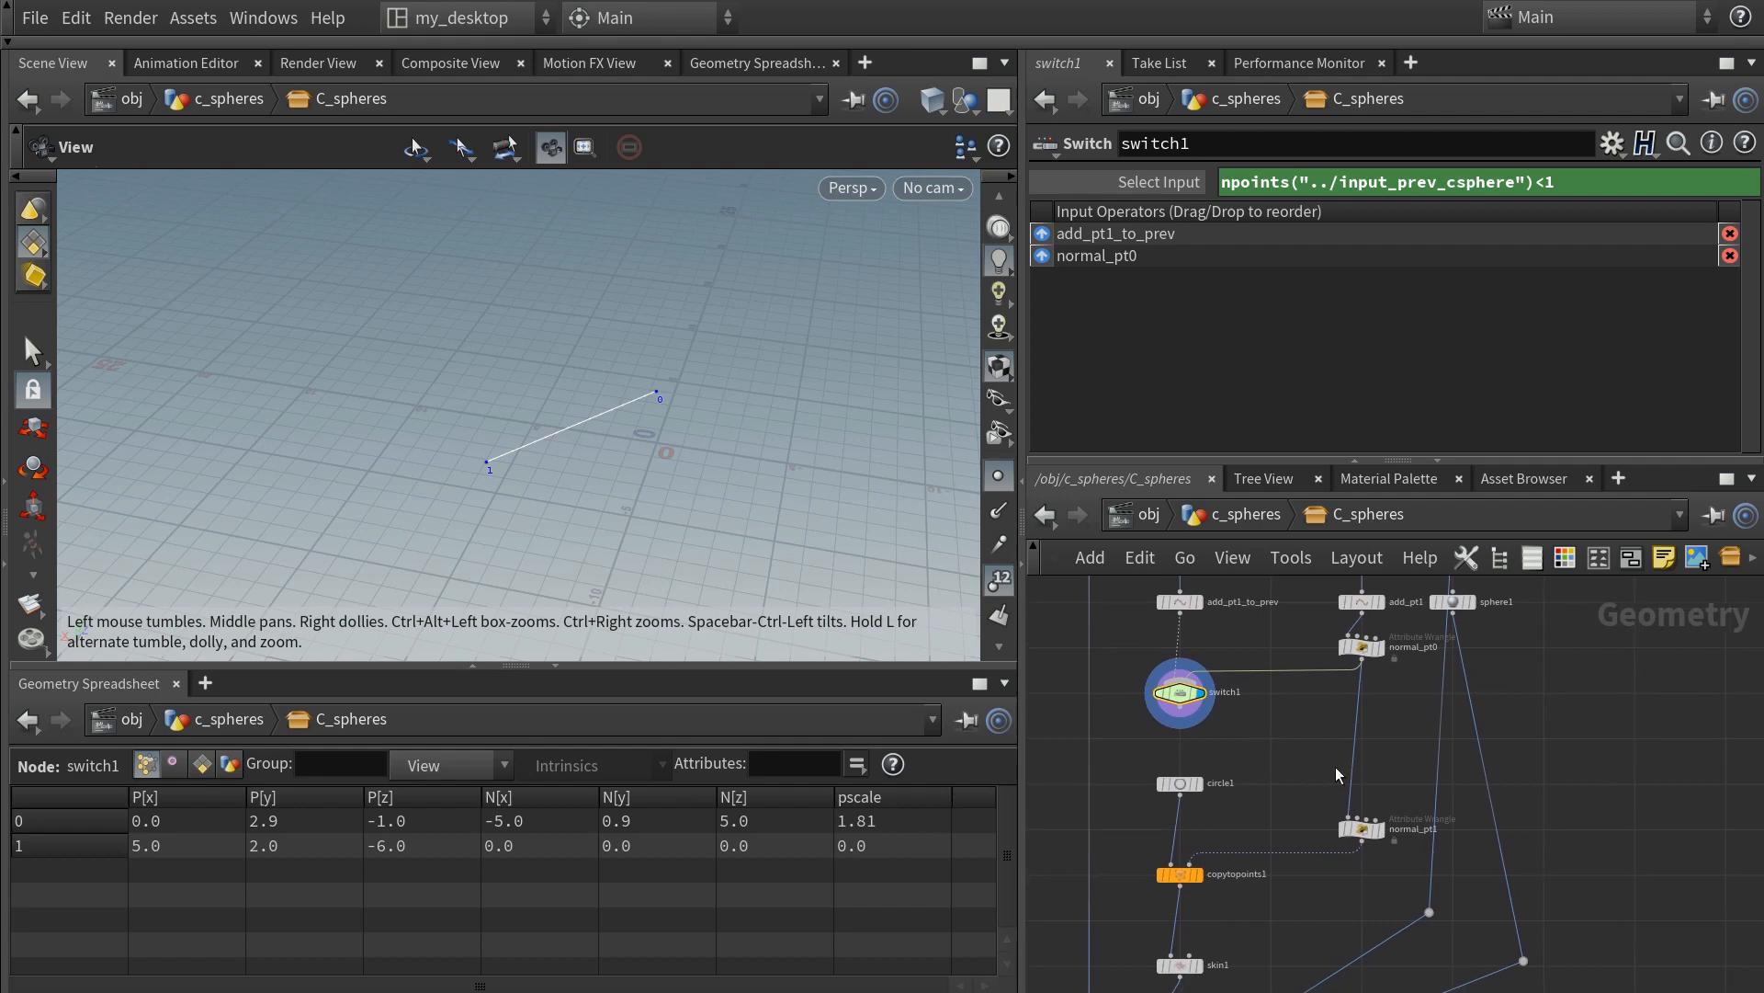
left_click_drag(1361, 673, 1181, 714)
scroll(1297, 727, "down", 1)
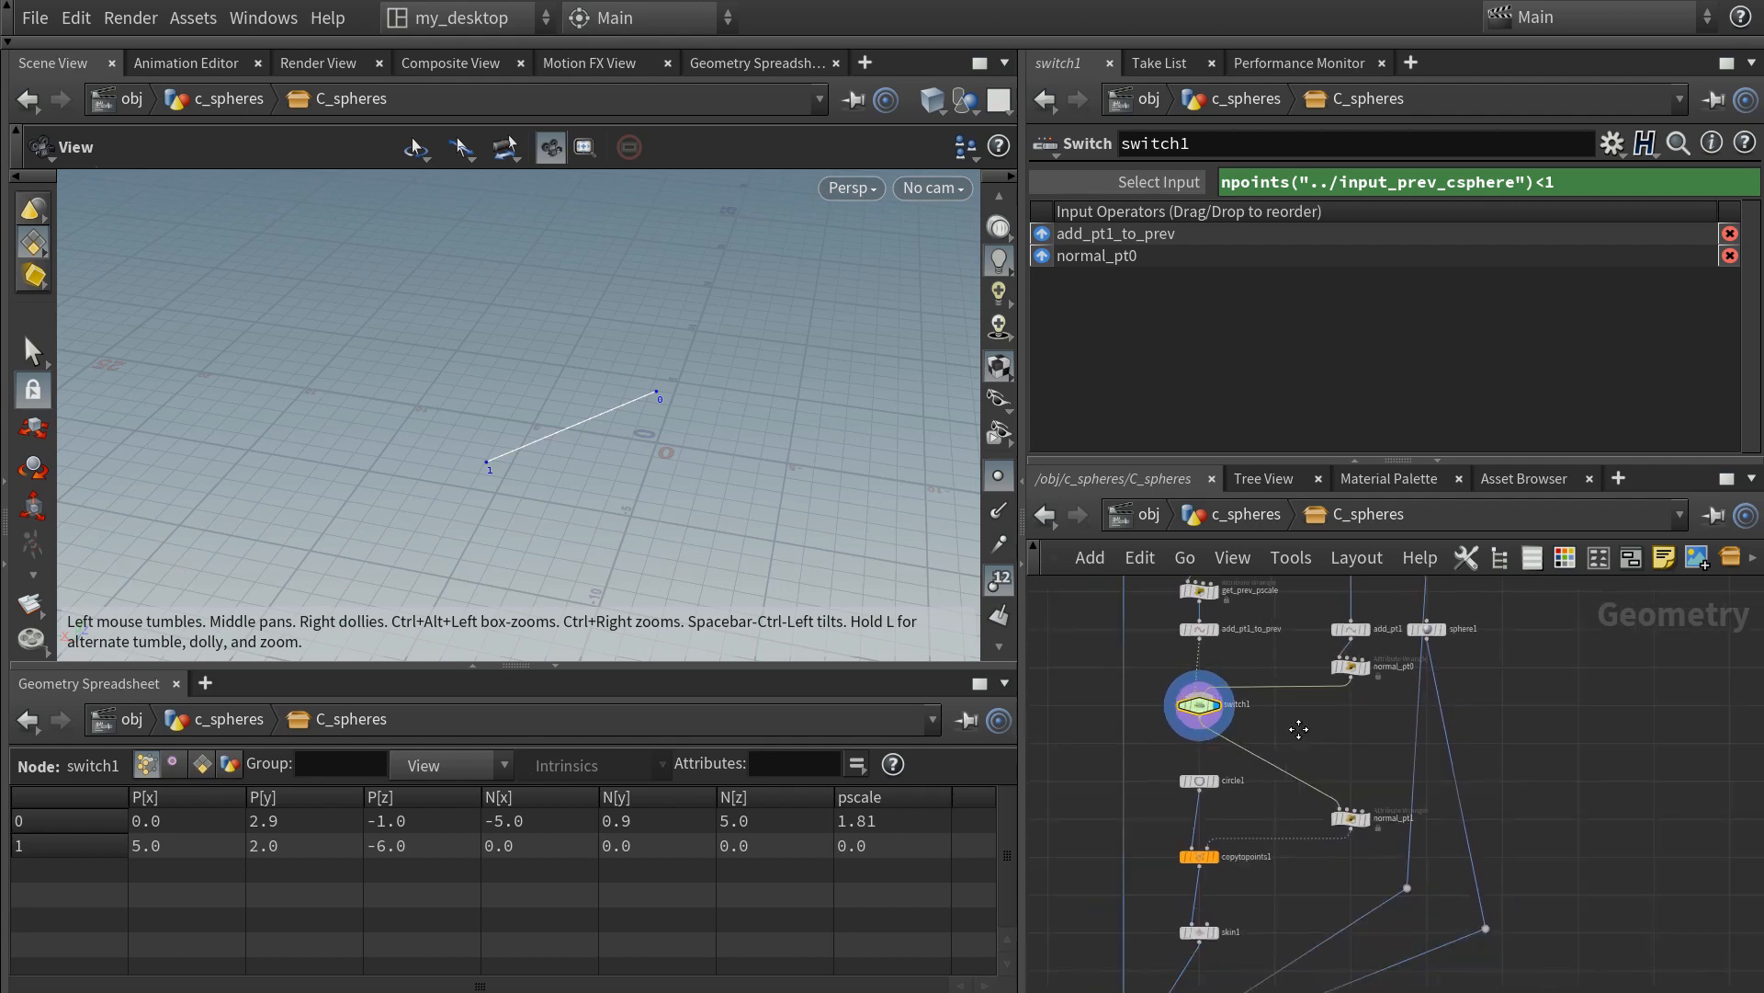
- Display the output0 node and hide point numbers and point markers in the viewport
middle_click_drag(1248, 901, 1320, 700)
left_click(1205, 946)
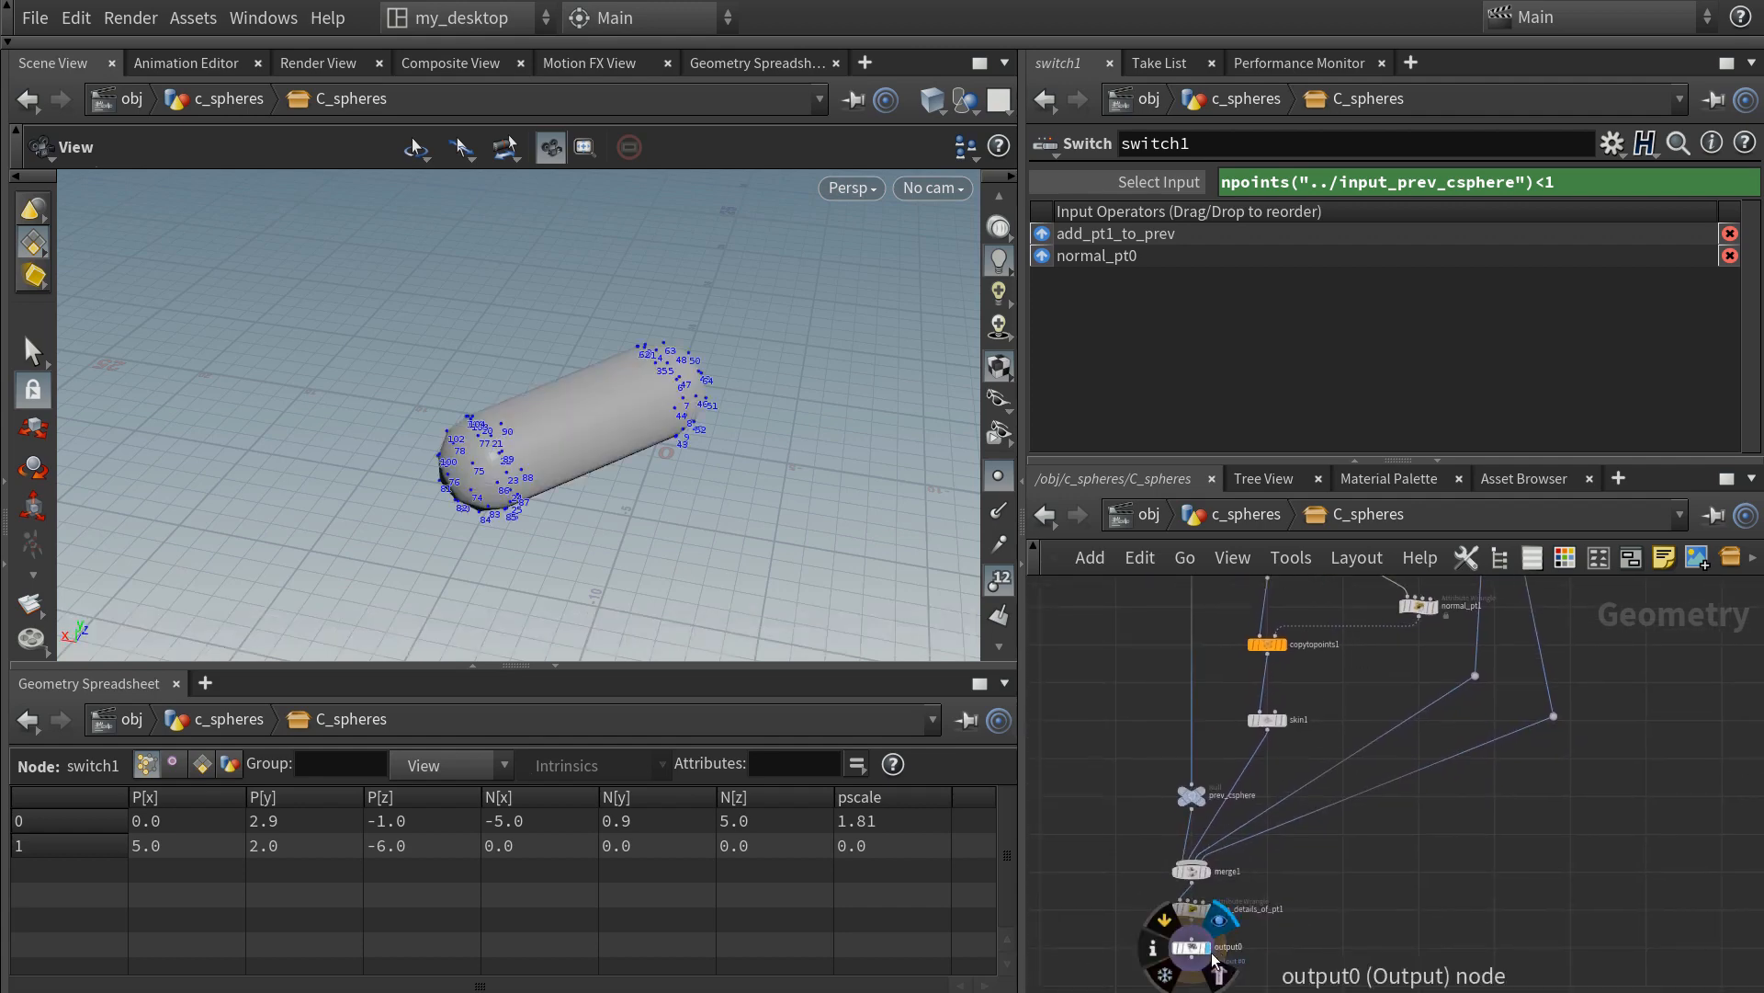
left_click(999, 579)
left_click(997, 475)
middle_click_drag(1286, 944, 1300, 913)
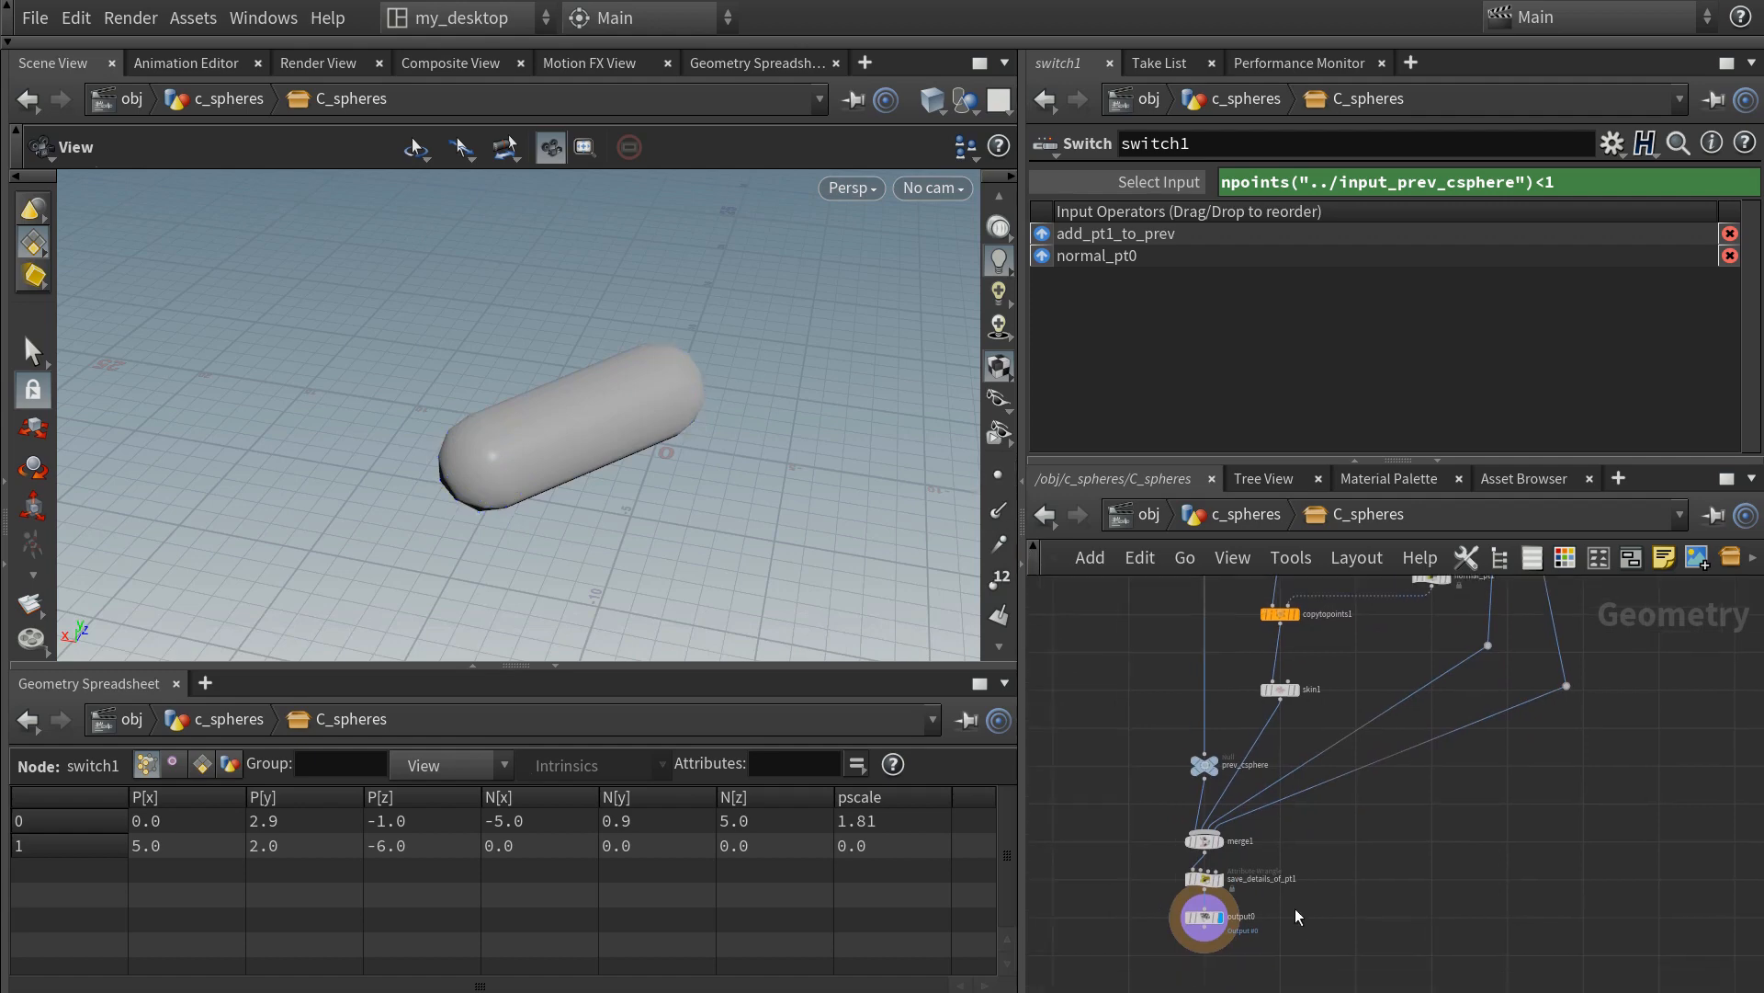
- Return to the c_spheres network, save C_spheres' node type and match it to the current definition
key("u")
right_click(1303, 705)
left_click(1346, 950)
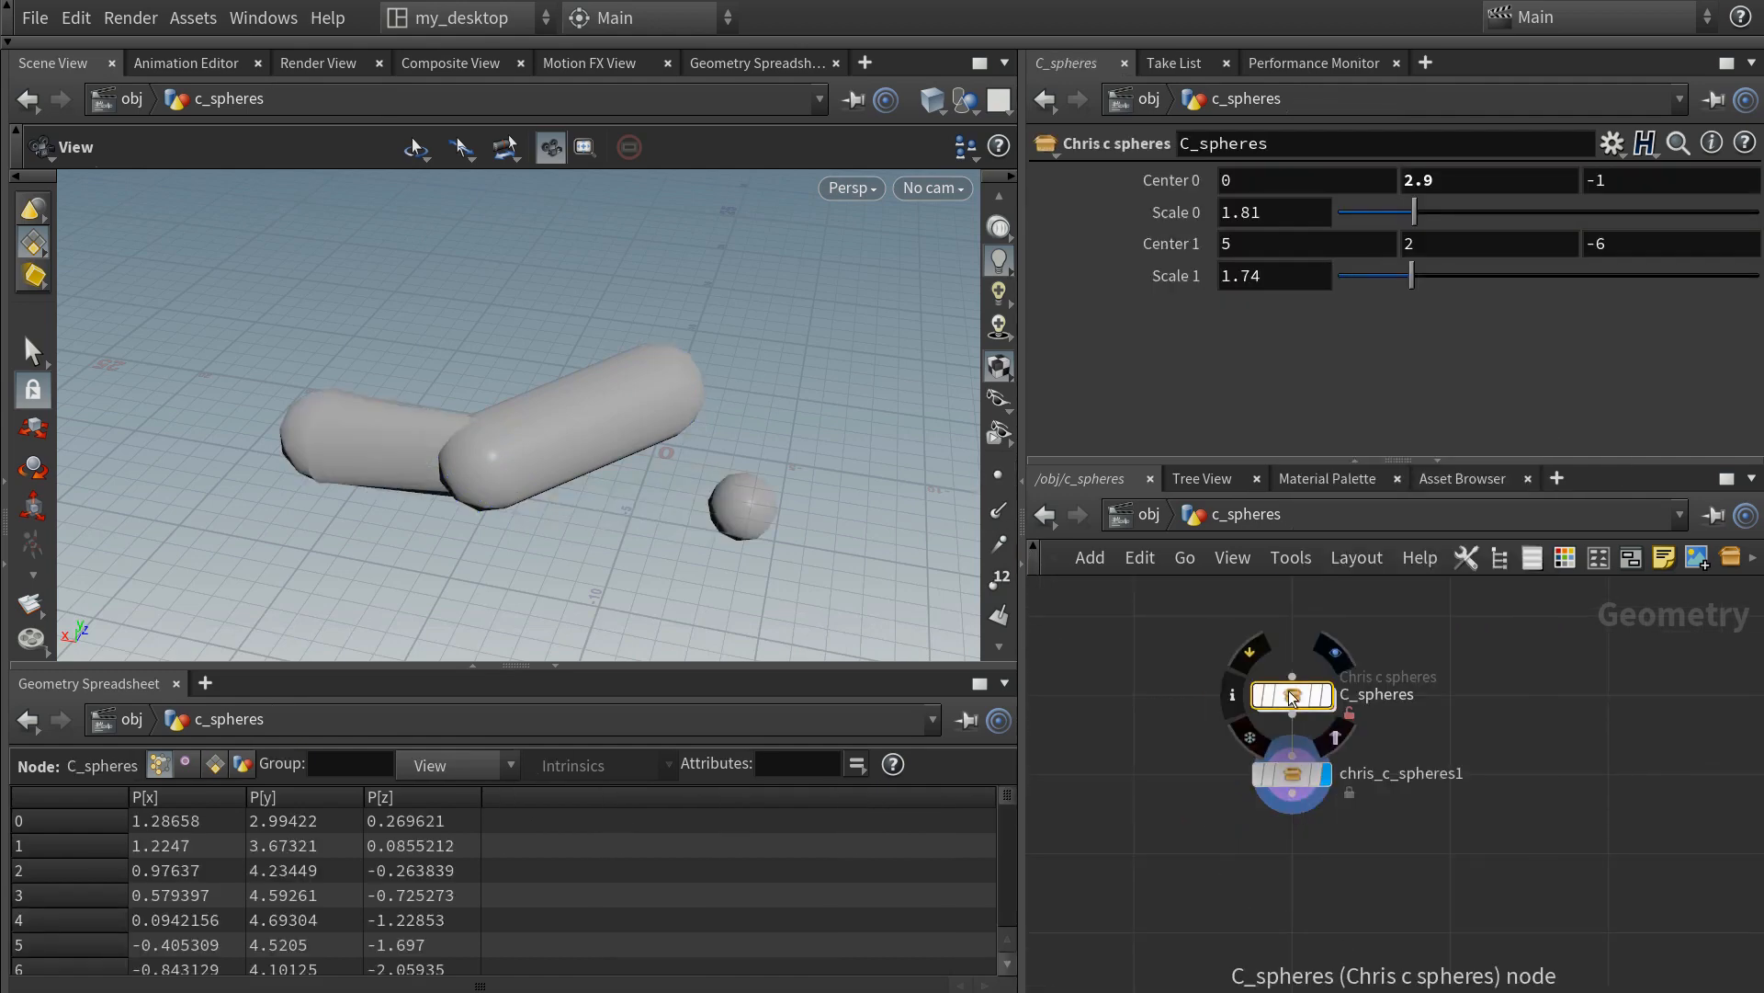
right_click(1290, 699)
left_click(1330, 884)
- Select chris_c_spheres1, allow editing of its contents and enter its network
left_click(1284, 796)
left_click_drag(570, 360, 478, 484)
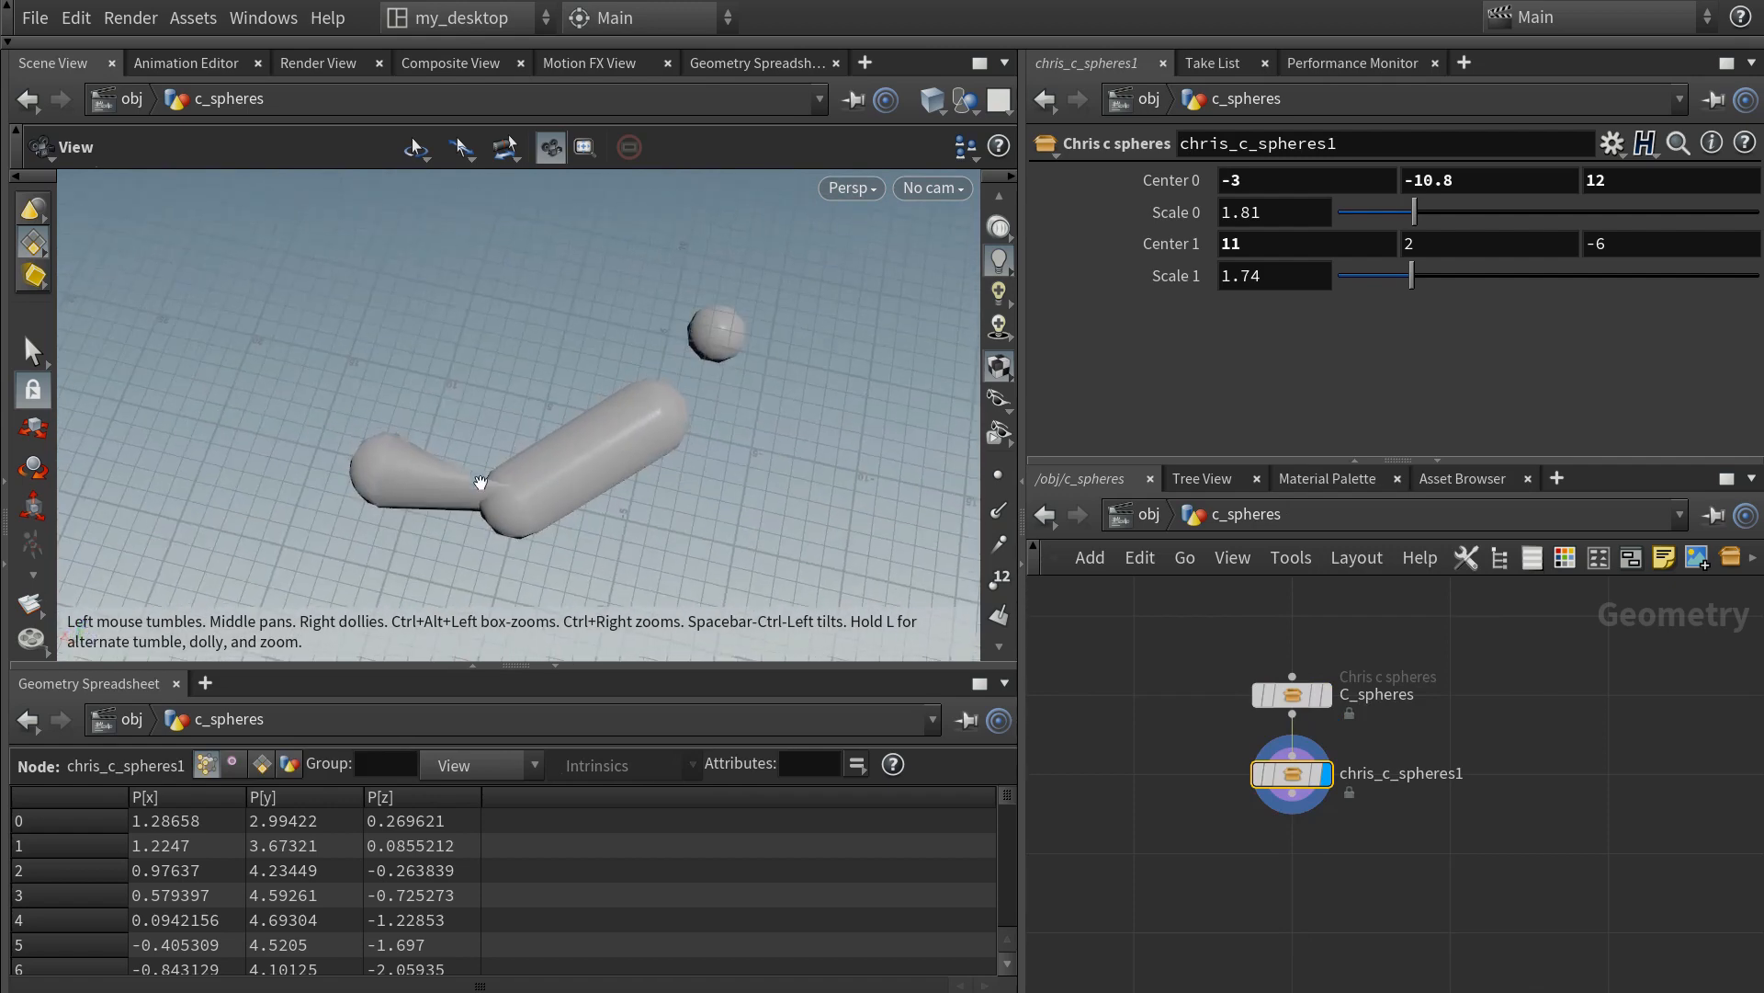
right_click(1291, 775)
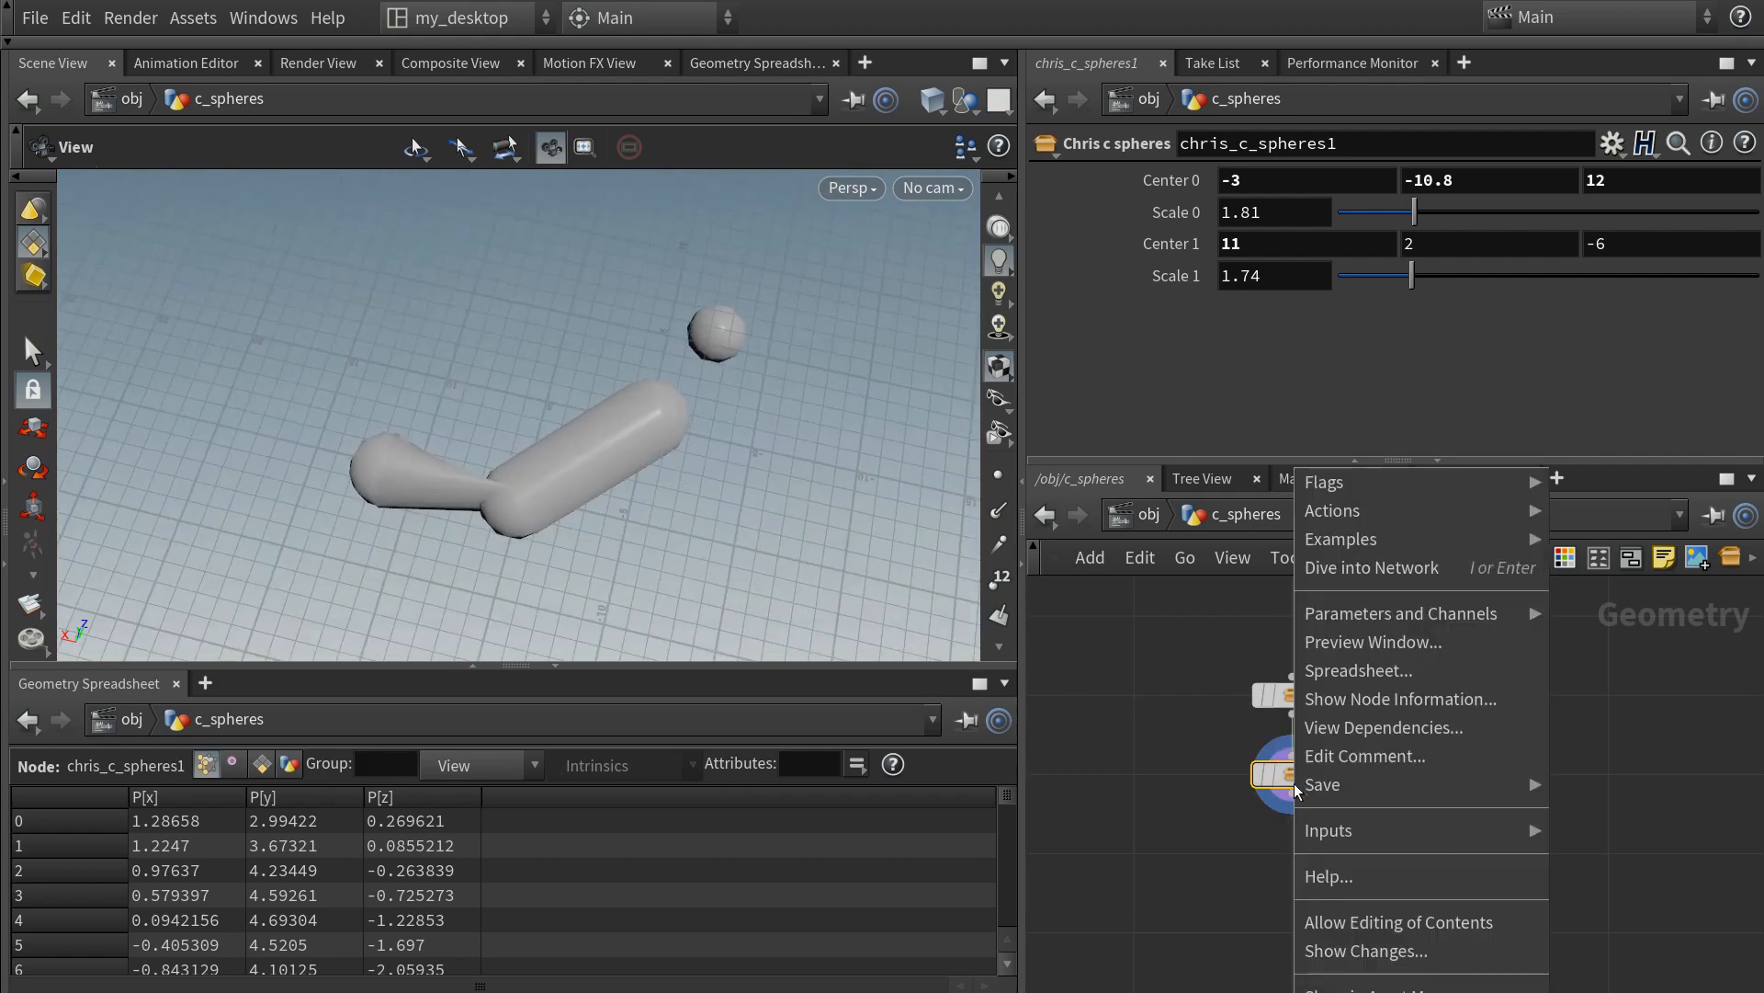
left_click(1333, 928)
double_click(1289, 774)
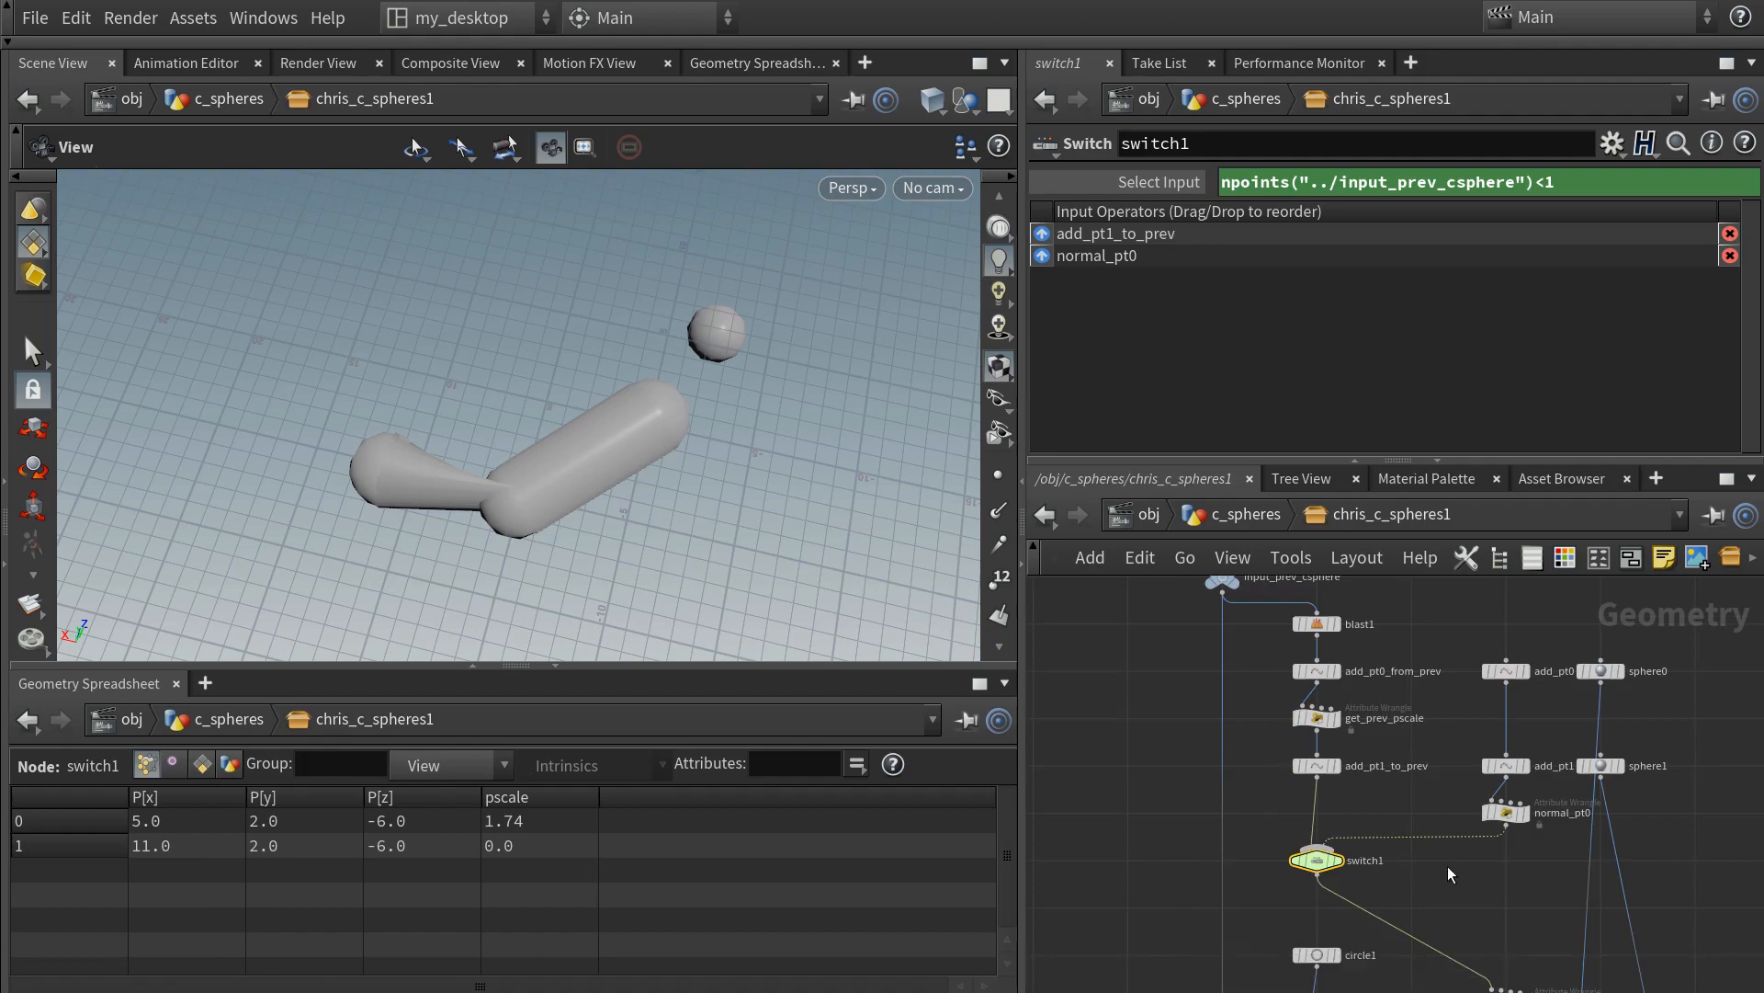
- Display normal_pt1 and copytopoints1 in turn to examine the orientation of the copied circles
middle_click_drag(1450, 870, 1384, 709)
scroll(1384, 712, "down", 2)
scroll(1388, 758, "up", 2)
left_click(1450, 826)
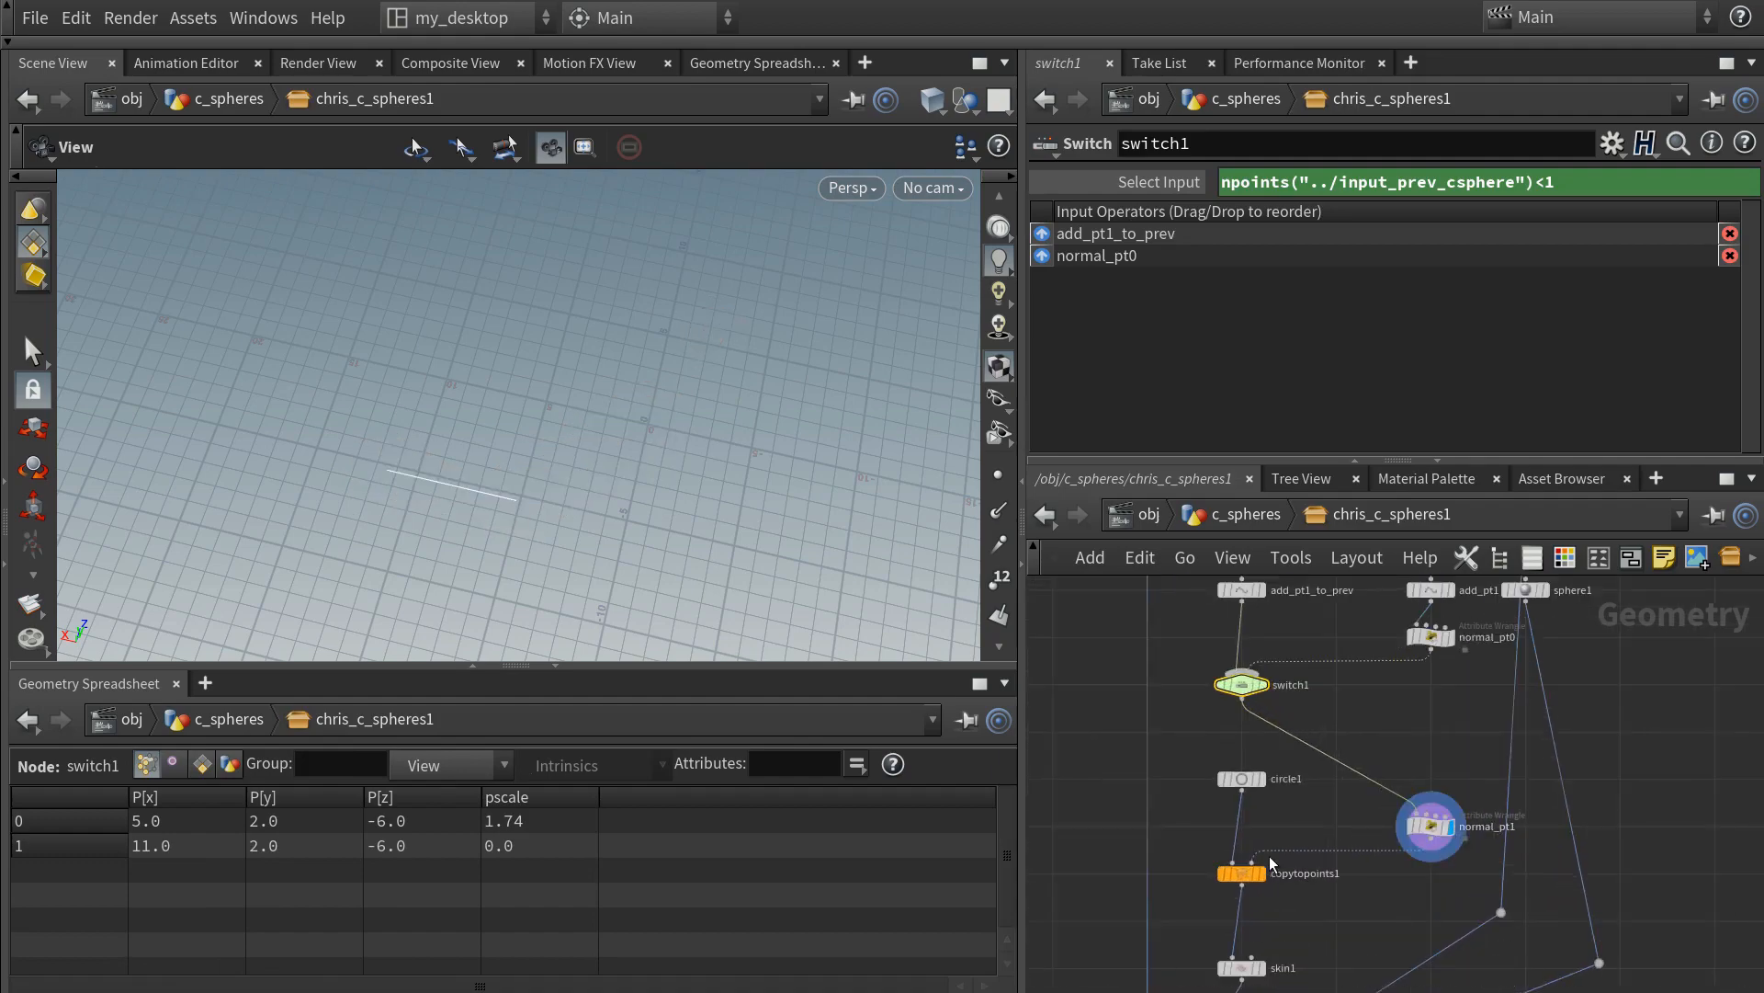
left_click(1262, 873)
left_click_drag(478, 491, 533, 443)
middle_click_drag(1367, 721, 1362, 732)
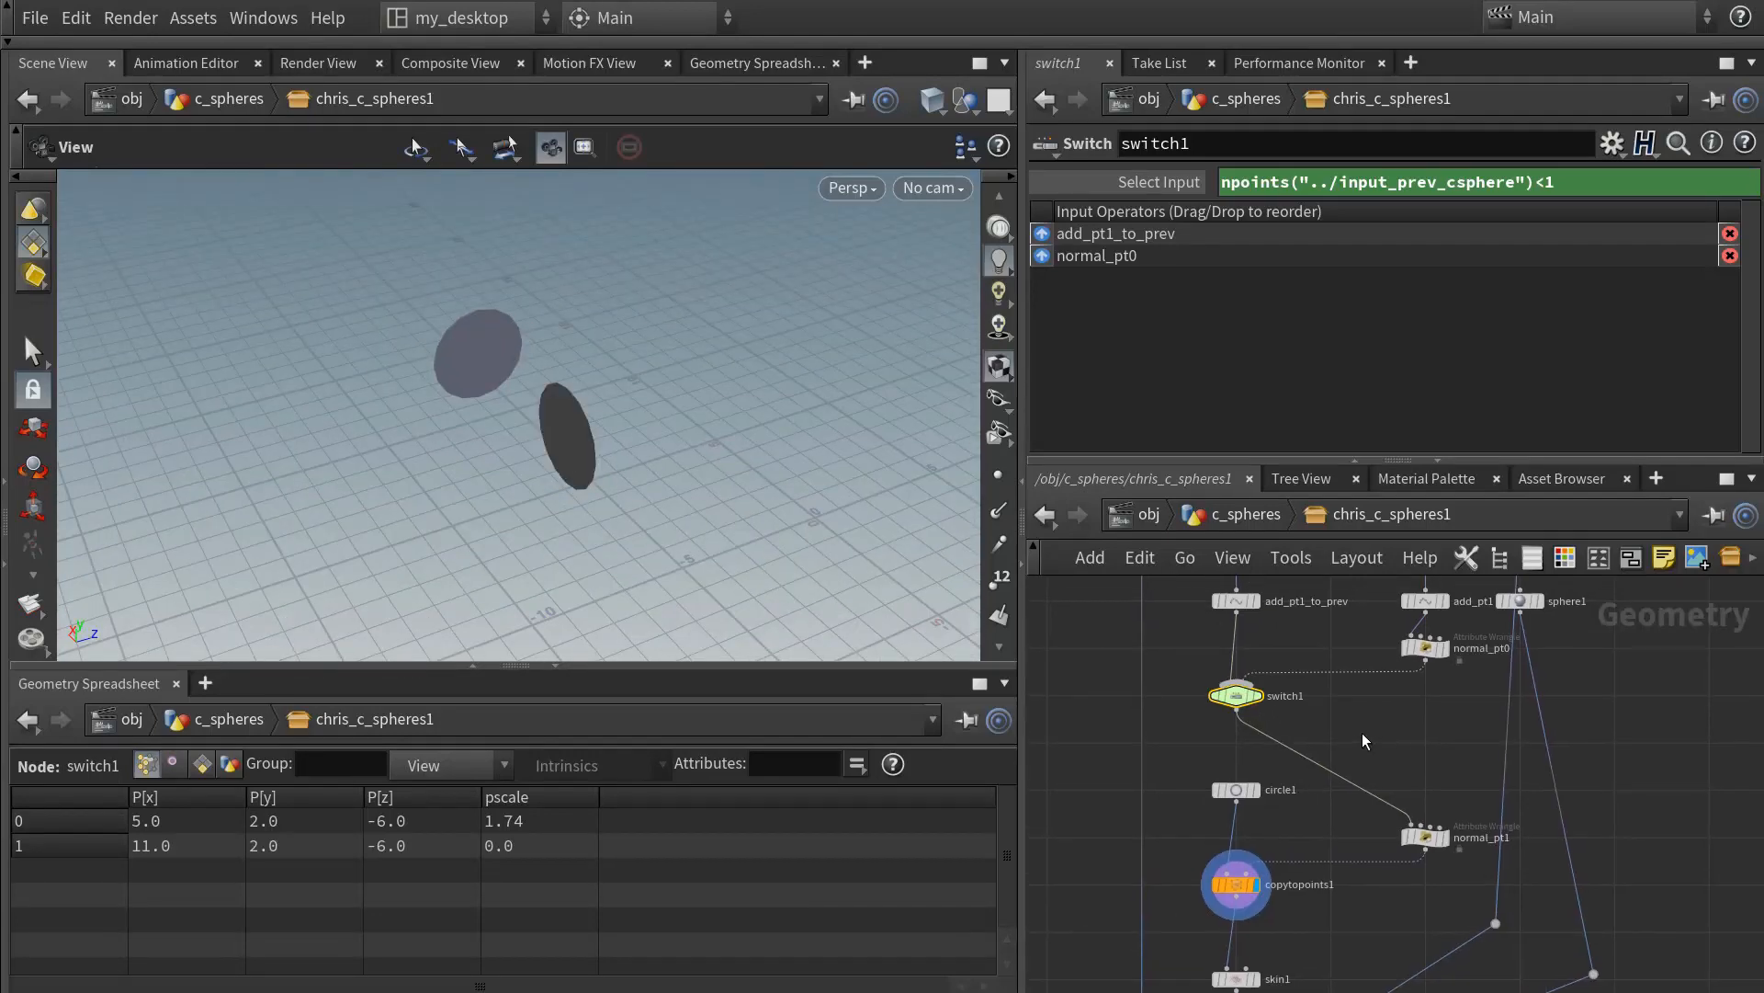
- Display normal_pt1 again and show point normals and point numbers in the viewport
left_click(1448, 838)
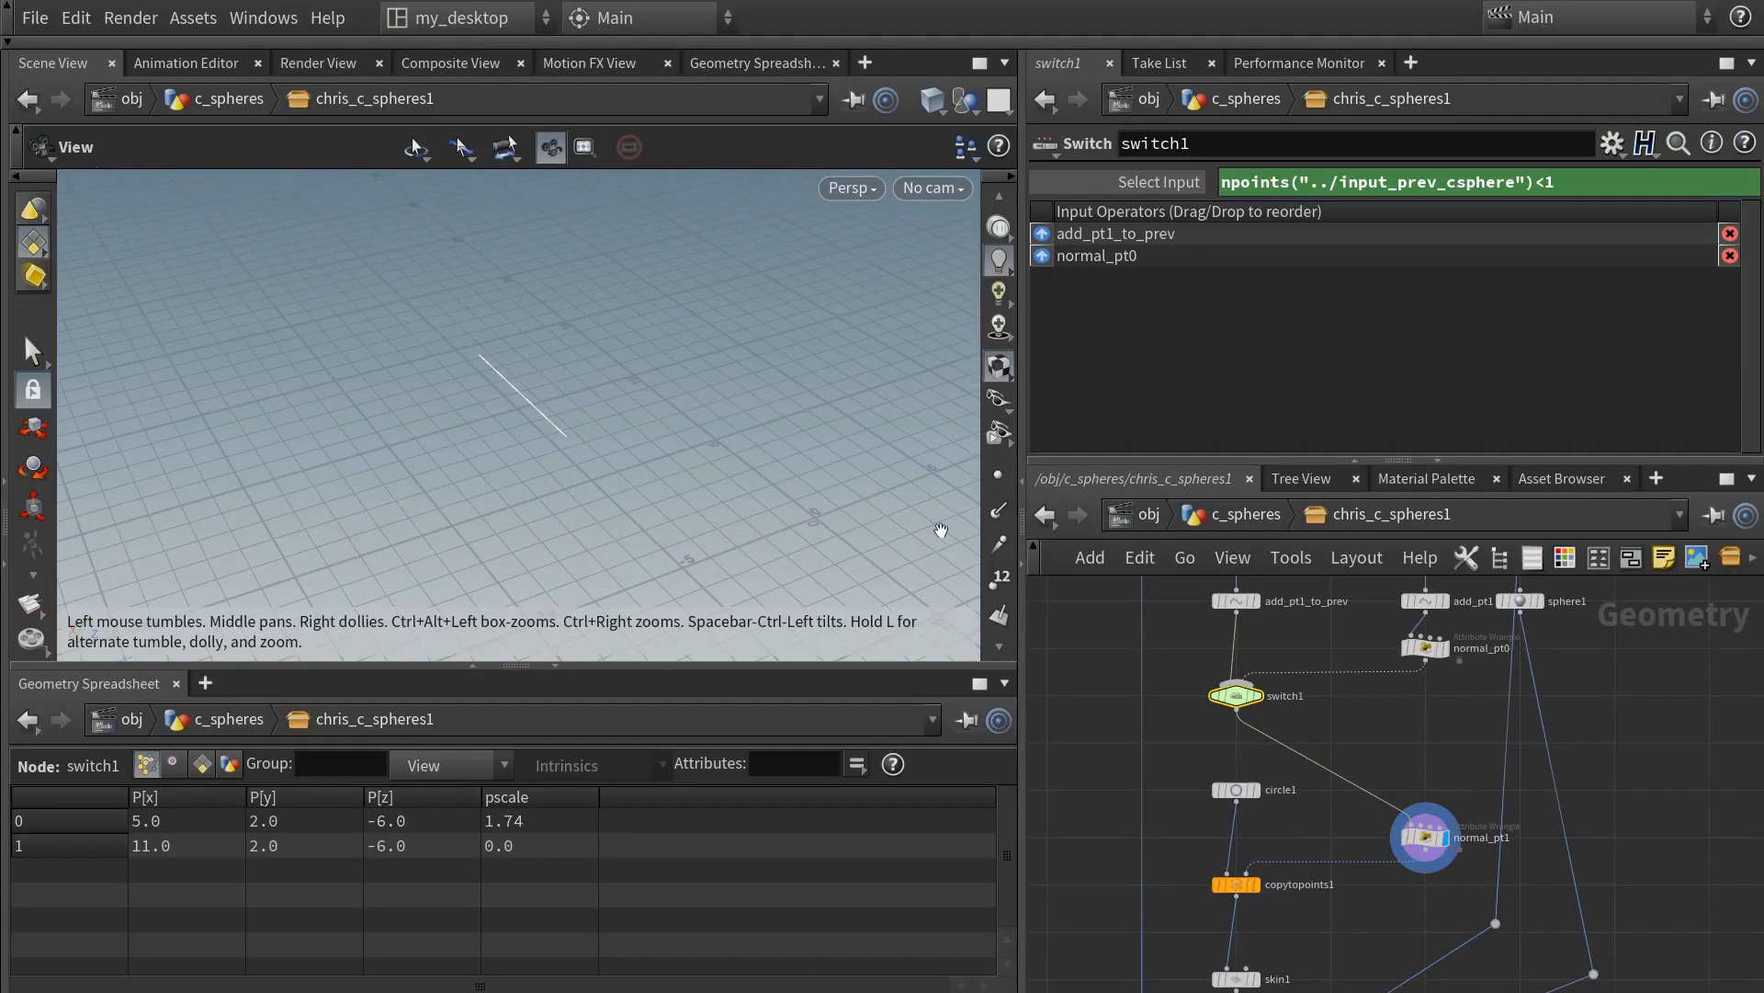
left_click_drag(502, 421, 625, 439)
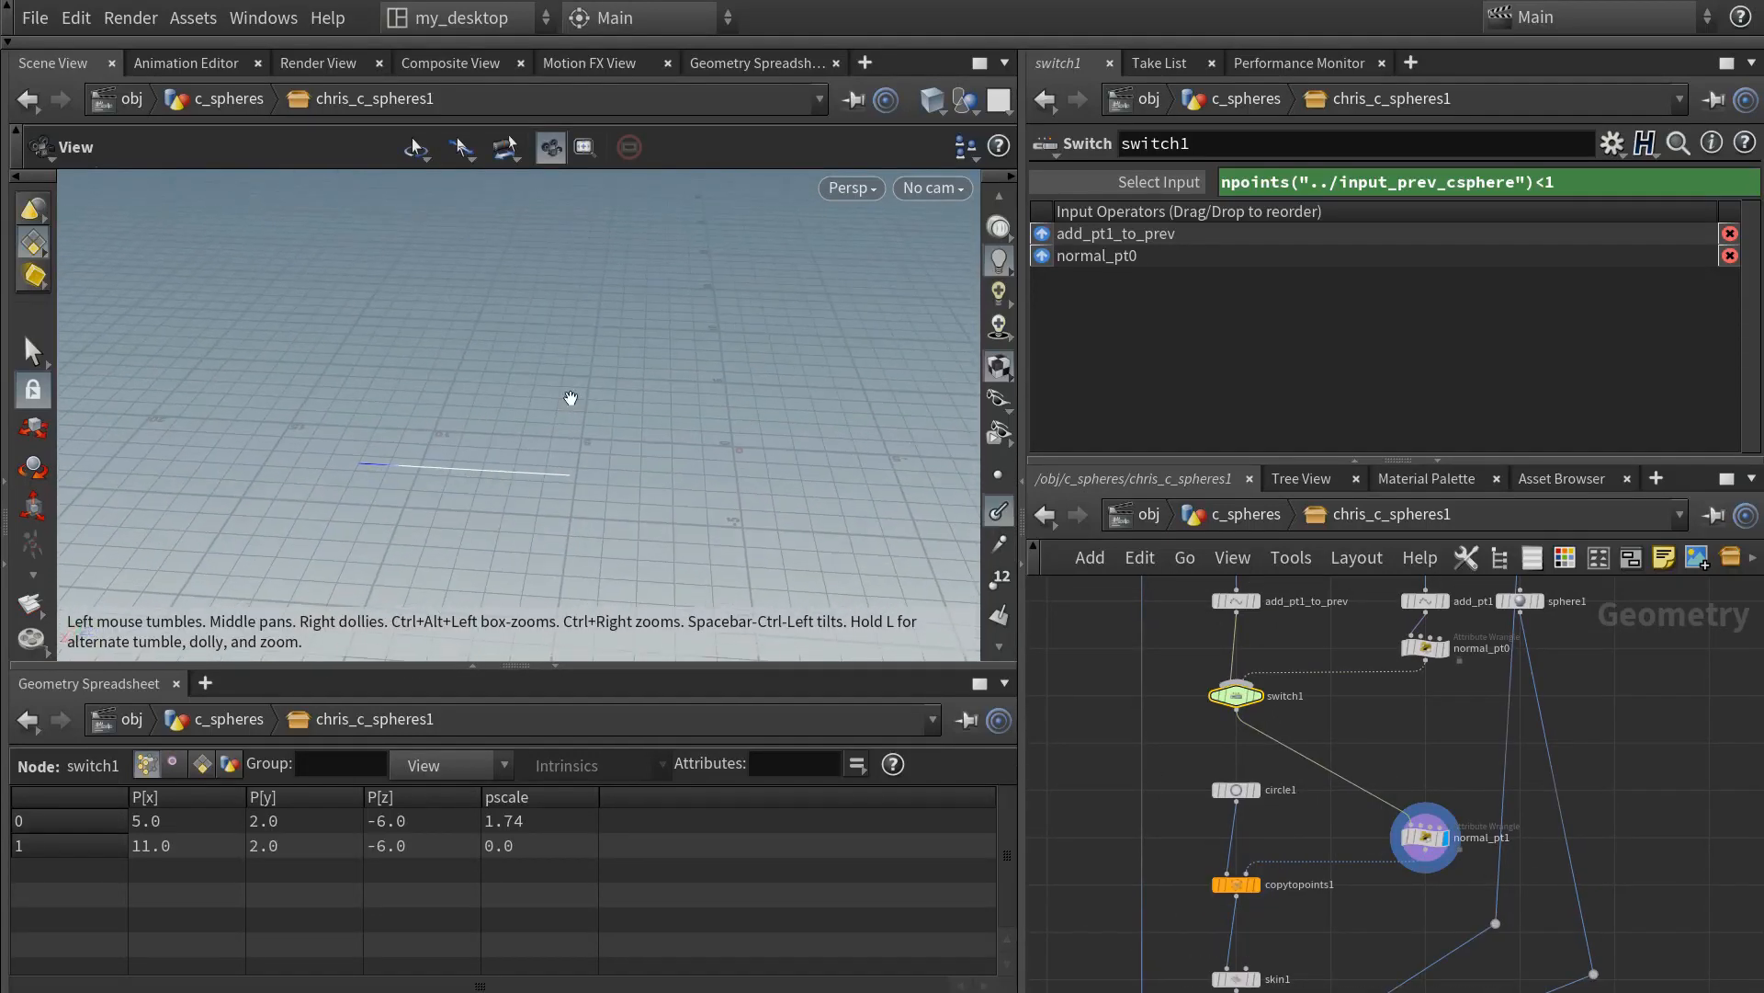
left_click(999, 577)
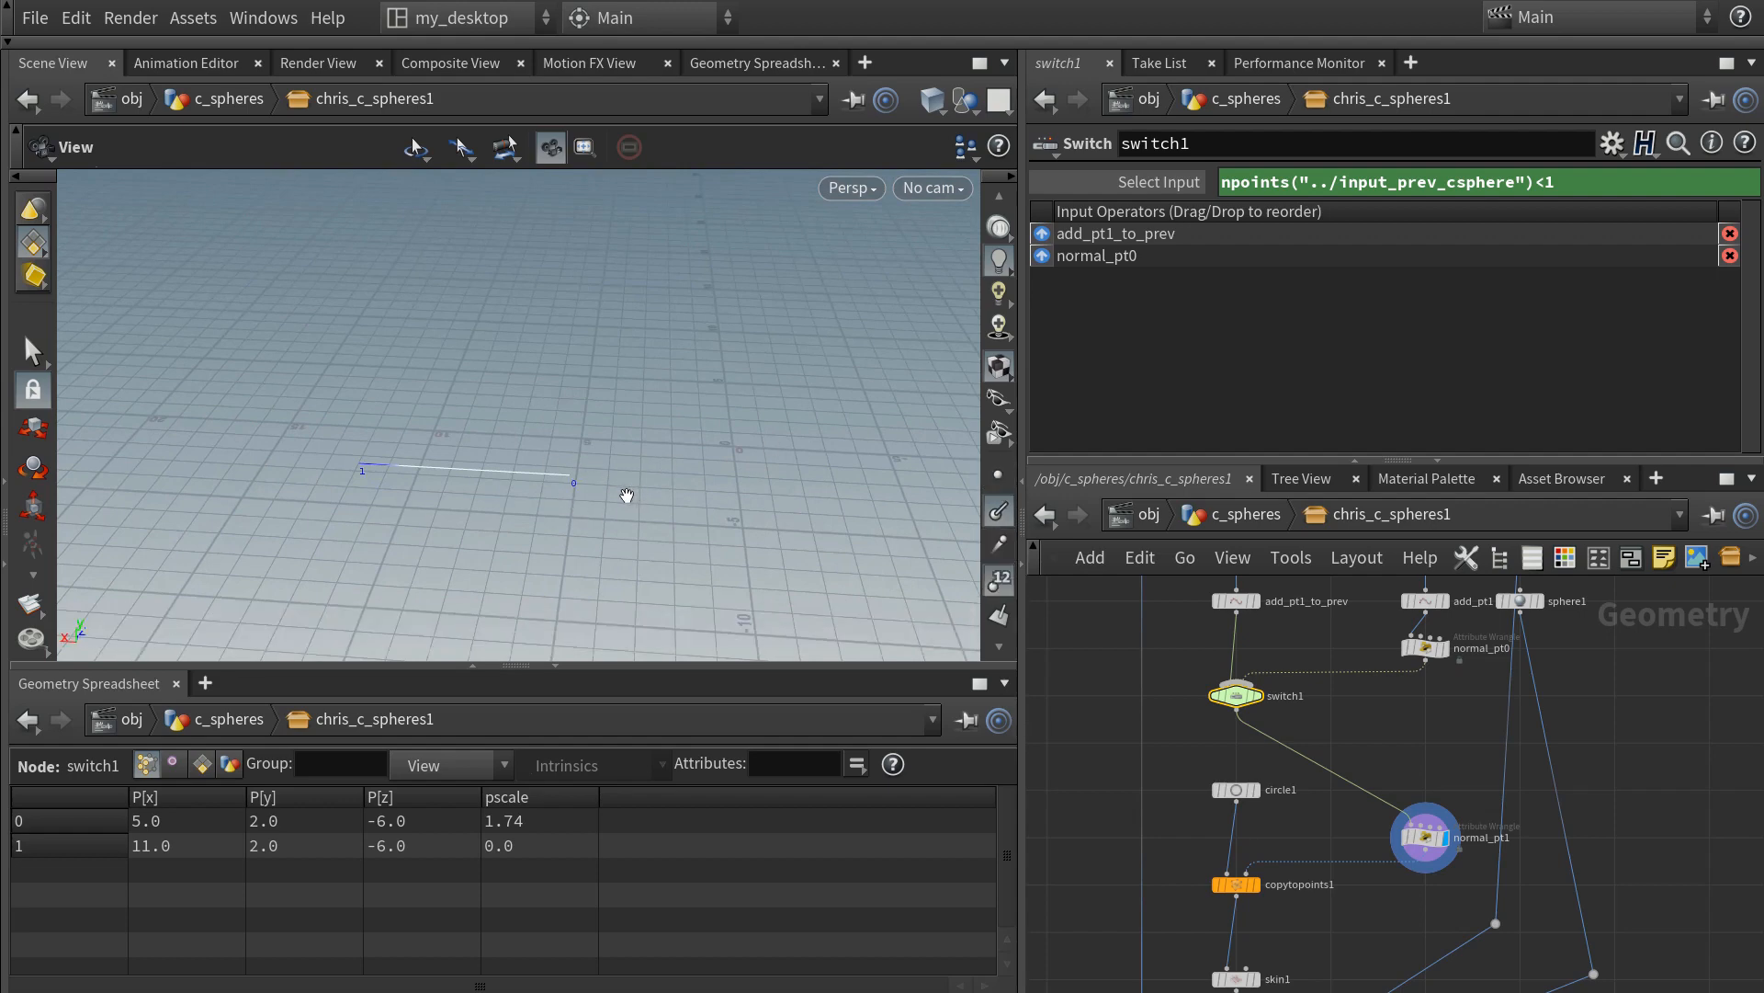
- Display get_prev_pscale and examine its expression and point attributes
middle_click_drag(1323, 704, 1326, 798)
left_click(1237, 648)
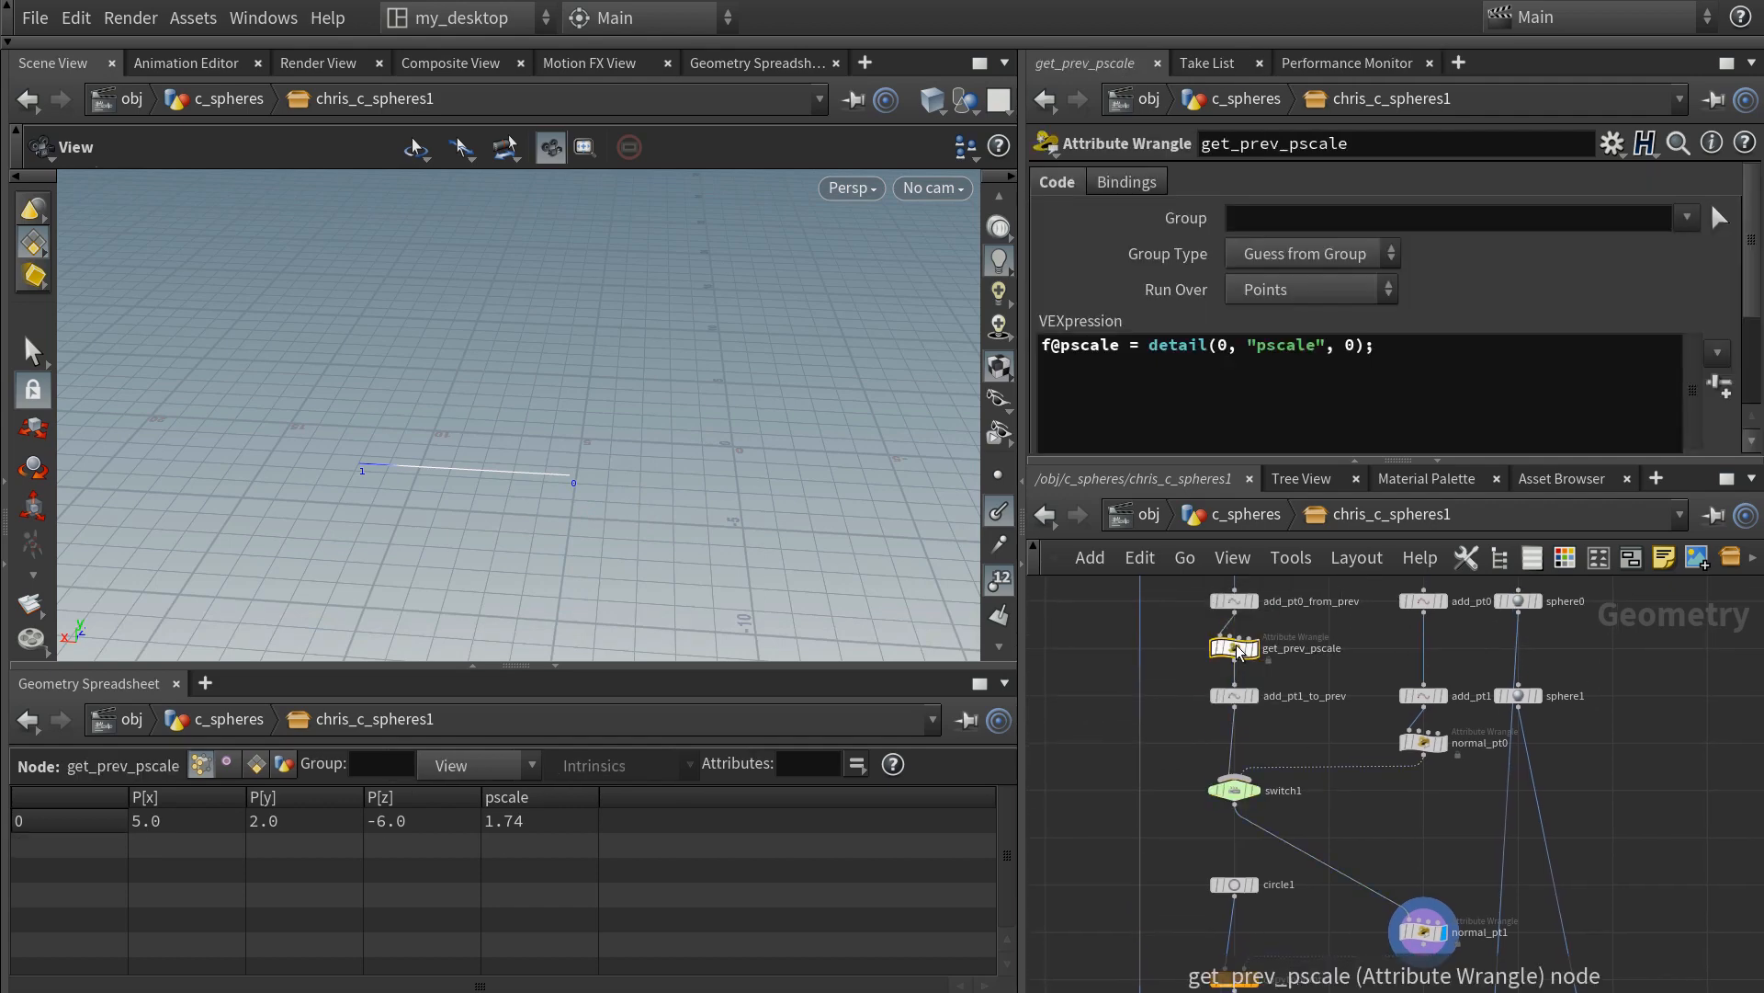
key("r")
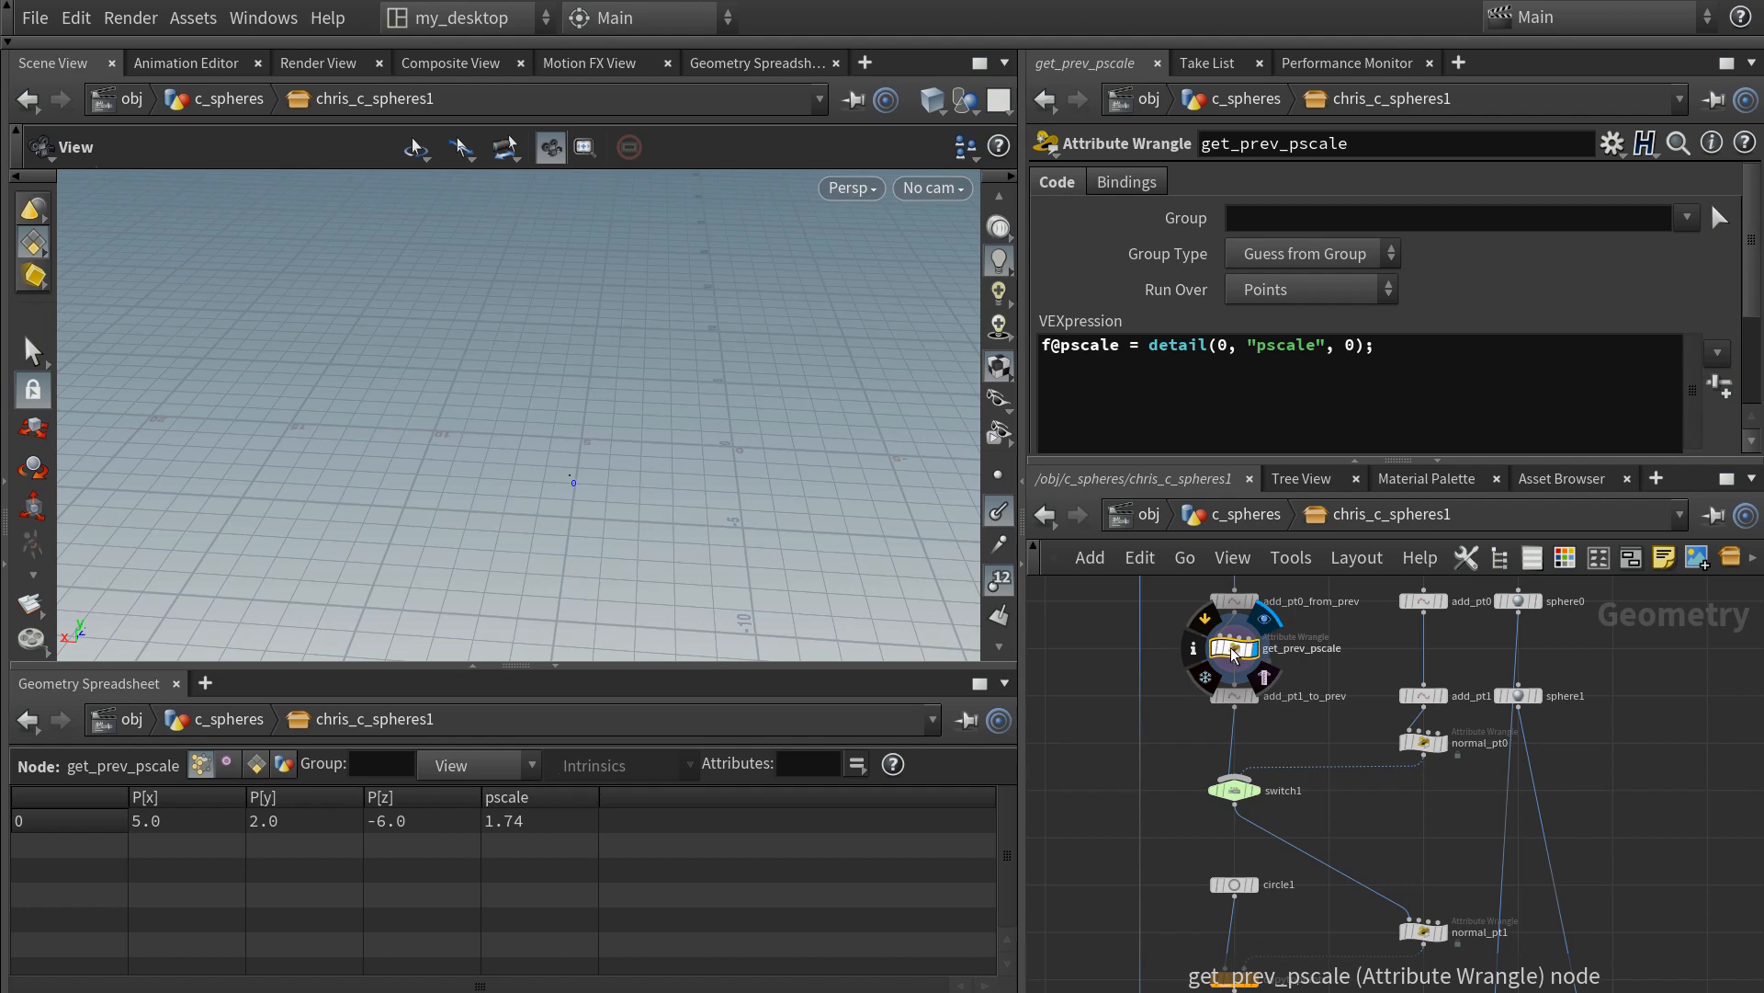
- Duplicate the normal_pt0 wrangle between add_pt1_to_prev and switch1 and rename the copy normal_pt0_to_prev
scroll(1236, 653, "up", 3)
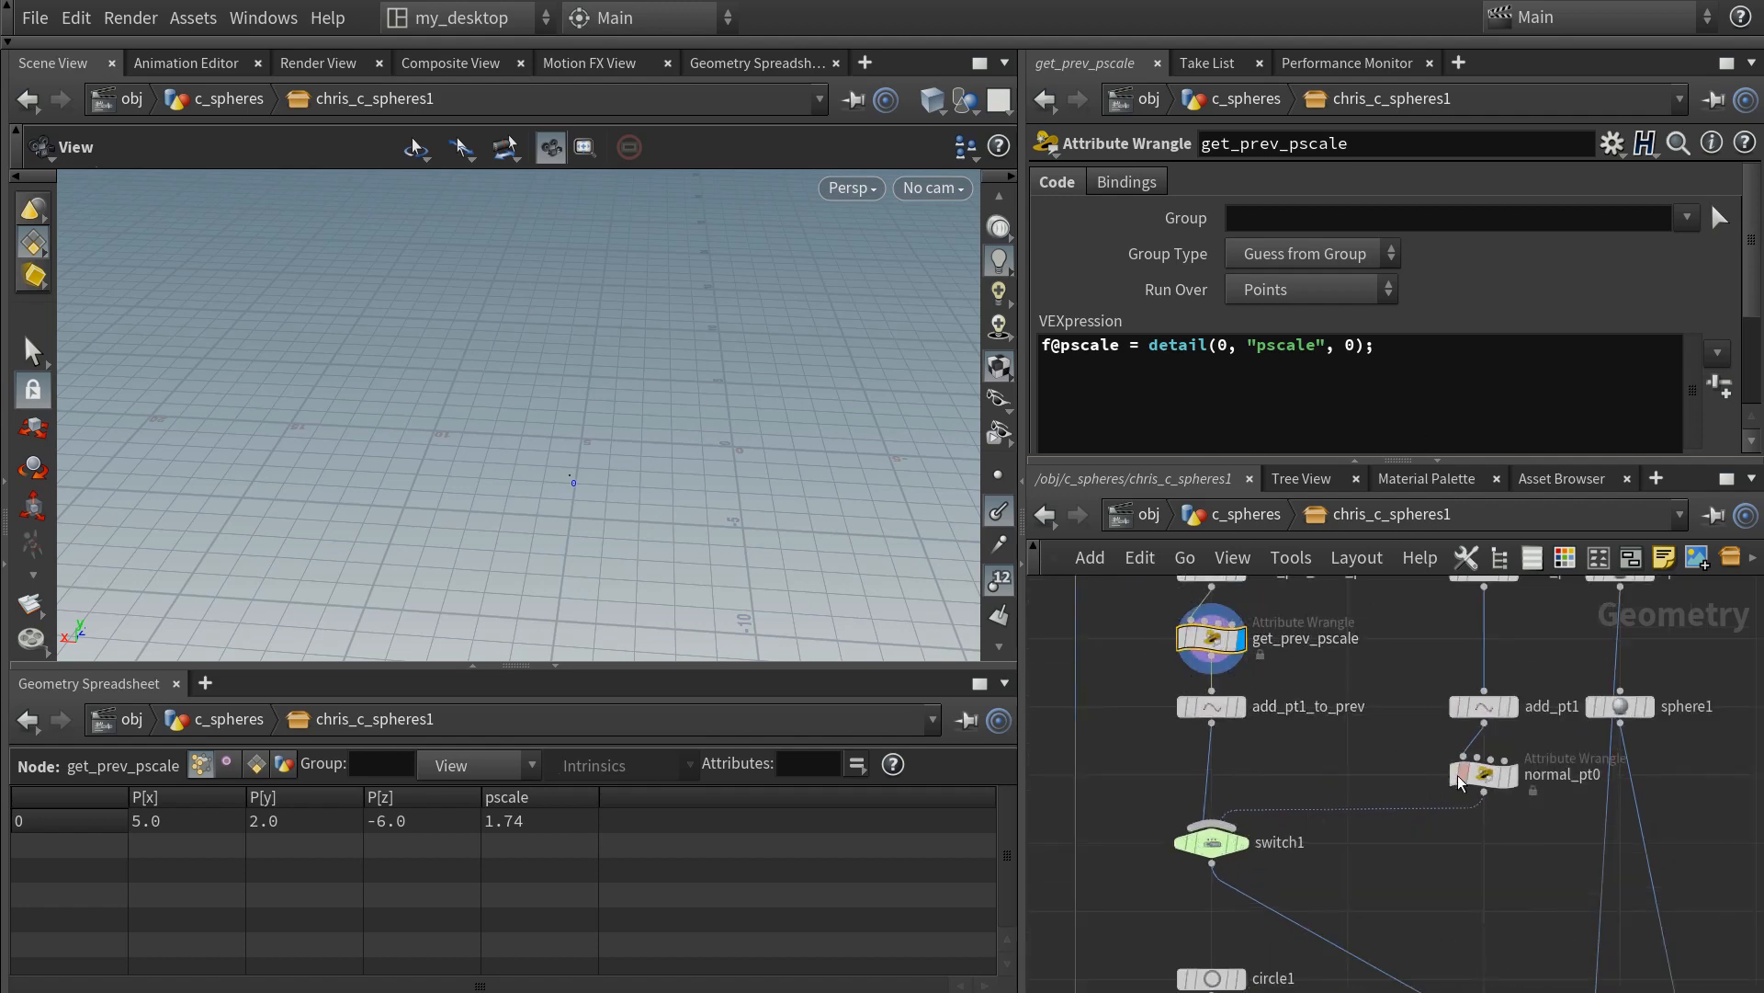
left_click(1489, 775)
mouse_move(1494, 776)
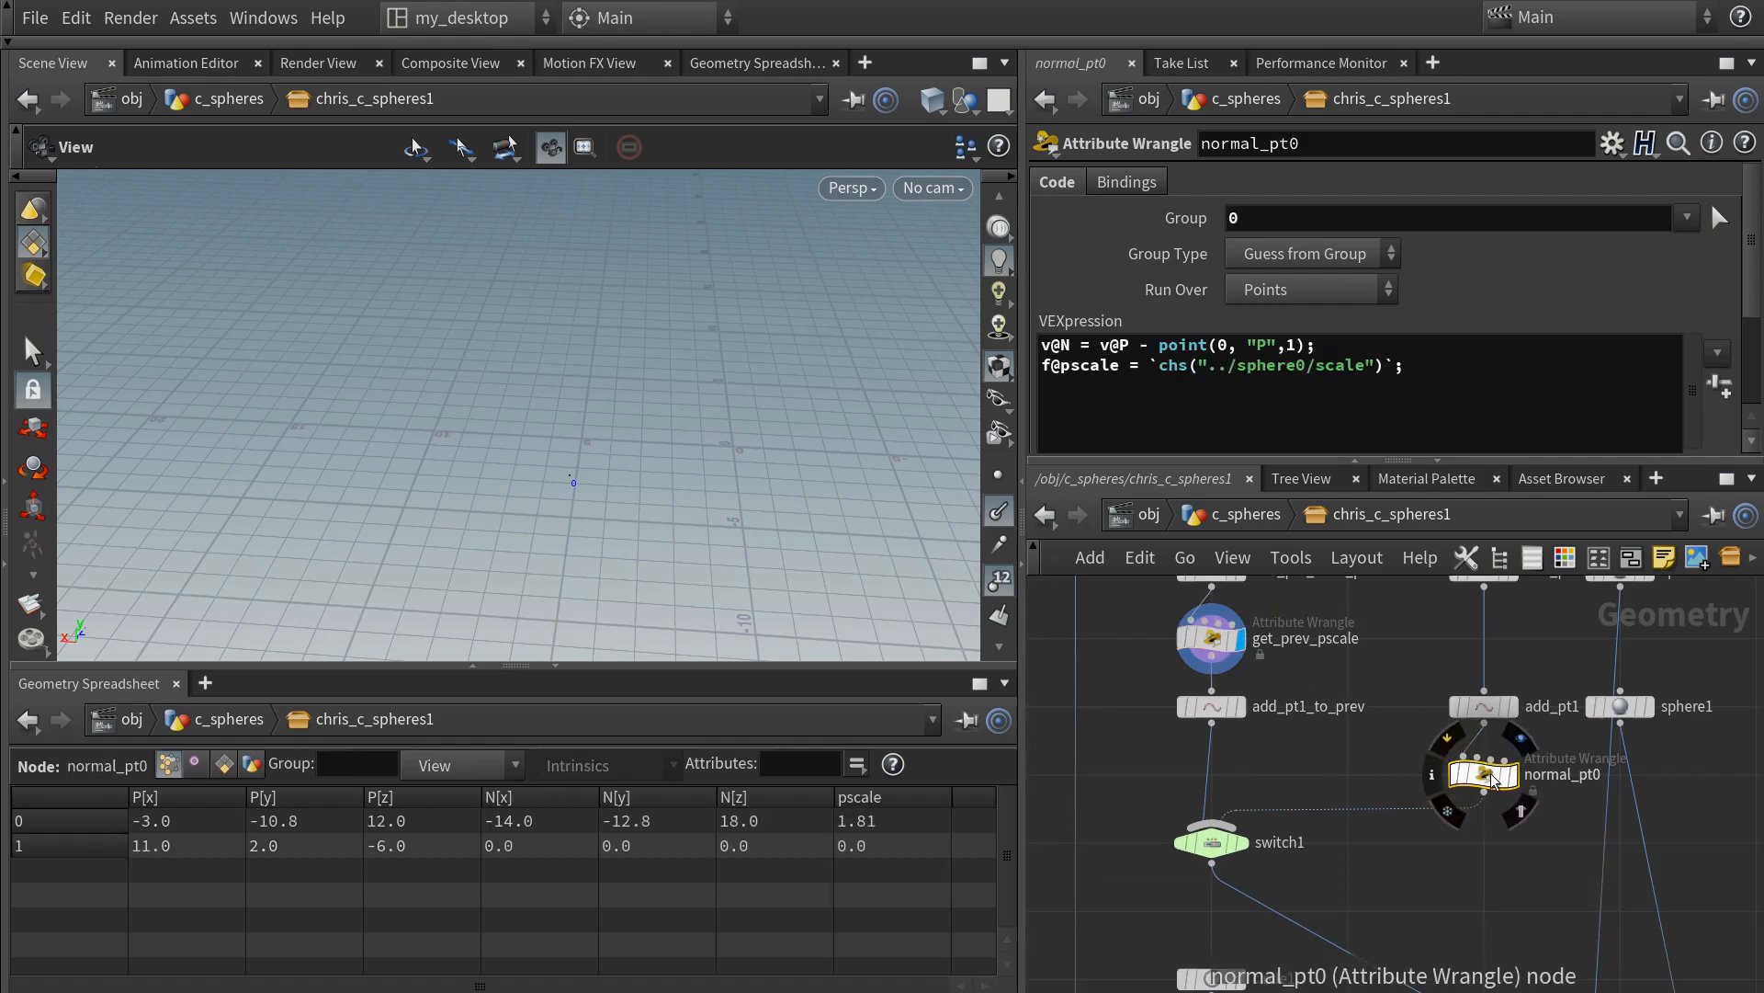
left_click_drag(1493, 777, 1207, 777, "alt")
left_click(1333, 769)
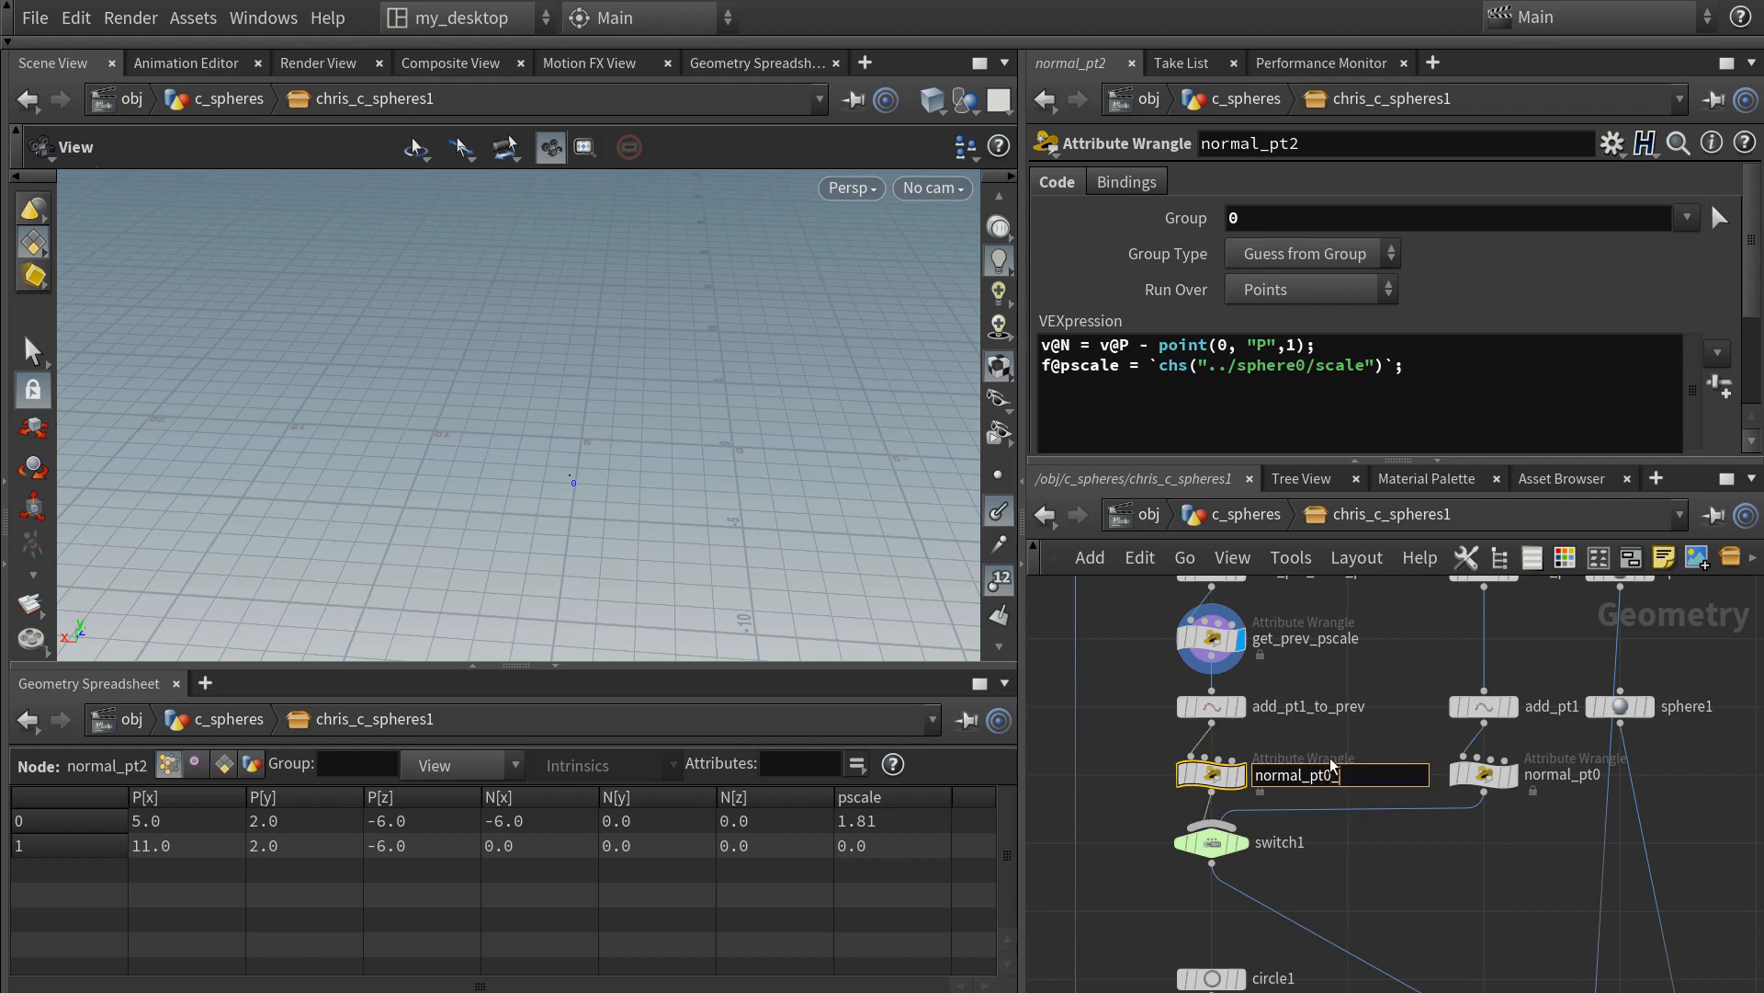
type("ev")
key("Return")
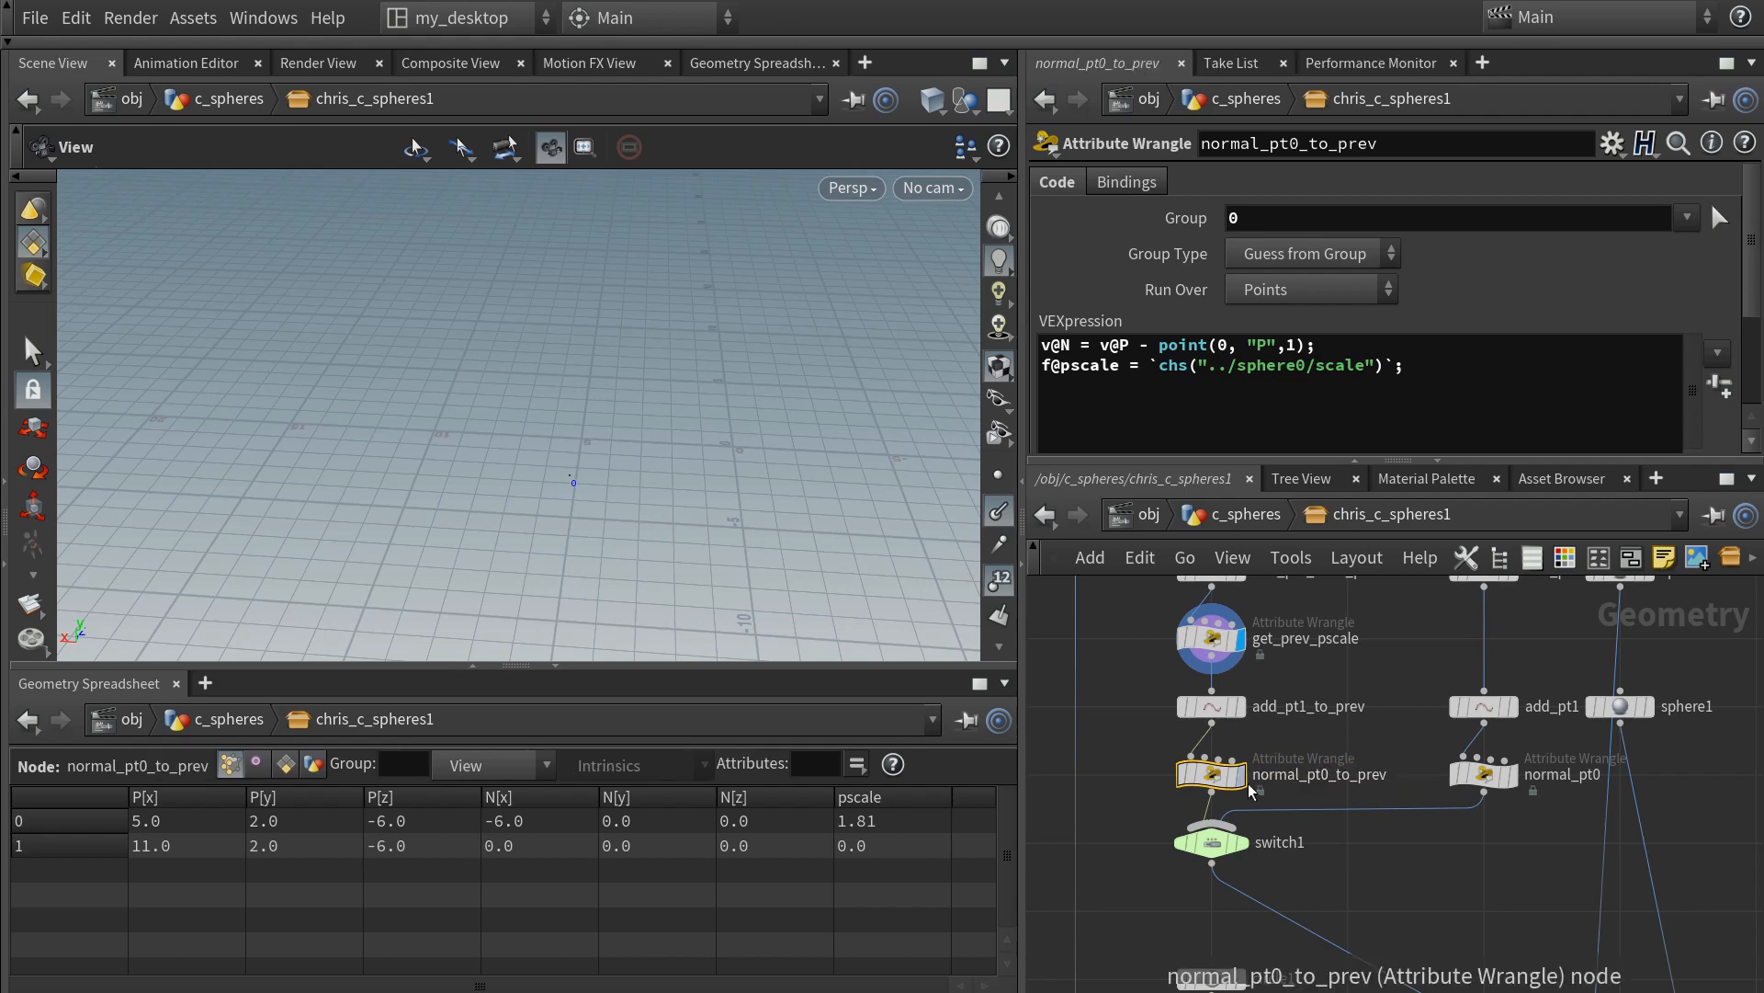
- Display skin1 and output0 in turn to check the rebuilt tube and the complete capsule chain
scroll(1404, 875, "down", 2)
middle_click_drag(1402, 875, 1295, 638)
left_click(1186, 887)
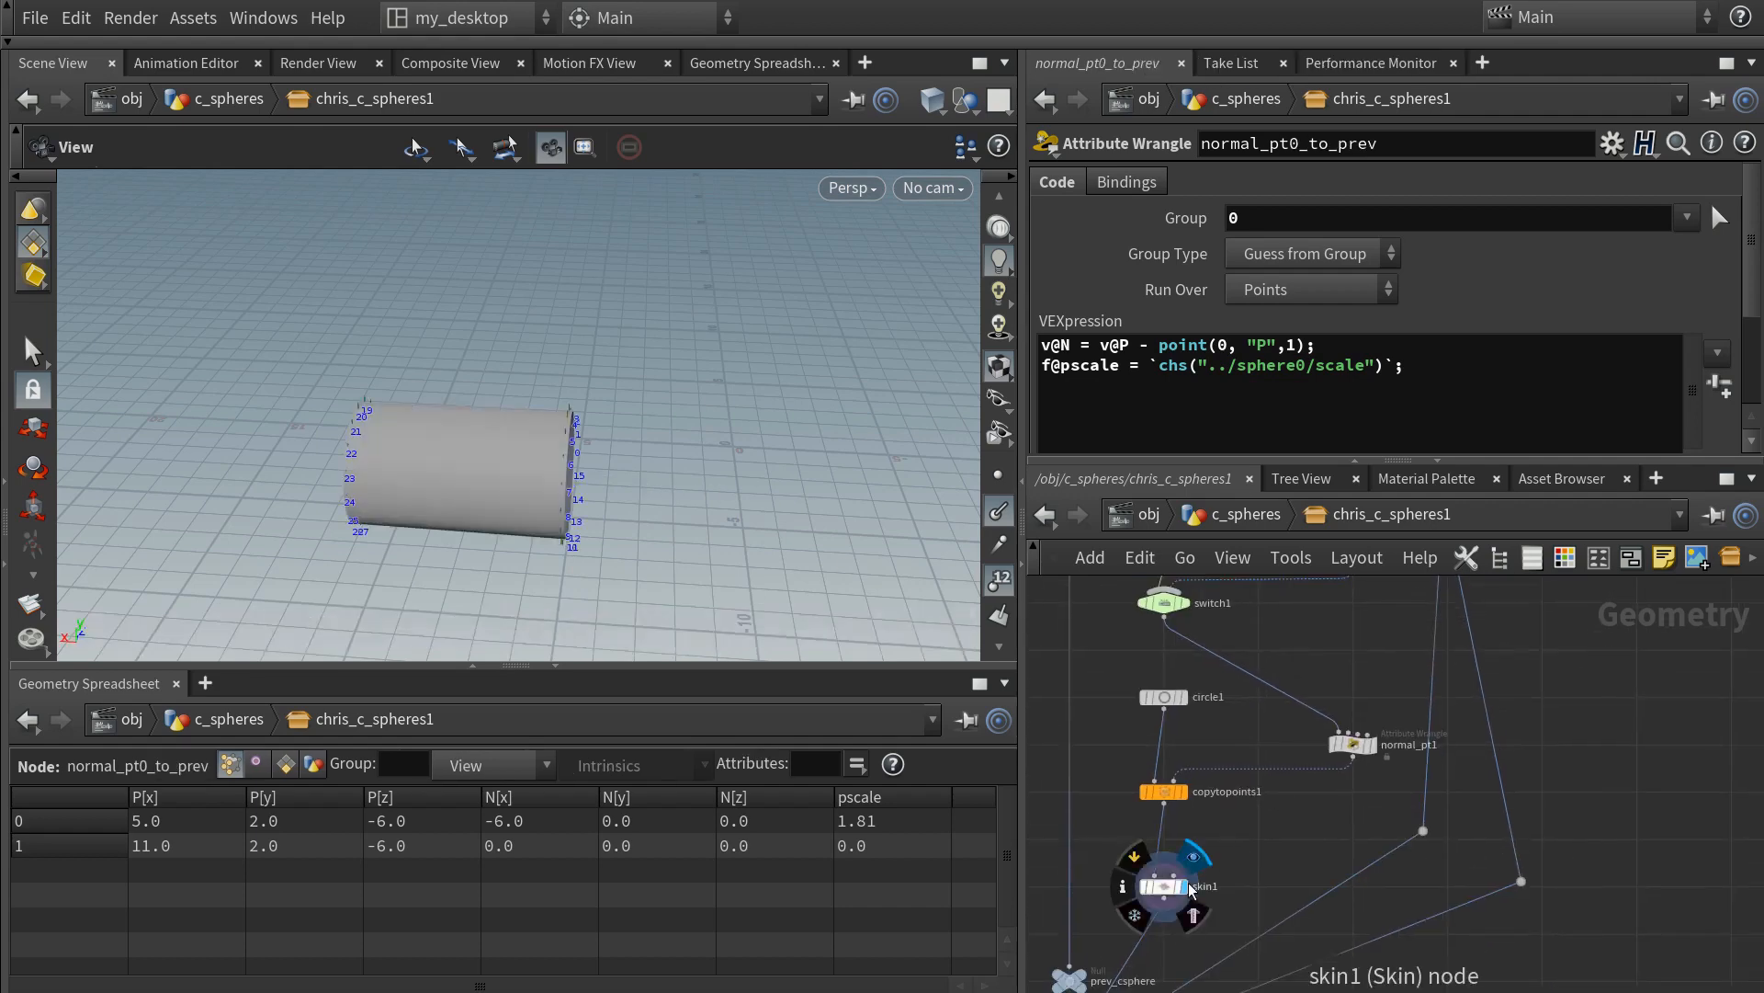
middle_click_drag(1254, 862, 1323, 579)
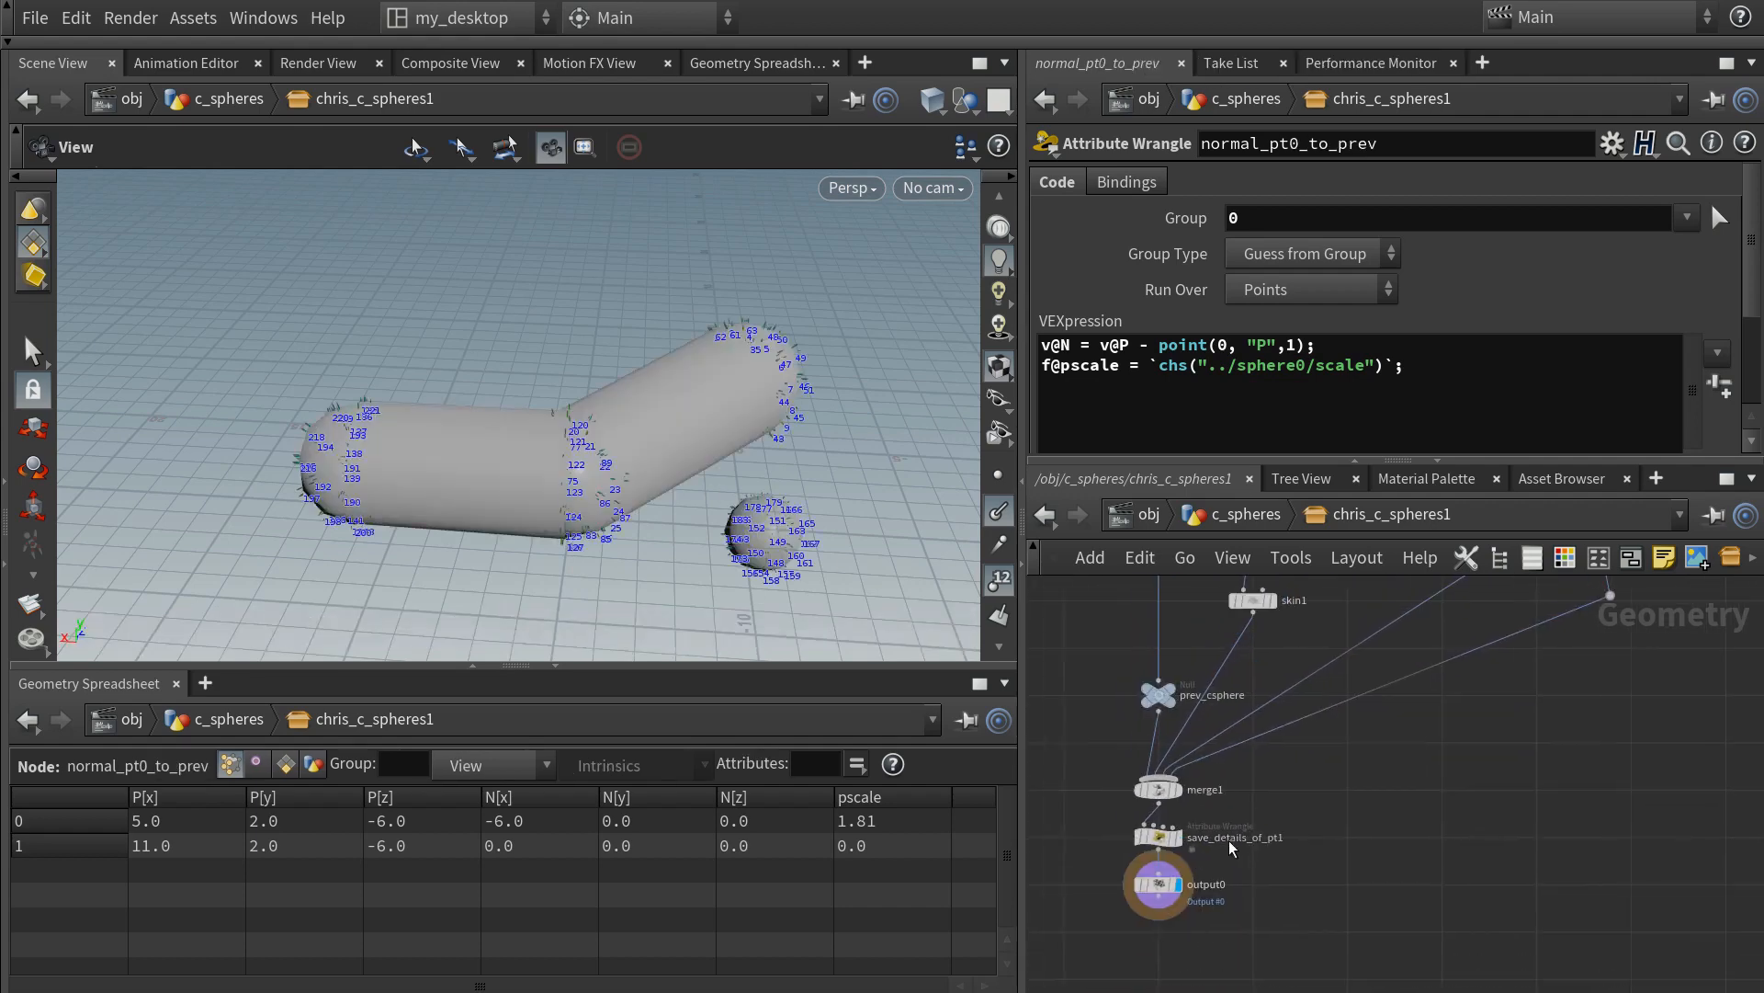
- Return to the c_spheres network and save chris_c_spheres1's node type
key("u")
right_click(1299, 779)
left_click(1336, 950)
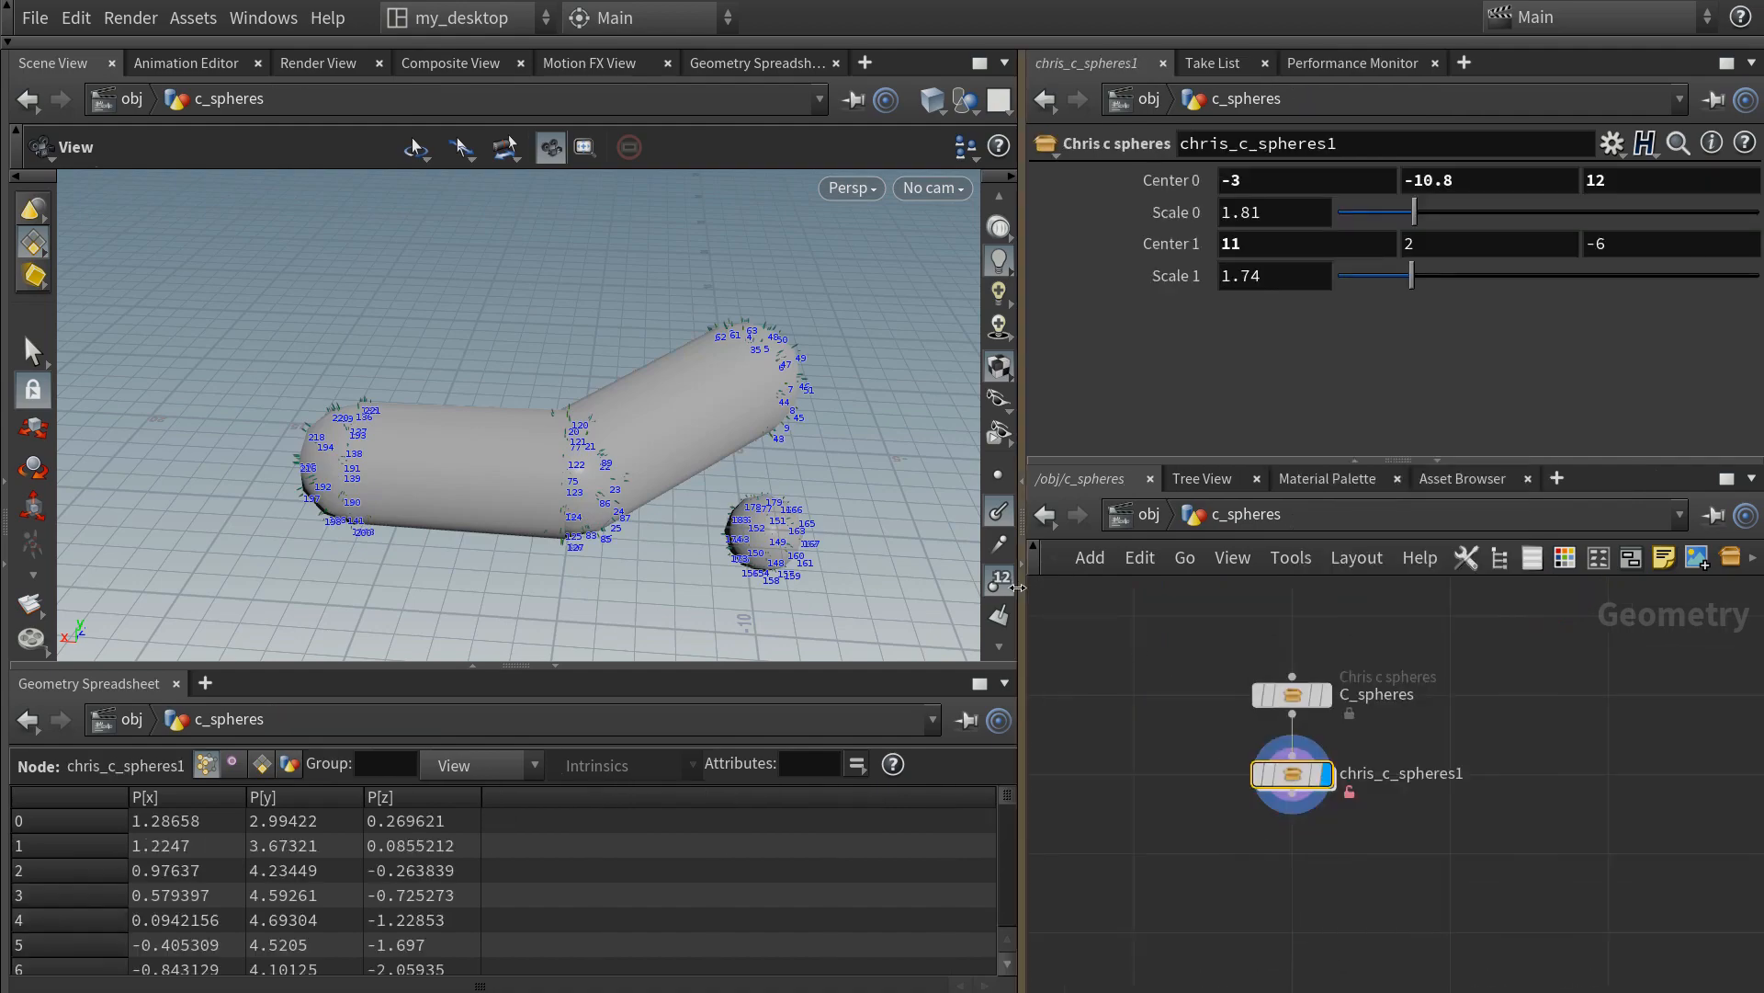
- Hide the point numbers and point normals in the viewport
left_click(1000, 580)
left_click(999, 511)
scroll(594, 422, "down", 3)
left_click_drag(594, 423, 552, 390)
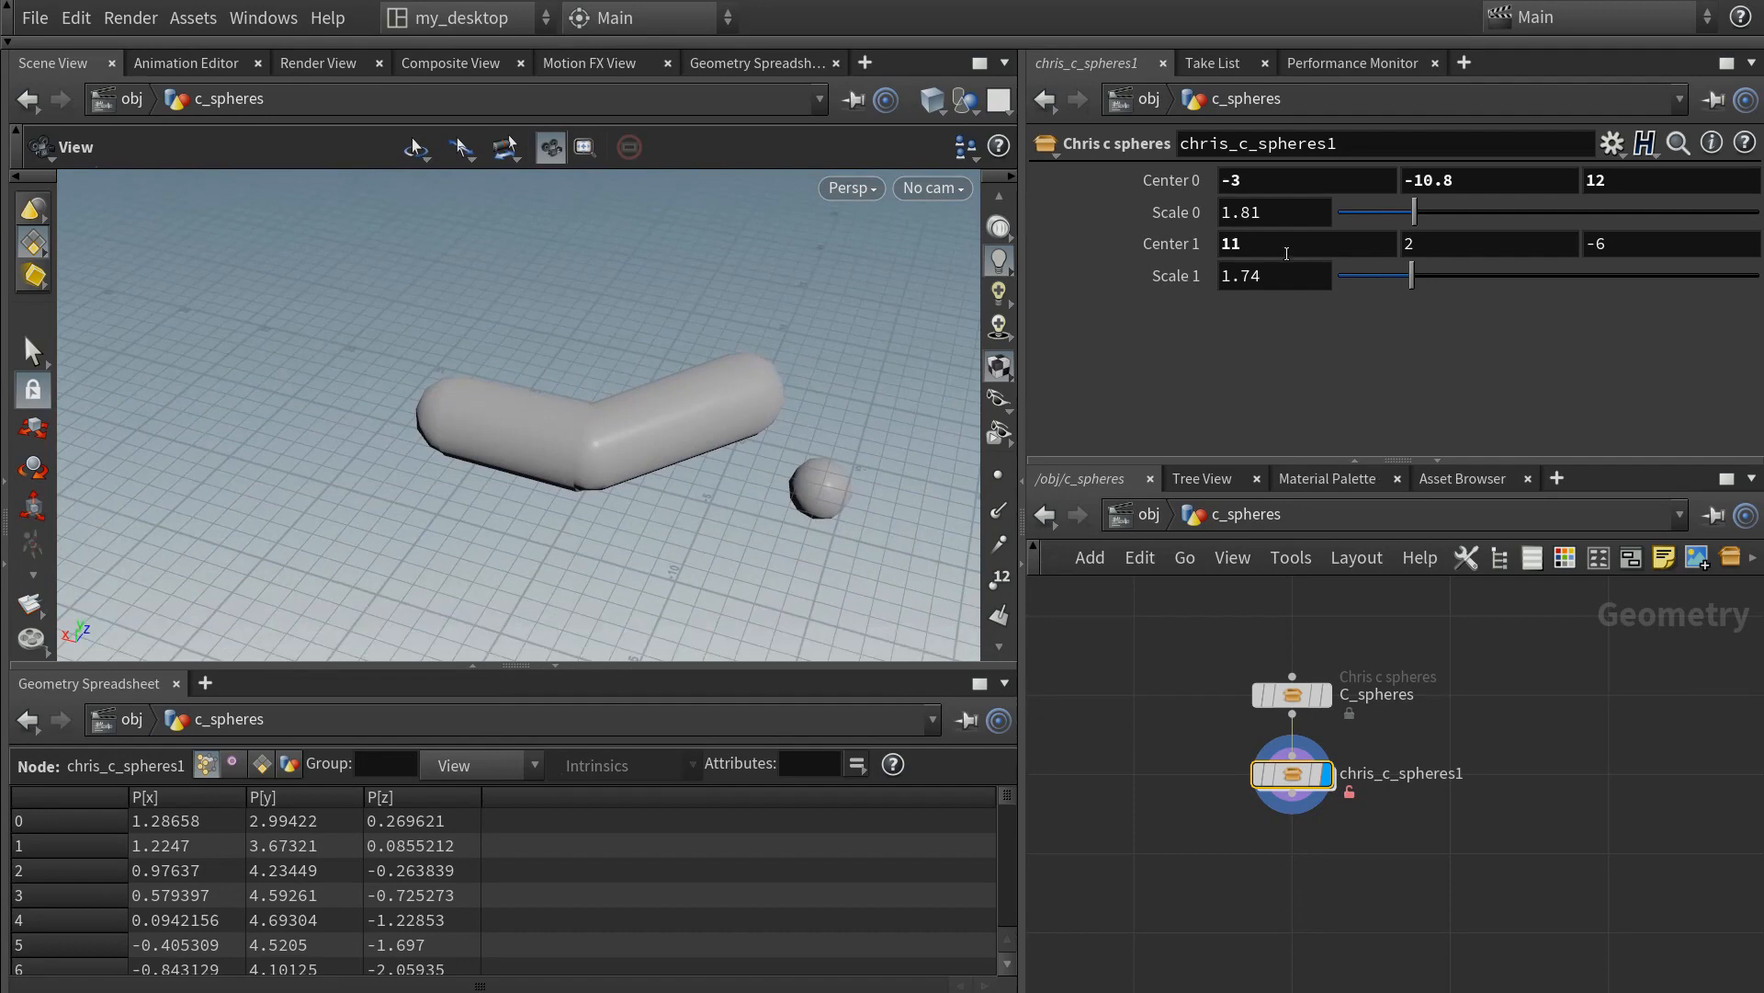
- Set chris_c_spheres1's Center 1 to 14 in X and -9 in Y and inspect the joint between the capsules
middle_click_drag(1273, 212, 1314, 217)
middle_click_drag(1431, 244, 1275, 216)
right_click_drag(589, 433, 819, 190)
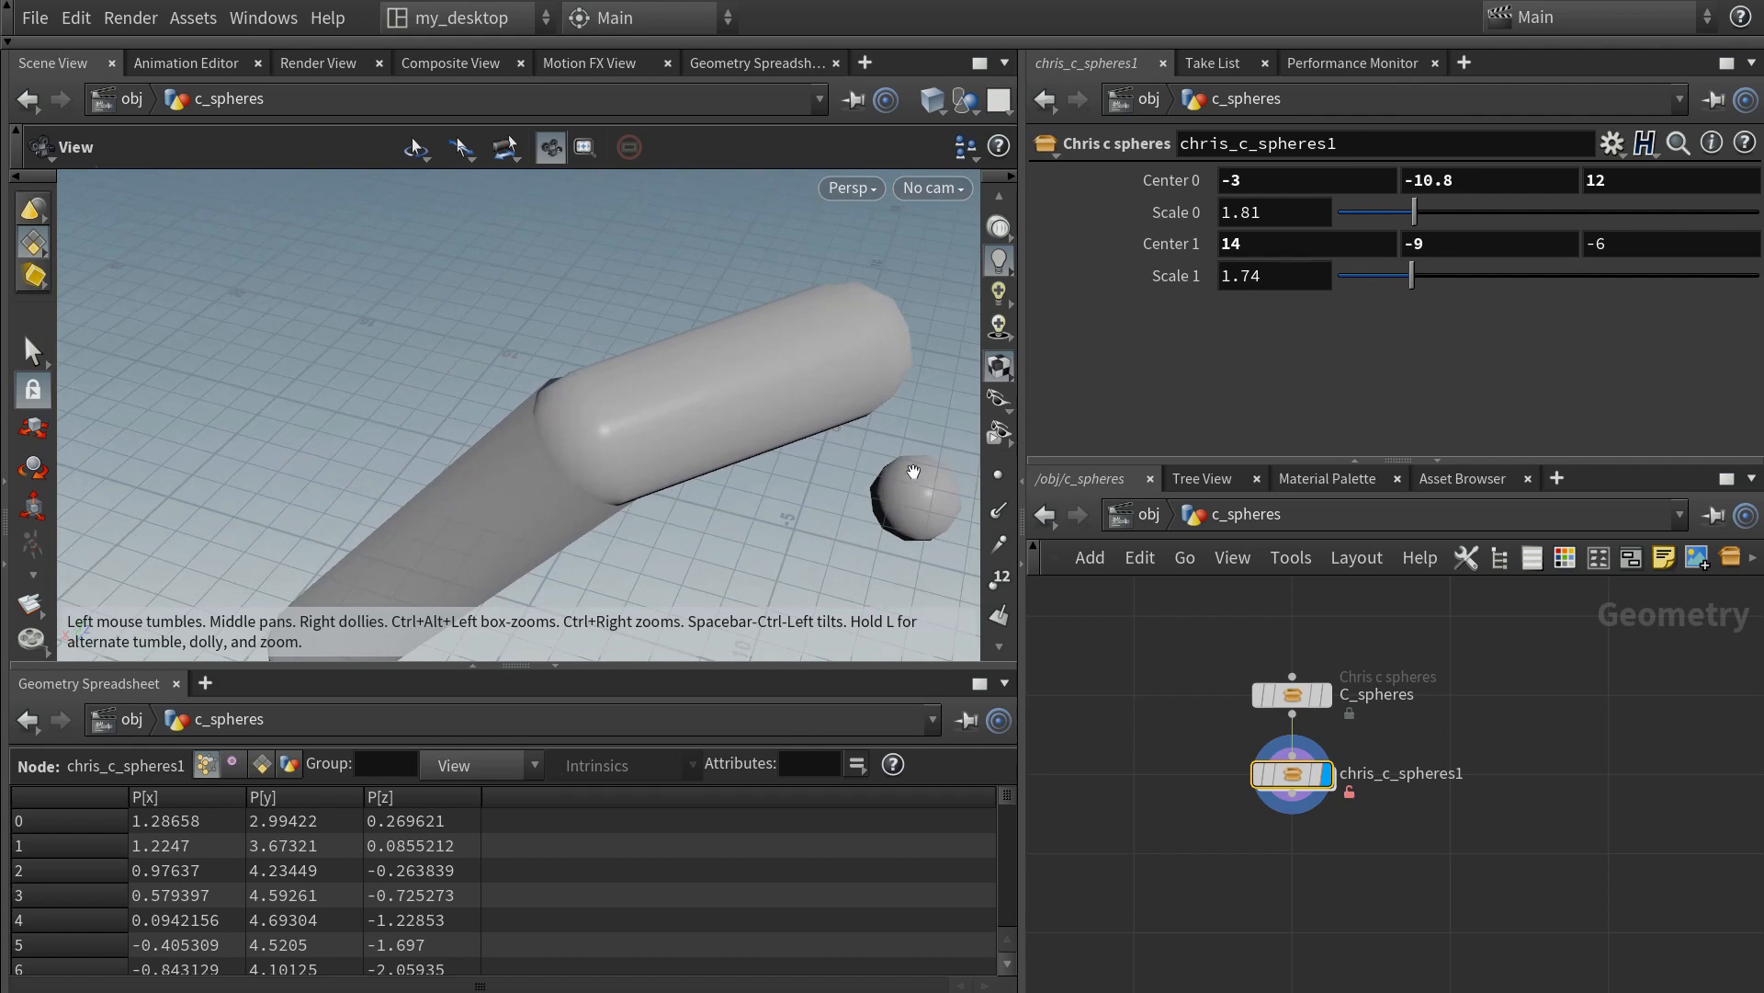
- Enter chris_c_spheres1 and examine sphere0's Center parameters and its place in the network
double_click(1326, 769)
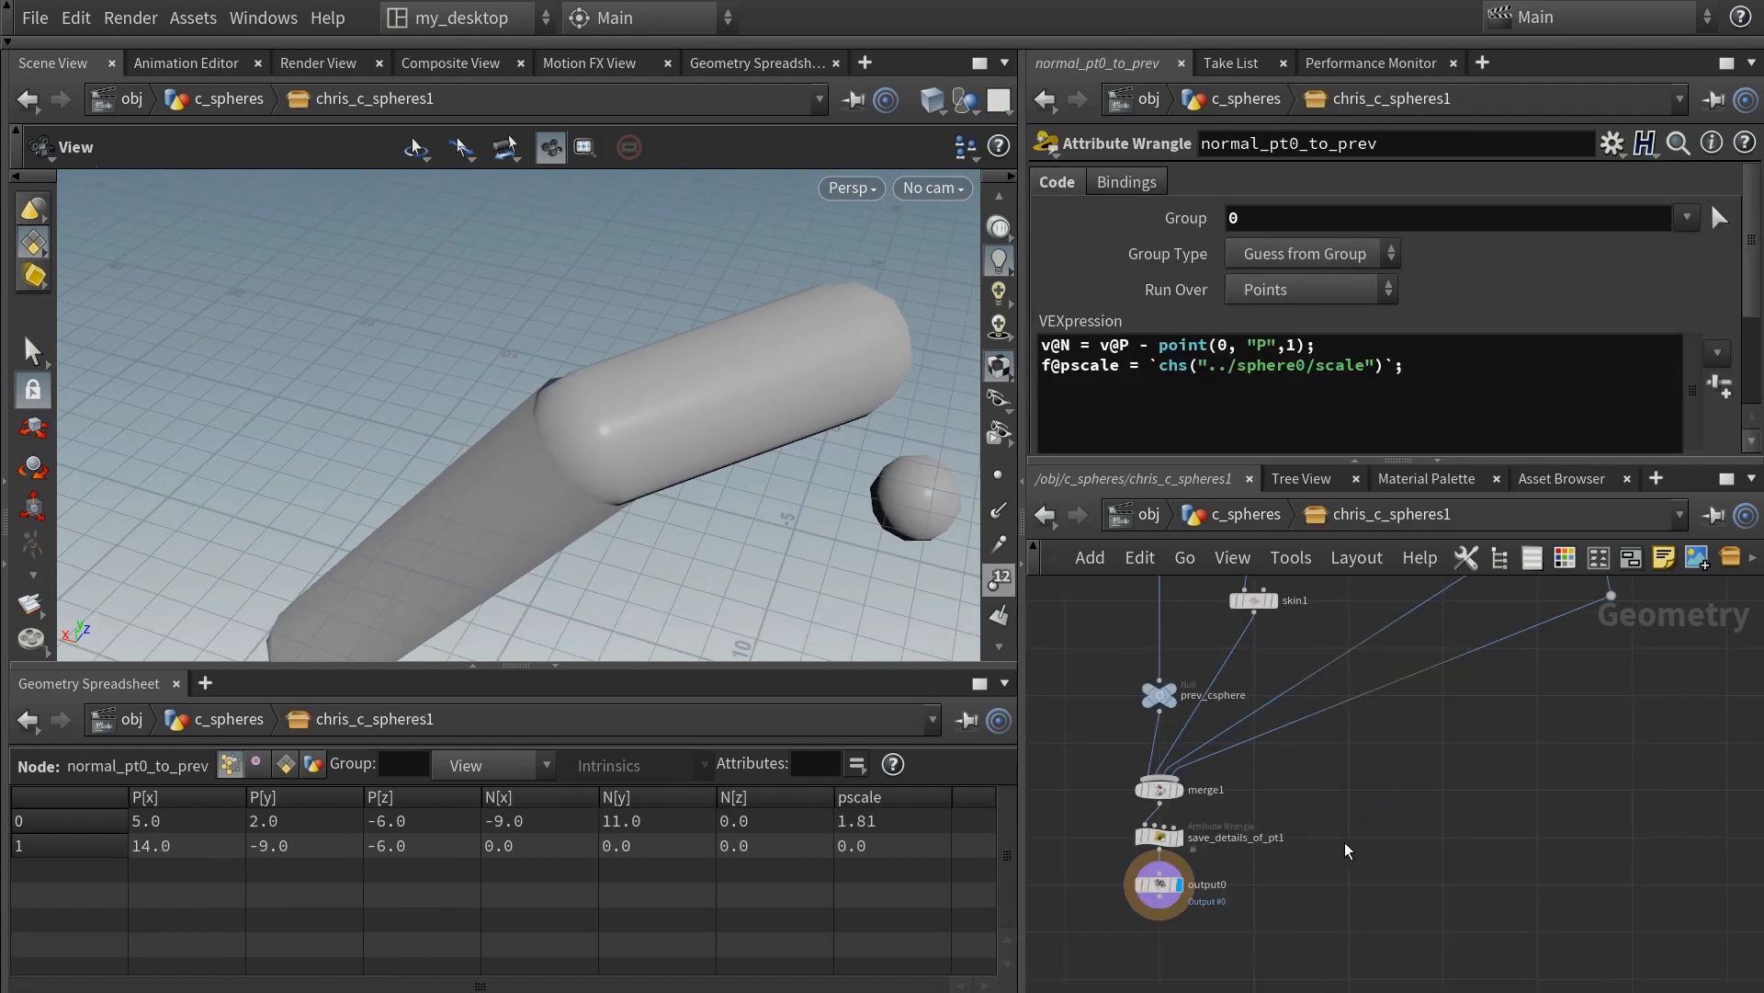
middle_click_drag(1347, 850, 1340, 902)
scroll(1340, 901, "down", 2)
middle_click_drag(1507, 602, 1407, 939)
scroll(1420, 776, "up", 4)
left_click(1308, 696)
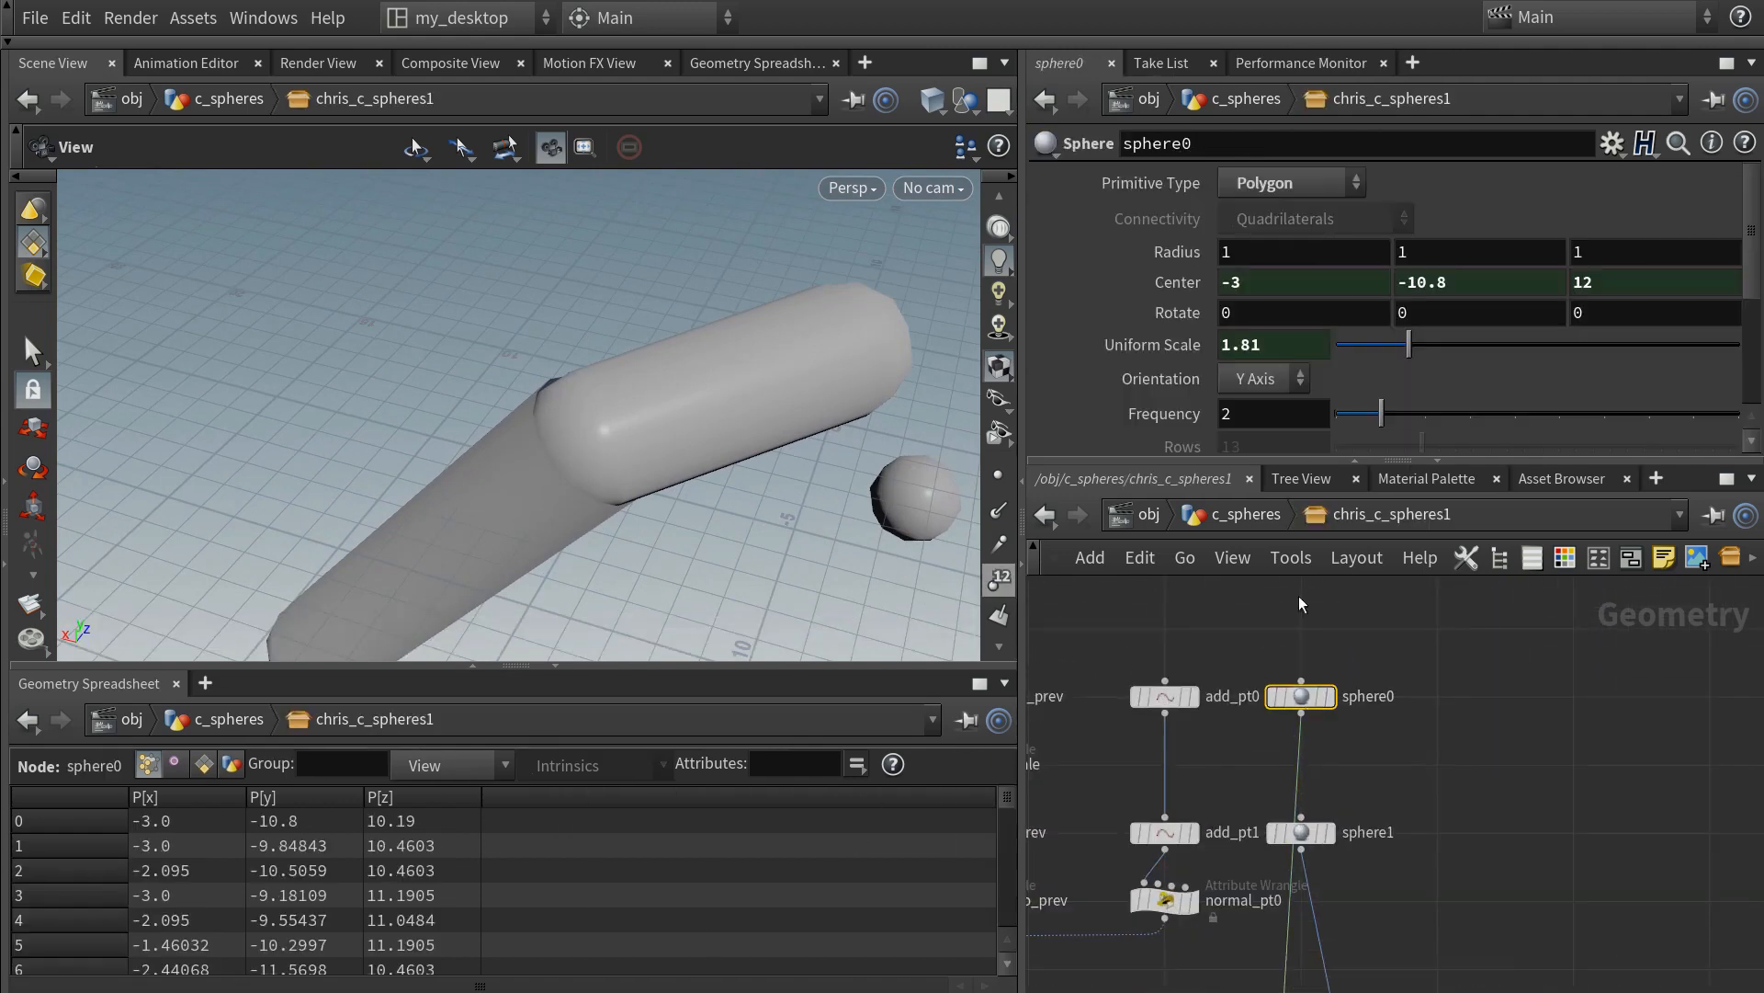
left_click(1179, 285)
left_click(1197, 284)
middle_click_drag(1280, 651, 1353, 611)
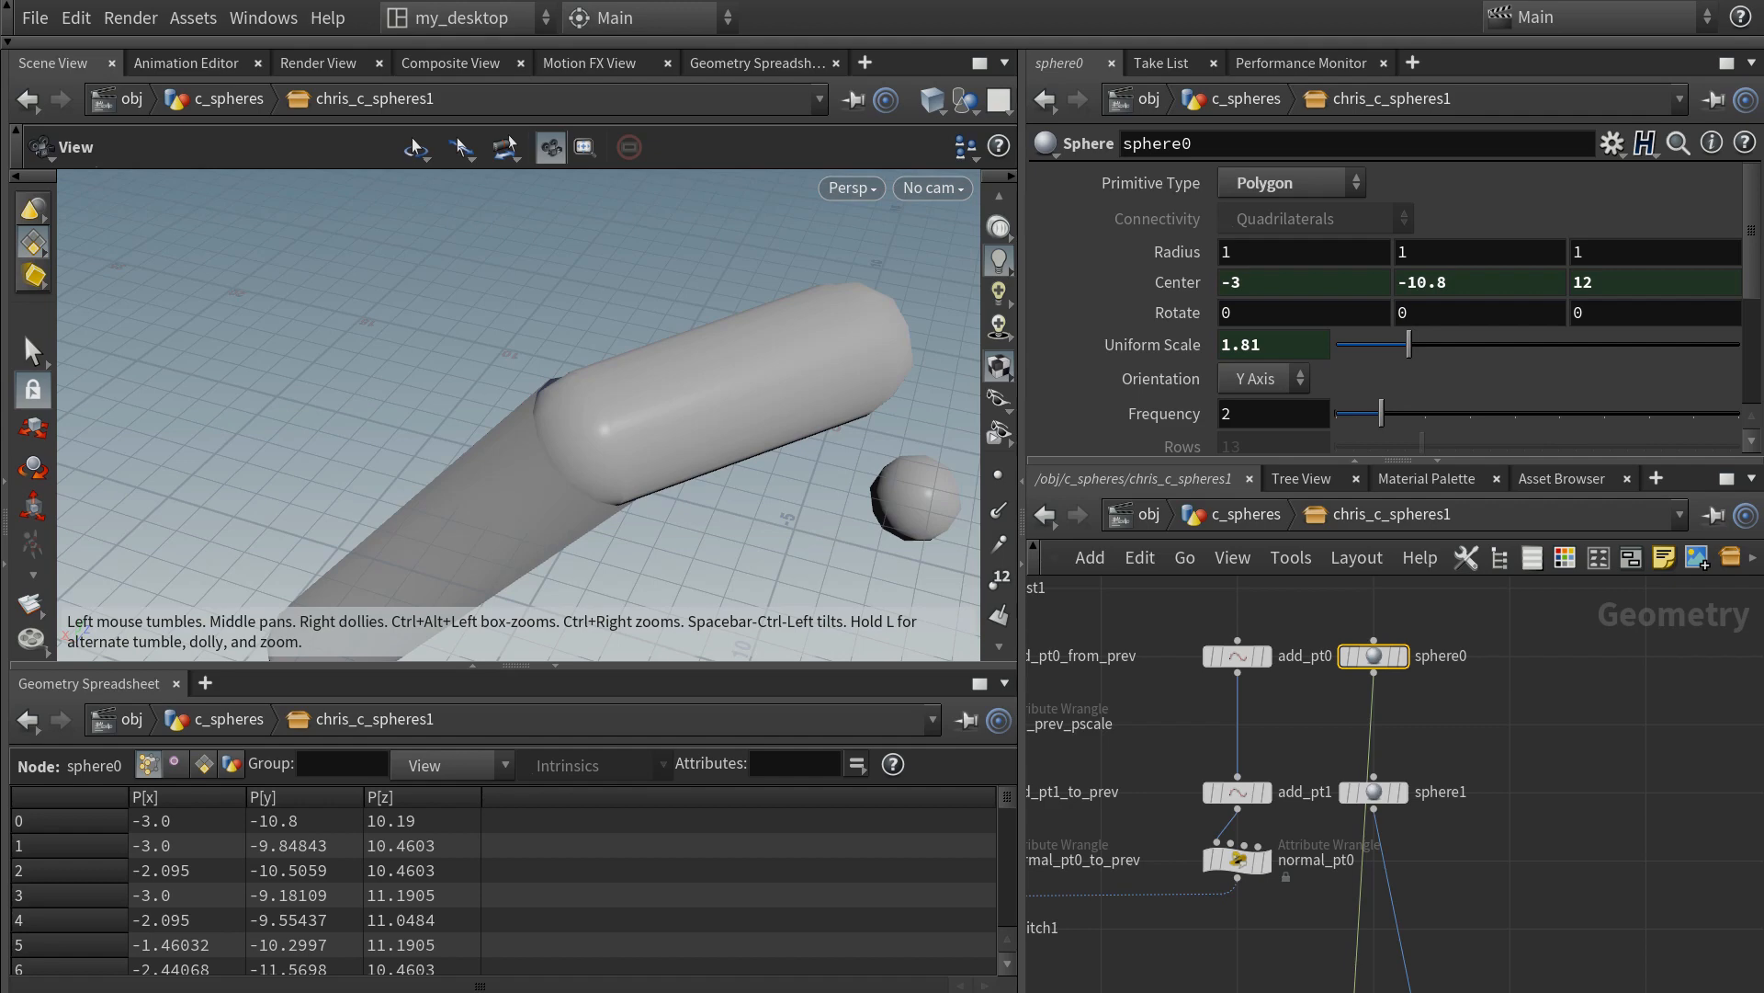
scroll(1481, 783, "down", 3)
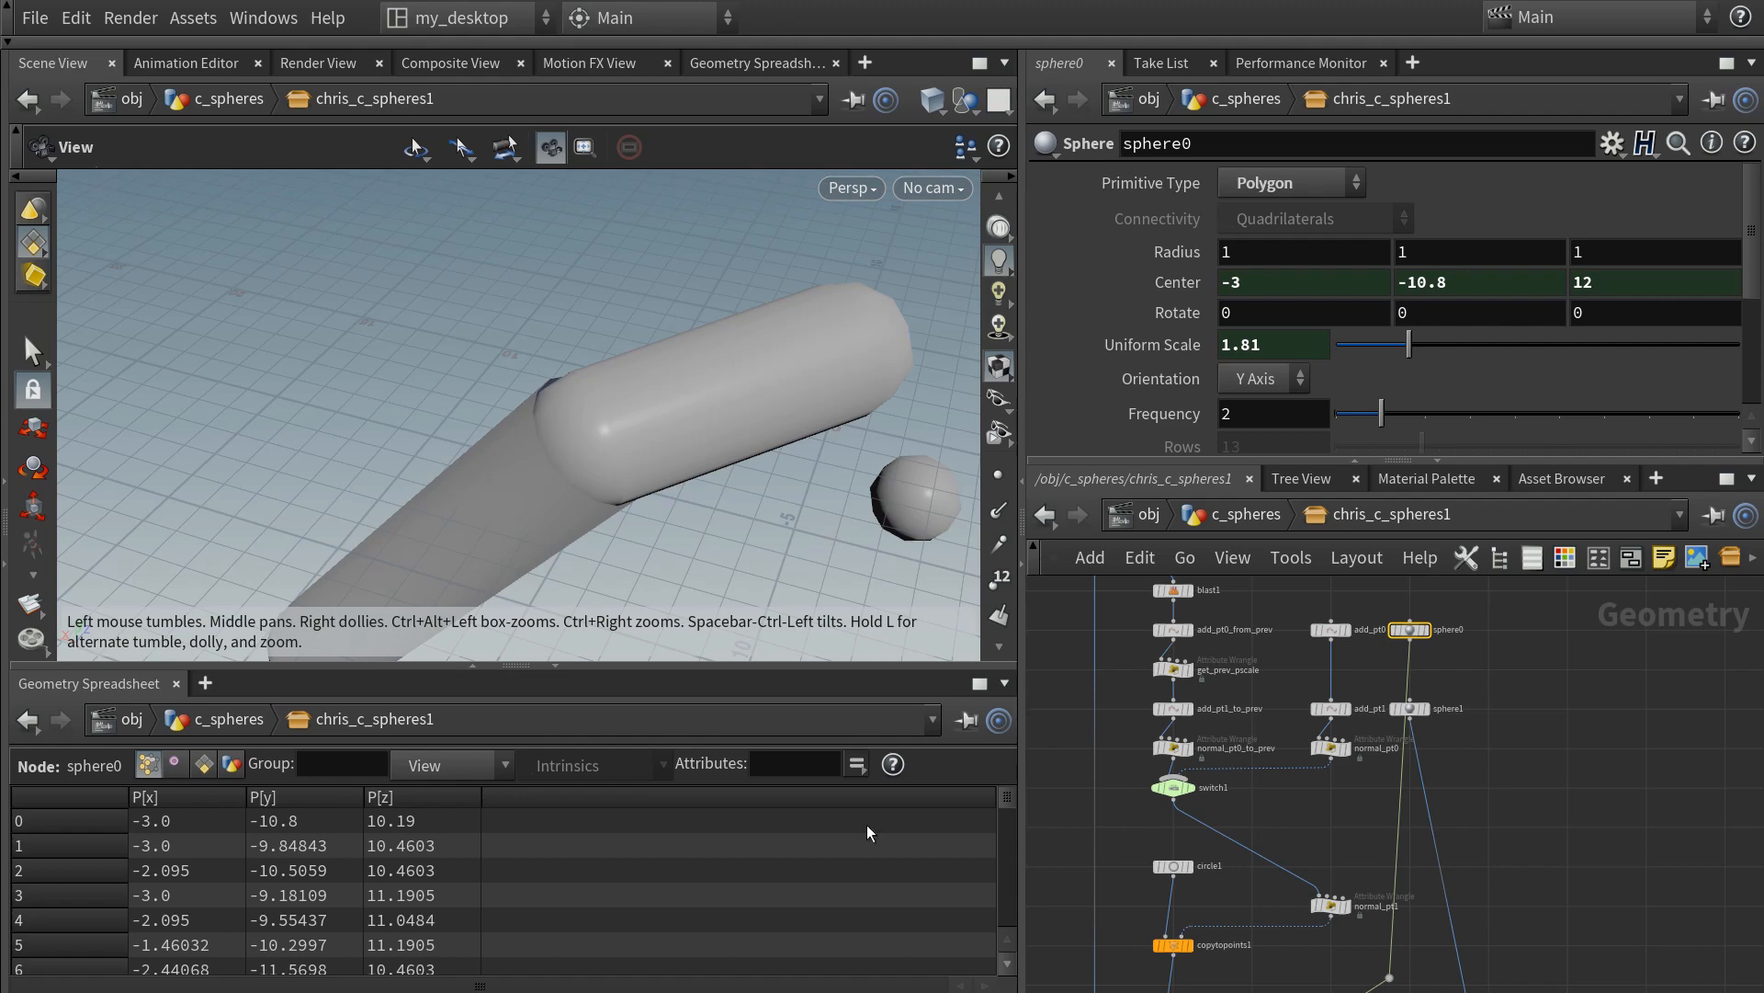
- Rename the switch1 node as prev_or_no_prev
middle_click_drag(1211, 836, 1191, 744)
left_click(1192, 694)
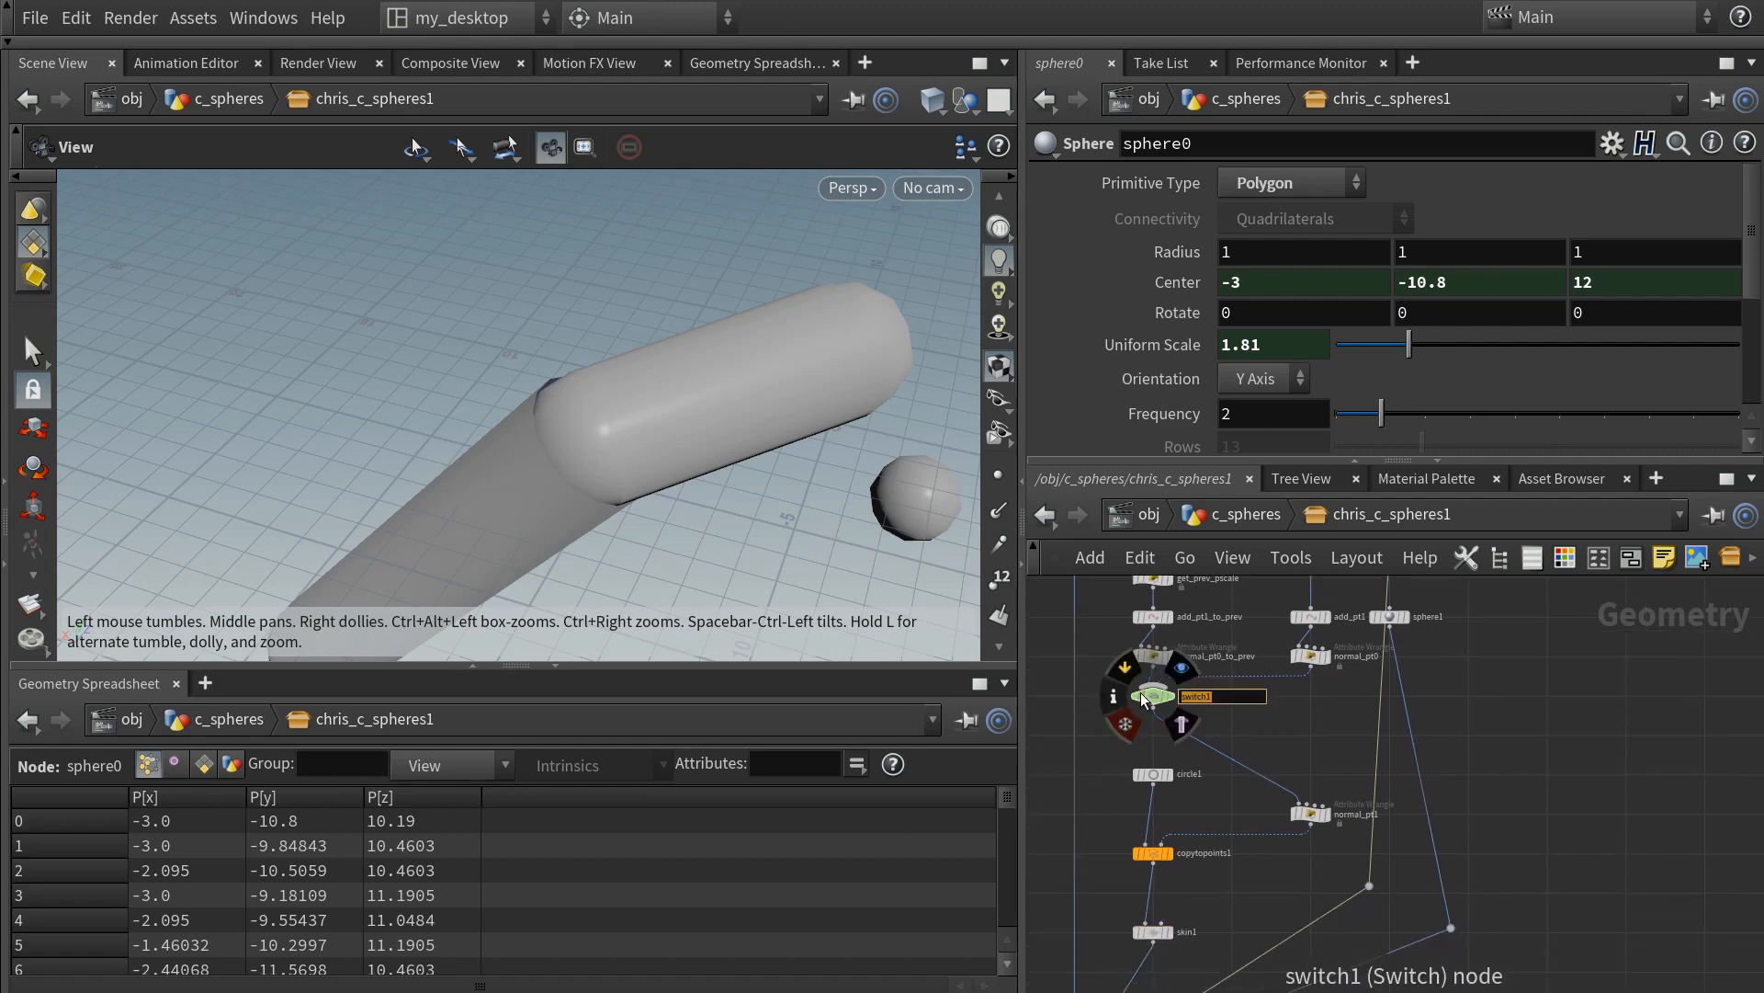
type("prev_or_no_prev")
key("Return")
- Duplicate the prev_or_no_prev switch, cut the copy's input wires and place it beside the lower part of the network
left_click(1156, 697)
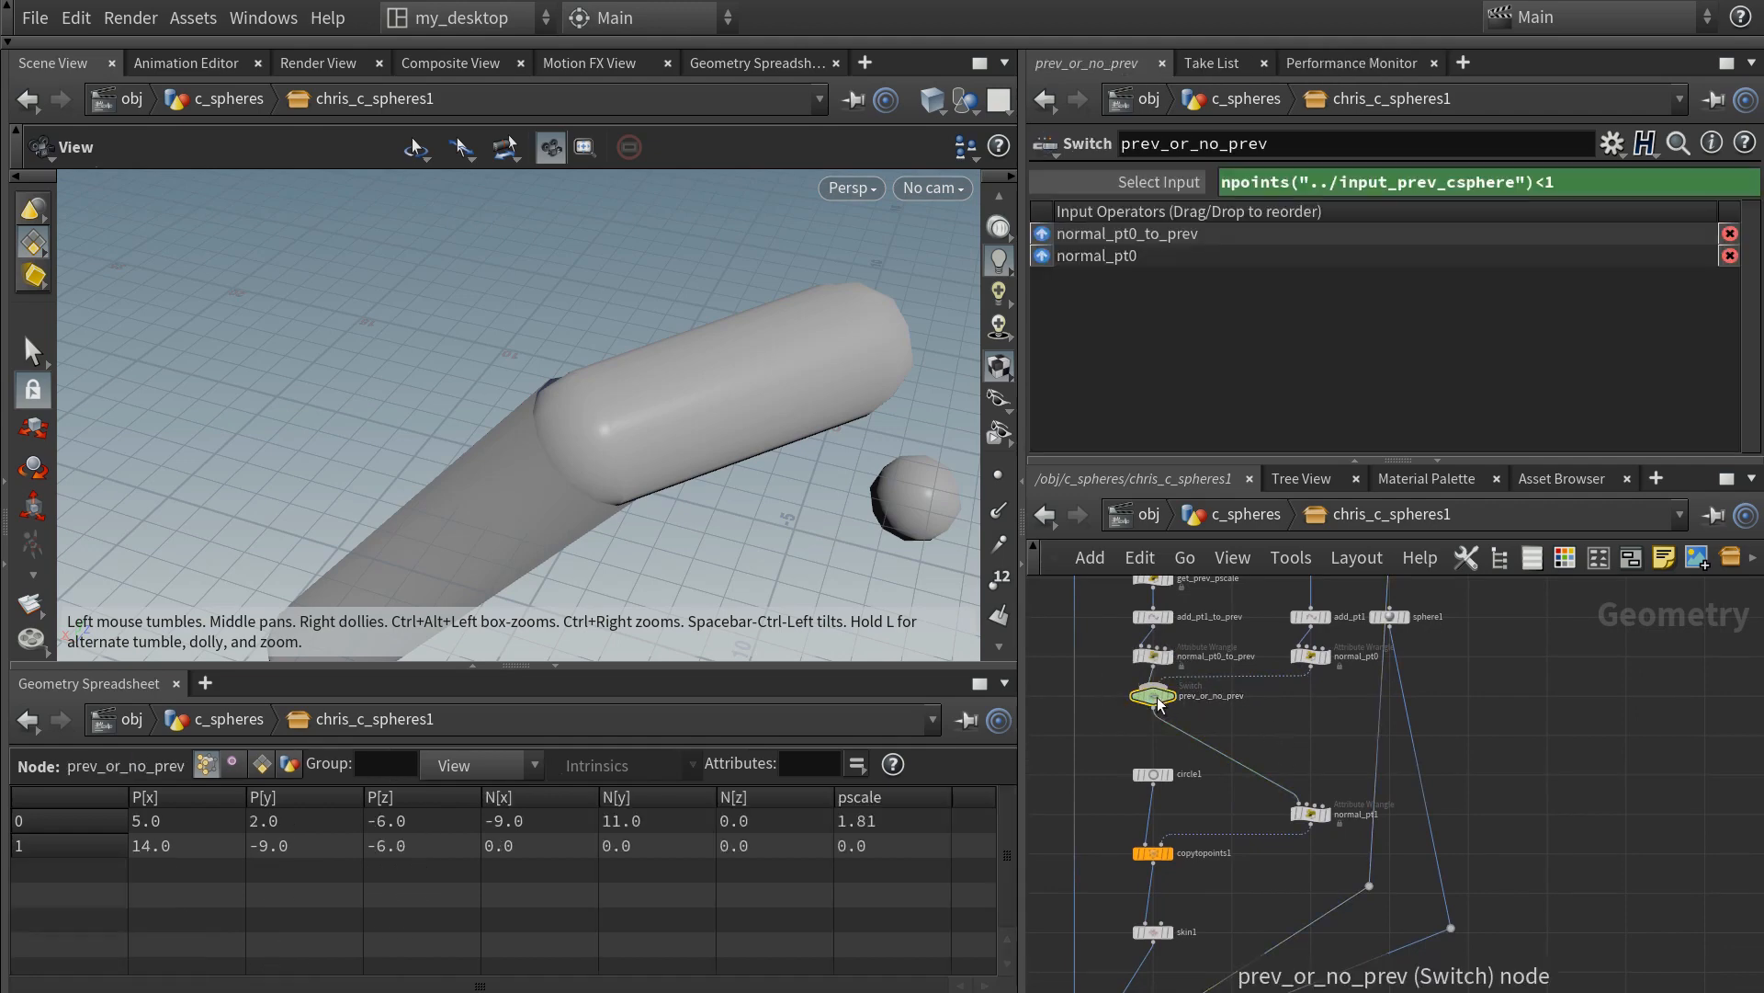
left_click_drag(1159, 704, 1549, 859, "alt")
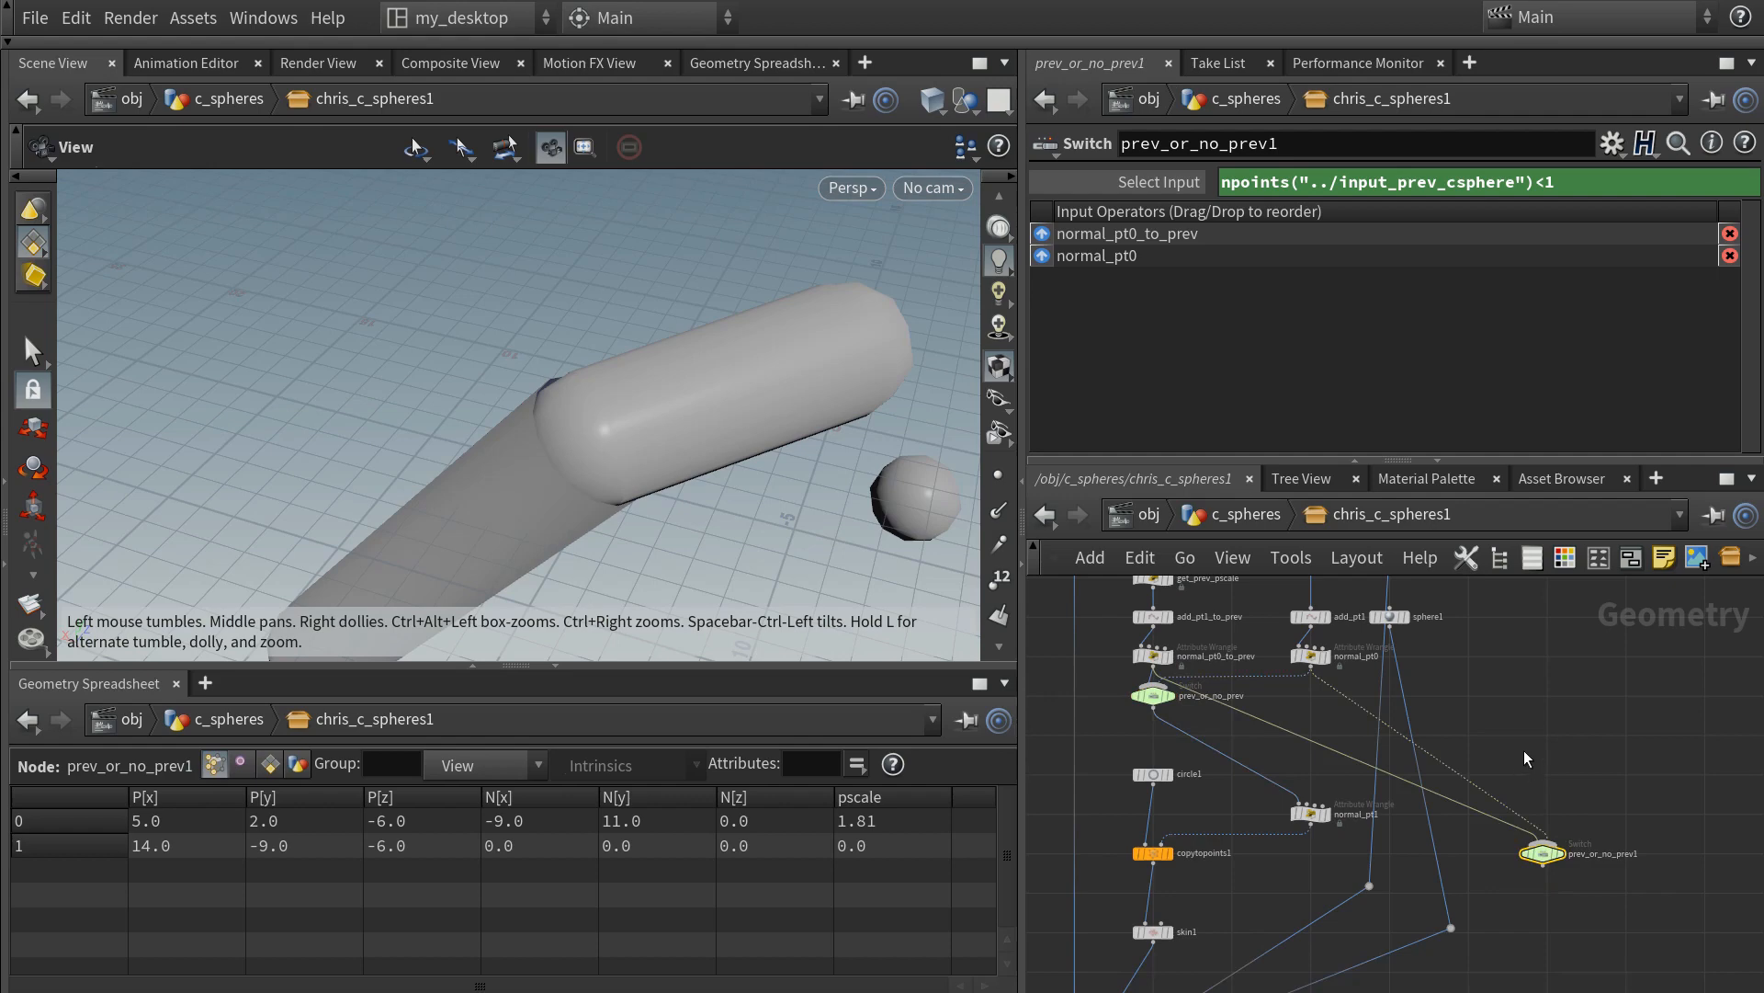
key("y")
left_click_drag(1524, 751, 1463, 874)
middle_click_drag(1503, 895, 1501, 838)
scroll(1501, 838, "down", 1)
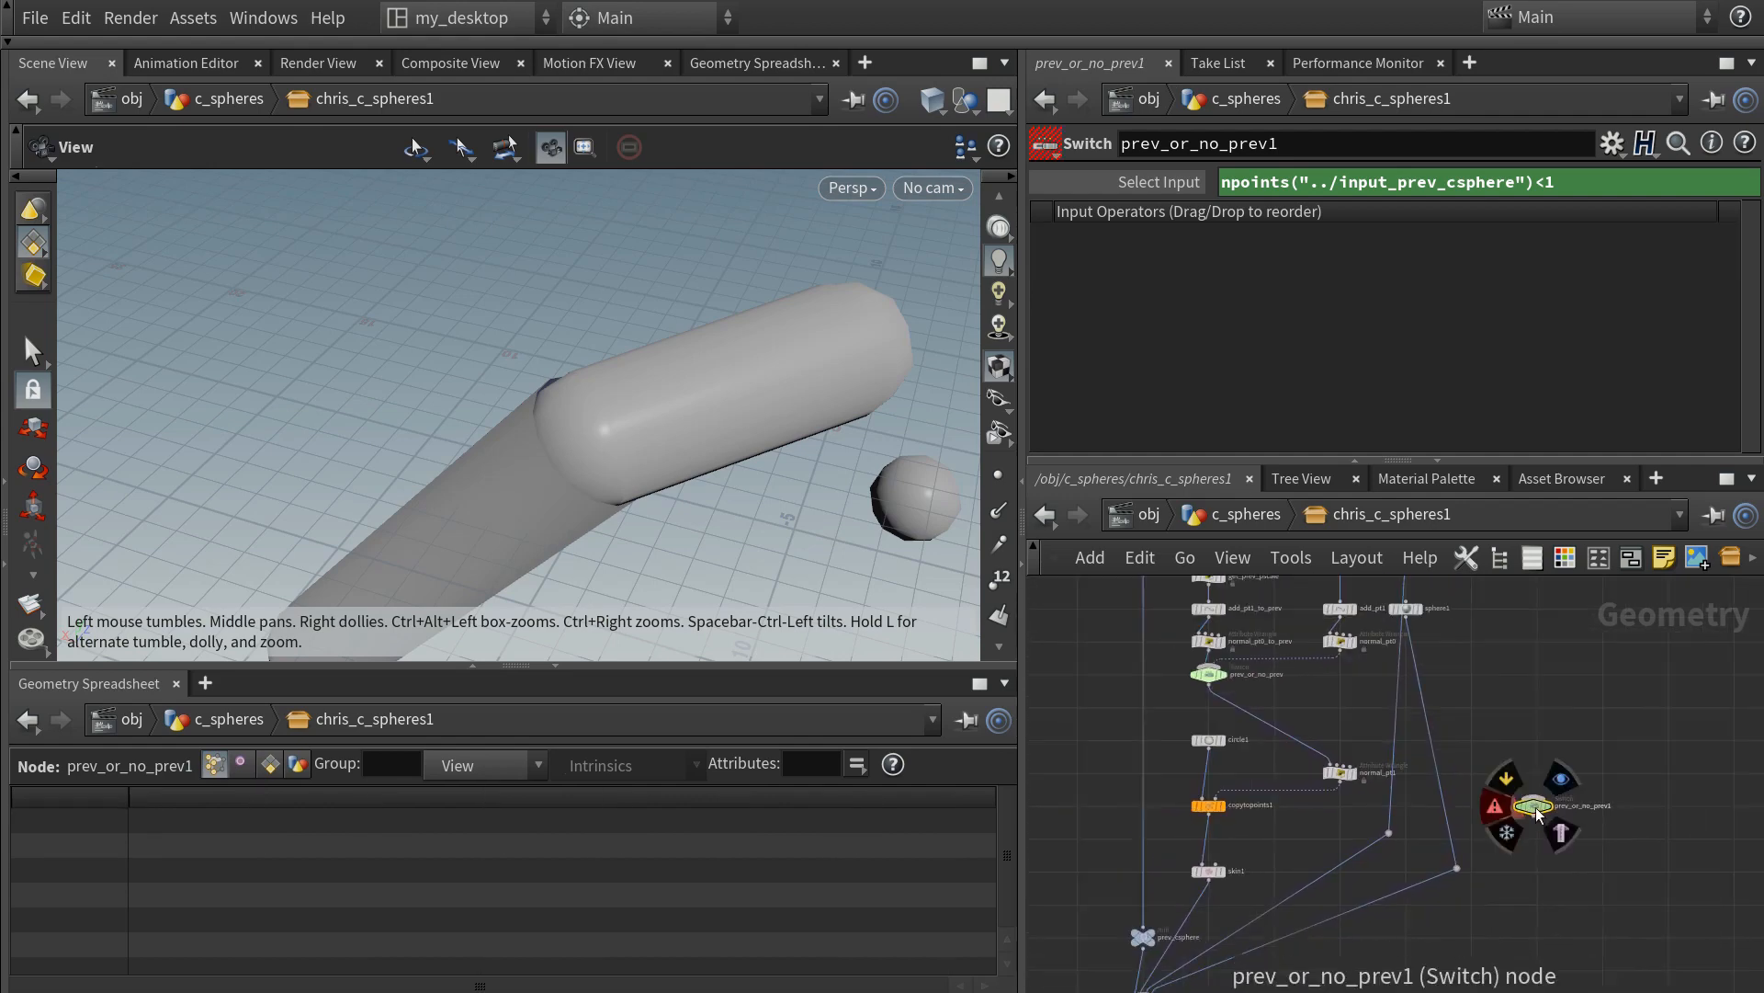
left_click_drag(1535, 808, 1457, 919)
scroll(1512, 745, "down", 1)
middle_click_drag(1518, 808, 1502, 764)
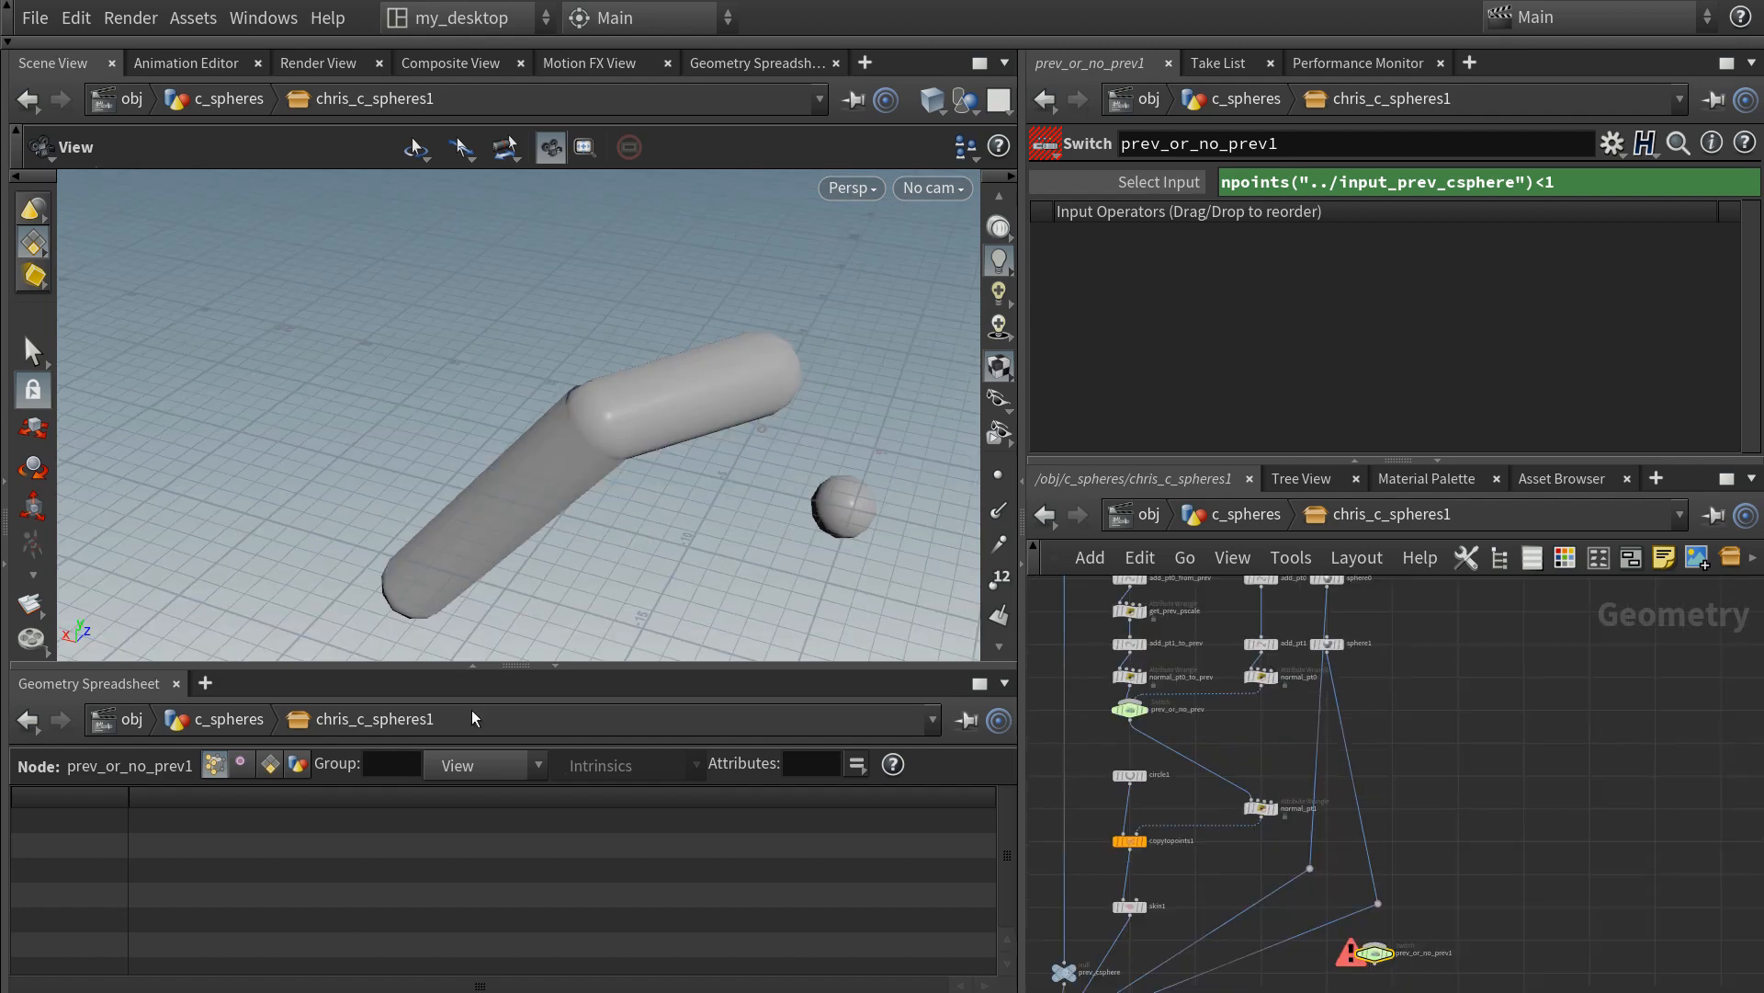
- Move sphere1 and sphere0 down the network to just above the disconnected prev_or_no_prev1 switch
middle_click_drag(1394, 752, 1407, 733)
left_click_drag(1338, 628, 1376, 745)
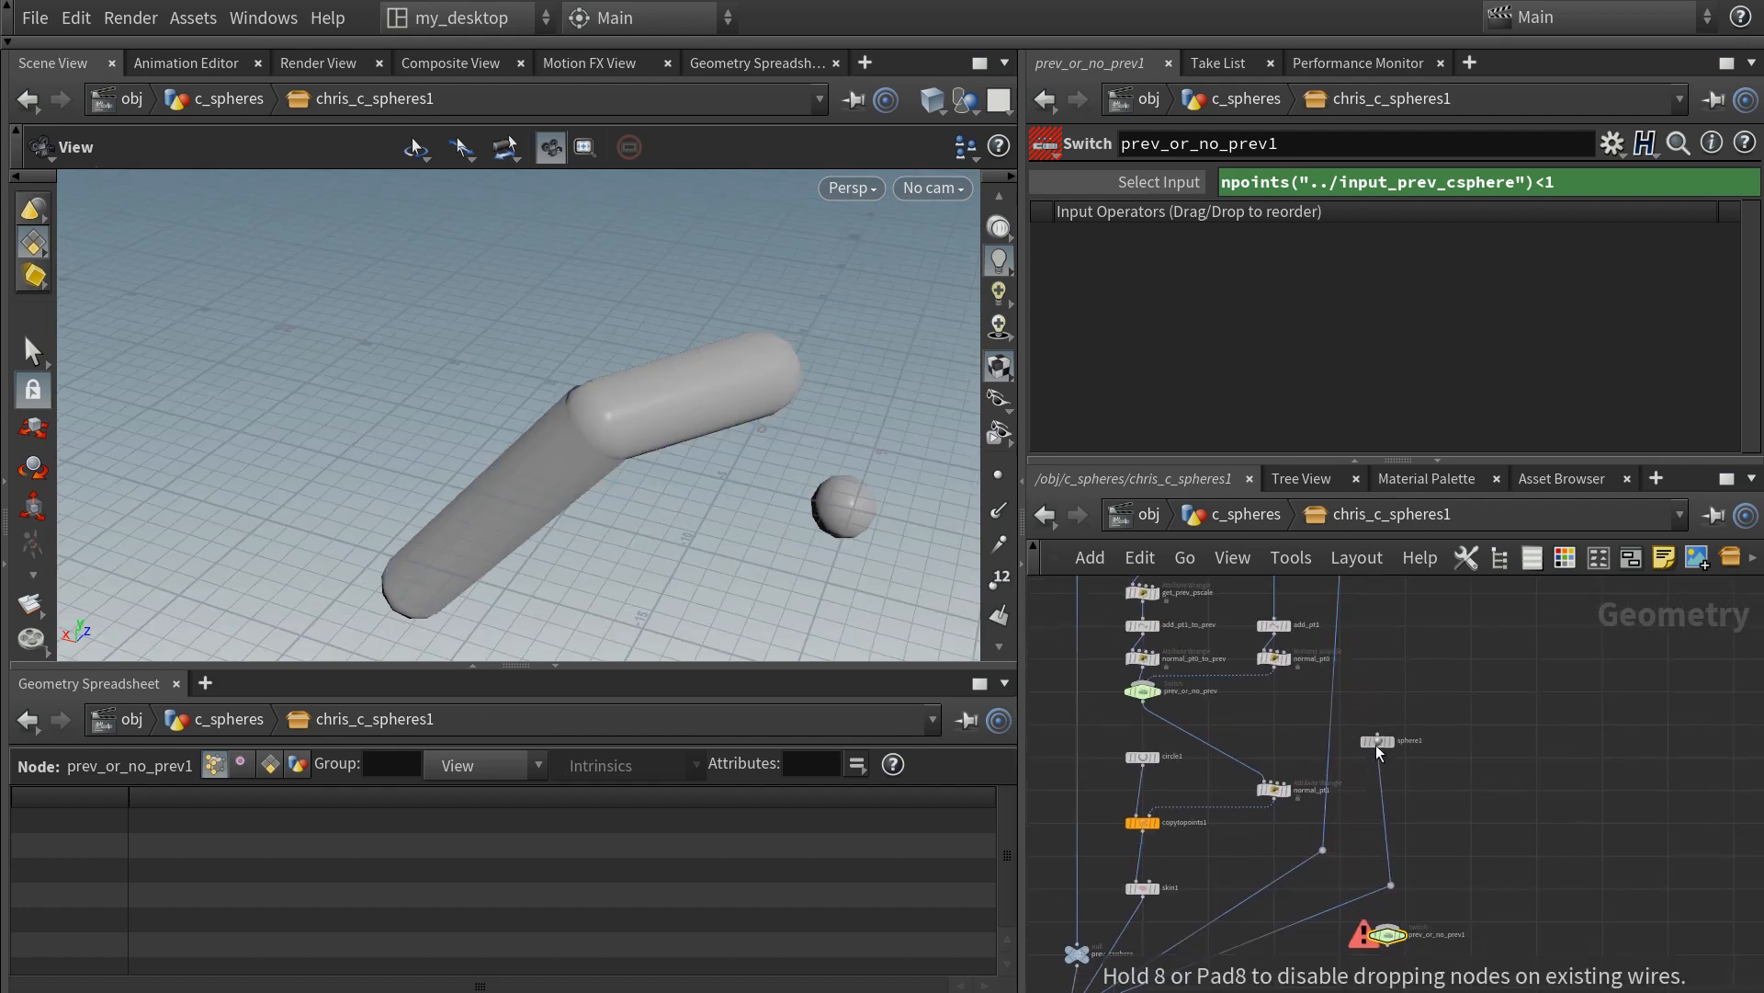
middle_click_drag(1395, 714, 1367, 748)
left_click_drag(1314, 598, 1303, 852)
scroll(1390, 816, "up", 3)
middle_click_drag(1262, 957, 1360, 788)
scroll(1346, 779, "down", 1)
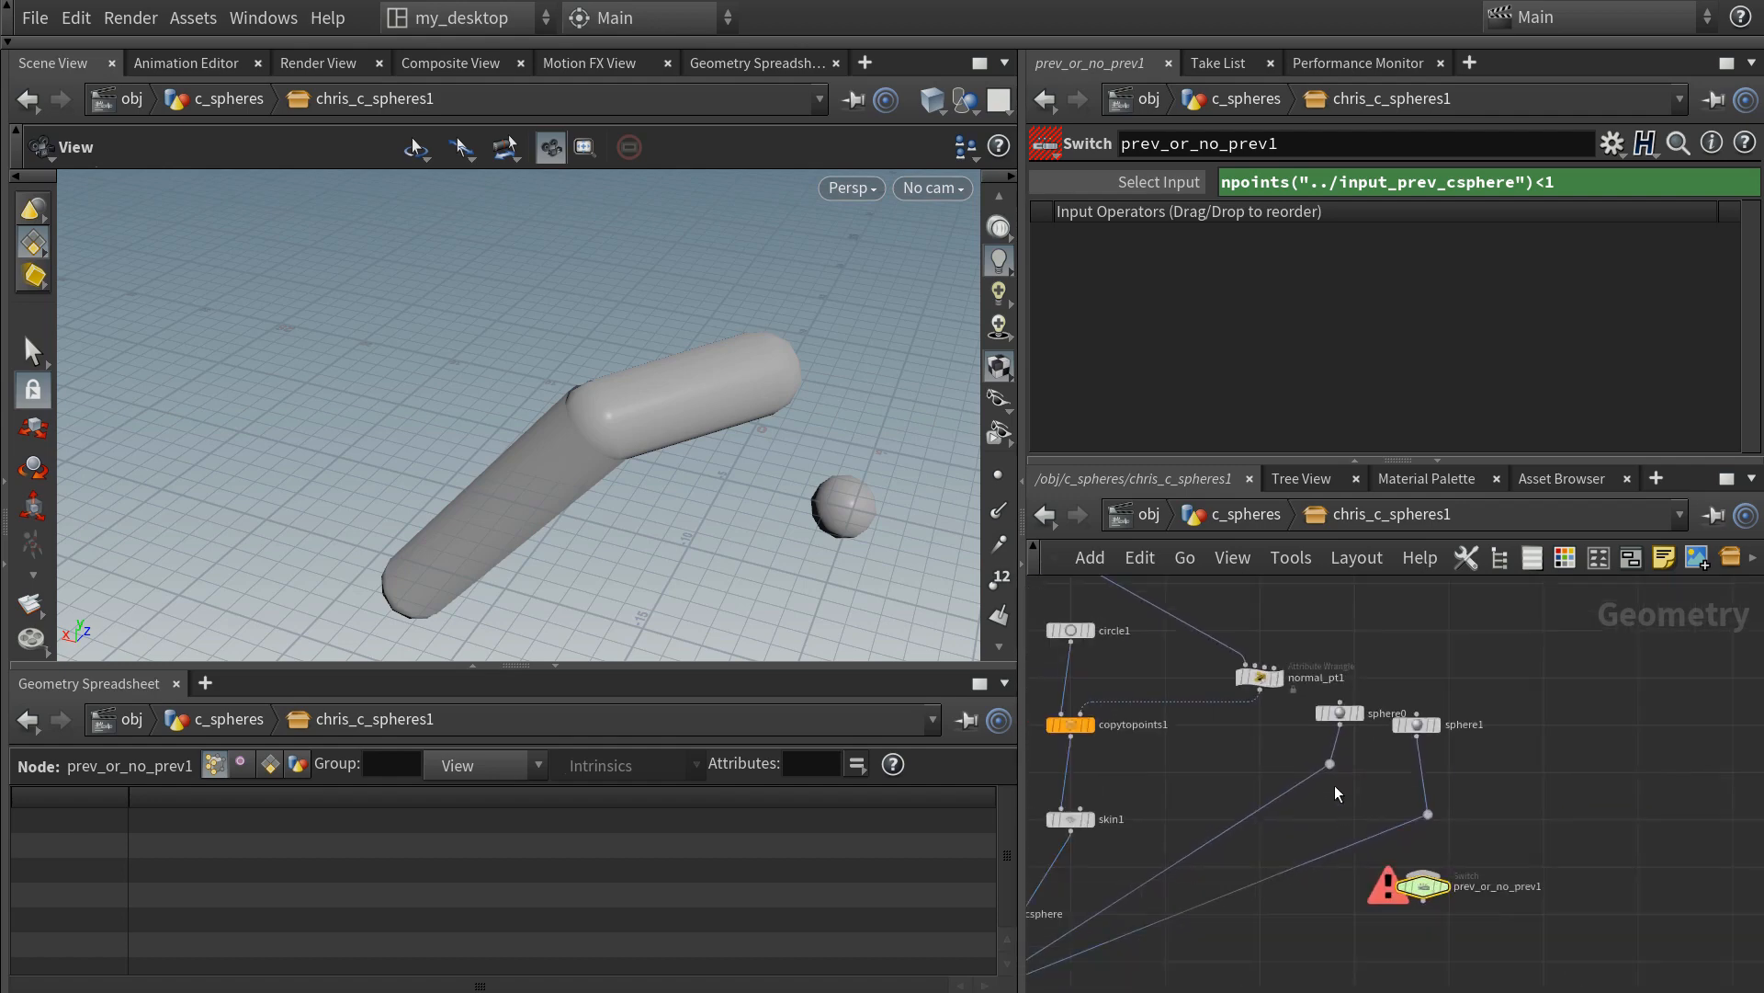
- Delete the dots on the output wires of sphere0 and sphere1 and space the two spheres apart
scroll(1334, 788, "up", 1)
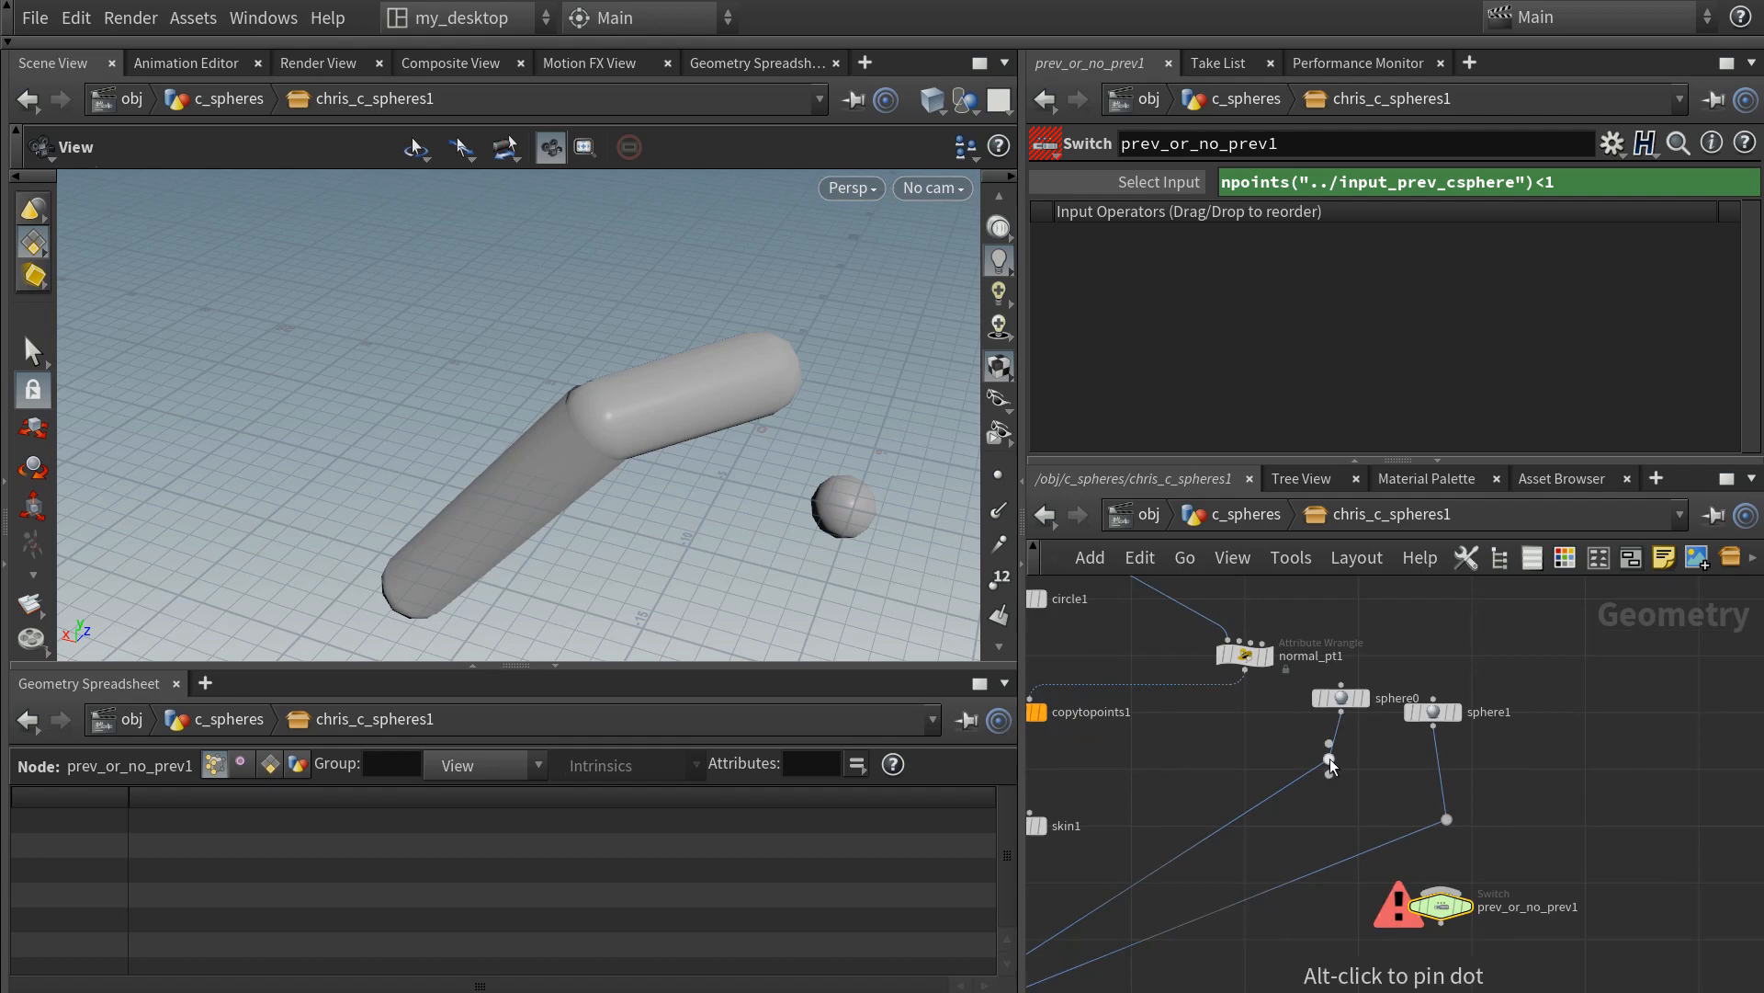
key("Delete")
key("Delete")
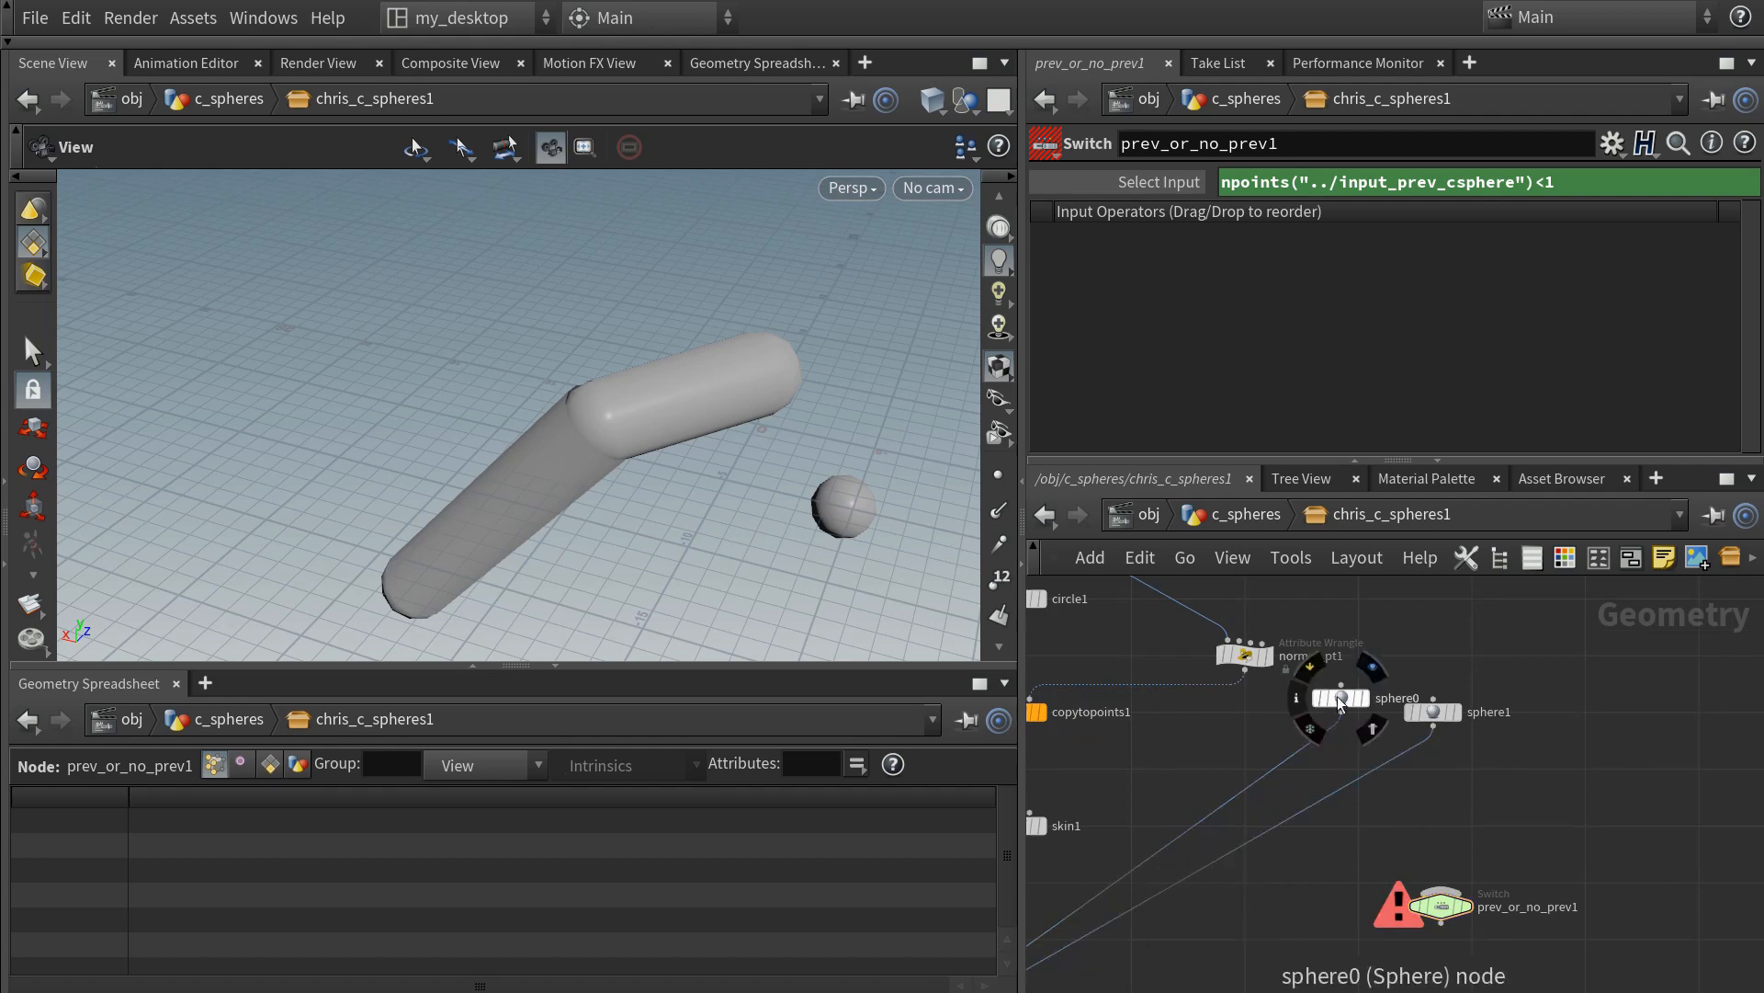
left_click_drag(1445, 712, 1523, 699)
left_click_drag(1344, 700, 1362, 714)
middle_click_drag(1515, 815, 1511, 777)
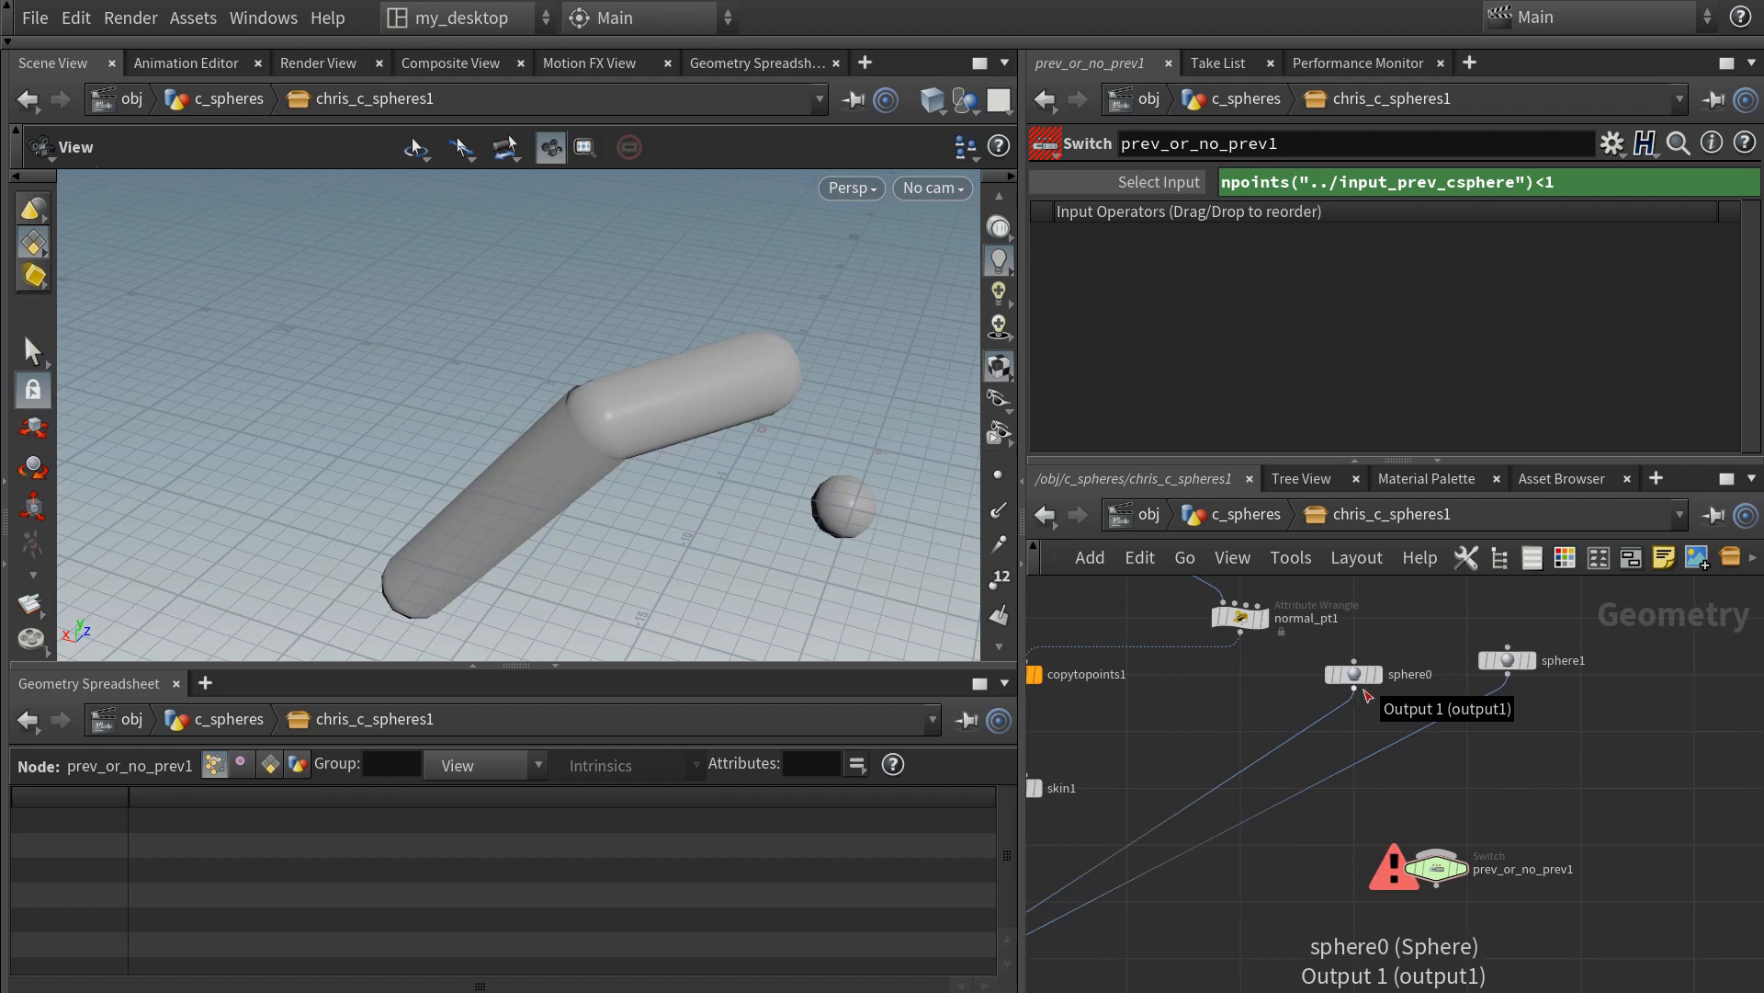
- Feed prev_or_no_prev1 with sphere1 as first input and a new Merge of sphere0 and sphere1 as second input
left_click_drag(1508, 672, 1373, 868)
scroll(1388, 818, "down", 1)
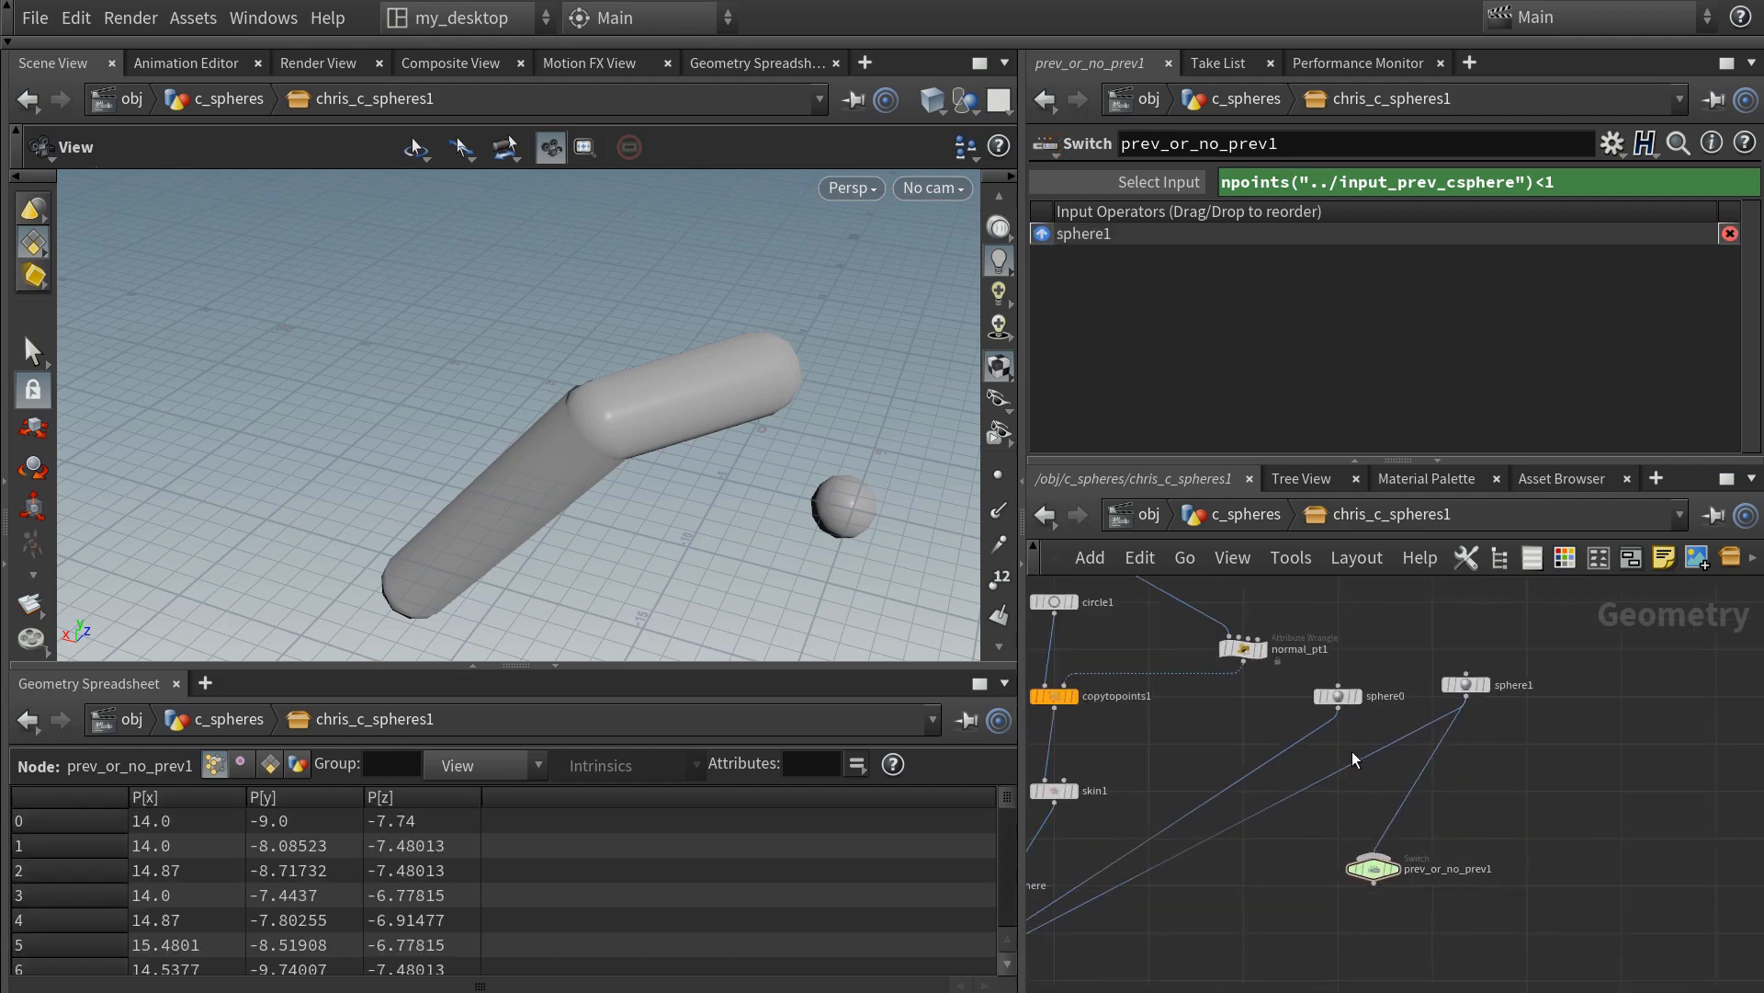
left_click(1342, 713)
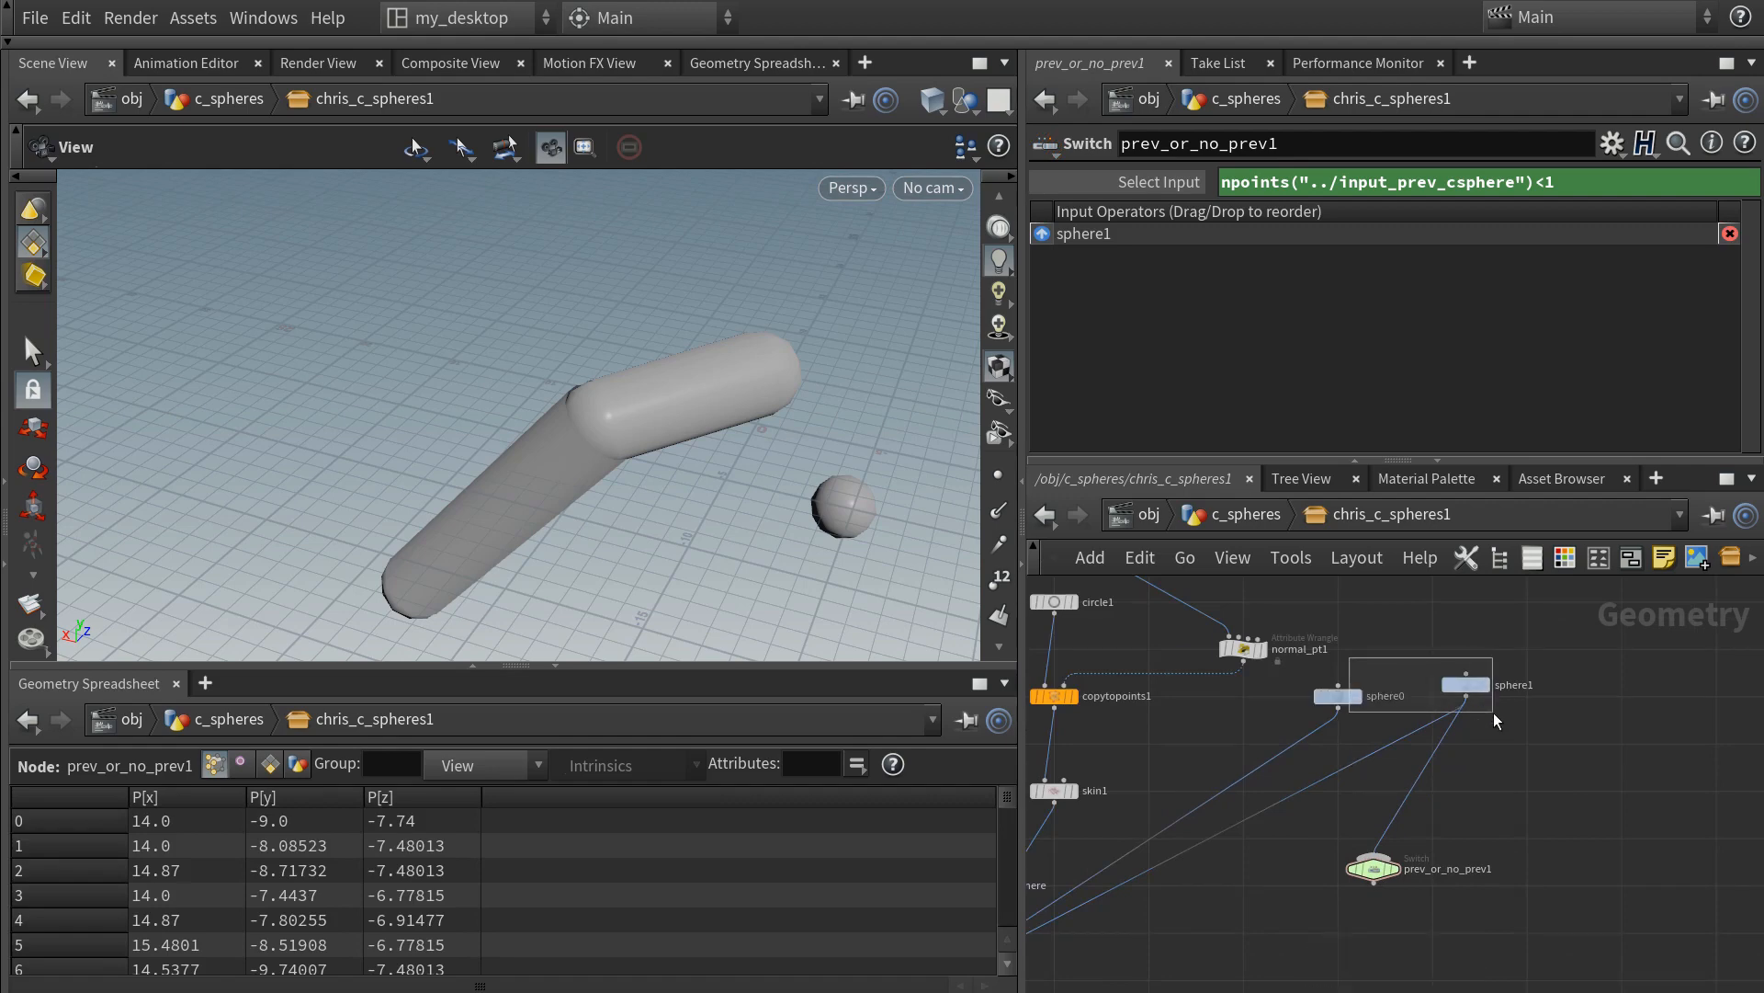
key("Tab")
type("merge")
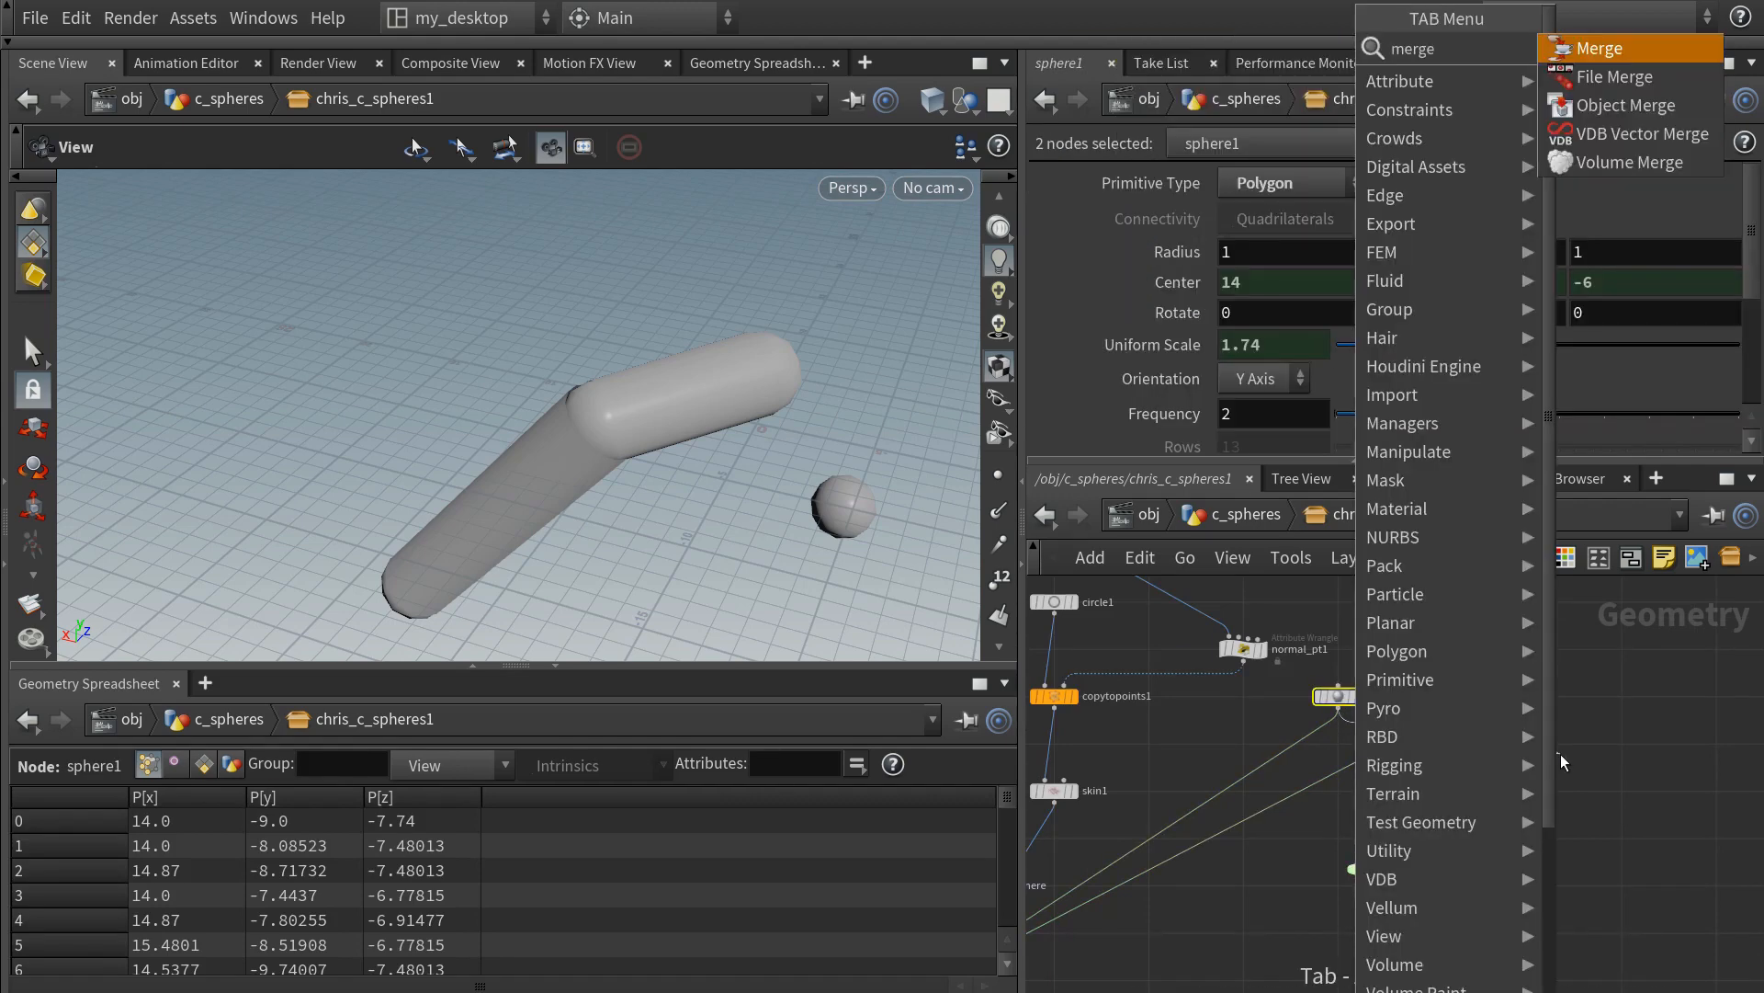
key("Return")
left_click(1565, 742)
left_click(1566, 768)
left_click(1390, 849)
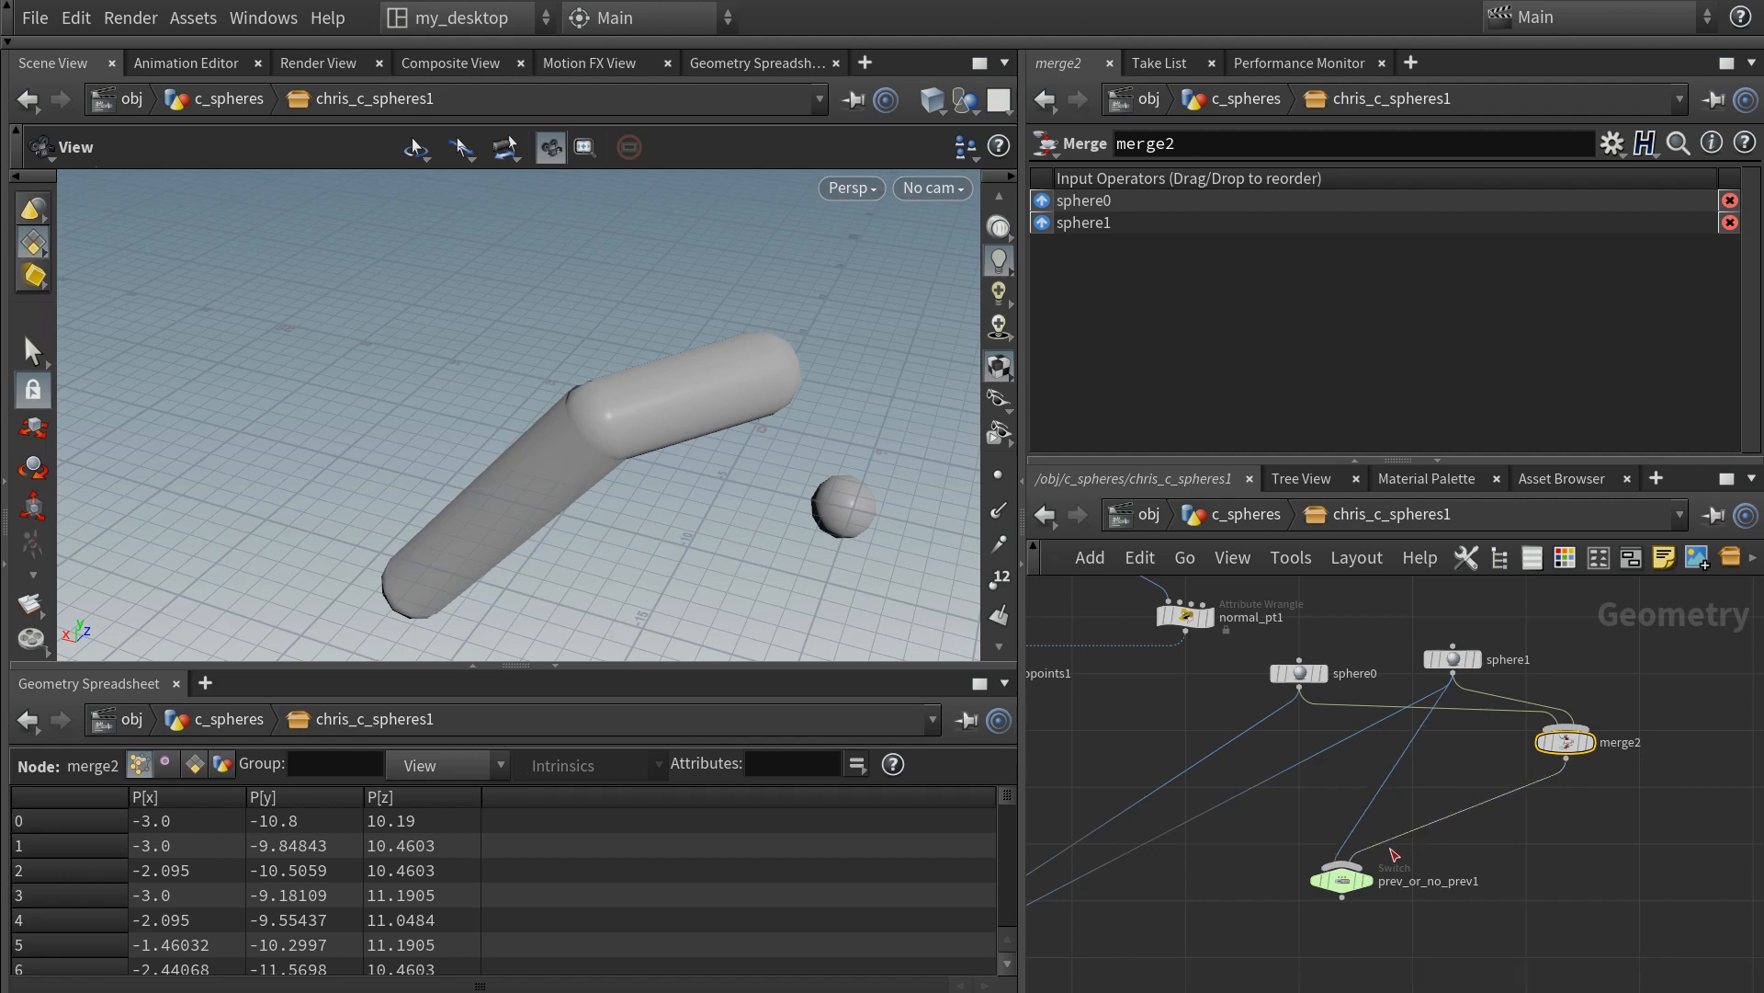
- Cut the direct wires from sphere0 and sphere1 to merge1
middle_click_drag(1323, 761, 1465, 713)
scroll(1461, 713, "down", 1)
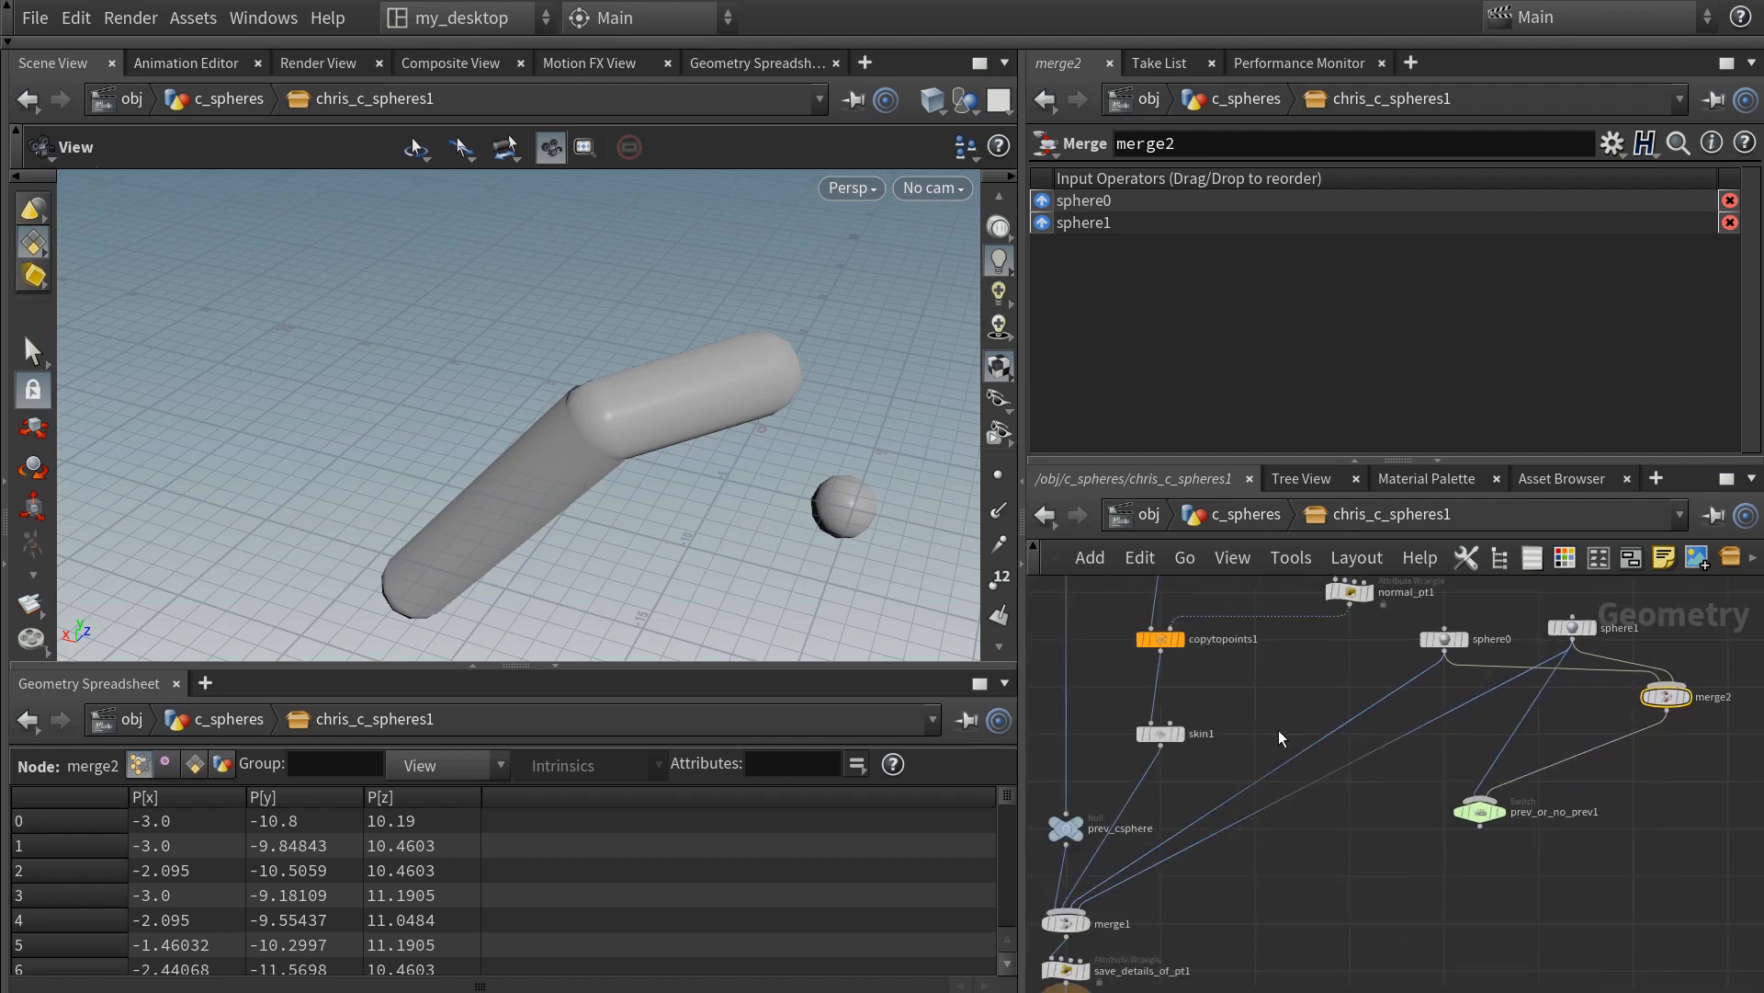
key("y")
left_click_drag(1277, 729, 1267, 837)
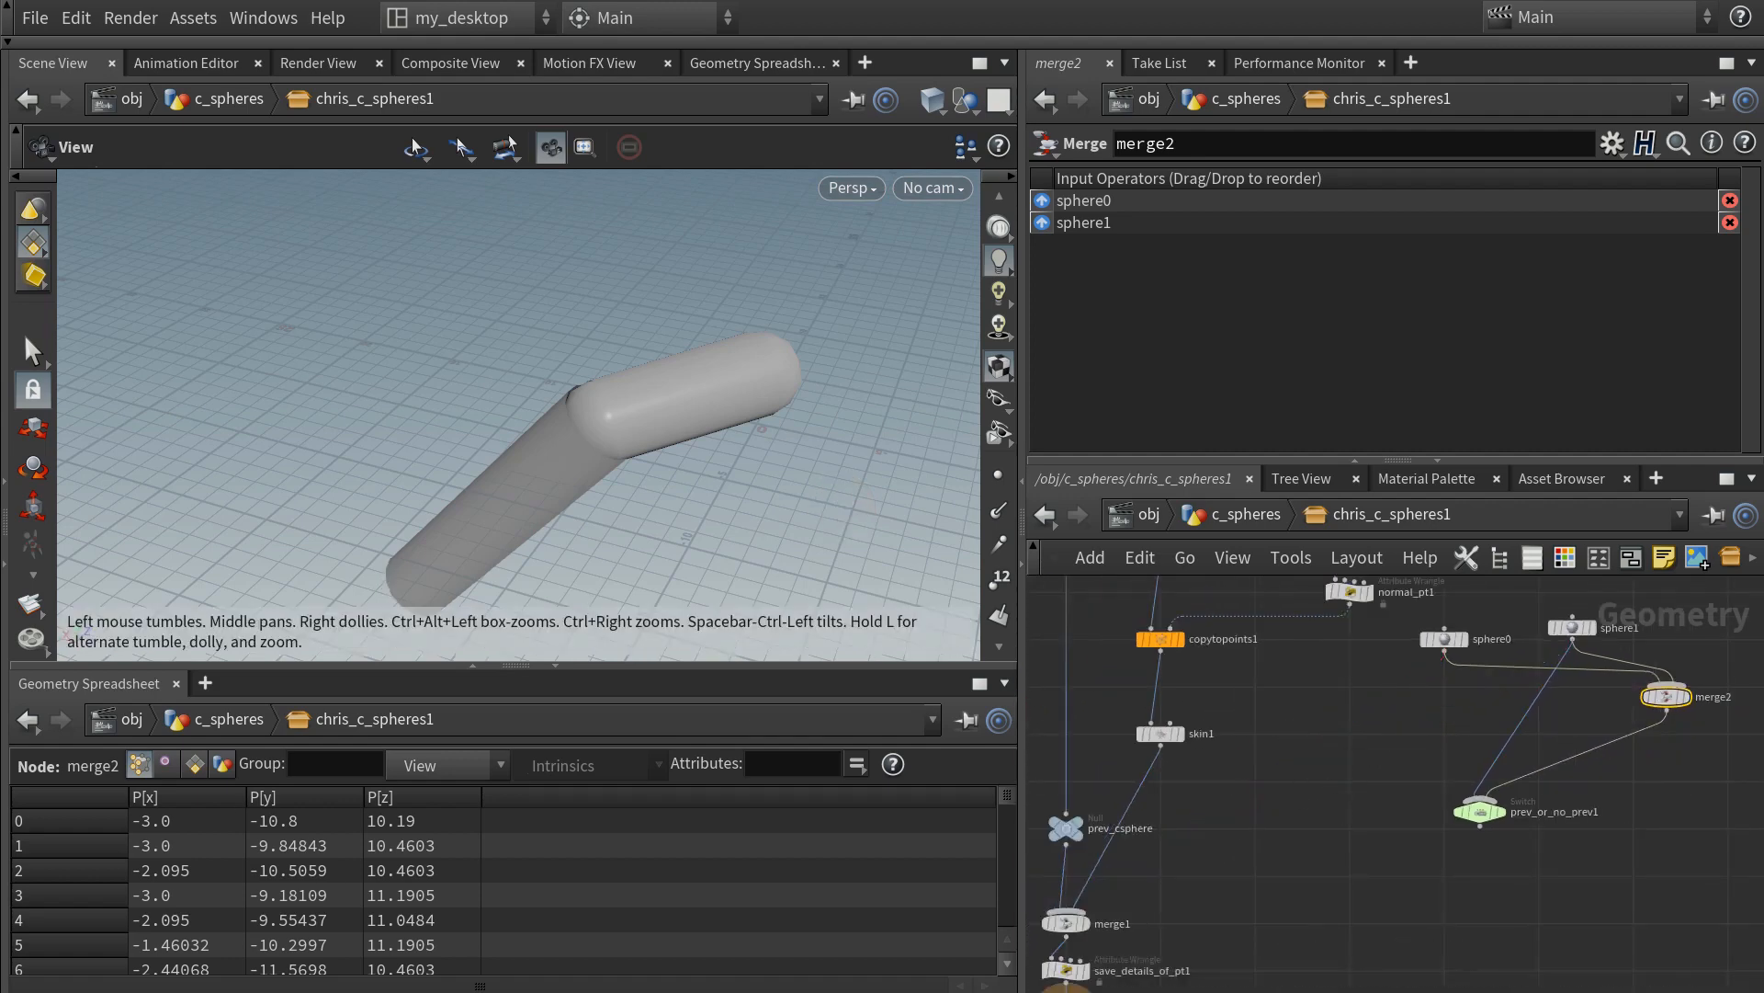
- Reverse merge2's input order to put sphere1 first and rearrange the two spheres to untangle their wires
middle_click_drag(1418, 686, 1257, 745)
left_click_drag(1283, 696, 1320, 709)
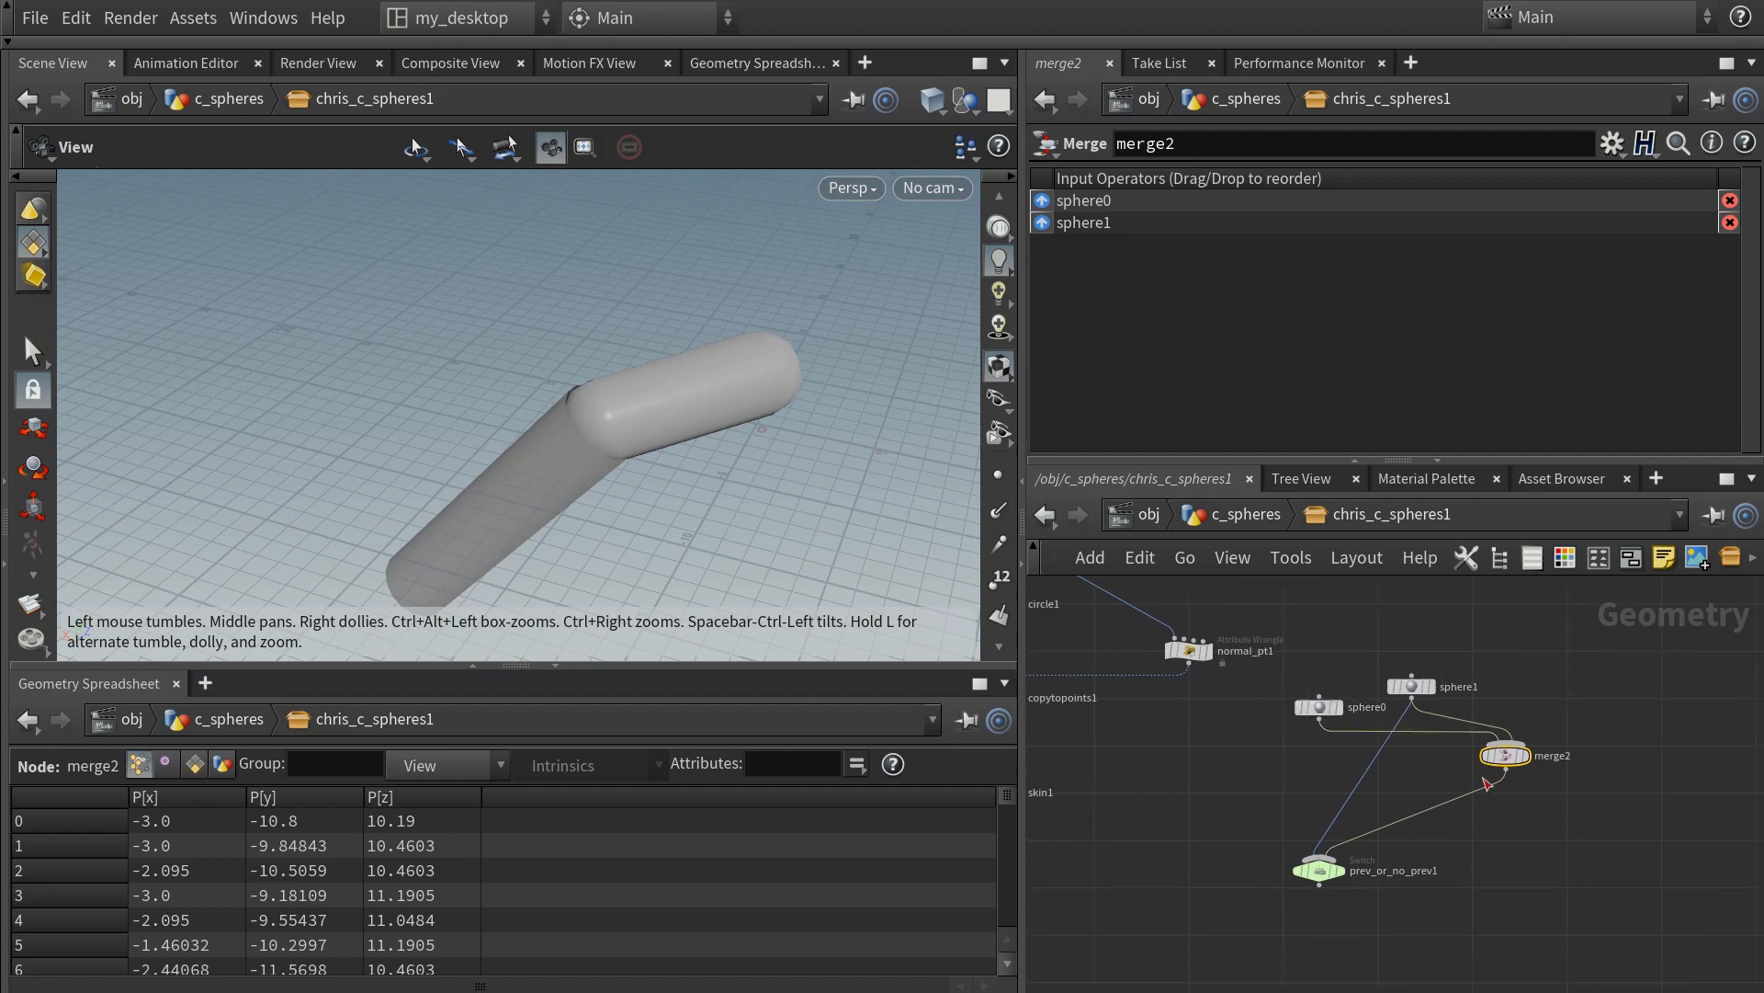
left_click_drag(1325, 704, 1615, 685)
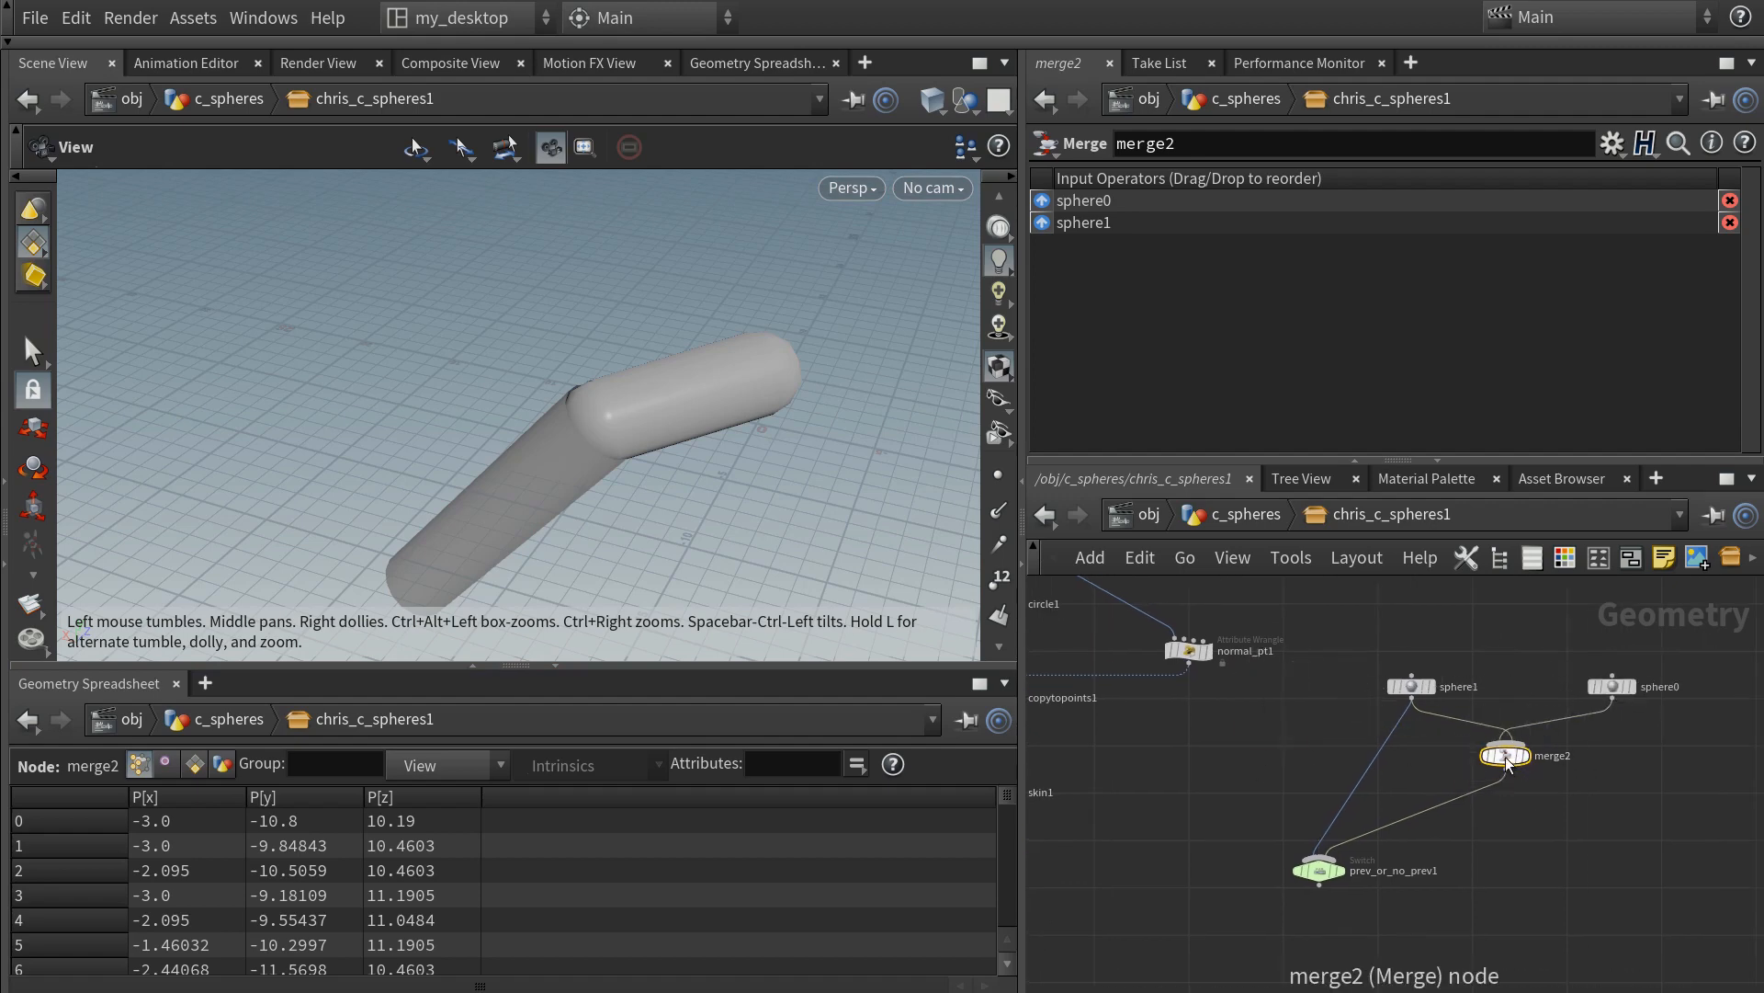
key("shift+r")
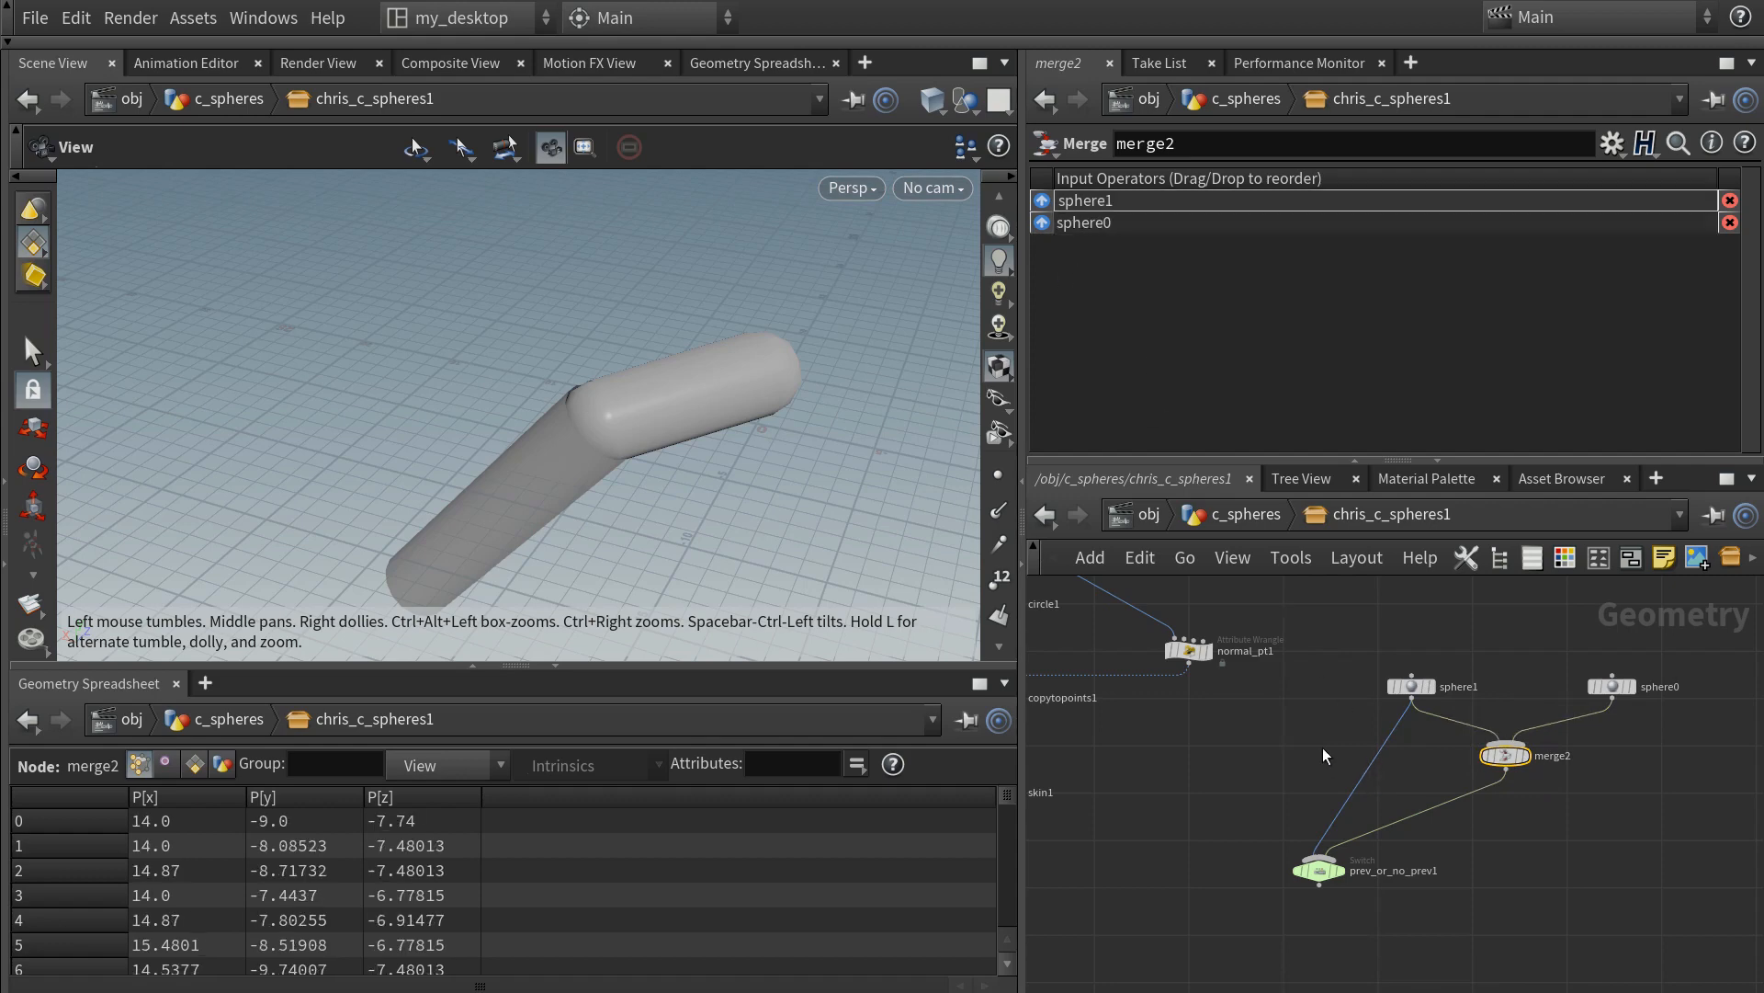
left_click_drag(1412, 686, 1286, 697)
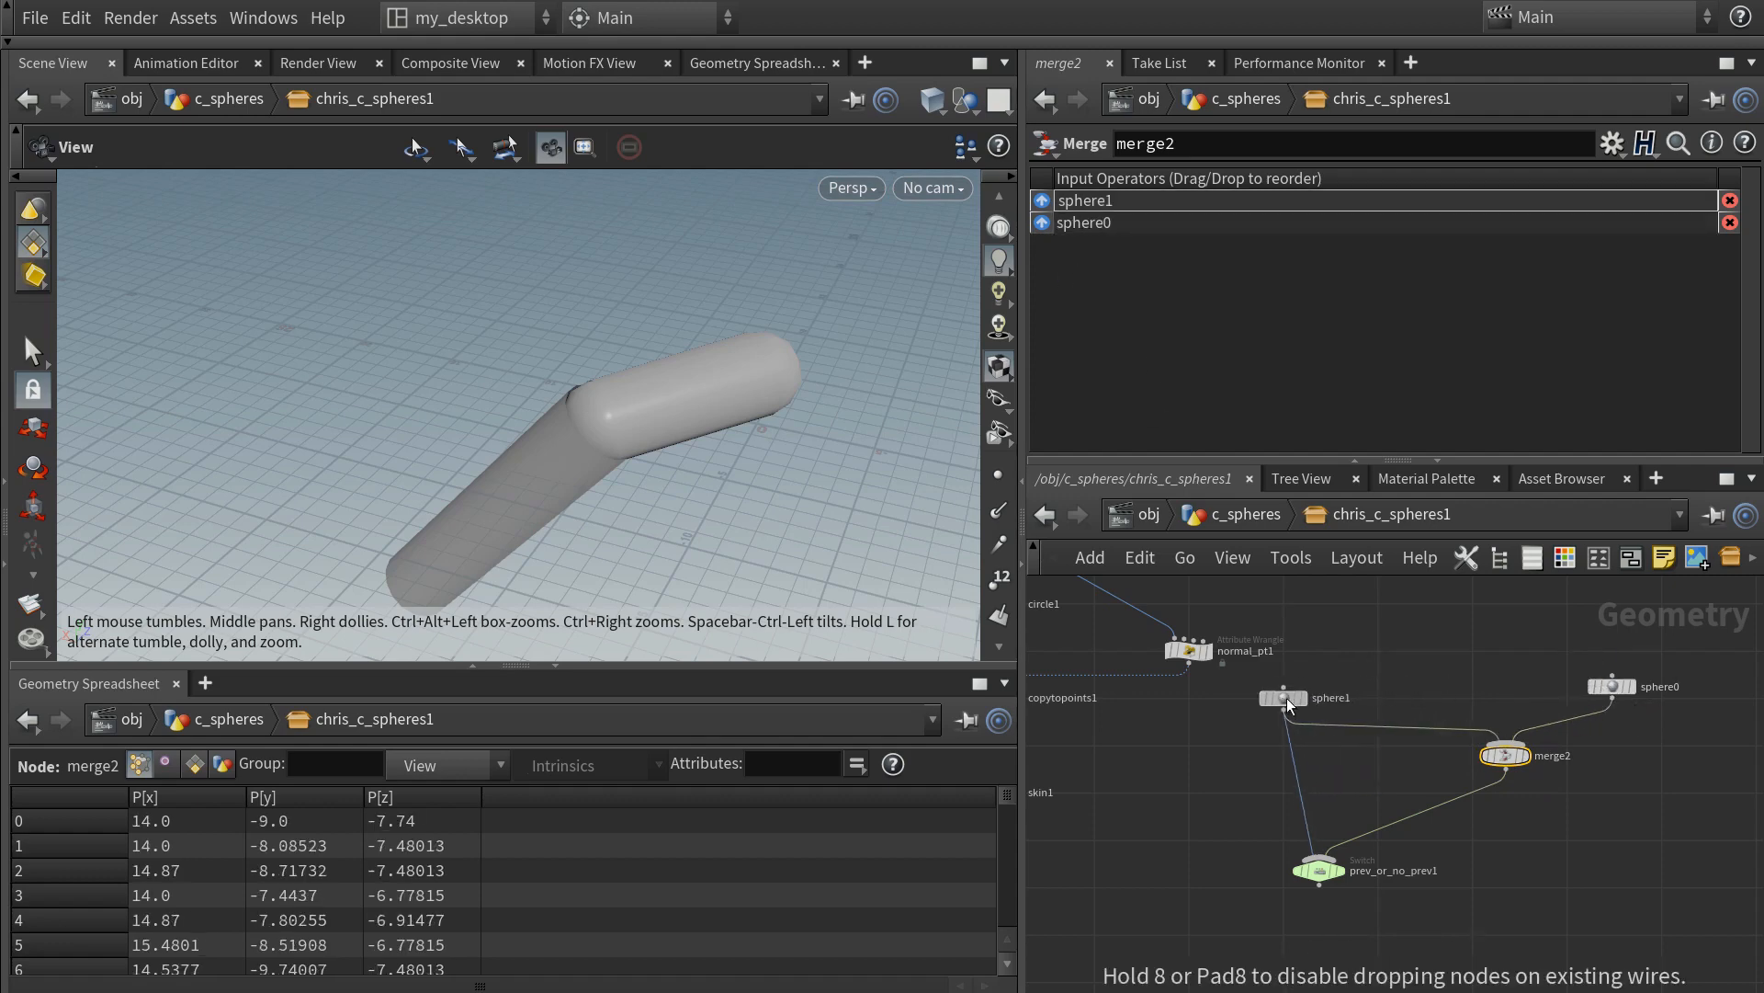
- Align prev_or_no_prev1 below sphere1, set it as the displayed node, and tidy the positions of sphere0 and merge2
left_click_drag(1319, 869, 1284, 887)
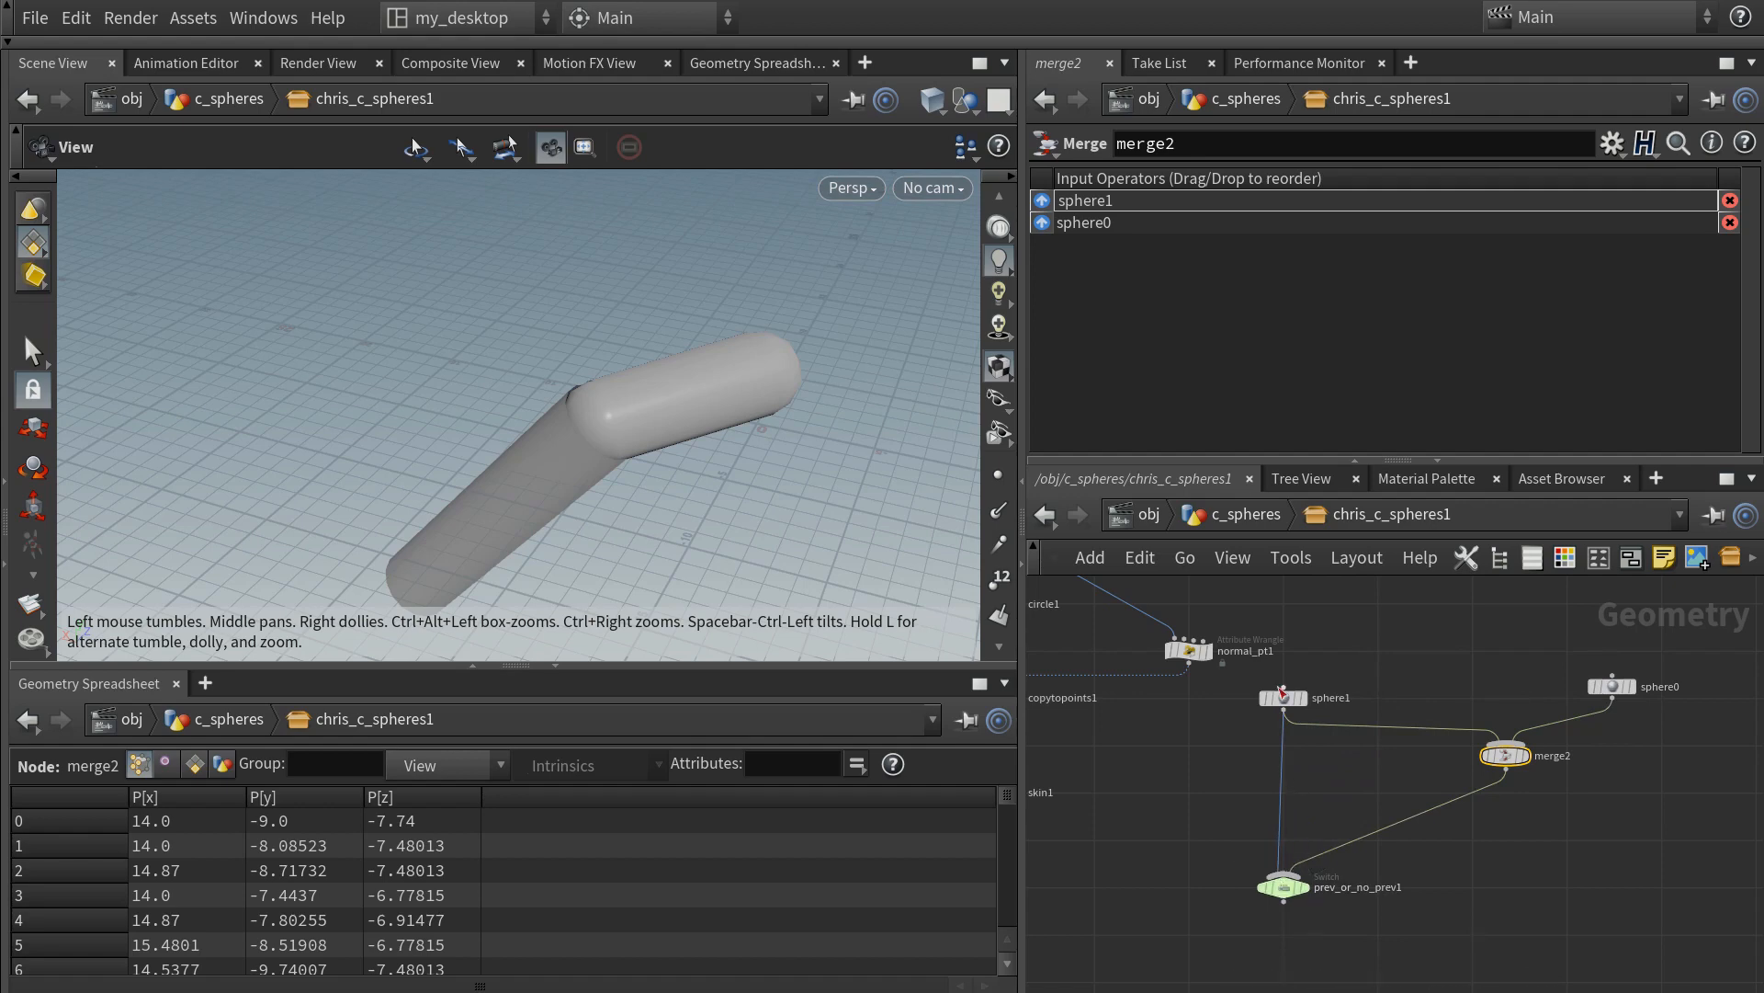
left_click(1314, 857)
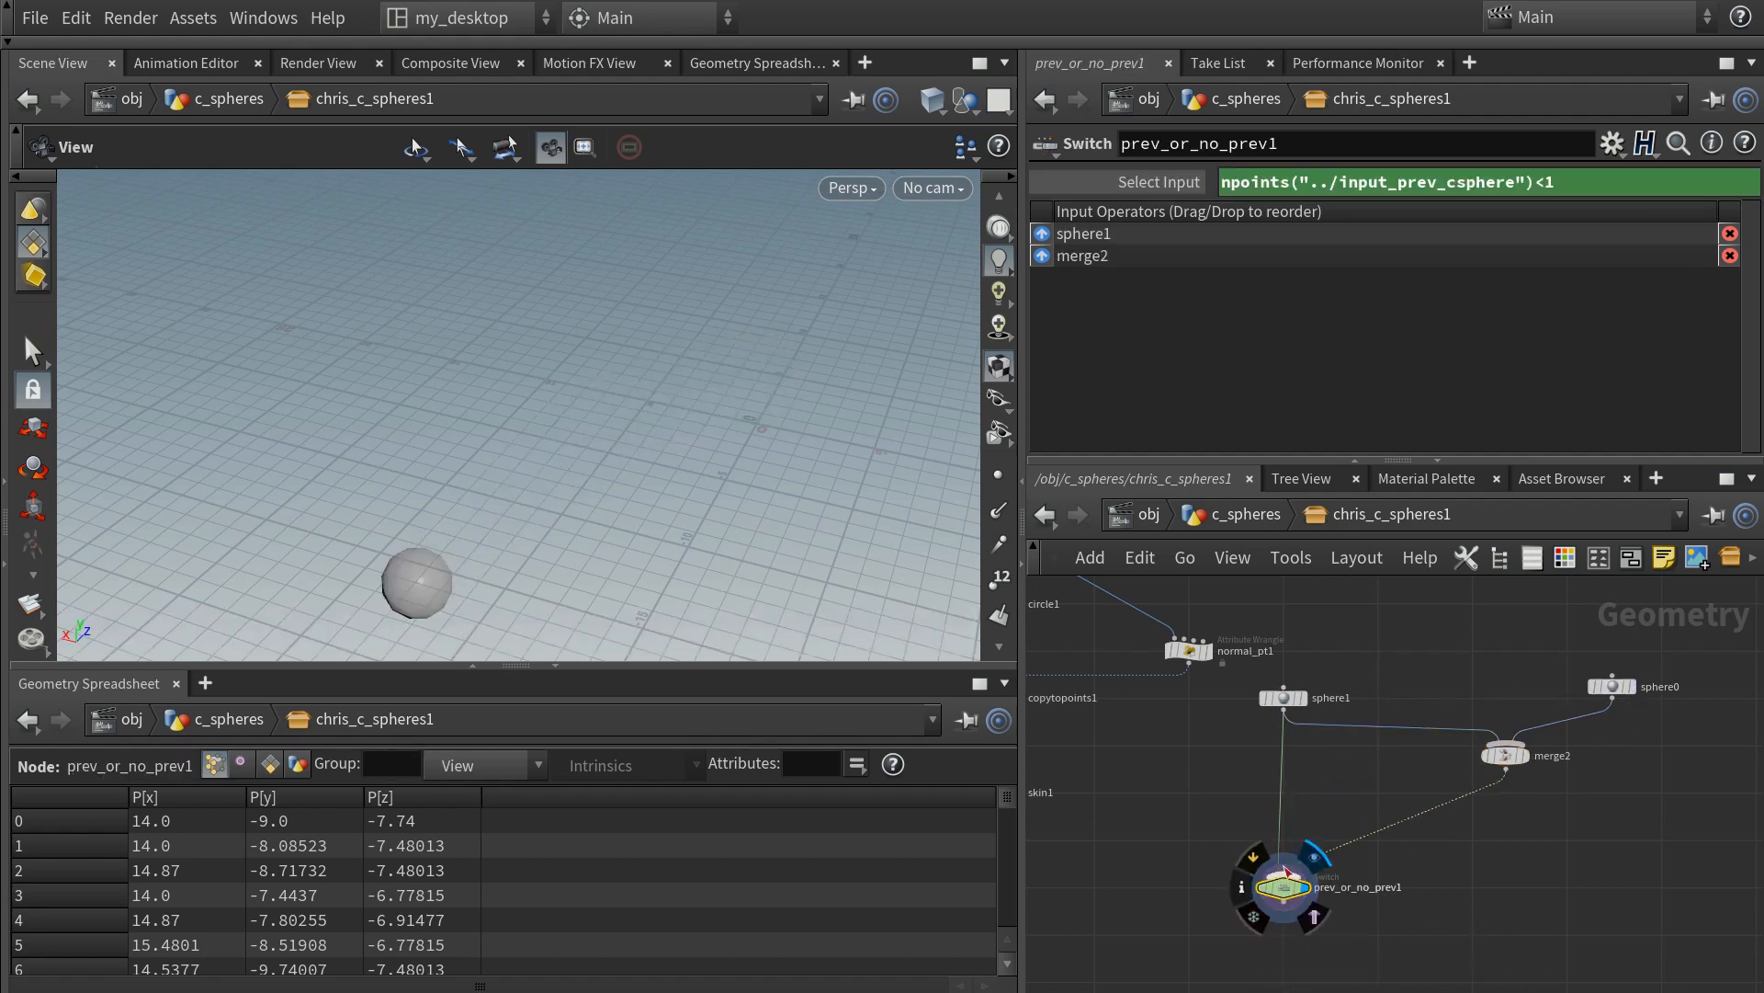
mouse_move(1284, 892)
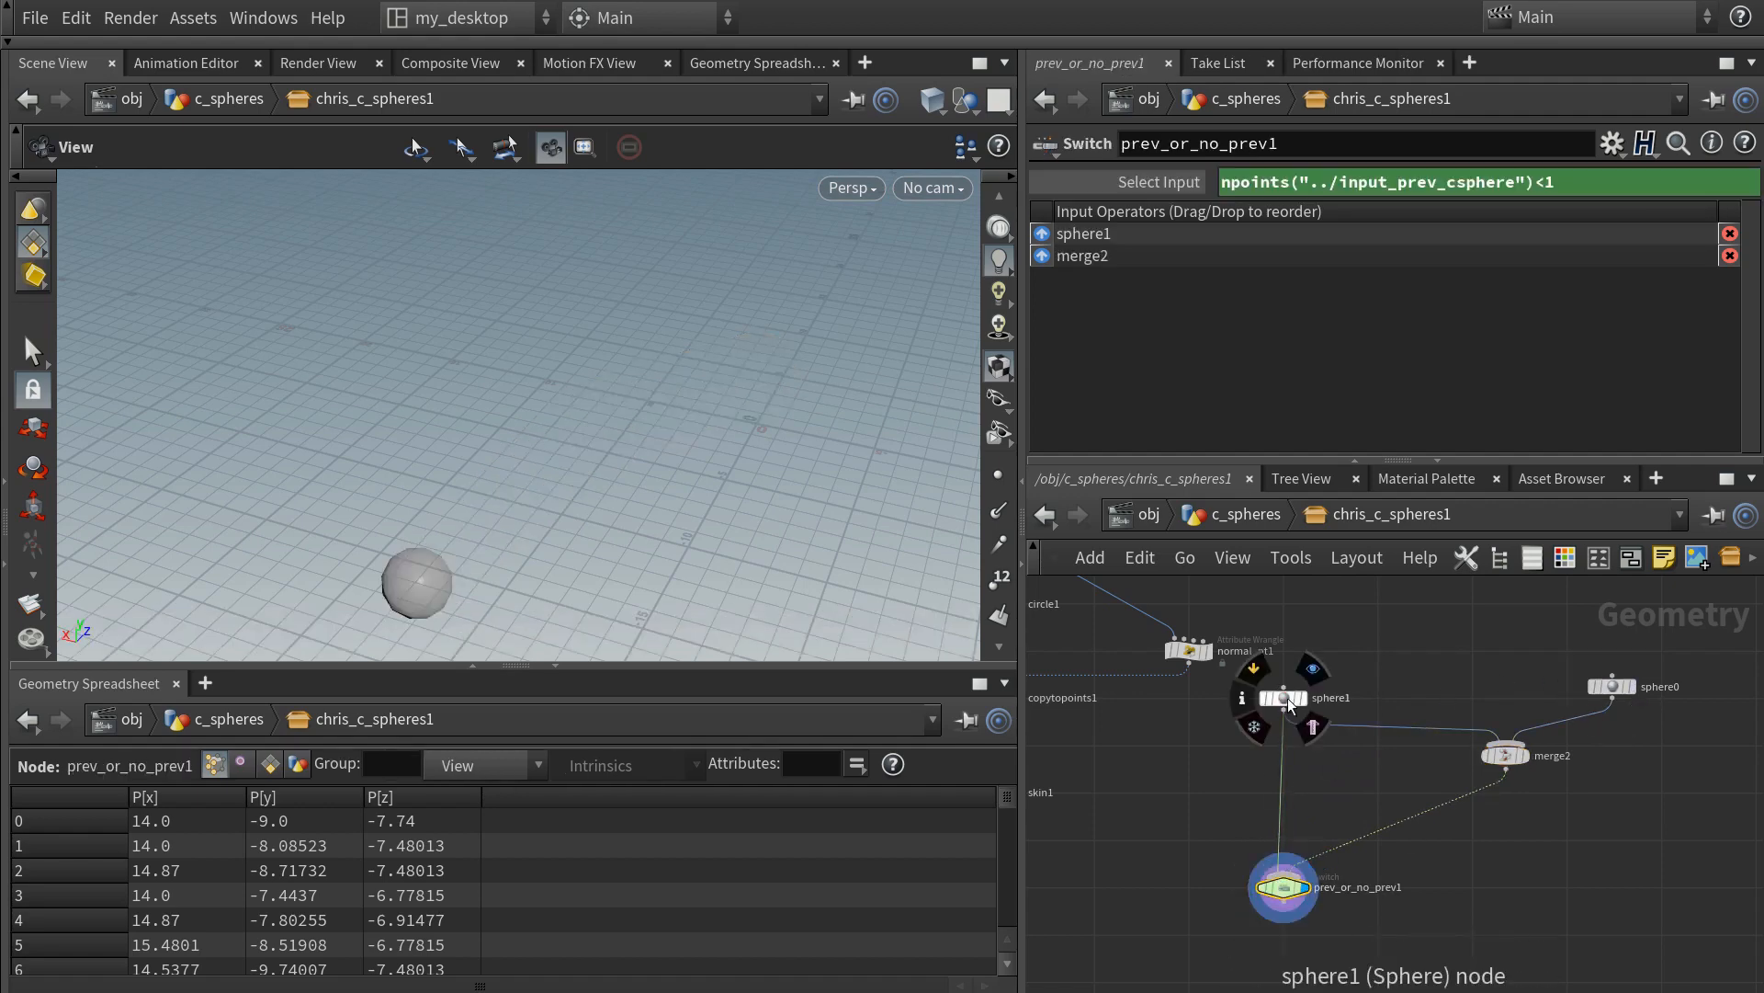
left_click_drag(1608, 686, 1566, 699)
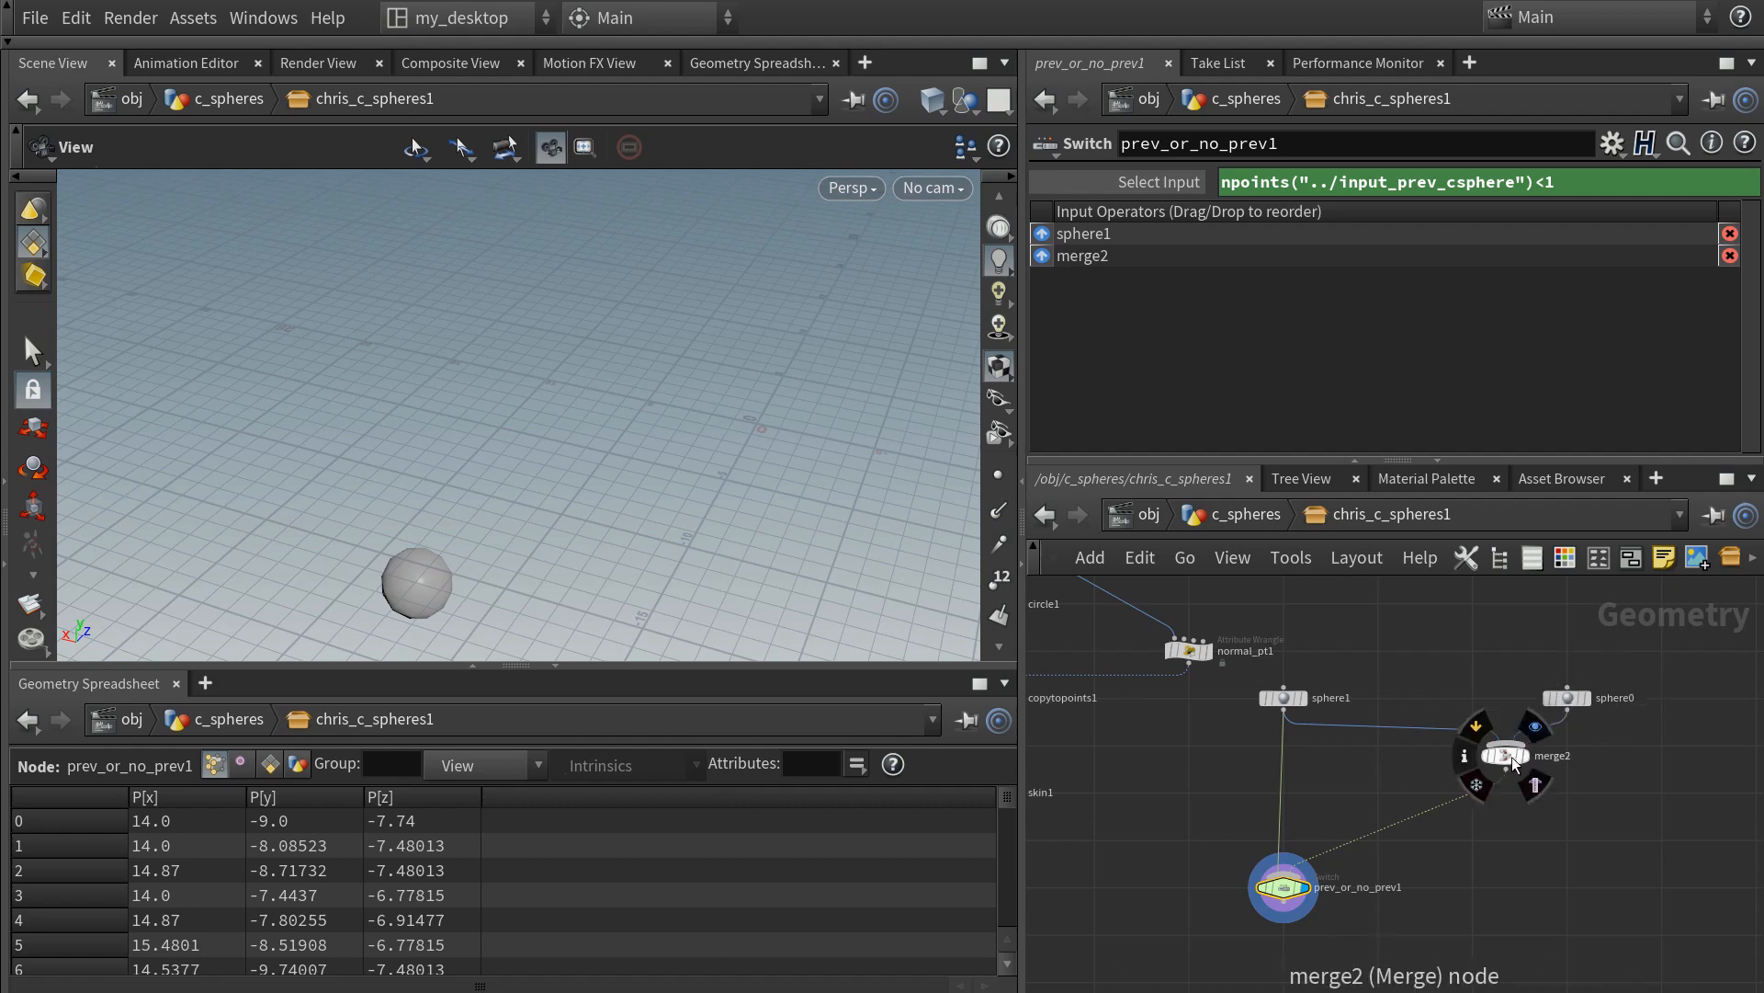
left_click_drag(1512, 758, 1470, 794)
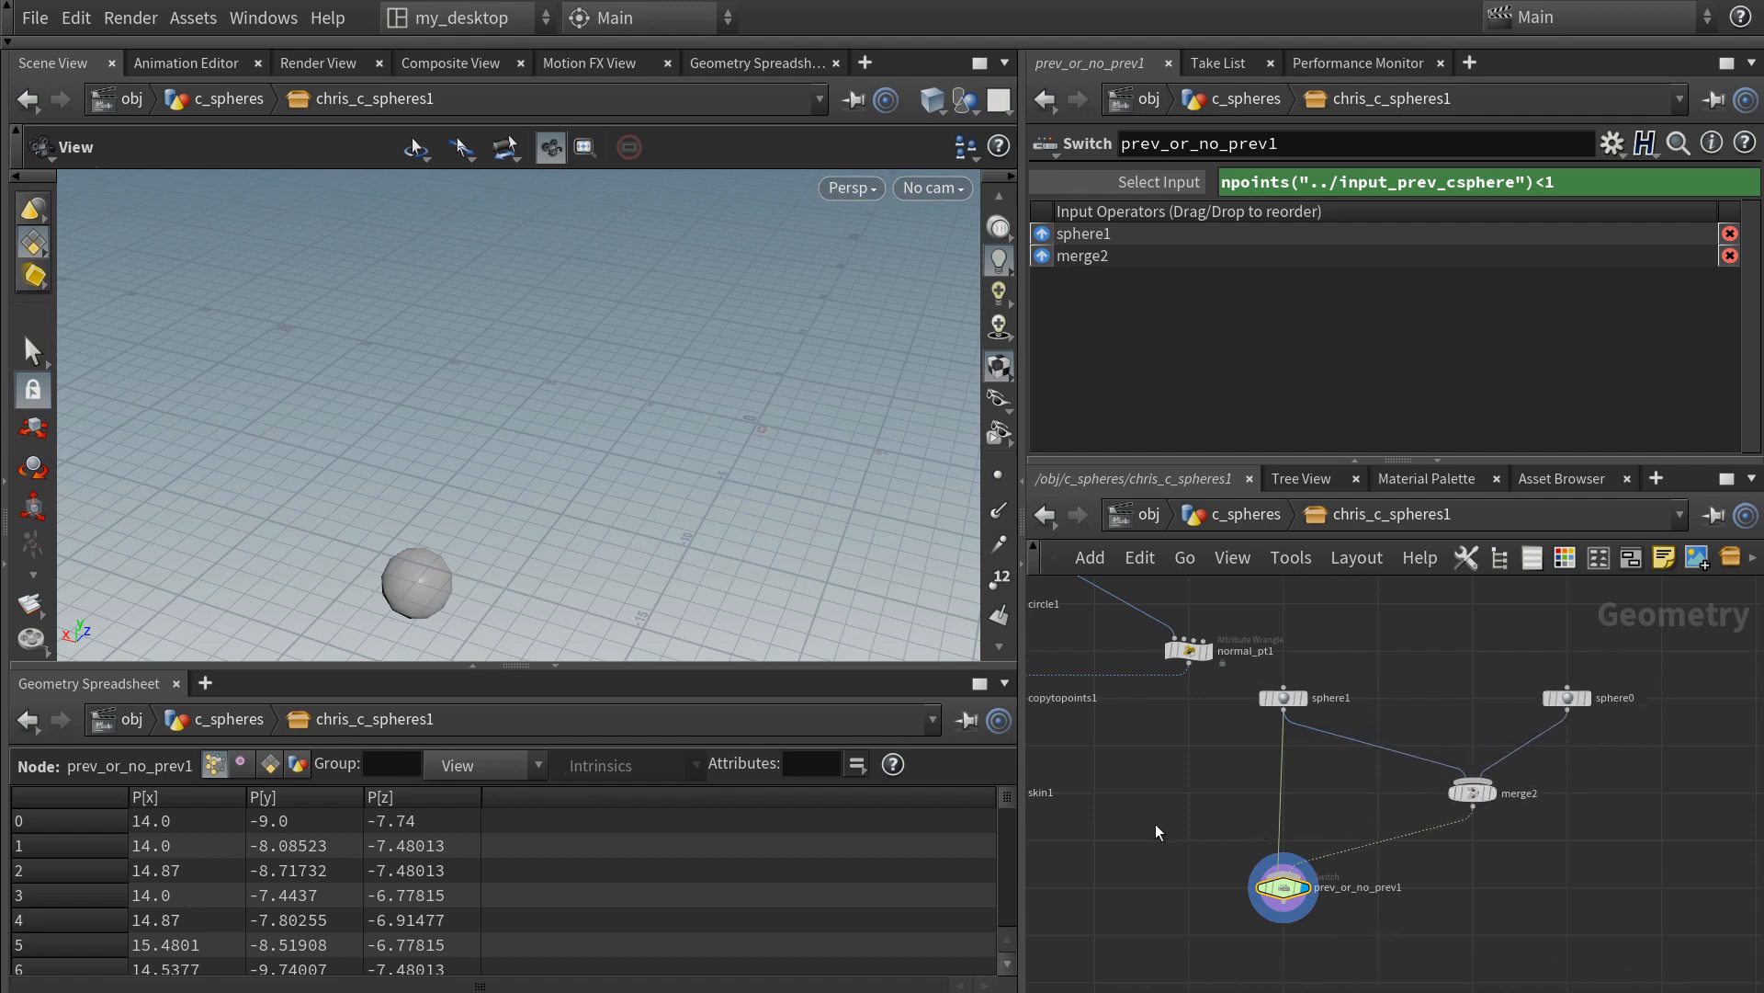
- Add a Merge node that combines skin1 with prev_or_no_prev1 and place it beside merge1
middle_click_drag(1155, 824, 1474, 798)
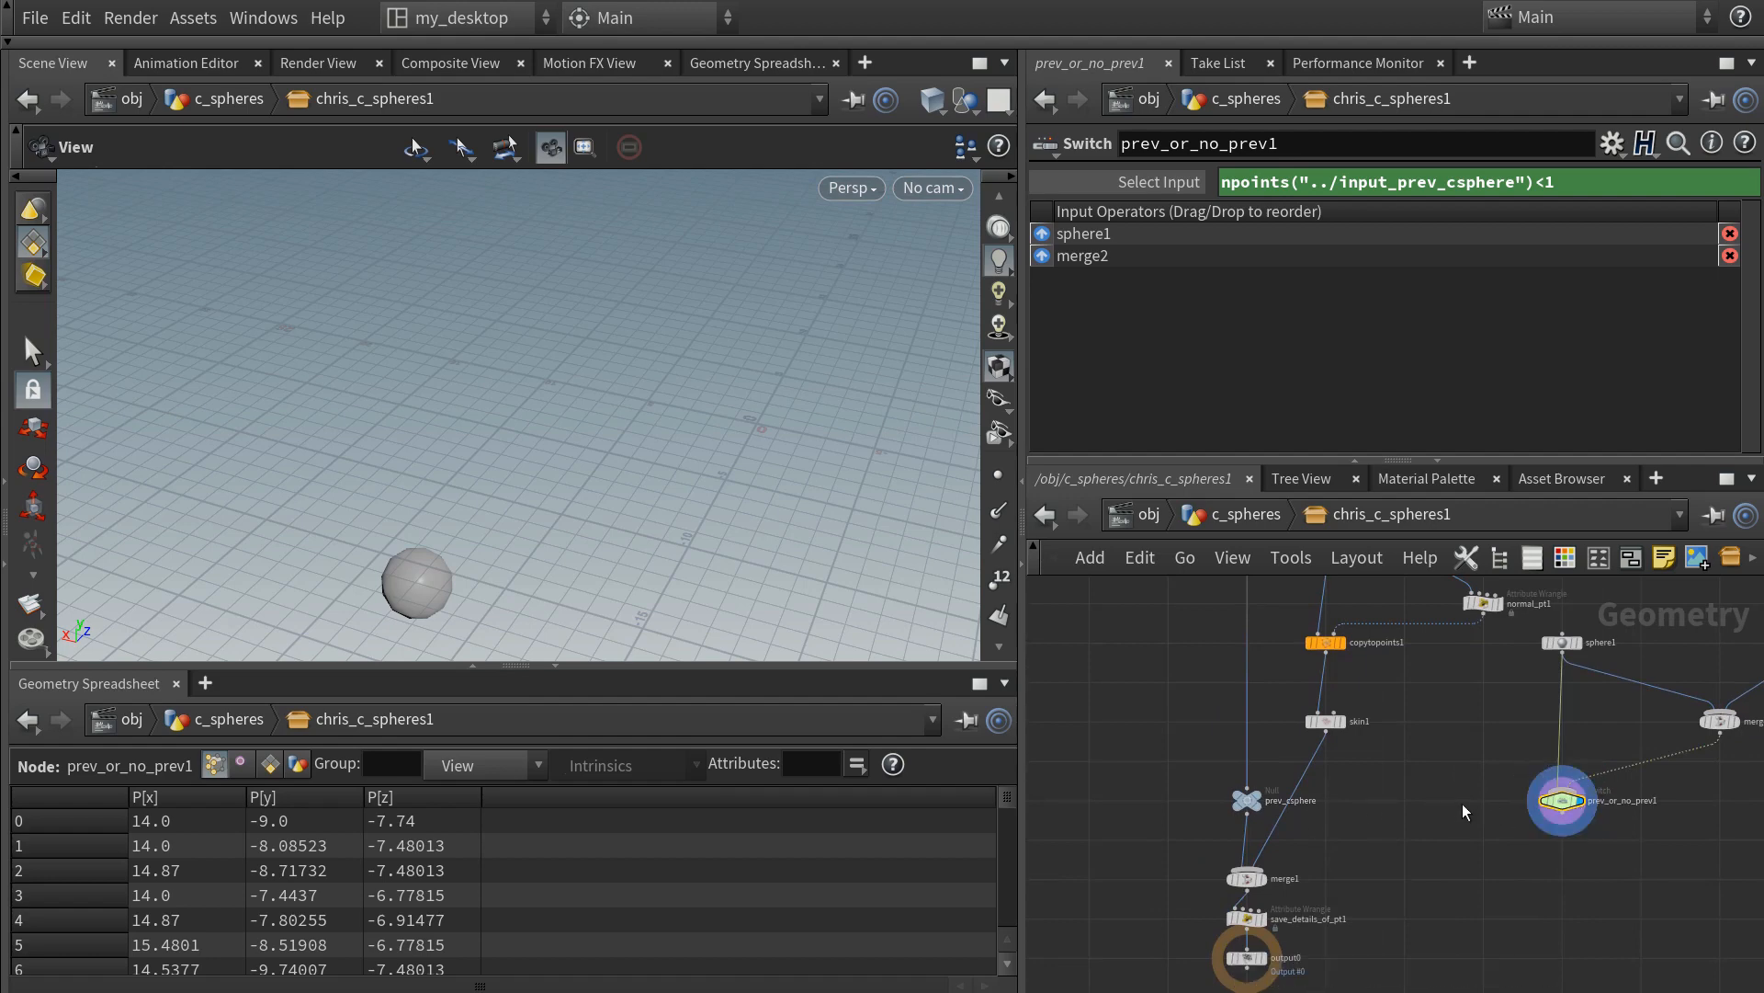
middle_click_drag(1448, 805, 1412, 808)
key("Tab")
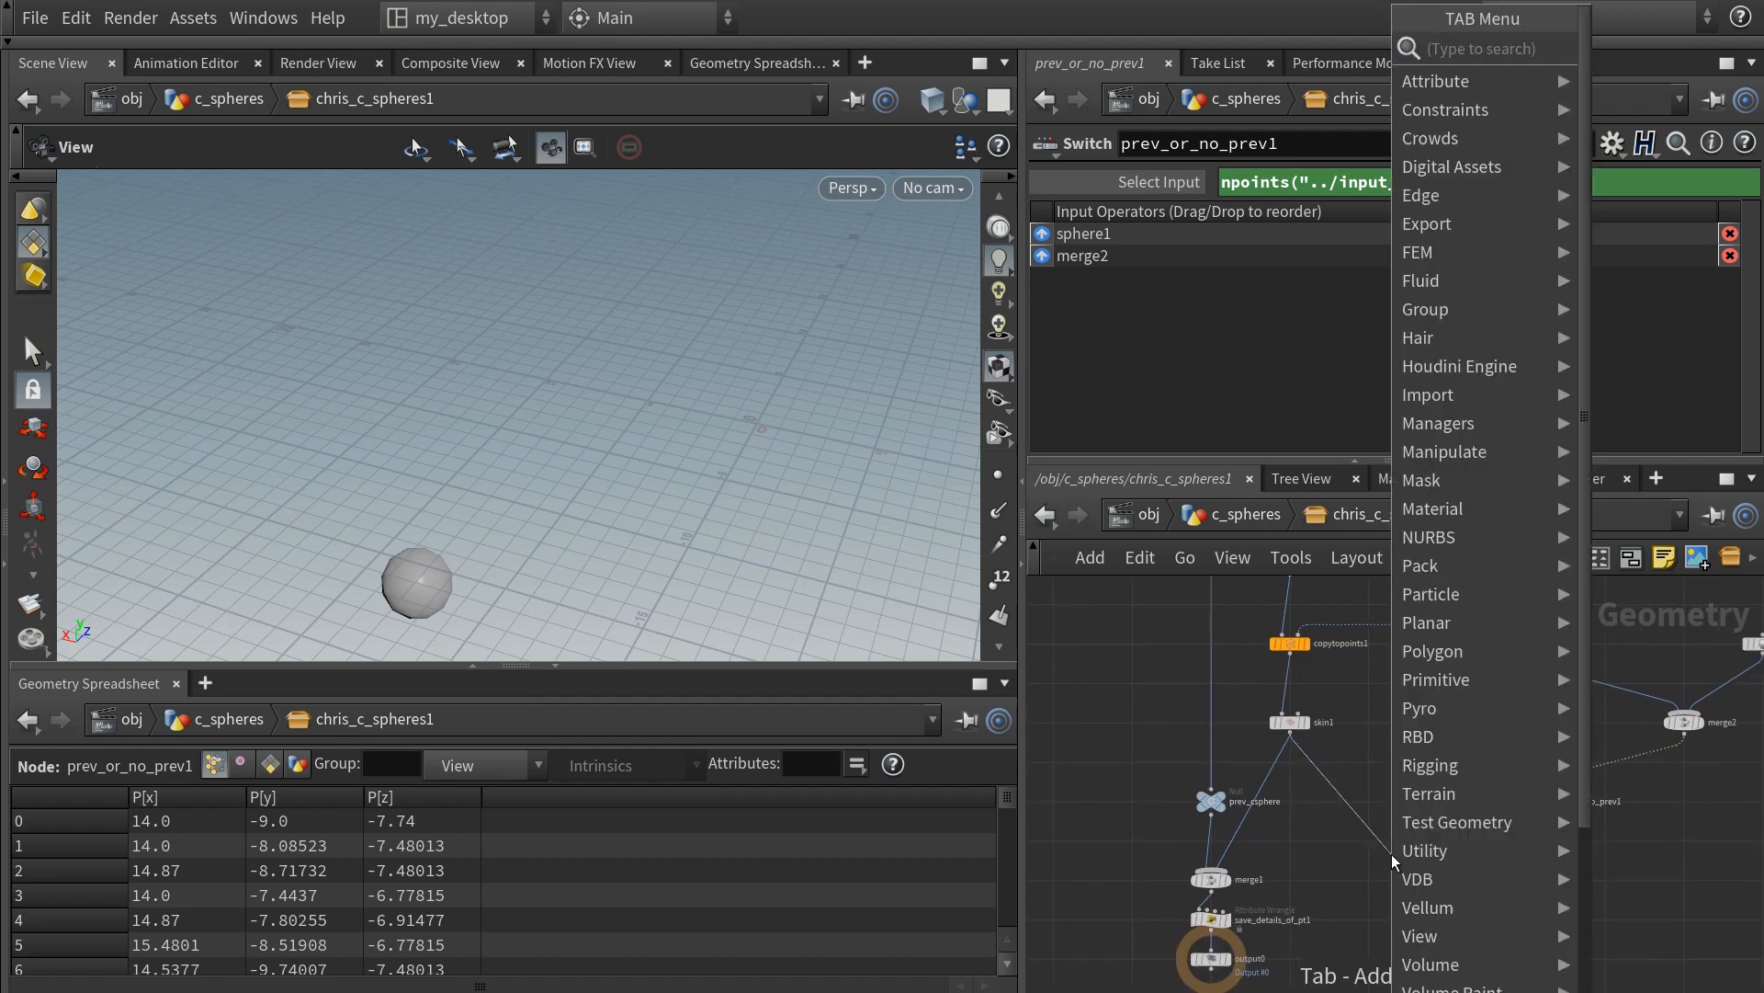
type("merge")
key("Return")
left_click_drag(1527, 816, 1391, 842)
left_click_drag(1389, 866, 1363, 885)
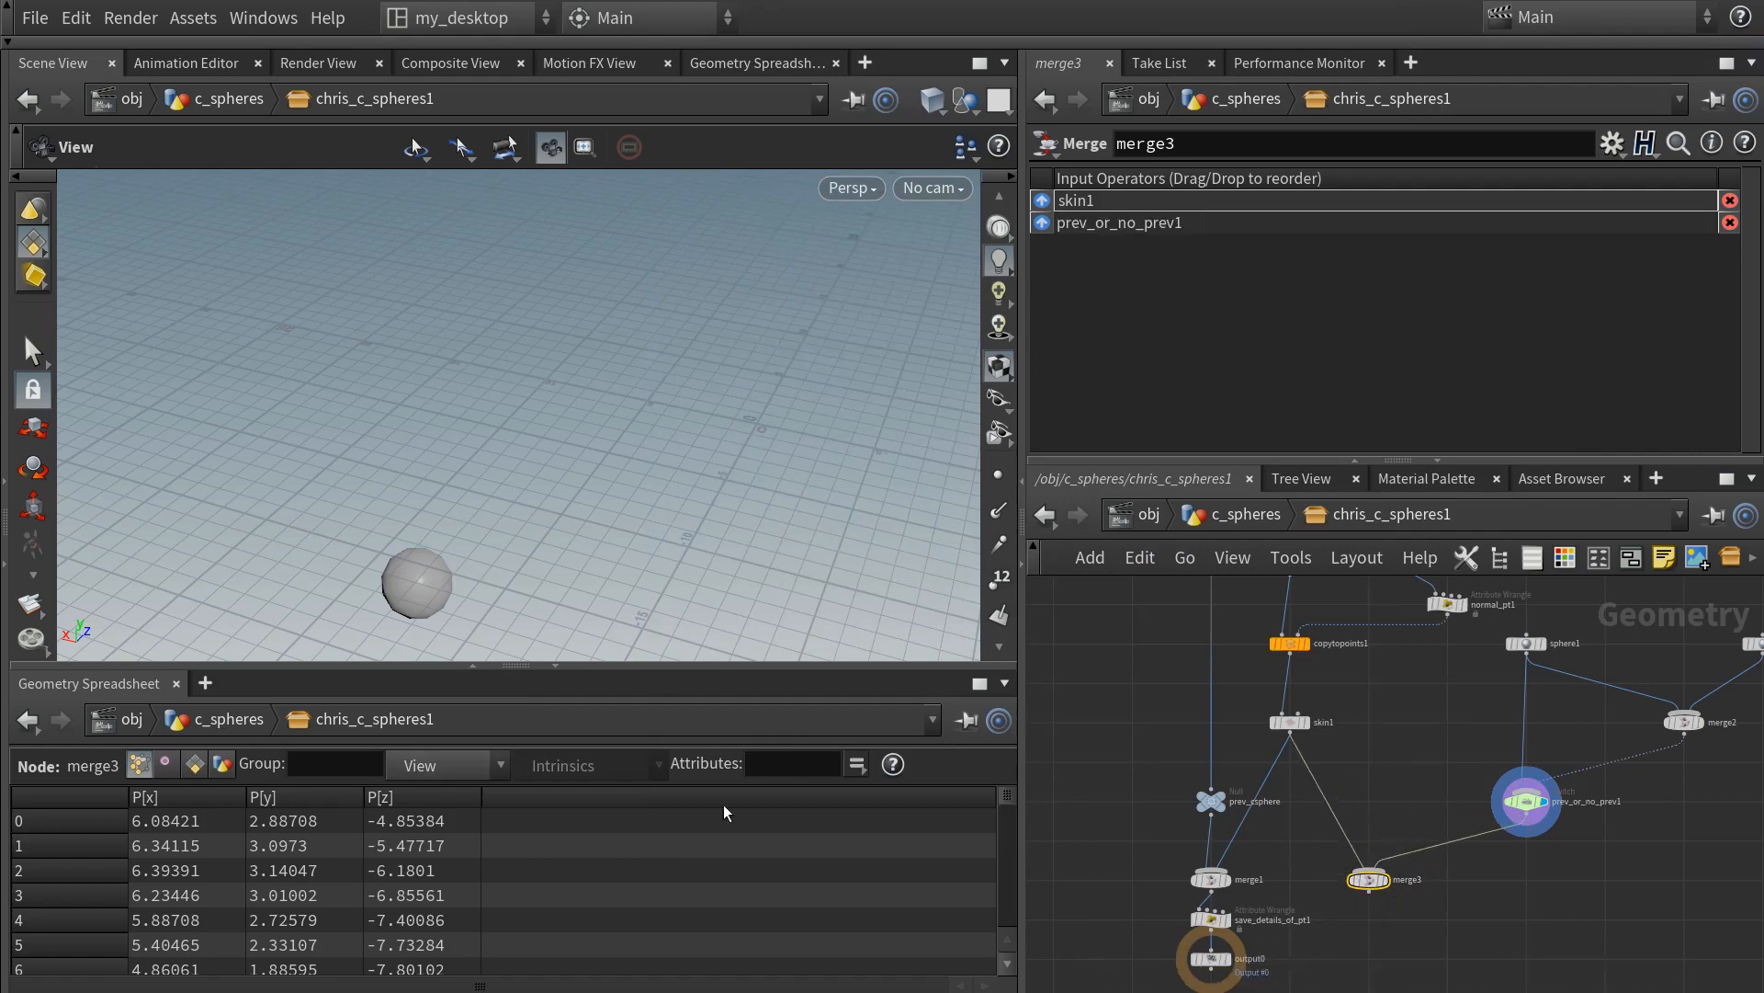
- Insert merge3 into the wire between skin1 and merge1, and tidy merge3 and sphere0
mouse_move(1226, 811)
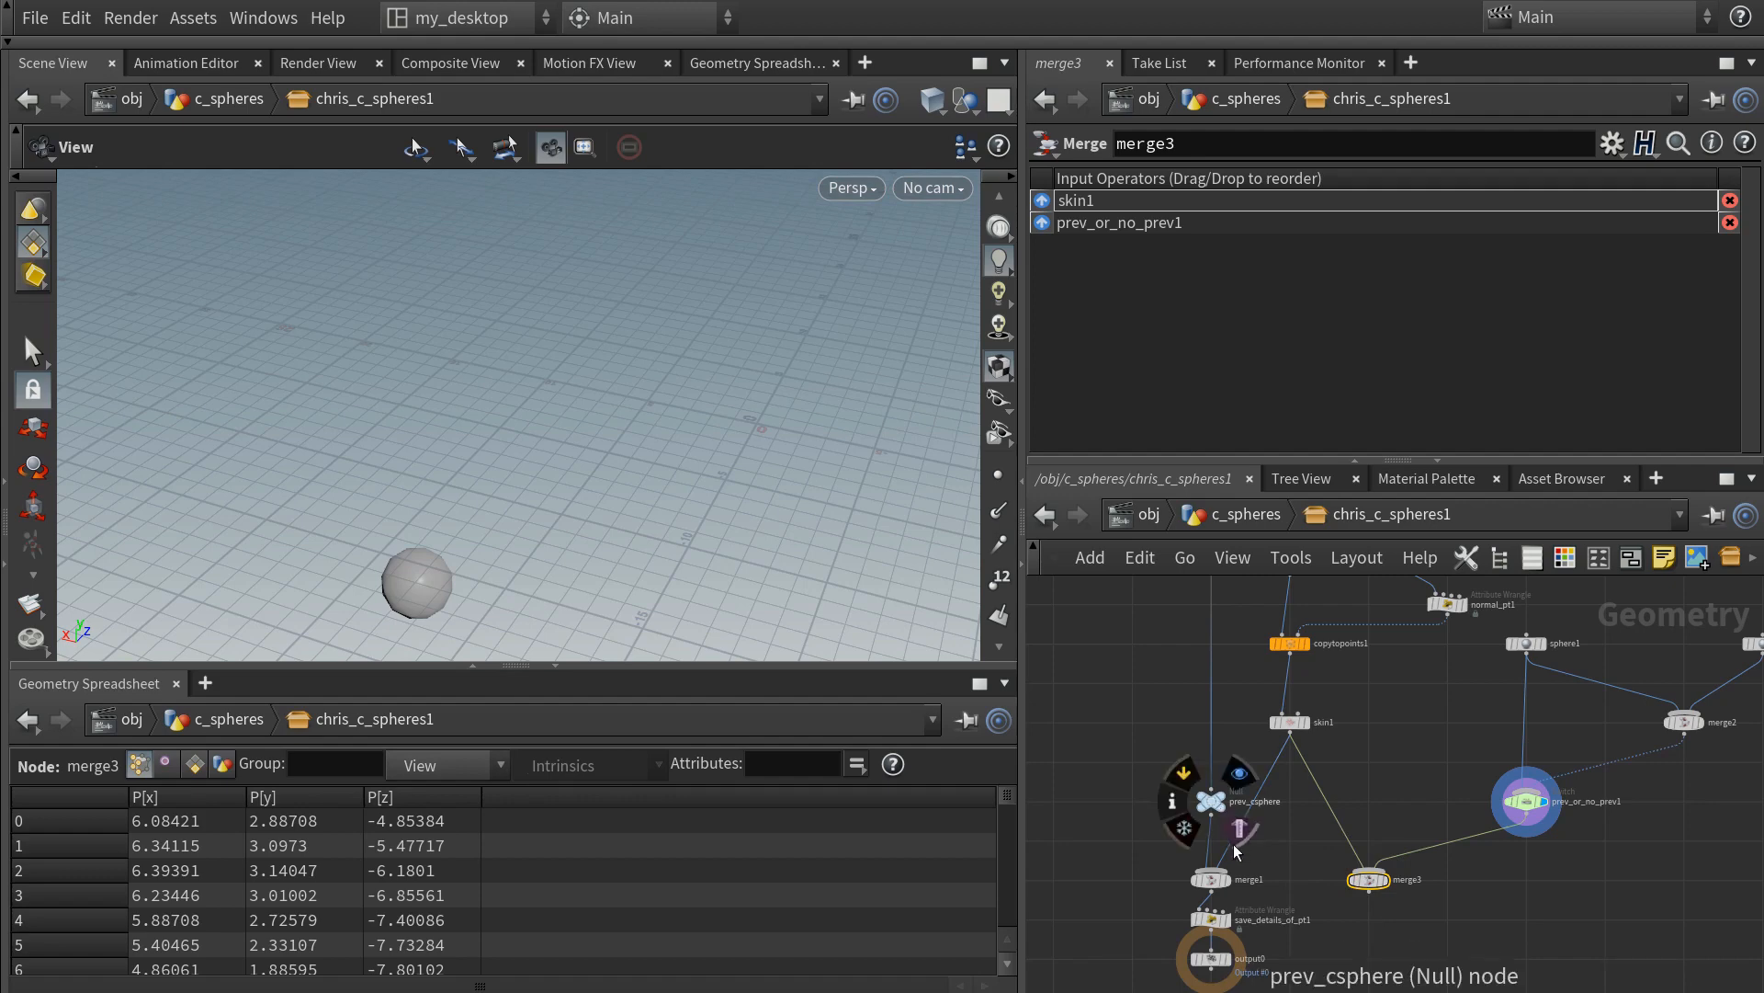
left_click_drag(1253, 809, 1369, 846)
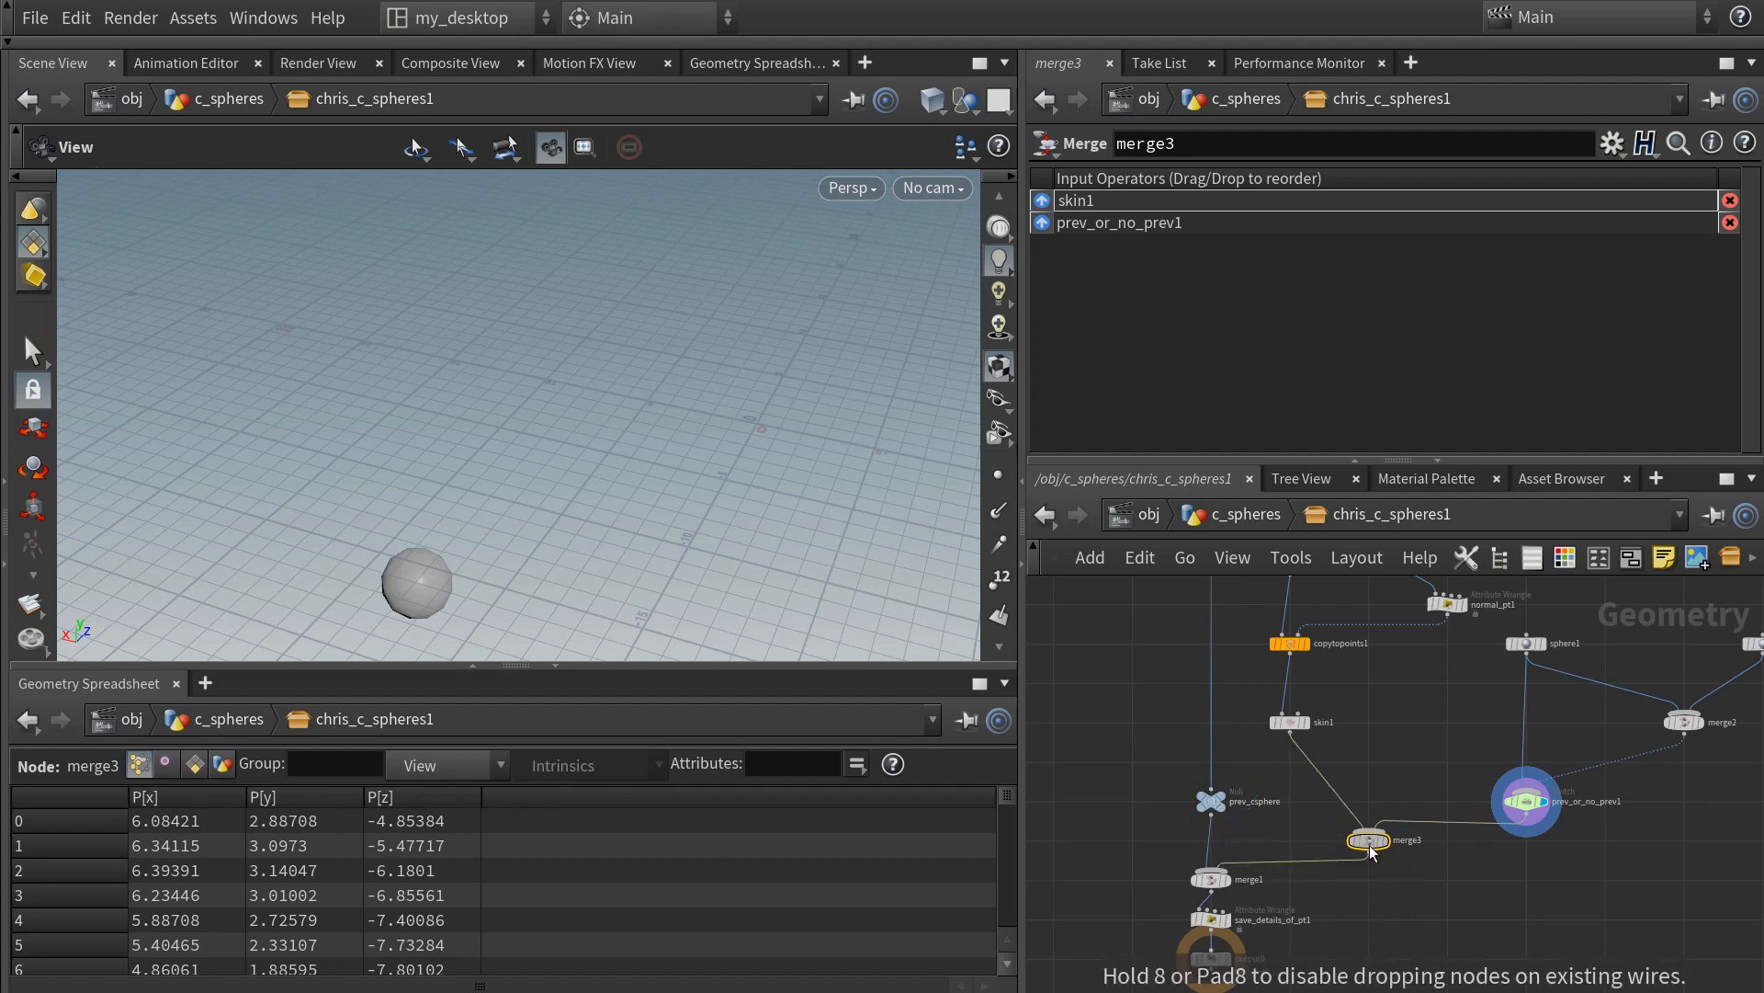
middle_click_drag(1463, 809, 1299, 874)
left_click_drag(1366, 869, 1366, 831)
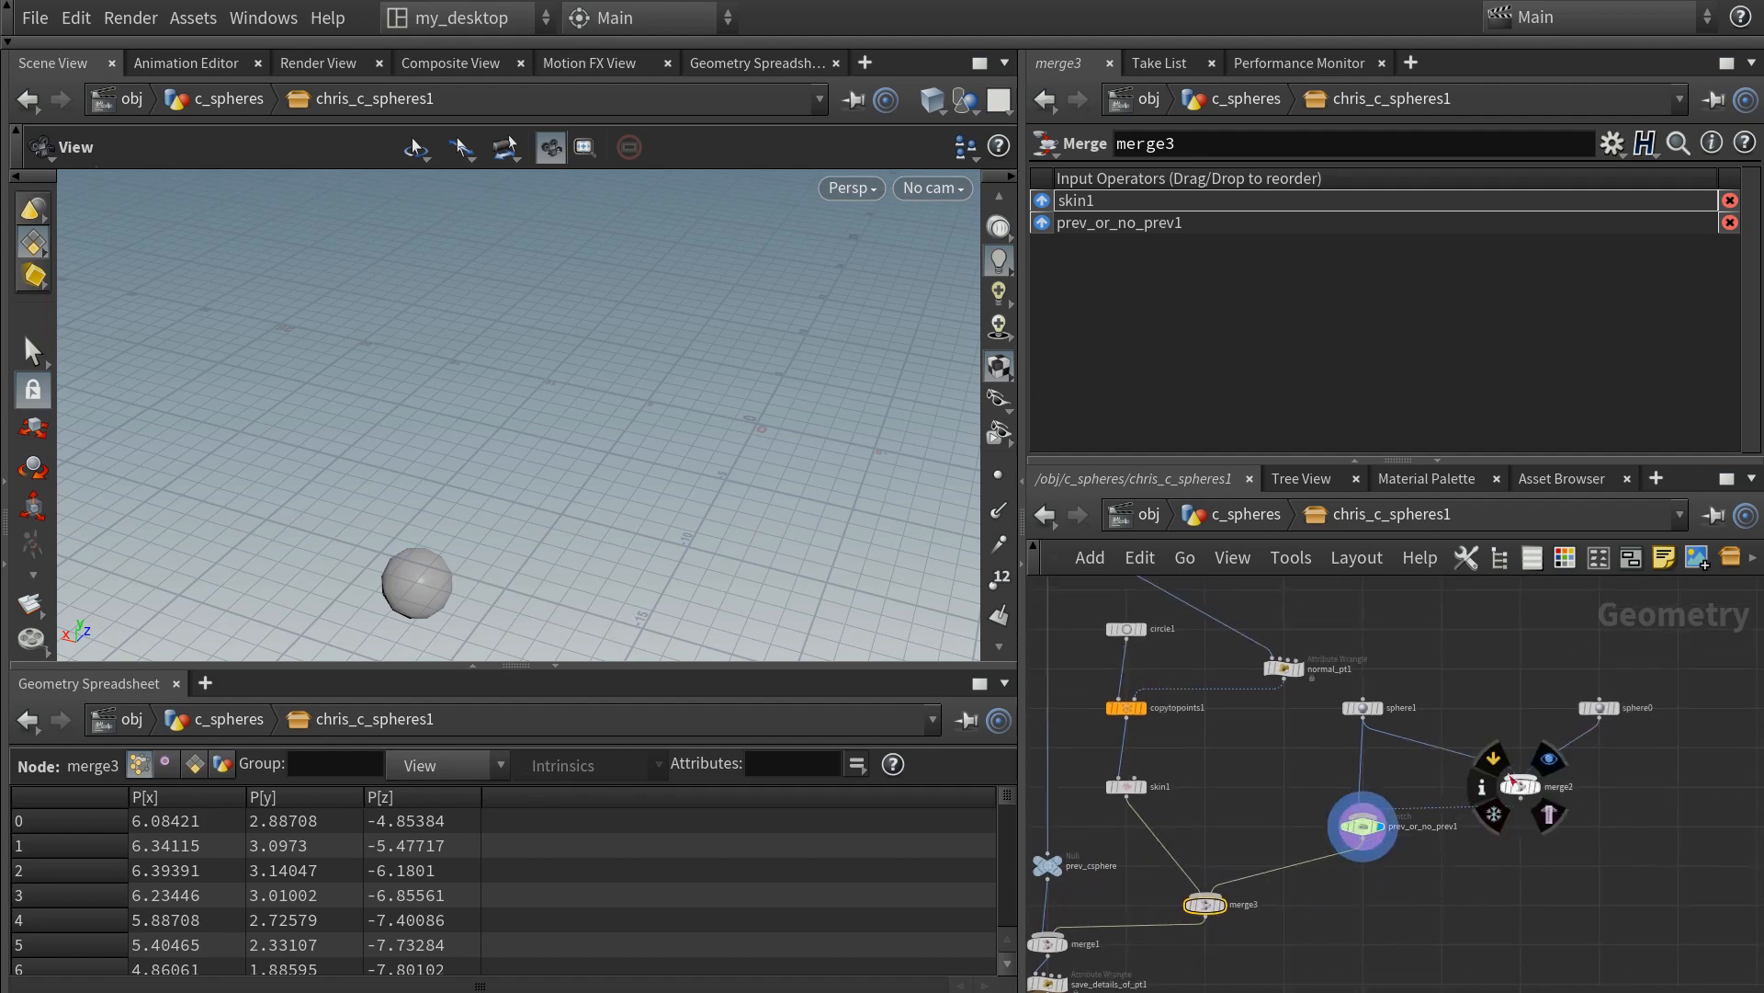
left_click_drag(1601, 708, 1527, 709)
- Display the output0 node's result and turn on point display in the viewport
scroll(1305, 764, "down", 2)
middle_click_drag(1305, 764, 1417, 701)
left_click(1216, 919)
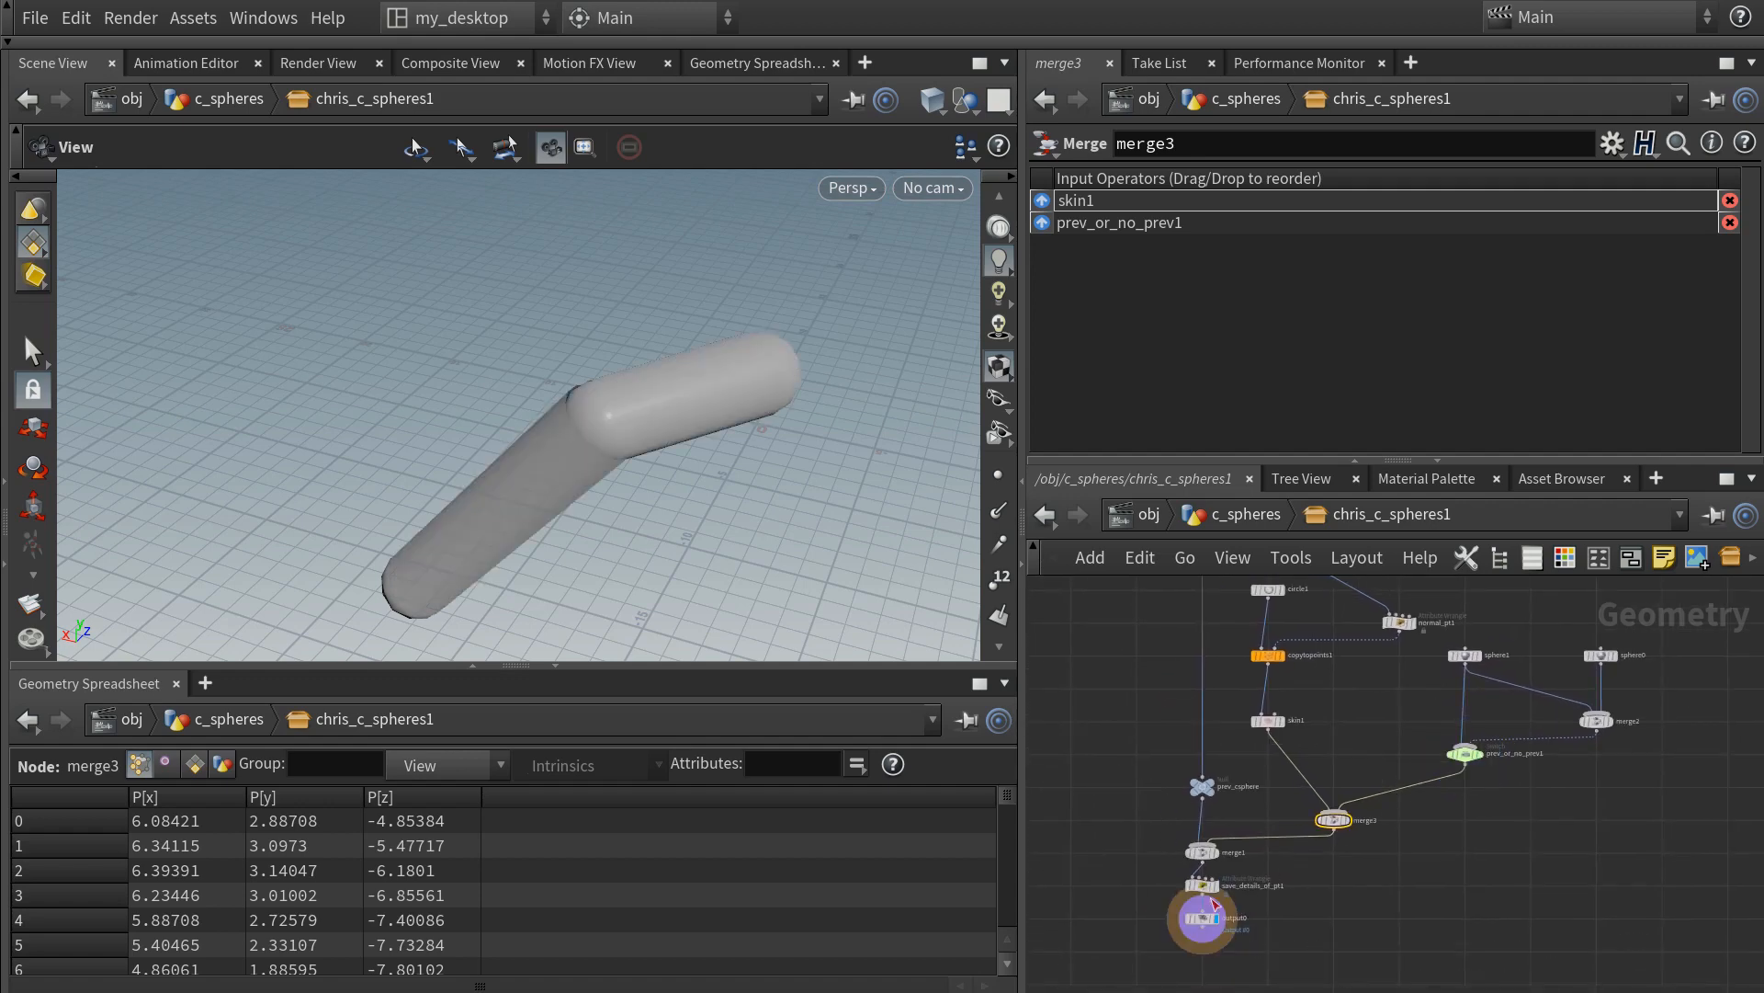
left_click(1203, 919)
left_click_drag(659, 394, 678, 458)
left_click(999, 475)
scroll(1518, 753, "up", 3)
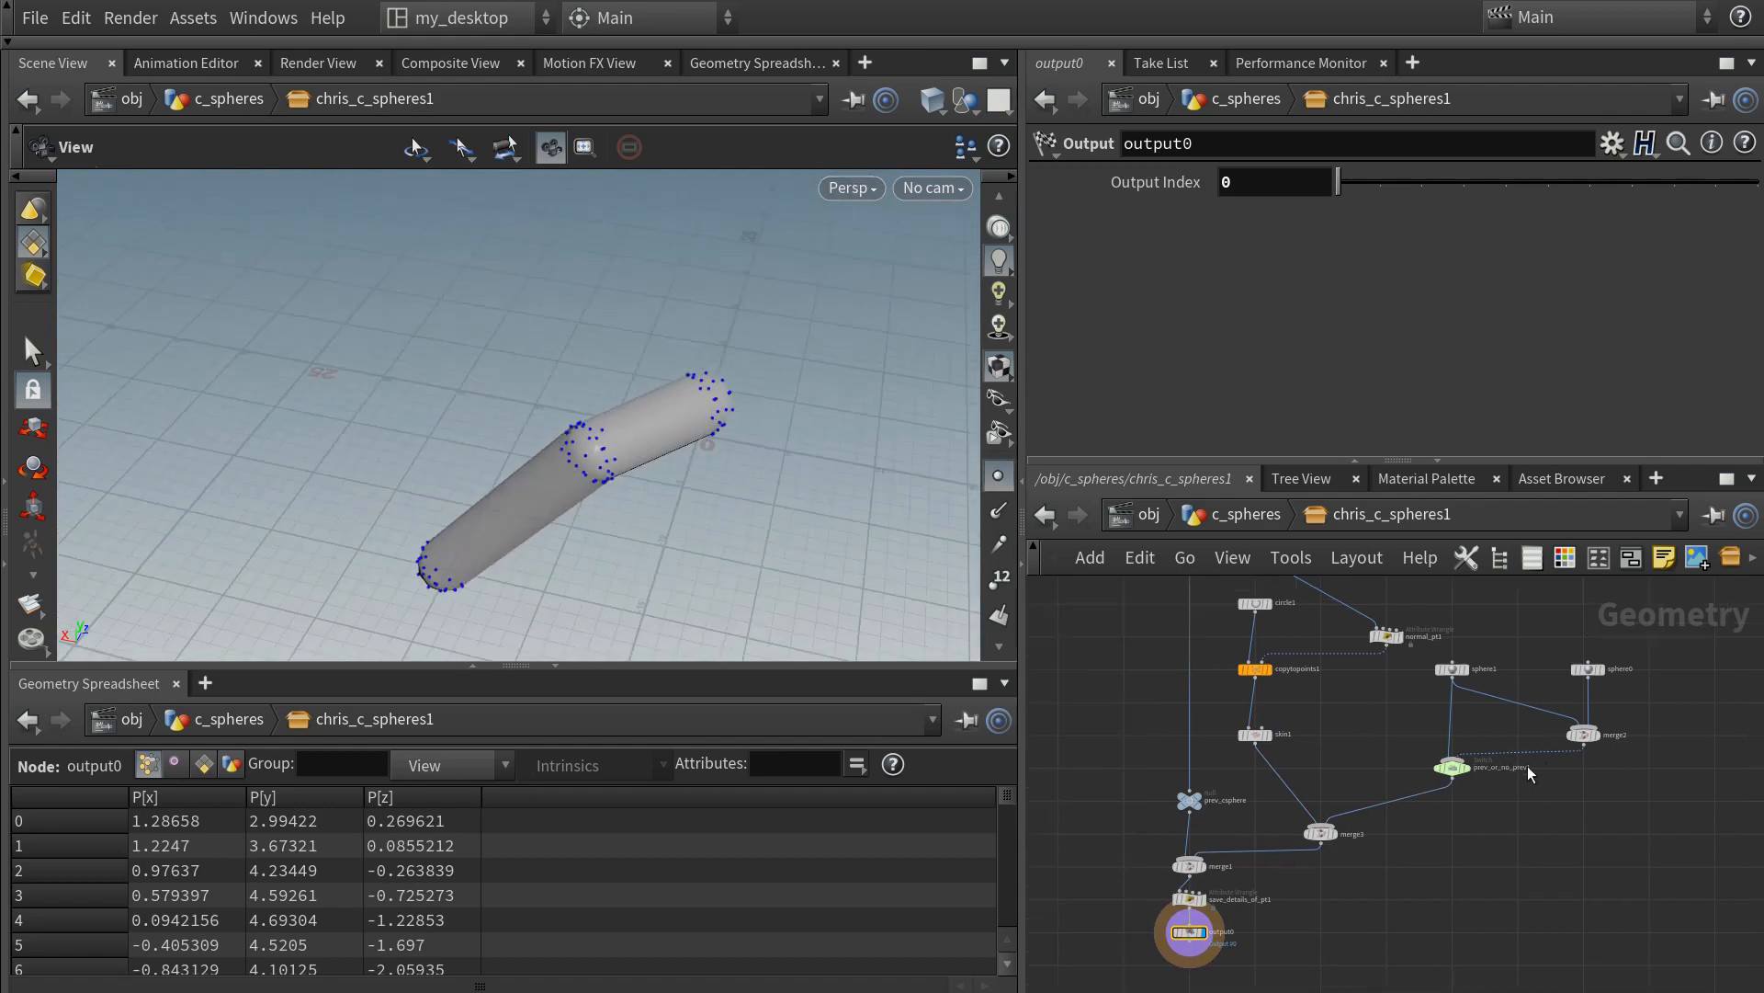
- Return to the c_spheres network, compare the display of C_spheres and chris_c_spheres1, and save the node type of chris_c_spheres1
scroll(1377, 731, "down", 3)
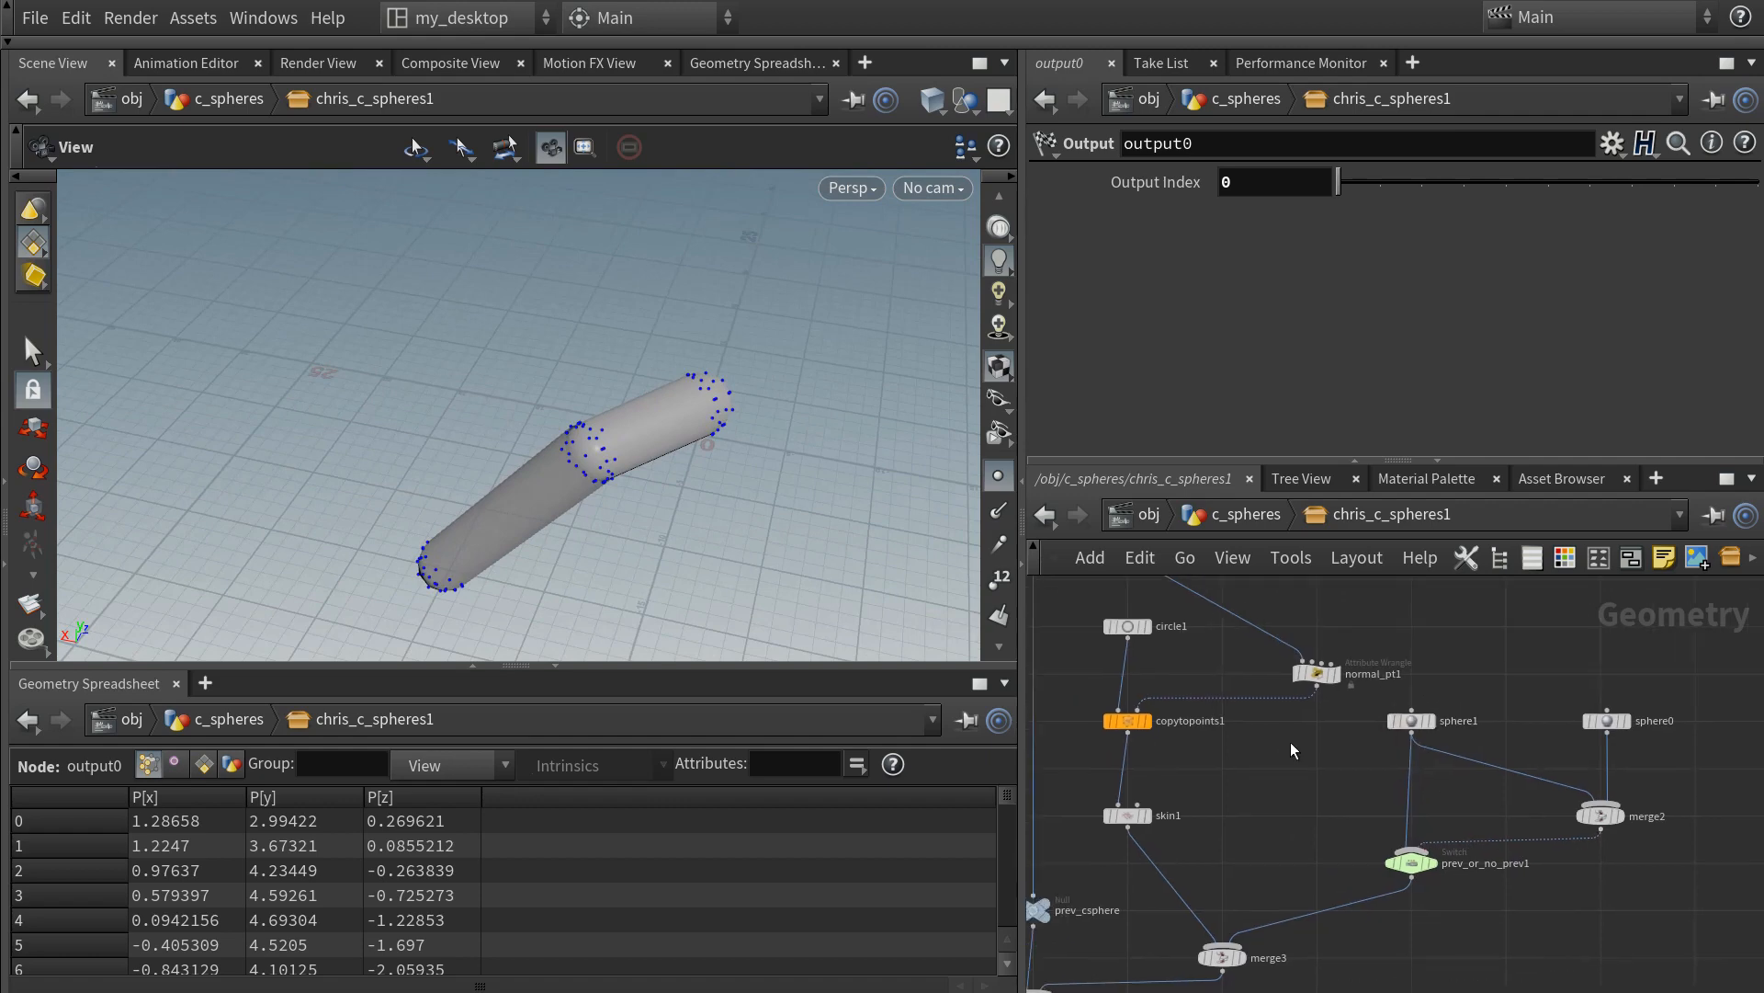
middle_click_drag(1327, 765, 1359, 689)
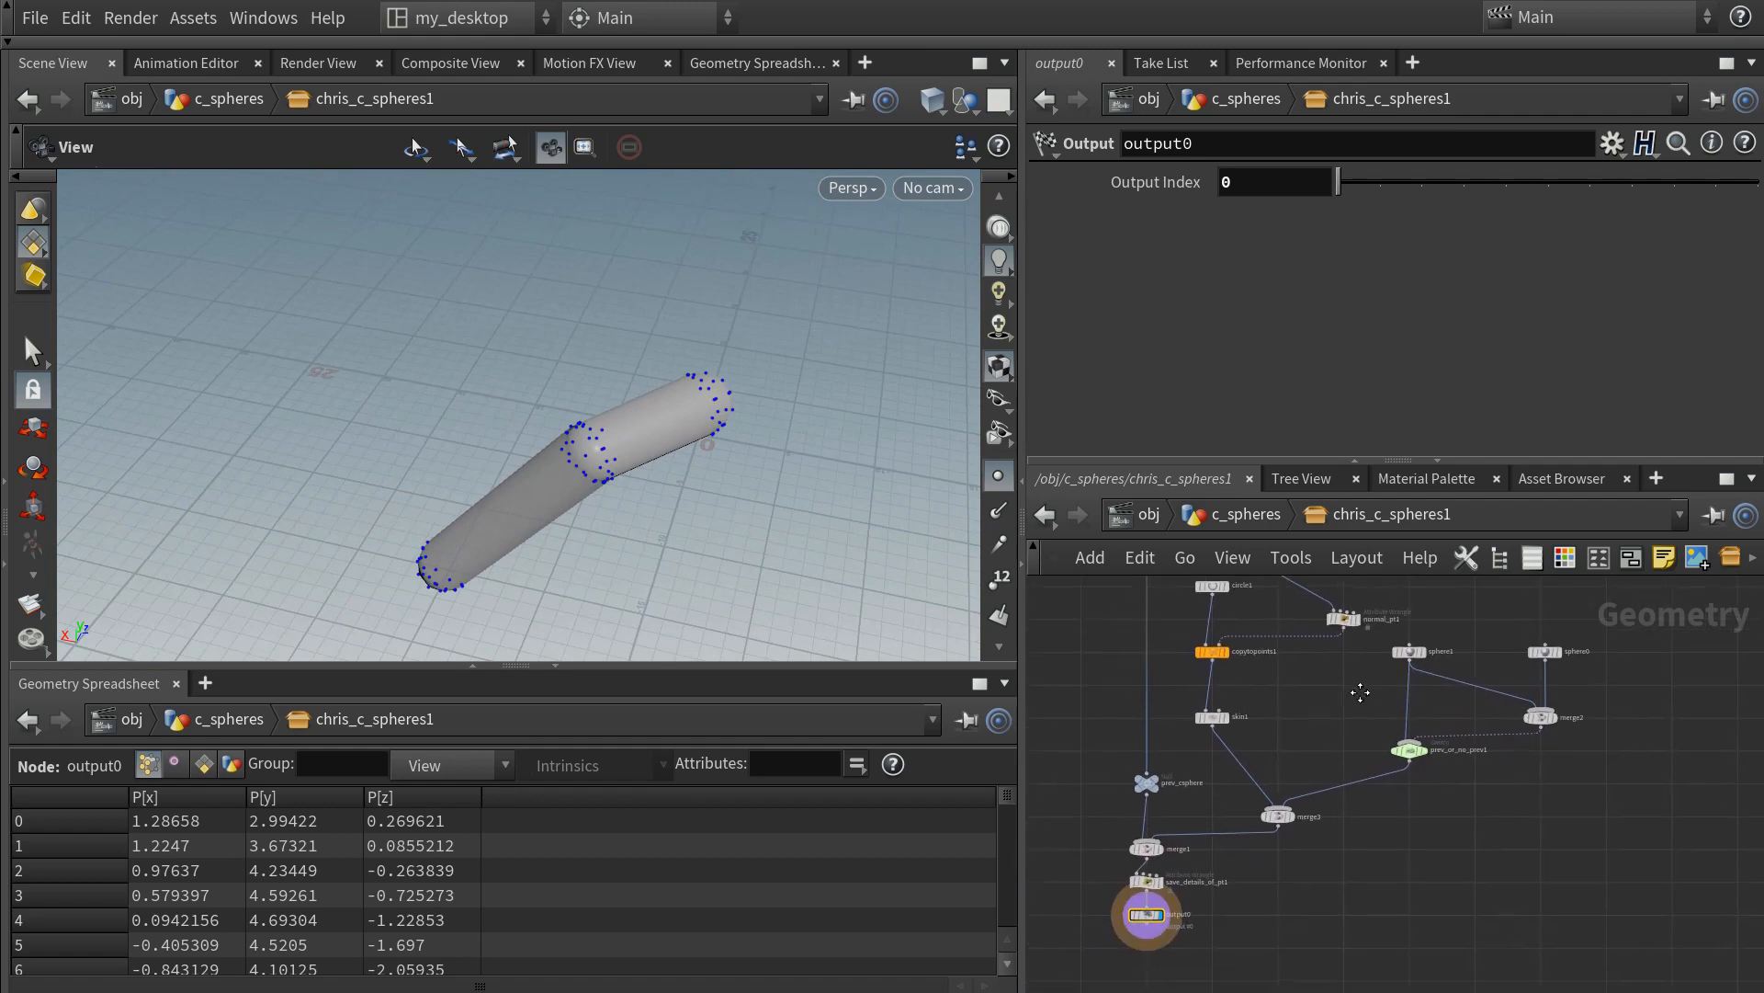
left_click(1264, 513)
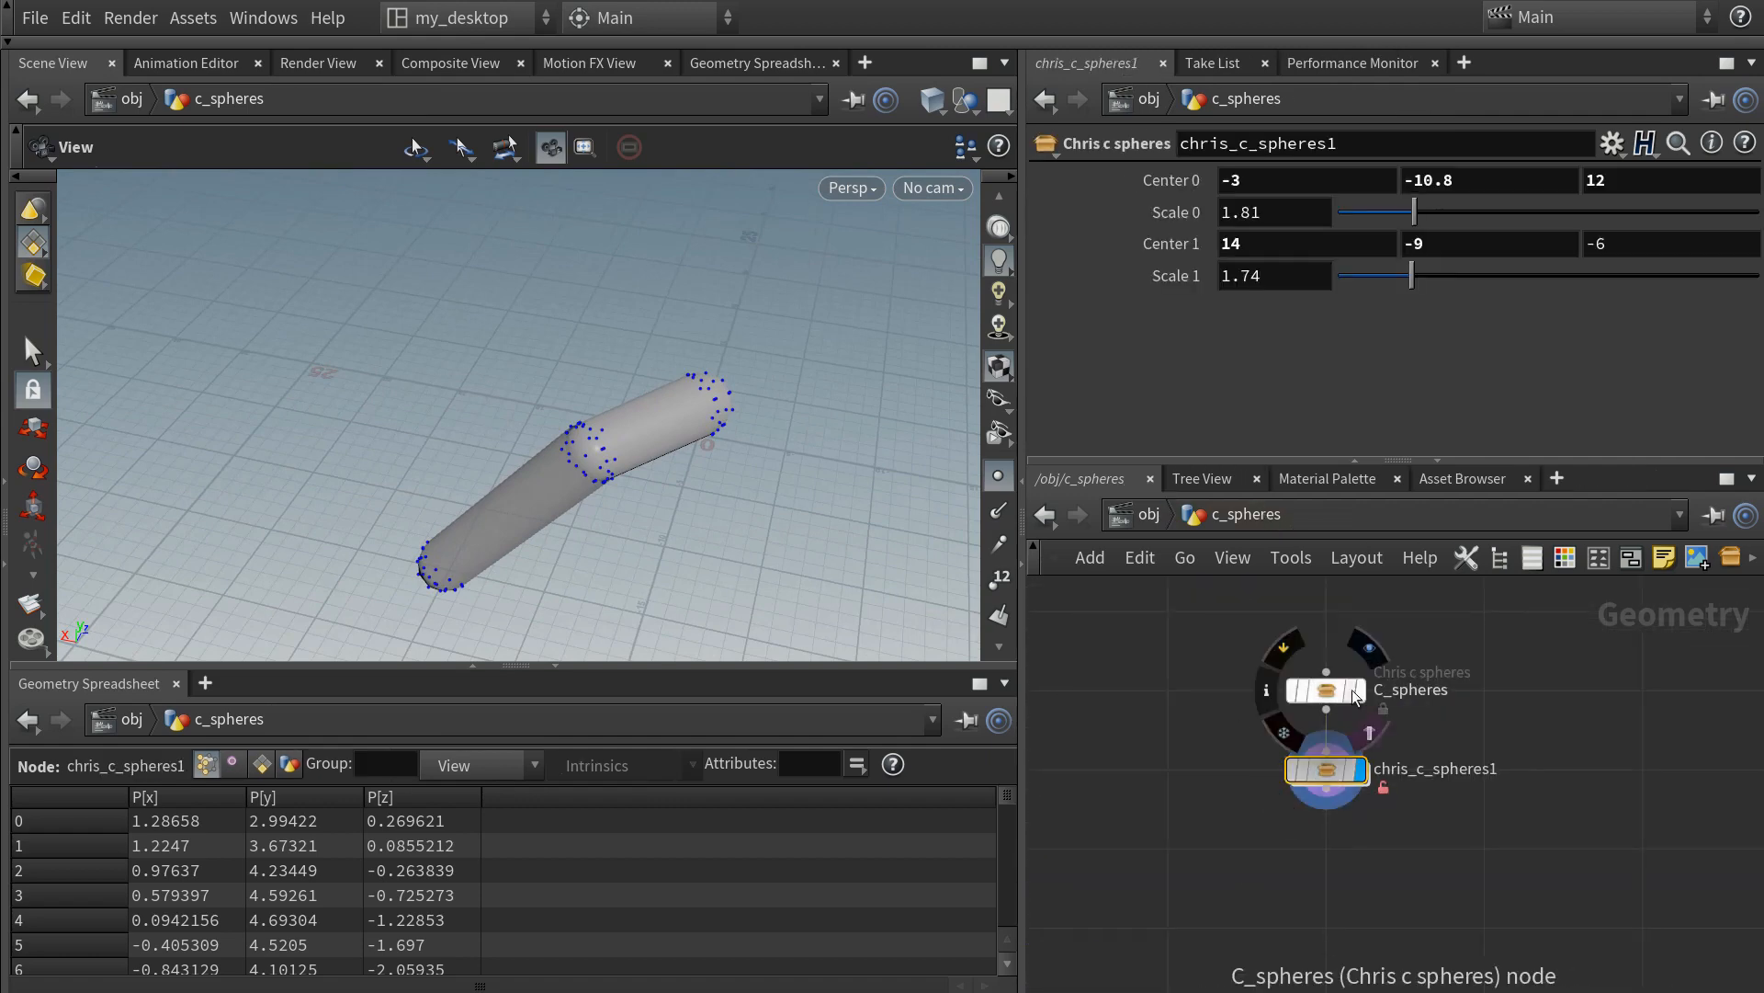
left_click(1361, 690)
left_click(1363, 768)
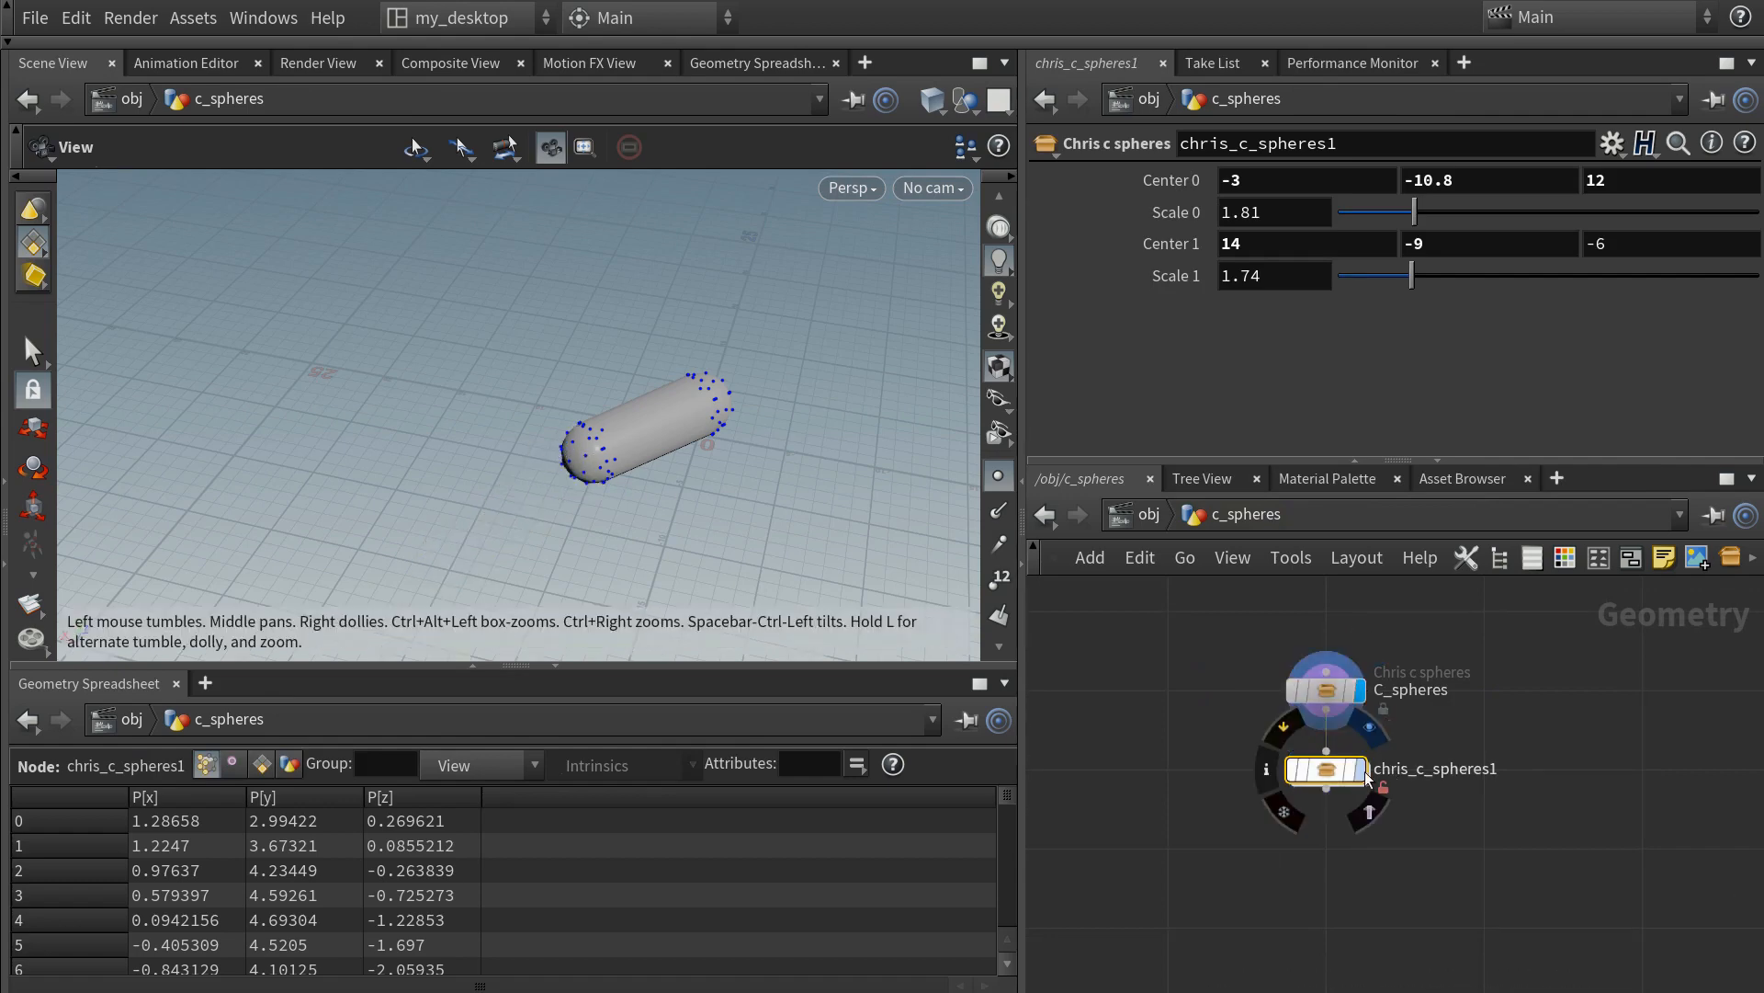
right_click(1325, 770)
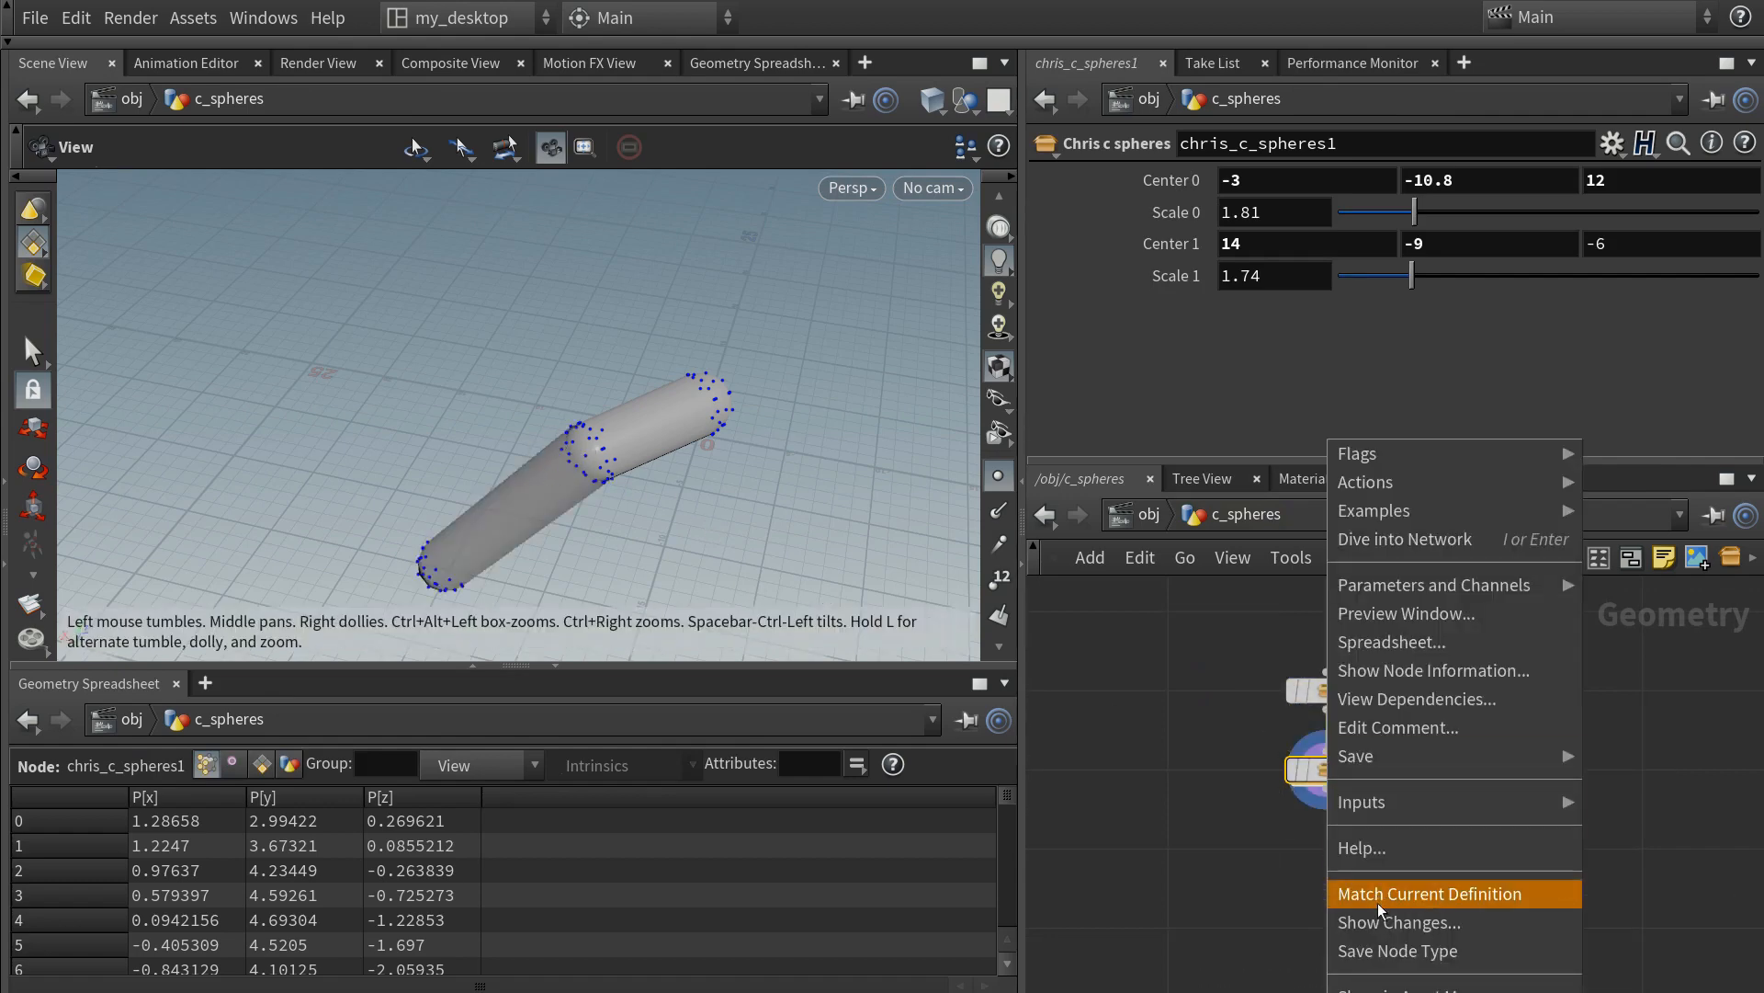
left_click(1372, 951)
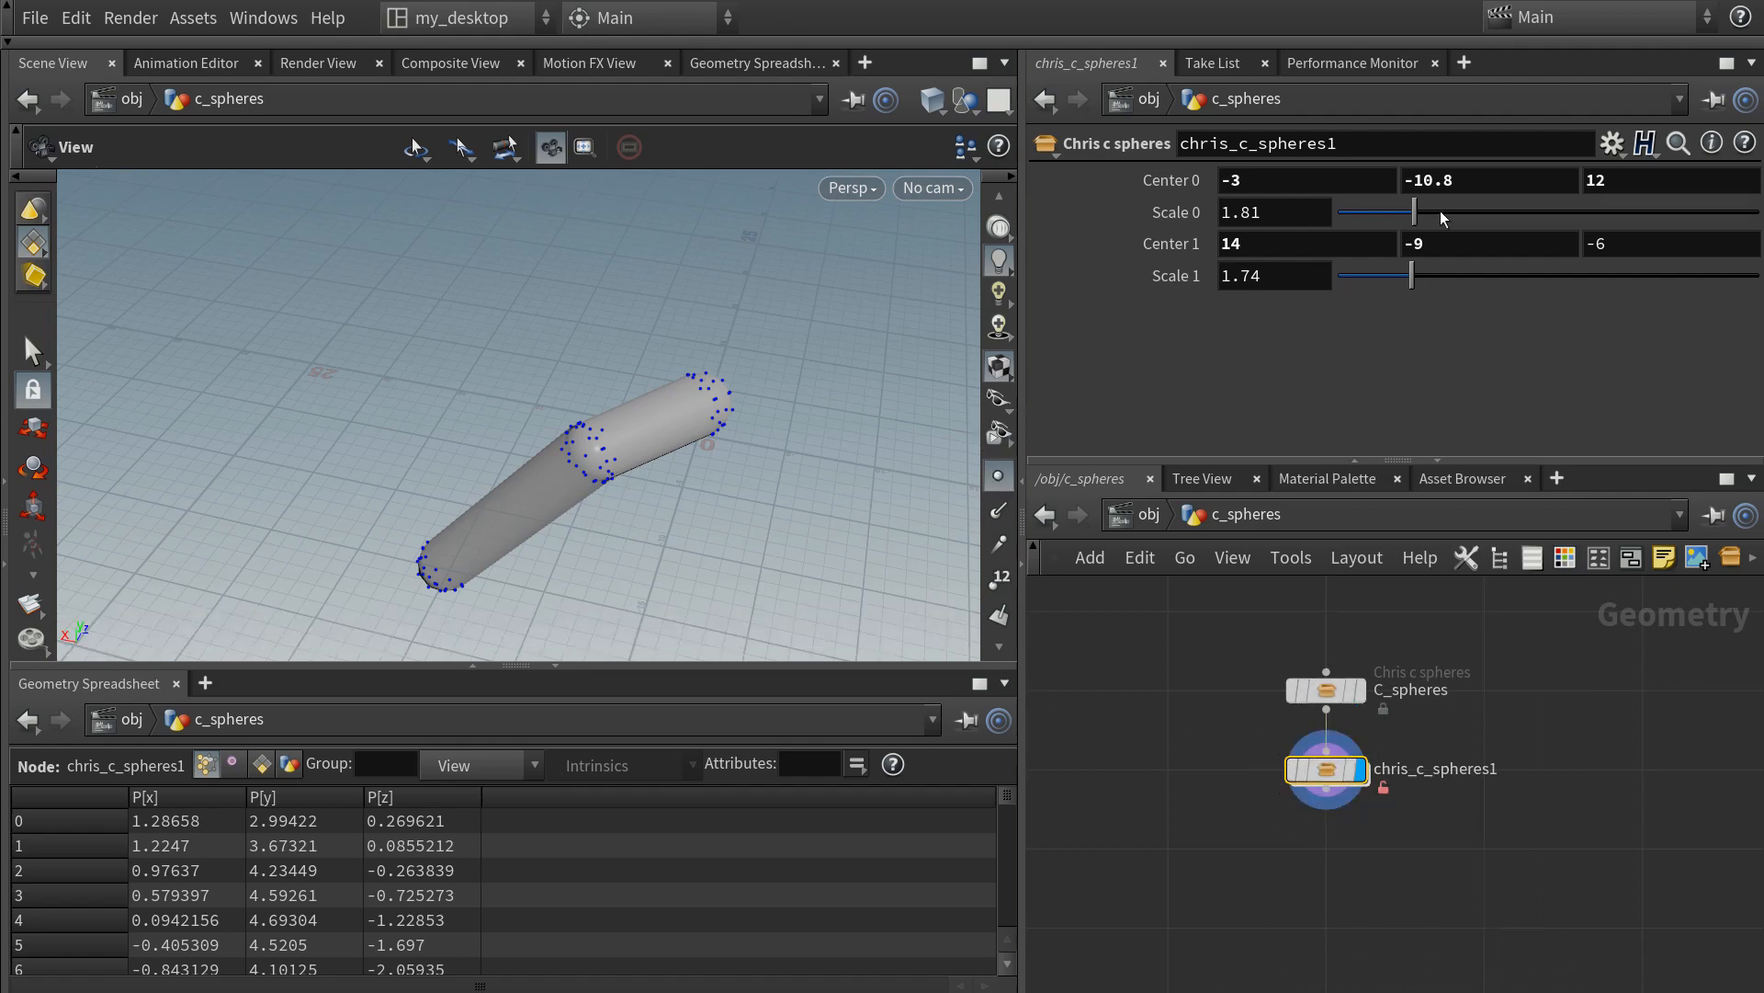
- Test Scale 0 of chris_c_spheres1 at 4.77 and inspect the pscale values at get_prev_pscale and normal_pt1 inside it
left_click_drag(1415, 213, 1542, 229)
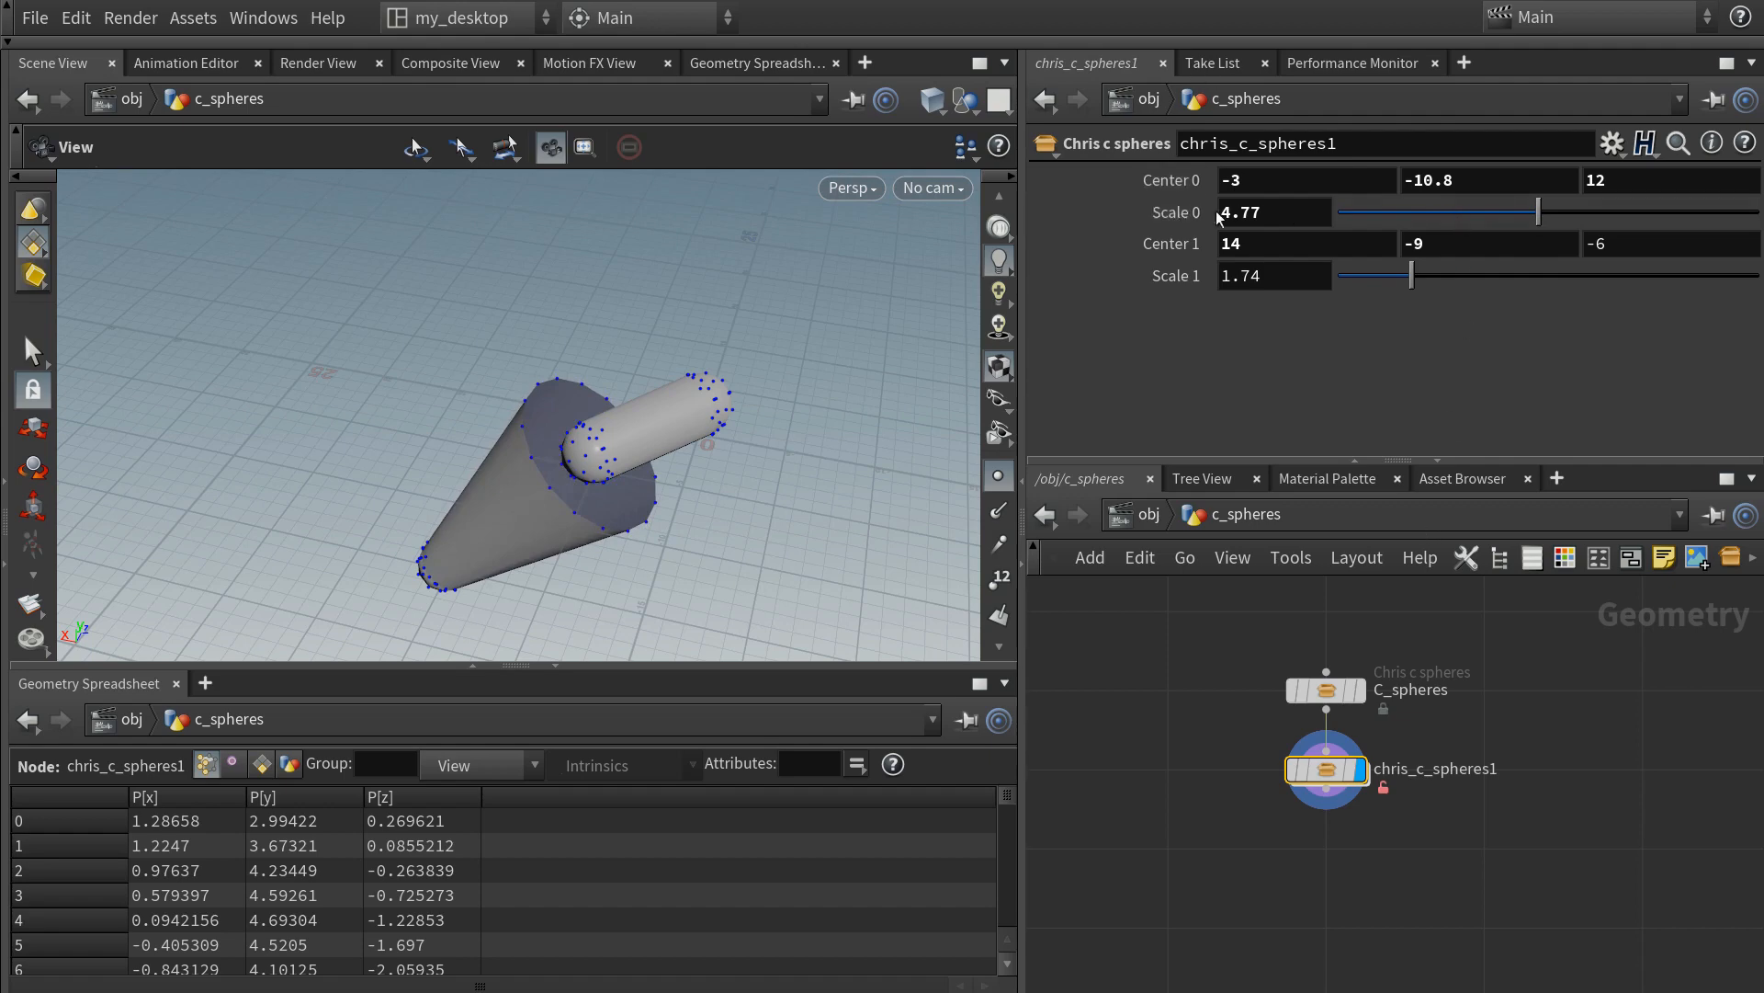
double_click(1324, 768)
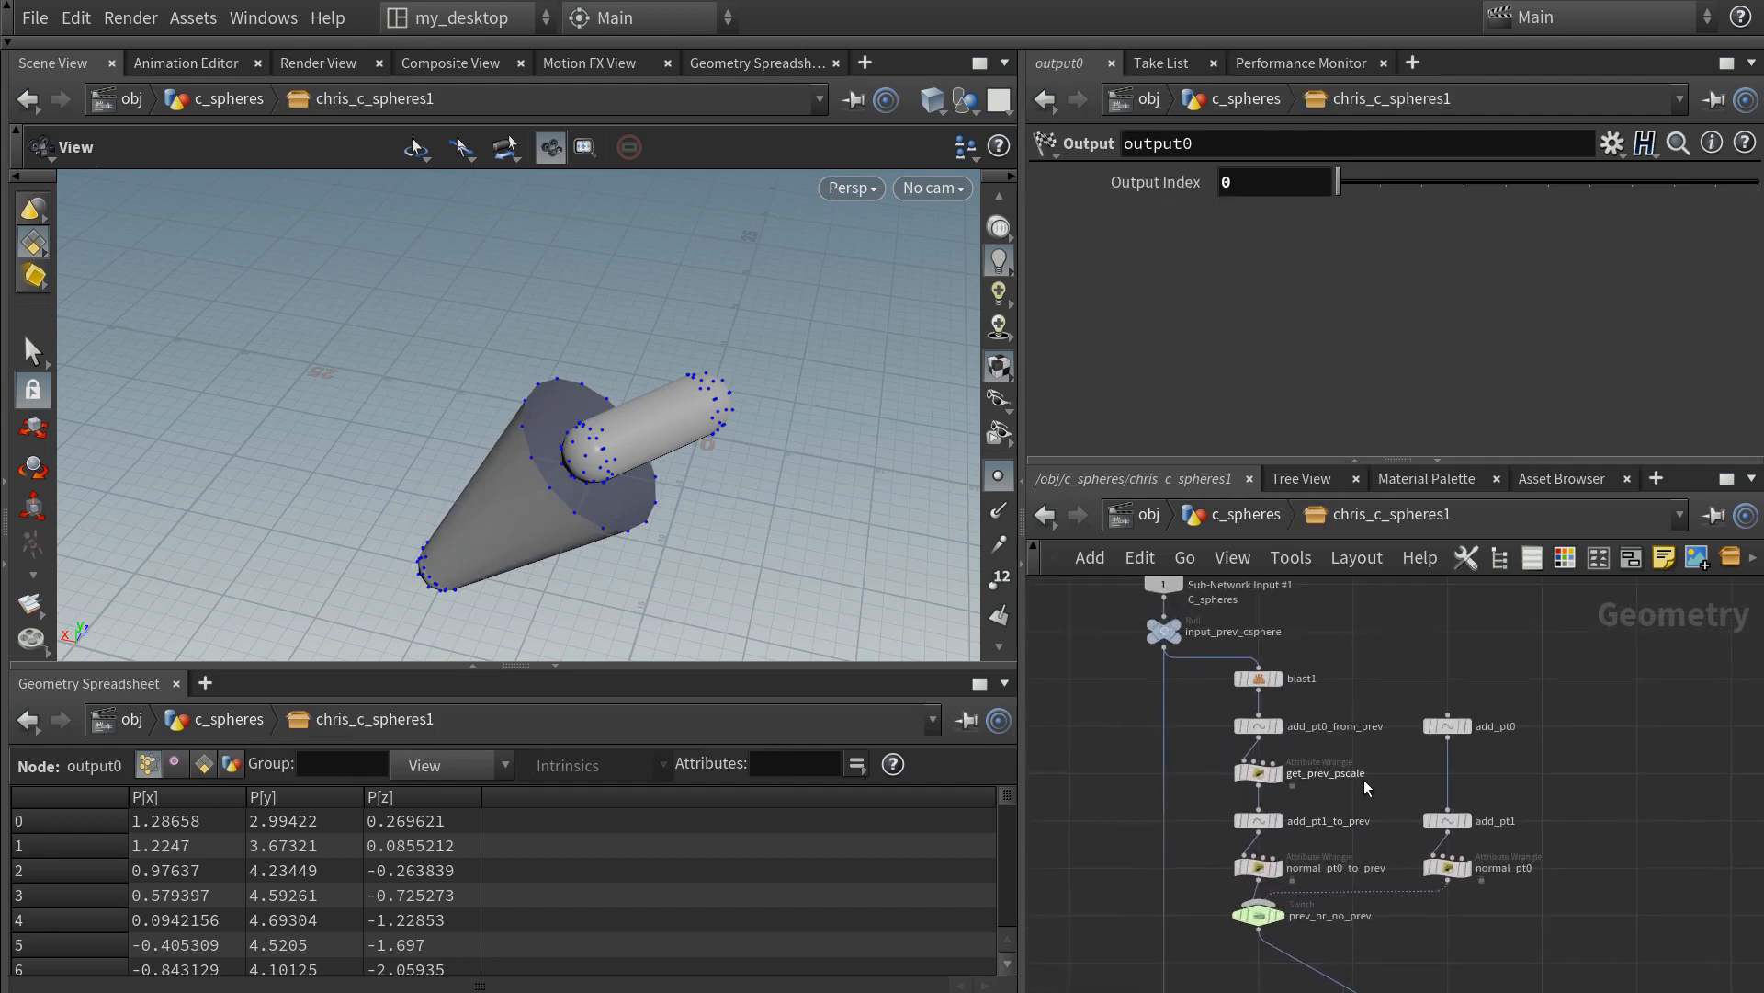
left_click(1258, 772)
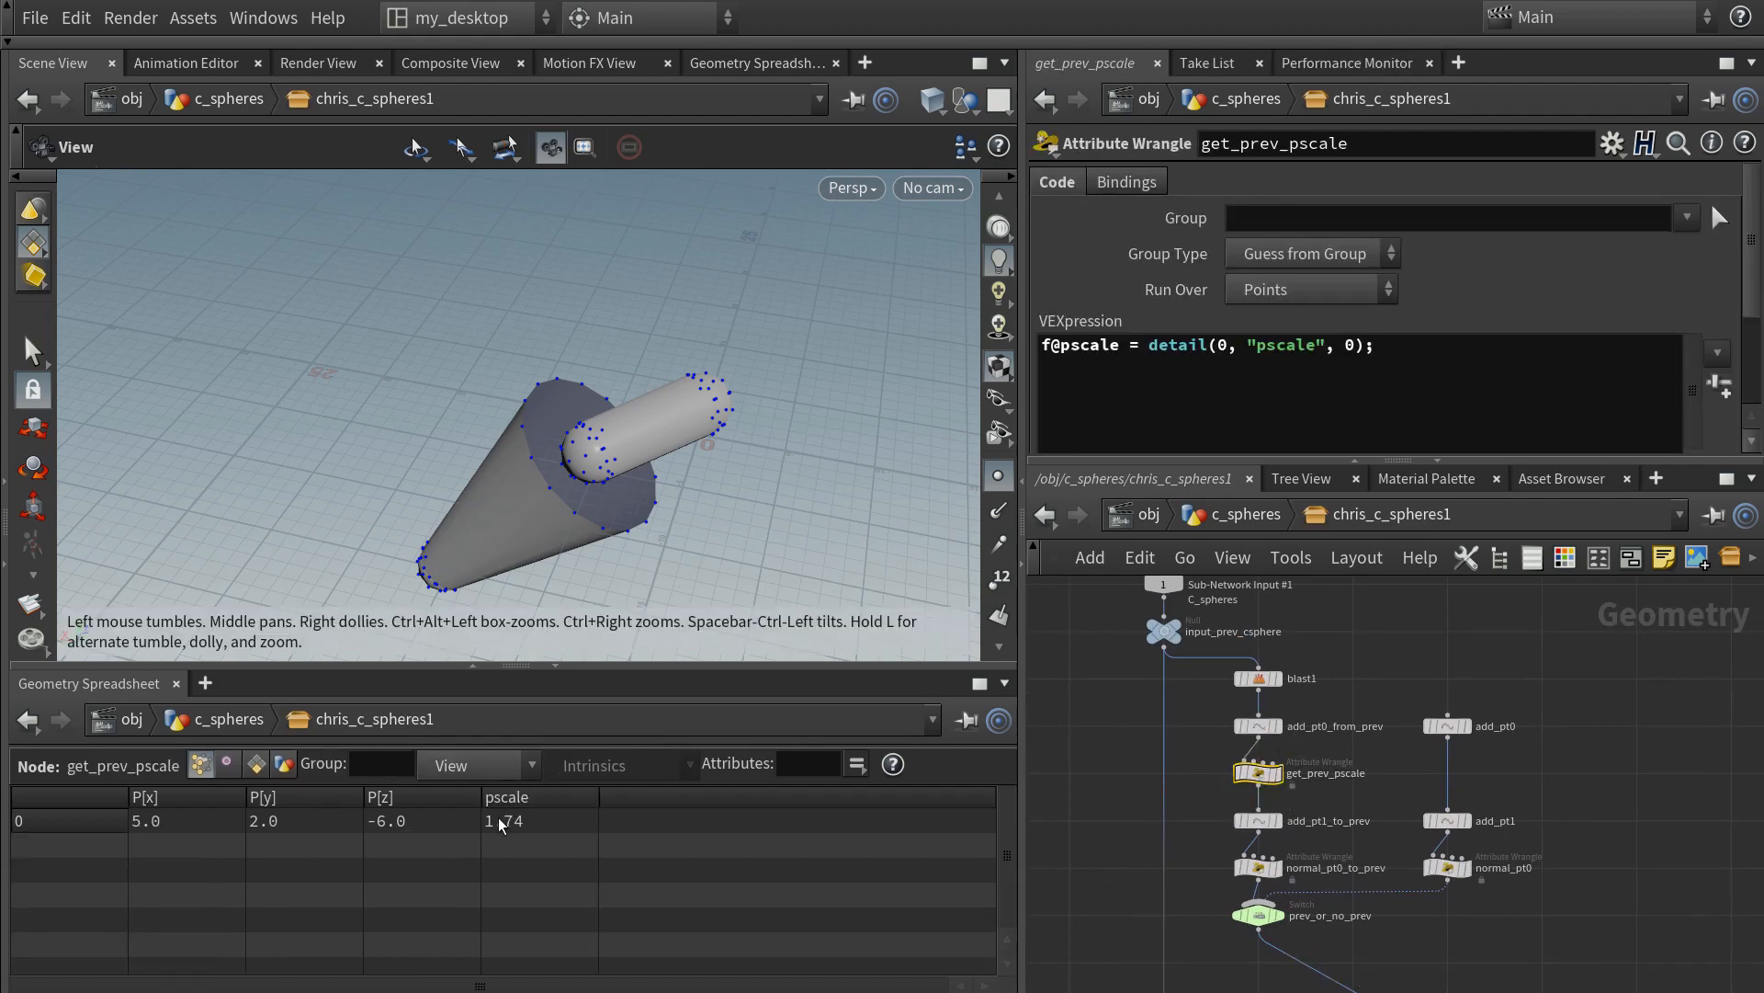
middle_click_drag(1213, 853, 1200, 638)
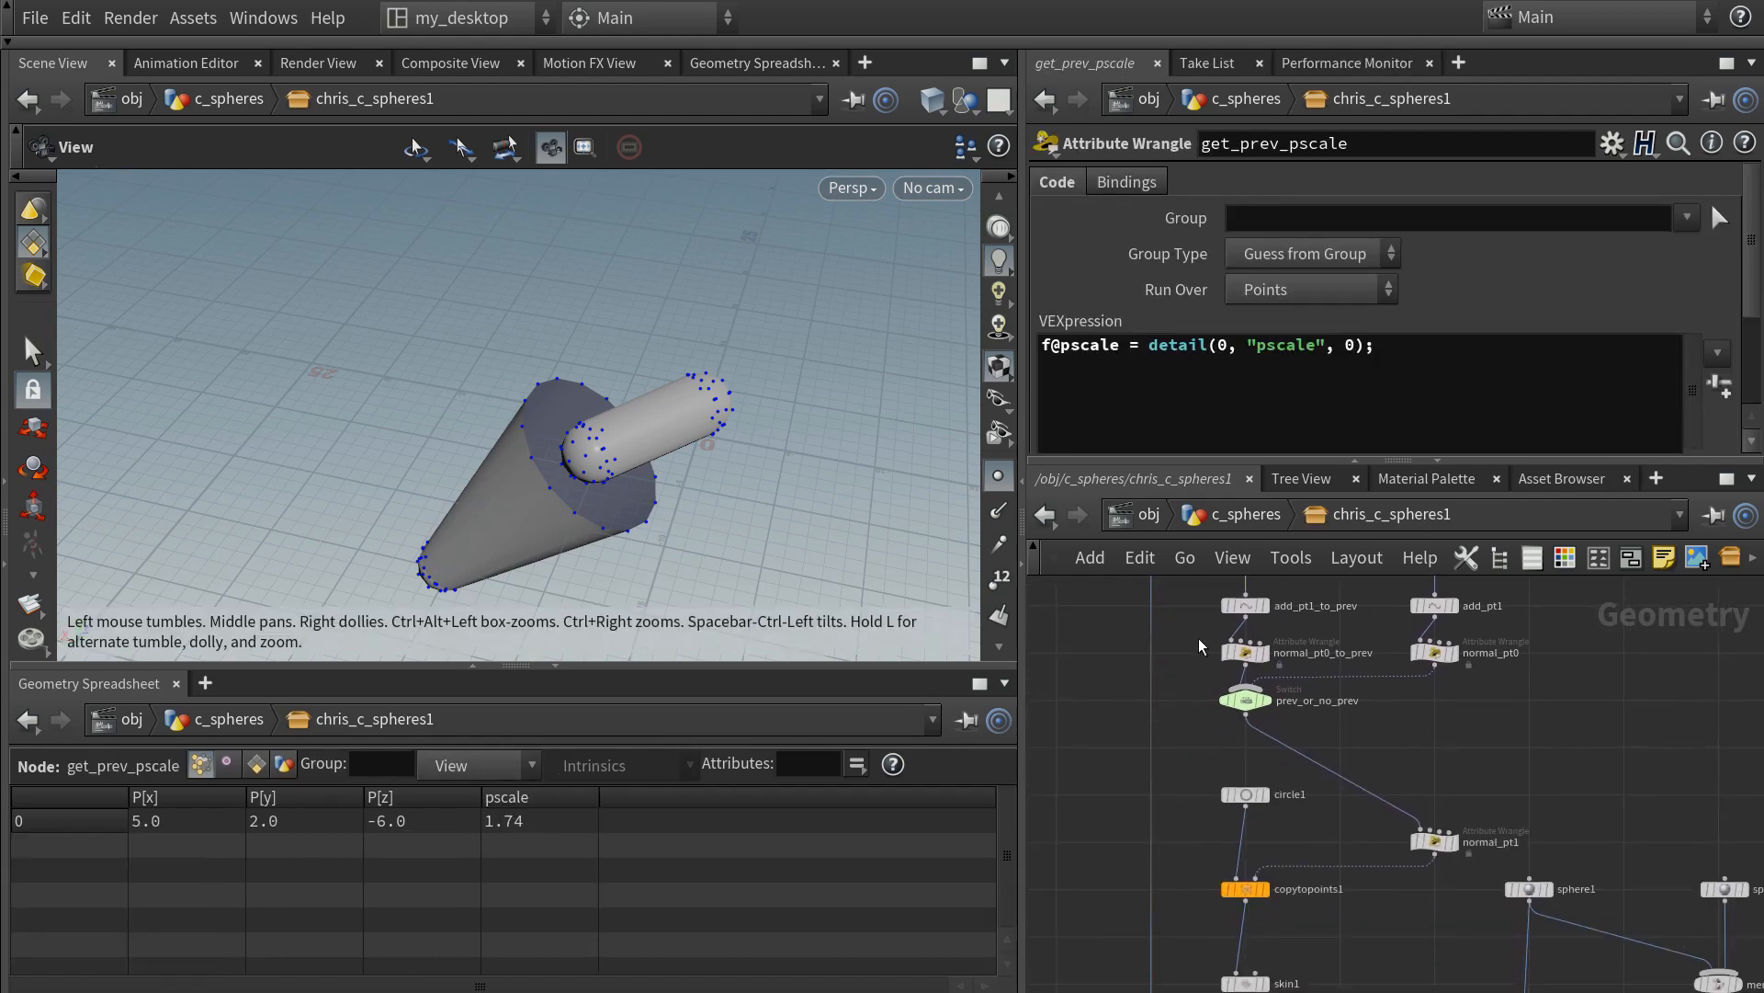
left_click(1424, 838)
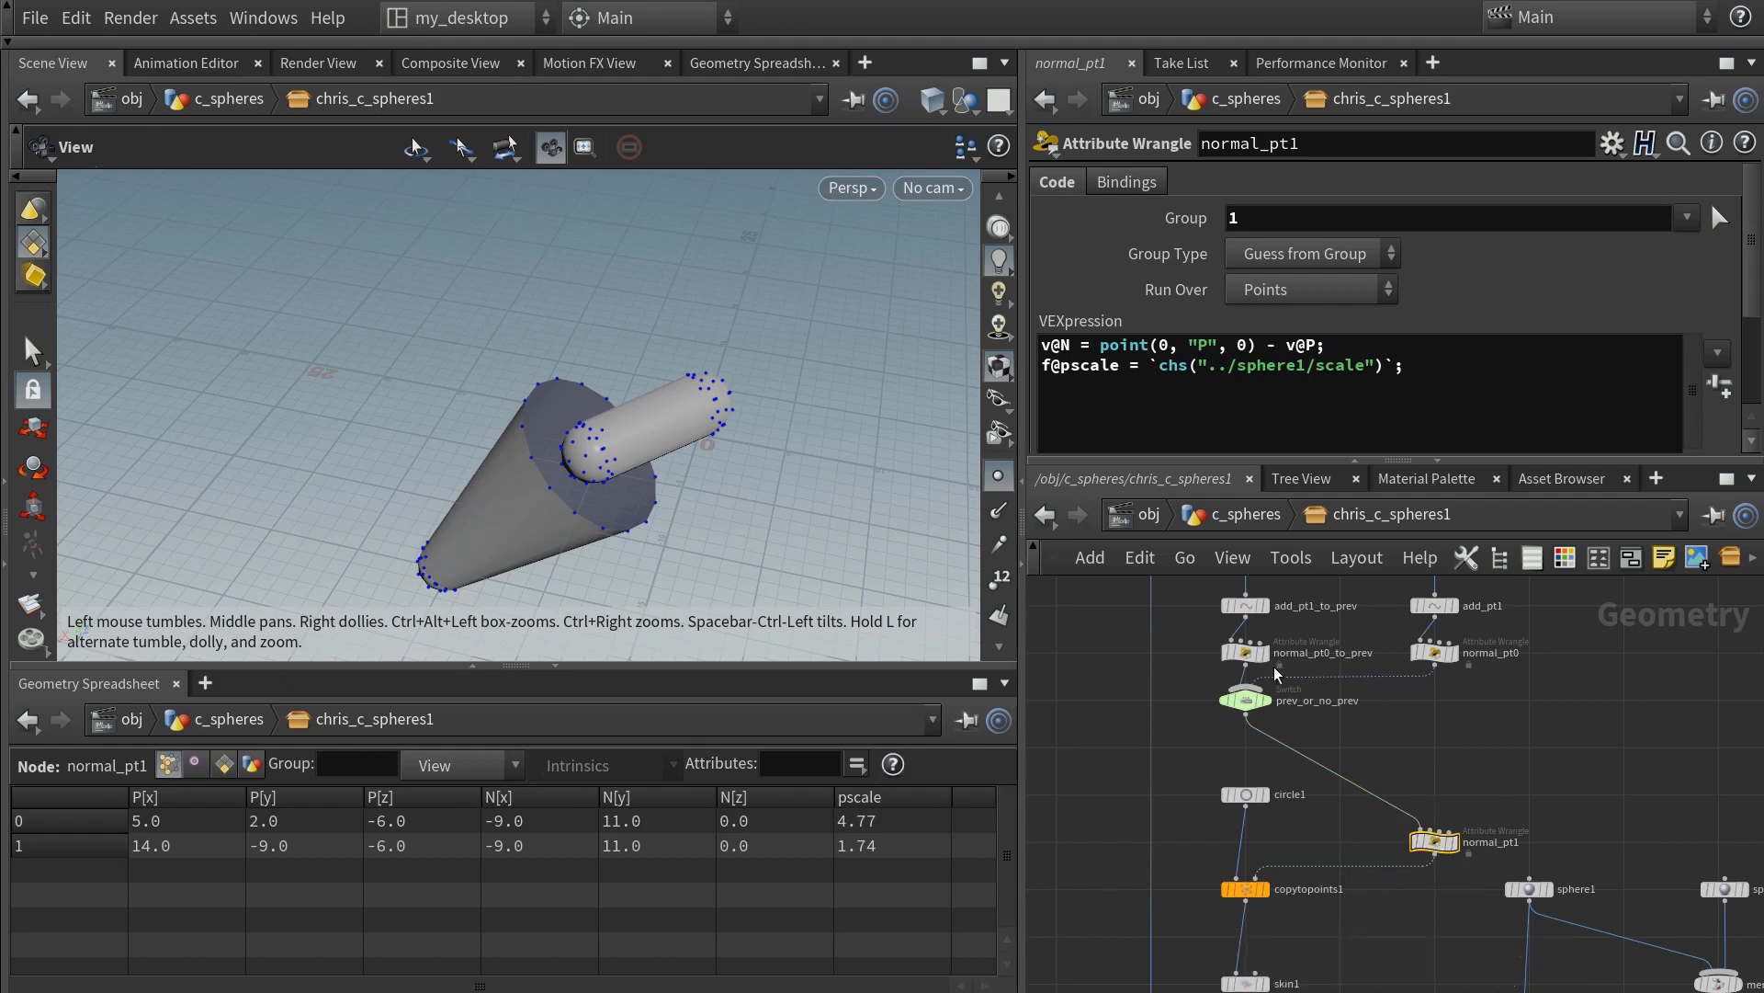
- Trace pscale through add_pt1_to_prev and comment out the f@pscale line in the normal_pt0_to_prev wrangle
middle_click_drag(1380, 676, 1358, 713)
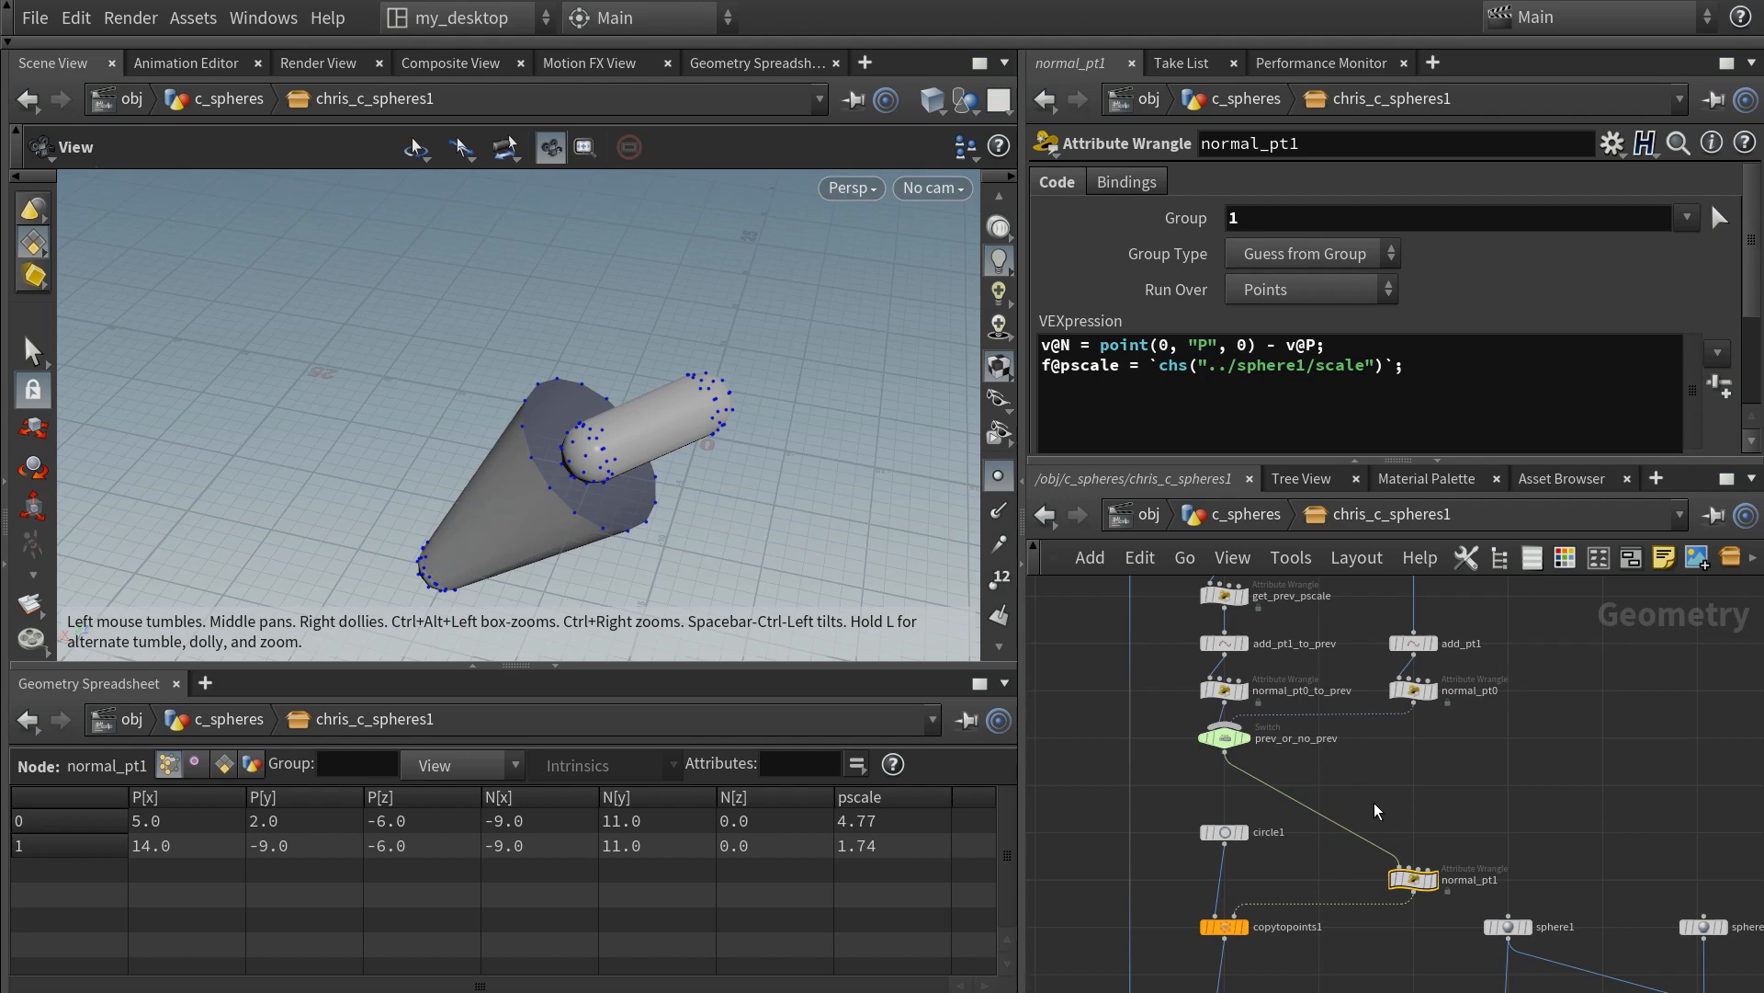
left_click(1225, 690)
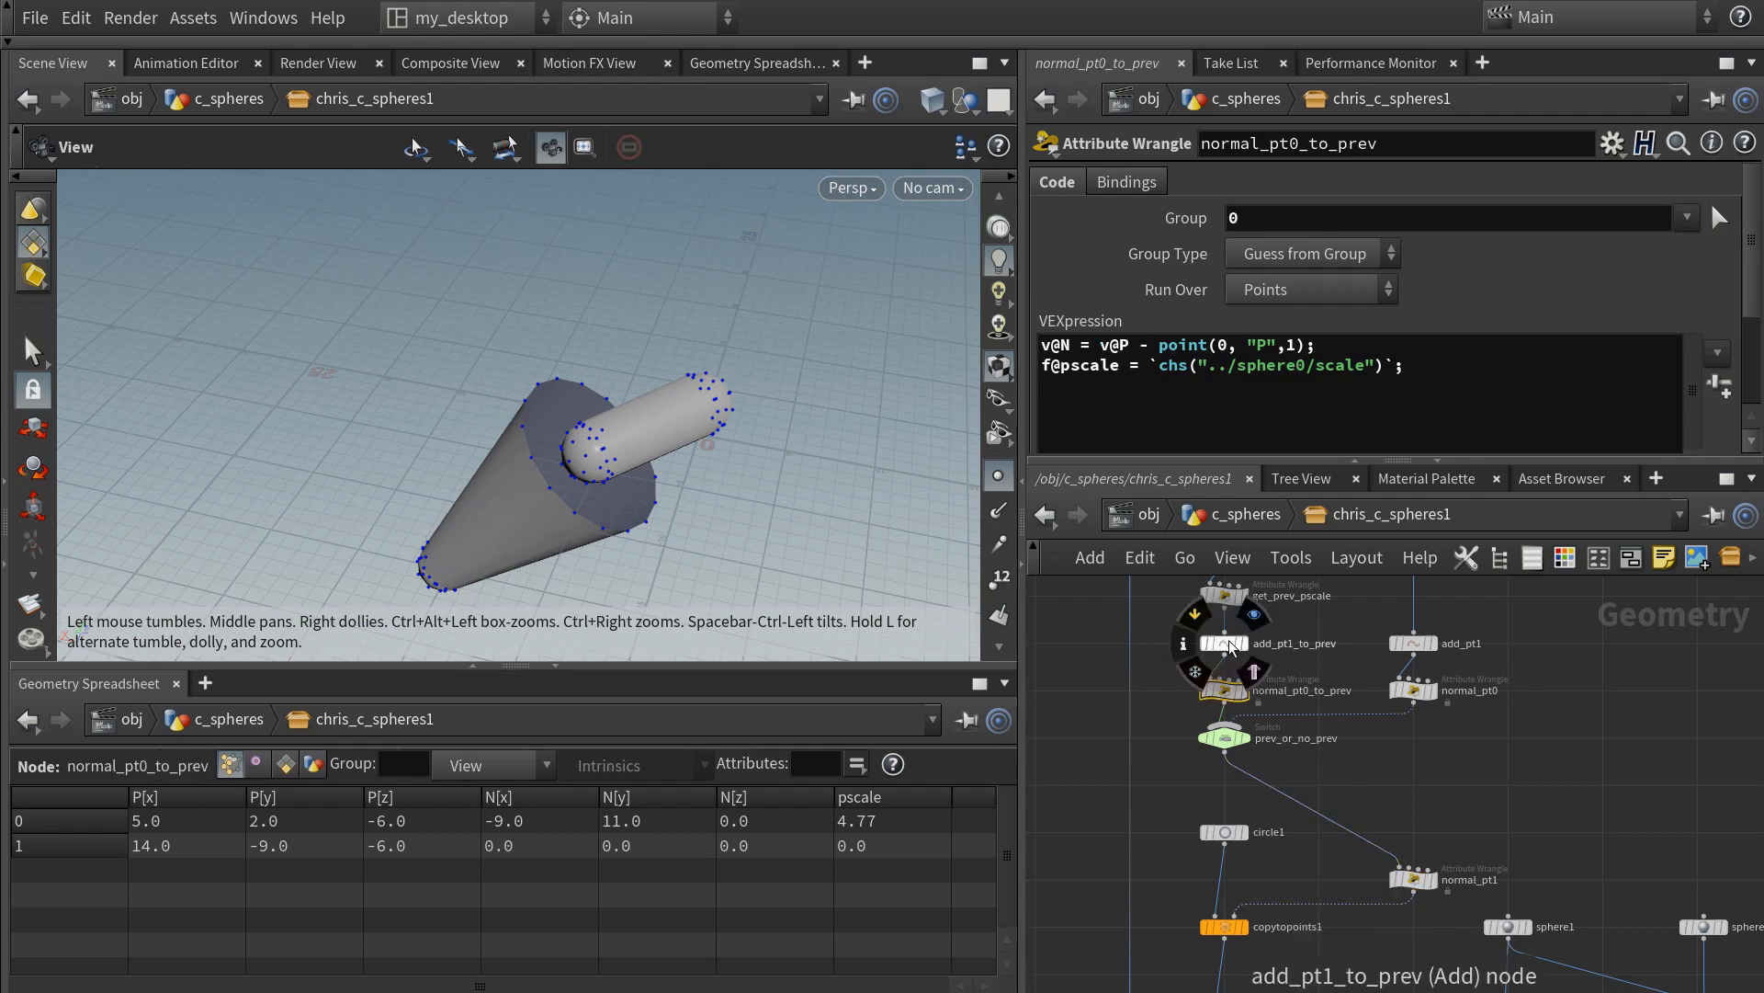
left_click(1225, 643)
left_click(1225, 691)
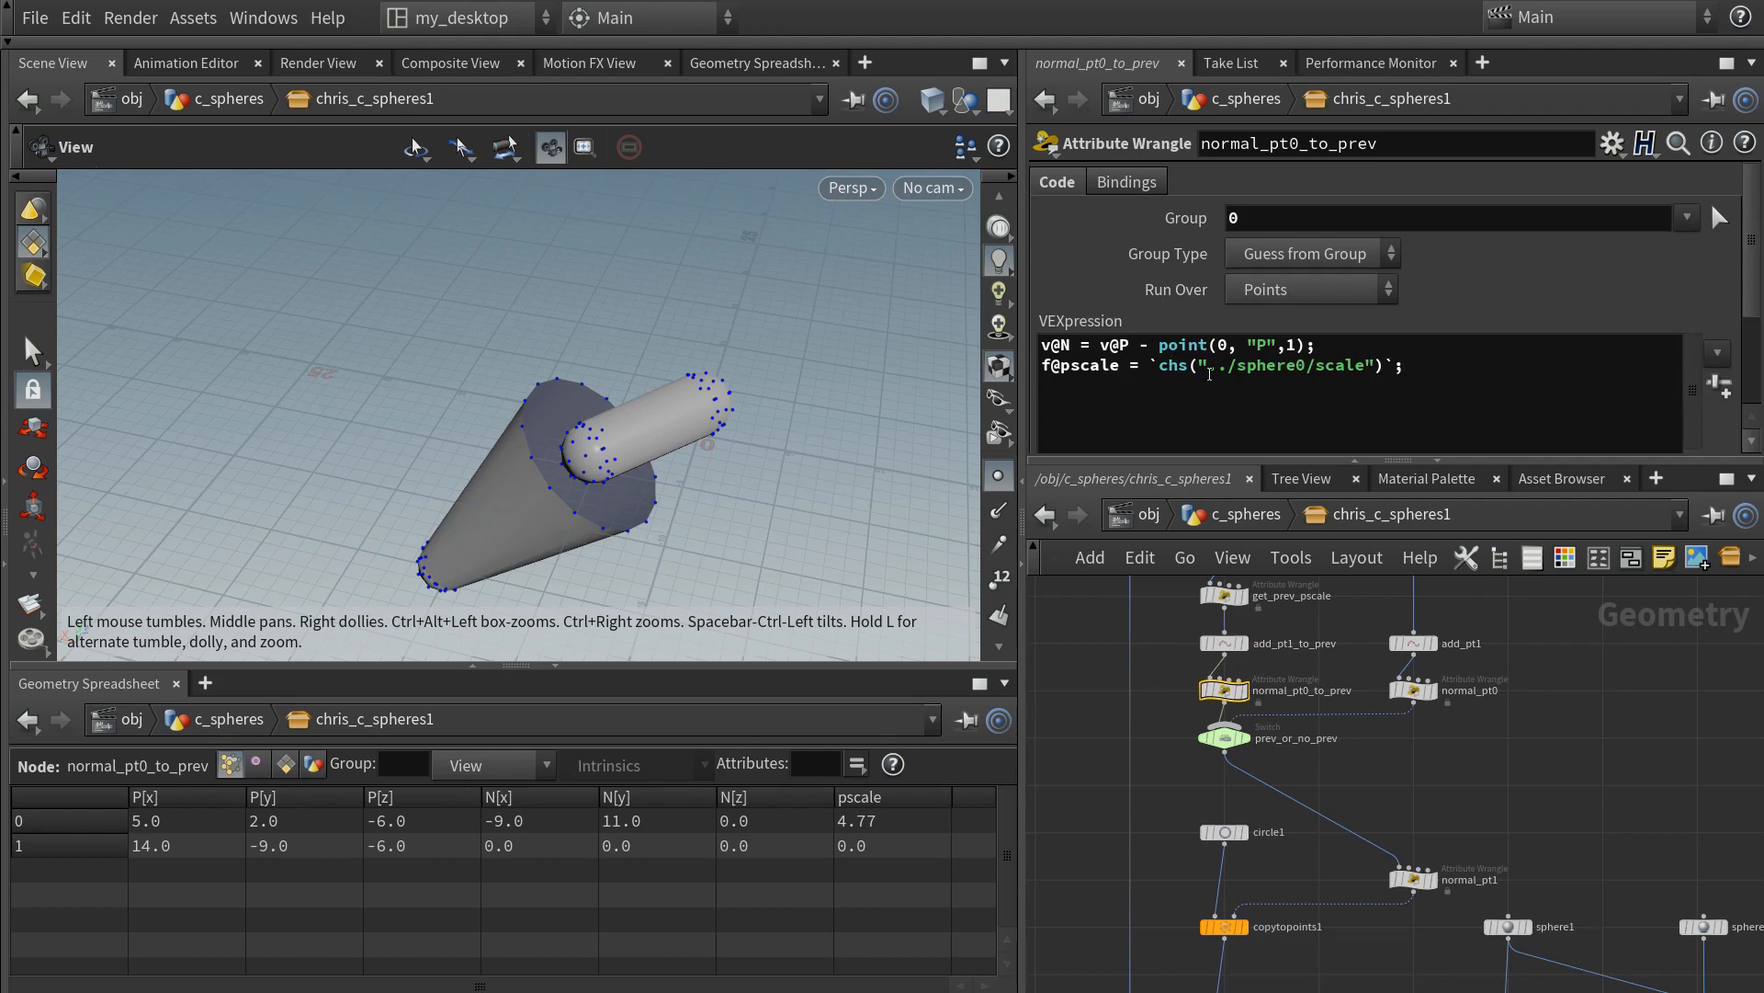
left_click(1041, 367)
type("//")
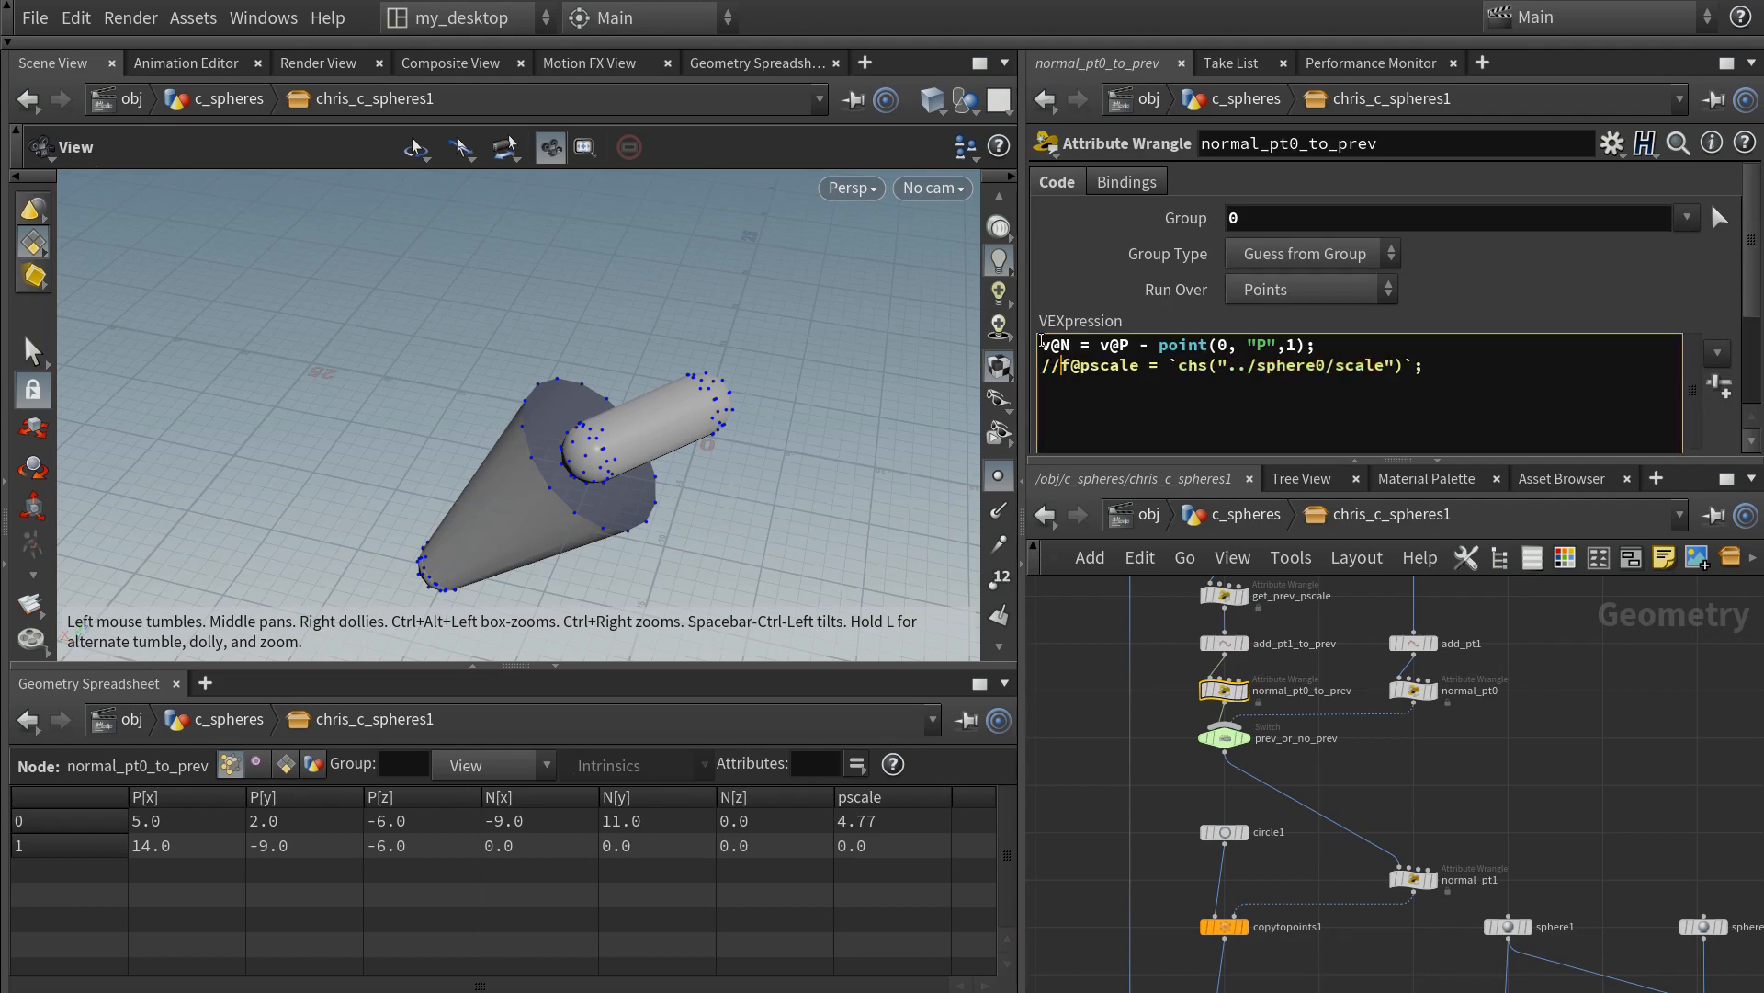
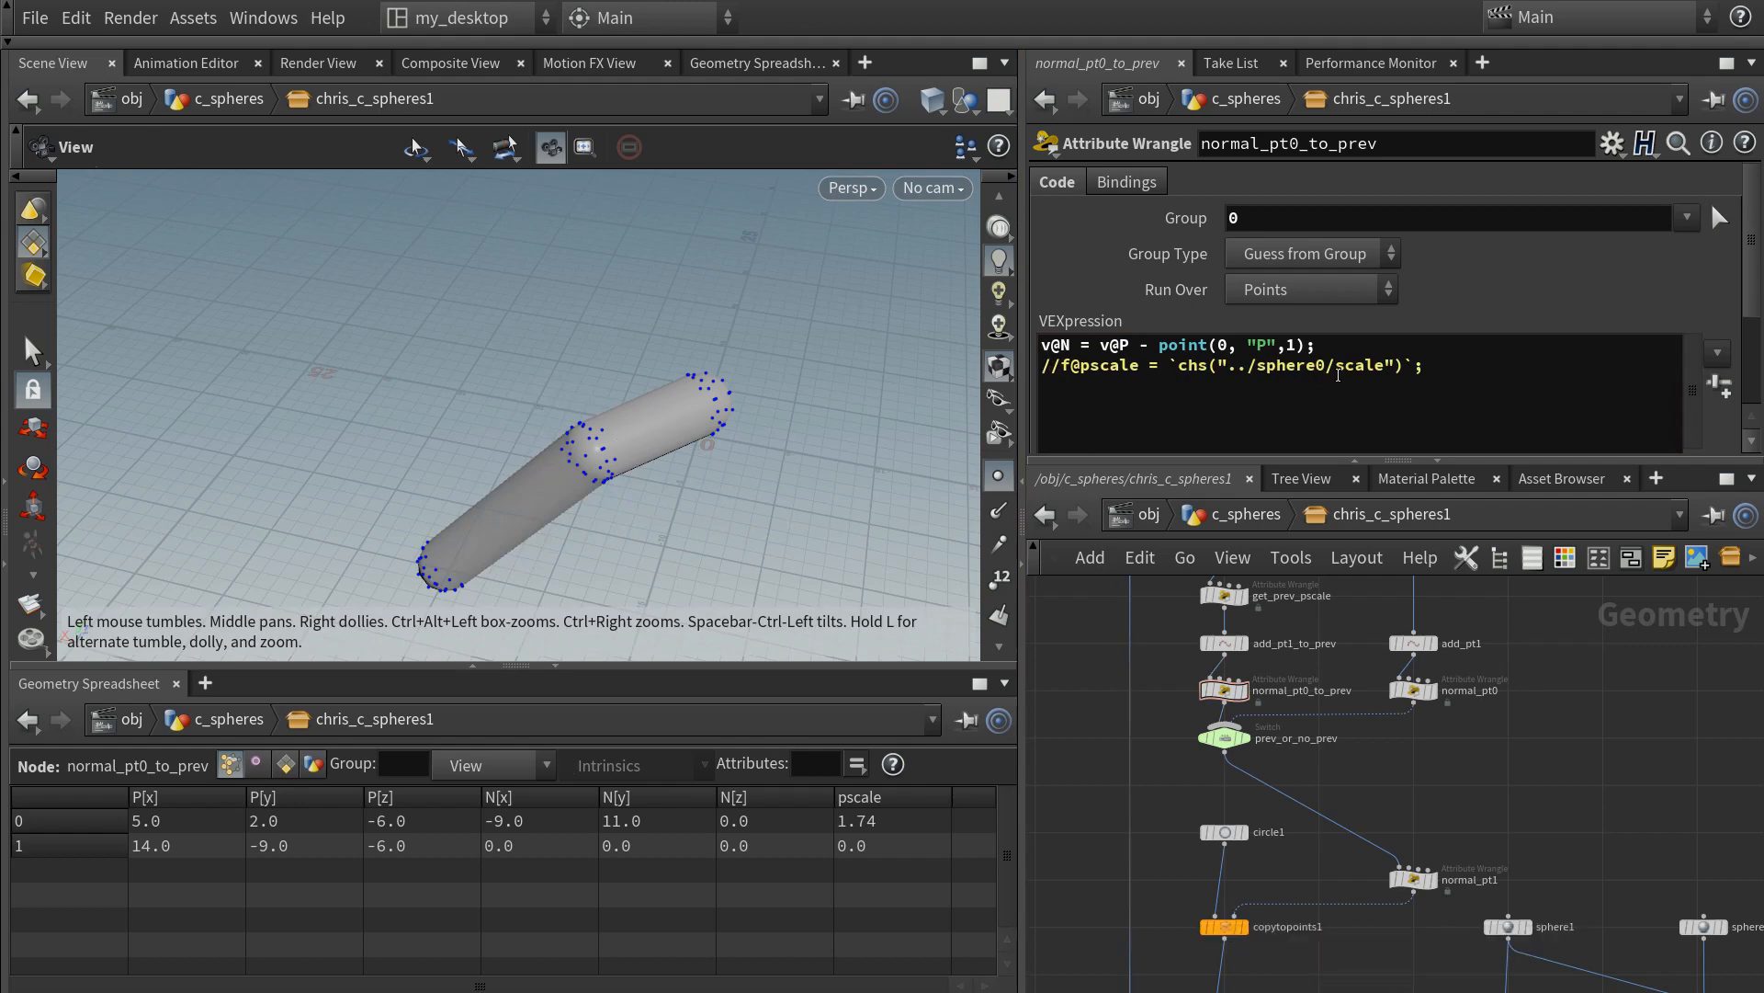
- Go back up to the c_spheres network and save the edited node type of chris_c_spheres1
middle_click(1404, 691)
scroll(1395, 743, "down", 2)
middle_click_drag(1309, 654, 1391, 732)
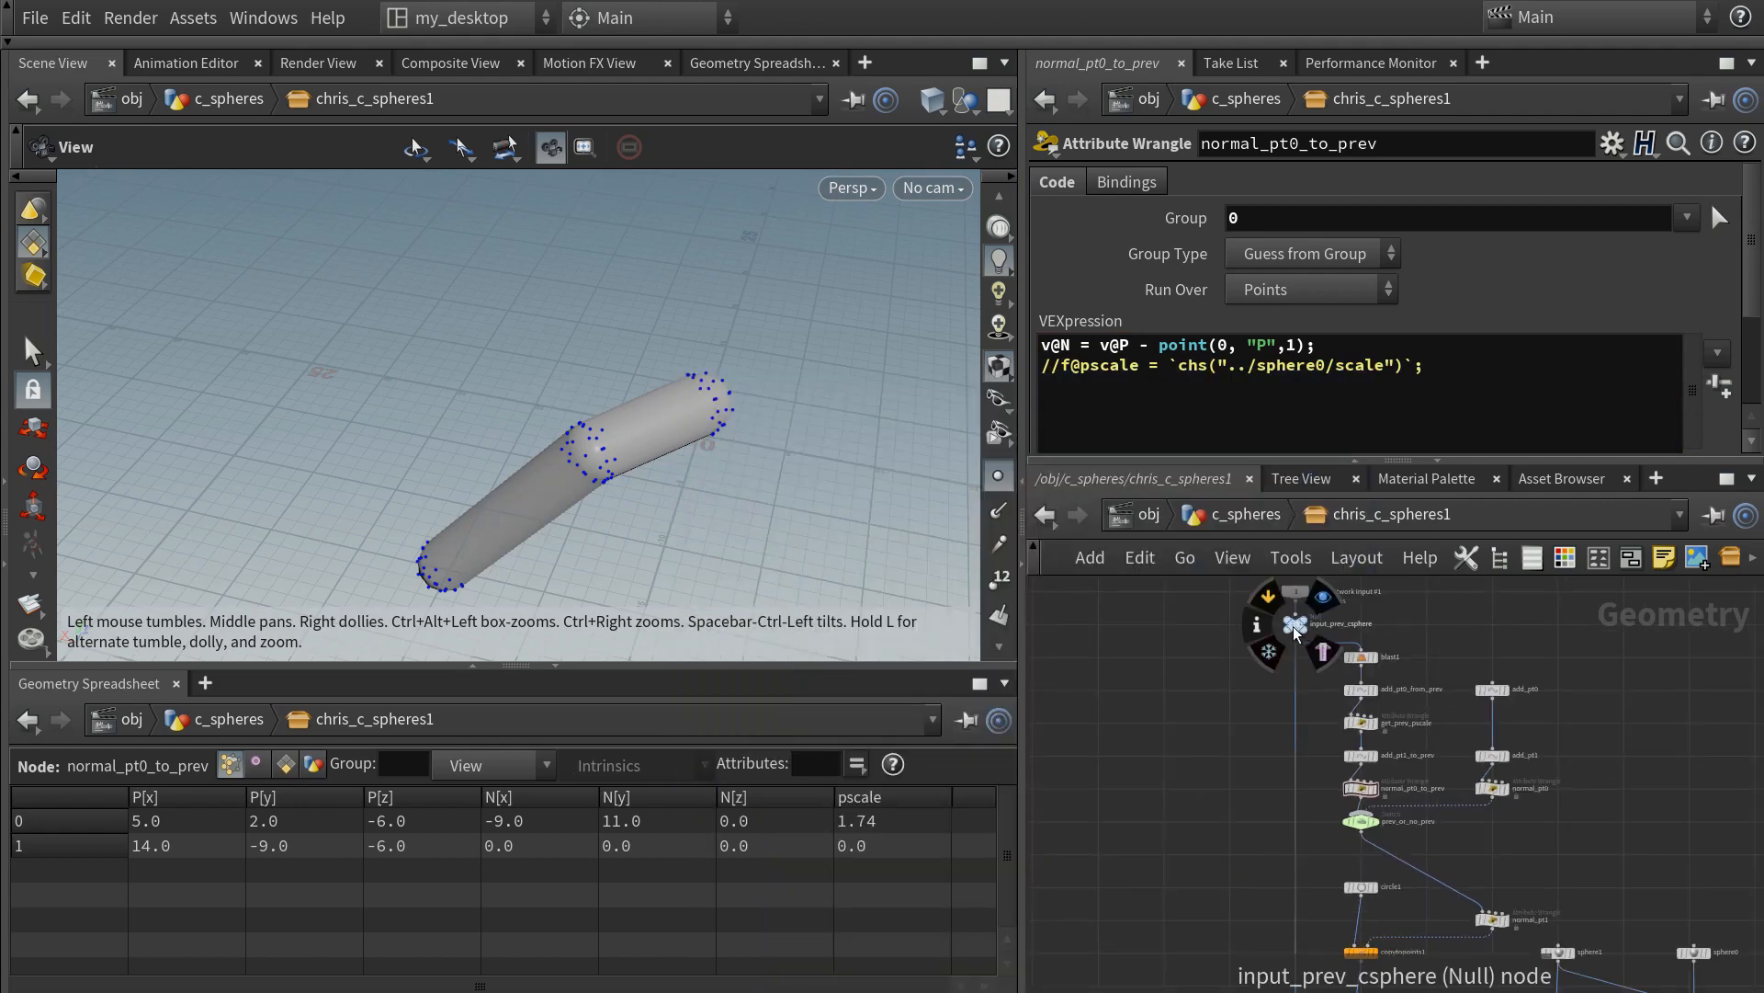
middle_click_drag(1188, 831, 1165, 715)
key("u")
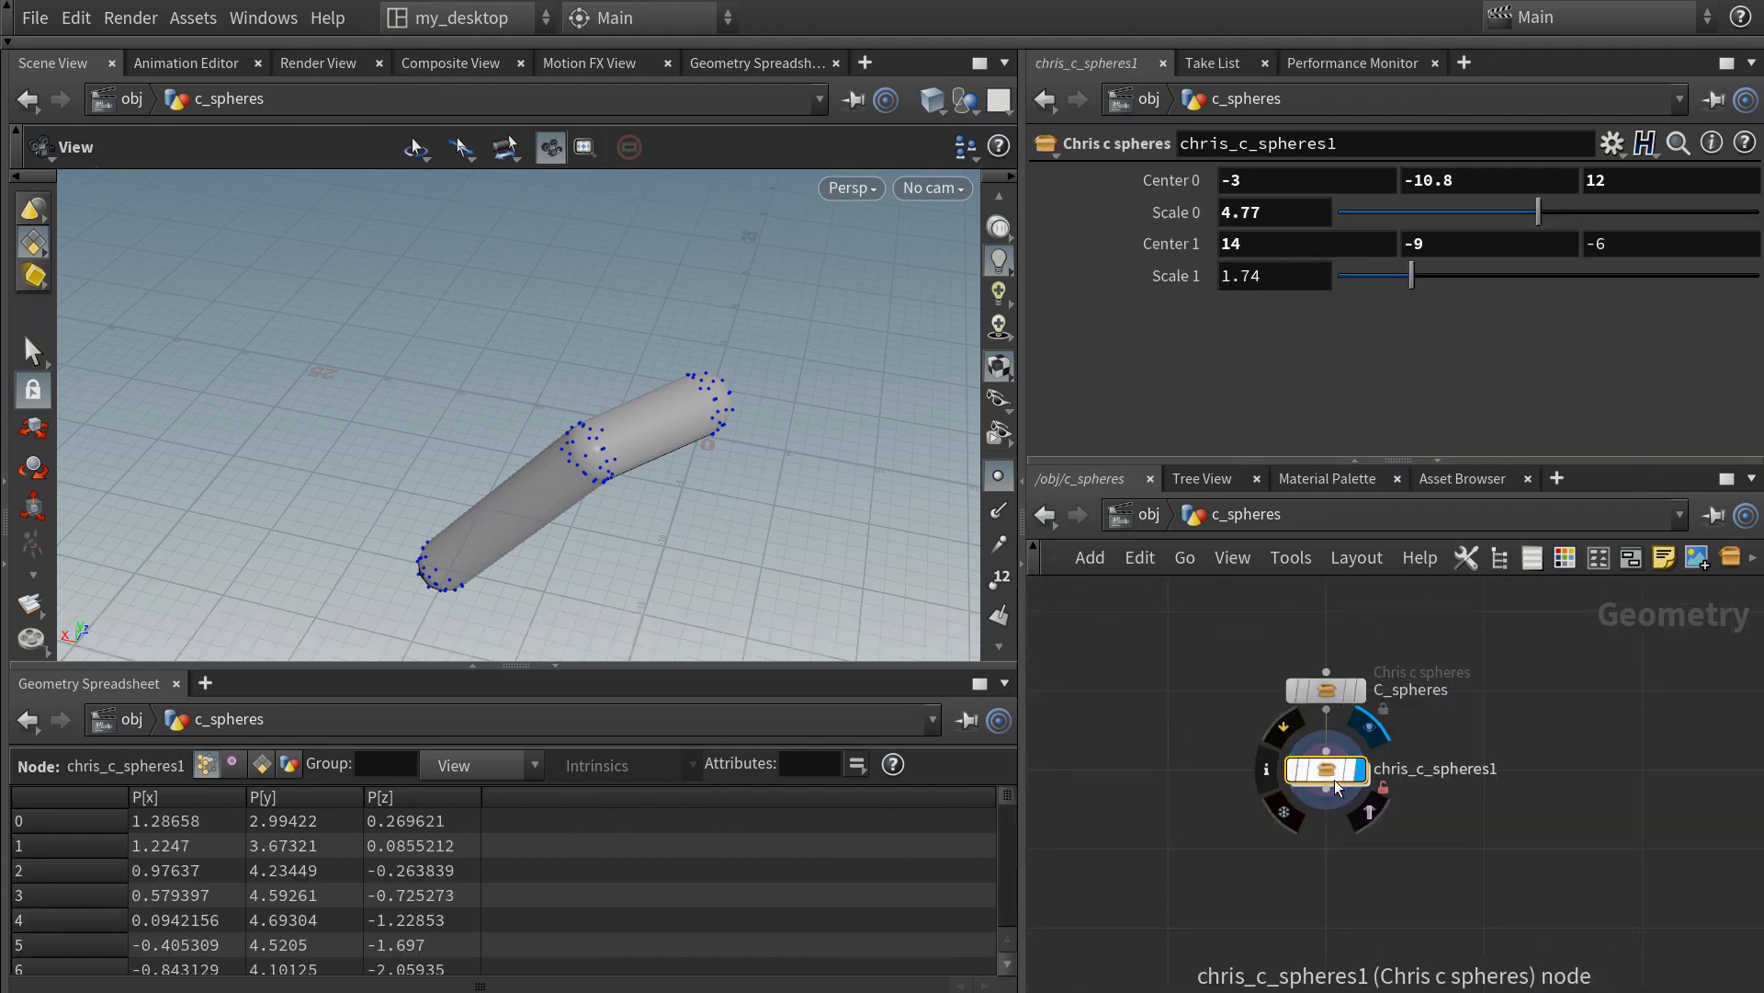
right_click(1323, 774)
left_click(1360, 965)
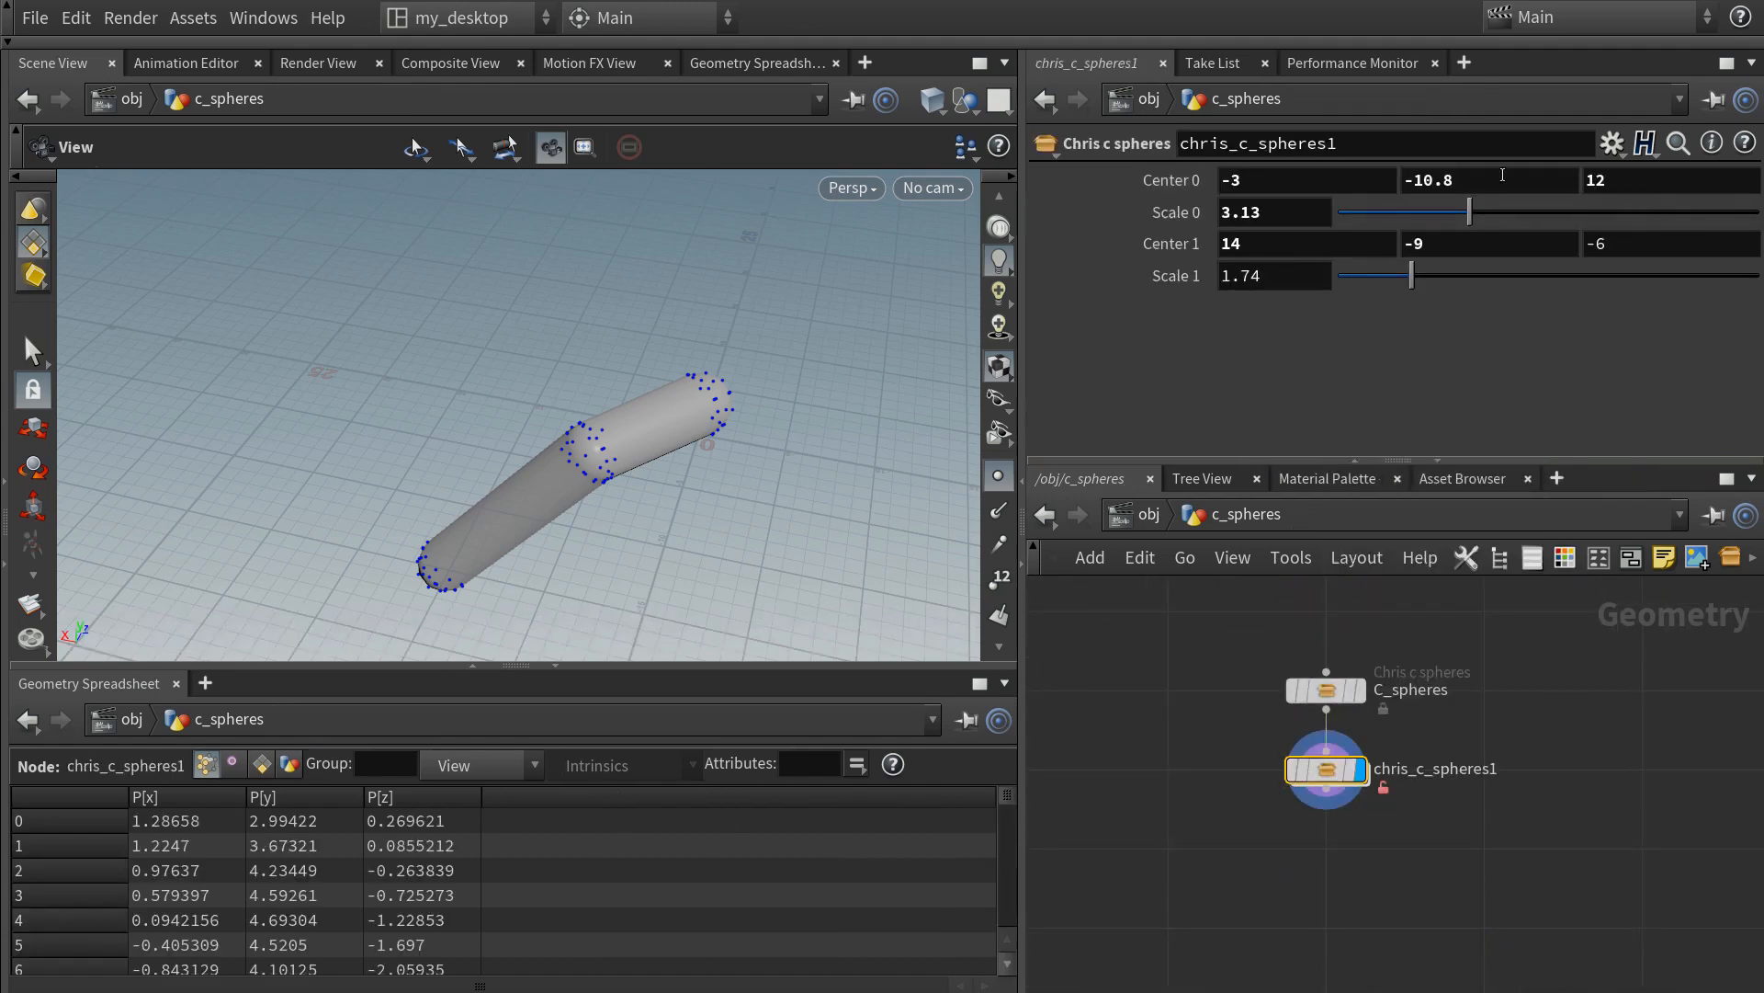
- Set chris_c_spheres1's Center 0 Y to -8.8, Center 1 Y to -10.8 and Scale 1 to 3.52
middle_click_drag(1468, 176, 1378, 150)
middle_click_drag(1491, 155, 1526, 154)
middle_click_drag(1461, 243, 1479, 338)
left_click_drag(1417, 282, 1486, 278)
- Lock chris_c_spheres1 by matching it to the current asset definition
right_click(1326, 770)
left_click(1367, 906)
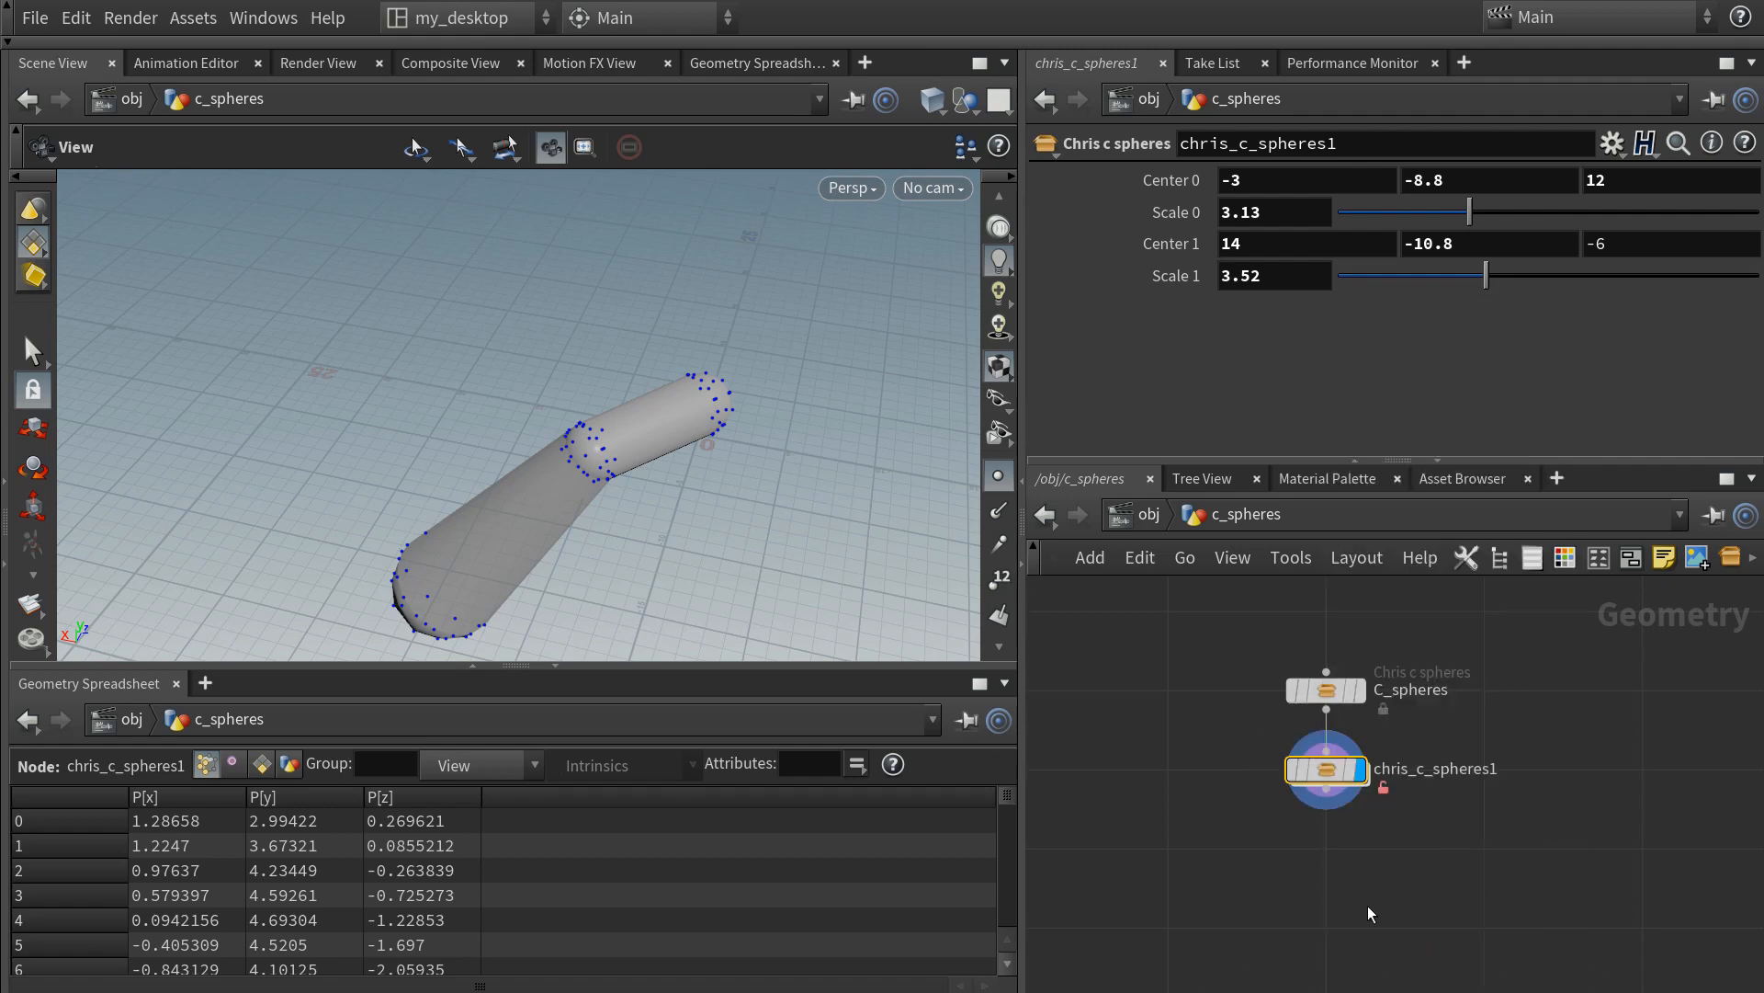
right_click(1326, 772)
left_click(1360, 896)
- Set the Center 0 X of C_spheres to -0.4 and turn off point display in the viewport
left_click(1326, 689)
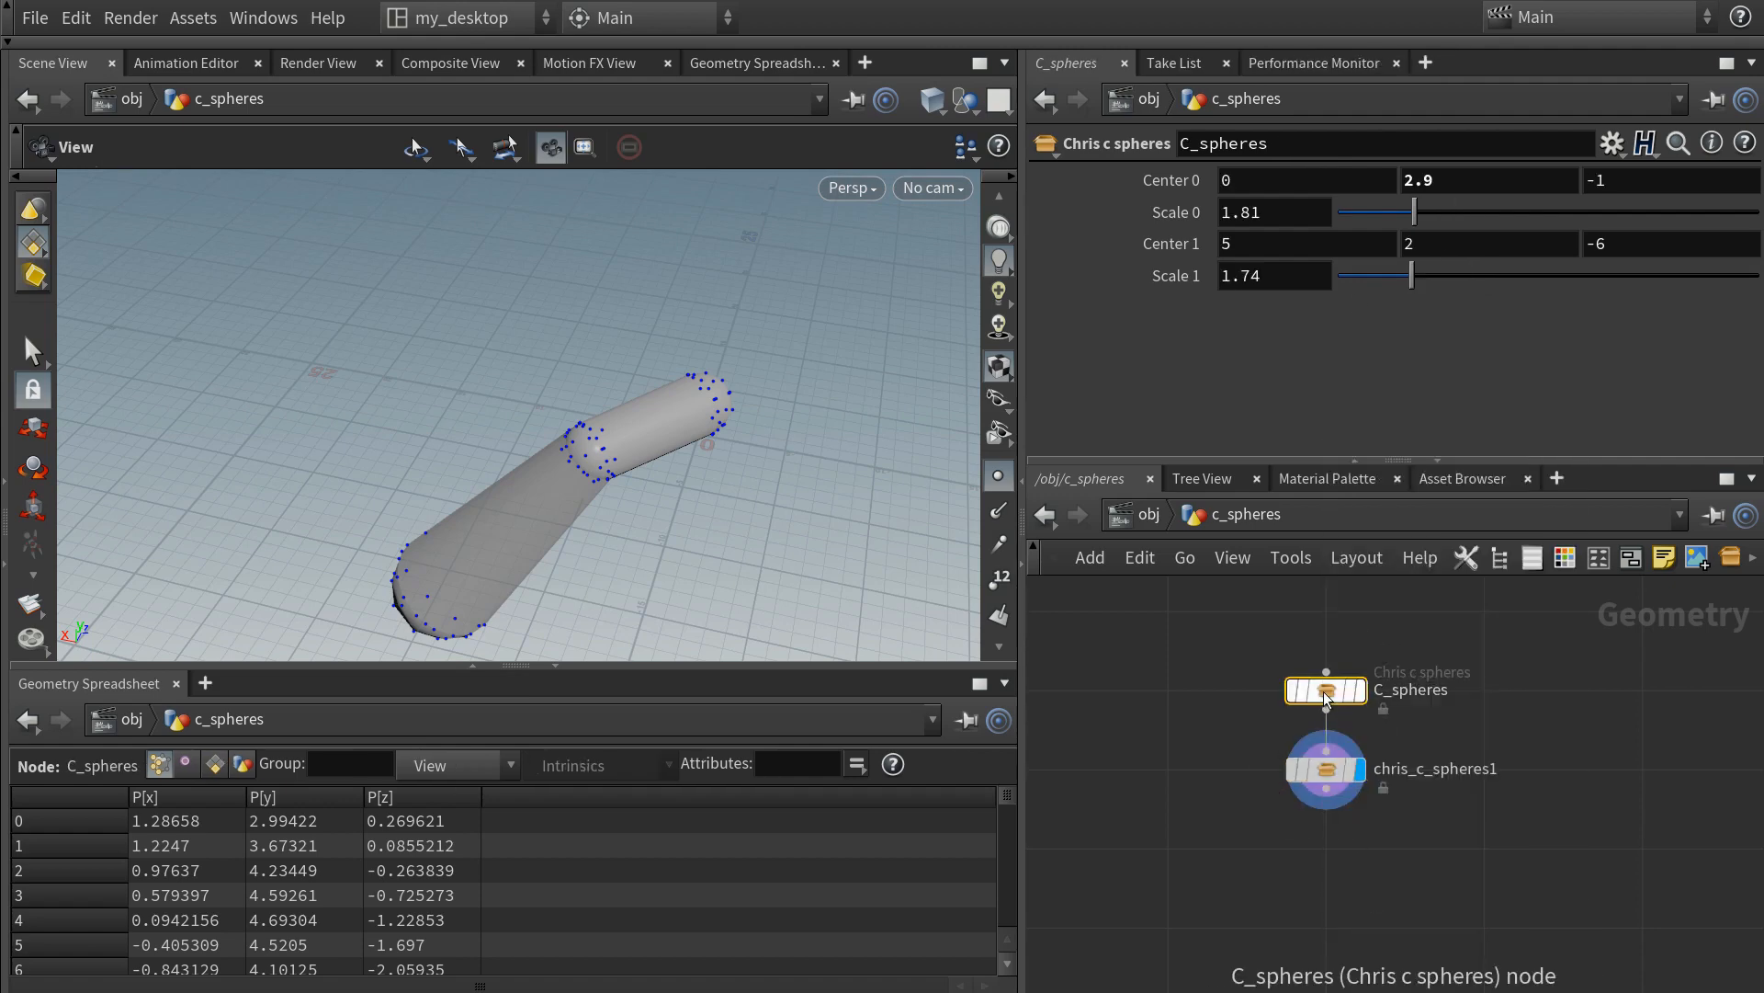
middle_click_drag(1299, 181, 1319, 145)
left_click(999, 475)
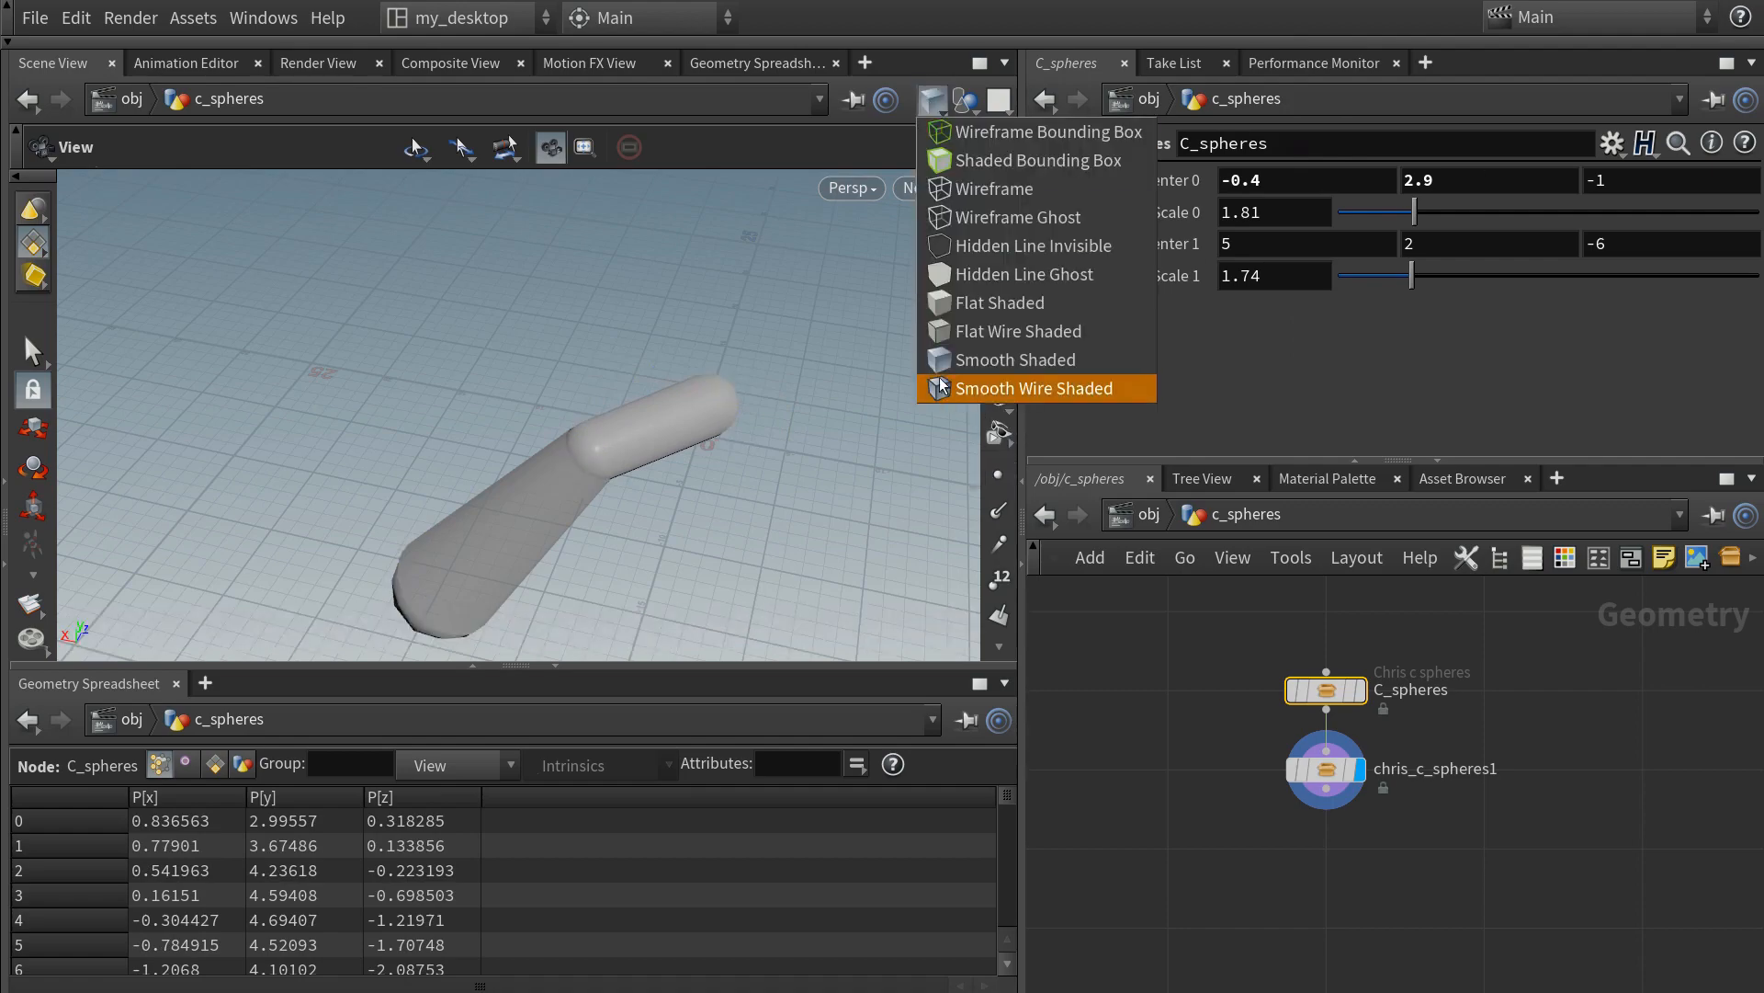
- Set the viewport shading to Smooth Wire Shaded
left_click(1038, 394)
mouse_move(768, 394)
left_mouse_down()
mouse_move(585, 350)
mouse_move(937, 392)
mouse_move(808, 269)
mouse_move(581, 389)
mouse_move(433, 327)
mouse_move(370, 355)
mouse_move(759, 412)
mouse_move(465, 433)
left_mouse_up()
scroll(478, 459, "down", 6)
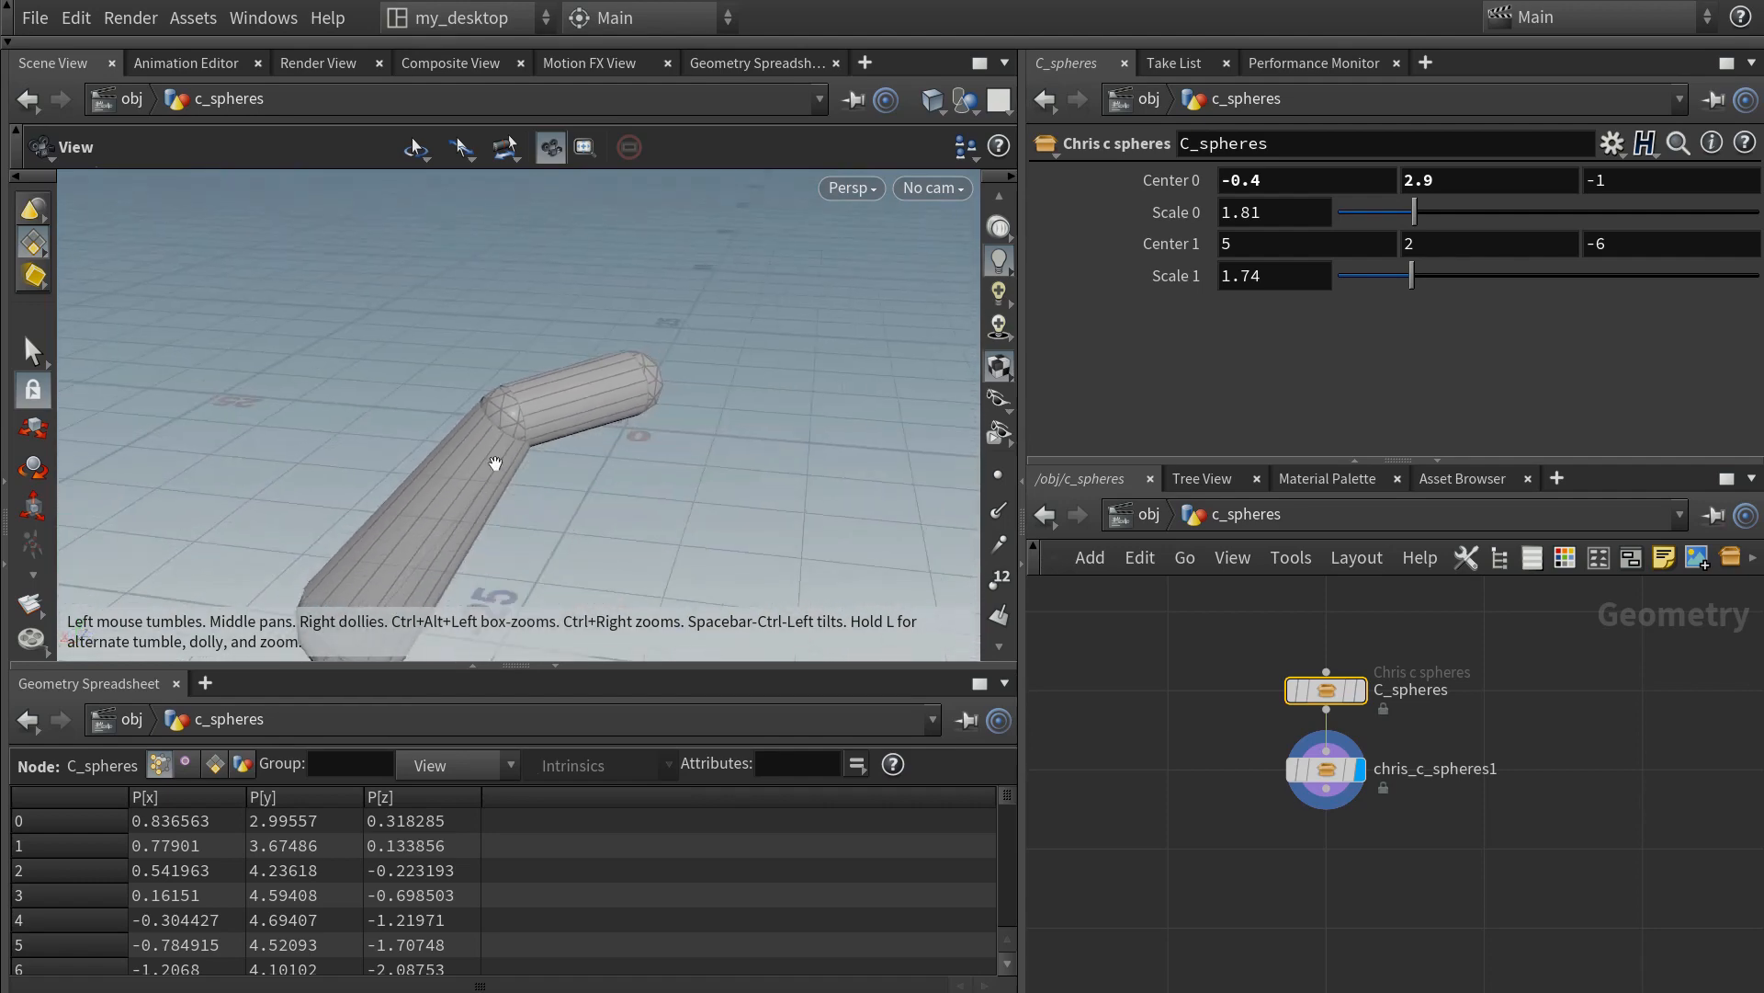
- Allow editing of the contents of chris_c_spheres1 and go inside its network
middle_click_drag(1351, 872, 1346, 800)
scroll(1343, 794, "down", 2)
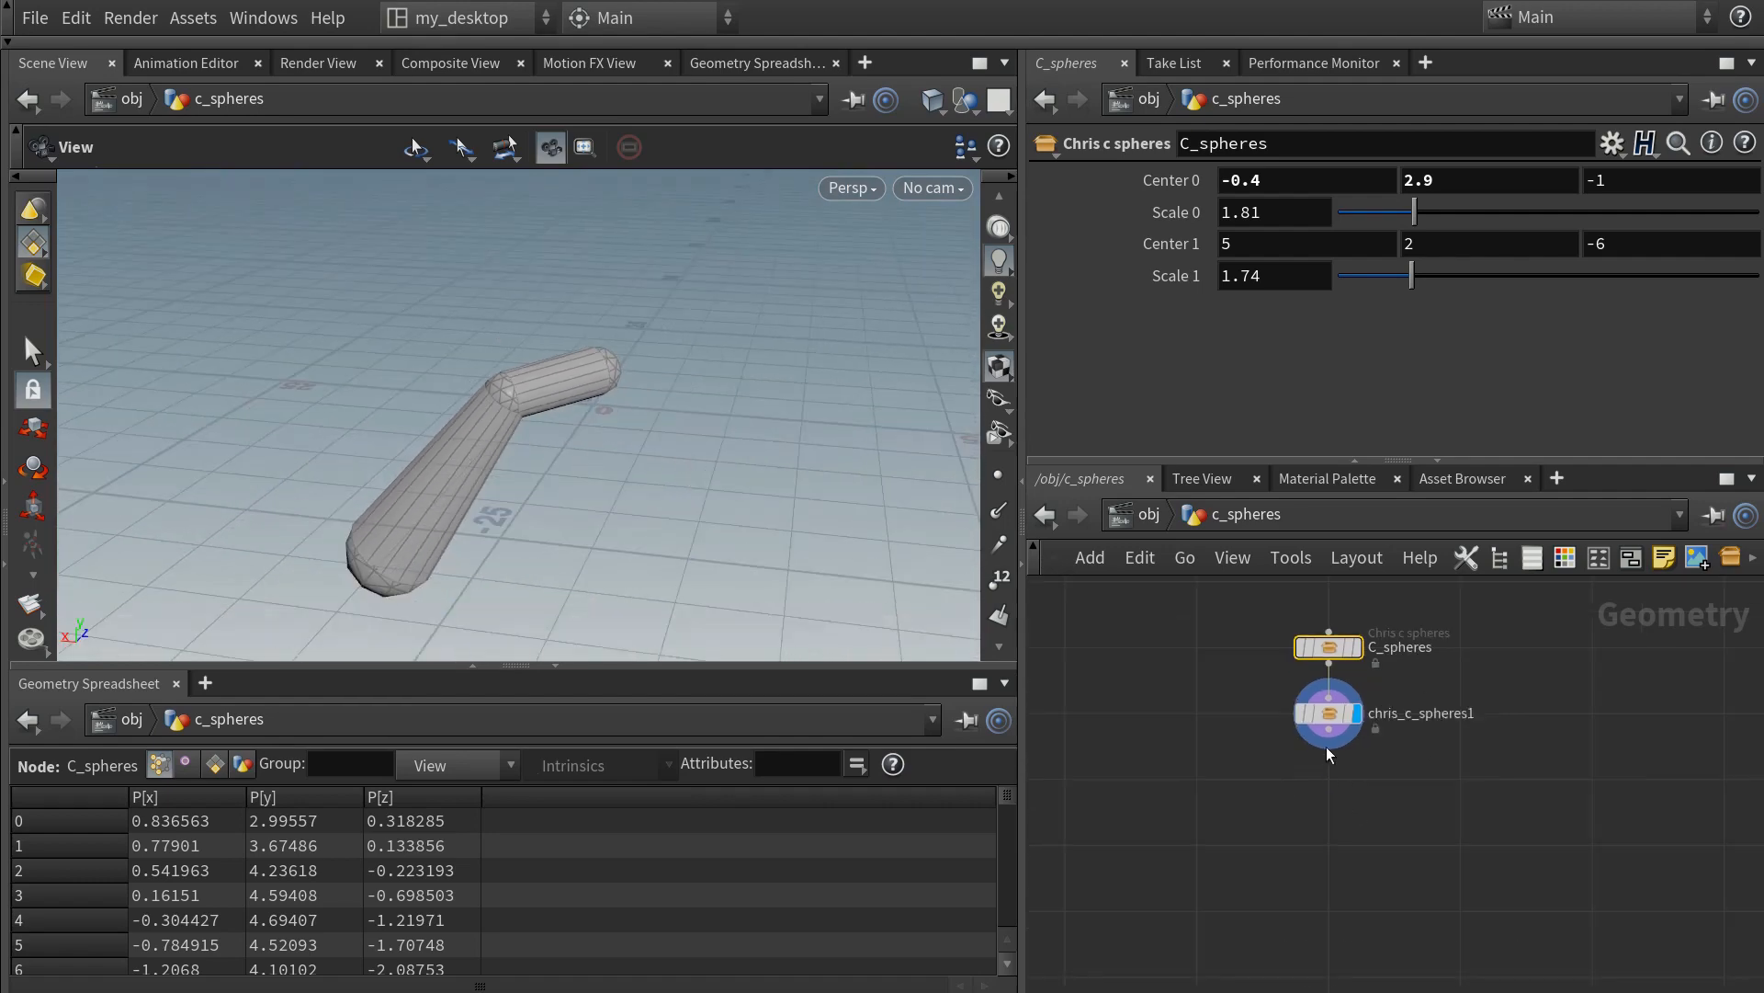
left_click(1329, 713)
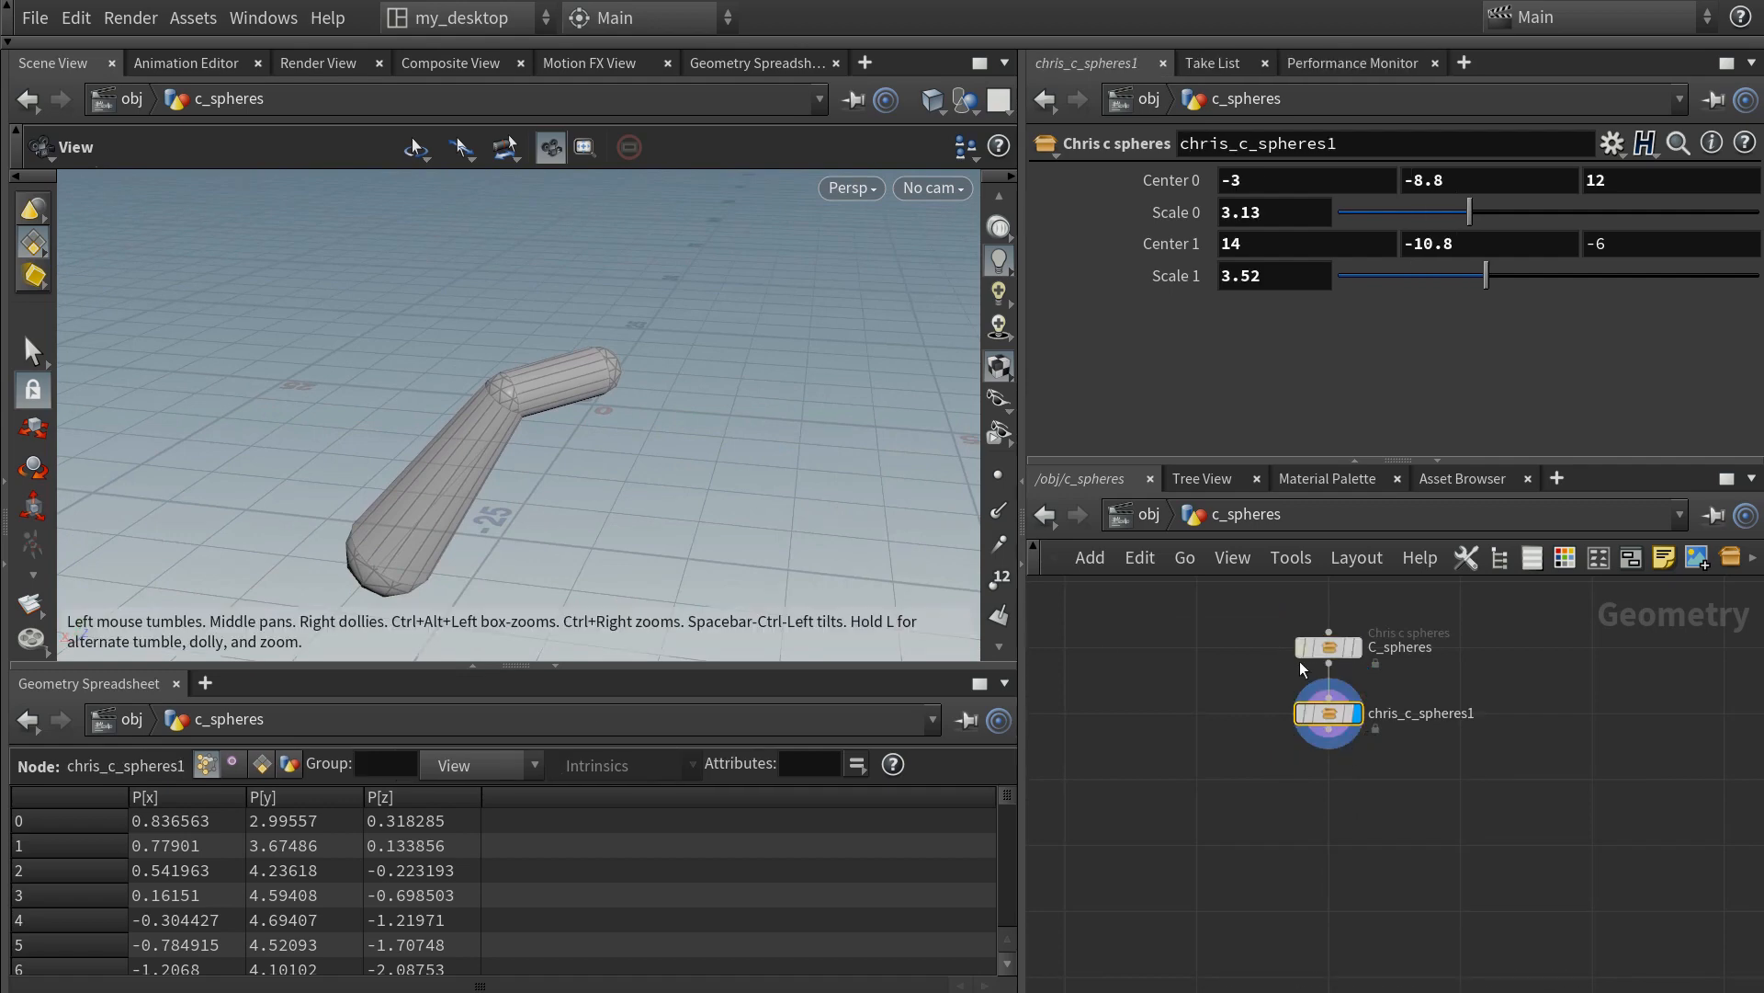
right_click(1329, 714)
left_click(1349, 919)
double_click(1330, 719)
middle_click_drag(1210, 649, 1158, 666)
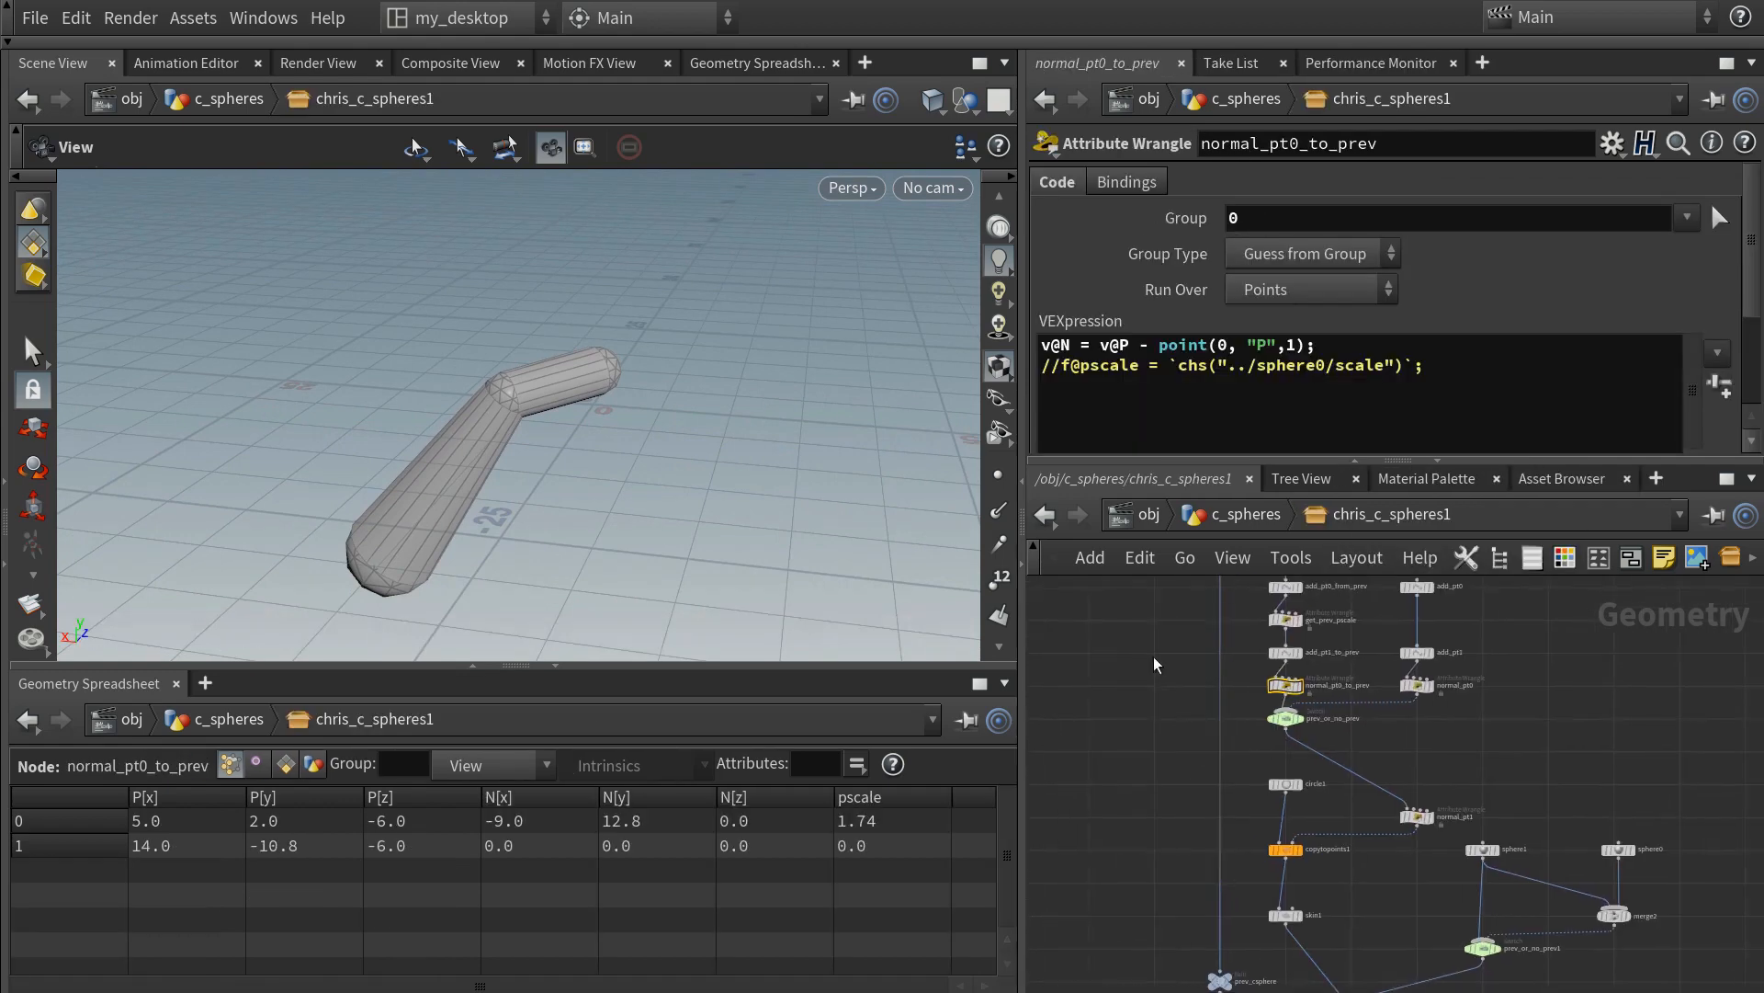
- Enlarge the network editor and move add_pt0, add_pt1 and normal_pt0 further right as a group
left_click_drag(1082, 461, 587, 368)
scroll(1368, 574, "up", 1)
middle_click_drag(1264, 592, 1228, 562)
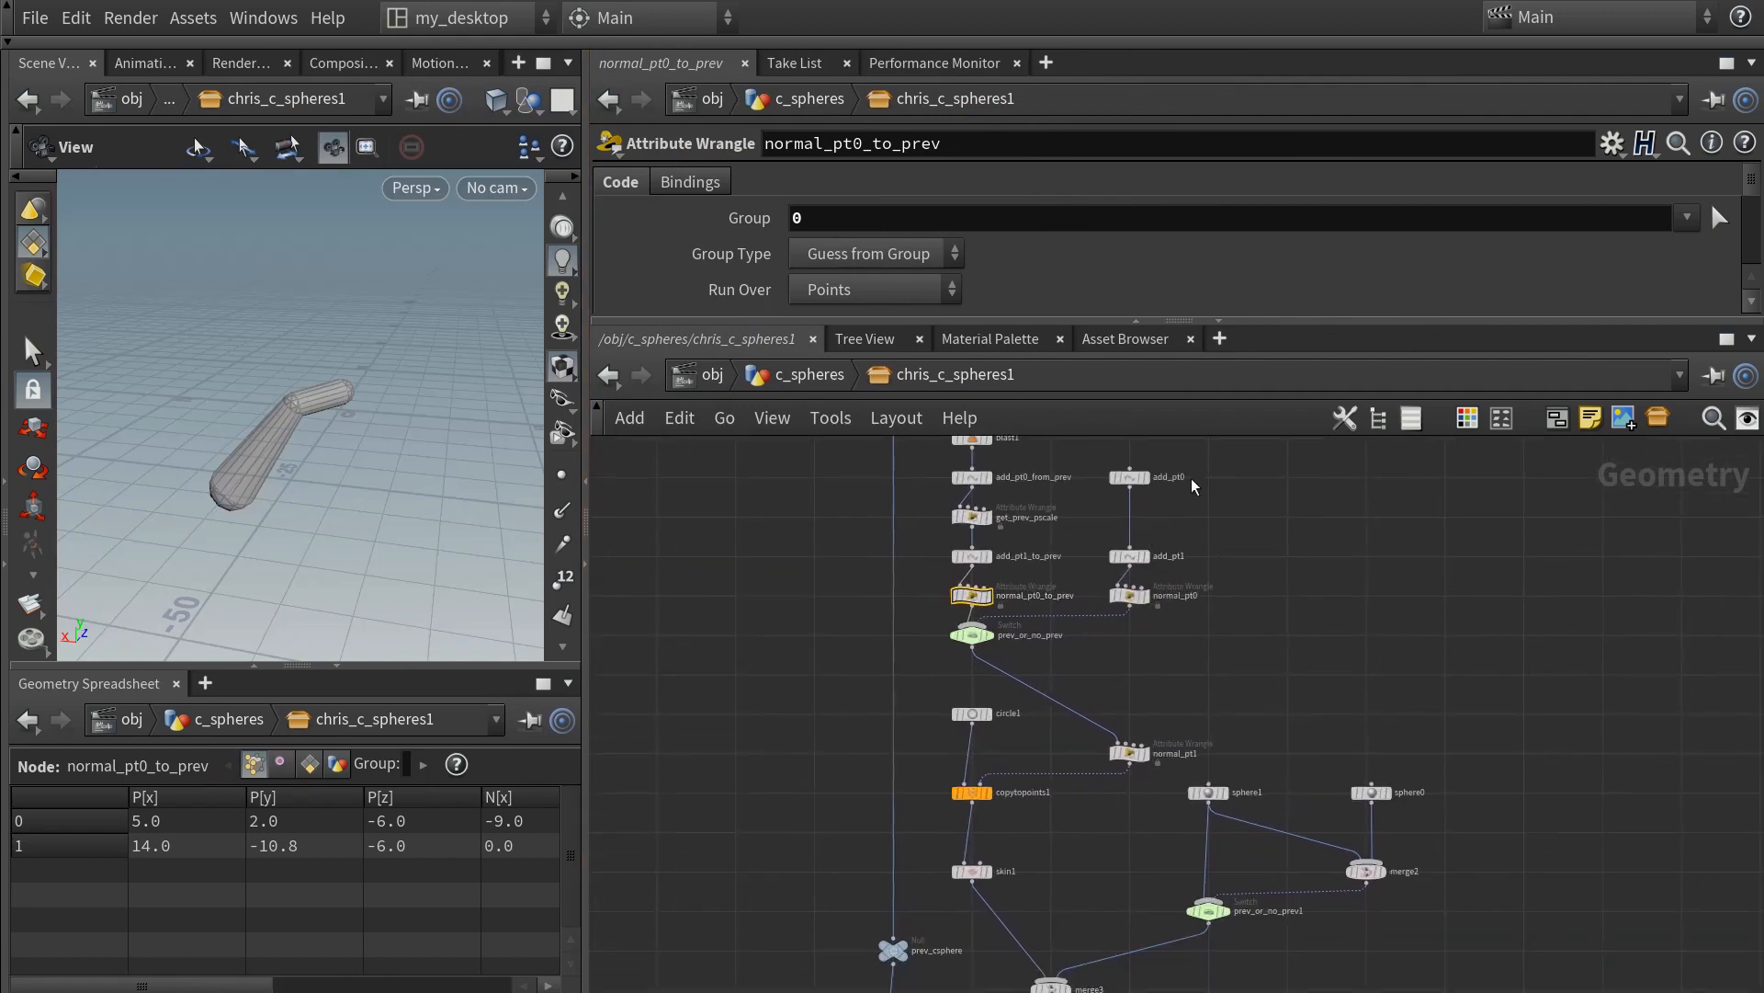
left_click_drag(1232, 460, 1124, 599)
left_click_drag(1127, 596, 1281, 594)
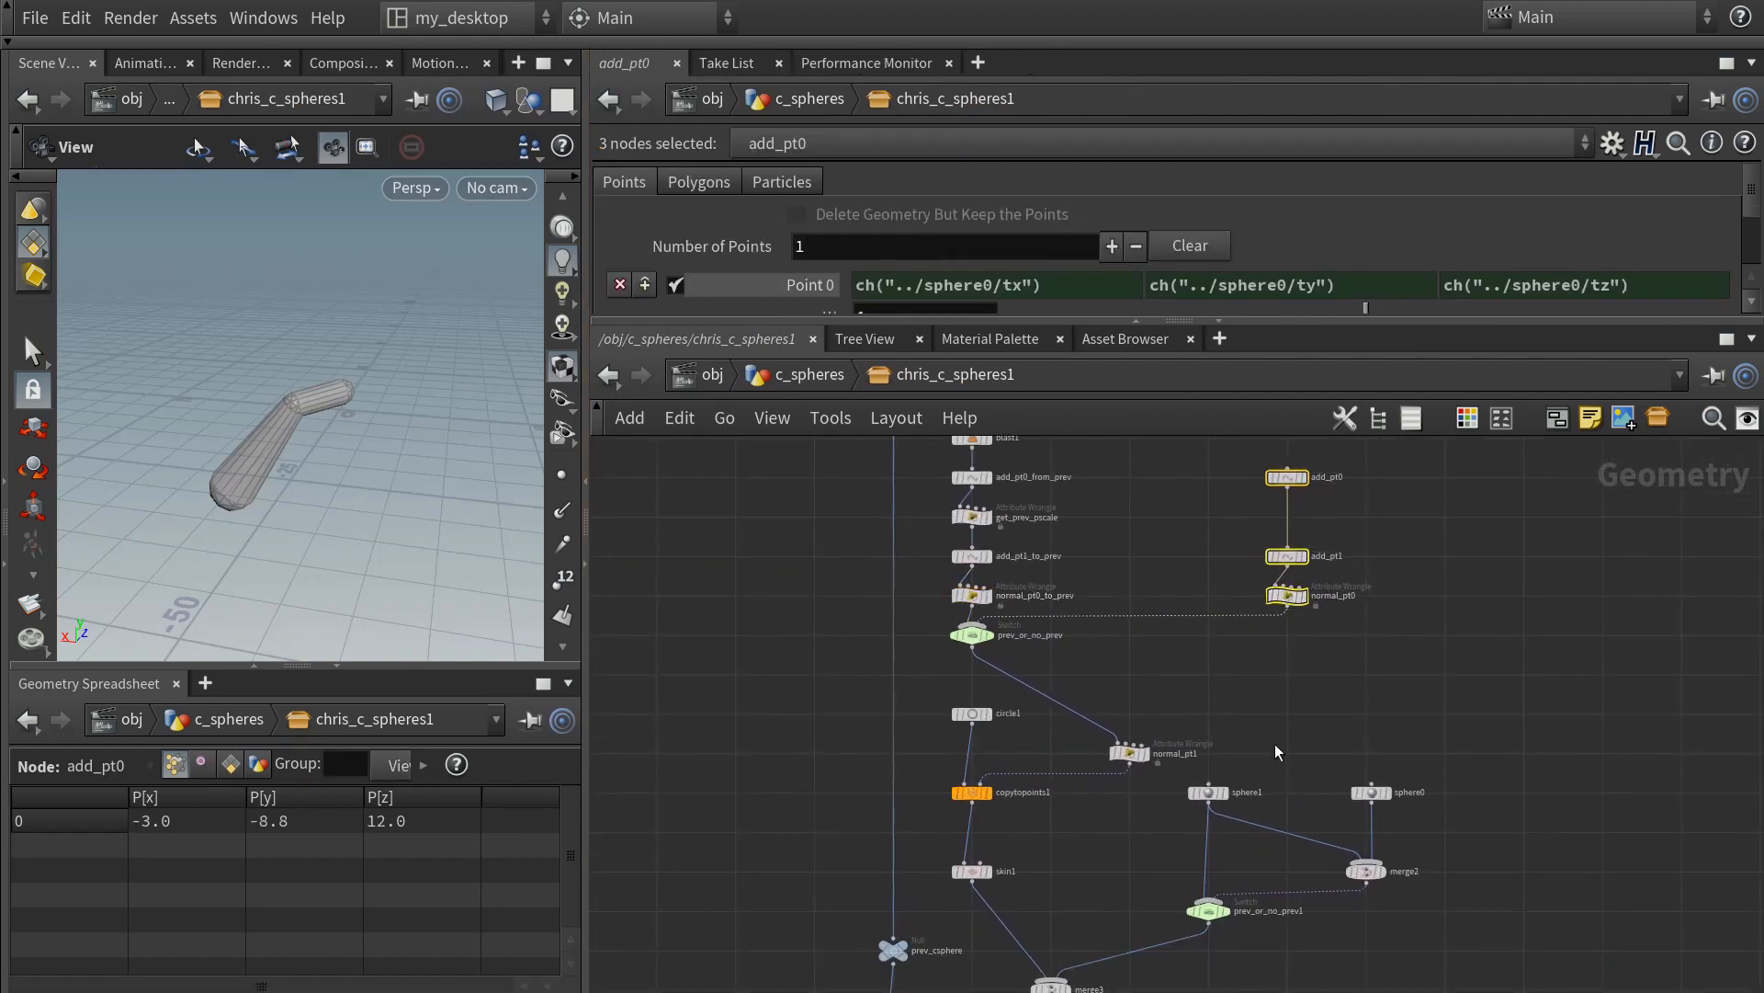
- Move the chain from blast1 down to prev_or_no_prev right so it lines up above normal_pt1
scroll(1068, 716, "up", 1)
middle_click_drag(1068, 716, 1089, 700)
middle_click_drag(1123, 636, 1133, 765)
scroll(1023, 634, "down", 1)
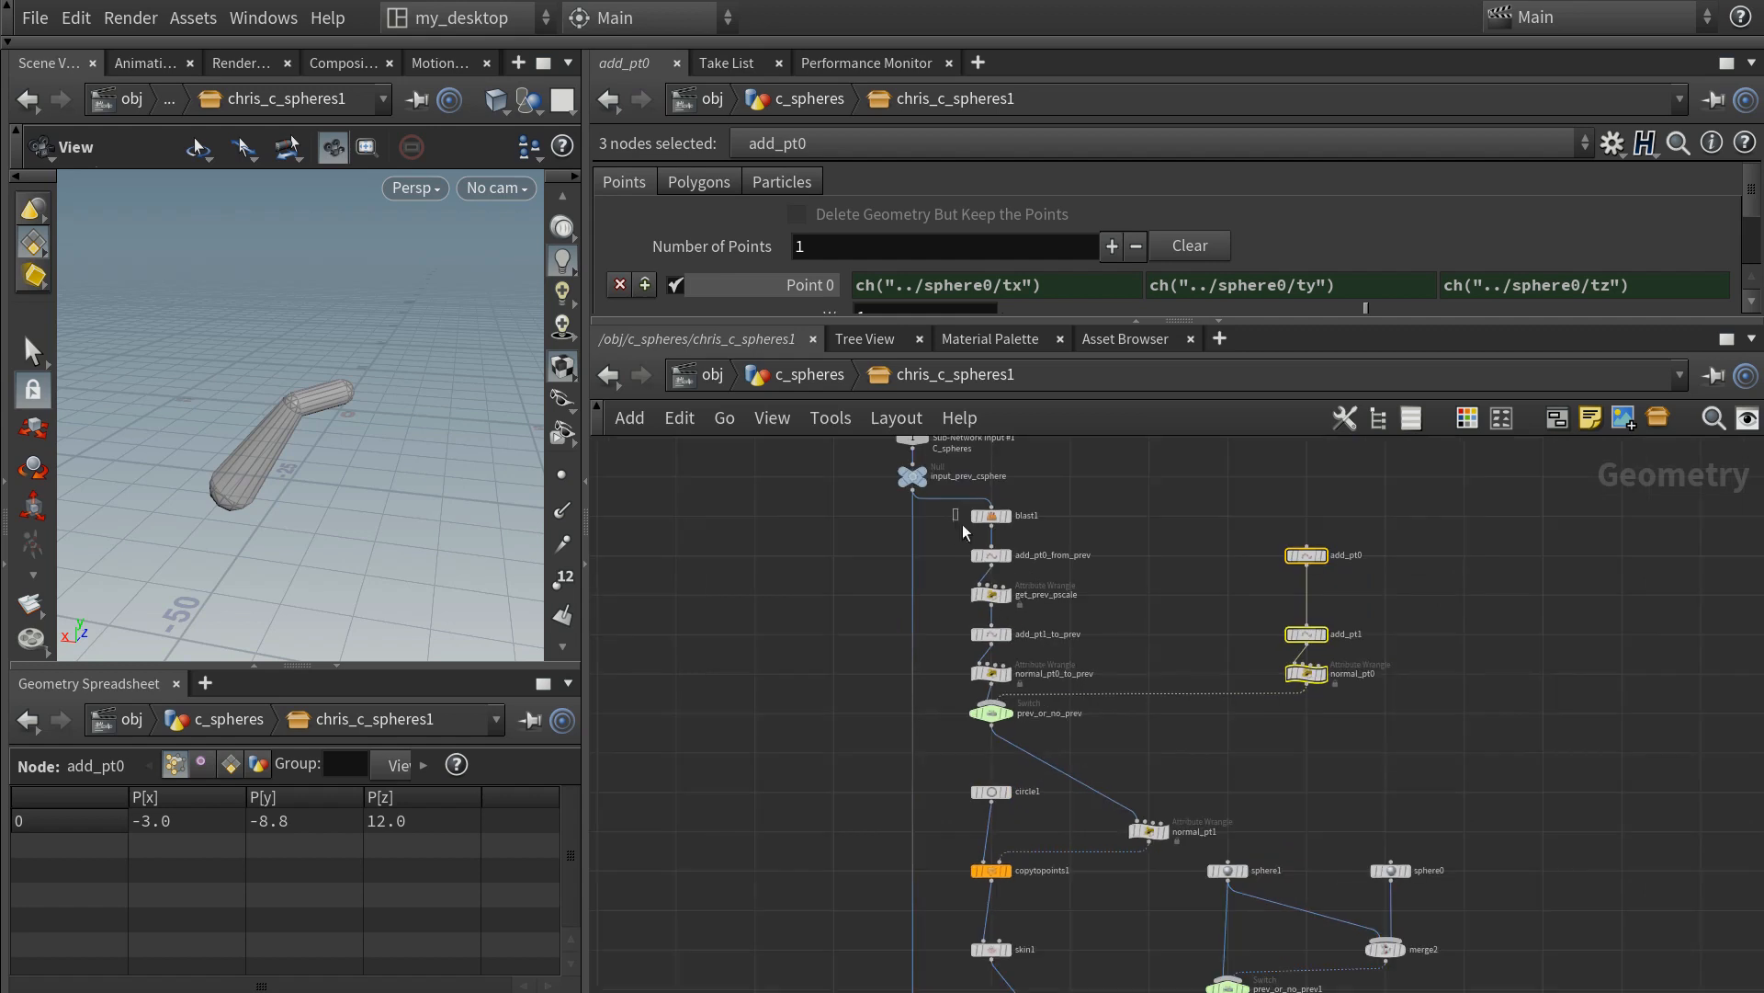
left_click_drag(953, 509, 1157, 720)
middle_click_drag(1224, 723, 1198, 575)
scroll(1040, 651, "up", 1)
middle_click_drag(1186, 779, 1147, 837)
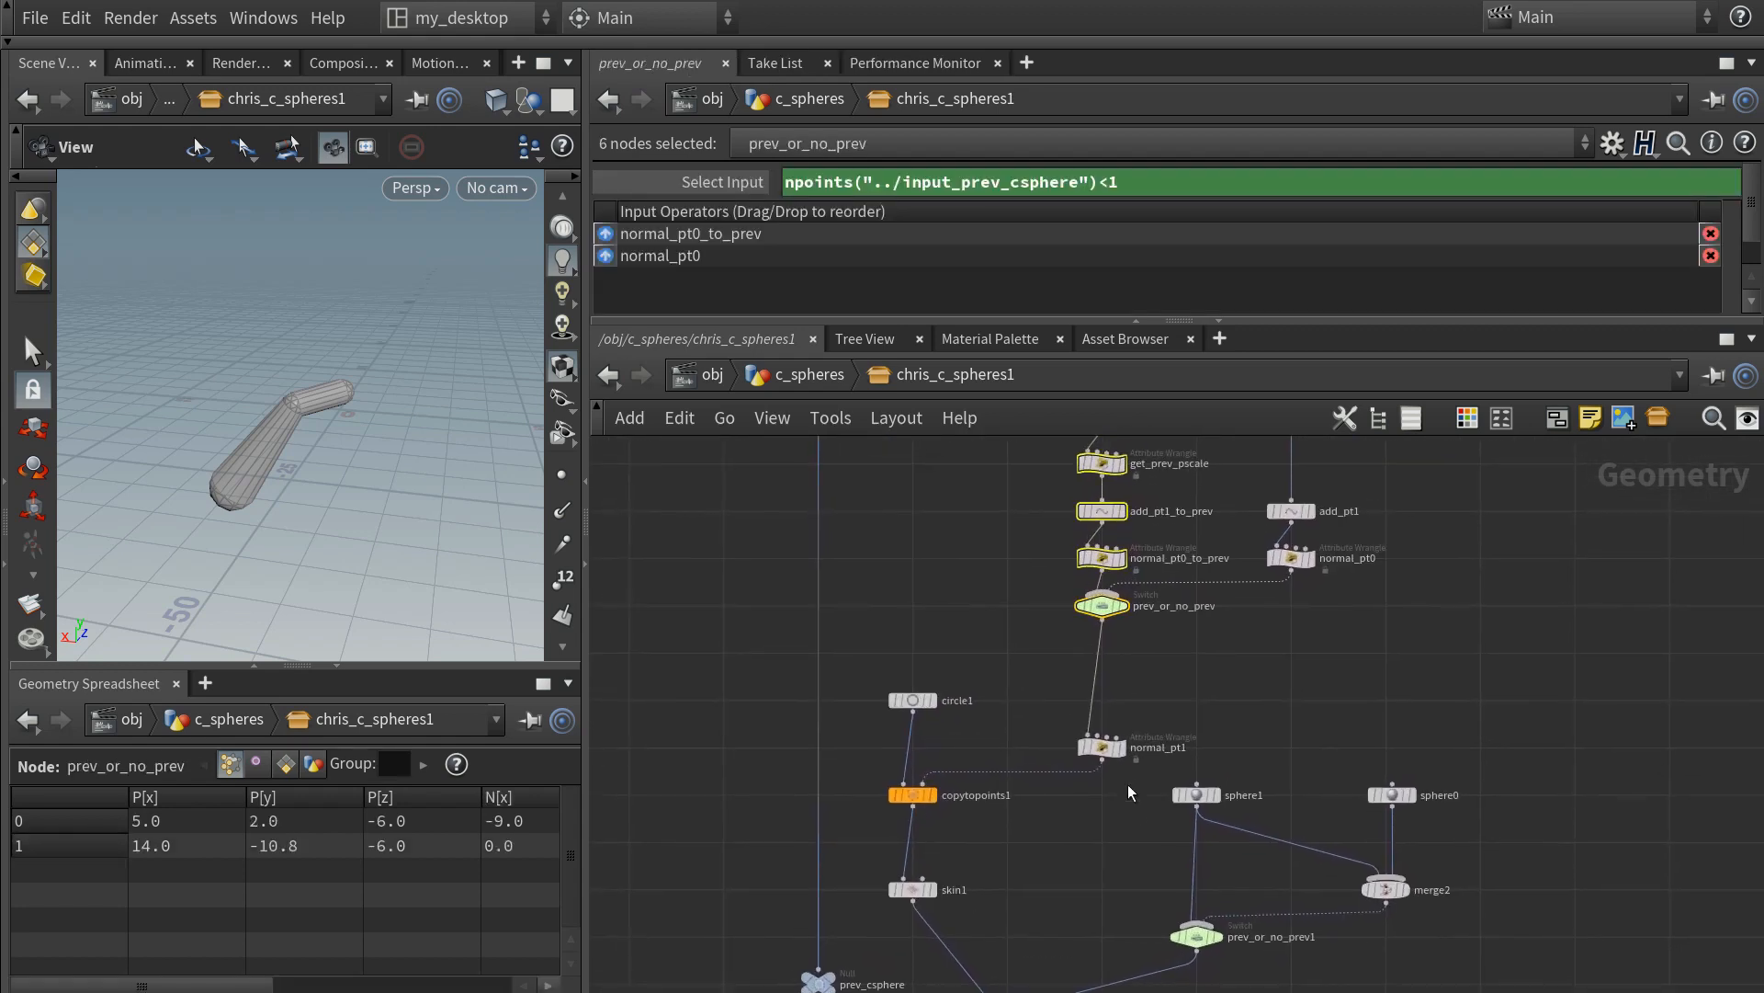
- Tighten the layout by raising normal_pt1, copytopoints1 and skin1, and place merge3 directly below skin1
left_click_drag(1102, 754, 1102, 709)
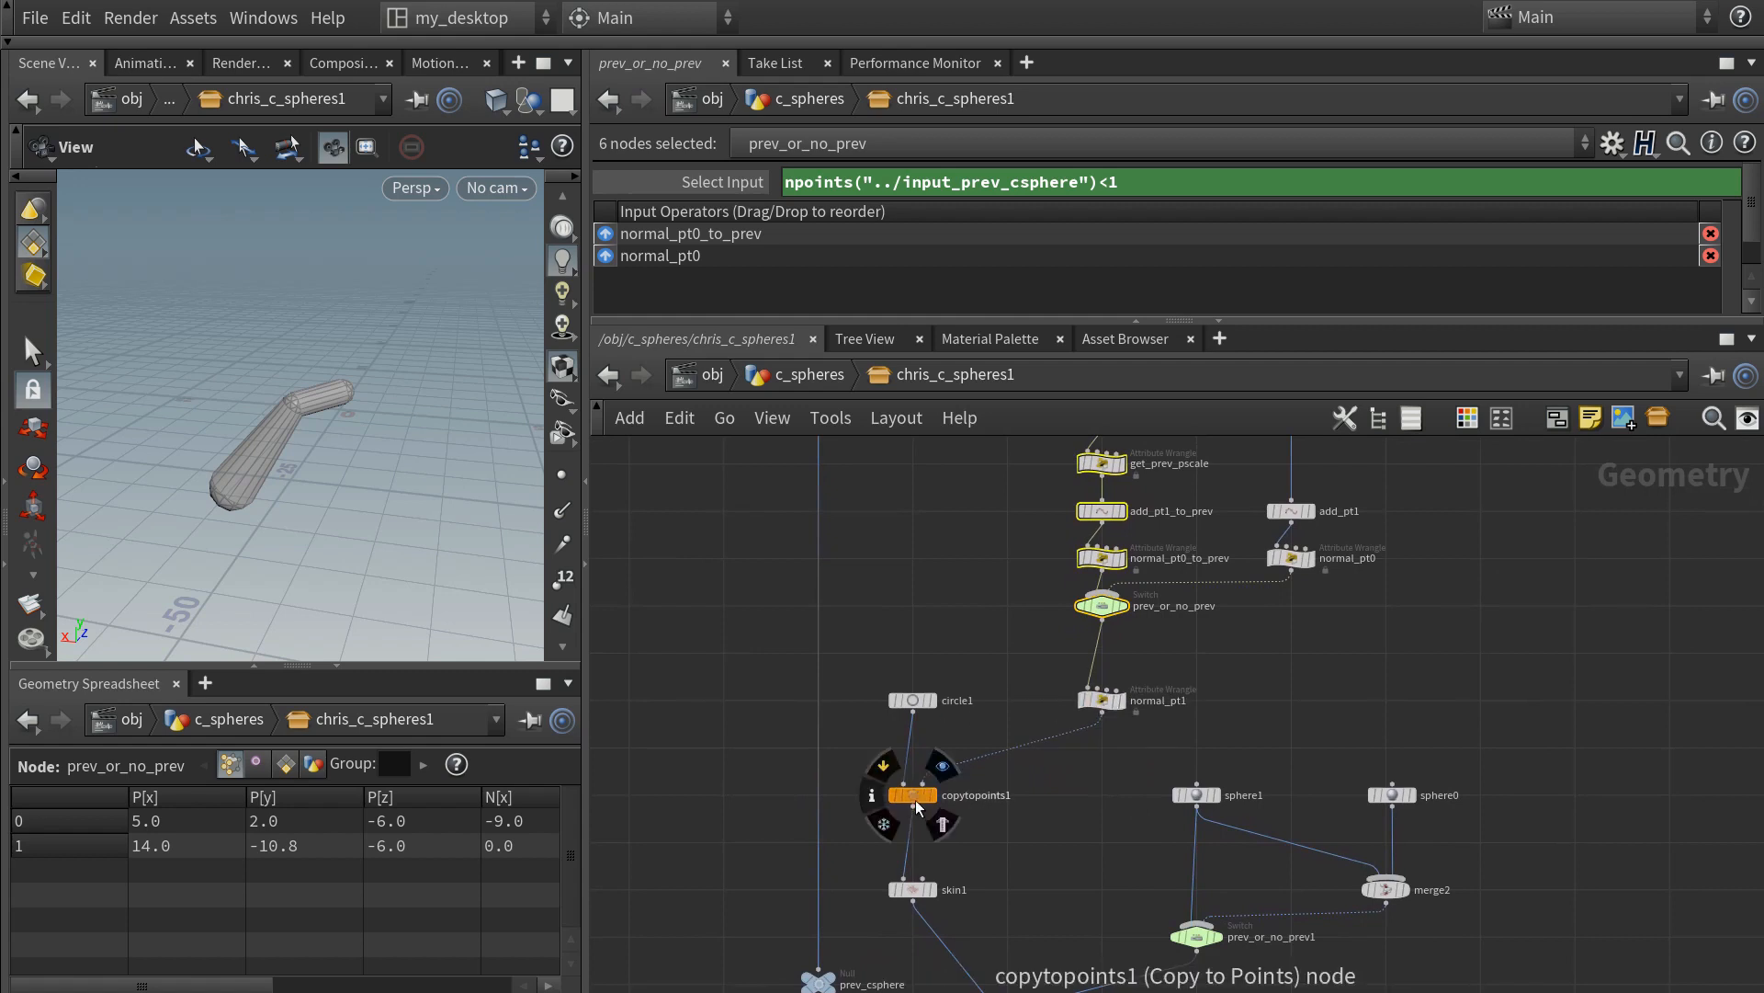
left_click_drag(915, 799, 915, 752)
scroll(953, 763, "down", 1)
middle_click_drag(952, 764, 970, 658)
scroll(933, 701, "up", 1)
left_click_drag(930, 753, 934, 702)
left_click_drag(1024, 893, 930, 893)
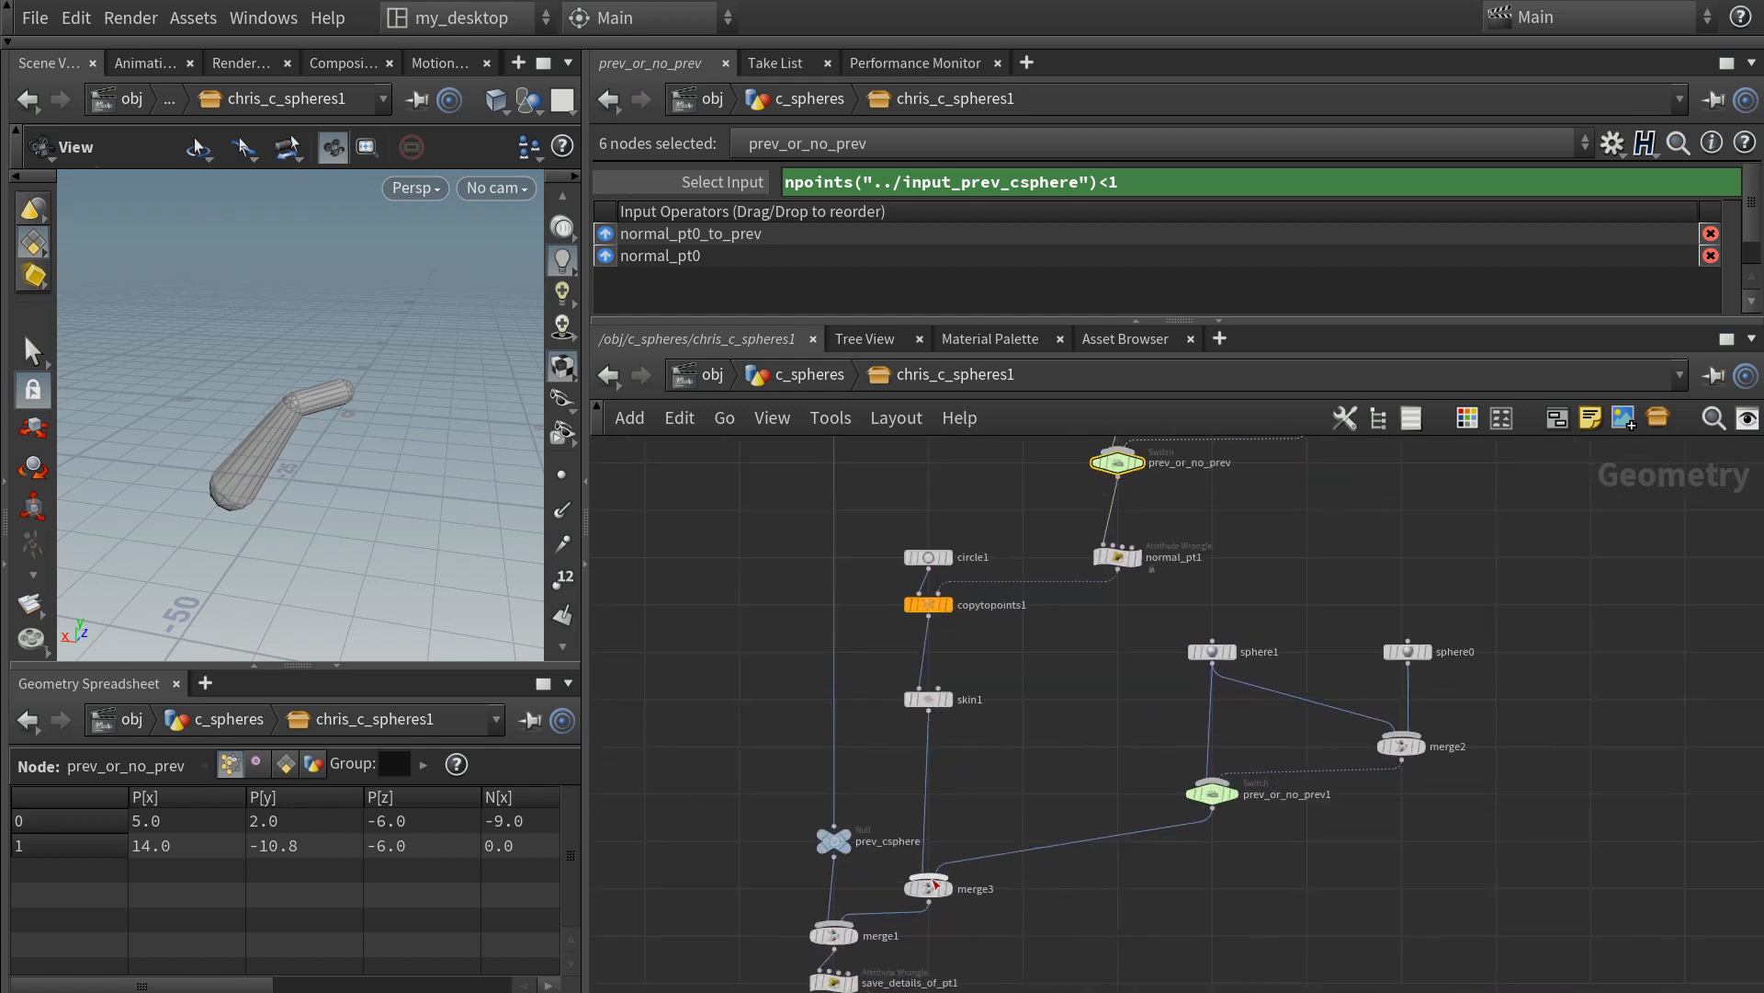
- Rename merge3 to merge_tube_with_sphere, displaying skin1 and prev_csphere in turn to check their geometry
middle_click_drag(987, 805, 954, 726)
scroll(996, 723, "down", 1)
scroll(954, 726, "up", 1)
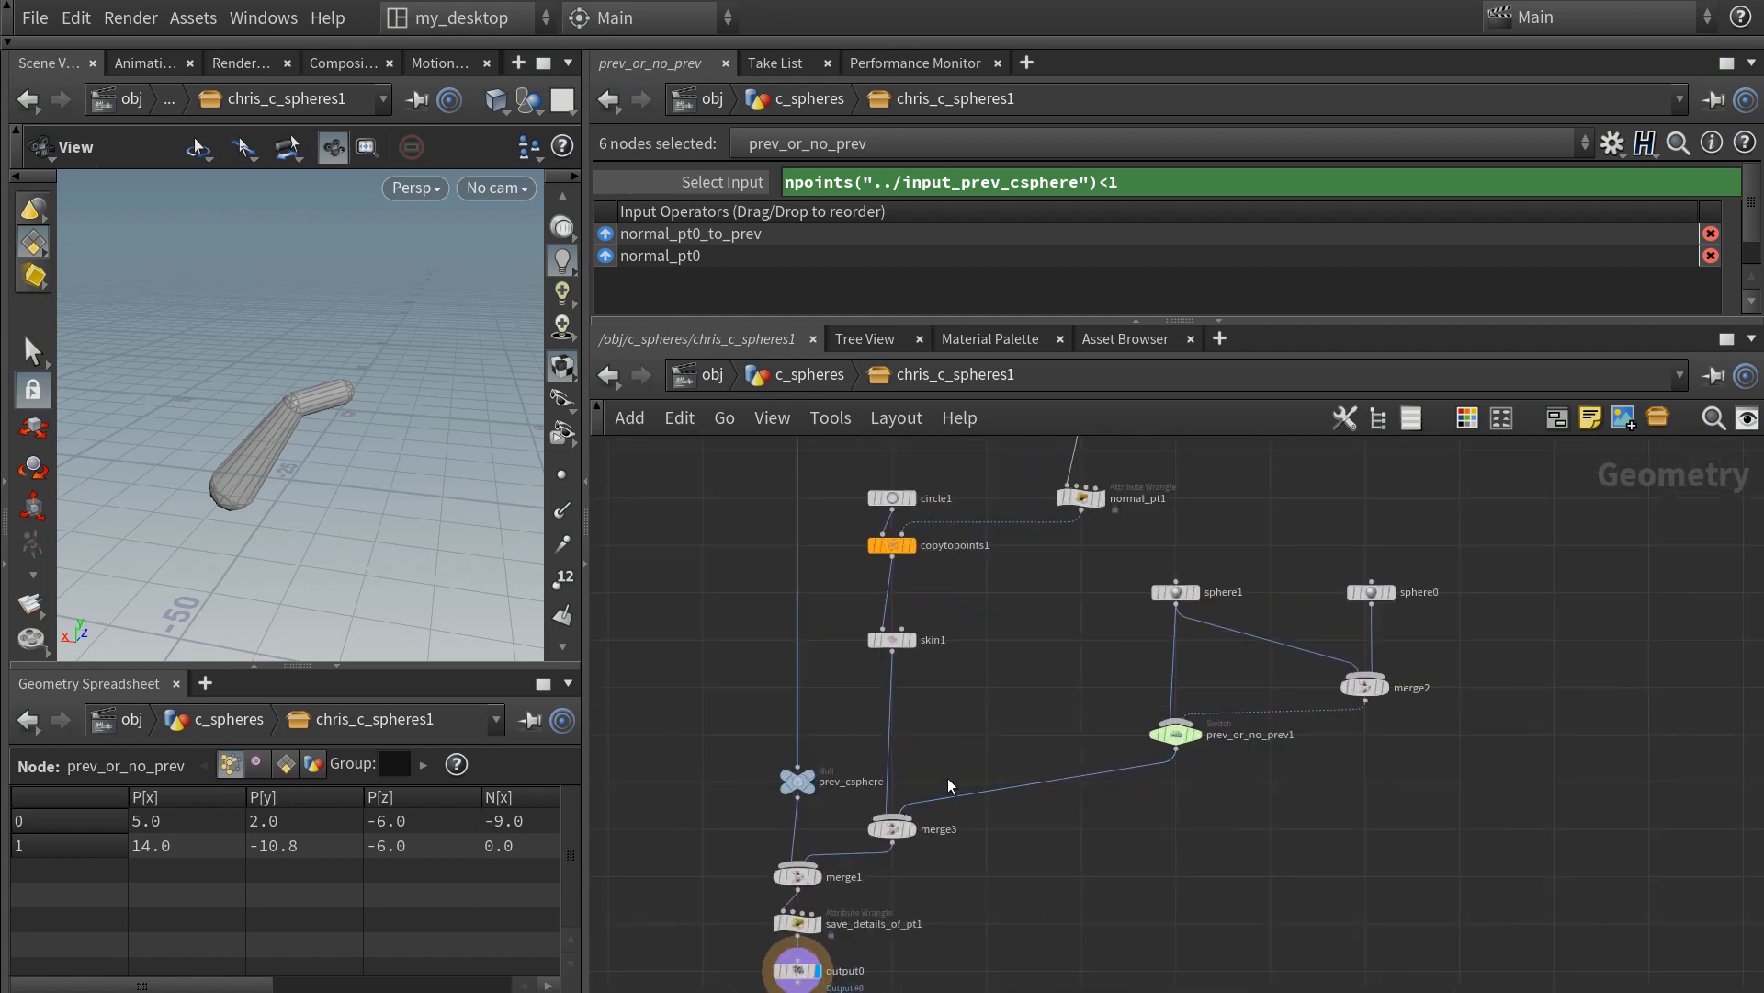
left_click(911, 640)
double_click(946, 829)
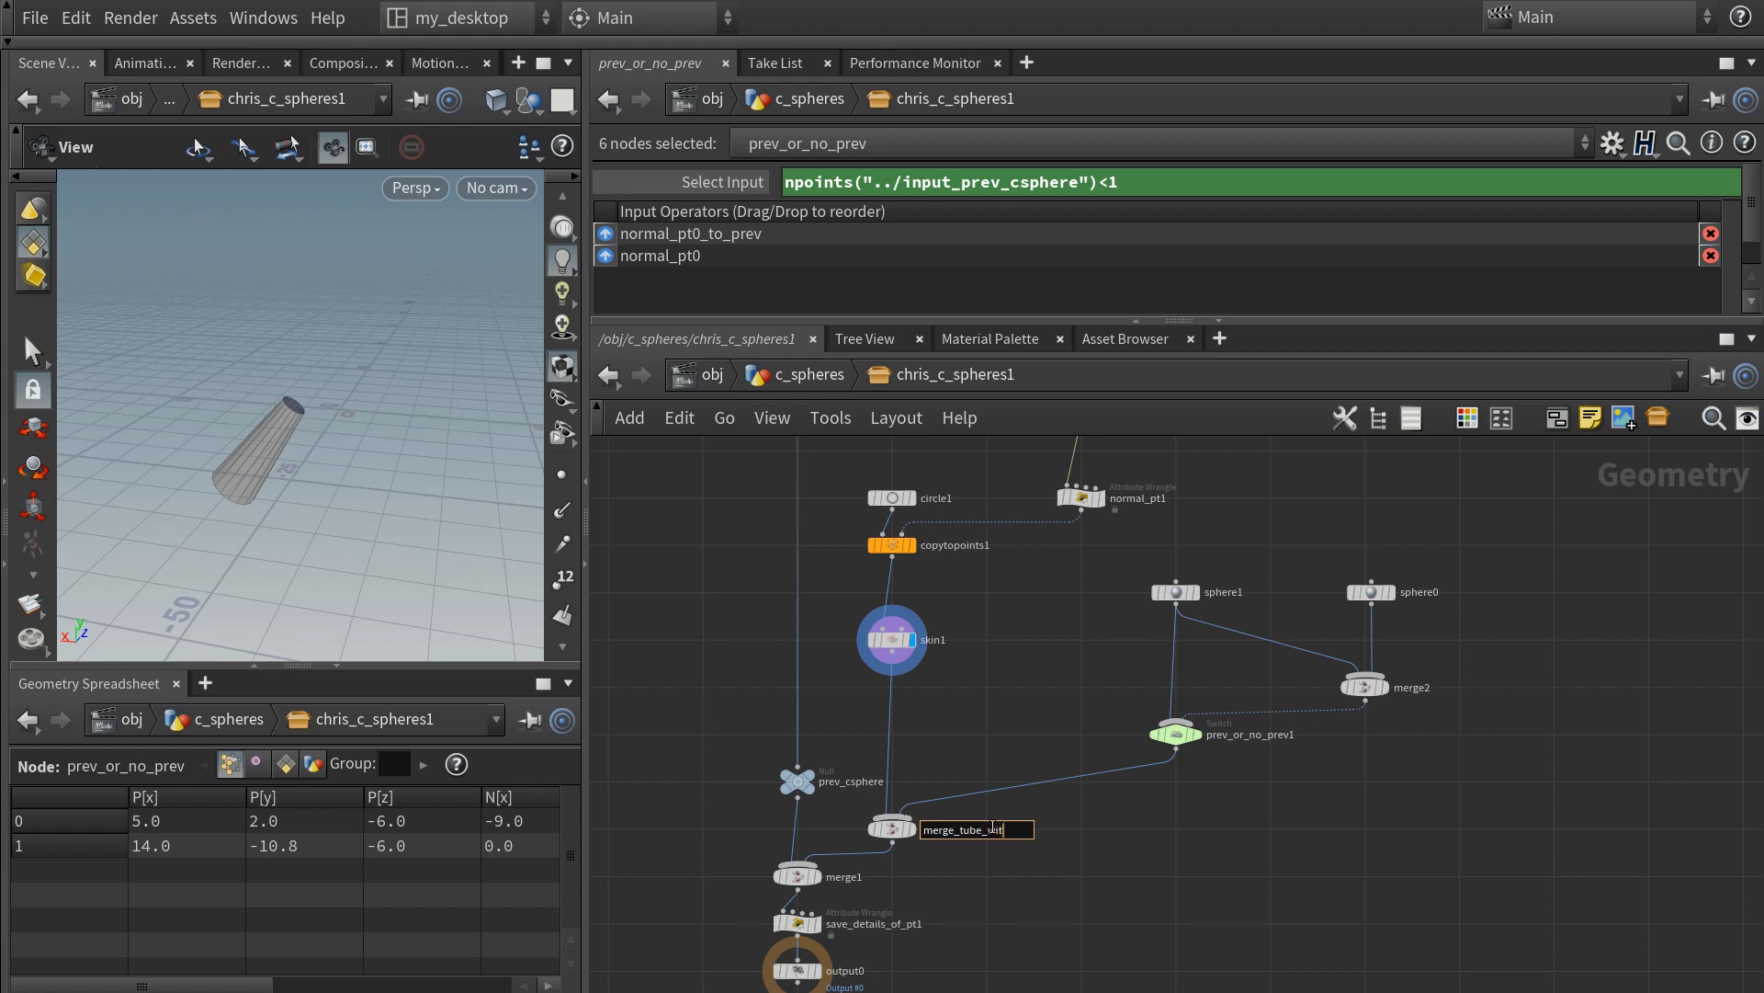
type("pheres")
key("Return")
left_click(818, 777)
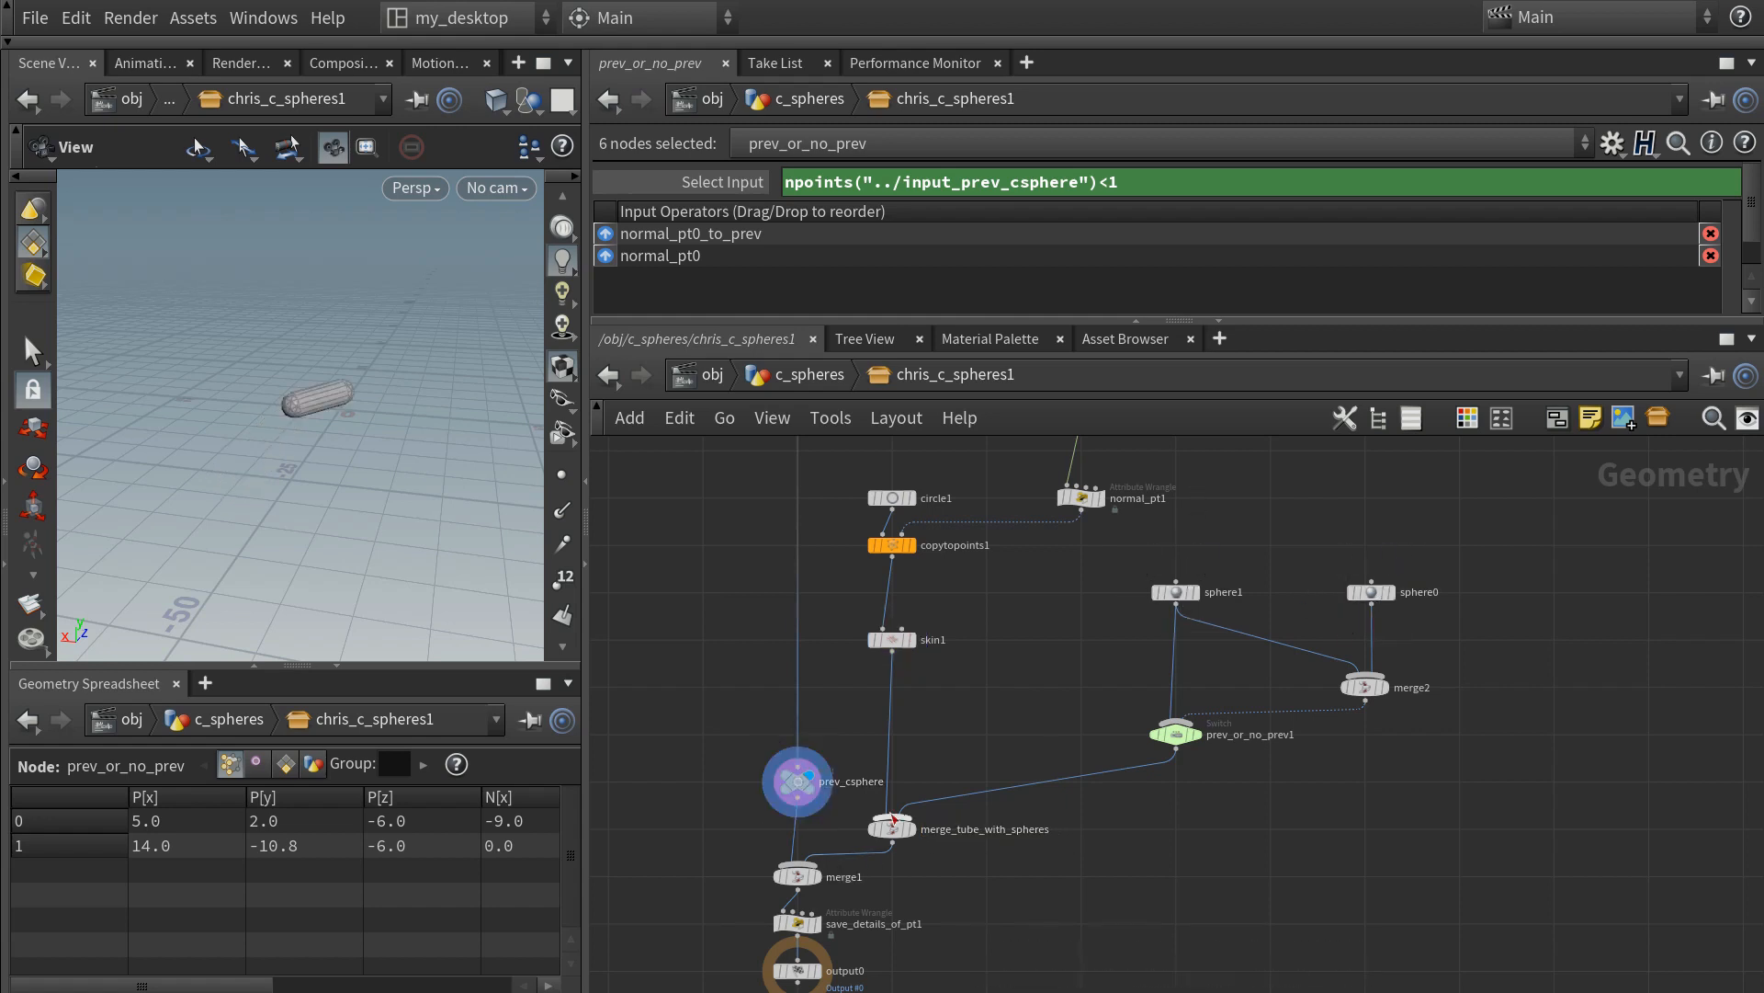
double_click(1052, 830)
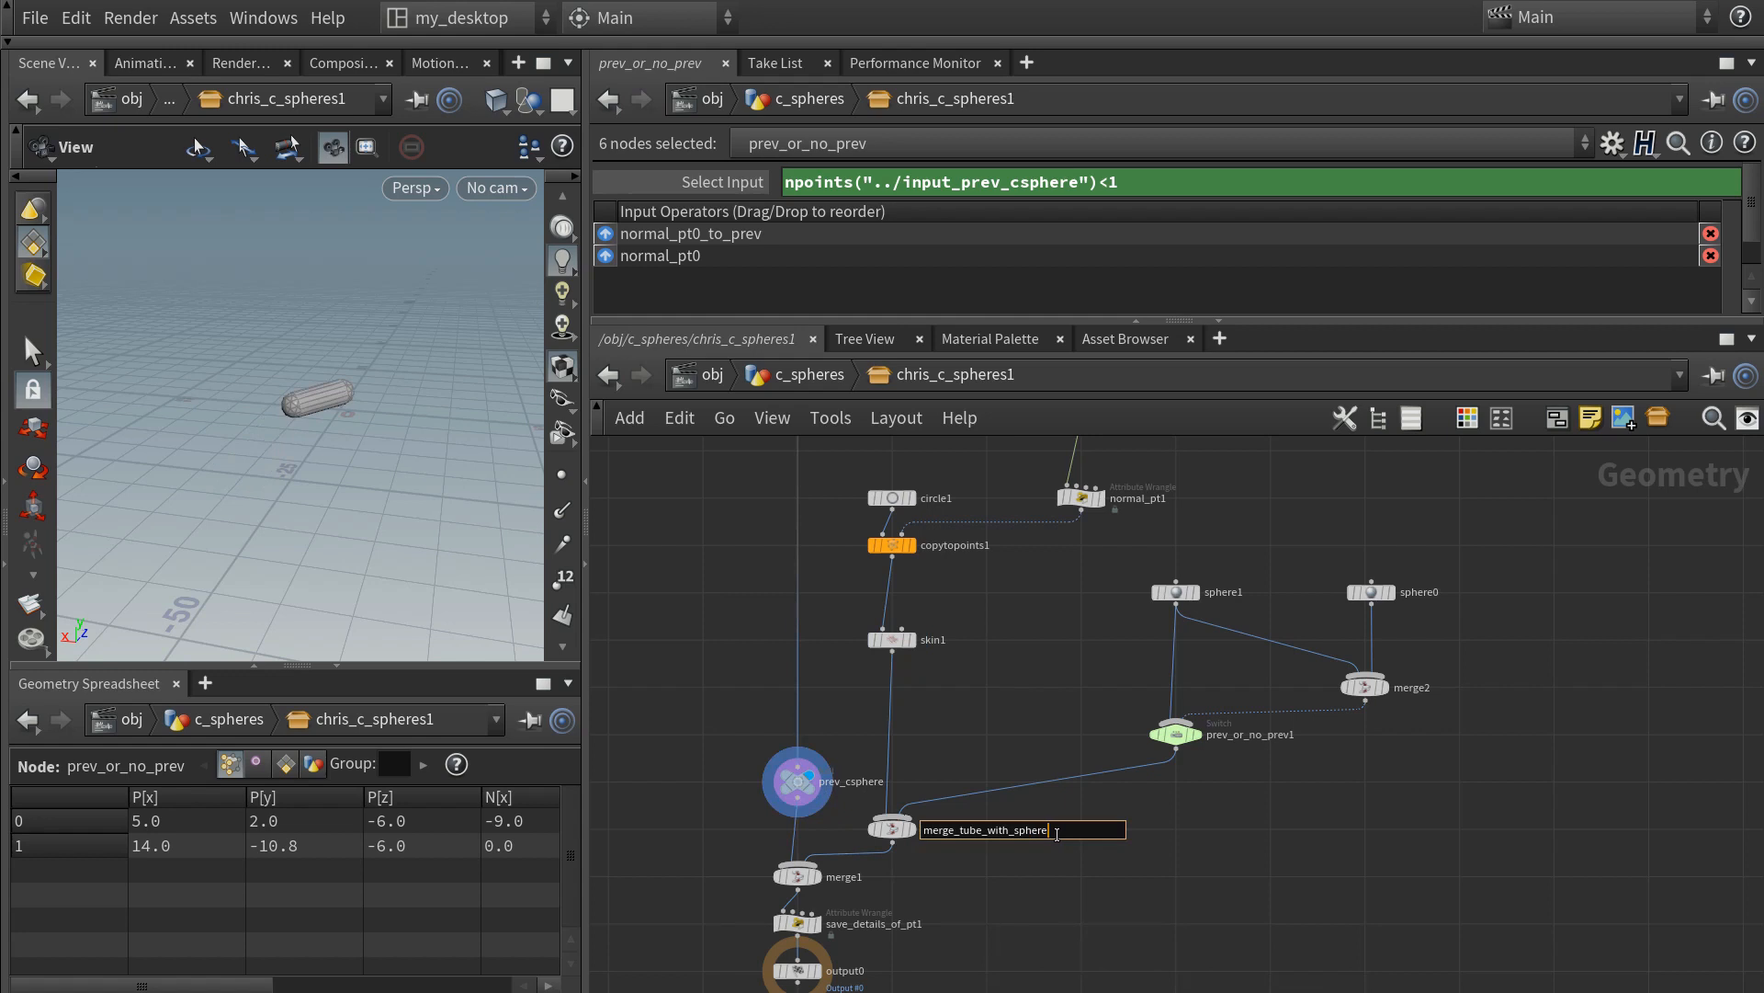
key("Return")
- Rename merge1 to merge_prev_sphere_with_tube
double_click(862, 877)
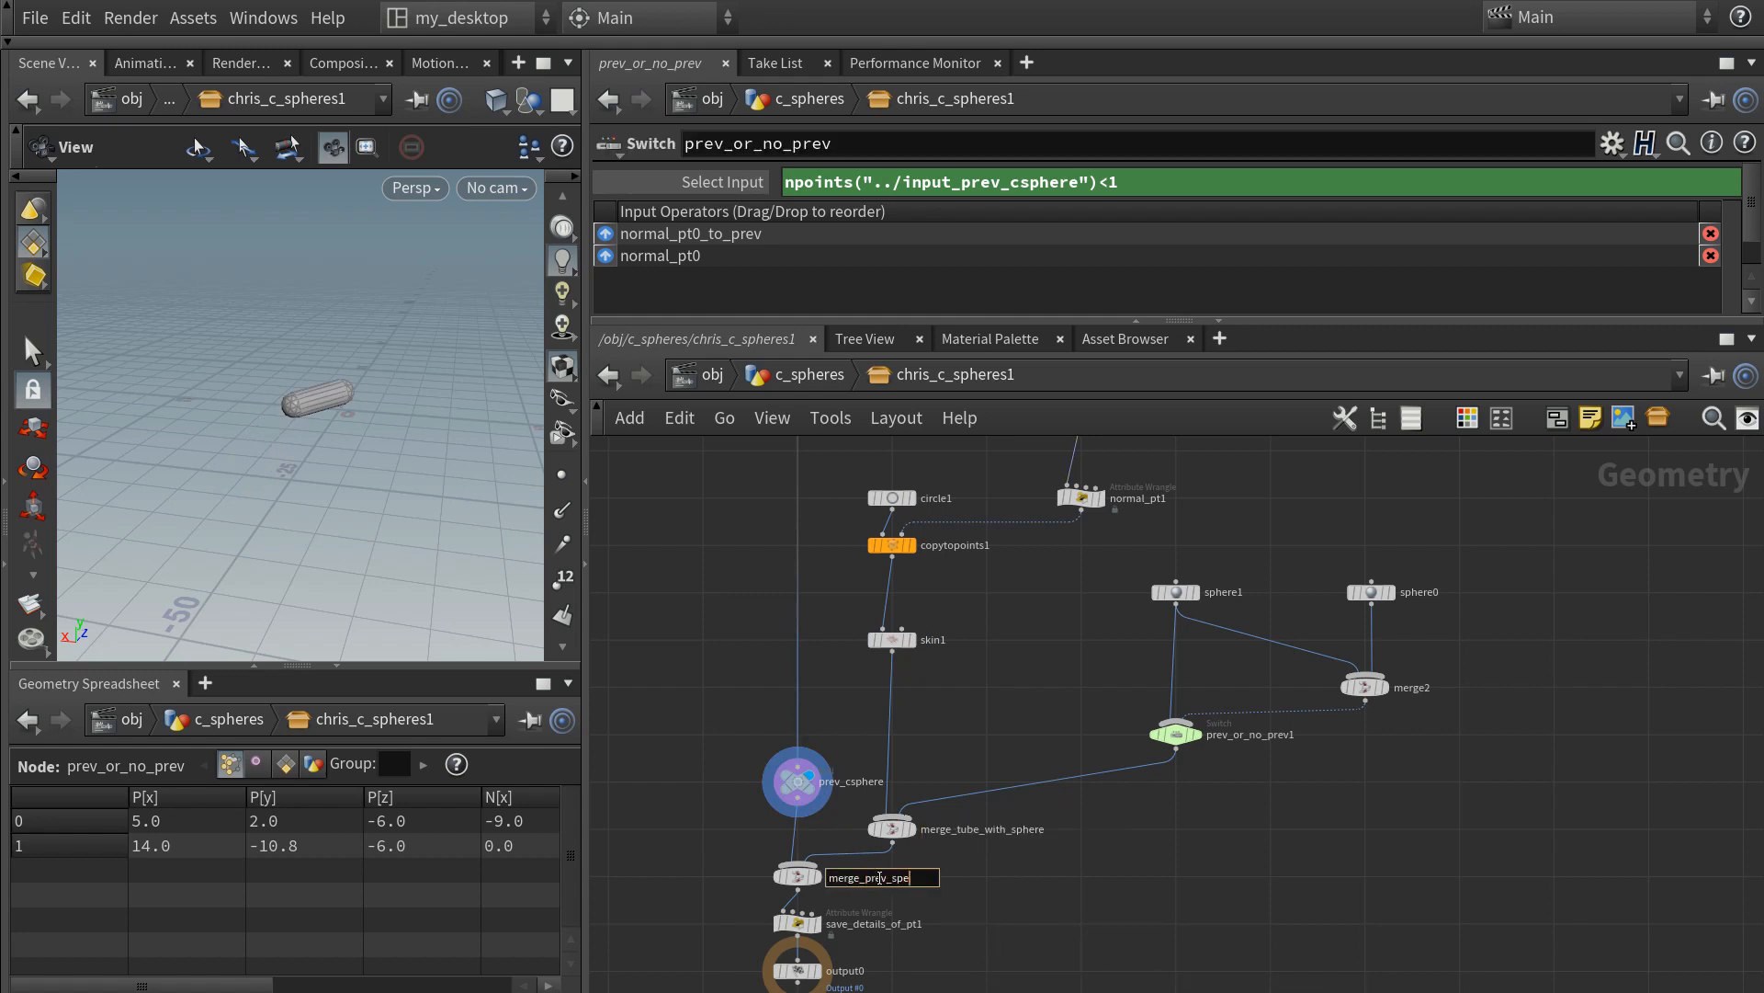
type("merge_prev_sphere_with_tube")
key("Return")
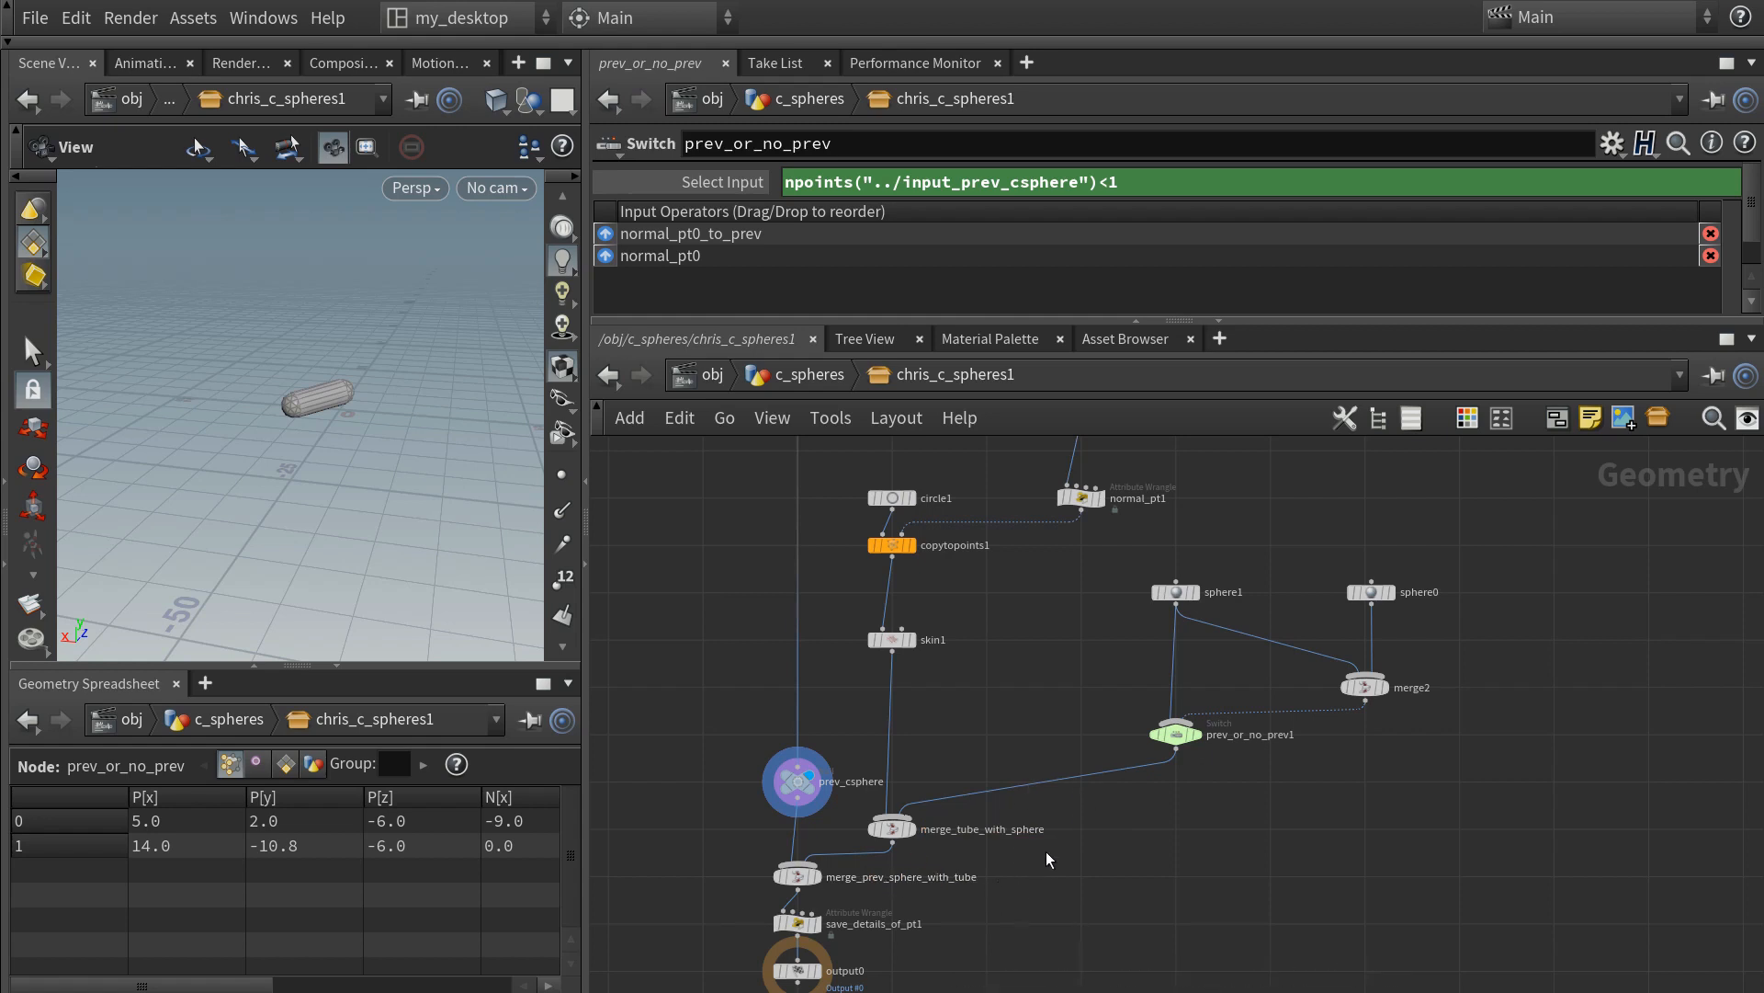
- Line up sphere1 and prev_or_no_prev1 below normal_pt1, and move sphere0 and merge2 below the add_pt0 column
middle_click_drag(1046, 851, 1022, 944)
scroll(1014, 800, "down", 2)
middle_click_drag(1028, 717, 1007, 776)
scroll(1007, 776, "up", 1)
left_click_drag(1032, 761, 1112, 897)
left_click_drag(1109, 900, 1029, 900)
scroll(1121, 743, "down", 1)
left_click_drag(1159, 736, 1261, 892)
scroll(1238, 855, "up", 3)
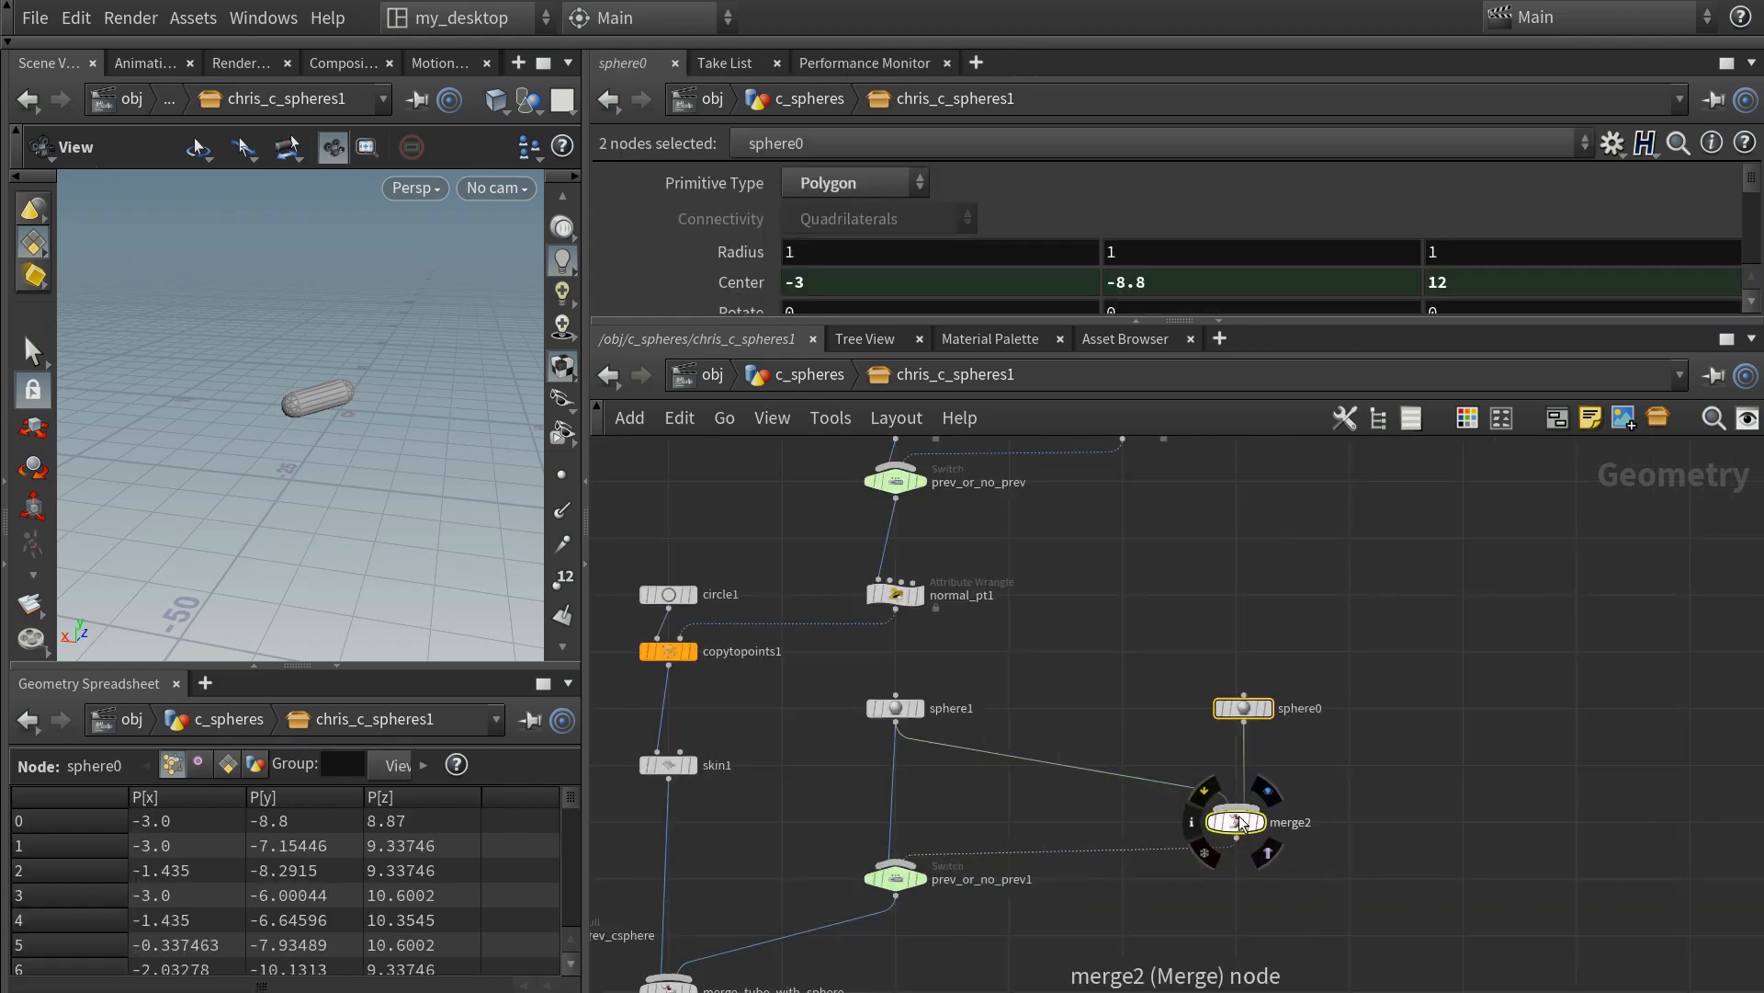
left_click_drag(1241, 822, 1127, 824)
- Enclose add_pt0, add_pt1, normal_pt0, sphere0 and merge2 in a network box
scroll(1121, 511, "down", 4)
middle_click_drag(1121, 511, 1116, 751)
scroll(1117, 740, "up", 1)
middle_click_drag(1241, 676, 1224, 539)
middle_click_drag(1219, 454, 1231, 533)
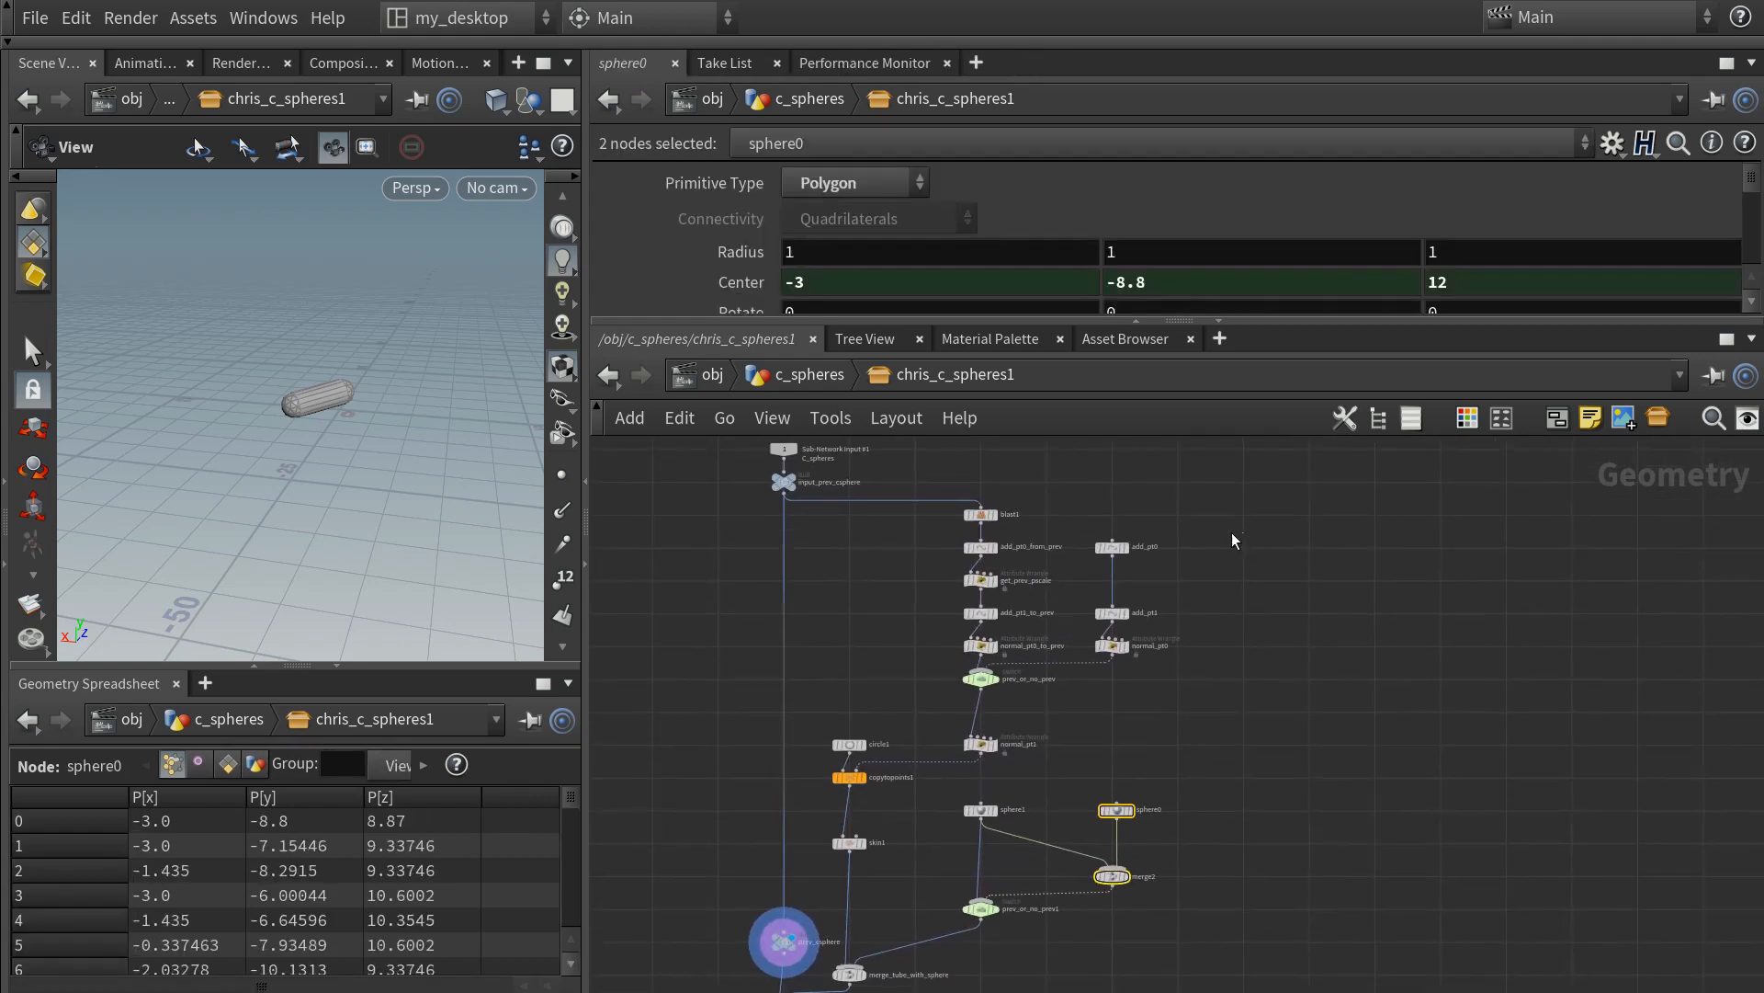
left_click_drag(1233, 541, 1106, 840, "shift")
left_click(1583, 419)
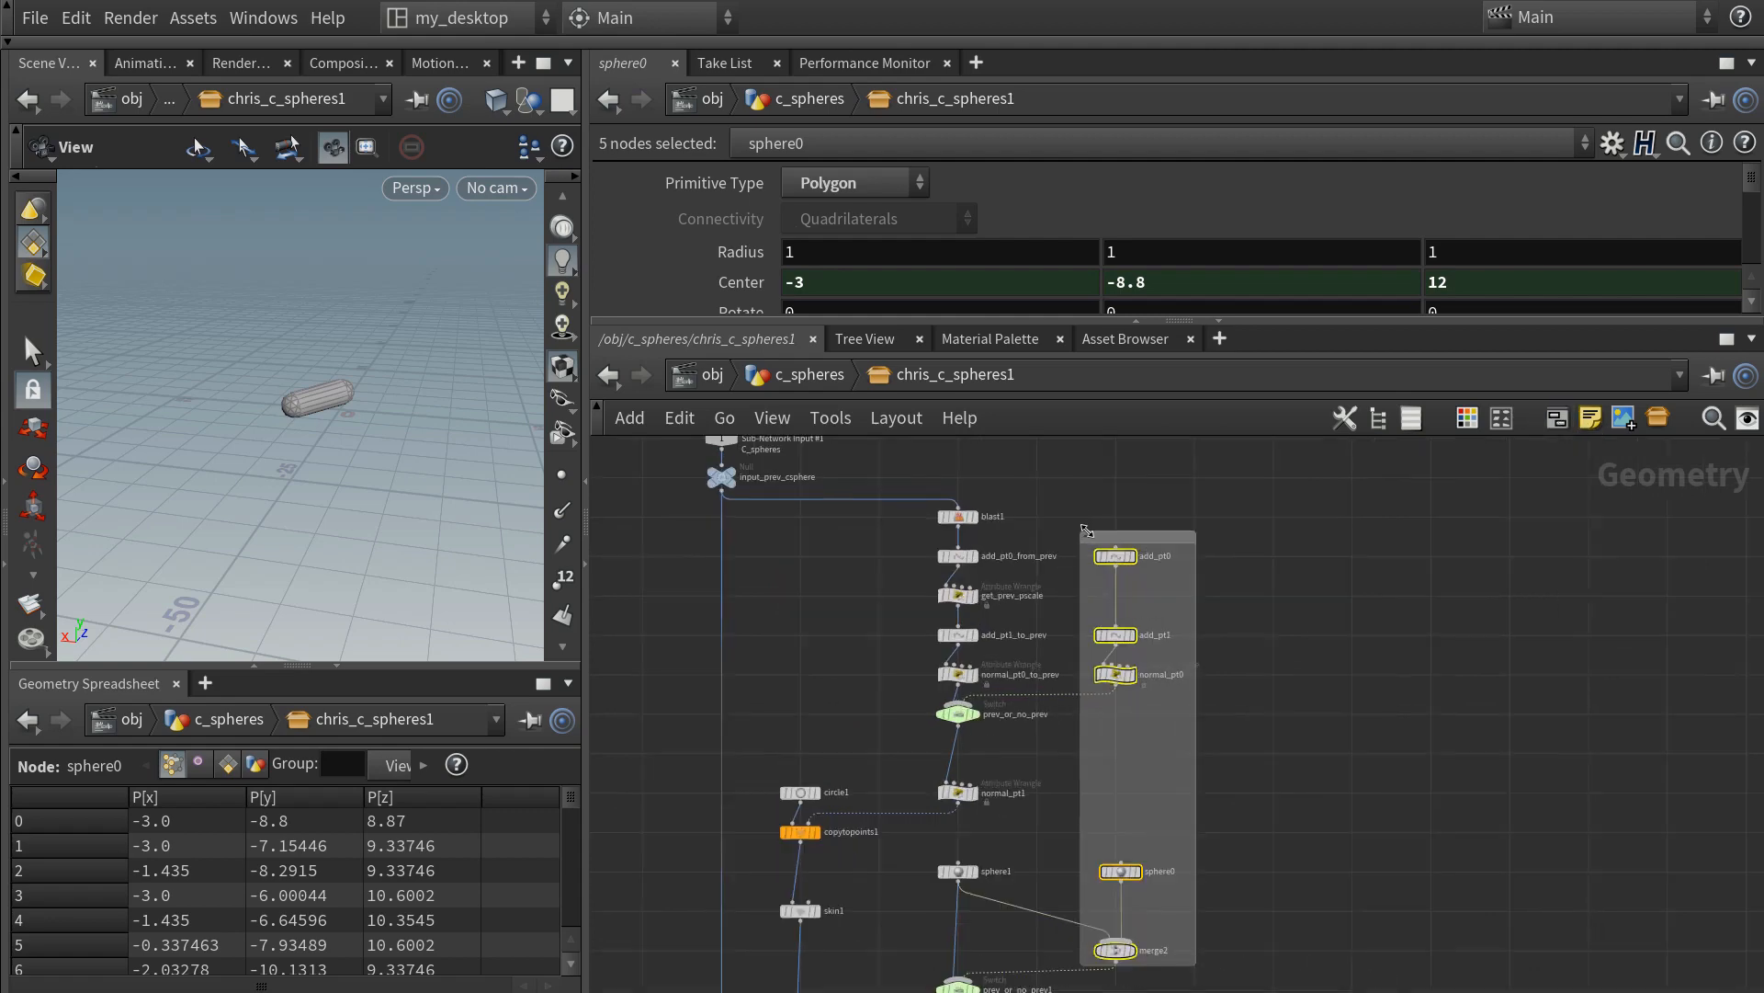
- Extend the network box's lower and left edges and move it right, away from the blast1 chain
scroll(1114, 834, "up", 1)
left_click_drag(1146, 793, 1147, 821)
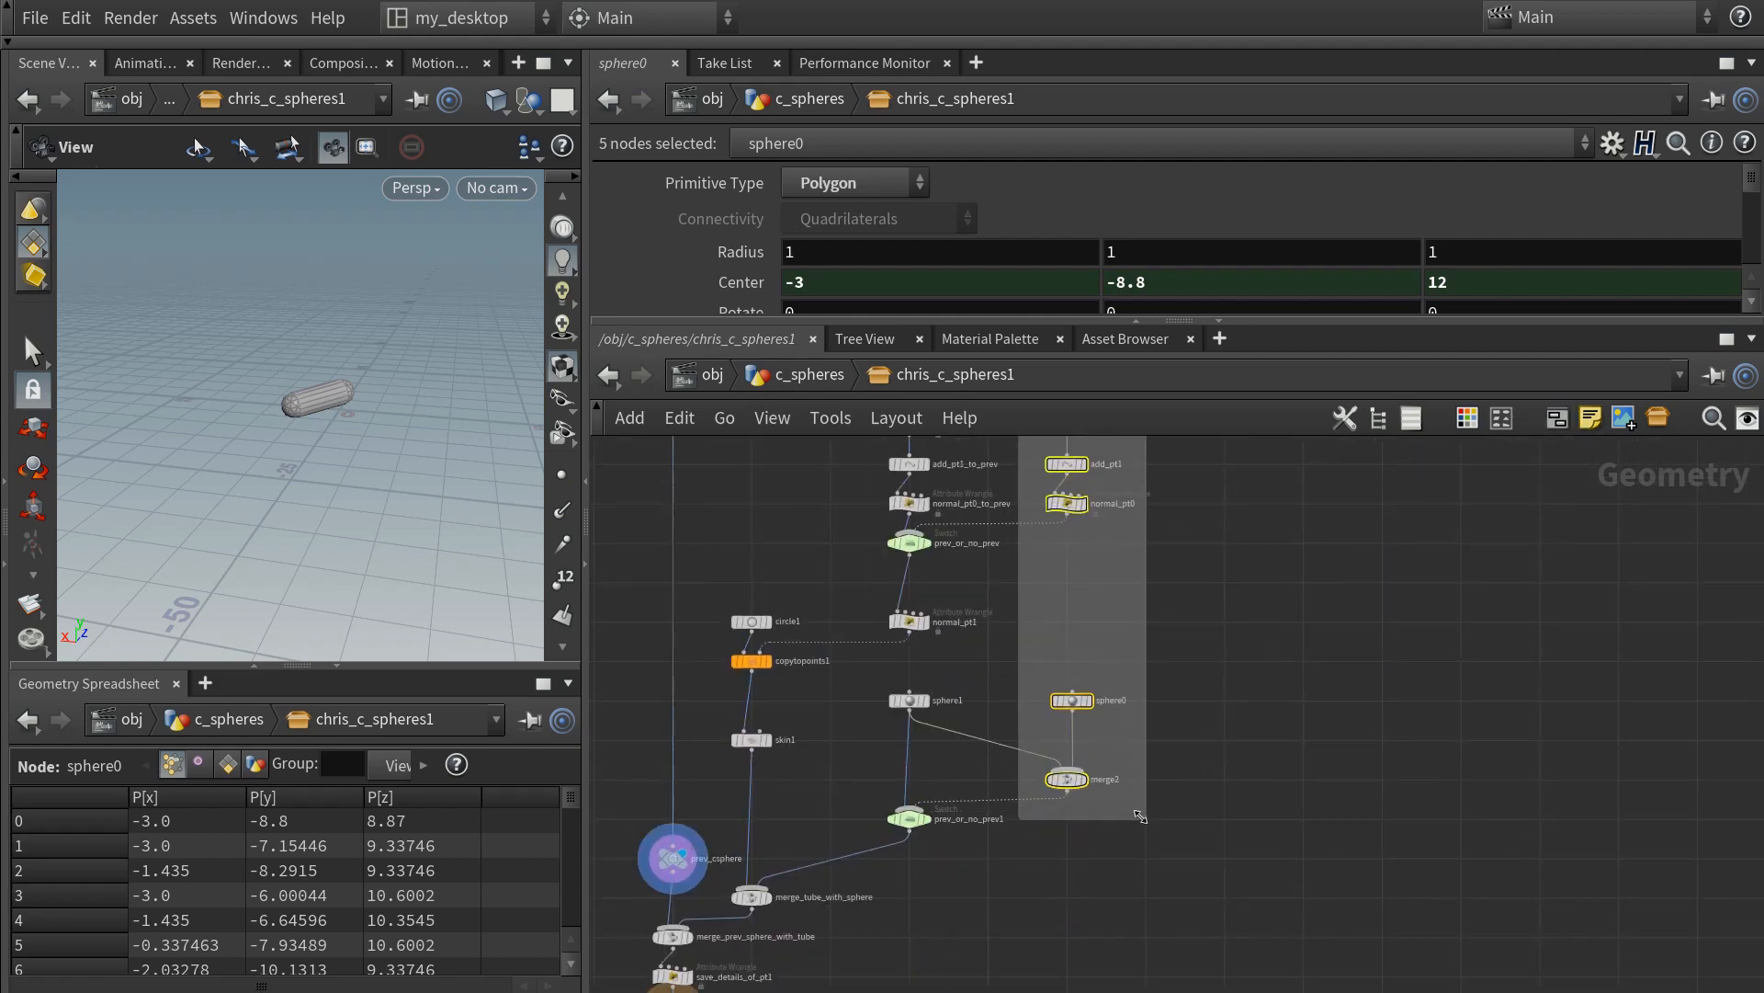
middle_click_drag(1193, 681, 1190, 914)
scroll(910, 640, "up", 1)
left_click_drag(1036, 637, 993, 634)
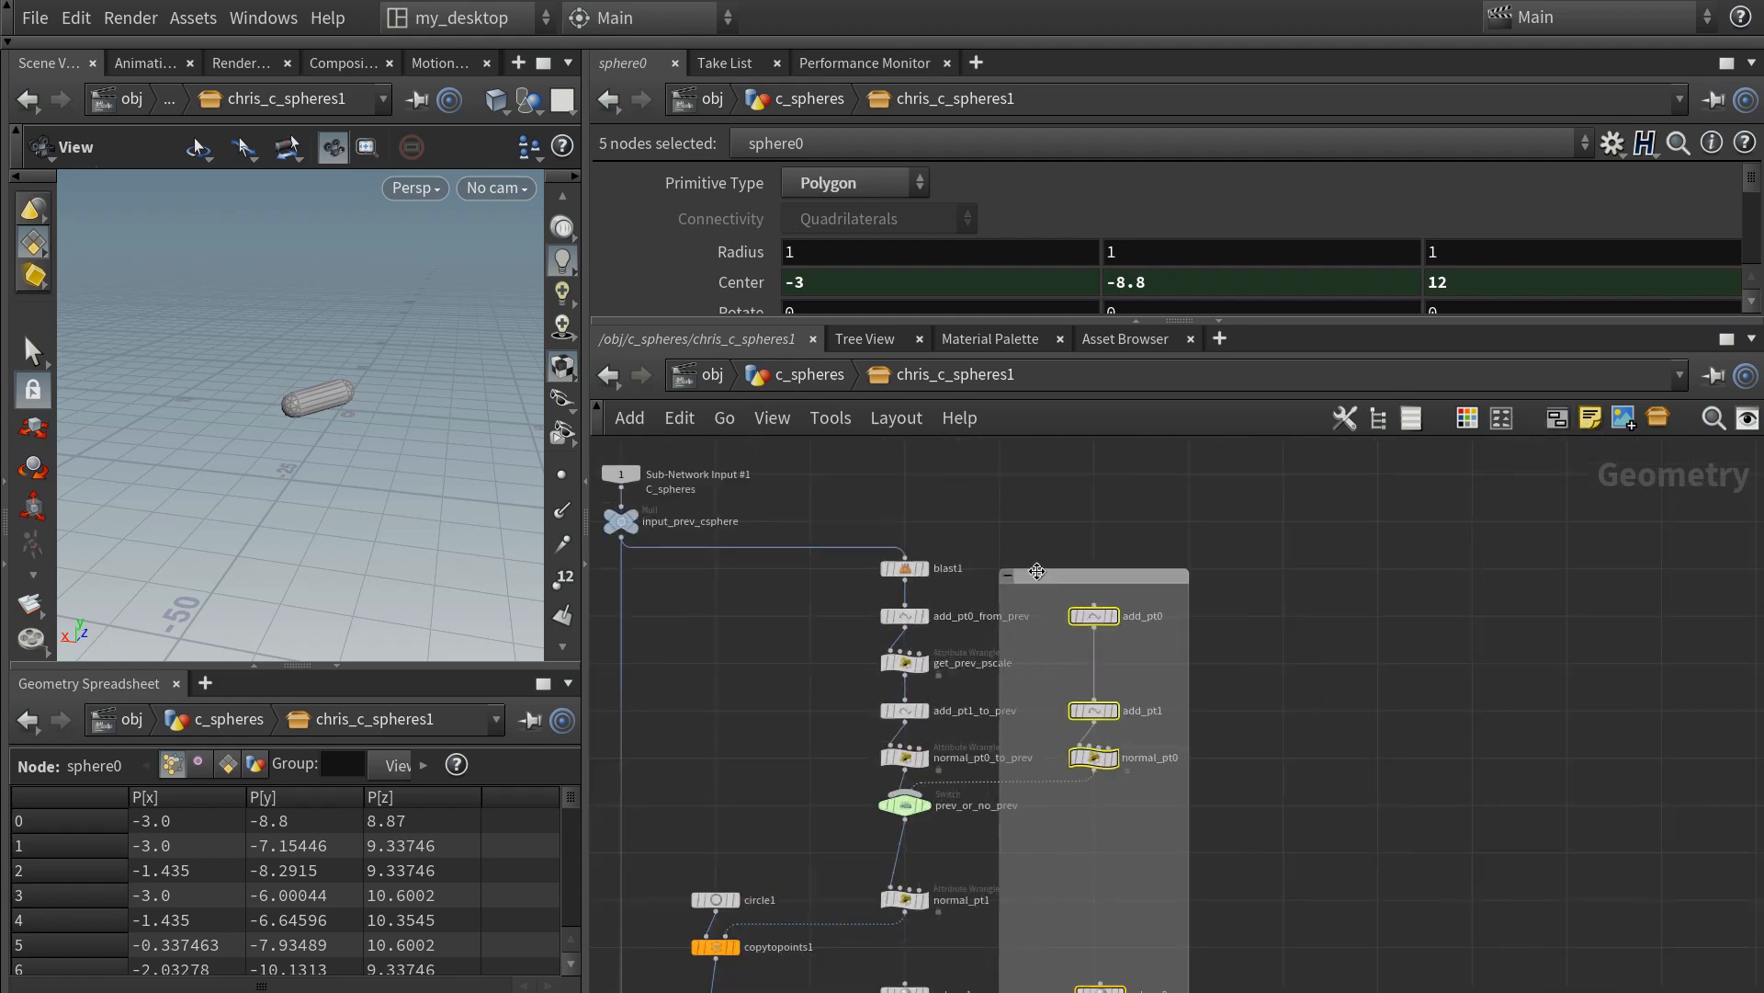
left_click_drag(1036, 576, 1132, 576)
- Title the network box "Origin sphere - only when no input"
double_click(1151, 576)
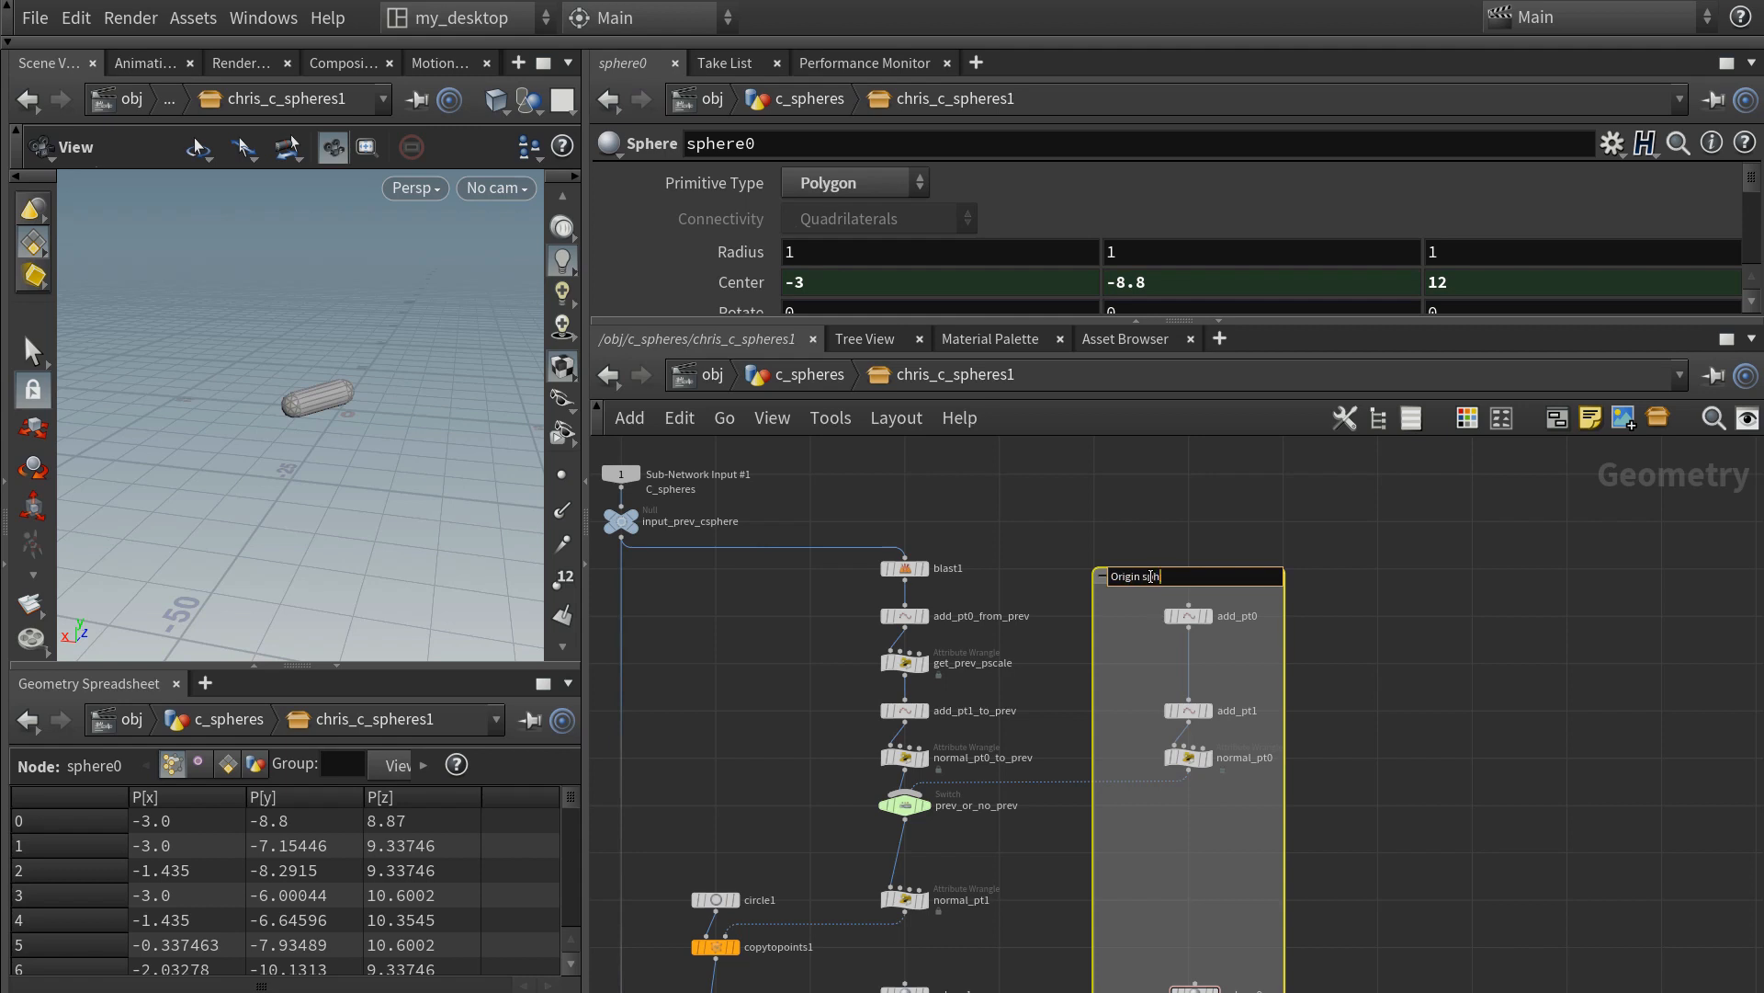
type("Origin sphere - only when no input")
key("Return")
- Open the color palette and color the "Origin sphere" network box light blue
key("c")
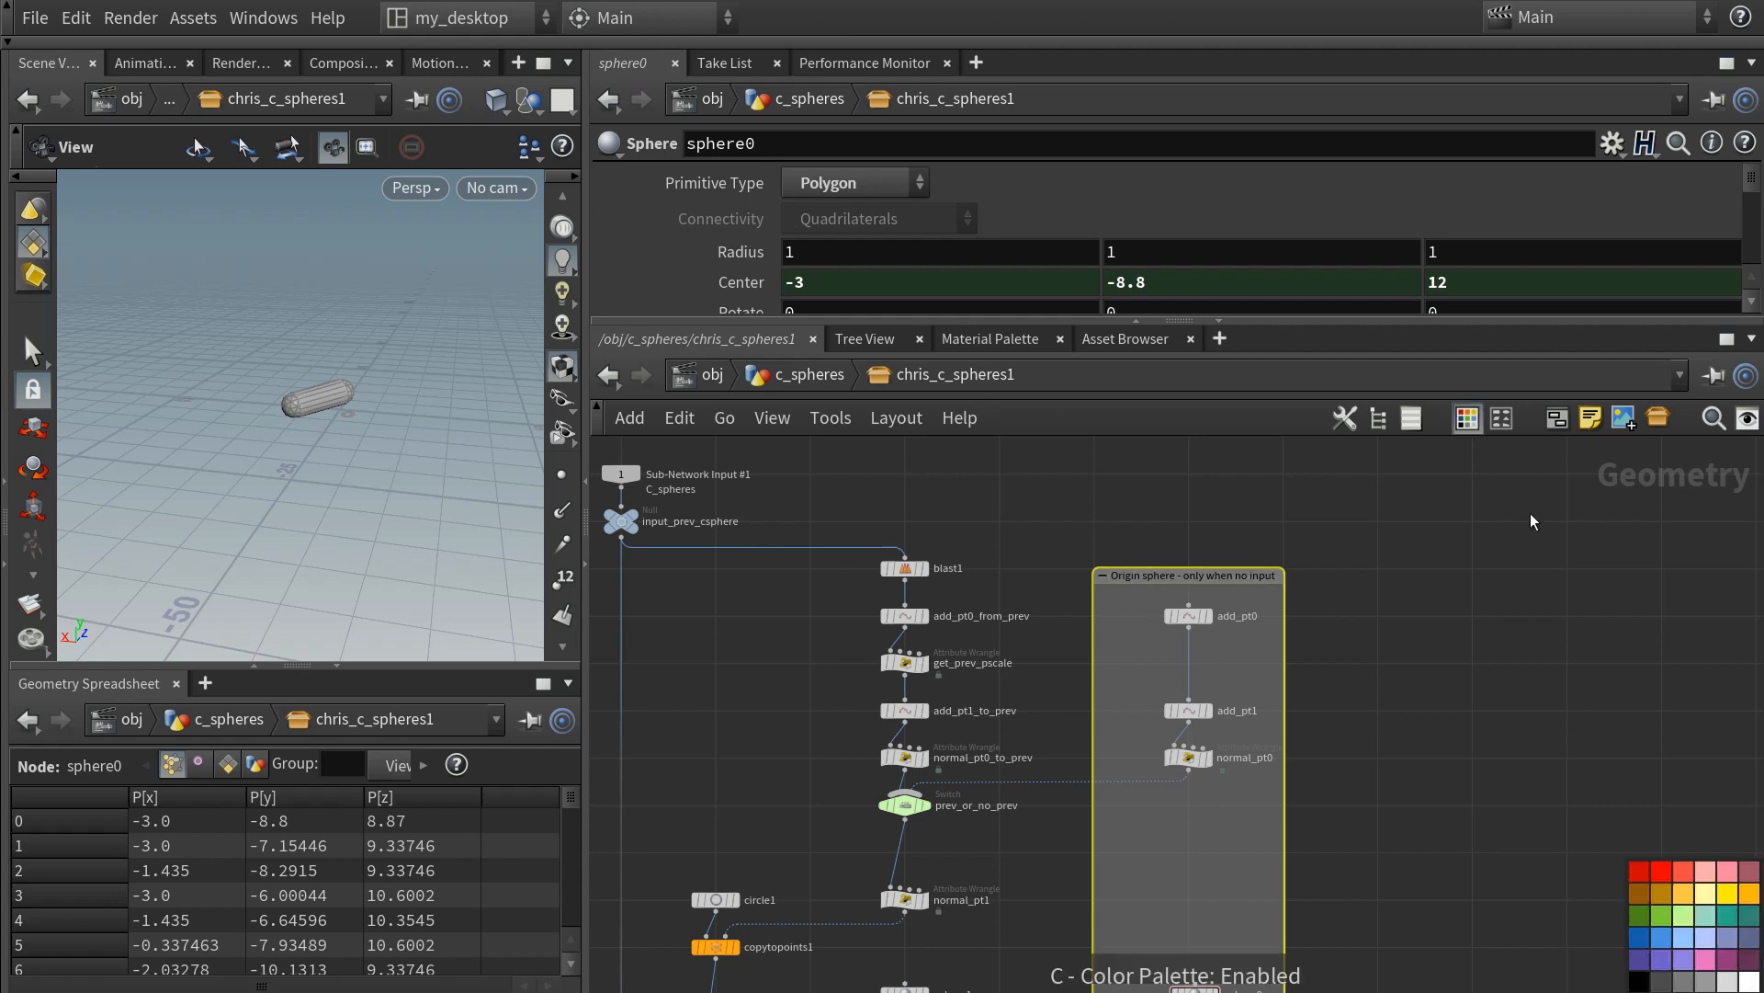
key("c")
left_click(1473, 425)
left_click(1748, 936)
left_click(1470, 714)
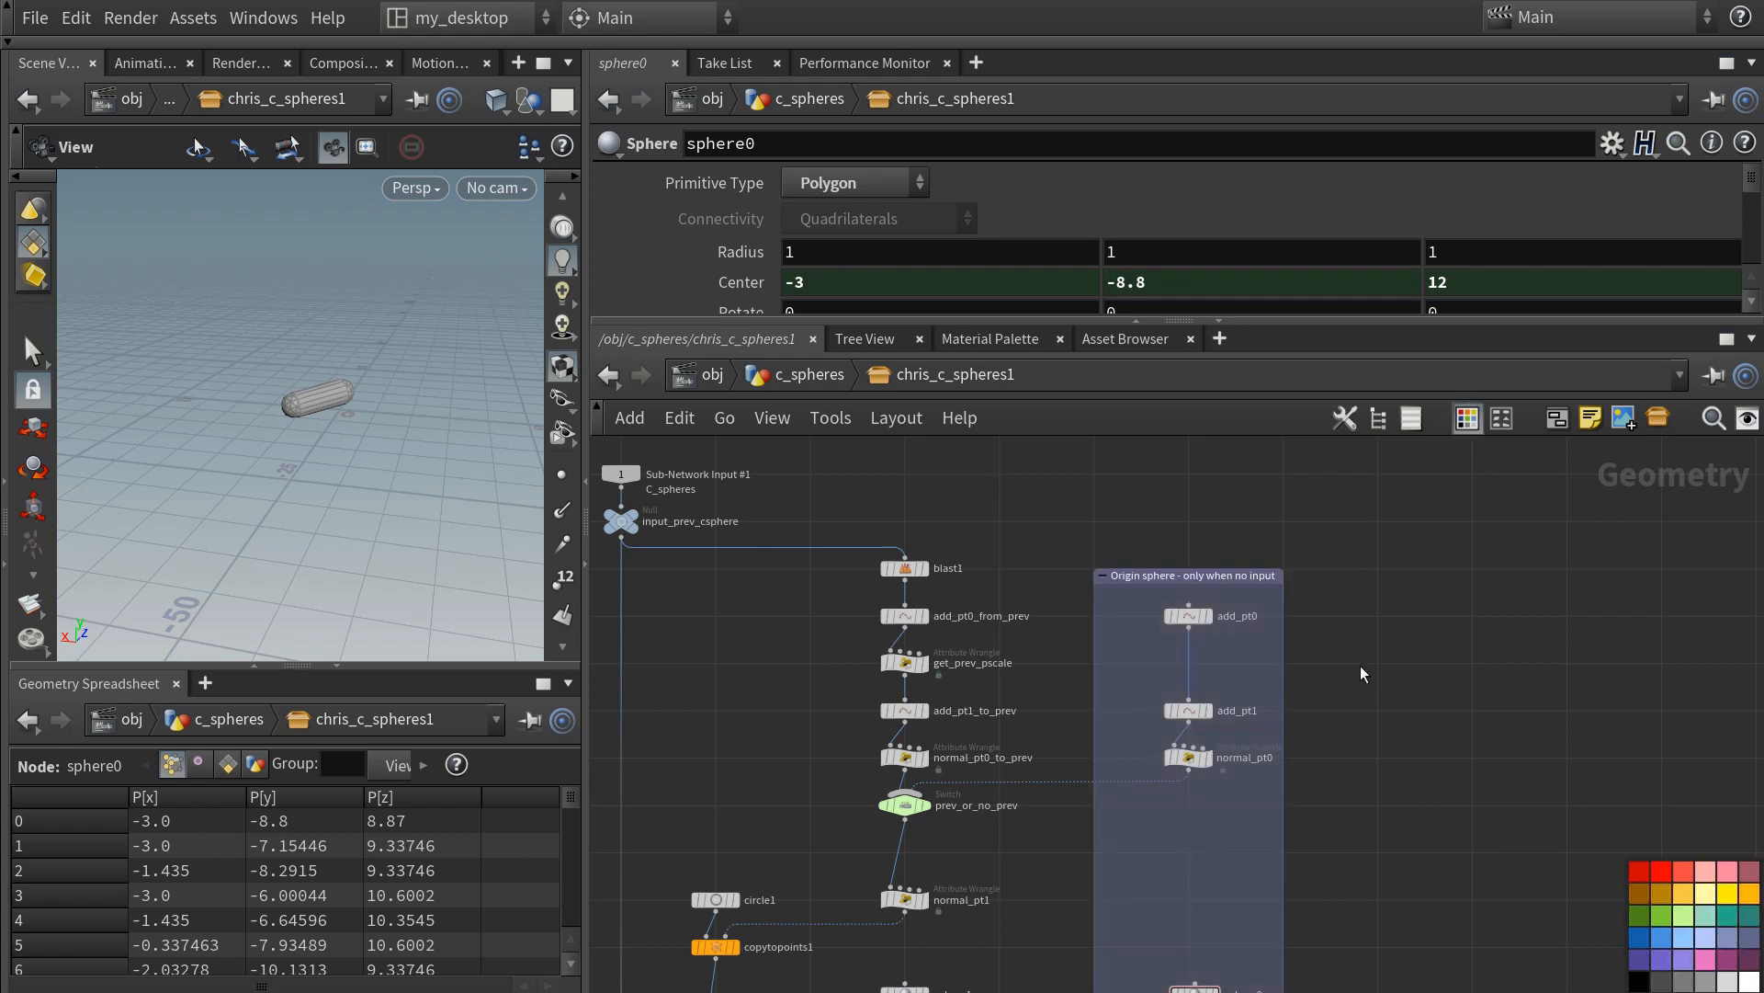
- Enclose the column of nodes from blast1 down to prev_or_no_prev1 in a second network box
scroll(1286, 721, "down", 1)
middle_click_drag(1278, 726, 1325, 588)
middle_click_drag(1163, 661, 1184, 706)
scroll(1182, 704, "down", 1)
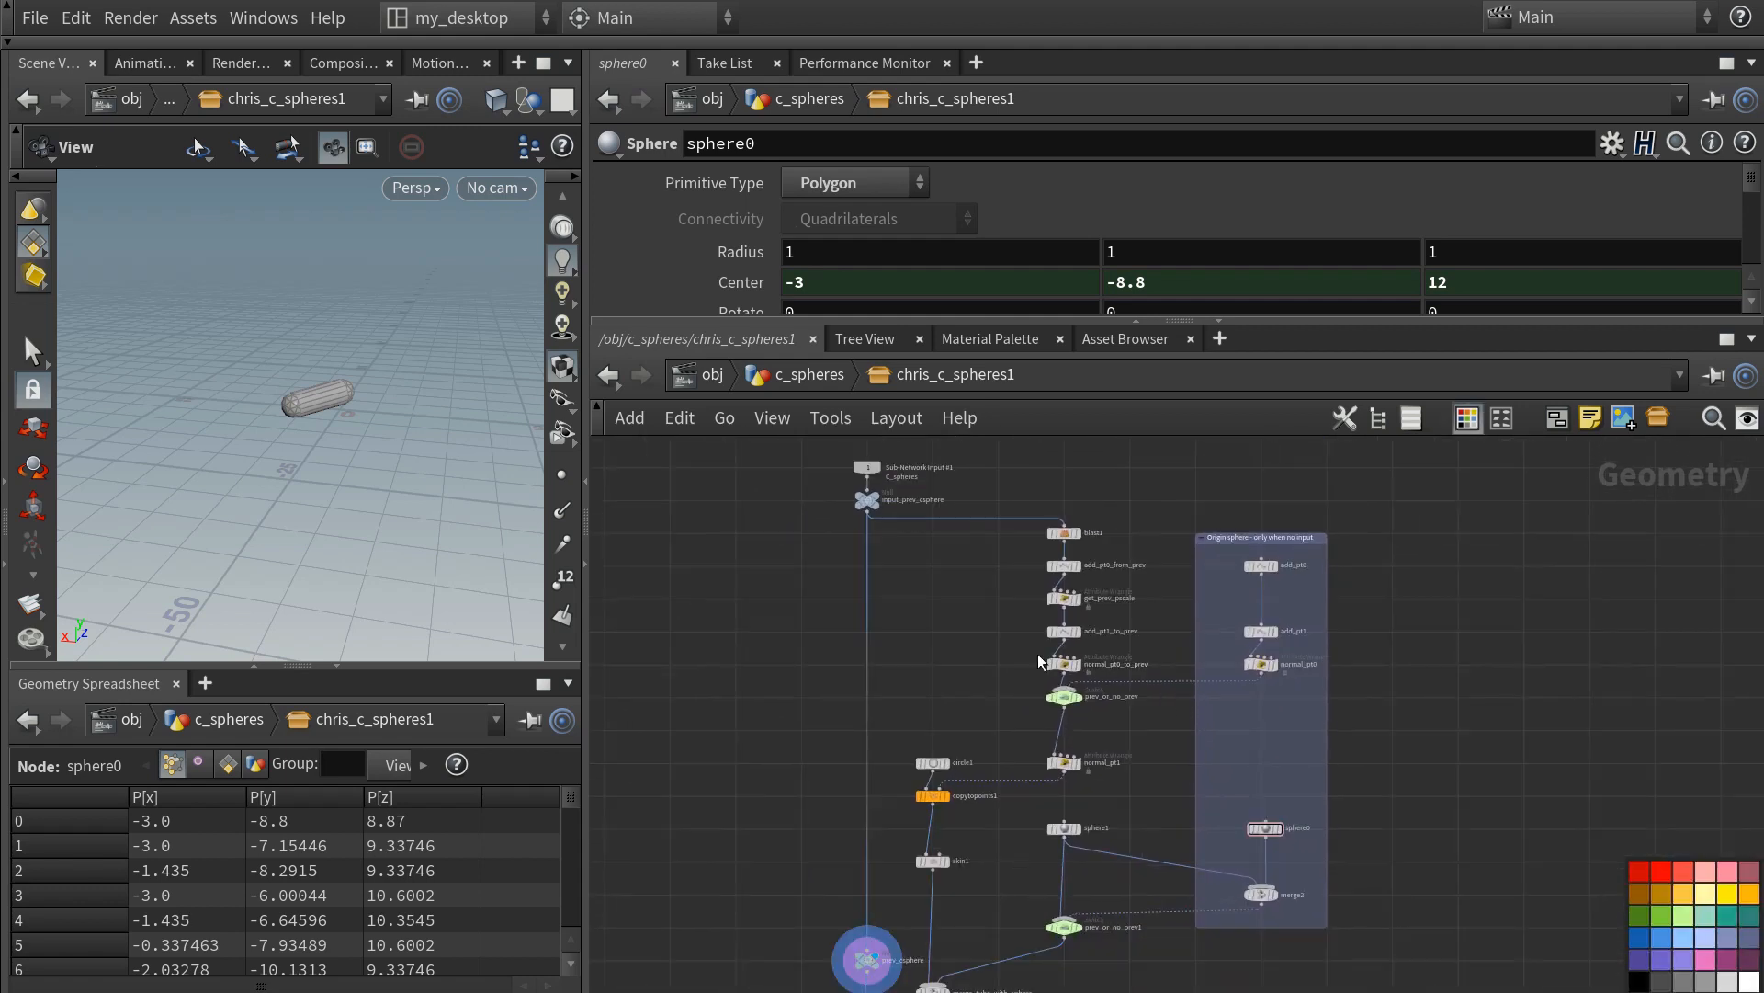
left_click_drag(1018, 505, 1144, 944)
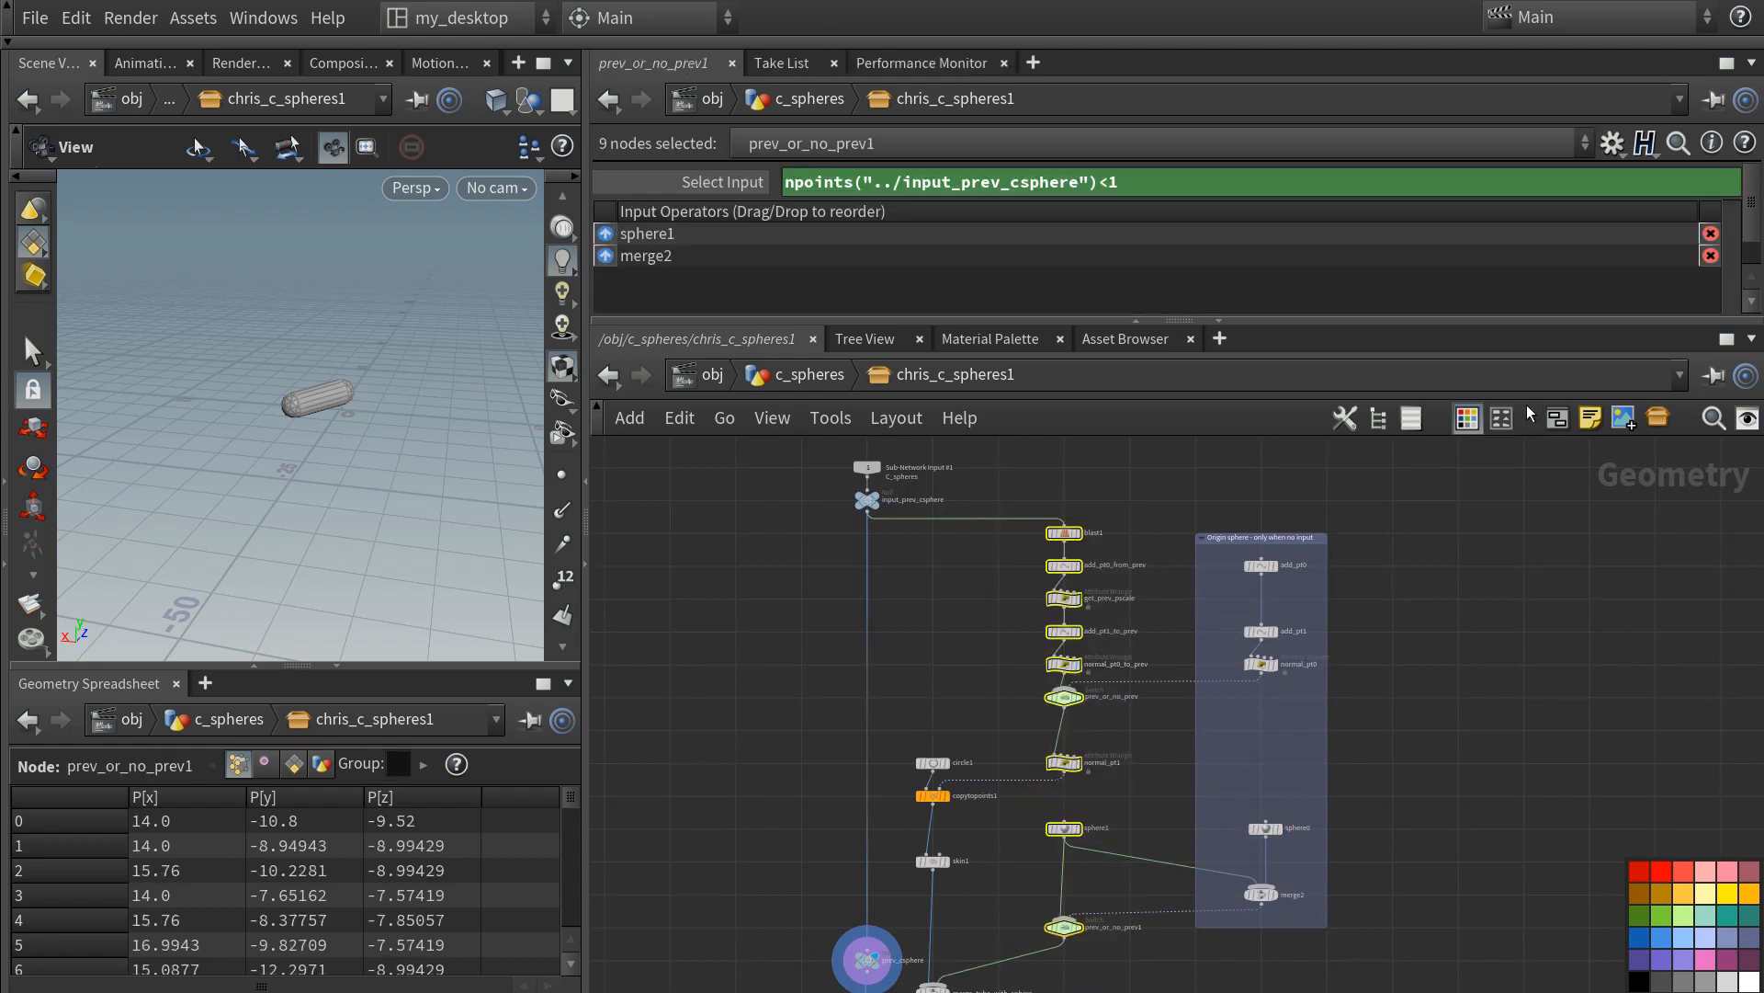
key("shift+o")
scroll(1138, 505, "up", 1)
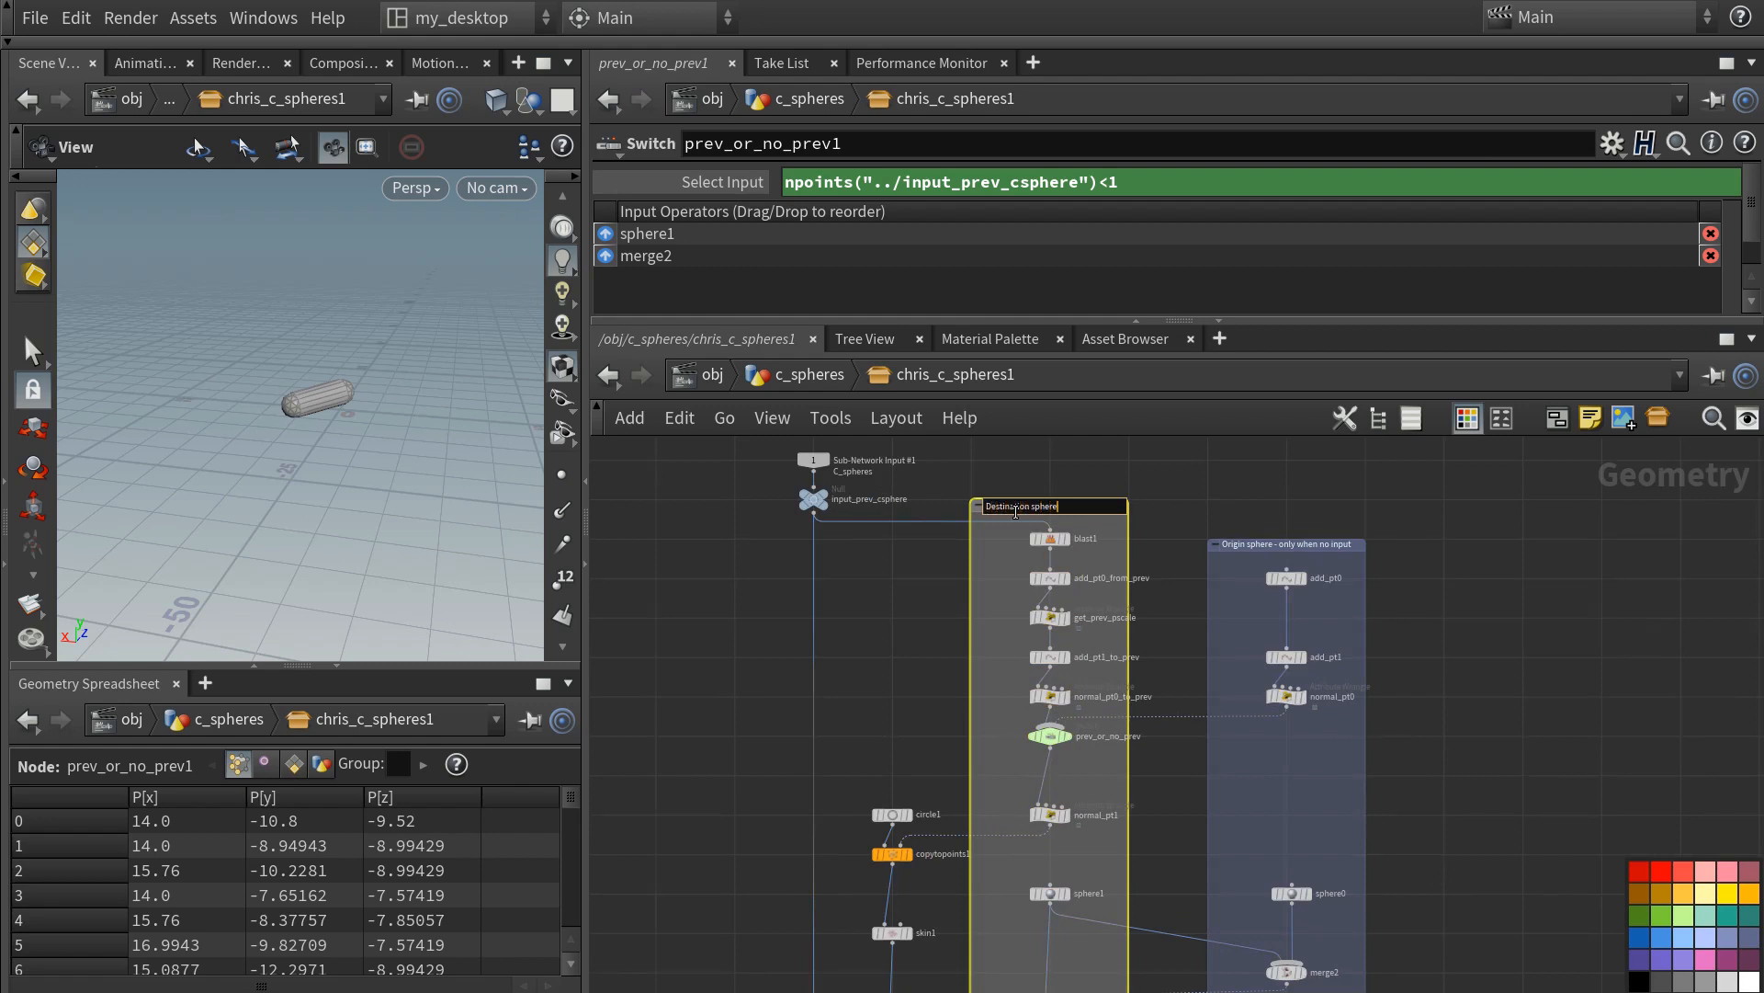
- Title the second network box "Sphere from input"
left_click_drag(1067, 505, 975, 505)
type("O")
left_click(1200, 487)
middle_click_drag(1153, 838, 1161, 697)
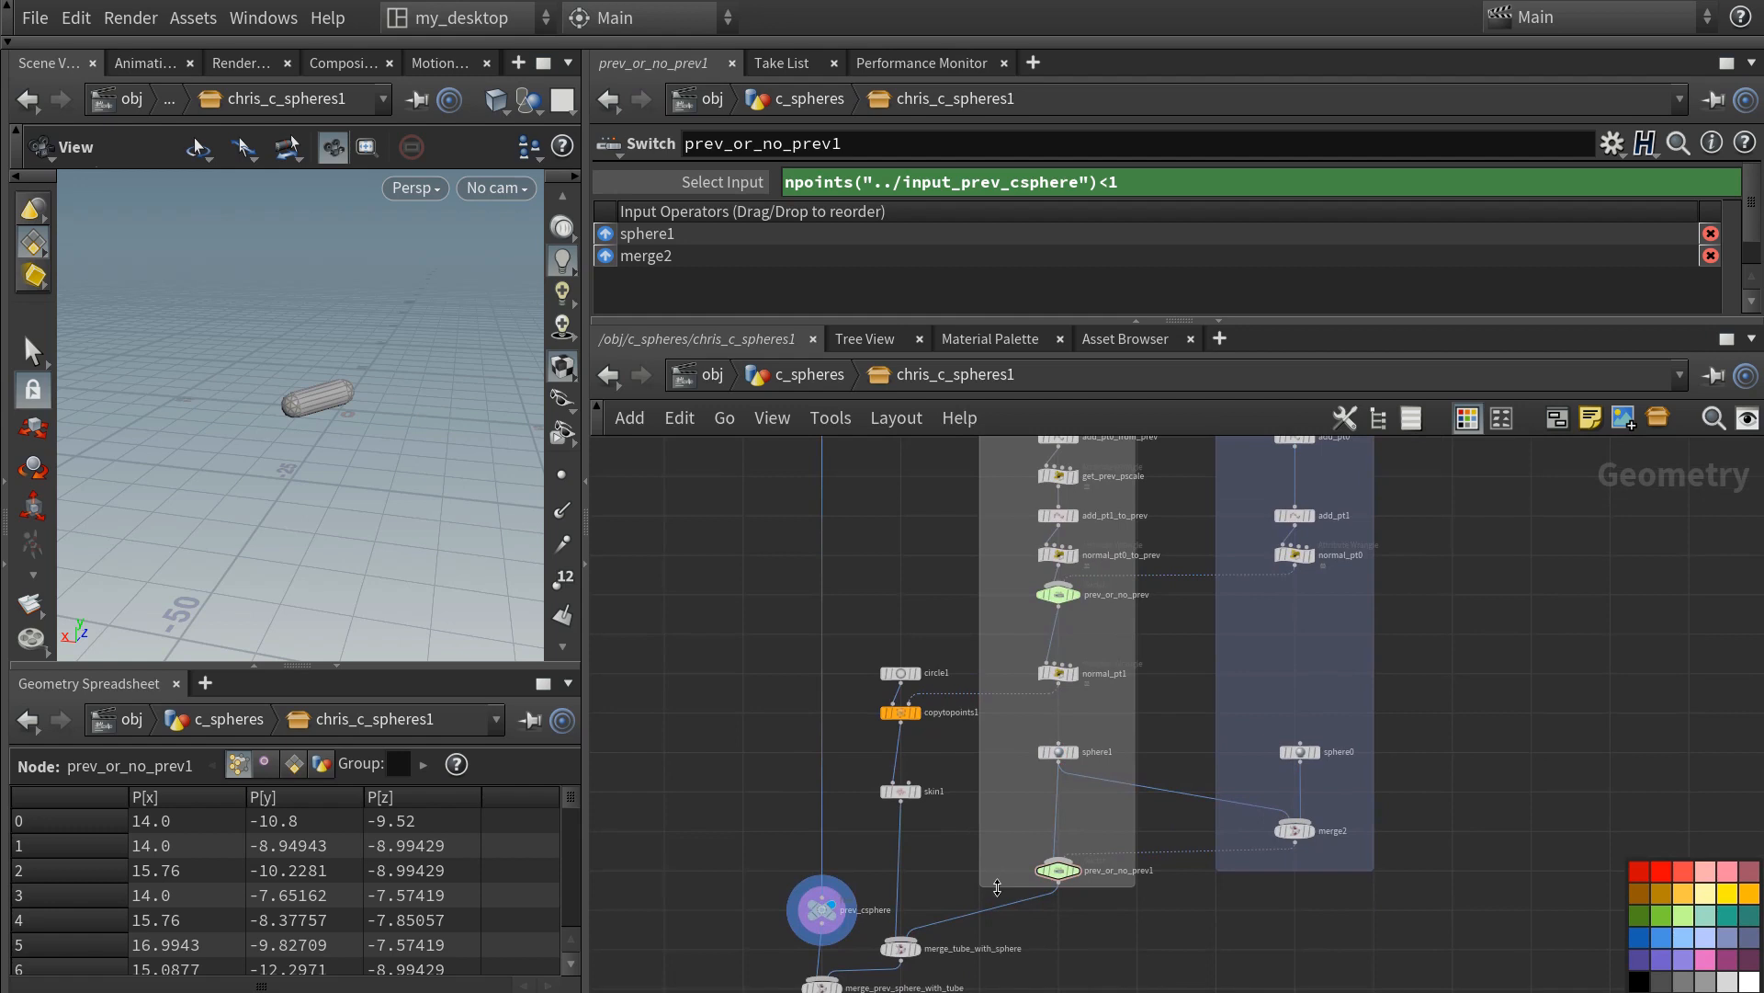
scroll(1000, 836, "down", 2)
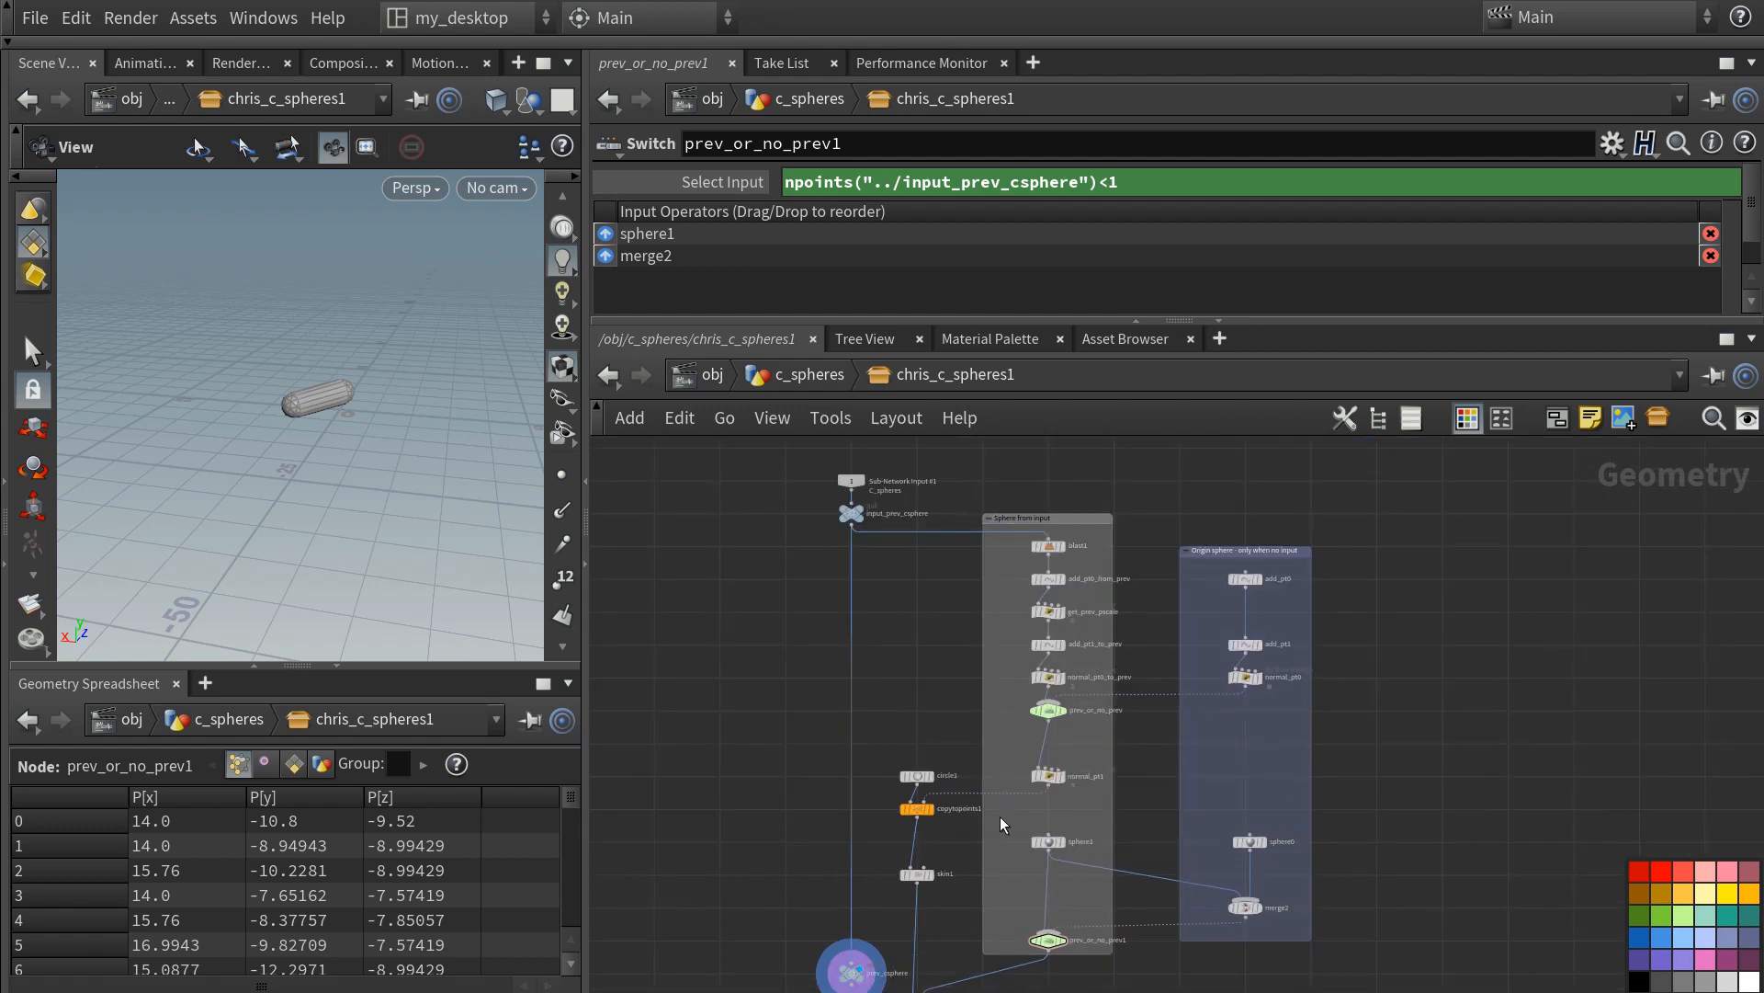
- Take sphere1 and prev_or_no_prev1 out of the "Sphere from input" box and place them just below it
middle_click_drag(1011, 905, 1011, 829)
left_click(1045, 766, "shift")
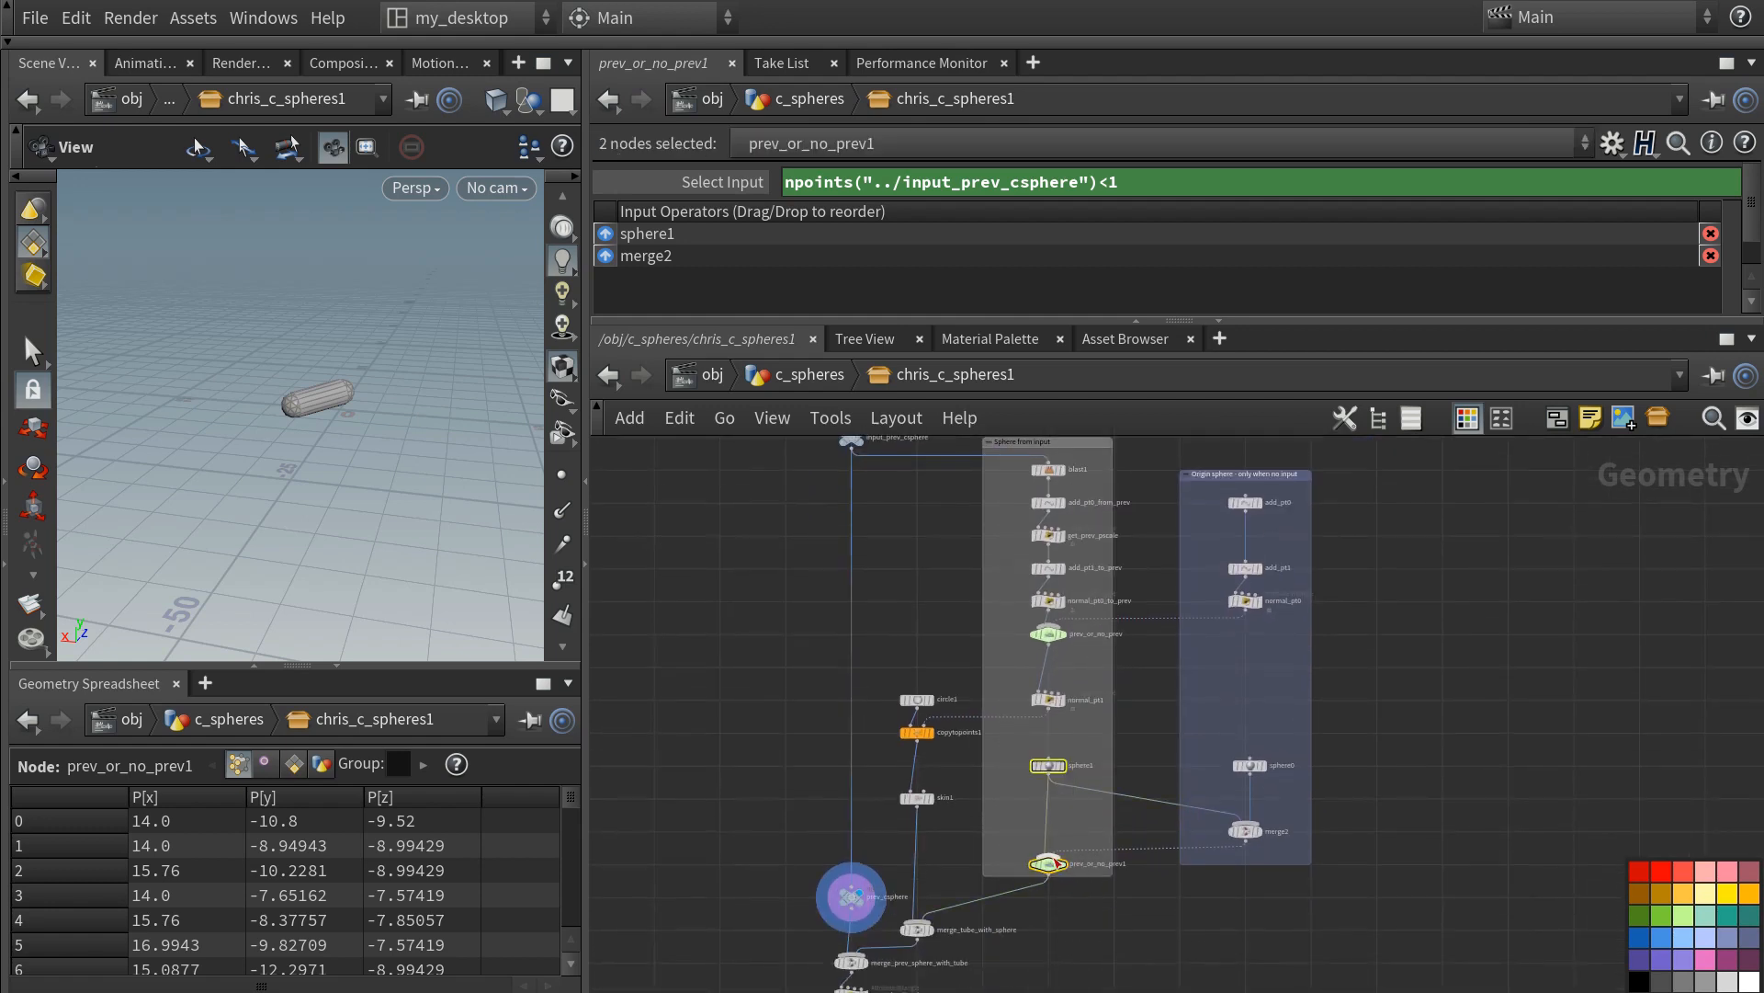
left_click_drag(1051, 866, 1147, 959)
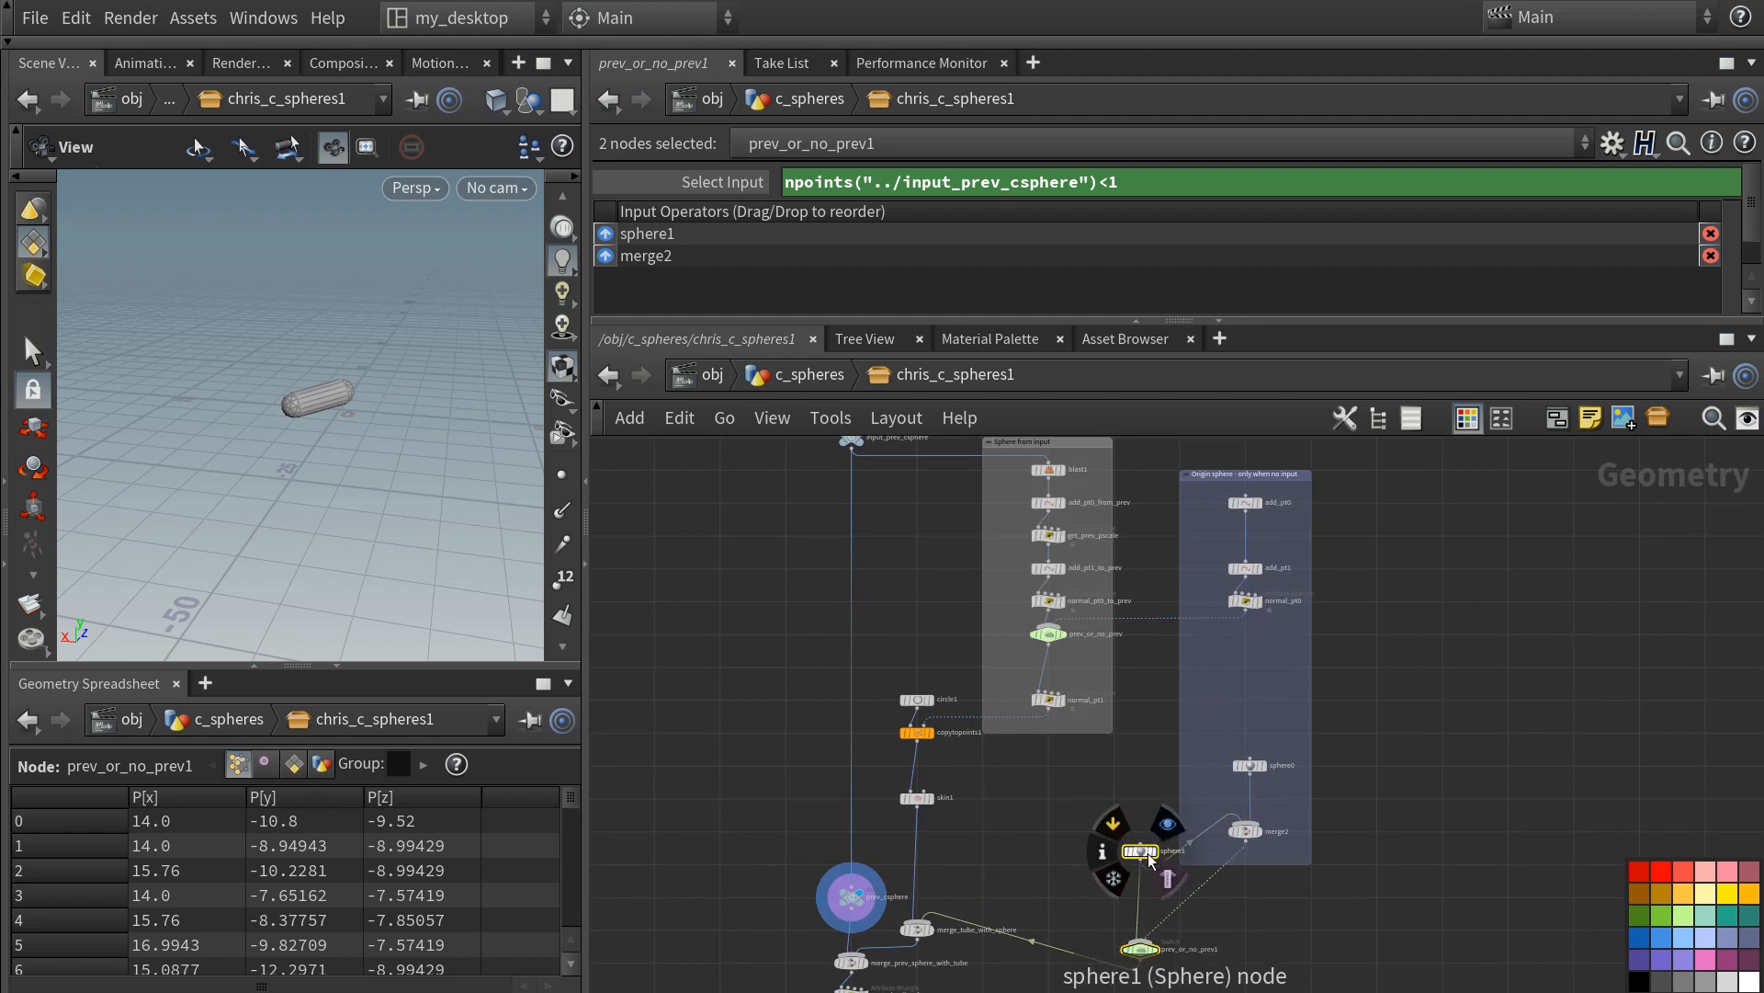
left_click_drag(1145, 860, 1050, 770)
middle_click_drag(1164, 752, 1176, 790)
scroll(1232, 796, "up", 3)
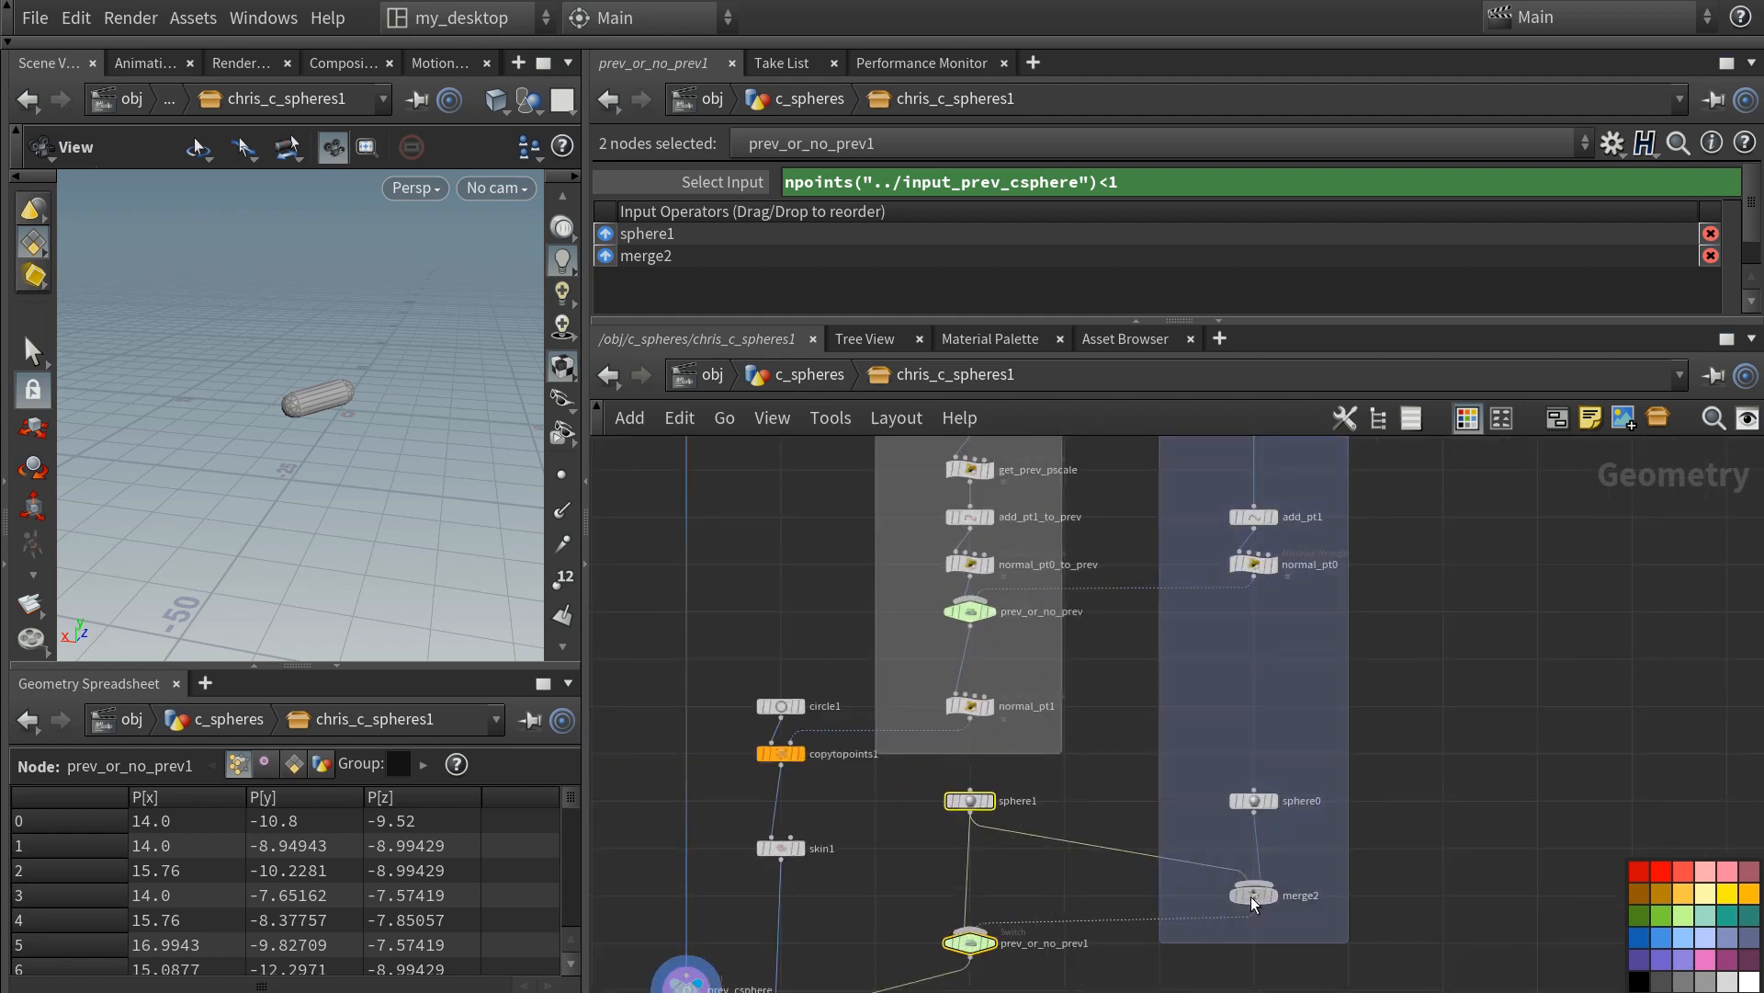
- Color the "Sphere from input" network box the same light blue as the origin sphere box
scroll(1249, 778, "down", 4)
left_click(1167, 531)
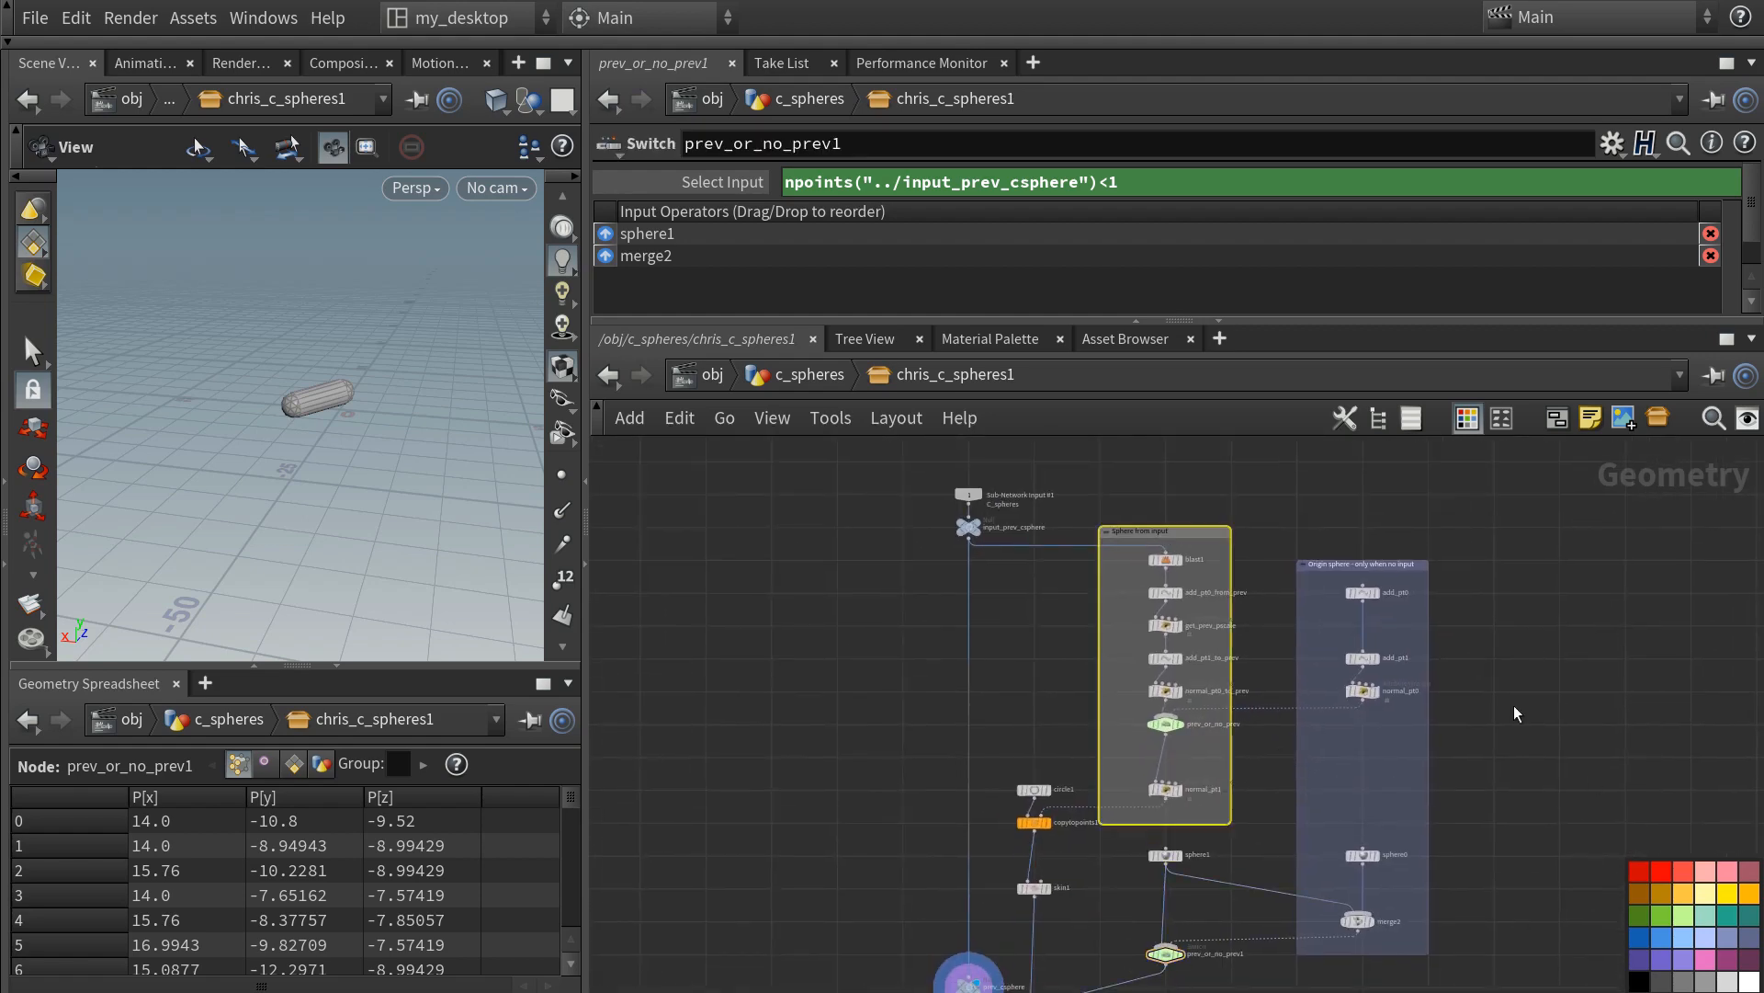
left_click(1056, 715)
- Enclose circle1, copytopoints1 and skin1 in a third network box
middle_click_drag(1057, 762, 1053, 575)
scroll(1079, 643, "up", 2)
scroll(1074, 642, "down", 2)
left_click_drag(1033, 569, 1119, 739)
middle_click_drag(1118, 741, 1104, 841)
left_click(1549, 425)
middle_click_drag(1103, 577, 1017, 646)
scroll(1340, 559, "down", 1)
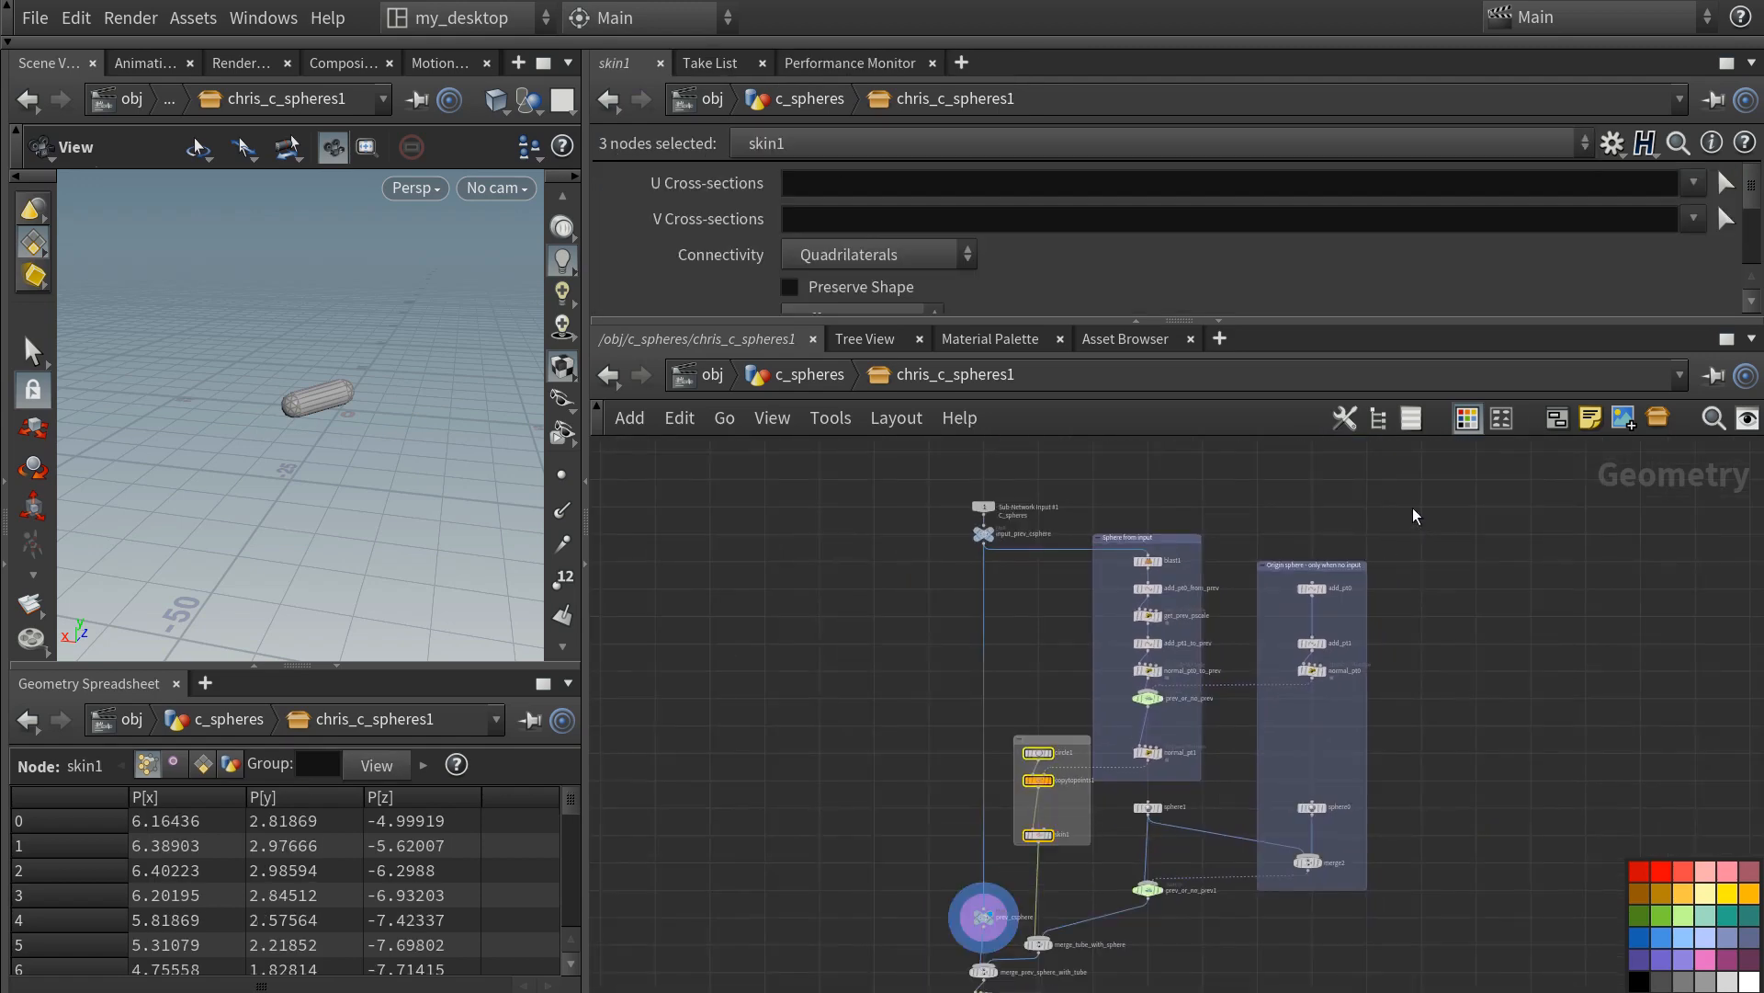
- Move both sphere network boxes together with sphere1 and prev_or_no_prev1 right, away from the tube nodes' box
left_click_drag(1400, 503, 1130, 922)
scroll(1141, 798, "up", 2)
left_click_drag(1147, 811, 1227, 812)
middle_click_drag(949, 682, 1066, 707)
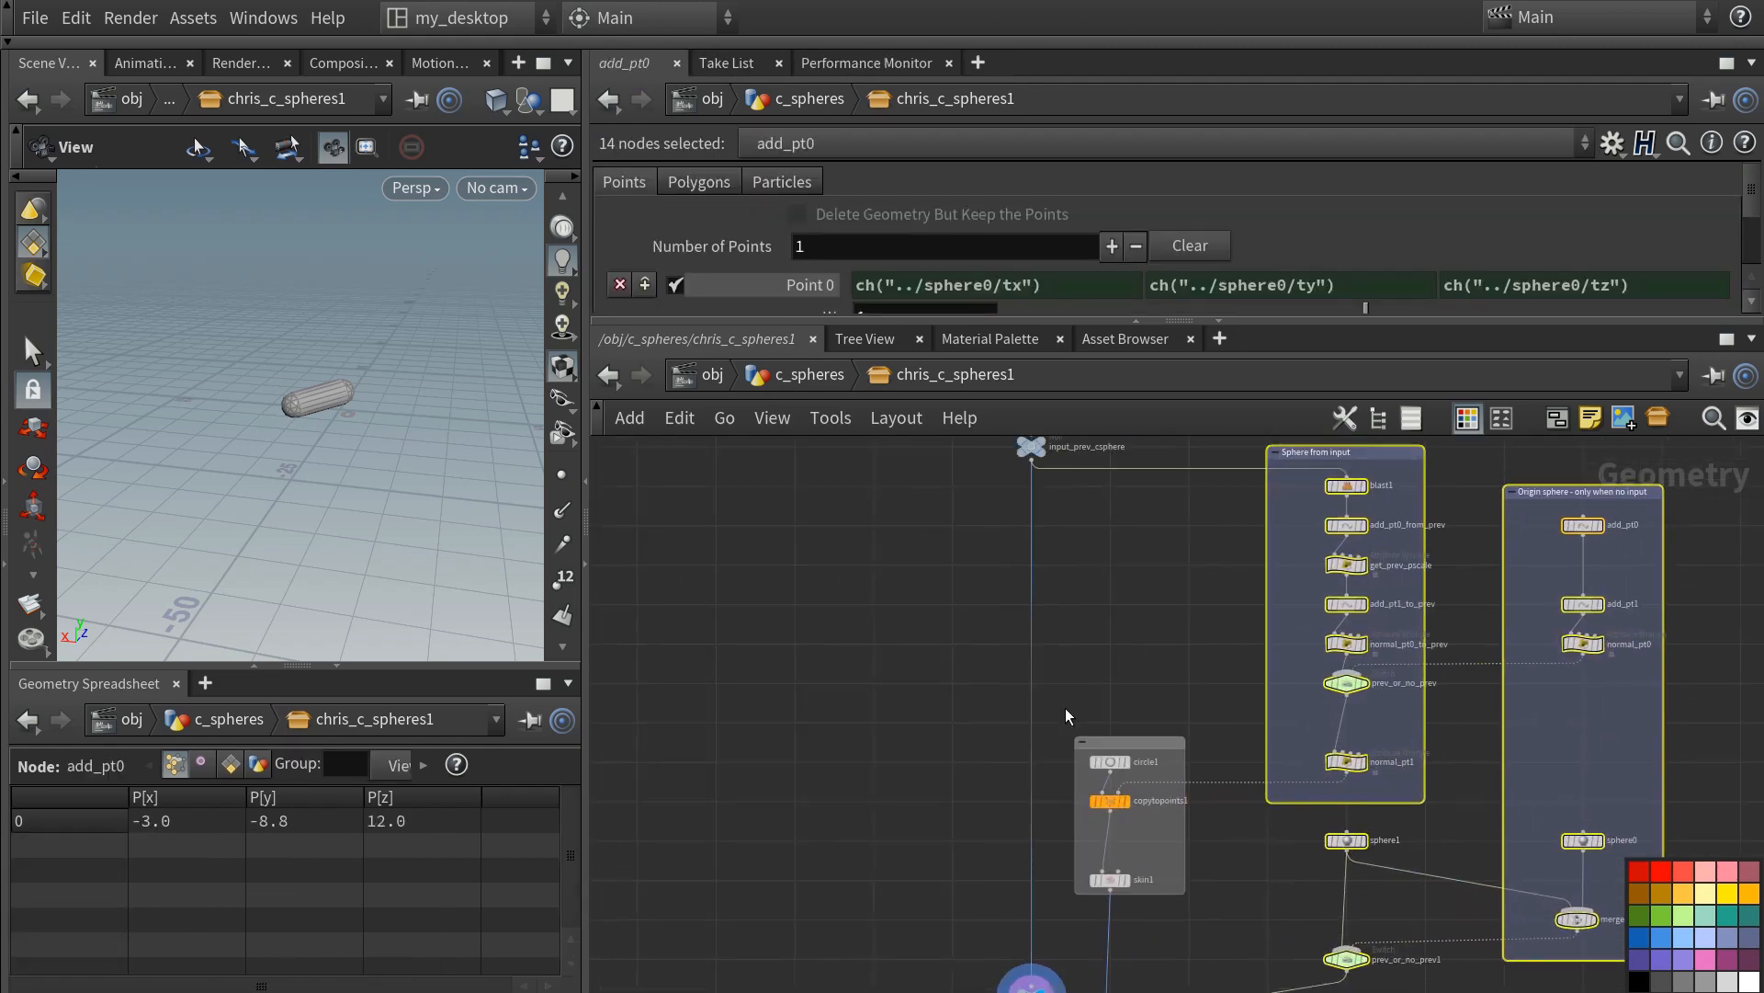
- Shift the two sphere network boxes and their nodes a little further right, widening the gap to the tube nodes' box
middle_click_drag(1247, 812, 1083, 672)
left_click_drag(1183, 703, 1262, 704)
middle_click_drag(1056, 616, 1091, 733)
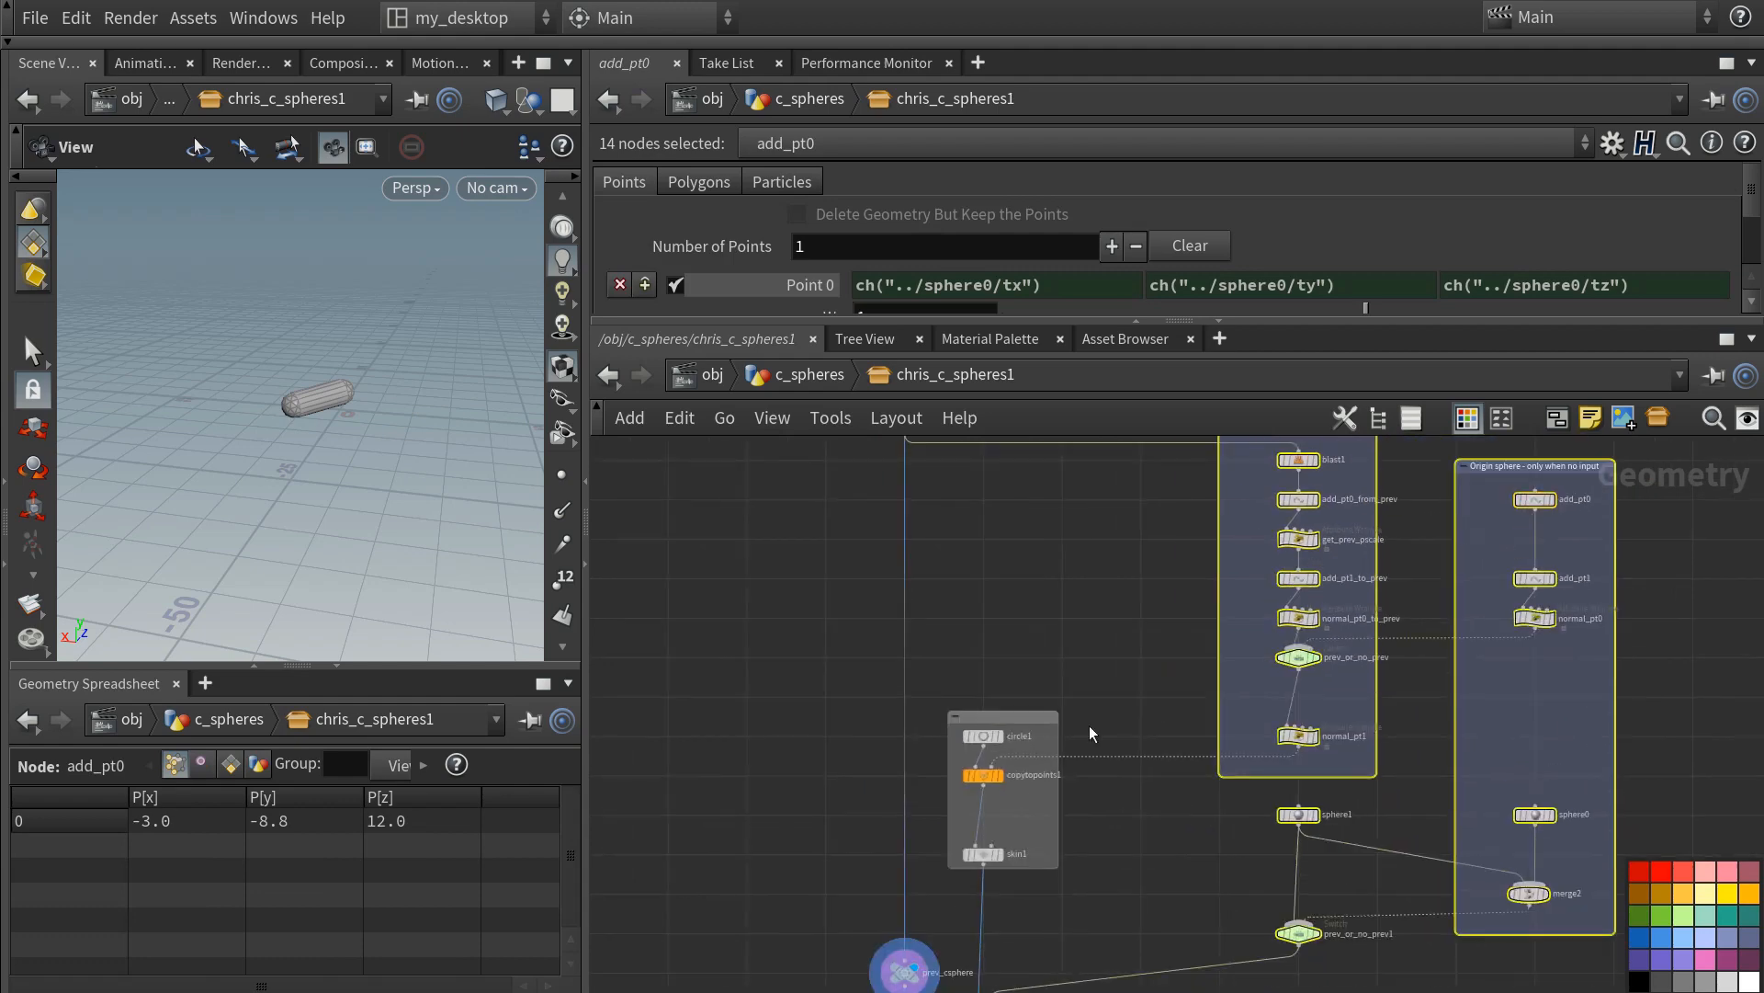
- Space circle1, copytopoints1 and skin1 evenly and closely in their network box, and tighten the box around them
scroll(1054, 712, "up", 2)
left_click_drag(1054, 713, 1055, 694)
left_click_drag(876, 625, 1092, 939)
left_click_drag(956, 748, 1068, 749)
left_click_drag(1011, 753, 950, 754)
middle_click_drag(962, 762, 957, 594)
left_click_drag(977, 770, 976, 809)
left_click_drag(1059, 754, 1060, 699)
left_click_drag(1072, 806, 1073, 751)
- Title the network box around circle1, copytopoints1 and skin1 "Tube" and give it the same light blue as the other boxes
double_click(983, 529)
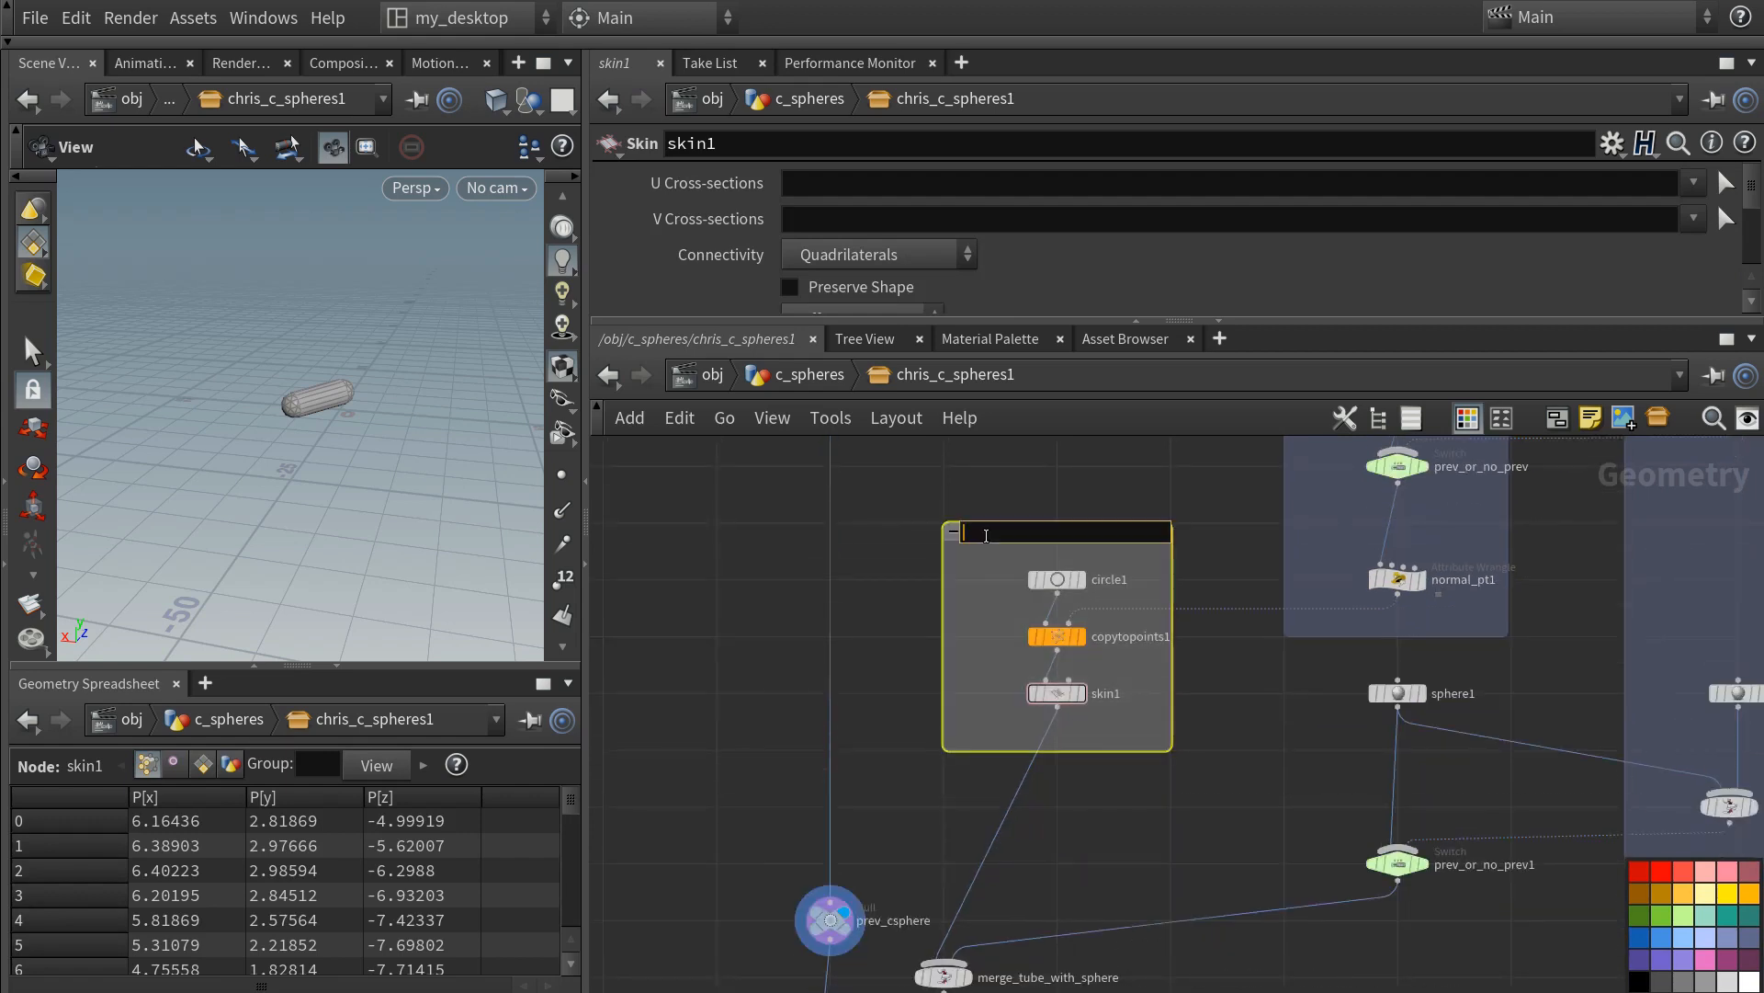
type("Tube")
key("Return")
left_click(1337, 781)
scroll(1287, 745, "down", 4)
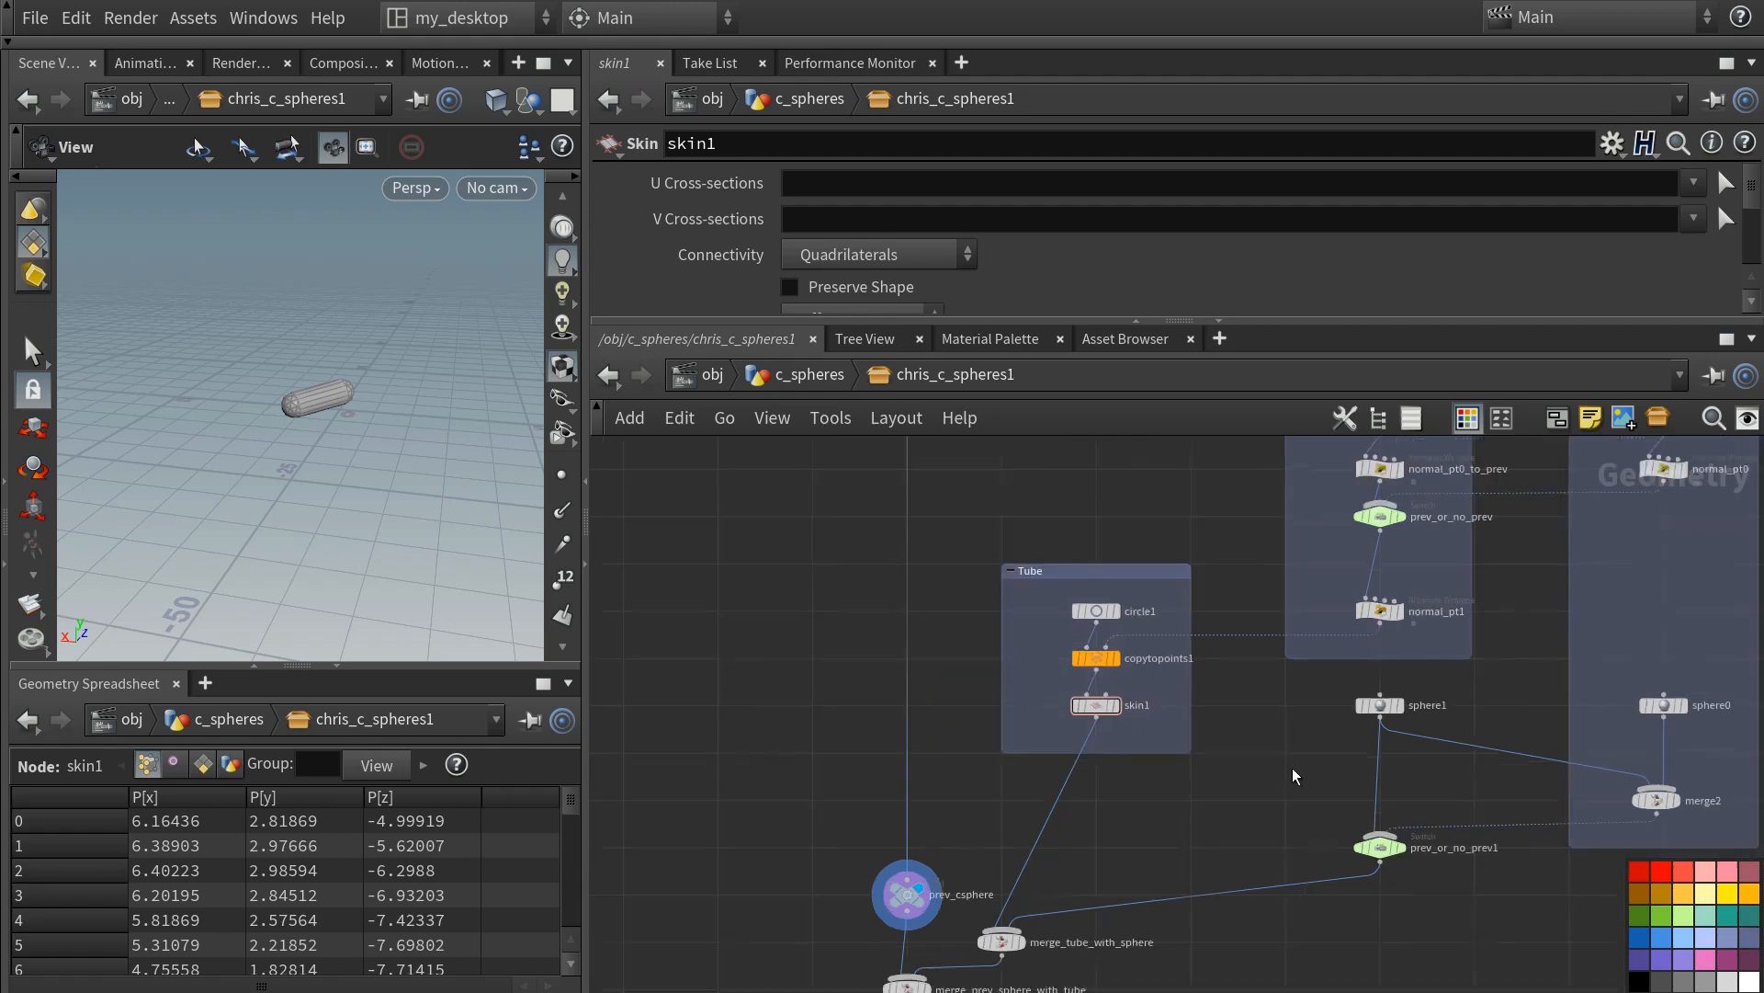
middle_click_drag(1244, 713, 1157, 829)
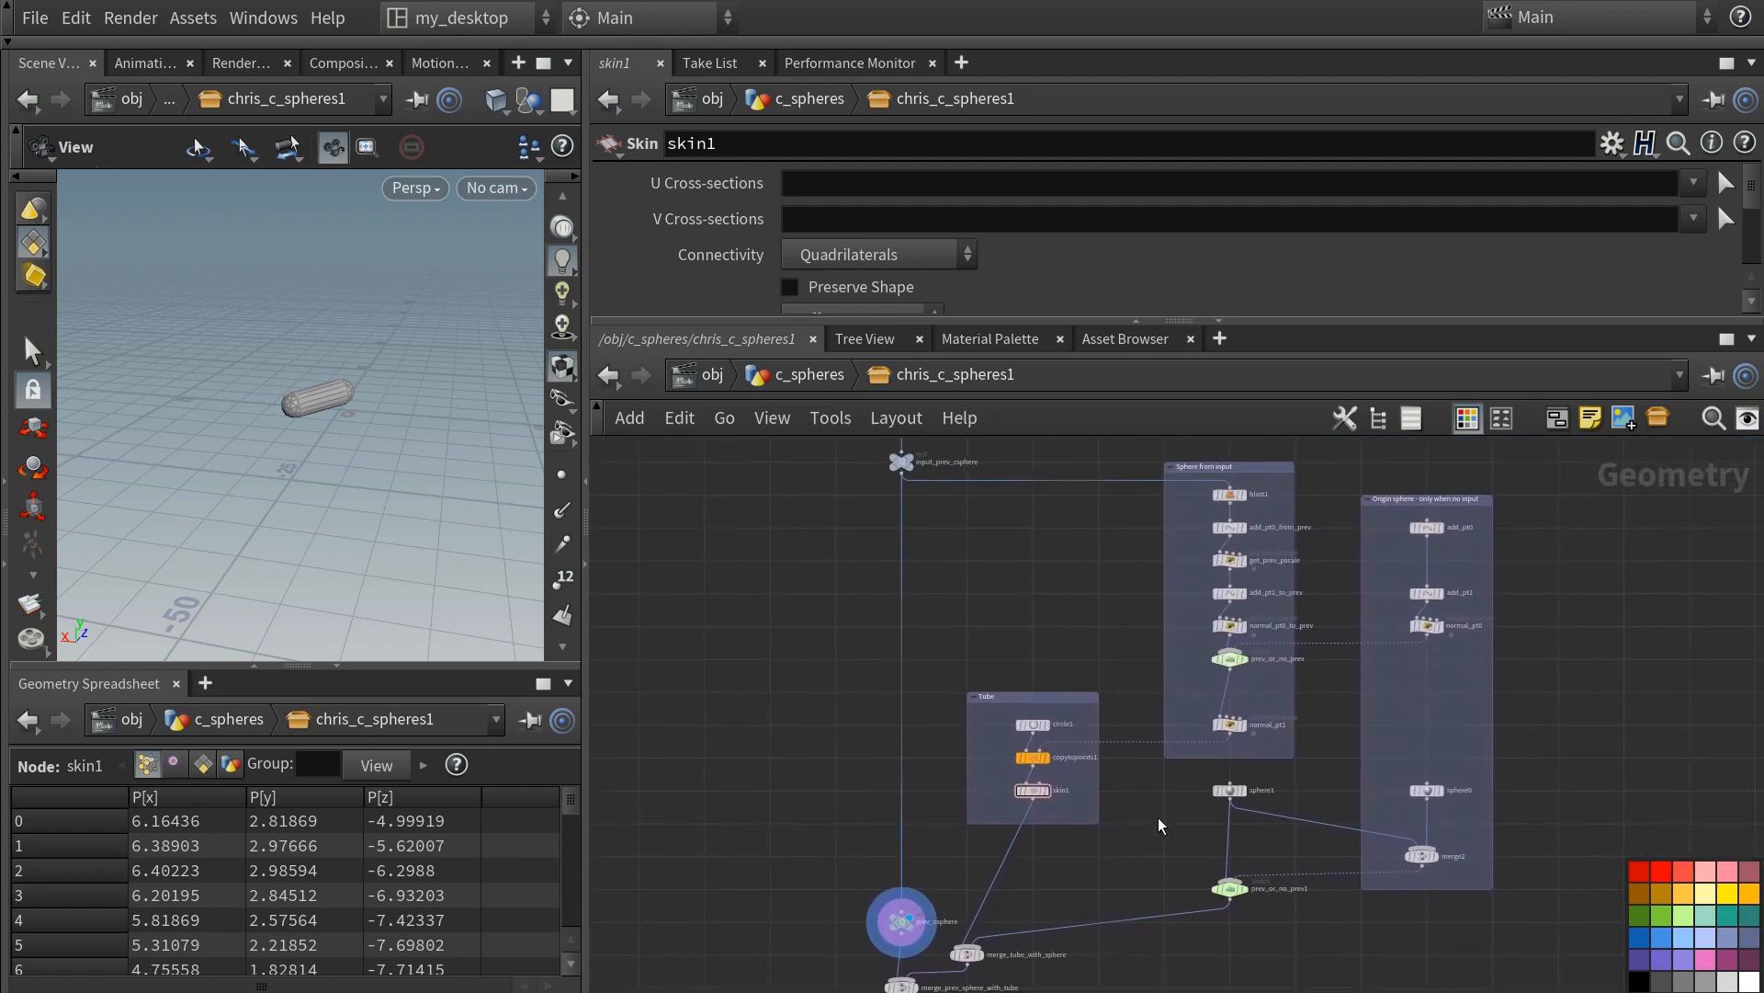
- Color the sphere1 and sphere0 nodes teal inside the chris_c_spheres1 network
key("u")
double_click(1085, 618)
left_click(1151, 708)
left_click(1727, 916)
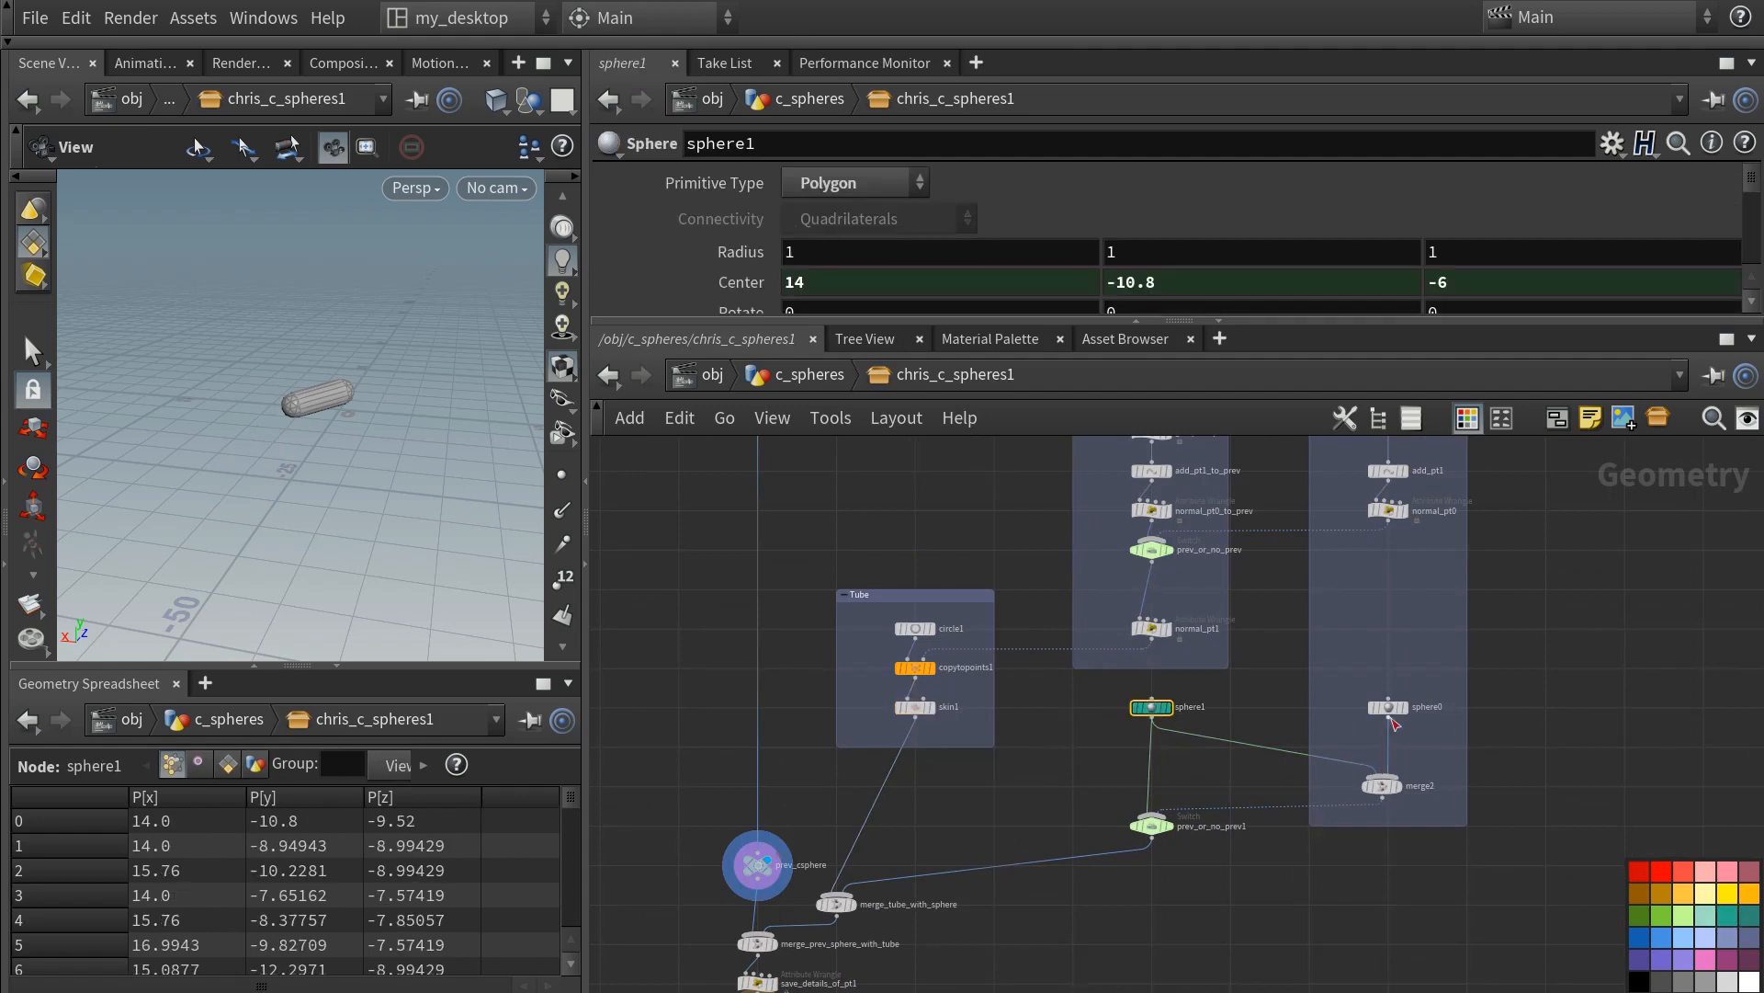
left_click(1388, 707)
left_click(1728, 915)
key("h")
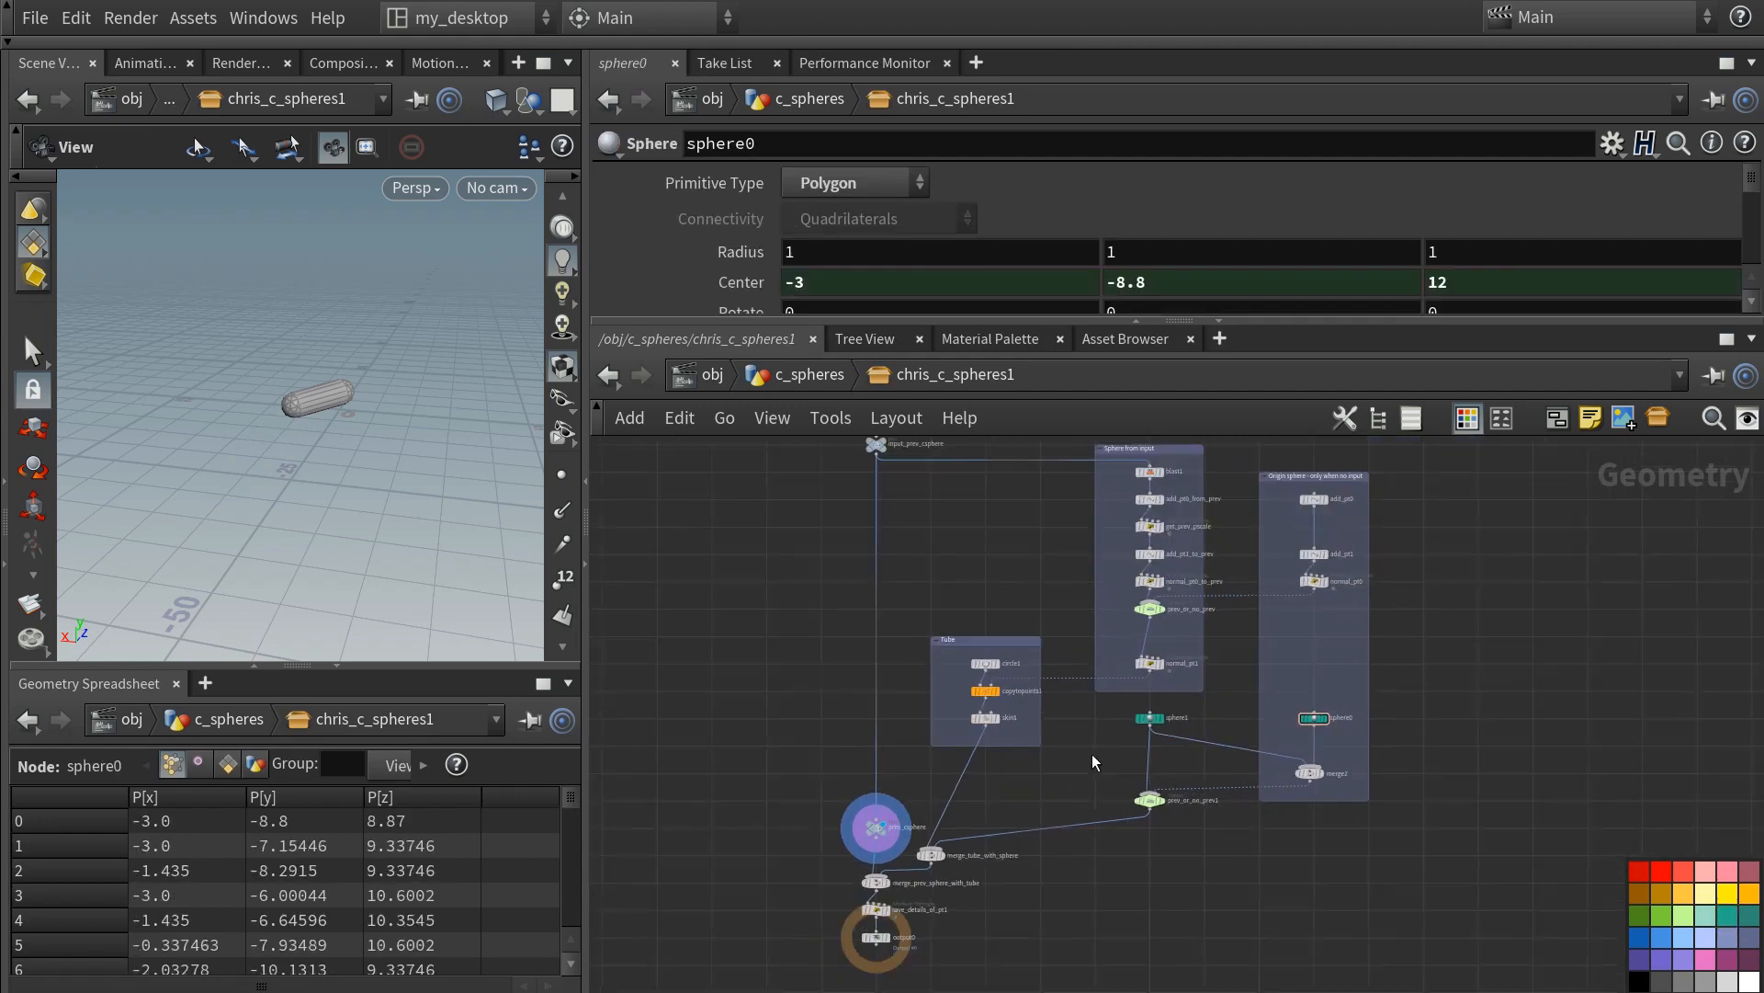
left_click(1148, 720)
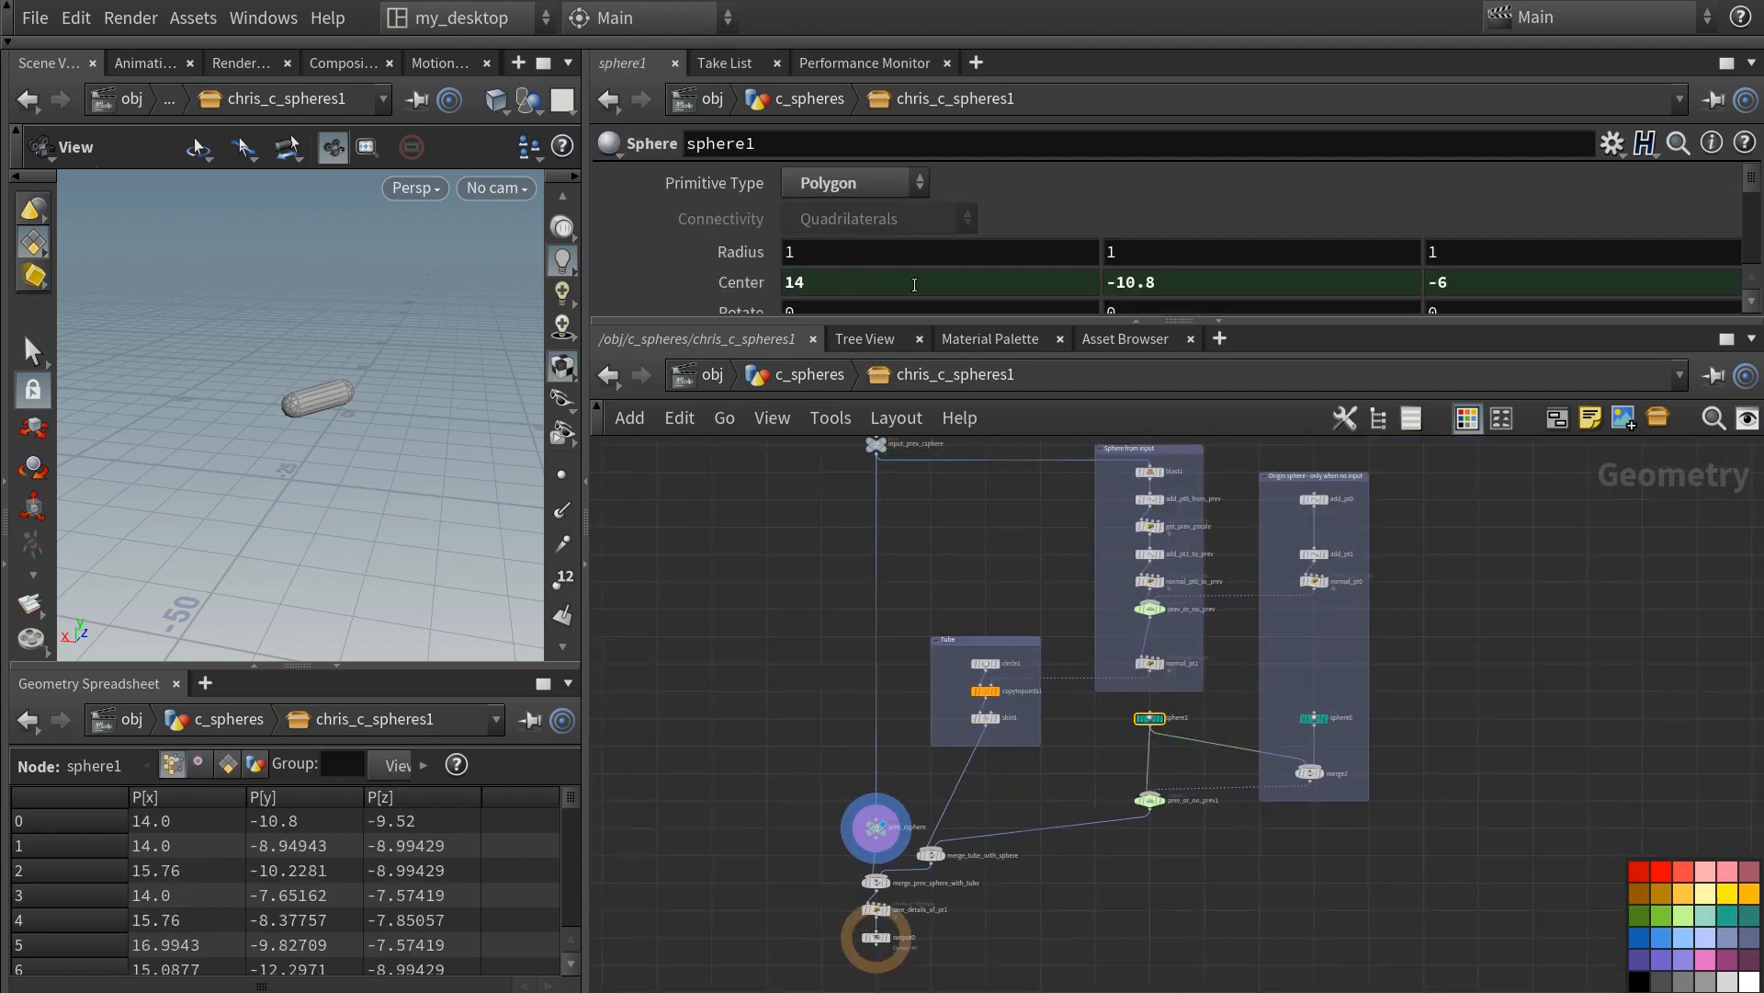
- Move merge_tube_with_sphere right so it sits directly below the Tube box's nodes
middle_click_drag(1035, 796, 1104, 816)
scroll(1104, 816, "down", 1)
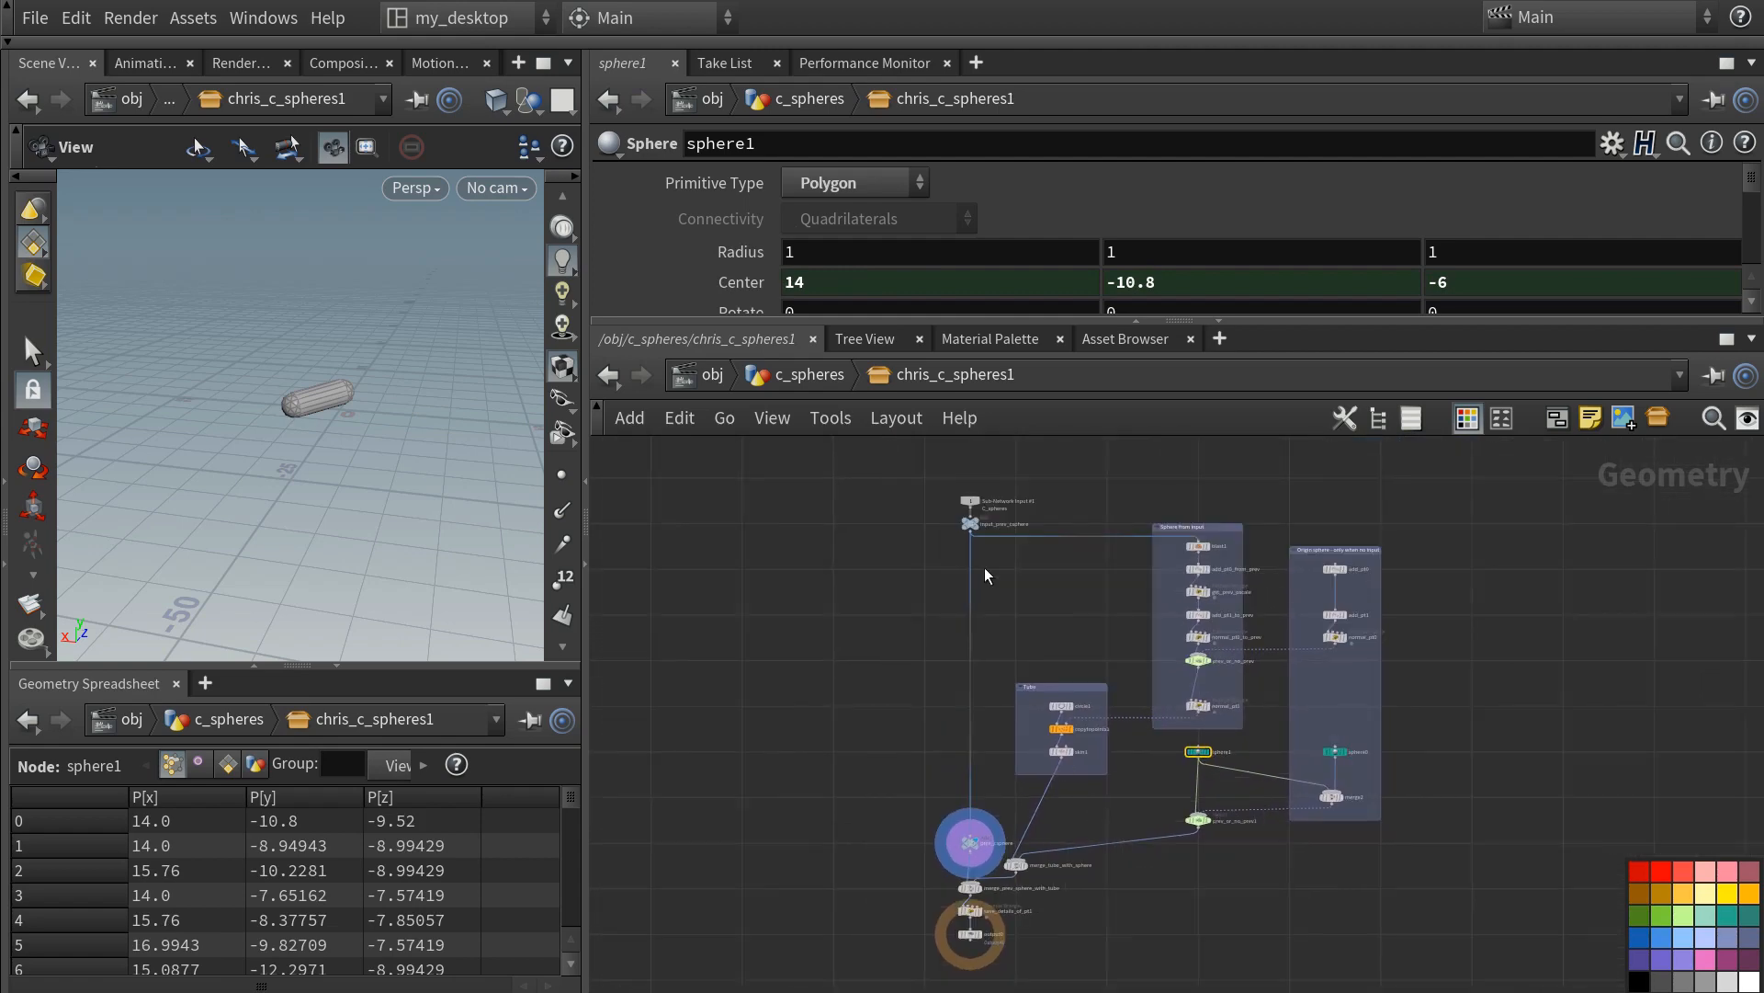
middle_click_drag(997, 590, 865, 526)
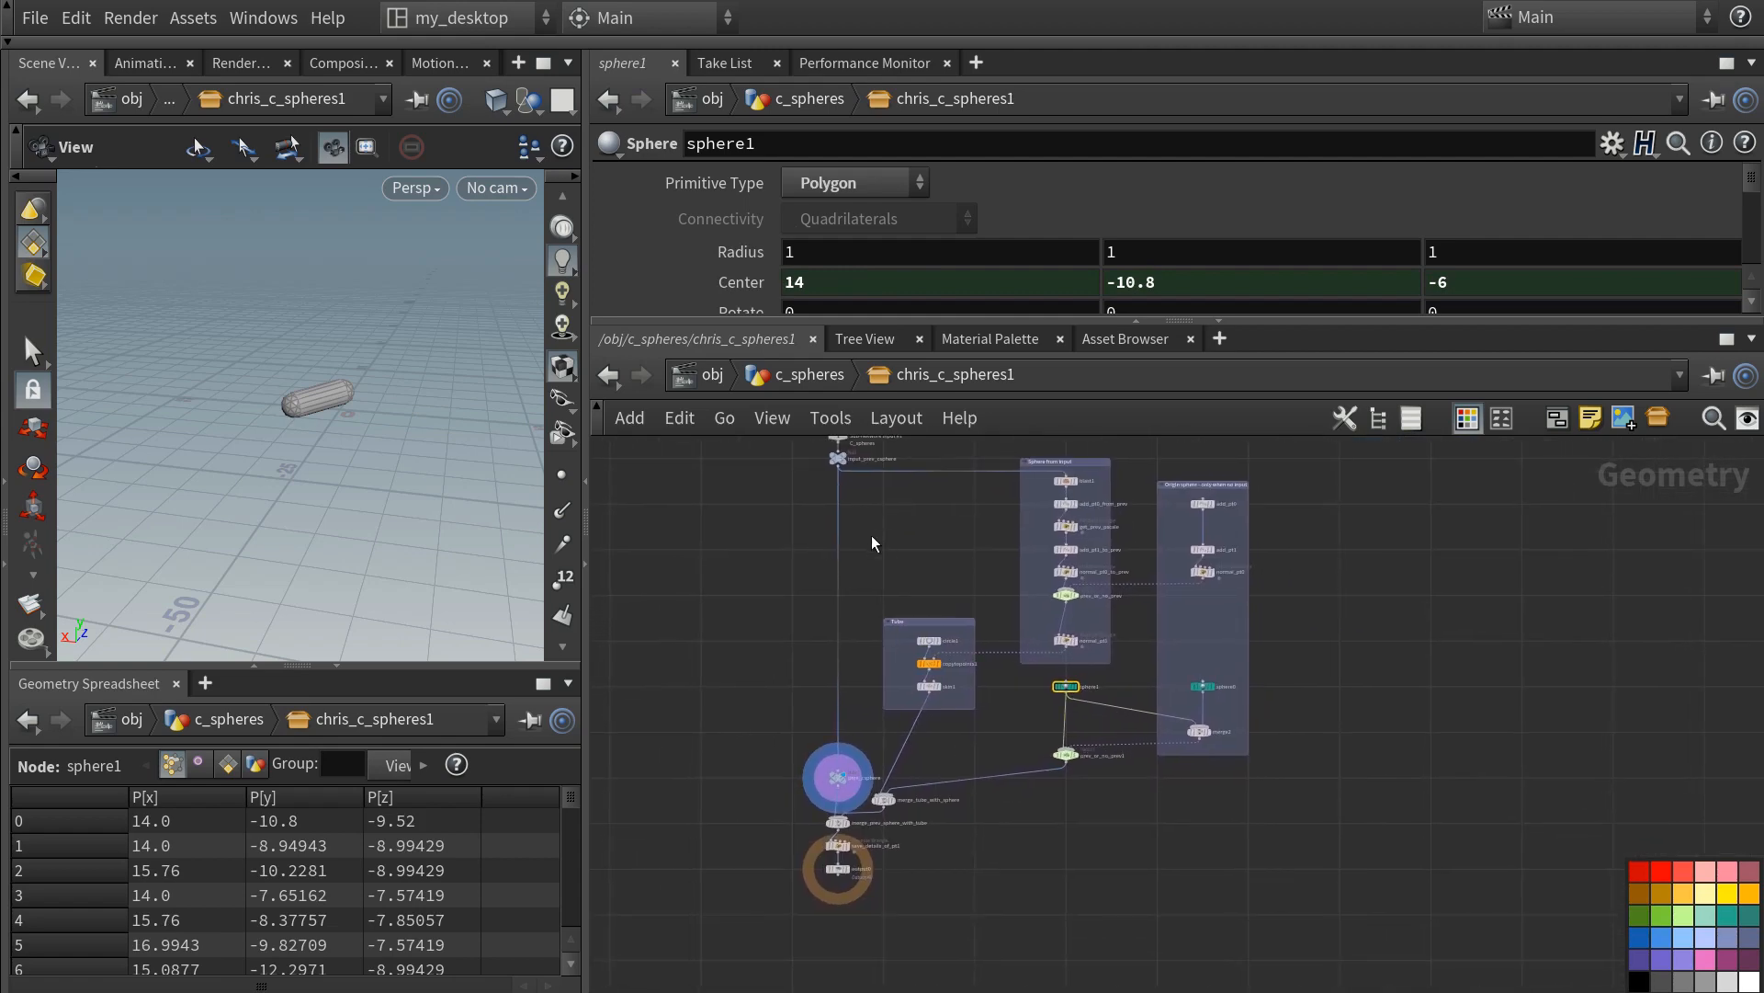
scroll(864, 619, "up", 3)
left_click_drag(902, 934, 981, 935)
scroll(928, 868, "down", 3)
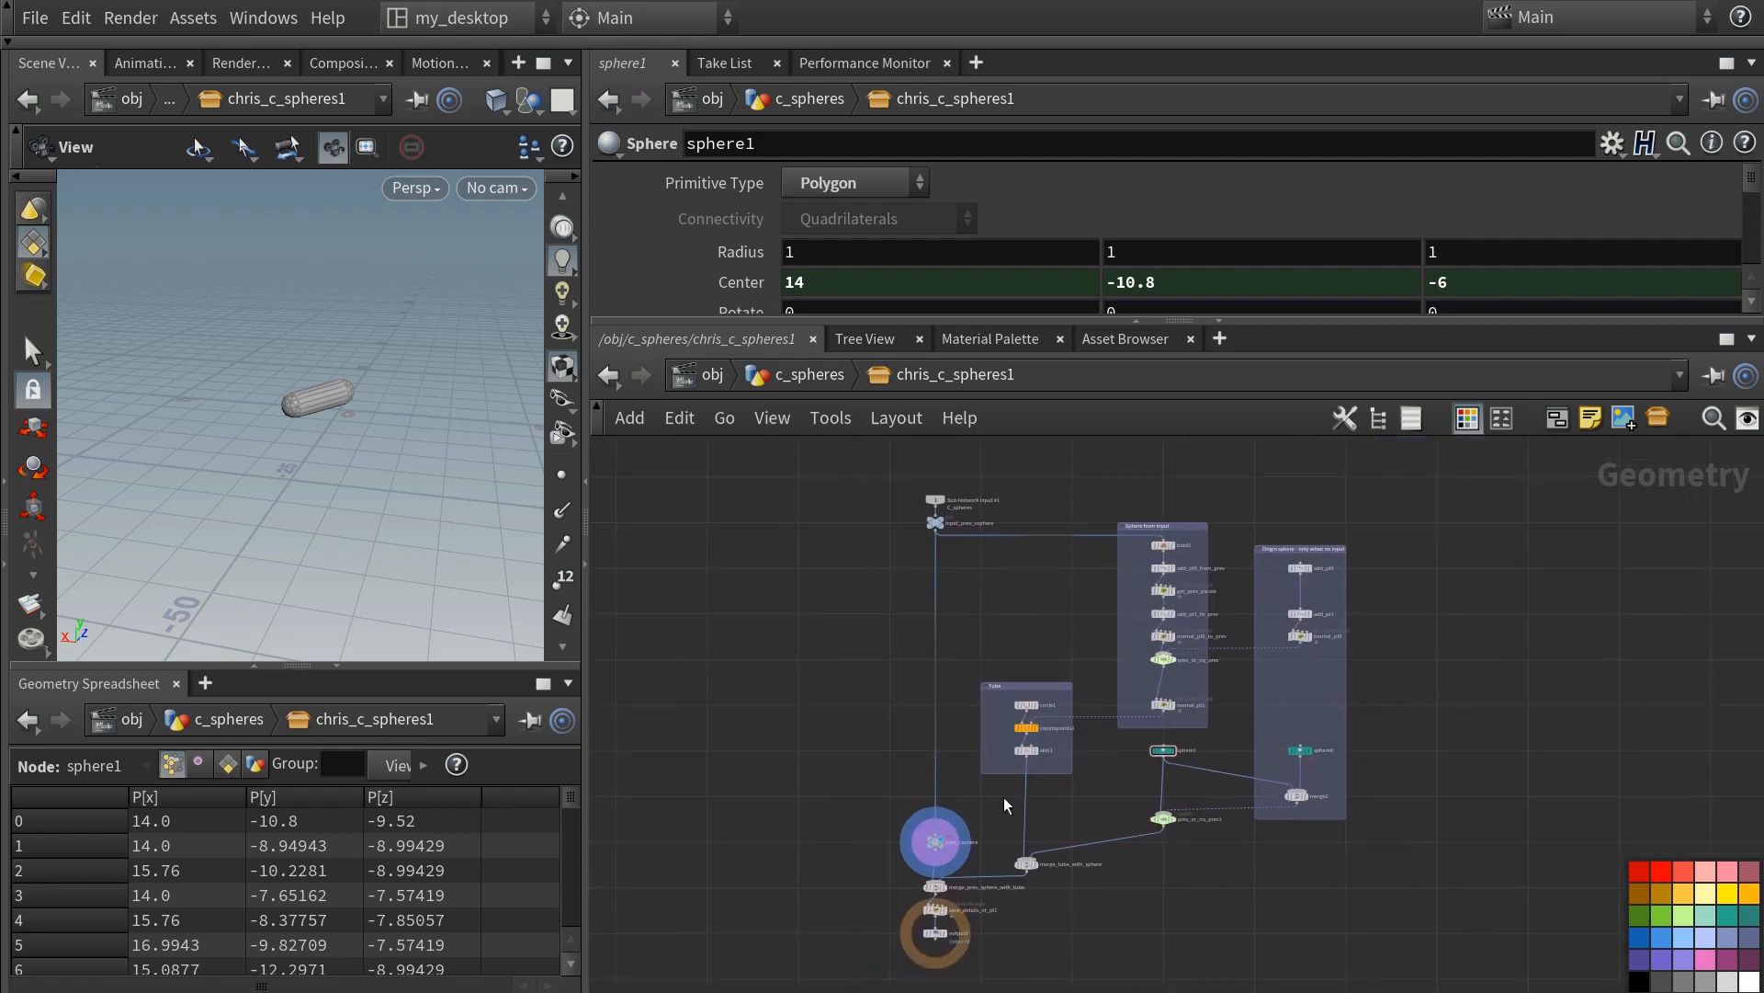
middle_click_drag(997, 841, 1042, 791)
scroll(1007, 790, "up", 4)
scroll(1008, 784, "down", 3)
scroll(1014, 781, "down", 2)
- Go up to the c_spheres level and save the tidied chris_c_spheres1 network to its node type
key("u")
right_click(1094, 621)
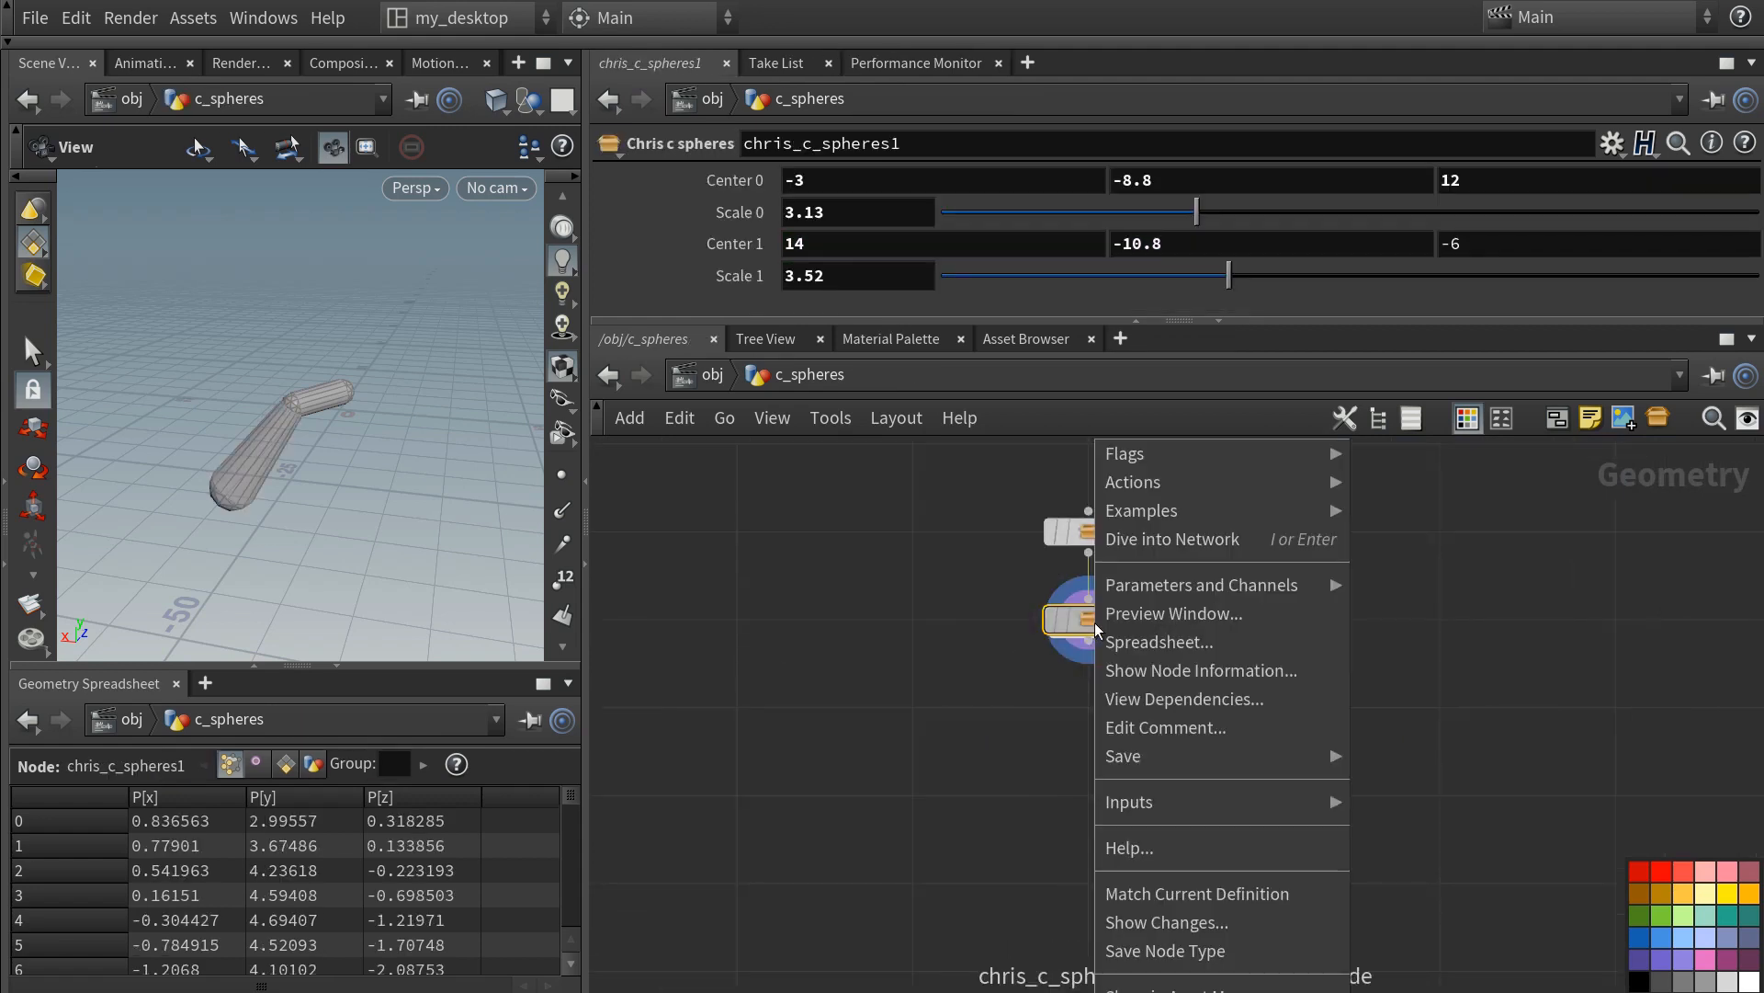
left_click(1156, 948)
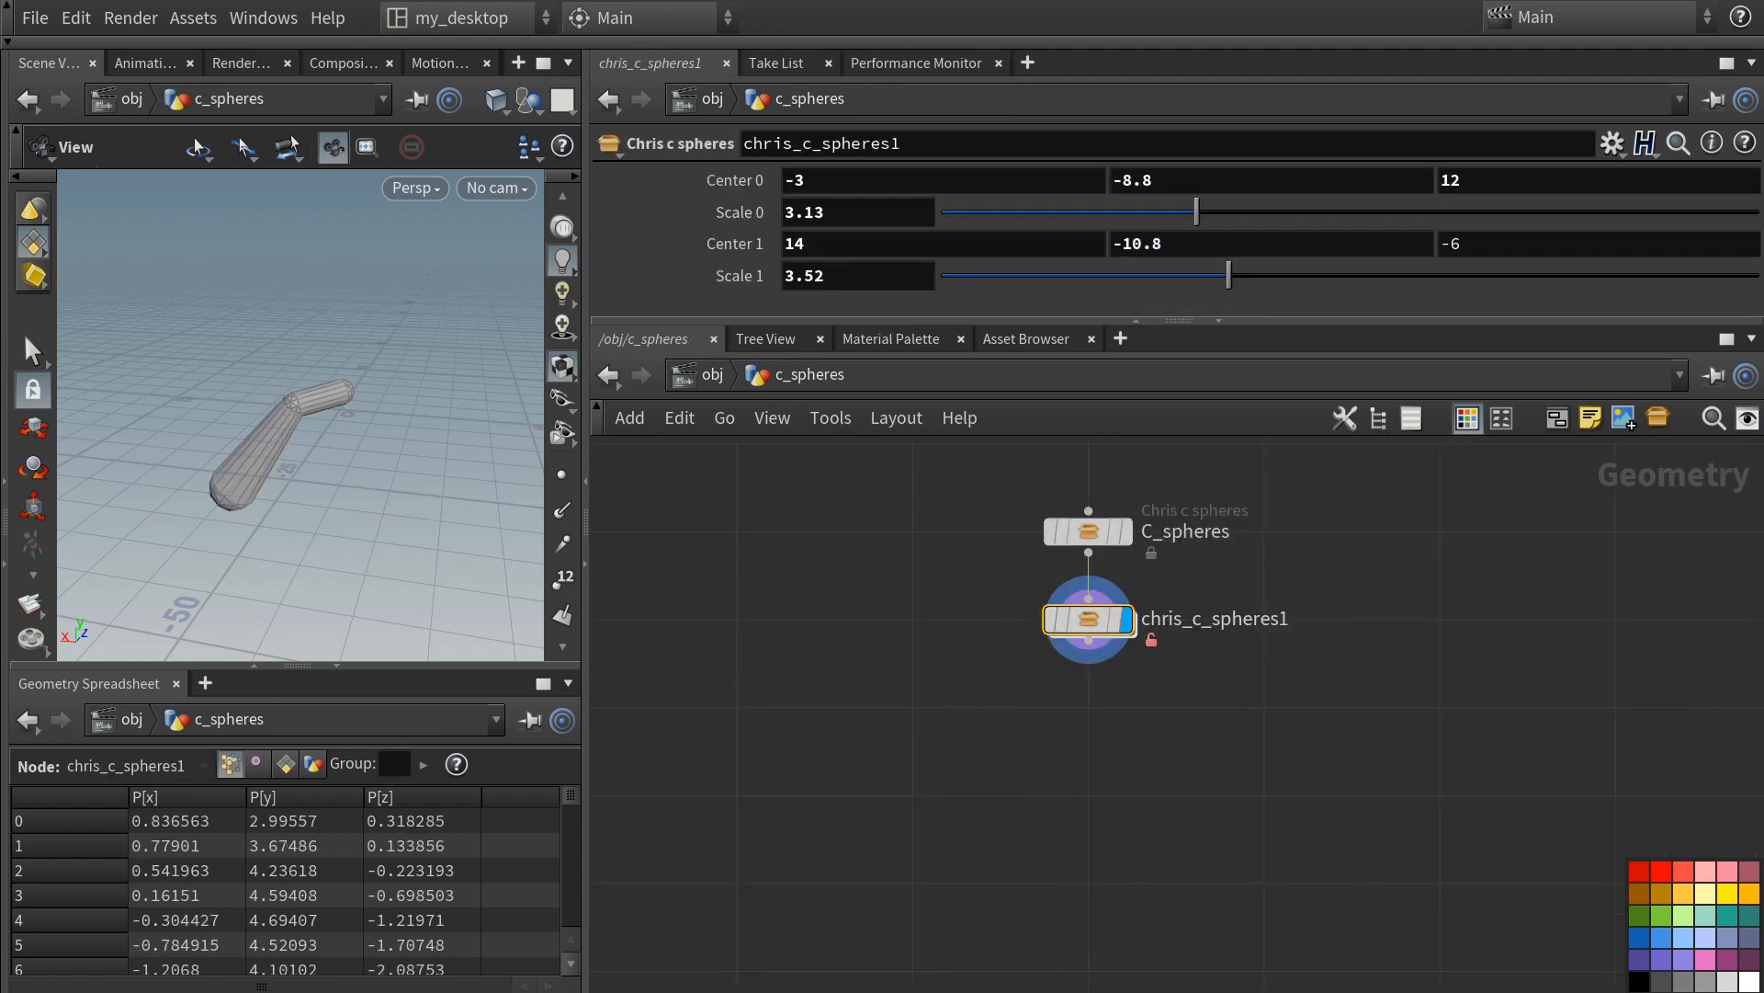
- Look through the handle types that can be created in the chris_c_spheres1 type properties
right_click(1091, 627)
left_click(1118, 965)
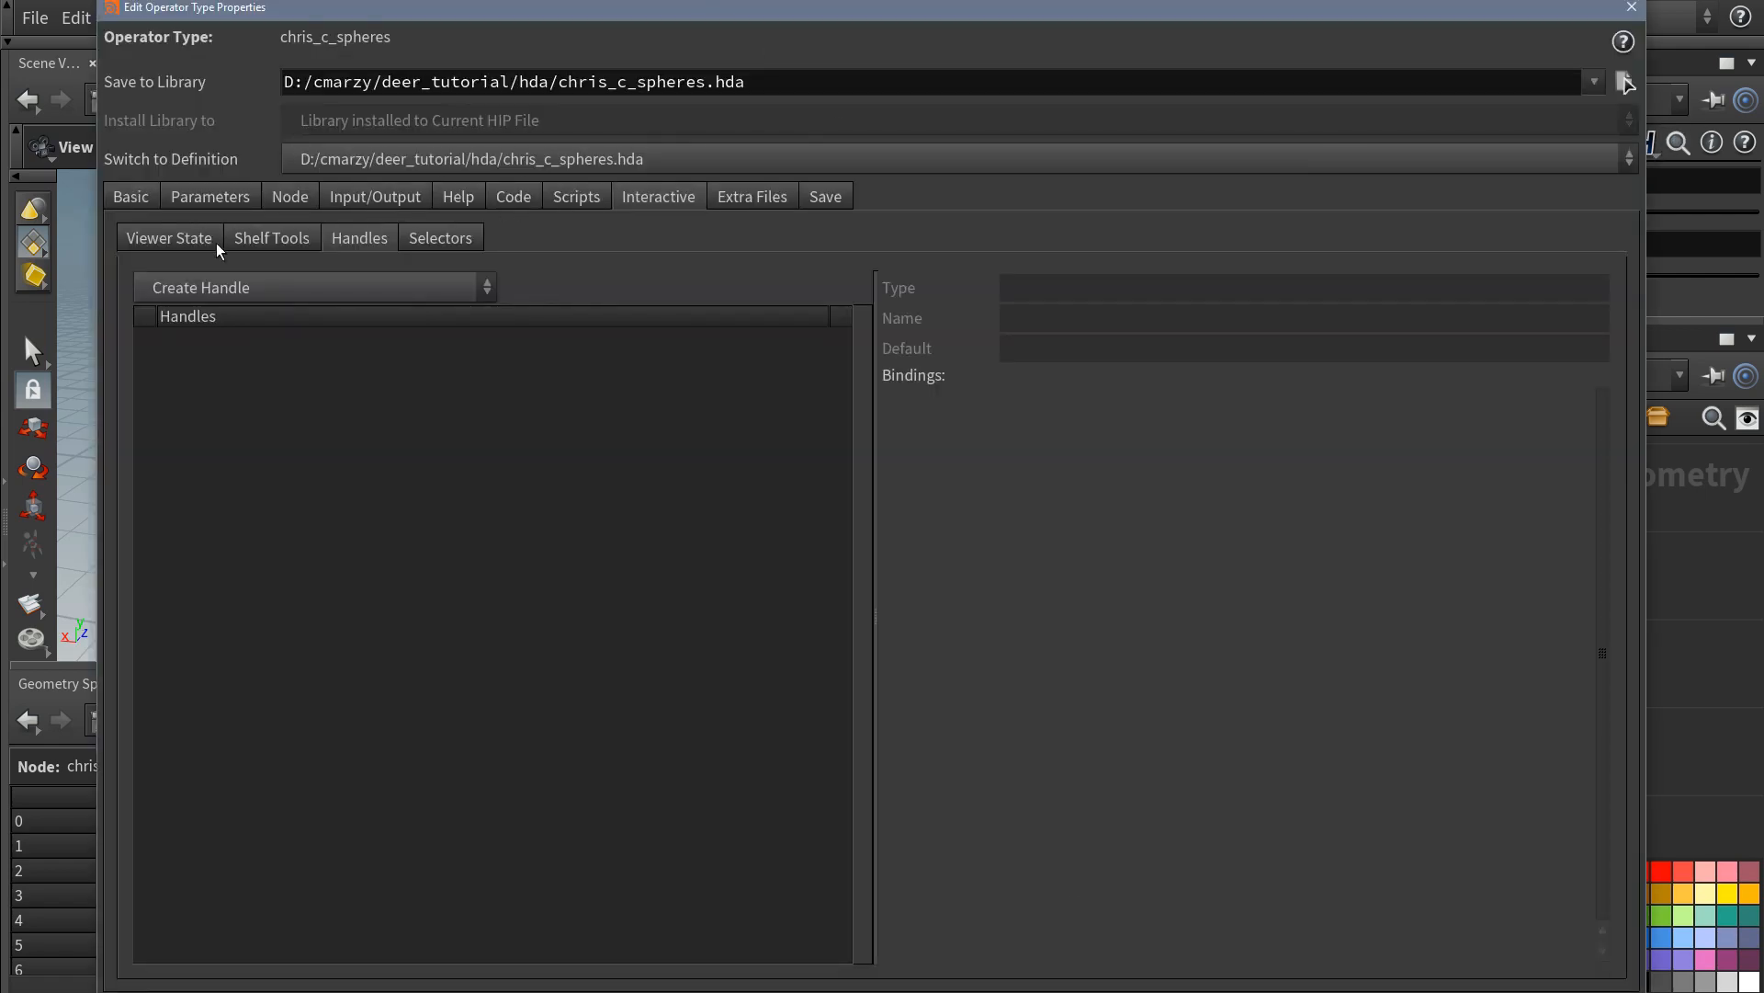
left_click(261, 292)
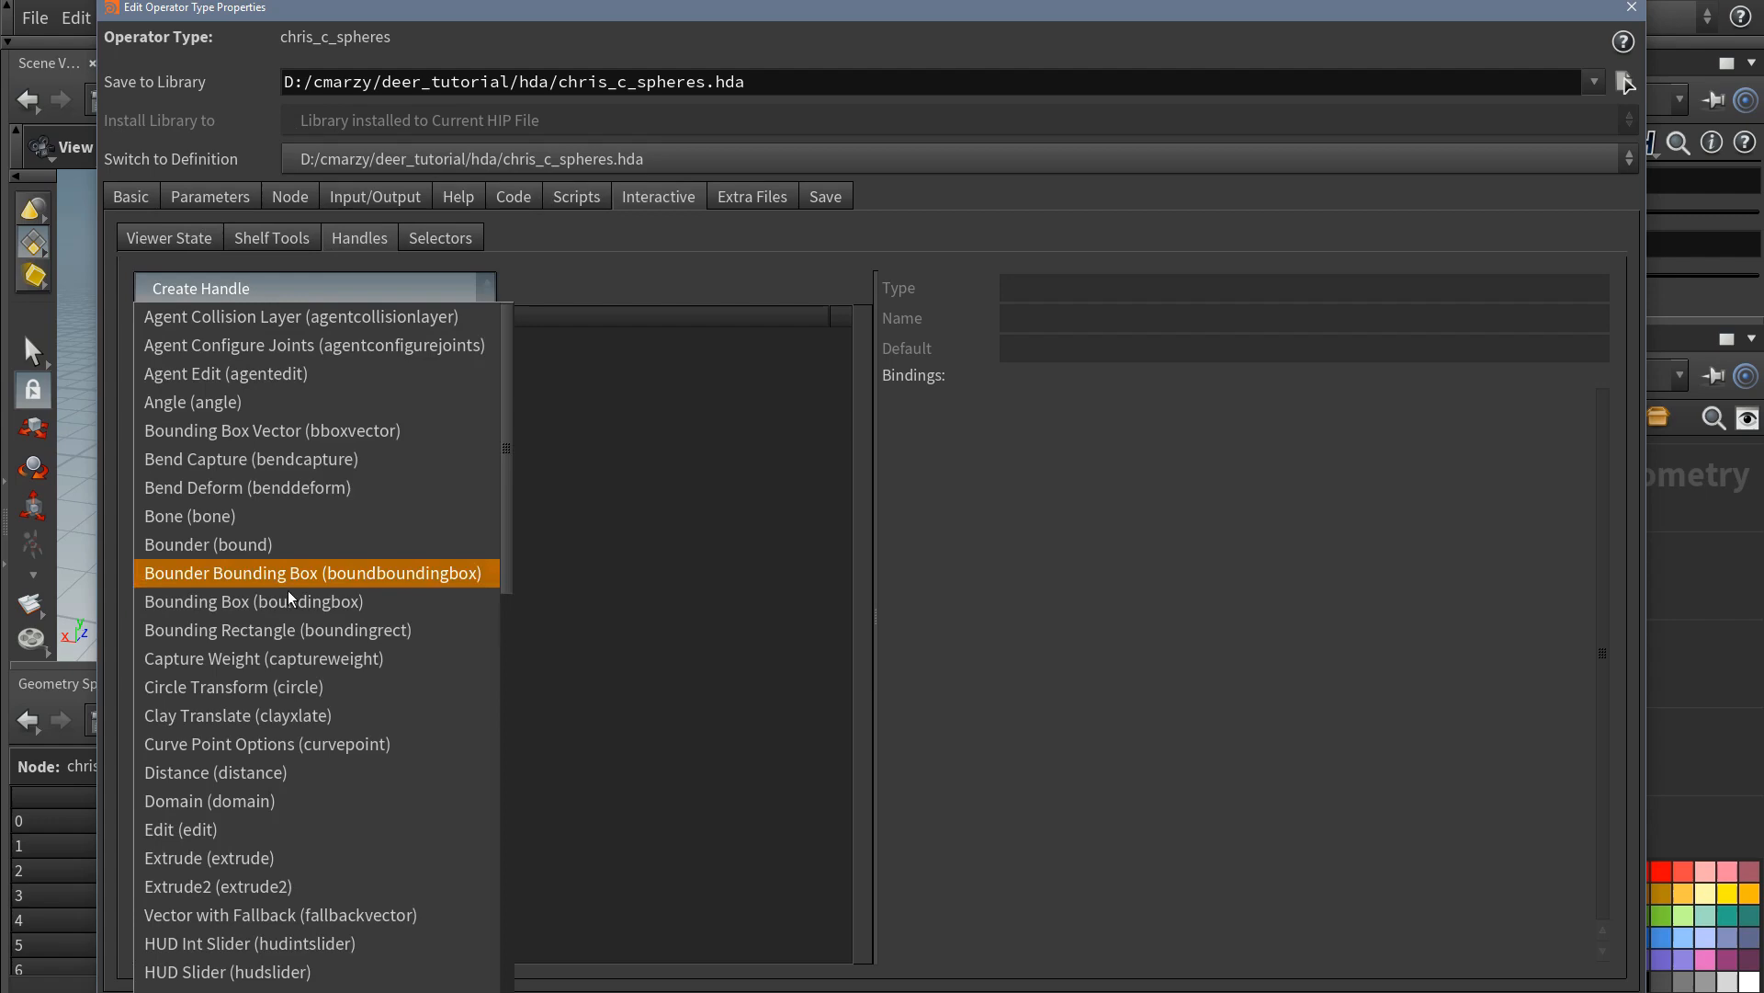
left_click(266, 293)
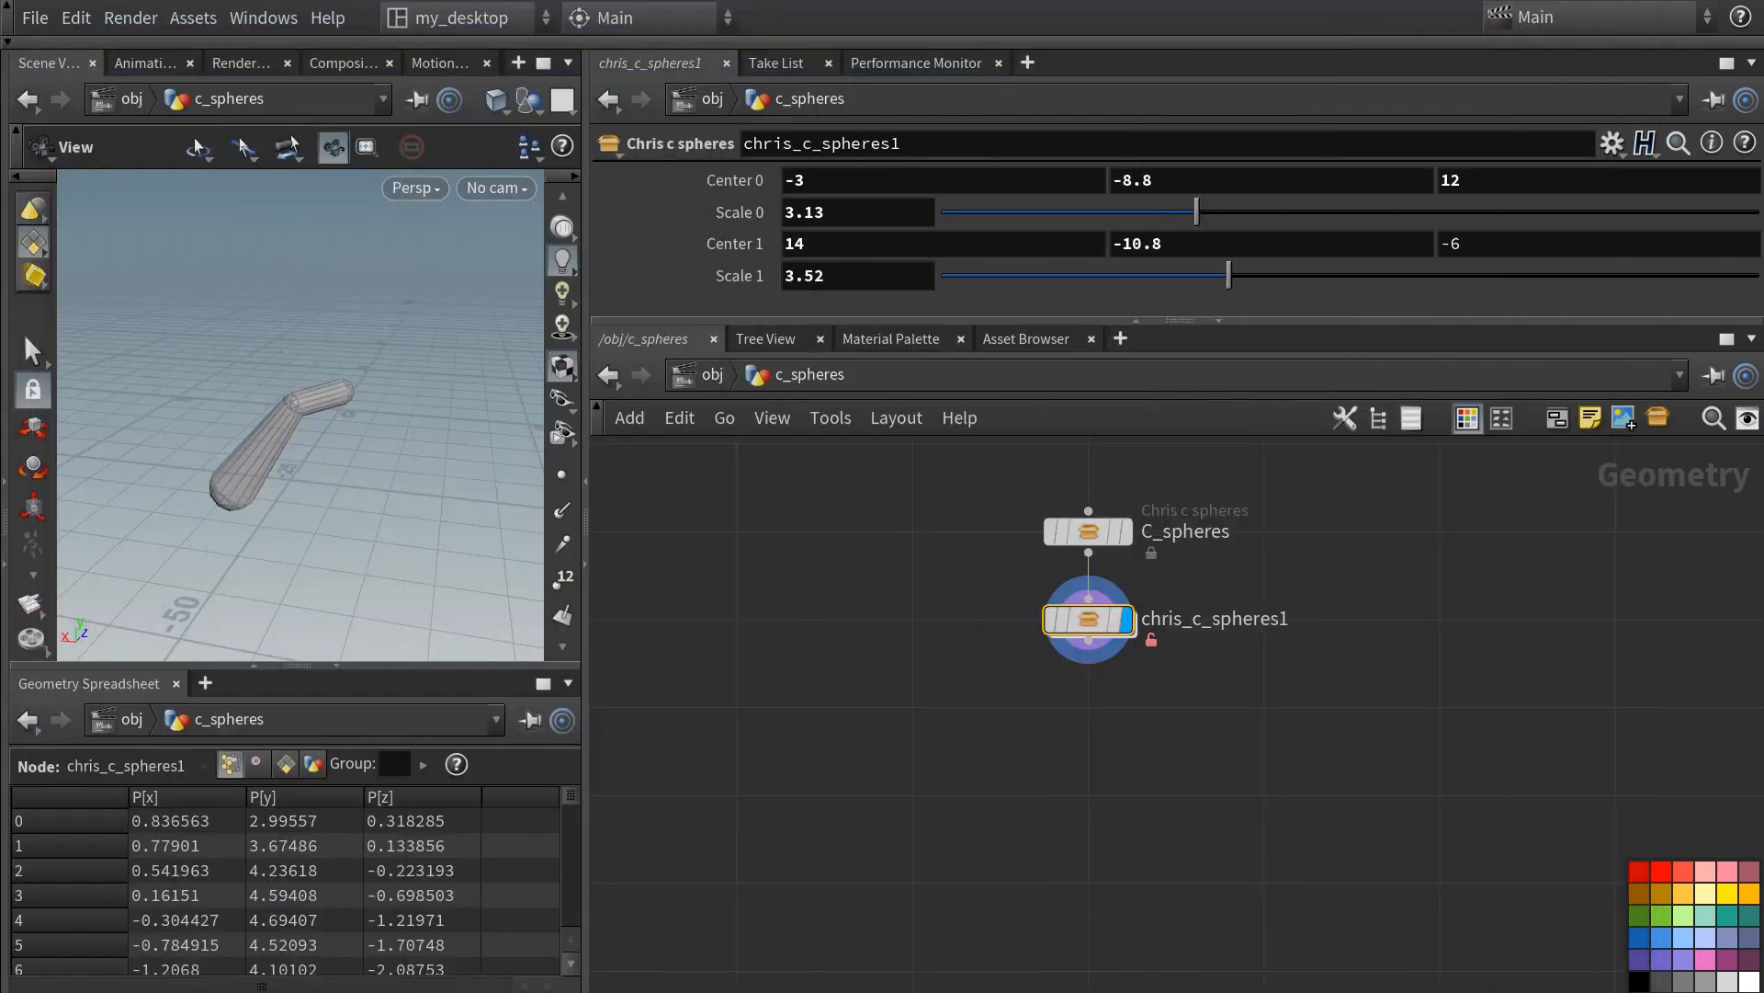
- Show sphere1's transformer handle in the viewport and export the handle to the digital asset
double_click(1089, 622)
scroll(1288, 708, "up", 6)
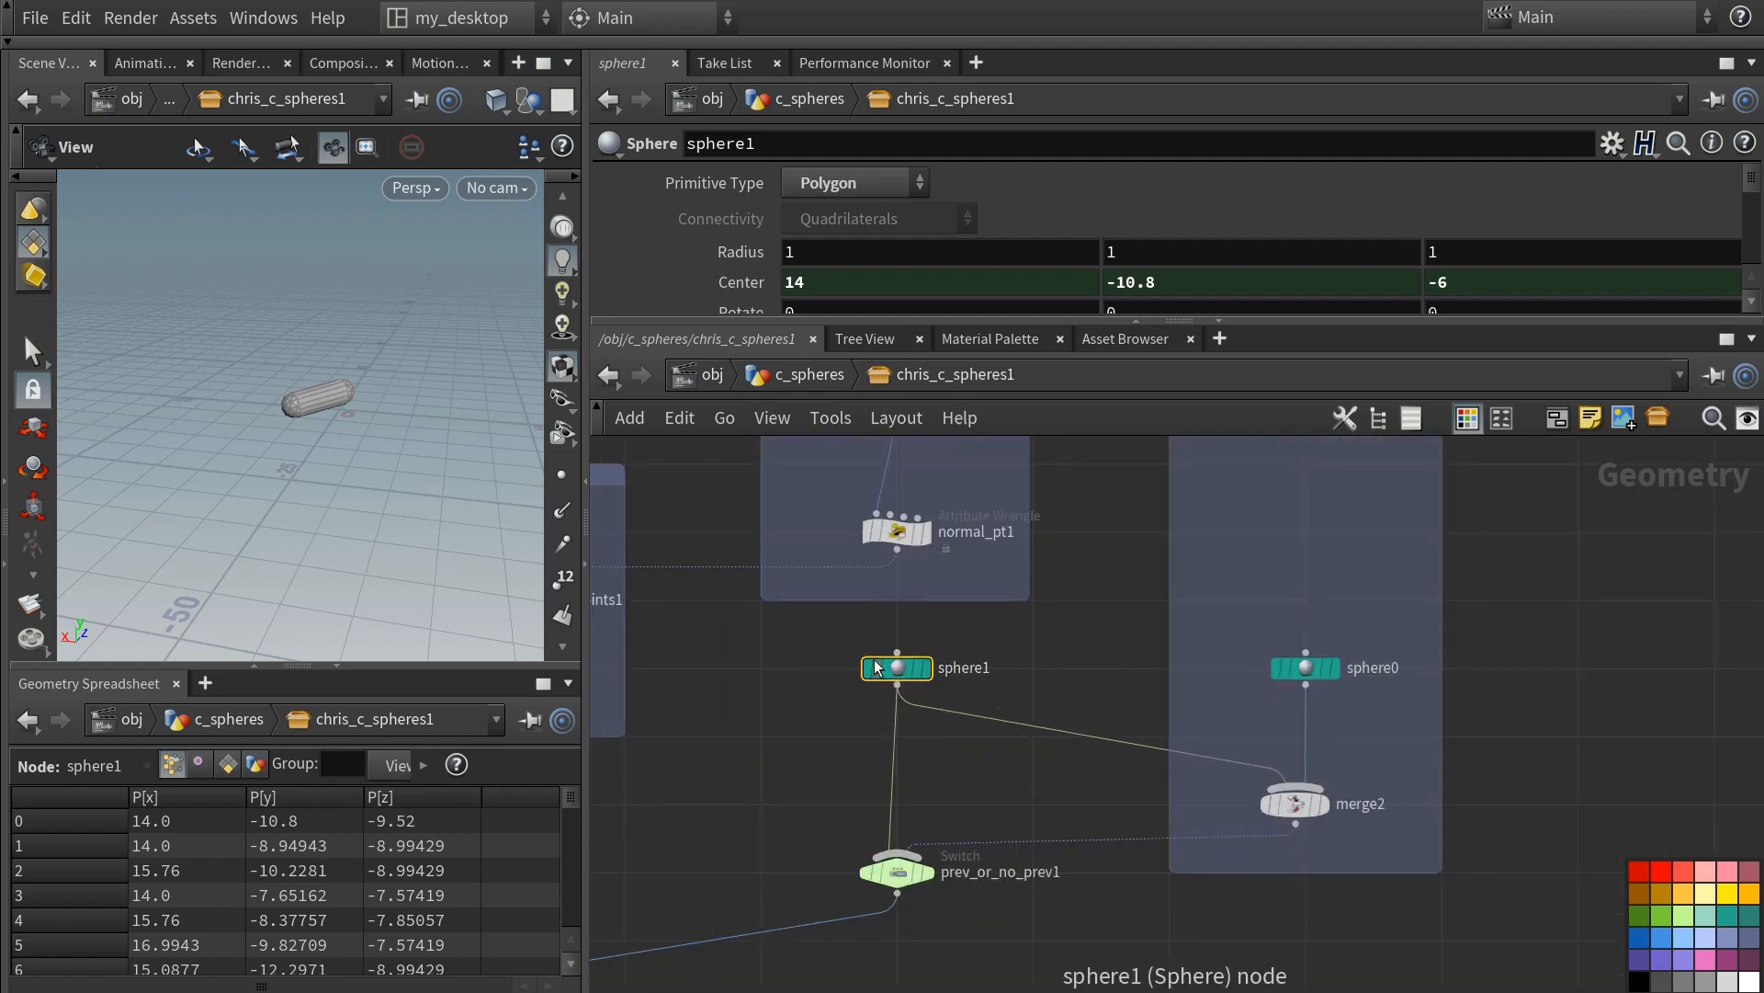
key("Return")
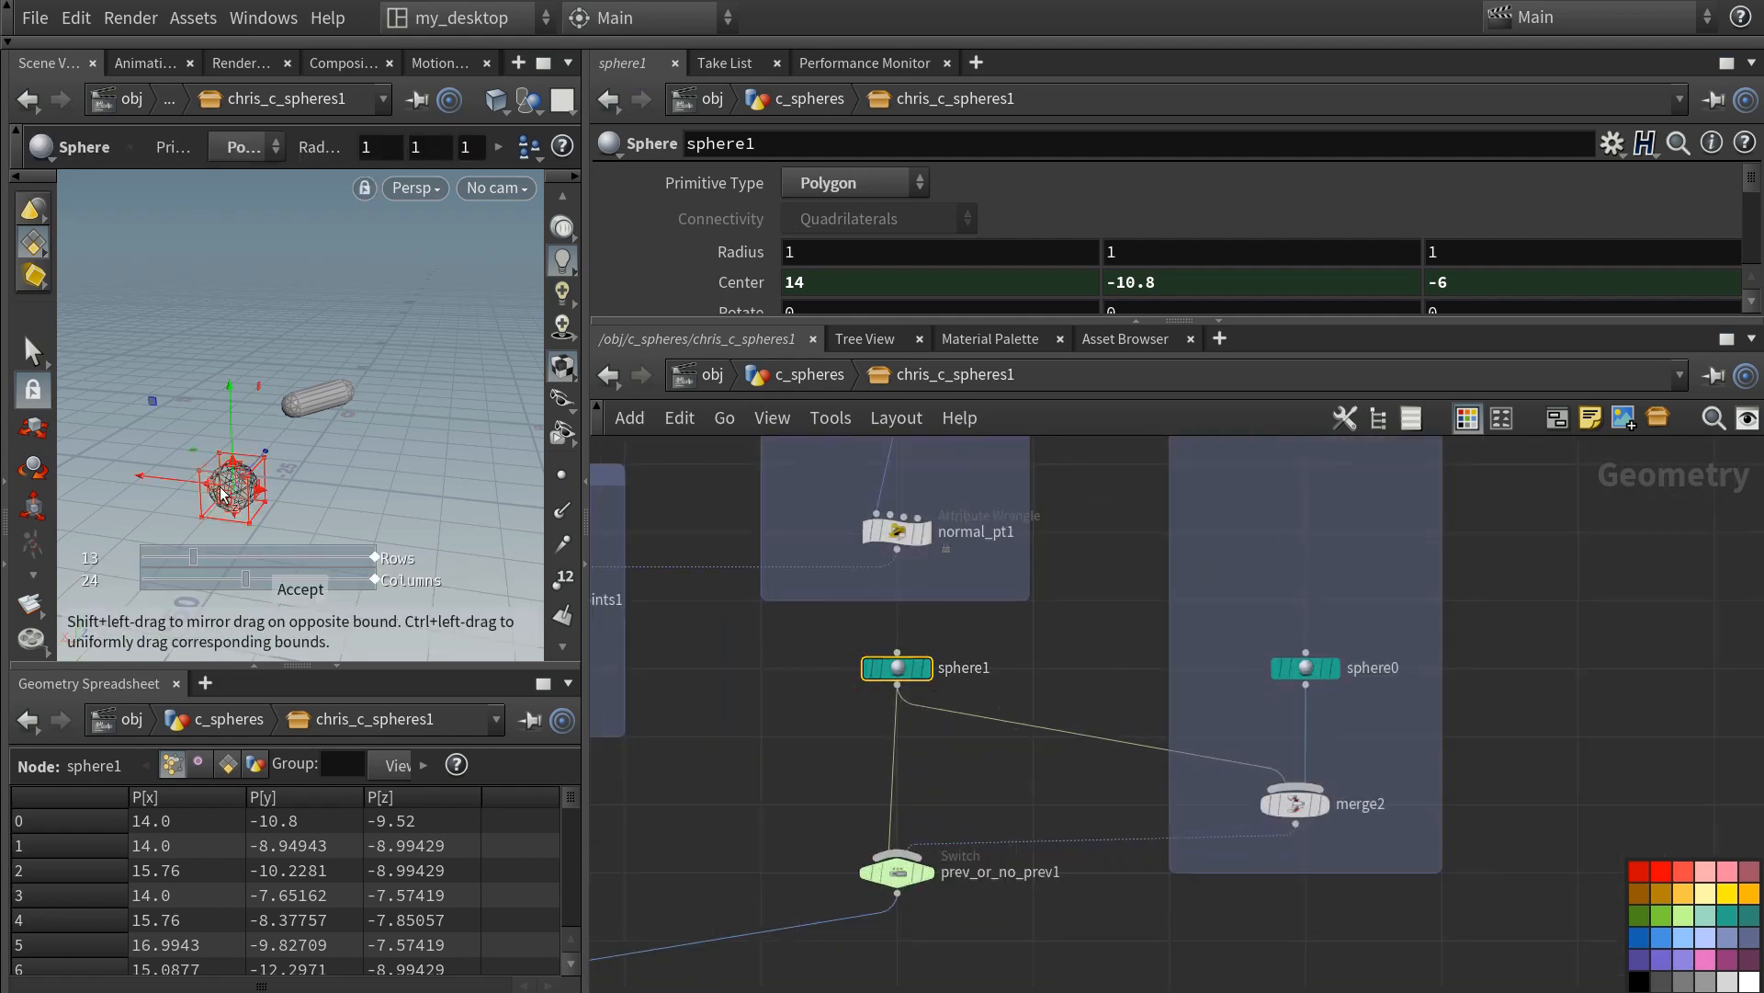
right_click(236, 493)
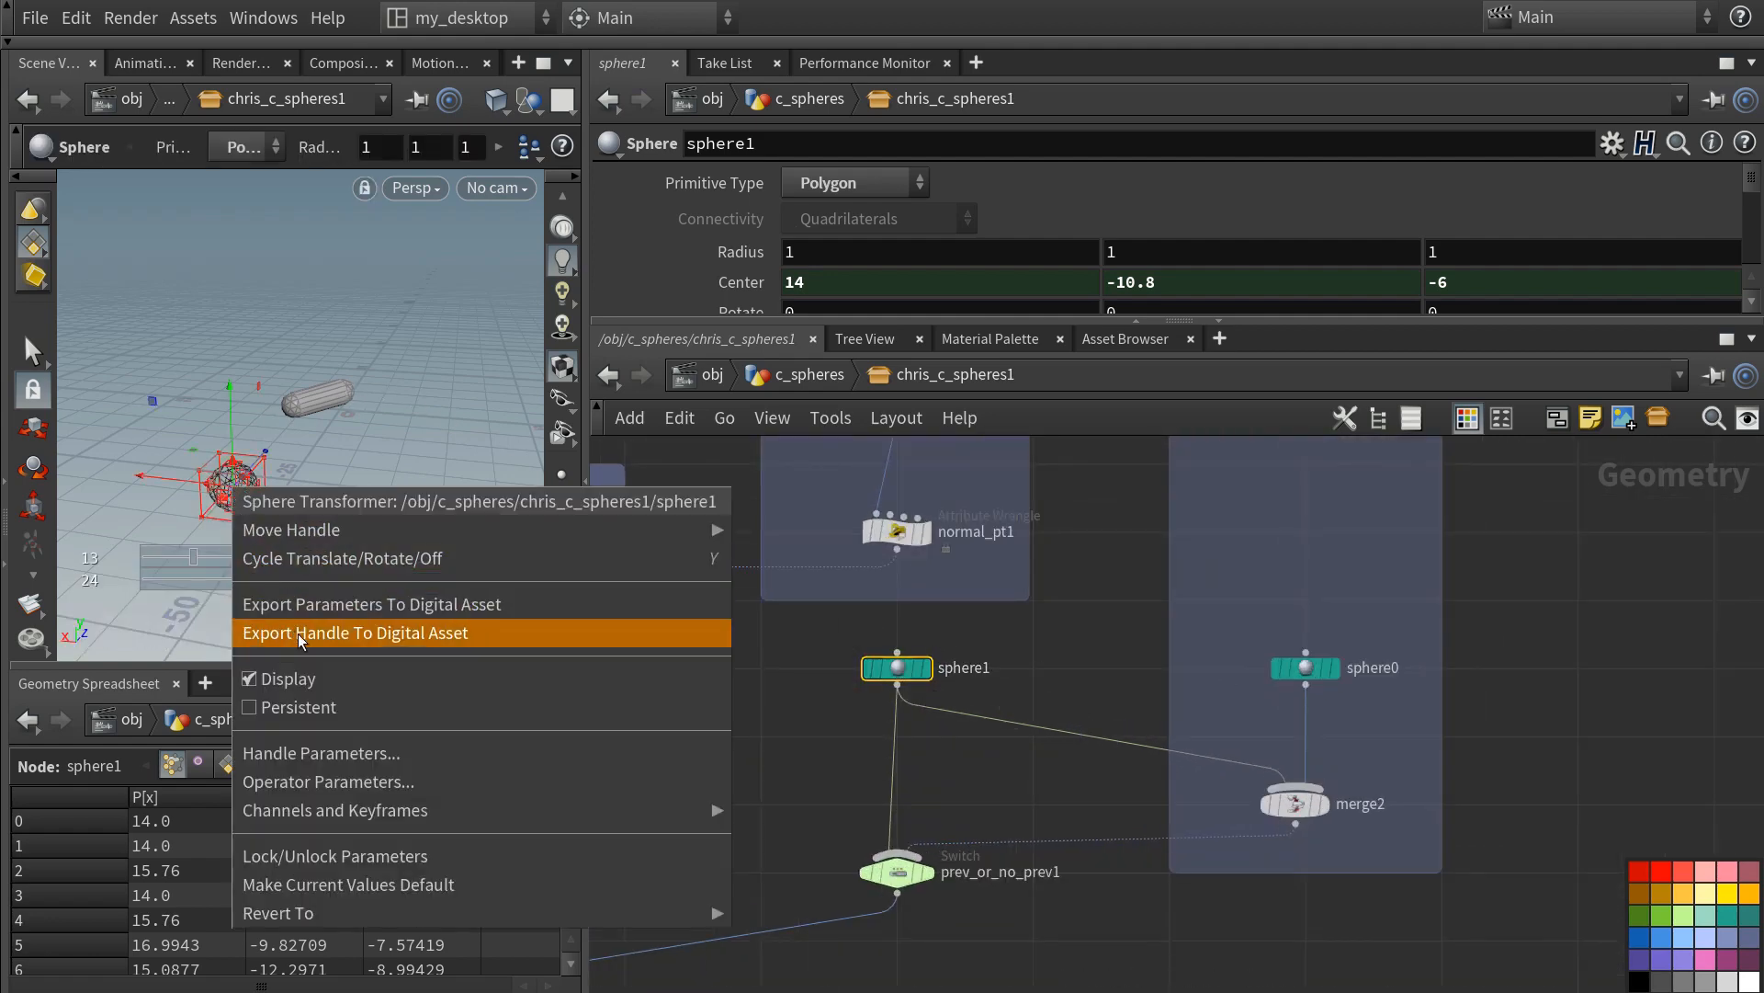
left_click(339, 634)
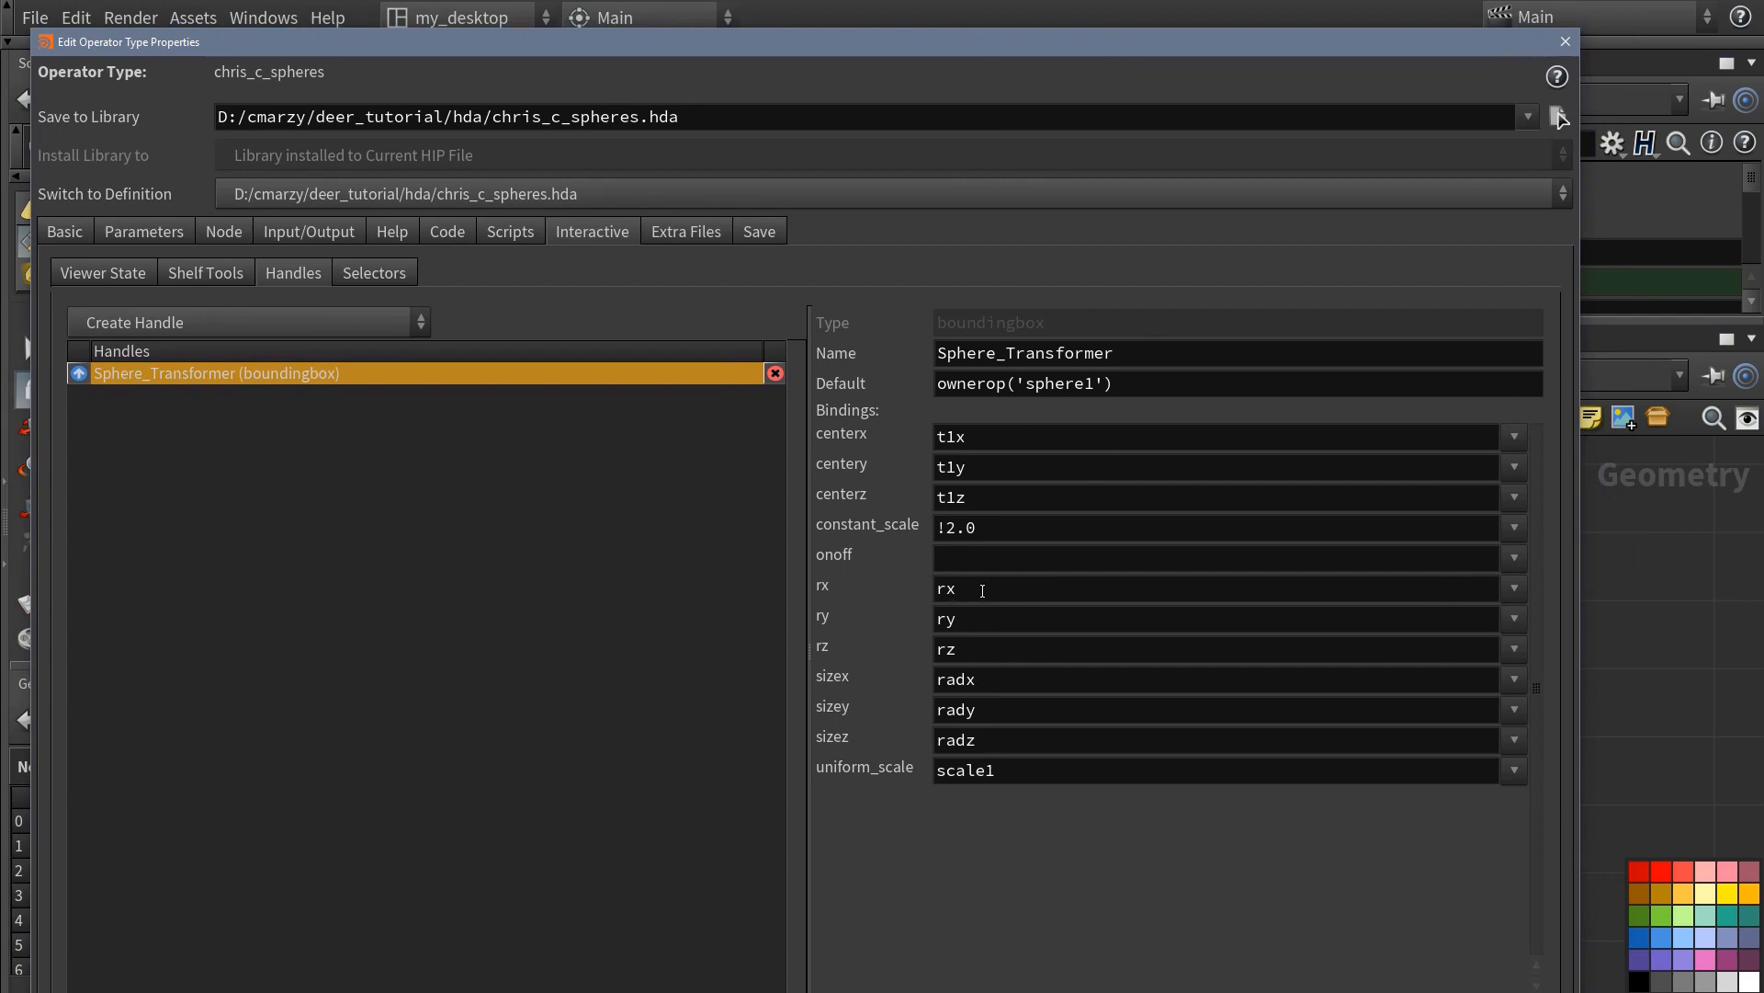
- Clear the rx, ry, rz, sizex, sizey and sizez bindings of the Sphere_Transformer handle and accept the type properties
left_click_drag(982, 591, 919, 591)
key("BackSpace")
left_click_drag(976, 620, 815, 724)
key("BackSpace")
key("BackSpace")
key("BackSpace")
key("BackSpace")
key("BackSpace")
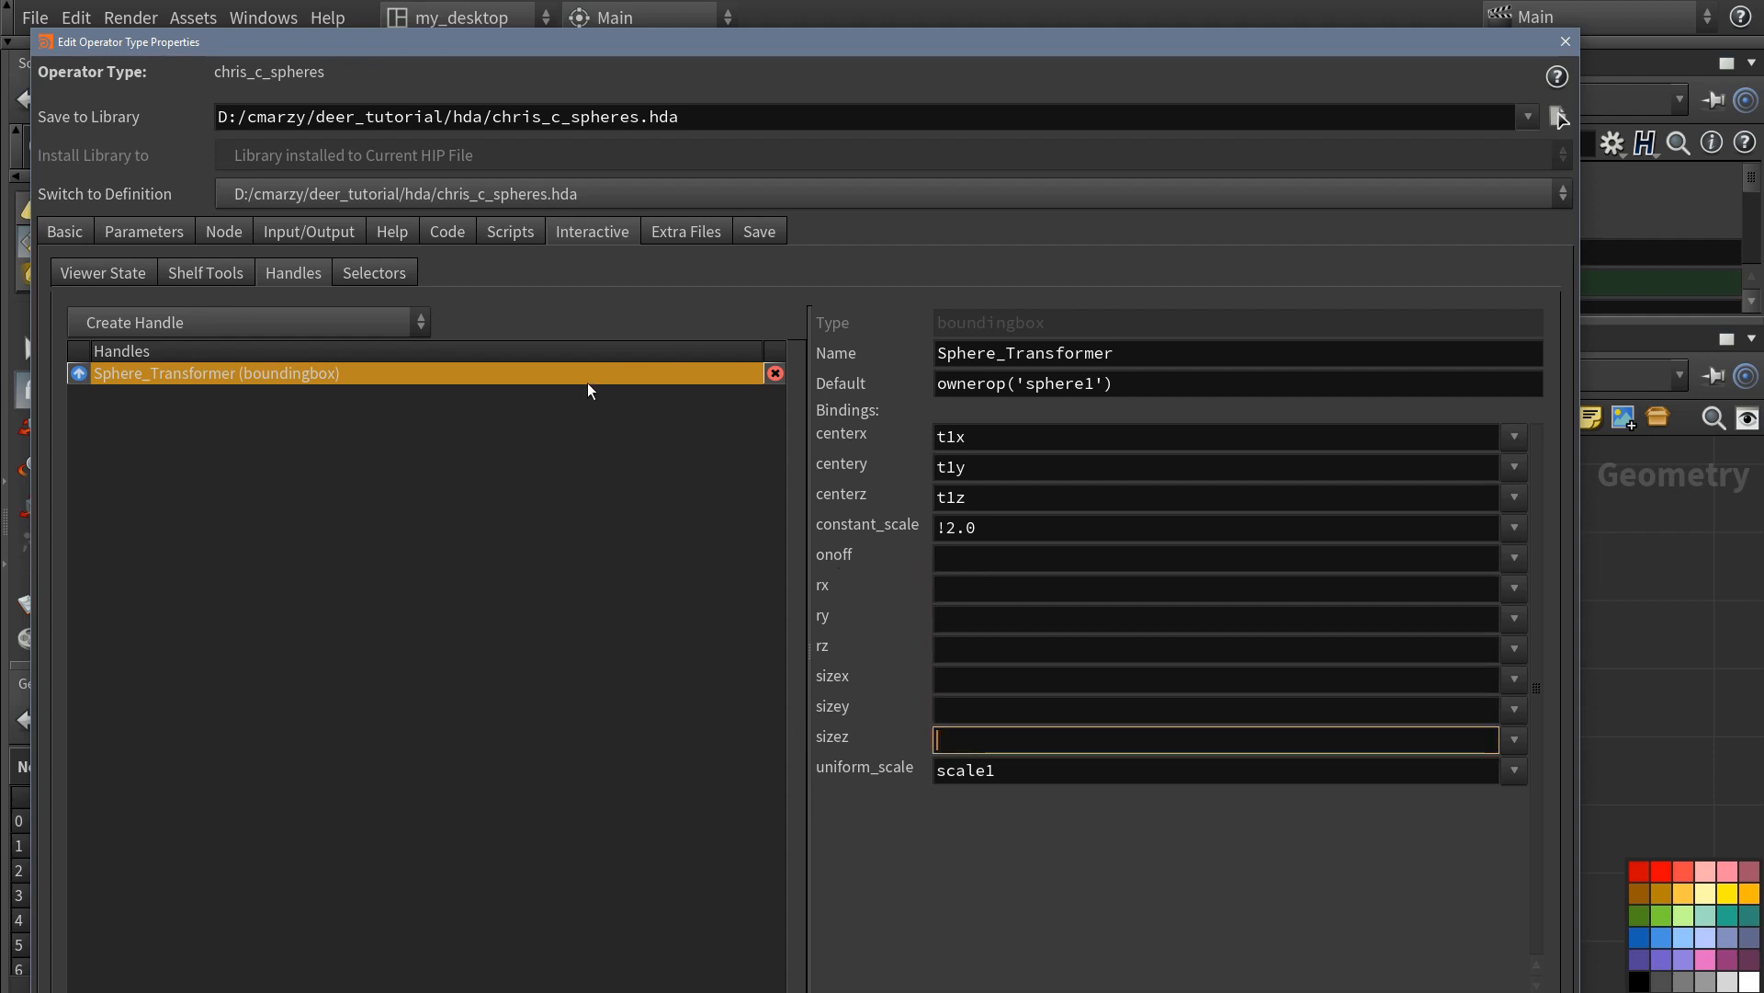
left_click_drag(1059, 40, 1071, 2)
left_click(1349, 976)
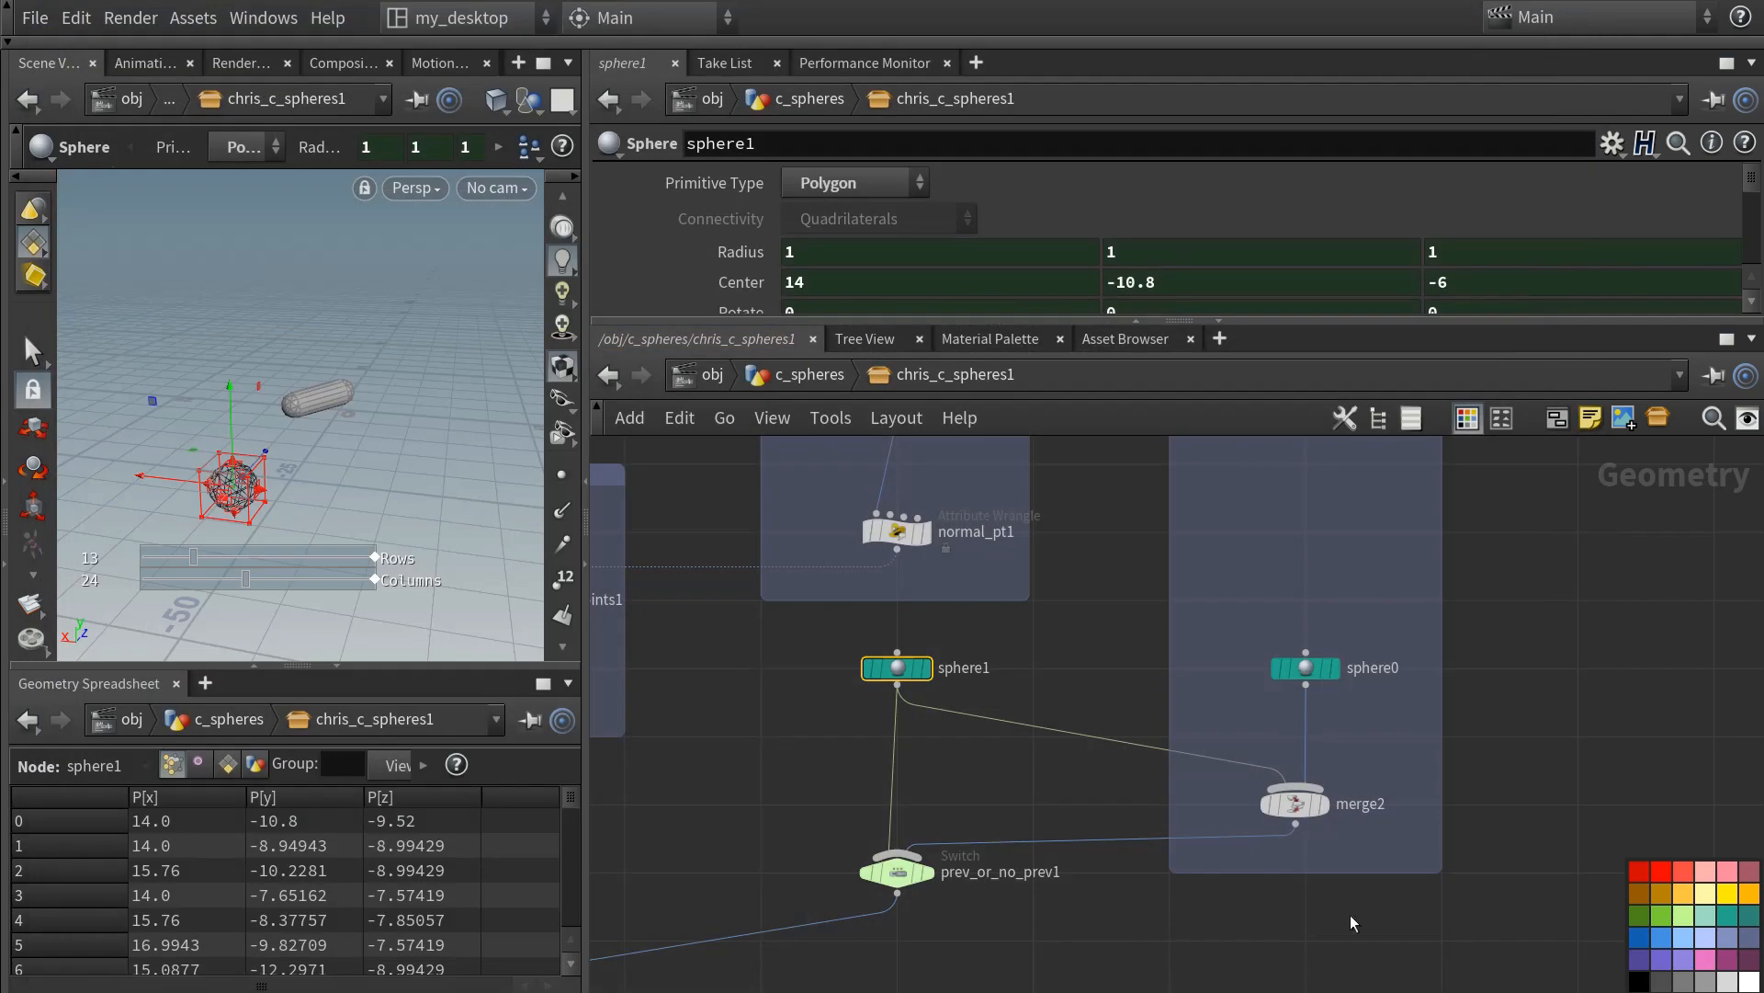
- Save the chris_c_spheres1 node type with its exported handle, and enlarge the parameter area to show every parameter
key("u")
right_click(1090, 619)
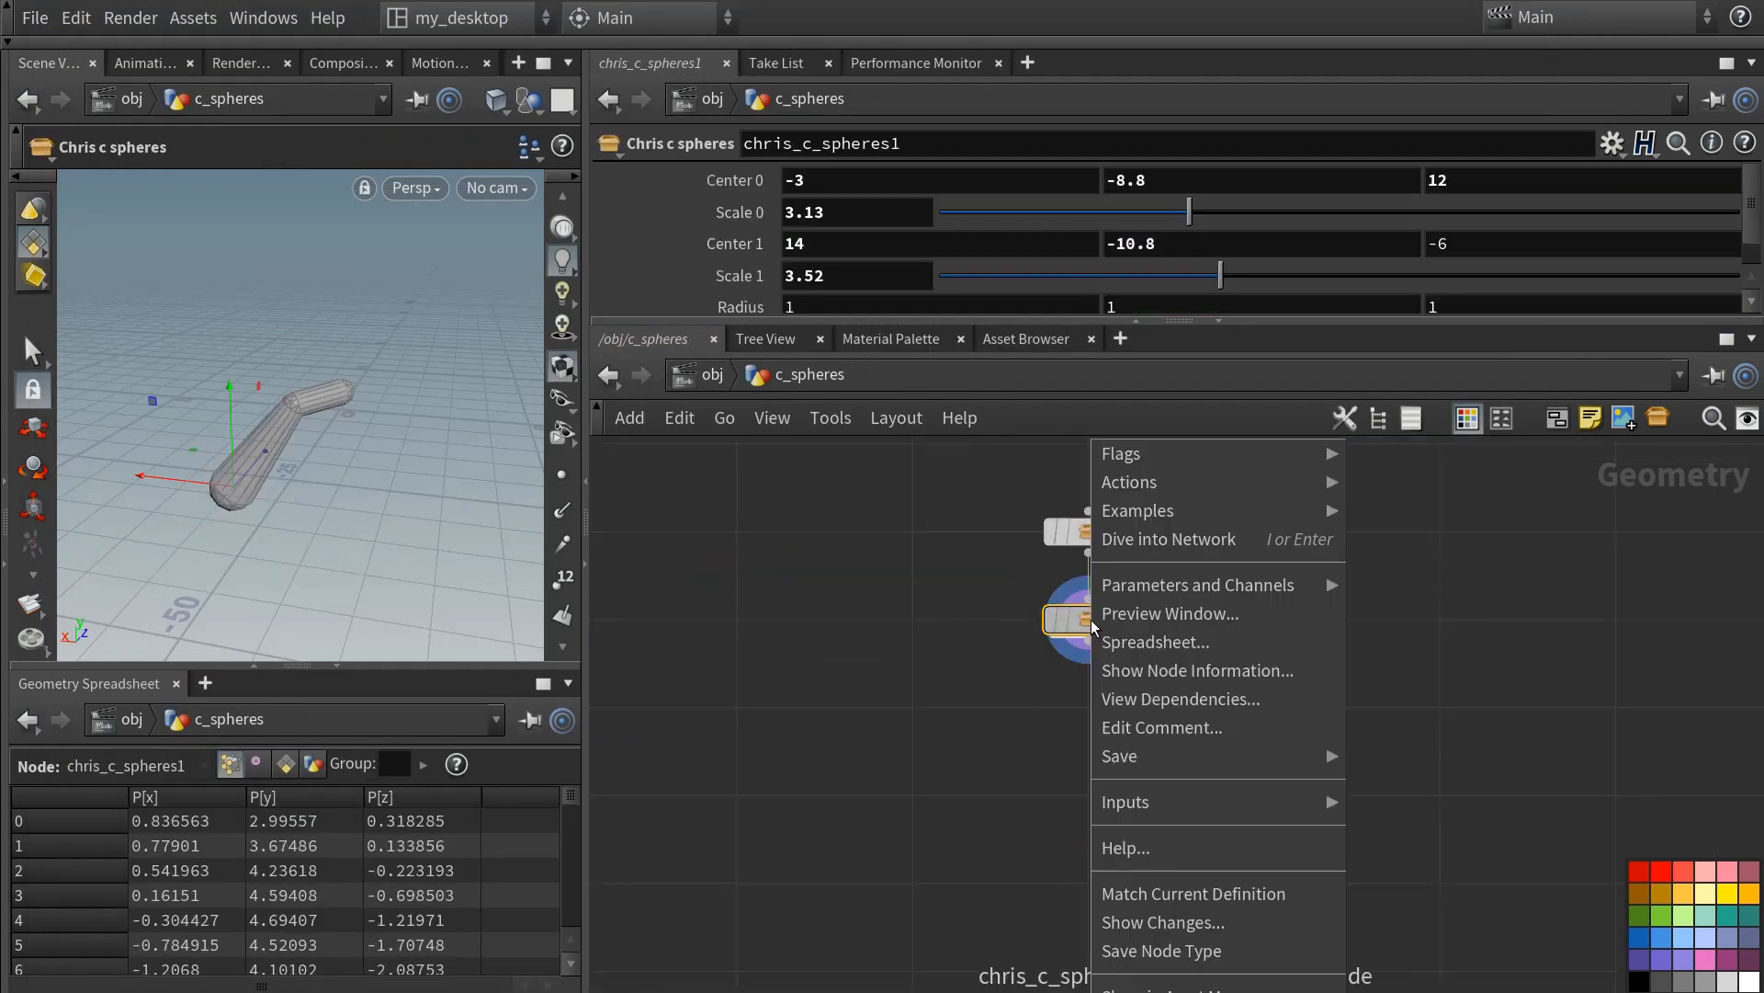
left_click(1140, 950)
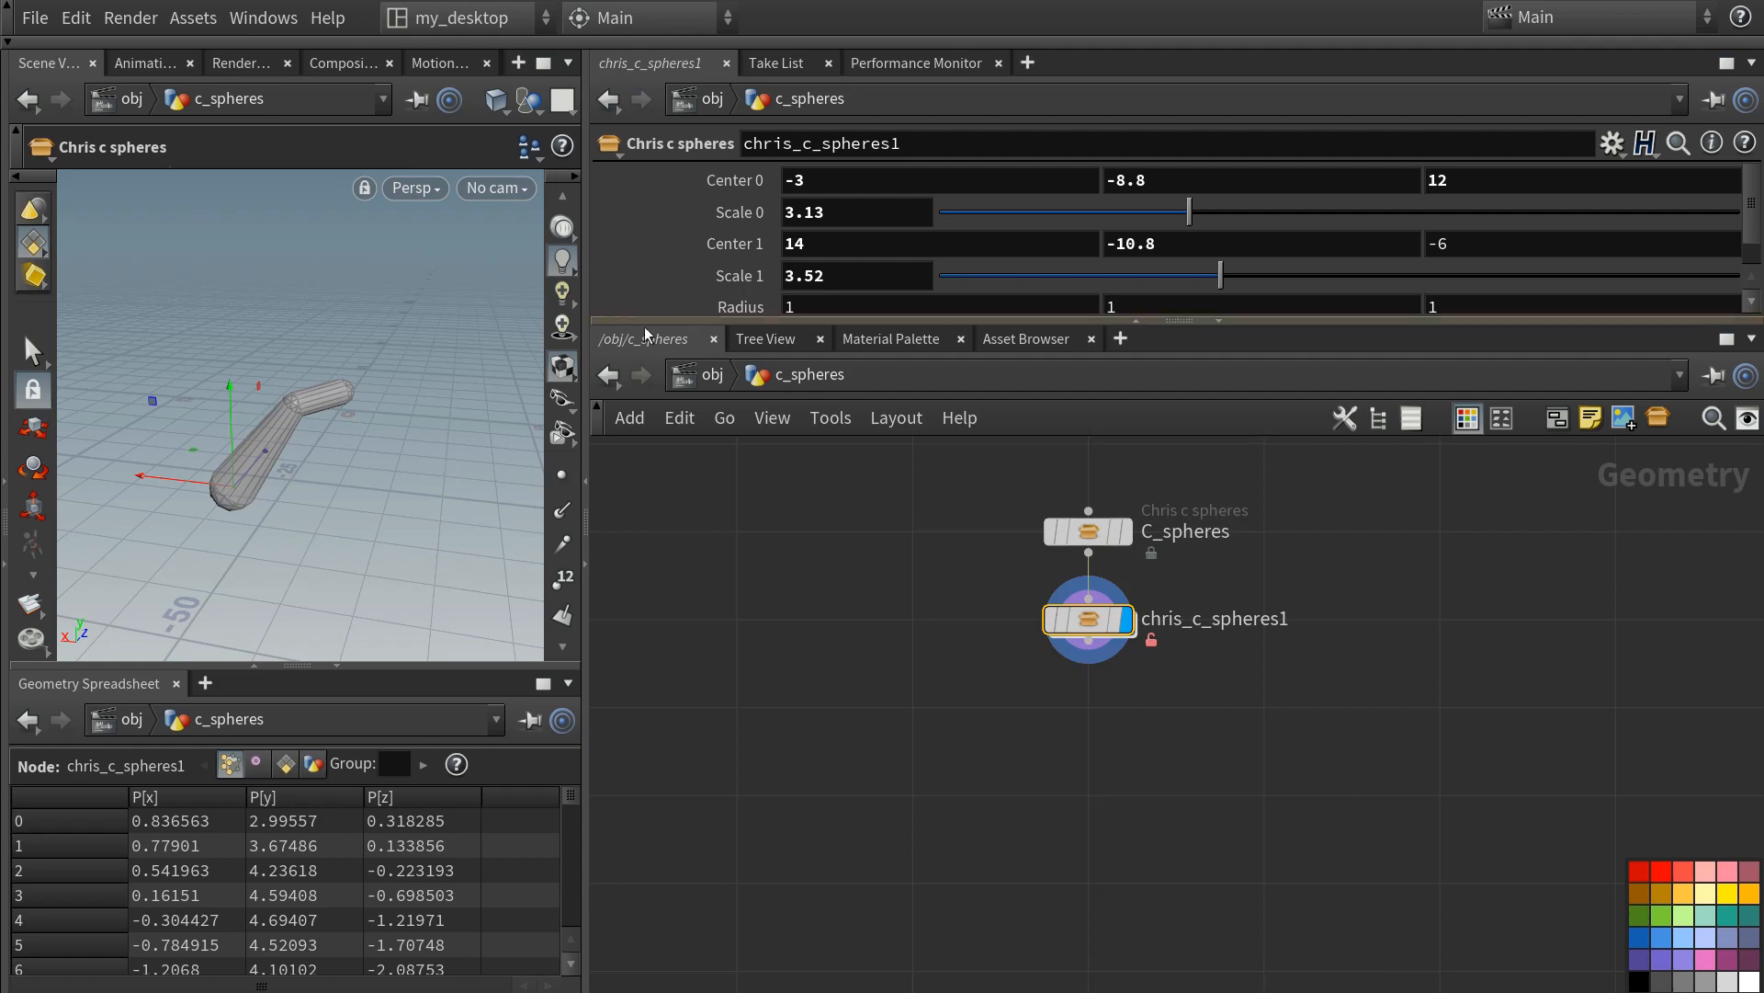
left_click_drag(644, 321, 646, 464)
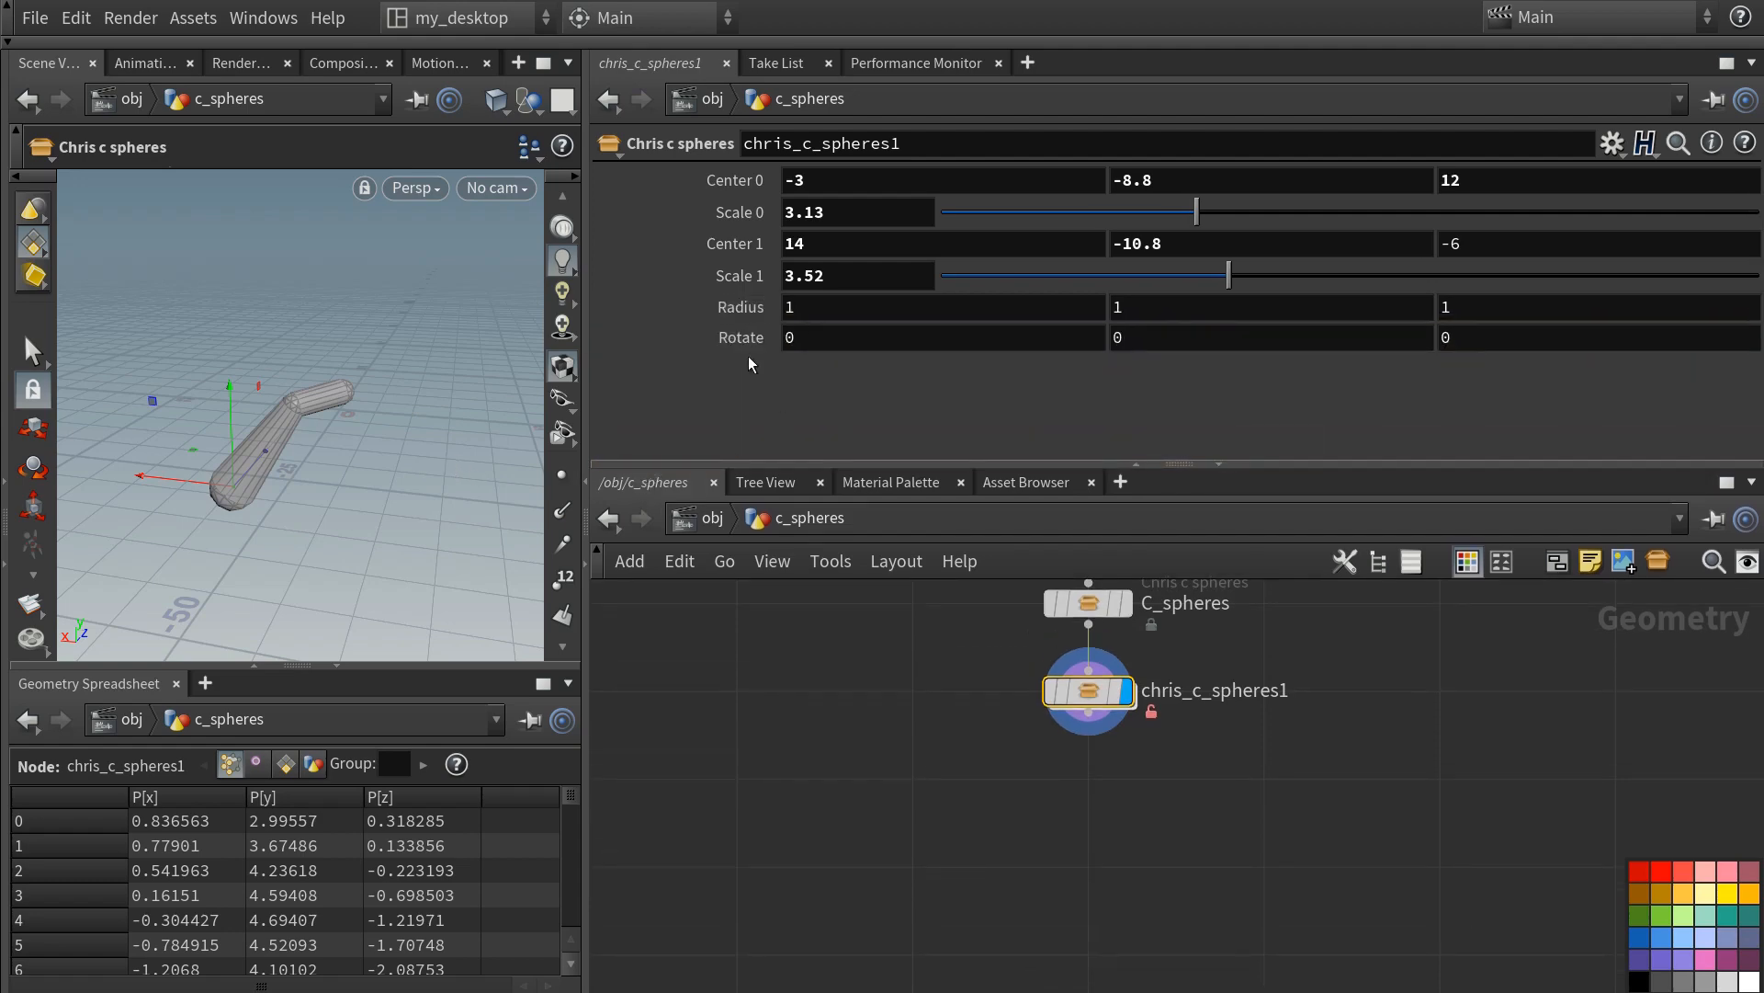
- Delete the Radius and Rotate parameters from the chris_c_spheres1 asset's type properties
right_click(1087, 700)
left_click(1140, 972)
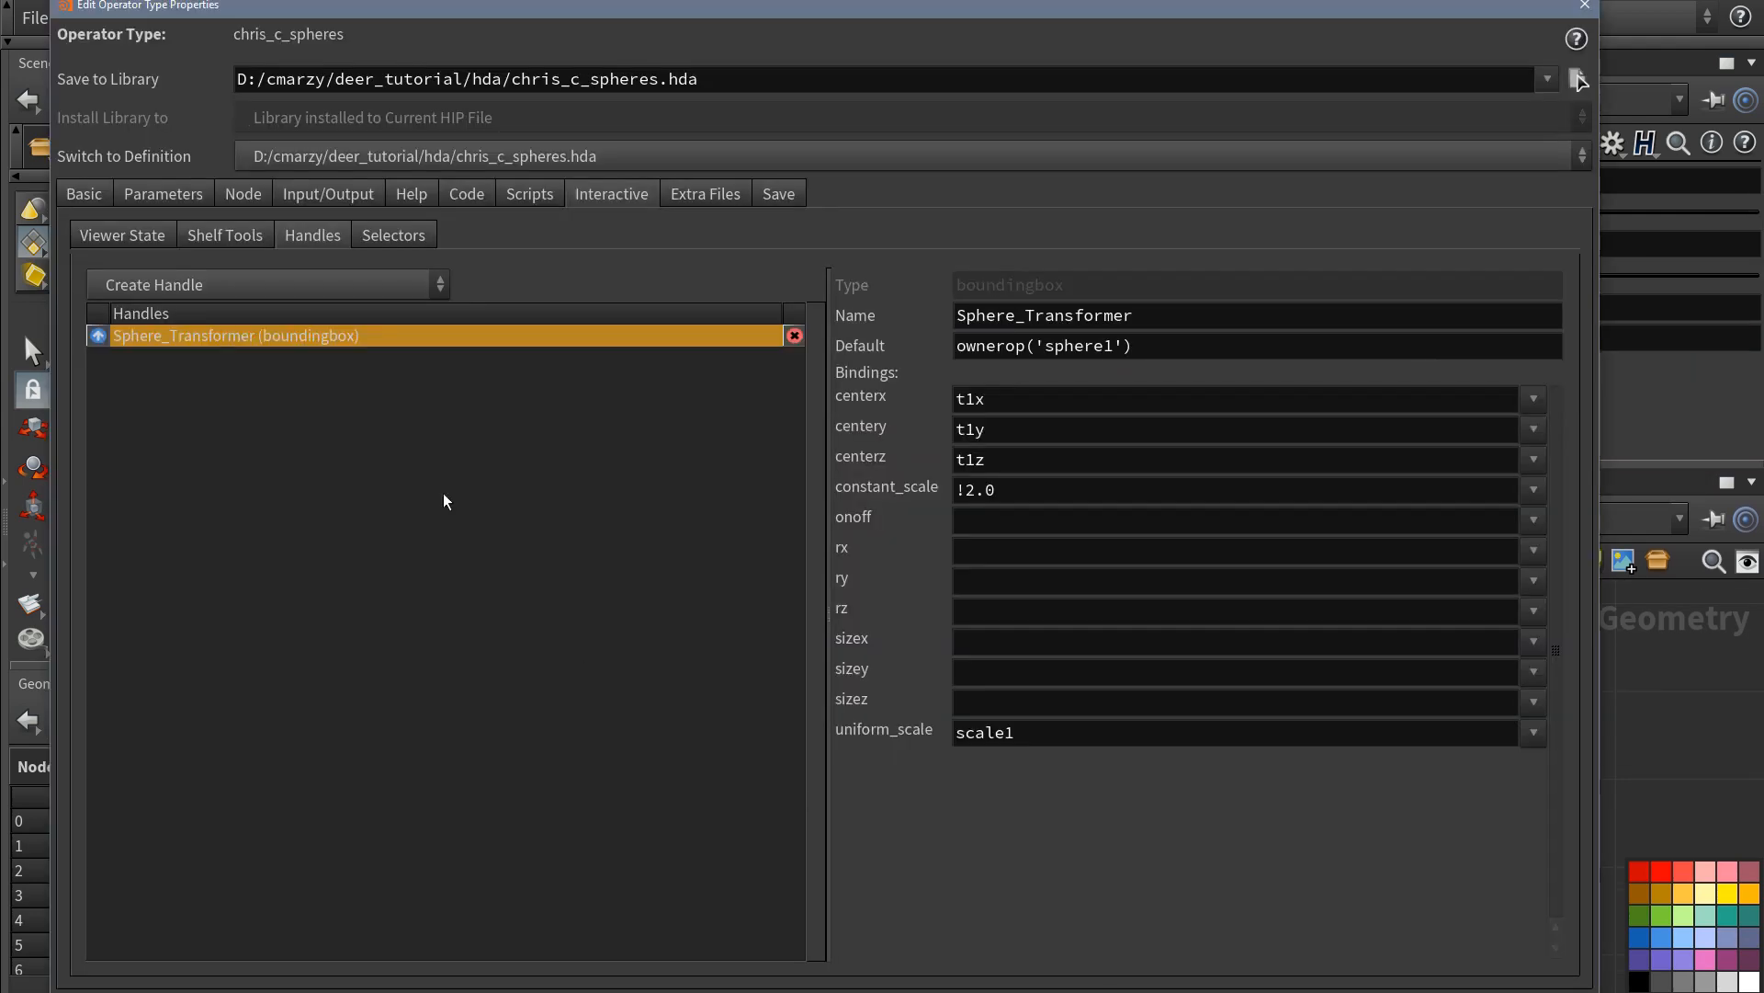
left_click(165, 194)
left_click(724, 397)
left_click(732, 415, "shift")
key("Delete")
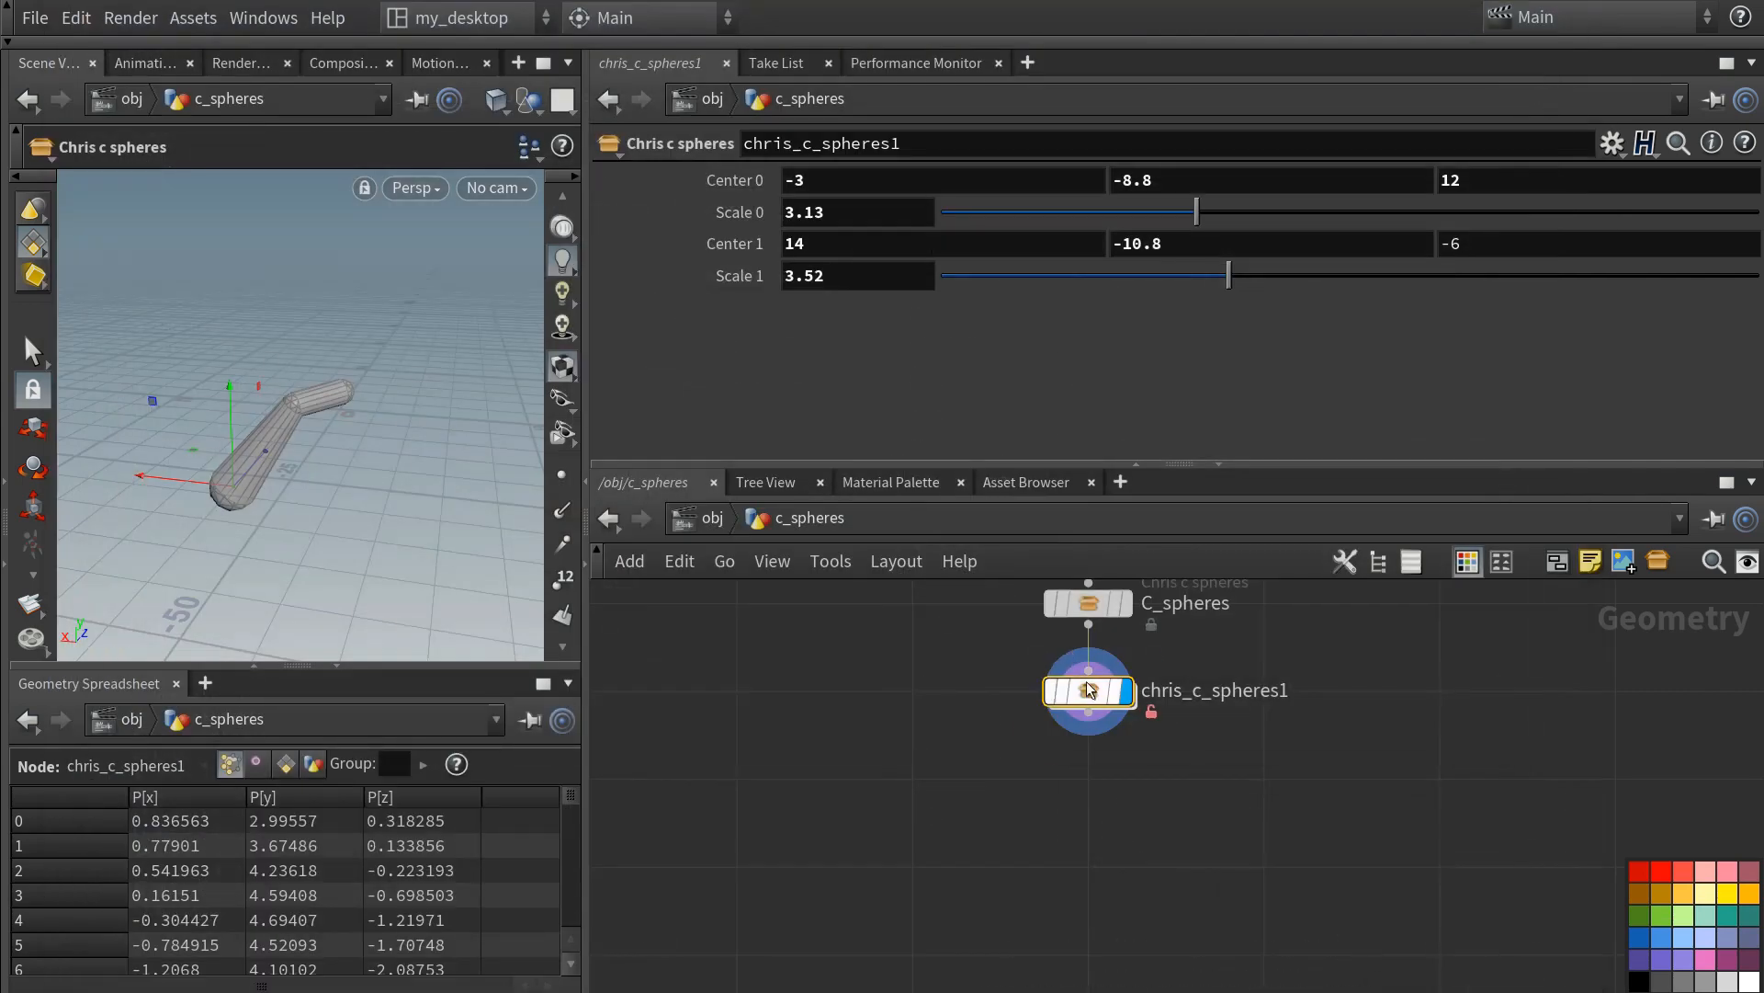
- Save the node type with the reduced parameters and match chris_c_spheres1 to the current definition
right_click(1088, 697)
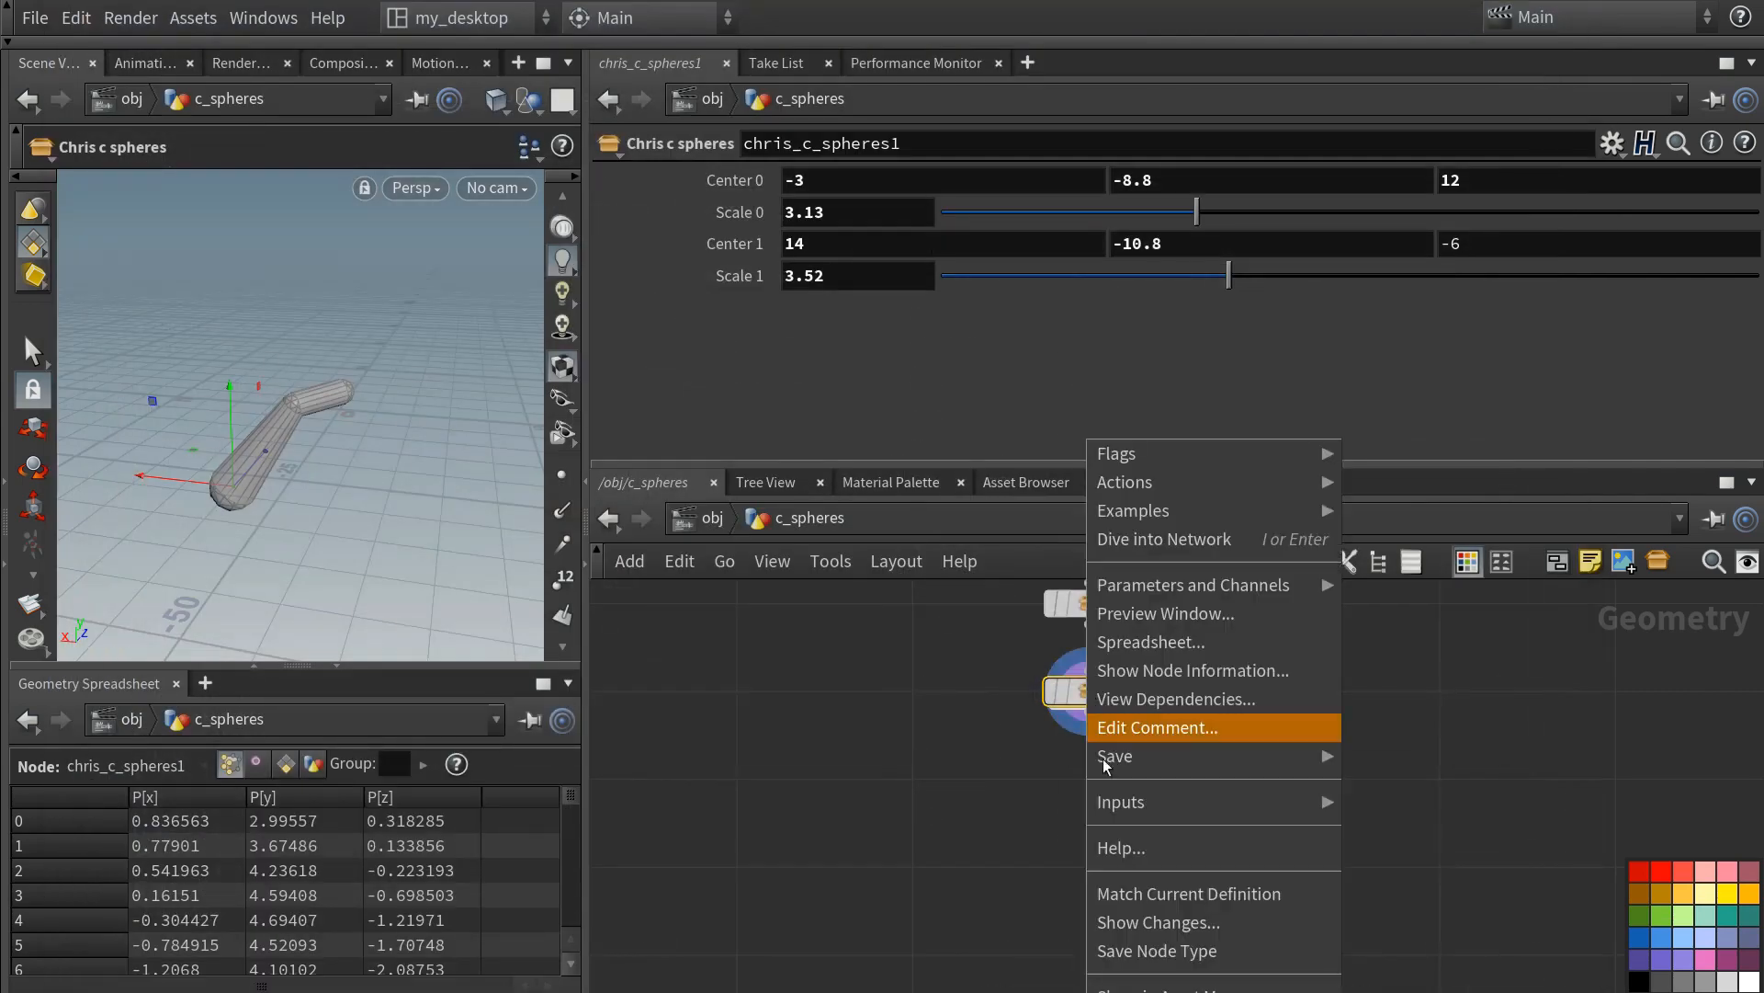
left_click(1129, 948)
right_click(1088, 699)
left_click(1117, 893)
- Use the viewport handles to lower C_spheres' end sphere slightly and raise chris_c_spheres1's Center 1 Y to about 0.9
left_click(1088, 603)
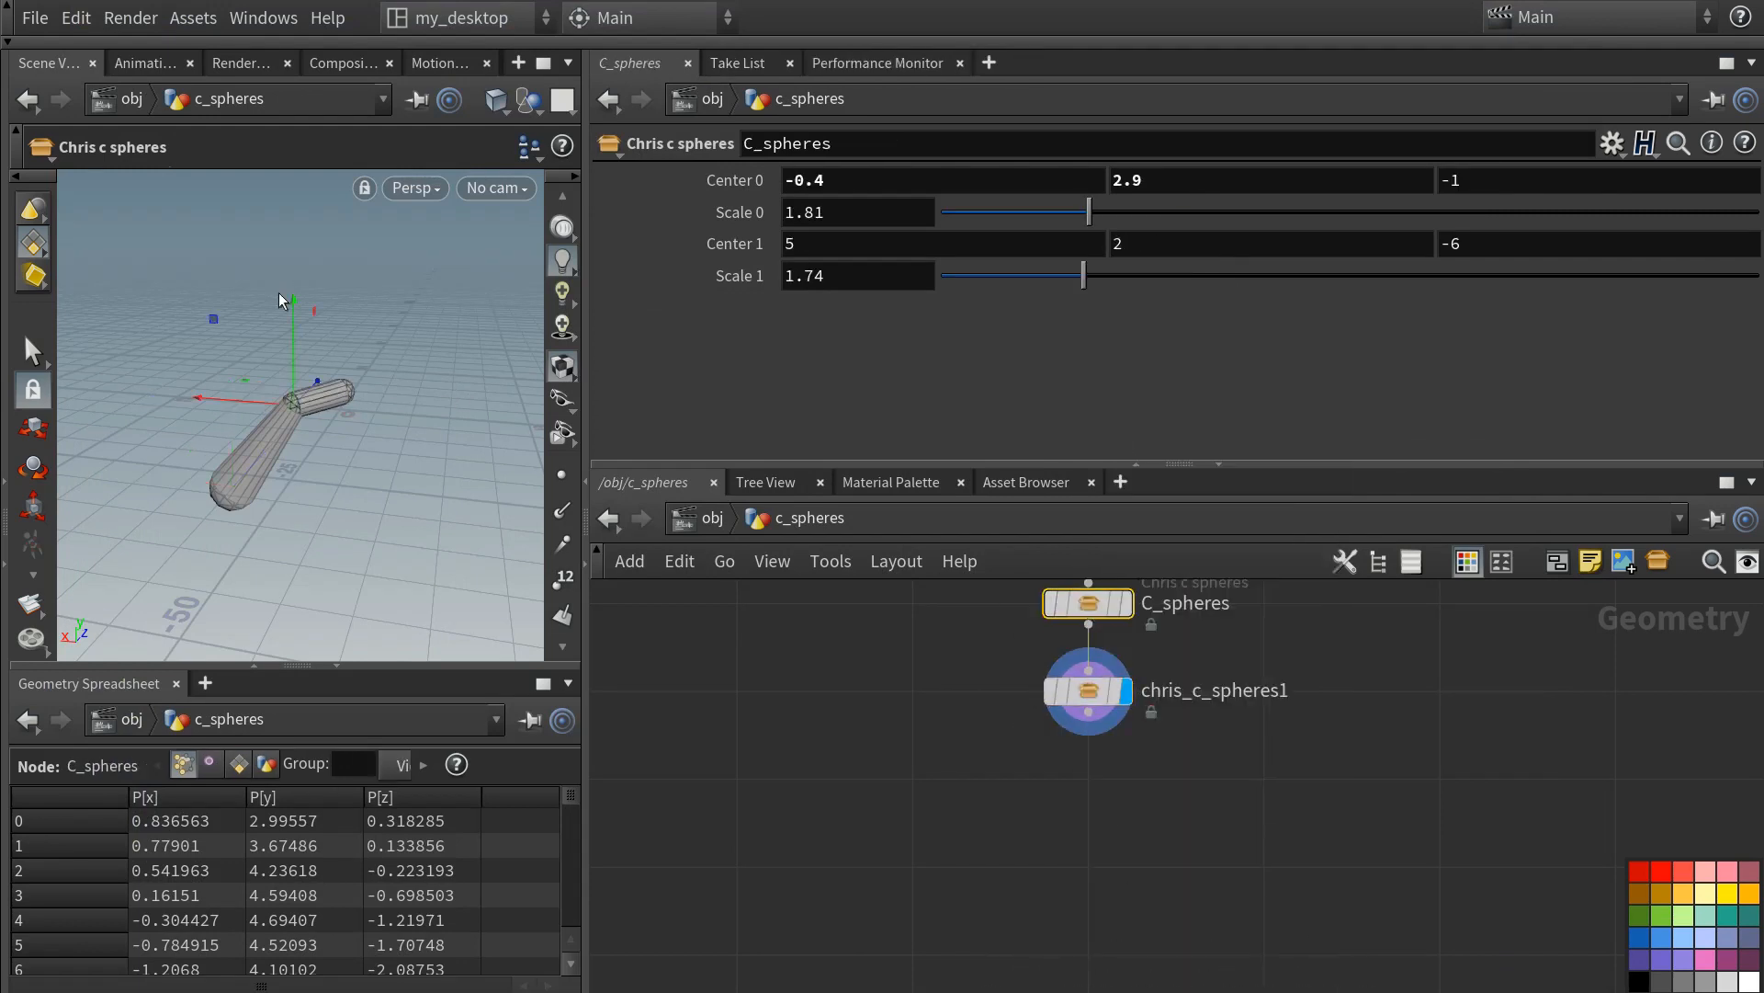
left_click_drag(279, 293, 304, 319)
left_click(1077, 689)
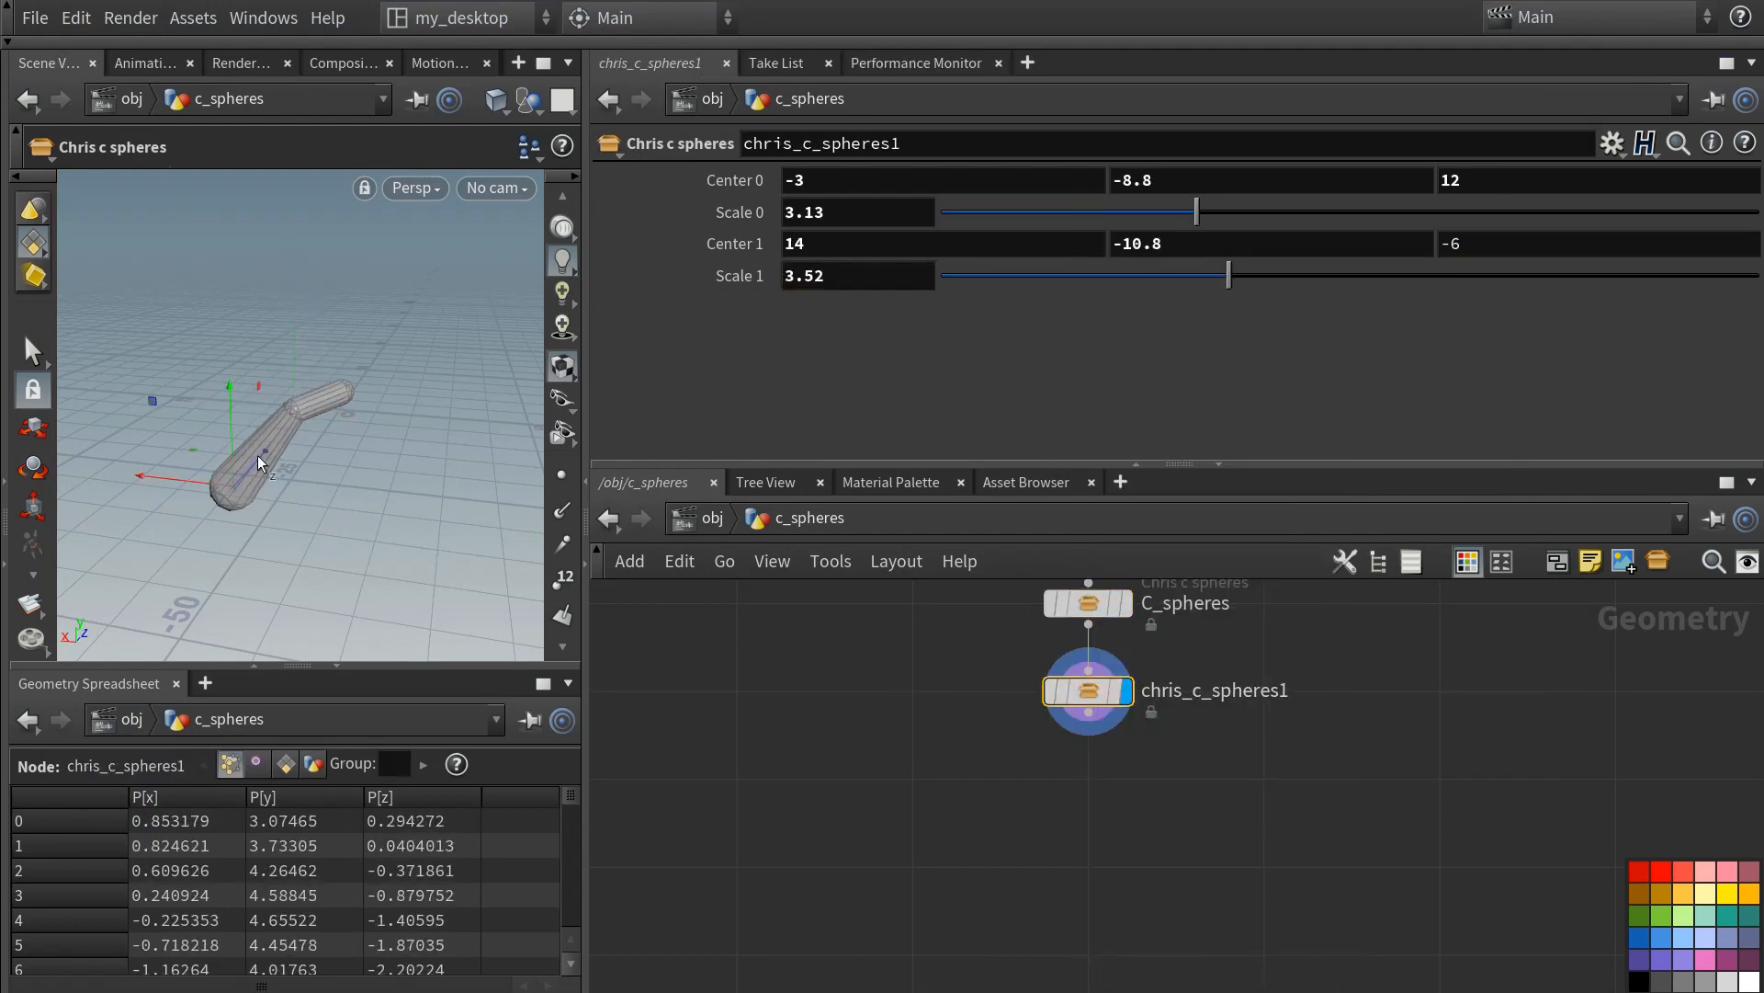
left_click_drag(231, 395, 221, 306)
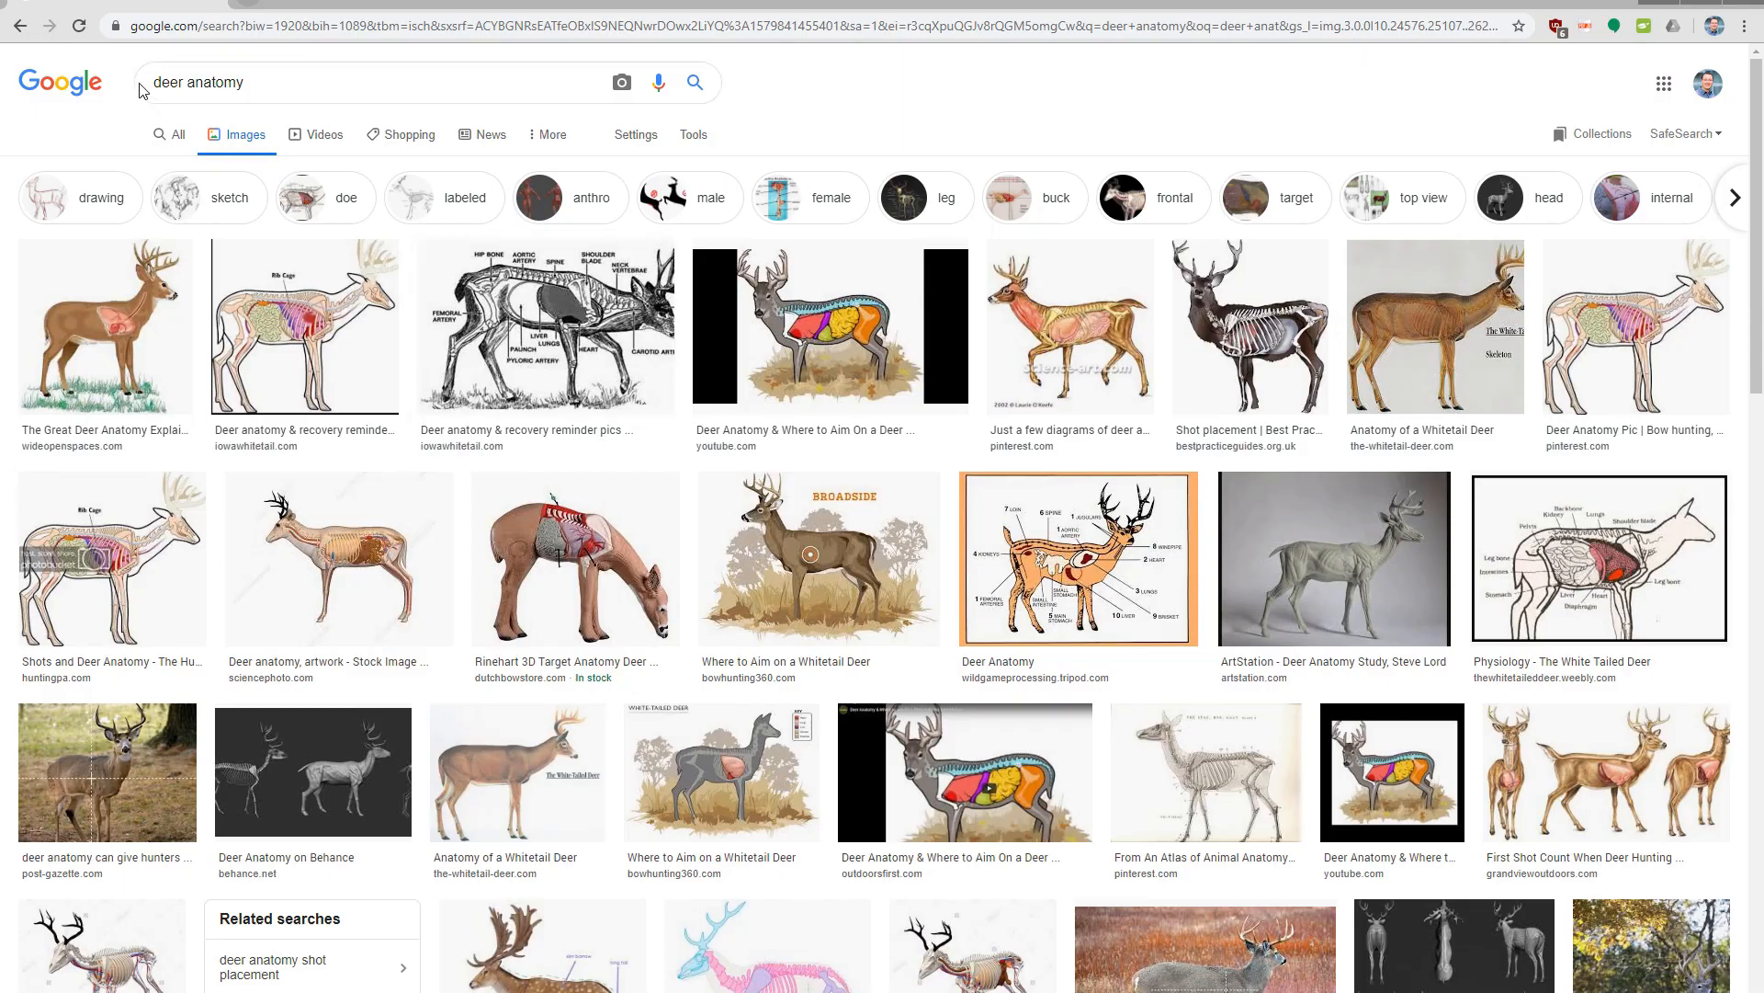
- Find the colored deer skeleton diagram among Google Images results for "deer anatomy" in the browser, and return to Houdini
left_click(152, 81)
scroll(777, 460, "down", 5)
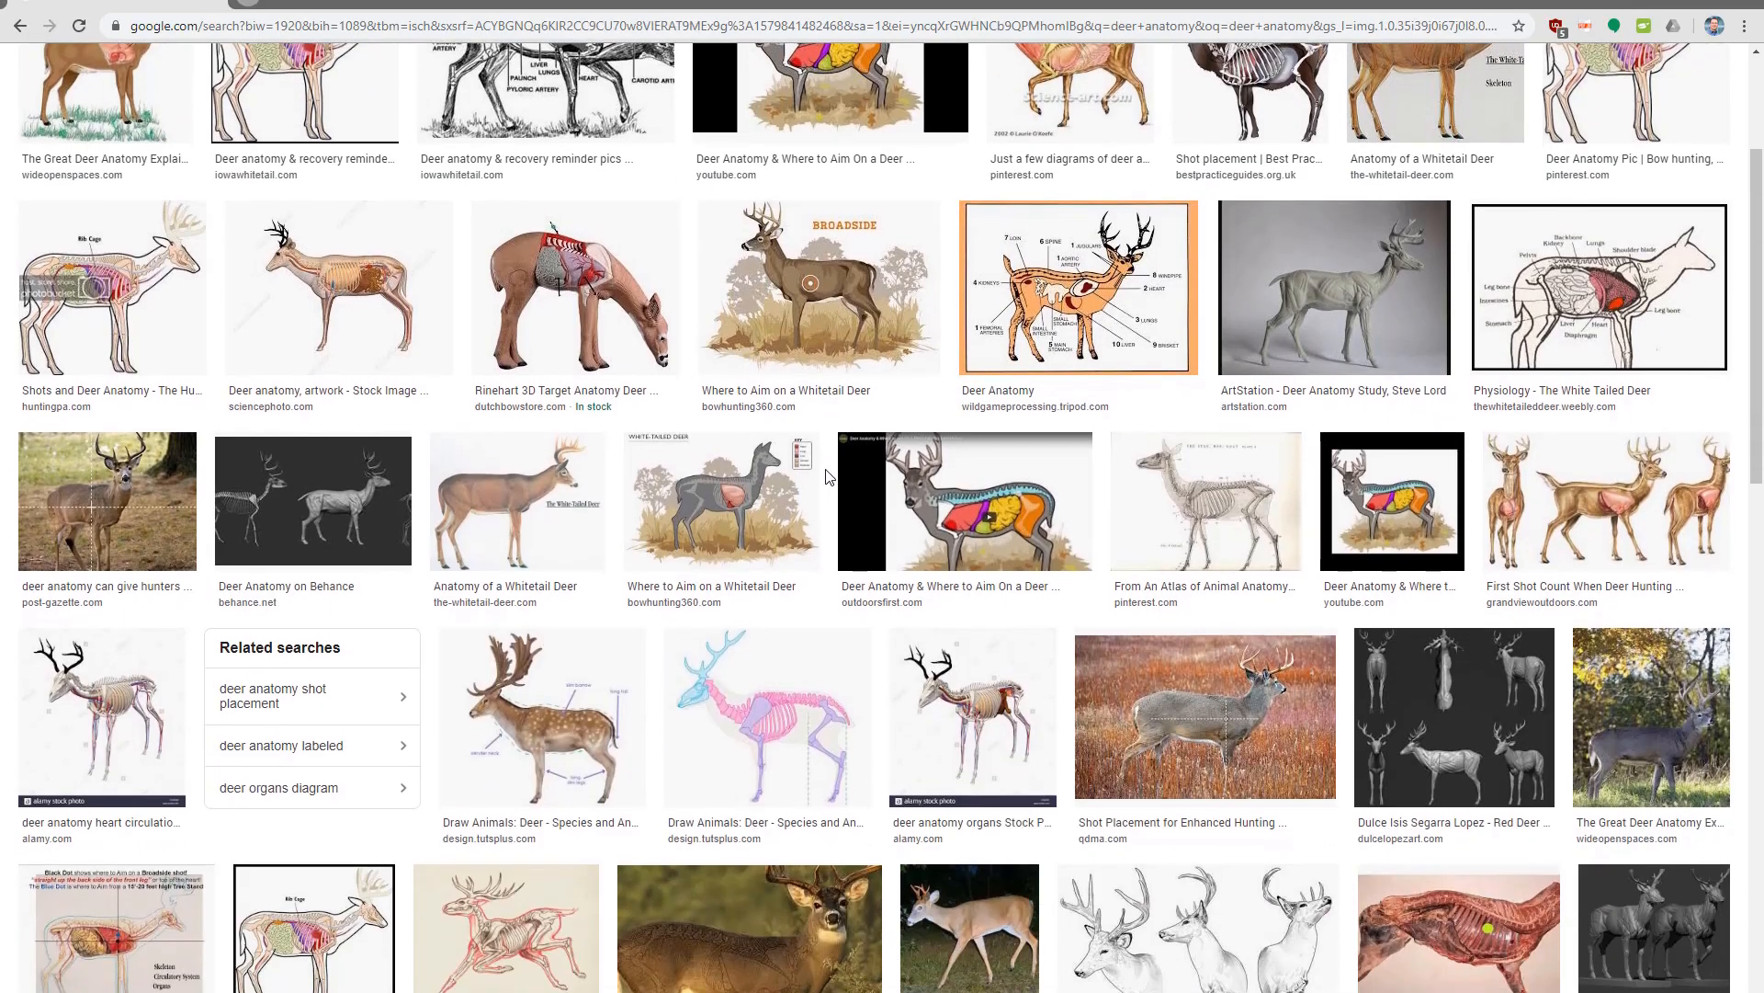
left_click(777, 512)
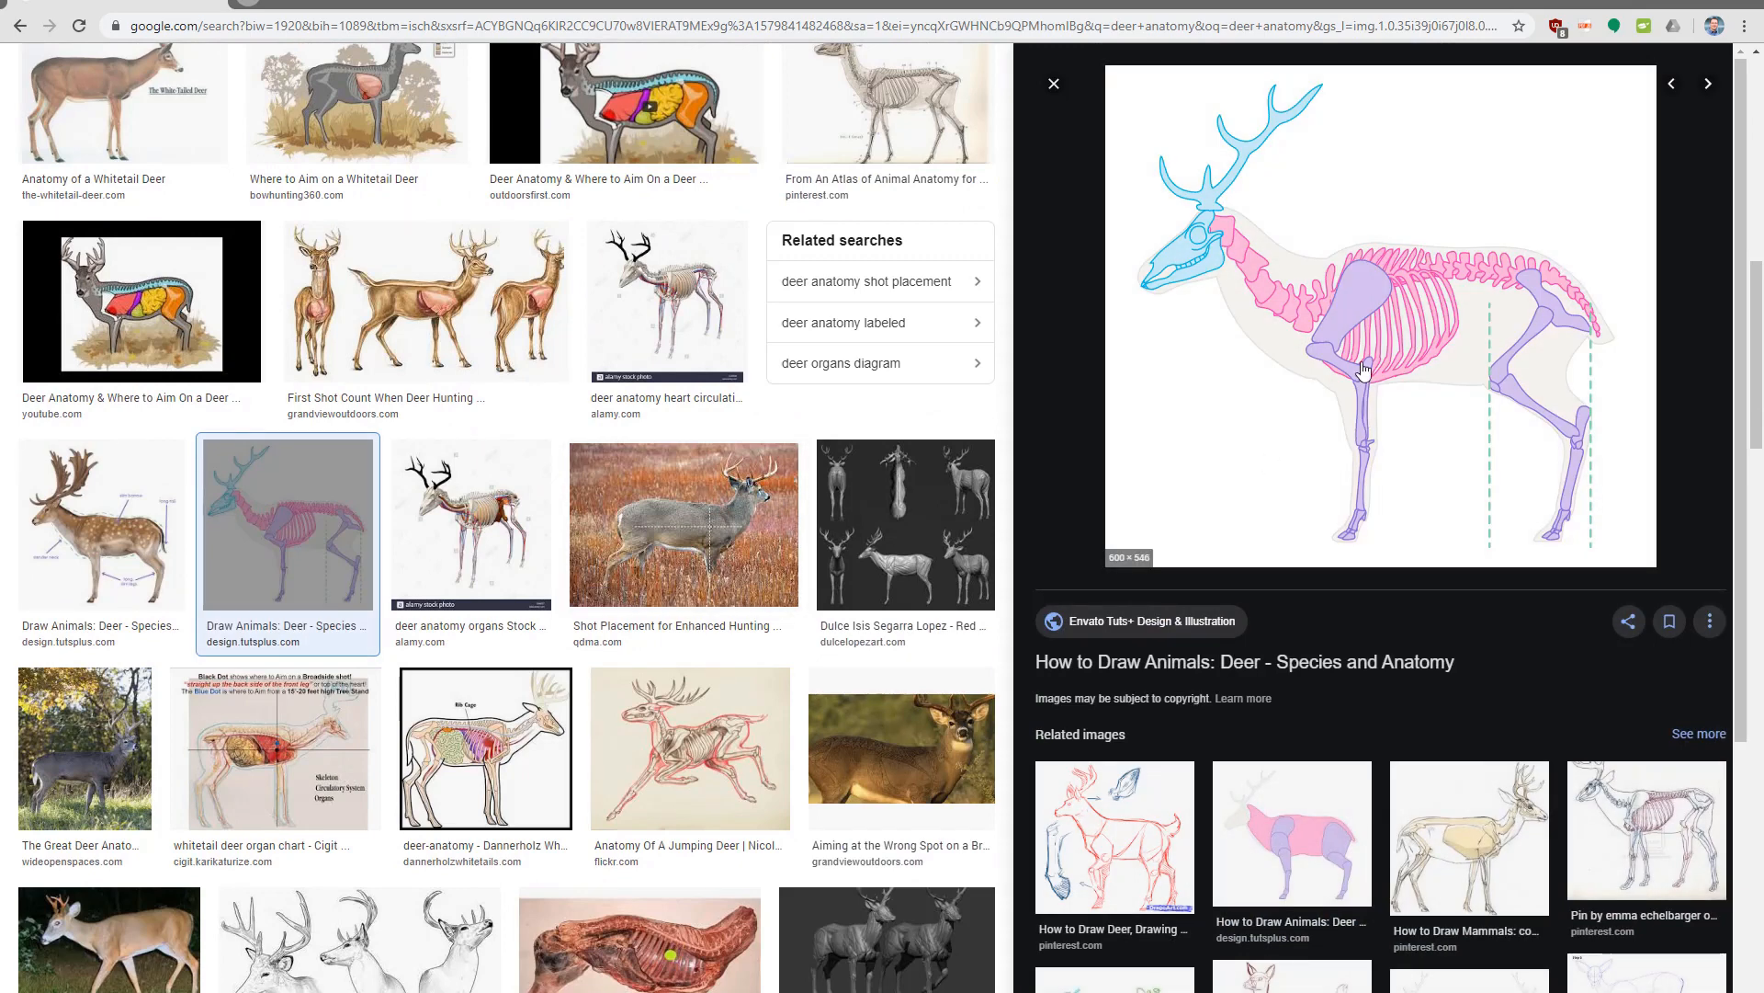
right_click(1340, 400)
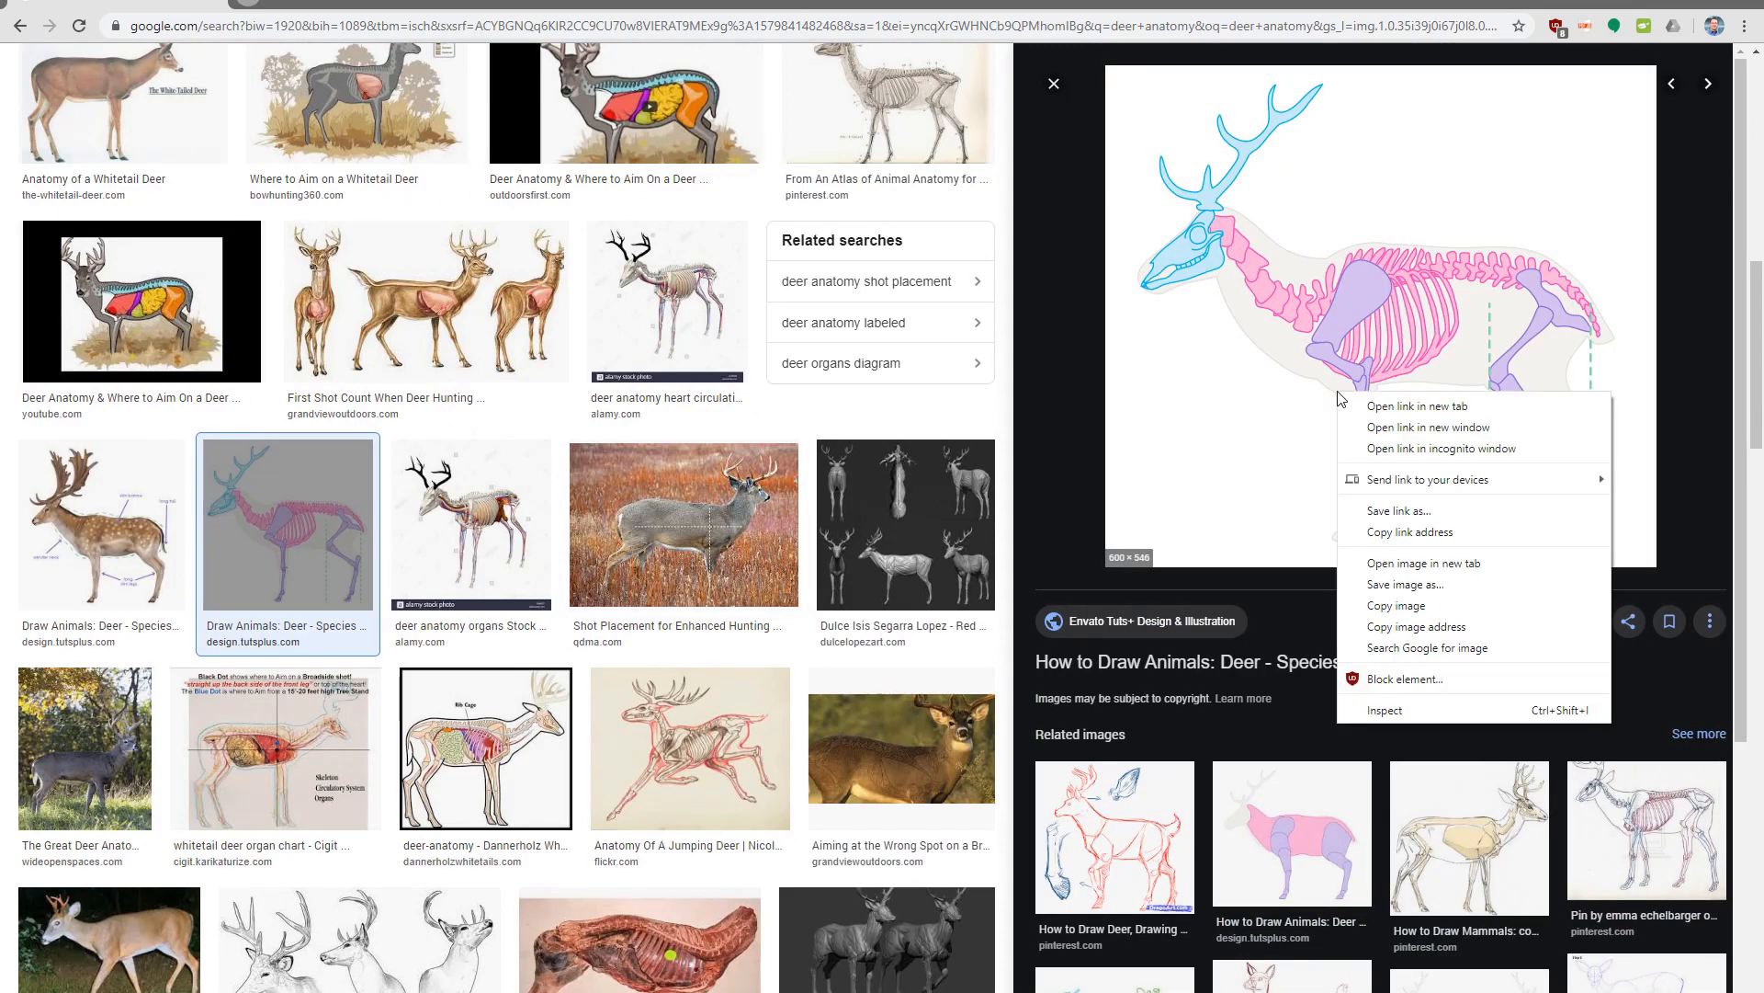
left_click(1341, 555)
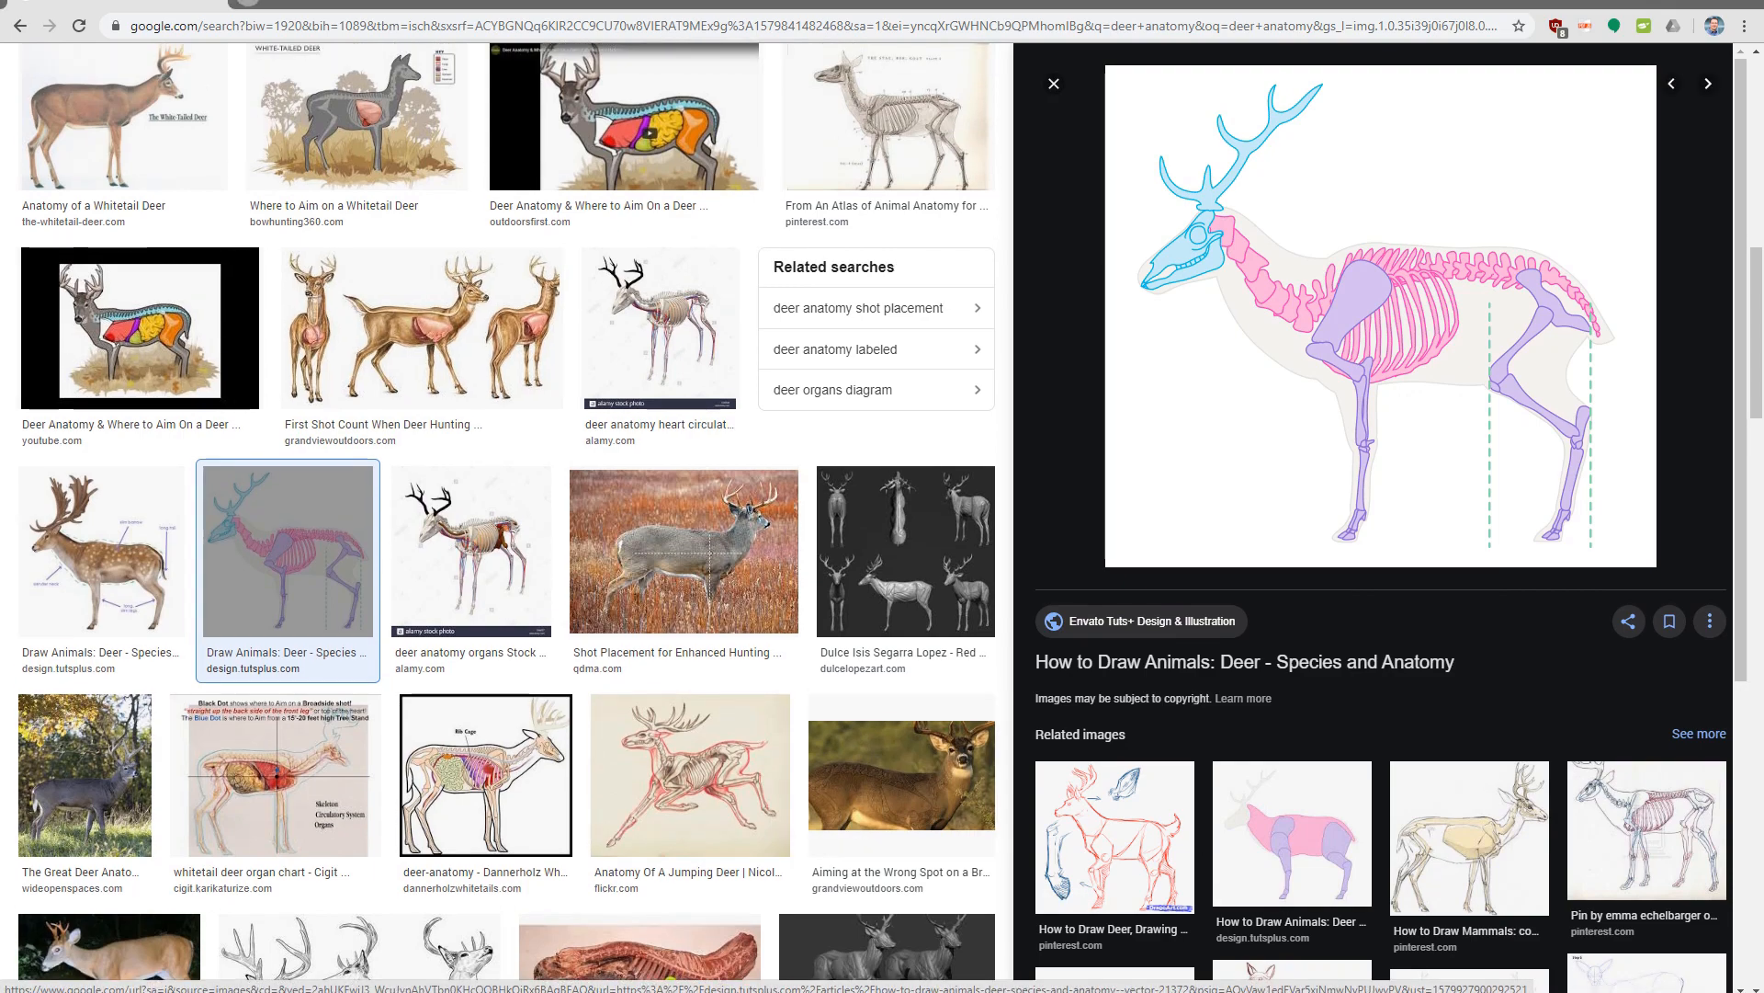
left_click(641, 973)
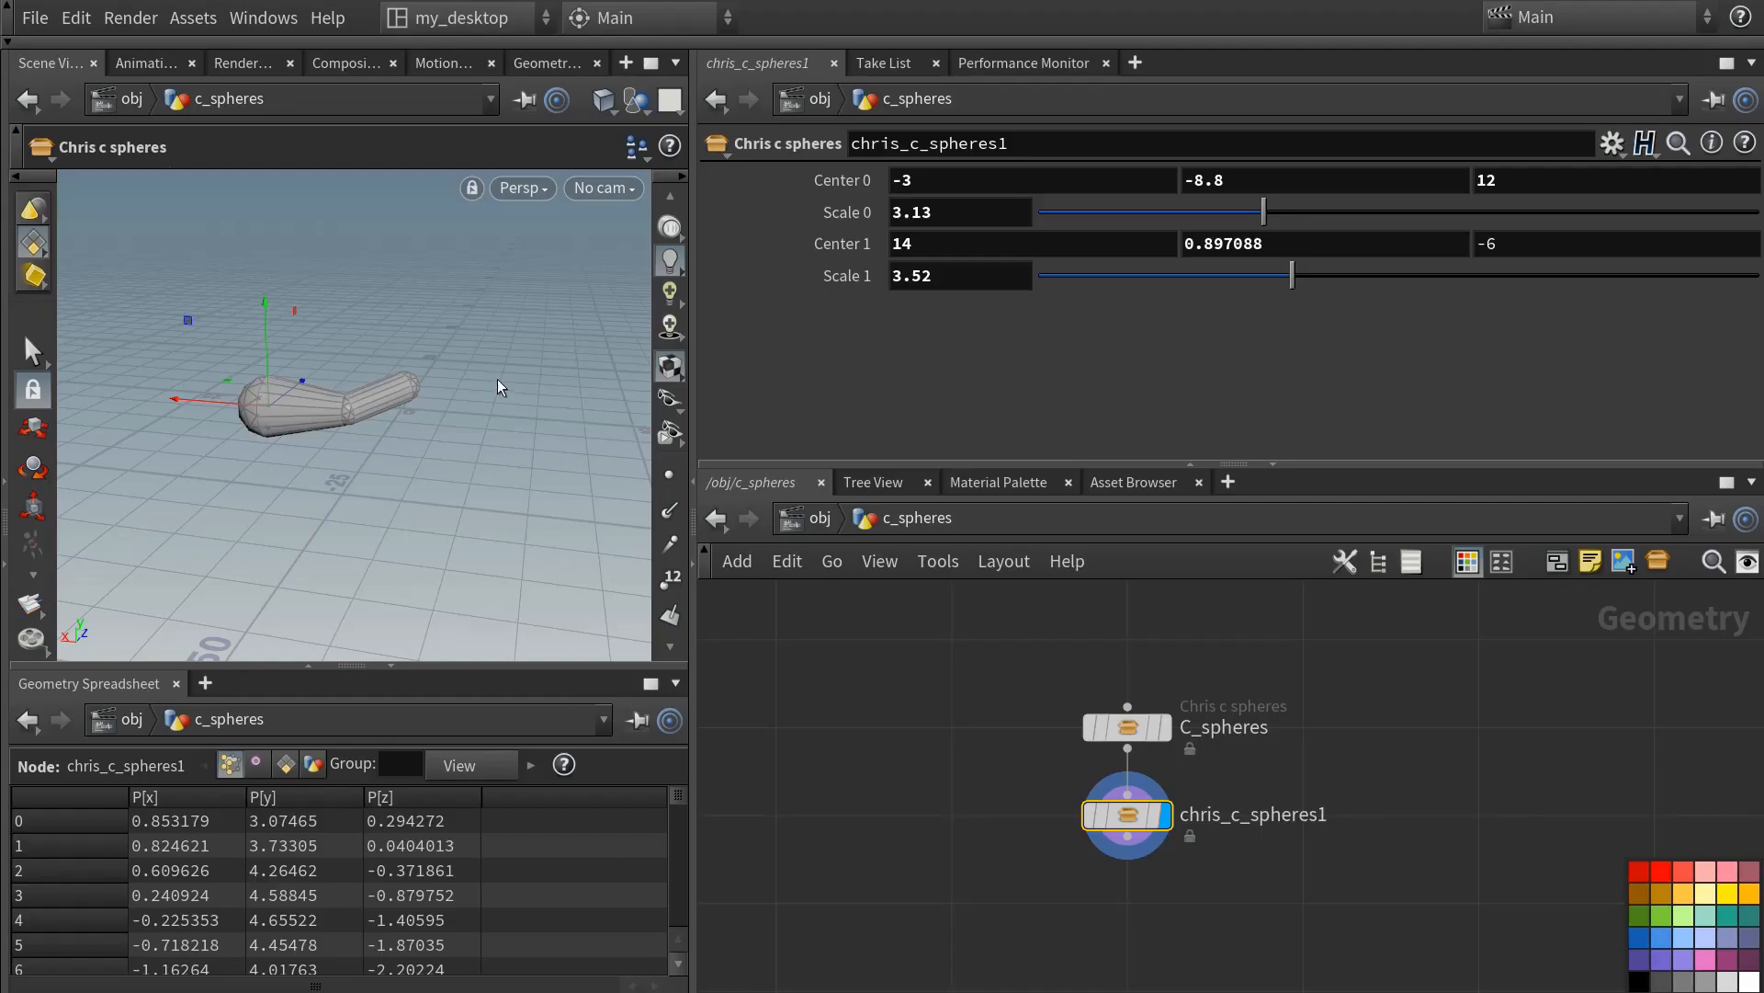
- Switch the viewport from perspective to the Right orthographic view
left_click(524, 188)
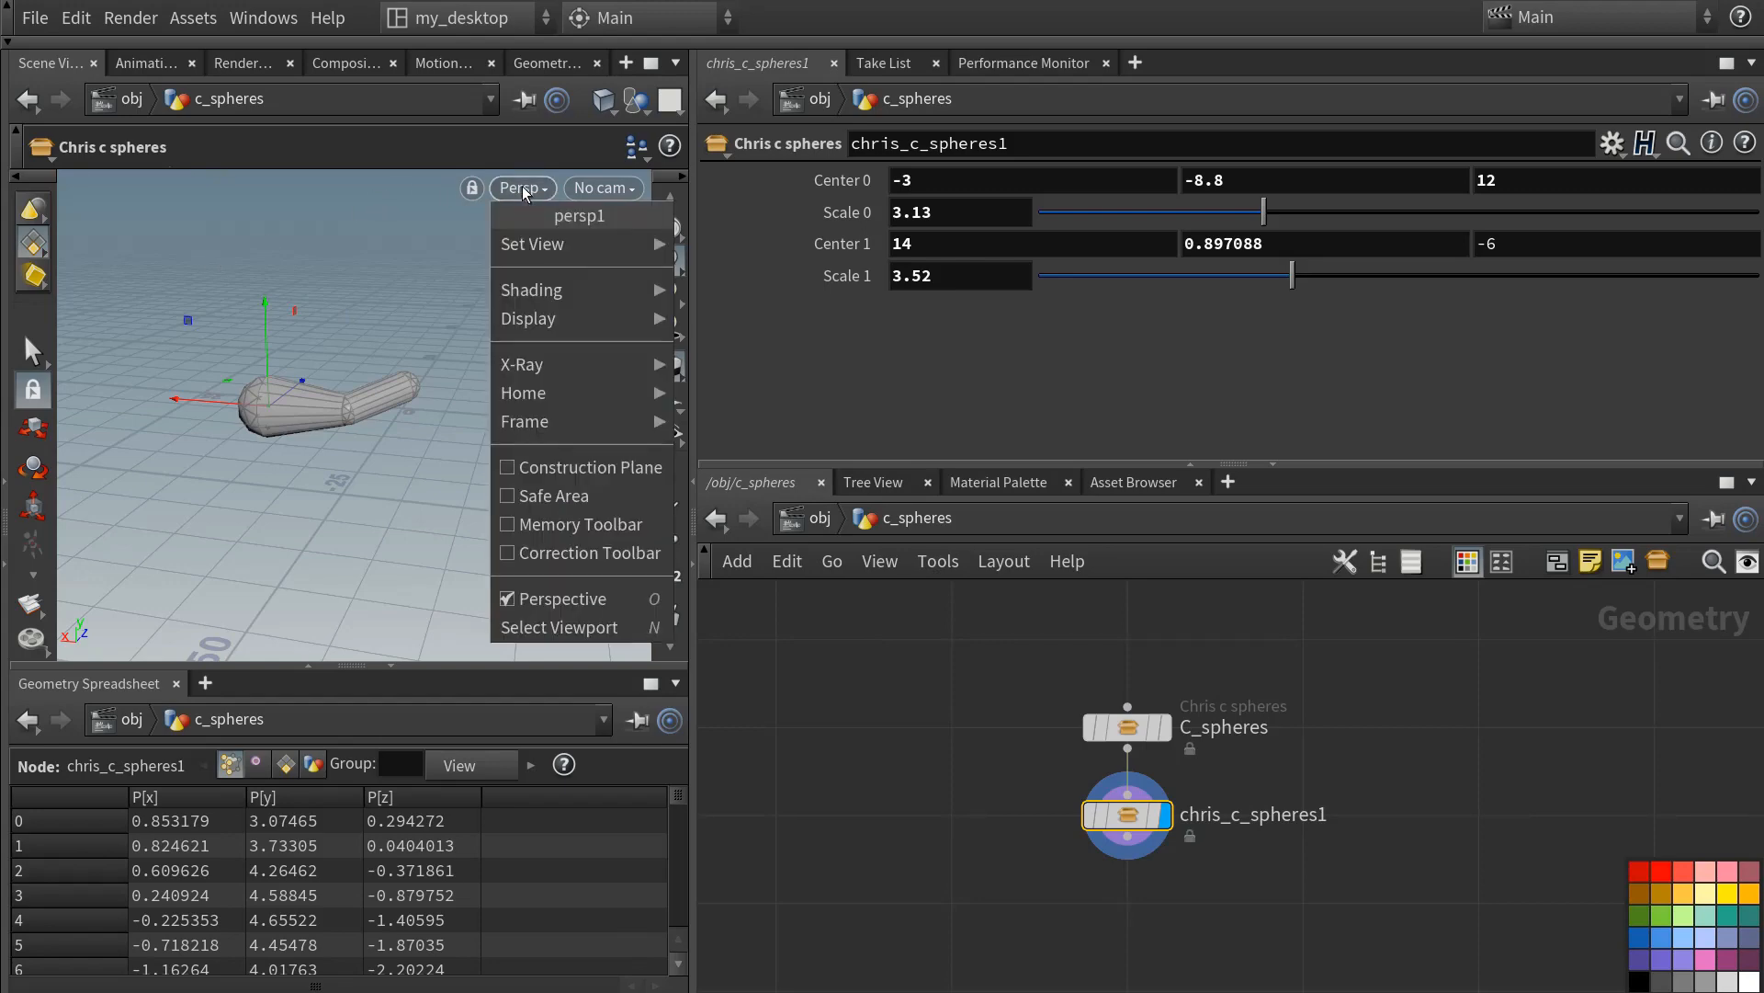
mouse_move(532, 239)
left_click(736, 317)
left_click(907, 671)
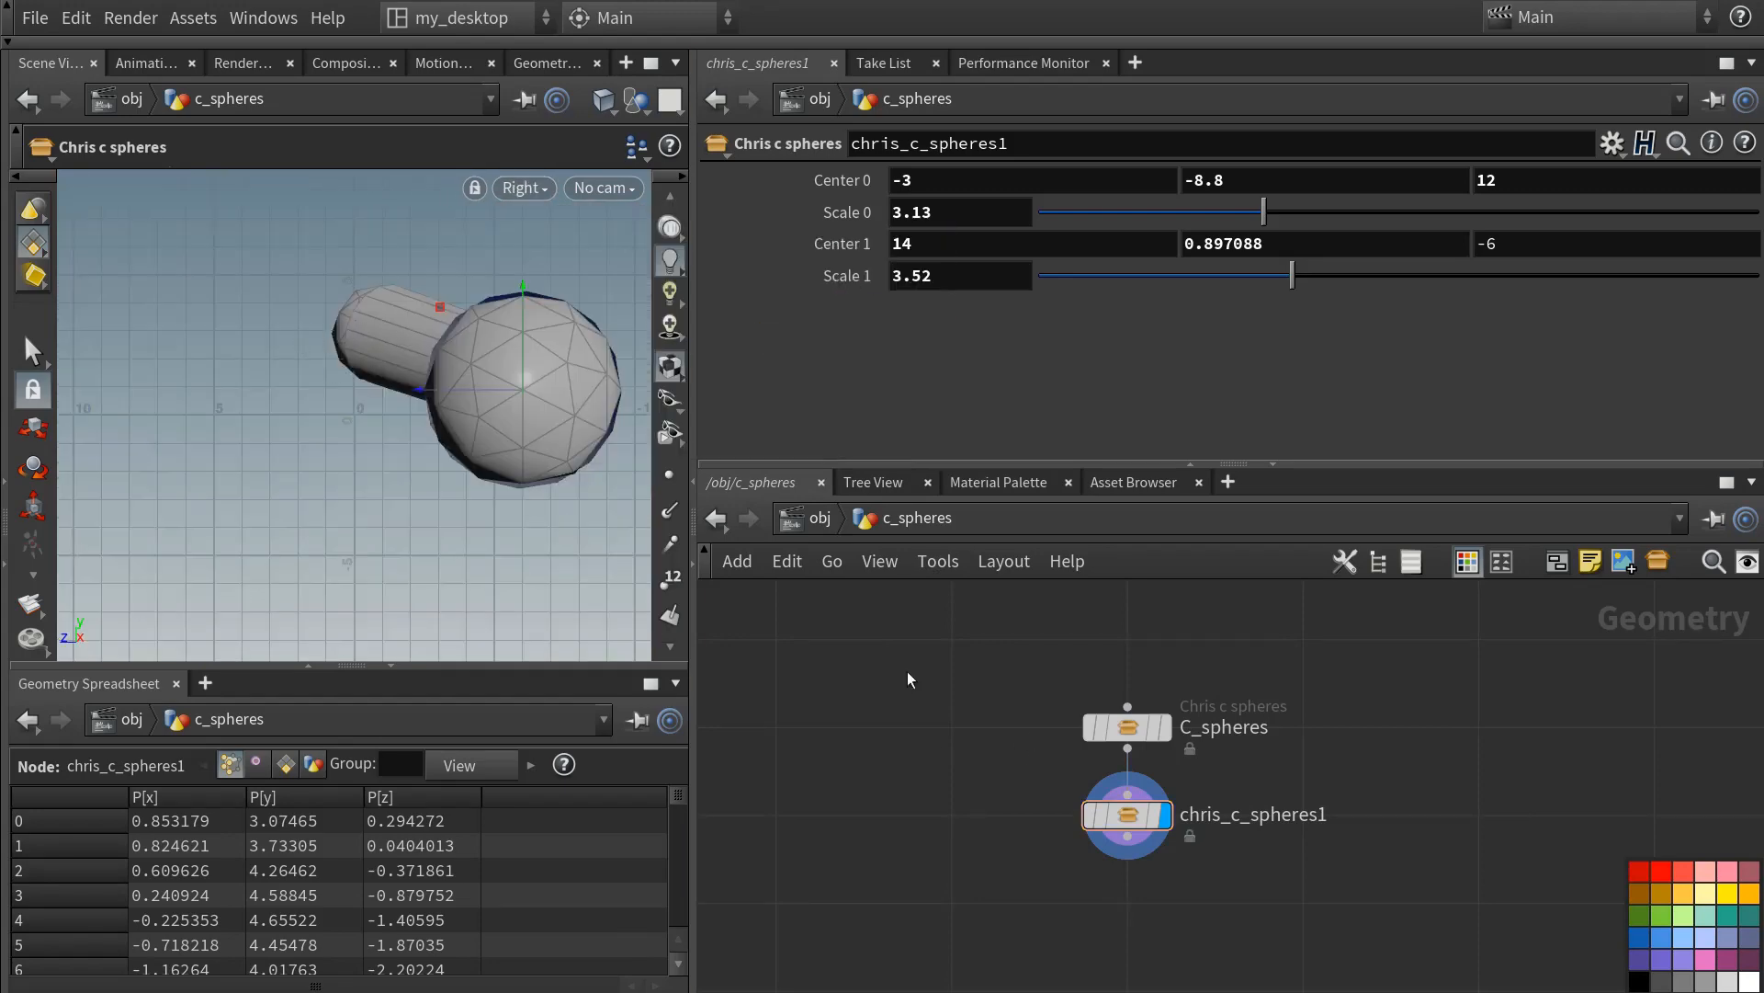
- Load drawingdeer-1-1-skeleton.png from the $HIP folder as the Right view's background image in the display options
key("d")
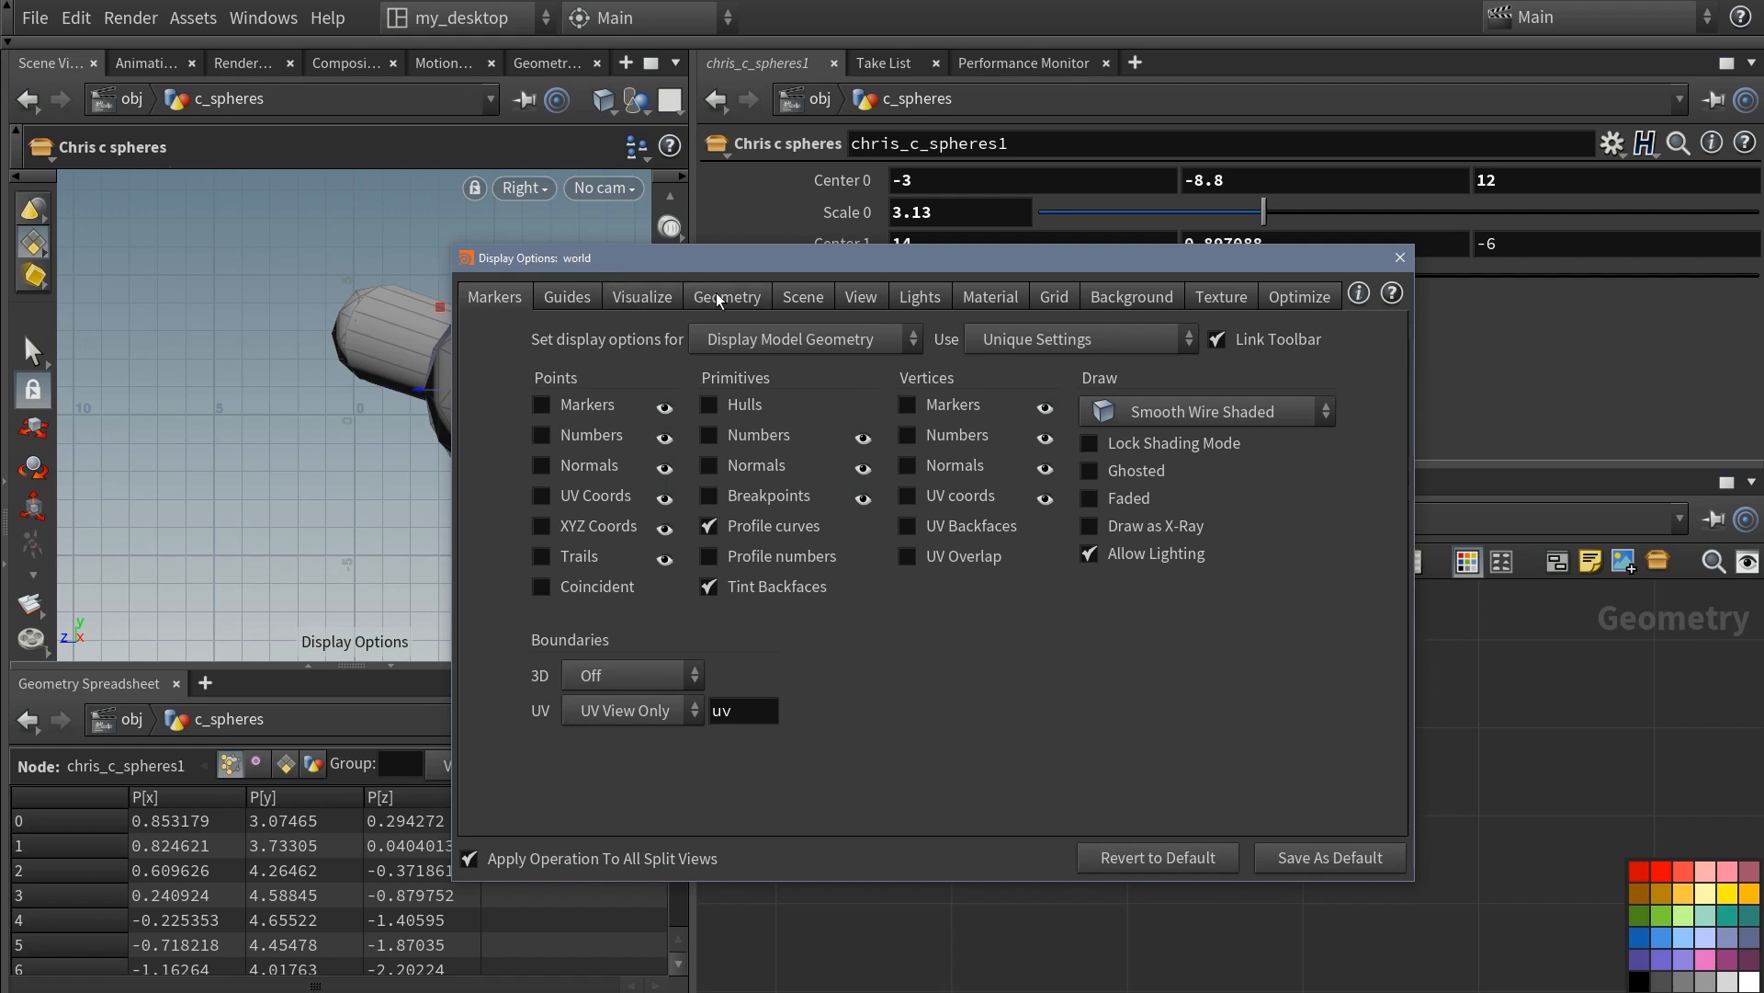
left_click(1132, 296)
left_click(602, 531)
left_click(605, 526)
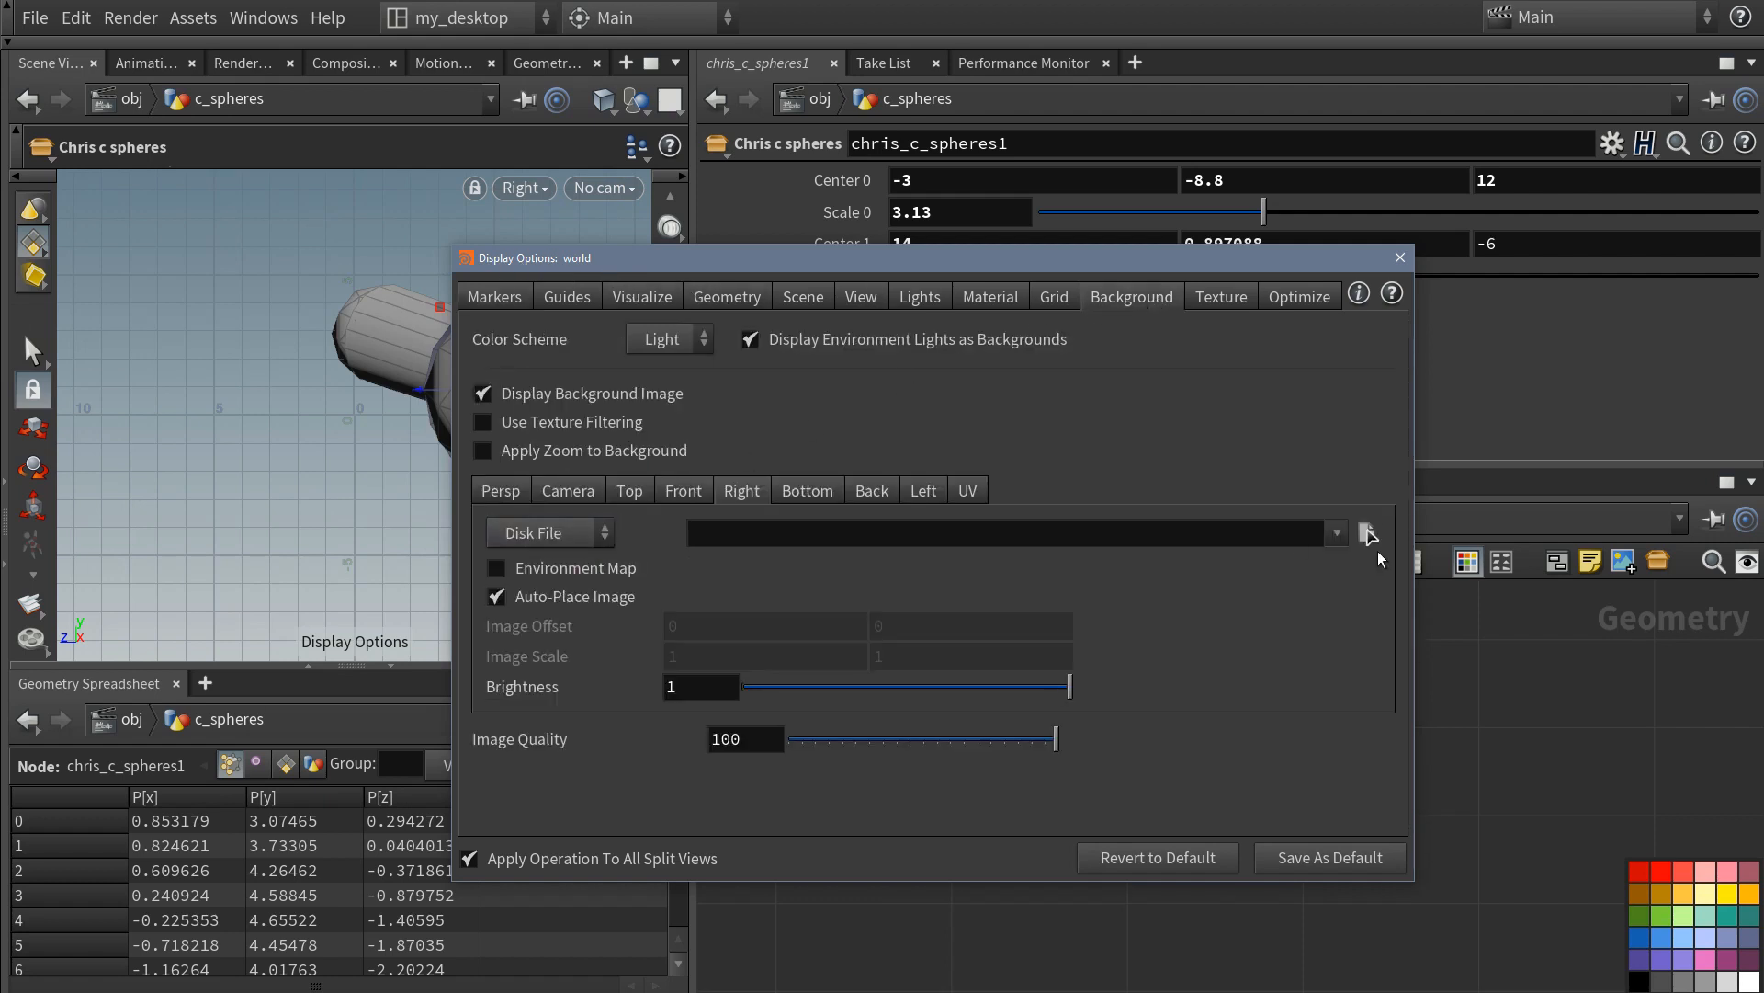
left_click(1368, 533)
left_click(1183, 622)
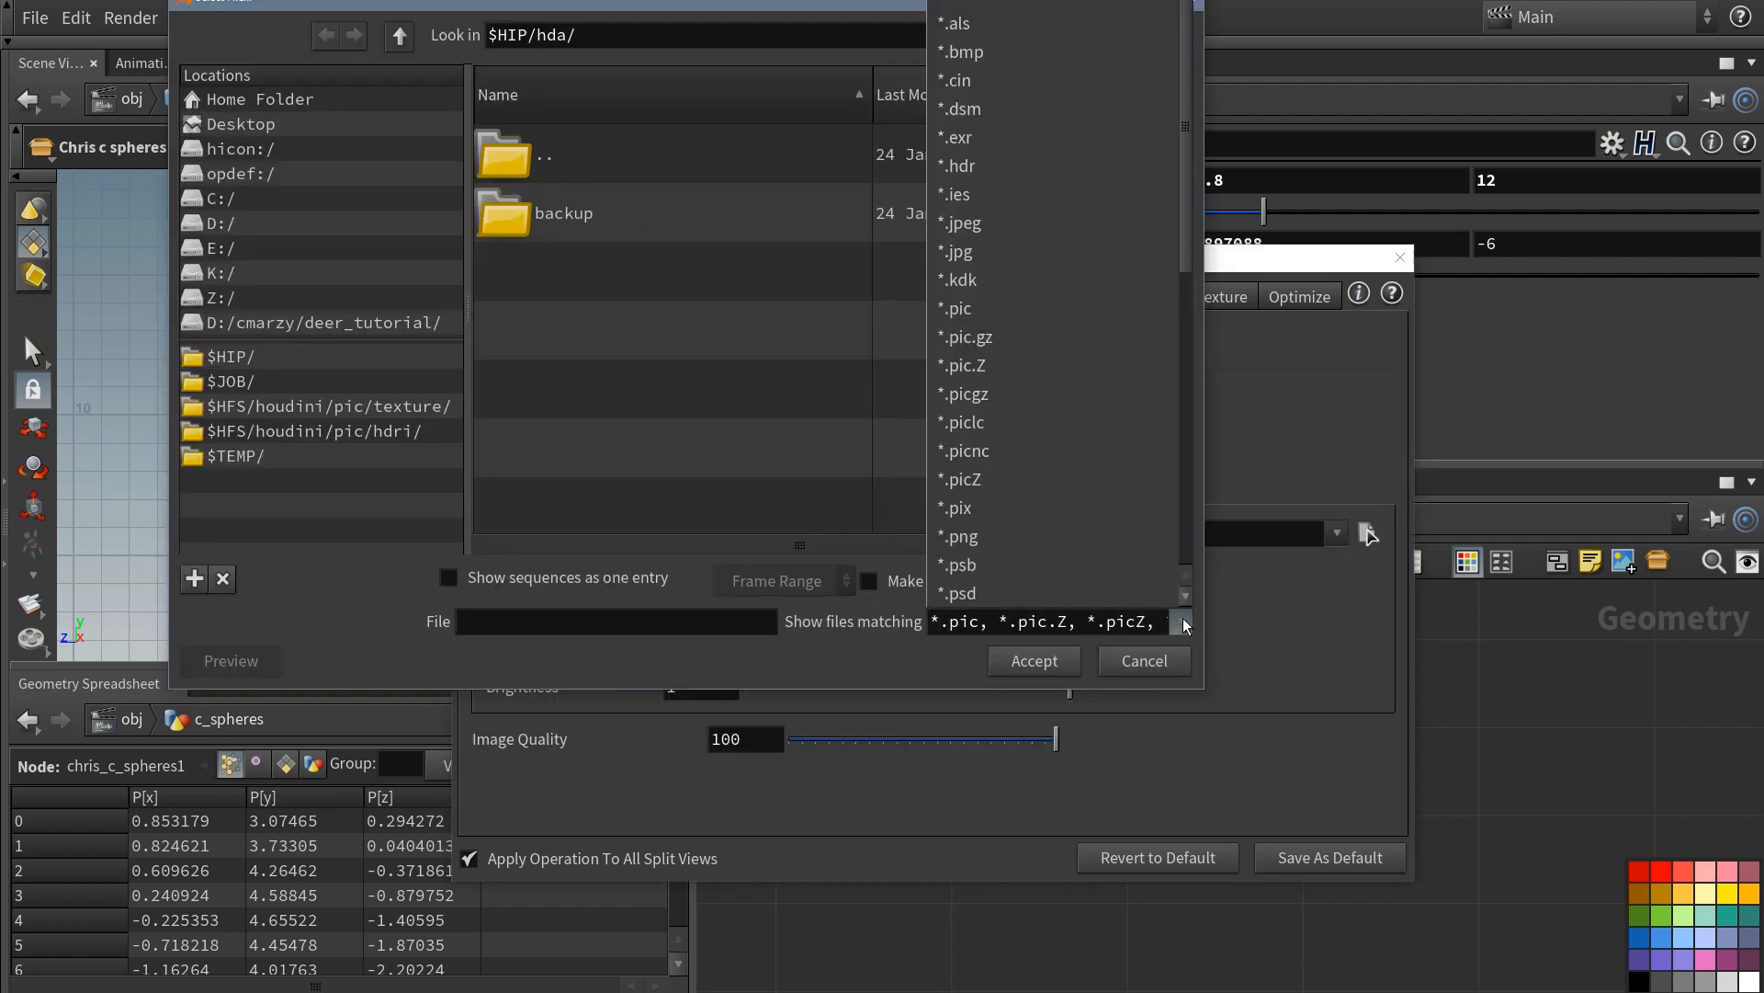
left_click(1183, 623)
double_click(520, 163)
left_click(598, 446)
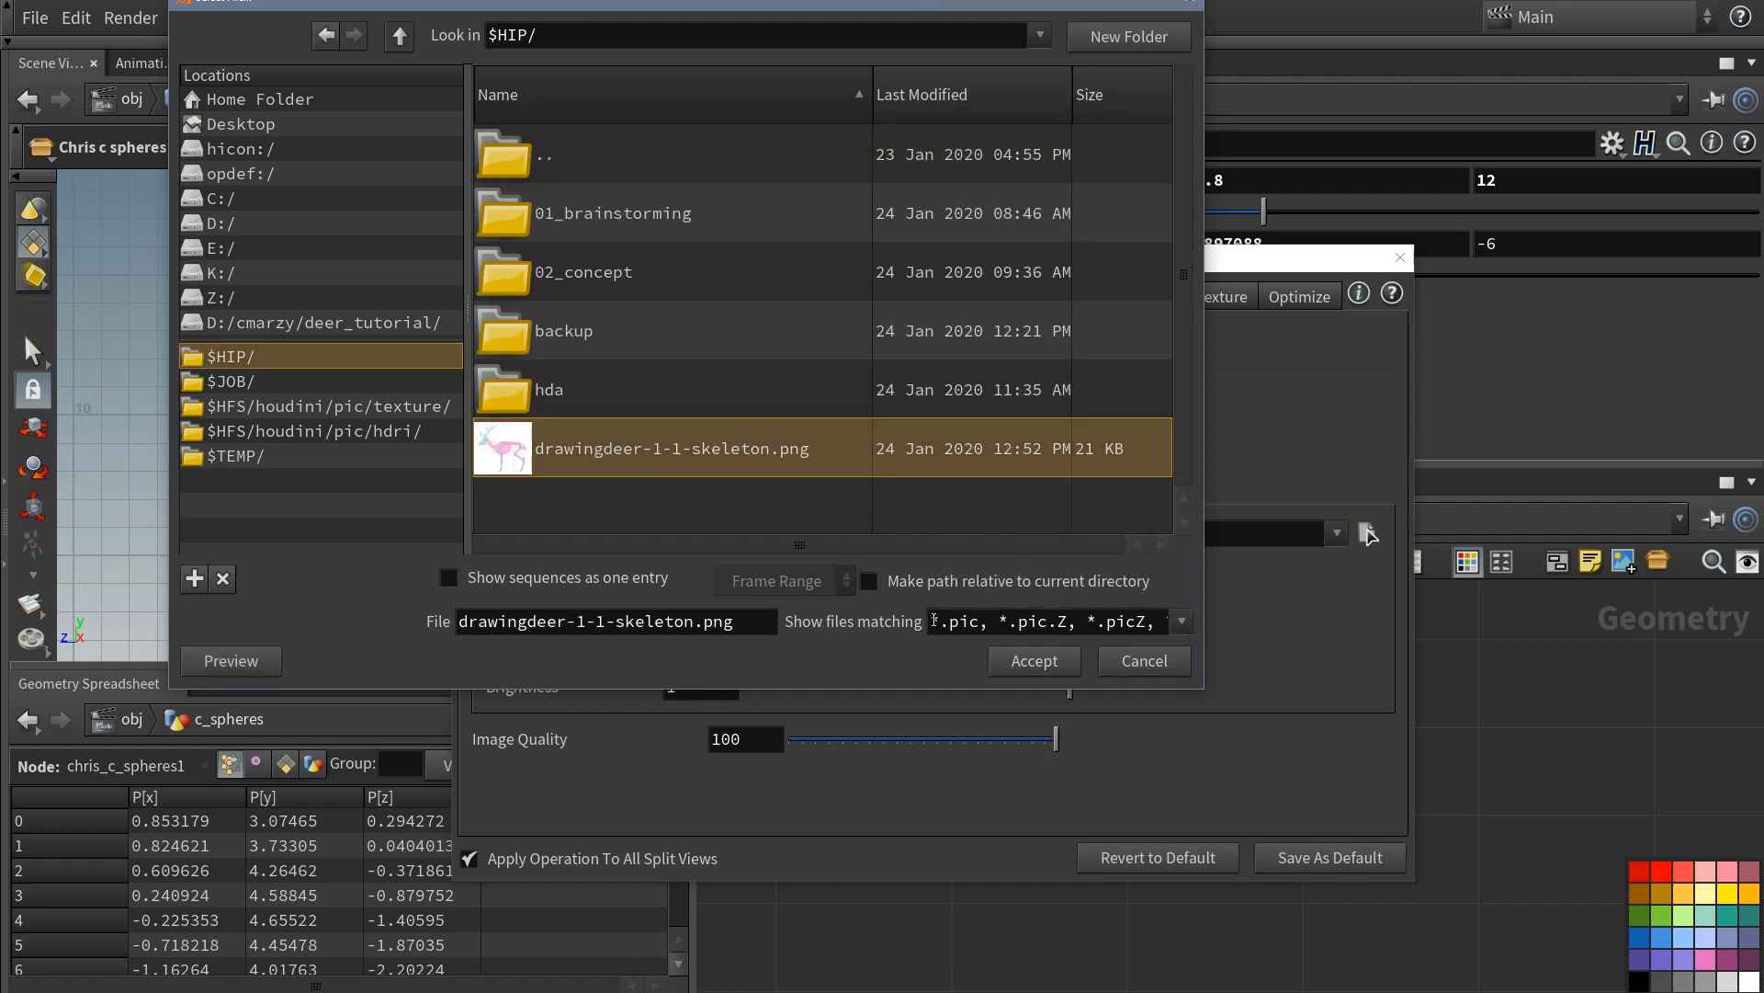
left_click(1034, 661)
left_click_drag(578, 257, 861, 221)
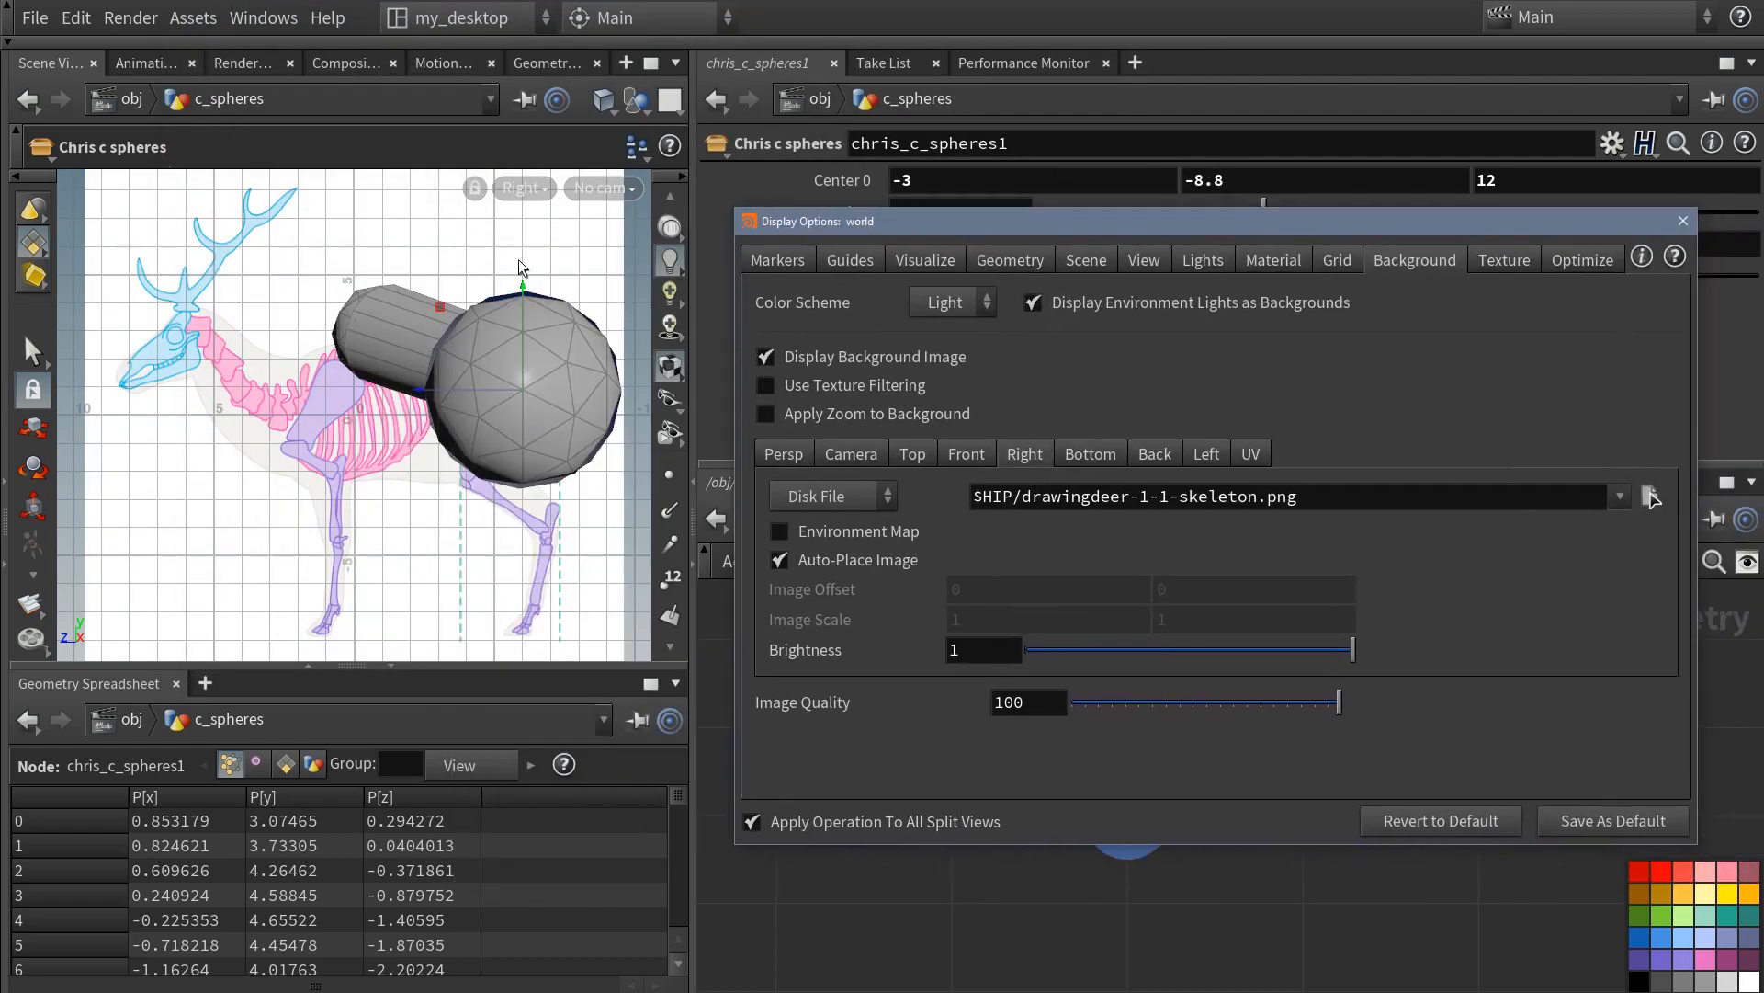
right_click_drag(276, 317, 252, 390, "alt")
middle_click_drag(252, 390, 480, 371, "alt")
right_click_drag(481, 370, 588, 422, "alt")
middle_click_drag(588, 423, 410, 315, "alt")
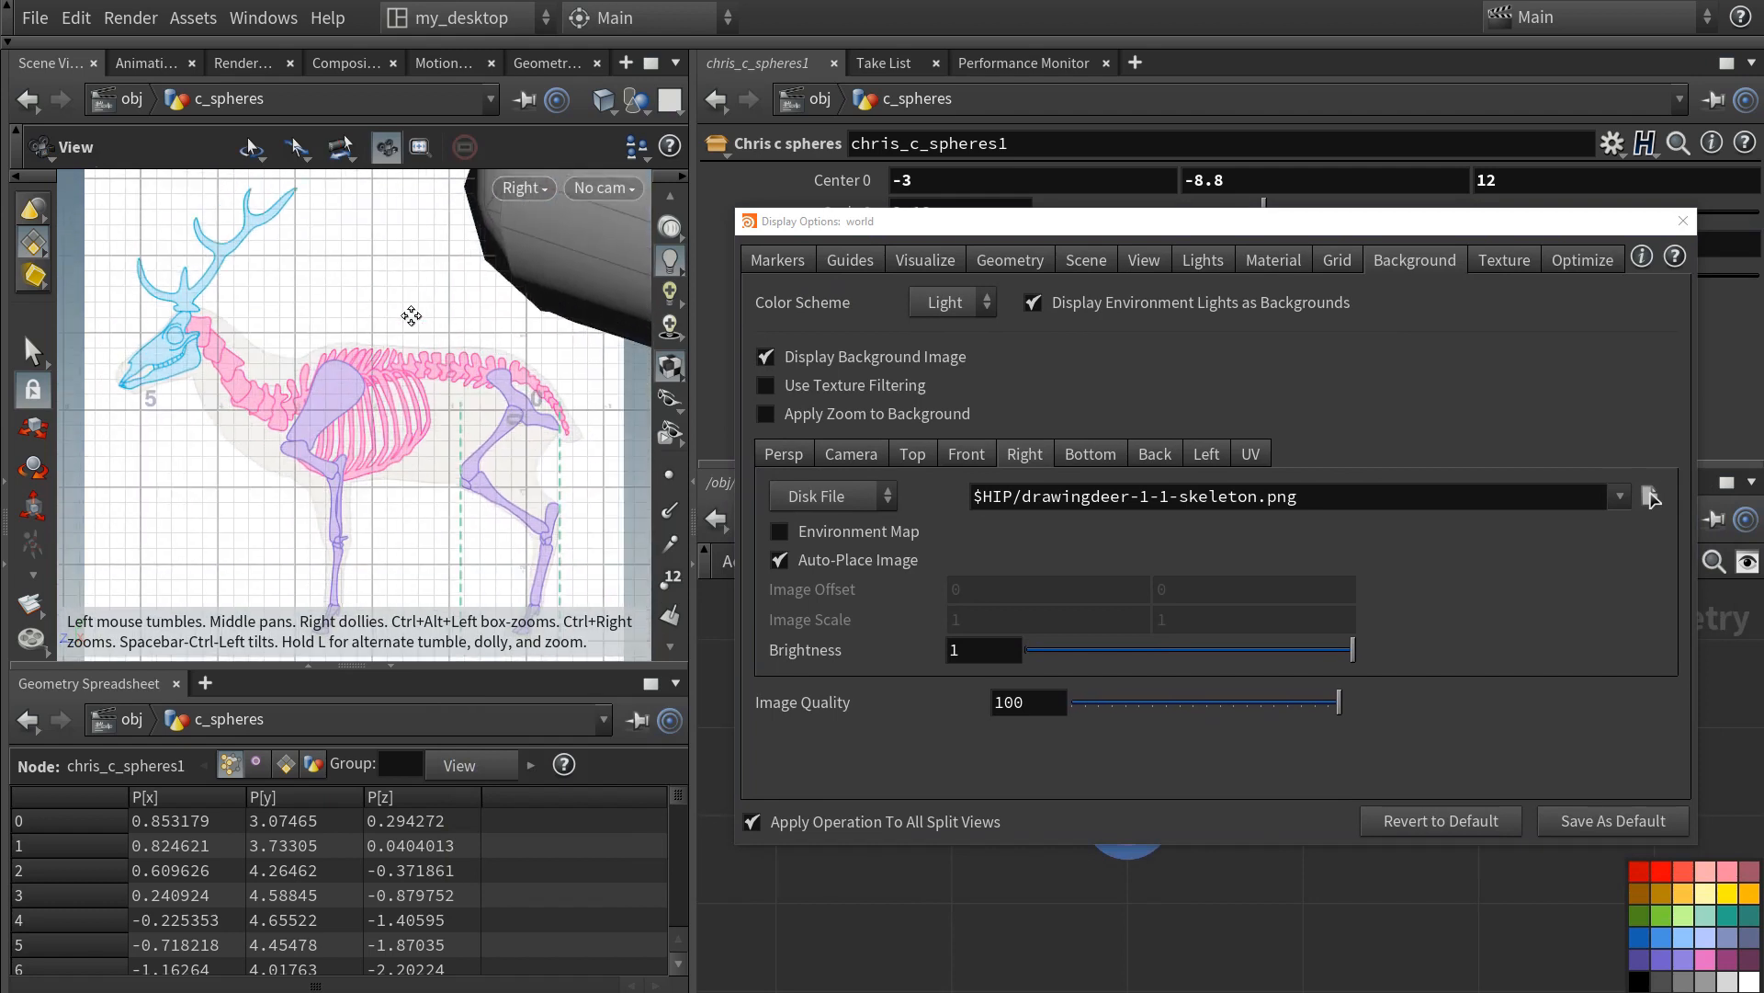
right_click_drag(410, 315, 488, 312, "alt")
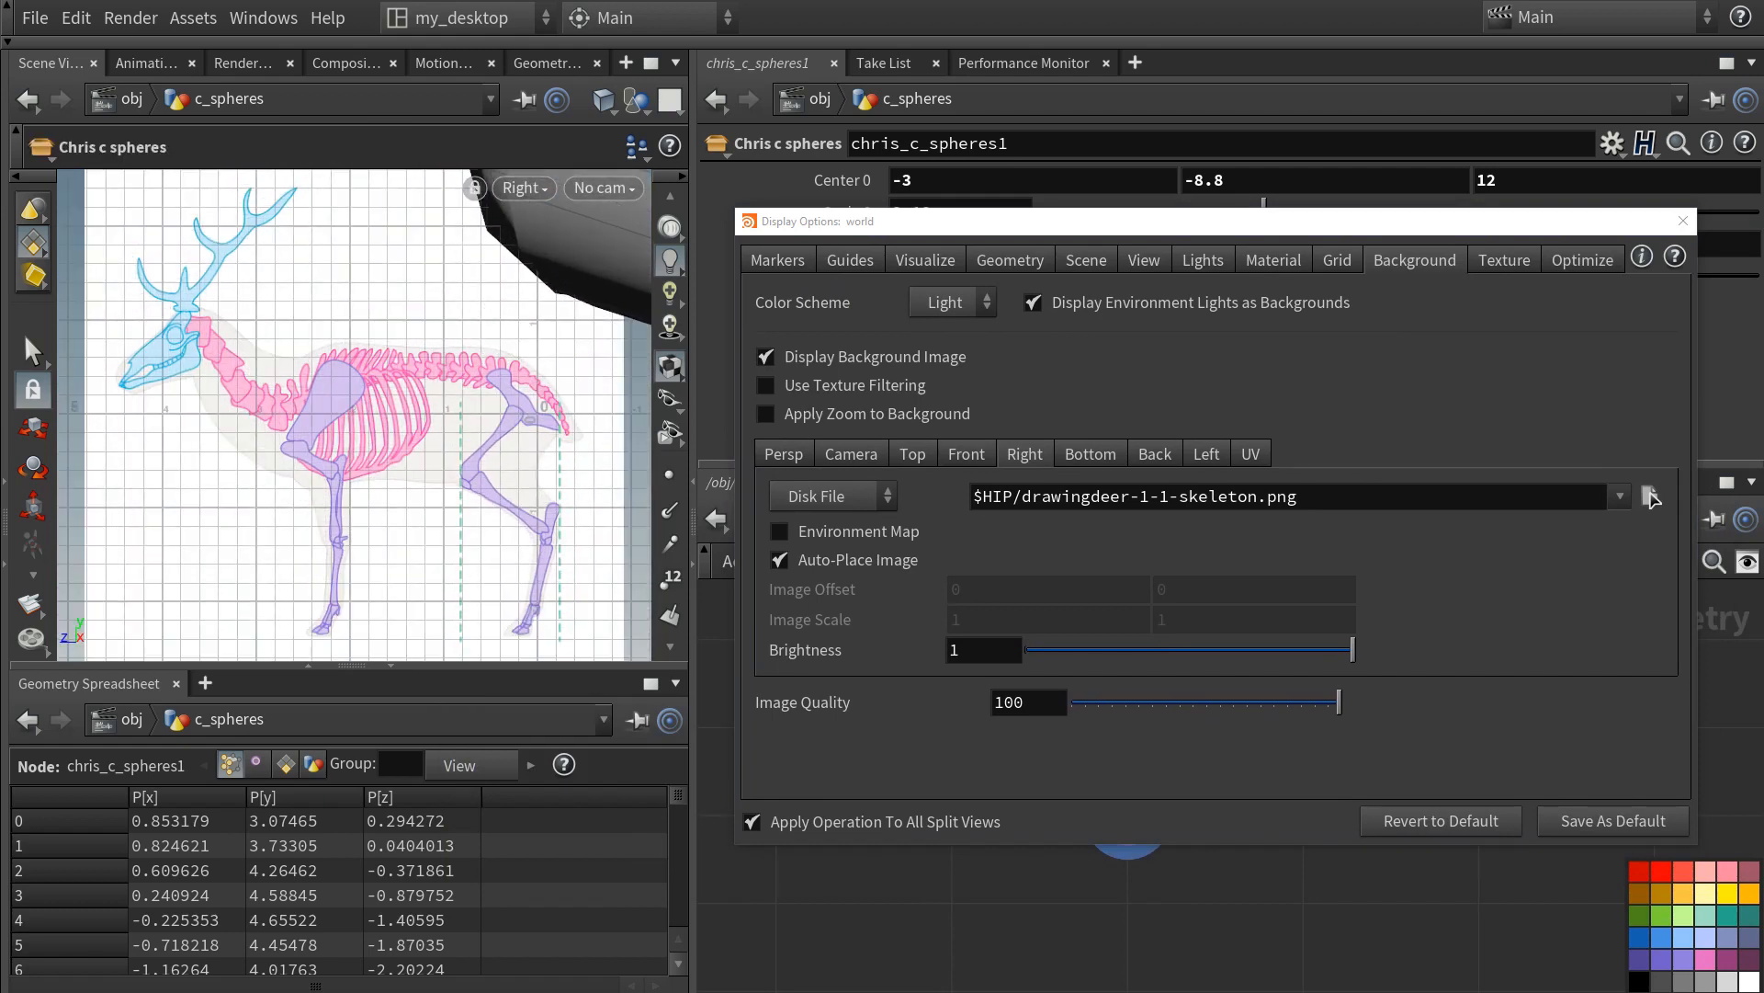
- Search Google in the browser for "deer height", examine the Mule Deer Species Profile height chart, and return to Houdini
key("alt+Tab")
scroll(353, 120, "up", 10)
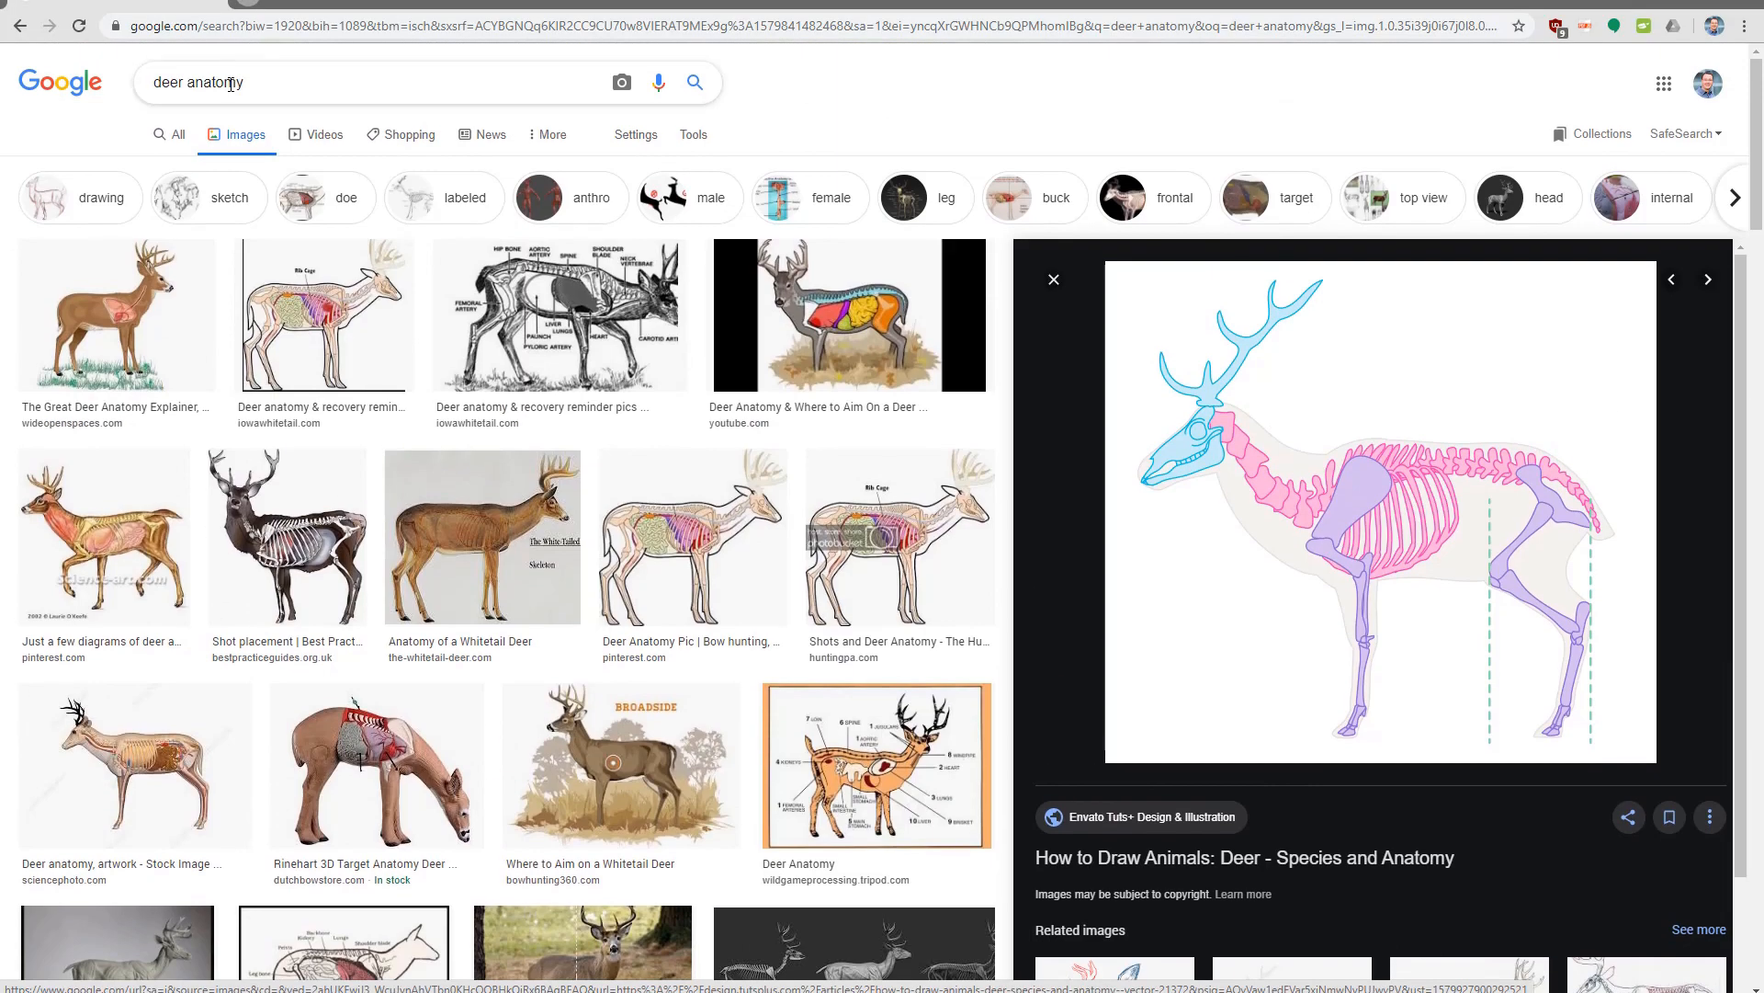
double_click(201, 85)
type("height")
key("Return")
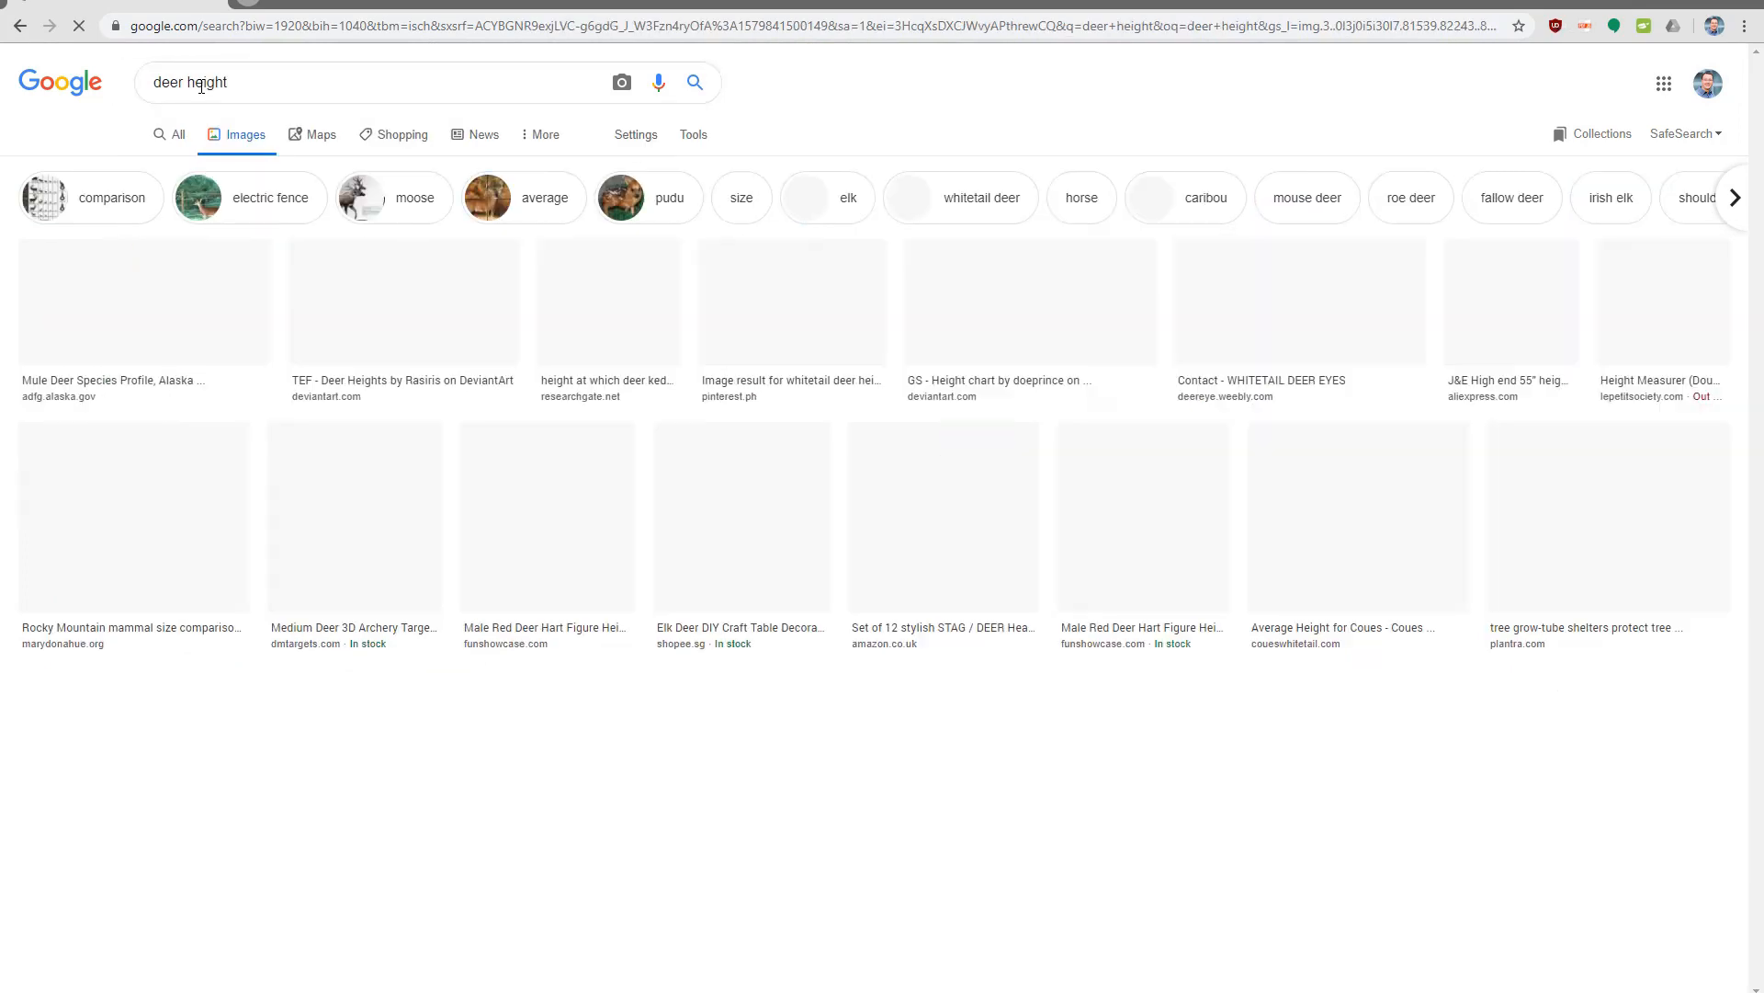
left_click(181, 136)
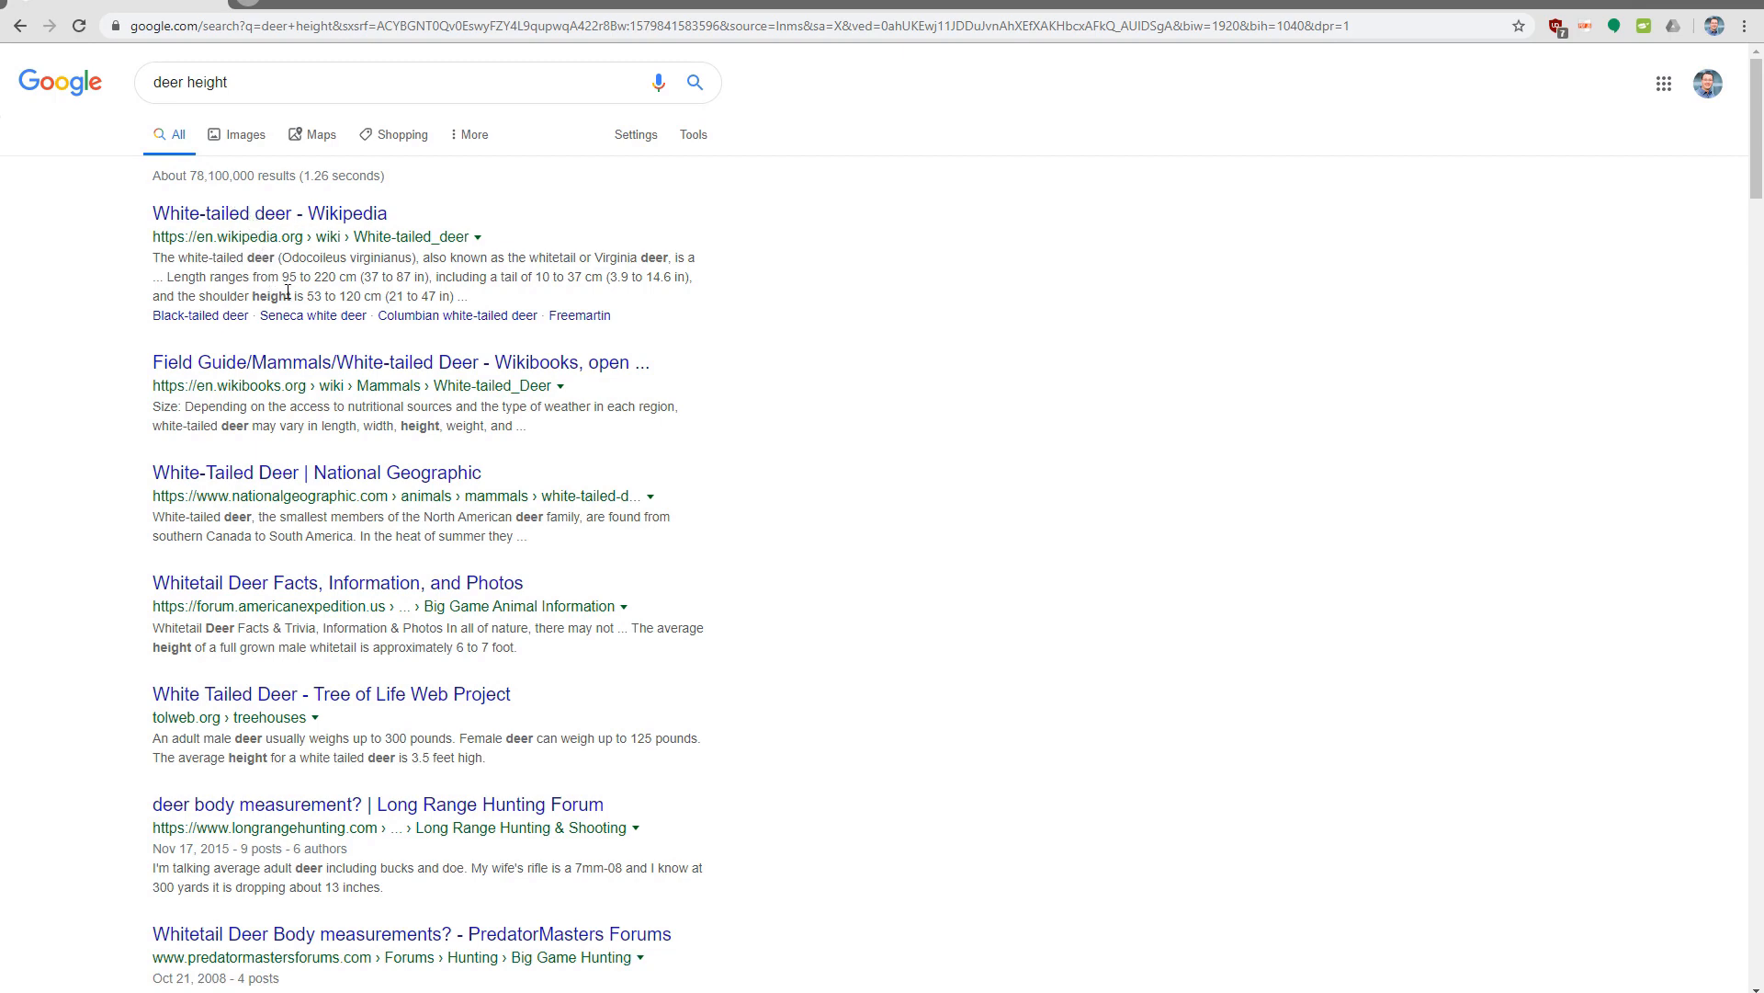
left_click(237, 134)
left_click(223, 275)
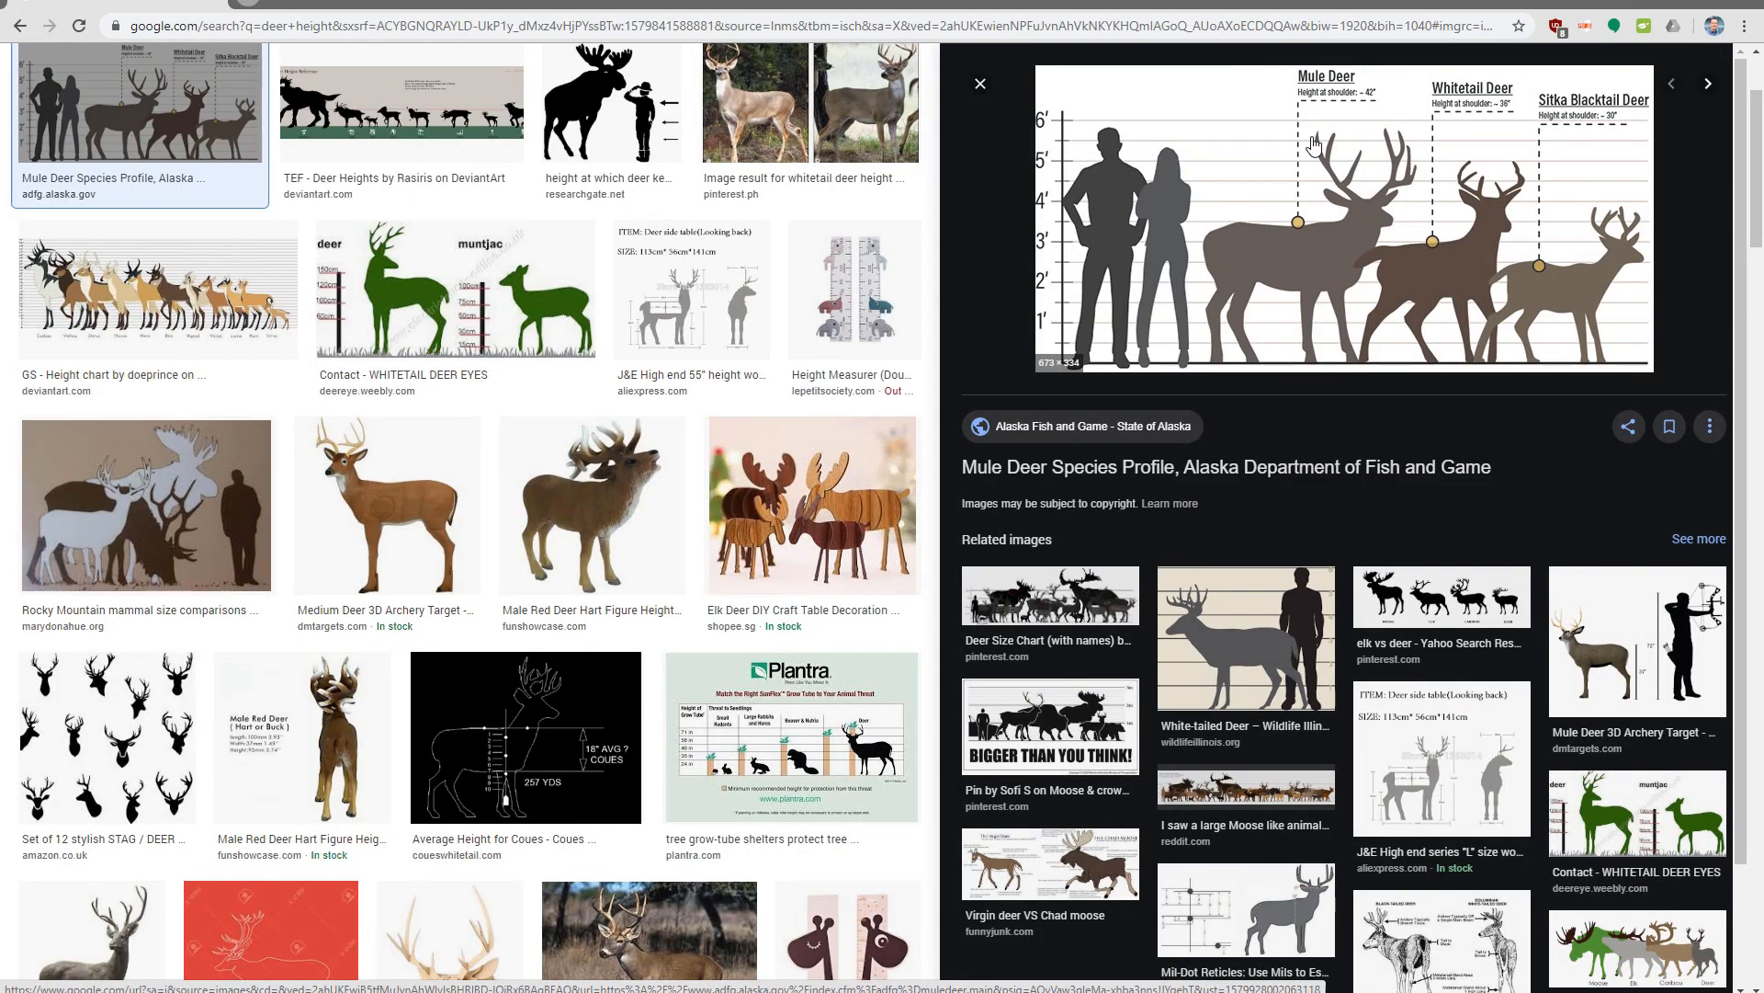
left_click(1048, 731)
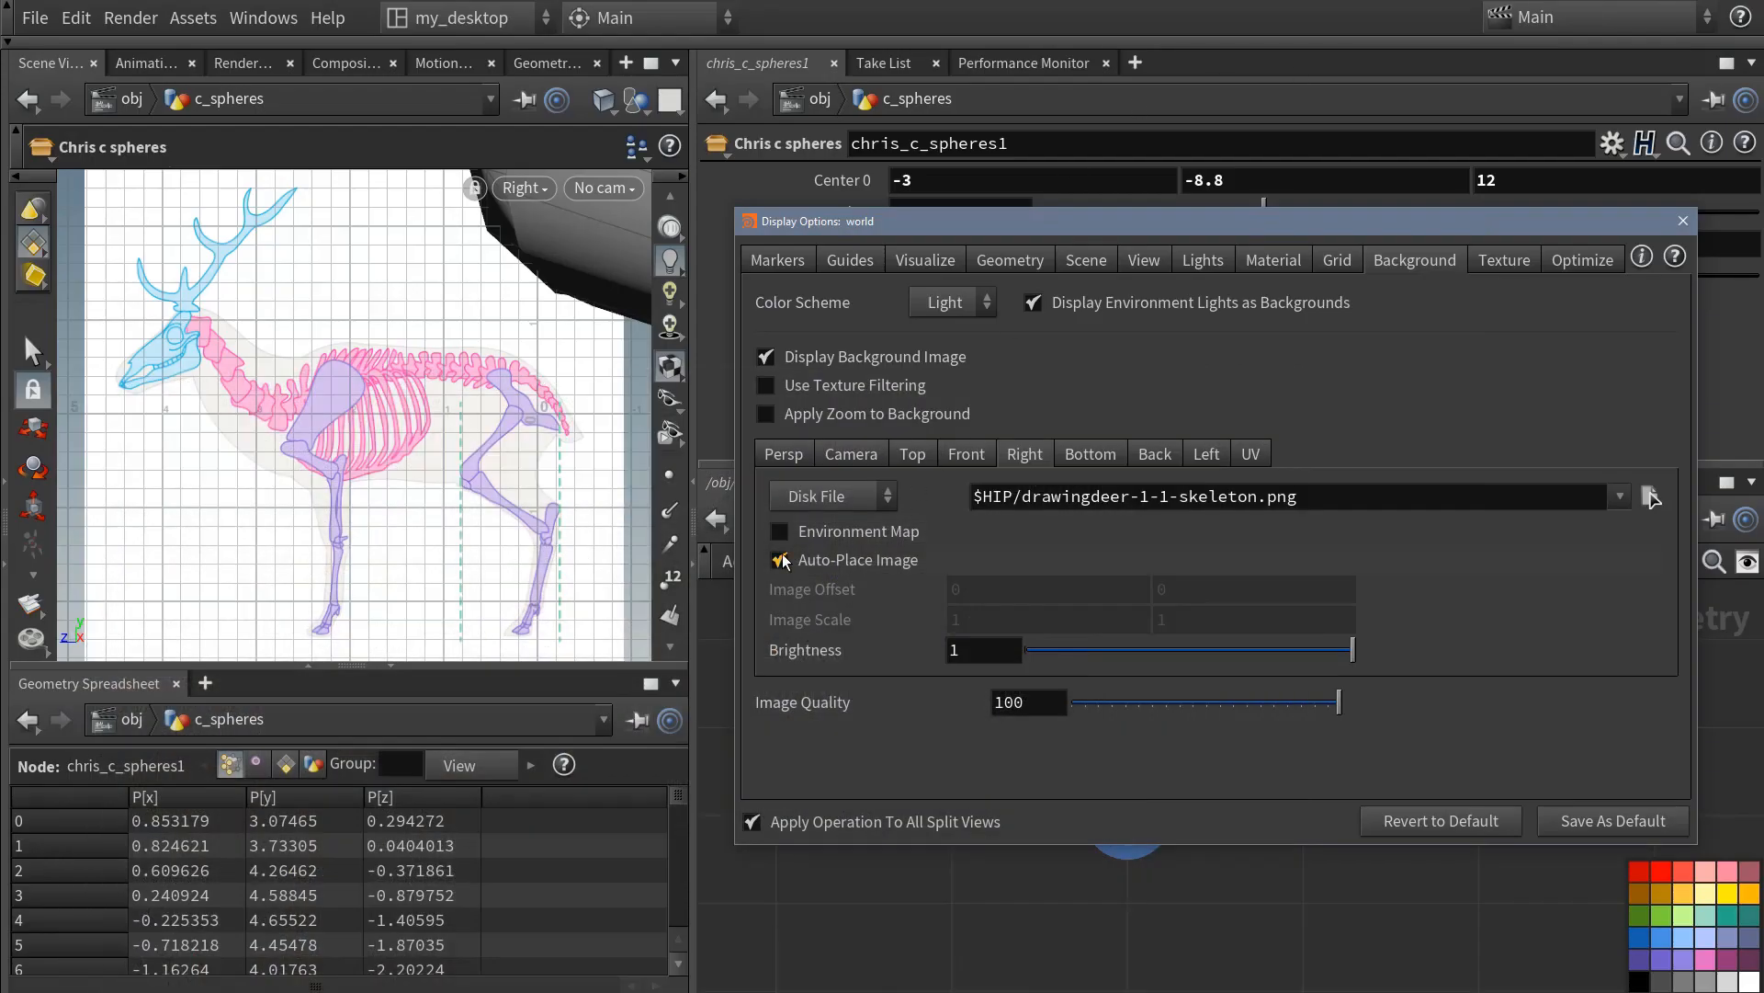
- Turn off Auto-Place Image for the Right view's background and set its Image Scale to 2 by 2
left_click(781, 558)
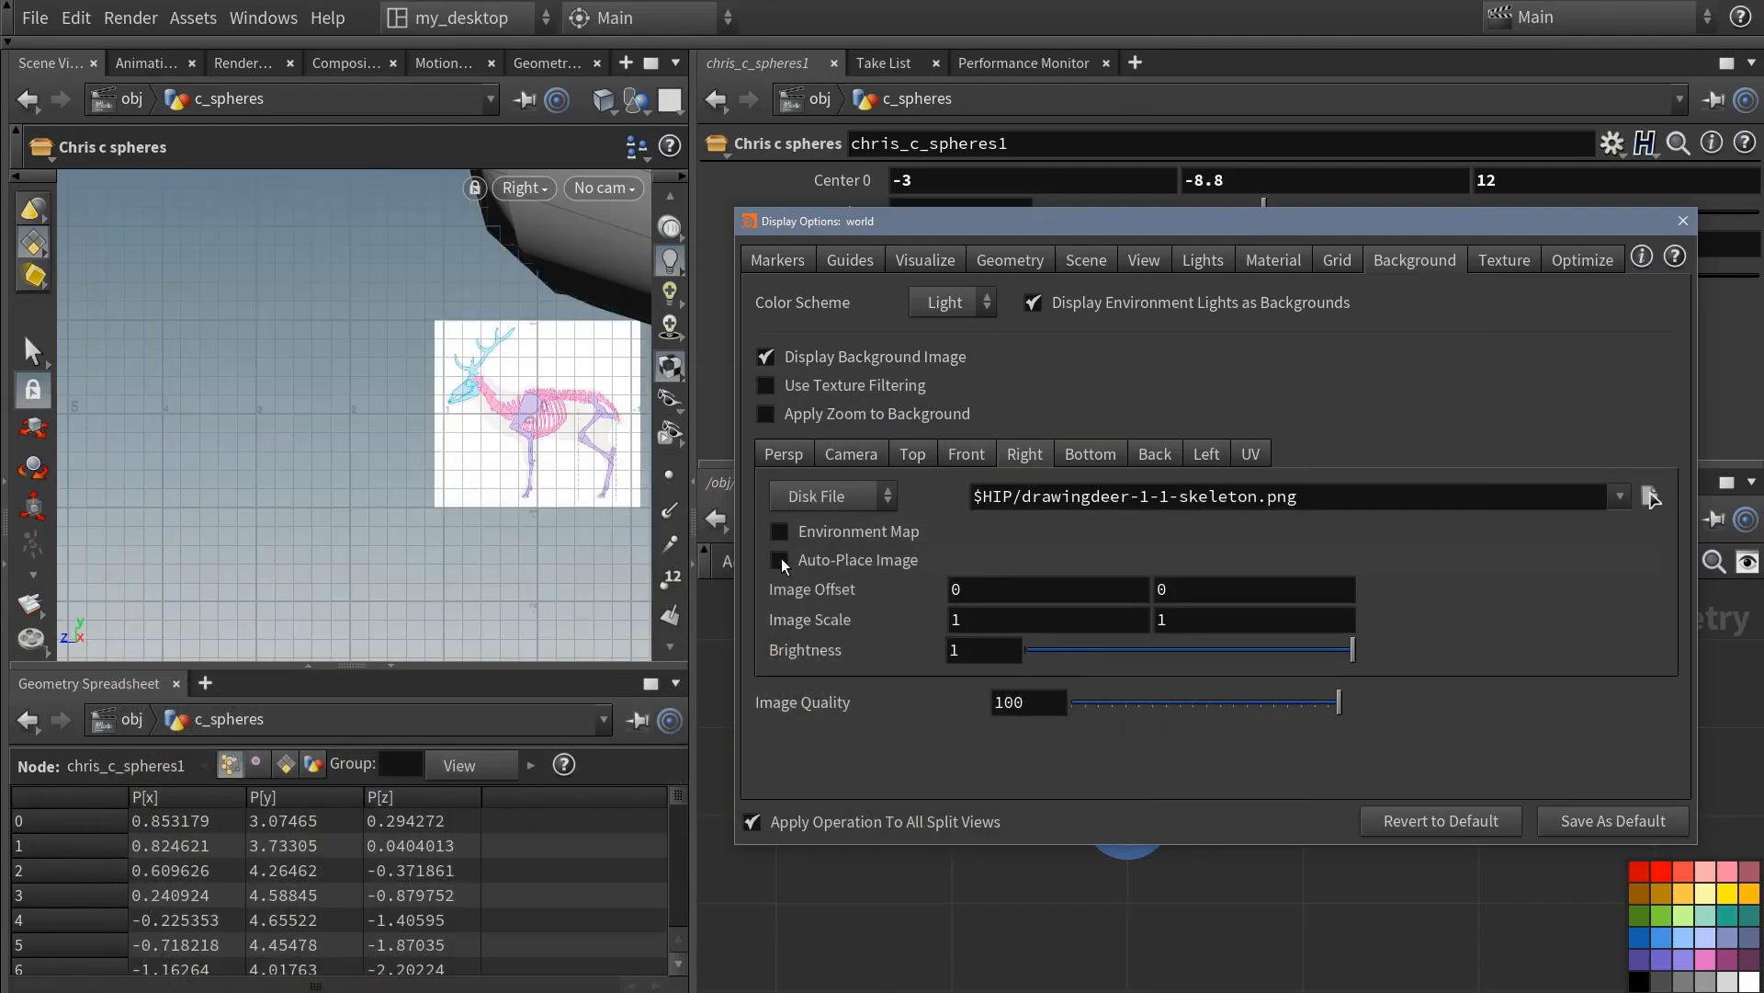
left_click(961, 619)
type("2")
key("Tab")
type("2")
key("Return")
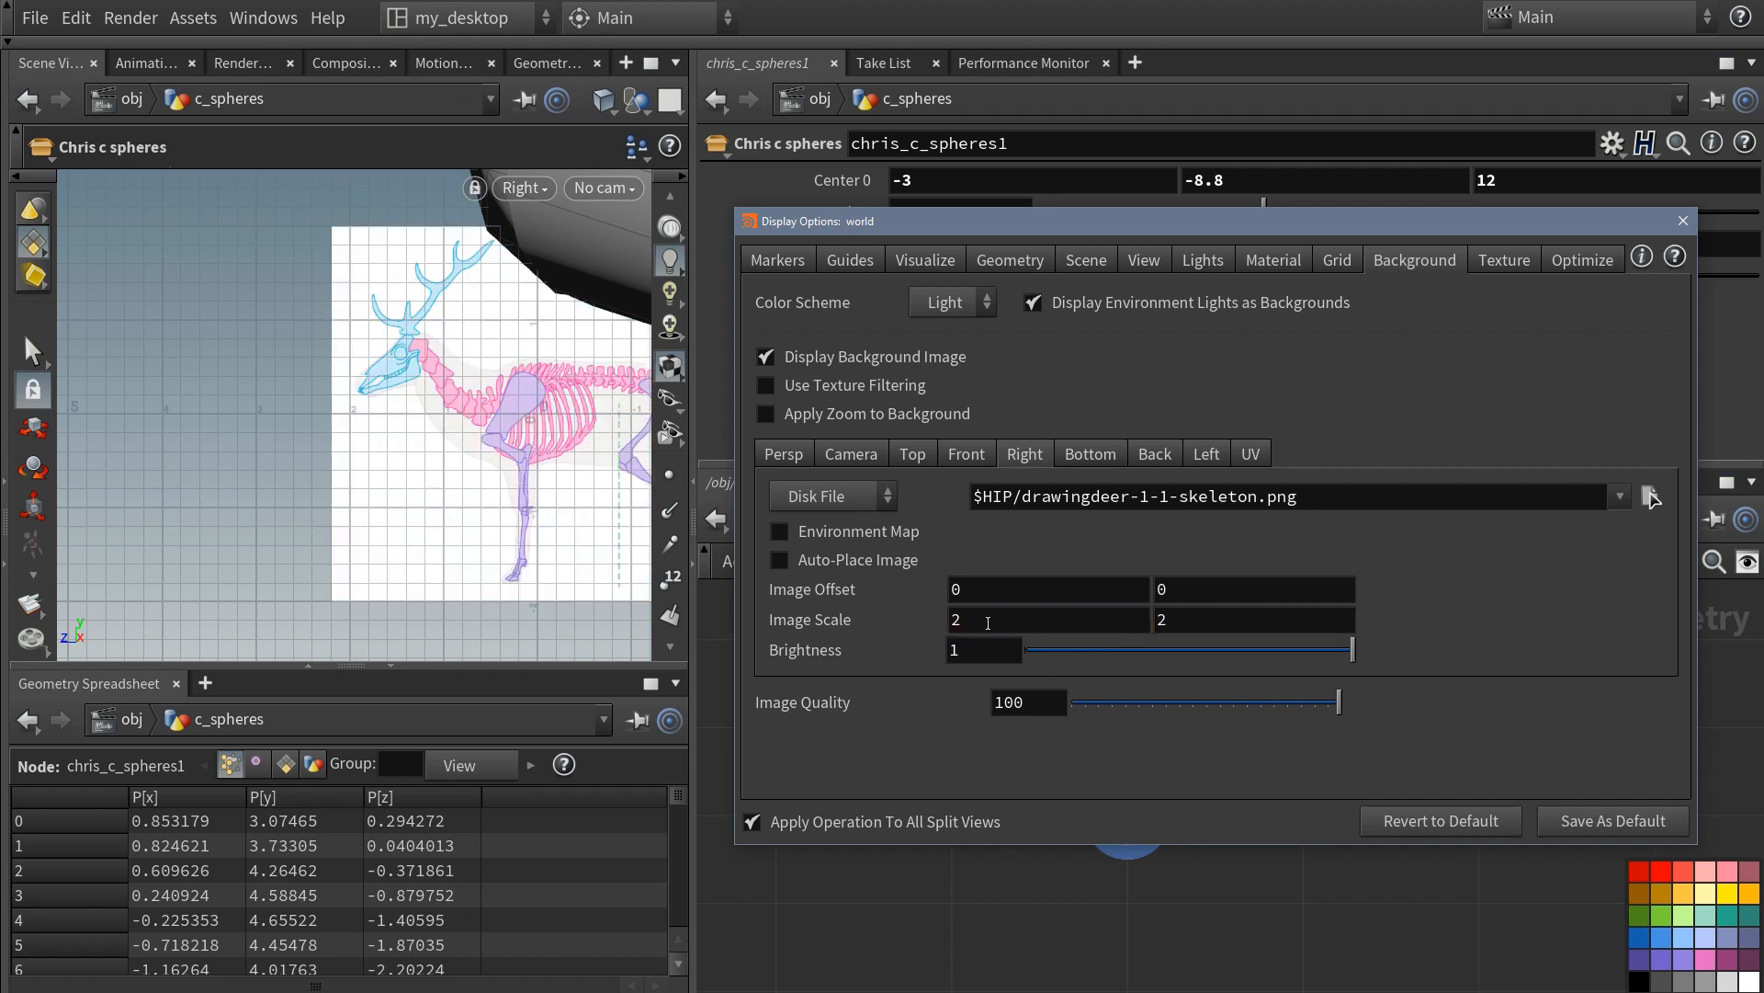
- Set the background's Image Scale to 1 by 1
left_click(988, 623)
type("1")
key("Tab")
type("1")
- Set the background's vertical Image Offset to 0.9 after trying 1 and 0.8, and close the display options
left_click(1197, 588)
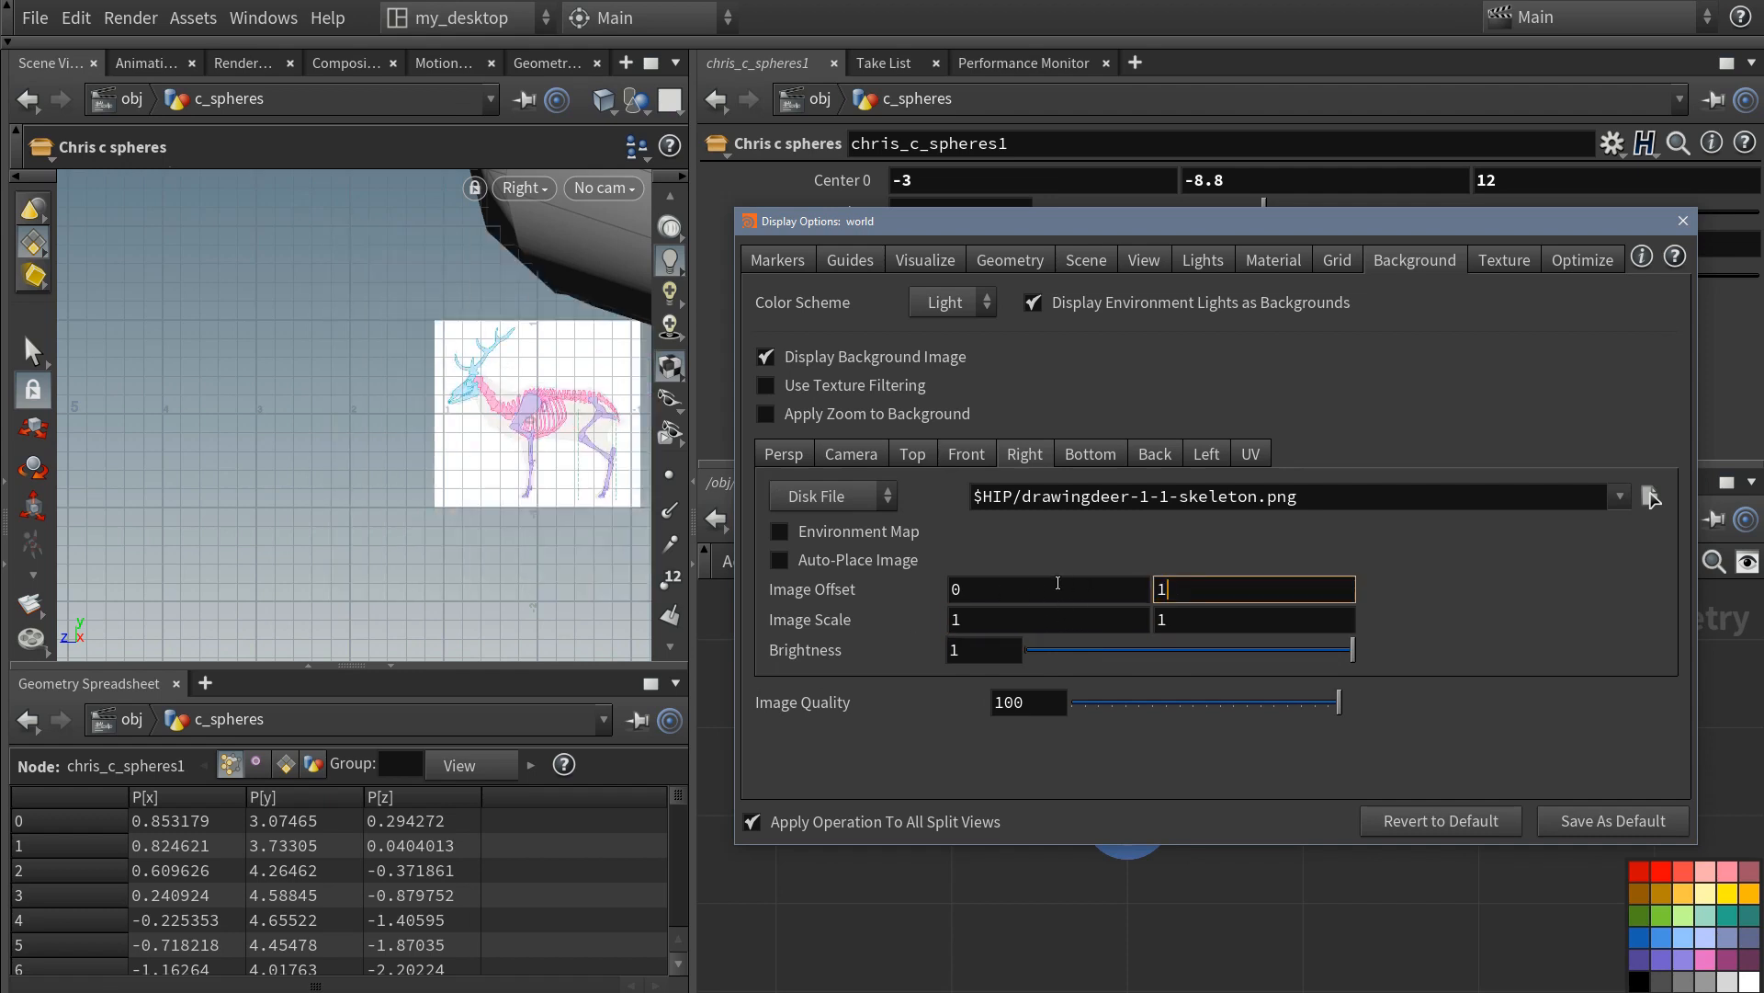
type("1")
key("Return")
left_click(1168, 590)
type("0.8")
key("Return")
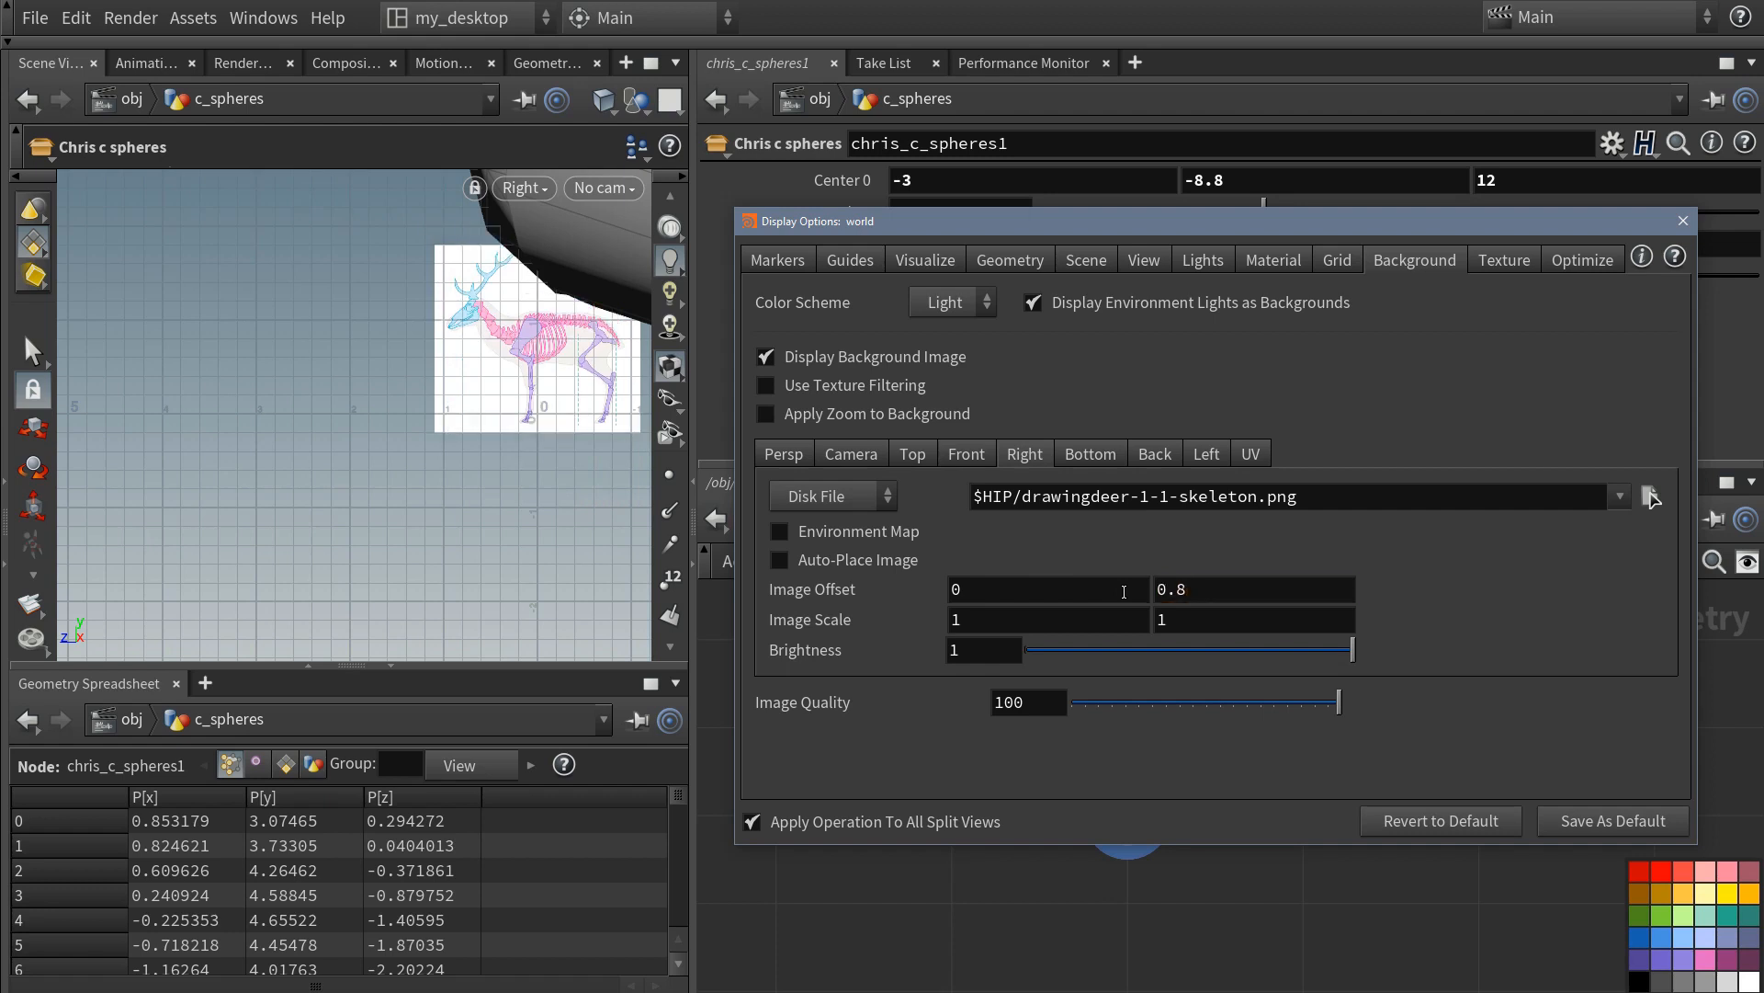
left_click(1216, 593)
type("0.9")
key("Return")
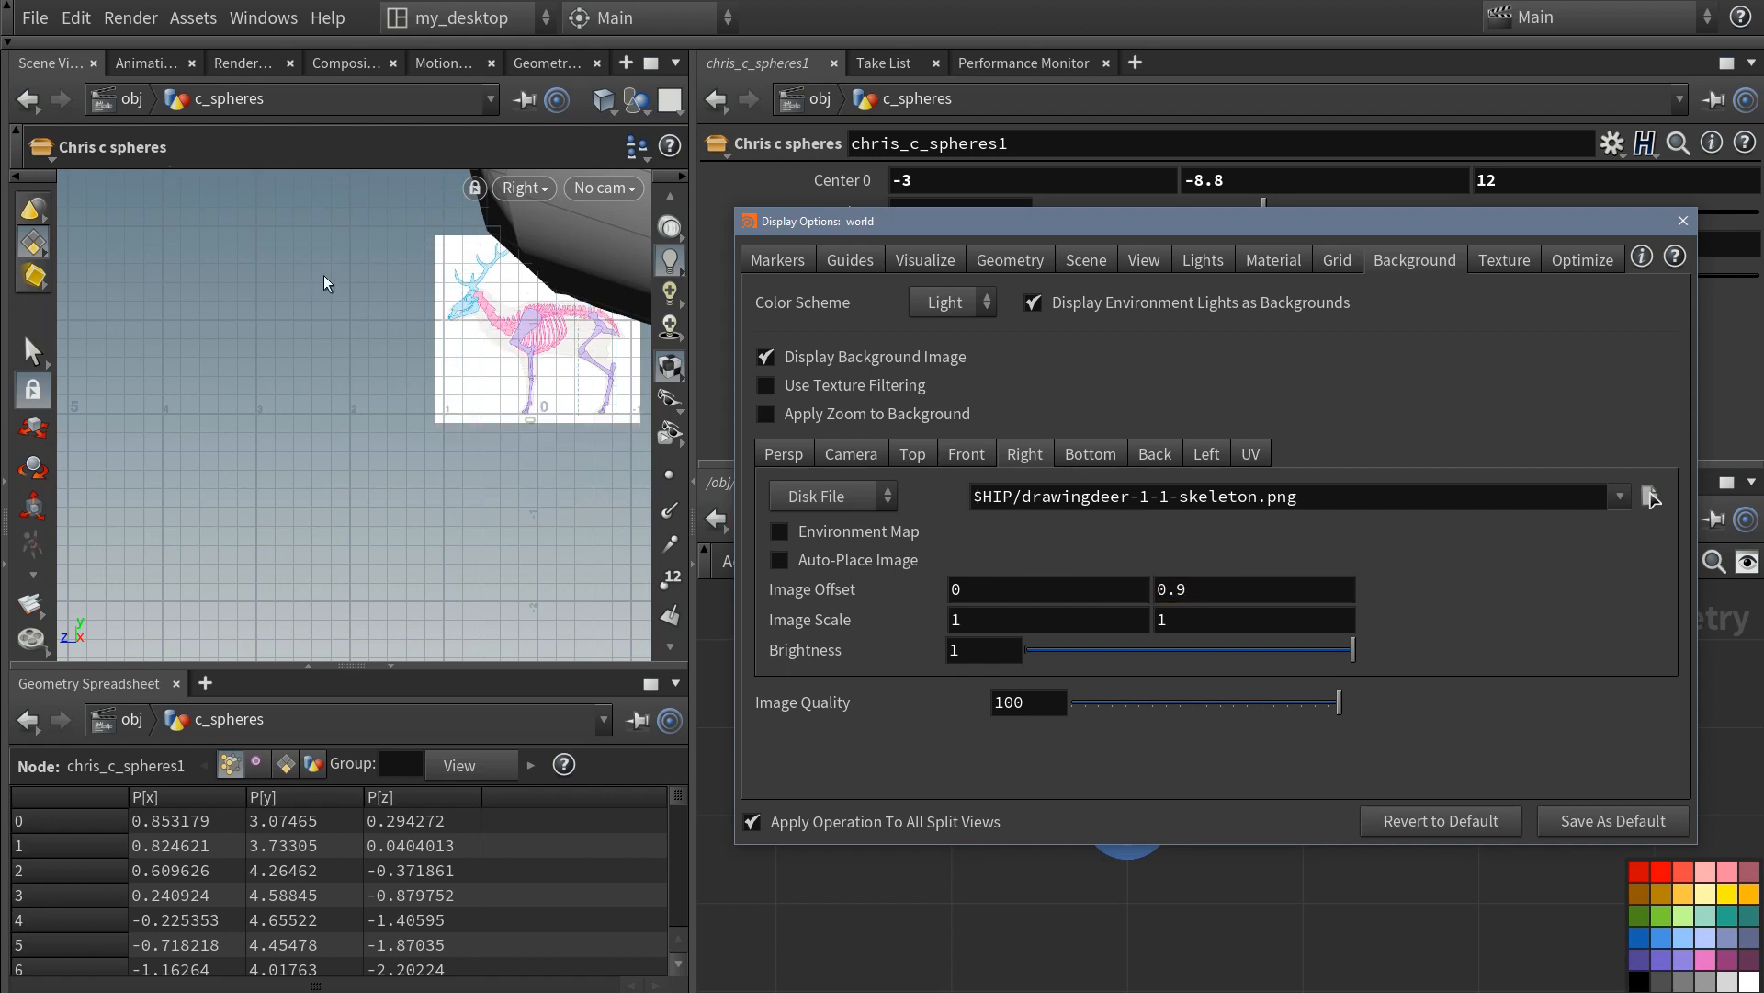
left_click(1683, 221)
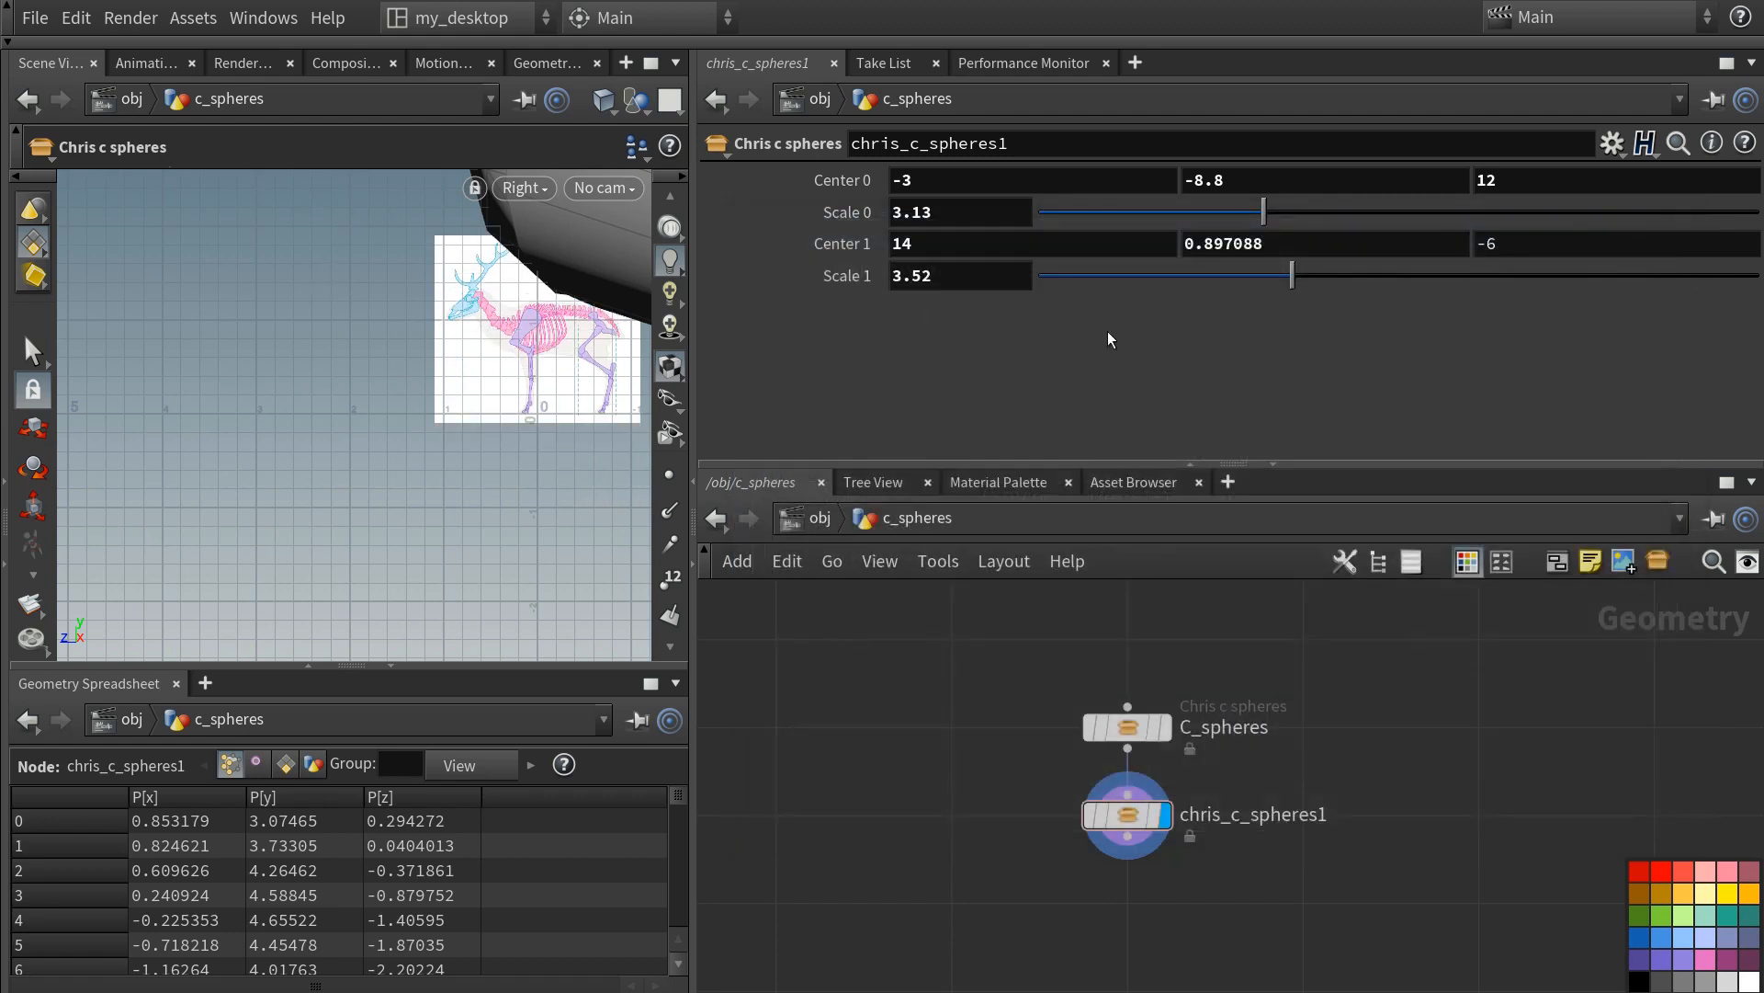
- Delete both capsule sphere nodes from the c_spheres network and frame the deer reference in the viewport
key("Delete")
key("Escape")
scroll(398, 304, "up", 5)
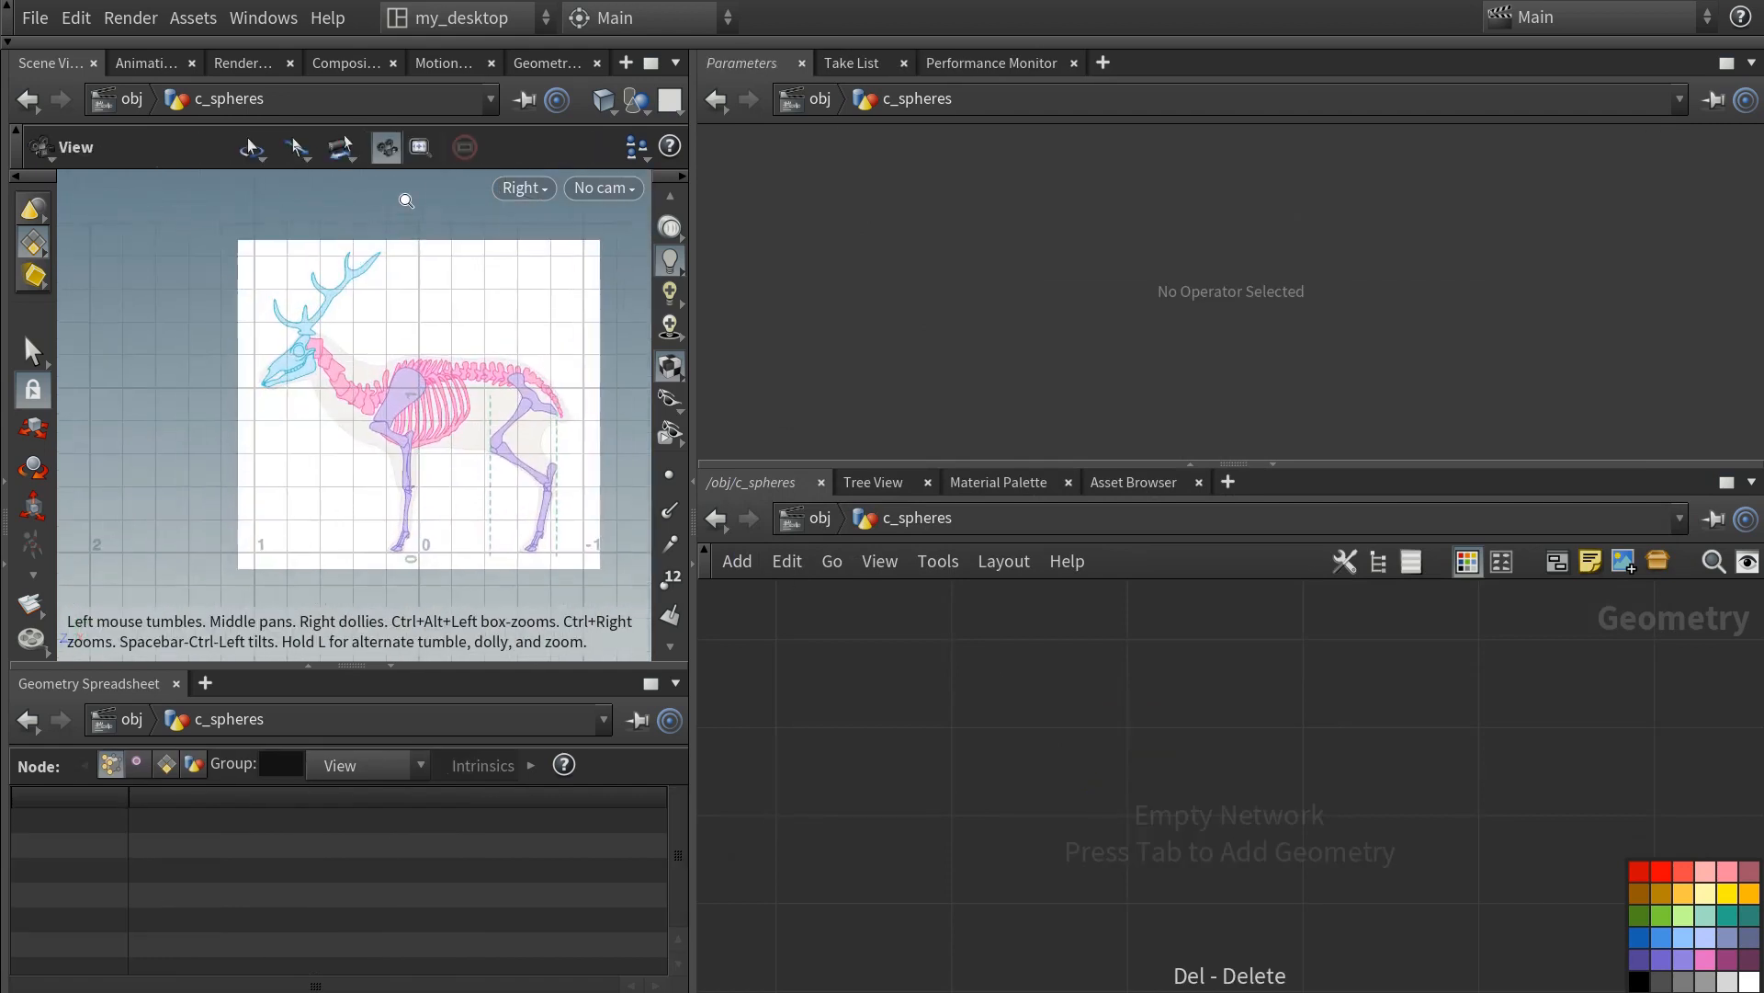
middle_click_drag(398, 304, 382, 304)
middle_click_drag(378, 317, 369, 318, "alt")
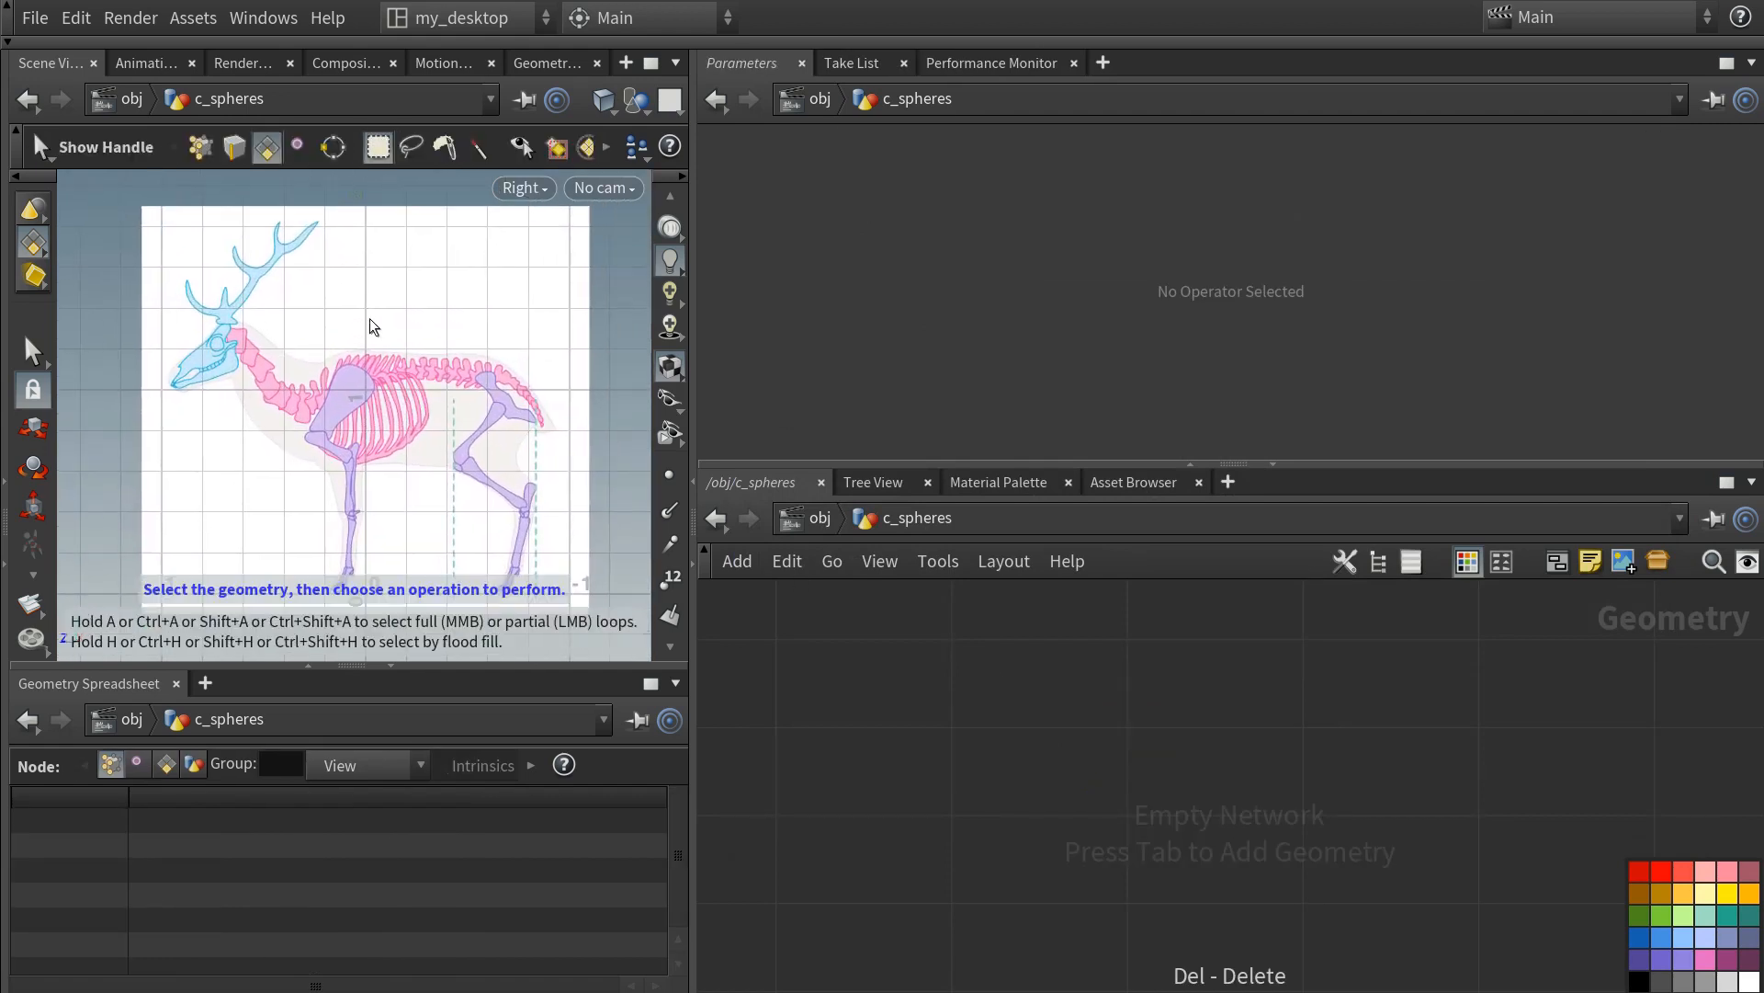
- Add a new Chris c spheres node to the empty c_spheres network
key("Tab")
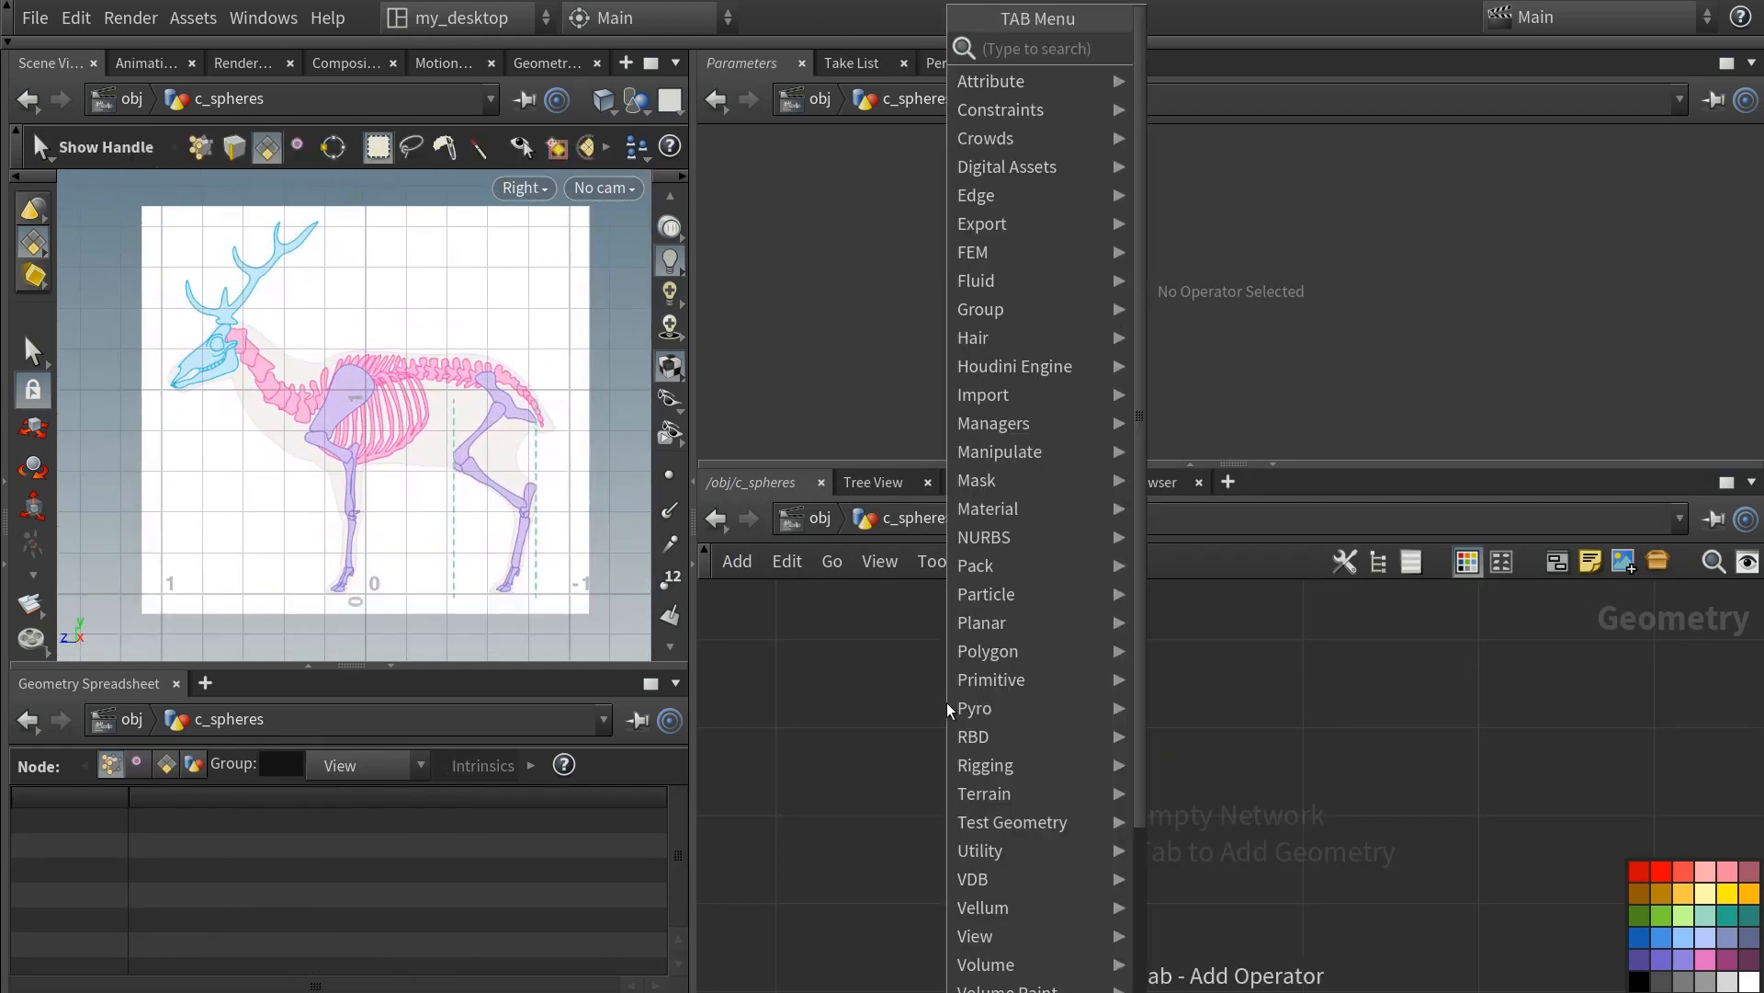
type("chris")
key("Return")
left_click(952, 727)
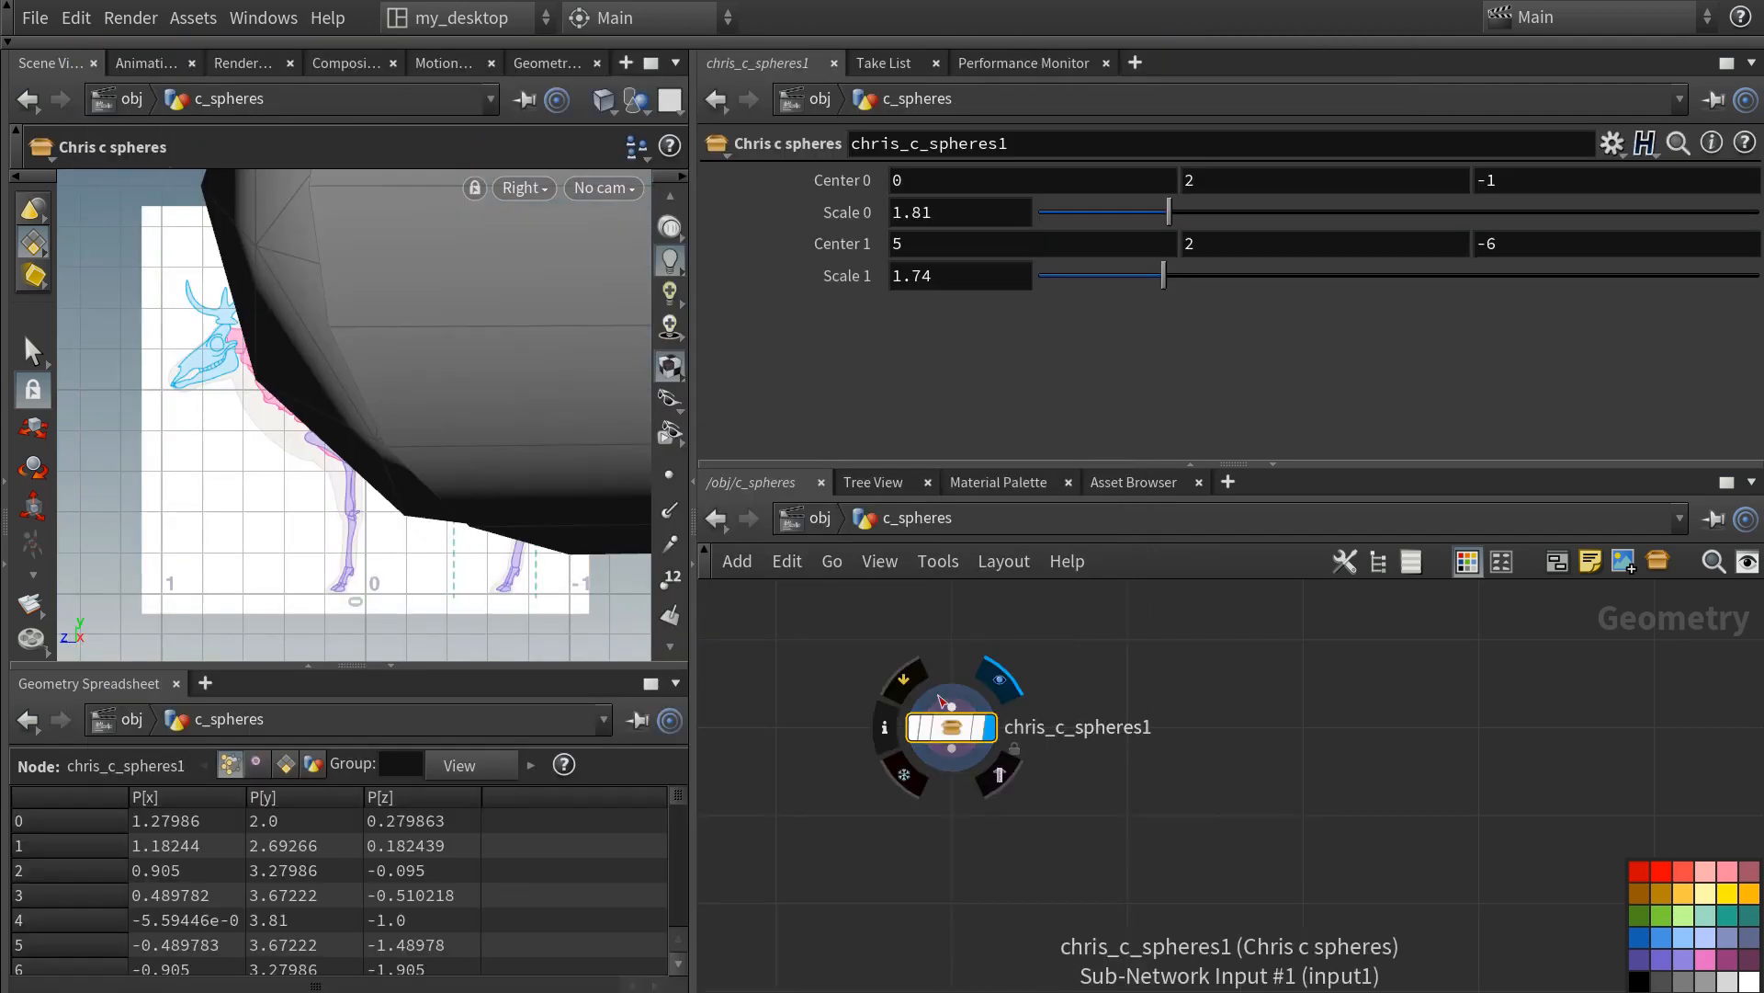
- Reduce Scale 0 and Scale 1 of chris_c_spheres1 to 1 each, then to 0.5 each
left_click_drag(985, 213, 847, 210)
type("1")
key("Return")
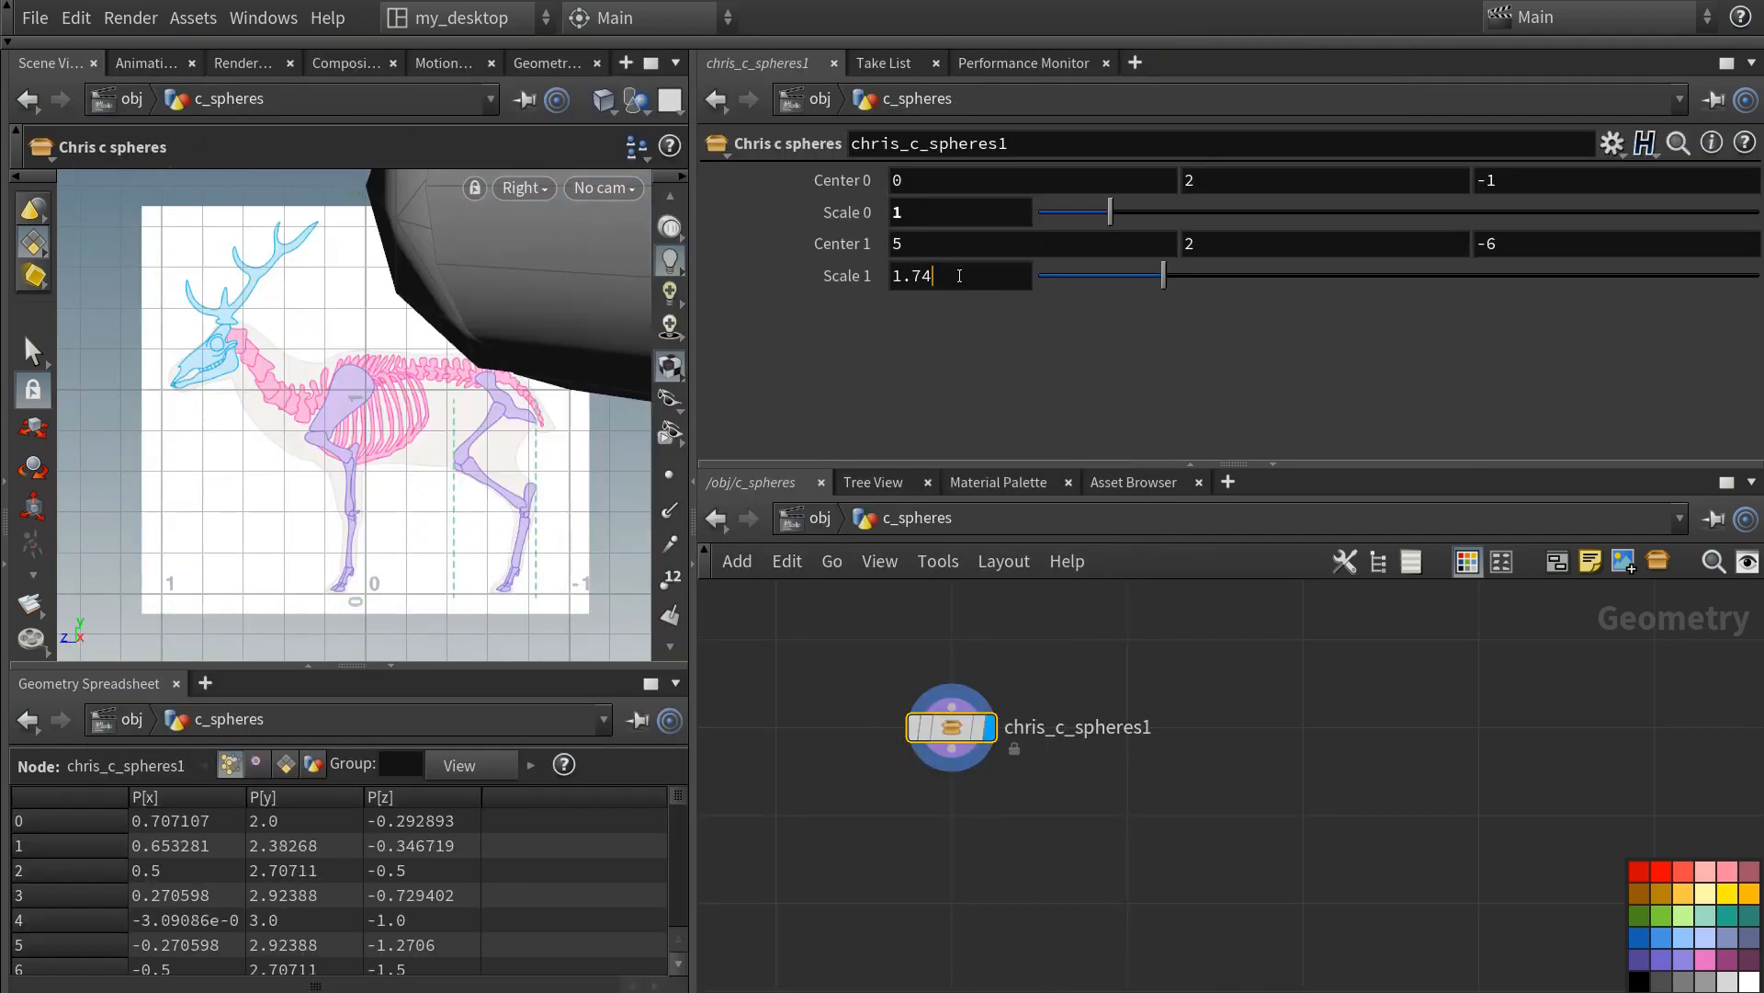
left_click_drag(957, 276, 873, 274)
type("1")
key("Return")
left_click_drag(938, 213, 840, 213)
type("0.5")
key("Return")
left_click_drag(937, 279, 835, 272)
type("0.5")
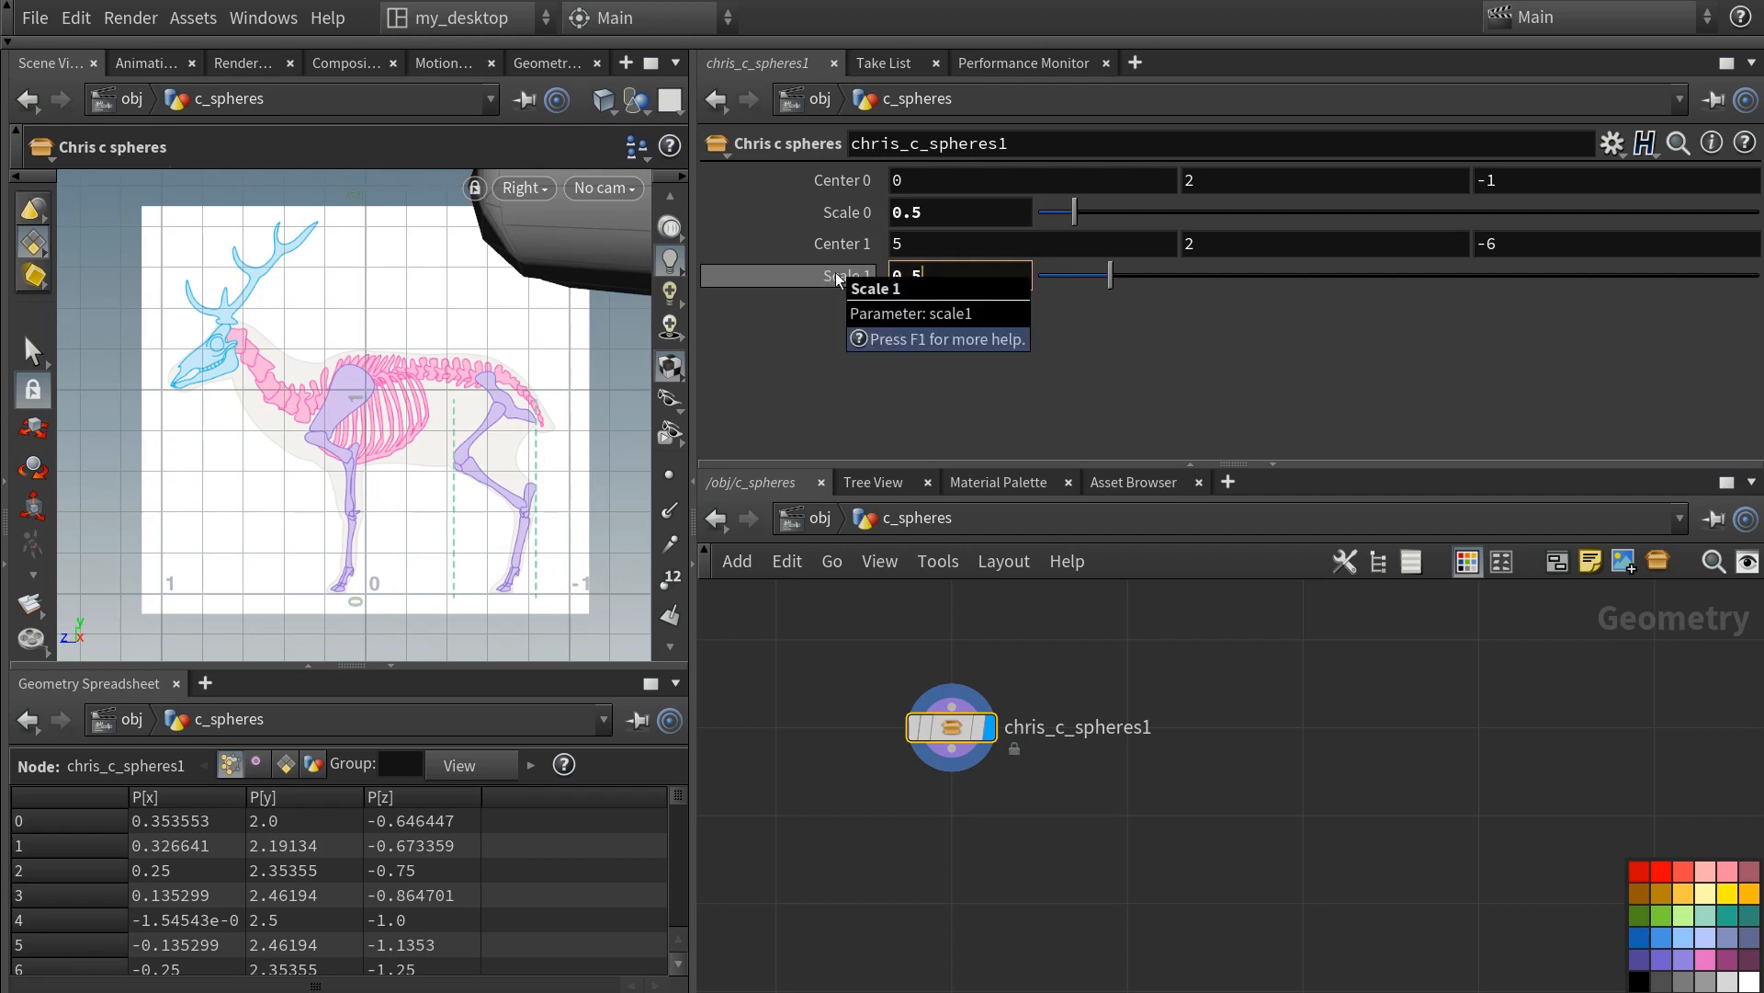
key("Return")
- Set Center 0 of chris_c_spheres1 to 0, 0, 0
middle_click(930, 187)
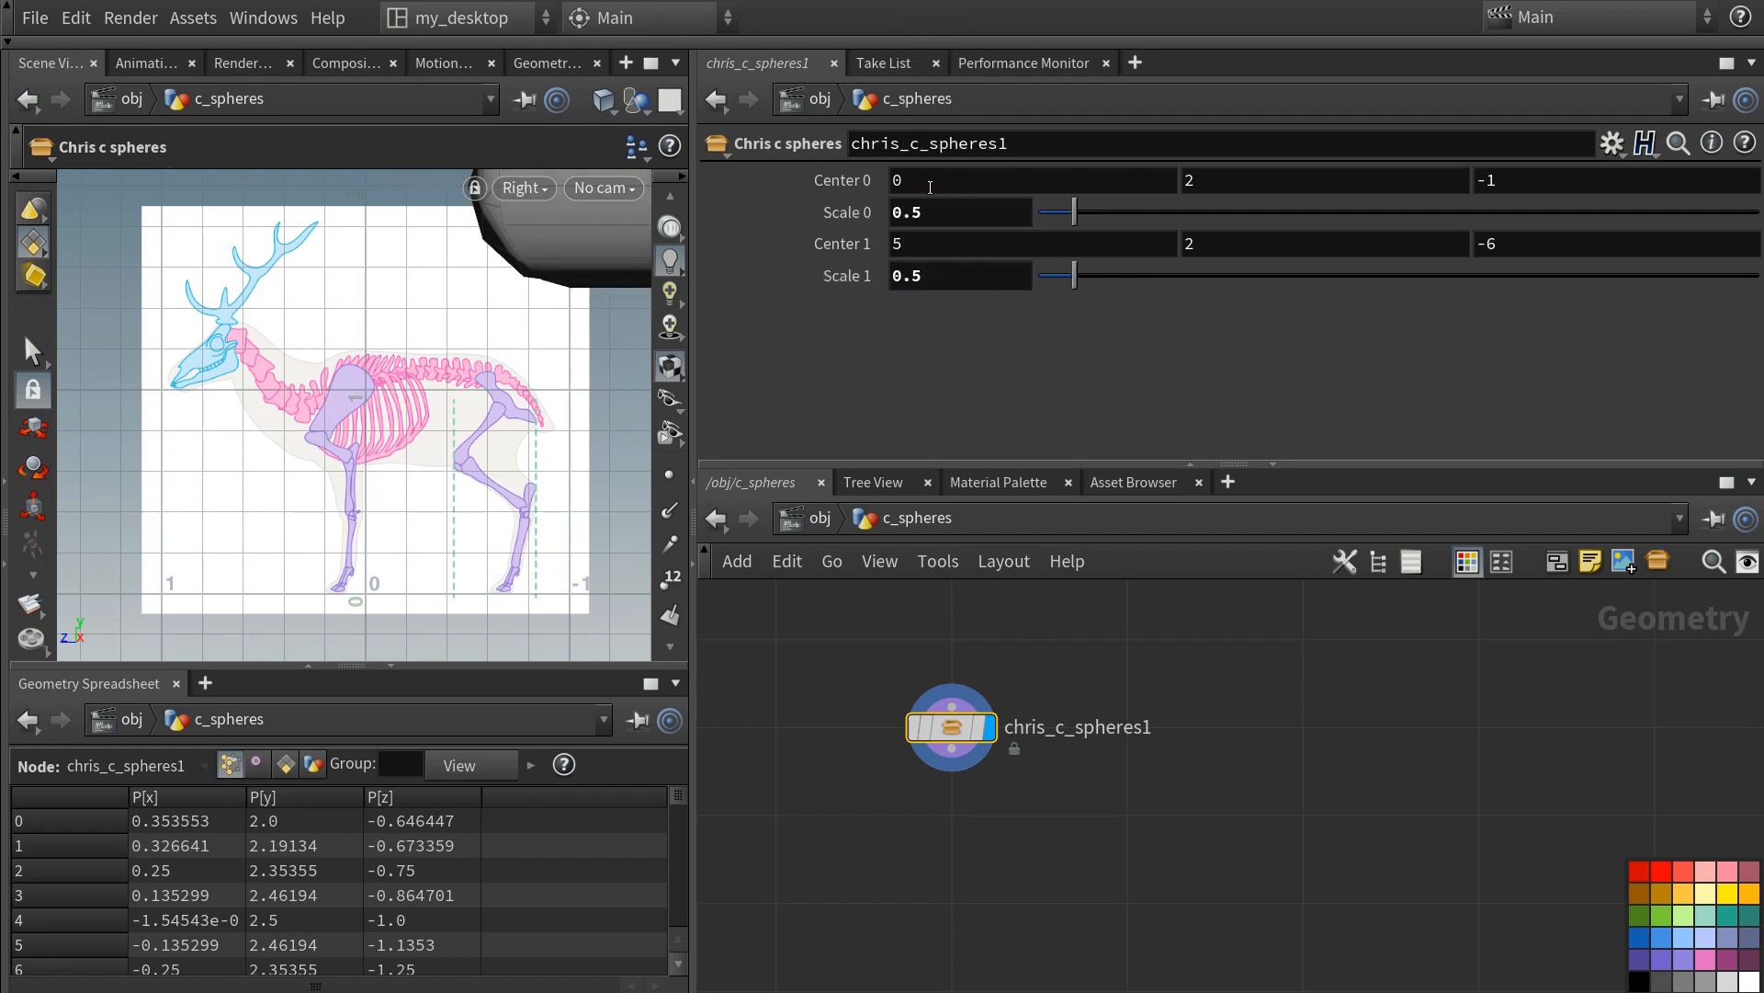
right_click_drag(432, 317, 429, 445)
middle_click_drag(429, 445, 423, 481)
middle_click_drag(955, 181, 1081, 195)
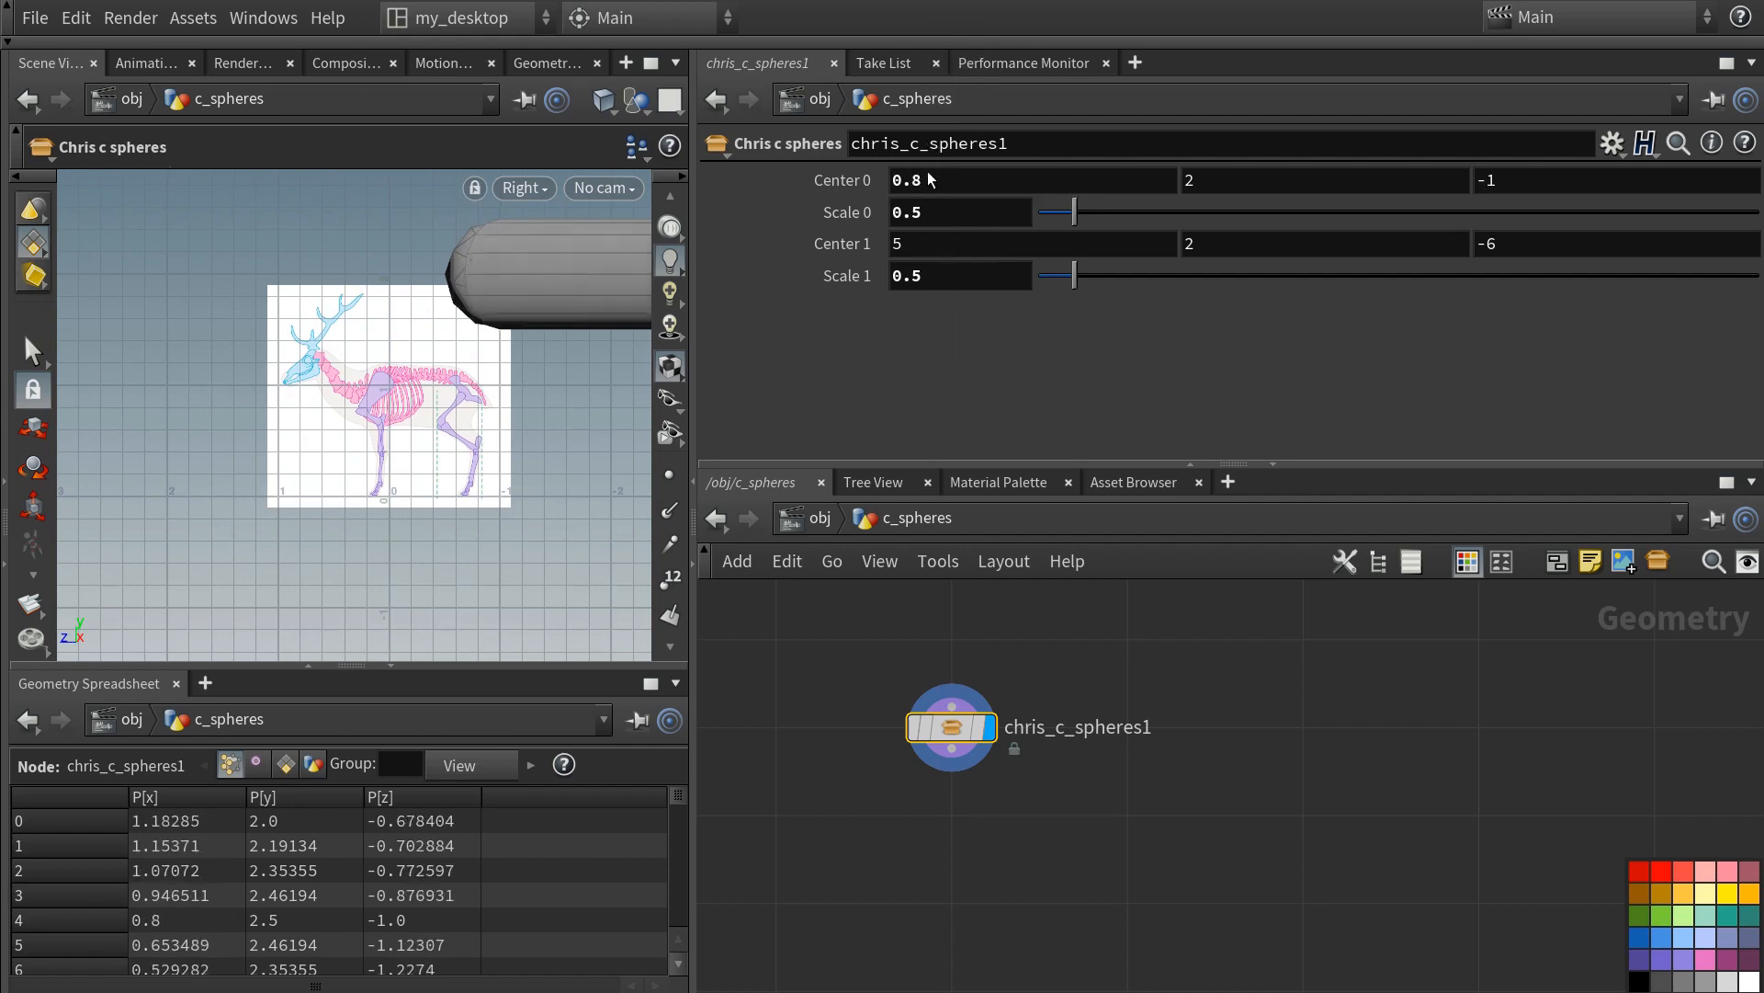
left_click_drag(933, 182, 850, 181)
type("0")
key("Tab")
type("0")
key("Tab")
type("0")
key("Return")
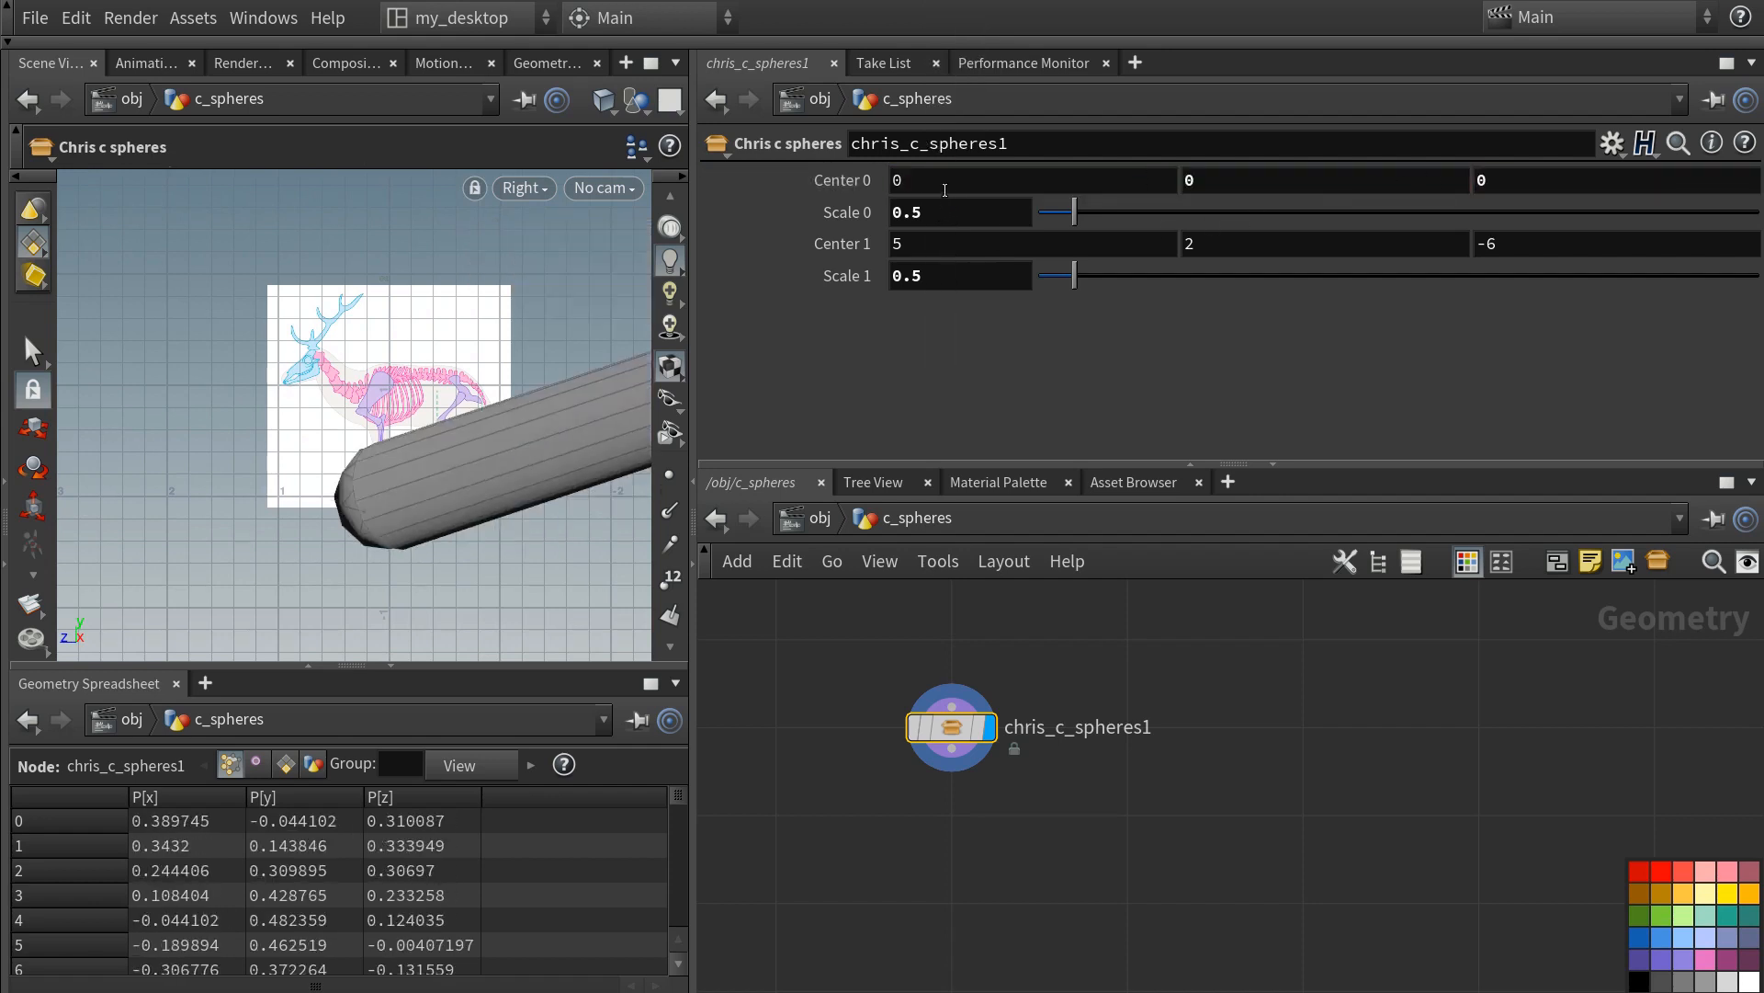
- Set Scale 0 to 0.2 and raise Center 0 Y to 0.9 to place the first sphere on the deer's chest
left_click_drag(1073, 212, 1054, 212)
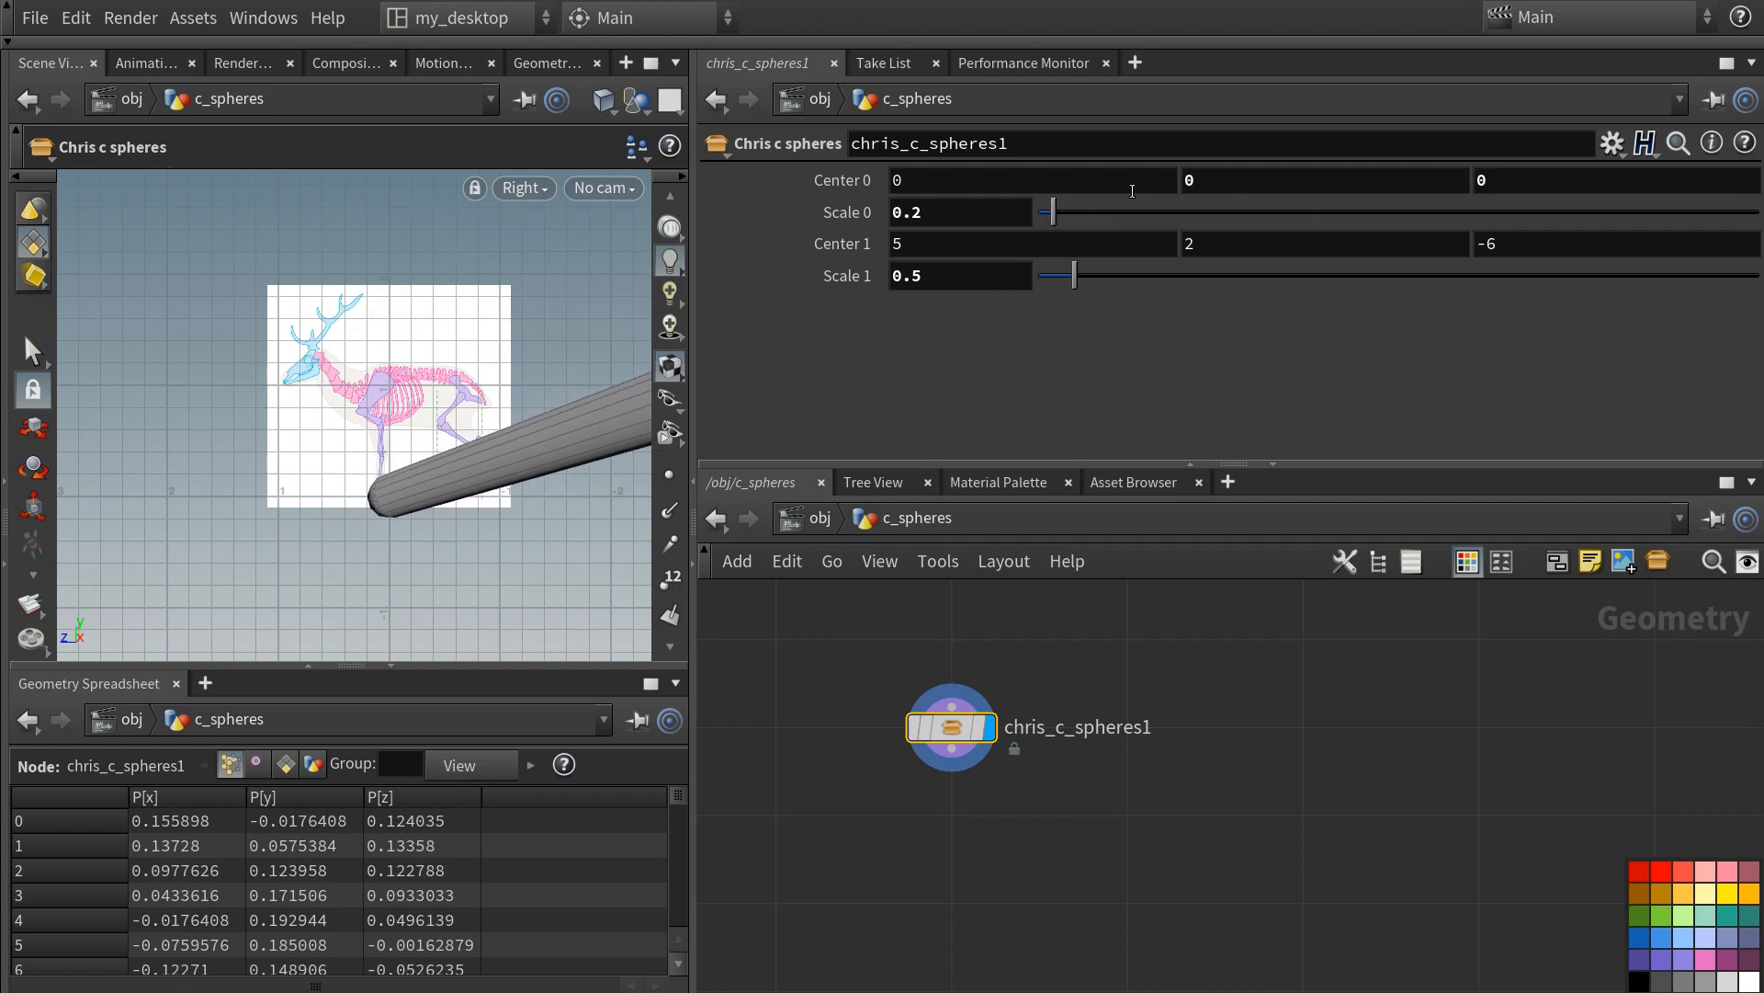
middle_click_drag(1221, 186, 1350, 180)
- Display the geometry as wireframe and increase Scale 0 to 0.29 to fit the first sphere around the deer's chest
left_click(604, 99)
left_click(726, 245)
scroll(354, 414, "up", 5)
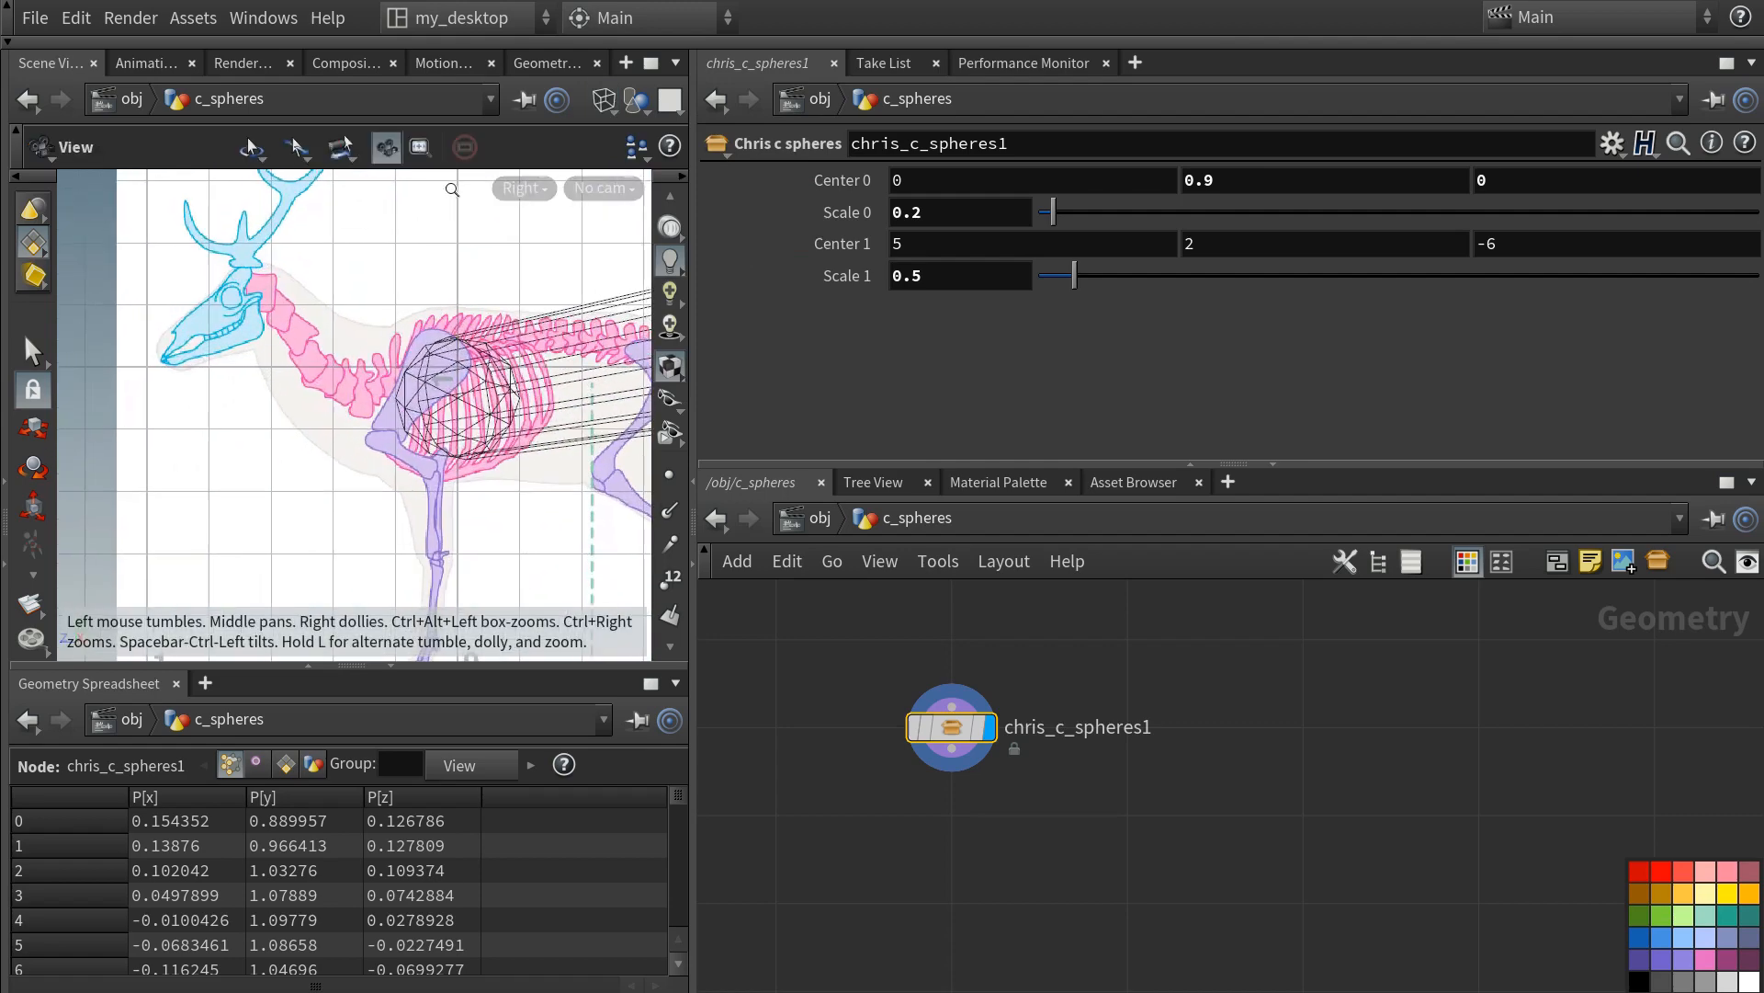
left_click_drag(1049, 215, 1063, 215)
- Move the second sphere onto the deer's hip at about Y 0.94 and Z -0.66, and set Scale 1 to 0.1
scroll(428, 404, "down", 10)
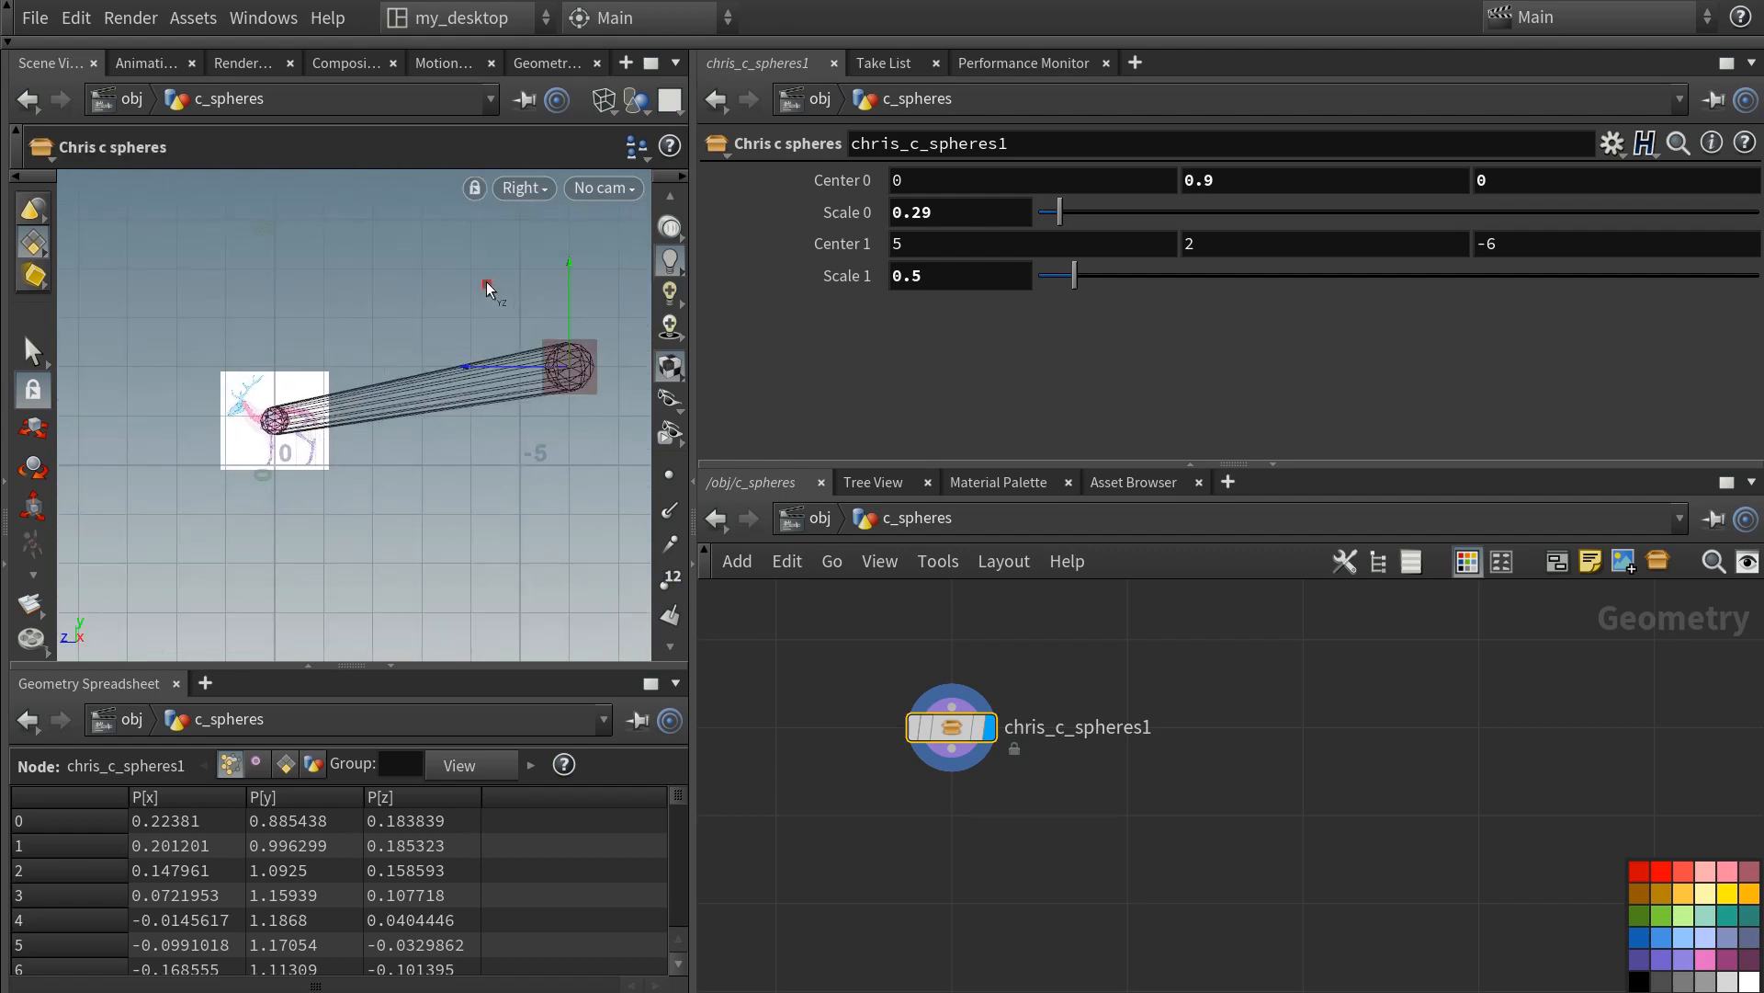
left_click_drag(487, 283, 228, 329)
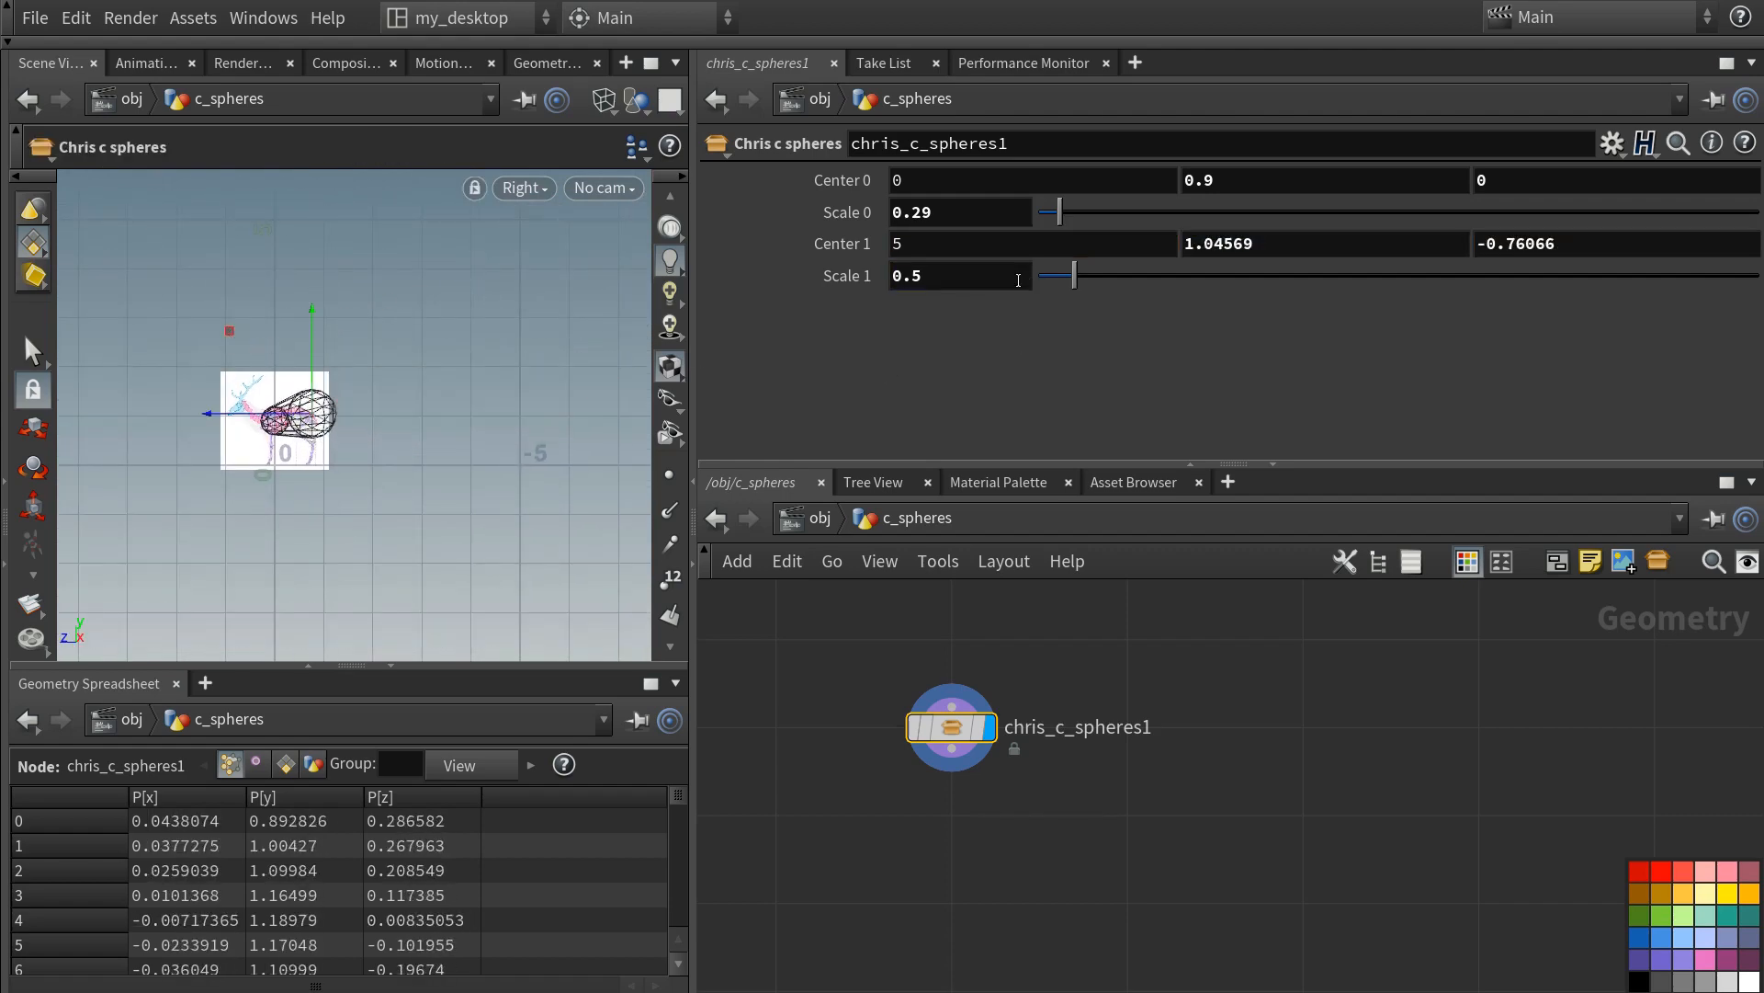
double_click(974, 288)
type("0.1")
key("Return")
scroll(425, 285, "up", 8)
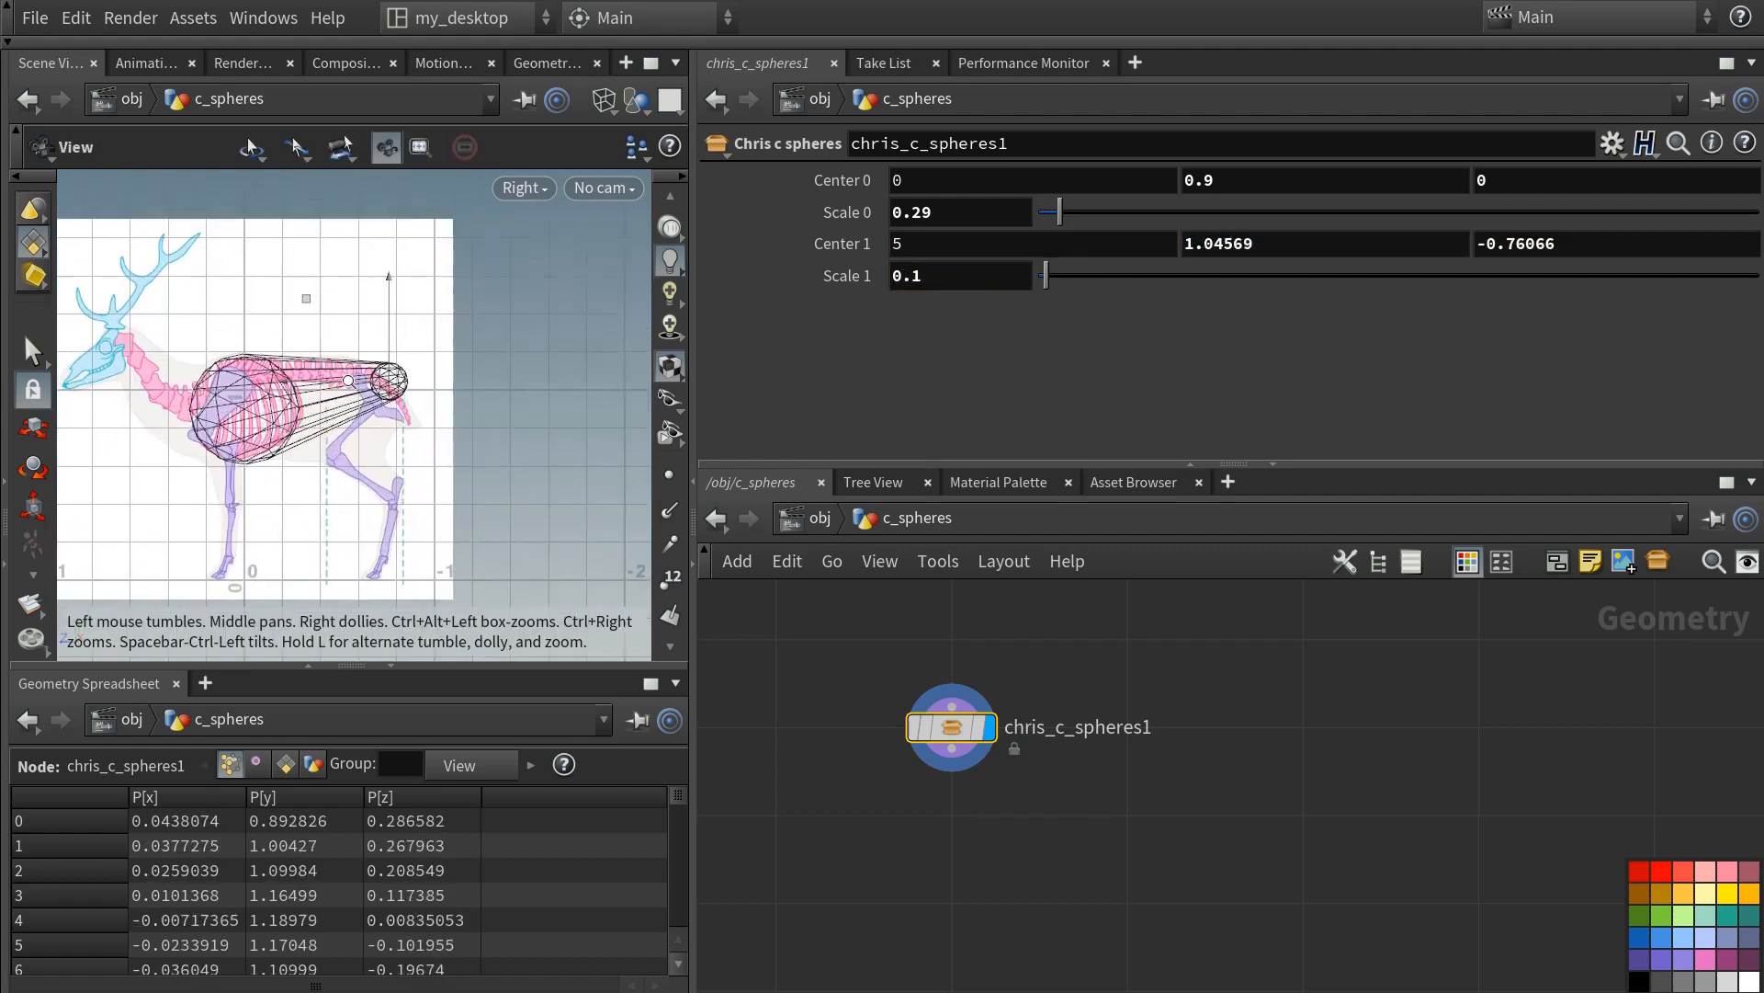
left_click_drag(426, 285, 406, 300)
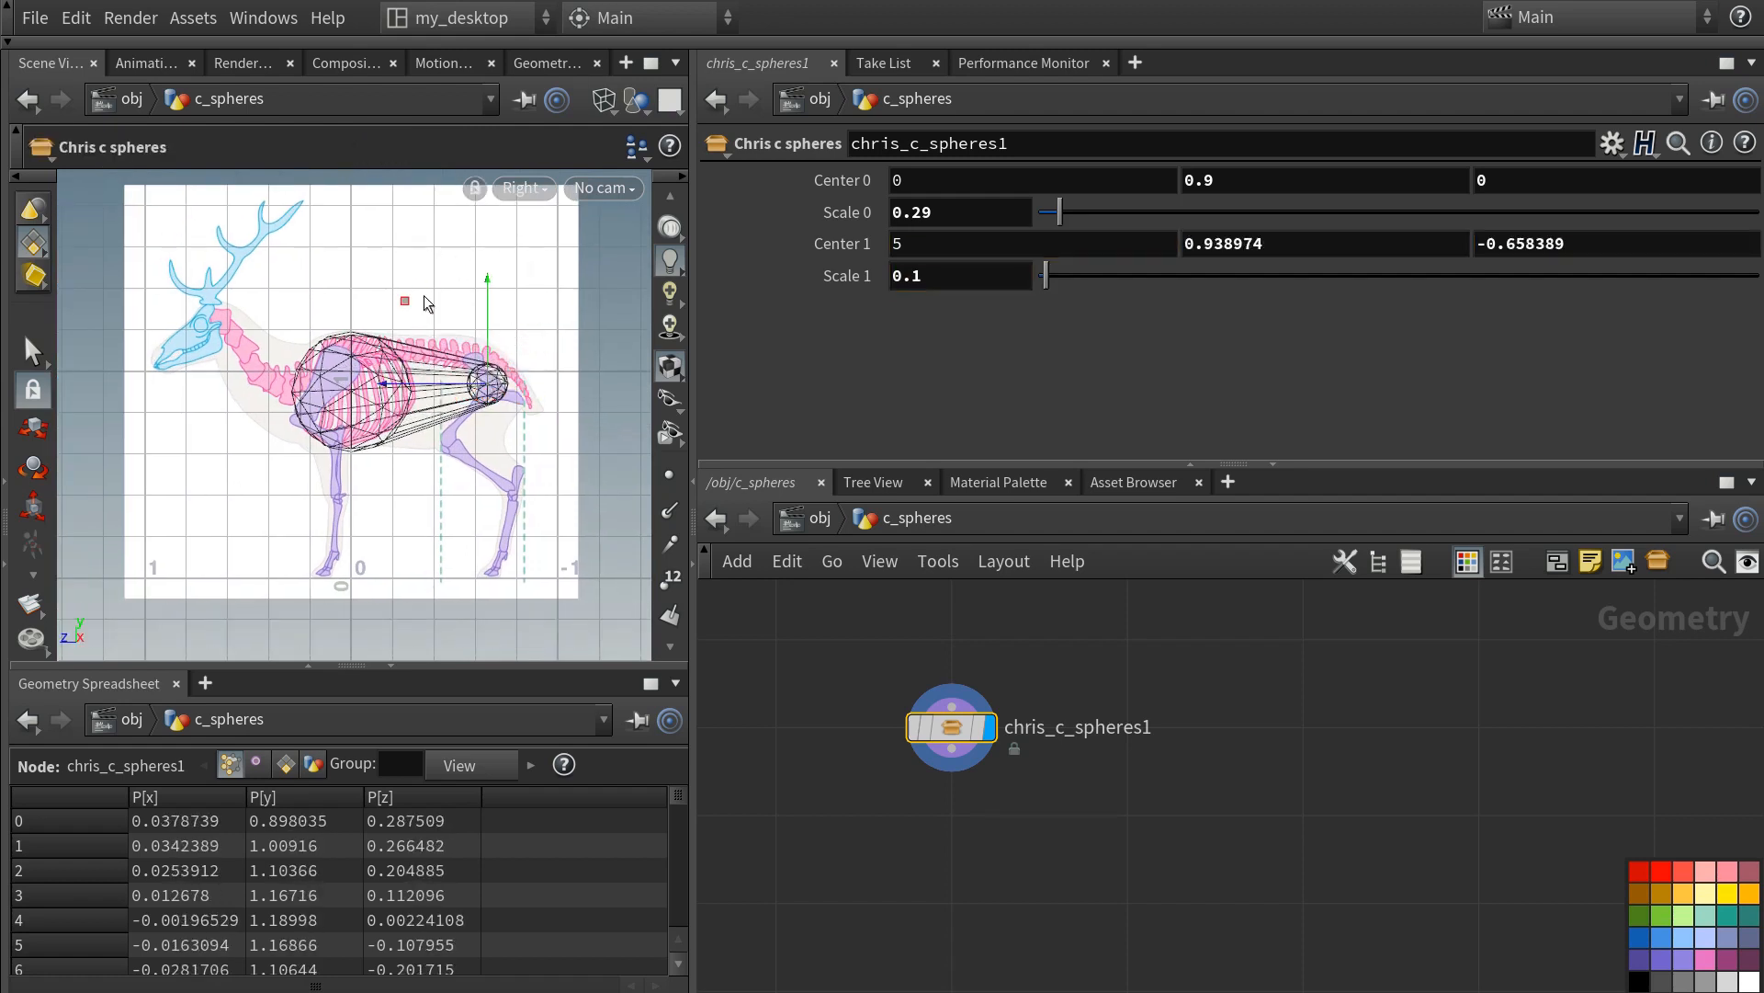
- Move the hip sphere to about Y 0.89 and Z -0.57, and set Scale 1 to 0.27 and Scale 0 to 0.31
left_click_drag(1037, 279, 1057, 276)
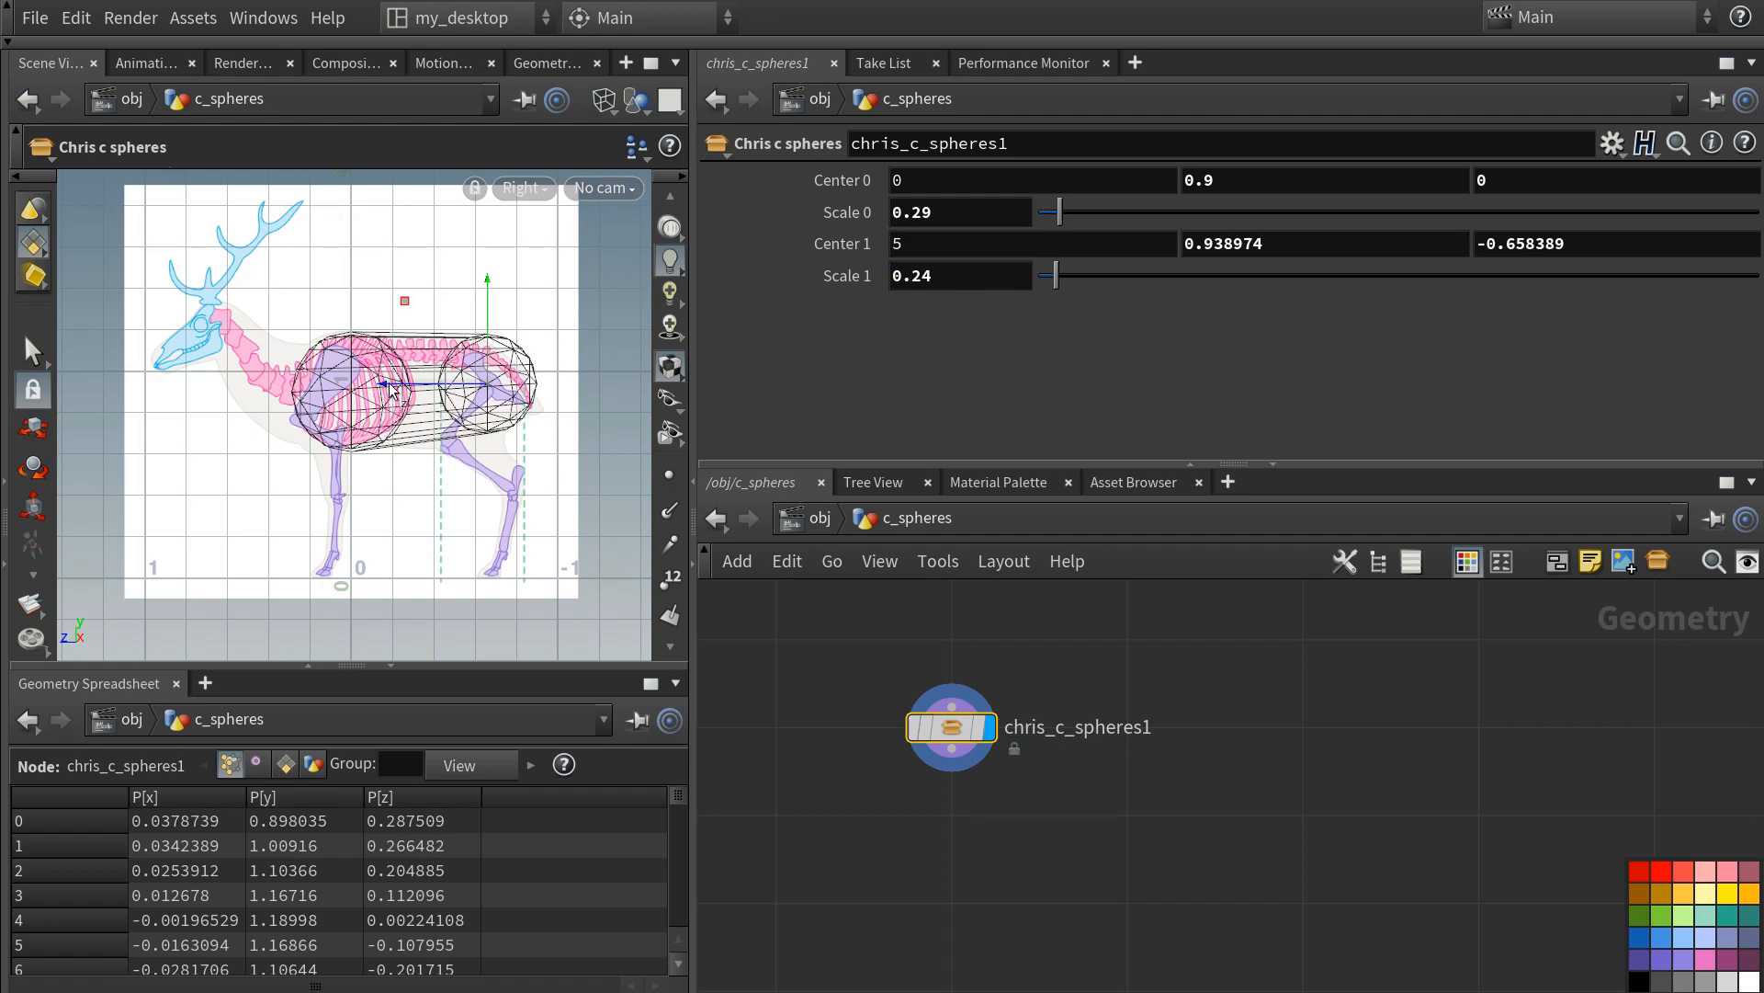
left_click_drag(392, 390, 375, 390)
left_click_drag(466, 285, 552, 293)
left_click_drag(1055, 278, 1057, 280)
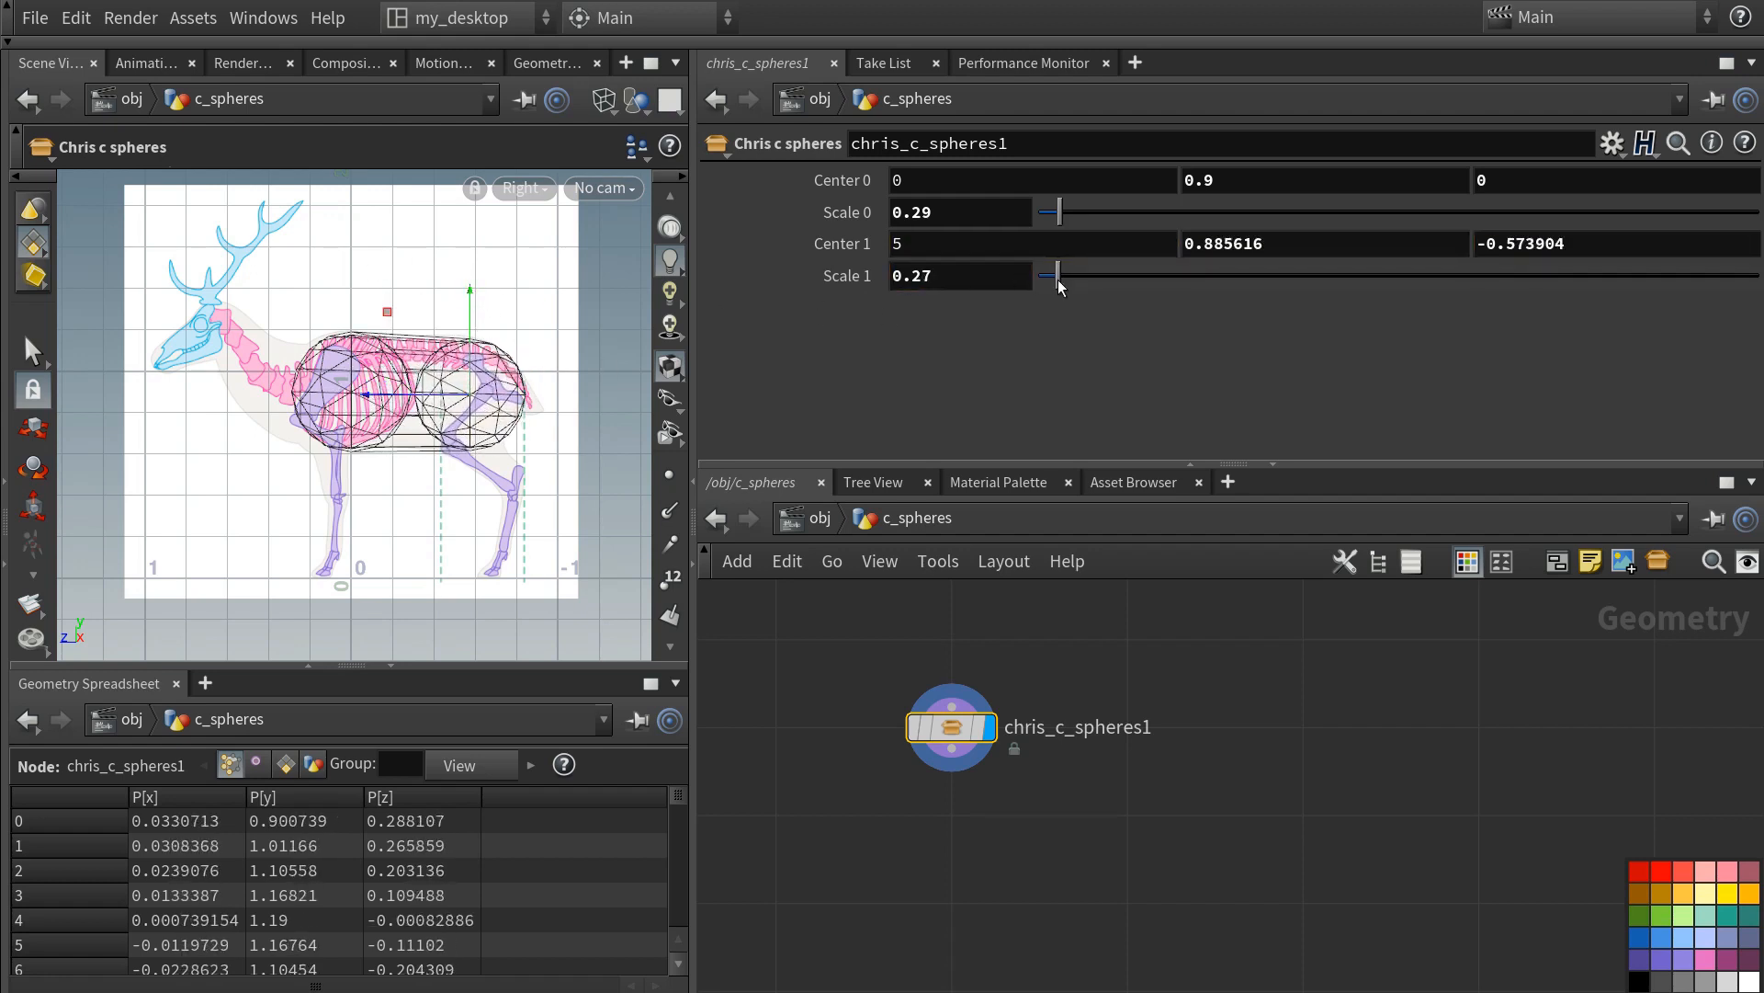
left_click_drag(1060, 212, 1063, 214)
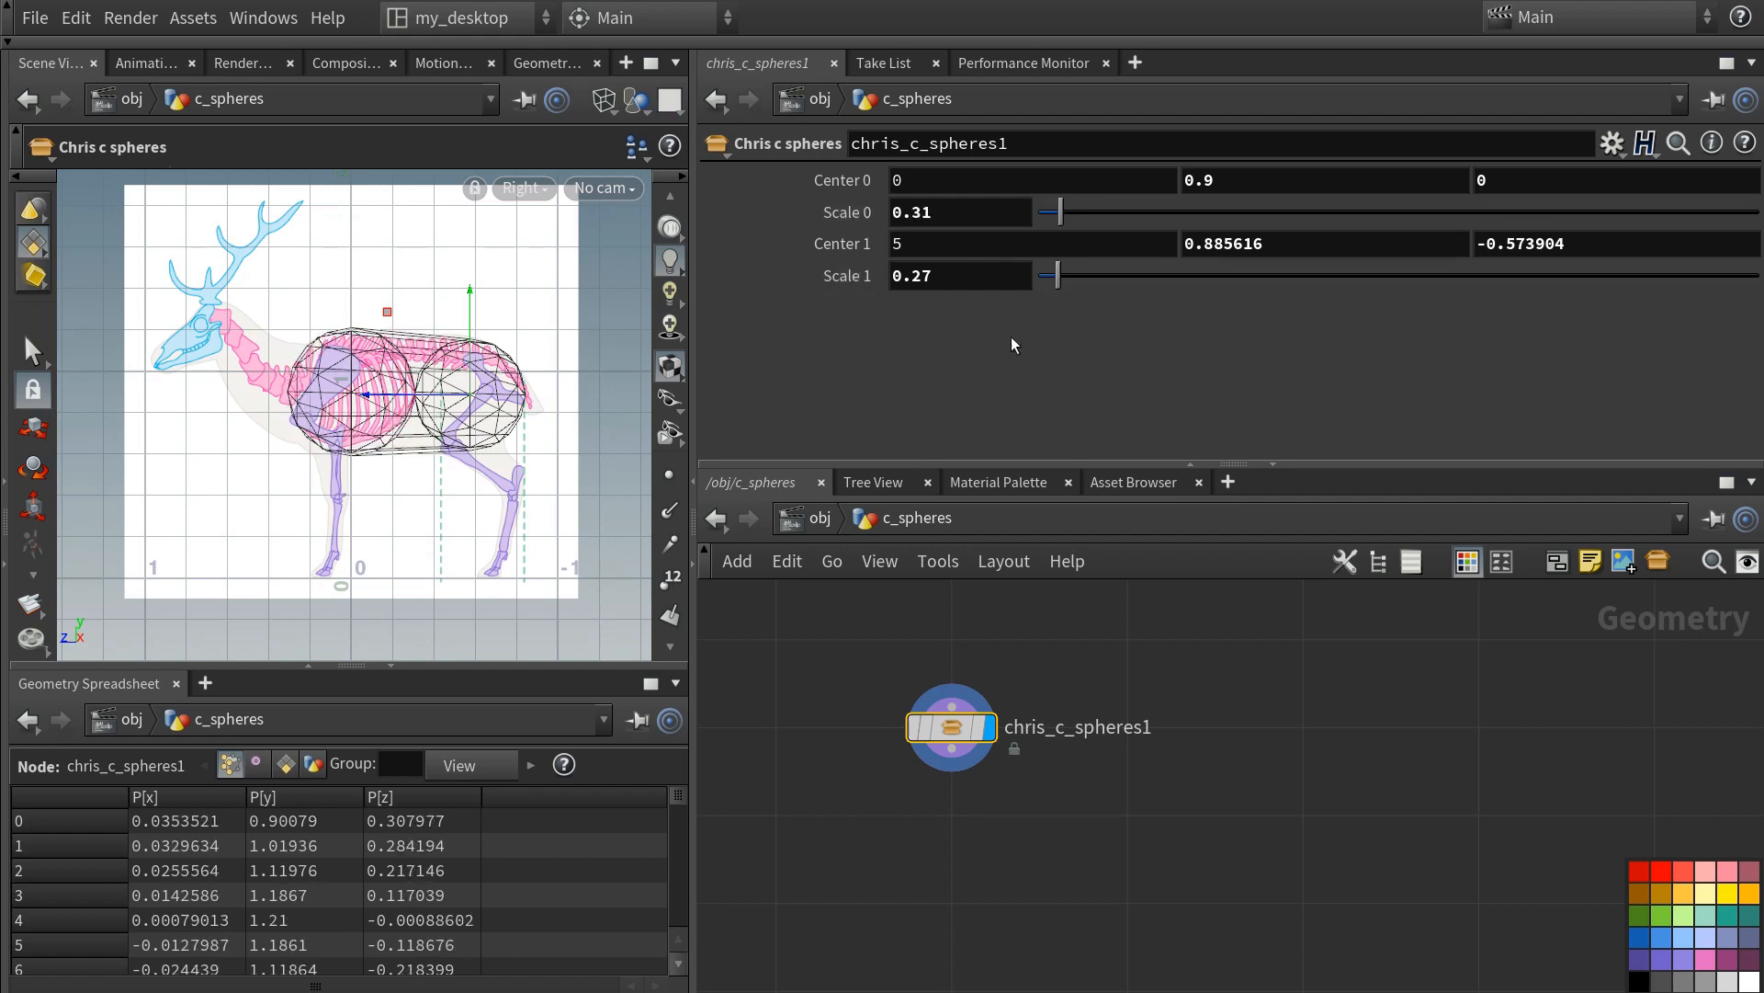
- Open the type properties of chris_c_spheres1 and set the Center 0 channel defaults to 0, 0, 0
right_click(956, 721)
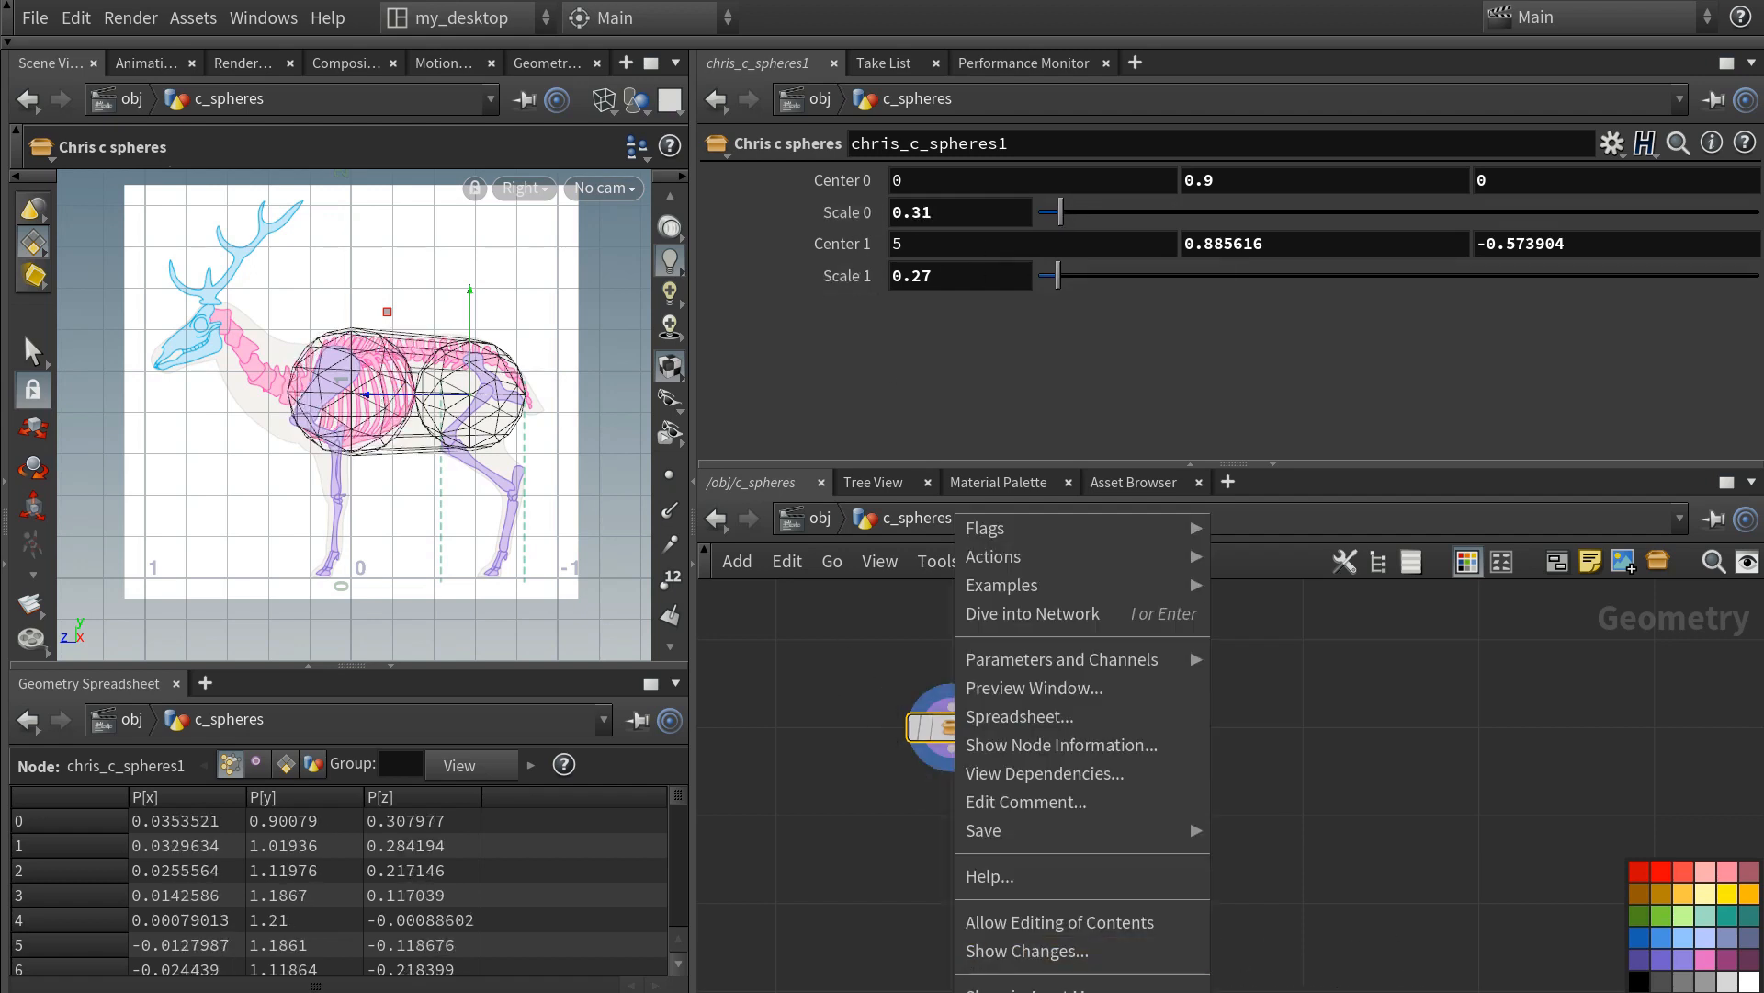
left_click(1028, 992)
left_click(724, 317)
left_click(728, 329)
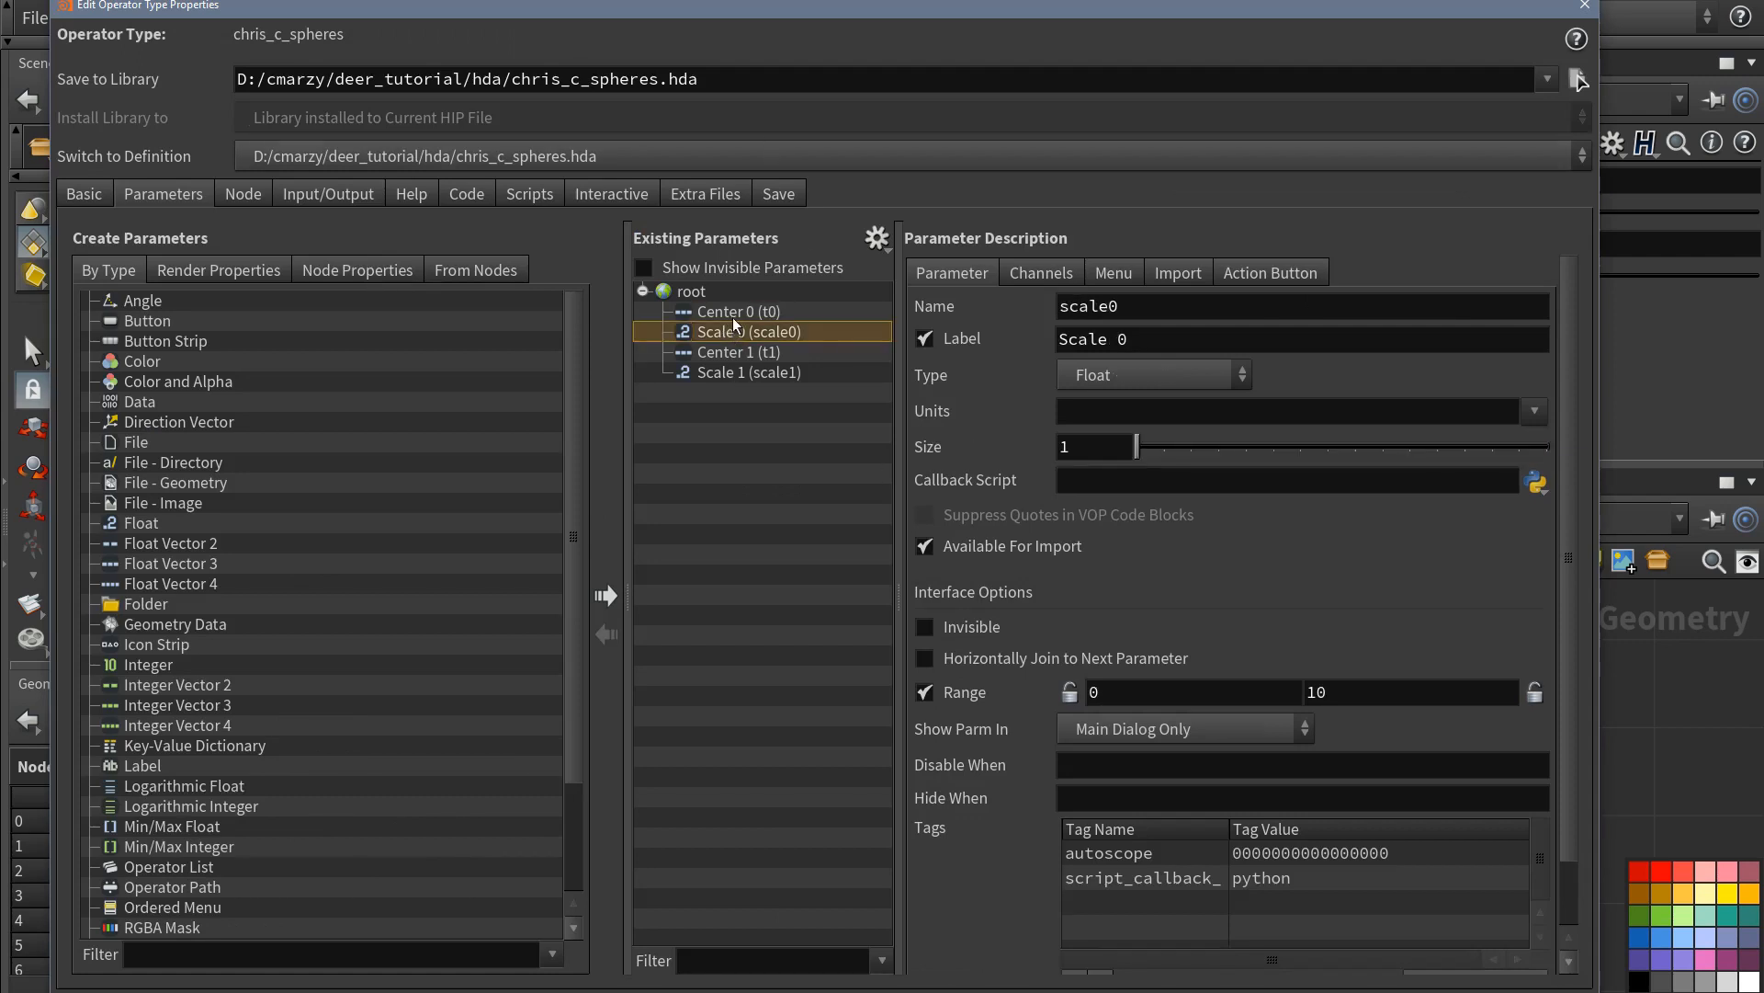
left_click(732, 313)
left_click(1042, 273)
double_click(1071, 393)
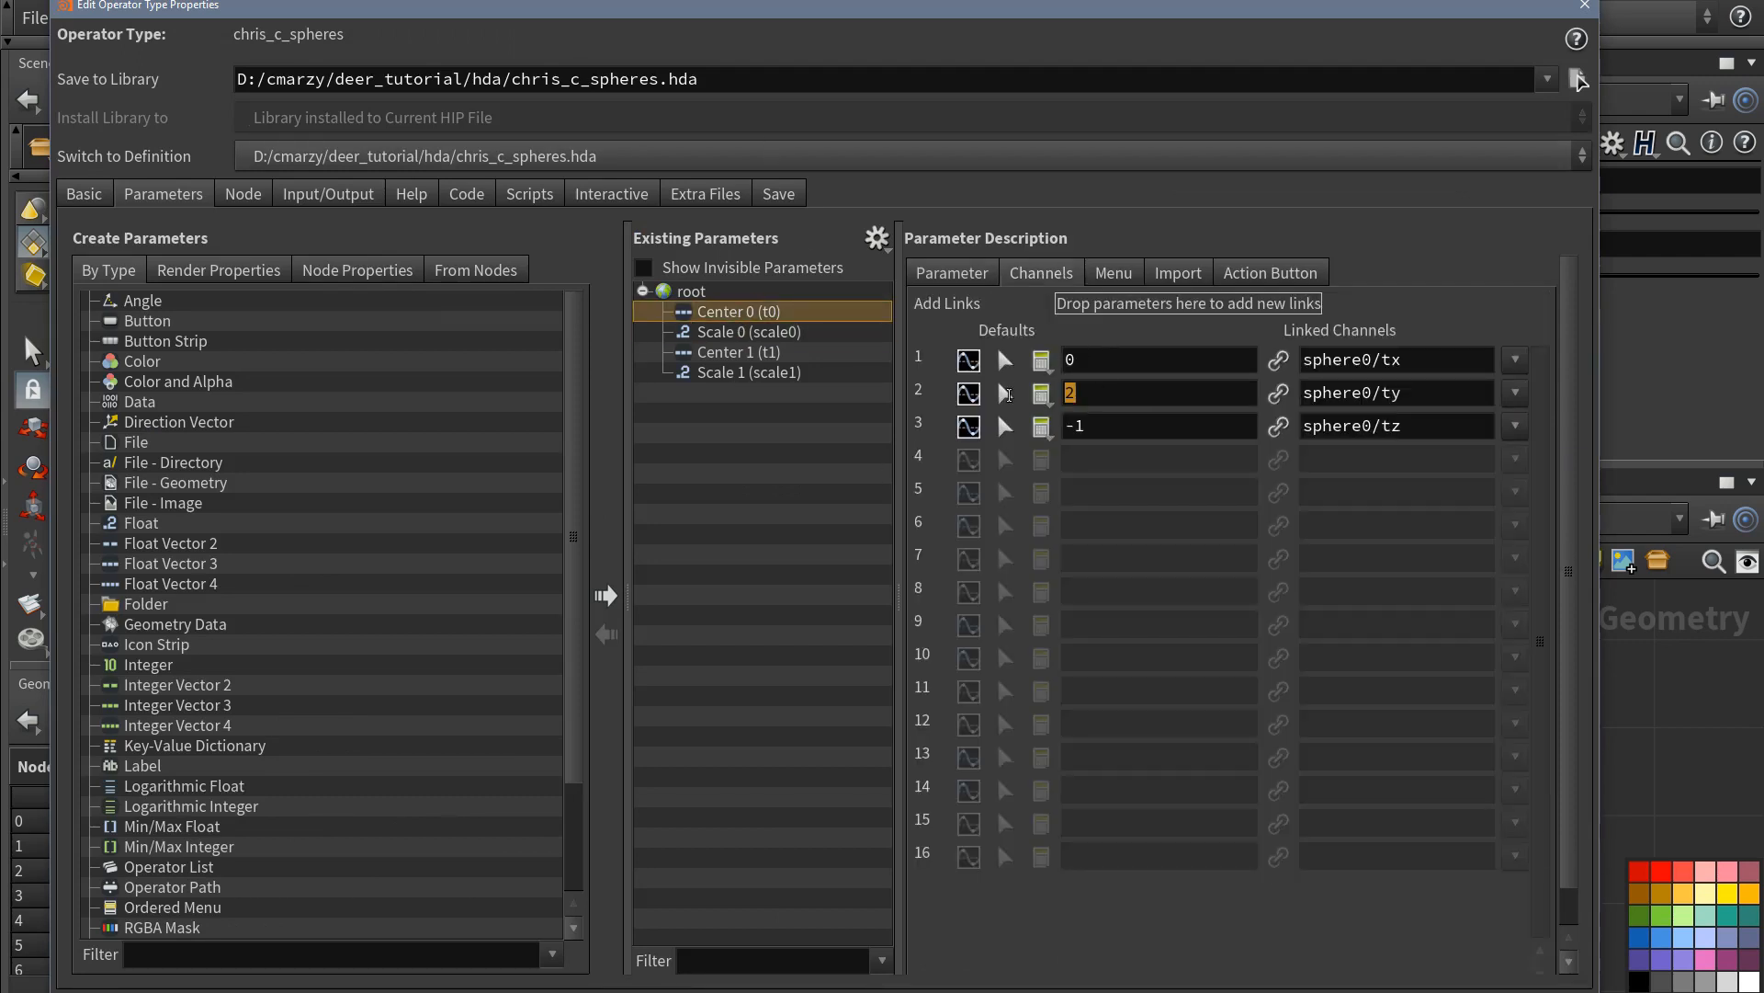
type("0")
key("Tab")
type("0")
key("Return")
- Set the Center 1 channel defaults to 0, 1, 1 in the asset's type properties
left_click(745, 333)
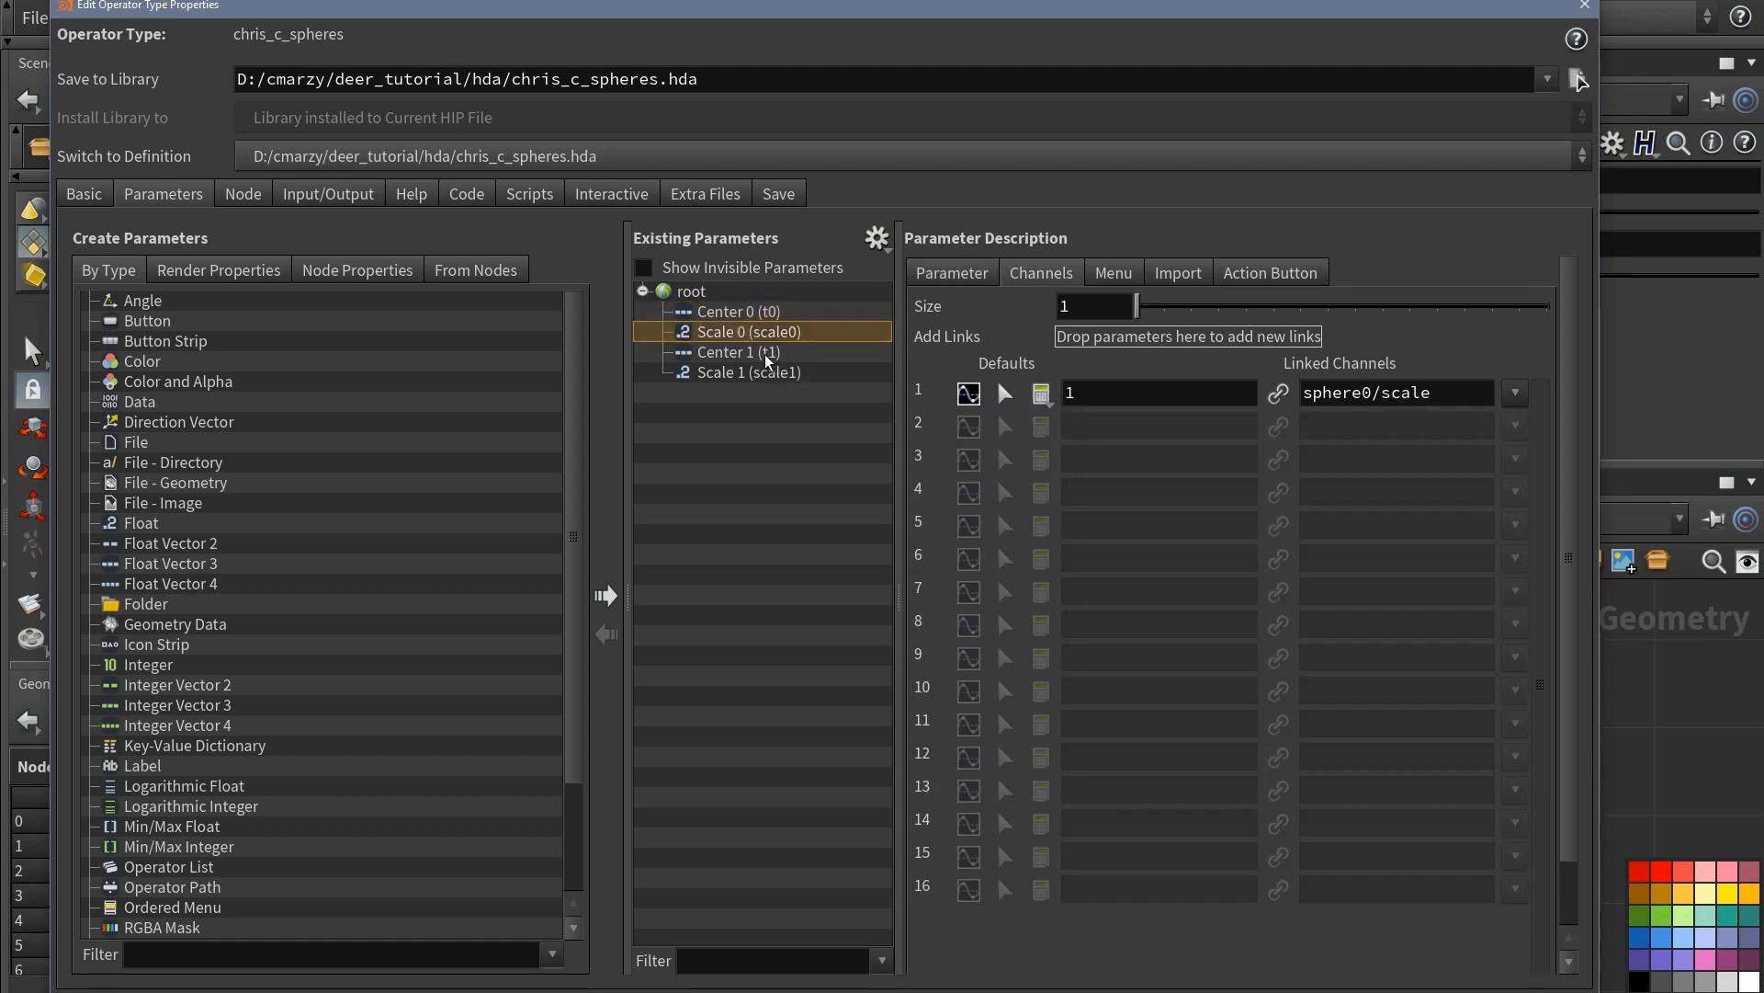
left_click(880, 353)
type("1")
key("Tab")
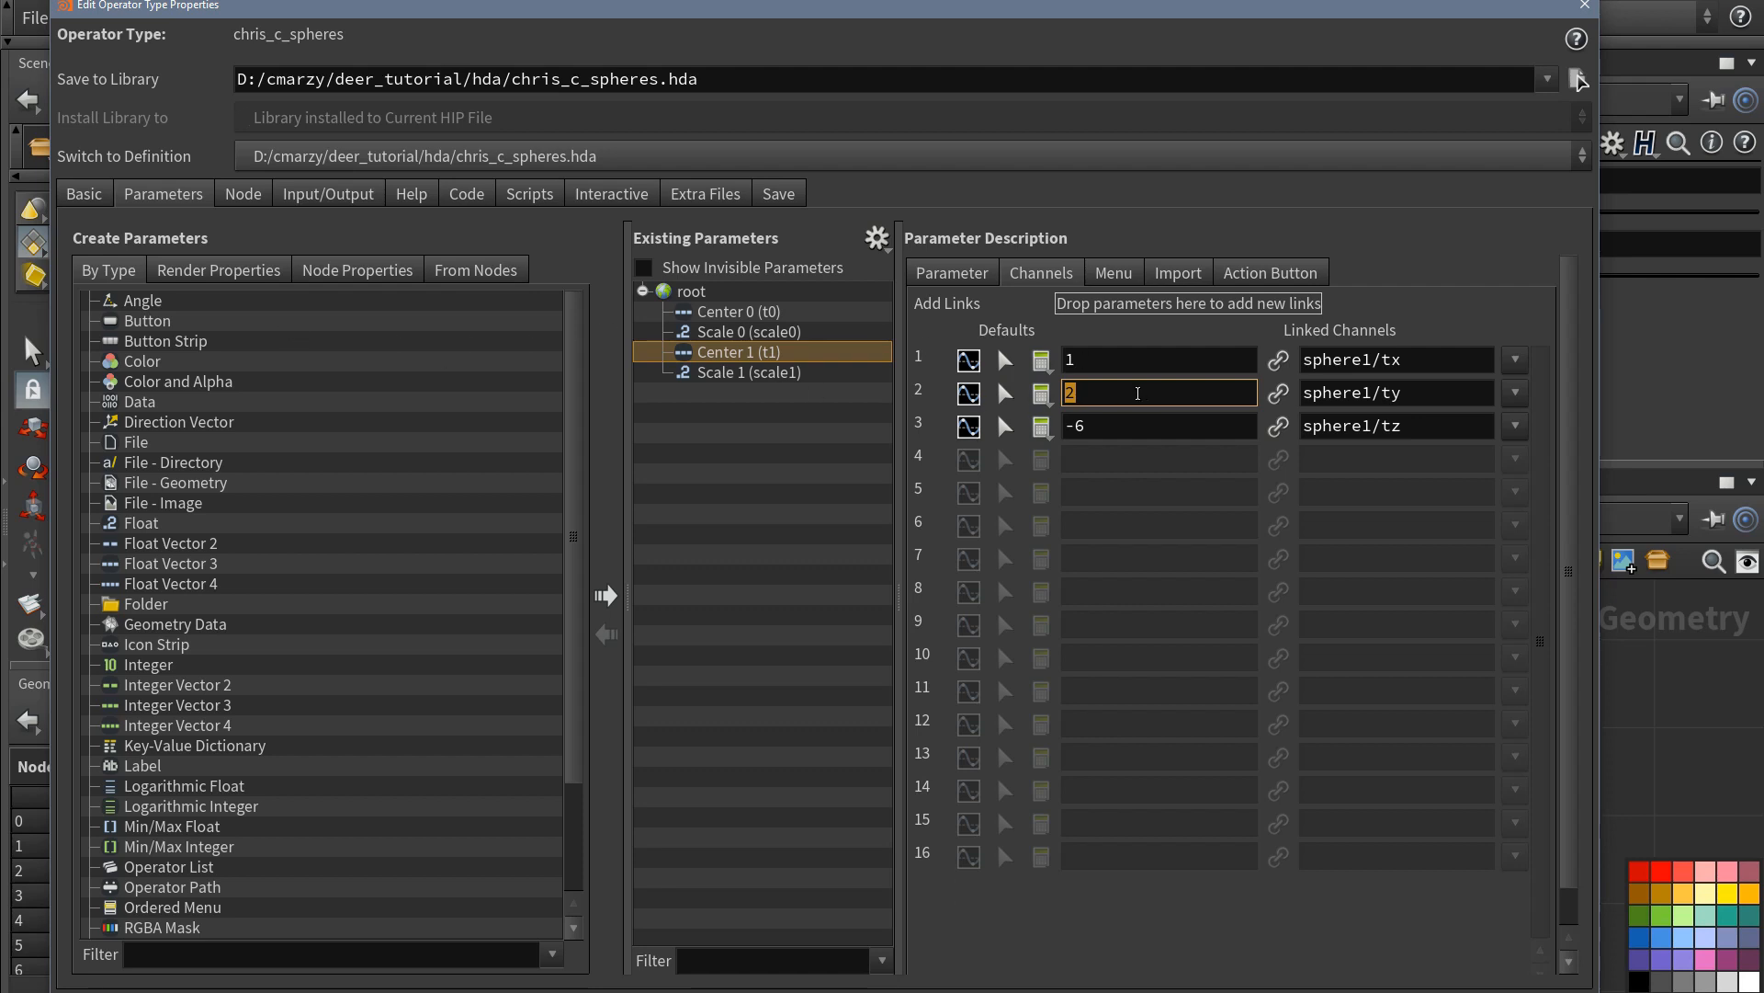
type("1")
key("Tab")
type("0")
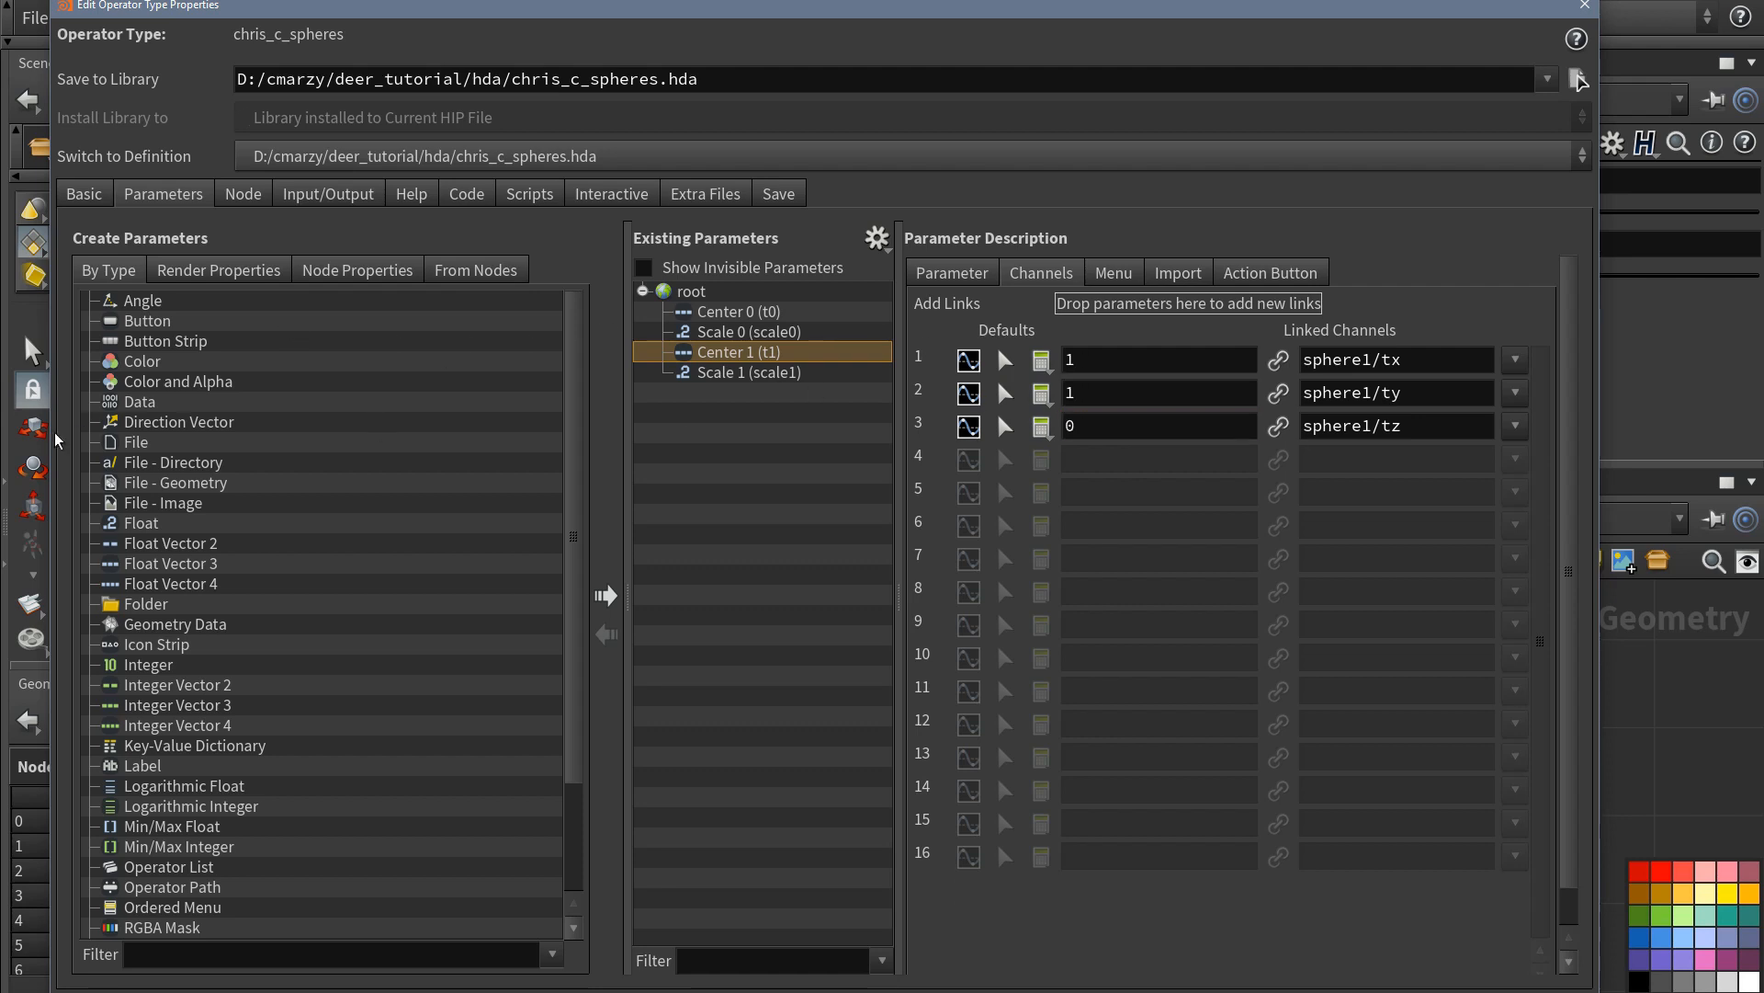
left_click_drag(52, 440, 194, 456)
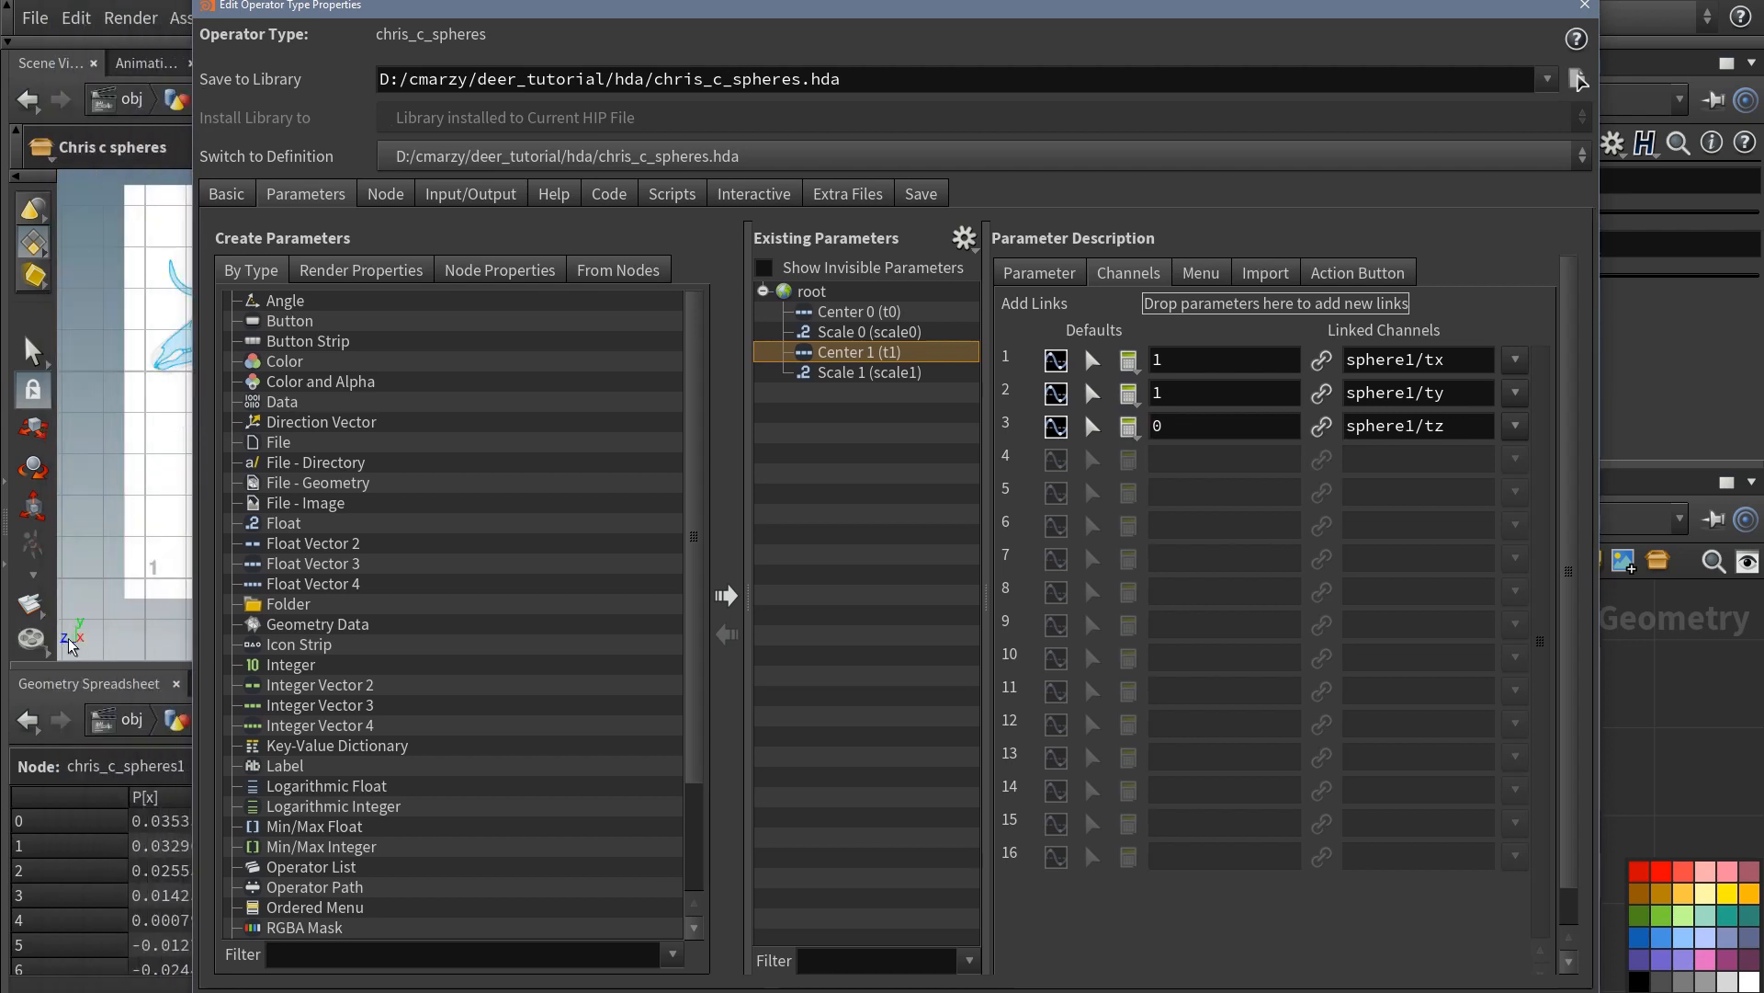
left_click(1195, 359)
type("0")
left_click(1197, 424)
type("10")
- Set the Scale 0 parameter range to 0.01 through 1
left_click(1039, 270)
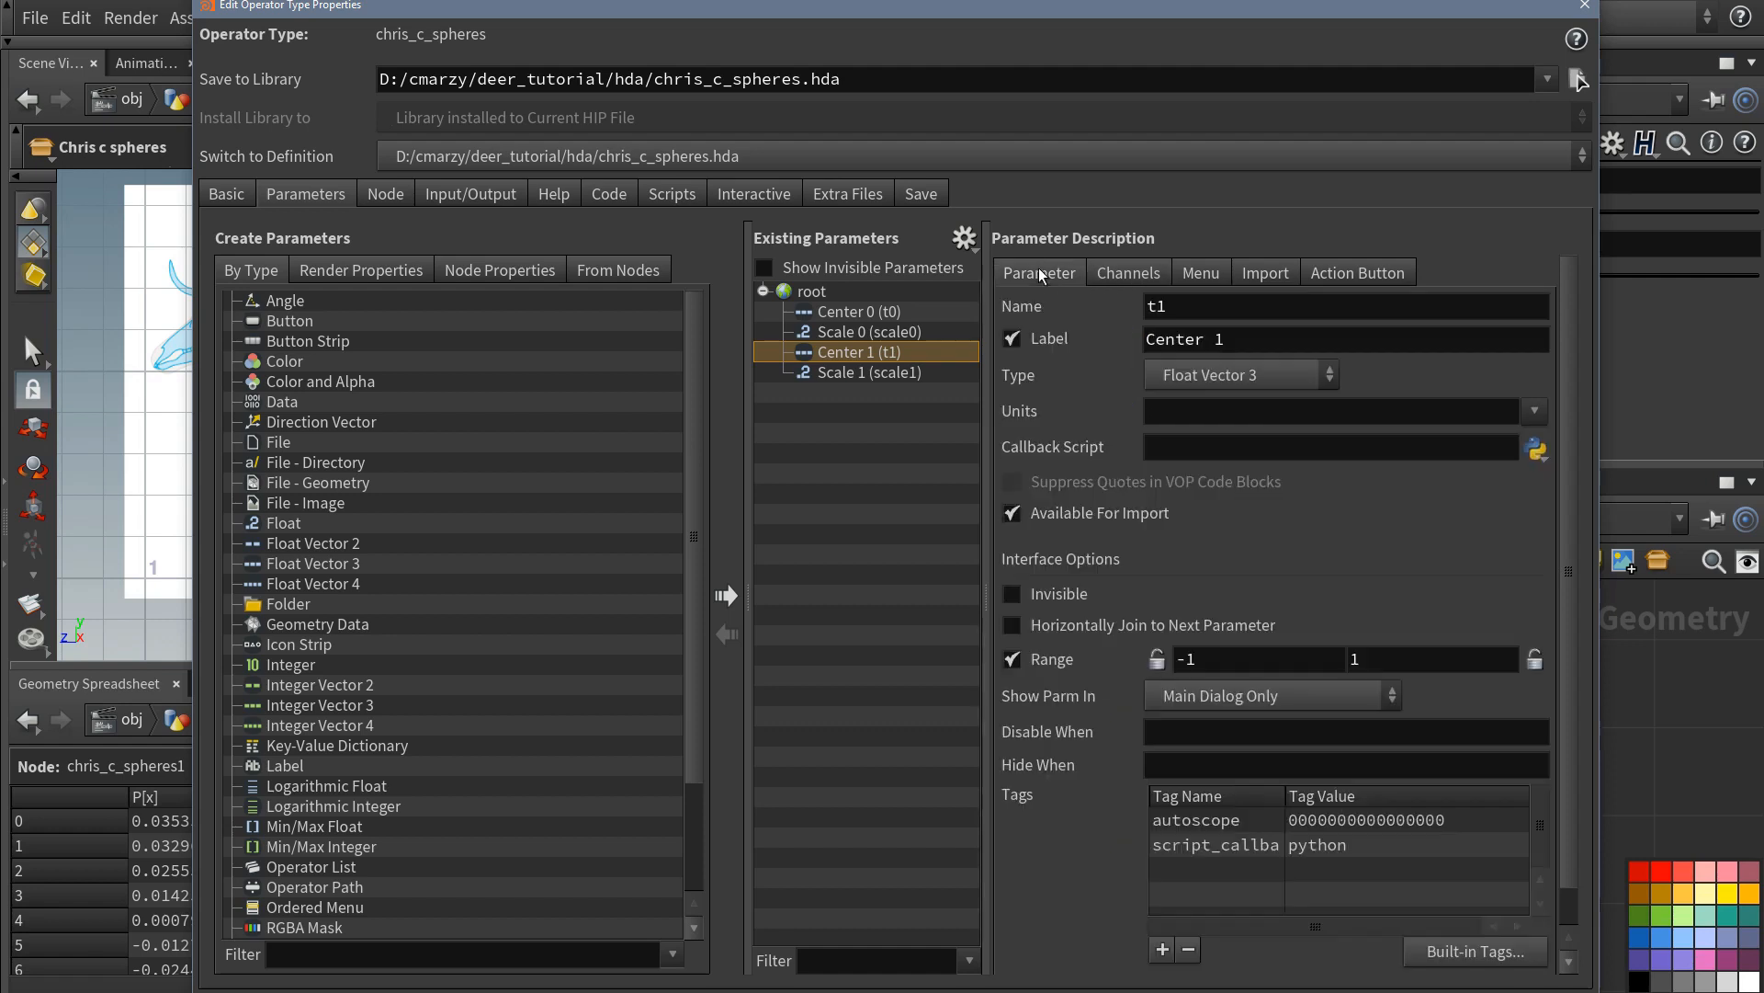
left_click(855, 330)
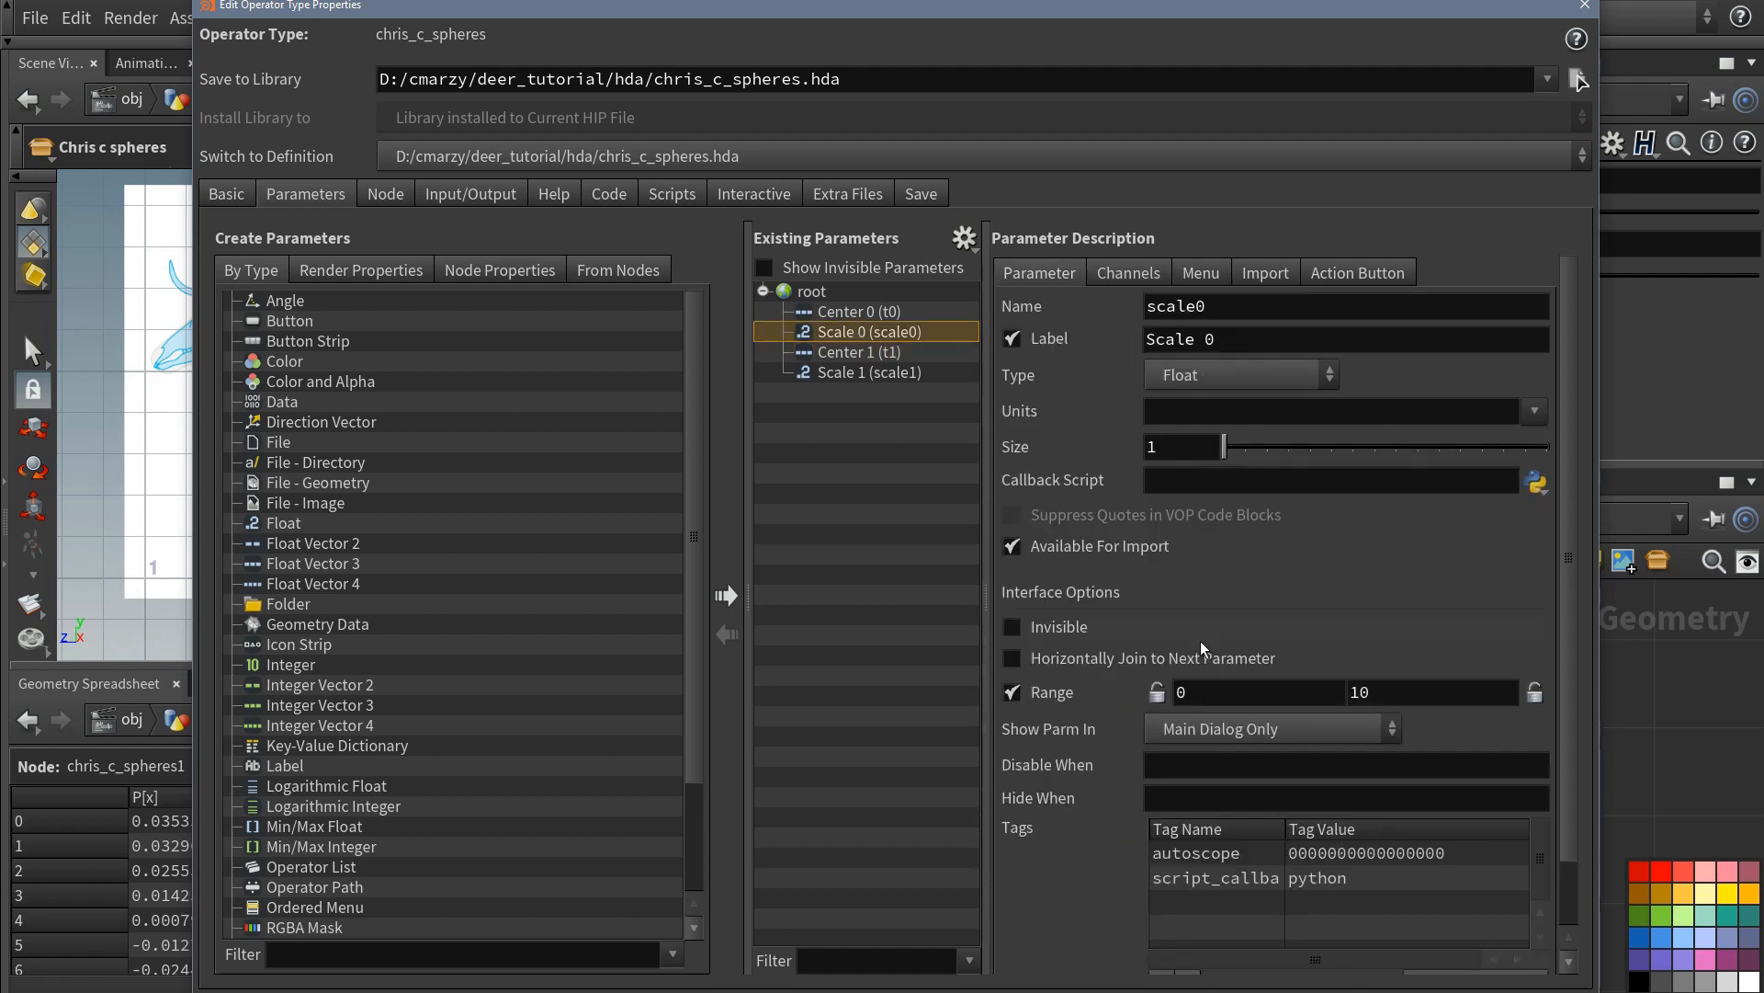
left_click(1407, 694)
key("BackSpace")
type("1")
key("Return")
left_click(1227, 695)
type(".01")
key("Return")
- Set the Scale 1 parameter range to 0.01 through 1, with the minimum locked
left_click(863, 372)
left_click(1222, 694)
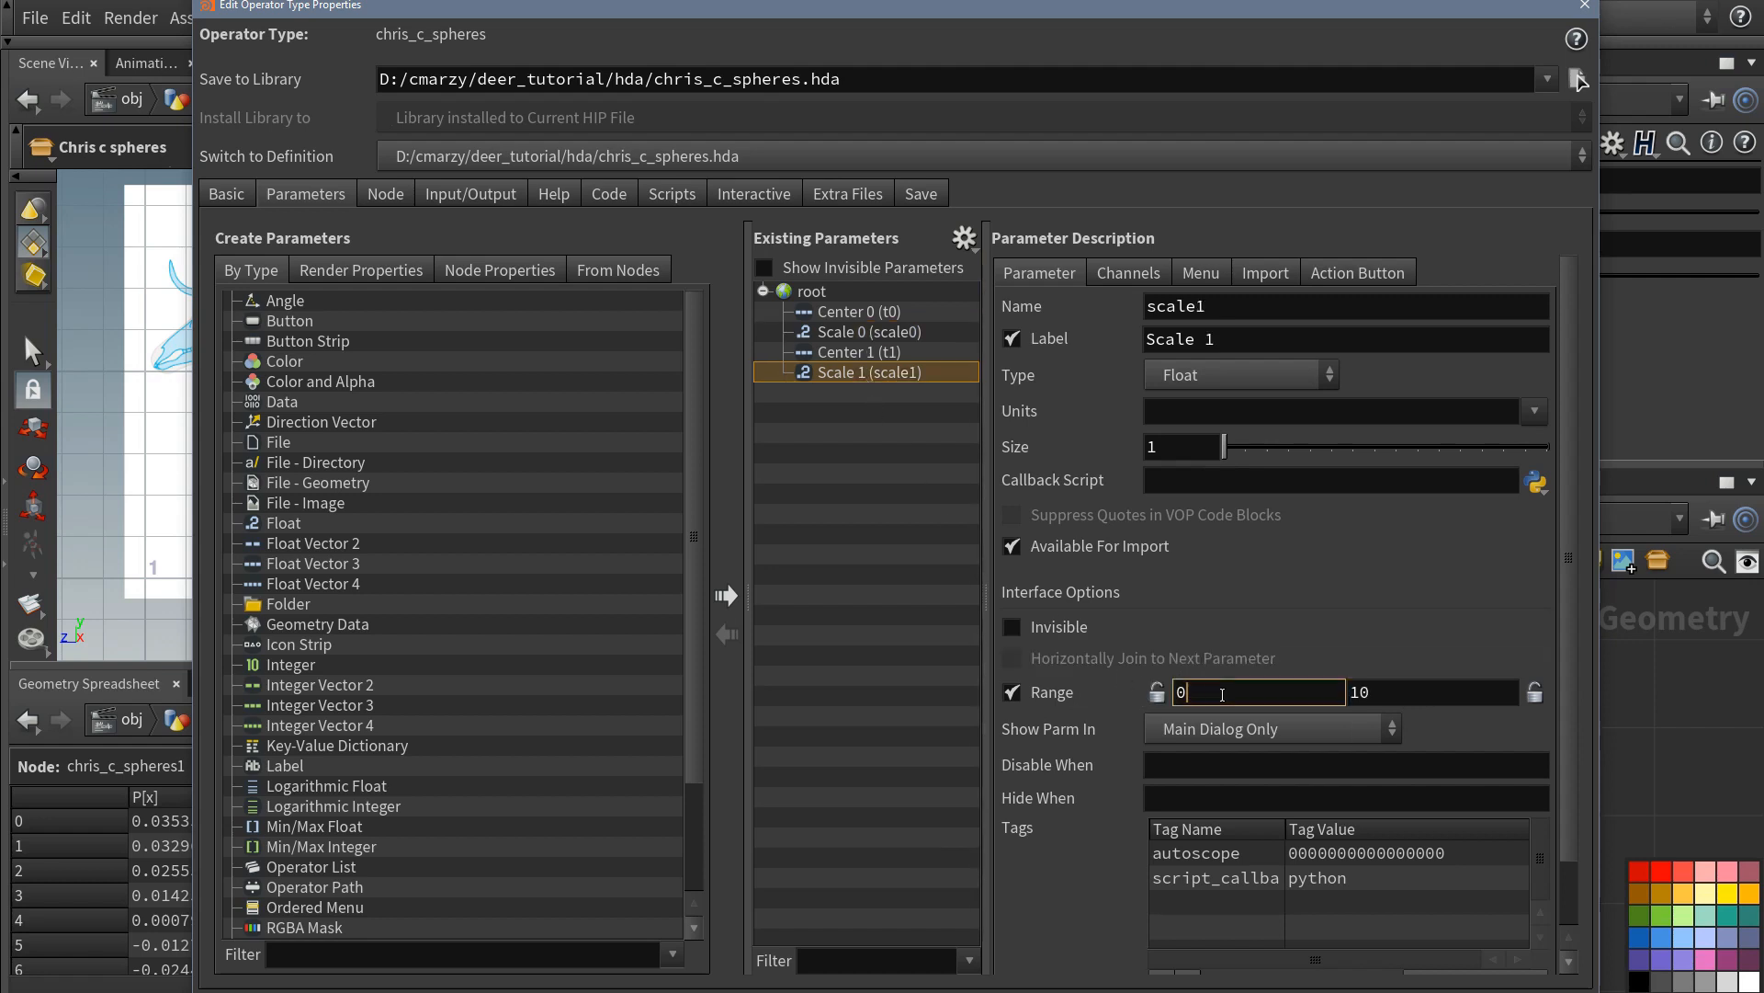
type(".01")
left_click(1390, 700)
key("BackSpace")
key("Return")
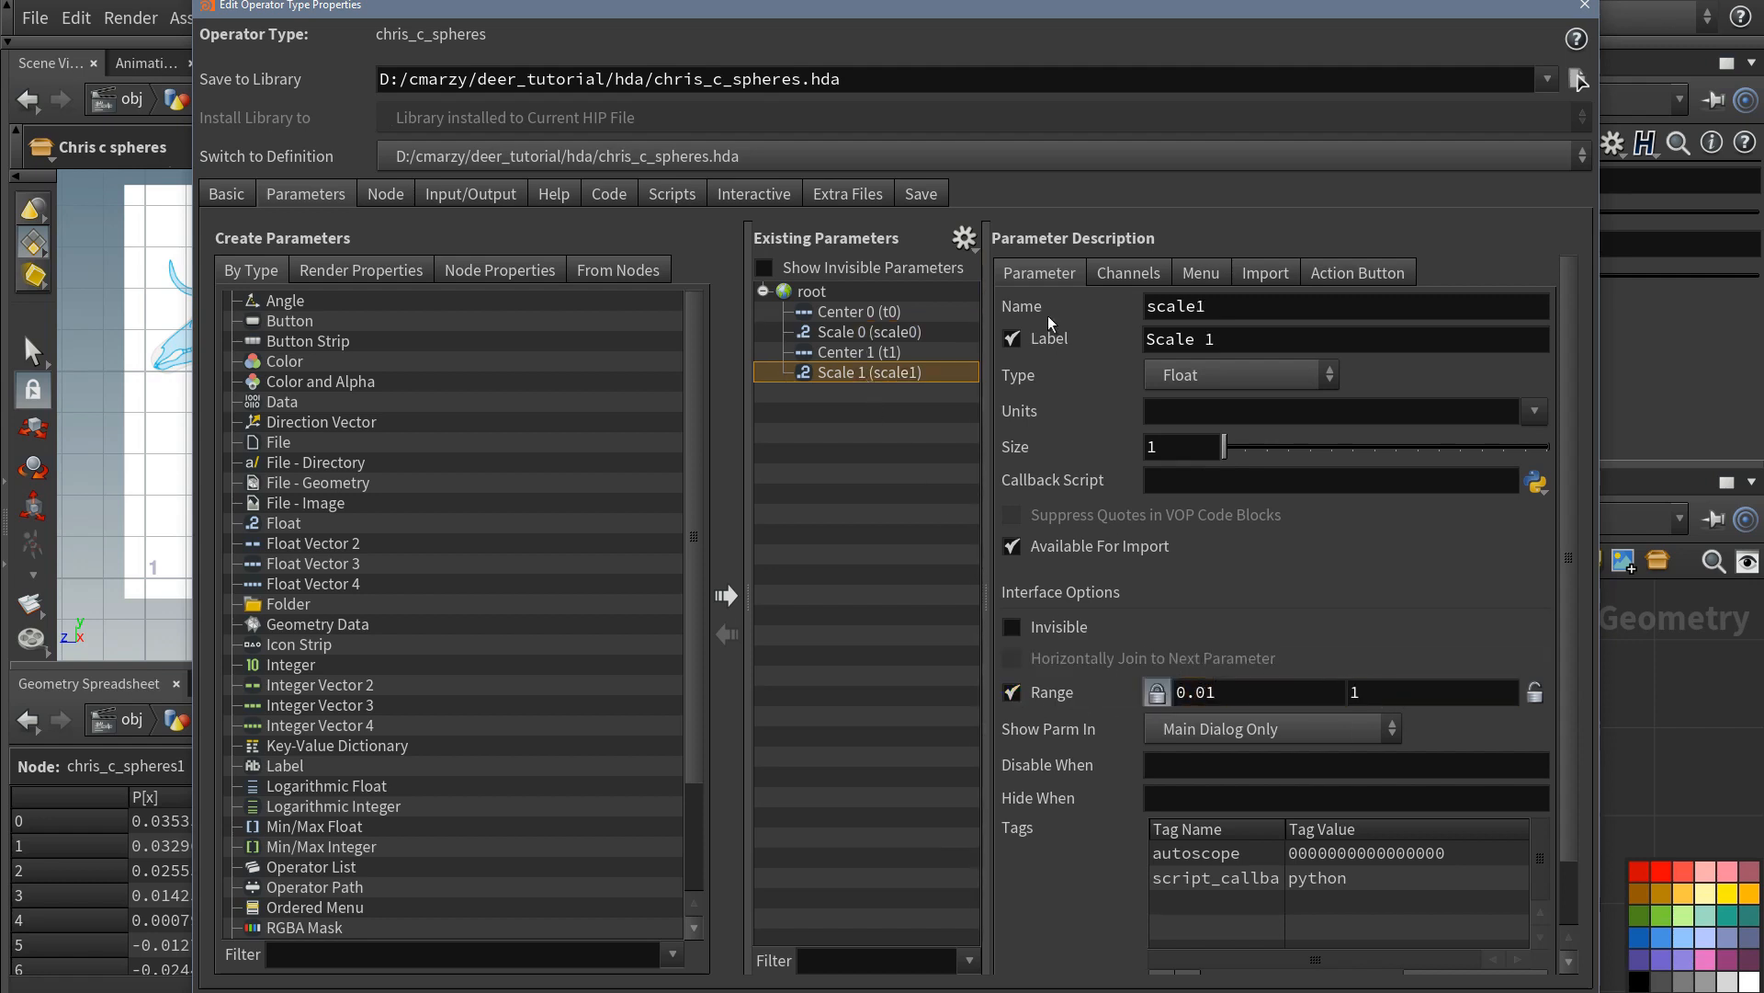
- Set the channel defaults of Scale 1 and Scale 0 to 0.5
left_click(1129, 273)
double_click(1151, 395)
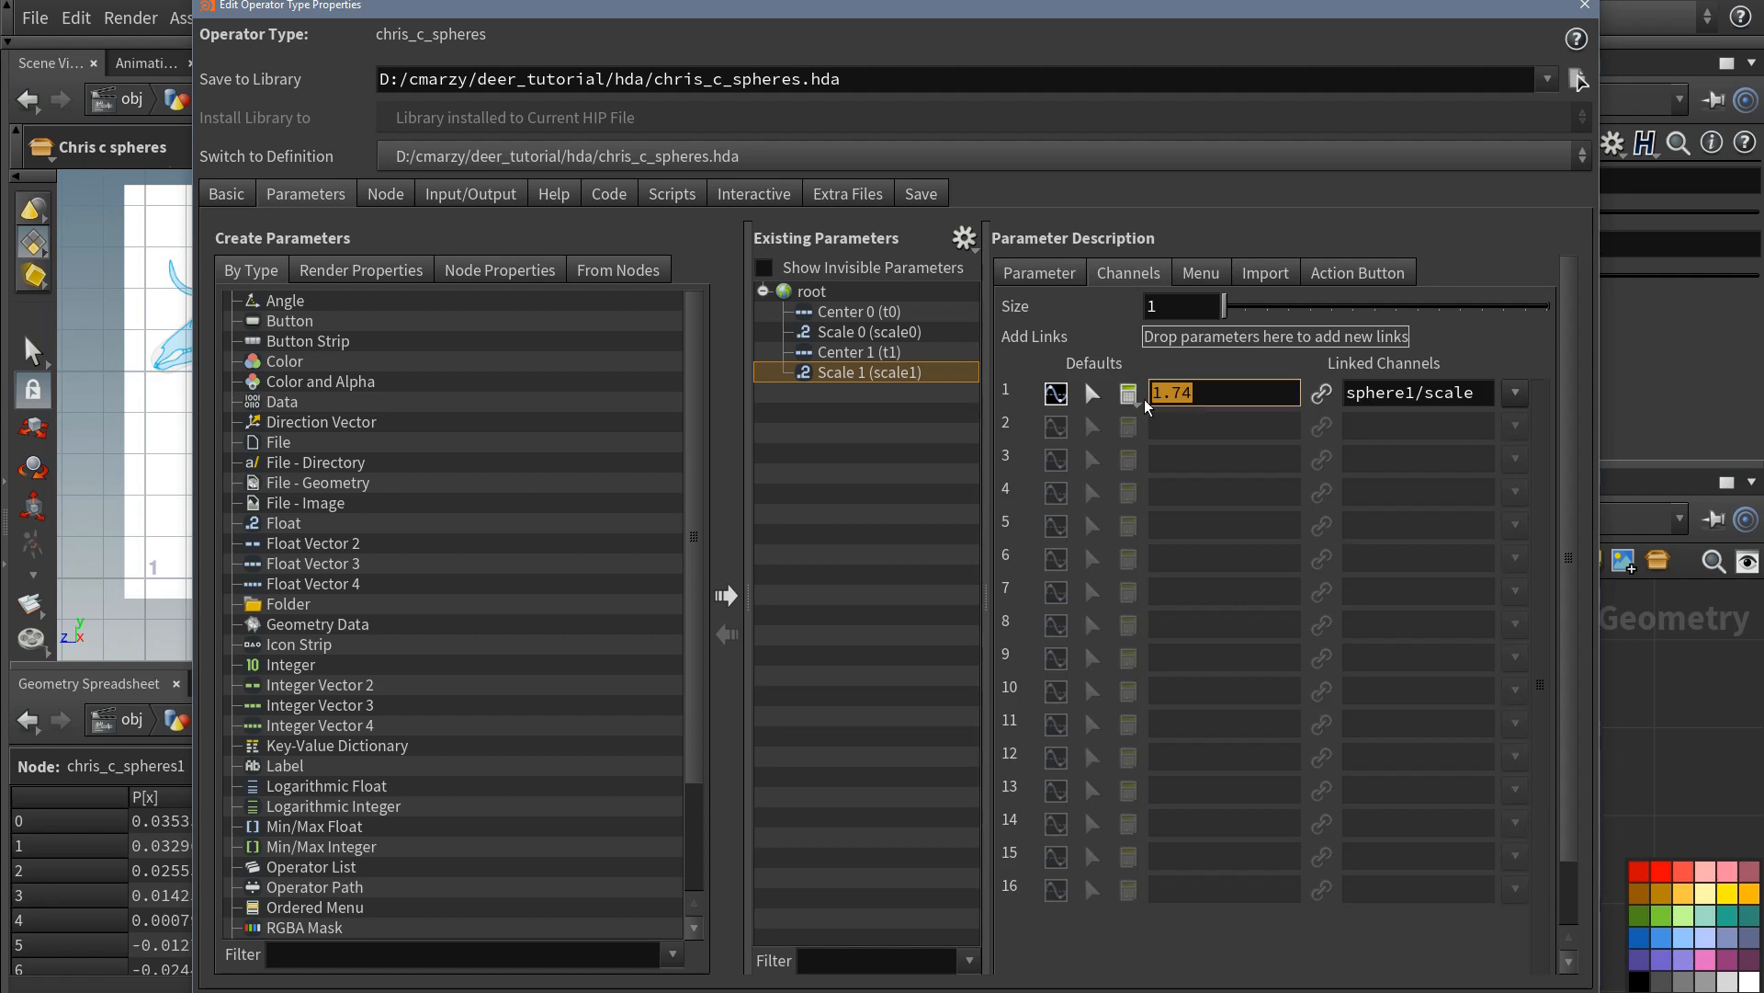
type("0.5")
key("Return")
left_click(871, 333)
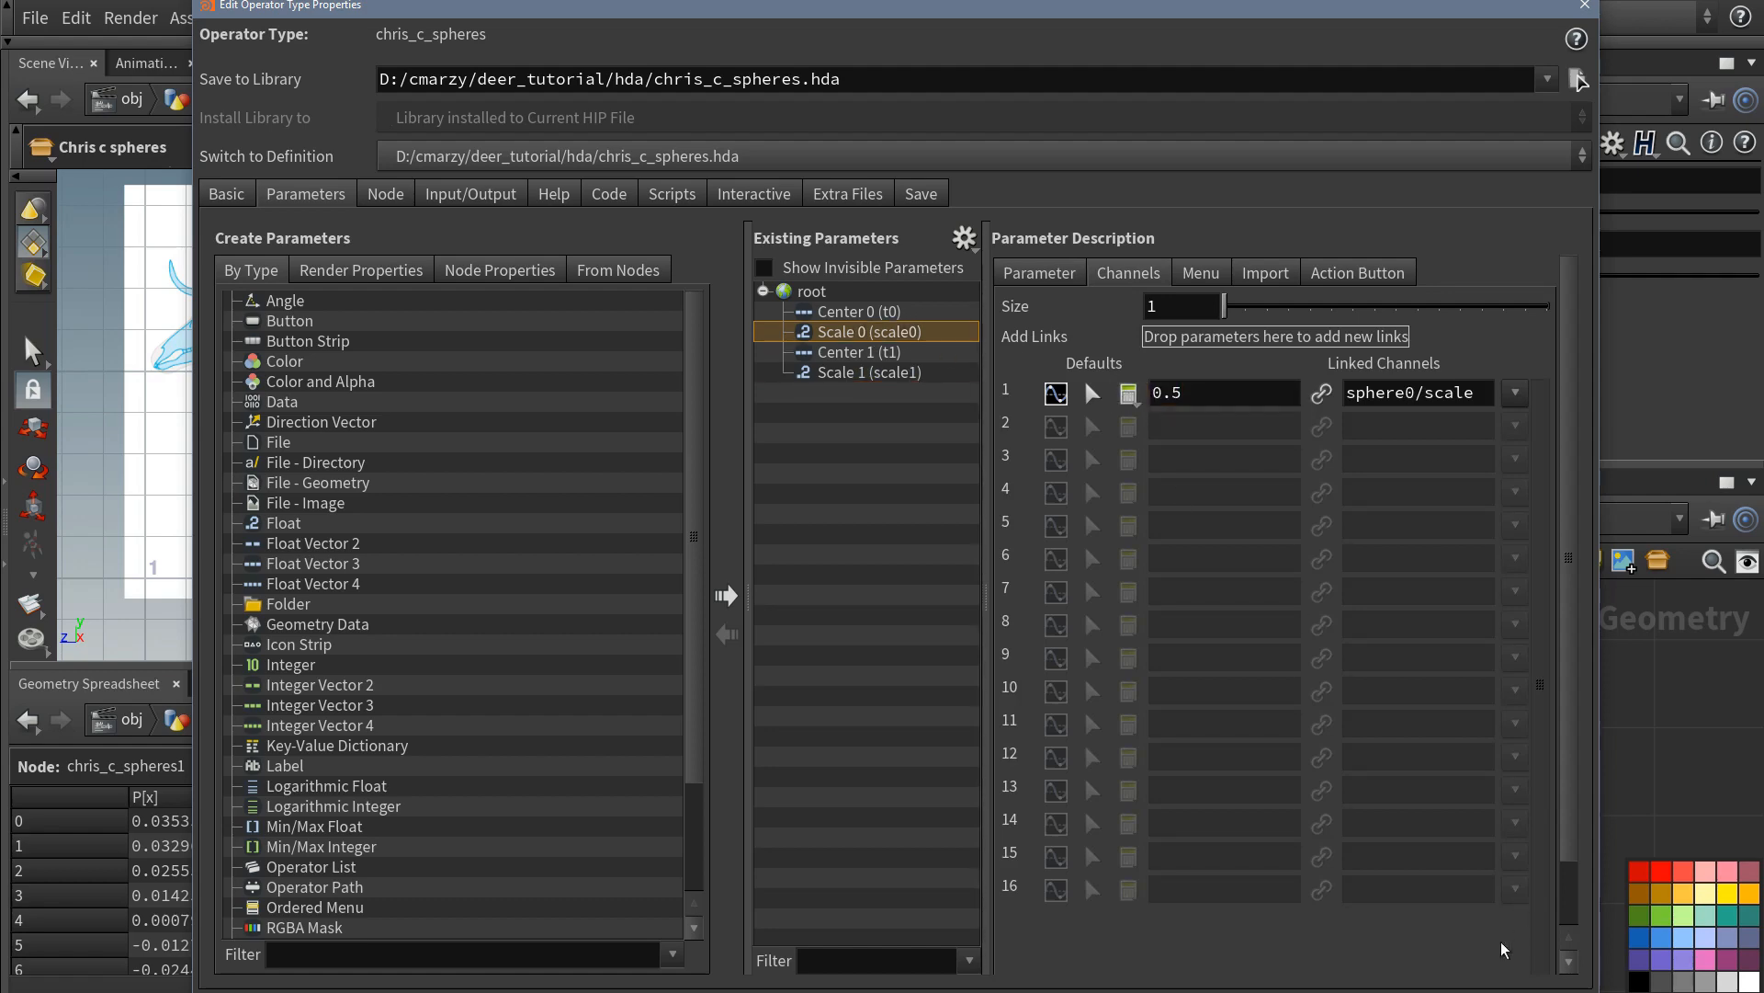
- Save the asset definition and match chris_c_spheres1 to its current definition
left_click(1441, 990)
left_click(1351, 990)
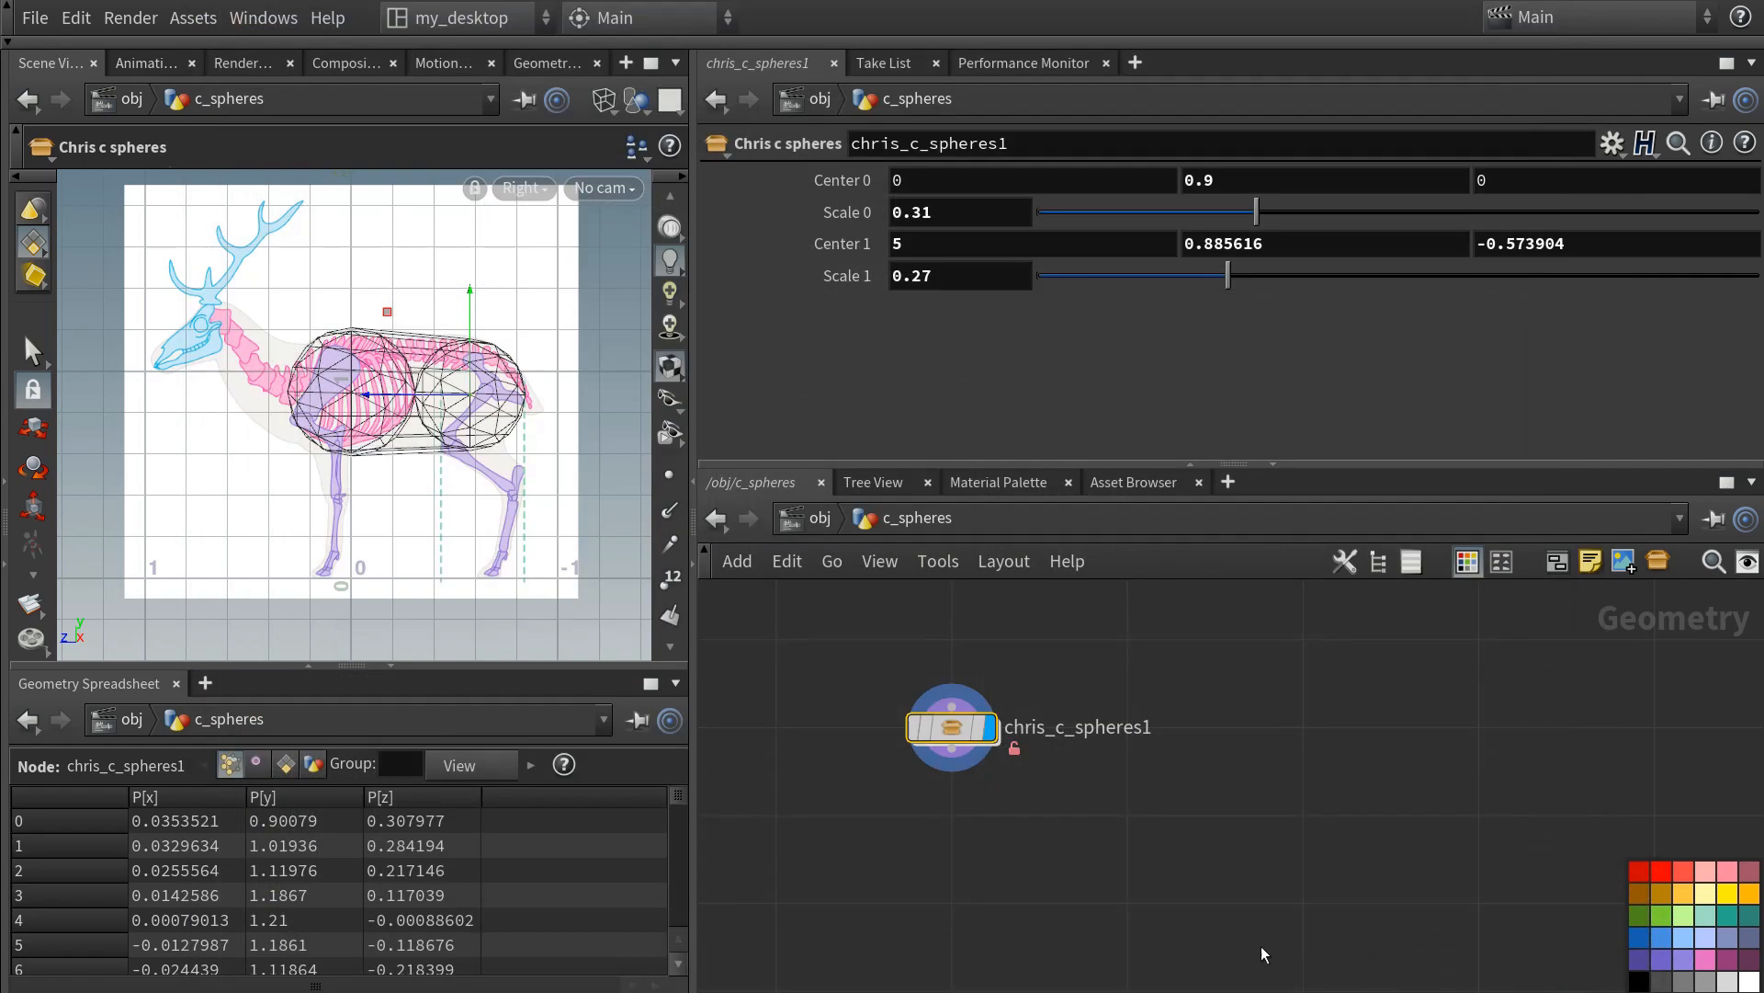
right_click(959, 726)
left_click(1017, 896)
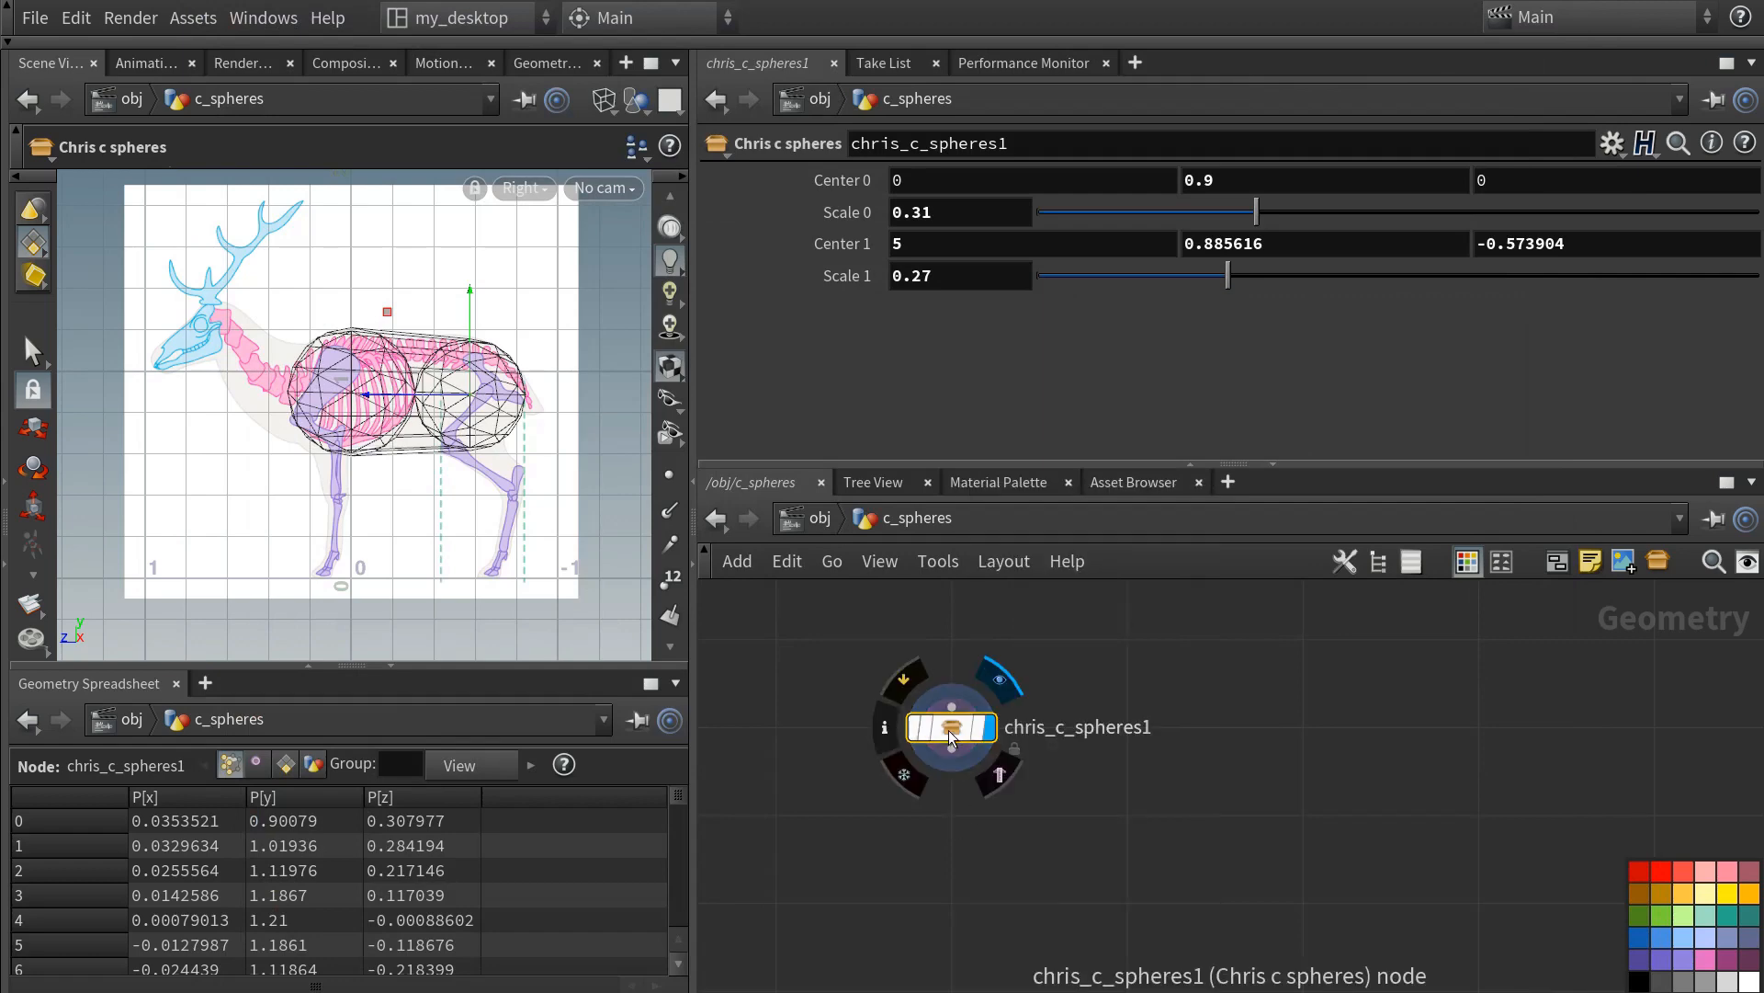
- Add a second Chris c spheres node connected below chris_c_spheres1
middle_click_drag(842, 781, 949, 749)
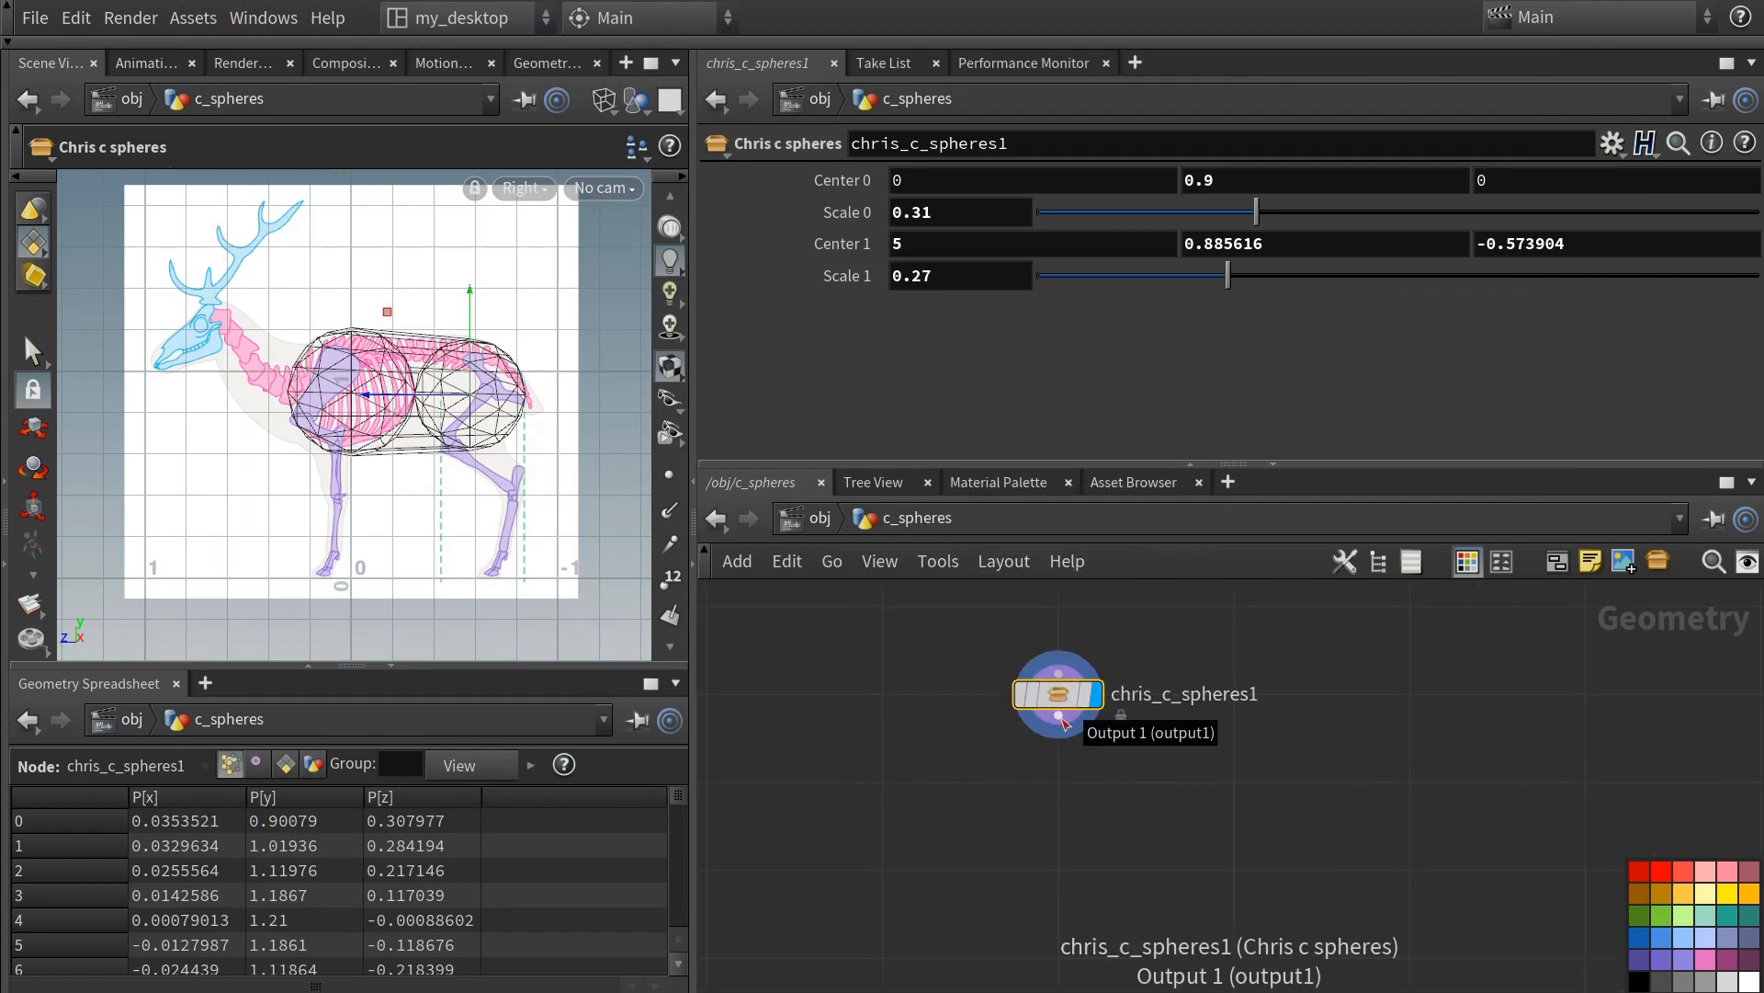
key("Tab")
type("cspher")
key("Return")
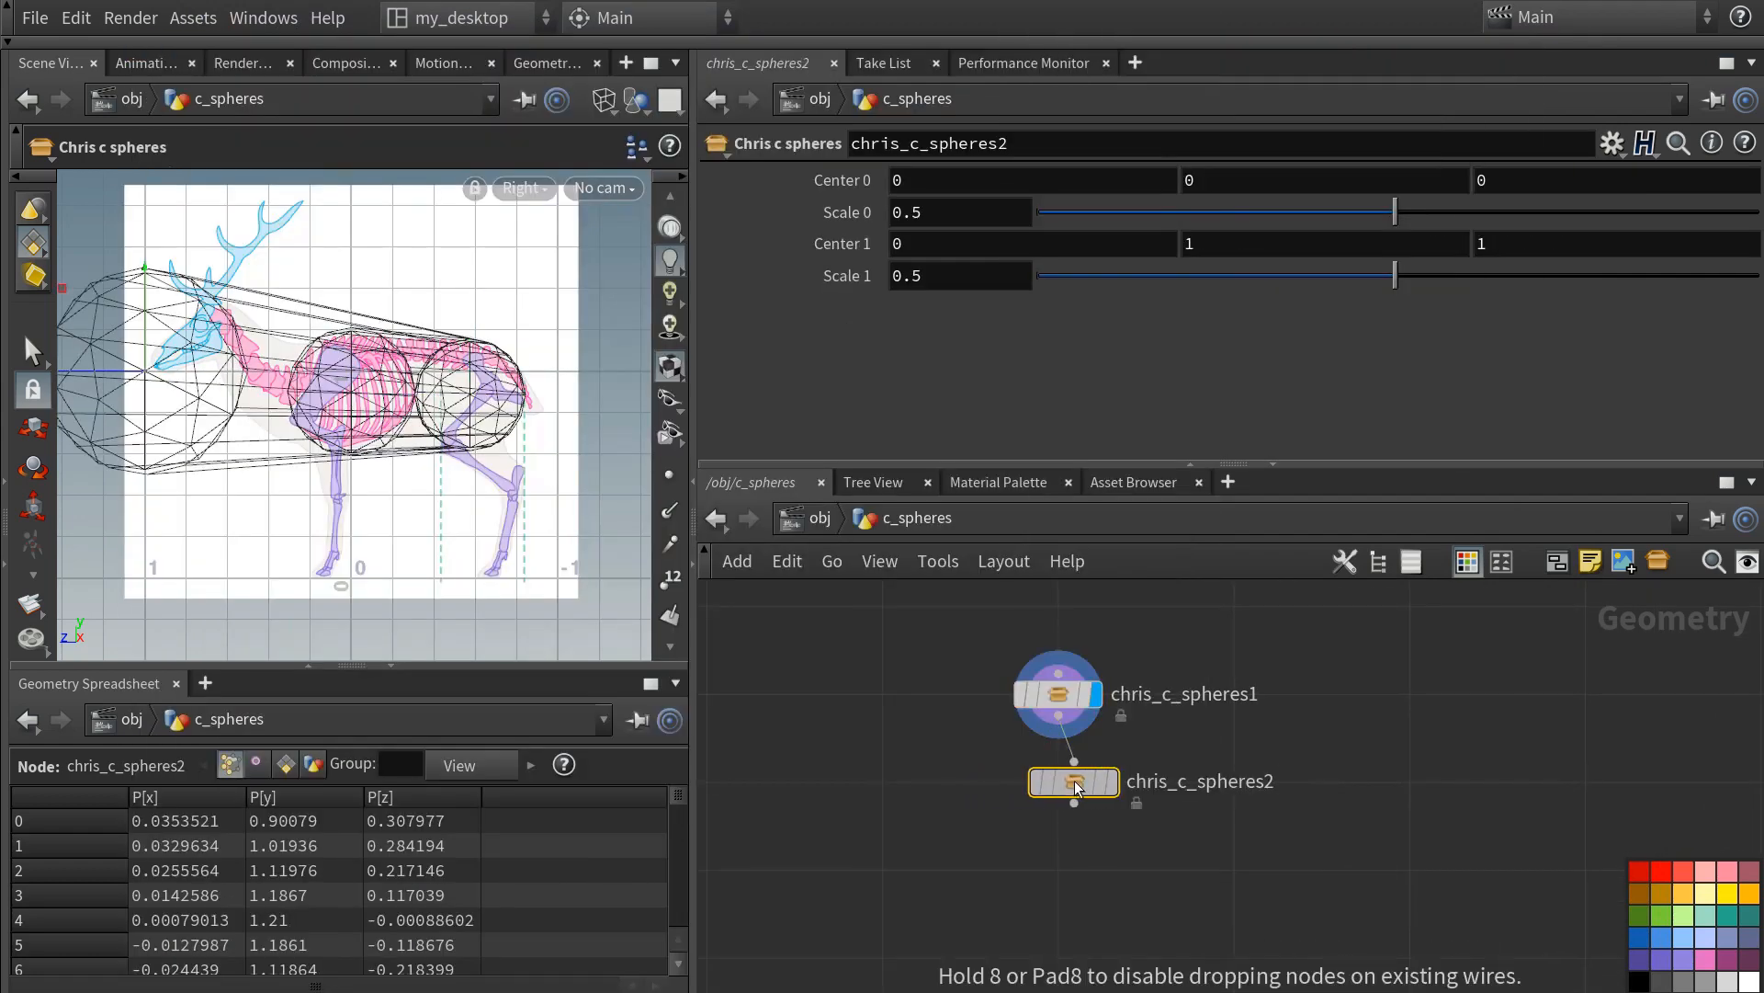
left_click(1074, 780)
- Place the new node's end sphere over the hip at about Y 0.90 and Z -0.62, with Scale 1 at 0.164
scroll(212, 321, "down", 1)
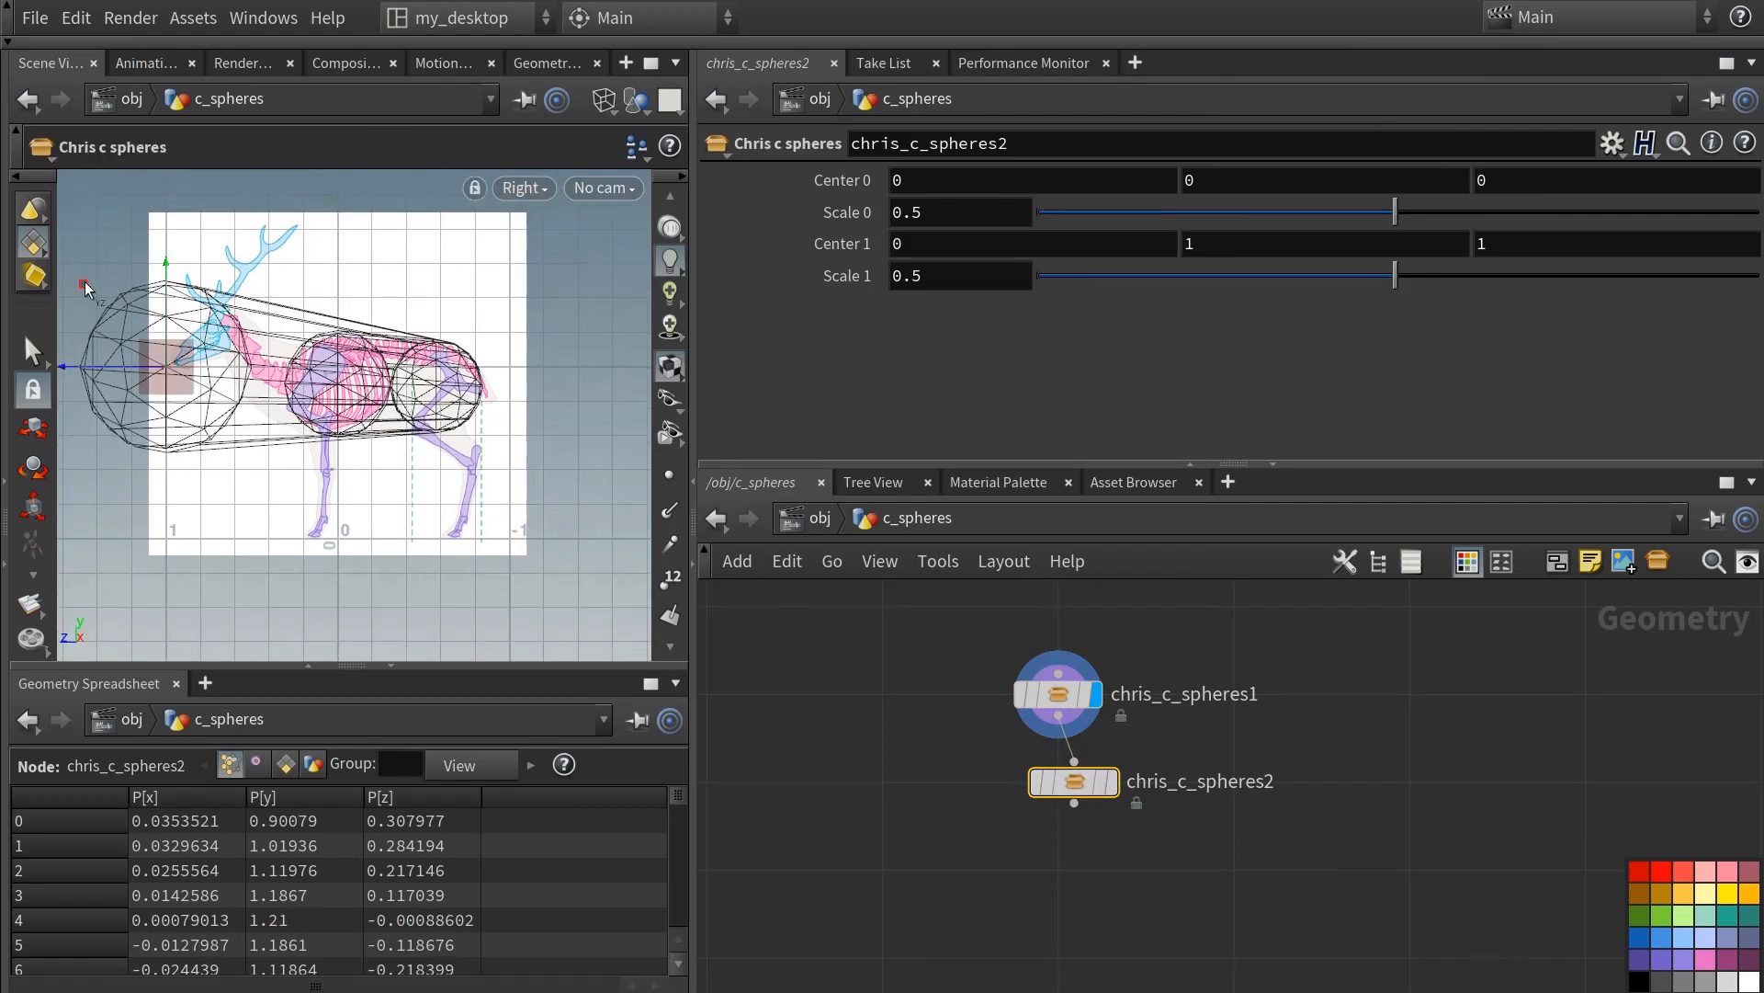
left_click_drag(85, 286, 455, 408)
left_click_drag(1396, 279, 1149, 286)
right_click_drag(432, 443, 512, 357, "alt")
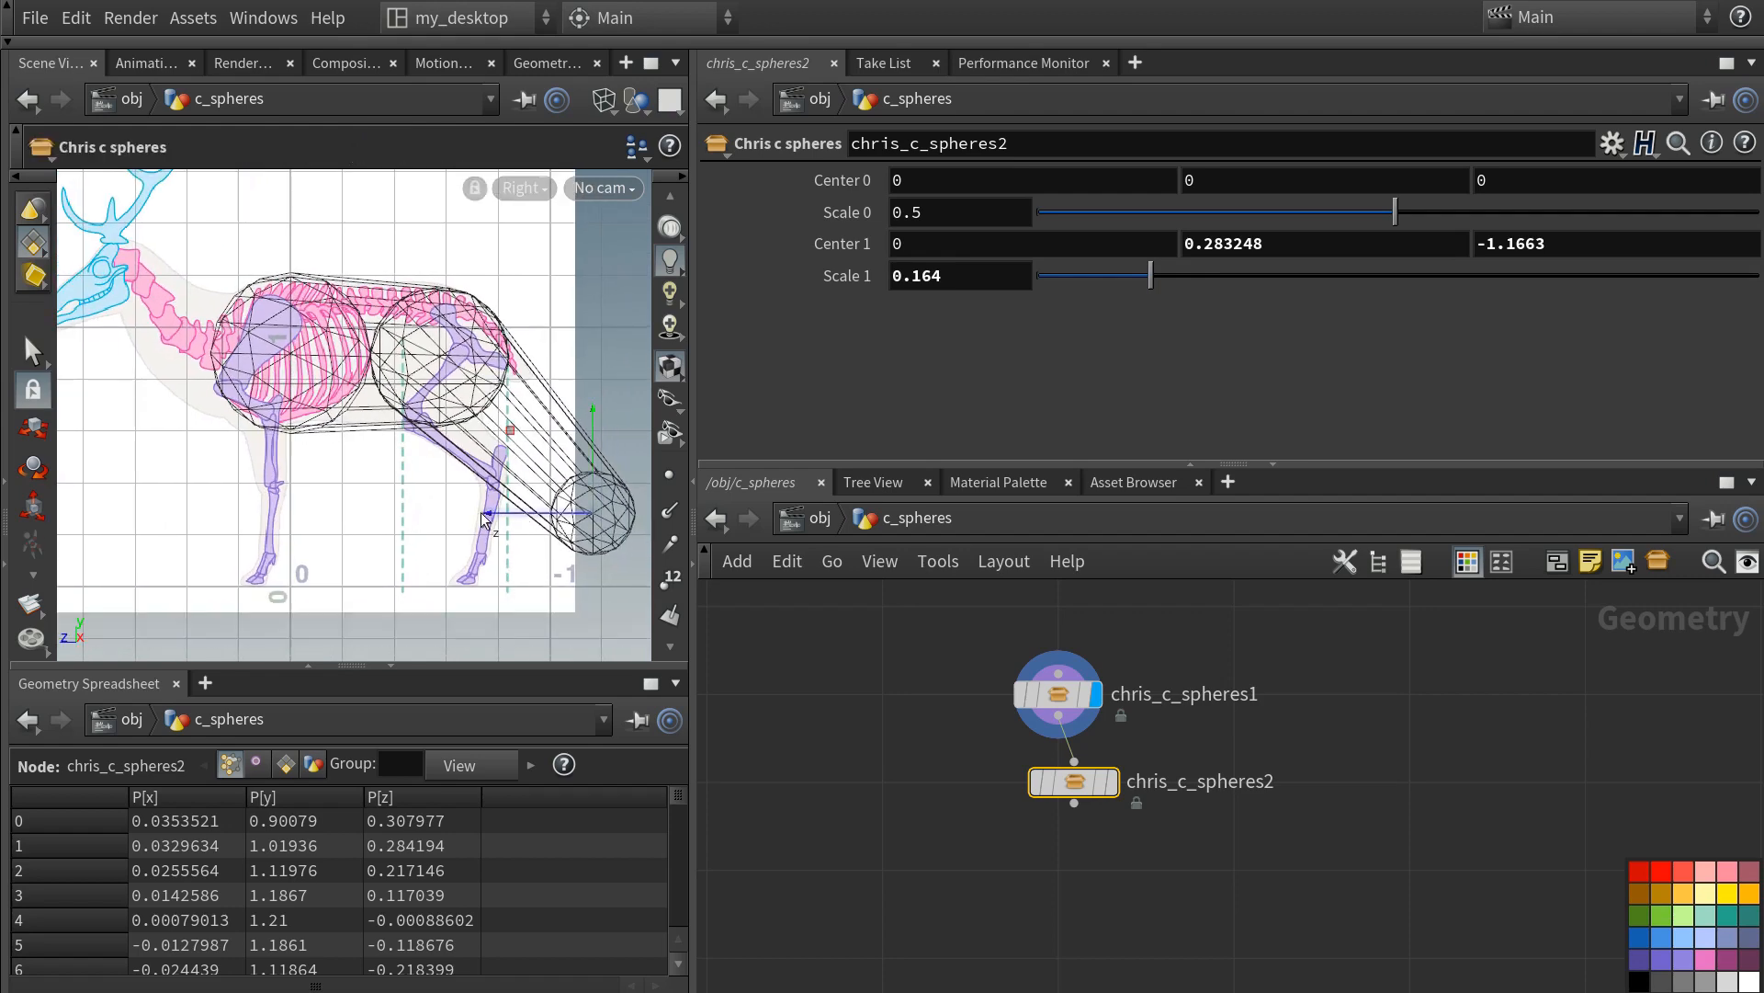
left_click_drag(493, 511, 343, 499)
left_click_drag(446, 415, 445, 264)
left_click_drag(345, 360, 354, 360)
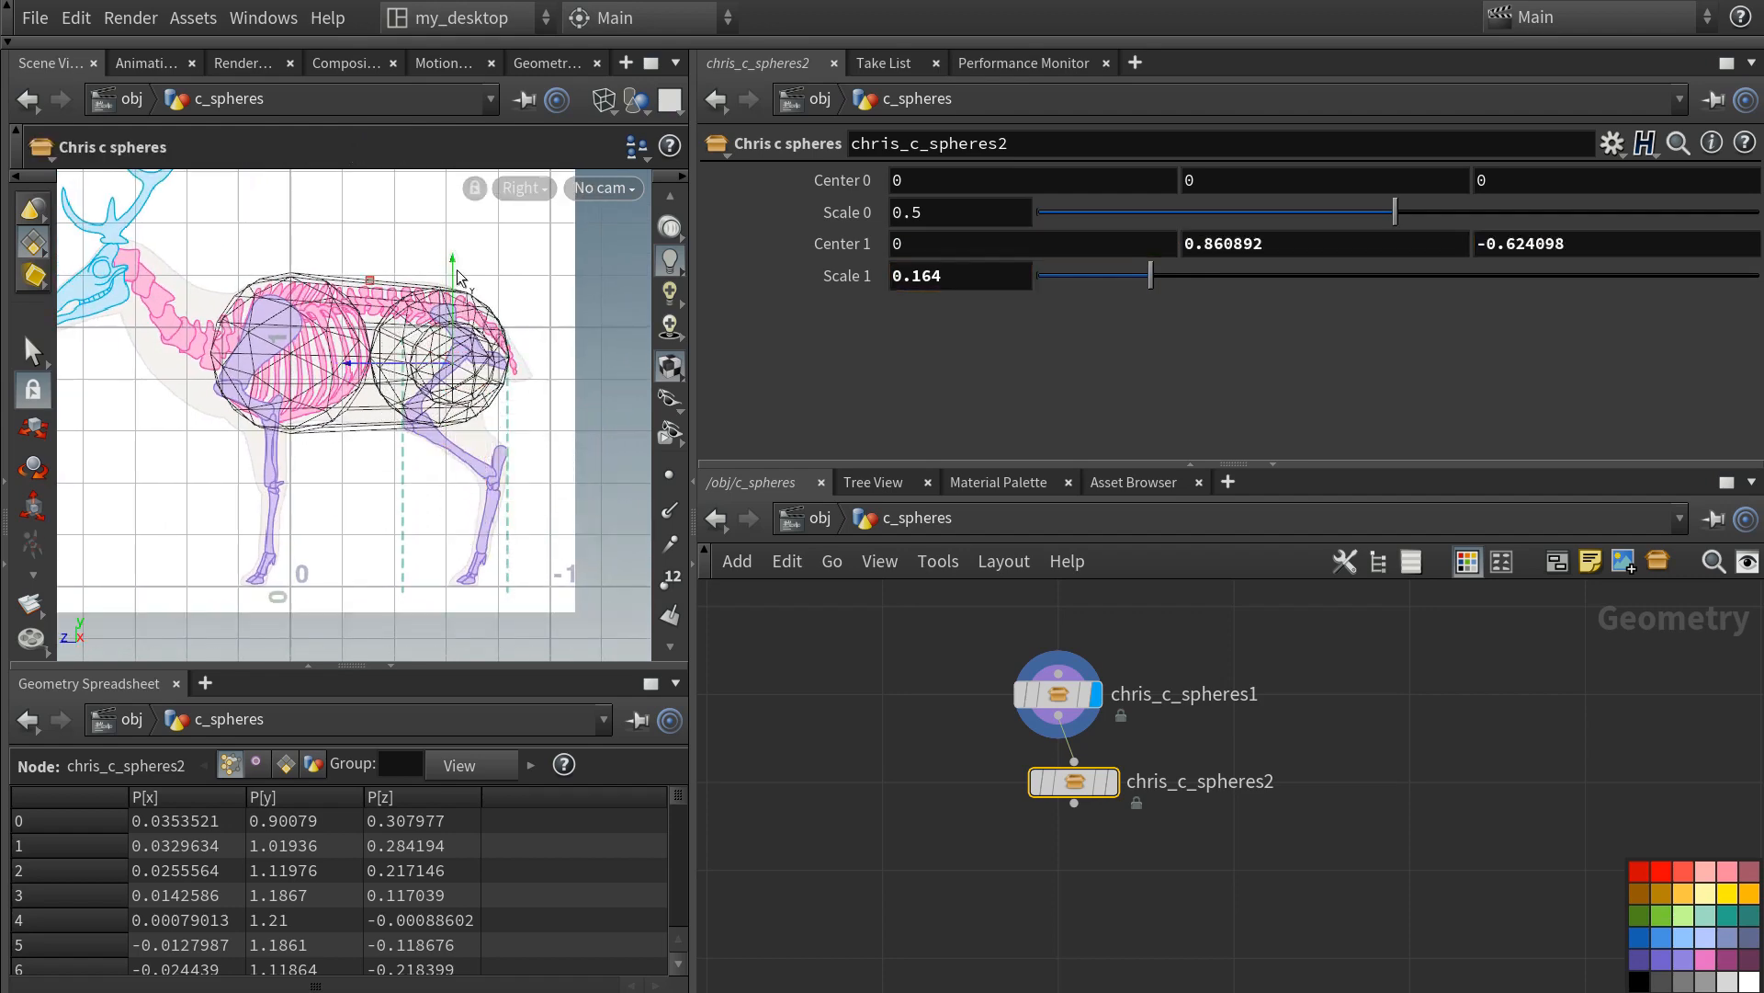
left_click_drag(452, 267, 452, 256)
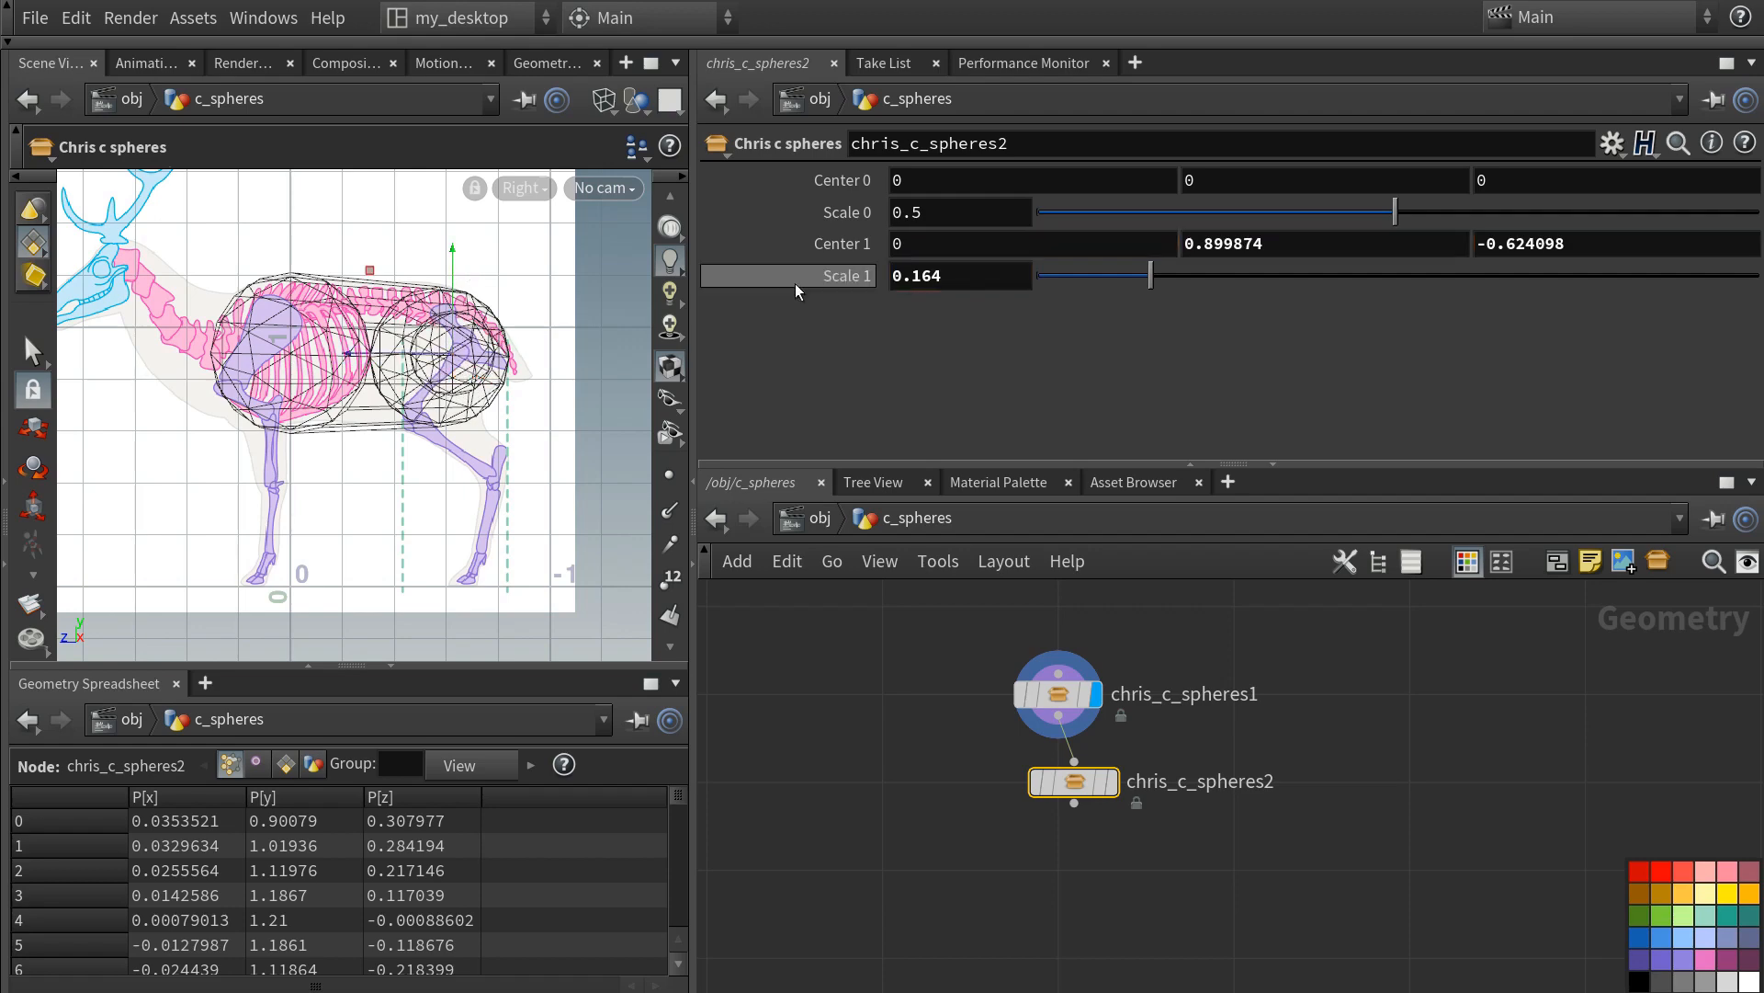
- Add a third connected Chris c spheres node and place its end sphere near the hind knee at about Y 0.65, Z -0.46, with Scale 1 at 0.115
mouse_move(1075, 781)
left_click_drag(1073, 779, 1055, 870)
type("chris")
key("Return")
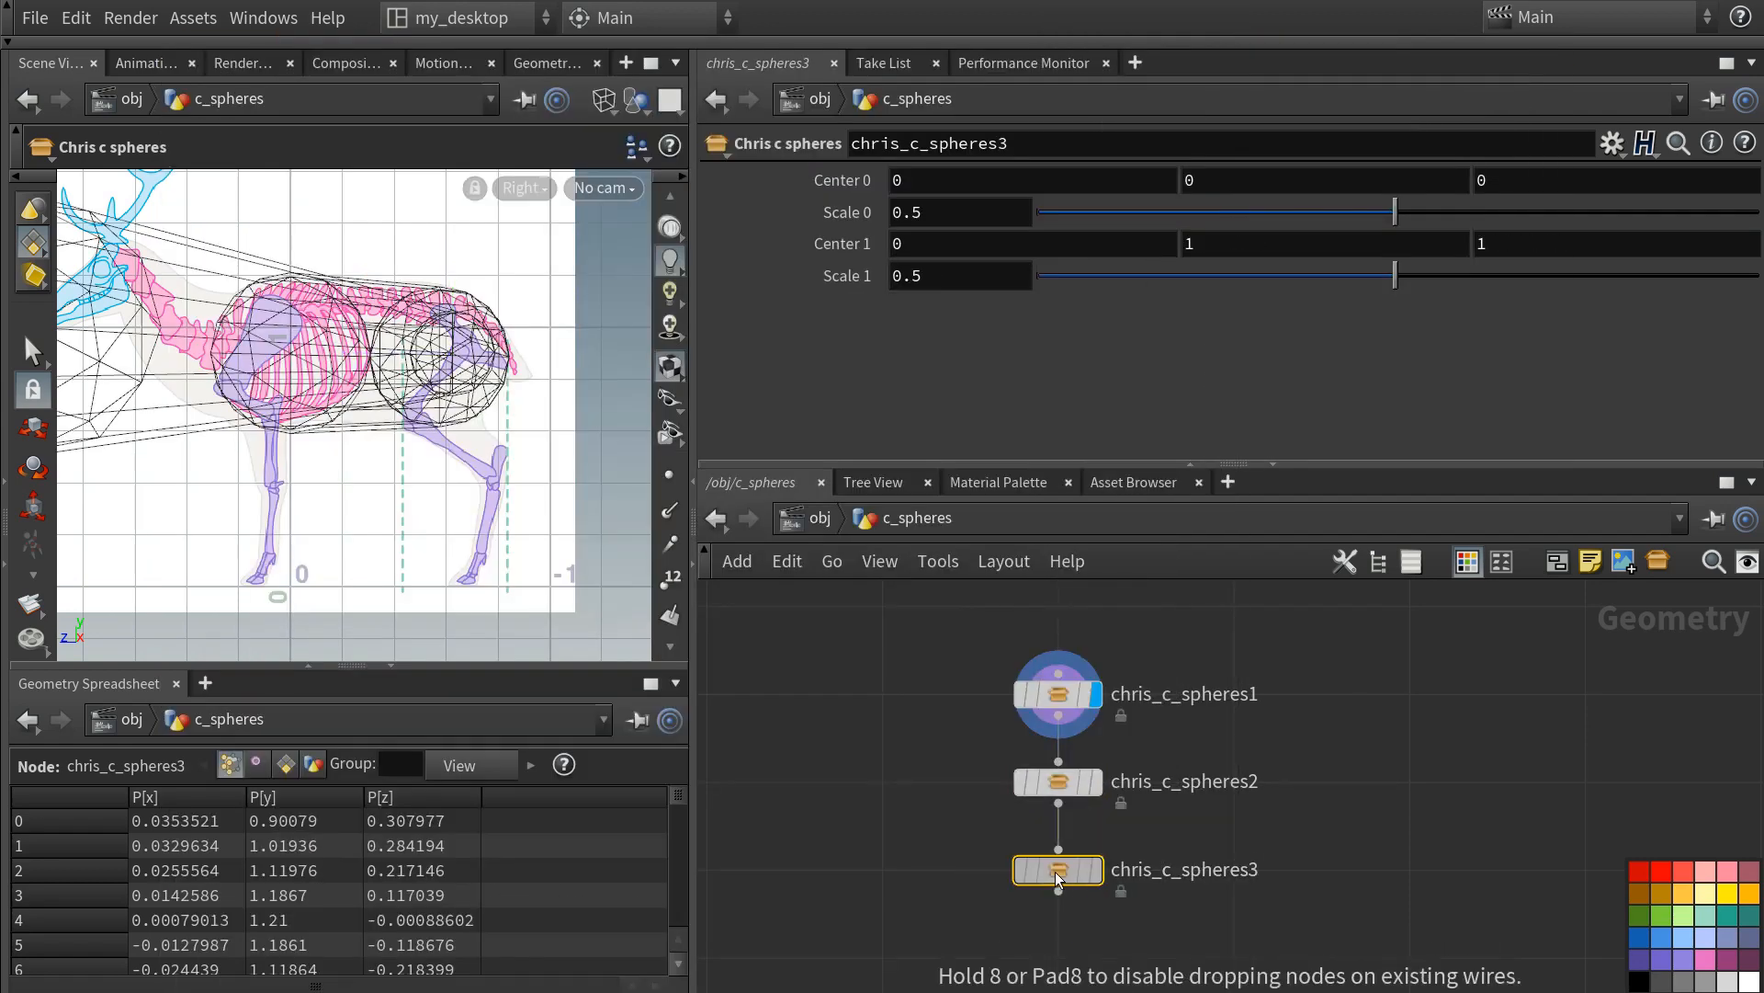
scroll(575, 471, "down", 4)
left_click_drag(206, 326, 472, 392)
left_click_drag(1395, 276, 1116, 273)
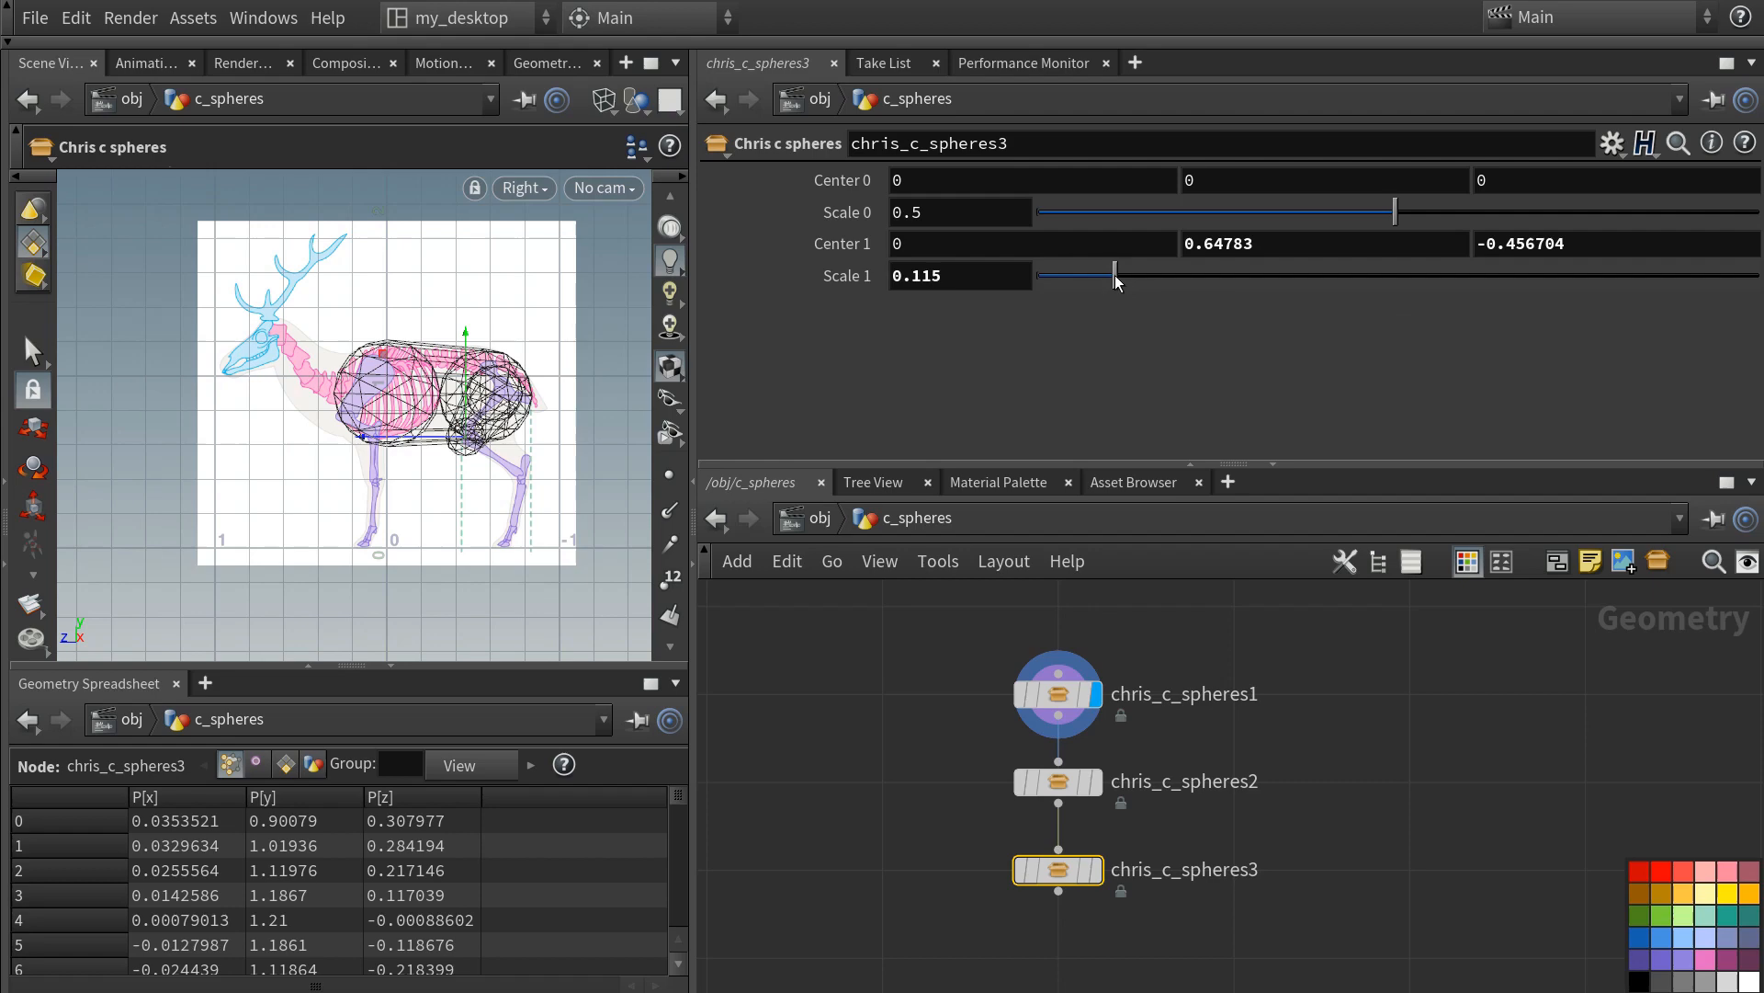
- Set the asset's Scale 1 channel default to 0.1, then unlock the node and save the definition
right_click(1061, 870)
left_click(1112, 986)
left_click(895, 370)
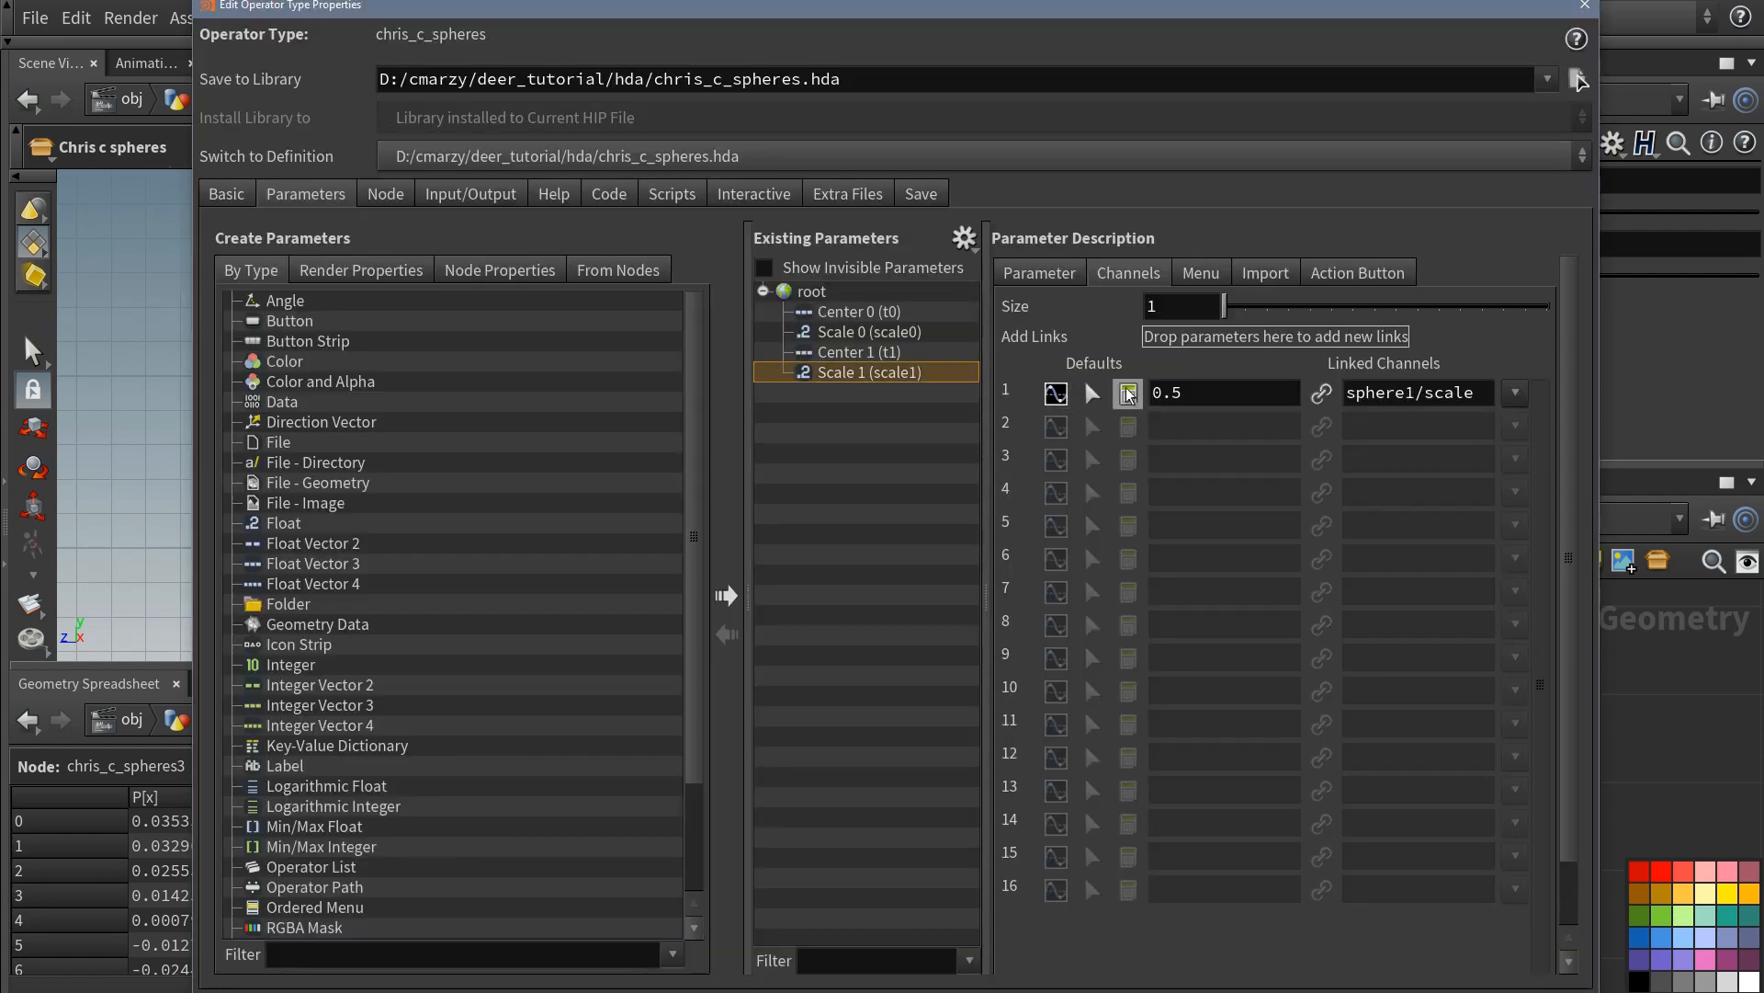
left_click(1210, 390)
key("BackSpace")
type("1")
key("Return")
left_click(1430, 991)
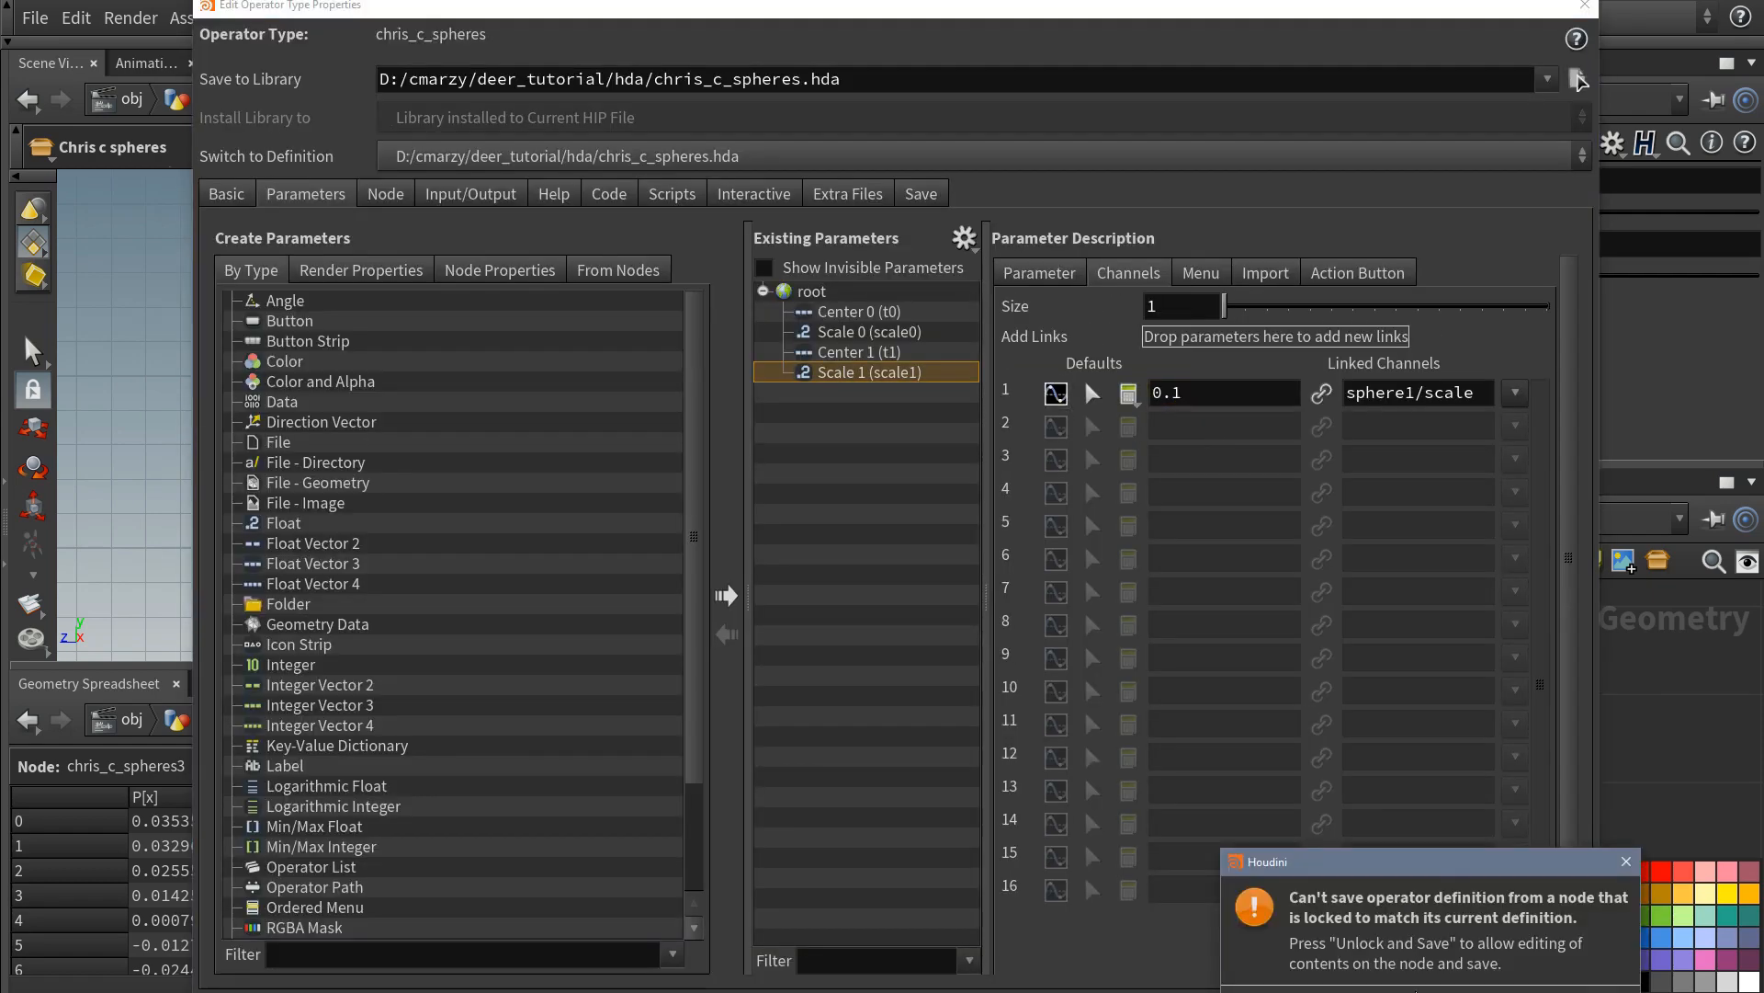
left_click(1430, 990)
- Match chris_c_spheres3 to its current asset definition
right_click(1059, 871)
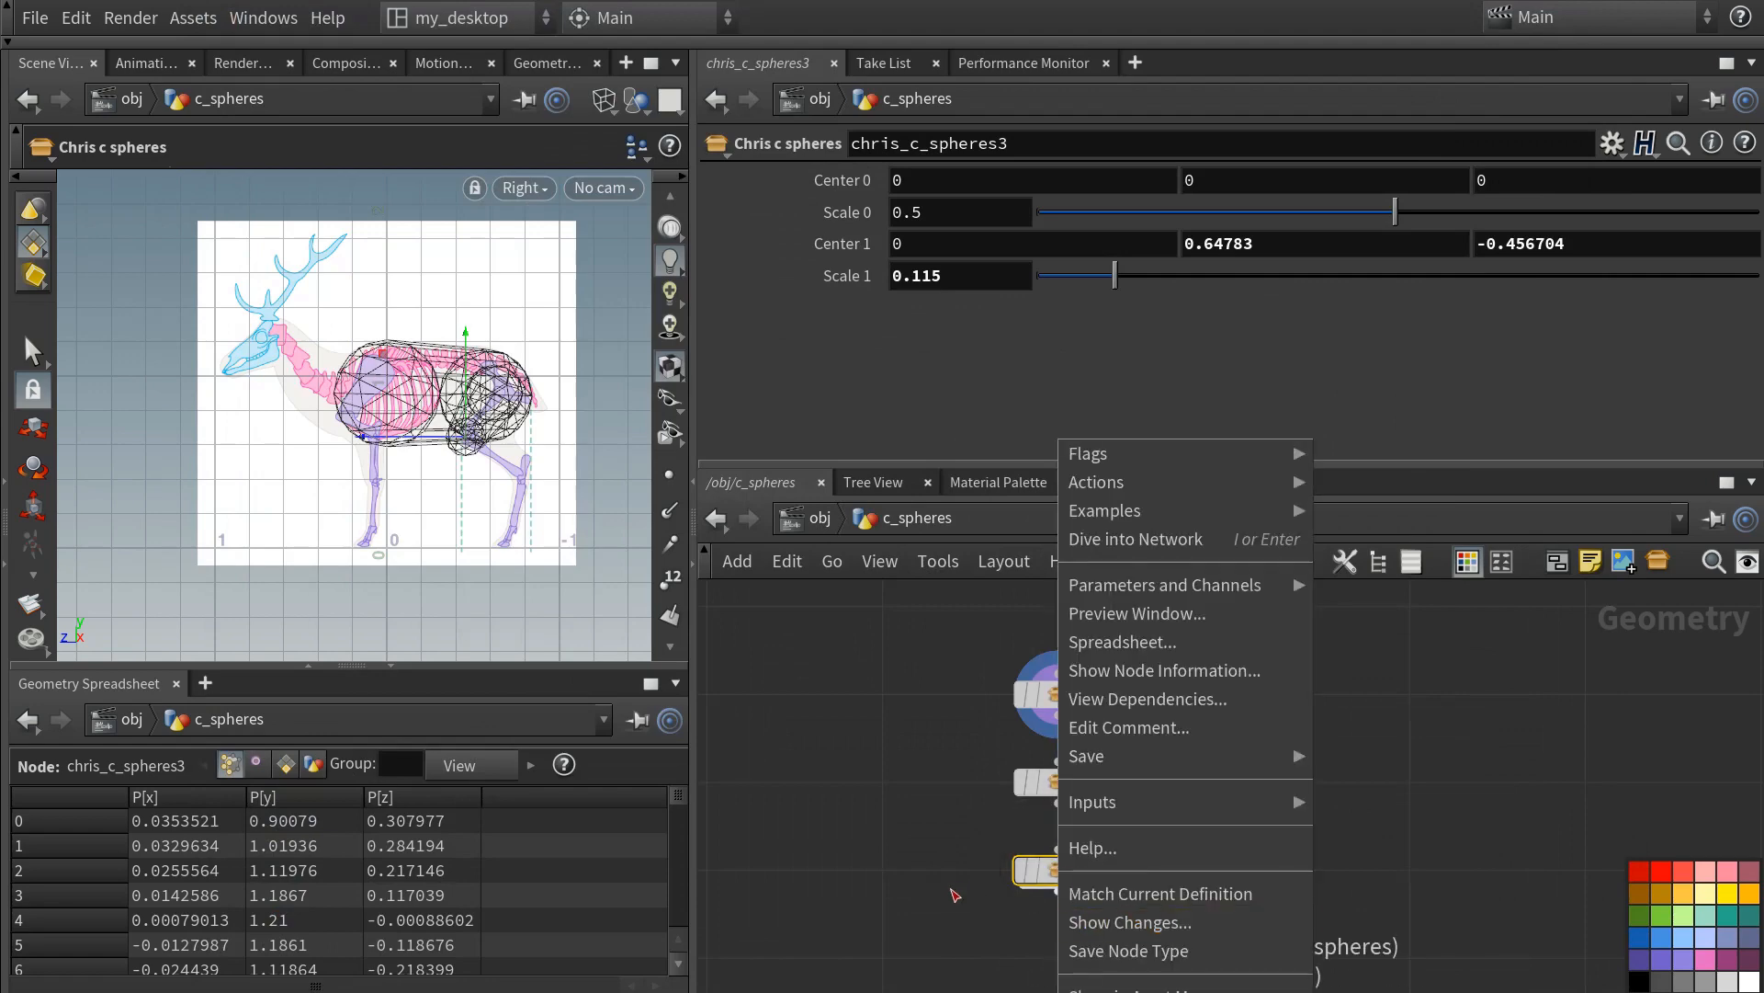
left_click(954, 892)
right_click(1059, 871)
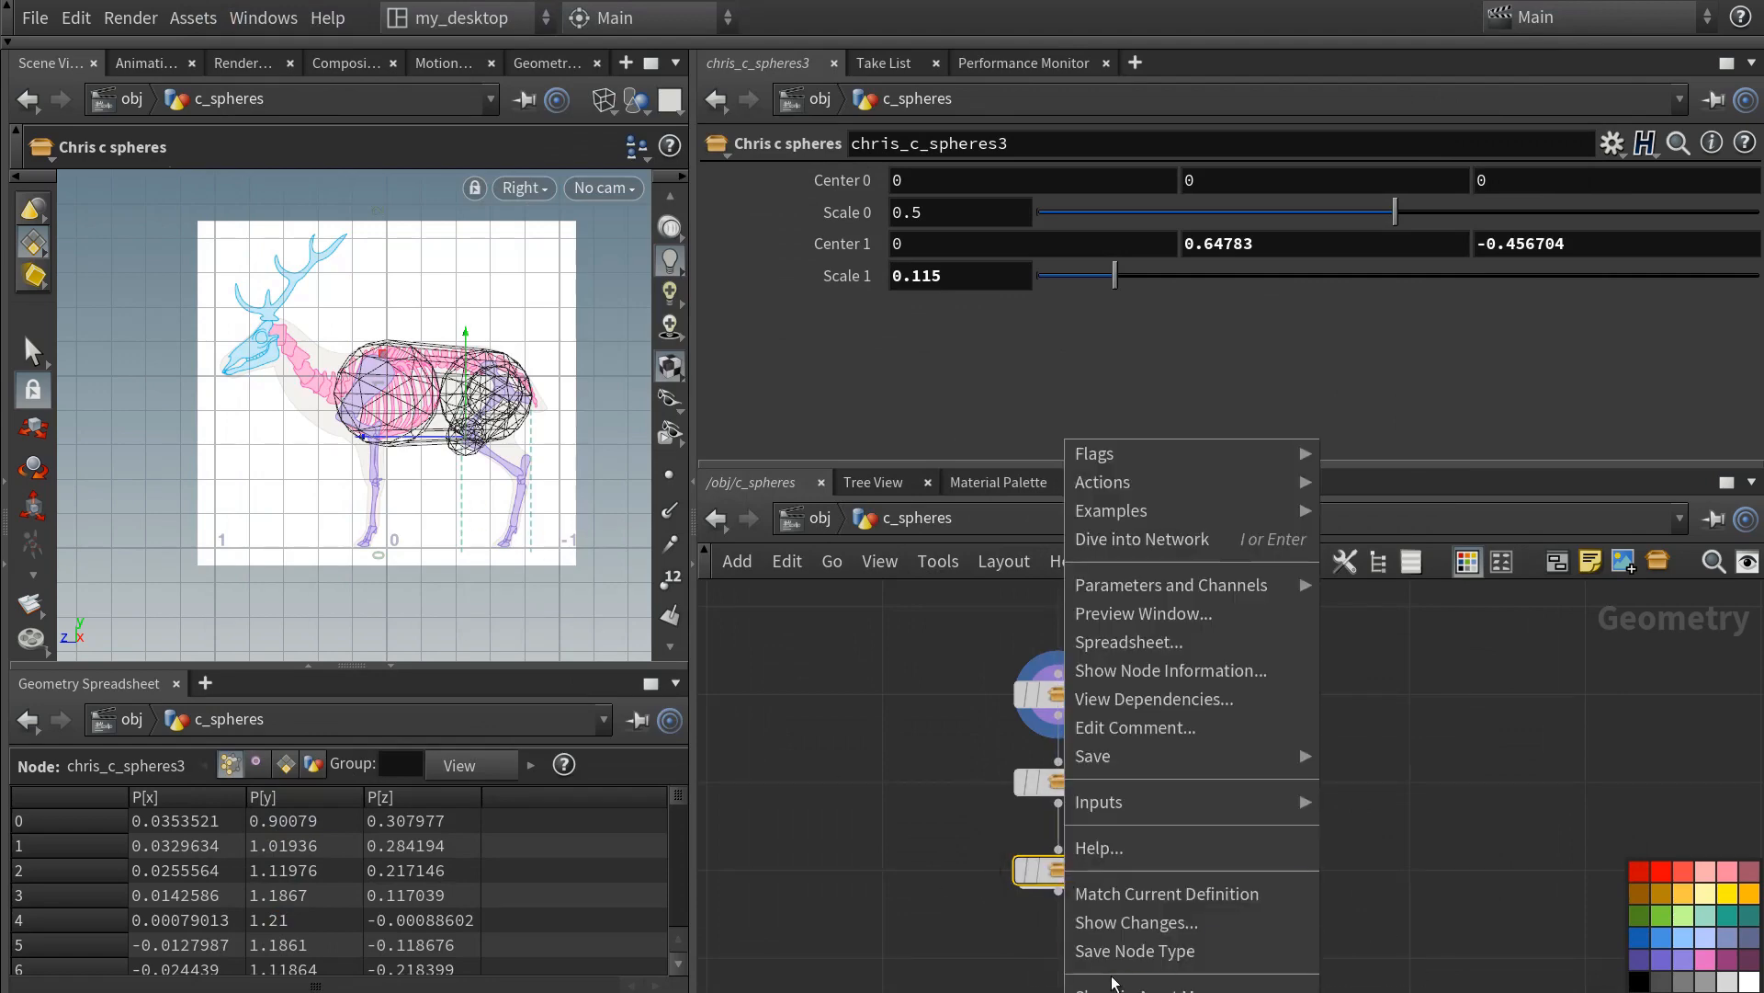
left_click(1112, 891)
- Refine the third node's end sphere on the hind knee to about Y 0.68 and Z -0.48
scroll(518, 450, "up", 5)
key("Return")
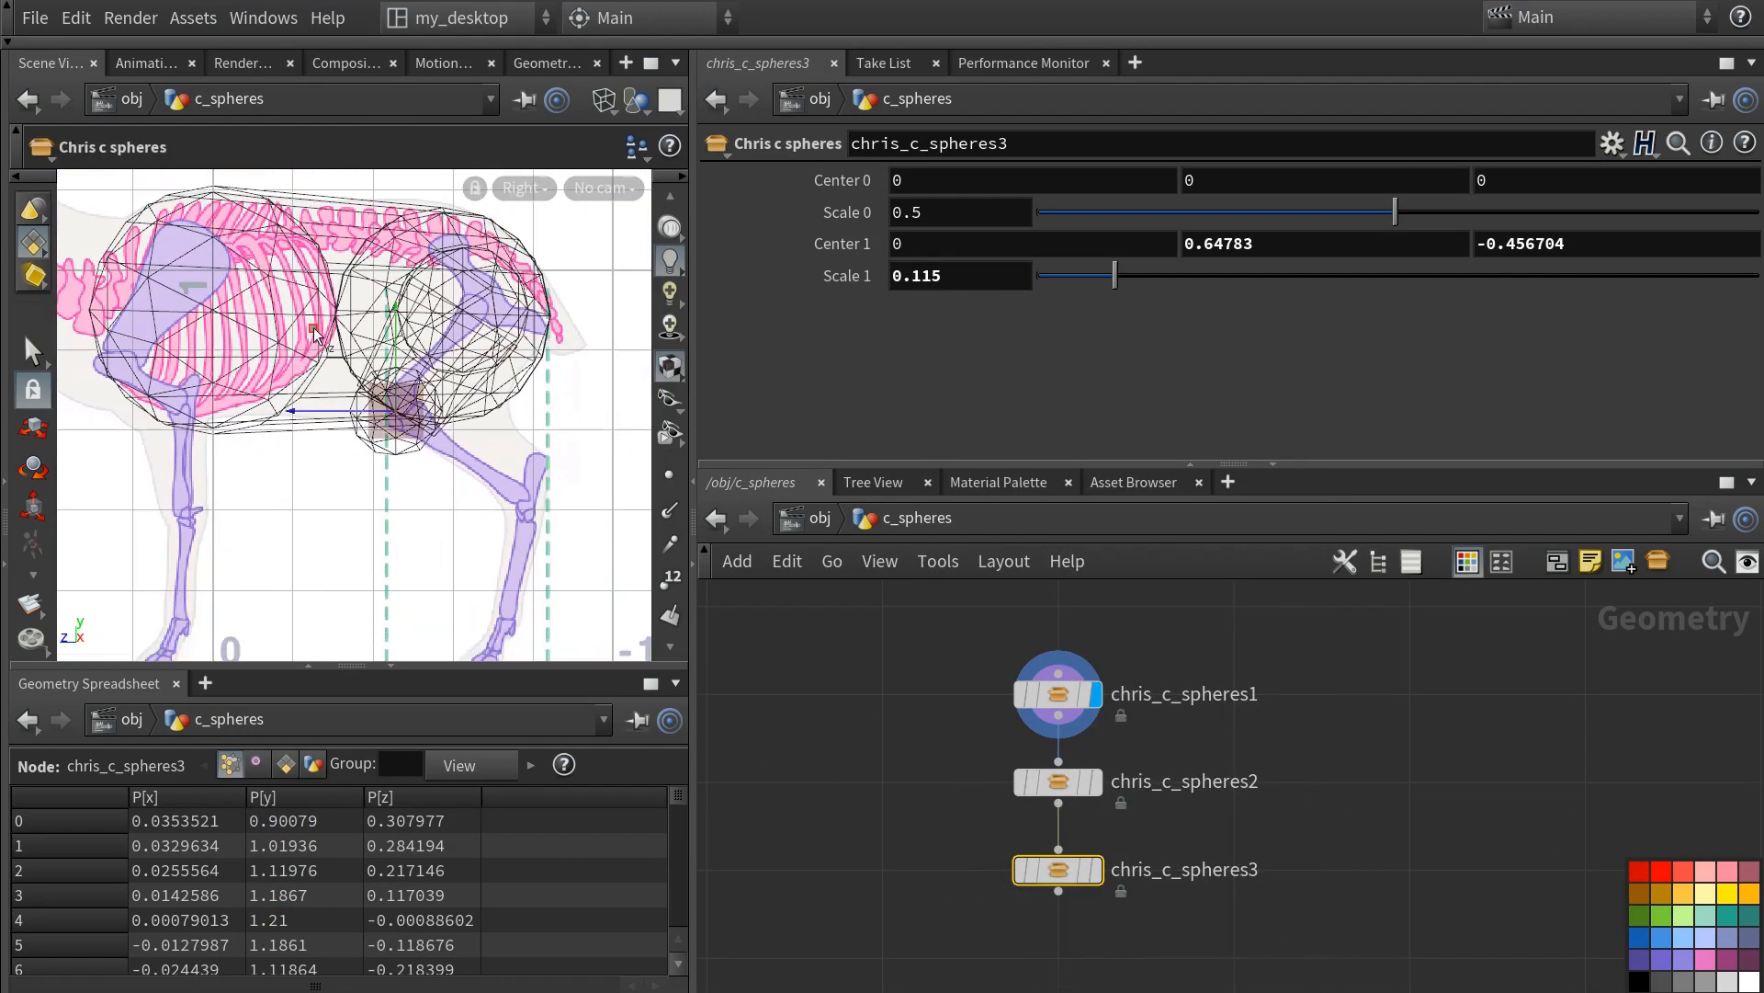
left_click_drag(320, 338, 326, 322)
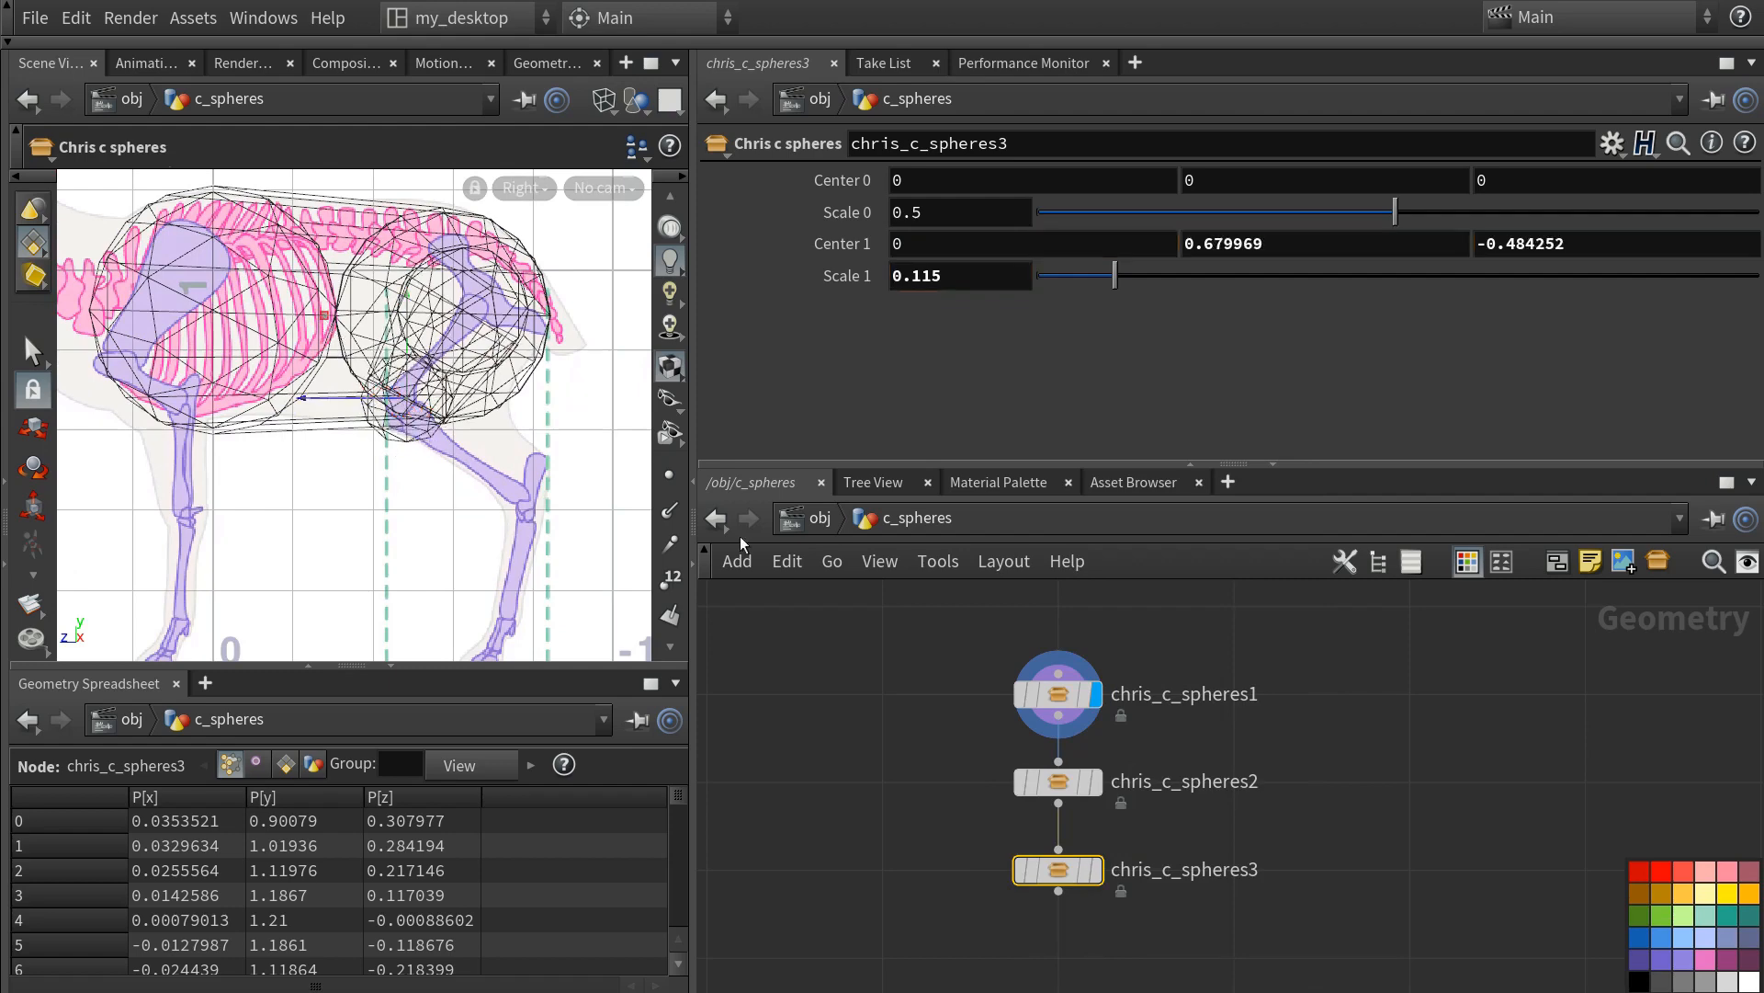
- Add a fourth Chris c spheres node connected below chris_c_spheres3
left_click(1058, 745)
key("Tab")
type("c_sphere")
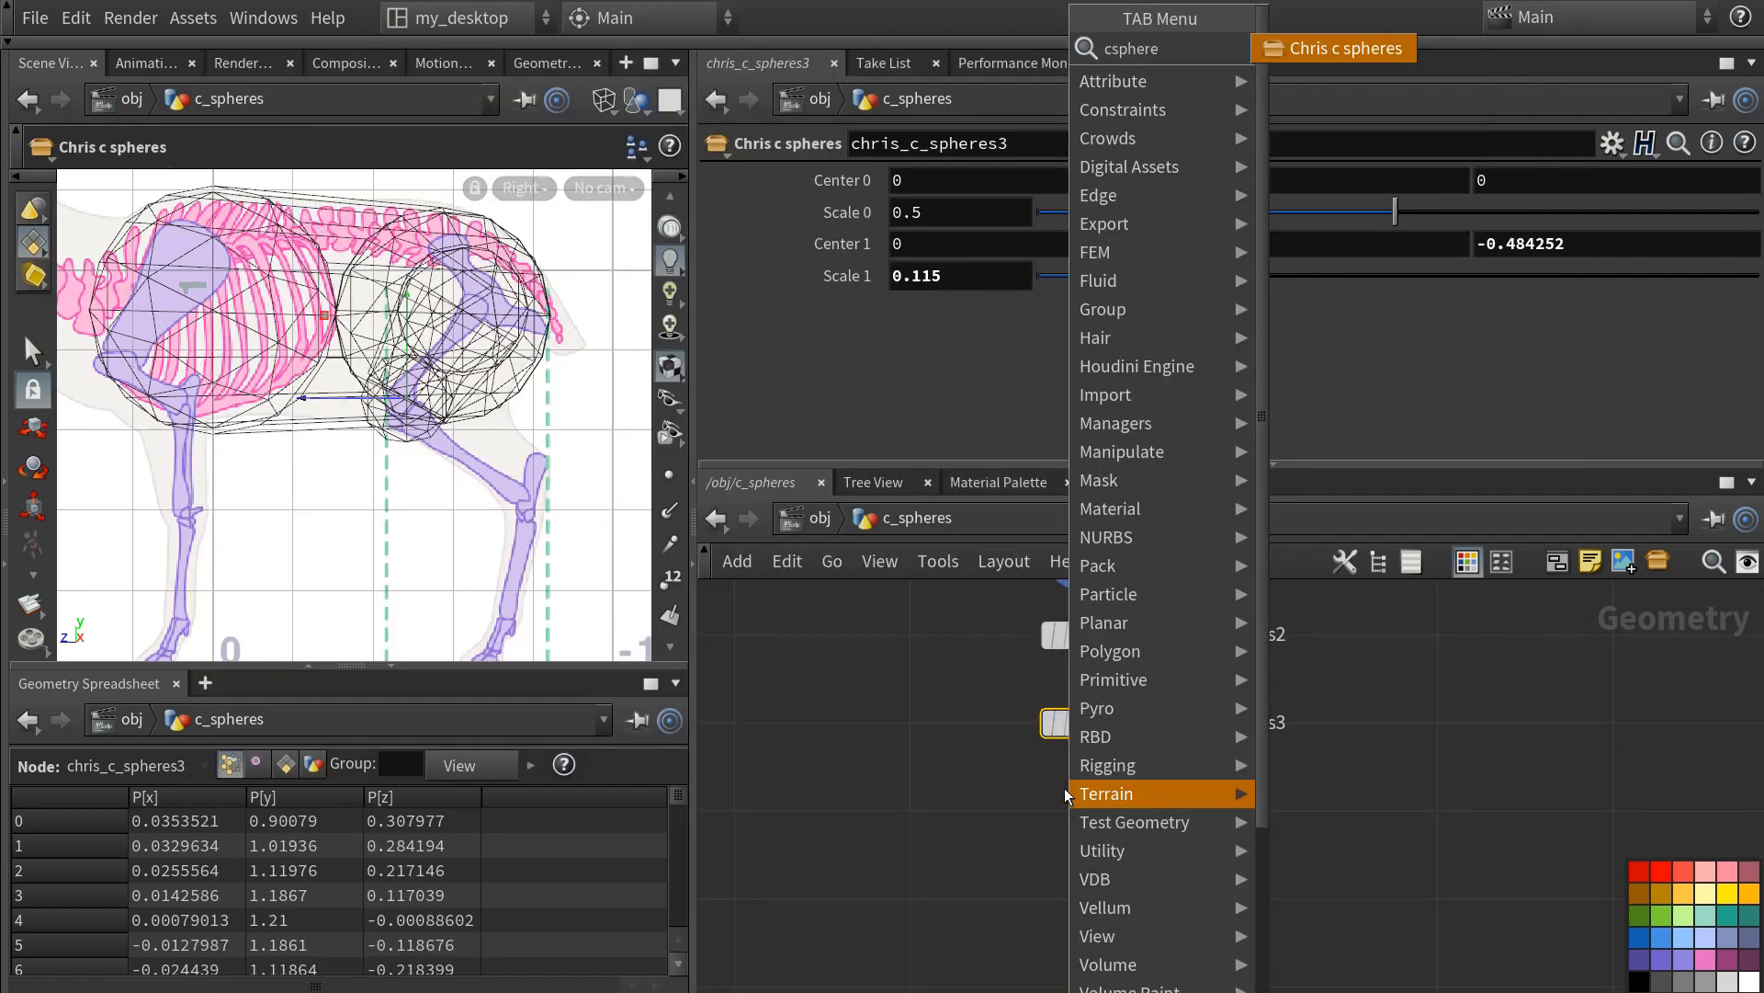
key("Return")
left_click(1069, 807)
left_click_drag(1069, 807, 1078, 803)
- Place the fourth node's end sphere on the hind leg's hock at about Y 0.48 and Z -0.78
scroll(388, 493, "down", 3)
scroll(388, 493, "down", 5)
key("Return")
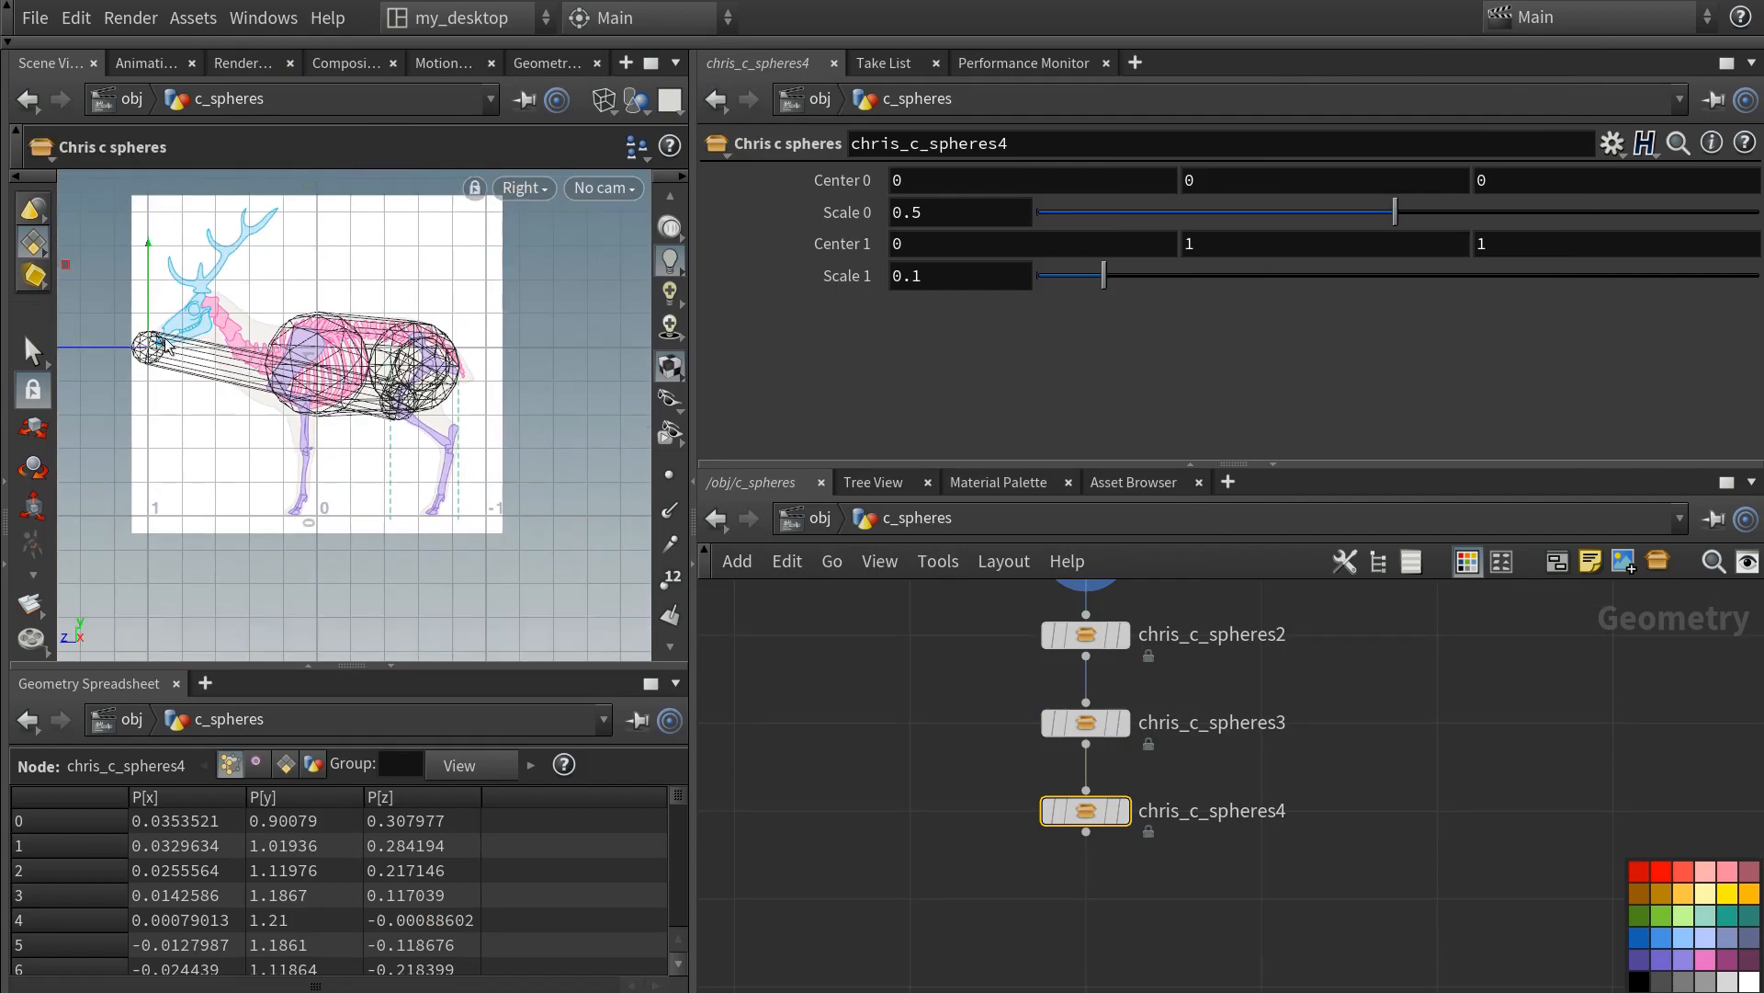
left_click_drag(67, 271, 447, 375)
scroll(364, 358, "up", 5)
- Set the asset's default Y and Z values for Center 1 to 0 and match chris_c_spheres4 to the current definition
right_click(1090, 814)
left_click(1159, 987)
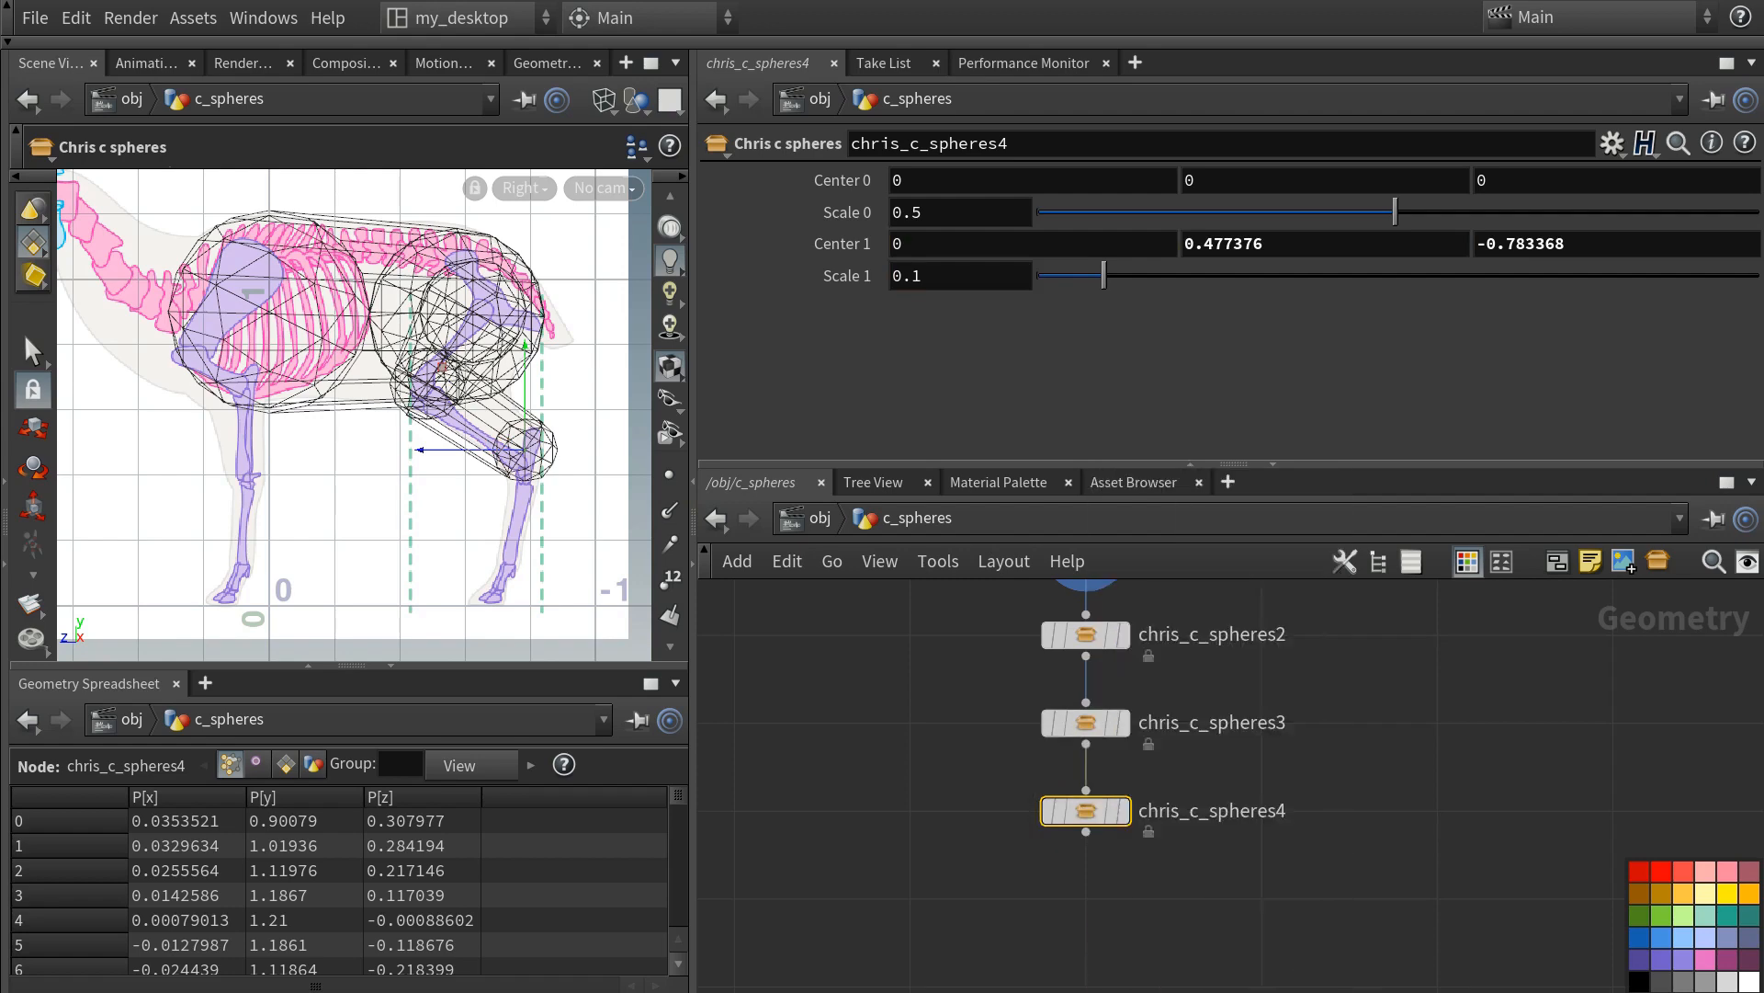
left_click(848, 354)
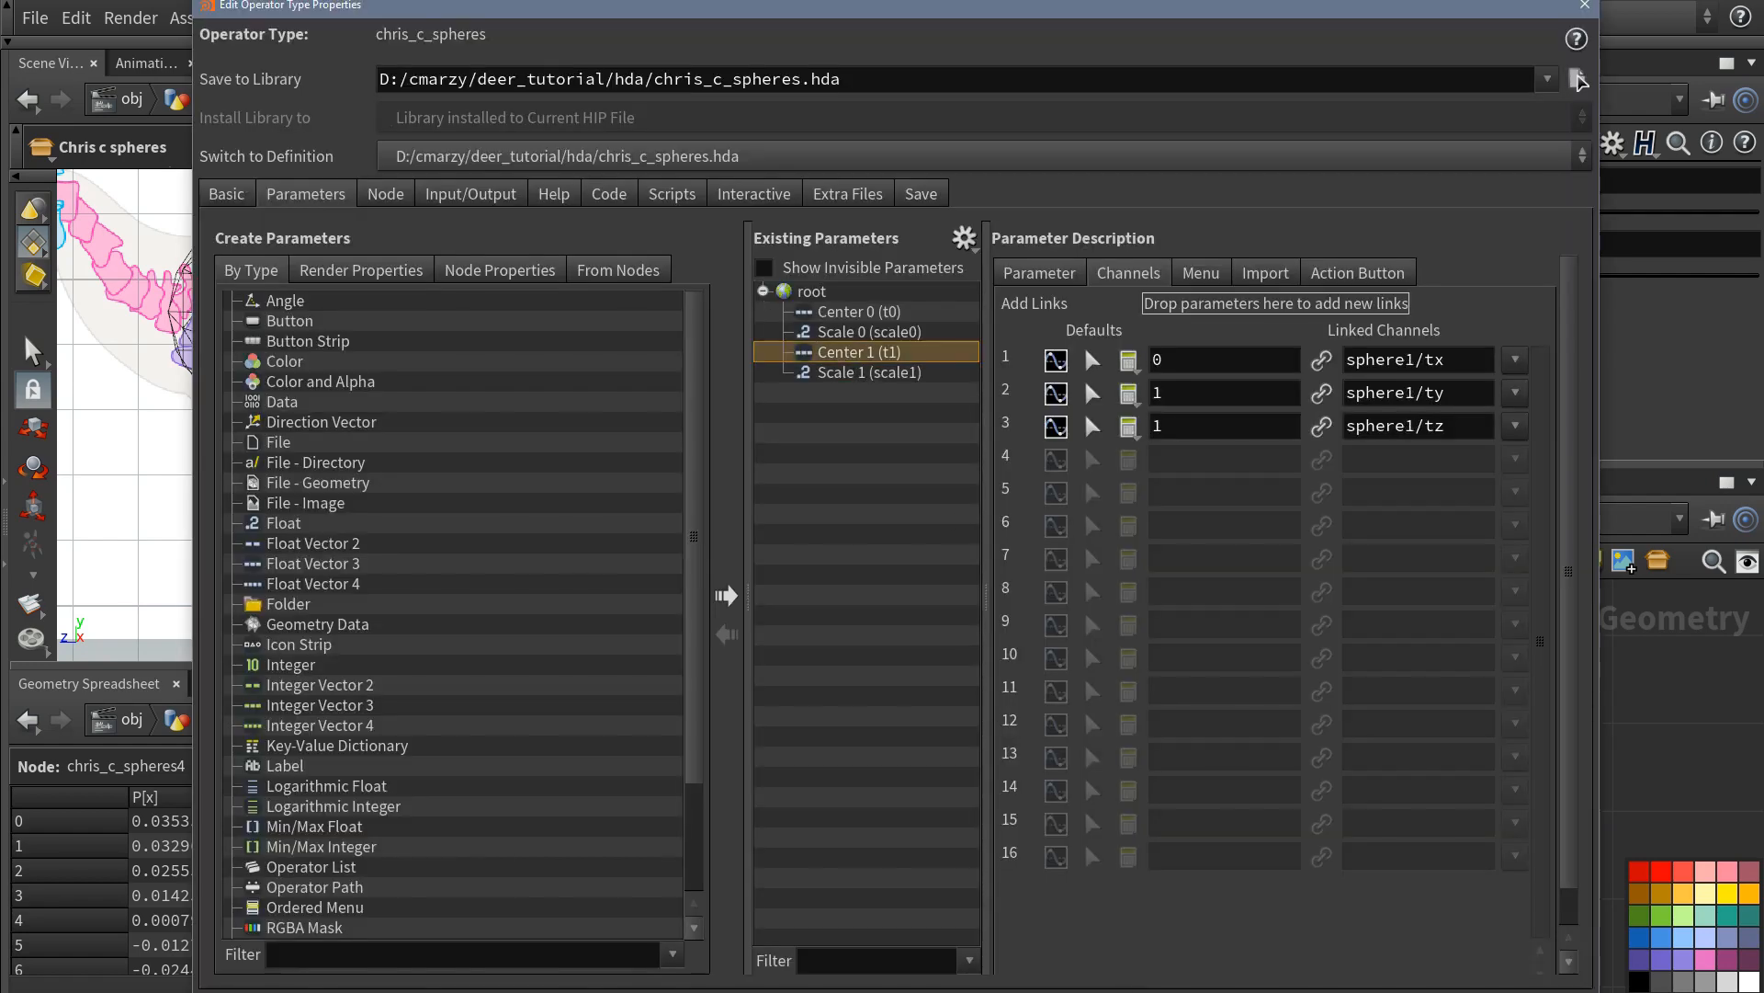
double_click(1159, 393)
type("0")
key("Tab")
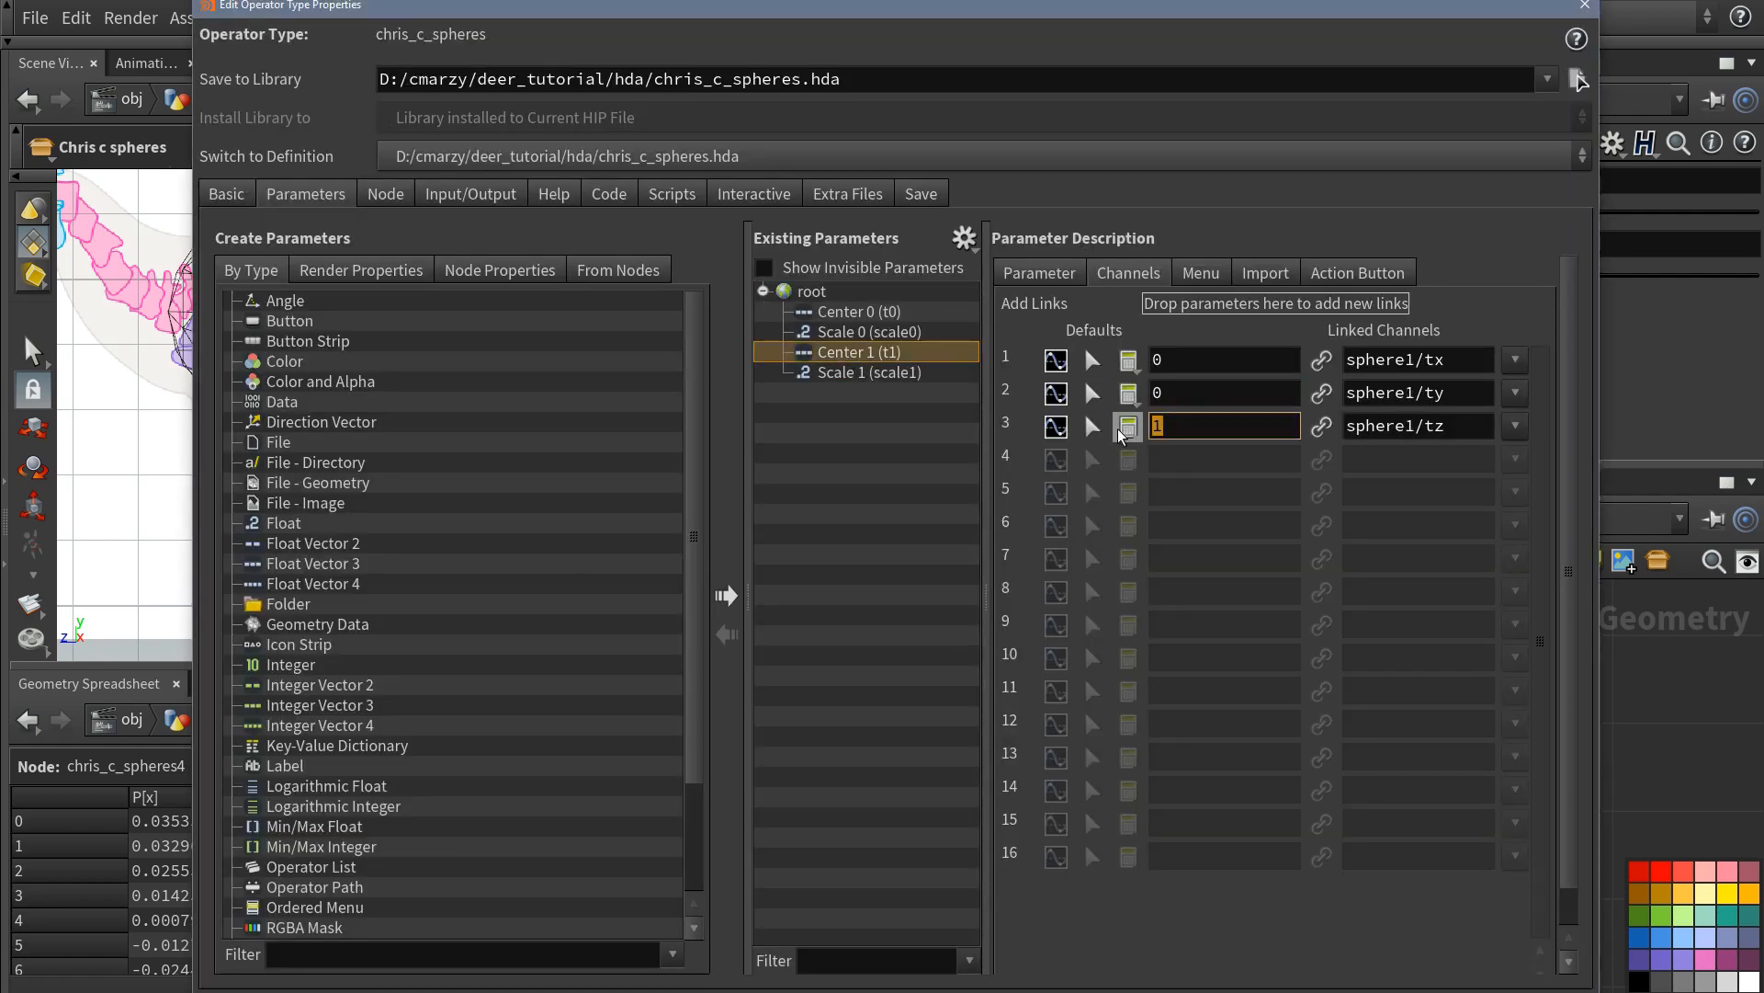
type("0")
key("Return")
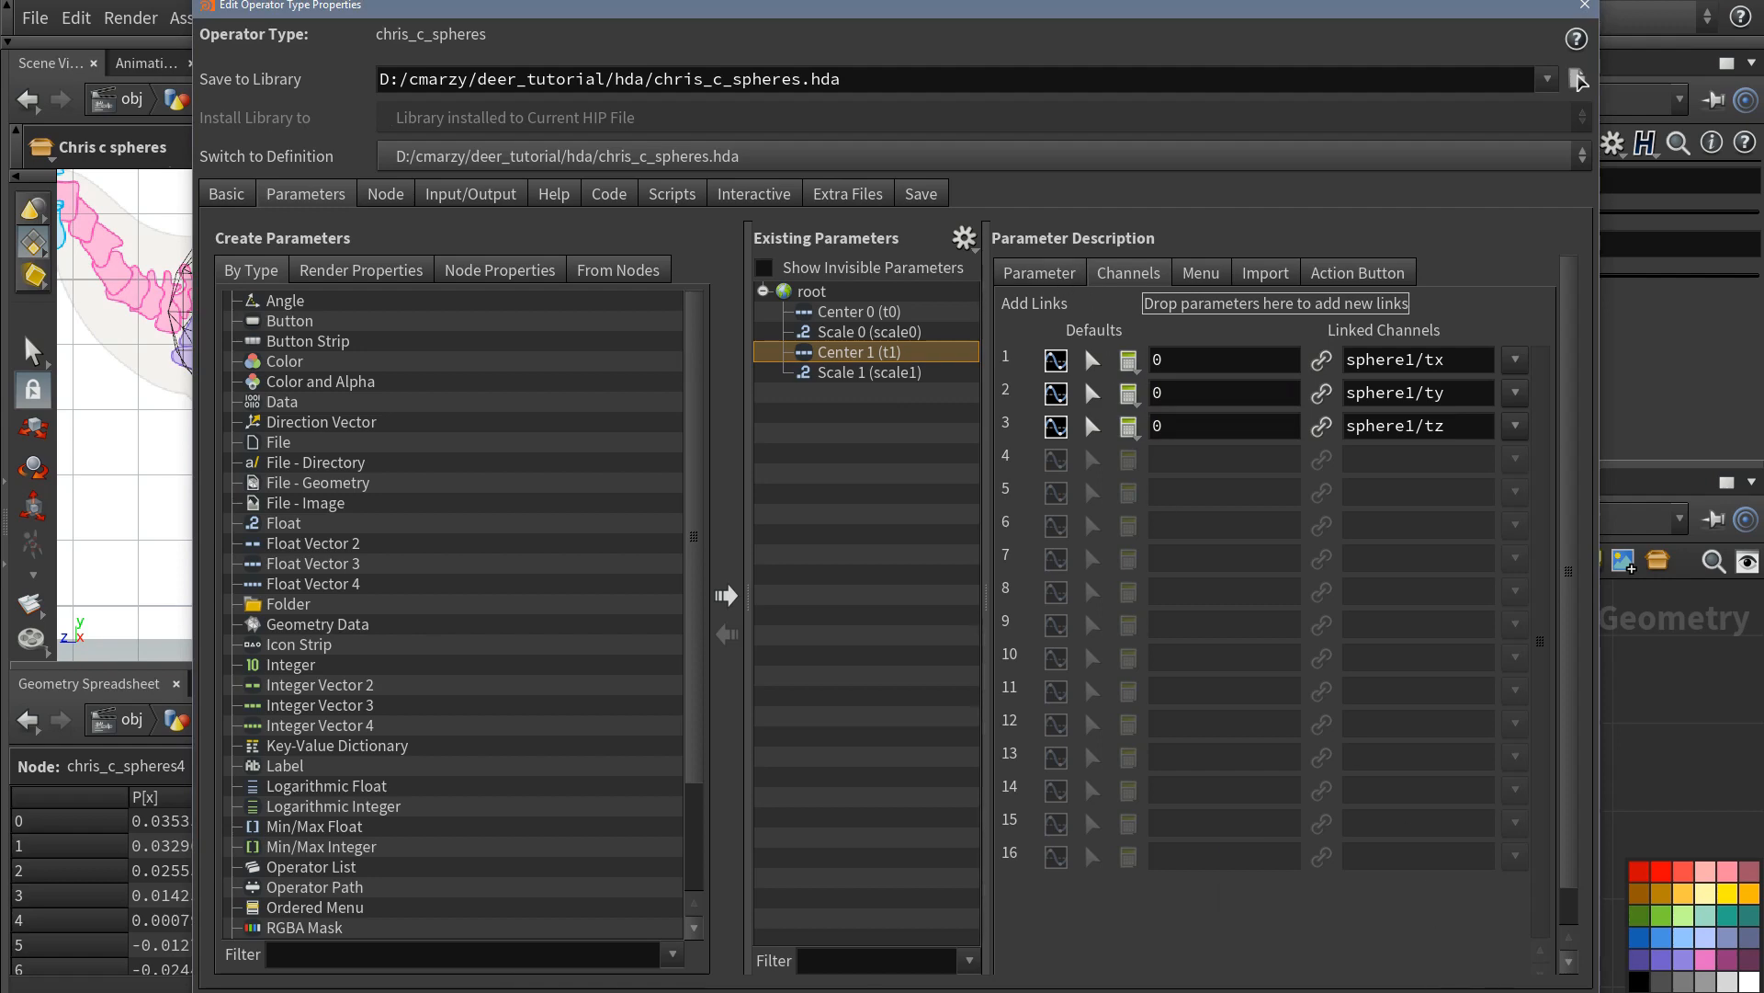
left_click(1429, 990)
right_click(1102, 813)
left_click(1131, 892)
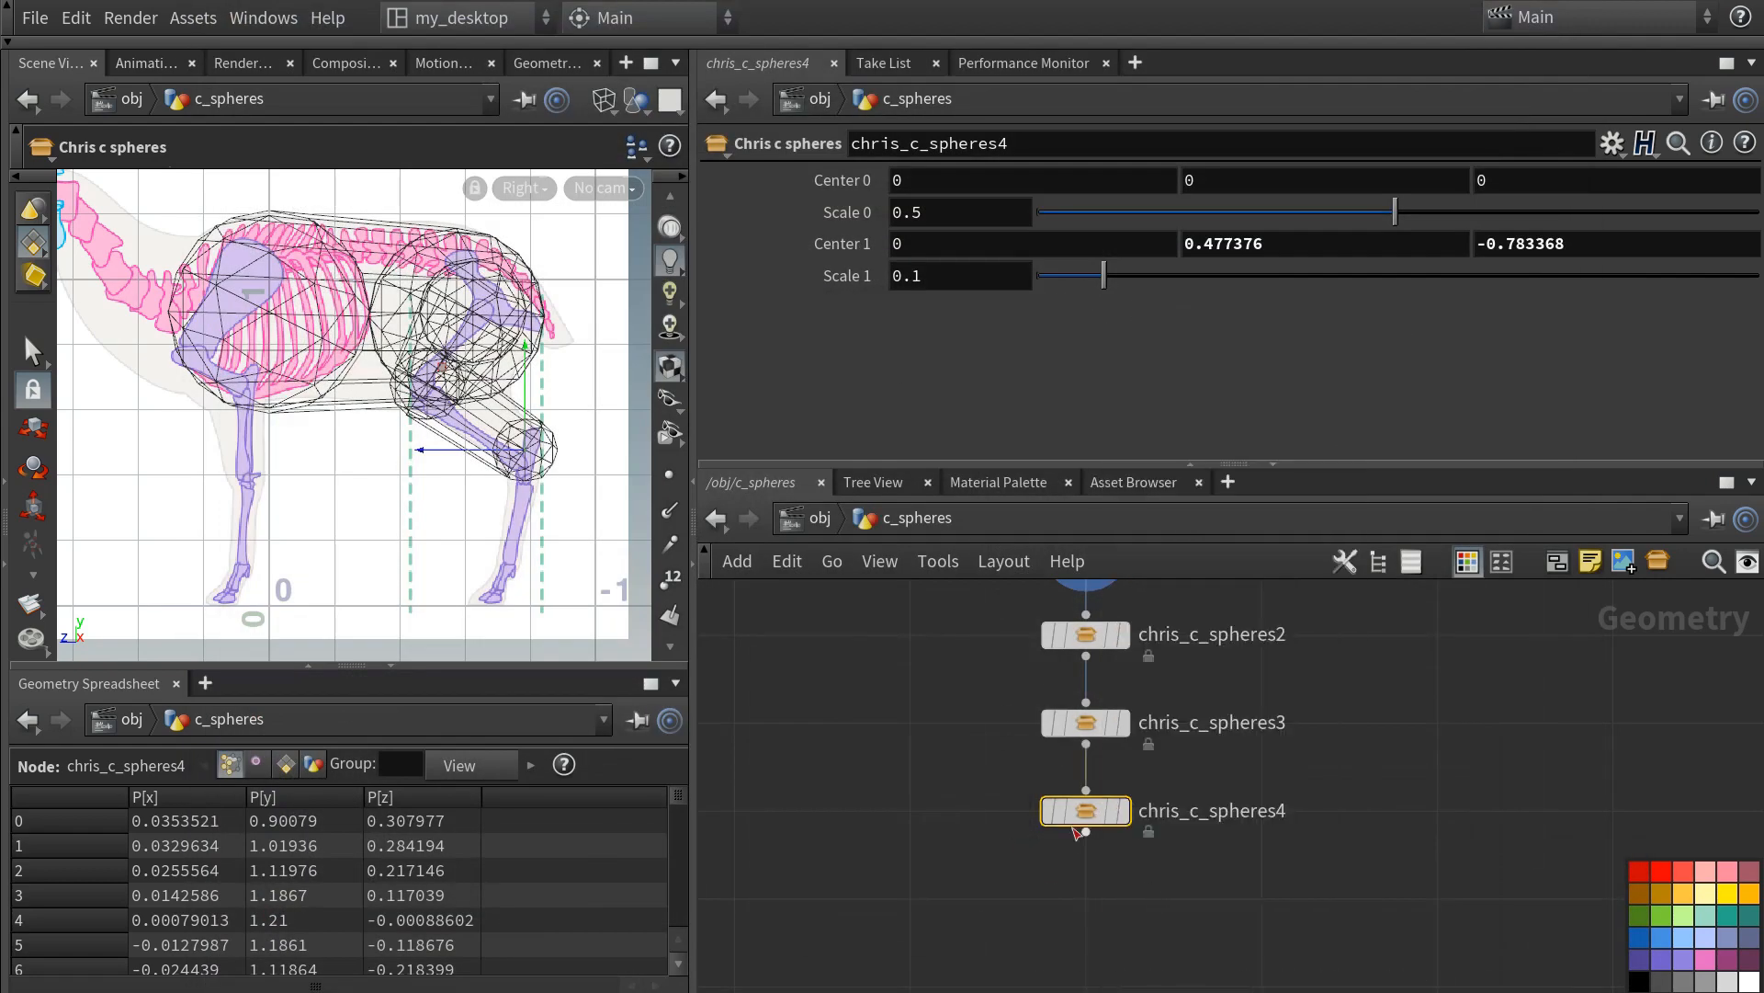
- Add a fifth Chris c spheres node below chris_c_spheres4 and place its end sphere on the hind fetlock at about Y 0.13, Z -0.75
left_click(1086, 832)
key("Tab")
type("chris")
key("Return")
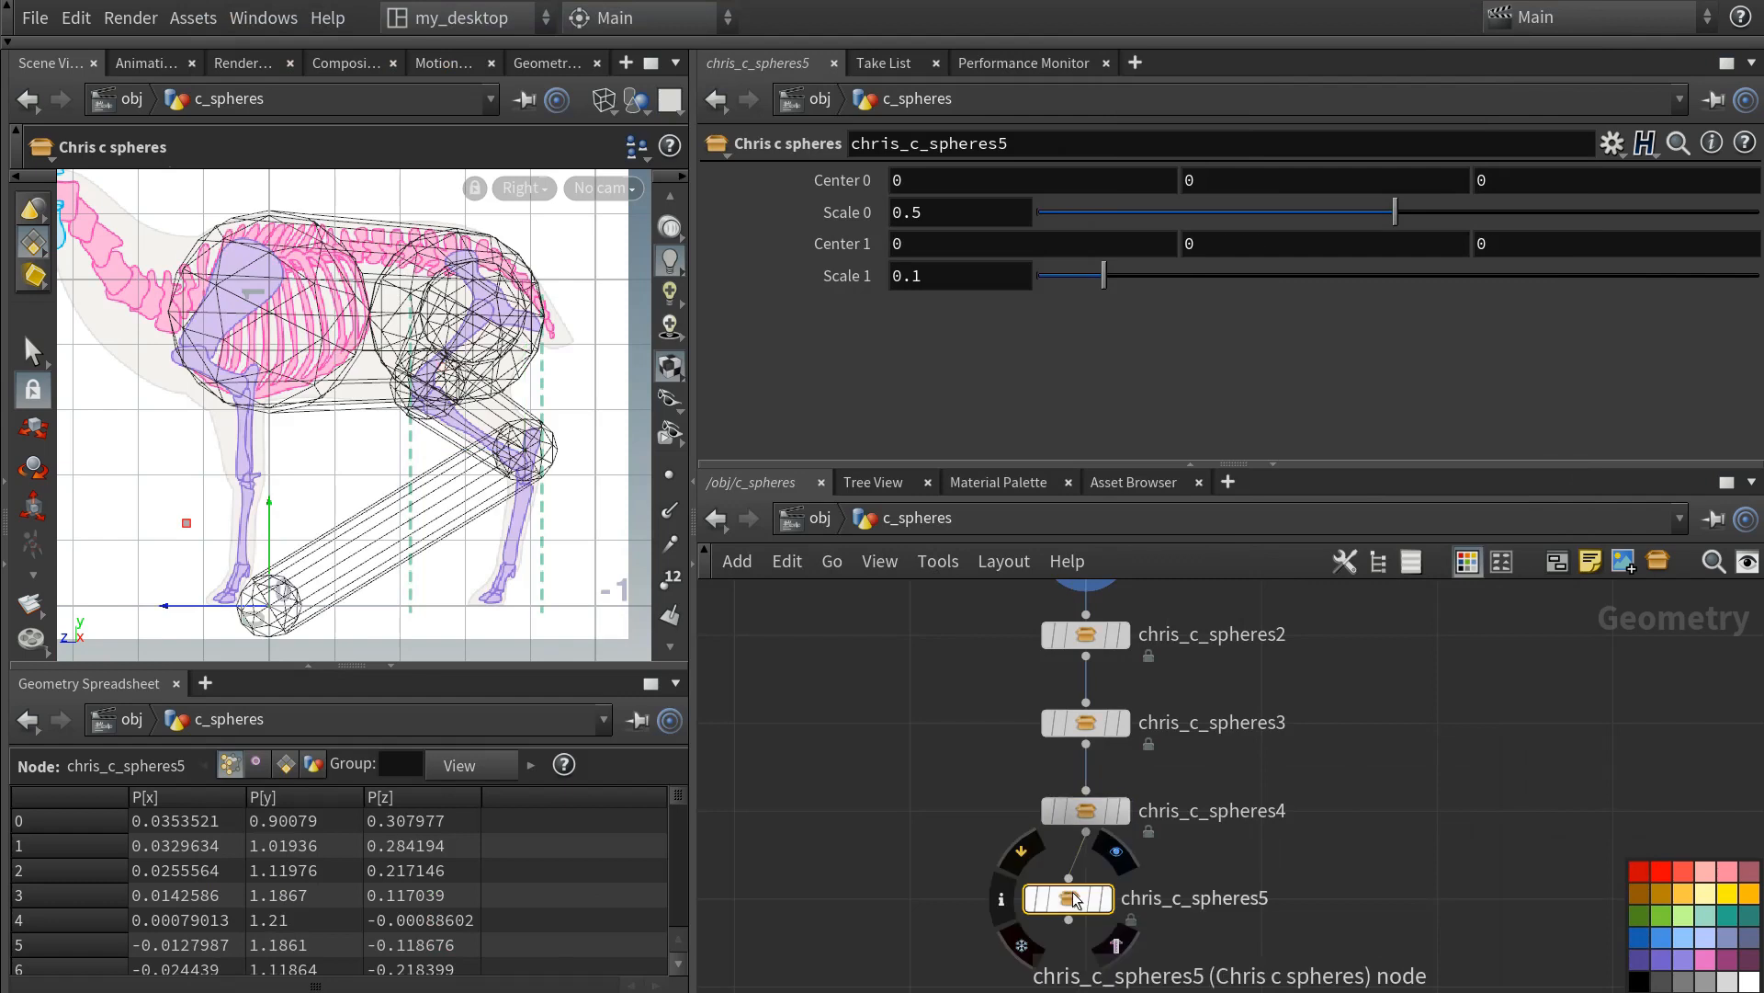
left_click(1085, 898)
left_click_drag(451, 476, 471, 476)
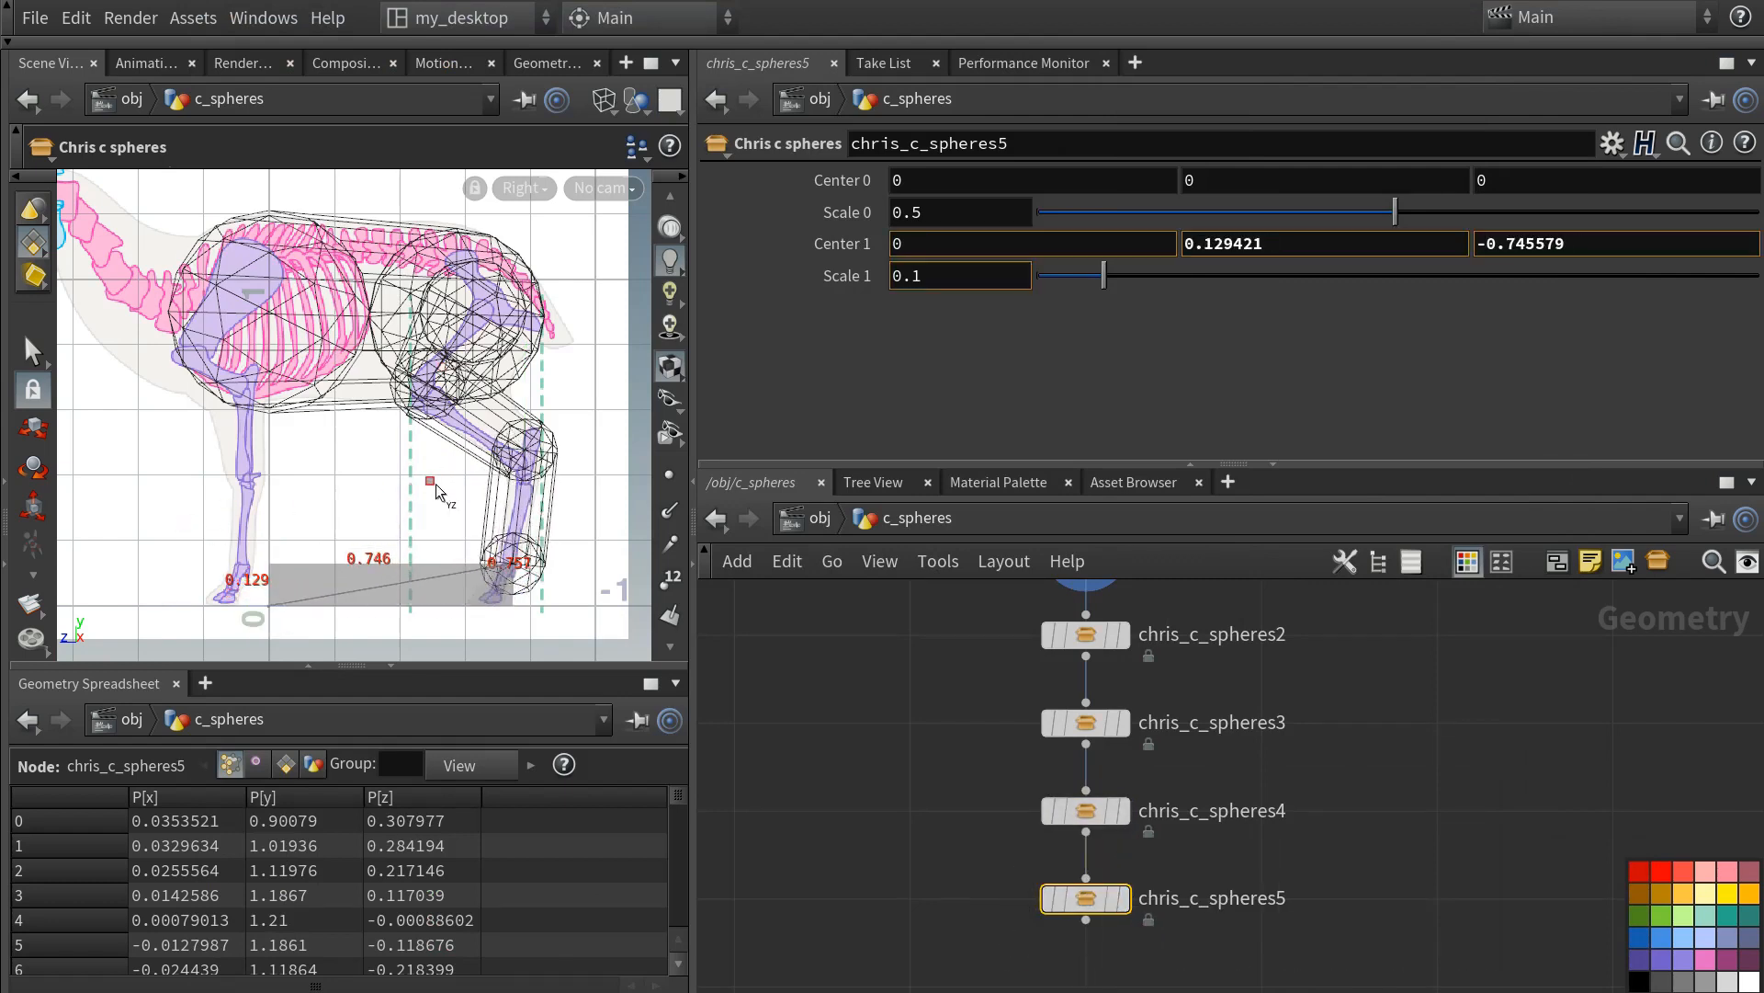
- Reduce Scale 1 to 0.04 on the fifth node and about 0.085 on the fourth, and widen the viewport
mouse_move(1103, 280)
left_mouse_down()
mouse_move(1061, 286)
mouse_move(1094, 283)
left_mouse_up()
left_click(1084, 810)
right_click_drag(483, 423, 535, 277, "alt")
middle_click_drag(535, 278, 466, 209, "alt")
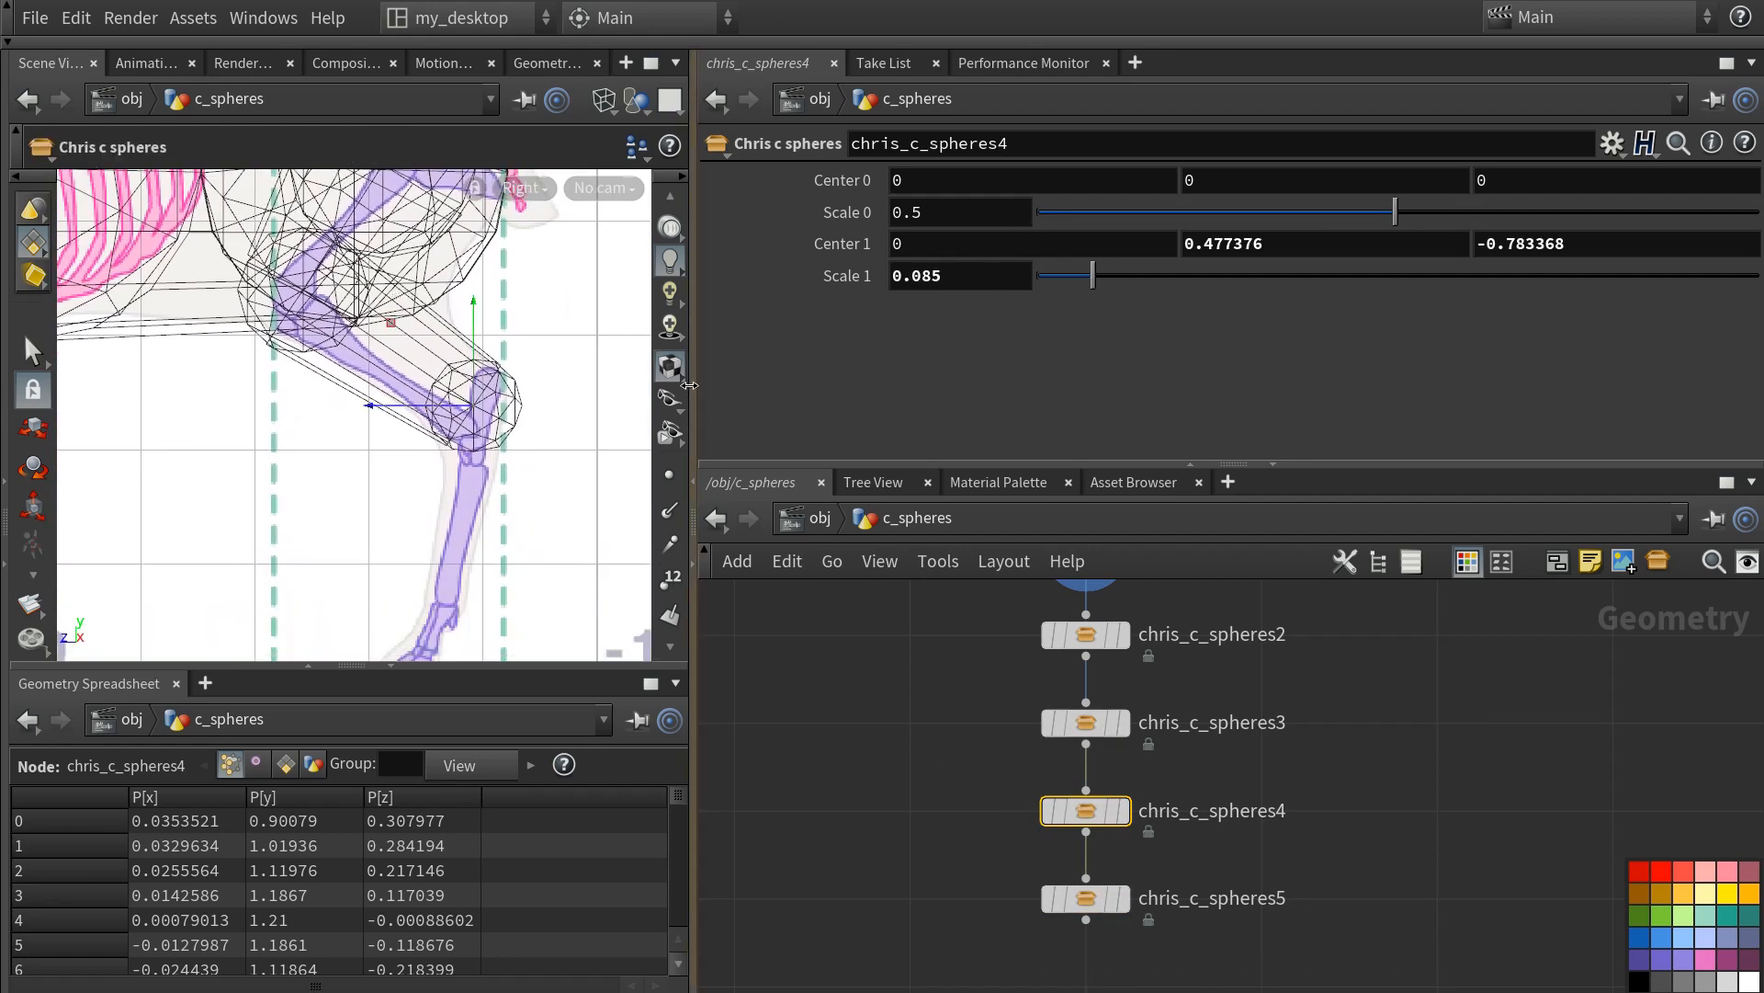
left_click_drag(693, 396, 1019, 405)
right_click_drag(608, 507, 604, 537, "alt")
middle_click_drag(603, 537, 564, 521, "alt")
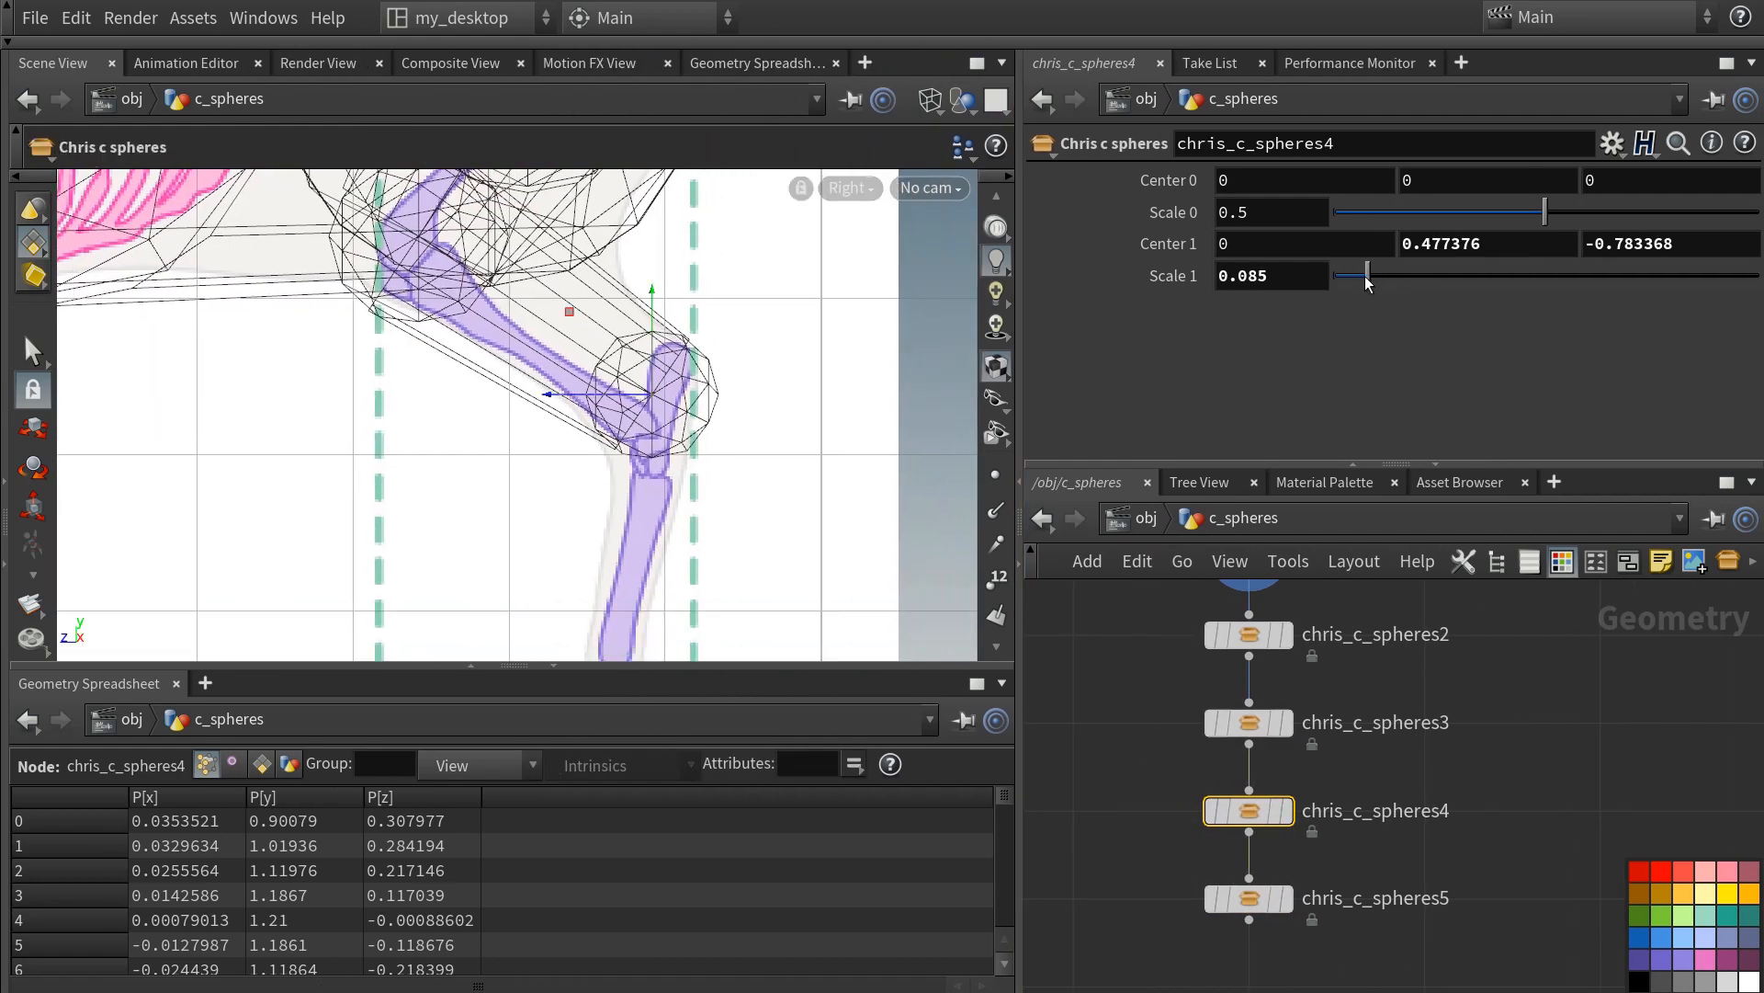
left_click_drag(1366, 277, 1365, 278)
- Adjust the position of chris_c_spheres3's end sphere around the hind knee
left_click(1270, 728)
right_click_drag(210, 327, 214, 349, "alt")
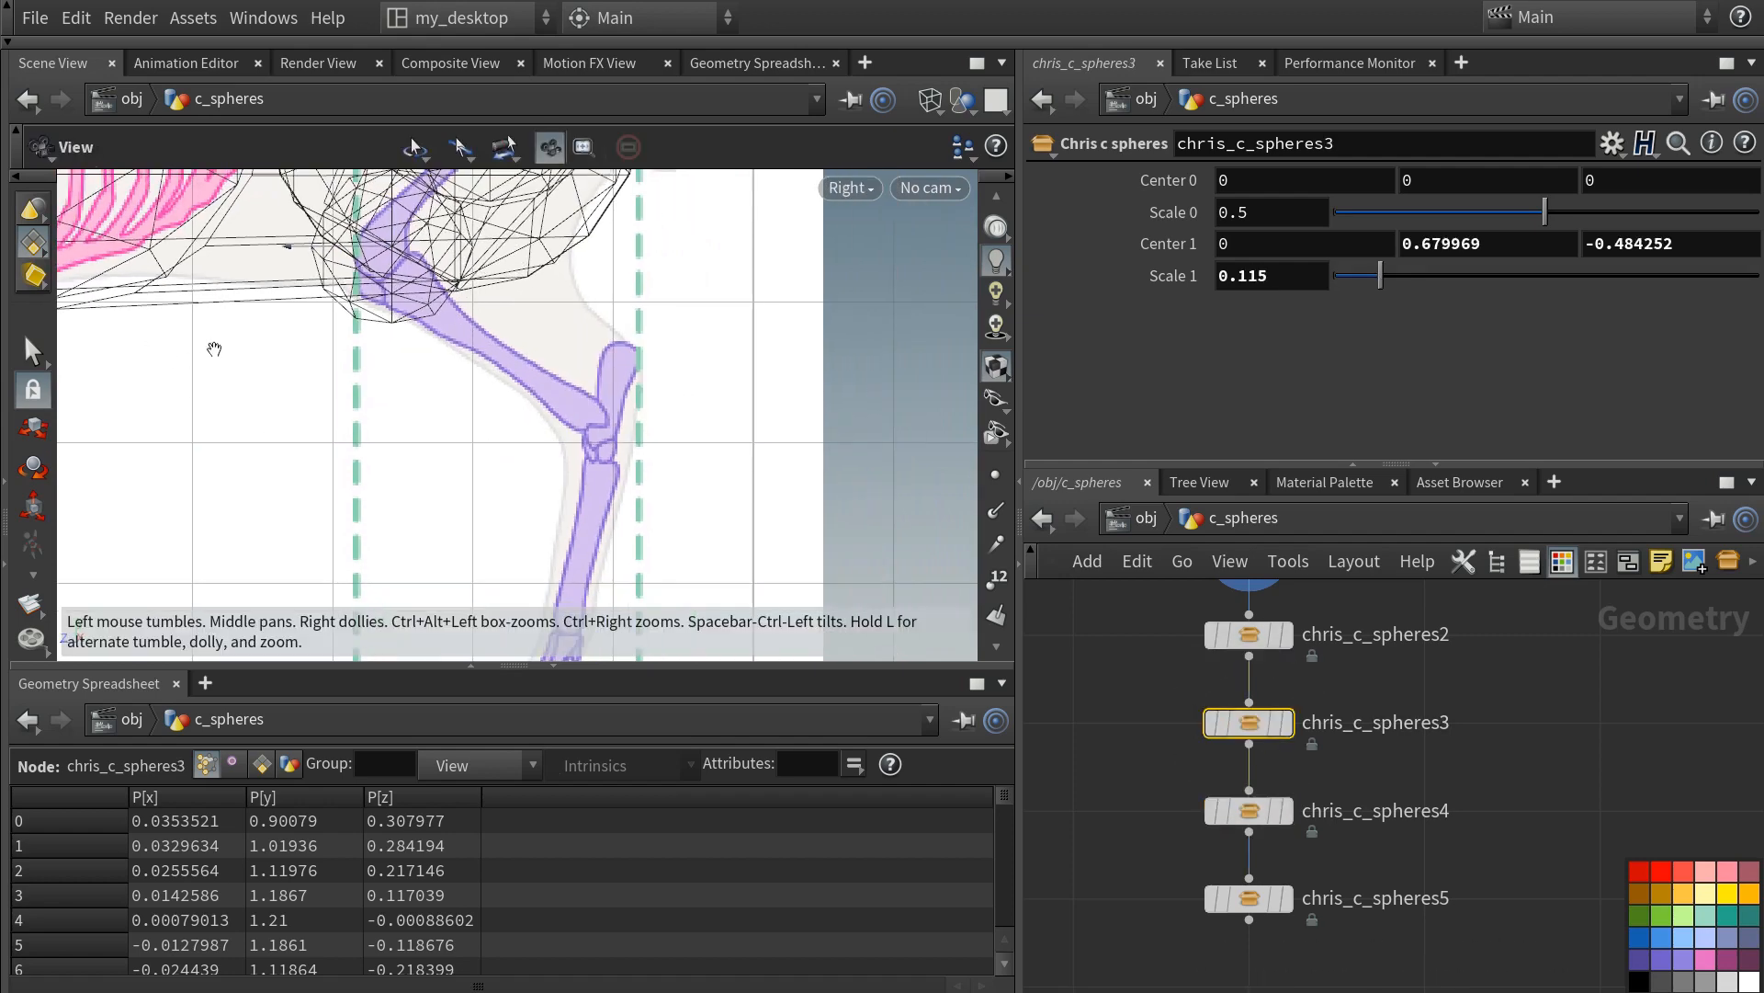
middle_click_drag(215, 350, 224, 460, "alt")
left_click_drag(401, 358, 426, 345)
- Add a sixth Chris c spheres node connected and aligned below chris_c_spheres5
left_click(1231, 897)
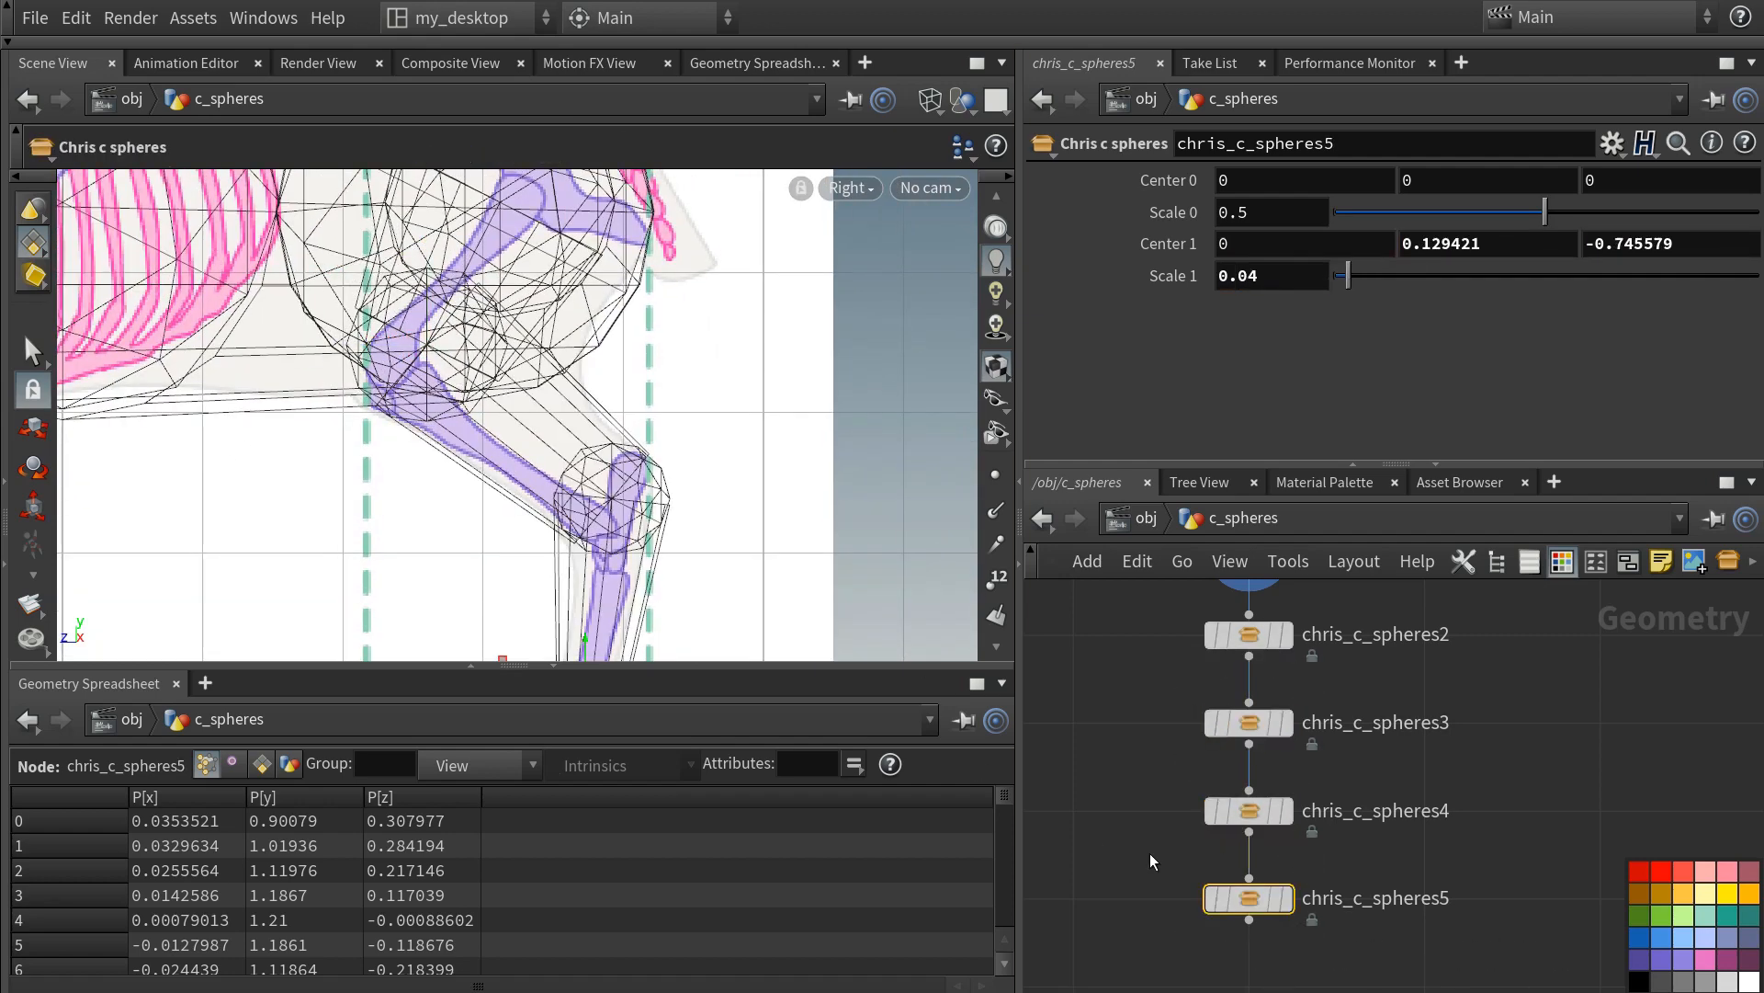
middle_click_drag(679, 537, 724, 193, "alt")
right_click_drag(724, 193, 741, 441, "alt")
middle_click_drag(1118, 881, 1151, 712, "alt")
left_click(1282, 751)
key("Tab")
key("Return")
left_click(1252, 818)
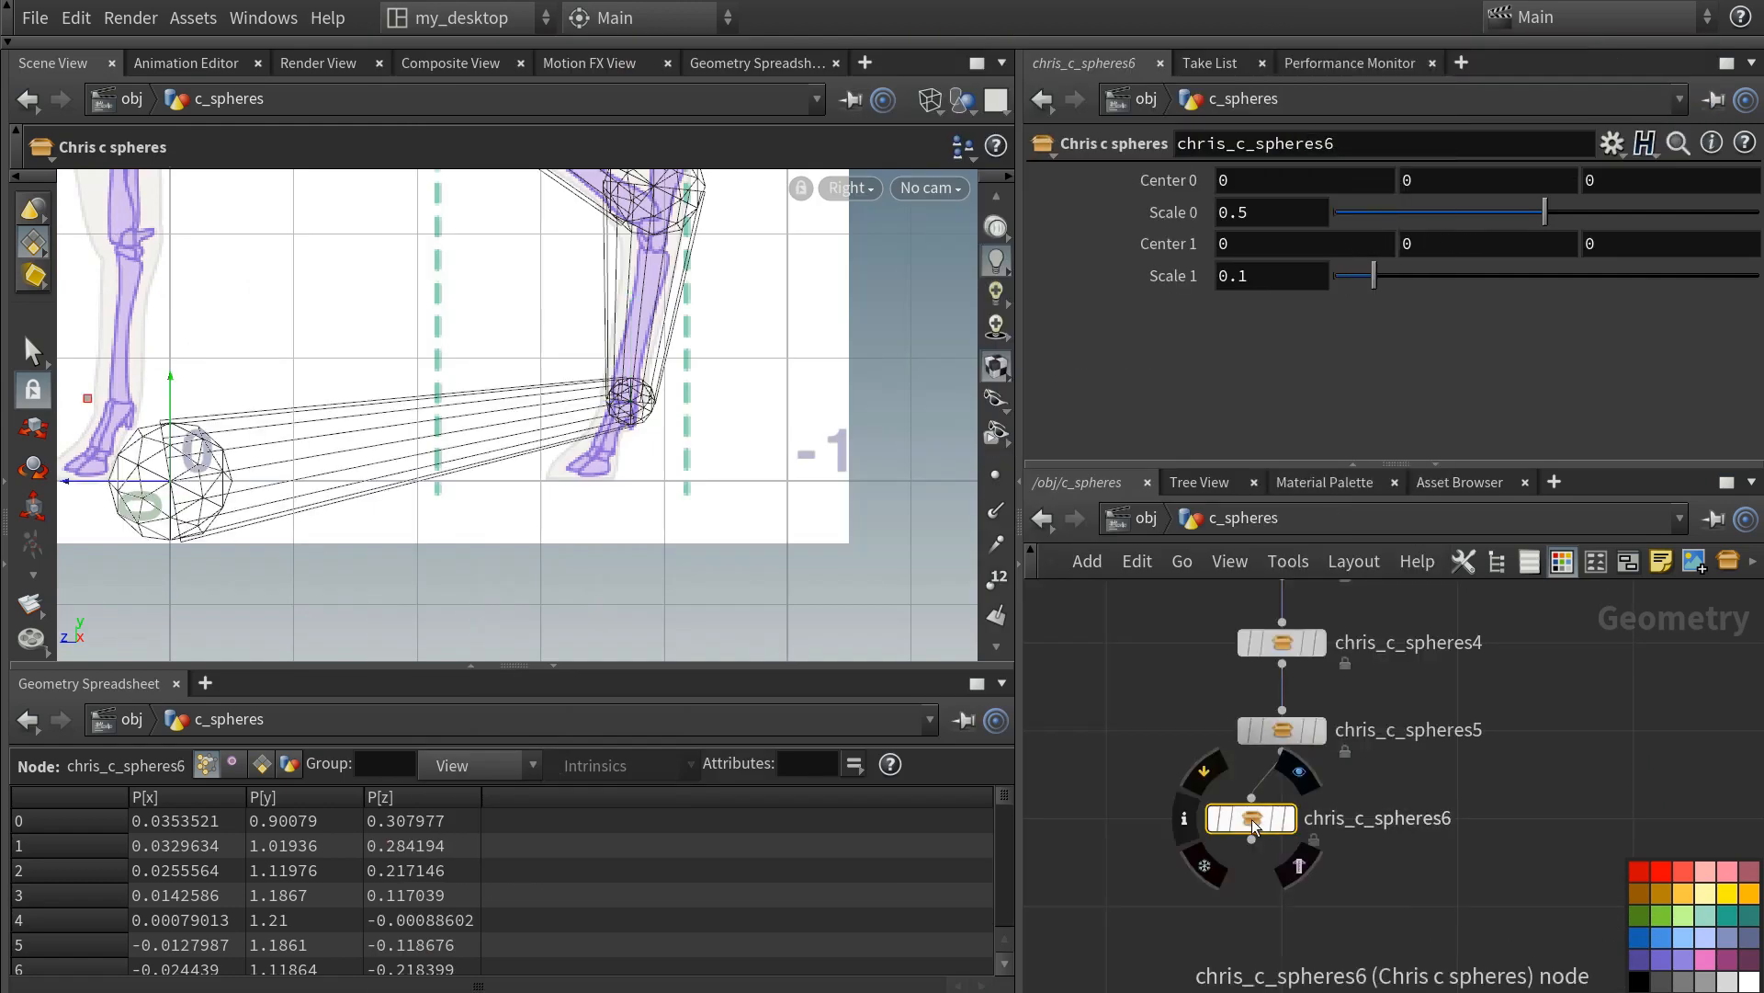
- Place the sixth node's end sphere on the hind hoof at about Y 0.02 and Z -0.68, with Scale 1 at 0.049
left_click_drag(87, 398, 510, 399)
left_click_drag(1369, 282, 1351, 281)
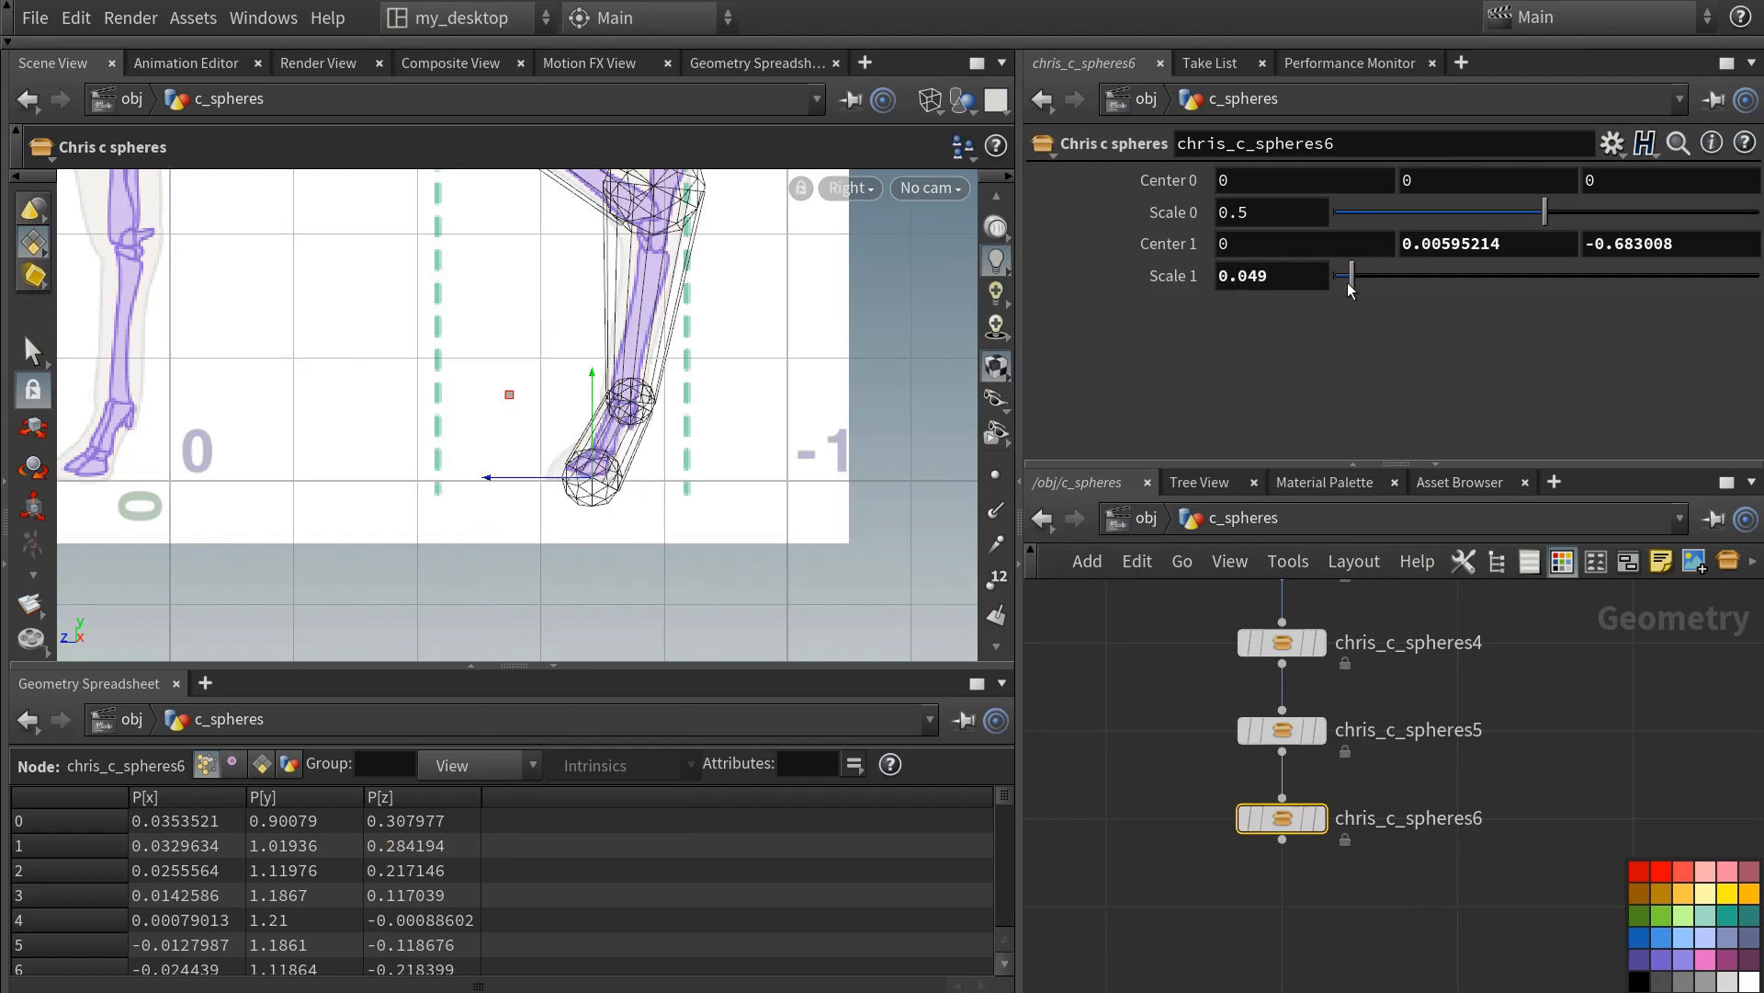
left_click_drag(595, 382, 594, 373)
- Lower the upper limit of the asset's Scale 1 range and match chris_c_spheres6 to the current definition
right_click(1286, 818)
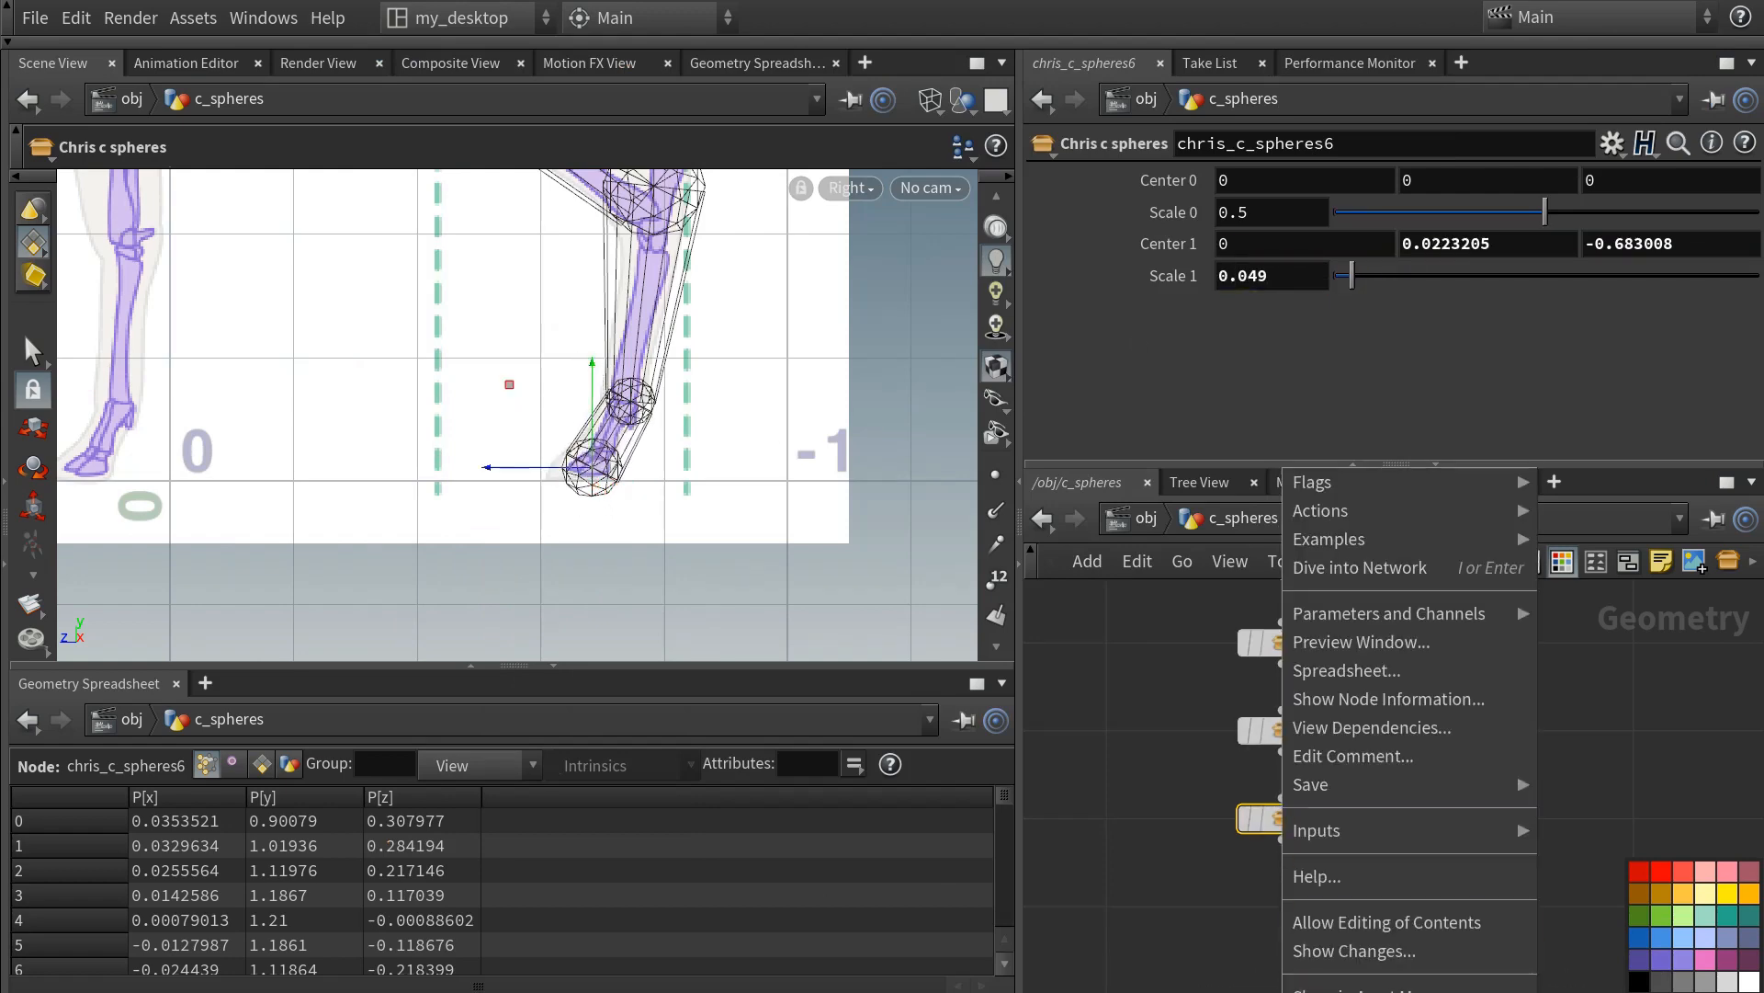
left_click(1297, 868)
left_click(844, 378)
left_click(1038, 273)
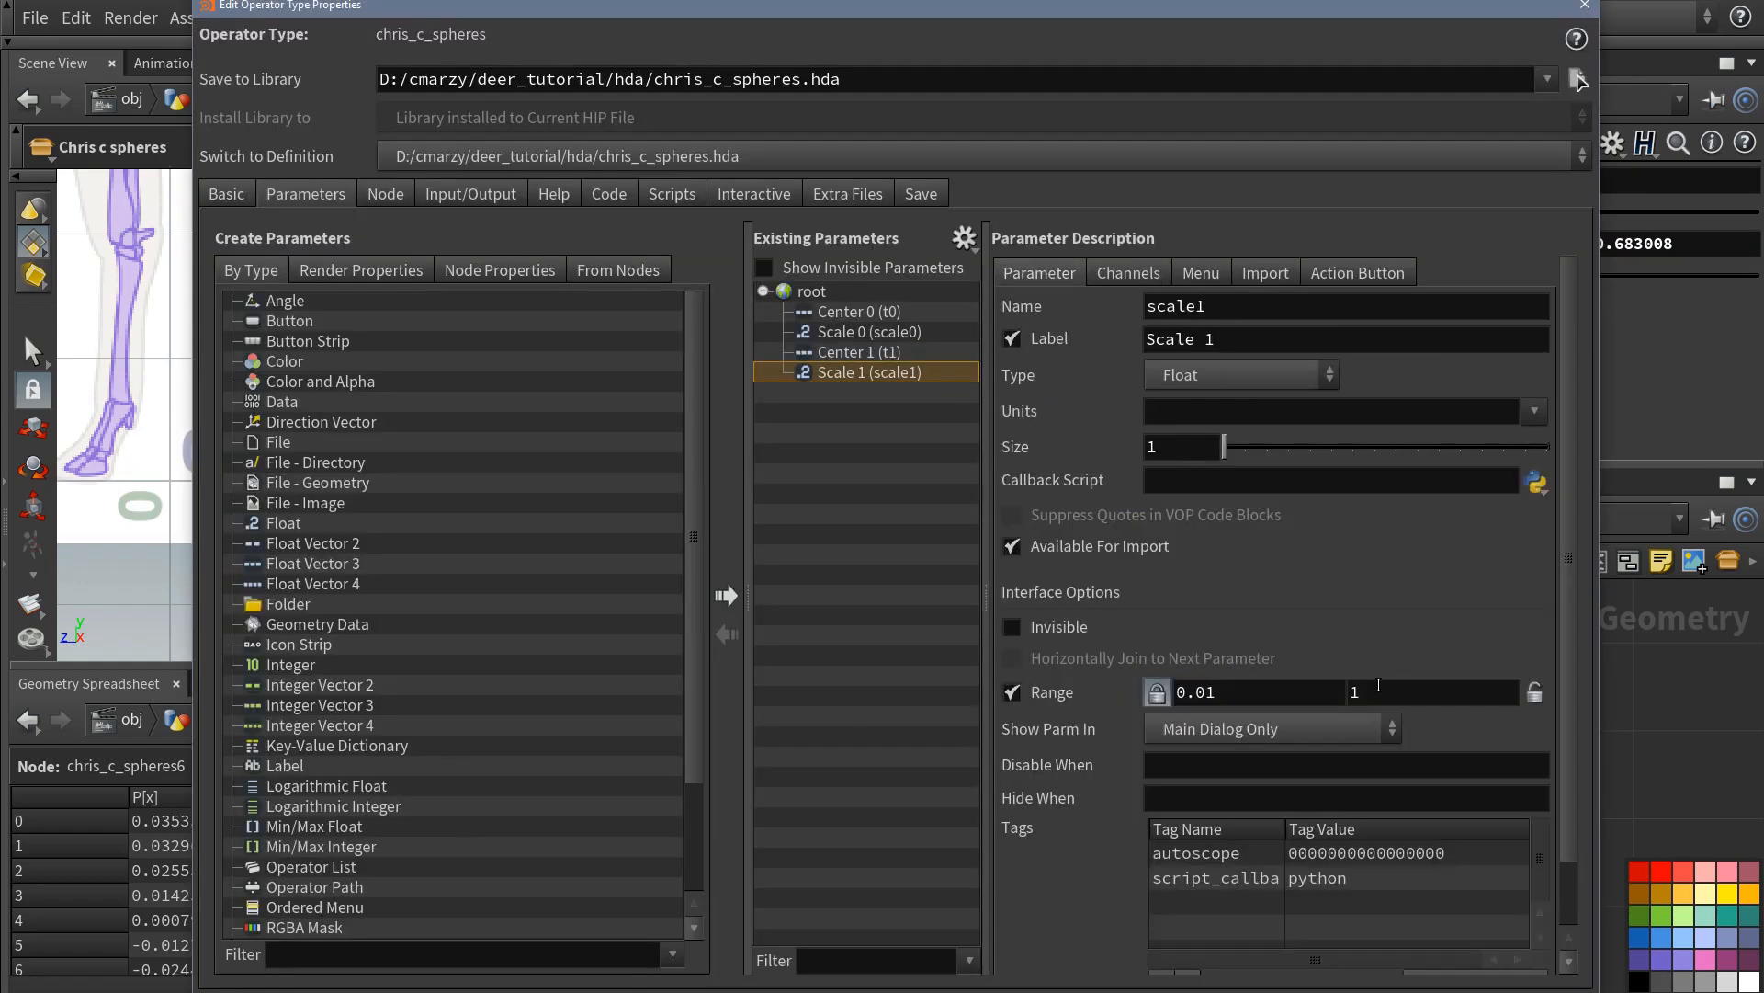
left_click(1420, 991)
left_click(1383, 990)
right_click(1282, 819)
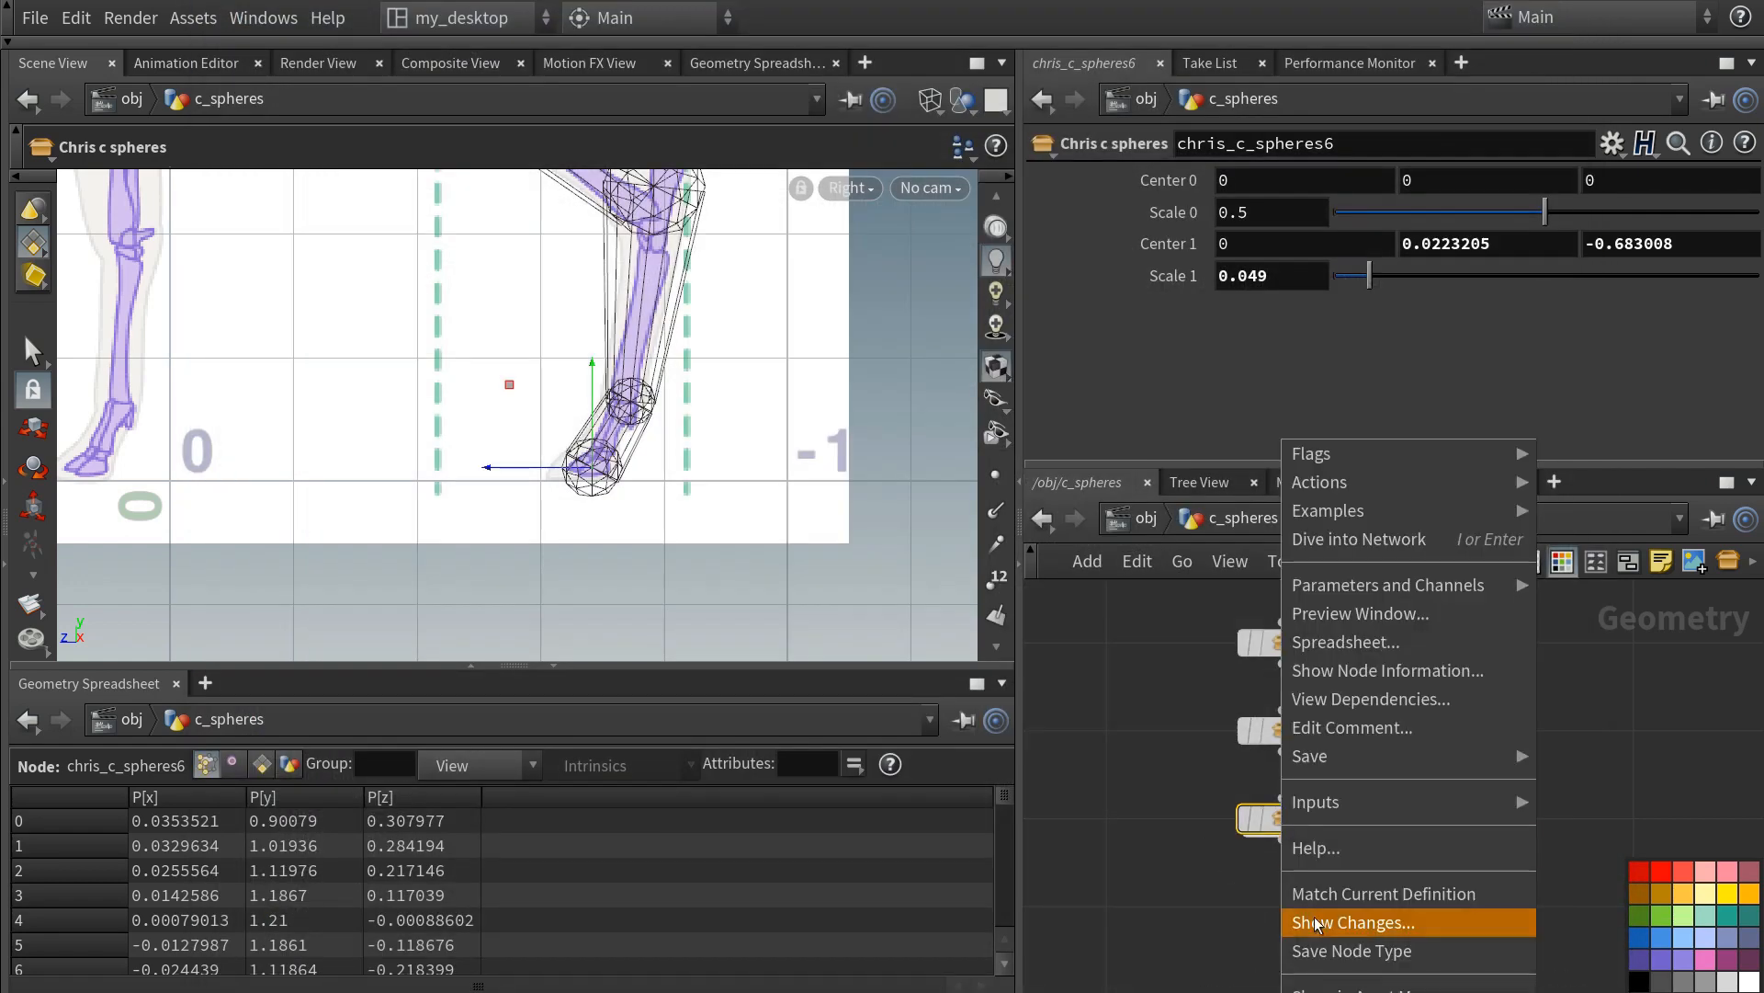
left_click(1319, 895)
- Add a seventh Chris c spheres node connected and aligned below chris_c_spheres6
right_click(1272, 875)
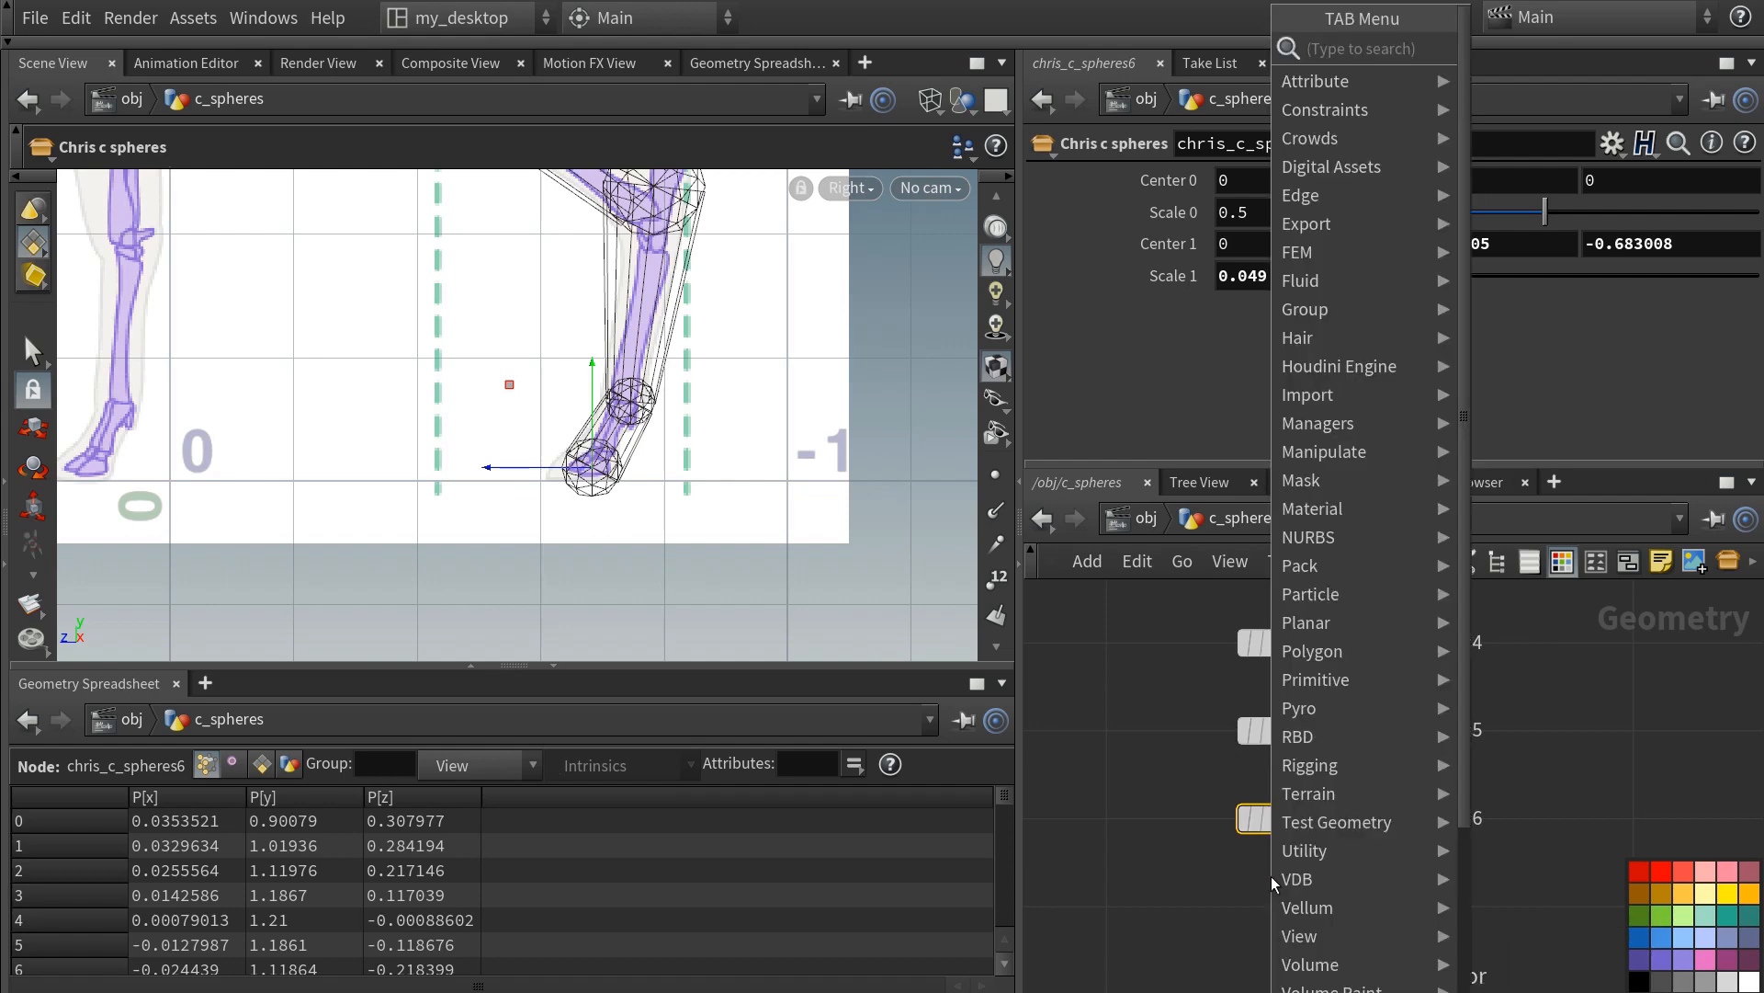
type("csphe")
key("Return")
key("Return")
left_click_drag(1272, 904, 1282, 906)
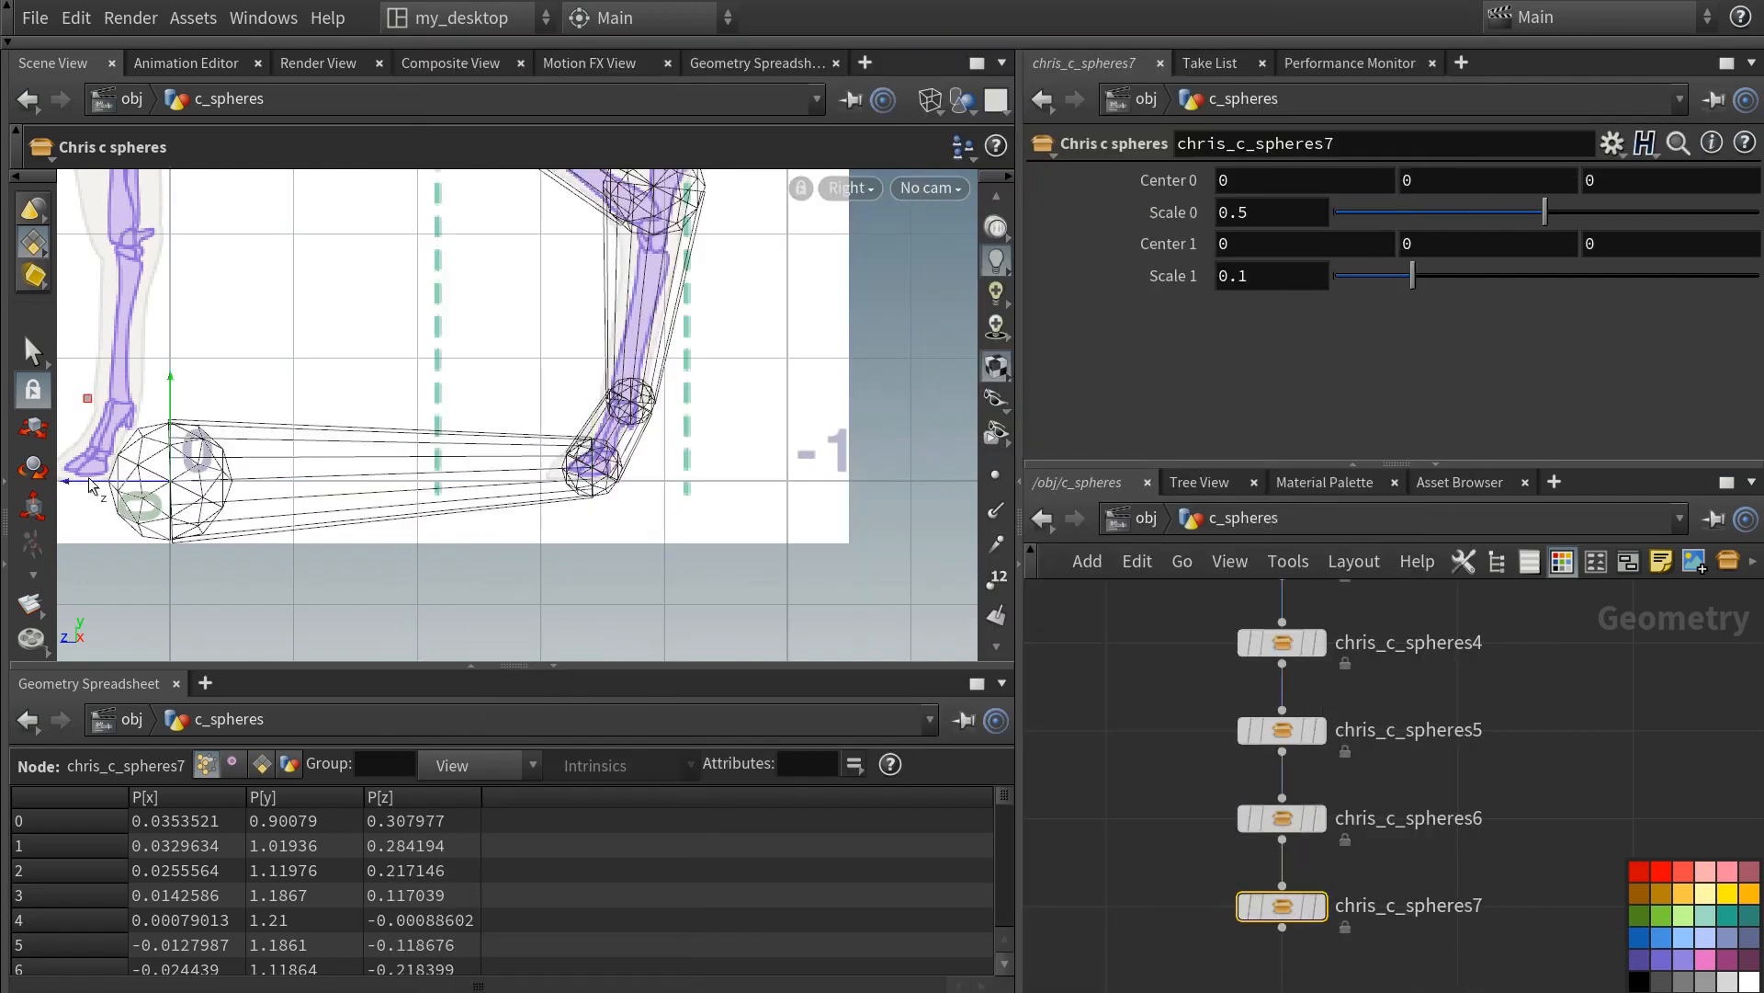
- Place the seventh node's end sphere at the hind hoof's tip at Y 0 and about Z -0.62, with Scale 1 at 0.03
left_click_drag(89, 484, 450, 461)
left_click_drag(1415, 268, 1350, 278)
right_click_drag(584, 447, 540, 366, "alt")
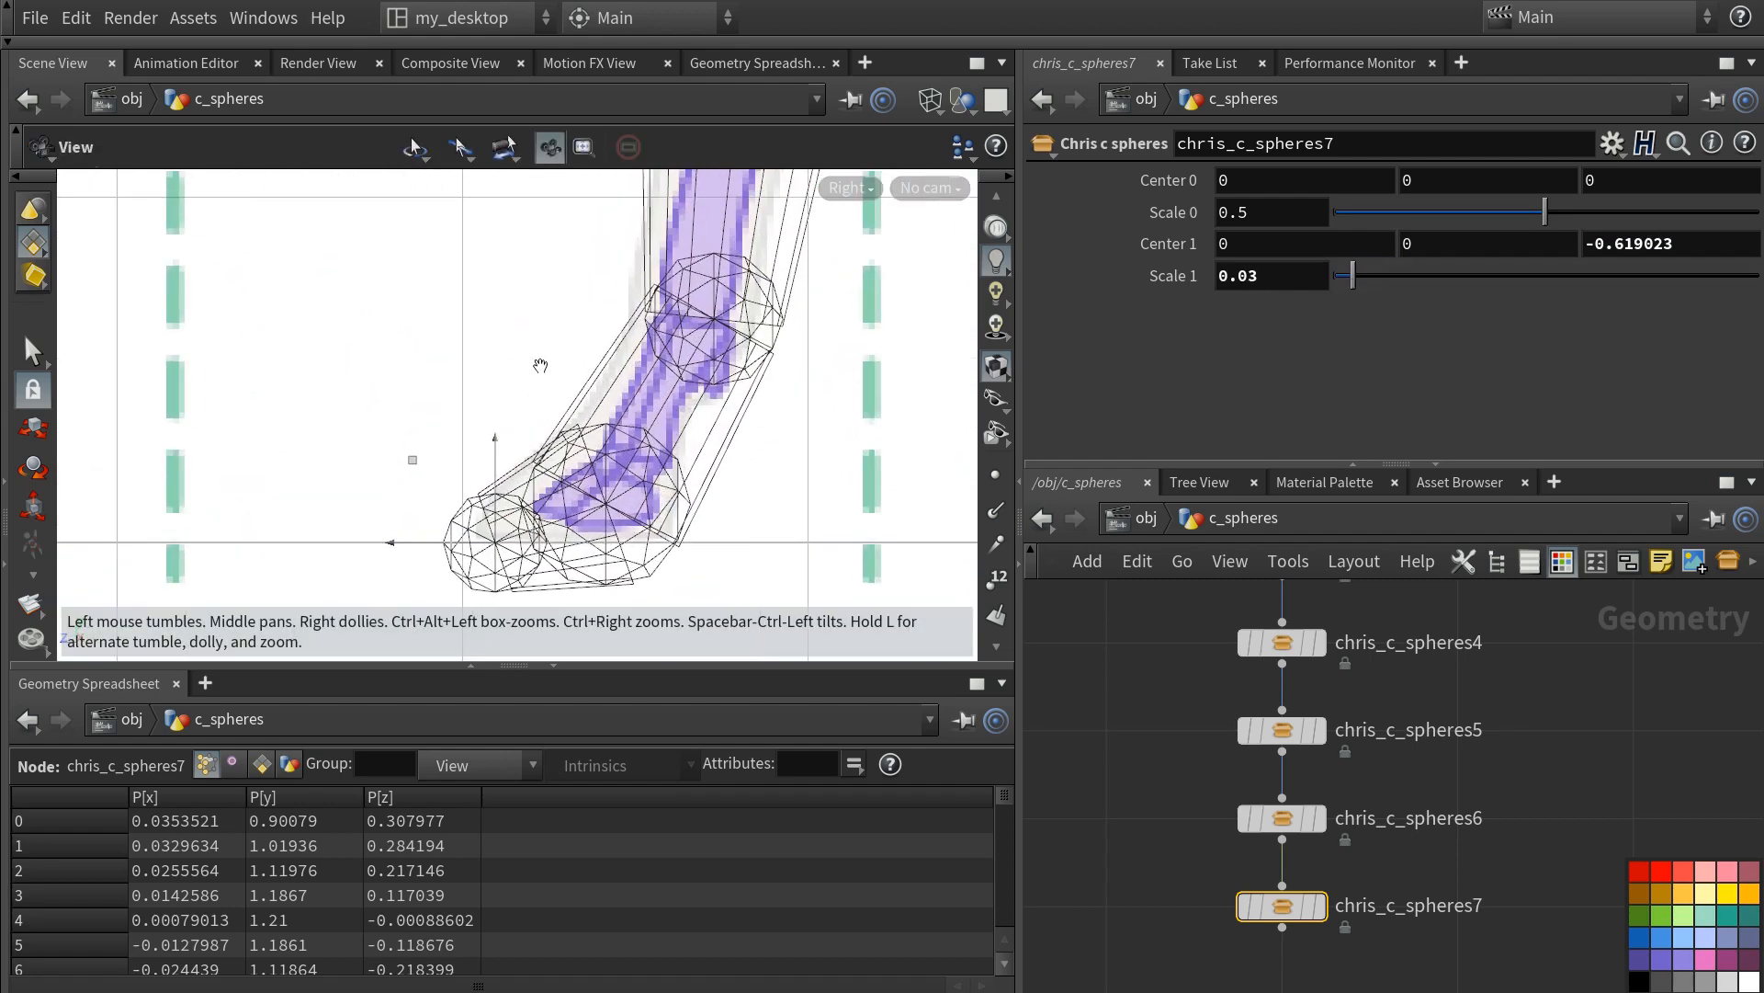
key("Return")
- Refine the sixth node's end sphere to Scale 1 0.045 and about Y 0.028, and turn on display for chris_c_spheres7
left_click_drag(1359, 278, 1365, 274)
left_click(1281, 817)
left_click_drag(606, 409, 605, 400)
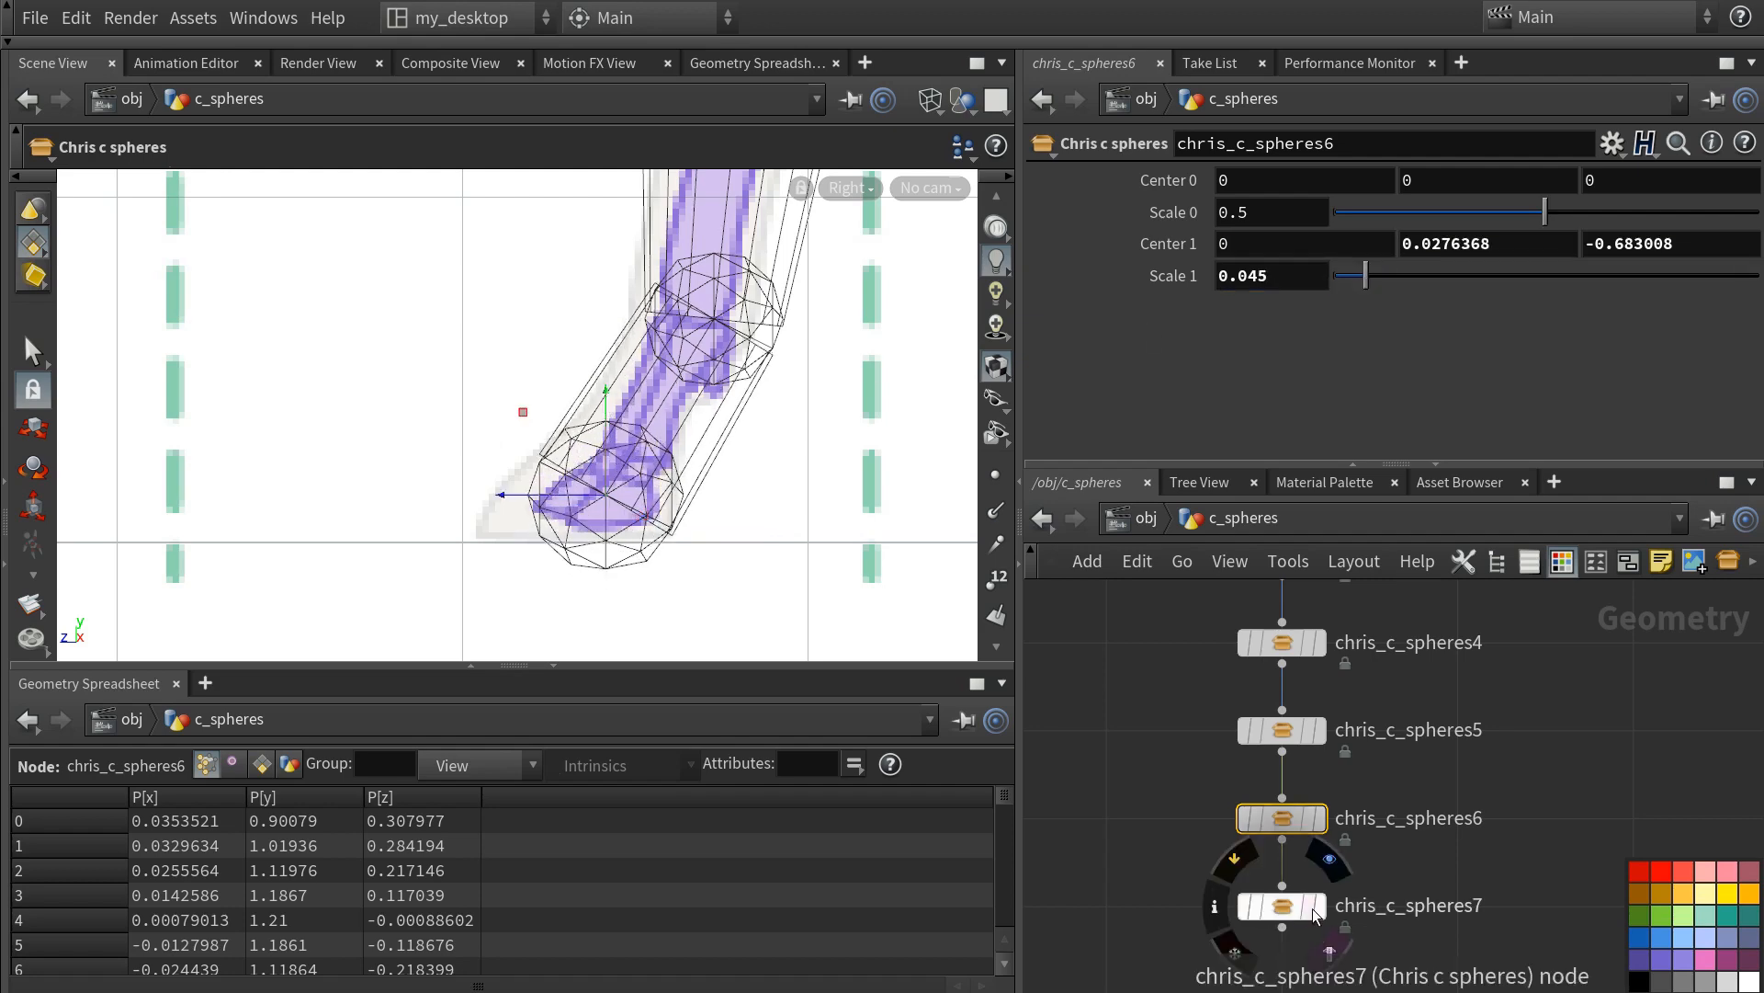
left_click(1320, 906)
- Select the hind leg nodes chris_c_spheres2 through chris_c_spheres7 and move them aside from chris_c_spheres1 in the network
scroll(588, 368, "down", 8)
middle_click_drag(443, 184, 501, 423)
scroll(501, 422, "down", 6)
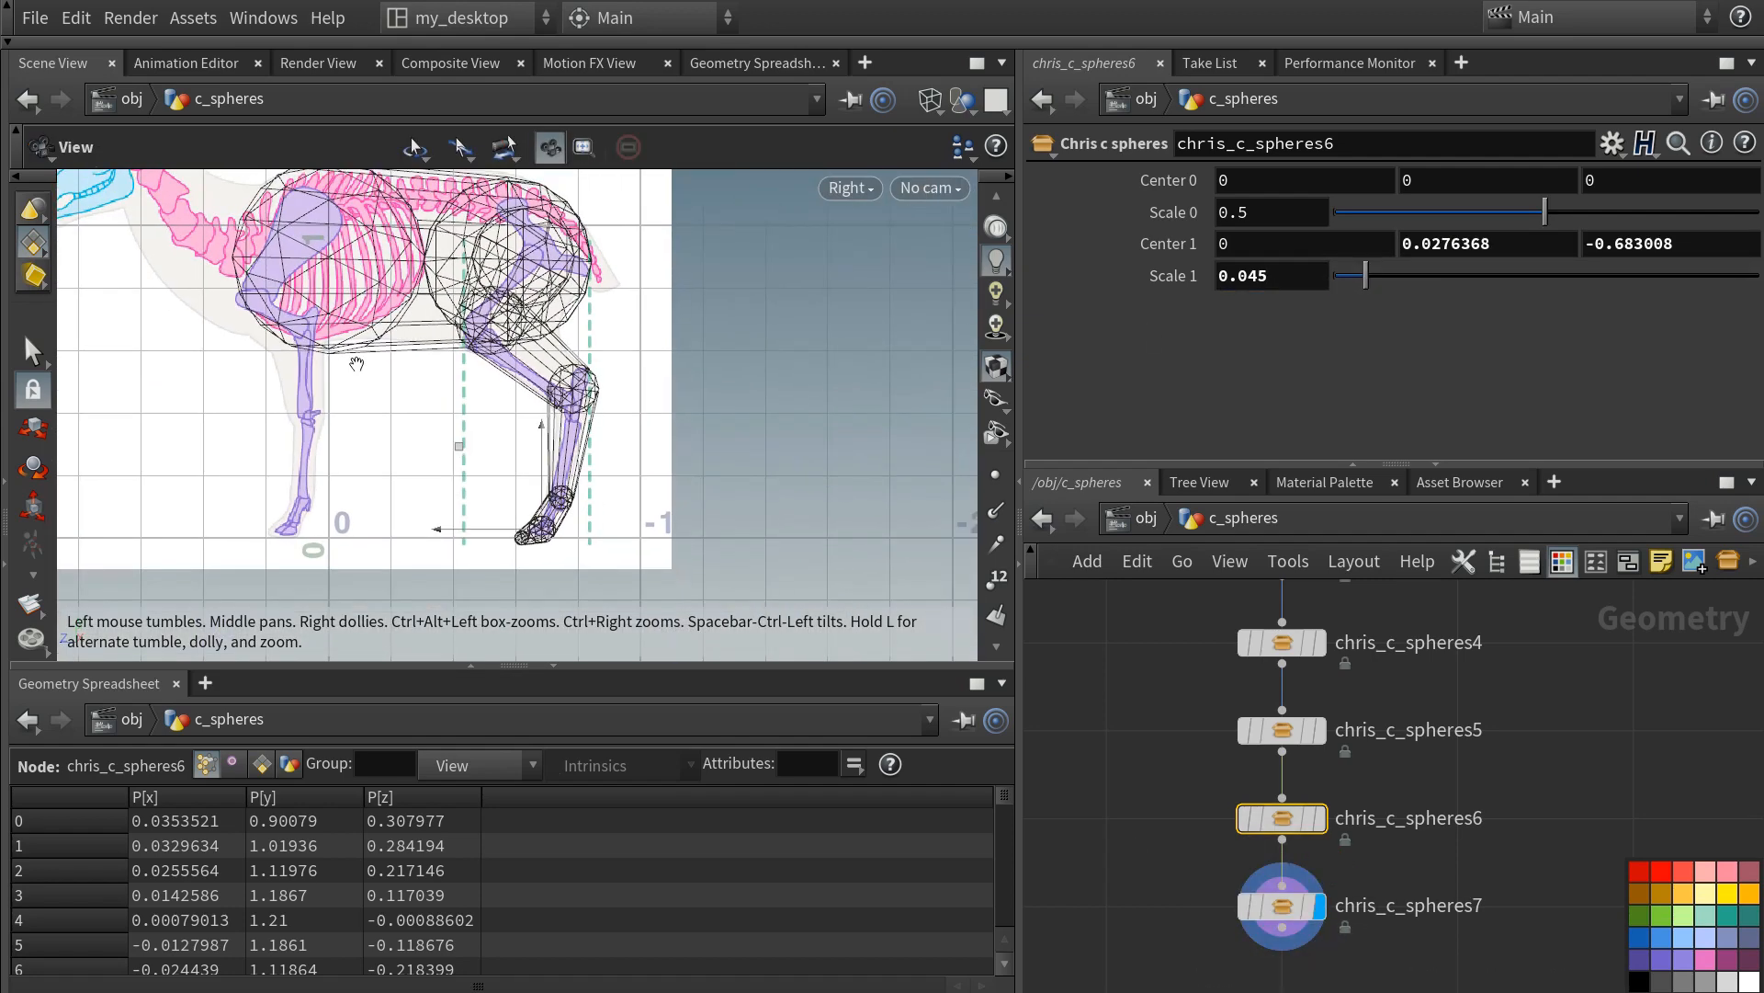
middle_click_drag(355, 362, 685, 470)
scroll(1121, 726, "down", 1)
middle_click_drag(1121, 726, 1123, 752)
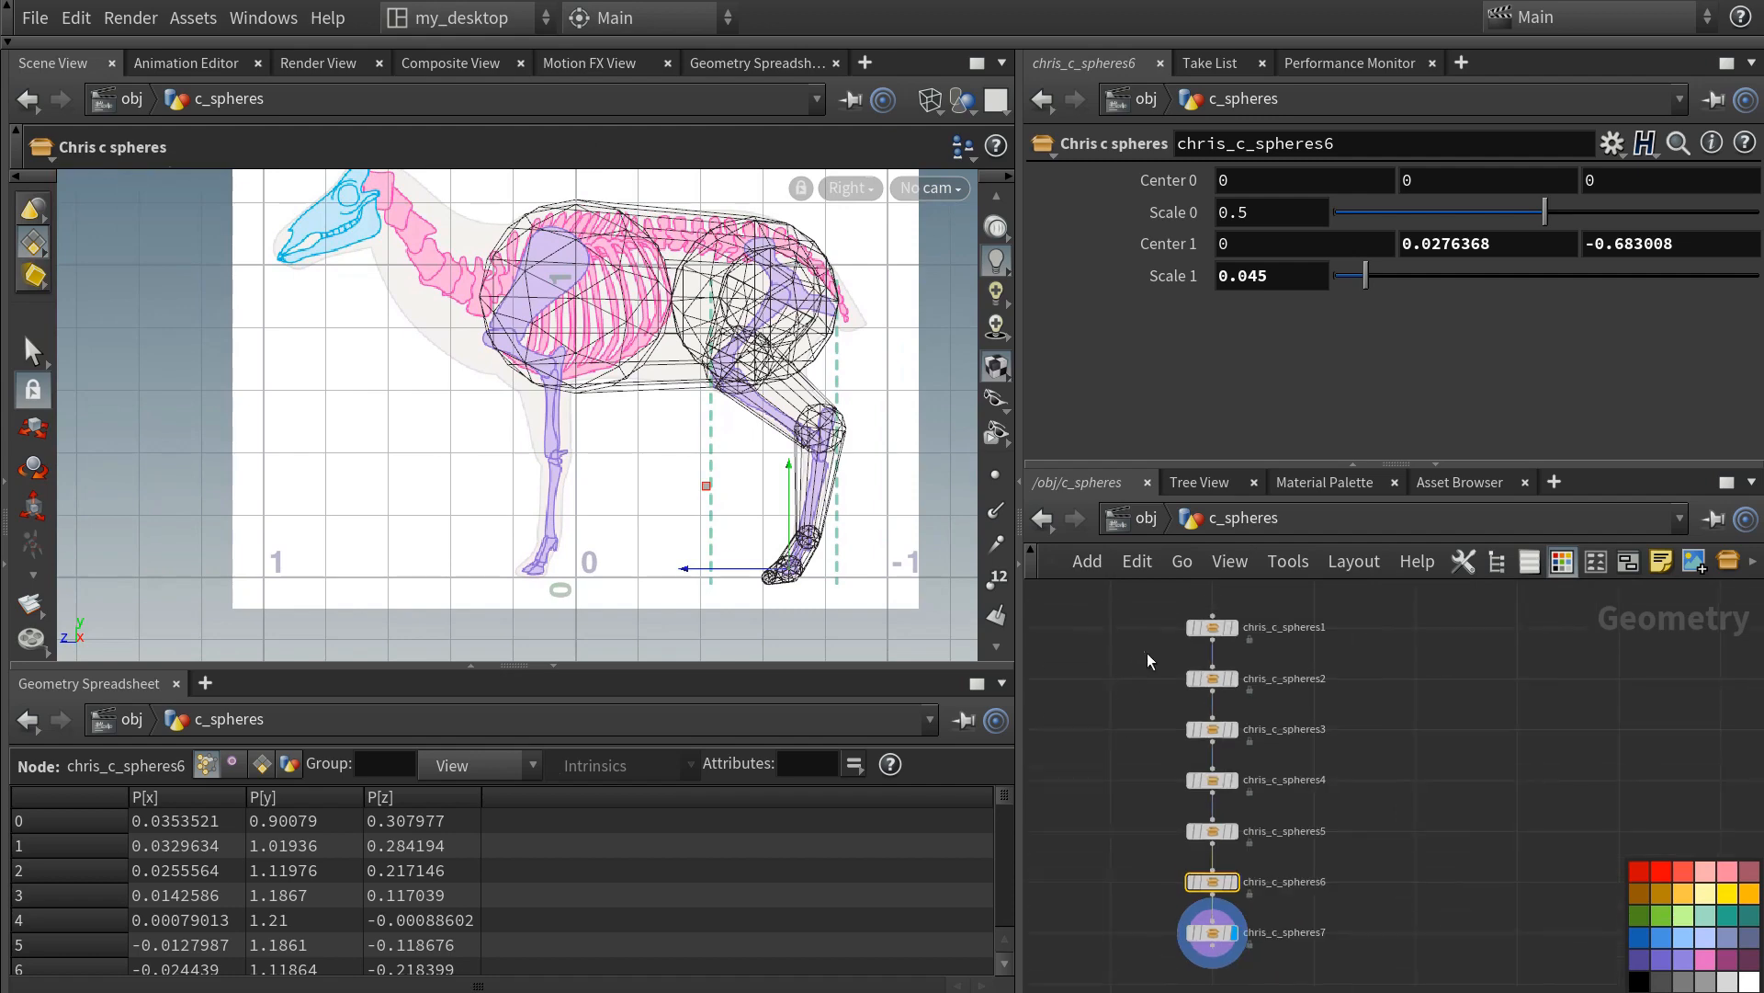
left_click_drag(1147, 653, 1261, 989)
left_click_drag(1213, 680, 1413, 681)
- Add an eighth Chris c spheres node connected directly below chris_c_spheres1
scroll(1248, 704, "up", 2)
left_click(1241, 621)
key("Tab")
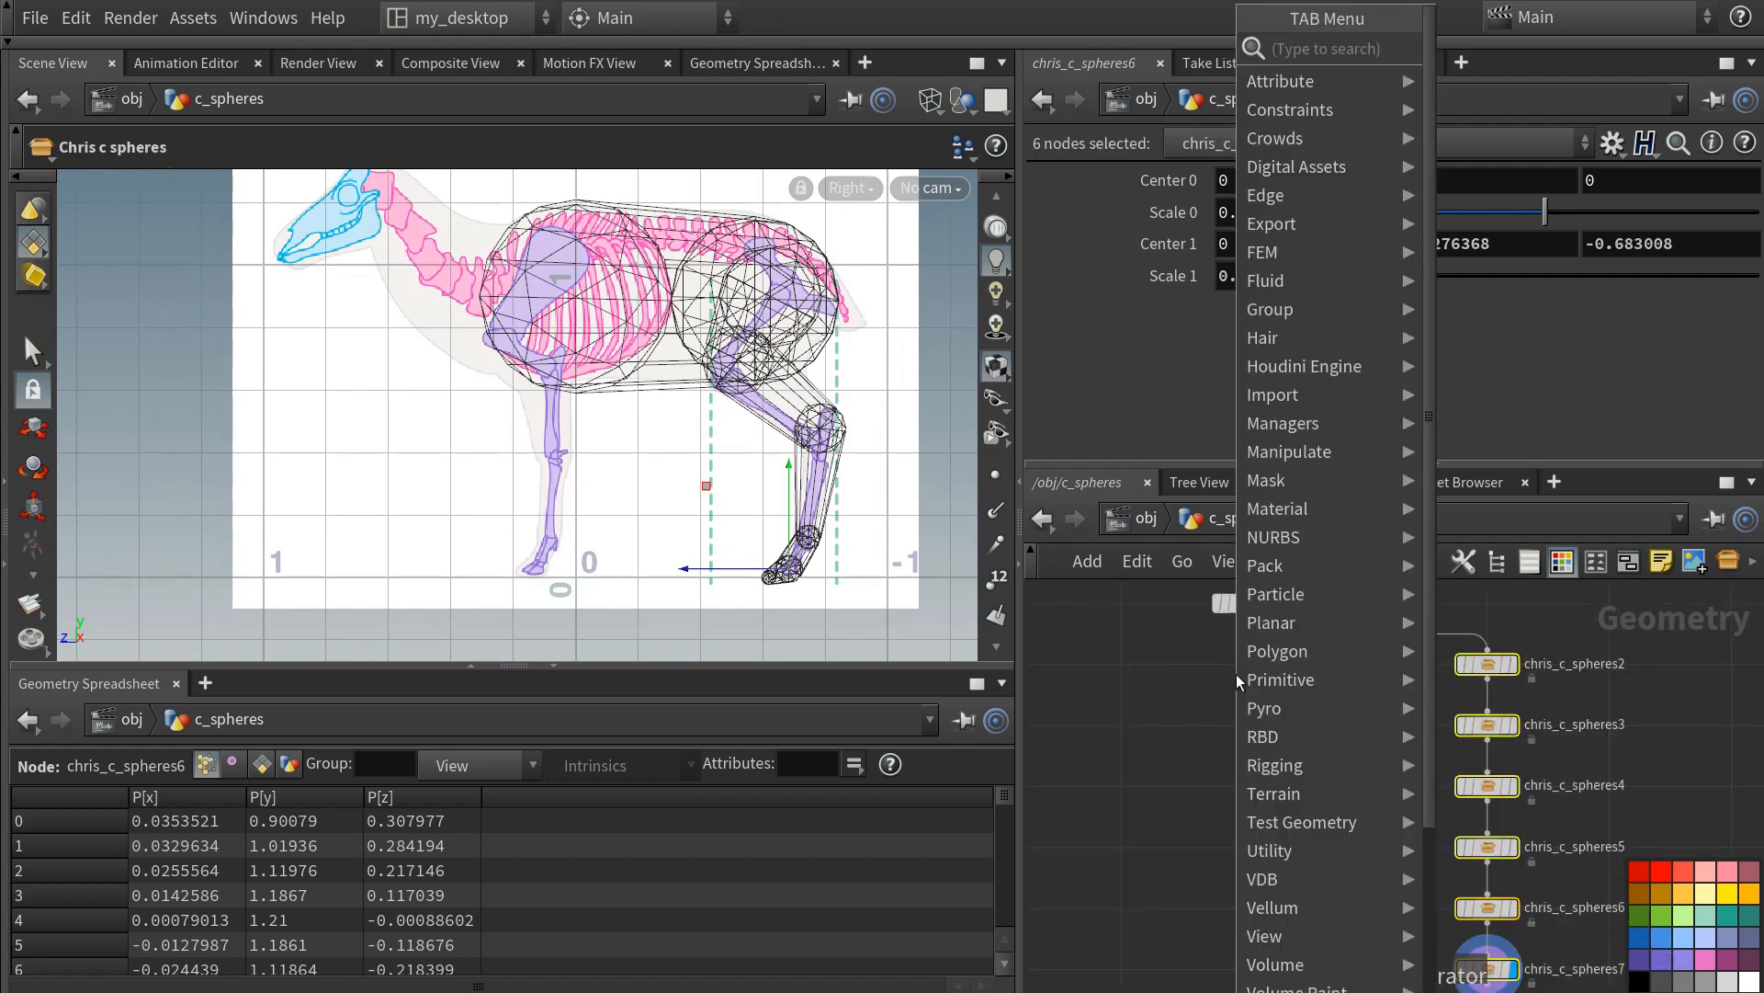
type("chris")
key("Return")
left_click_drag(1237, 674, 1244, 667)
middle_click_drag(1155, 658, 1184, 730)
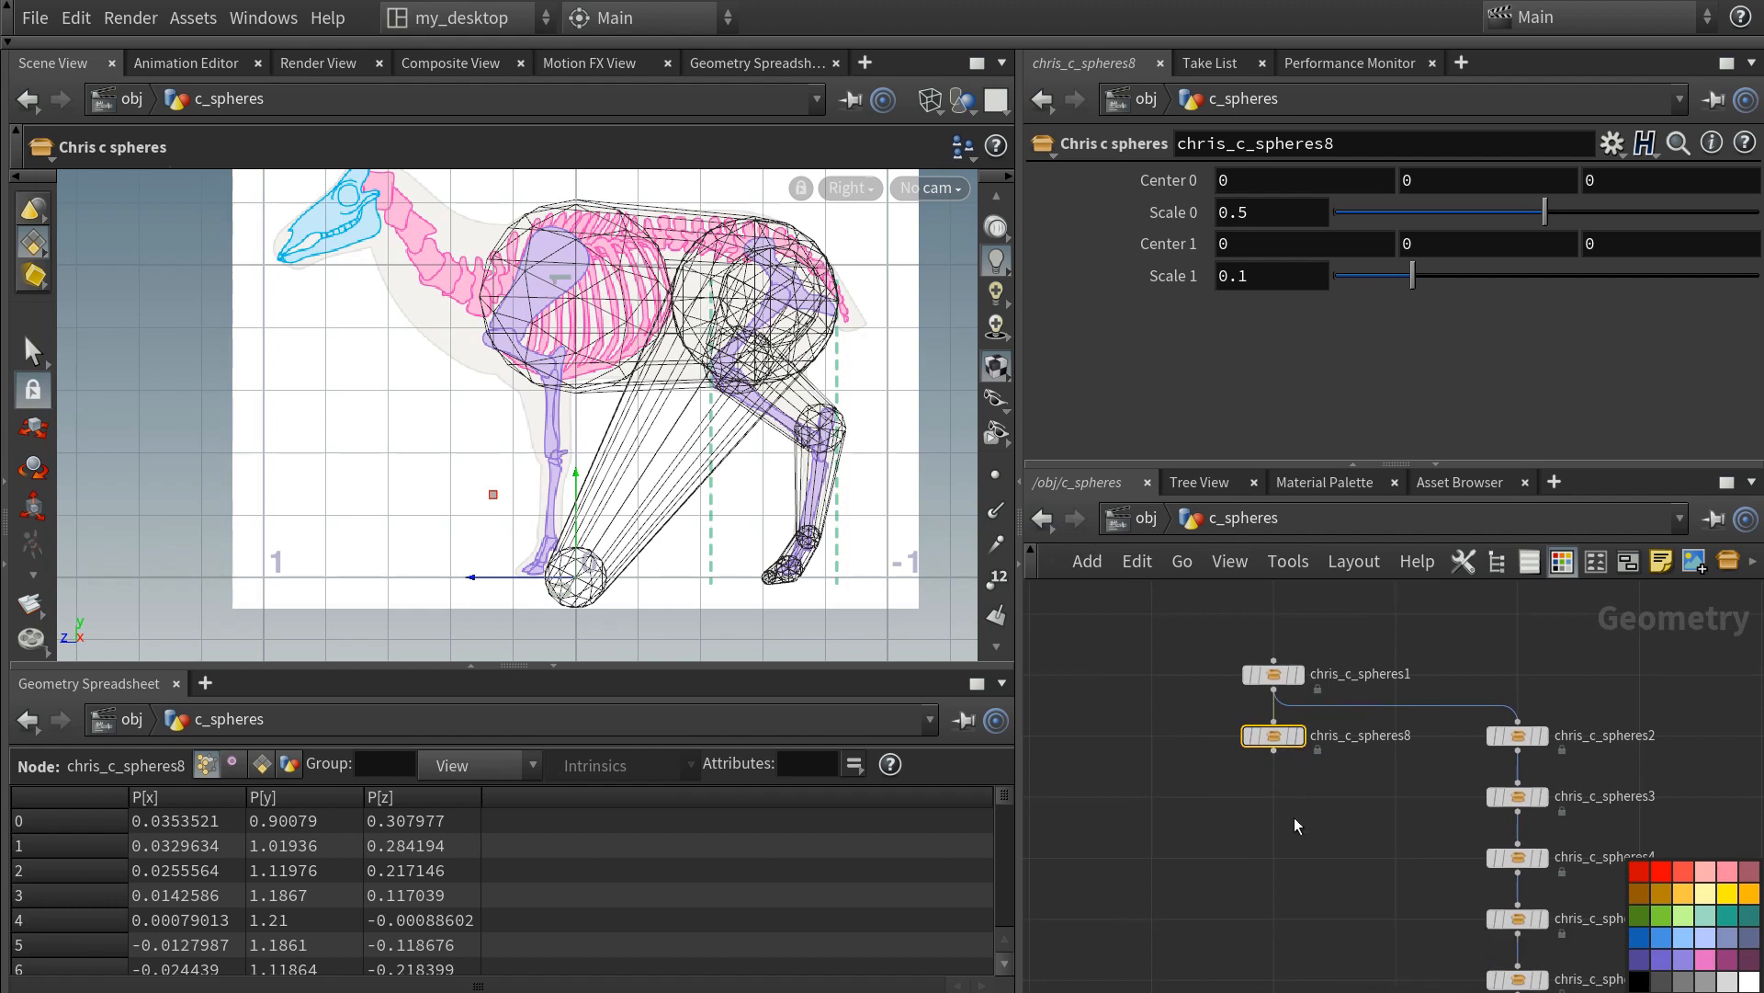
- Move chris_c_spheres1 above the hind leg chain, cut the wire into chris_c_spheres8, and place chris_c_spheres8 level with chris_c_spheres1
scroll(1296, 825, "up", 3)
left_click_drag(1183, 665, 1533, 662)
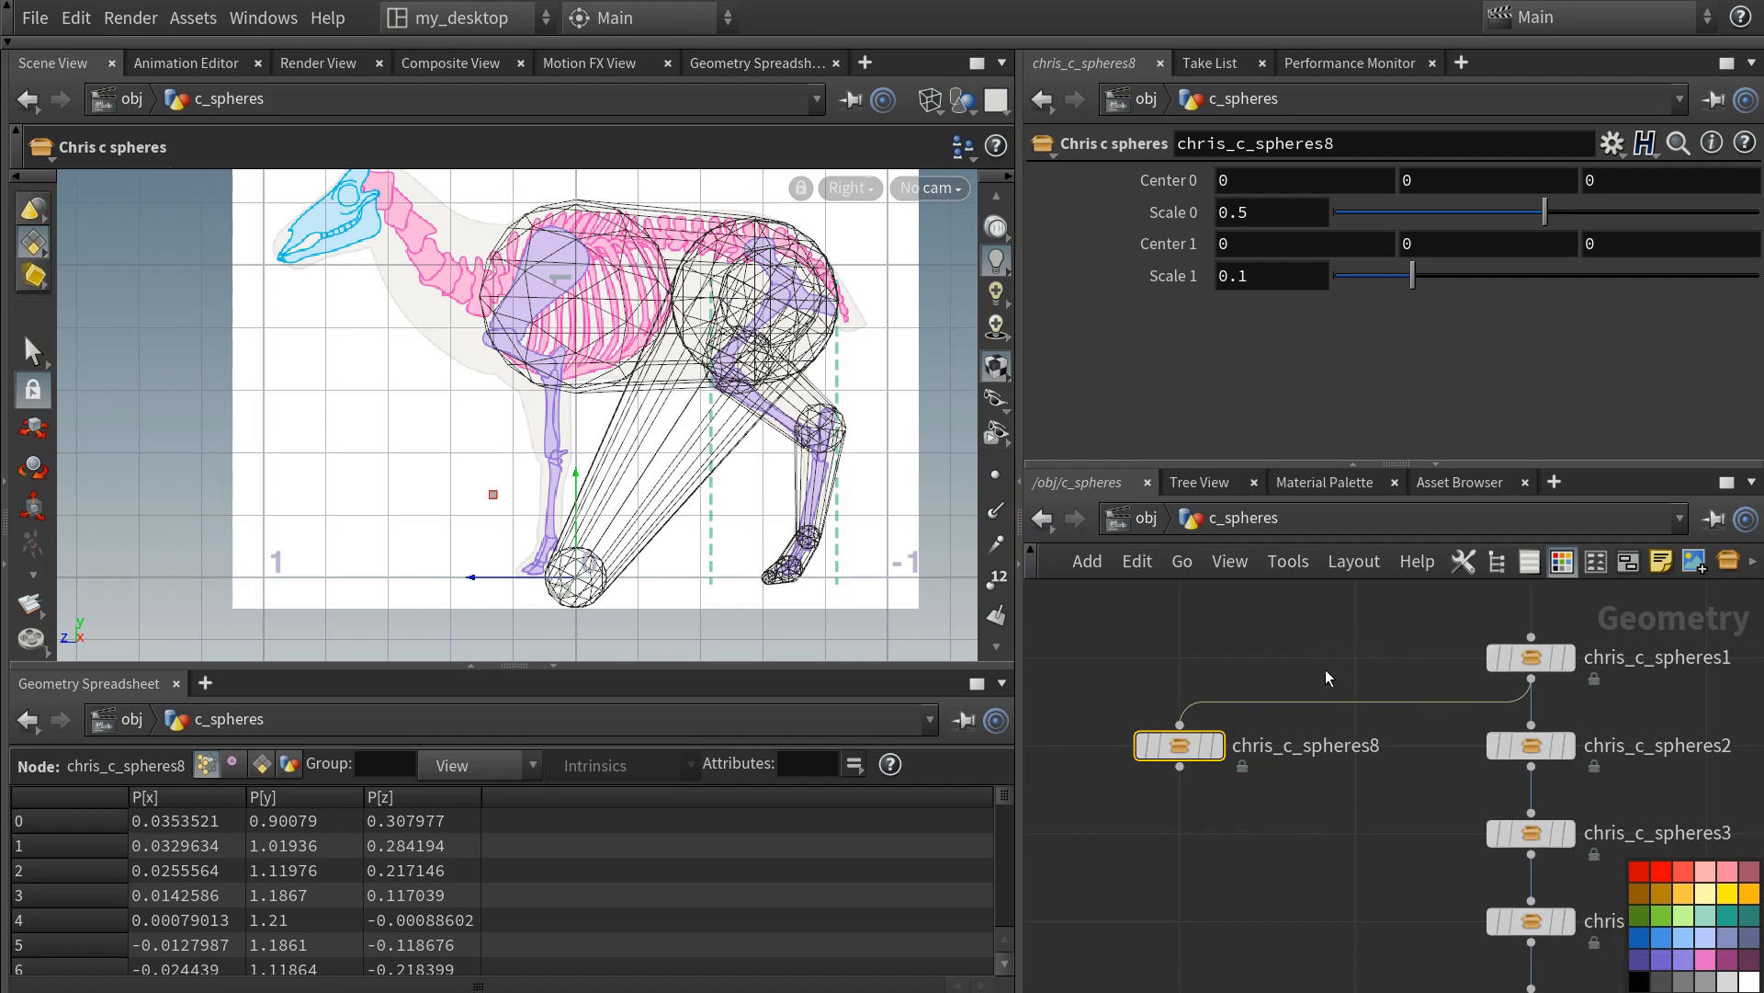
key("y")
left_click_drag(1325, 678, 1305, 726)
left_click_drag(1187, 748, 1187, 658)
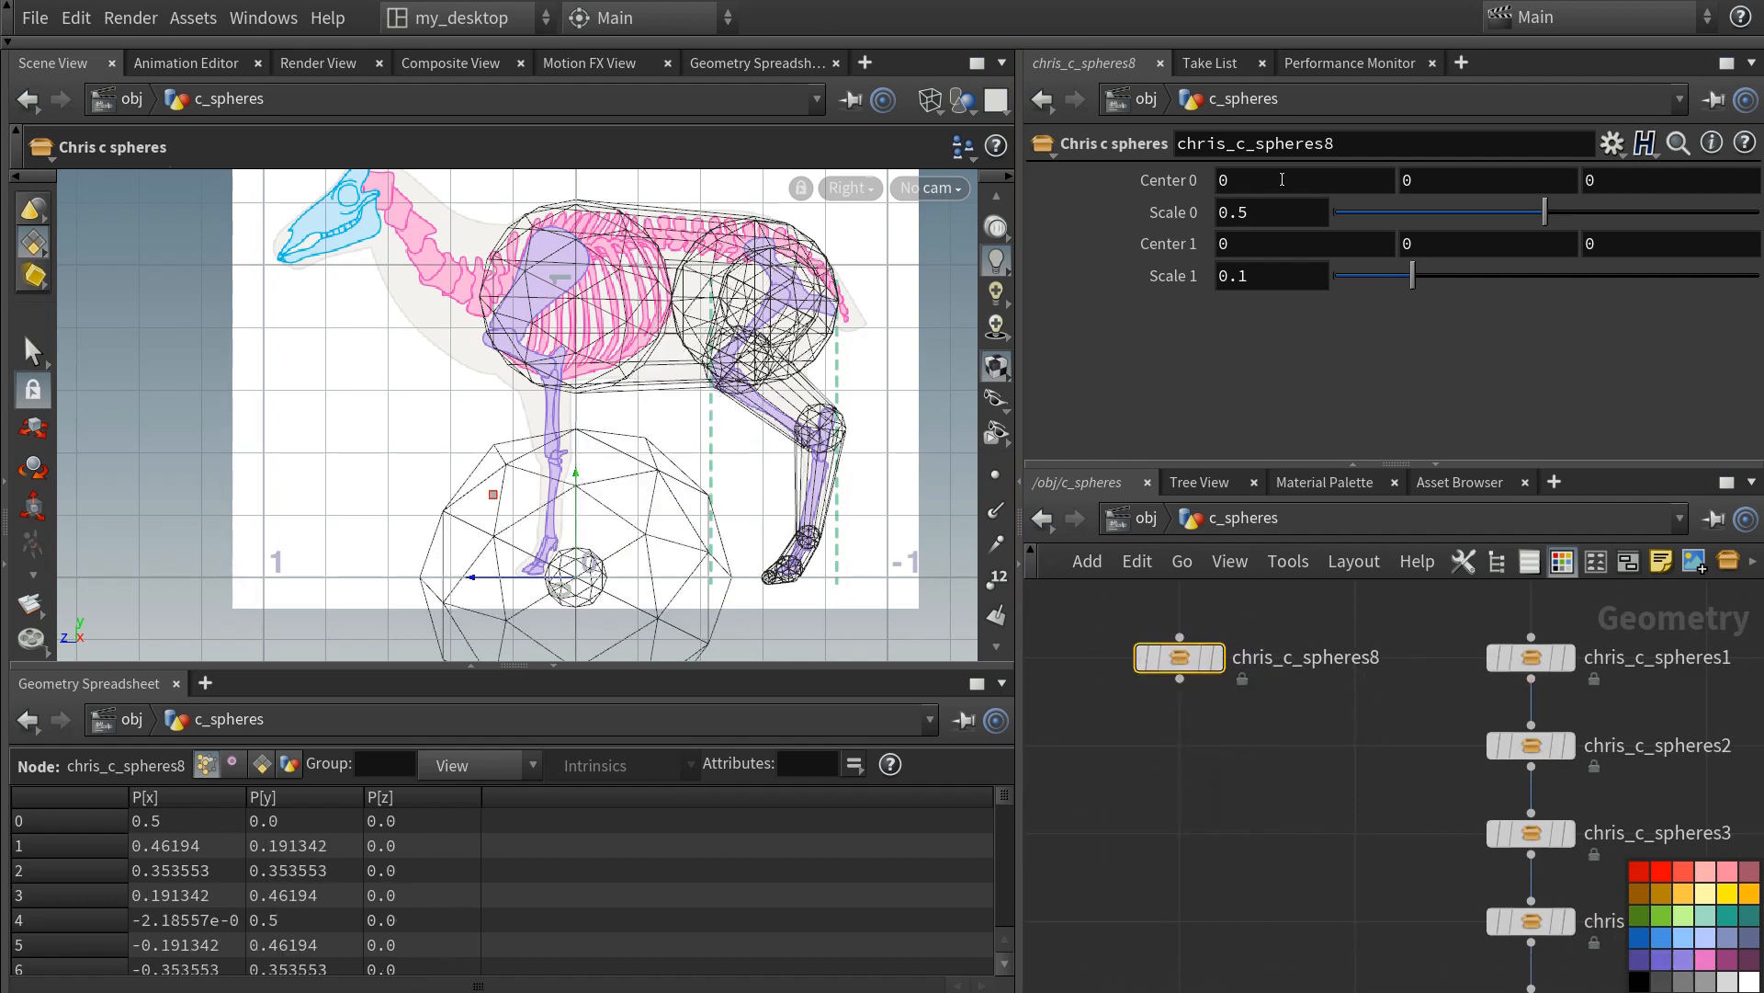
- Set chris_c_spheres8's Center 0 to Y 1, Z 0.1 and Scale 0 to about 0.15, and move its end sphere to about Y 0.77, Z 0.25
middle_click_drag(1276, 182, 1437, 183)
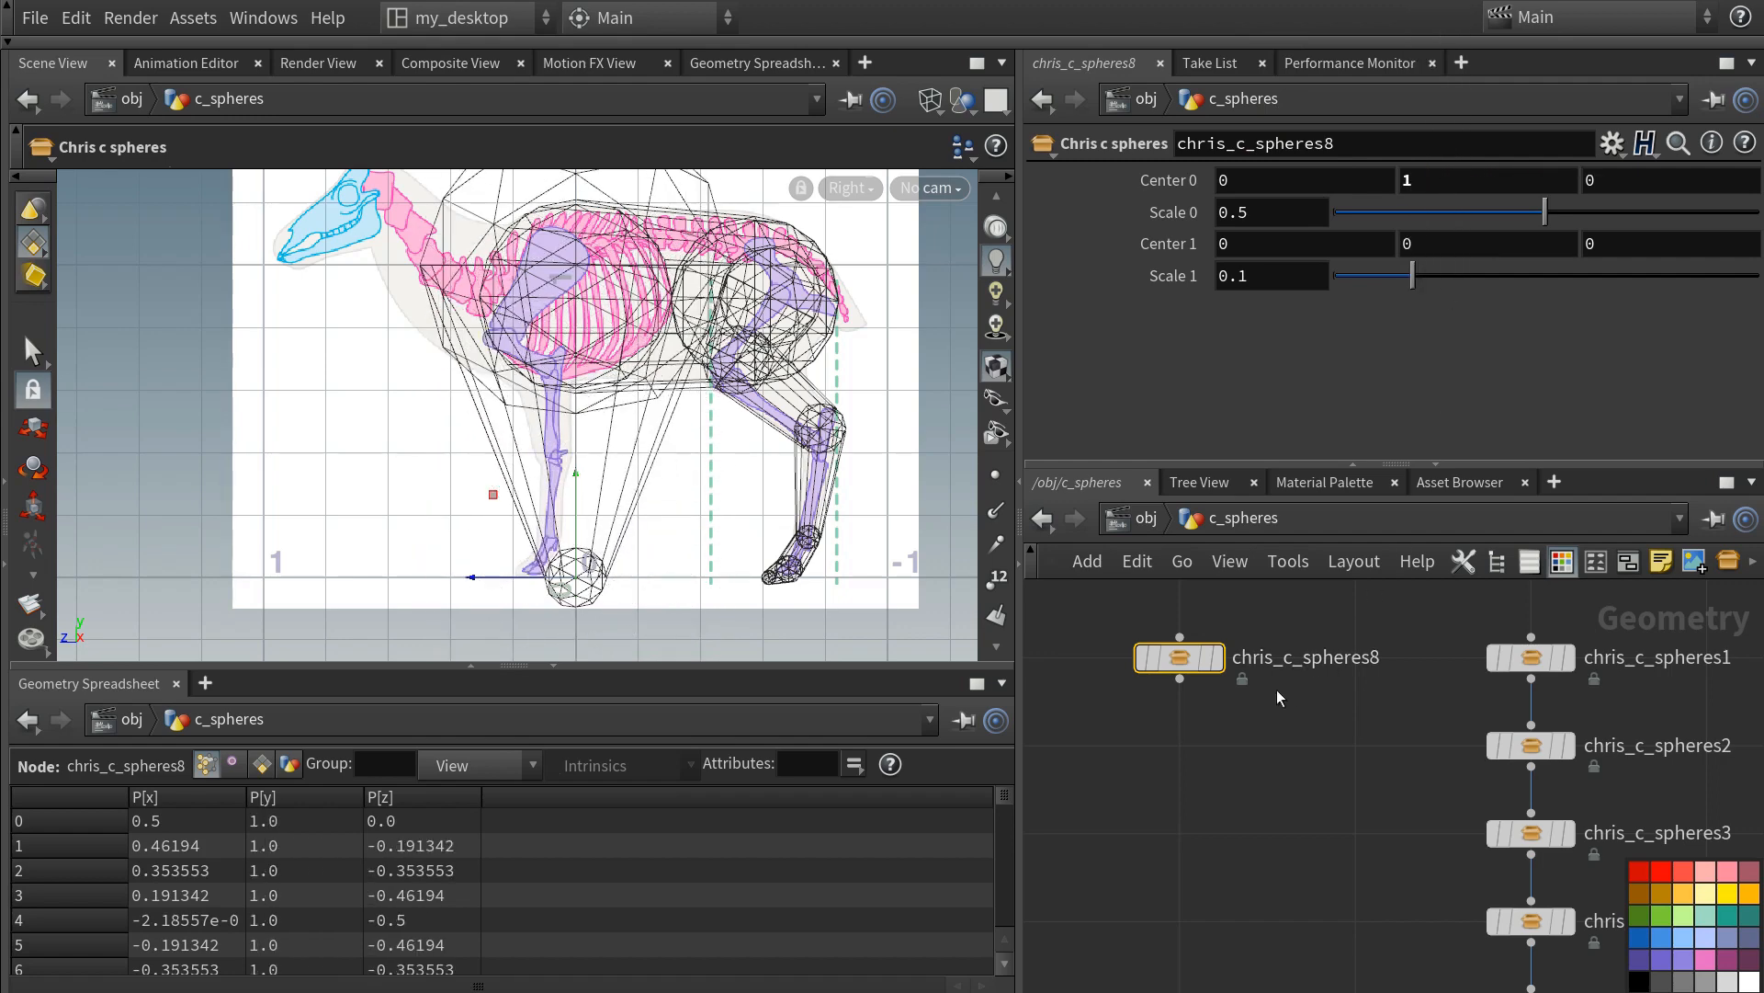
middle_click_drag(1628, 180, 1664, 190)
left_click_drag(1545, 214, 1393, 202)
left_click_drag(497, 501, 472, 258)
- Add a ninth Chris c spheres node below chris_c_spheres8 and place its end sphere on the elbow at about Y 0.67, Z 0.08
key("Tab")
type("chris")
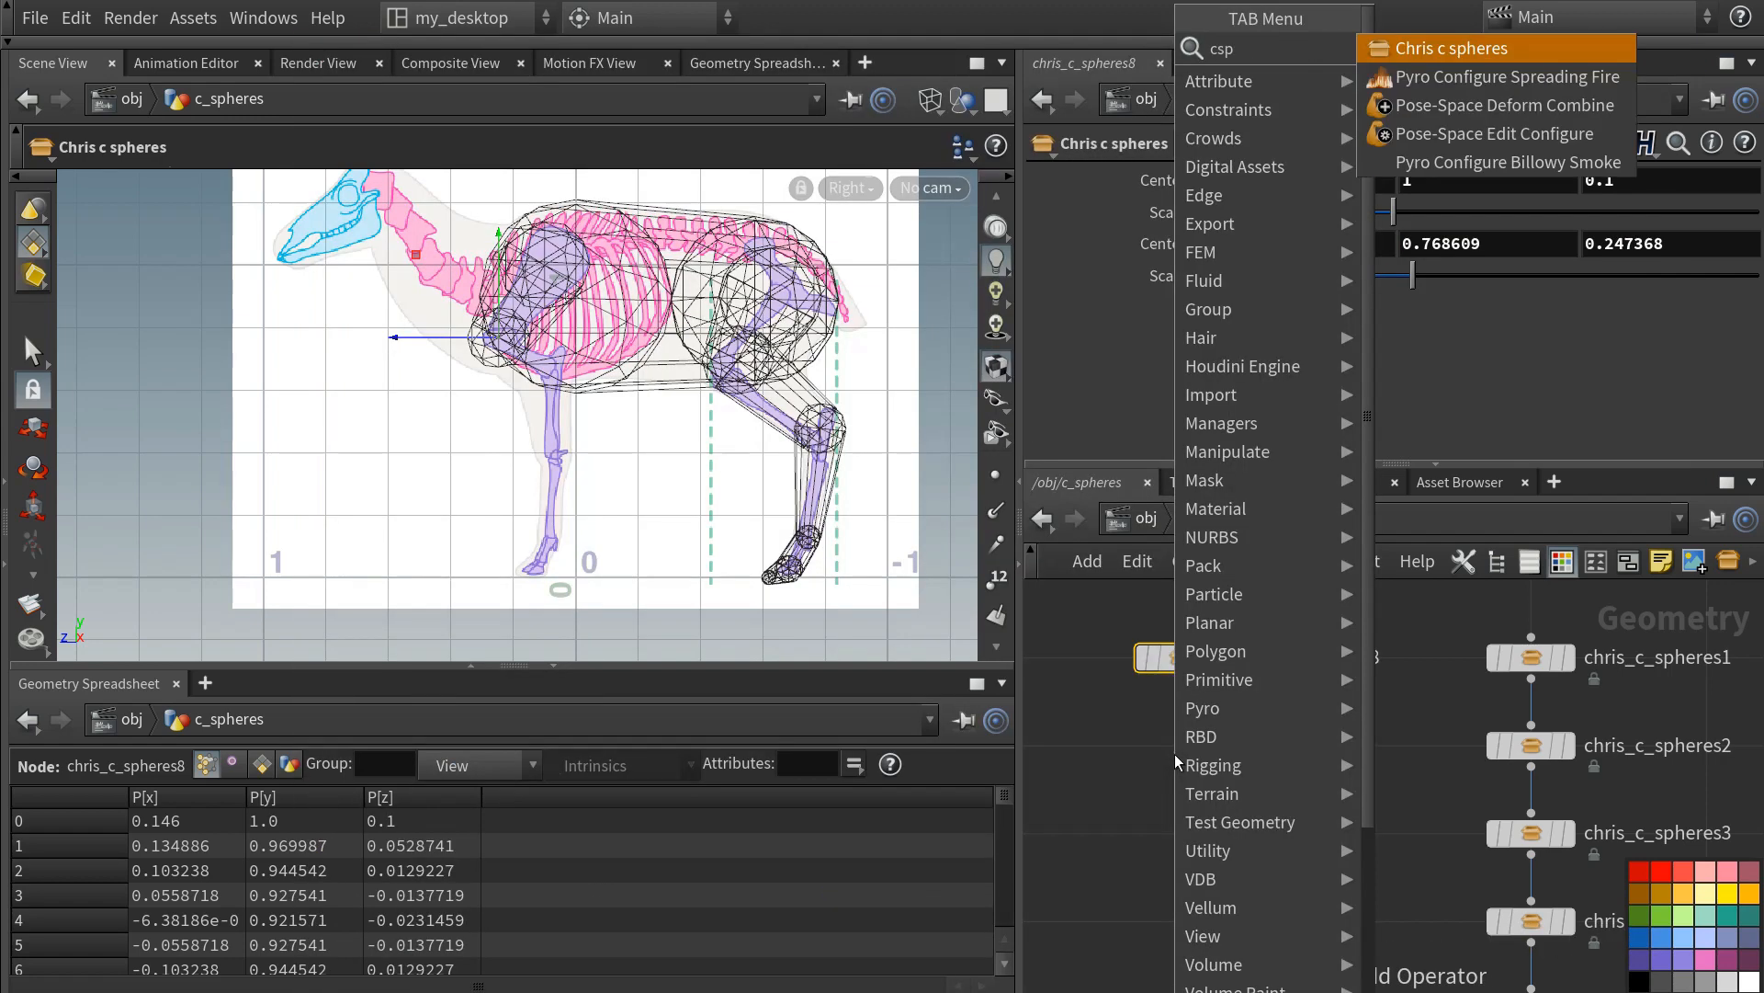
key("Return")
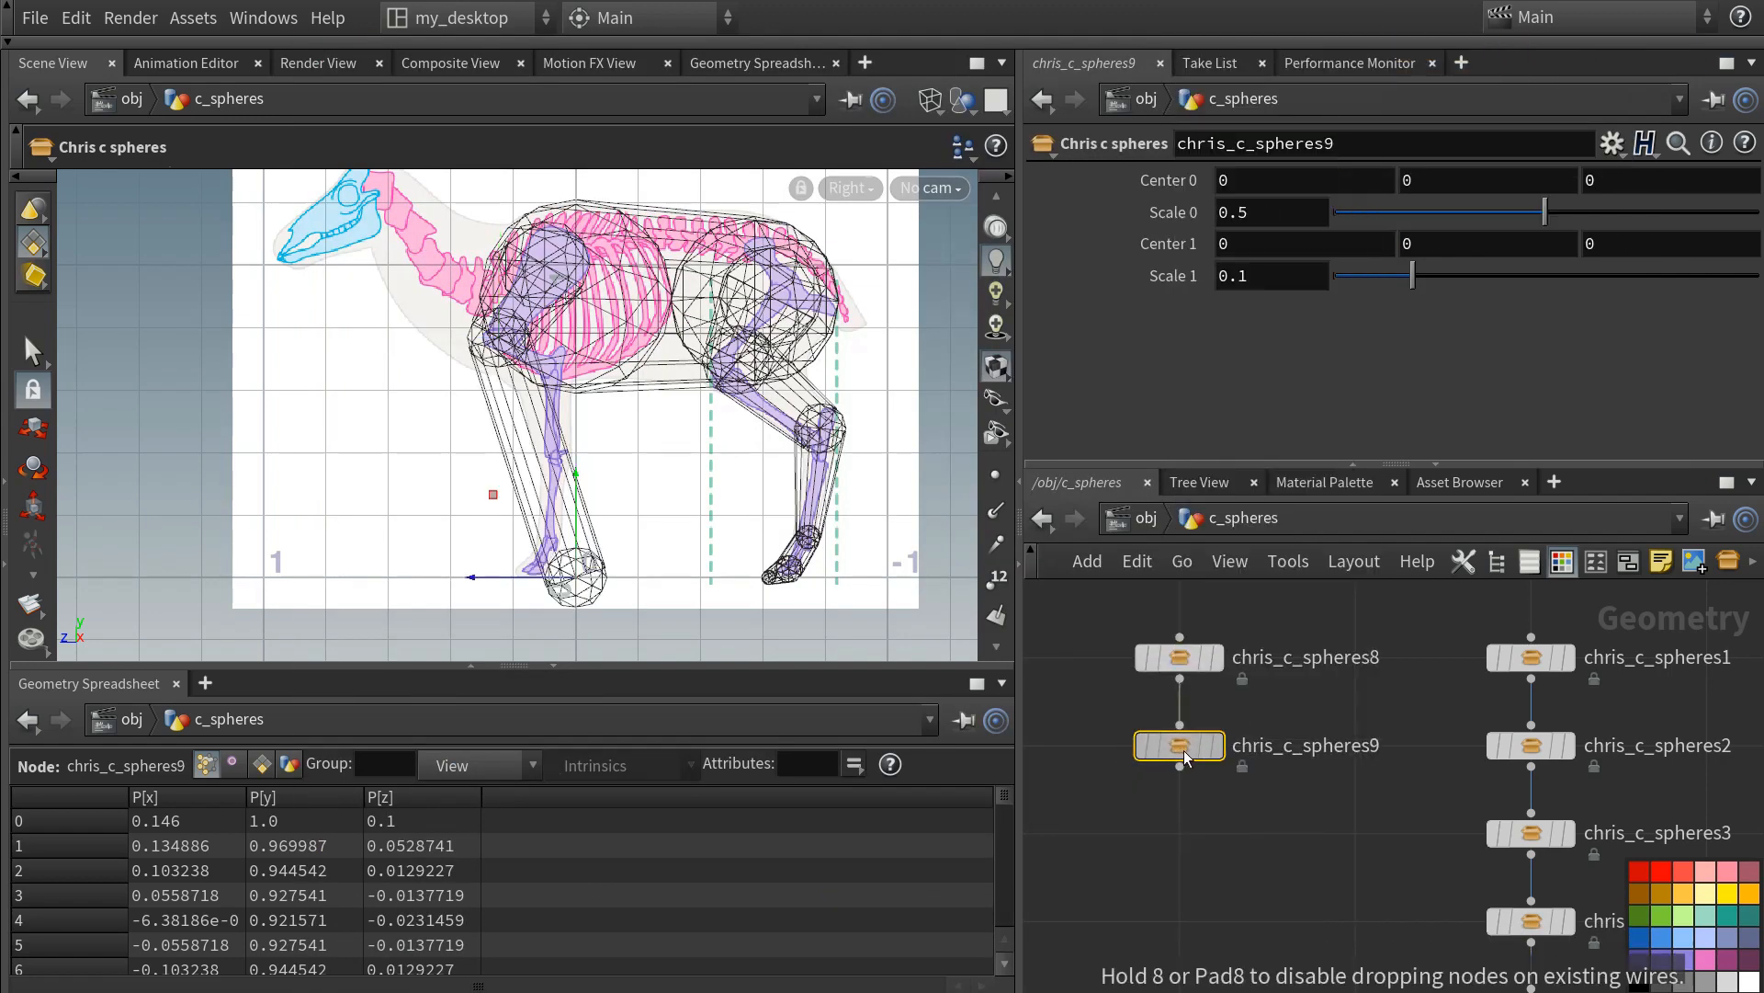
left_click(1180, 754)
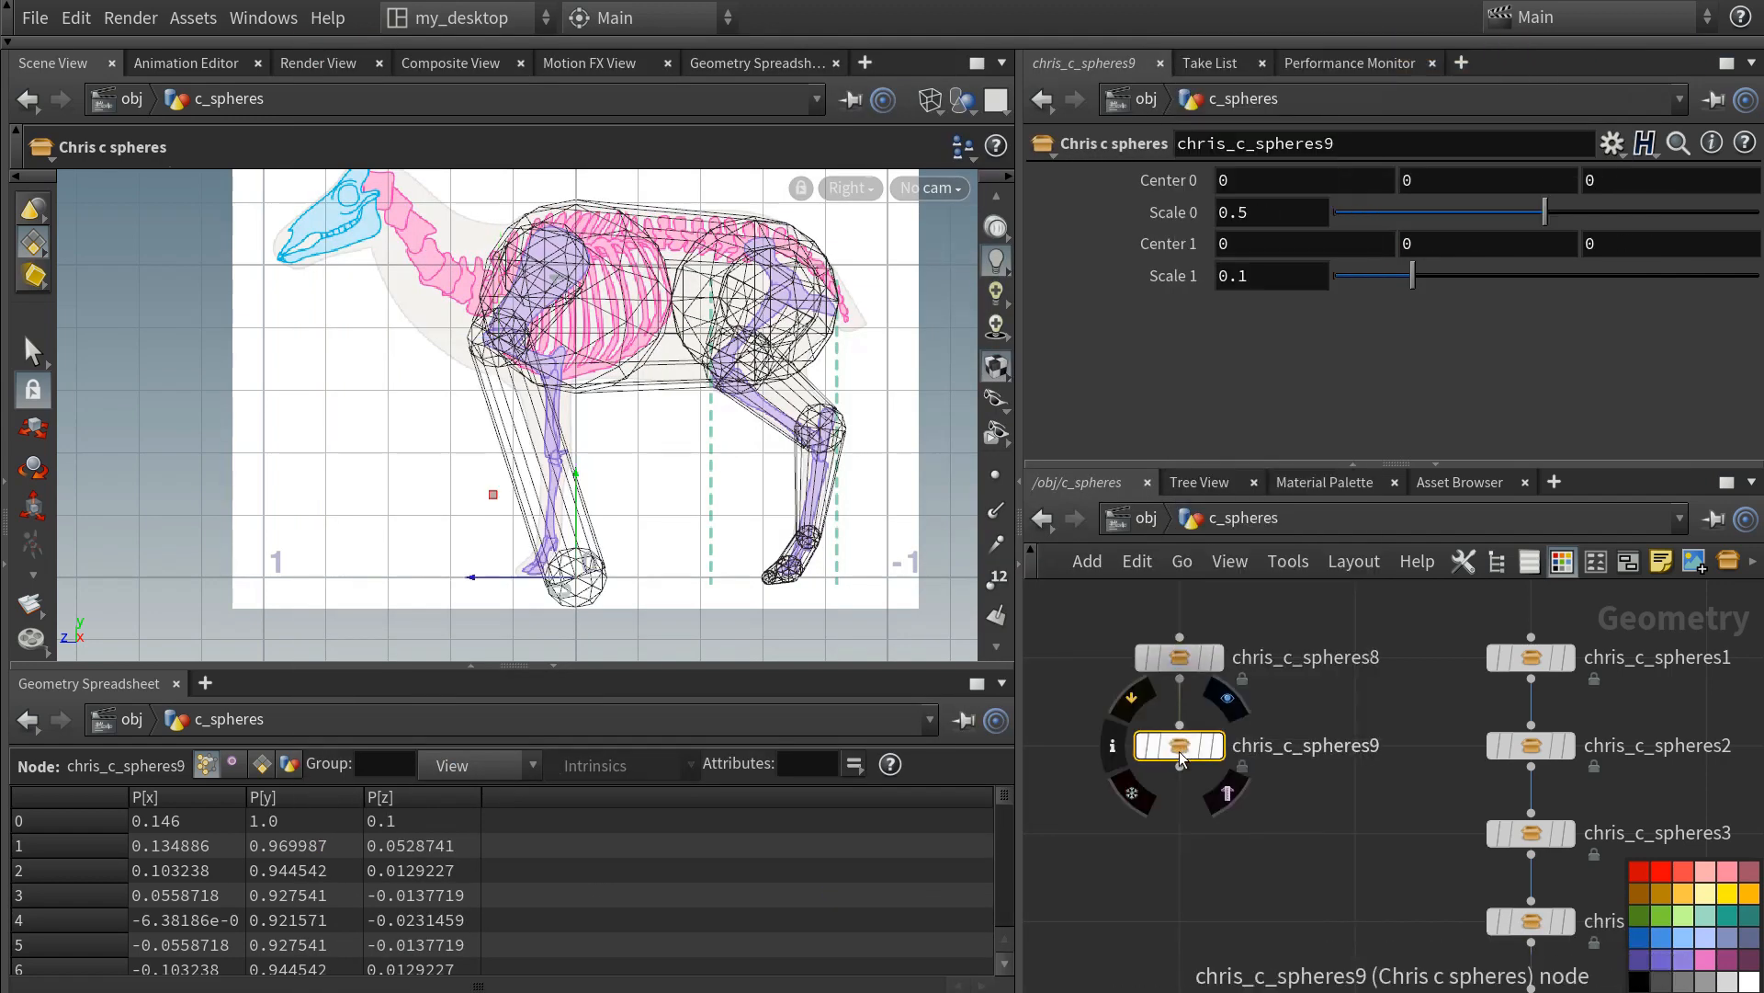
left_click_drag(493, 495, 469, 288)
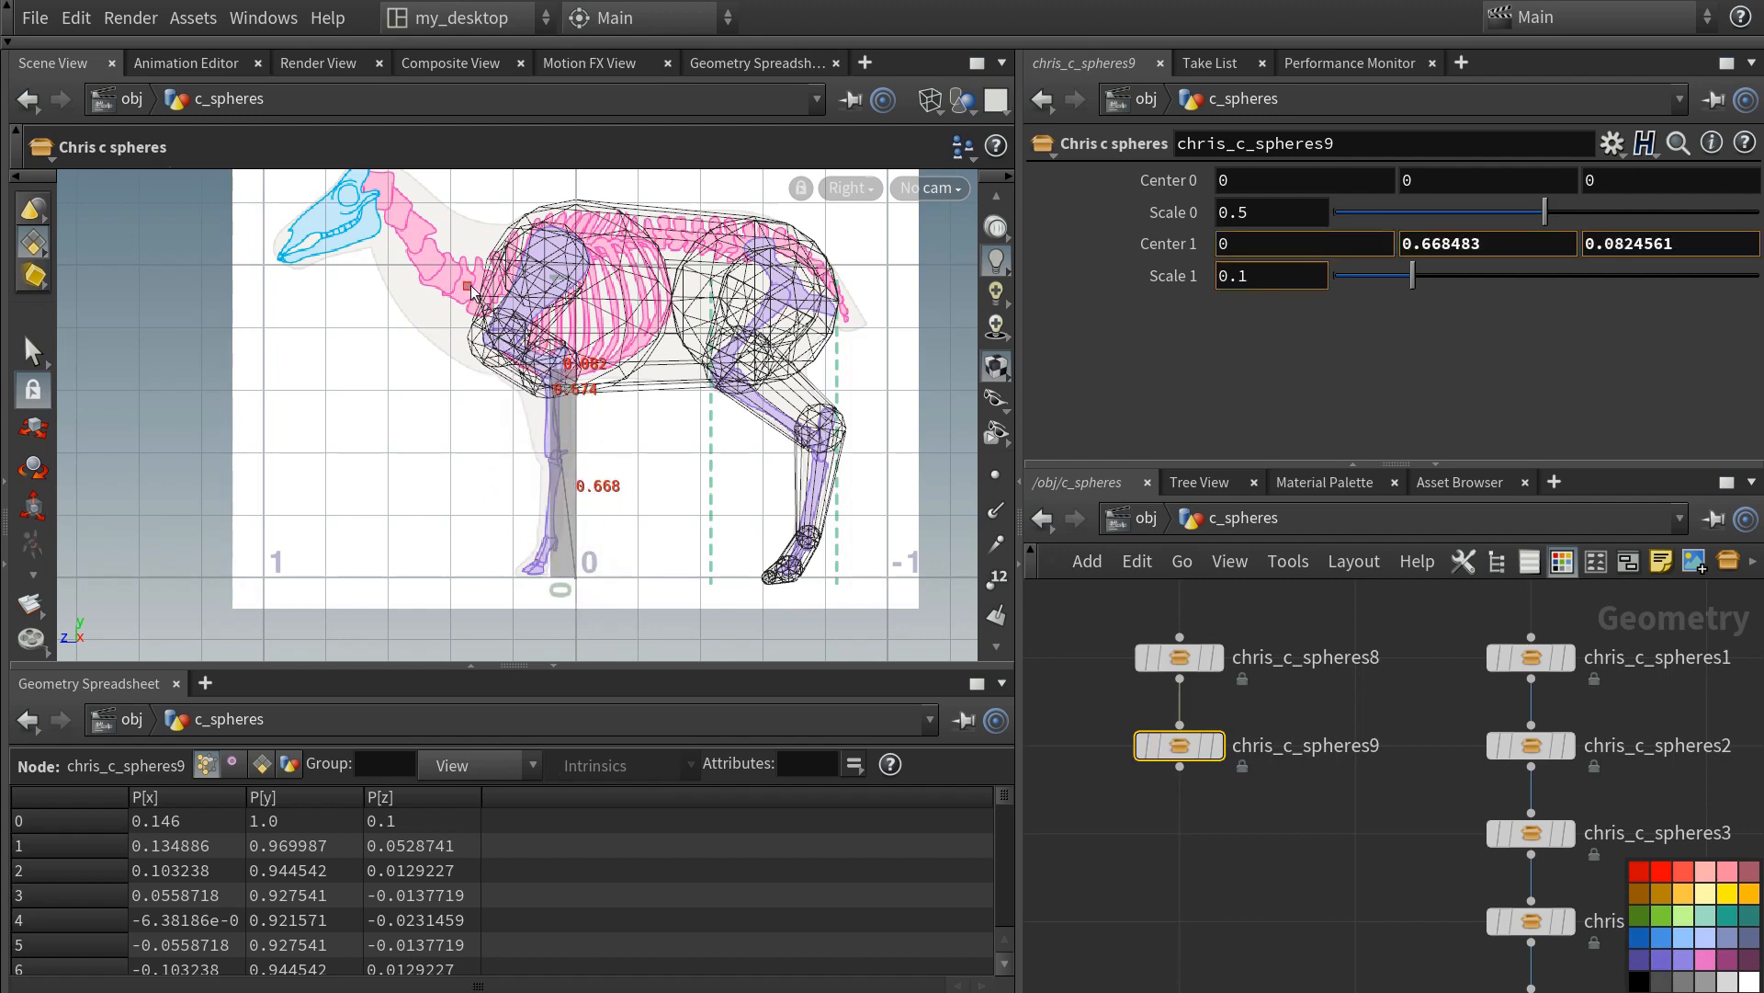
- Add a tenth node below chris_c_spheres9 and place its end sphere on the front knee at about Y 0.41, Z 0.07, Scale 1 0.061
left_click(1182, 774)
key("Tab")
type("csphere")
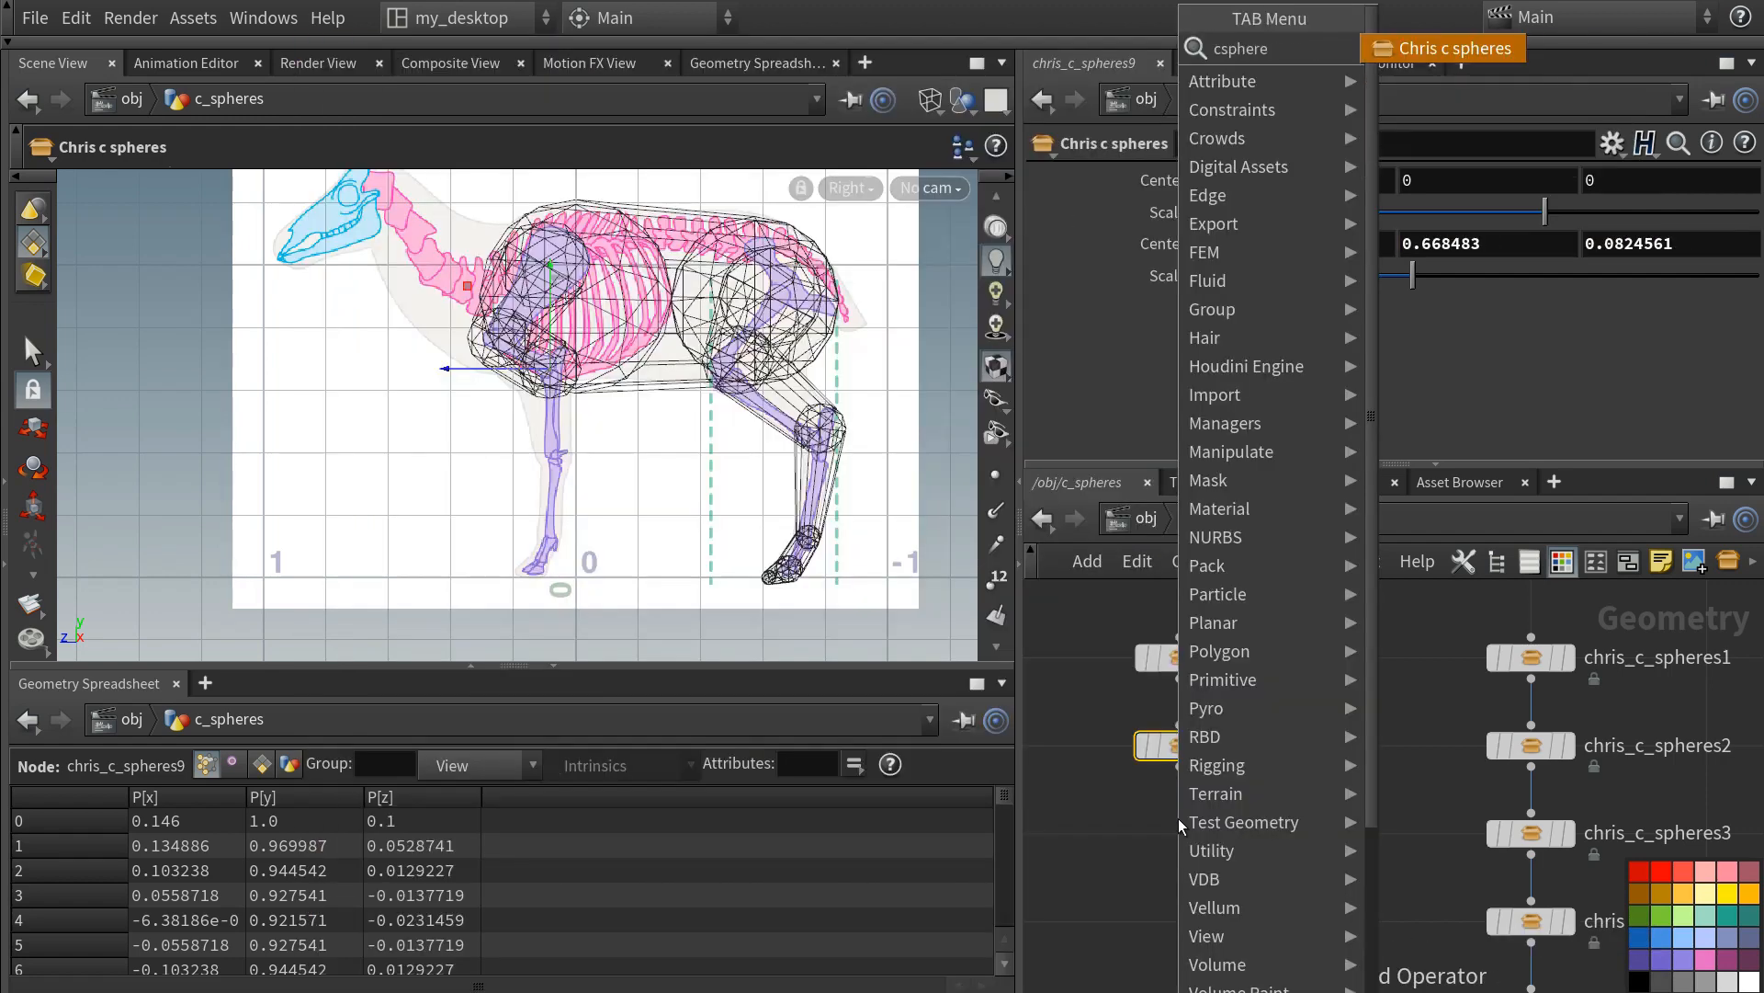
key("Return")
left_click(1178, 829)
left_click_drag(544, 485, 521, 353)
left_click_drag(1393, 283, 1379, 284)
left_click_drag(475, 370, 474, 368)
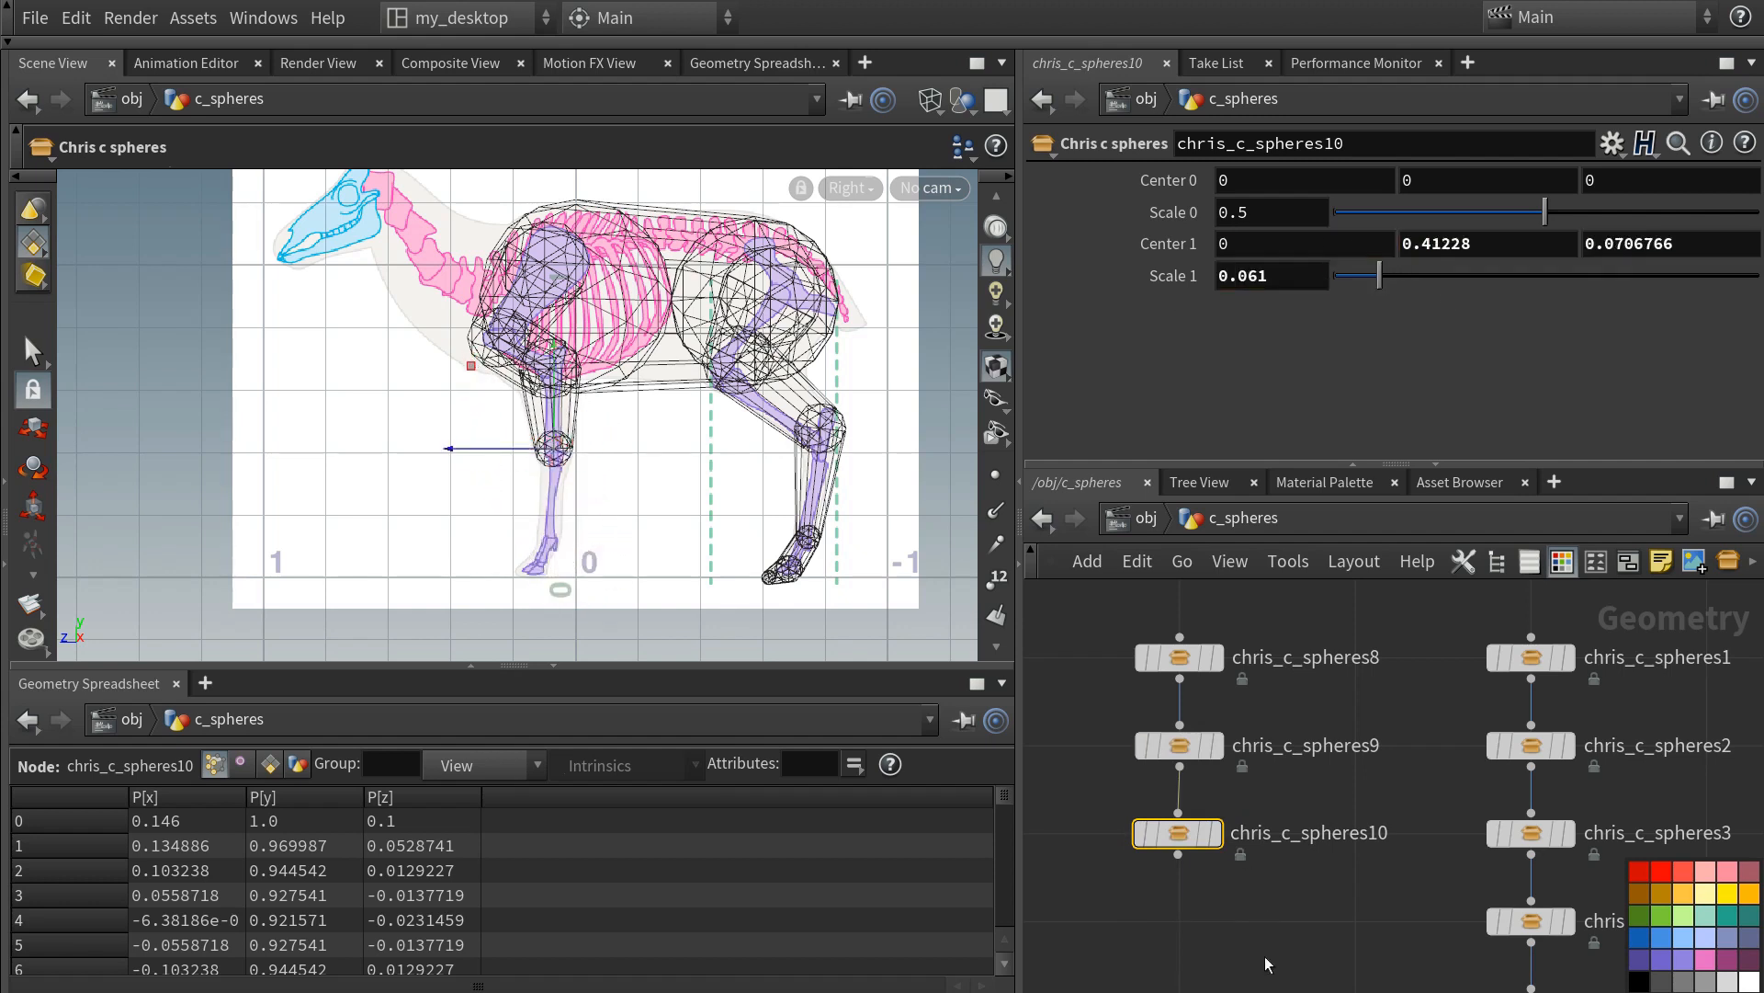
- Add an eleventh Chris c spheres node connected and aligned below chris_c_spheres10
middle_click_drag(1267, 960, 1330, 840)
left_click(1243, 734)
key("Tab")
type("csphere")
key("Return")
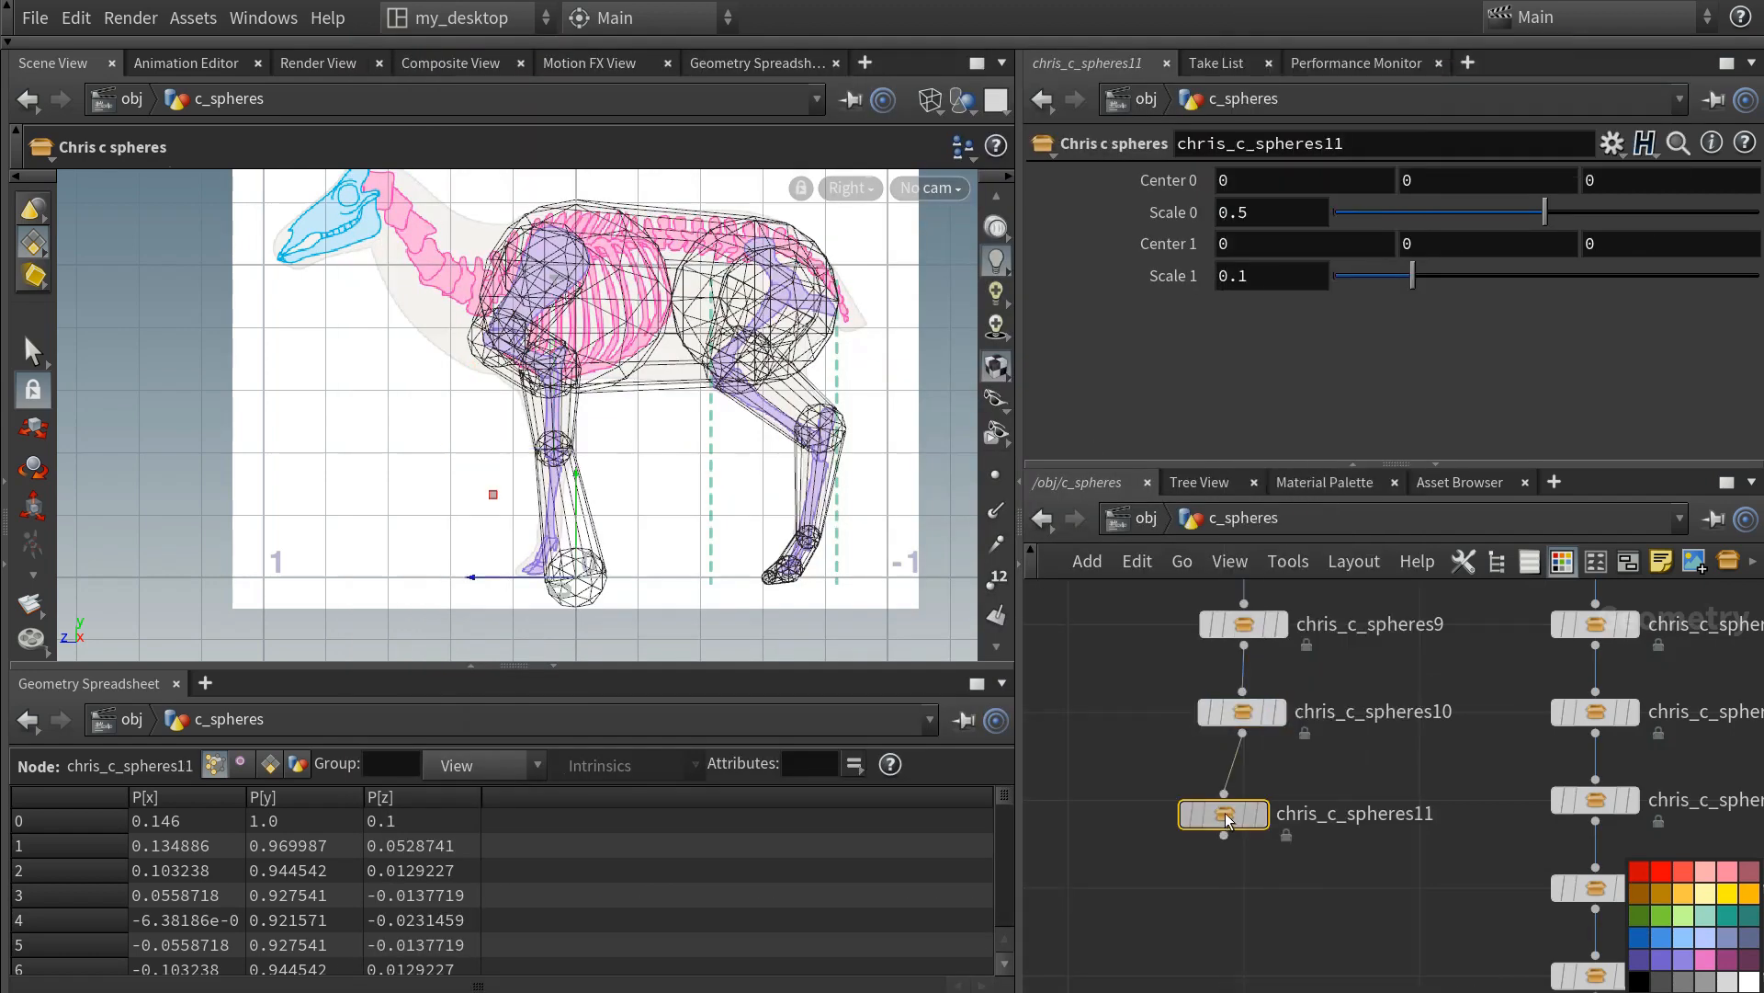
left_click(1226, 813)
scroll(572, 542, "up", 3)
middle_click_drag(572, 544, 438, 438)
middle_click_drag(1253, 886, 1199, 751)
scroll(1201, 752, "down", 2)
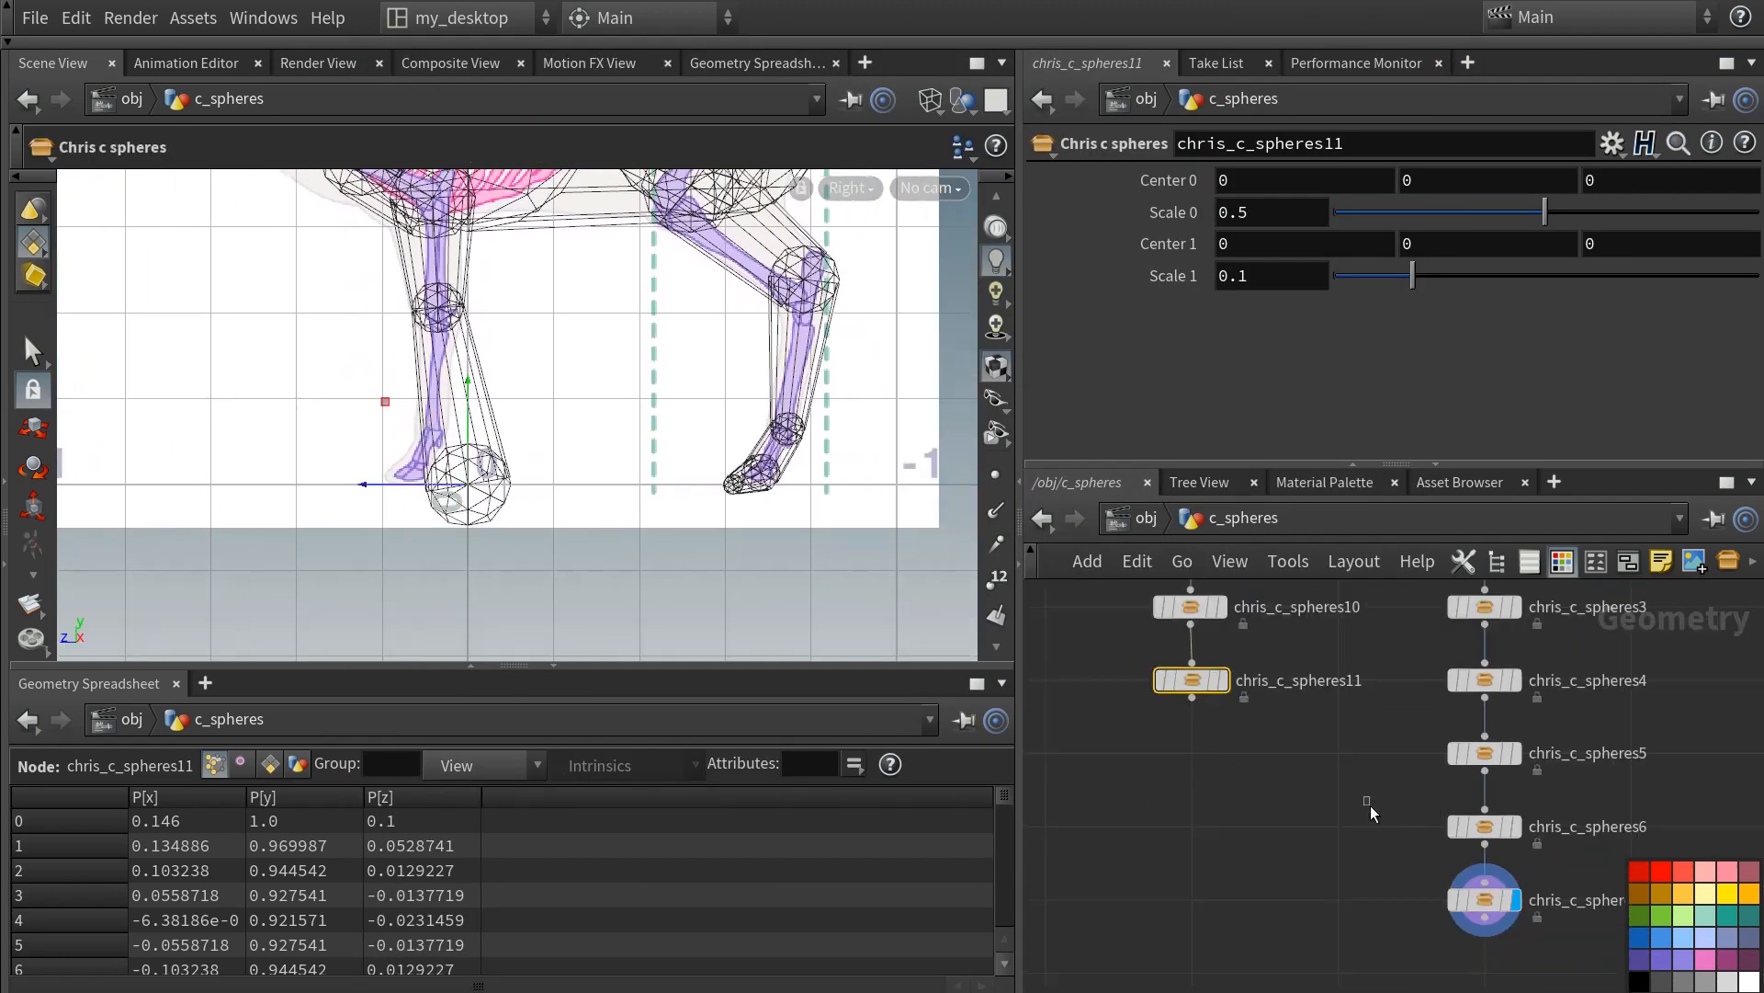
- Delete the chris_c_spheres11 node below chris_c_spheres10
left_click(1367, 805)
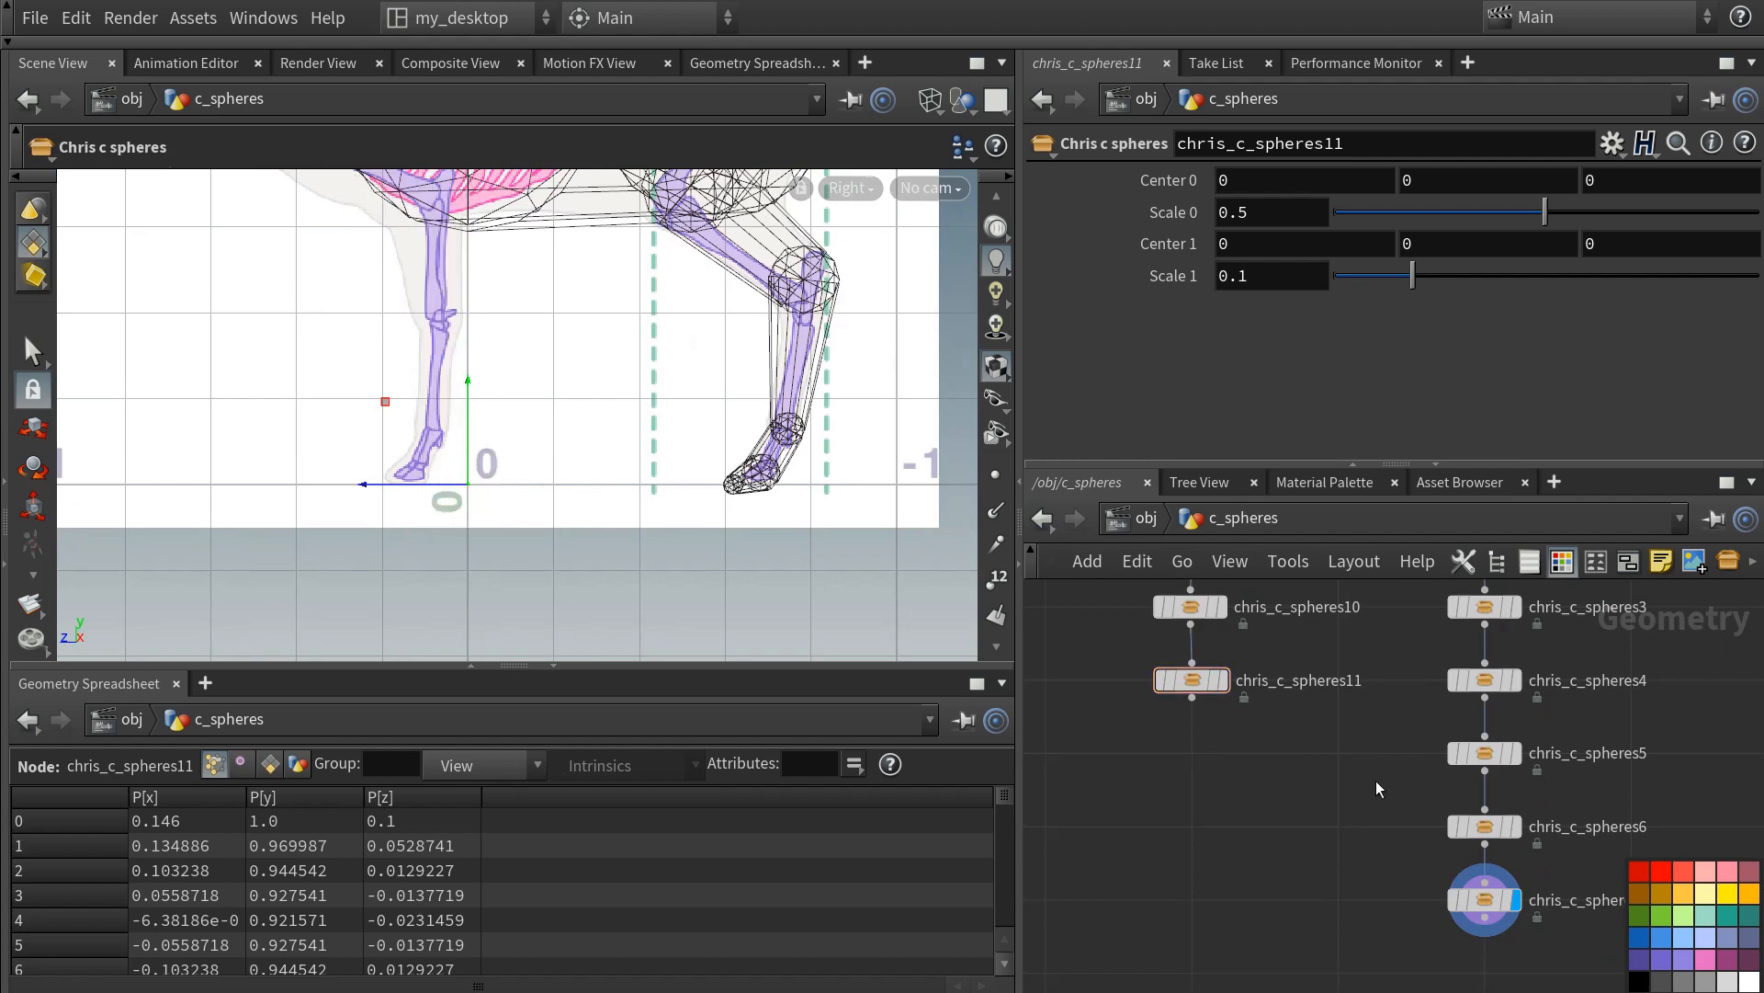
left_click(1192, 682)
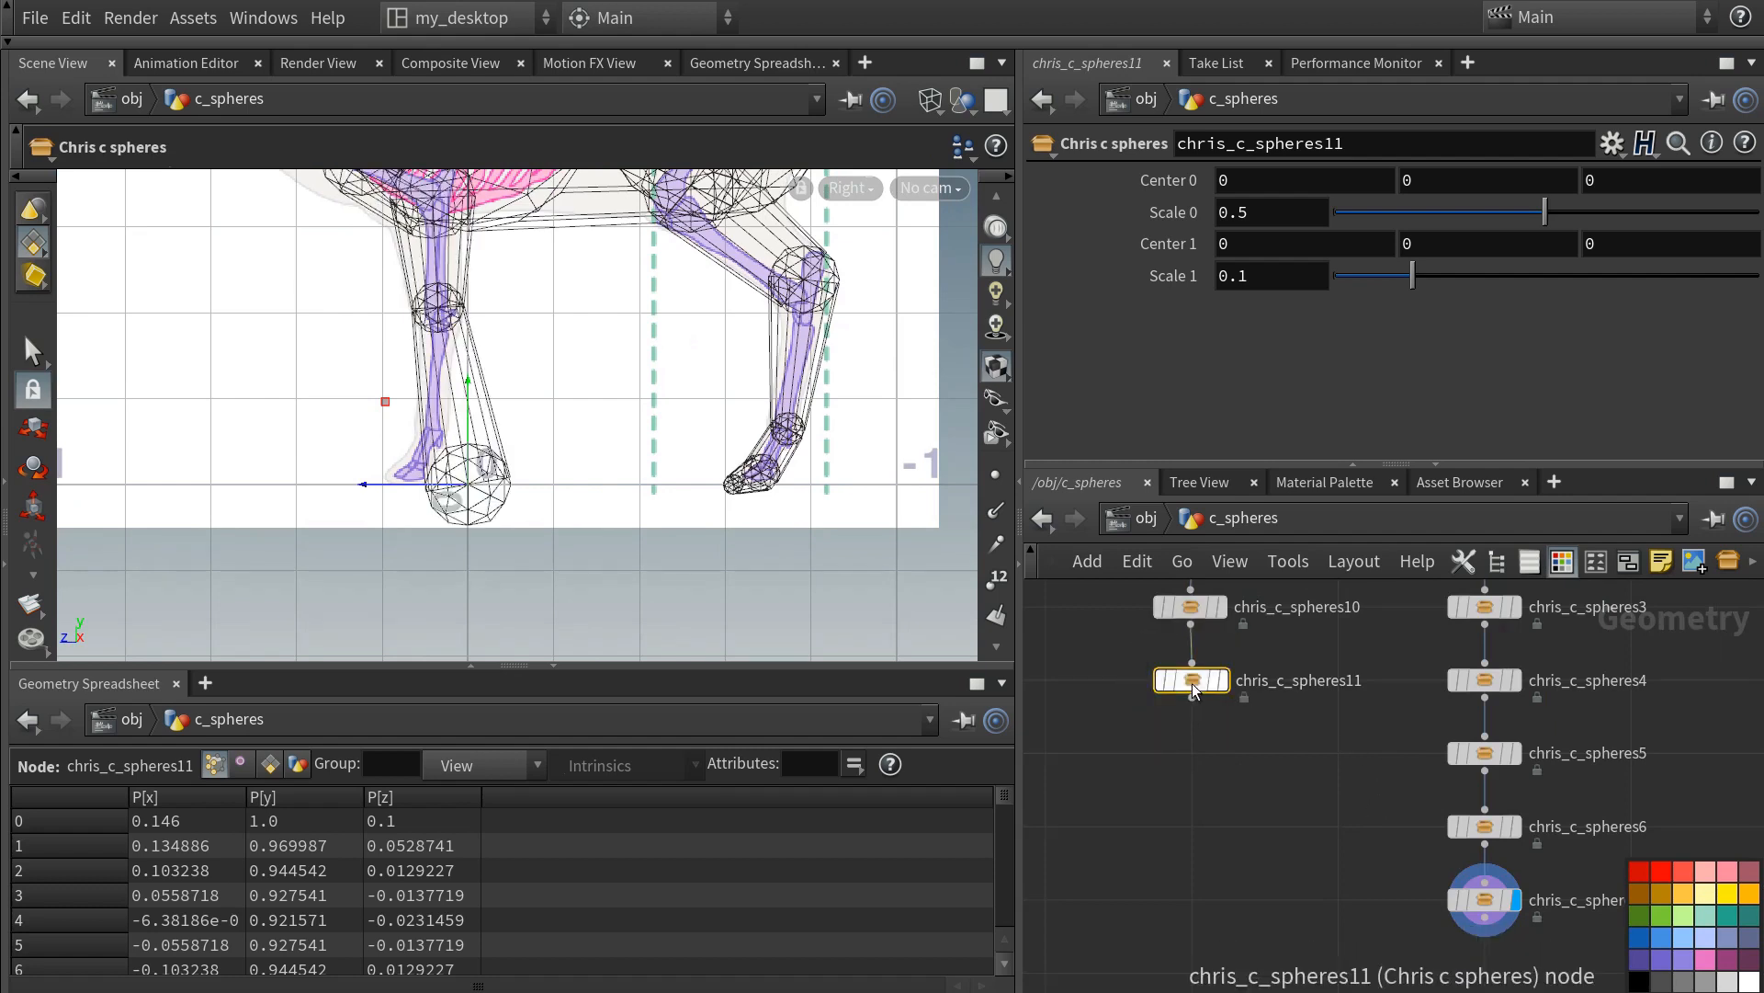
key("Delete")
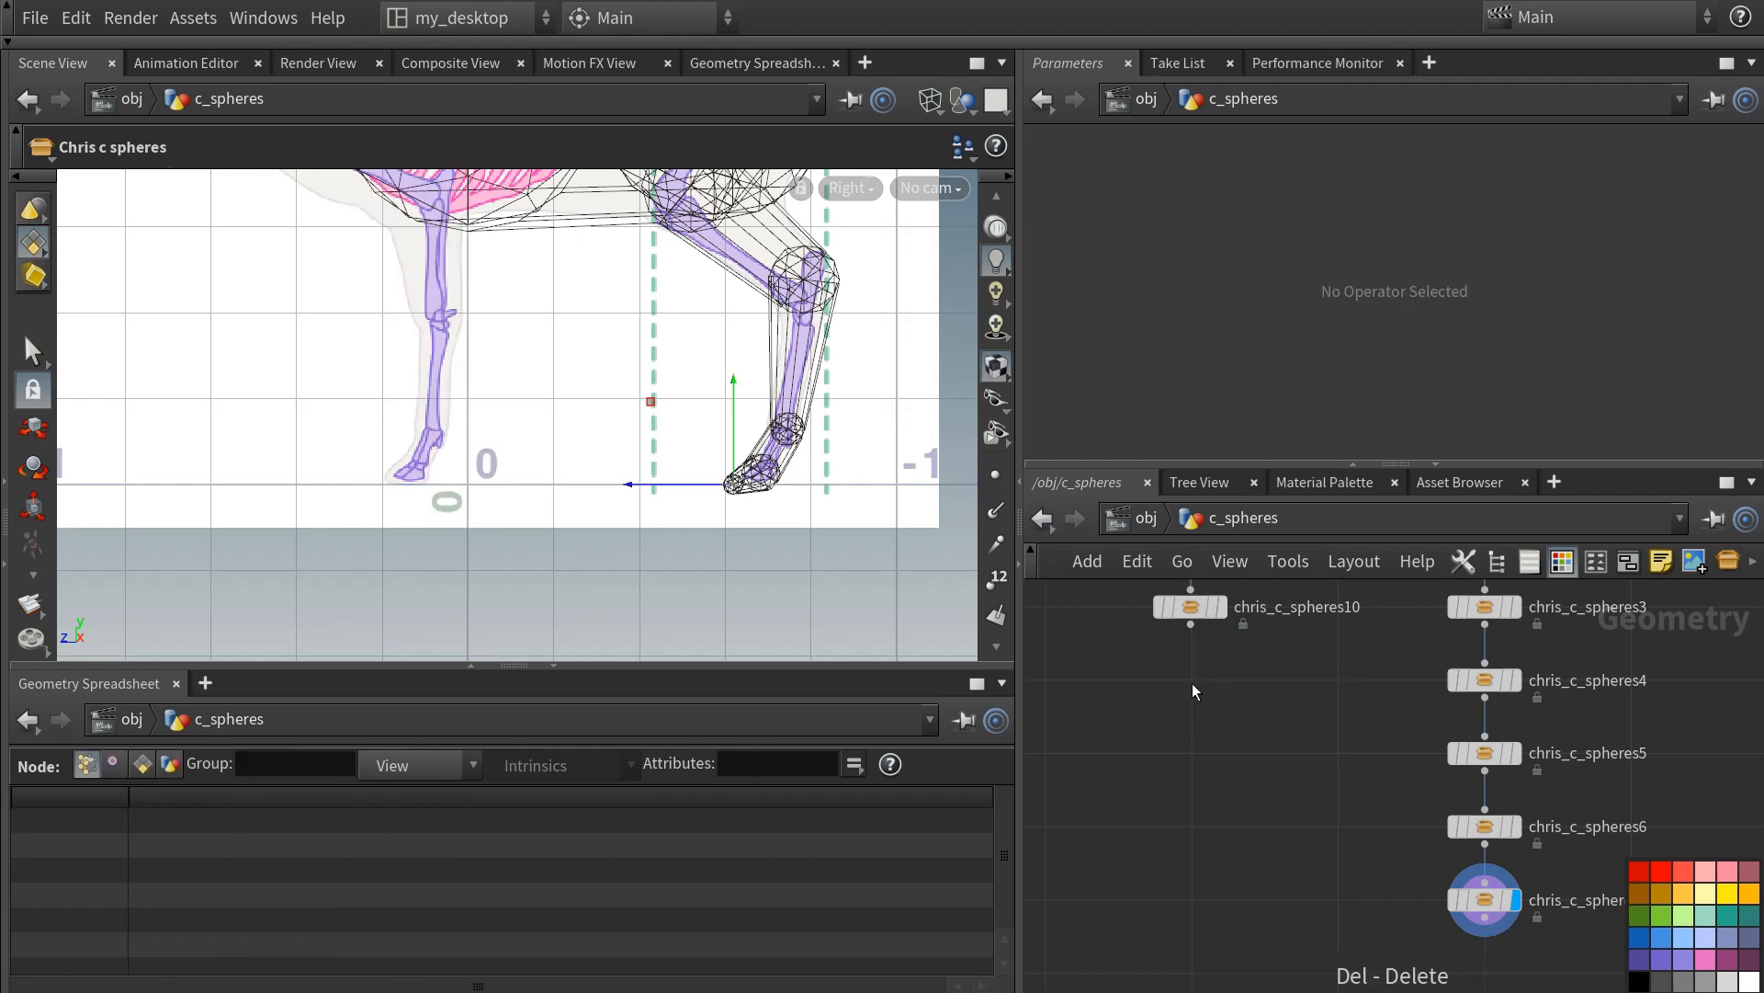
key("h")
- Duplicate chris_c_spheres4 through chris_c_spheres7, connect the copies below chris_c_spheres10, and delete the topmost copy
left_click(1375, 790)
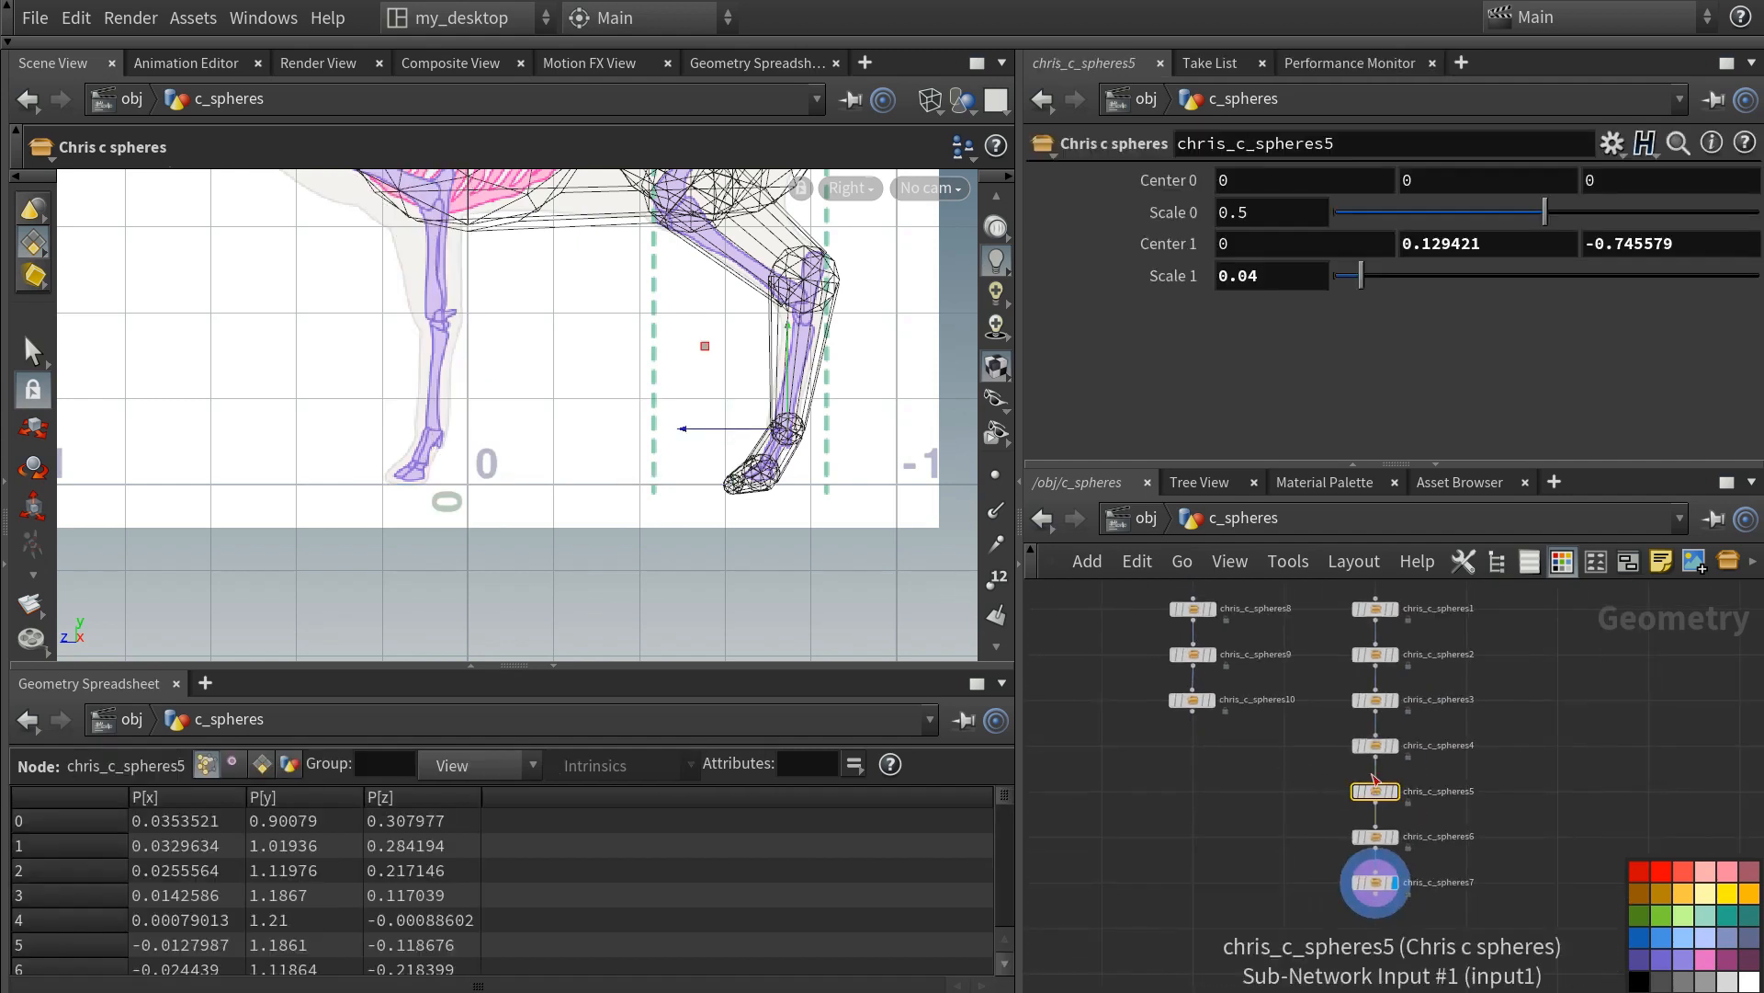
left_click(1376, 744, "shift")
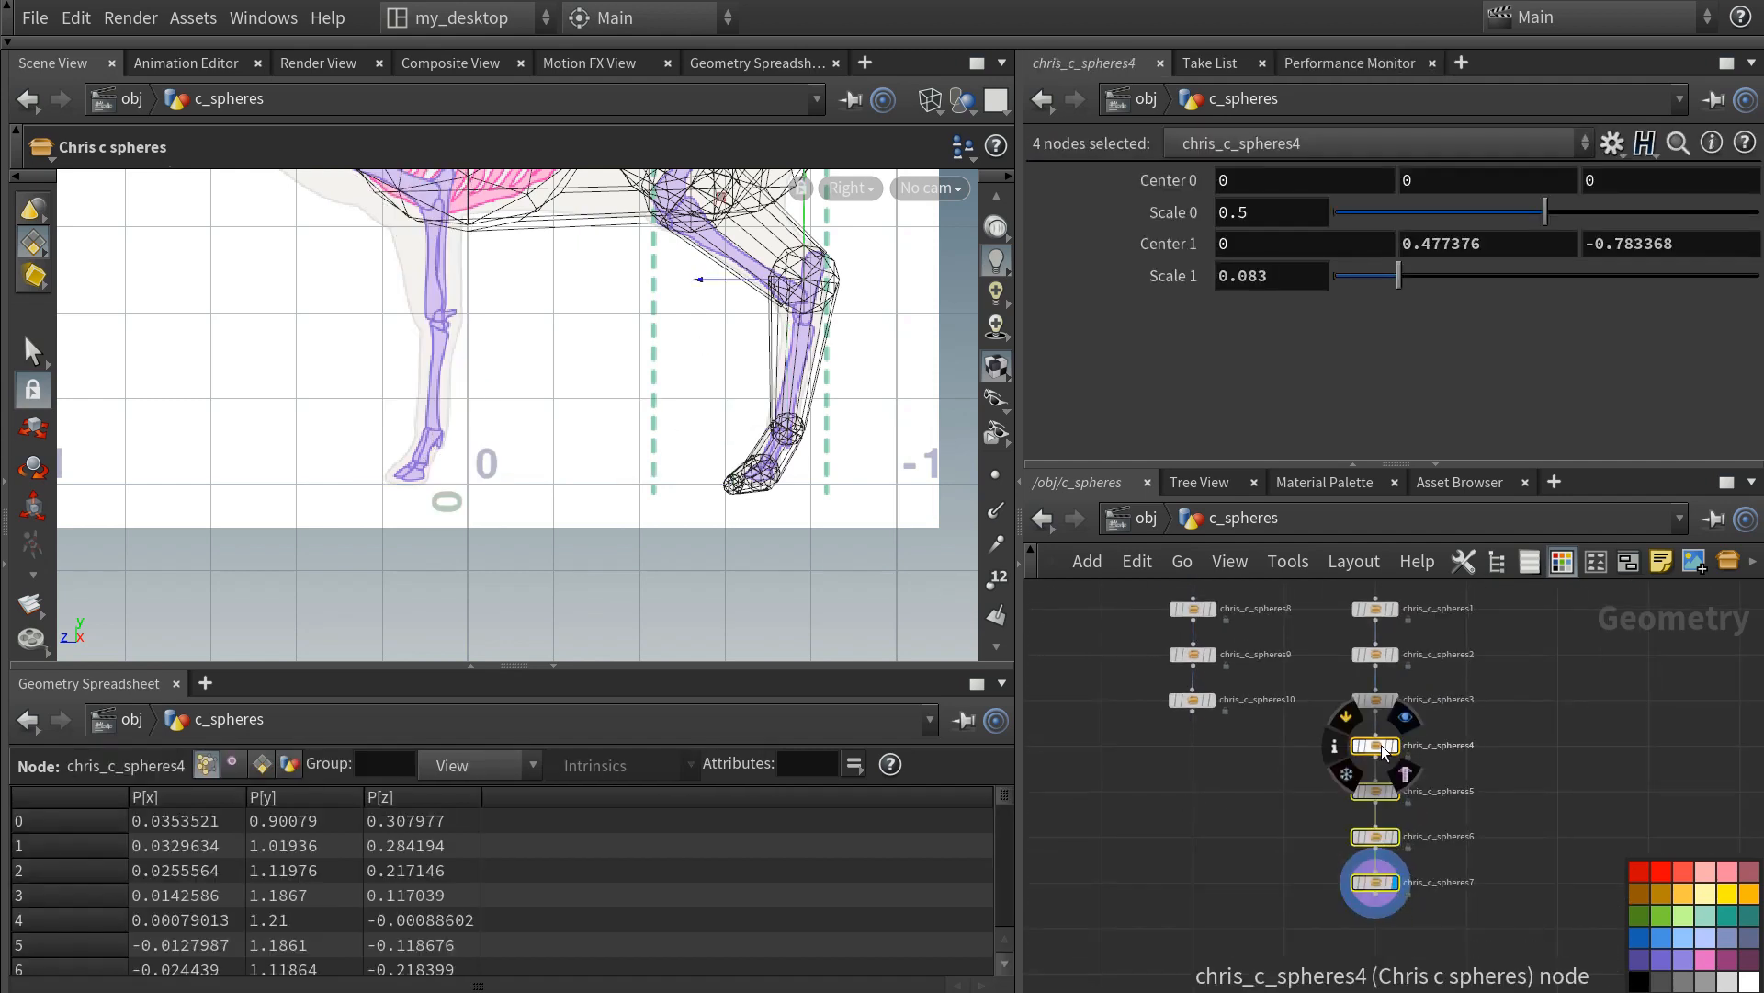
left_click_drag(1381, 744, 1122, 733)
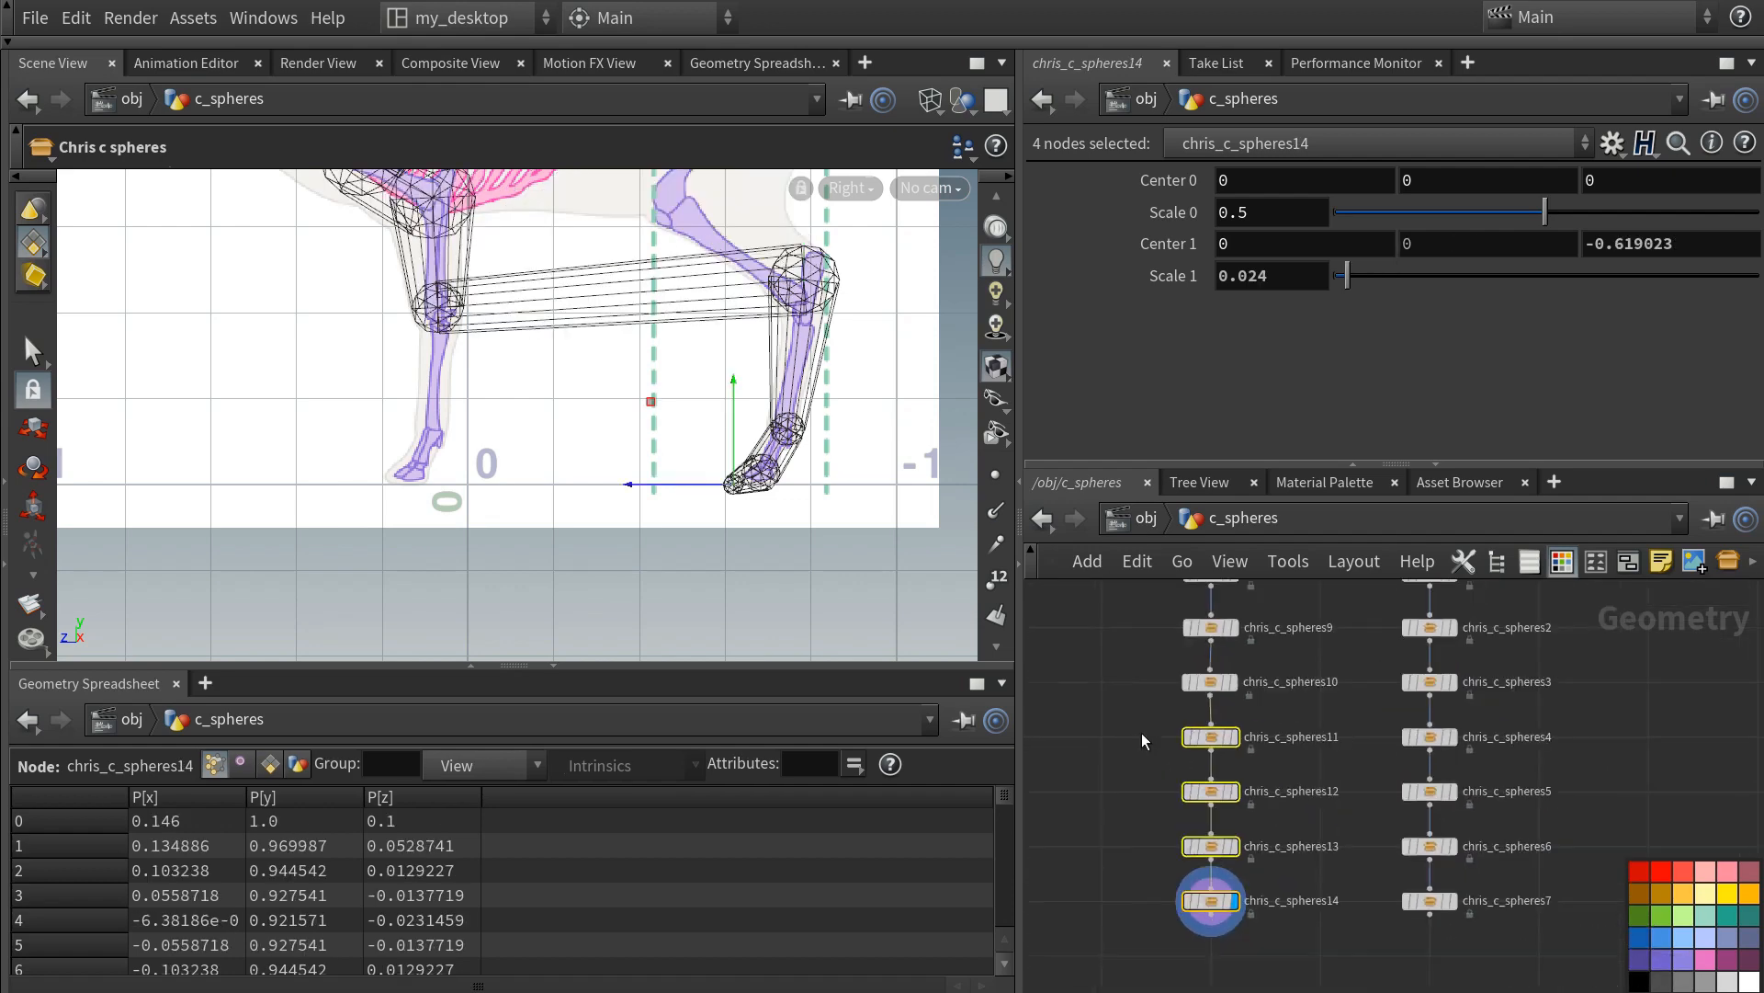
left_click(1211, 736)
left_click_drag(720, 283, 509, 292)
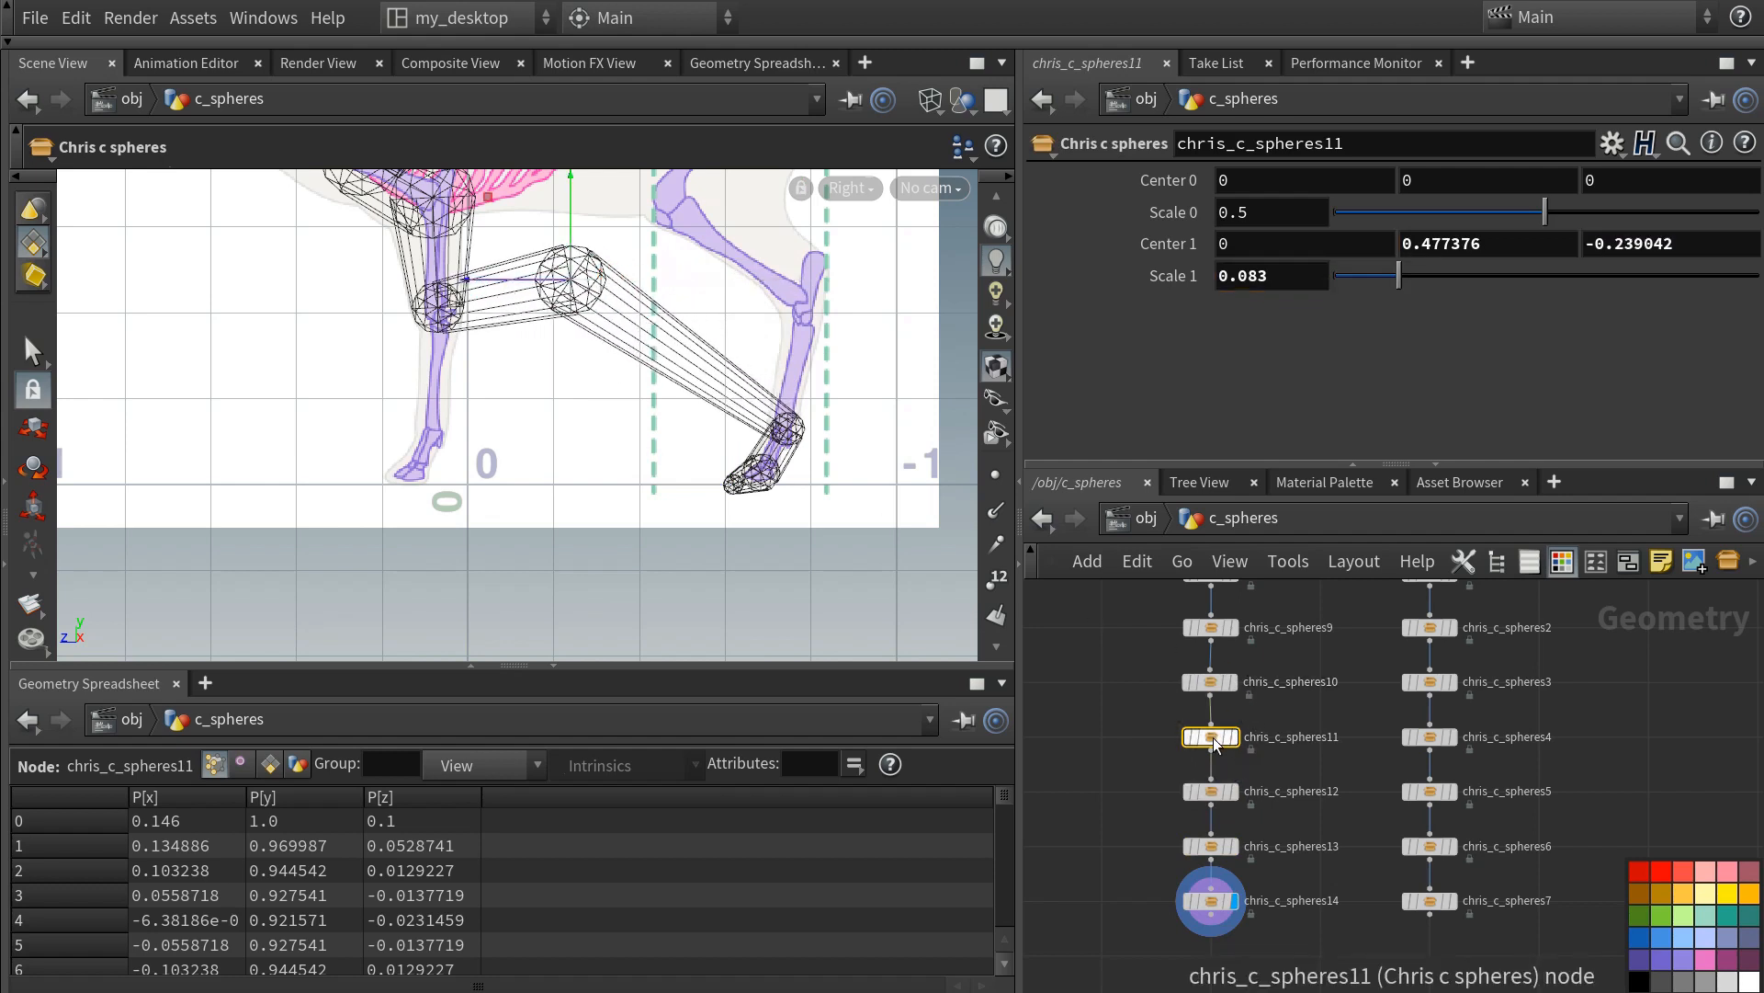
key("Delete")
- Slide the three copied end spheres along Z onto the front ankle and hoof, chris_c_spheres12 at about 0.09 and chris_c_spheres14 at about 0.19
left_click(1210, 791)
left_click_drag(690, 432, 325, 397)
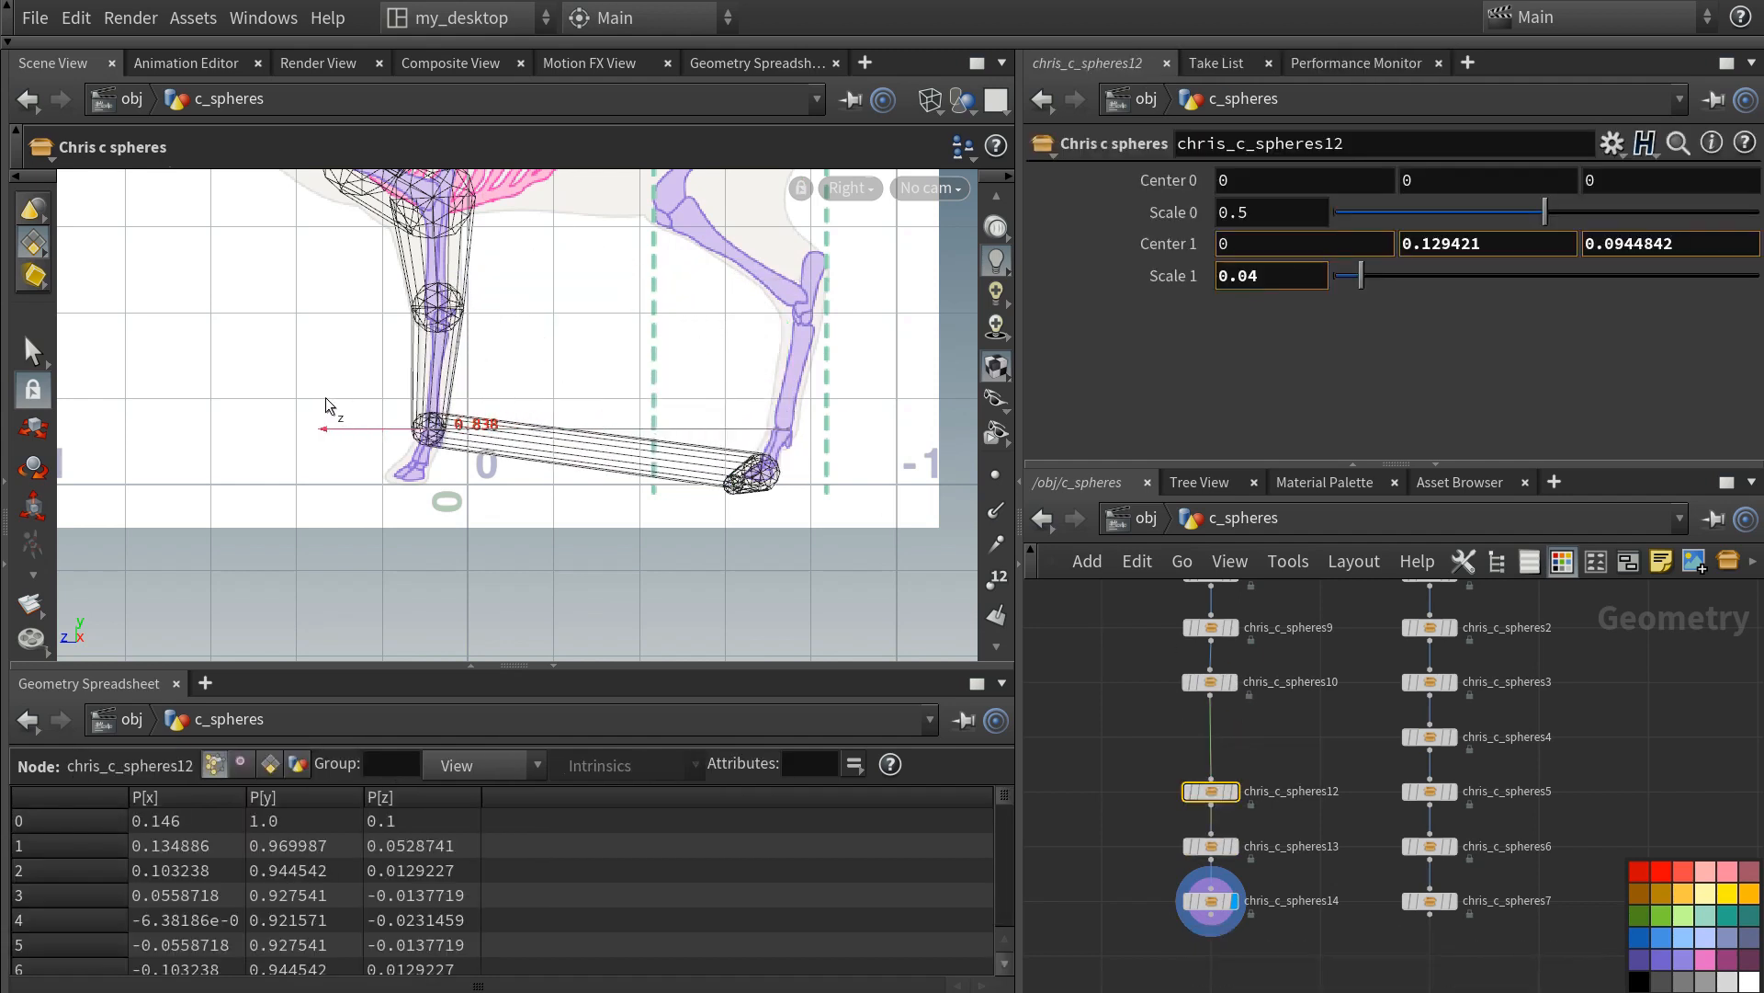
left_click(1211, 845)
left_click_drag(492, 475, 345, 462)
left_click(1210, 900)
left_click_drag(668, 490, 318, 467)
key("Escape")
scroll(417, 440, "down", 5)
key("Return")
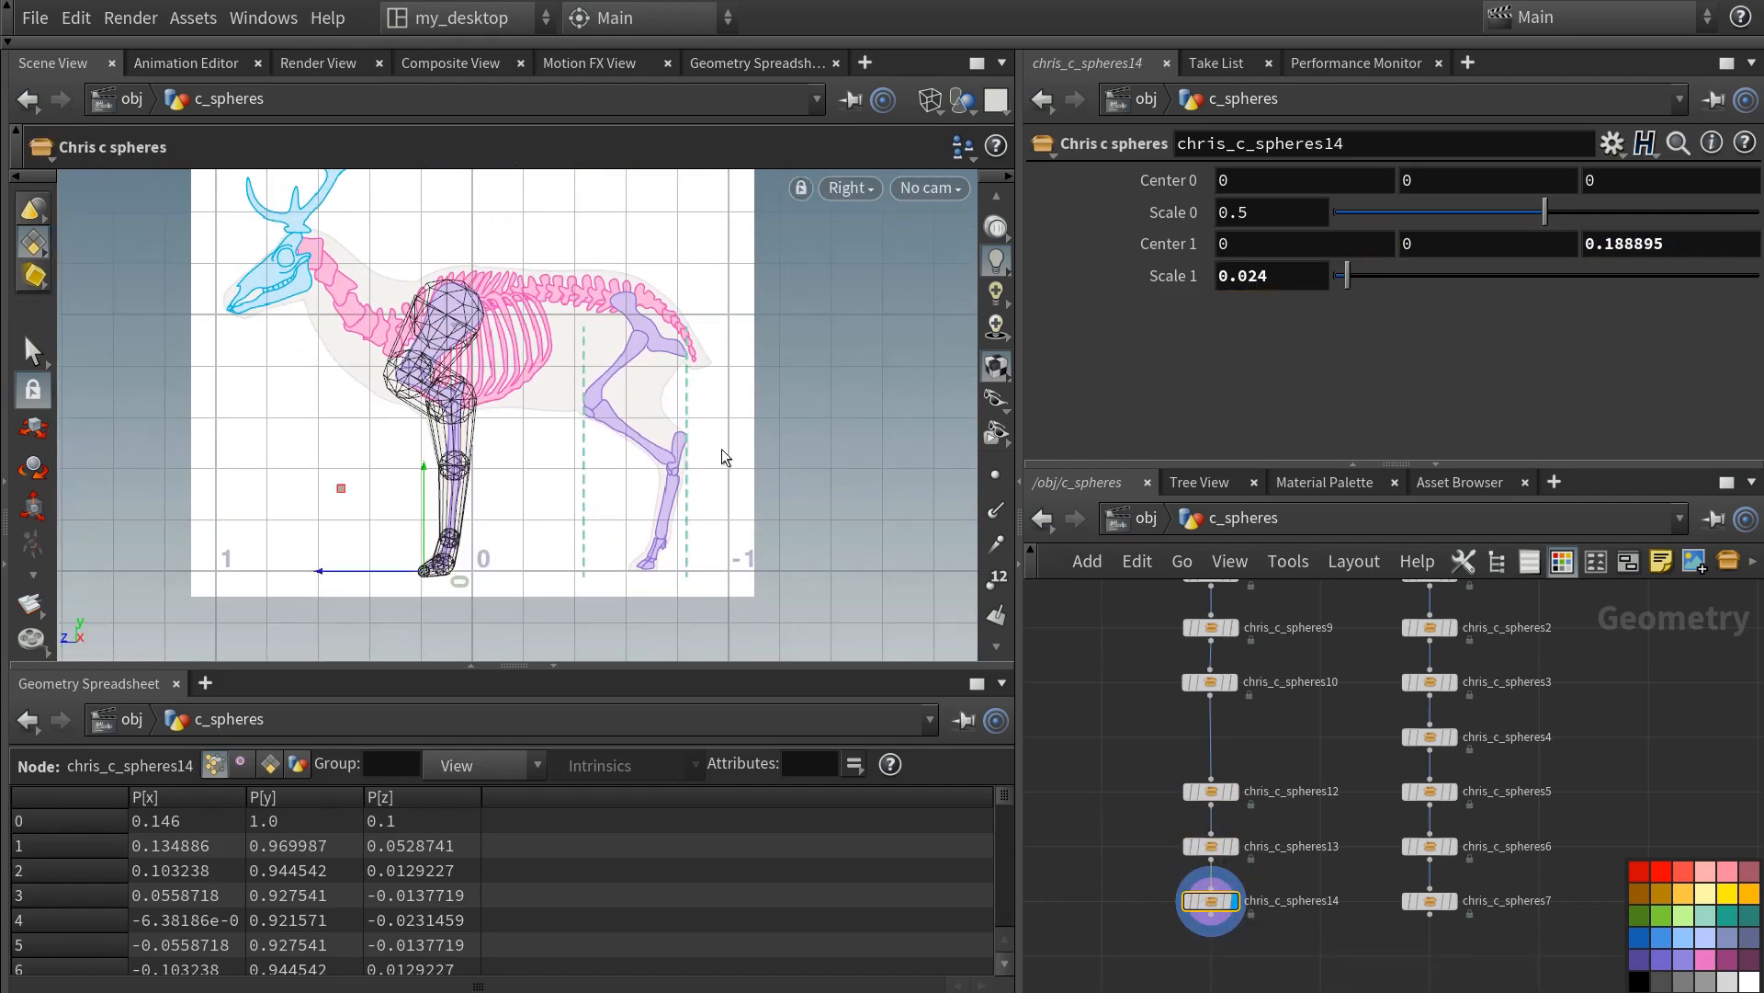
- Add a Chris c spheres node branching from chris_c_spheres1, placed beside chris_c_spheres2
middle_click_drag(1140, 714, 1182, 787)
scroll(1180, 750, "down", 1)
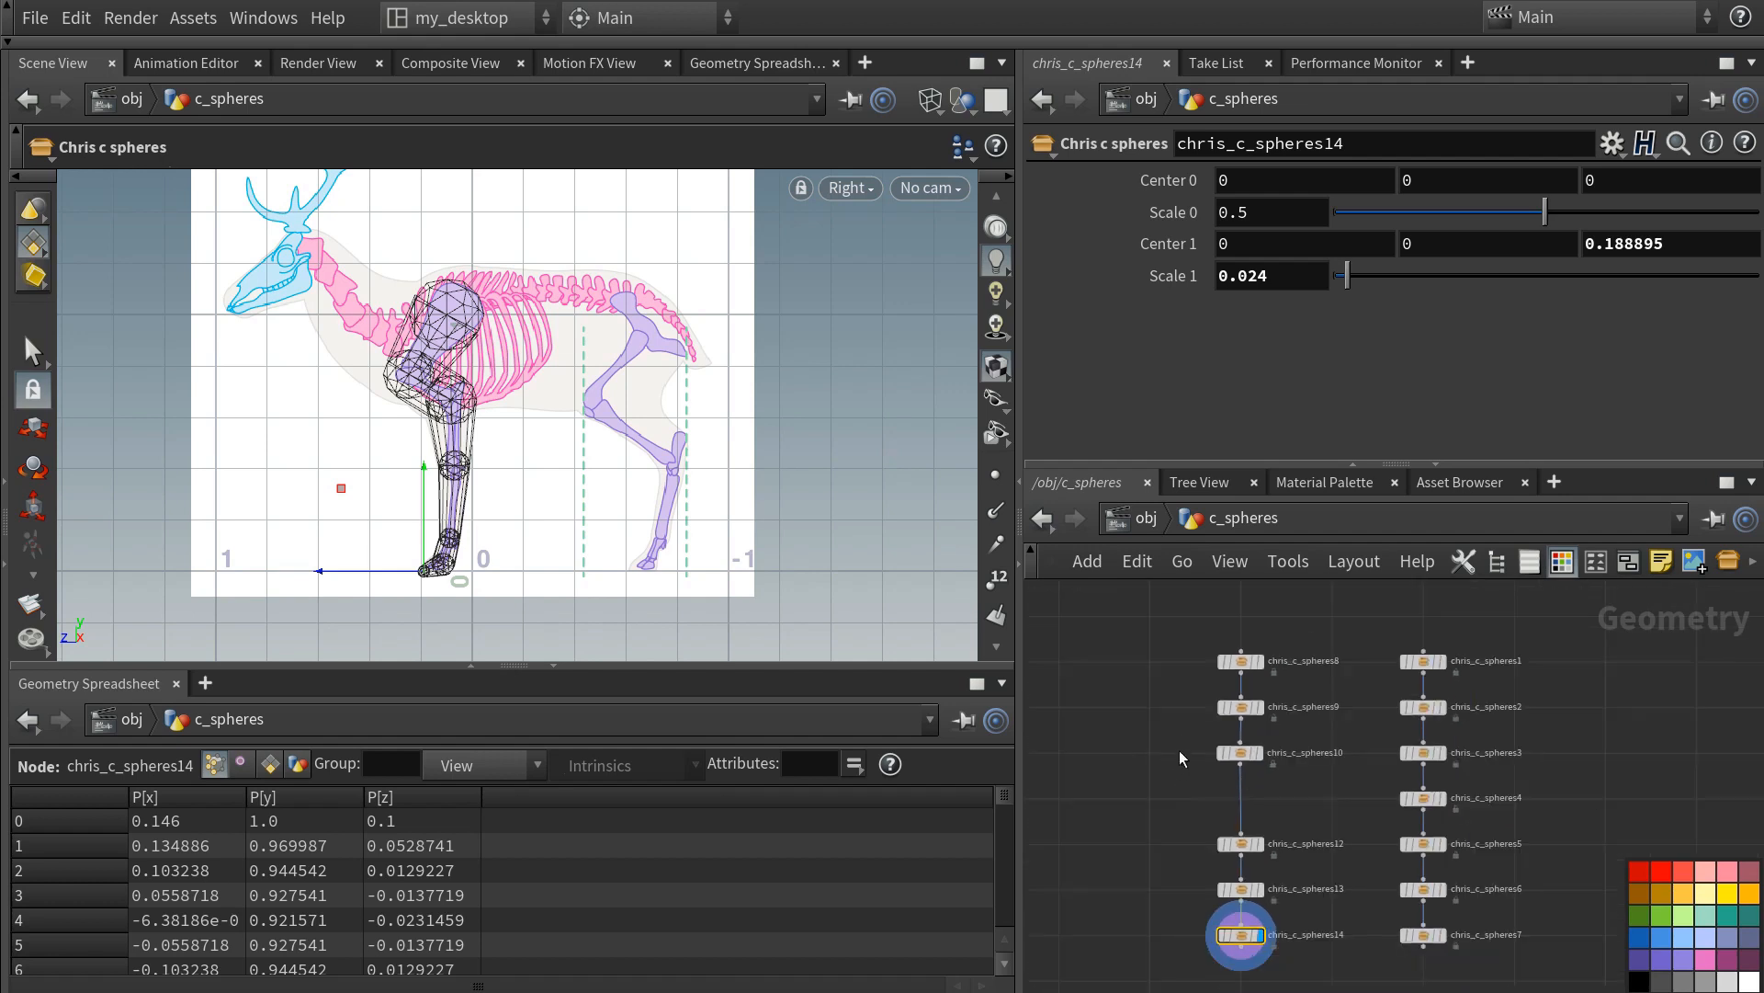
scroll(1179, 730, "up", 2)
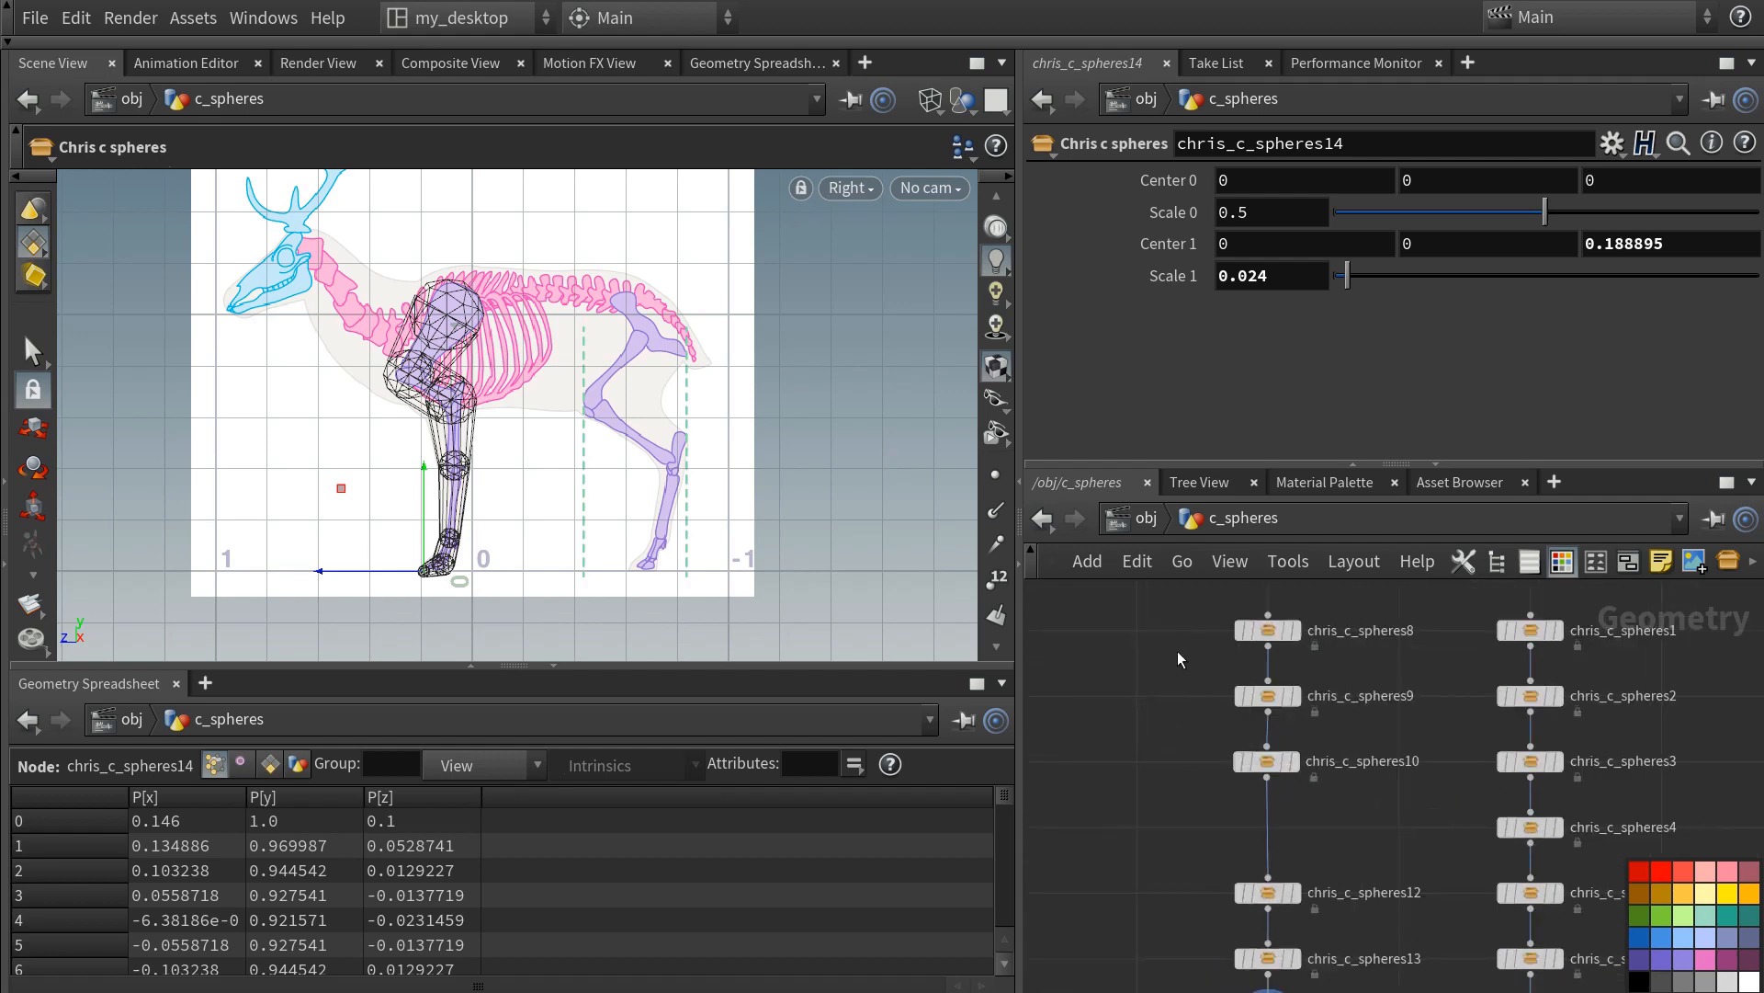
scroll(1177, 657, "down", 2)
scroll(1481, 666, "up", 1)
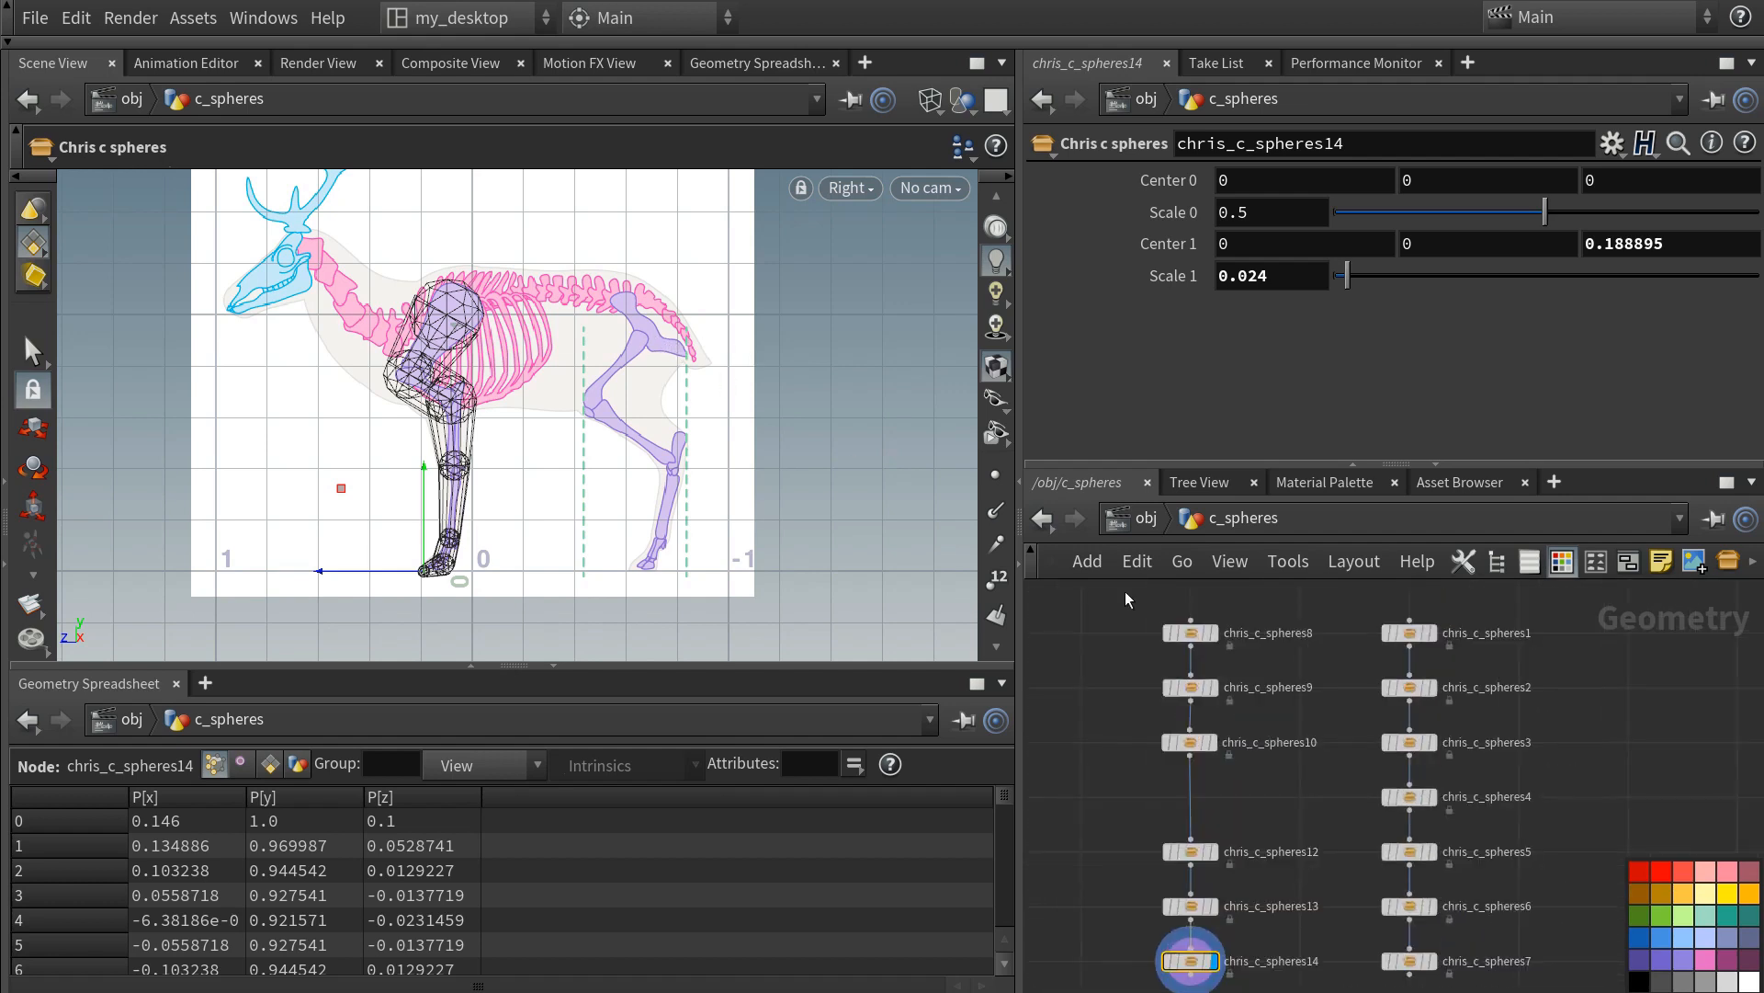
middle_click_drag(1414, 639, 1301, 625)
left_click(1301, 625)
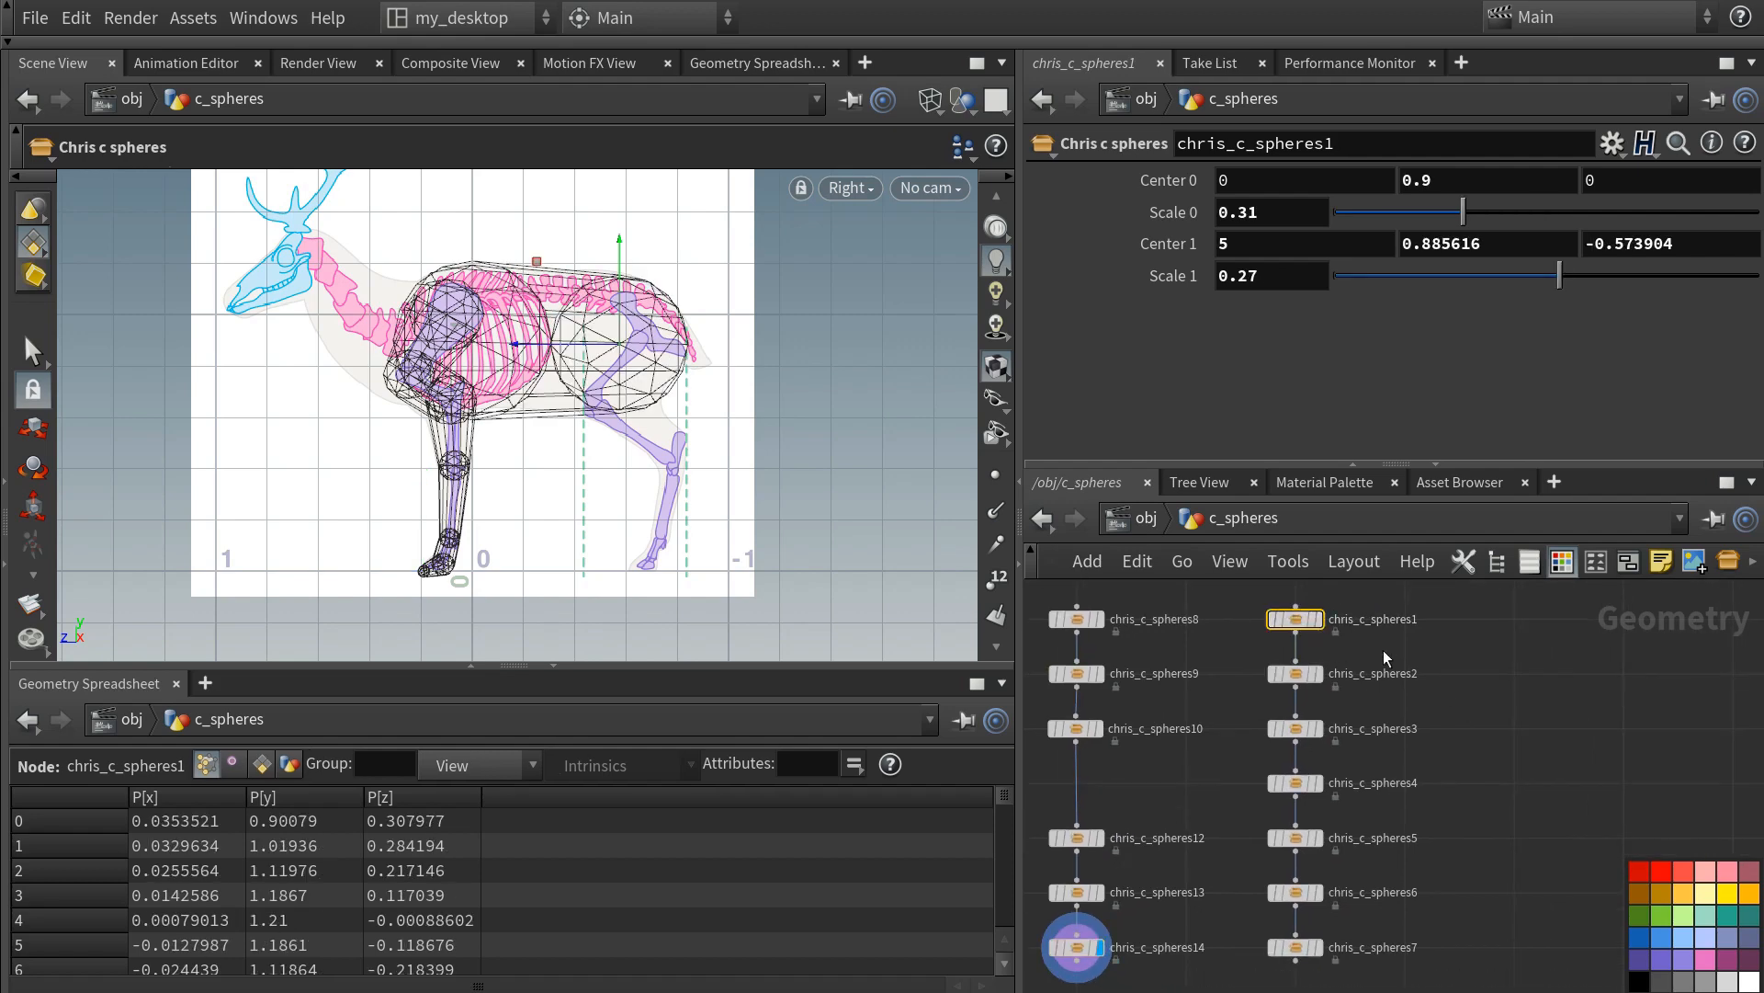
left_click(1296, 632)
key("Tab")
type("spheres")
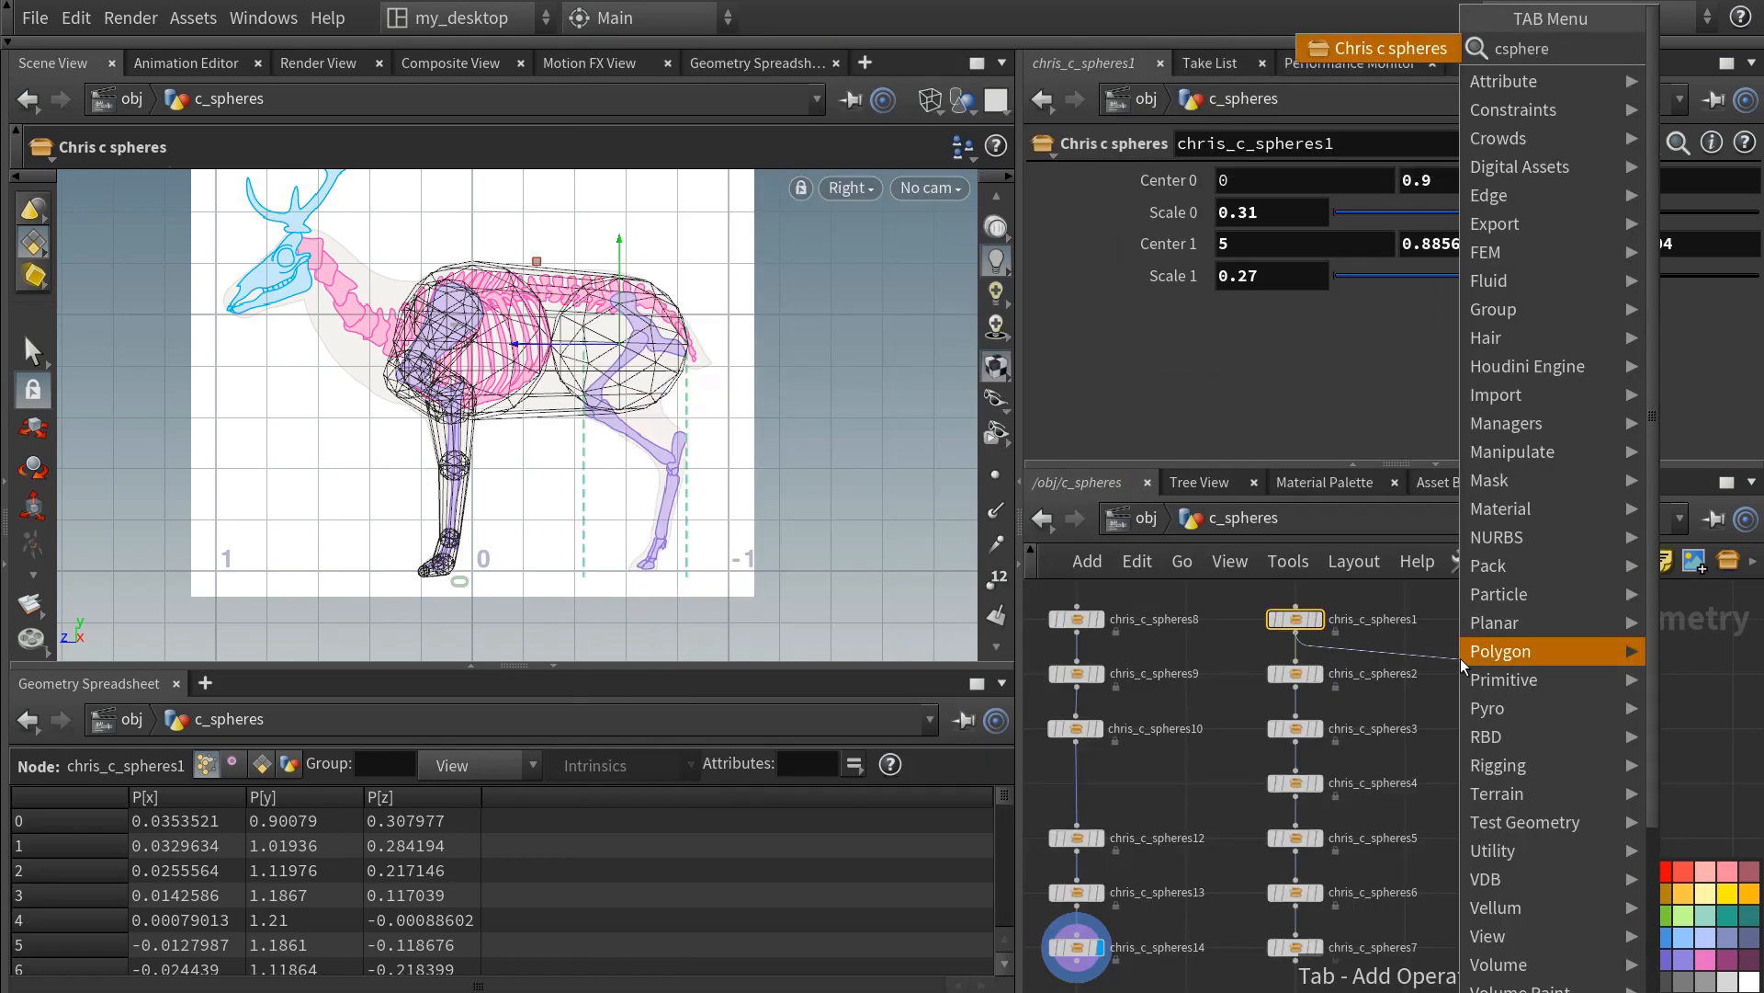
key("Return")
left_click(1460, 658)
left_click_drag(1463, 658, 1514, 674)
- Place chris_c_spheres15's end sphere on the rump at about Y 0.9, Z -0.77 and set its Scale 1 to 0.07
left_click_drag(420, 479, 658, 251)
left_click_drag(1414, 285, 1370, 282)
right_click_drag(661, 360, 733, 341, "alt")
left_click_drag(747, 259, 749, 245)
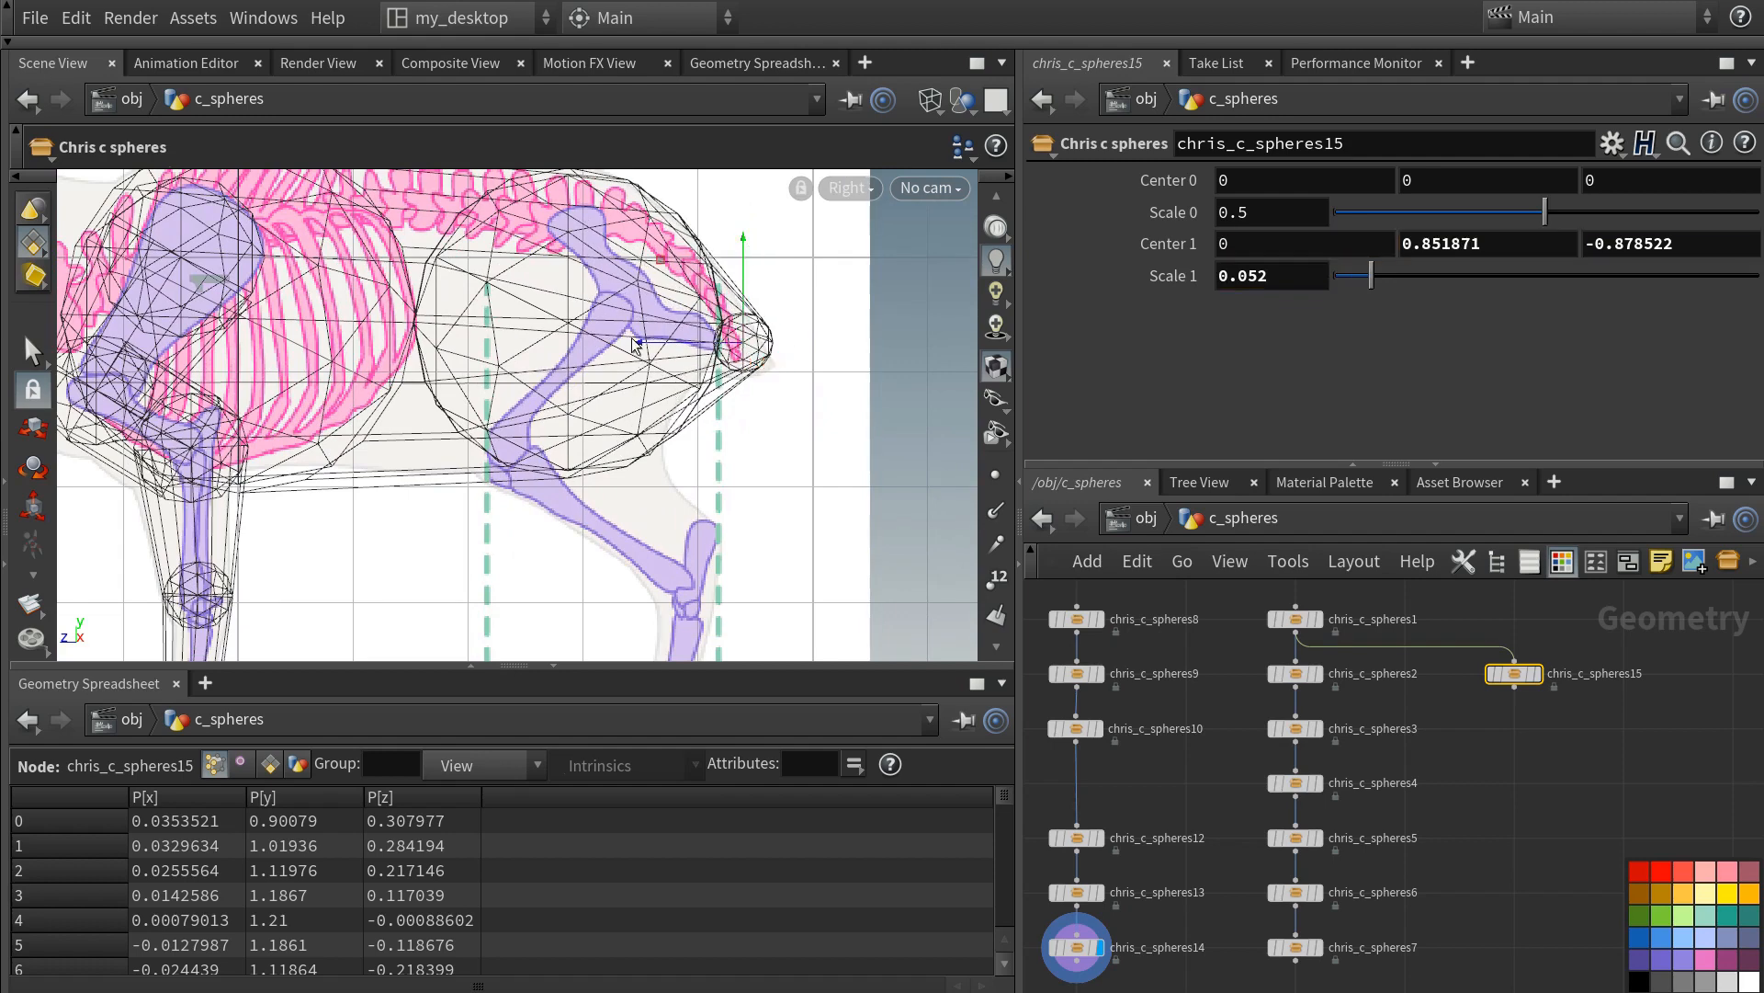
left_click_drag(638, 337, 574, 336)
left_click_drag(687, 248, 686, 230)
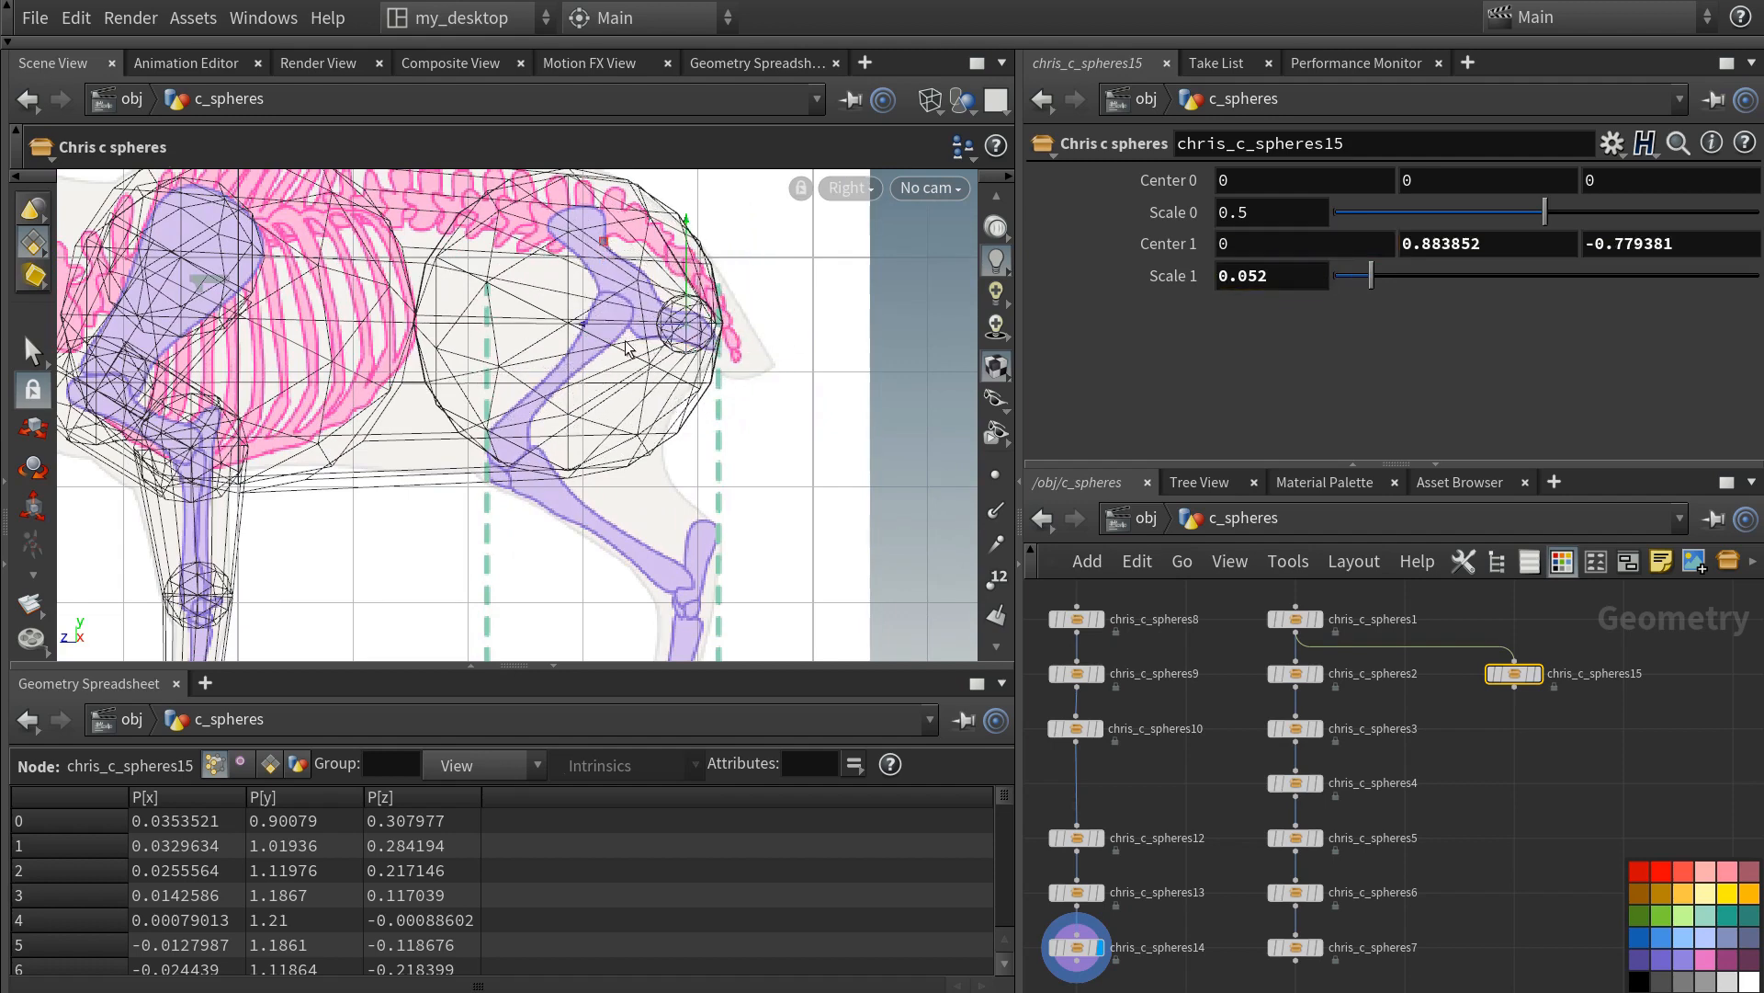
left_click_drag(591, 329, 580, 328)
left_click_drag(685, 246, 685, 235)
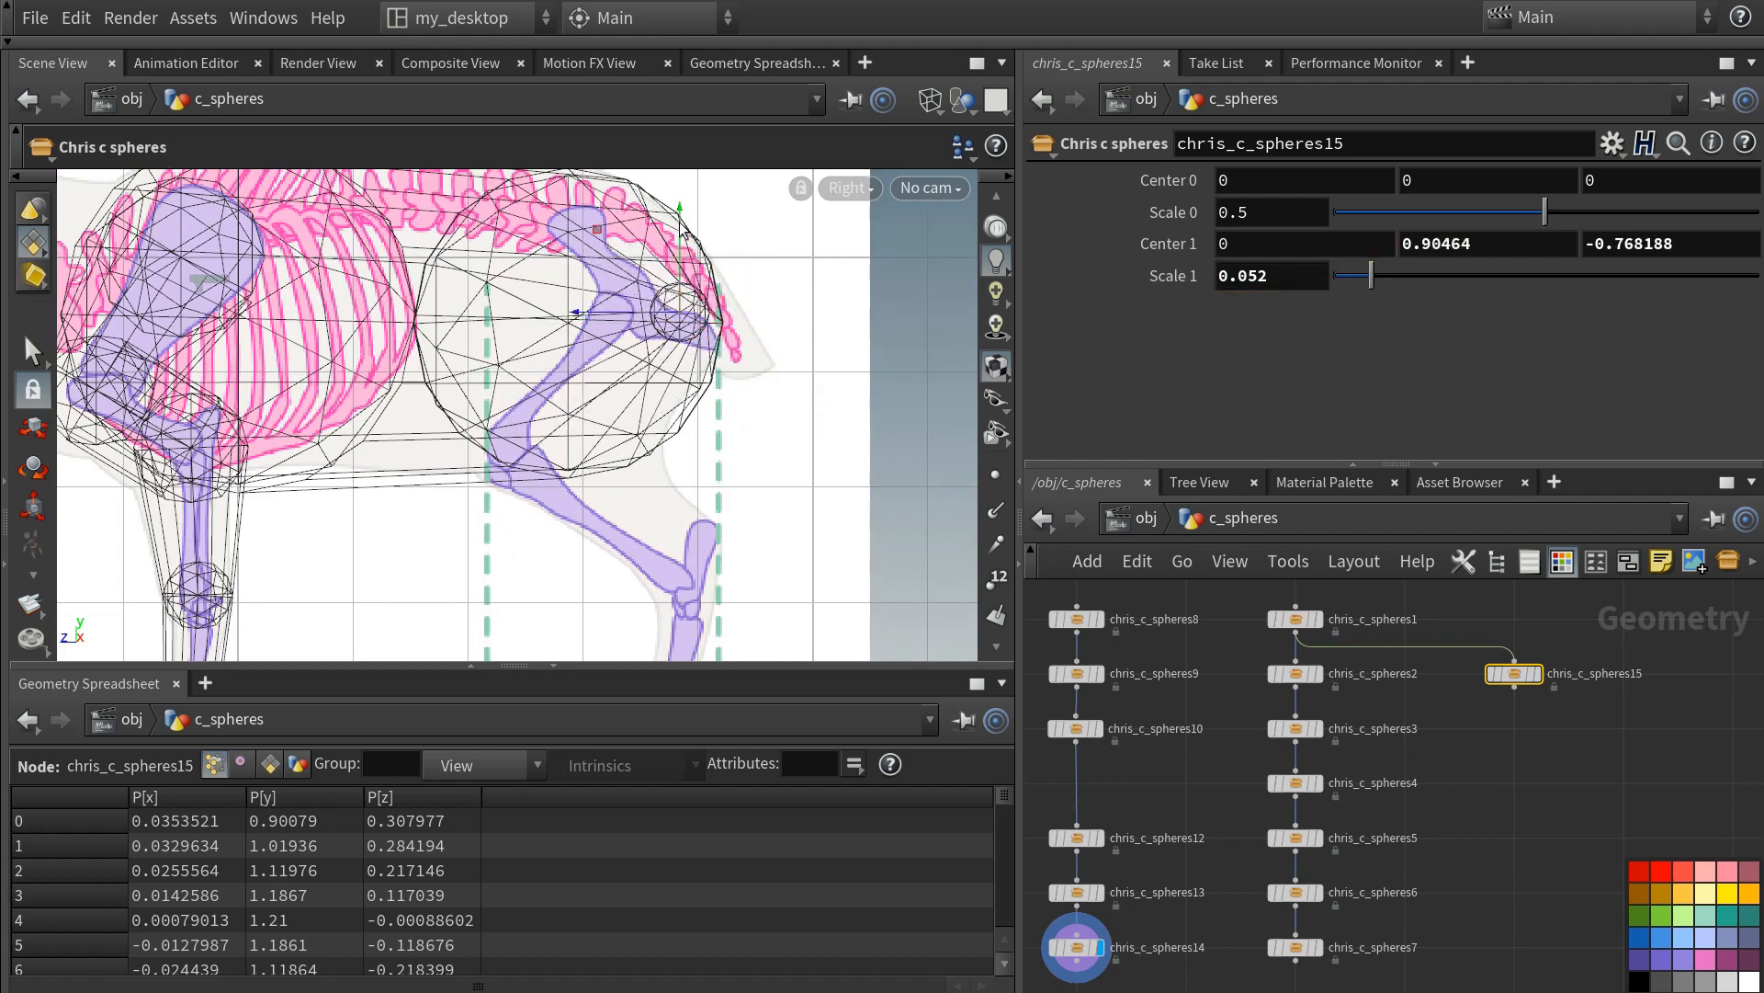
left_click_drag(1370, 277, 1387, 278)
- Add another Chris c spheres node connected and aligned below chris_c_spheres15
left_click(1515, 687)
key("Tab")
type("csphere")
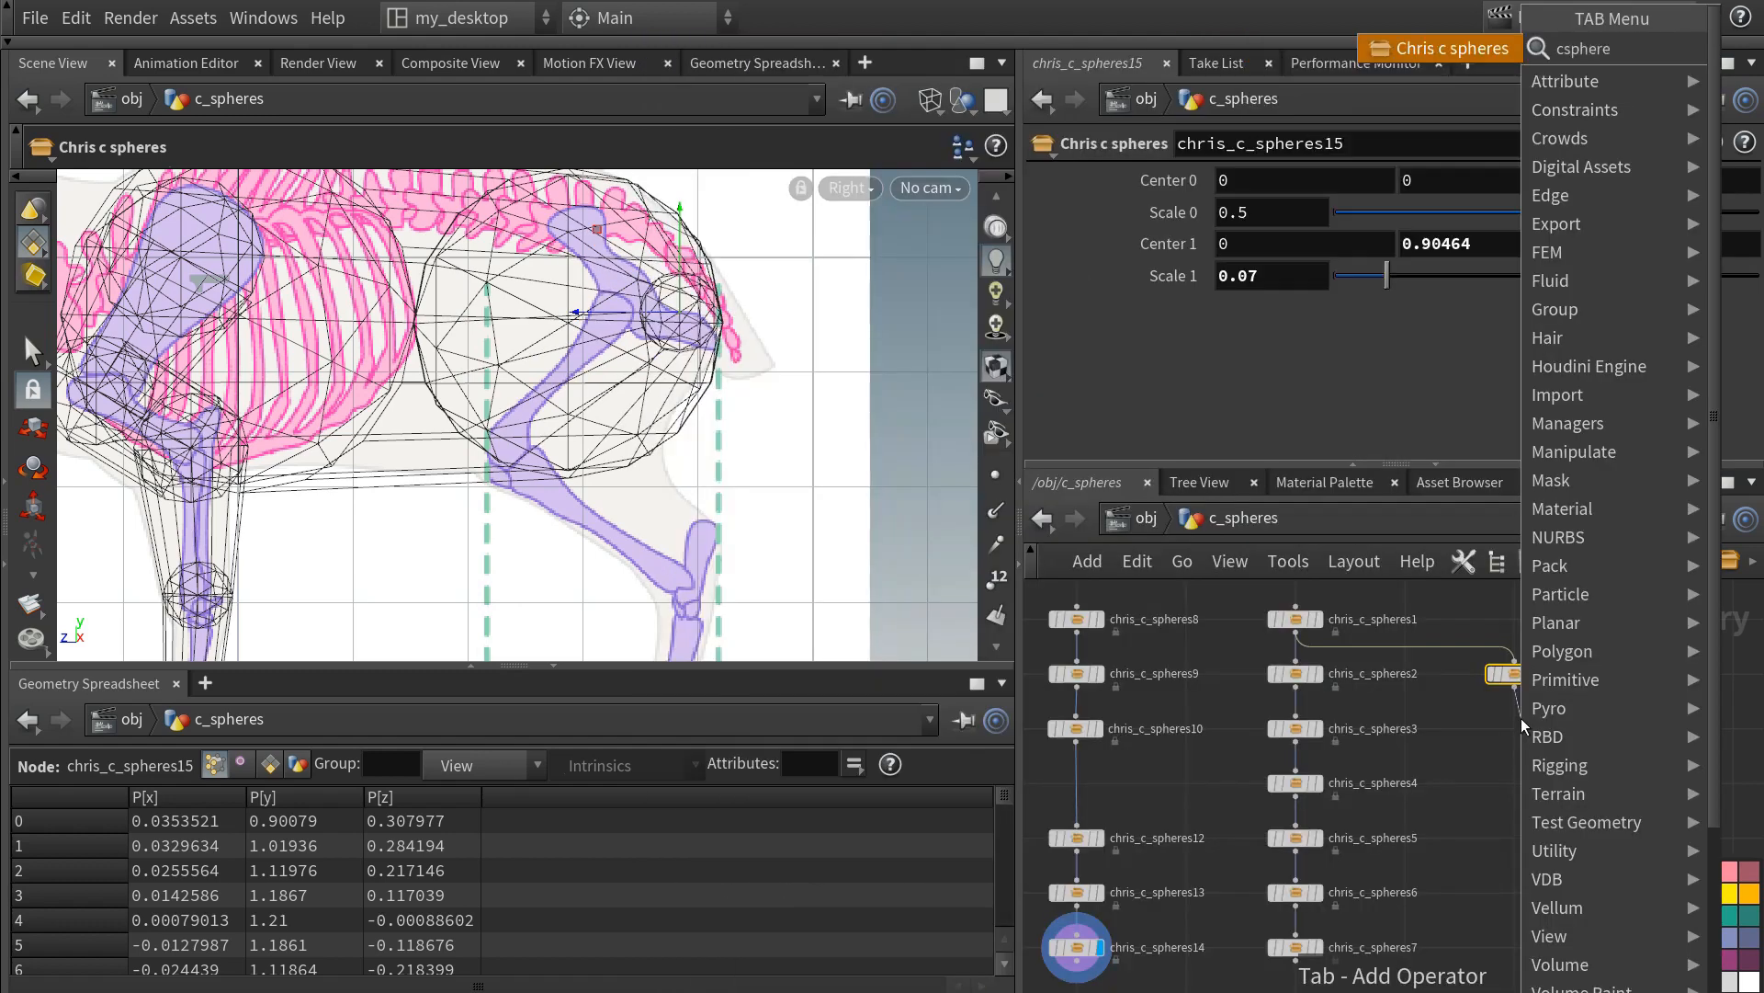
key("Return")
left_click(1521, 719)
left_click_drag(1521, 718, 1514, 718)
- Place chris_c_spheres16's end sphere on the tail at about Y 0.83, Z -0.89 with Scale 1 0.043
right_click_drag(476, 313, 414, 503, "alt")
left_click_drag(266, 501, 534, 249)
right_click_drag(581, 264, 617, 147, "alt")
left_click_drag(1416, 279, 1364, 277)
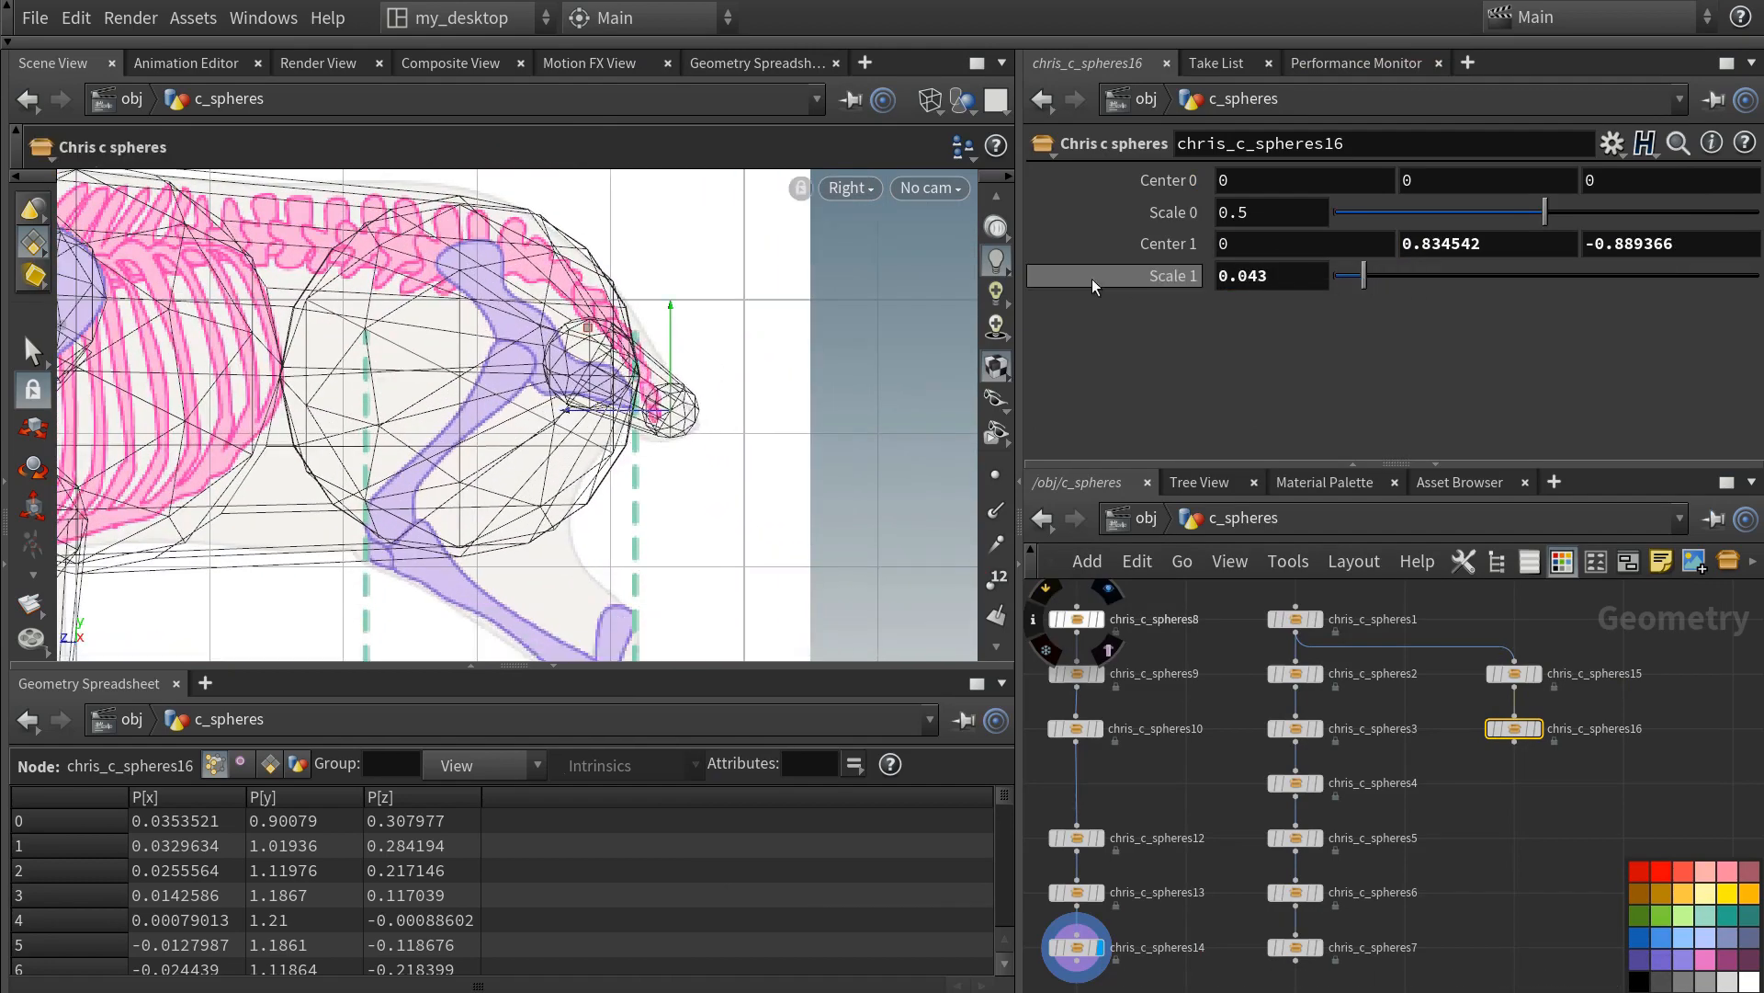
left_click_drag(588, 329, 591, 337)
right_click_drag(588, 339, 501, 515, "alt")
middle_click_drag(501, 515, 670, 559, "alt")
- Duplicate chris_c_spheres1 beside chris_c_spheres8 to start a separate neck chain
left_click(1507, 808)
scroll(1516, 803, "down", 3)
scroll(1298, 841, "up", 2)
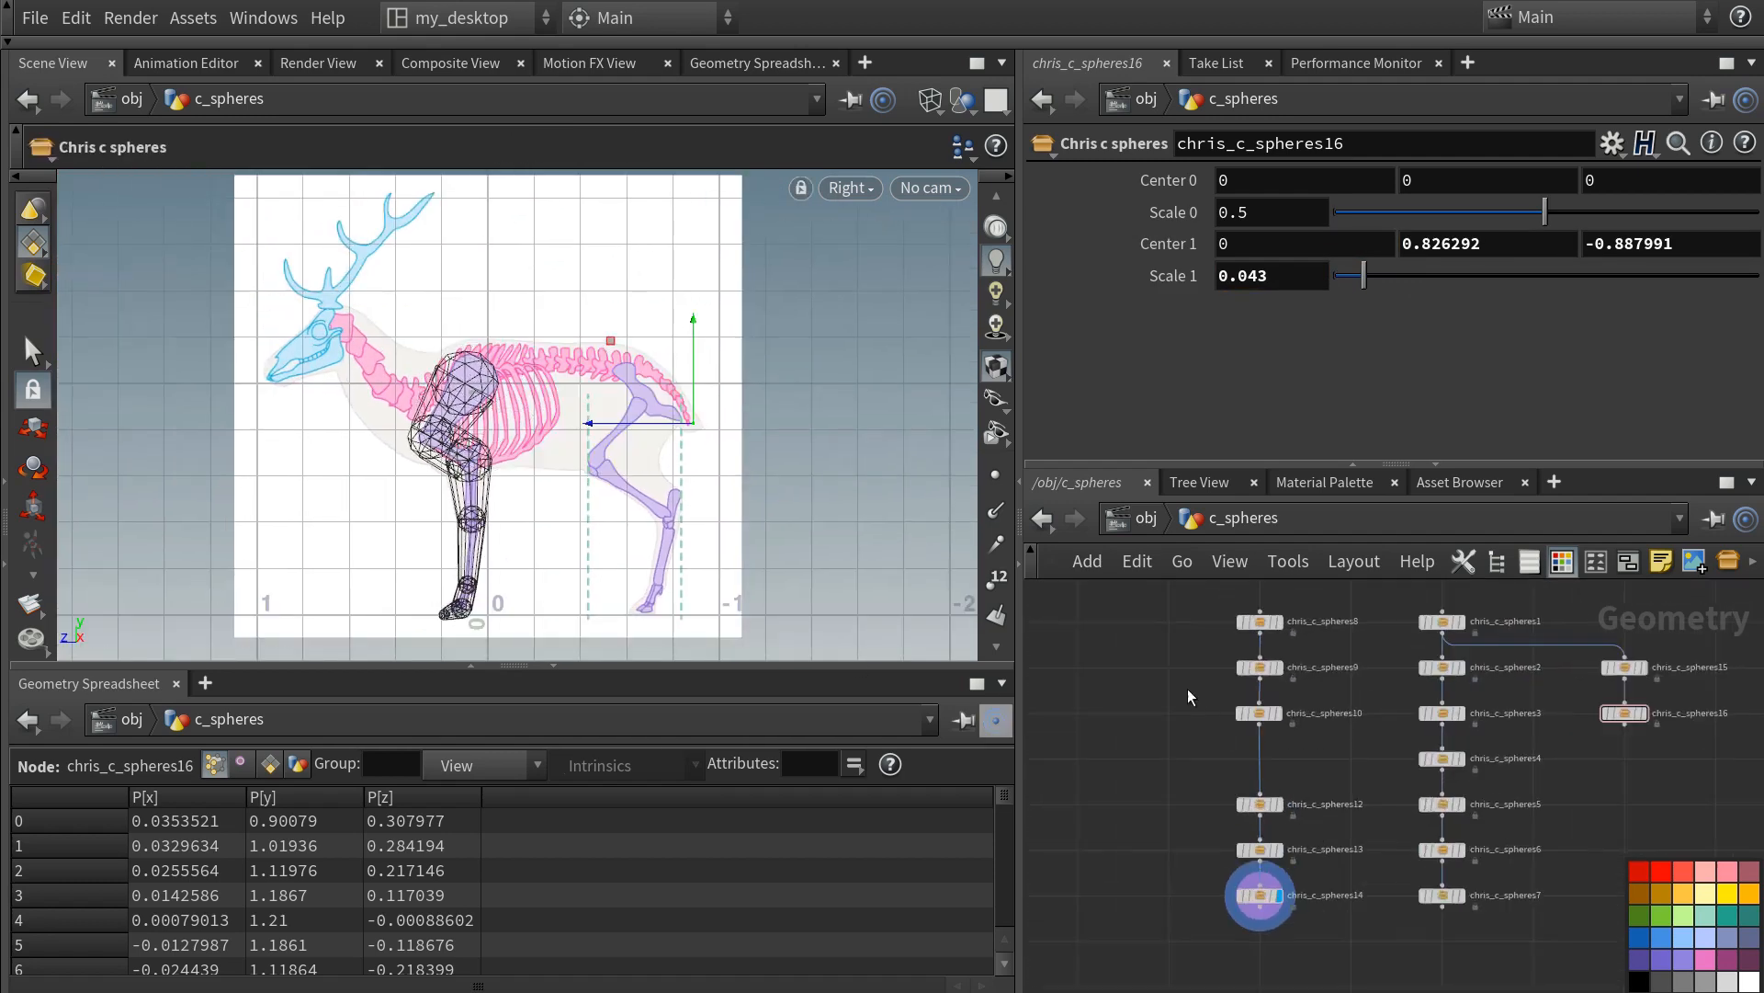
middle_click_drag(1187, 687, 1217, 739)
left_click(1290, 674)
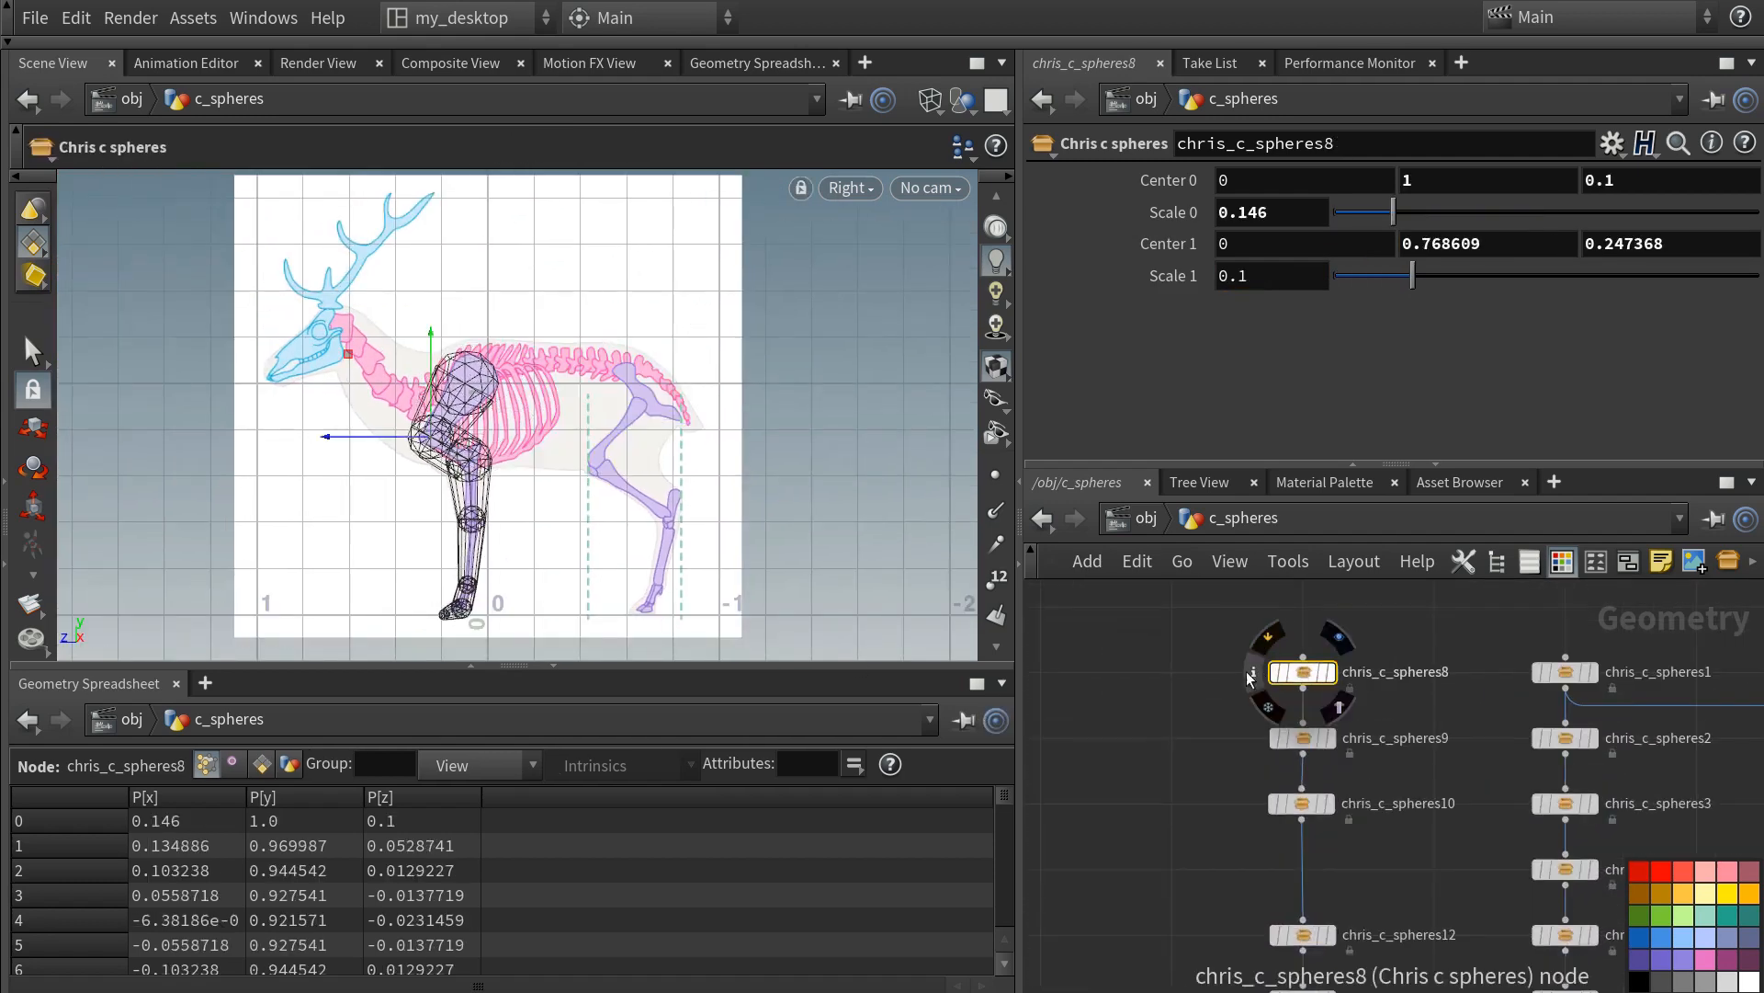
scroll(1241, 672, "up", 1)
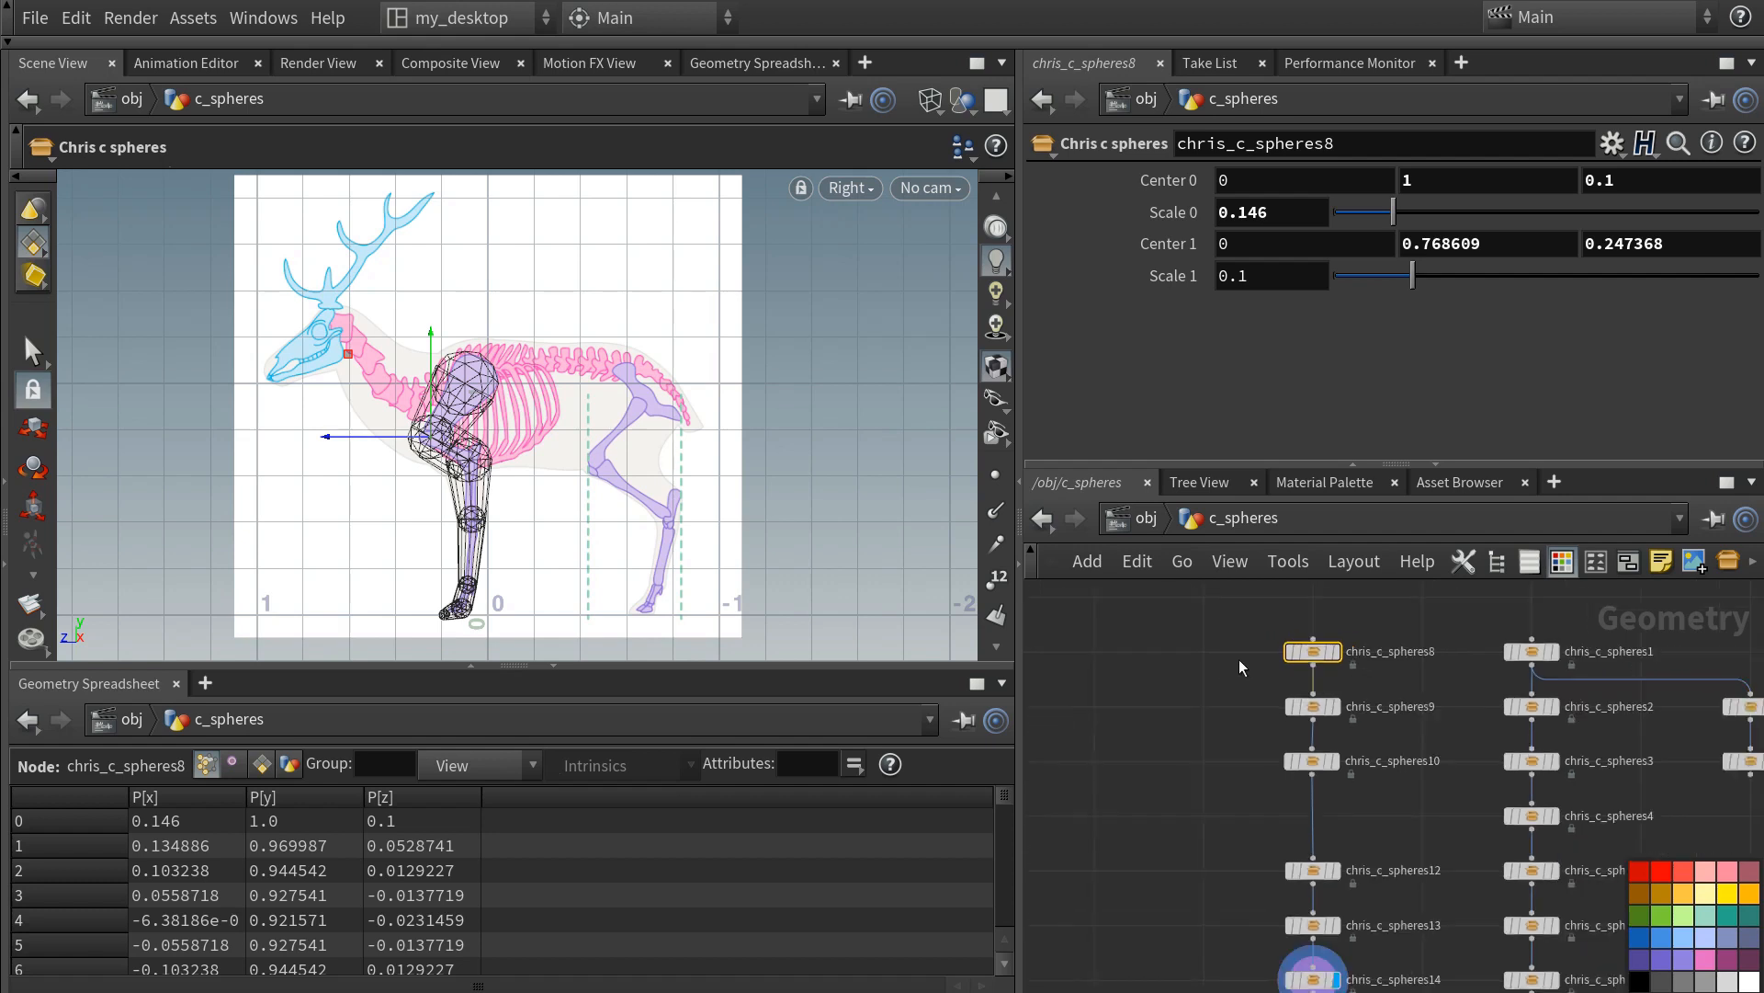
left_click(1213, 674)
scroll(1213, 674, "up", 2)
left_click(1604, 663)
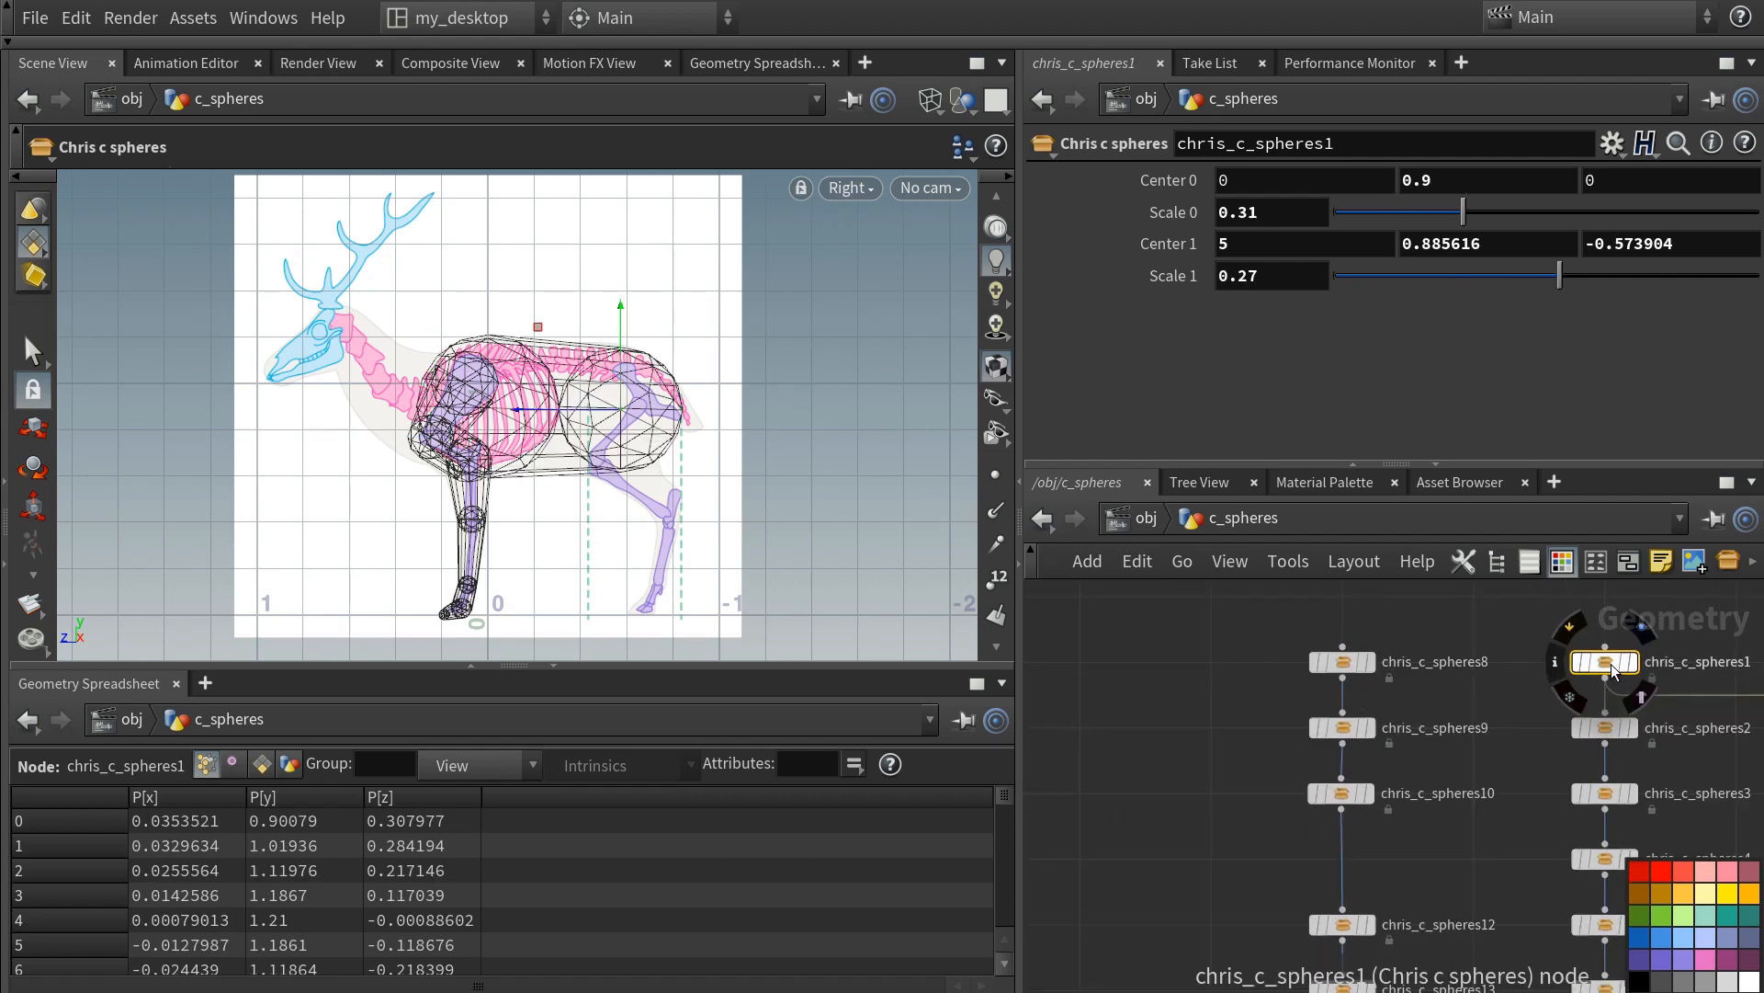
left_click(1083, 660)
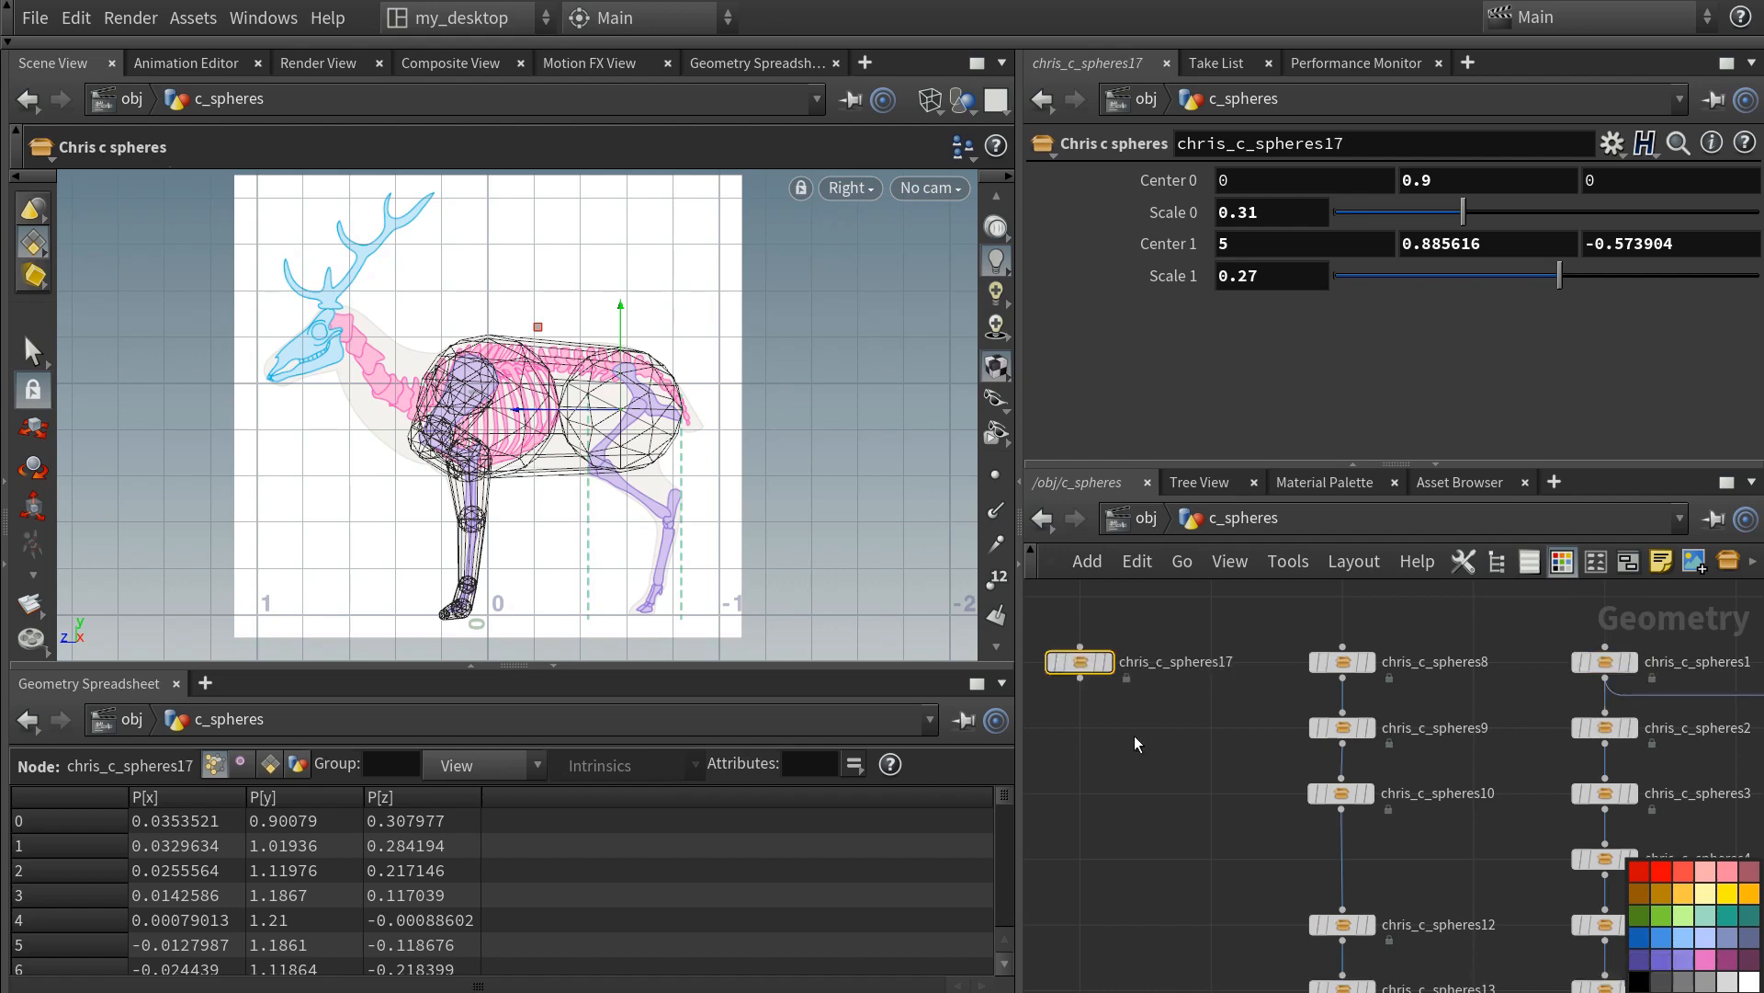
- Move chris_c_spheres17's end sphere to the base of the neck at about Y 0.86, Z 0.23 with Scale 1 0.223
middle_click_drag(1065, 673, 1254, 711)
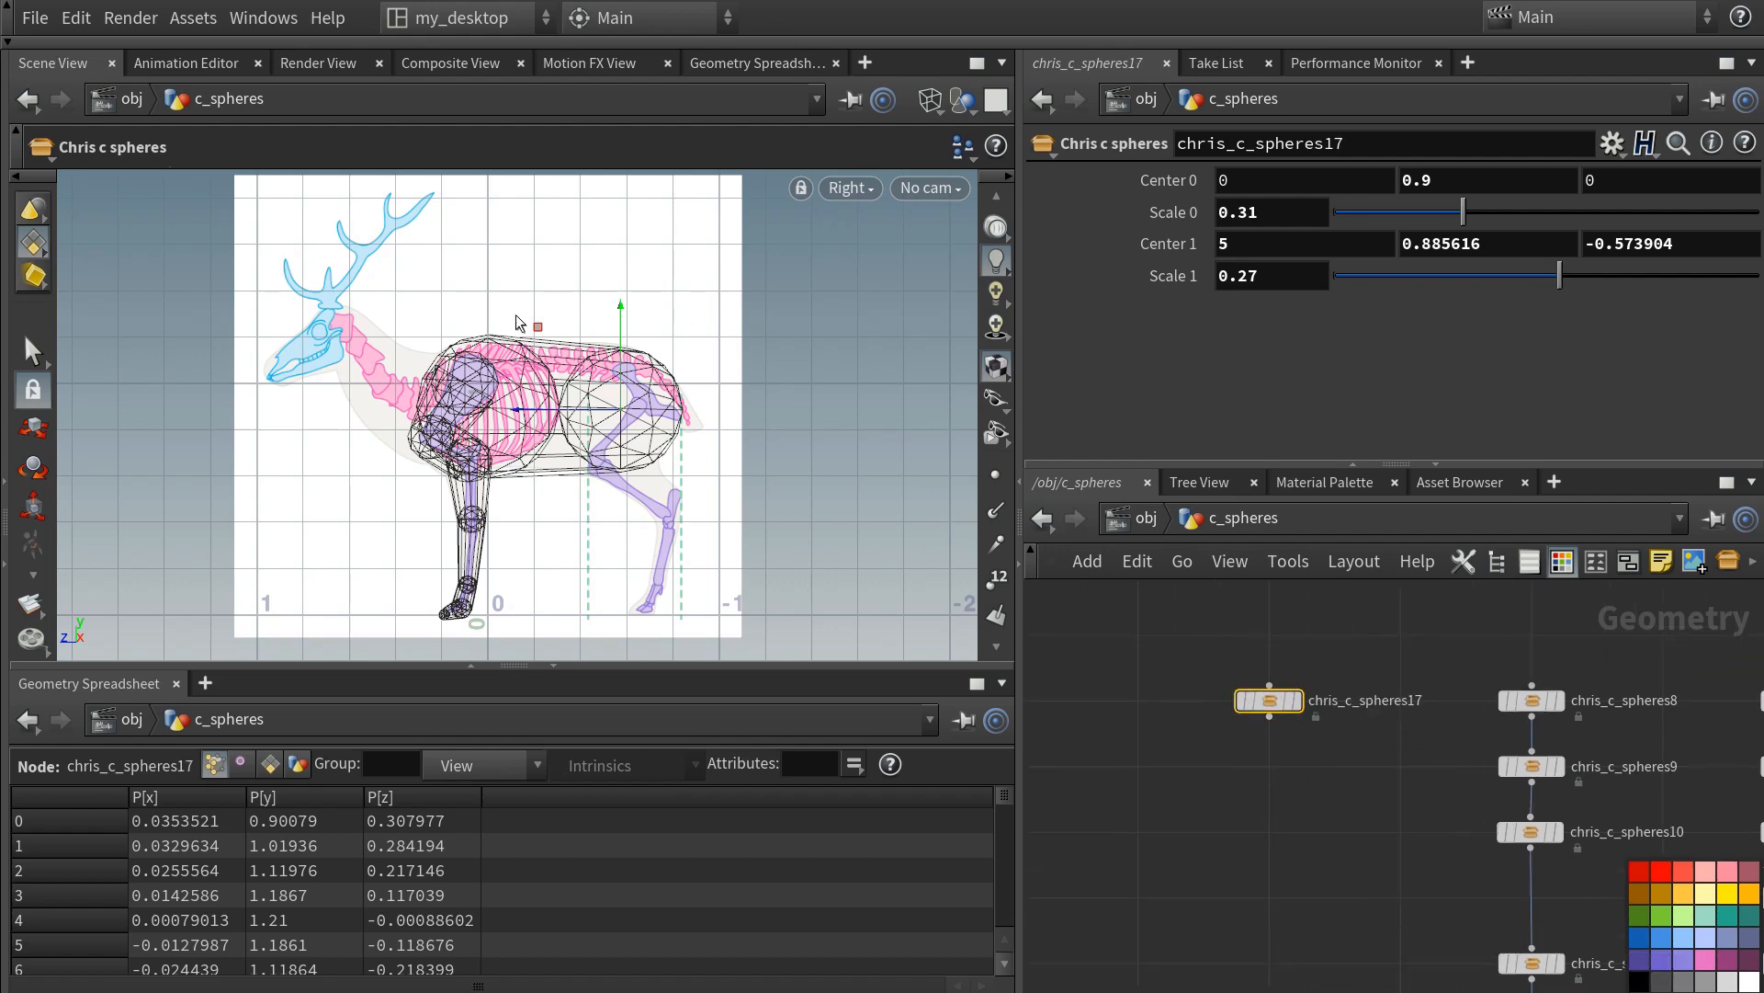
left_click_drag(538, 327, 306, 300)
scroll(332, 358, "up", 5)
left_click_drag(1559, 279, 1481, 281)
left_click_drag(347, 317, 391, 367)
left_click_drag(1481, 275, 1493, 277)
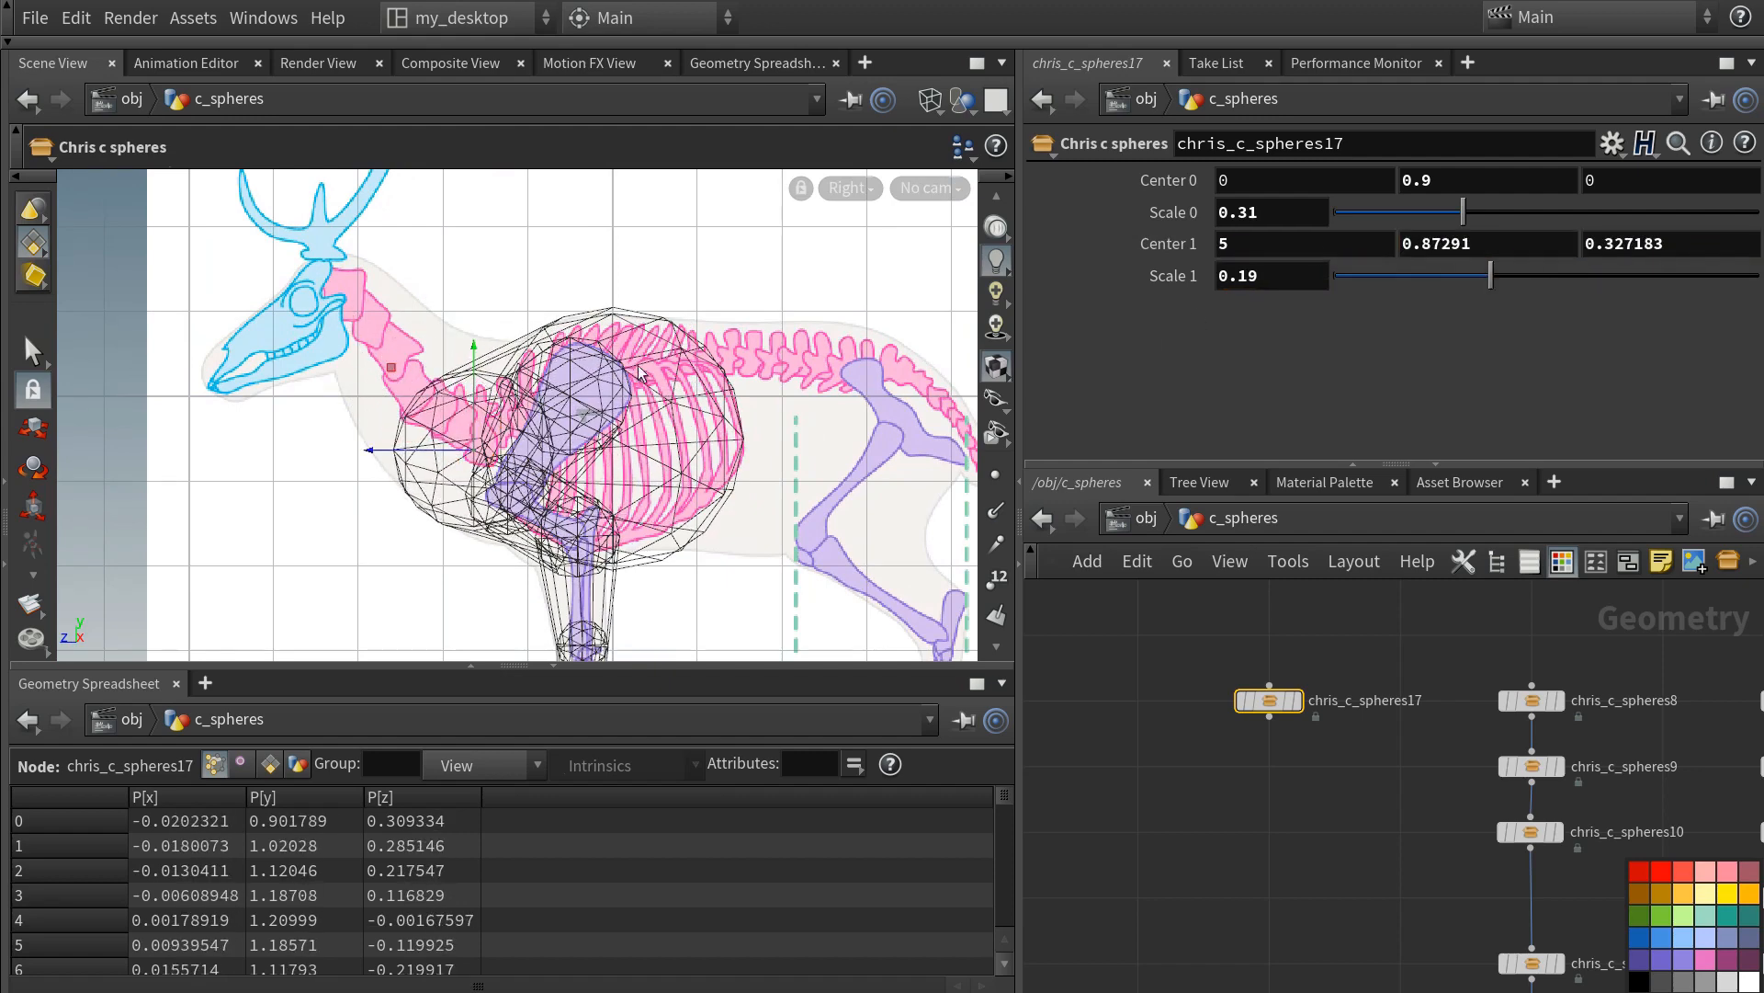
left_click_drag(392, 372, 419, 364)
left_click_drag(1491, 280, 1519, 274)
left_click_drag(421, 365, 436, 374)
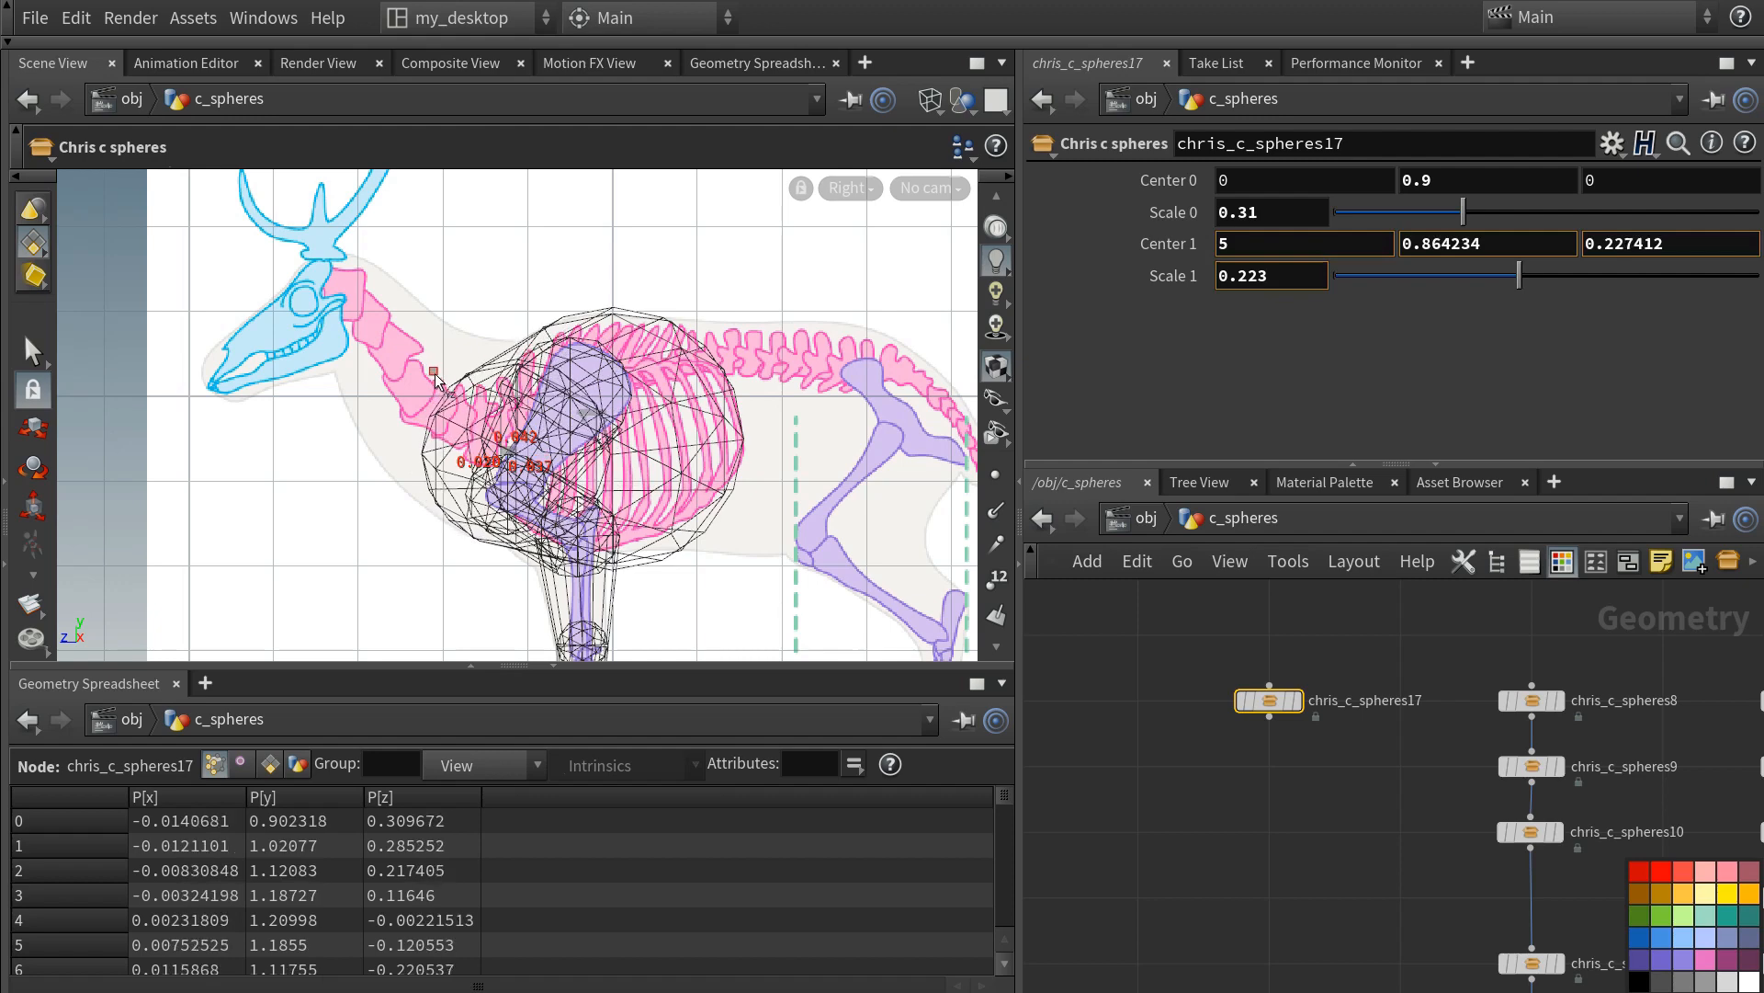
- Duplicate chris_c_spheres17 connected below it and place the copy's end sphere at about Y 0.99, Z 0.43 with Scale 1 0.186
mouse_move(1273, 701)
left_click_drag(1271, 701, 1268, 767, "alt")
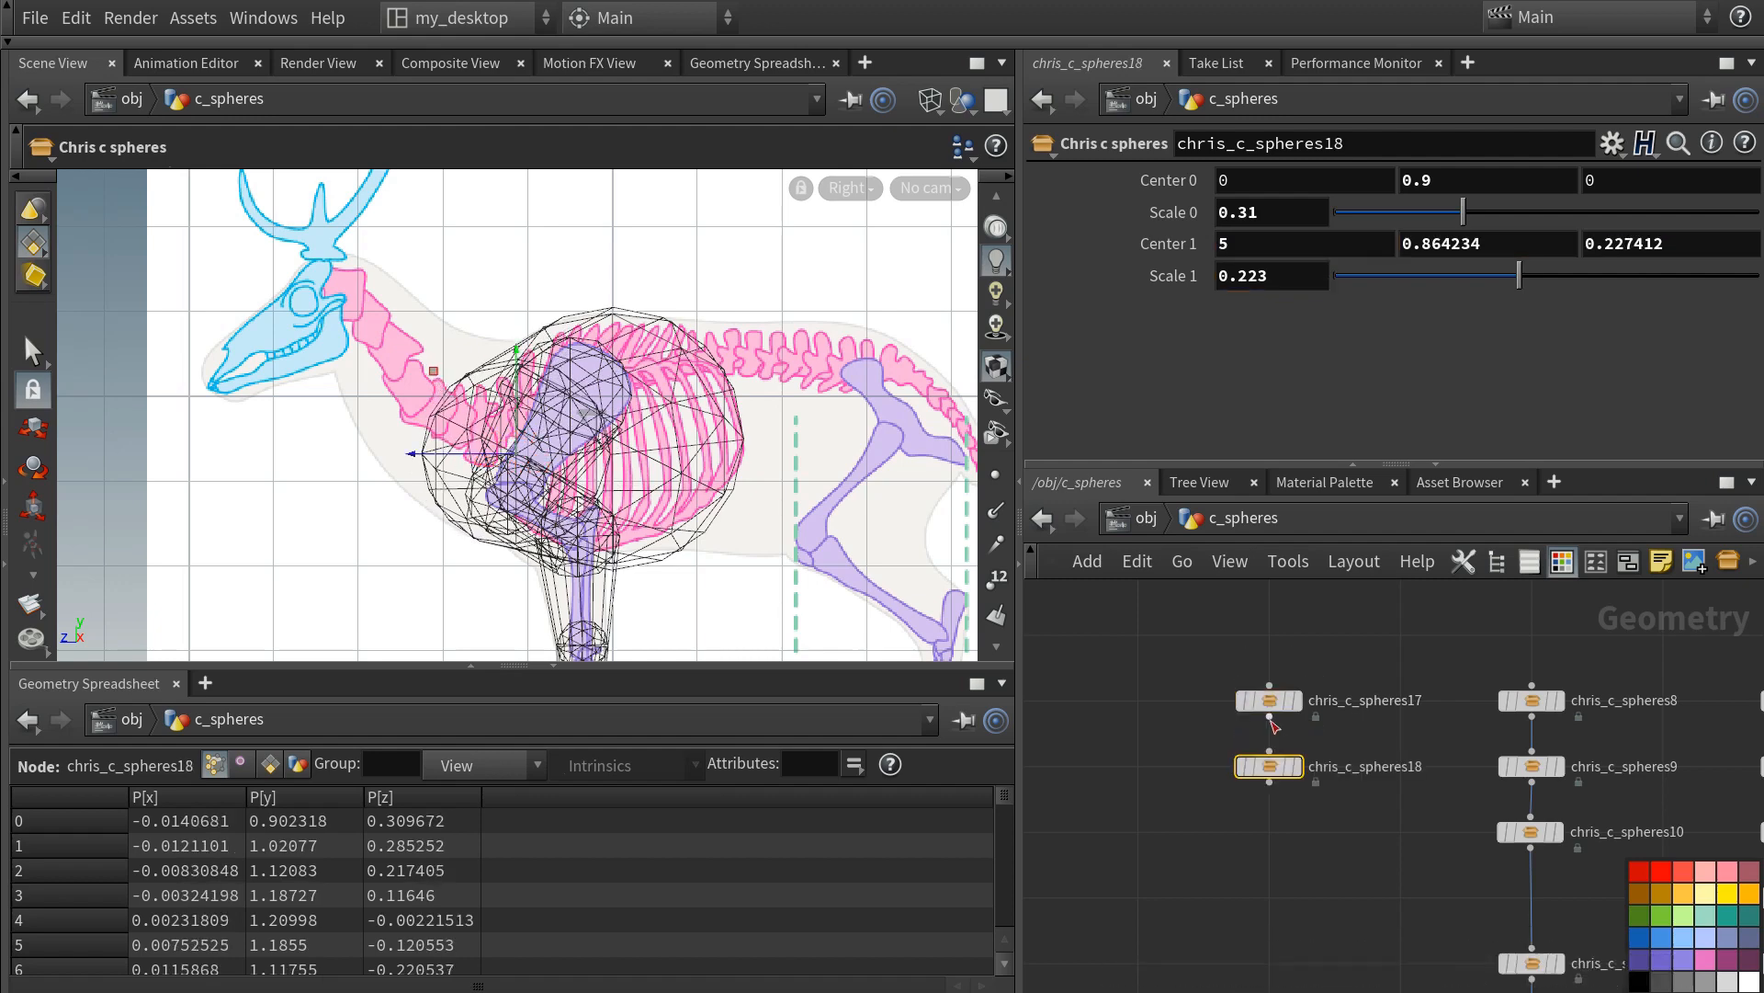
left_click_drag(434, 372, 349, 312)
left_click_drag(1515, 278, 1475, 278)
left_click_drag(351, 310, 352, 318)
left_click_drag(1474, 276, 1487, 276)
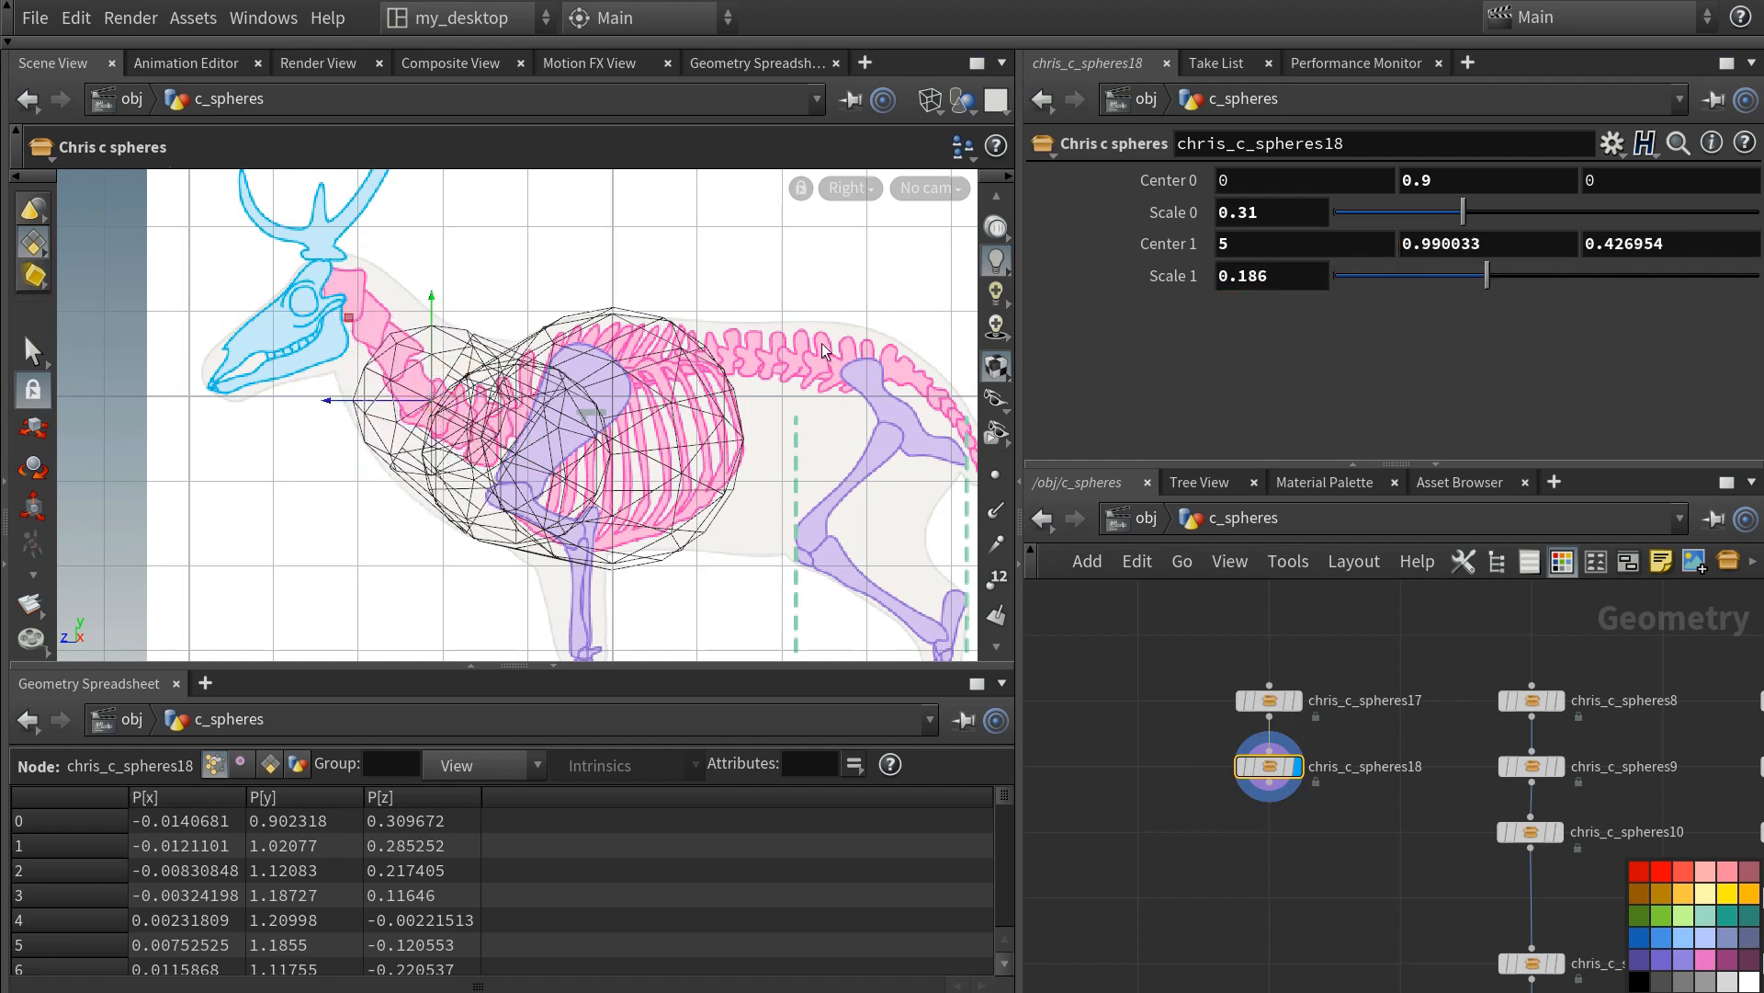
- Lower chris_c_spheres18's end sphere to about Y 0.97 with Scale 1 0.195, and nudge chris_c_spheres17's end sphere up with Scale 1 0.244
left_click_drag(353, 326, 354, 332)
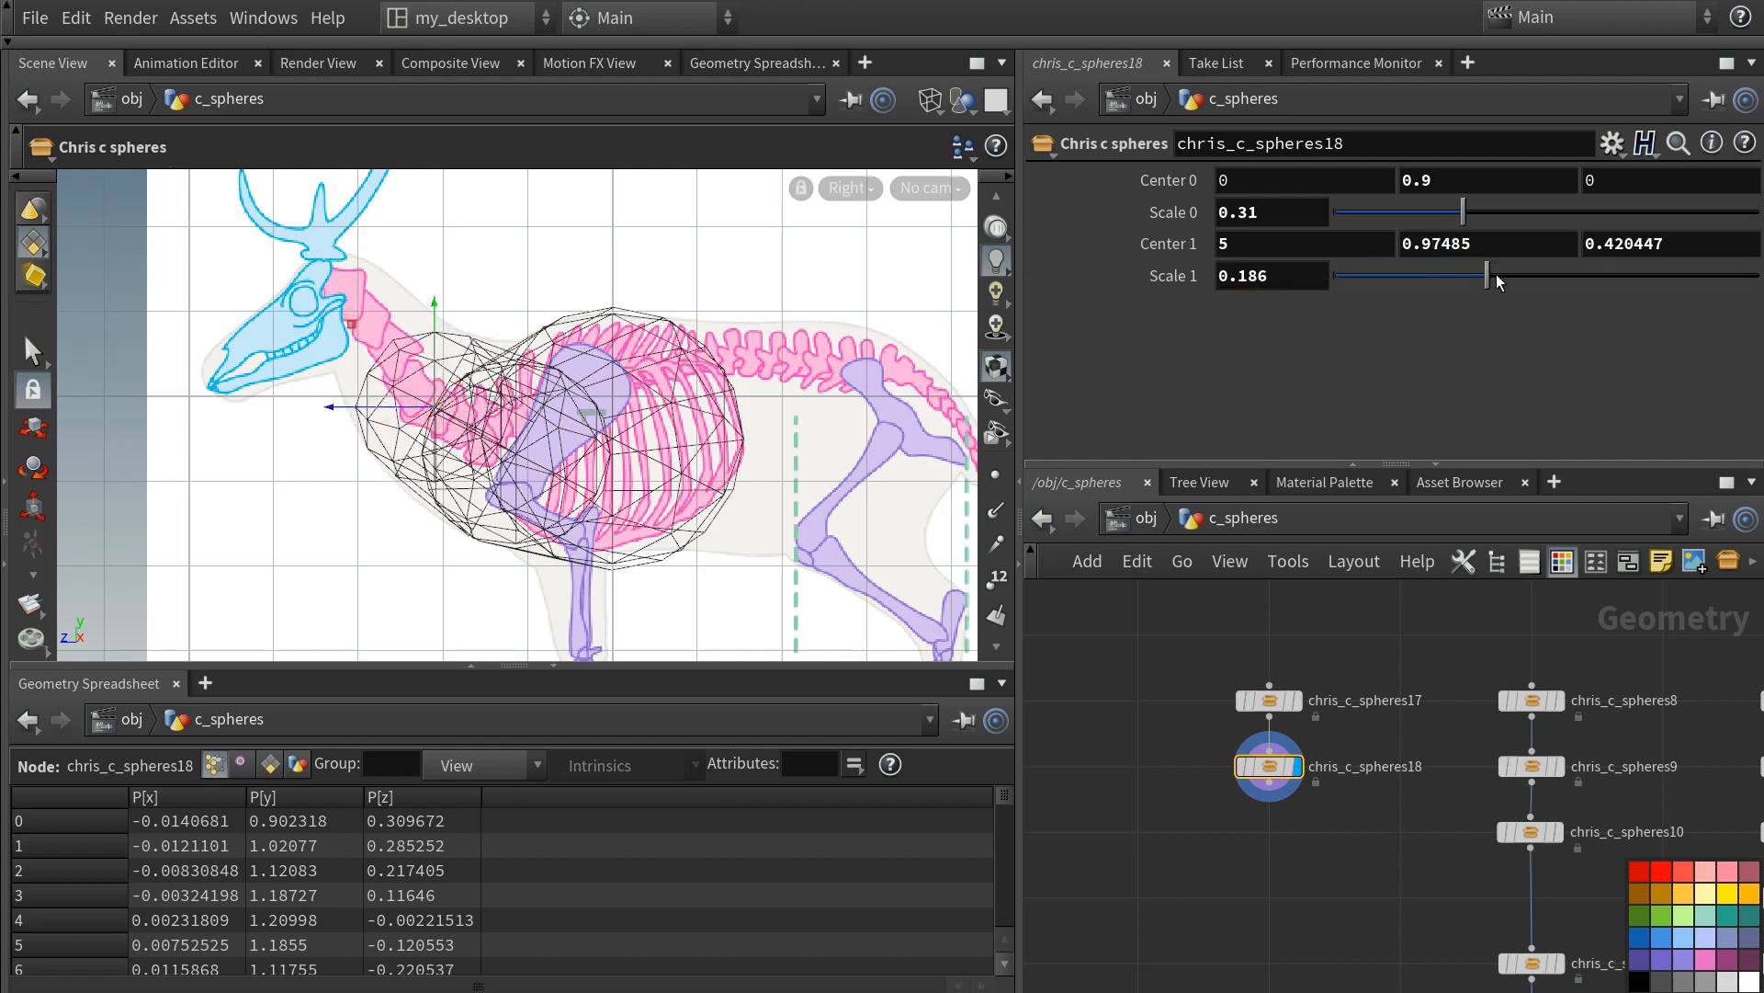
left_click_drag(1489, 276, 1497, 277)
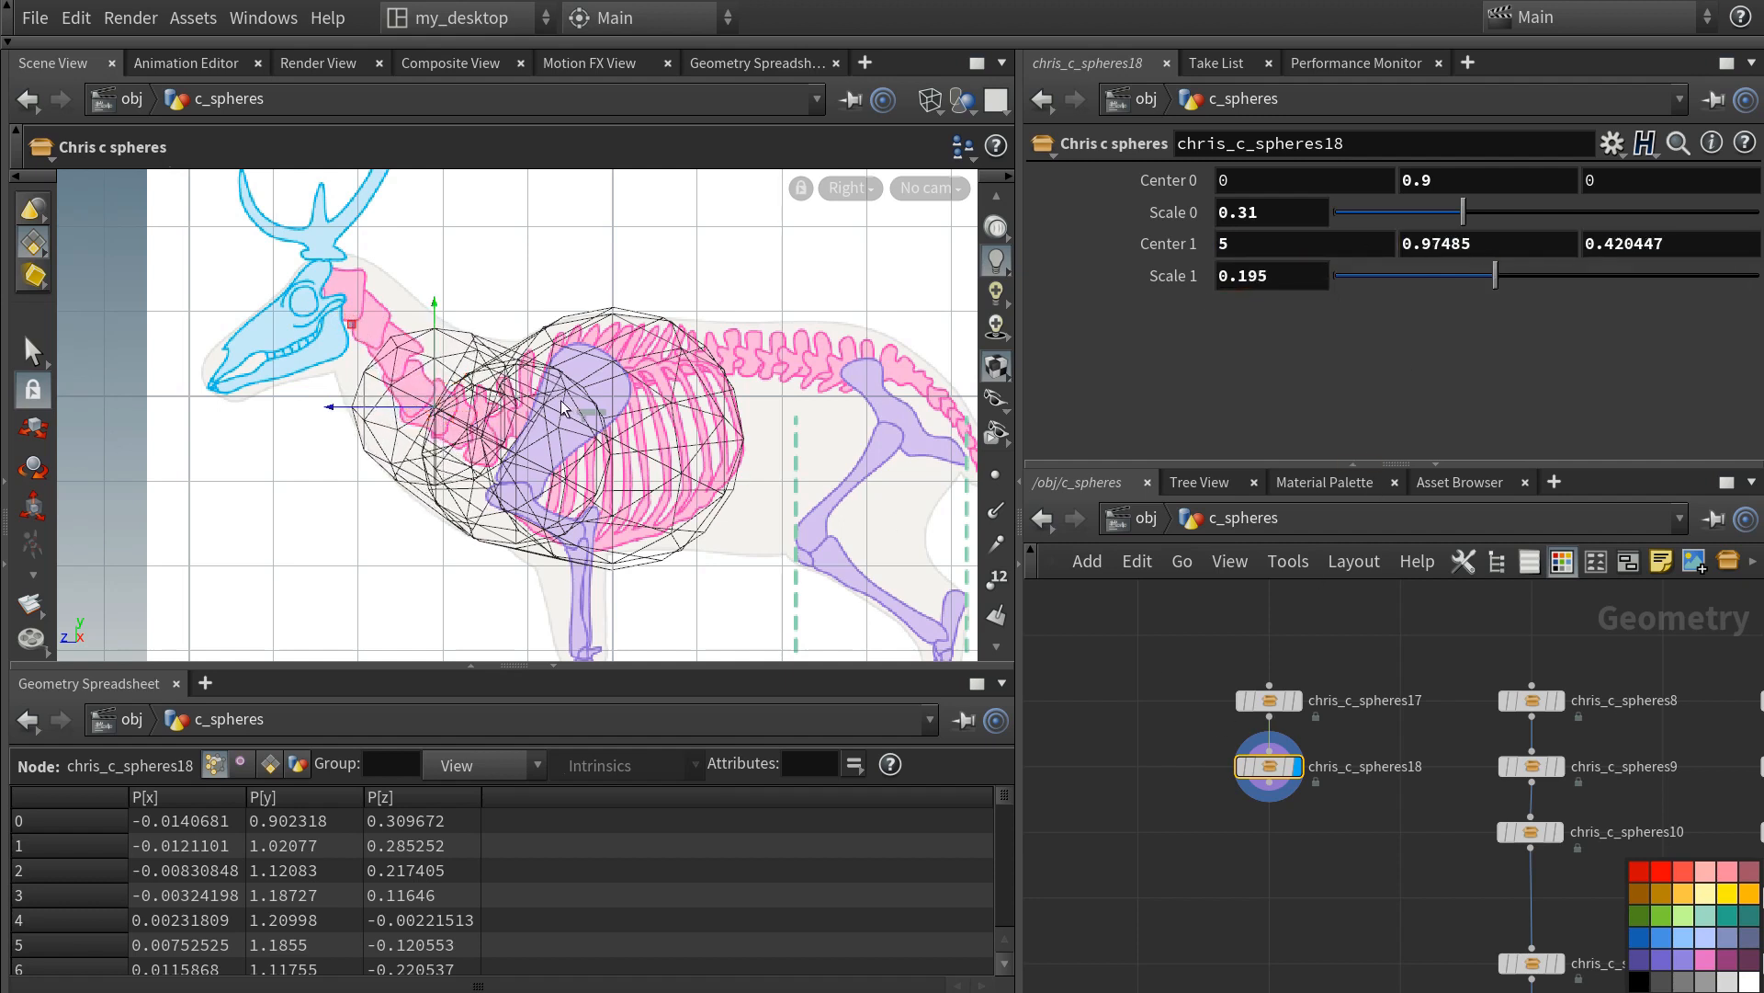
left_click_drag(1521, 275, 1538, 276)
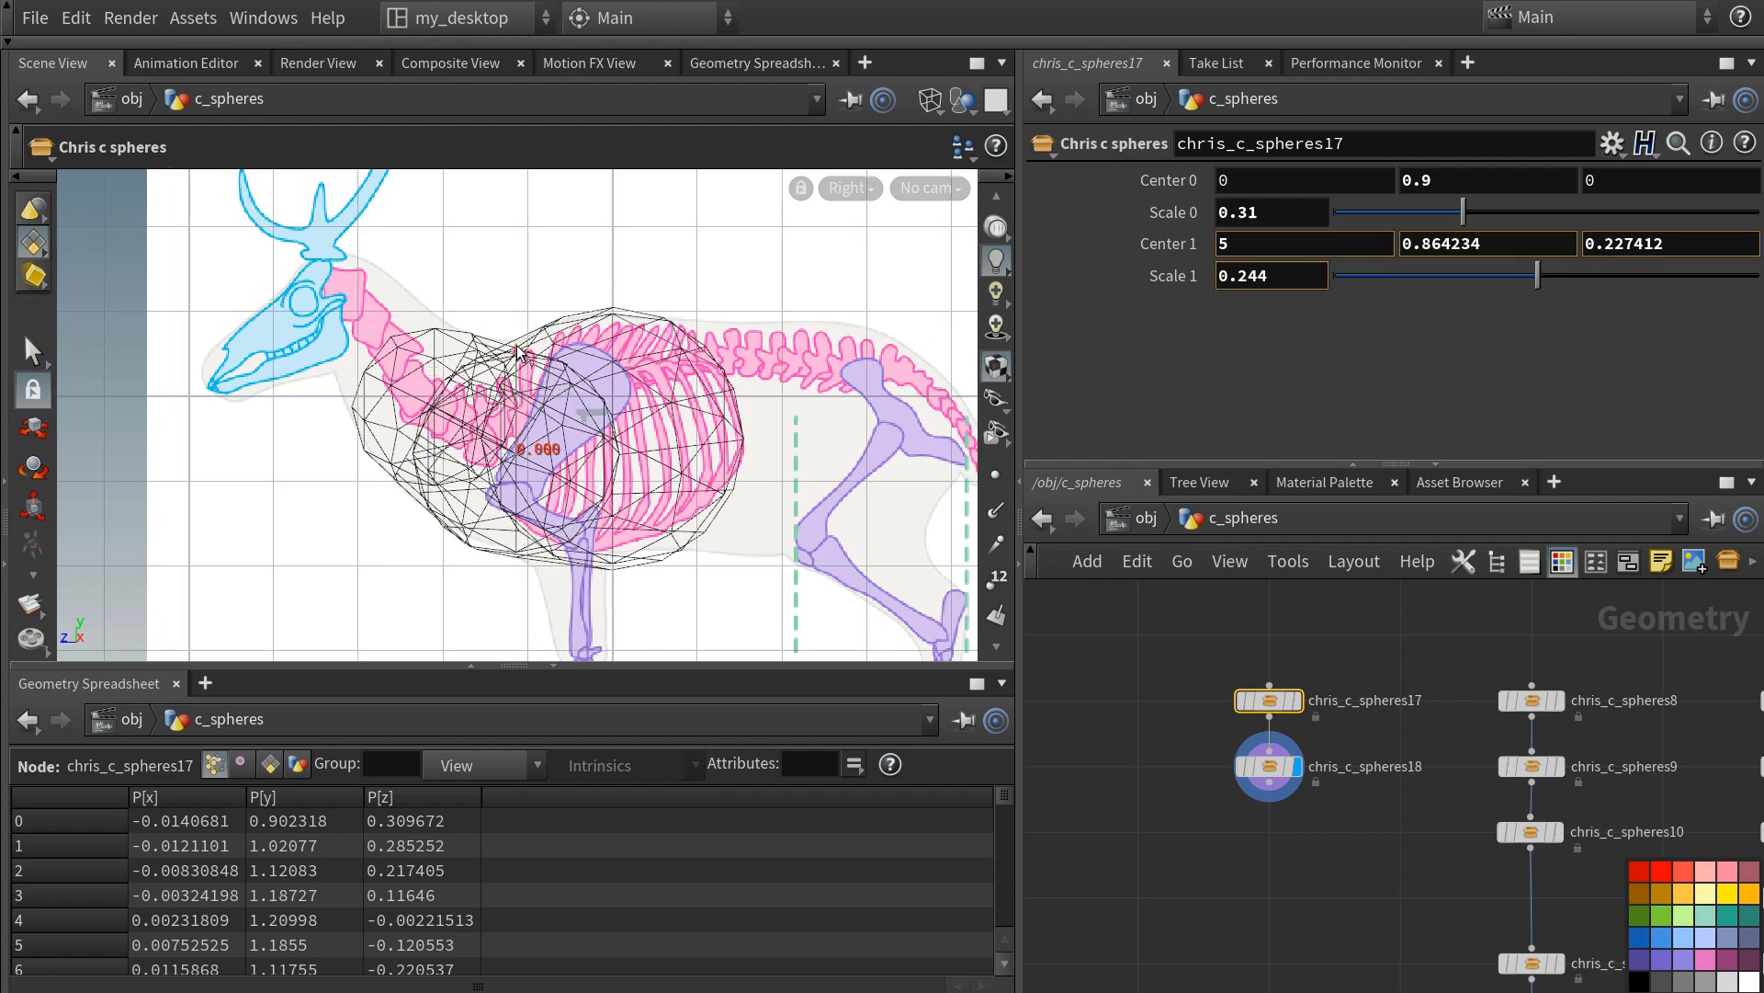
left_click_drag(517, 346, 516, 340)
- Duplicate chris_c_spheres18 connected below it and place the copy's end sphere at the skull base, about Y 1.24, Z 0.63, Scale 1 0.115
left_click_drag(1269, 766, 1264, 834, "alt")
left_click(1270, 782)
left_click(1269, 816)
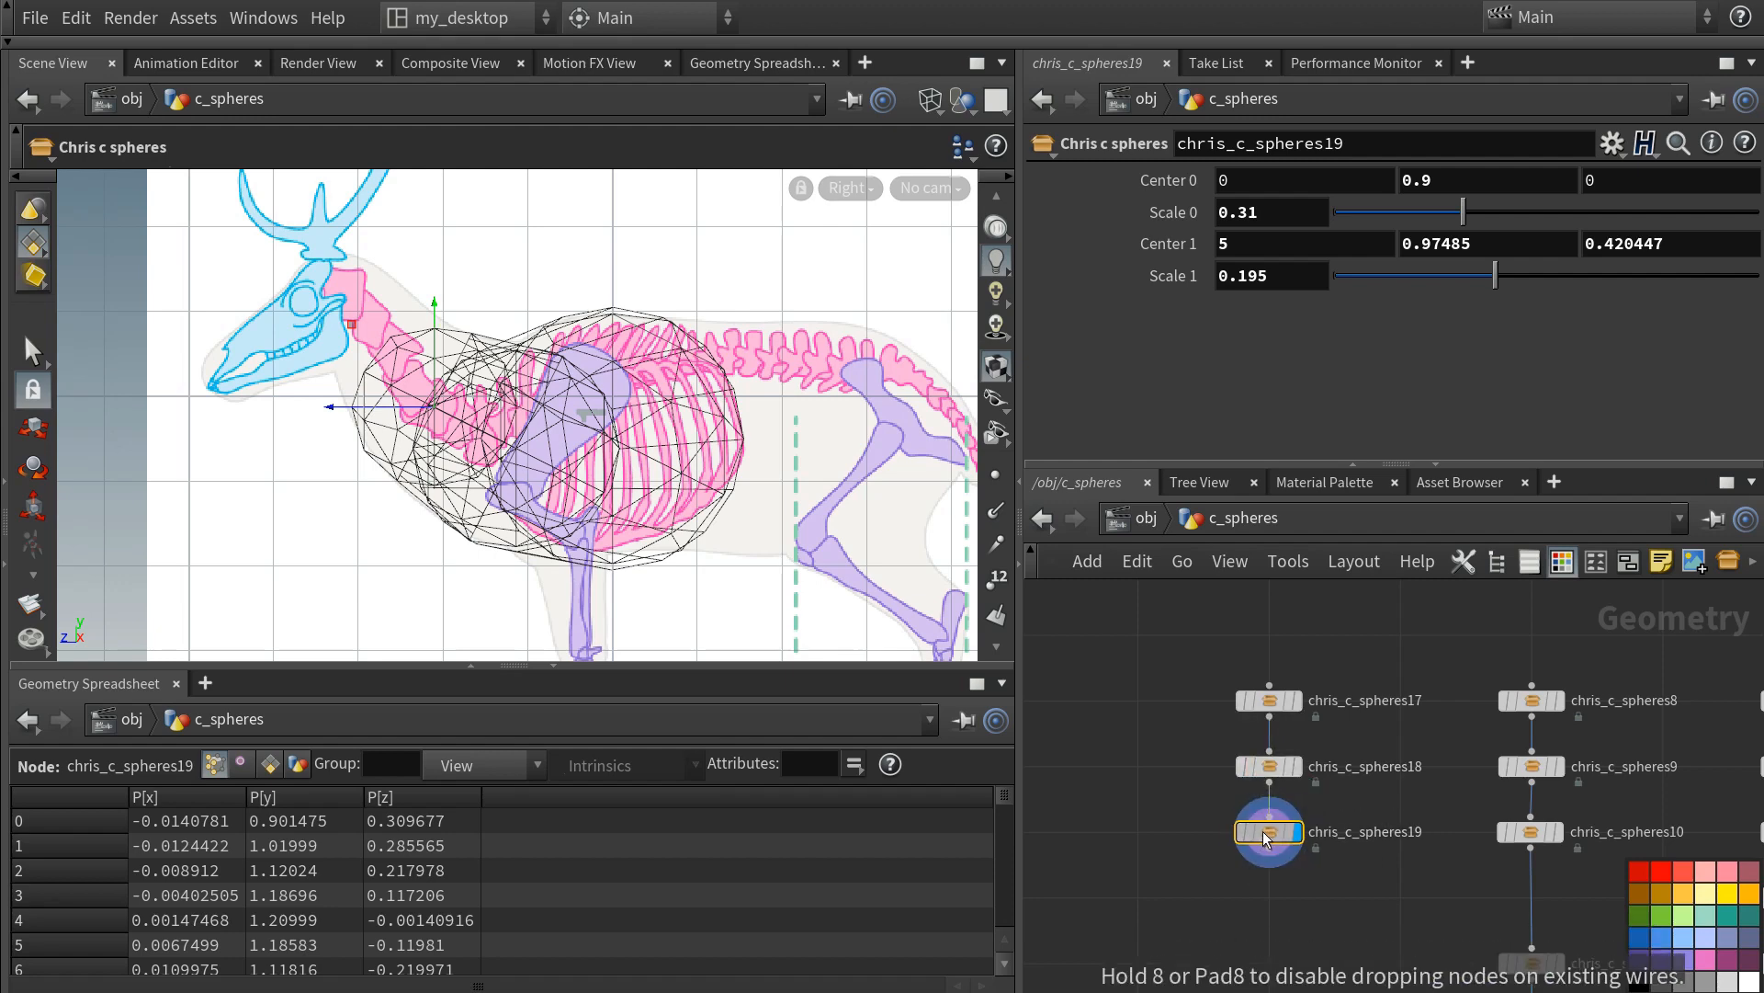
left_click(1267, 831)
left_click_drag(353, 324, 272, 228)
left_click_drag(1478, 285, 1427, 286)
left_click_drag(273, 228, 266, 215)
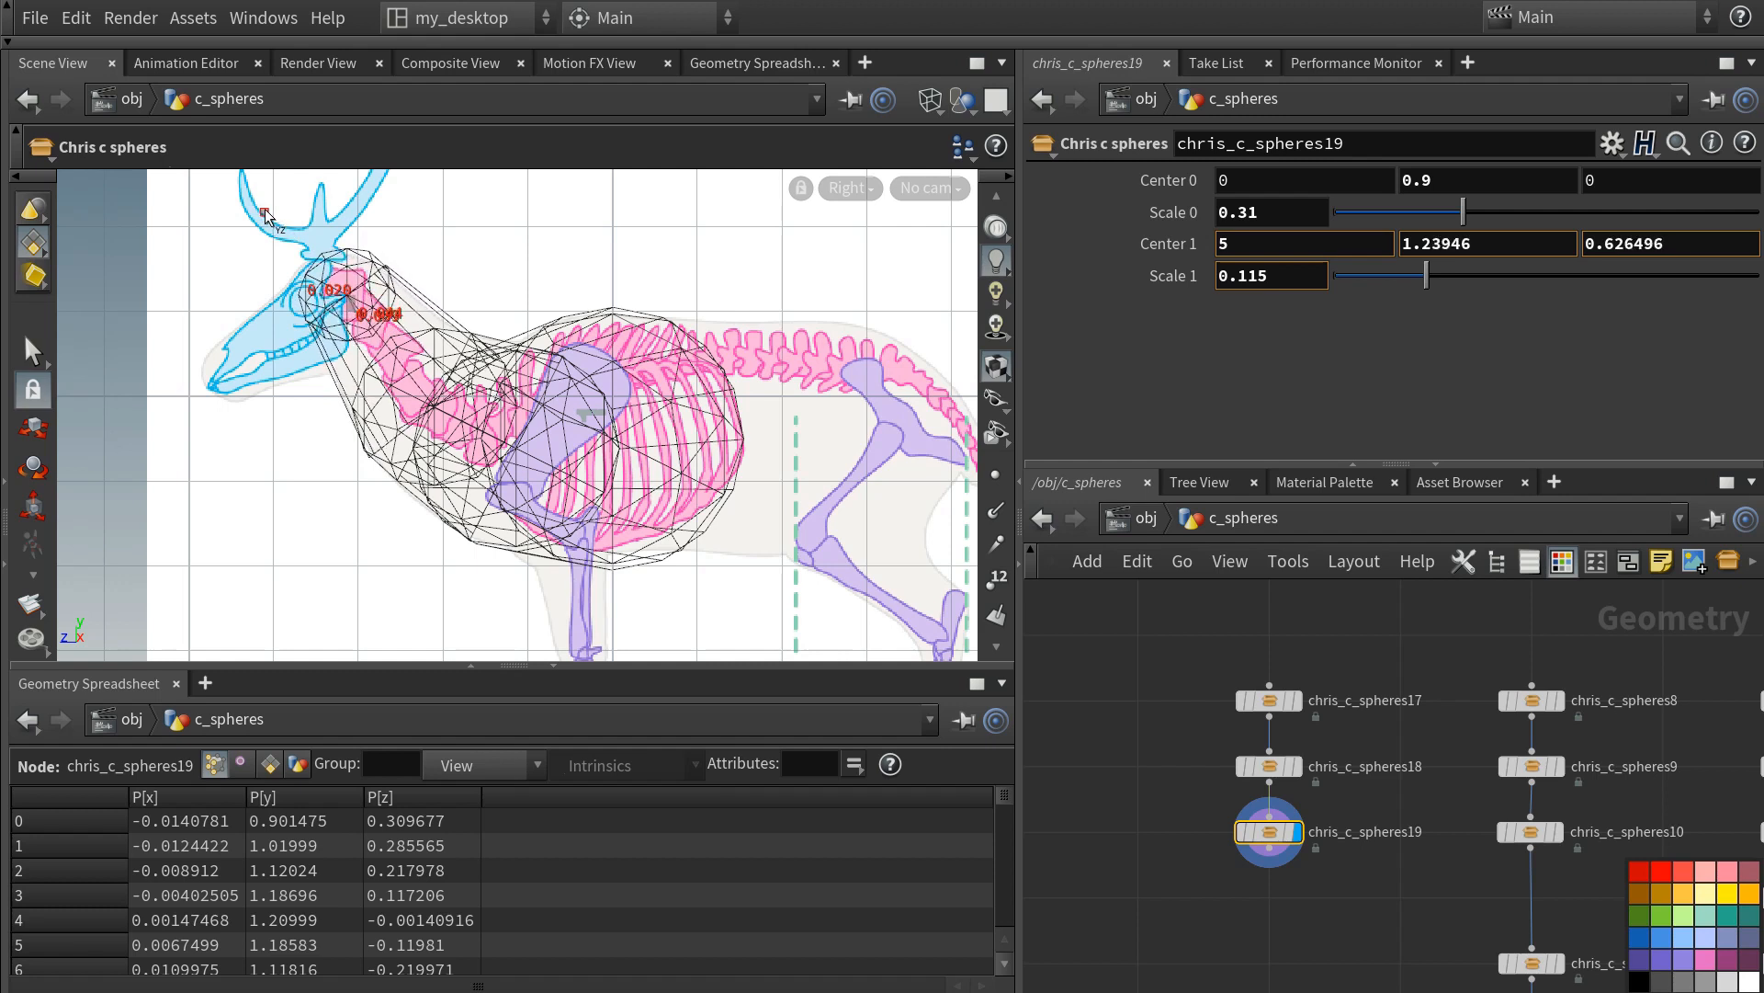
- Duplicate chris_c_spheres19 connected below it and place the copy's end sphere inside the skull at about Y 1.16, Z 0.72 with Scale 1 0.108
left_click_drag(1269, 834, 1271, 881, "alt")
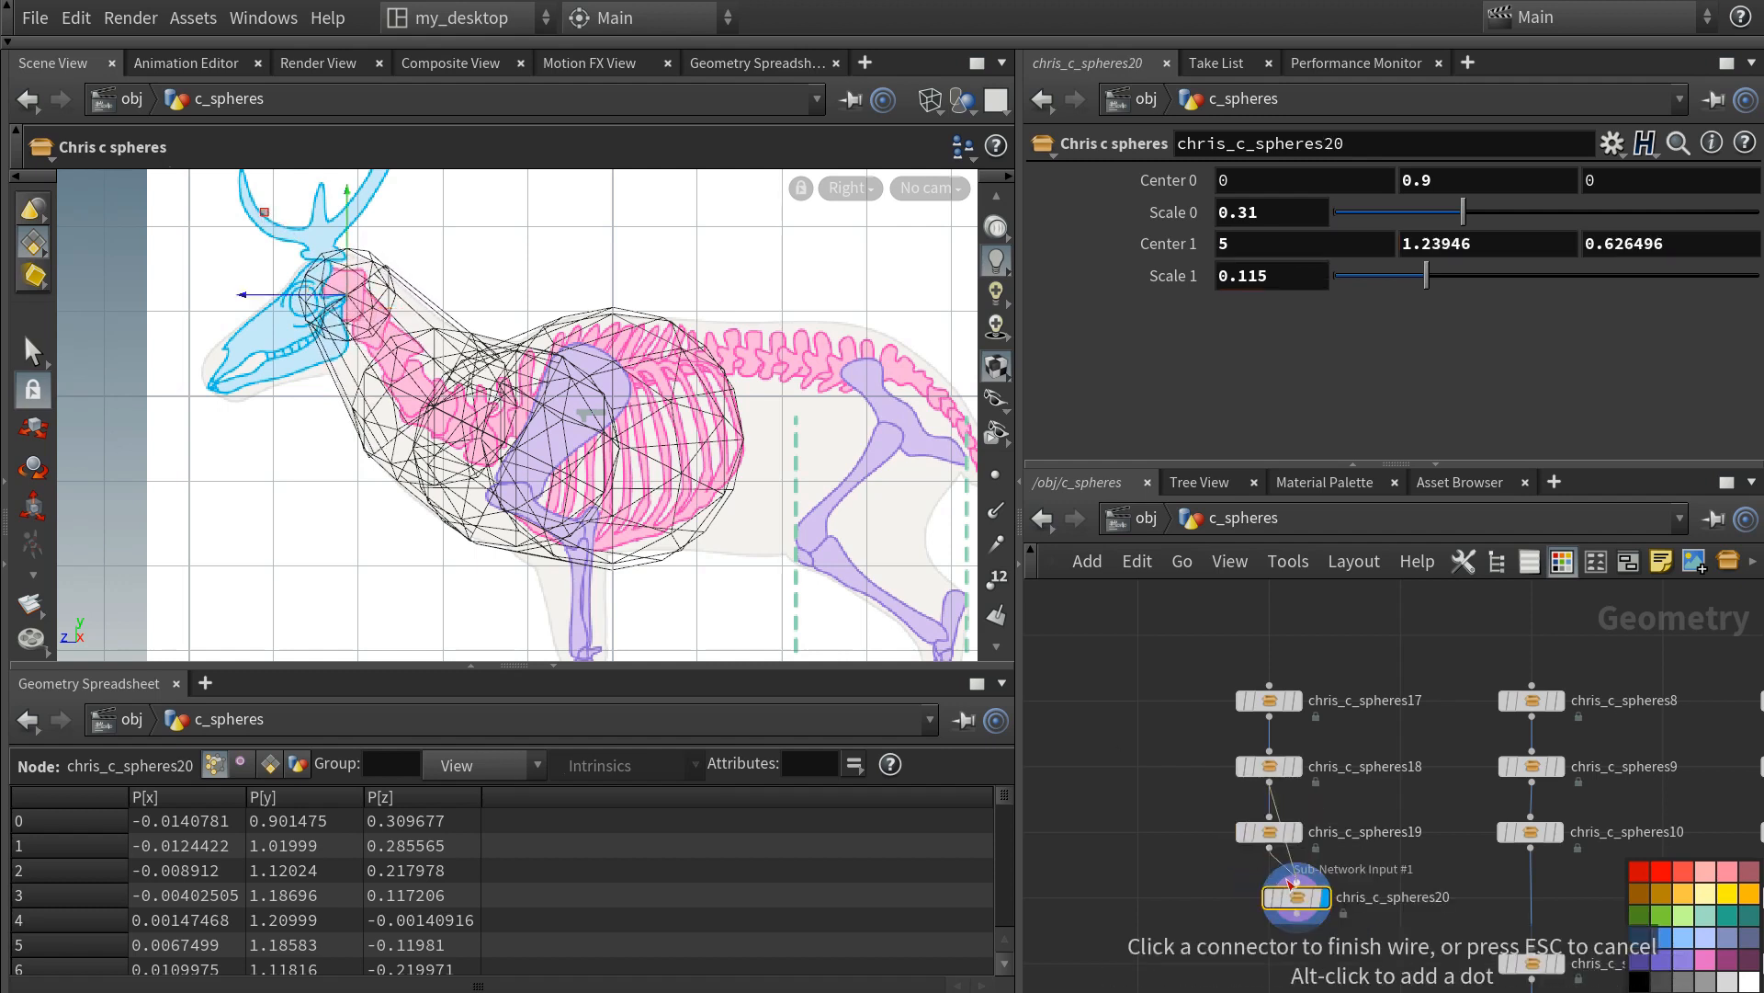
left_click_drag(231, 220, 209, 257)
left_click_drag(1426, 275, 1410, 283)
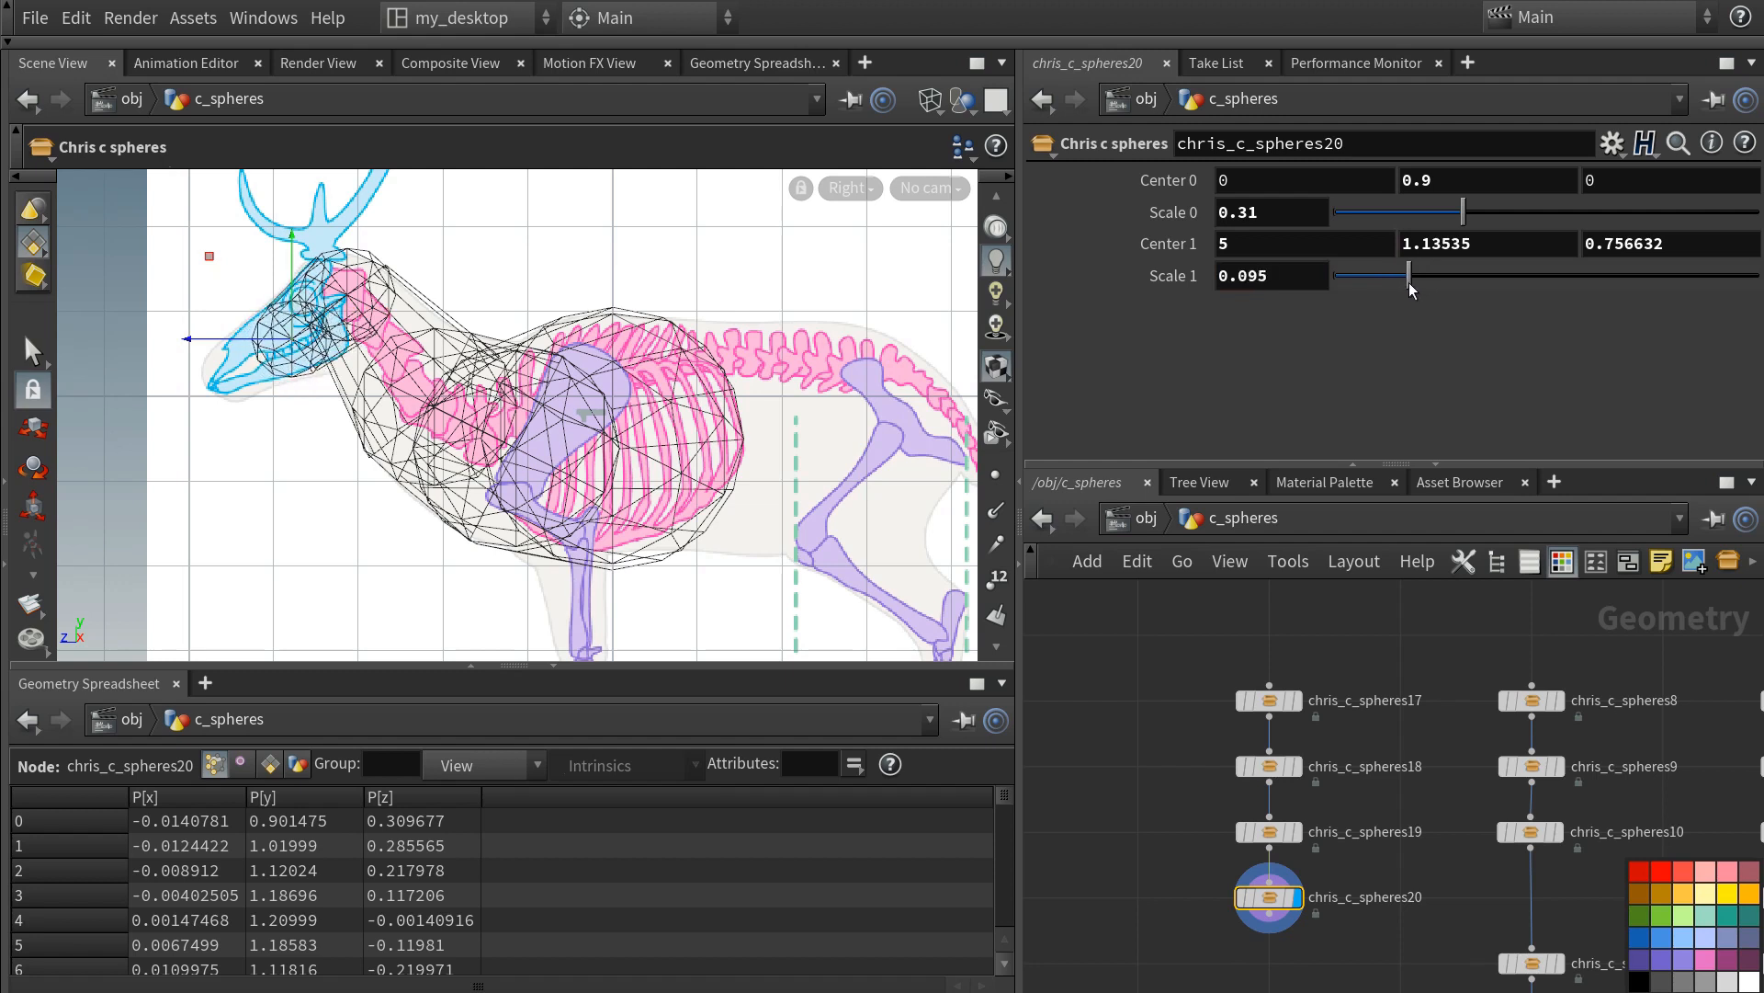
left_click_drag(211, 262, 223, 250)
left_click_drag(1409, 280, 1419, 281)
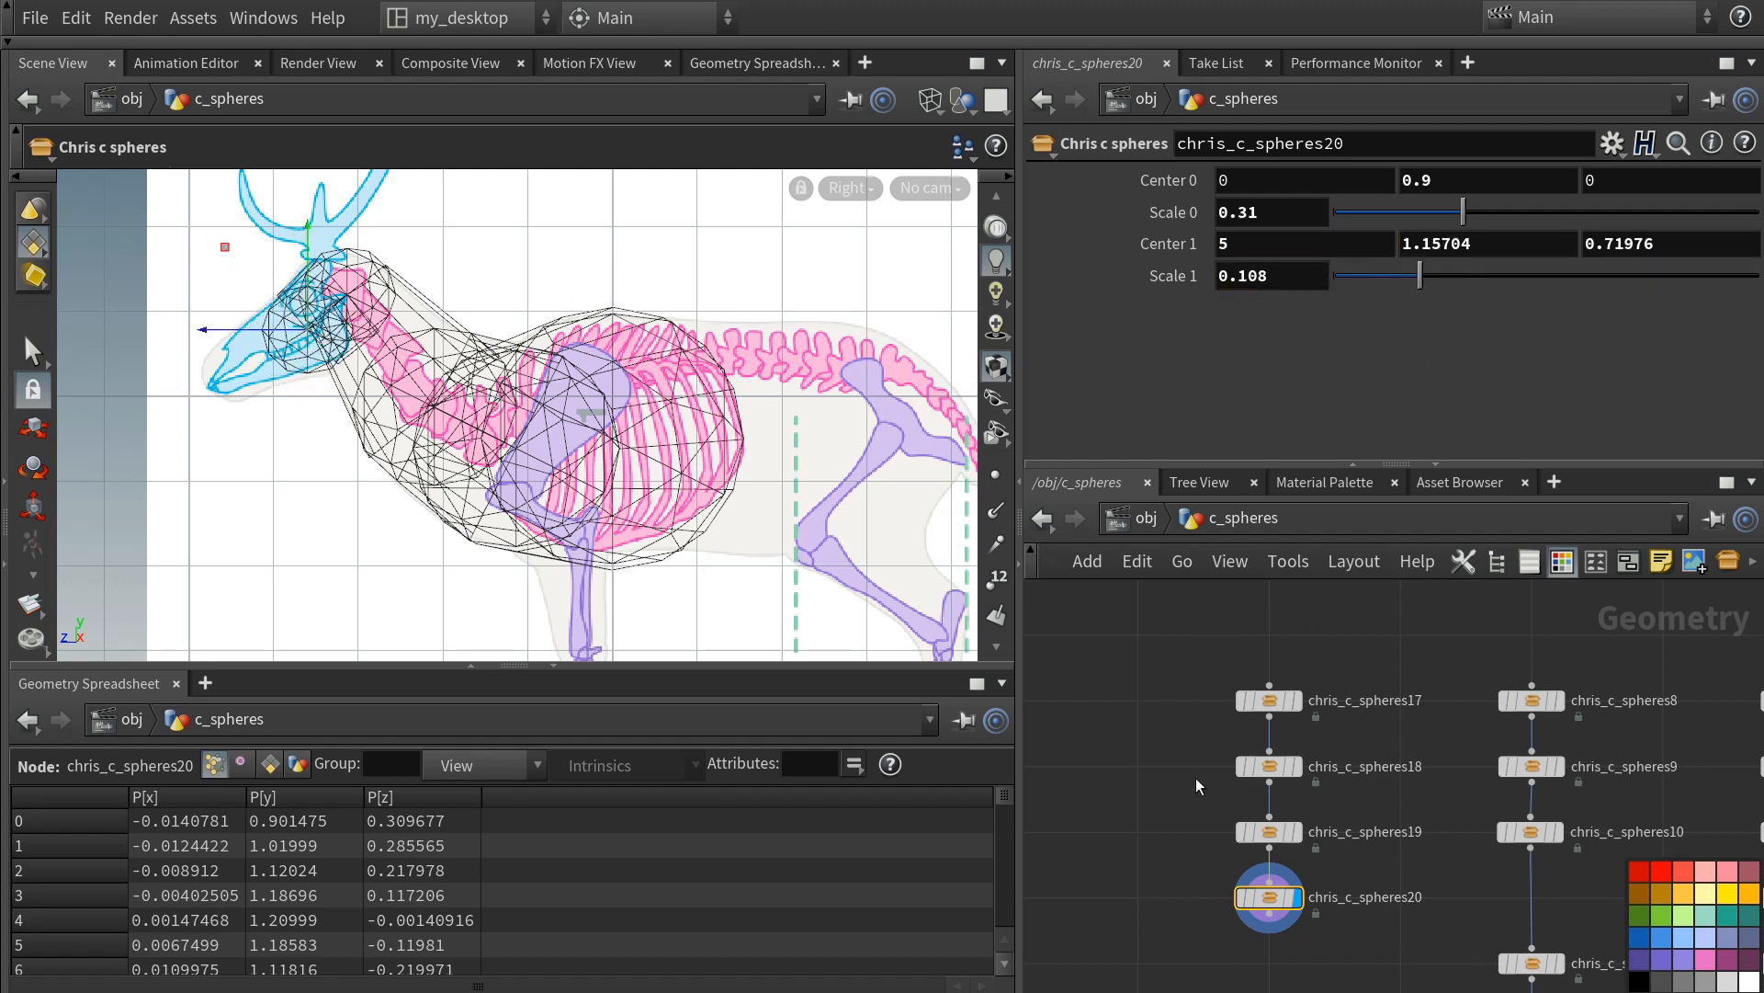
- Duplicate chris_c_spheres20 connected below it and place the copy's end sphere along the muzzle, about Y 1.09, Z 0.84, Scale 1 0.074
middle_click_drag(1218, 891, 1201, 641)
left_click_drag(1252, 647, 1251, 715, "alt")
left_click_drag(225, 248, 175, 275)
left_click_drag(1419, 279, 1390, 280)
- Duplicate chris_c_spheres21 connected below it and place the copy's end sphere at the nose, about Y 1.06, Z 0.91, Scale 1 0.064
left_click_drag(1256, 713, 1259, 779, "alt")
left_click(1251, 728)
left_click(1305, 763)
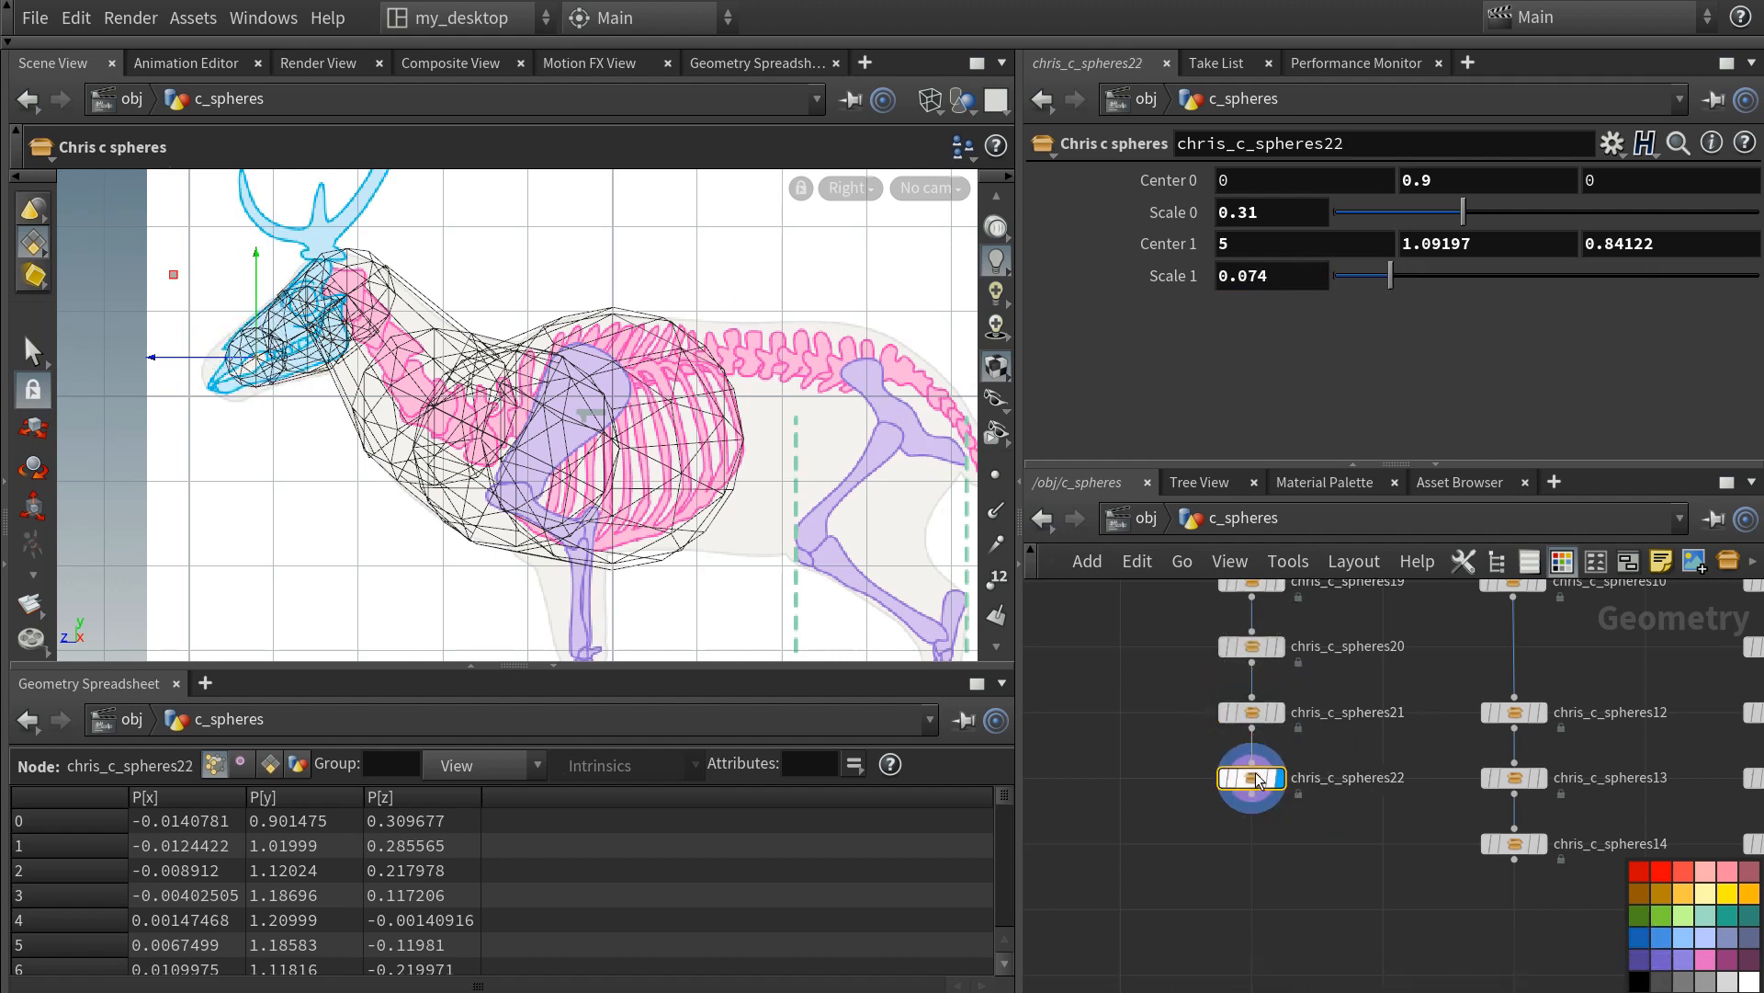
left_click_drag(164, 276, 155, 292)
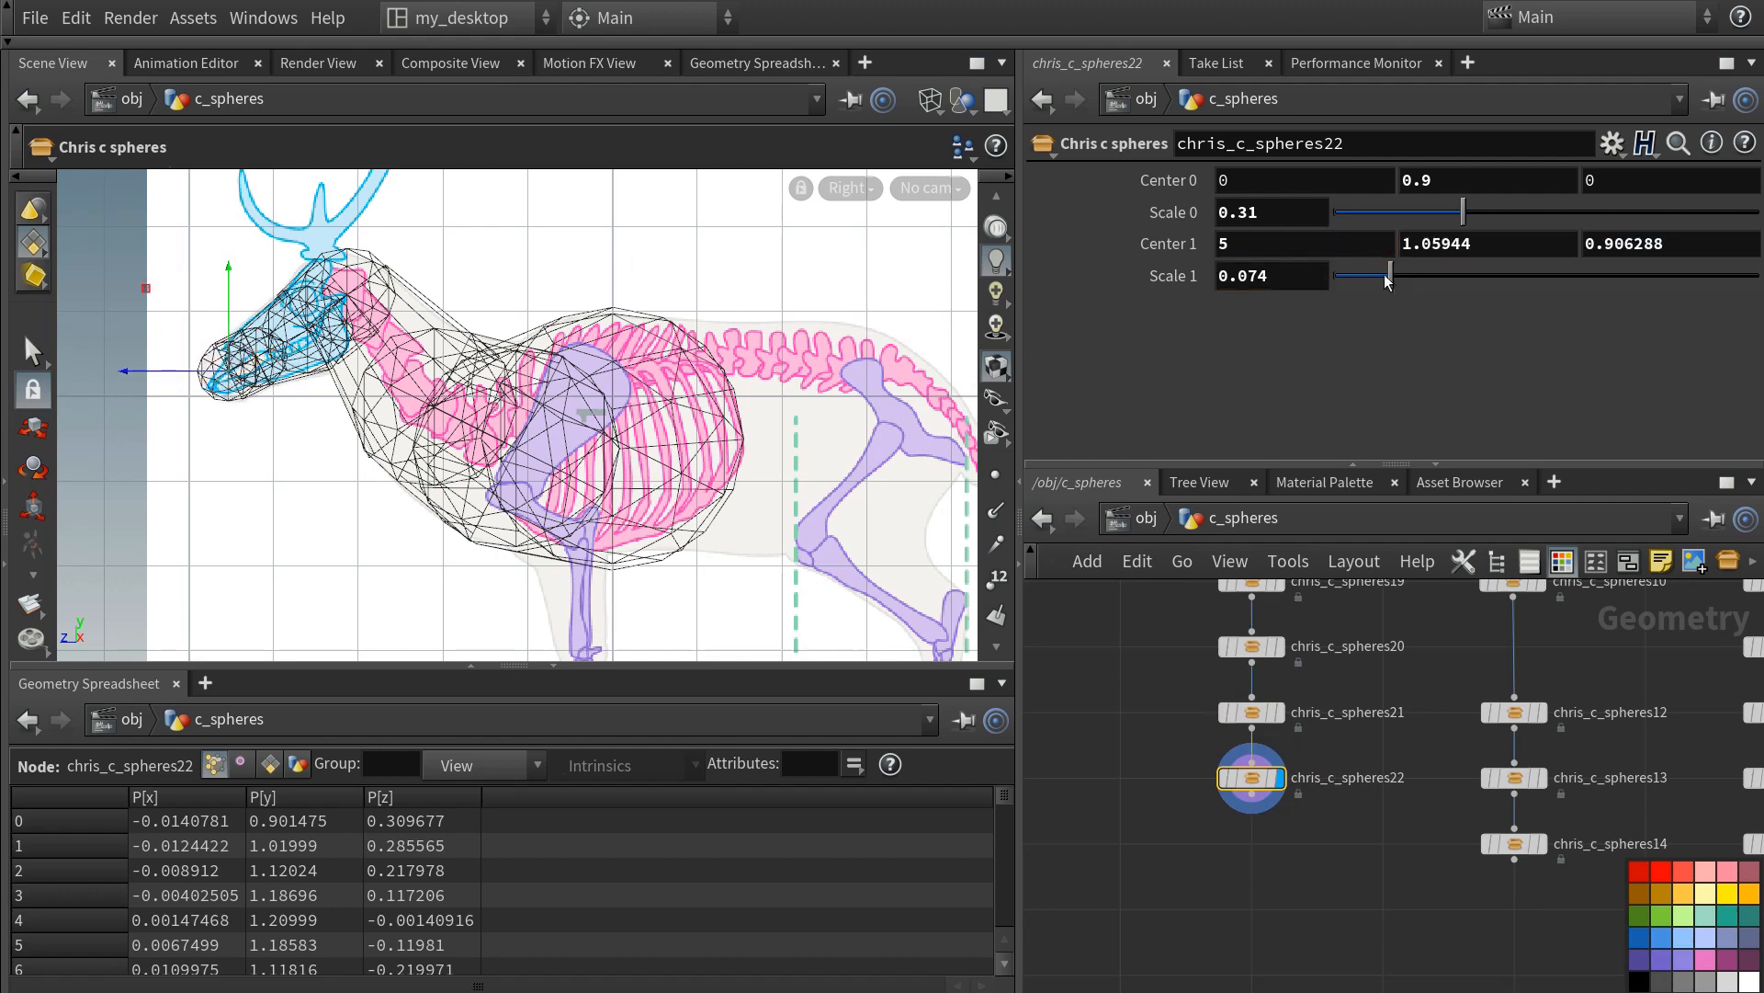
left_click_drag(1391, 276, 1383, 278)
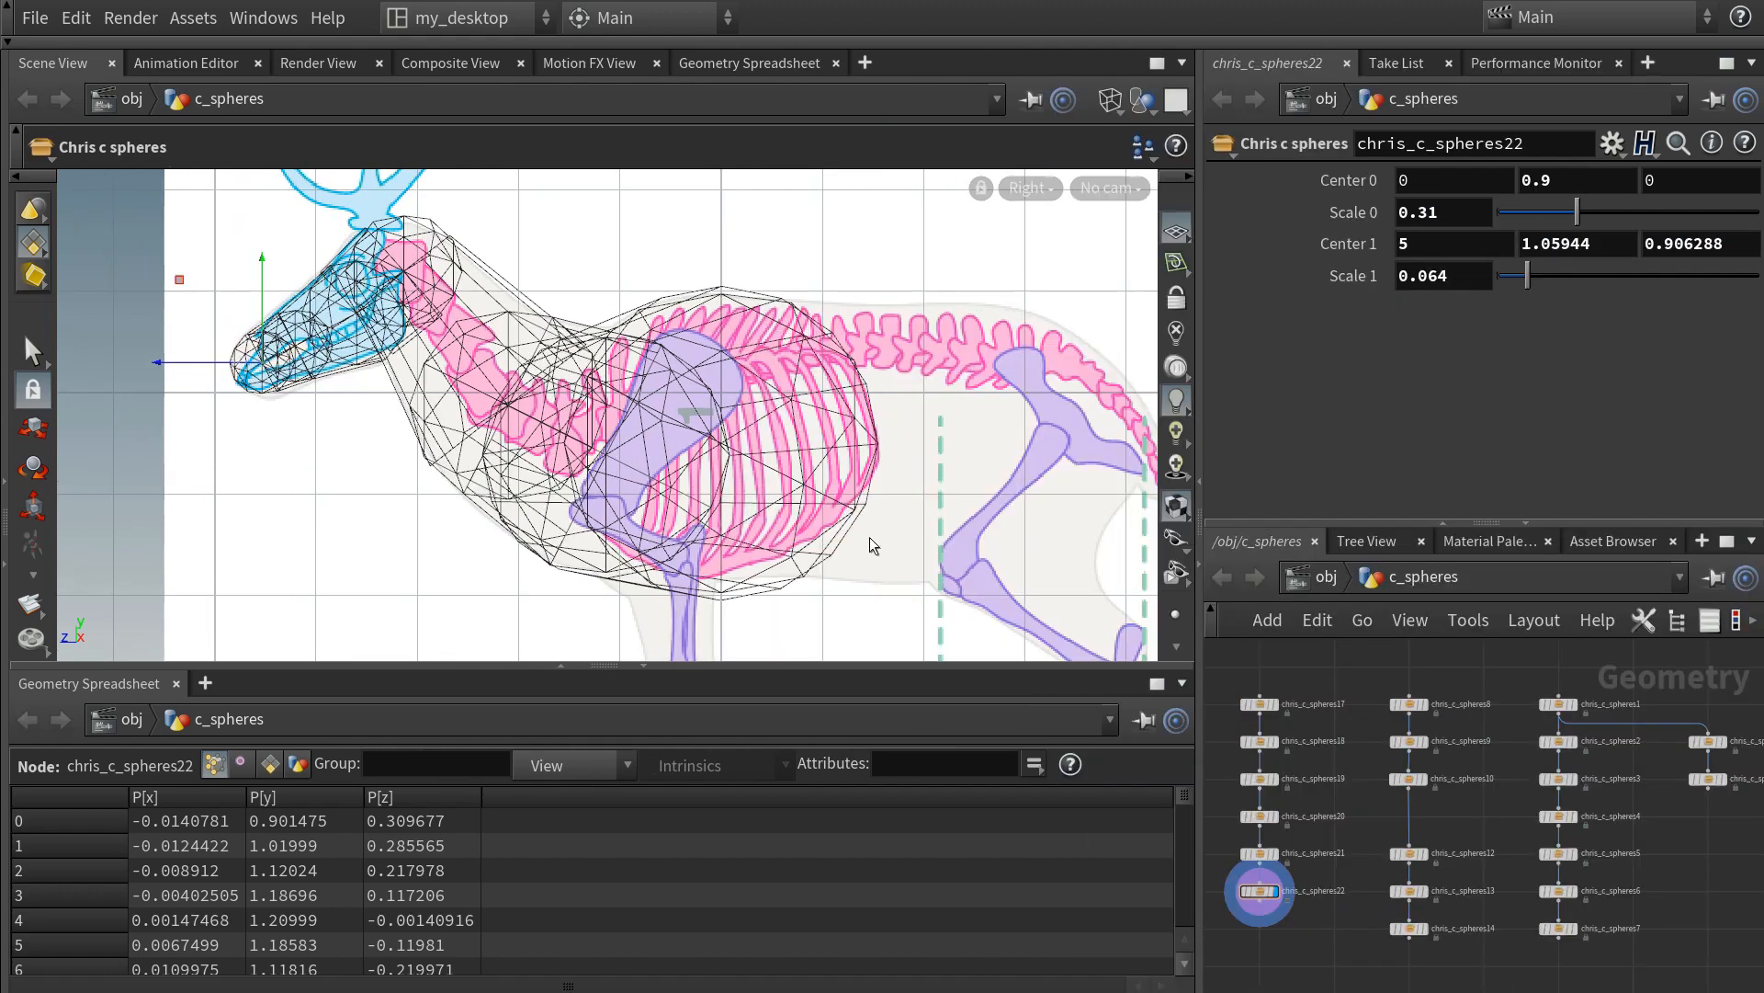
- Add a Merge node below the chains and connect the last node of all four sphere chains to it
scroll(1302, 956, "down", 1)
middle_click_drag(1302, 956, 1319, 885)
left_click(1264, 839)
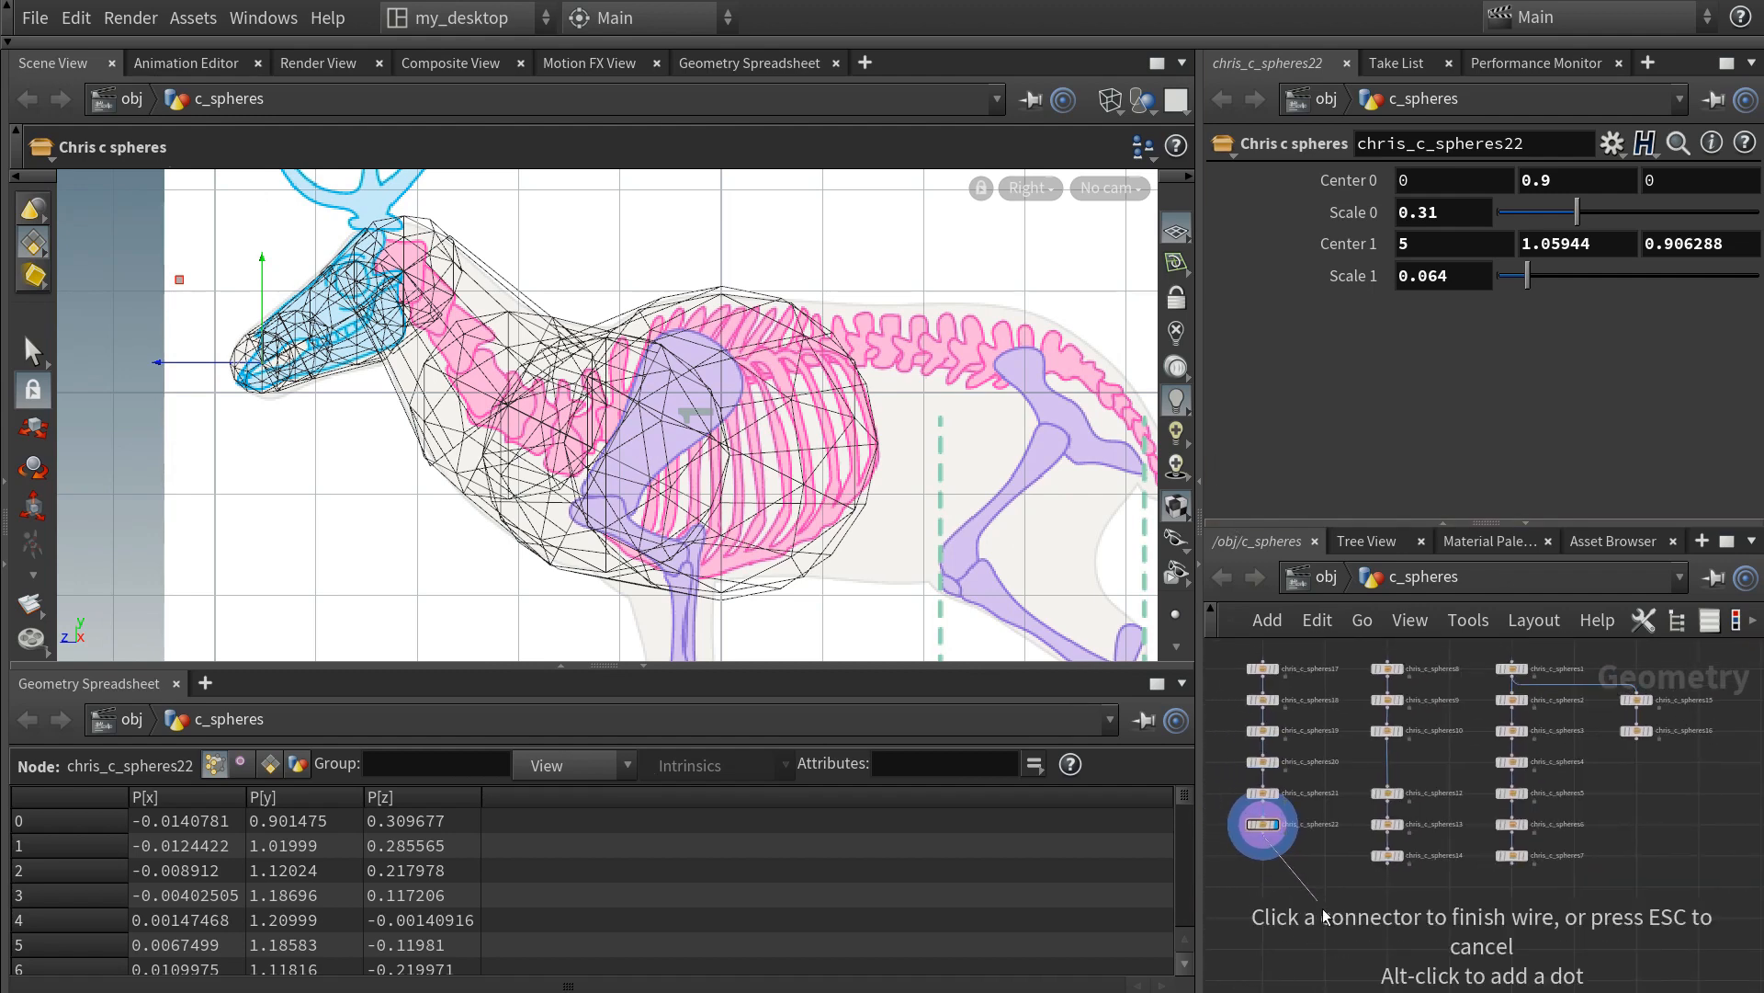
key("Tab")
type("merge")
key("Return")
left_click(1325, 917)
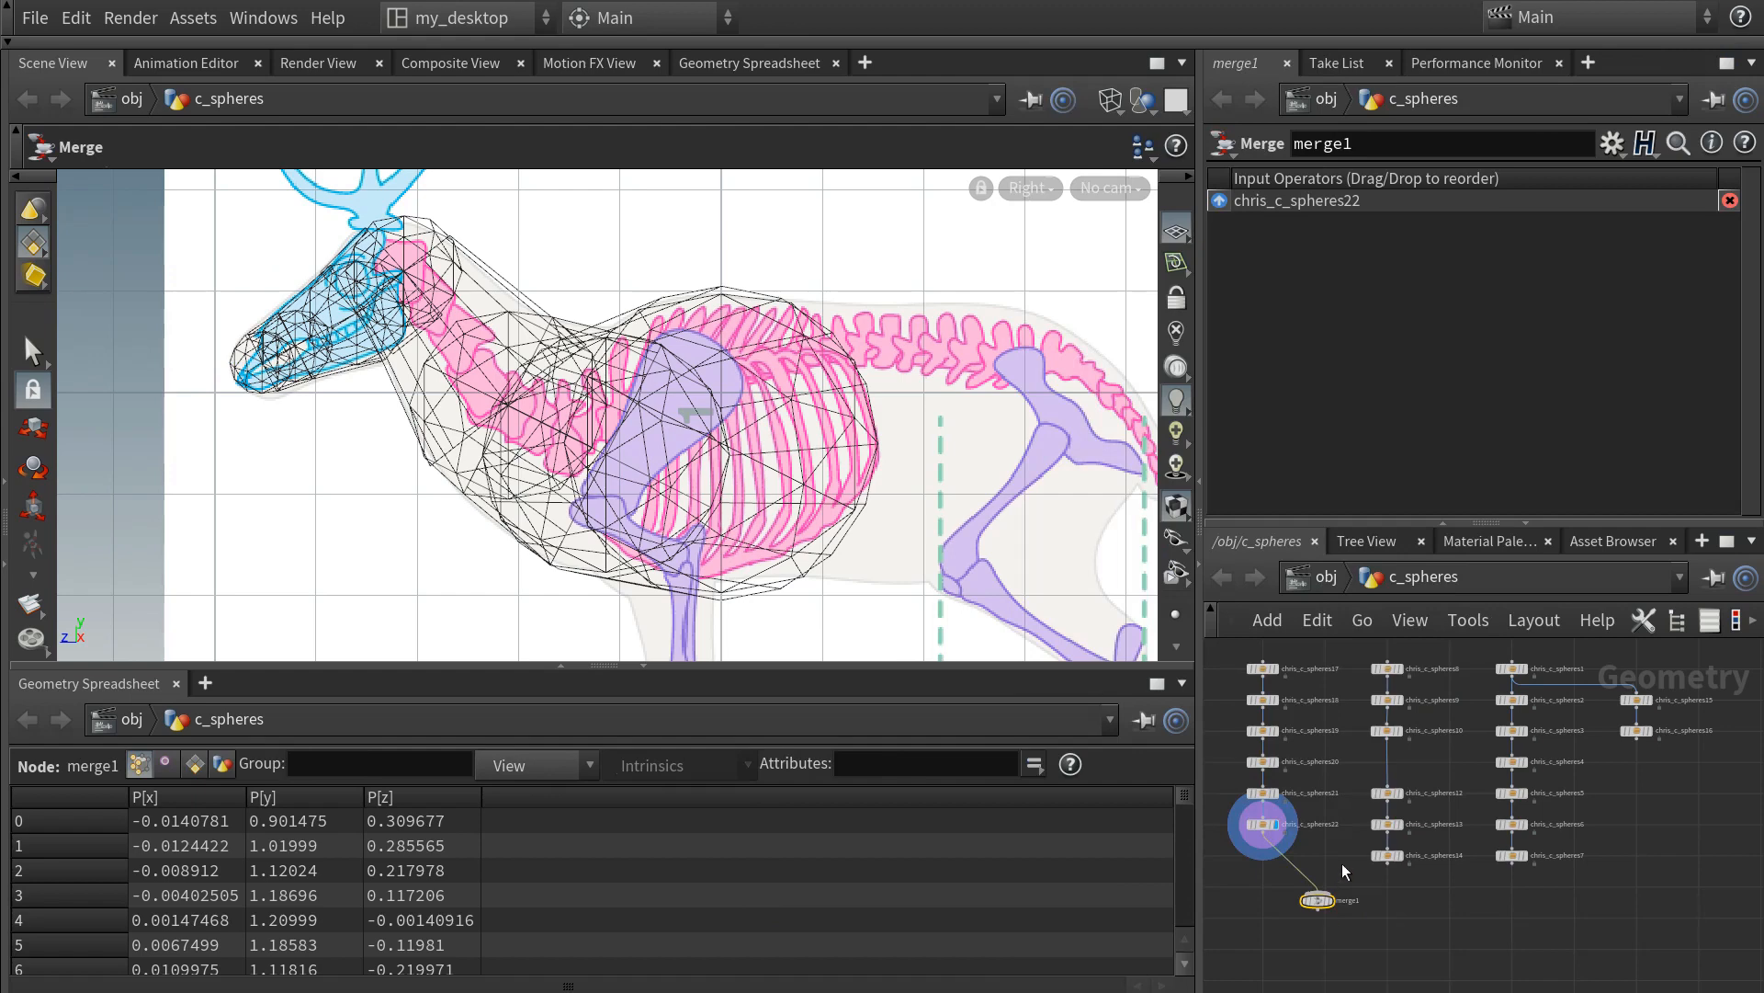
left_click_drag(1342, 866, 1557, 843)
left_click_drag(1388, 863, 1489, 951)
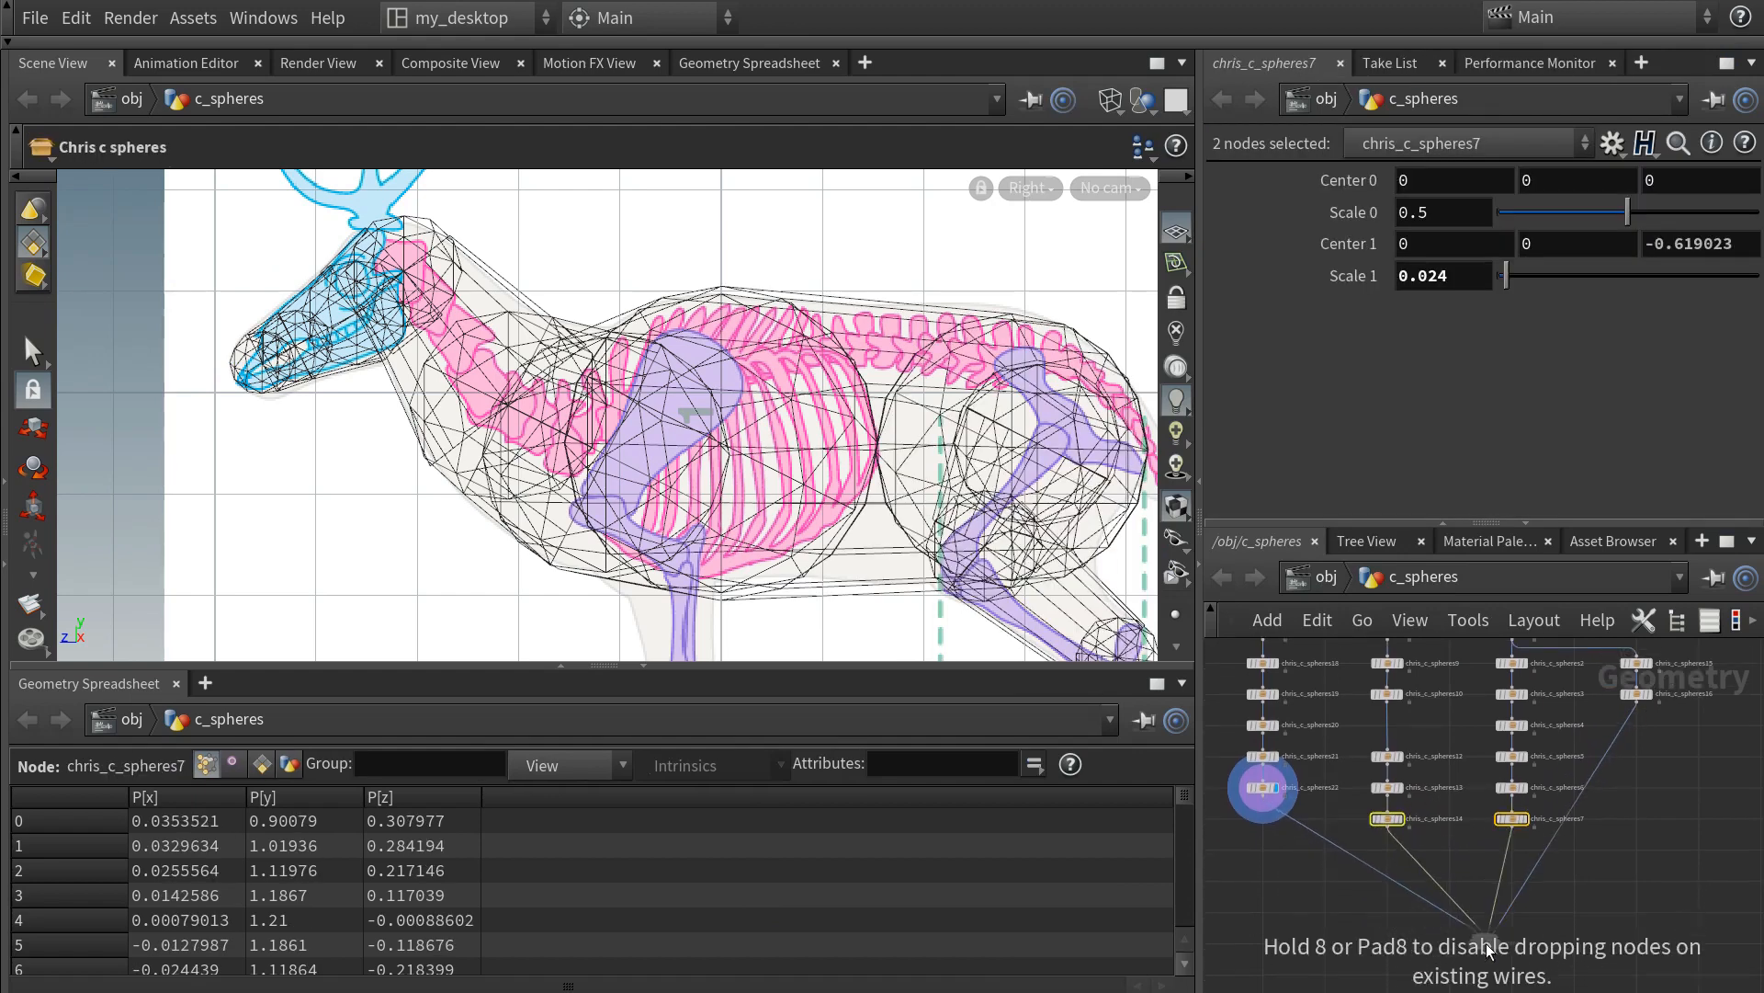
- Display the Merge node's result in the perspective view with shaded geometry
left_click(1343, 909)
key("space+1")
left_click_drag(577, 443, 551, 397, "alt")
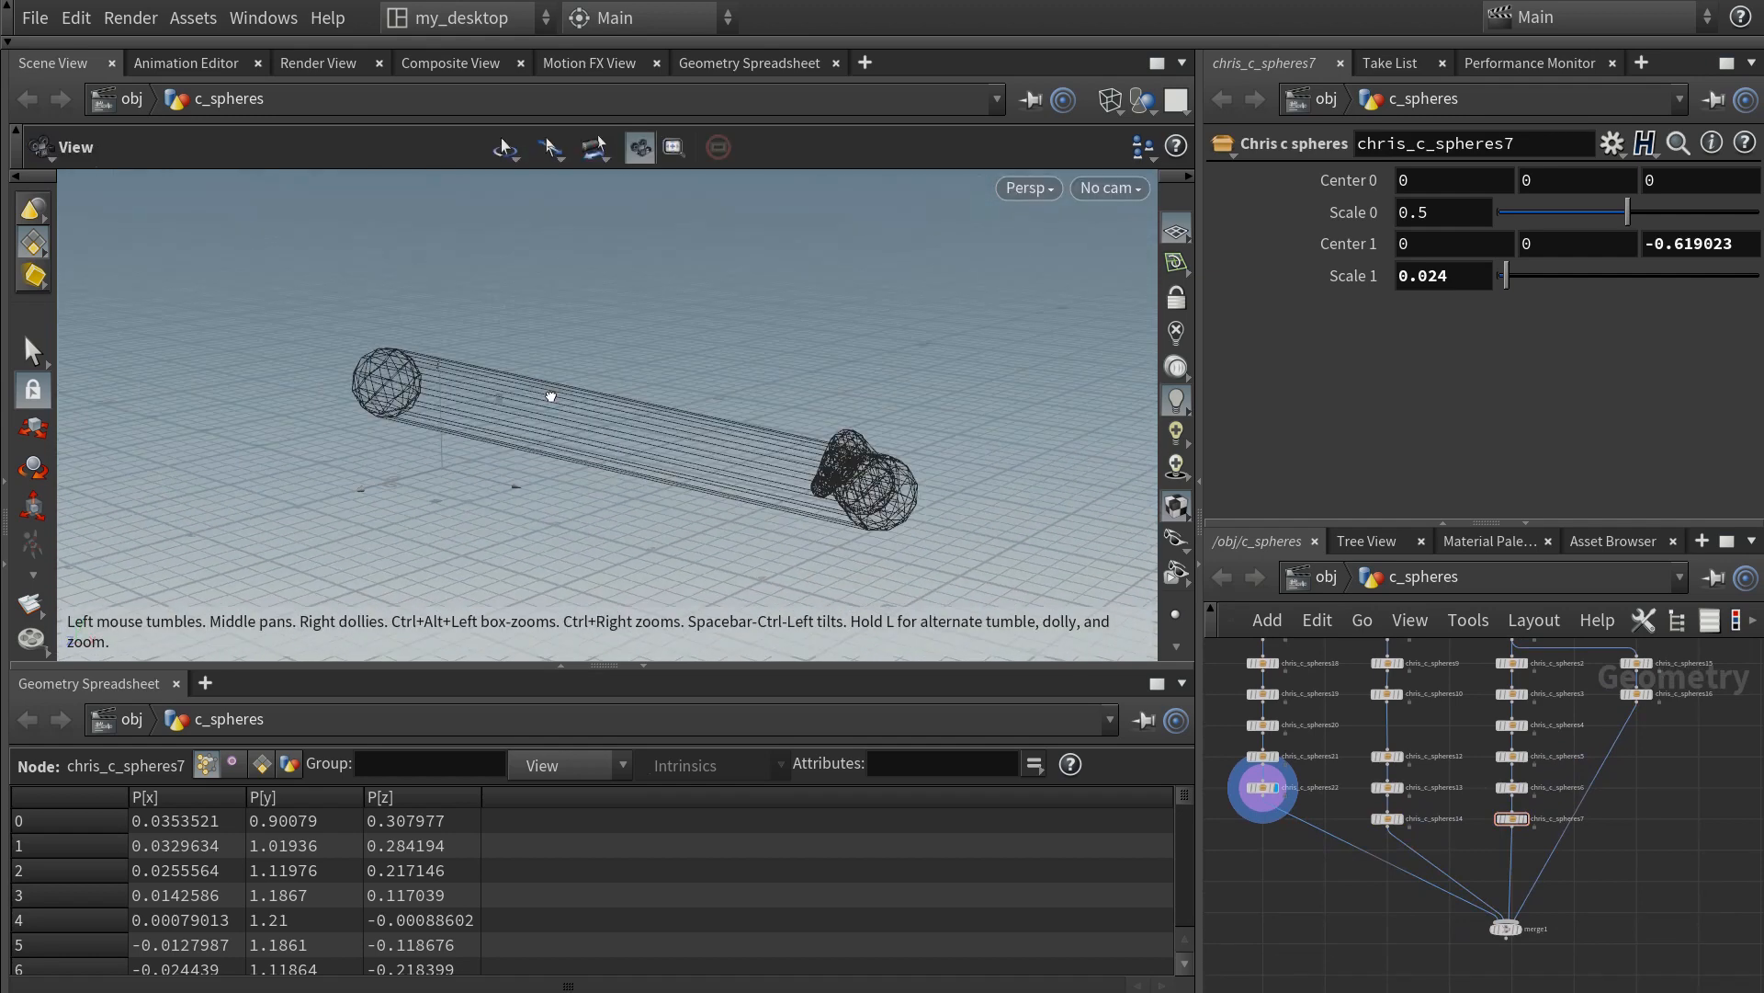
scroll(1533, 951, "up", 3)
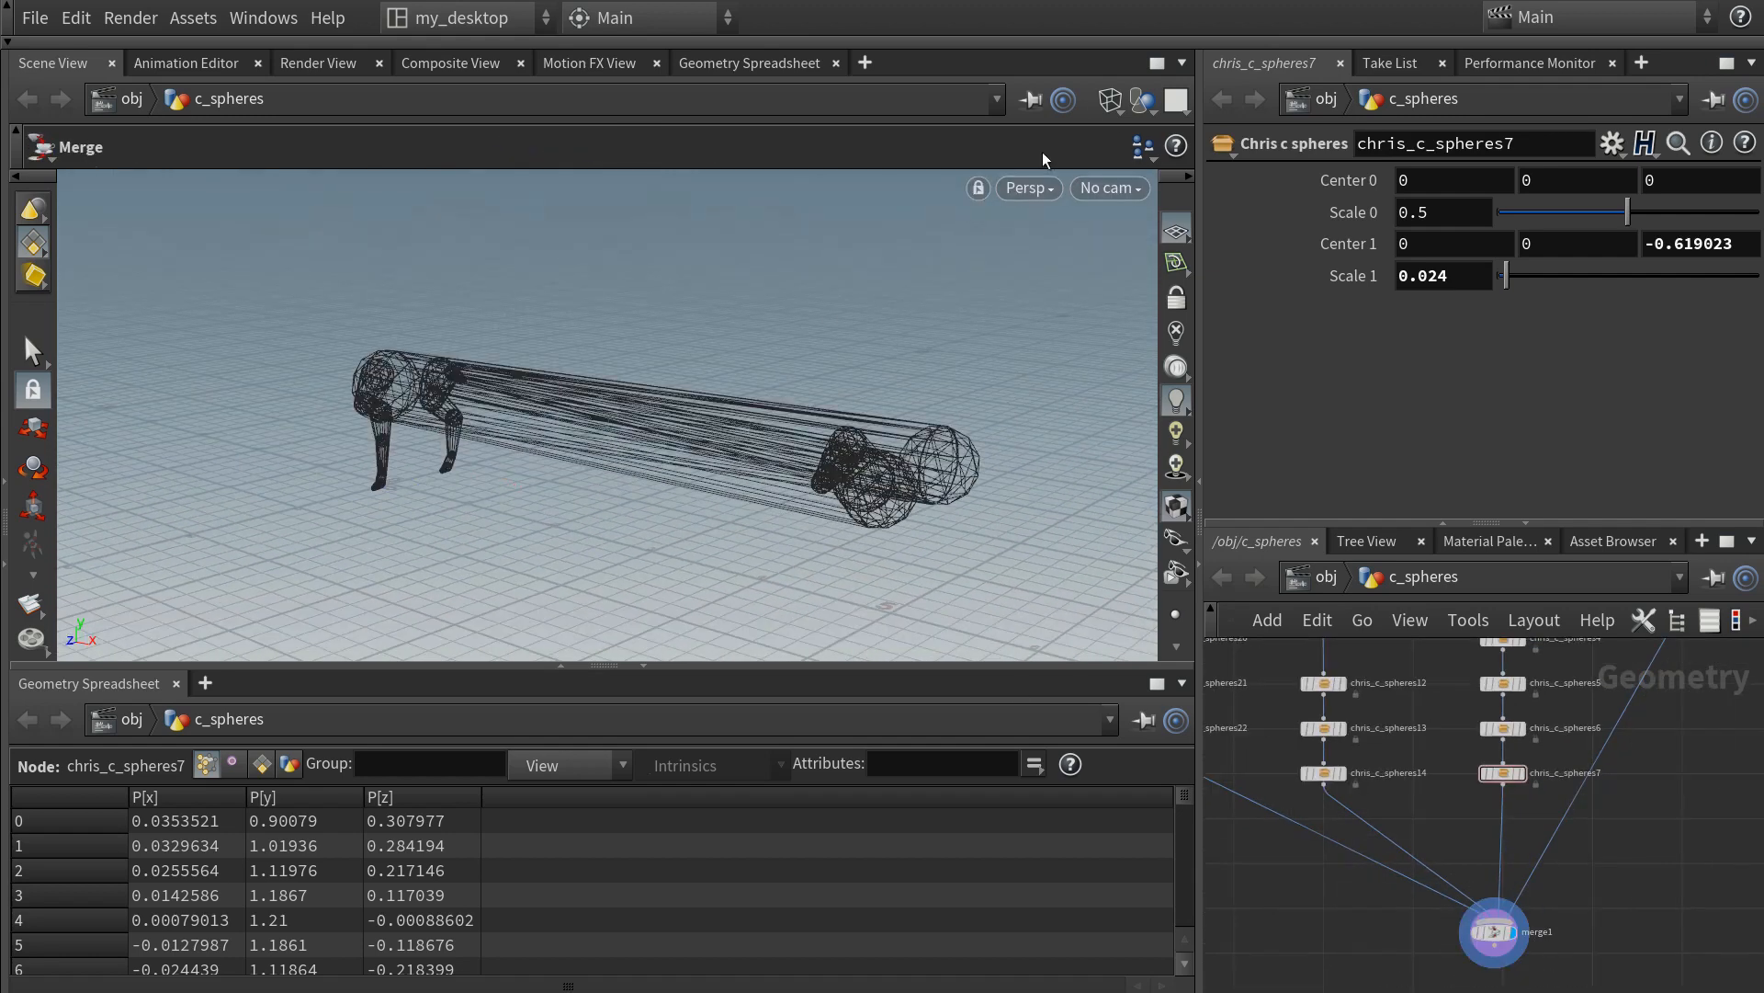
left_click(1110, 99)
left_click(1213, 389)
key("Escape")
left_click_drag(529, 453, 729, 433, "alt")
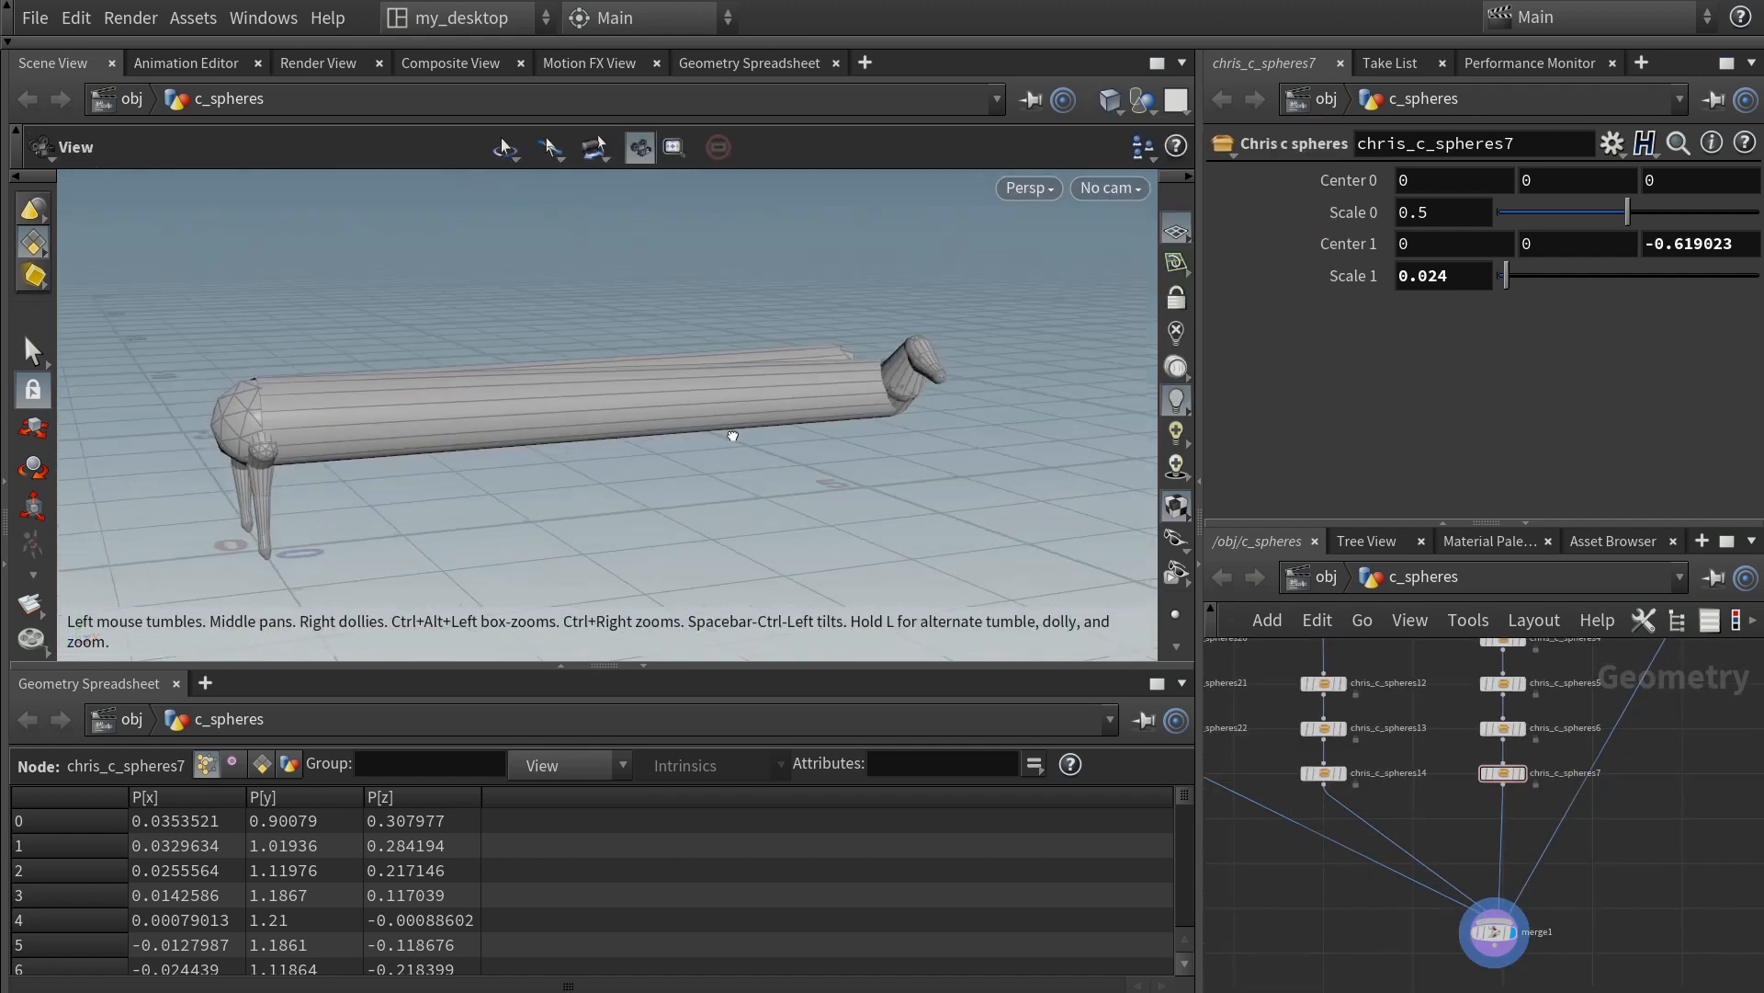
- Select all the sphere nodes in the four chains and set their Center 1 X to 0 together
middle_click_drag(1297, 872, 1462, 949)
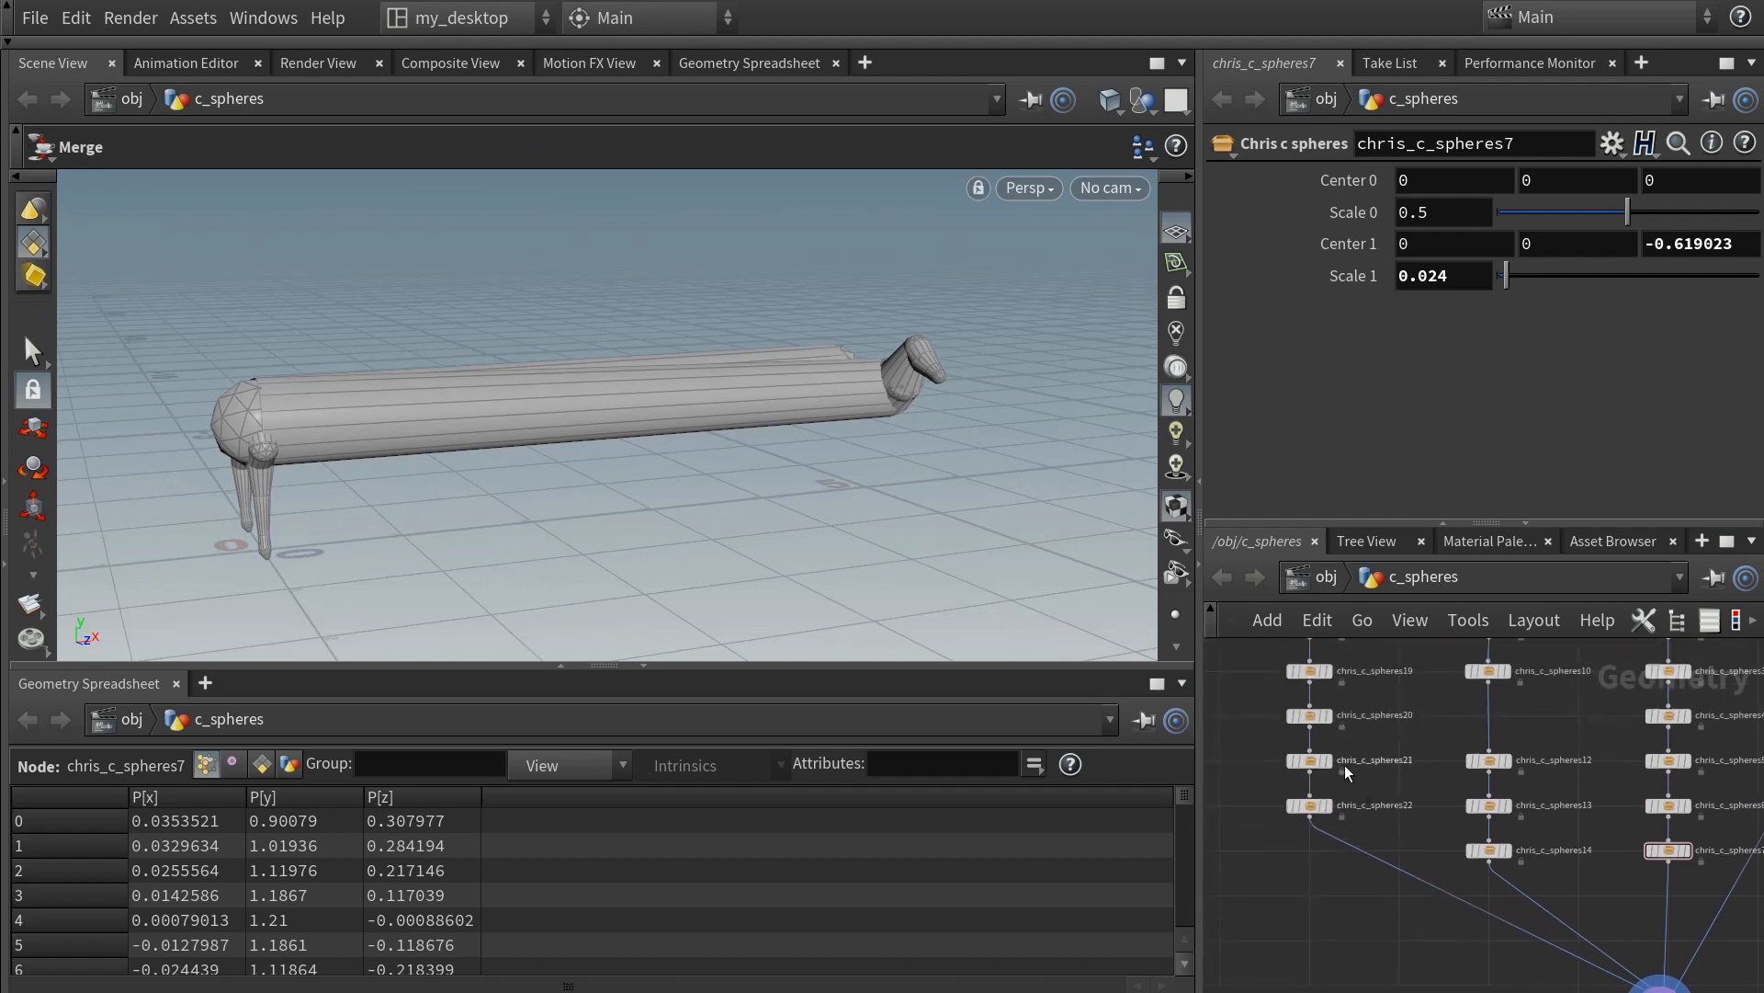
left_click(1310, 760)
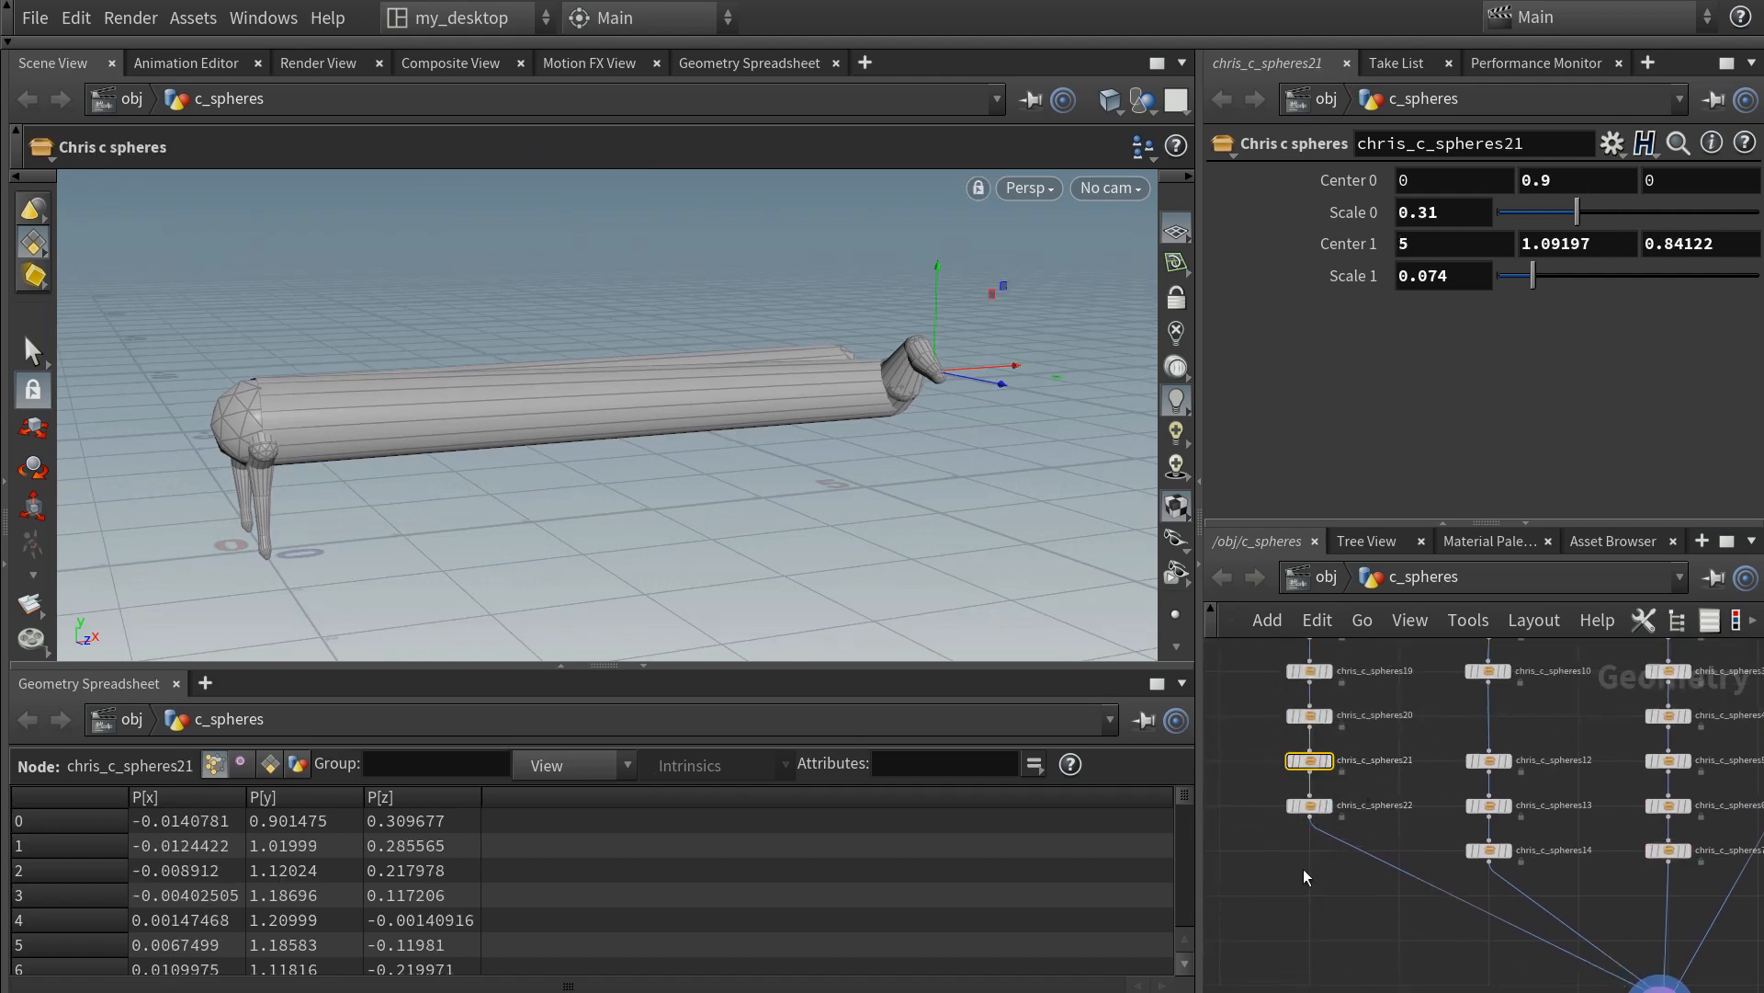
scroll(1304, 873, "down", 3)
middle_click_drag(1333, 885, 1311, 899)
left_click_drag(1243, 653, 1689, 914)
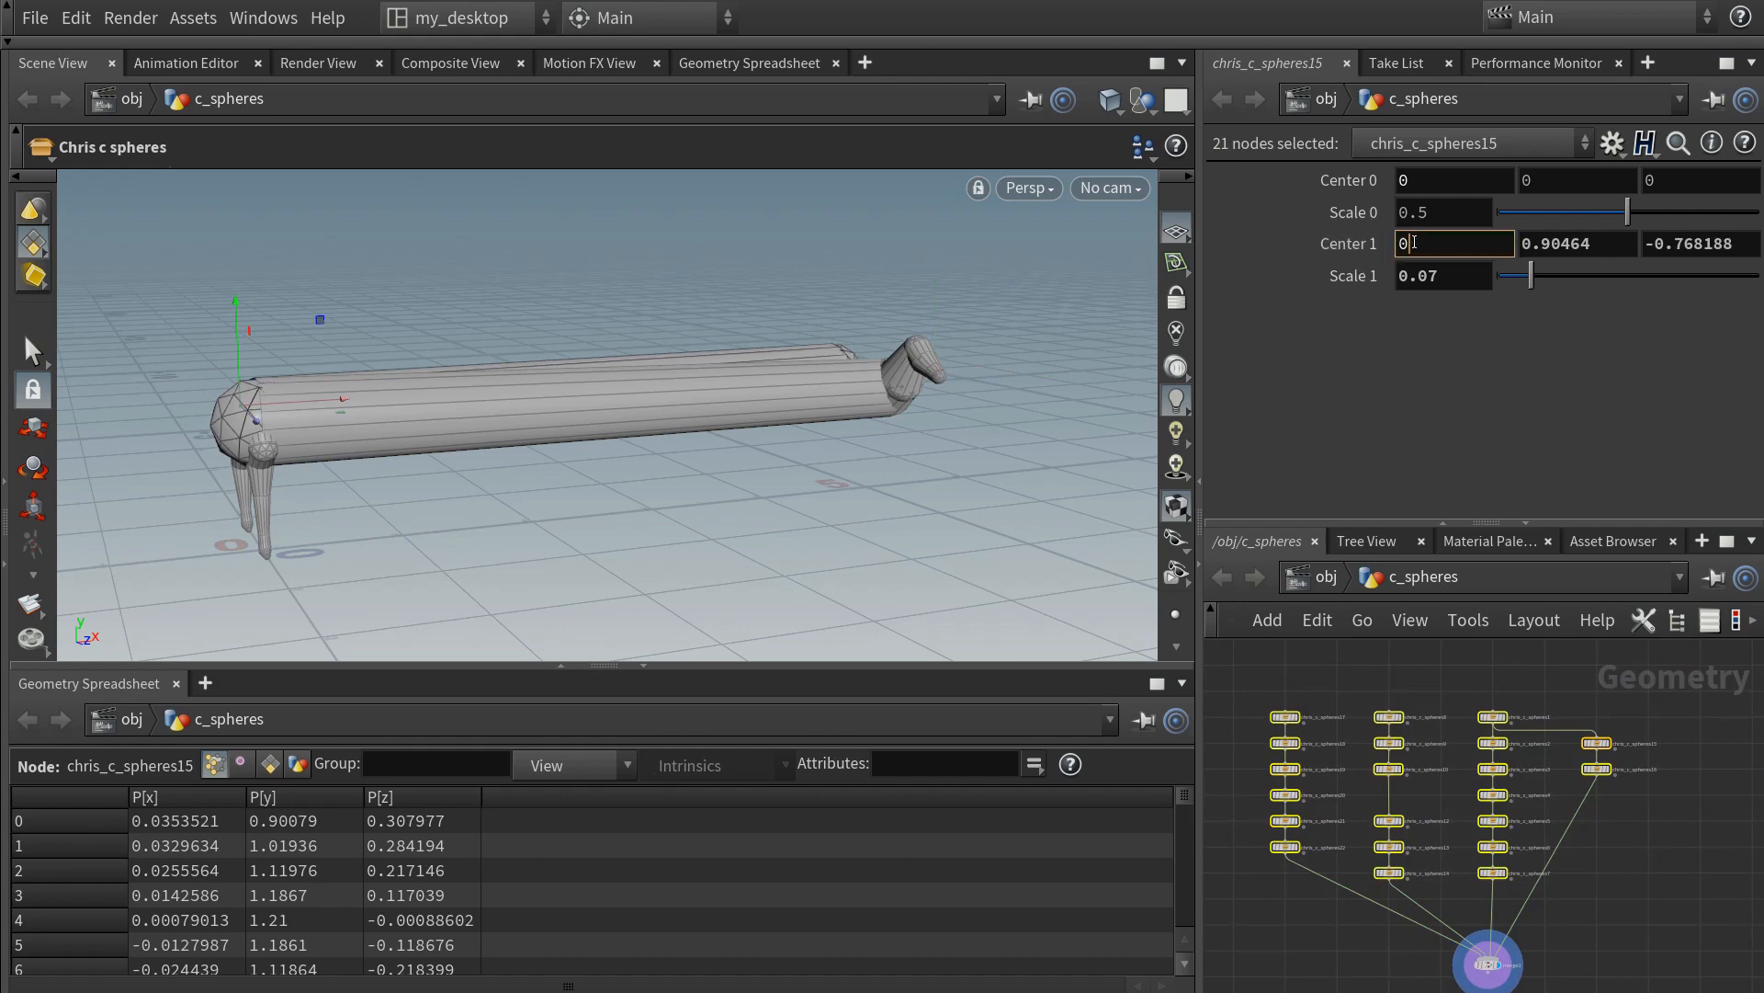
left_click_drag(1410, 241, 1382, 239)
type("0")
key("Return")
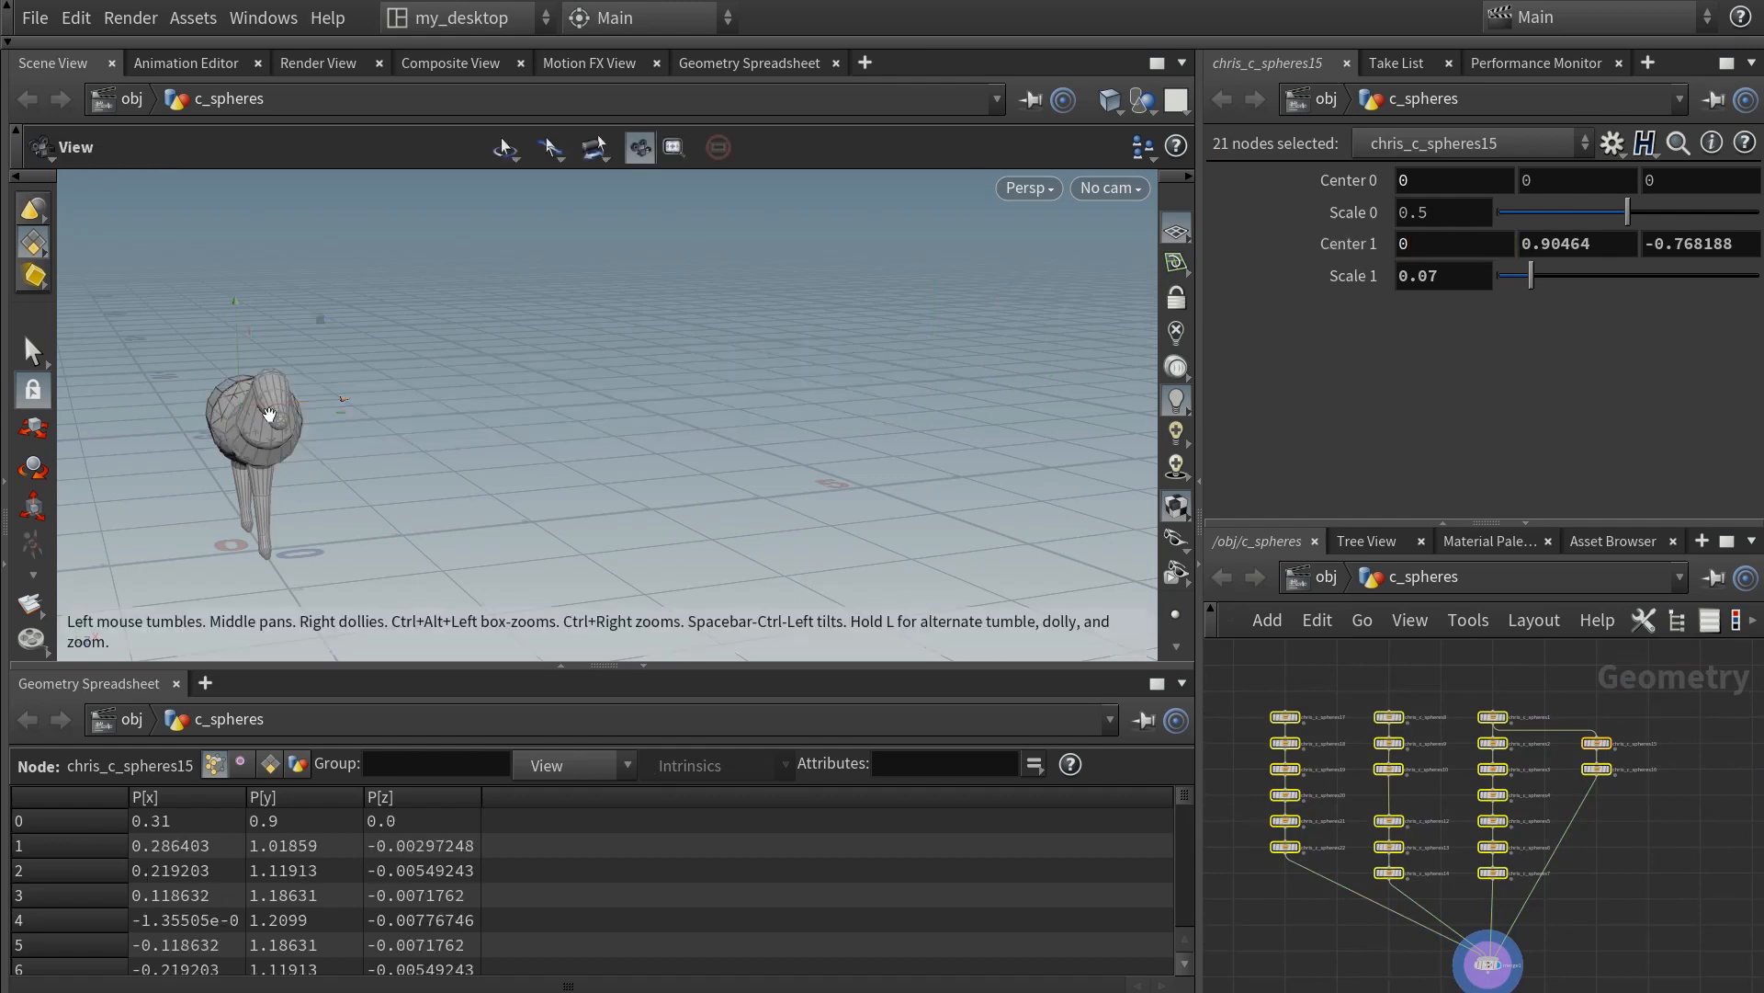
left_click_drag(268, 411, 502, 397, "alt")
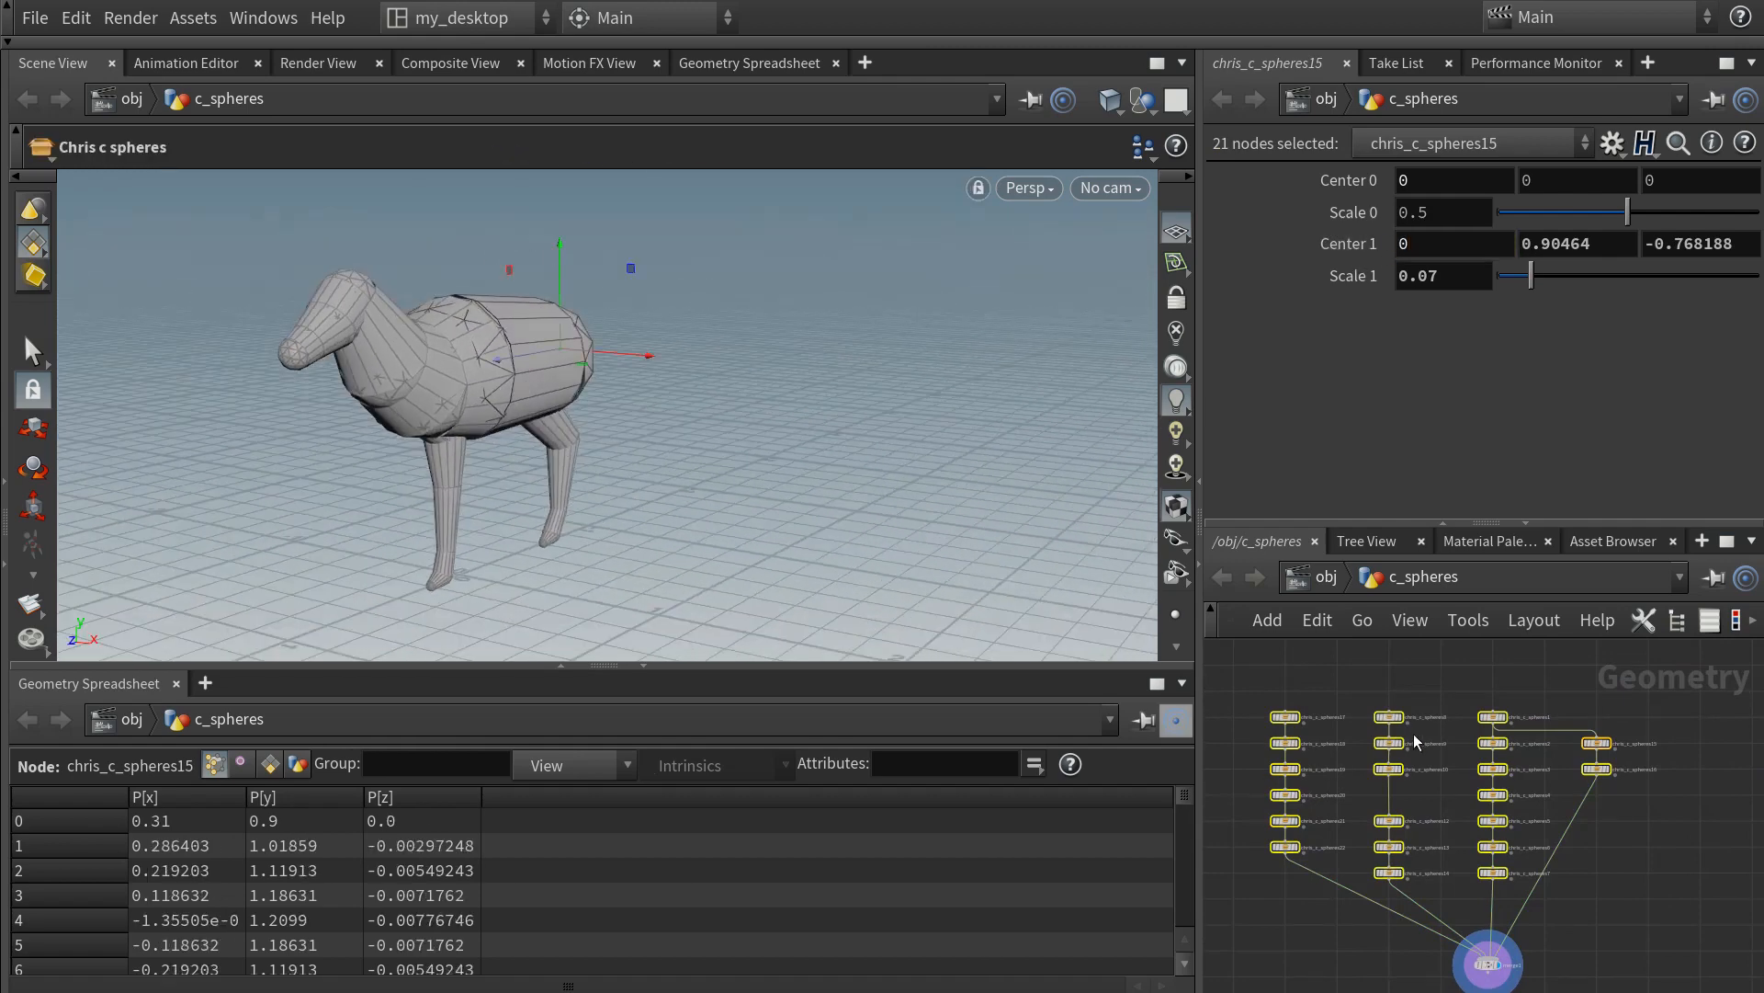
- Set Center 1 X to 0.4 on the six front-leg nodes, chris_c_spheres8 through chris_c_spheres14, together
left_click(1360, 743)
scroll(1362, 739, "up", 3)
scroll(1363, 735, "down", 1)
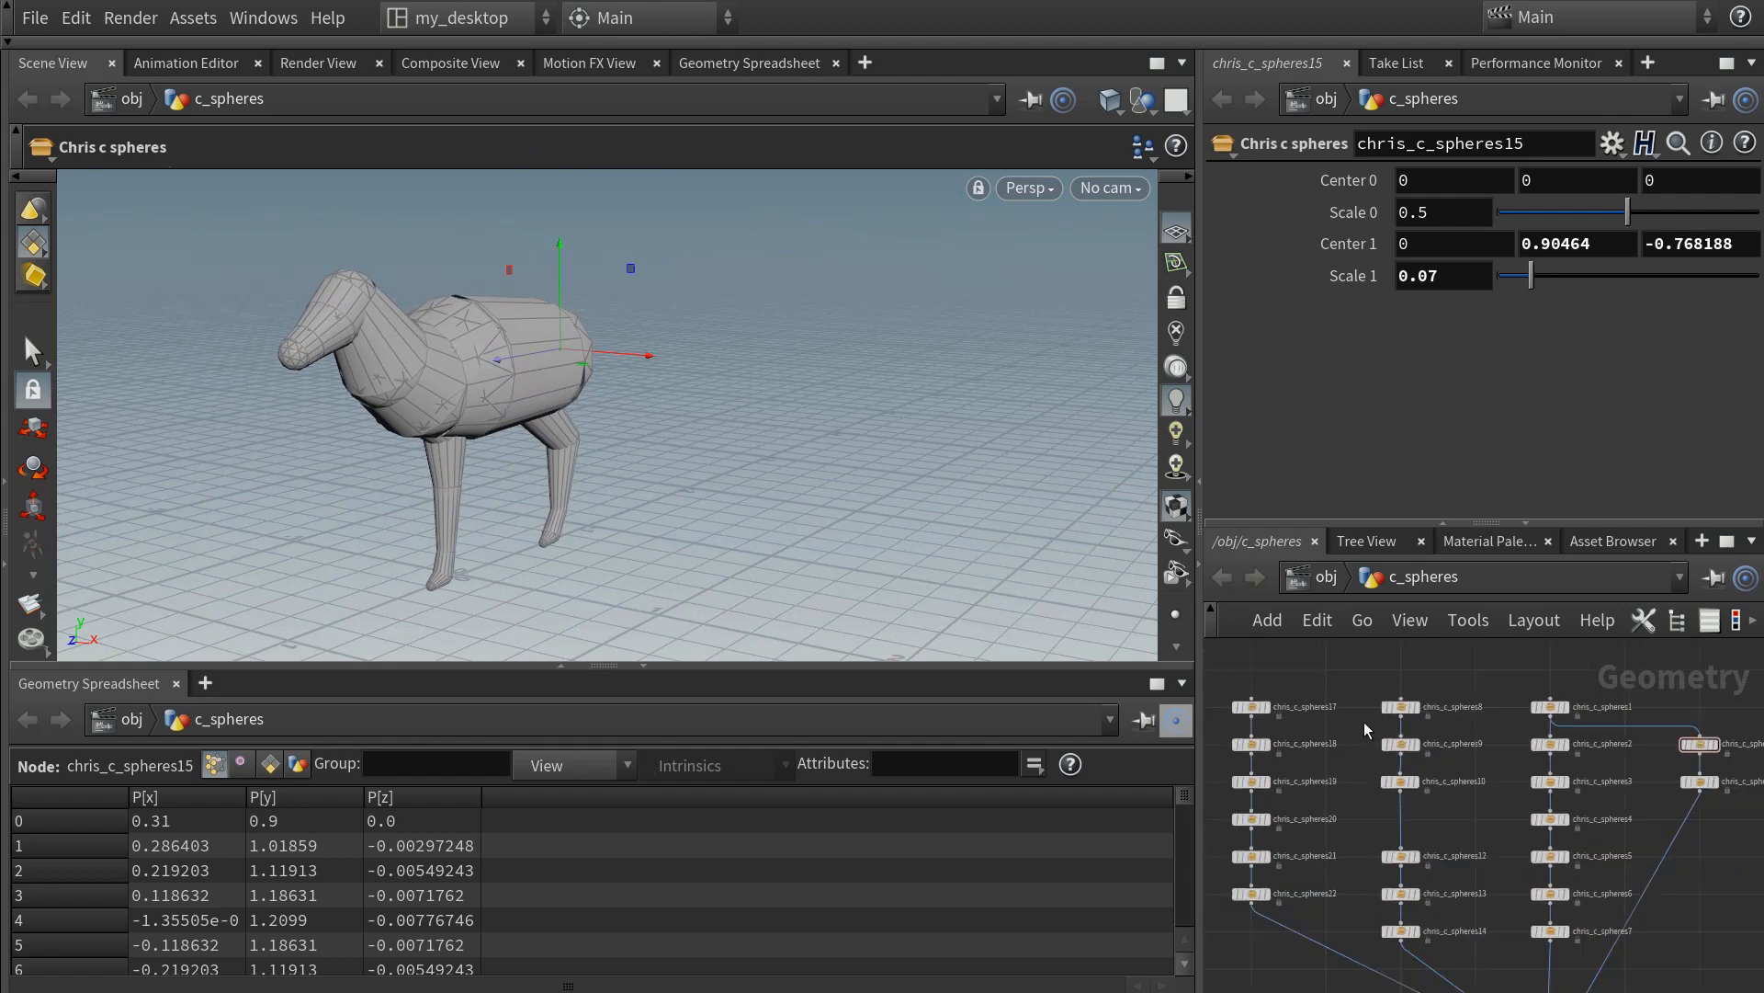
left_click_drag(1357, 678, 1440, 946)
middle_click_drag(1437, 208, 1504, 237)
scroll(1462, 697, "down", 3)
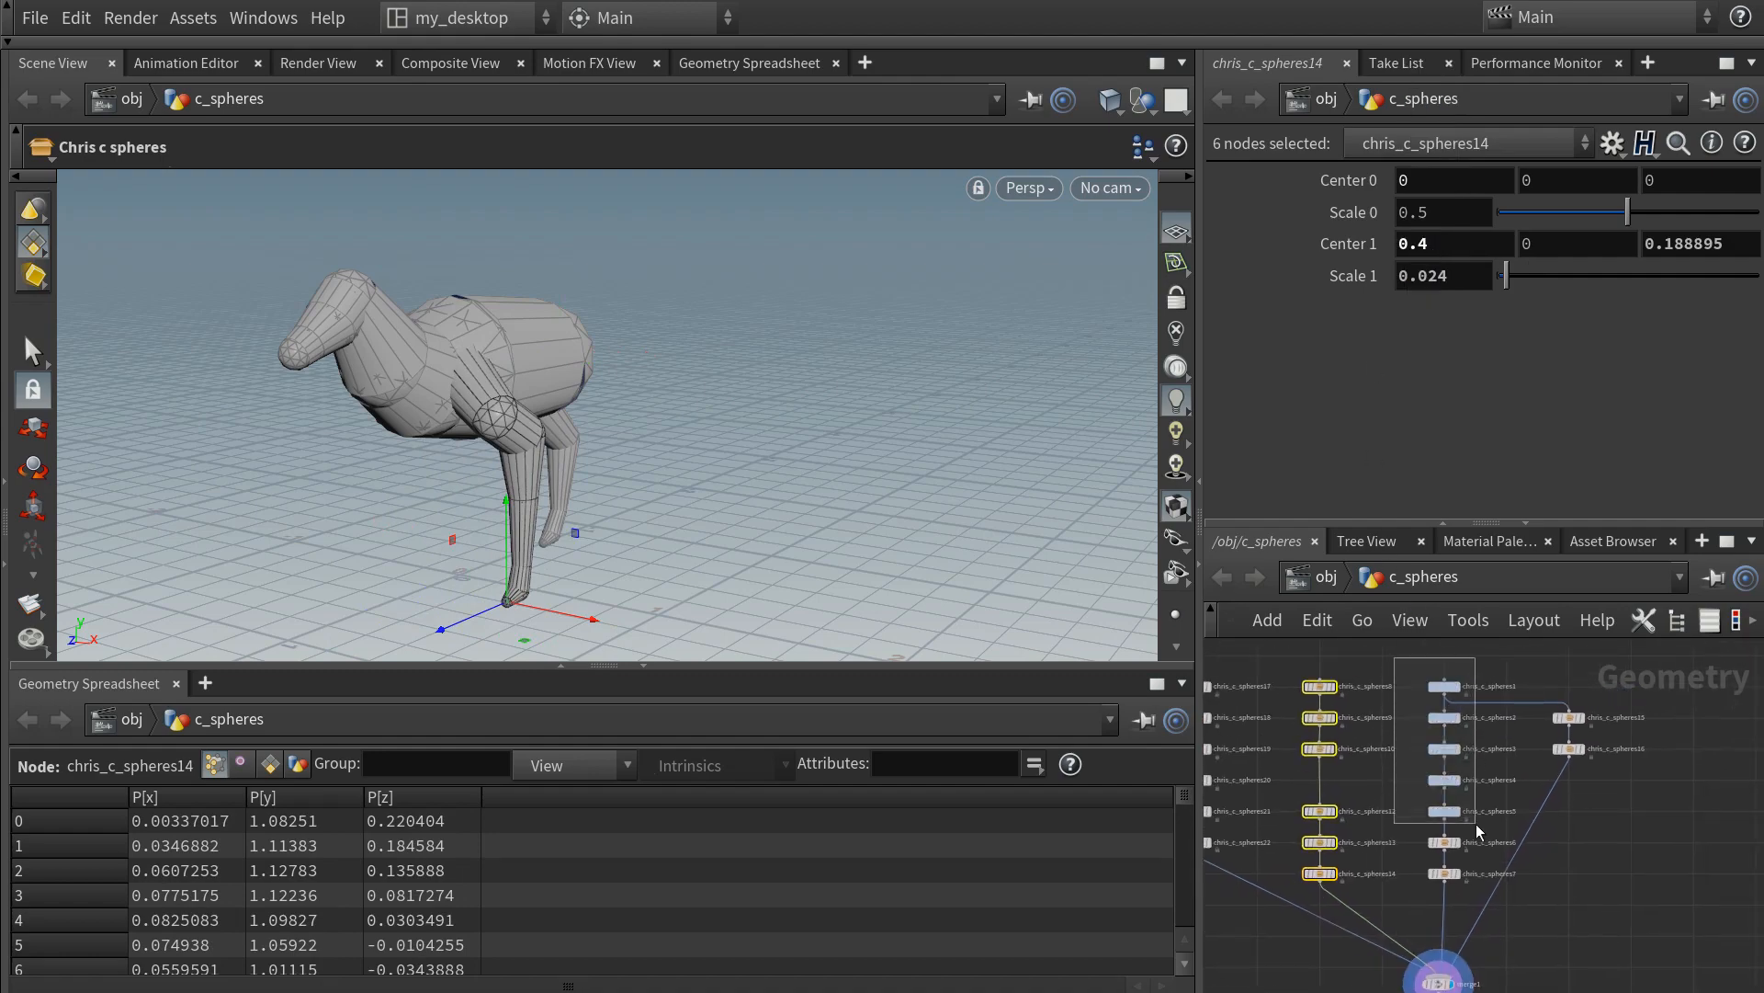
- Set Center 1 X to 0.3 on the six hind-leg nodes, chris_c_spheres2 through chris_c_spheres7, together
left_click_drag(1470, 841, 1473, 878)
left_click_drag(625, 460, 345, 459, "alt")
middle_click_drag(1423, 237, 1484, 246)
key("ctrl+z")
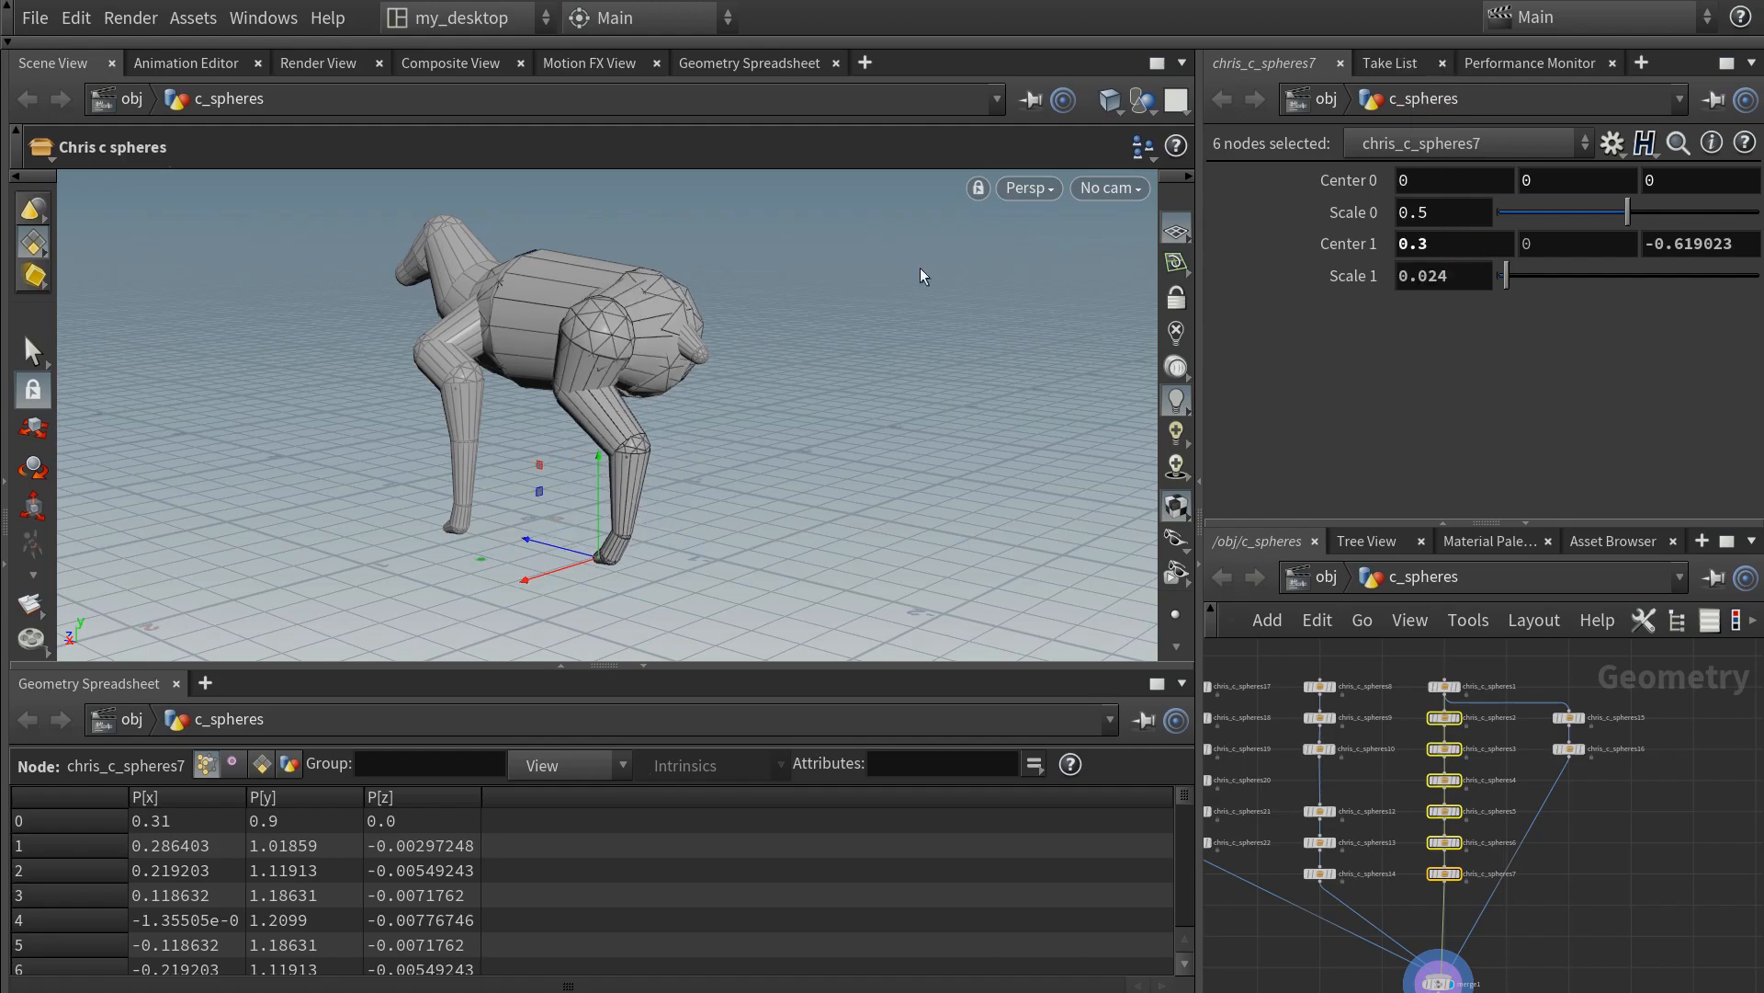
left_click_drag(922, 273, 382, 410, "alt")
right_click_drag(382, 410, 471, 417)
mouse_move(471, 416)
left_mouse_down()
mouse_move(523, 395)
mouse_move(471, 410)
left_mouse_up()
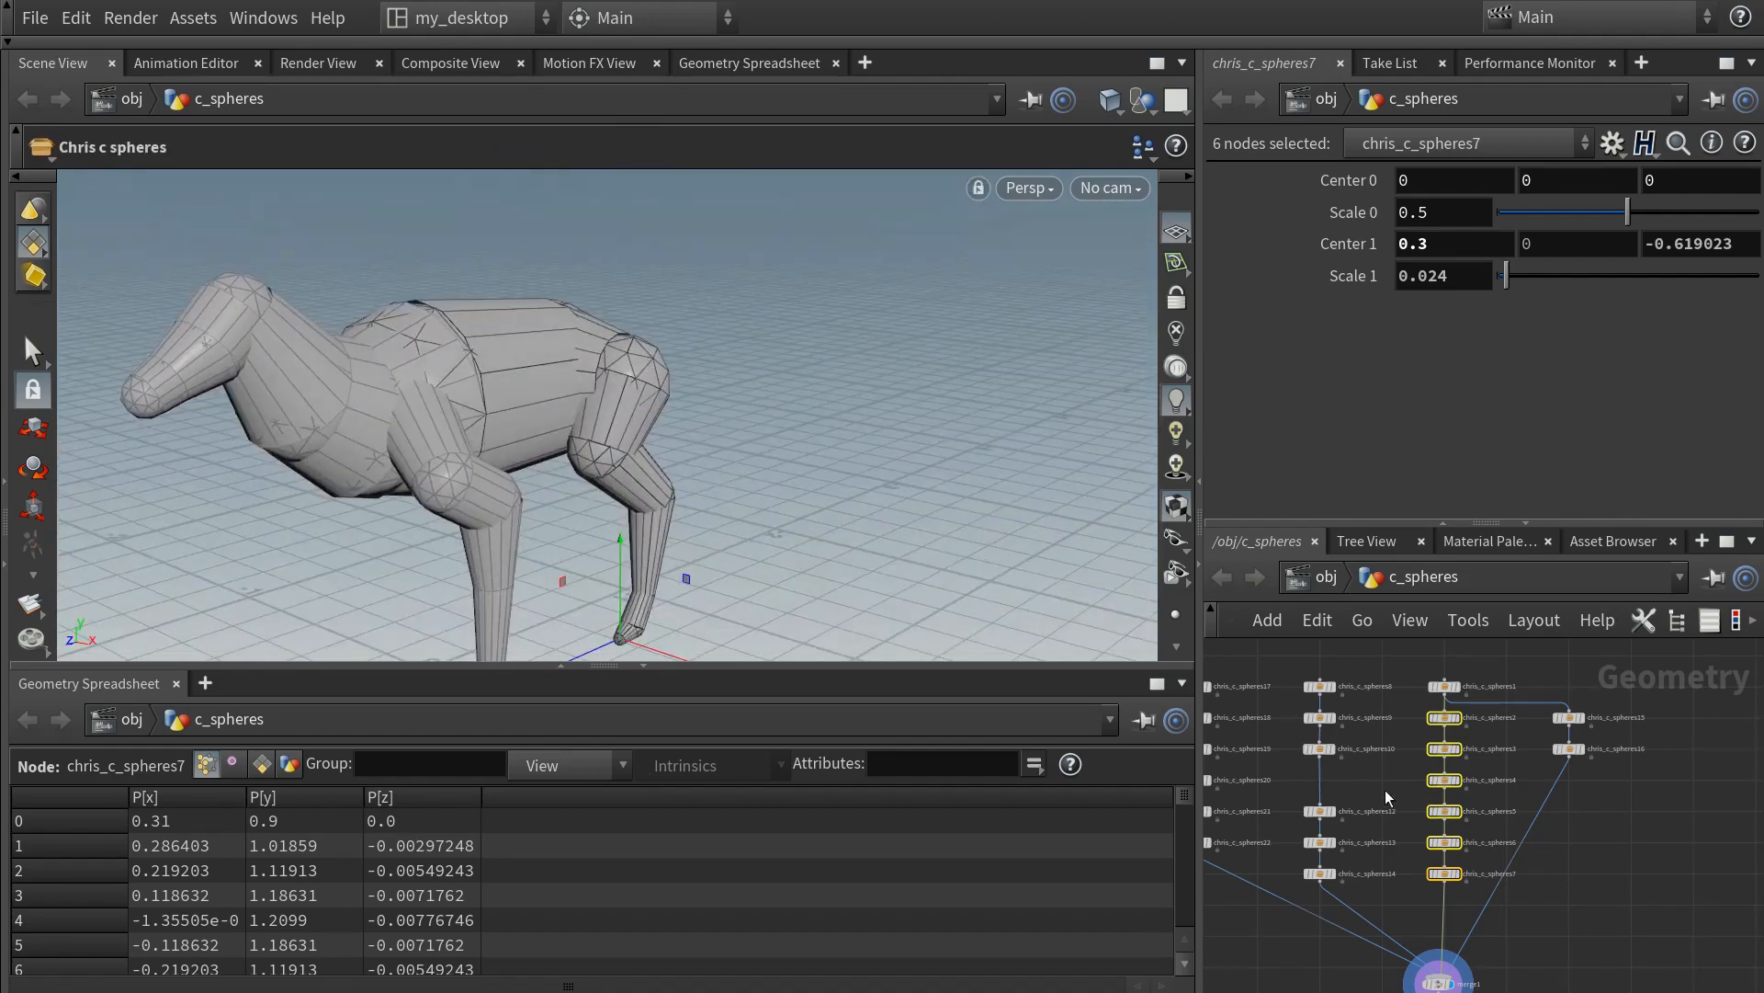
- Move chris_c_spheres9 and chris_c_spheres10 down in the front-leg chain, leaving a gap below chris_c_spheres8
middle_click_drag(1386, 797, 1349, 780)
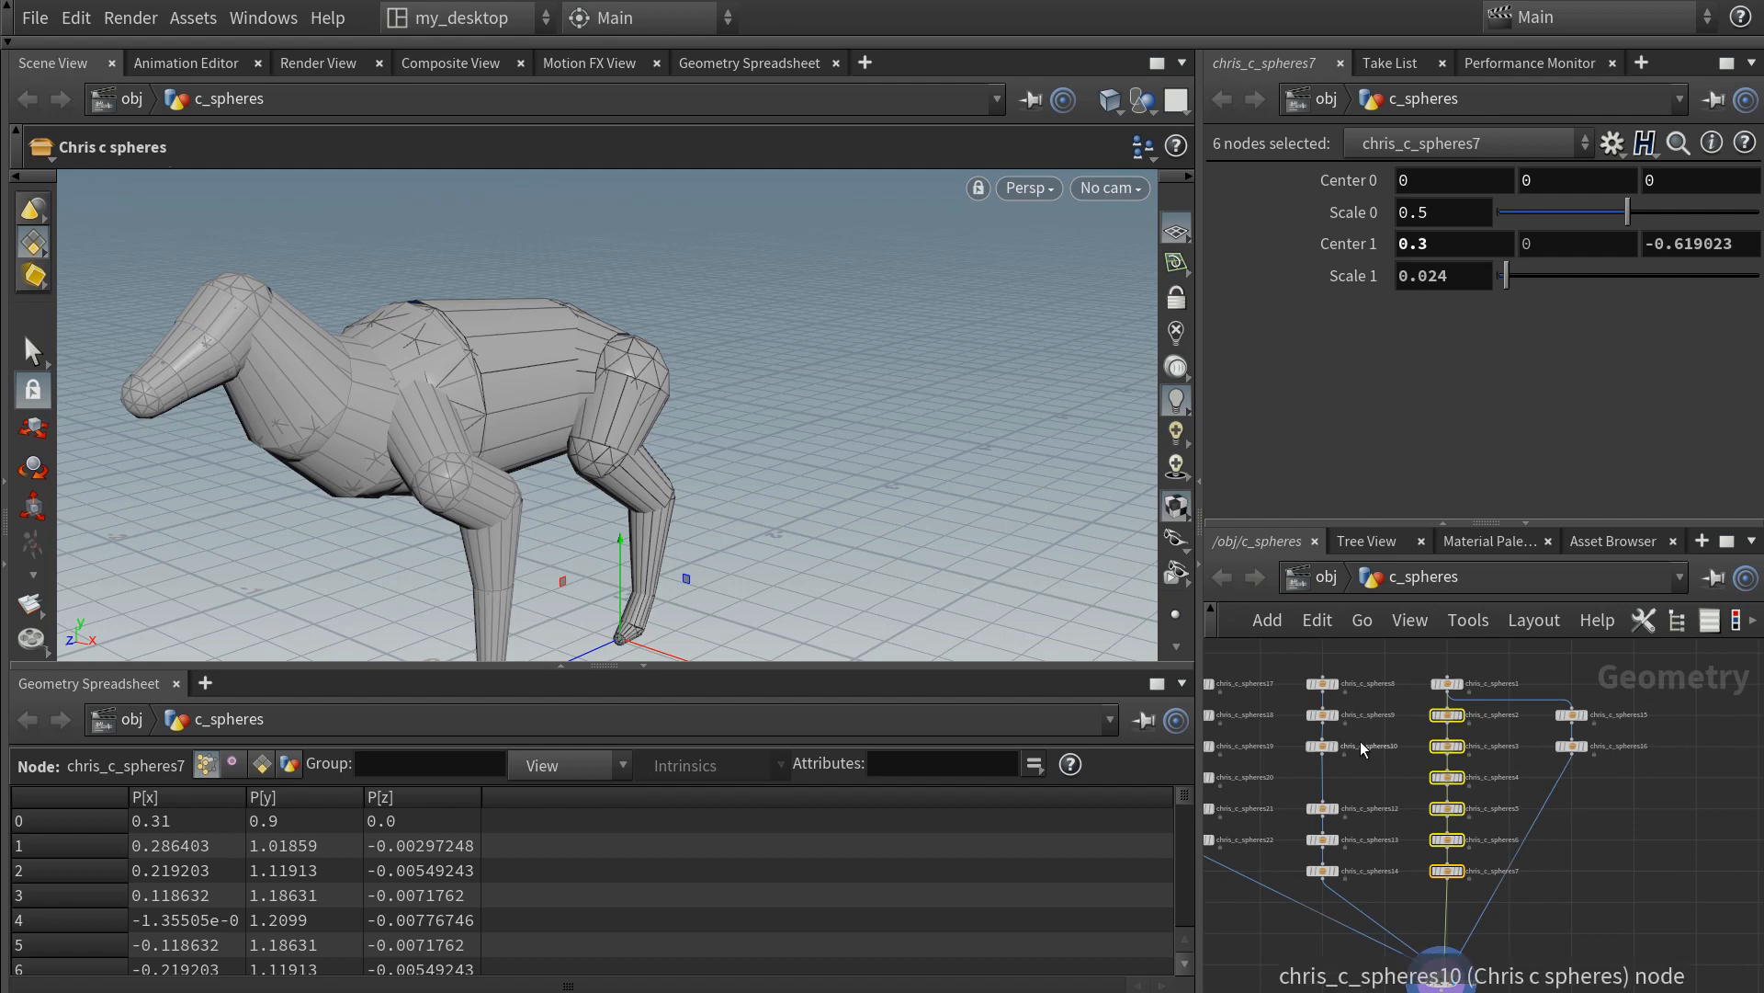
scroll(1358, 748, "up", 1)
left_click_drag(1267, 697, 1316, 783)
left_click(1288, 719)
left_click_drag(1317, 670, 1360, 702)
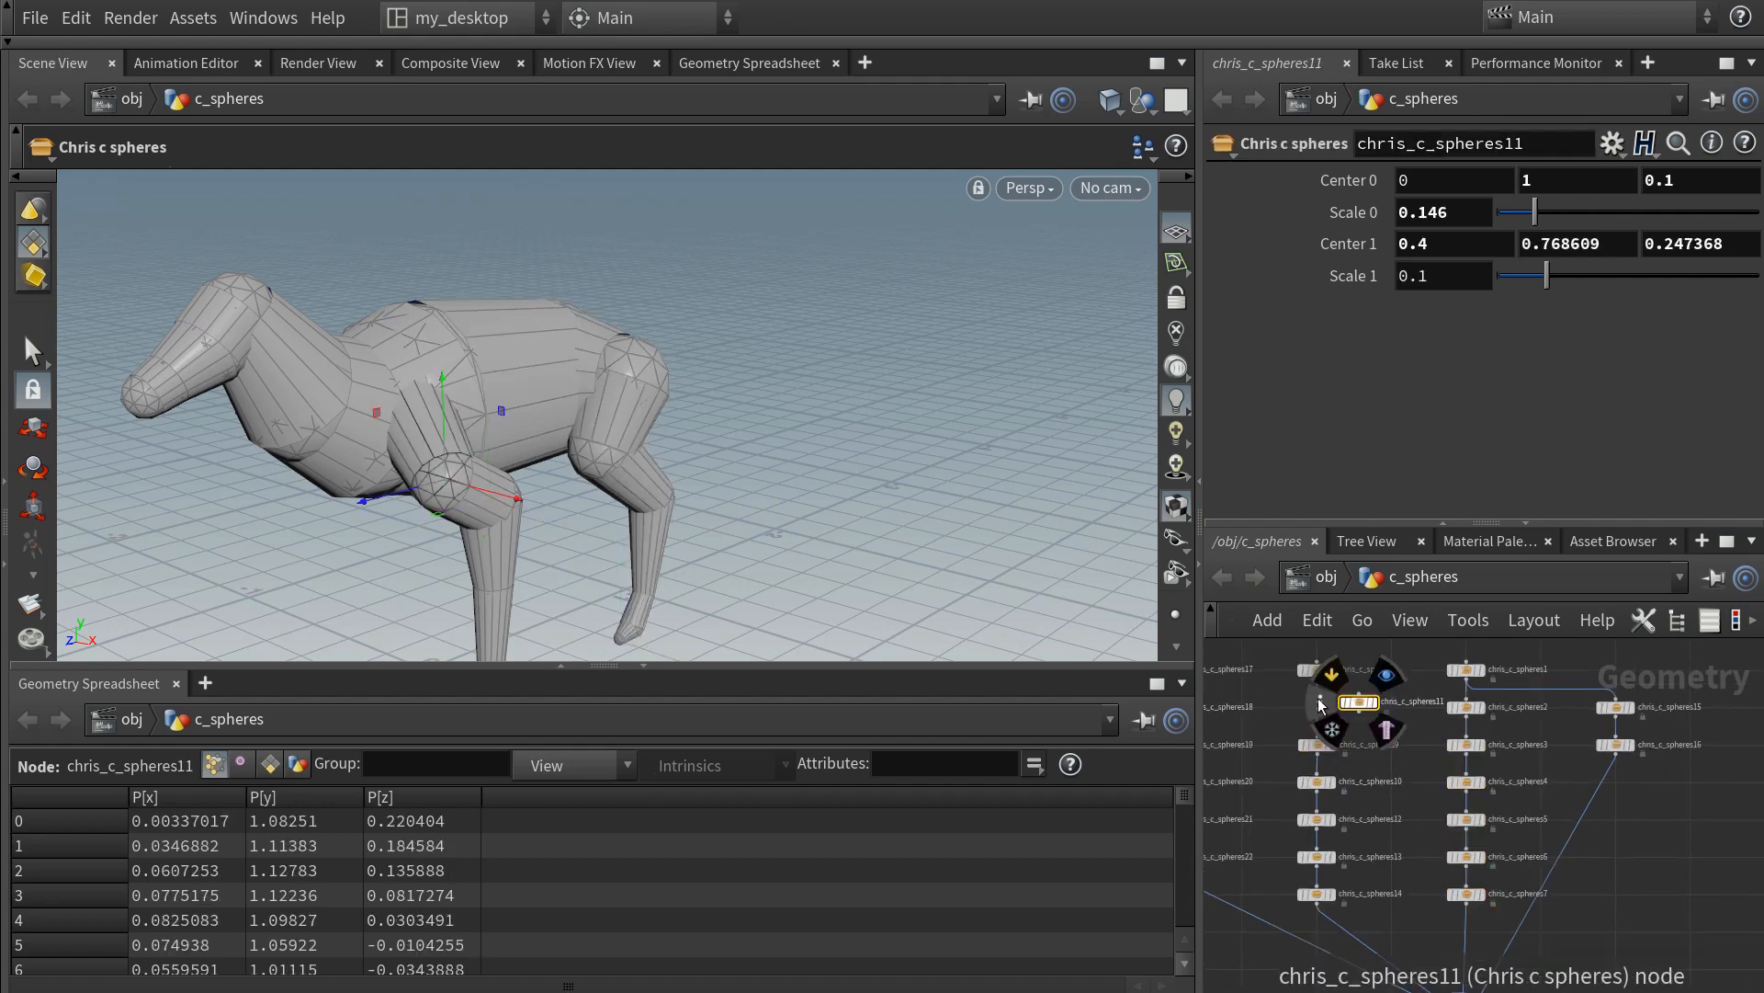
scroll(1320, 704, "up", 1)
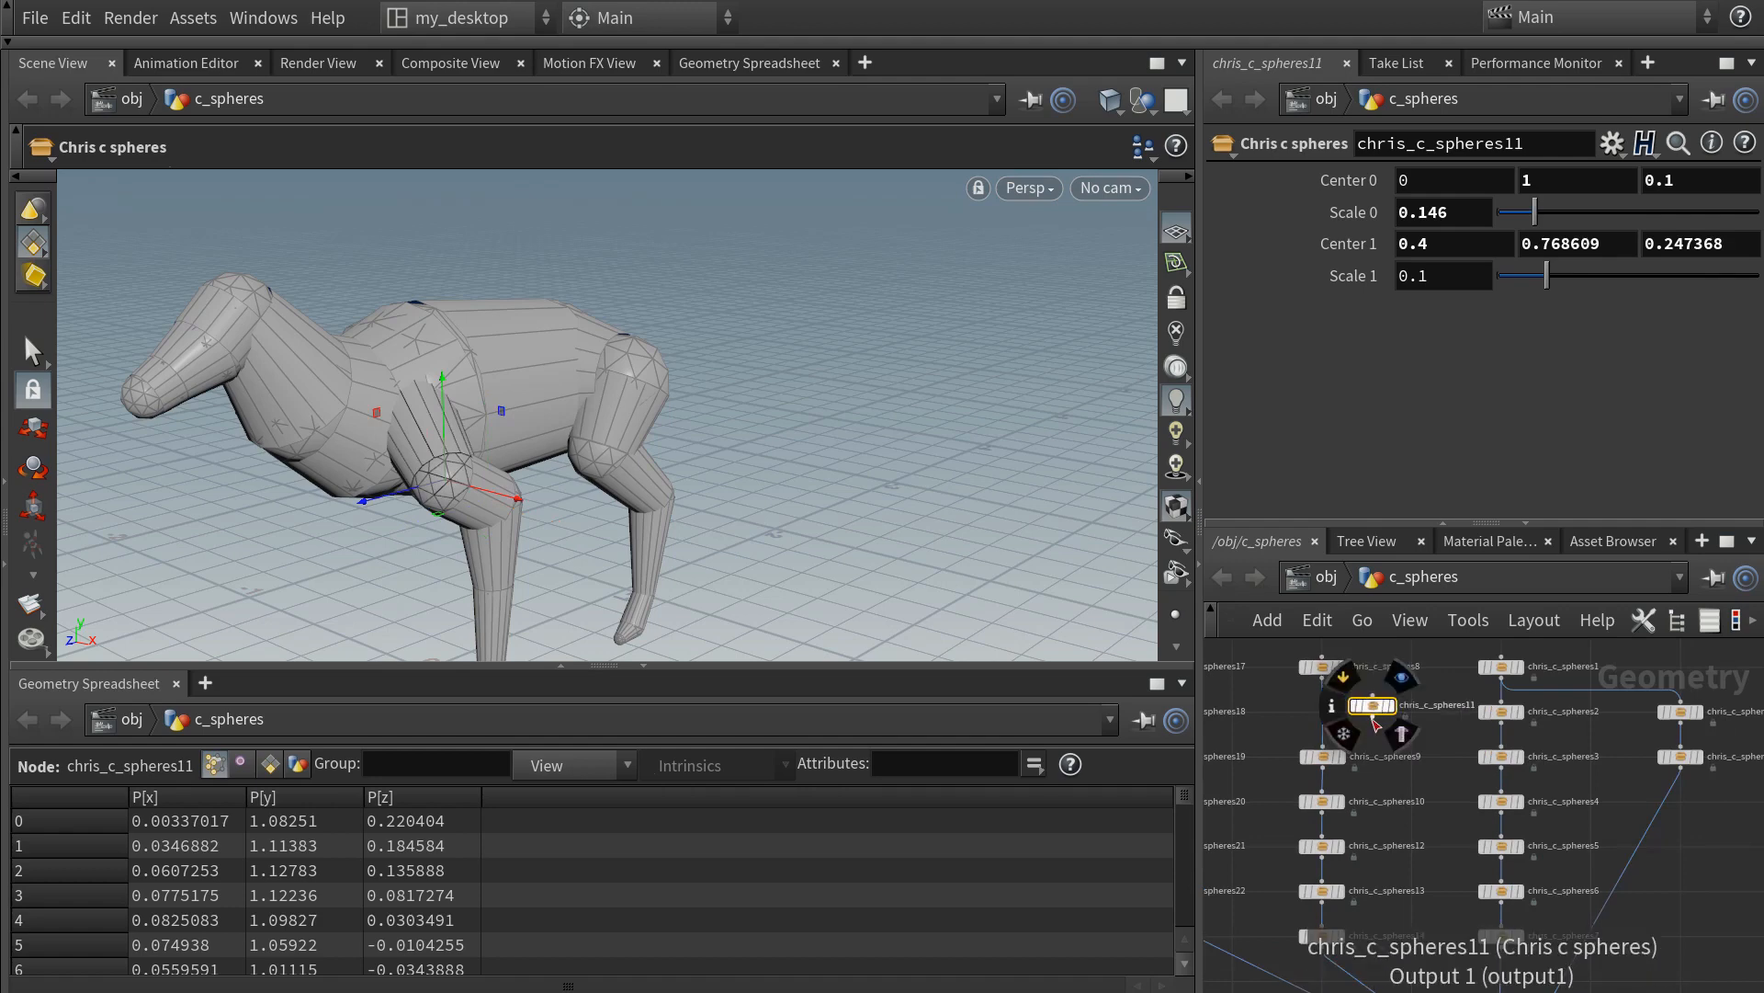
key("Delete")
- Try a copy of chris_c_spheres2 connected below chris_c_spheres8, with its end sphere moved to about Z -0.01, and delete the copy
left_click_drag(1502, 712, 1347, 715, "alt")
left_click(1322, 679)
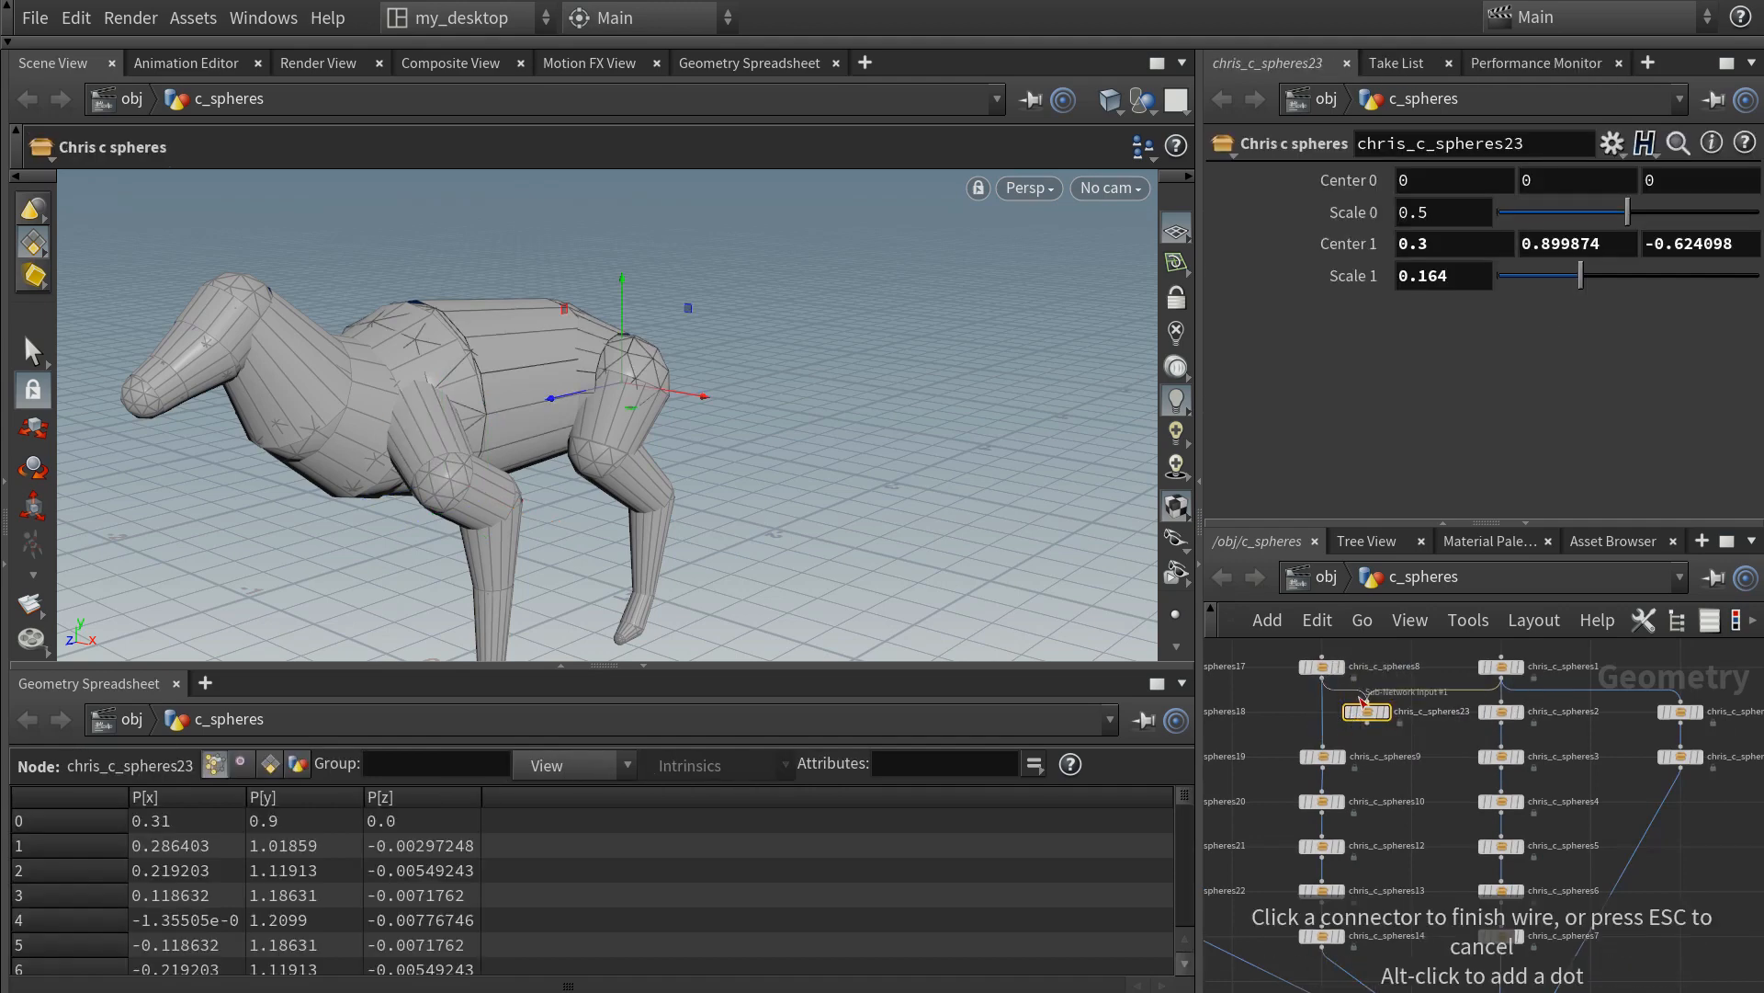
left_click(1366, 704)
left_click(1386, 712)
left_click_drag(557, 400, 418, 479)
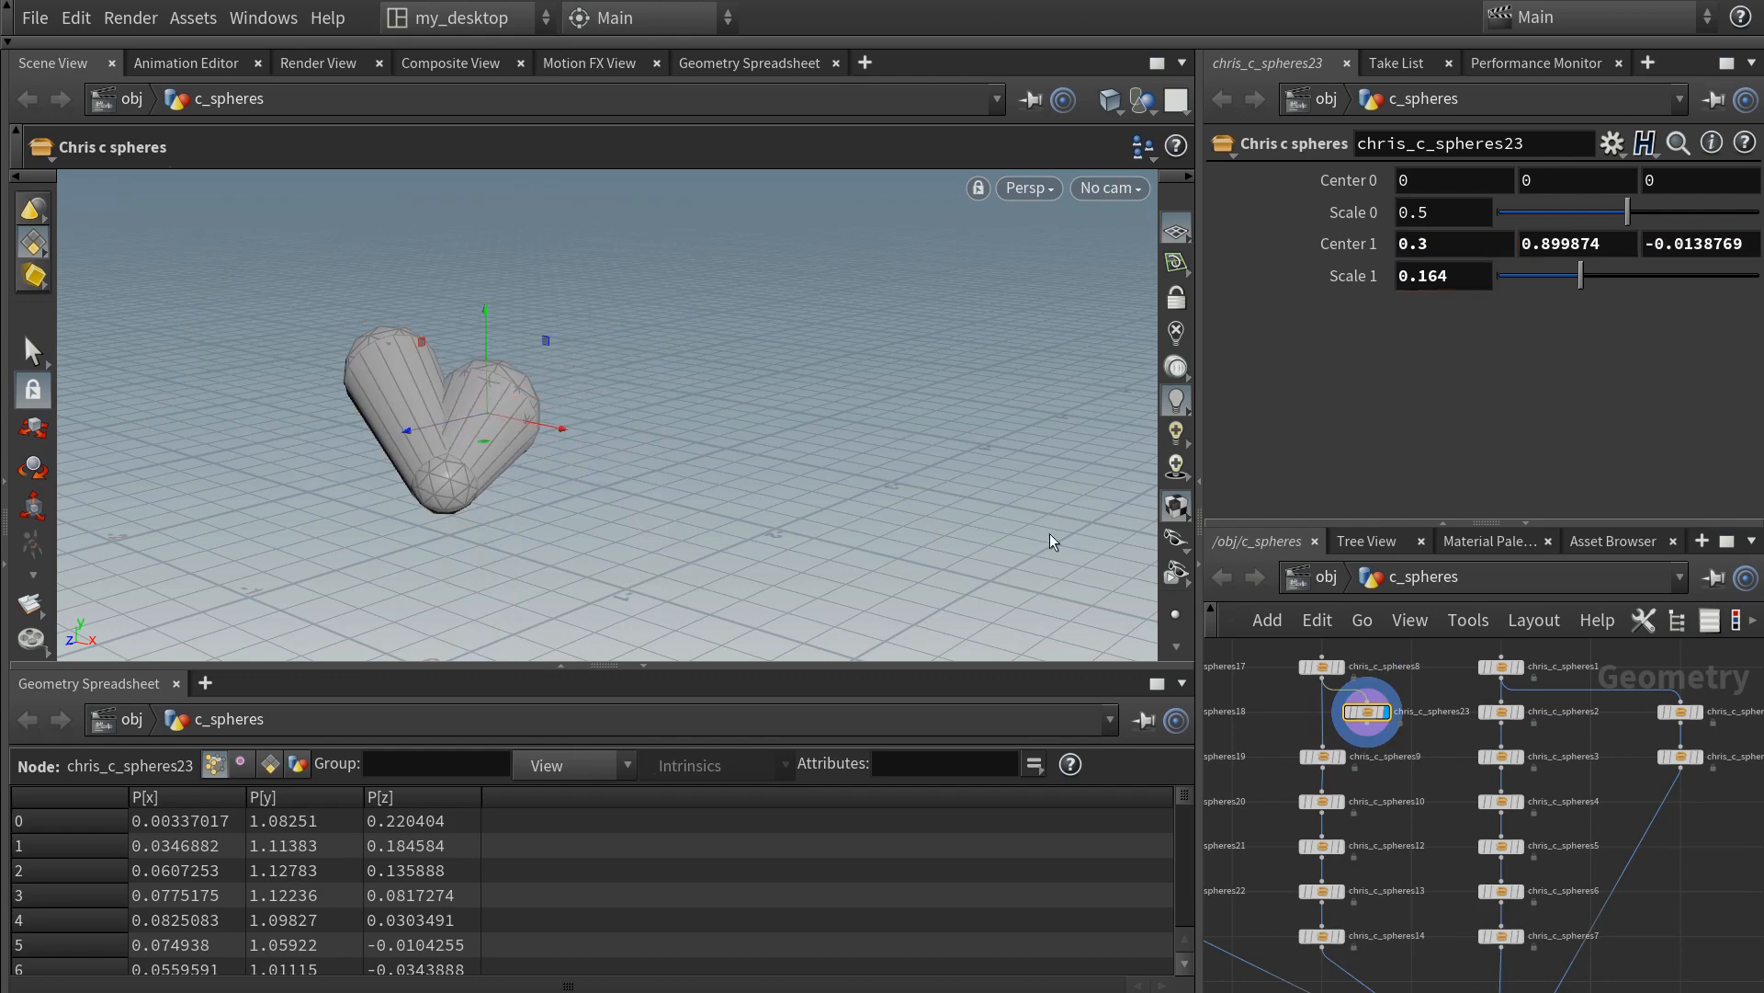
key("Delete")
- Display the Merge node's result again and select chris_c_spheres8 at the start of the front-leg chain
left_click(1323, 758)
middle_click_drag(1420, 905, 1449, 759)
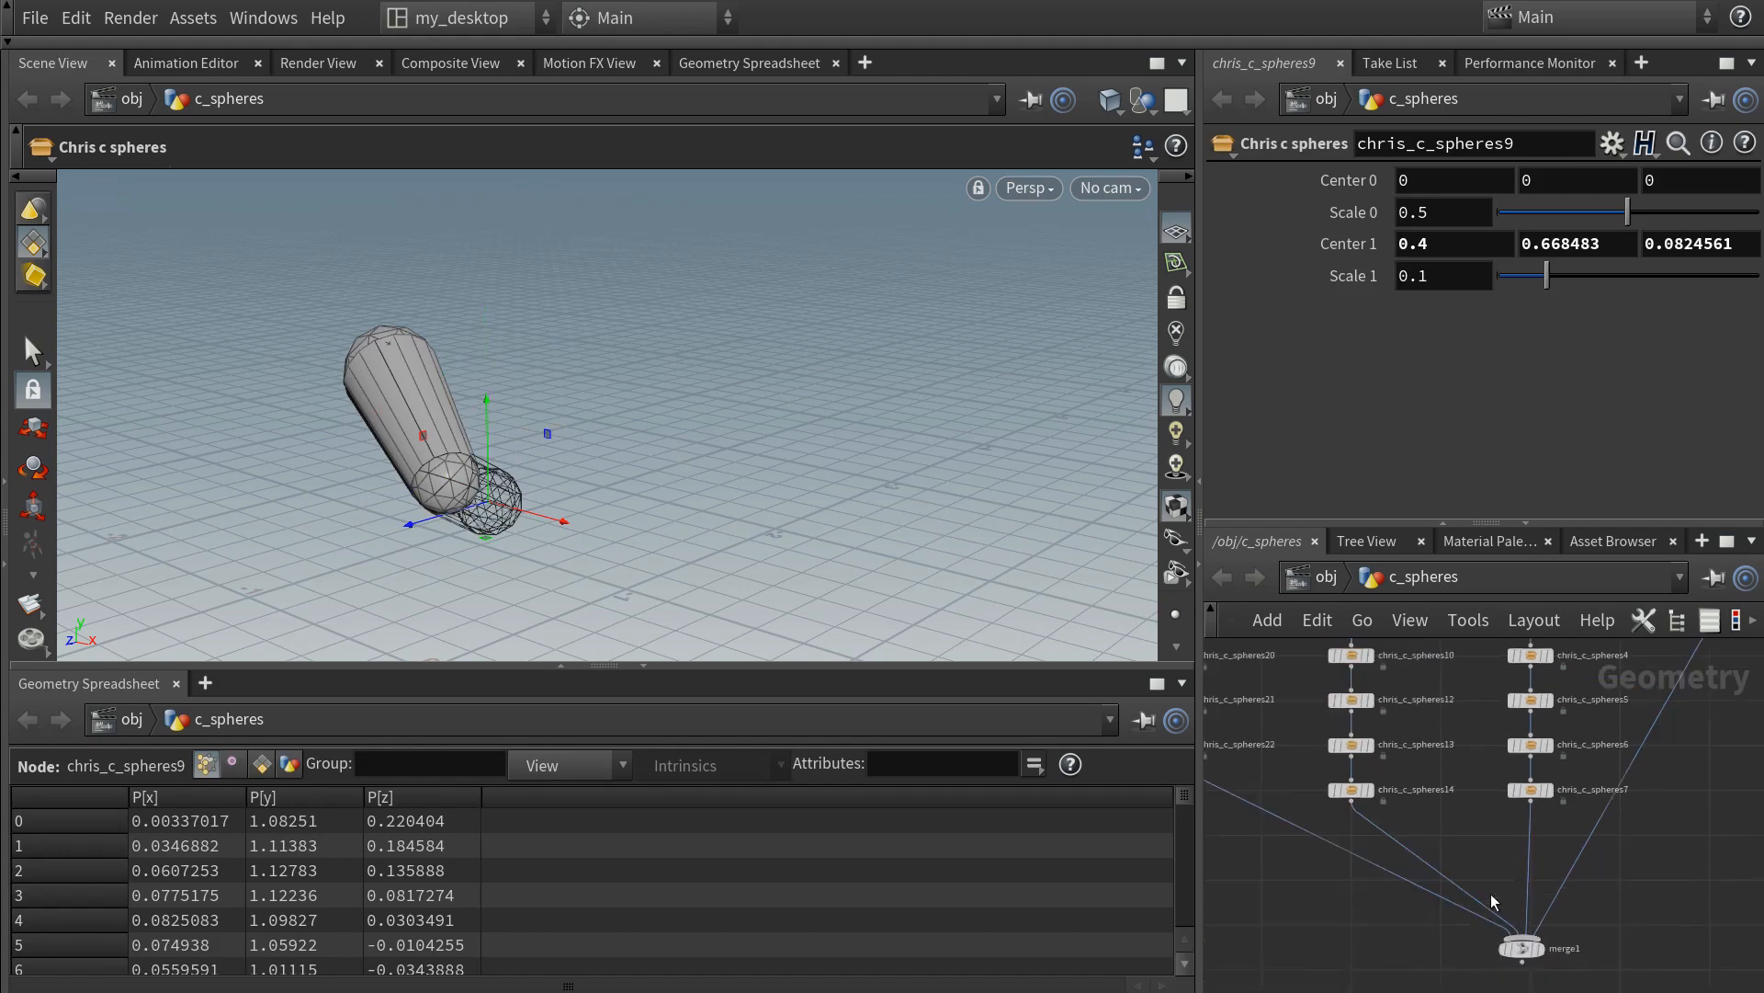
left_click(1536, 951)
middle_click_drag(1294, 681, 1345, 796)
middle_click_drag(1339, 715, 1334, 781)
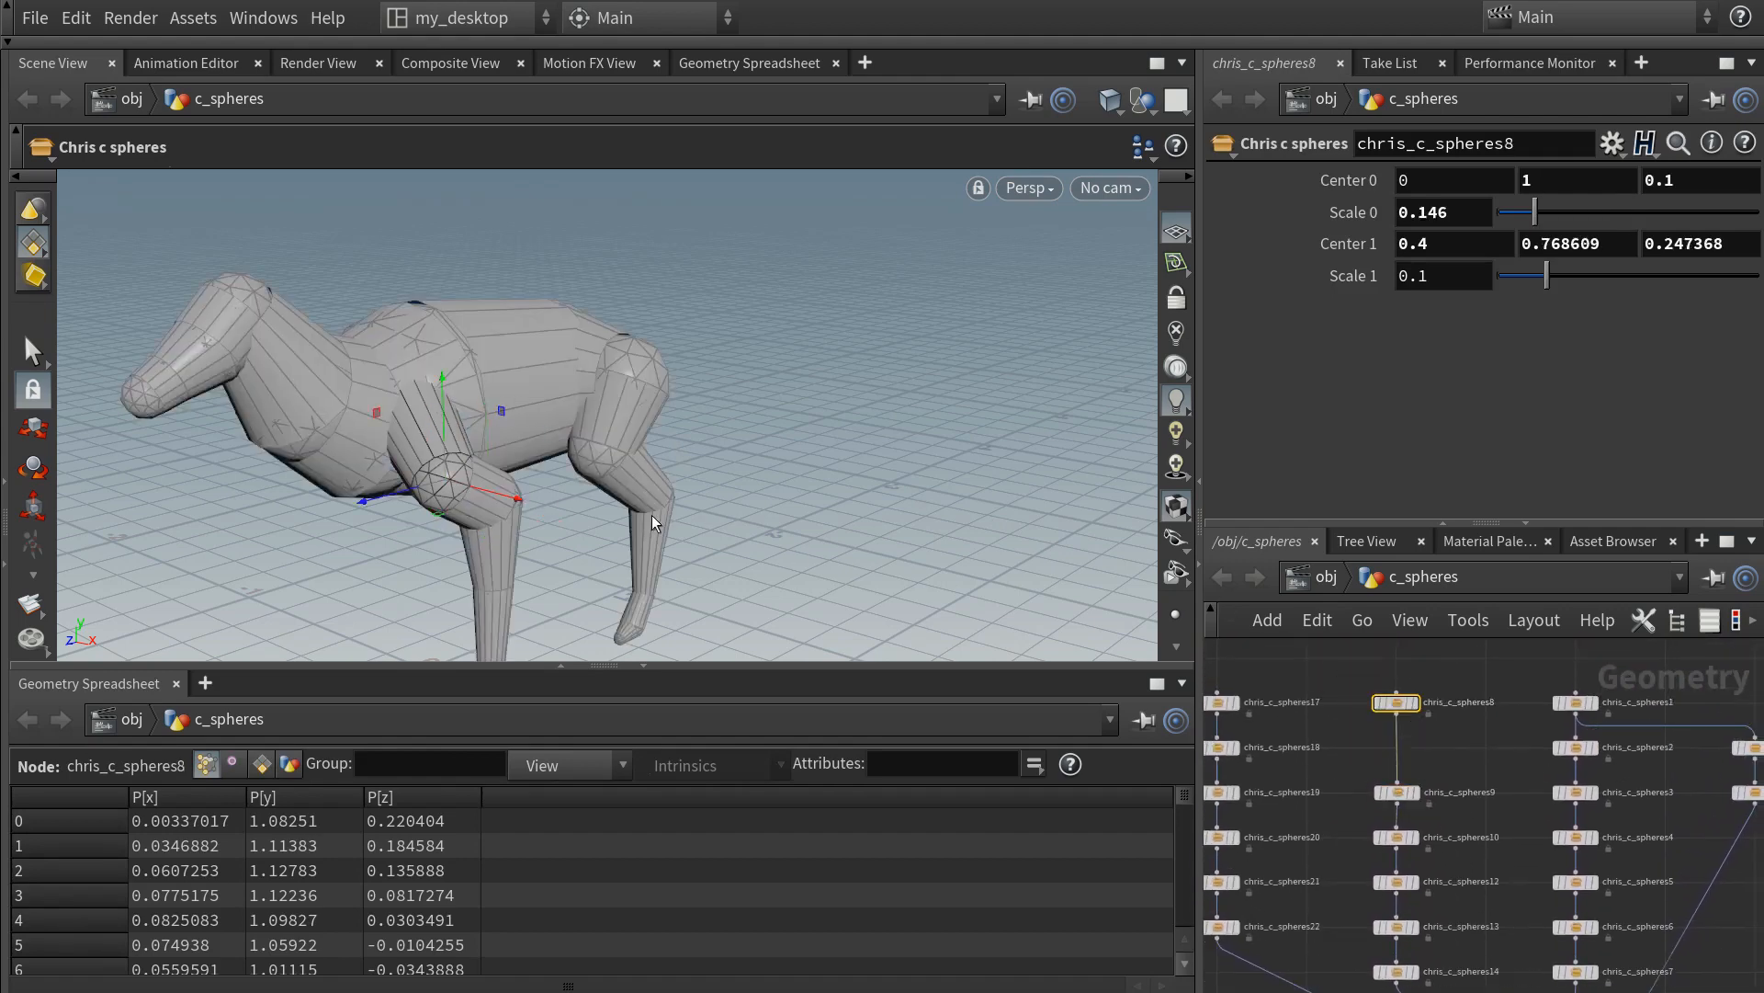
- Try raising chris_c_spheres8's end sphere toward the shoulder, and undo the move
left_click_drag(443, 384, 454, 309)
left_click_drag(546, 406, 456, 431, "alt")
key("ctrl+z")
- Compare the front leg's capsules in wireframe with the shoulder blade of the side-view deer reference
key("space+3")
key("space+4")
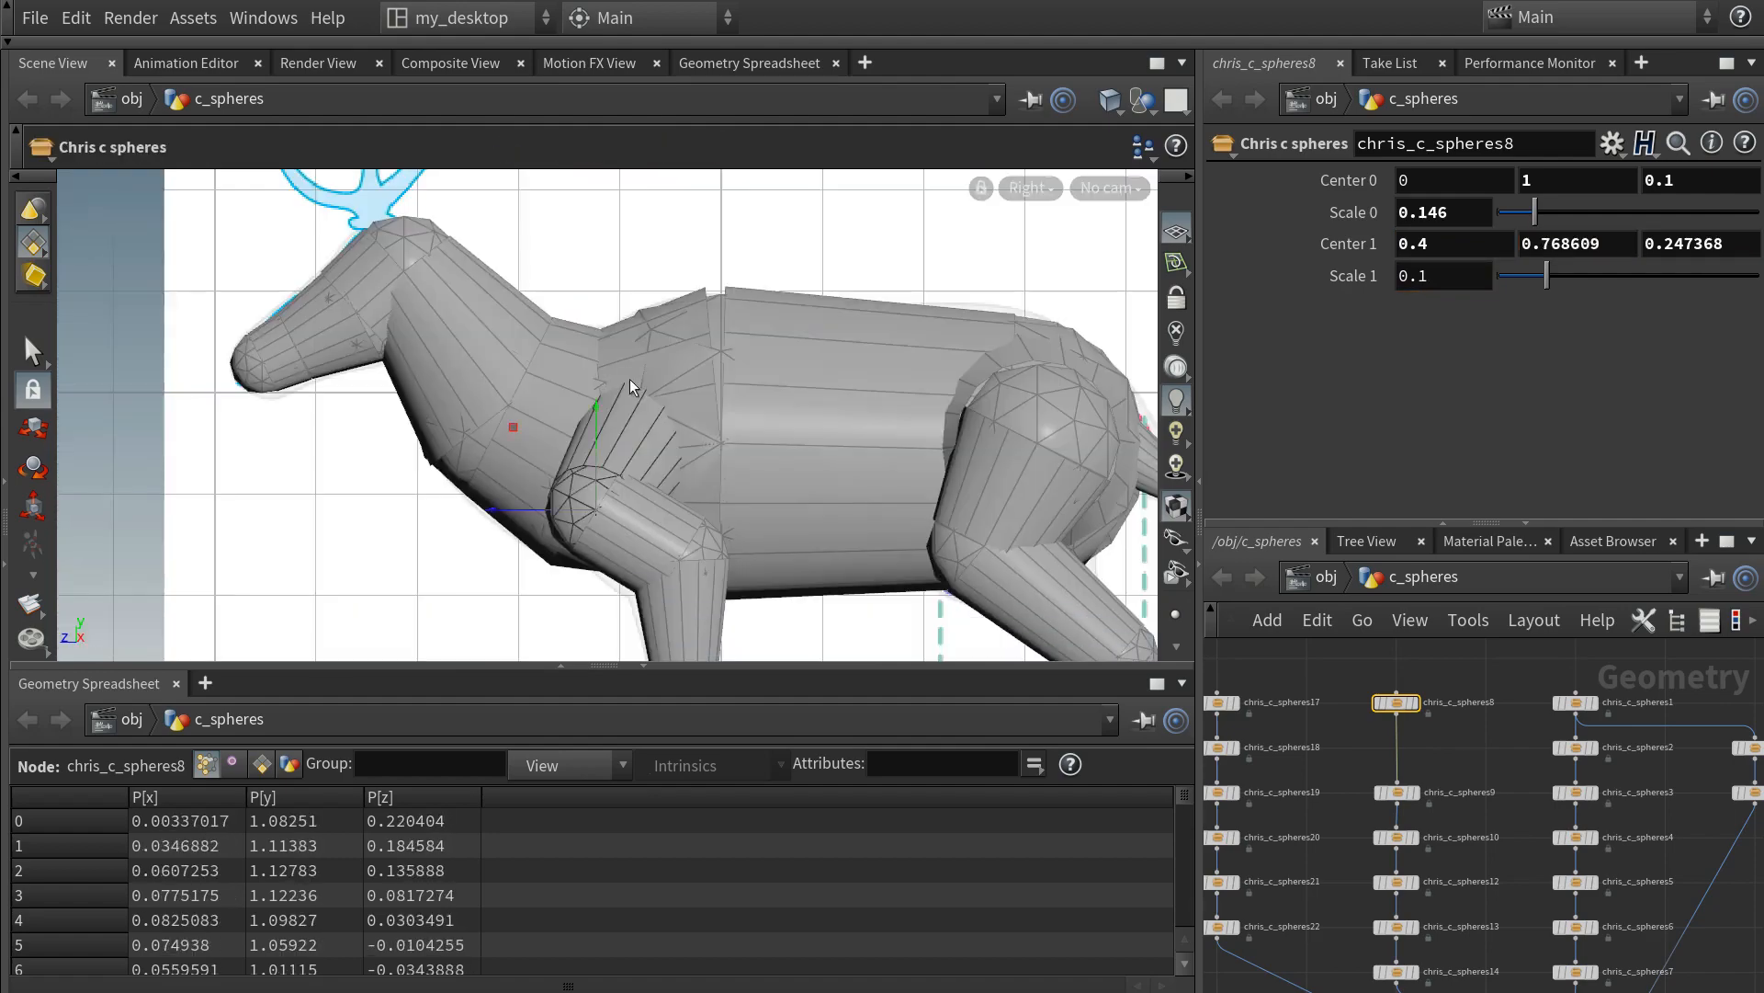
right_click_drag(630, 384, 615, 473, "alt")
key("w")
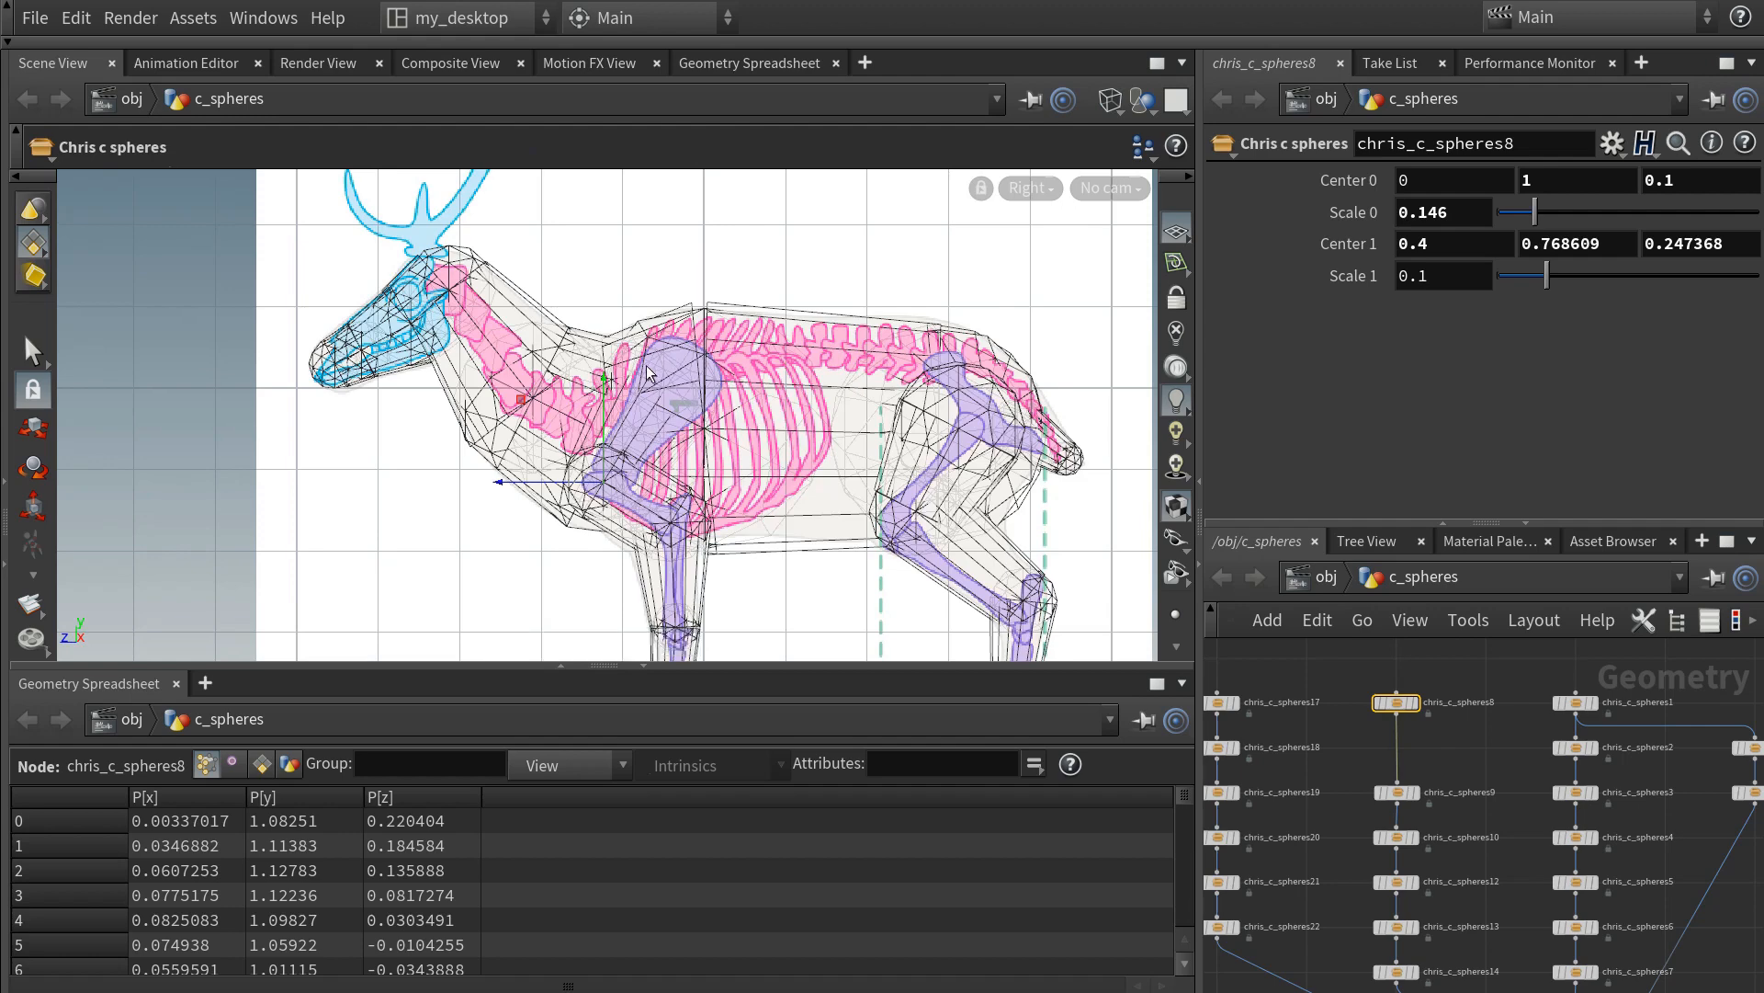
key("space+1")
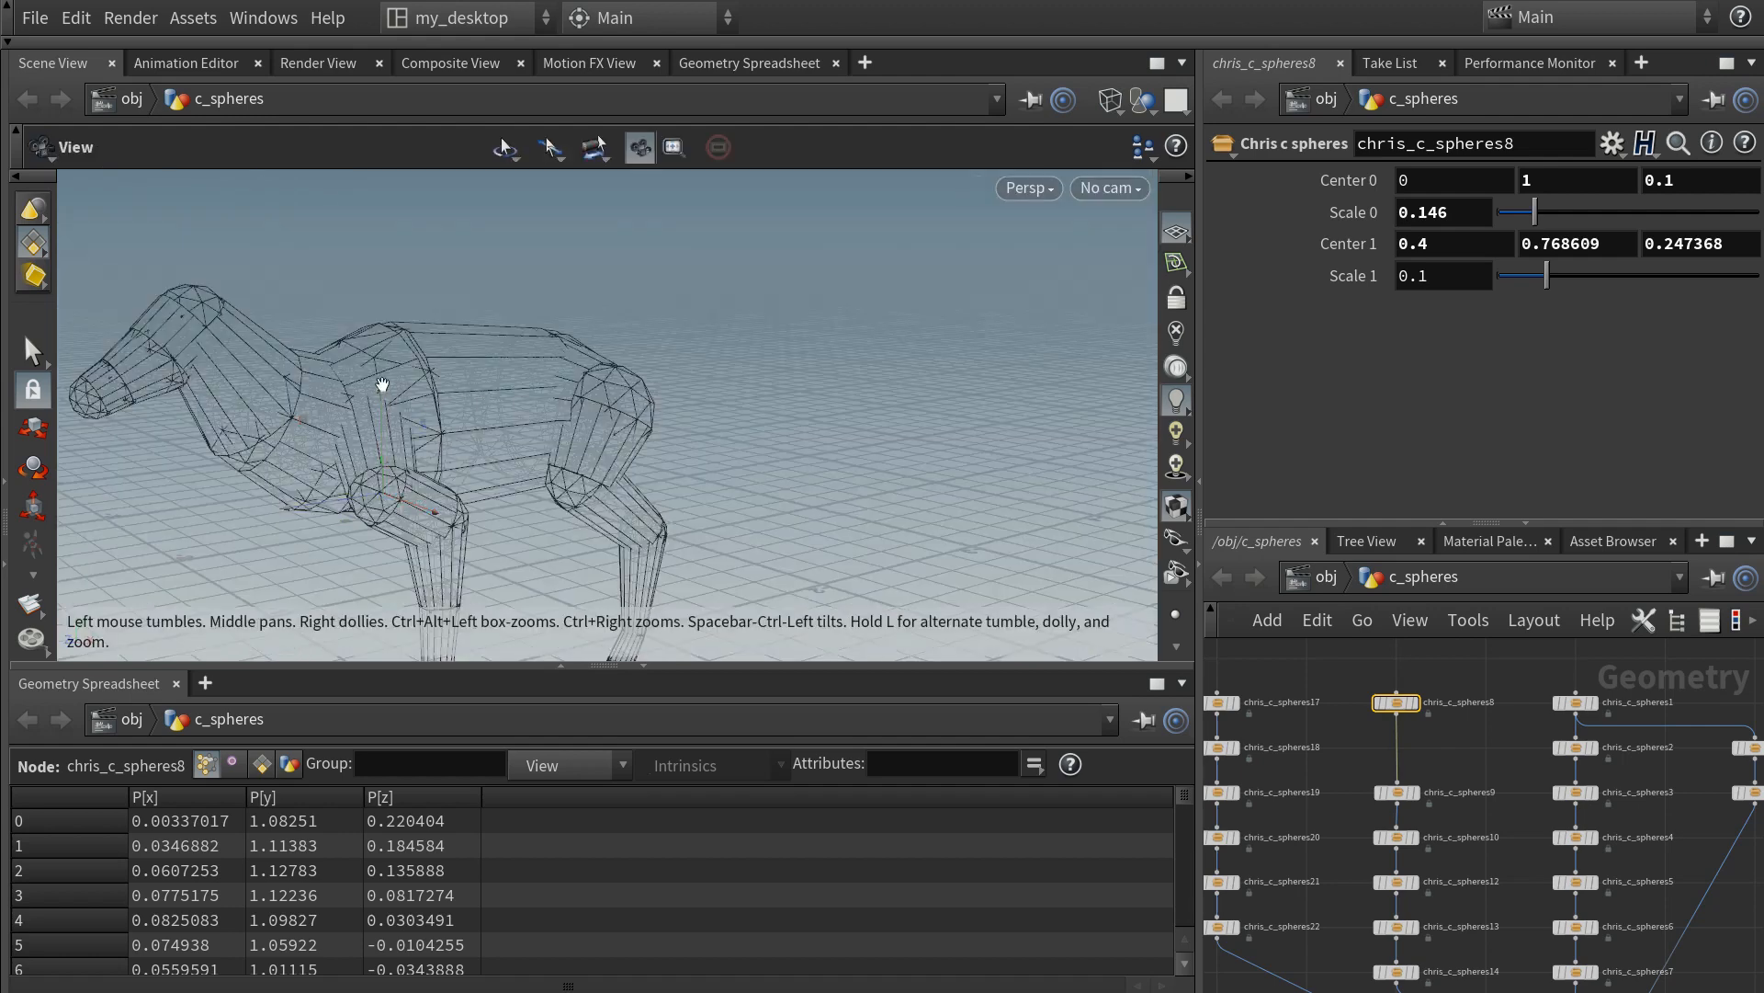
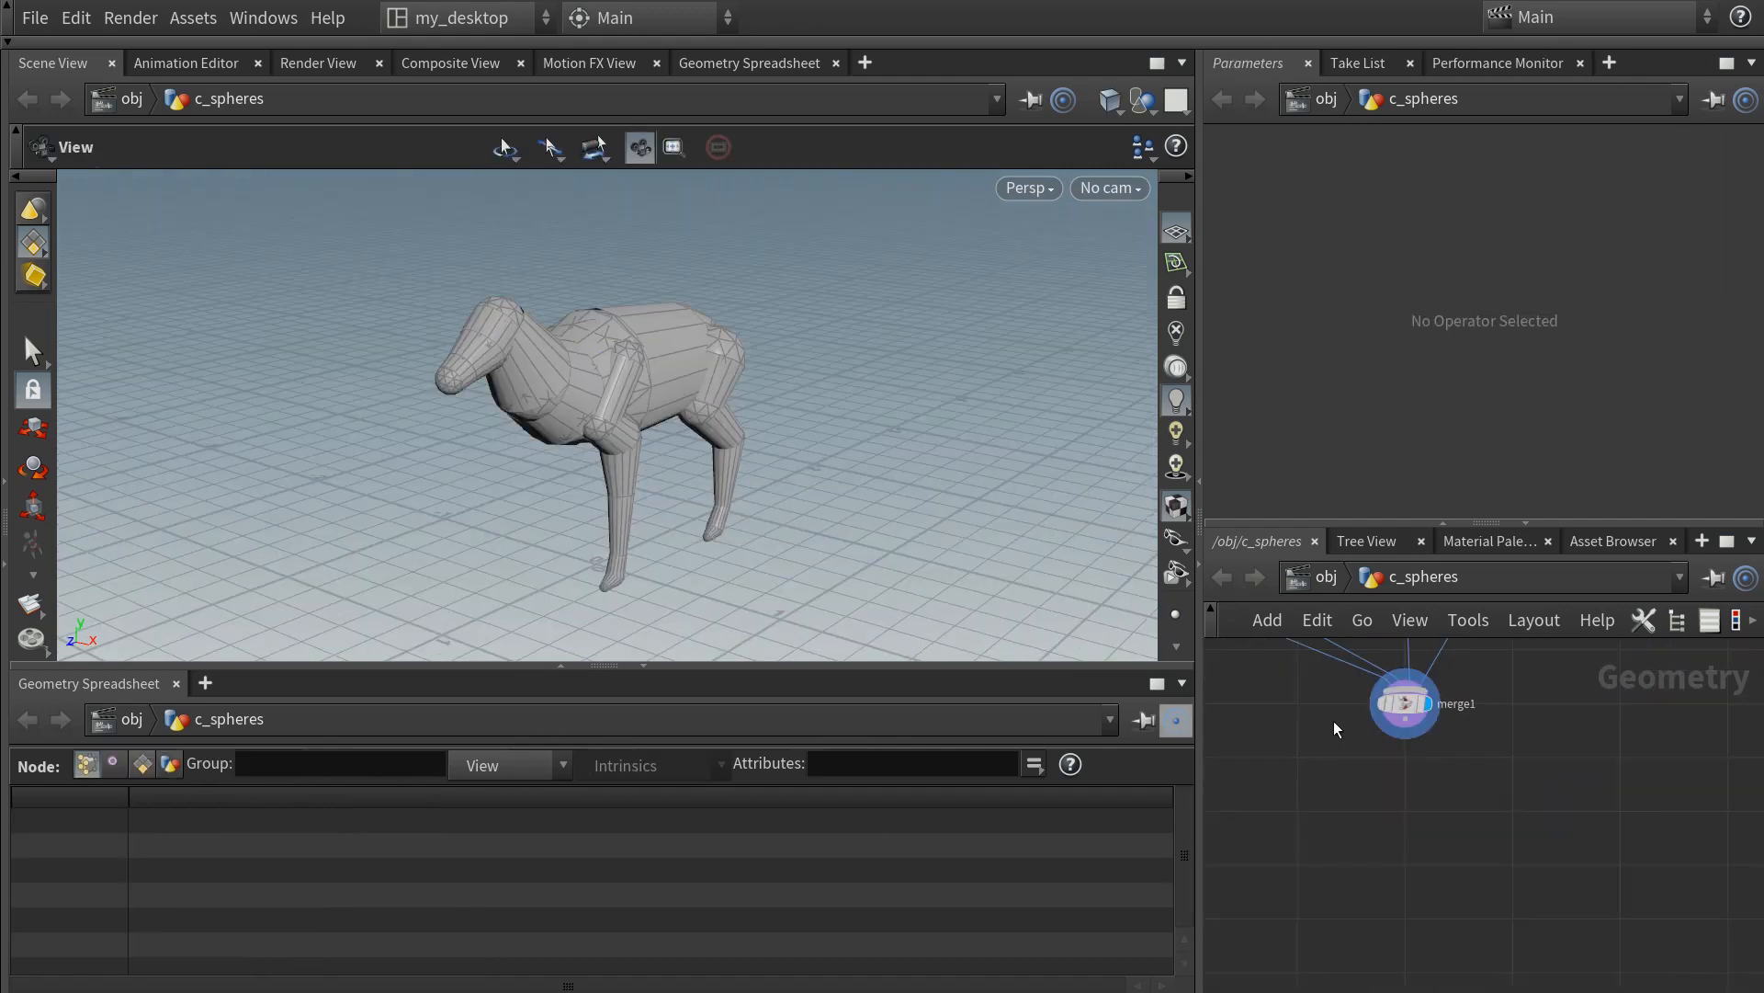
- Add a Mirror node connected below merge1 and display the mirrored deer
key("Tab")
type("mirror")
key("Return")
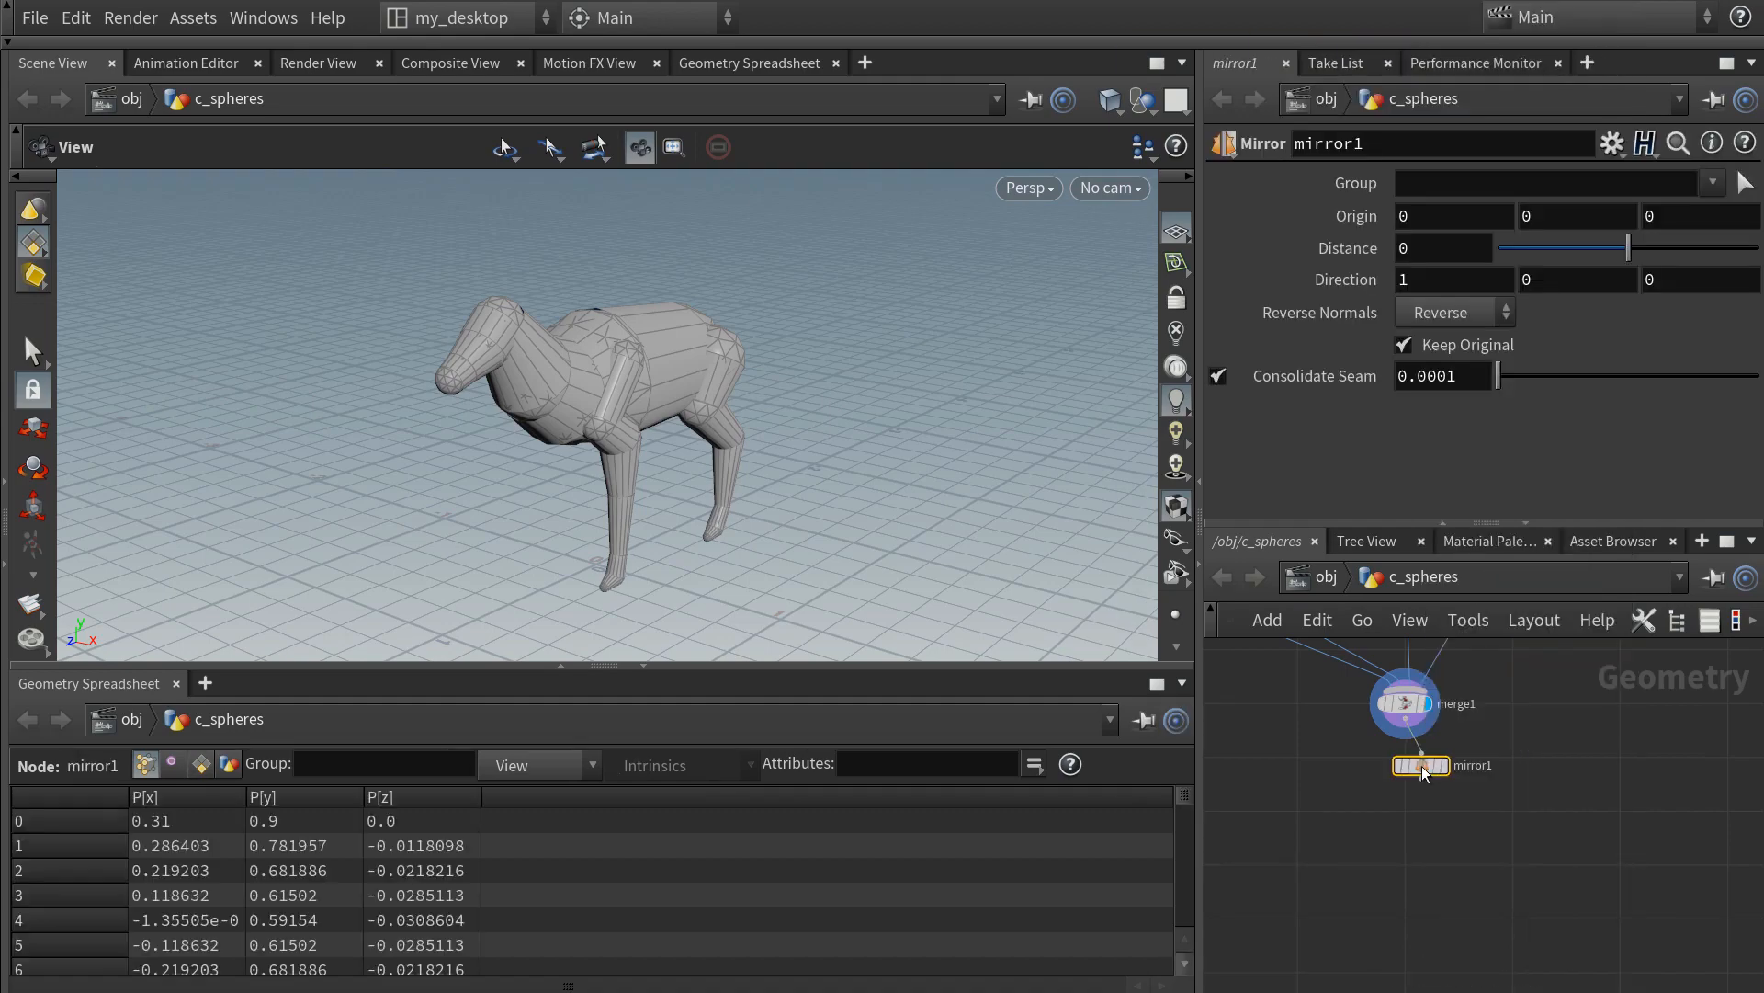
left_click(1409, 768)
left_click(1429, 760)
mouse_move(680, 414)
left_mouse_down()
mouse_move(736, 379)
mouse_move(925, 371)
mouse_move(680, 384)
left_mouse_up()
scroll(680, 385, "up", 3)
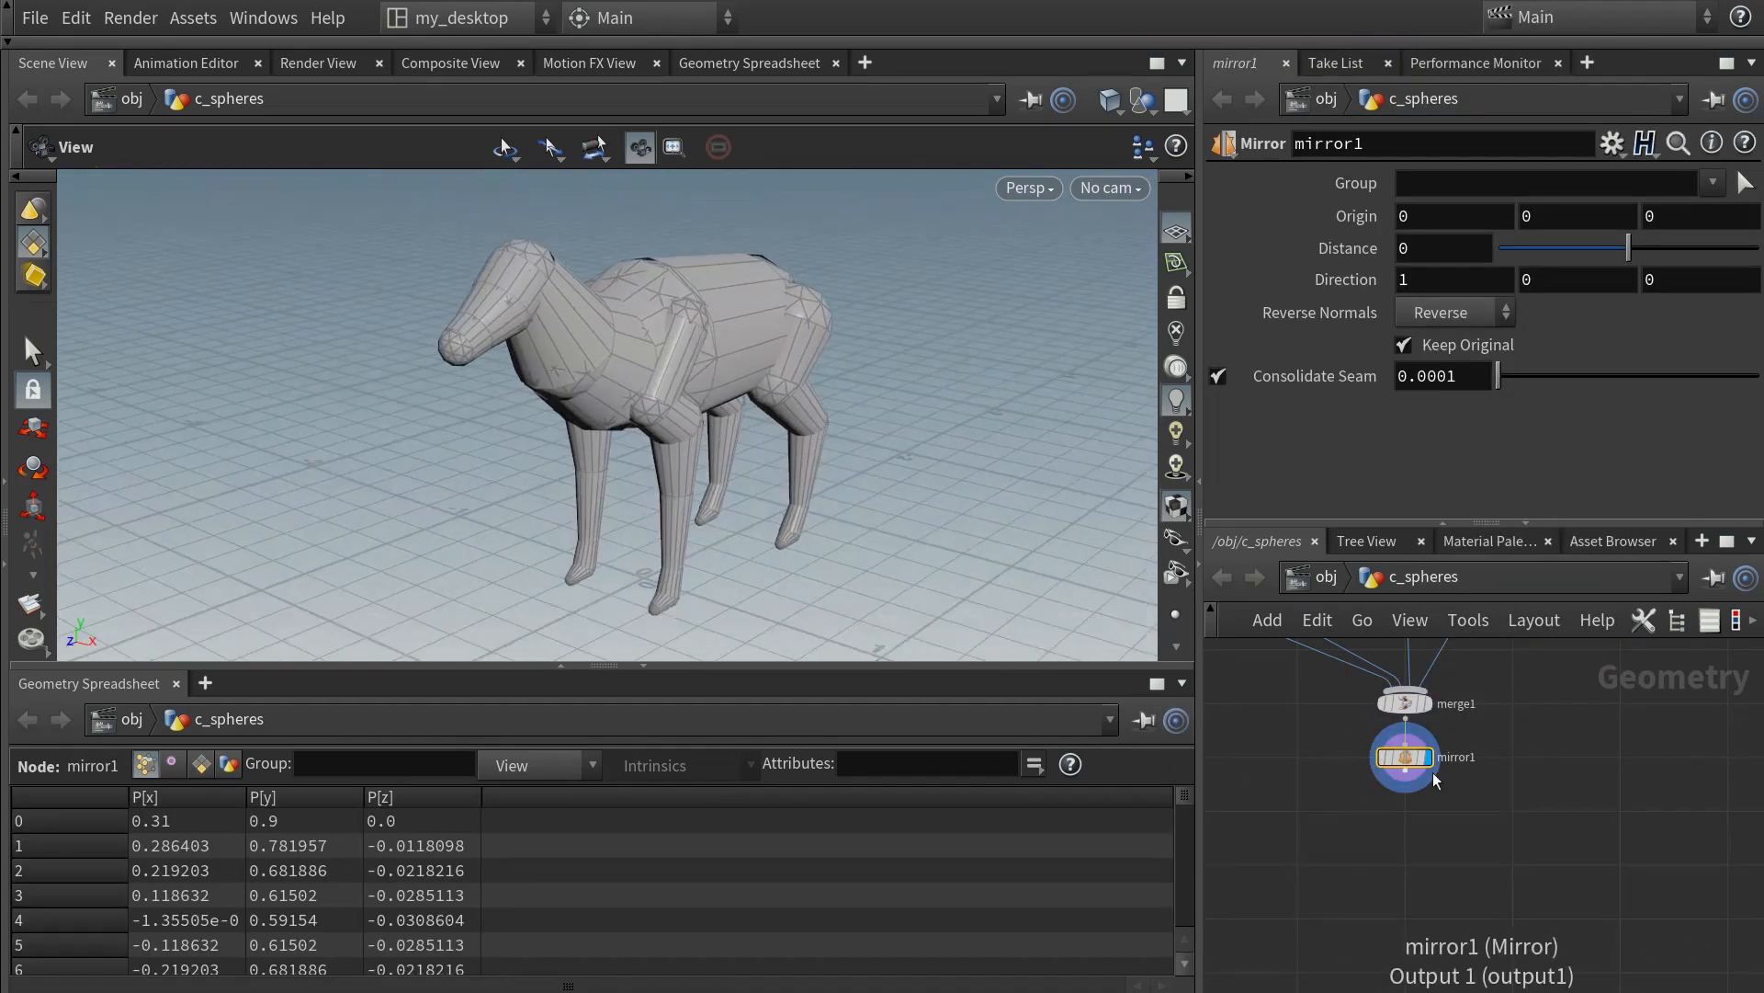
- Add a VDB from Polygons node connected below mirror1 and display its result
left_click(1399, 790)
key("Tab")
type("vdbfrom")
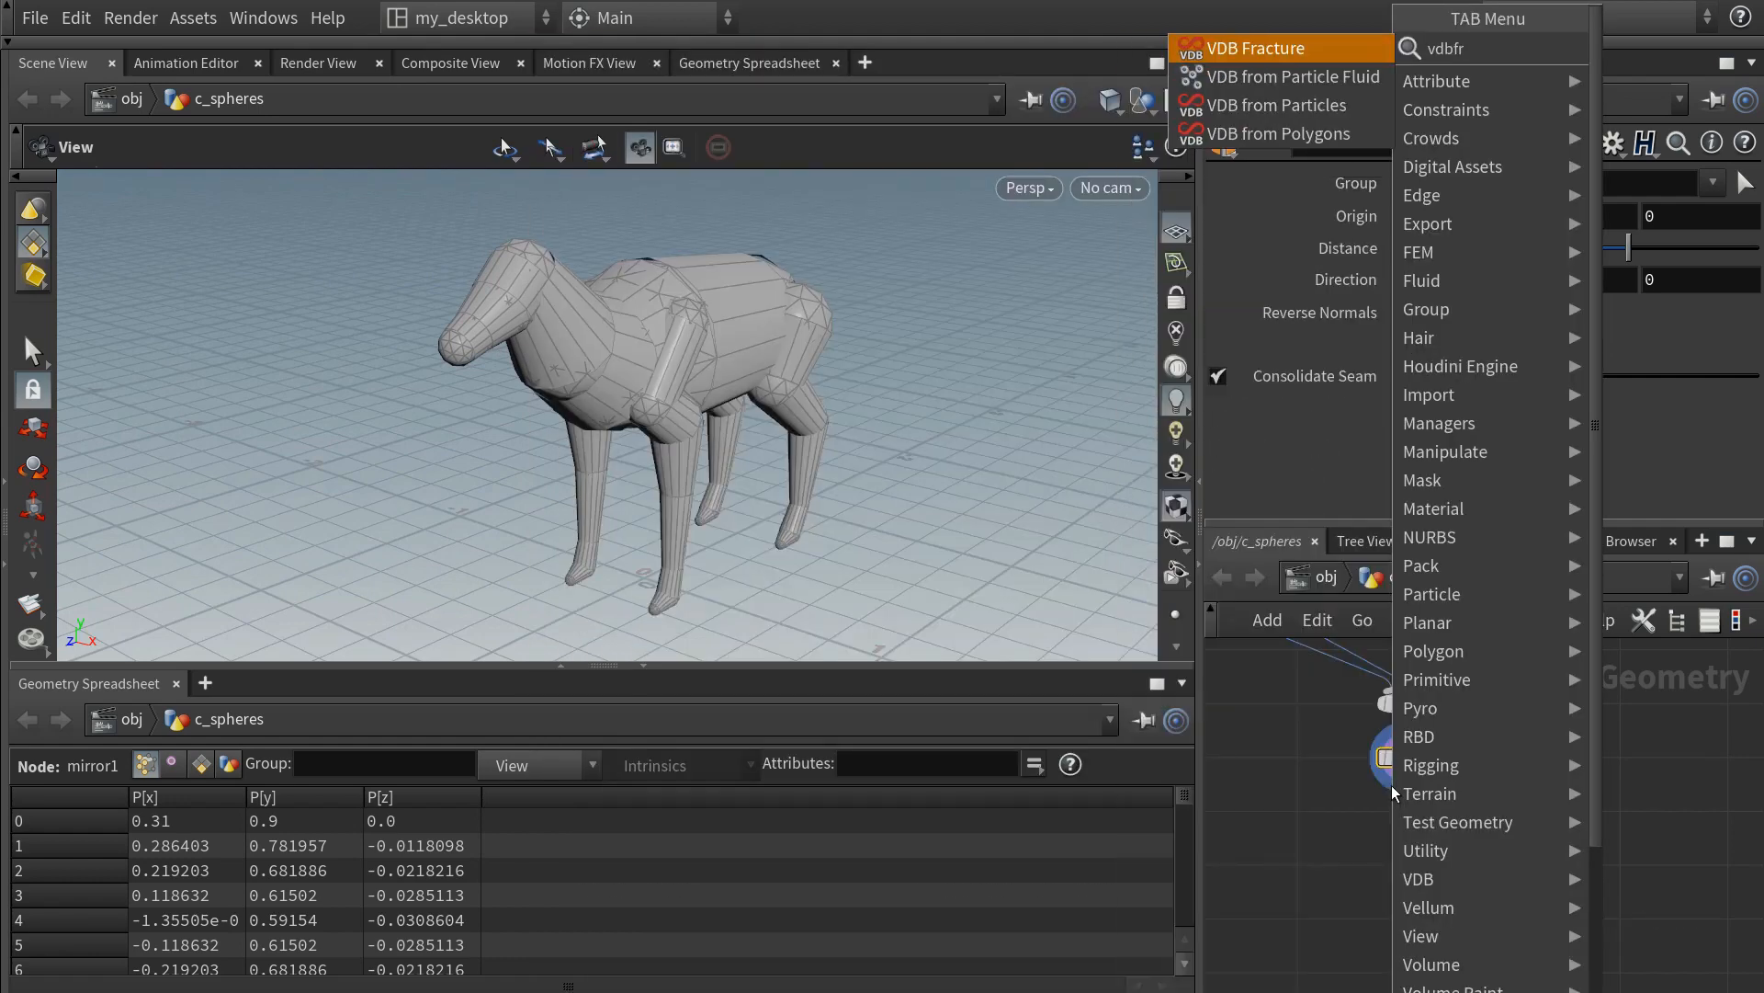
key("Down")
key("Down")
key("Return")
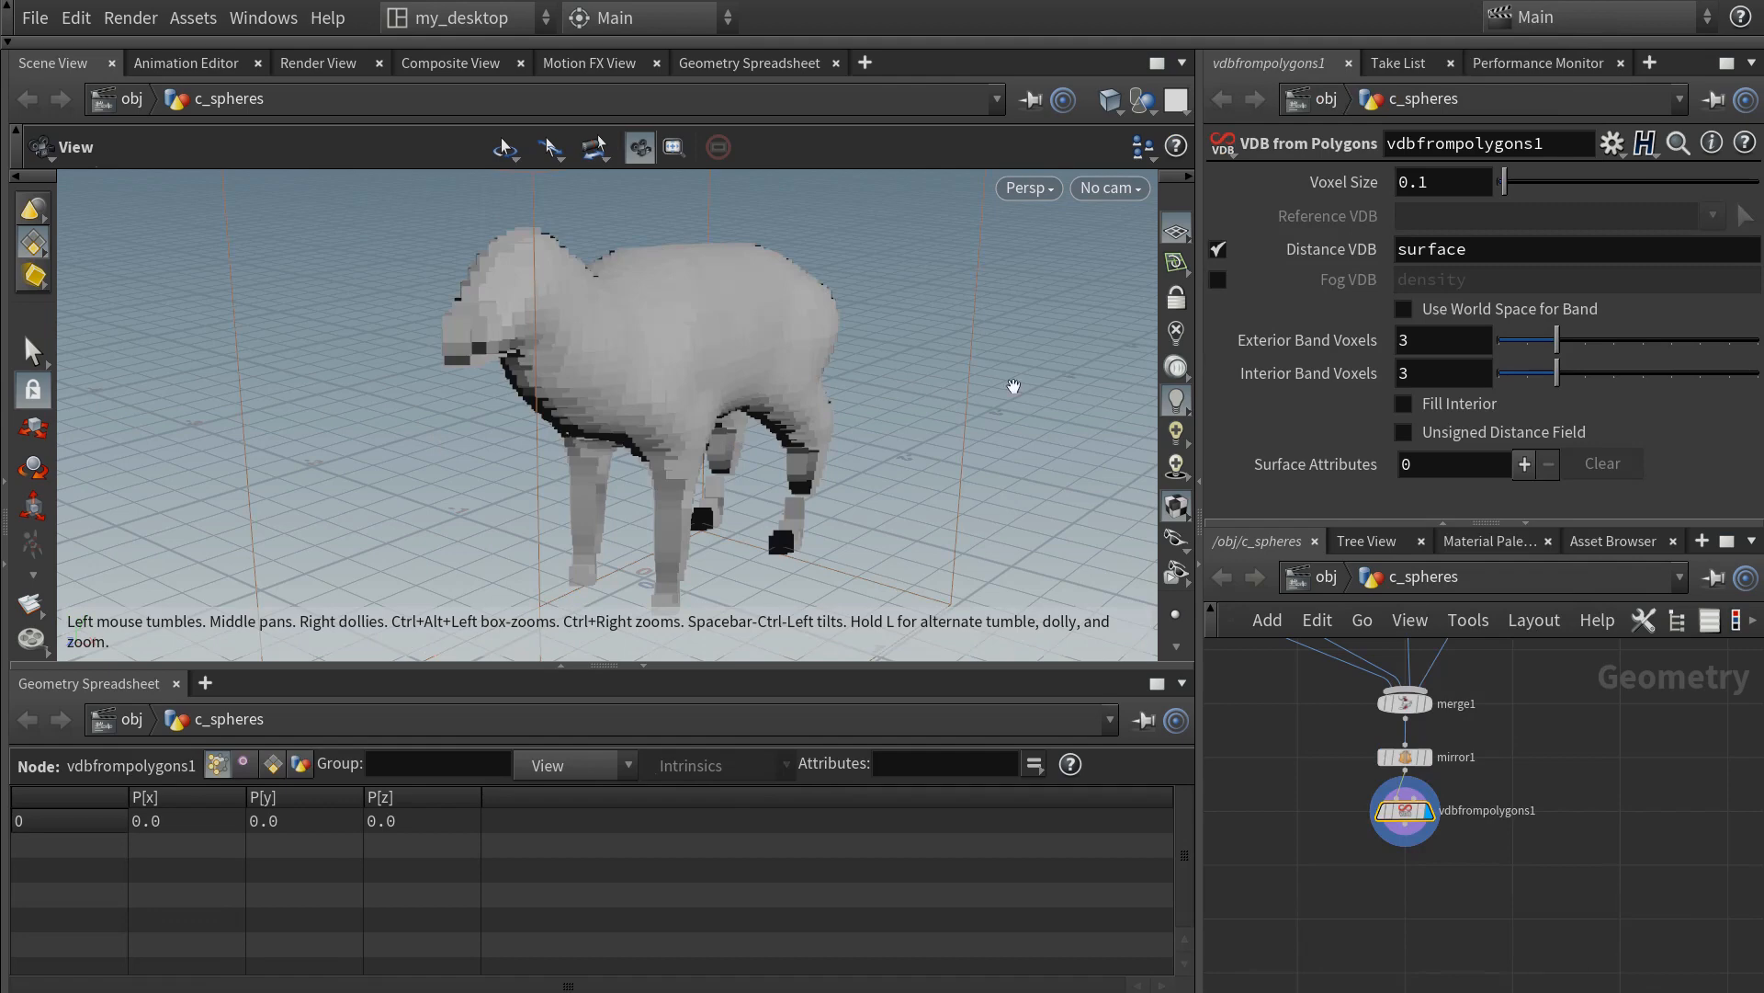
- Set the VDB from Polygons node's voxel size to 0.04 and check the deer volume
left_click_drag(1507, 183, 1503, 184)
middle_click_drag(1447, 182, 1390, 222)
left_click_drag(786, 372, 685, 370)
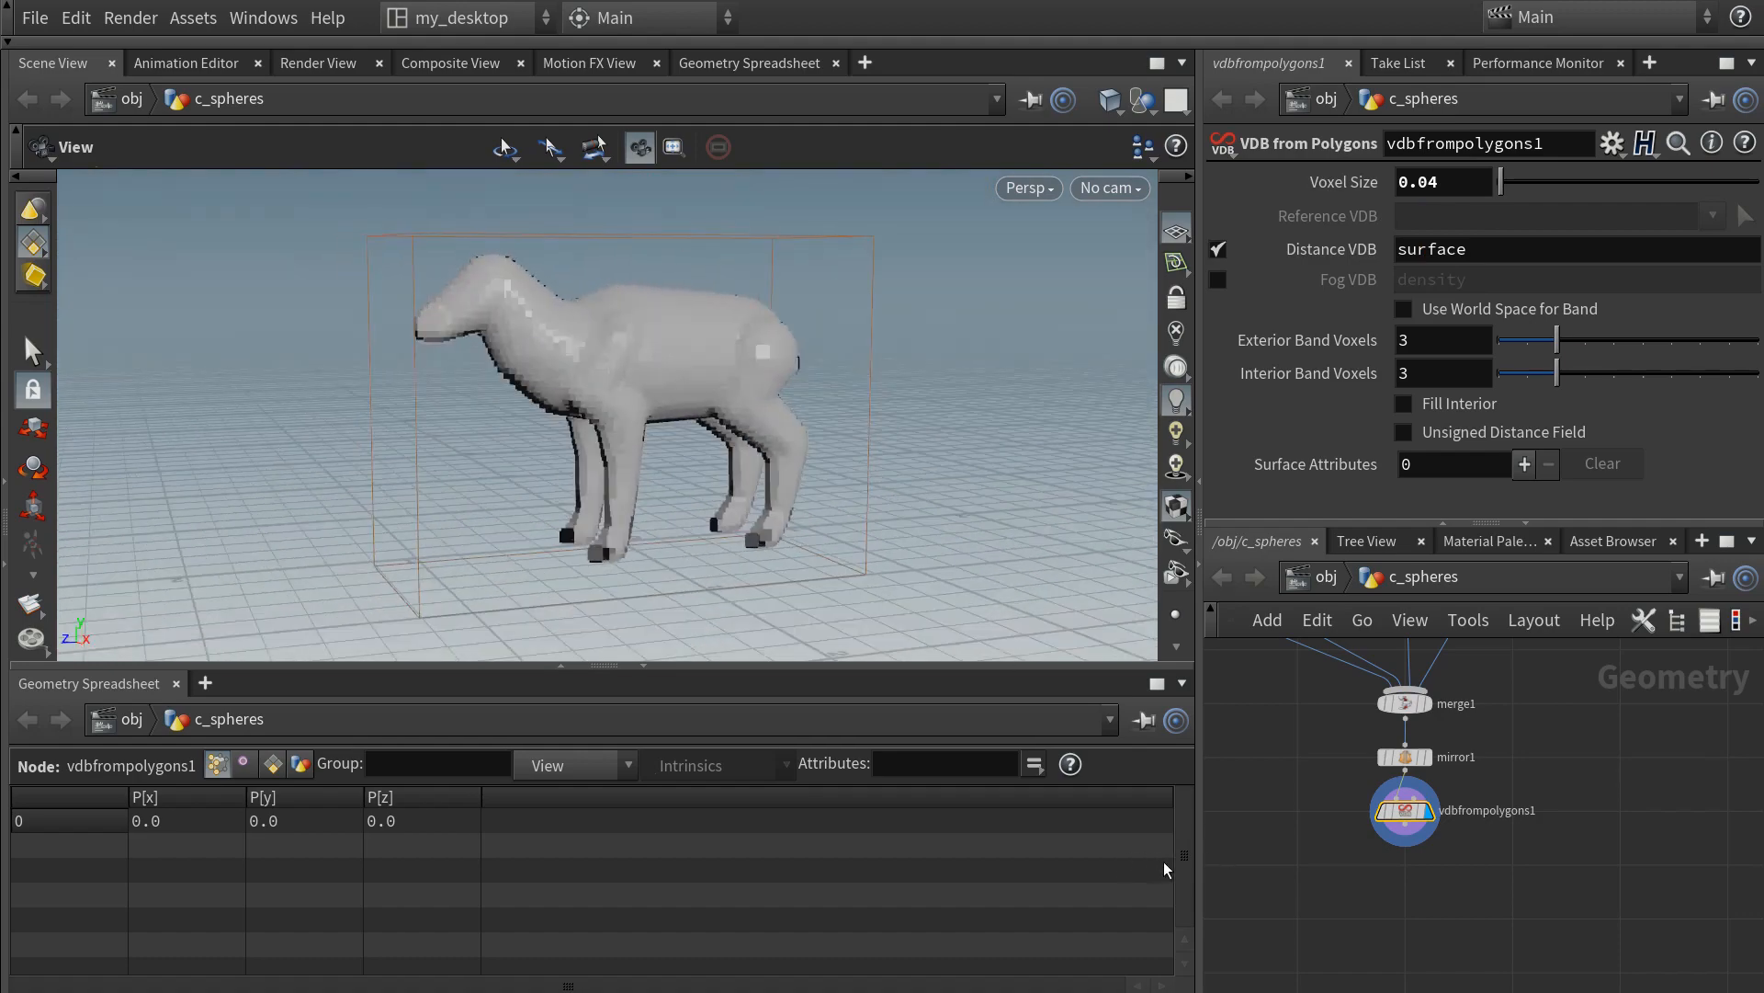
- Add a Convert VDB node connected below vdbfrompolygons1 and display its result
key("Tab")
type("convert")
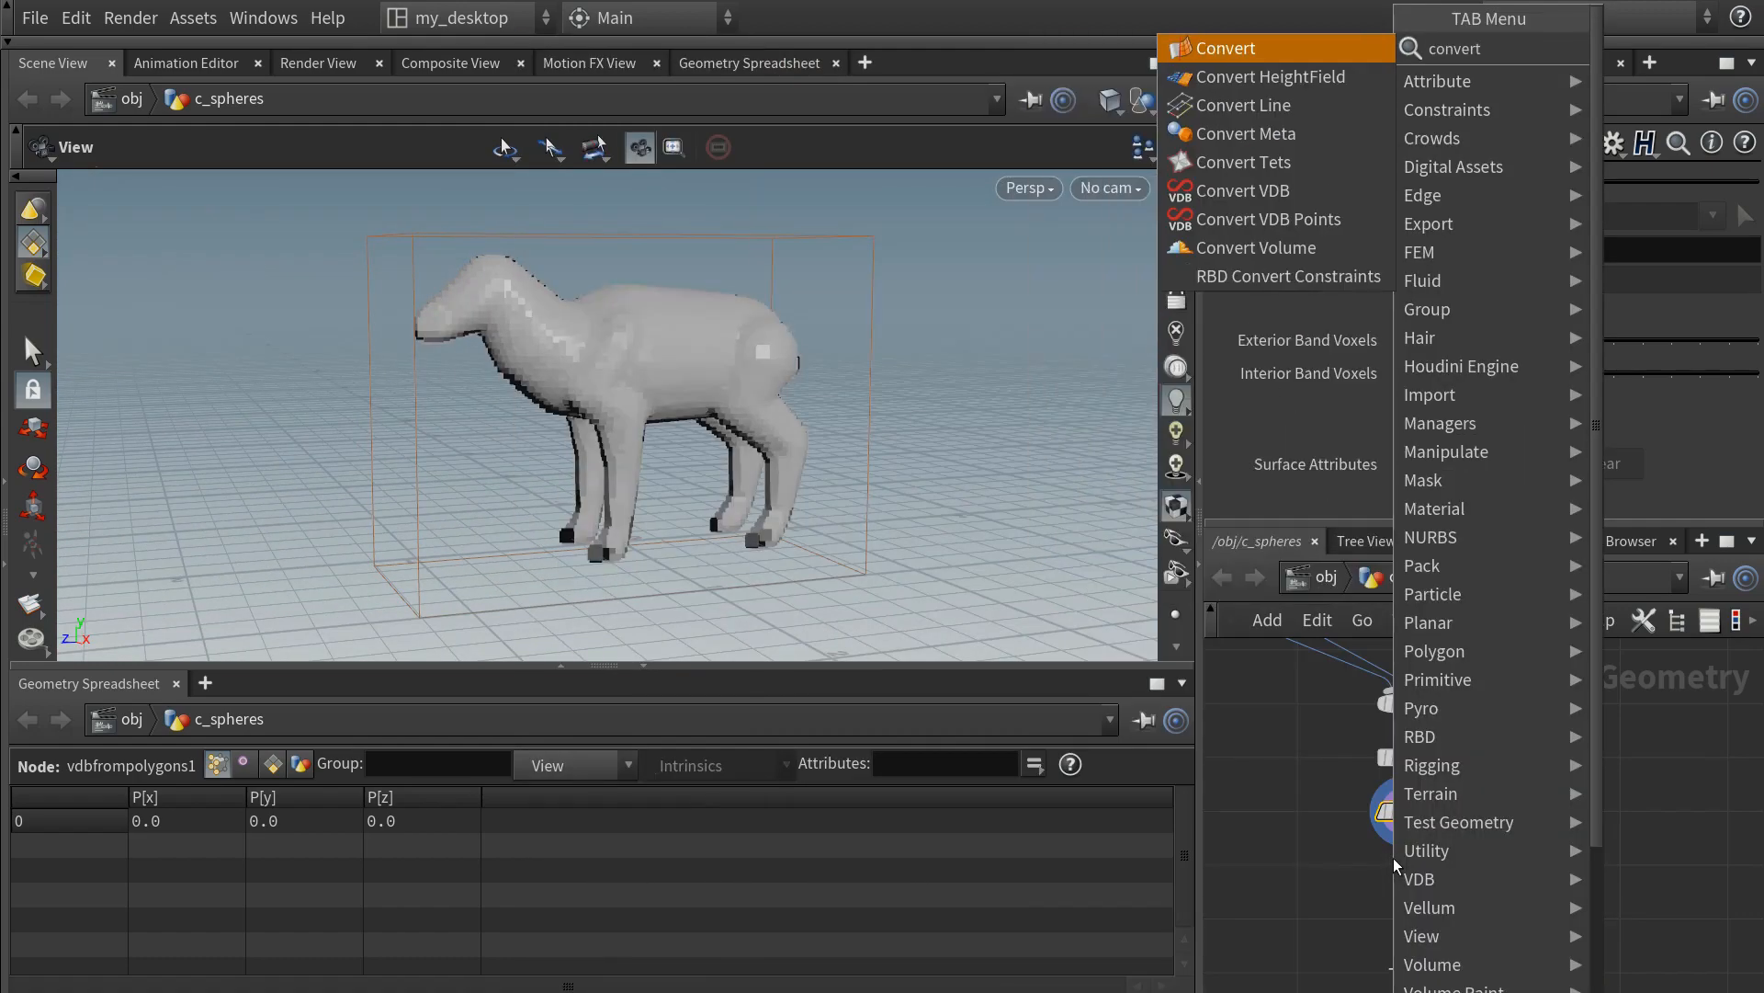
key("Down")
key("Down")
key("Down")
key("Down")
key("Return")
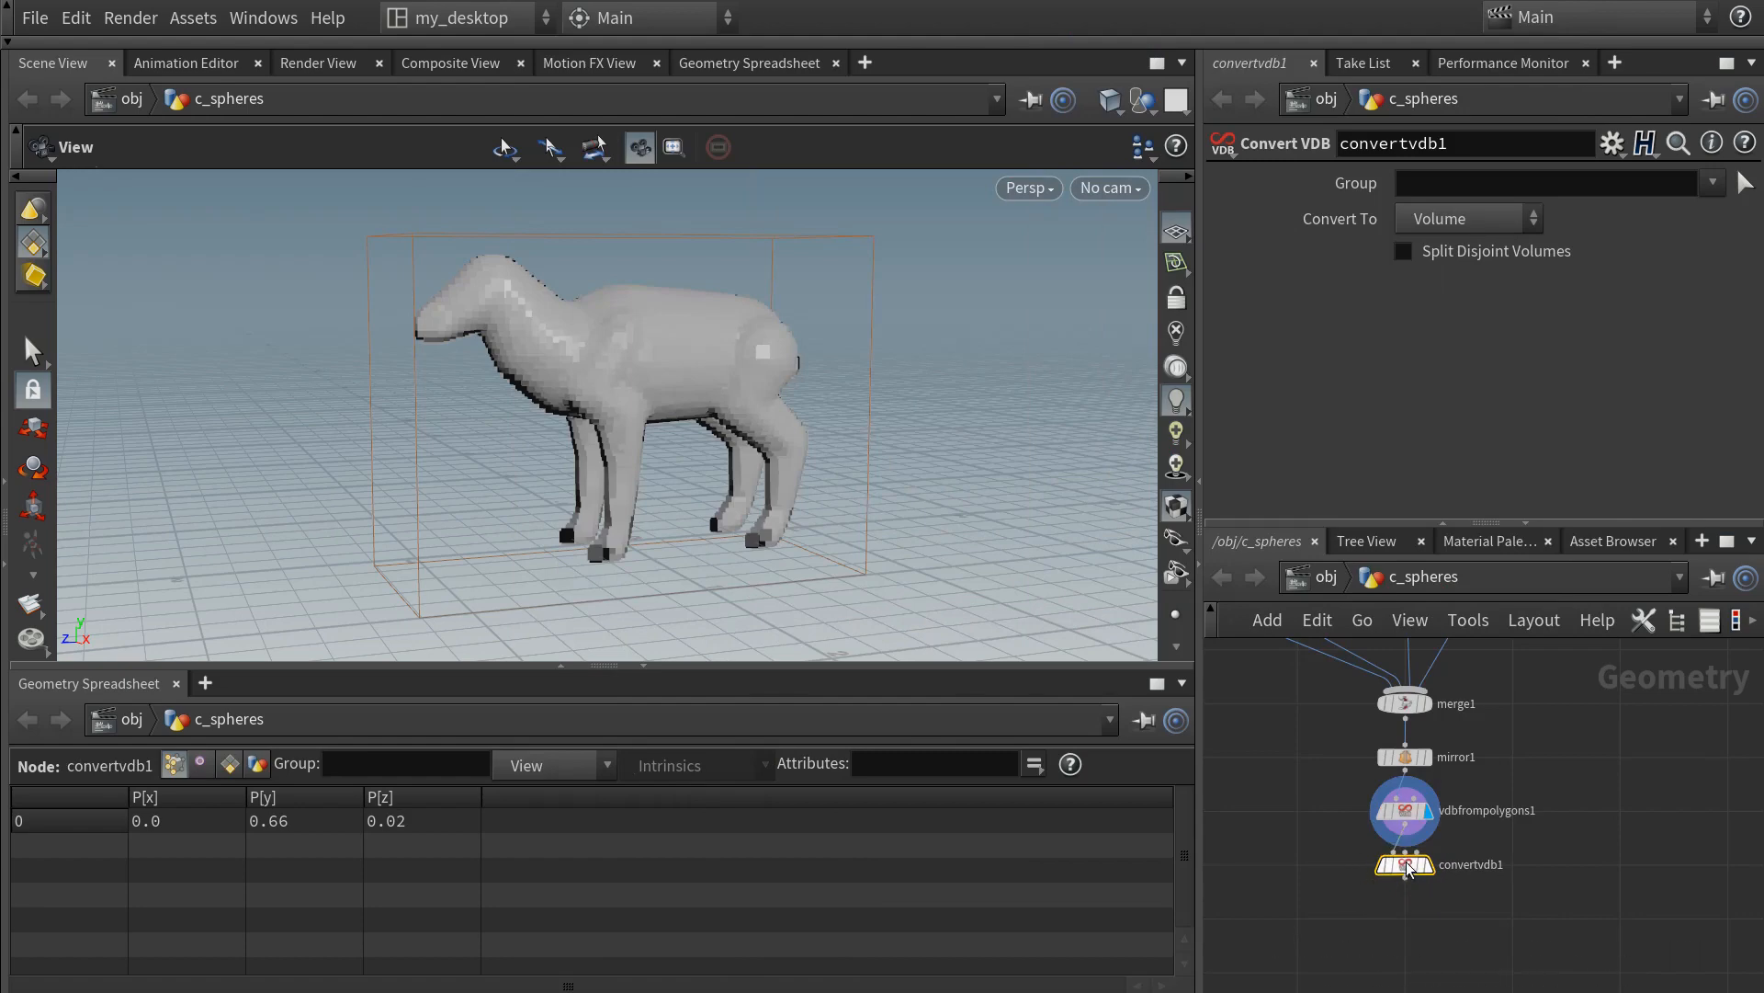
left_click(1429, 865)
- Set the Convert VDB node to output Polygons with an isovalue of 0.011
left_click(1458, 221)
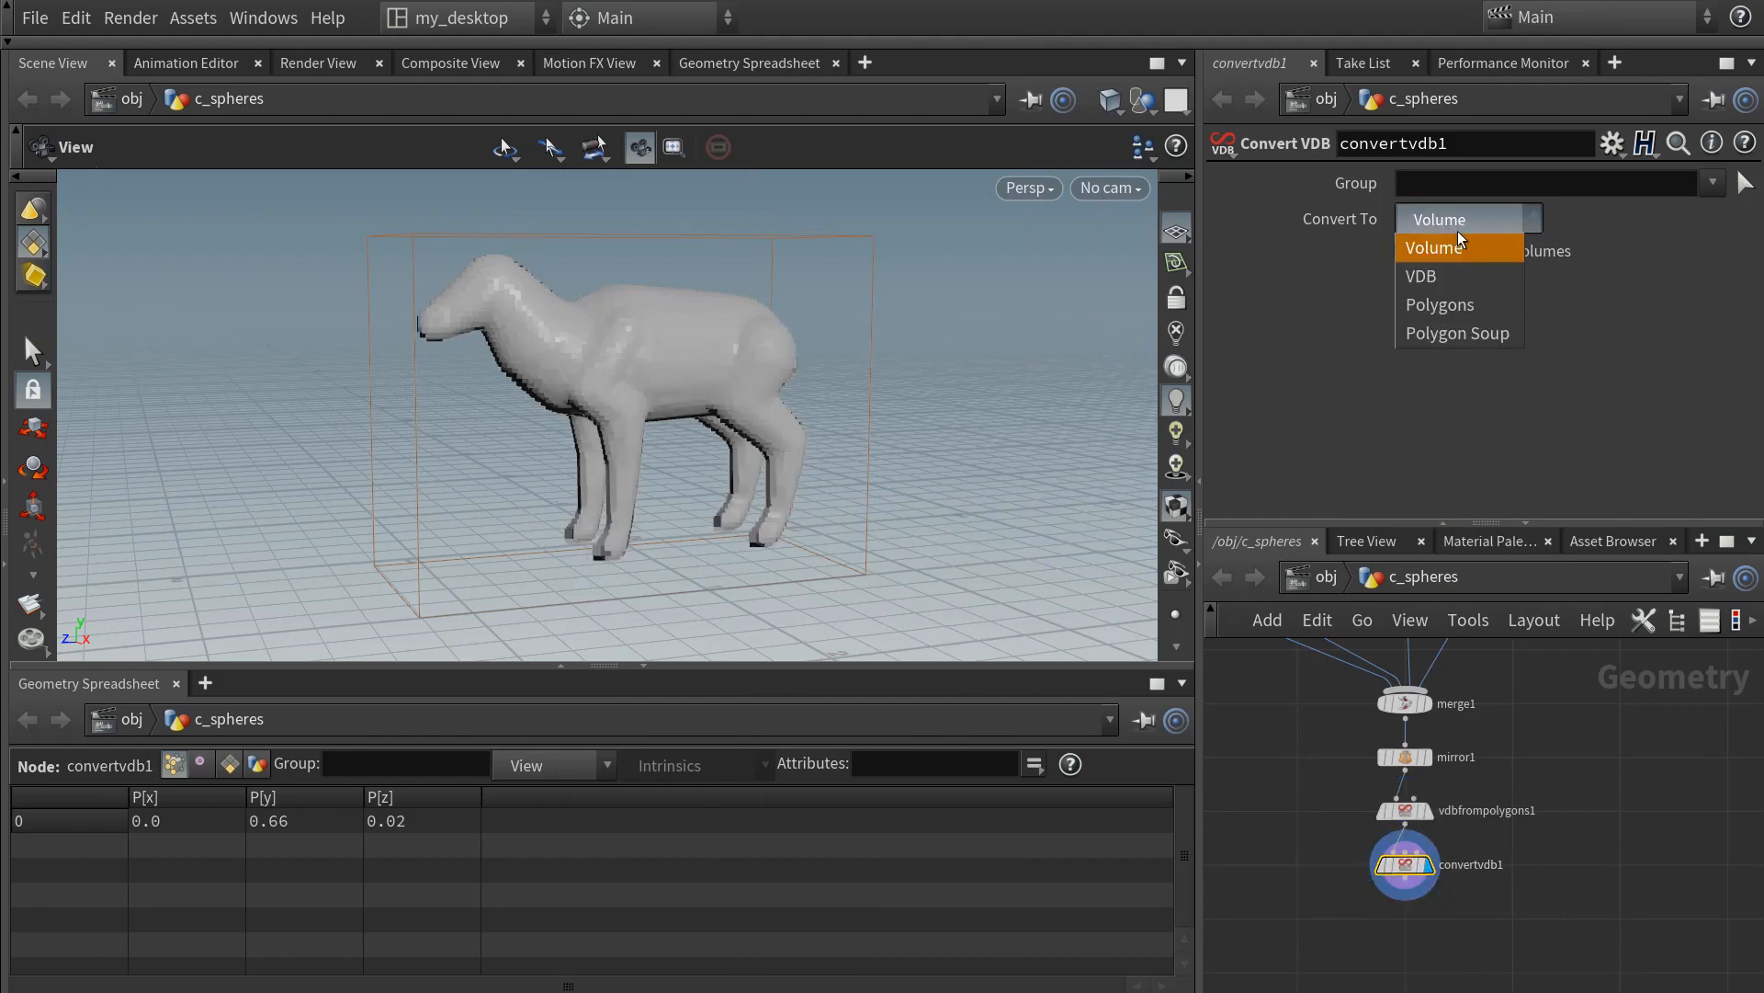
left_click(1446, 311)
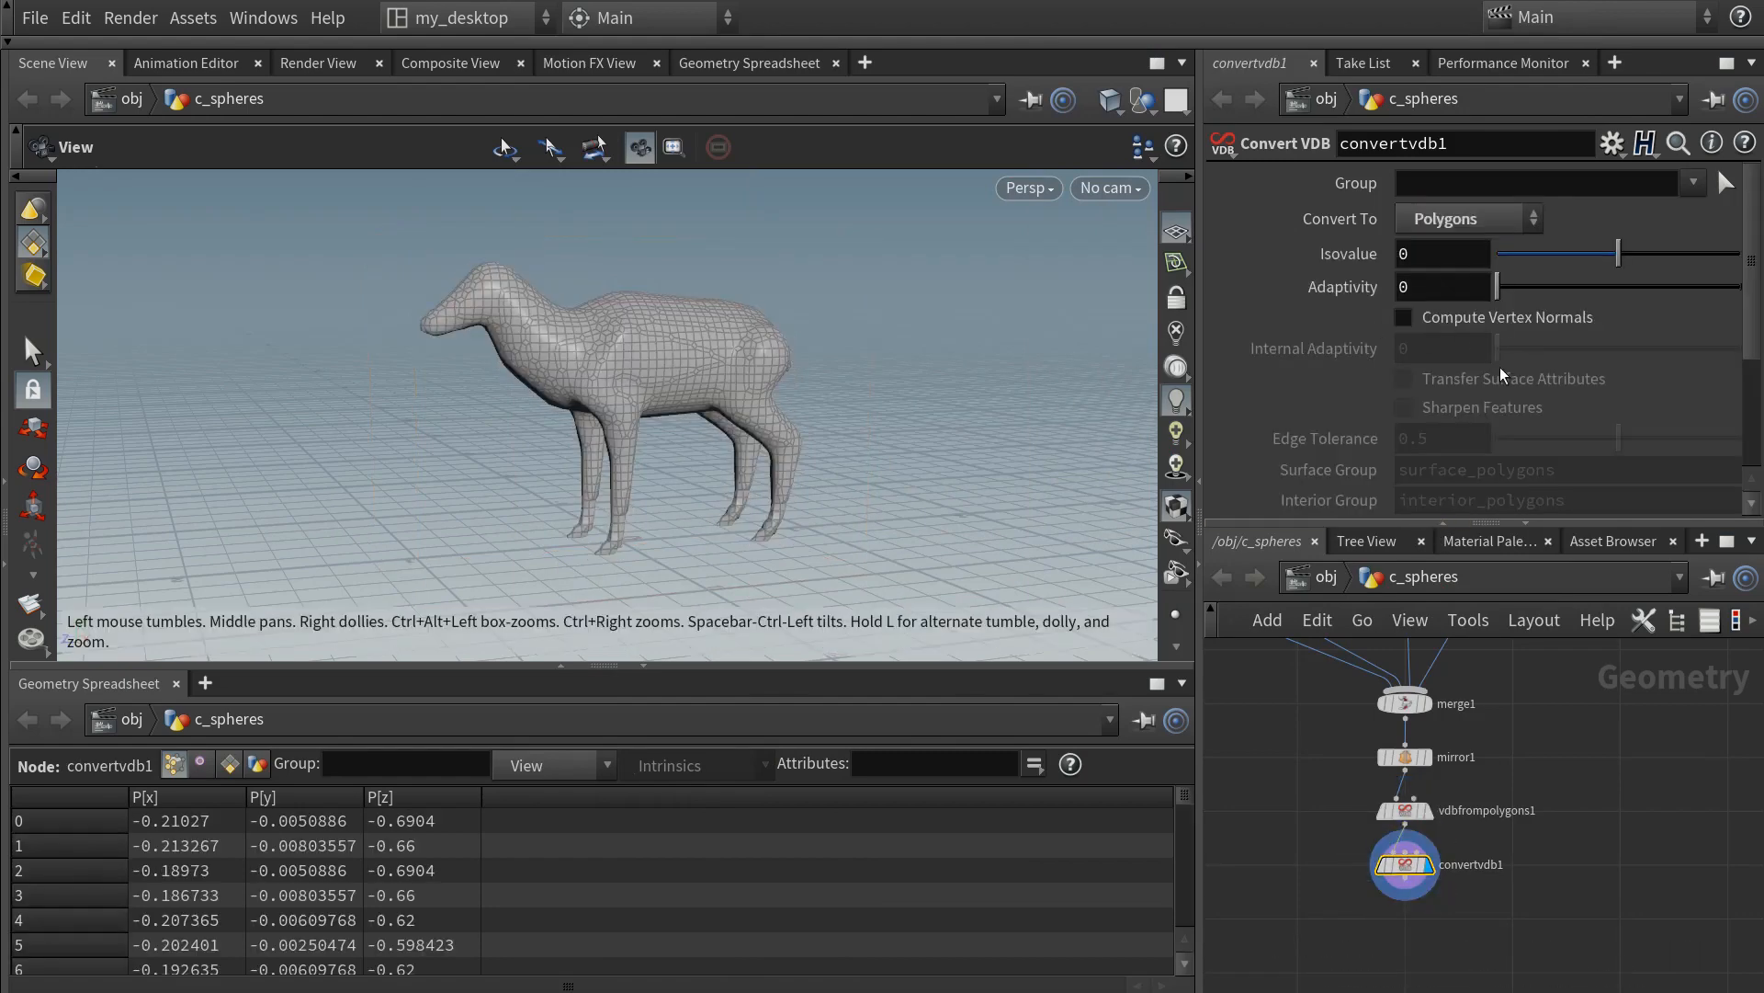
left_click_drag(1619, 254, 1621, 256)
left_click_drag(721, 395, 657, 434)
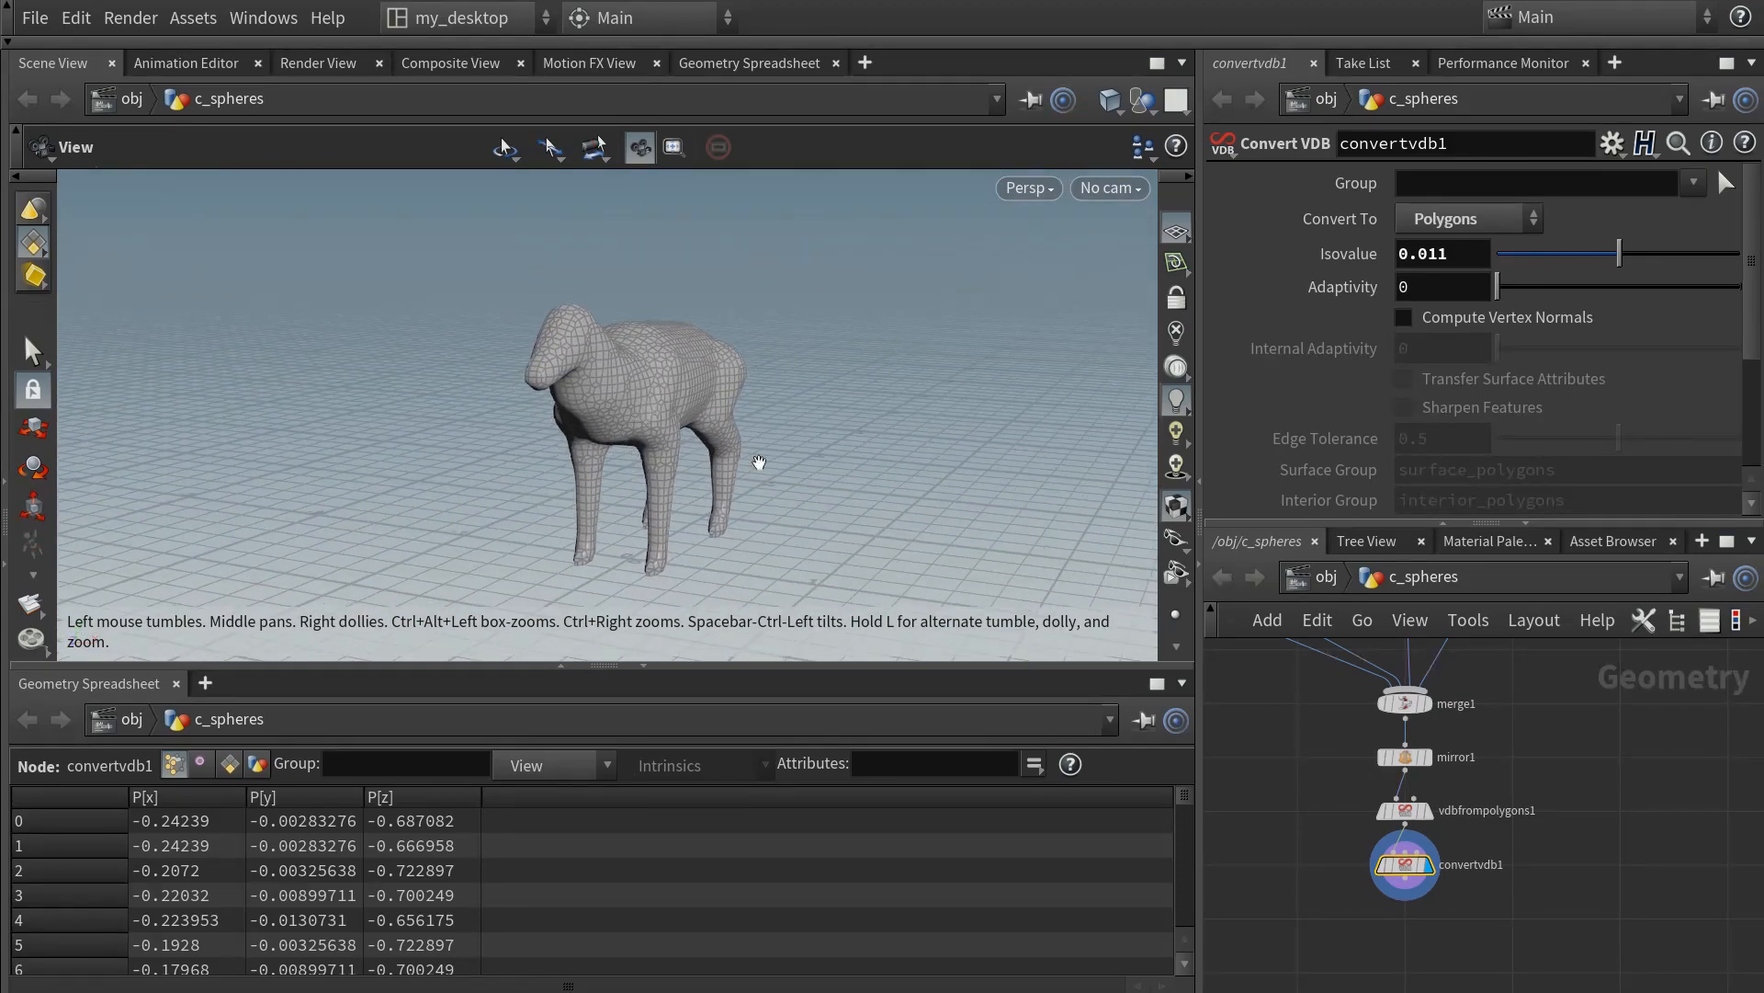
- Make room below mirror1 by shifting the two VDB nodes down, and add a Transform node fed by mirror1
left_click_drag(1251, 798, 1458, 876)
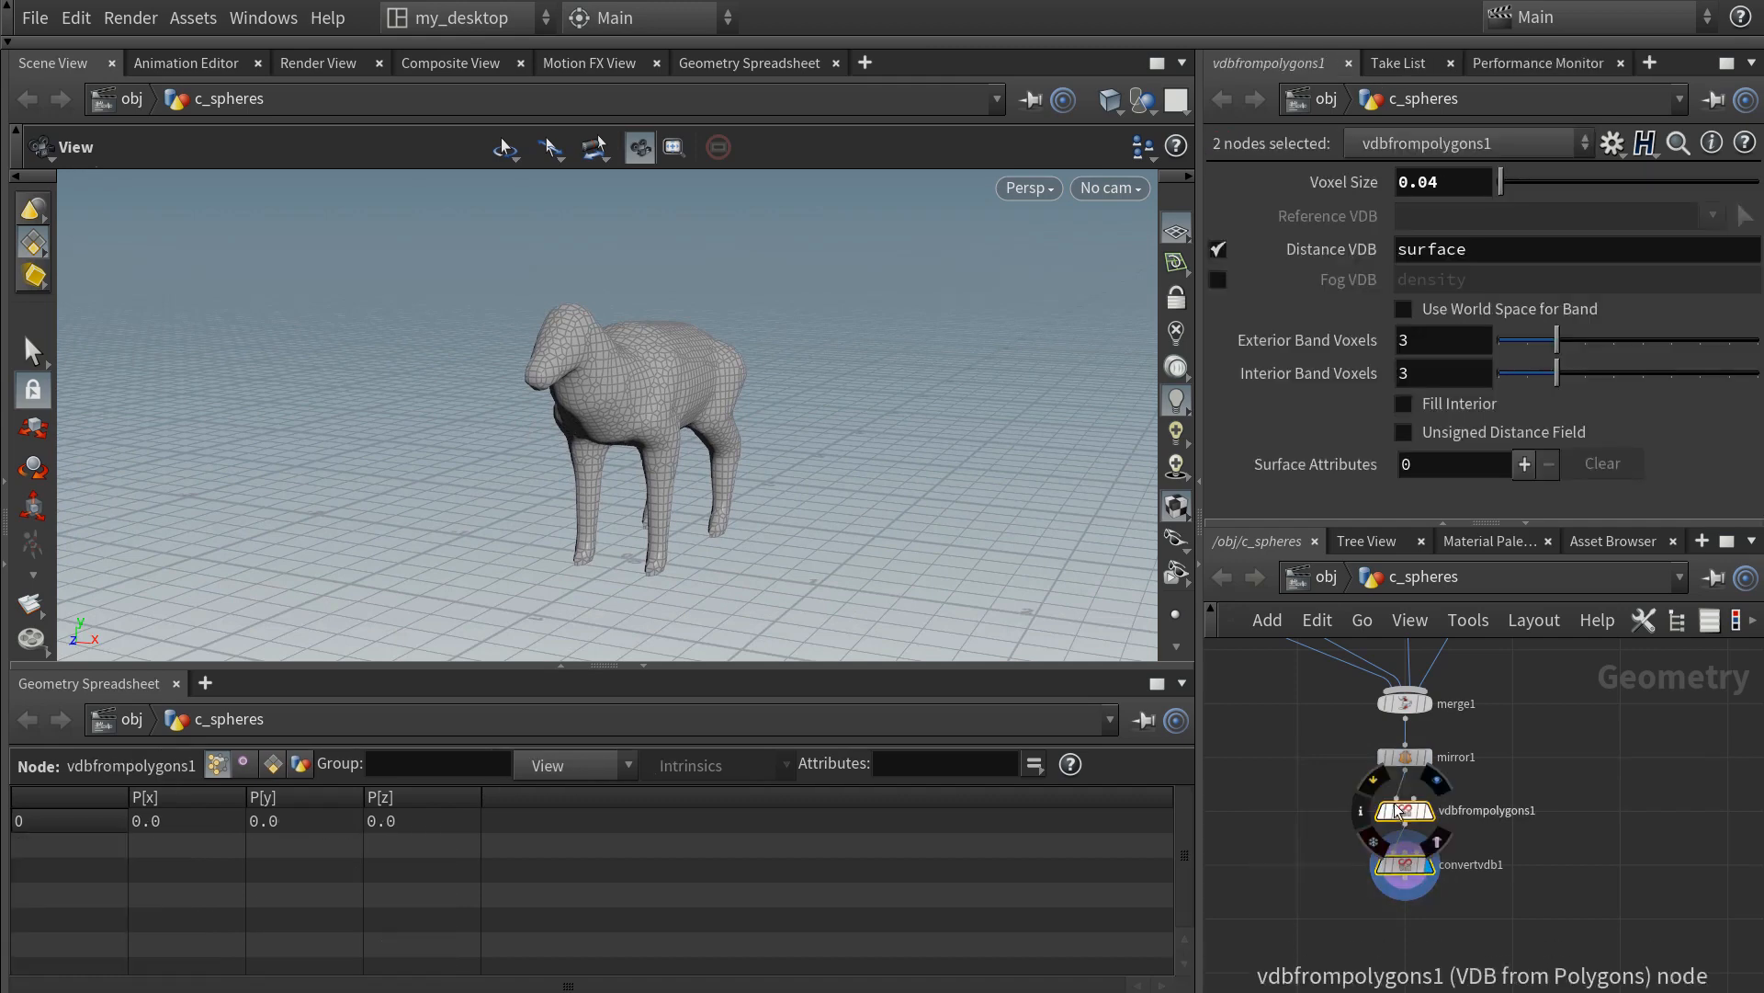
left_click_drag(1399, 809, 1399, 864)
key("Tab")
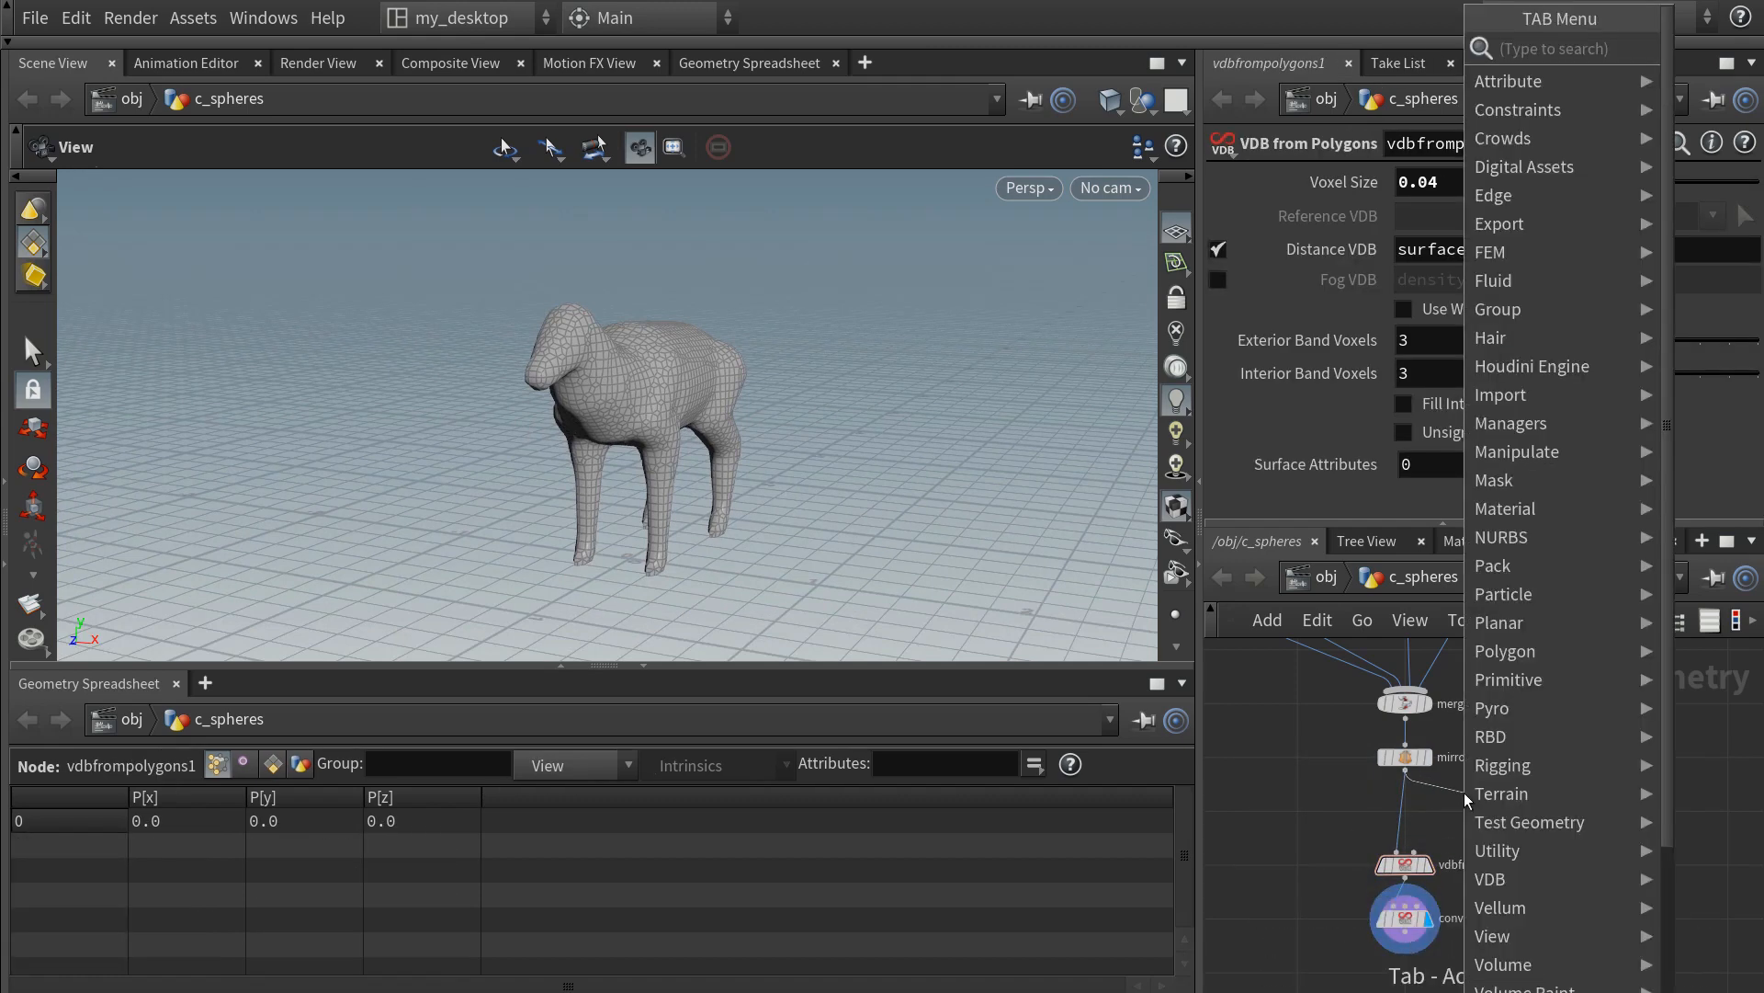
type("tran")
key("BackSpace")
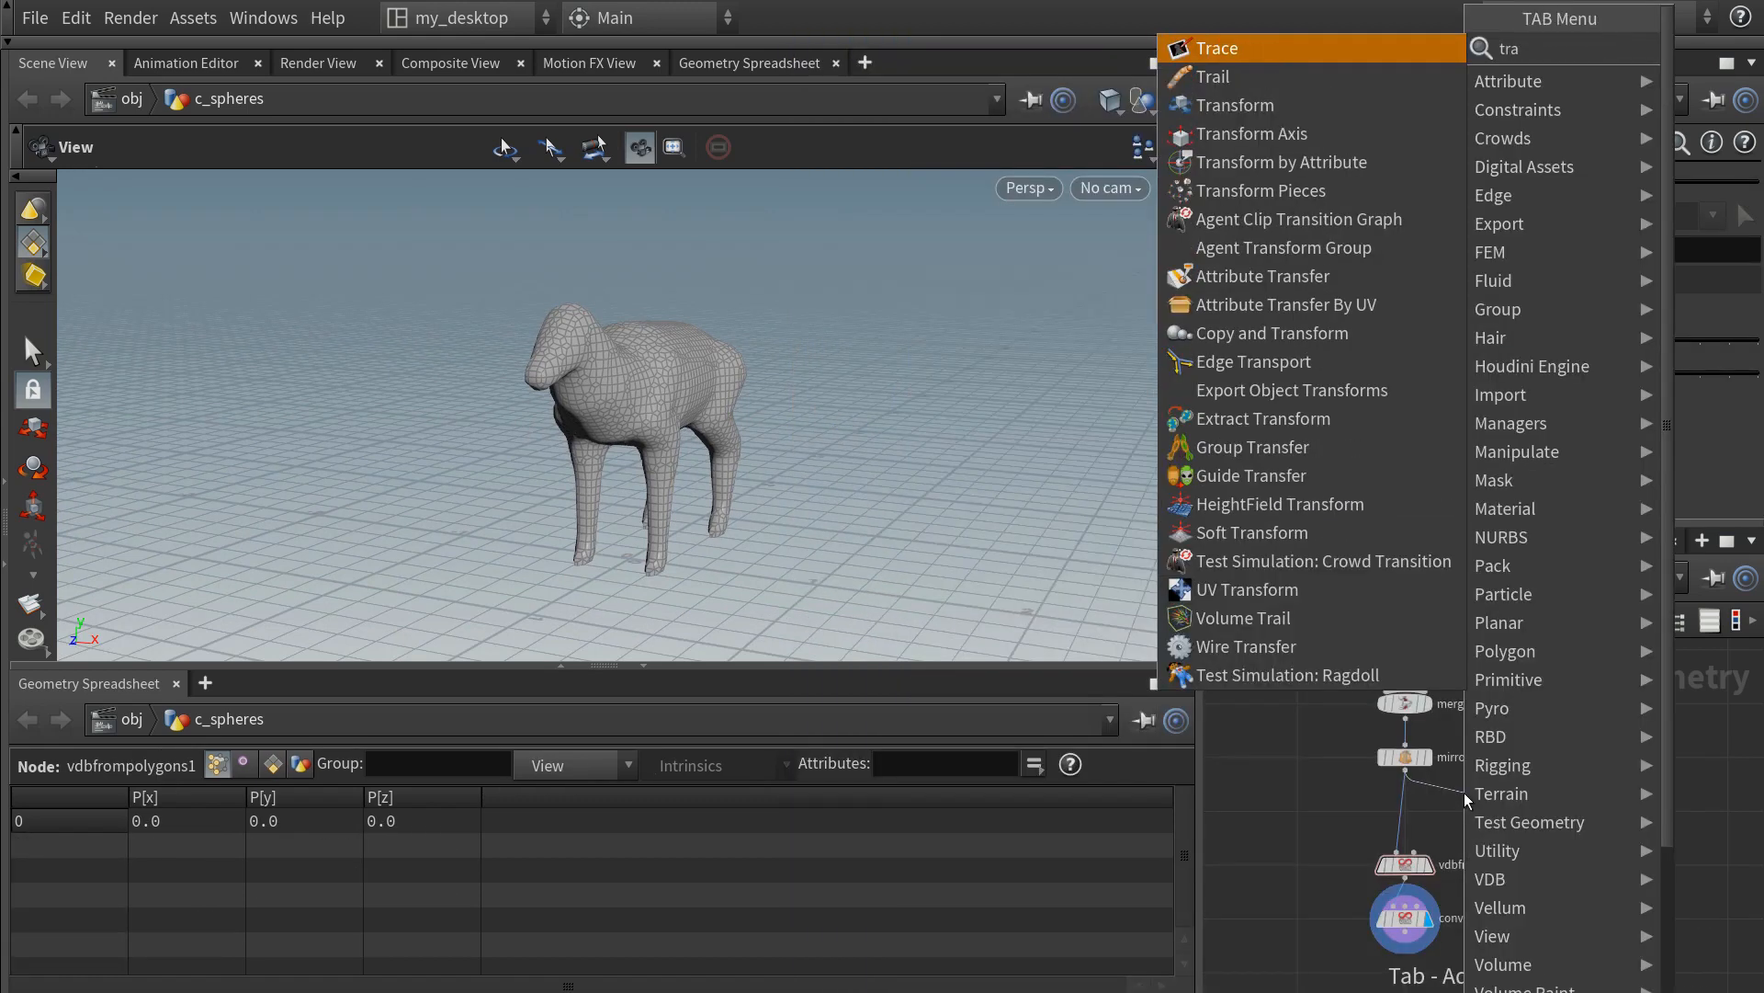
type("ns")
key("Return")
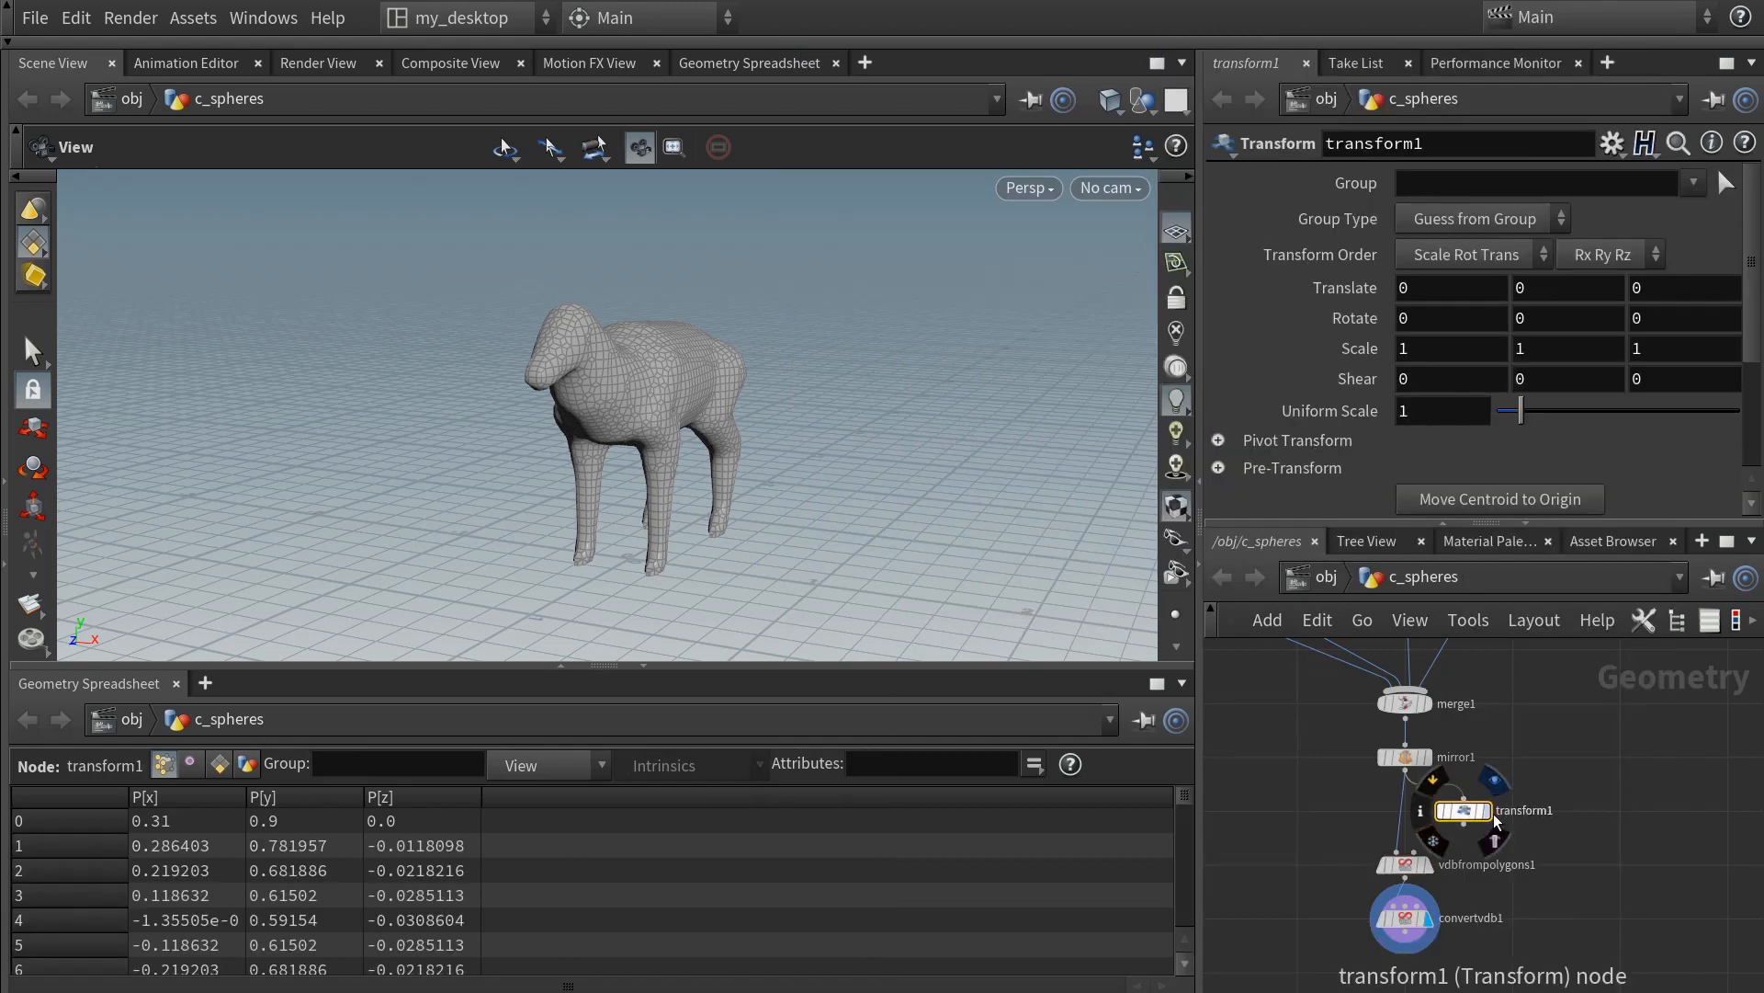
- Display the Transform node's result and set its X scale to 0.8 to narrow the deer
left_click(1421, 345)
type("0.")
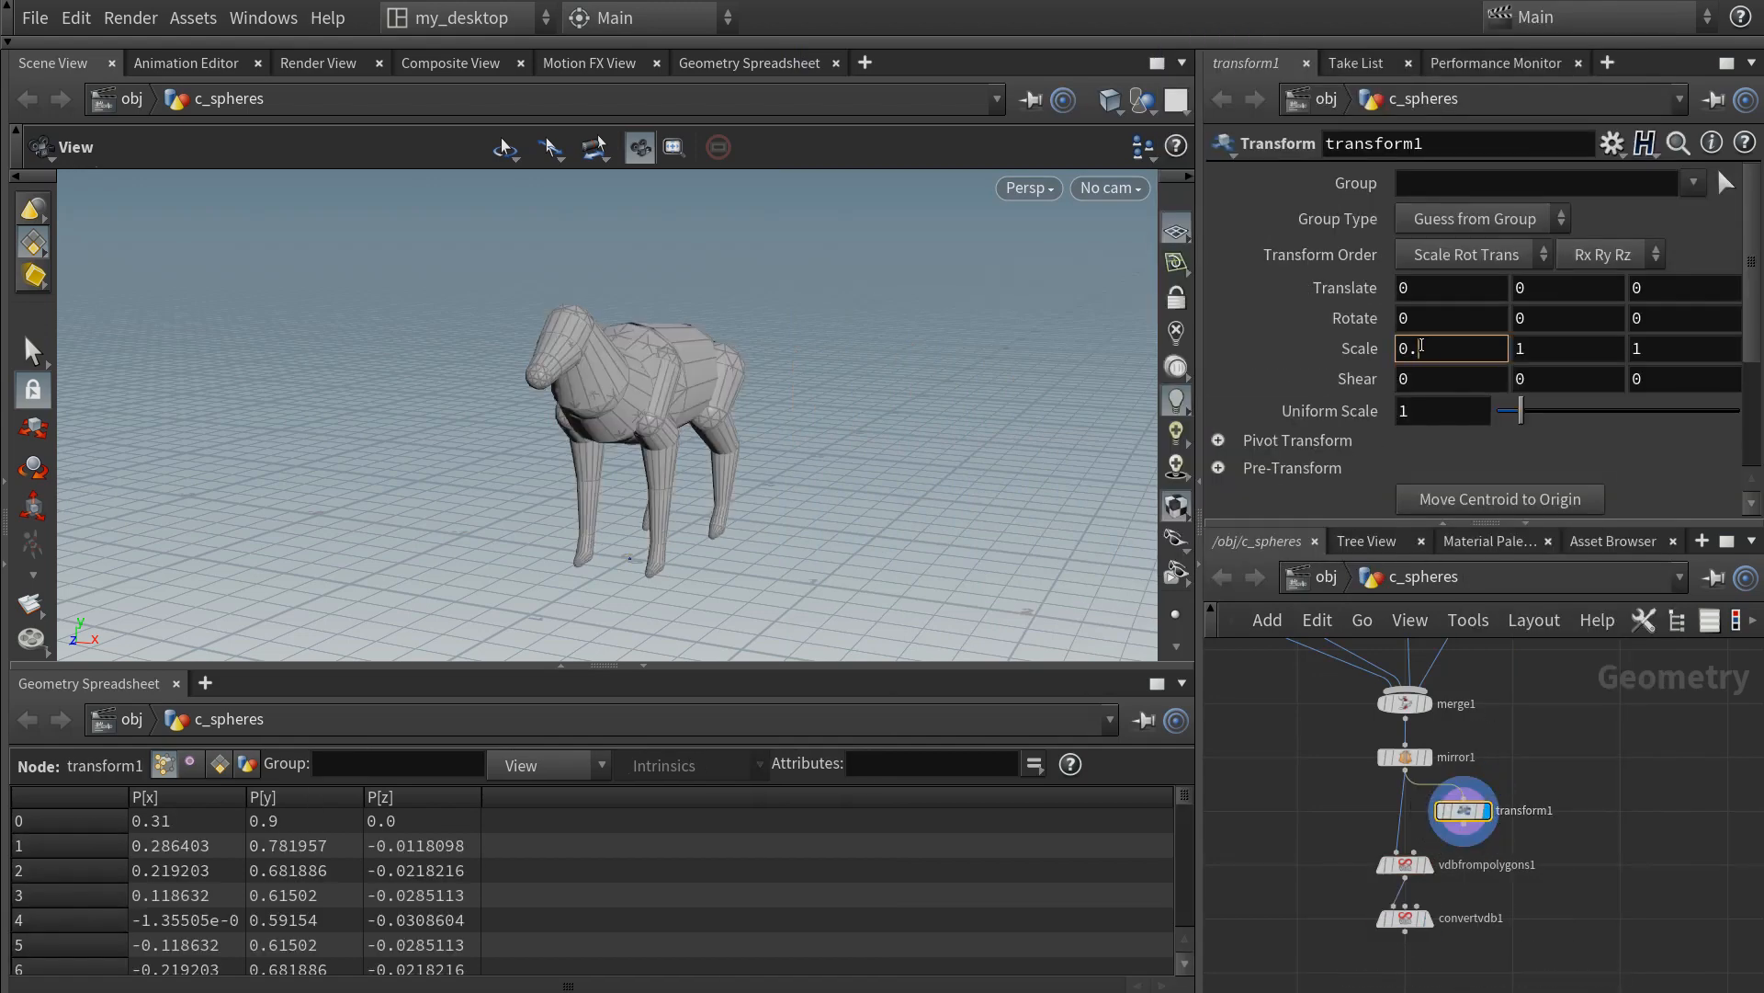
type("8")
key("Return")
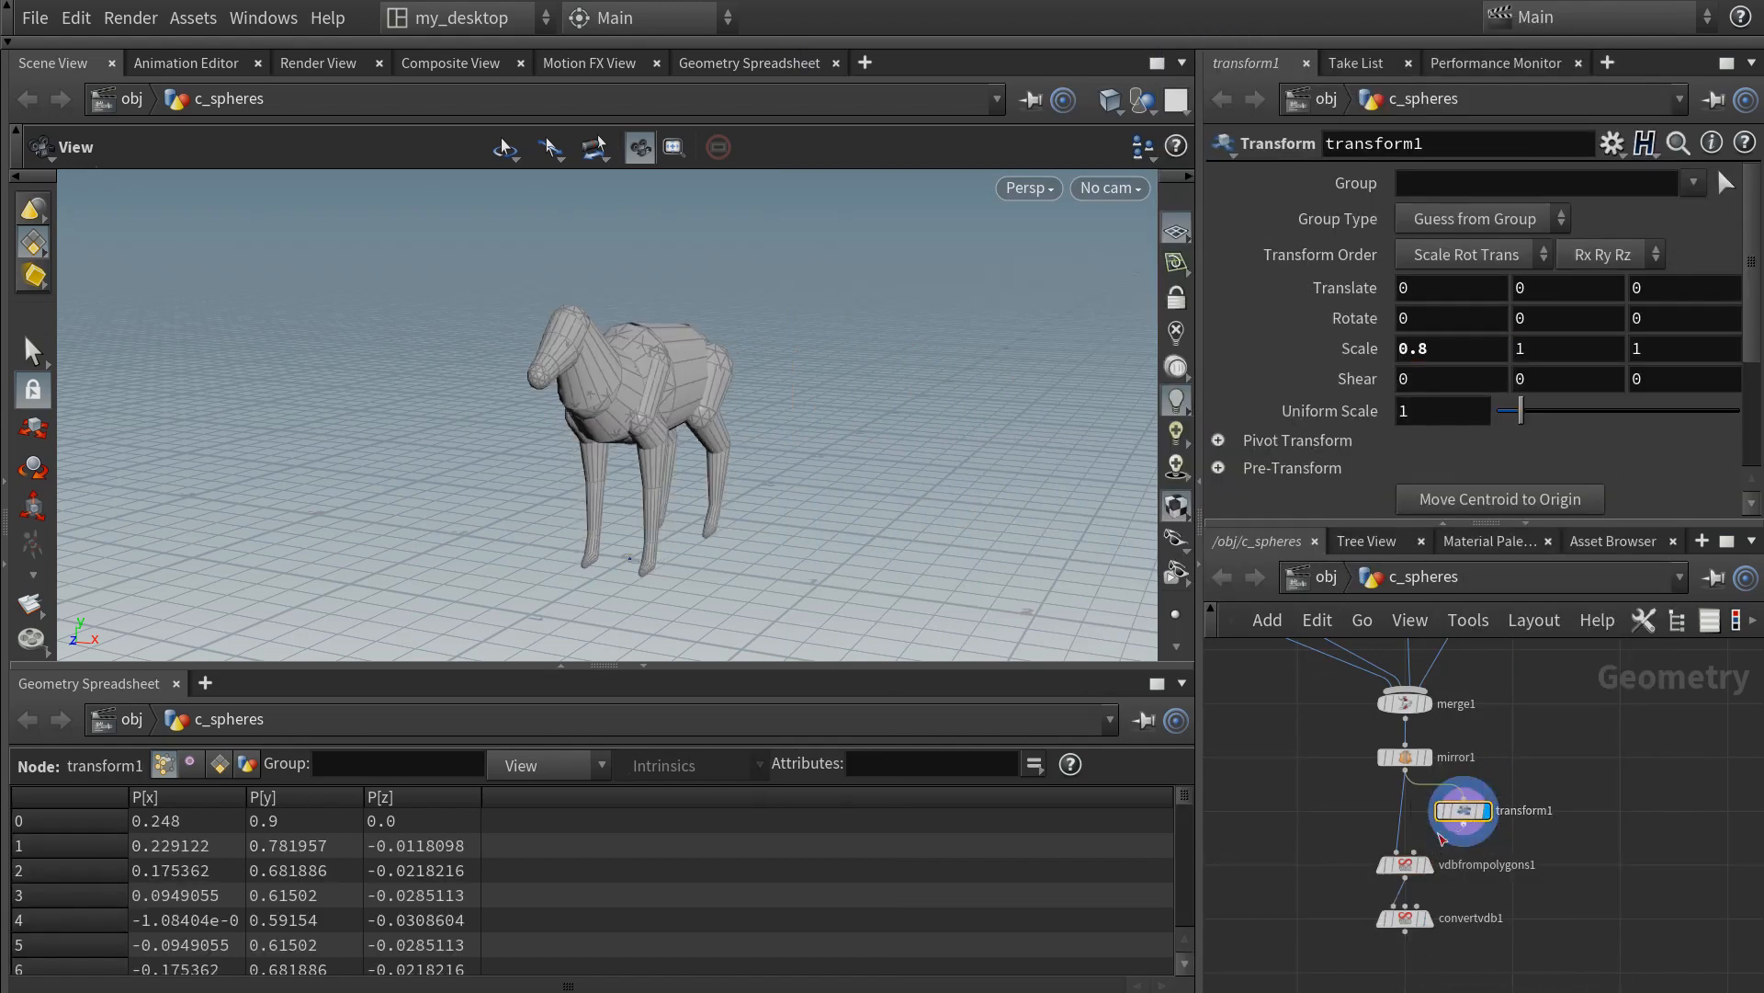
- Insert transform1 into the wire between mirror1 and vdbfrompolygons1, and display convertvdb1 to inspect the narrowed deer
left_click_drag(1466, 815, 1432, 815)
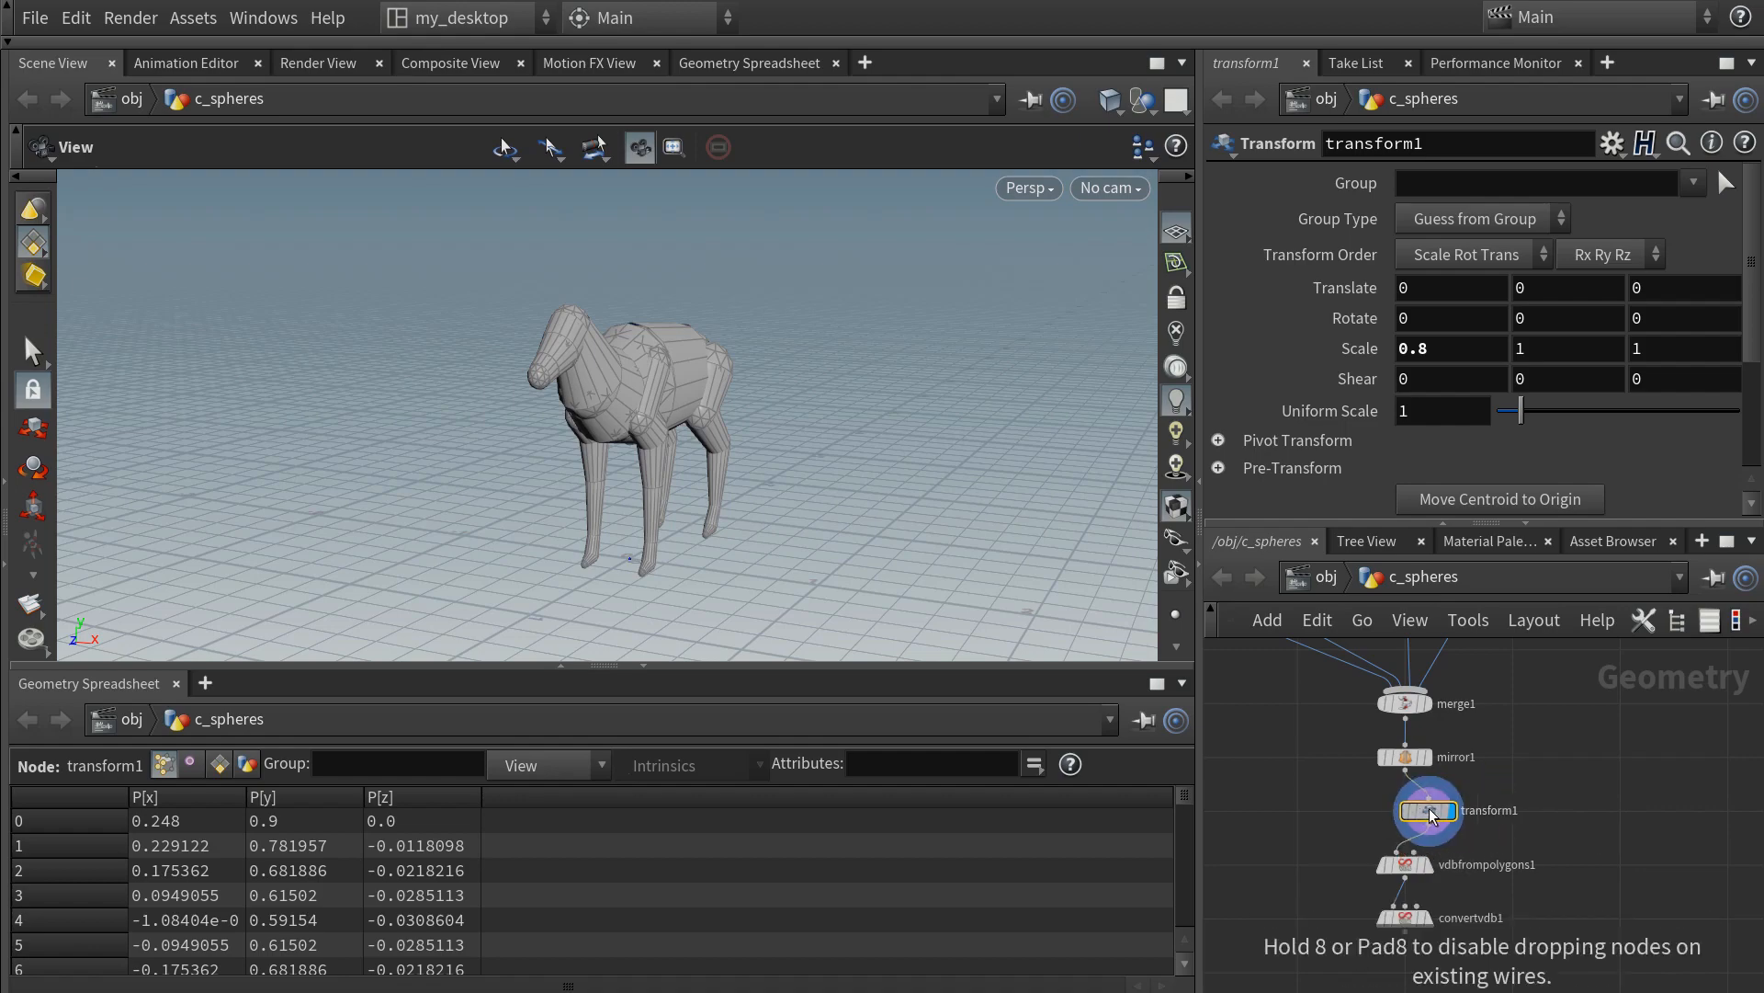
left_click(1430, 919)
left_click_drag(704, 451, 606, 502)
right_click_drag(607, 502, 797, 352)
left_click_drag(797, 352, 914, 430)
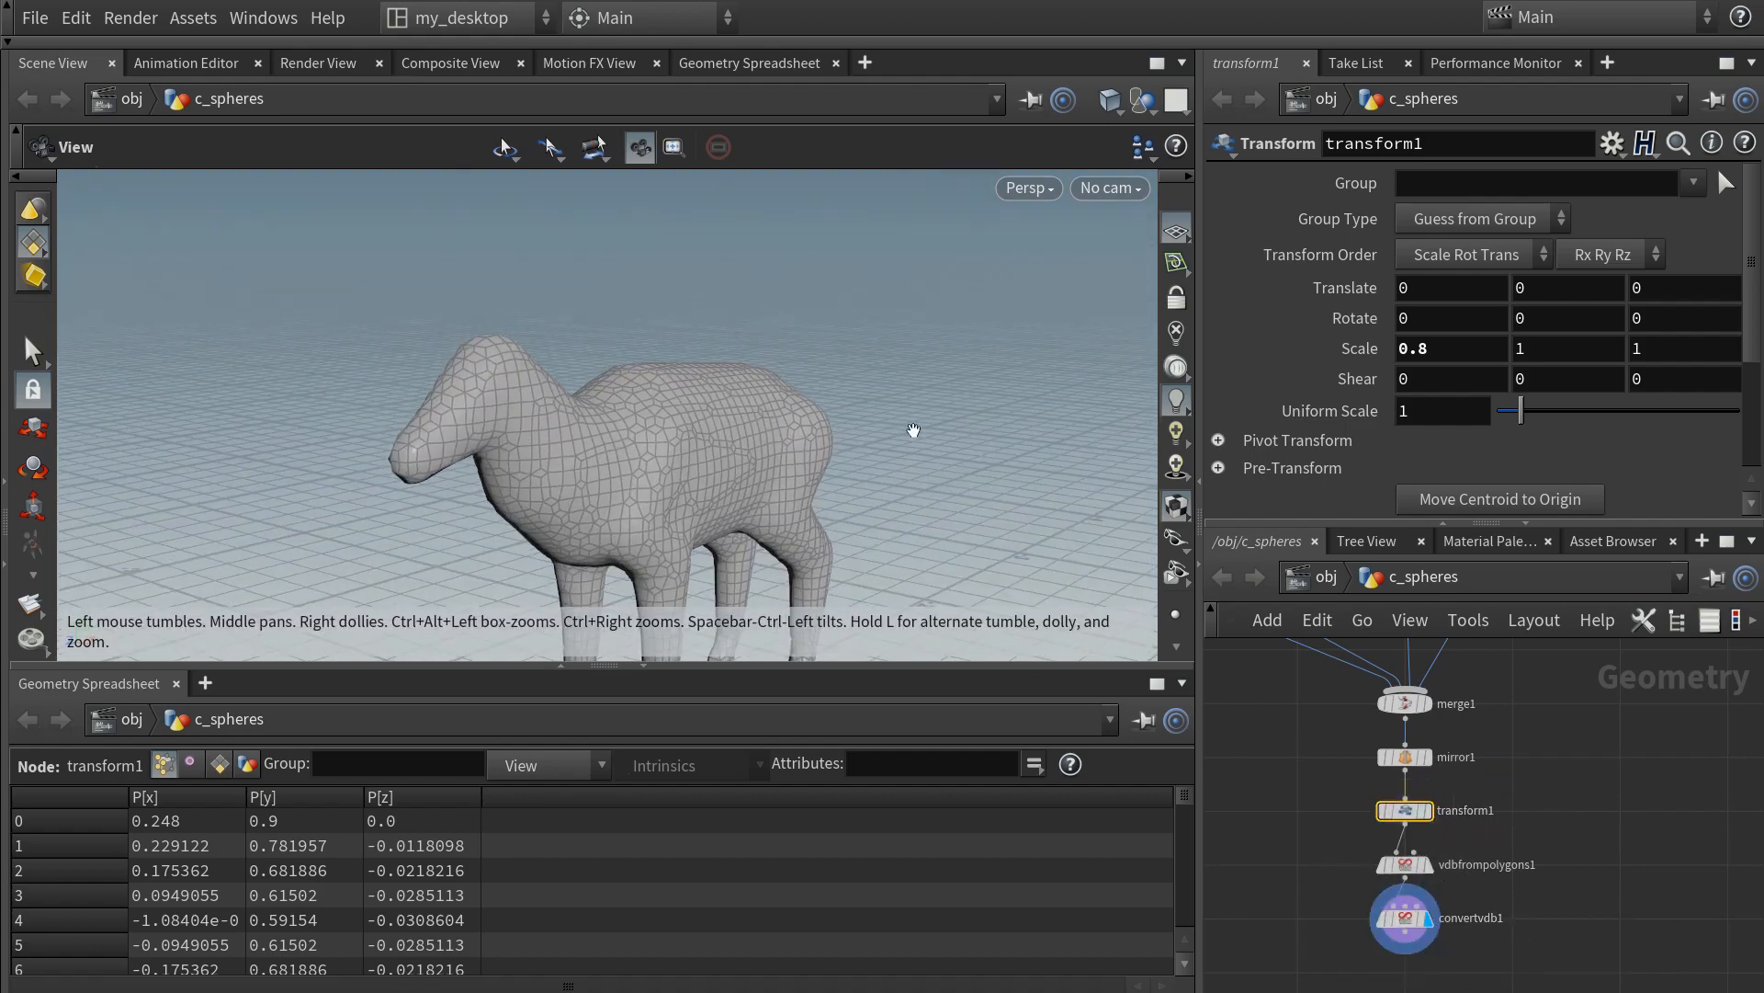
middle_click_drag(783, 447, 808, 410)
right_click_drag(808, 410, 737, 441)
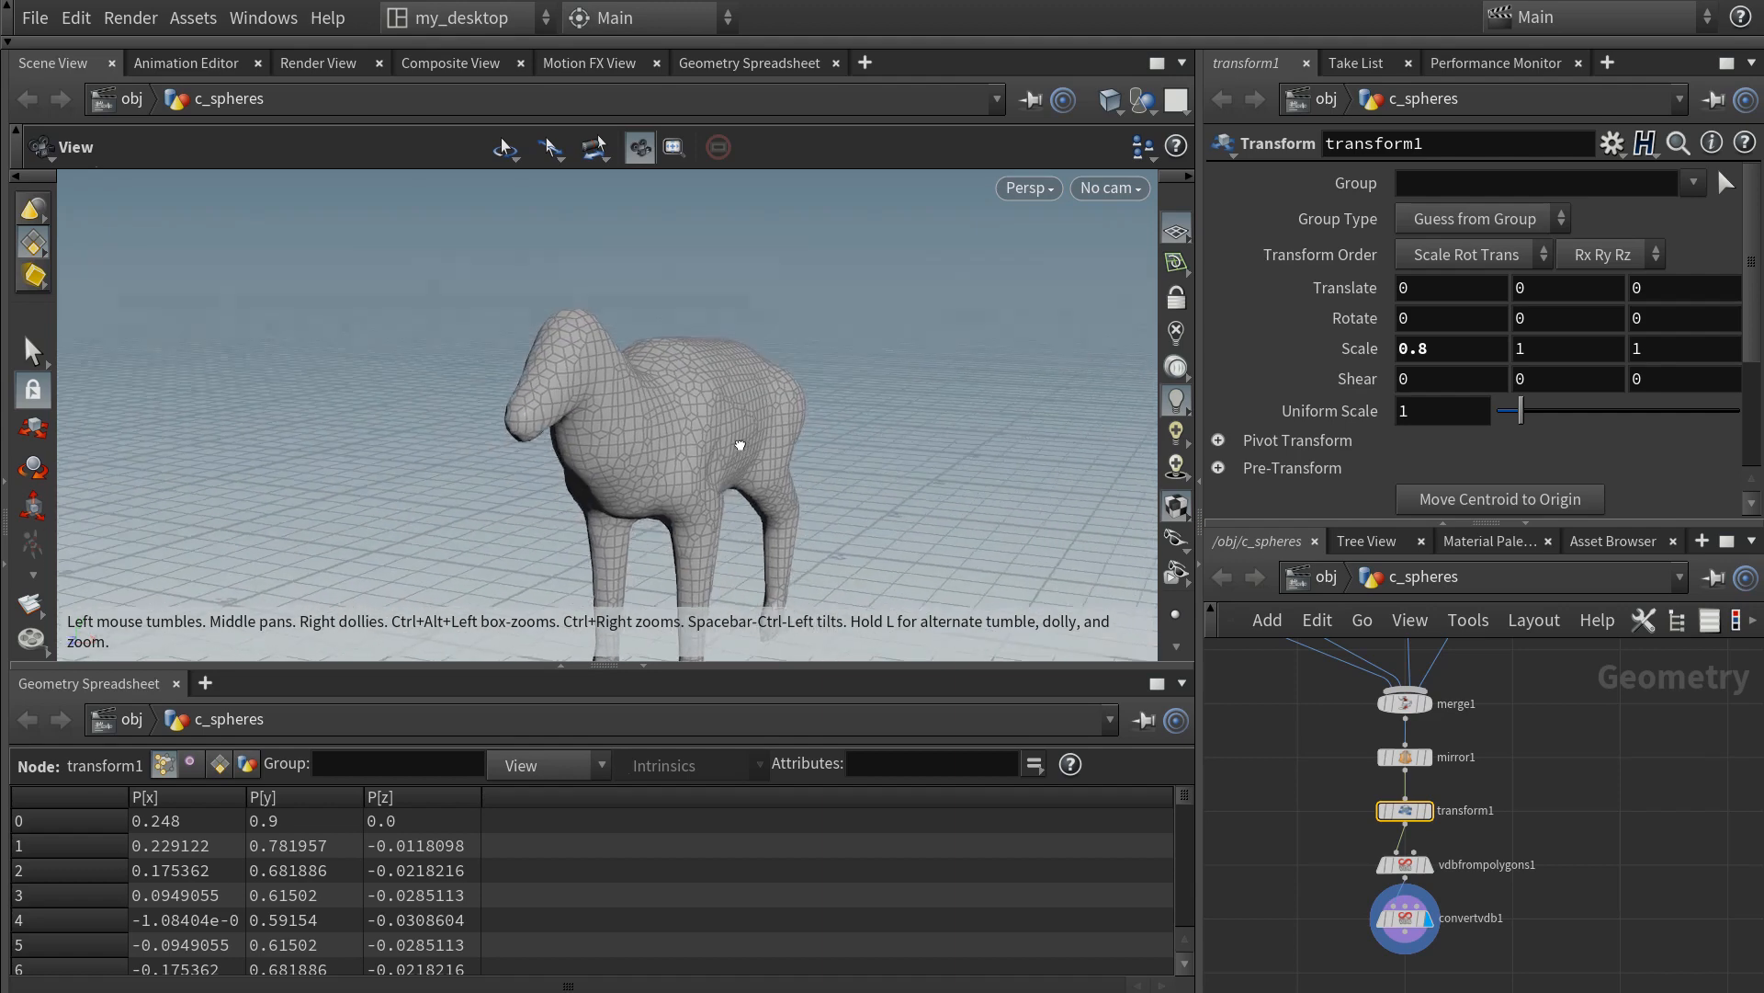
left_click_drag(736, 441, 792, 454)
- Move chris_c_spheres2's end sphere inward at the hips, to a Center 1 X of about 0.14
middle_click_drag(1538, 680, 1518, 816)
scroll(1518, 817, "down", 3)
middle_click_drag(1557, 720, 1541, 875)
scroll(1443, 800, "up", 3)
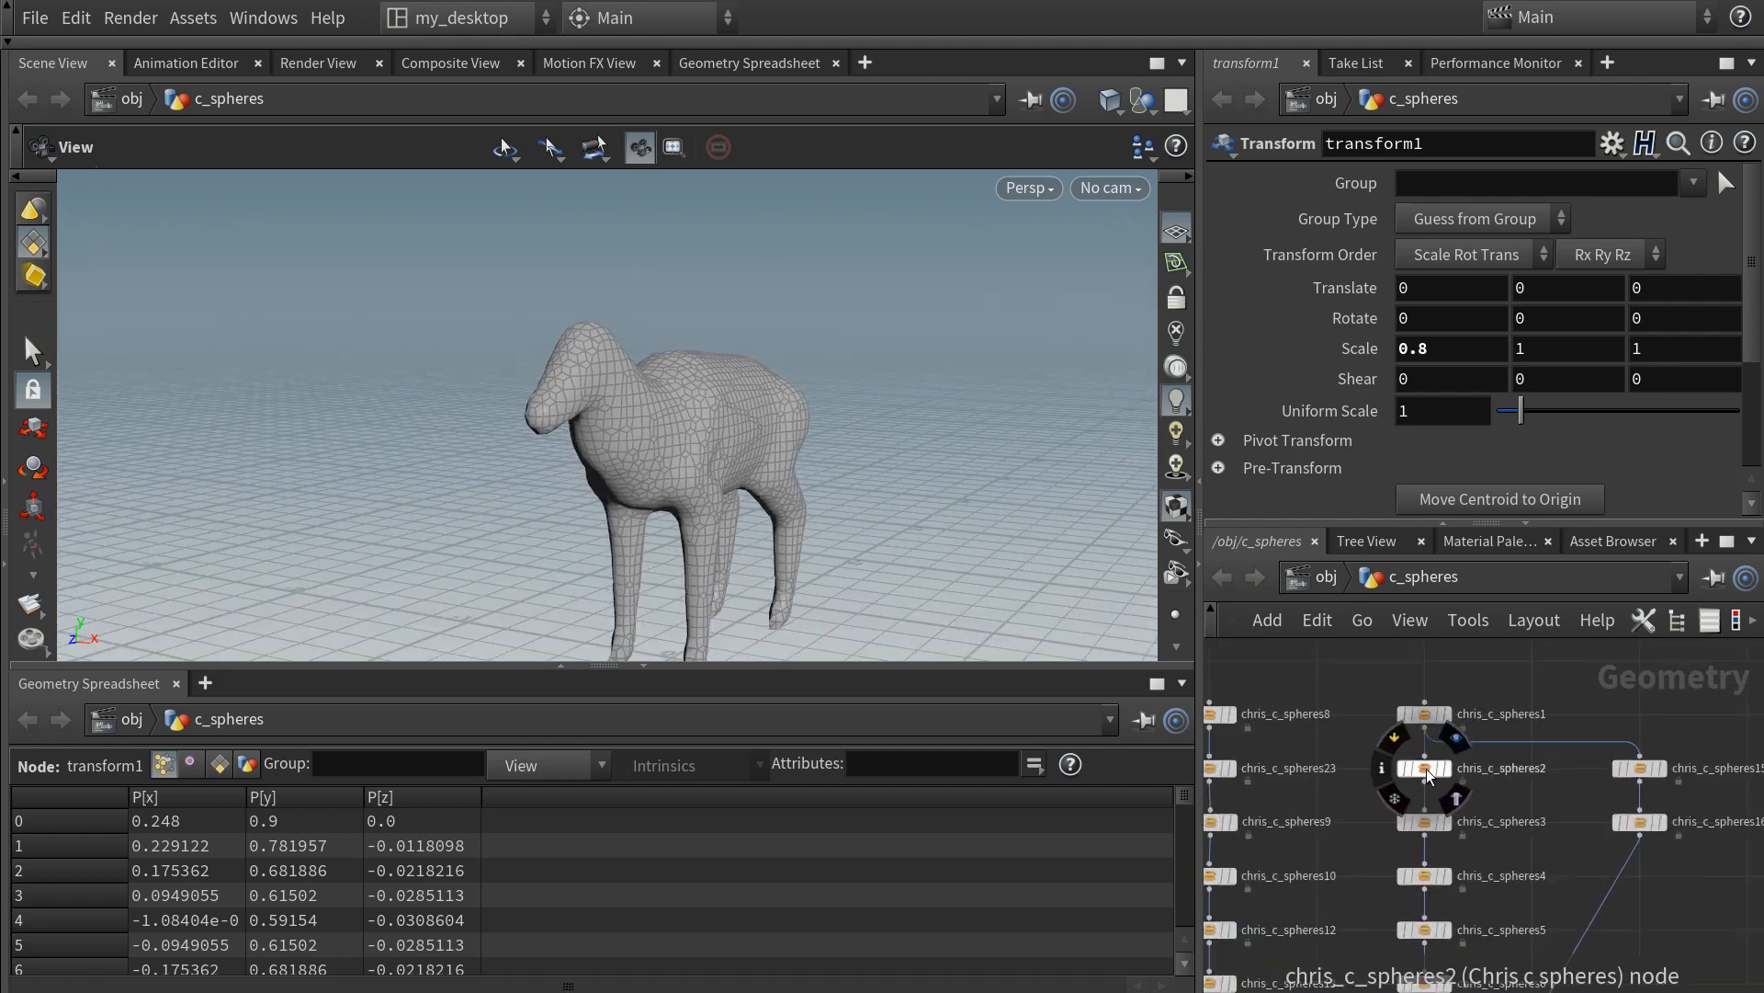
left_click(1425, 769)
key("Return")
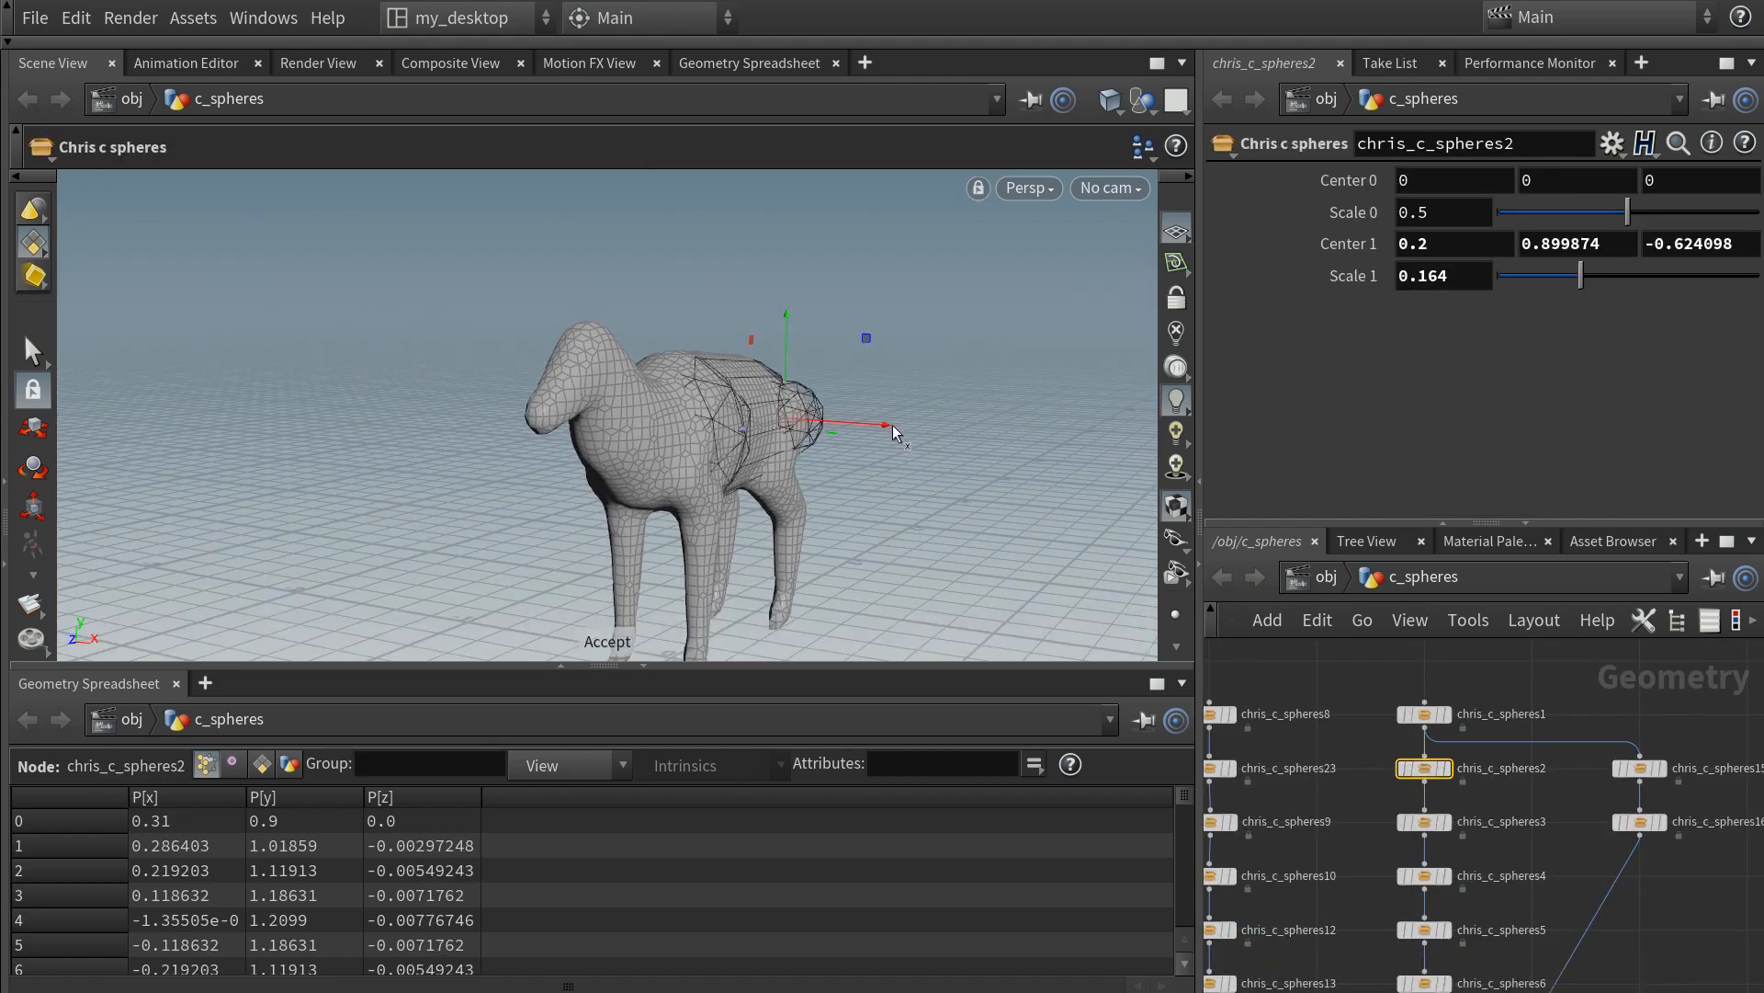
left_click_drag(892, 426, 877, 425)
right_click_drag(877, 412, 893, 320, "alt")
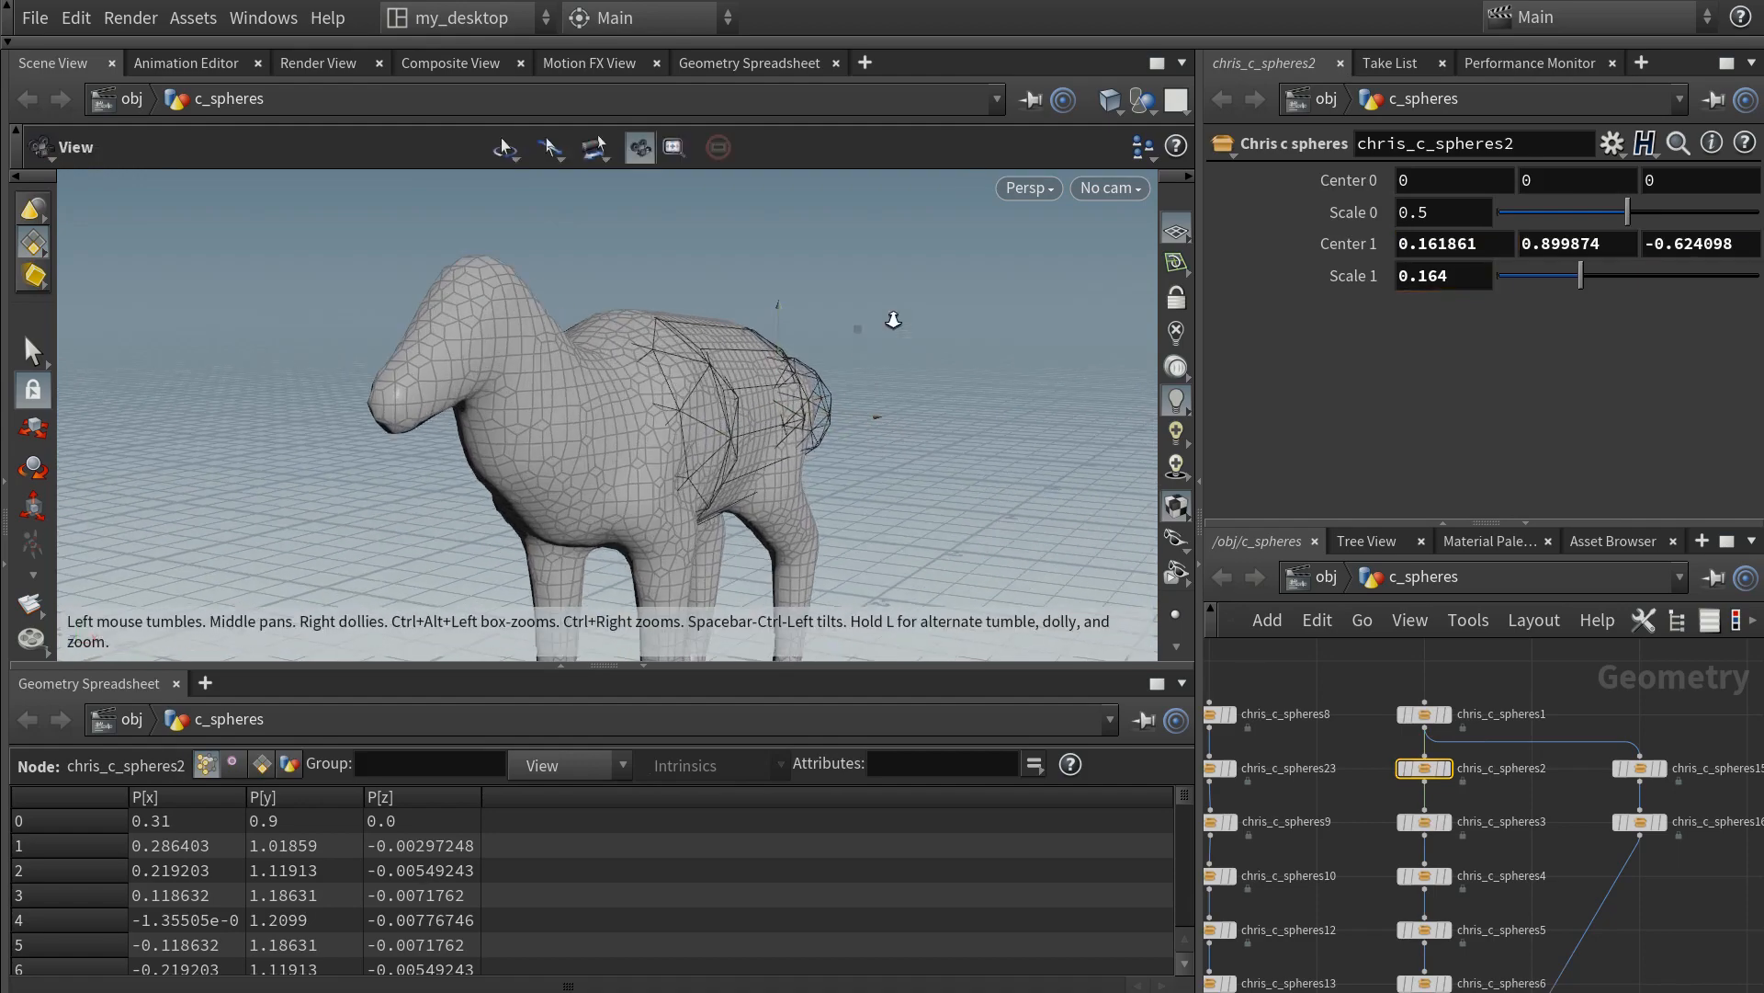
left_click_drag(894, 319, 390, 404)
left_click_drag(541, 405, 560, 405)
left_click_drag(560, 405, 748, 367, "alt")
right_click_drag(748, 366, 606, 383, "alt")
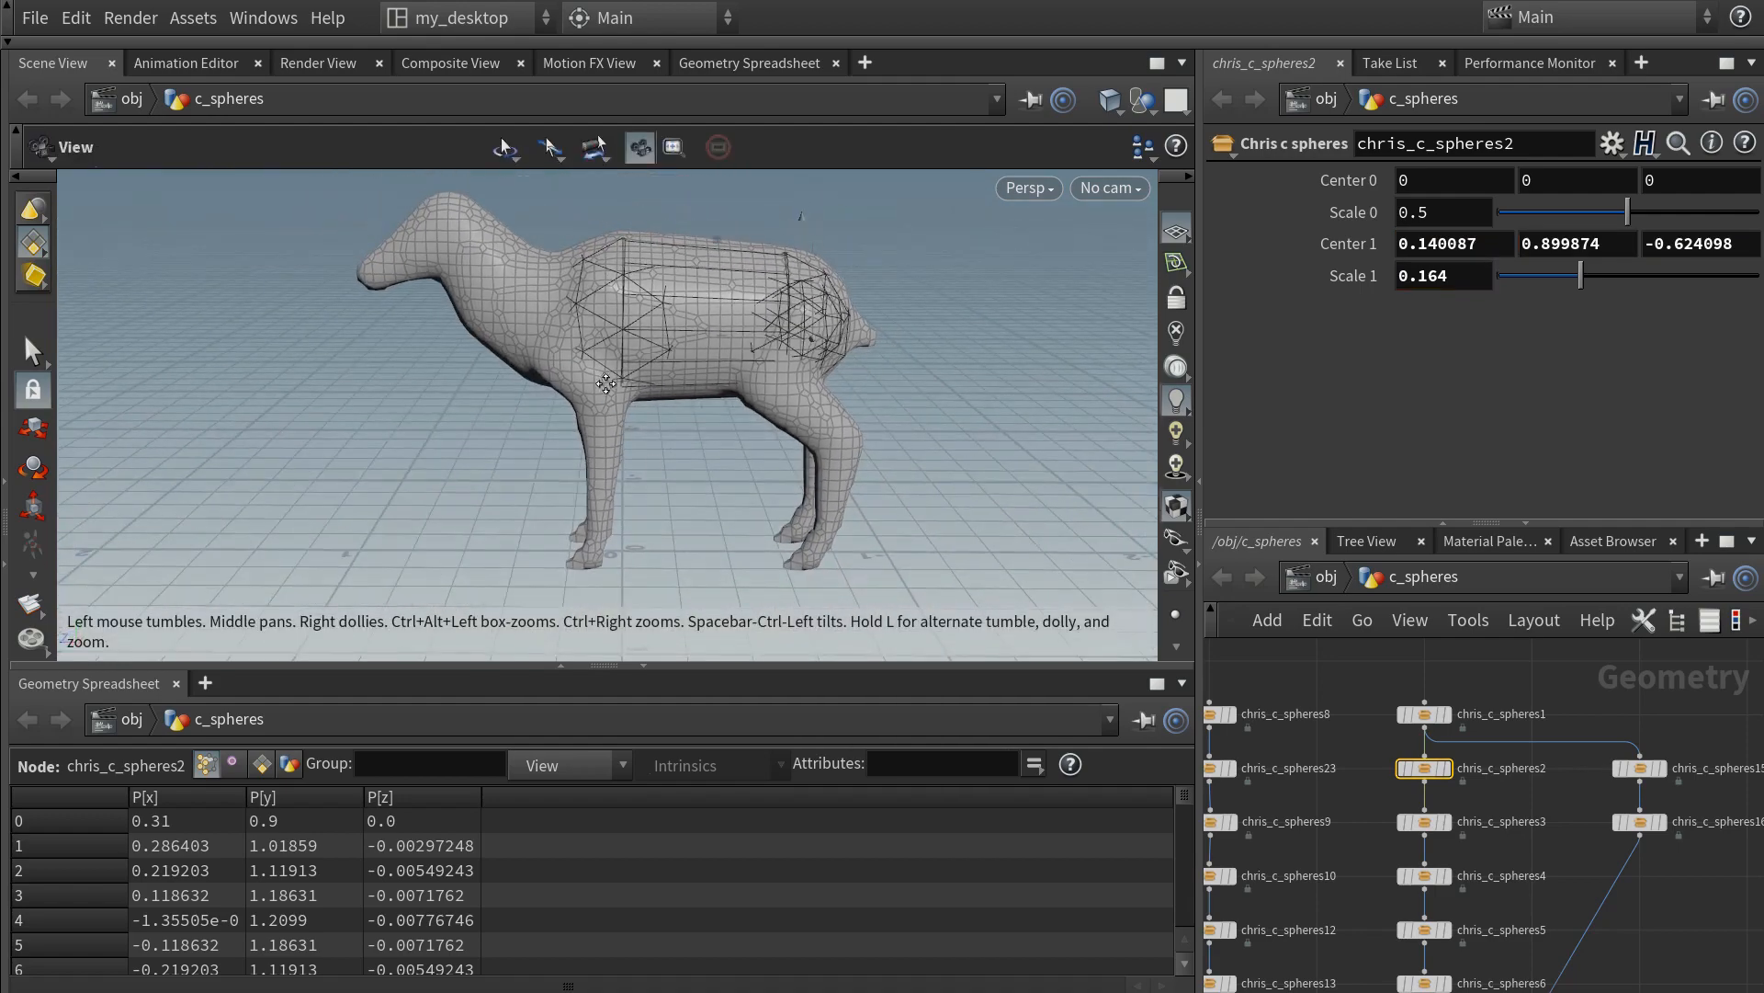
left_click_drag(606, 383, 654, 445, "alt")
- Examine the converted deer mesh from the front for the width of its body and shoulders
left_click(1701, 921)
scroll(1686, 896, "down", 4)
middle_click_drag(1654, 976, 1631, 843)
middle_click_drag(1590, 976, 1569, 840)
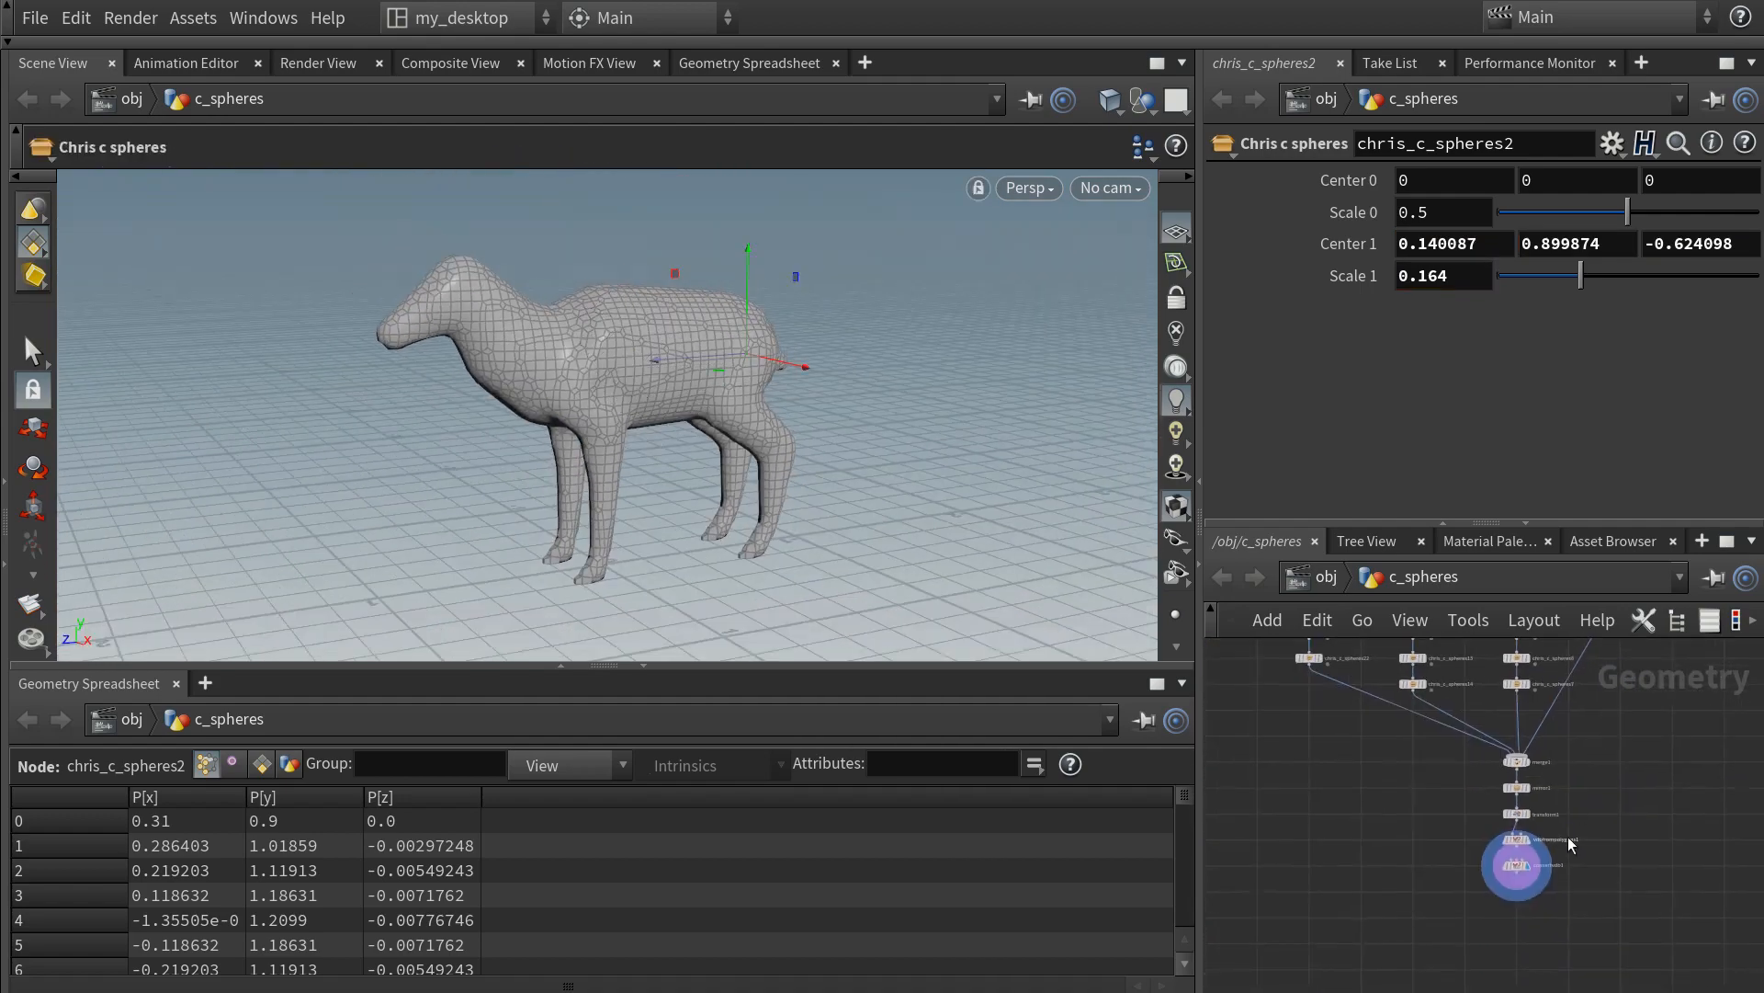
scroll(1558, 860, "up", 3)
left_click_drag(798, 501, 737, 511, "alt")
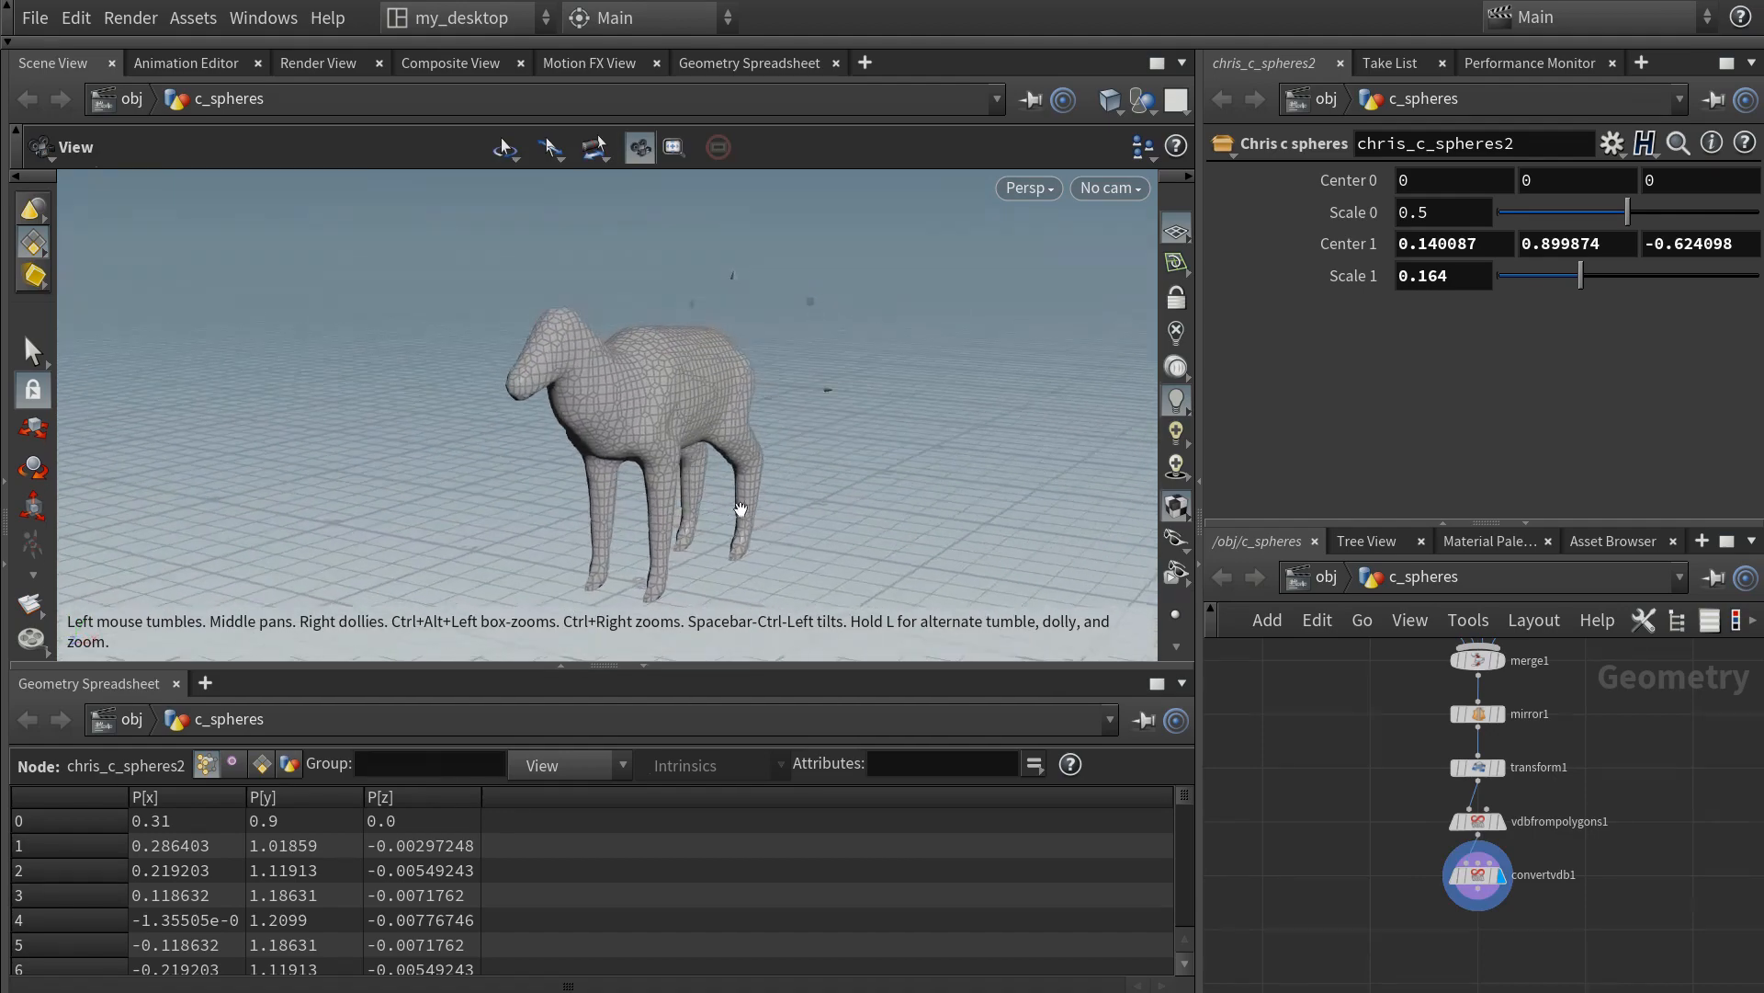
right_click_drag(737, 511, 733, 320, "alt")
- Select chris_c_spheres8 at the start of the front-leg chain, showing its end sphere's move handle over the deer mesh
middle_click_drag(1351, 695, 1355, 955)
scroll(1382, 752, "down", 3)
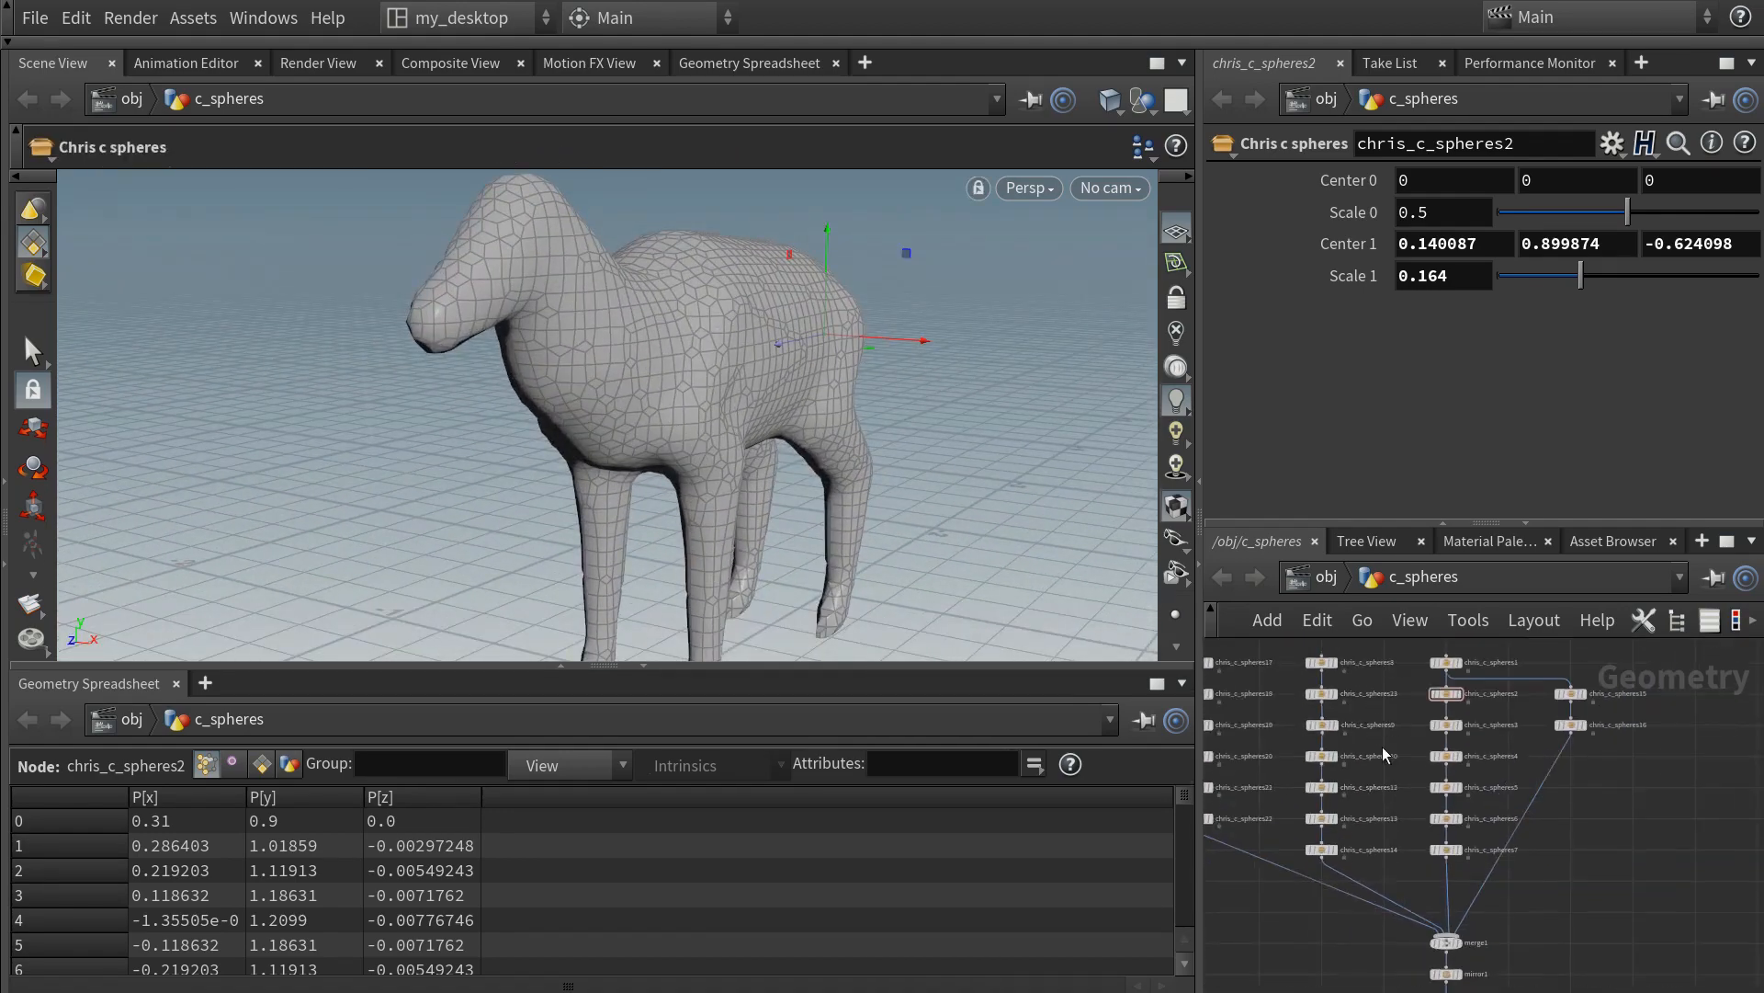
middle_click_drag(1382, 752, 1371, 859)
scroll(1314, 809, "up", 2)
left_click(1314, 843)
key("Return")
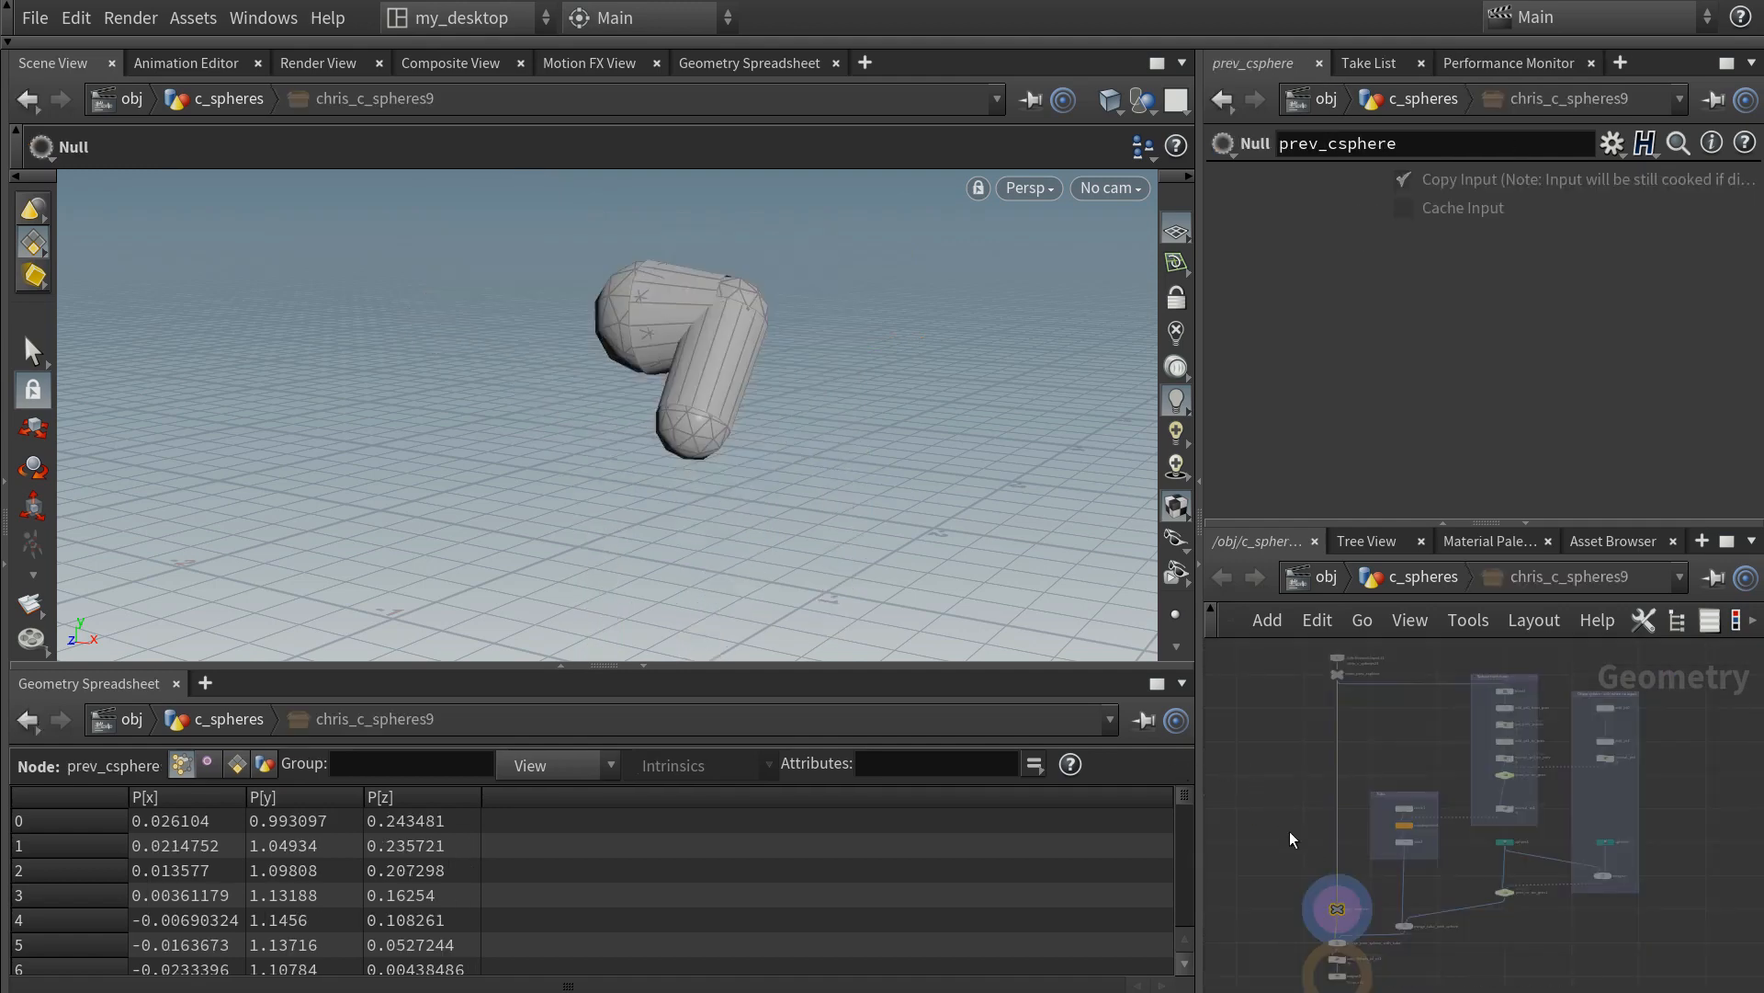
key("u")
left_click_drag(809, 466, 791, 439)
left_click(1311, 797)
left_click(1312, 752)
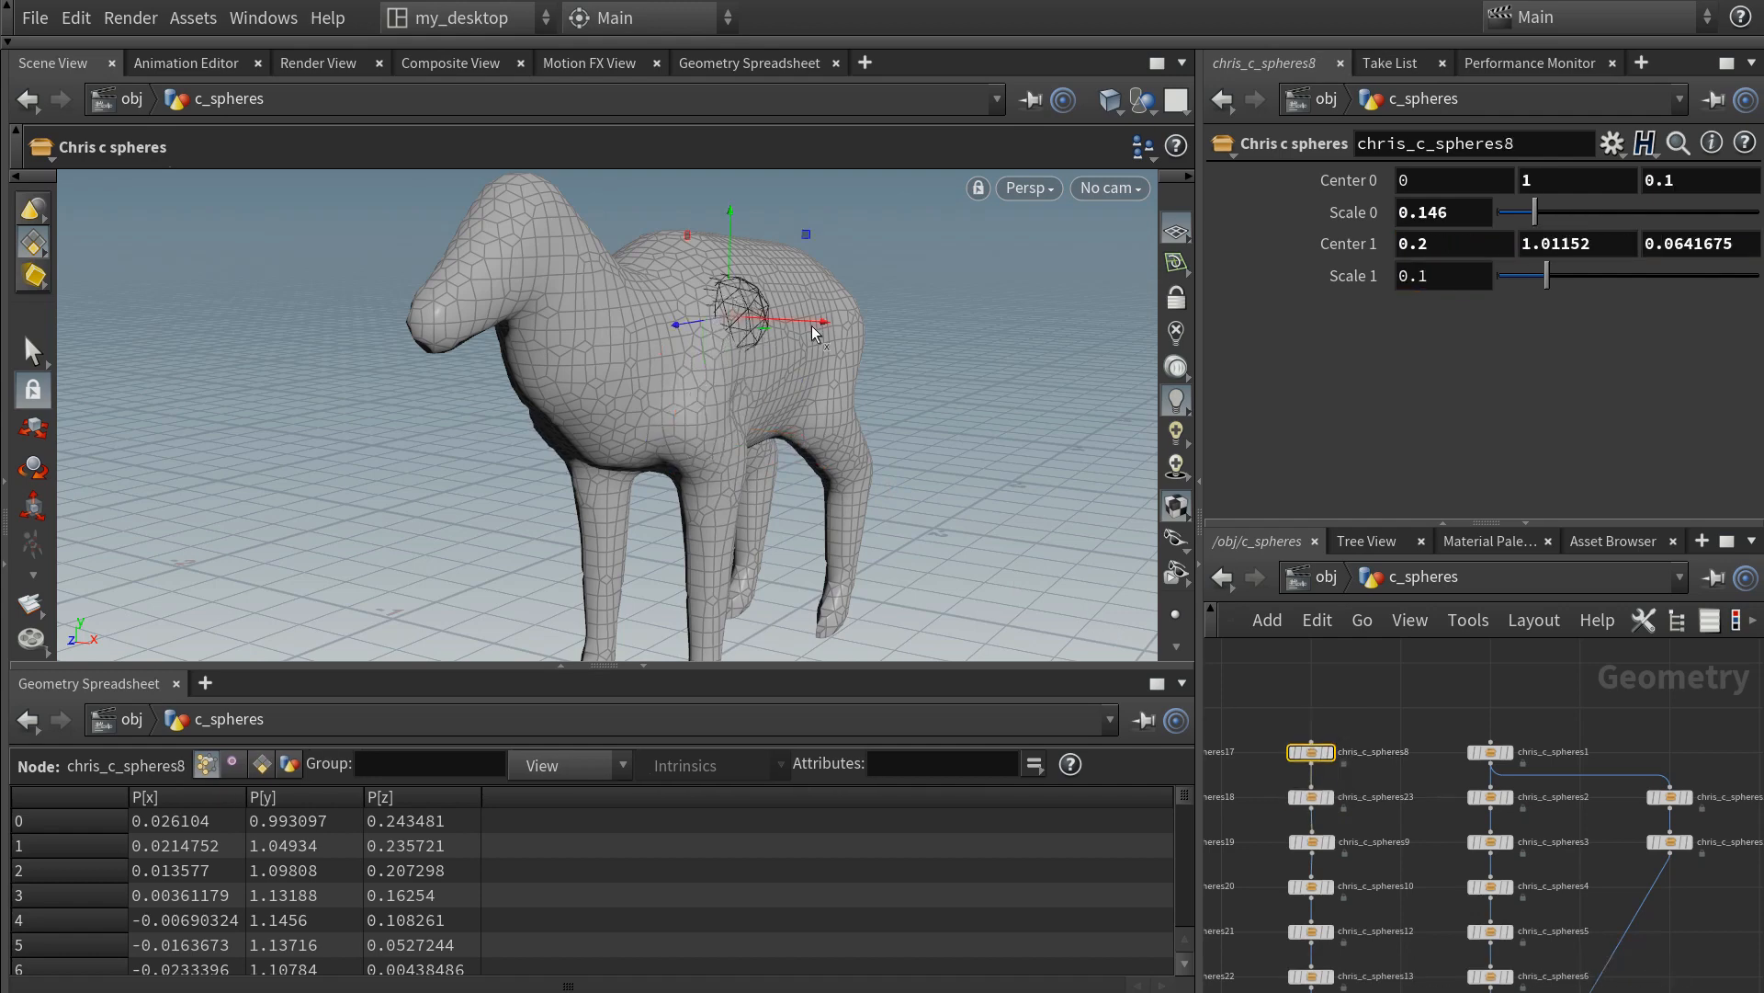
- Shift the second sphere centre of chris_c_spheres8 outward to X about 0.21 and nudge it slightly upward
left_click_drag(813, 328, 811, 324)
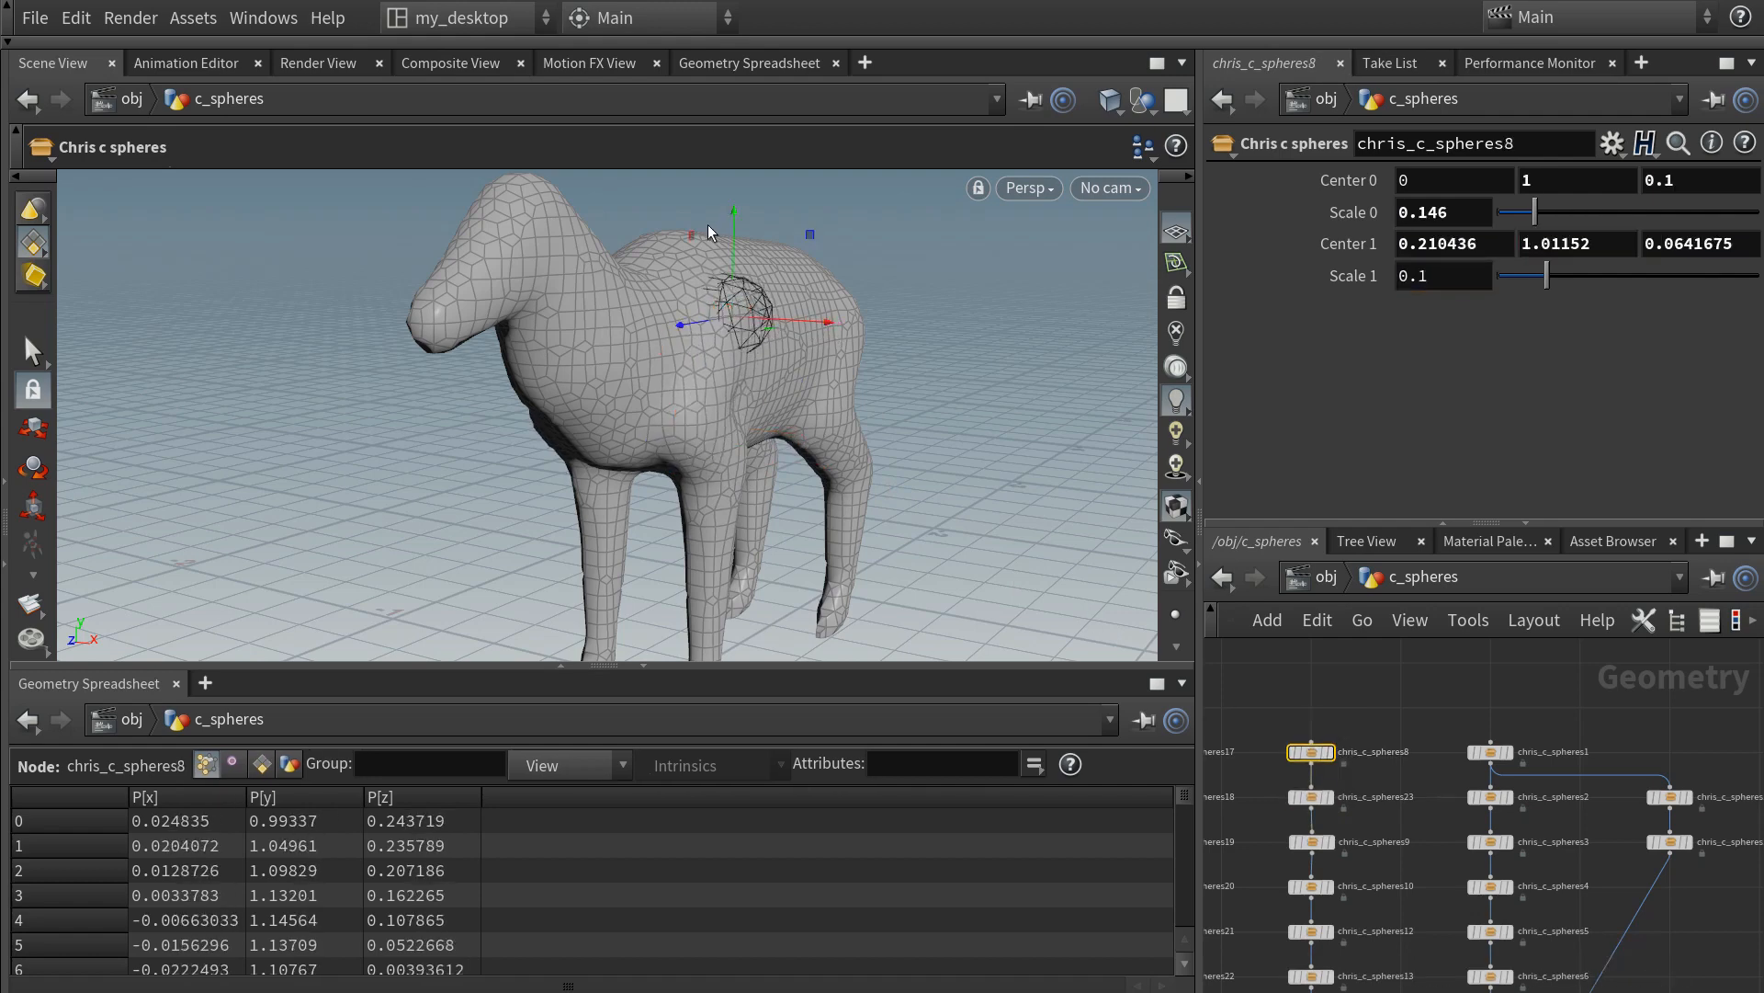
left_click_drag(735, 213, 735, 203)
key("Escape")
left_click_drag(788, 368, 700, 400)
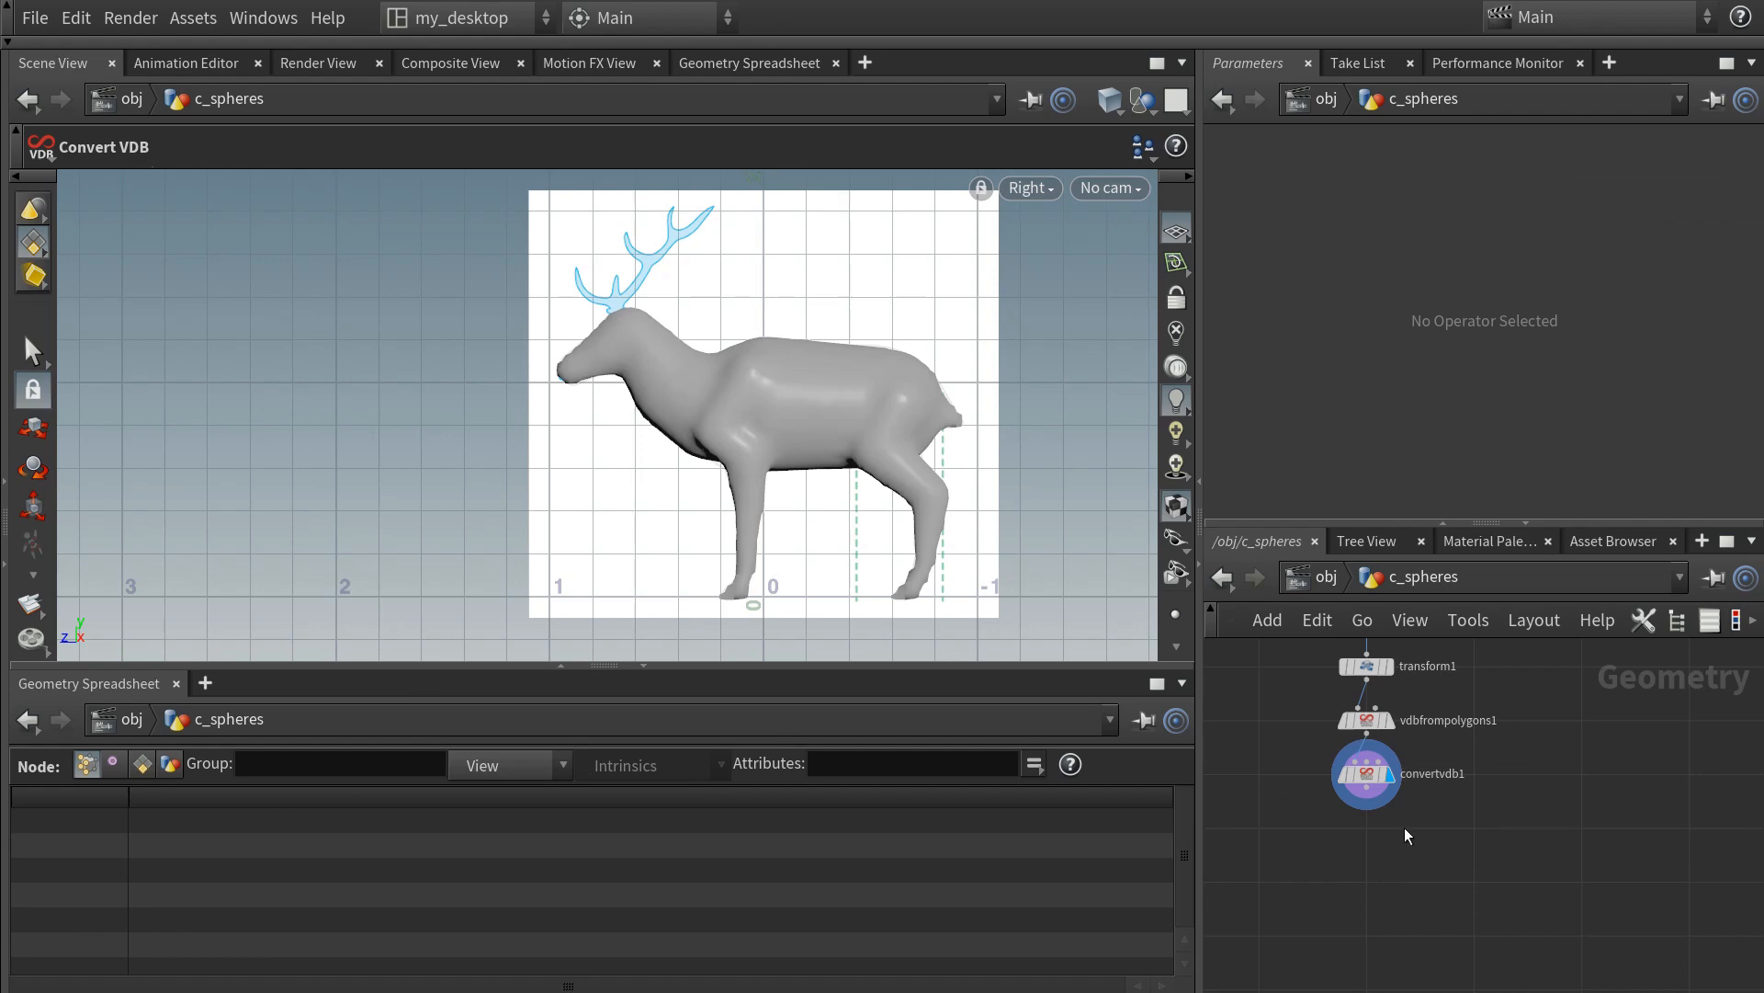
- Add a Curve node beside convertvdb1 and trace the antler's main beam from base to tip on the side-view reference
key("Tab")
type("scat")
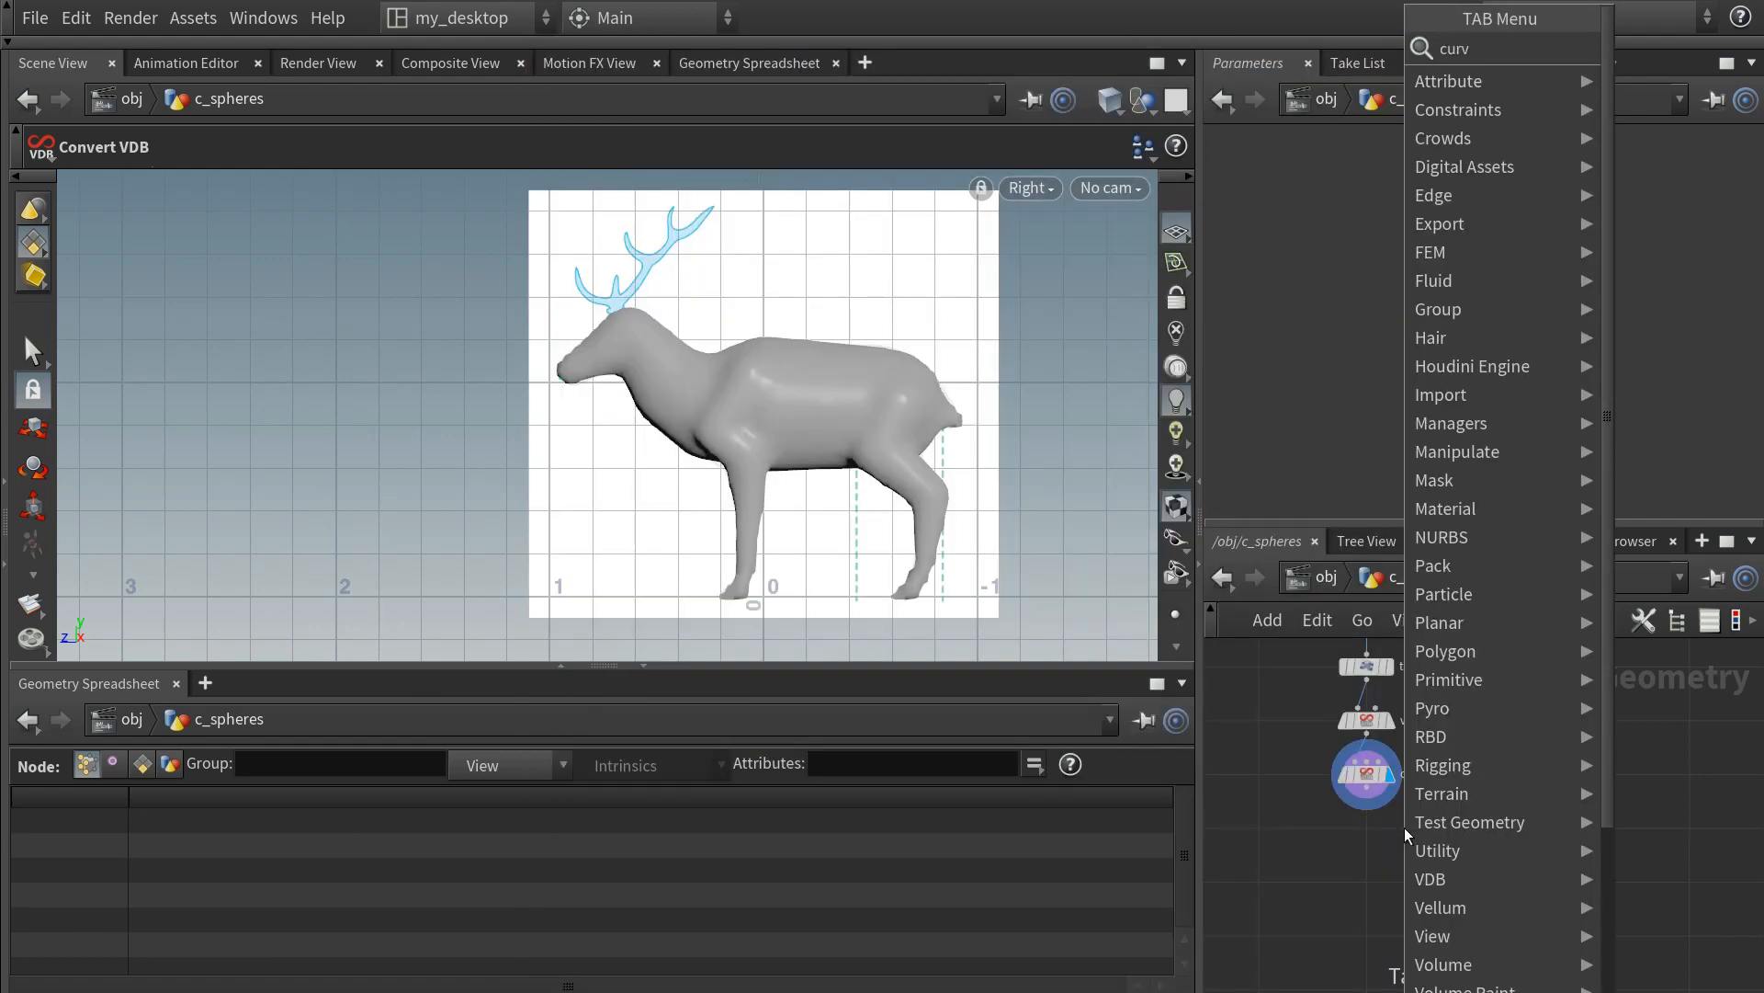
key("Return")
left_click(1469, 827)
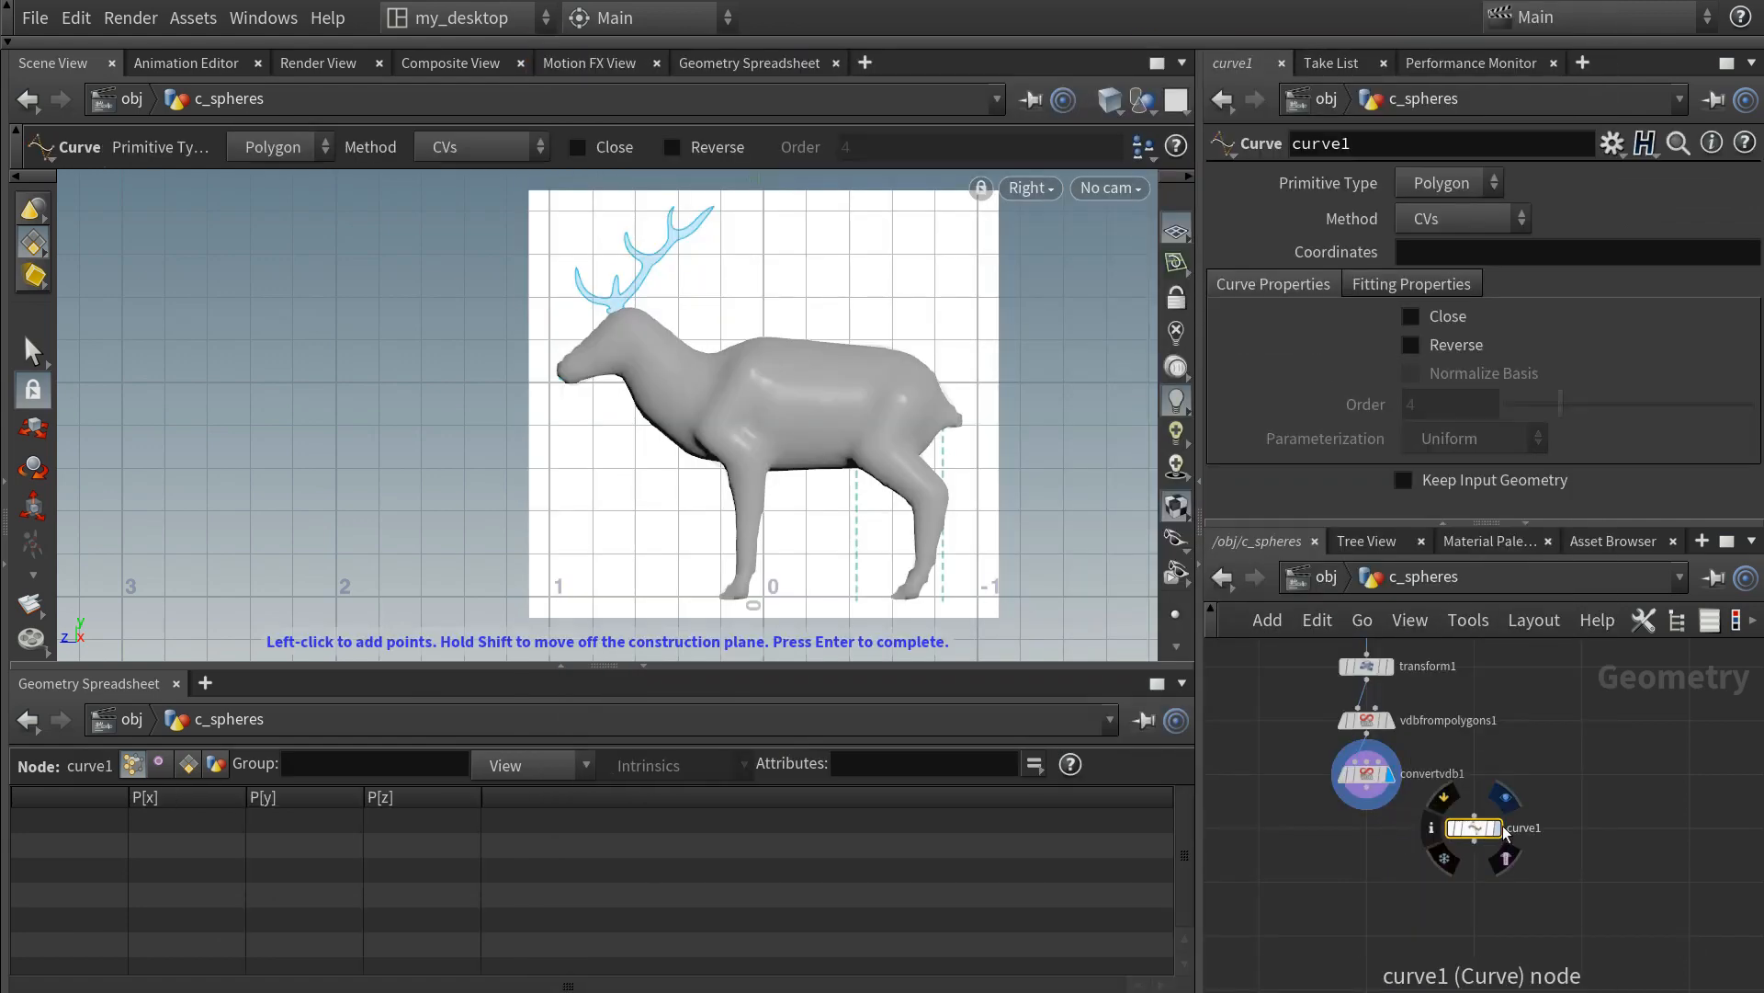
key("space")
scroll(593, 310, "up", 5)
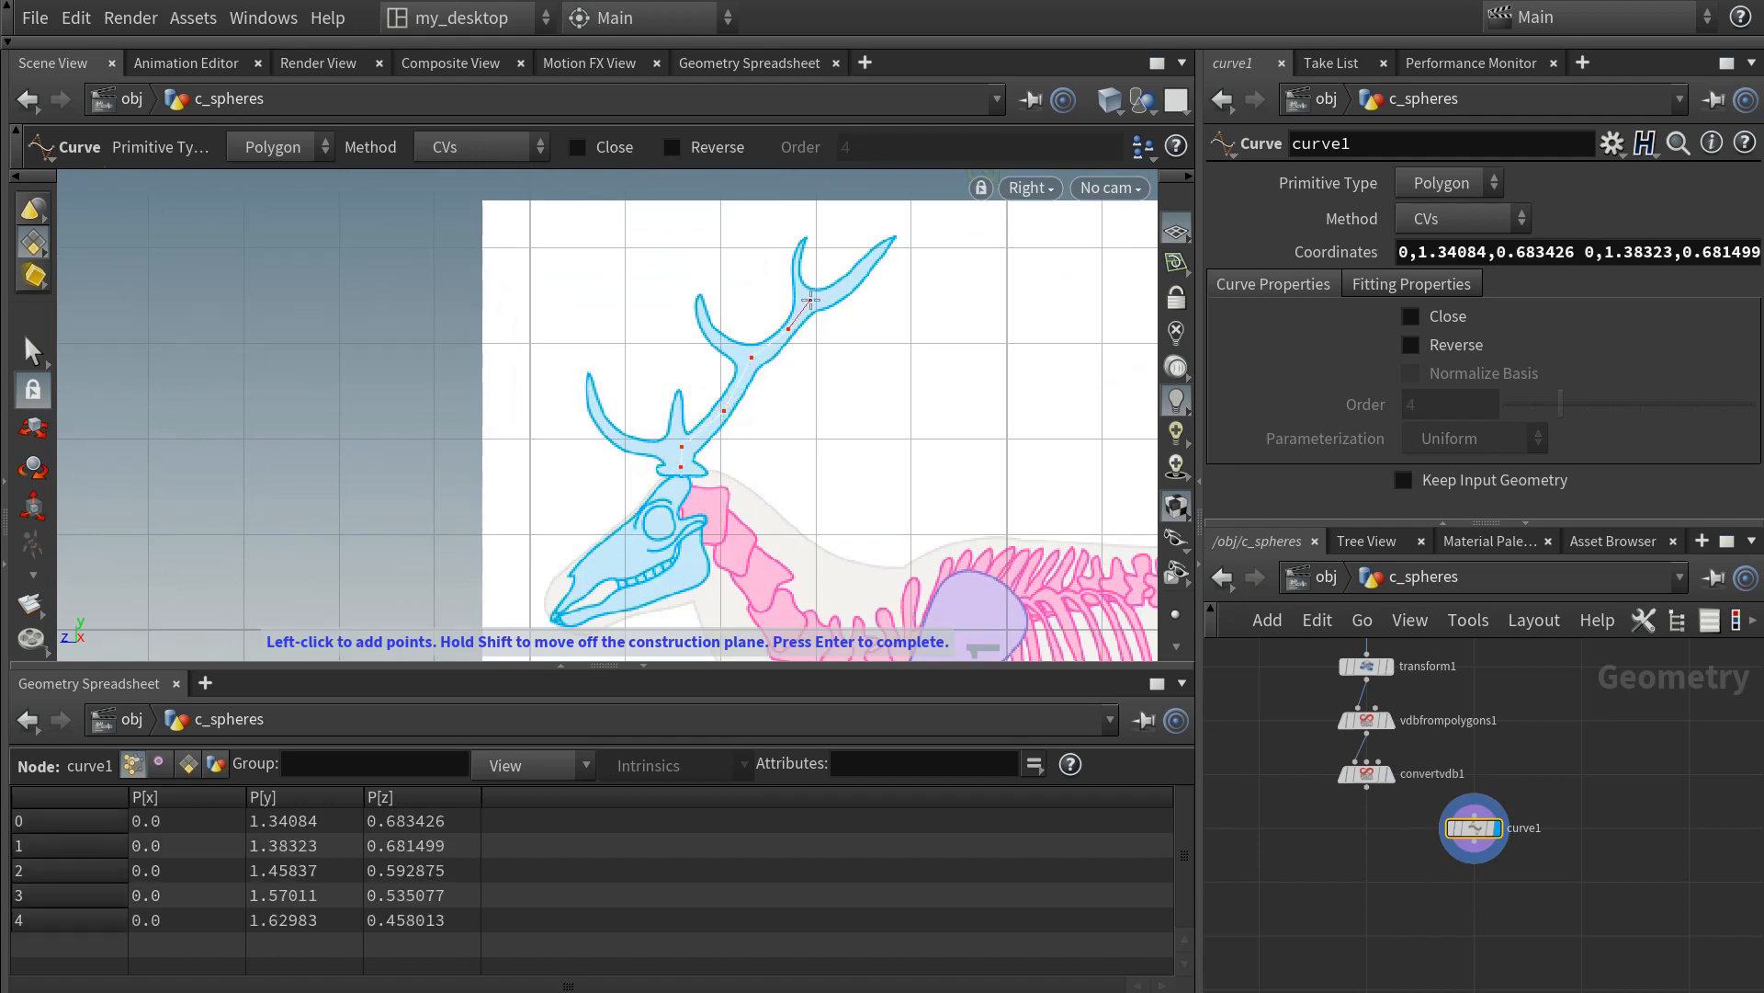
key("Return")
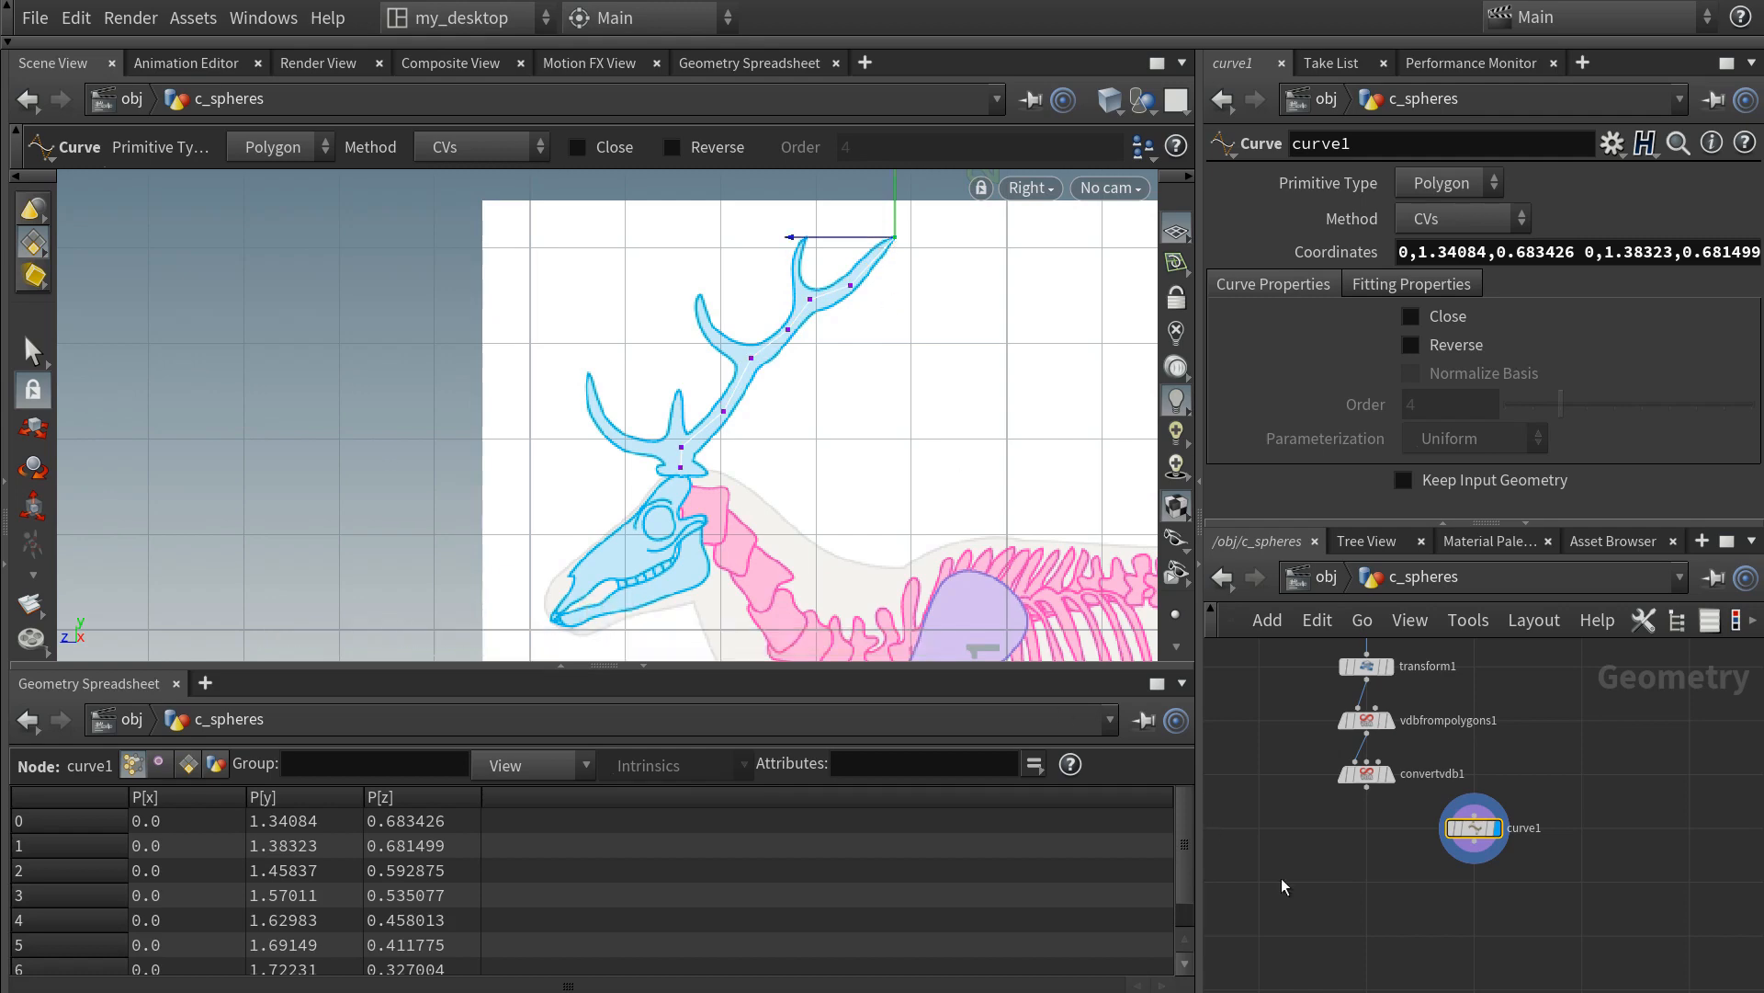
- Add a second Curve node and trace the middle tine with four points, from the main beam to its tip
key("Tab")
type("curve")
key("Return")
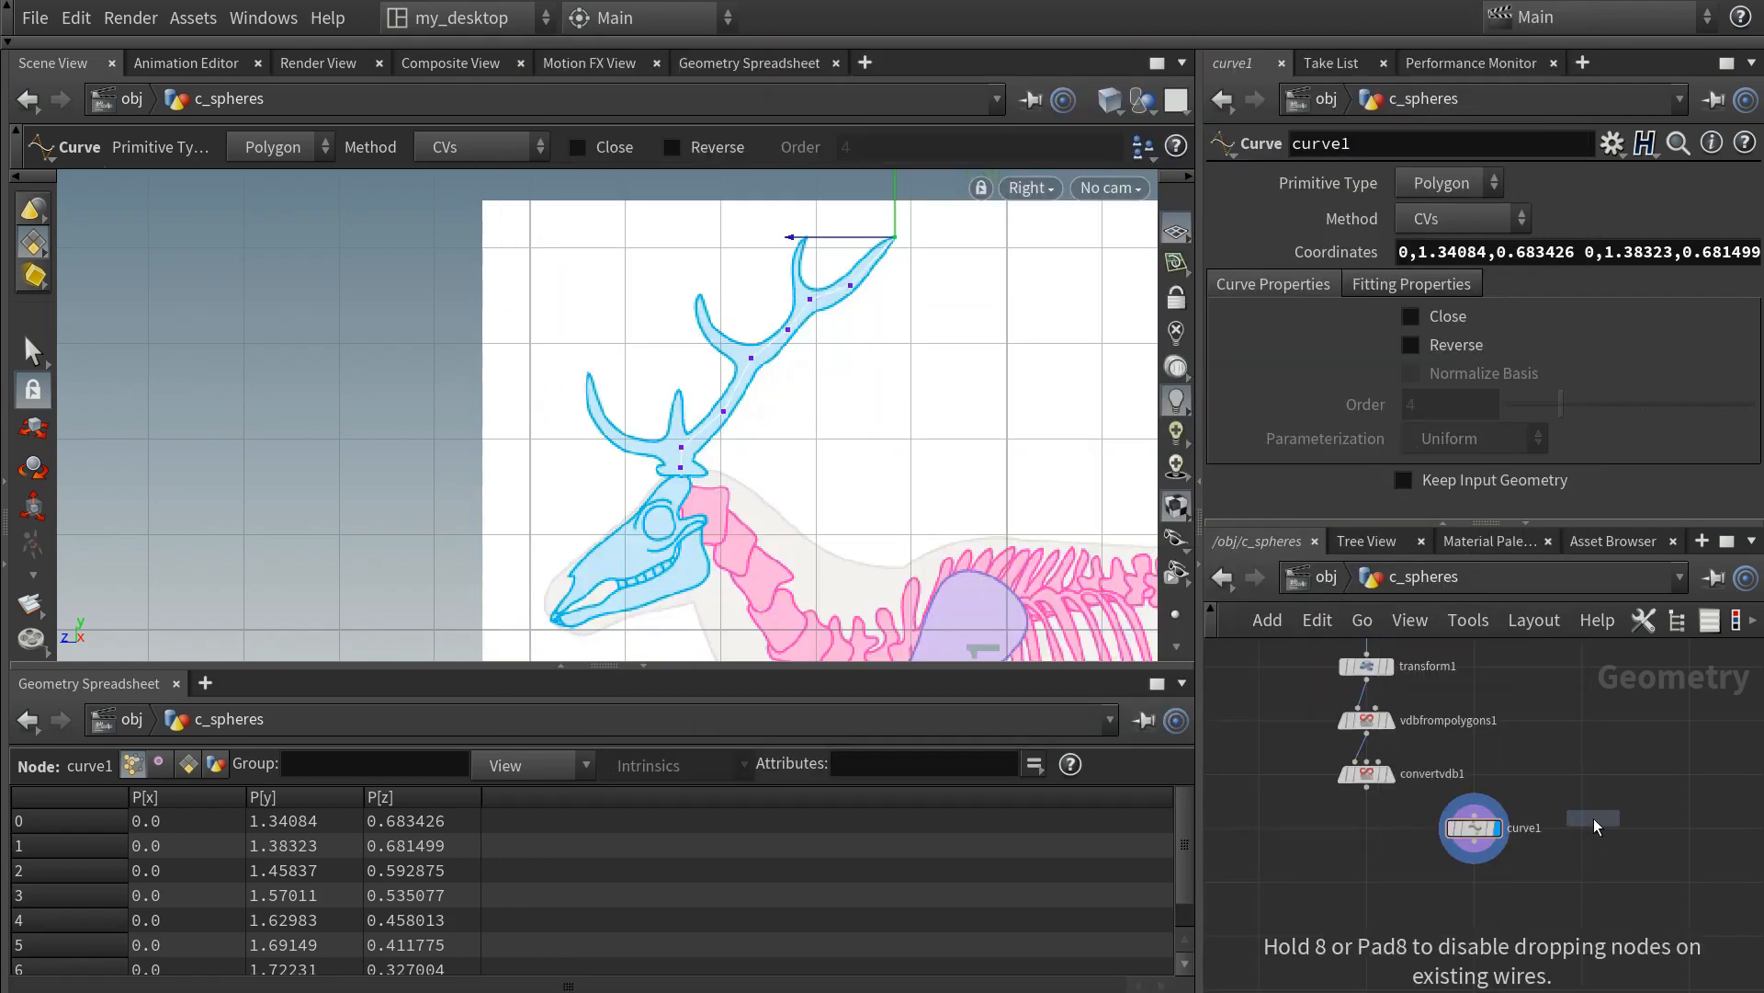
left_click(1581, 830)
left_click(1604, 828)
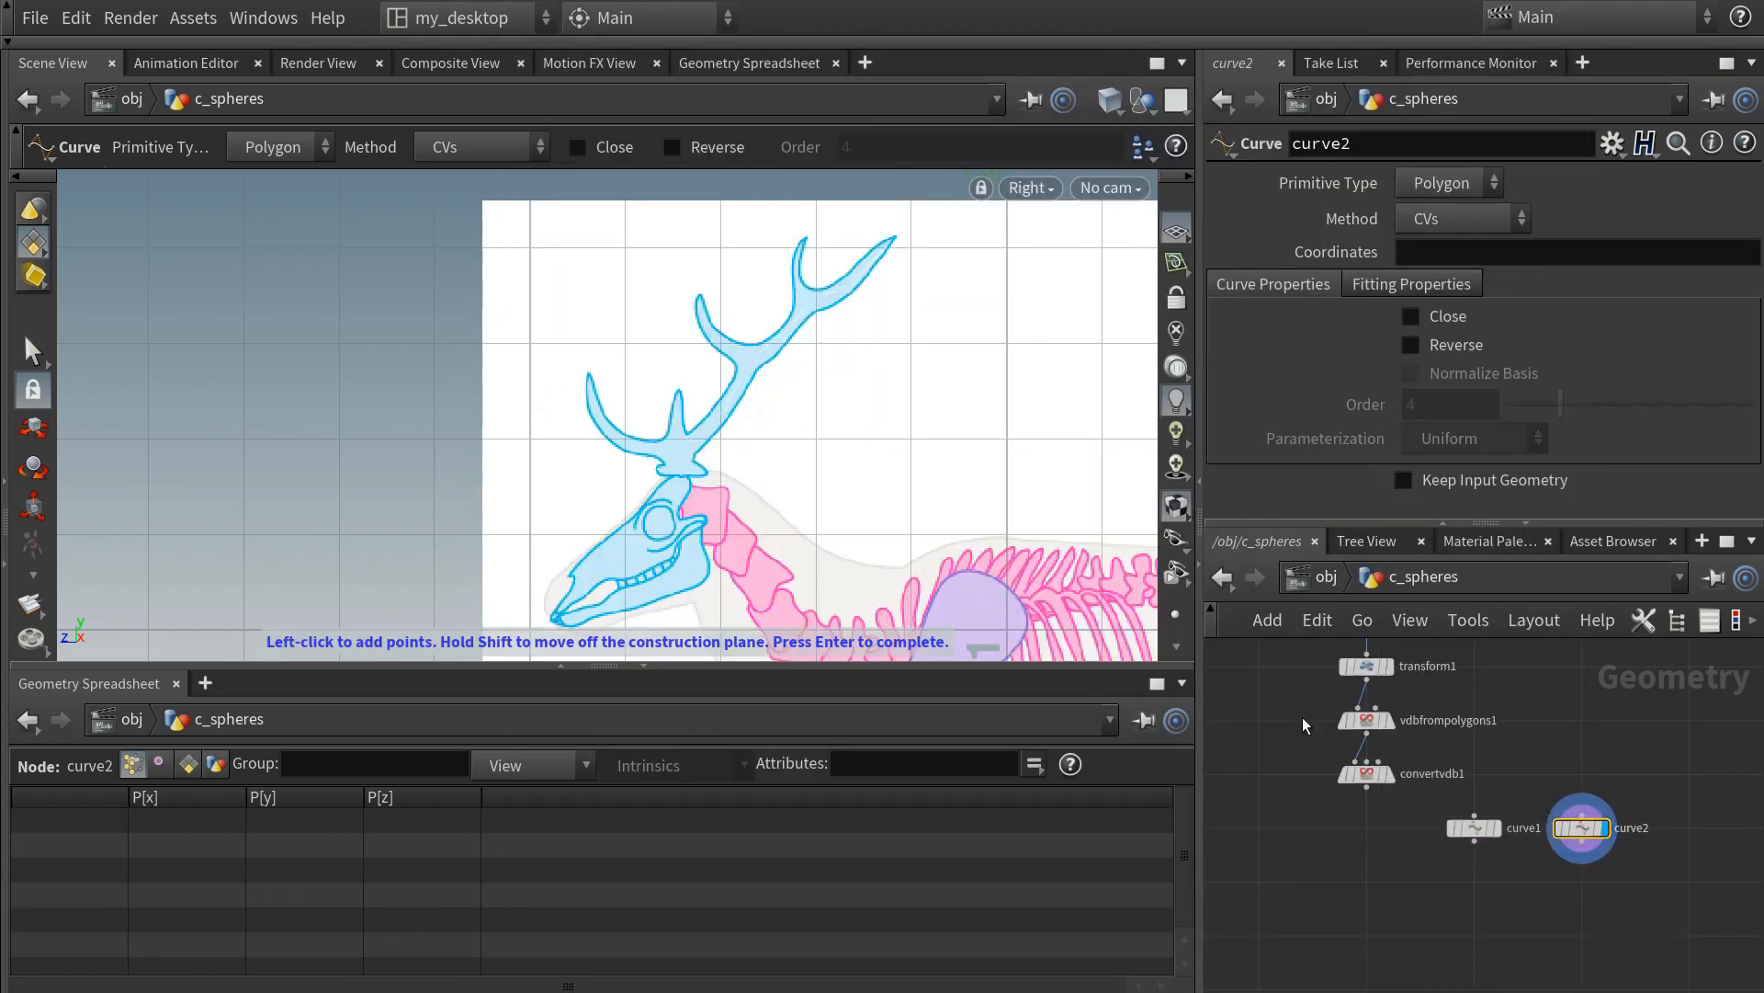
left_click(748, 358)
left_click(713, 337)
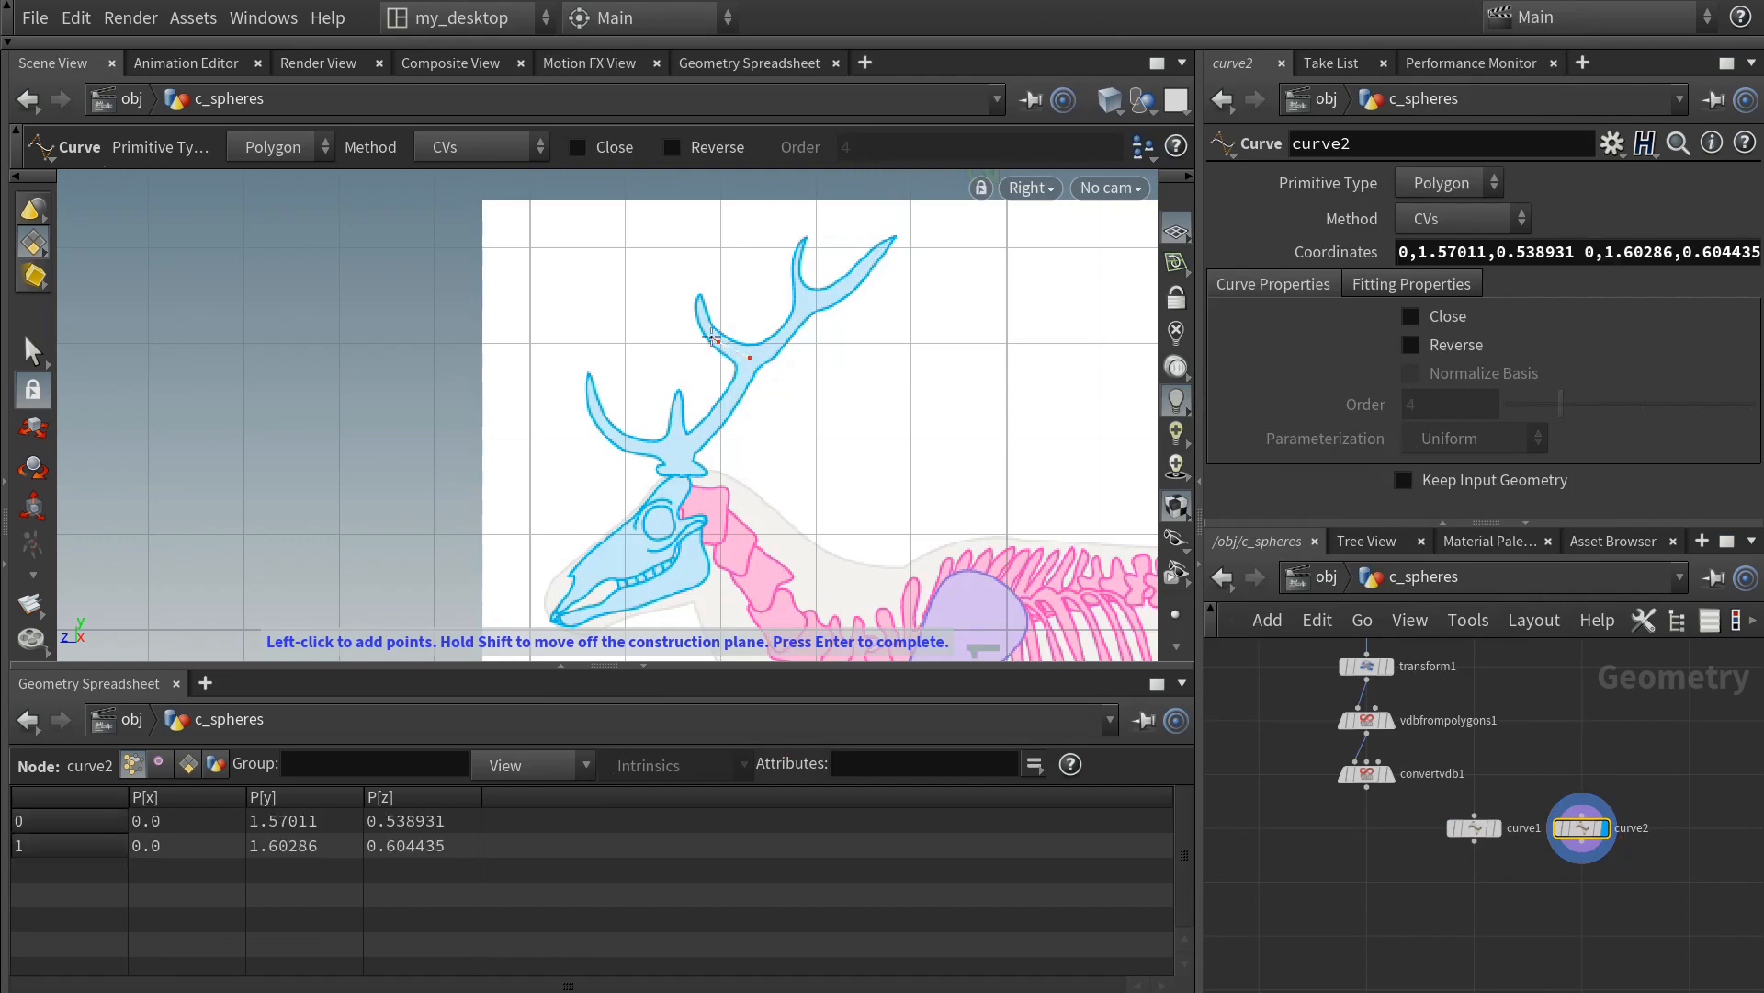
left_click(699, 321)
left_click(699, 295)
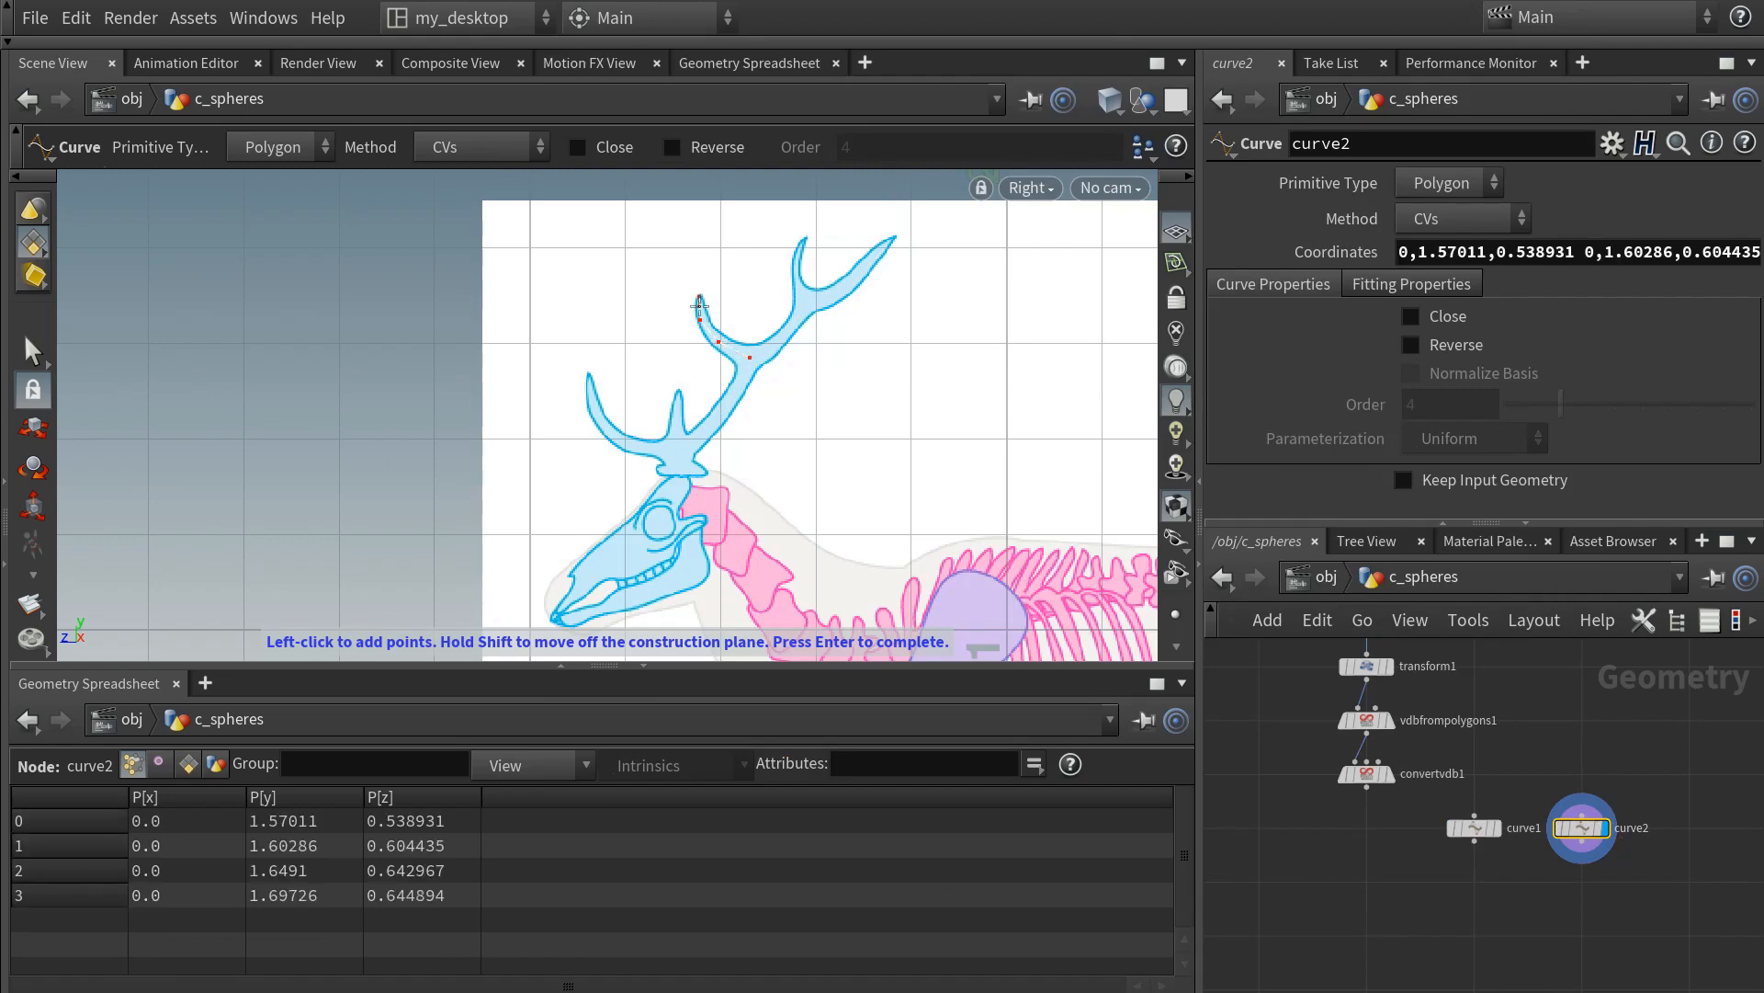
- Add a third Curve node and trace the uppermost tine with three points, from the main beam to its tip
key("Tab")
type("curve")
key("Return")
left_click(801, 297)
left_click(801, 268)
left_click(802, 237)
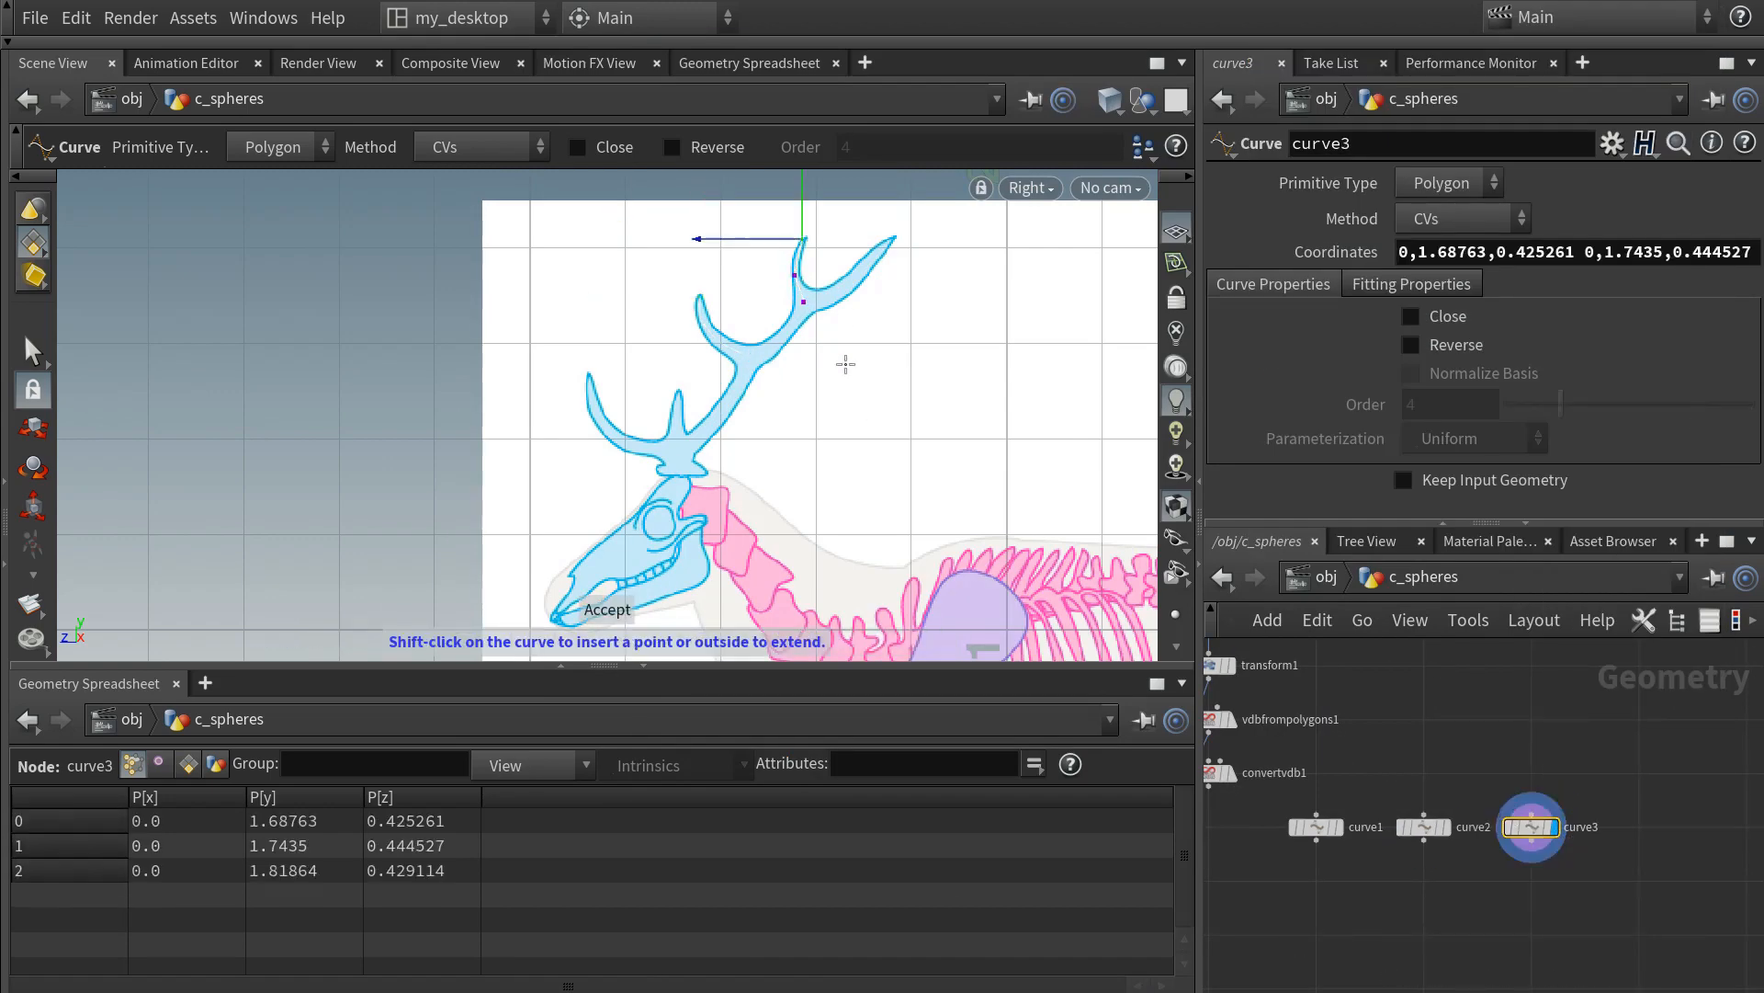
- Add a fourth Curve node and trace the short upright tine at the antler's base with three points
key("Tab")
type("curve")
key("Return")
left_click(676, 443)
left_click(675, 420)
left_click(676, 395)
- Add a fifth Curve node and trace the long front tine with four points, from the antler base to its tip
key("Tab")
type("curve")
key("Return")
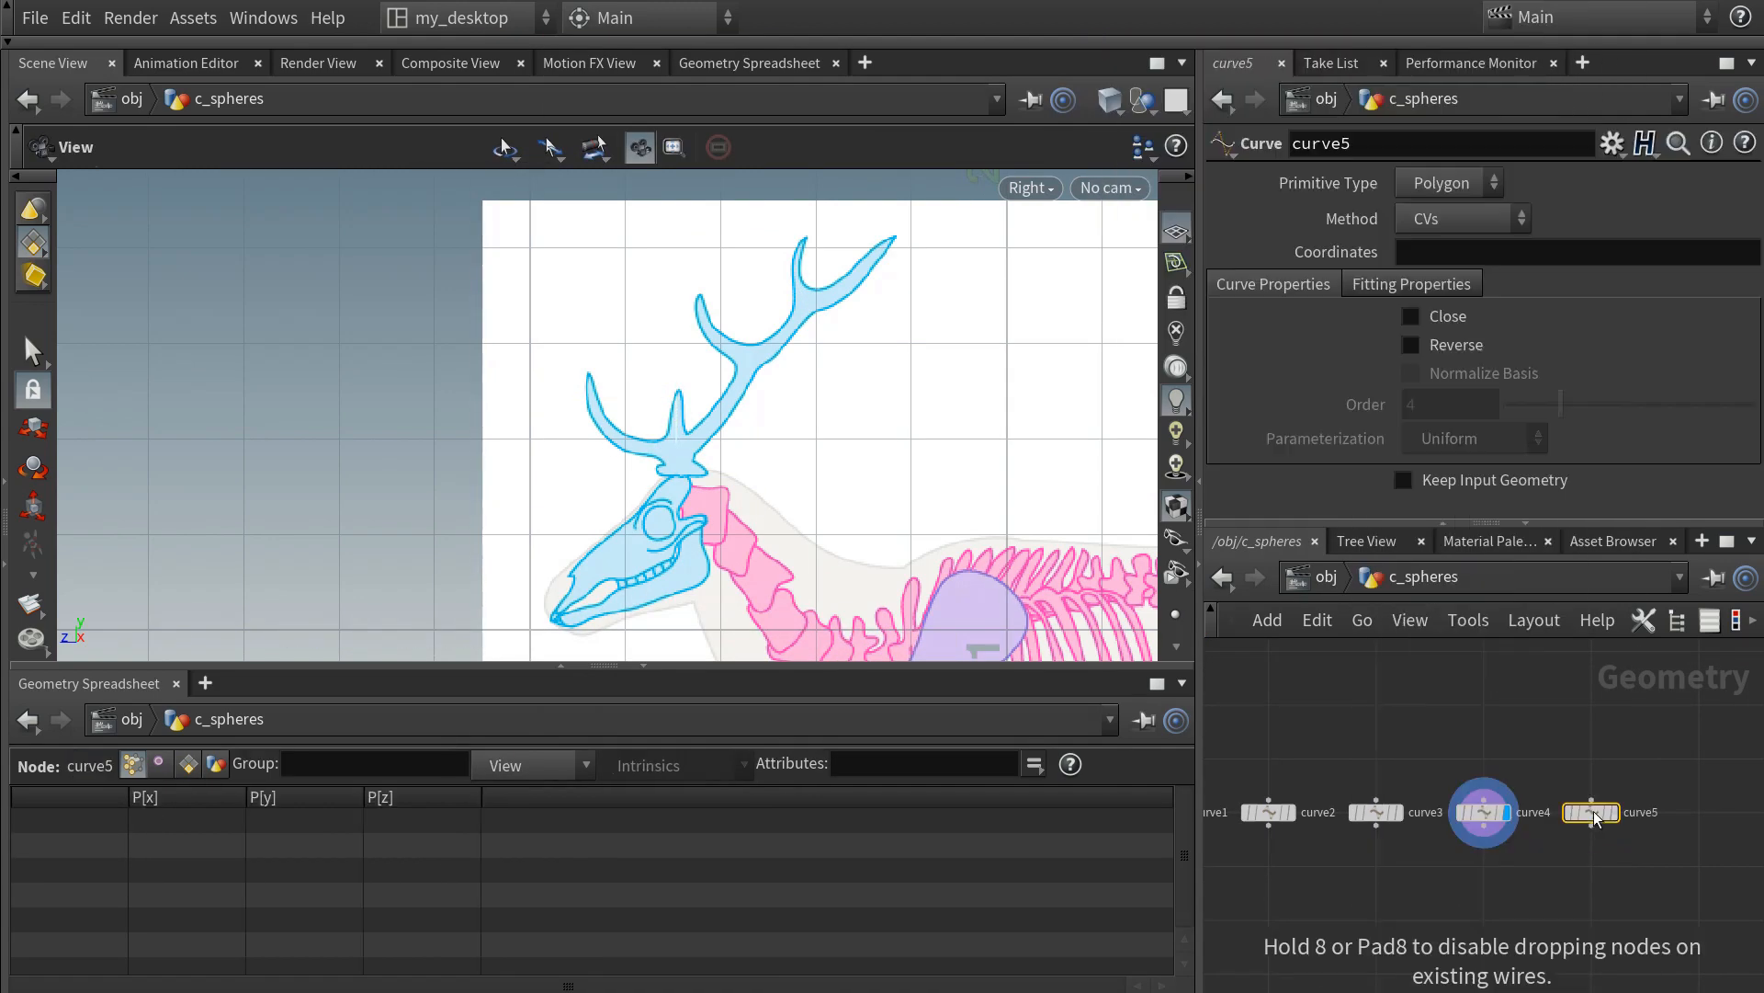
left_click(674, 448)
left_click(631, 446)
left_click(597, 420)
left_click(588, 375)
key("Return")
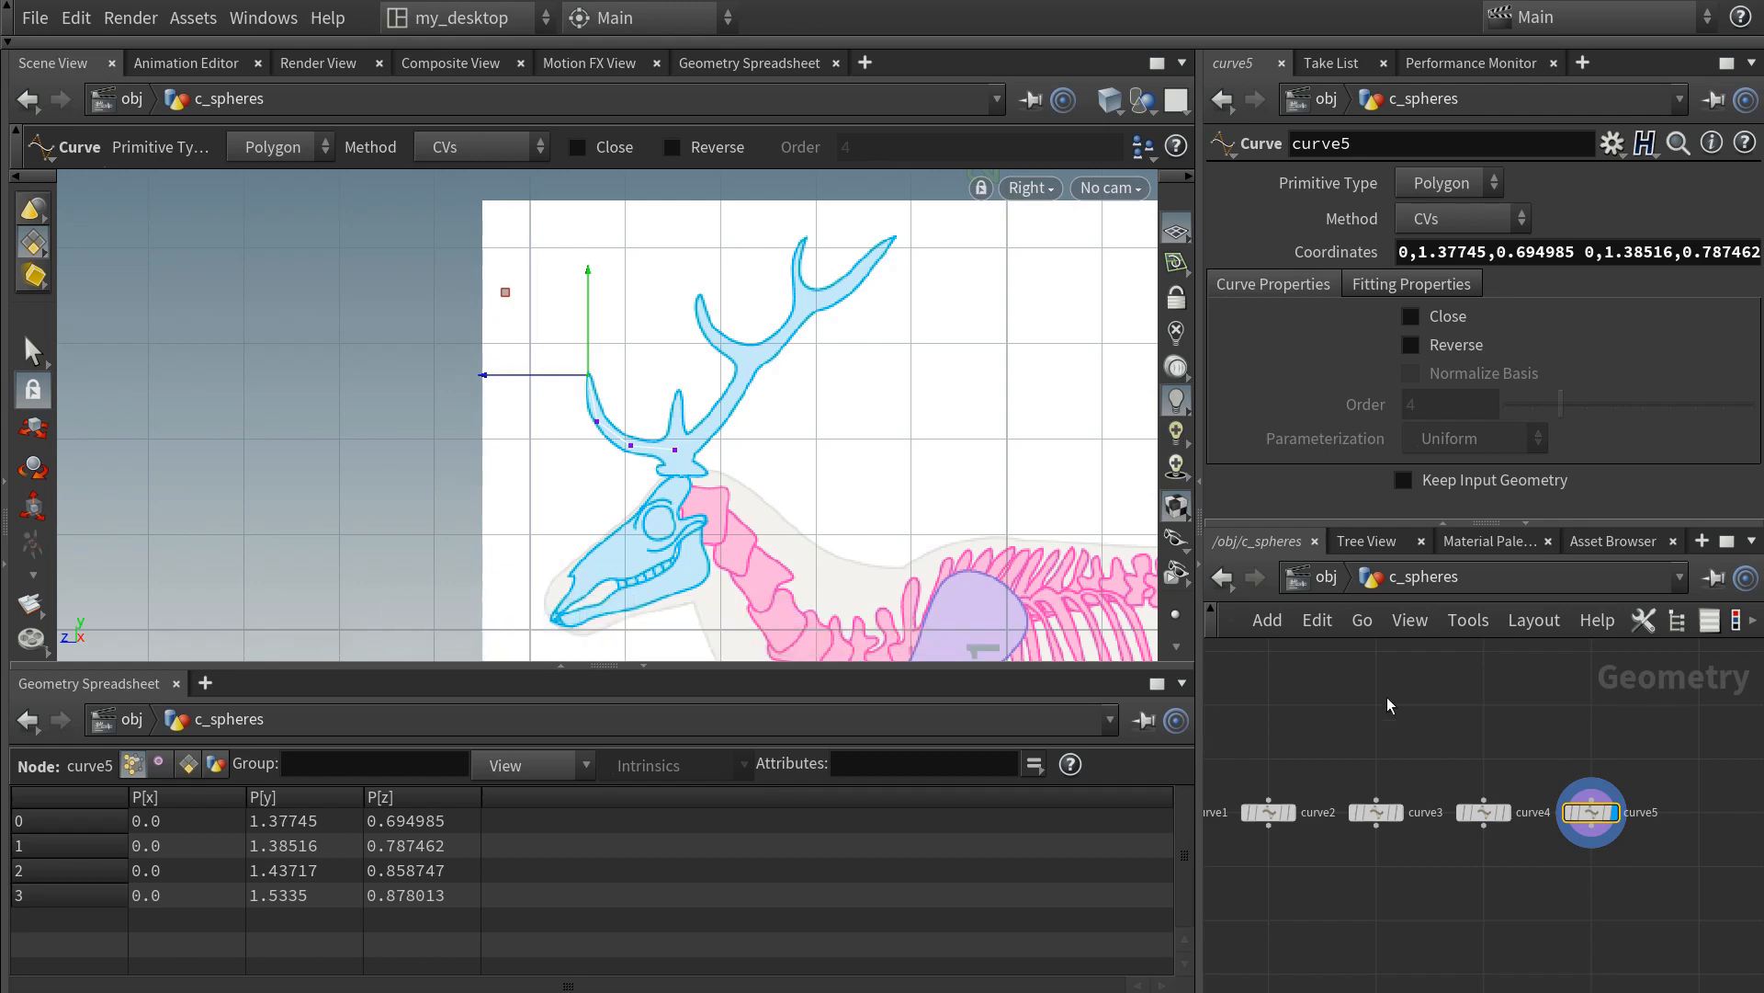
- Combine all five antler curves in a Merge node
middle_click_drag(1347, 924, 1470, 876)
scroll(1471, 876, "down", 1)
left_click_drag(1273, 837, 1709, 762)
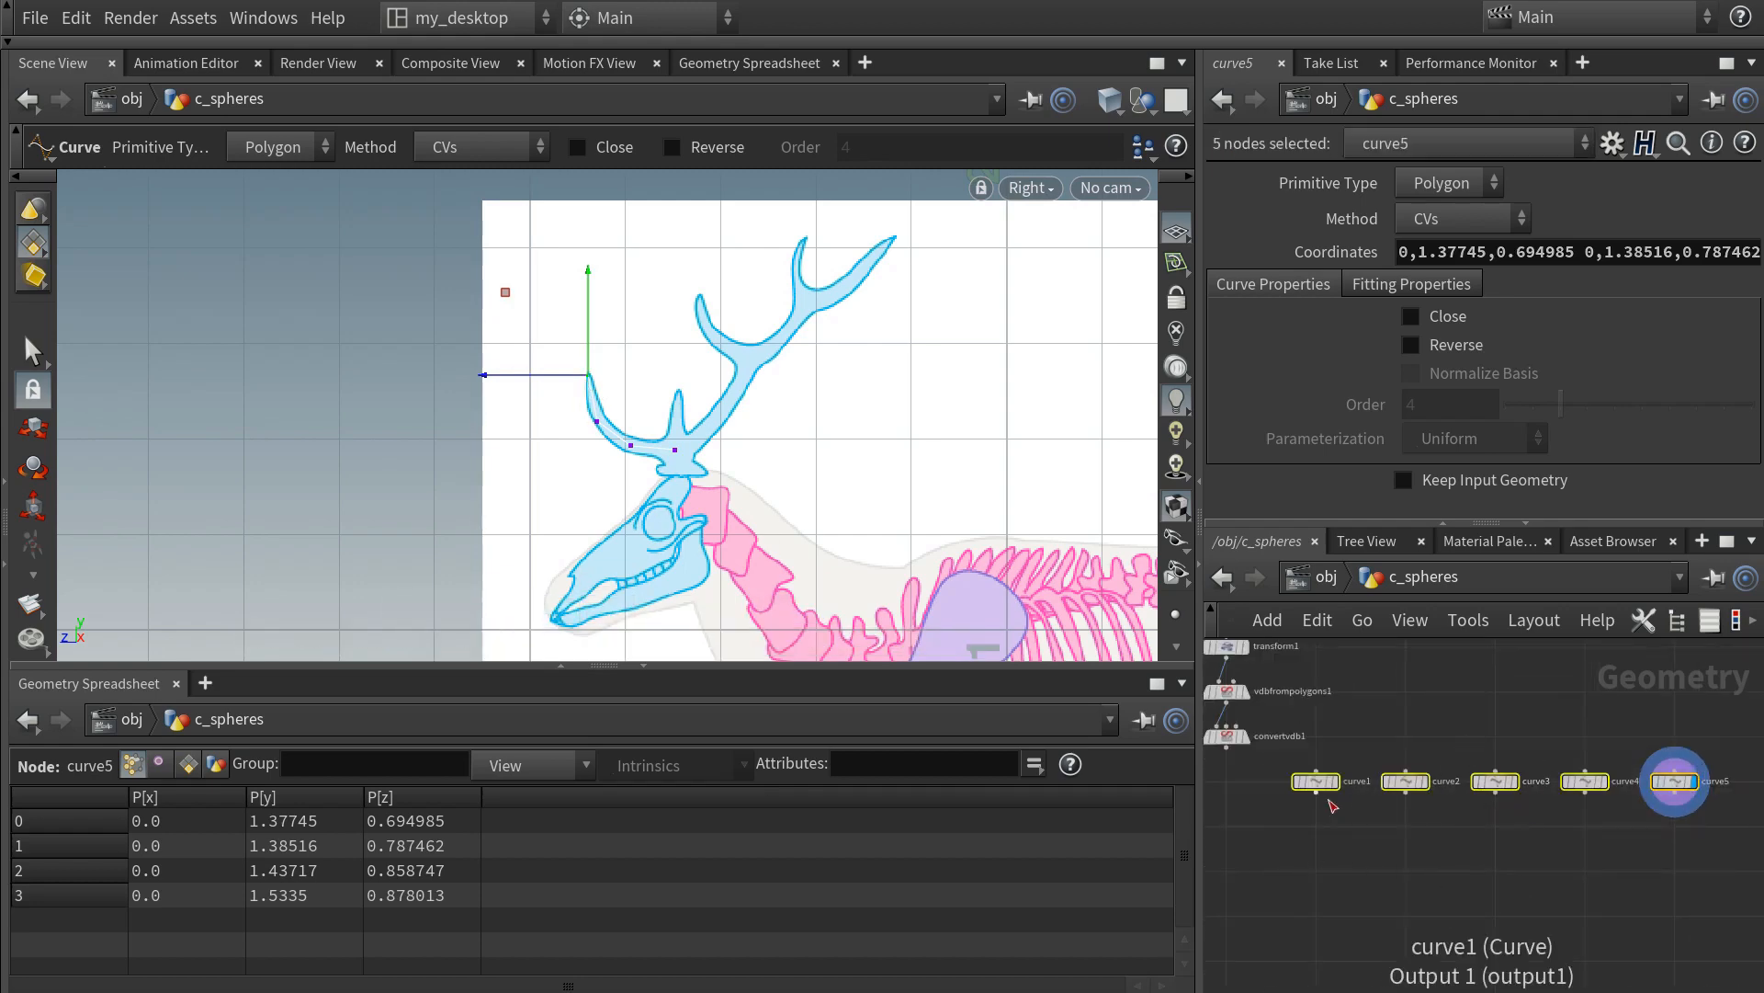
left_click_drag(1316, 794, 1369, 855)
type("merge")
key("Return")
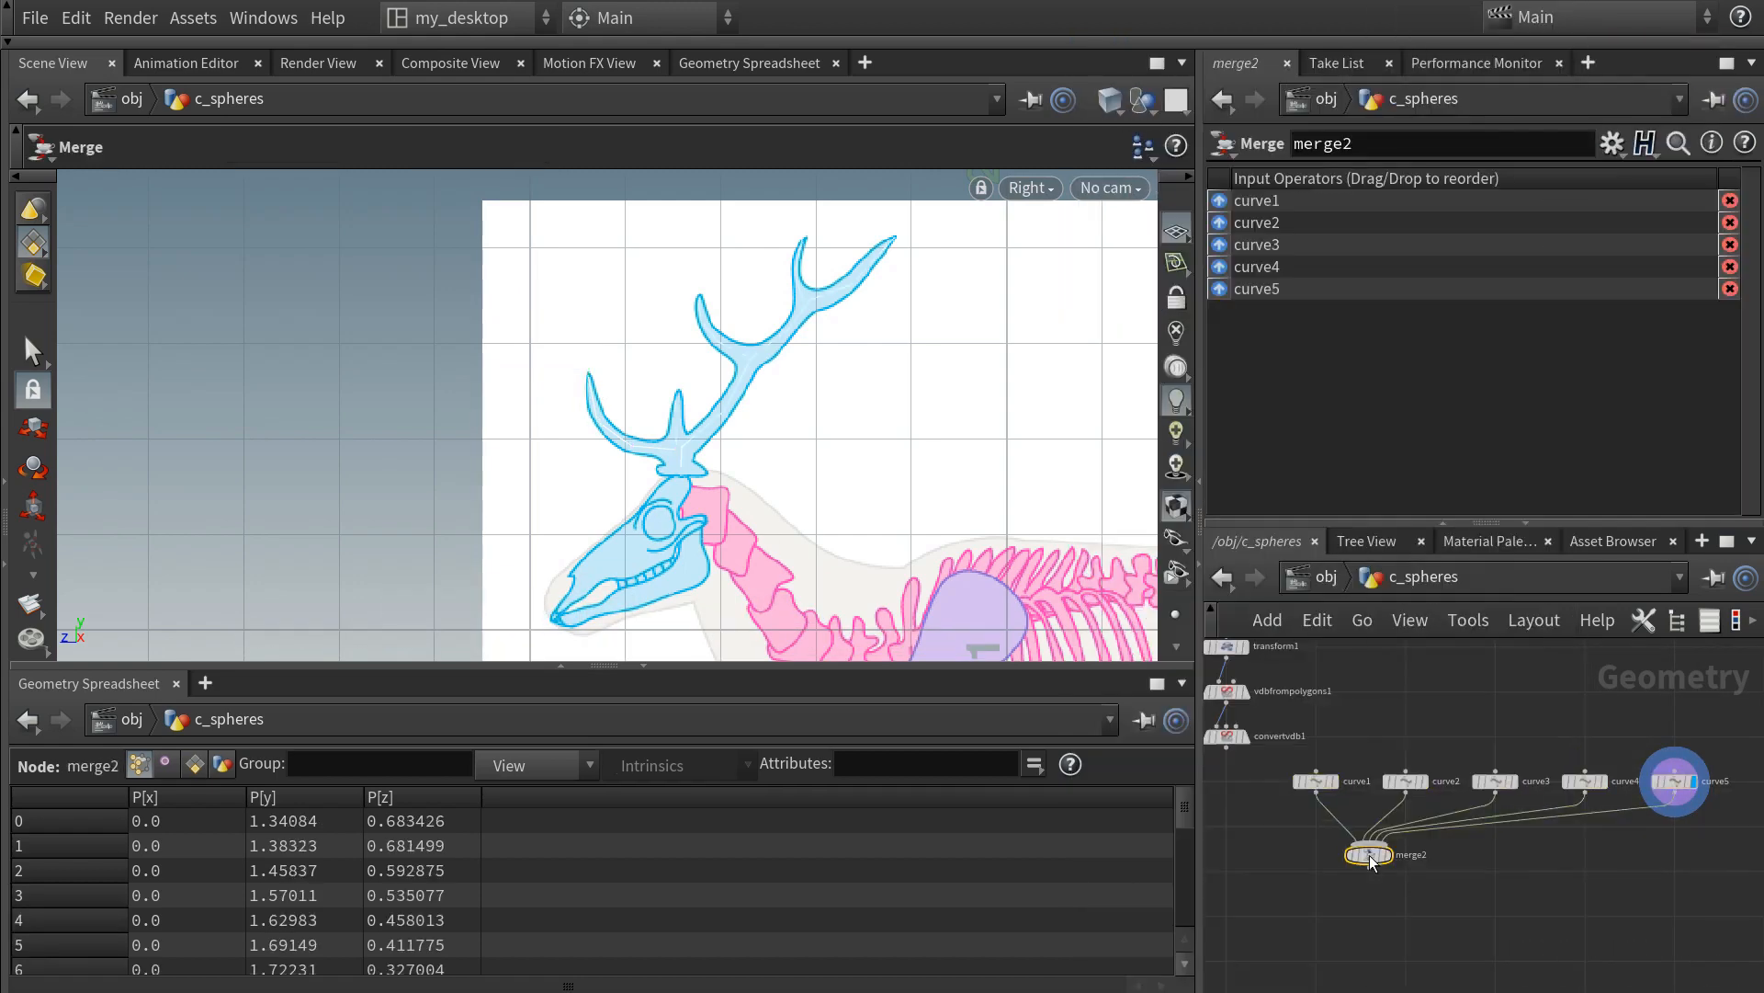
- Place the merge below the first curve, display its result and turn on point display in the viewport
left_click(1314, 869)
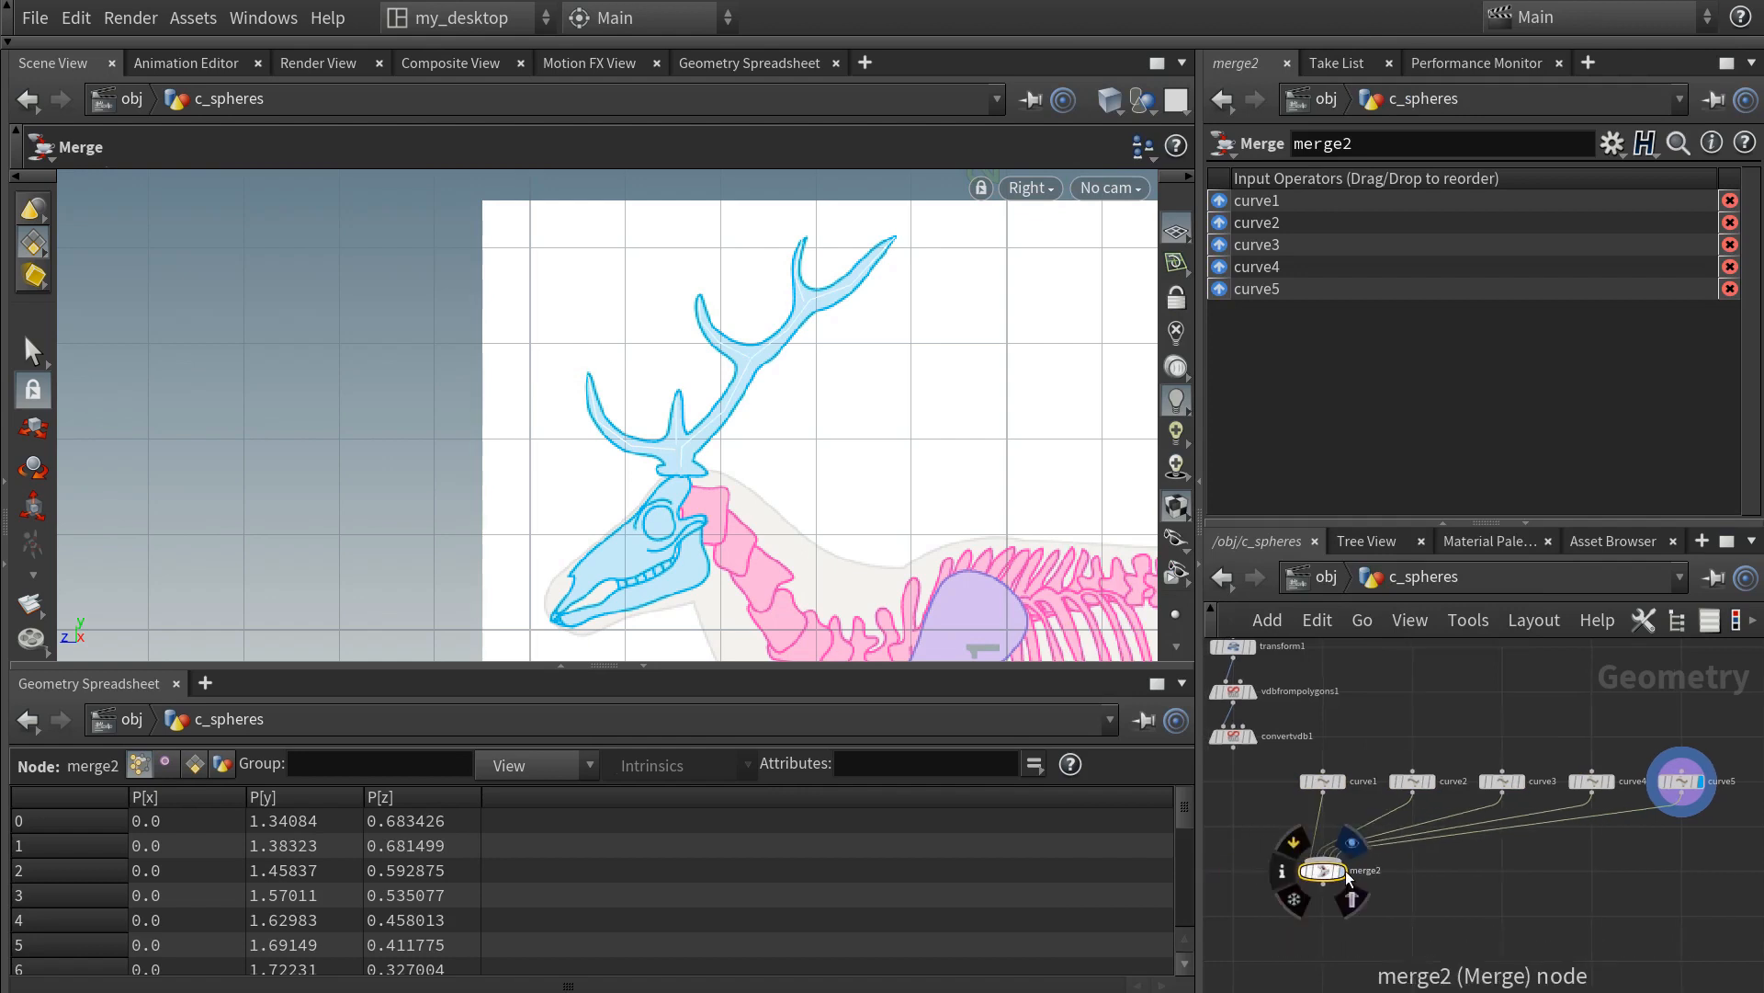
left_click(1345, 869)
left_click(1175, 614)
right_click_drag(773, 448, 901, 303, "alt")
middle_click_drag(901, 304, 830, 483, "alt")
right_click_drag(830, 482, 721, 574, "alt")
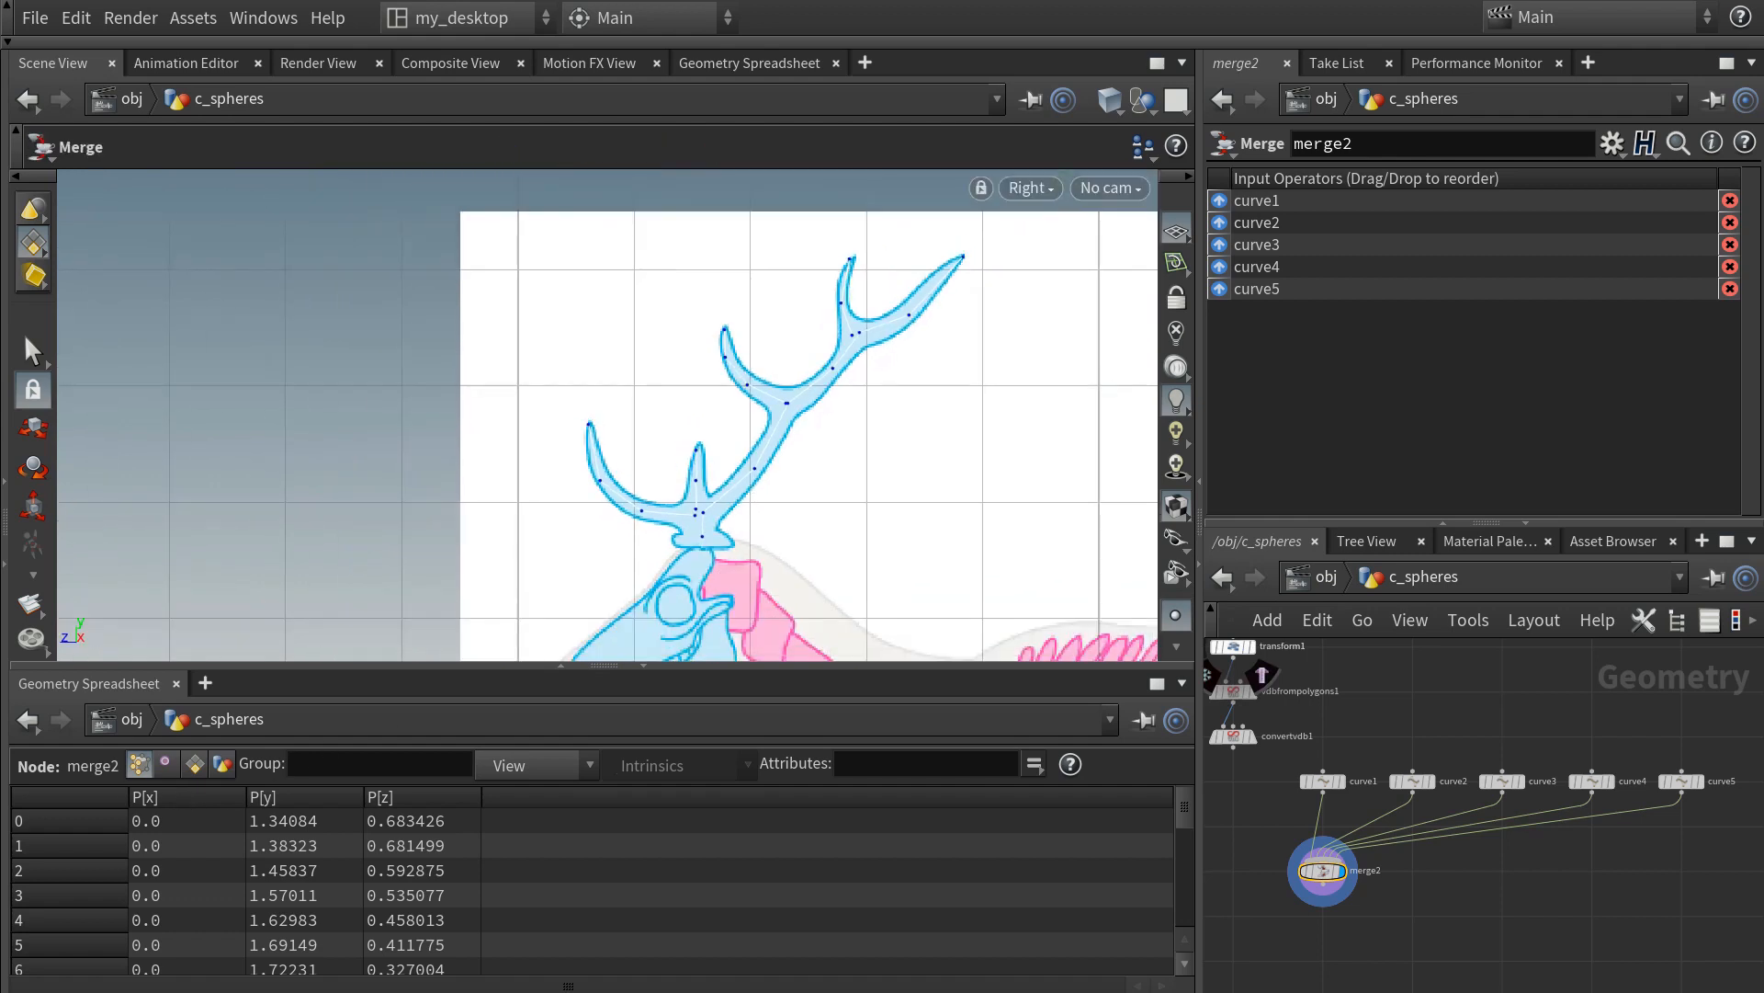
- Add a For-Each Primitive loop fed by the merged antler curves
middle_click_drag(1346, 950, 1357, 873)
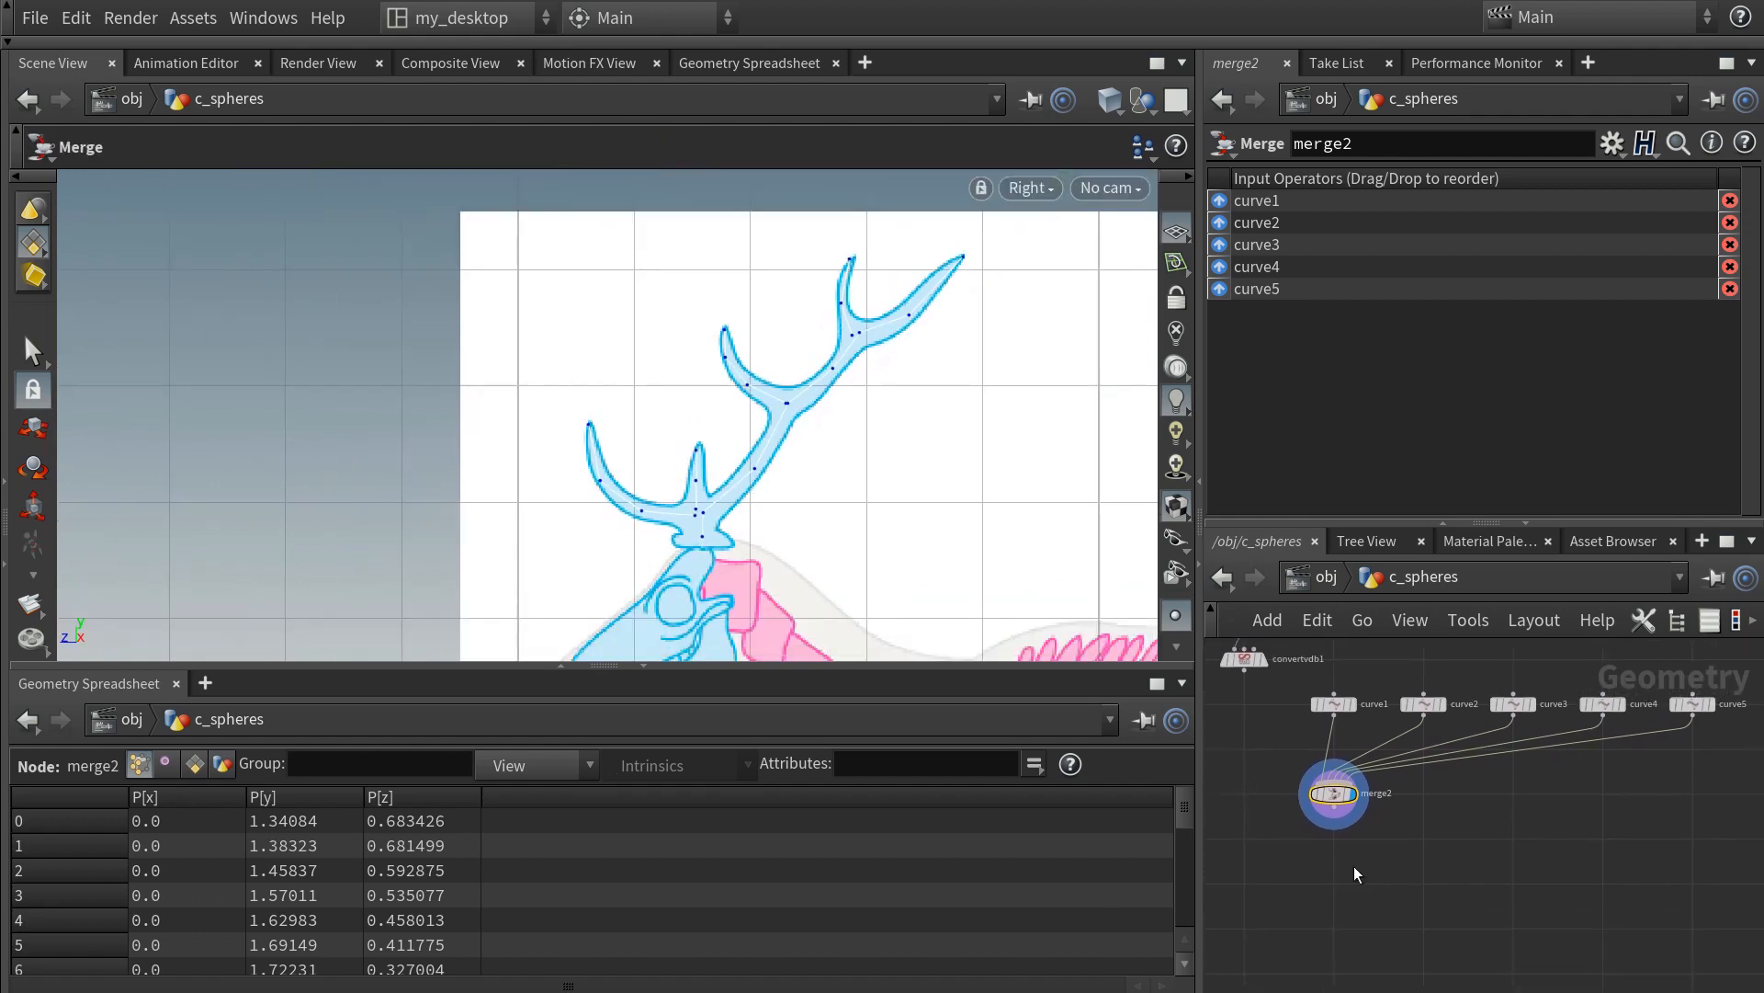
left_click(1333, 812)
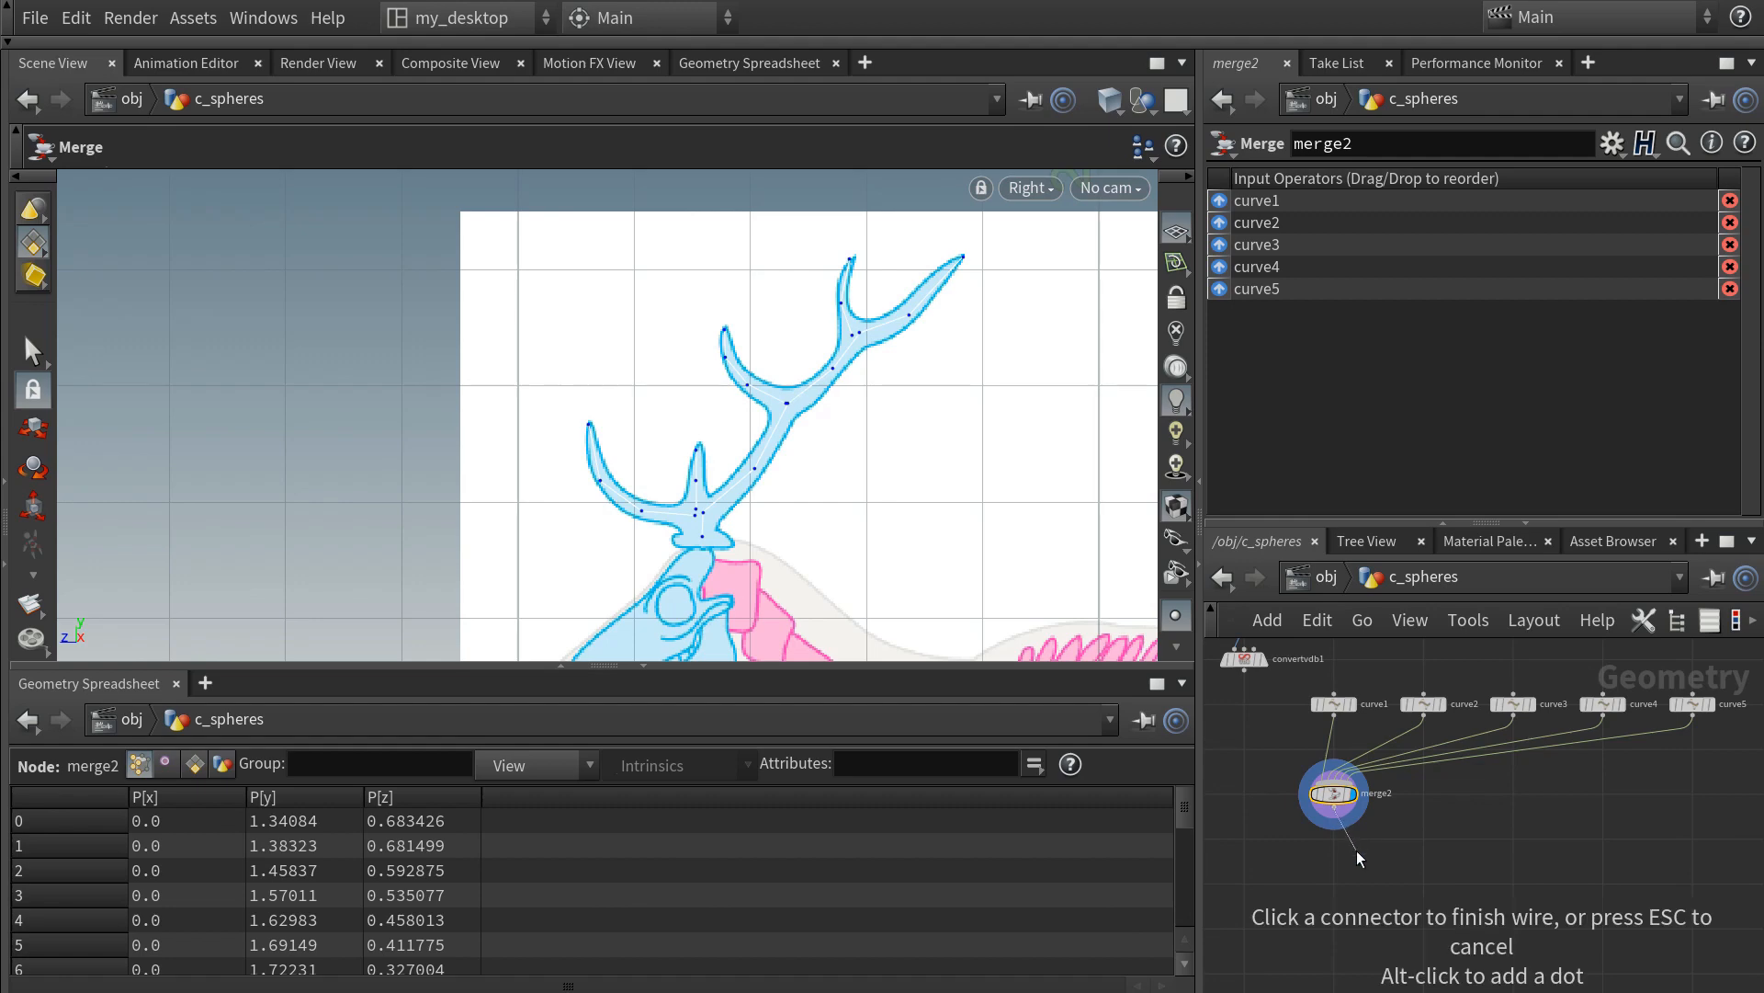
key("Tab")
type("for")
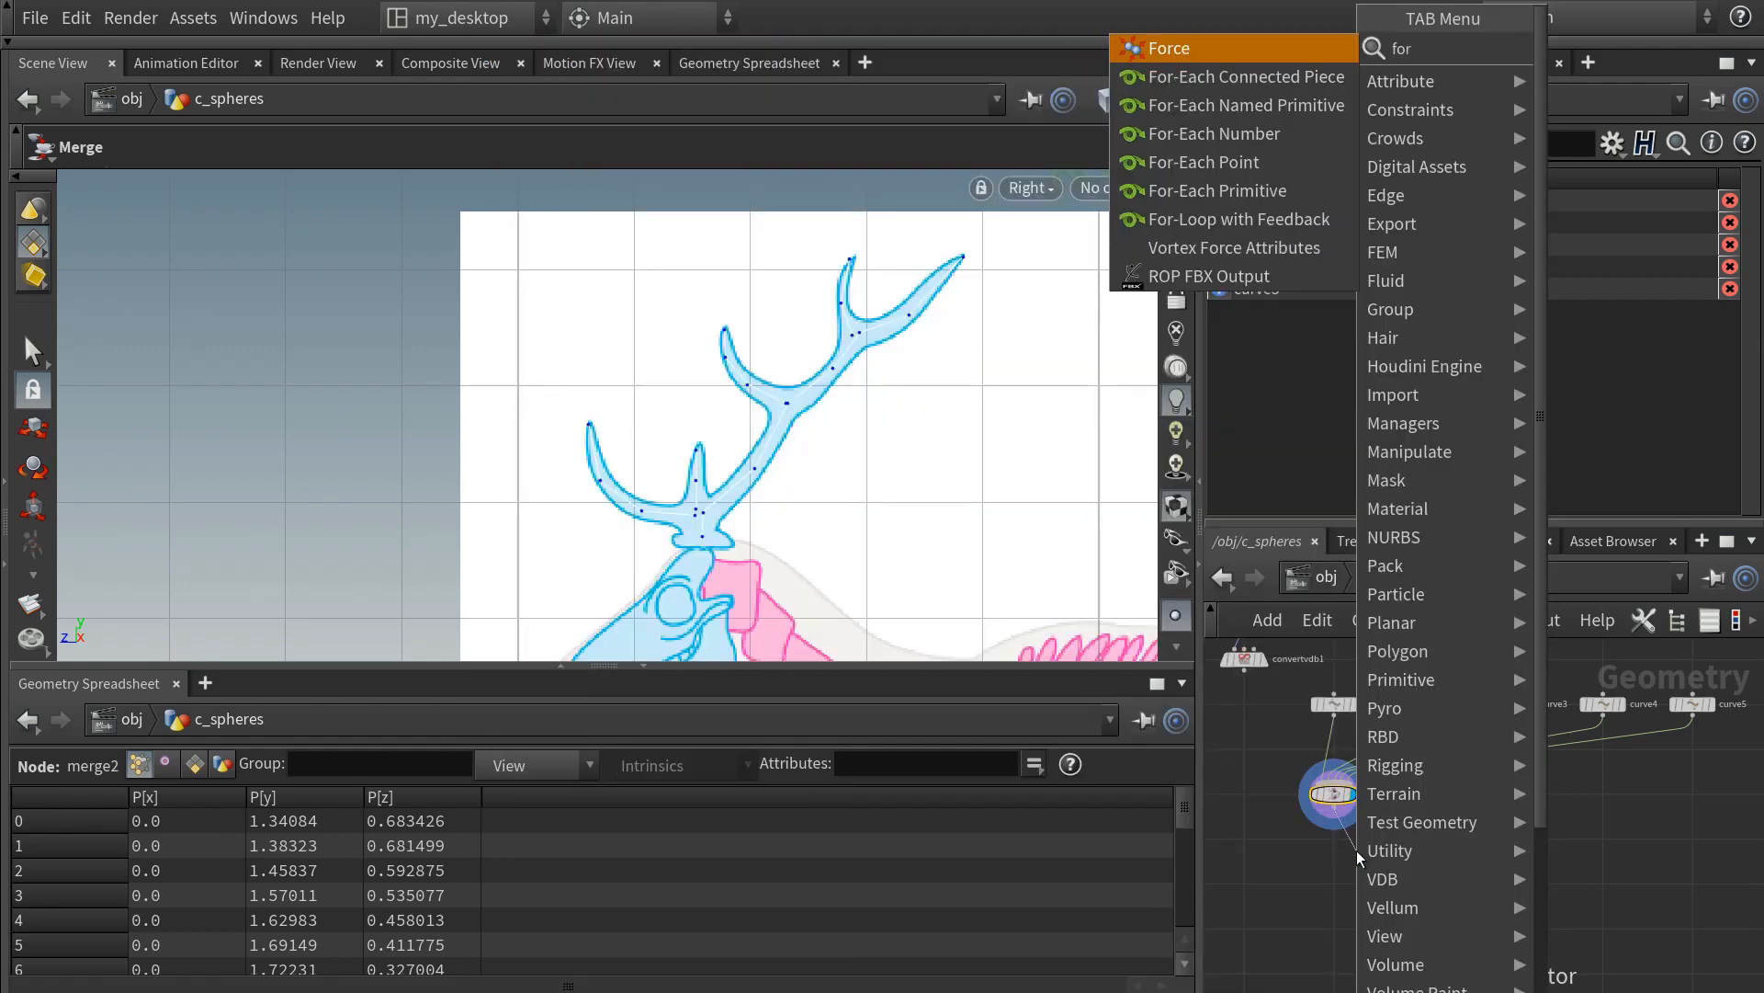
key("Down")
key("Down")
key("Down")
key("Down")
key("Down")
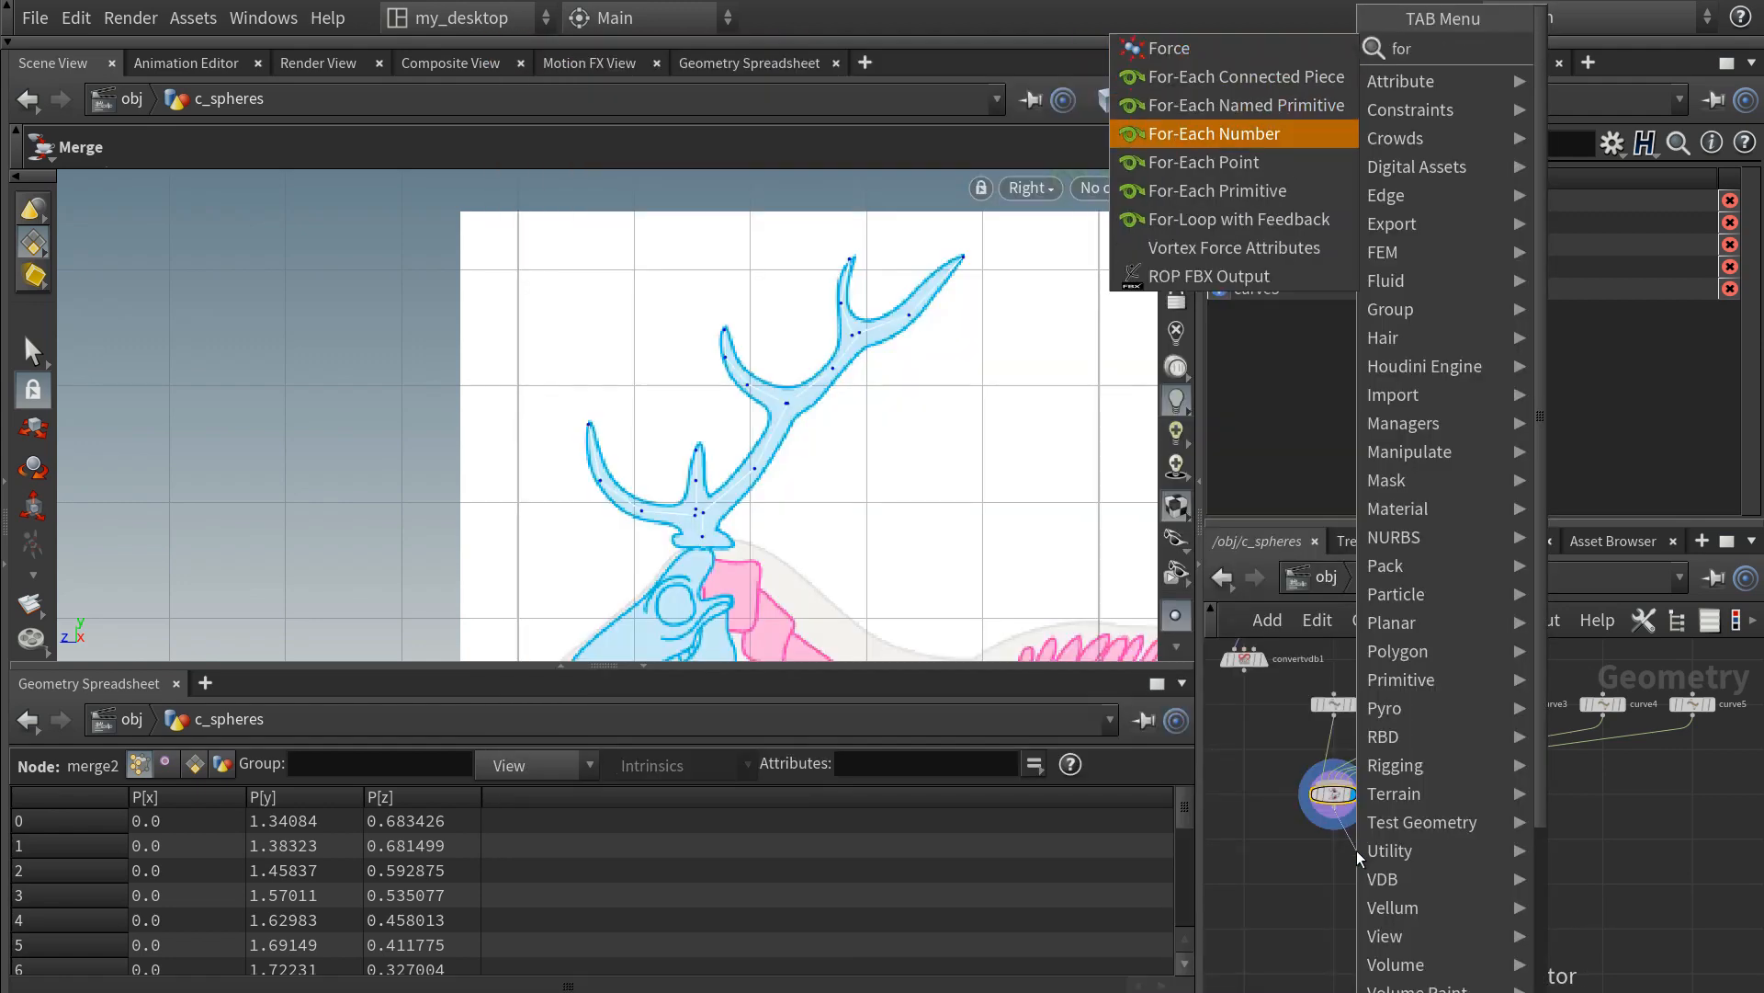
key("Return")
left_click(1357, 851)
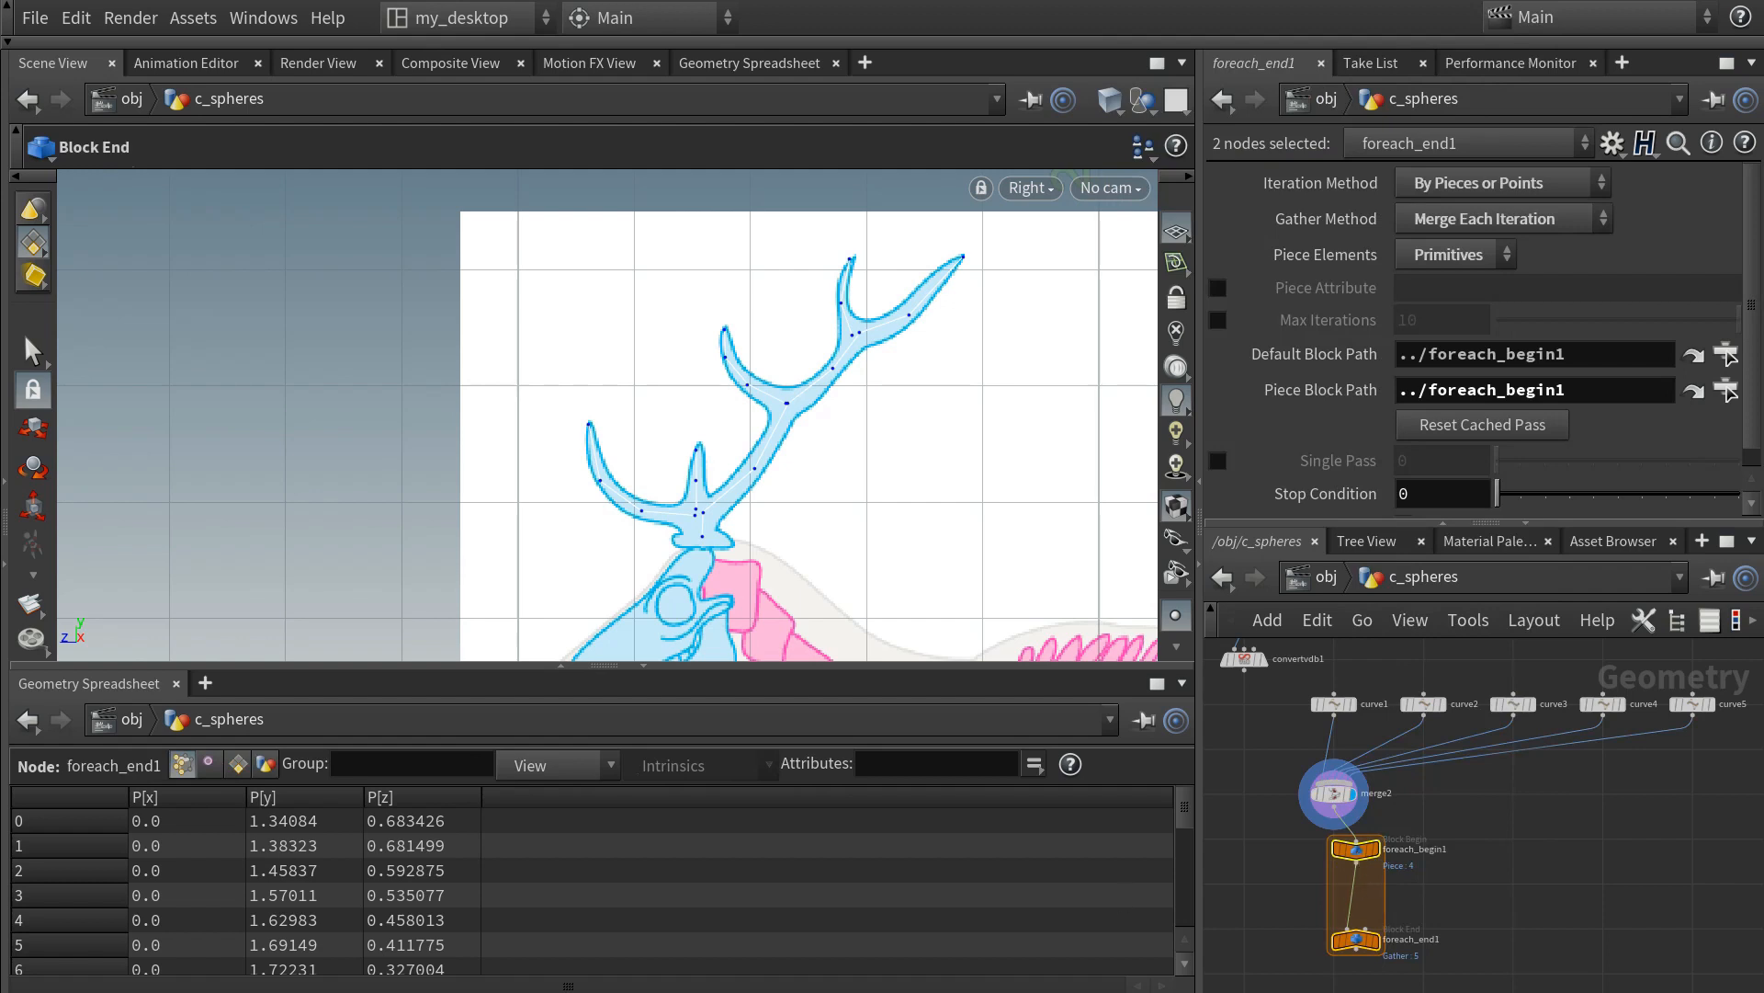
- Align the for-each blocks under the merge and move the end block down to leave room inside the loop
middle_click_drag(1481, 914, 1568, 841)
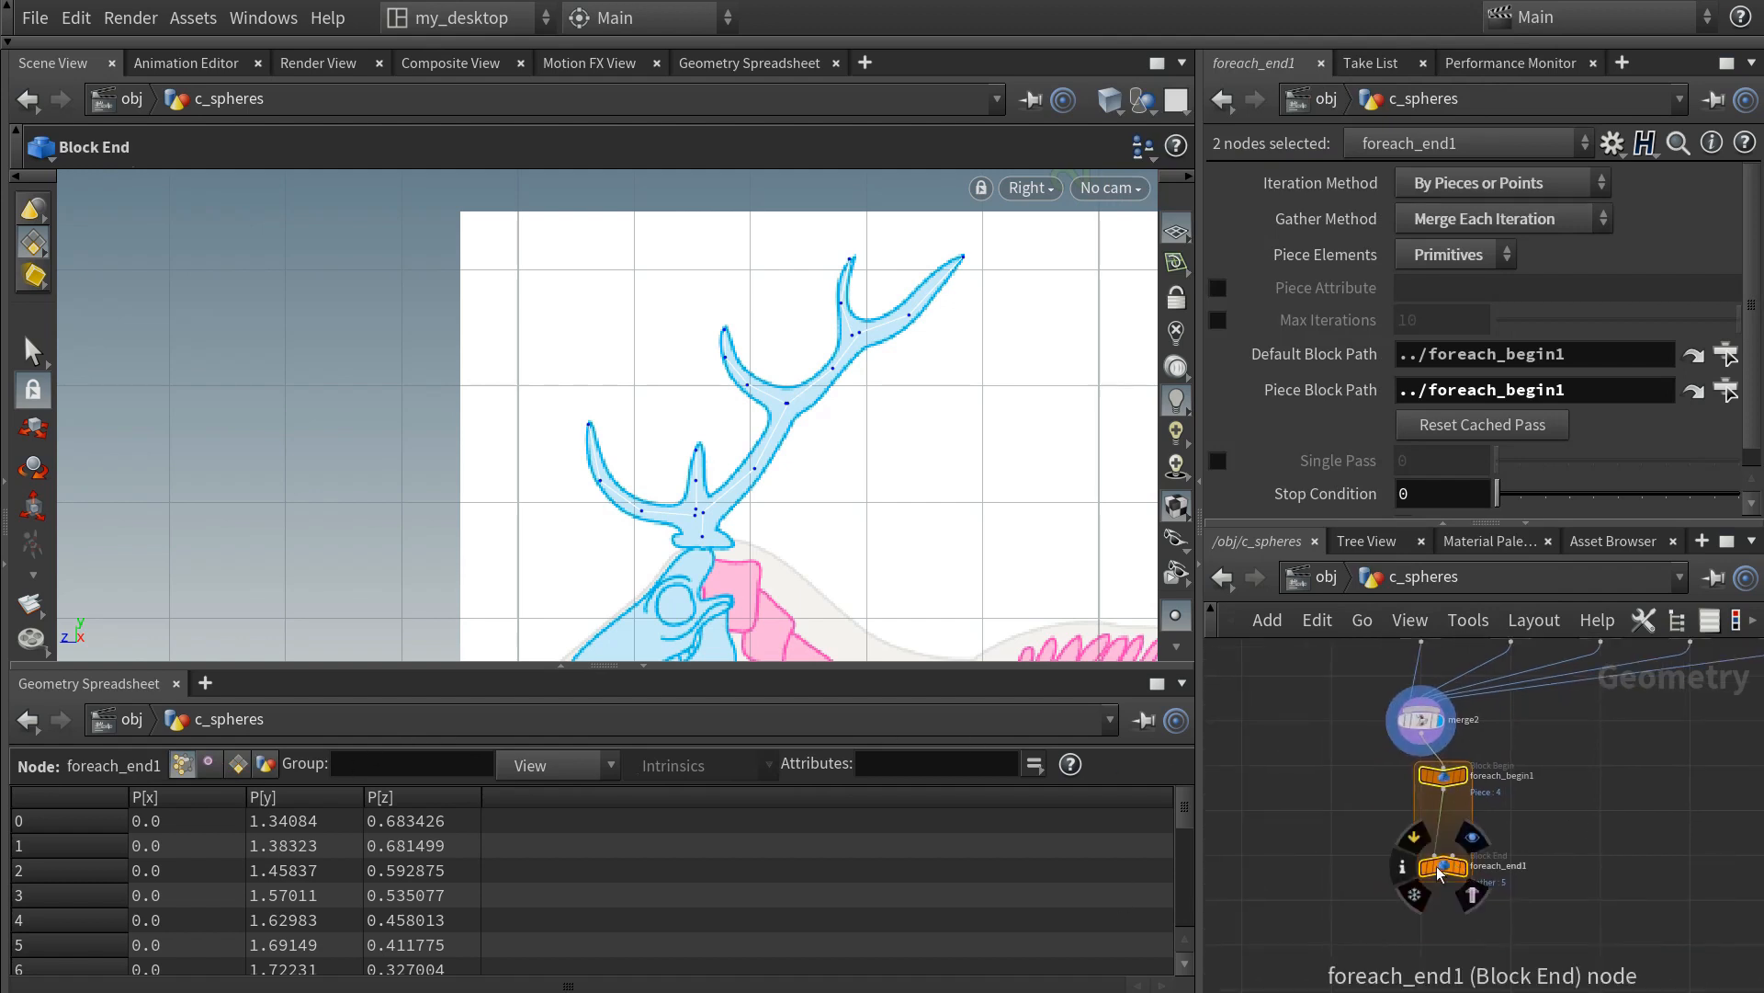
left_click_drag(1445, 867, 1424, 901)
middle_click_drag(1423, 905, 1450, 861)
left_click(1449, 861)
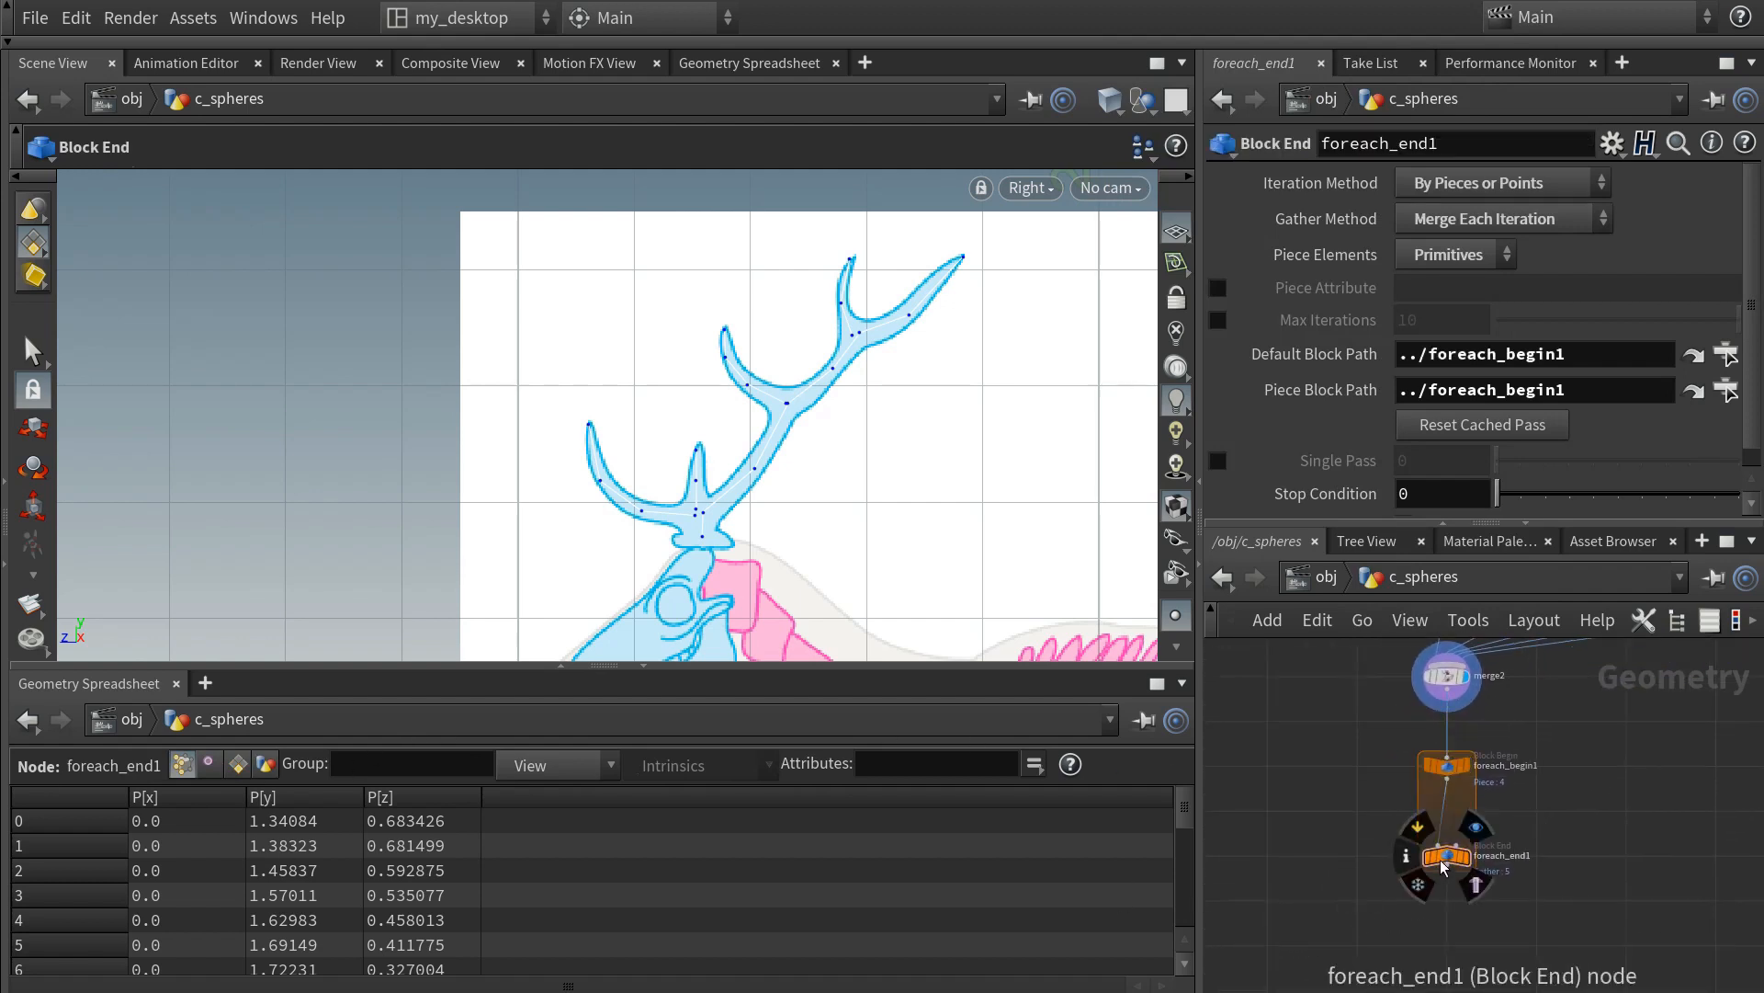
mouse_move(1449, 861)
left_mouse_down()
mouse_move(1447, 971)
mouse_move(1450, 855)
left_mouse_up()
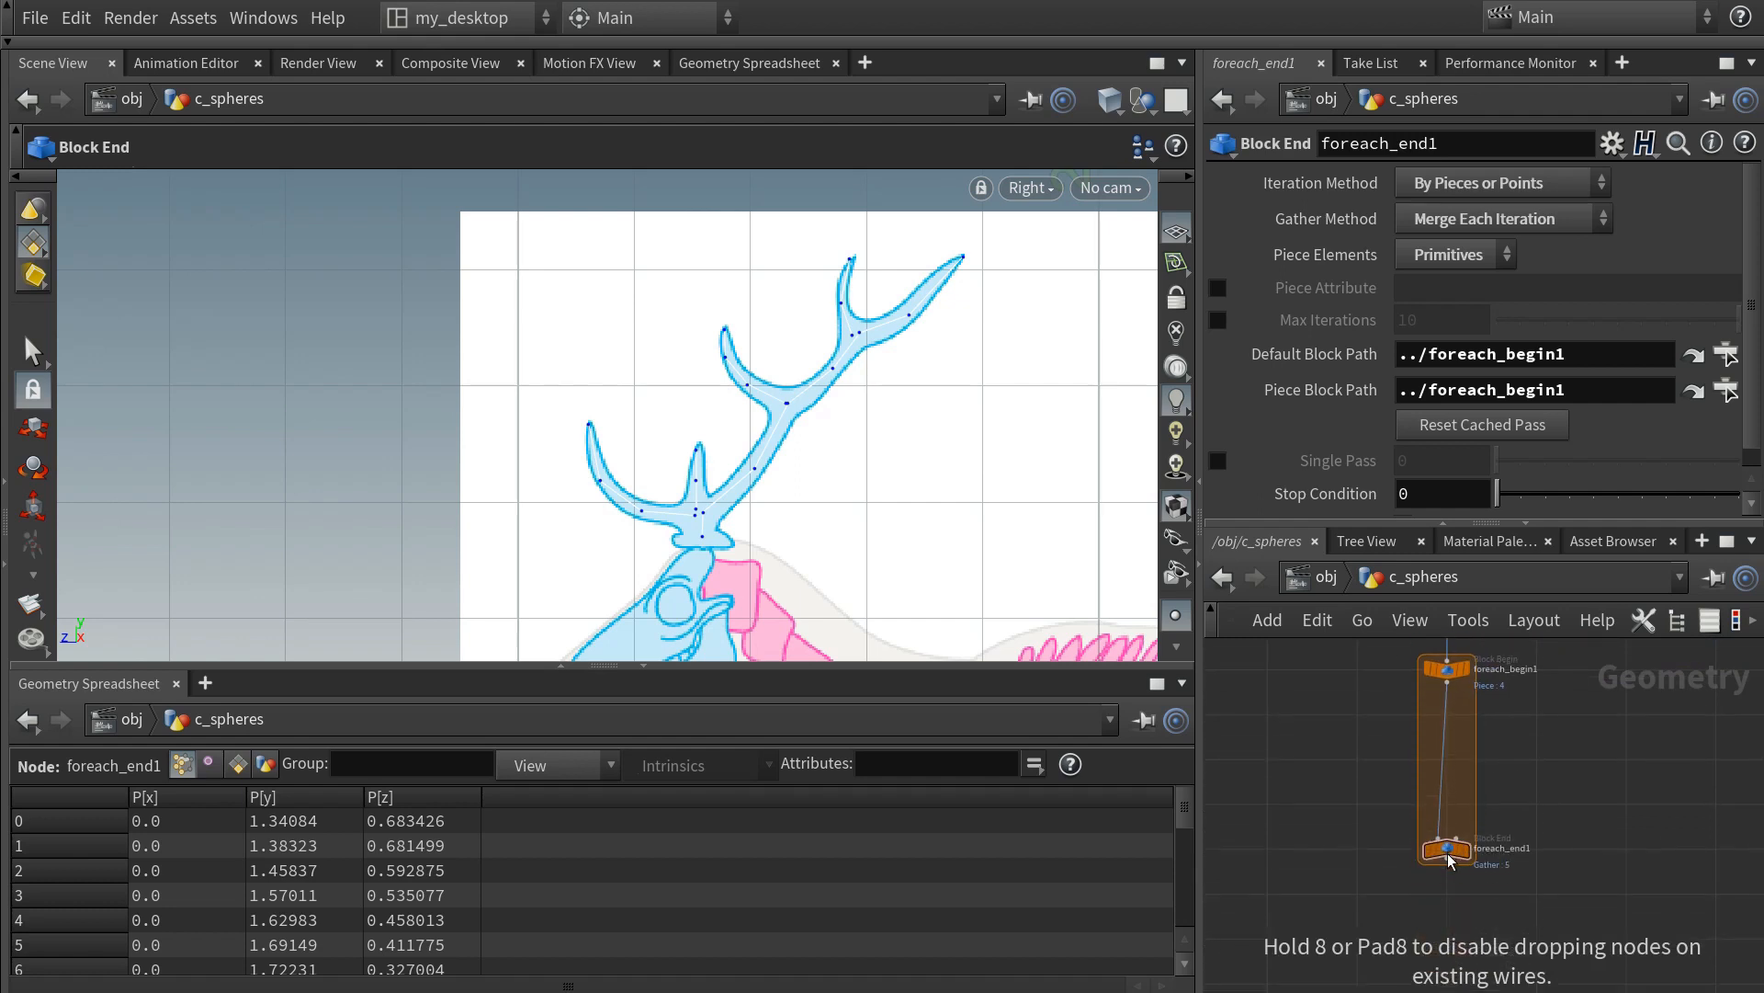
middle_click_drag(1537, 739, 1484, 906)
scroll(1485, 906, "up", 3)
middle_click_drag(1413, 818, 1440, 746)
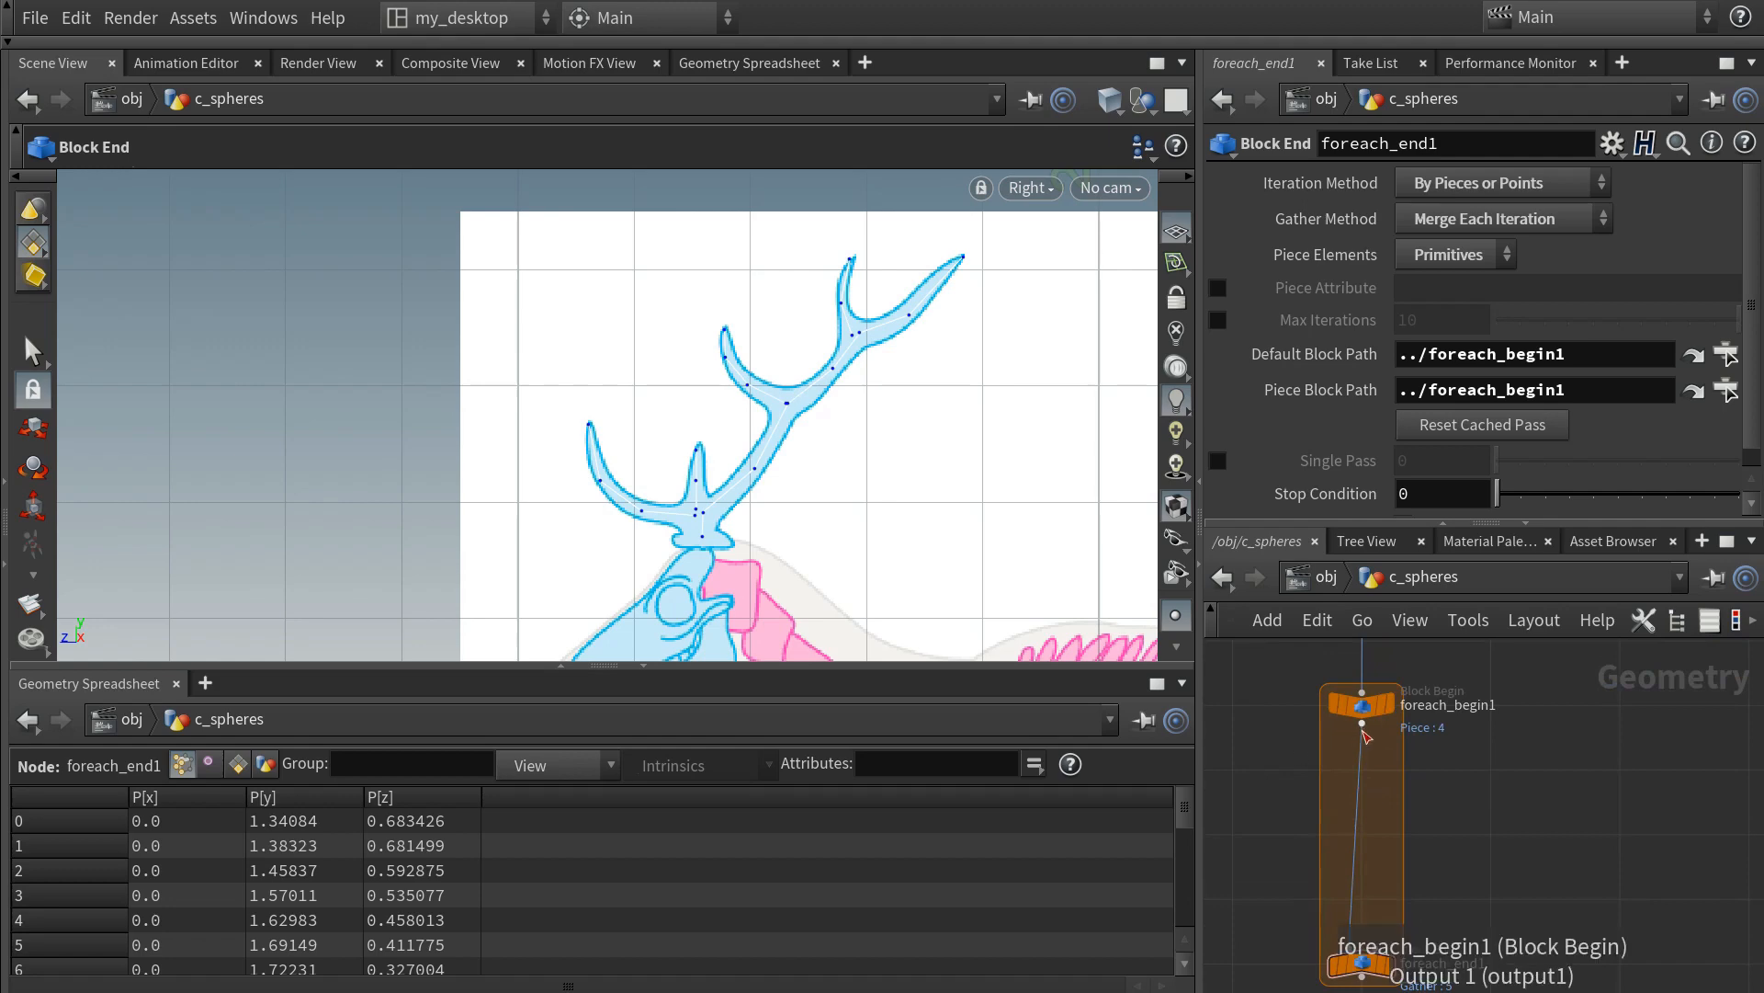
- Add a Resample node after the loop's begin block and display its result
key("Tab")
type("res")
key("Return")
left_click(1380, 780)
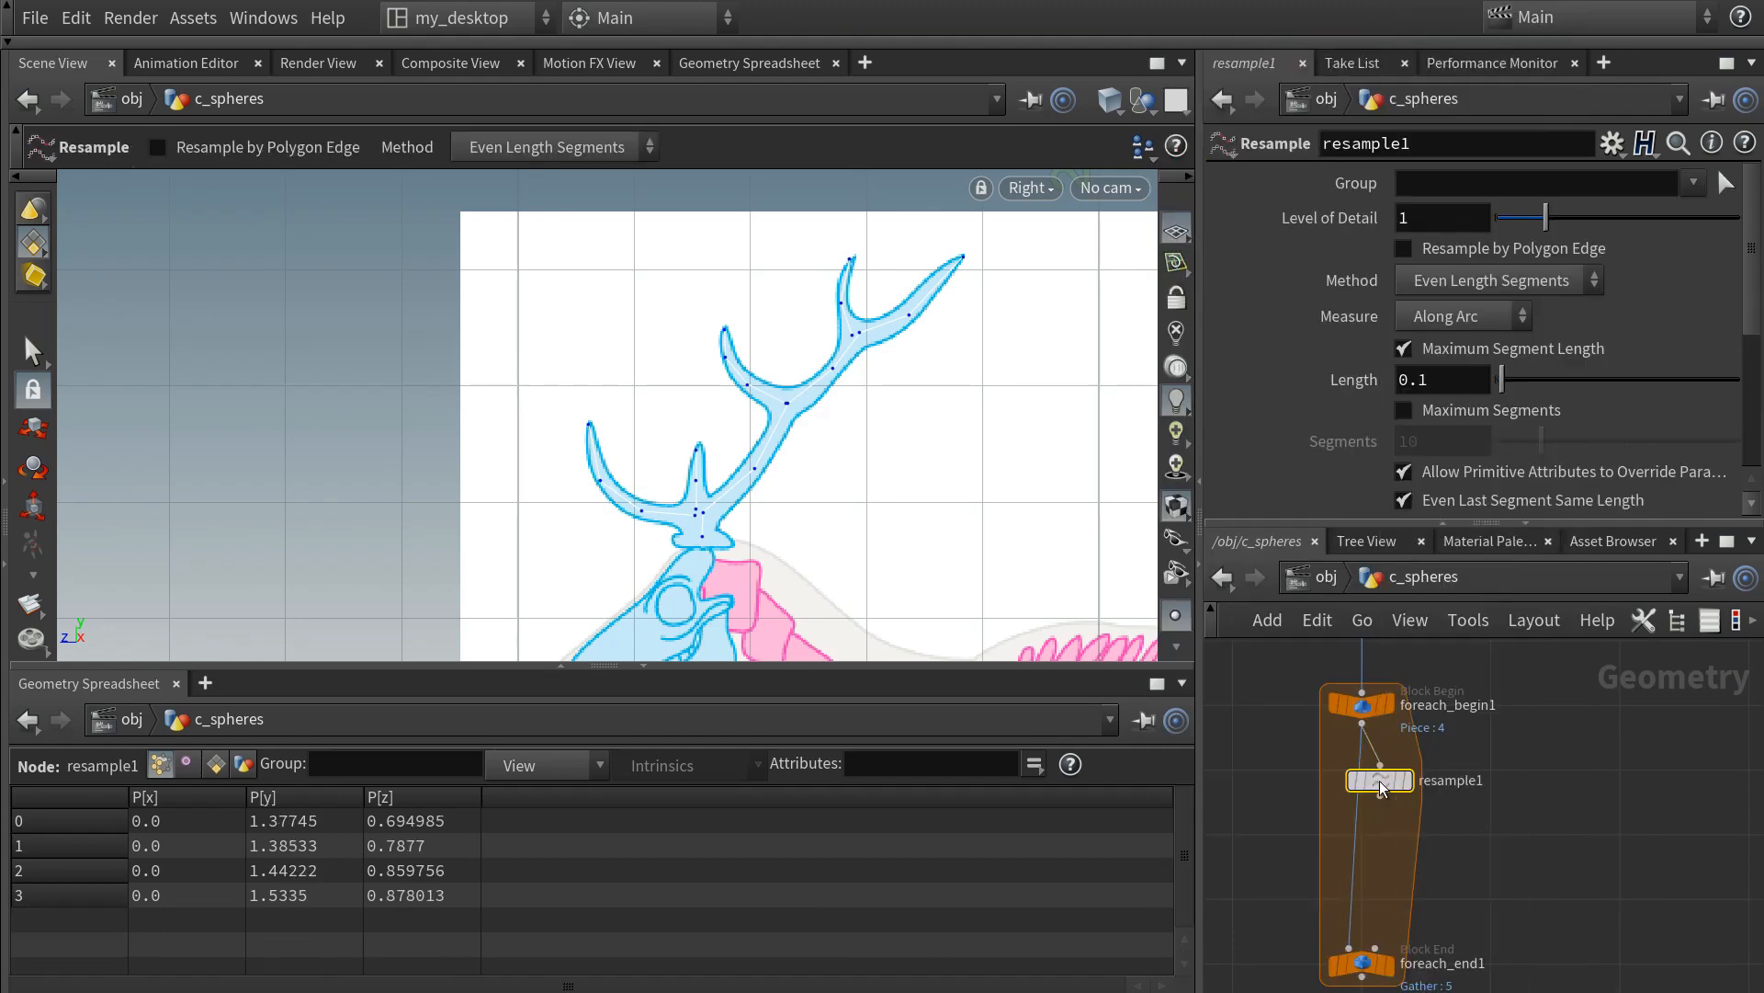
mouse_move(1381, 780)
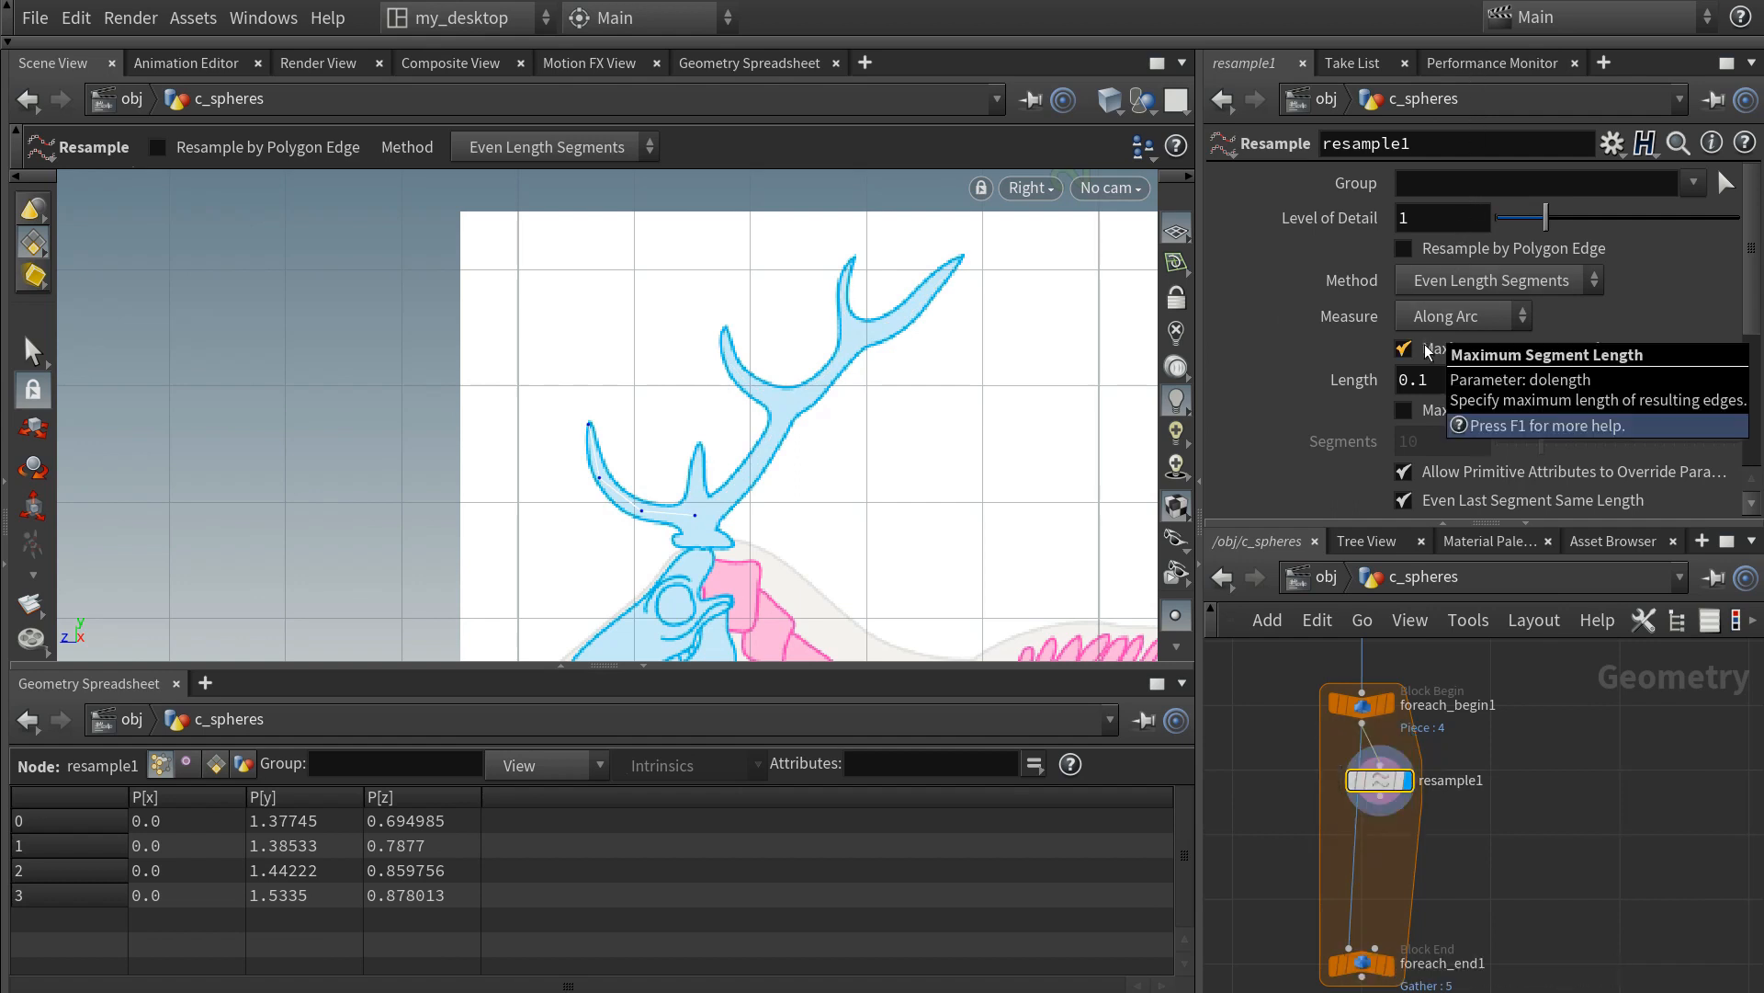
- Set the resample's maximum segment length to 0.2 and show point numbers in the viewport
left_click(1444, 383)
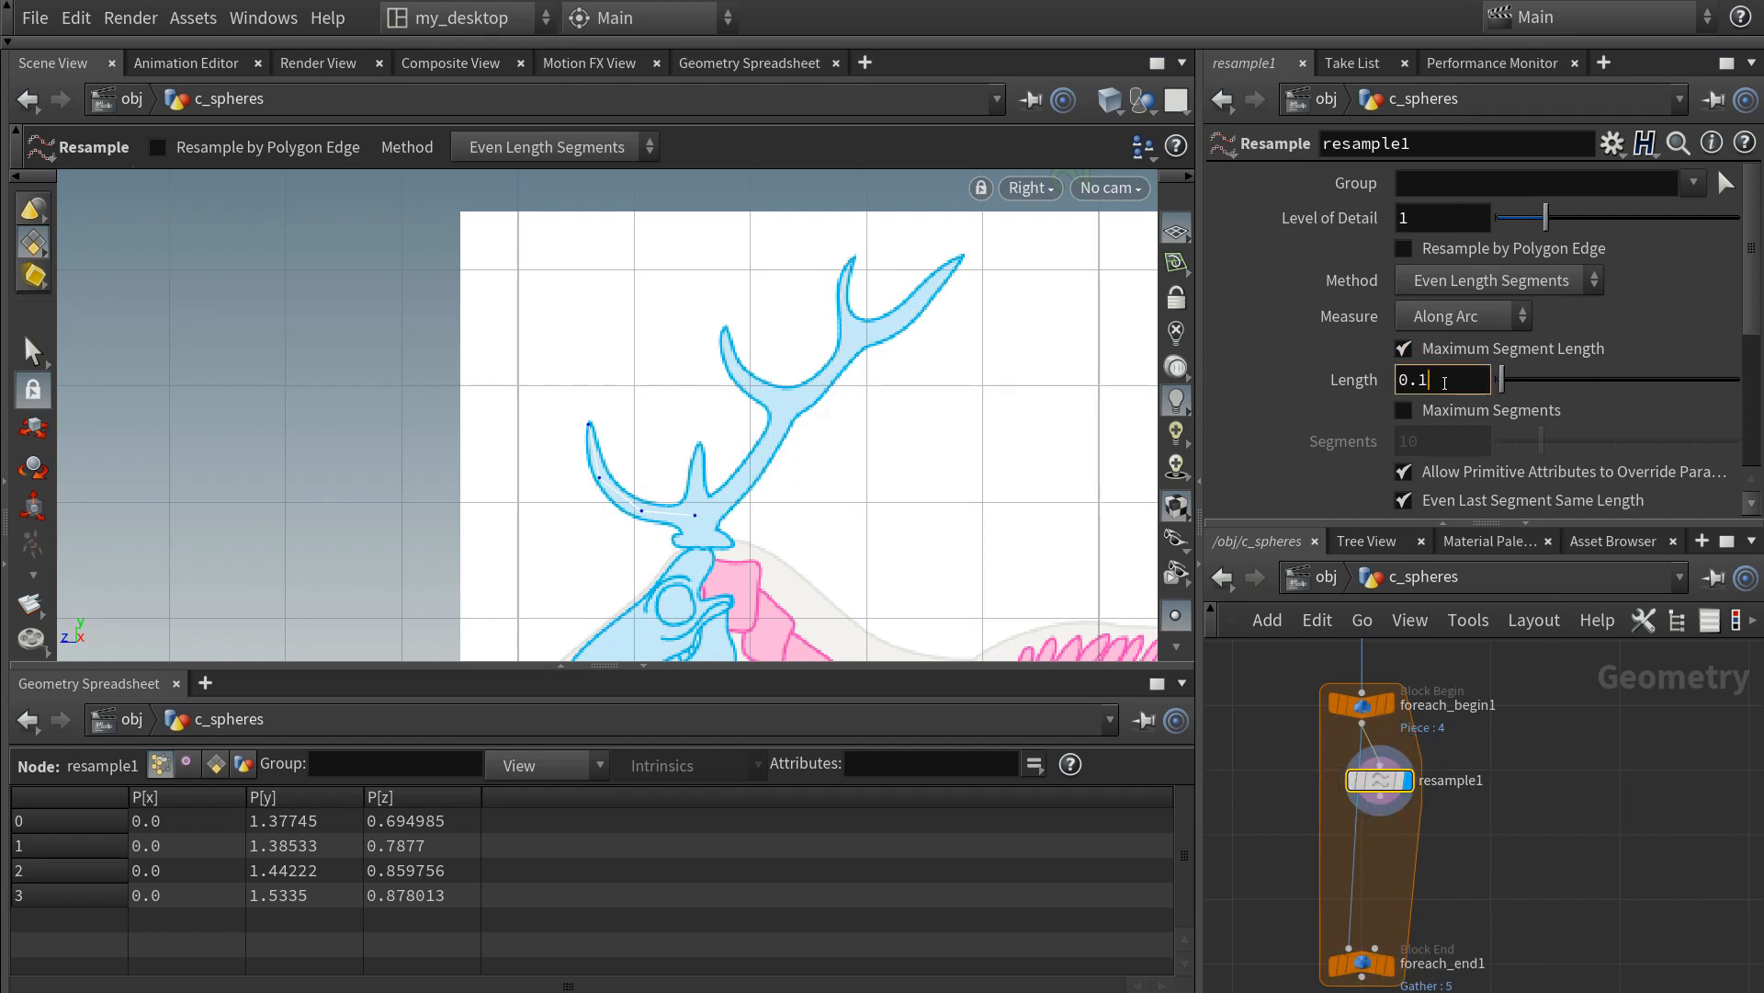
type("2")
key("Return")
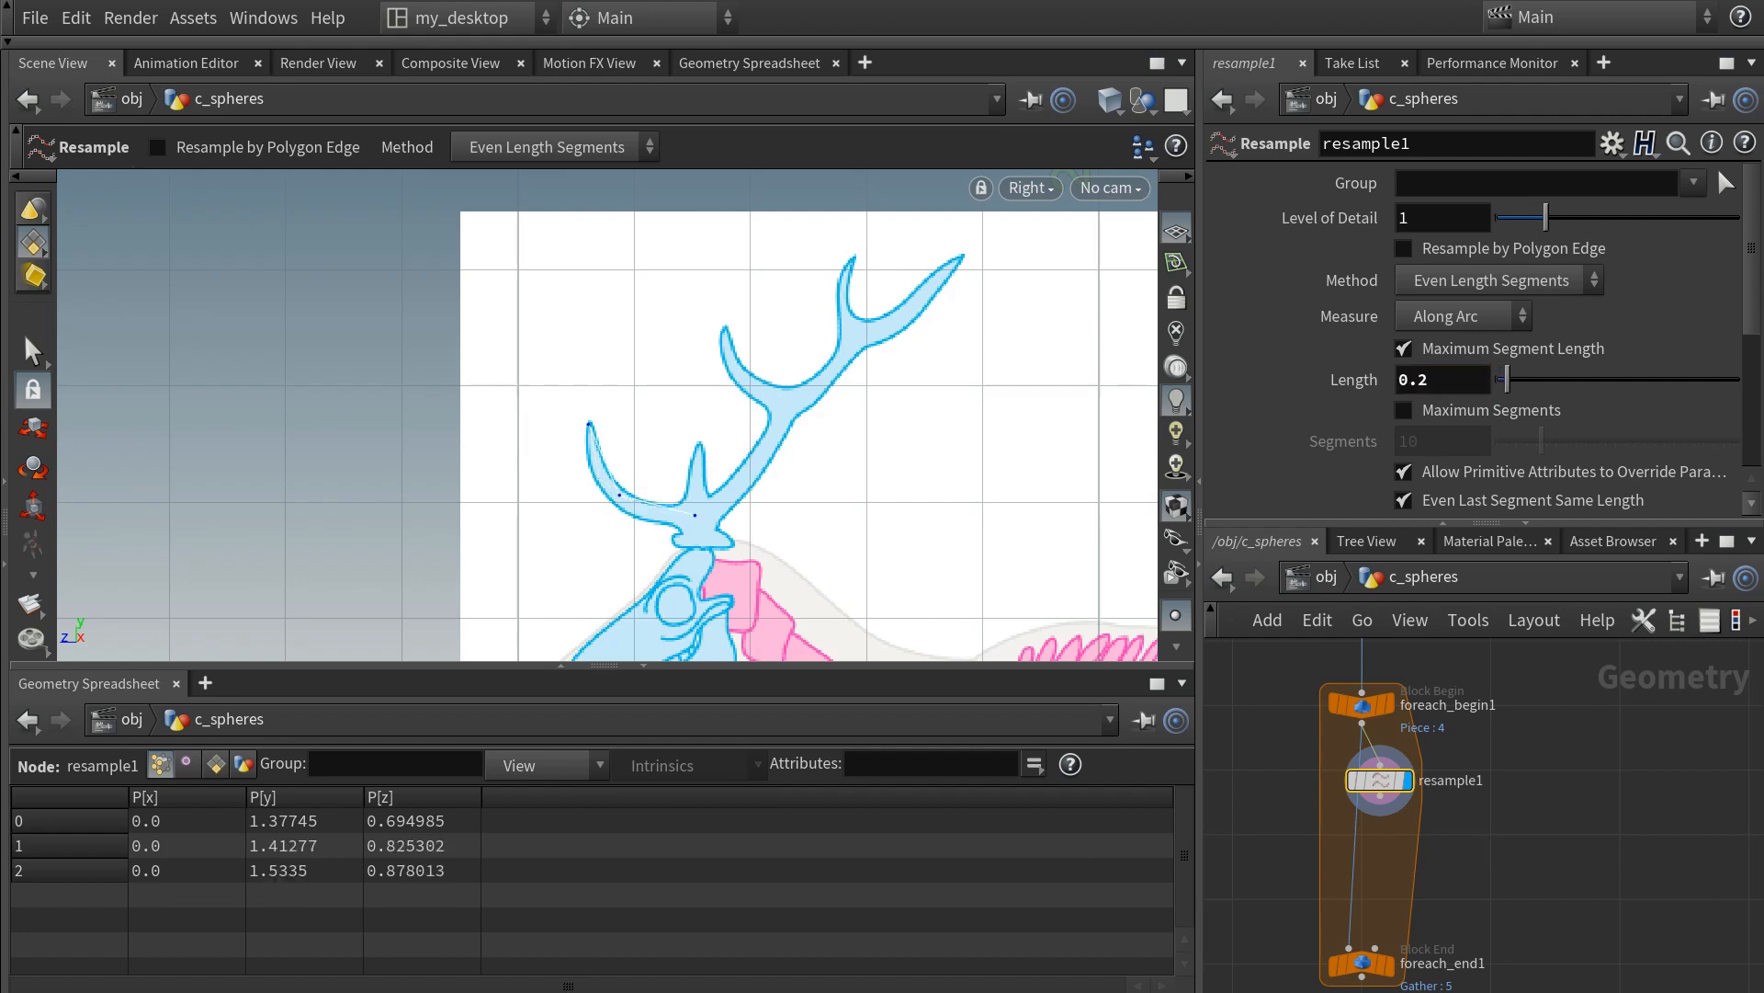
scroll(1180, 542, "down", 5)
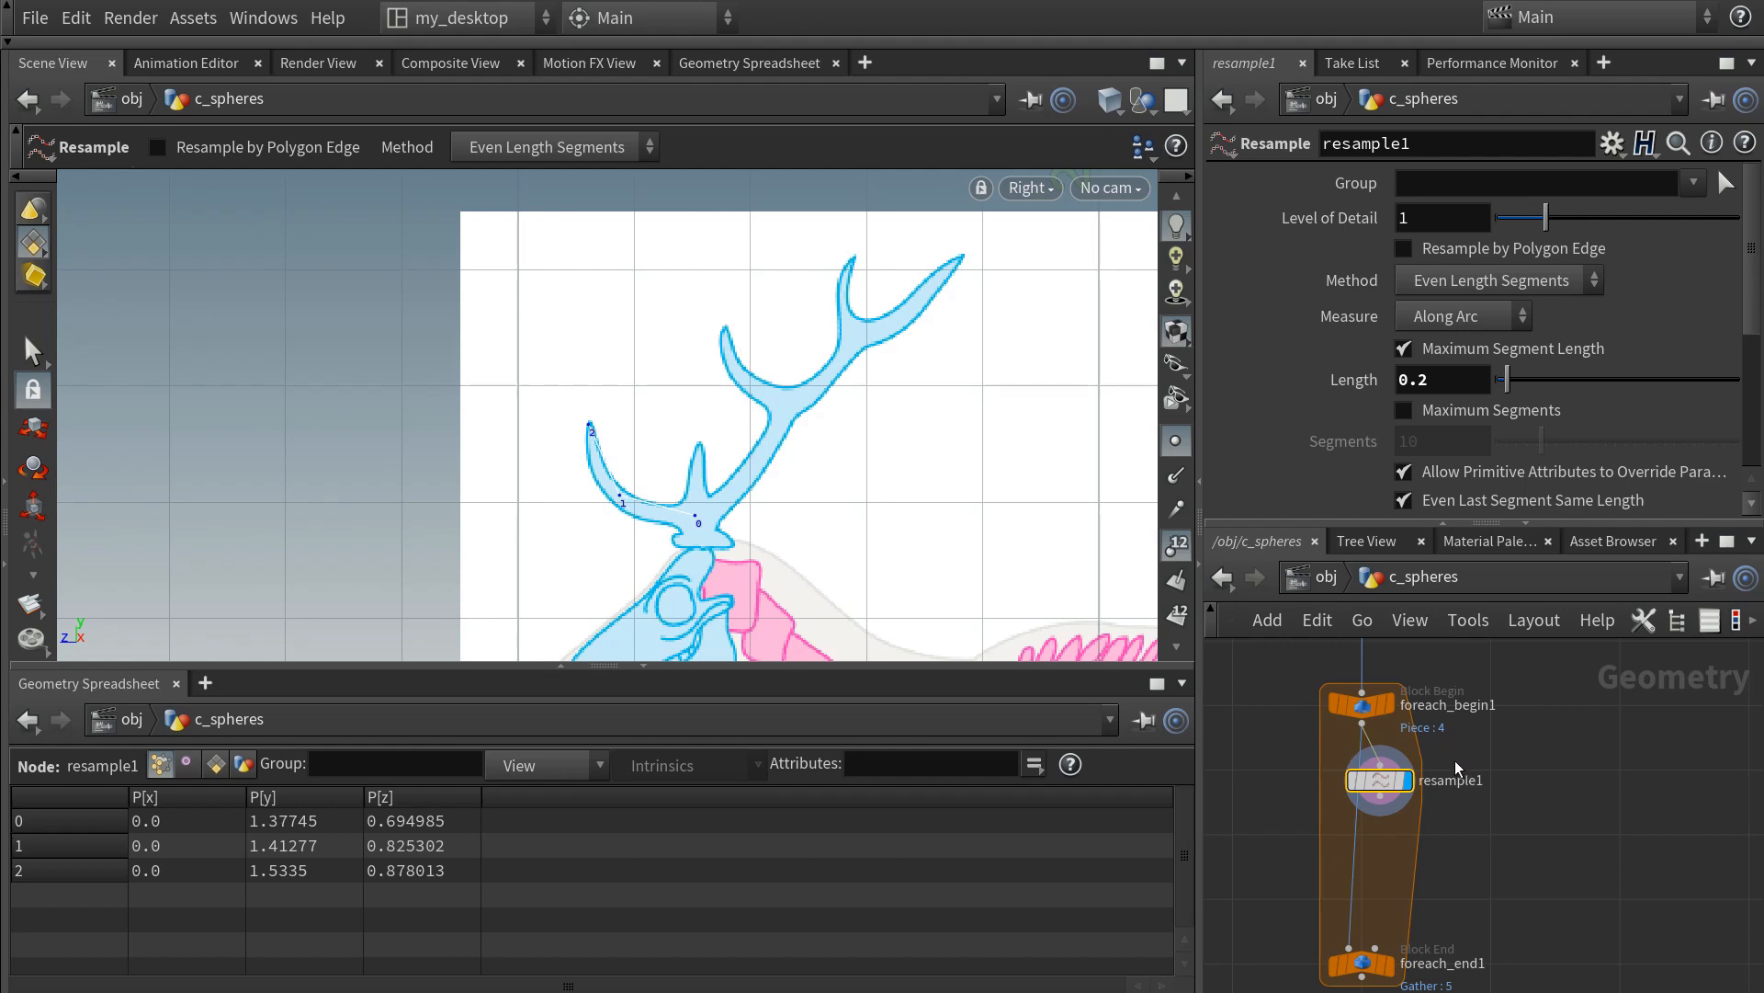
- Add a Sort node after the resample, display it and set its Point Sort to Reverse
left_click(1381, 796)
key("Tab")
type("sort")
key("Return")
key("Return")
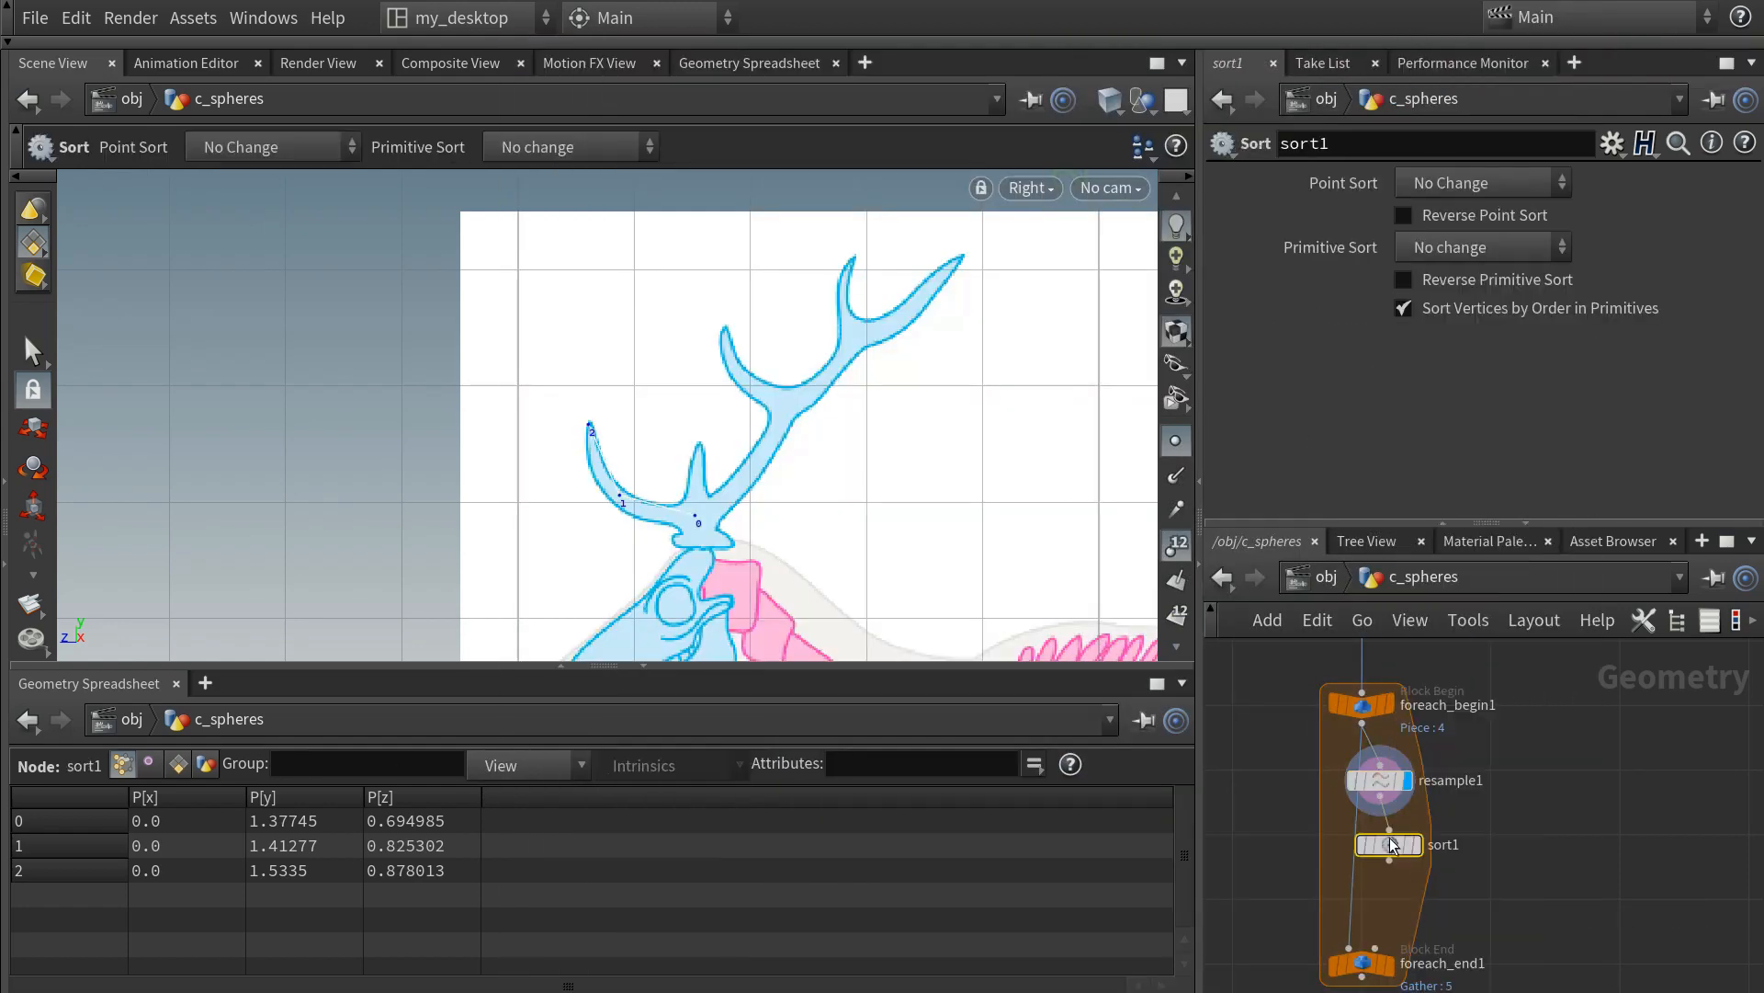
left_click(1415, 844)
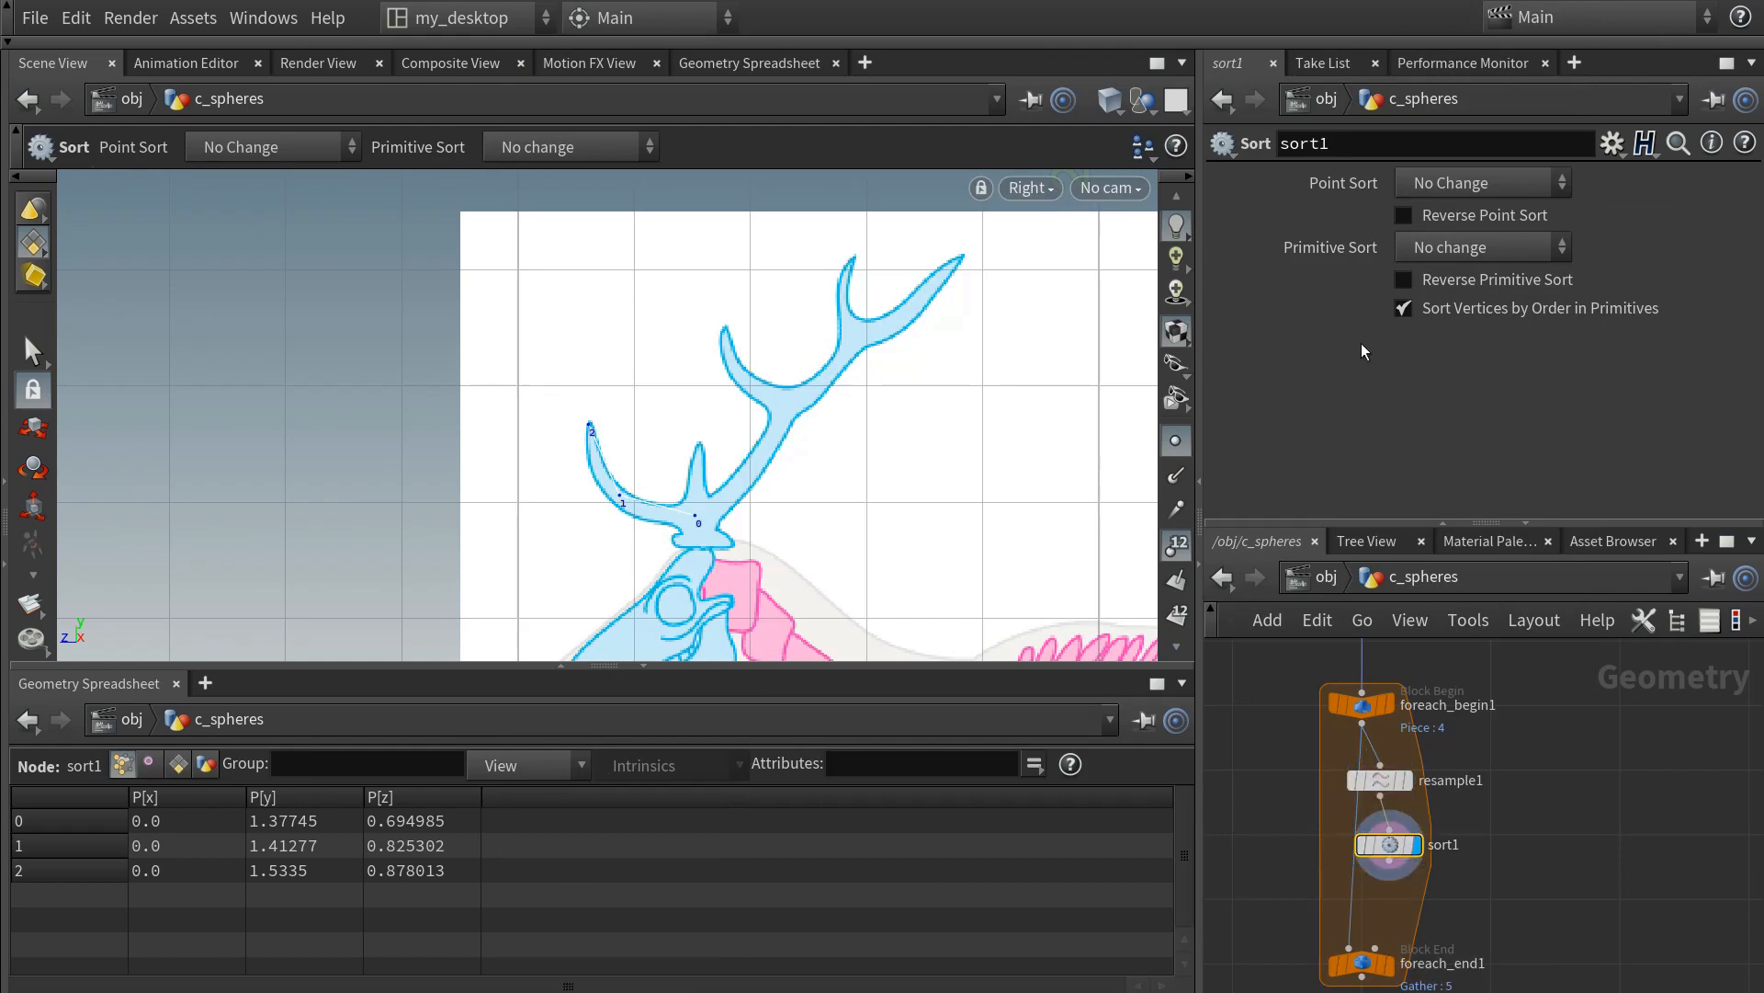
left_click(1404, 191)
left_click(1430, 350)
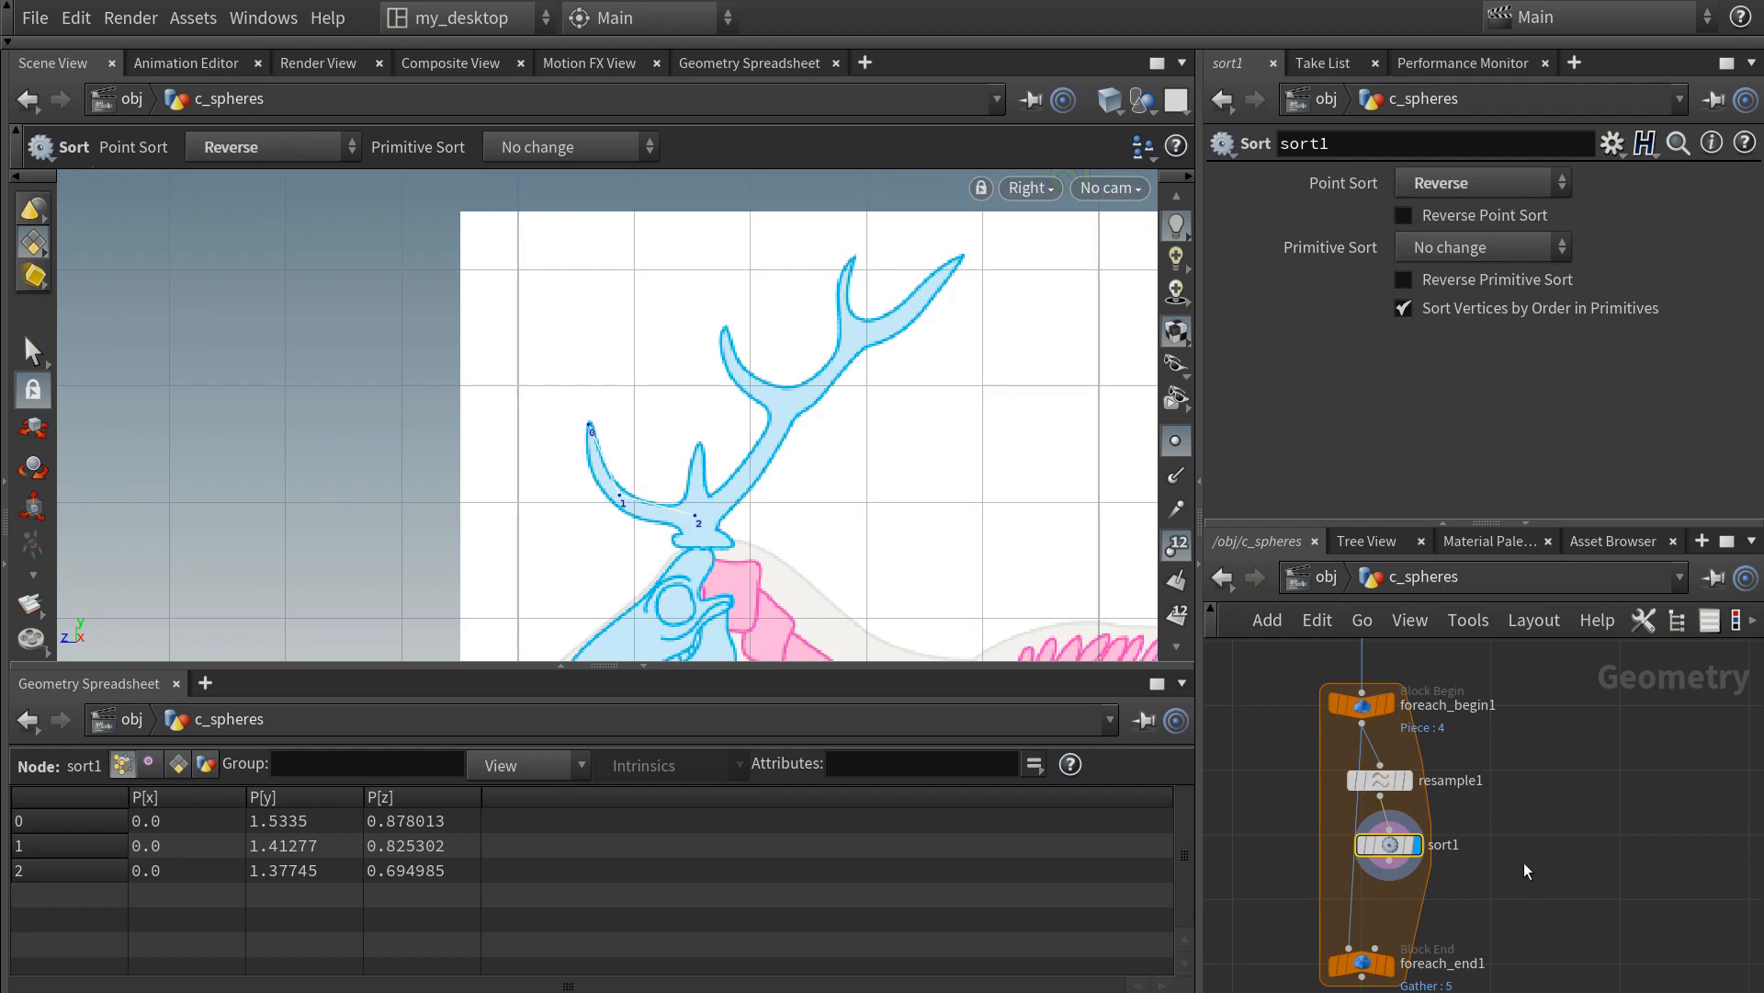
middle_click_drag(1378, 849, 1369, 811)
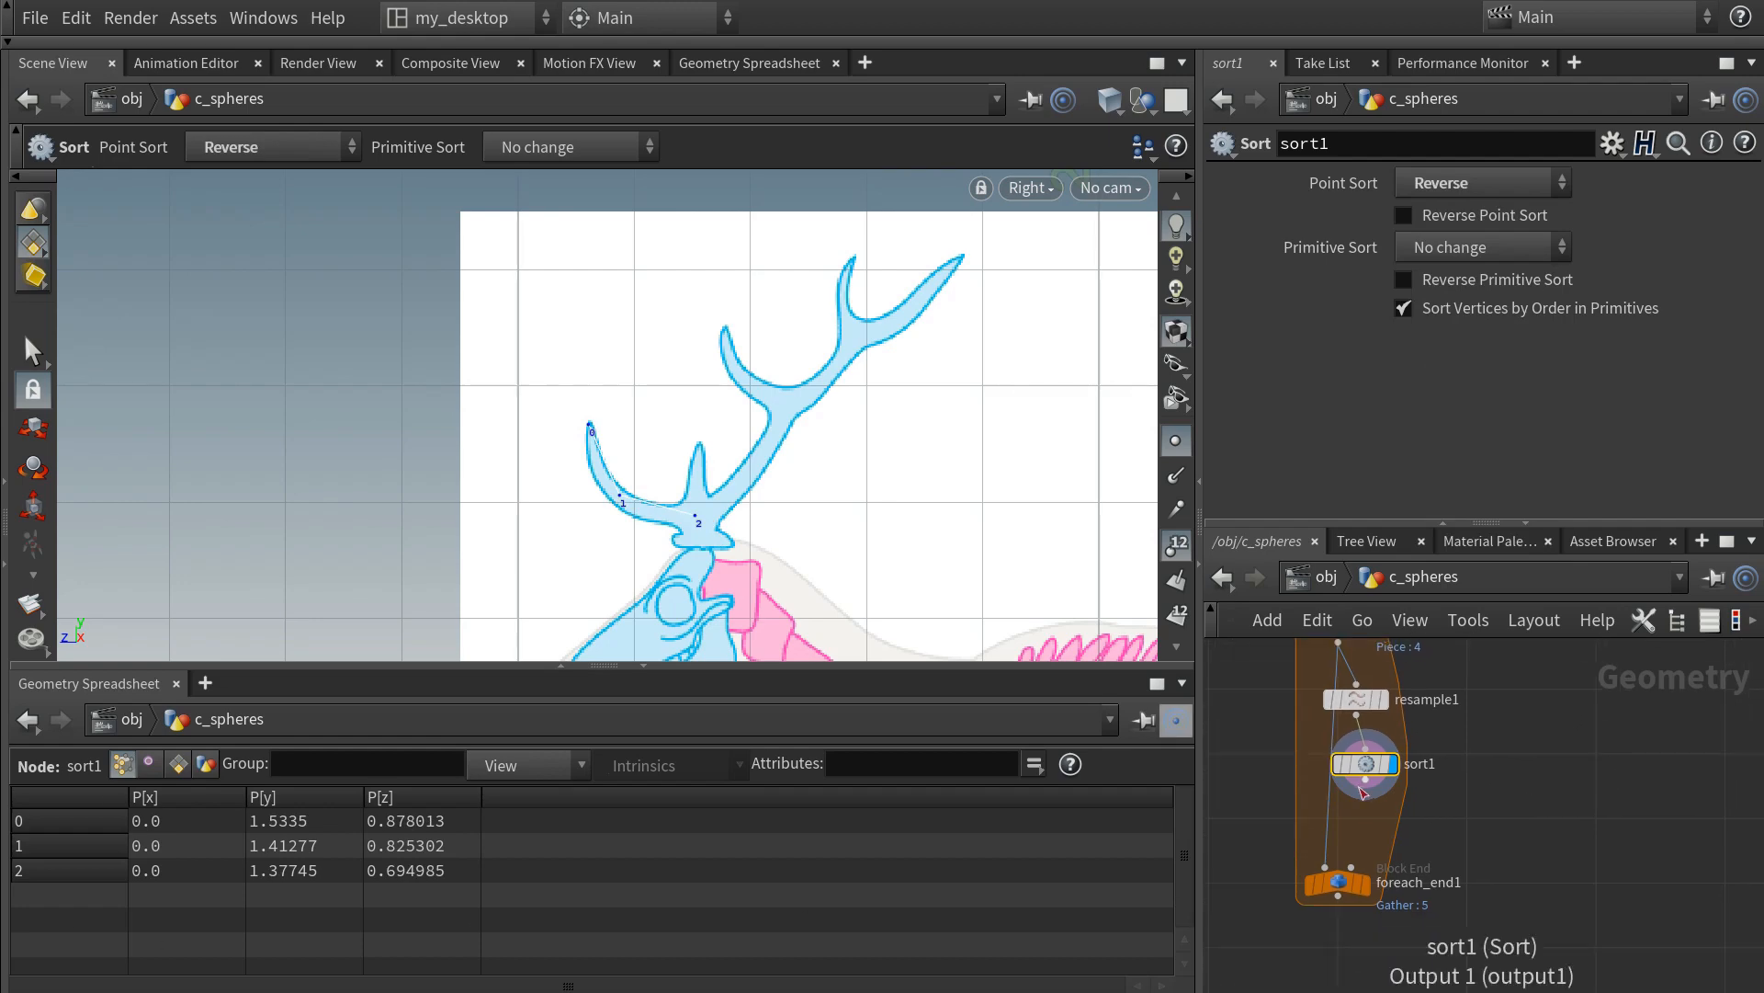
- Add an Attribute Wrangle node after the sort inside the loop and display its result
key("Tab")
type("atwra")
key("Return")
left_click(1369, 827)
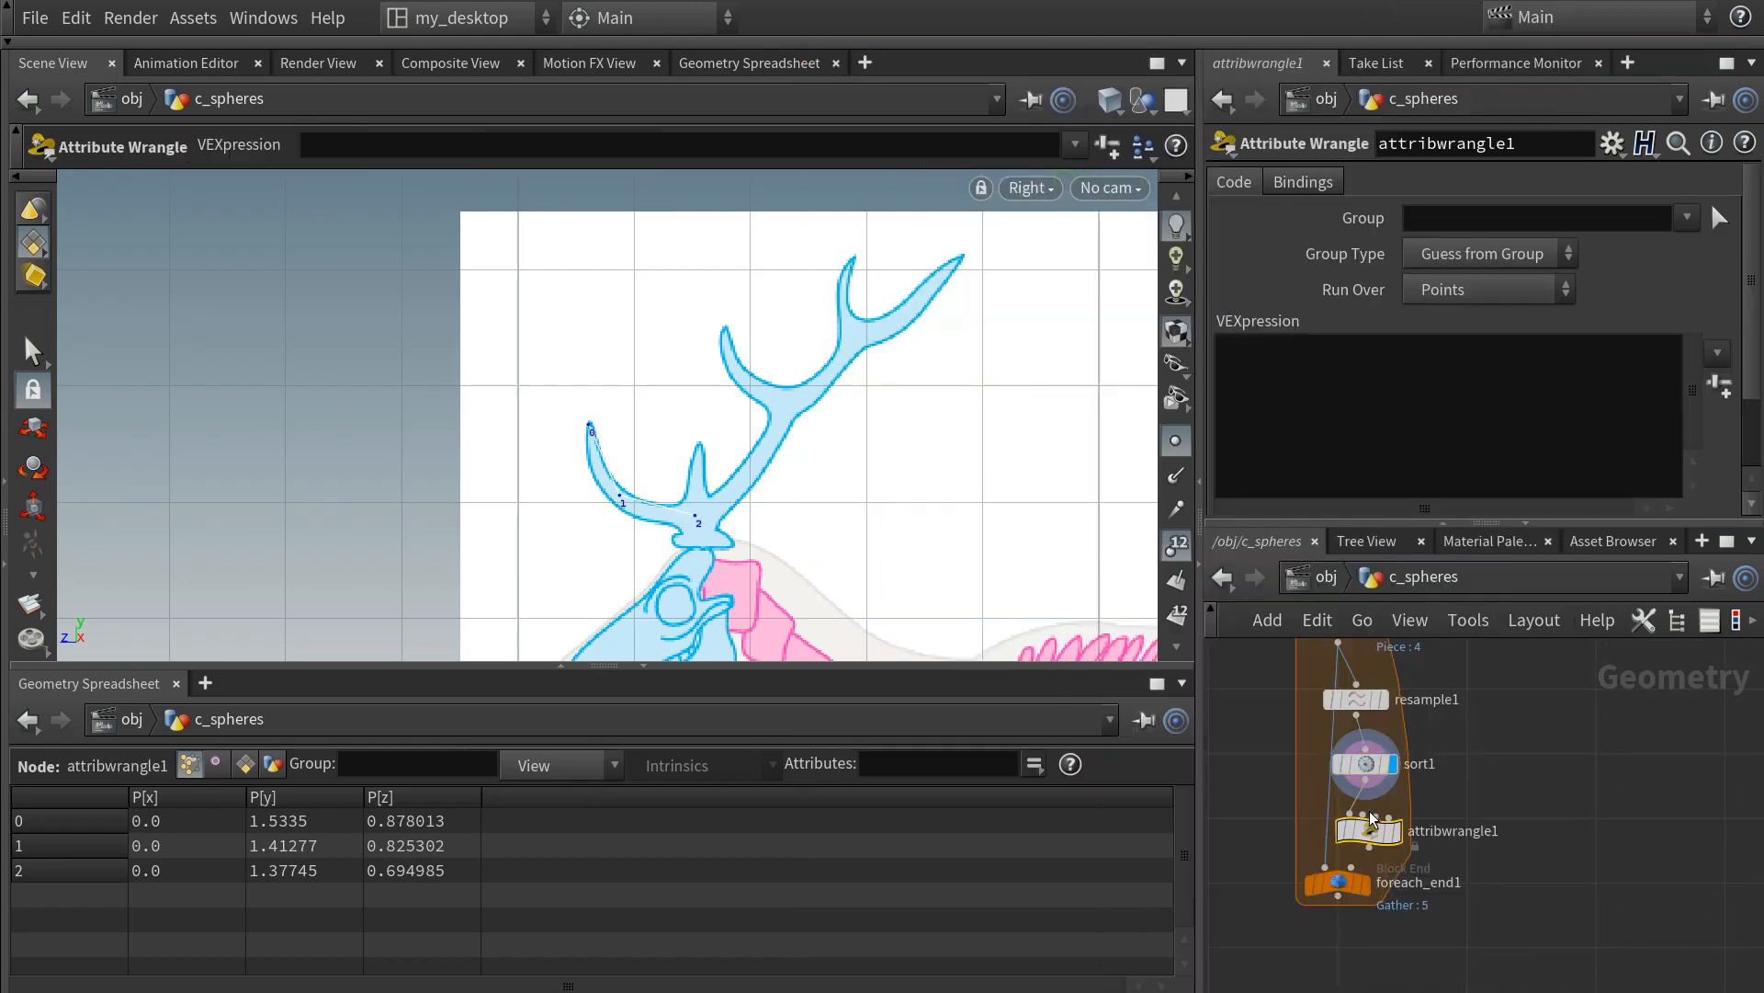
key("r")
left_click(1374, 829)
left_click(1248, 391)
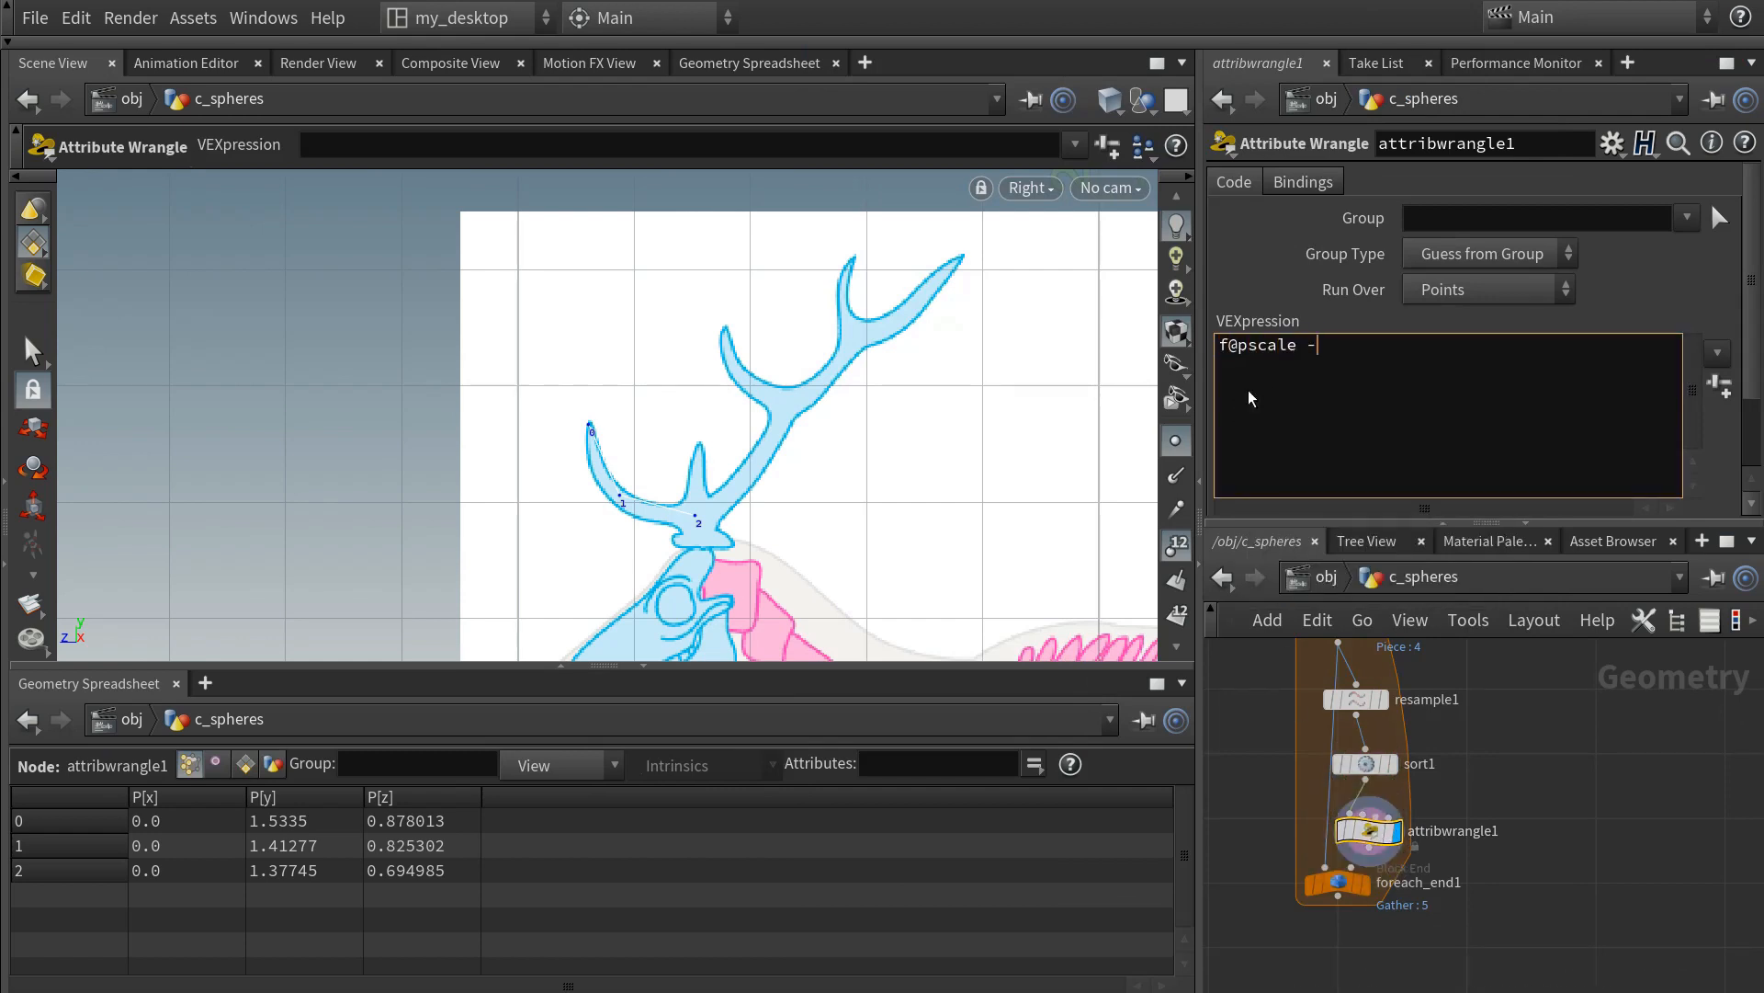
type("f@pscale  = @ptnum+1;")
left_click(1532, 768)
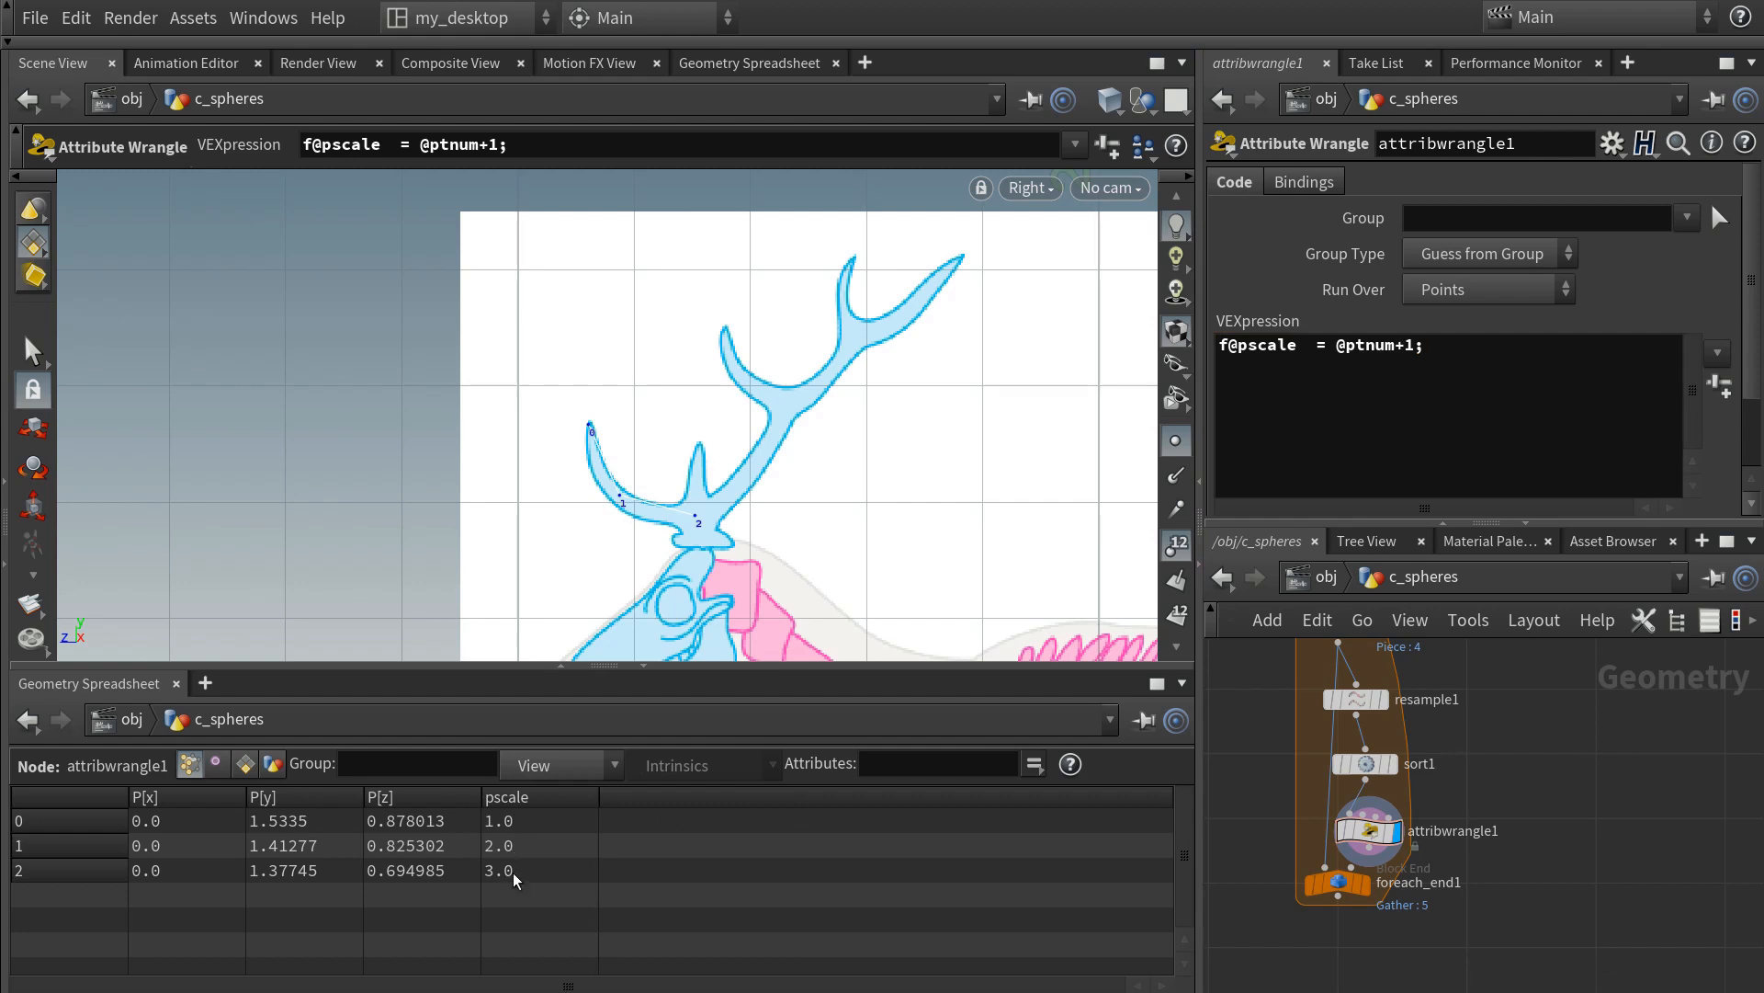
- Connect the wrangle to the loop's end block and line up the resample, sort and wrangle nodes vertically
left_click_drag(1371, 849, 1325, 868)
middle_click_drag(1268, 874, 1260, 943)
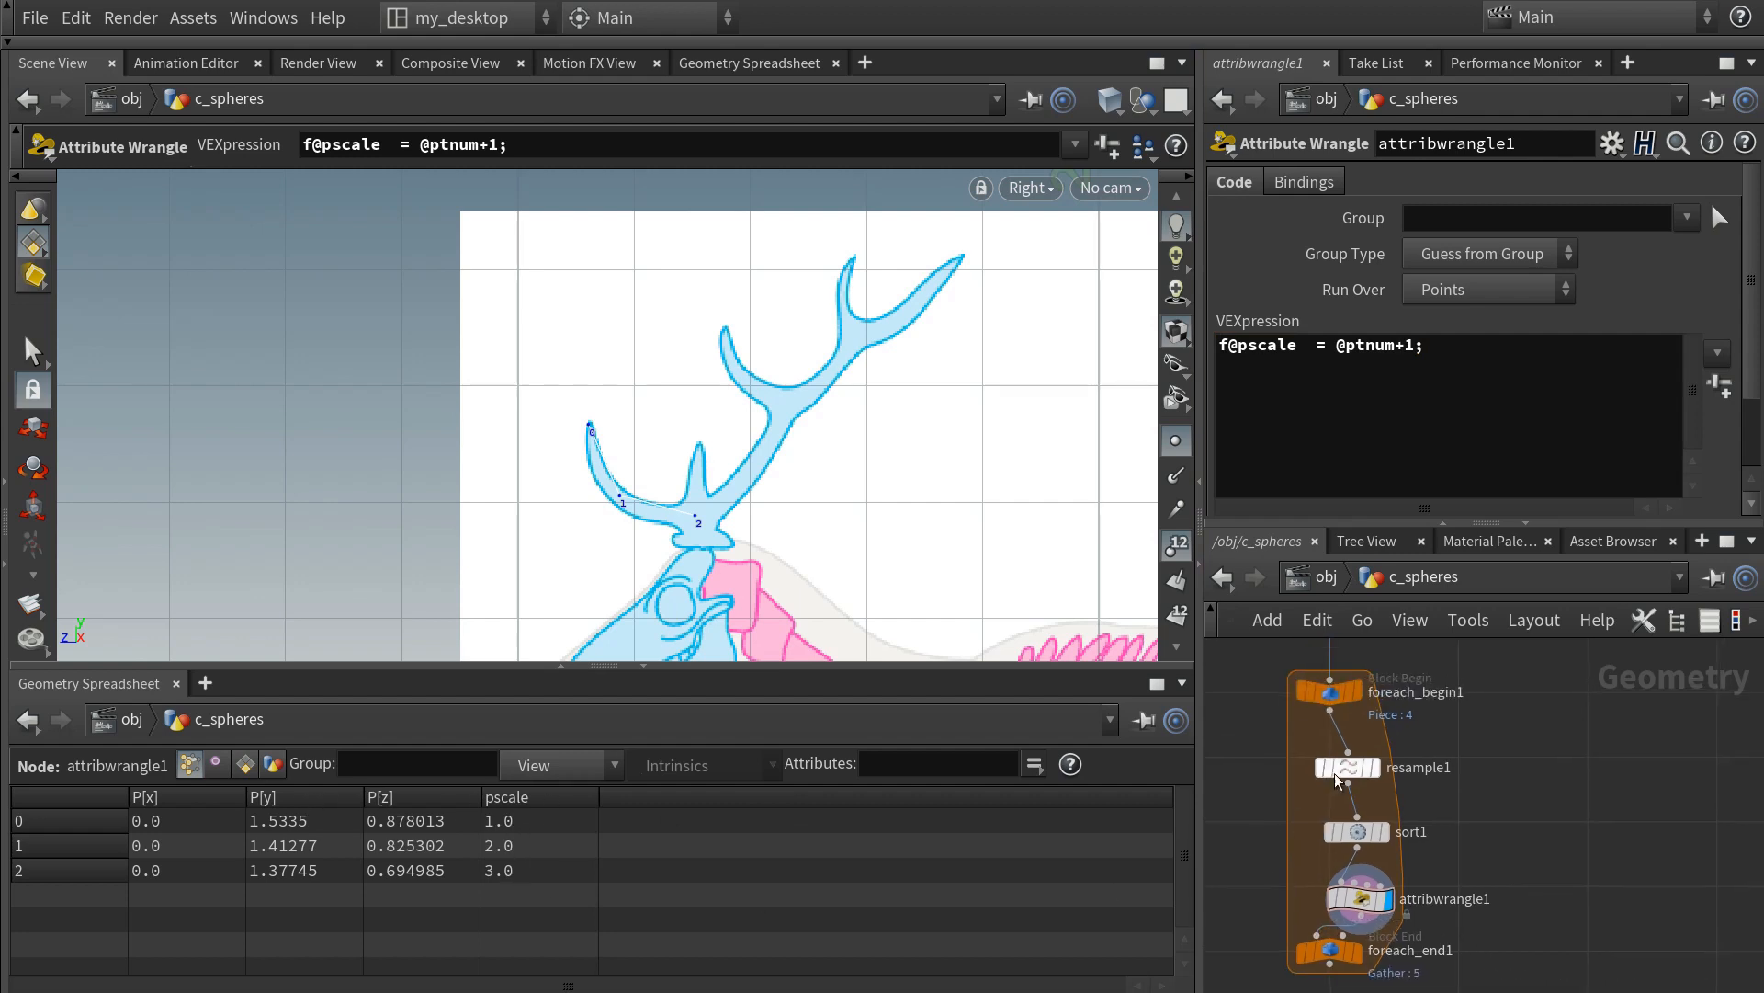
left_click_drag(1349, 769, 1331, 758)
left_click_drag(1358, 830, 1332, 821)
left_click_drag(1361, 899, 1330, 886)
middle_click_drag(1457, 882, 1454, 784)
- Rename the Sort node as reverse and the Attribute Wrangle node as add_pscale
double_click(1401, 768)
type("reverse")
key("Return")
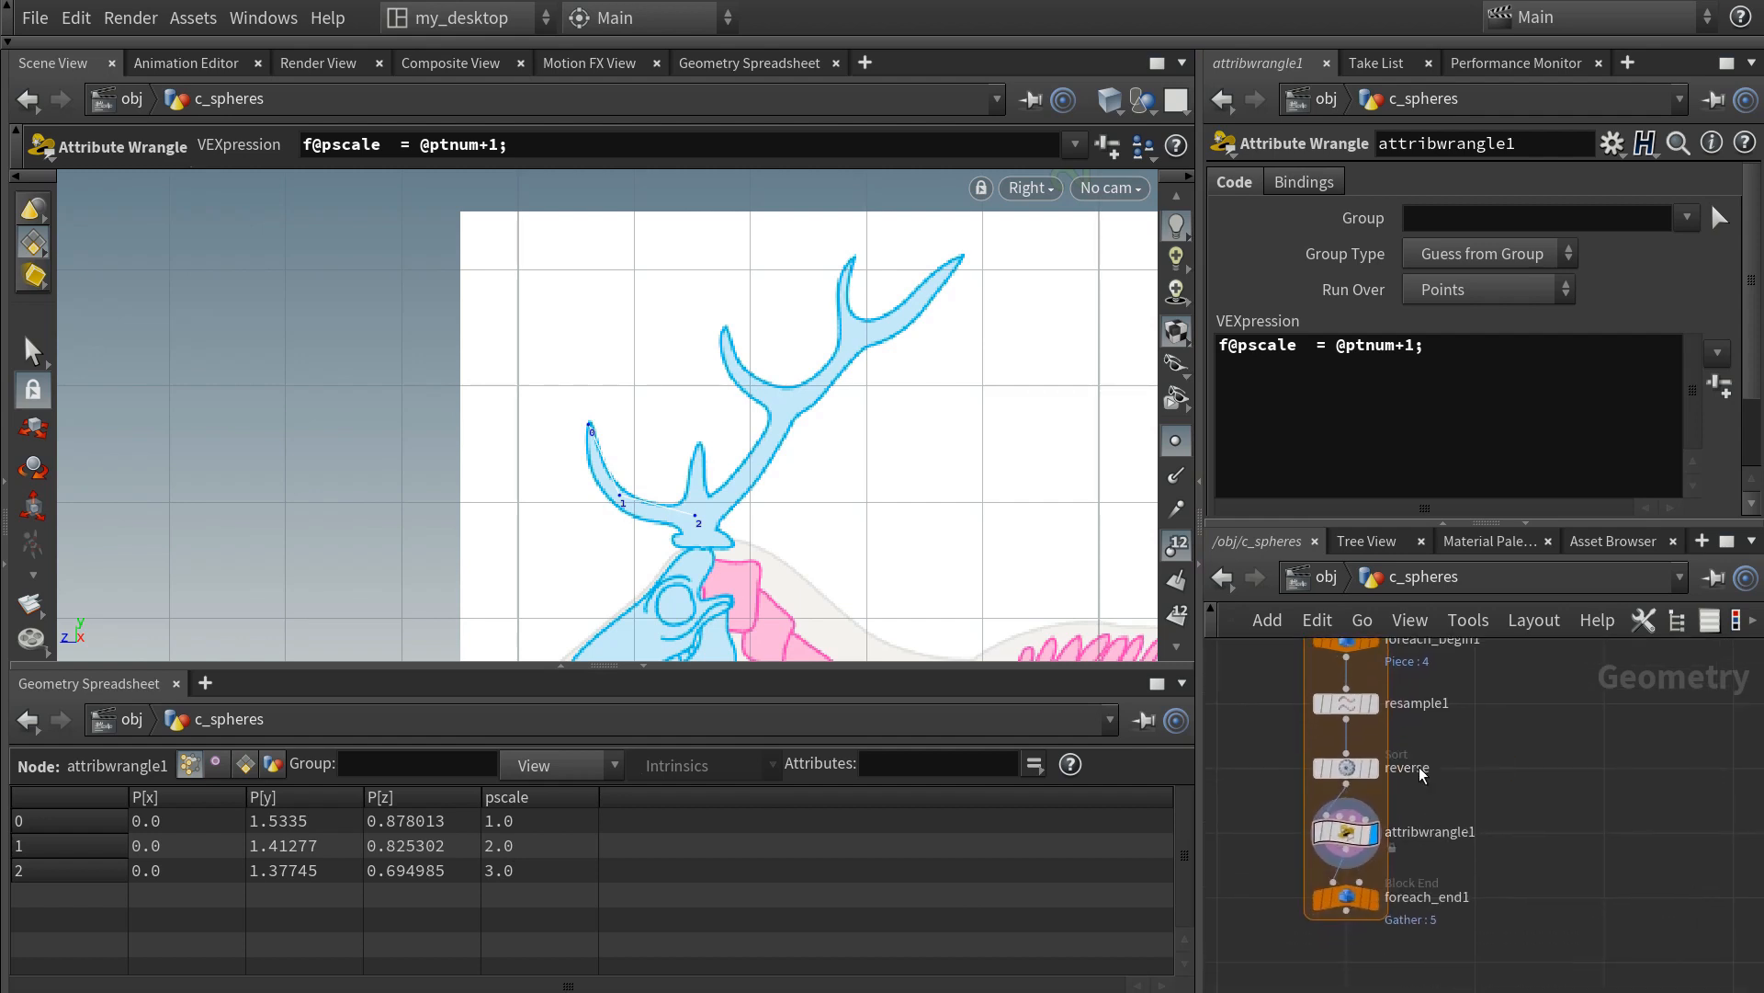
double_click(1460, 832)
type("add_psca")
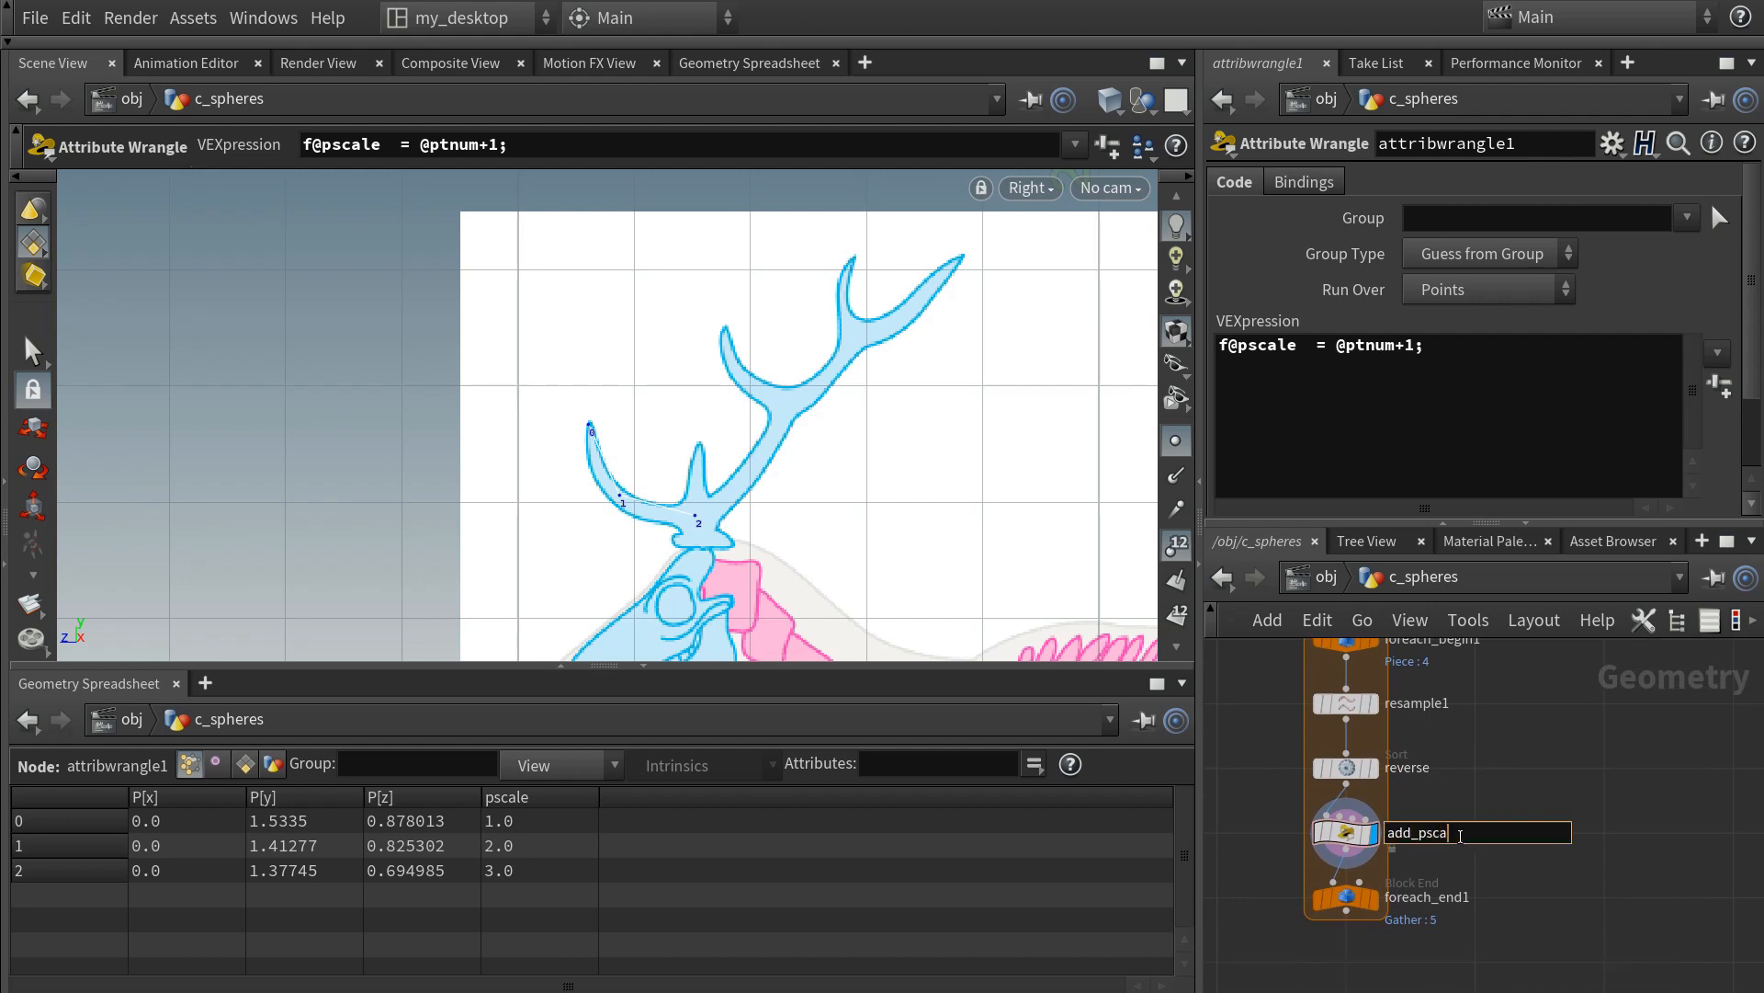
type("le")
key("Return")
- Display the loop's end block and examine the pscale values of all curves in the spreadsheet
left_click(1372, 896)
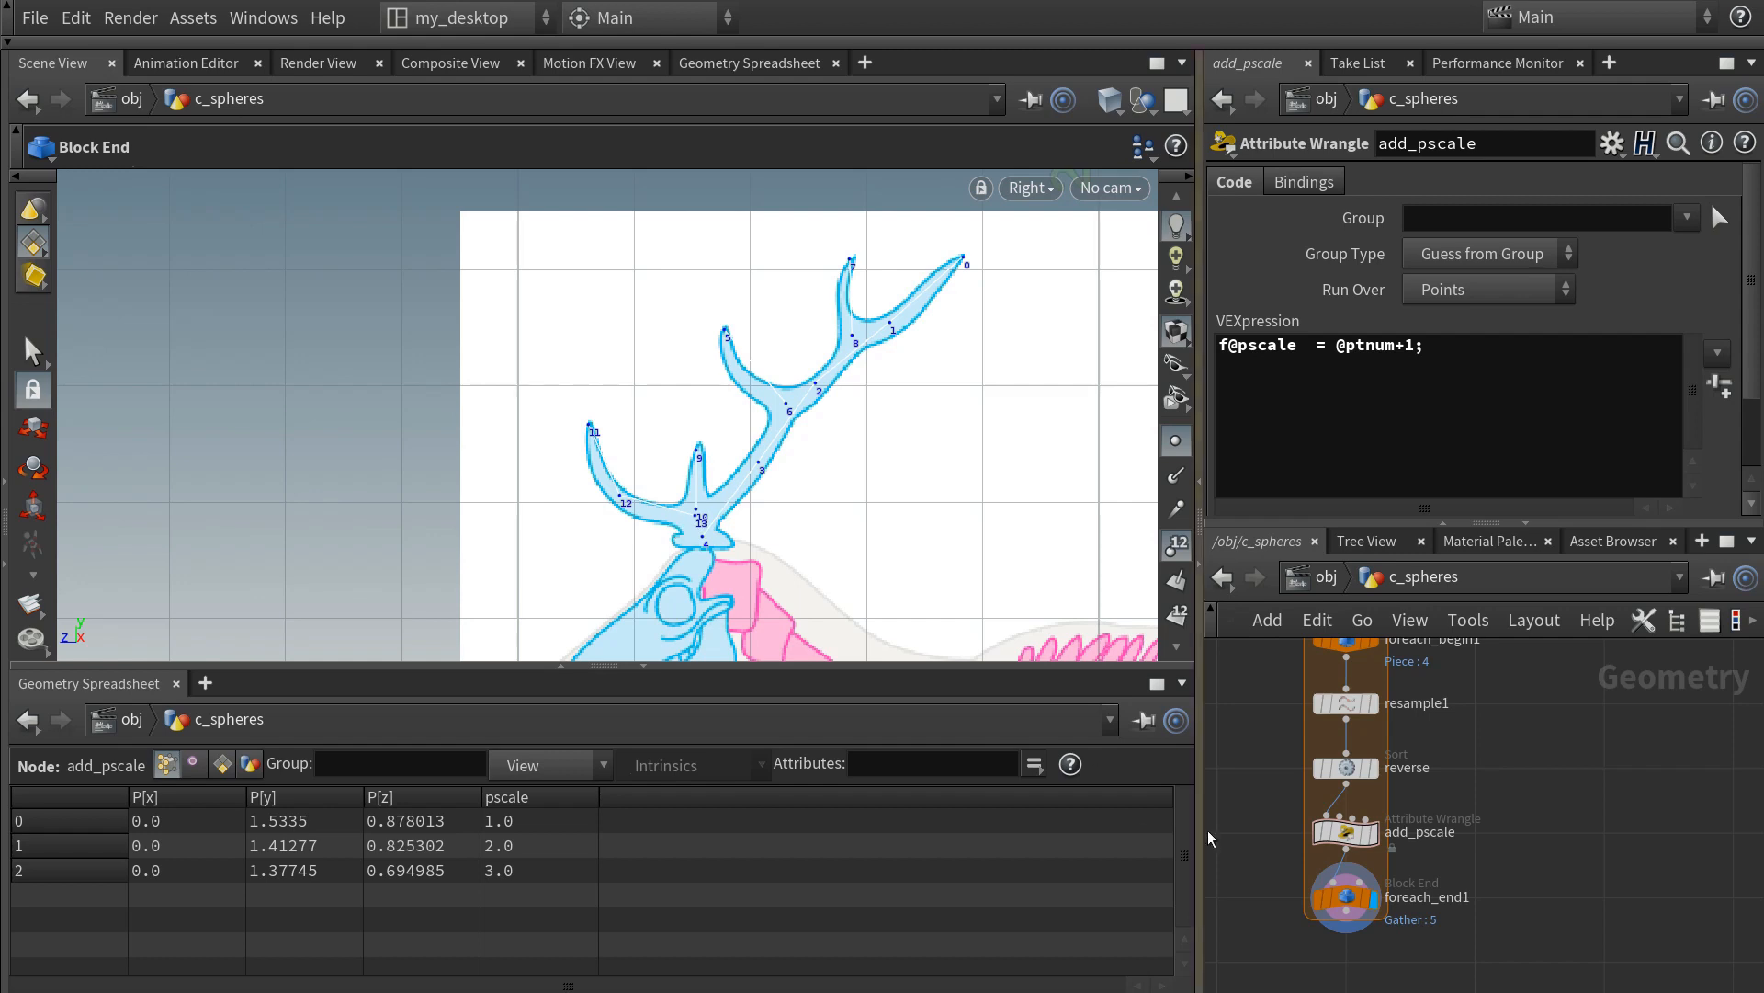
left_click(1355, 899)
left_click_drag(551, 667, 551, 648)
scroll(531, 857, "down", 3)
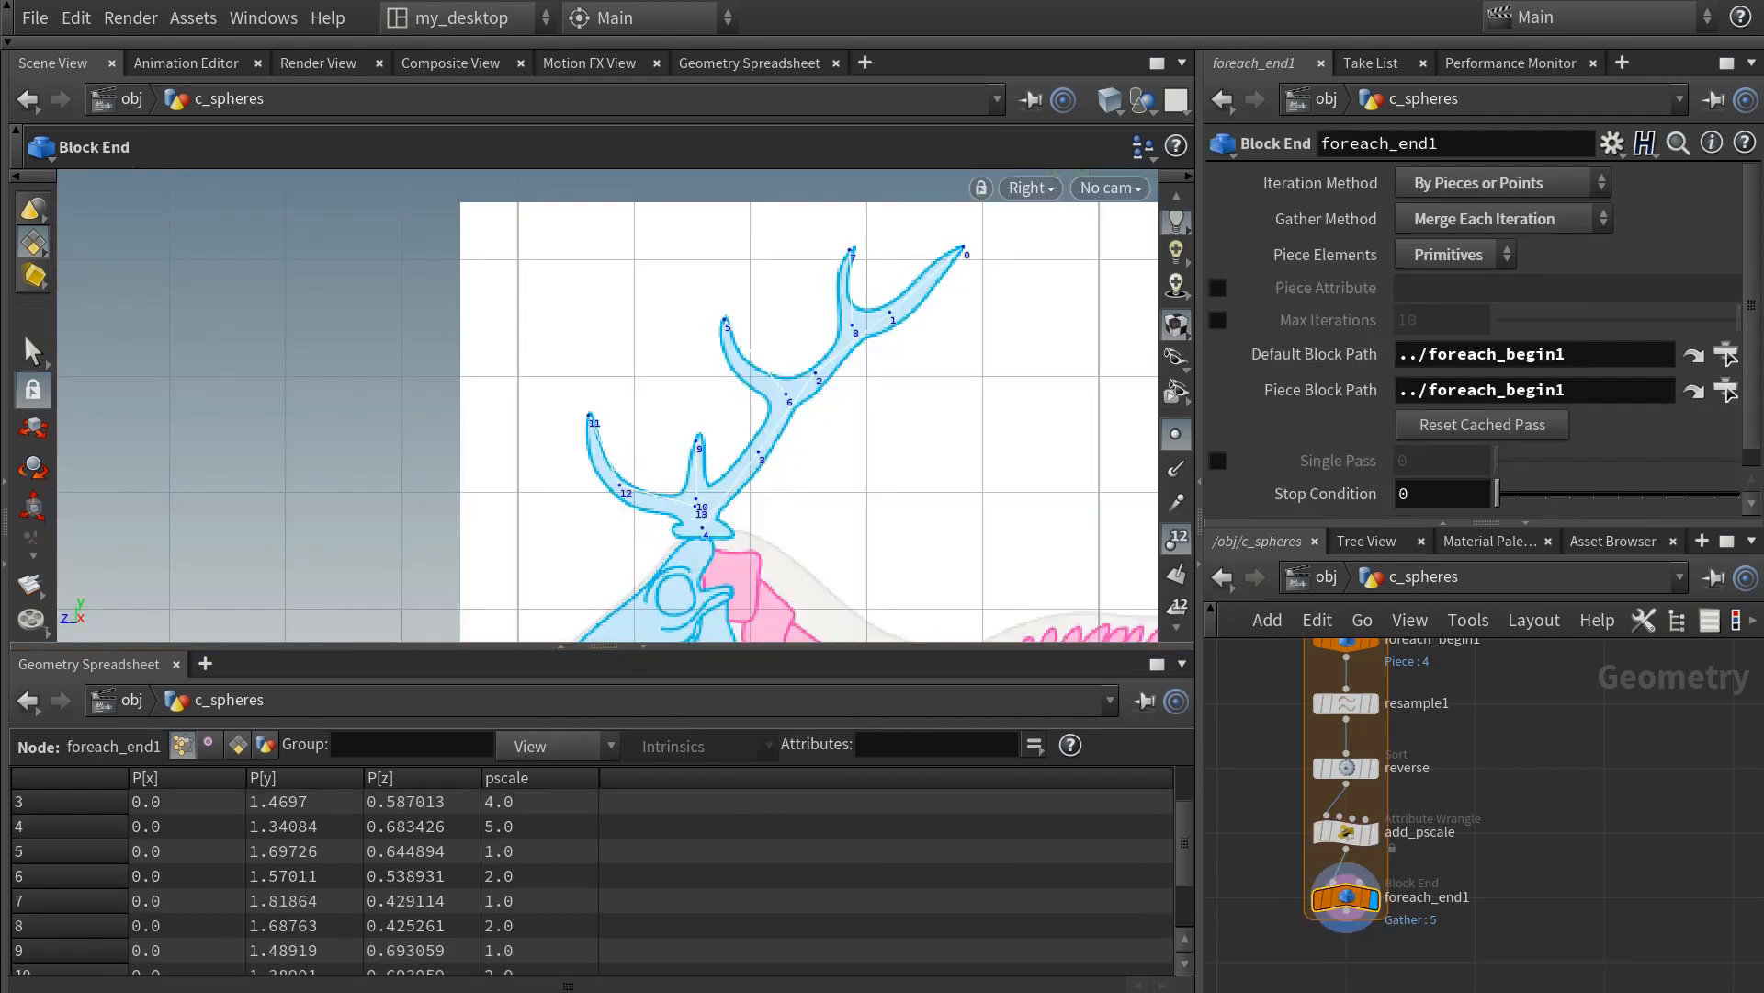
- Add a PolyWire node after the loop's end block and display its result
scroll(1332, 909, "down", 2)
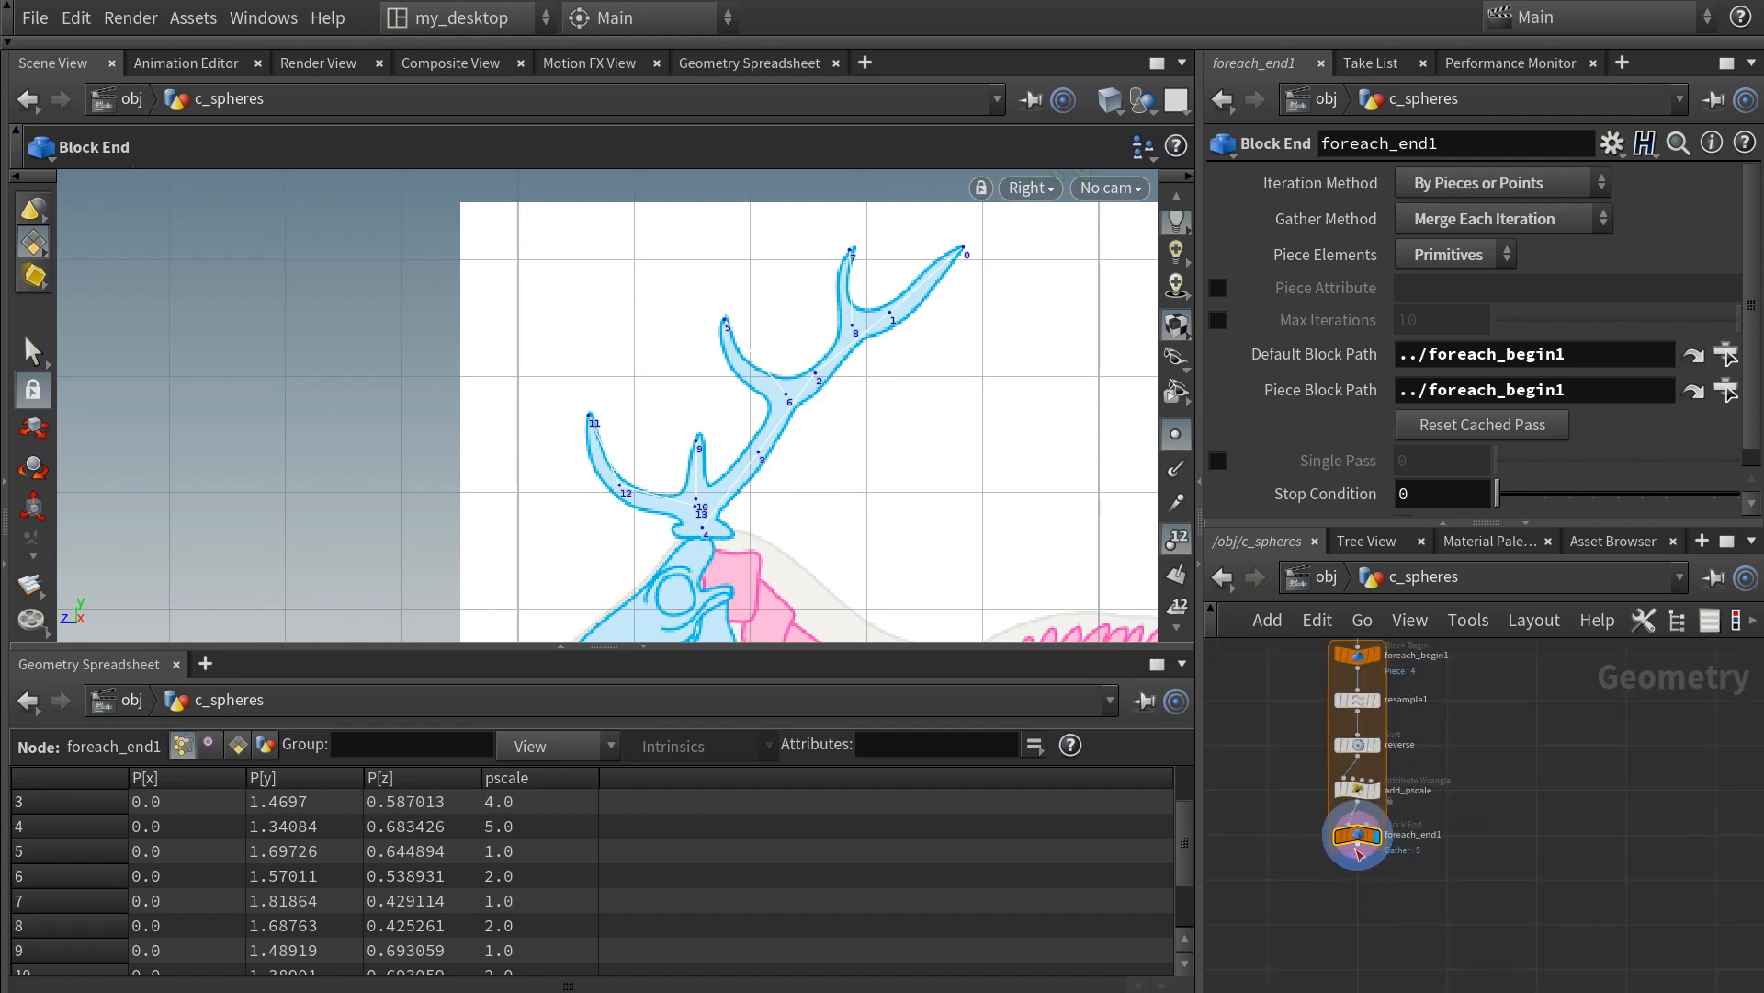
key("Tab")
type("polywire")
key("Return")
left_click(1347, 903)
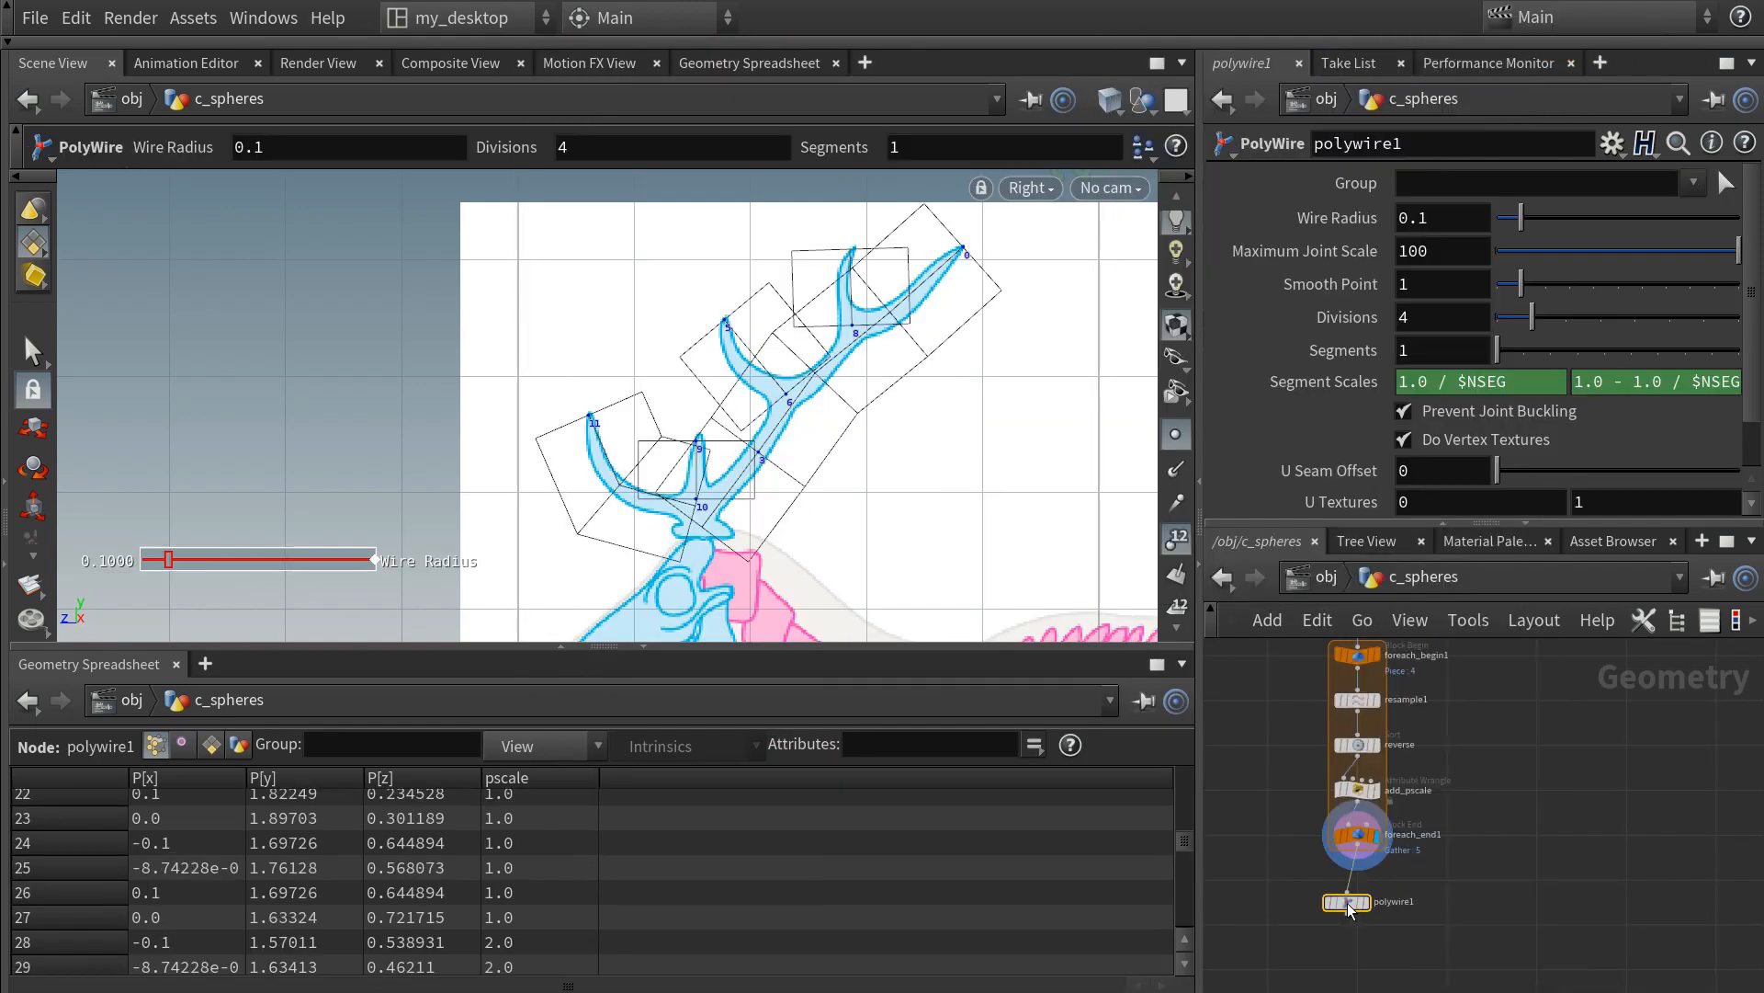
left_click(1364, 902)
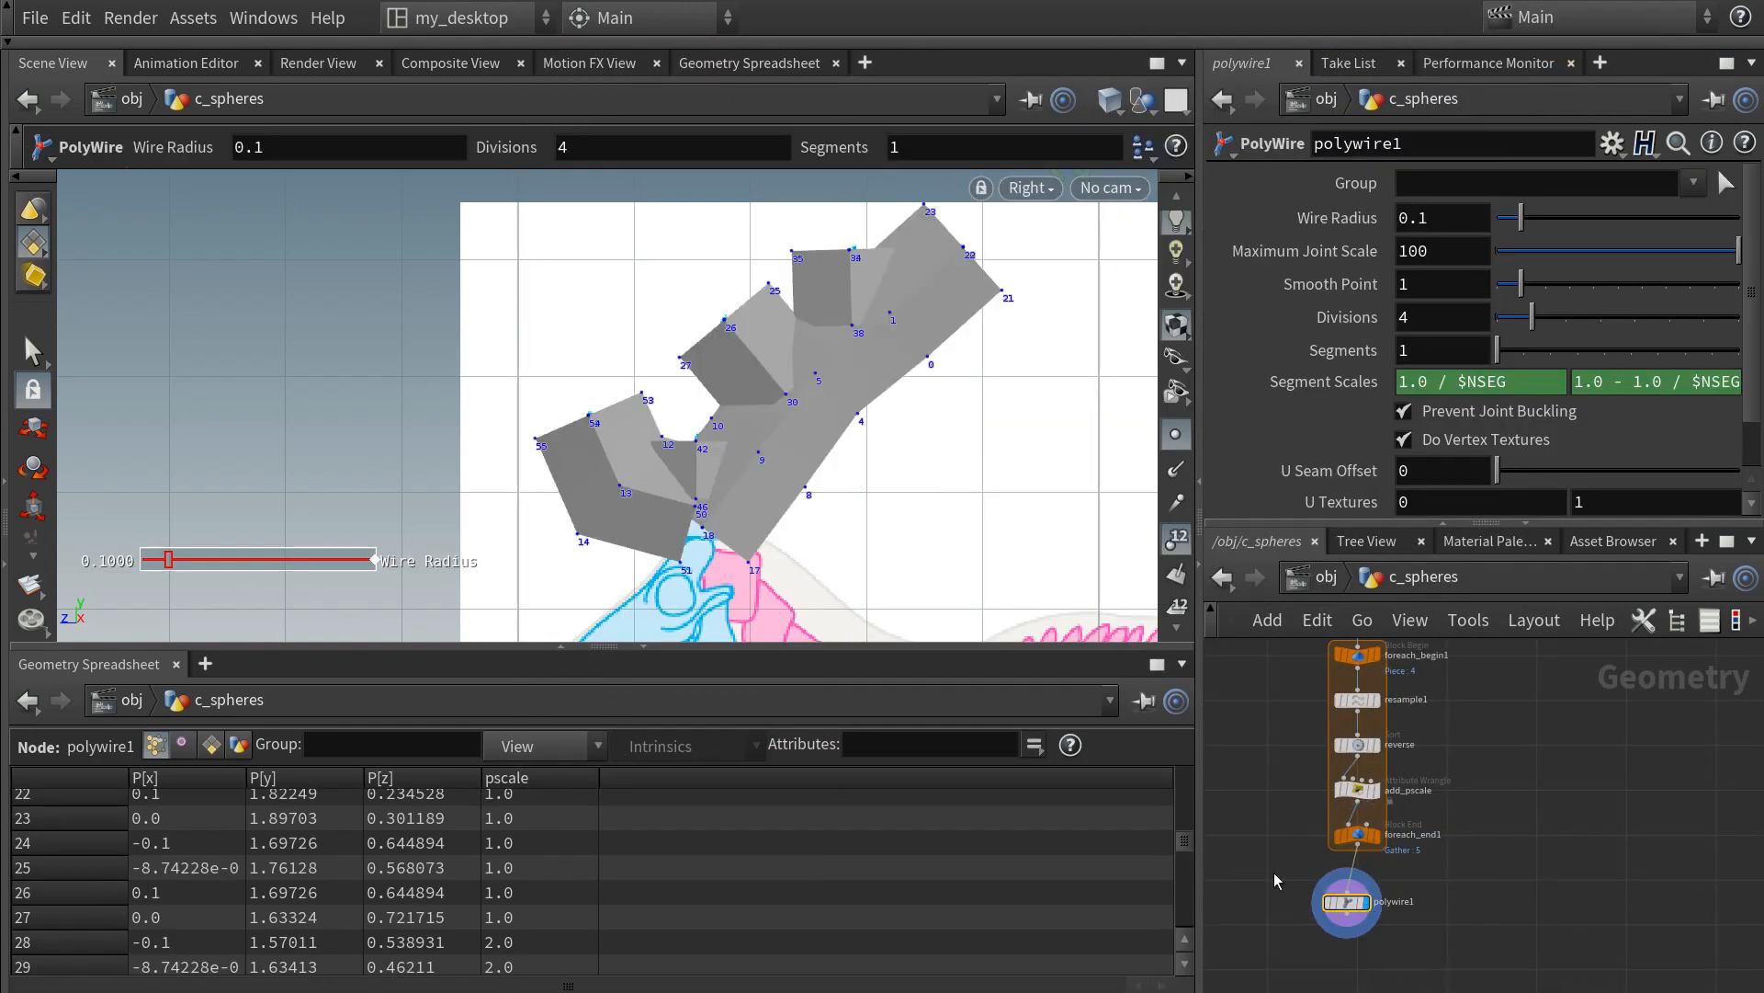
- Switch the viewport to perspective and hide the point numbers and point markers
key("space+1")
left_click_drag(737, 482, 698, 390)
key("Return")
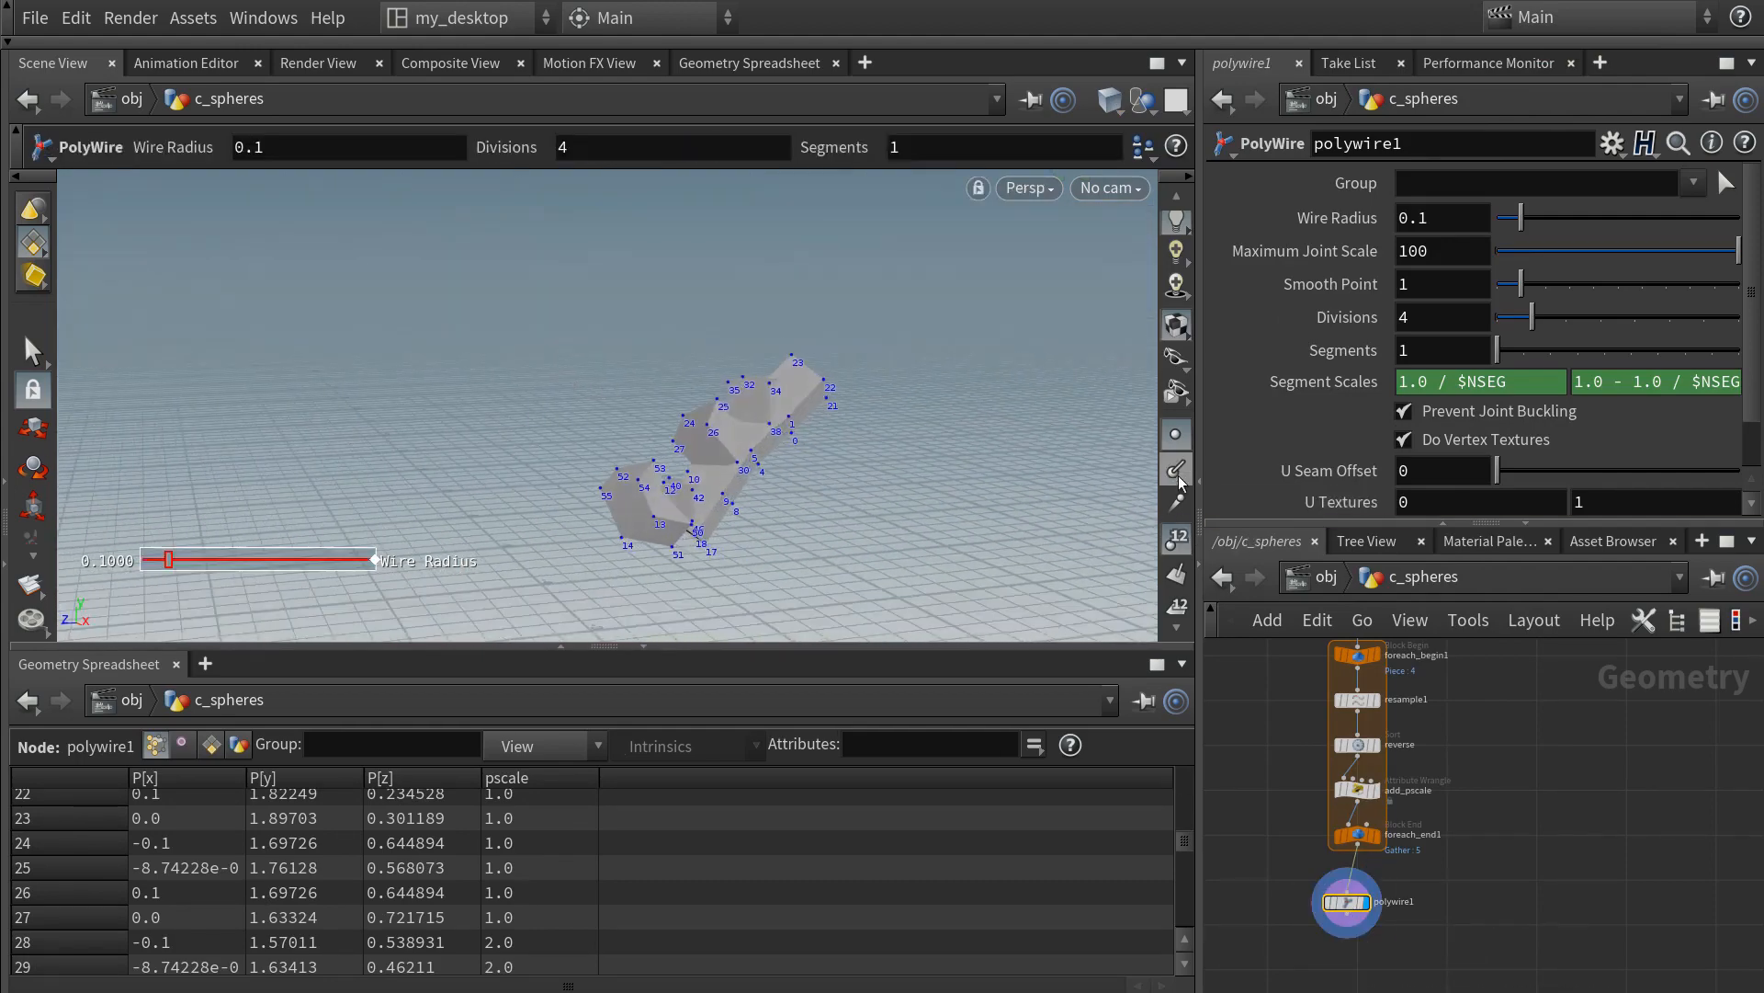
left_click(1182, 544)
left_click_drag(783, 439, 690, 443, "alt")
left_click(1176, 435)
left_click_drag(1444, 221, 1292, 217)
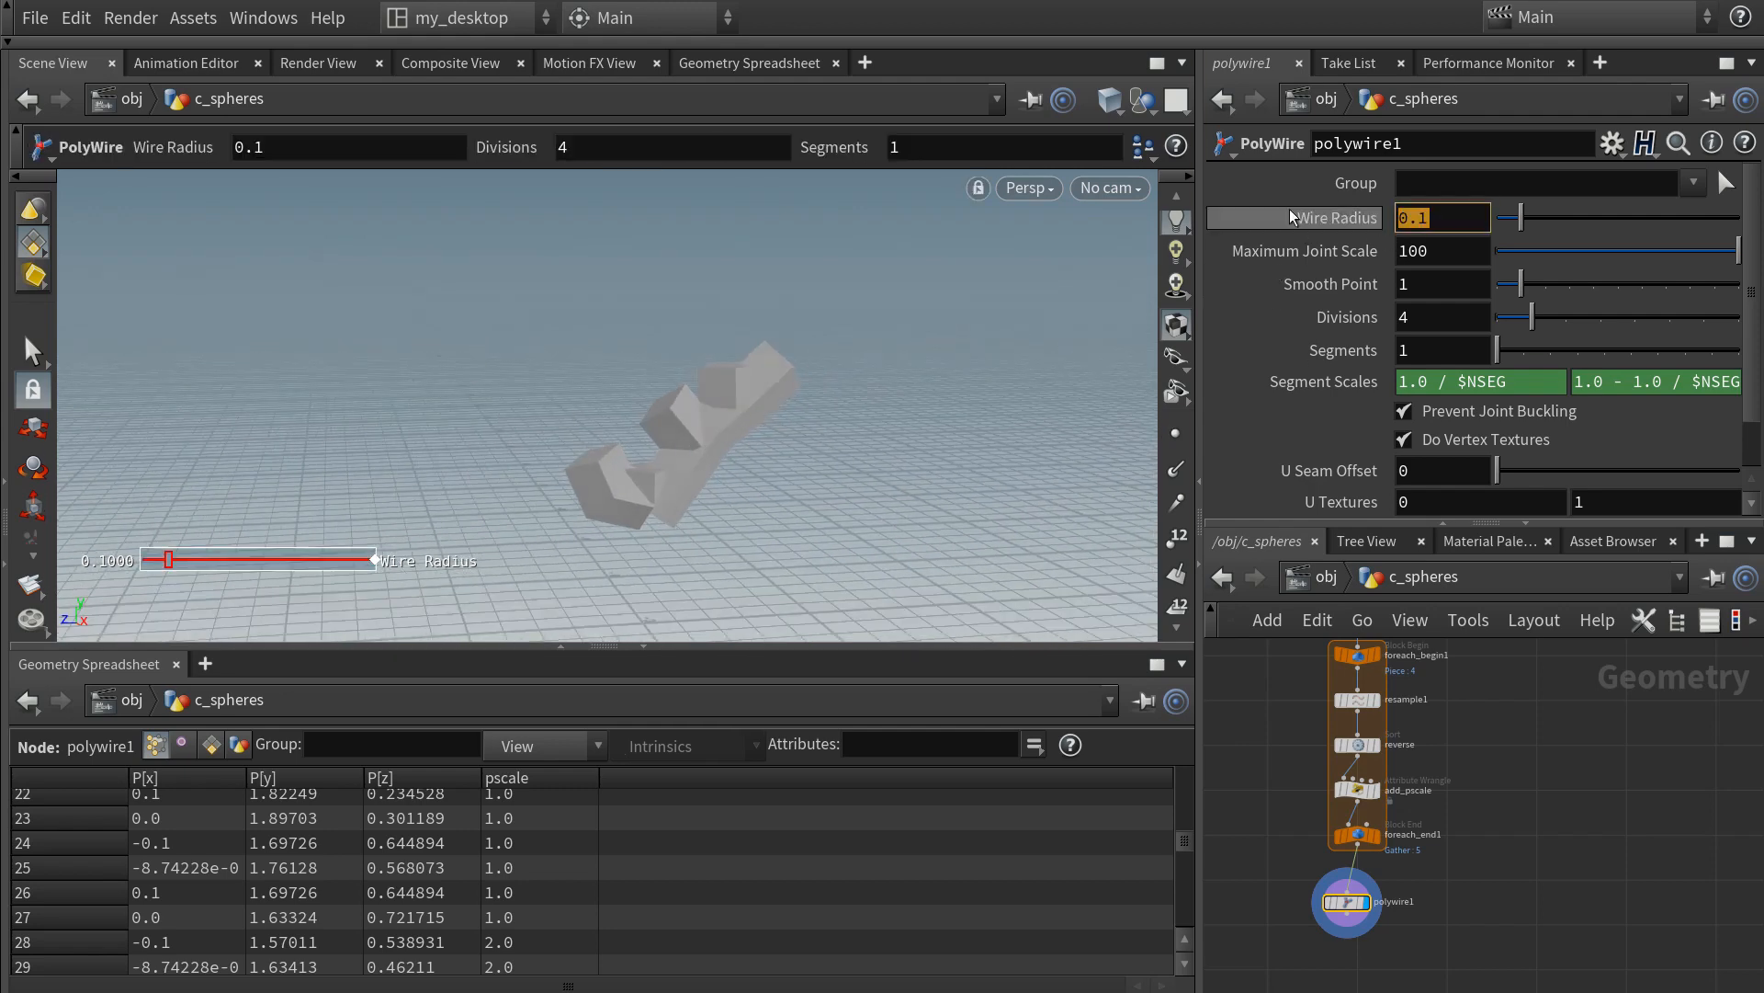
type("@pscale")
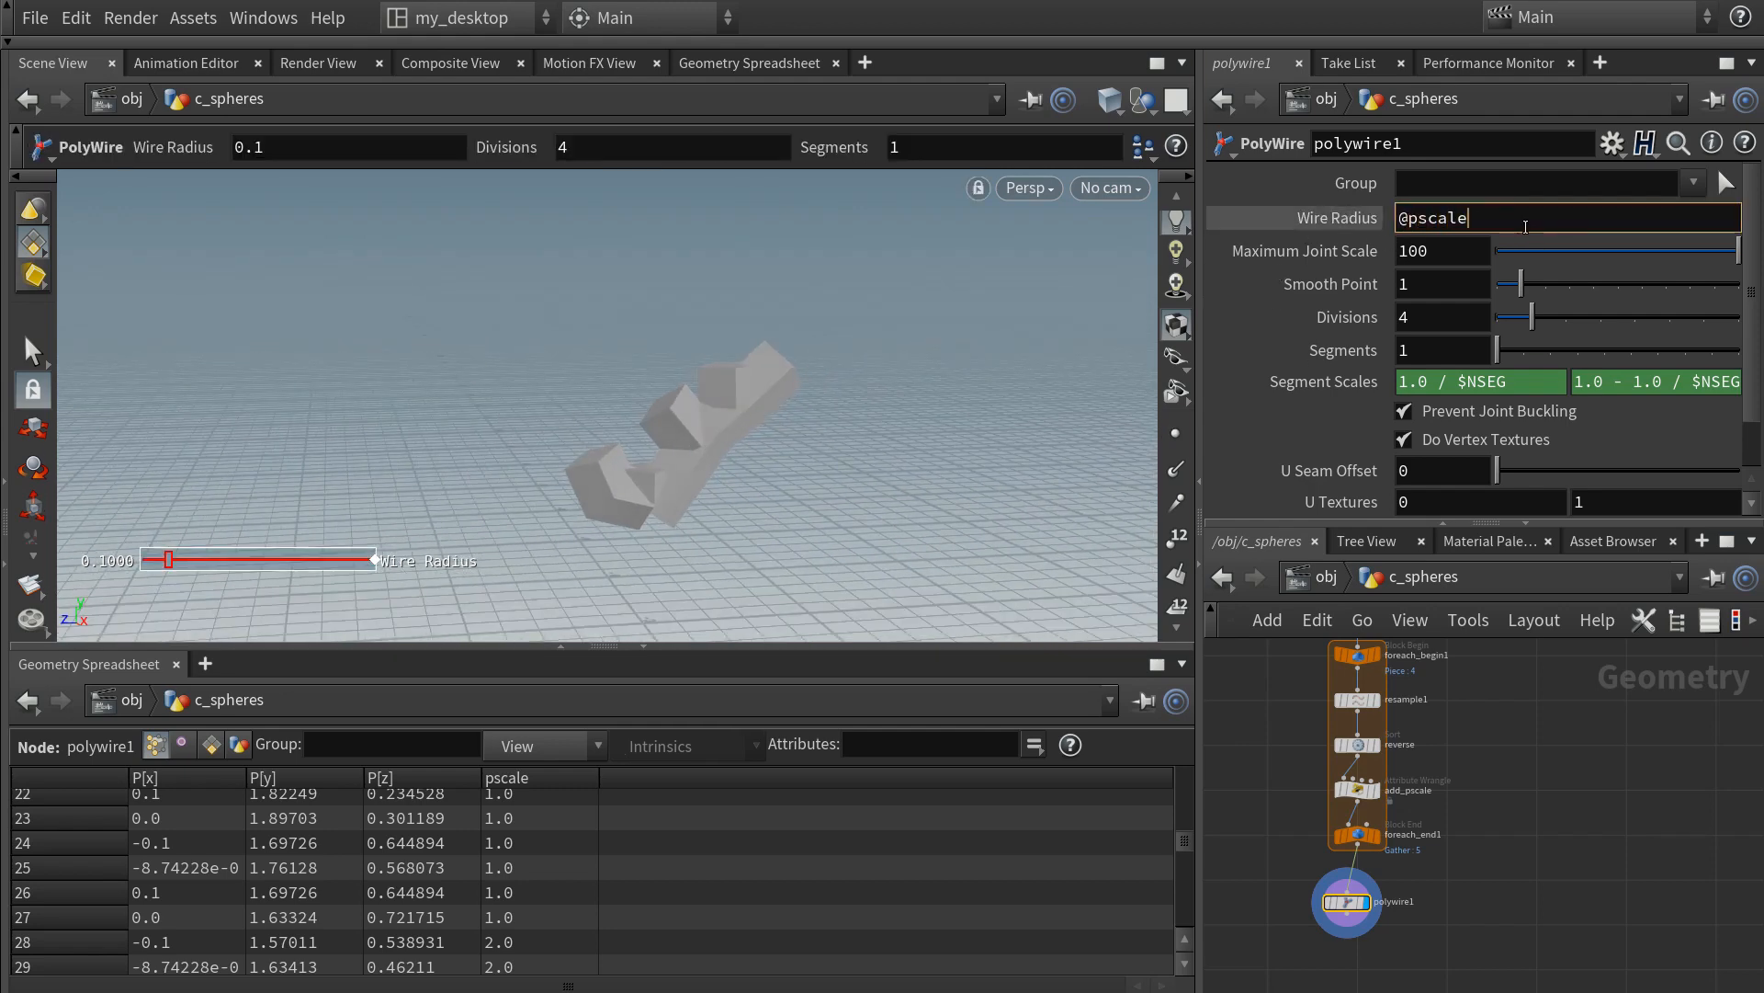
key("Return")
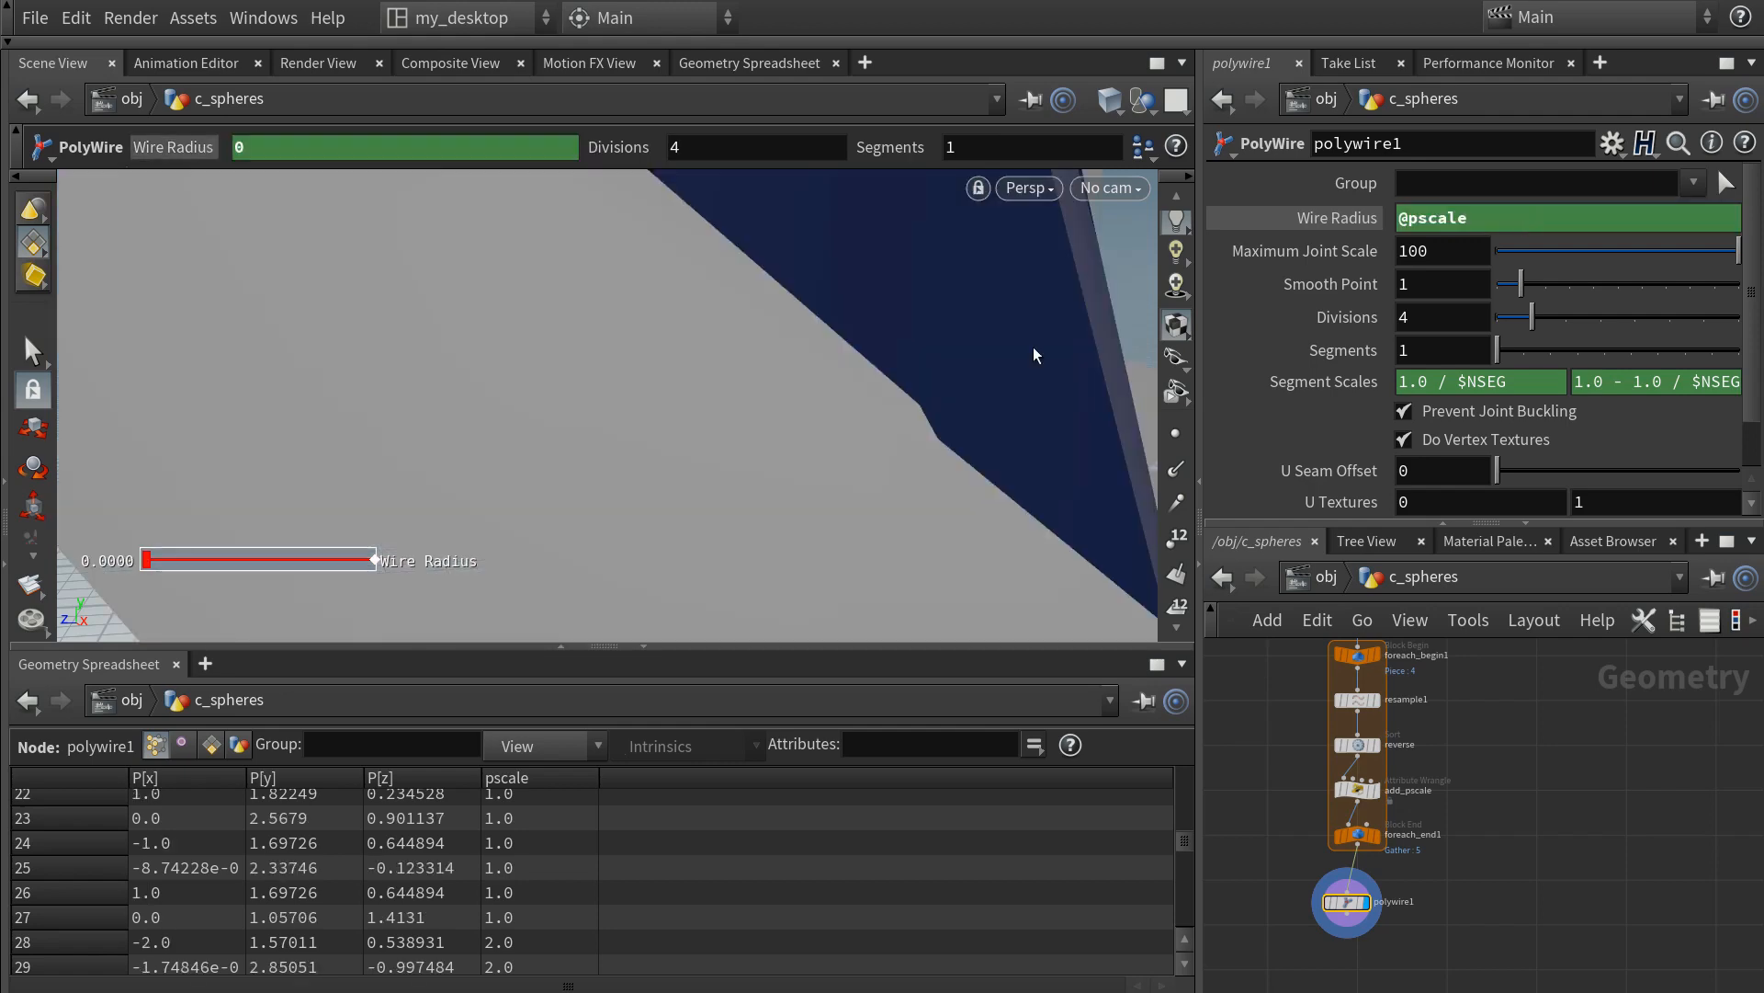
right_click_drag(1036, 356, 646, 465, "alt")
left_click(1507, 220)
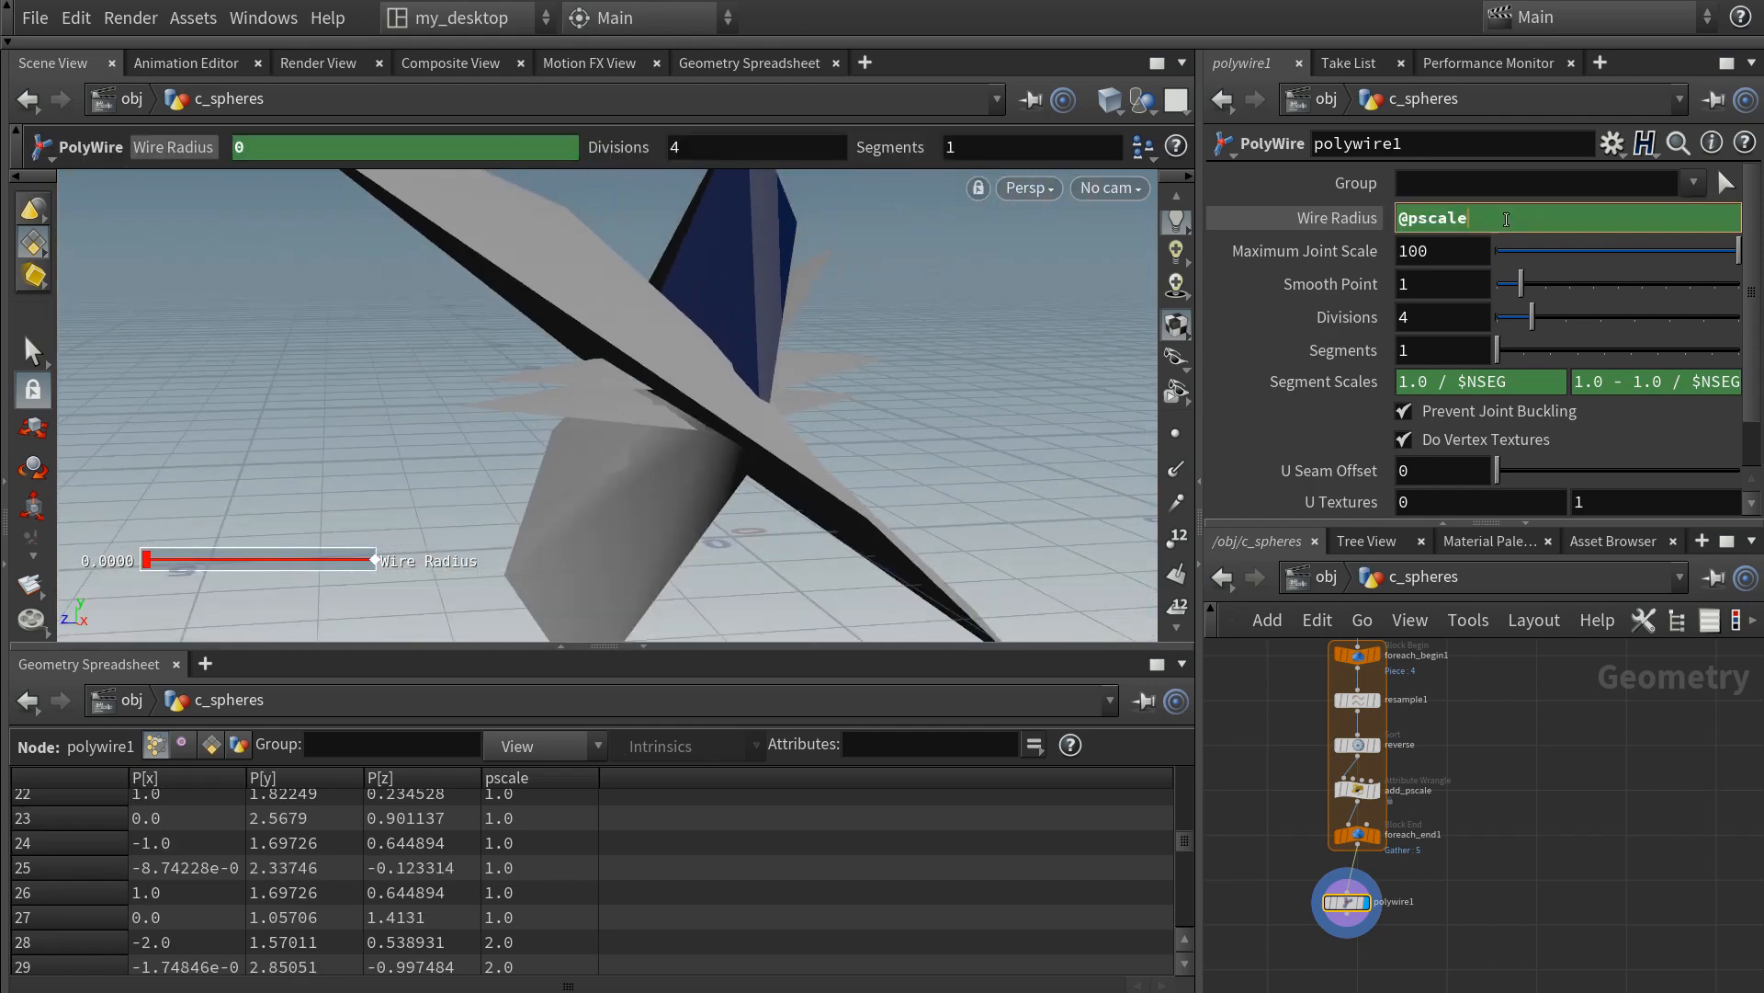
type("*0.005")
key("Return")
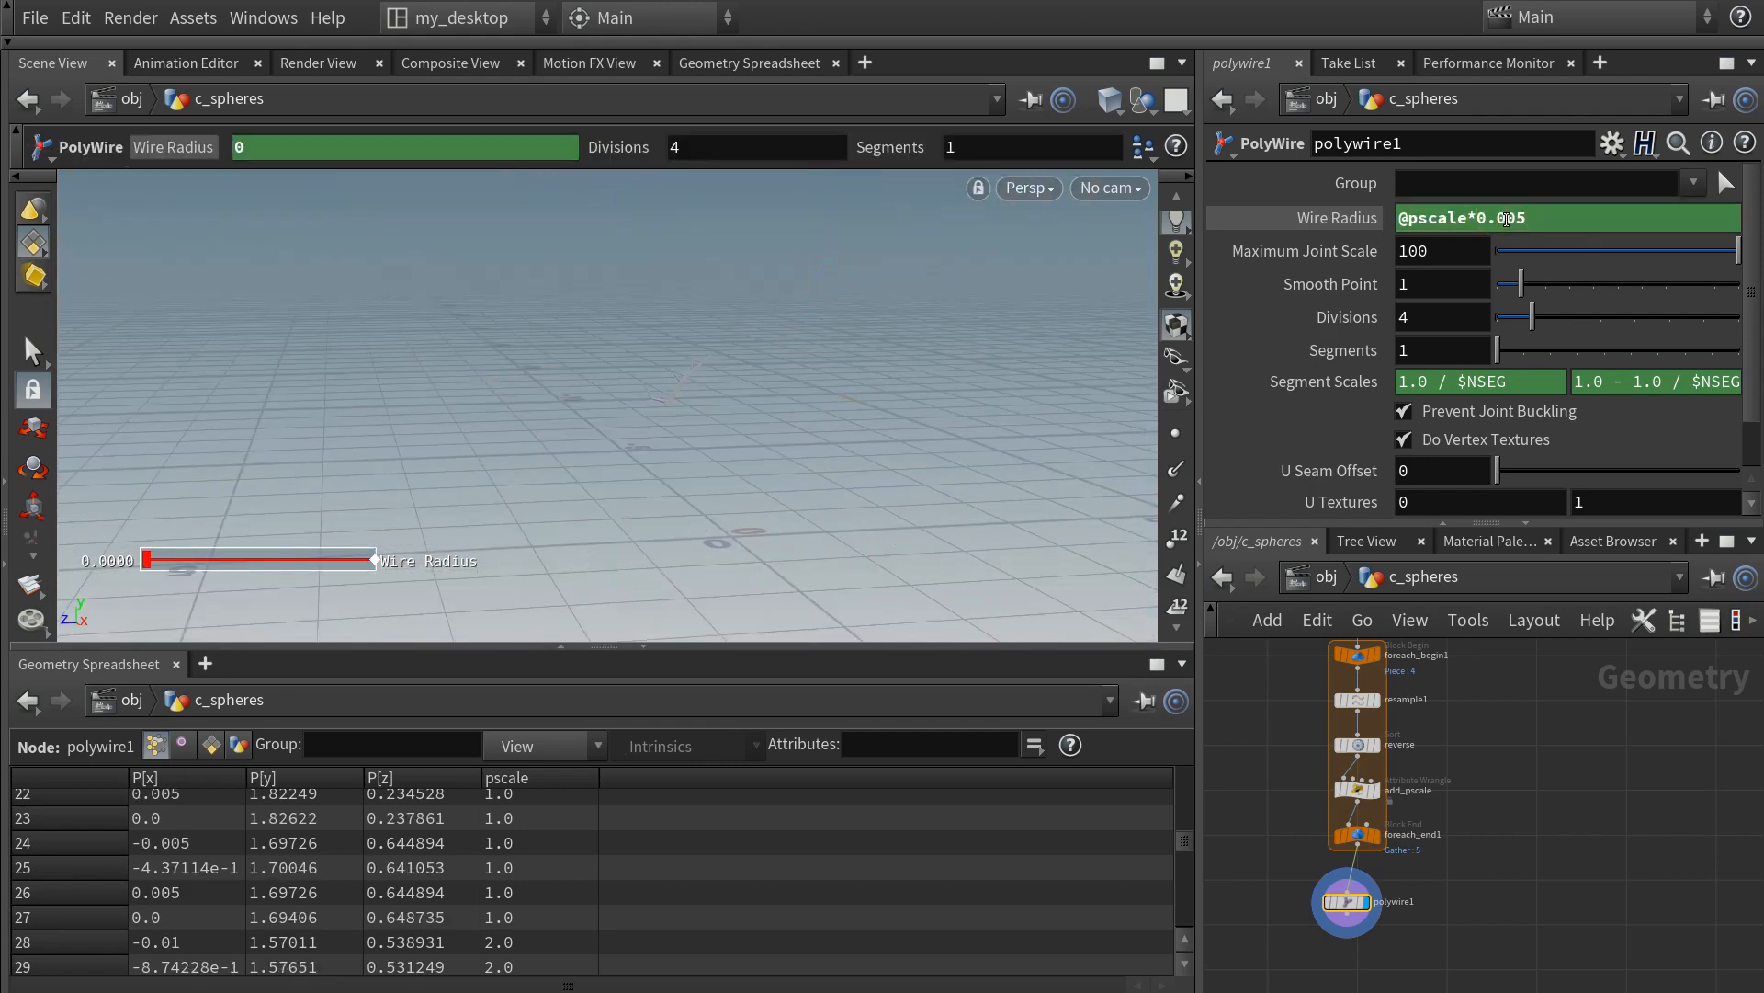
right_click_drag(698, 433, 649, 257, "alt")
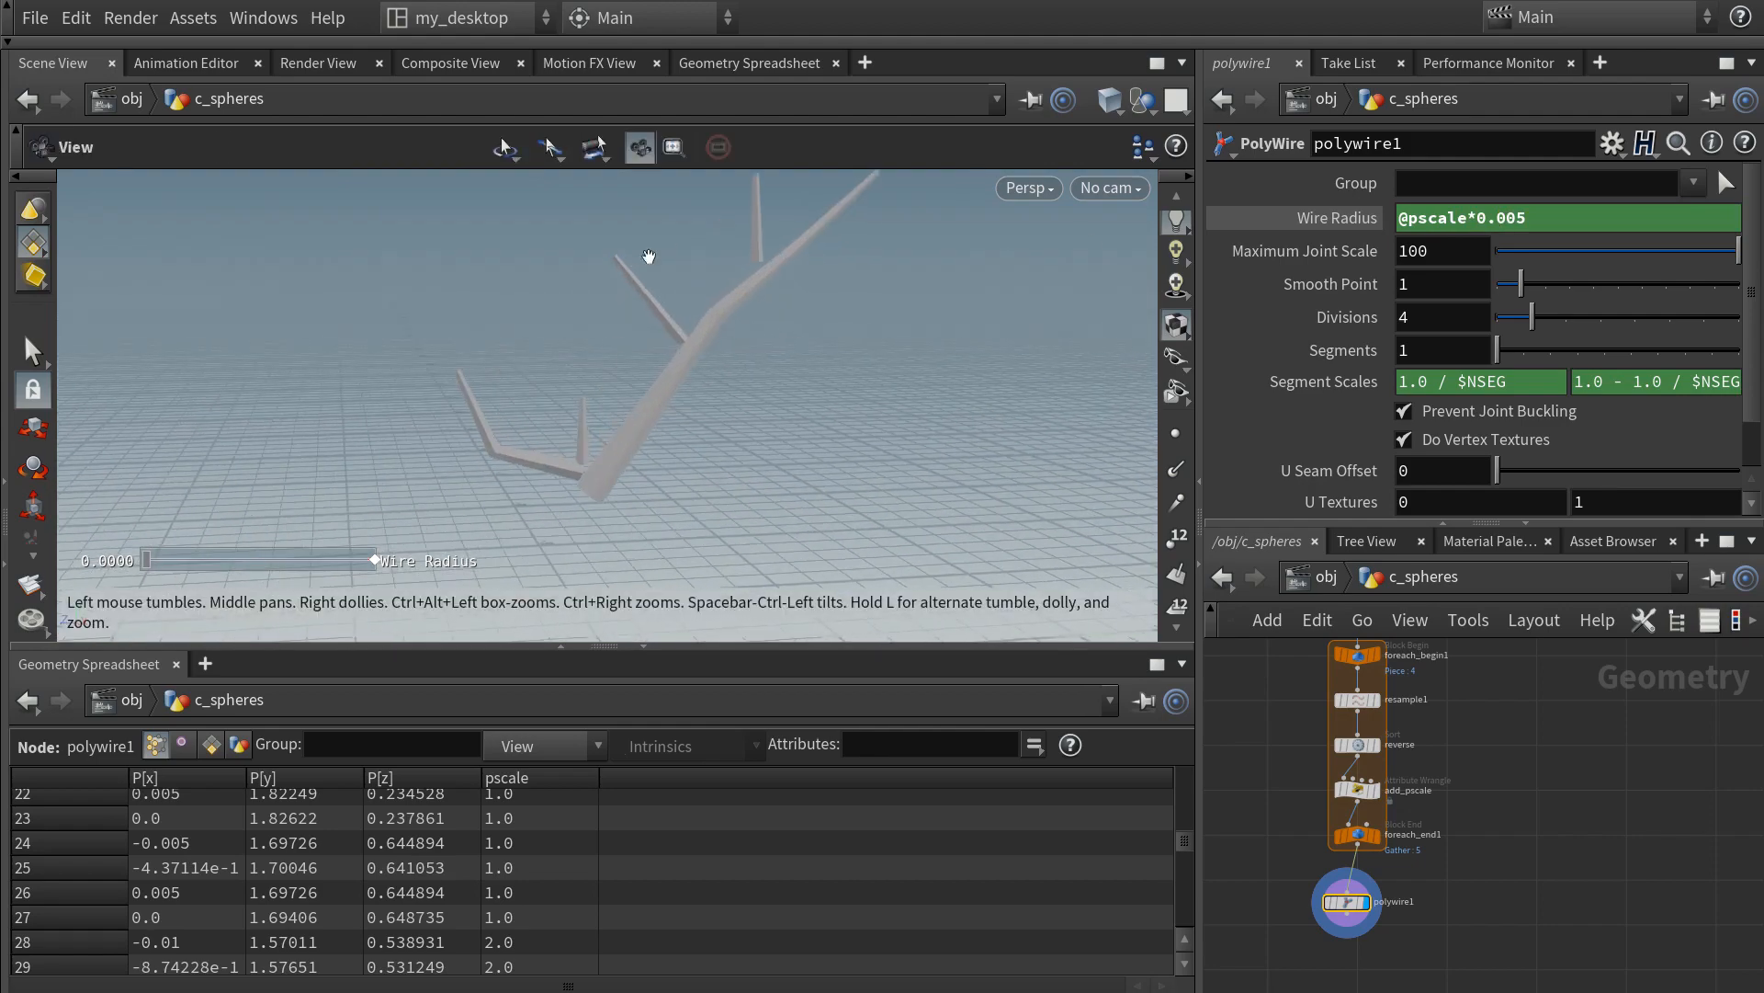
left_click_drag(649, 256, 656, 360, "alt")
left_click(1588, 222)
key("BackSpace")
type("6")
key("Return")
left_click(1588, 222)
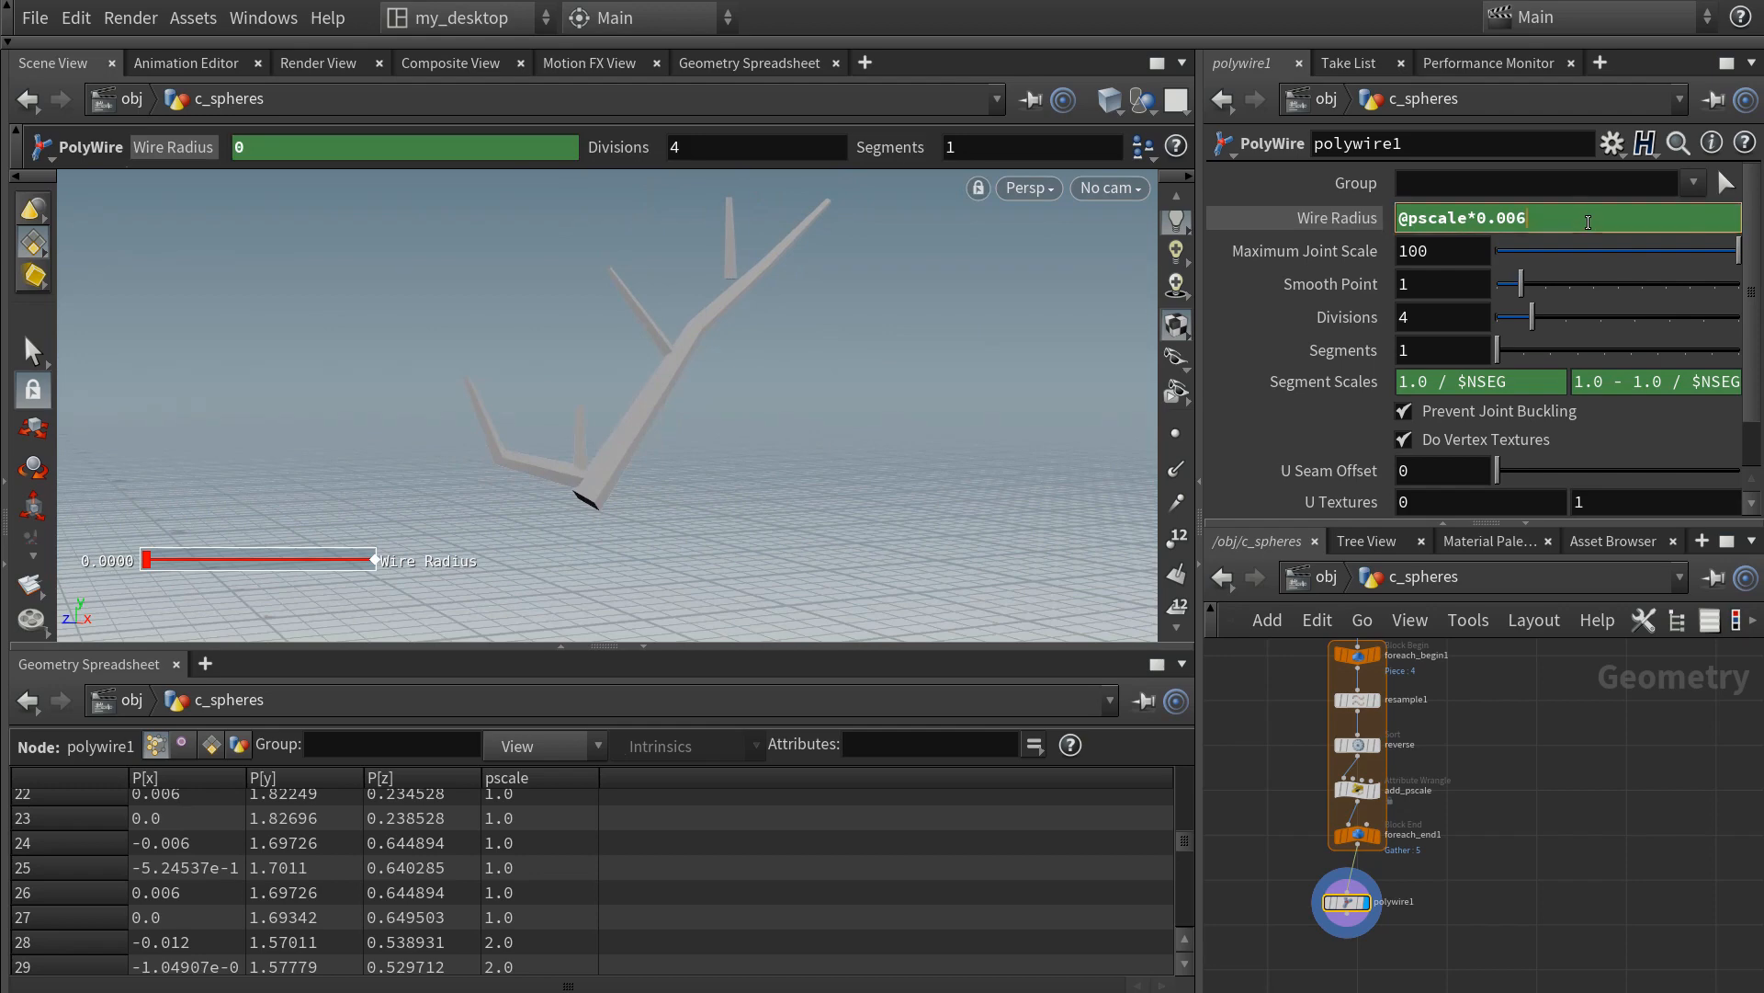
key("BackSpace")
type("9")
key("Return")
left_click(1588, 222)
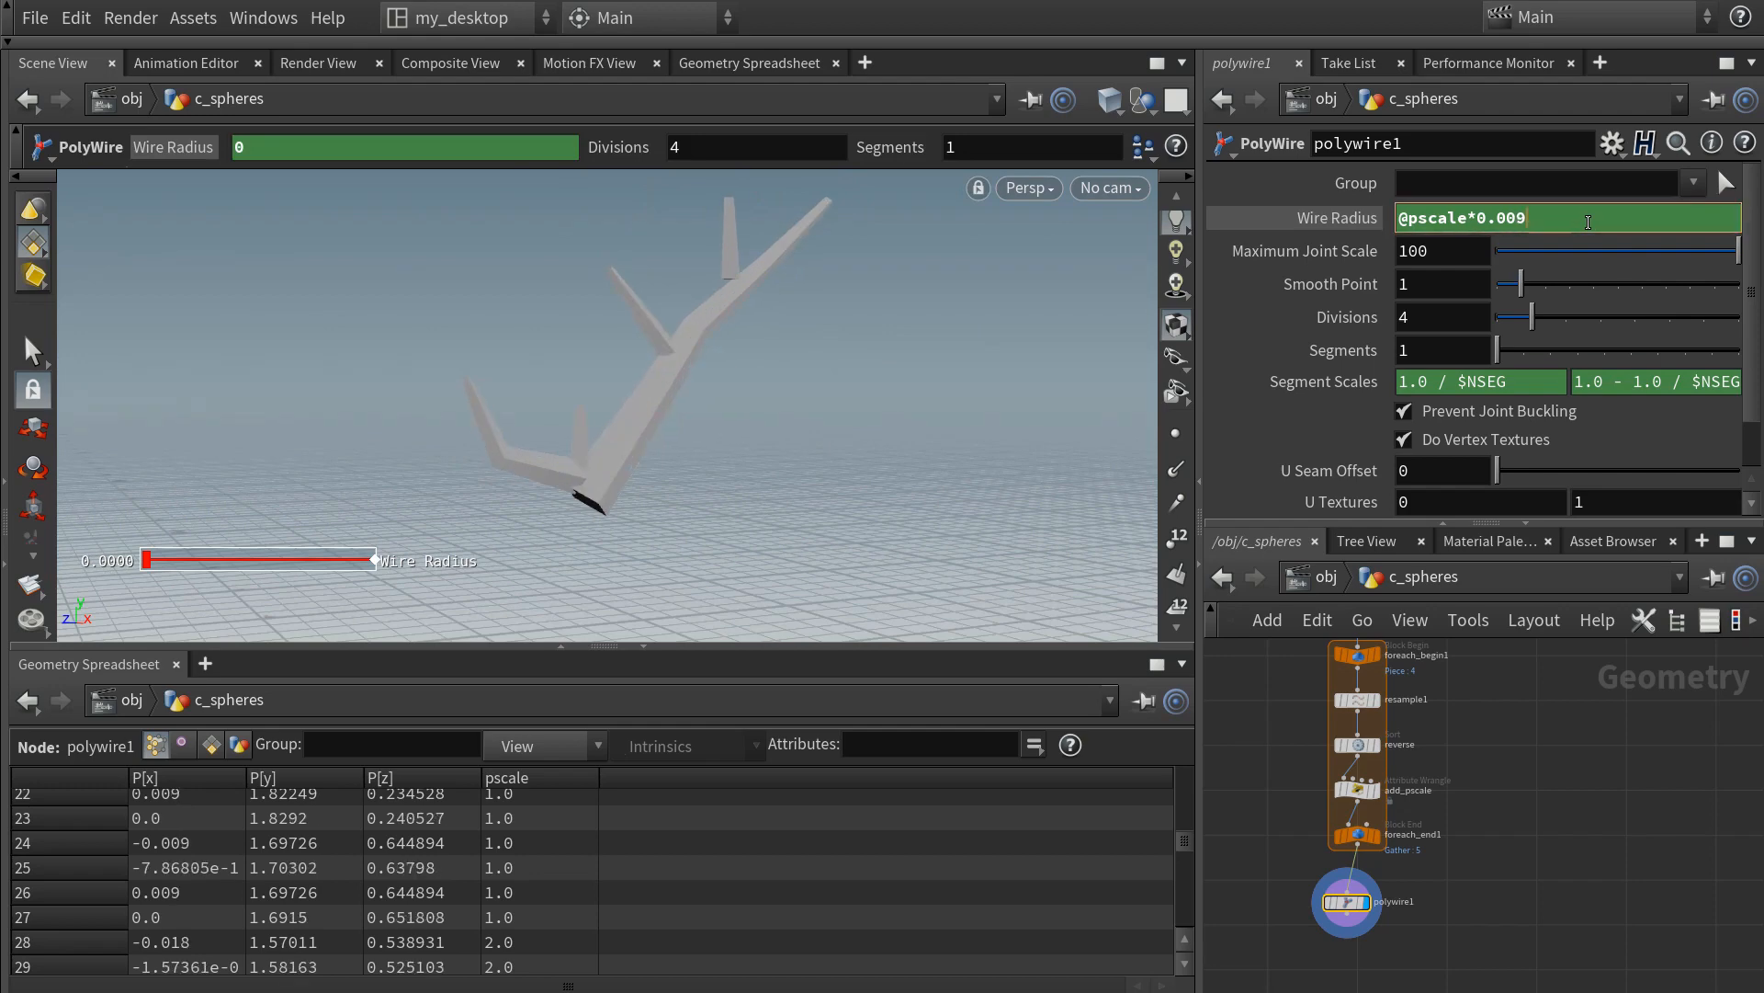
key("BackSpace")
key("BackSpace")
type("2")
type("5")
key("Return")
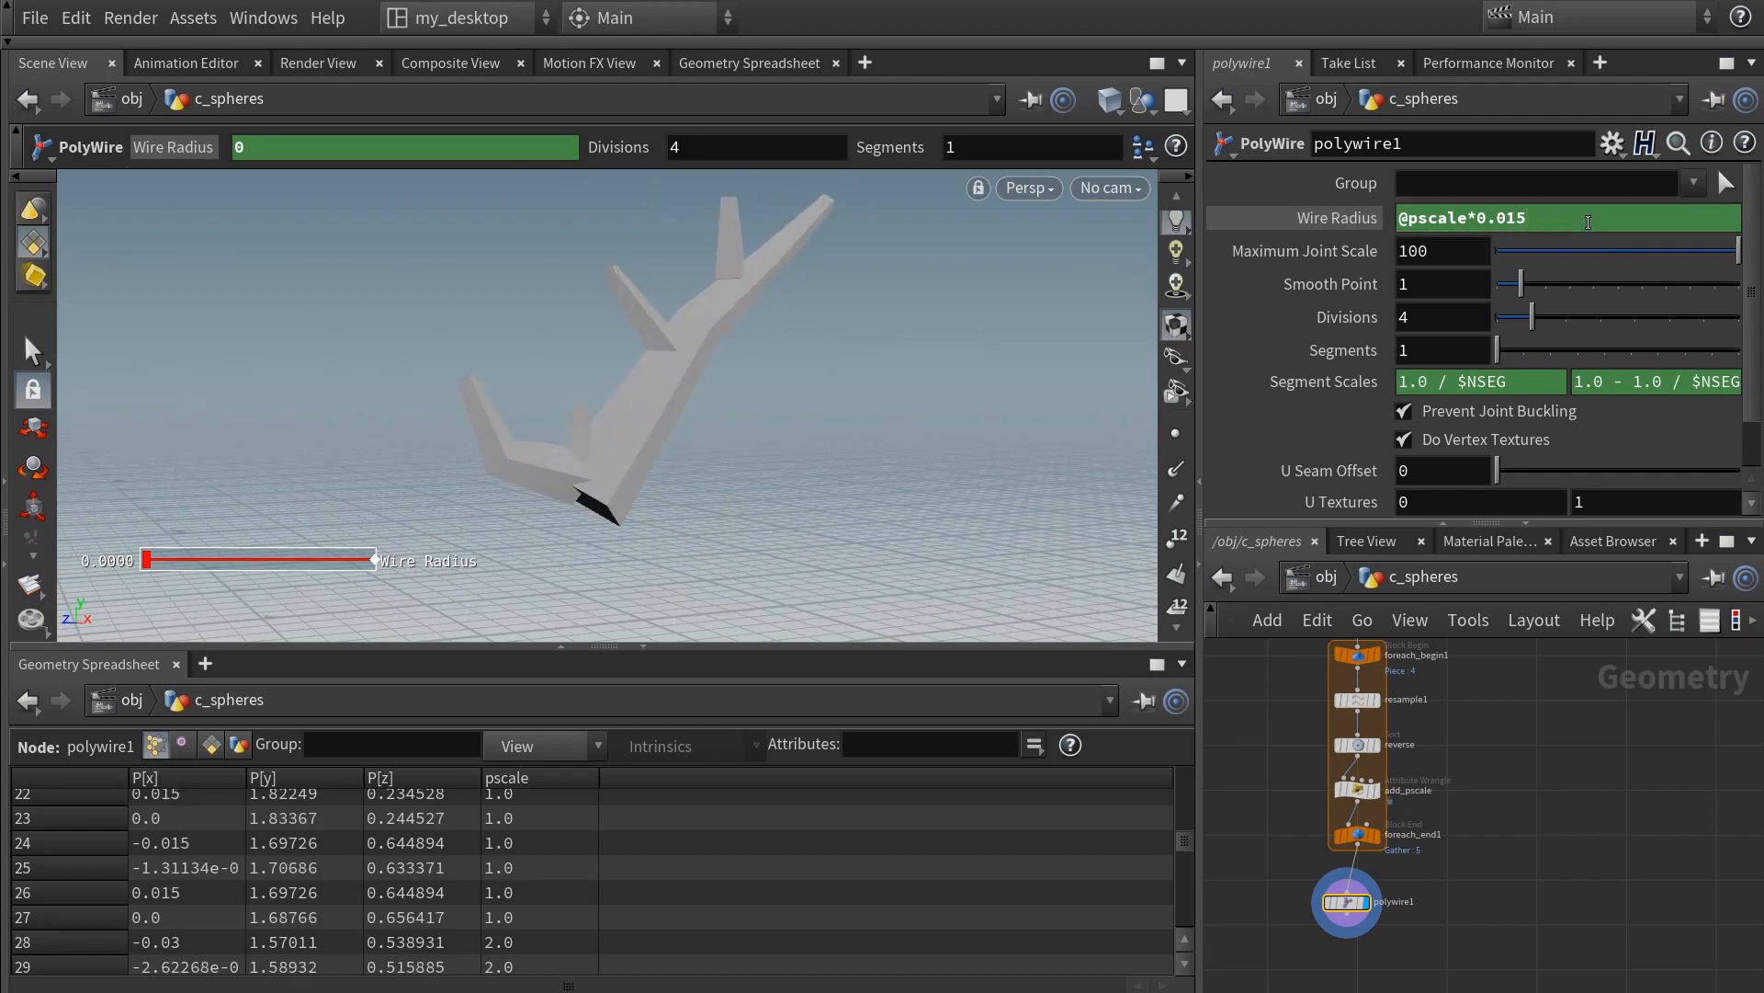
left_click_drag(713, 335, 585, 421, "alt")
key("Return")
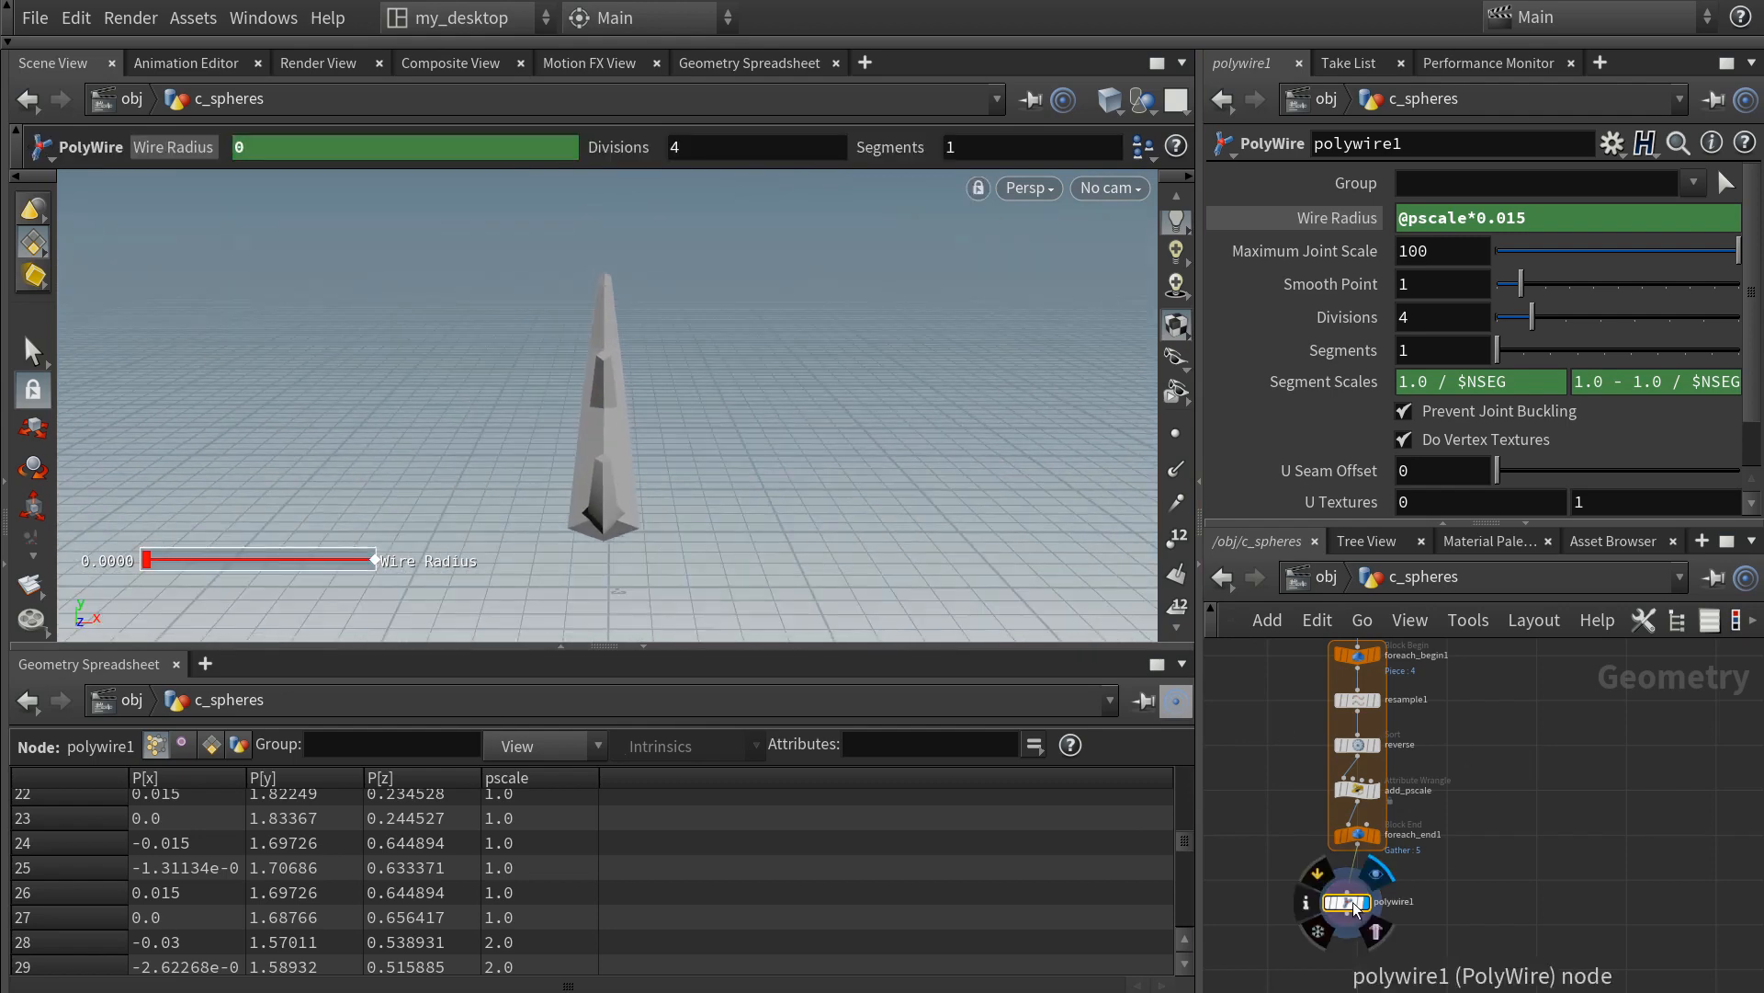
left_click_drag(1353, 903, 1361, 881)
- Bend the lower main beam of curve1 outward by moving its second, third and fourth points to X about 0.10, 0.15 and 0.17
middle_click_drag(1481, 723, 1476, 922)
middle_click_drag(1488, 779, 1480, 883)
left_click(1345, 779)
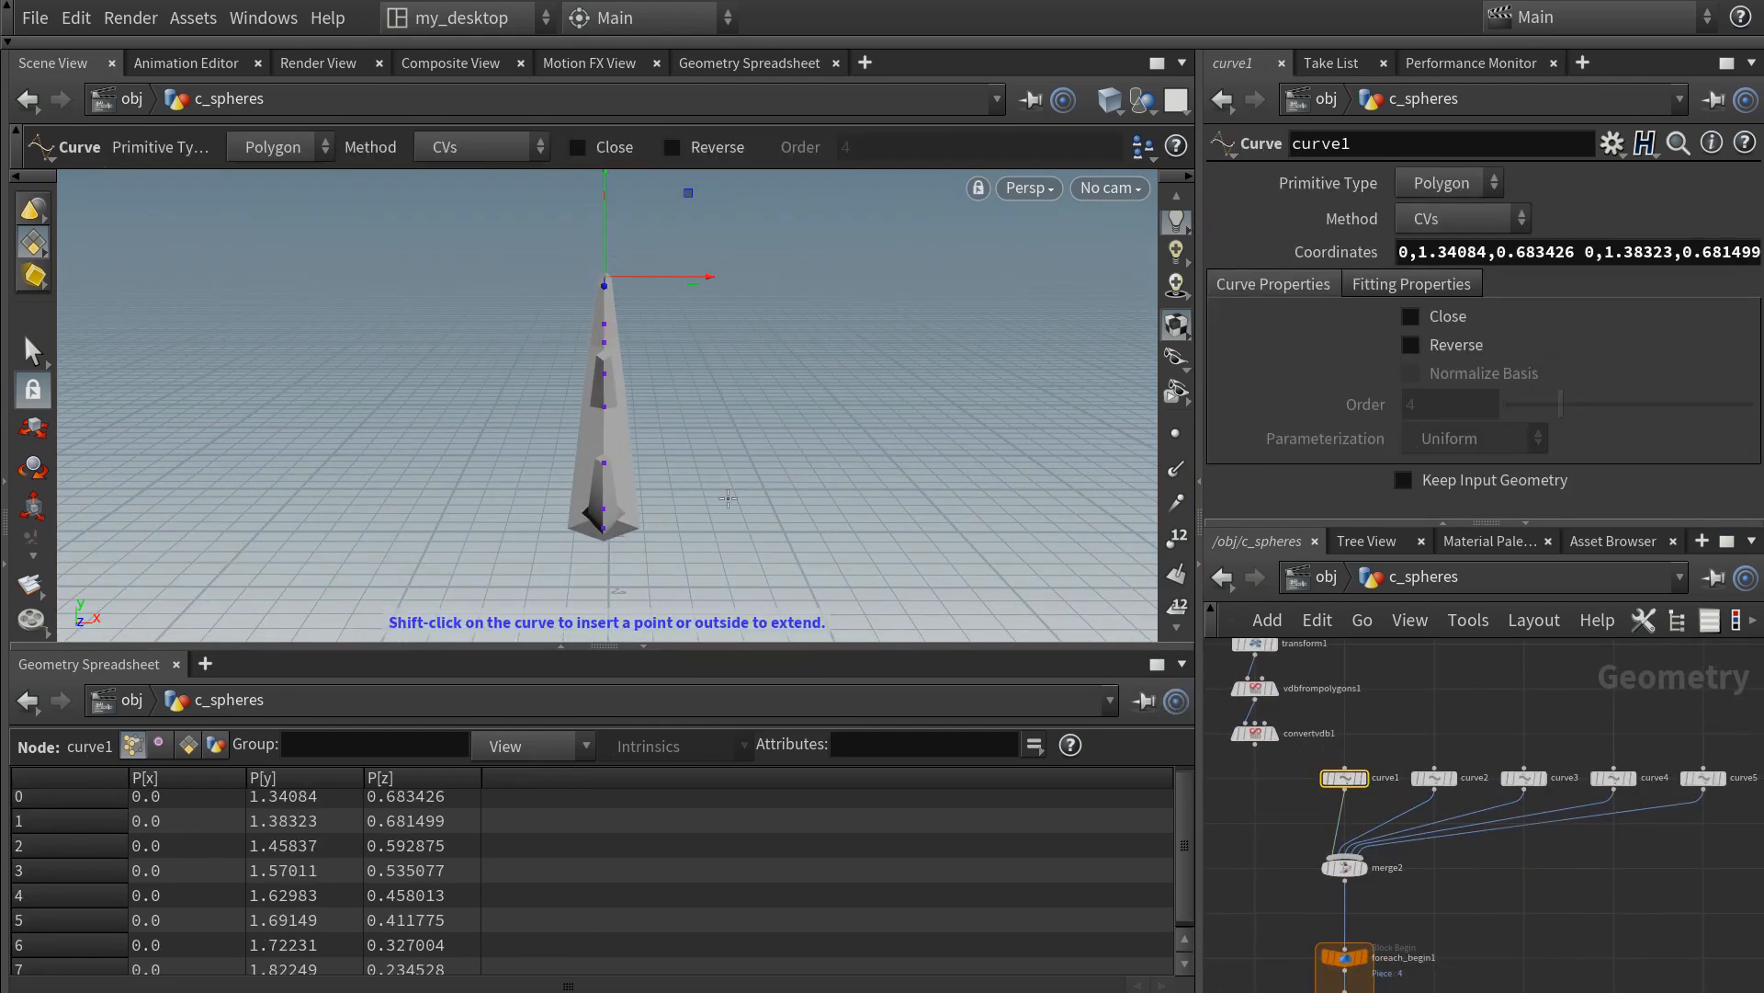
left_click_drag(647, 502, 578, 481, "alt")
left_click(565, 520)
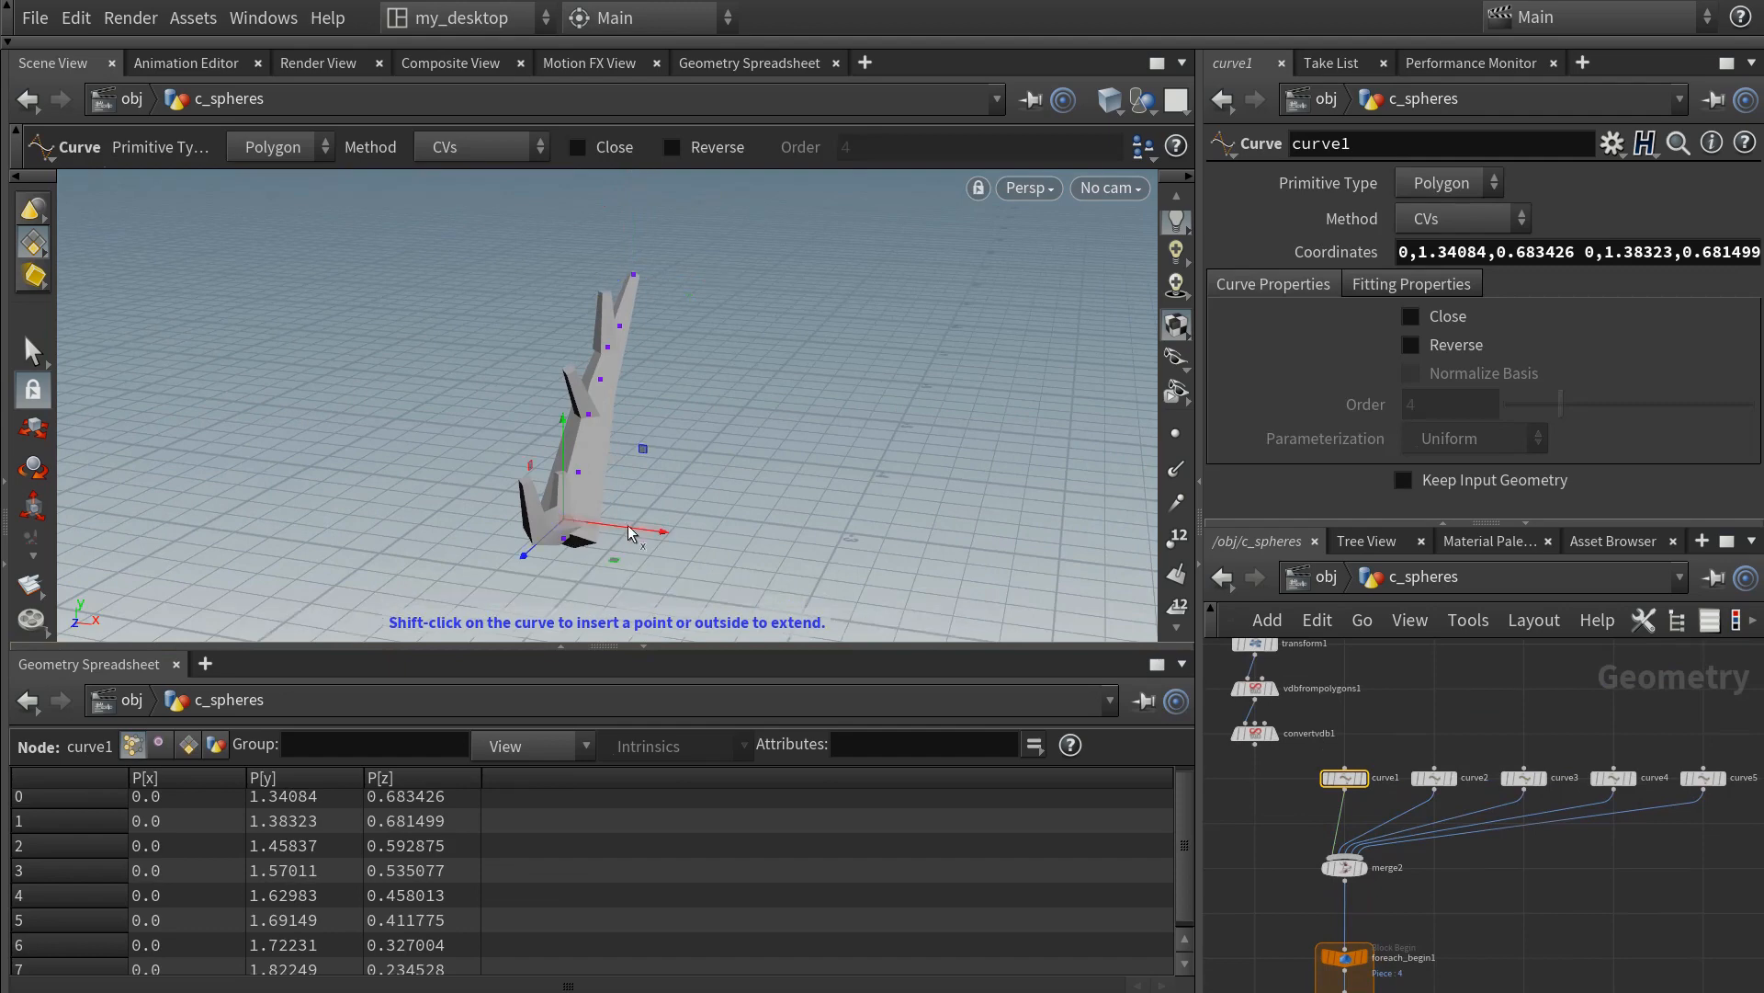
left_click_drag(648, 531, 695, 537)
left_click(595, 467)
left_click_drag(595, 467, 759, 436)
left_click(588, 416)
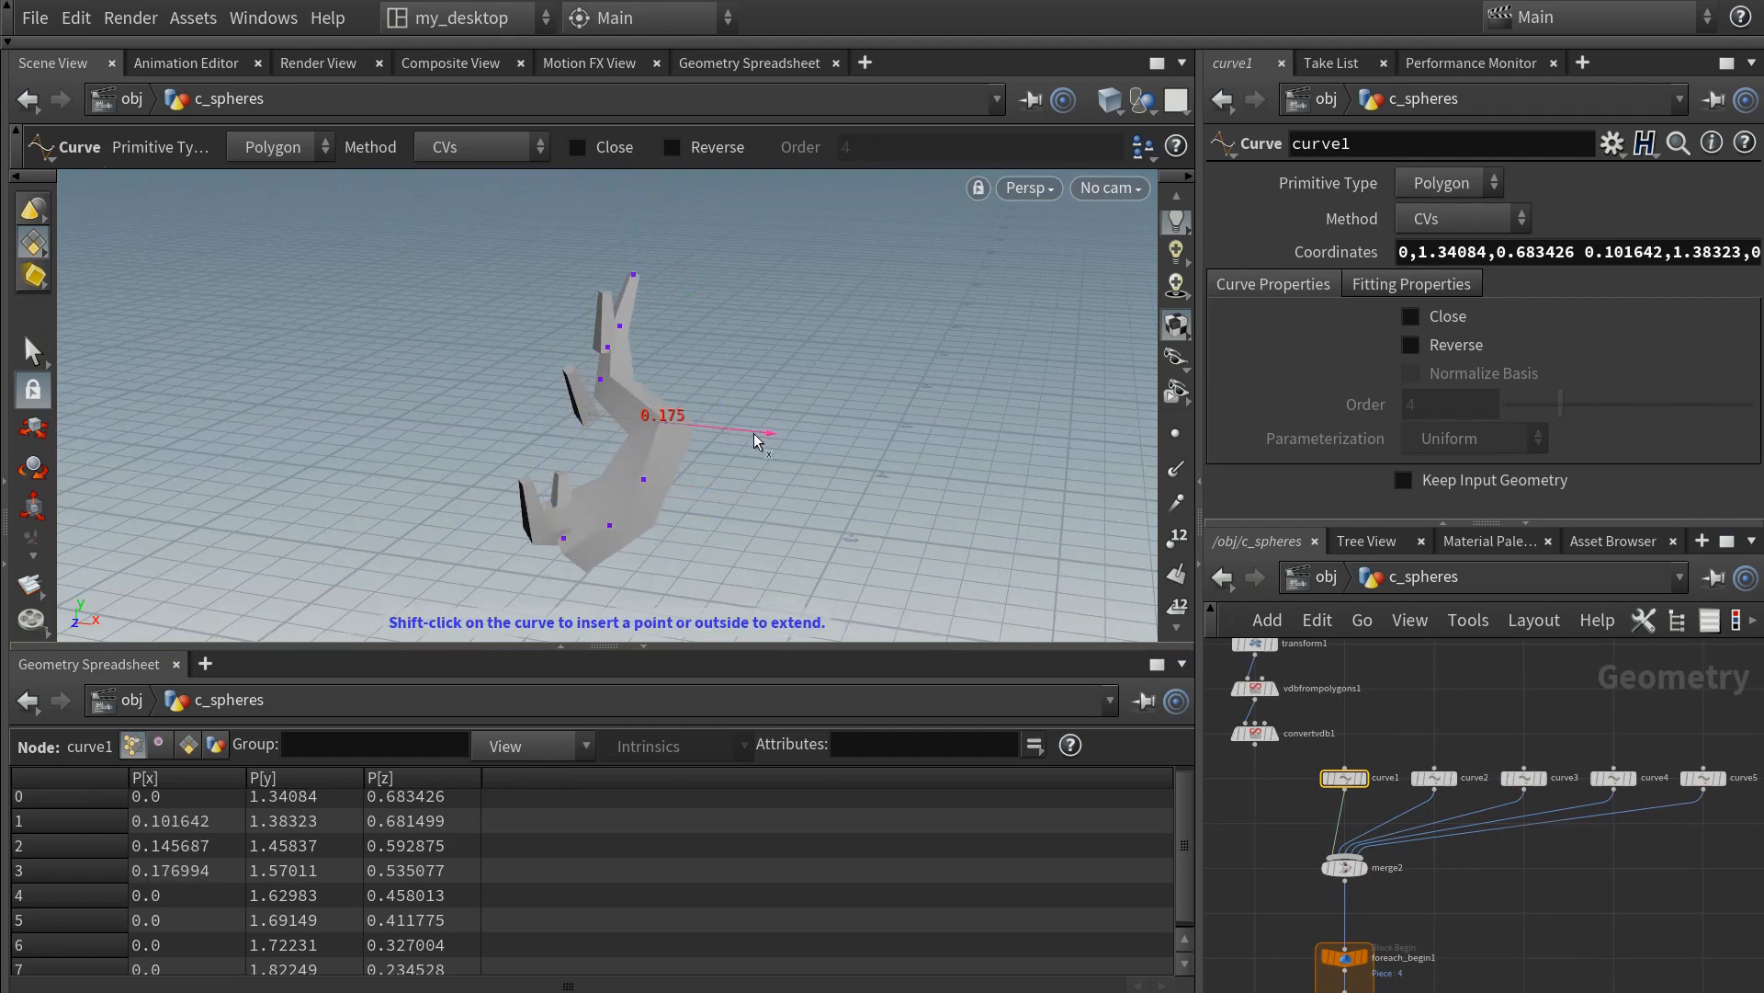
- Move curve1's upper points outward in X, the fifth point to about 0.25, continuing the main beam's bend to its tip
left_click(600, 380)
left_click_drag(675, 394, 783, 402)
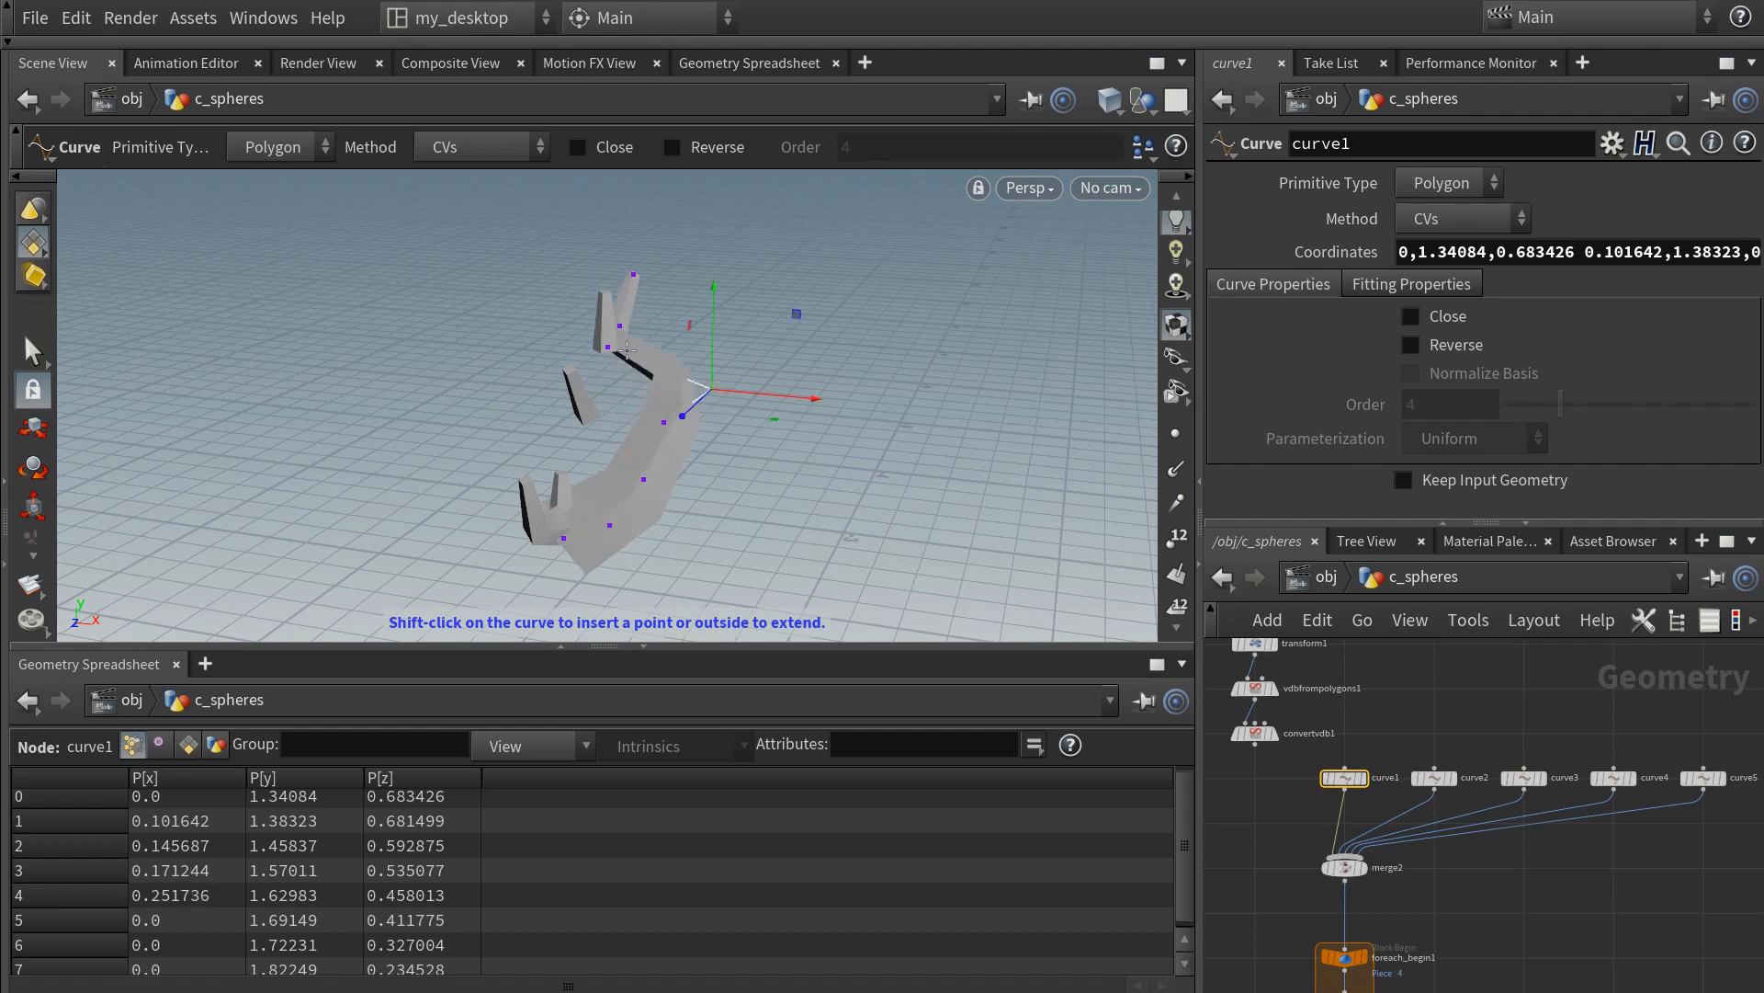
left_click_drag(619, 327, 618, 322)
left_click_drag(696, 390, 545, 388, "alt")
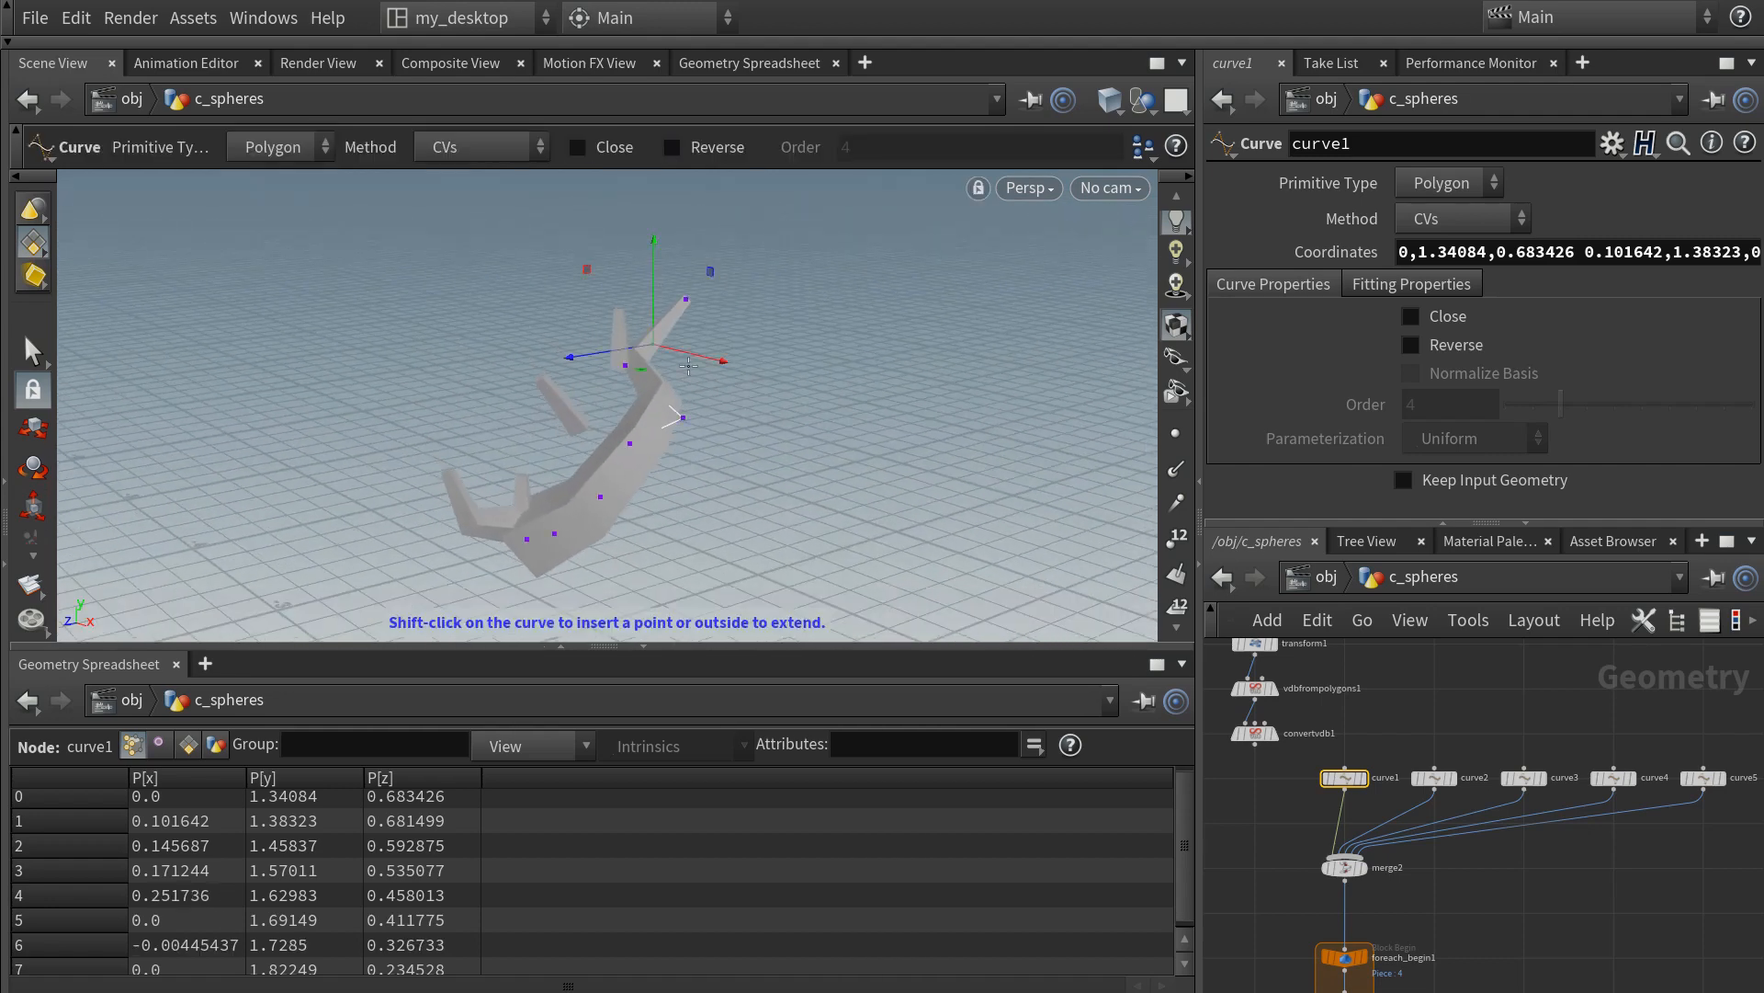
left_click(626, 366)
left_click_drag(702, 384, 845, 389)
left_click(652, 344)
left_click(686, 298)
left_click_drag(762, 317, 888, 341)
left_click_drag(735, 368, 783, 371, "alt")
- Move the points of curve2 outward in X so this middle tine attaches to the bent main beam
left_click(1436, 779)
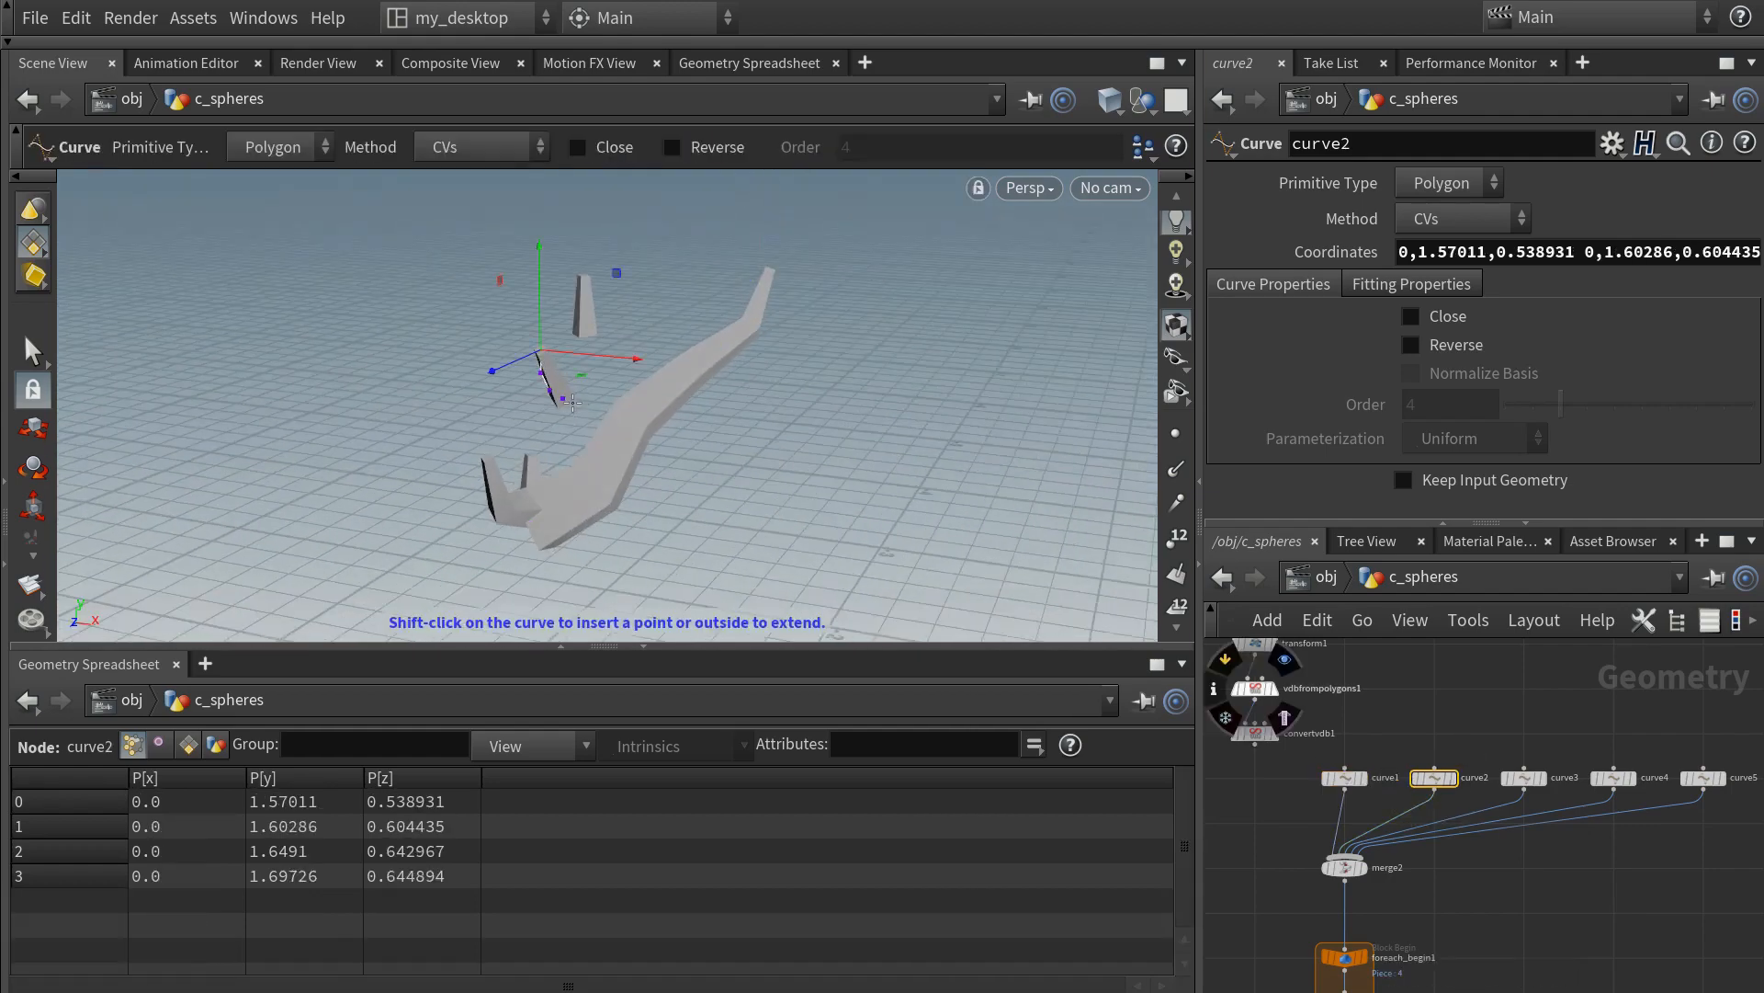
left_click(562, 398)
left_click_drag(663, 409, 741, 422)
left_click(536, 405)
left_click_drag(540, 384, 690, 450, "alt")
left_click(538, 387)
- Move the three points of curve3 outward to X about 0.29, 0.41 and 0.45 to bring the upper tine onto the beam
left_click(1525, 778)
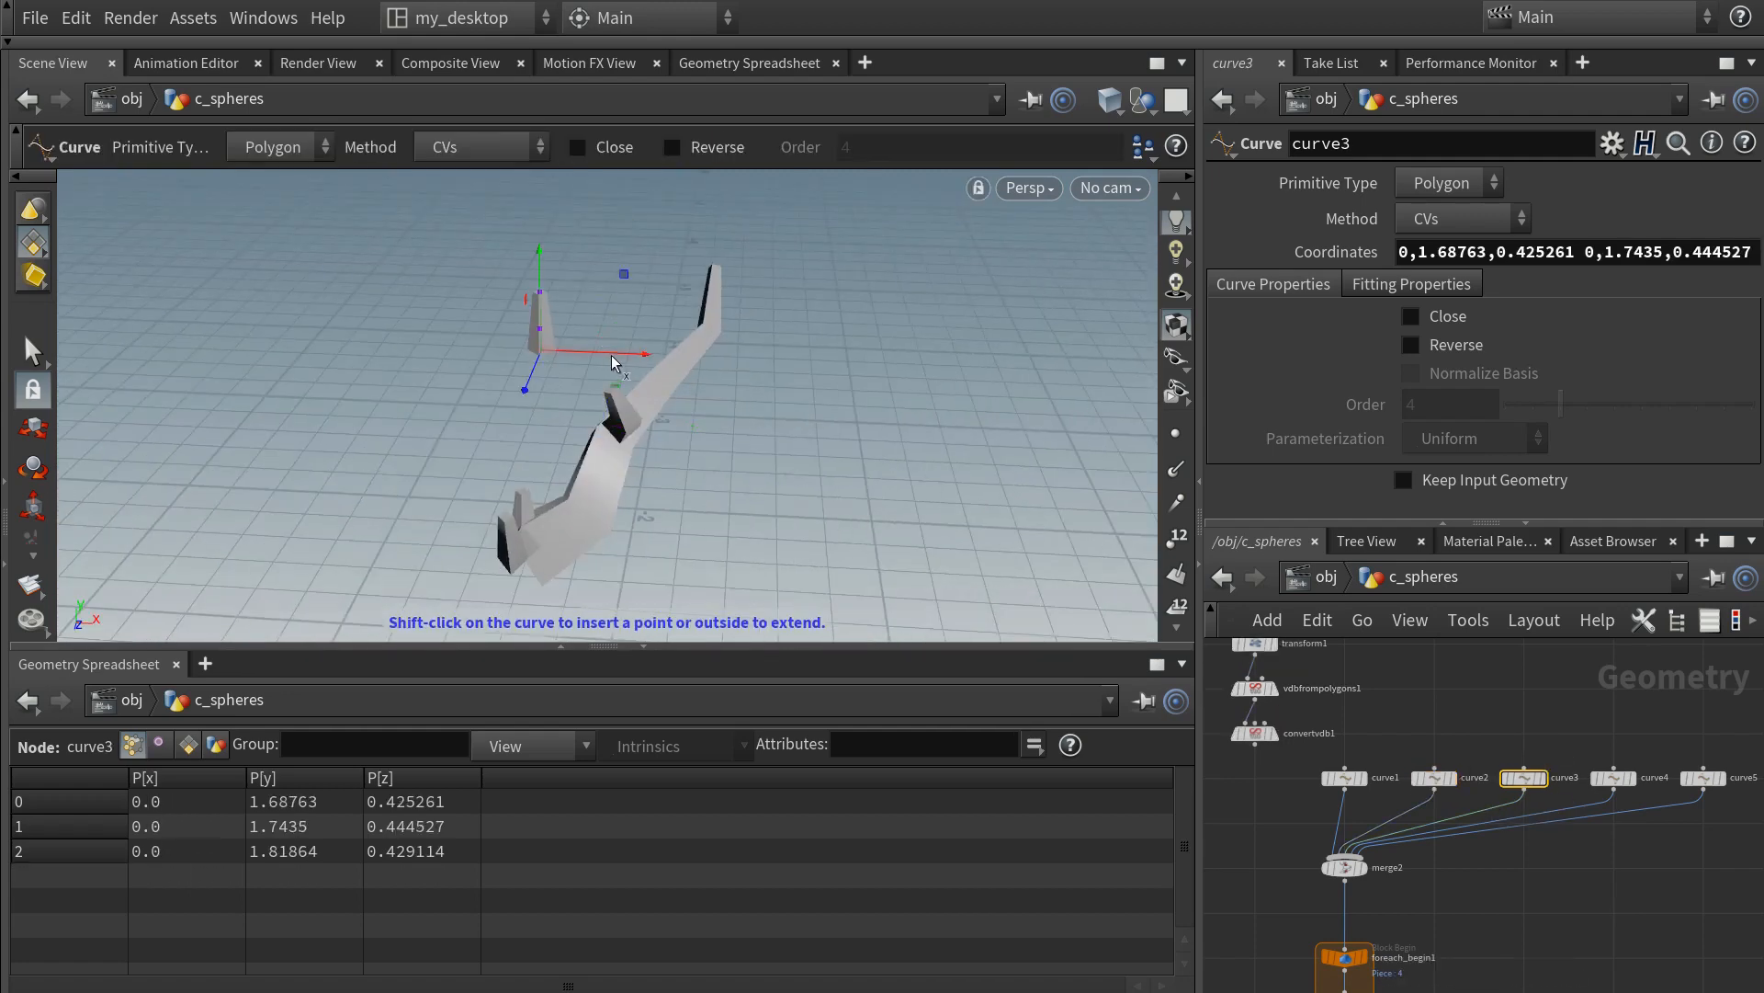
left_click_drag(612, 356, 802, 343)
left_click(540, 328)
left_click(540, 293)
left_click_drag(638, 298, 803, 339)
left_click(706, 336)
left_click_drag(644, 397, 735, 368, "alt")
left_click(659, 377)
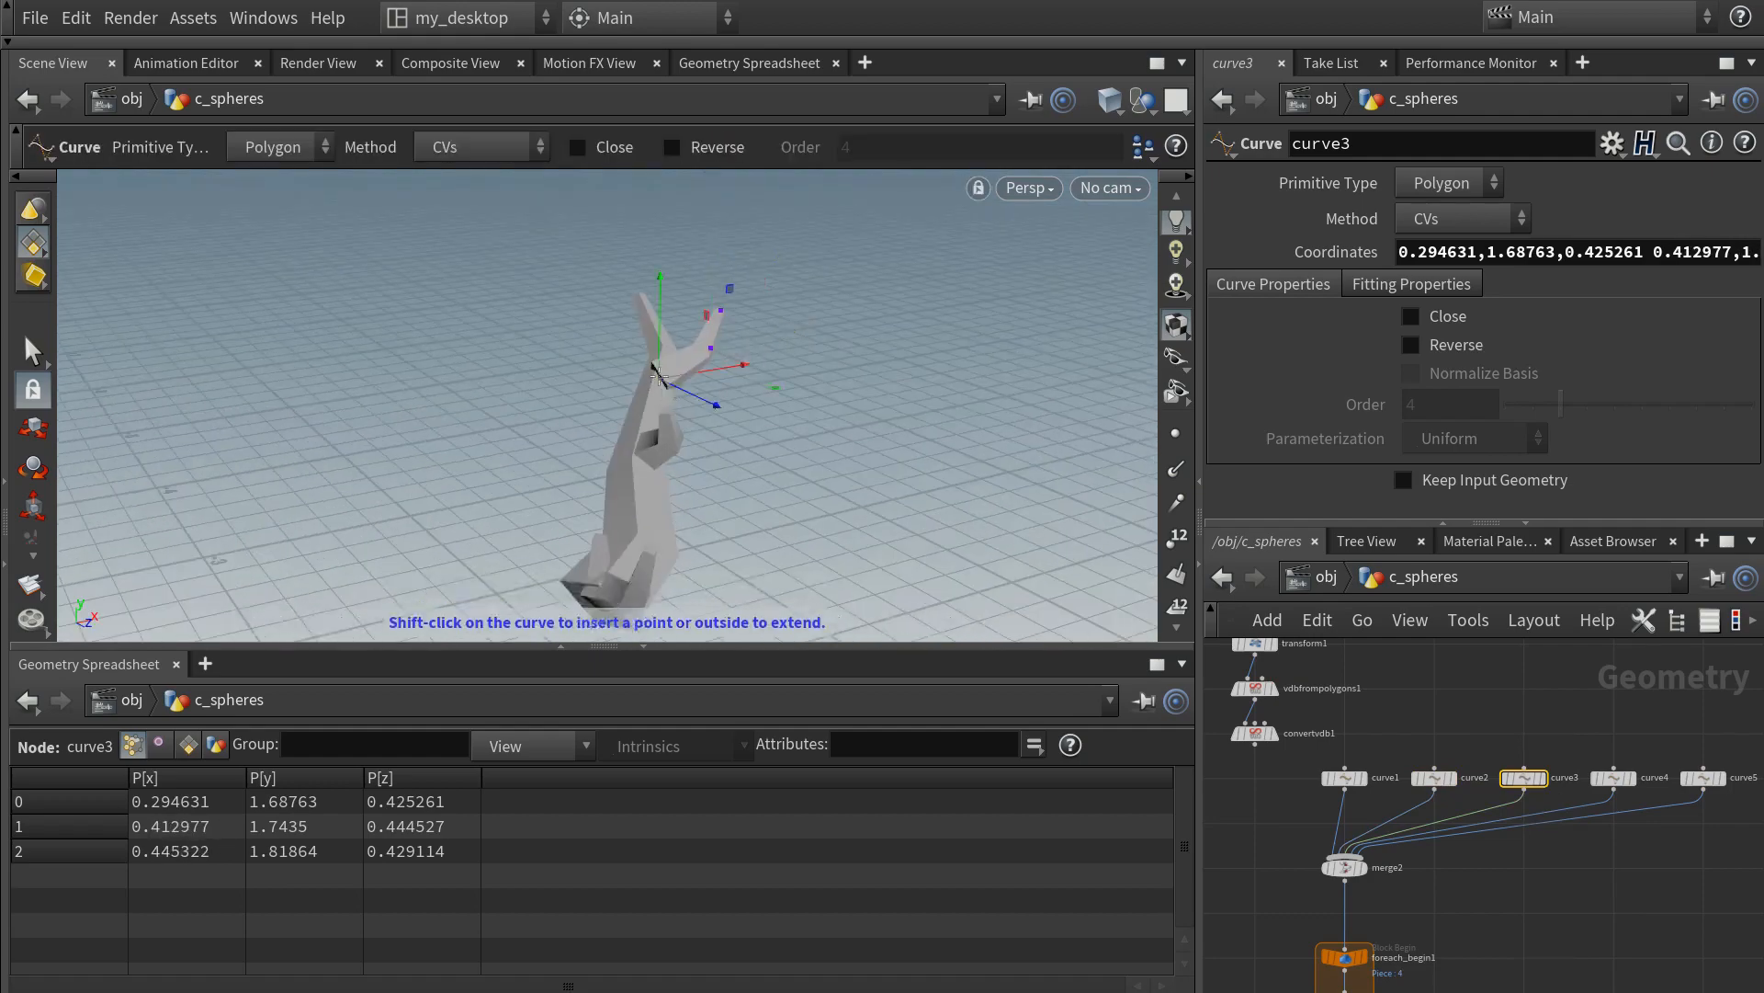
- Shift curve3's base point to about X 0.26, Y 1.64, set its tip to X about 0.43 and raise the tip slightly
left_click_drag(661, 292, 662, 311)
left_click_drag(648, 368, 405, 391, "alt")
left_click_drag(749, 424, 721, 422)
left_click_drag(684, 442, 855, 479, "alt")
left_click_drag(633, 368, 633, 378)
left_click_drag(589, 390, 323, 483, "alt")
left_click(700, 405)
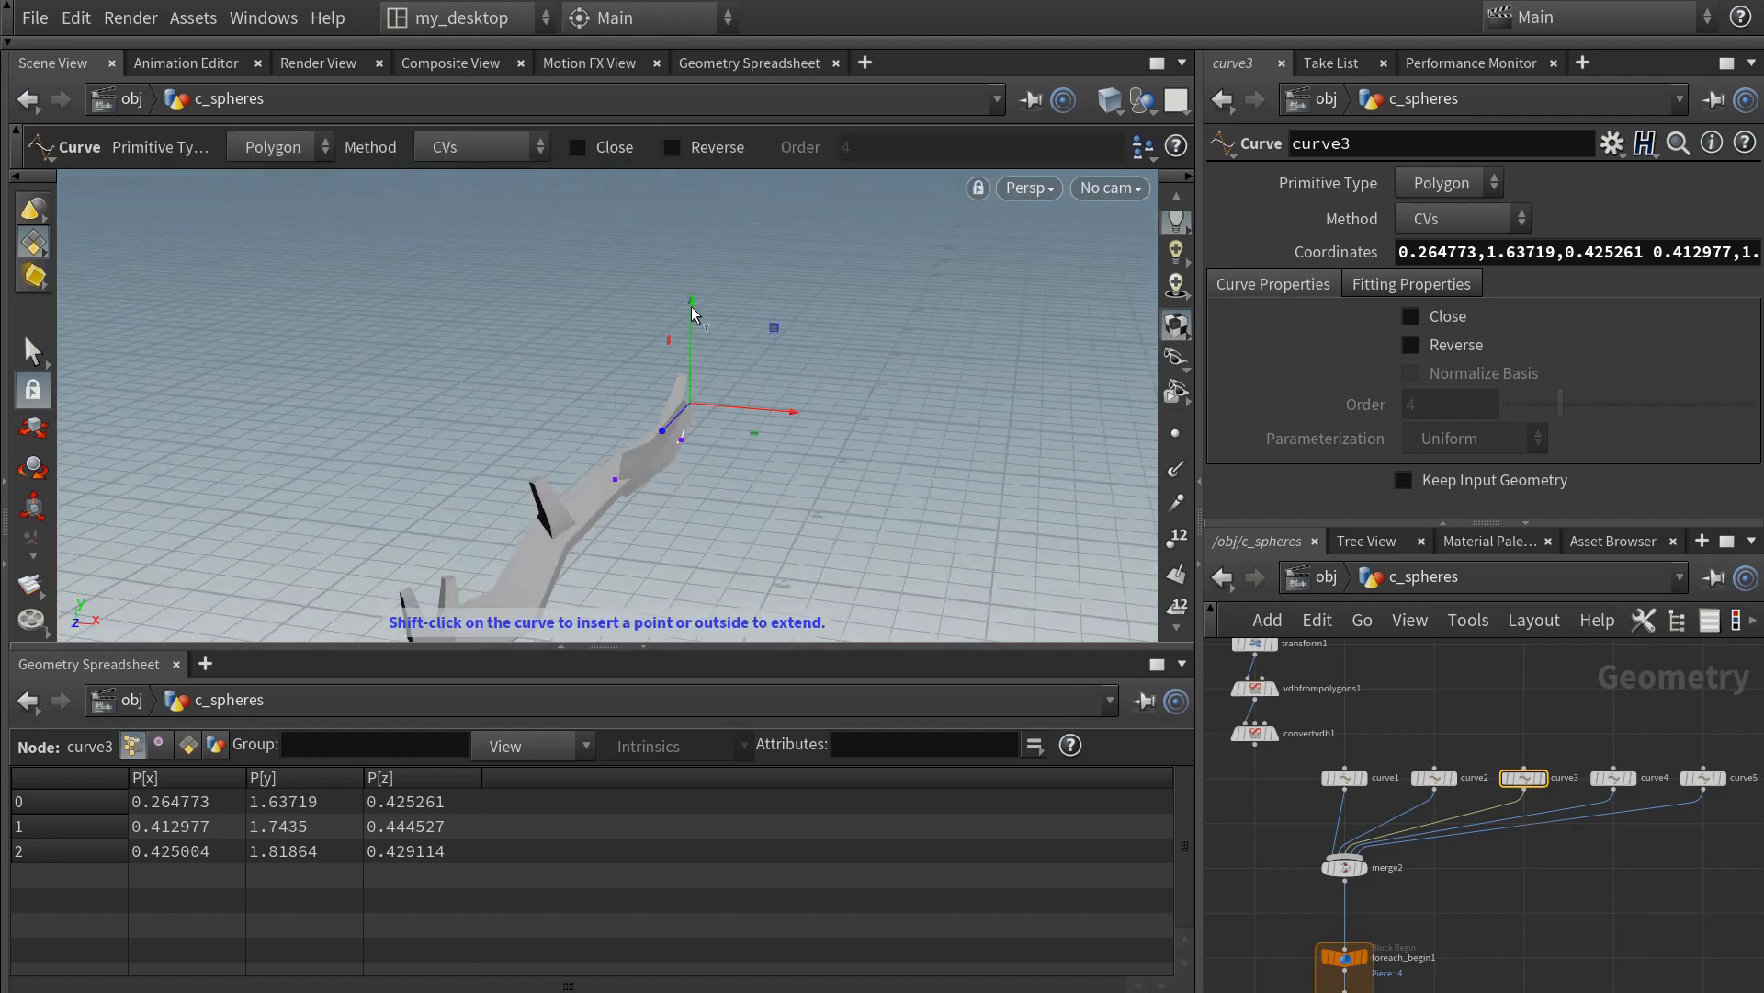
left_click_drag(693, 314, 693, 297)
left_click_drag(680, 368, 717, 372, "alt")
- Adjust the points of curve4 so the short upright tine follows the base of the bent beam
left_click(1612, 779)
left_click(535, 421)
mouse_move(597, 437)
left_mouse_down("alt")
mouse_move(492, 512)
mouse_move(646, 449)
mouse_move(578, 421)
left_mouse_up("alt")
left_click(531, 389)
left_click(532, 411)
mouse_move(577, 421)
left_mouse_down("alt")
mouse_move(851, 410)
mouse_move(445, 394)
mouse_move(630, 417)
mouse_move(553, 418)
left_mouse_up("alt")
- Add a Mirror node after the PolyWire and display it to produce the second antler
scroll(554, 418, "up", 2)
middle_click_drag(1470, 911, 1496, 686)
scroll(1497, 686, "down", 2)
scroll(1413, 888, "up", 3)
middle_click_drag(1413, 887, 1425, 816)
key("Tab")
type("mirr")
key("Return")
left_click(1415, 844)
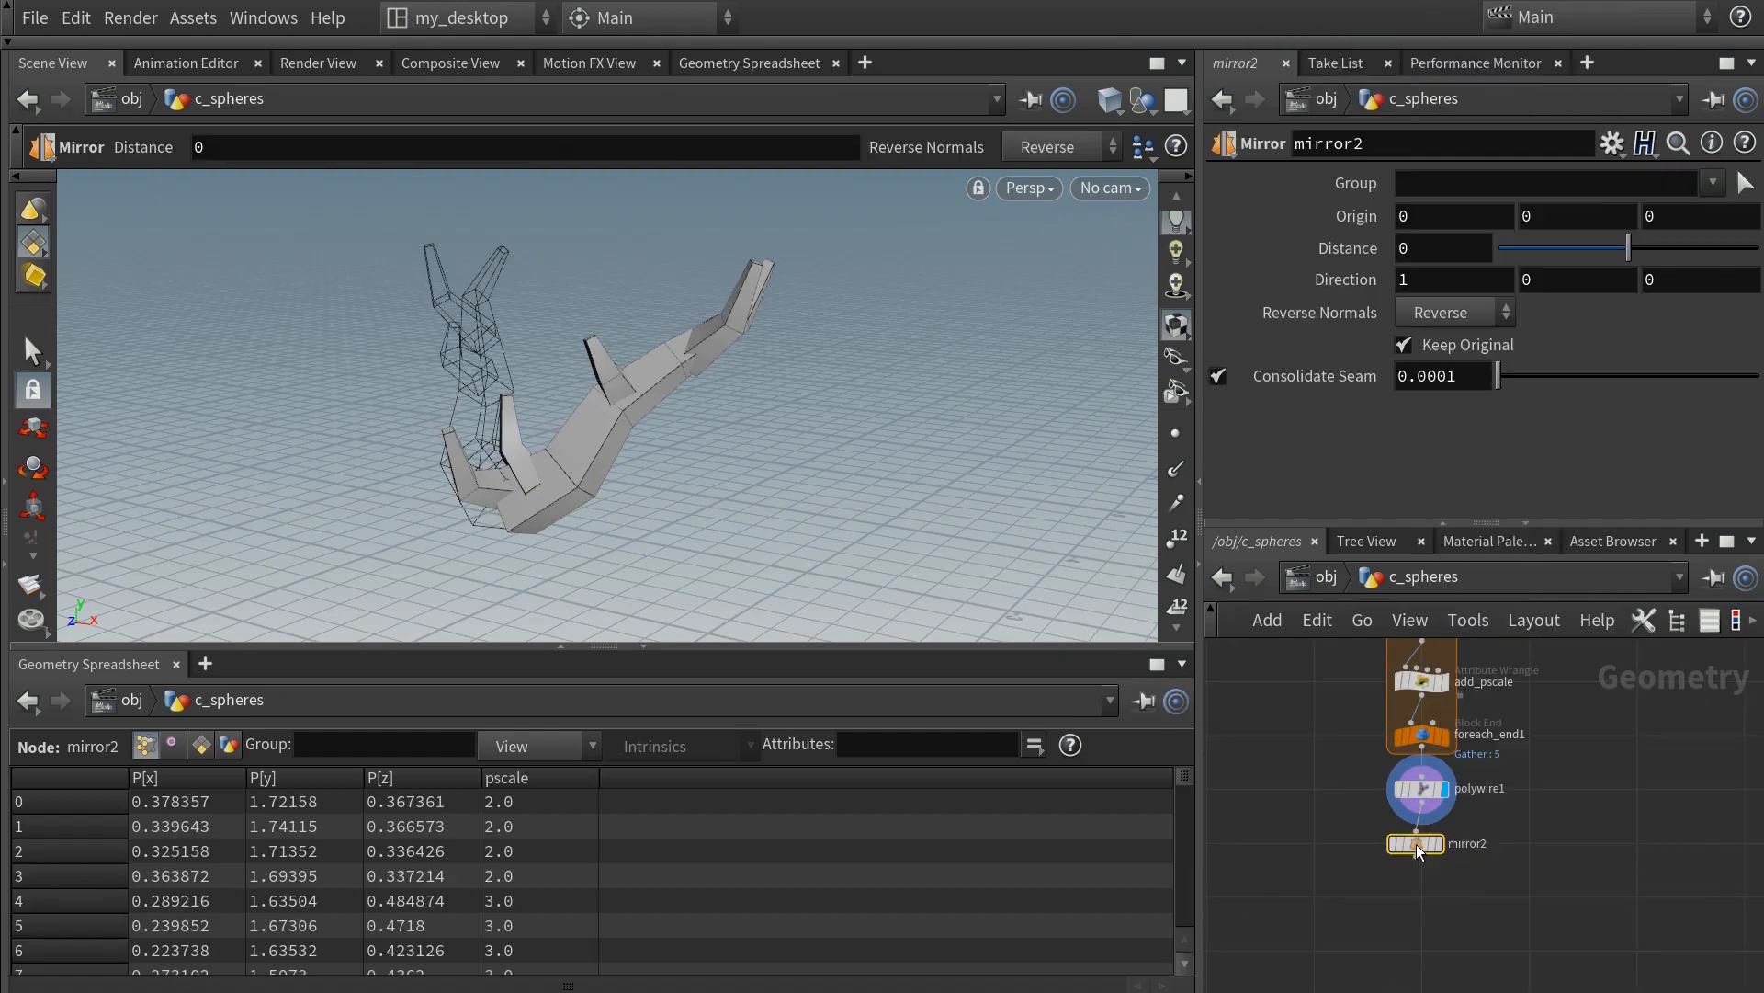
left_click(1440, 844)
left_click_drag(487, 423, 588, 441, "alt")
- Move a point of curve5 outward to spread the long front tine, undoing a misplaced edit along the way
middle_click_drag(1323, 845, 1287, 987)
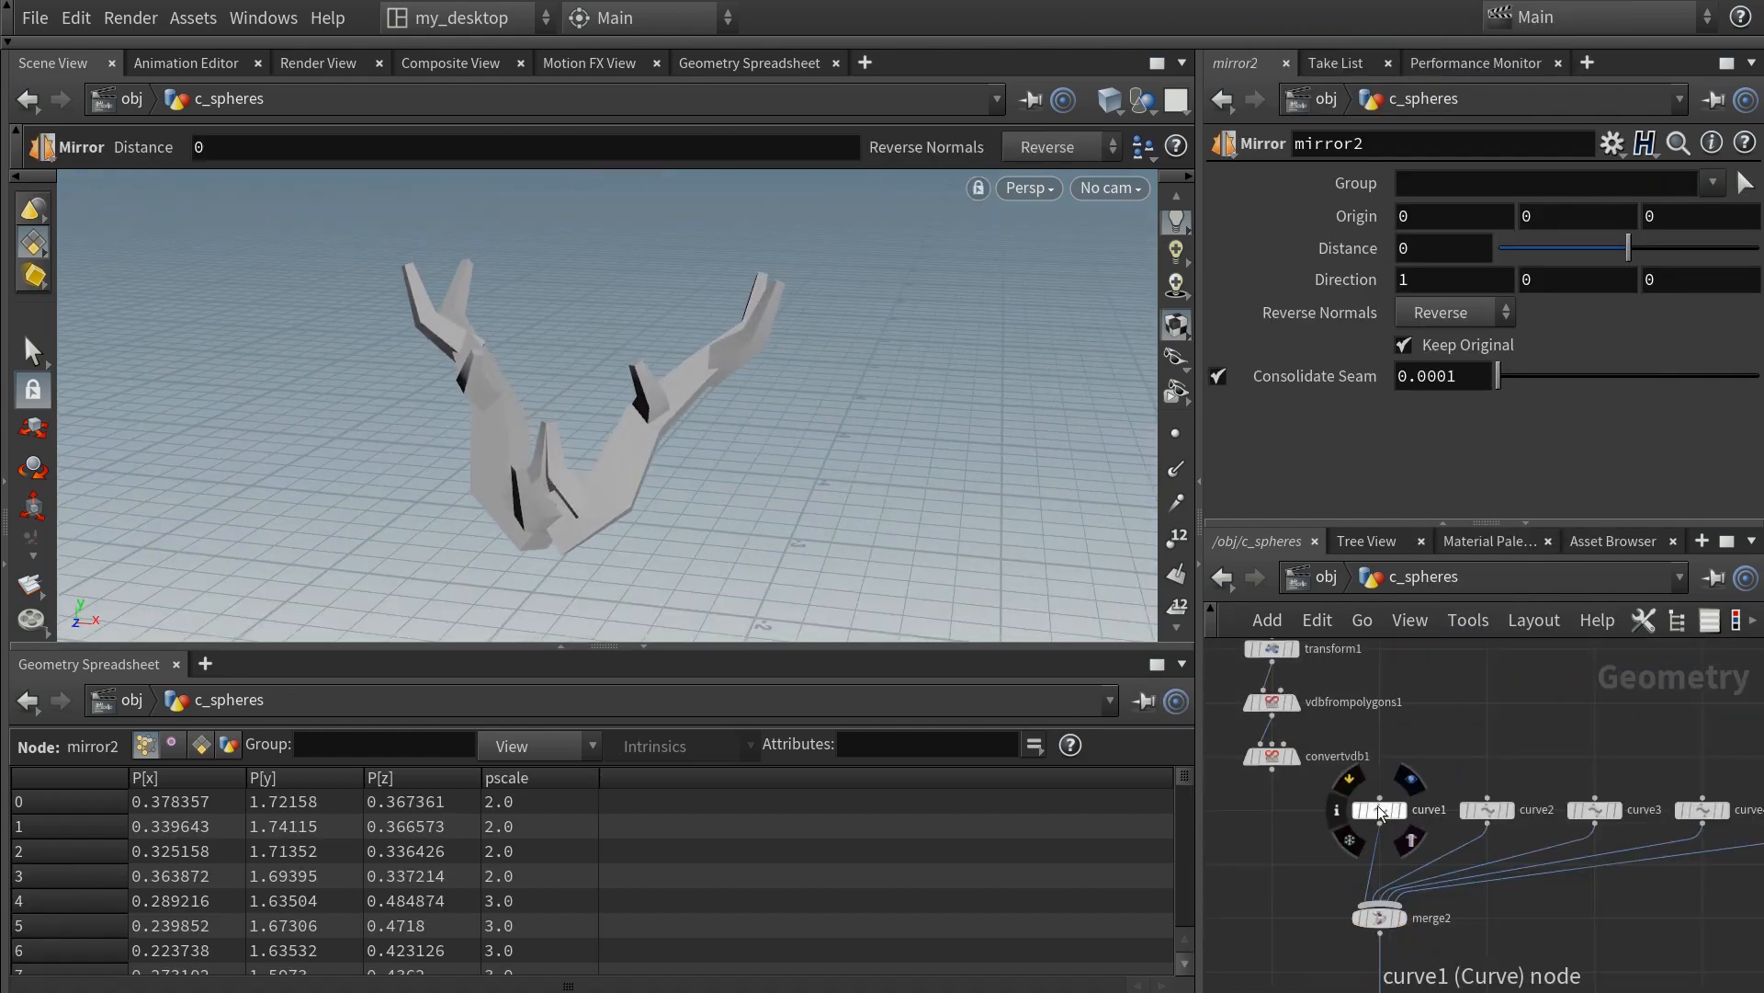
middle_click_drag(1634, 898, 1432, 863)
left_click(1611, 771)
left_click_drag(555, 588, 285, 503, "alt")
left_click(541, 459)
key("ctrl+z")
left_click_drag(294, 503, 528, 501, "alt")
left_click_drag(542, 495, 625, 478)
- Reposition curve4's three points at X about 0.08, 0.12 and 0.09 to separate the short tine from its mirrored copy
left_click(1504, 771)
left_click(546, 455)
mouse_move(613, 486)
left_mouse_down()
mouse_move(643, 491)
mouse_move(610, 456)
mouse_move(579, 480)
left_mouse_up()
left_click(530, 412)
left_click(530, 478)
left_click_drag(480, 505, 494, 496)
left_click_drag(516, 494, 574, 452, "alt")
left_click_drag(574, 452, 394, 553, "alt")
- Align the Mirror node under the PolyWire and add a displayed VDB from Polygons node after it
middle_click_drag(1472, 907, 1536, 551)
scroll(1387, 762, "up", 2)
left_click_drag(1385, 762, 1400, 761)
key("Tab")
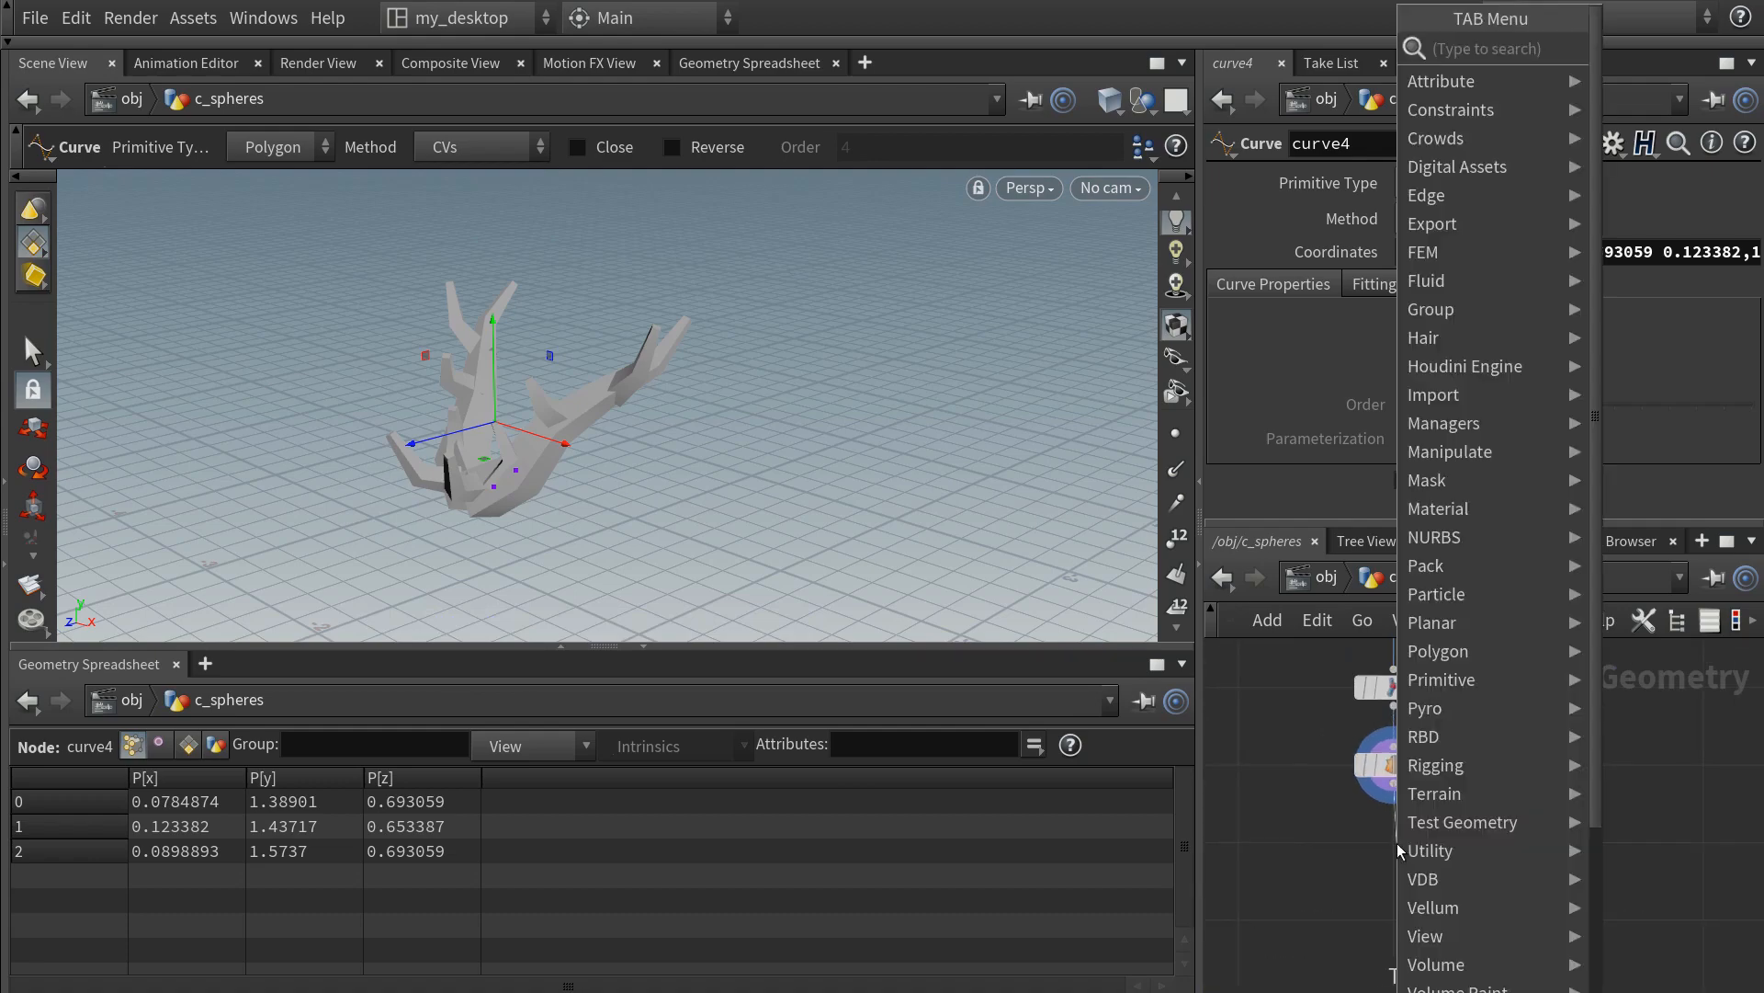
type("vdbf")
key("Down")
key("Down")
key("Down")
key("Return")
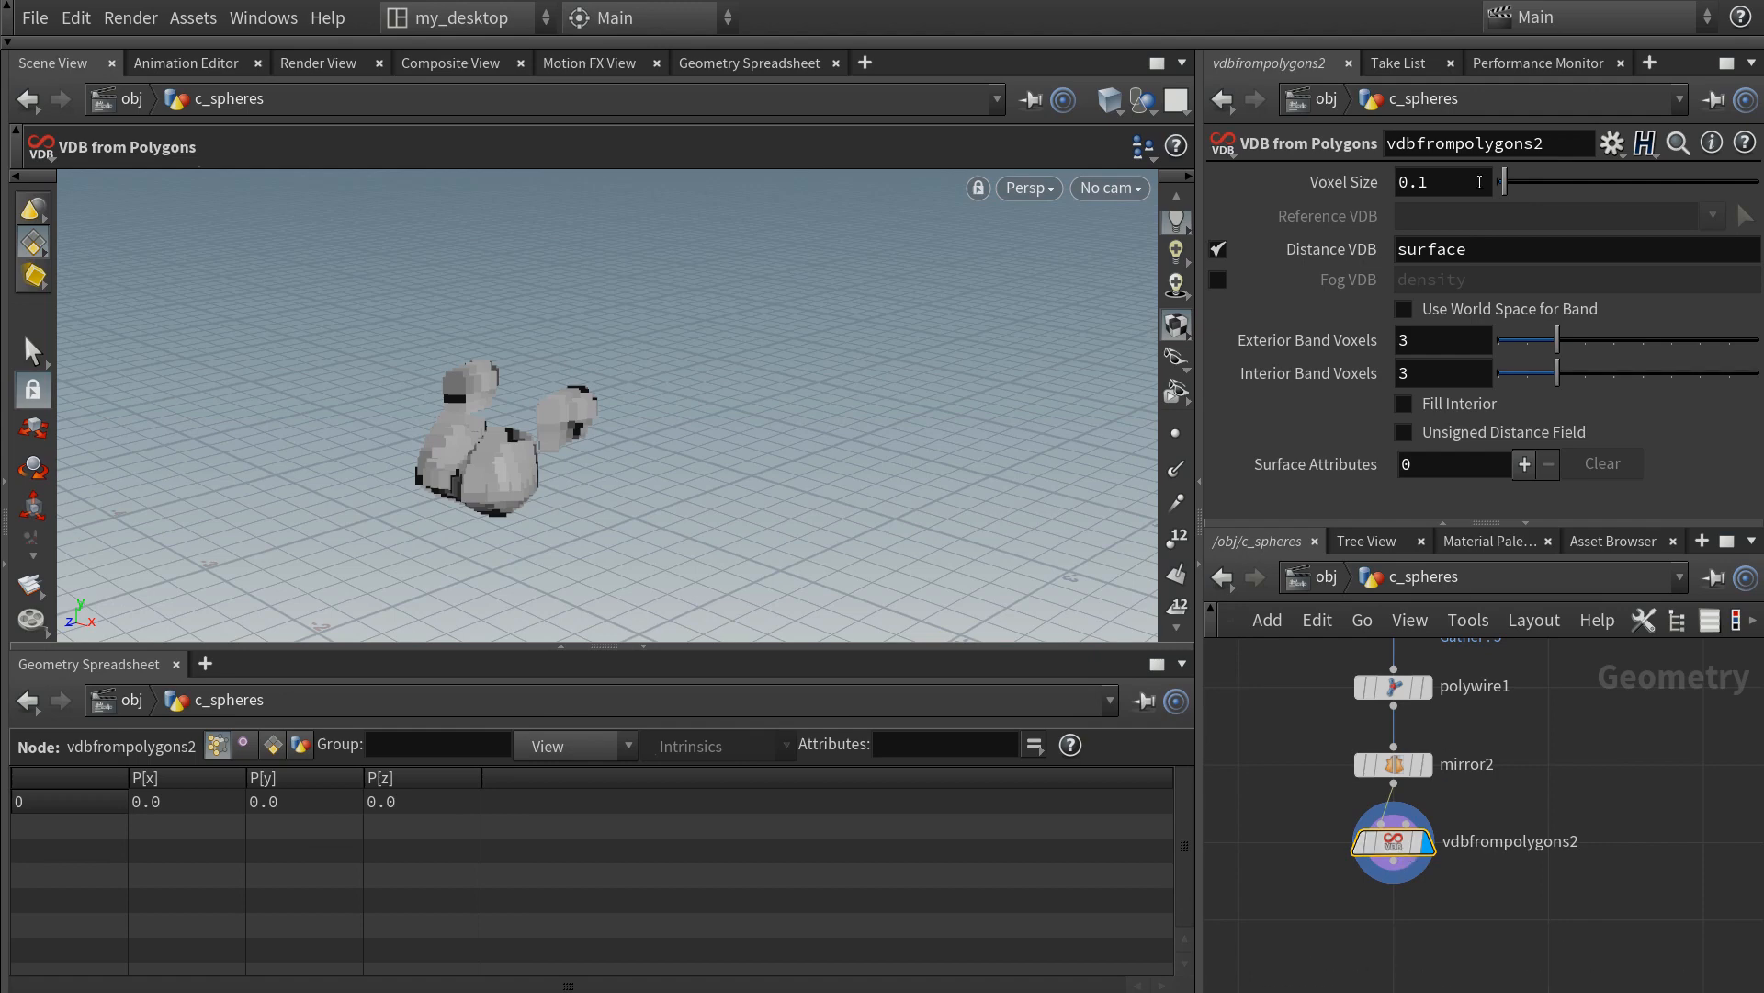
- Refine the VDB from Polygons voxel size to 0.01 so the antler tines hold their shape
middle_click_drag(1479, 182, 1343, 251)
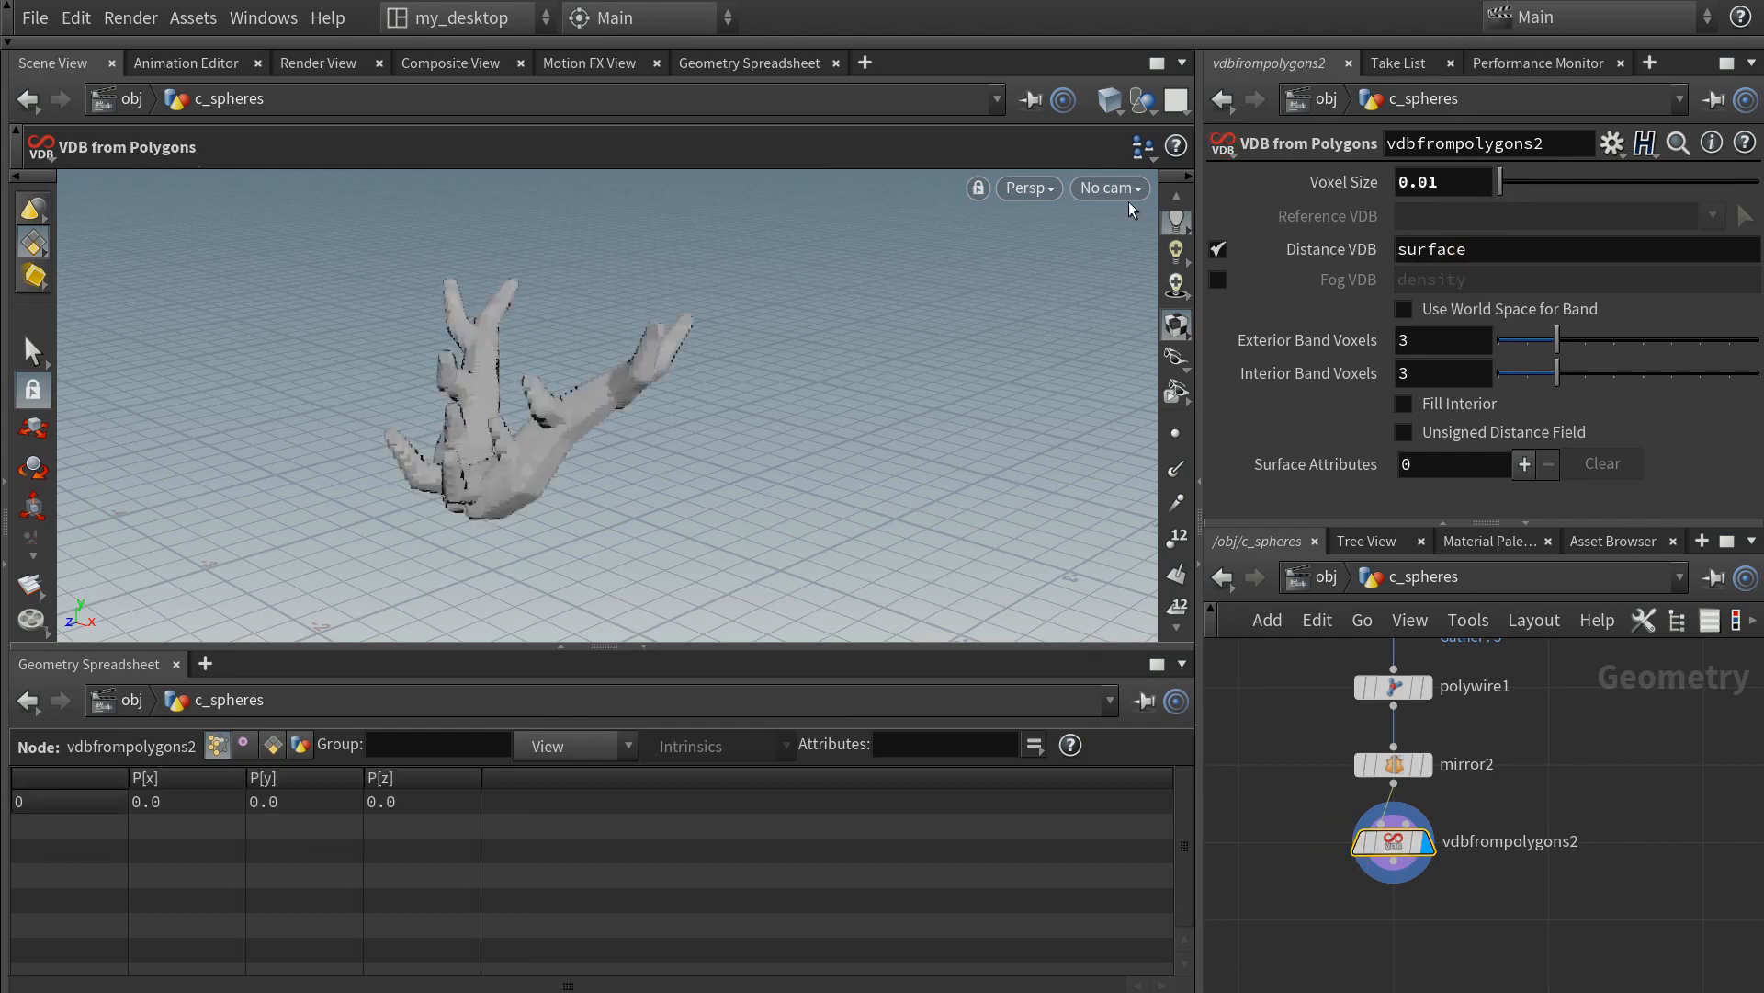
left_click_drag(634, 372, 409, 401, "alt")
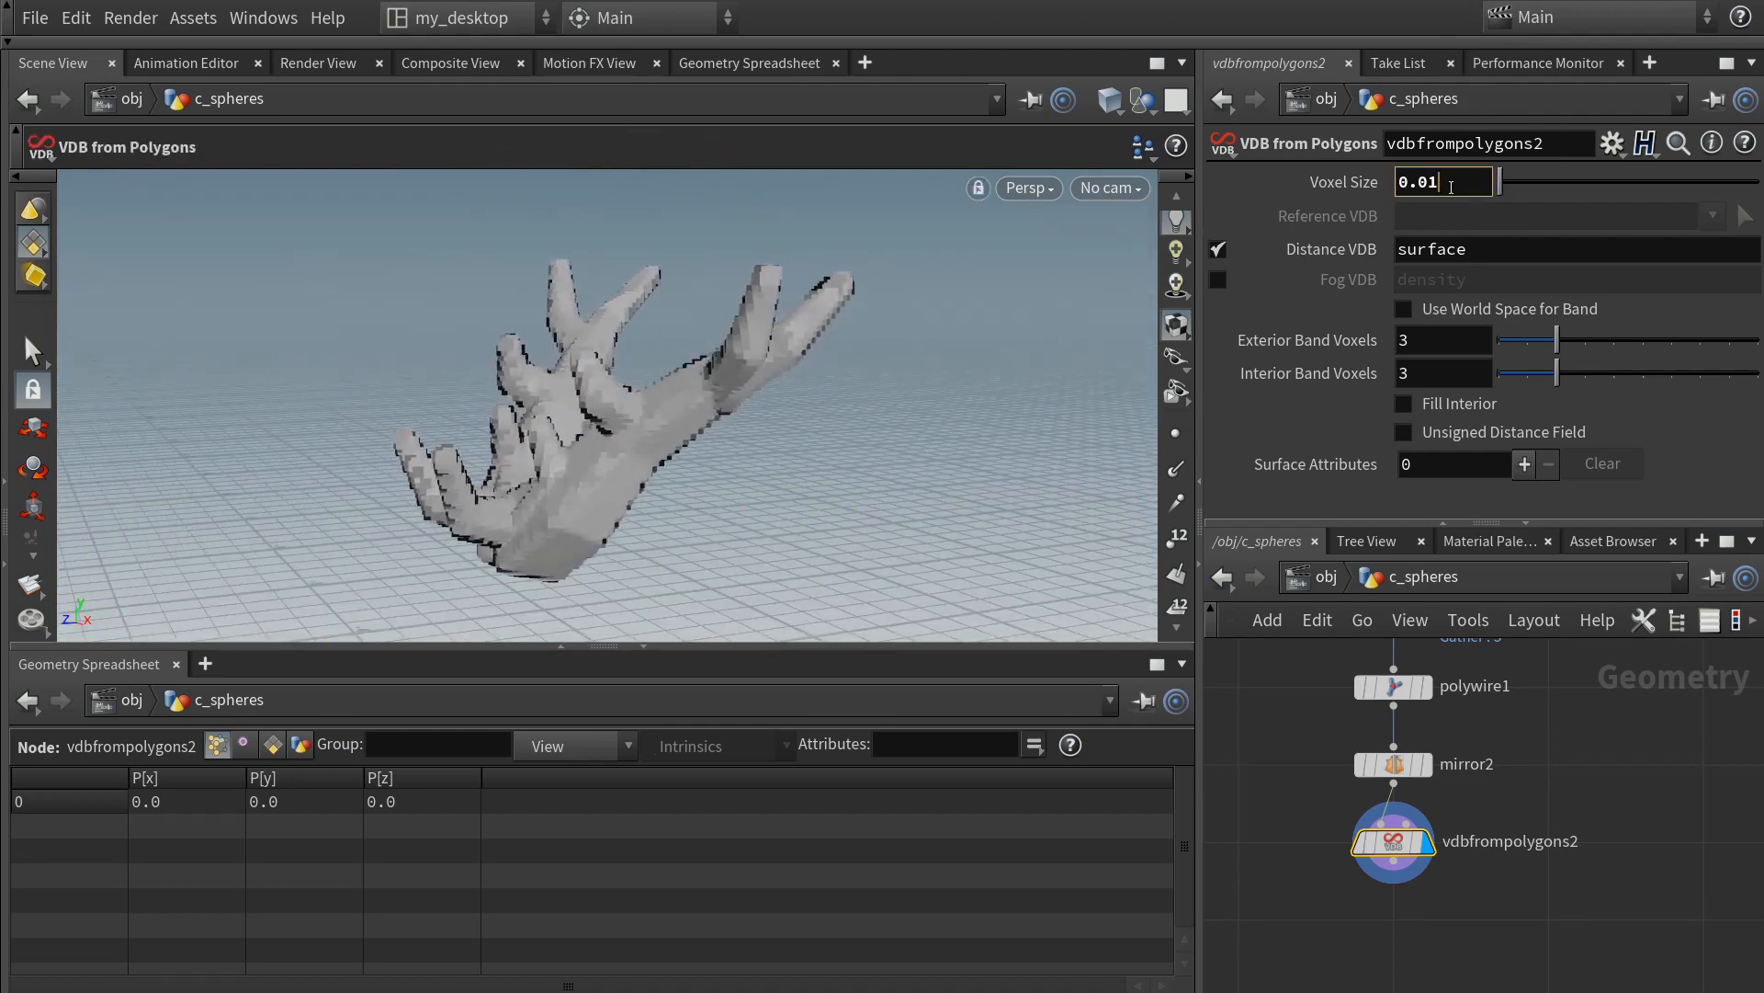
key("BackSpace")
type("05")
key("Return")
type("1")
key("Return")
- Add a displayed Convert VDB node after the VDB from Polygons and set its output to Polygons
key("Tab")
type("con")
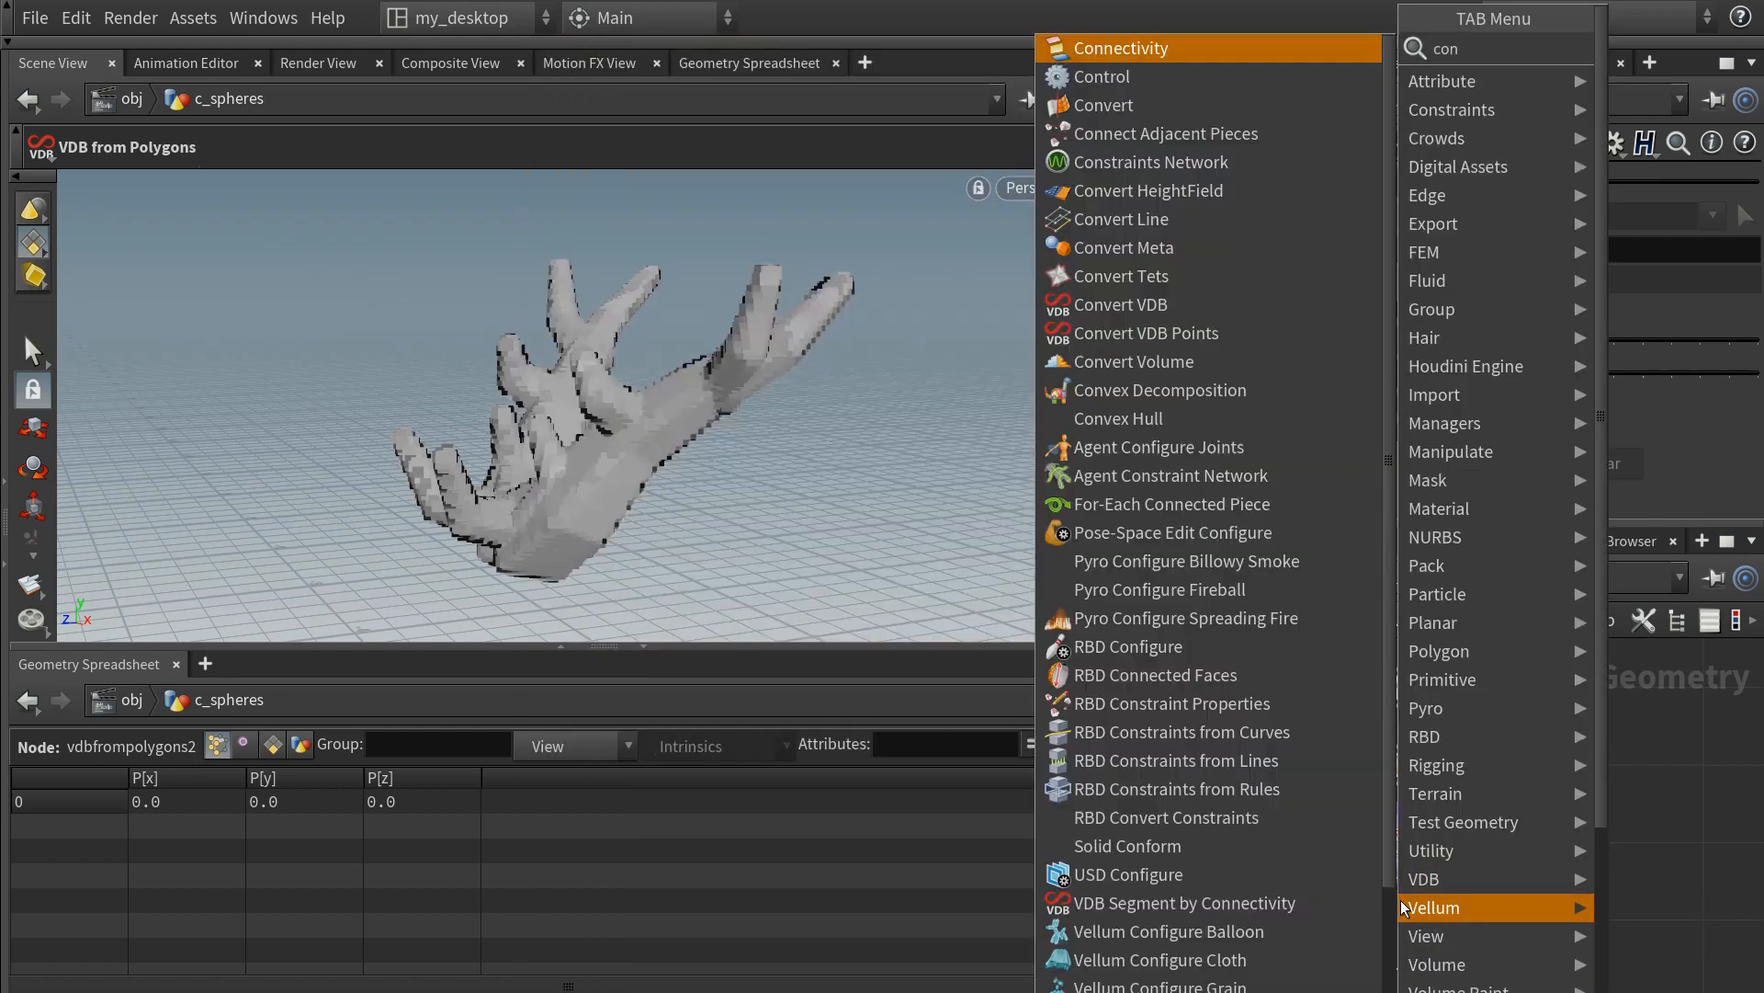
type("vertvdb")
key("Return")
key("Return")
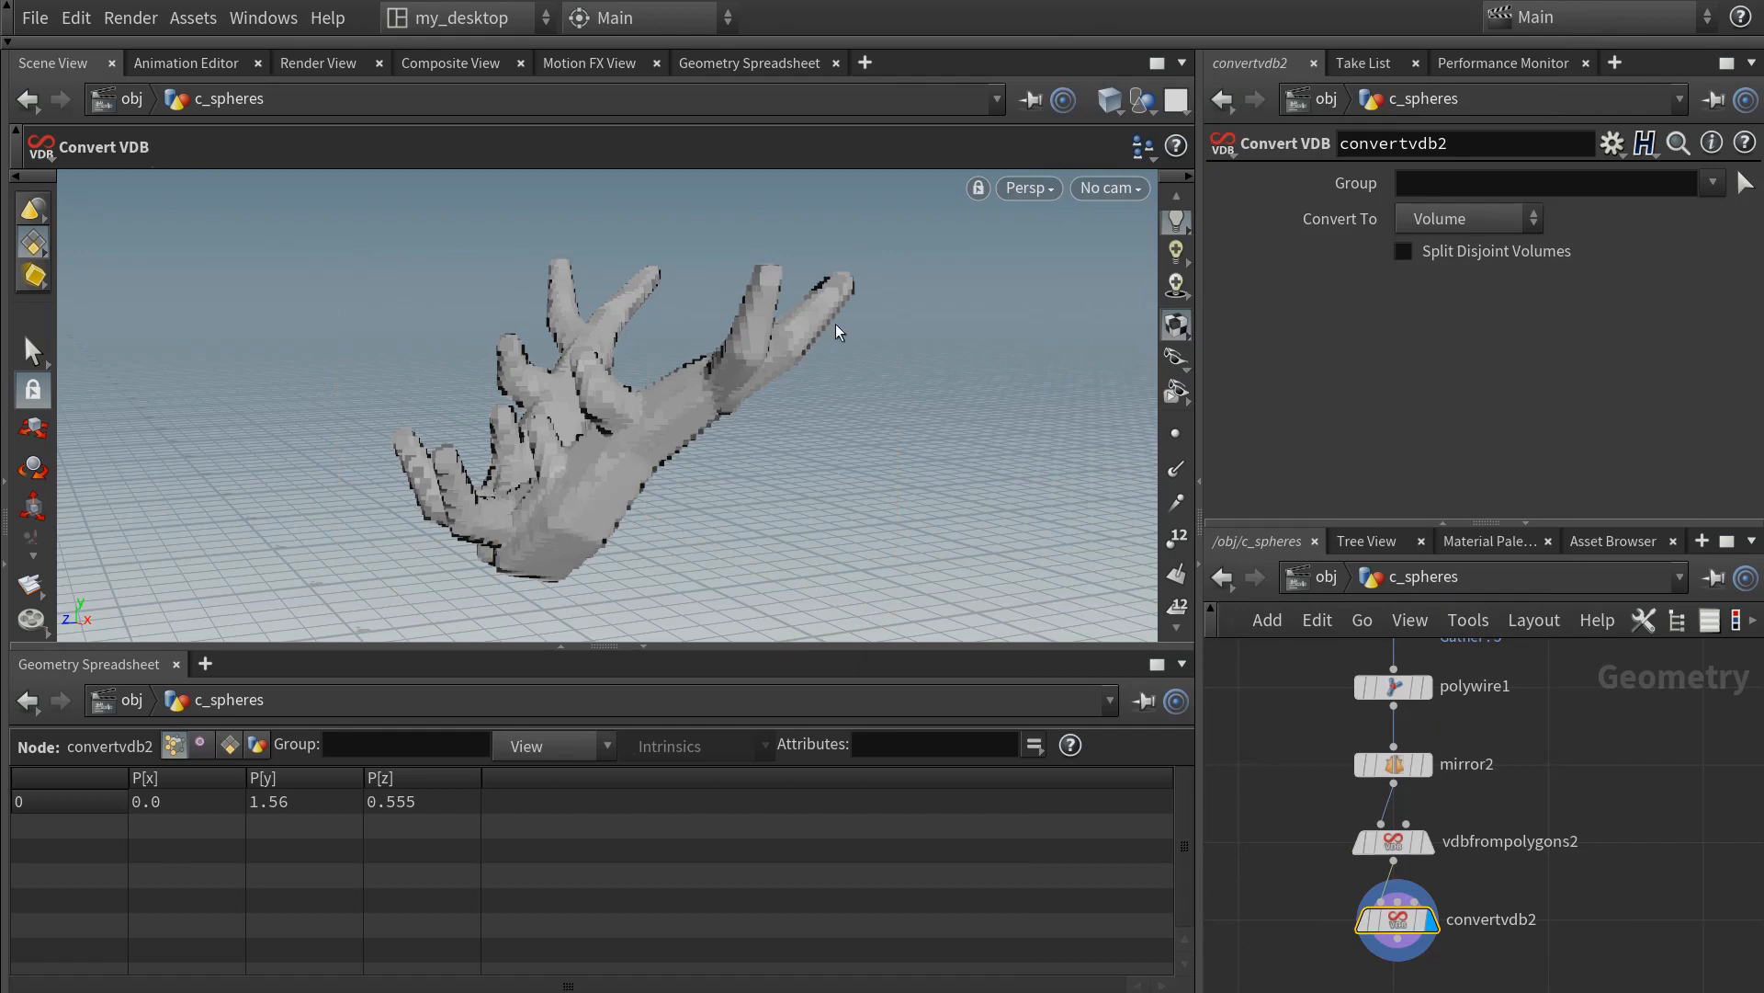
left_click(1474, 304)
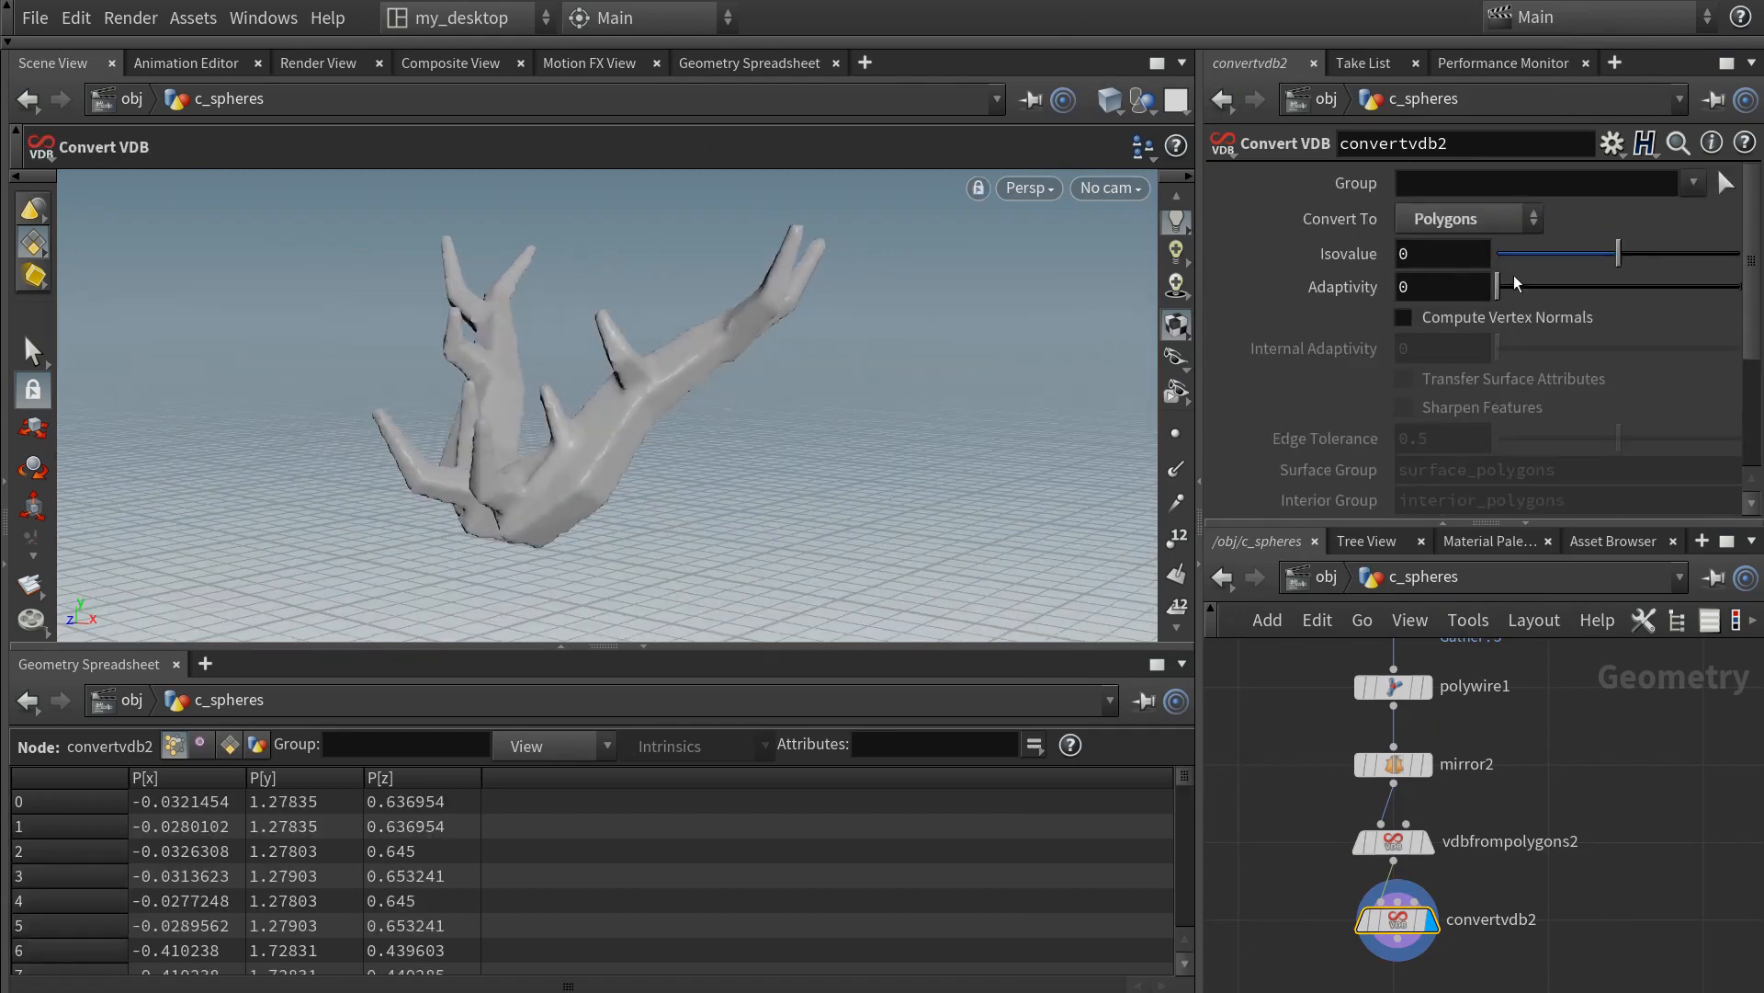
- Try a Convert VDB adaptivity of 0.03 and raise the PolyWire's divisions to 10 for rounder antlers
mouse_move(1498, 286)
left_mouse_down()
mouse_move(1572, 291)
mouse_move(1502, 288)
left_mouse_up()
left_click(1111, 106)
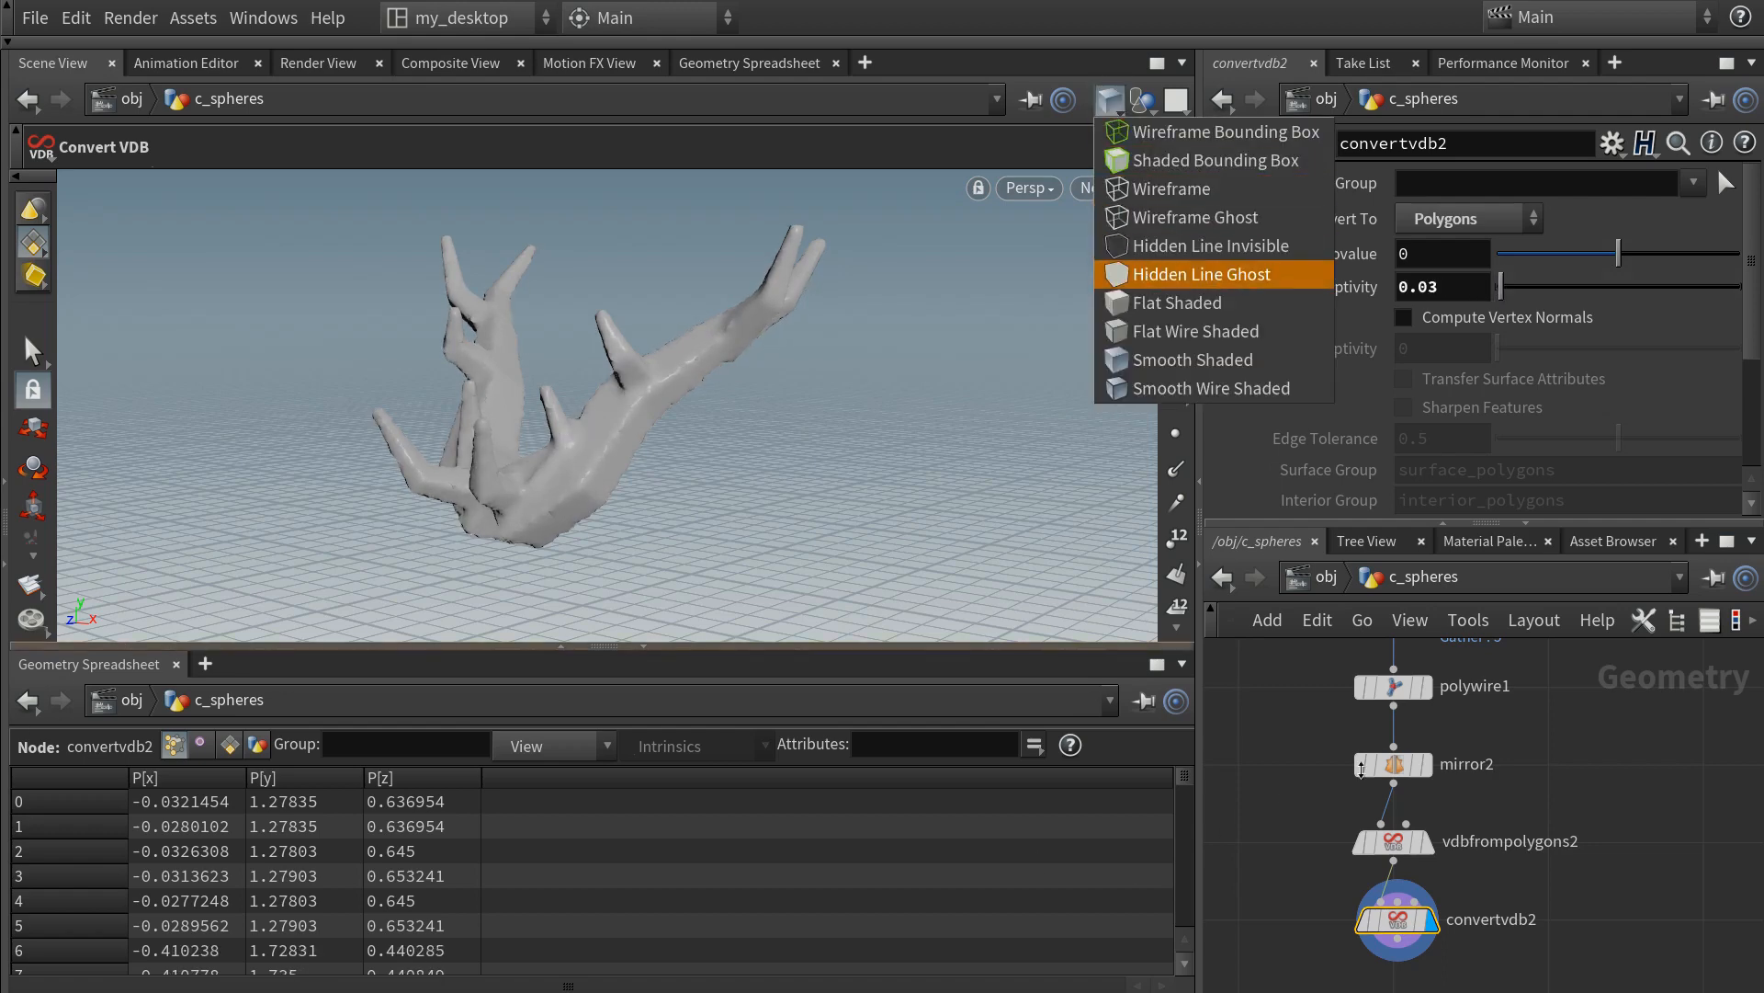
left_click(1393, 686)
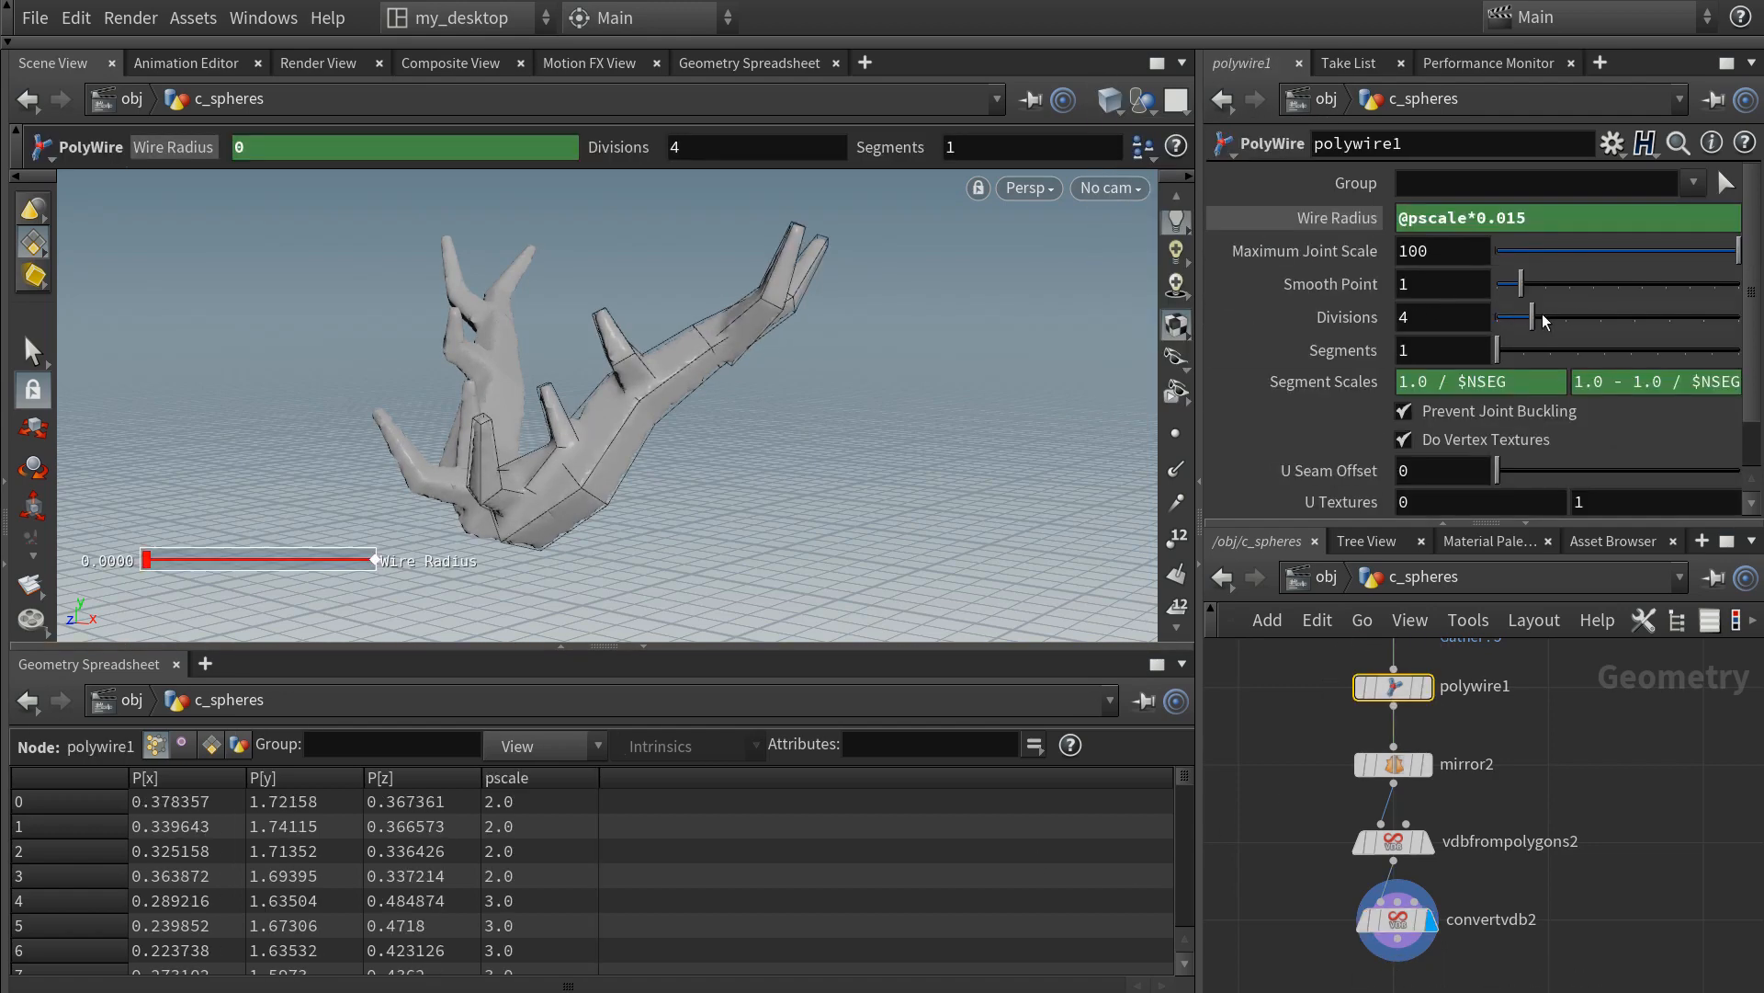
left_click_drag(1544, 320, 1739, 321)
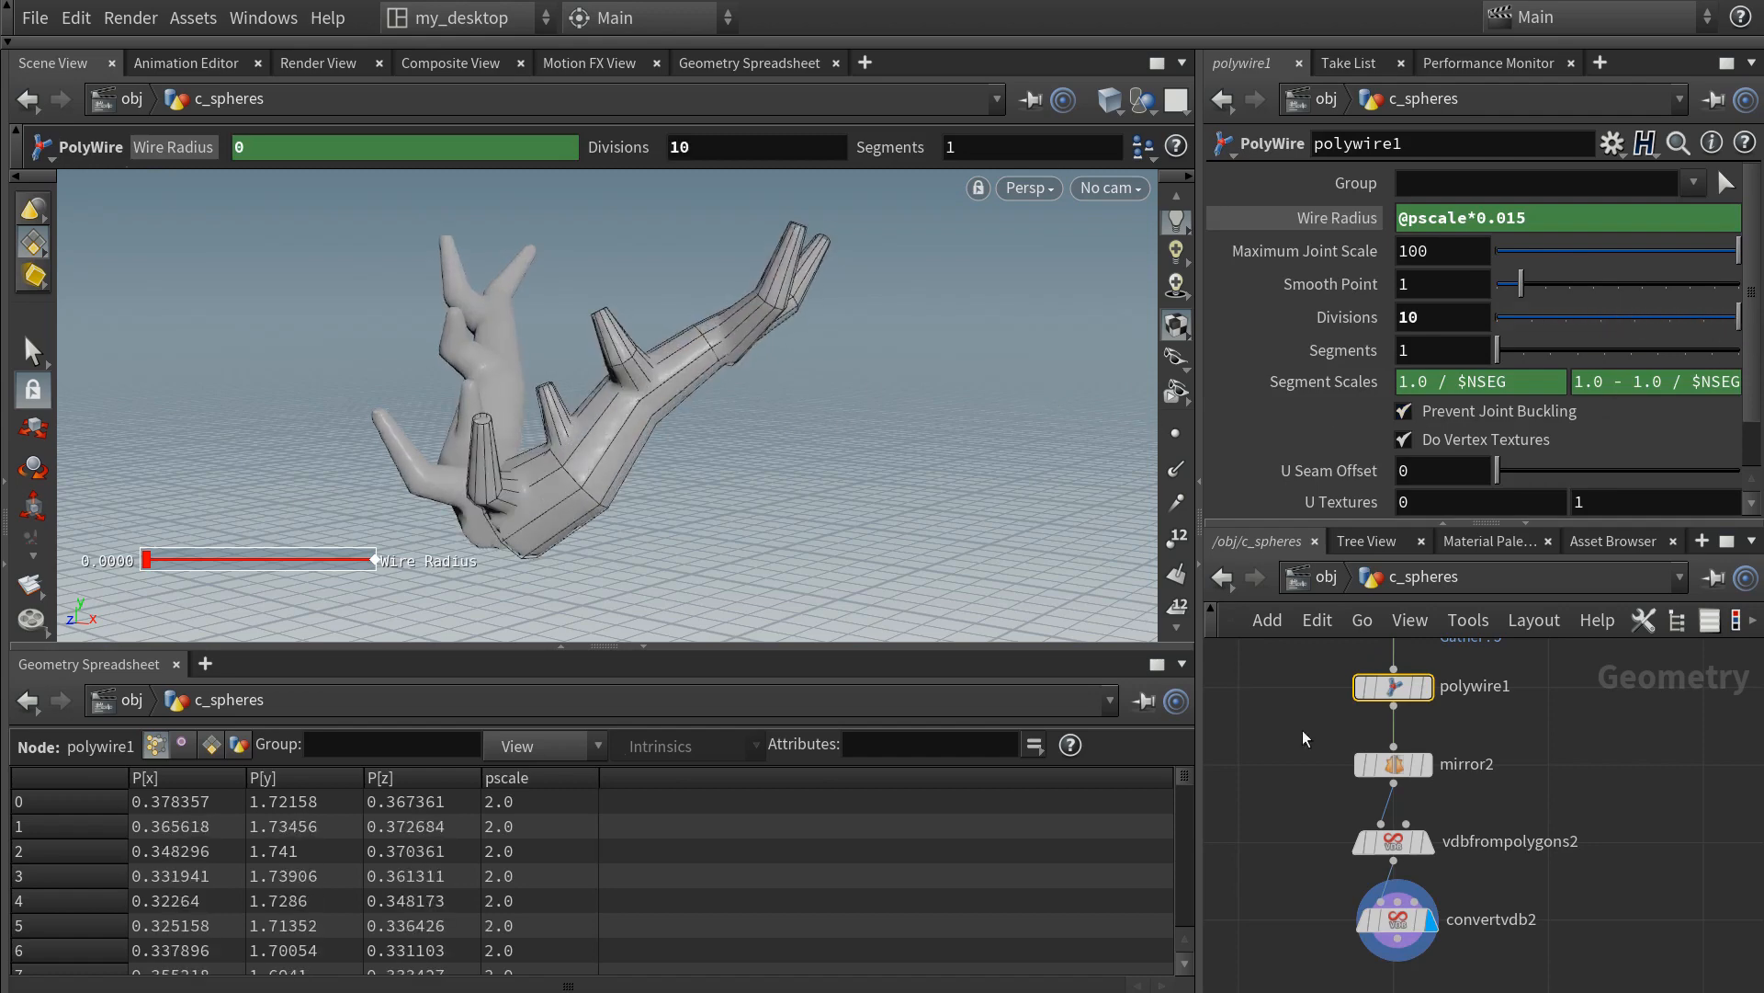
- Return the Convert VDB adaptivity to 0 and undo the trial isovalue change
left_click(1396, 919)
left_click_drag(1511, 285, 1620, 252)
key("ctrl+z")
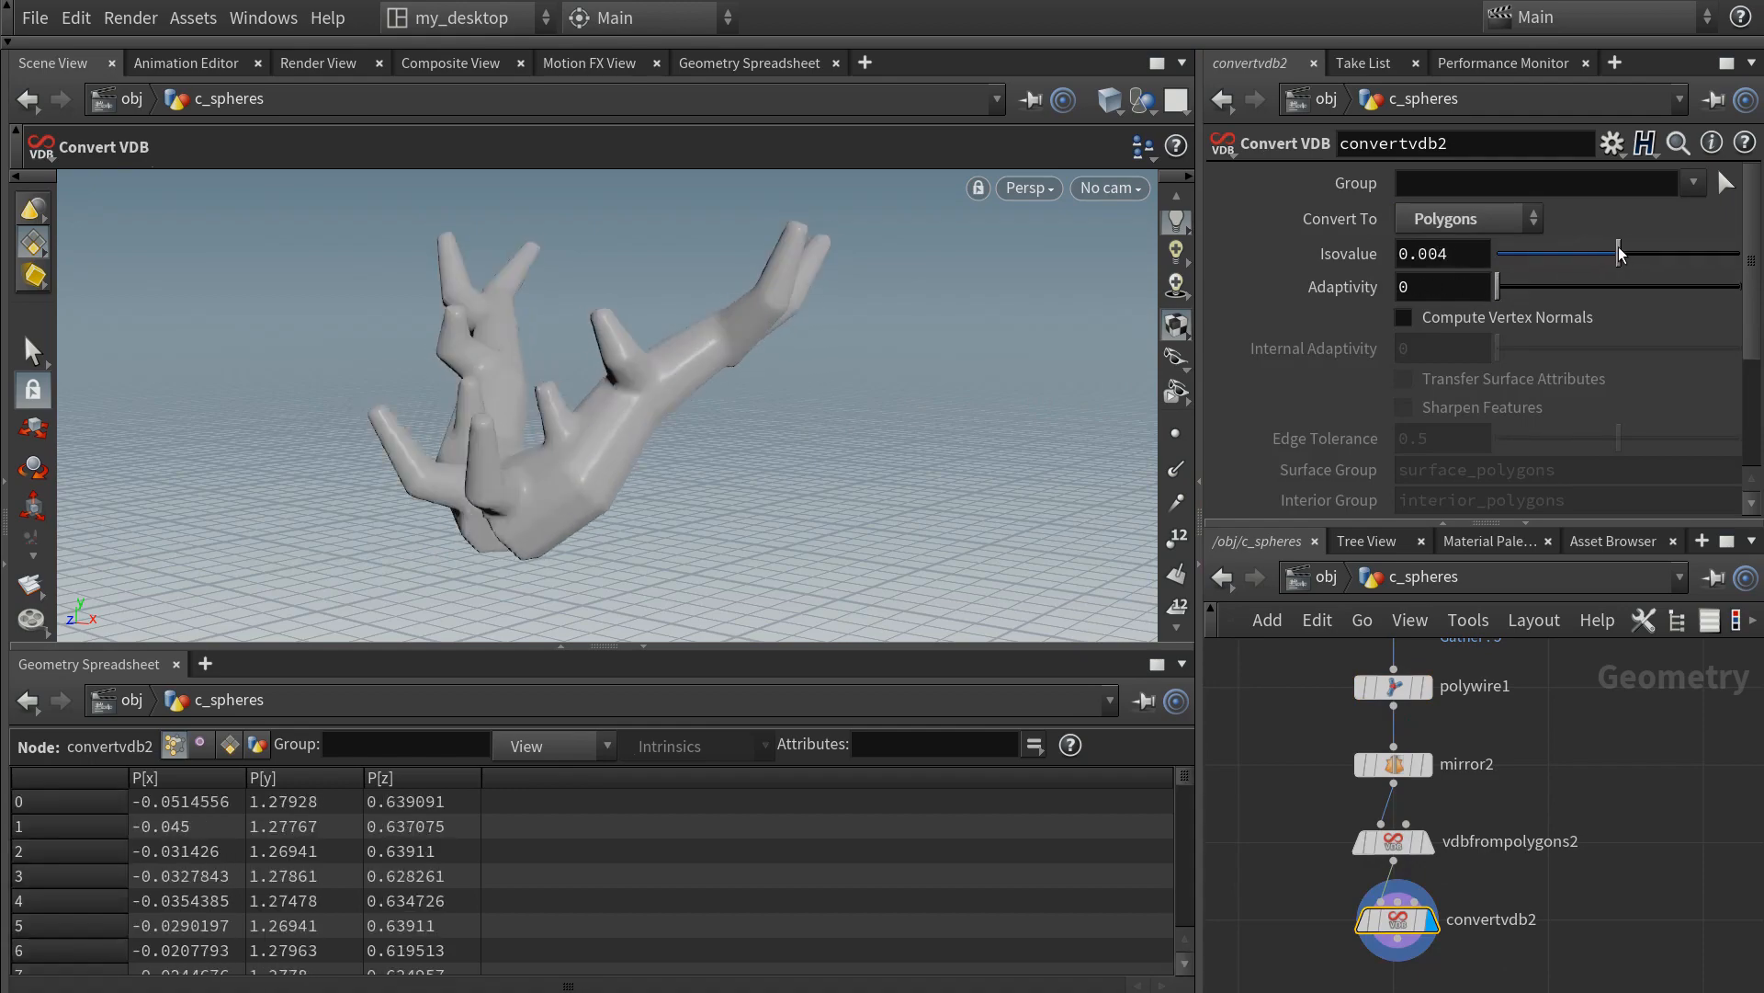
left_click(1394, 841)
left_click_drag(529, 432, 455, 467, "alt")
middle_click_drag(1575, 717, 1528, 921)
middle_click_drag(1513, 654, 1521, 721)
scroll(1521, 722, "down", 1)
left_click(1371, 789)
left_click(1417, 347)
key("BackSpace")
type("4;")
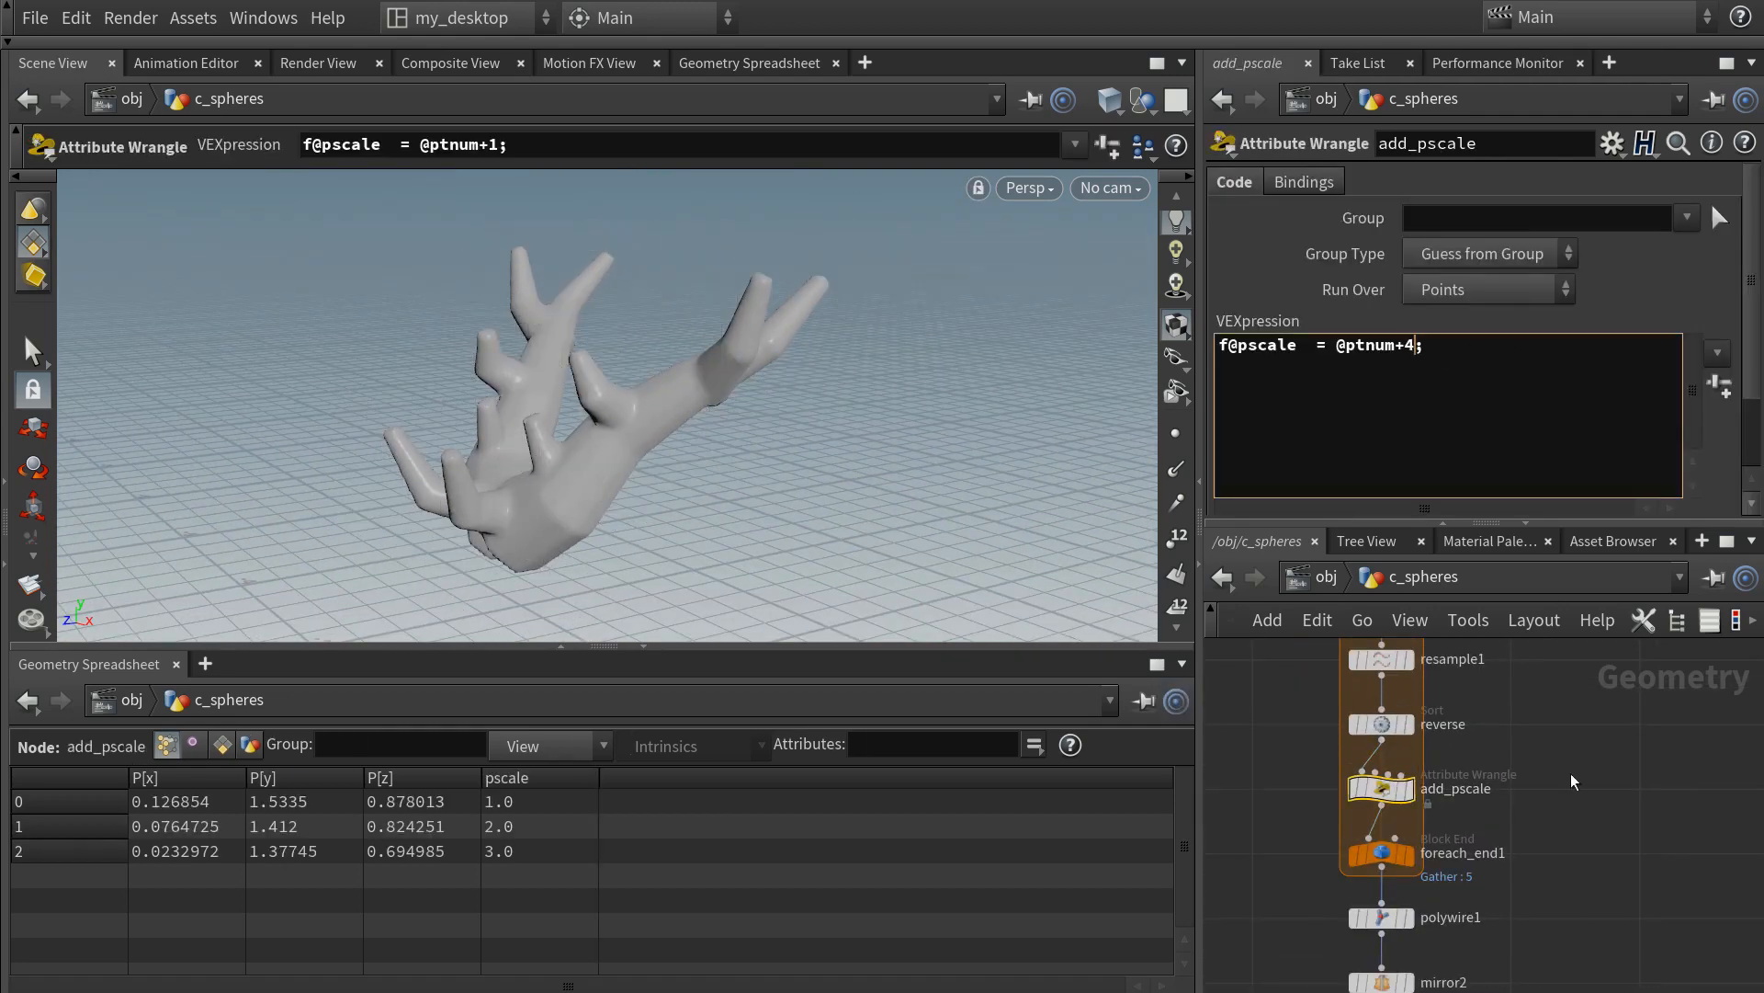
left_click(1571, 781)
left_click(1408, 350)
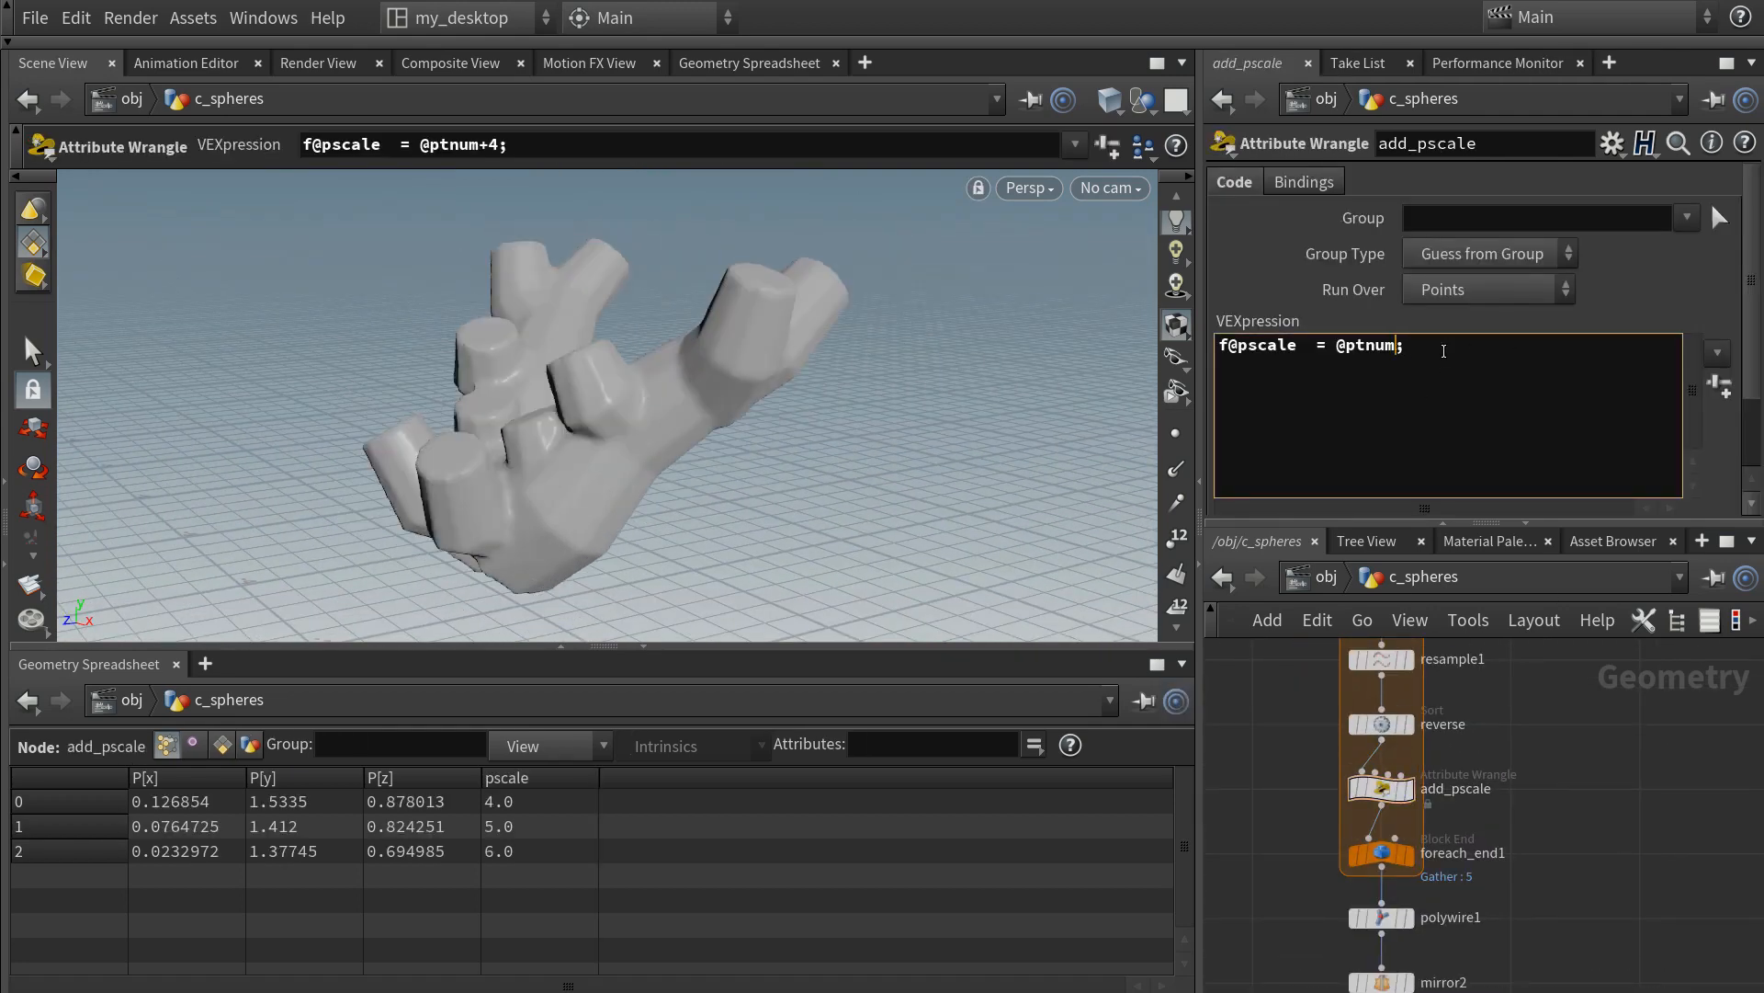
type("+1")
left_click(1585, 879)
left_click_drag(669, 519, 577, 377, "alt")
left_click(1497, 358)
key("Left")
key("BackSpace")
type("0")
left_click(1613, 726)
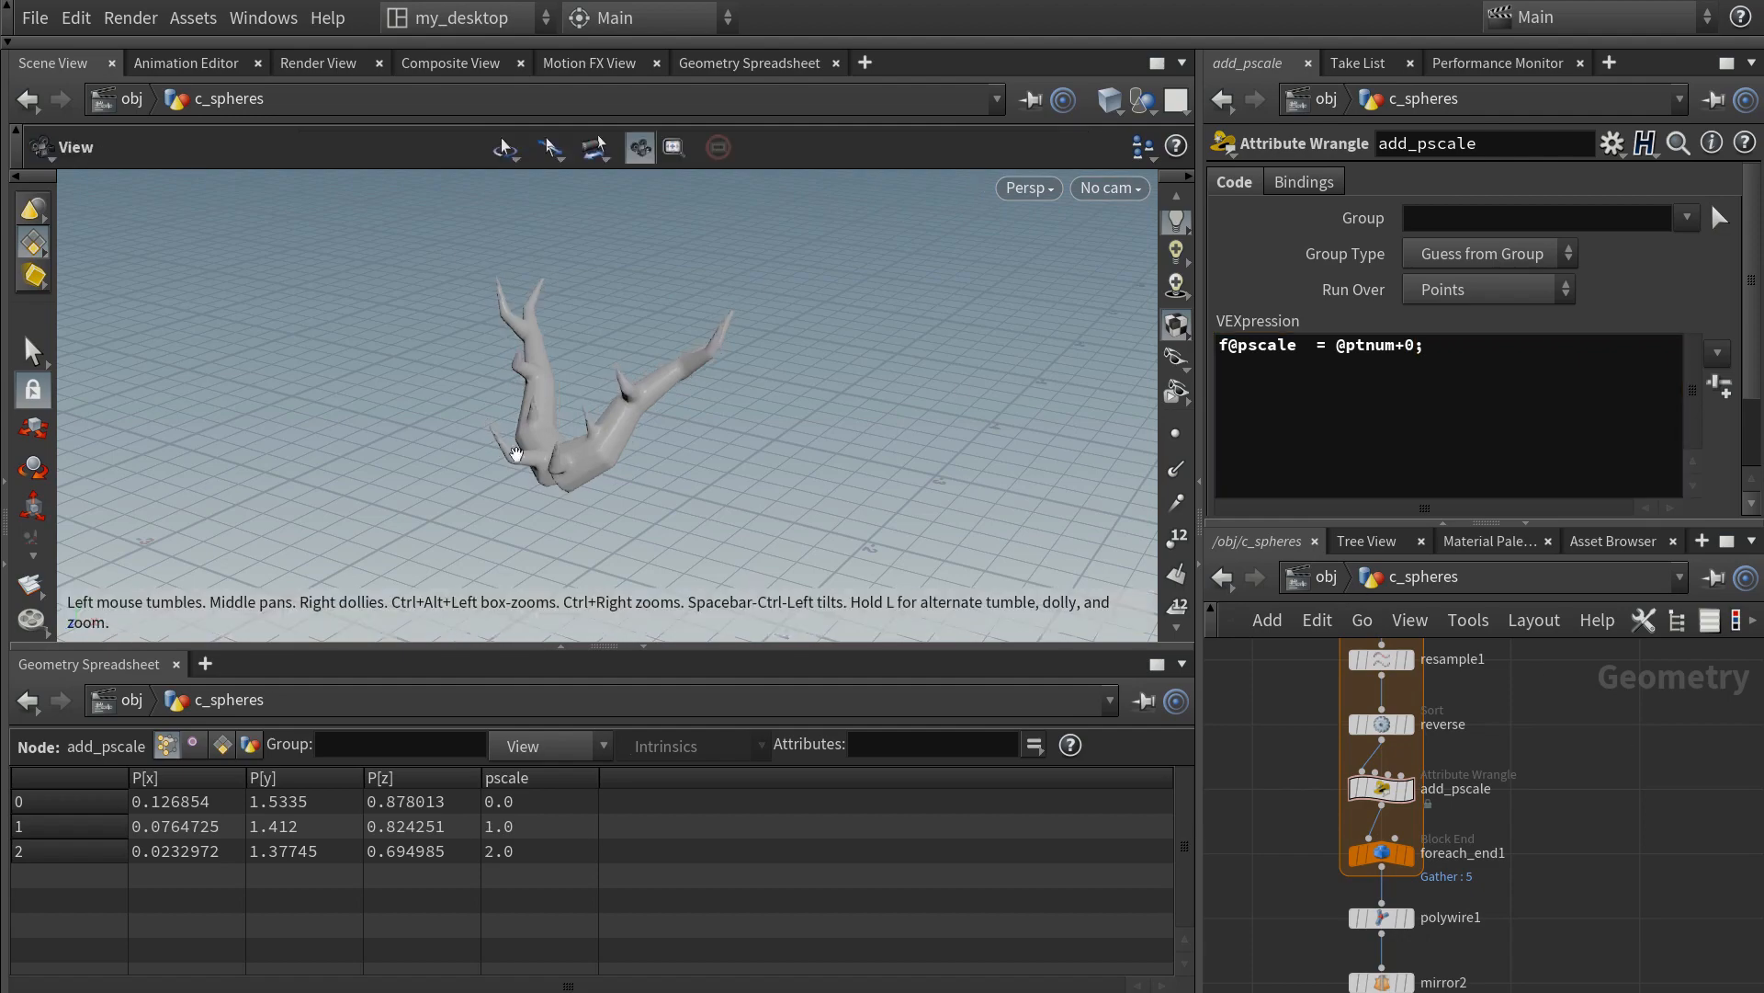
left_click_drag(517, 454, 752, 381, "alt")
left_click(1416, 346)
type(".5")
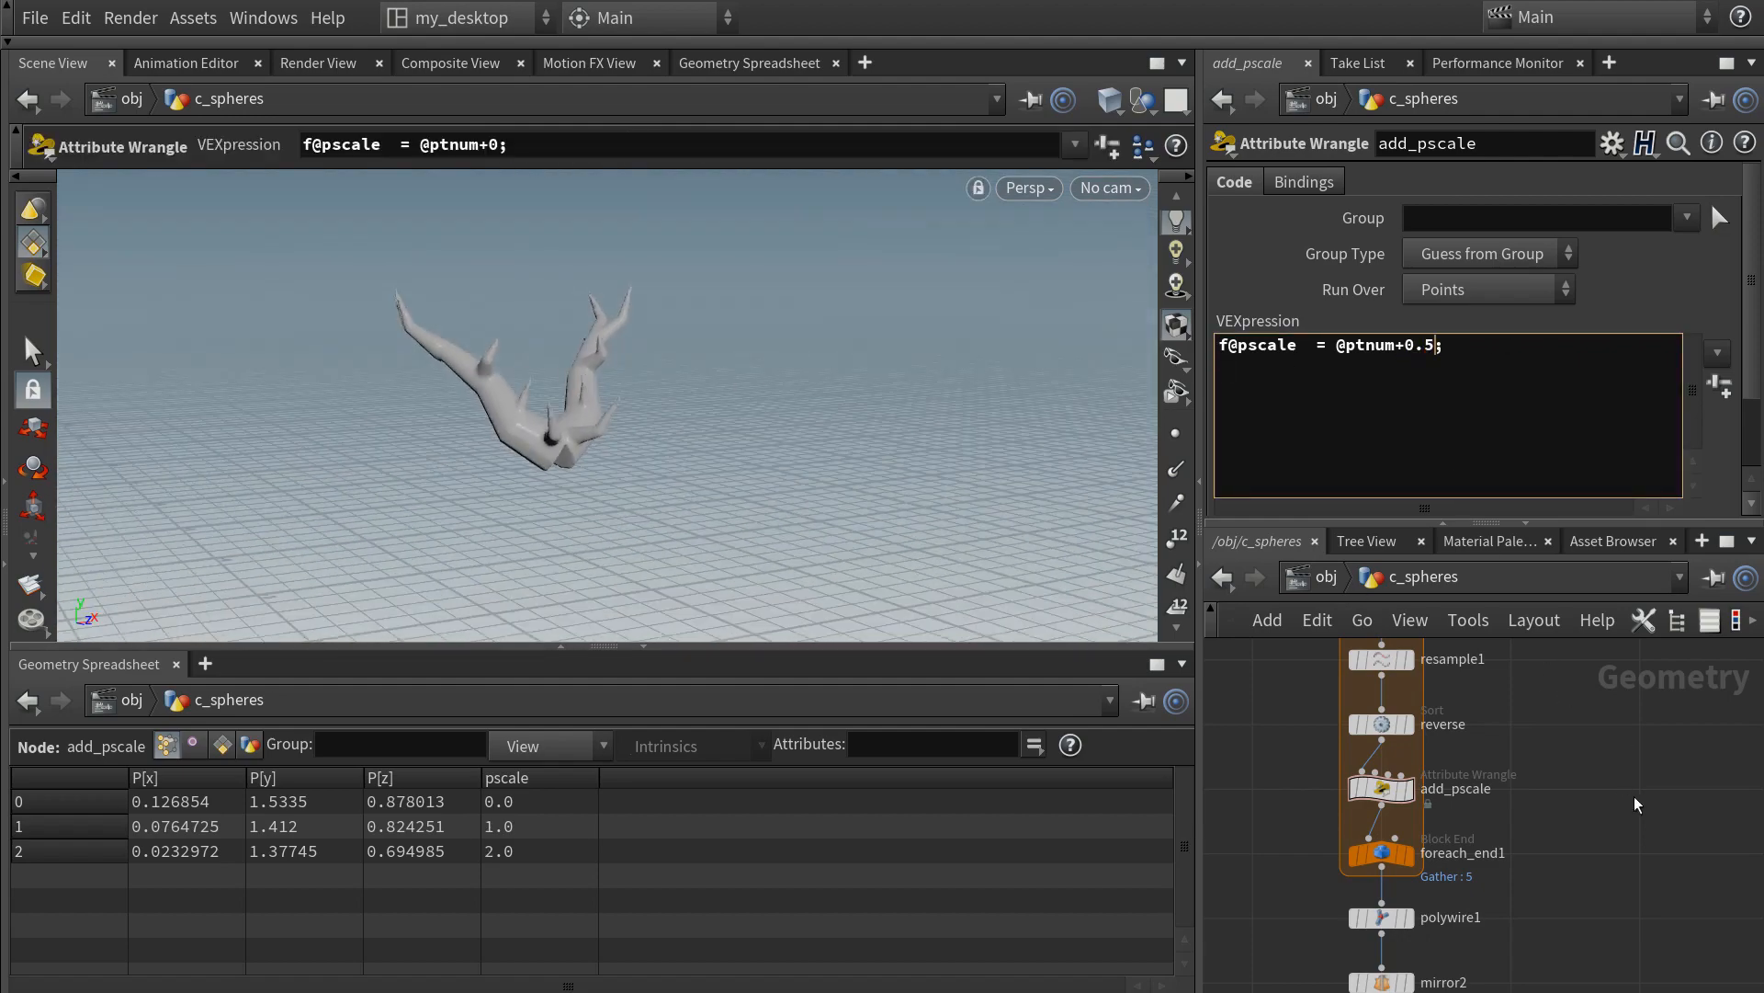
left_click(1635, 804)
left_click_drag(529, 397, 571, 374, "alt")
scroll(571, 374, "up", 2)
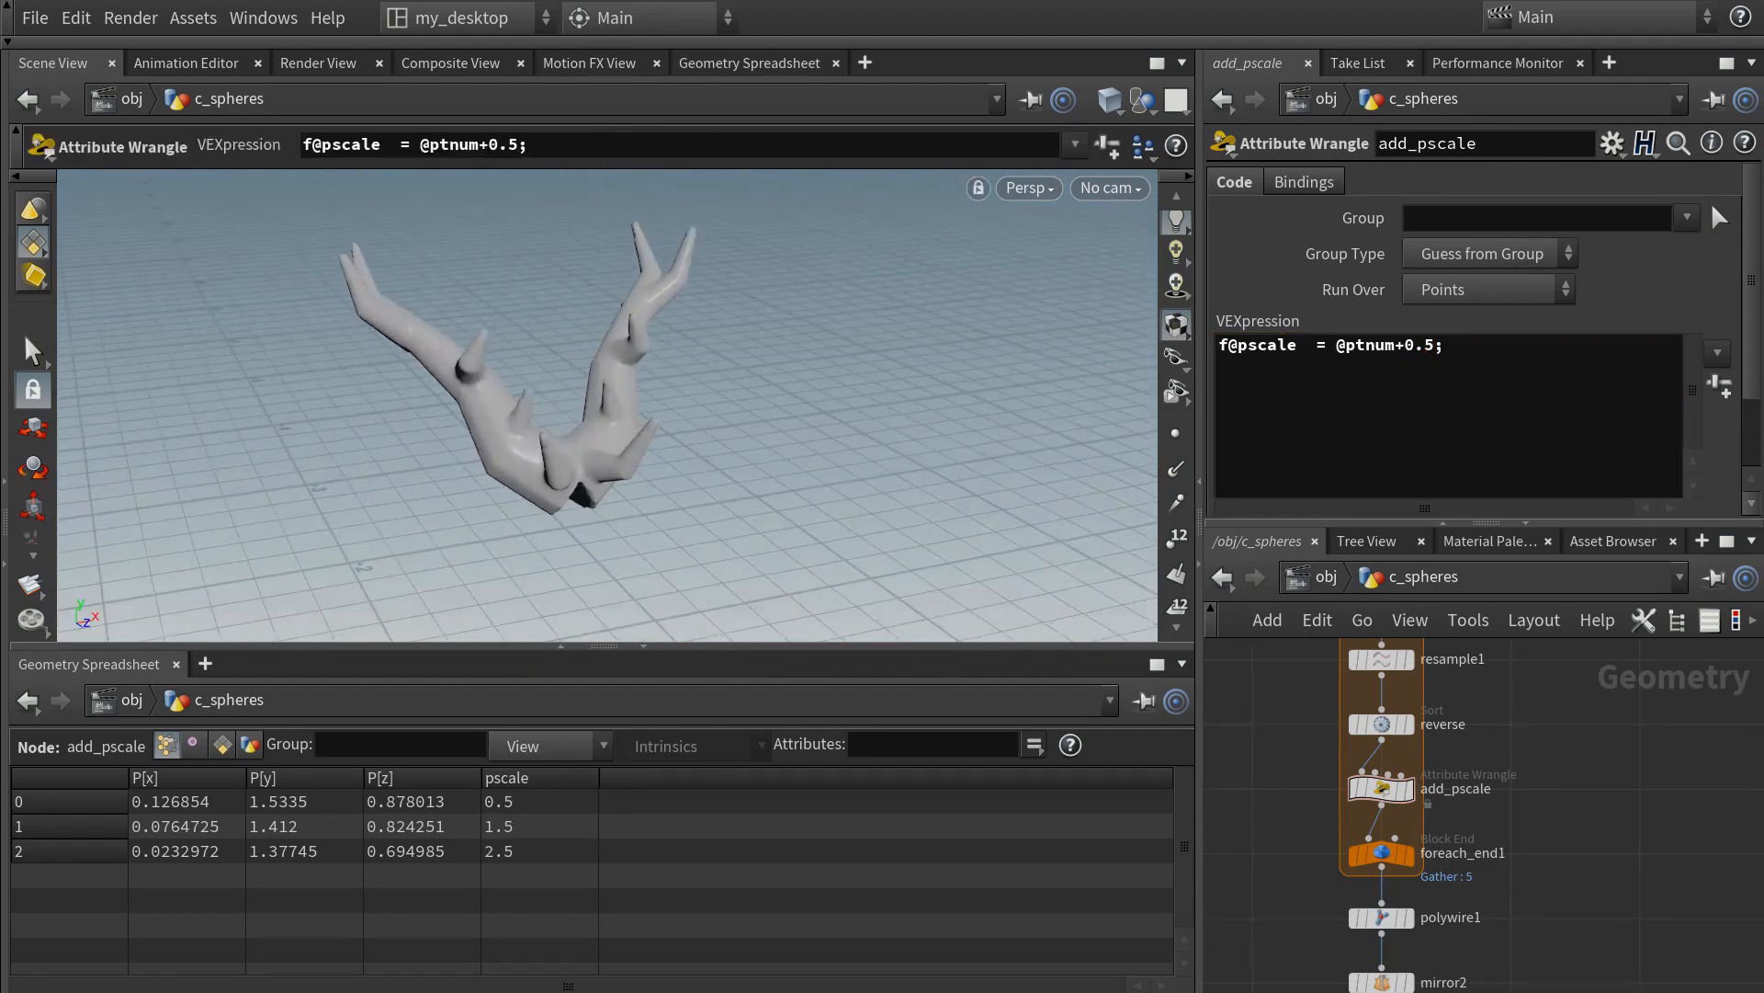
- Switch the viewport to Smooth Wire Shaded and examine the density of the antler mesh
middle_click_drag(1515, 943, 1488, 778)
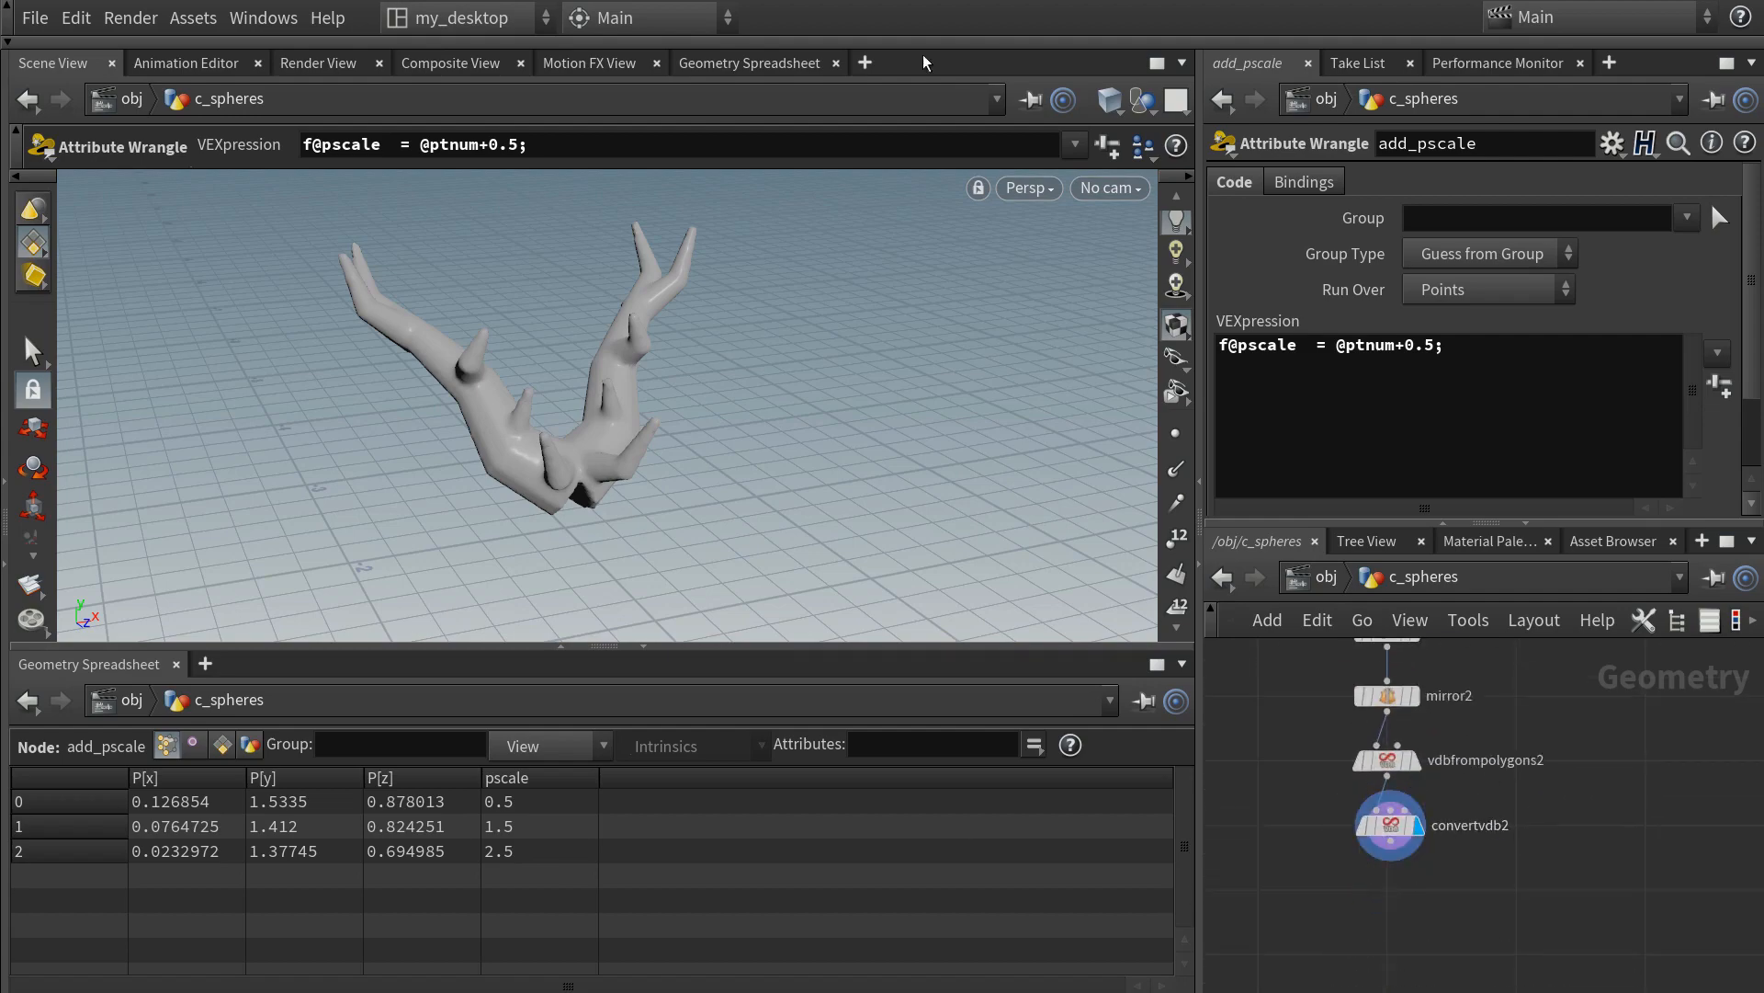
left_click(1115, 117)
left_click(1158, 388)
left_click_drag(514, 368, 589, 324, "alt")
middle_click_drag(589, 325, 569, 385, "alt")
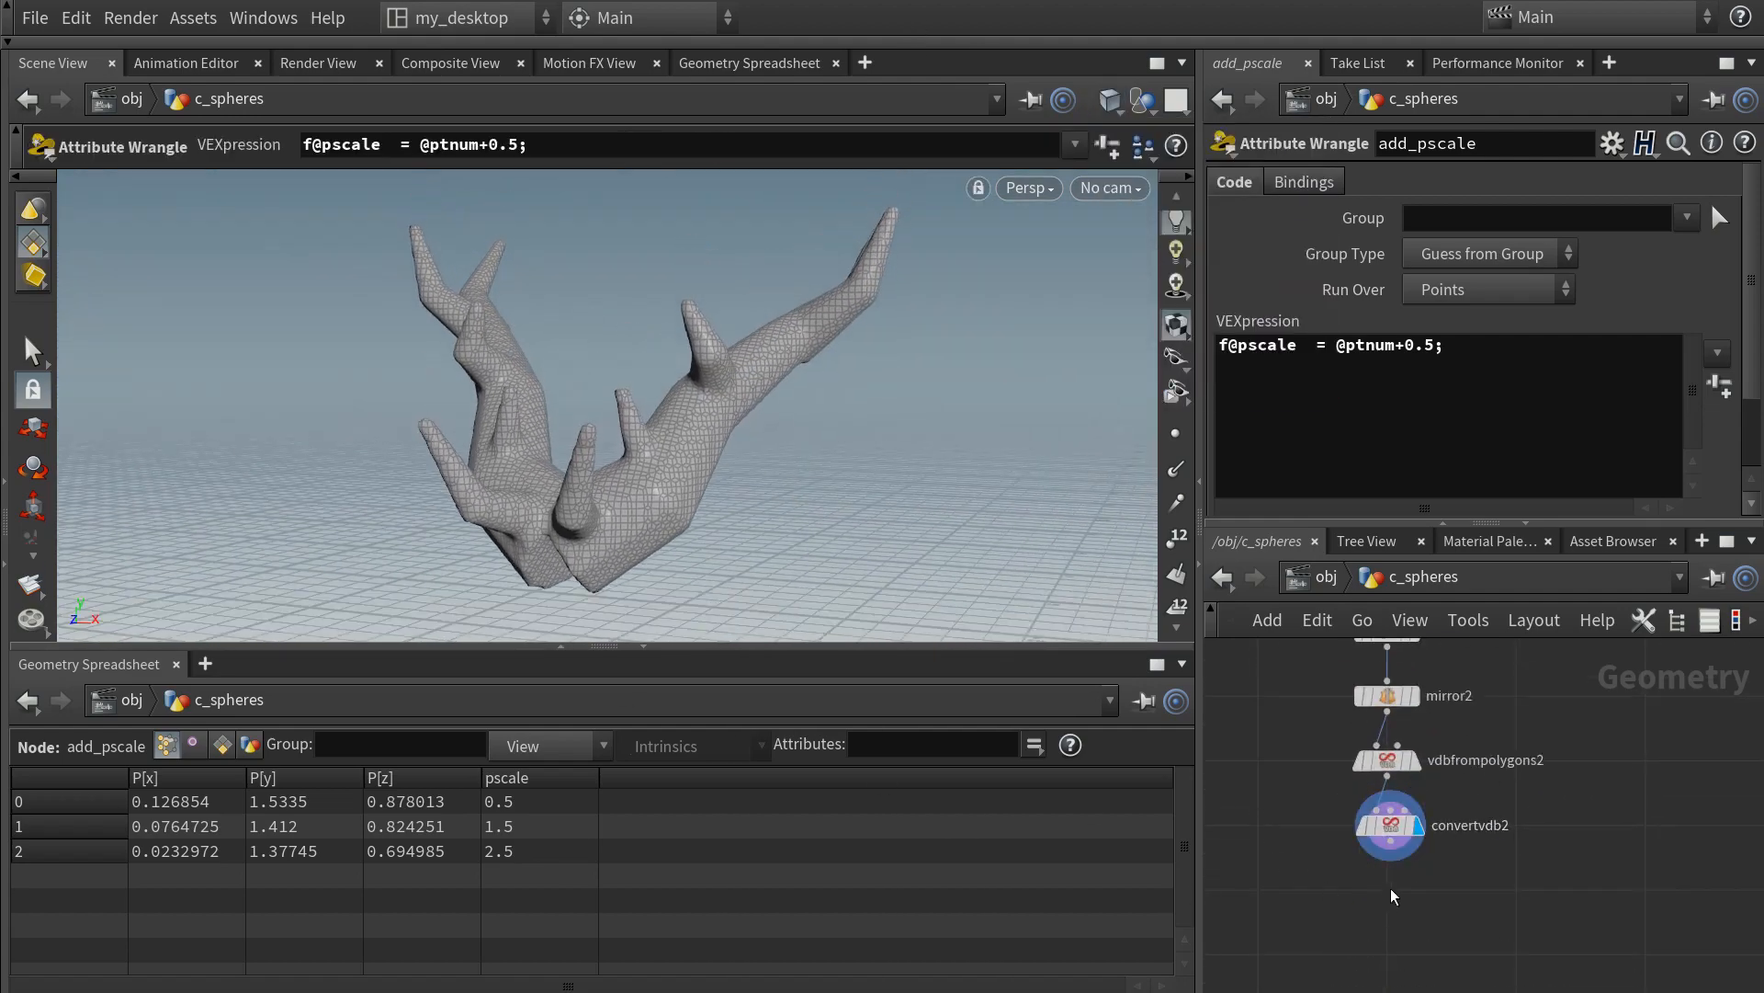
- Add a PolyReduce node after the Convert VDB and display its result
key("Tab")
type("polyreduce")
key("Return")
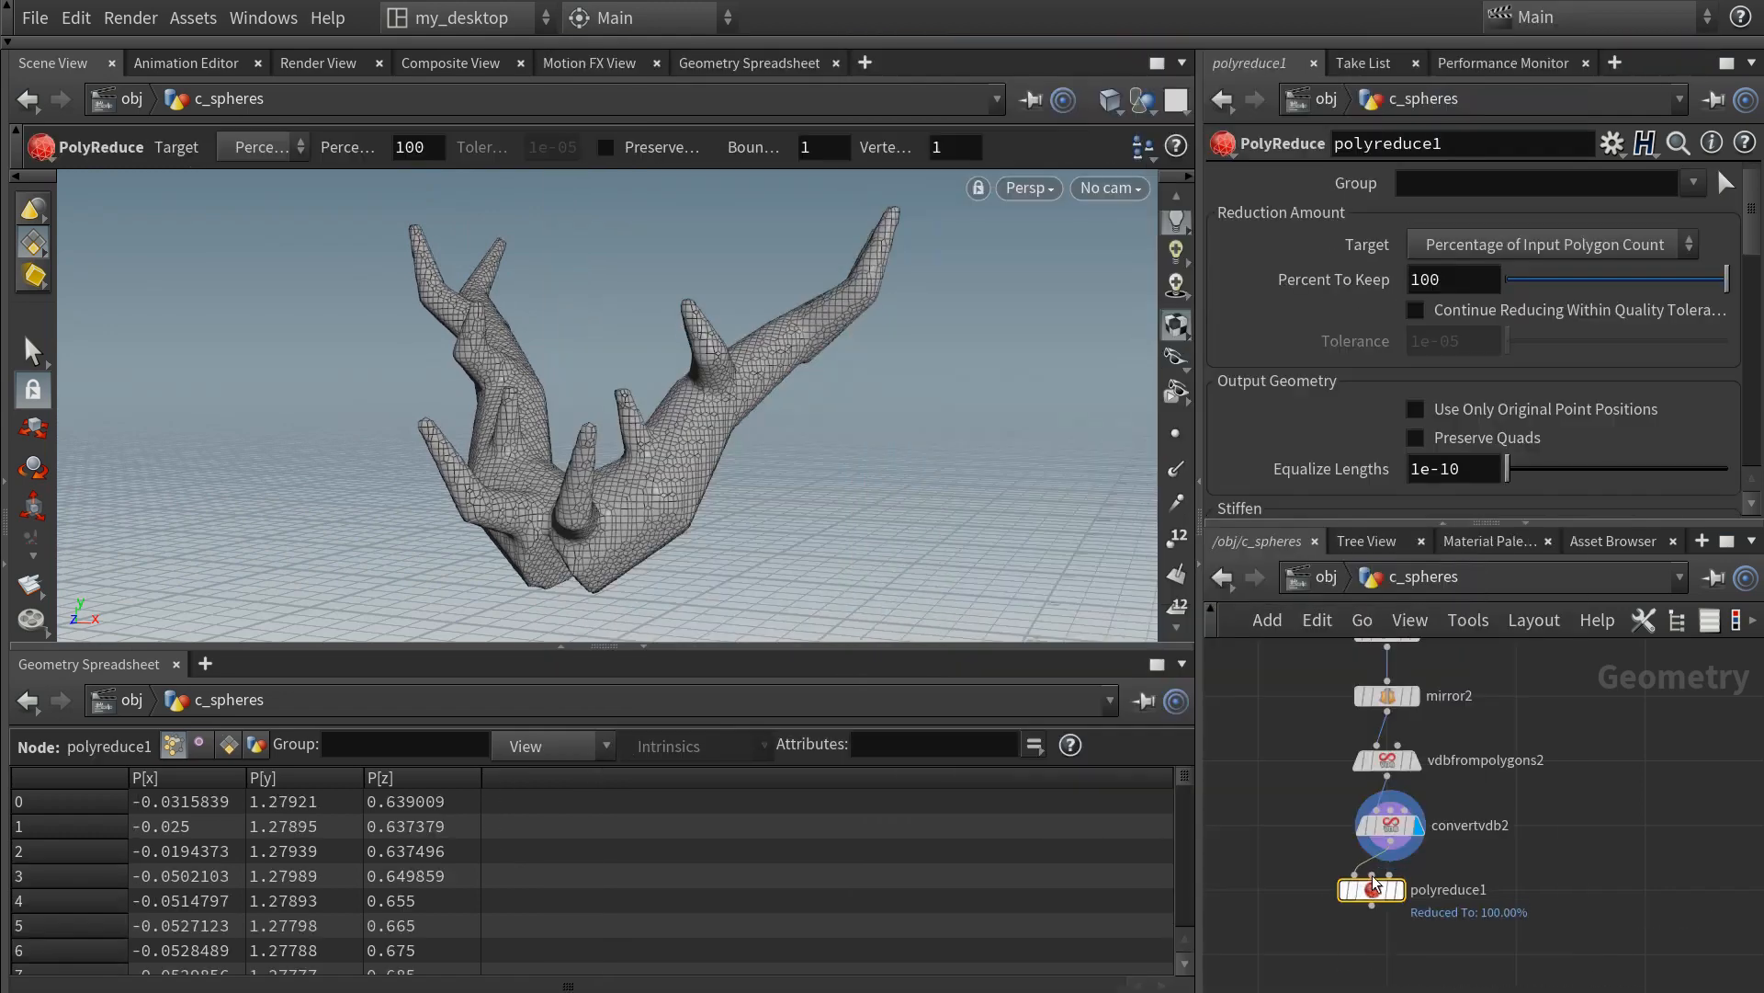
left_click(1371, 896)
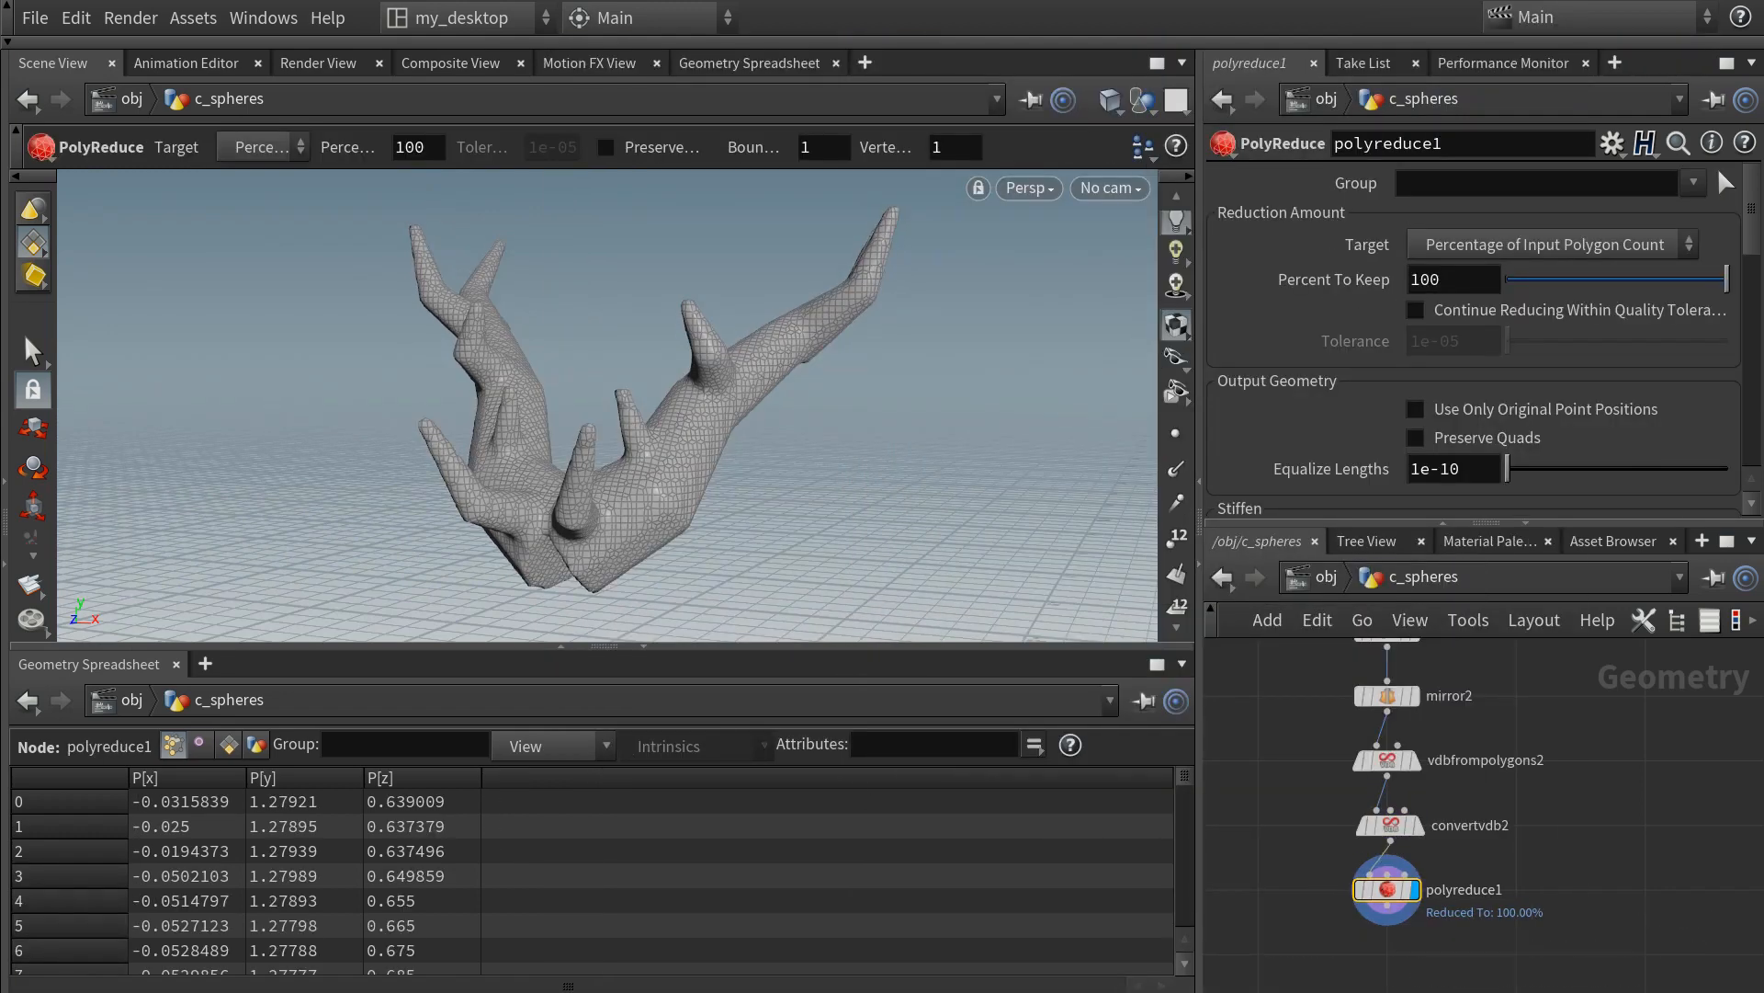
- Set the PolyReduce target to Output Polygon Count and keep 336 polygons
left_click(1475, 250)
left_click(1498, 328)
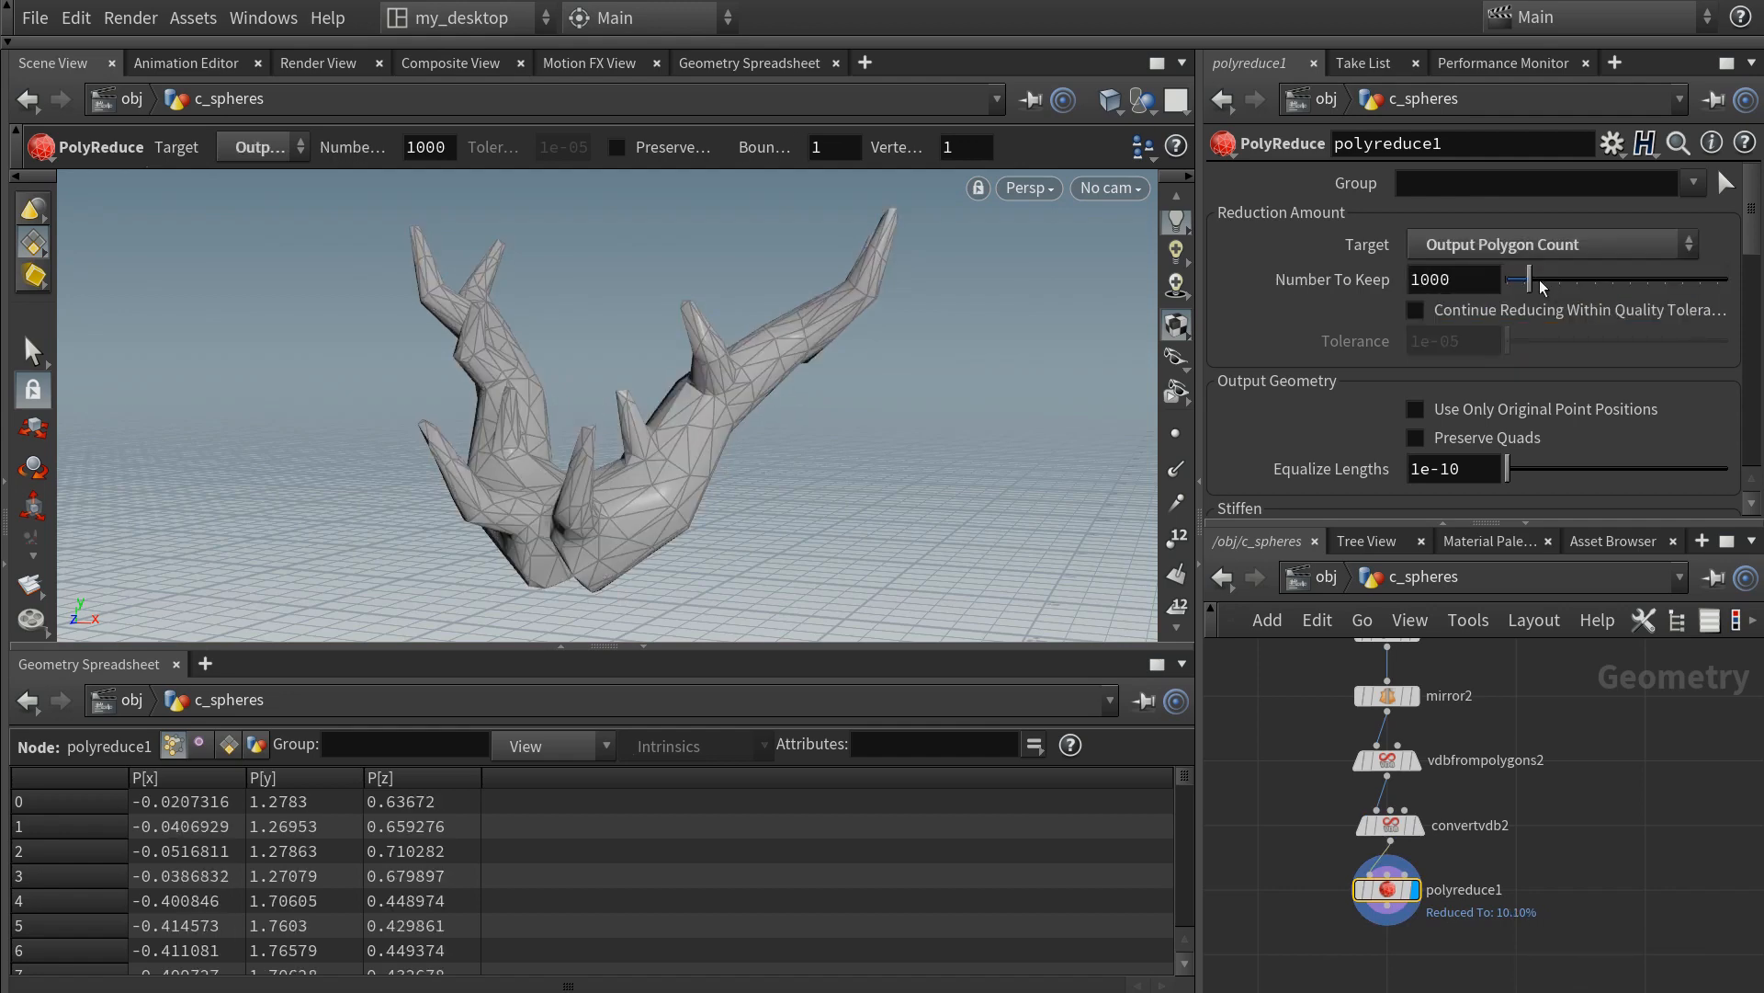
left_click_drag(1540, 281, 1517, 286)
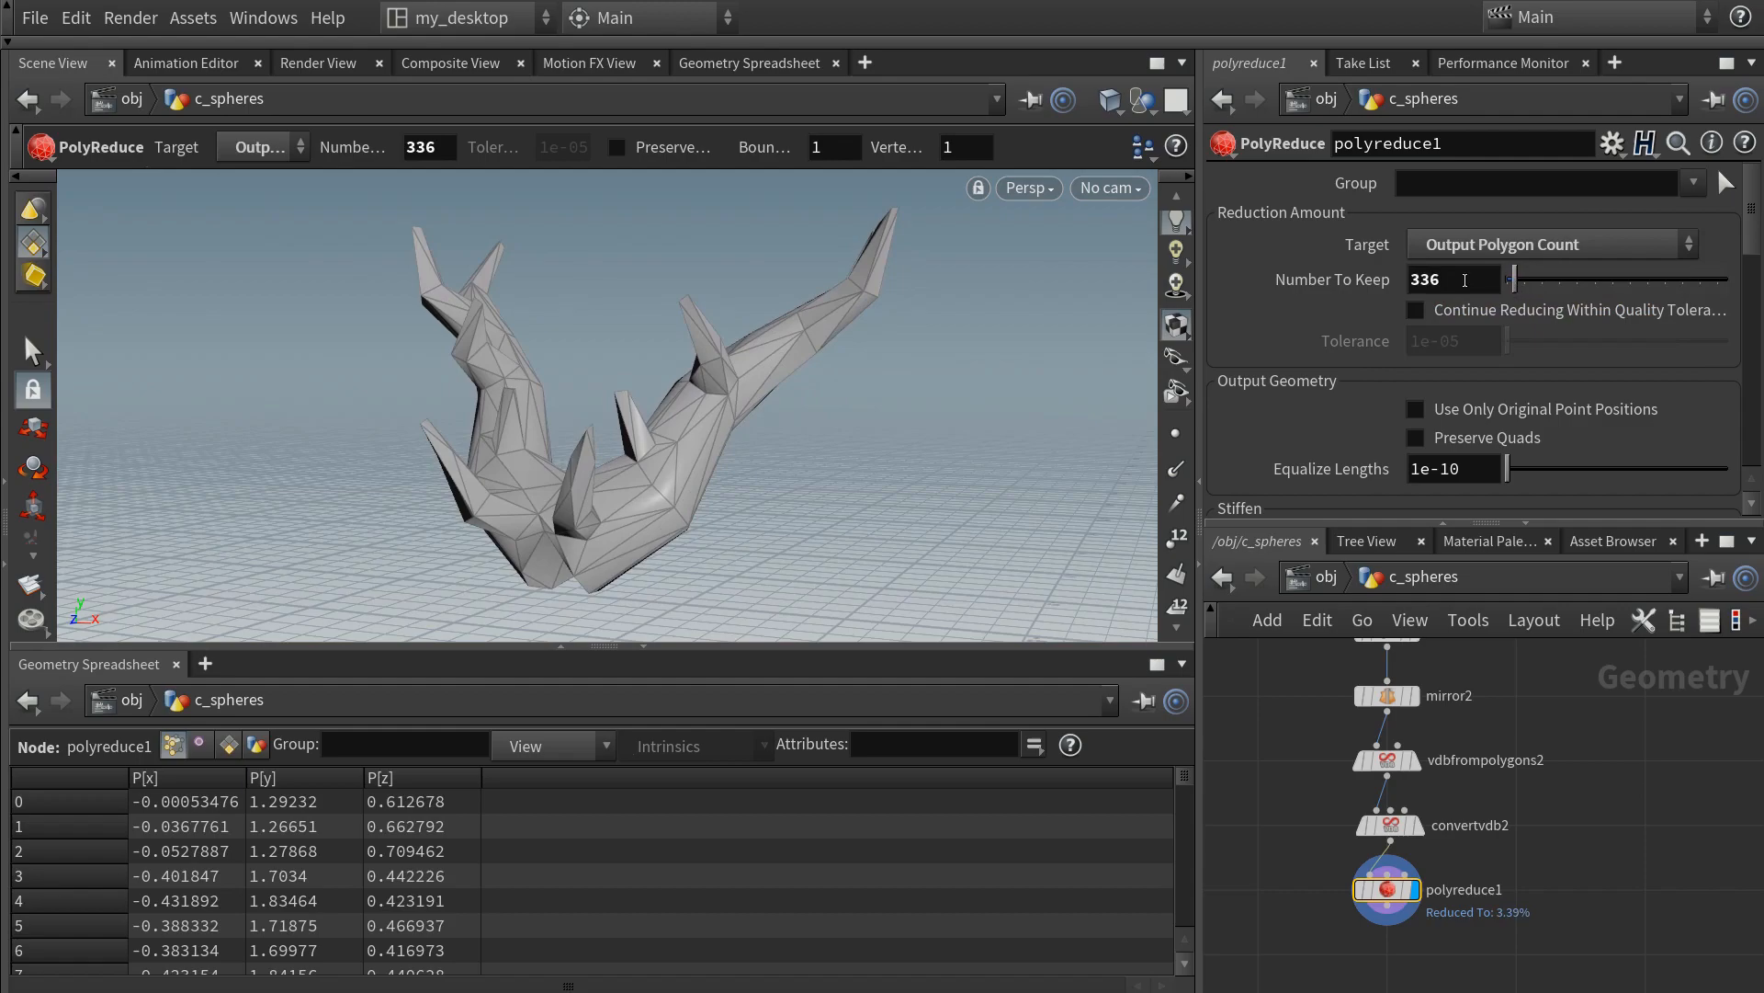
left_click_drag(877, 359, 490, 420, "alt")
- Add a Subdivide node after the PolyReduce and display it to smooth the reduced antlers
middle_click_drag(1315, 937, 1329, 826)
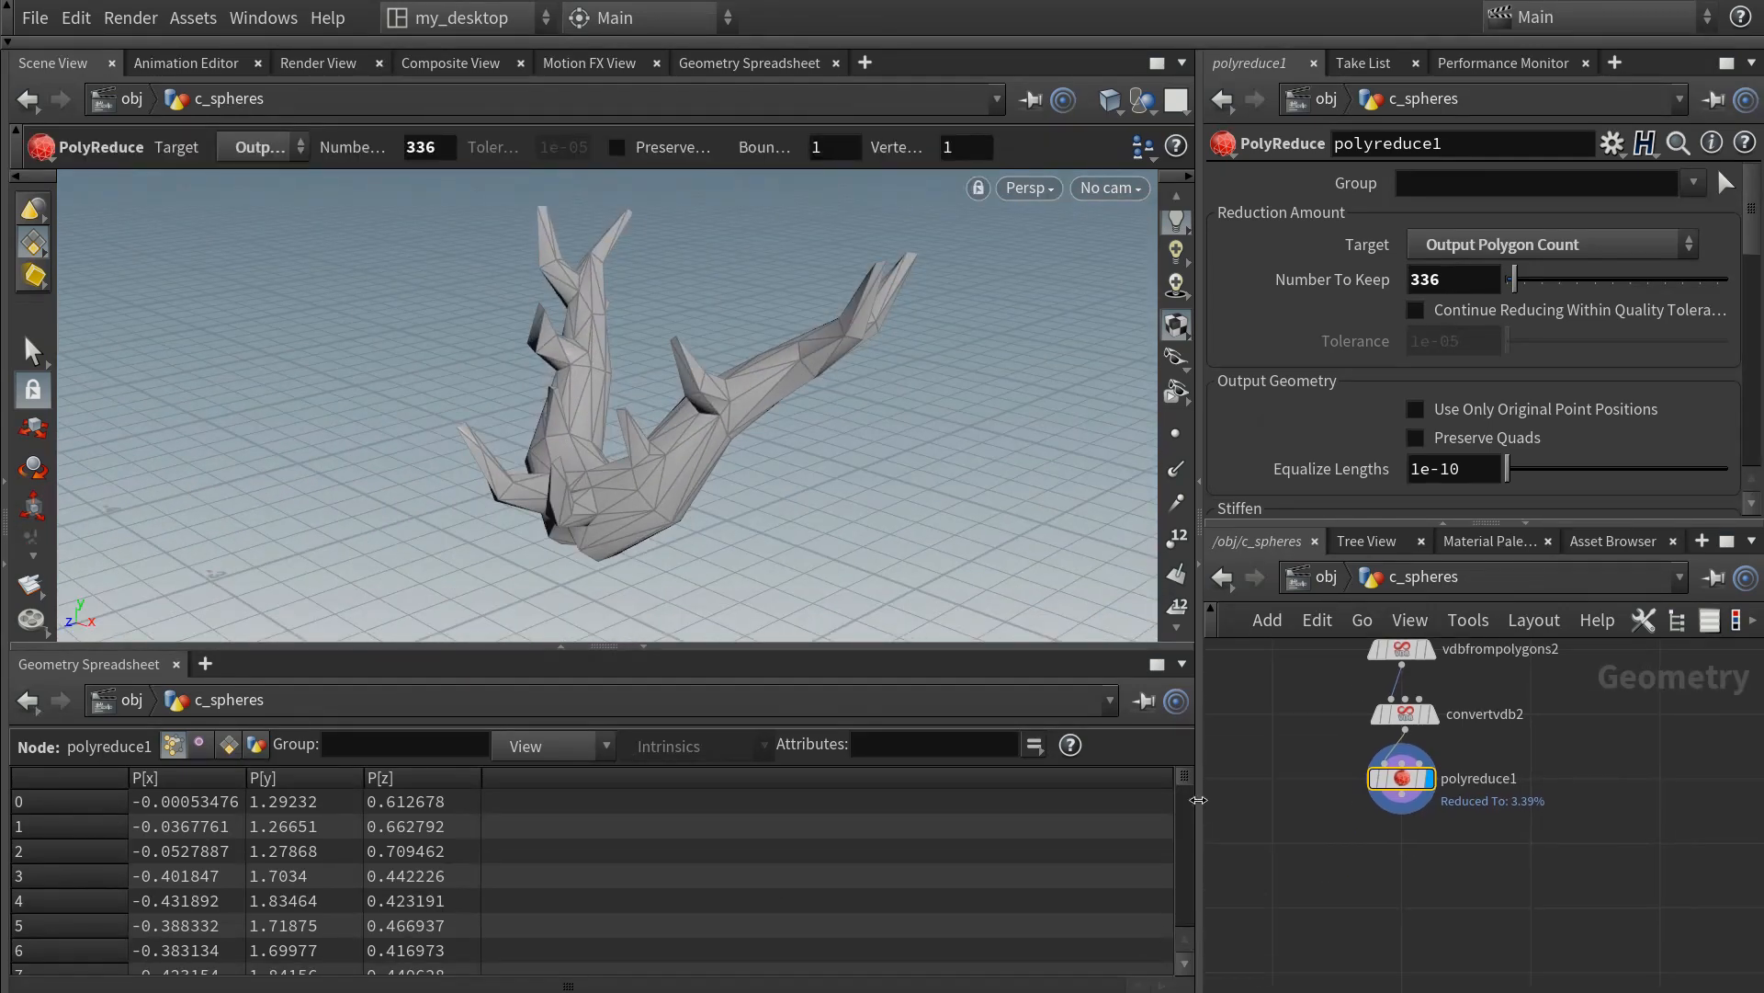
left_click(1403, 808)
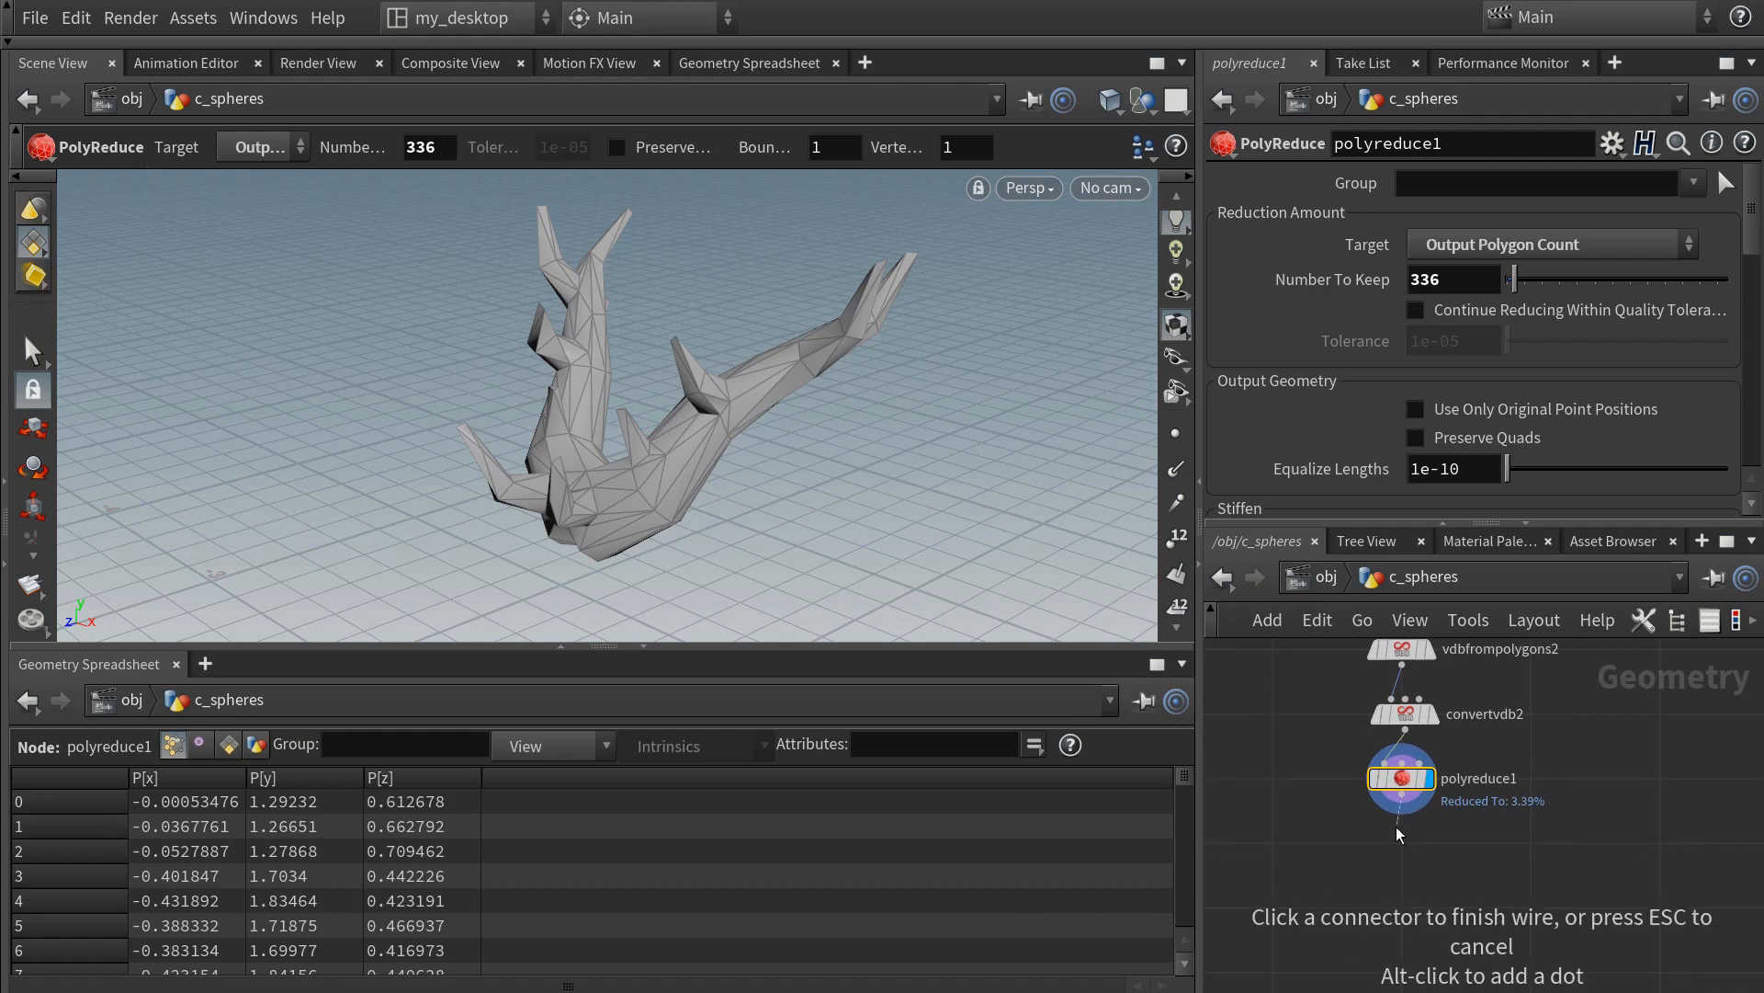
left_click(1397, 838)
type("subdivi")
key("Return")
left_click(1424, 843)
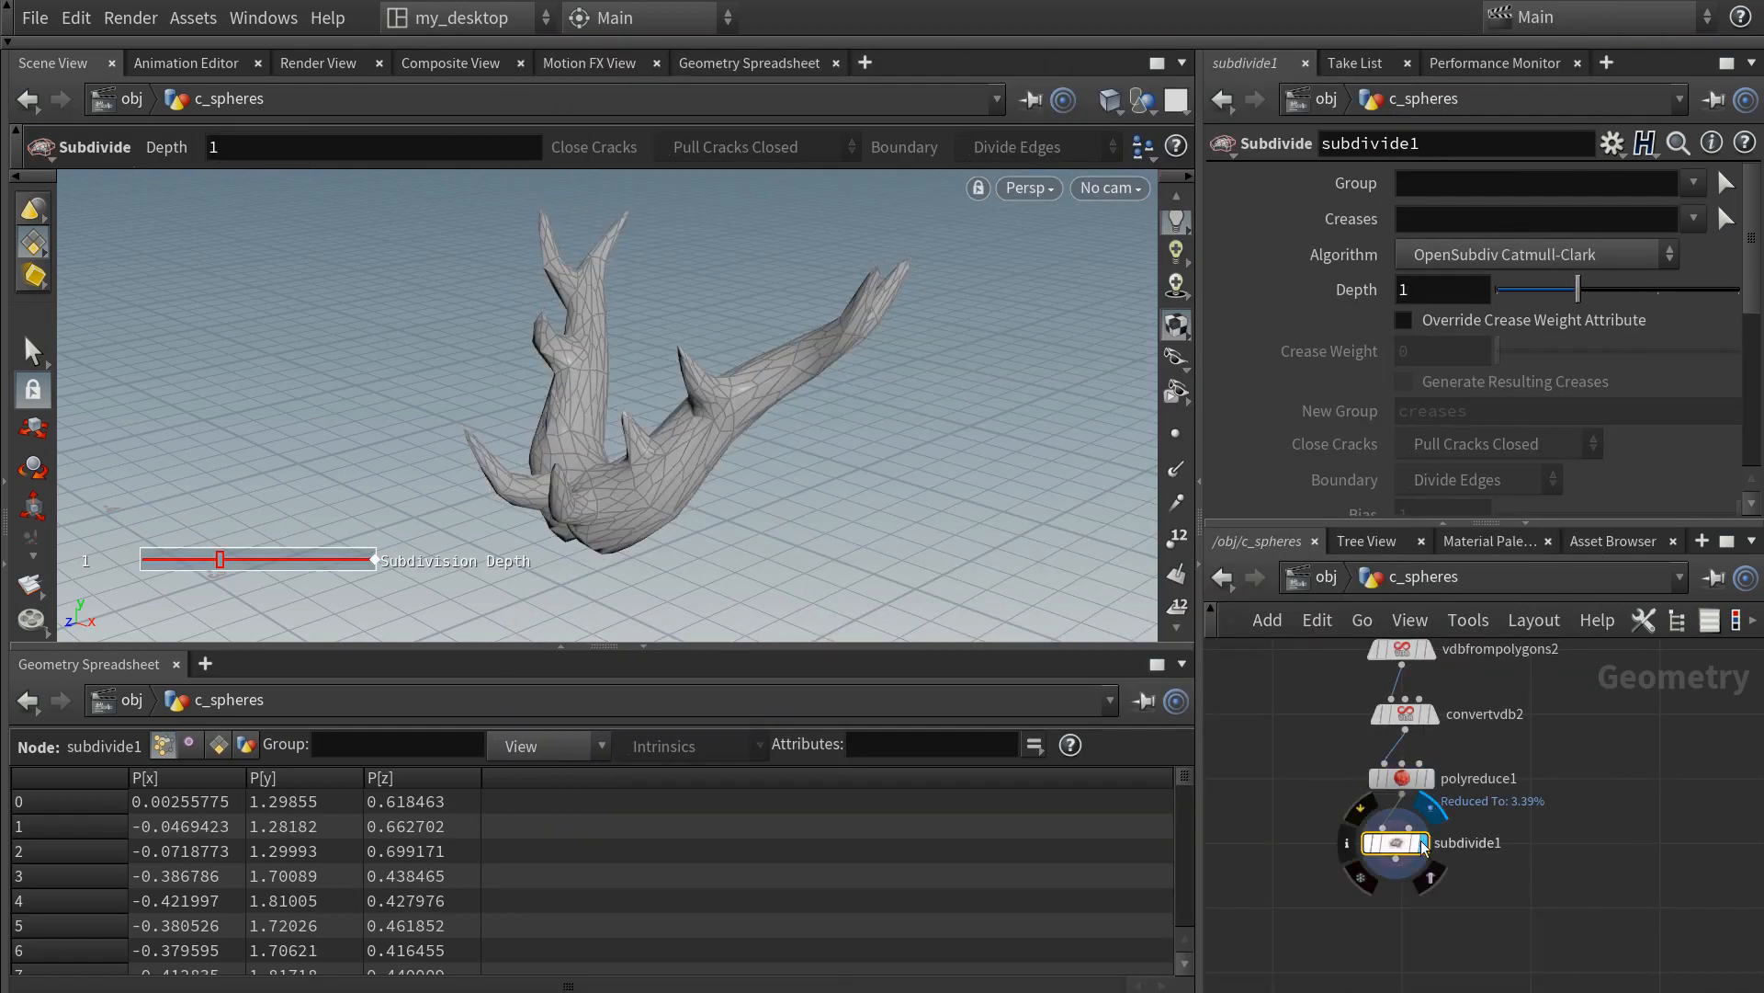
- Return the viewport to Smooth Shaded and inspect the subdivided antlers from several angles
left_click_drag(618, 433, 628, 378, "alt")
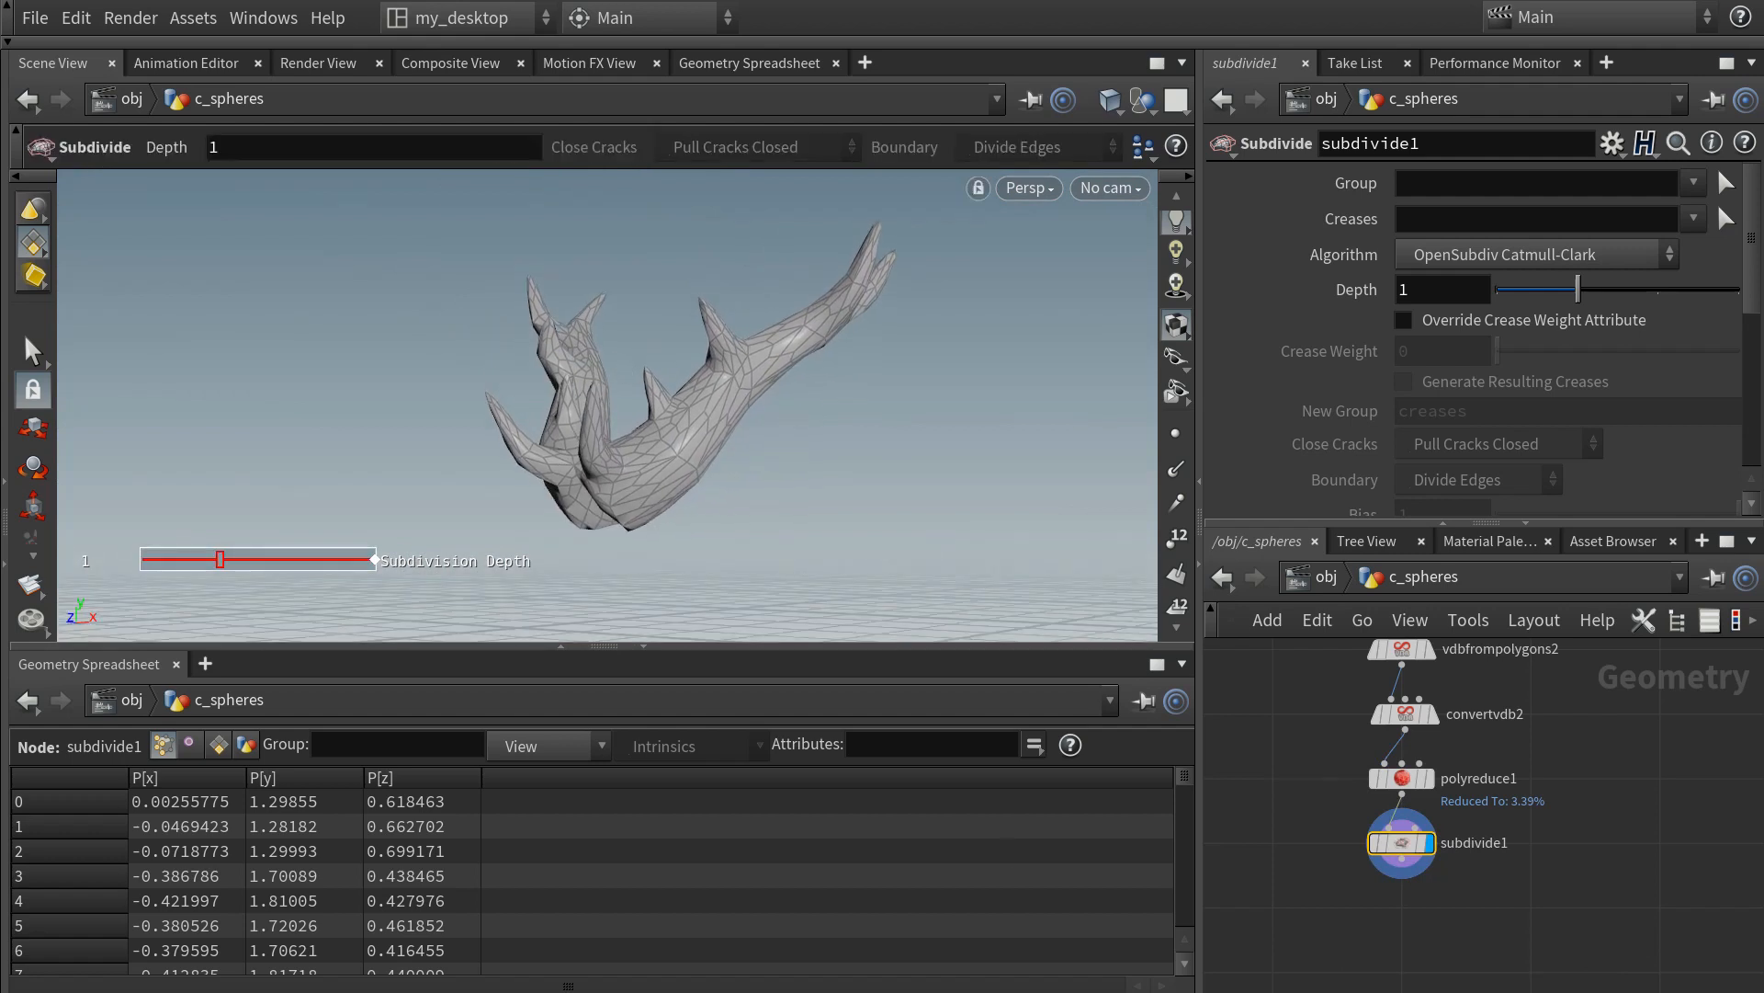
scroll(1324, 887, "down", 3)
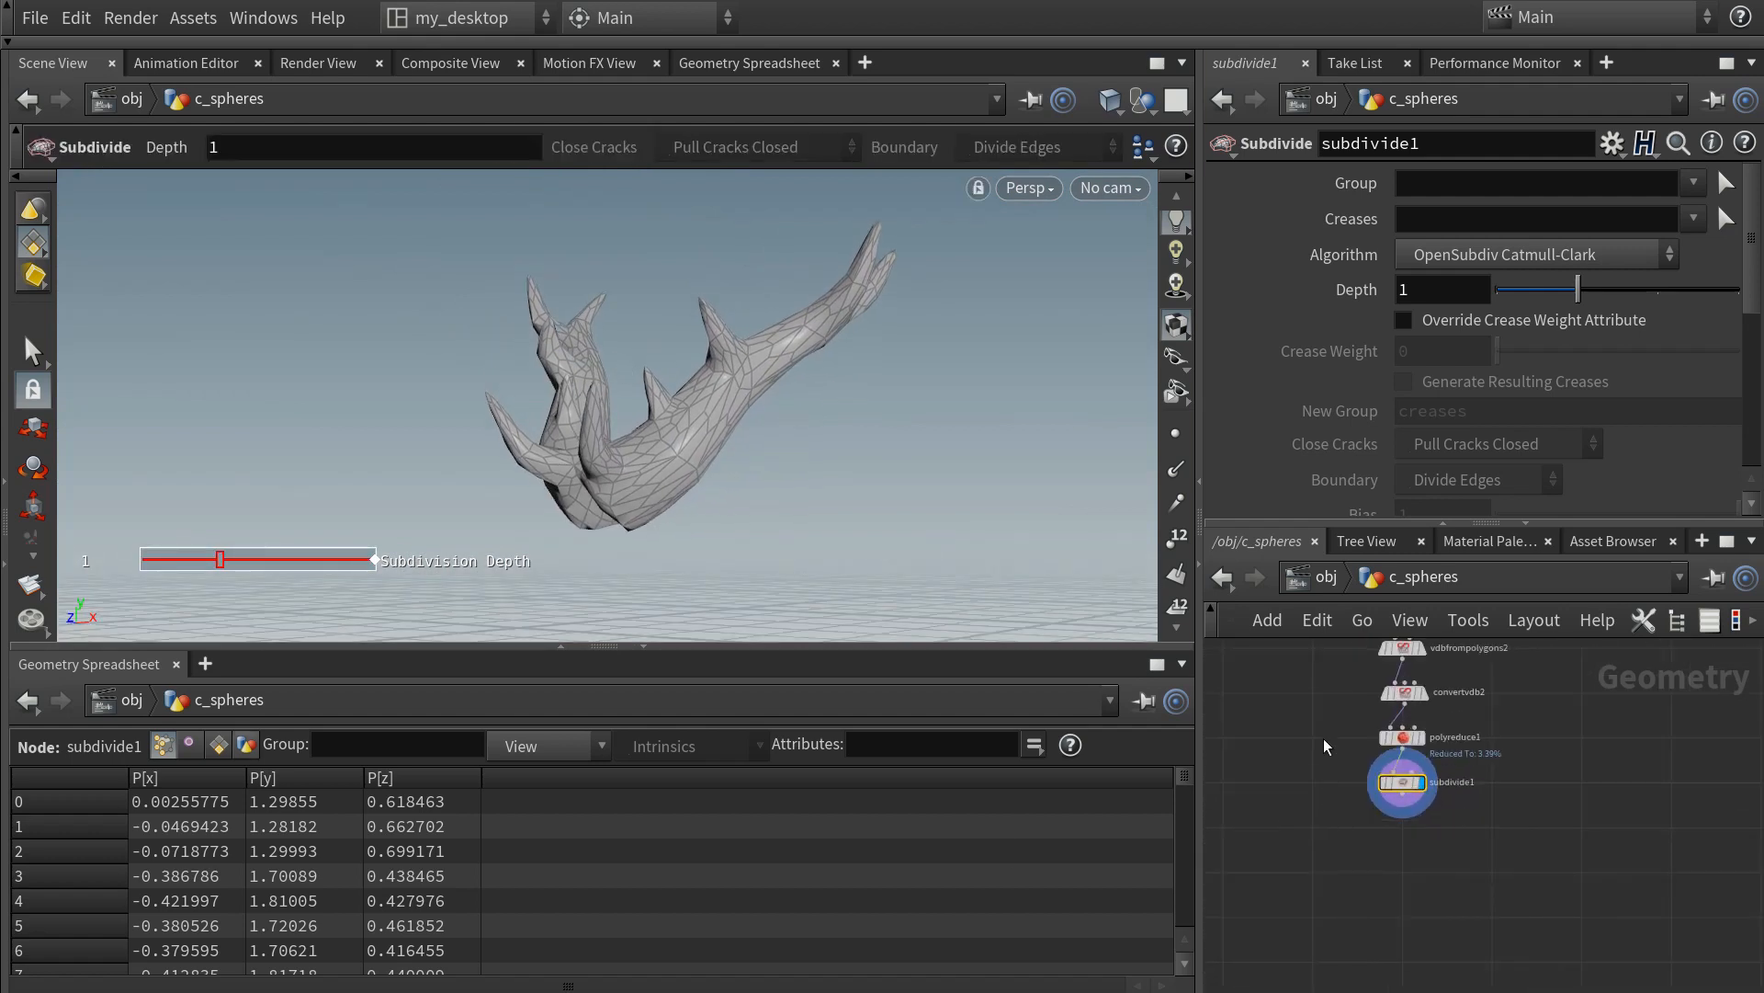
left_click(1109, 98)
left_click(1185, 360)
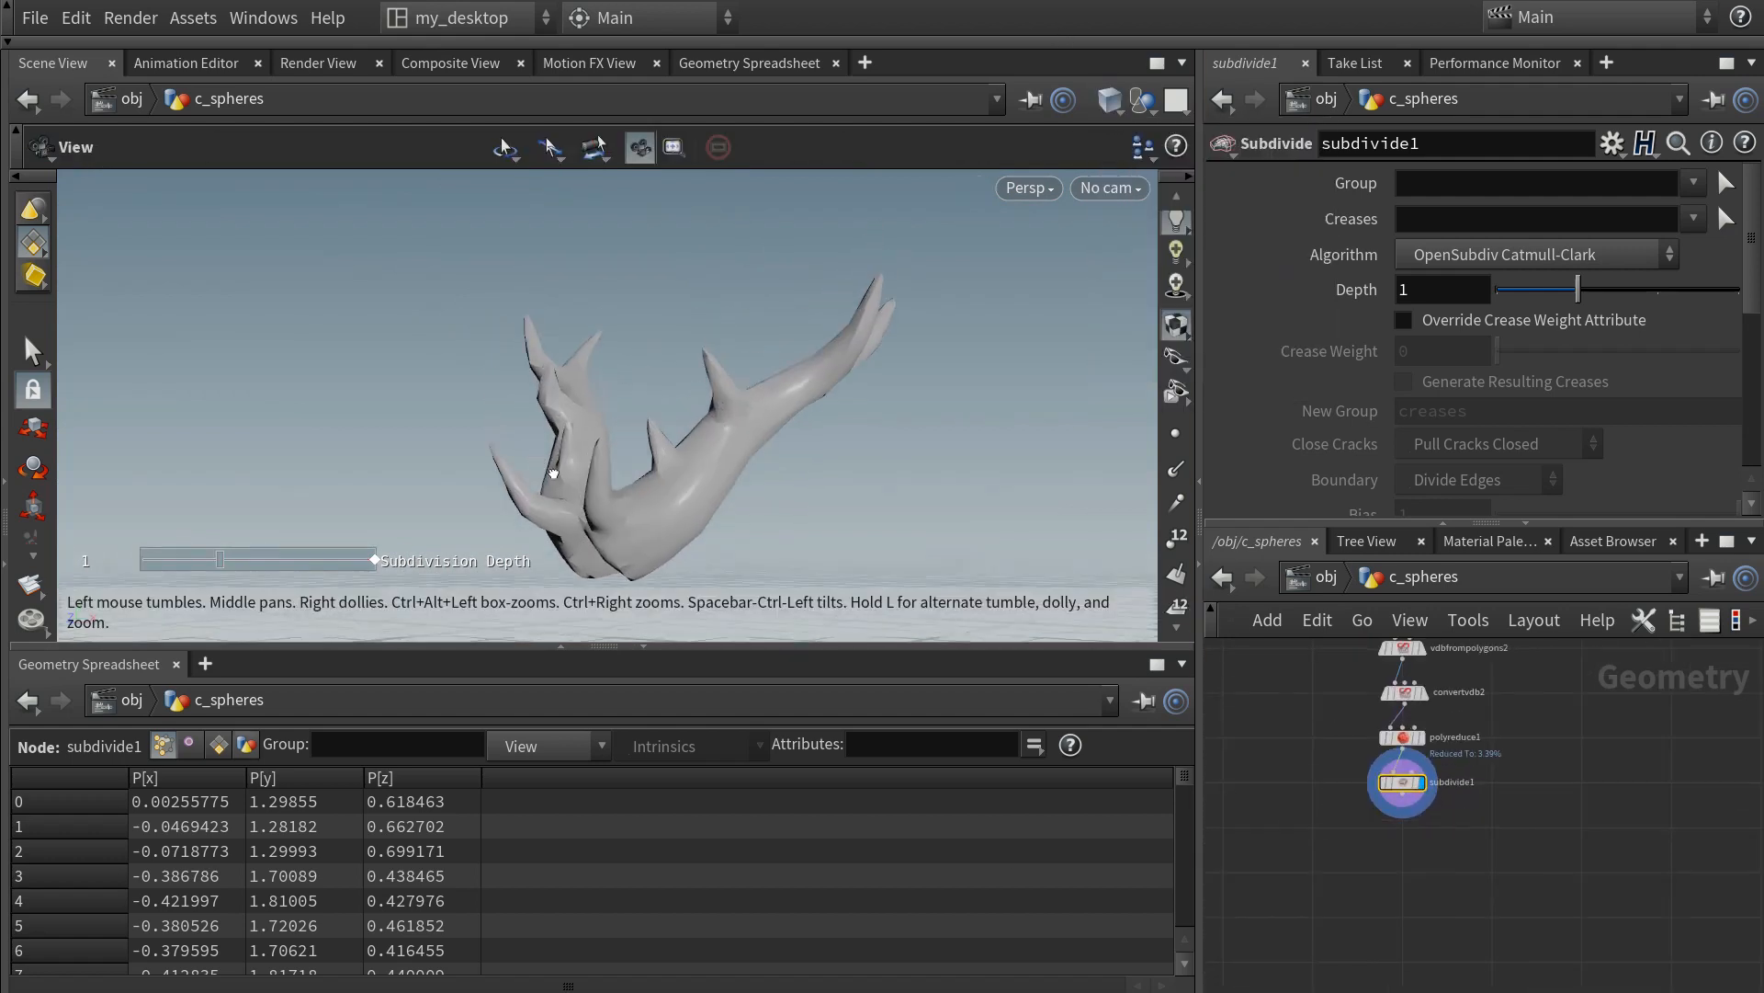
mouse_move(588, 423)
left_mouse_down("alt")
mouse_move(761, 435)
mouse_move(91, 441)
mouse_move(479, 499)
mouse_move(851, 433)
mouse_move(591, 449)
mouse_move(397, 487)
left_mouse_up("alt")
- Select the whole antler node chain, from the curves to the Subdivide, and move it beside the body network
scroll(1335, 764, "down", 5)
middle_click_drag(1324, 678, 1331, 854)
scroll(1305, 799, "down", 3)
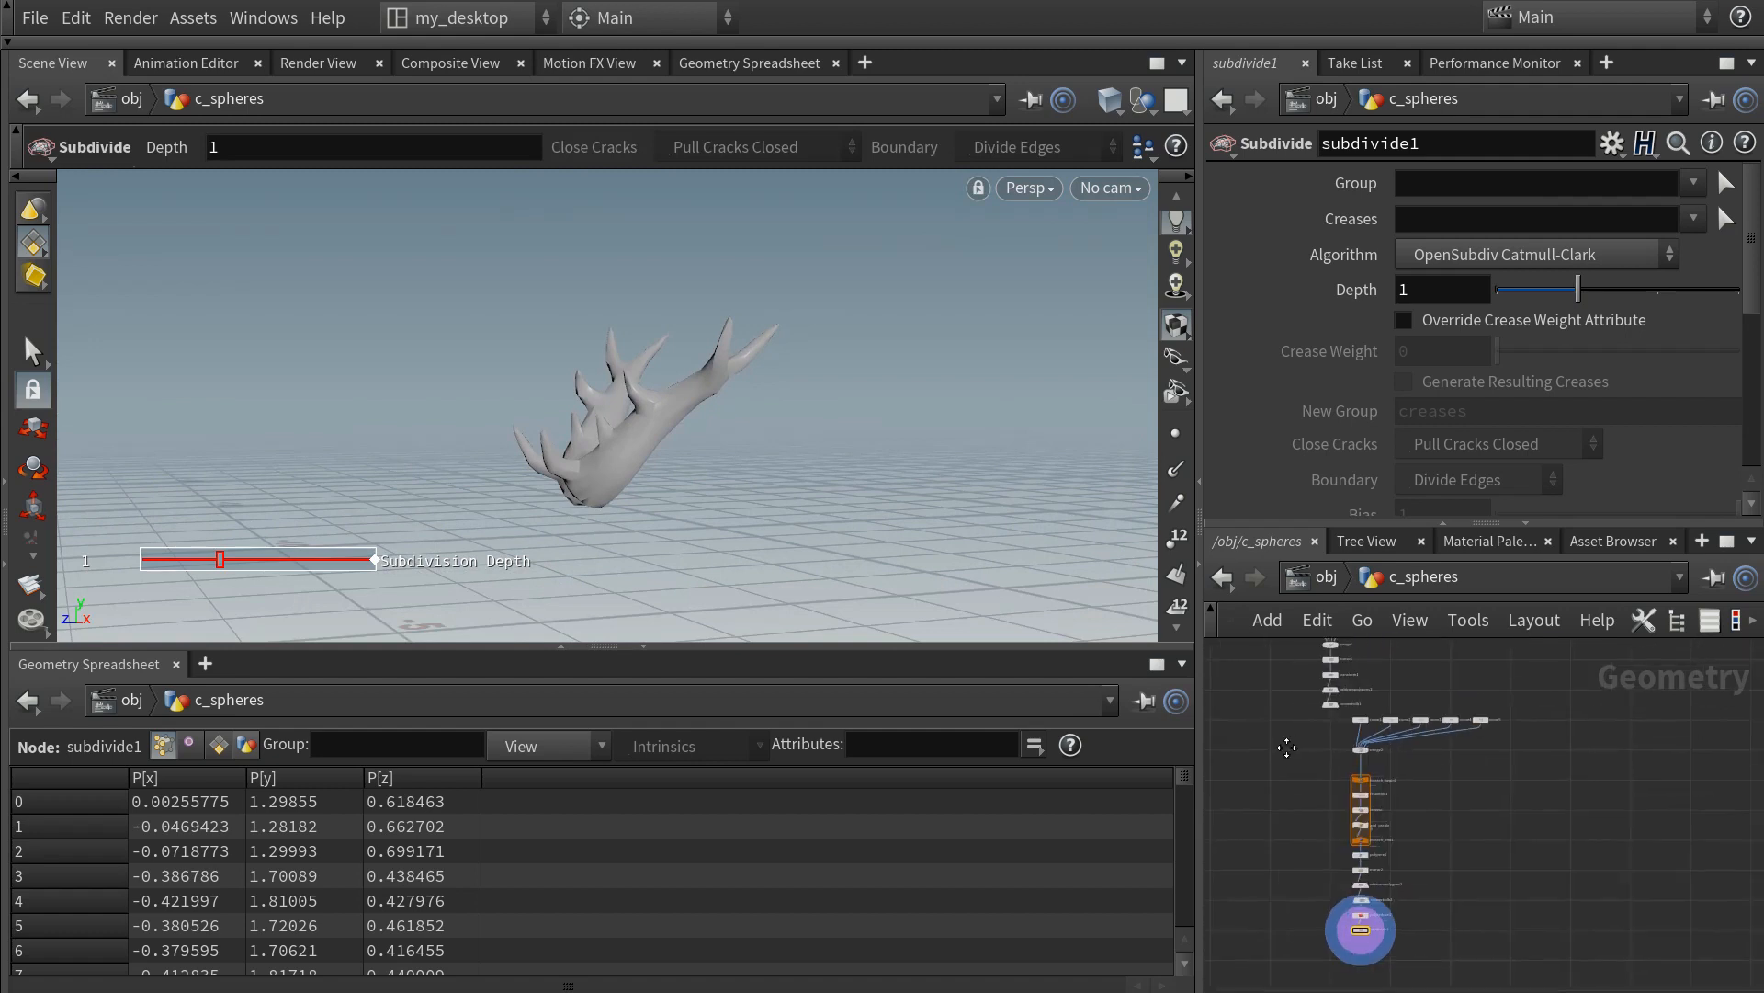
middle_click_drag(1283, 745, 1300, 717)
mouse_move(1503, 771)
middle_mouse_down()
mouse_move(1493, 786)
mouse_move(1506, 770)
middle_mouse_up()
left_click_drag(1308, 922, 1597, 680)
middle_click_drag(1418, 881, 1402, 858)
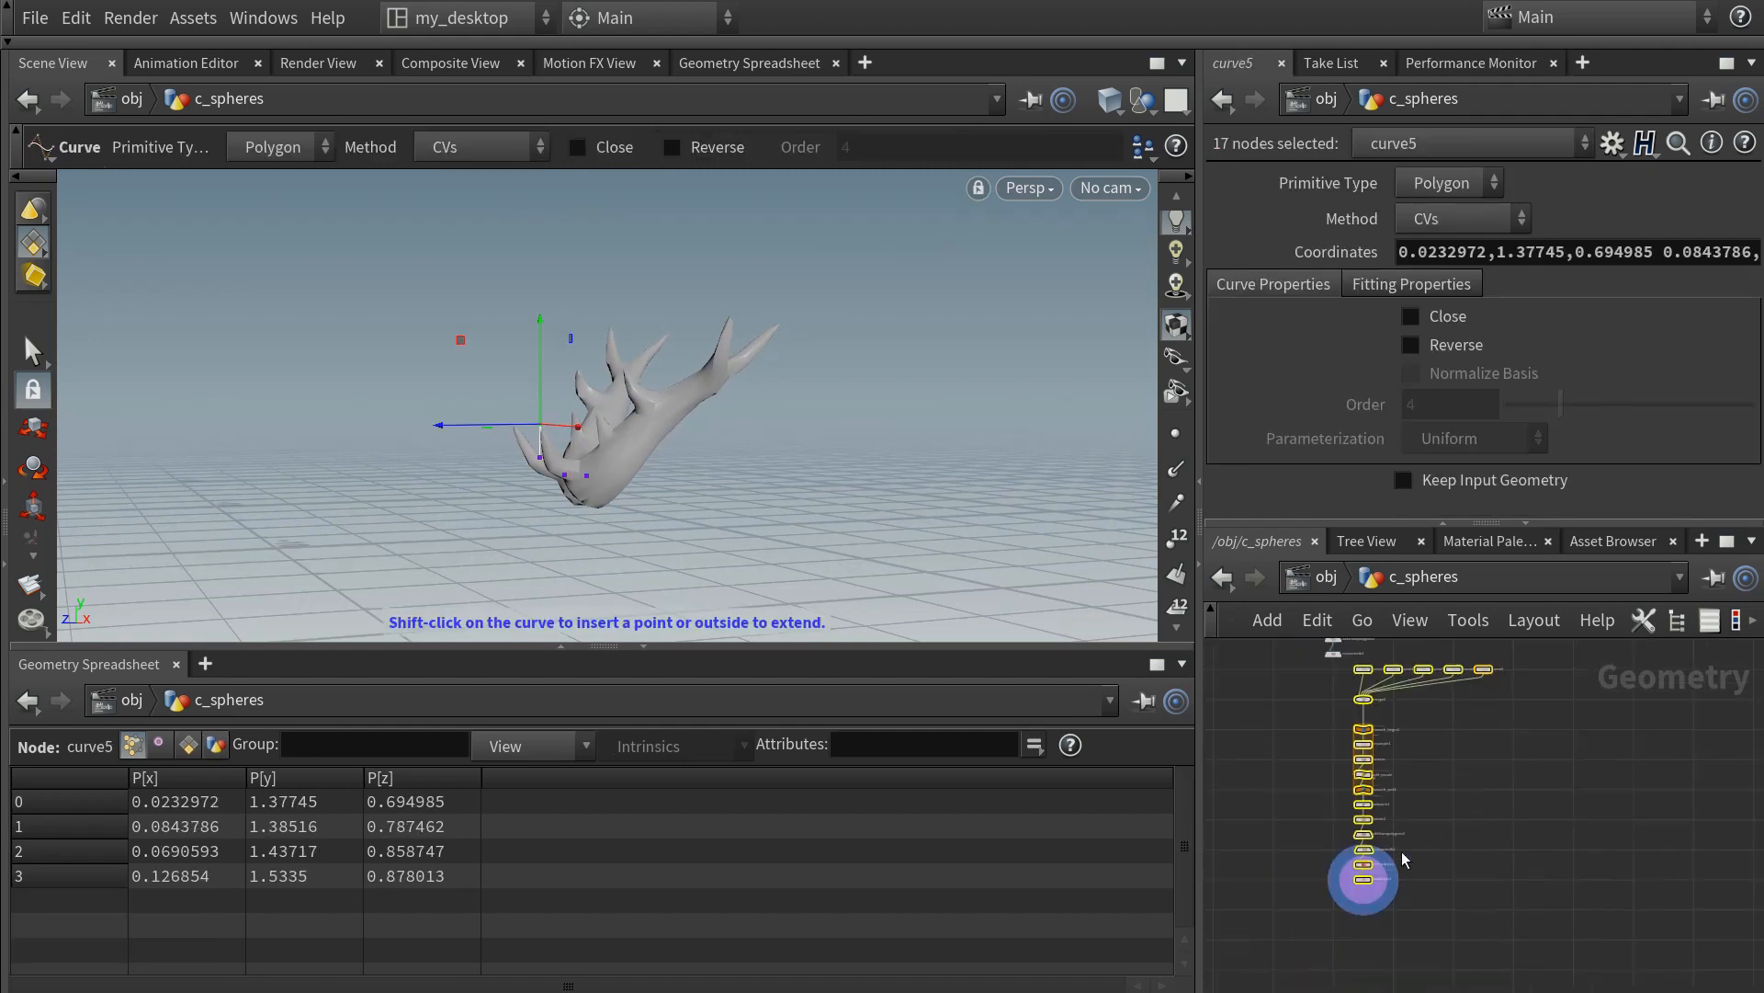
left_click_drag(1363, 879, 1489, 669)
scroll(1471, 684, "up", 5)
middle_click_drag(1393, 730, 1465, 888)
left_click_drag(1580, 810, 1587, 796)
scroll(1435, 781, "down", 5)
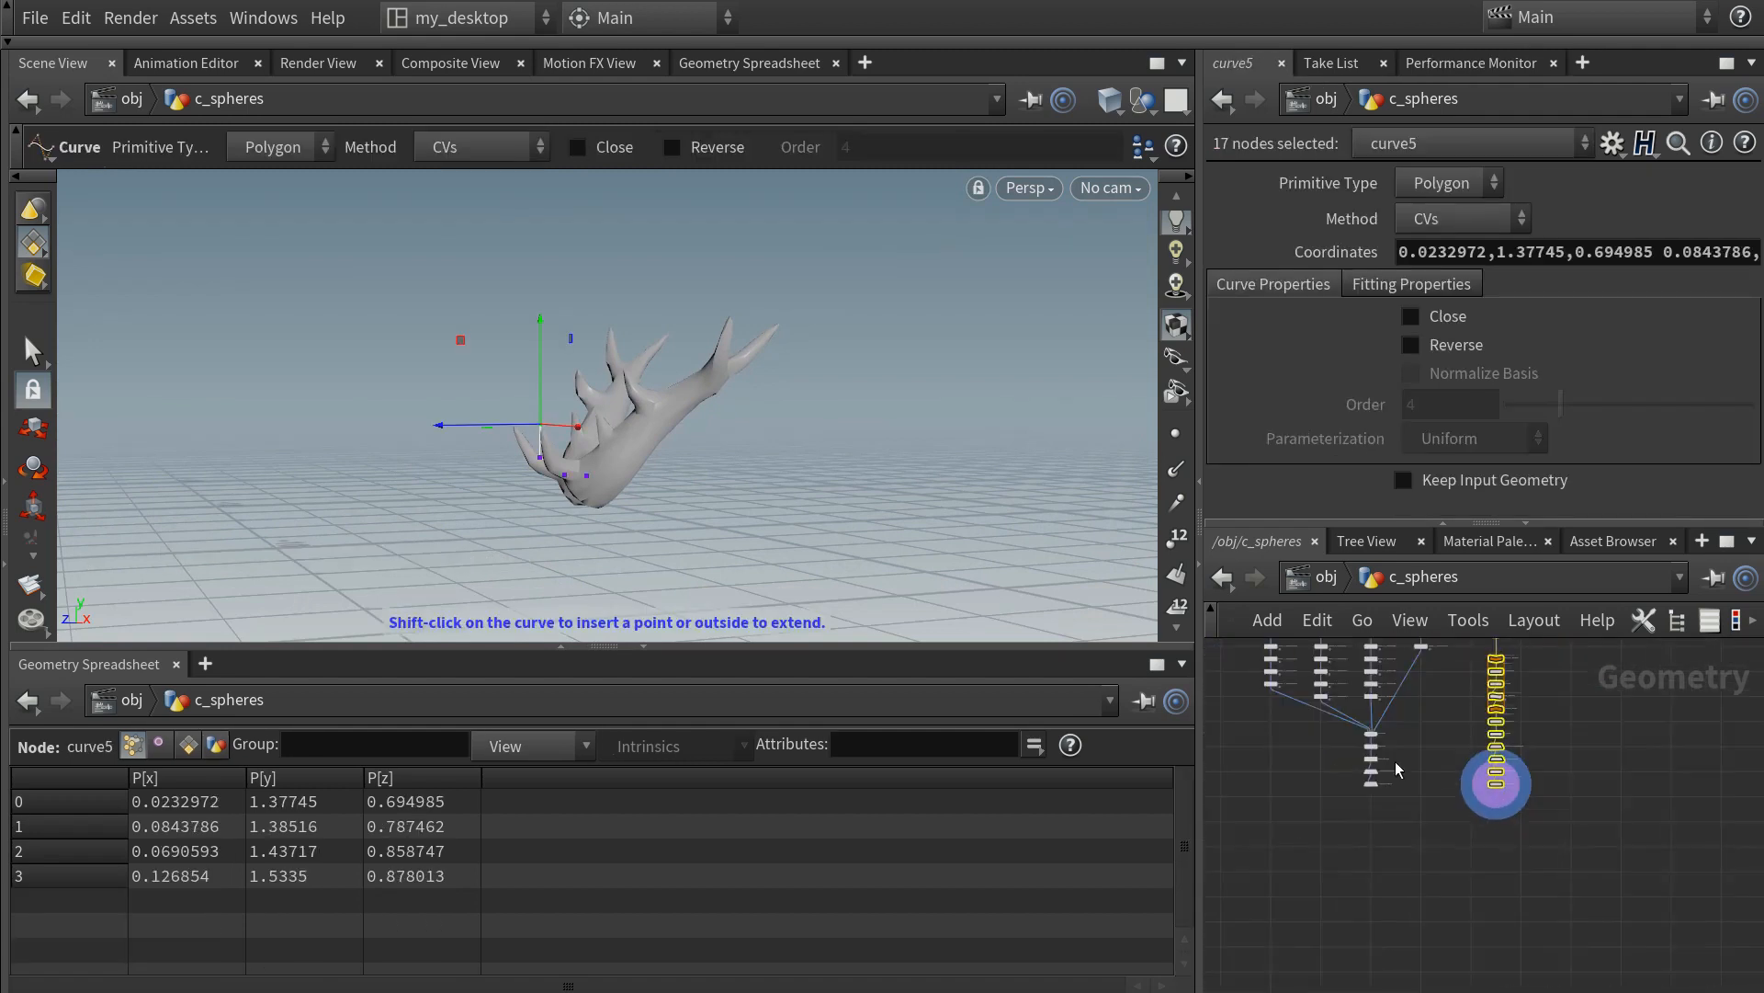
- Enclose the body nodes in a network box titled "Deer body" and colour it slate blue
middle_click_drag(1431, 773, 1423, 849)
left_click(1425, 850)
left_click_drag(1231, 668, 1430, 890)
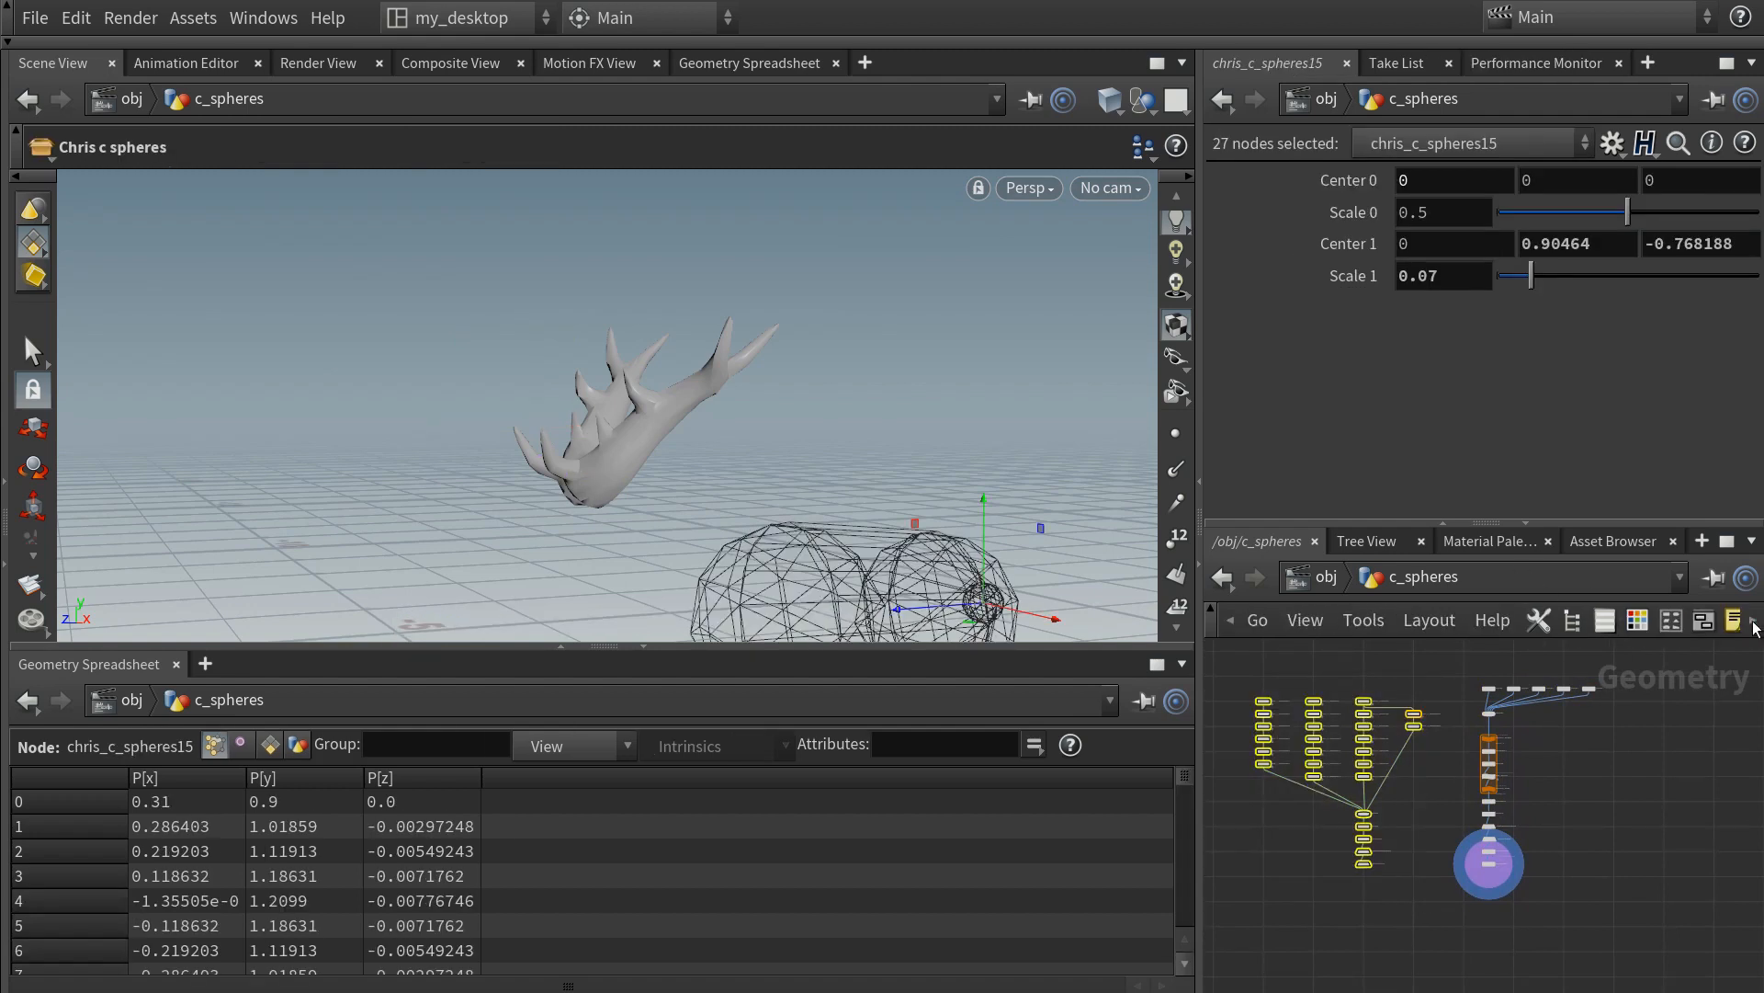
key("shift+o")
scroll(1269, 800, "up", 5)
double_click(1347, 768)
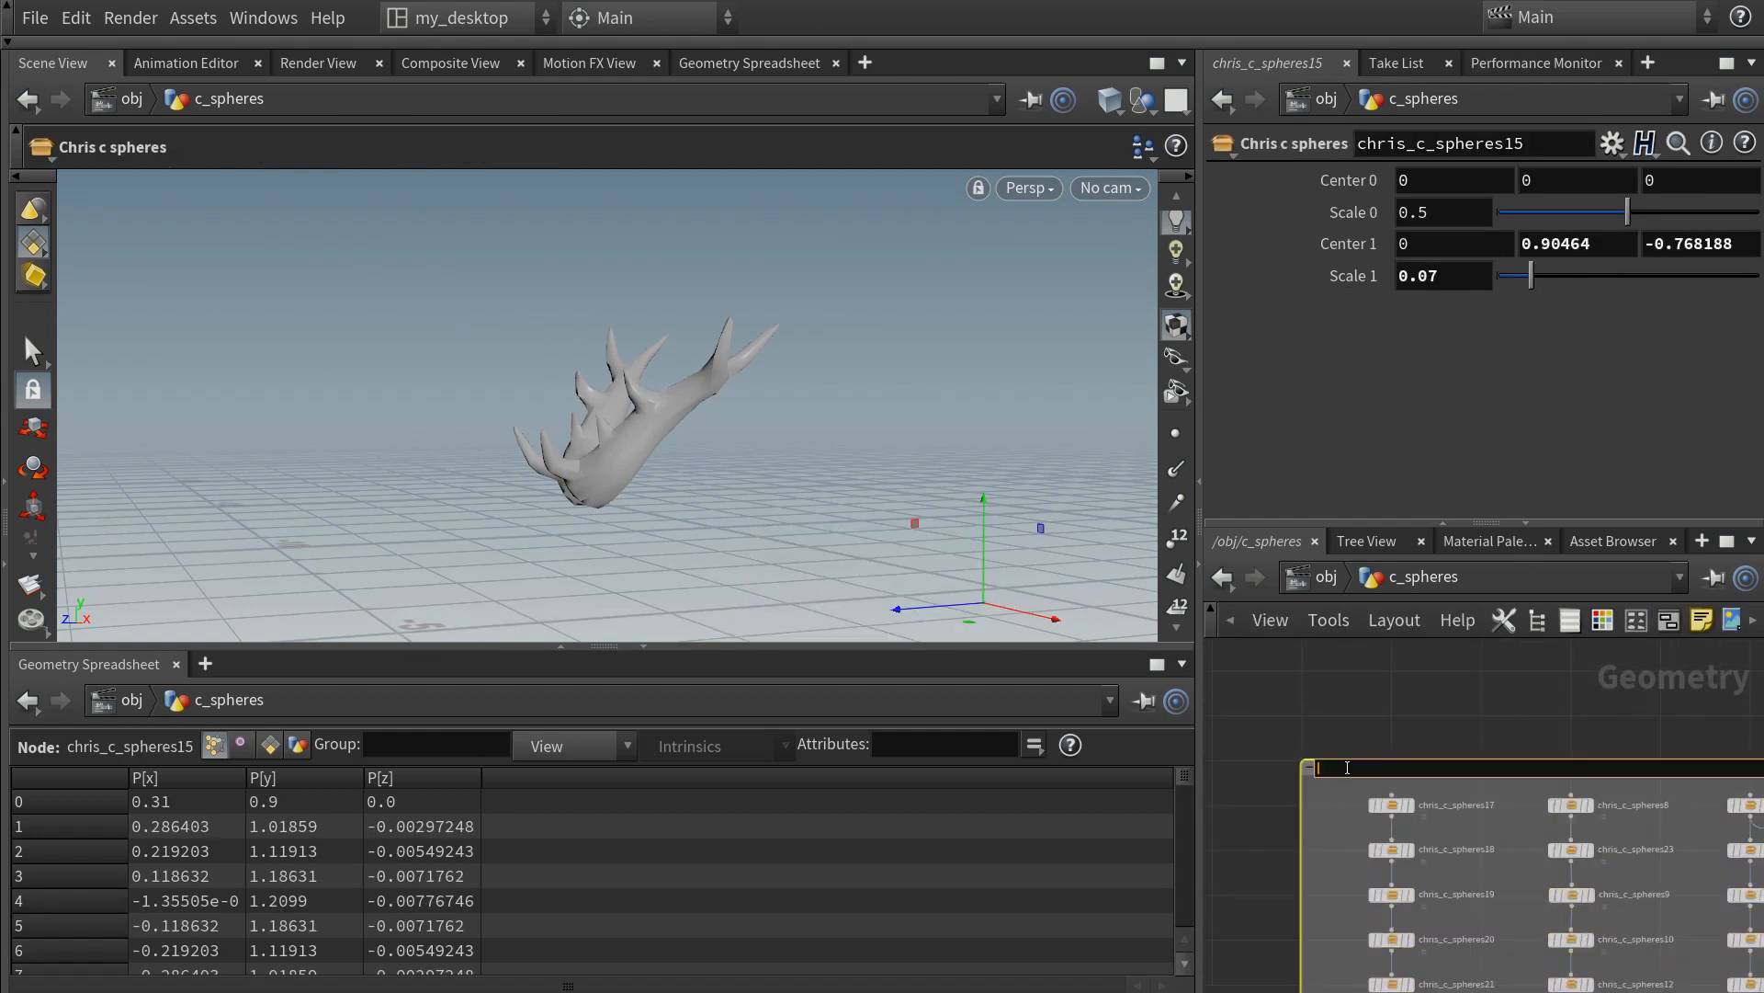
type("Deer bird")
key("Return")
key("c")
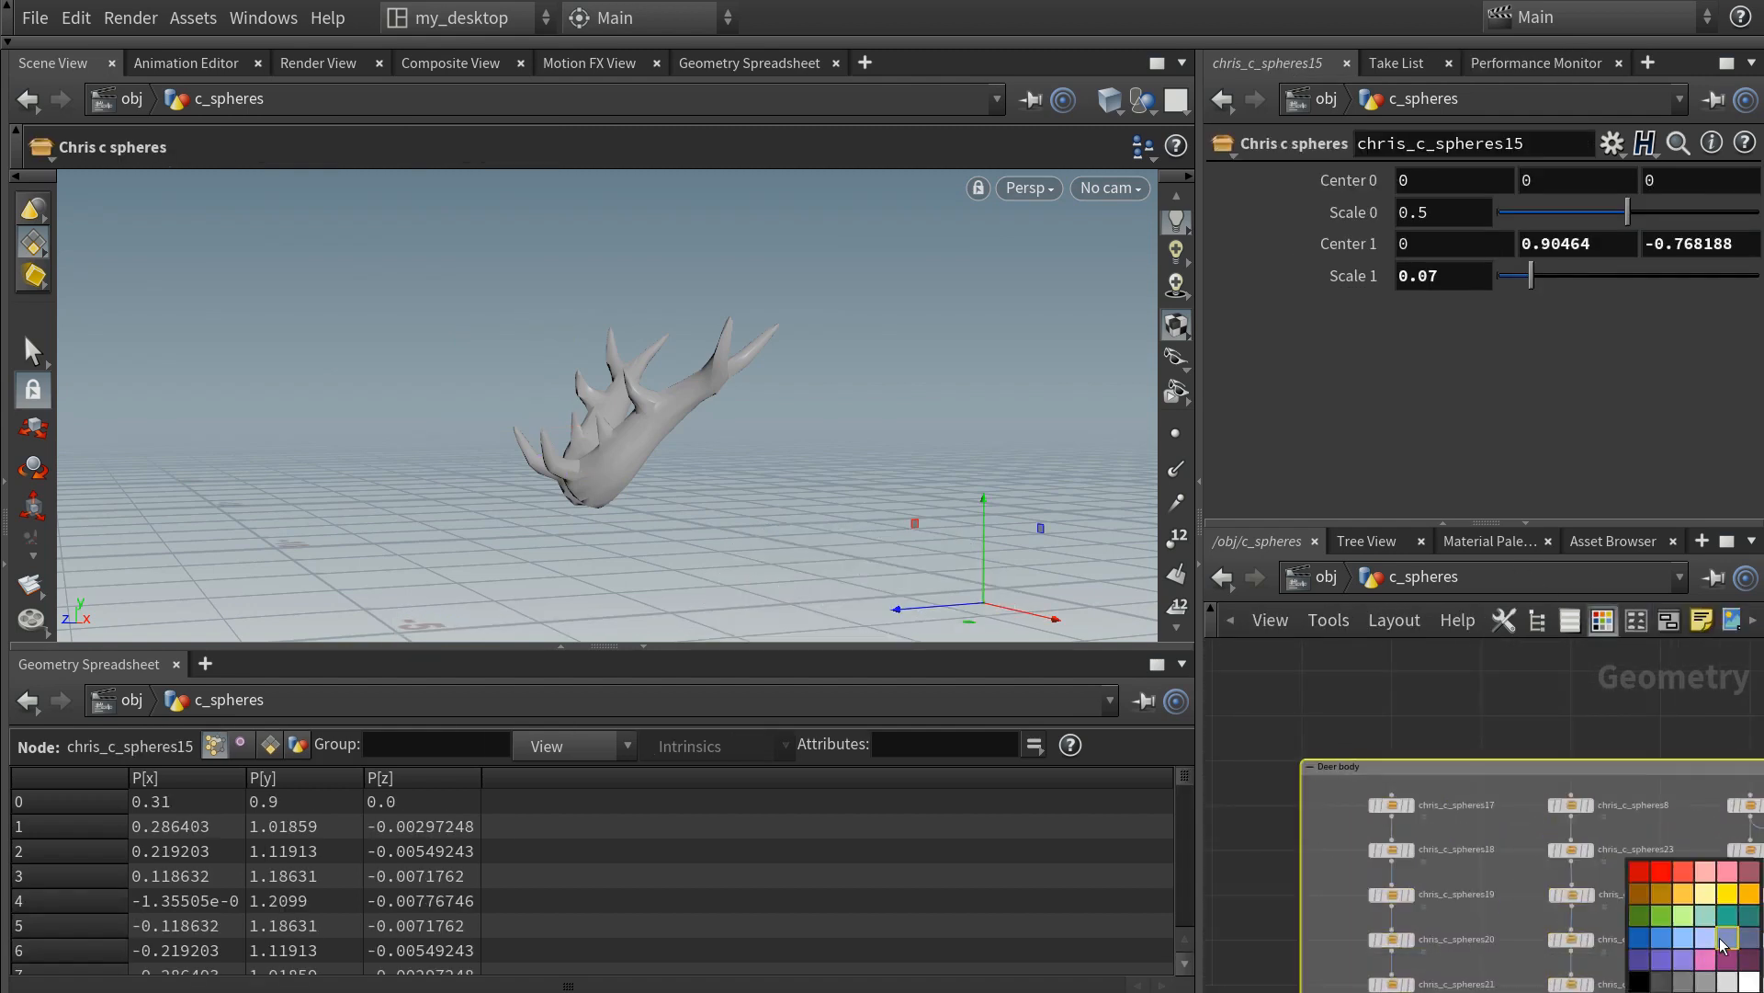
double_click(1603, 621)
- Select all the antler nodes and enclose them in a second network box
middle_click_drag(1580, 719, 1402, 725)
scroll(1403, 725, "down", 5)
middle_click_drag(1604, 868, 1497, 840)
left_click_drag(1401, 652, 1565, 950)
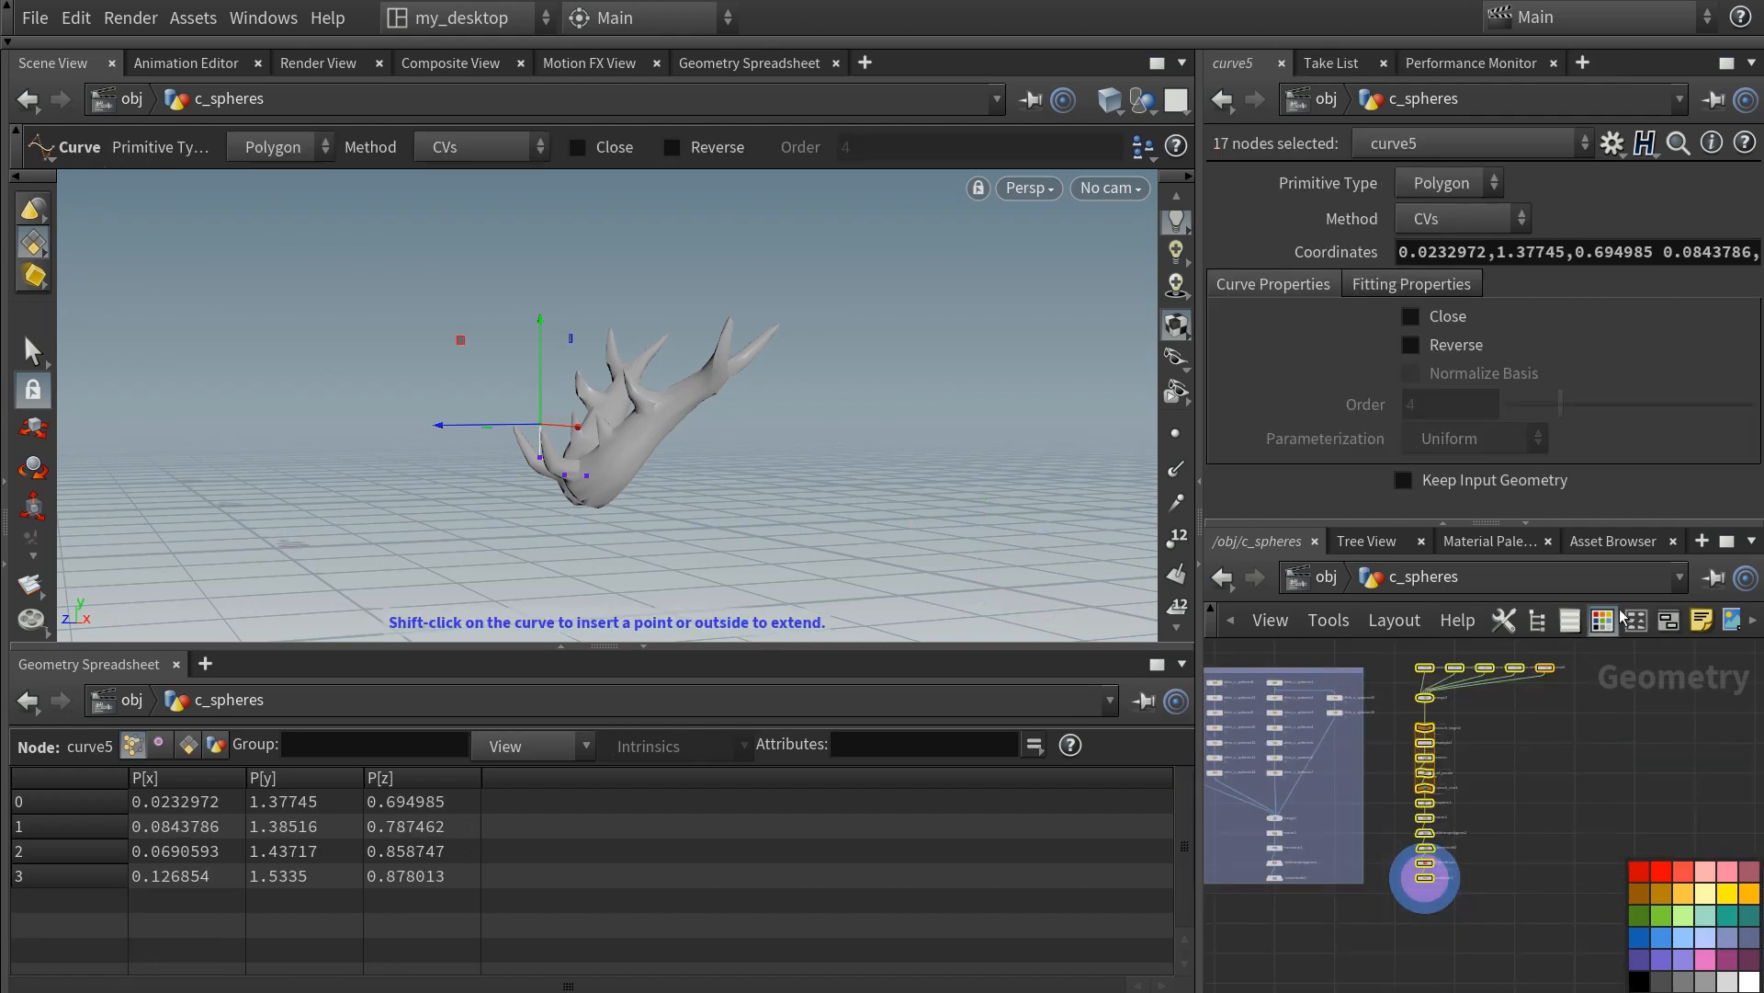
key("shift+o")
- Adjust the antler network box so it lines up beside the "Deer body" box
middle_click_drag(1529, 792, 1530, 859)
scroll(1405, 722, "up", 5)
middle_click_drag(1405, 722, 1371, 775)
left_click_drag(1397, 787, 1342, 764)
scroll(1359, 827, "down", 3)
left_click_drag(1373, 823, 1639, 908)
scroll(1406, 896, "up", 2)
middle_click_drag(1406, 896, 1414, 823)
left_click_drag(1418, 830, 1419, 876)
scroll(1498, 887, "down", 6)
scroll(1478, 877, "up", 4)
left_click_drag(1418, 730, 1423, 767)
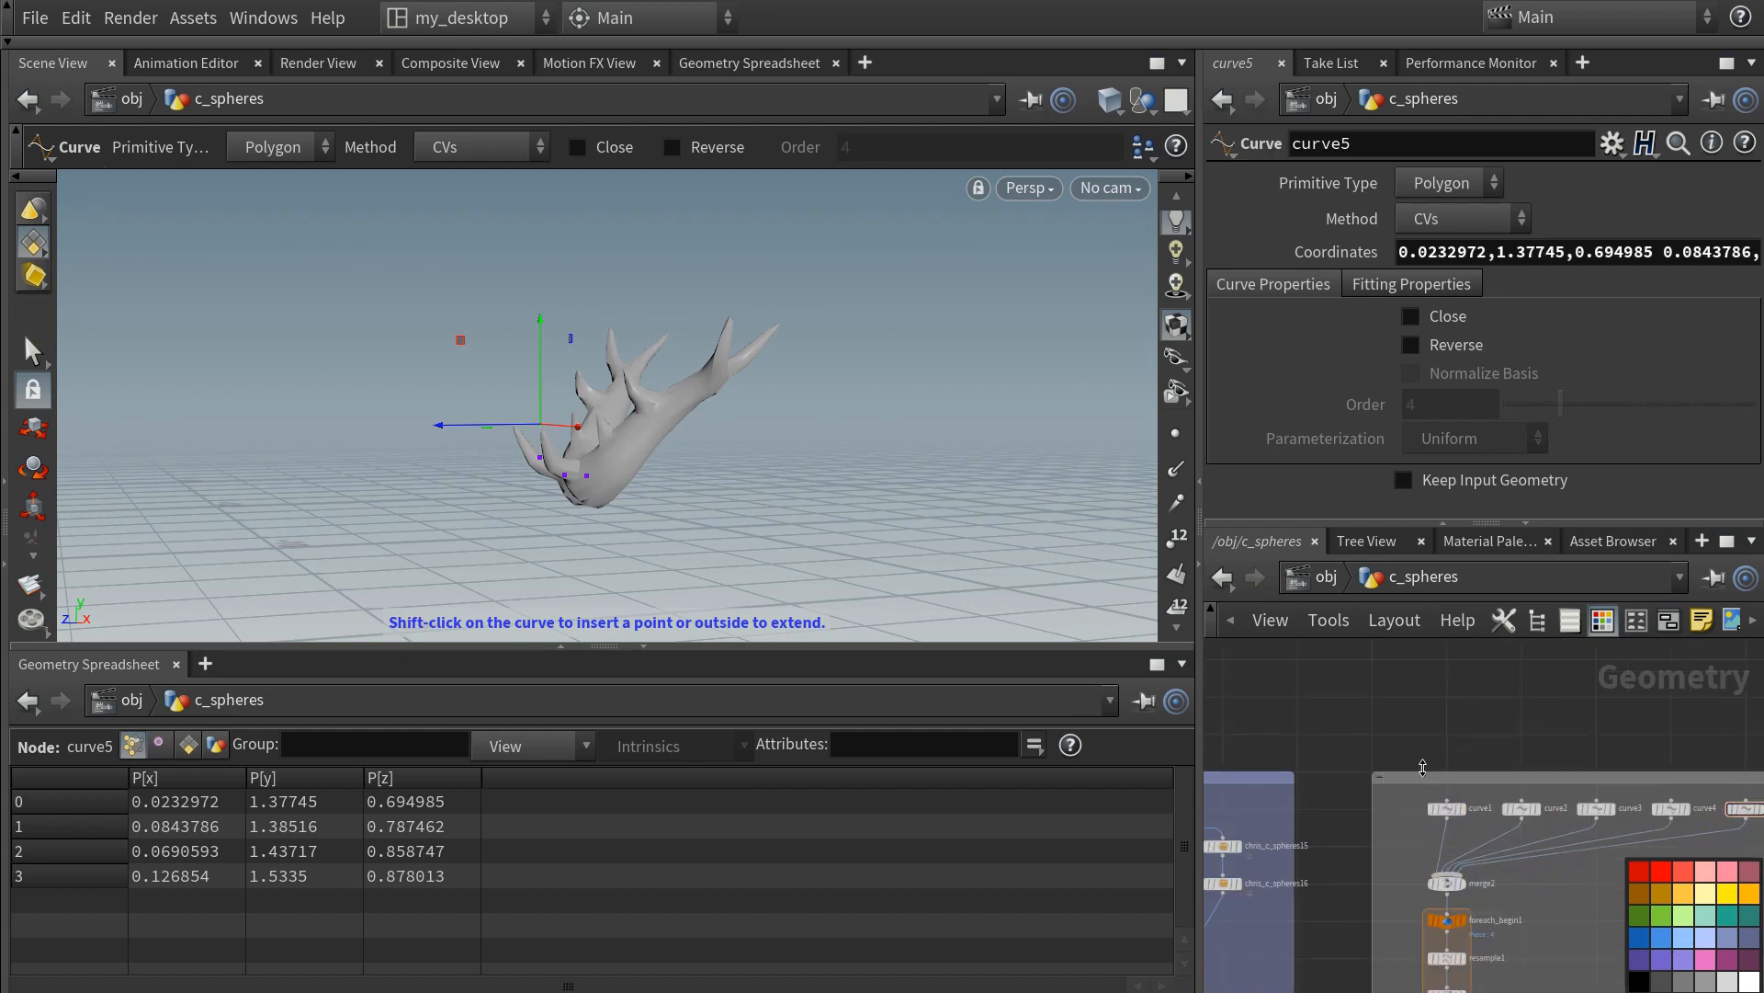
- Title the antler network box "Deer antlers"
left_click(1424, 777)
type("Deer antlers")
key("Return")
scroll(1424, 777, "up", 5)
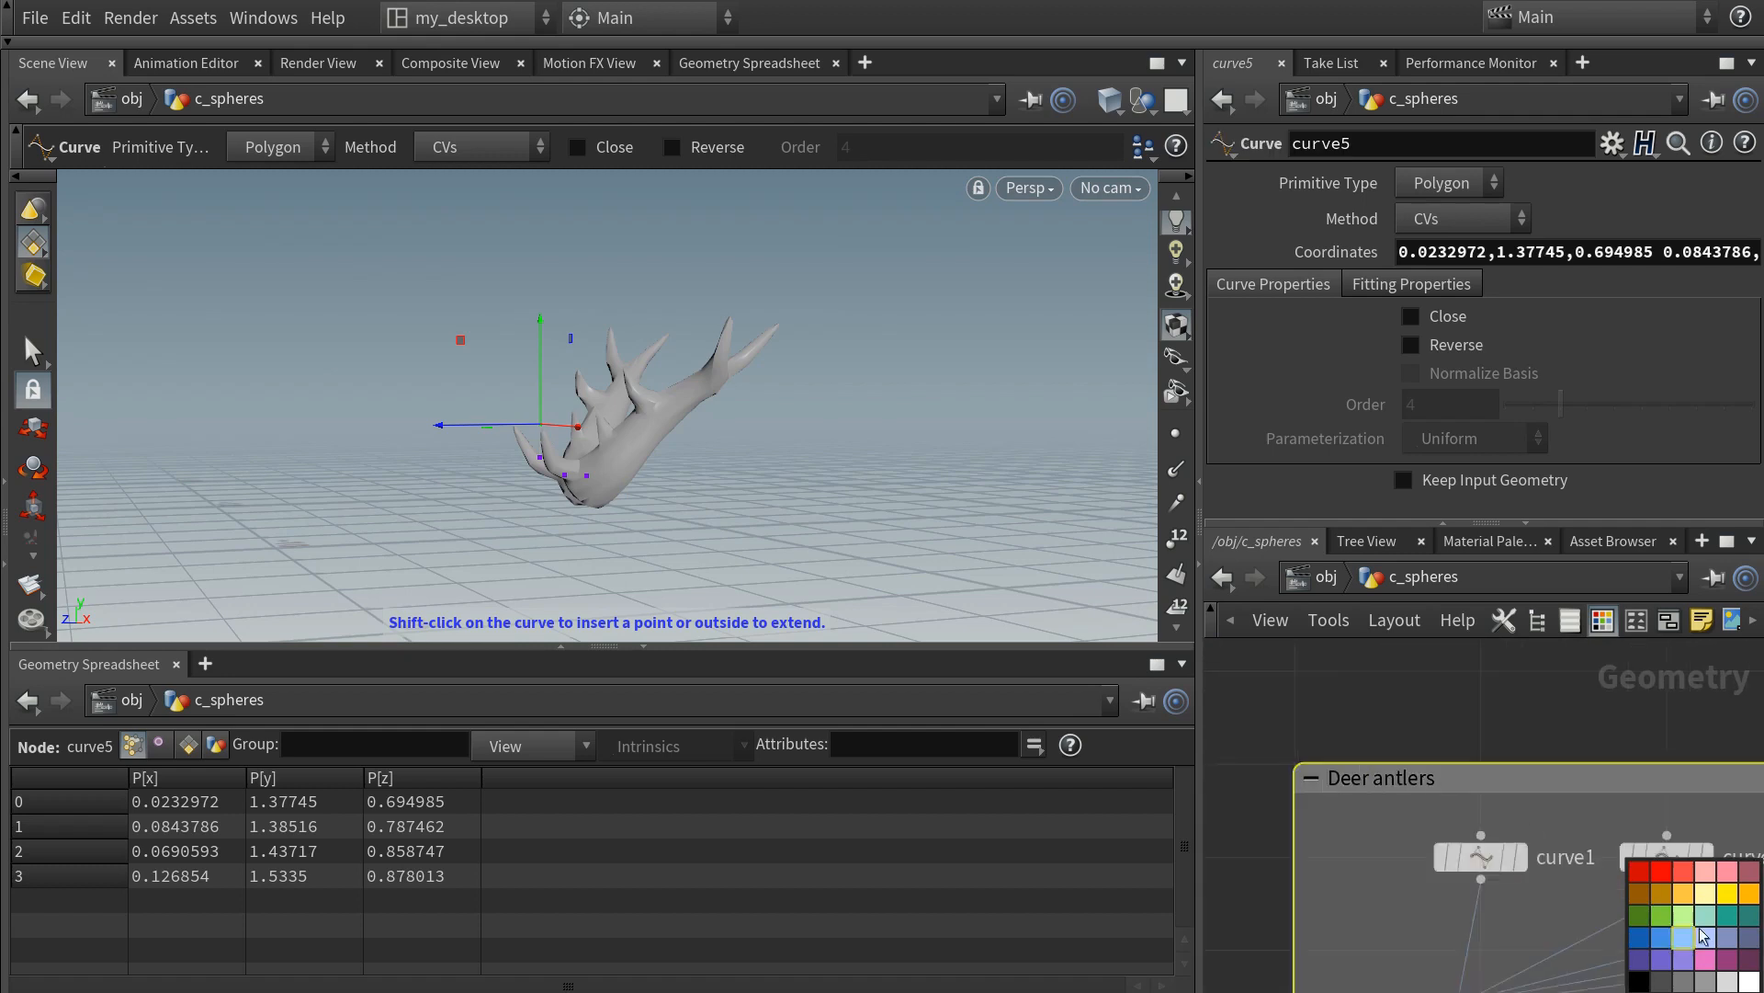
- Colour the "Deer antlers" network box slate blue
left_click(1728, 937)
scroll(1443, 709, "down", 3)
left_click(1324, 757)
left_click(1529, 738)
key("c")
- Add a Merge node combining the body's convertvdb1 with the antlers' subdivide1, and display the merged deer
scroll(1445, 733, "down", 5)
middle_click_drag(1446, 853, 1446, 602)
scroll(1364, 792, "up", 5)
left_click_drag(1310, 695, 1307, 790)
type("mer")
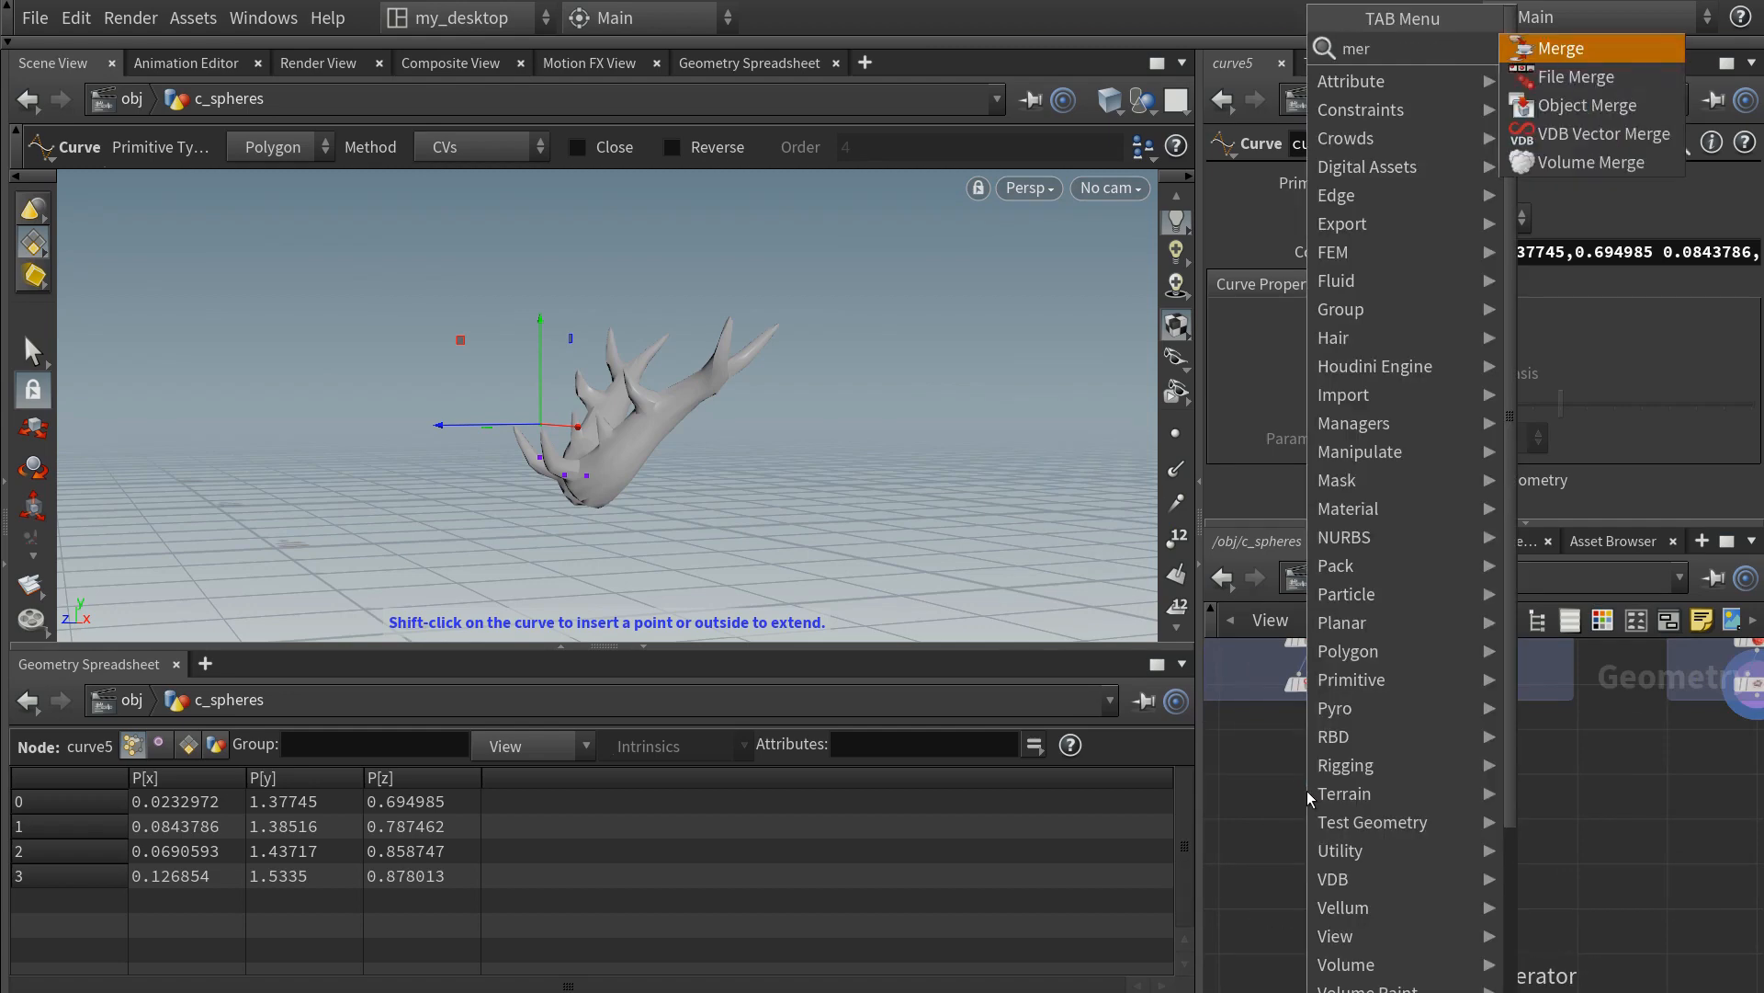
key("Return")
middle_click_drag(1722, 720, 1621, 748)
left_click(1622, 745)
left_click(1216, 803)
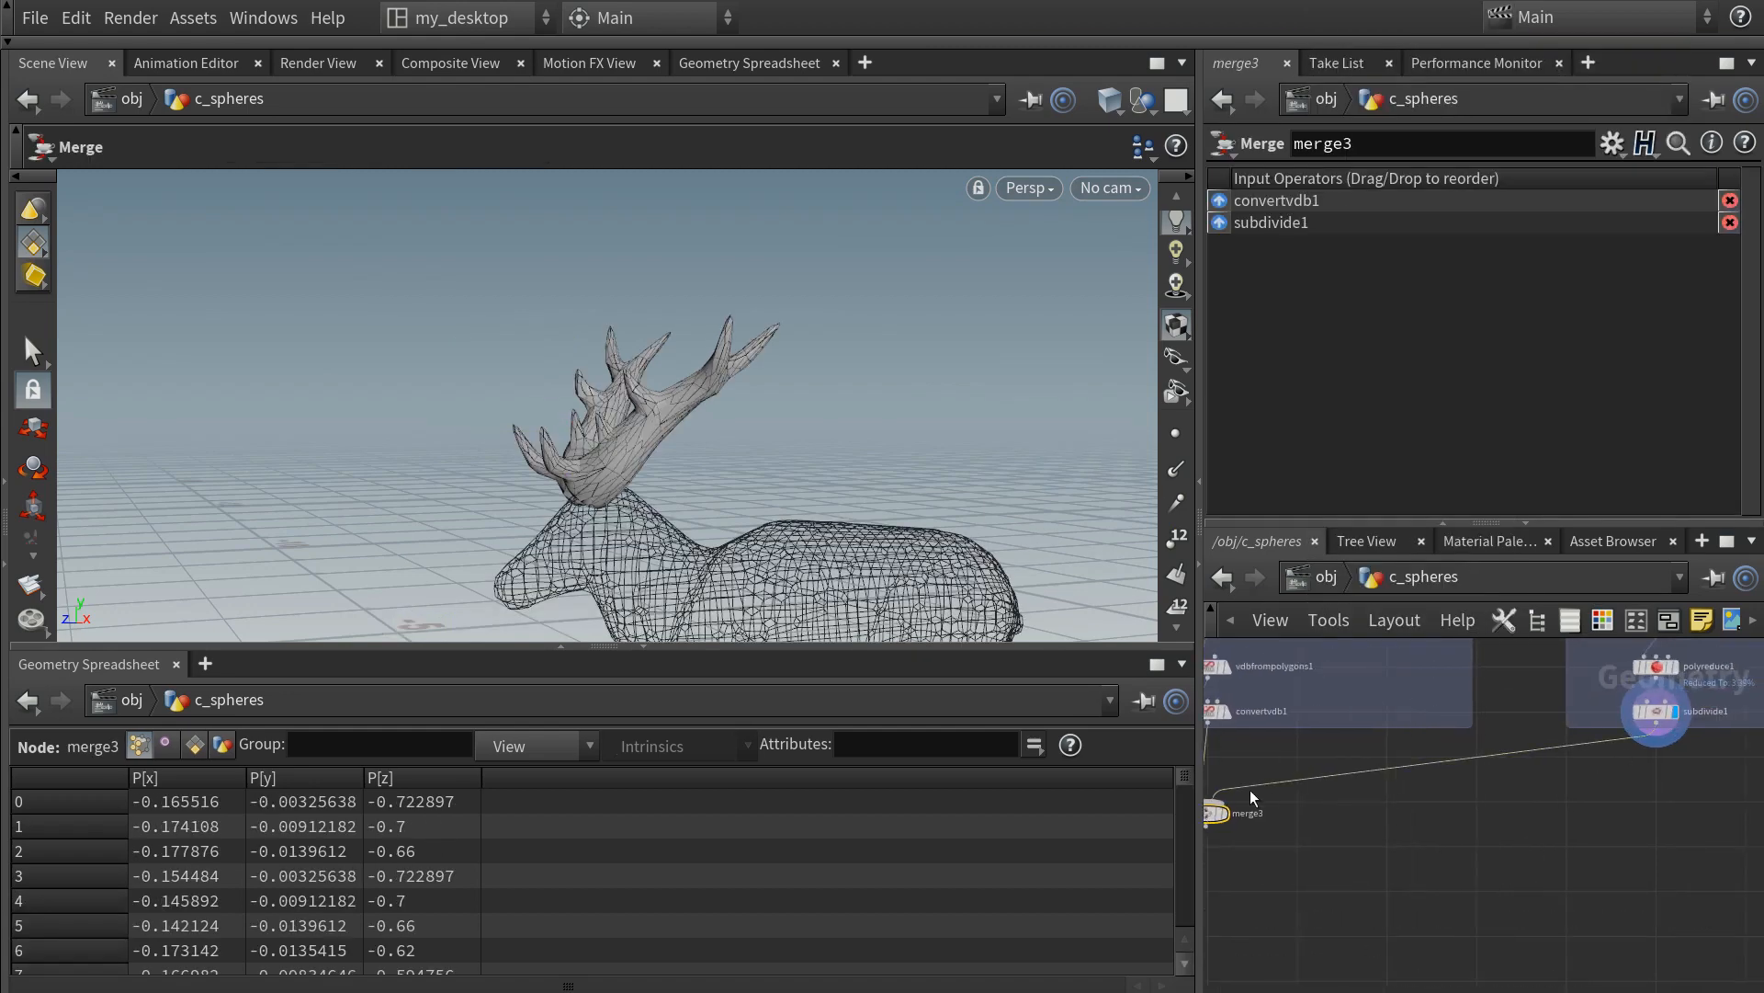
key("Escape")
mouse_move(634, 502)
left_mouse_down()
mouse_move(898, 422)
mouse_move(677, 516)
mouse_move(618, 516)
left_mouse_up()
middle_click_drag(1597, 796, 1419, 953)
scroll(1475, 824, "up", 2)
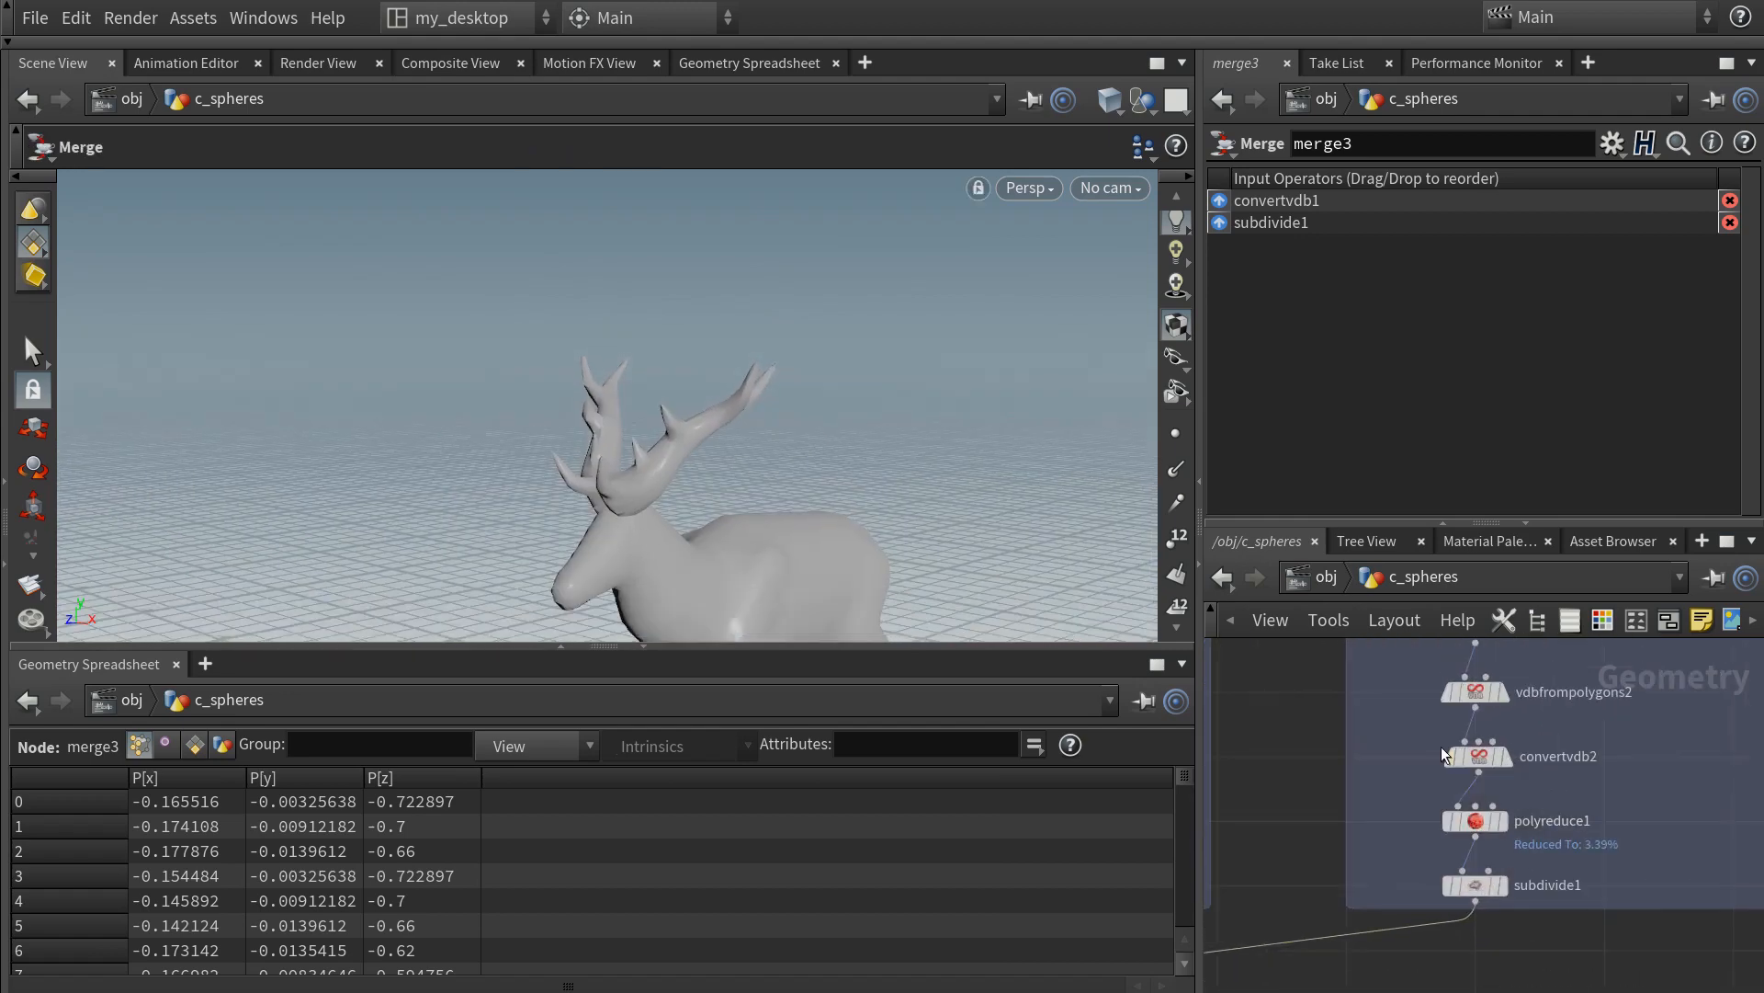
middle_click_drag(1394, 650, 1358, 886)
left_click(1441, 799)
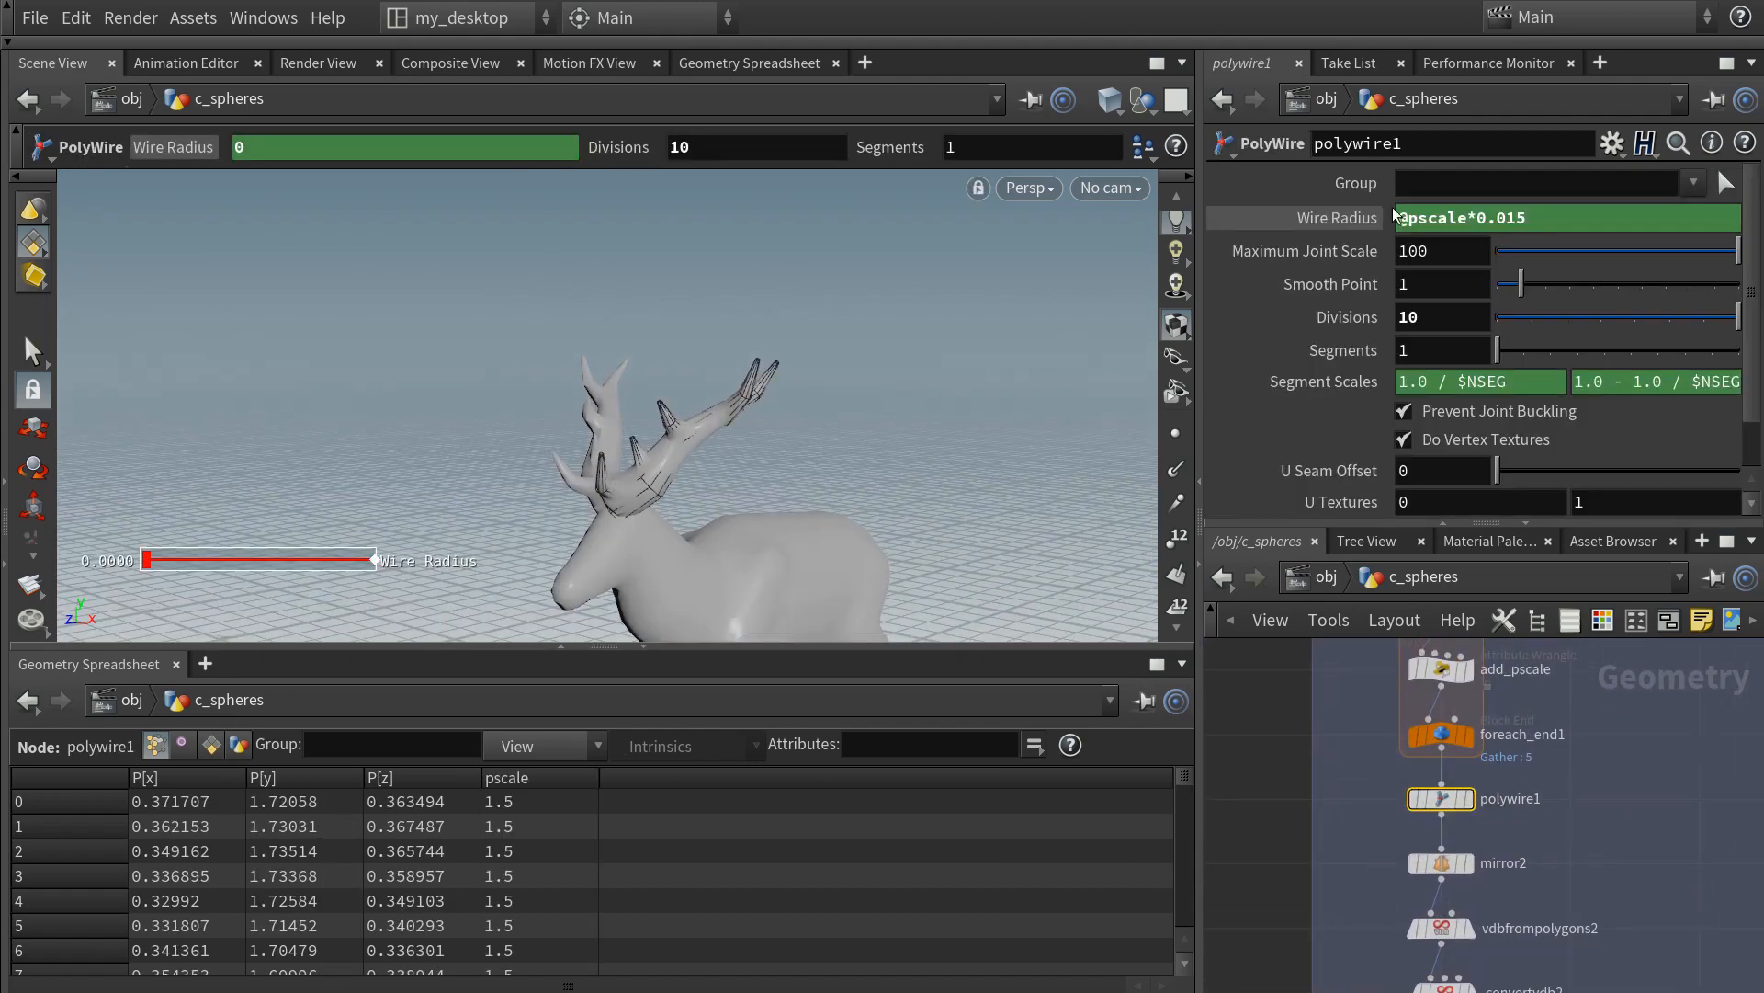
left_click(1565, 222)
key("BackSpace")
type("3")
key("Return")
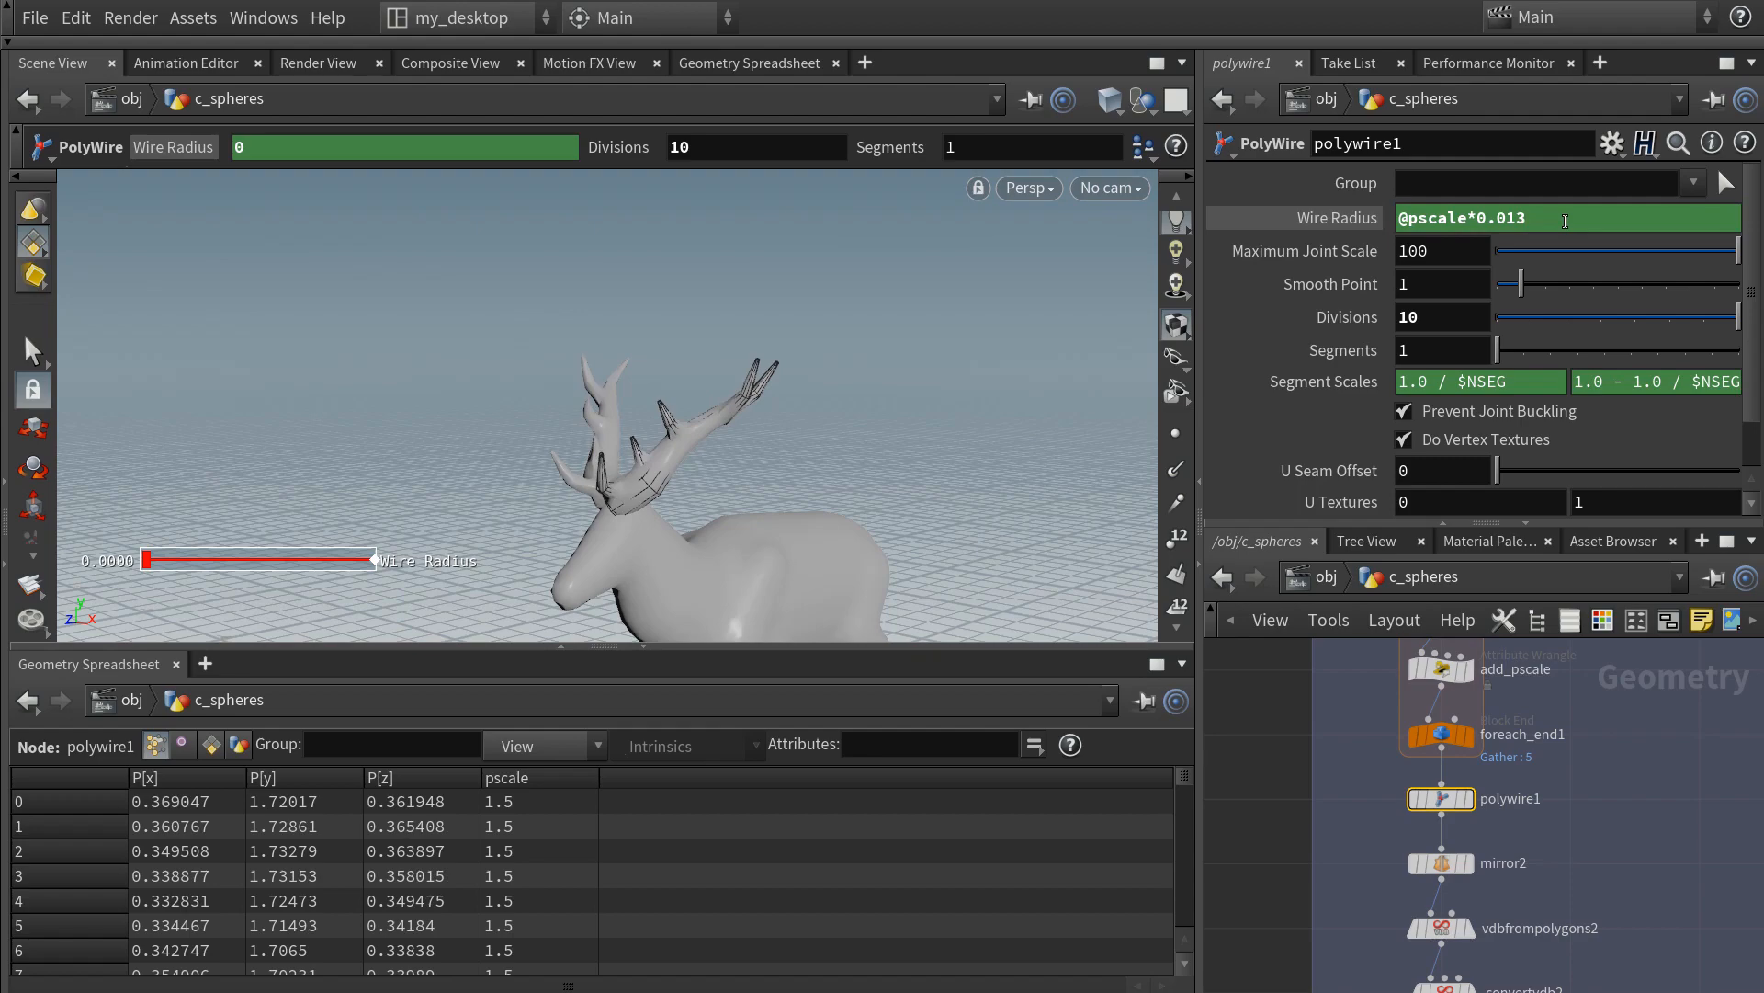
left_click(1565, 221)
key("BackSpace")
key("Return")
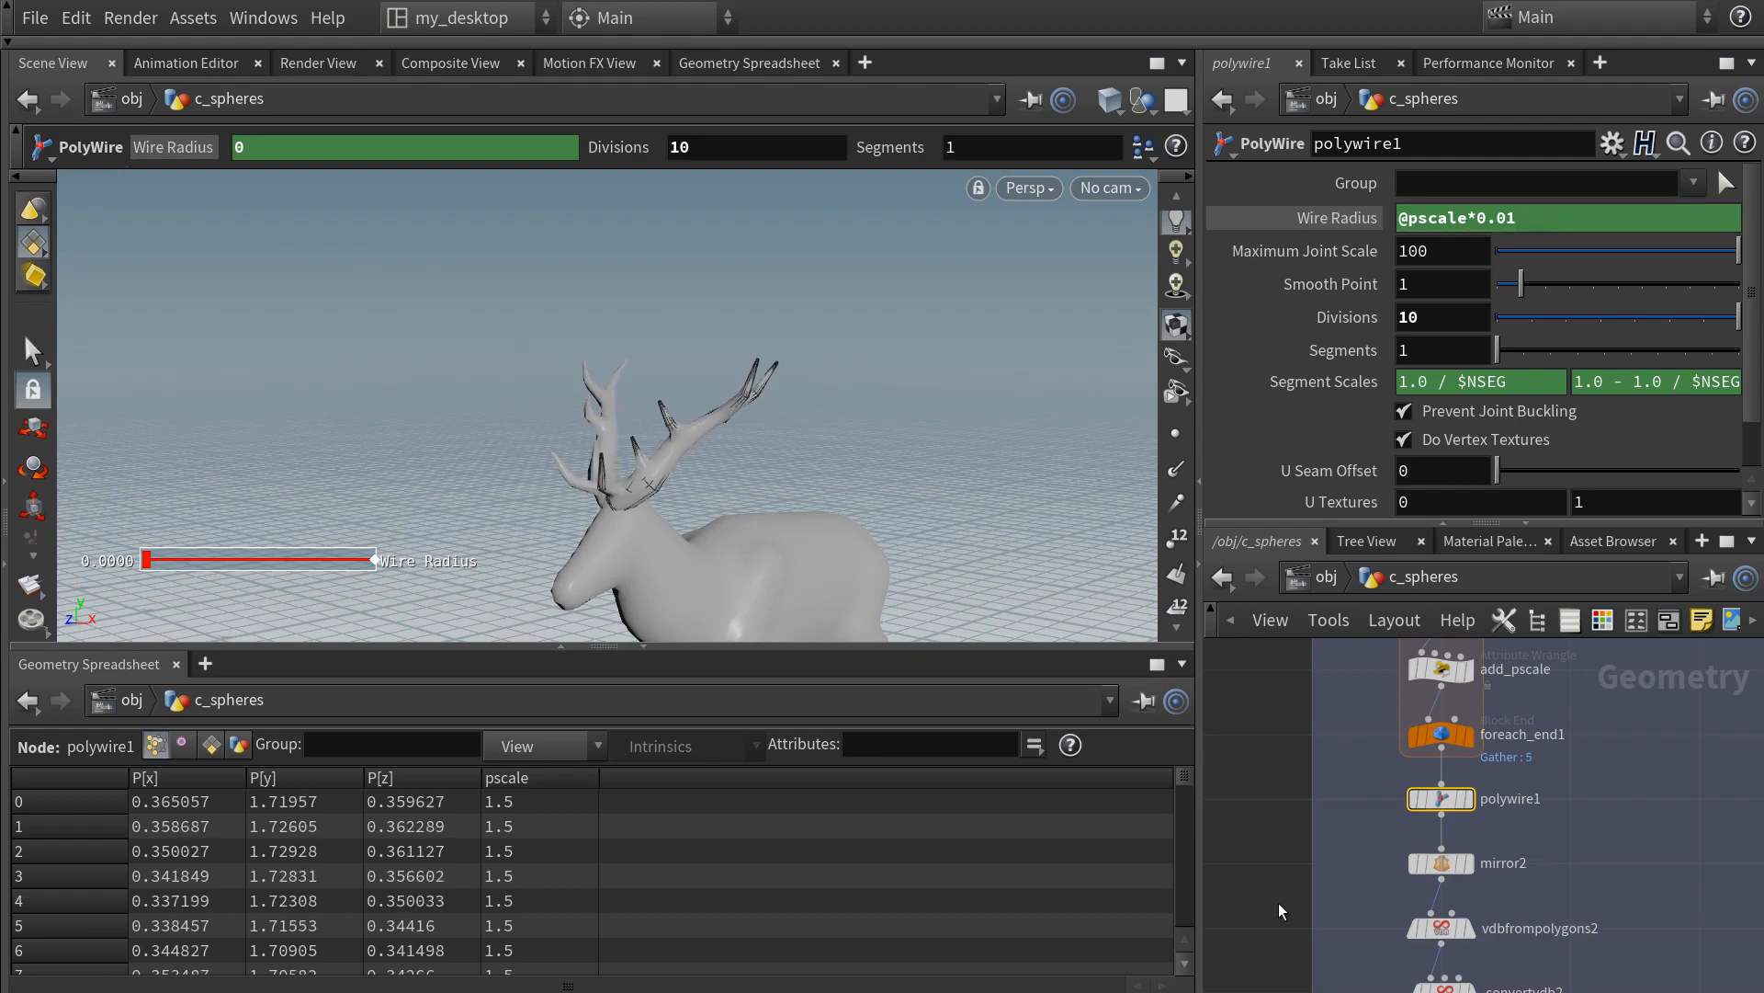
left_click_drag(579, 588, 676, 430, "alt")
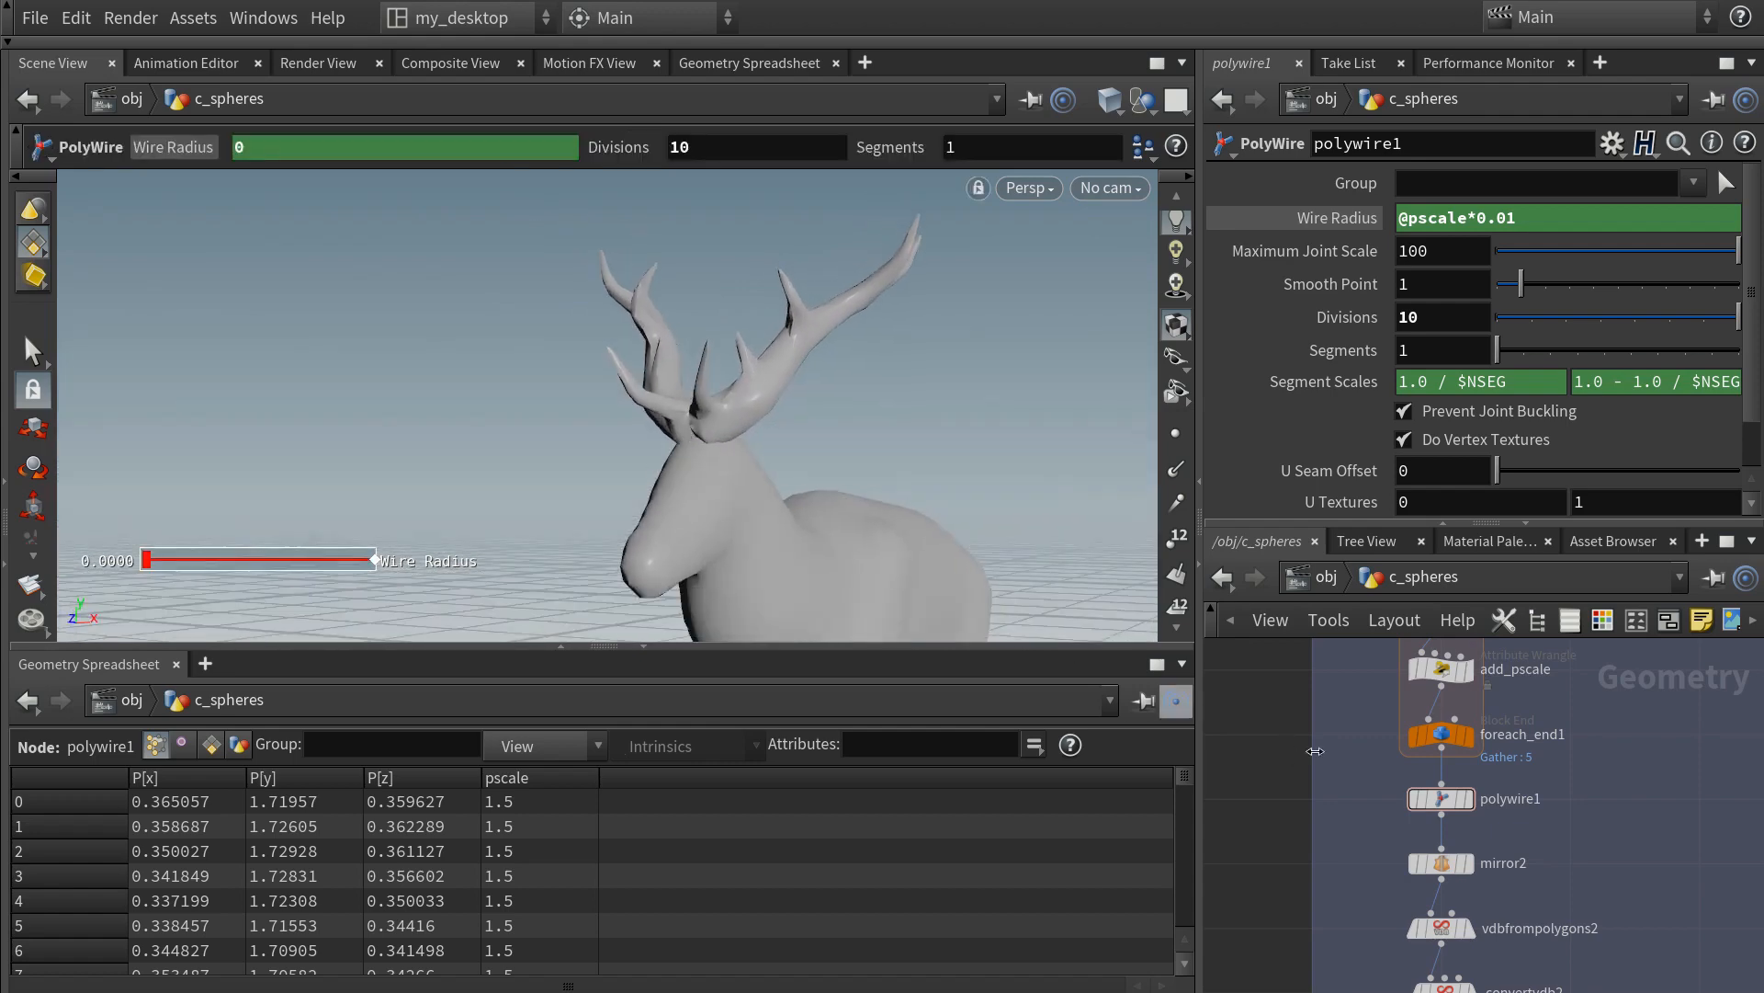
- Lower the base point of curve5, the front tine, to a Y position of about 1.32 so it starts nearer the head
scroll(1315, 751, "down", 5)
middle_click_drag(1329, 659, 1337, 847)
scroll(1354, 783, "up", 4)
left_click(1394, 789)
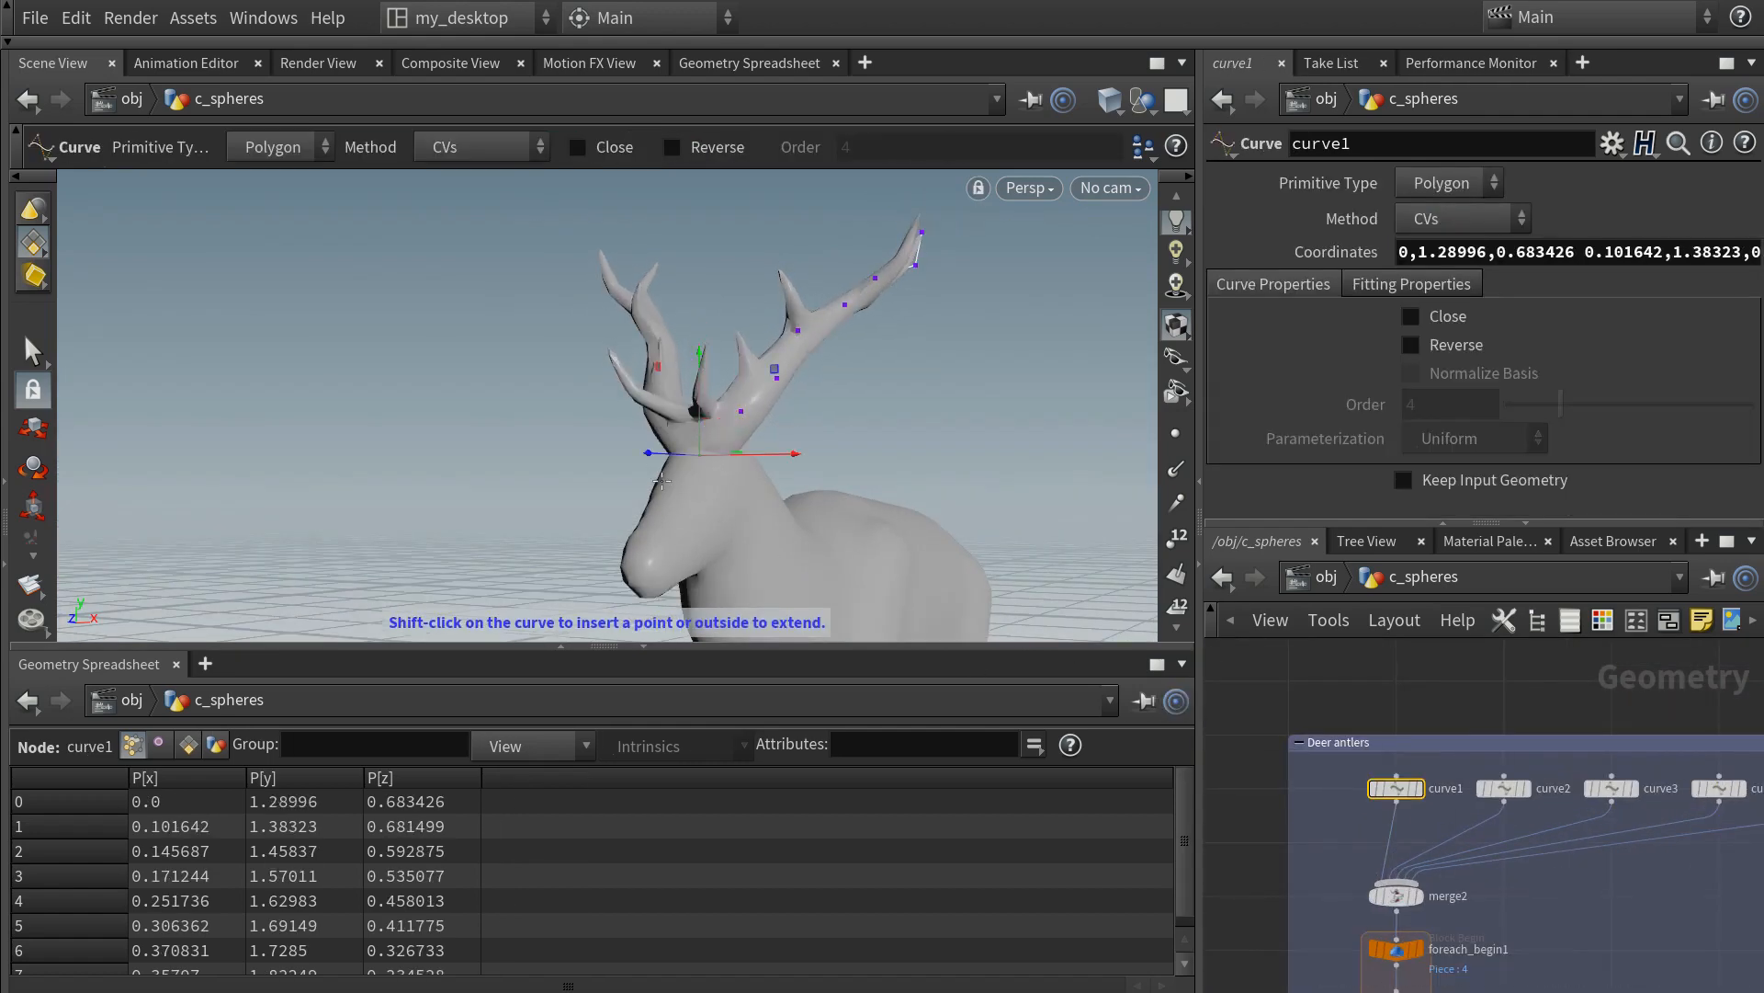
left_click_drag(661, 480, 818, 450, "alt")
scroll(780, 449, "up", 3)
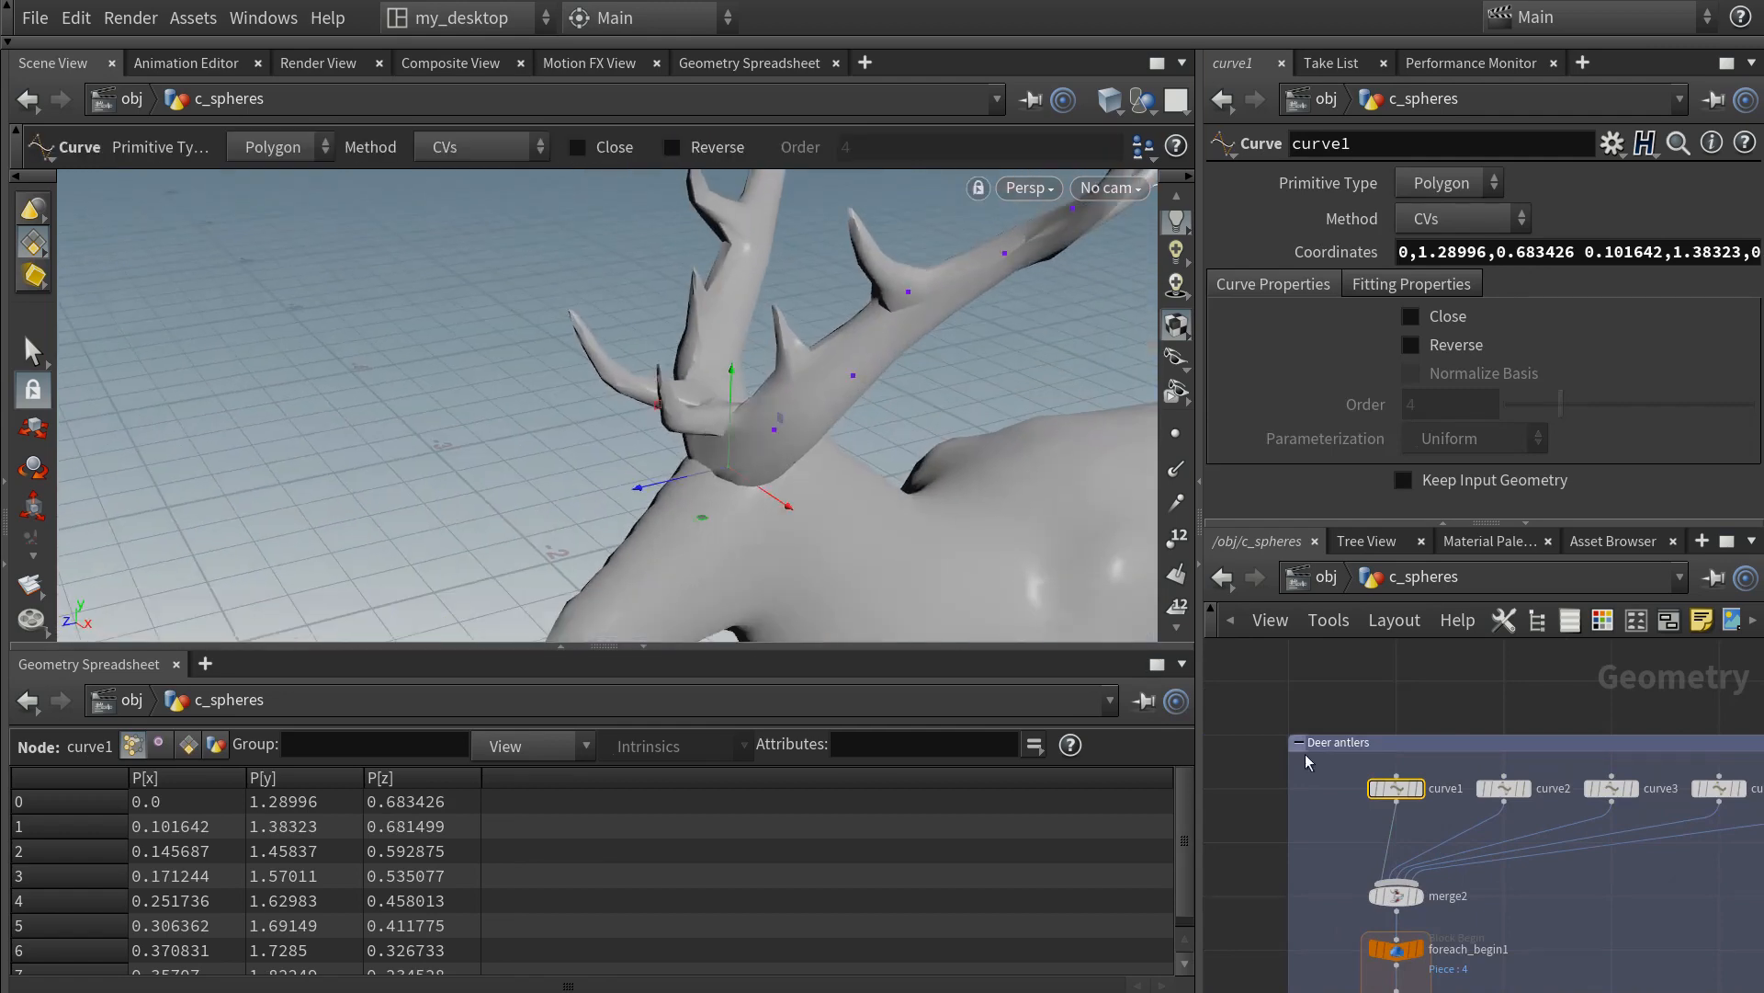
middle_click_drag(1655, 739, 1271, 722)
left_click(1444, 770)
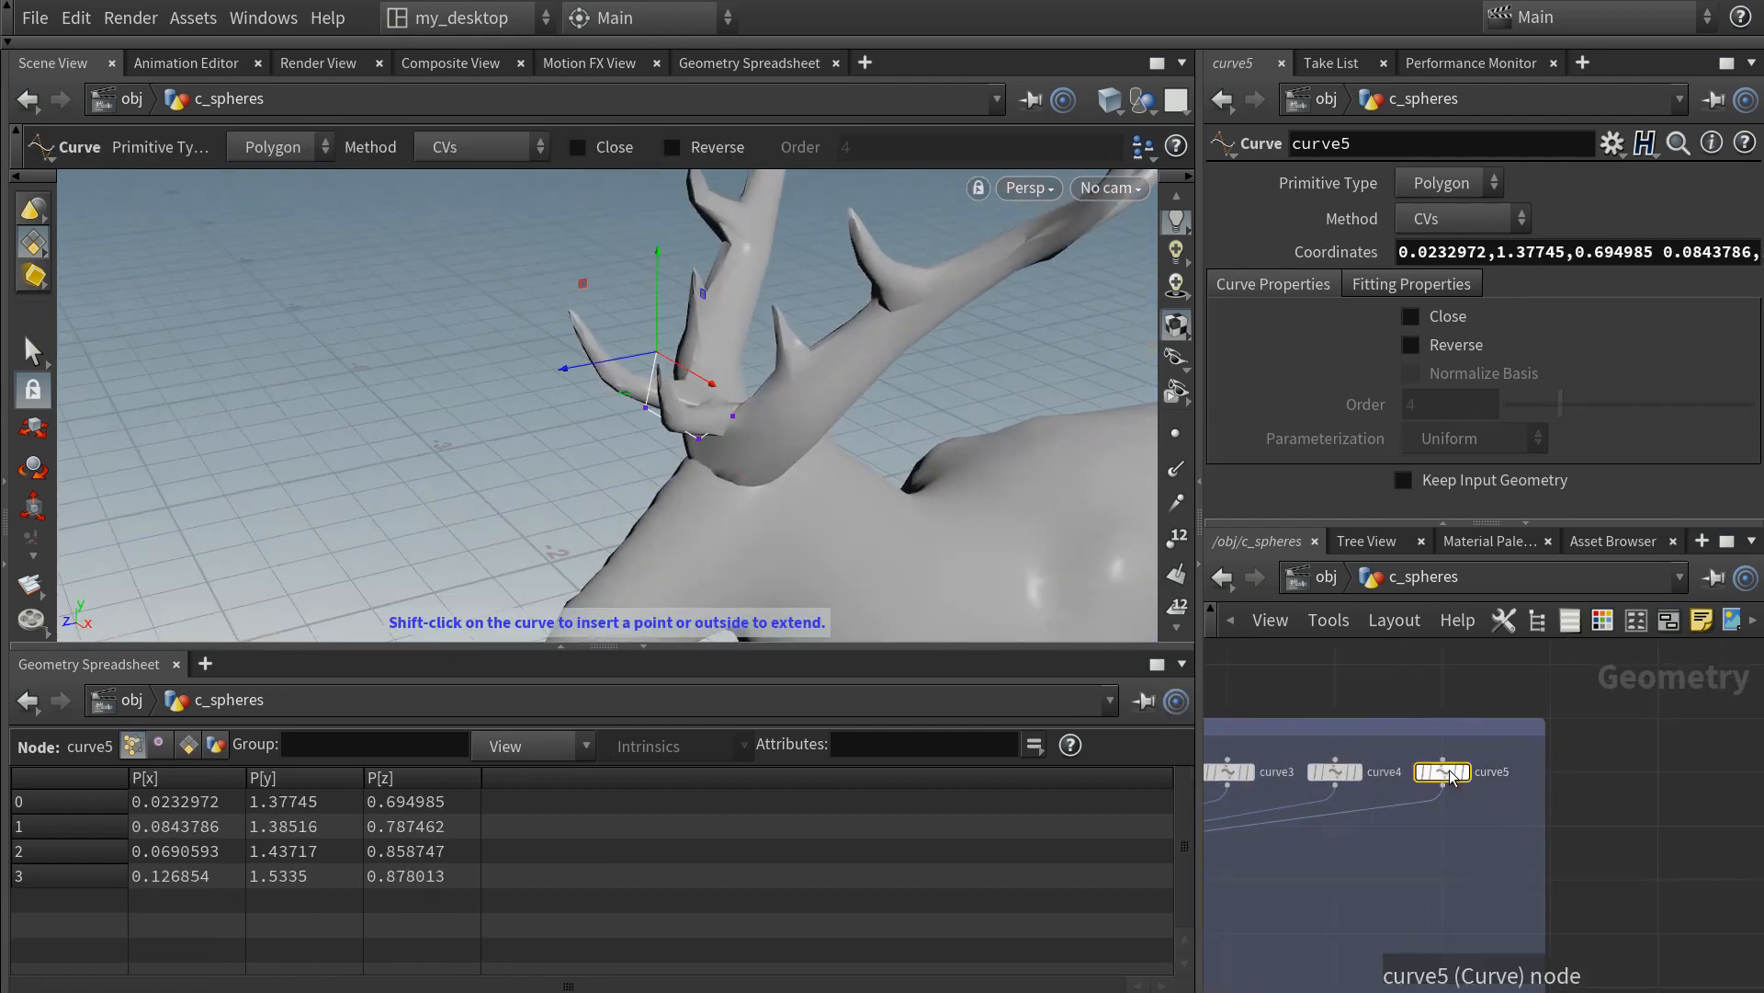
left_click(732, 420)
left_click_drag(739, 344, 498, 371)
middle_click_drag(1314, 676, 1521, 647)
scroll(1344, 719, "down", 2)
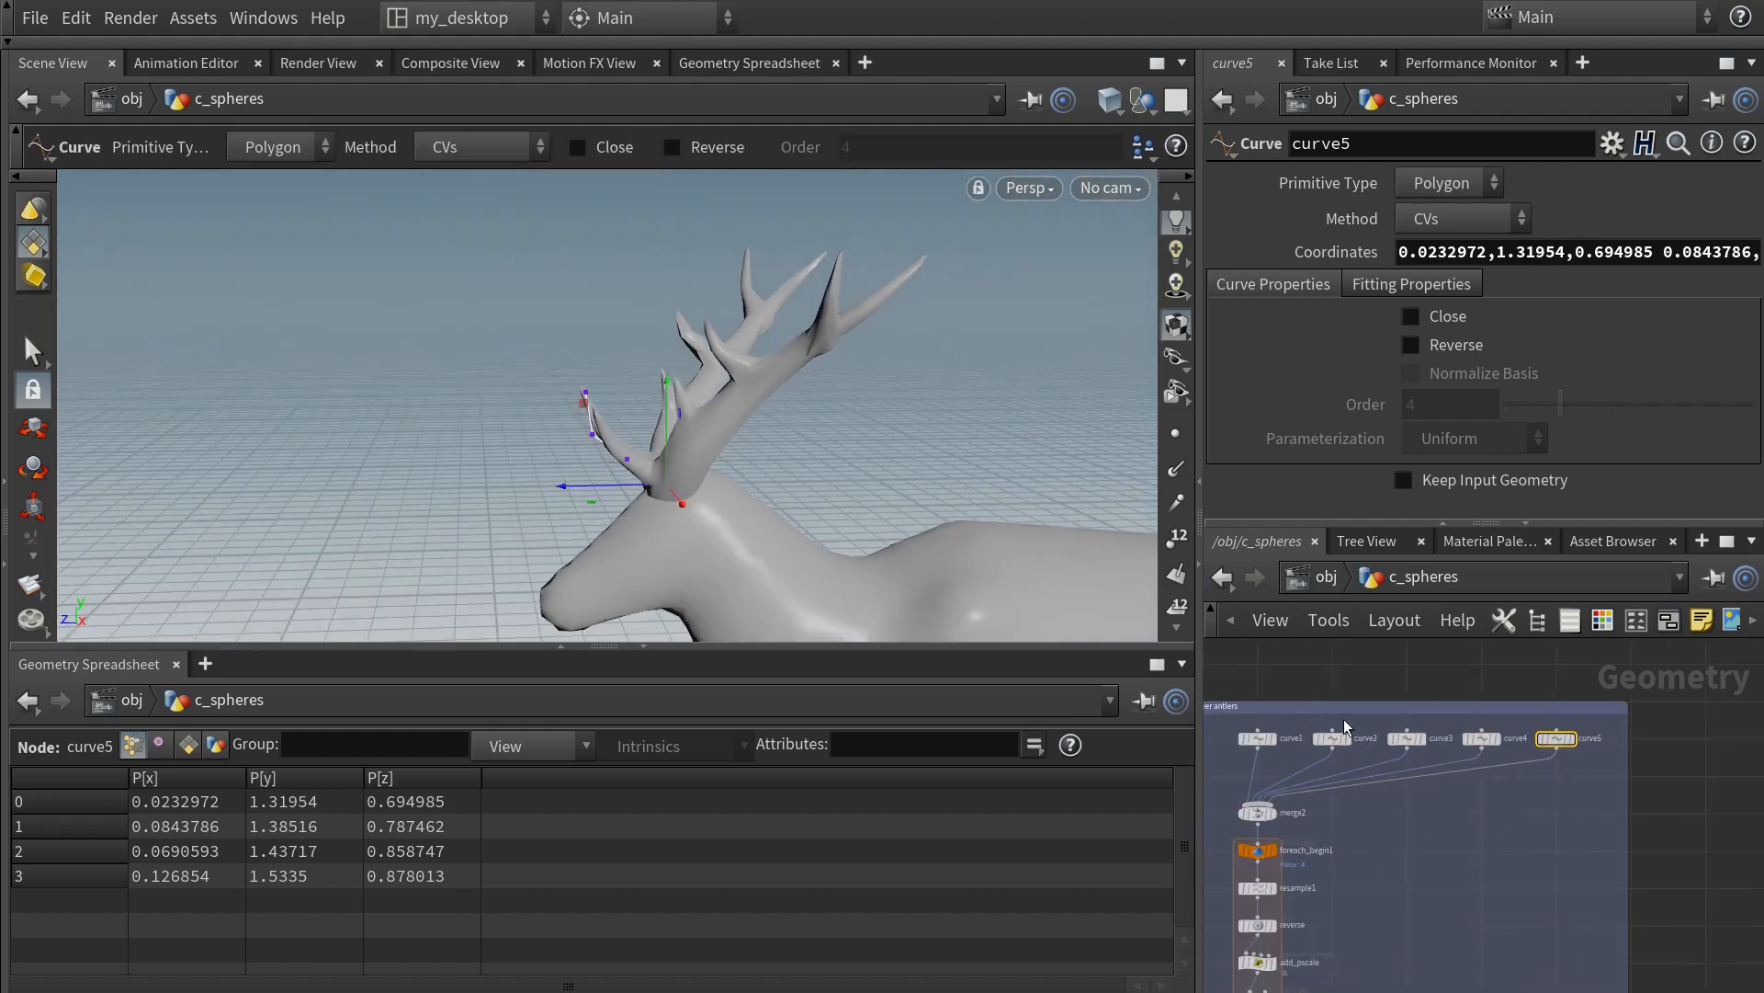
- Move the second point of curve2 to about 0.197, 1.597, 0.598 to reshape that antler tine
scroll(1337, 720, "up", 2)
left_click(1229, 742)
mouse_move(921, 222)
left_mouse_down("alt")
mouse_move(900, 299)
mouse_move(929, 239)
mouse_move(902, 215)
left_mouse_up("alt")
left_click_drag(792, 386, 979, 431, "alt")
left_click(1337, 740)
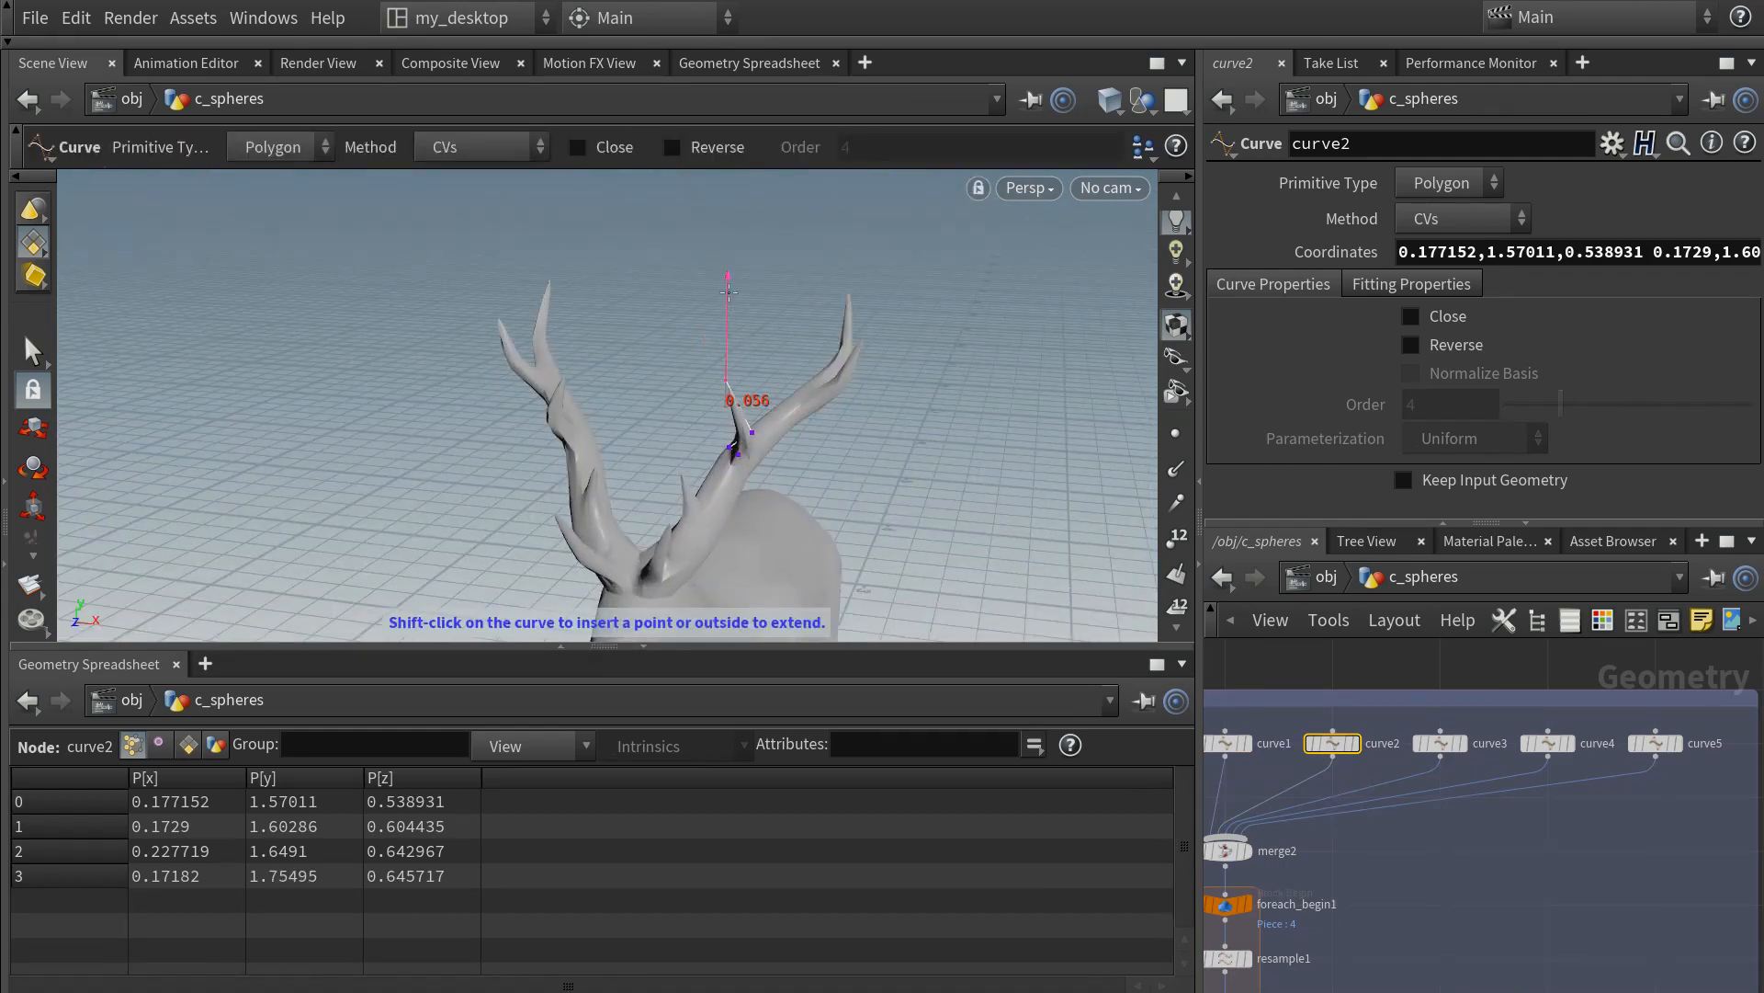
left_click_drag(781, 405, 563, 416, "alt")
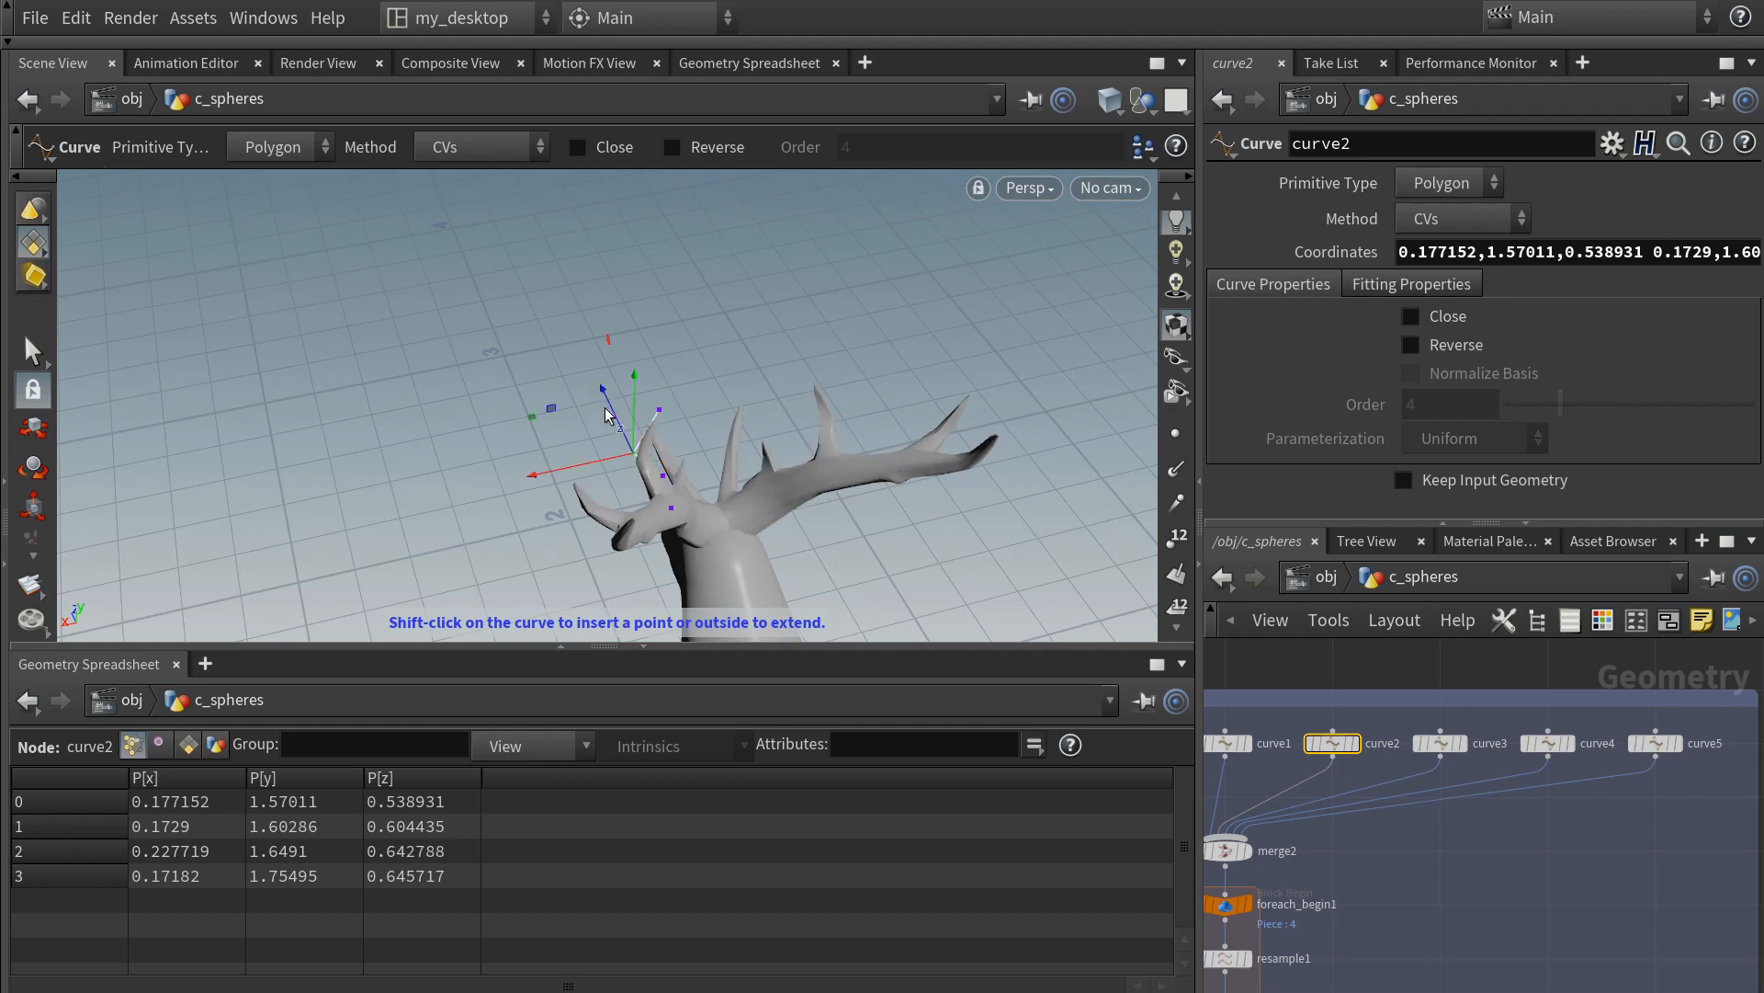
middle_click_drag(605, 415, 594, 390, "alt")
left_click_drag(582, 475, 579, 476)
left_click_drag(588, 464, 827, 405, "alt")
left_click_drag(519, 468, 570, 445, "alt")
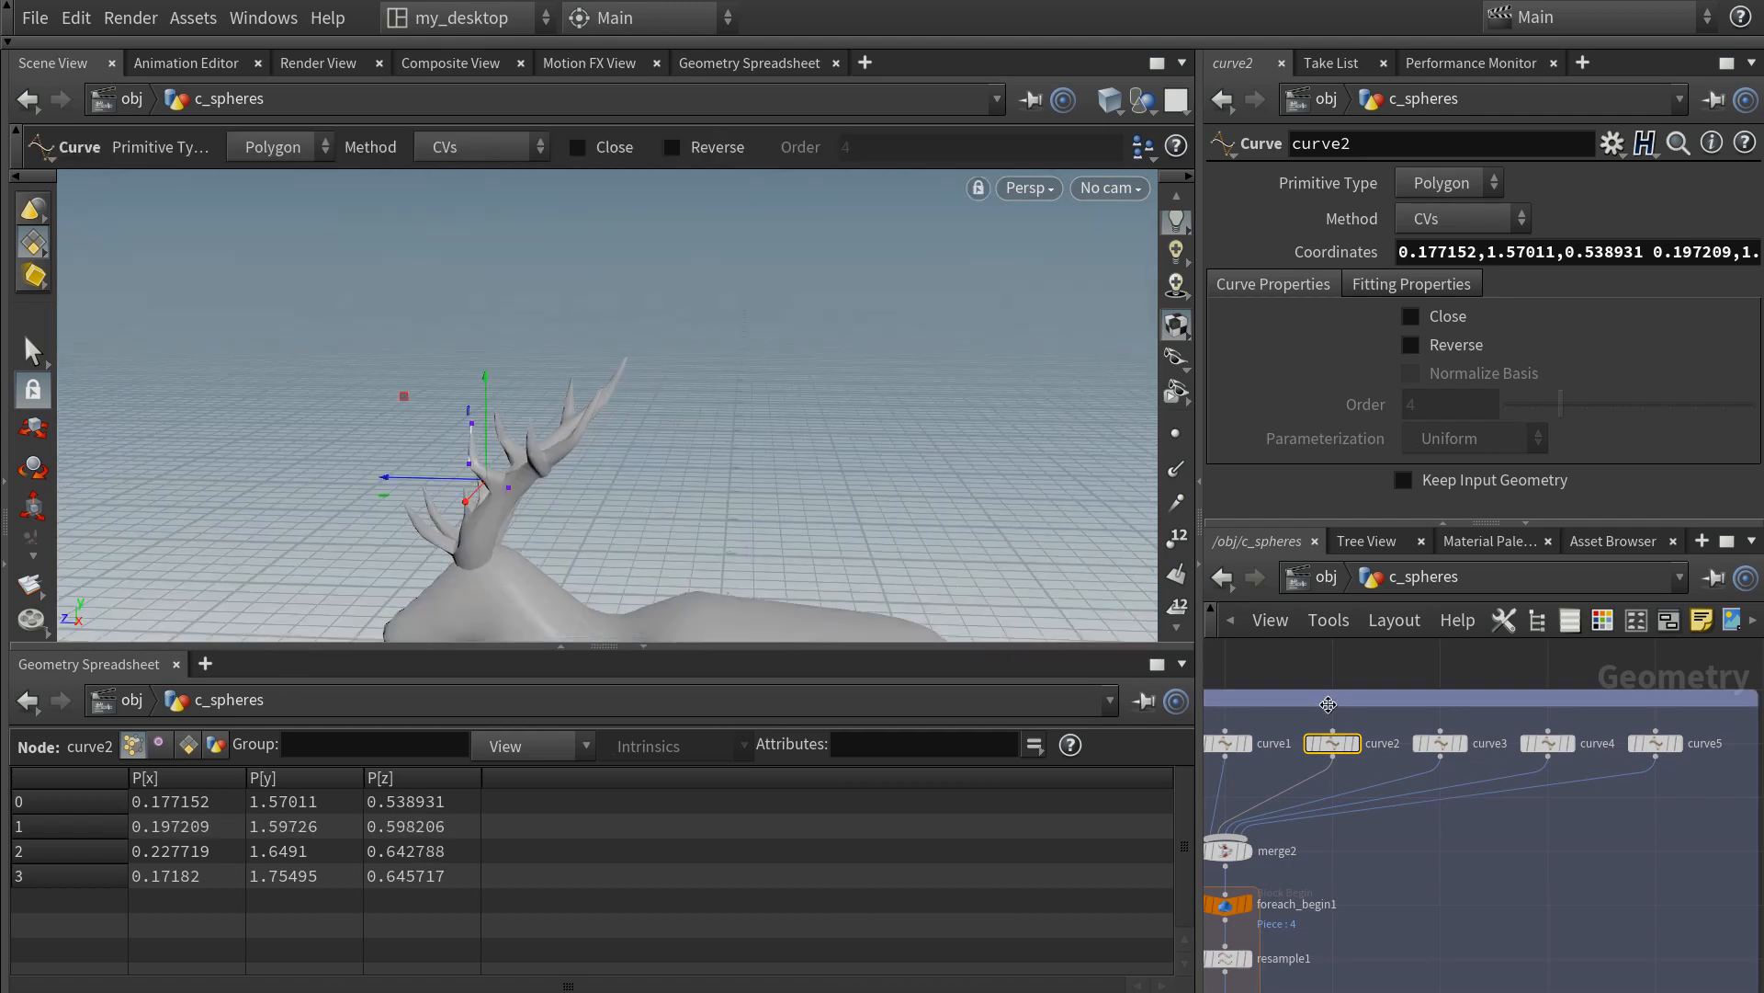
- Raise the base point of curve3 slightly where the upper tine joins the main antler branch
left_click(1441, 743)
left_click_drag(404, 459, 506, 463, "alt")
right_click_drag(506, 462, 595, 477, "alt")
left_click_drag(594, 477, 583, 452, "alt")
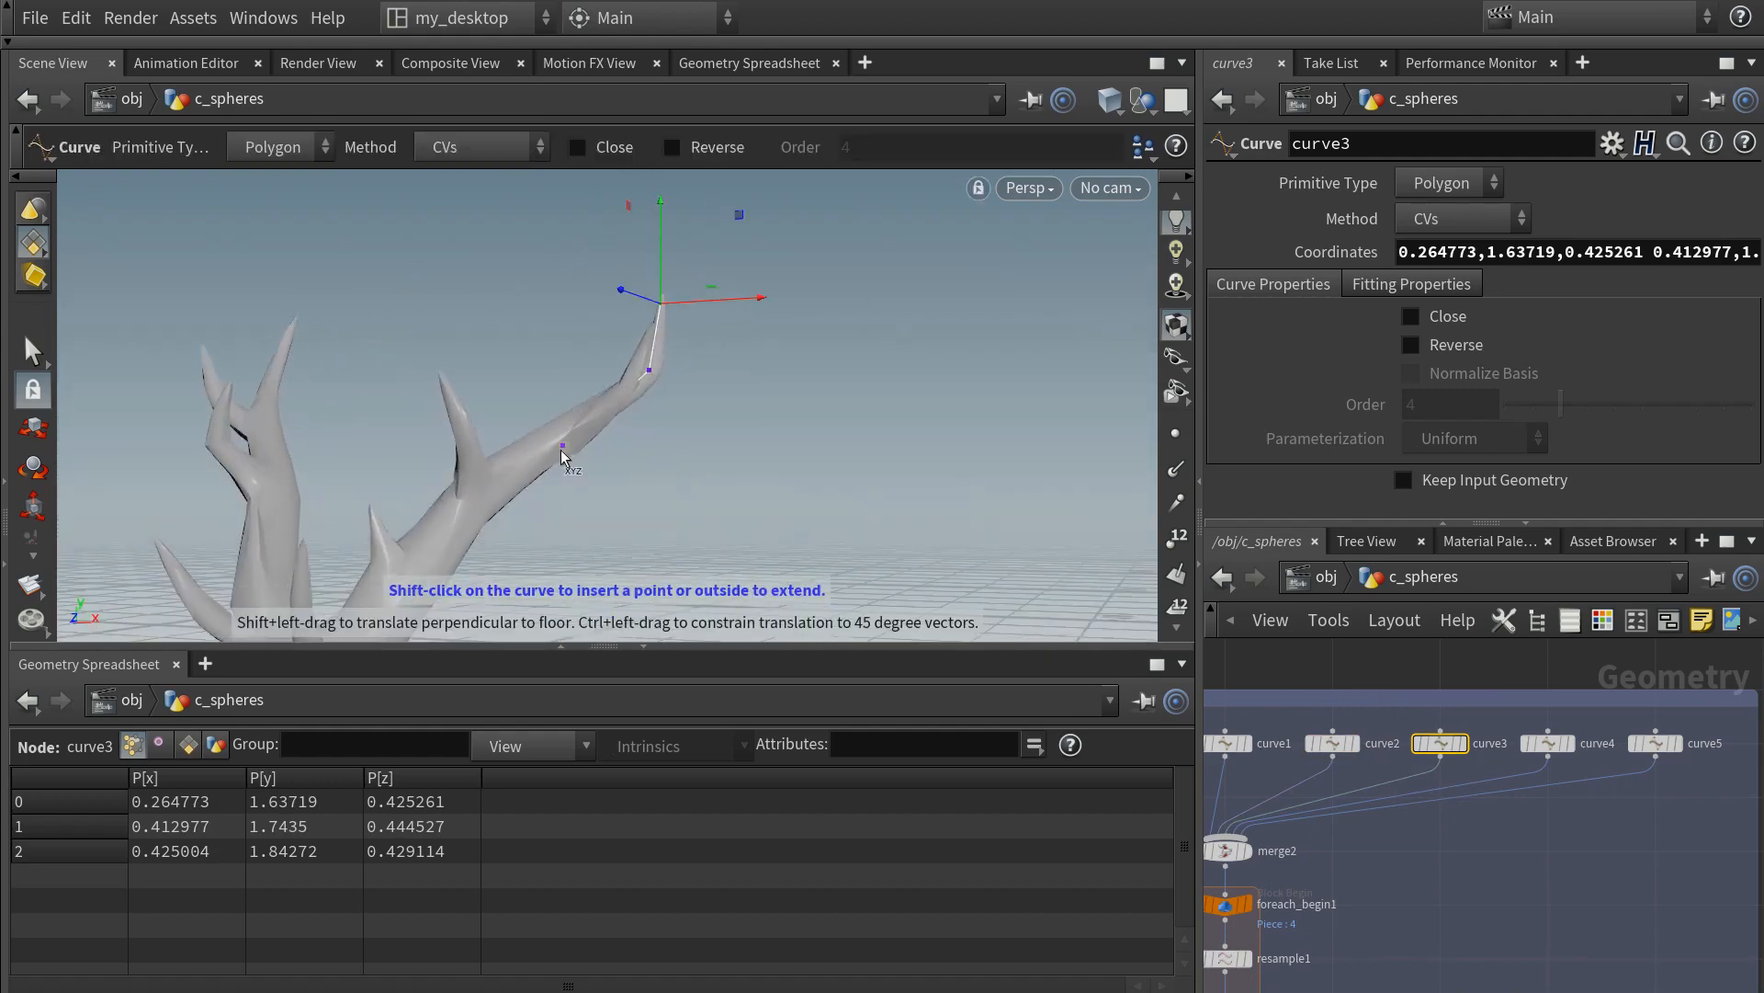
left_click_drag(564, 349, 564, 343)
- Reshape curve4 by moving its middle point to about 0.123, 1.493, 0.706 and its tip to about 0.090, 1.601, 0.730
left_click_drag(583, 409, 760, 424, "alt")
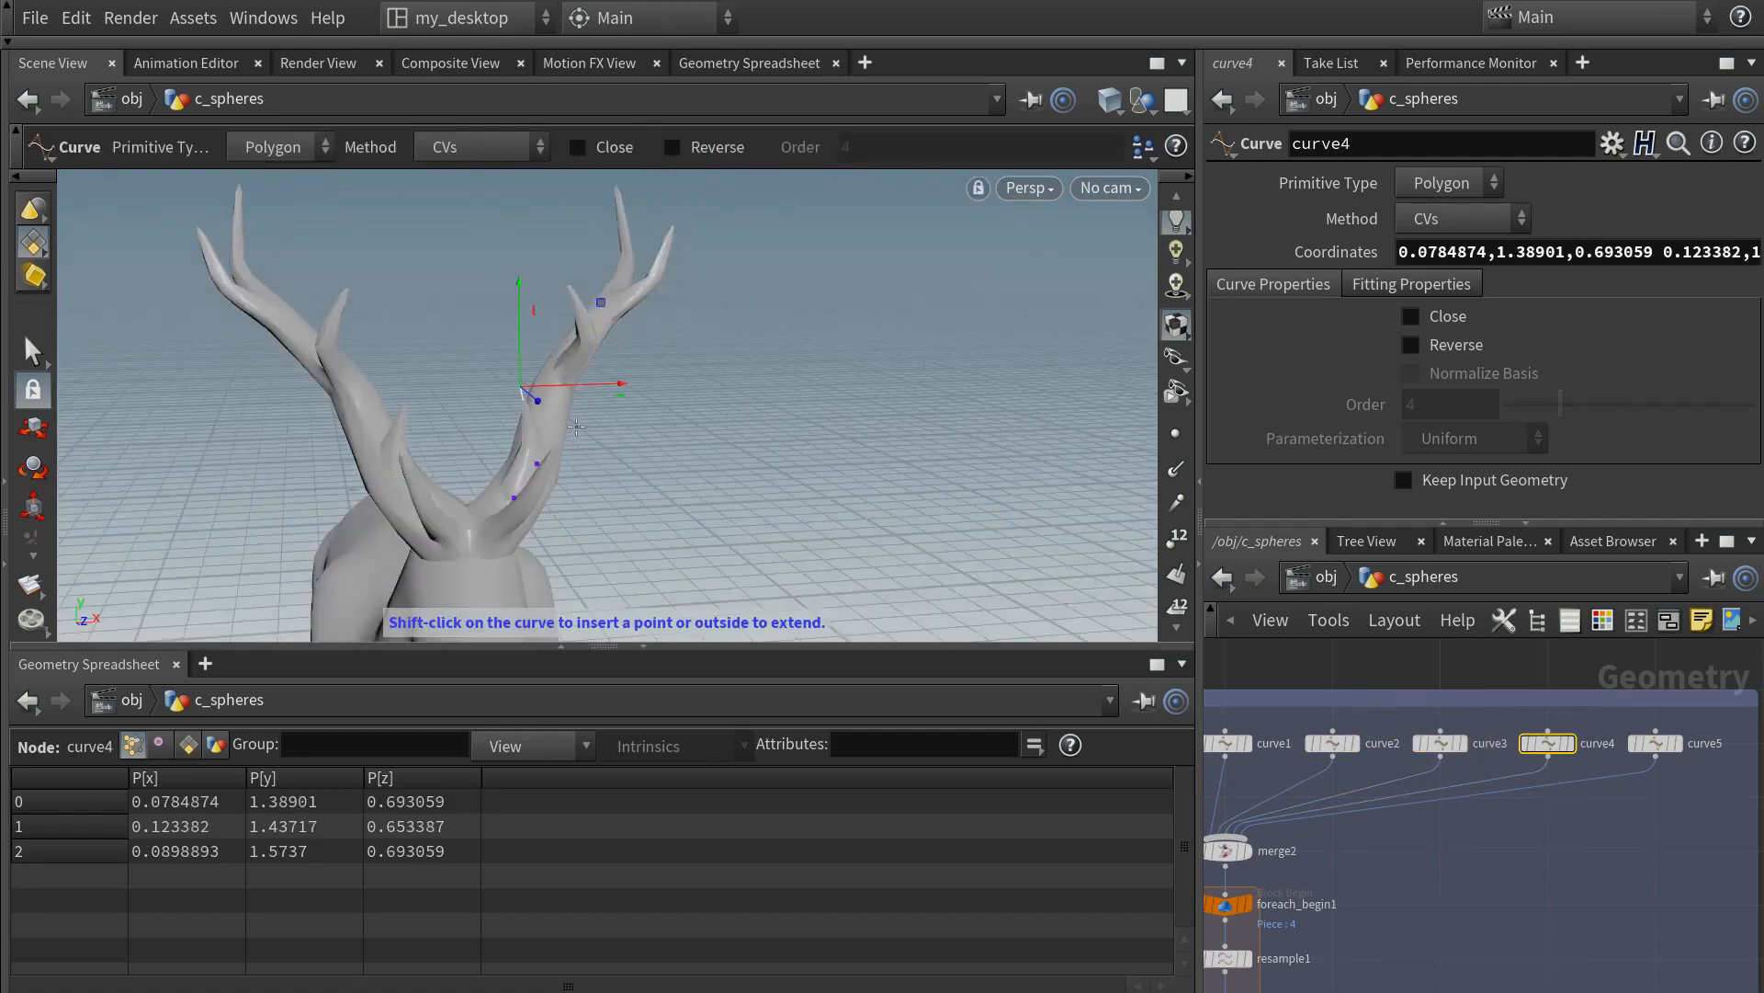
left_click_drag(576, 426, 421, 296, "alt")
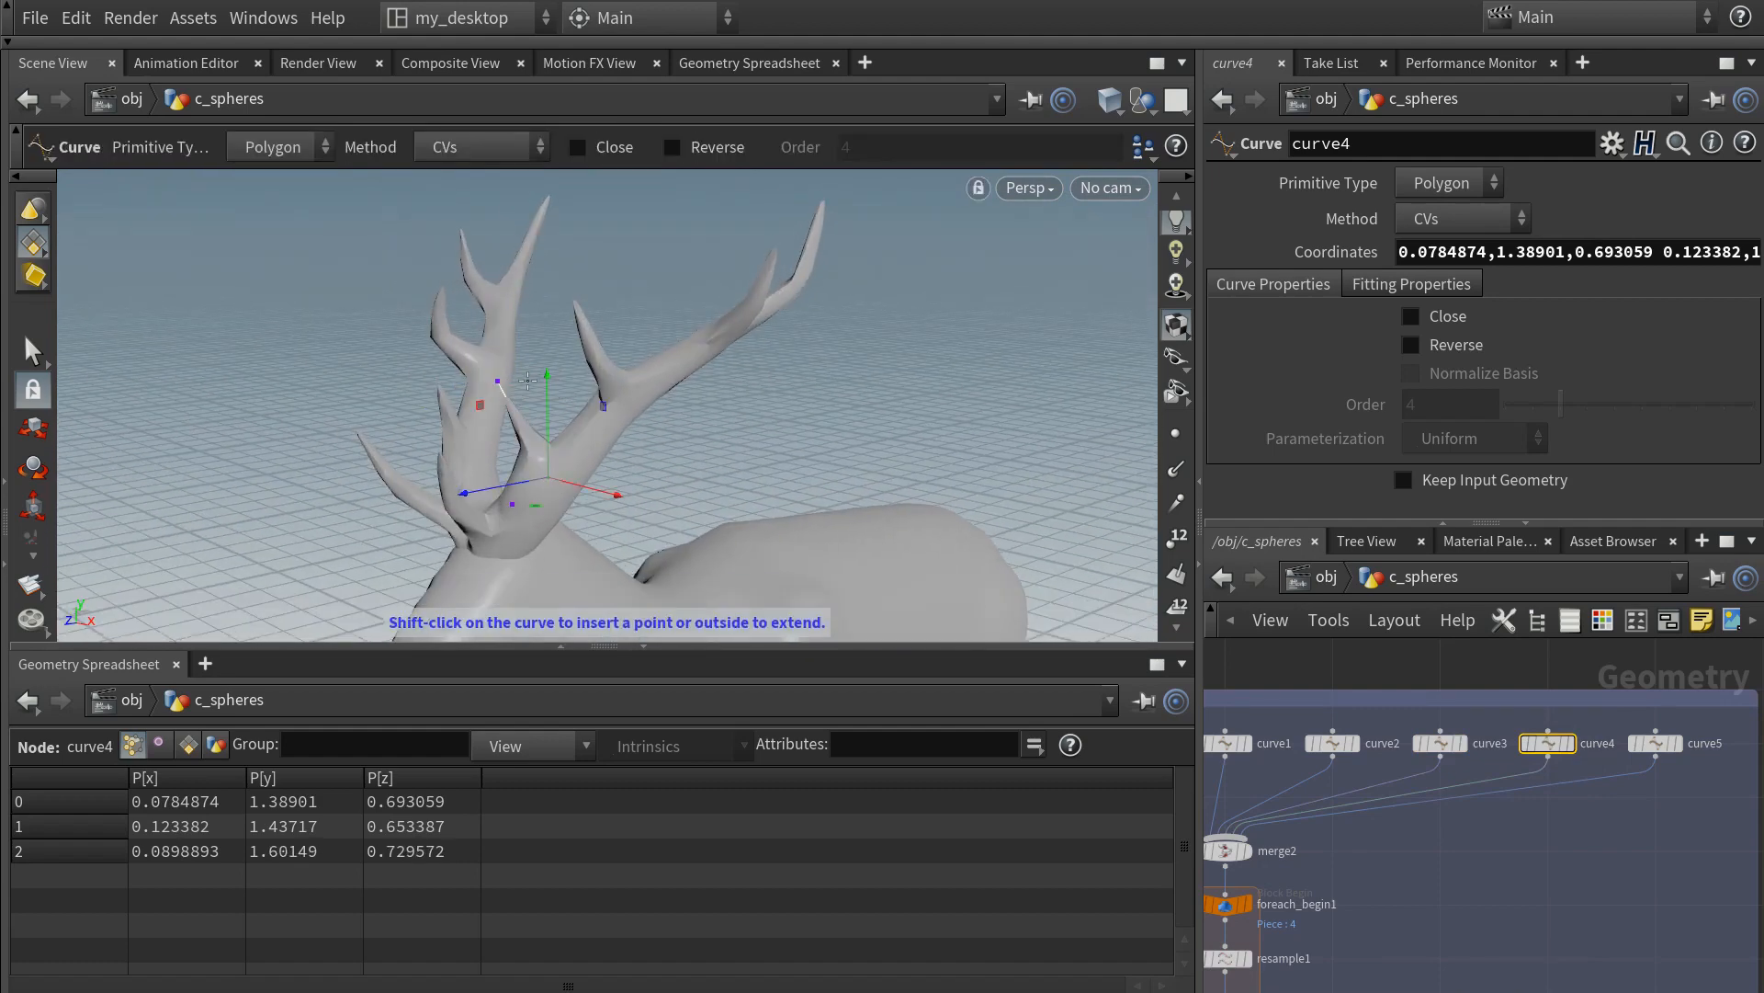
left_click_drag(471, 466, 515, 395)
scroll(1509, 884, "down", 2)
middle_click_drag(1423, 965, 1547, 794)
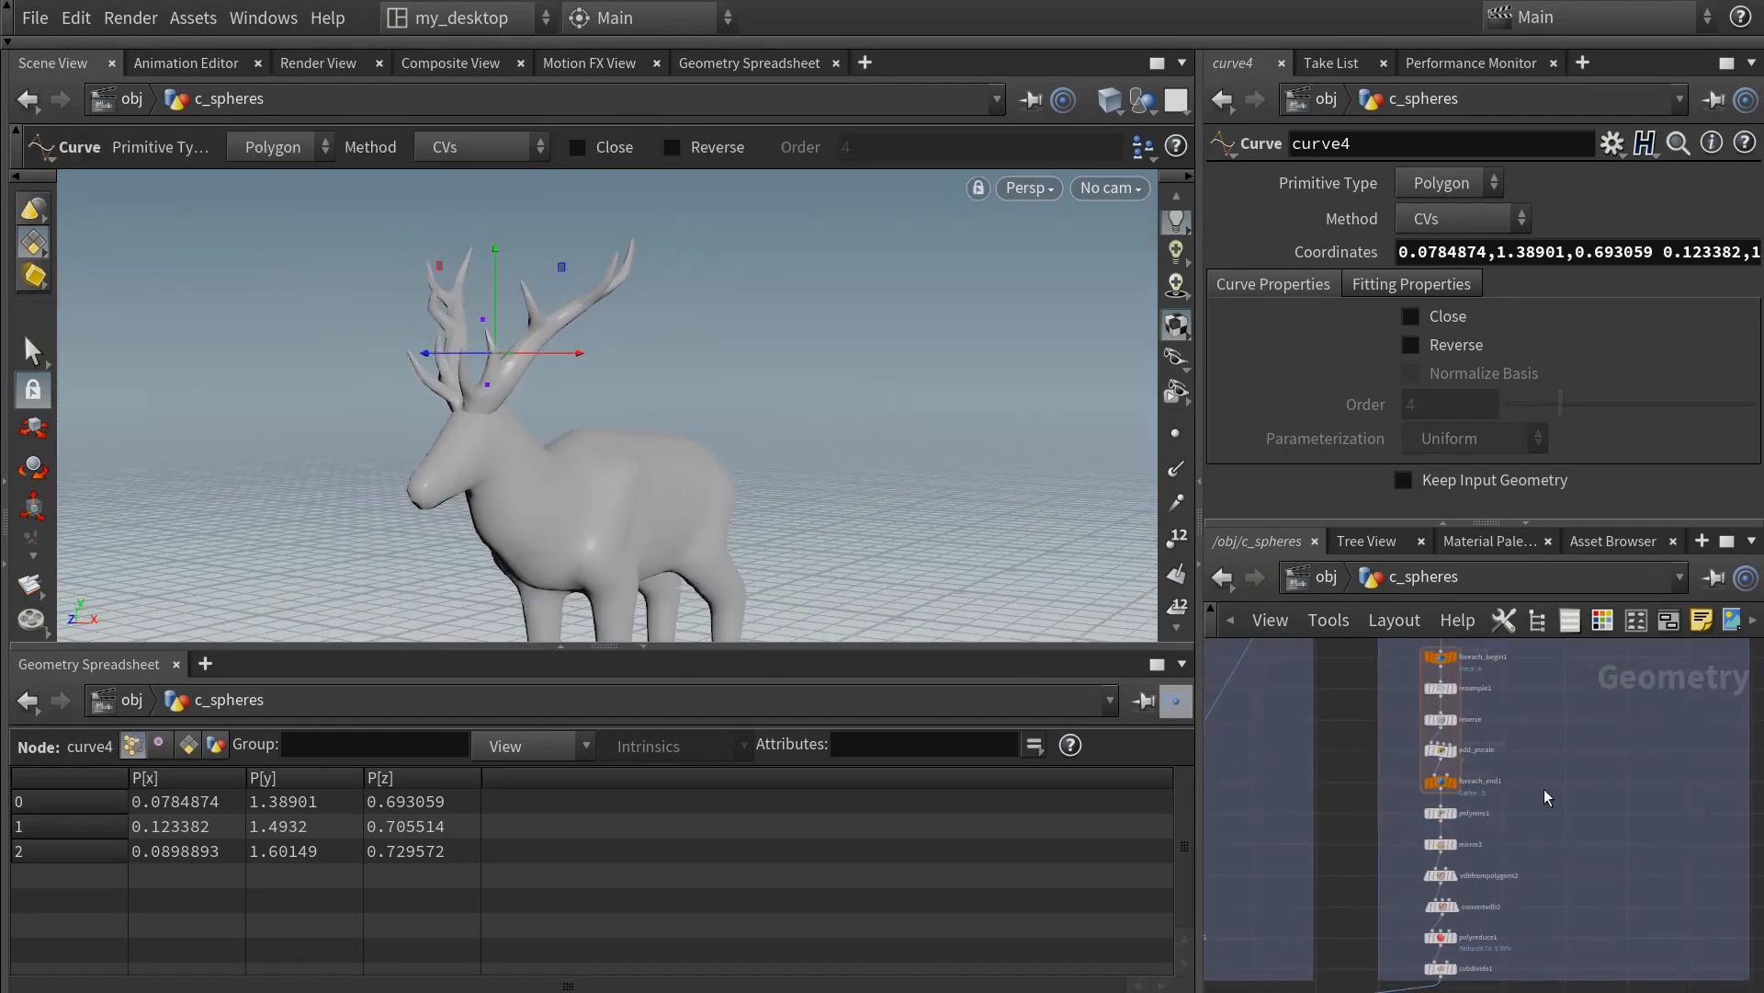
- Save the scene with Save As as a deer_tutorial .hip file in the $HIP folder
scroll(1548, 796, "down", 3)
middle_click_drag(1516, 901, 1529, 818)
scroll(1554, 838, "down", 2)
scroll(1463, 832, "up", 4)
middle_click_drag(1423, 886, 1429, 904)
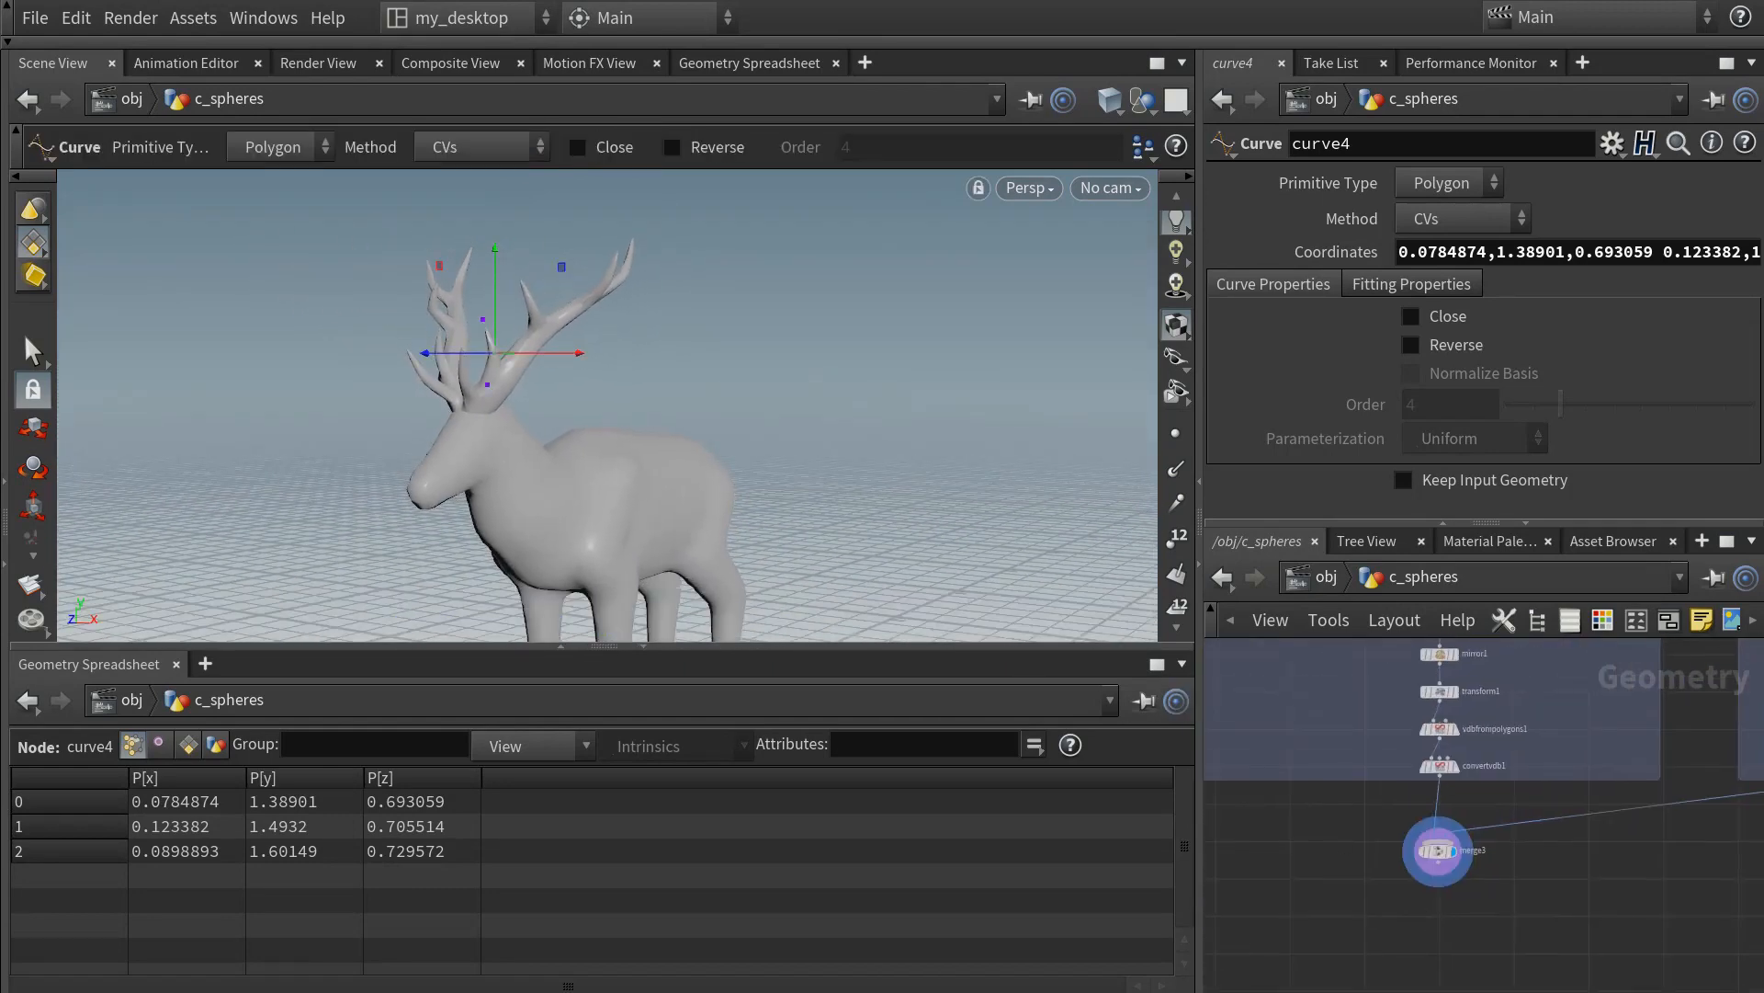
left_click(35, 17)
left_click(83, 175)
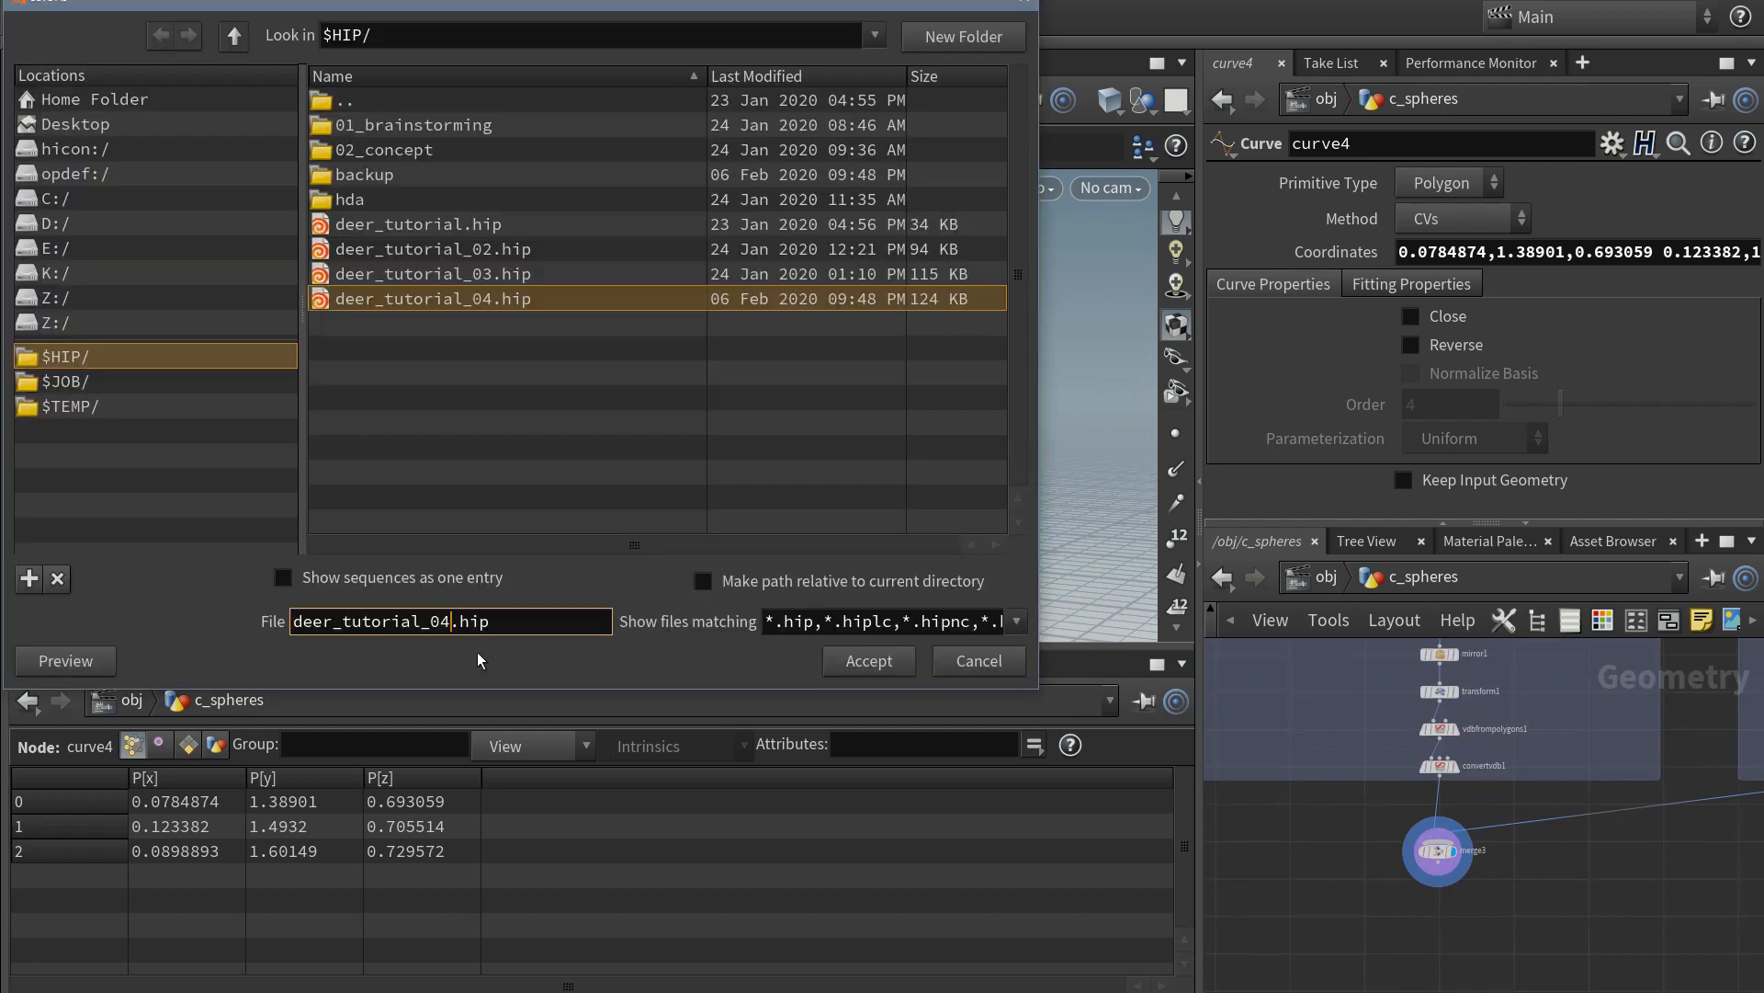
key("Return")
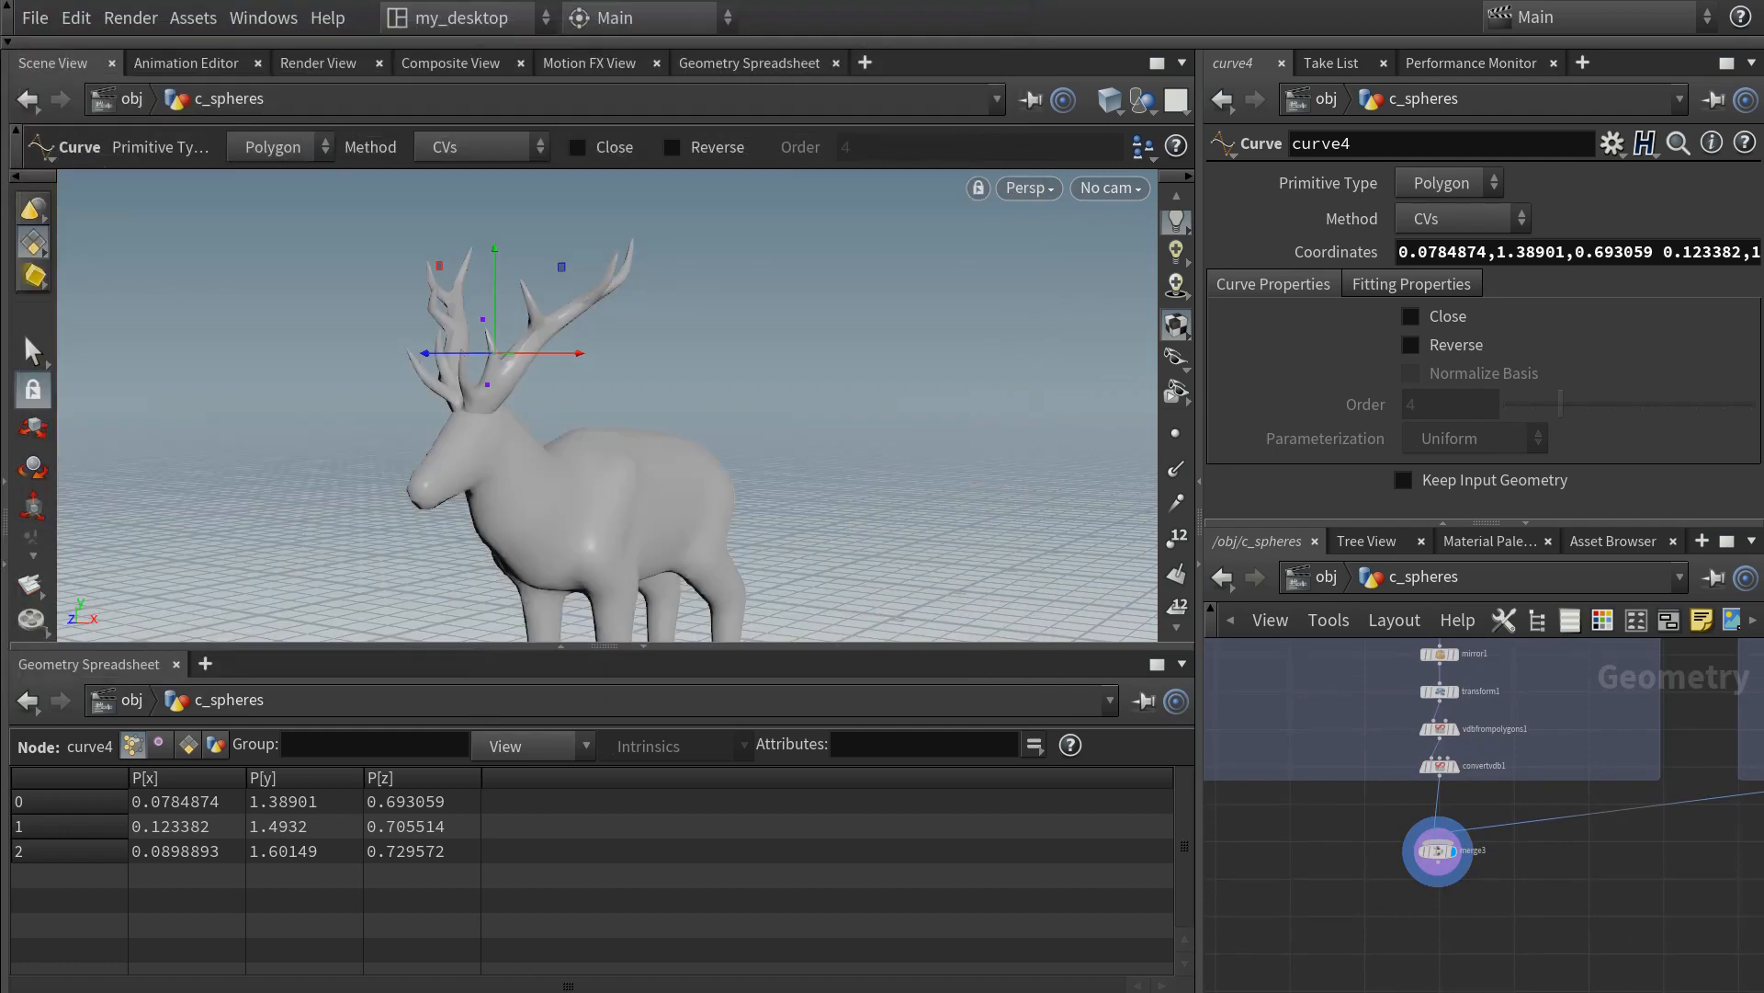
- Reveal the shelves, add the Game Tools shelf set and widen it with its SideFX Labs shelf open
key("Escape")
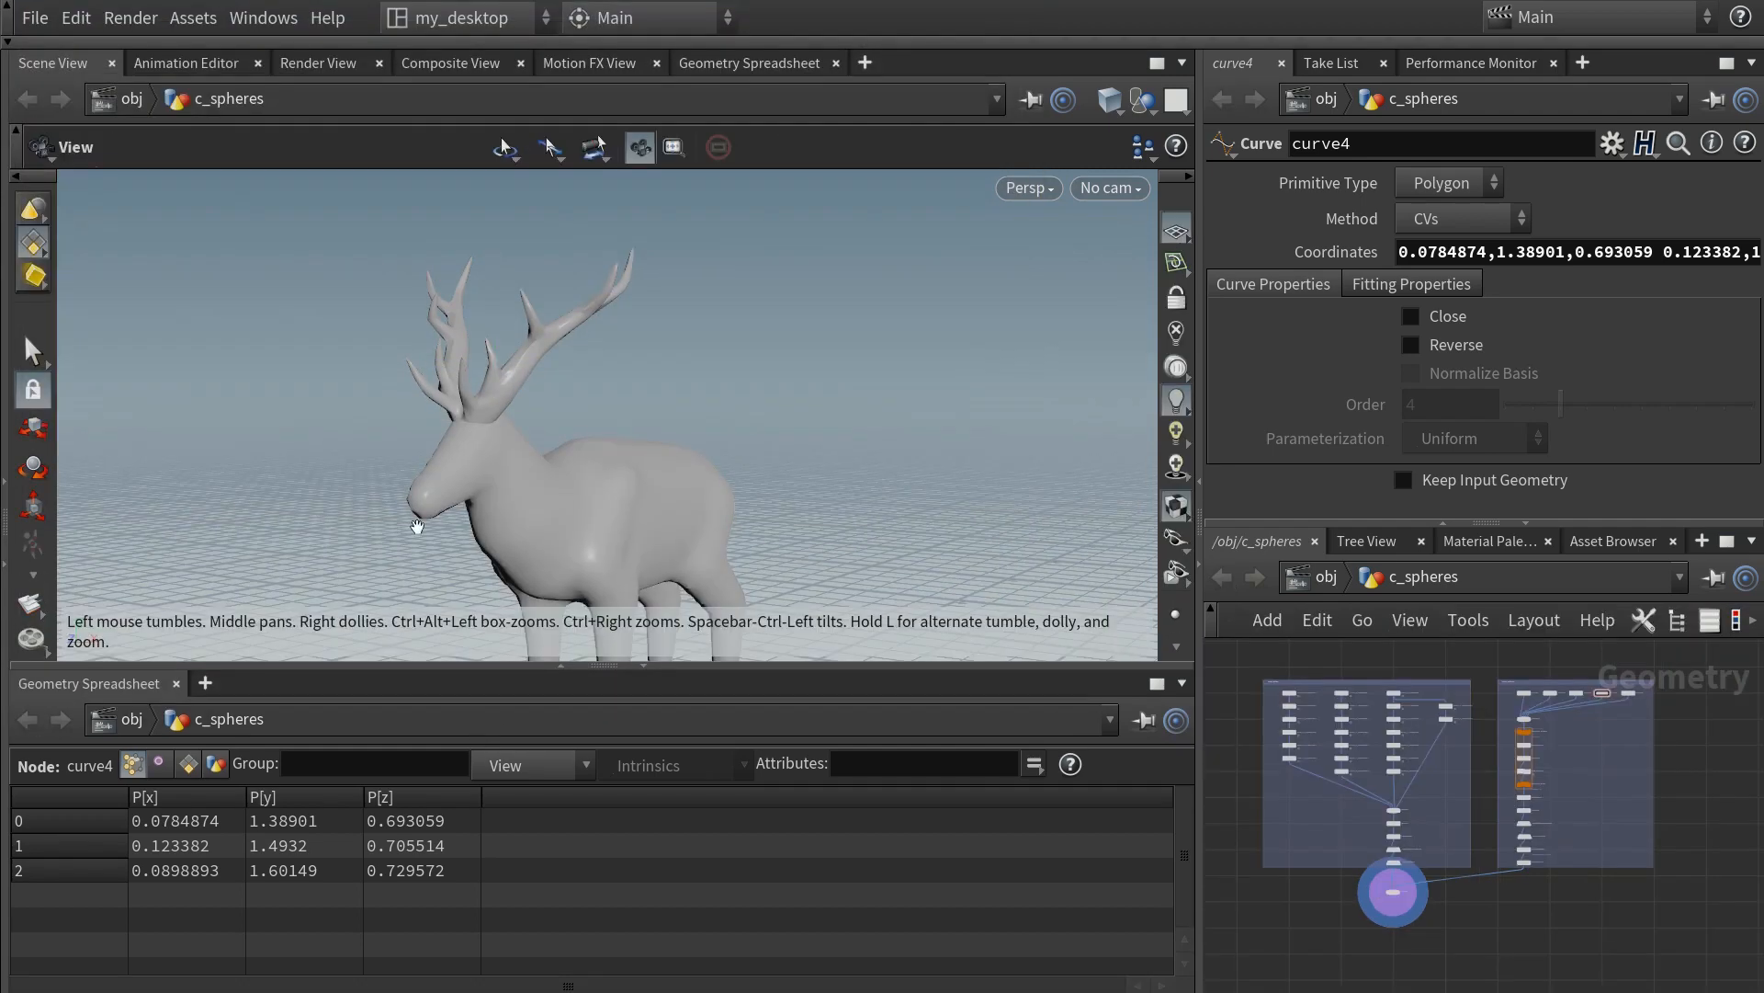
left_click(8, 42)
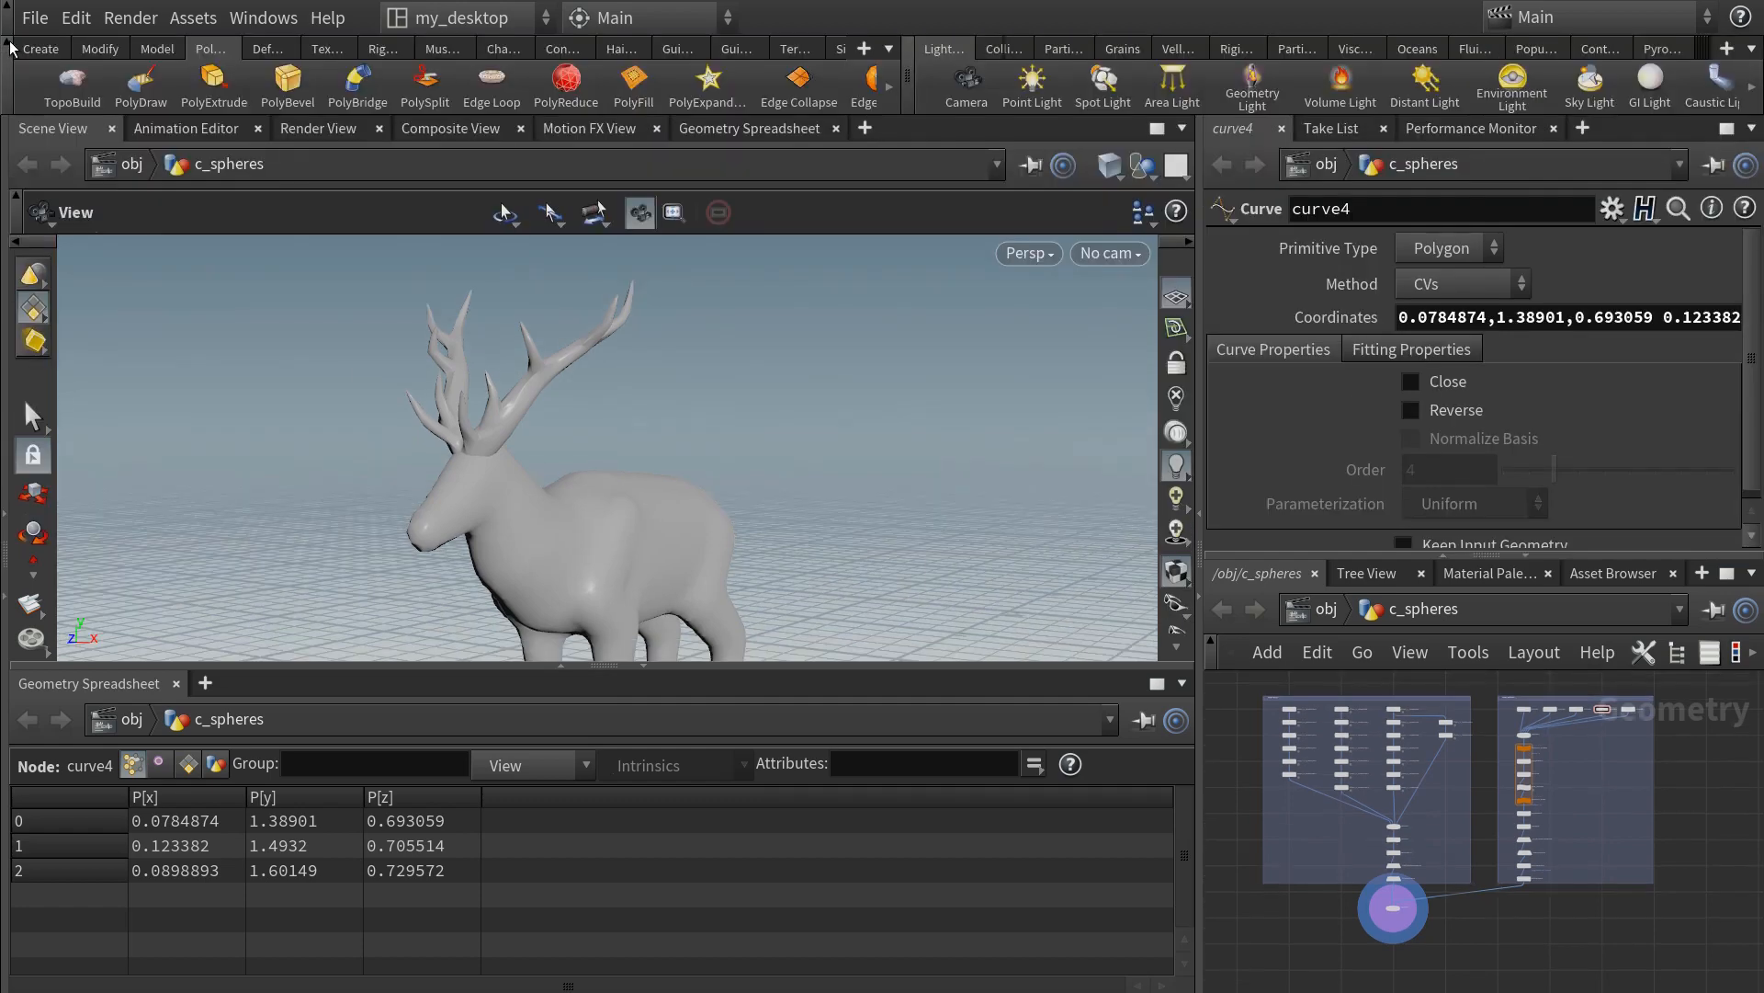
left_click(891, 50)
mouse_move(1001, 230)
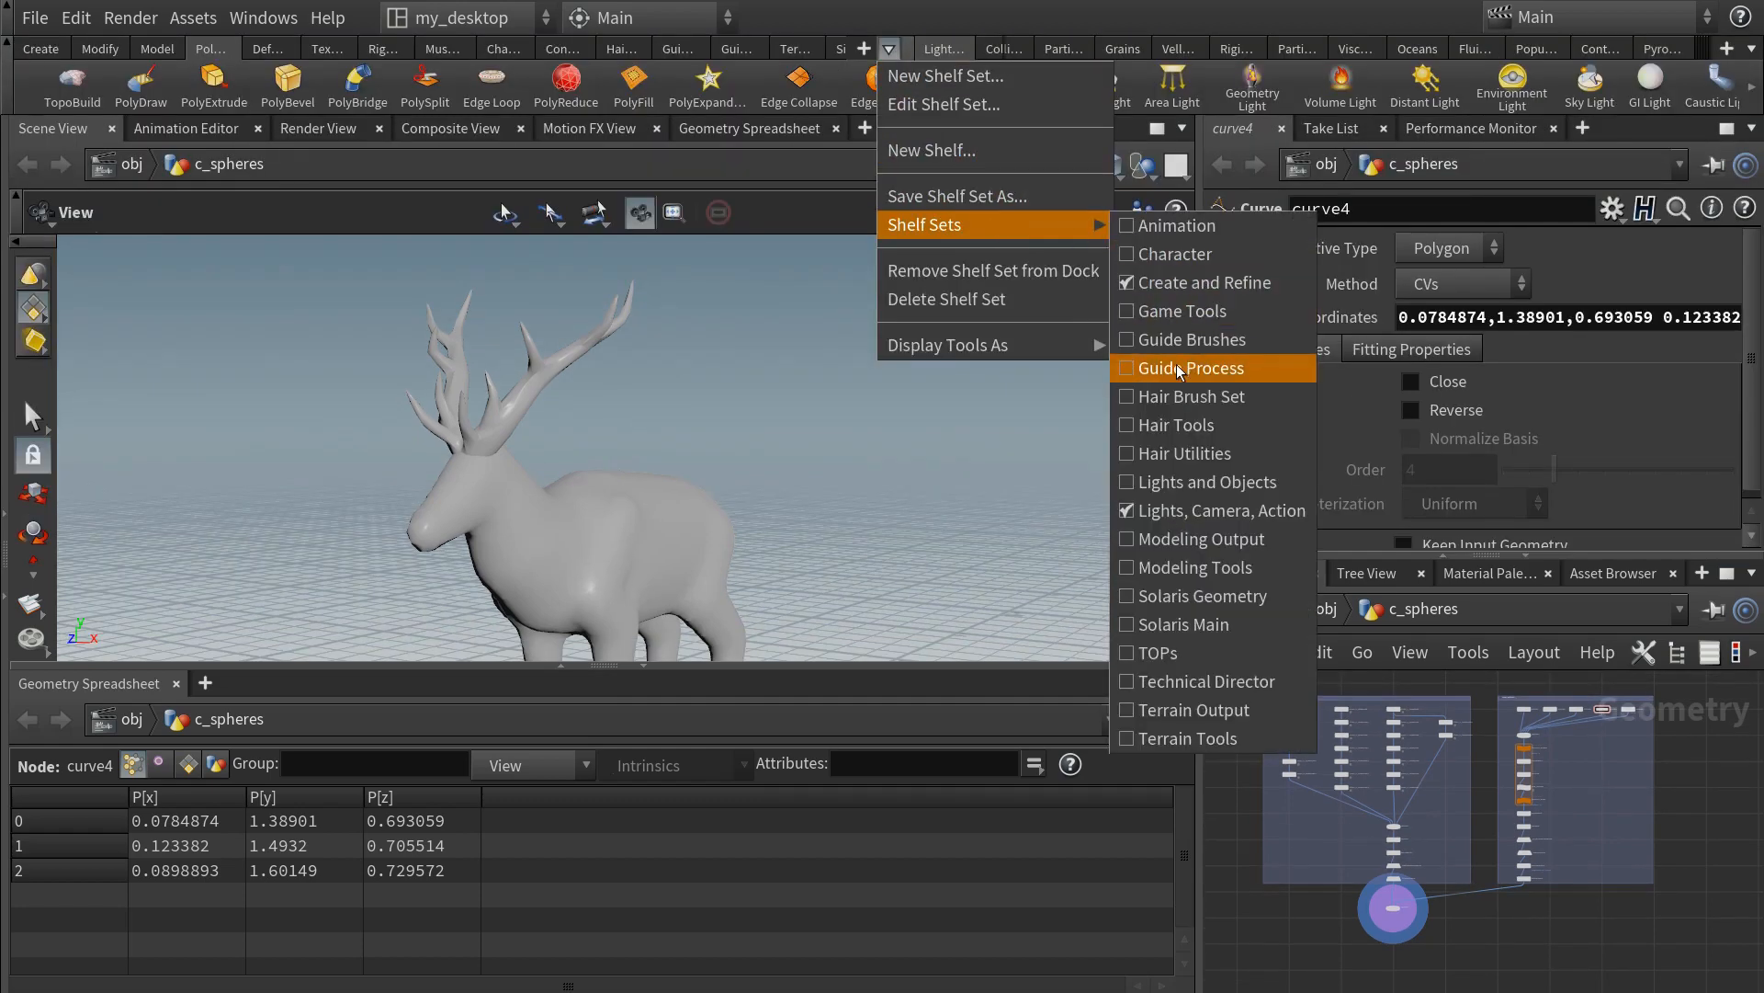
left_click(1219, 314)
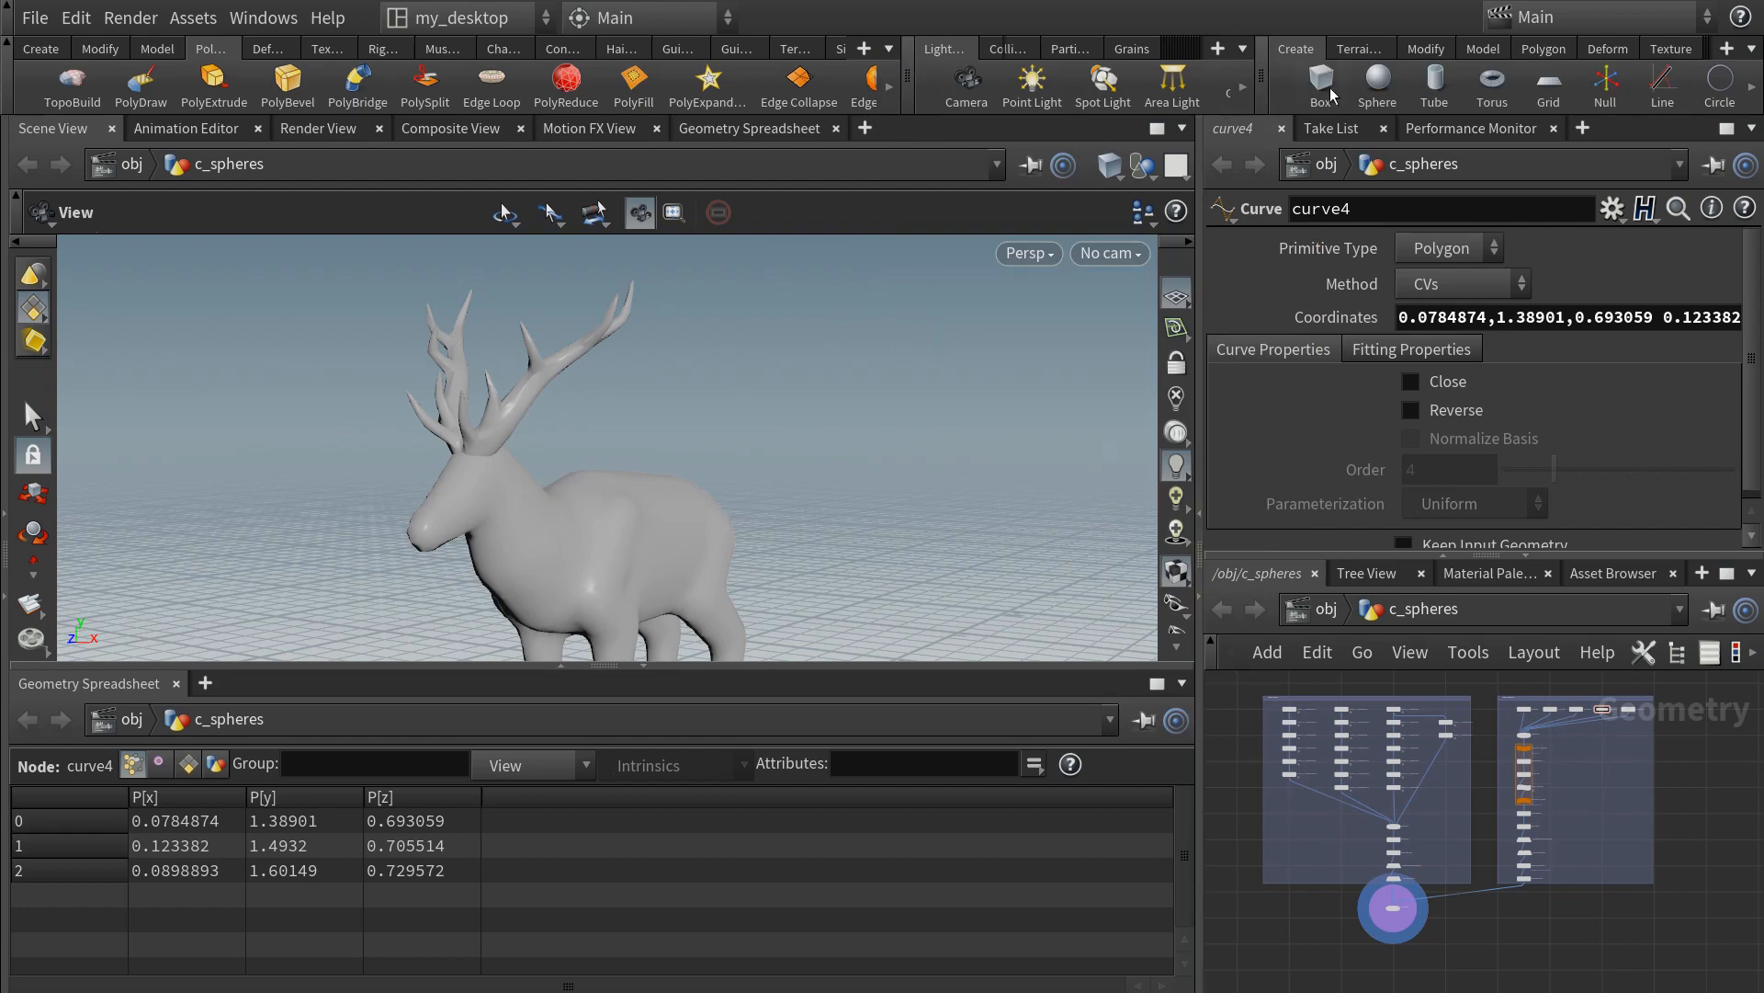
left_click(1679, 49)
left_click(1687, 51)
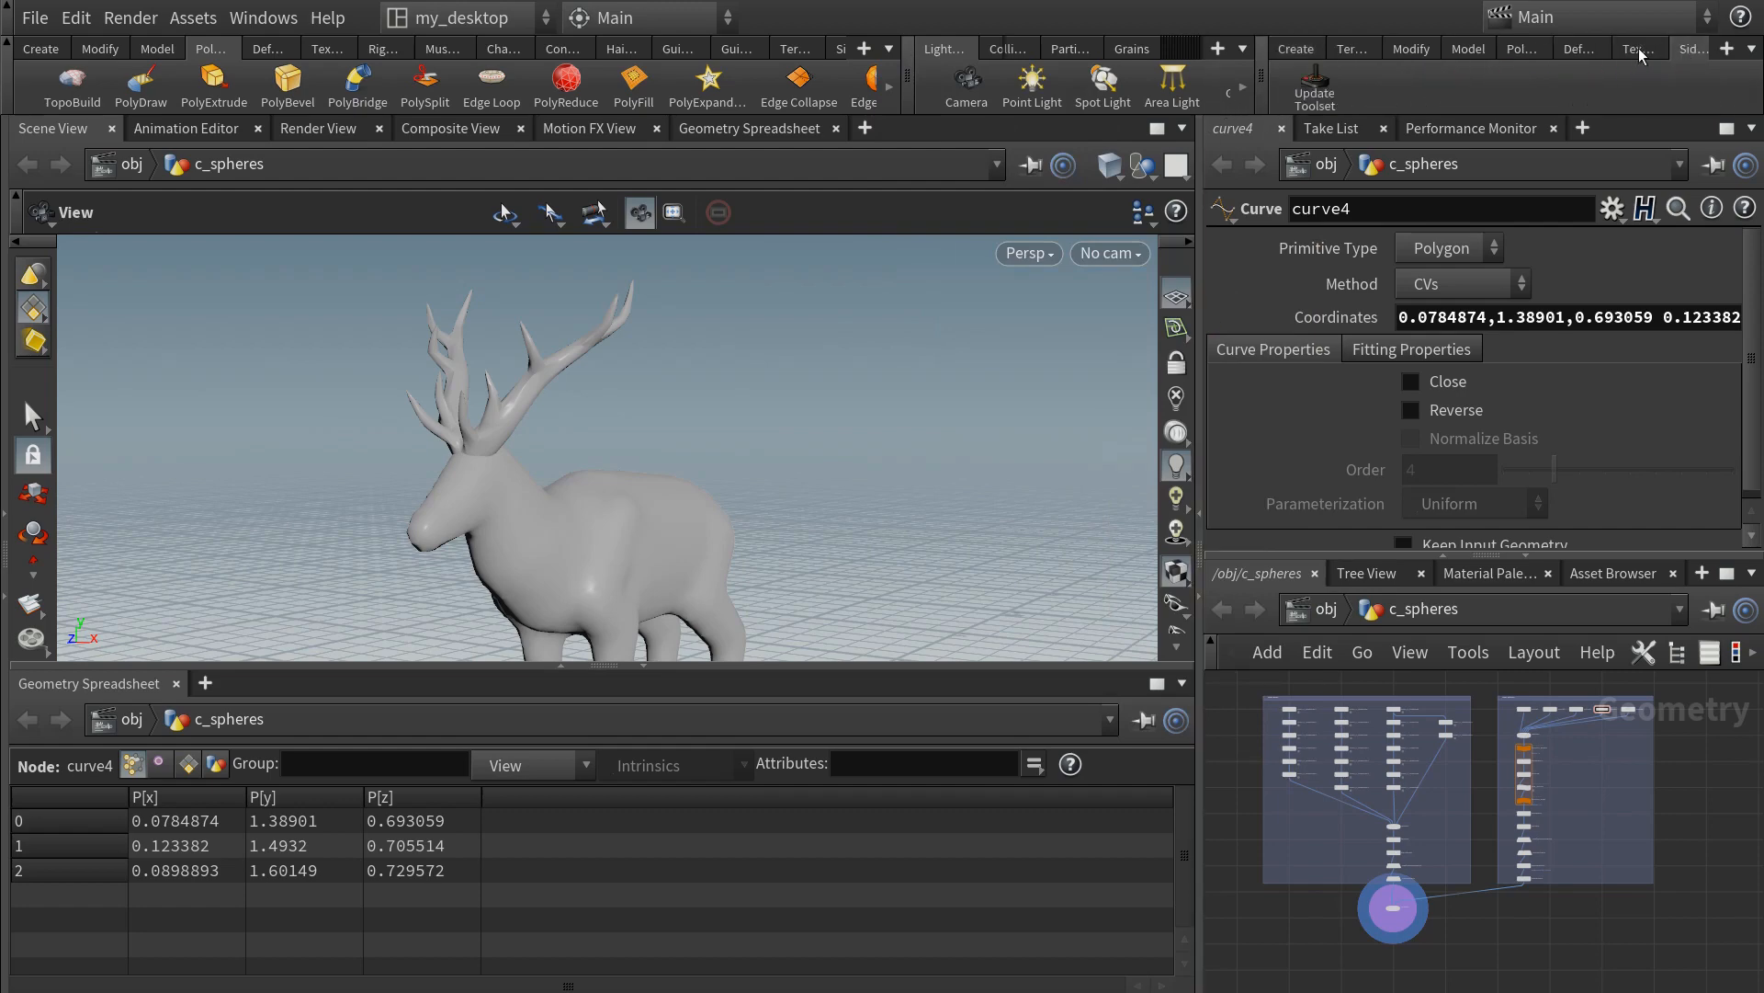
left_click_drag(1268, 70, 990, 77)
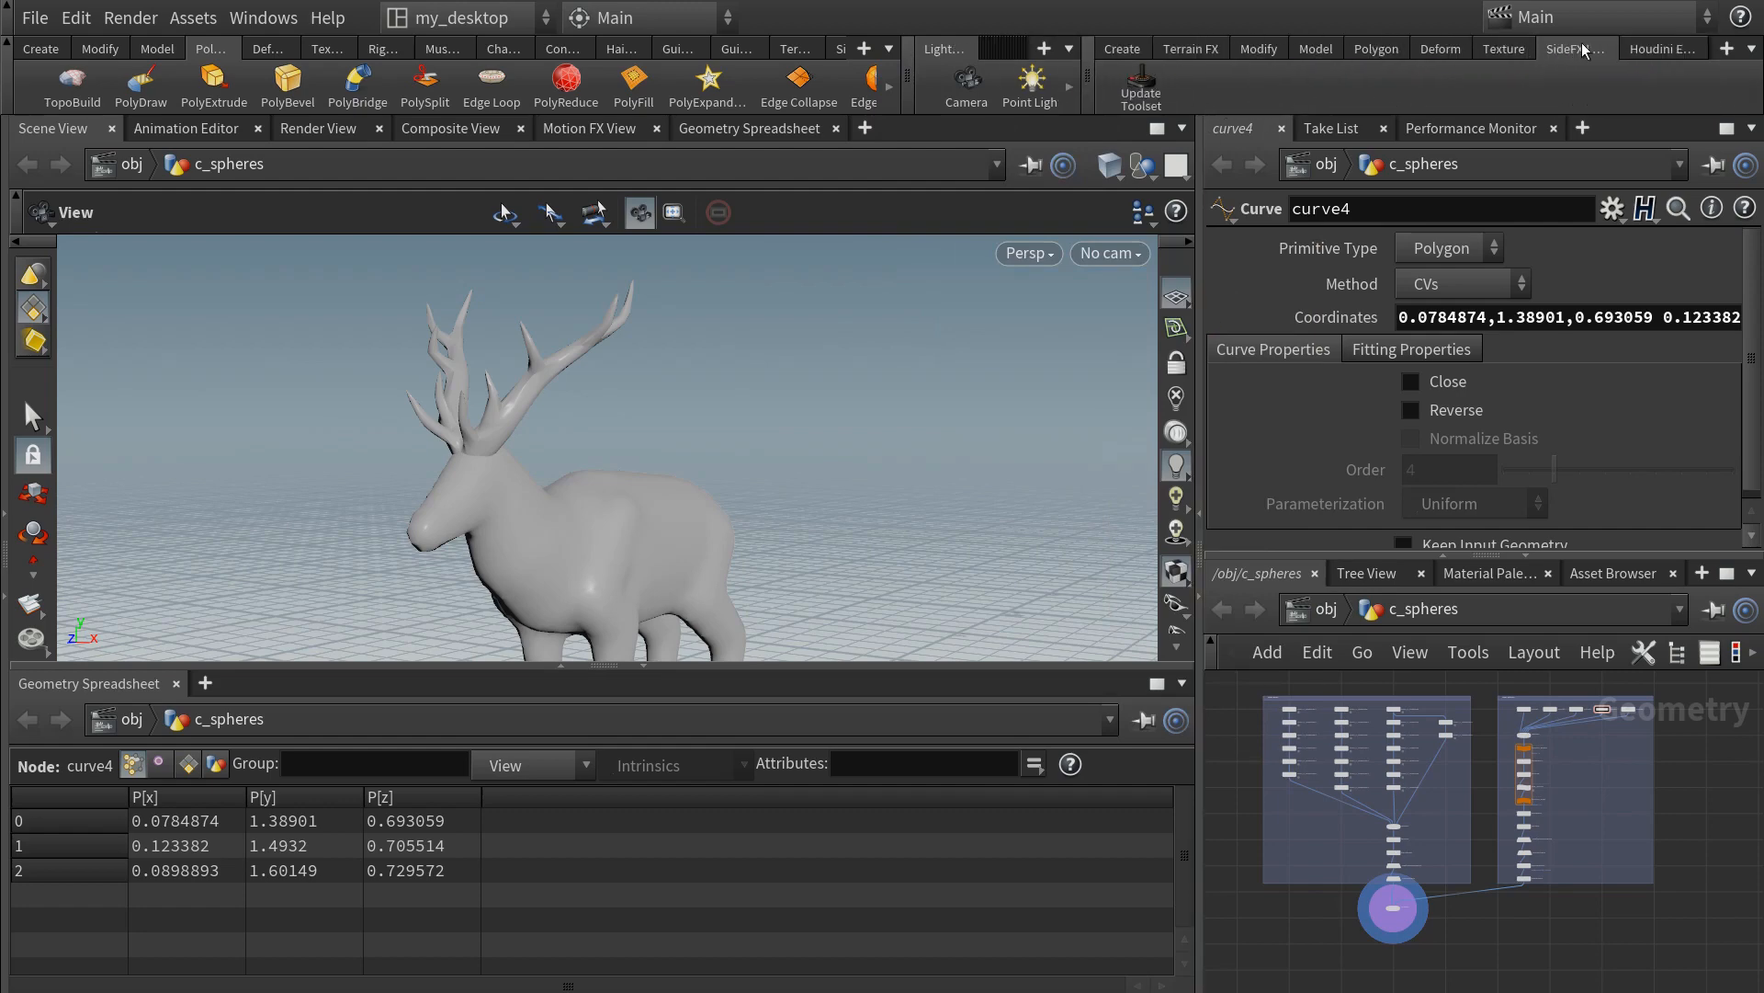
- Install the SideFX Labs toolset using the local release 348 with production builds only
left_click(1140, 89)
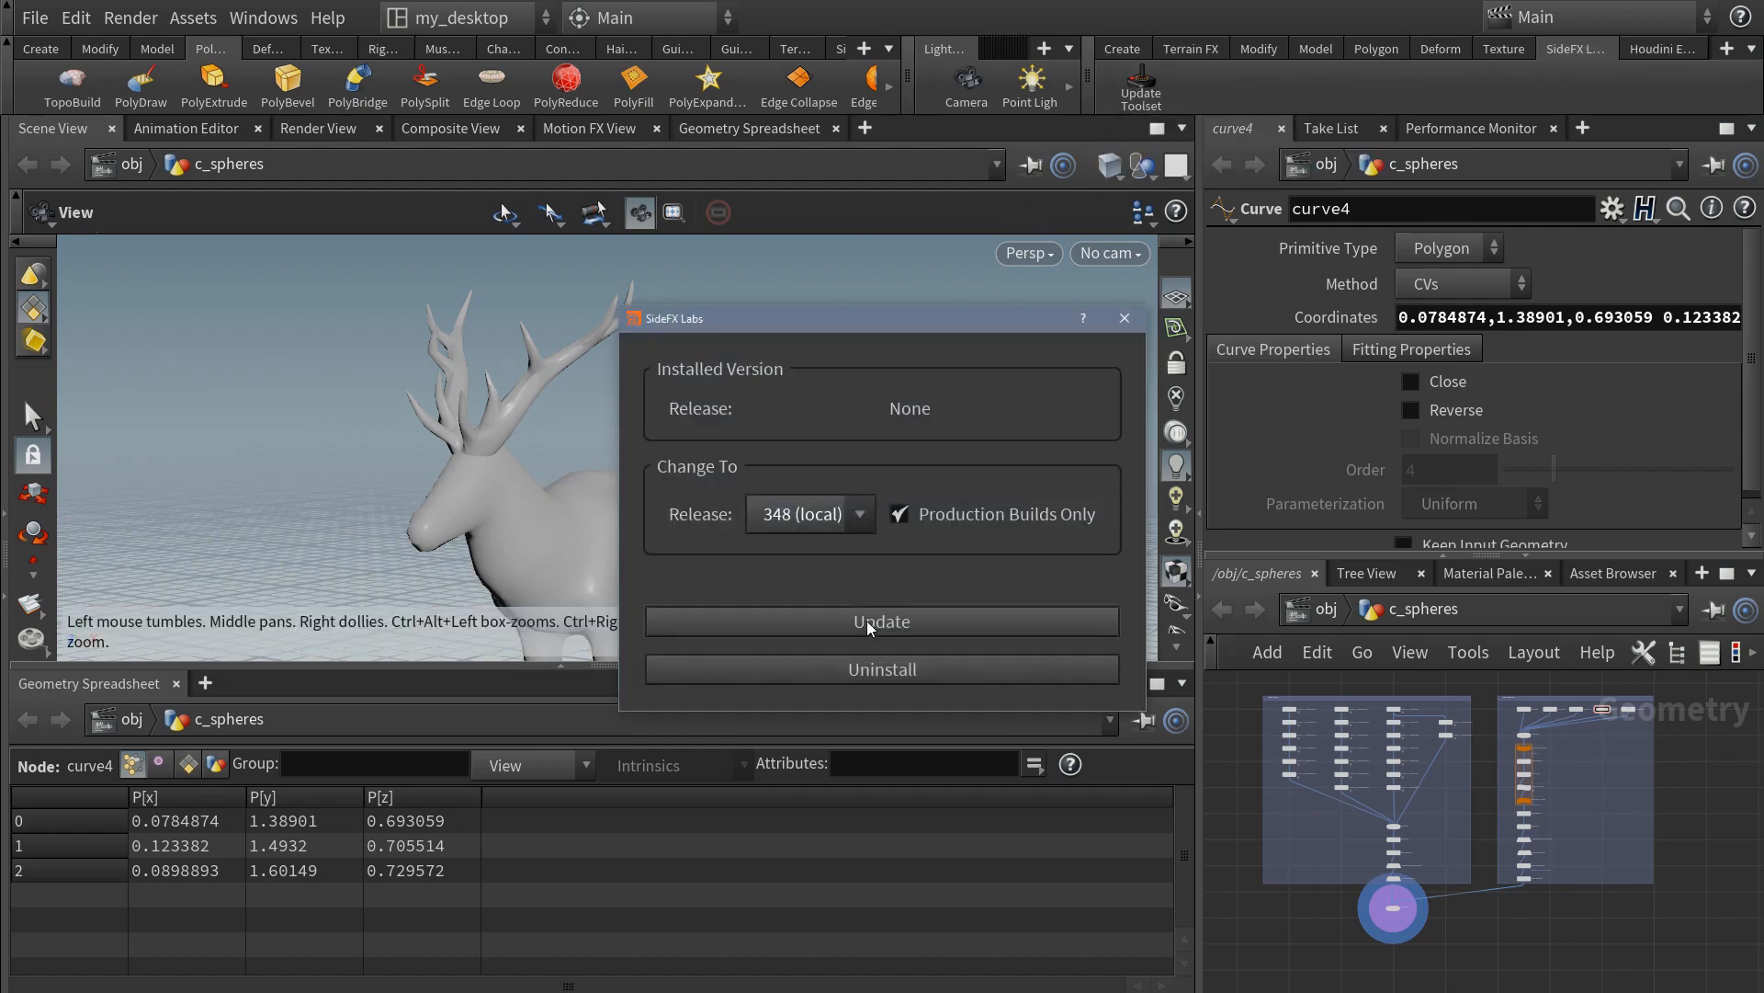
left_click(870, 623)
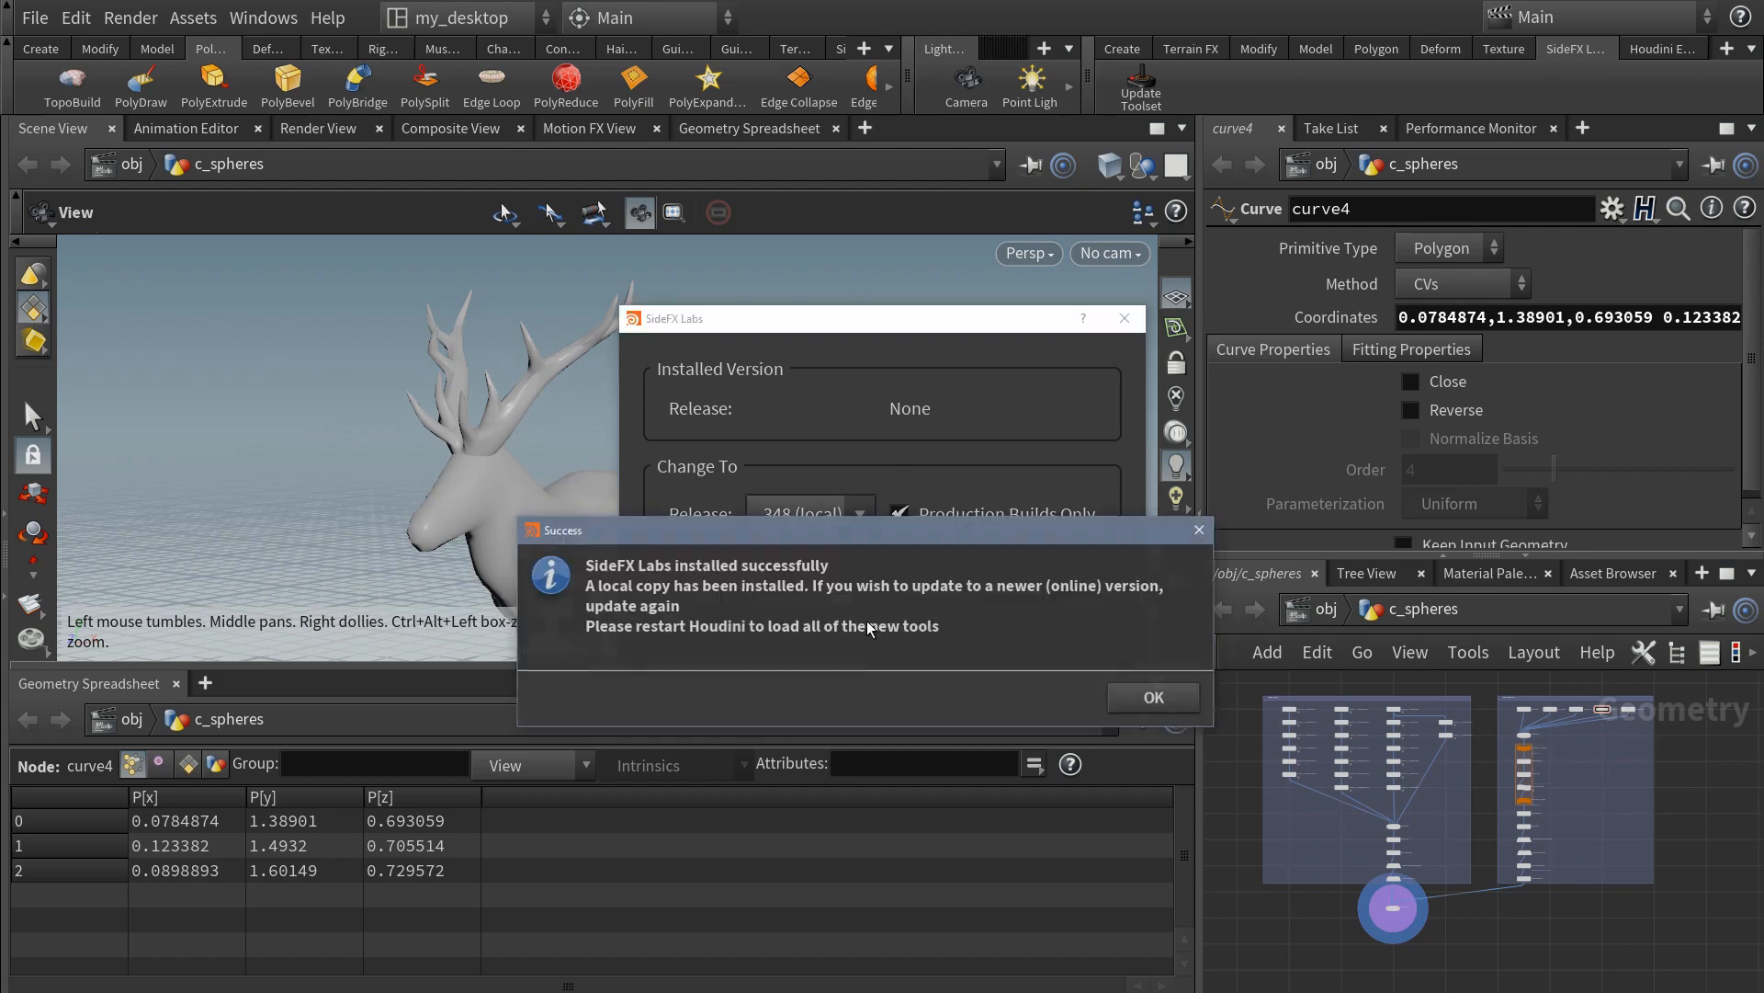
left_click(1148, 698)
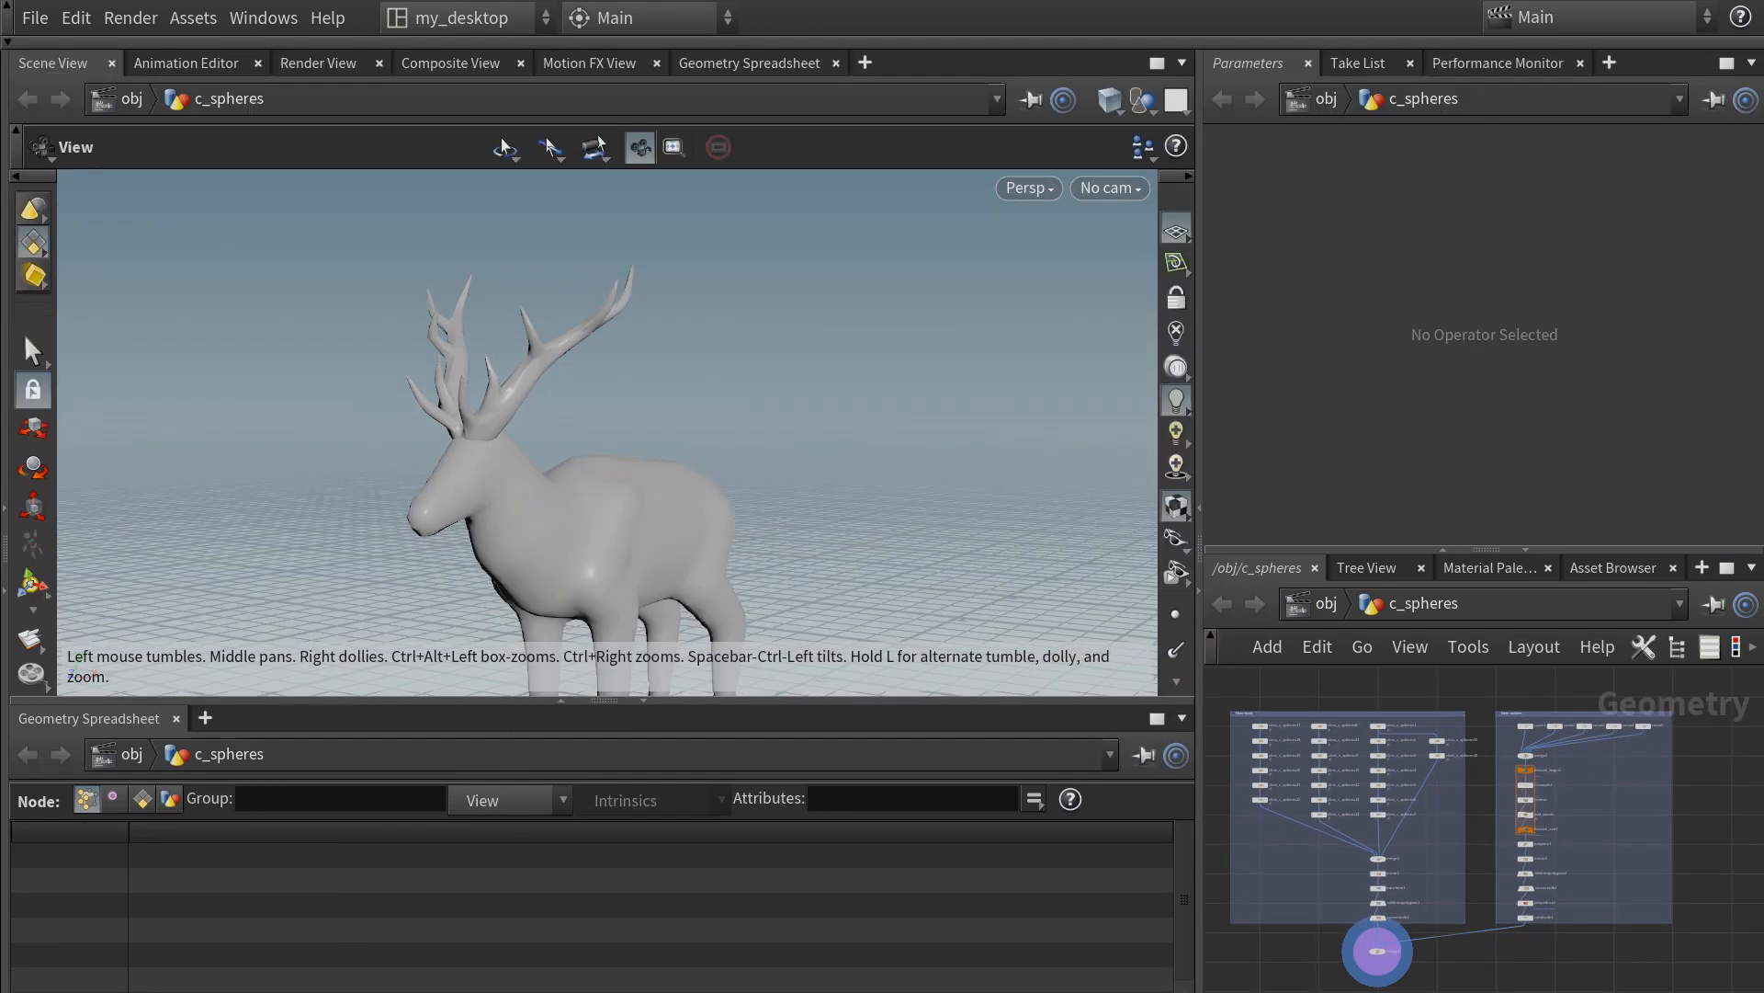
- Add the Game Tools shelf set in the restarted session, look over its SideFX Labs tools and collapse the shelves
left_click(8, 43)
left_click(806, 49)
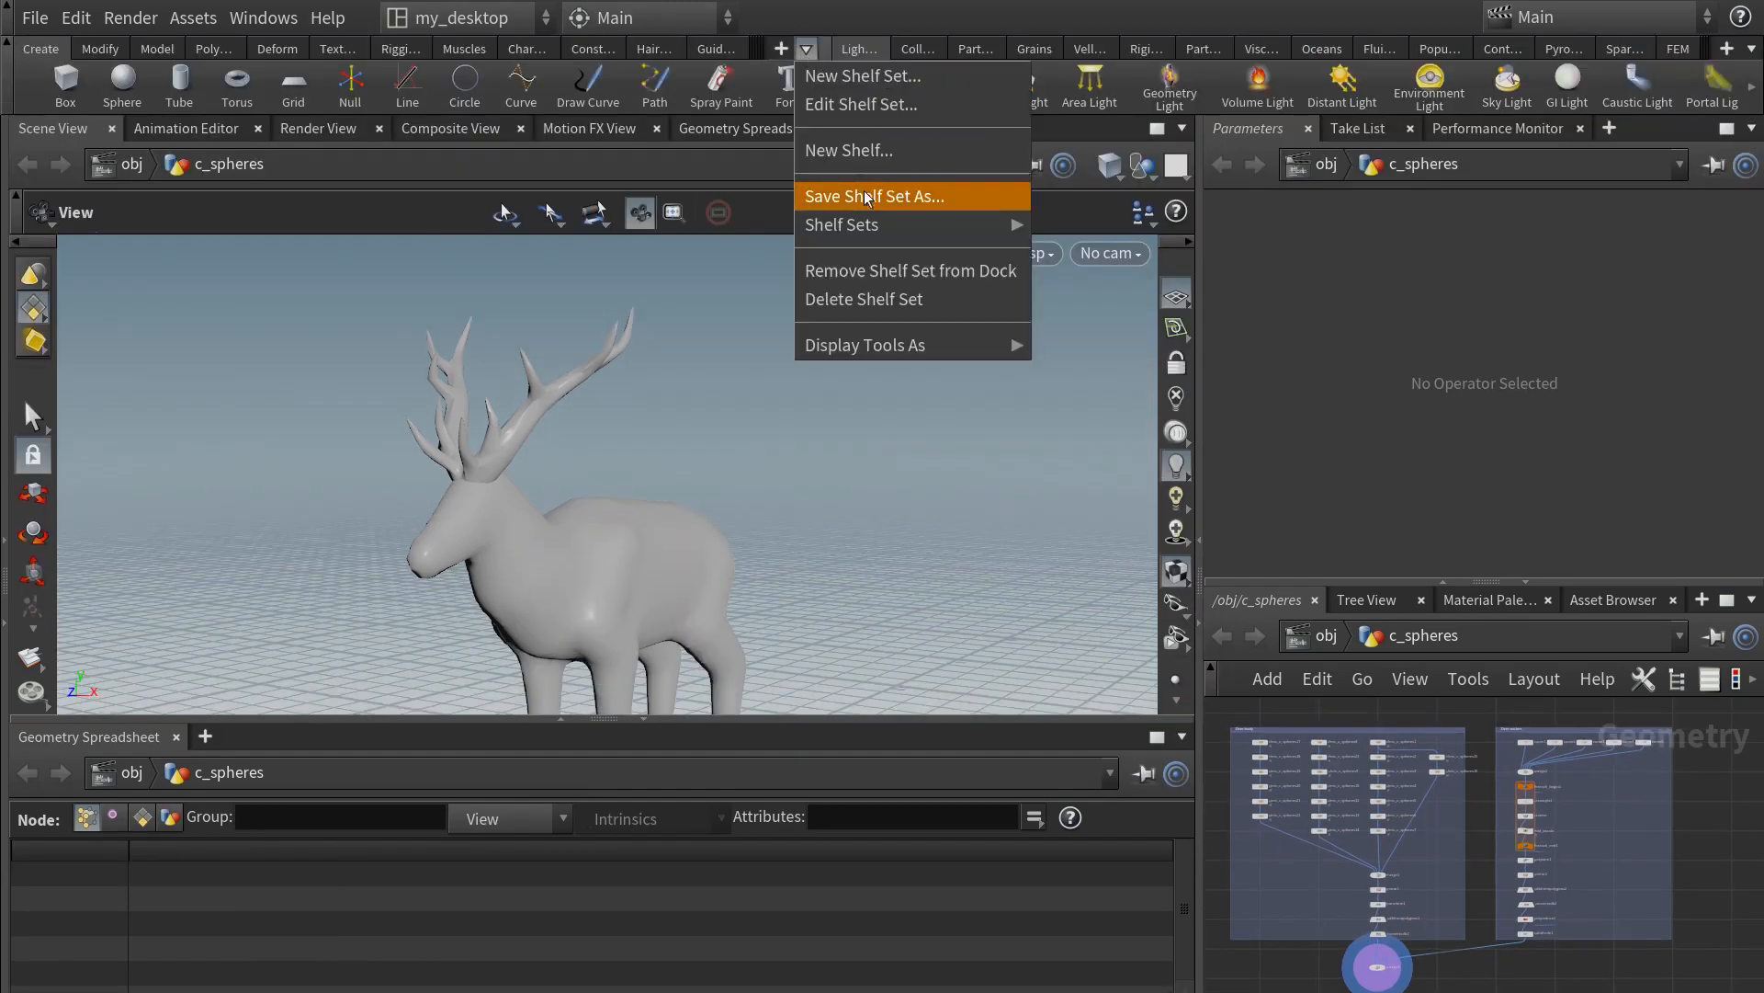
mouse_move(953, 226)
left_click(1070, 313)
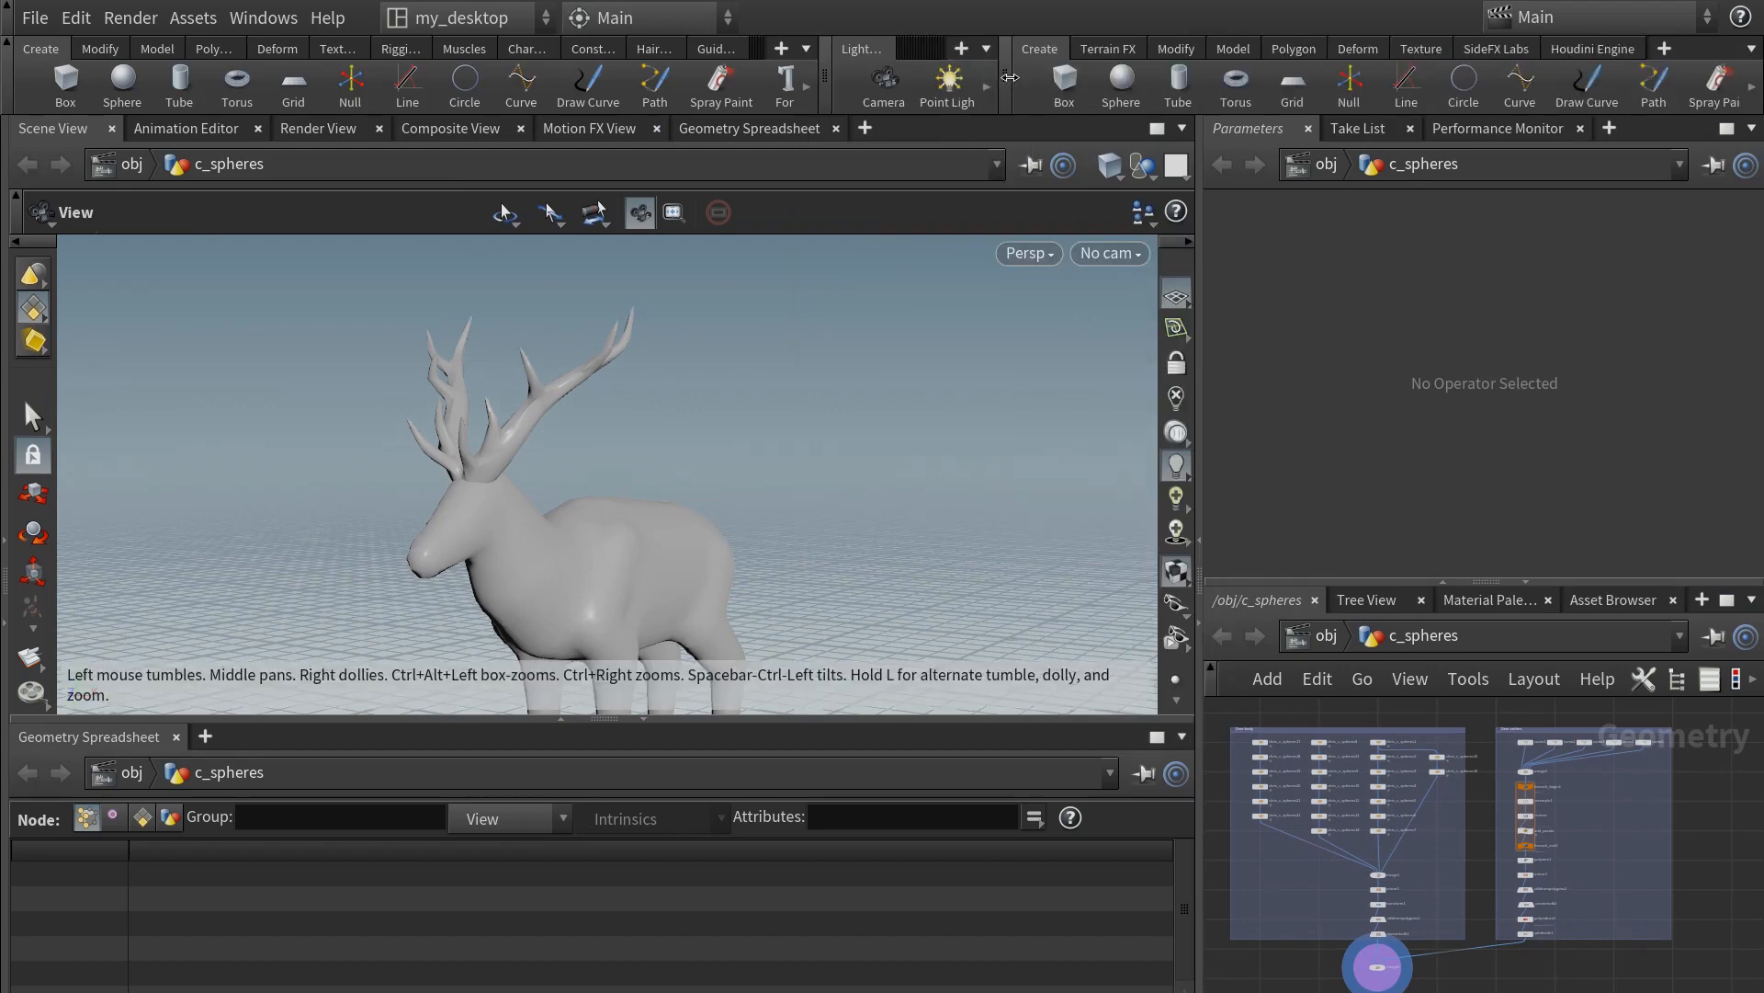
left_click(1498, 51)
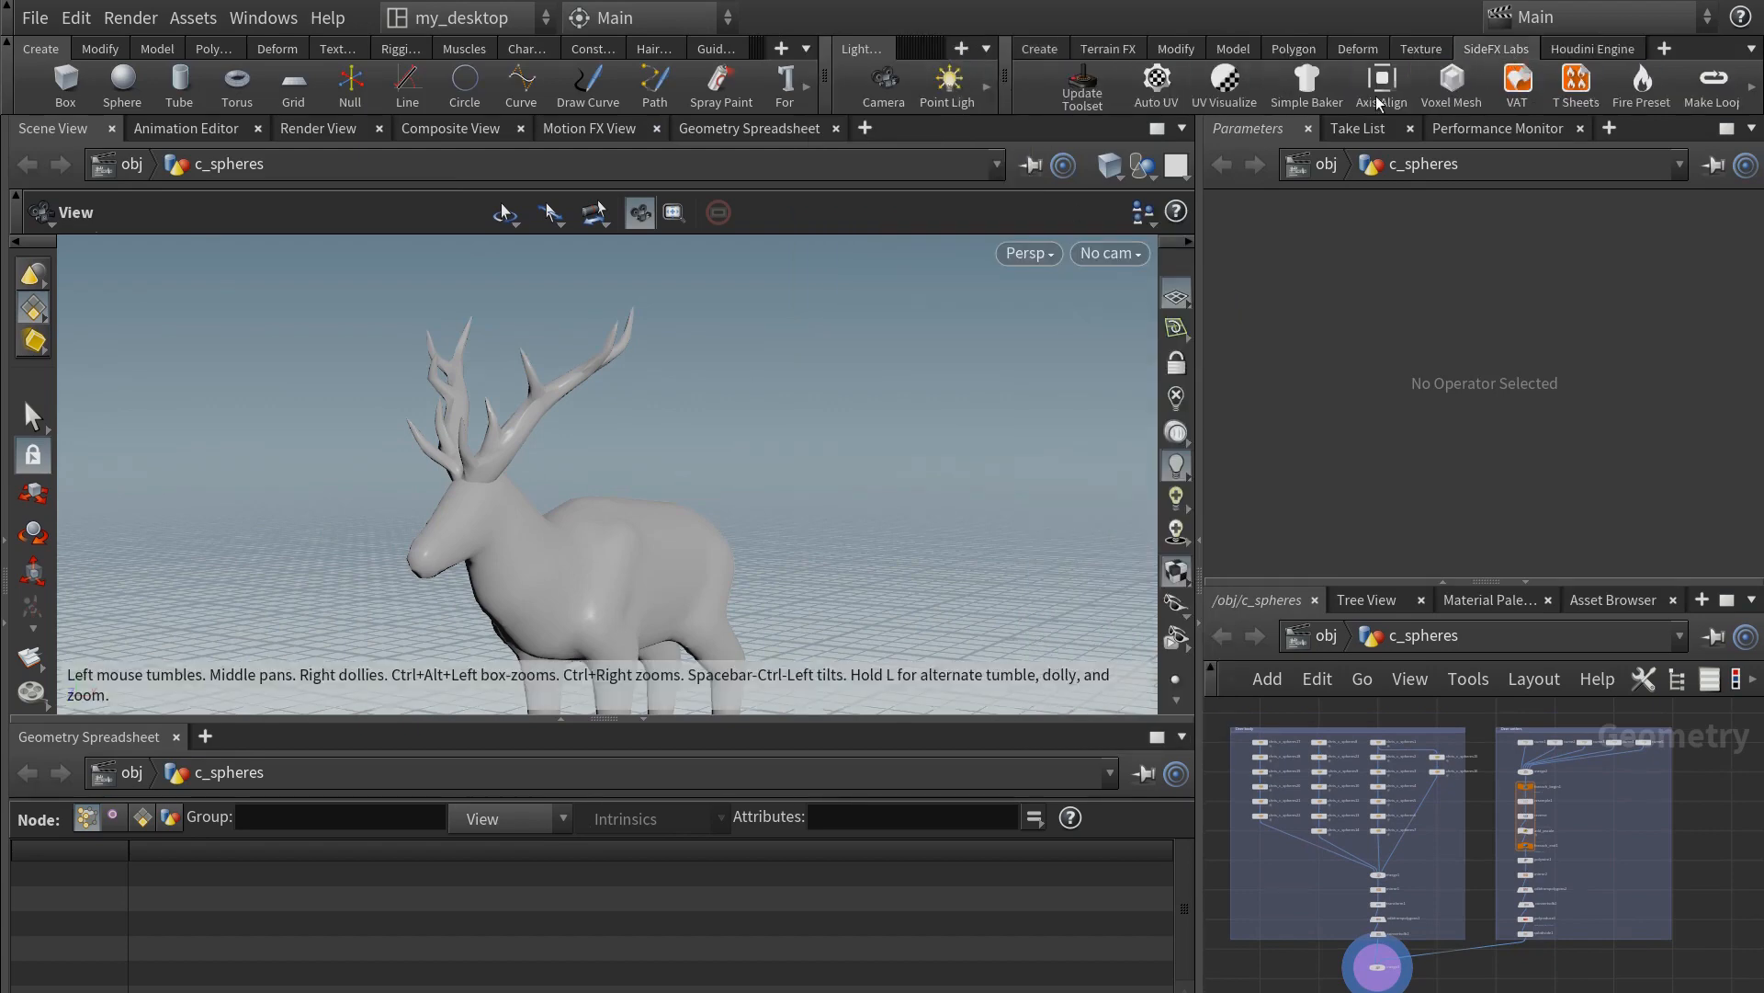
left_click(11, 44)
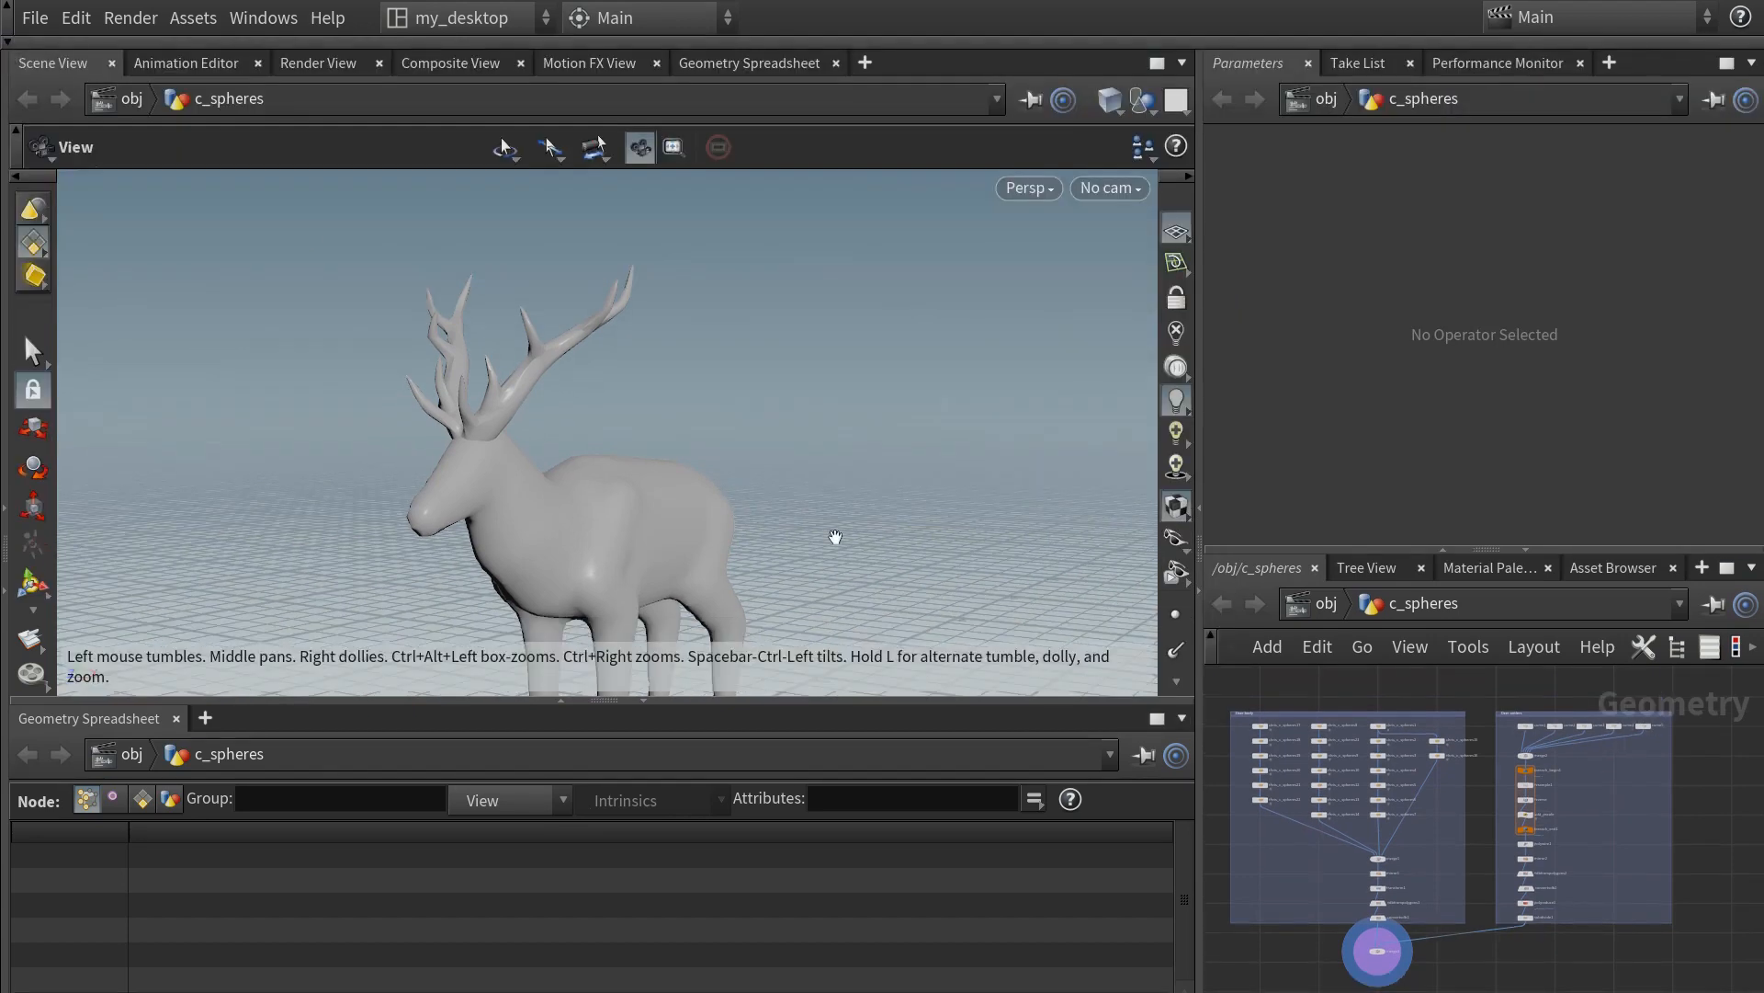
- Add a UV Unwrap node below the merge node that combines the deer's body and antlers
middle_click_drag(1447, 989, 1467, 852)
scroll(1382, 827, "up", 5)
middle_click_drag(1442, 762, 1378, 858)
key("Tab")
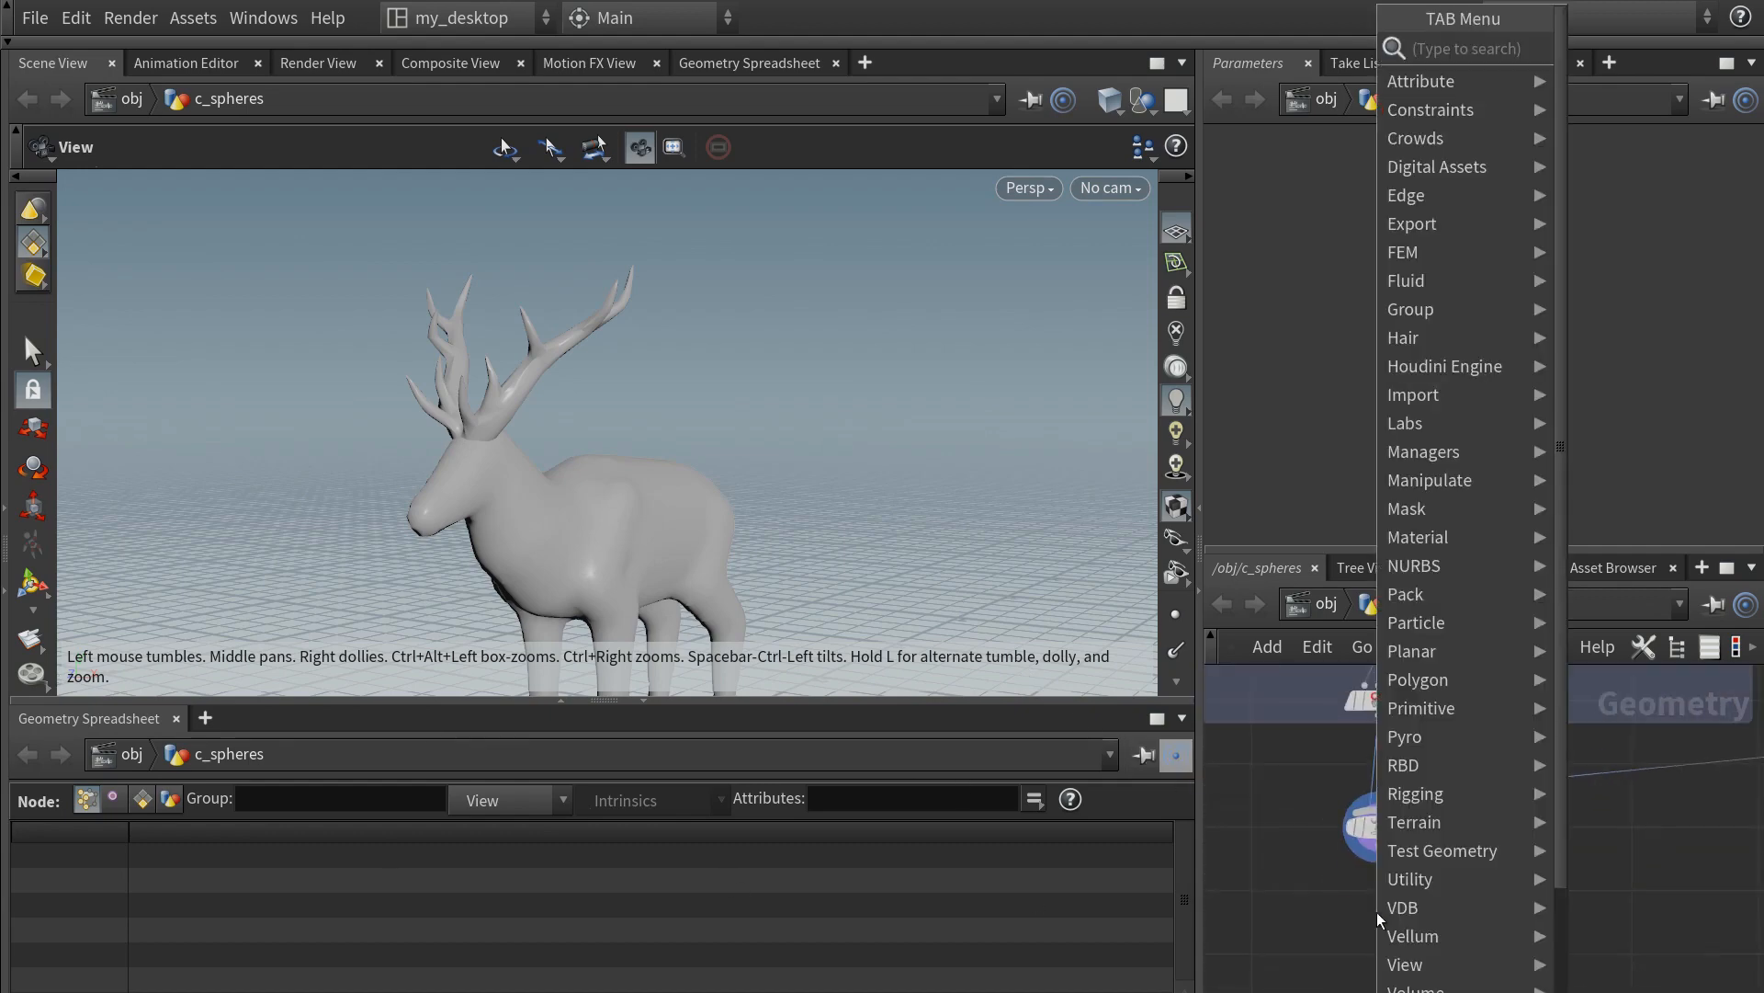
type("uv unwrap")
key("Return")
left_click(1376, 912)
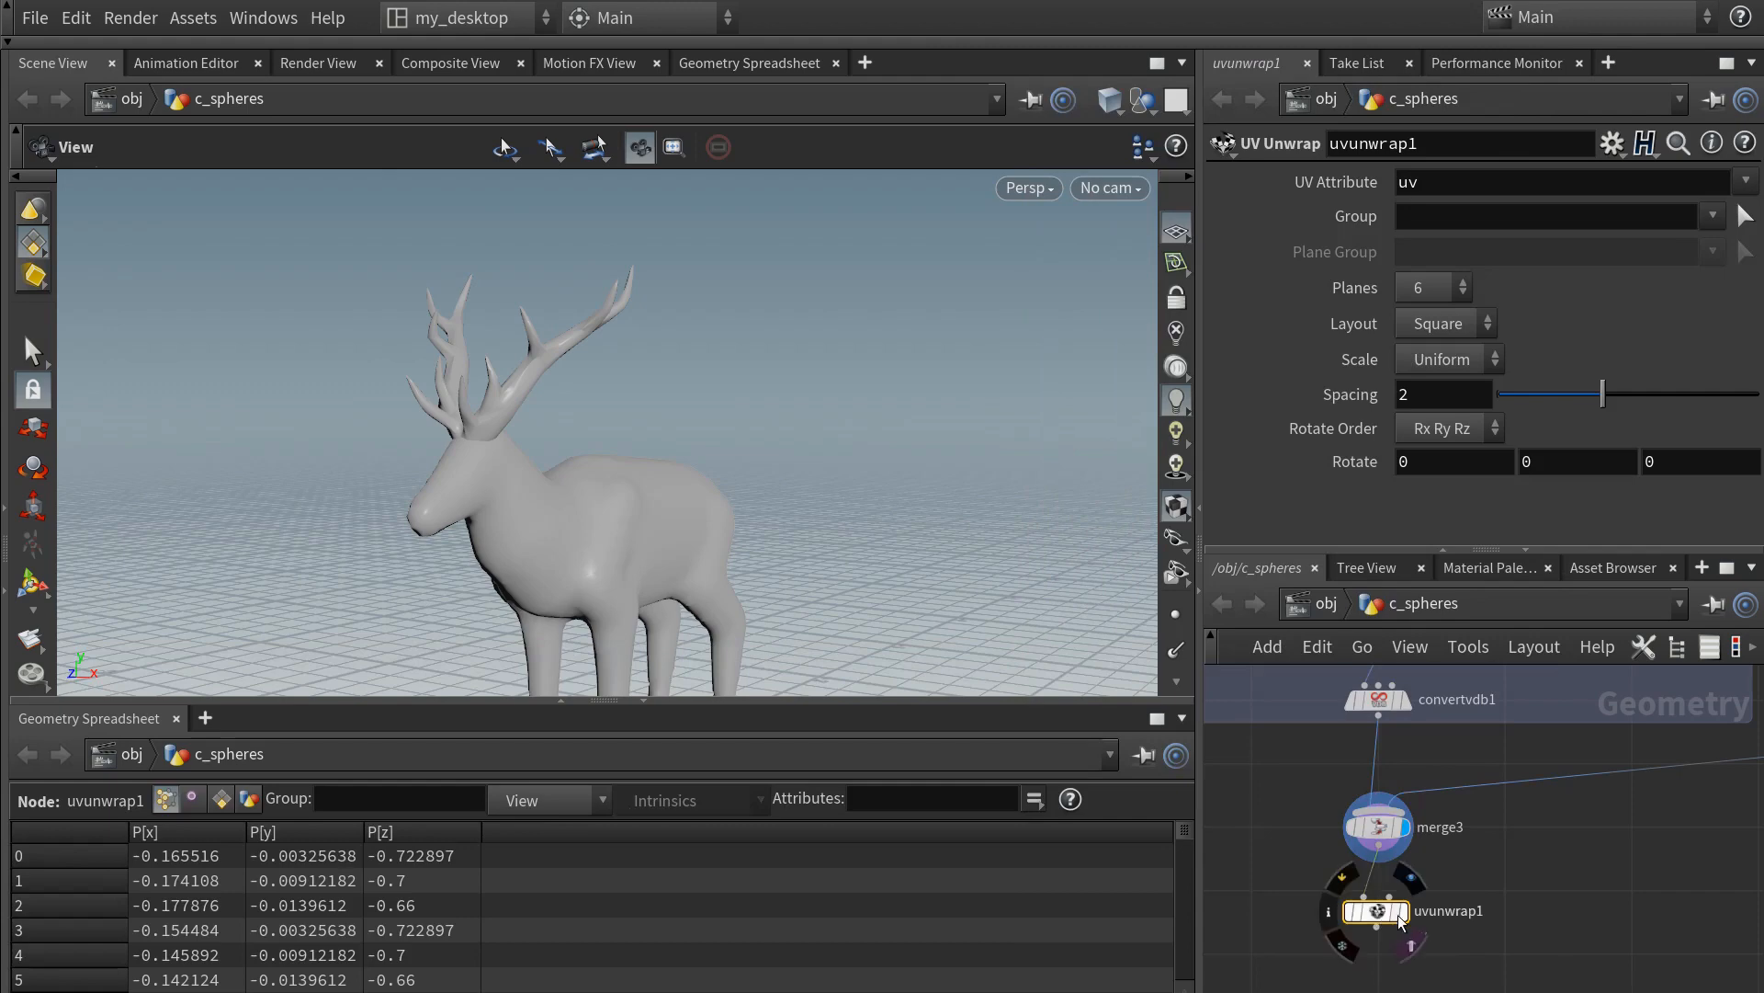
- Connect a UV Layout node to the UV Unwrap output and align it beneath that node
middle_click_drag(1348, 924, 1355, 859)
left_click(1386, 838)
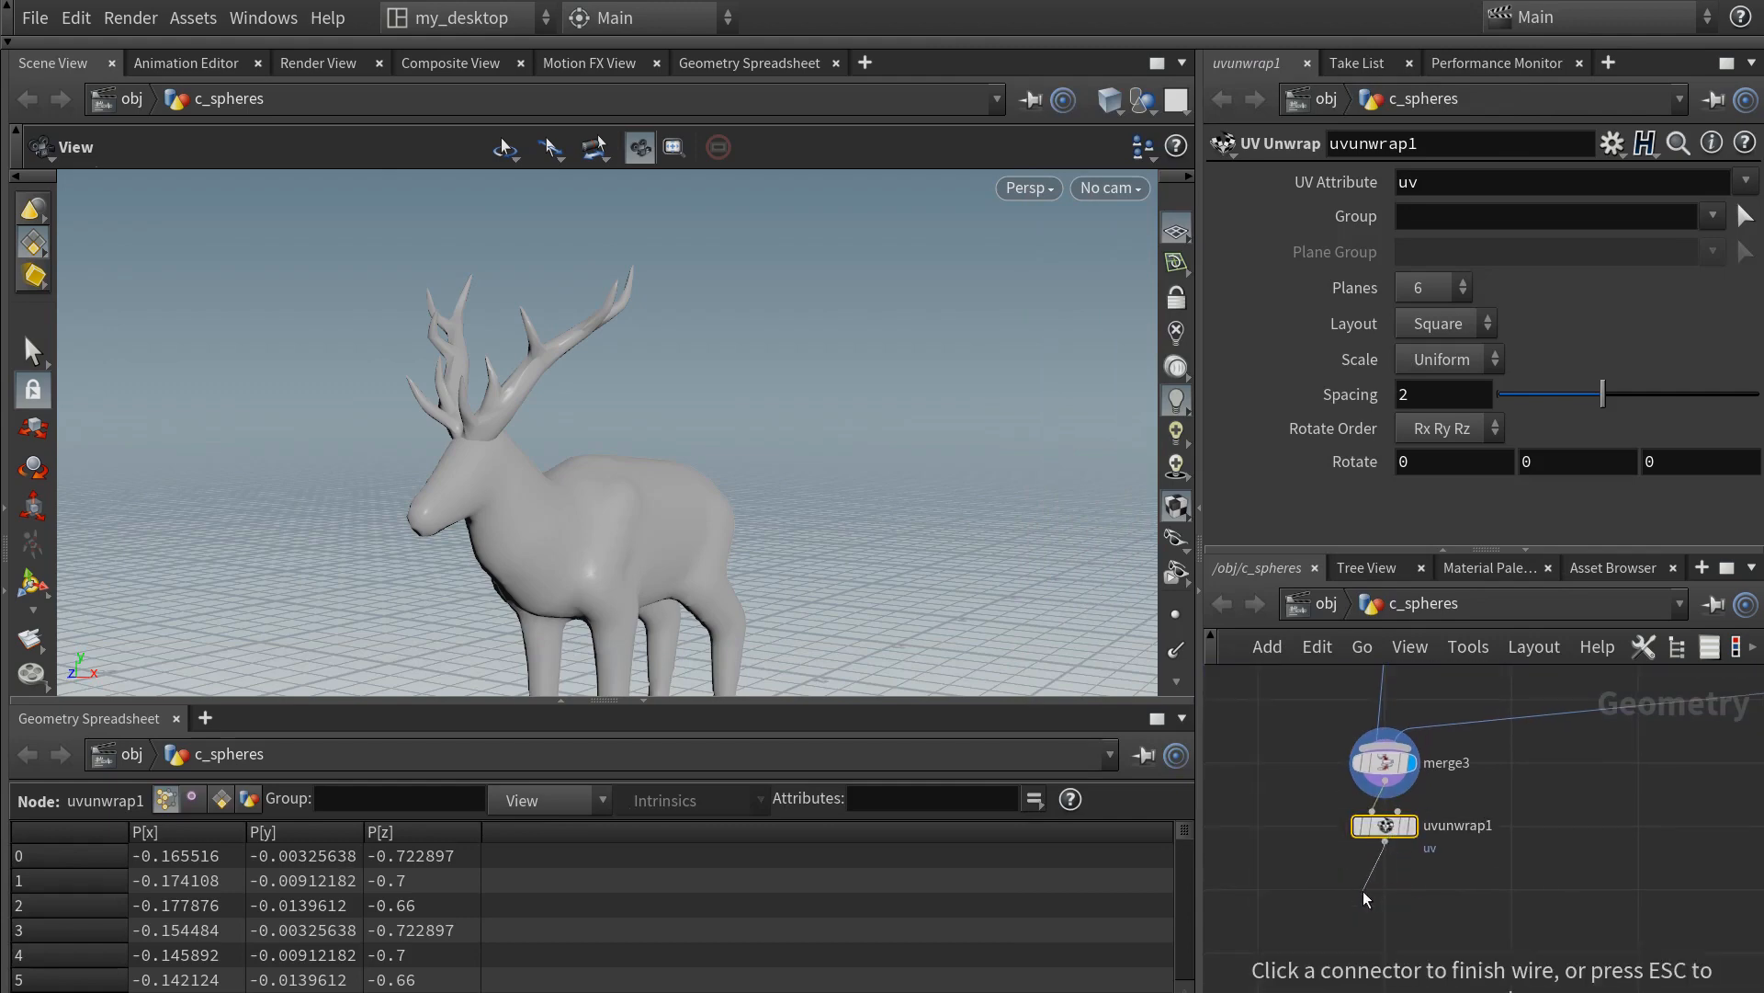
key("Tab")
type("uvlayout")
key("Return")
left_click(1364, 891)
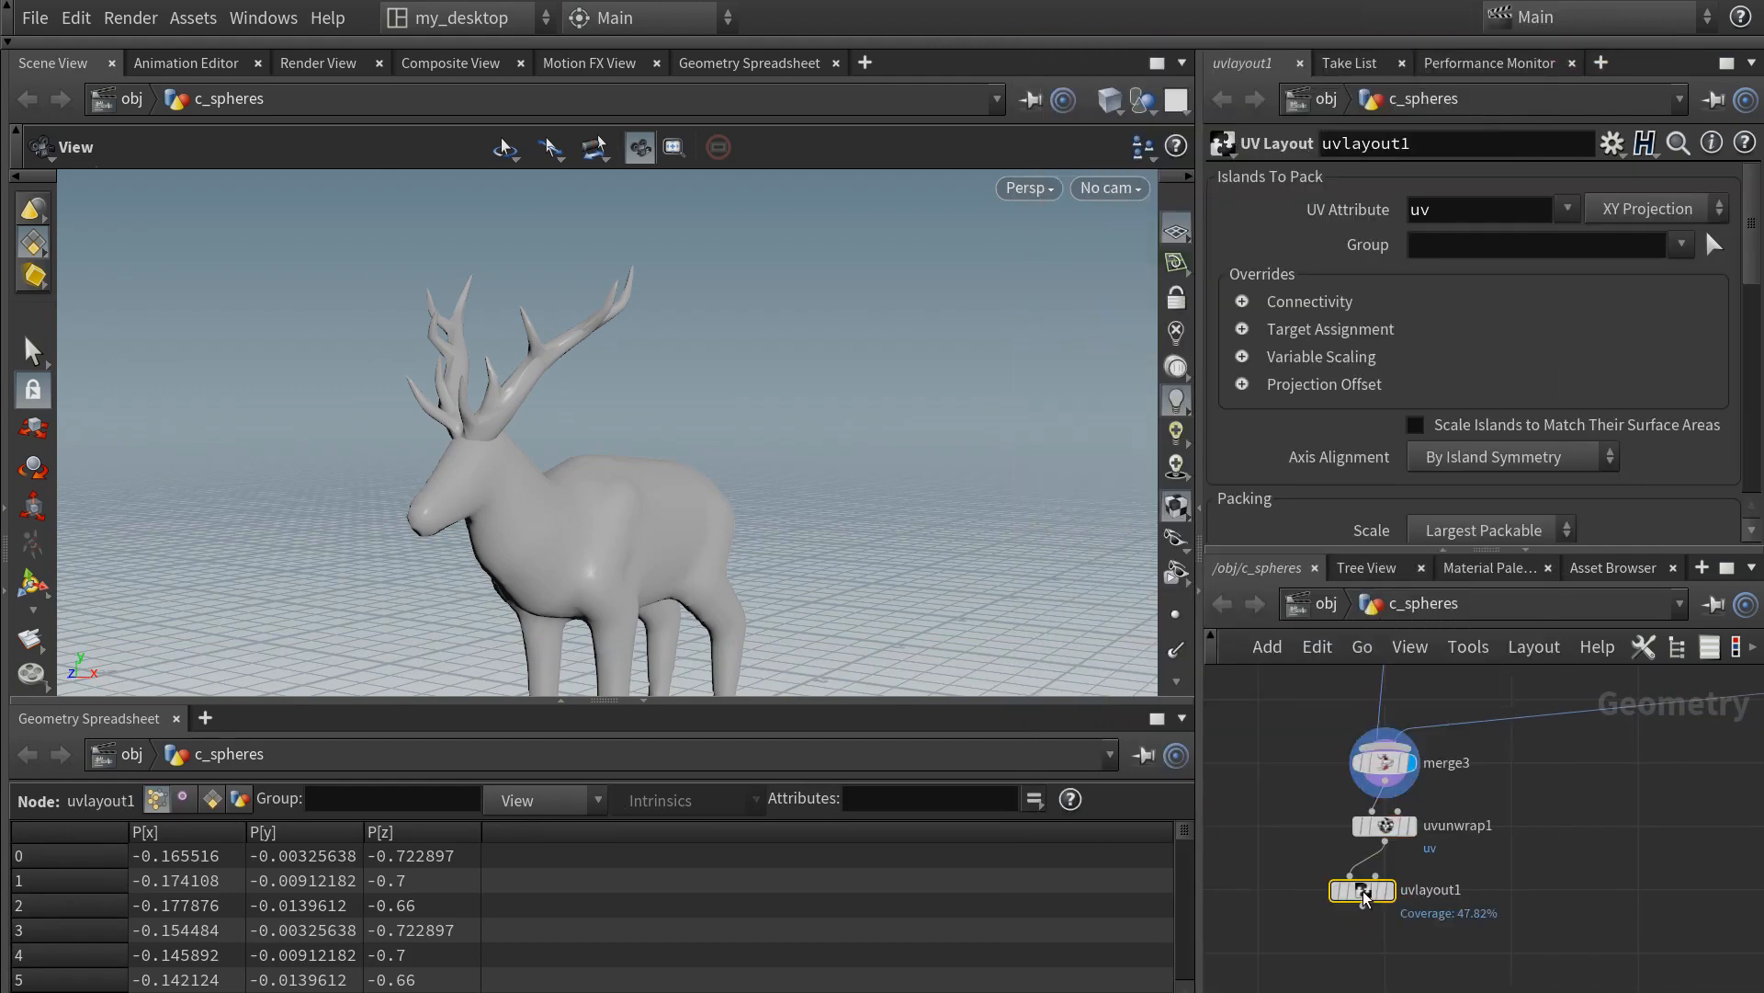
left_click_drag(1364, 891, 1384, 892)
middle_click_drag(1380, 979, 1346, 932)
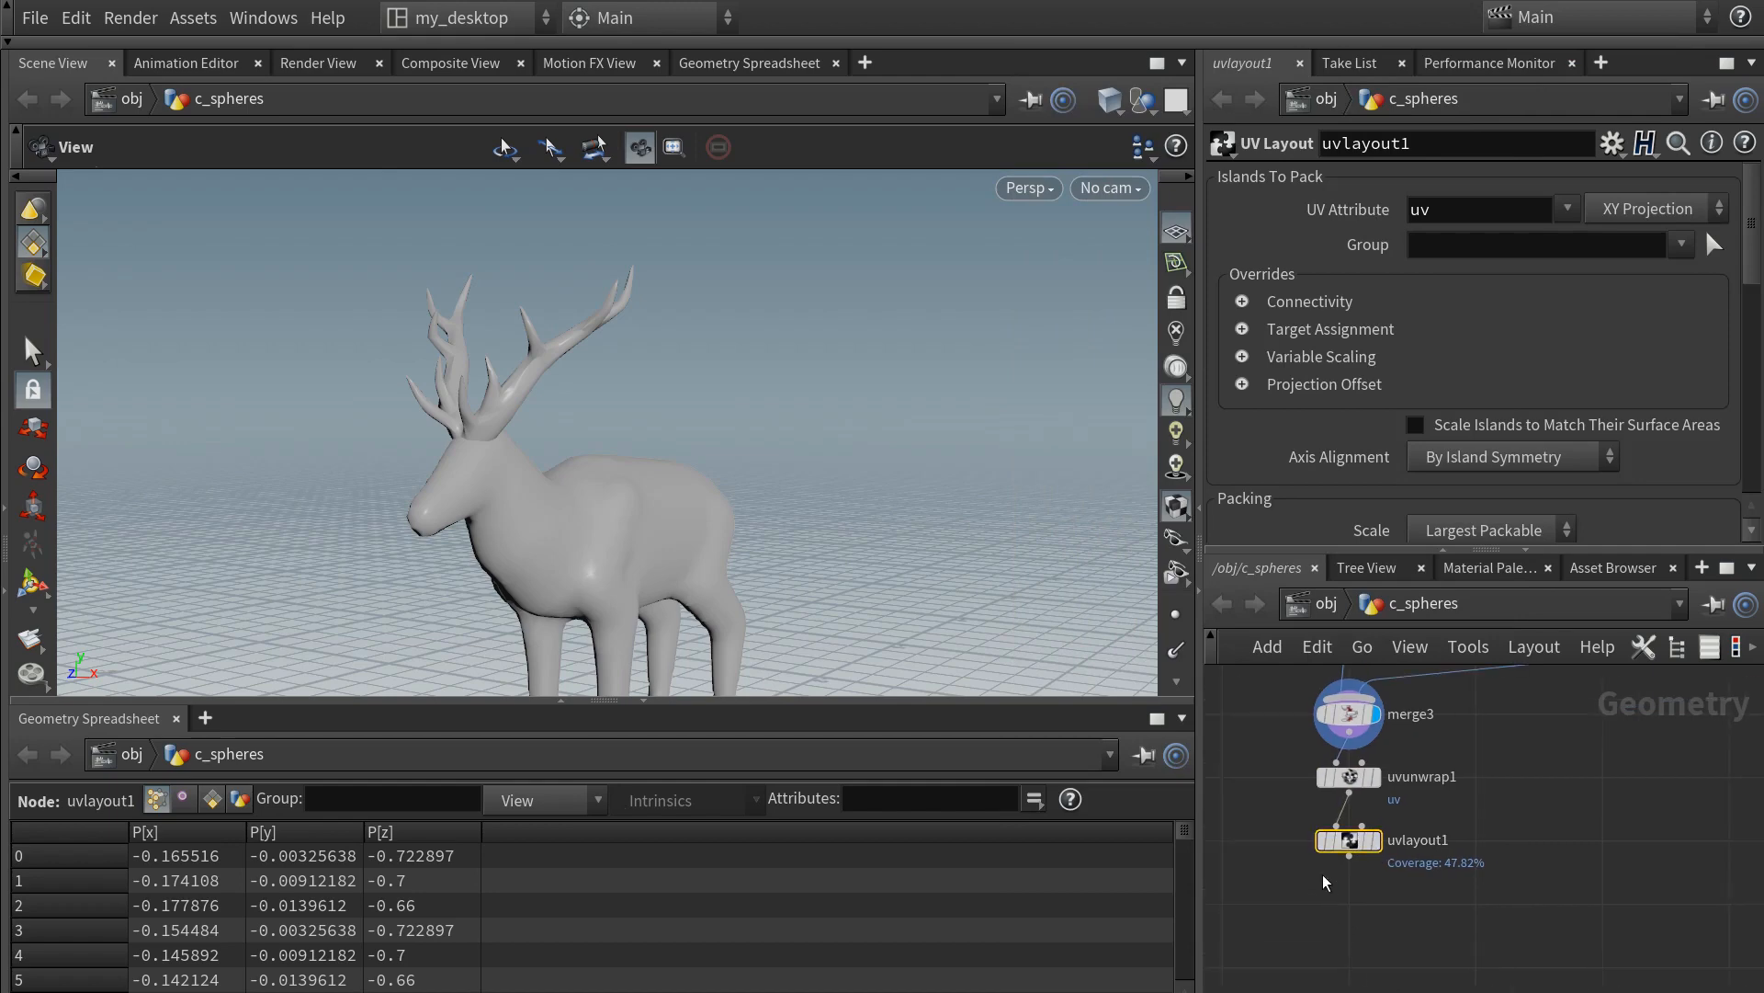
- Add a UV Quick Shade node after the UV Layout and display its checker texture on the deer
left_click(1350, 858)
key("Tab")
type("uvqui")
key("Return")
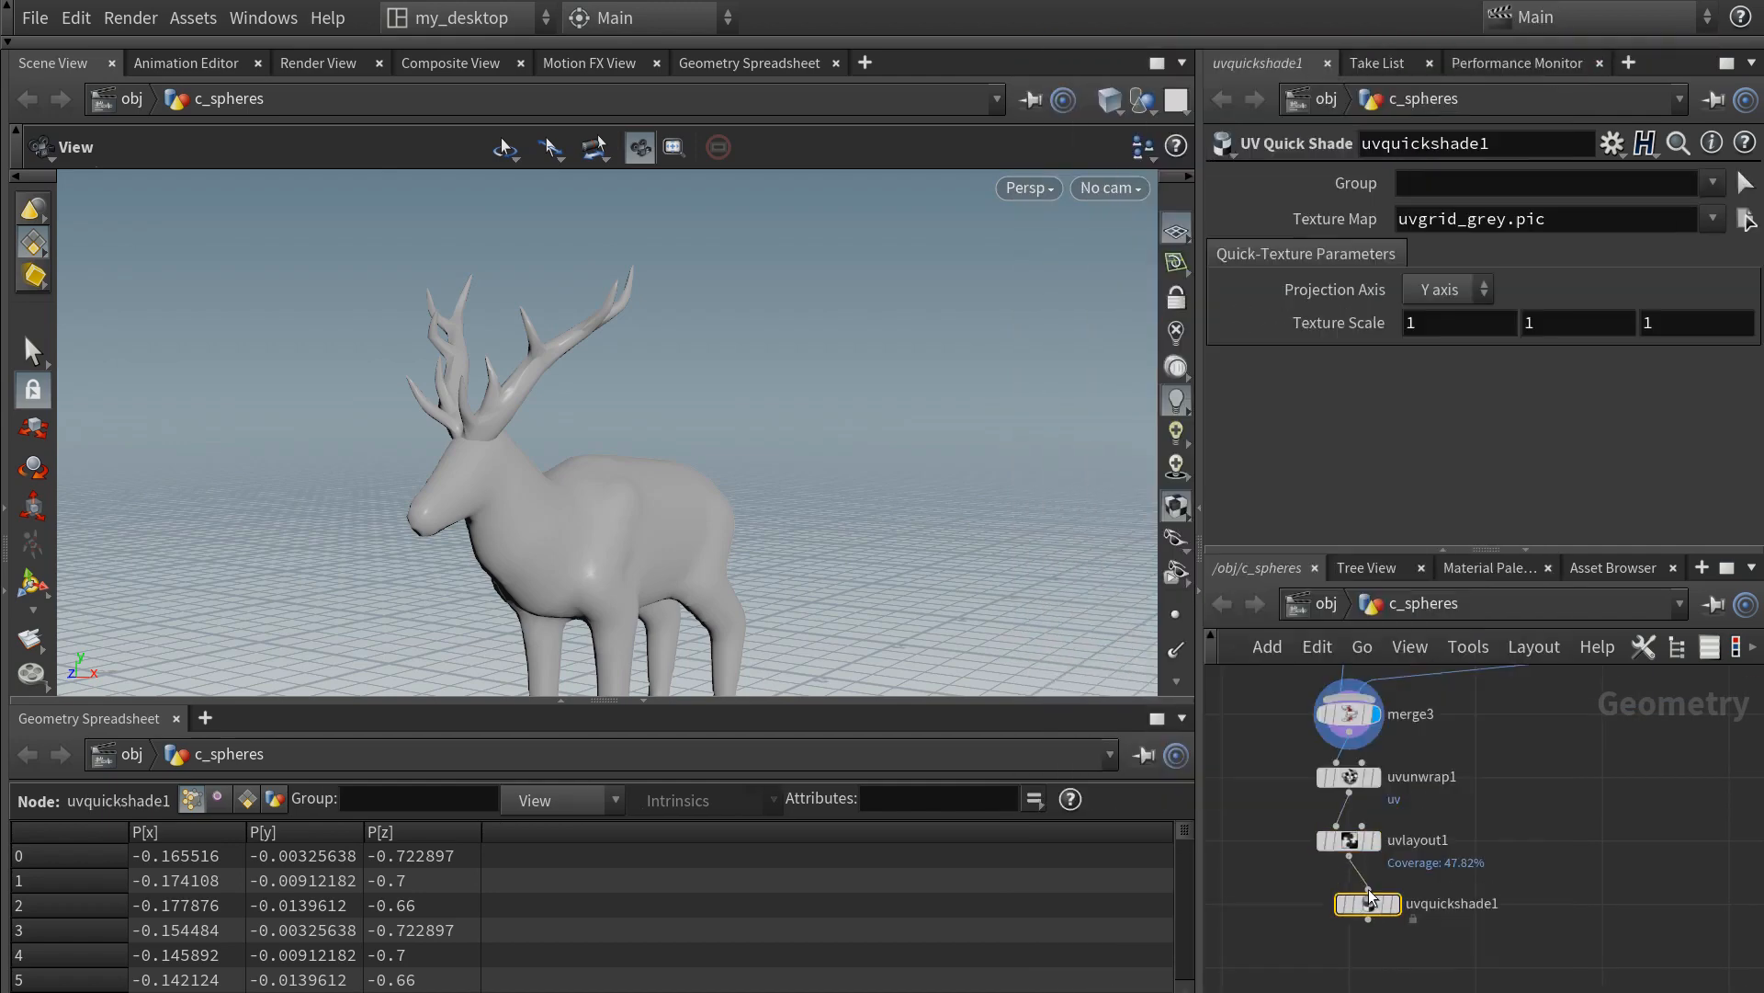
left_click(1368, 904)
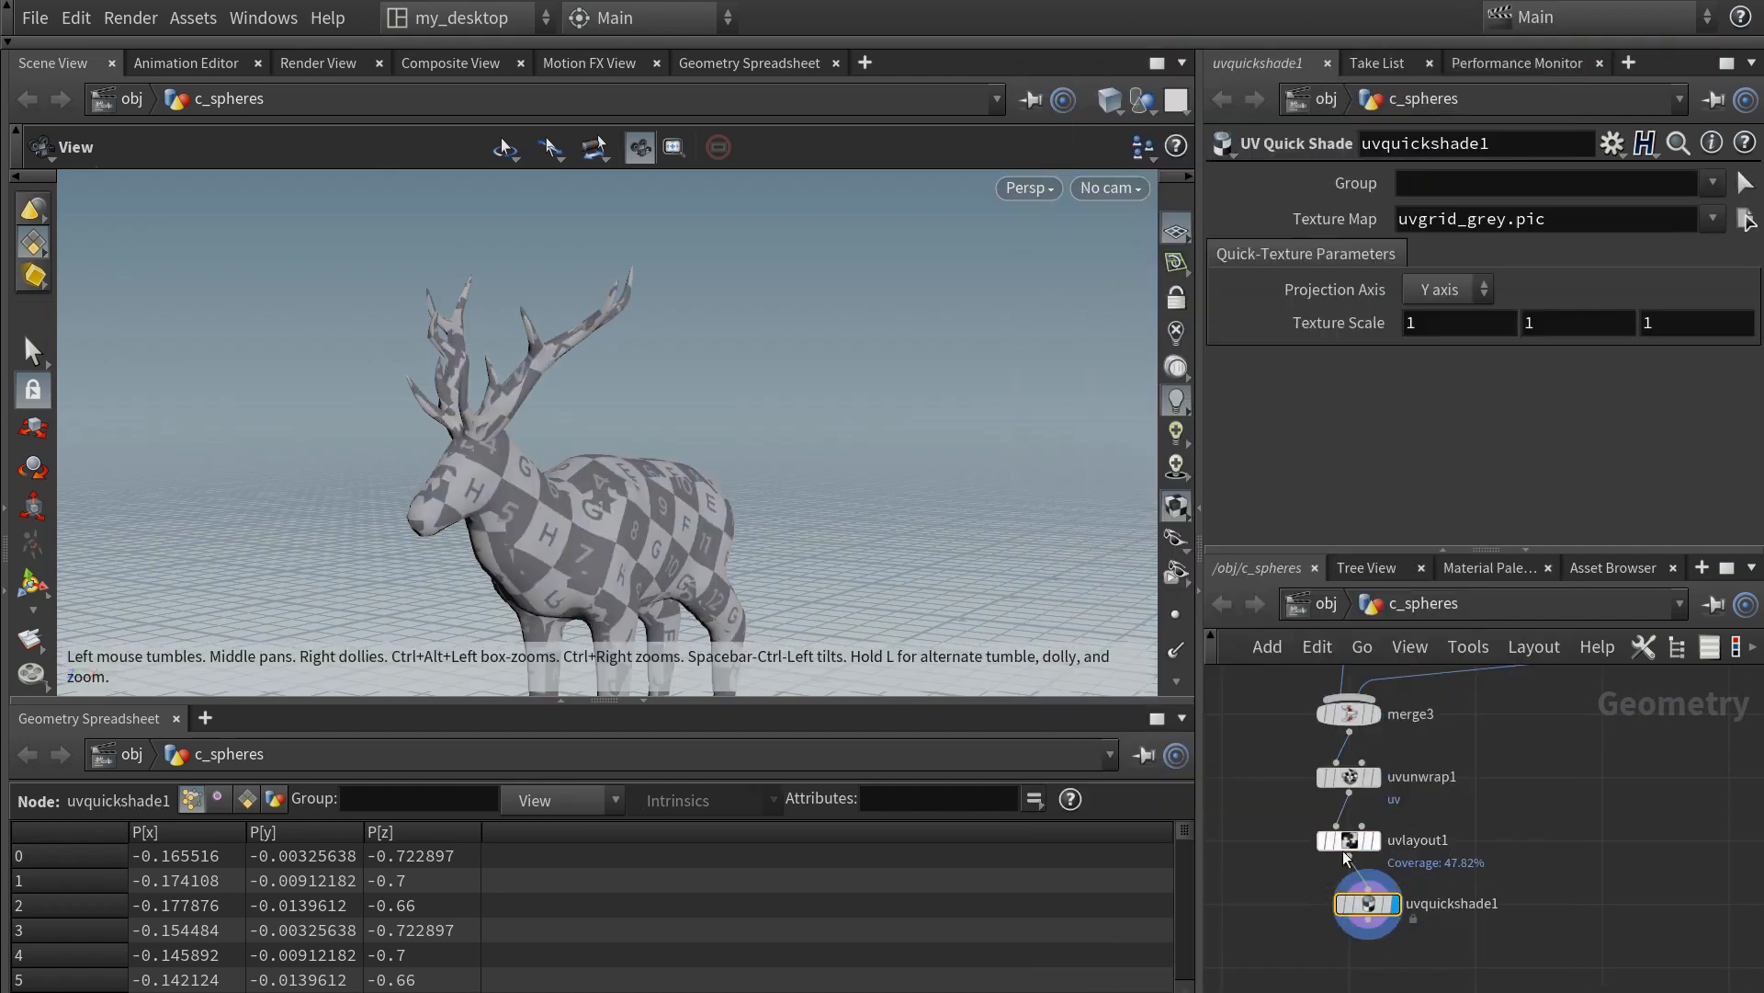
left_click_drag(1366, 902, 1348, 901)
left_click_drag(684, 482, 587, 469)
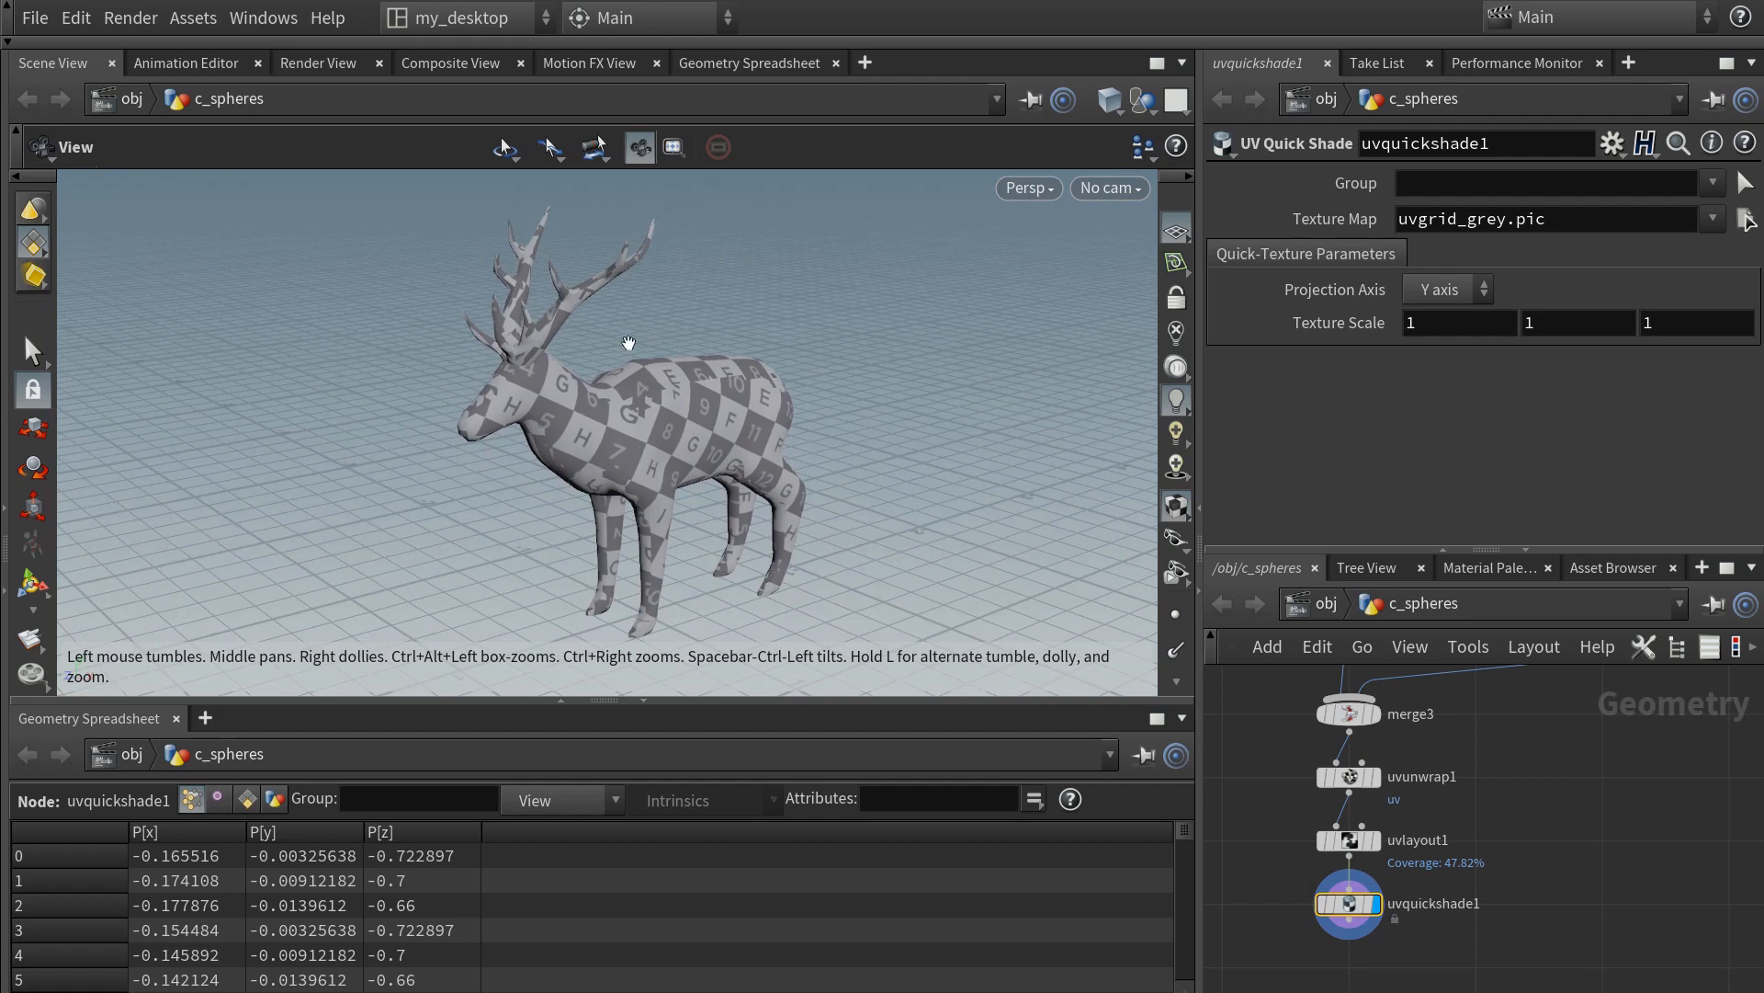
- Examine the deer's packed UV islands in the UV viewport, then return to the perspective view
left_click(1182, 62)
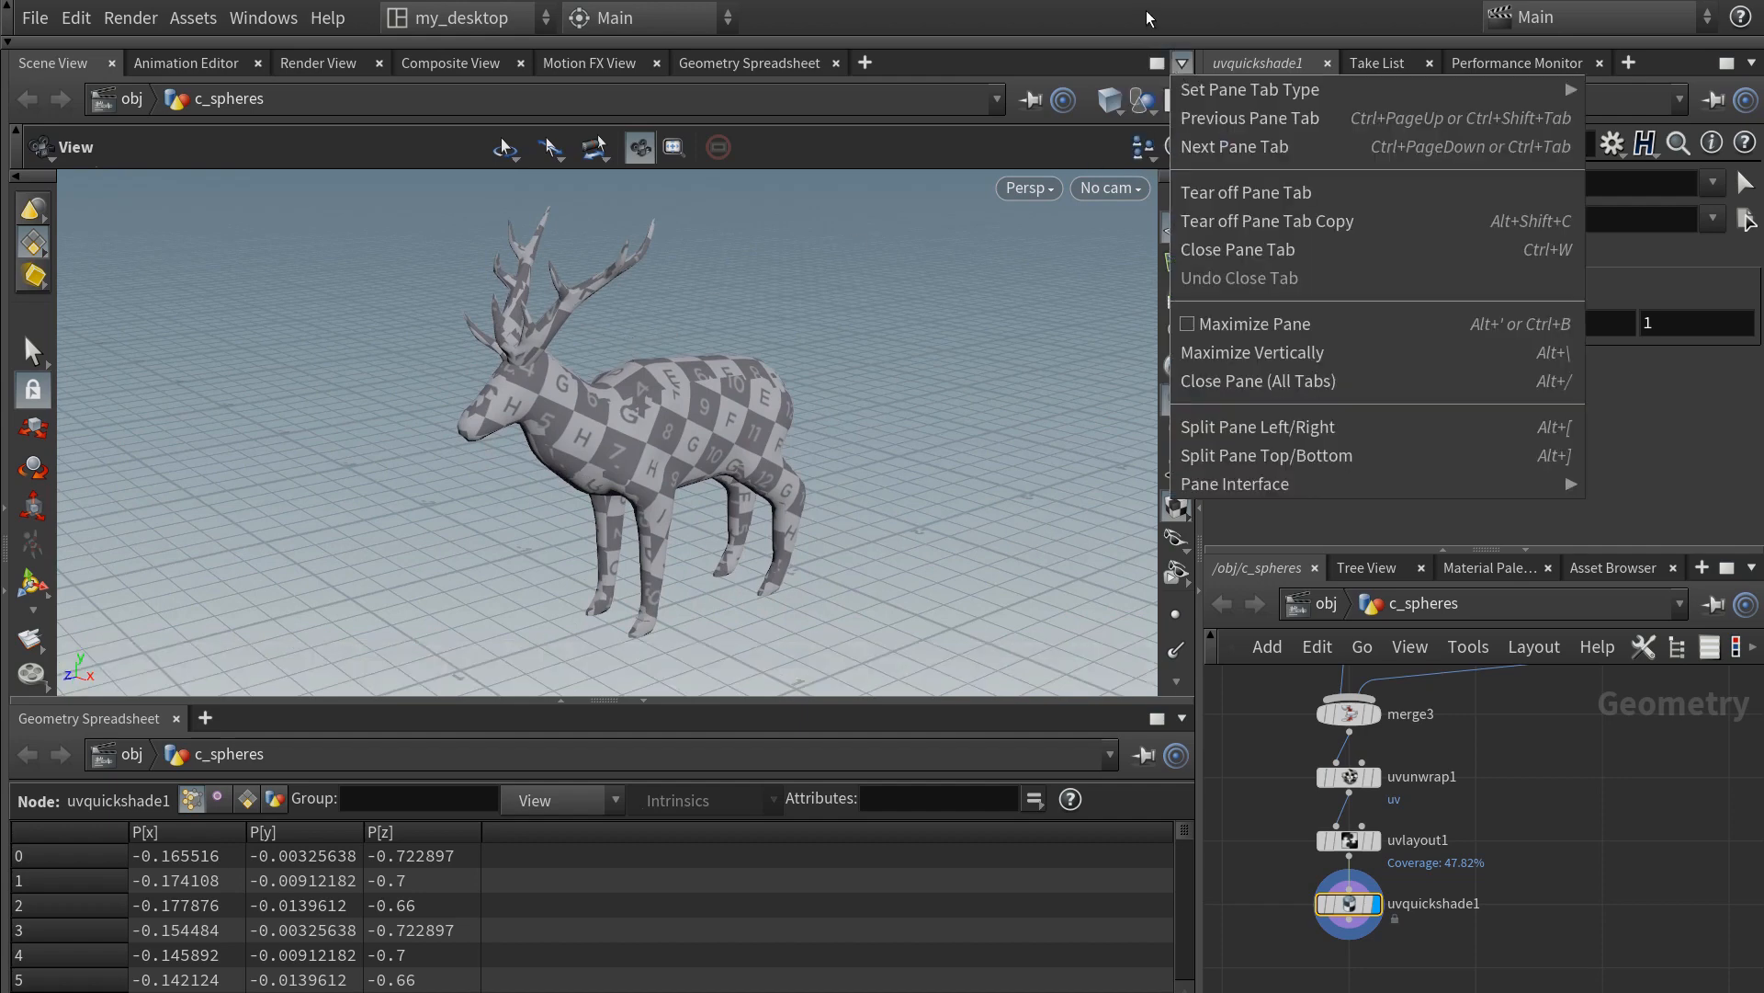
key("Escape")
left_click(1030, 187)
mouse_move(1077, 241)
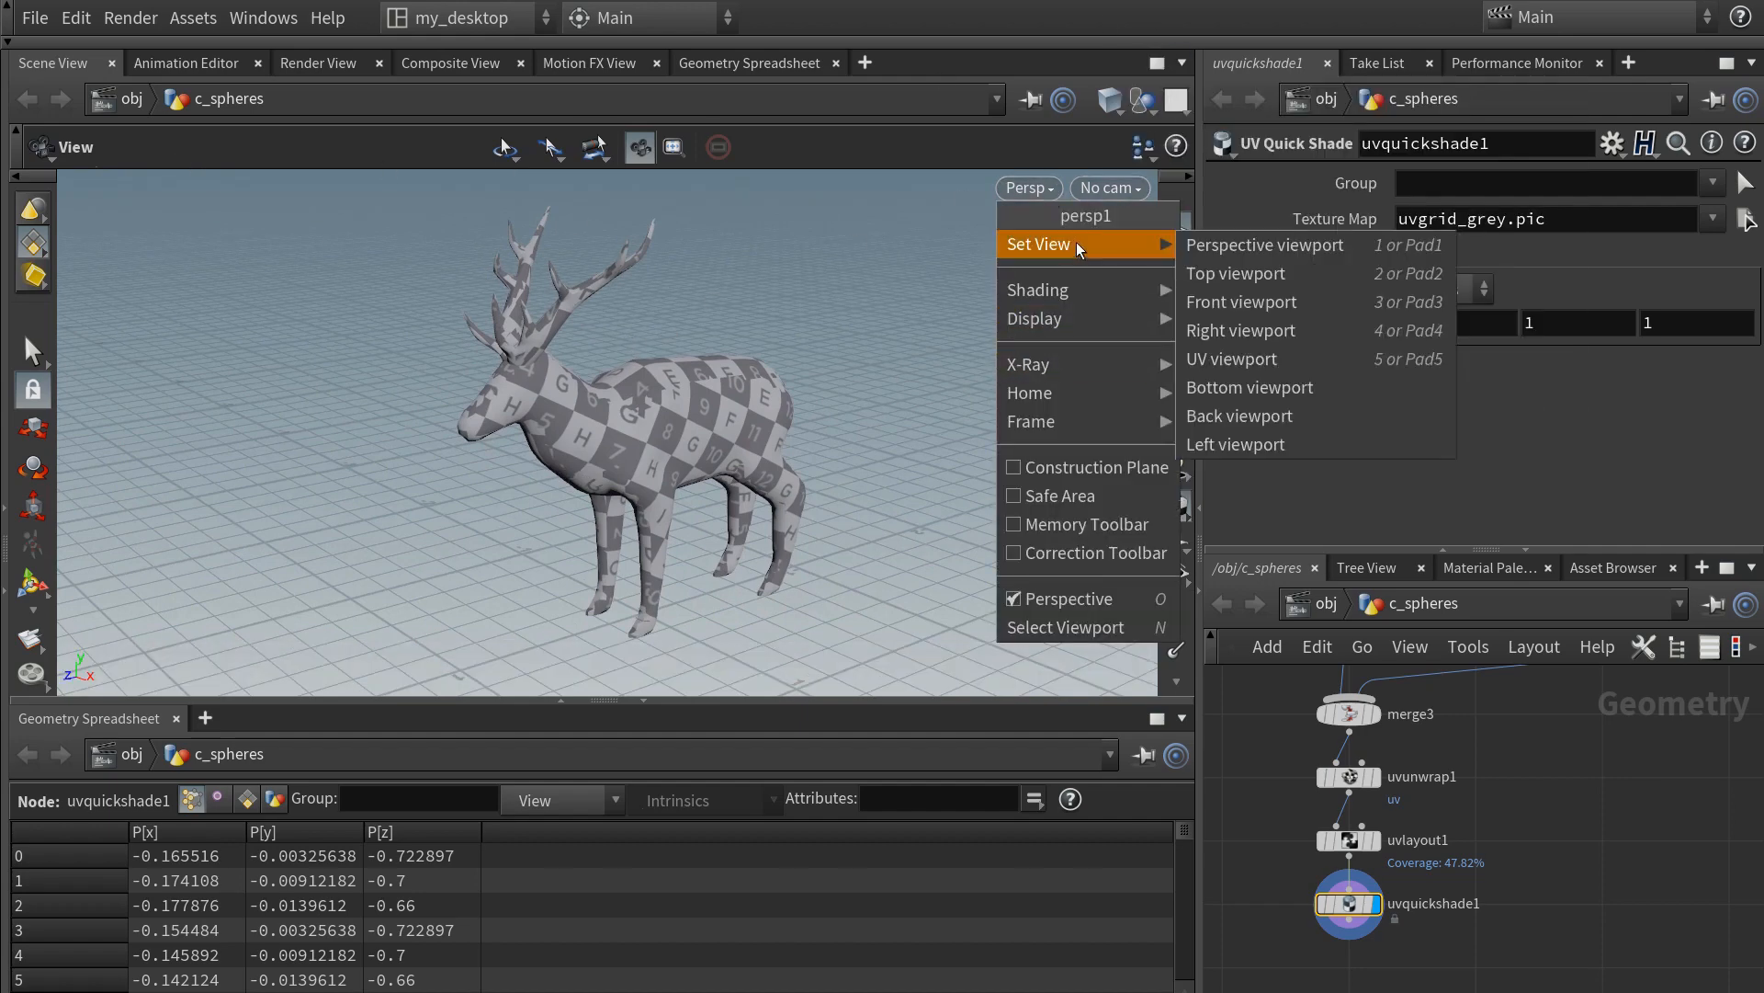
left_click(1217, 369)
scroll(646, 353, "up", 4)
middle_click_drag(647, 353, 559, 491)
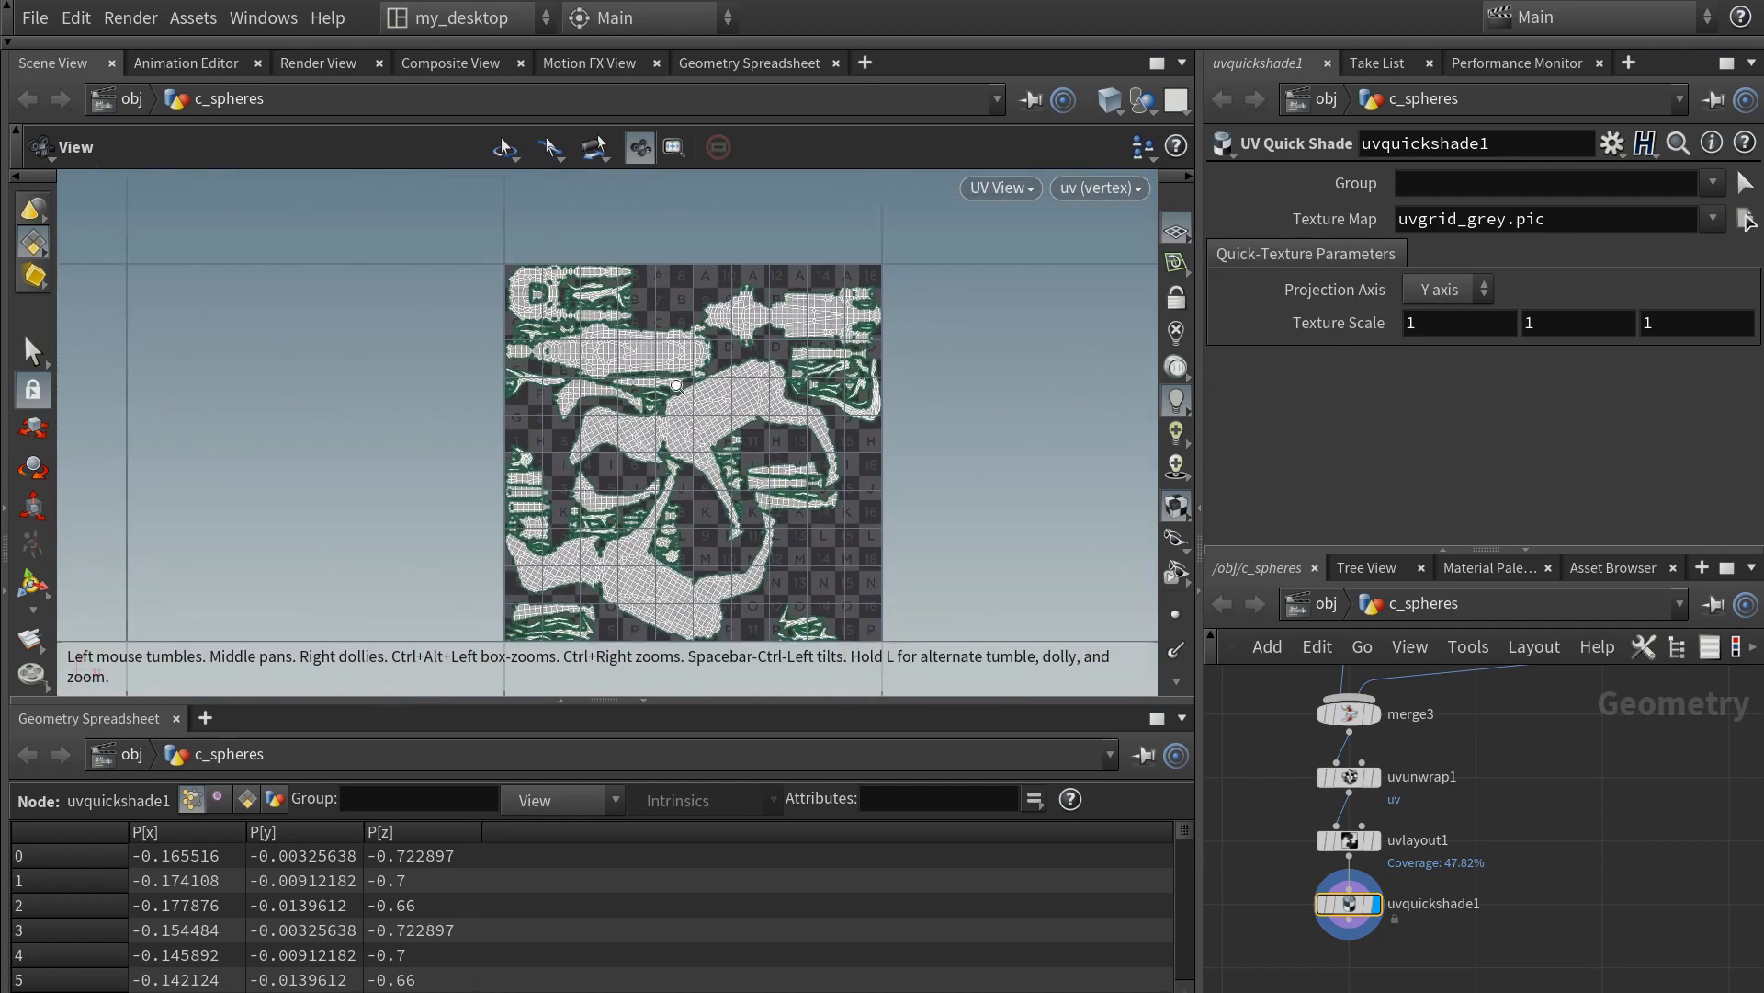
scroll(595, 448, "up", 3)
left_click(1029, 191)
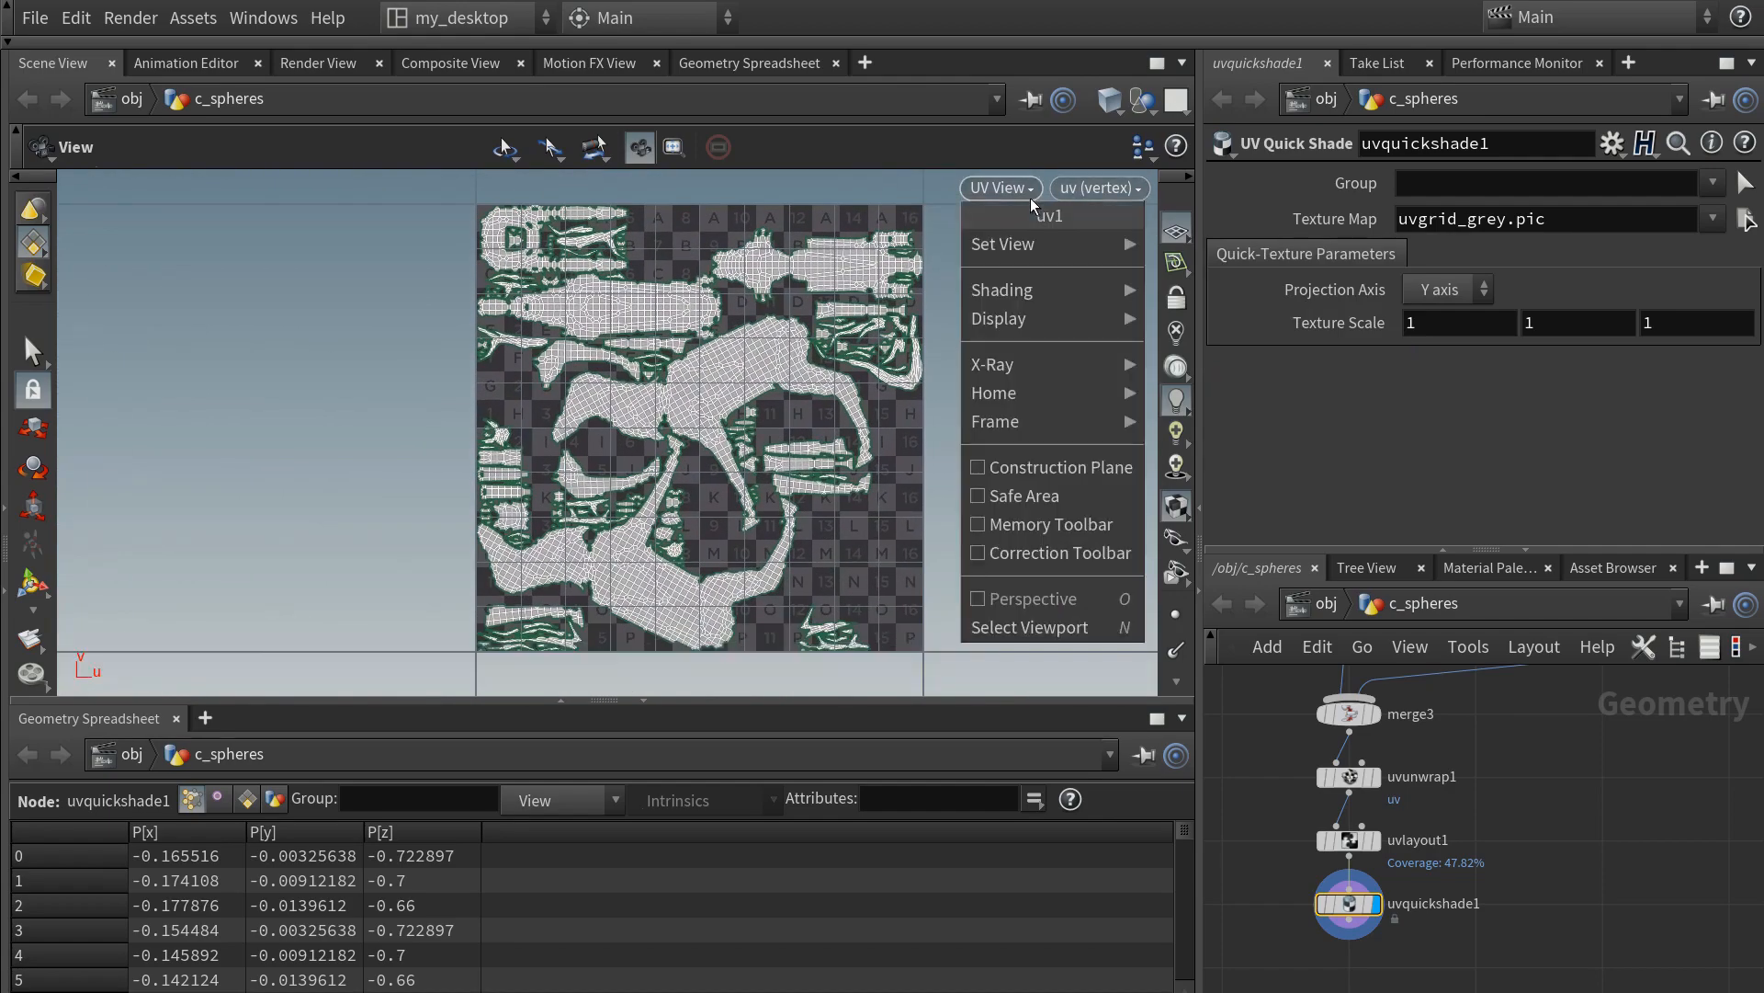
mouse_move(1048, 243)
left_click(1177, 246)
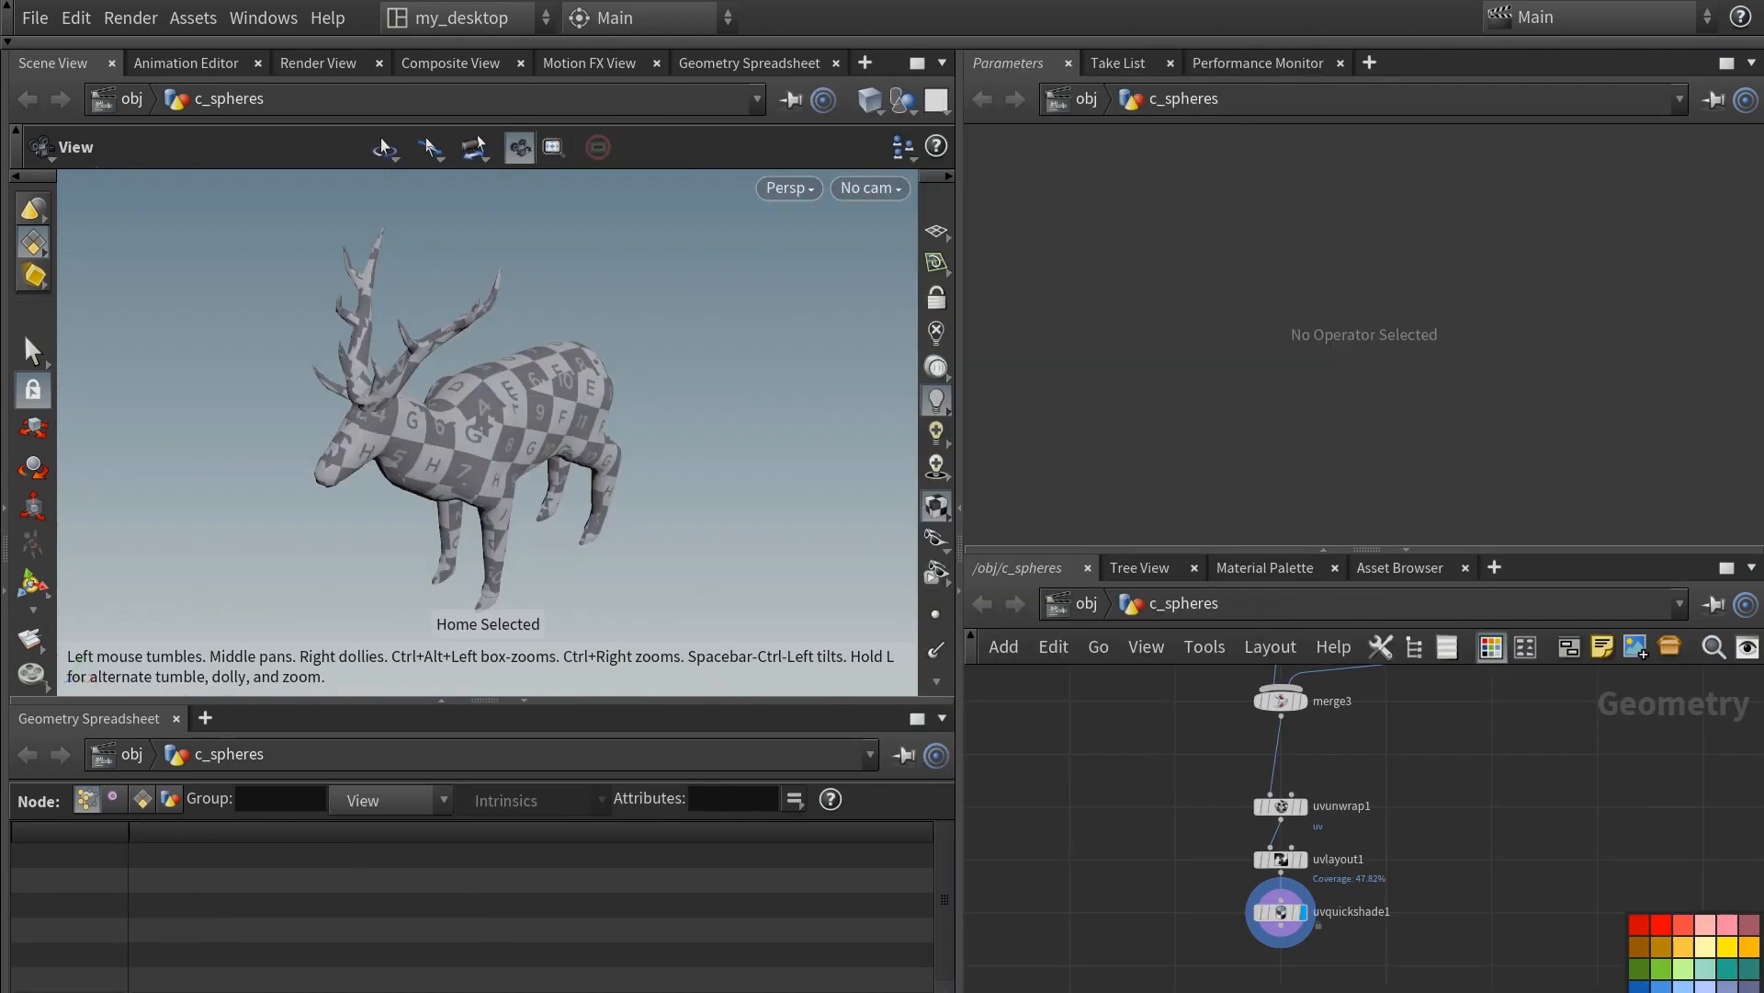
- Enclose the three UV nodes in an enlarged blue network box titled "UV Layout"
middle_click_drag(1145, 712, 1146, 756)
left_click_drag(1146, 755, 1438, 951)
left_click(1570, 647)
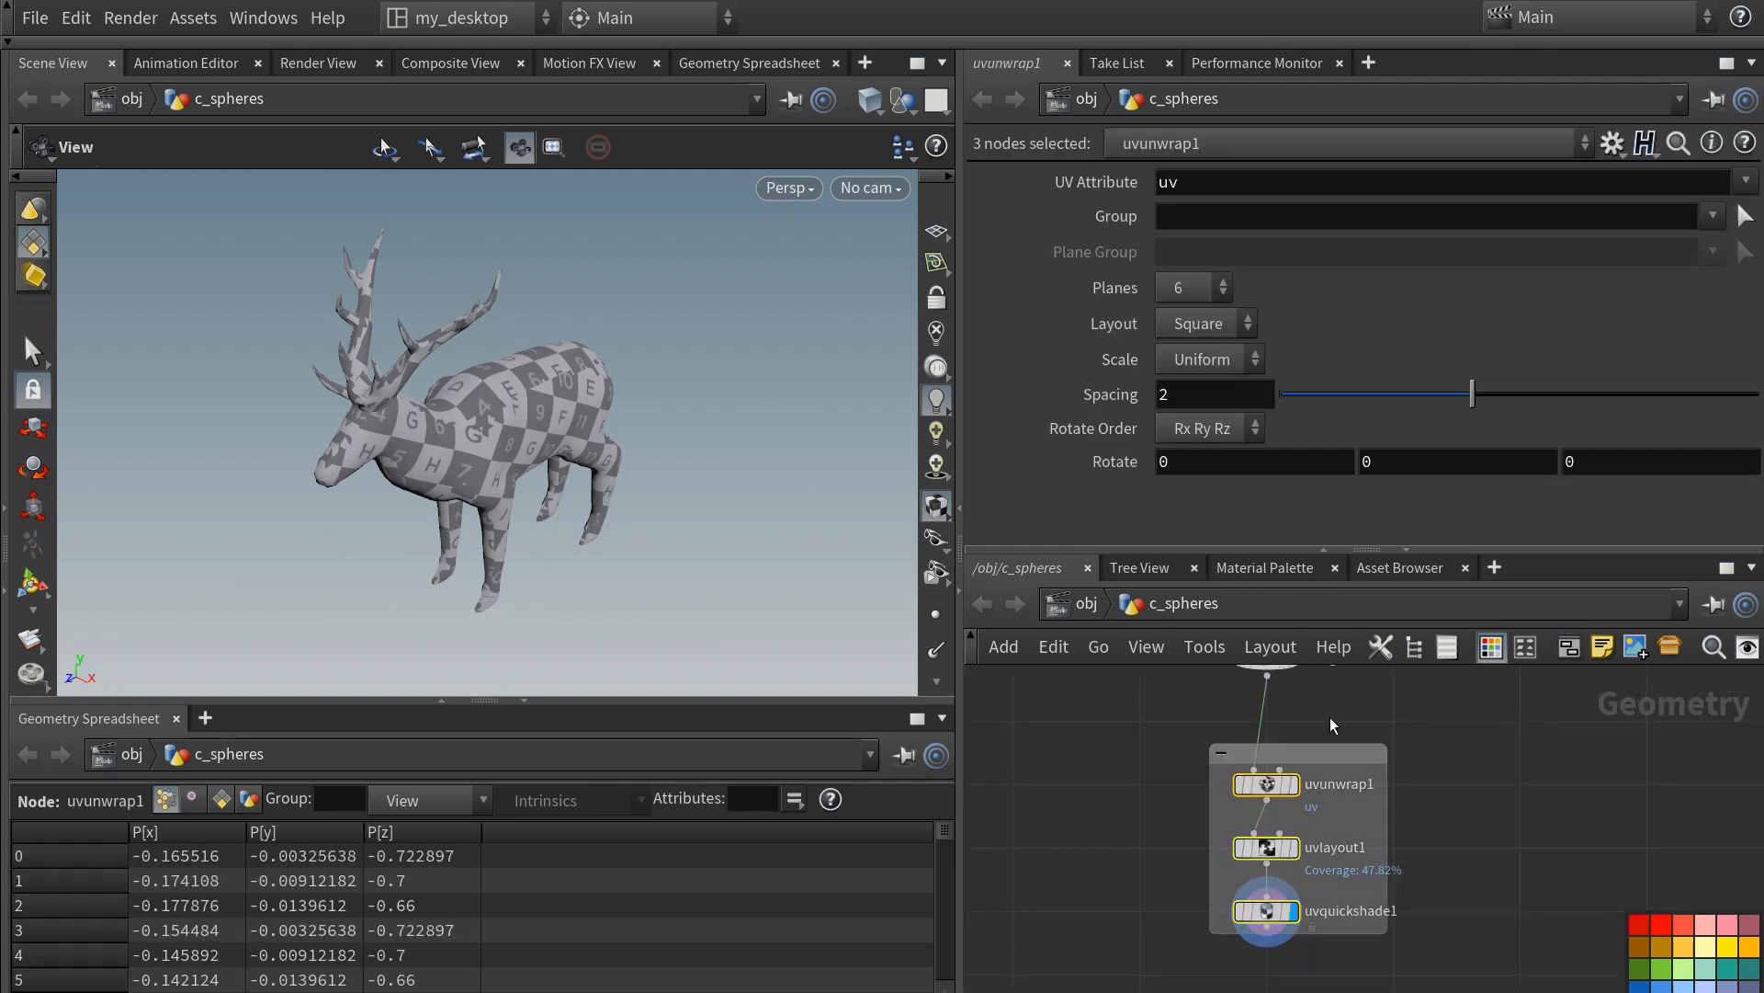
left_click_drag(1213, 747, 1142, 726)
left_click_drag(1382, 935, 1395, 972)
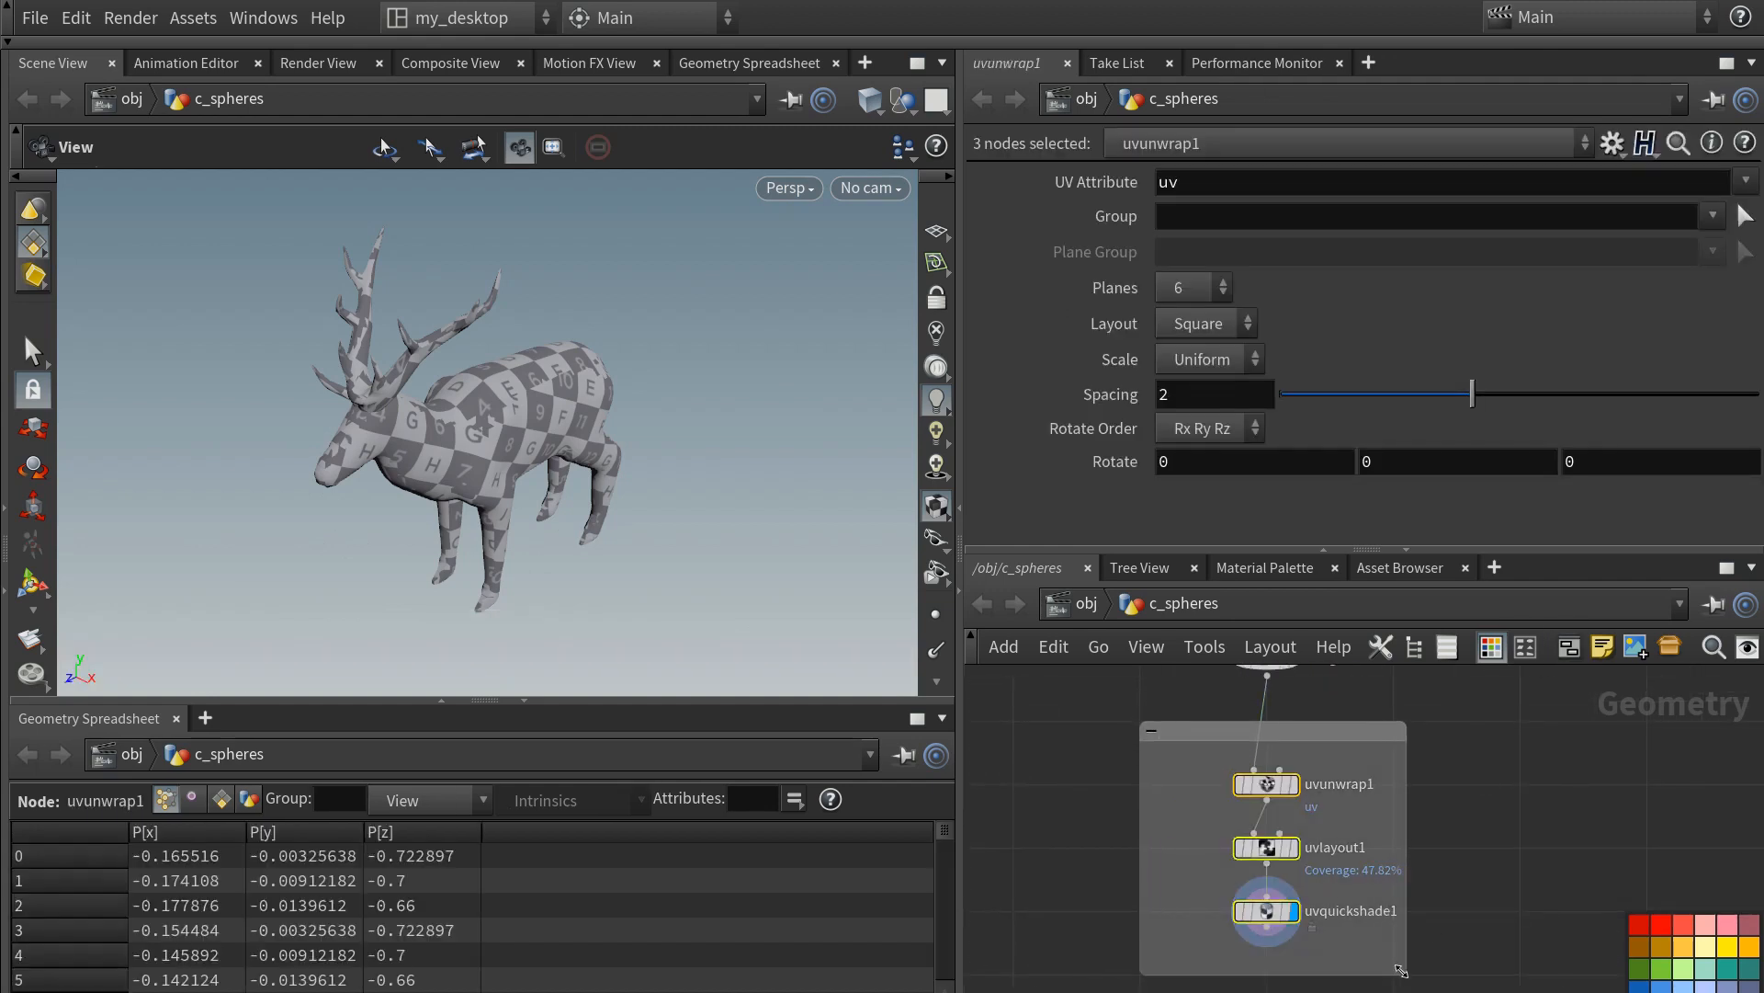
double_click(1185, 735)
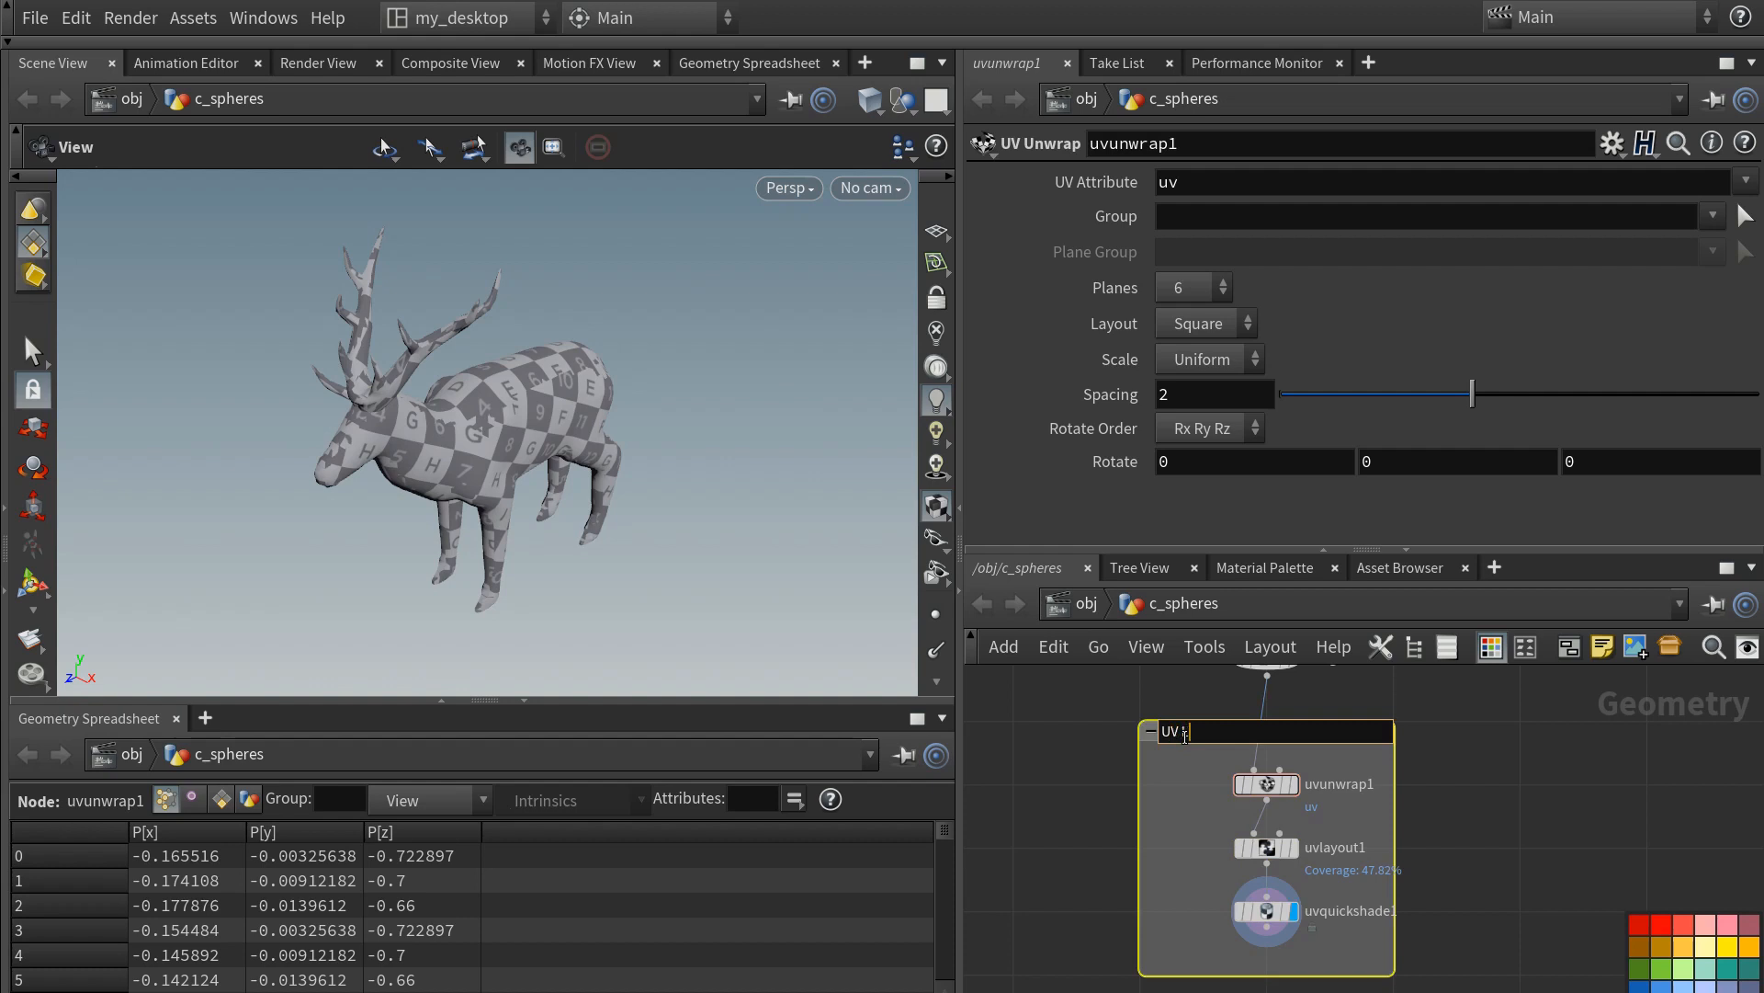
type("UV Layout")
key("Return")
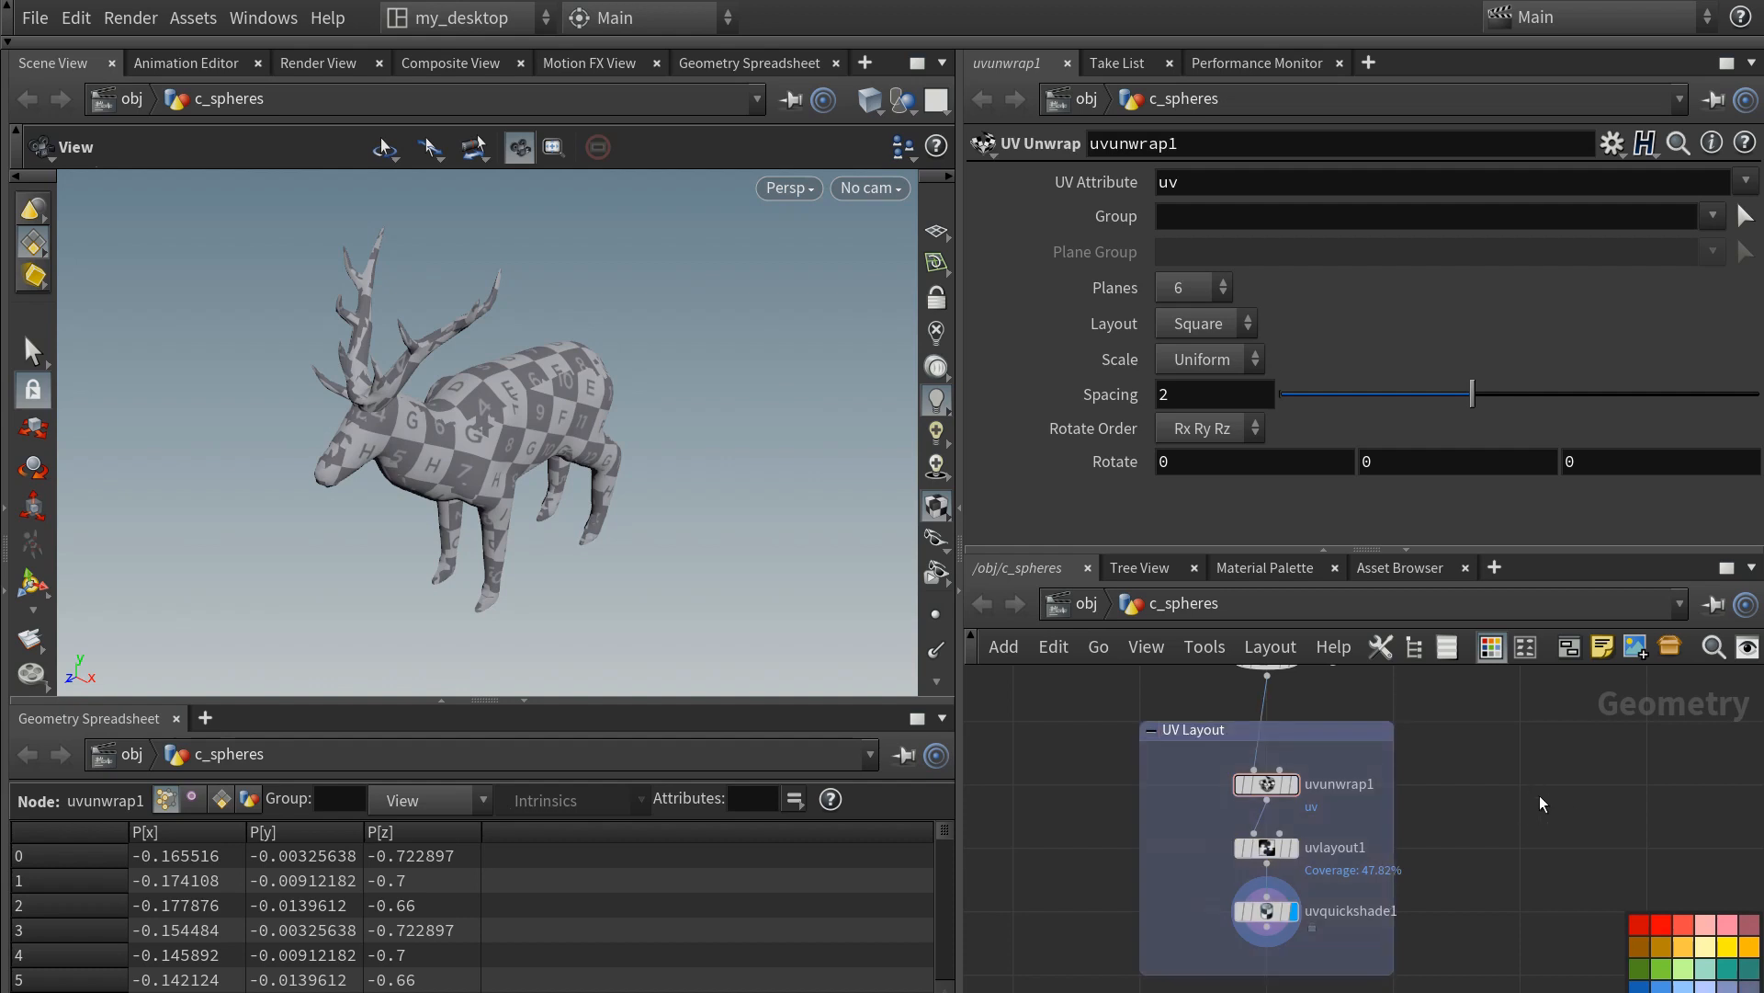
- Add a Grid node beside the UV Layout network box and display it framed in the viewport
middle_click_drag(1540, 796, 1338, 801)
key("Tab")
type("grid")
key("Return")
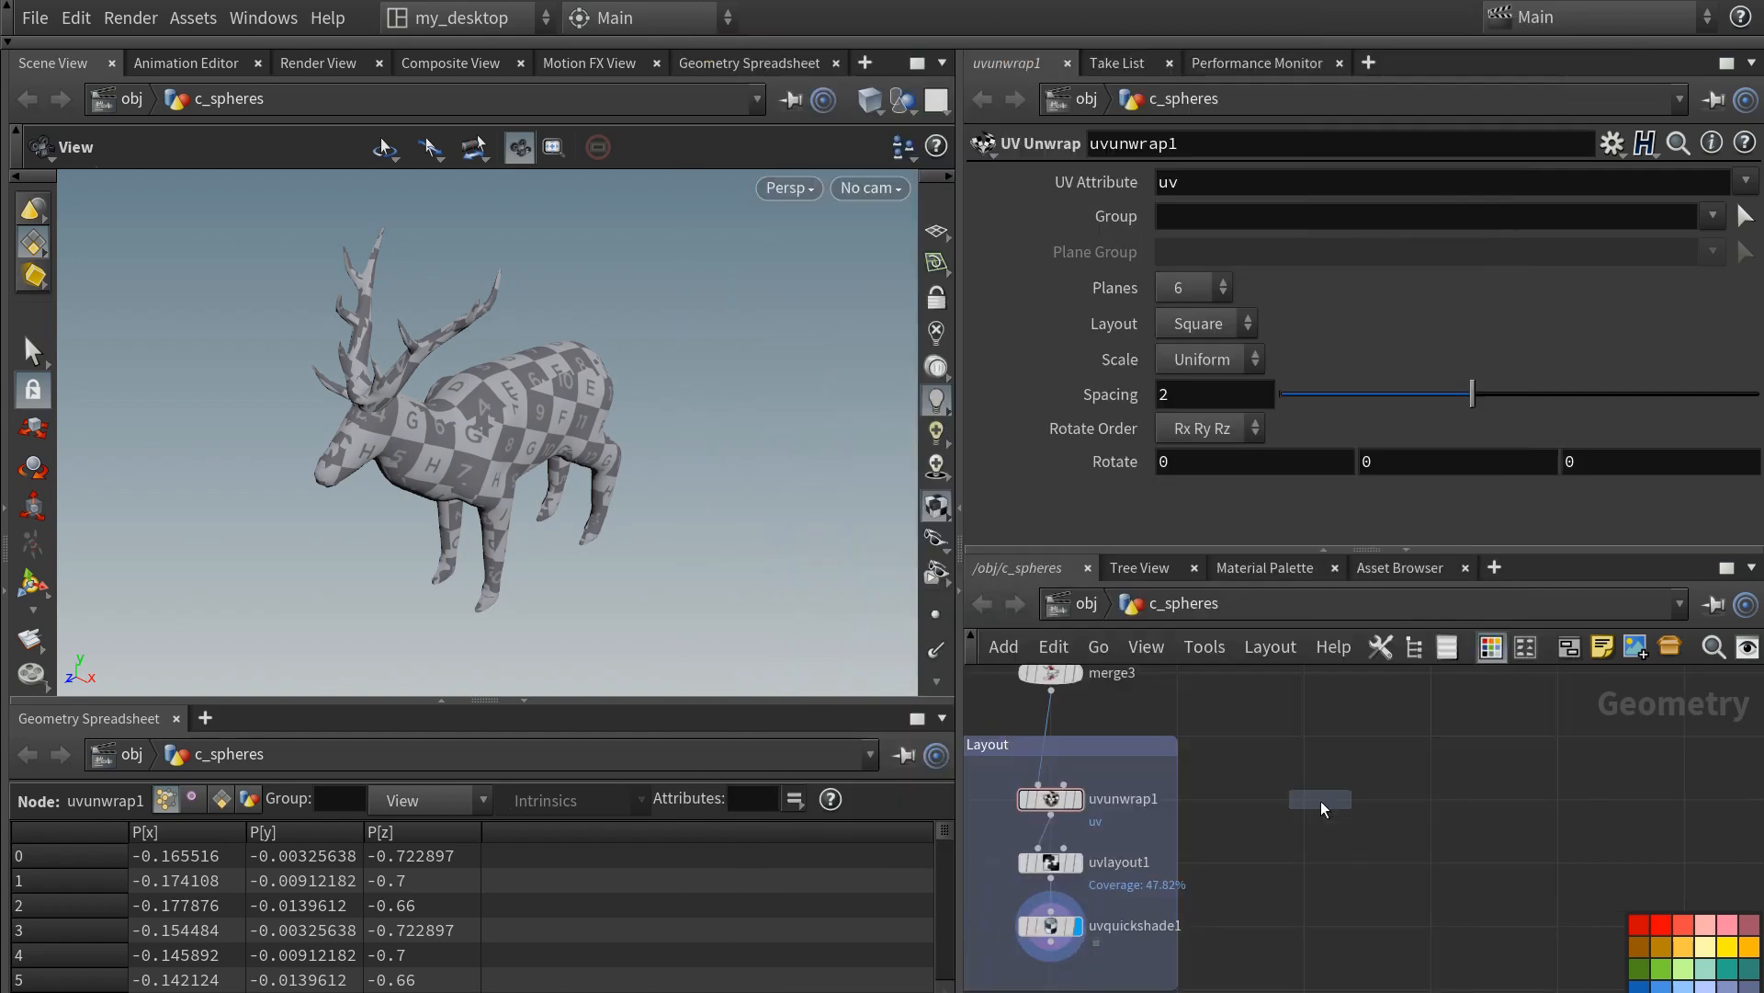
left_click(1431, 803)
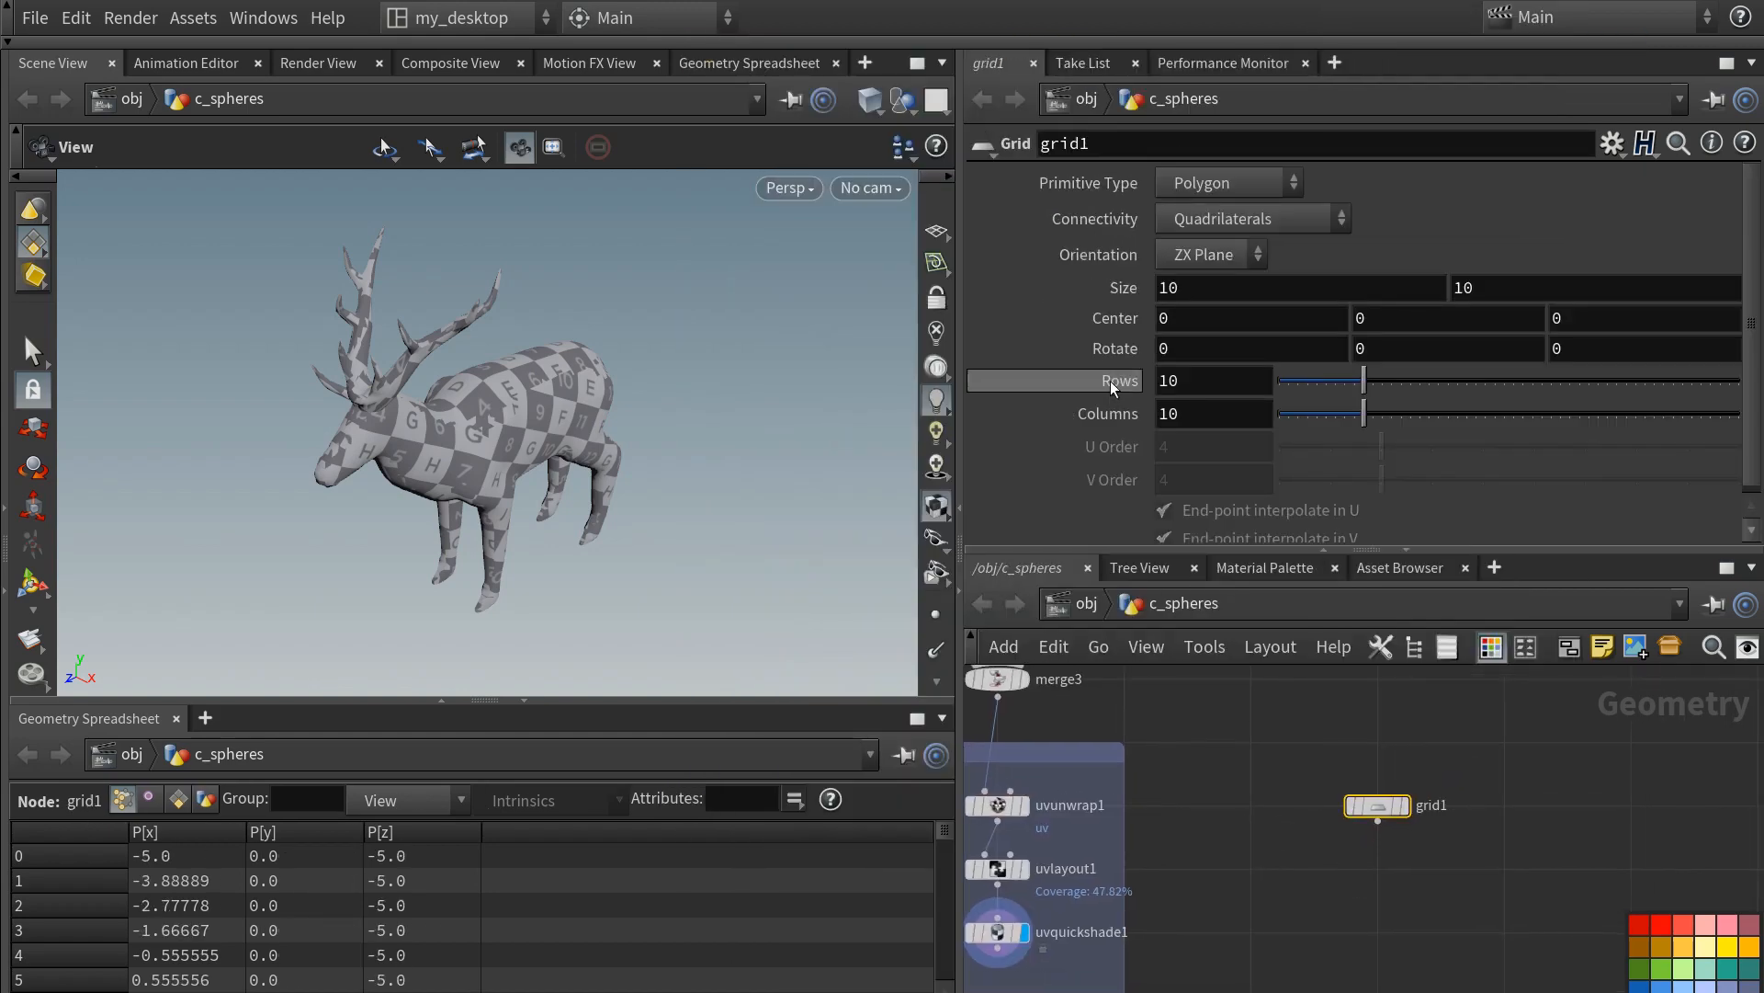
left_click(1404, 805)
key("f")
- Set the viewport shading to Smooth Wire Shaded and view the grid from the top
left_click(870, 99)
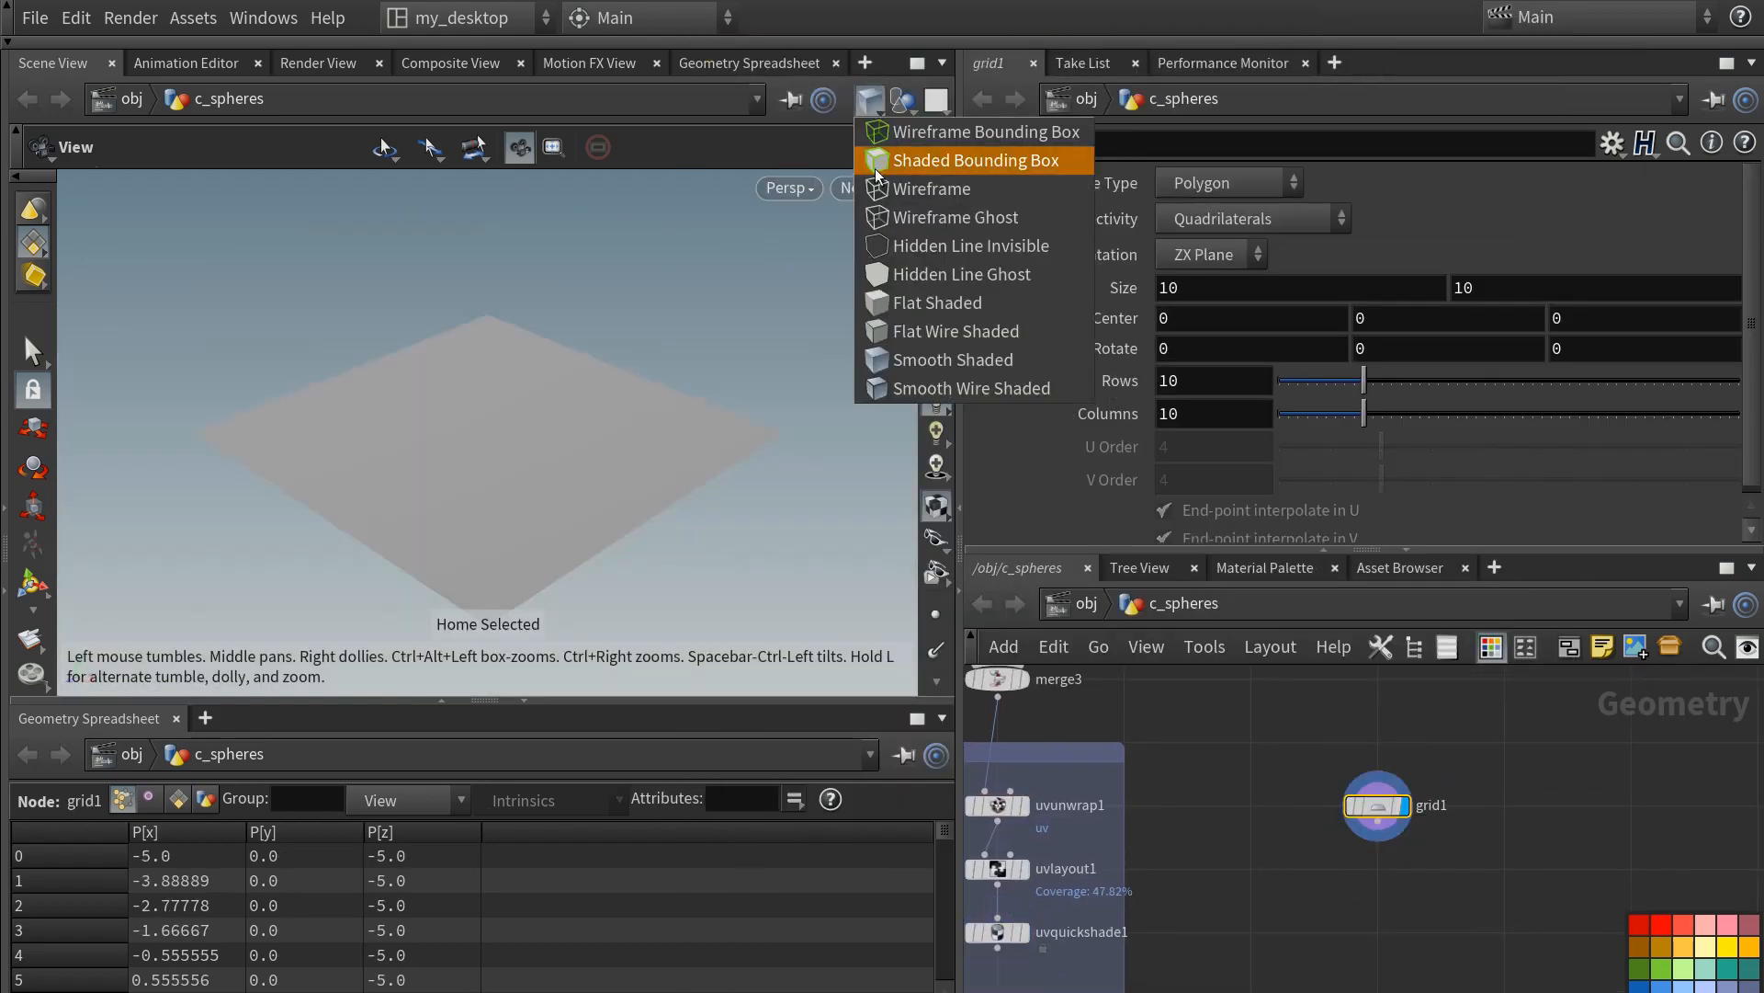
left_click(893, 383)
left_click(791, 195)
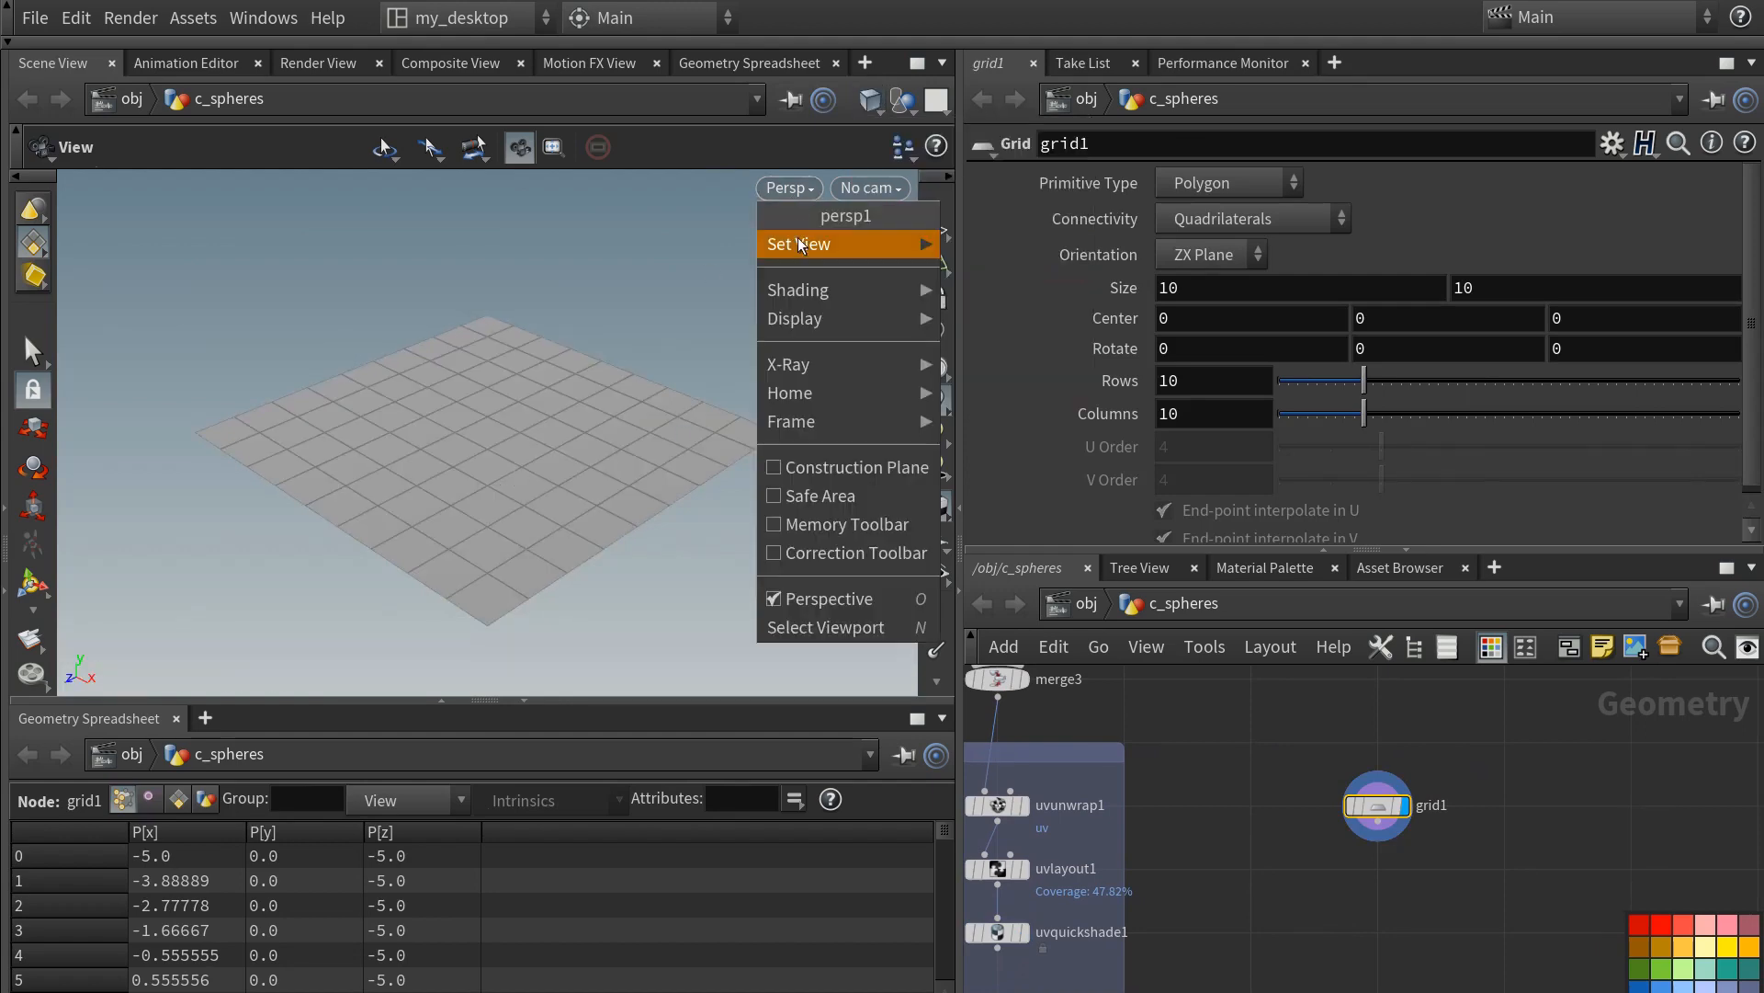
mouse_move(798, 237)
left_click(1003, 274)
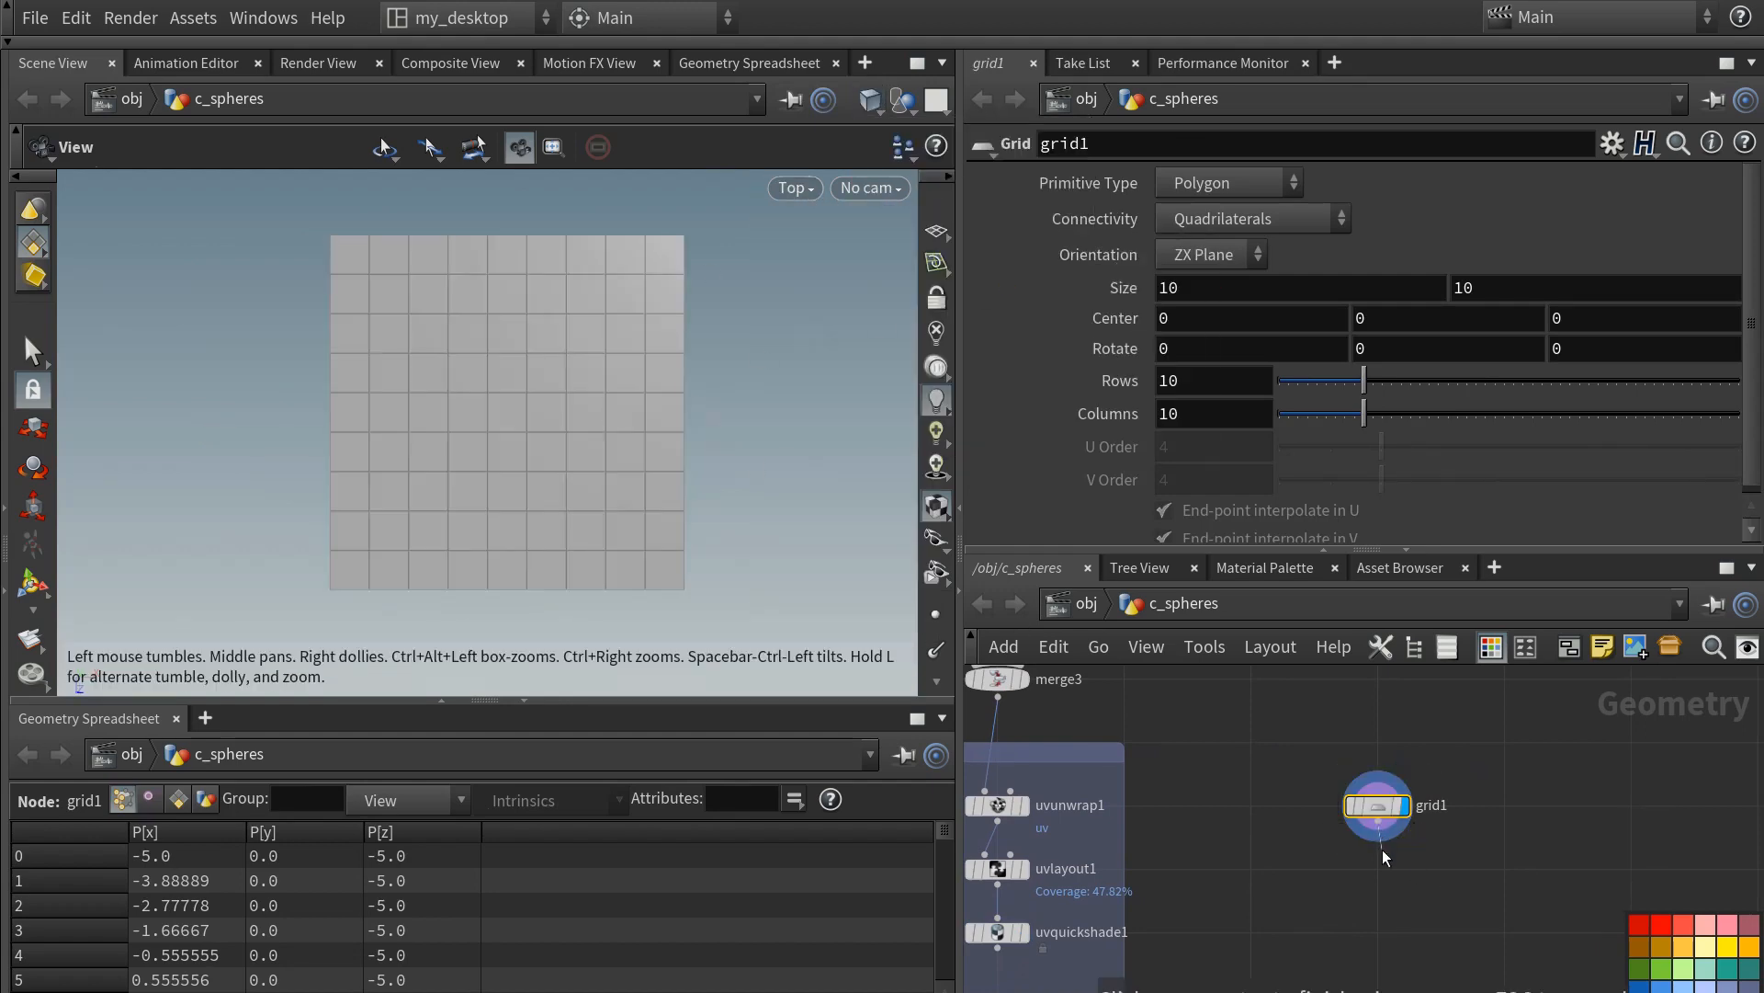
- Add an Attribute Noise node after the grid, display it and set its affected attribute to P
key("Tab")
type("attrinois")
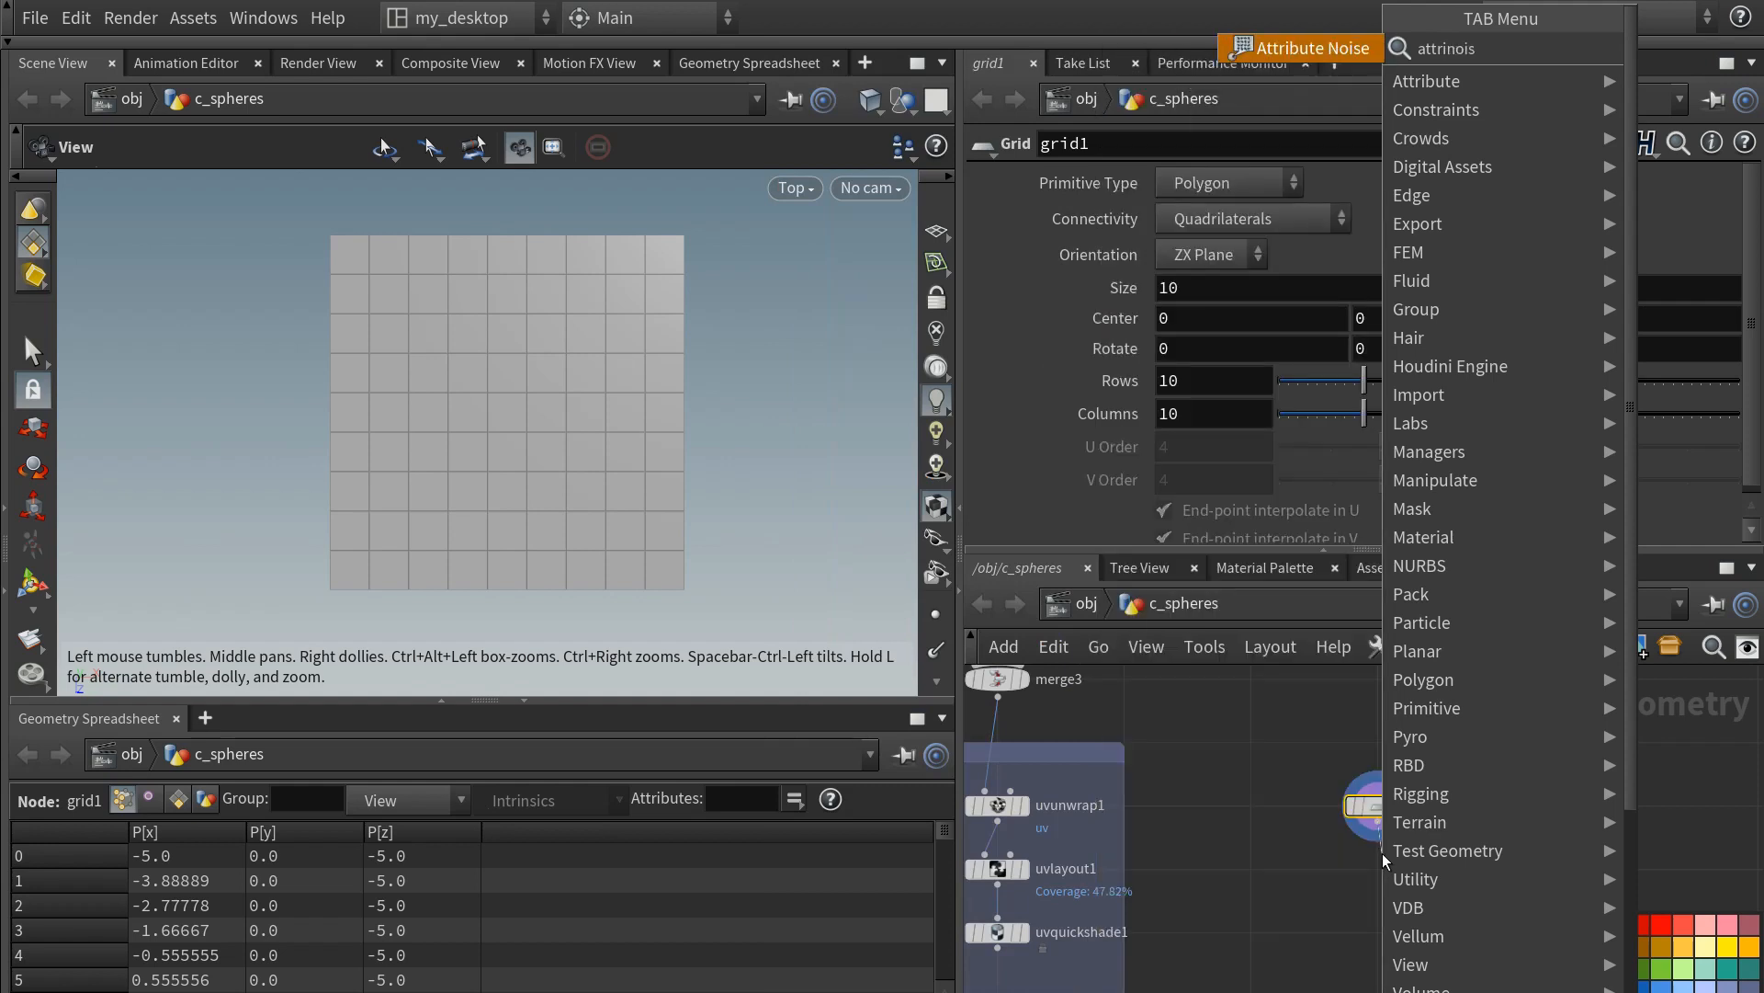
key("Return")
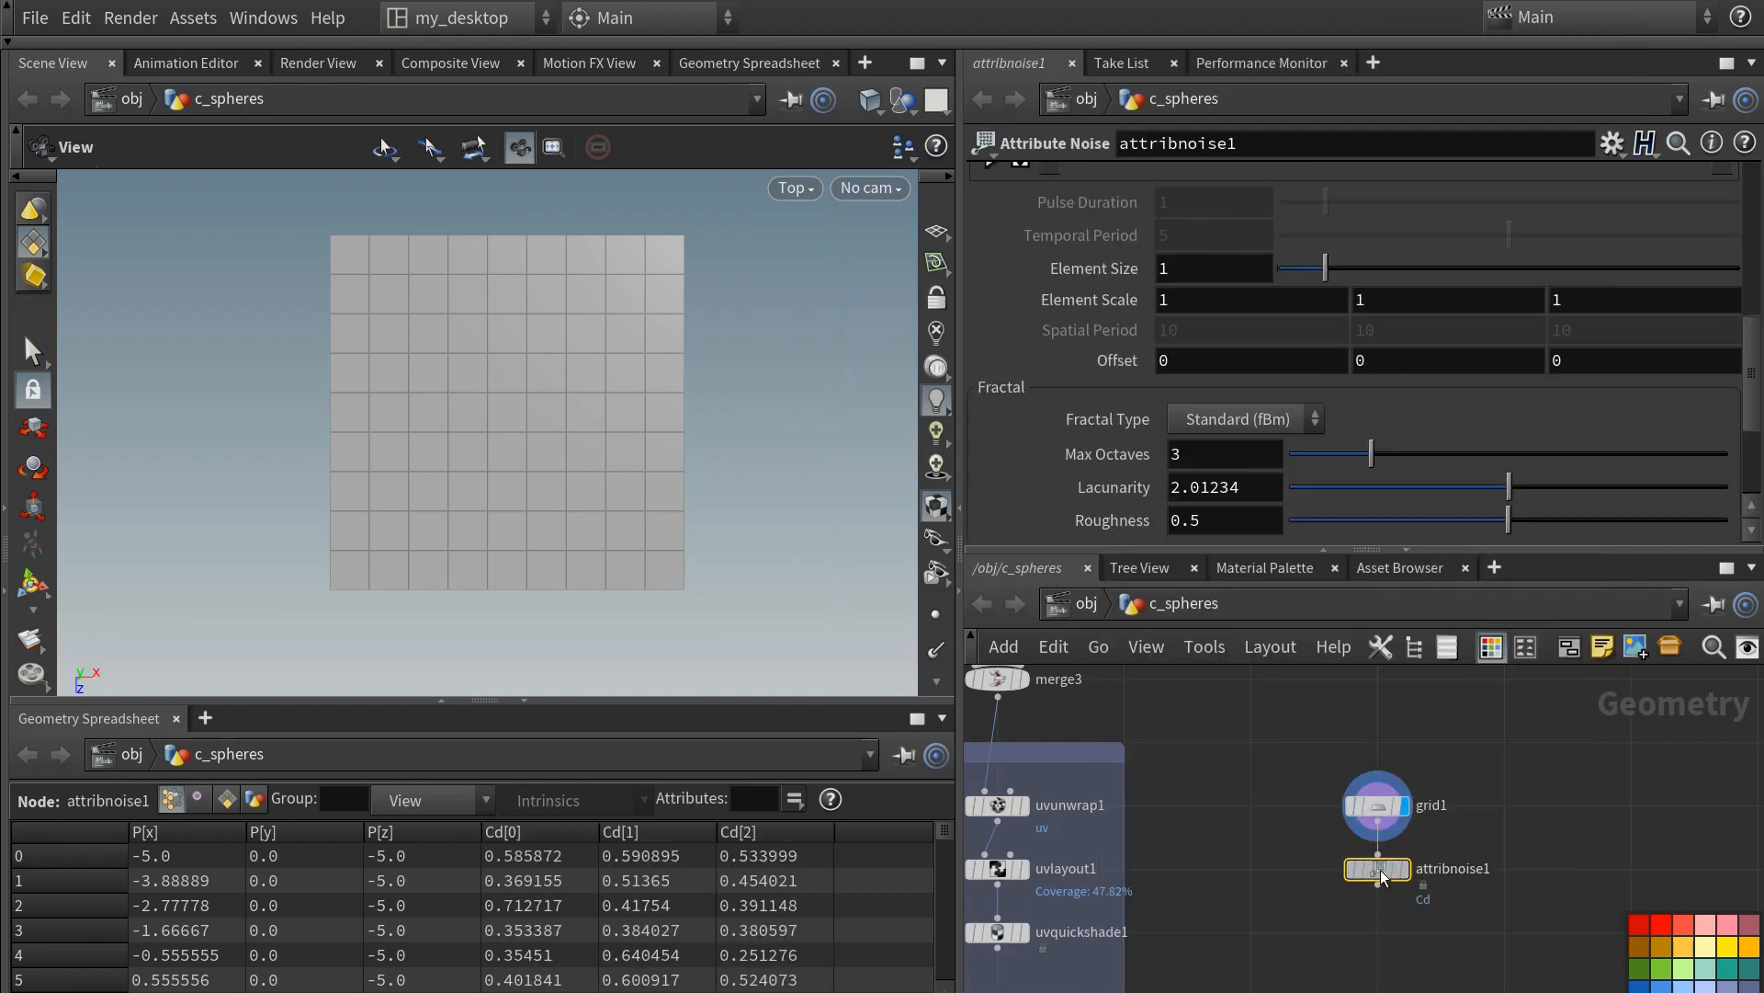
scroll(1110, 340, "up", 10)
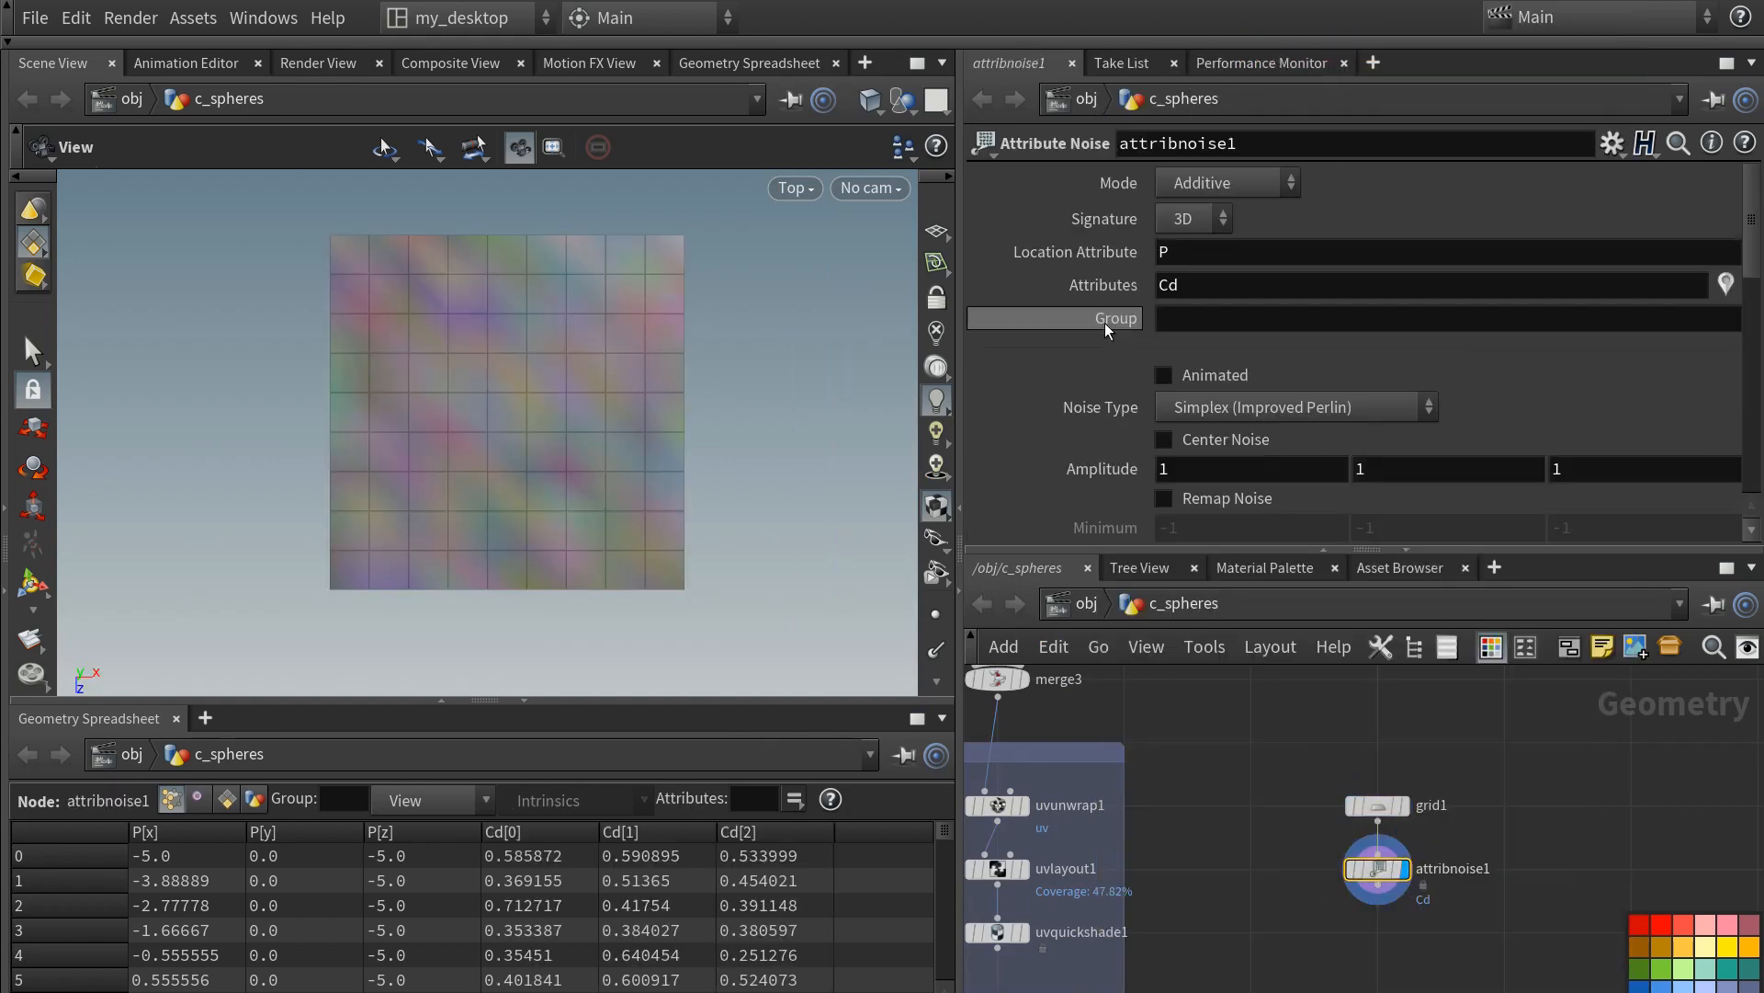
key("Return")
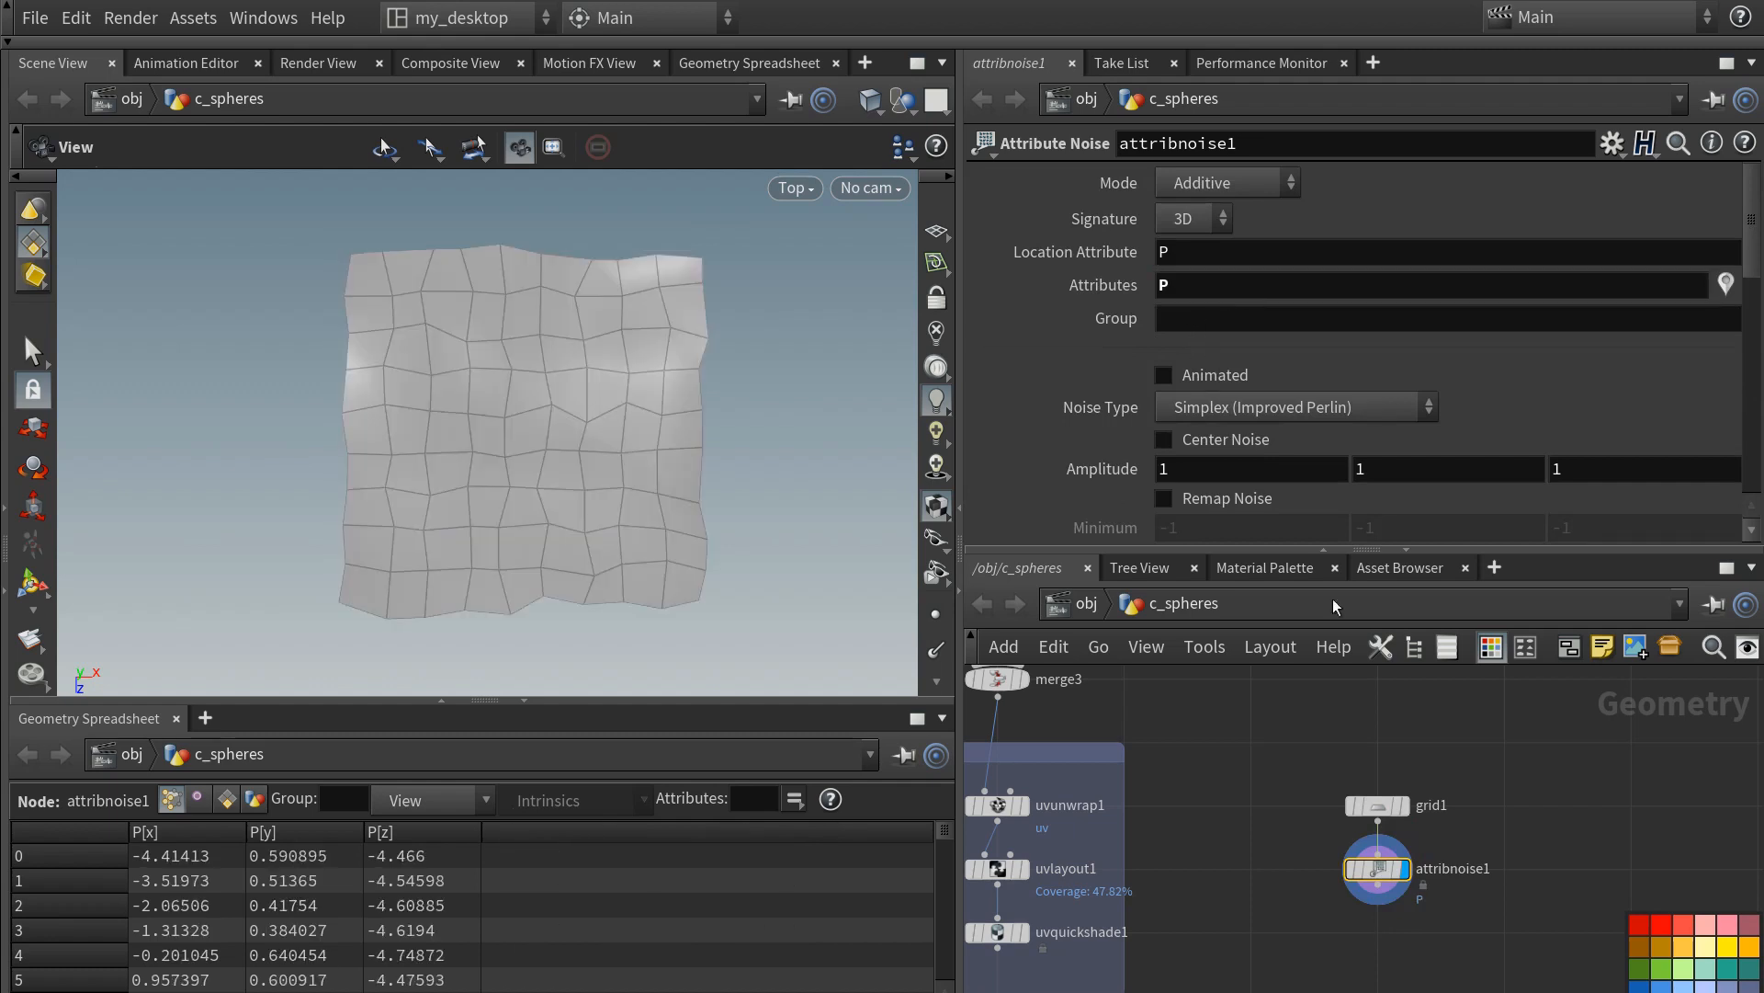
- Change the grid's connectivity to Triangles
left_click(1388, 807)
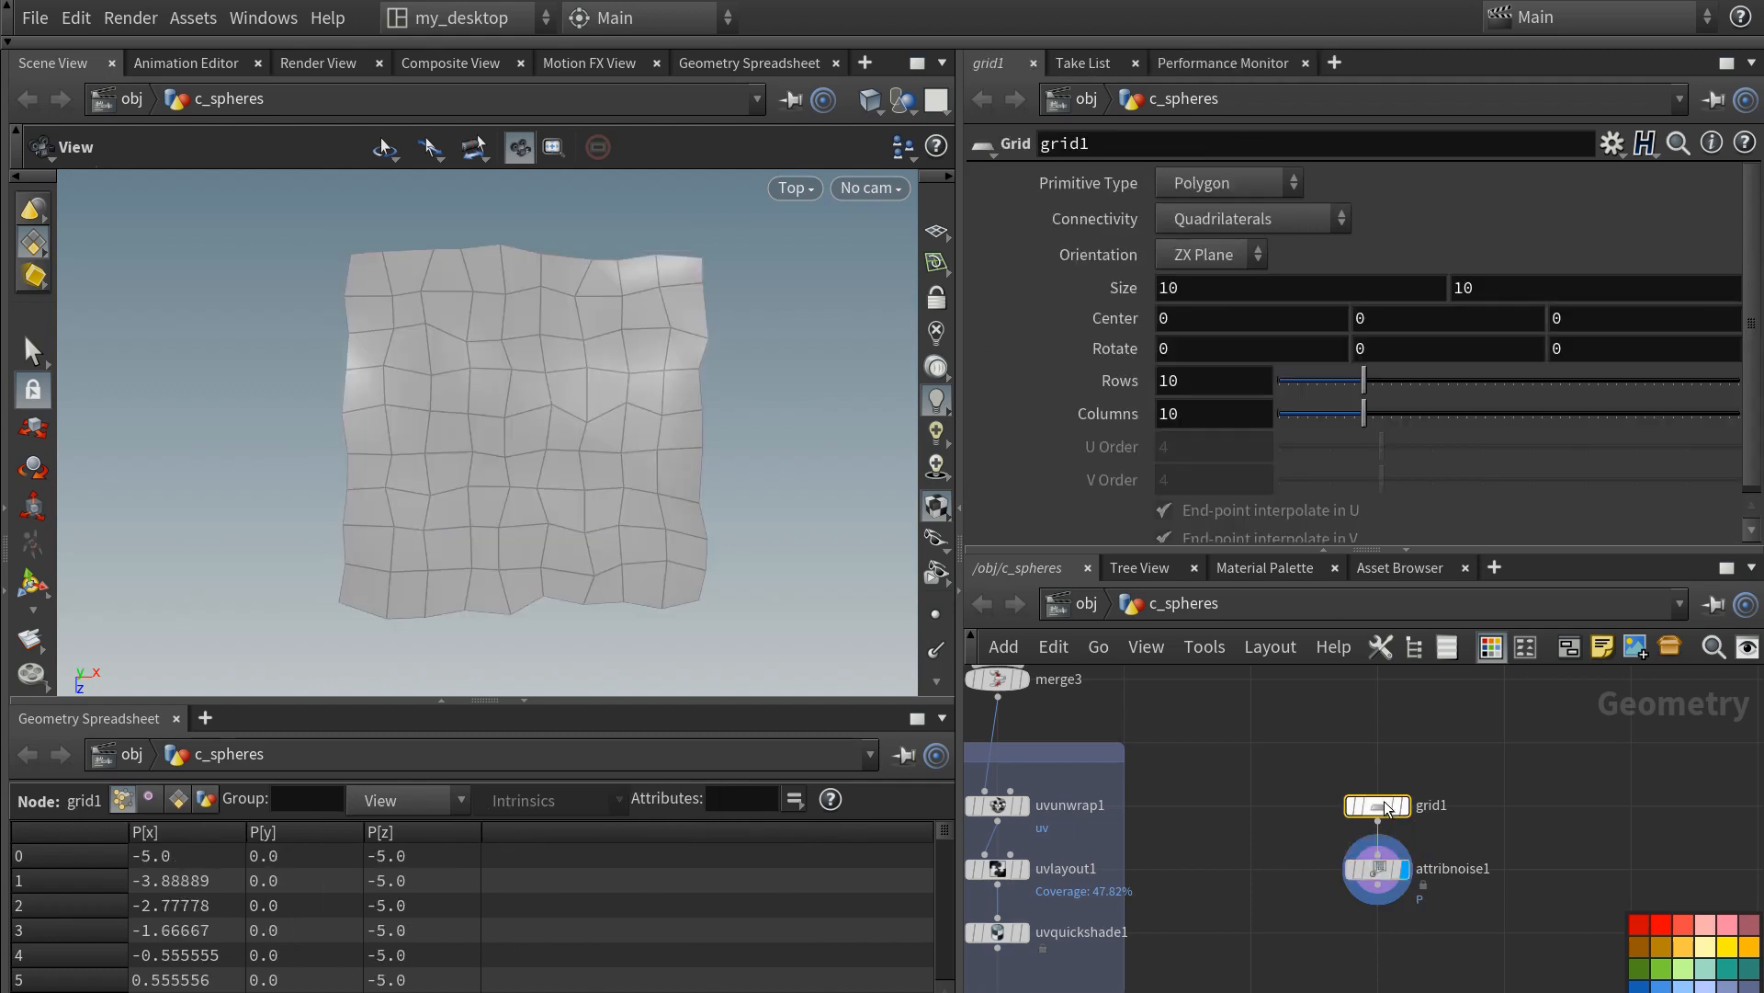
left_click(1228, 216)
left_click(1206, 329)
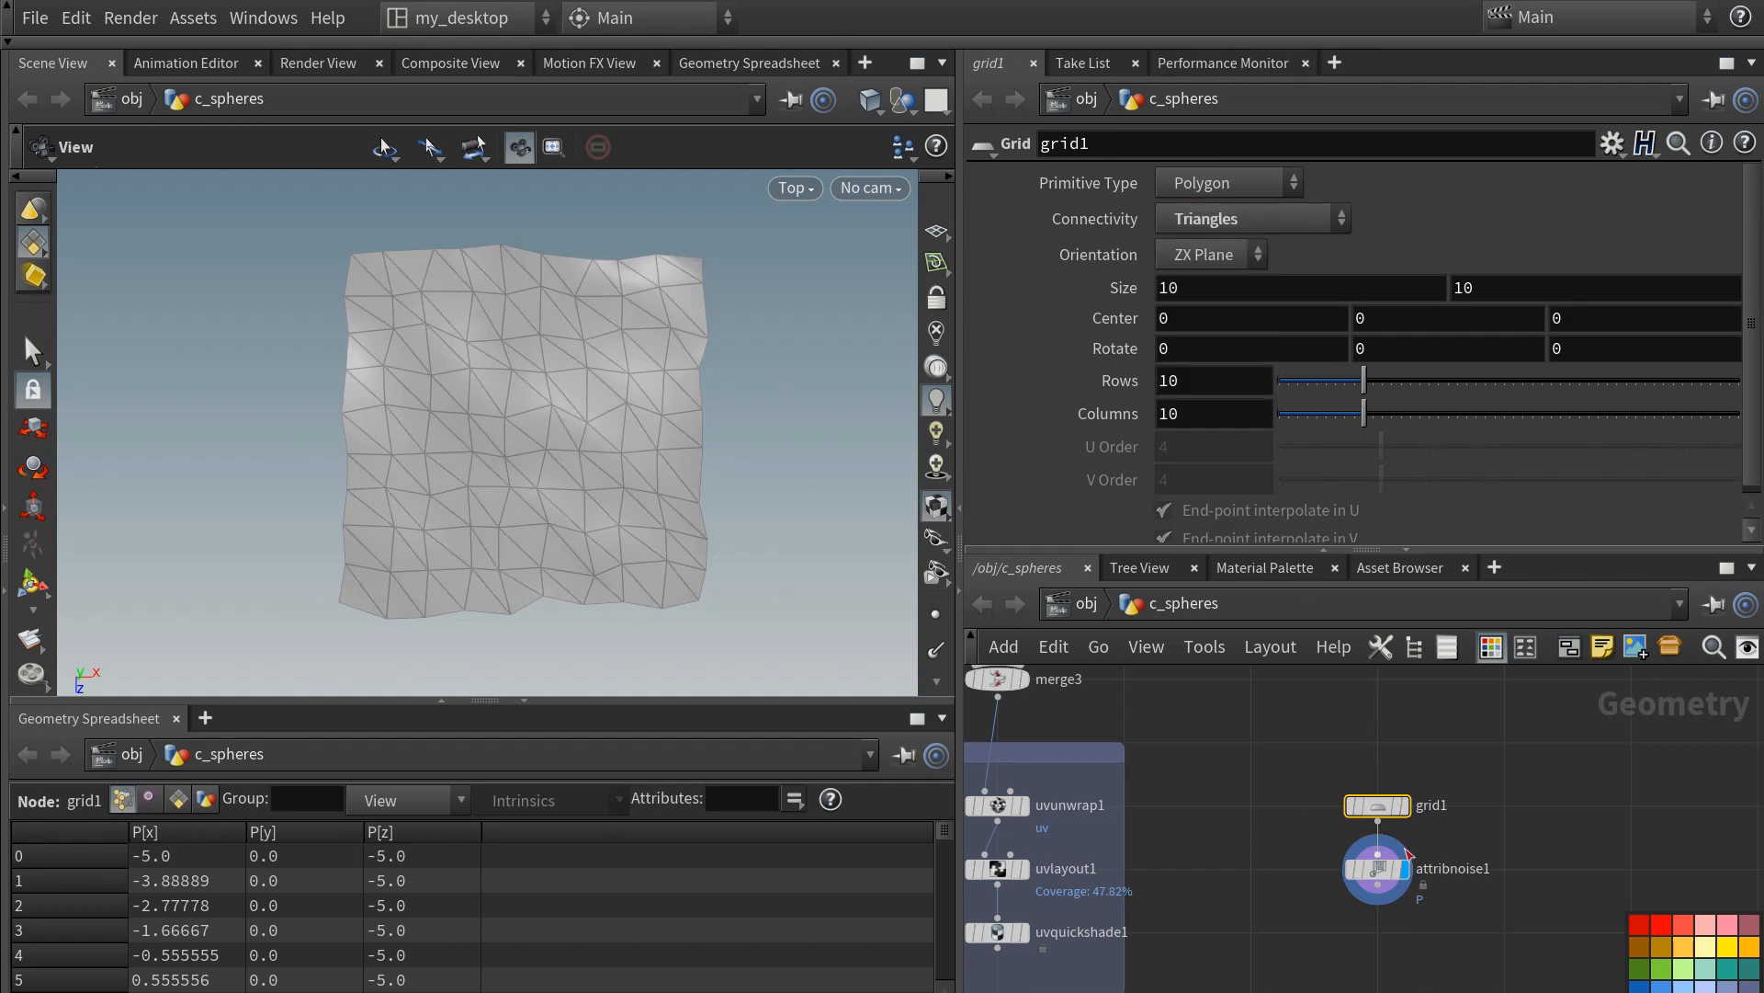
- Enable Center Noise on the Attribute Noise node and set its X amplitude to 3.5
left_click(1407, 854)
scroll(1287, 367, "down", 3)
middle_click(1182, 367)
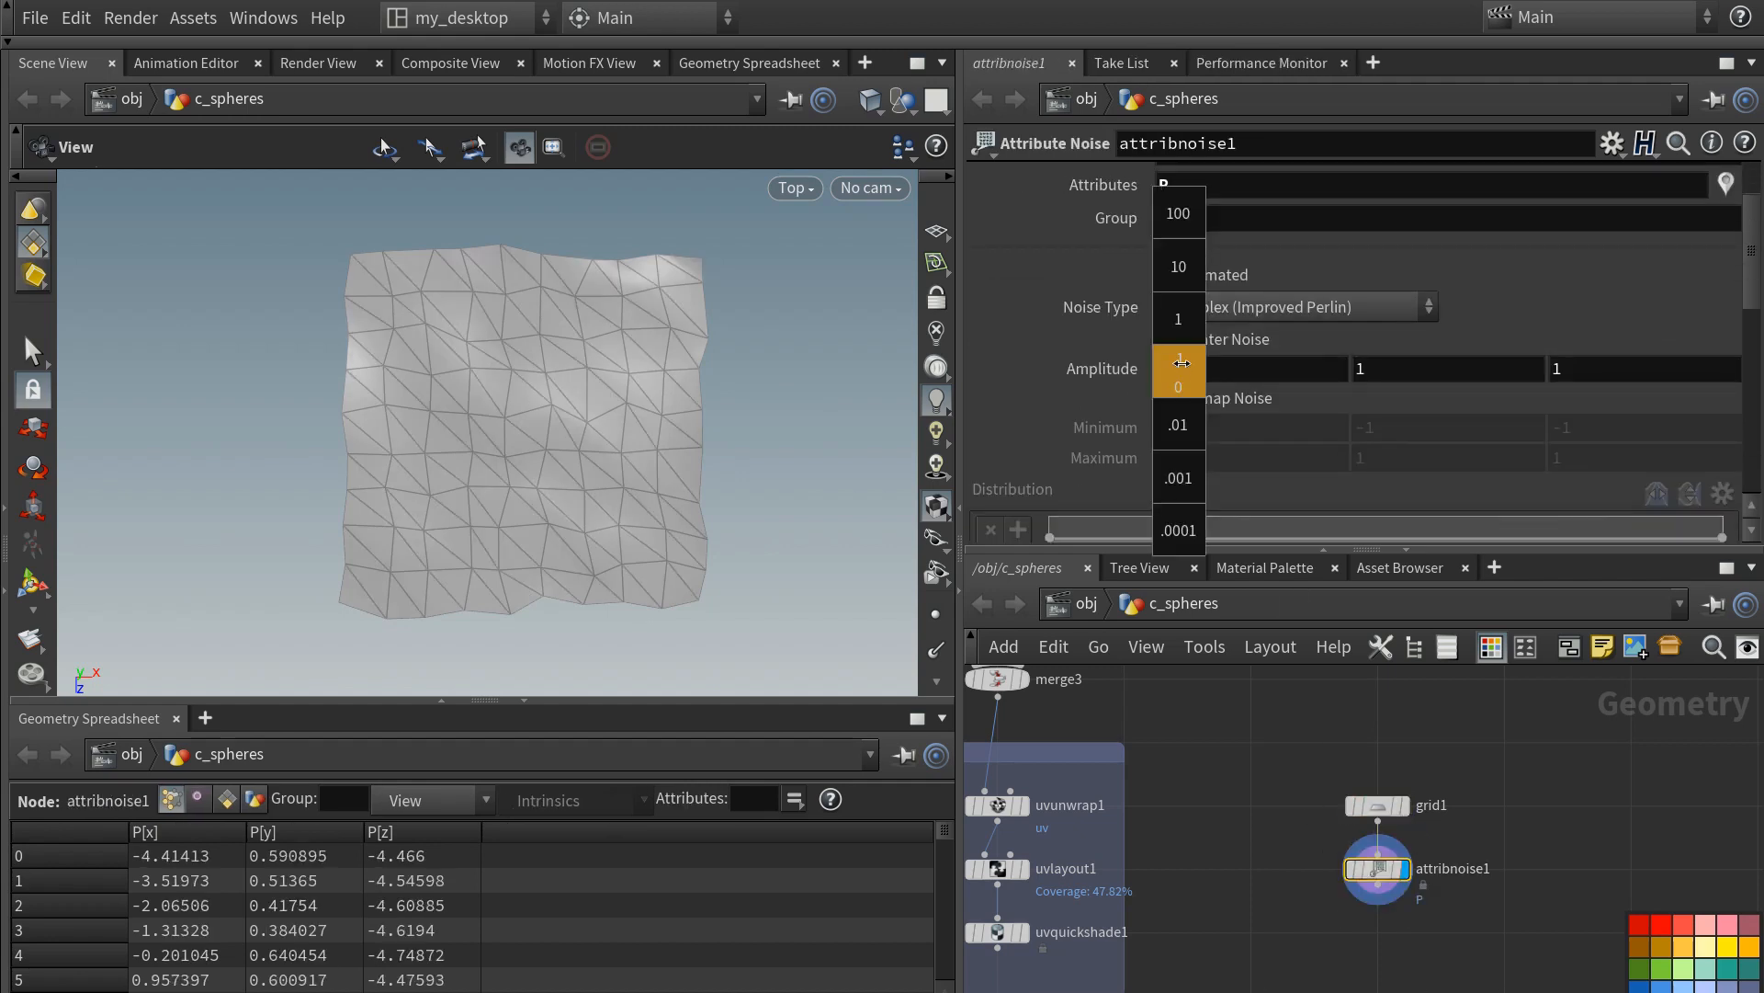
middle_click_drag(1182, 363, 1266, 411)
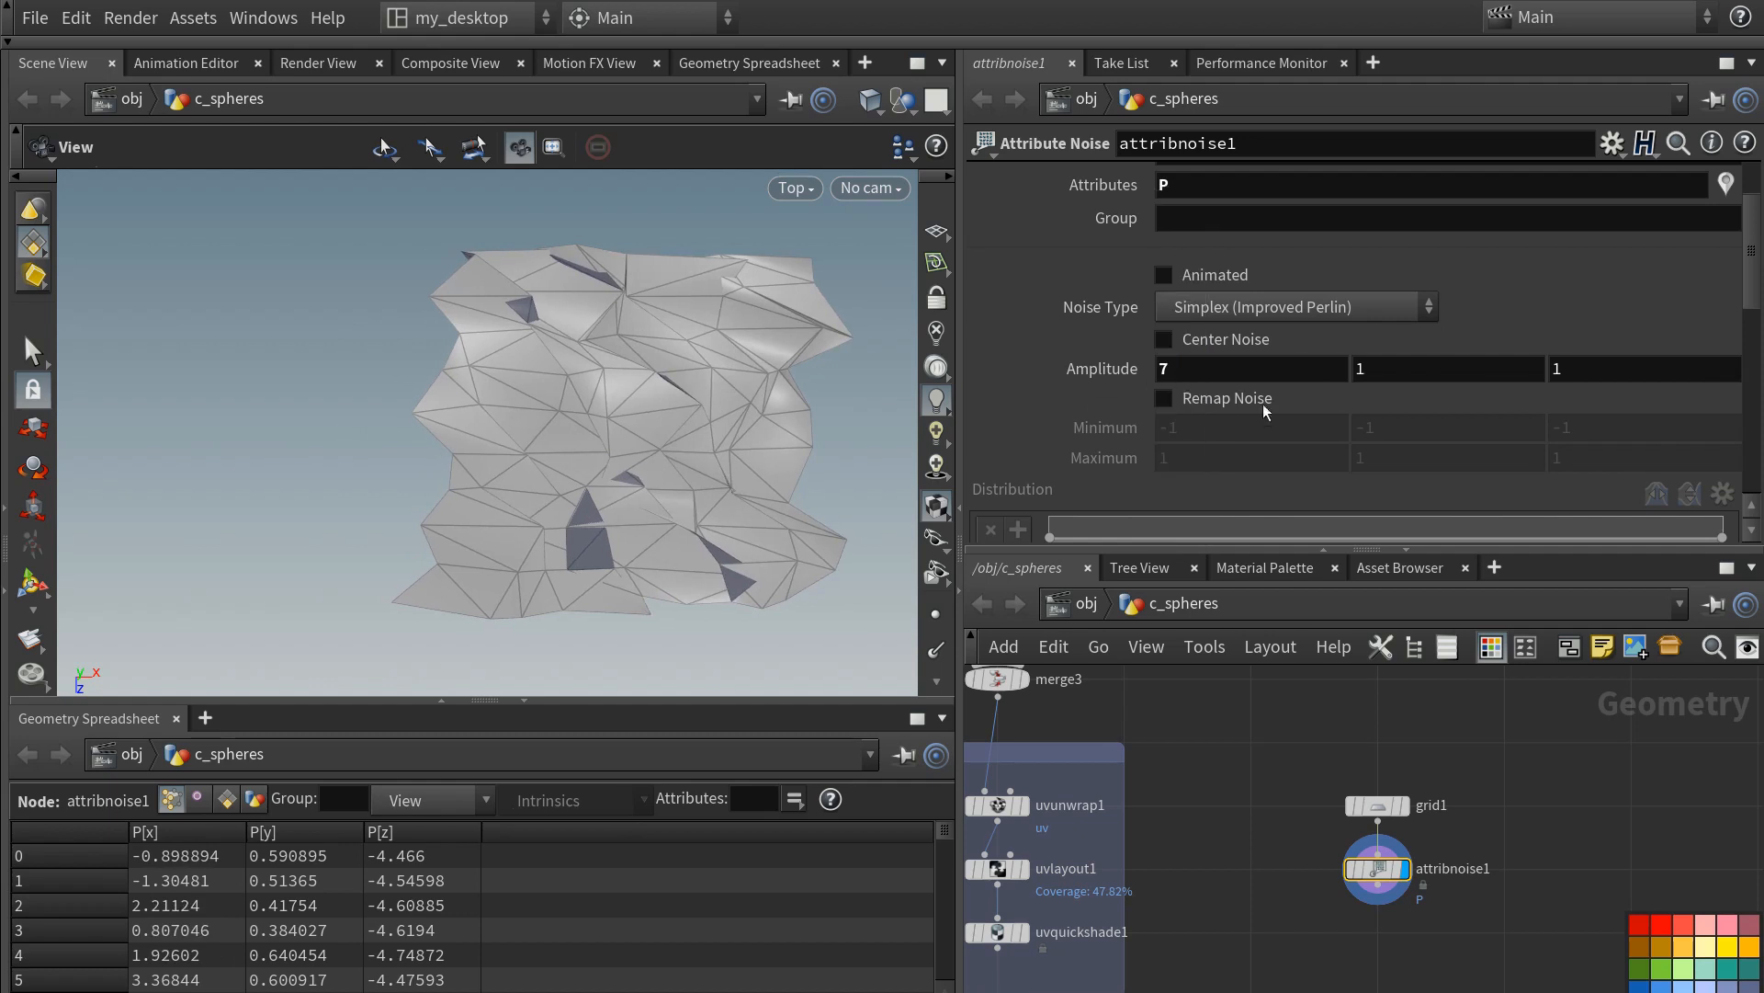
middle_click_drag(1179, 368, 735, 372)
- Link the noise's Y and Z amplitudes to the X amplitude with ch("amp3x") references and set X to 1.8
right_click(1187, 365)
left_click(1243, 551)
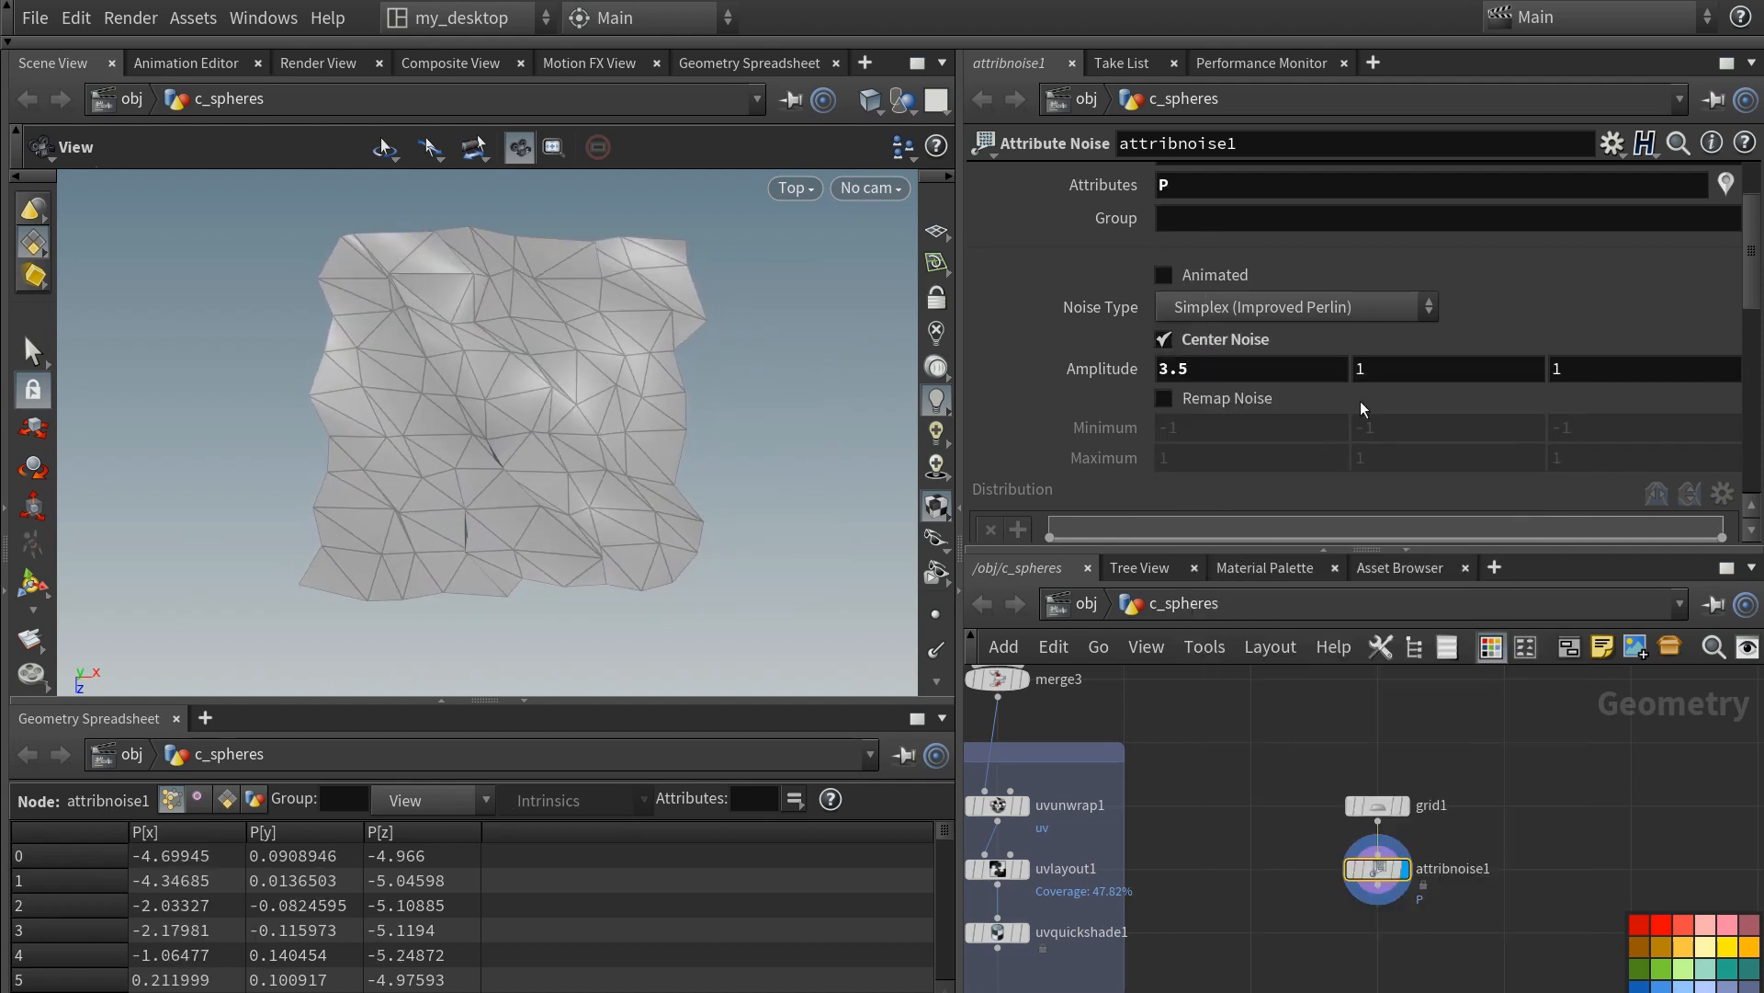
right_click(1373, 369)
left_click(1408, 641)
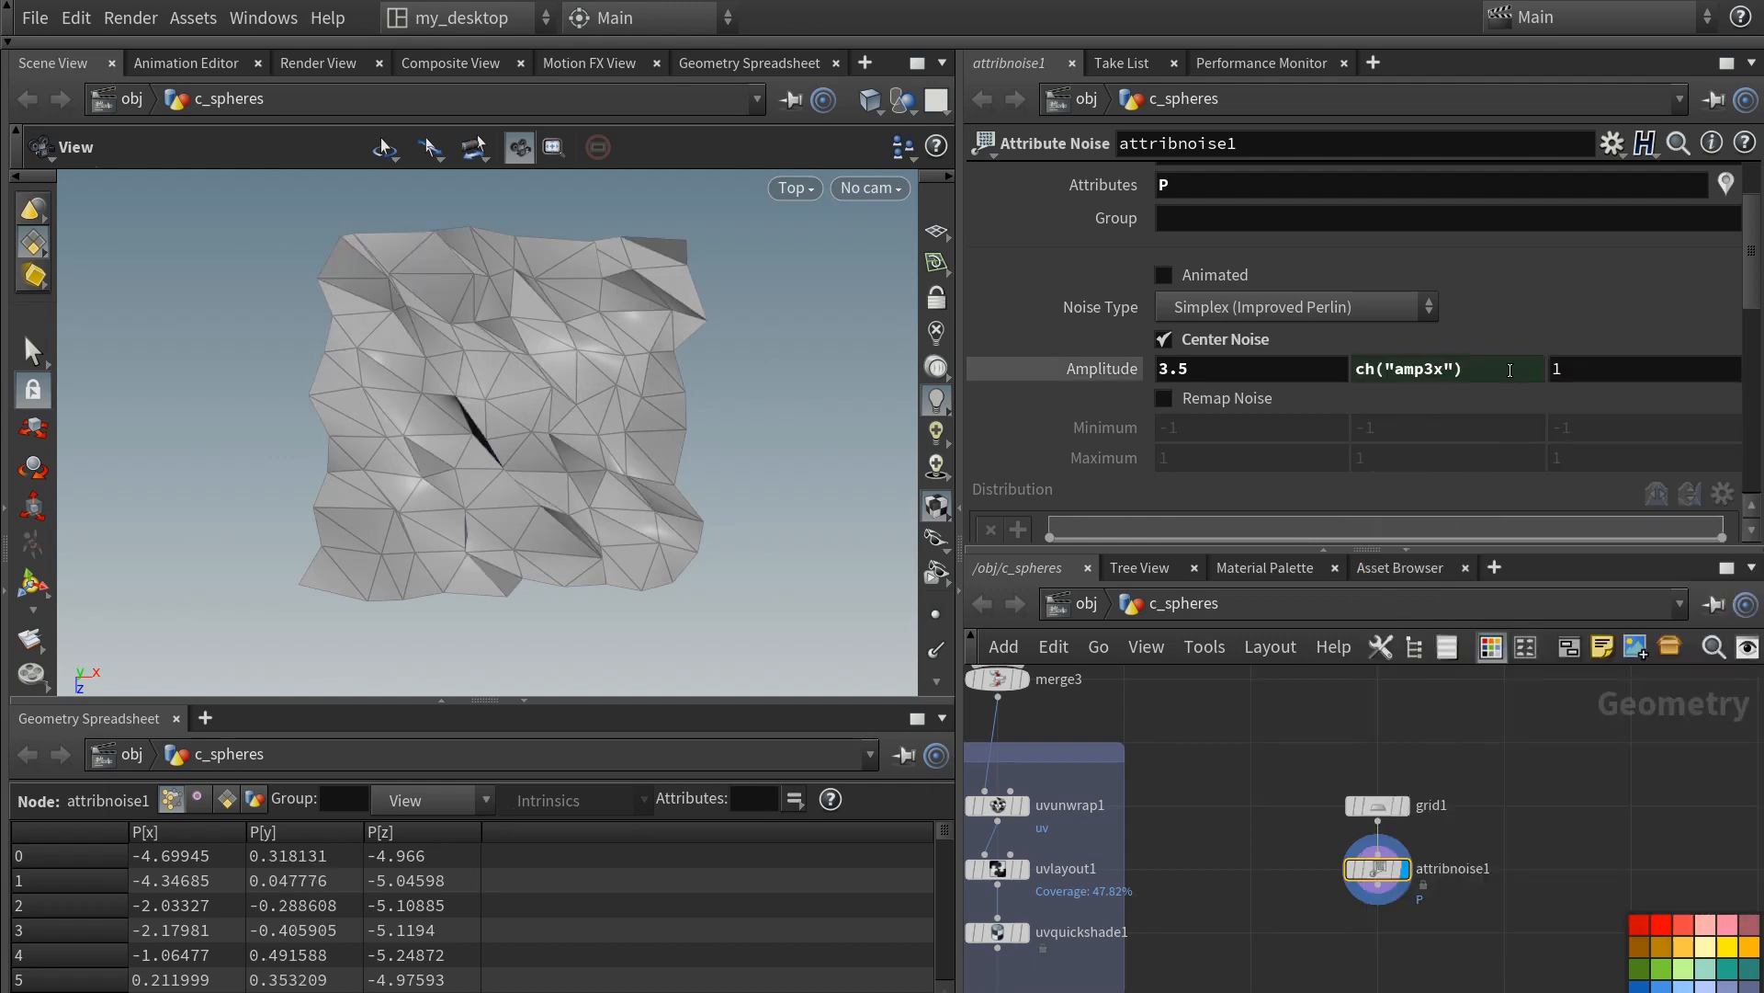
left_click(1519, 366)
right_click(1519, 366)
left_click(1473, 644)
middle_click_drag(1202, 373, 970, 378)
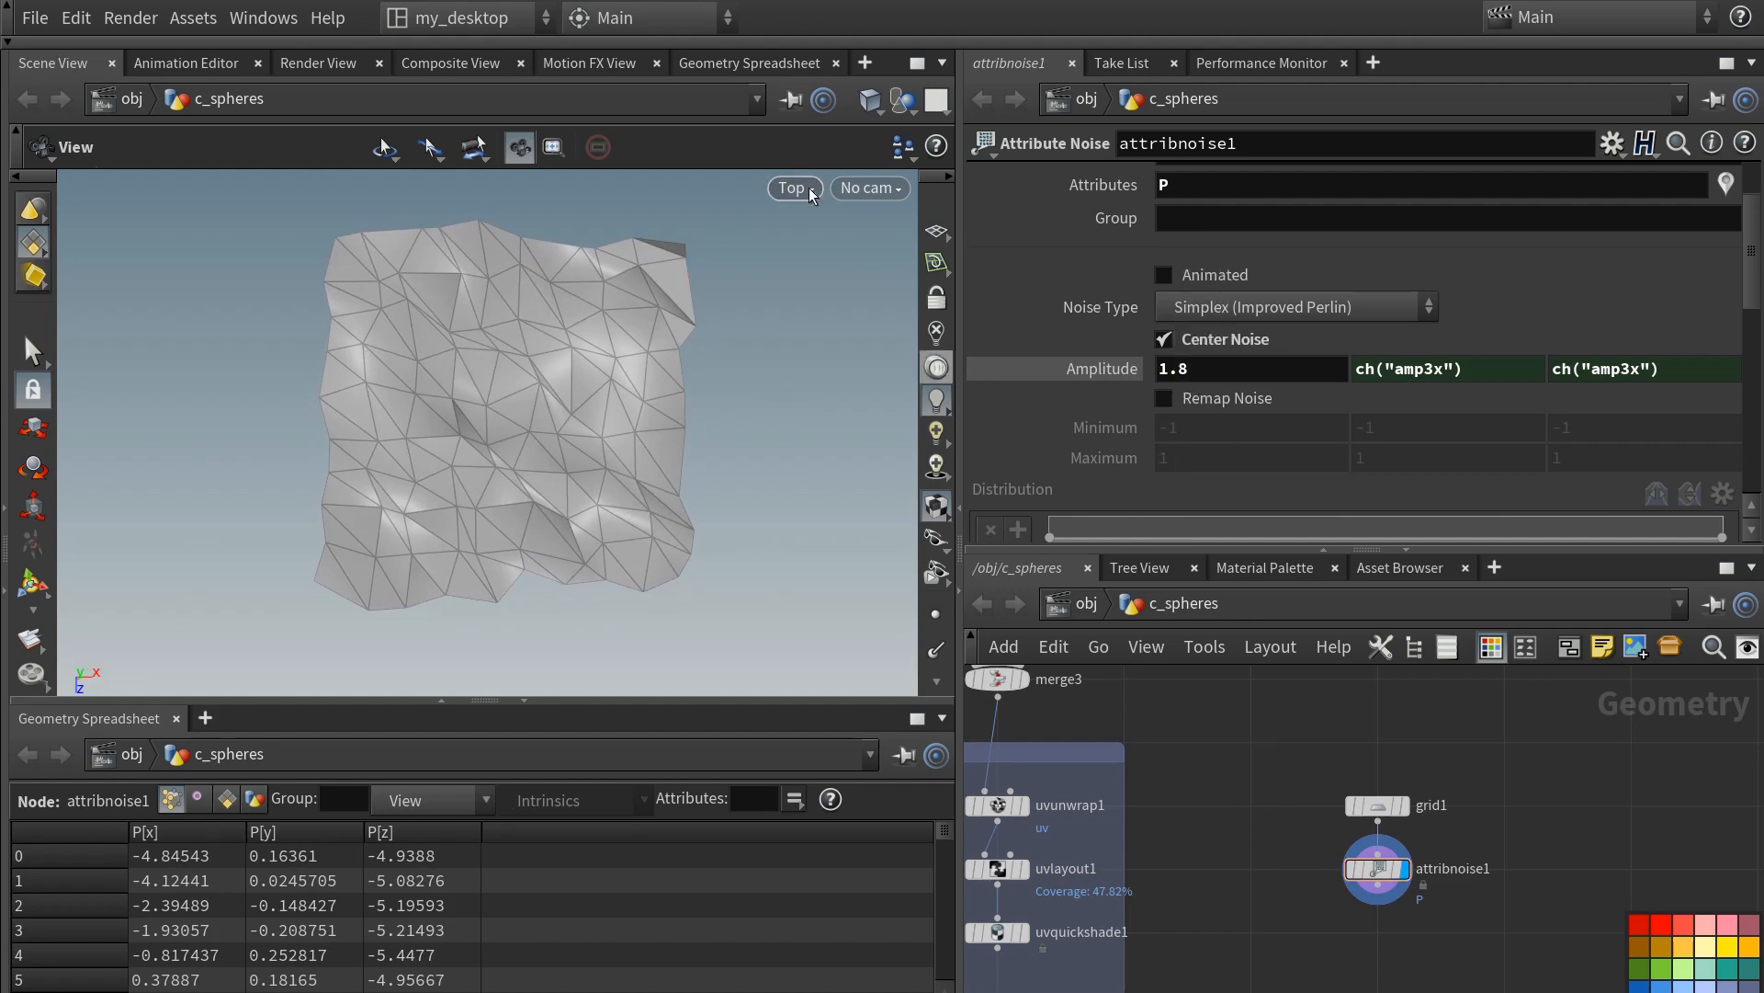
- Set the viewport shading to Smooth Shaded and add a Facet node below the Attribute Noise node
left_click(865, 106)
left_click(919, 361)
scroll(1344, 890, "up", 2)
middle_click_drag(1345, 890, 1296, 818)
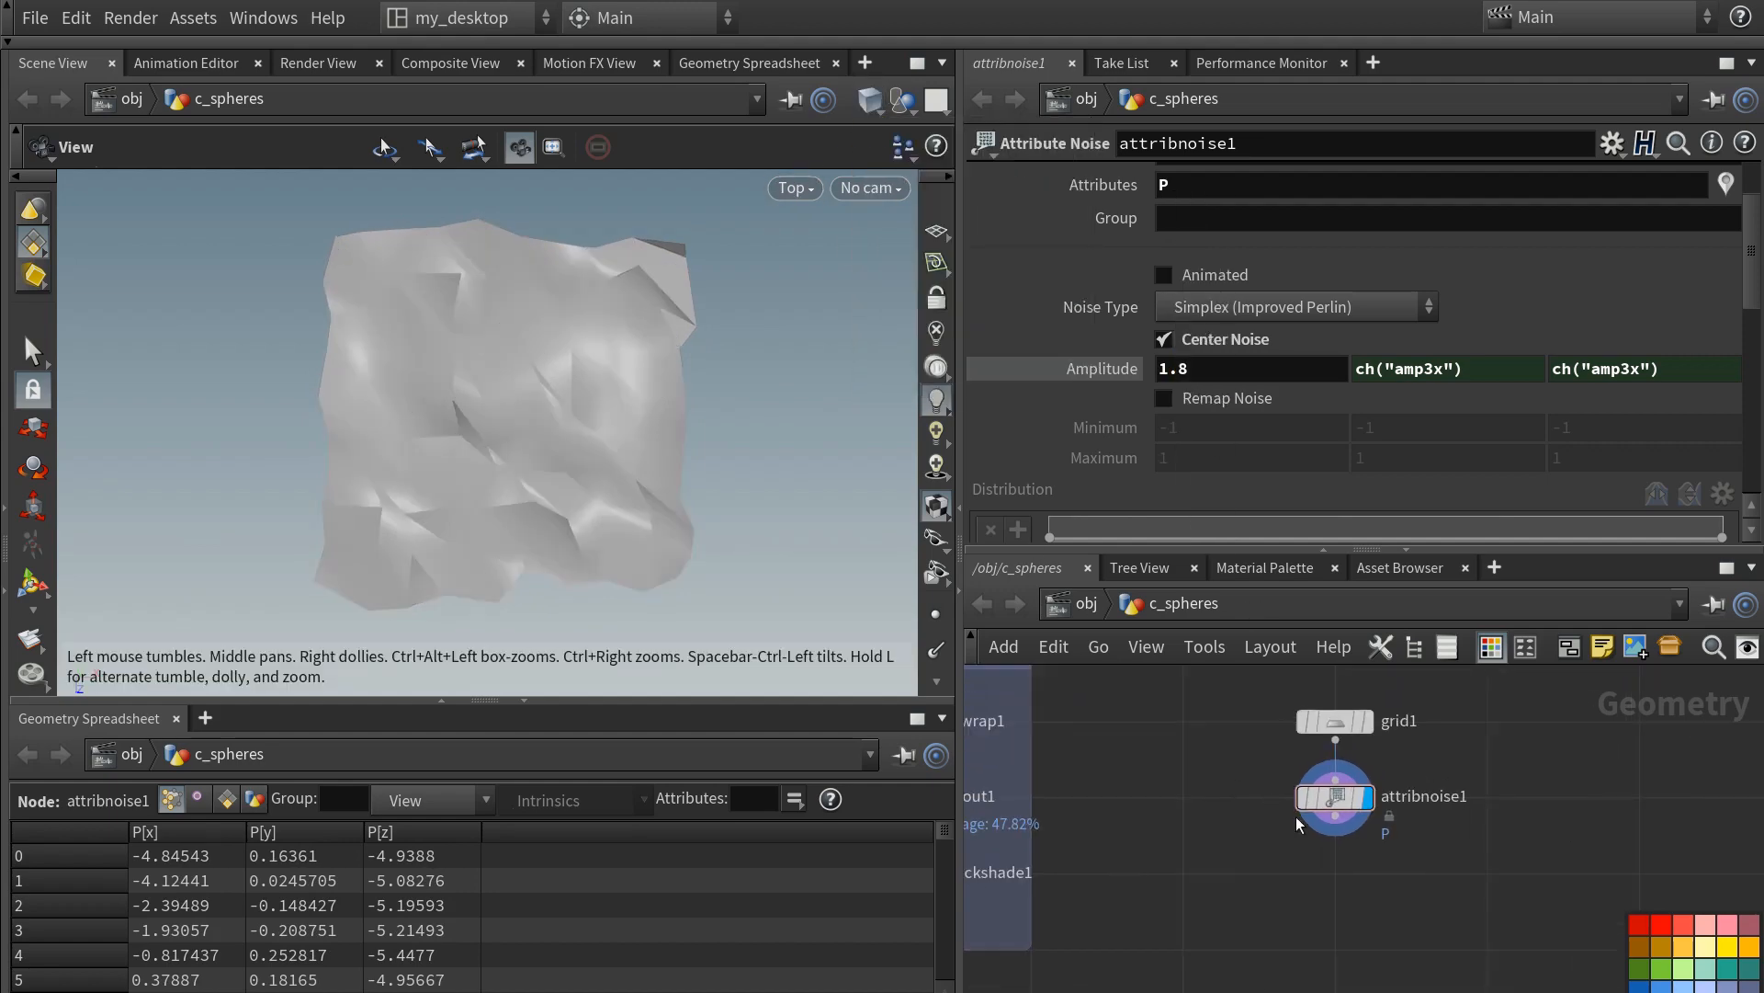
key("Tab")
type("face")
key("Return")
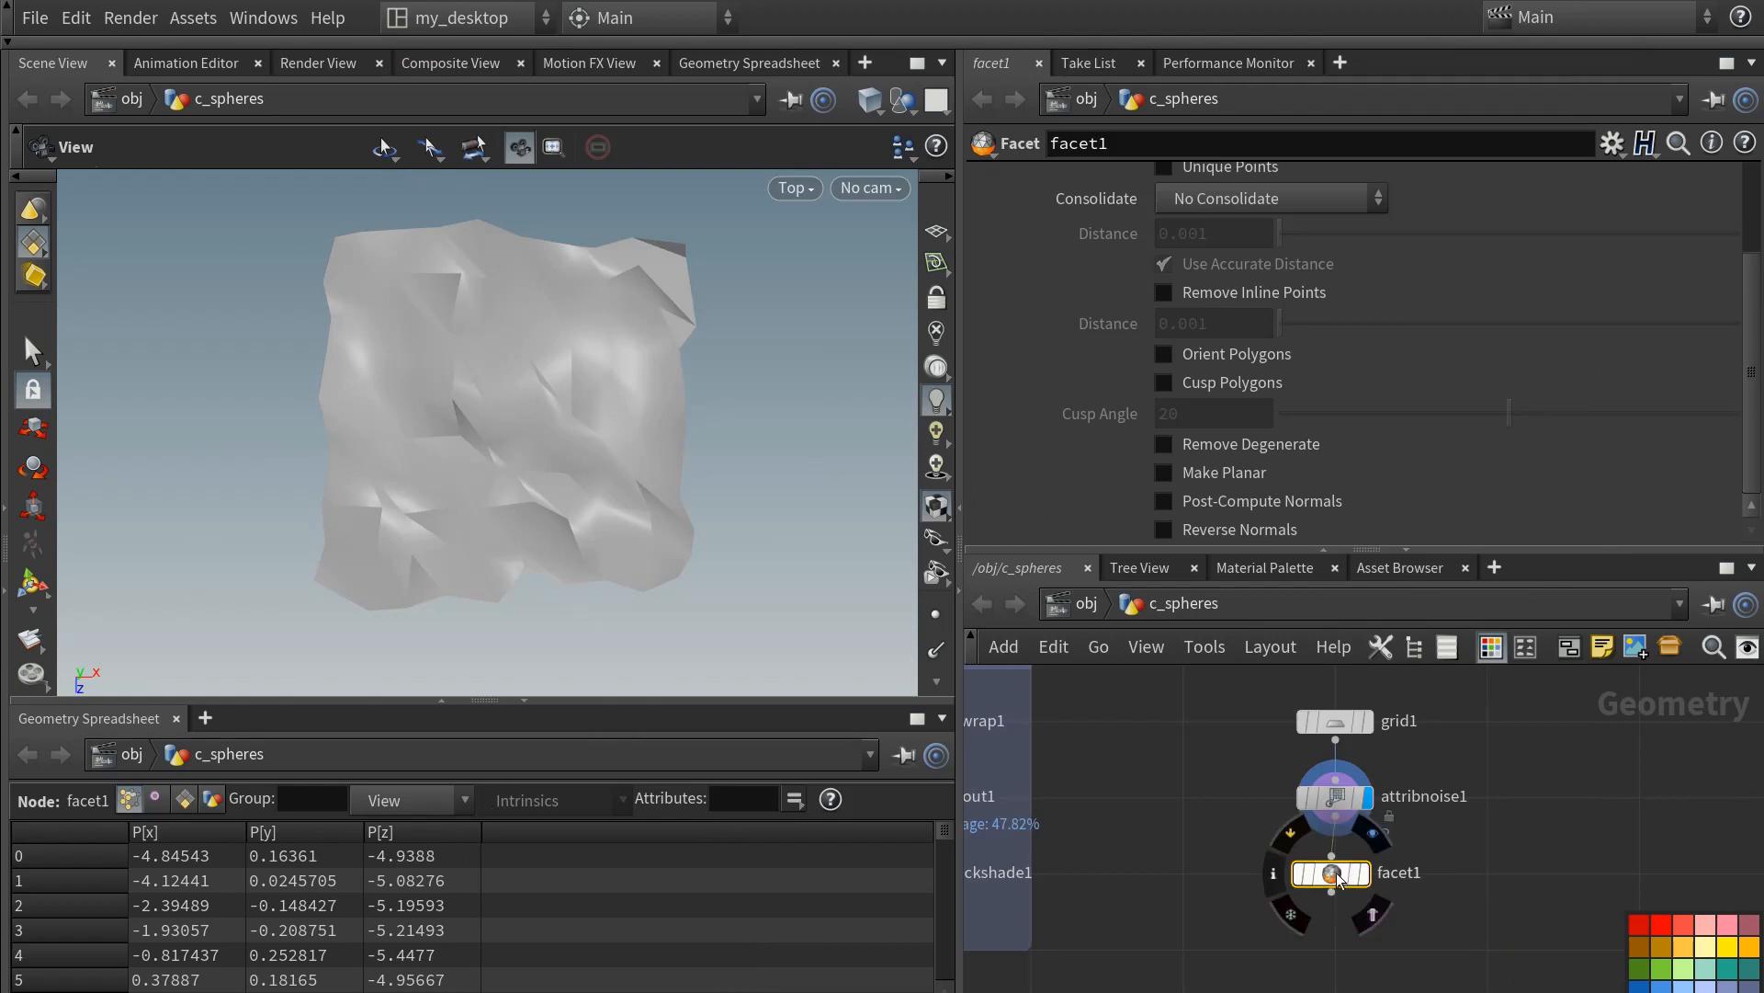
- Display the Facet node and enable Cusp Polygons with a Cusp Angle of 1
left_click_drag(1336, 872, 1341, 873)
left_click(1368, 873)
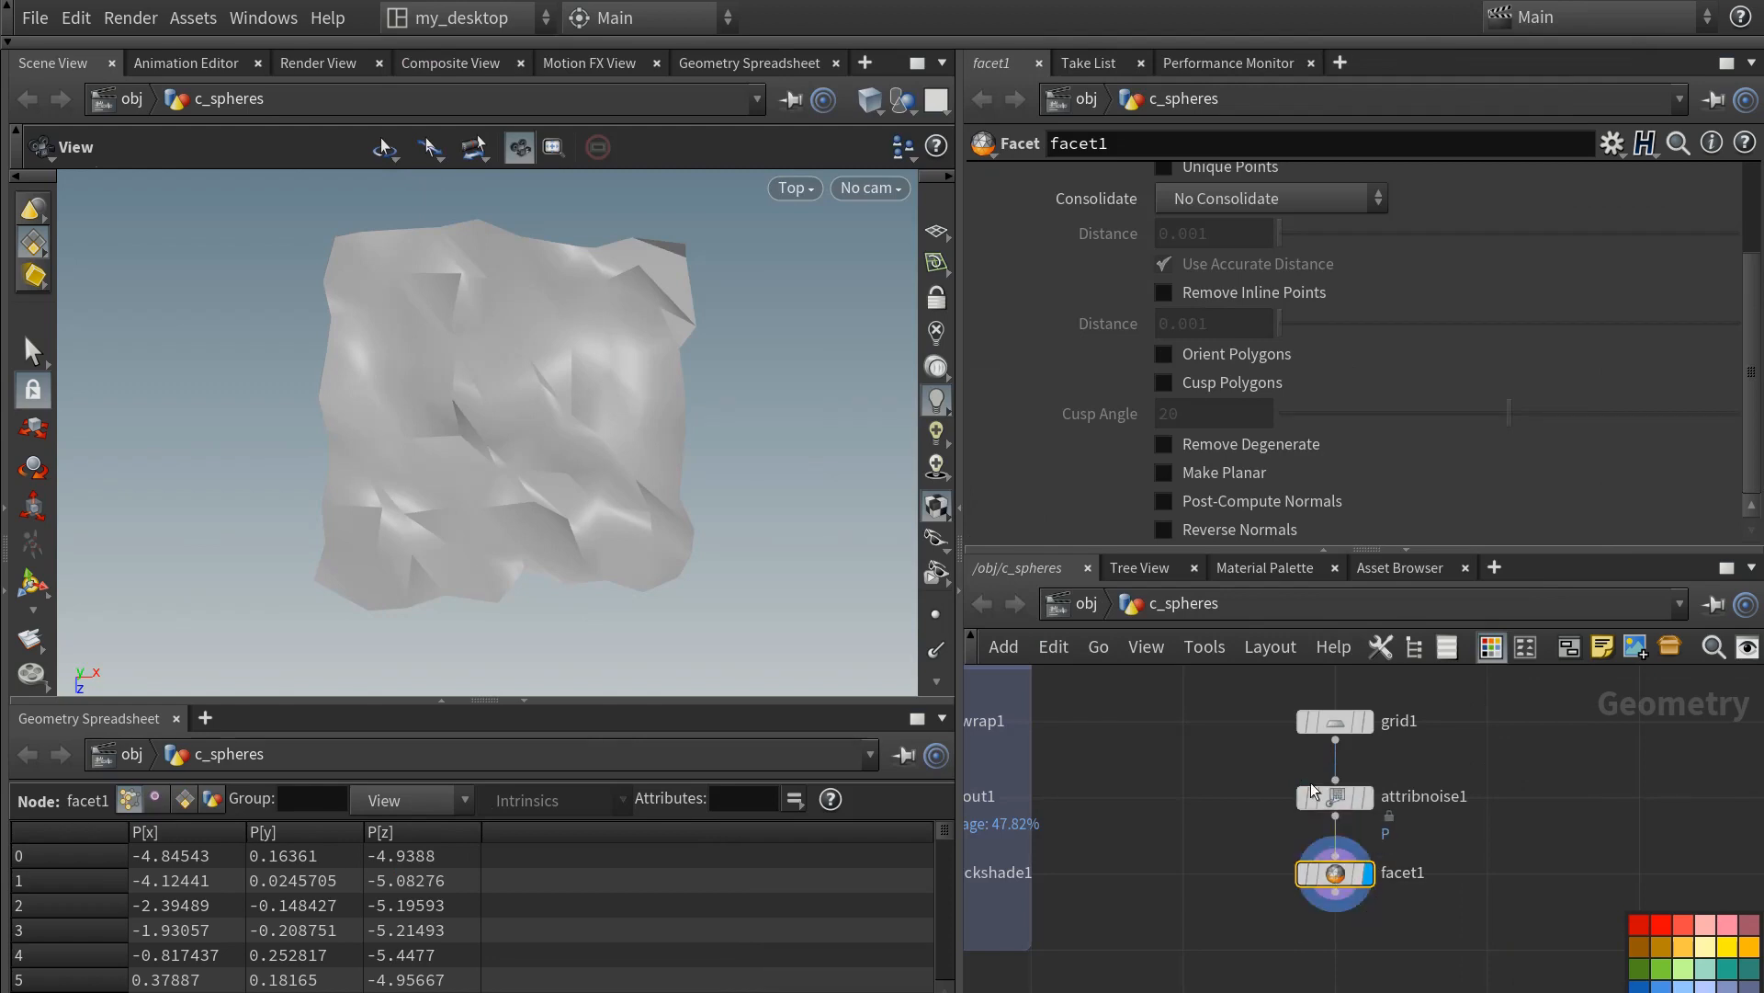
left_click(1162, 381)
left_click(1162, 381)
left_click(1162, 381)
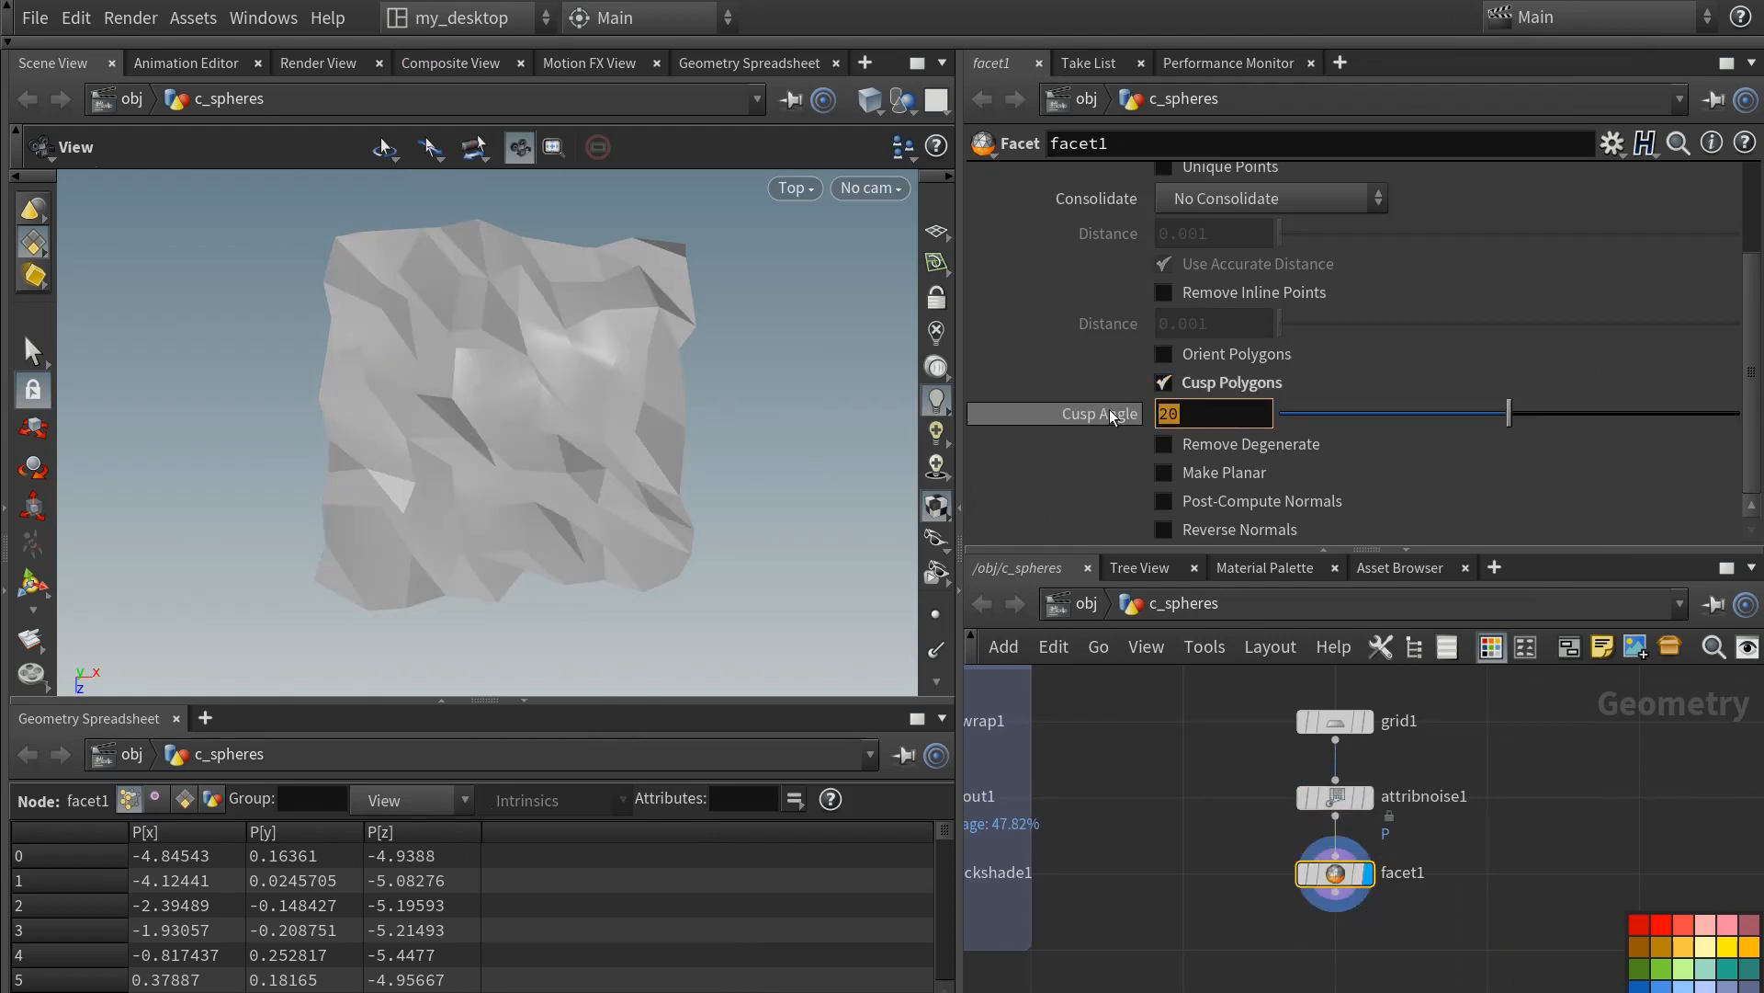
type("1")
key("Return")
- Move the attribnoise1 and facet1 nodes together to the right of the grid1 node
middle_click_drag(1239, 806, 1204, 810)
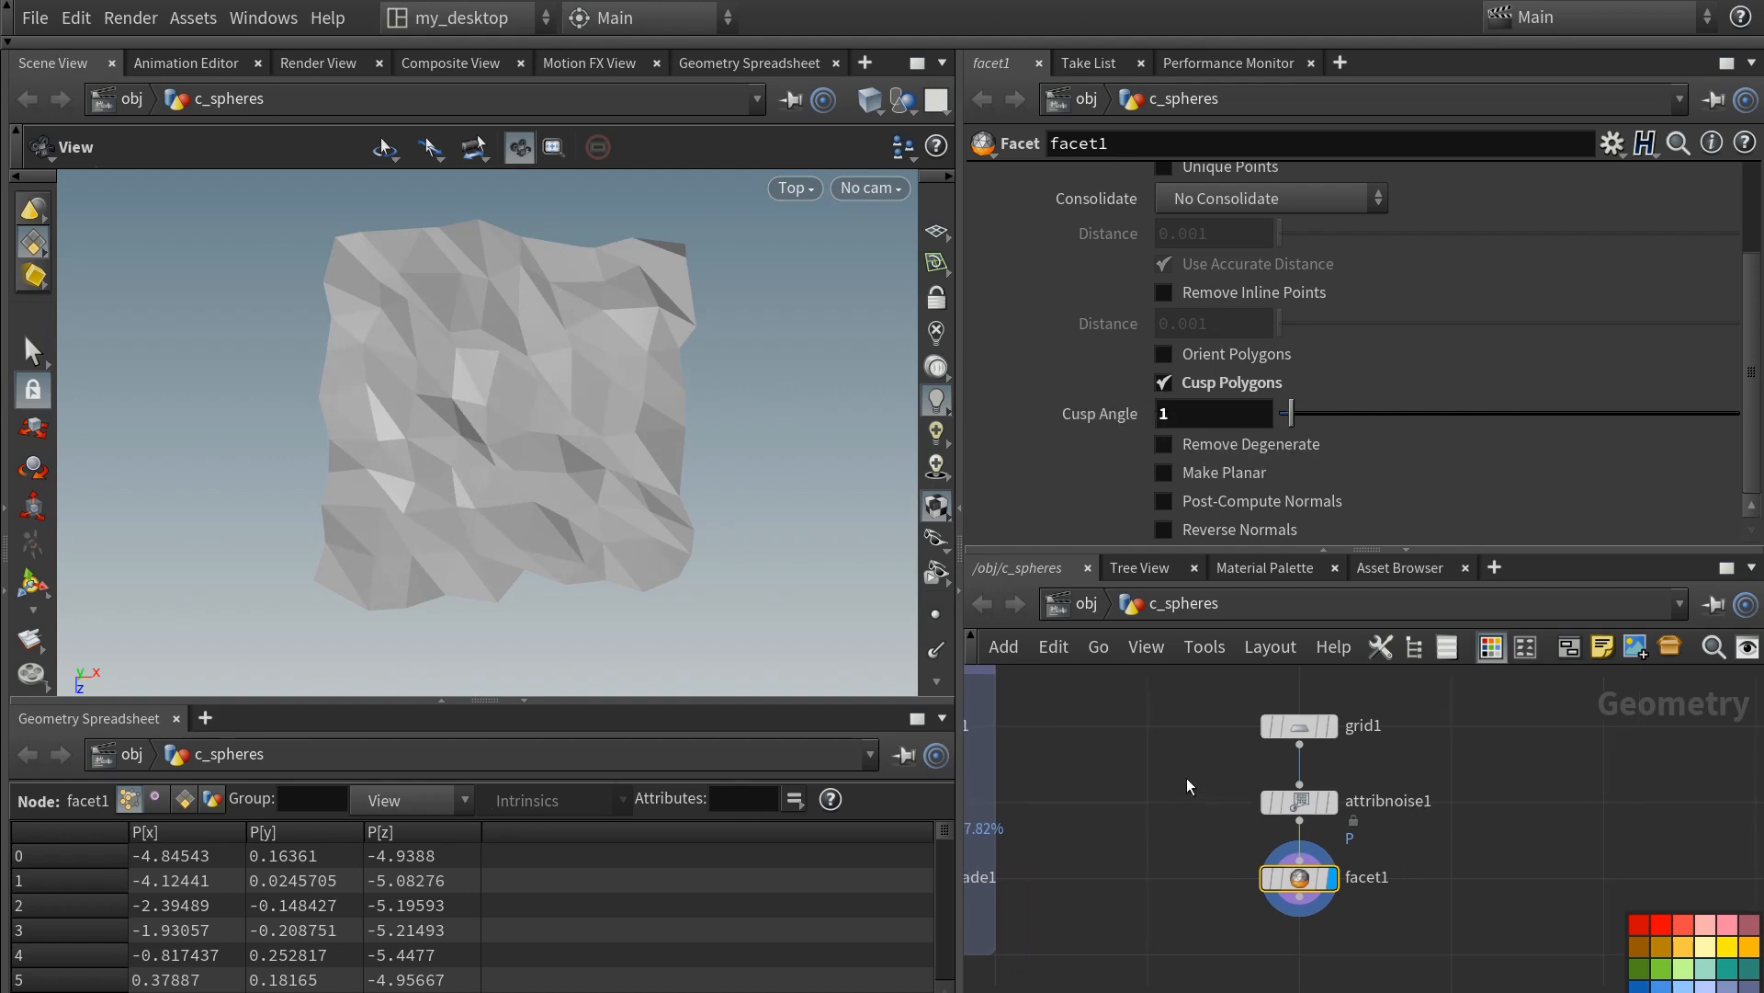
left_click_drag(1187, 777, 1318, 915)
left_click_drag(1309, 802, 1462, 803)
scroll(1364, 798, "down", 2)
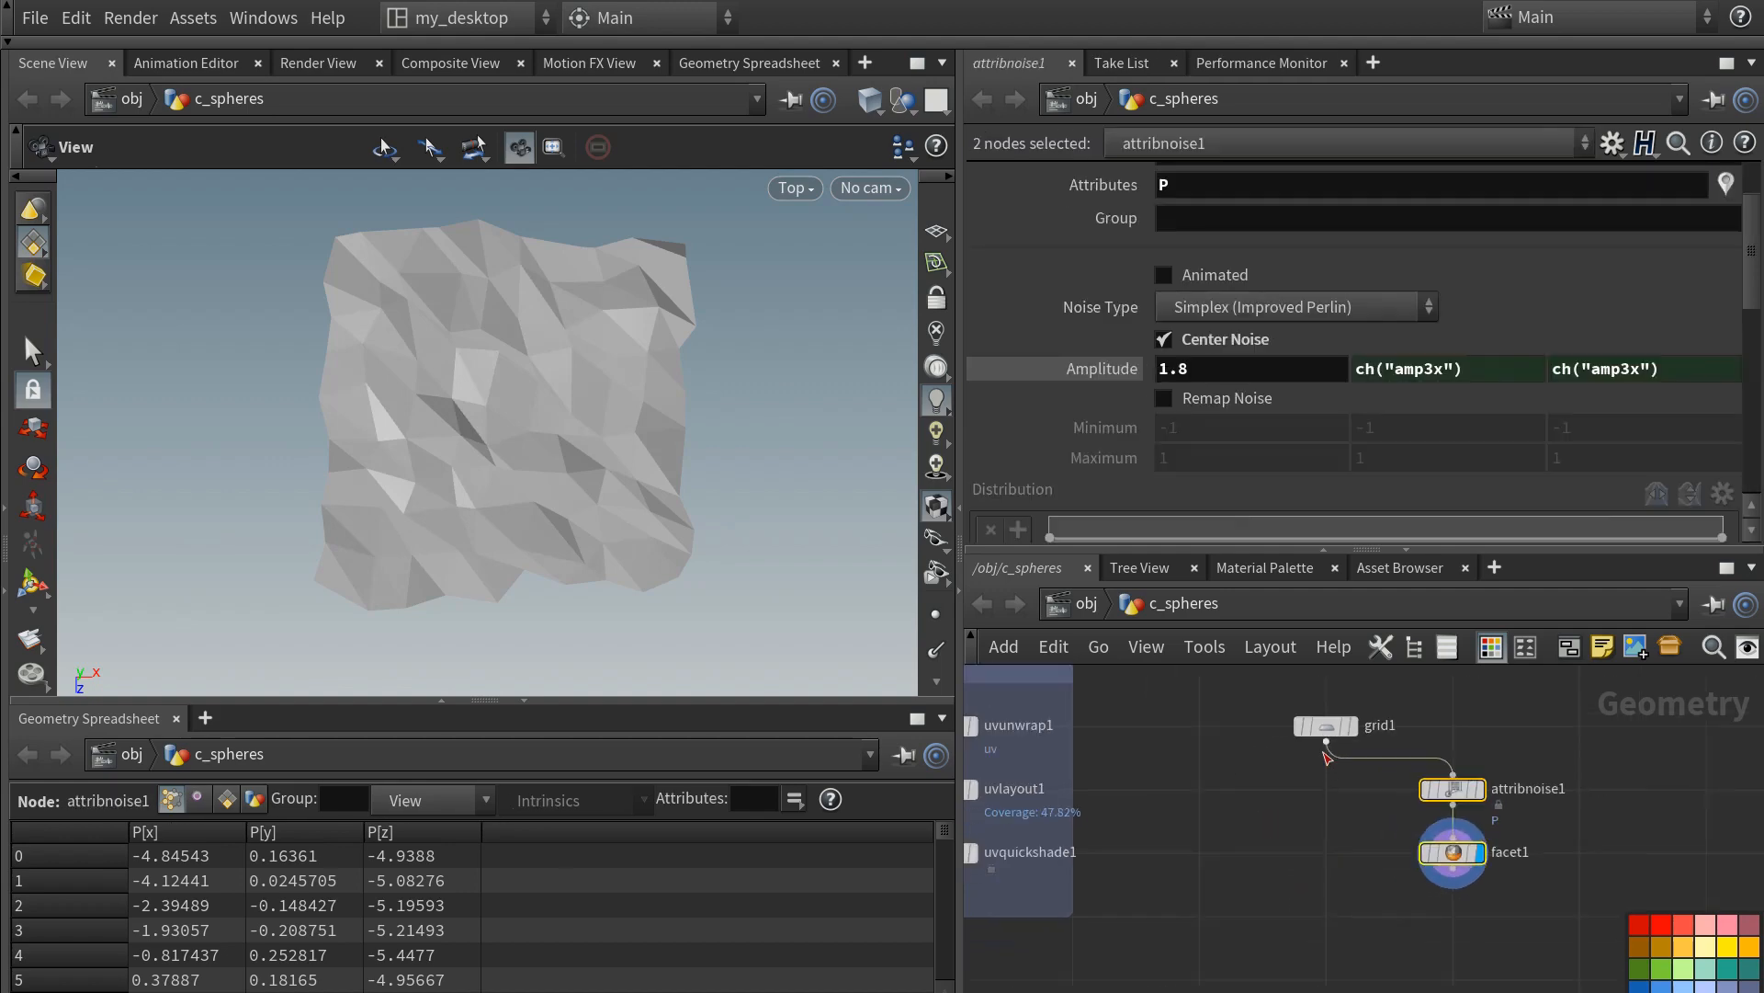
- Add a Labs Simple Baker node, wire grid1 and facet1 into its first and second inputs, and display it
key("Tab")
type("bake")
key("Down")
key("Down")
key("Down")
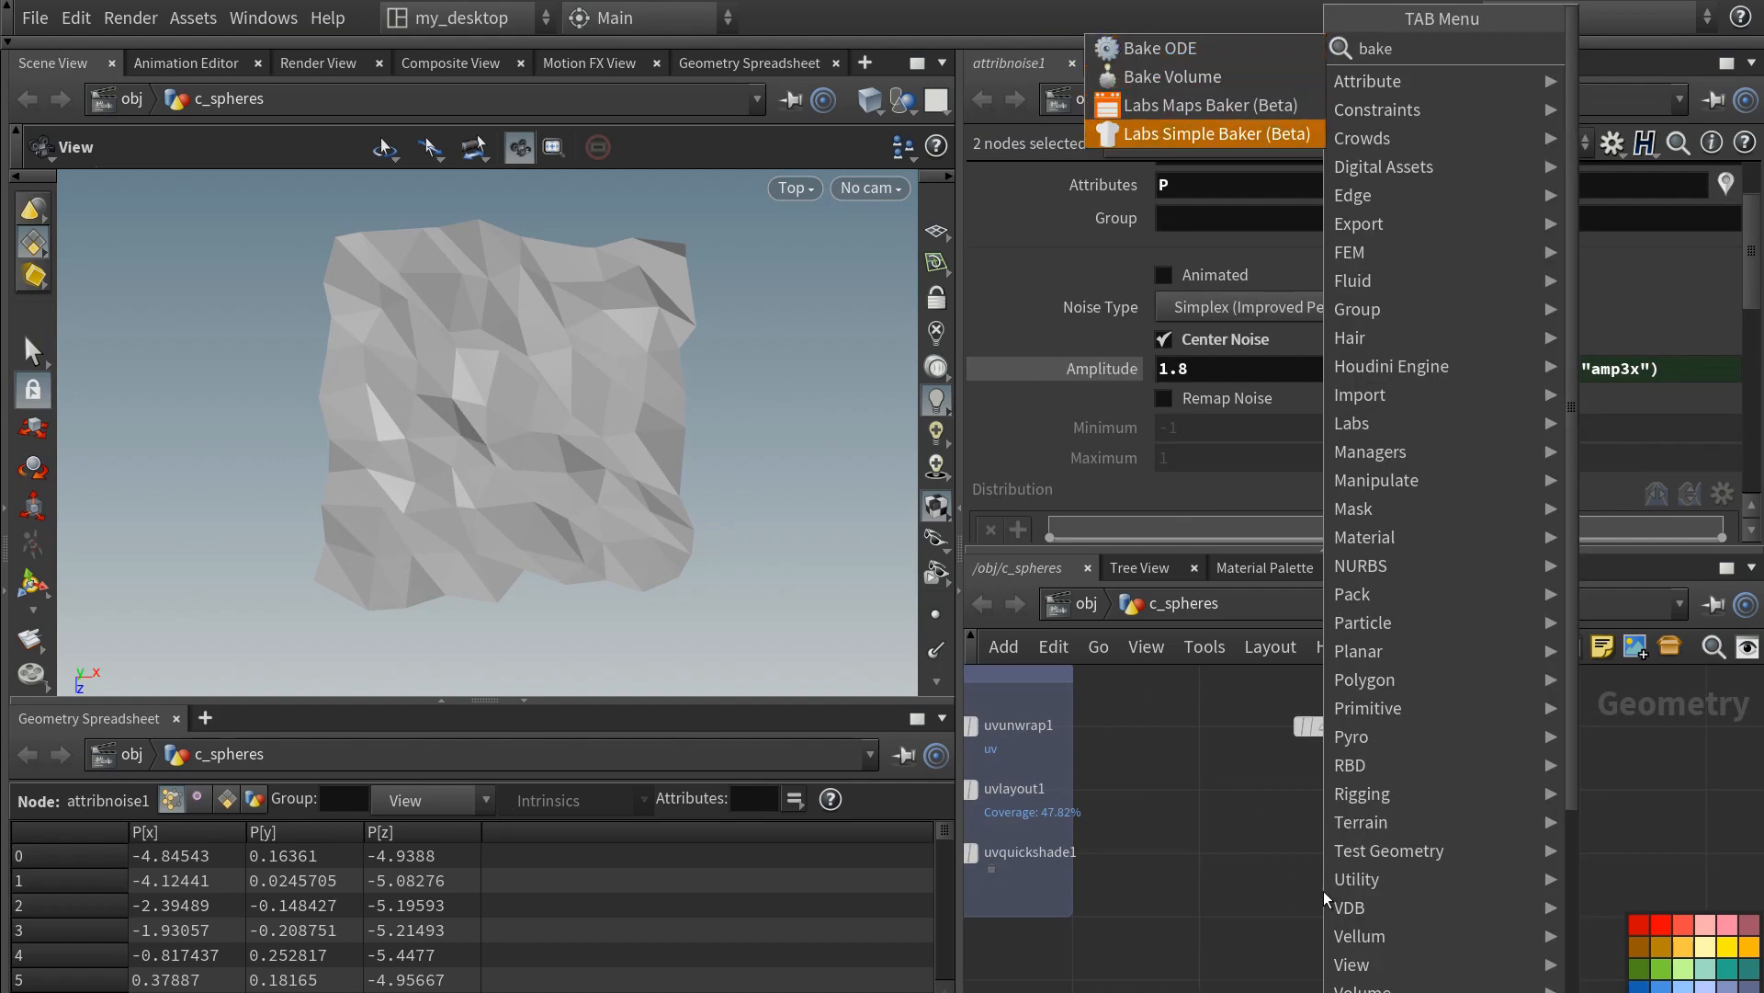
key("Return")
left_click(1323, 891)
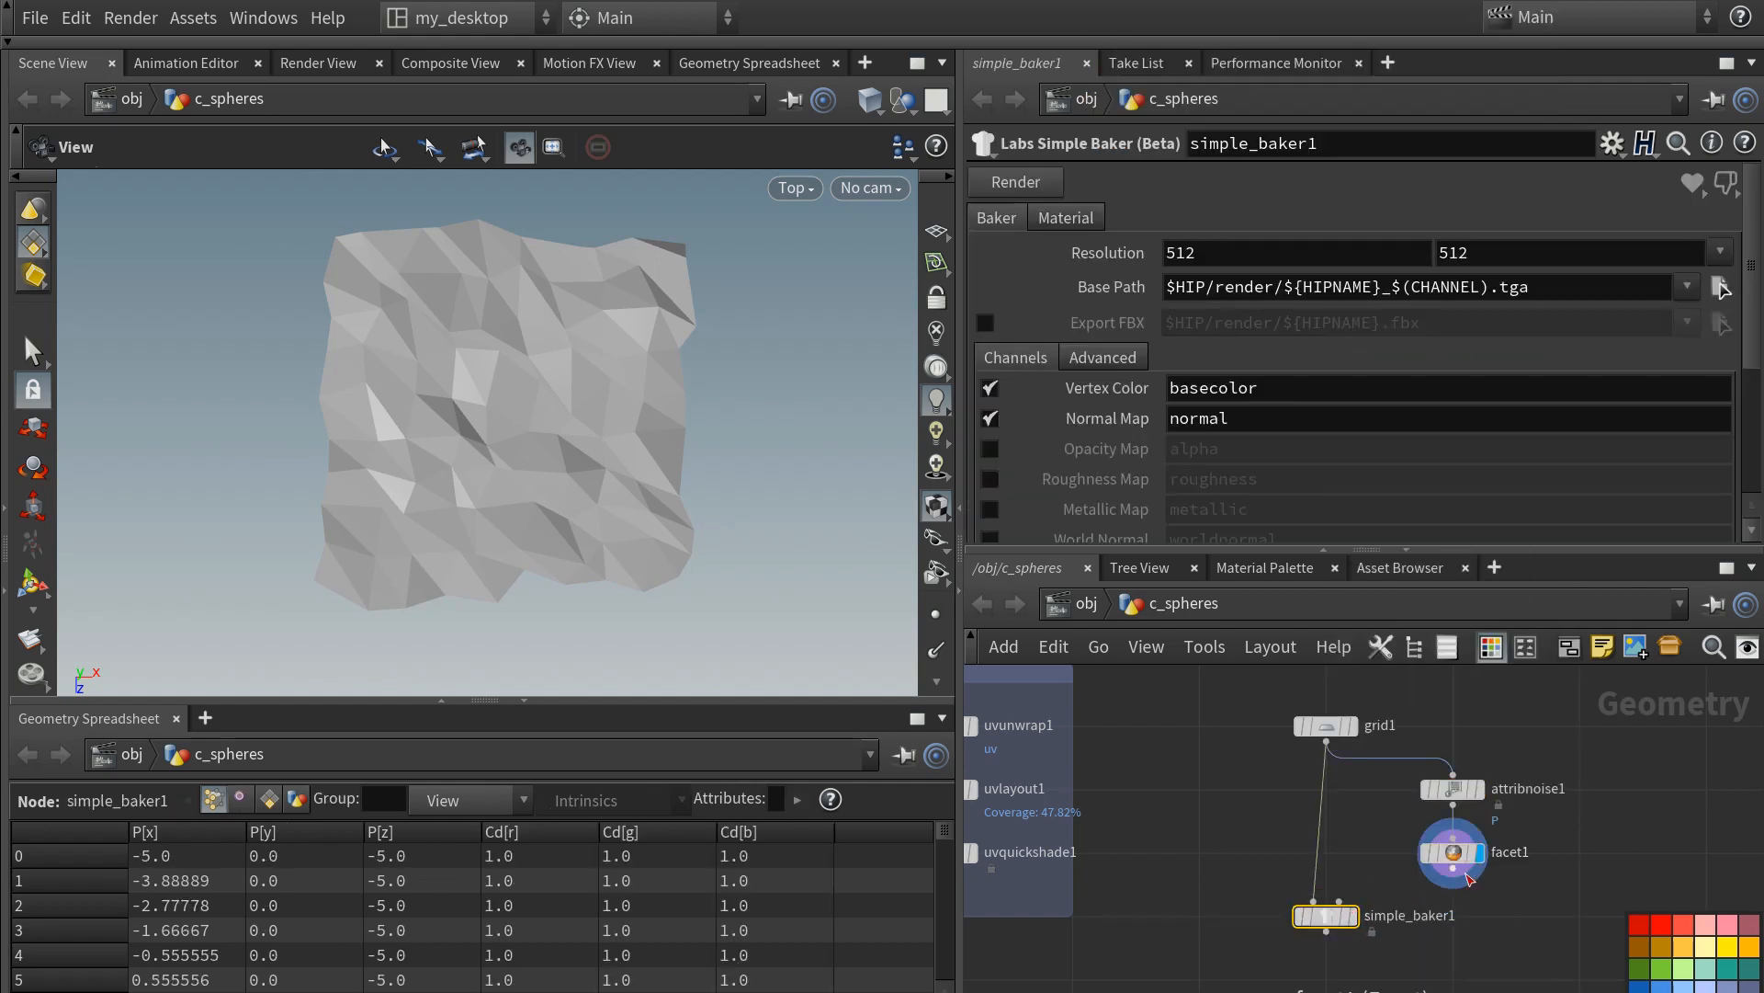
left_click(1352, 891)
left_click(1355, 913)
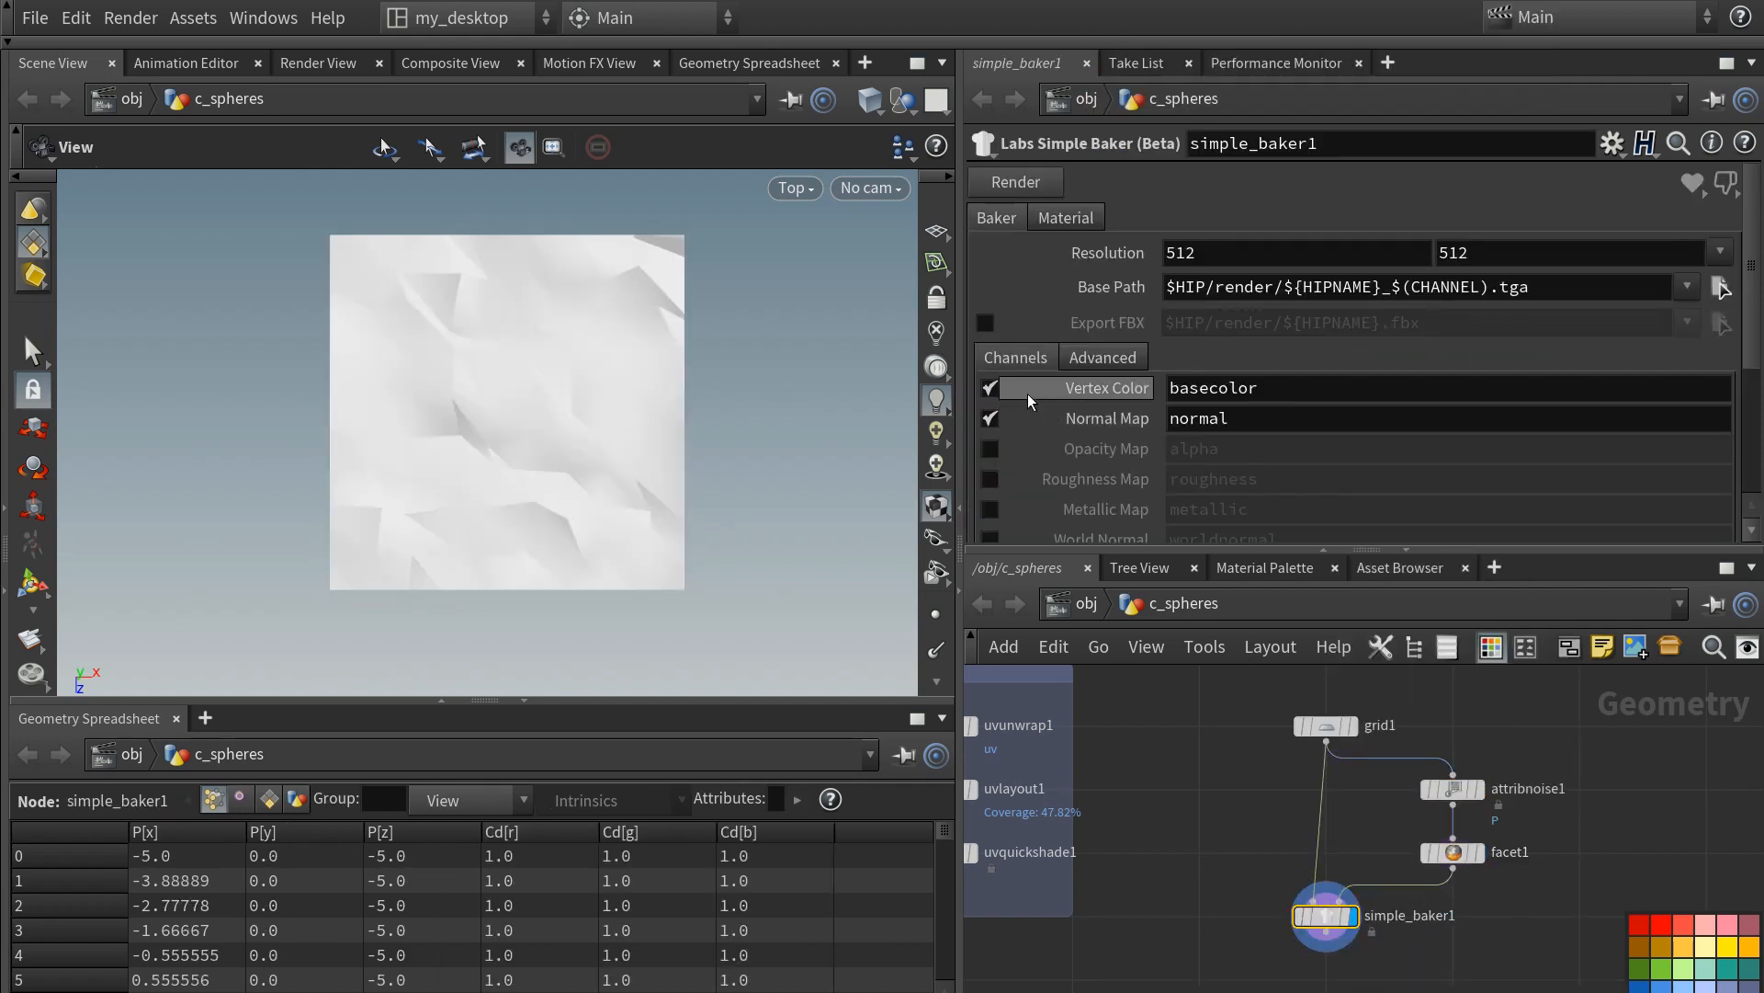
- Disable the Simple Baker's Vertex Color channel and bake the normal map
left_click(989, 388)
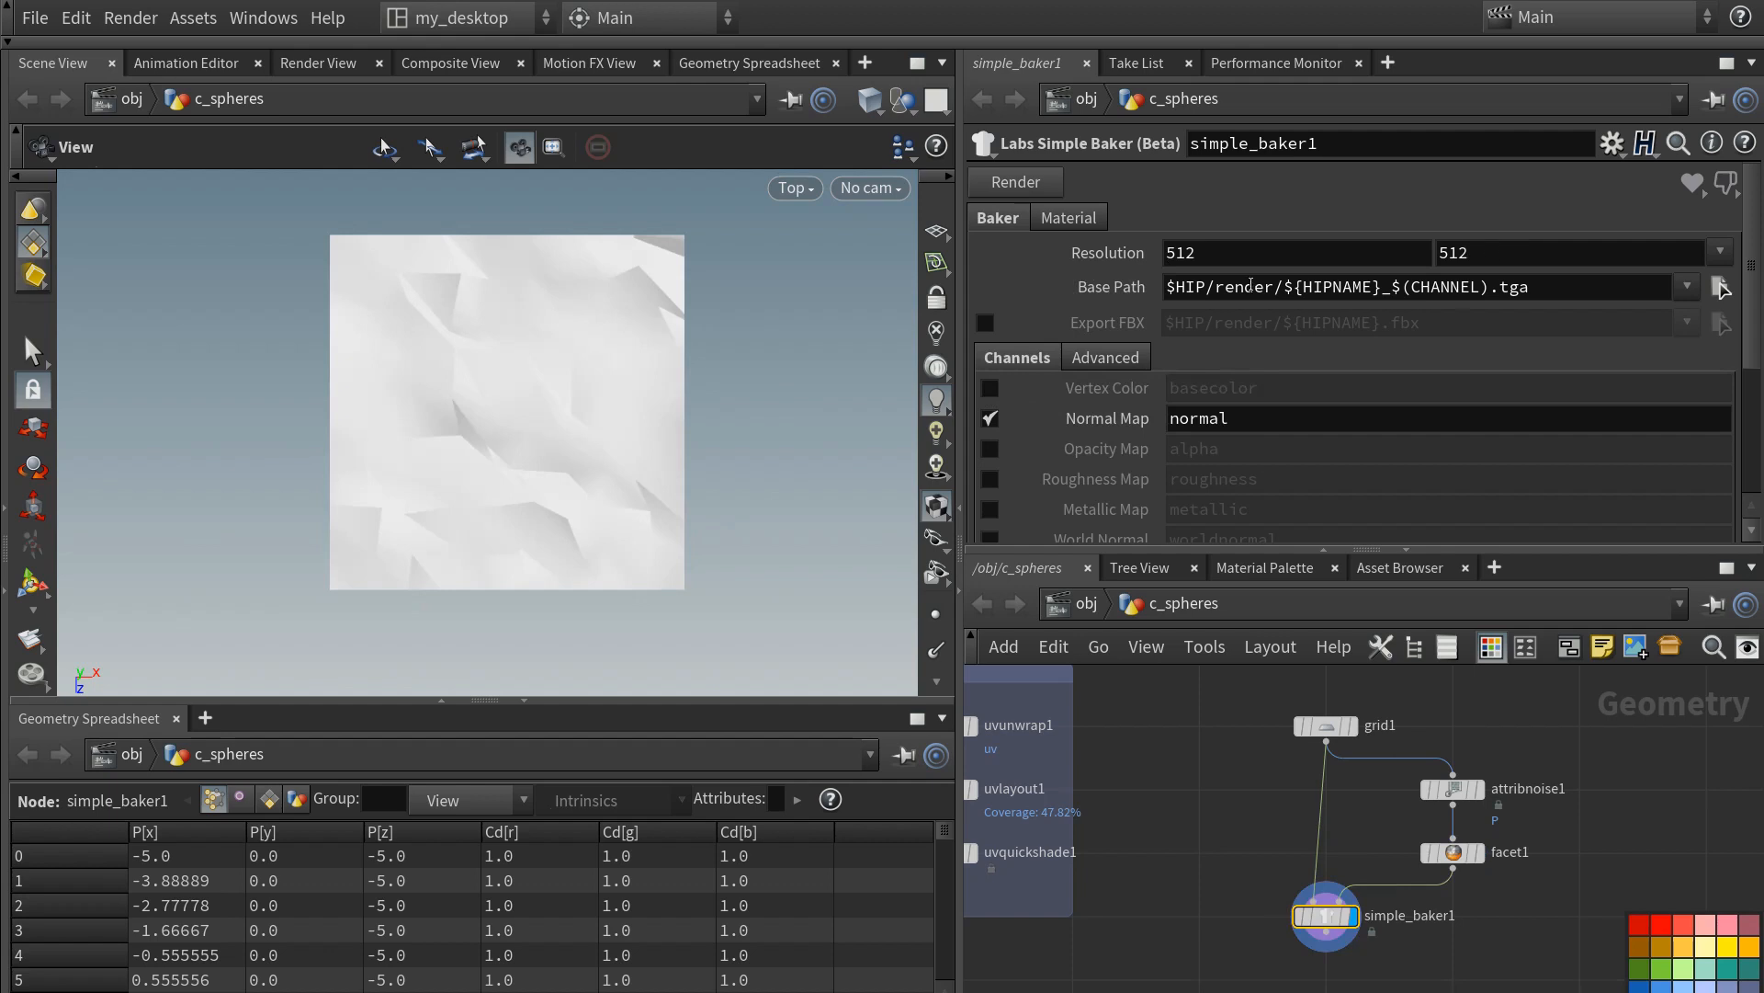
scroll(1127, 327, "down", 3)
left_click(990, 401)
scroll(990, 400, "down", 2)
scroll(1046, 412, "up", 5)
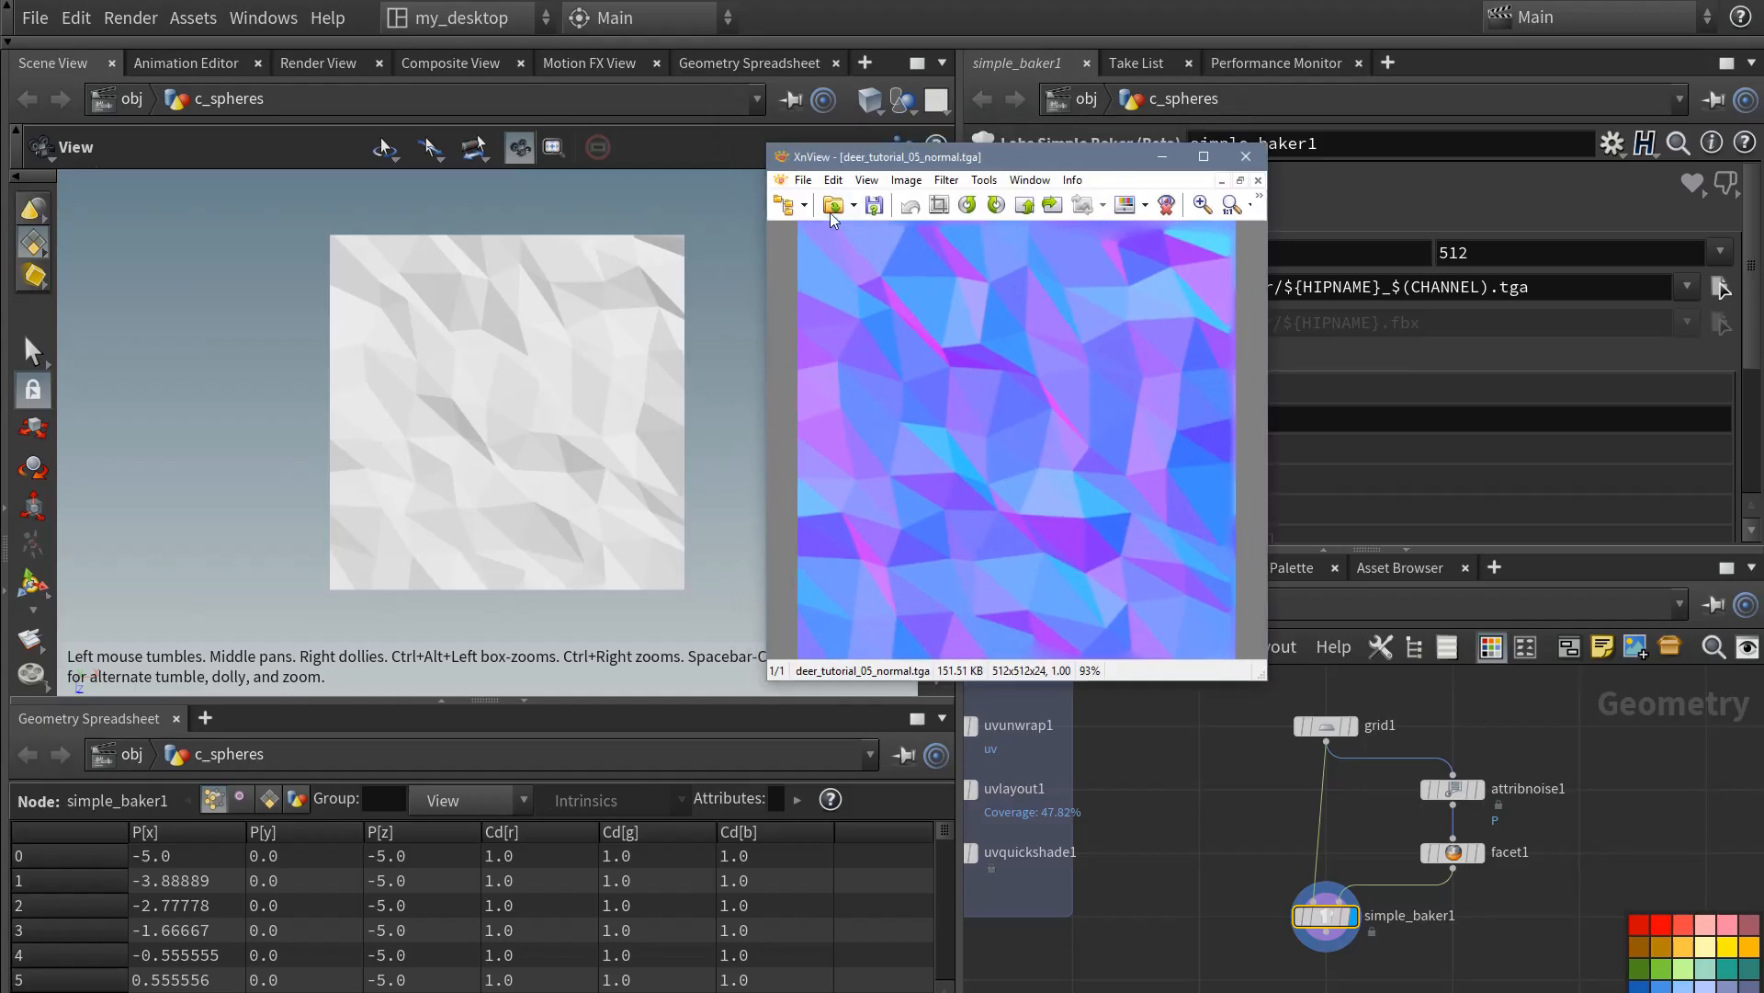
- Preview the baked normal map in XnView with Saturation at -100, discard the adjustment and close the image
left_click(867, 180)
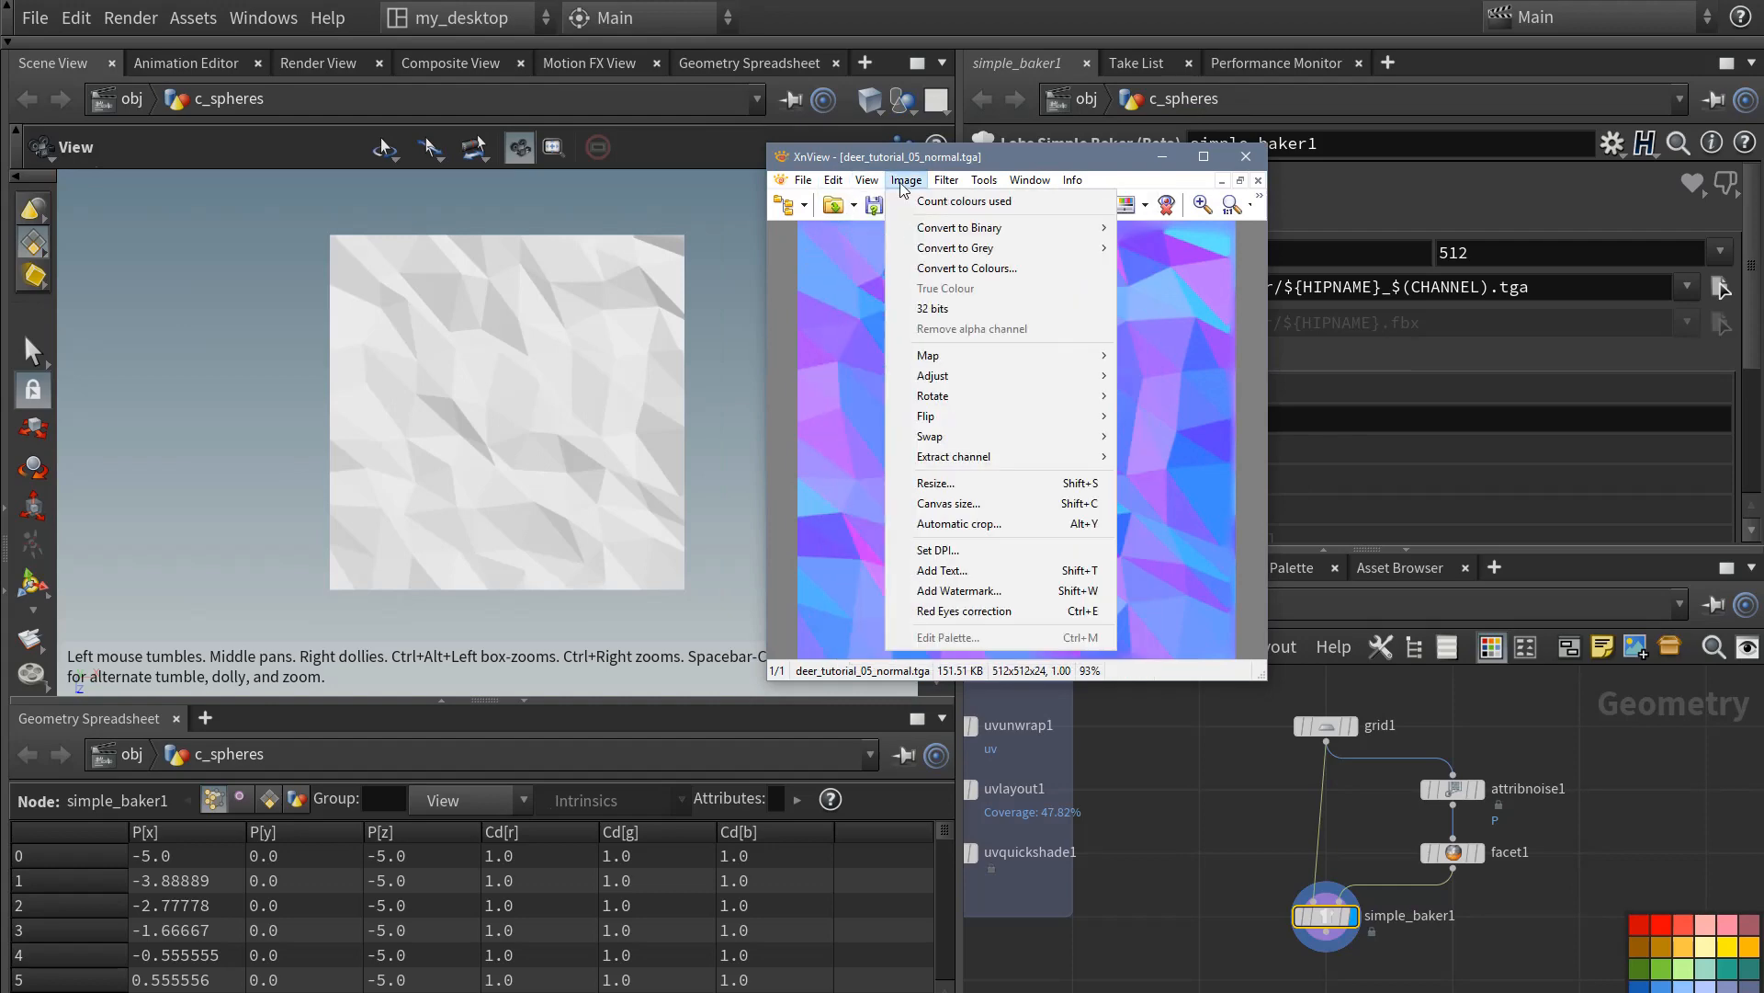
mouse_move(1011, 376)
left_click(1276, 478)
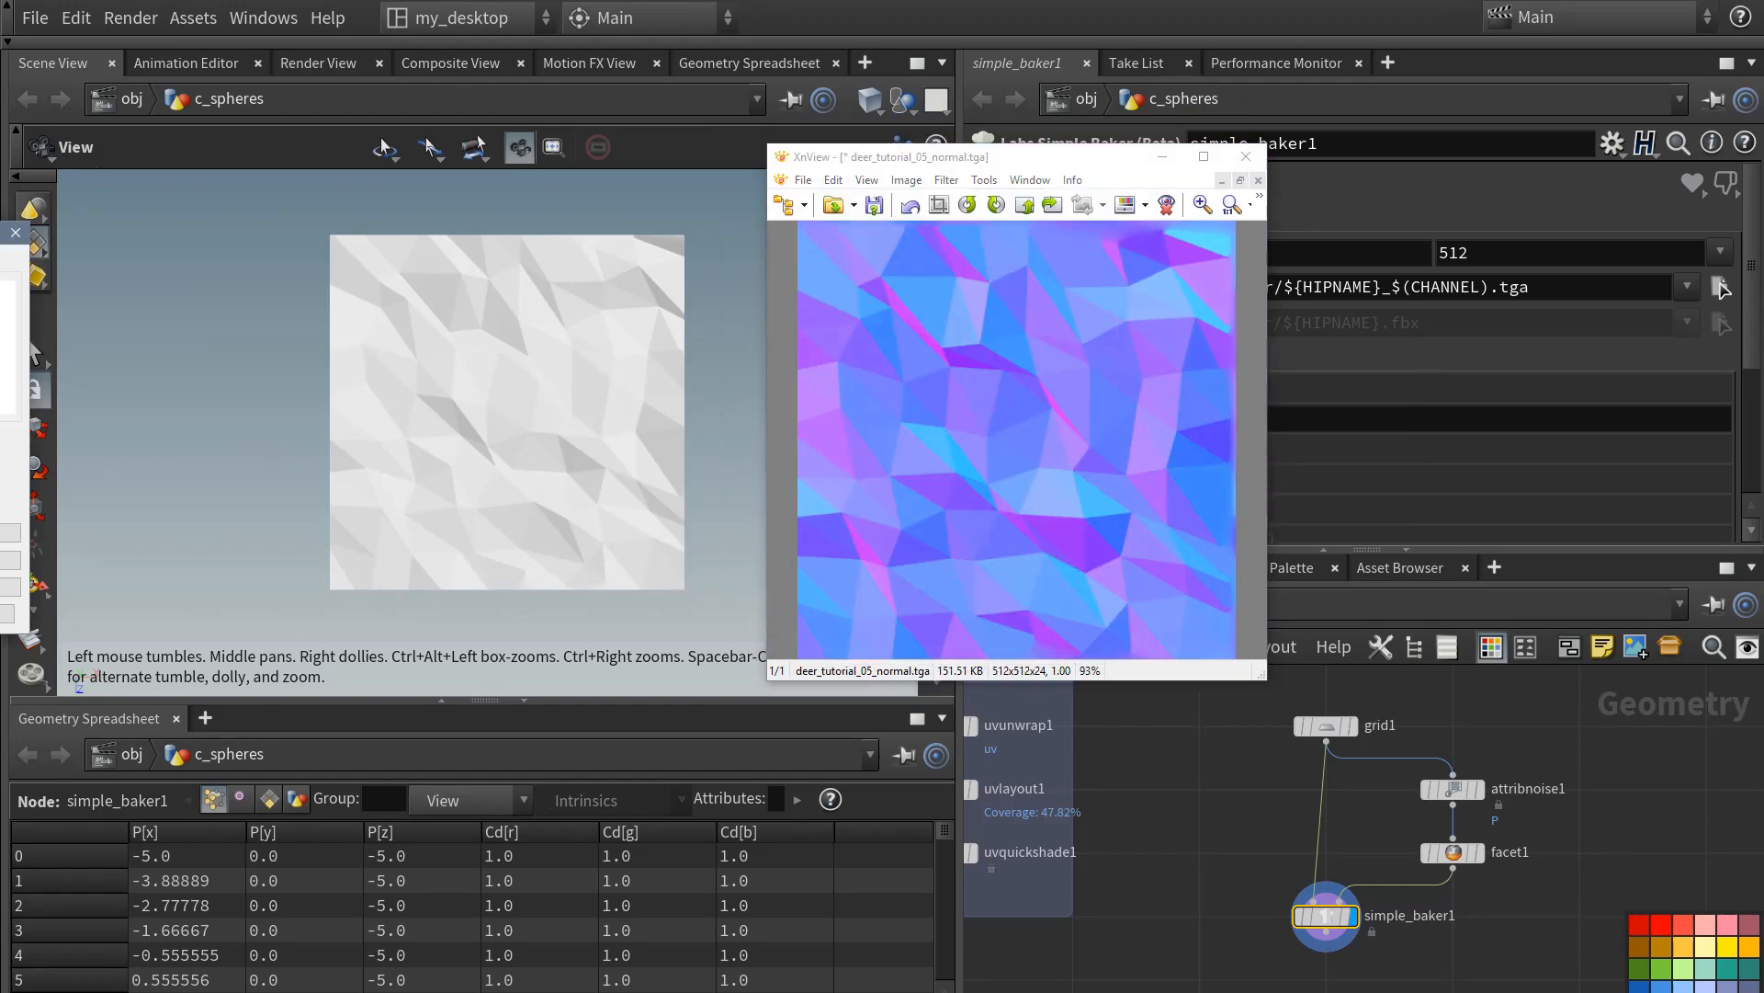
left_click_drag(1353, 555, 1289, 560)
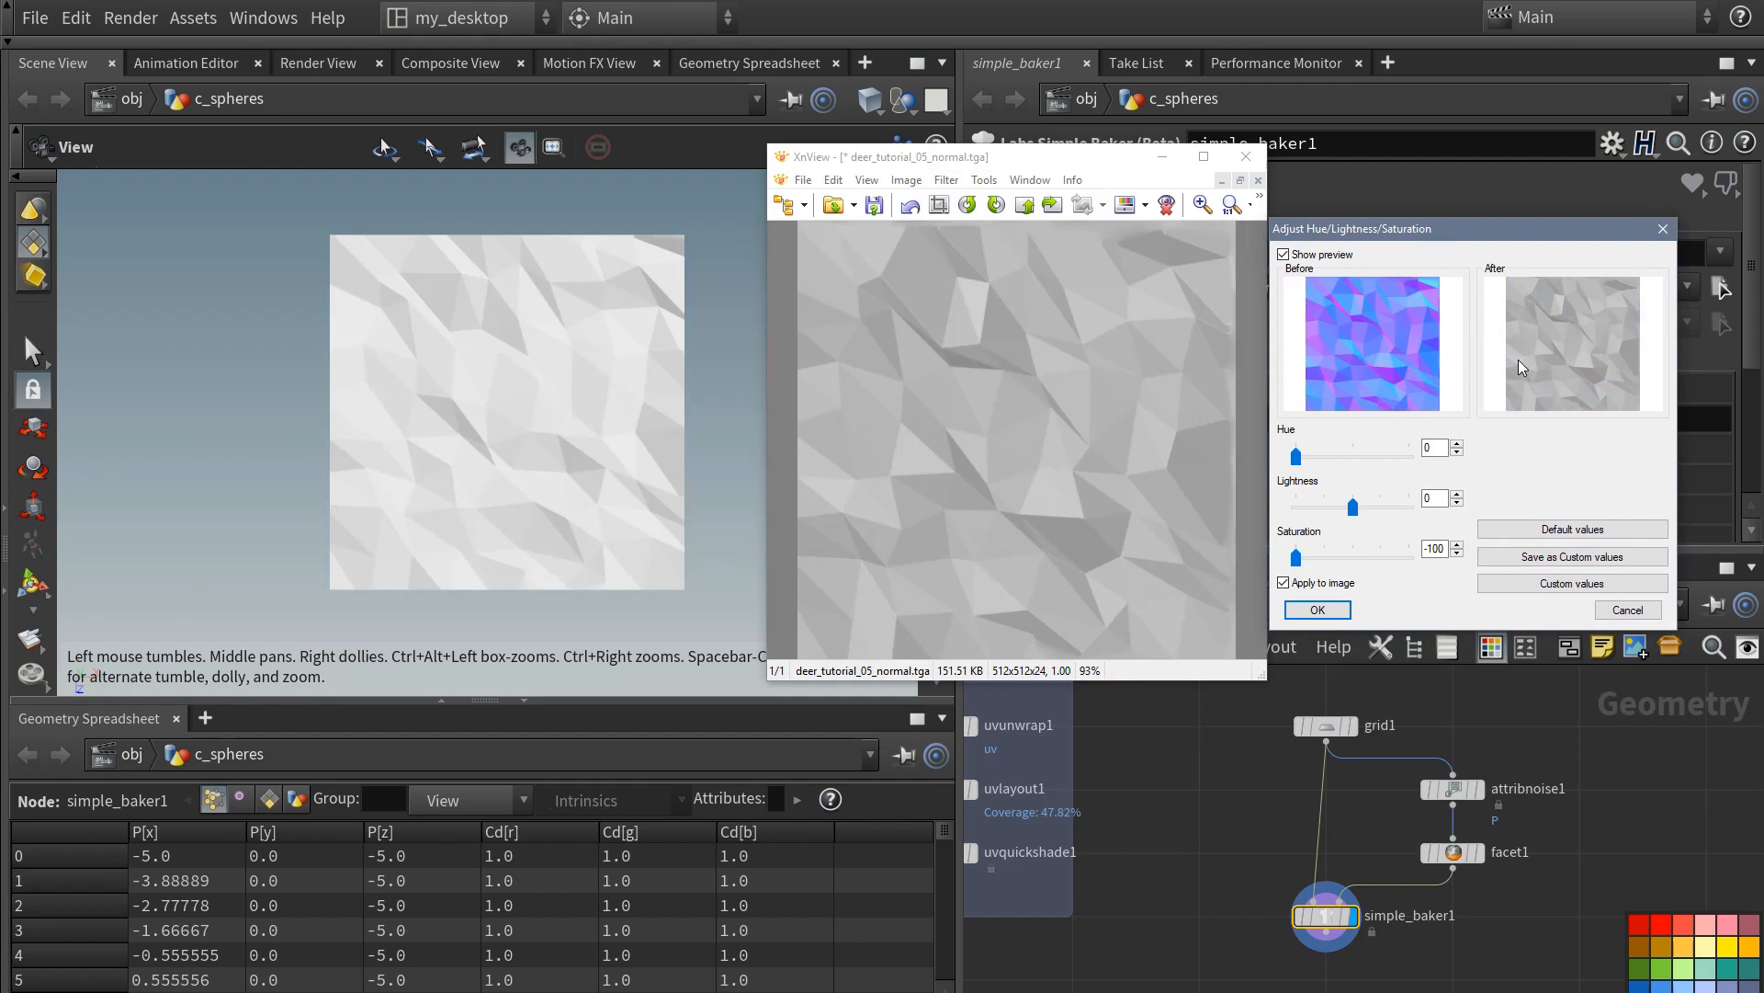
left_click(1618, 612)
left_click(1246, 161)
- Enclose the grid, noise, facet and baker nodes in a network box and enlarge it around them
left_click_drag(1192, 678, 1621, 970)
left_click(1571, 647)
middle_click_drag(1228, 740, 1271, 787)
left_click_drag(1319, 730, 1248, 707)
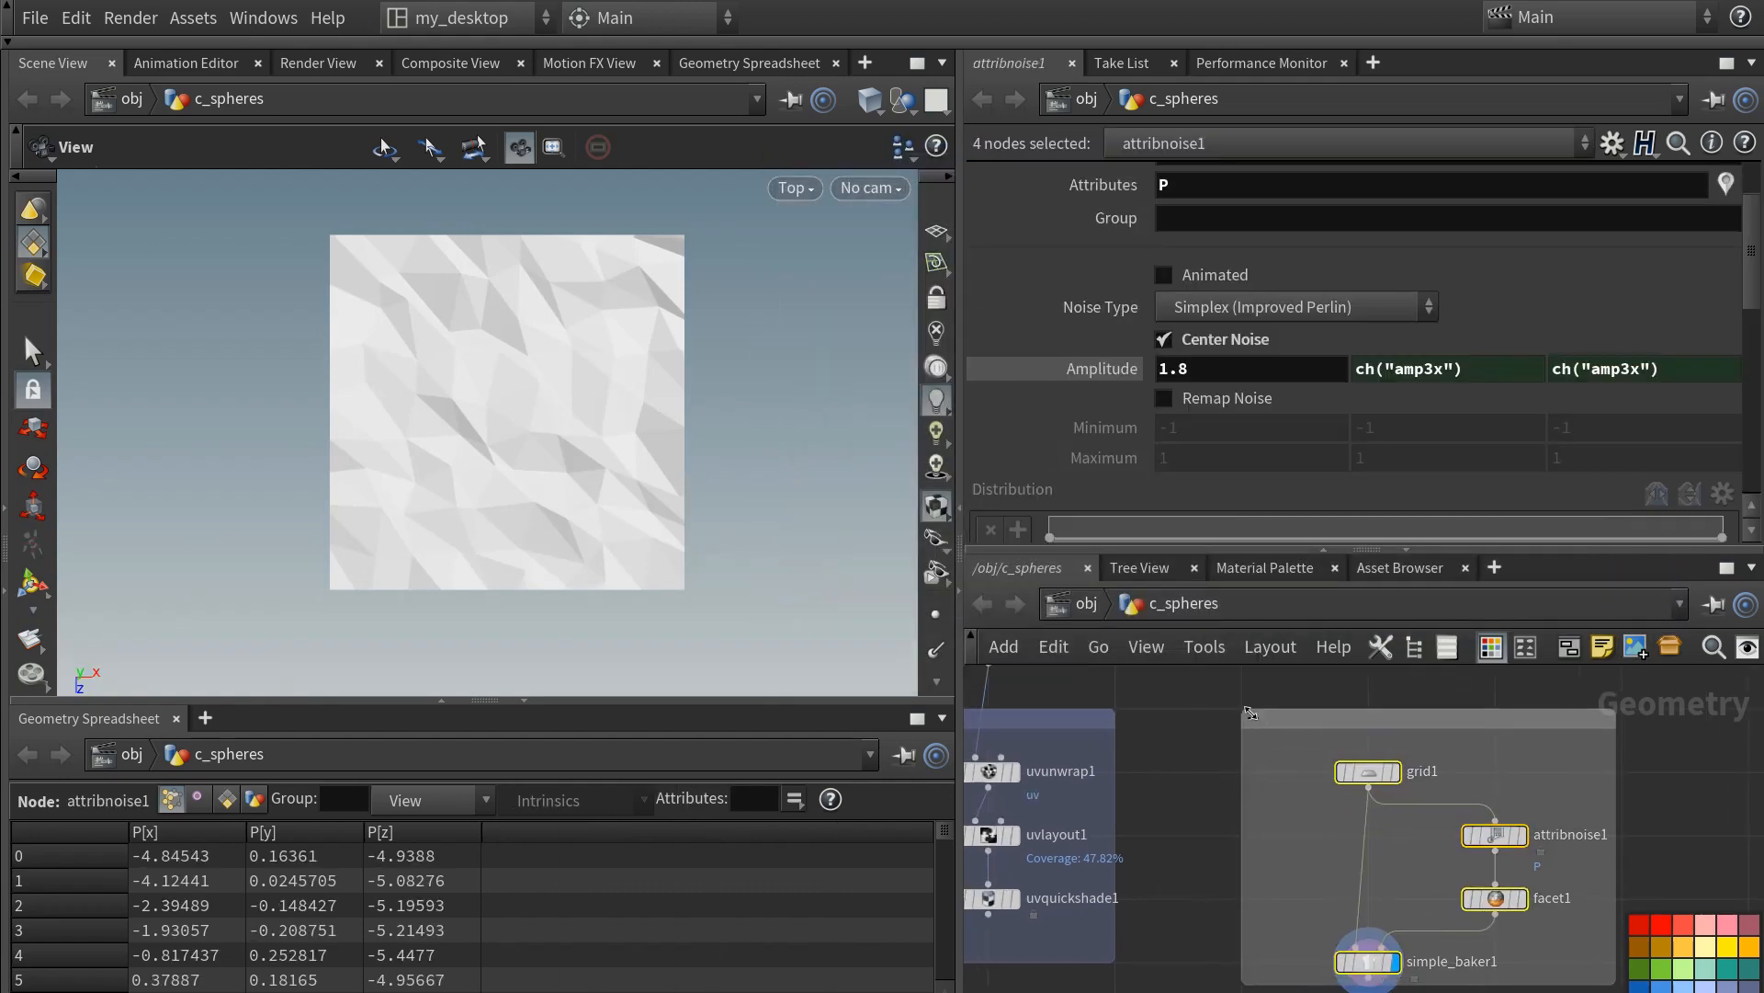
middle_click_drag(1248, 708, 1230, 686)
left_click_drag(1586, 958, 1601, 991)
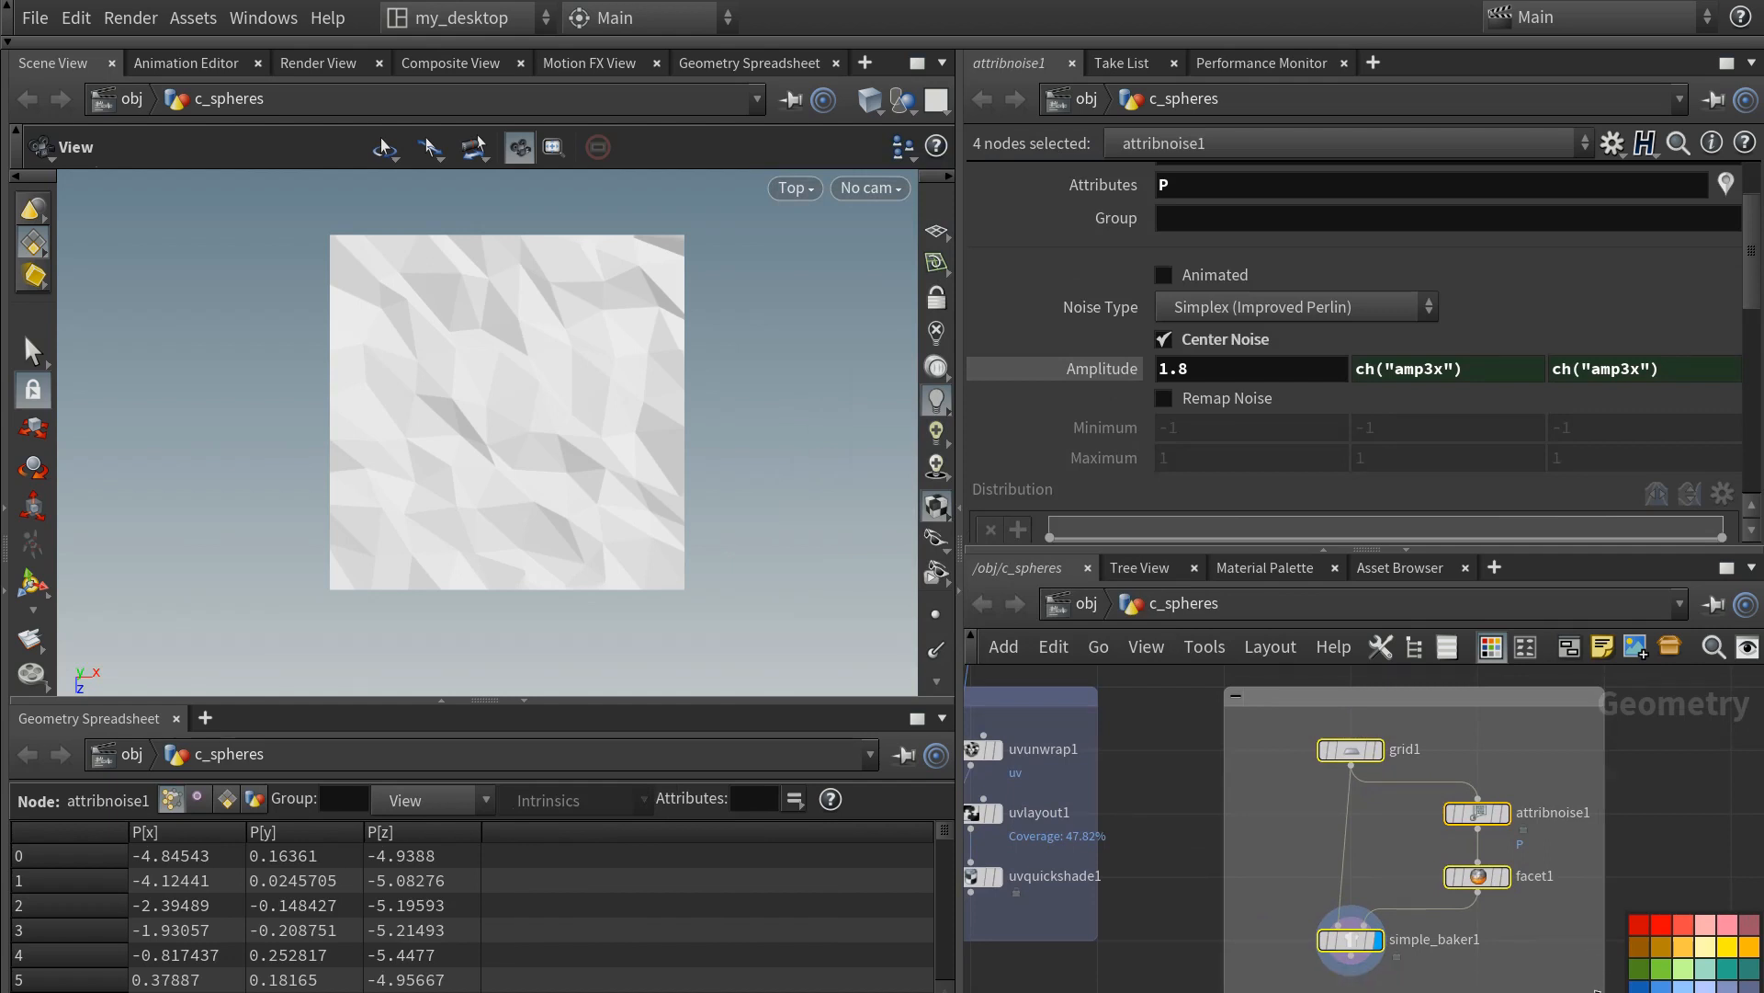
- Title the new network box Triangle_texture and colour it blue
double_click(1316, 698)
type("Triangle_texture")
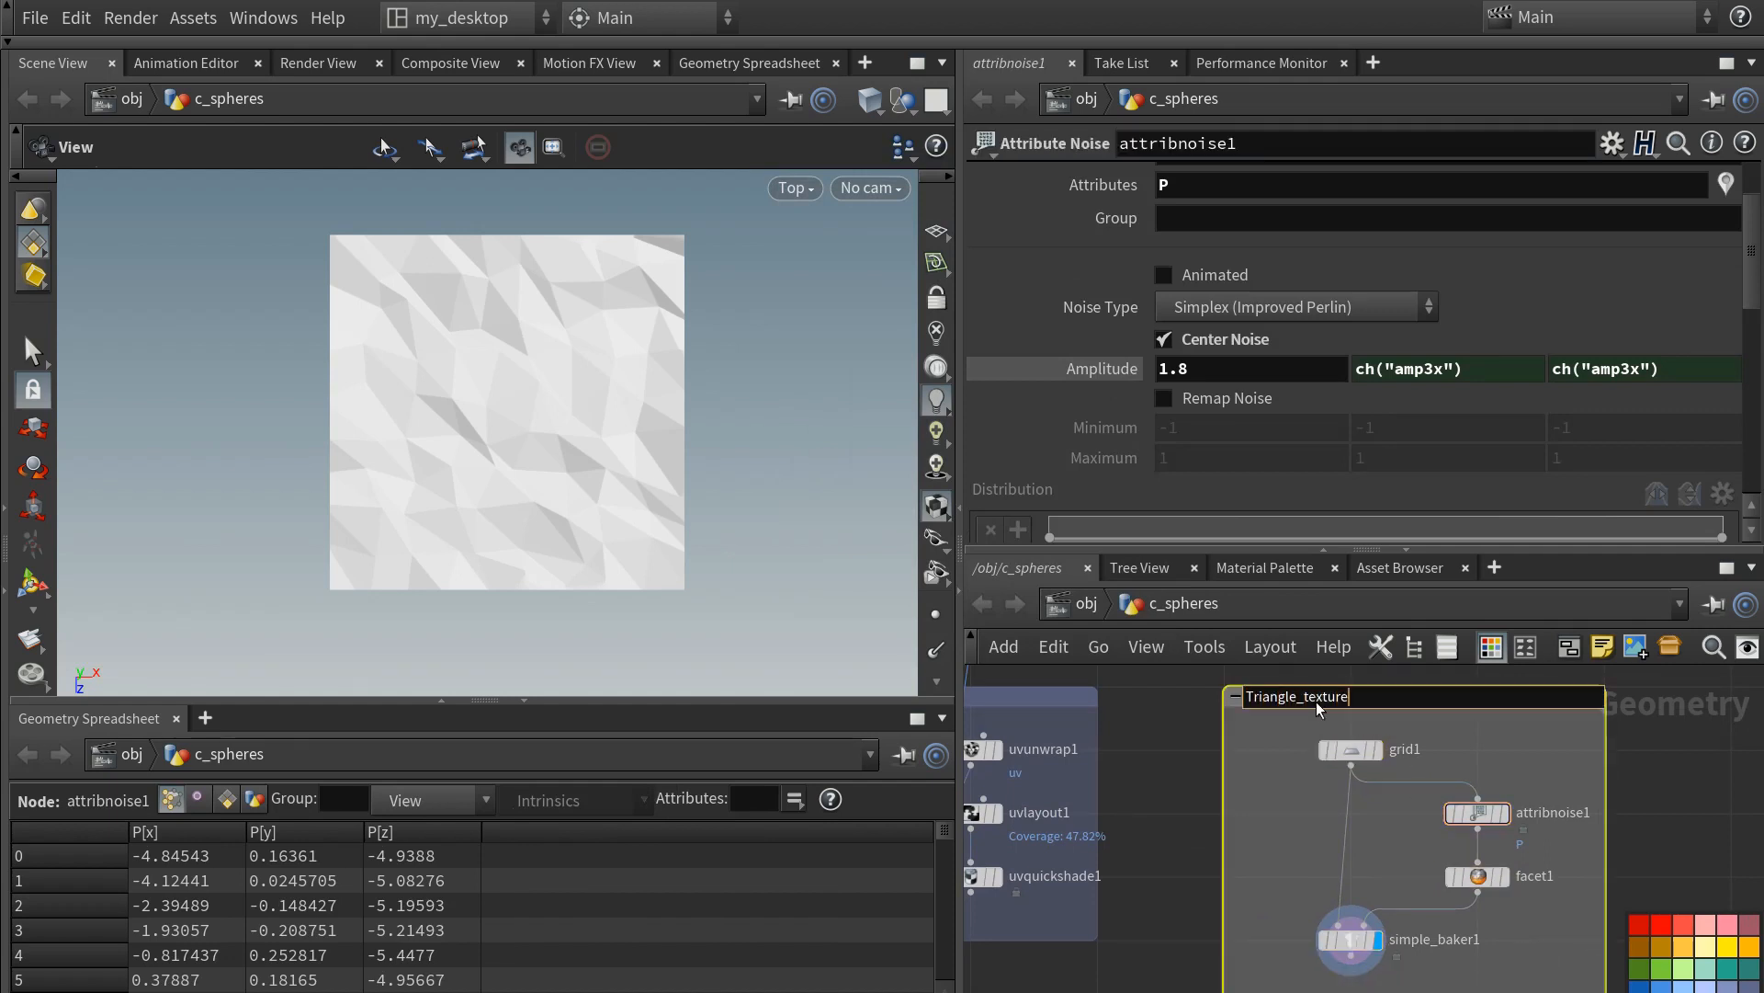
key("Return")
left_click(1748, 987)
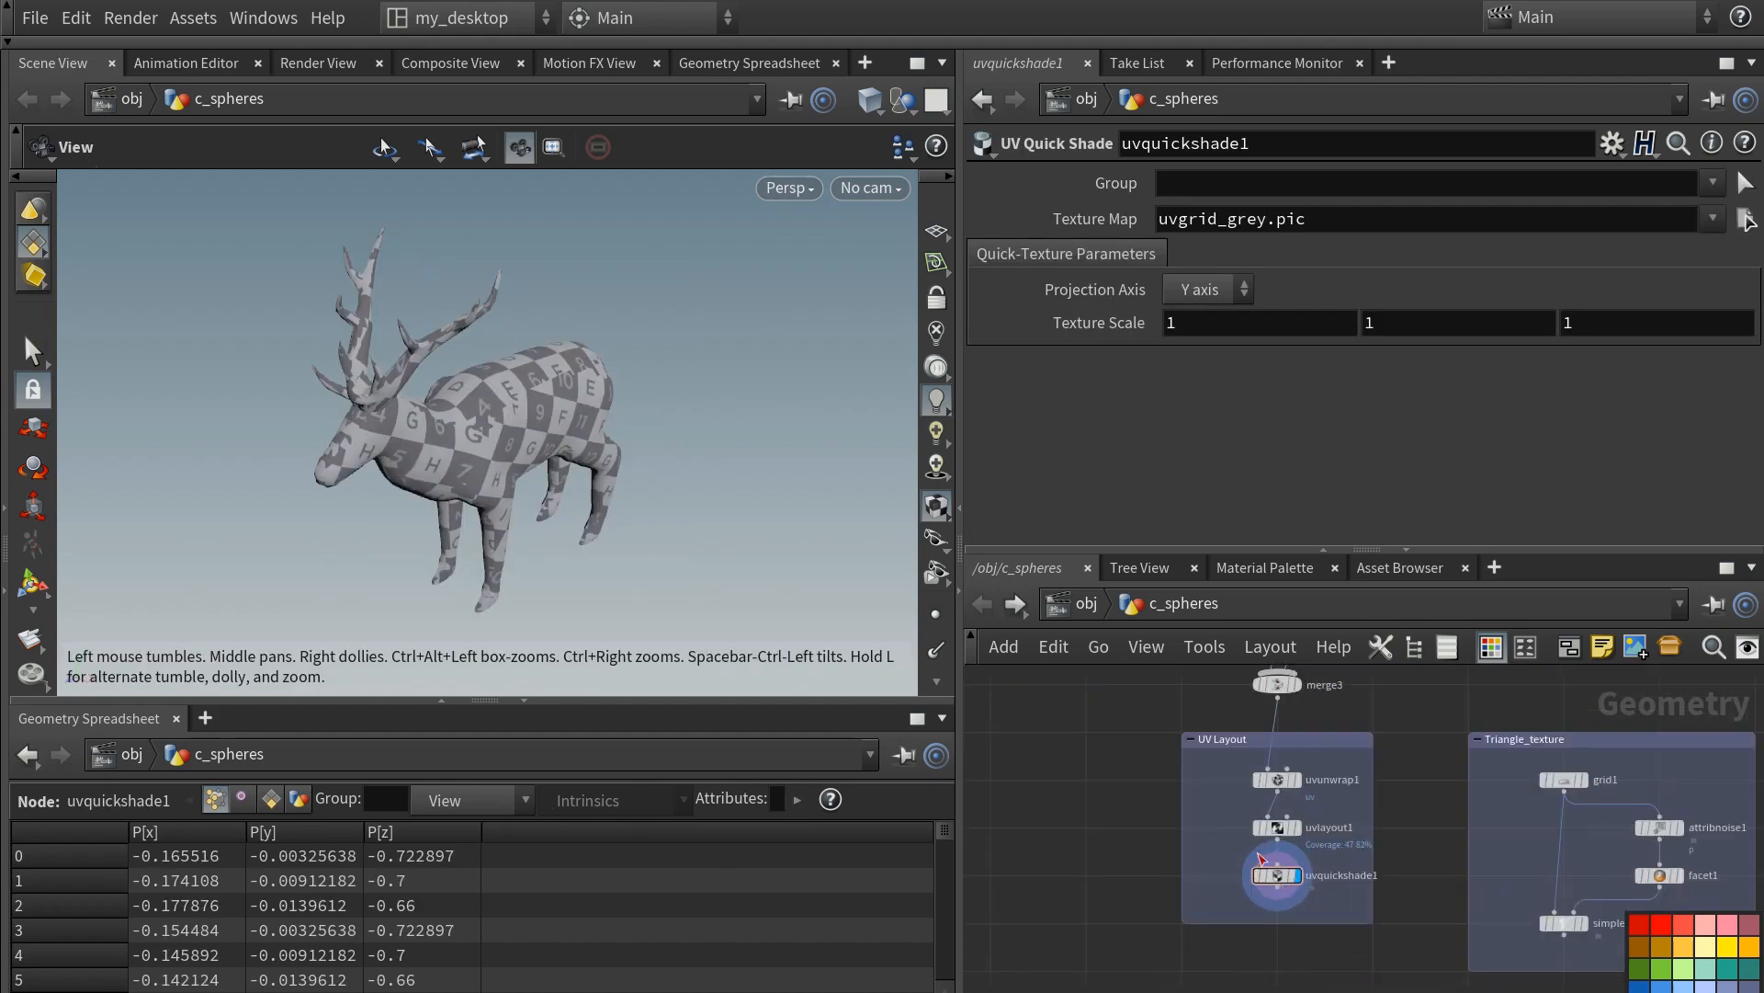
- Set the UV Quick Shade node's Texture Map to $HIP/render/deer_tutorial_05_normal.tga
left_click(1745, 219)
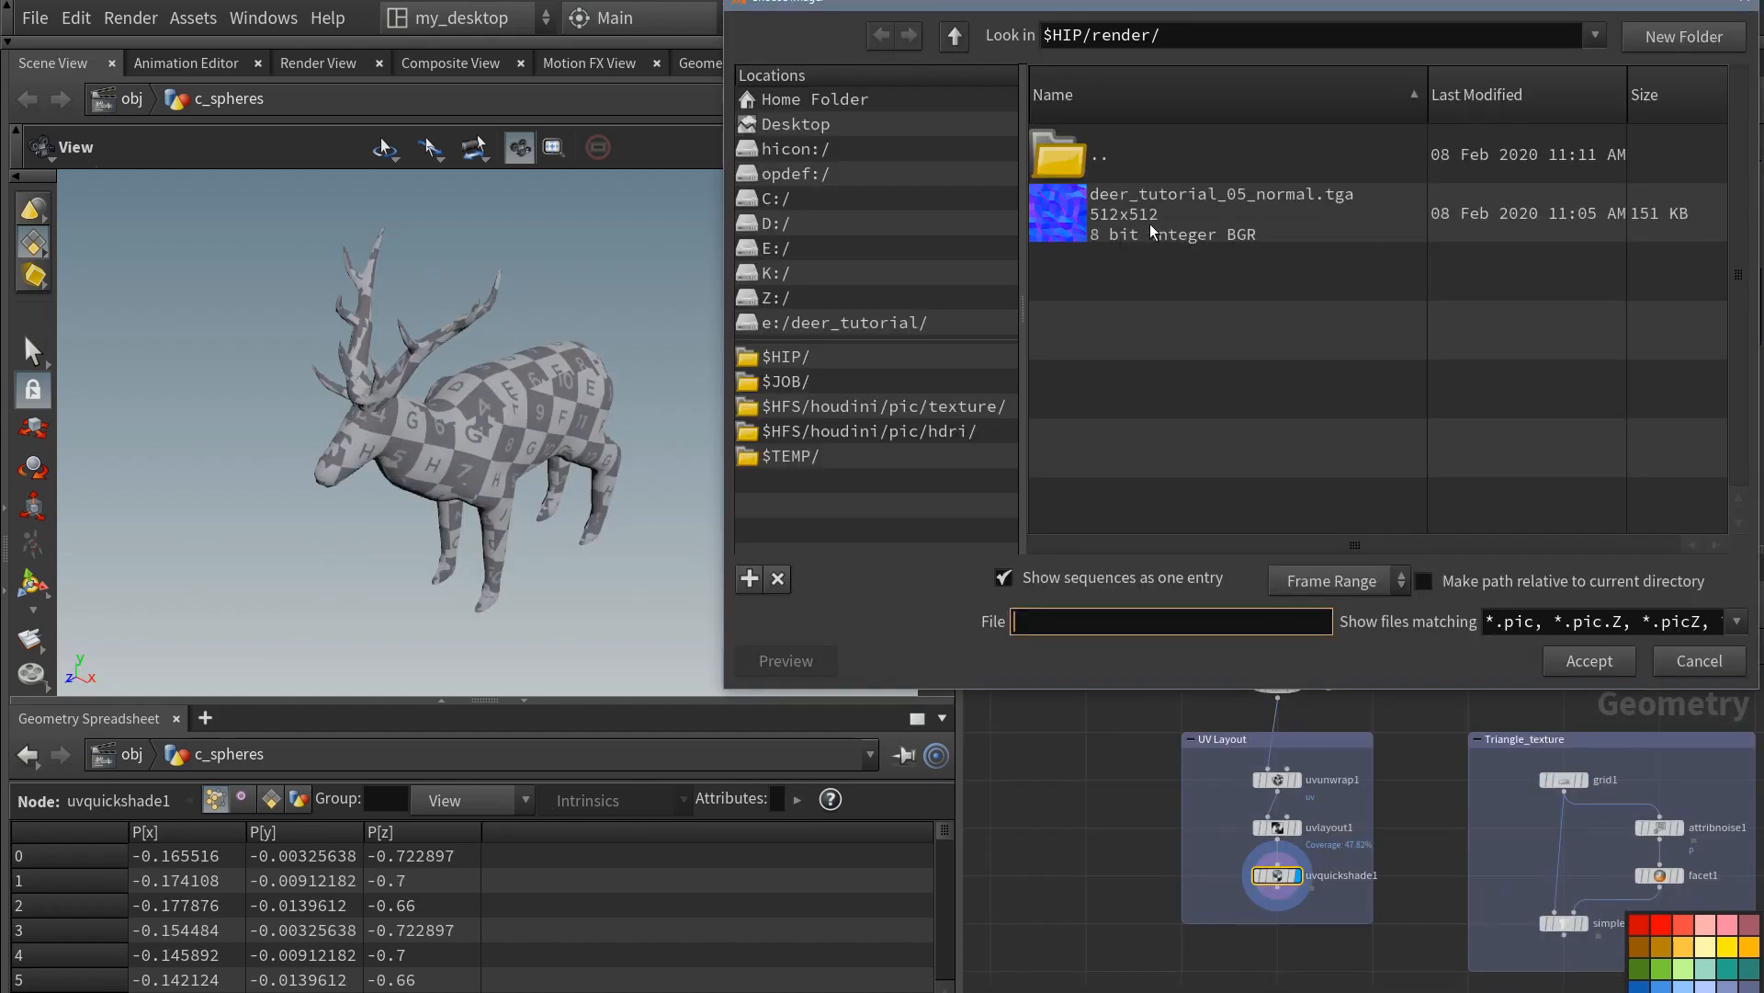
left_click(1123, 216)
left_click(1597, 659)
left_click_drag(439, 432, 446, 487)
right_click_drag(447, 487, 368, 404)
left_click_drag(367, 404, 325, 357)
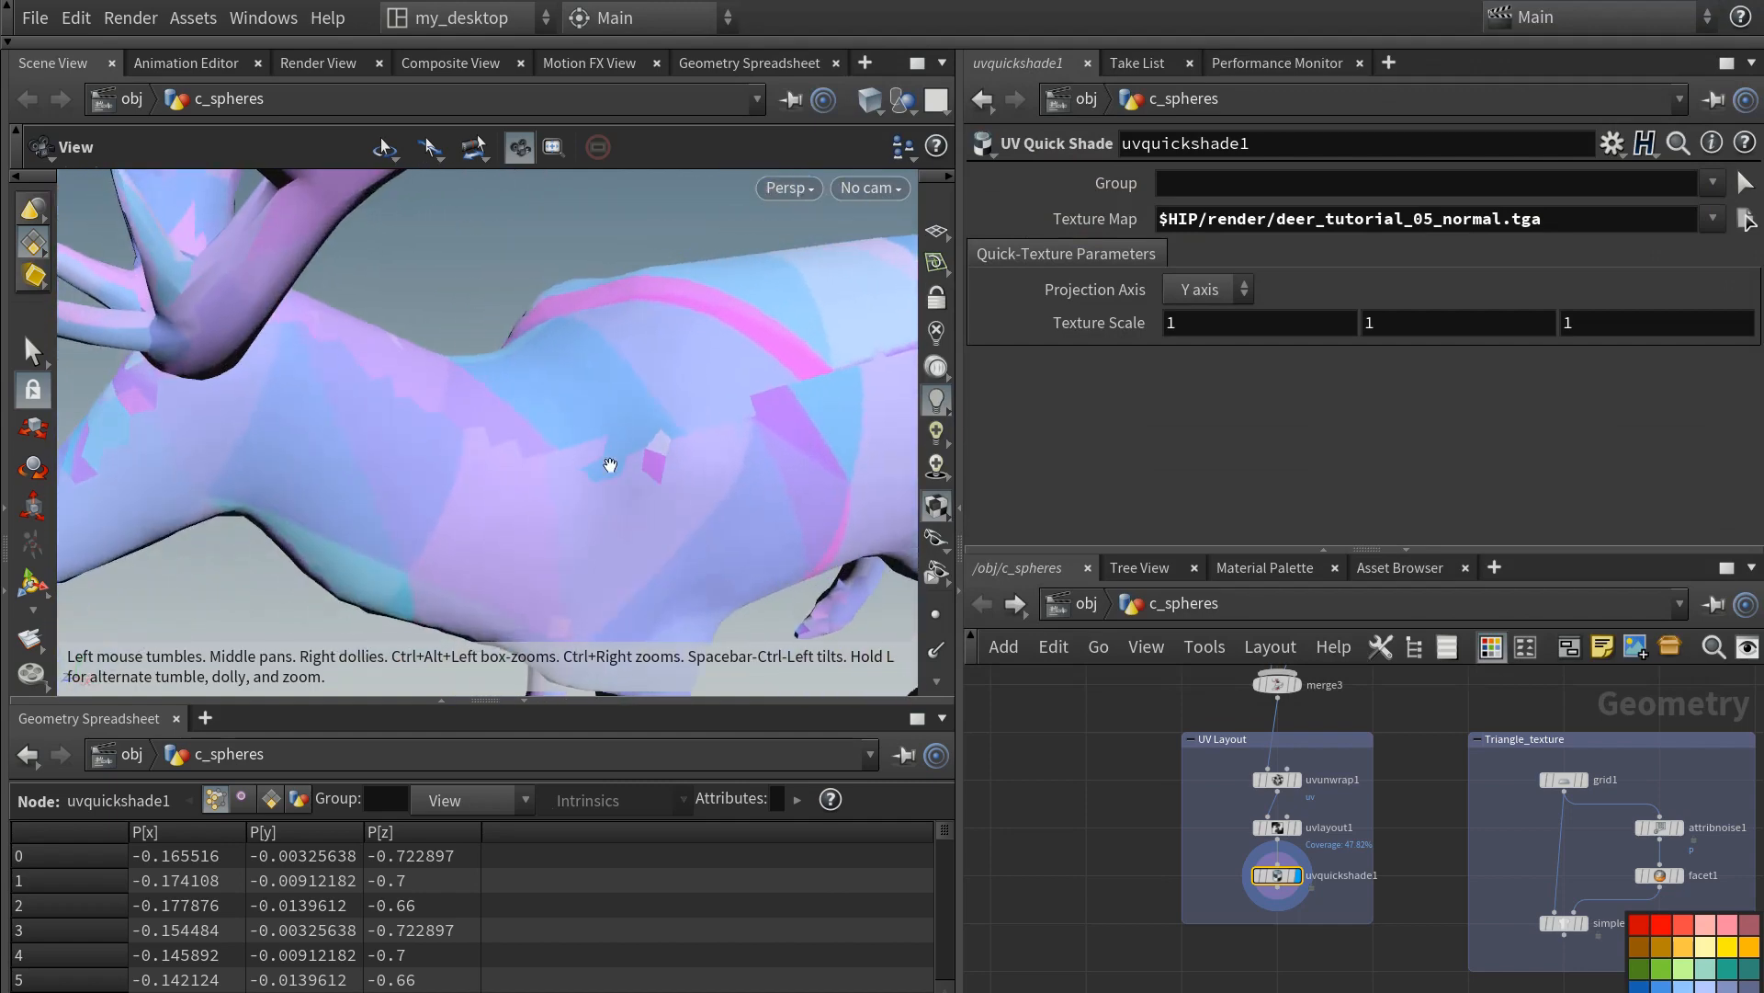
- Inspect the deer's texture against its mesh edges in Smooth Wire Shaded mode, and return to Smooth Shaded
left_click(869, 104)
left_click(904, 388)
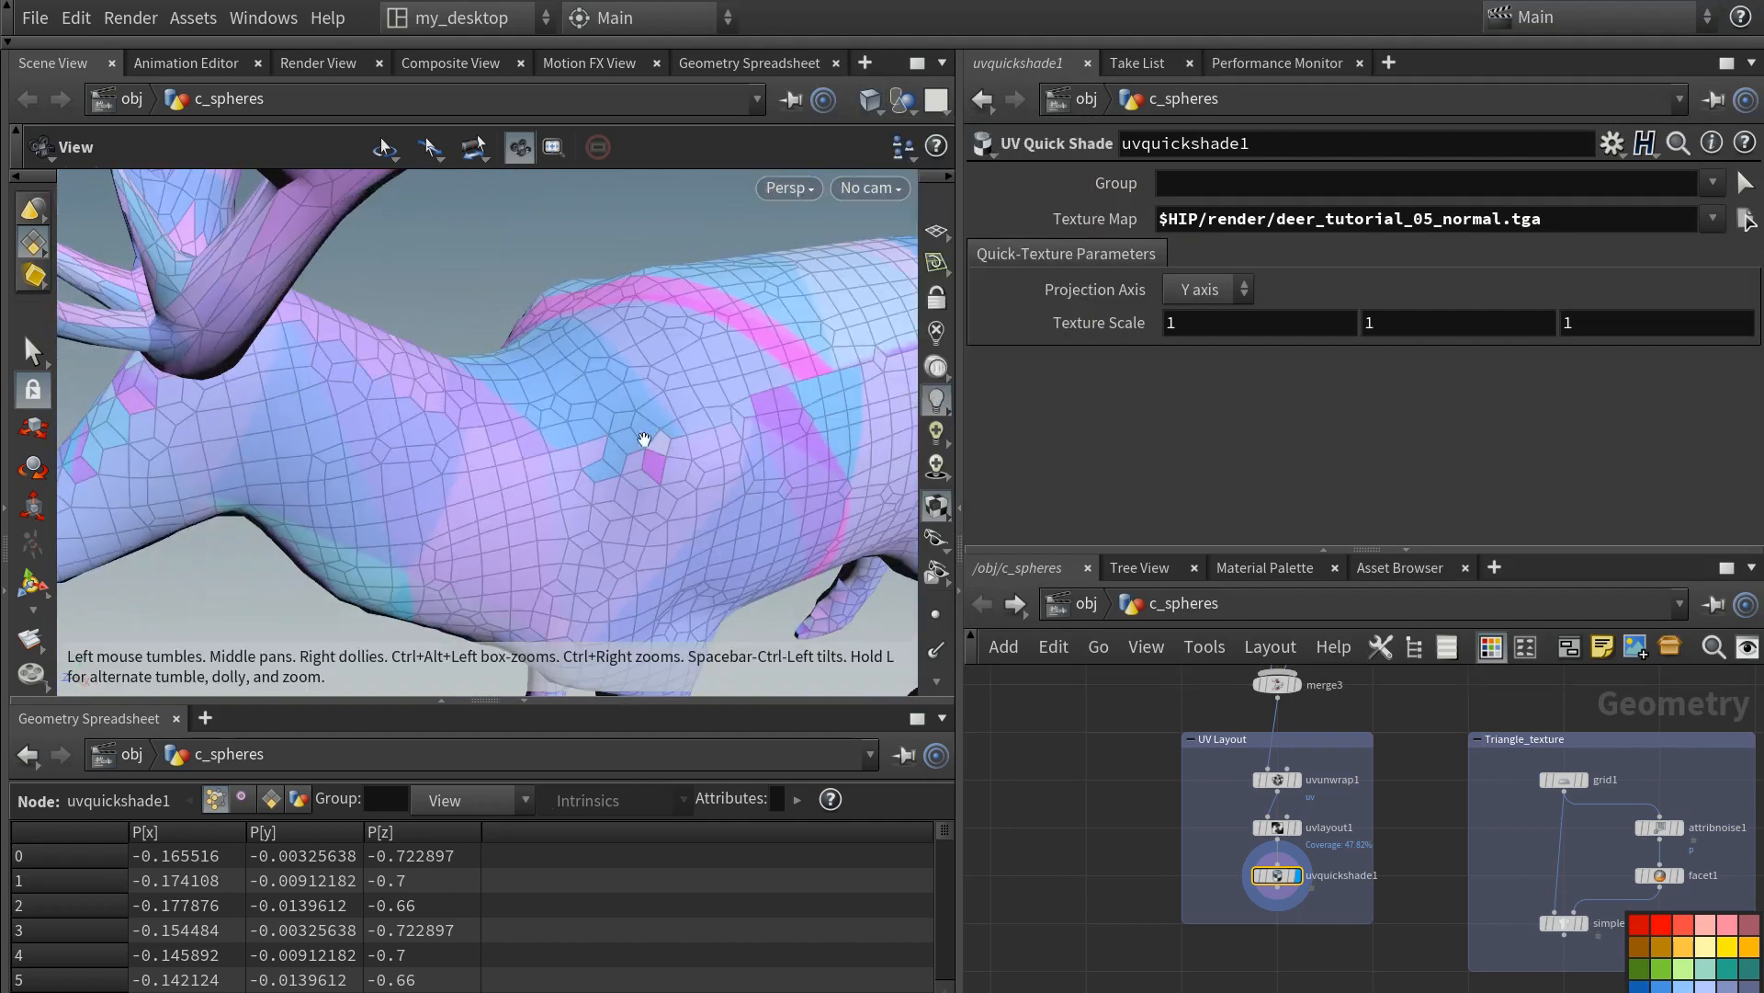
left_click(869, 104)
left_click(903, 360)
scroll(474, 494, "down", 10)
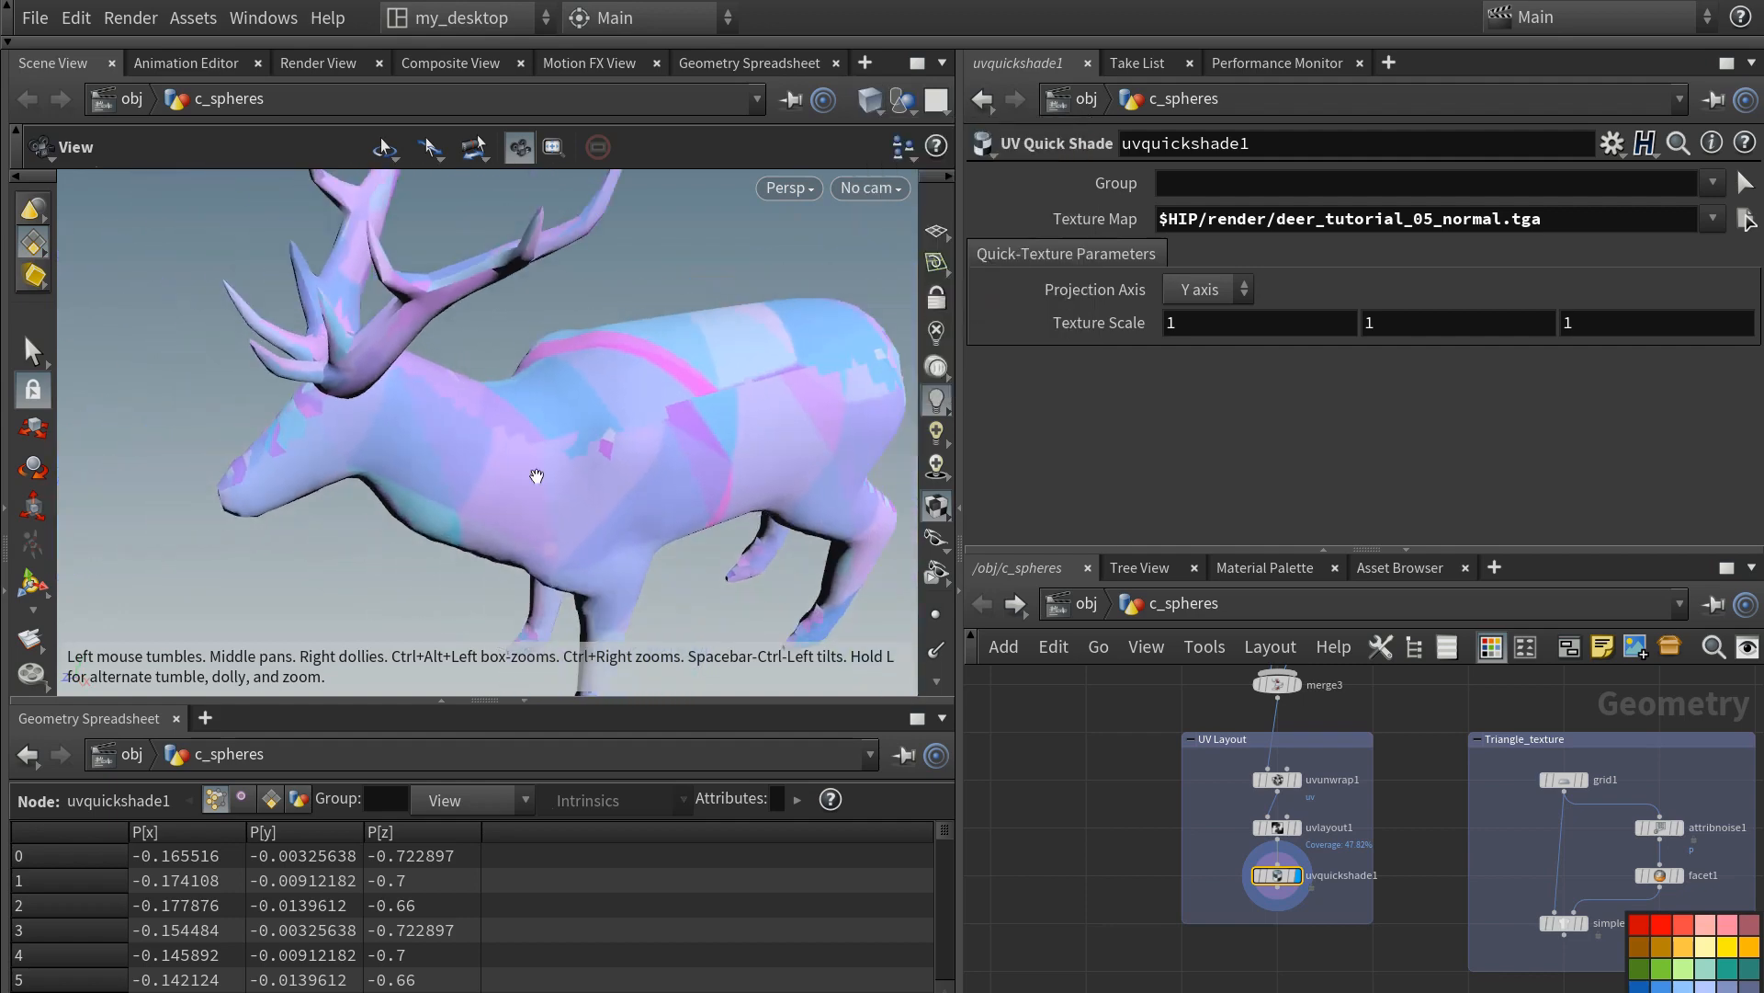
scroll(474, 493, "down", 4)
middle_click_drag(474, 494, 466, 420)
- Move the UV Layout and Triangle_texture network boxes down to free space below merge3
middle_click_drag(1040, 797, 993, 790)
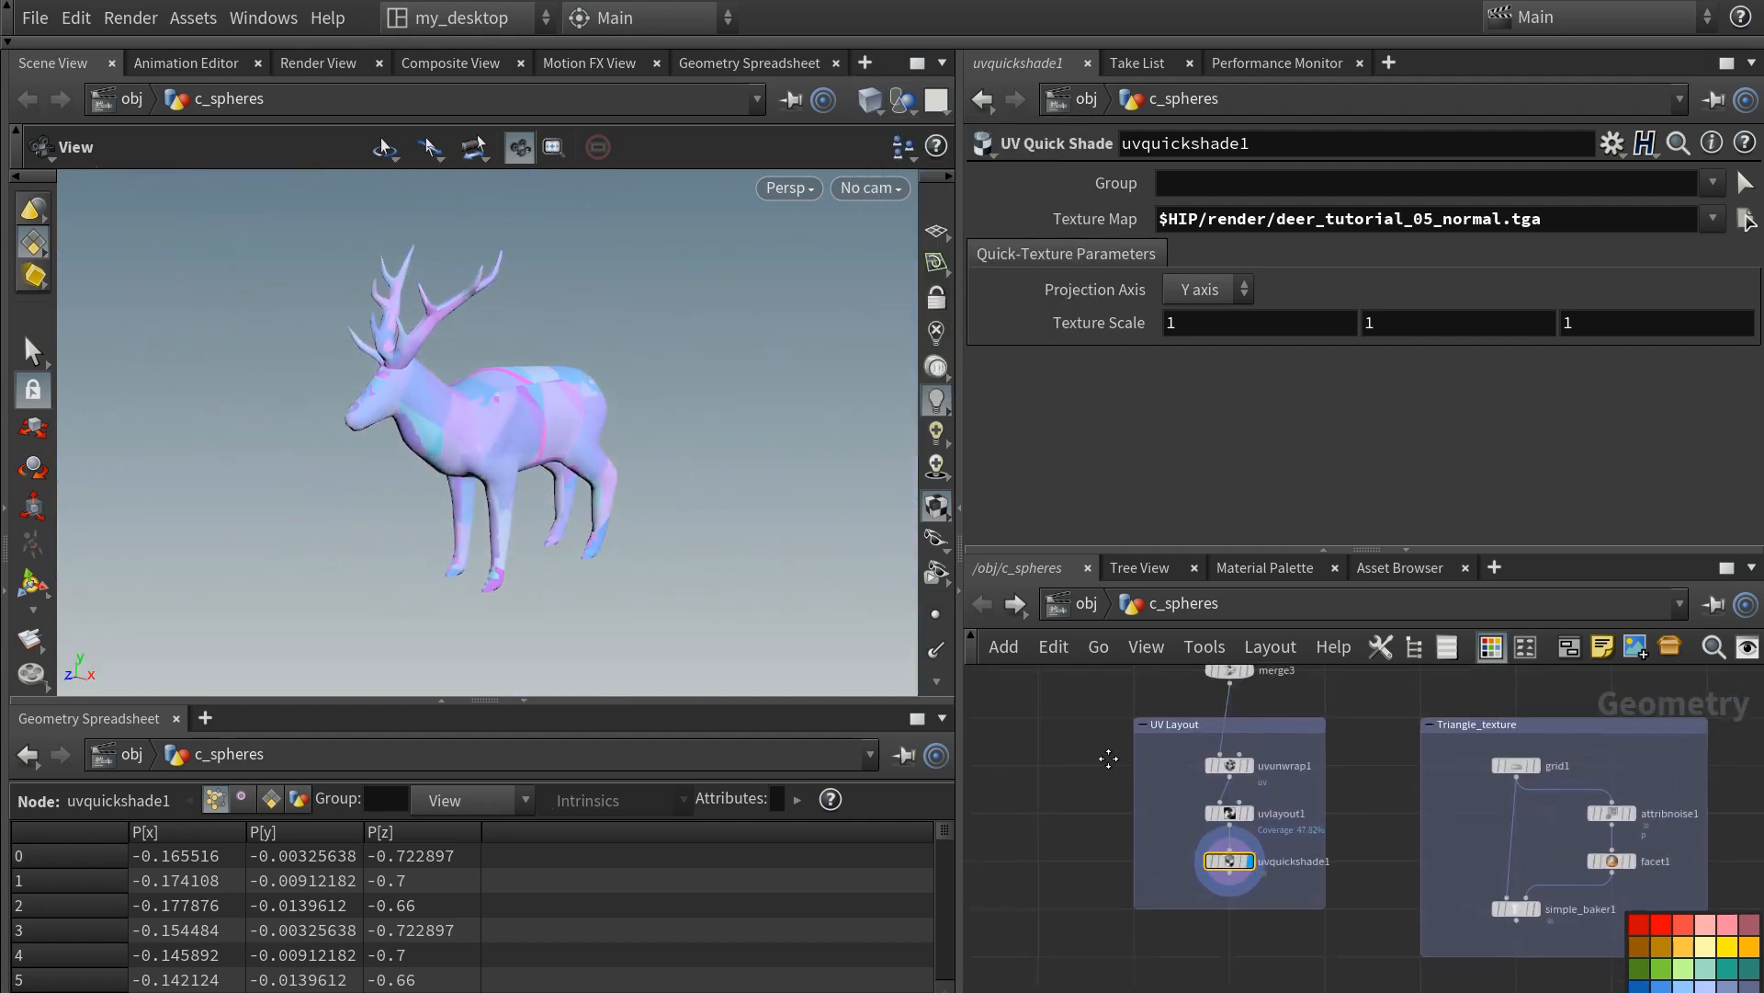
left_click_drag(1180, 734, 1179, 924)
middle_click_drag(1158, 836, 1110, 814)
scroll(1111, 814, "down", 1)
left_click_drag(1383, 728, 1383, 891)
- Add a Remesh node wired to the output of merge3
middle_click_drag(1195, 712, 1230, 763)
scroll(1229, 762, "up", 1)
left_click(1201, 738)
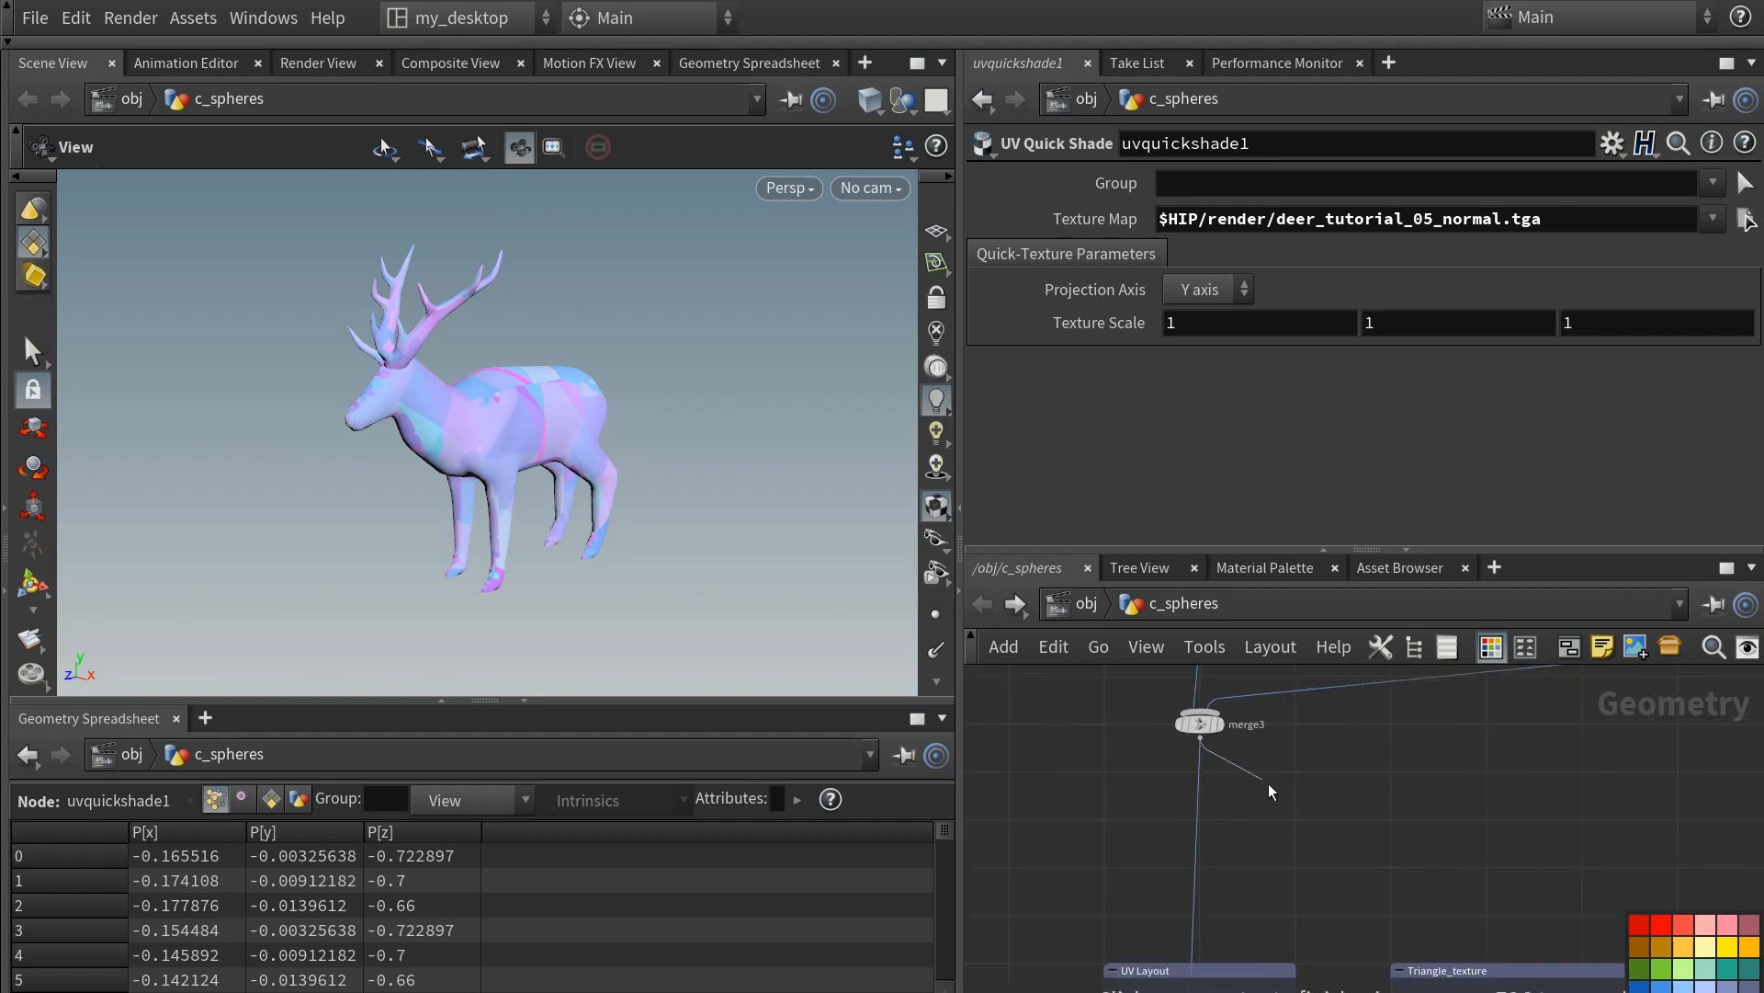
key("Tab")
type("remesh")
key("Return")
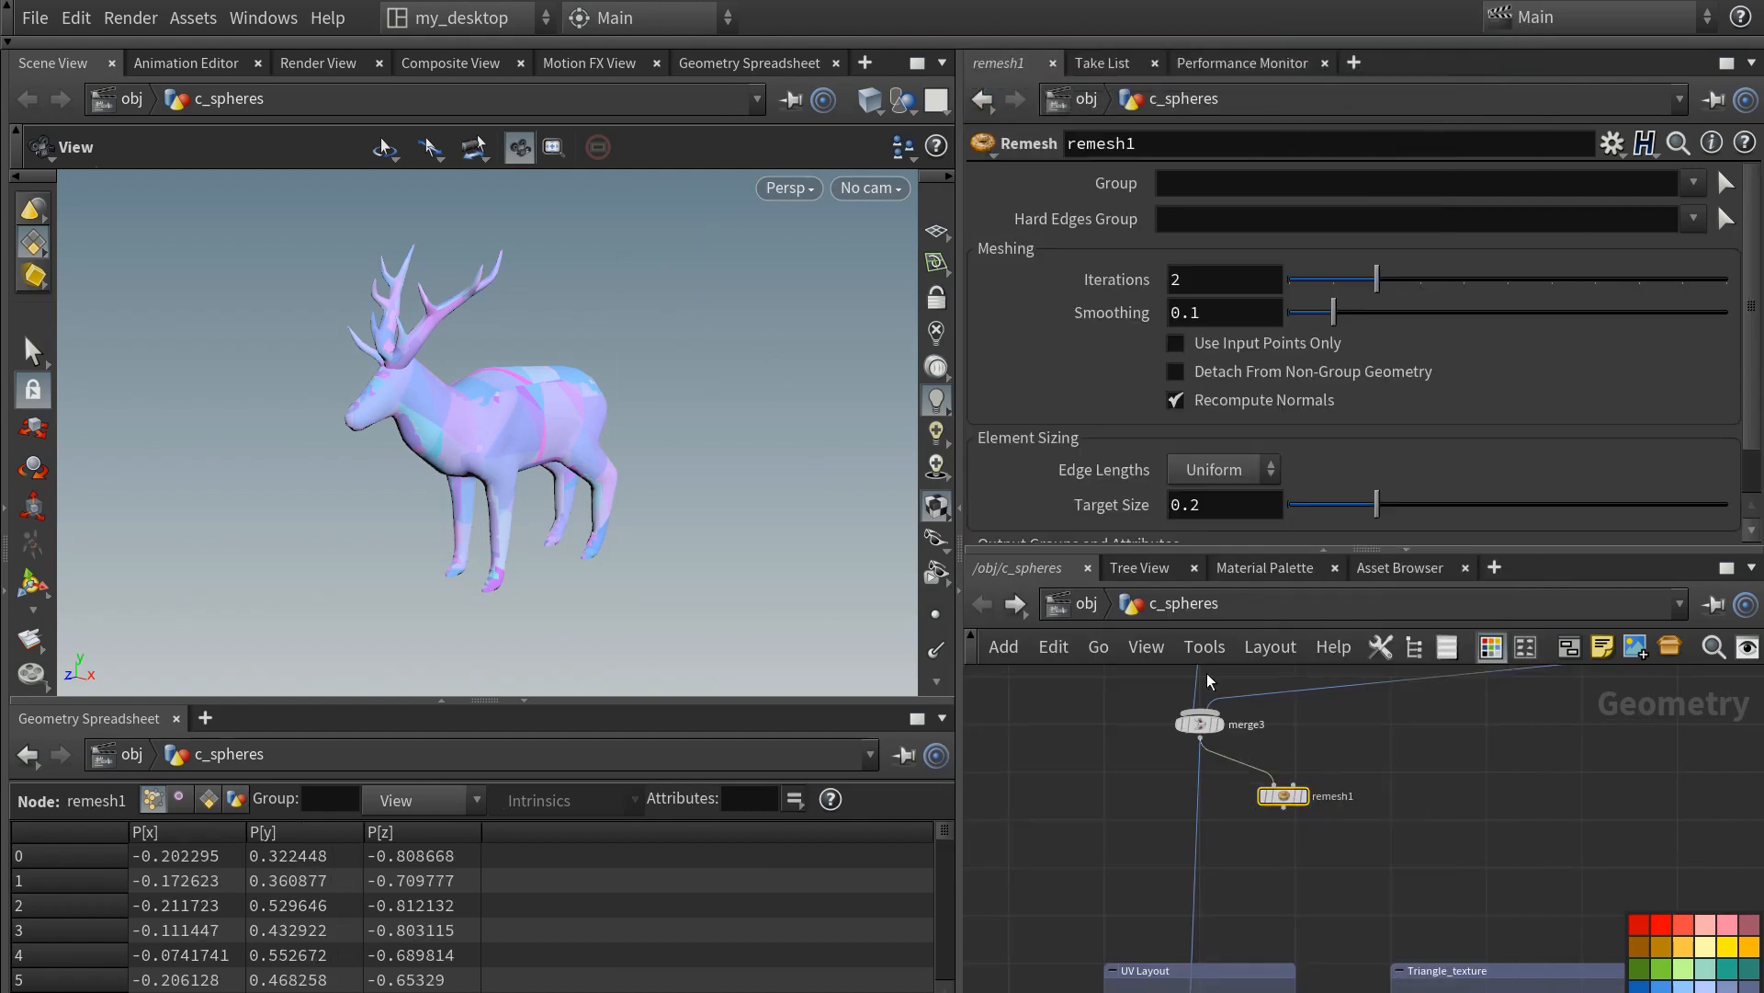
- Set the viewport shading to Smooth Wire Shaded and display the Remesh node
left_click(871, 99)
left_click(929, 386)
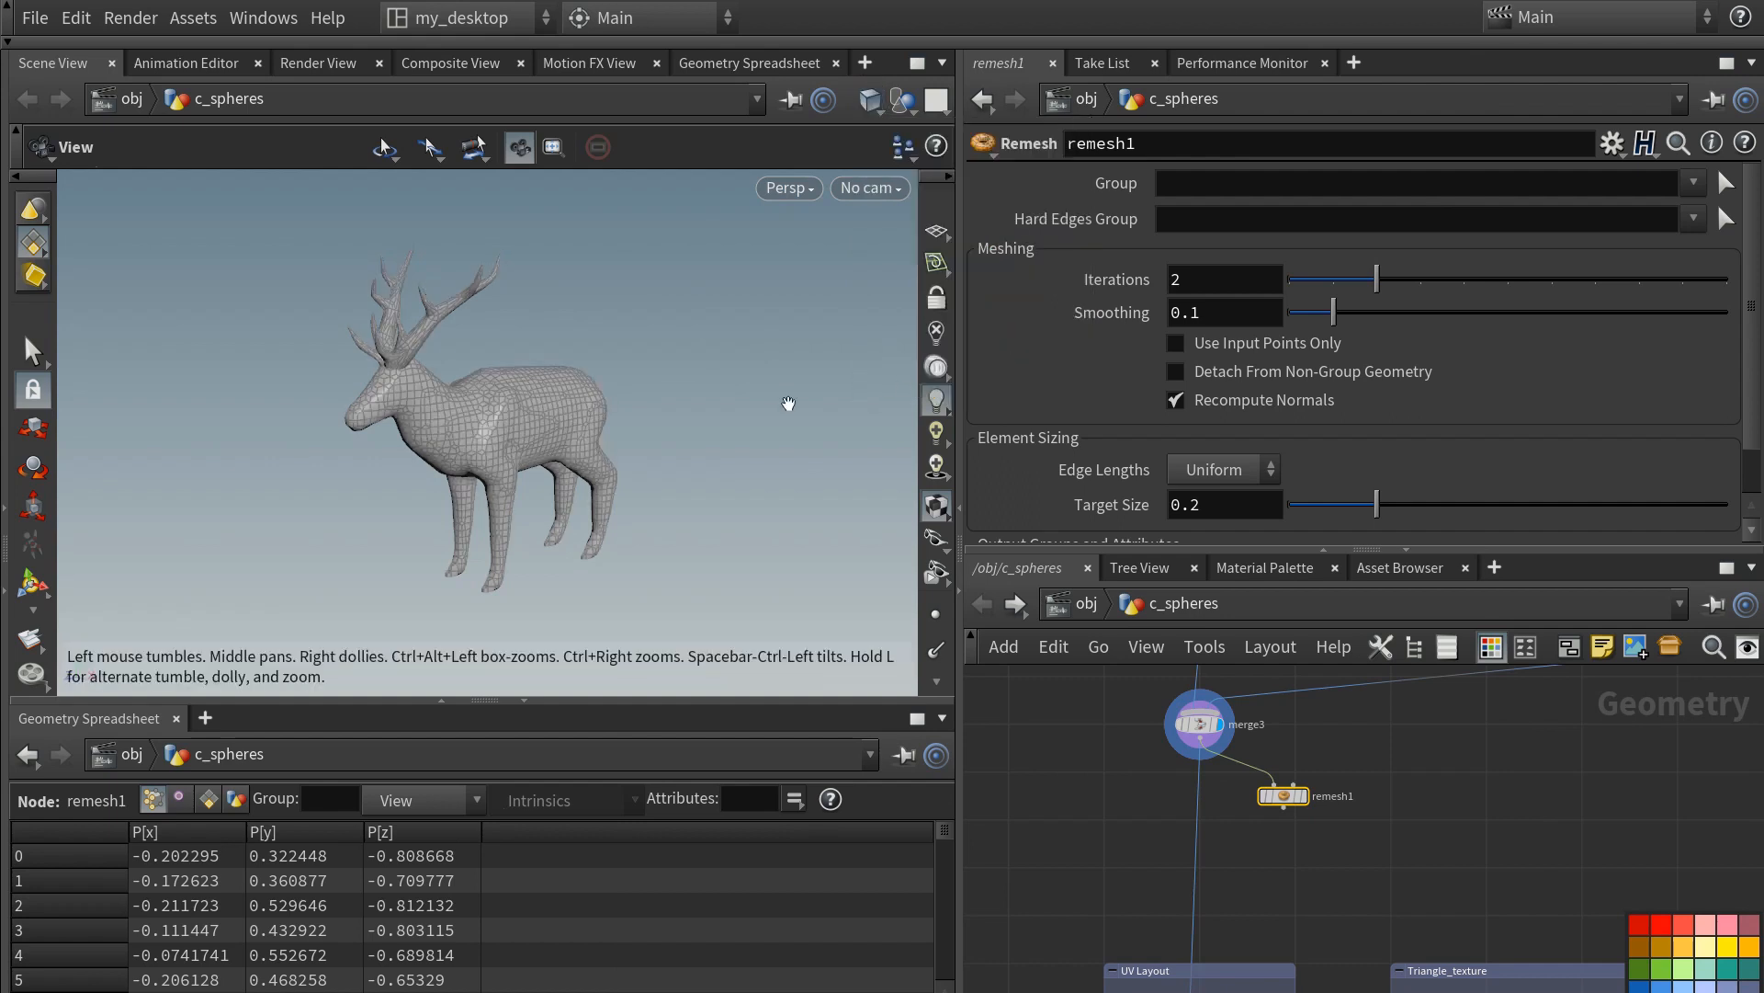
mouse_move(1319, 809)
left_click(1314, 765)
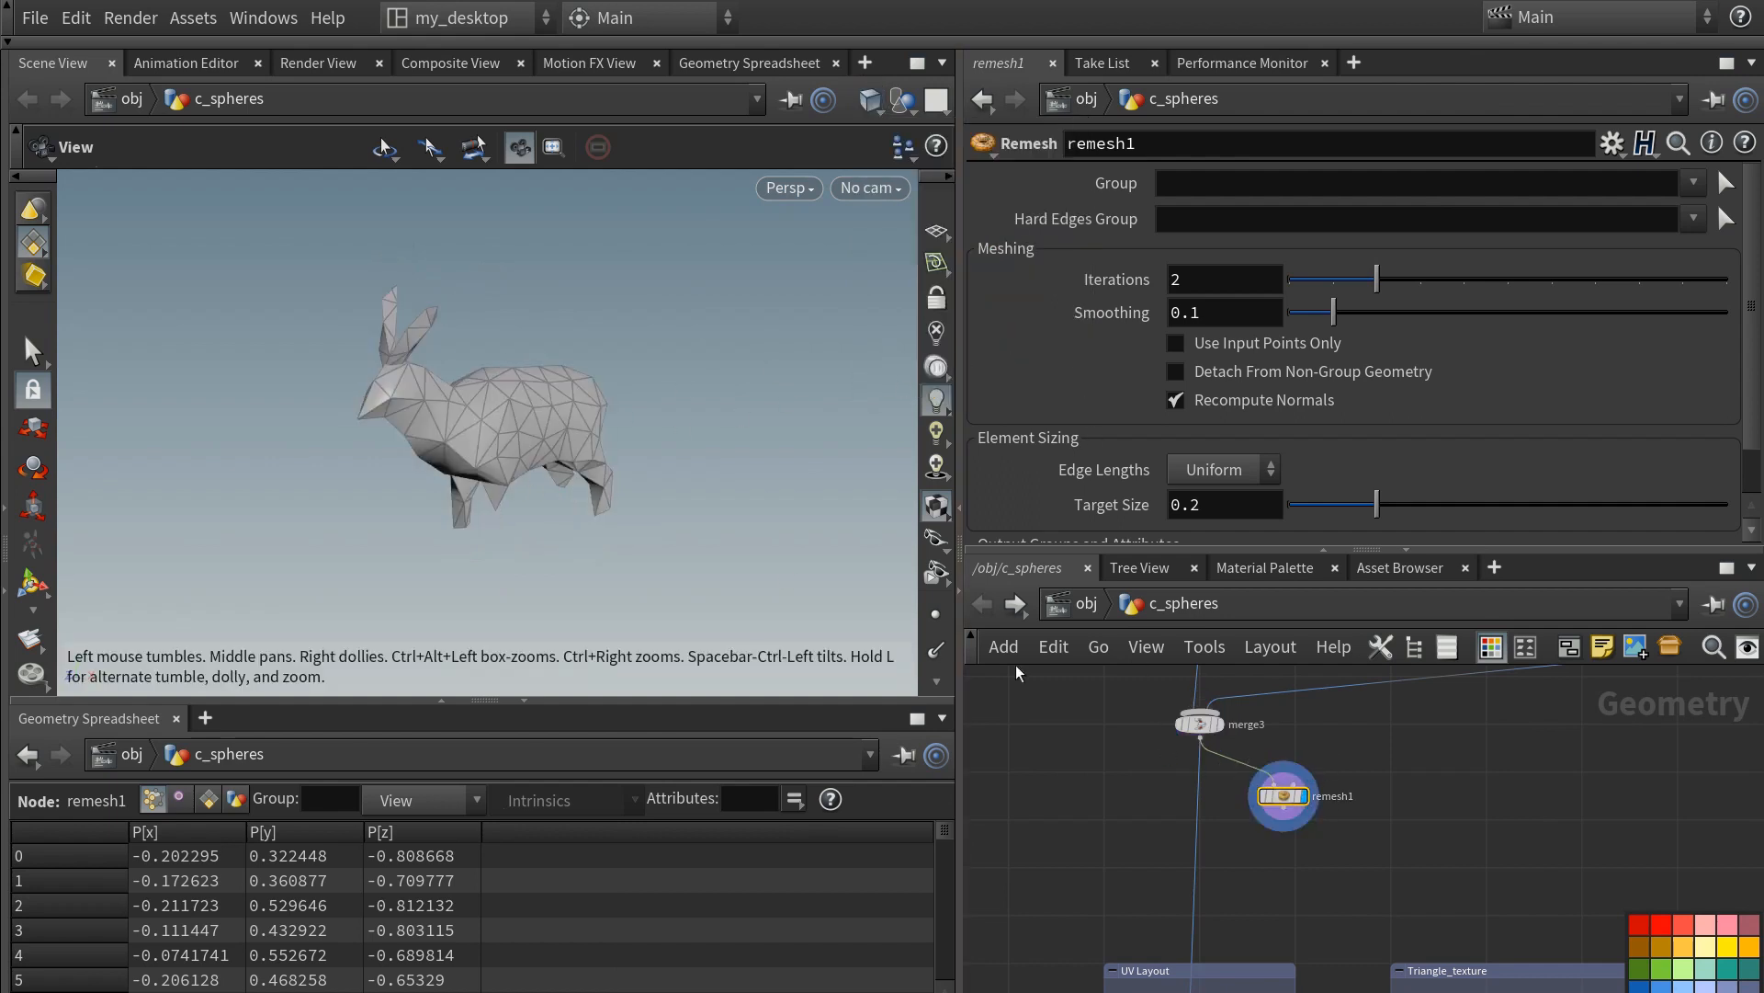
- Set the Remesh node's Edge Lengths to Adaptive and its Relative Density to 1
left_click(1214, 470)
left_click(1214, 499)
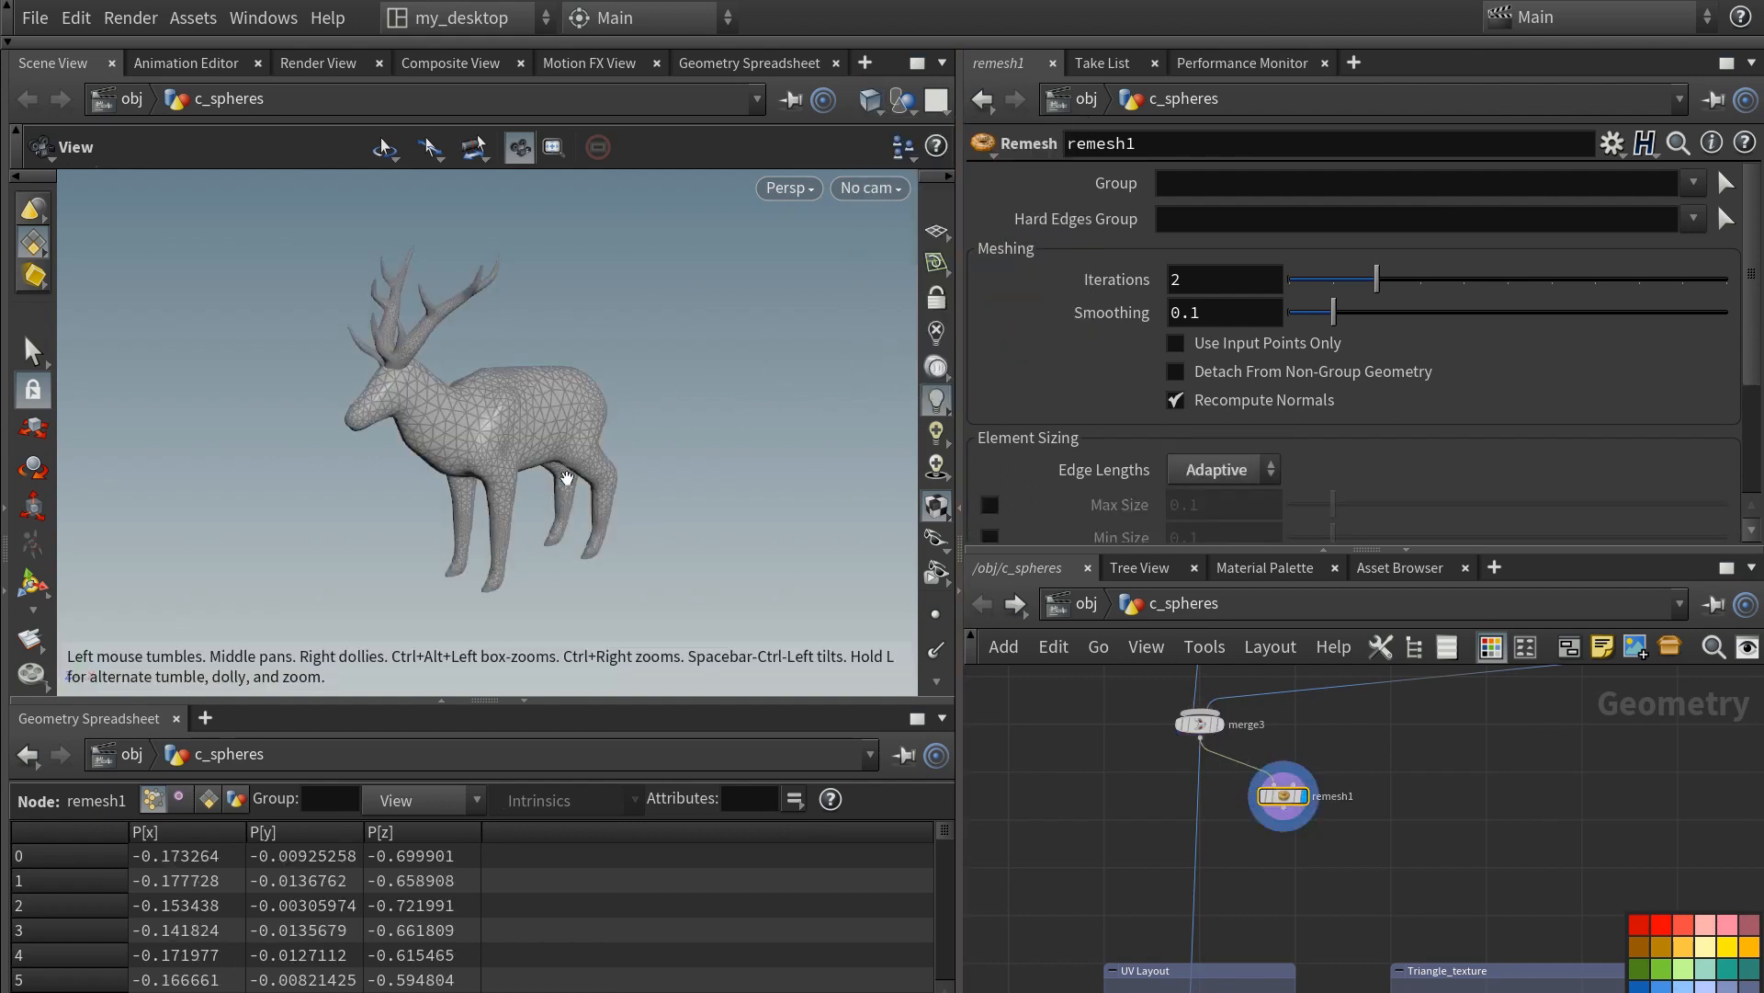
right_click_drag(529, 467, 524, 411)
left_click_drag(524, 411, 540, 405)
scroll(1117, 373, "down", 3)
scroll(1117, 372, "down", 1)
left_click_drag(1337, 402, 1232, 405)
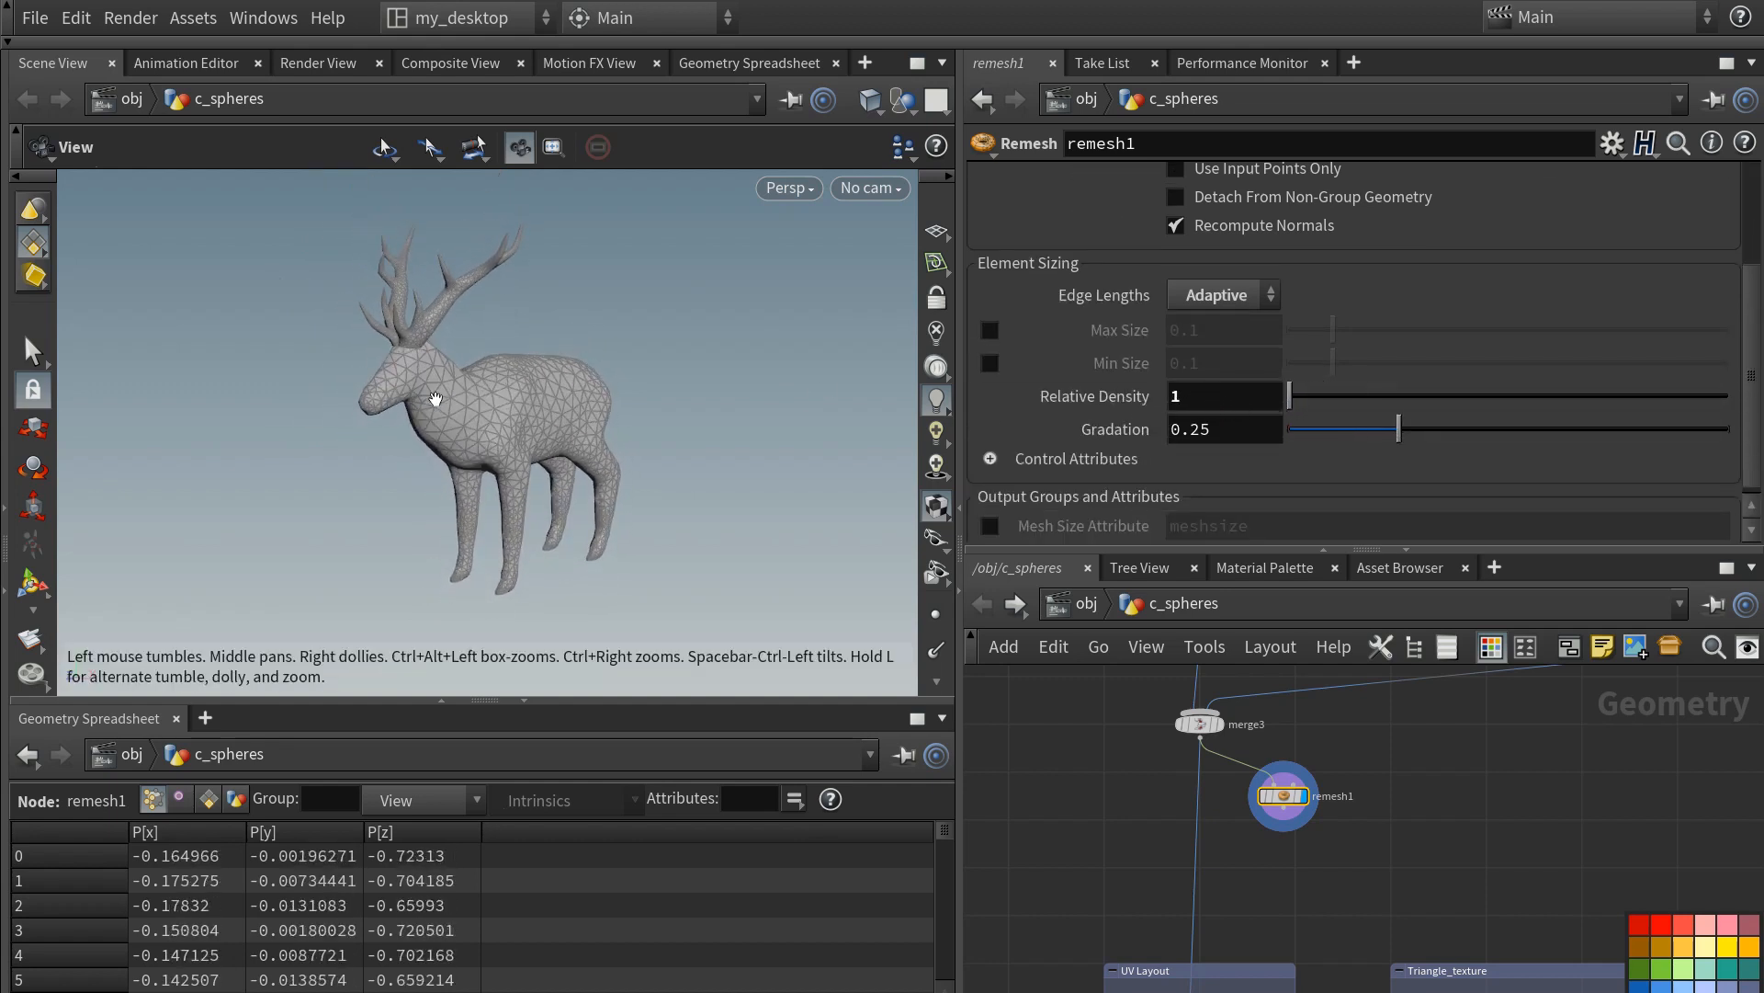
left_click_drag(433, 401, 449, 425)
- Add a PolyReduce node below remesh1, align it with the Remesh node and display it
middle_click_drag(1343, 866, 1343, 839)
scroll(1307, 831, "up", 2)
left_click(1274, 762)
left_click(1277, 816)
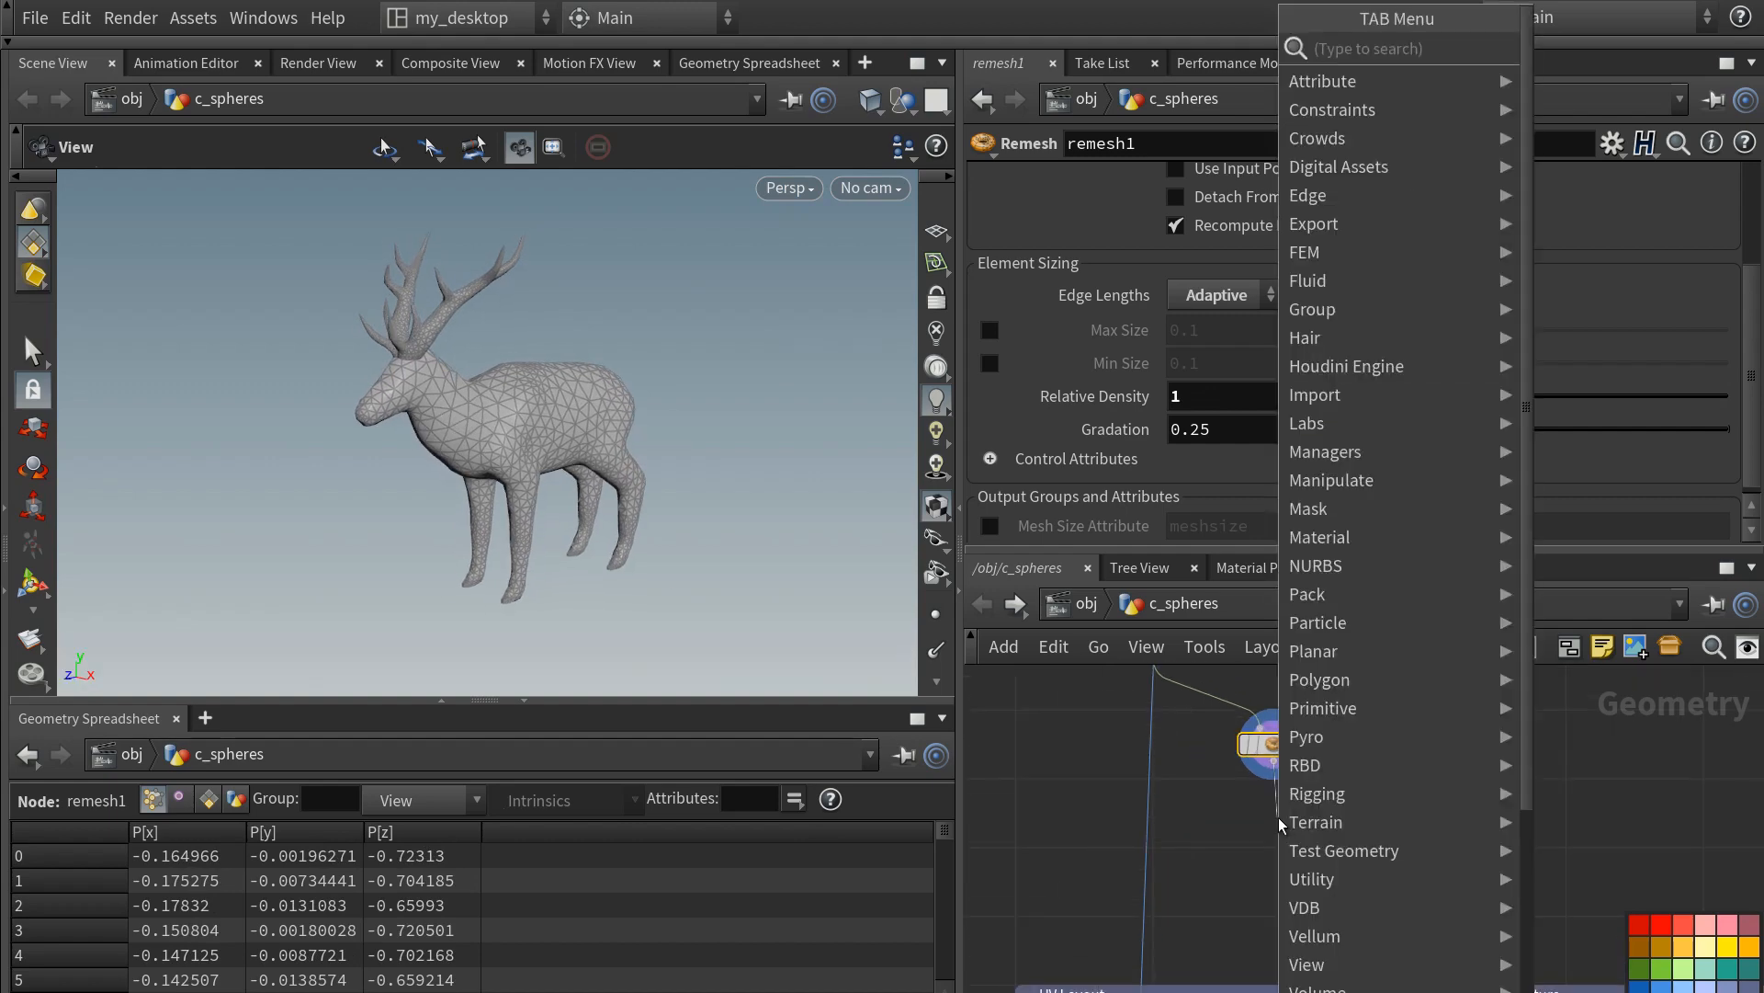
type("polyreduce")
key("Return")
key("l")
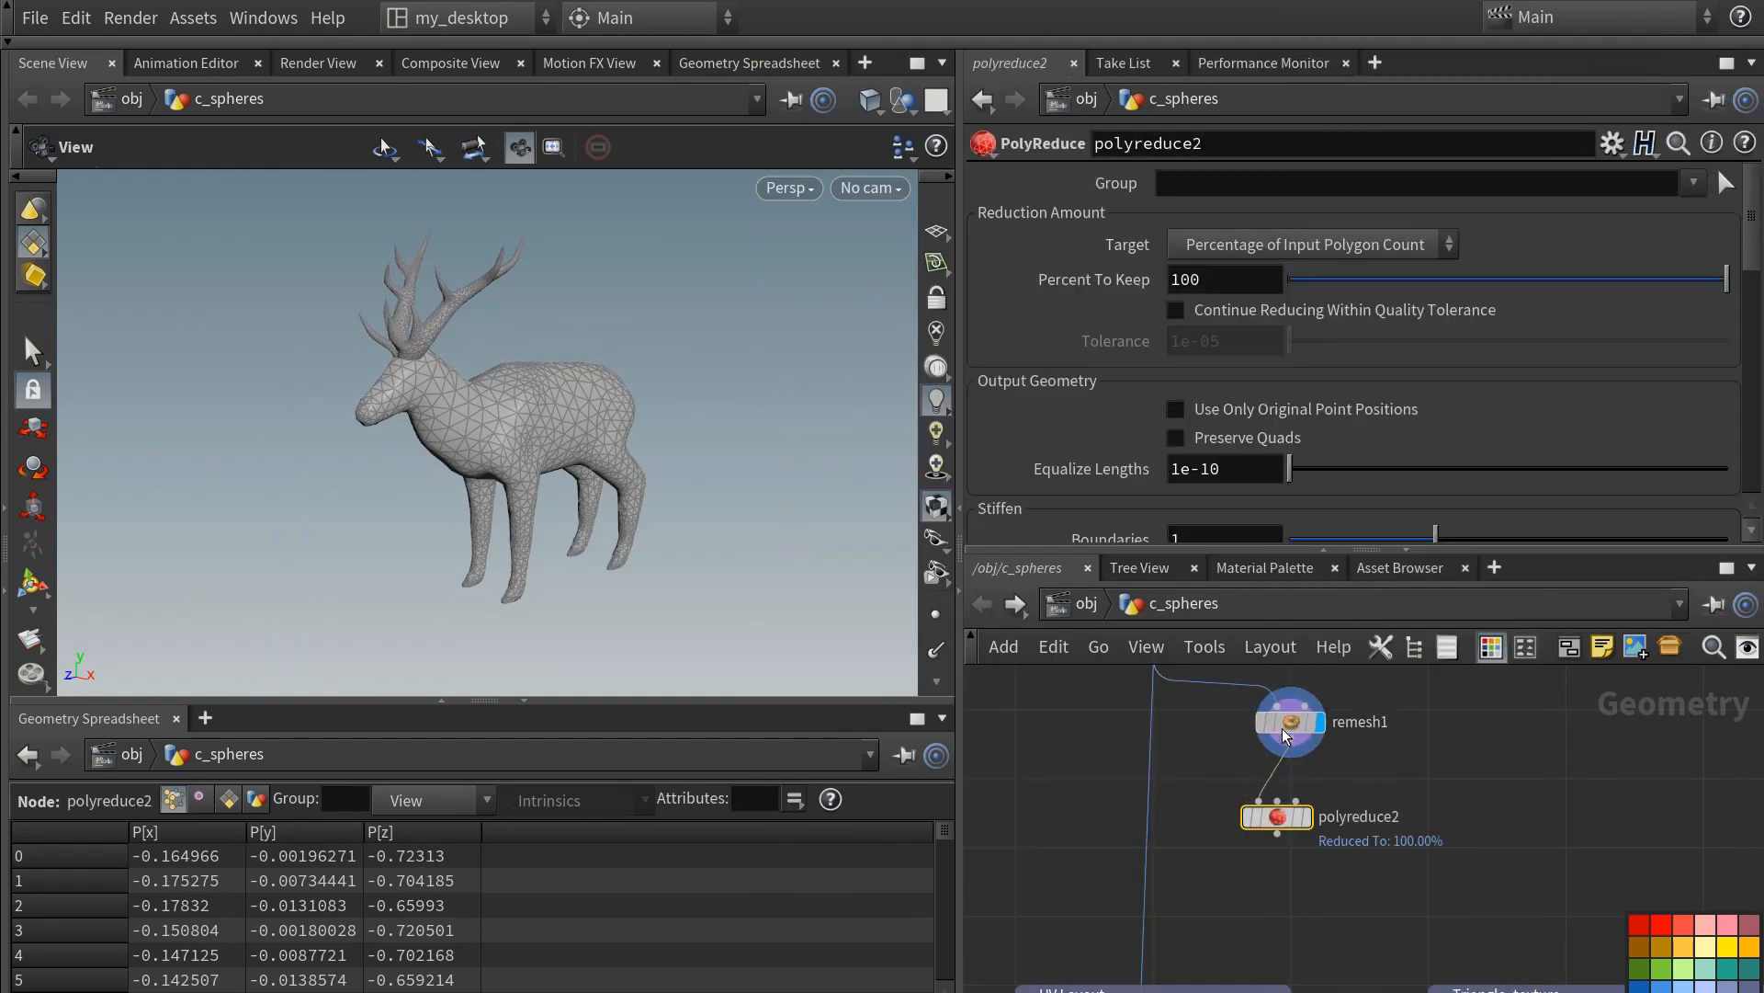
left_click(1319, 781)
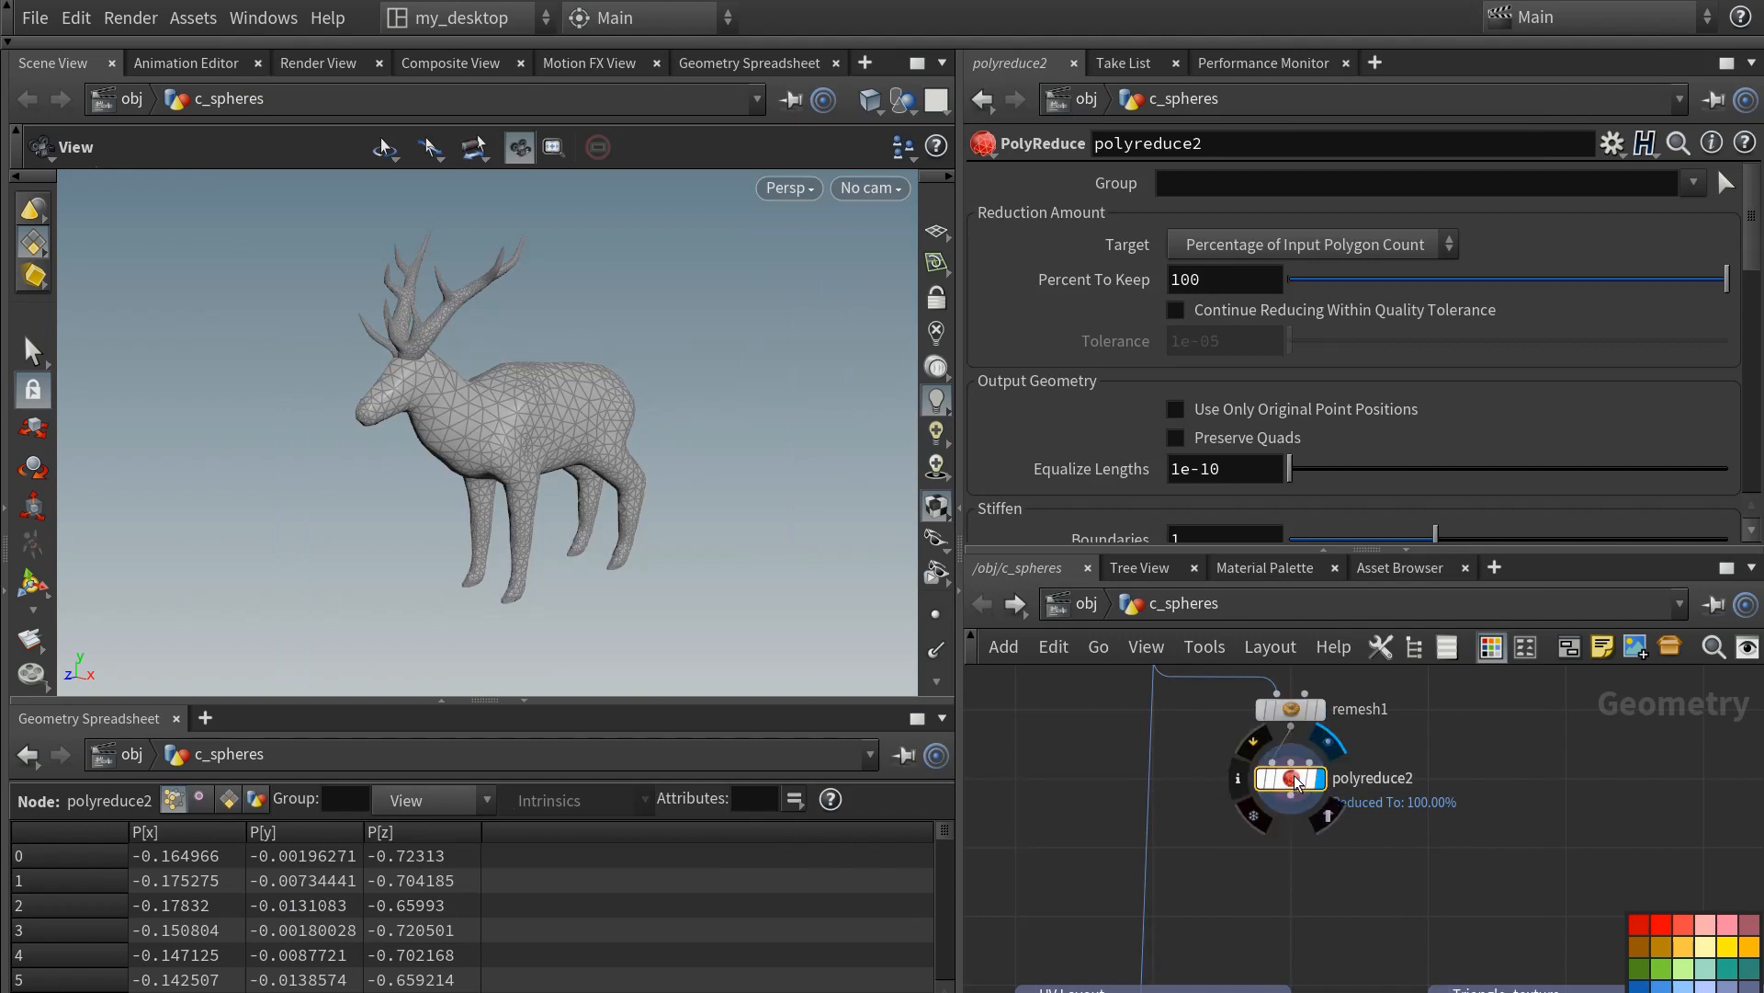
- Reduce the PolyReduce node's Percent To Keep to 6.1
left_click_drag(1727, 280, 1494, 284)
middle_click_drag(1383, 753, 1345, 785)
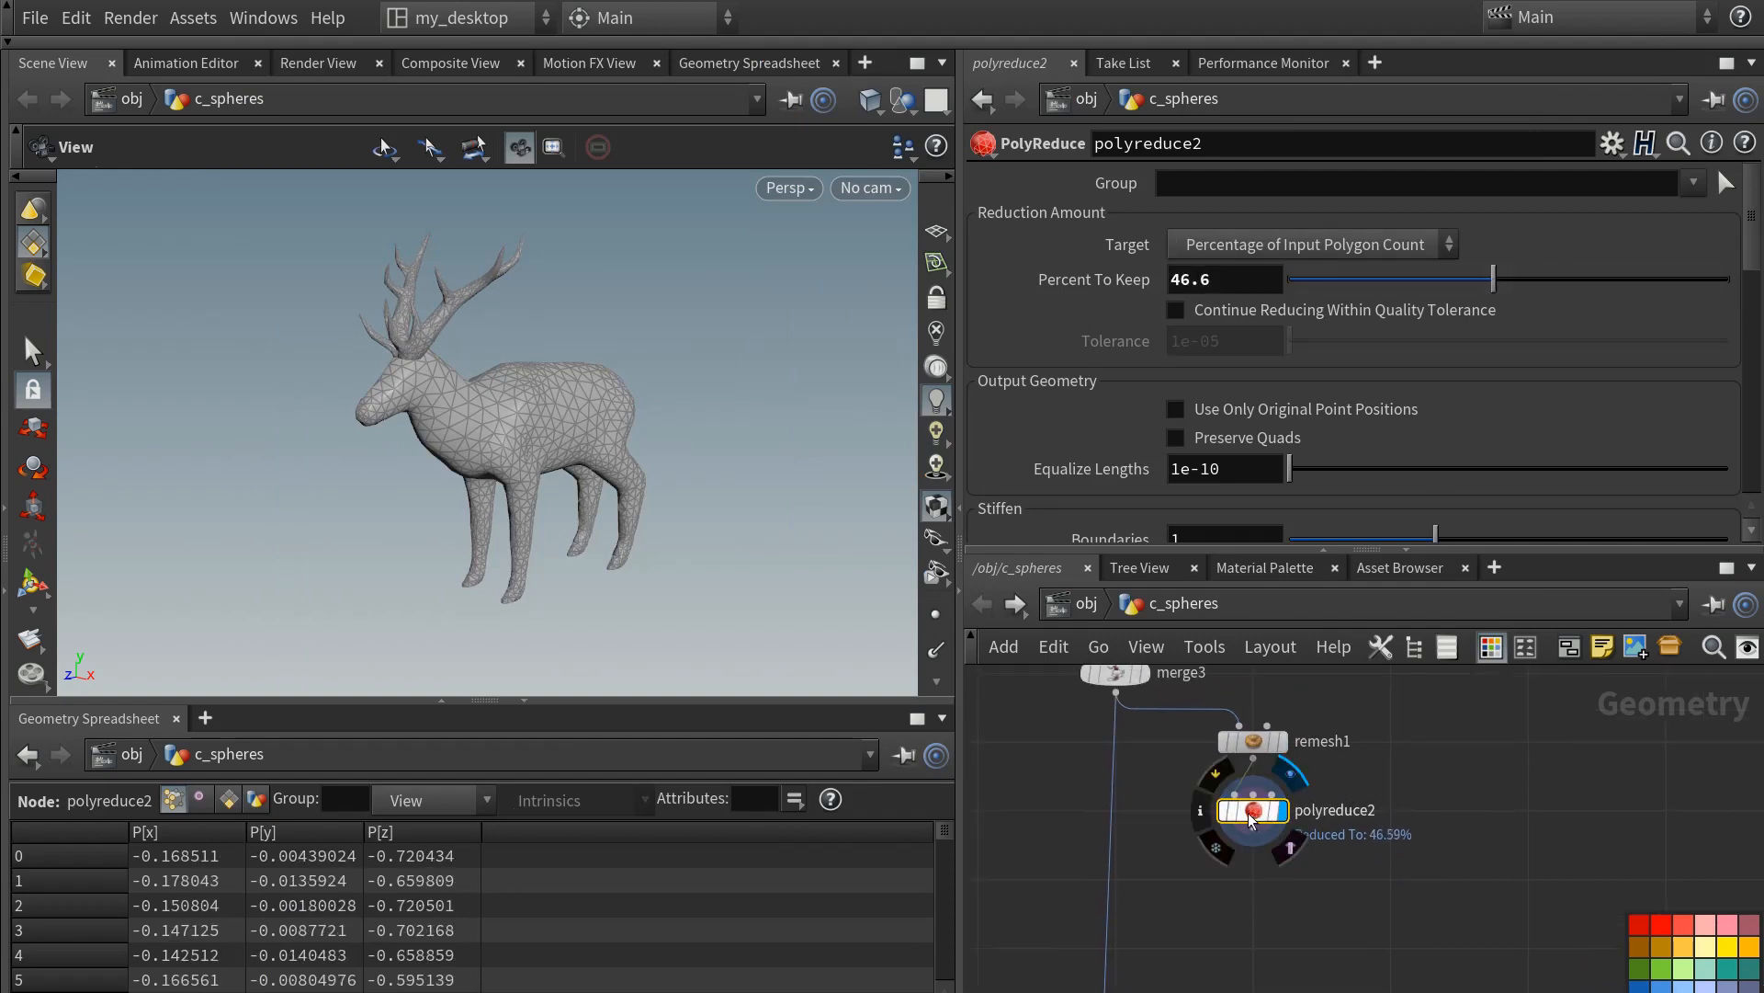
left_click_drag(1492, 278, 1317, 300)
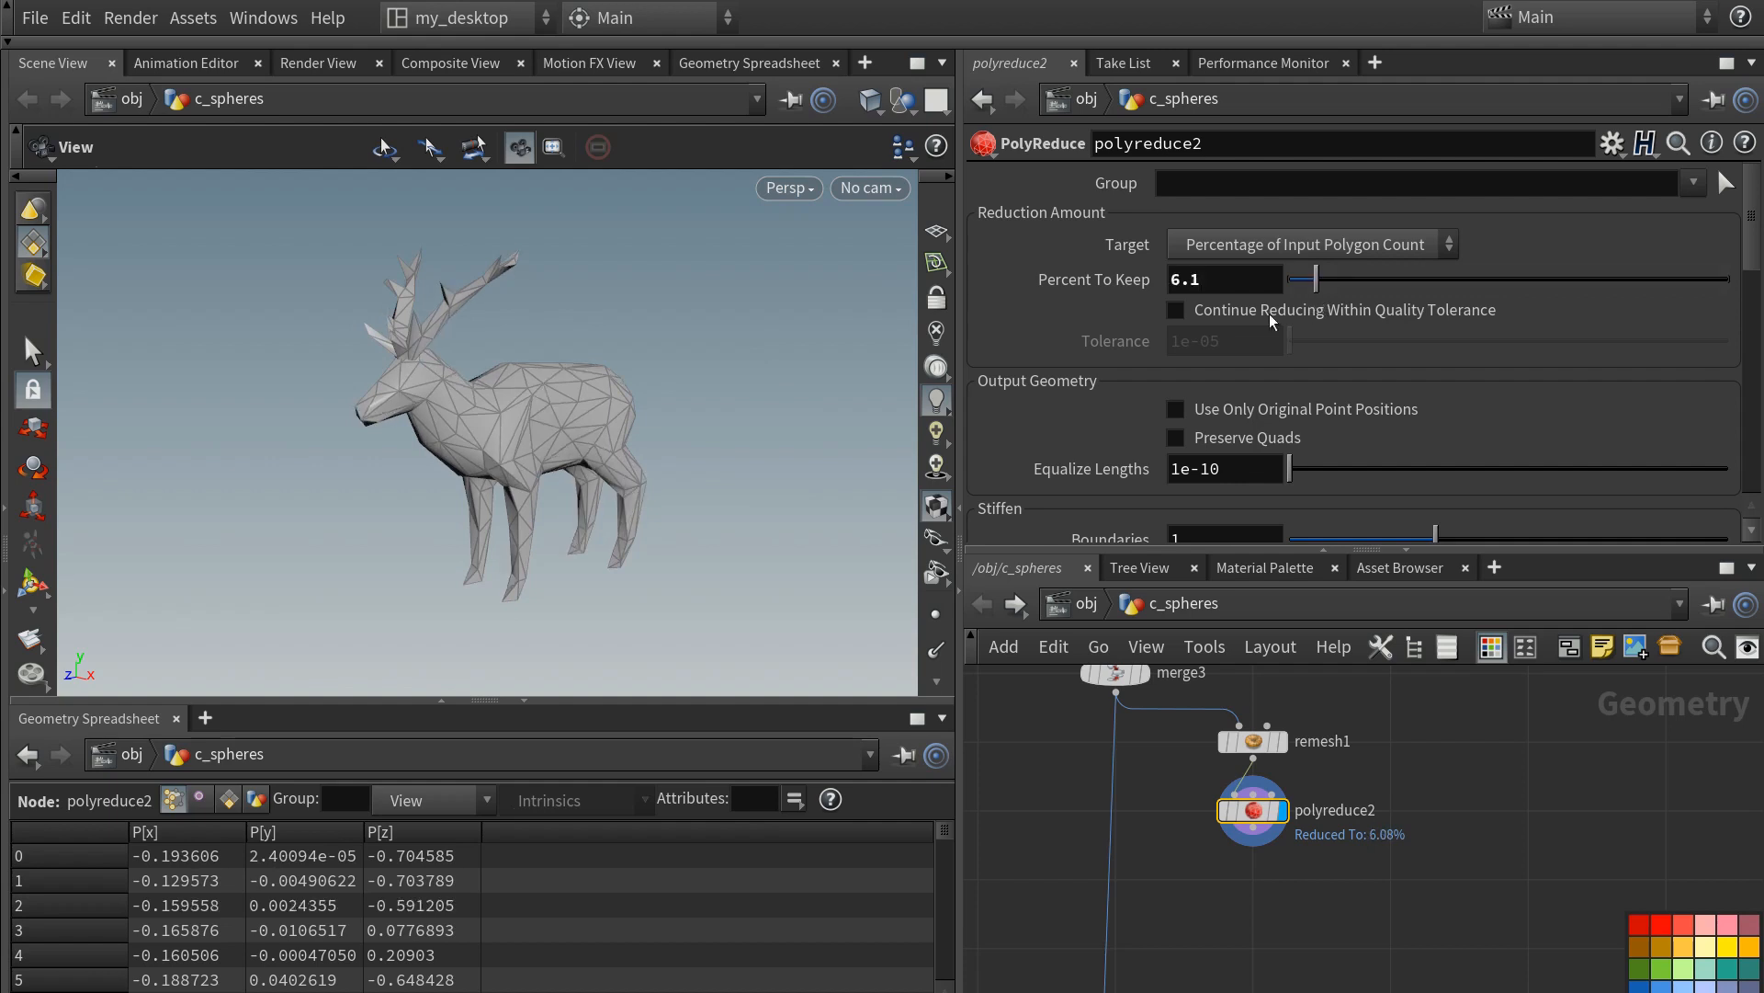
mouse_move(565, 446)
left_mouse_down()
mouse_move(606, 368)
mouse_move(460, 303)
mouse_move(496, 345)
mouse_move(469, 372)
mouse_move(487, 397)
mouse_move(460, 465)
mouse_move(558, 436)
left_mouse_up()
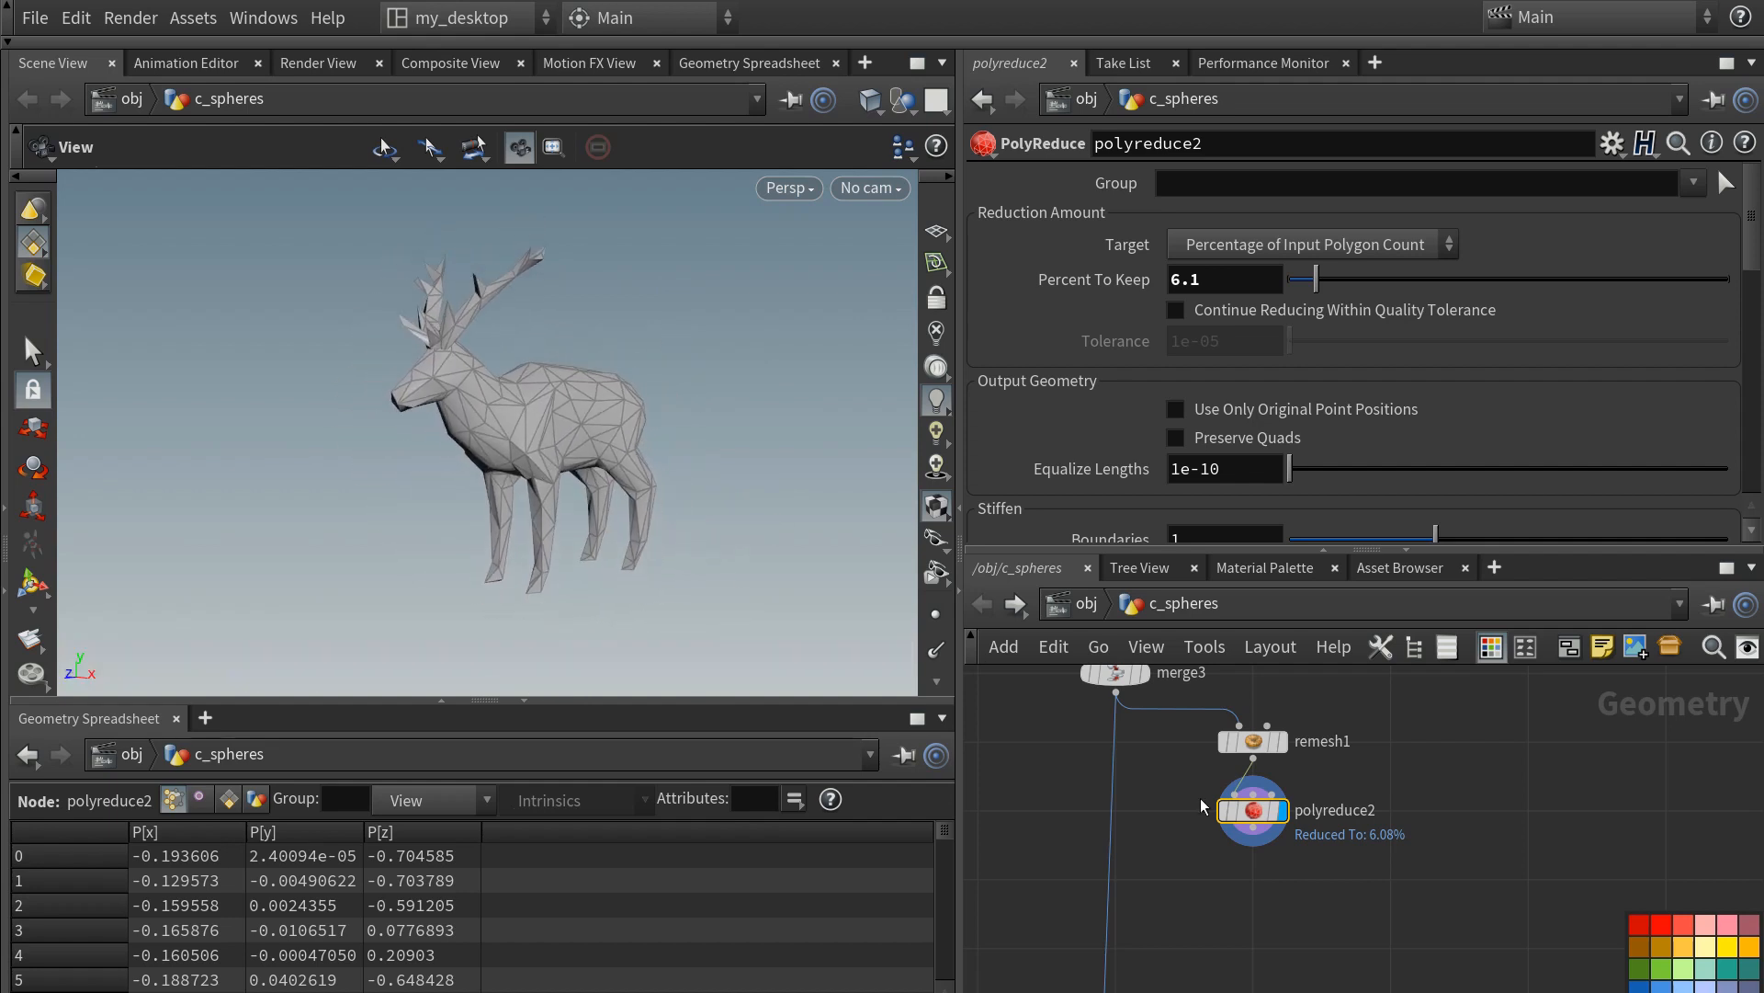
- Set the viewport shading to Smooth Shaded and add a Facet node below polyreduce2 with Cusp Polygons enabled
left_click(870, 99)
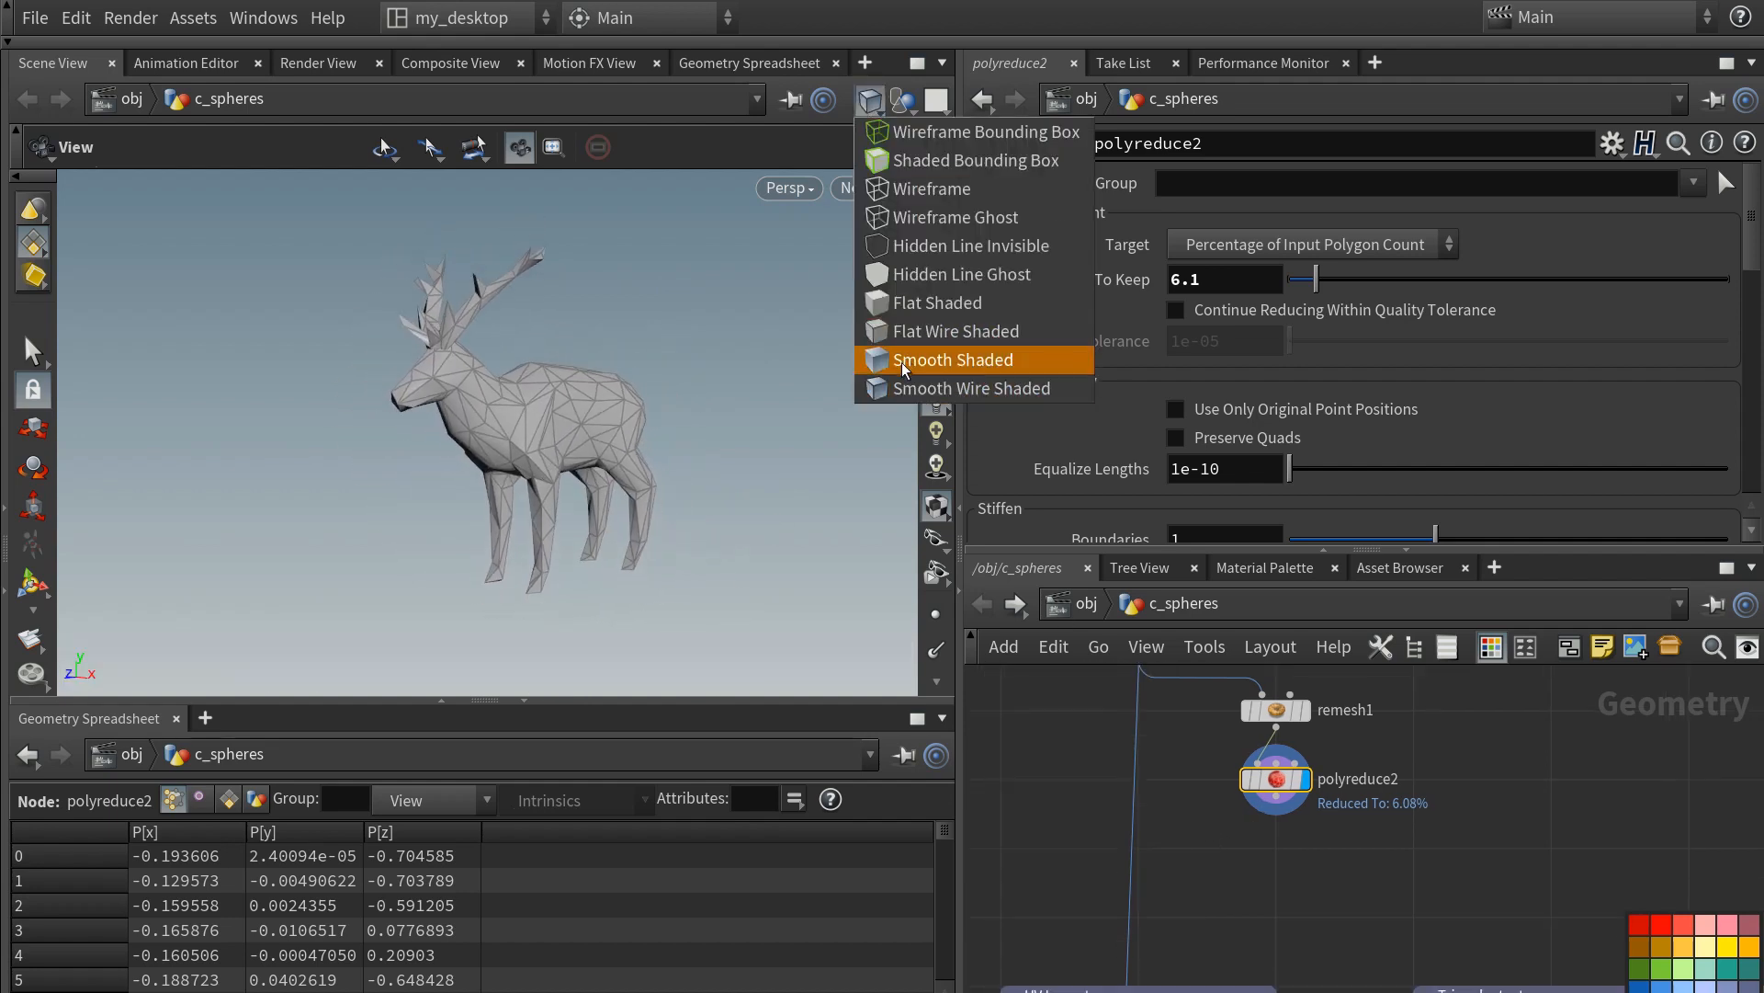
left_click(902, 362)
key("Tab")
type("facet")
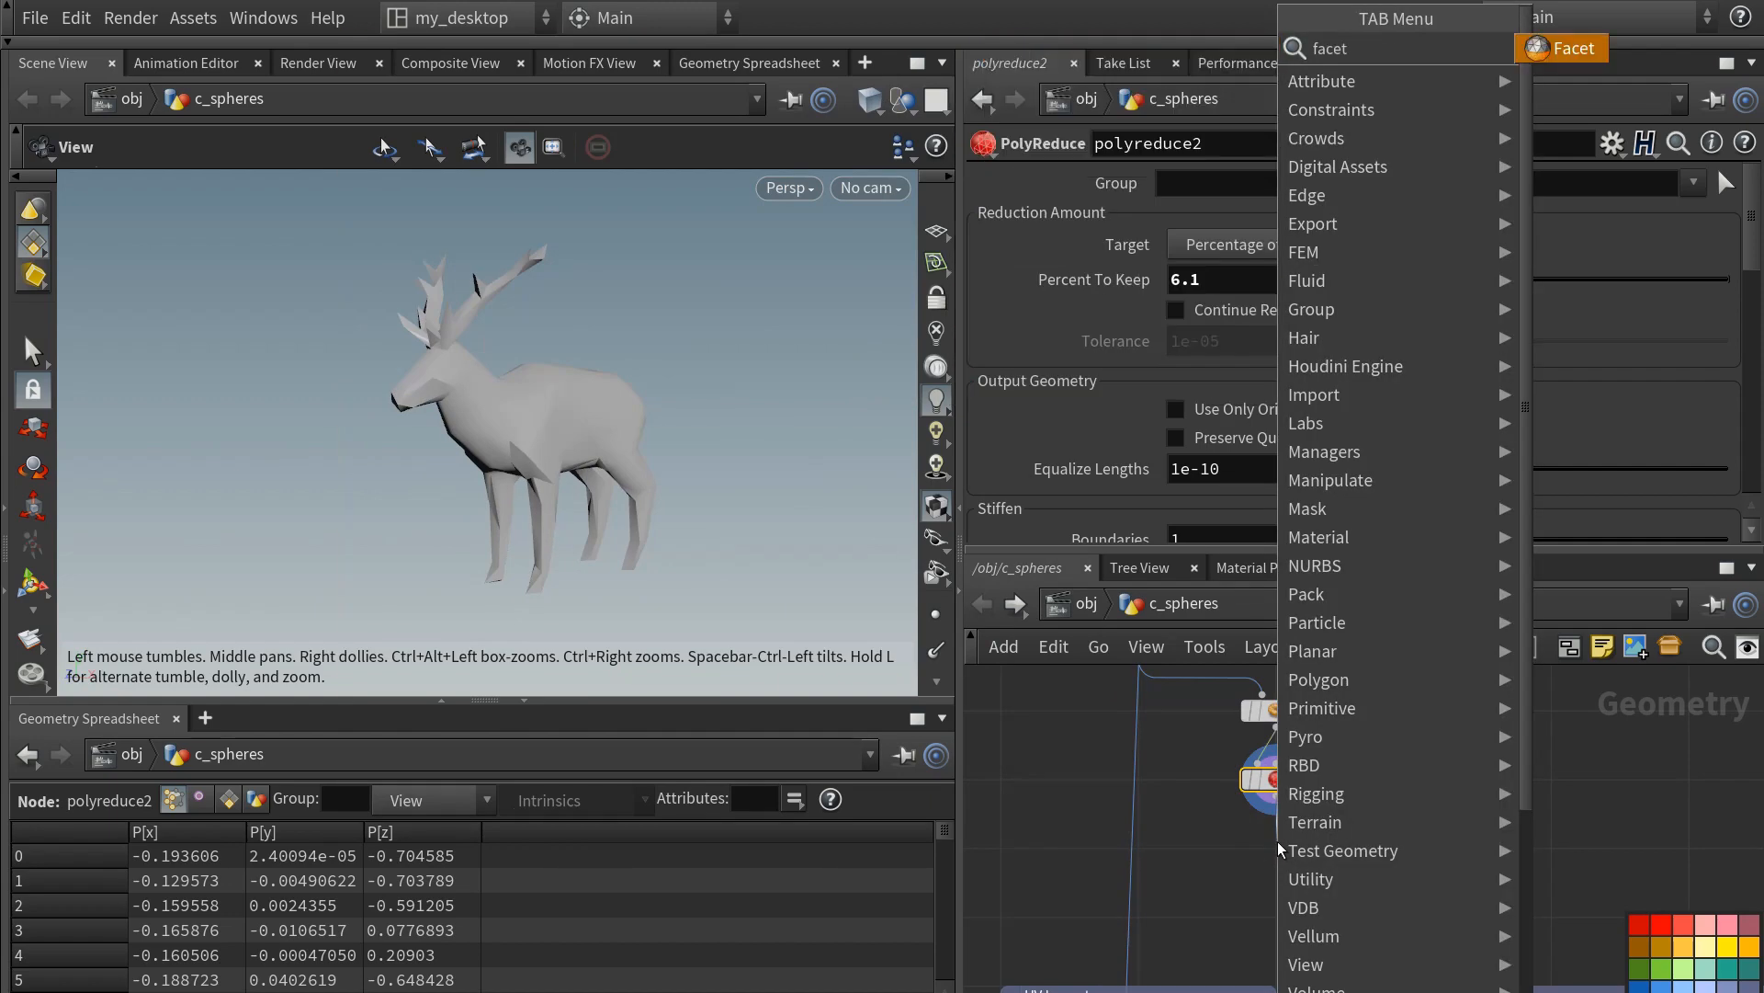
key("Return")
left_click(1166, 383)
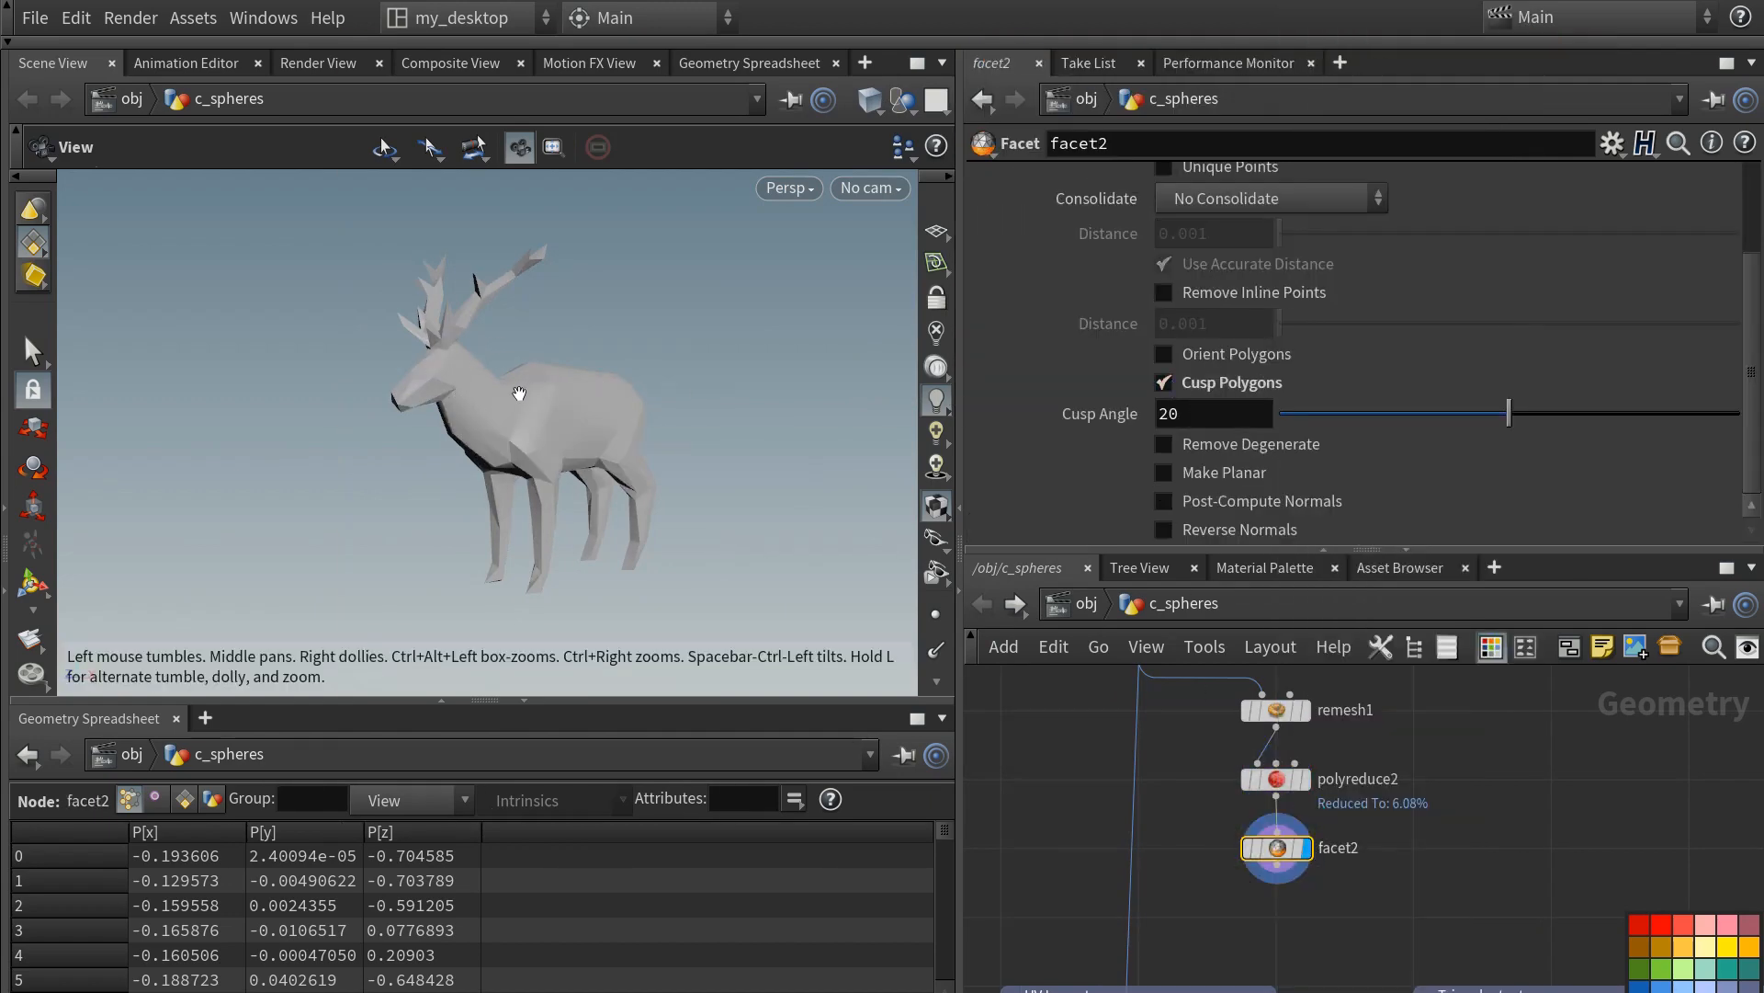
- Connect facet2 to the uvunwrap1 node in the UV Layout box and compare the textured deer with the concept image
middle_click_drag(1175, 871, 1154, 827)
scroll(1221, 820, "down", 1)
left_click(1172, 946)
left_click(1276, 832)
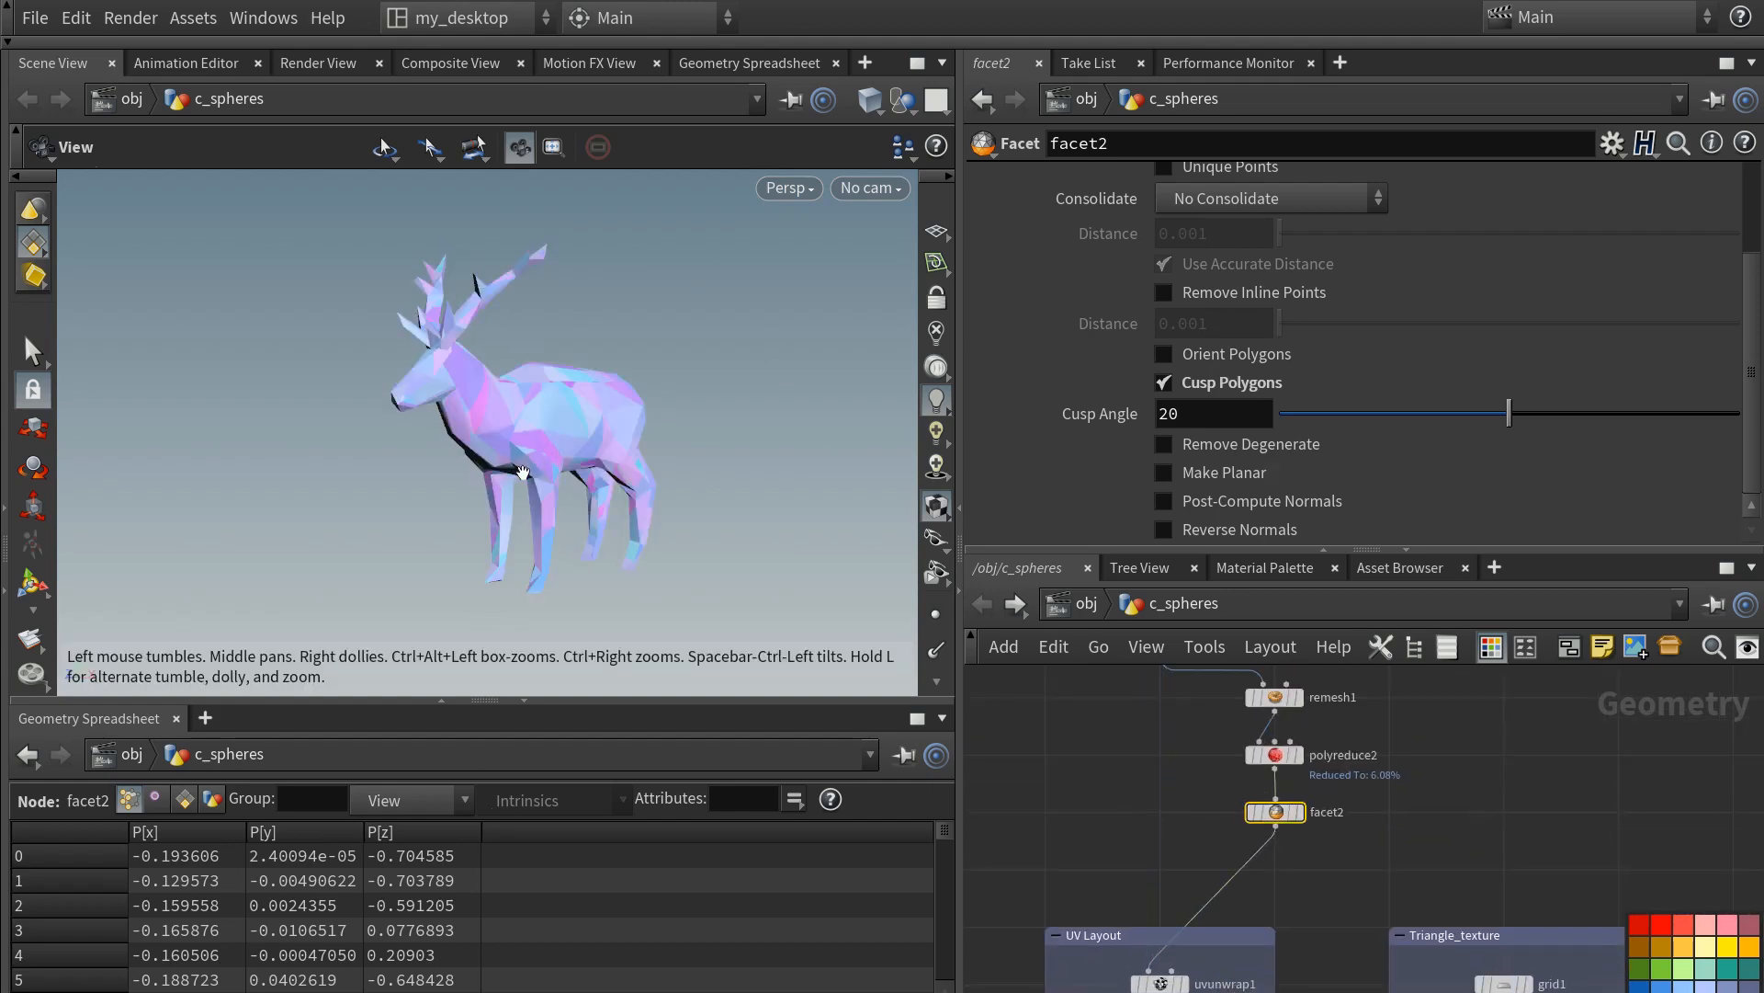
key("alt+Tab")
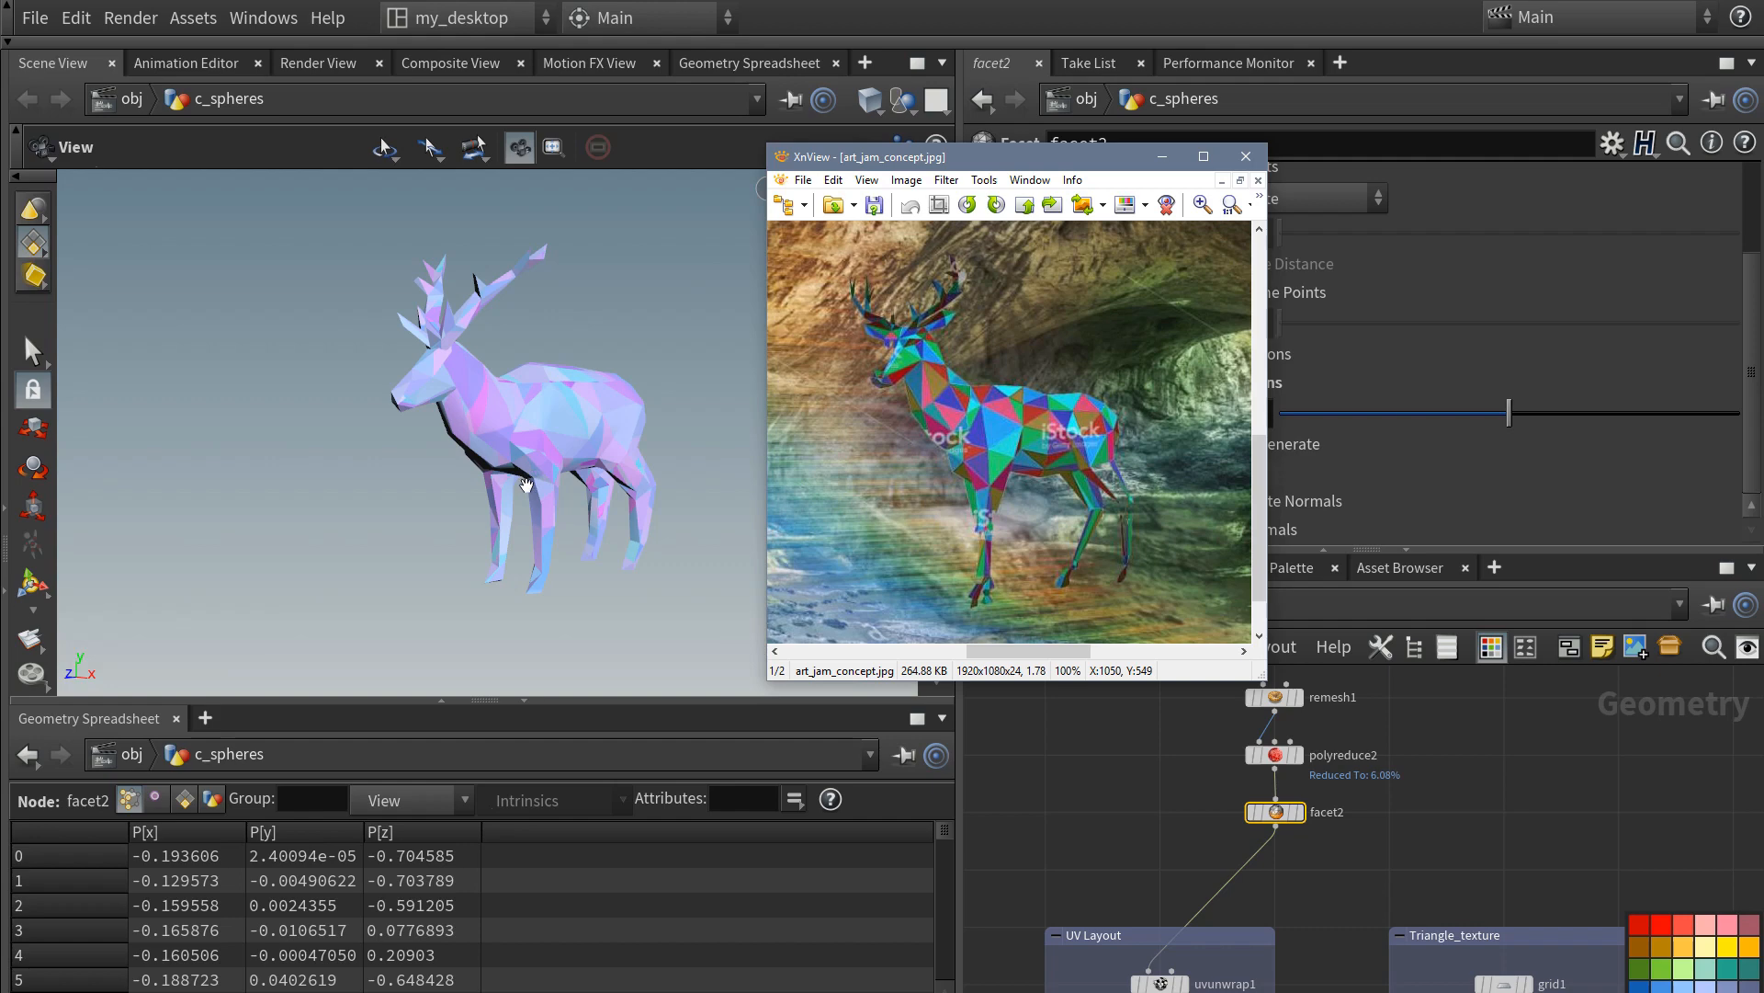
- Move remesh1, polyreduce2 and facet2 in line above the UV Layout box and shift the UV Layout and Triangle_texture boxes down
middle_click_drag(535, 493, 521, 501)
scroll(1226, 781, "down", 1)
left_click_drag(1192, 696, 1313, 816)
left_click_drag(1267, 717, 1173, 766)
middle_click_drag(1074, 843, 1060, 769)
left_click(1060, 769)
left_click_drag(1193, 830, 1193, 866)
scroll(1181, 956, "up", 2)
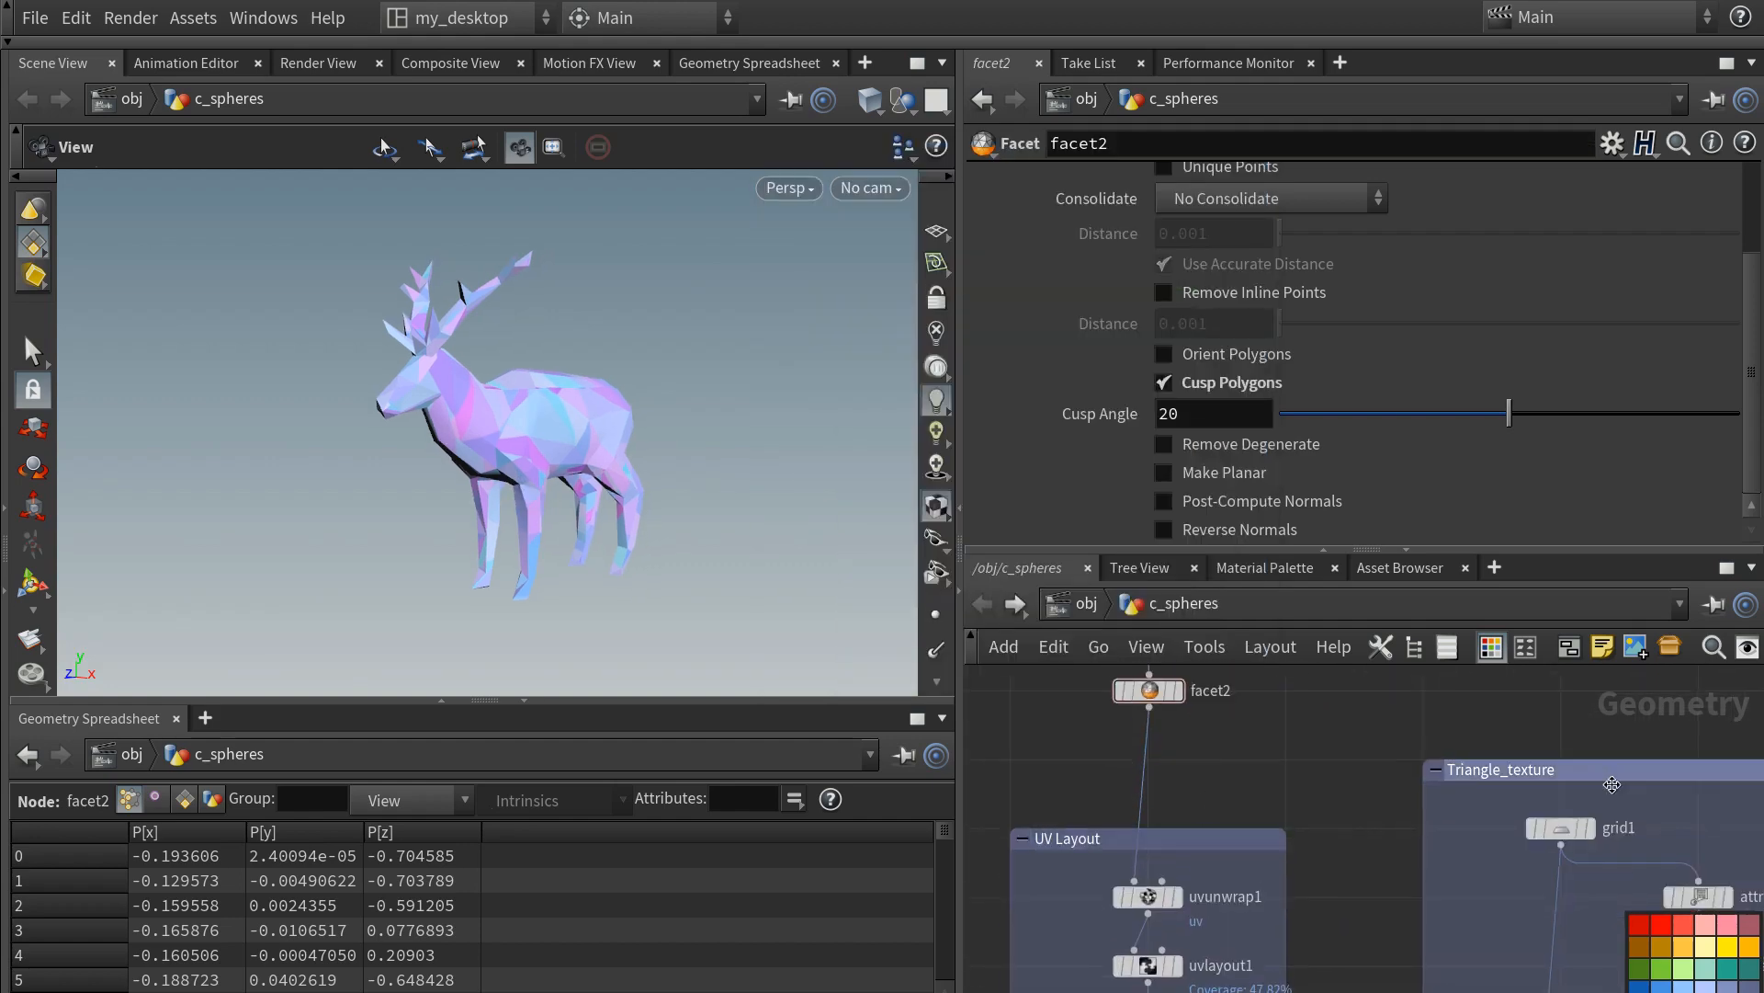
left_click_drag(1489, 769, 1489, 838)
- Group remesh1, polyreduce2 and facet2 in a new network box and enlarge the box around them
middle_click_drag(1199, 727, 1255, 918)
left_click_drag(1139, 911, 1314, 721)
key("shift+o")
middle_click_drag(1151, 733, 1195, 797)
left_click_drag(1188, 765, 1108, 742)
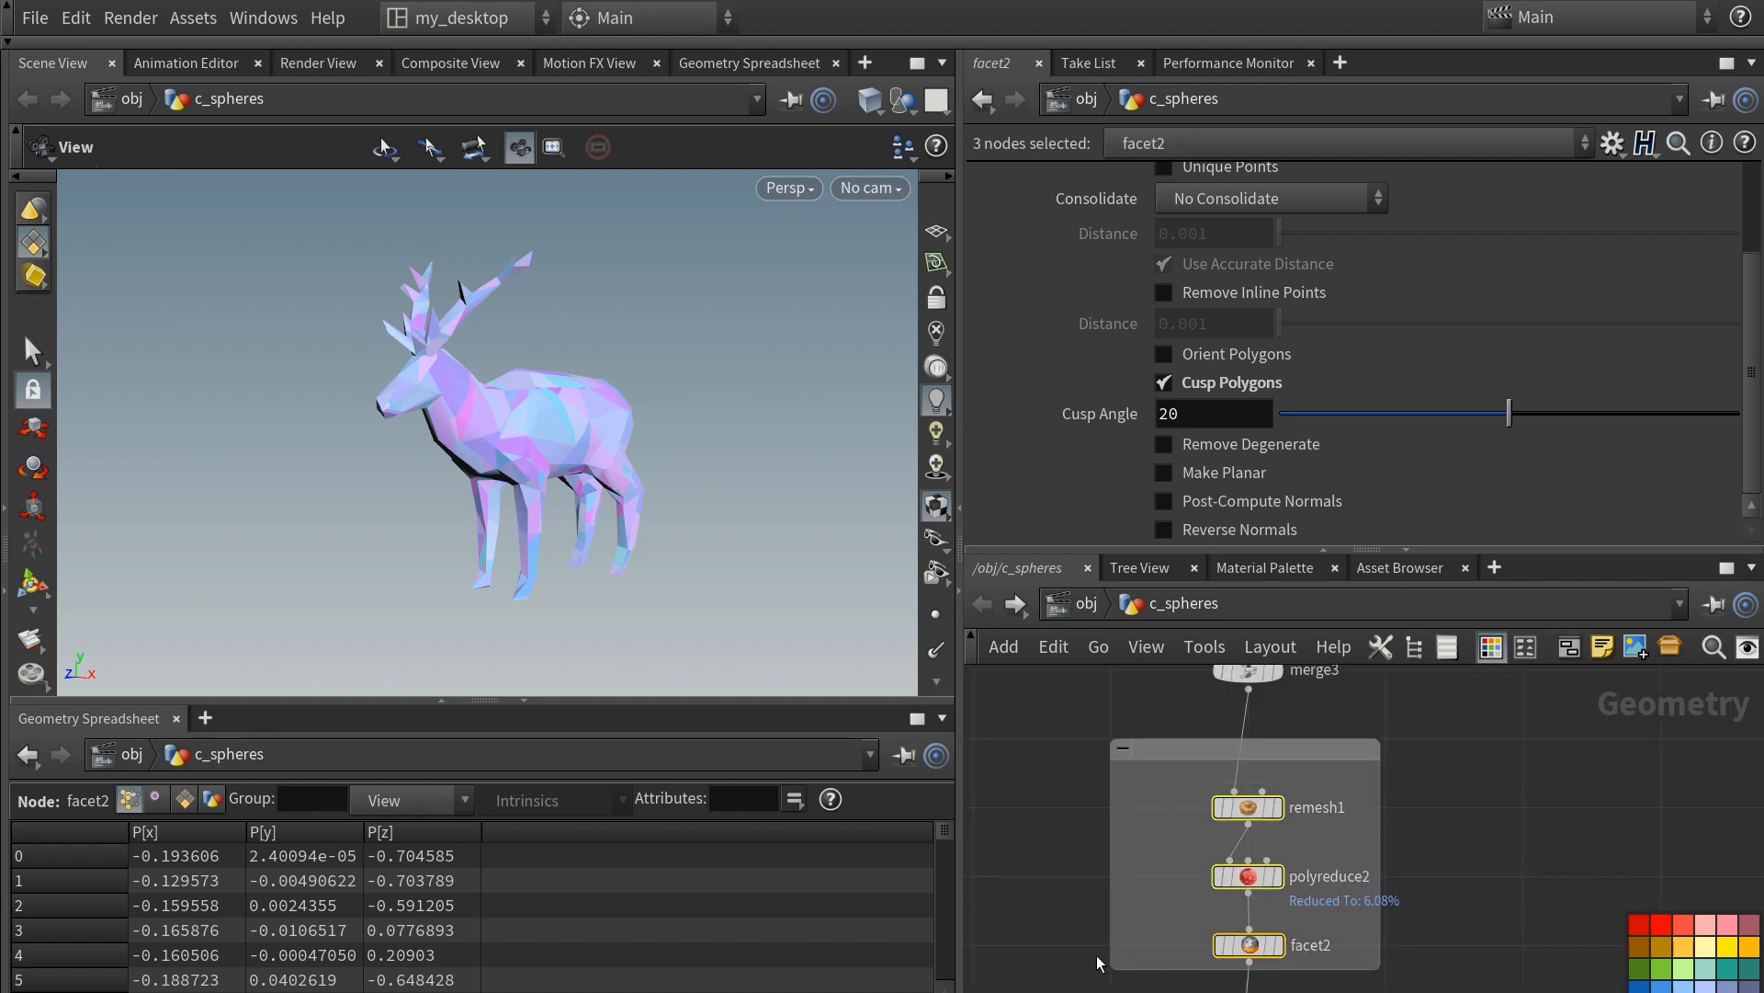
middle_click_drag(1099, 961, 1091, 825)
scroll(1091, 825, "down", 1)
left_click_drag(1330, 830, 1332, 867)
middle_click_drag(1333, 866, 1312, 912)
- Name the new network box Triangle Mesh and colour it blue like the other boxes
double_click(1163, 696)
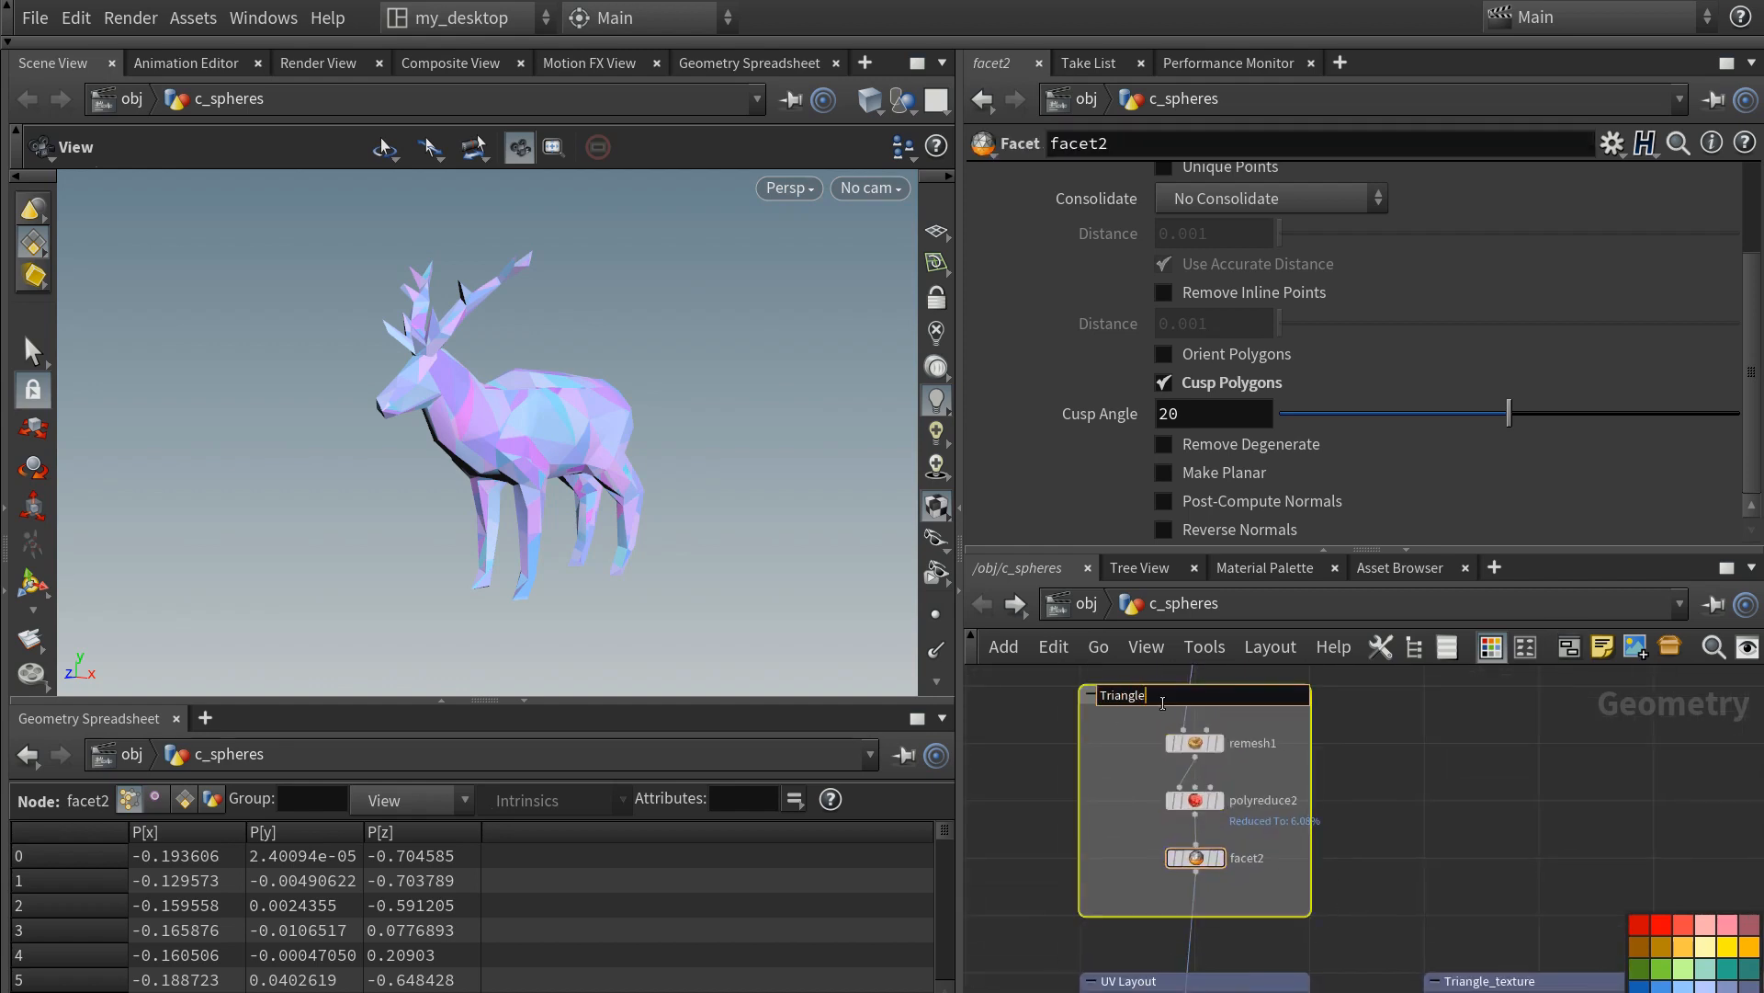
key("Return")
scroll(1386, 846, "down", 1)
middle_click_drag(1362, 830, 1335, 793)
scroll(1332, 757, "down", 1)
left_click(1684, 983)
scroll(1408, 797, "down", 1)
scroll(1411, 803, "up", 2)
- Rename the merge3 node to body_with_antlers and save the scene
double_click(1270, 765)
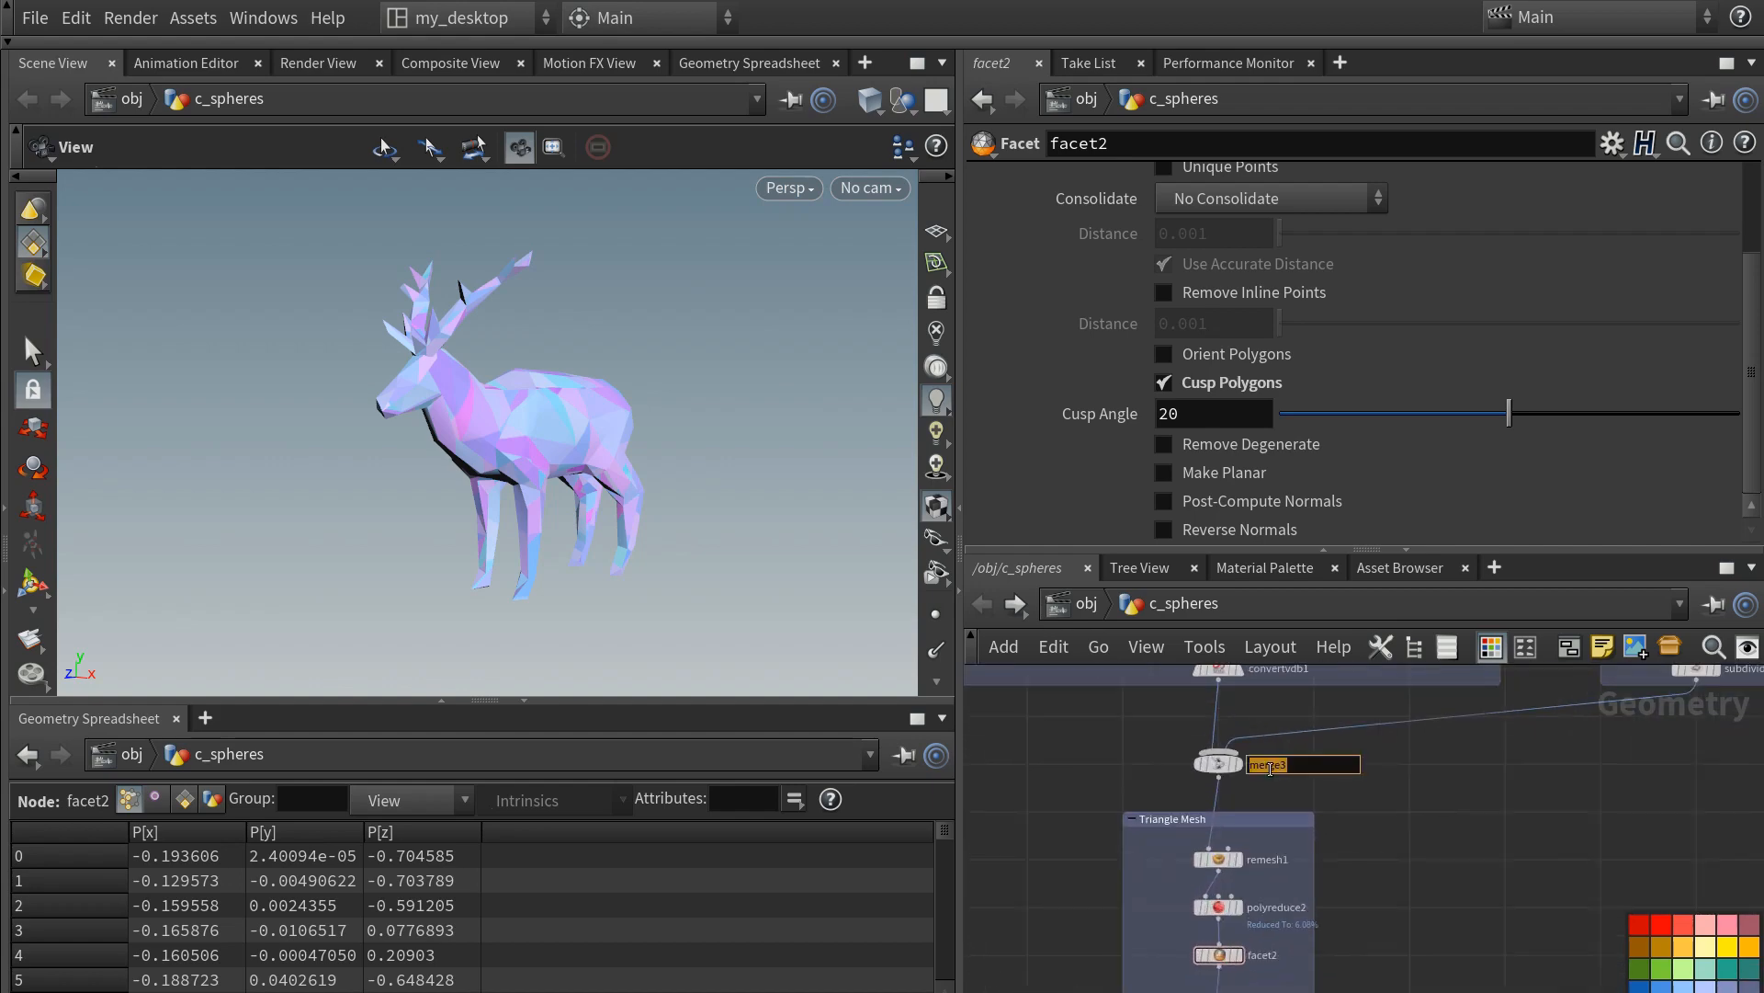
type("body_with_ant")
key("Return")
key("h")
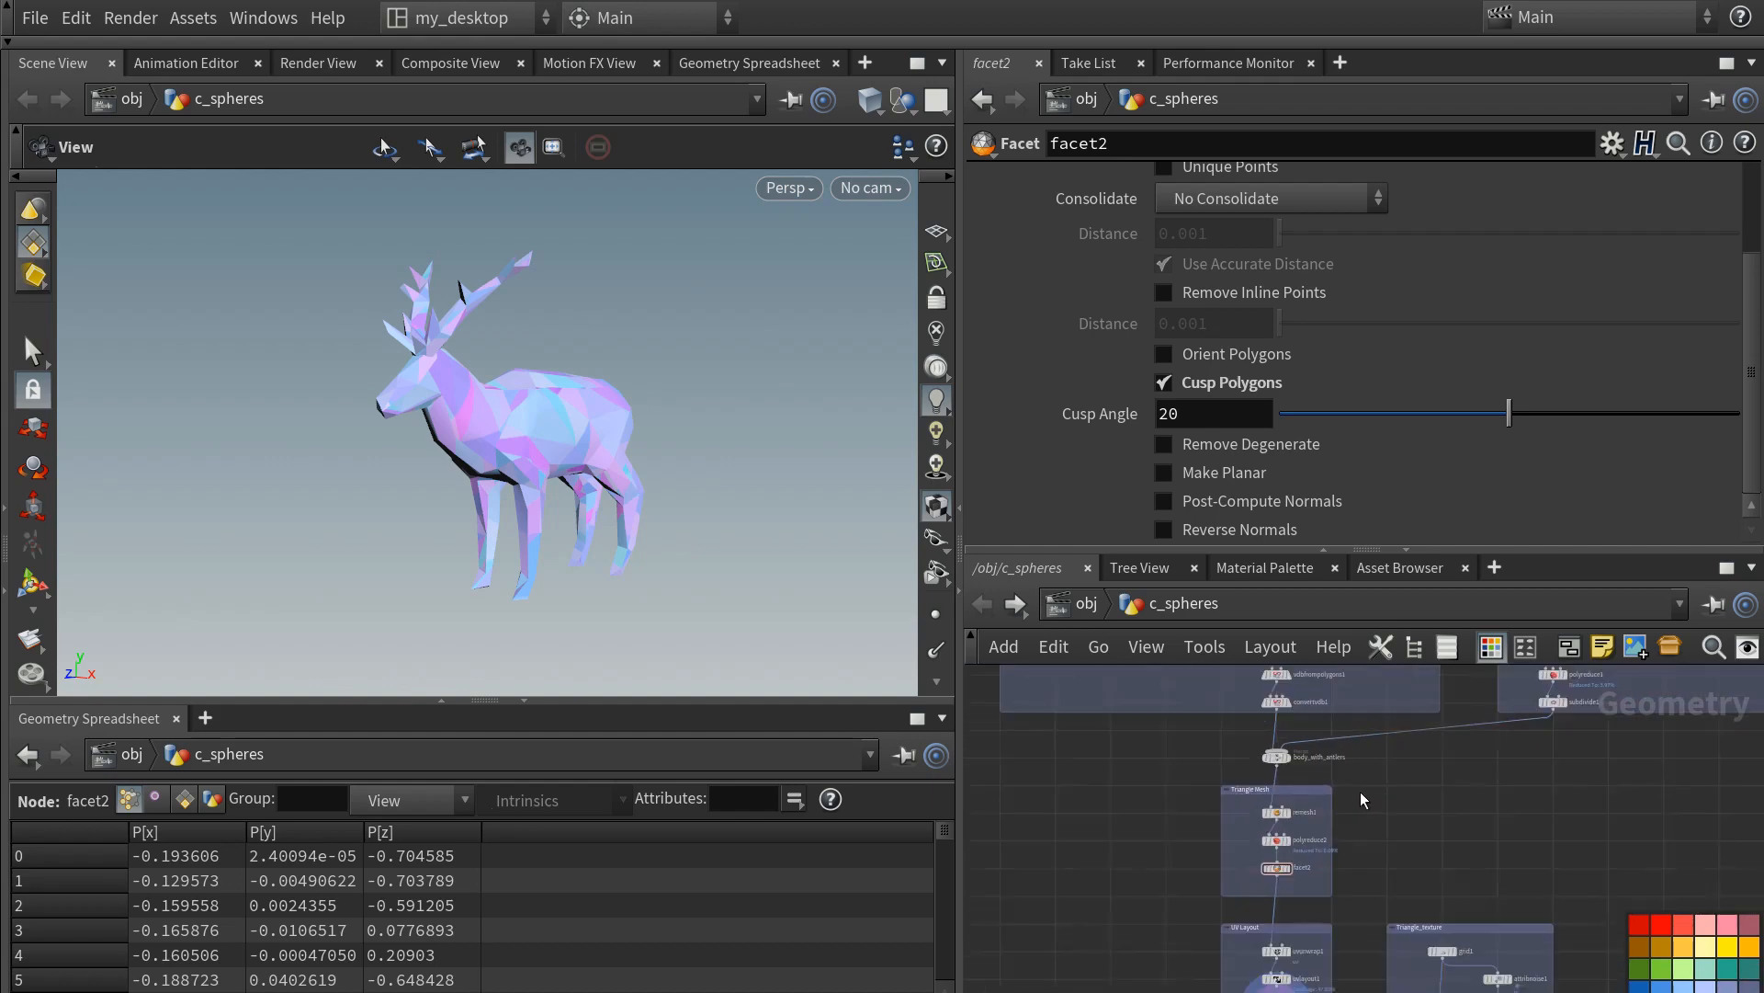
left_click(35, 17)
left_click(47, 173)
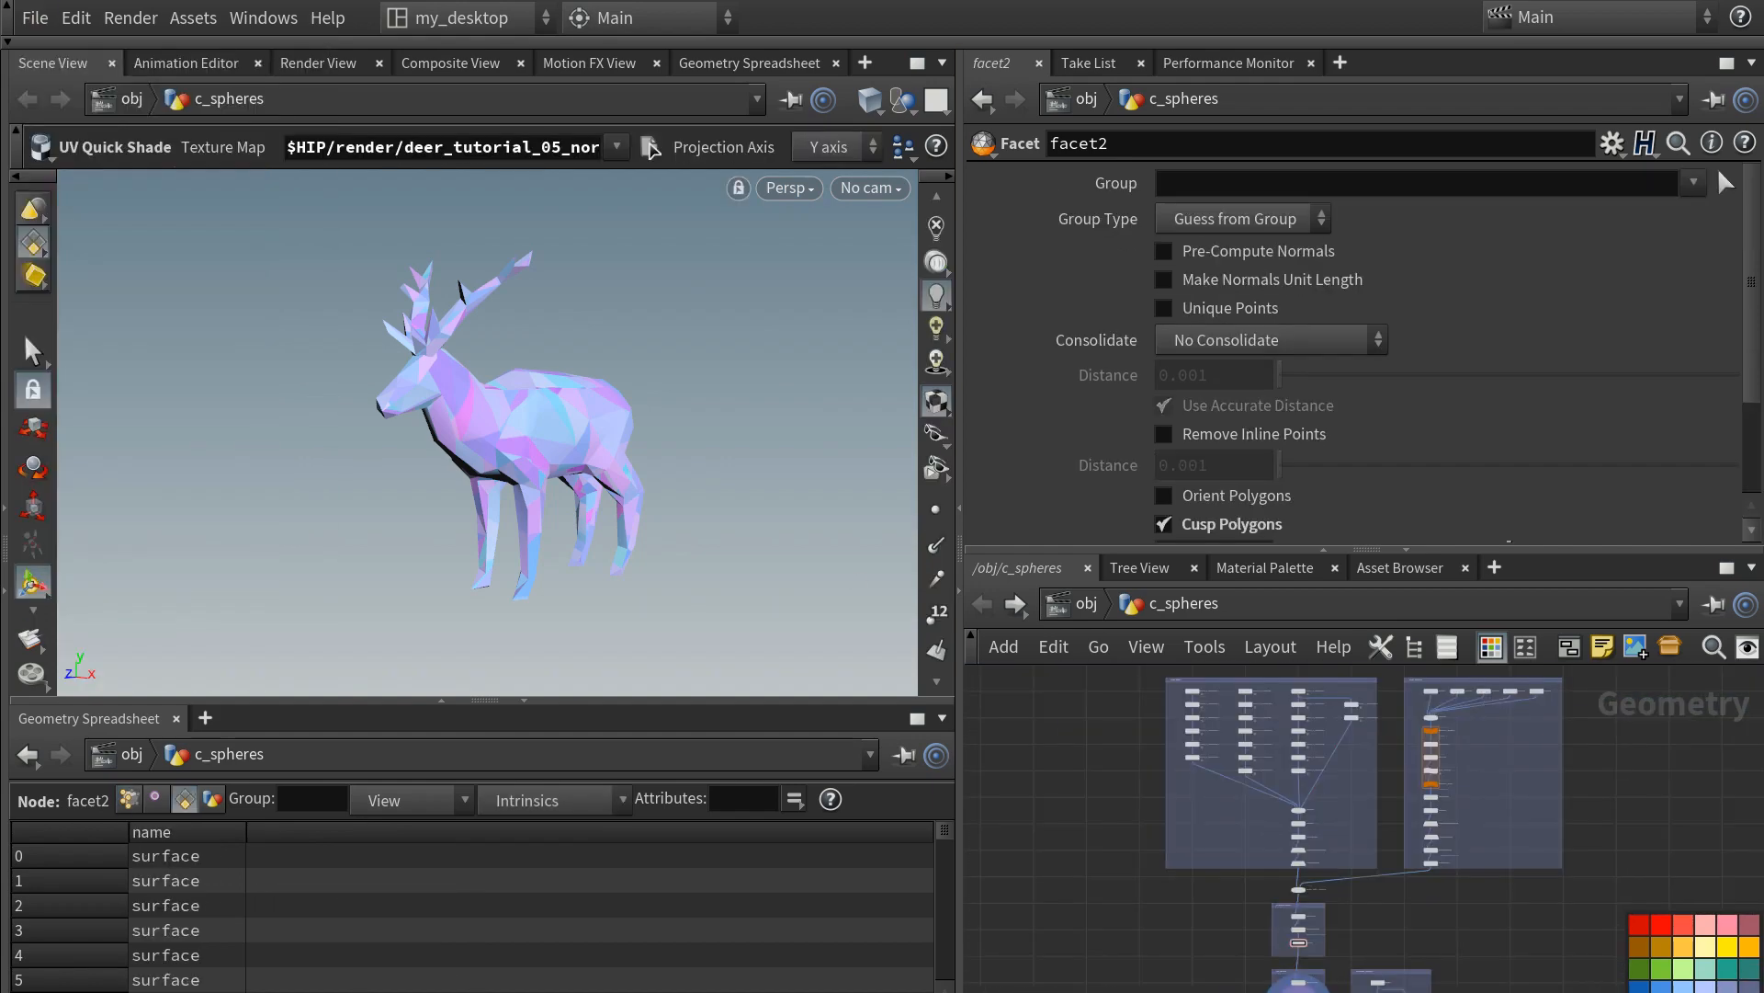
- Switch to XnView and examine the wooden deer in art_jam_concept.psd up close
key("alt+Tab")
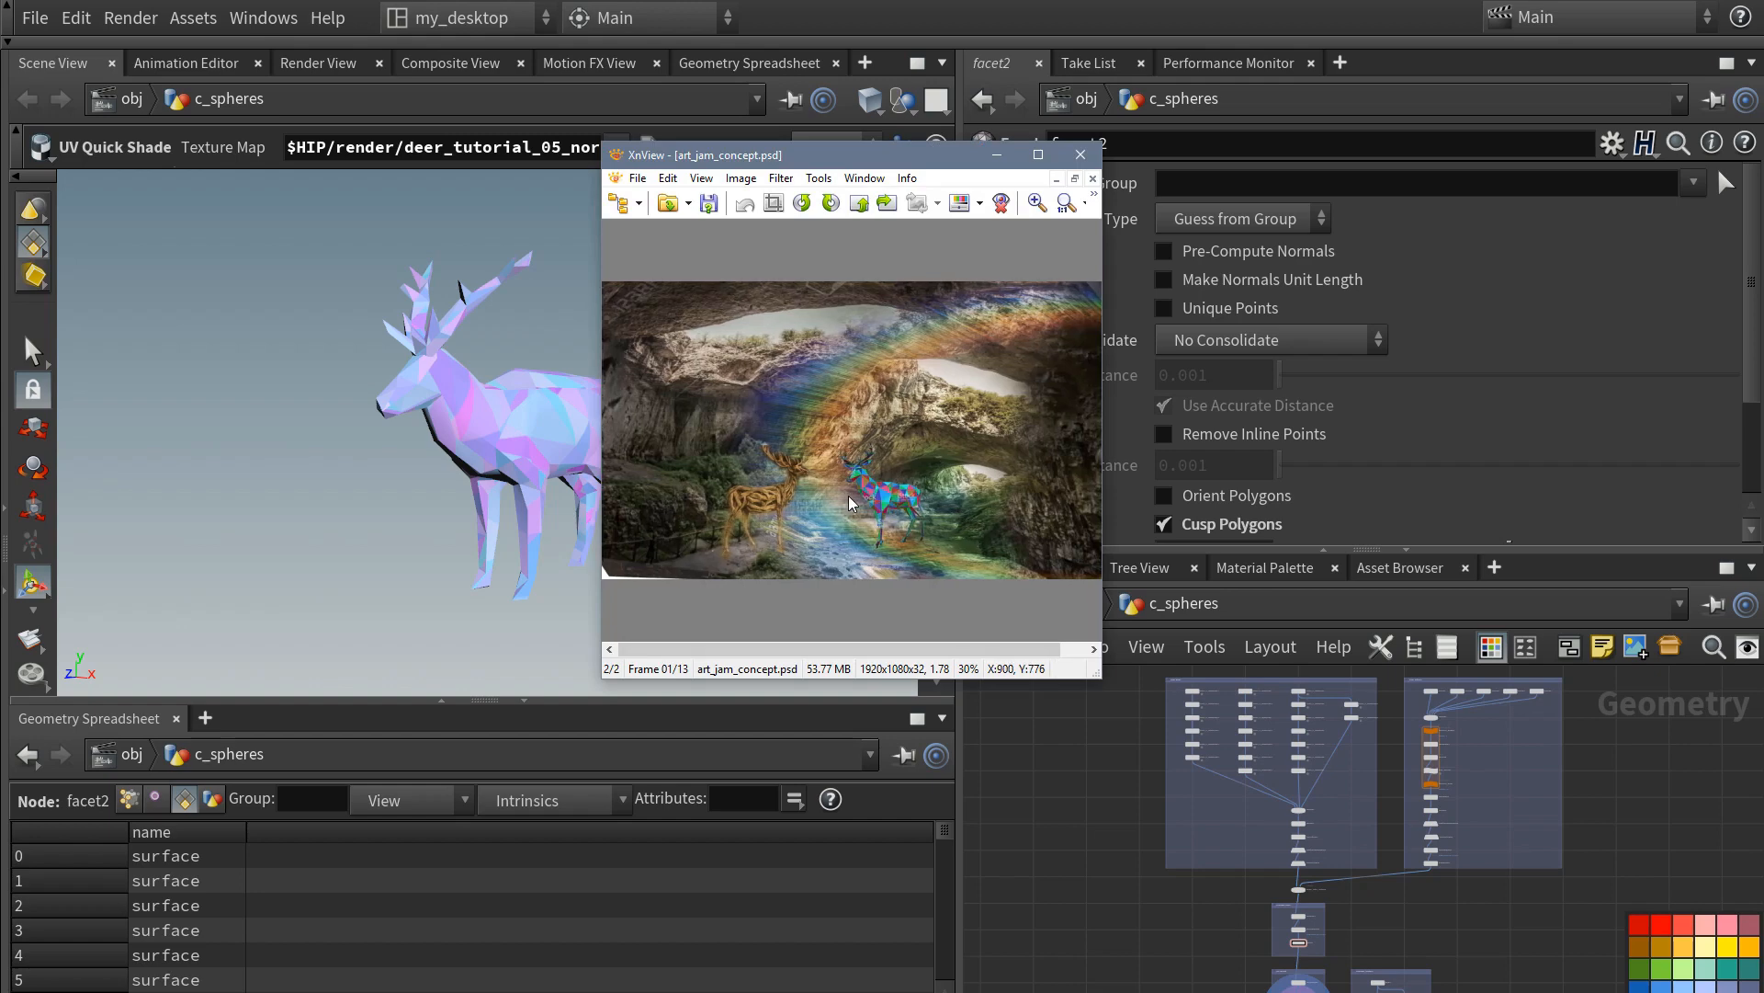
left_click_drag(767, 513, 791, 450)
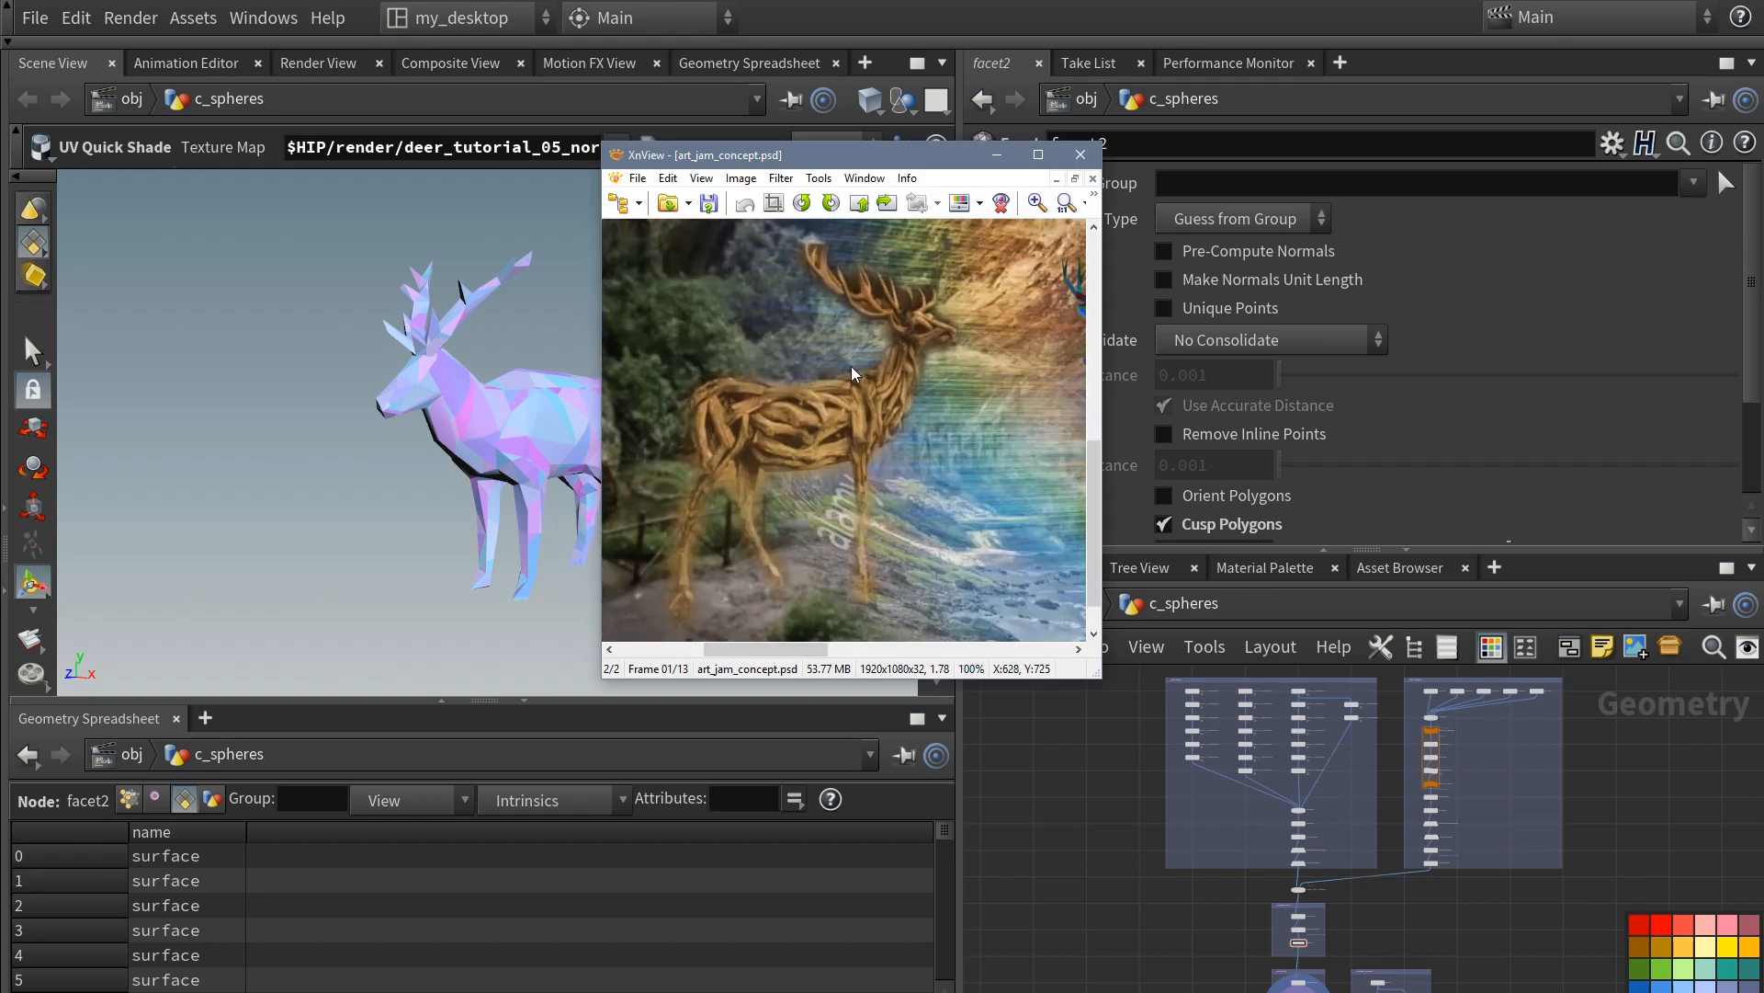
left_click_drag(851, 366, 862, 368)
left_click(1004, 160)
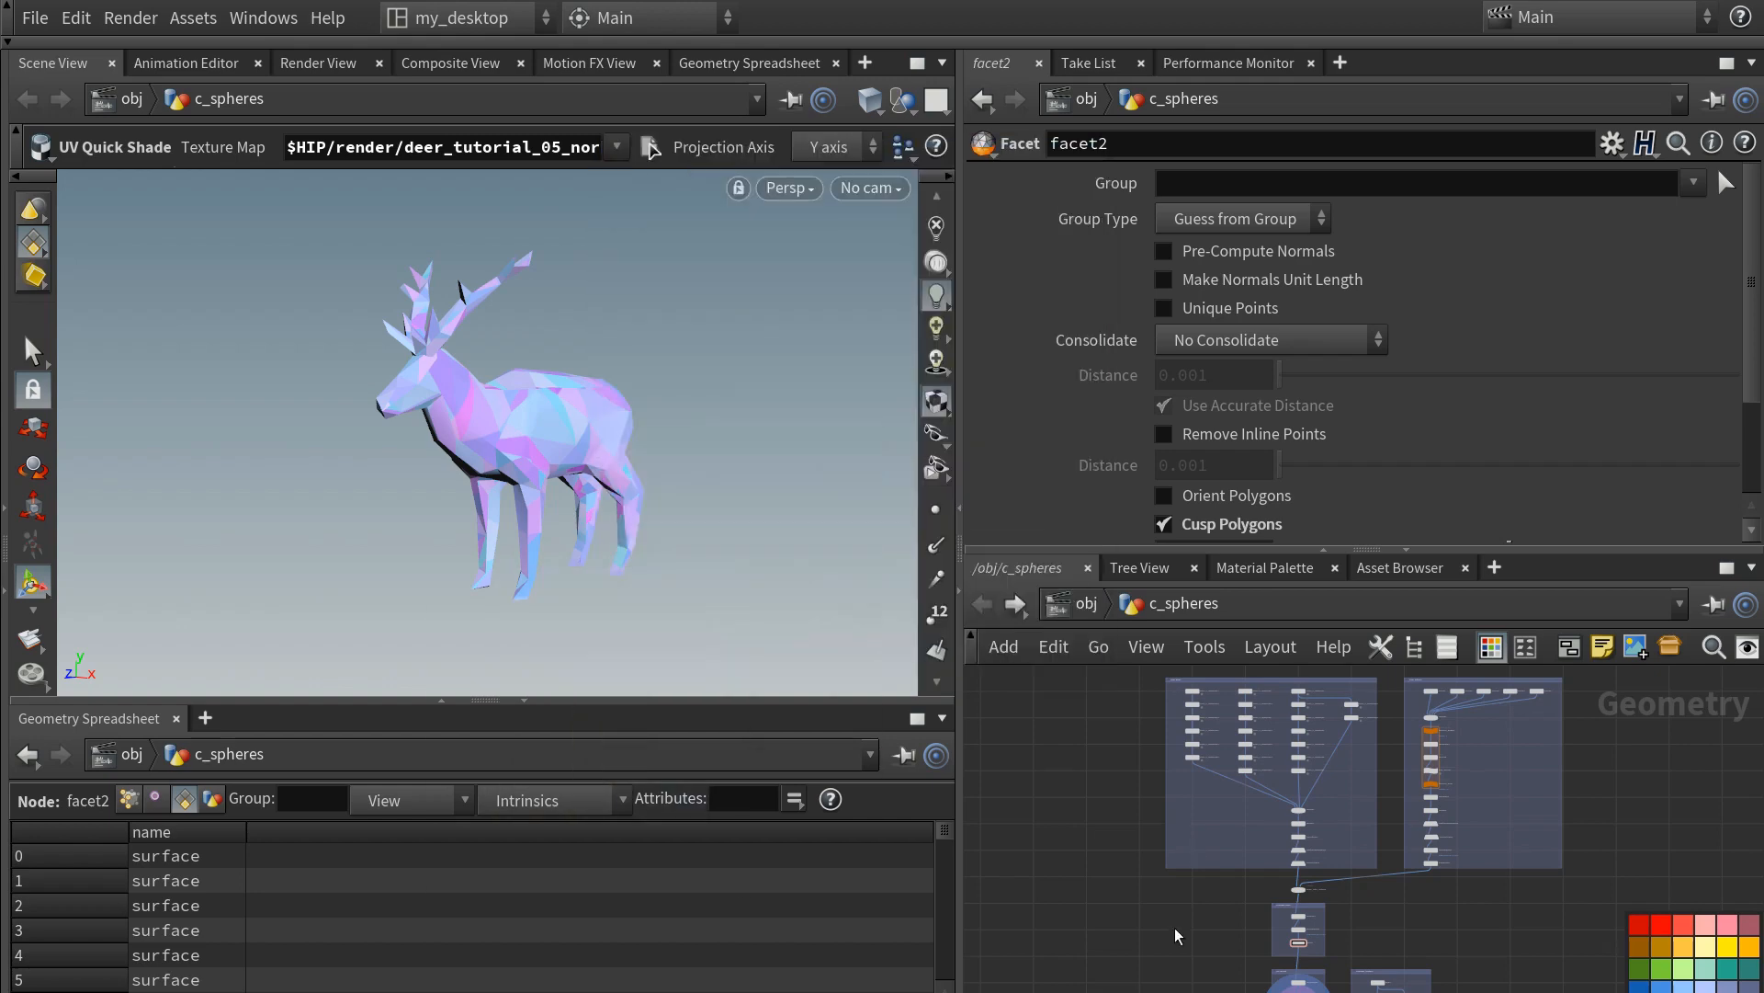
- Maximize the network view and move body_with_antlers and the boxes below it under the antler branch
middle_click_drag(1177, 930, 1153, 901)
key("ctrl+b")
scroll(841, 660, "up", 3)
middle_click_drag(730, 629, 572, 630)
scroll(520, 572, "up", 2)
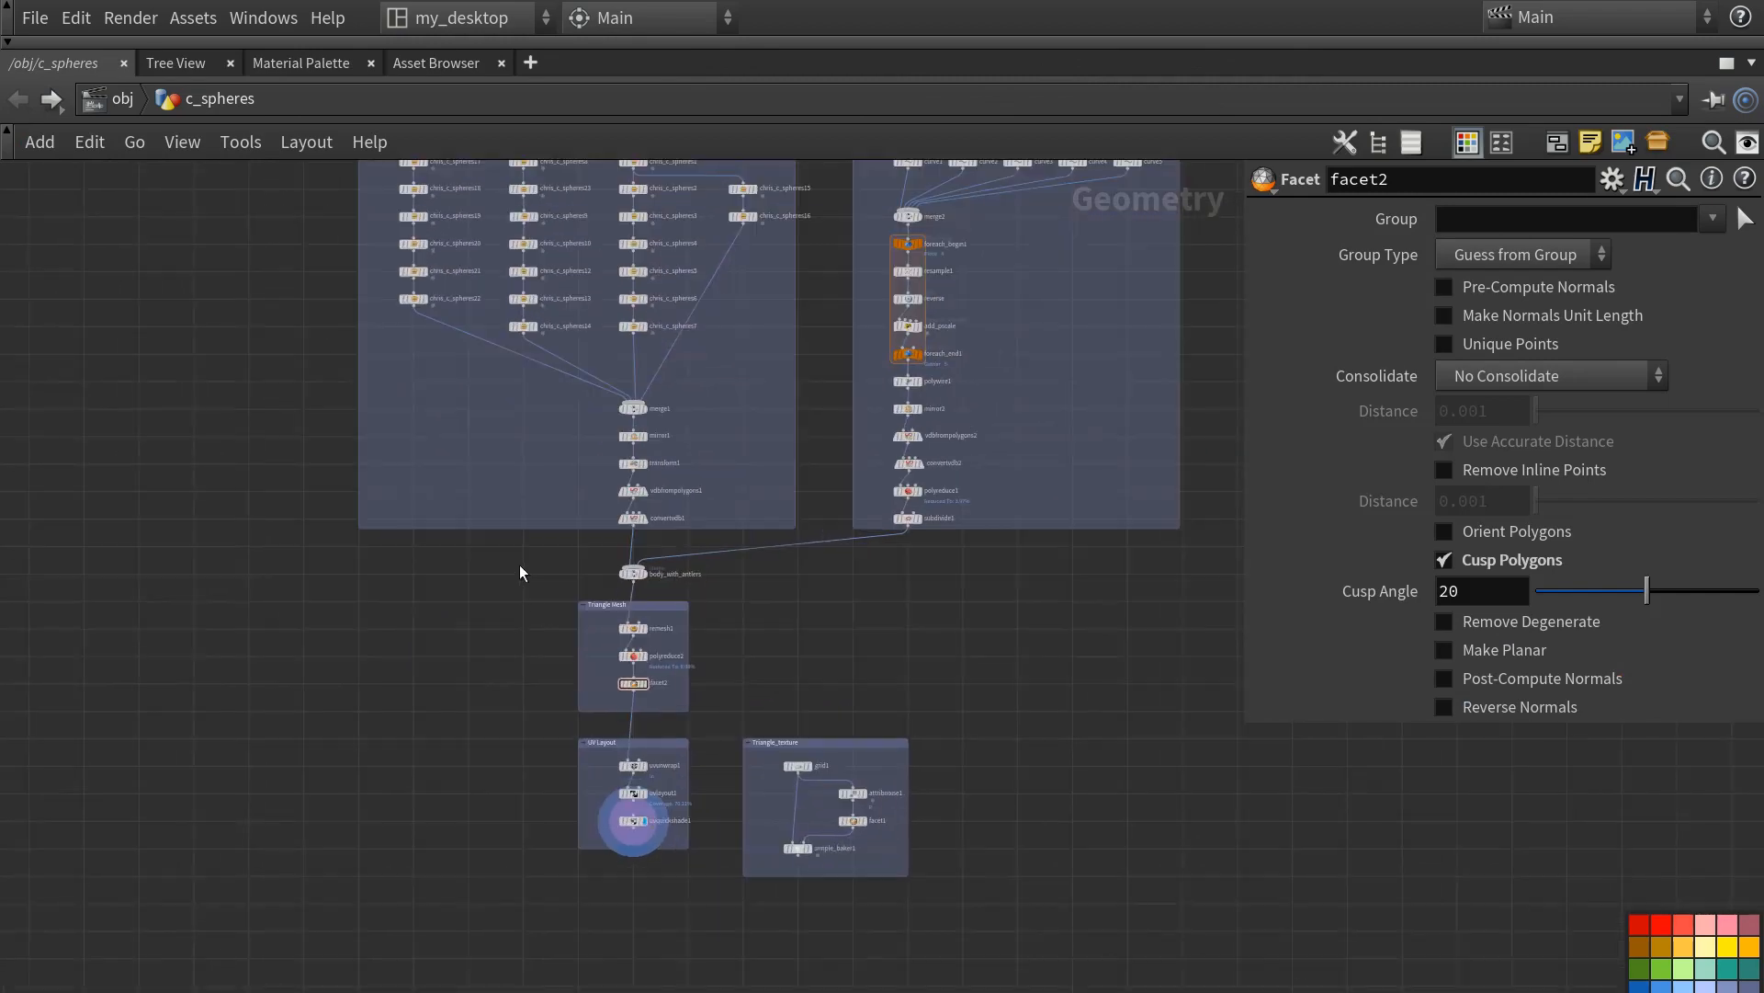
left_click_drag(520, 559, 1140, 954)
scroll(879, 490, "up", 2)
left_click_drag(527, 613, 922, 618)
left_click(768, 647)
middle_click_drag(759, 692, 817, 702)
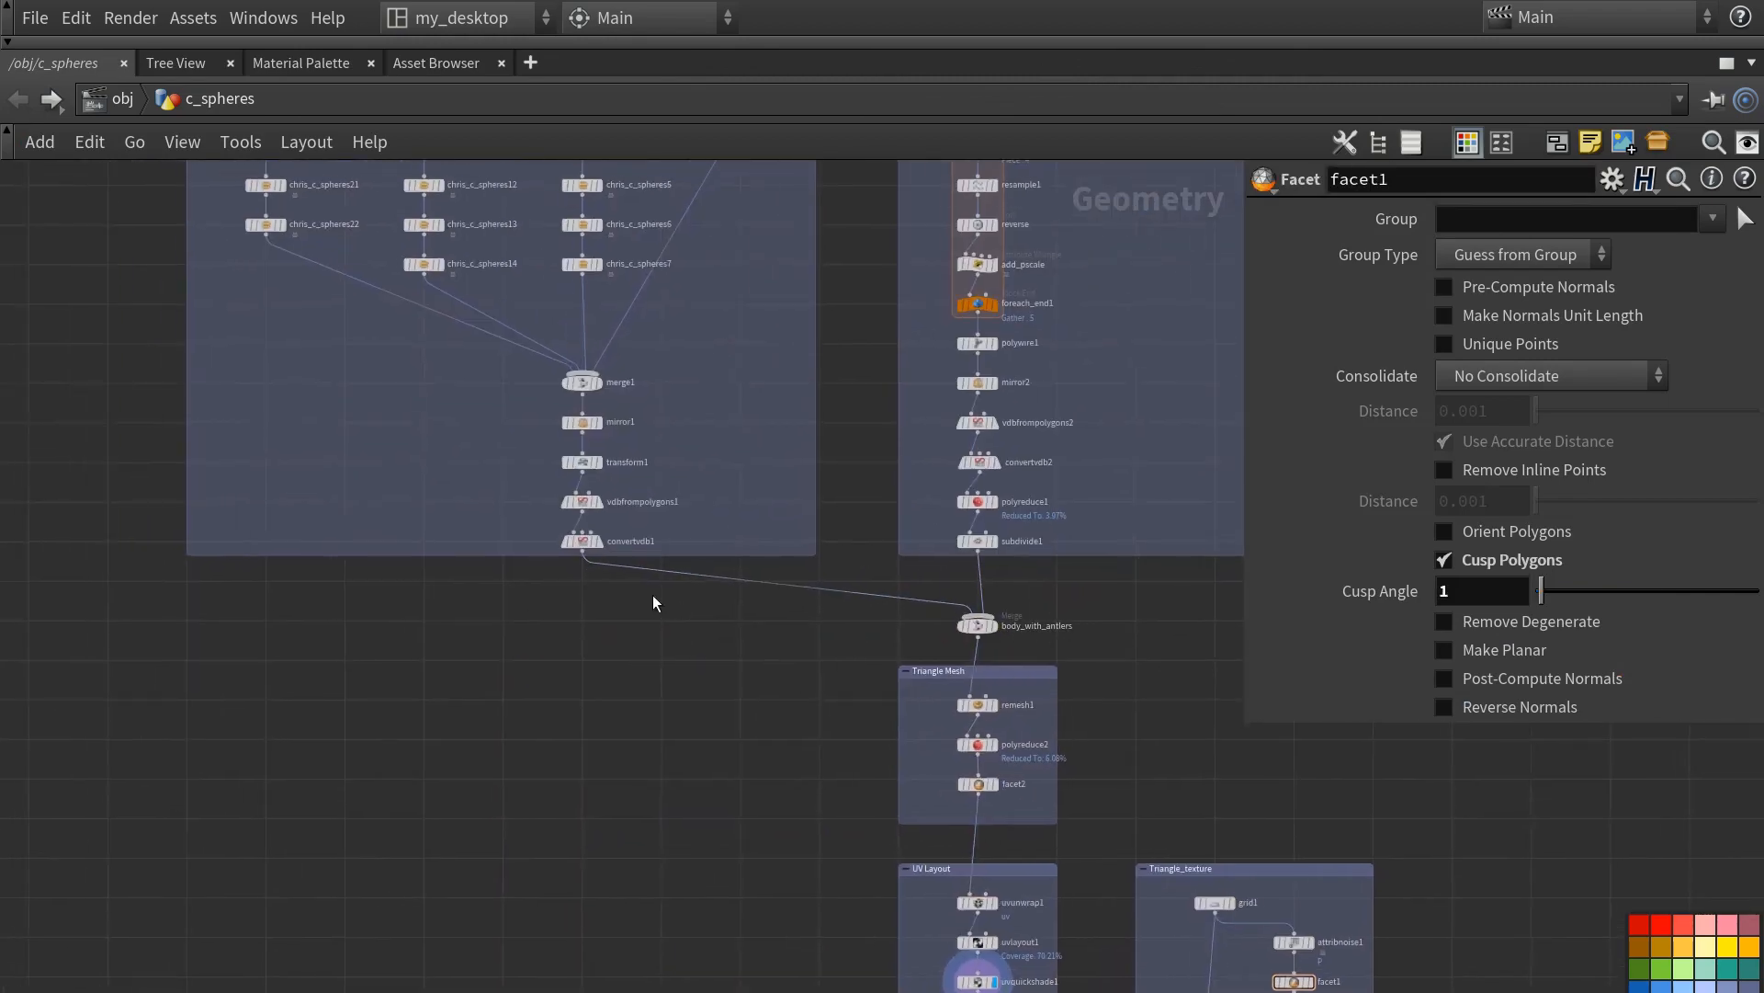
- Duplicate the Triangle Mesh box beneath the body branch and feed its remesh2 node from convertvdb1
left_click_drag(818, 646, 1139, 848)
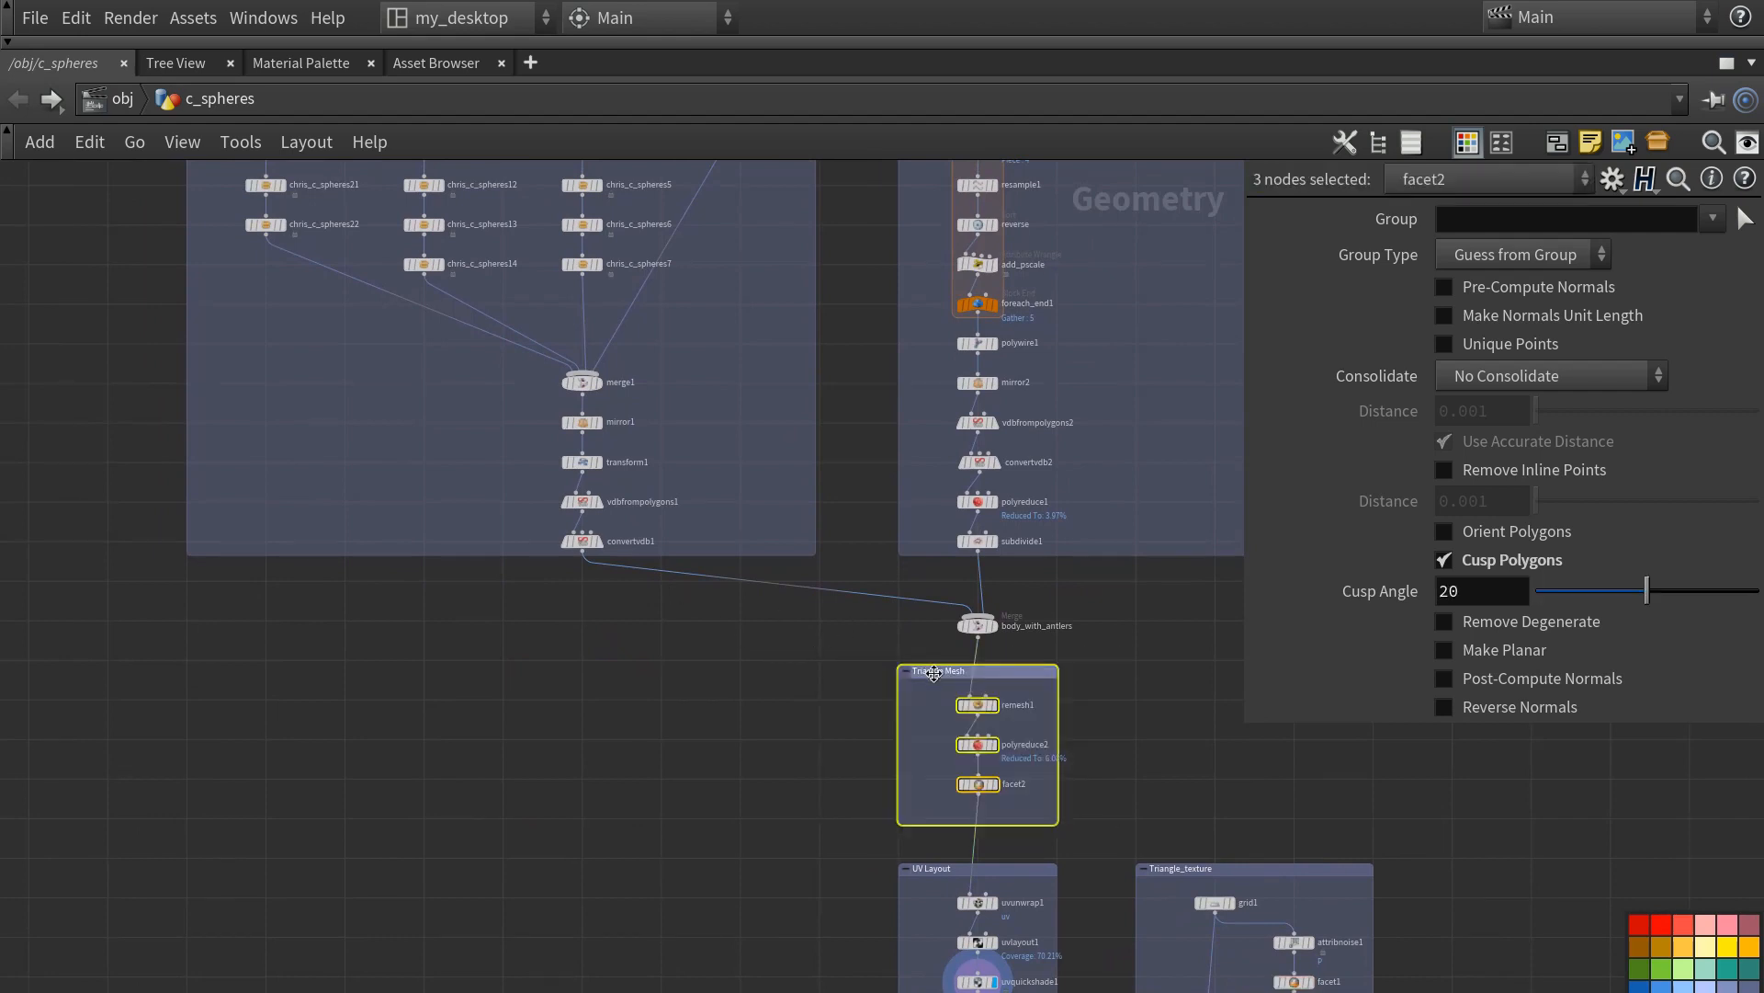
left_click_drag(936, 670, 539, 669, "alt")
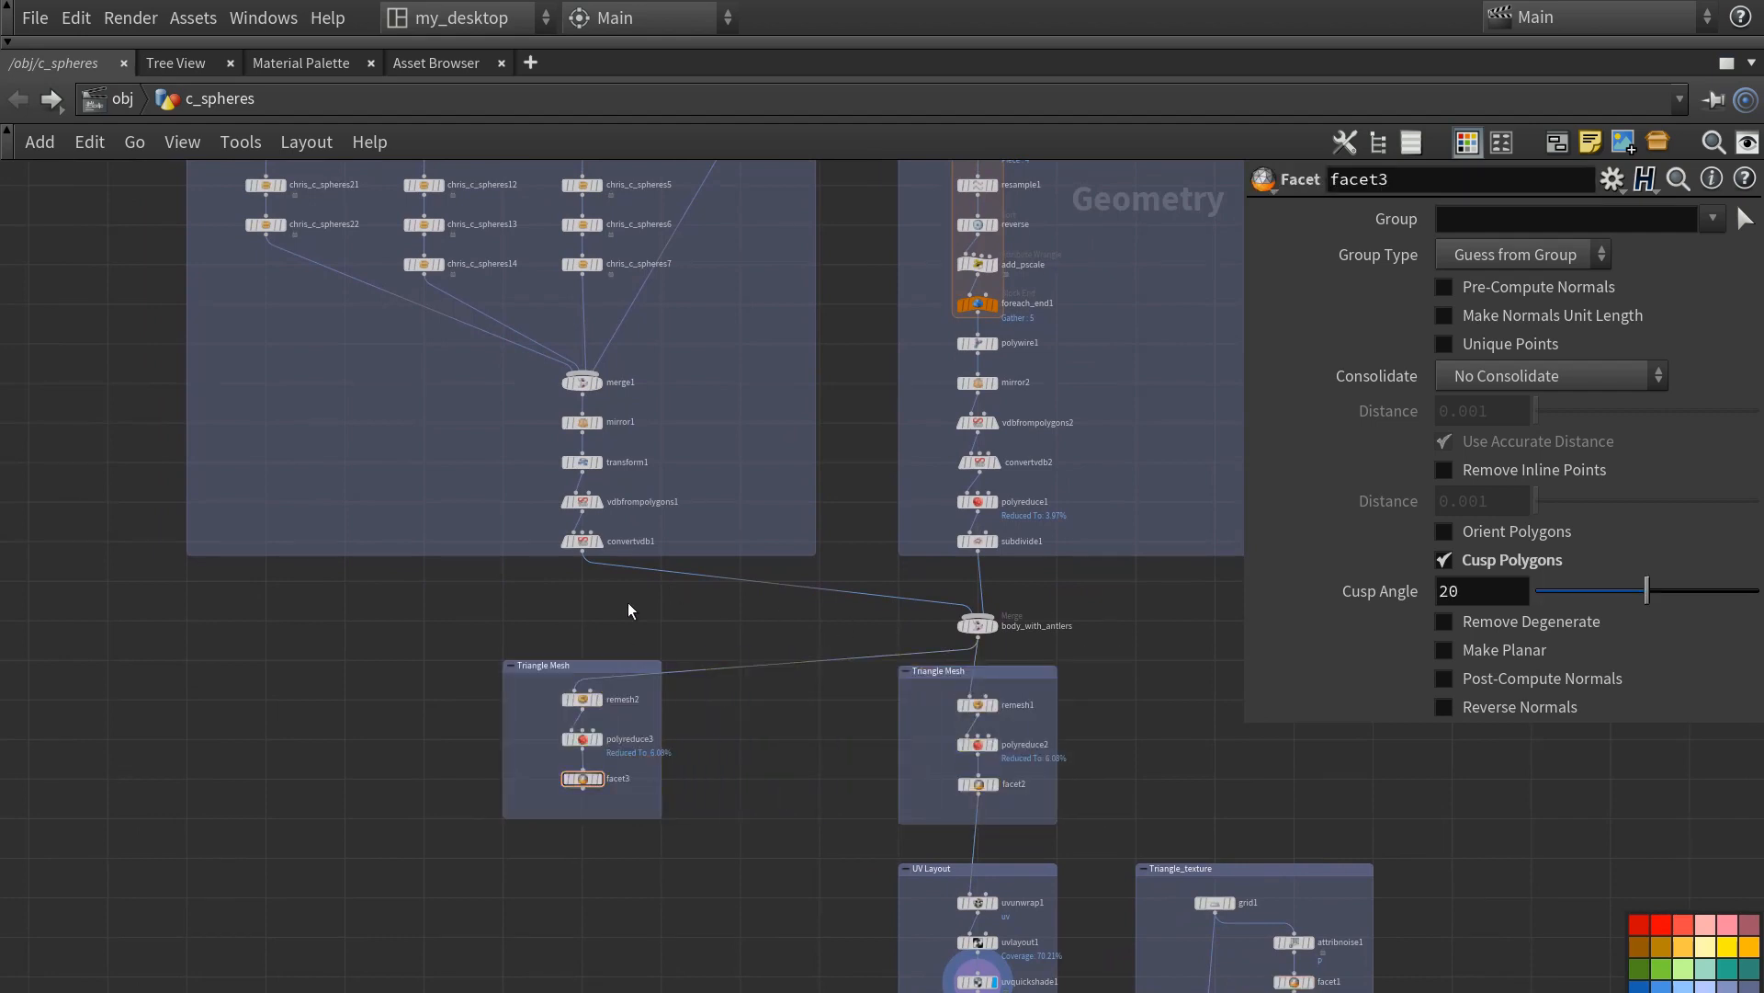
left_click(583, 552)
left_click(573, 671)
- Restore the split pane layout and display the facet3 node of the duplicated Triangle Mesh box
middle_click_drag(653, 624, 709, 610)
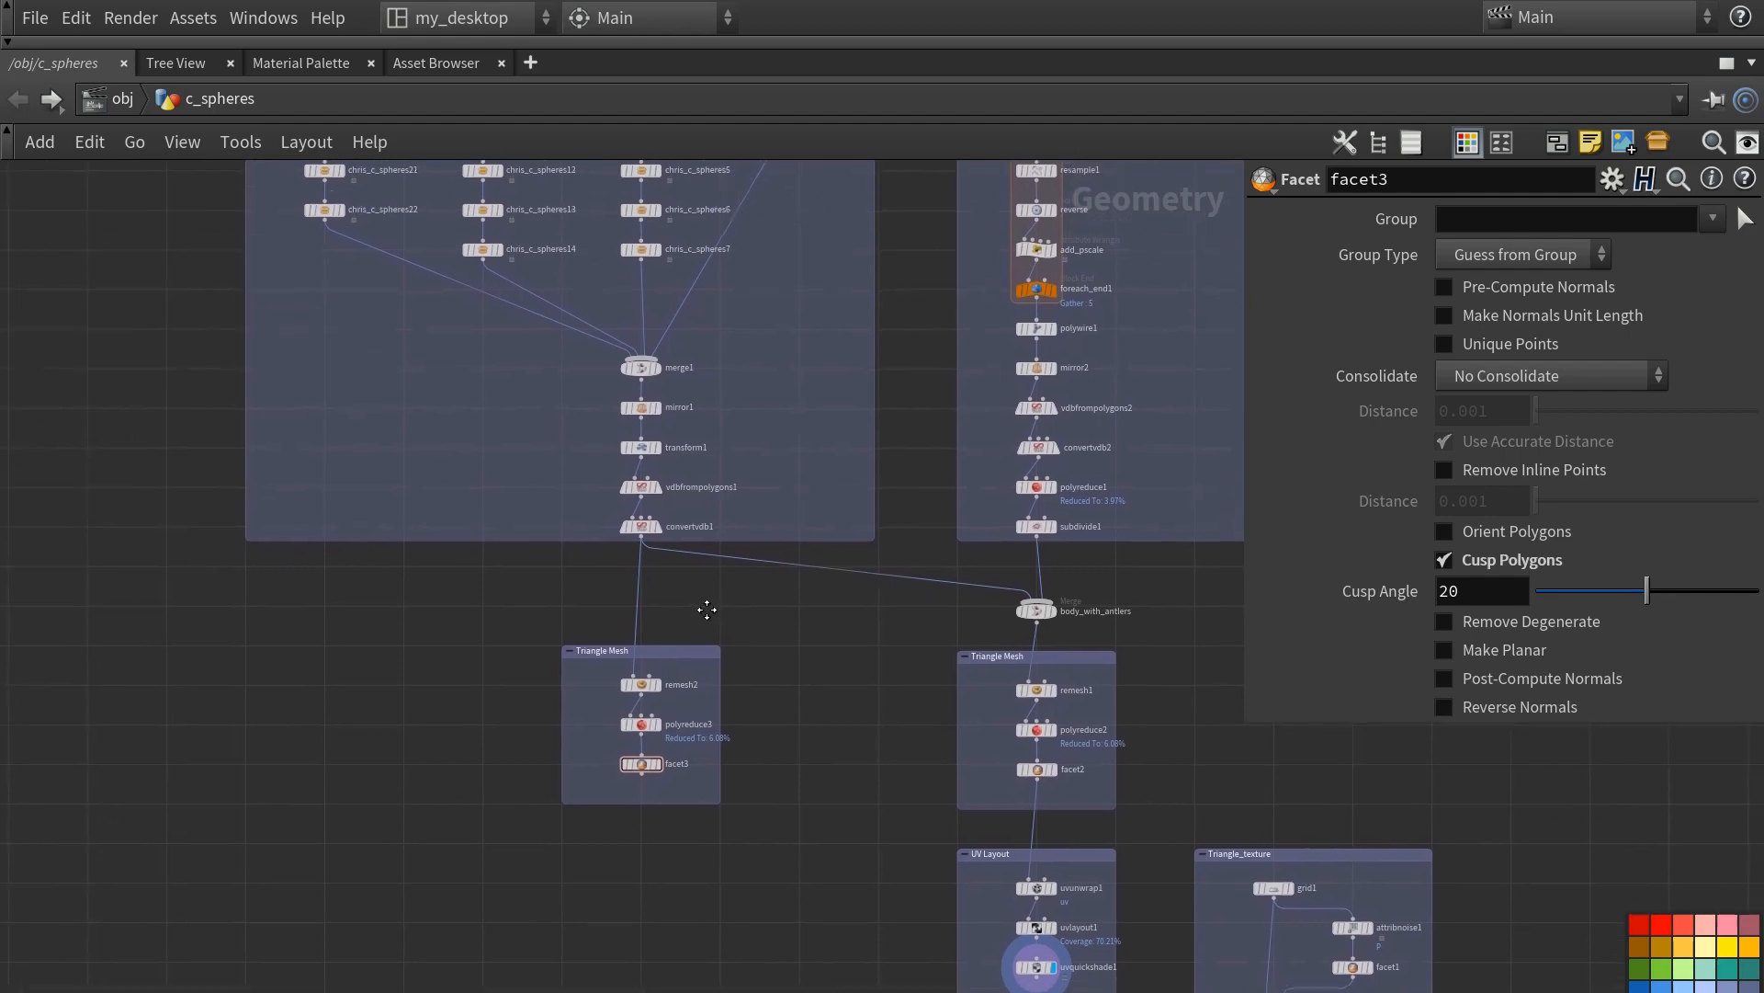
key("ctrl+b")
middle_click_drag(1203, 890, 1218, 766)
mouse_move(1164, 907)
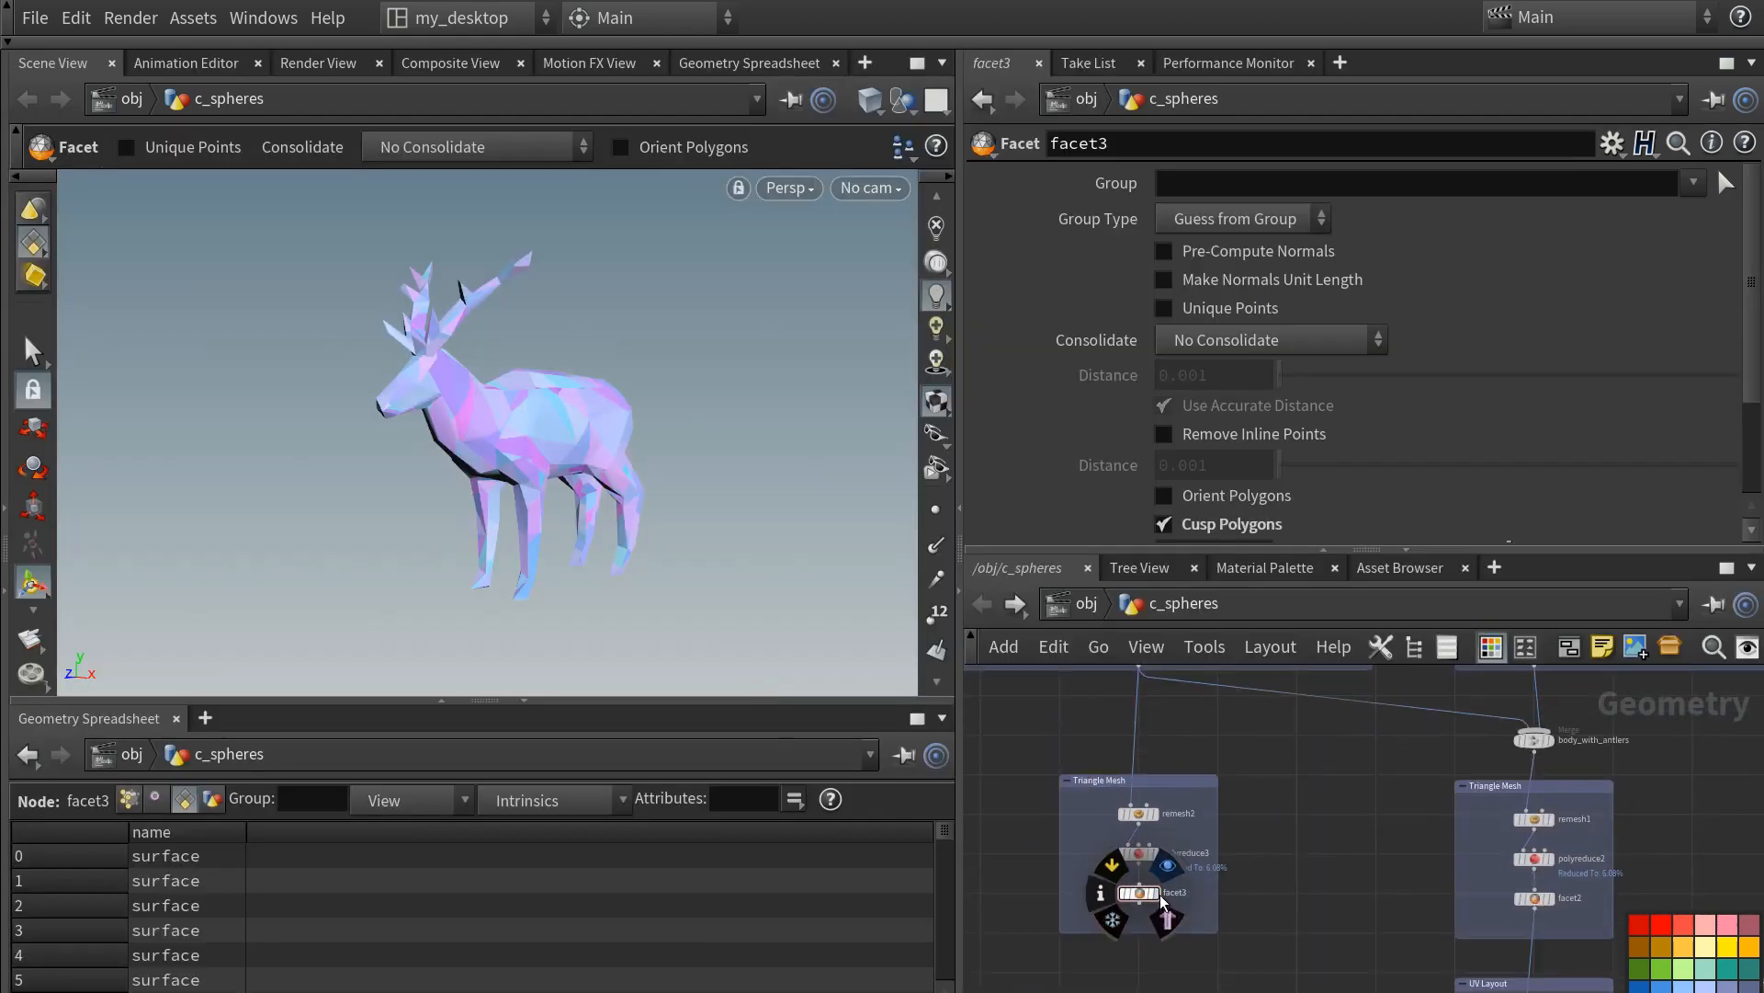
left_click(1168, 866)
middle_click_drag(1251, 929, 1283, 818)
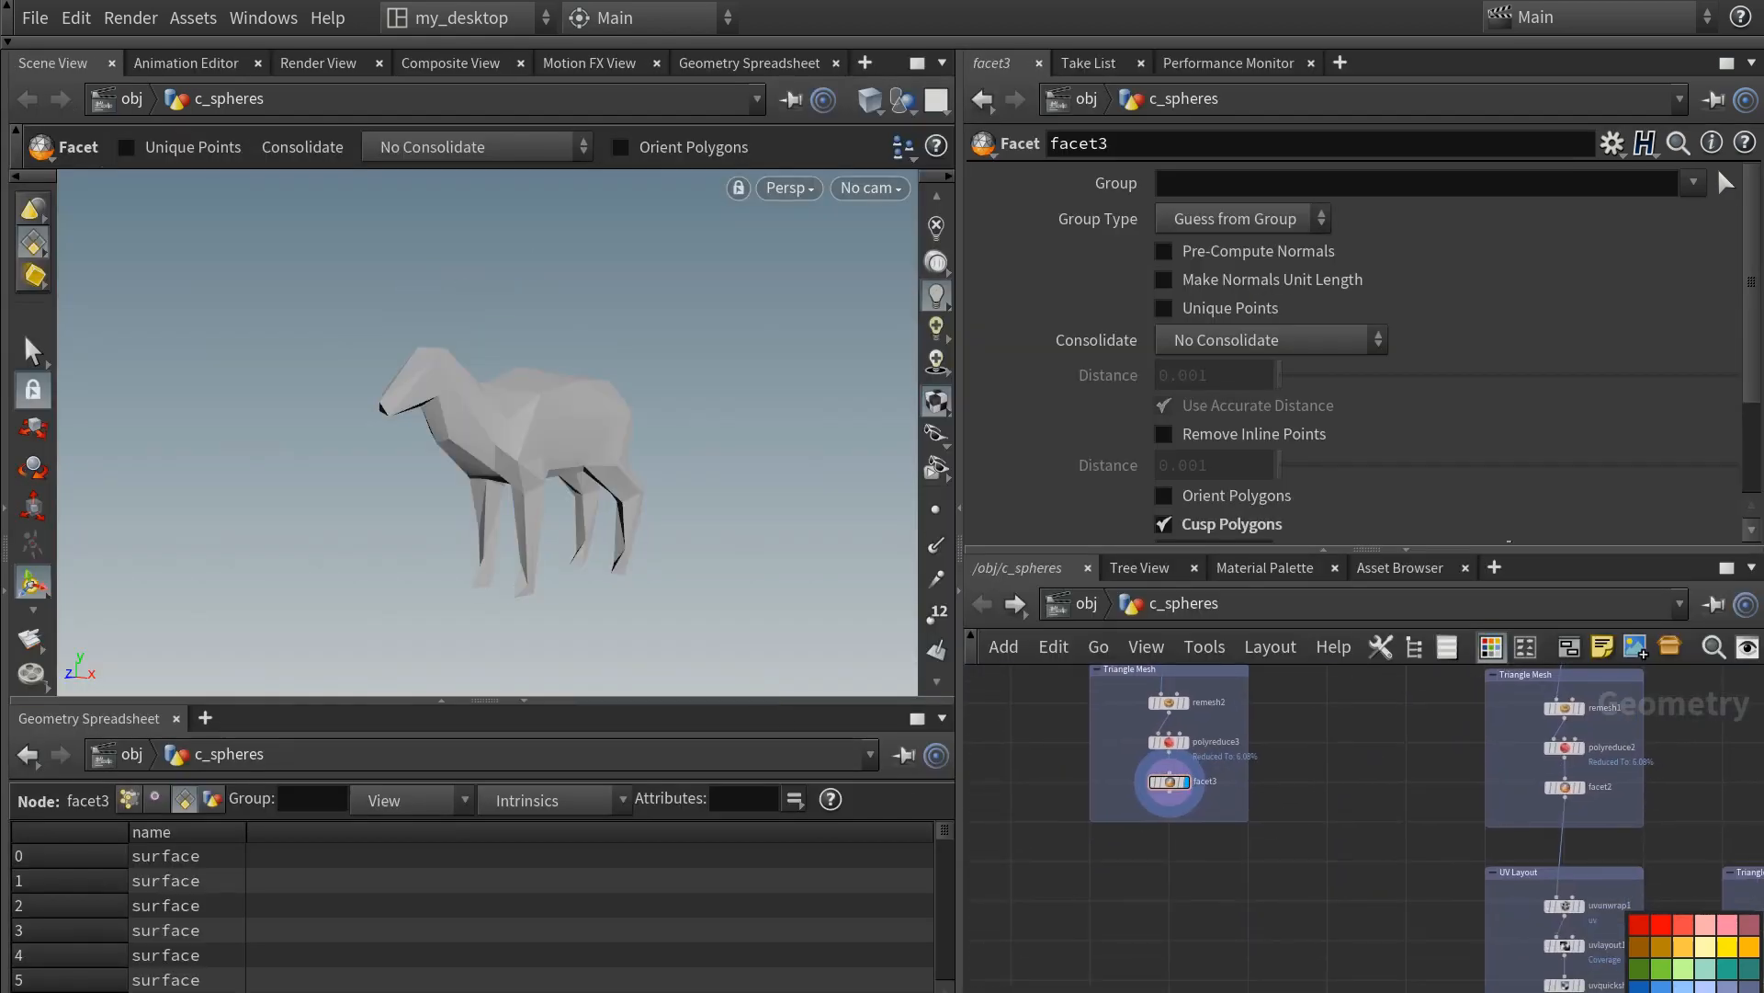
scroll(1154, 846, "up", 4)
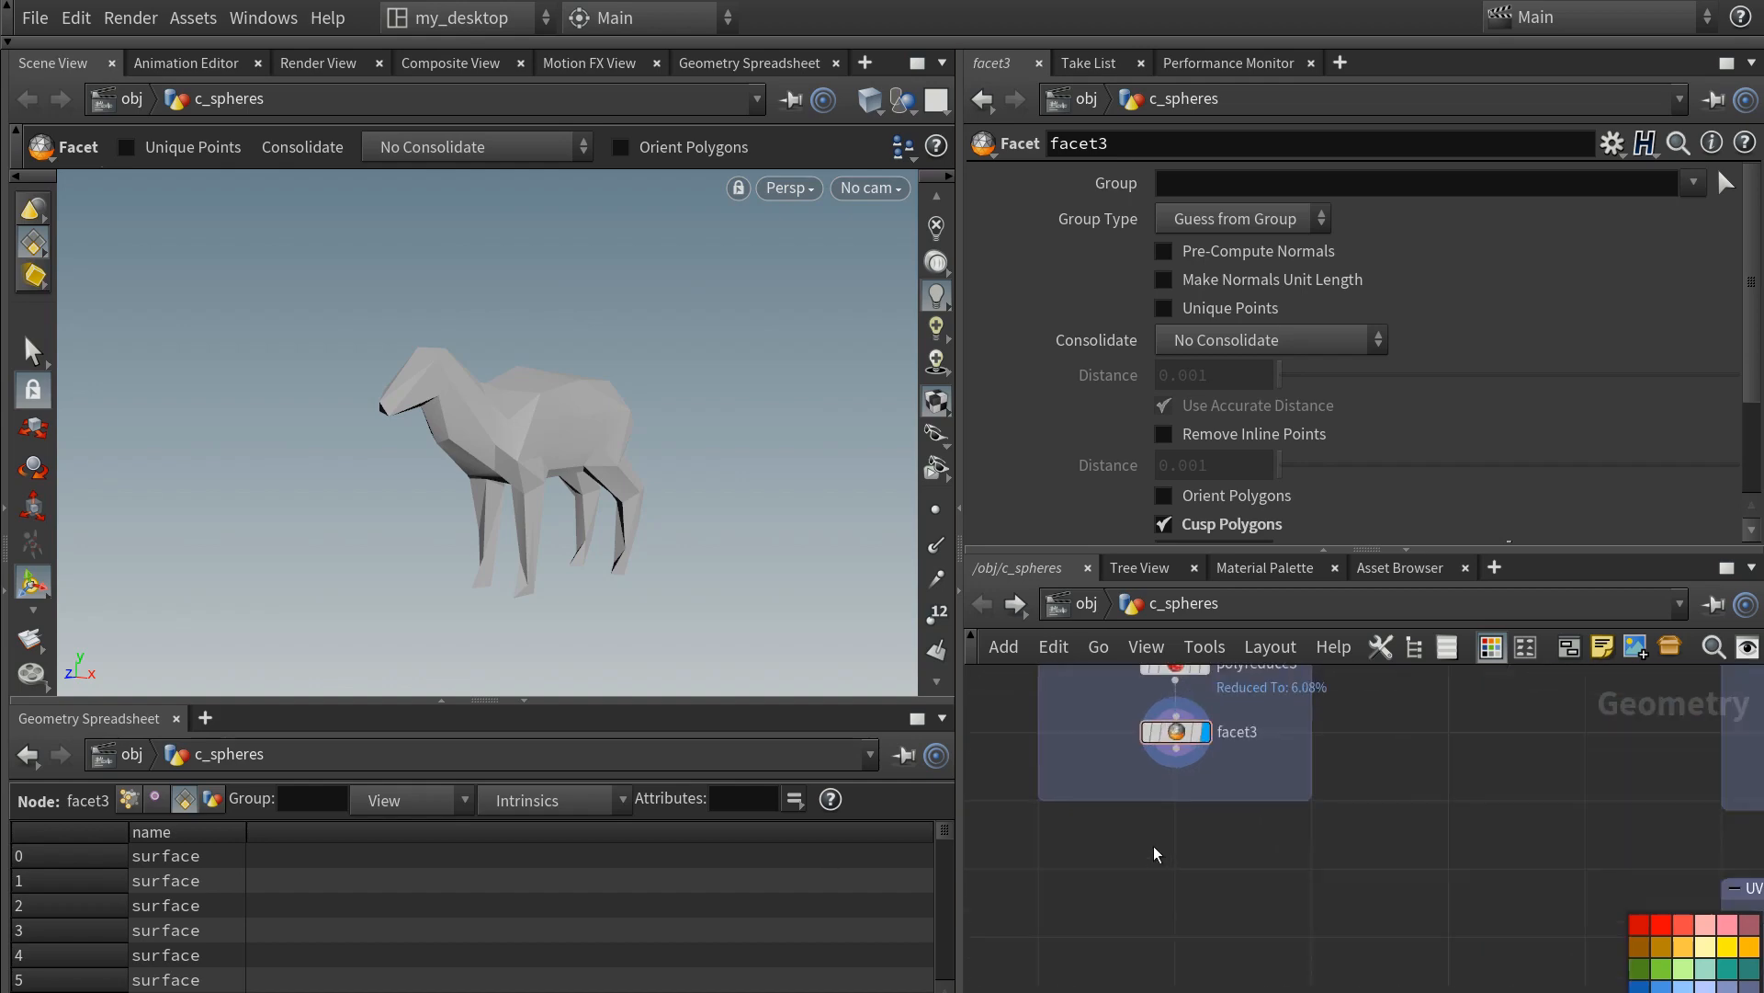
- Add a VDB from Polygons node below facet3 and display it
middle_click_drag(1158, 862, 1236, 889)
key("Tab")
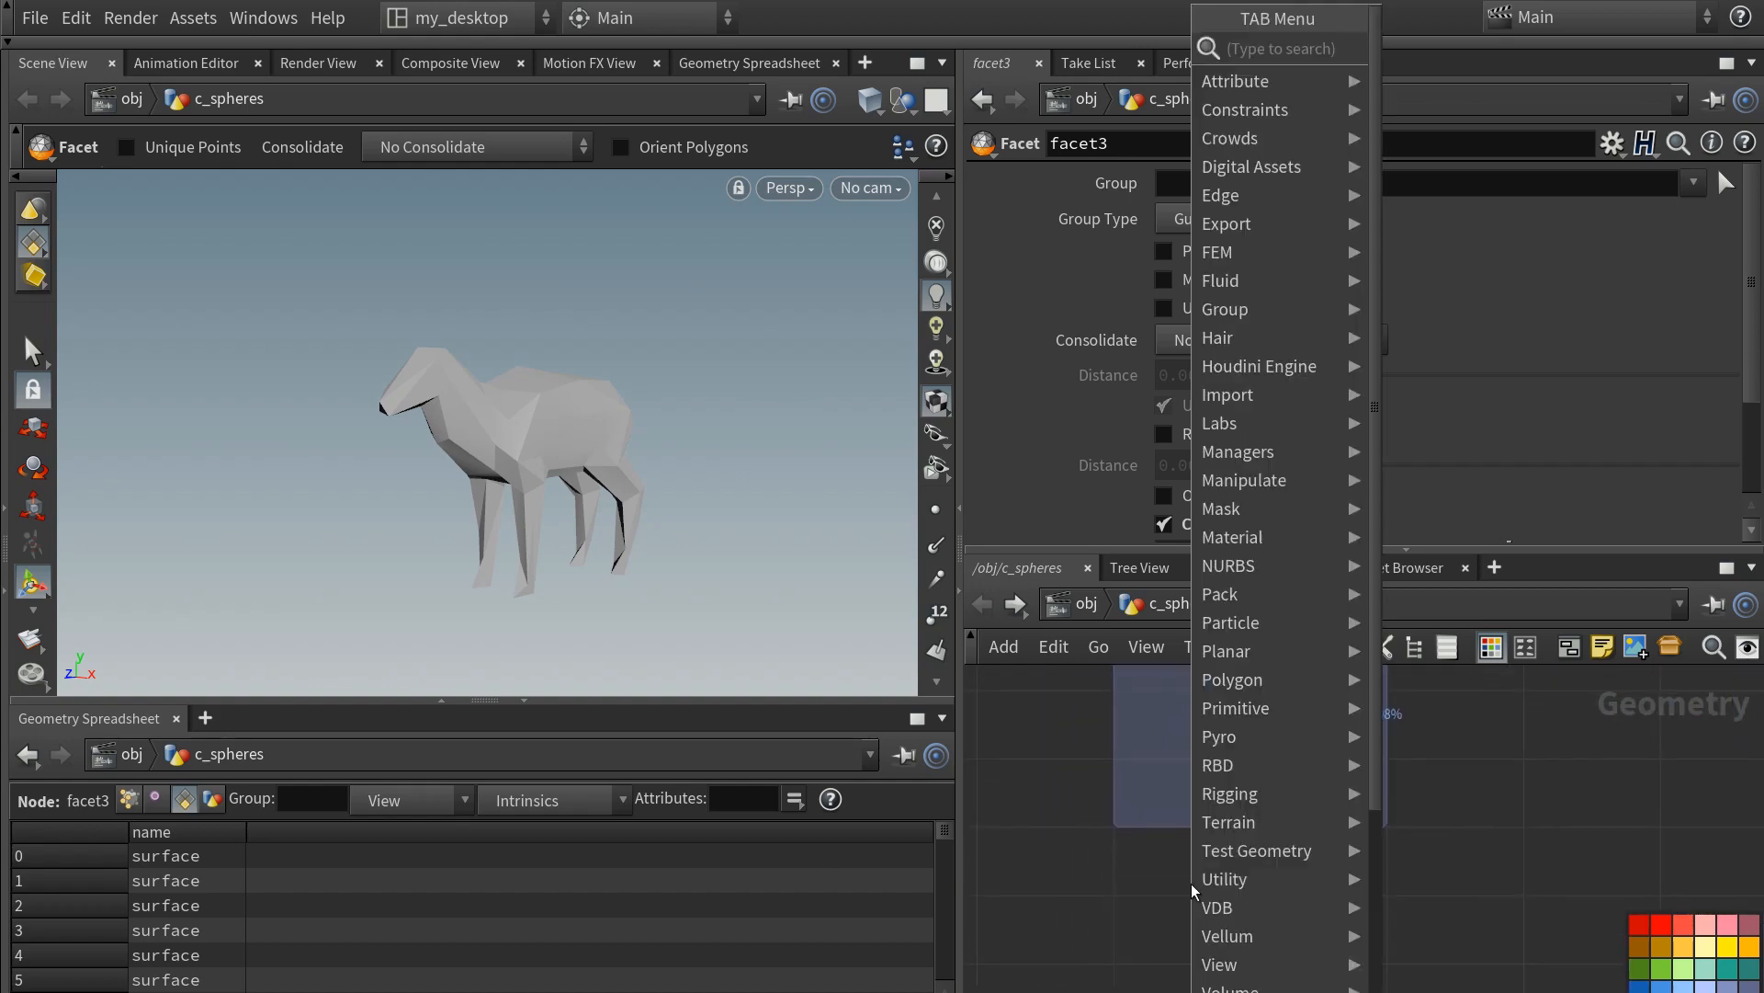
type("vdb from p")
key("Return")
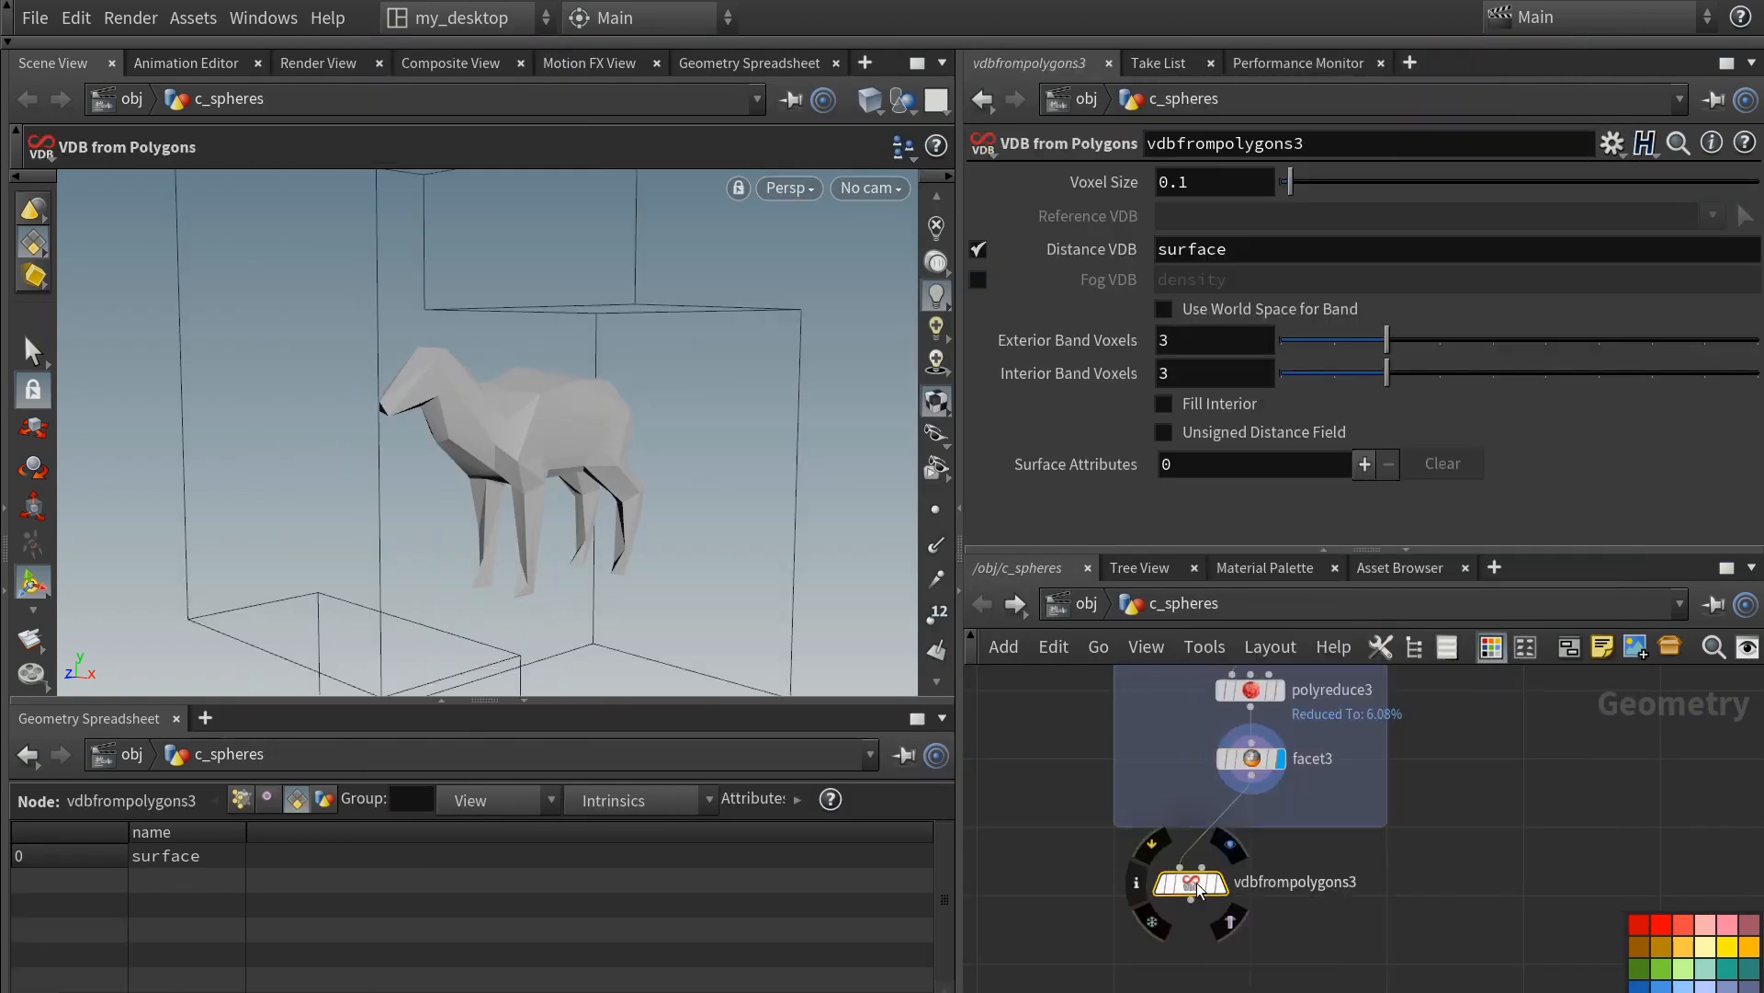
left_click(1117, 898)
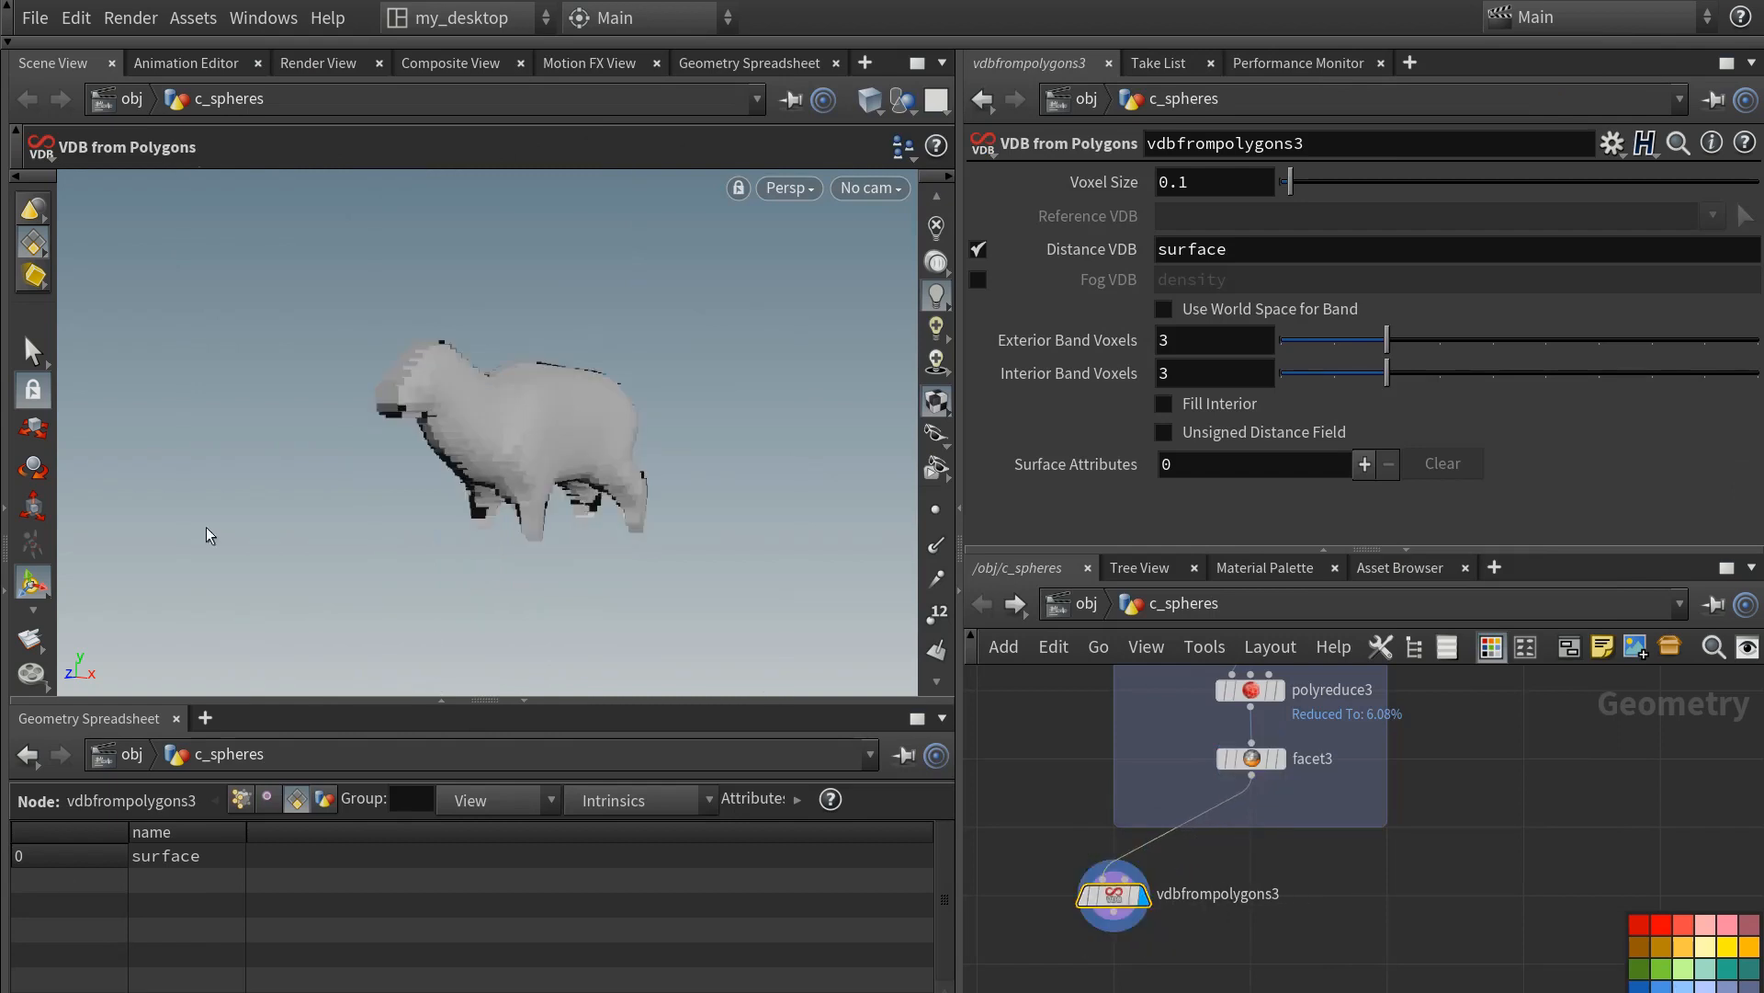
- Replace the Distance VDB output with the density Fog VDB and reduce the Voxel Size to 0.03
left_click(978, 249)
left_click(978, 280)
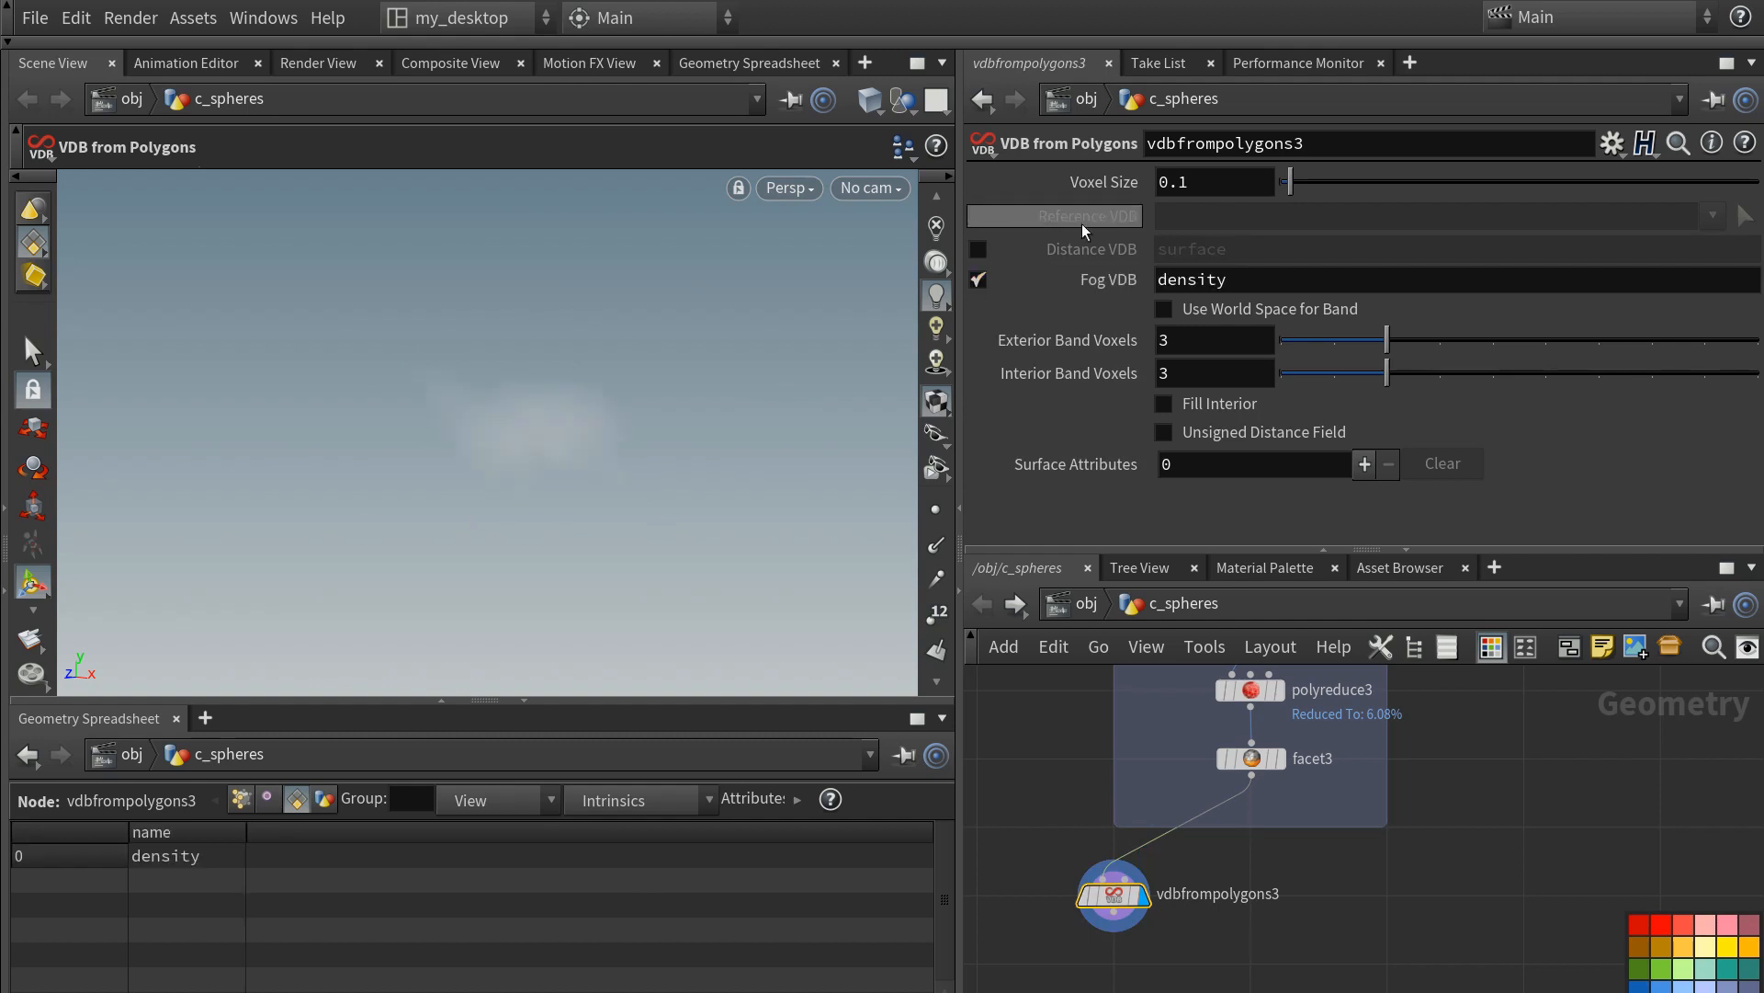
right_click_drag(566, 357, 615, 220, "alt")
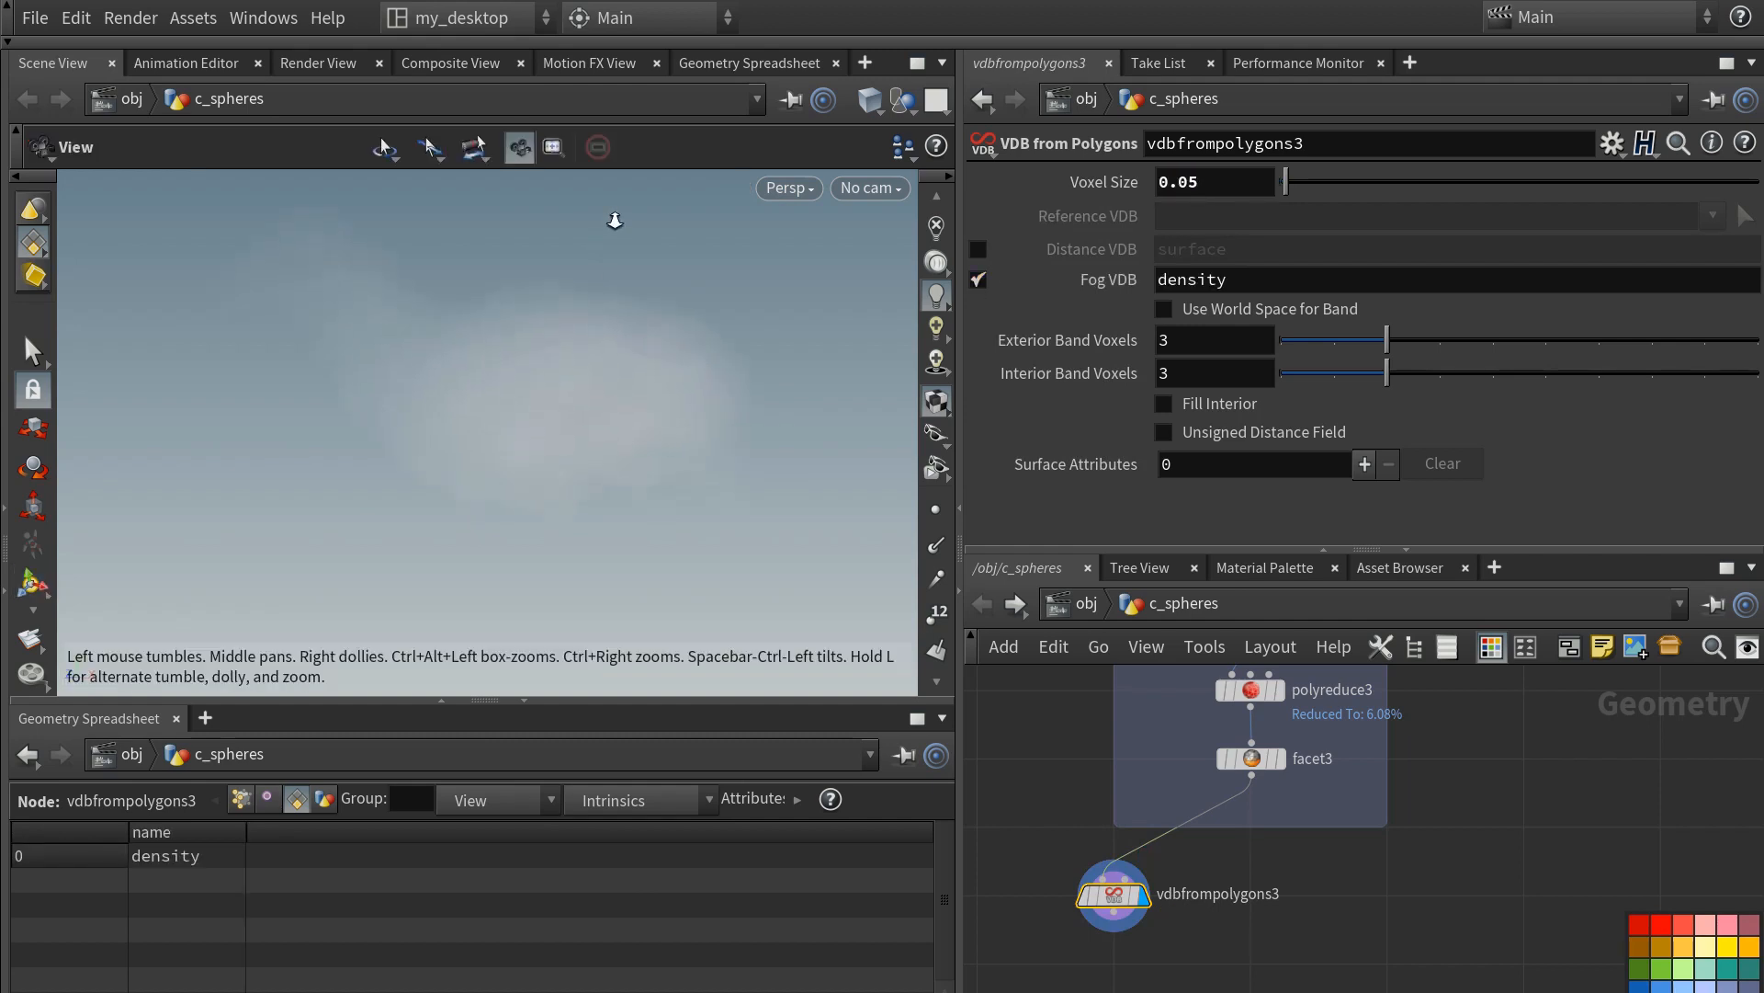
mouse_move(521, 384)
left_mouse_down("alt")
mouse_move(665, 405)
mouse_move(515, 402)
left_mouse_up("alt")
right_click_drag(515, 401, 481, 508, "alt")
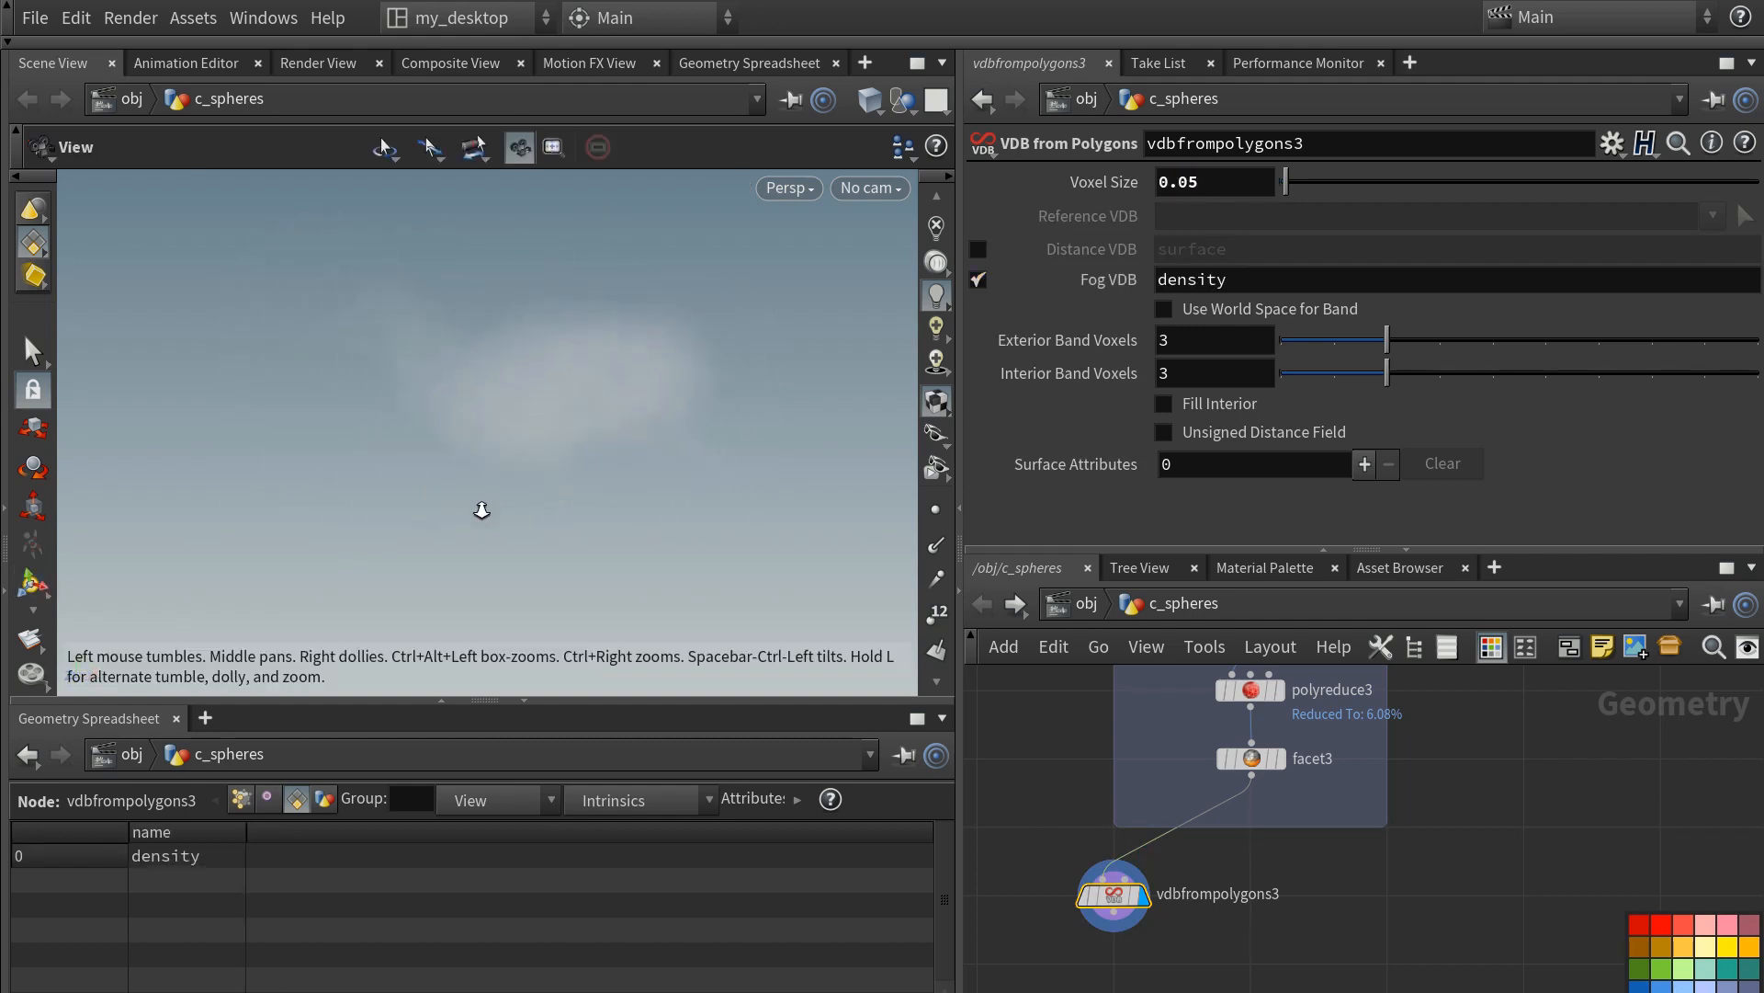
mouse_move(527, 408)
left_mouse_down("alt")
mouse_move(500, 406)
mouse_move(516, 402)
left_mouse_up("alt")
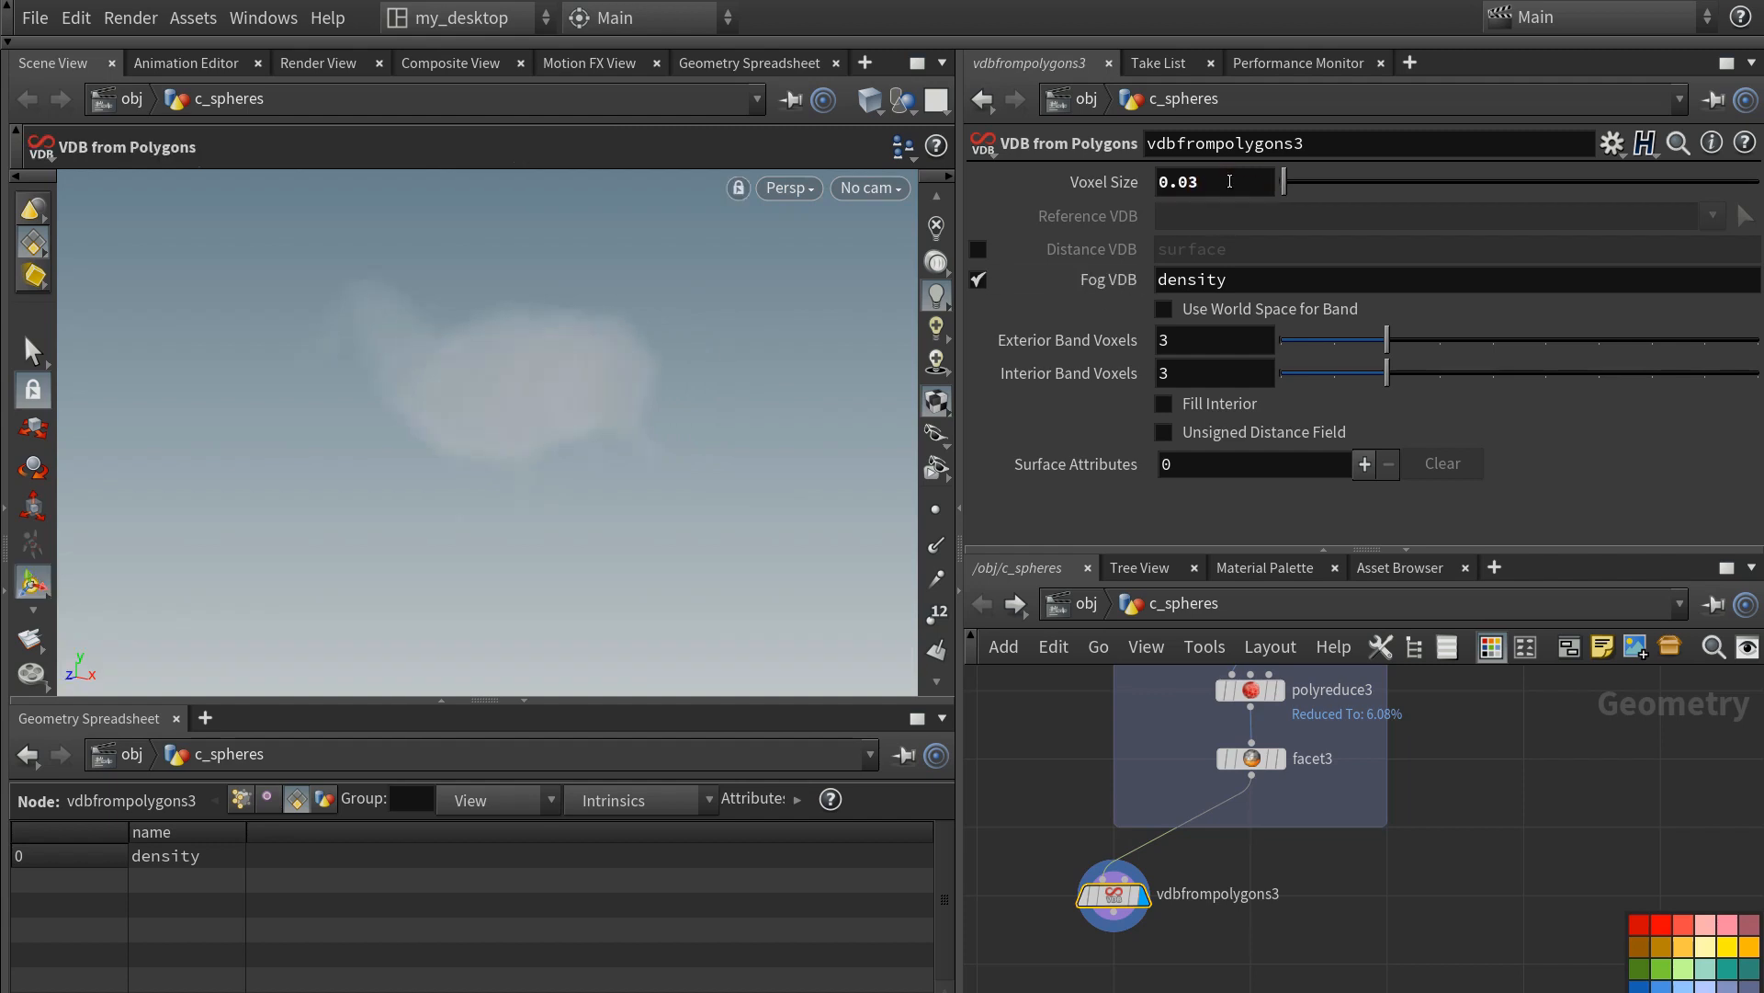
- Try Voxel Sizes of 0.1 and 0.05 on the fog volume and return it to 0.03
left_click_drag(1189, 182, 1180, 182)
type("1")
key("Return")
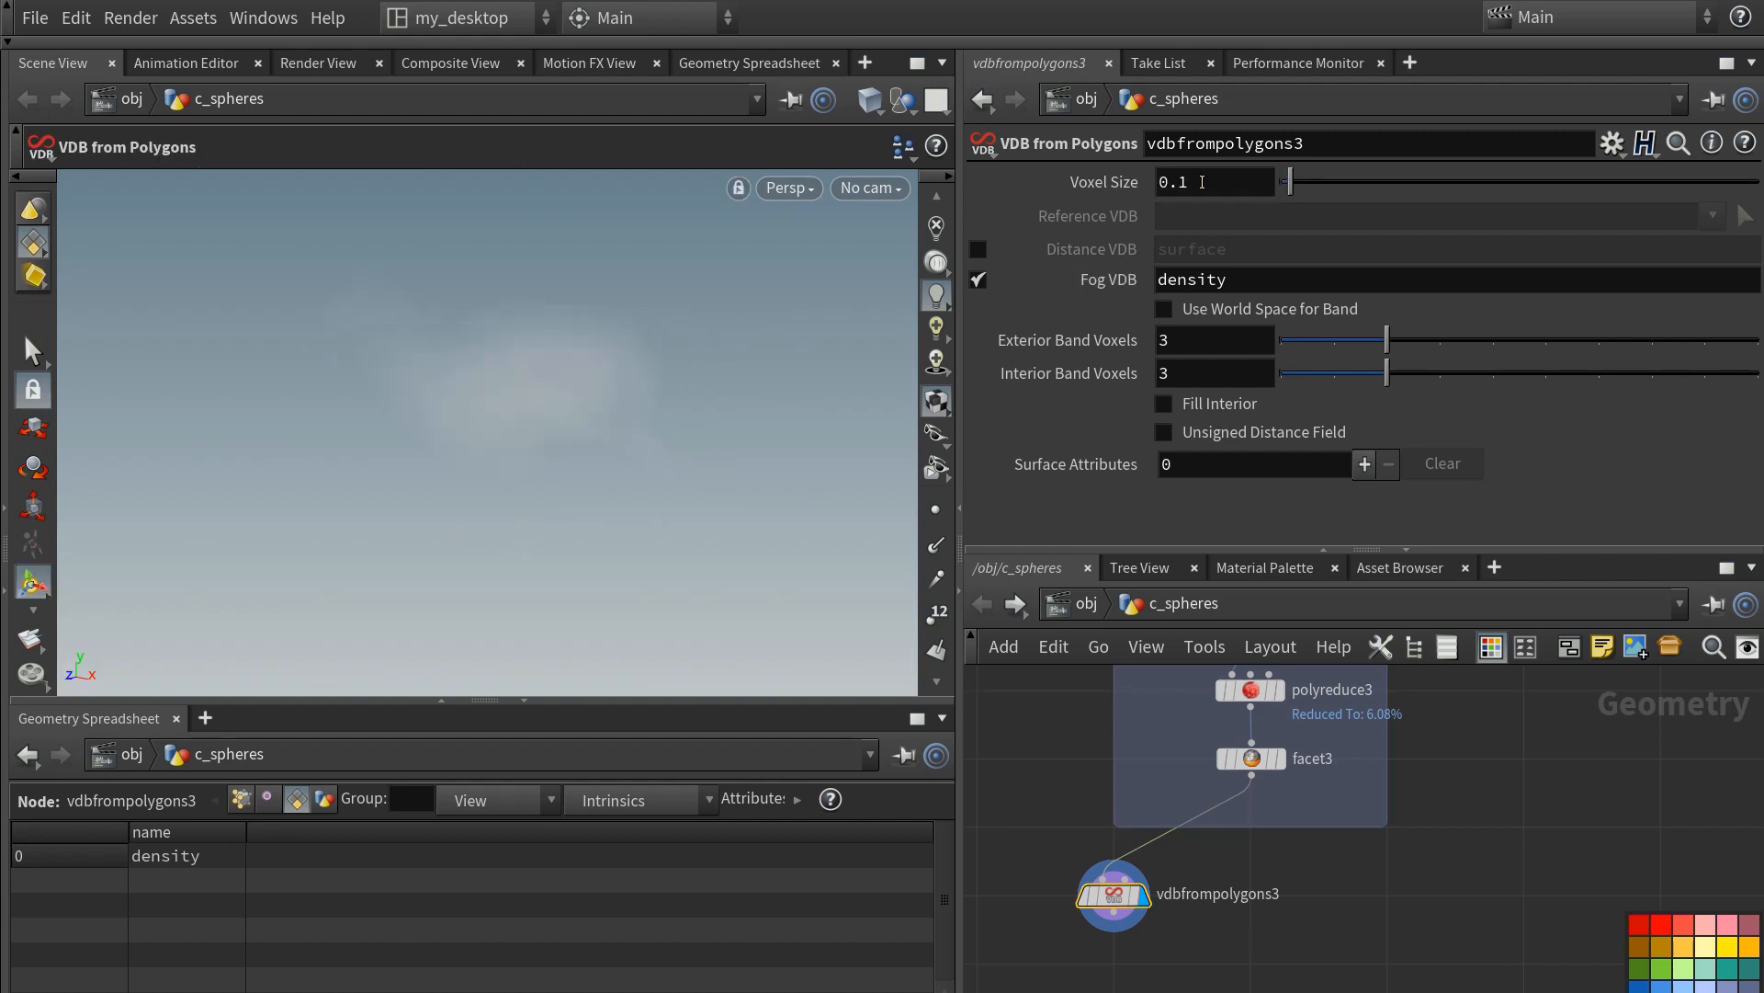
type("5")
key("Return")
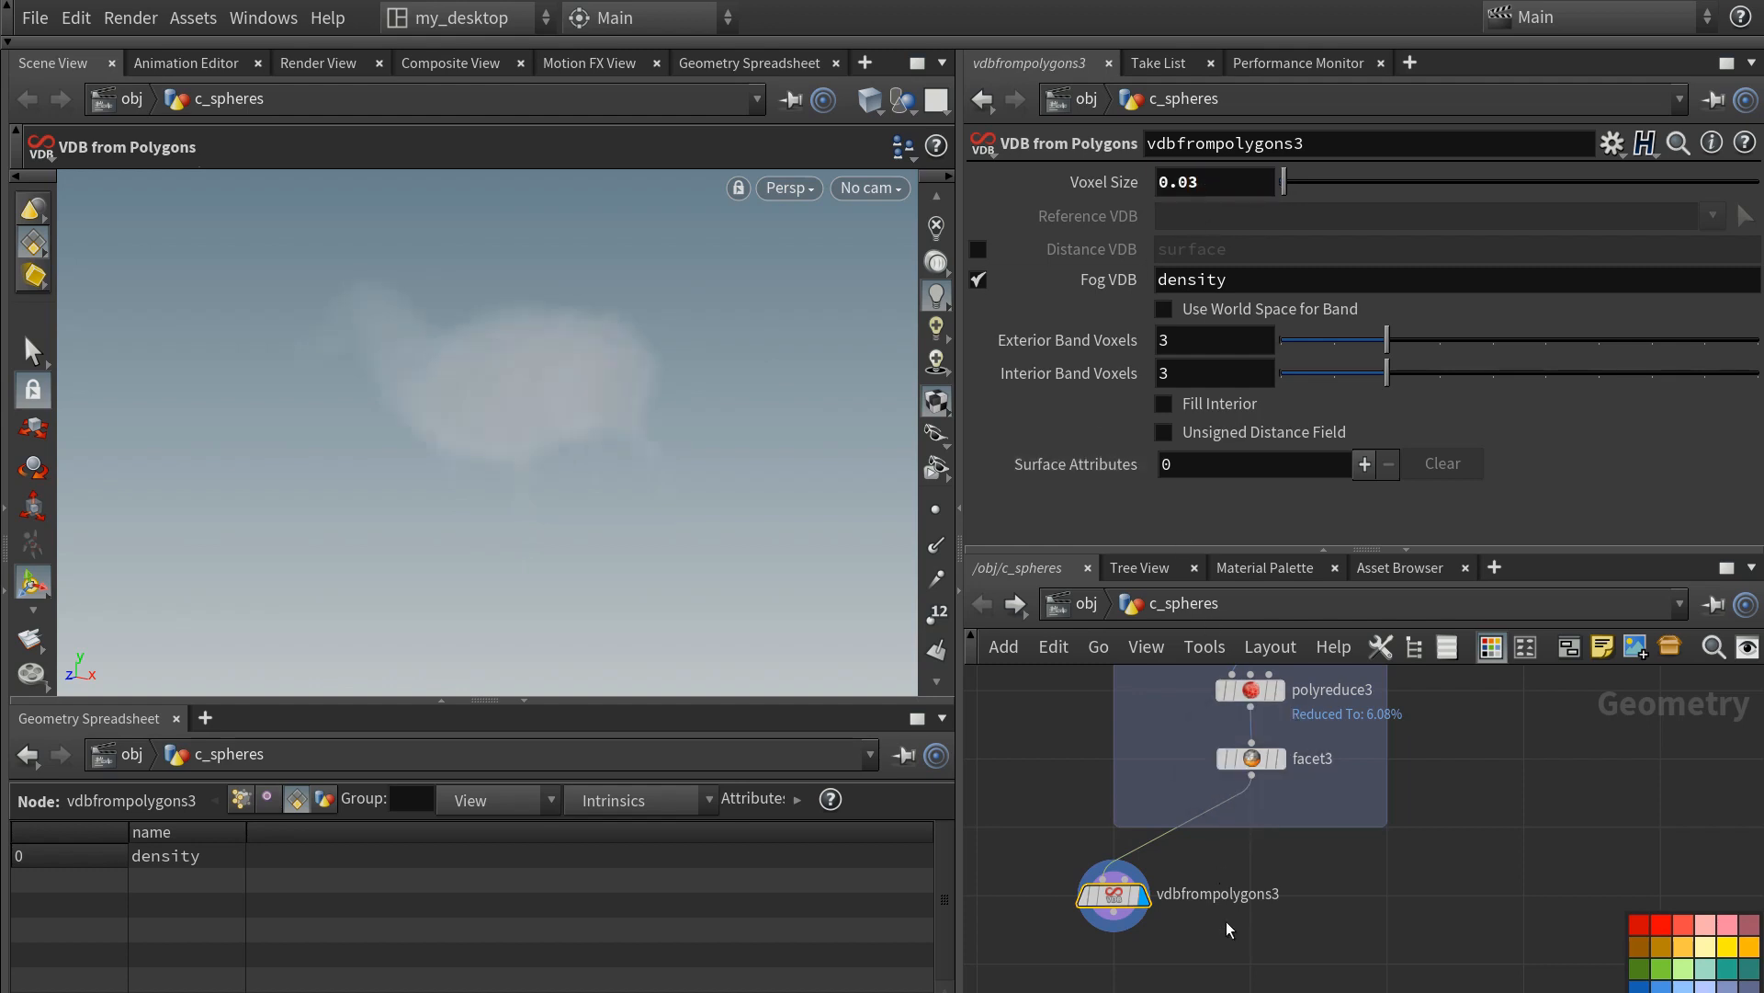
- Add a Scatter node below vdbfrompolygons3 and display it
middle_click_drag(1226, 921, 1237, 843)
key("Tab")
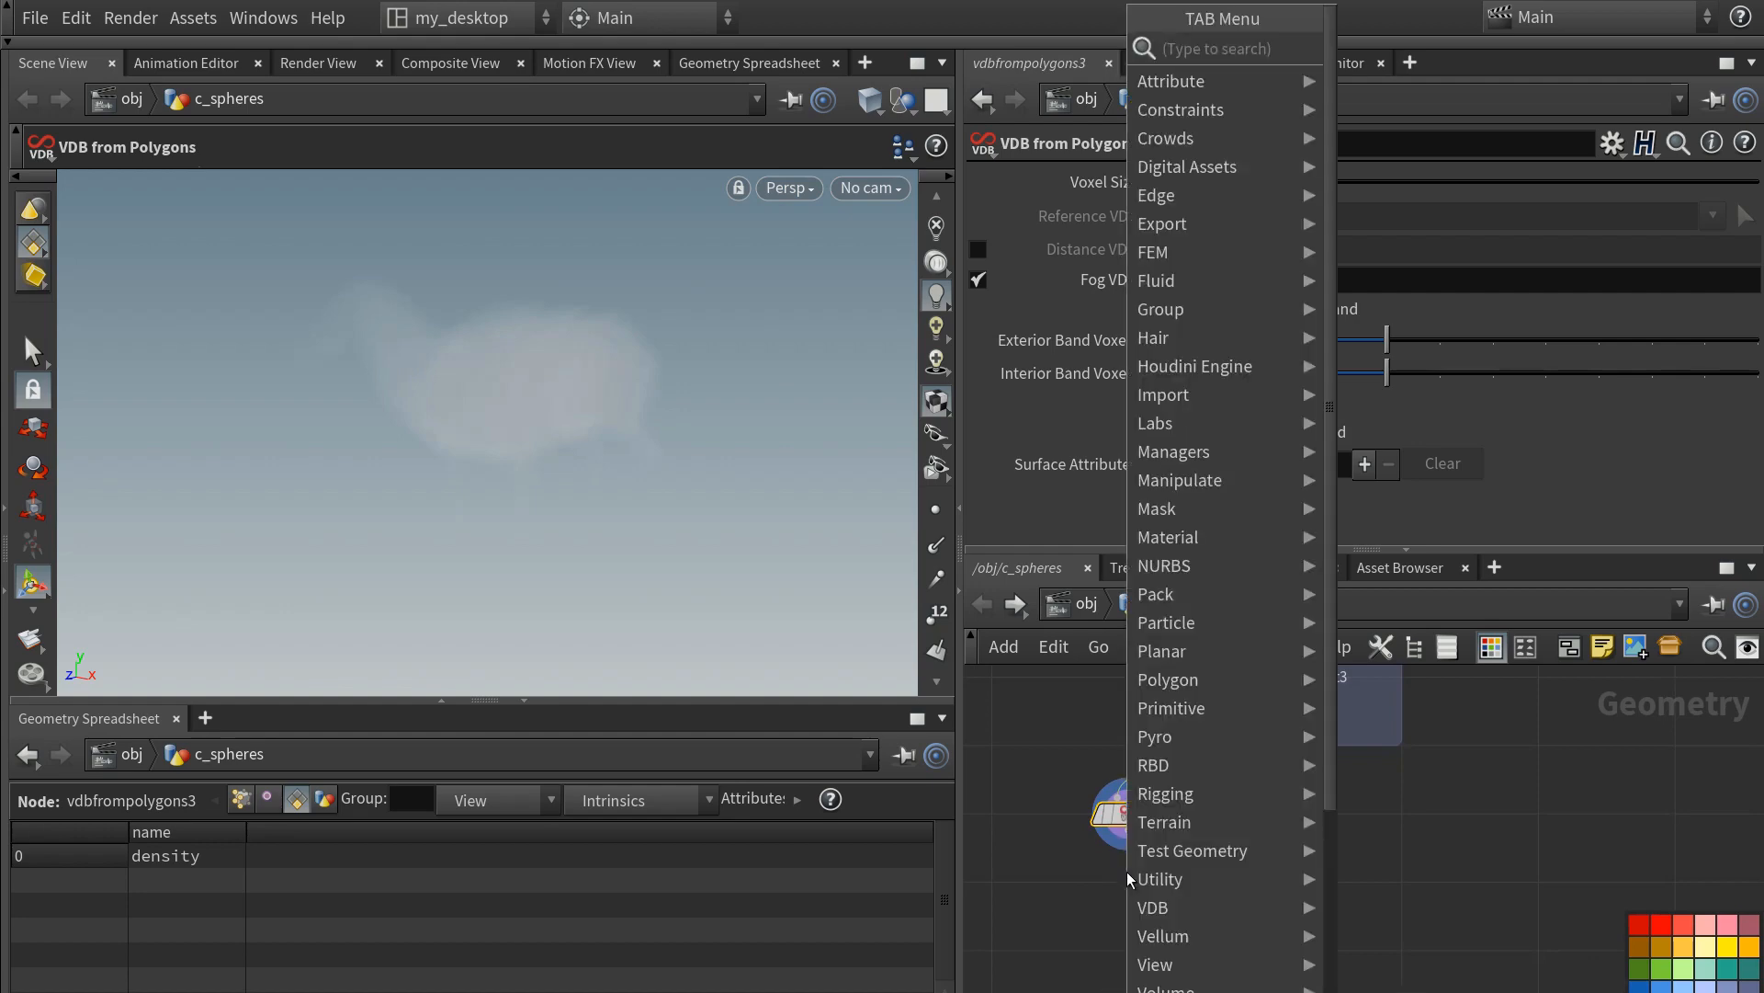
type("scatte")
key("Return")
left_click(1127, 881)
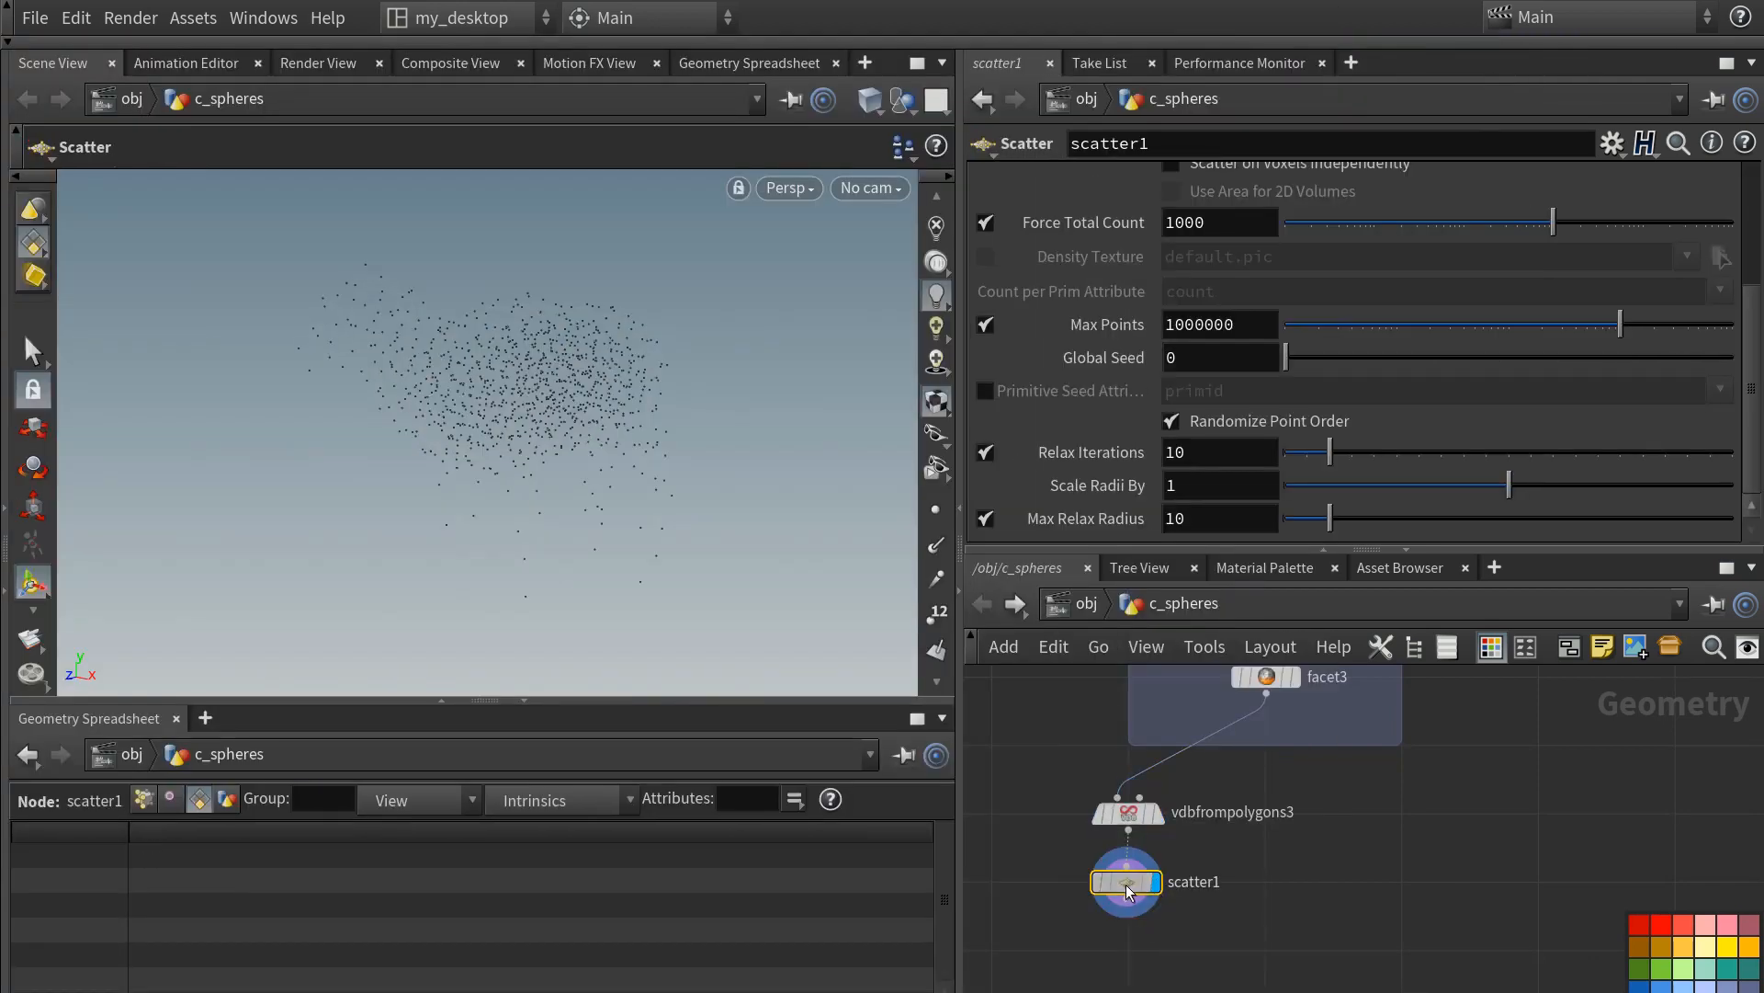
- Rename the Scatter node to inner and set its Force Total Count to 500
double_click(1196, 880)
type("inner")
key("Return")
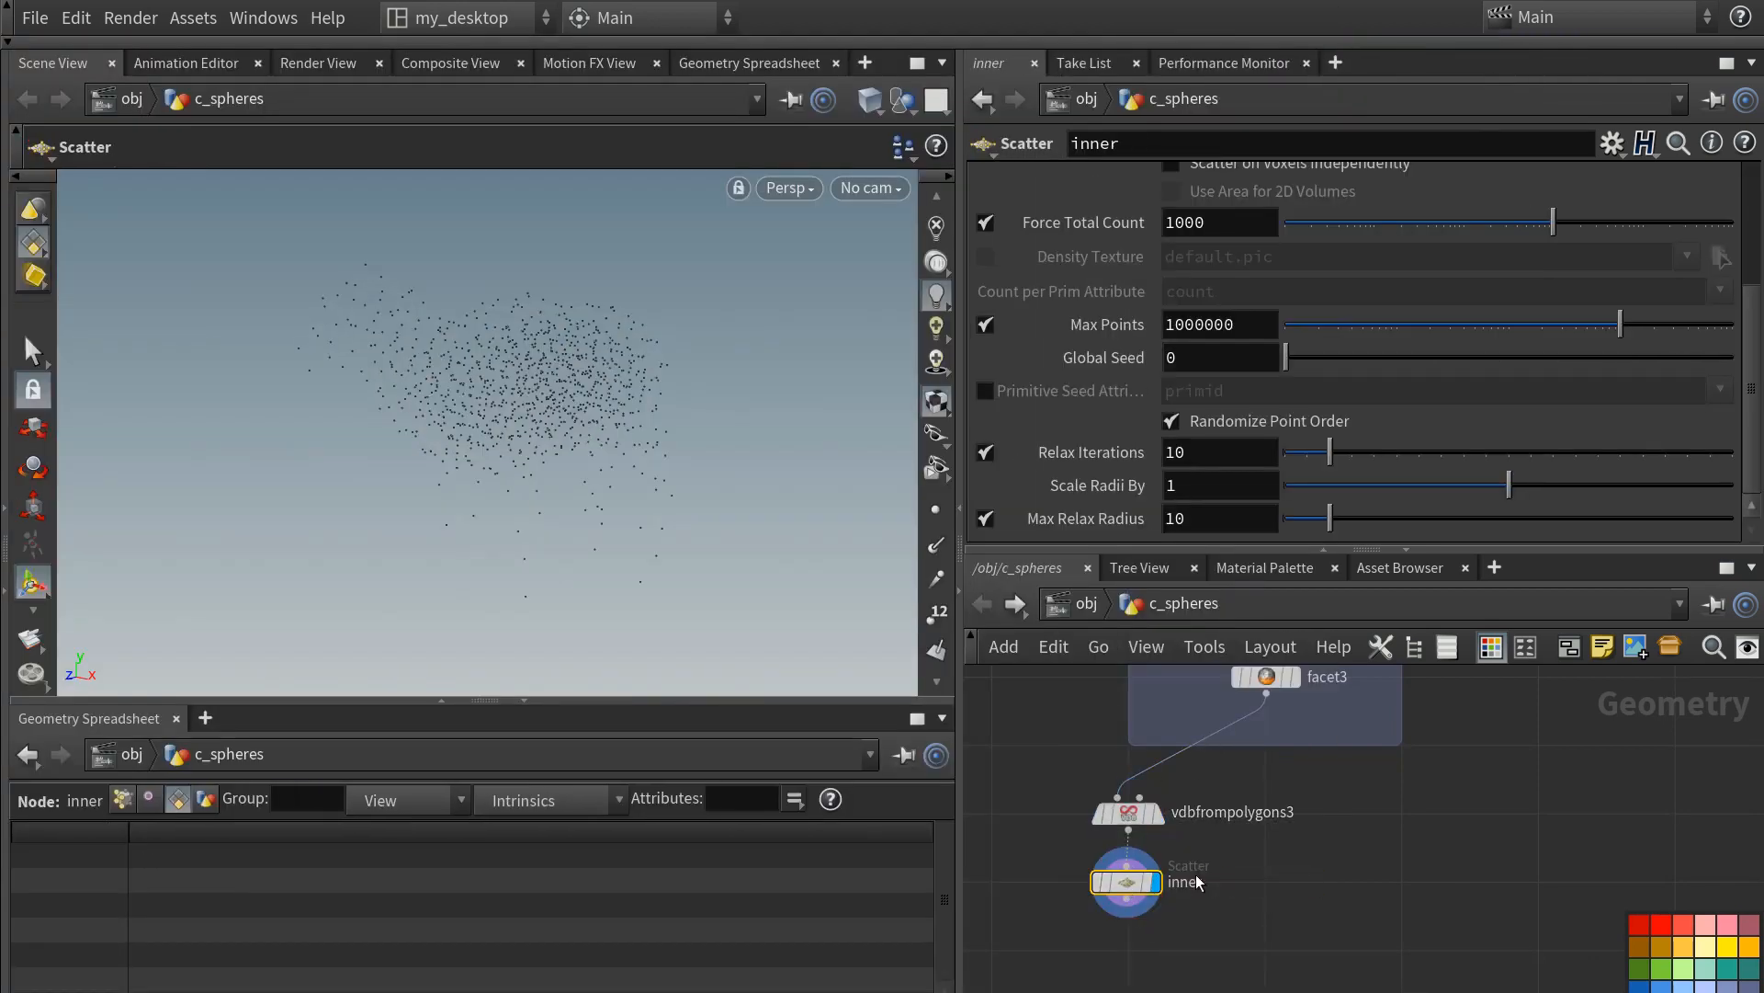
left_click_drag(1211, 224, 1079, 224)
type("500")
key("Return")
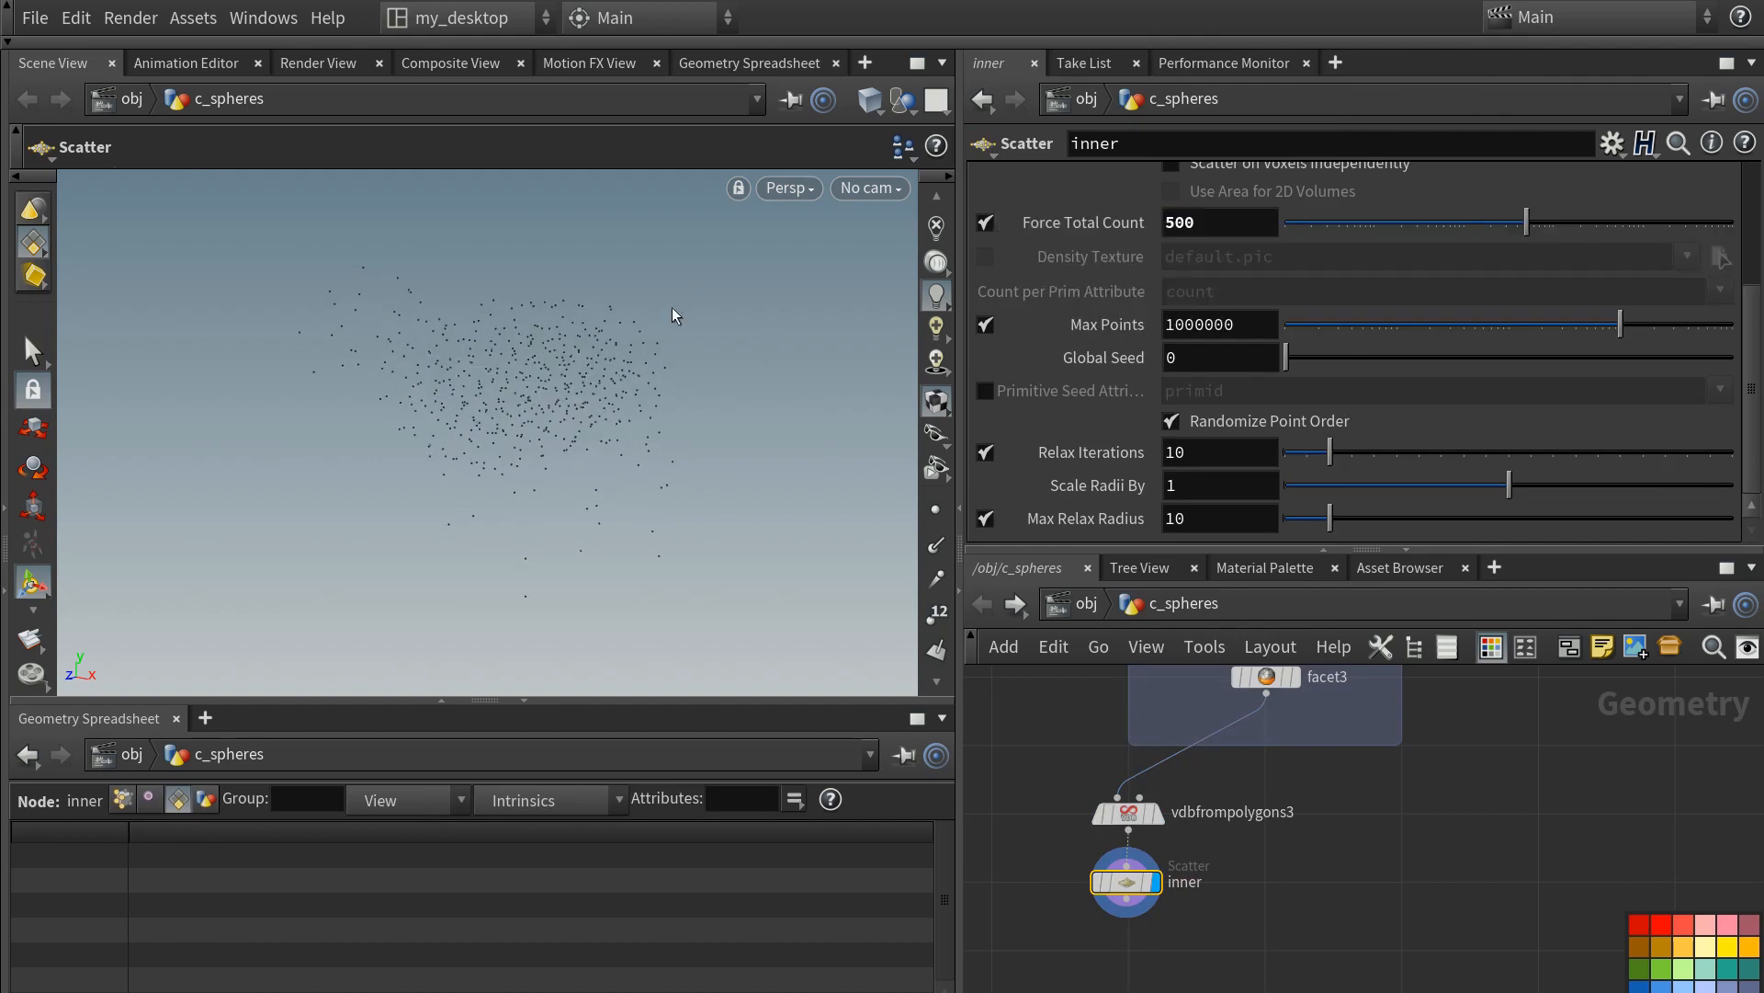
- Turn on point display in the viewport to inspect the scattered inner points
mouse_move(564, 449)
left_mouse_down("alt")
mouse_move(541, 457)
mouse_move(579, 456)
left_mouse_up("alt")
left_click(935, 510)
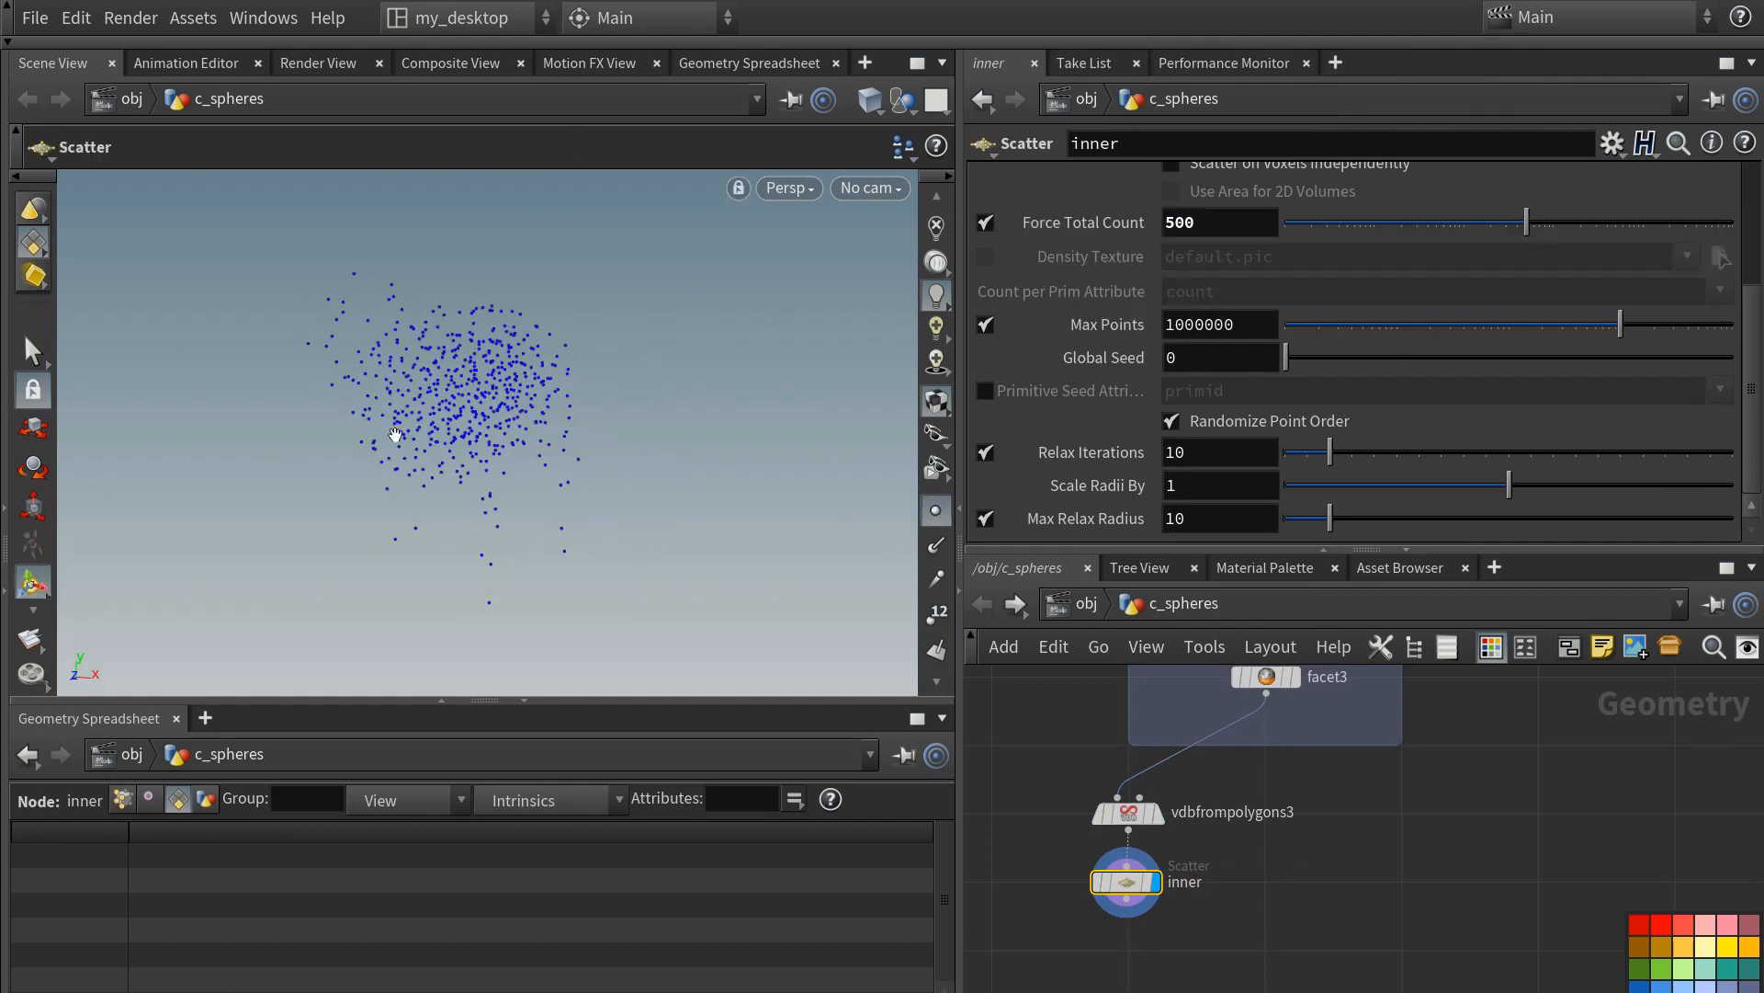
mouse_move(395, 435)
left_mouse_down("alt")
mouse_move(598, 425)
mouse_move(405, 432)
mouse_move(391, 404)
left_mouse_up("alt")
- Add a second Scatter node fed directly by facet3 and display it
key("Tab")
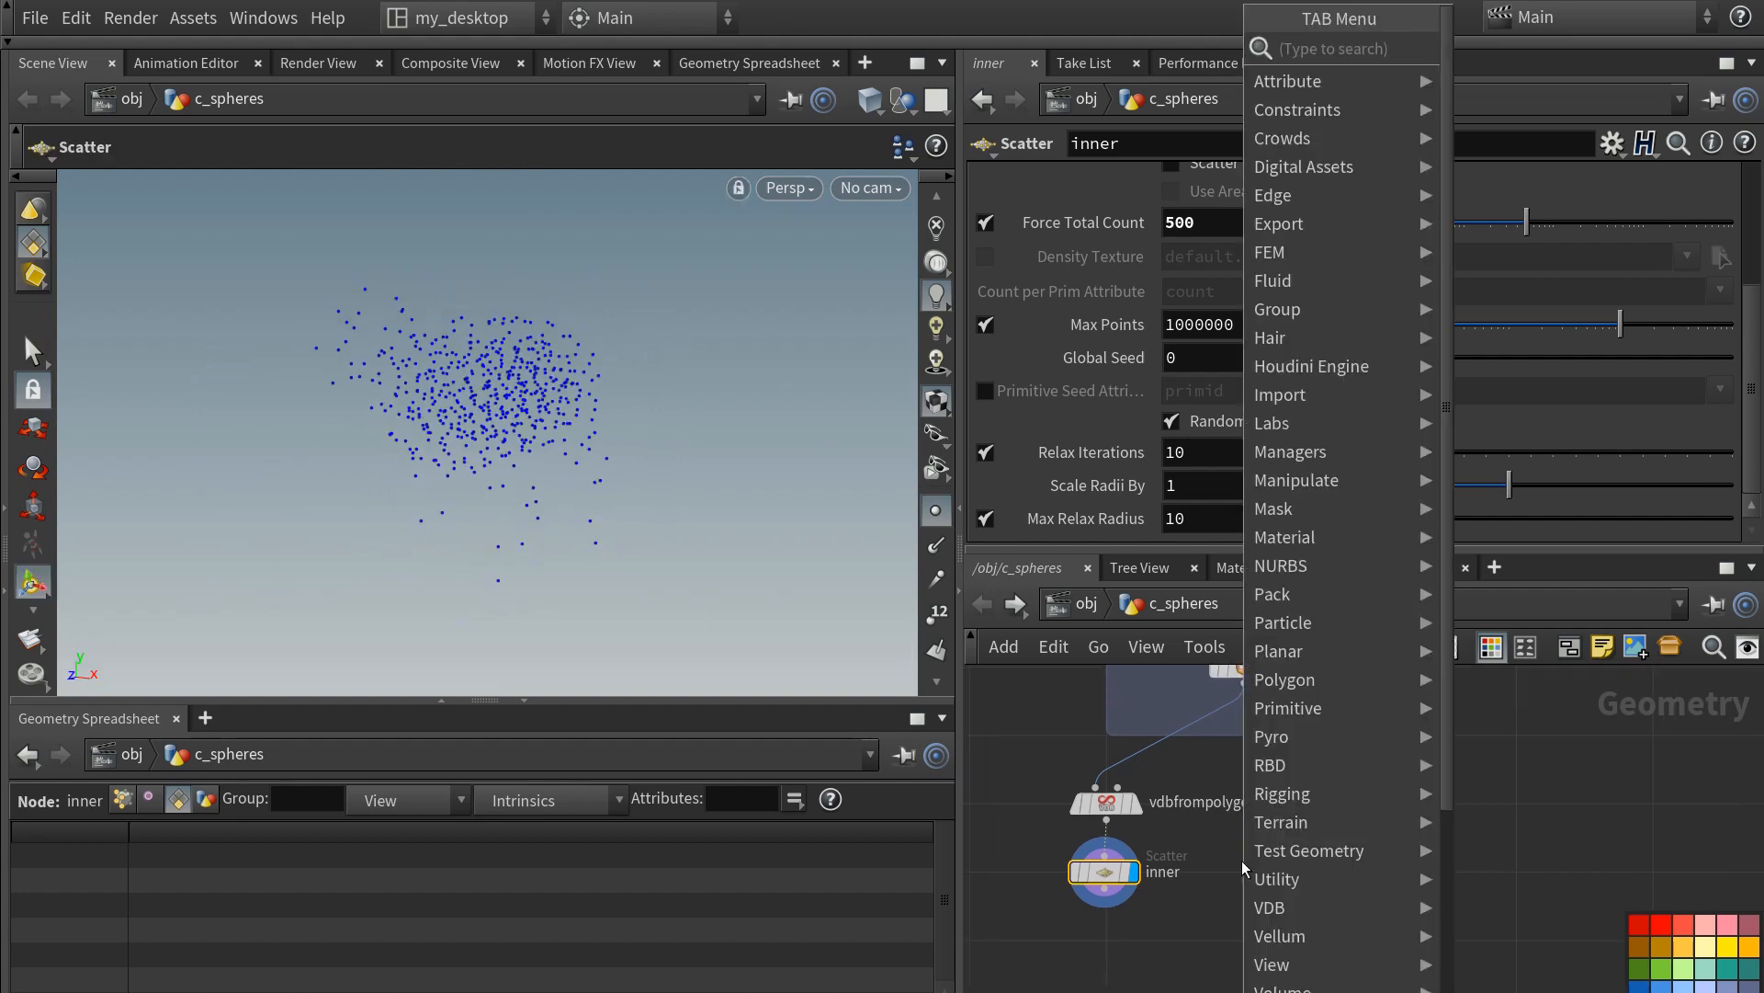
type("scatter")
key("Return")
left_click(1242, 869)
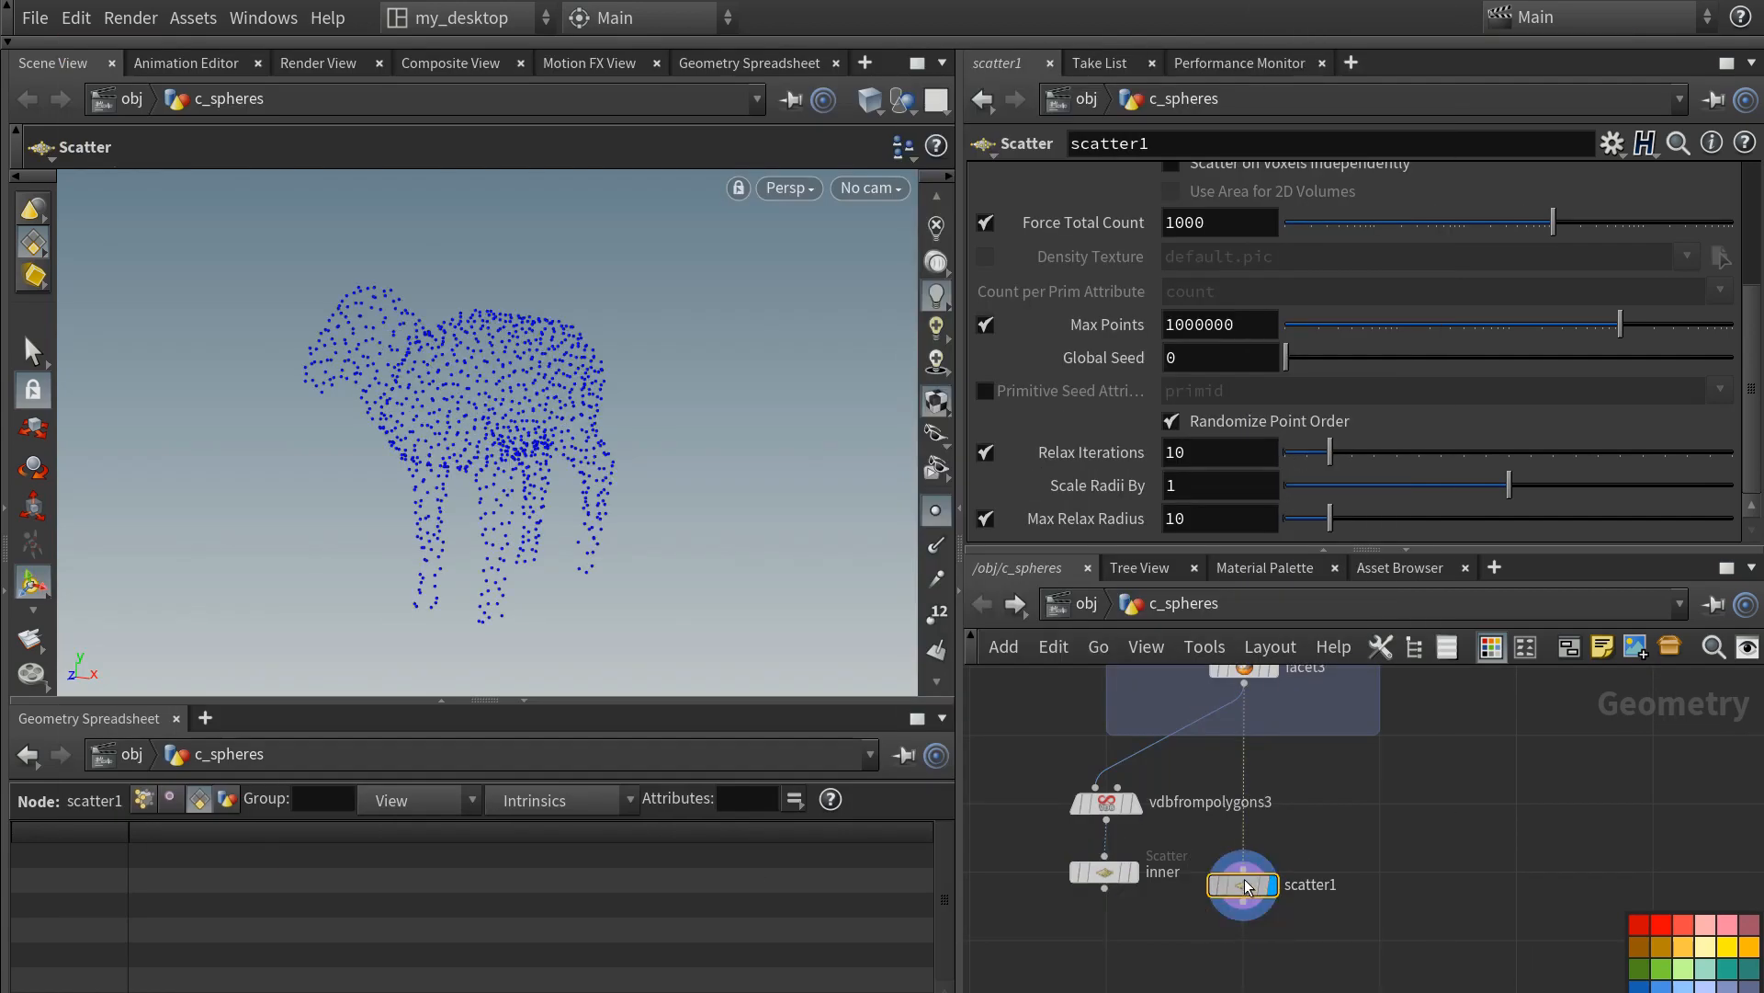
- Rename the new Scatter node to outer and set its Force Total Count to 500
double_click(1316, 871)
type("outer")
key("Return")
left_click(1056, 216)
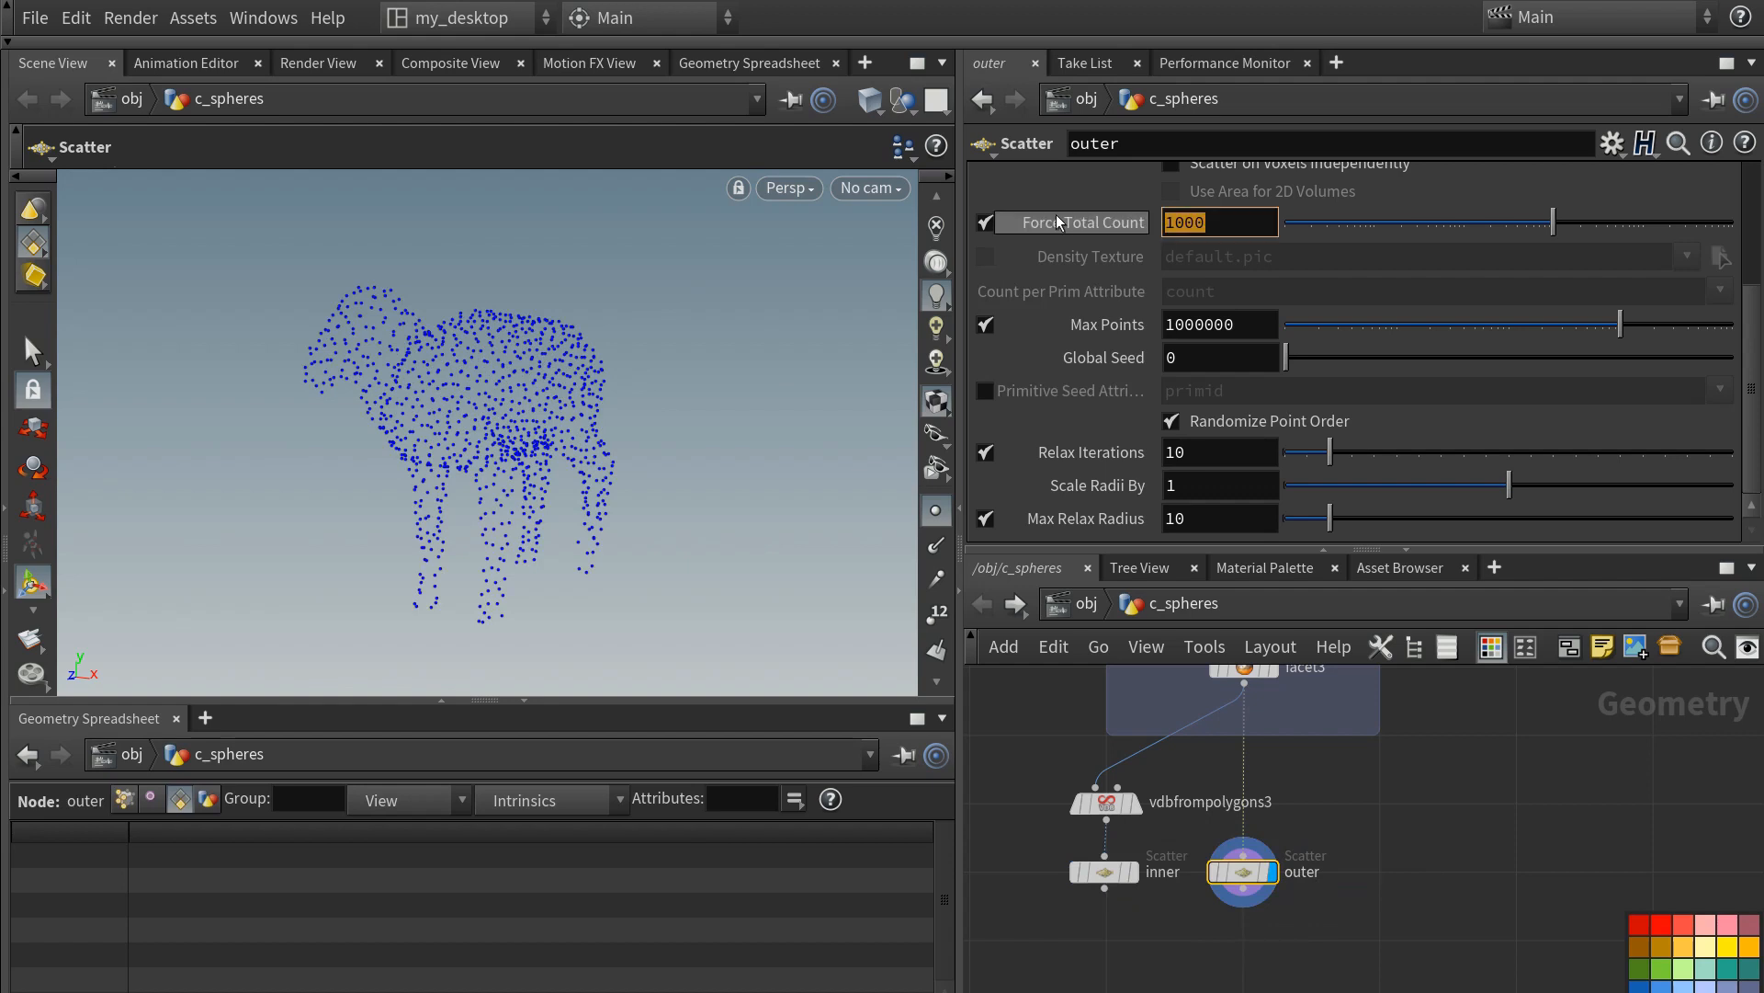
type("500")
key("Return")
- Move vdbfrompolygons3, inner and outer down together to make room below facet3
scroll(1176, 916, "down", 2)
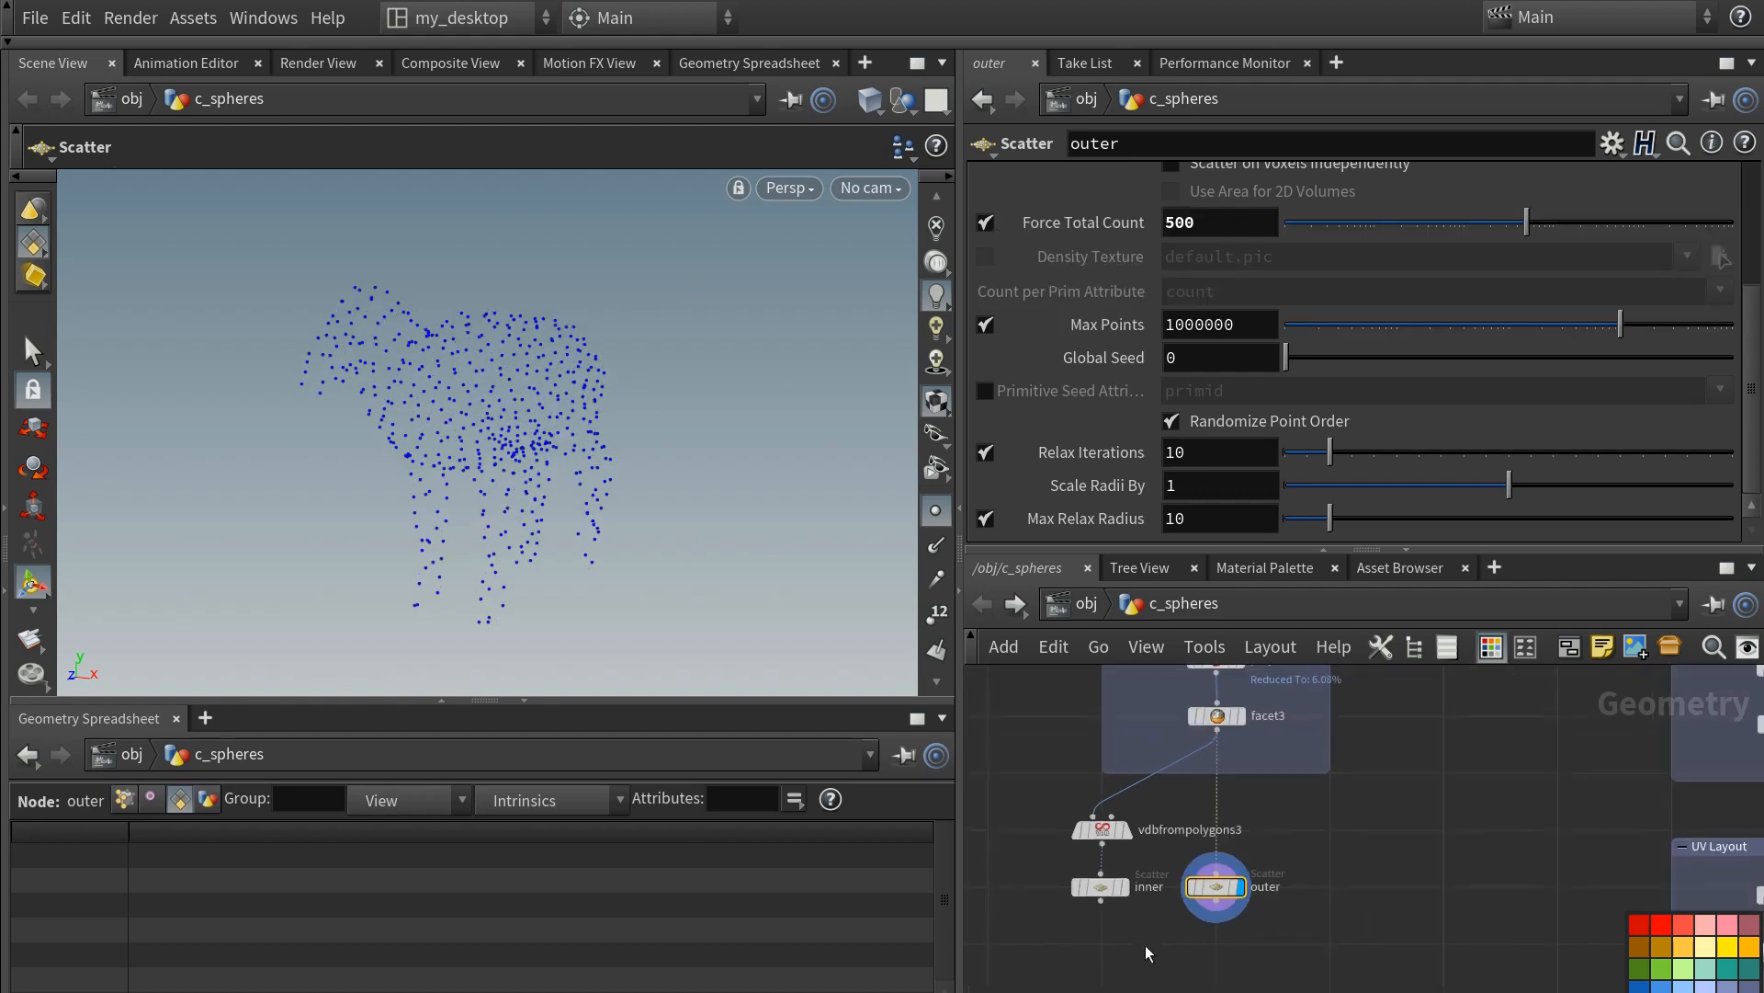
left_click_drag(1029, 758, 1290, 909)
left_click_drag(1100, 774, 1100, 888)
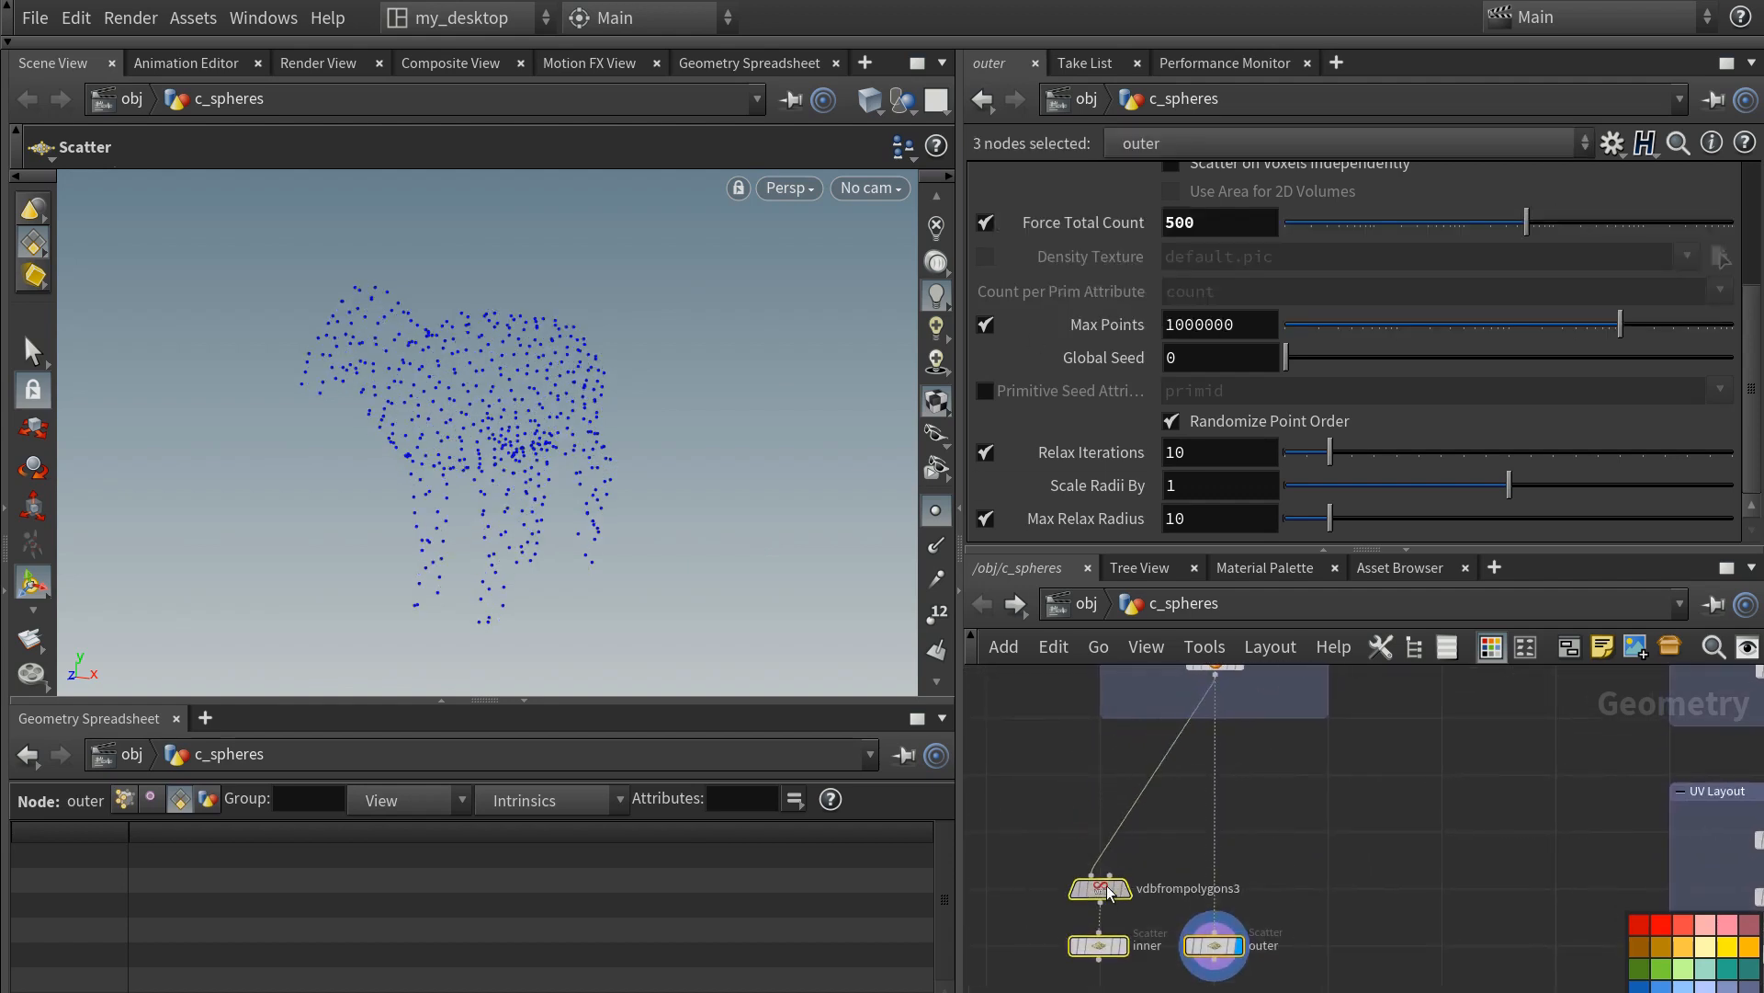
left_click(1159, 850)
middle_click_drag(1189, 813, 1170, 855)
- Add a Null named deer_body_lowpoly below facet3 and insert it ahead of the VDB and outer branches
key("Tab")
type("null")
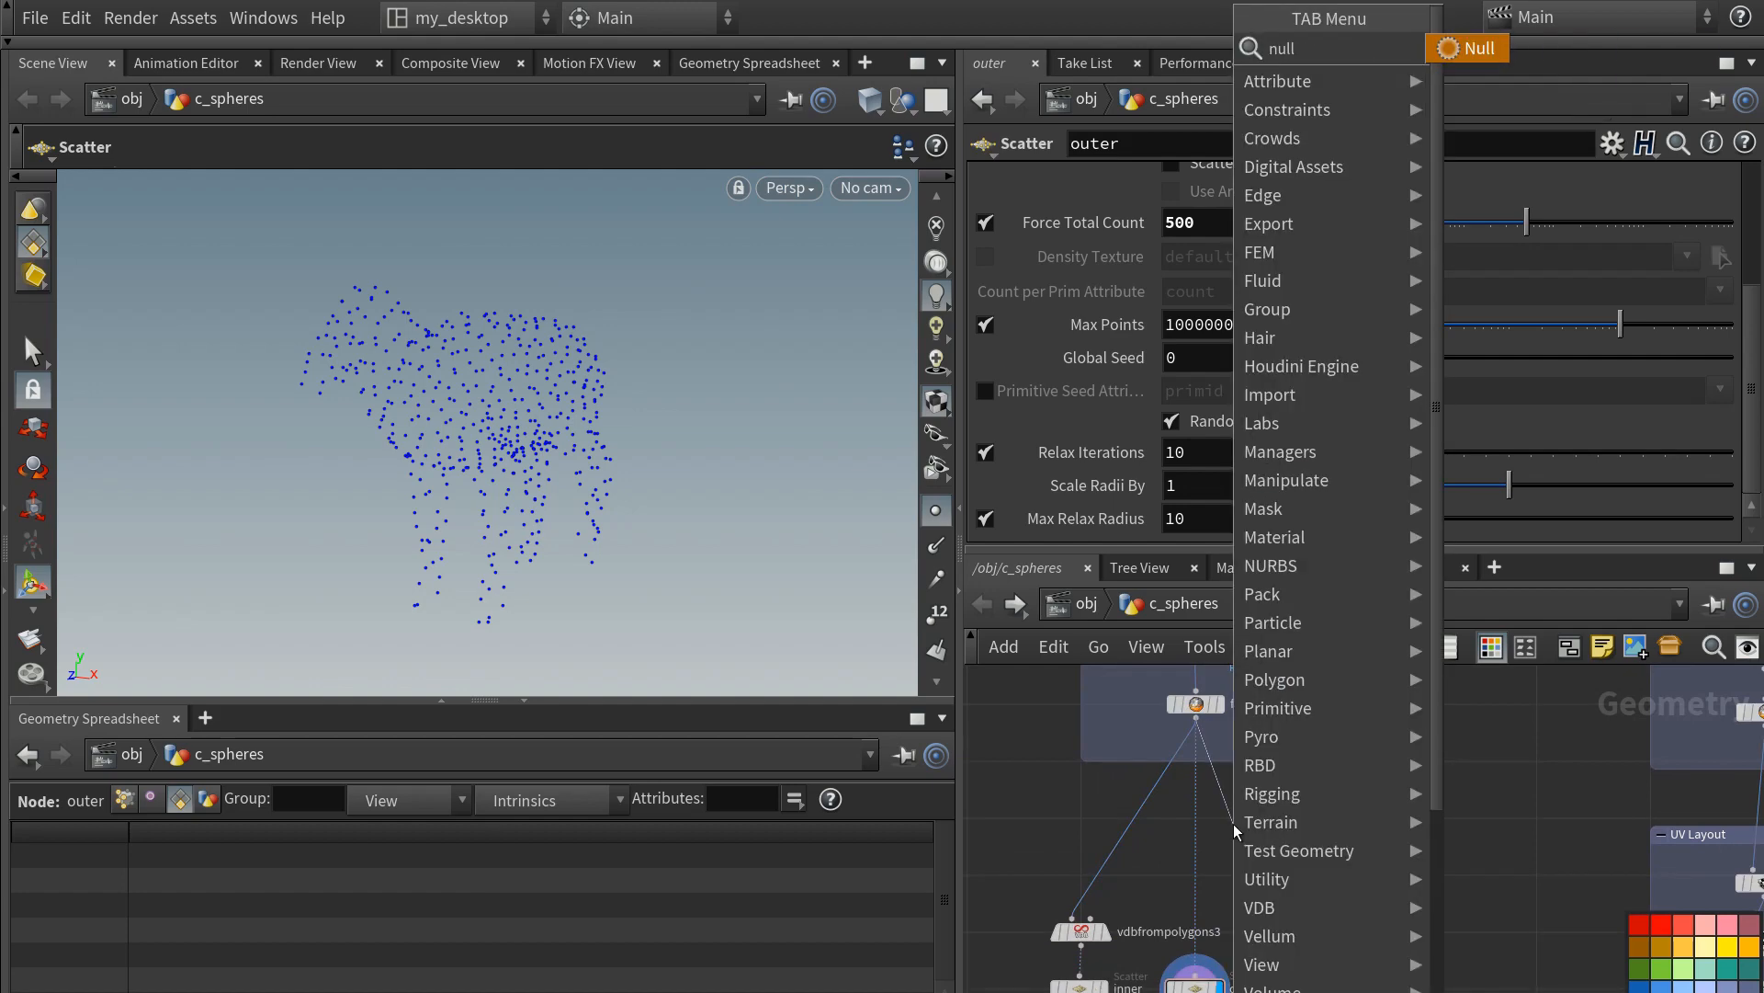
key("Return")
left_click(1232, 821)
double_click(1281, 824)
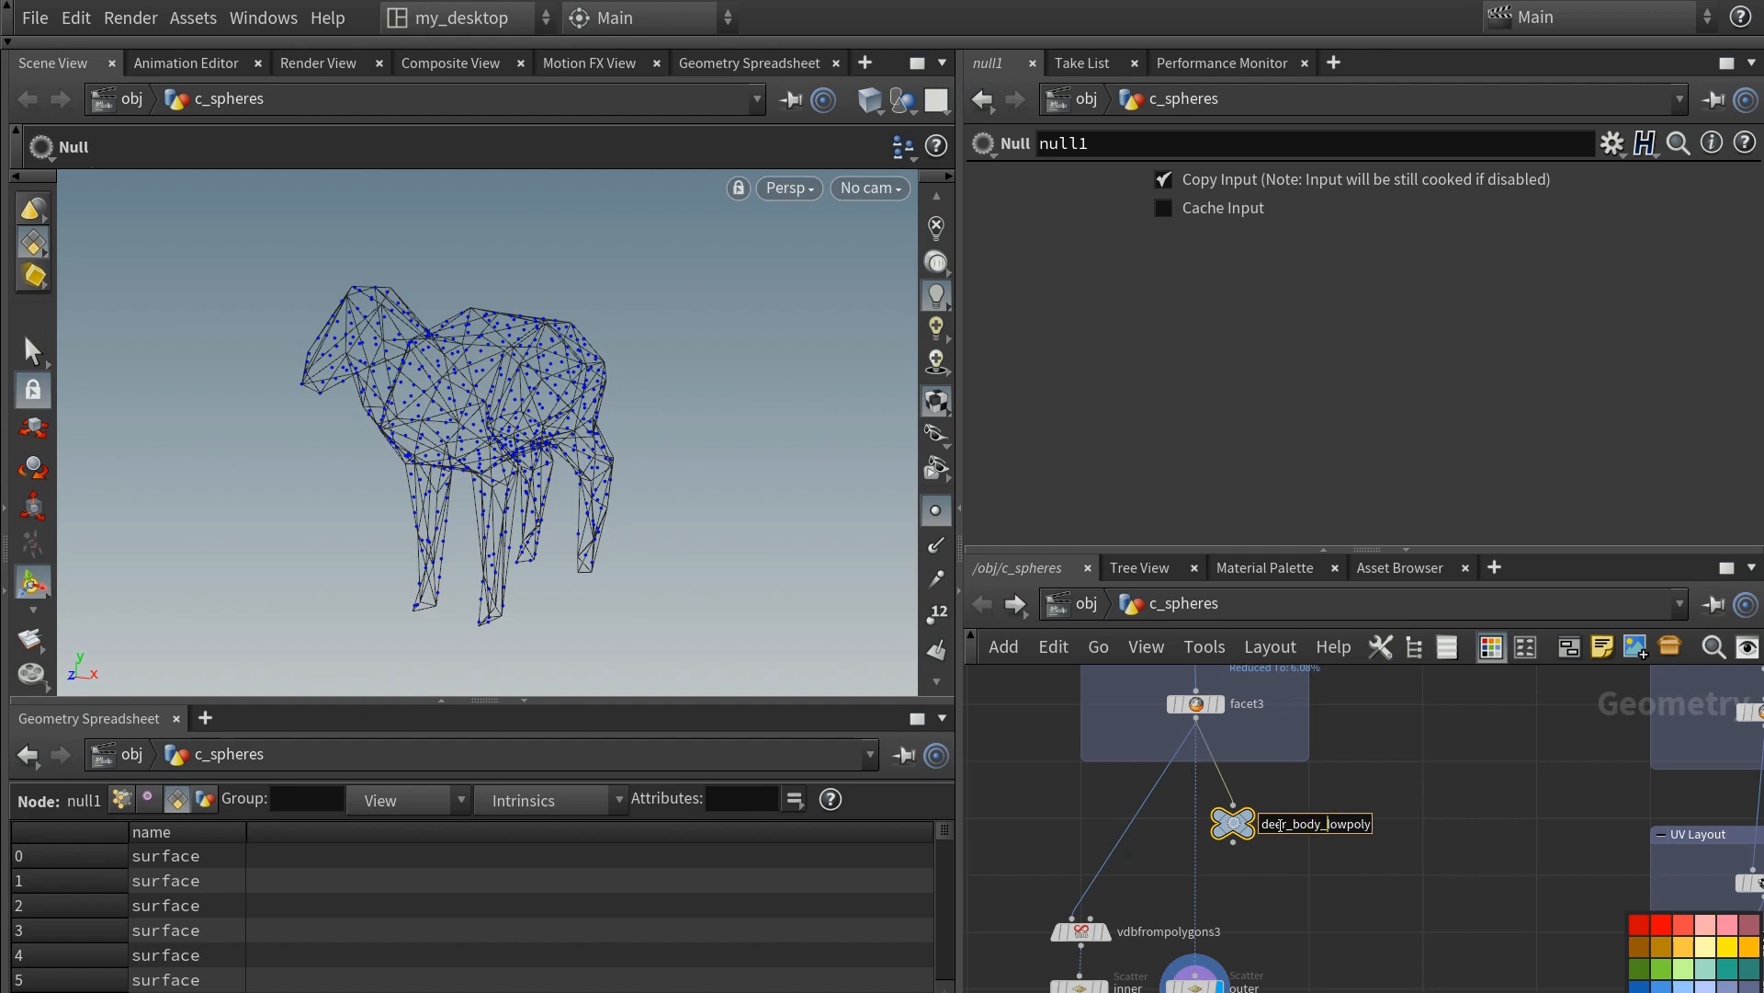
key("Return")
left_click_drag(1231, 854, 1194, 819)
- Merge the inner and outer scatters in a displayed Merge node placed below outer
middle_click_drag(1250, 937, 1320, 805)
scroll(1318, 807, "up", 2)
left_click_drag(1091, 905, 1260, 844)
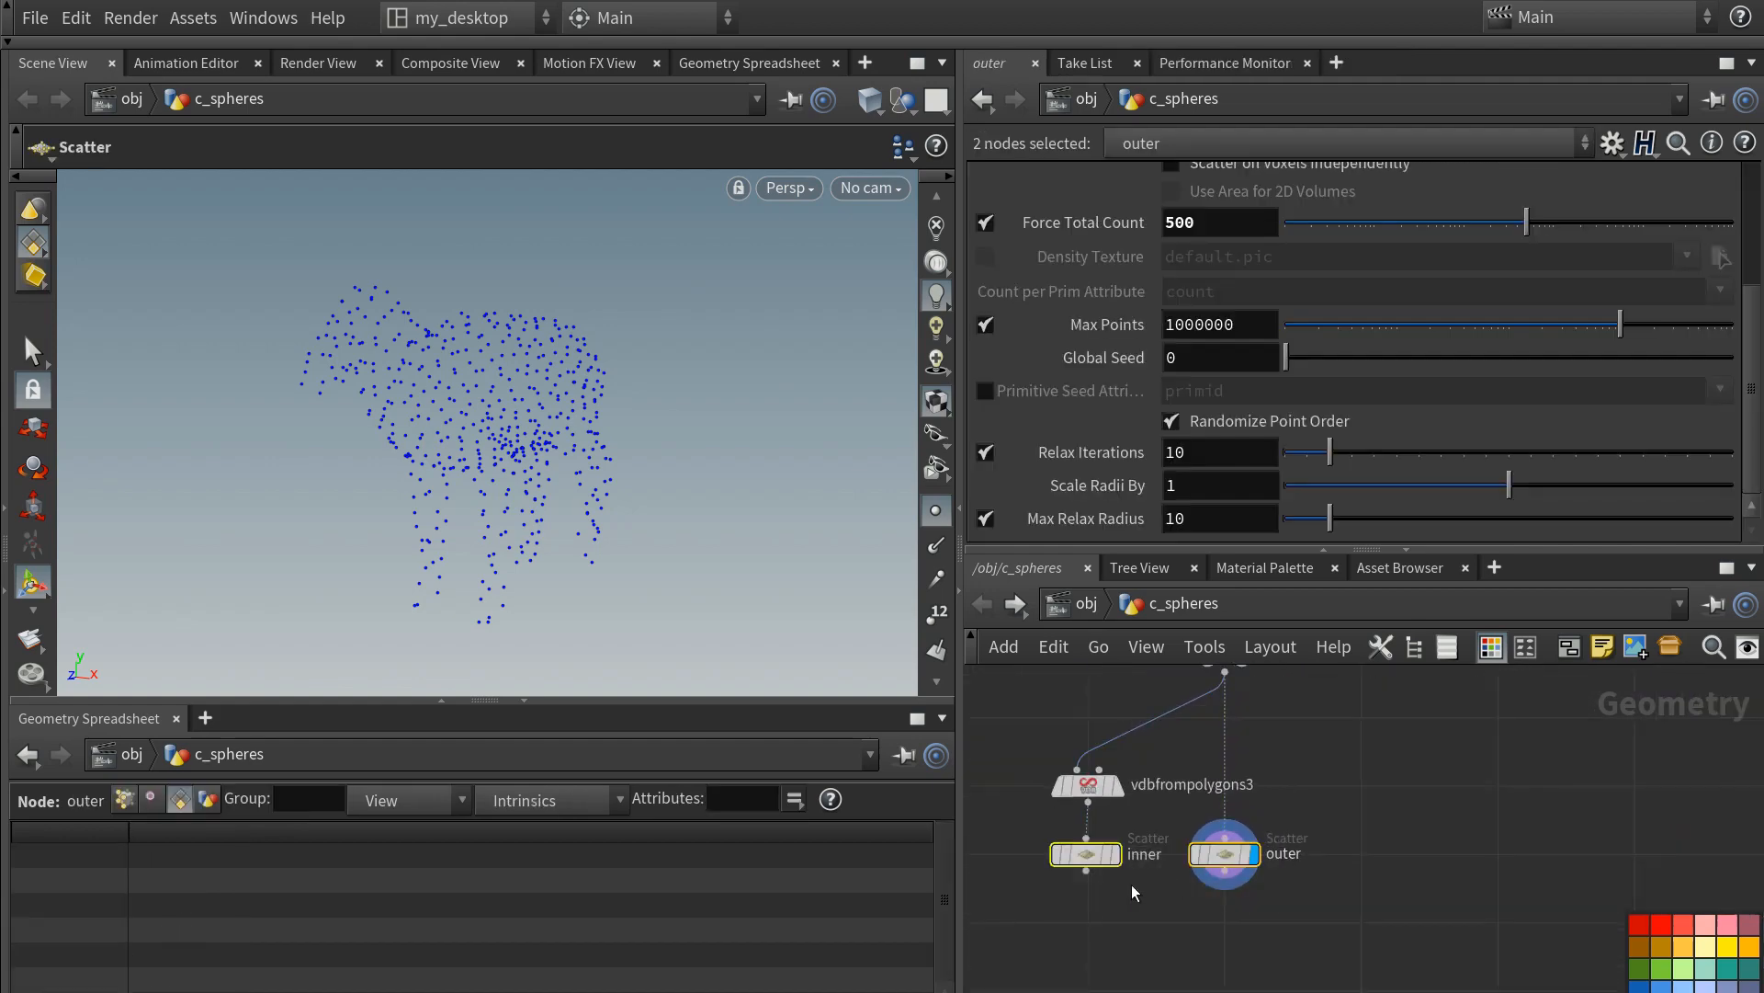
key("Tab")
type("merge")
key("Return")
left_click(1148, 917)
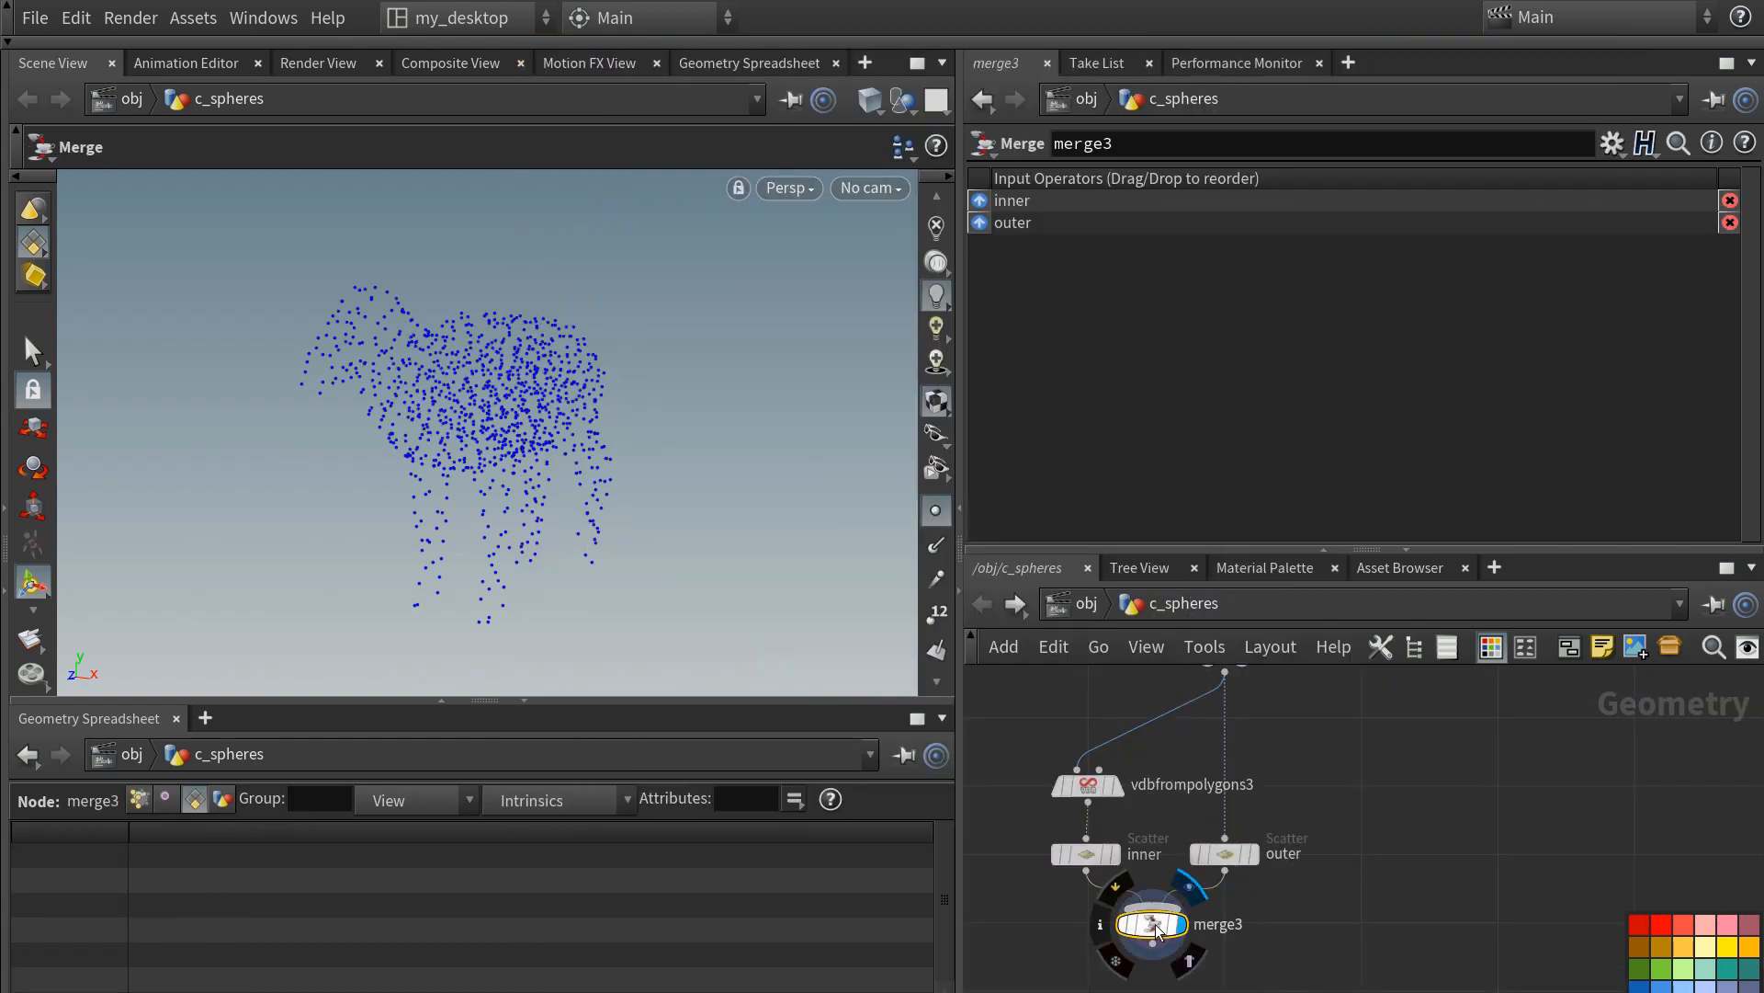
left_click_drag(1149, 917, 1225, 930)
middle_click_drag(1085, 938, 1057, 887)
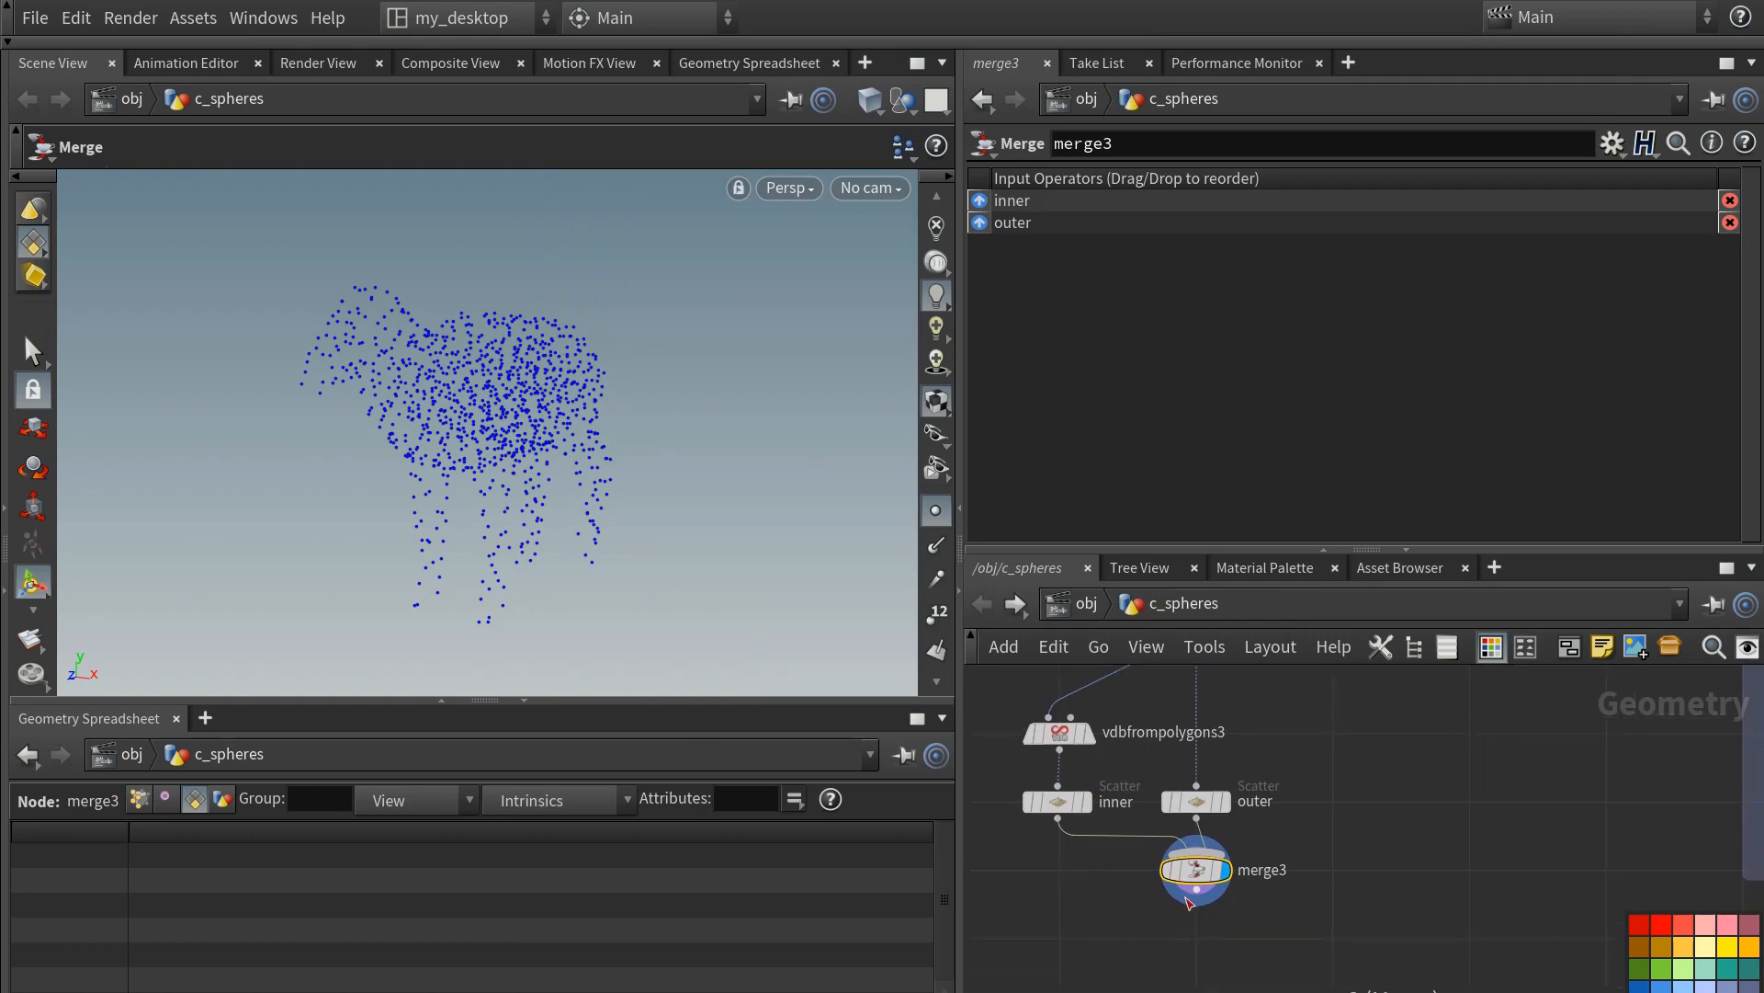
- Add a Tetrahedralize node below merge3 and display it
key("Tab")
type("tetra")
key("Return")
left_click(1204, 960)
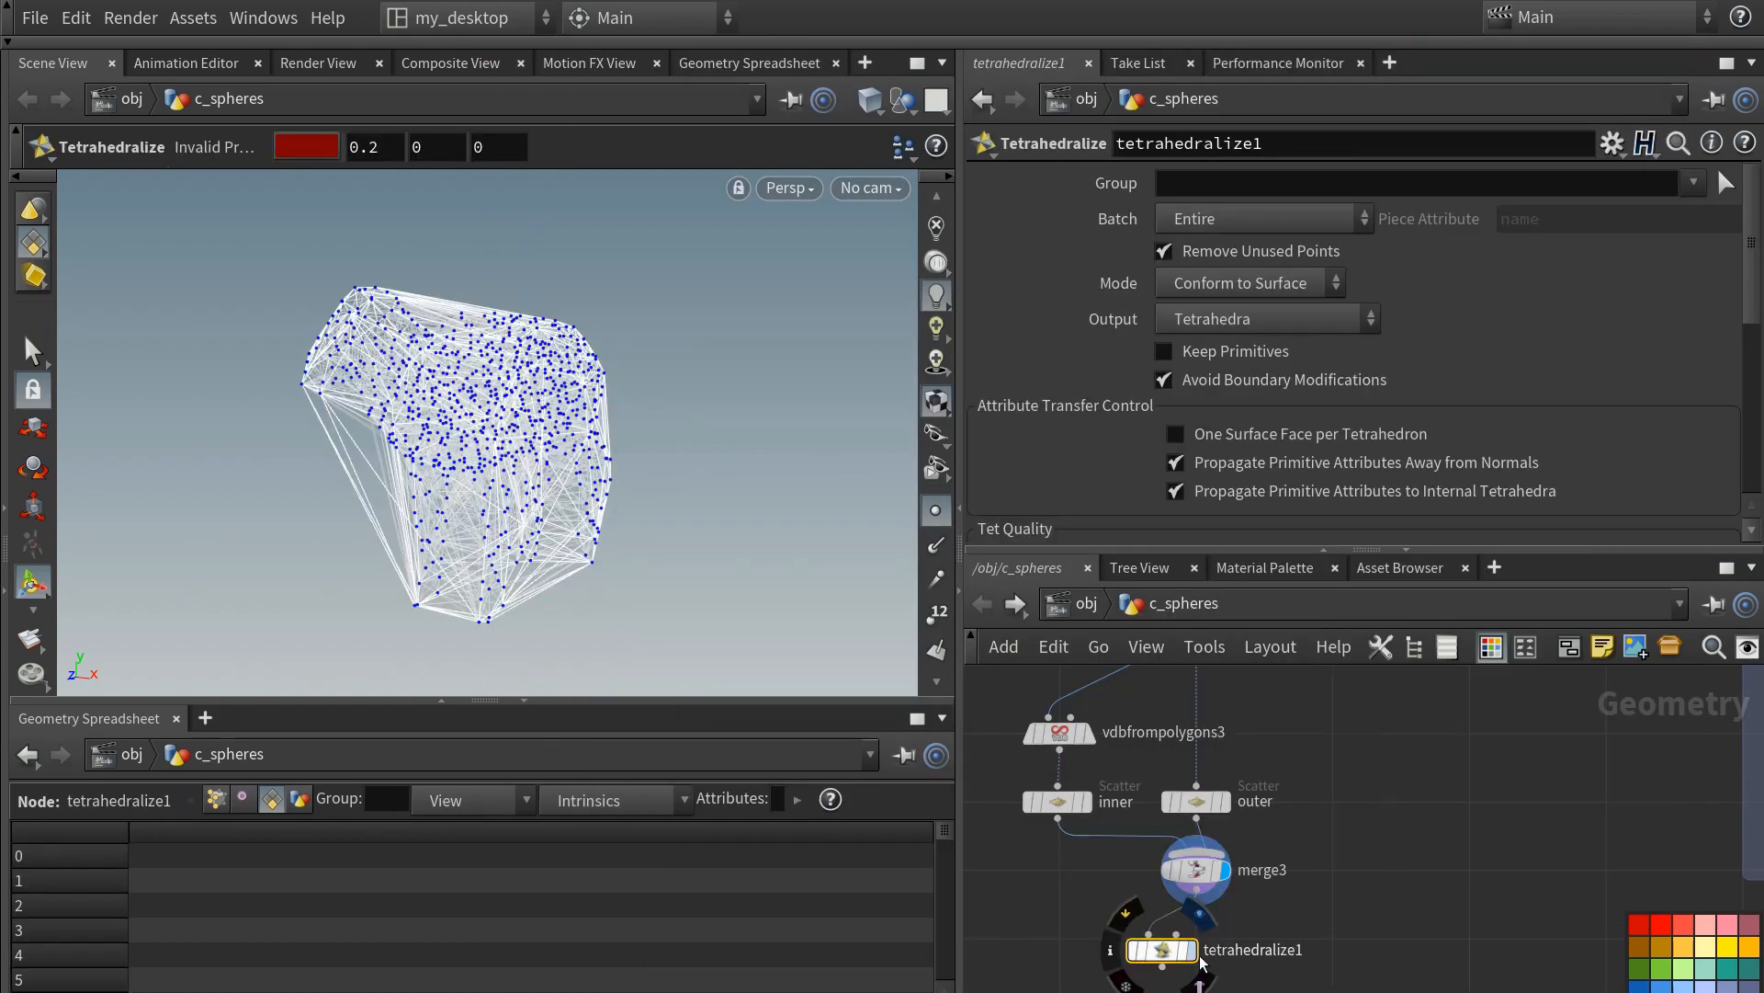
- Switch the viewport shading to Wireframe to inspect the tetrahedralized points
left_click(870, 99)
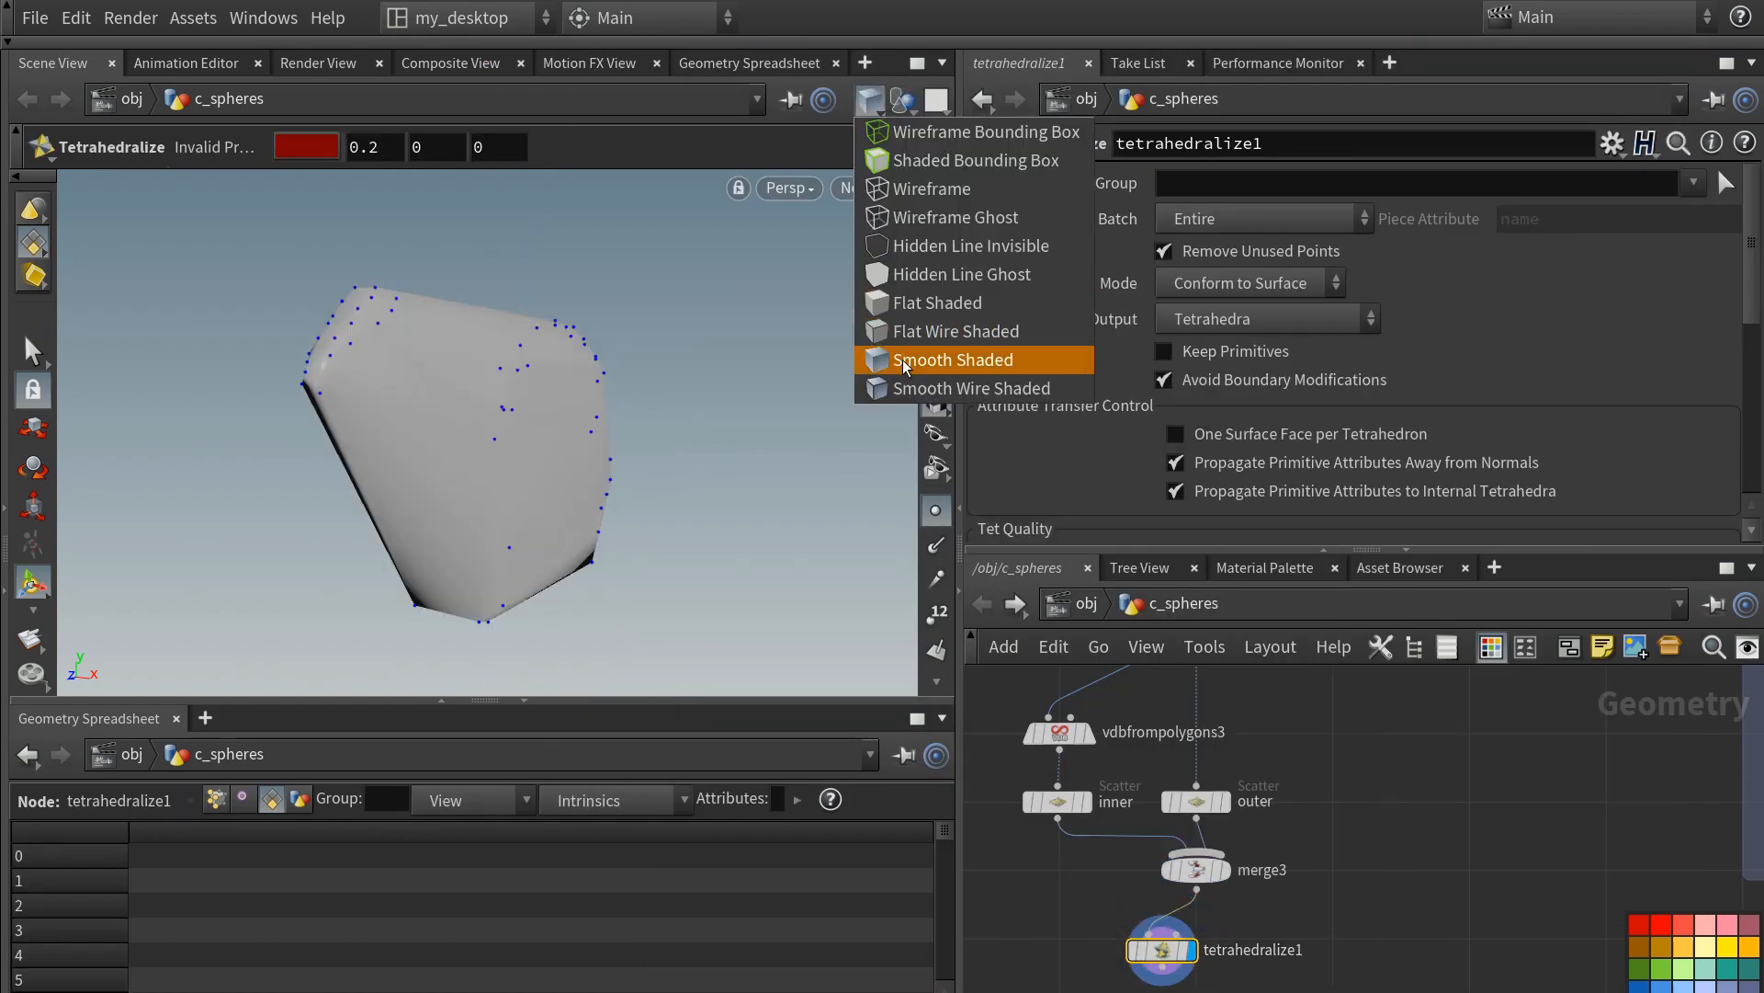
left_click(884, 188)
mouse_move(558, 412)
left_mouse_down("alt")
mouse_move(792, 383)
mouse_move(621, 402)
mouse_move(735, 391)
left_mouse_up("alt")
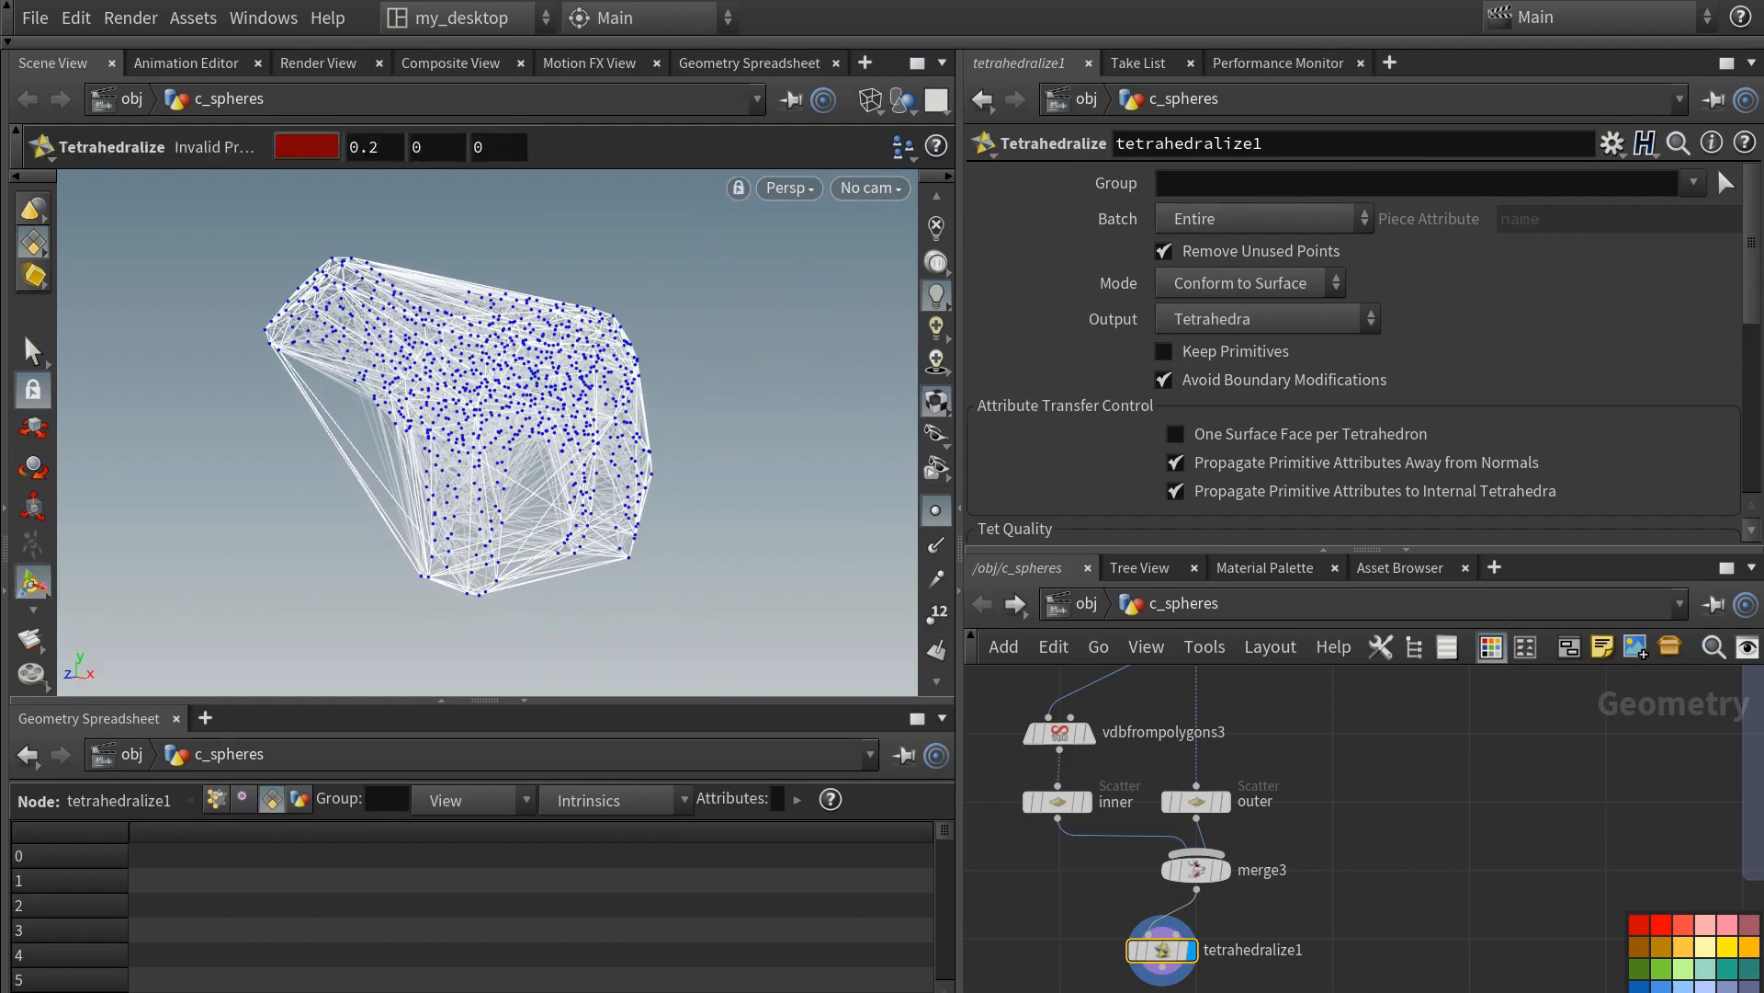
- Set the Tetrahedralize Mode to Convex Hull and Output to Connected Polylines, and align the node under merge3
left_click(1189, 283)
left_click(1188, 373)
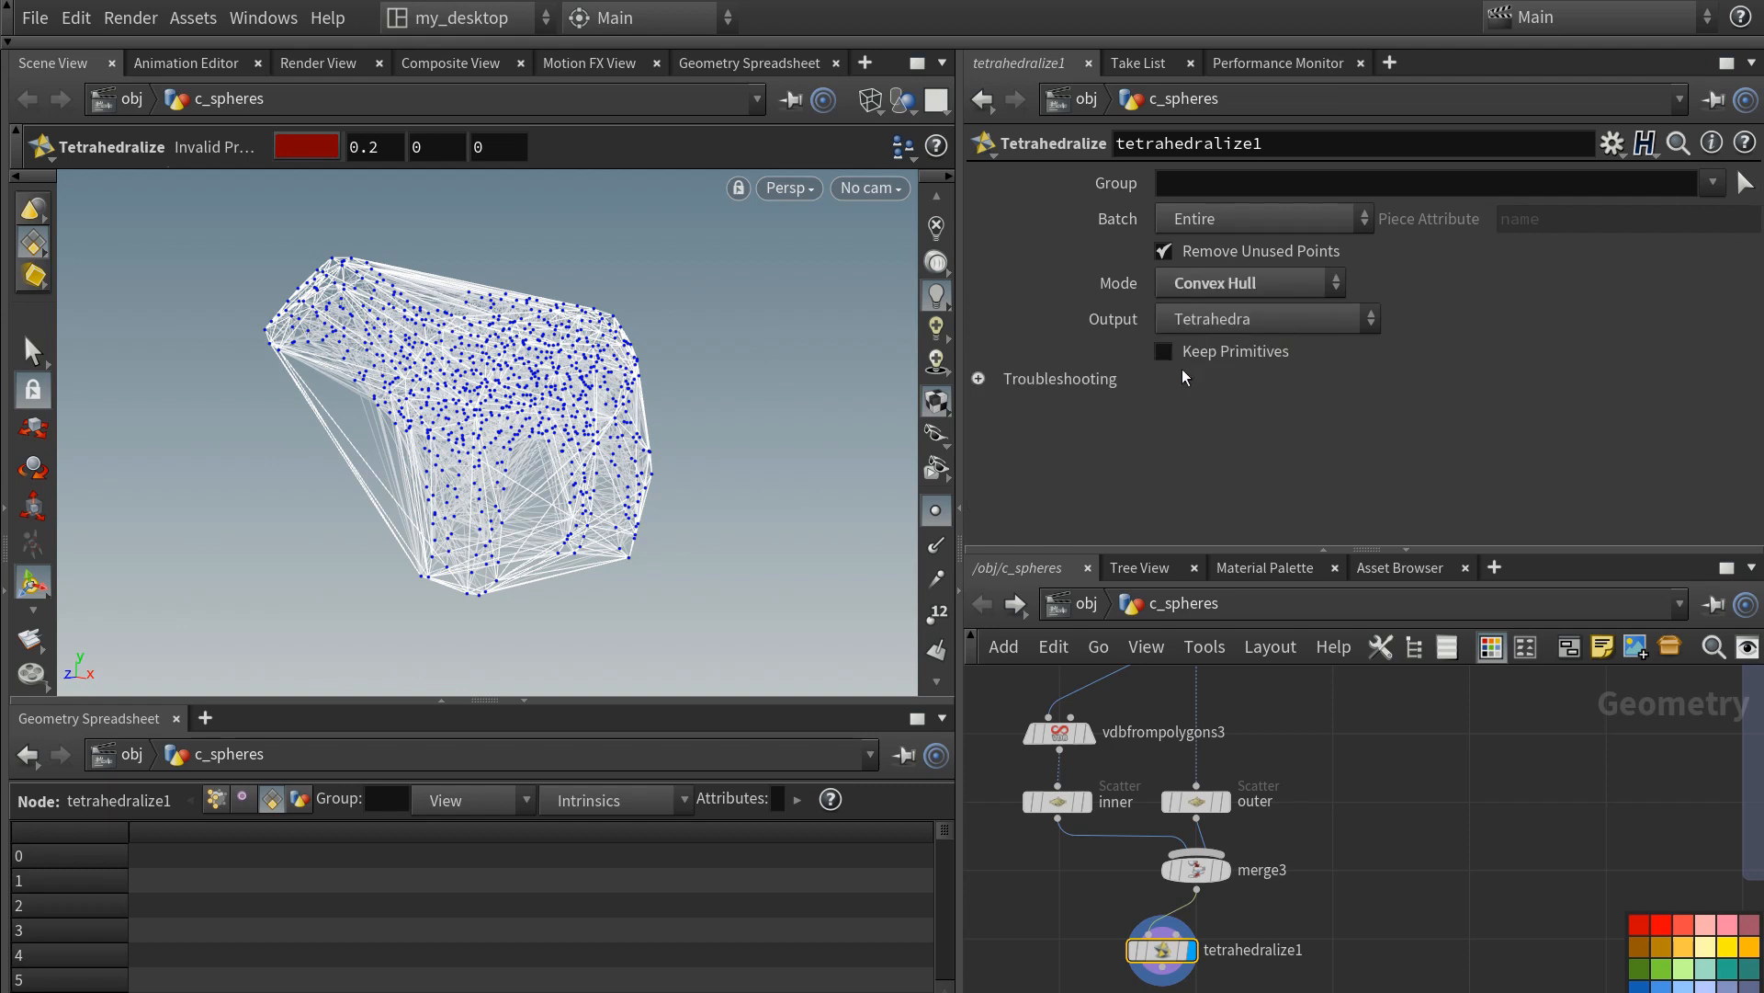
left_click(1200, 317)
left_click(1204, 343)
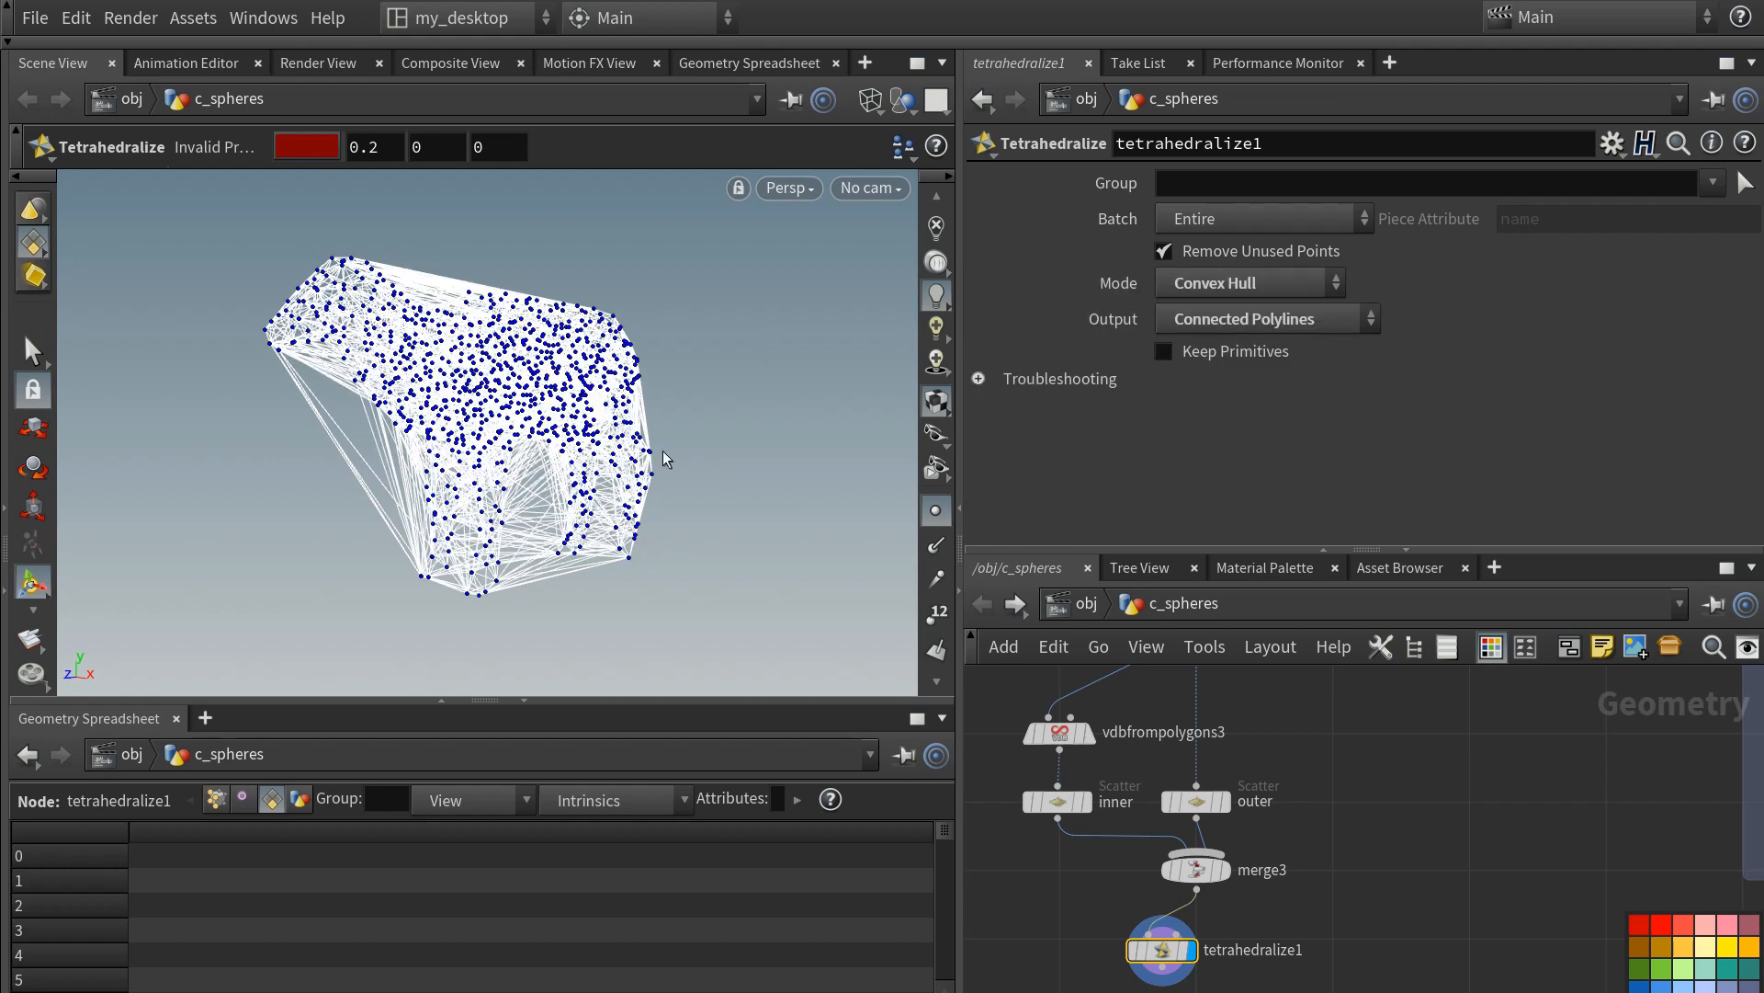
middle_click_drag(1249, 904, 1238, 851)
left_click_drag(1175, 900, 1209, 887)
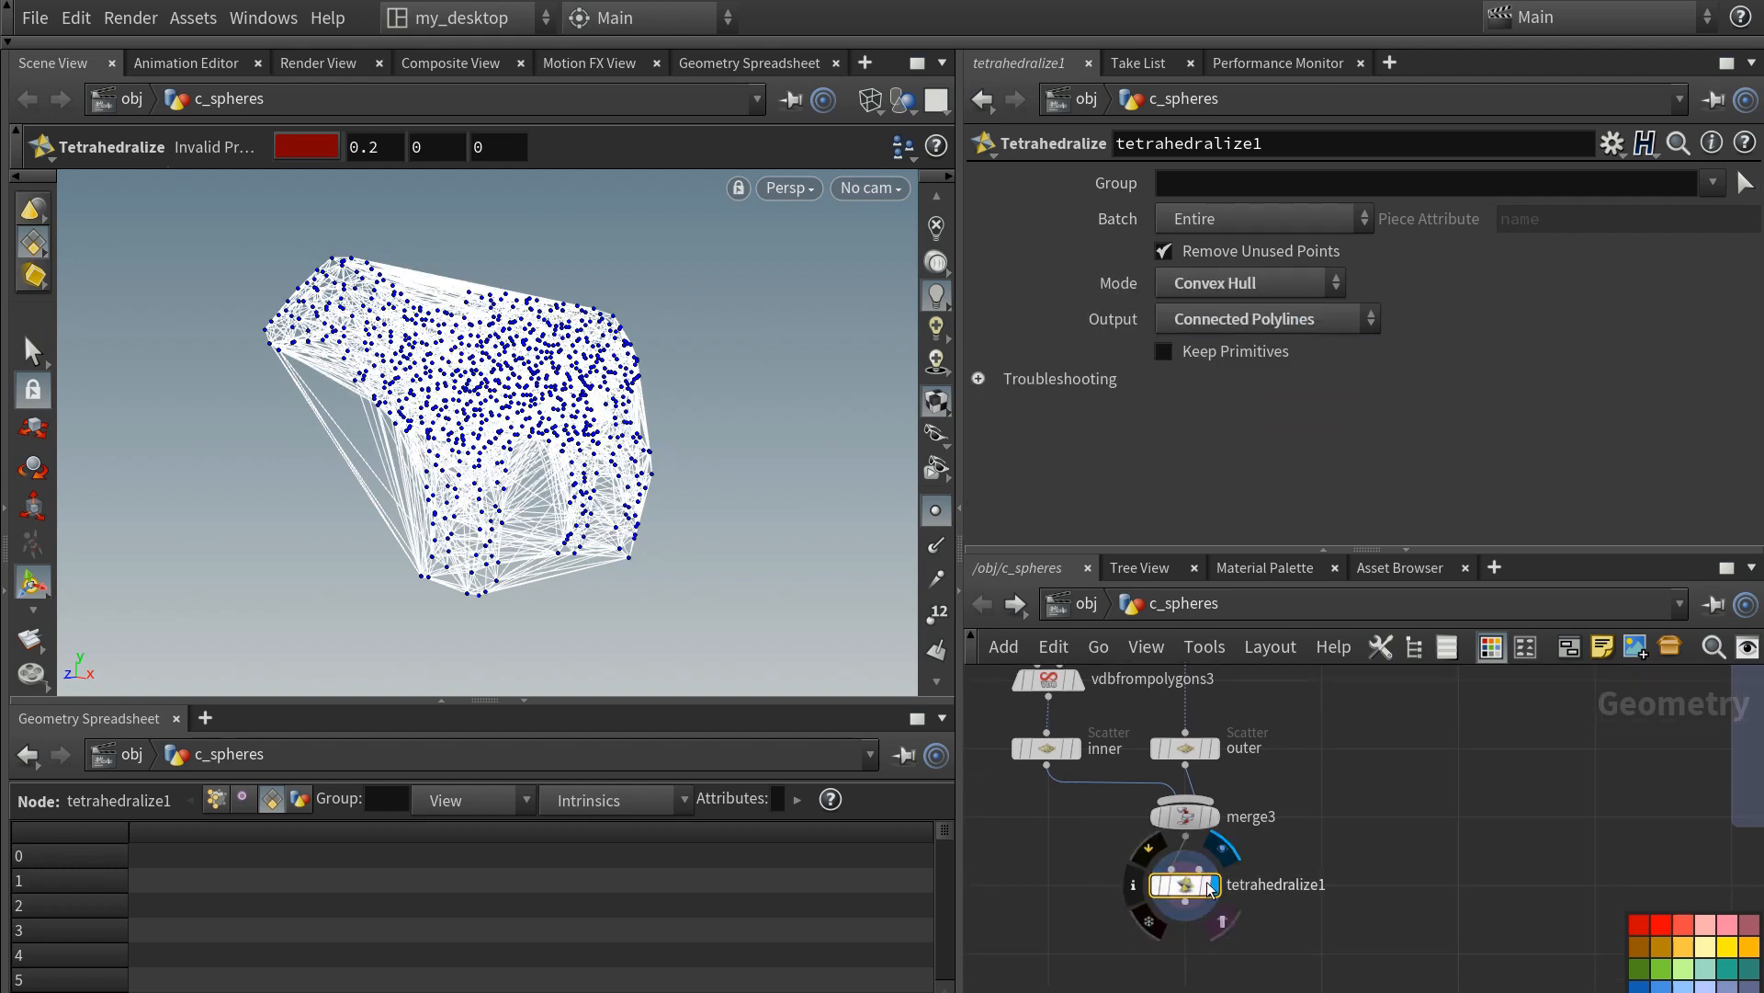
- Connect a new Null to the second input of tetrahedralize1 and wire deer_body_lowpoly into that Null
left_click(1201, 871)
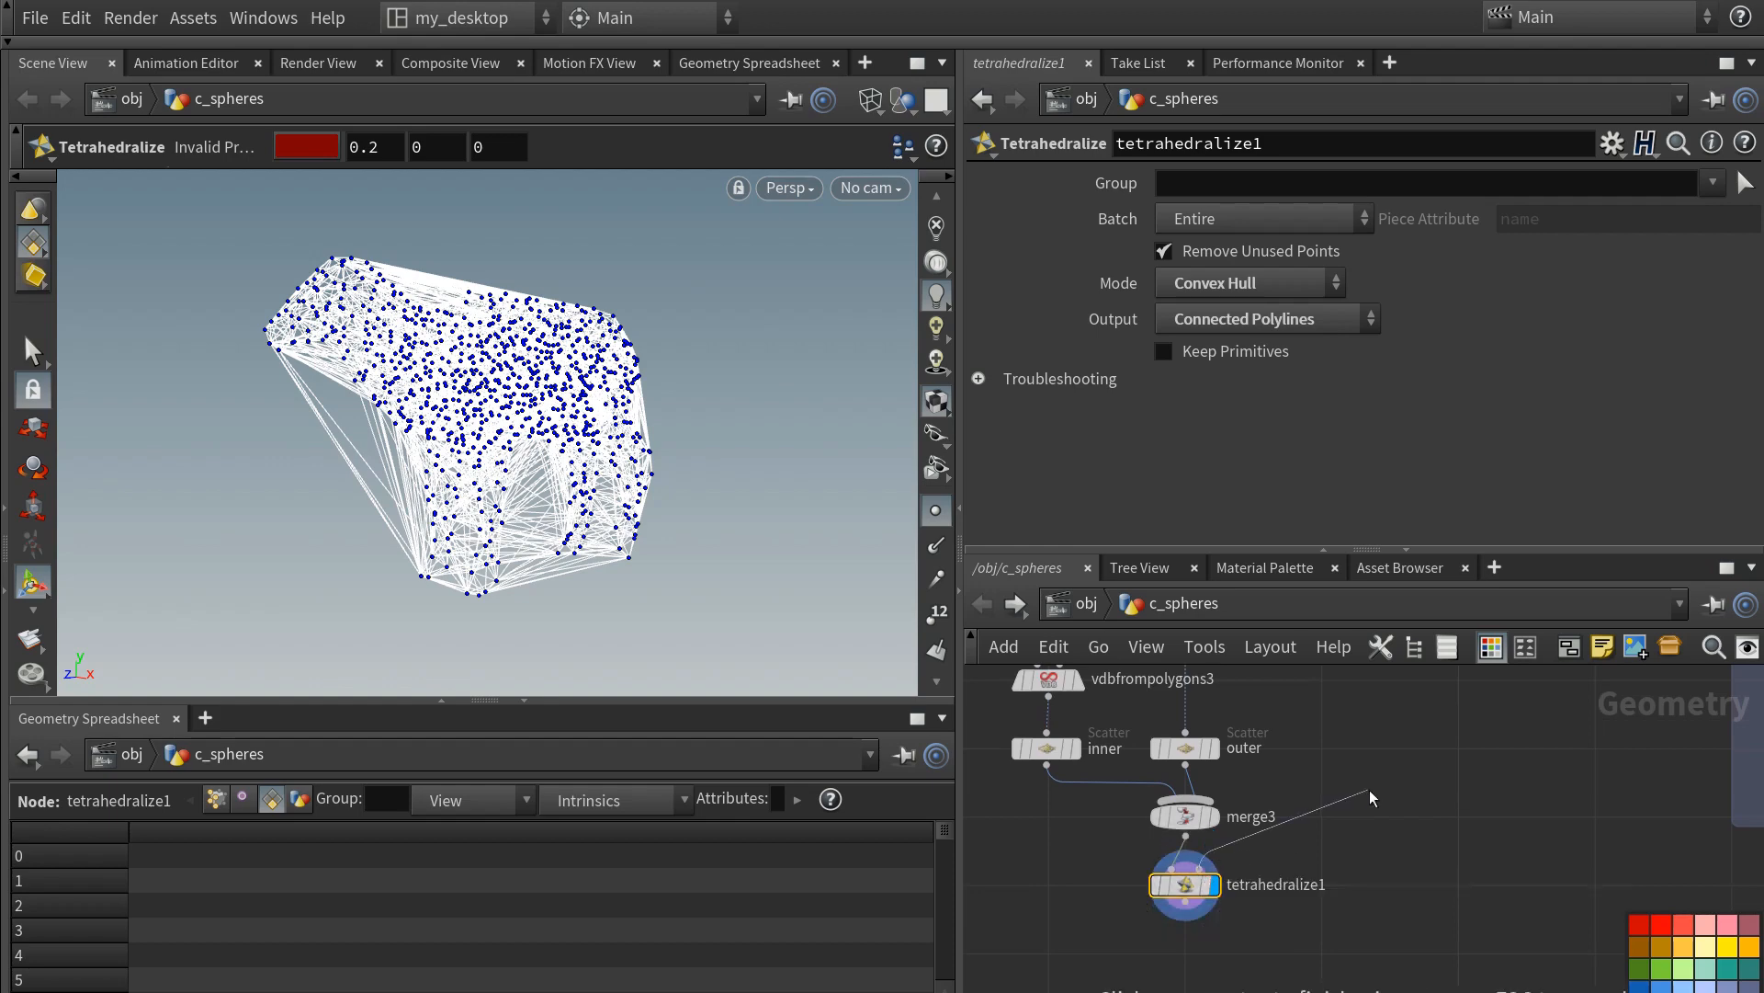
key("Tab")
type("null")
key("Return")
key("Return")
left_click_drag(1379, 781, 1326, 817)
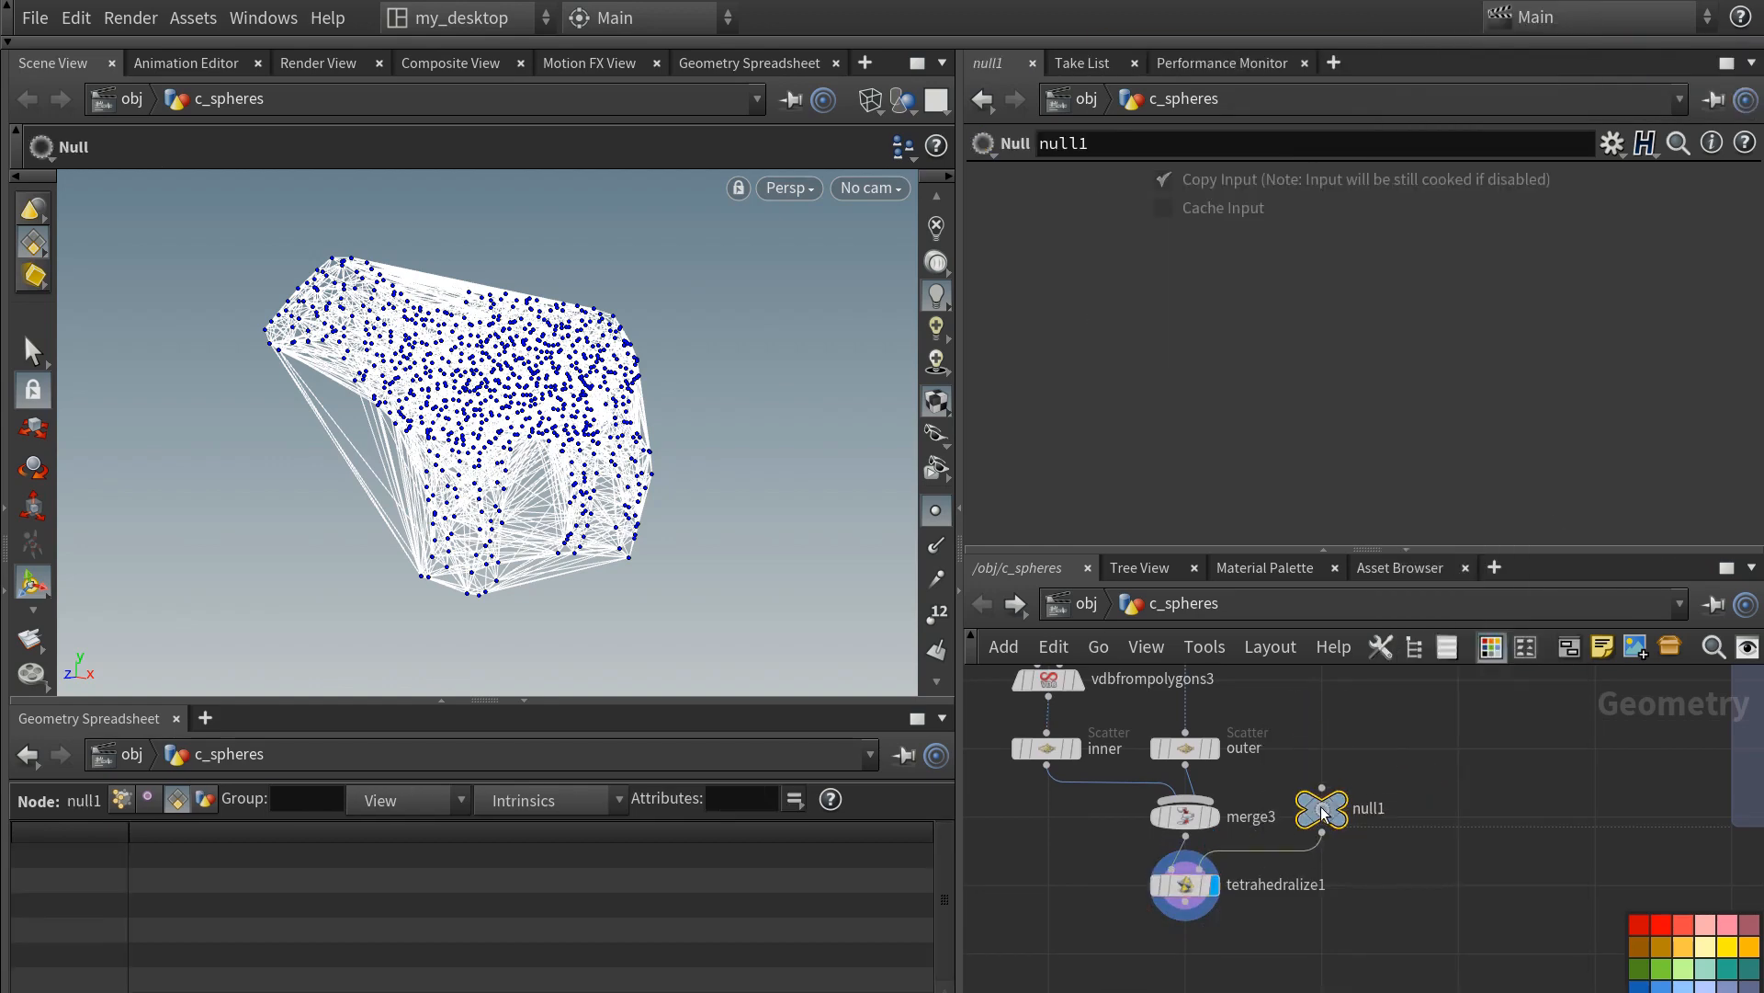
scroll(1330, 763, "down", 4)
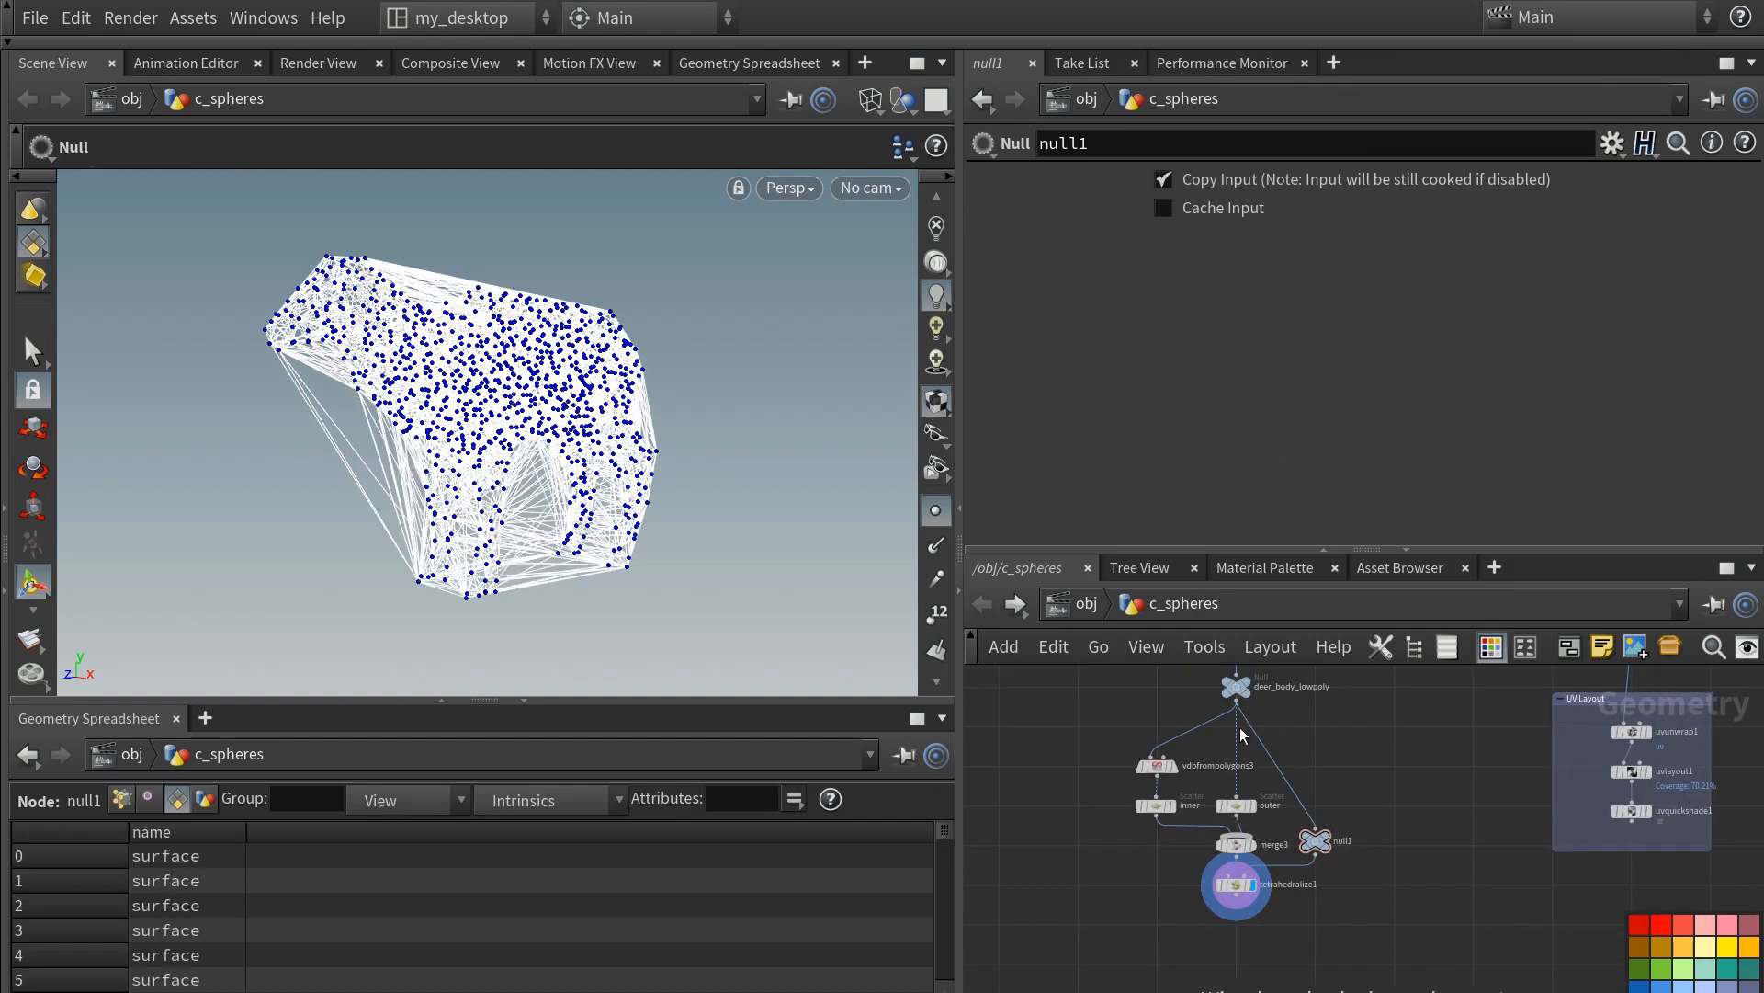
scroll(1228, 935, "up", 4)
scroll(1222, 887, "up", 1)
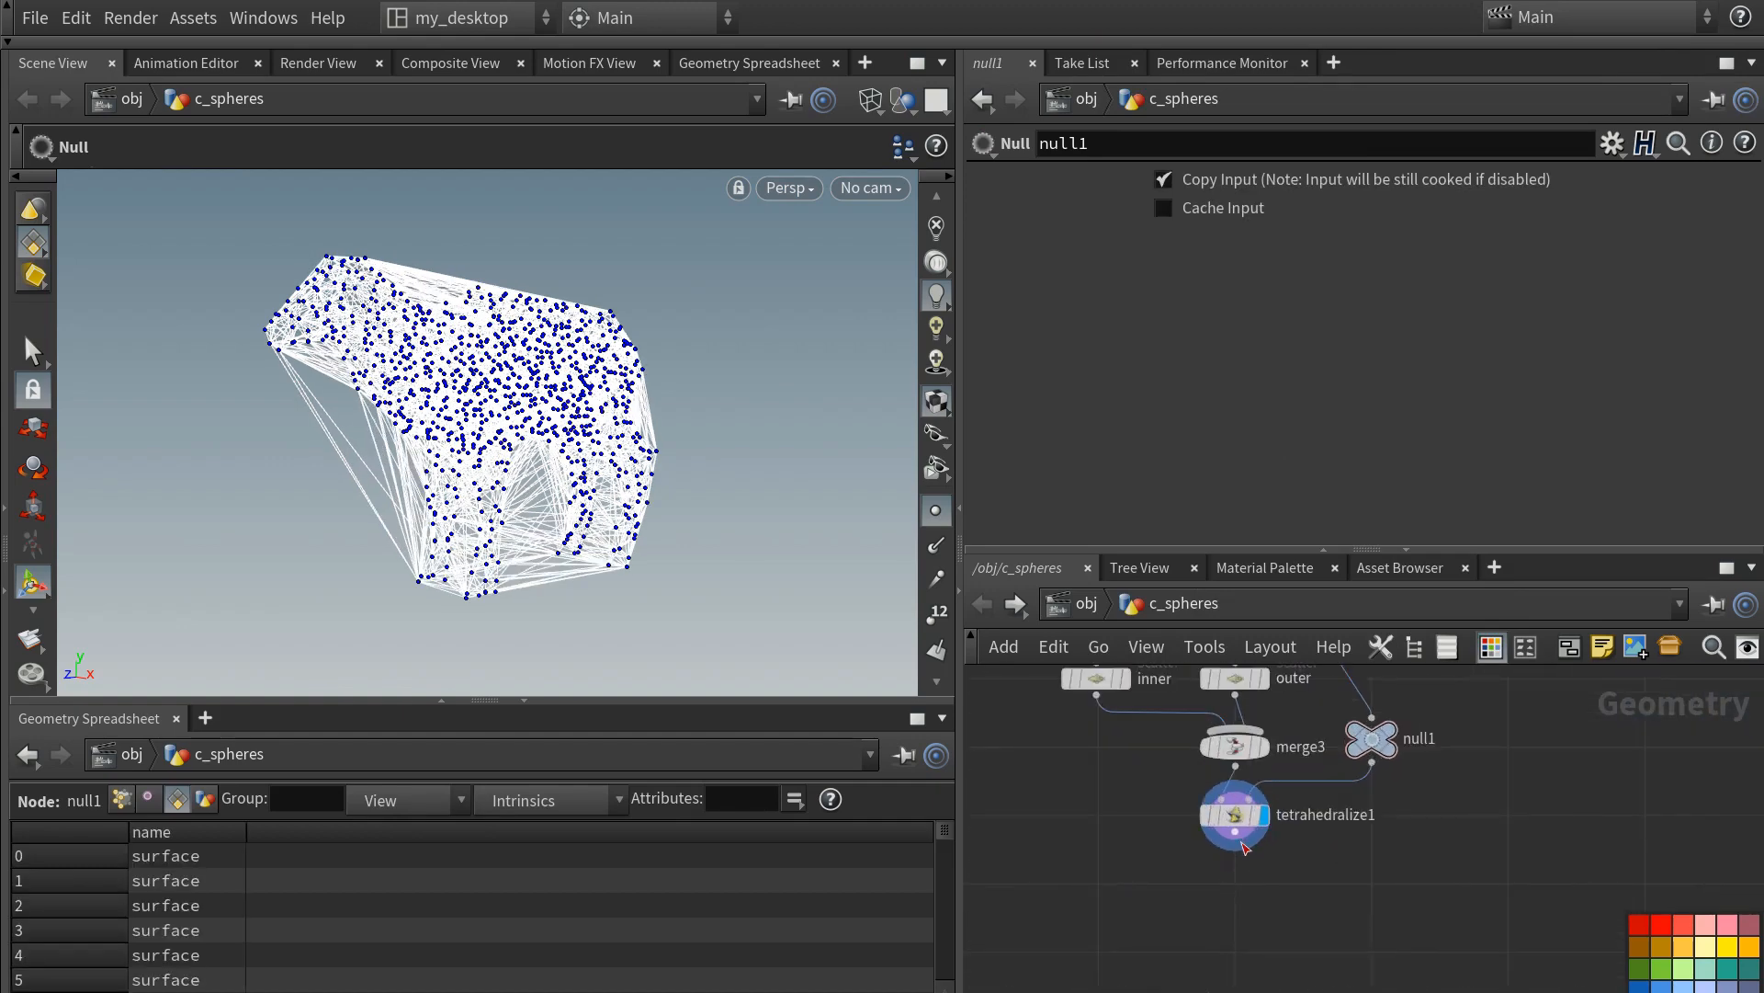
- Add a Measure node below tetrahedralize1
key("Tab")
type("measure")
key("Return")
left_click(1230, 880)
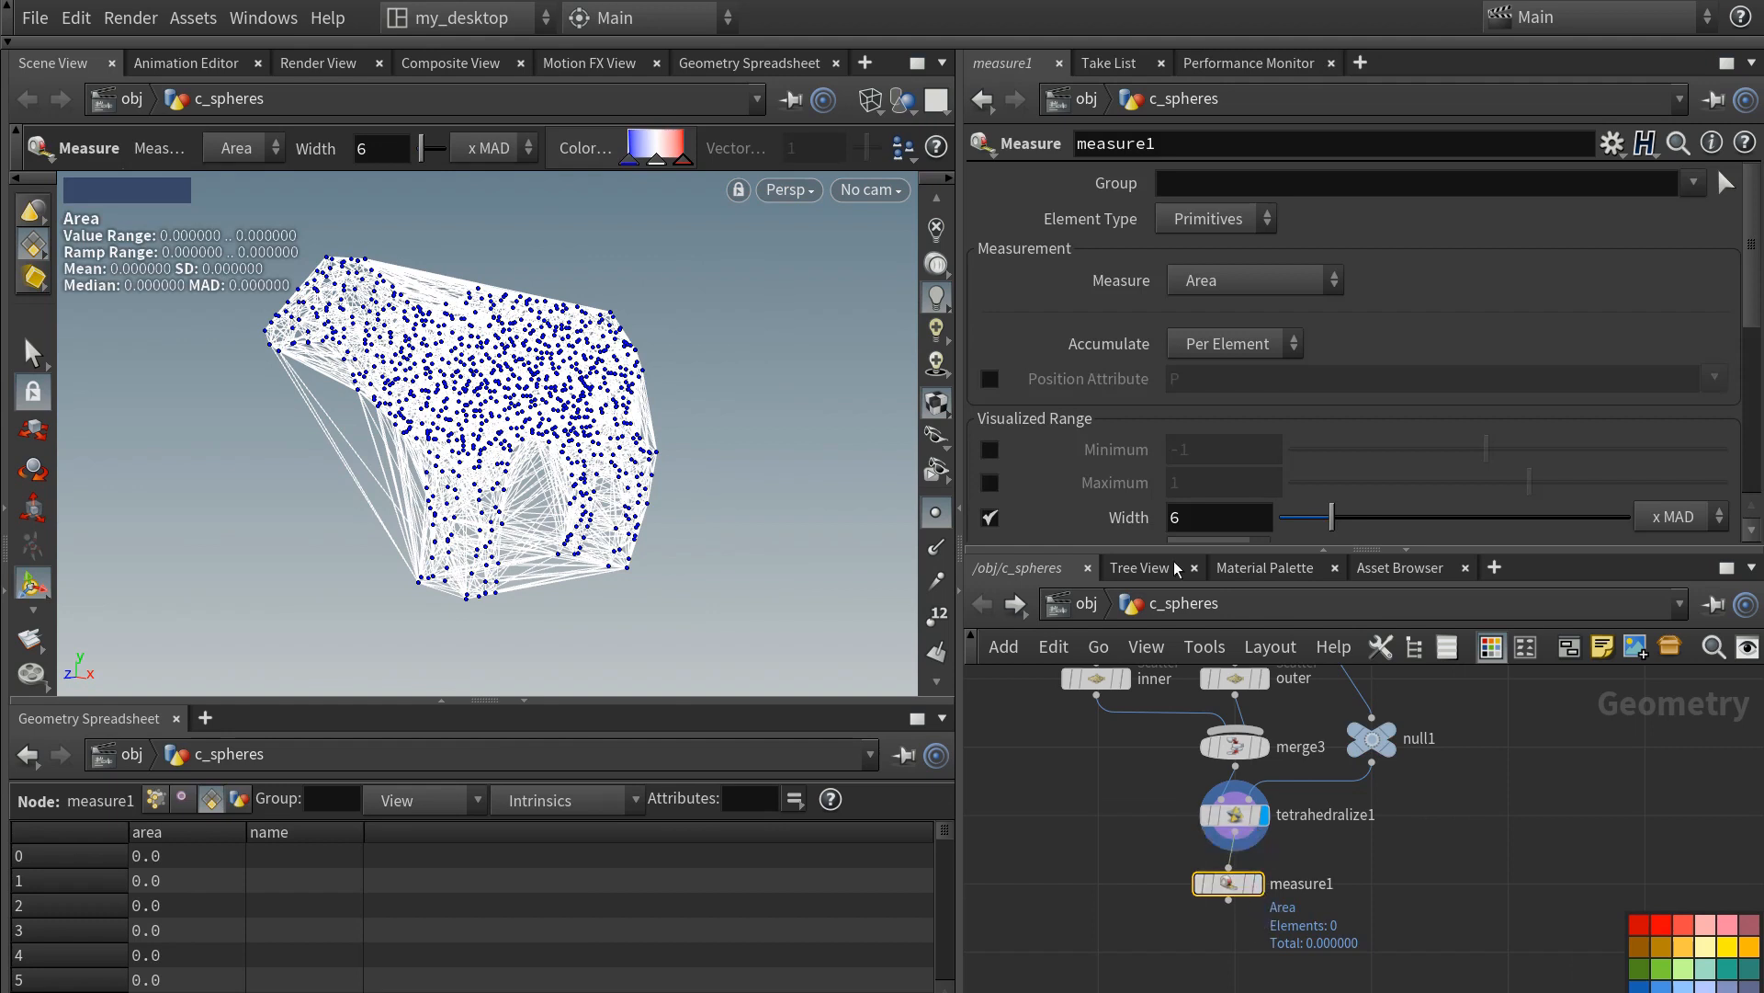
- Set the Measure node to Perimeter, align it under tetrahedralize1, and sort the geometry spreadsheet by perimeter
left_click(1239, 280)
left_click(1197, 311)
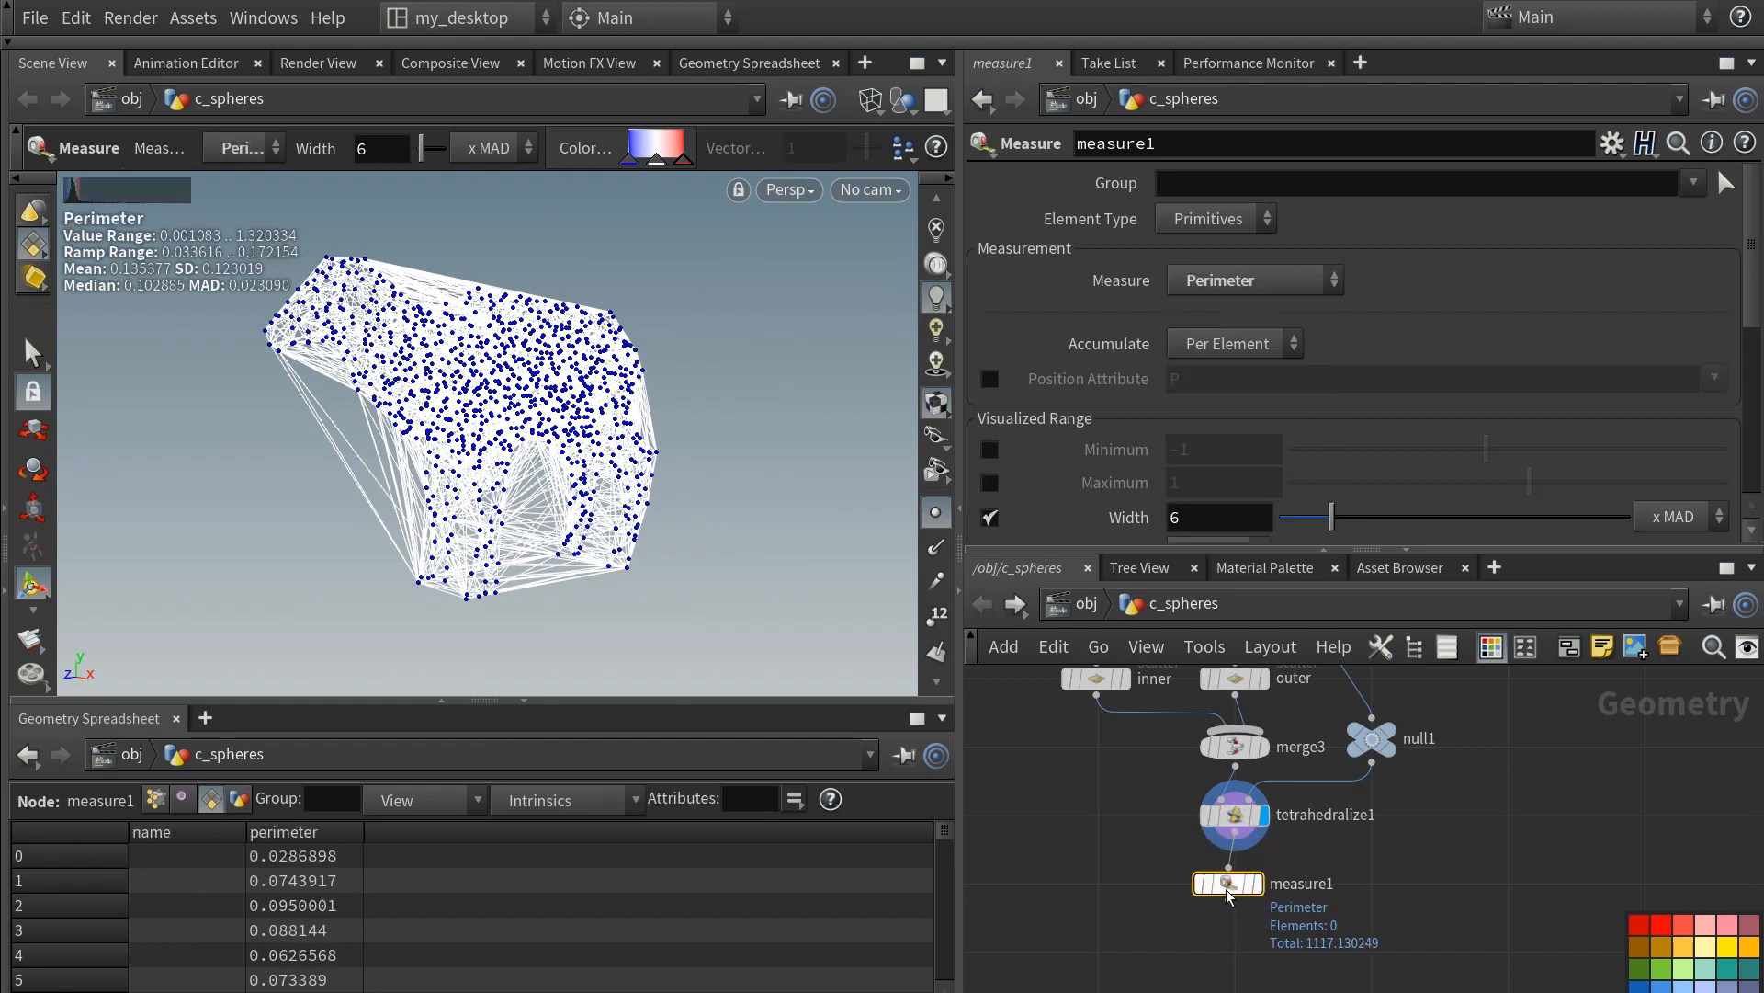
left_click_drag(1259, 899, 1266, 899)
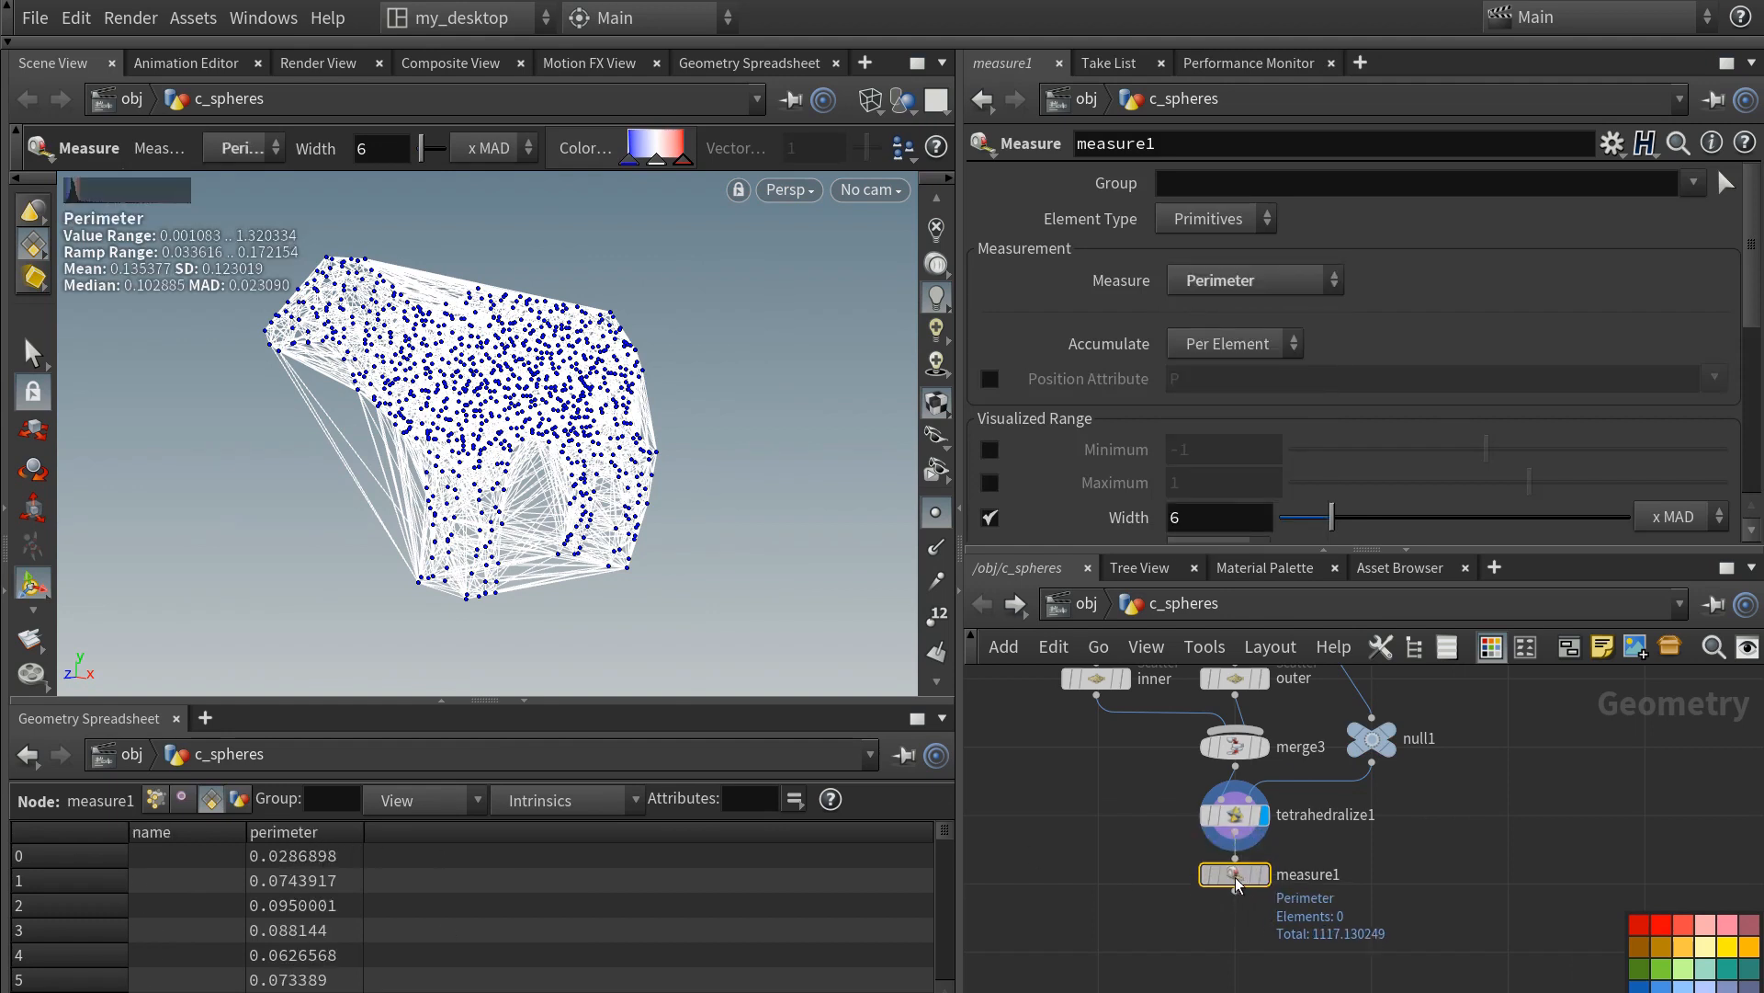
left_click(317, 835)
left_click(289, 834)
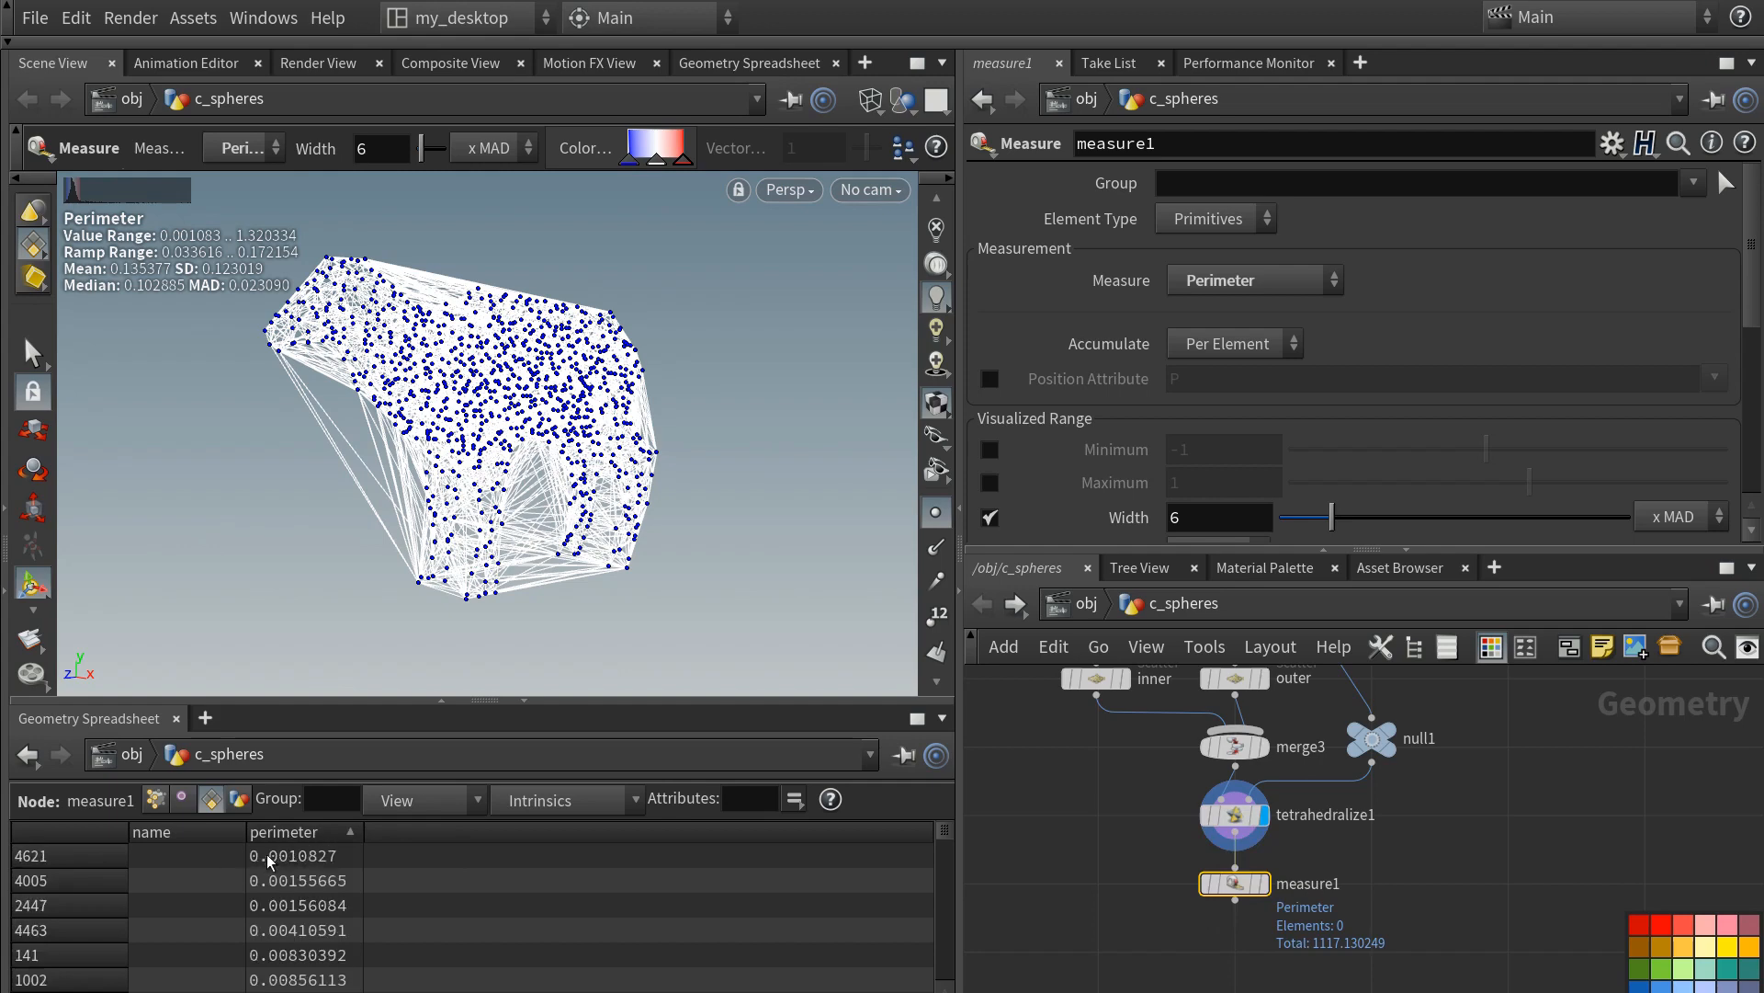
- Add a Delete node below measure1 and display it
middle_click_drag(1155, 937, 1177, 869)
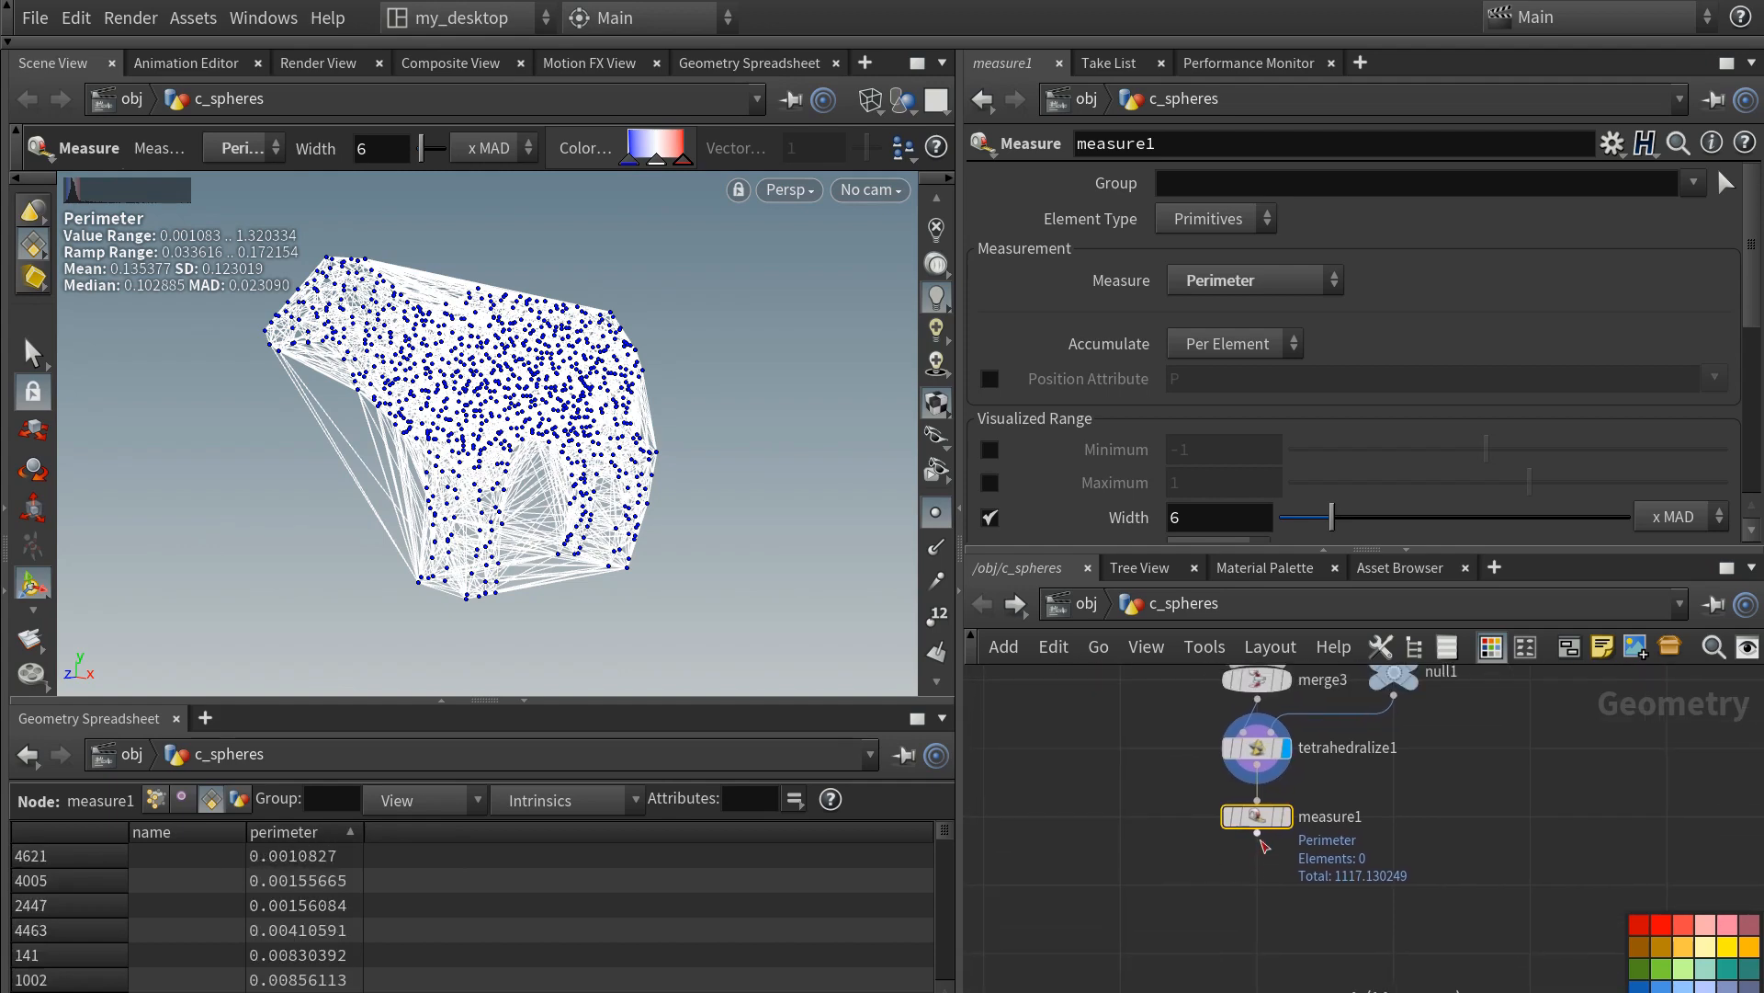
left_click_drag(1257, 833, 1255, 871)
type("delete")
key("Return")
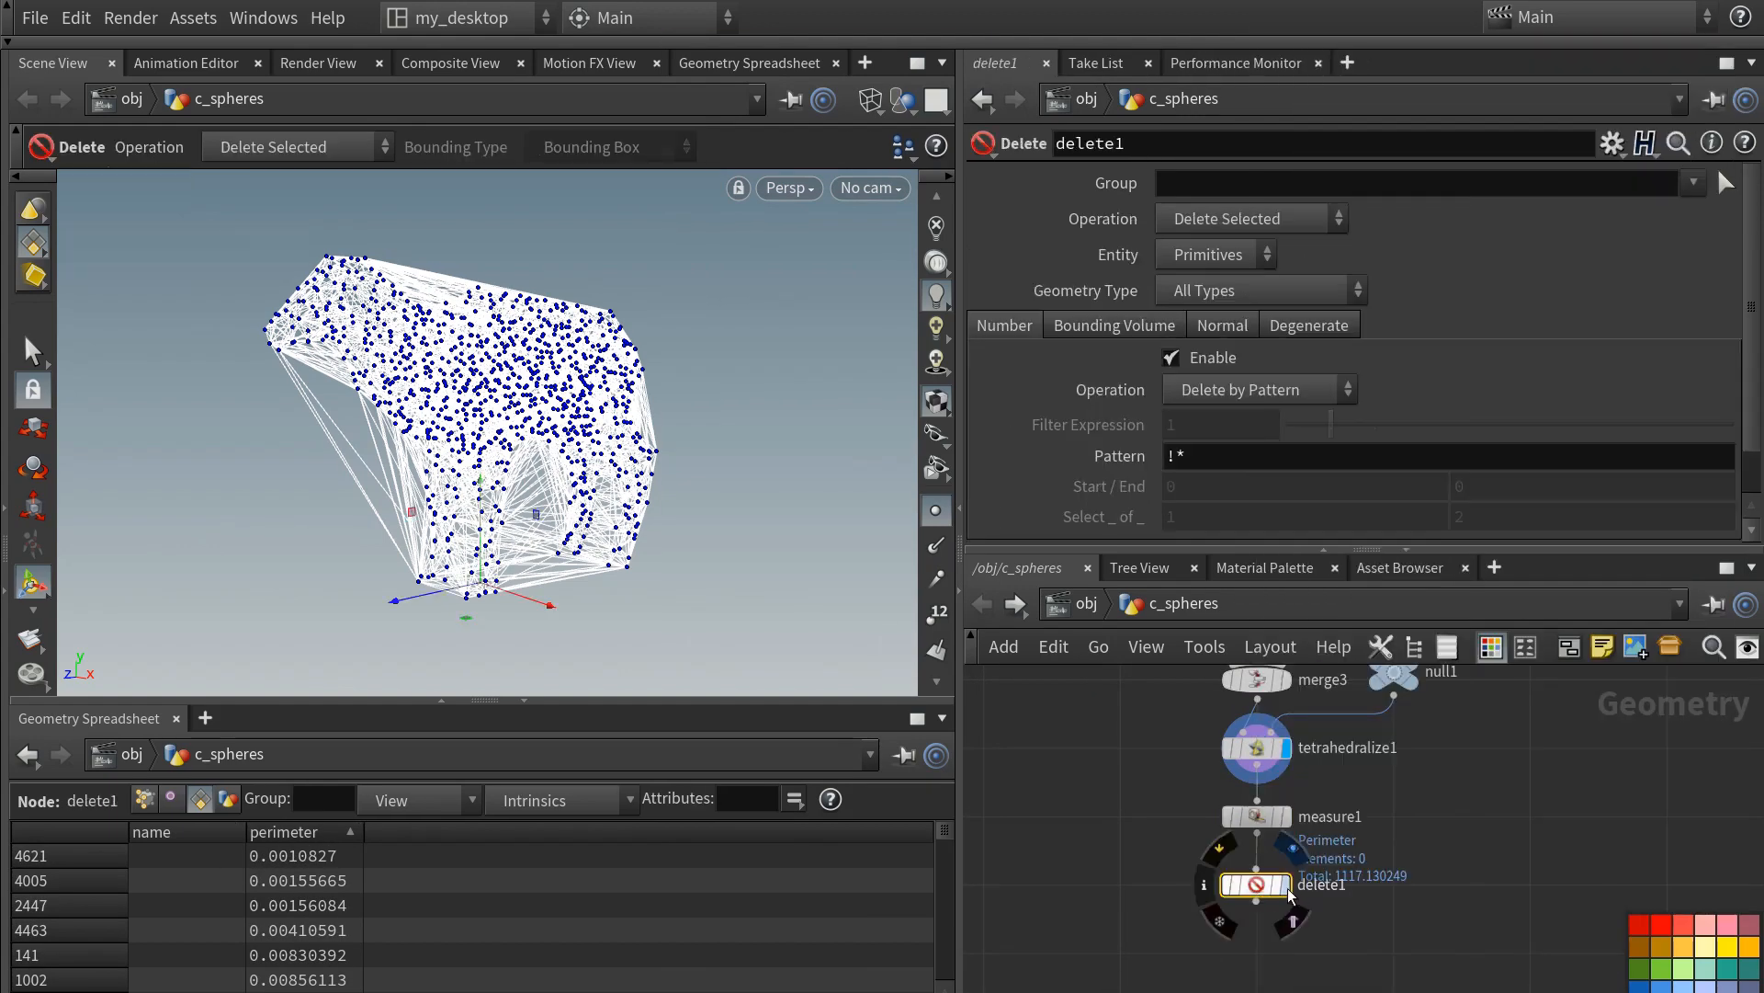
left_click(1286, 888)
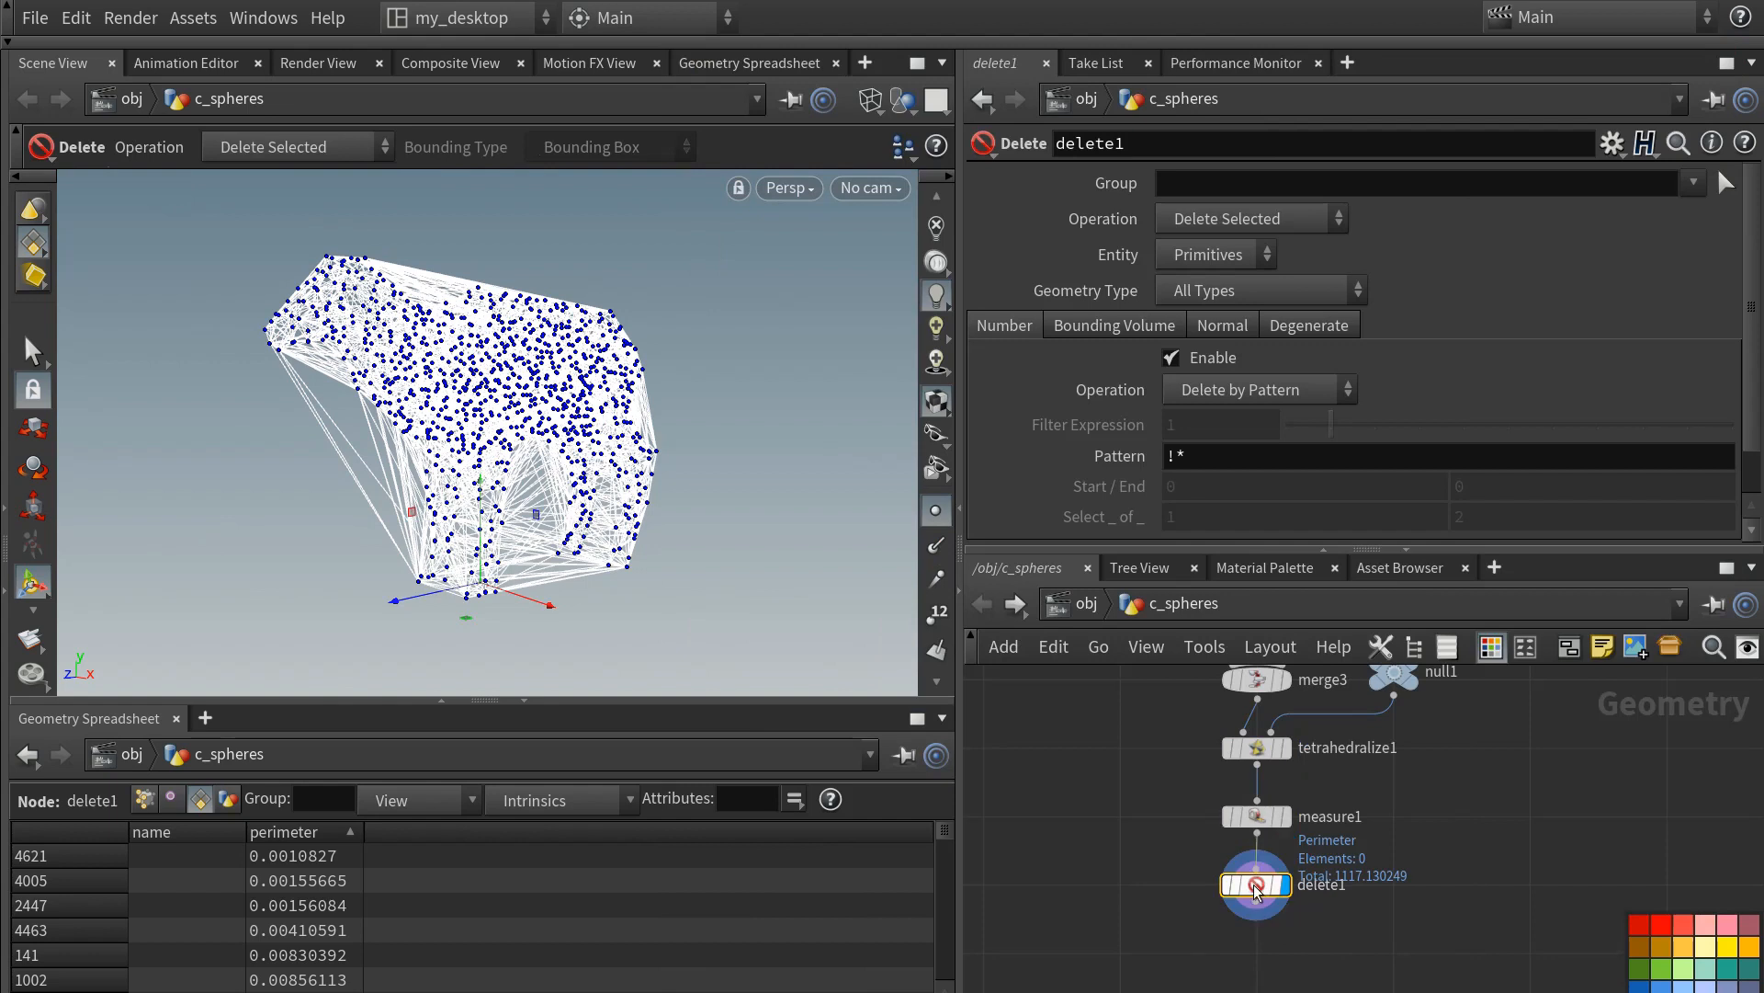
- Set the Delete node to Delete by Expression with the filter expression $PERIMETER<0.5
left_click(1195, 378)
left_click(1196, 463)
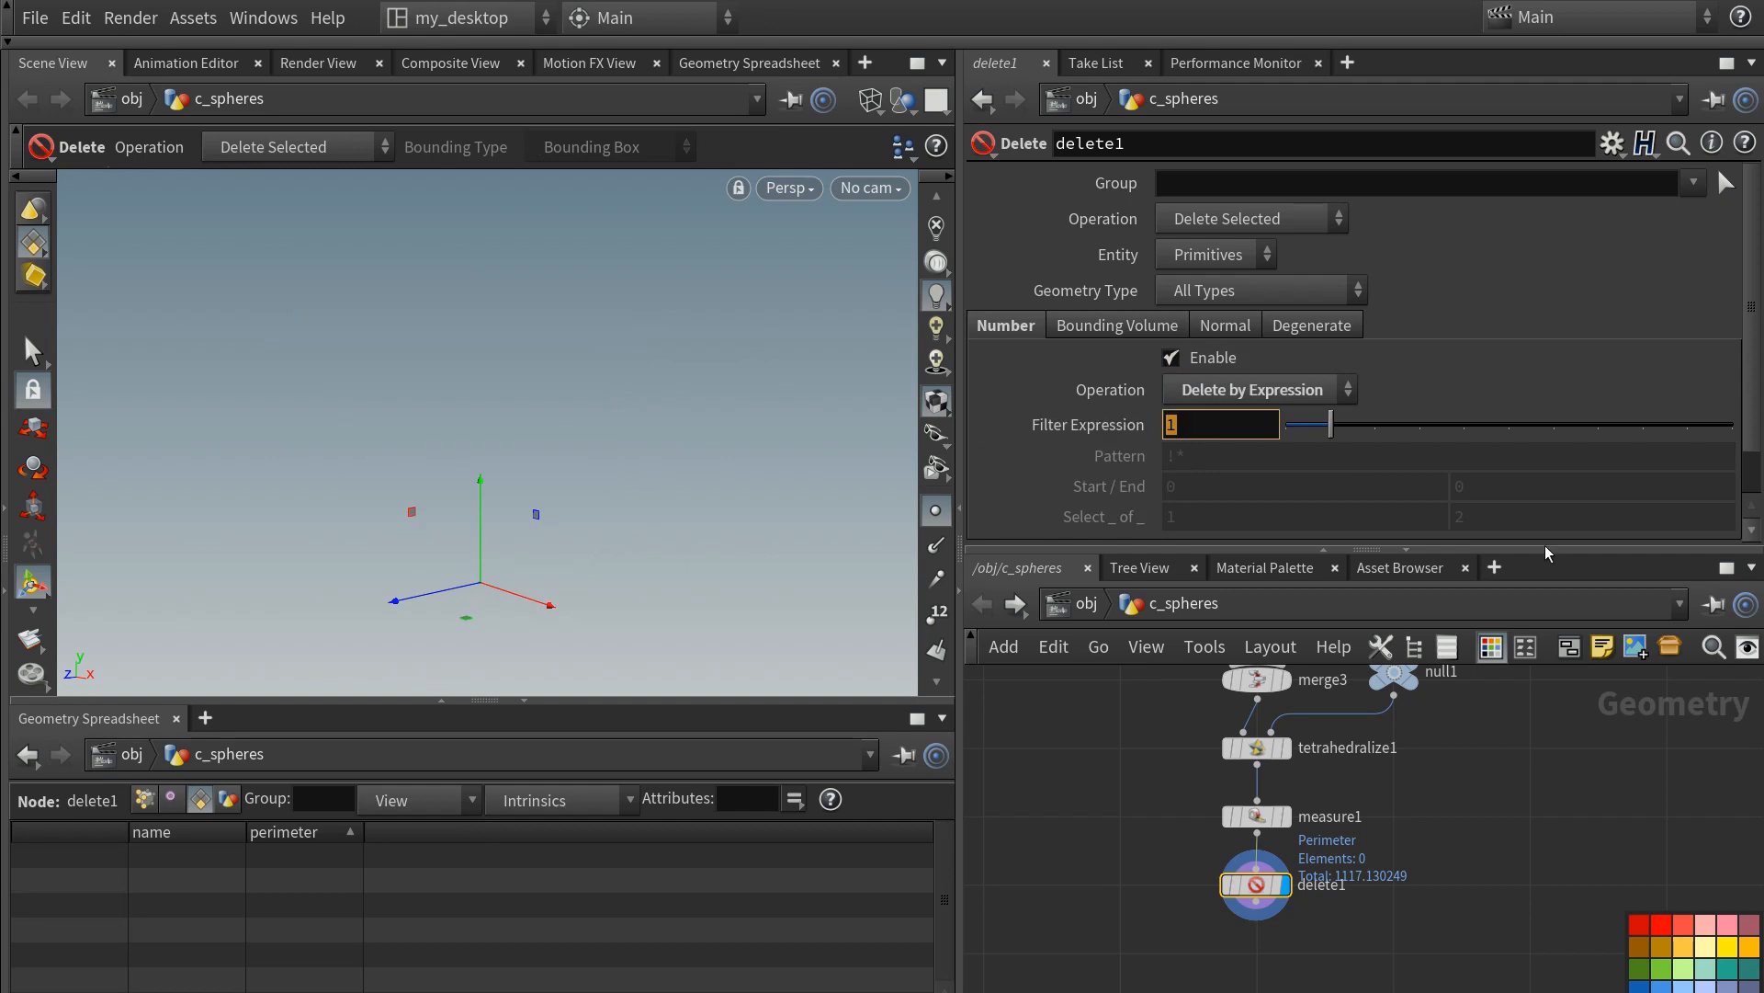
type("$PE")
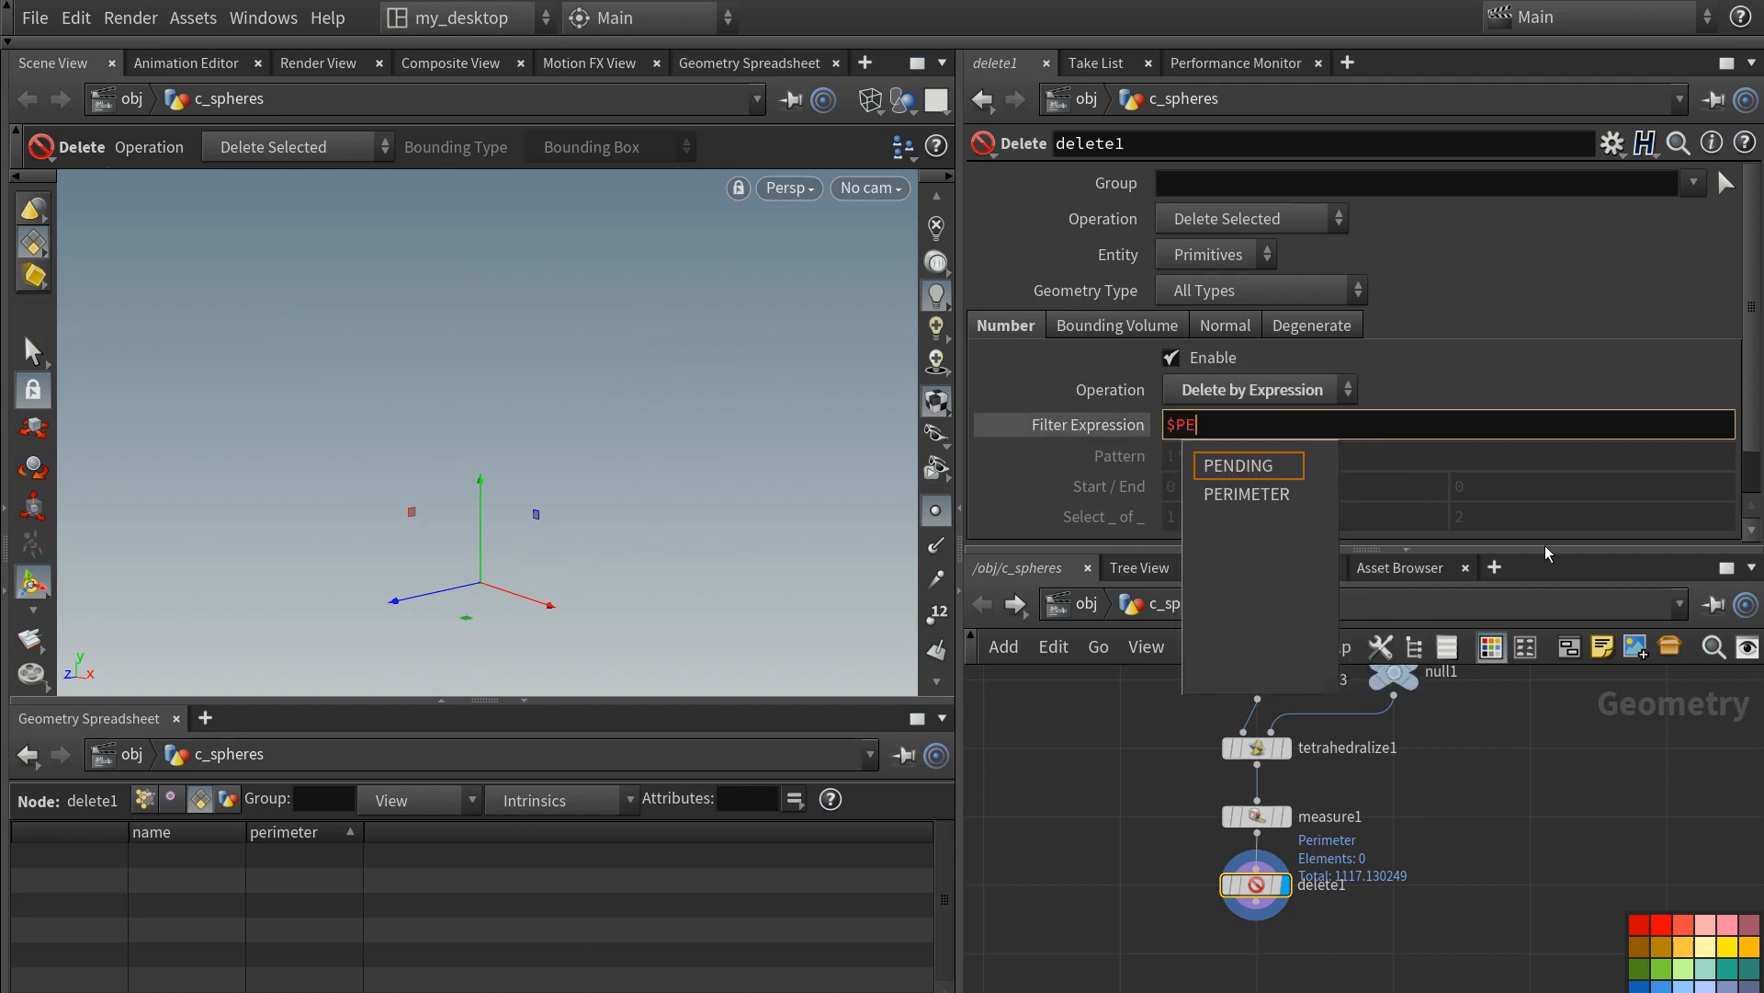
left_click(1279, 496)
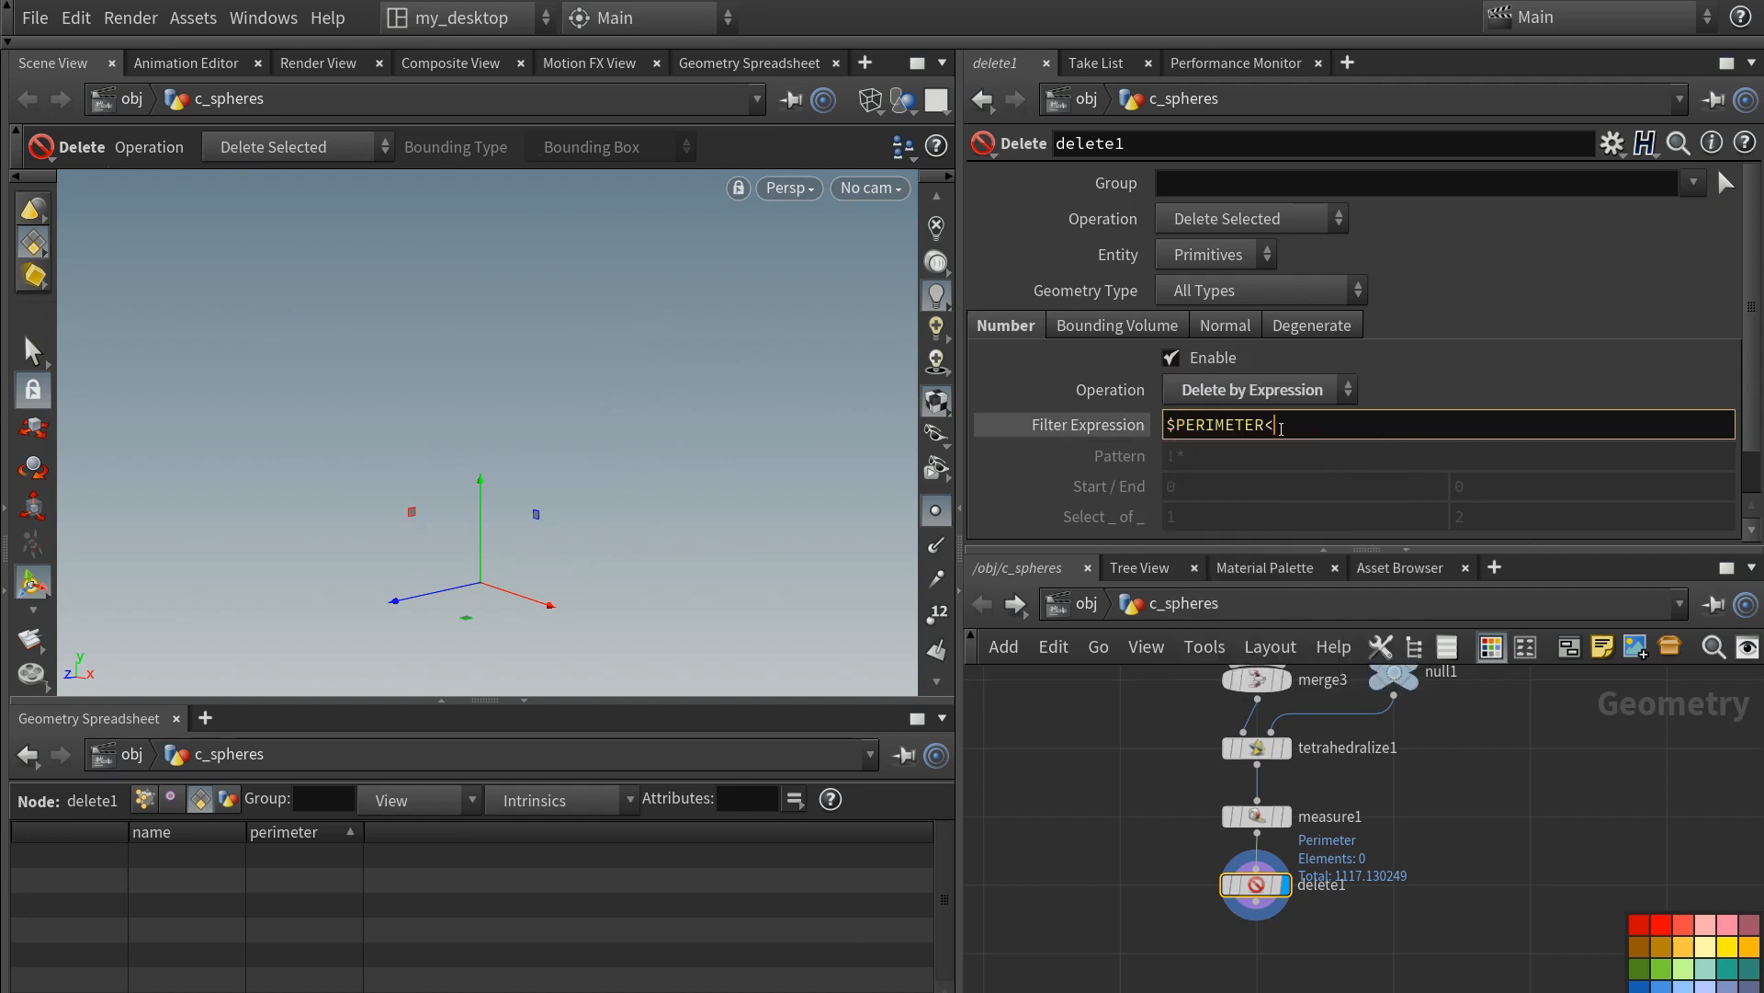
type("<0.5")
key("Return")
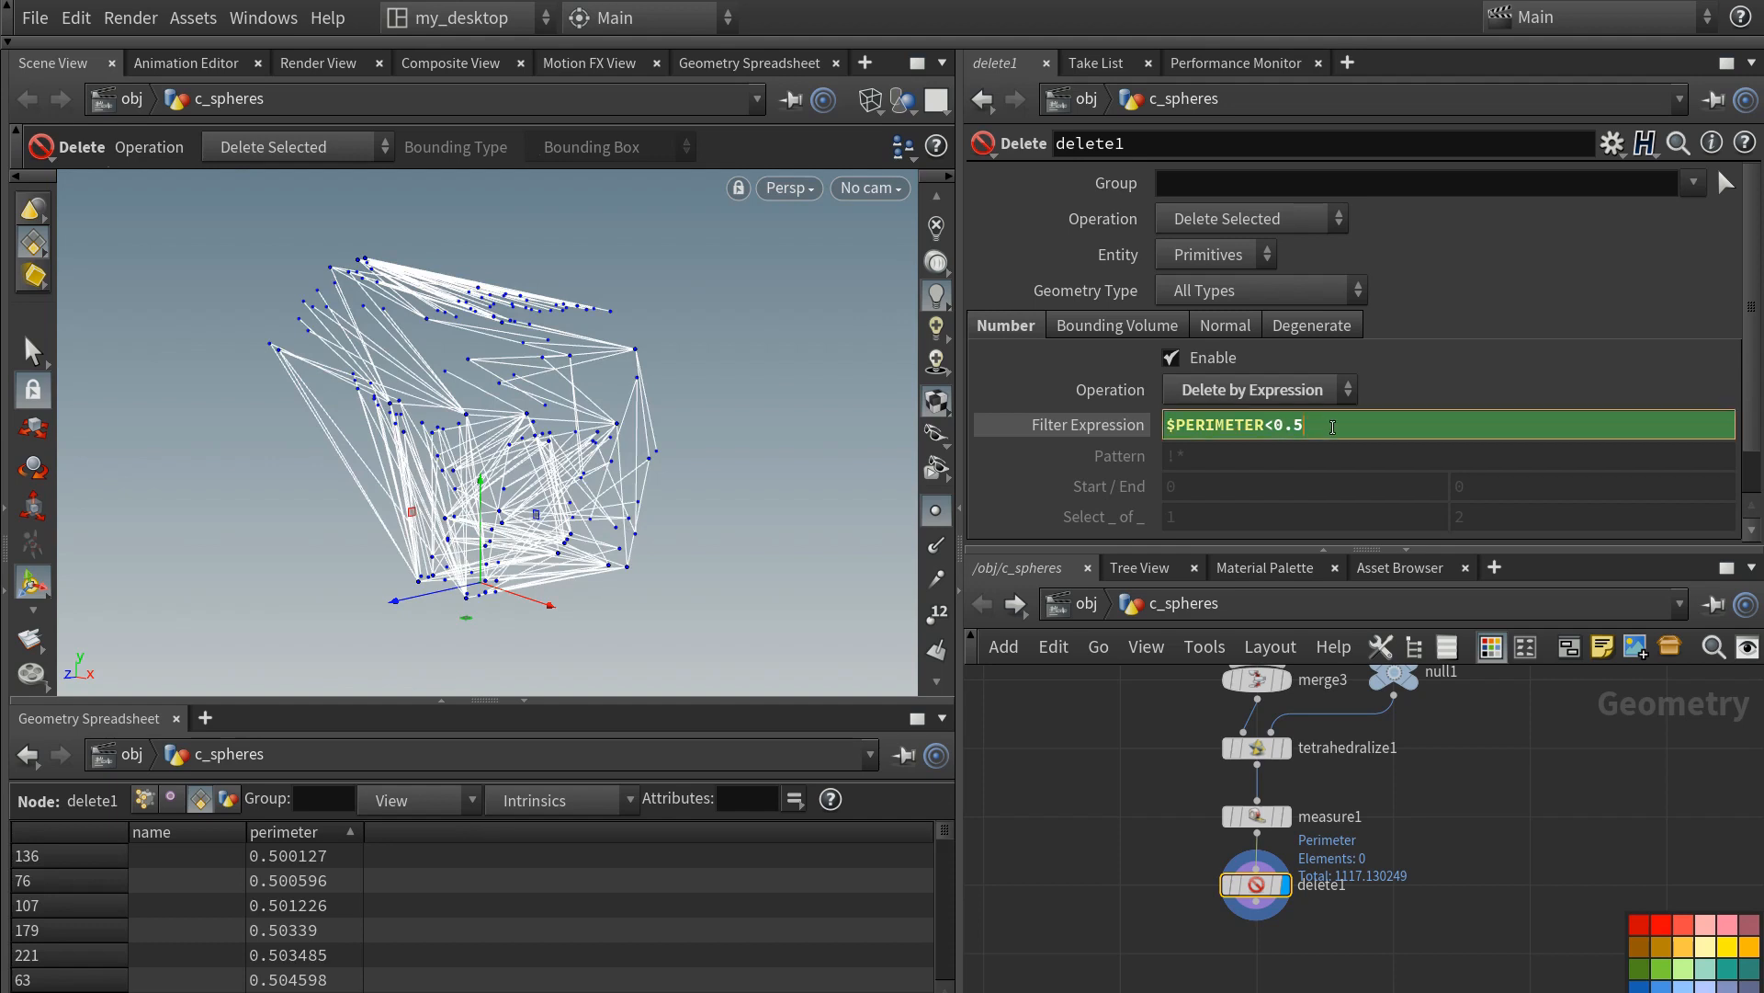
- Lower the filter threshold to $PERIMETER<0.4 and set the Delete operation to Delete Non-Selected
type("4")
key("Return")
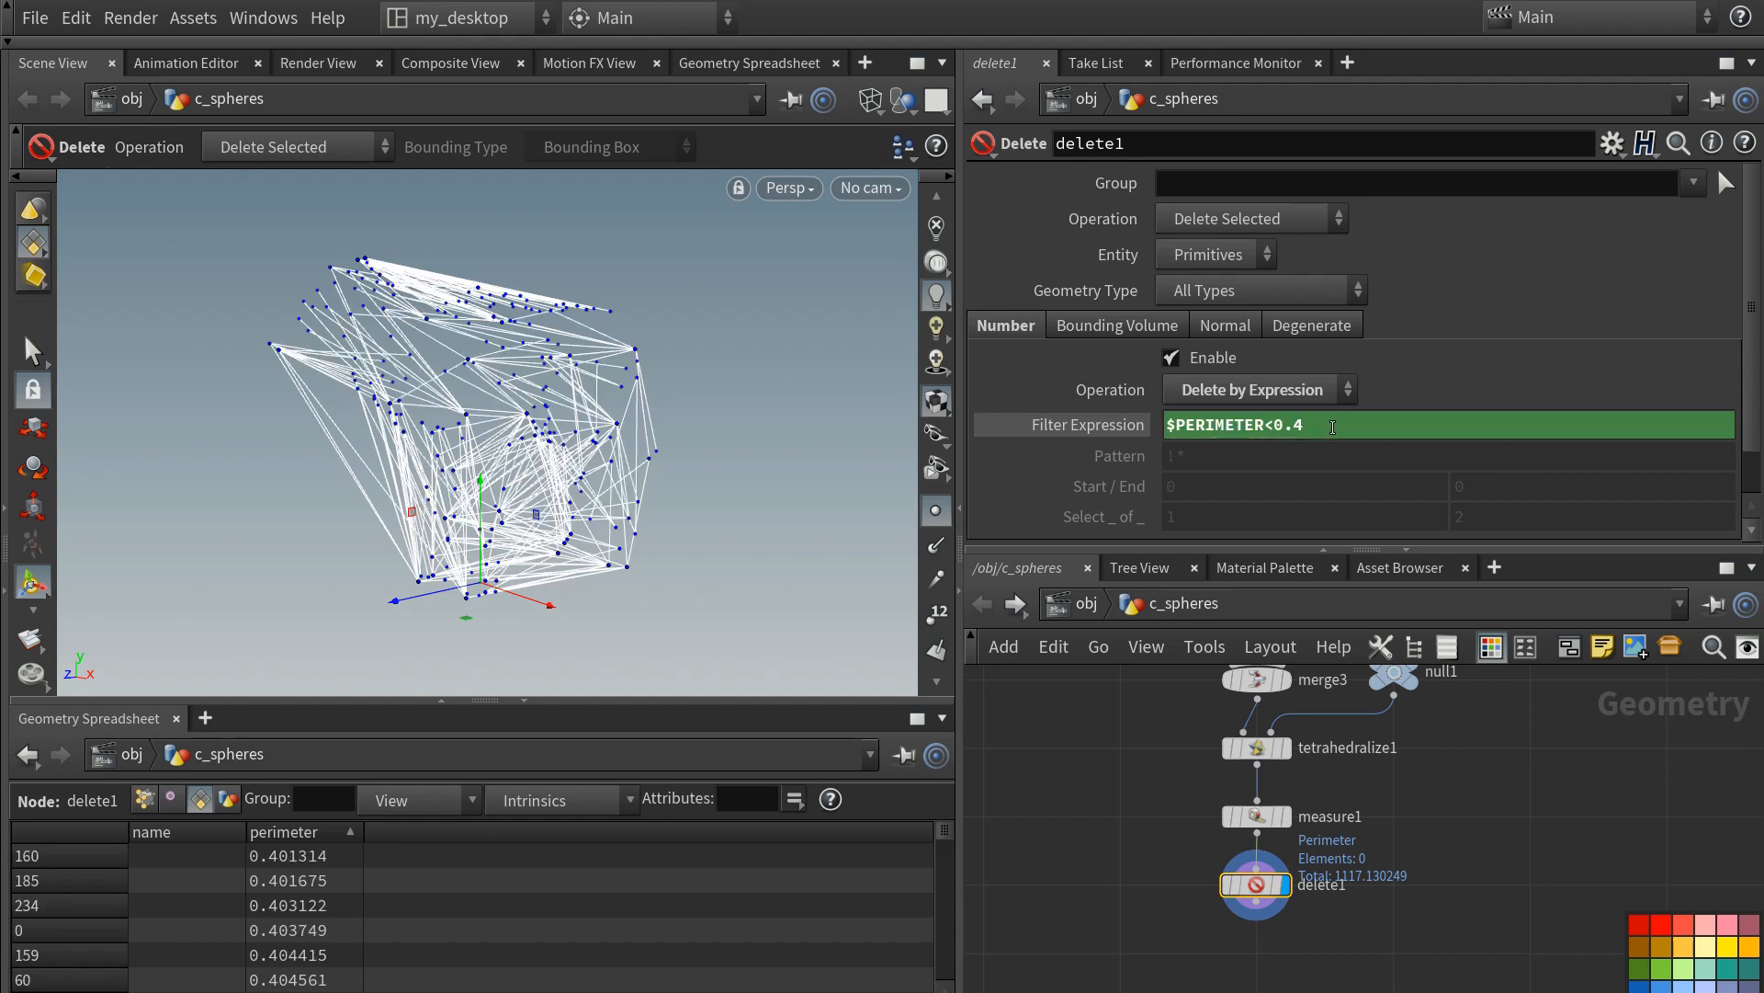
left_click(1216, 221)
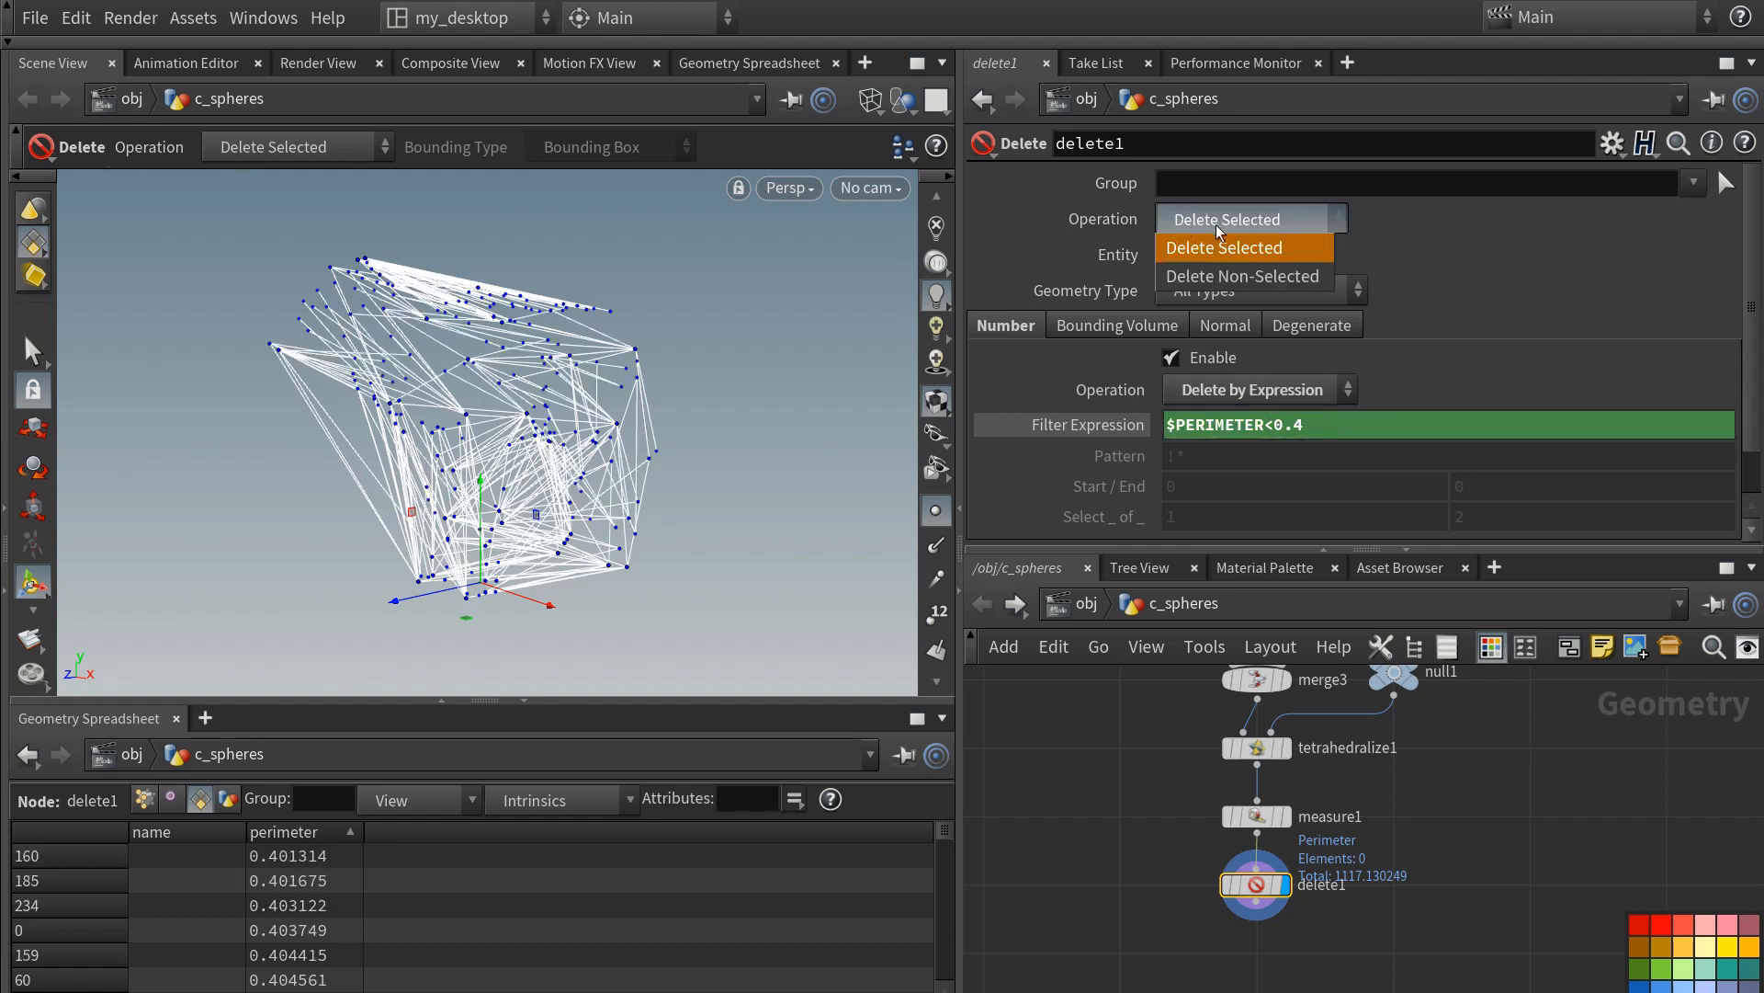
left_click(1220, 279)
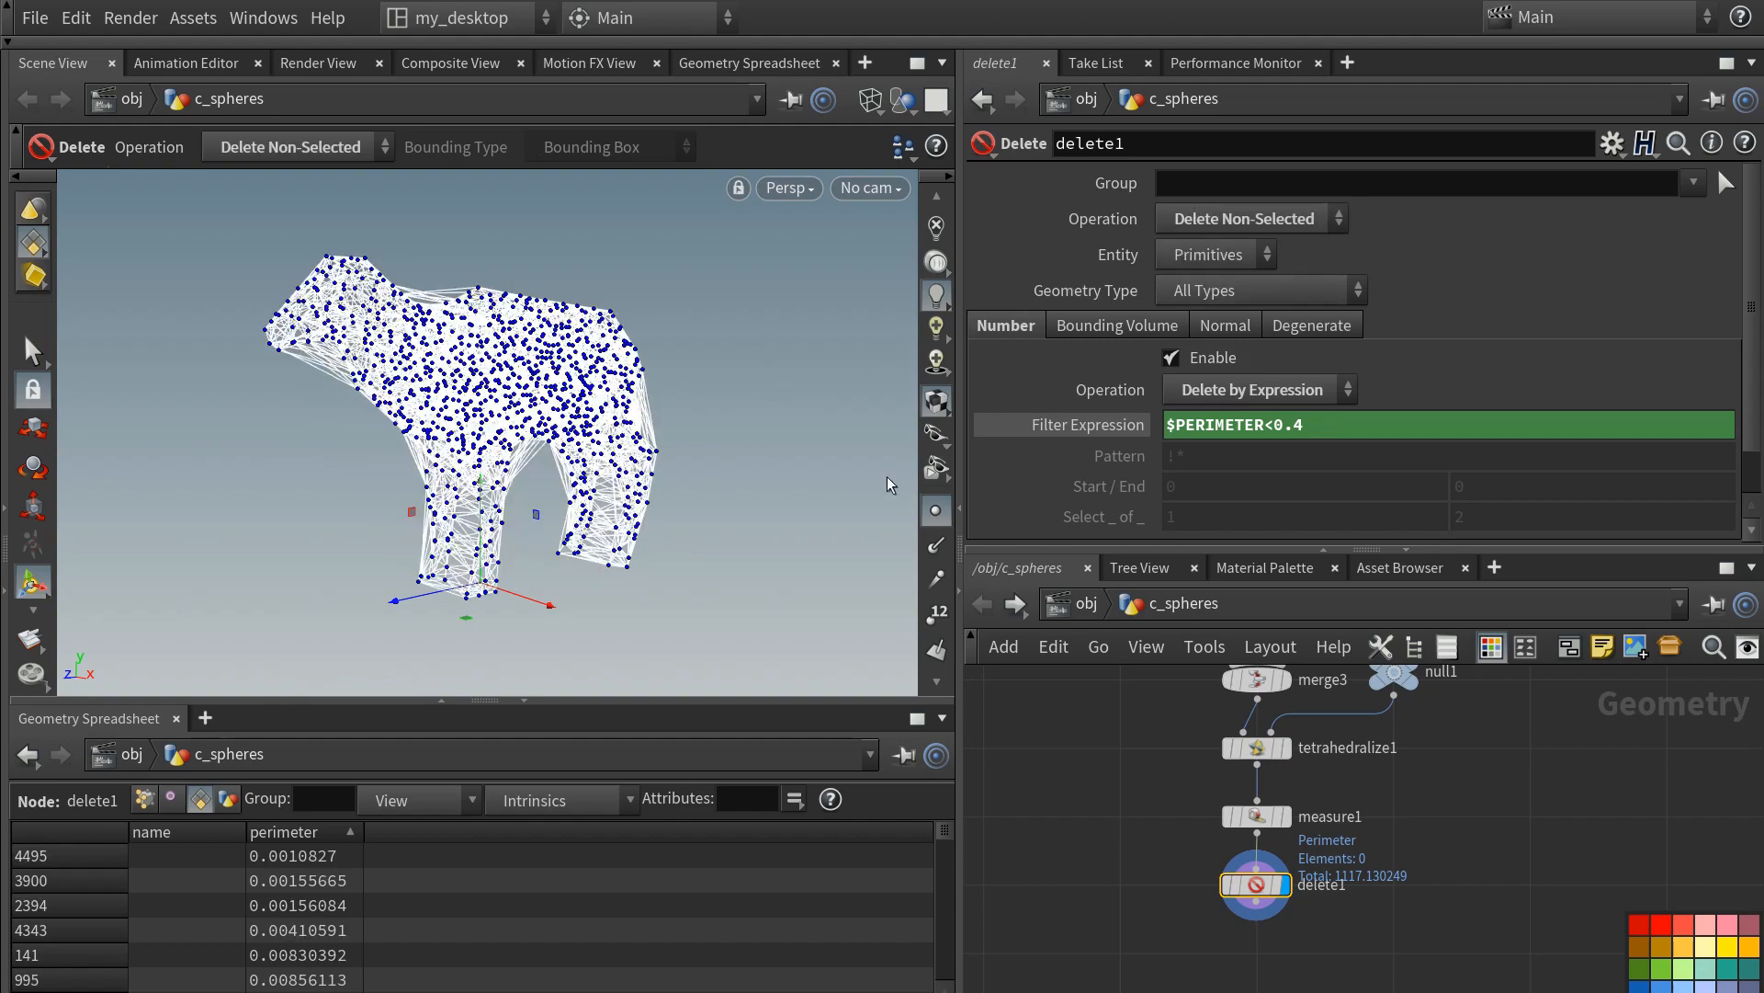
- Turn off point display in the viewport and set delete1's filter expression to $PERIMETER<0.2
left_click(935, 510)
left_click_drag(551, 473, 591, 435, "alt")
right_click_drag(591, 435, 526, 466, "alt")
left_click_drag(527, 466, 412, 535, "alt")
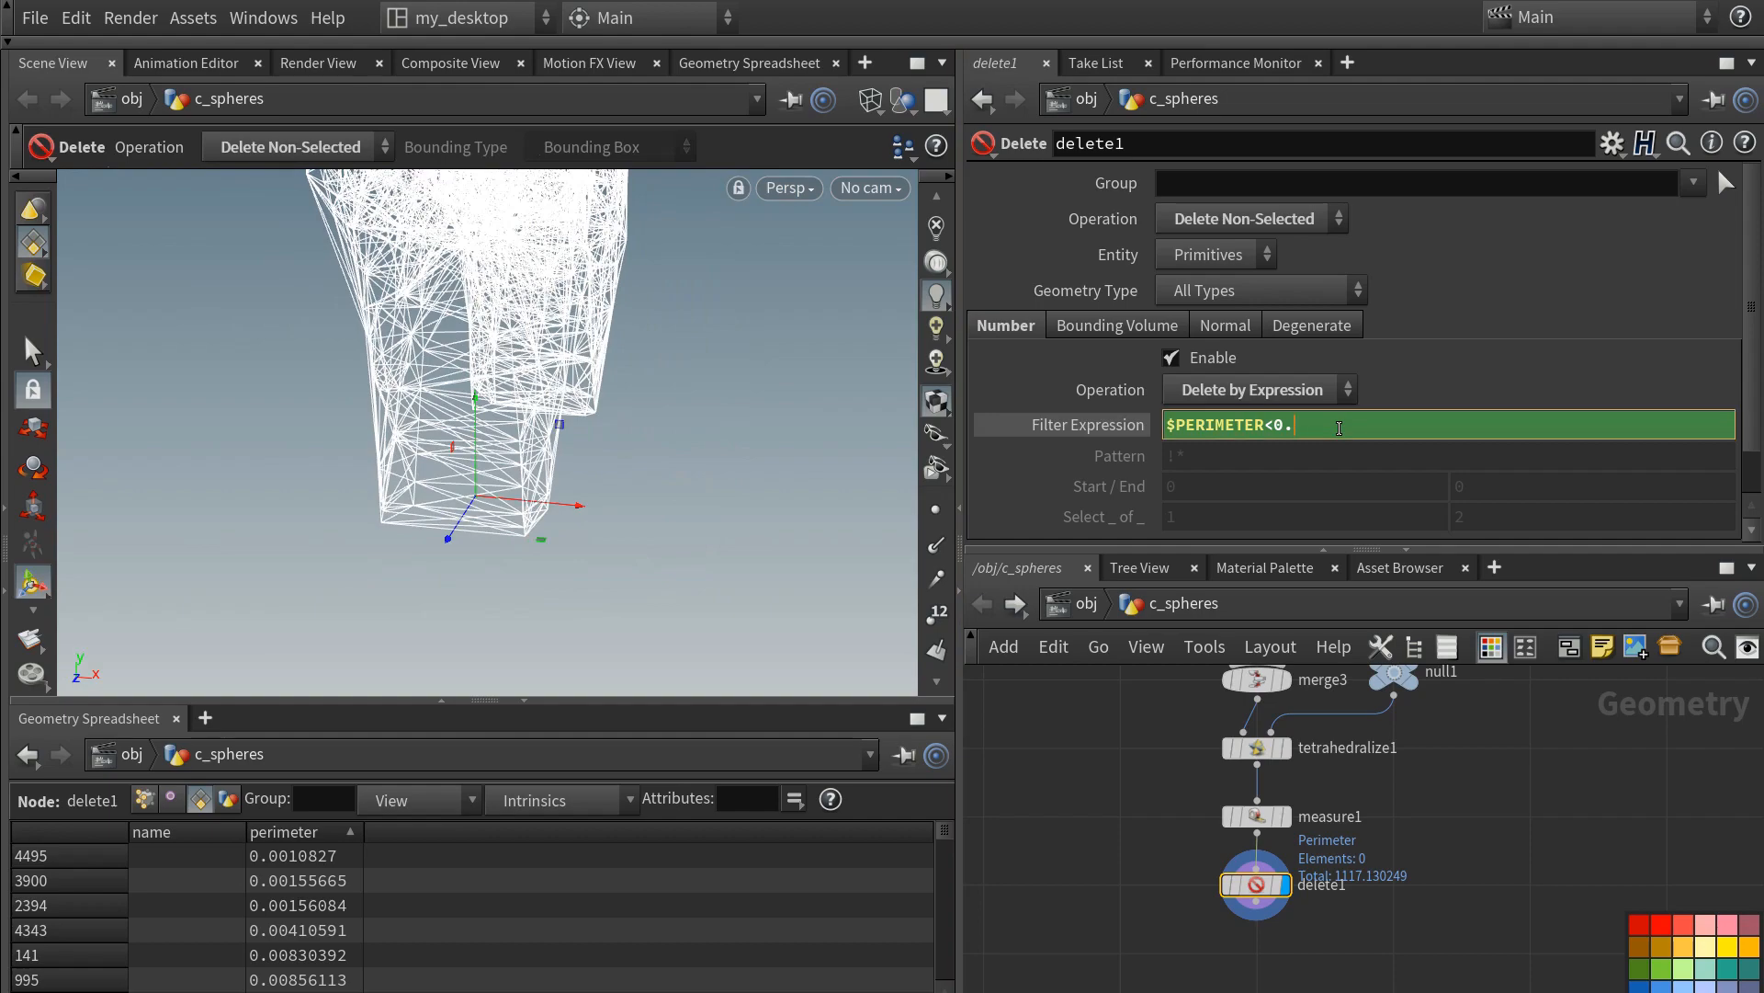
type("2")
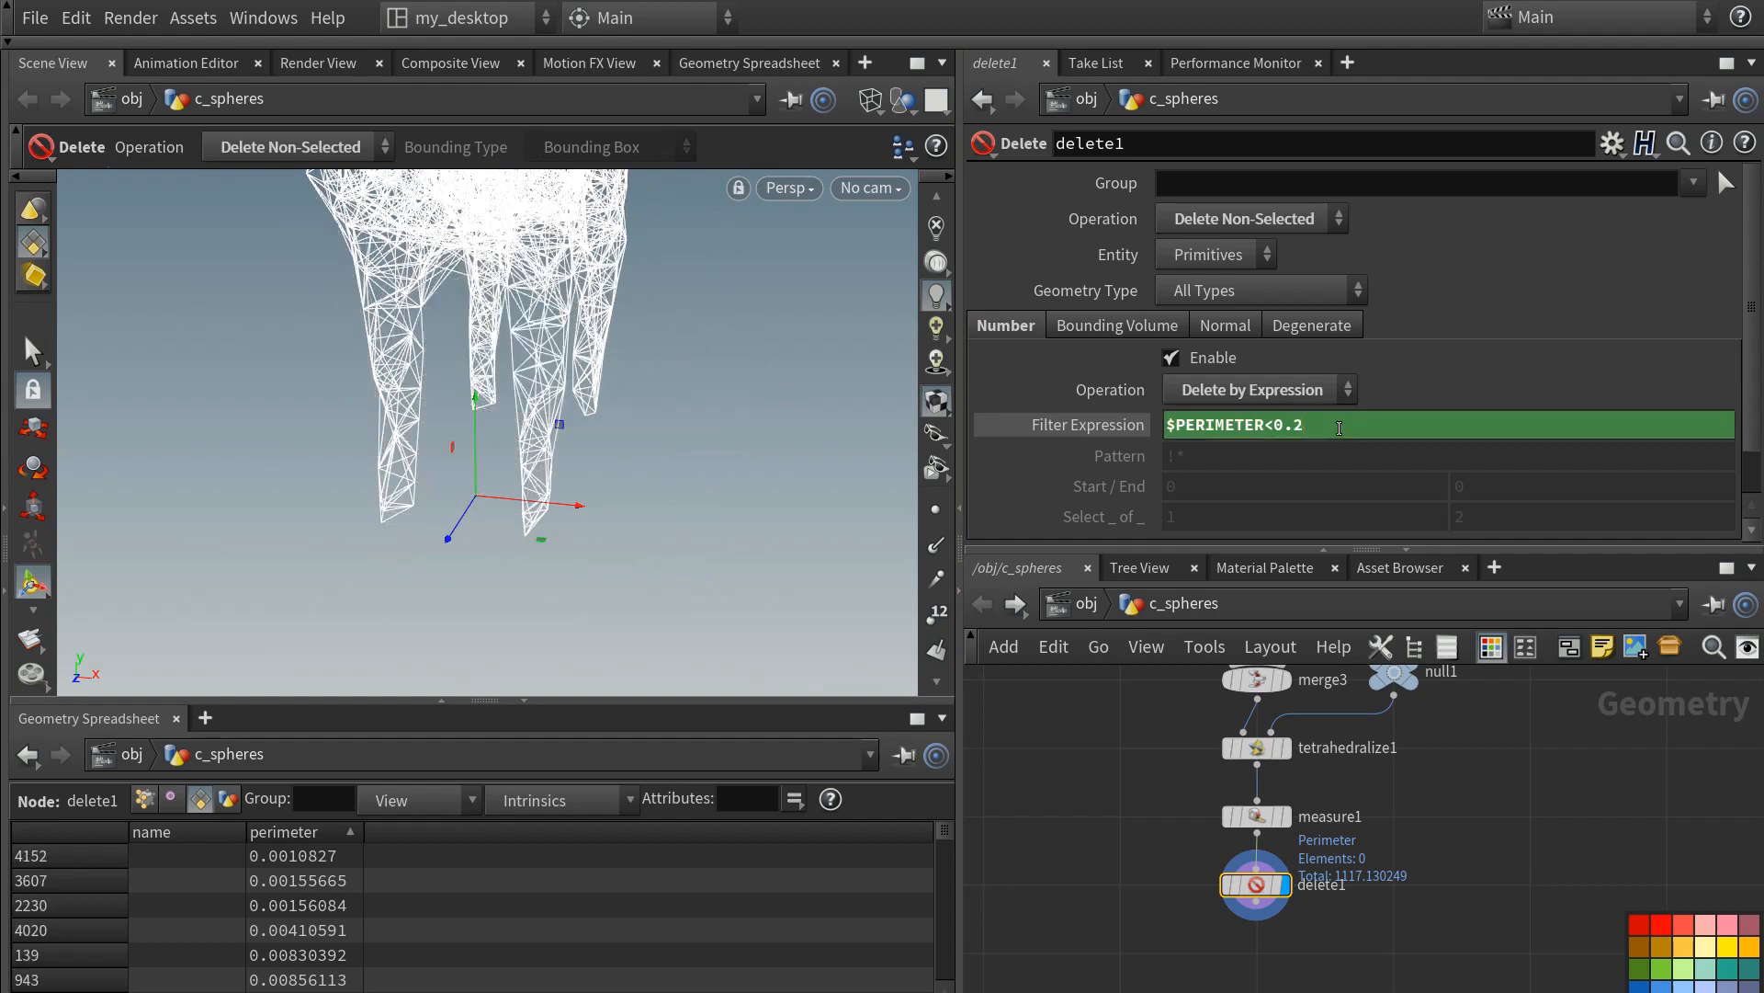
- Examine the trimmed wireframe of the legs and the interior of the body from several angles and distances
left_click_drag(444, 284, 342, 296, "alt")
middle_click_drag(342, 296, 362, 449, "alt")
left_click_drag(362, 449, 484, 465, "alt")
right_click_drag(484, 465, 483, 82, "alt")
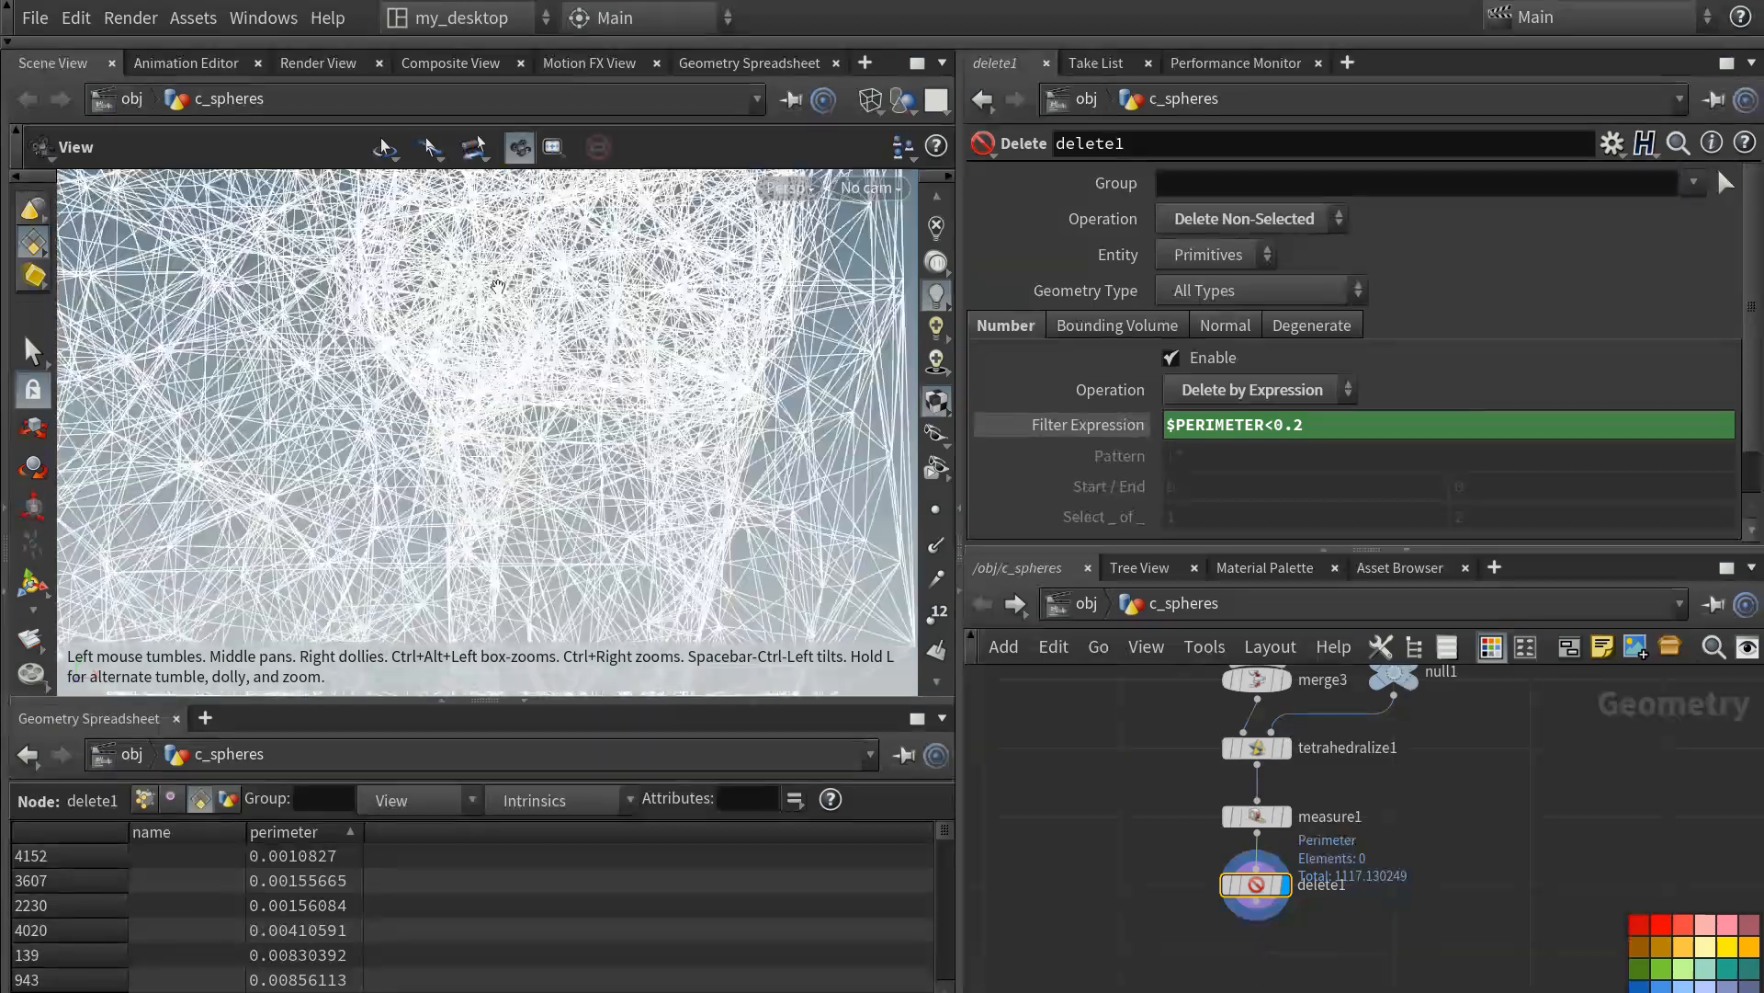
left_click_drag(441, 358, 459, 276, "alt")
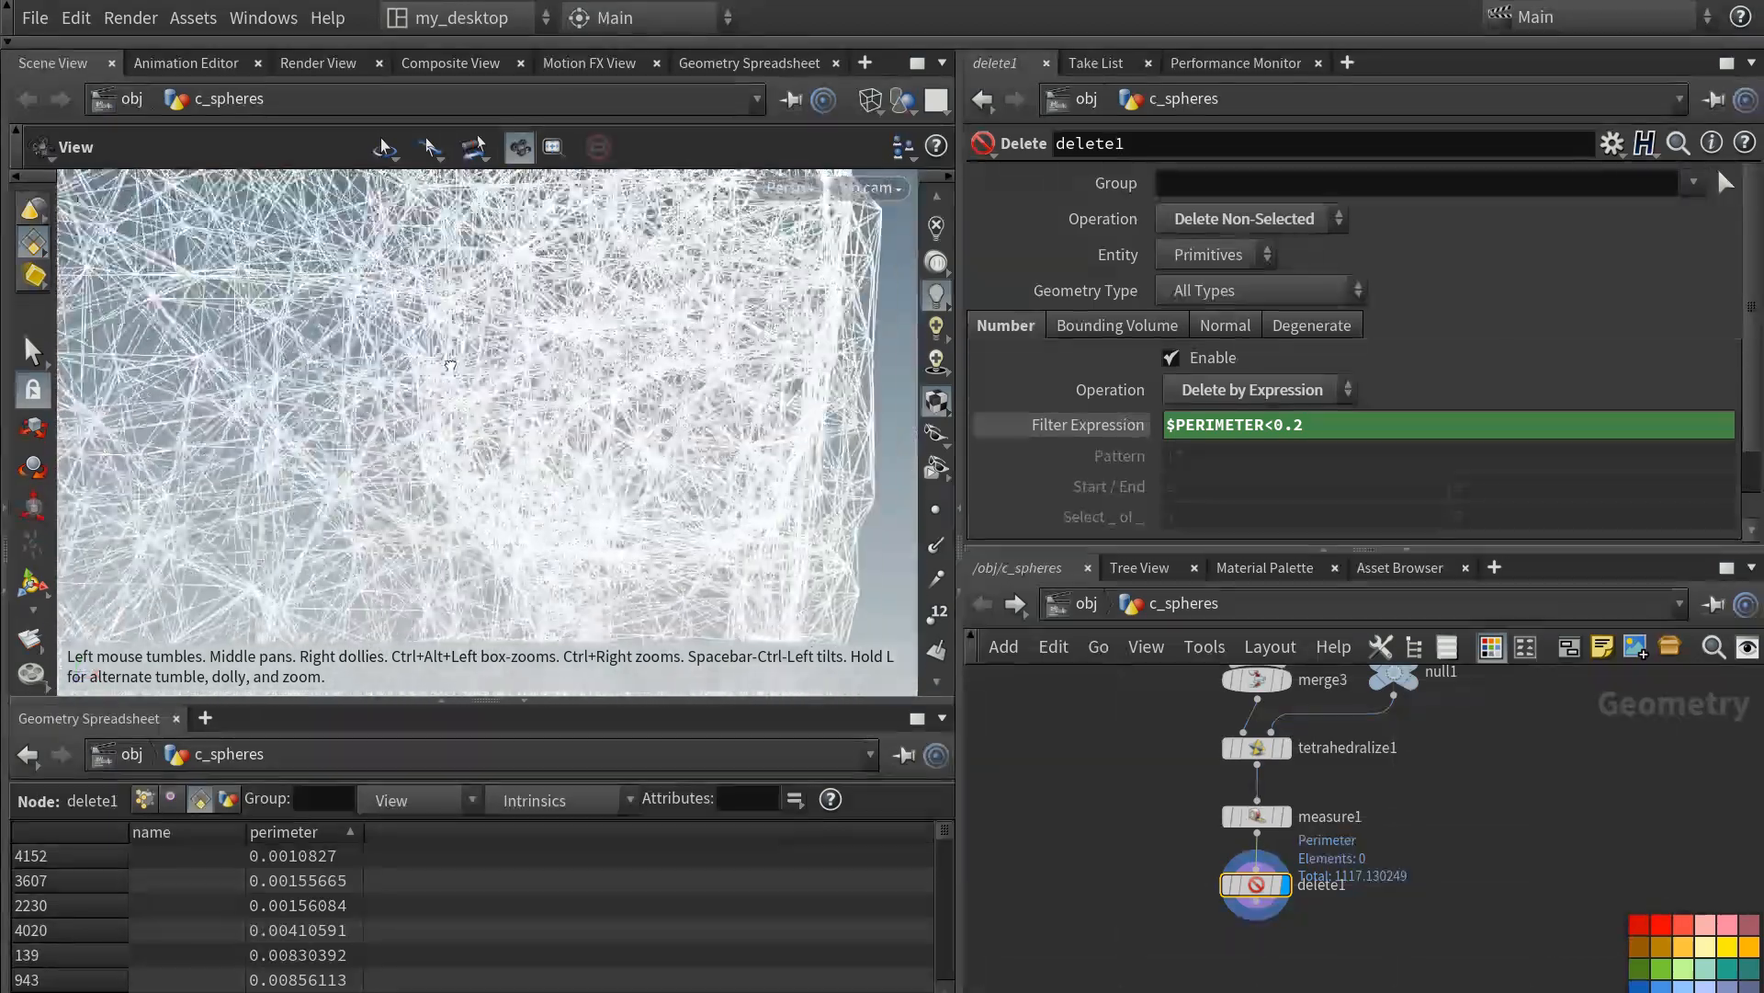
right_click_drag(459, 276, 445, 429, "alt")
left_click_drag(445, 429, 378, 456, "alt")
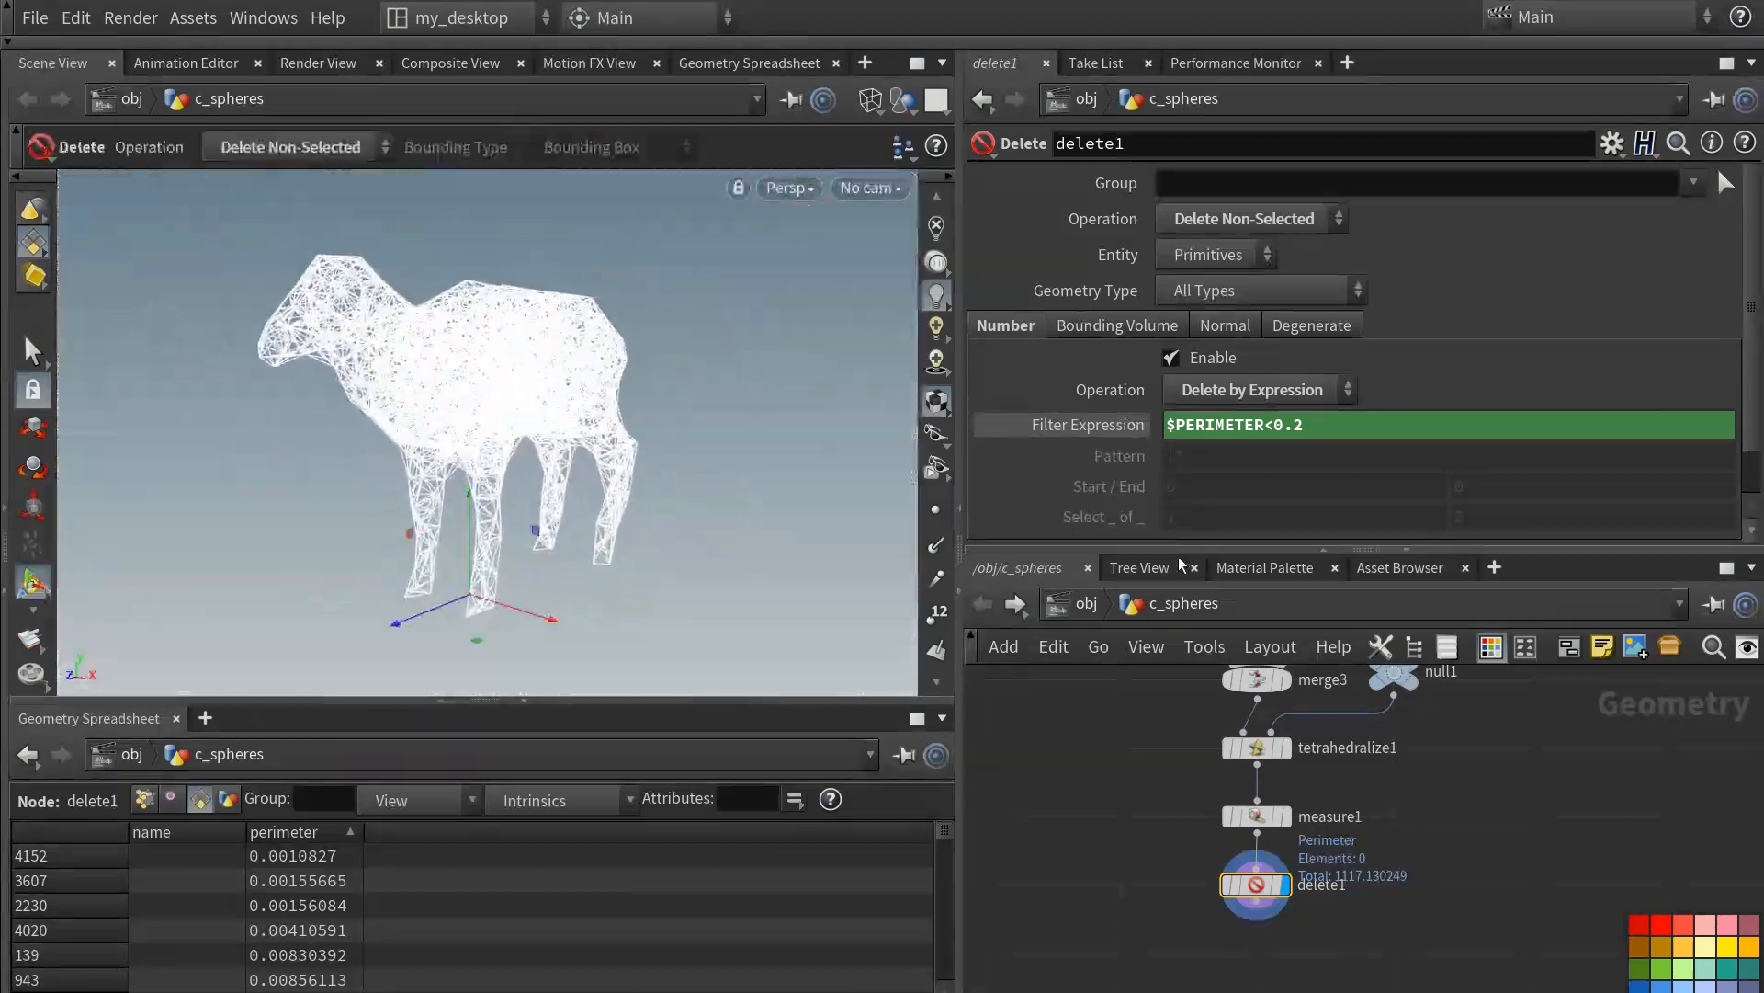
- Add a Group Create node below delete1 and name its group start
middle_click_drag(1463, 885, 1441, 824)
key("Tab")
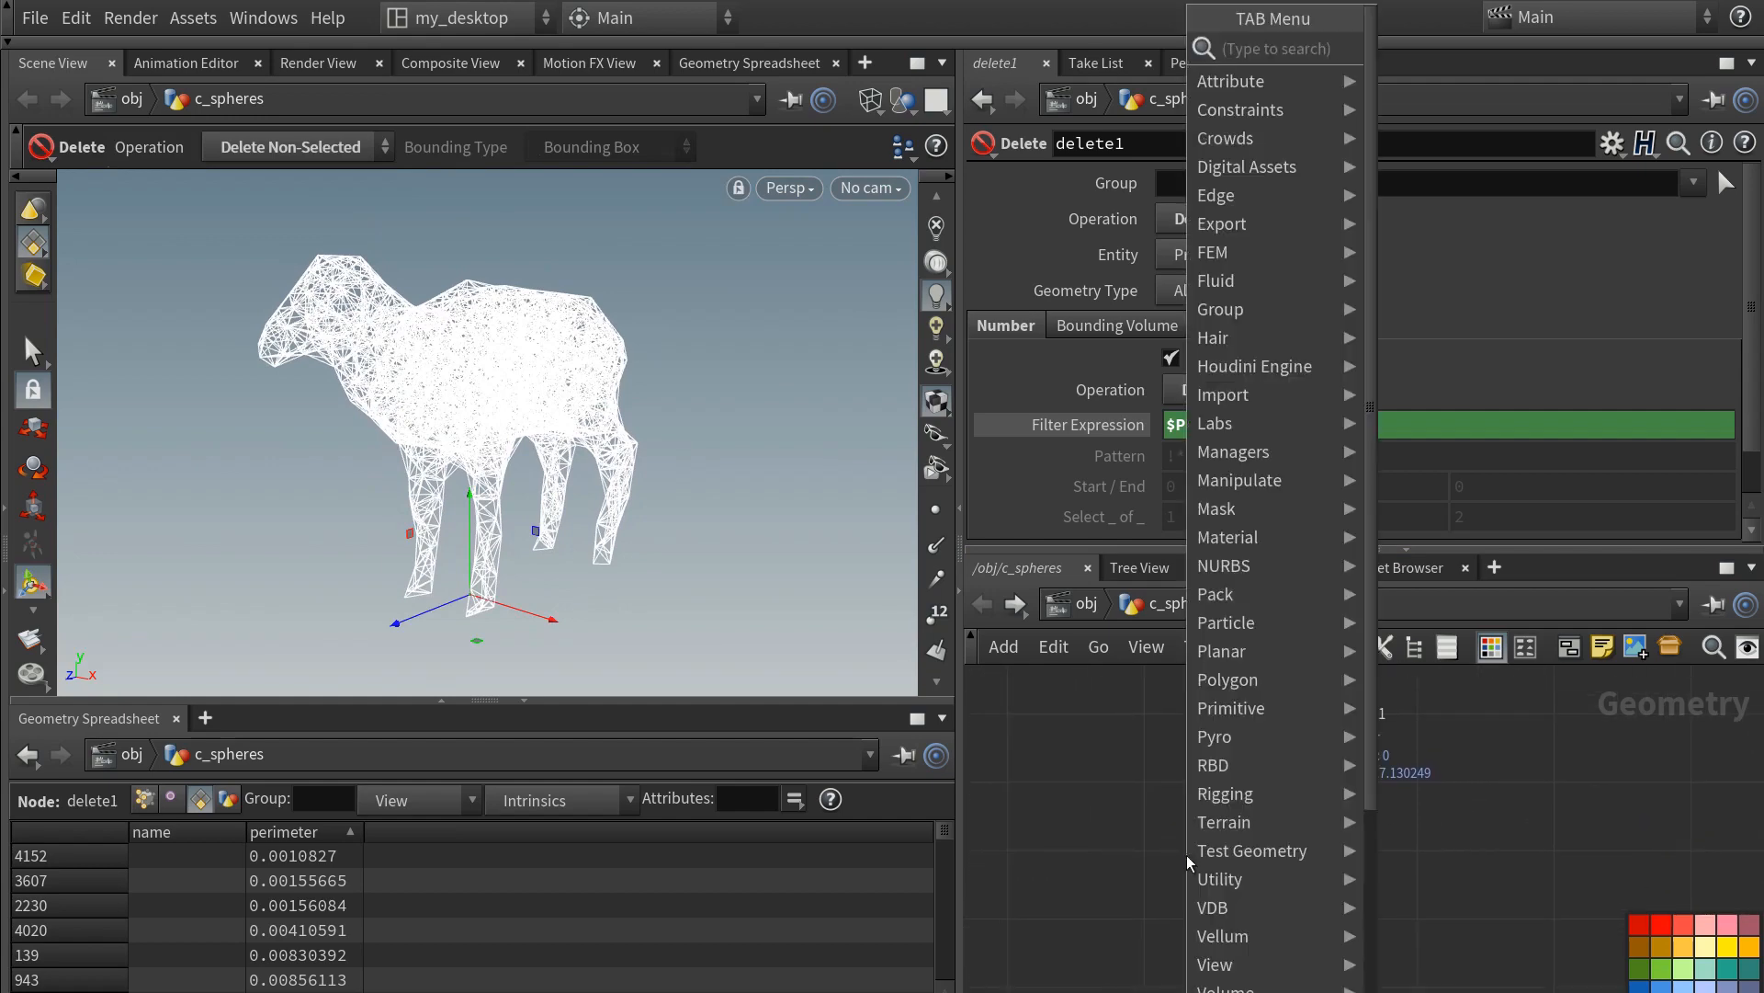
type("group")
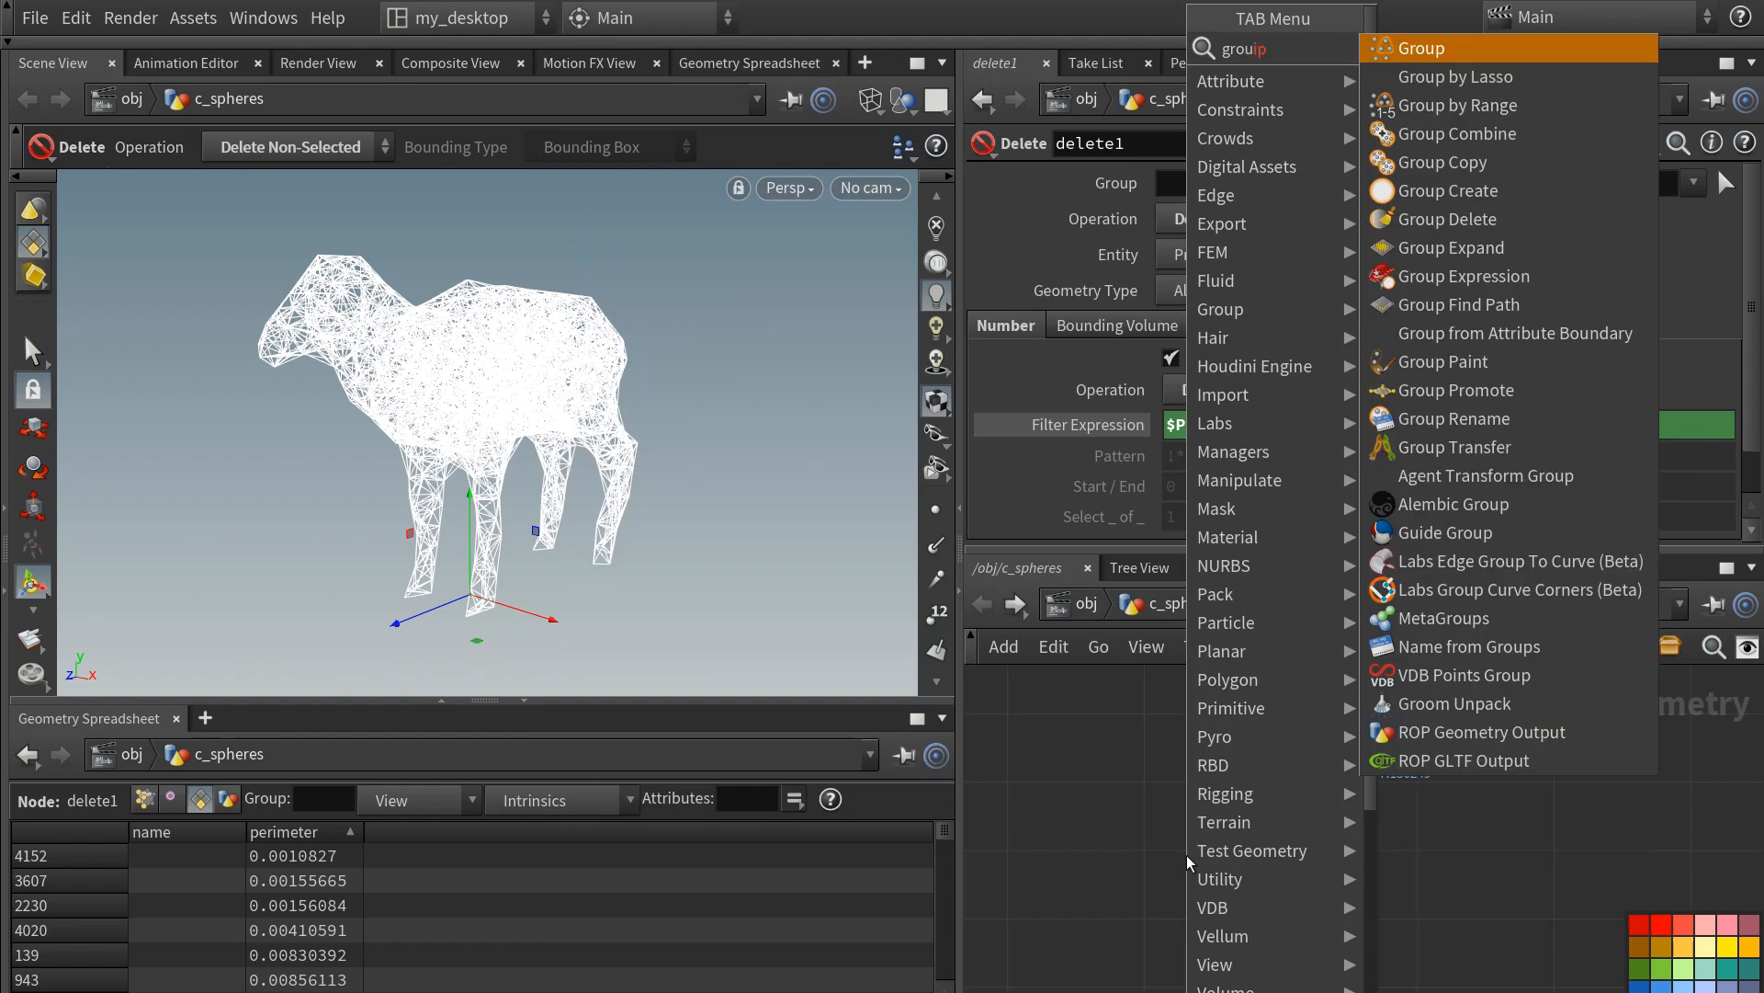
key("Return")
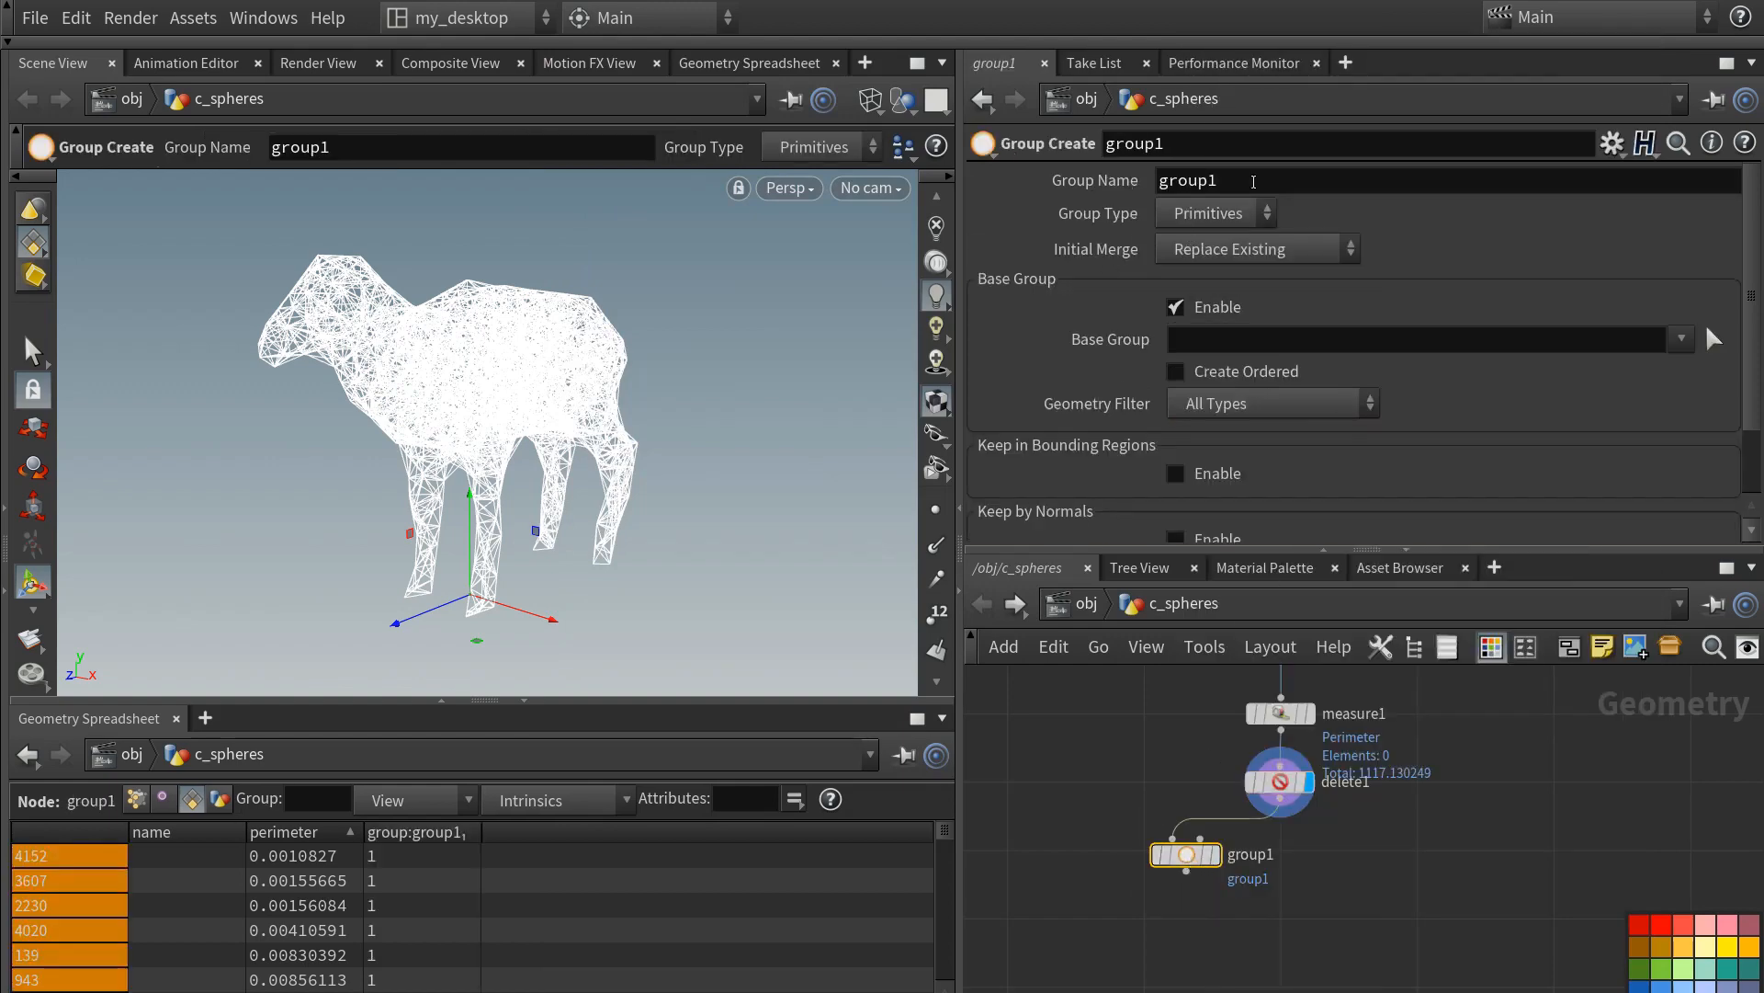
double_click(1181, 180)
type("start")
key("Return")
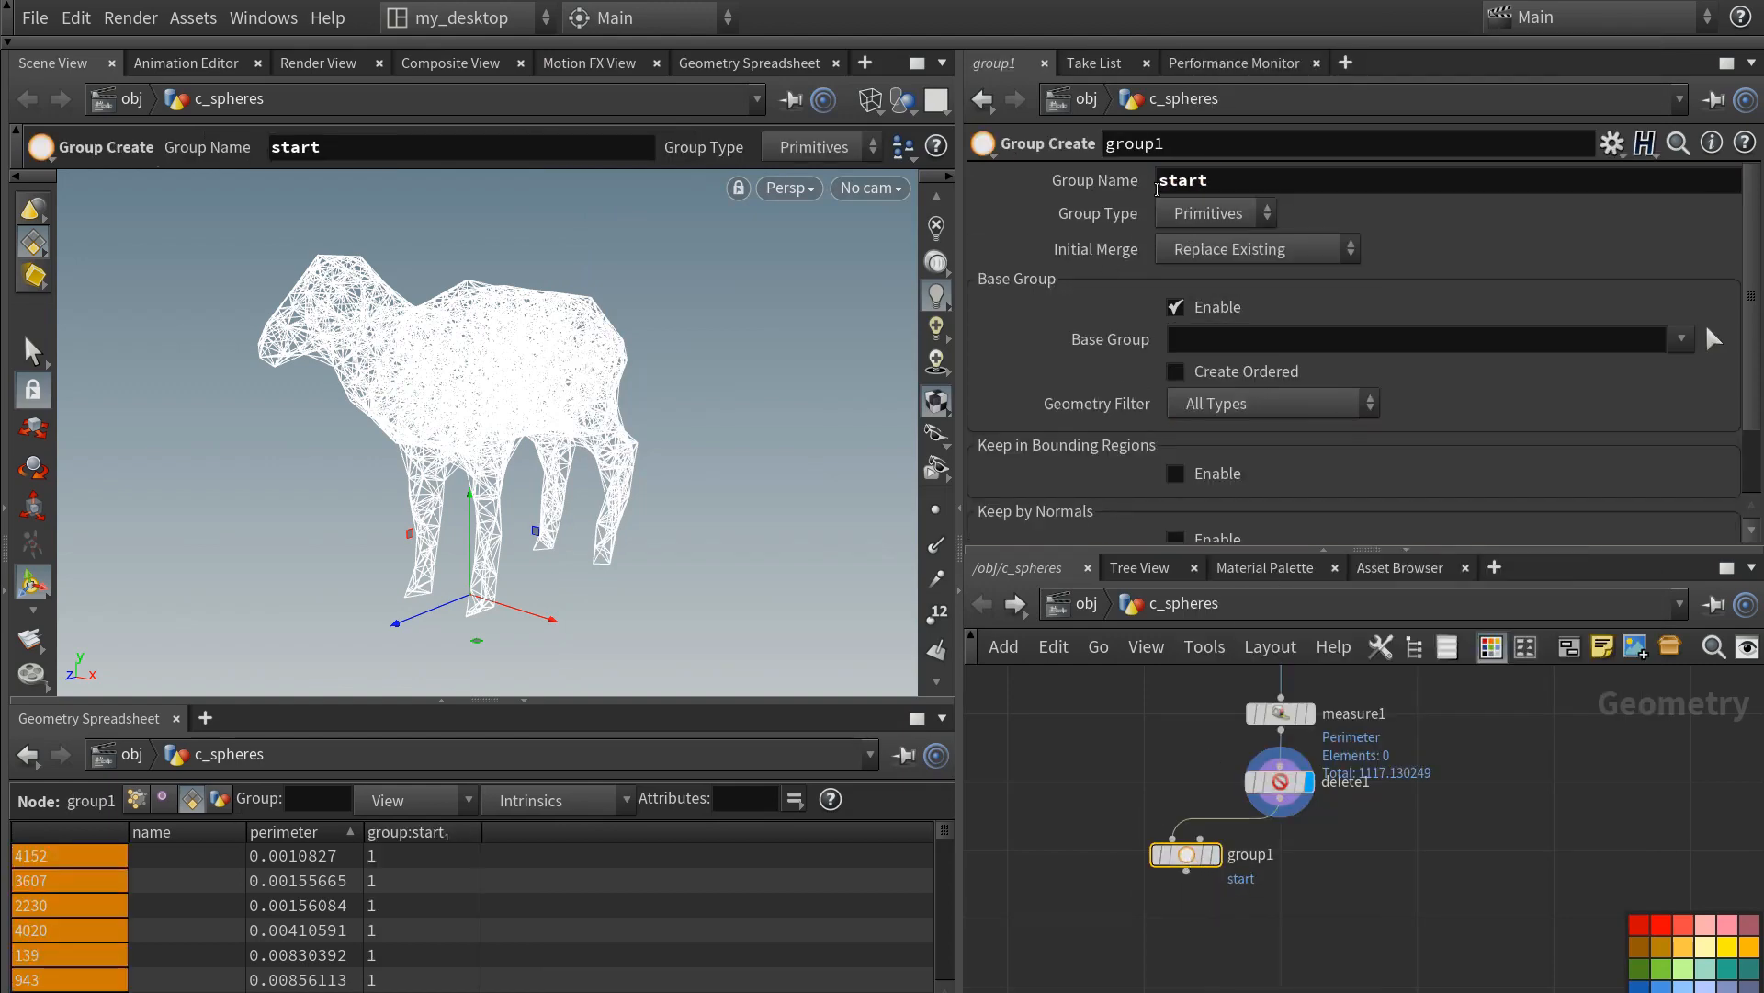
- Display the start group node, disable its base group, enable Keep in Bounding Regions, and set the group type to Points
left_click(1214, 854)
left_click(1175, 307)
left_click(1177, 373)
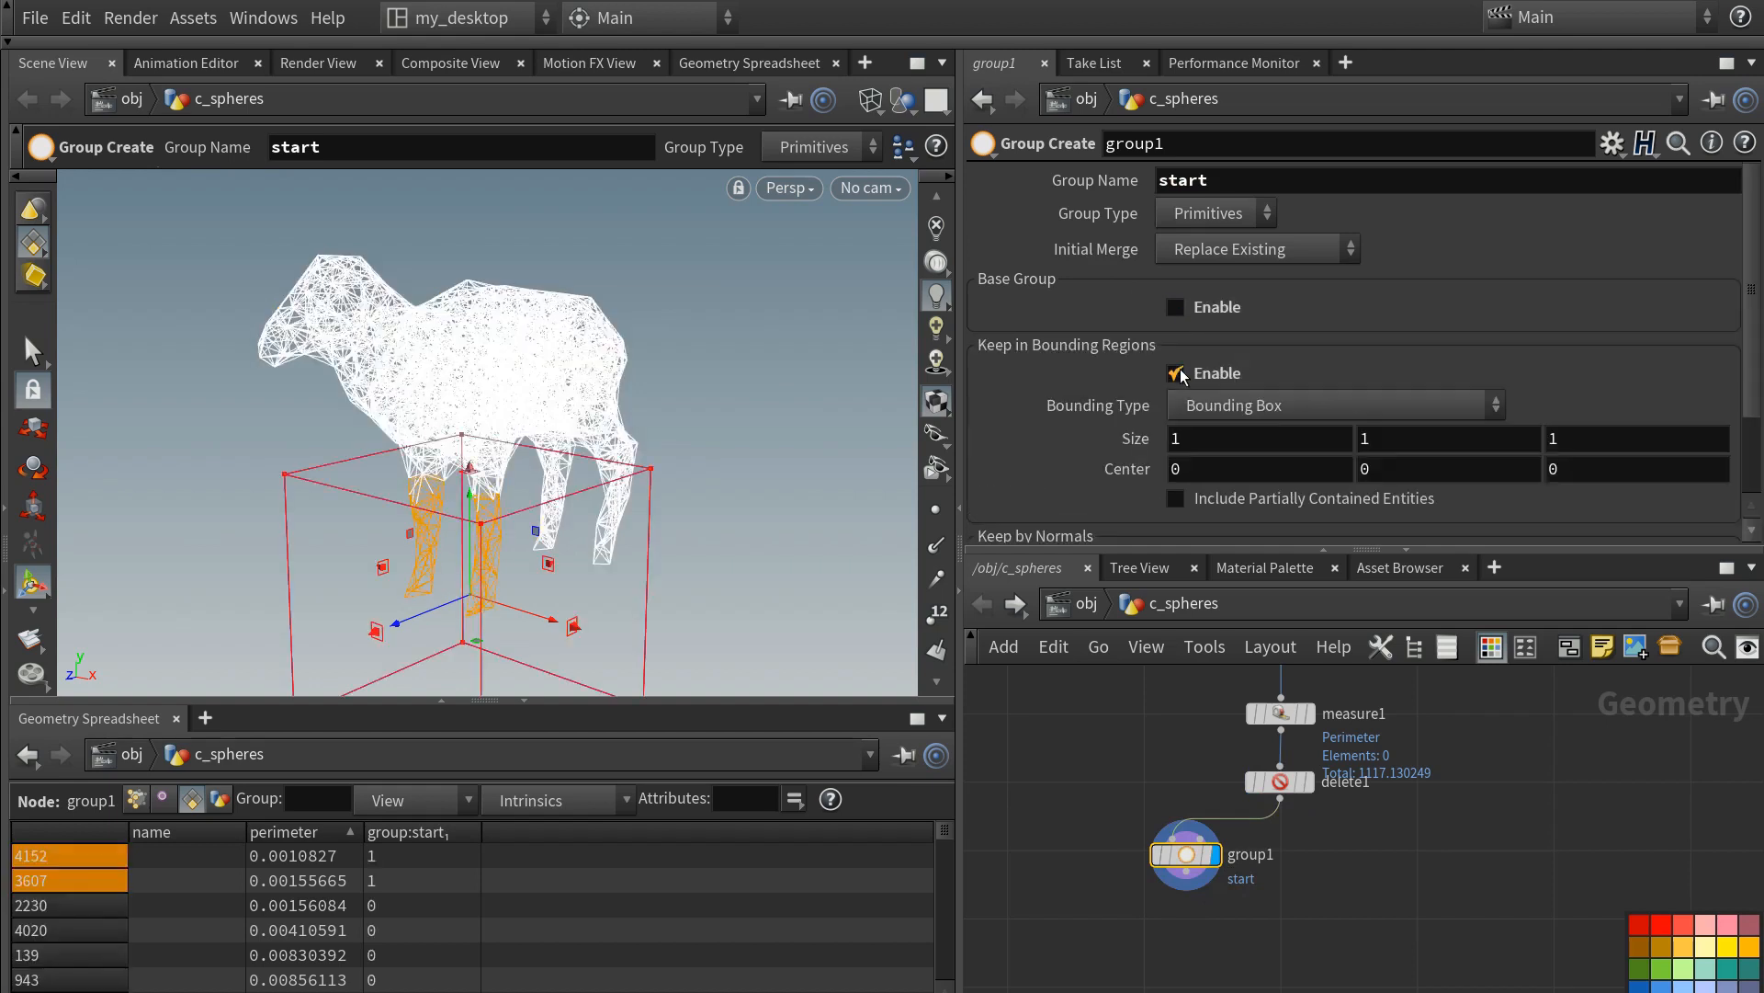
left_click(1205, 213)
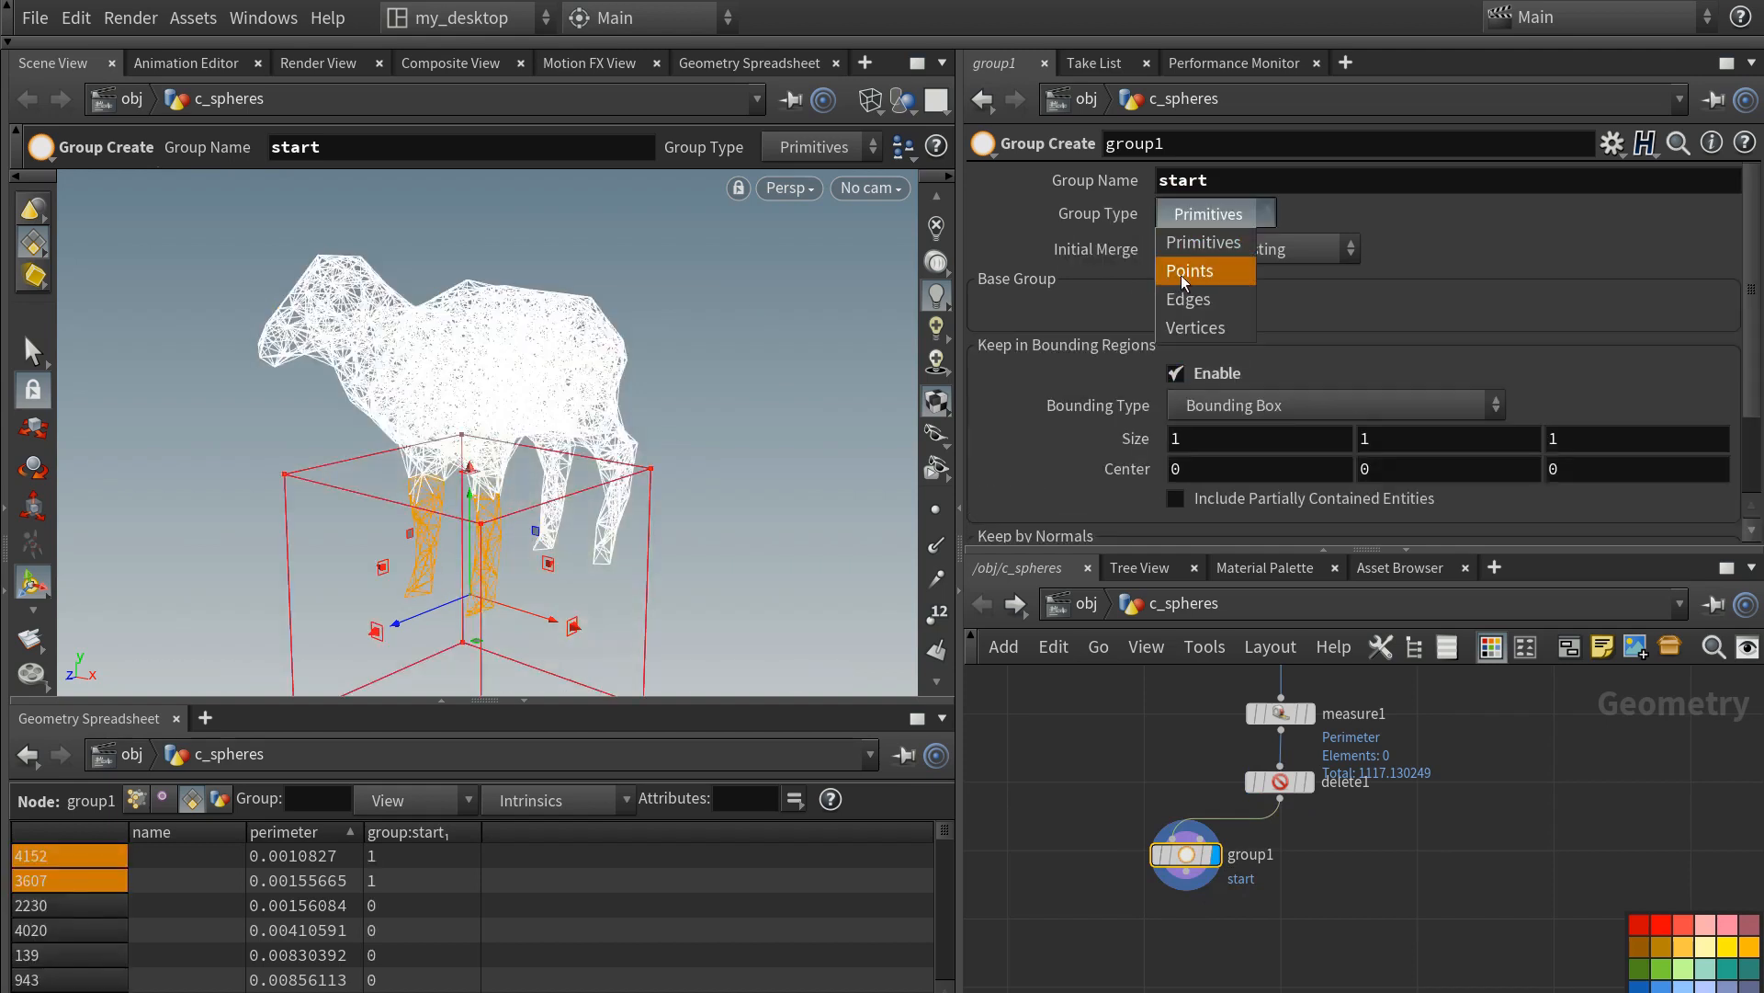
left_click(1186, 270)
- Fit the start group's bounding box around the four feet, about 1 × 0.31 × 1.85 in size and centred near Y -0.07
left_click_drag(470, 467, 472, 503)
left_click_drag(549, 563, 656, 526)
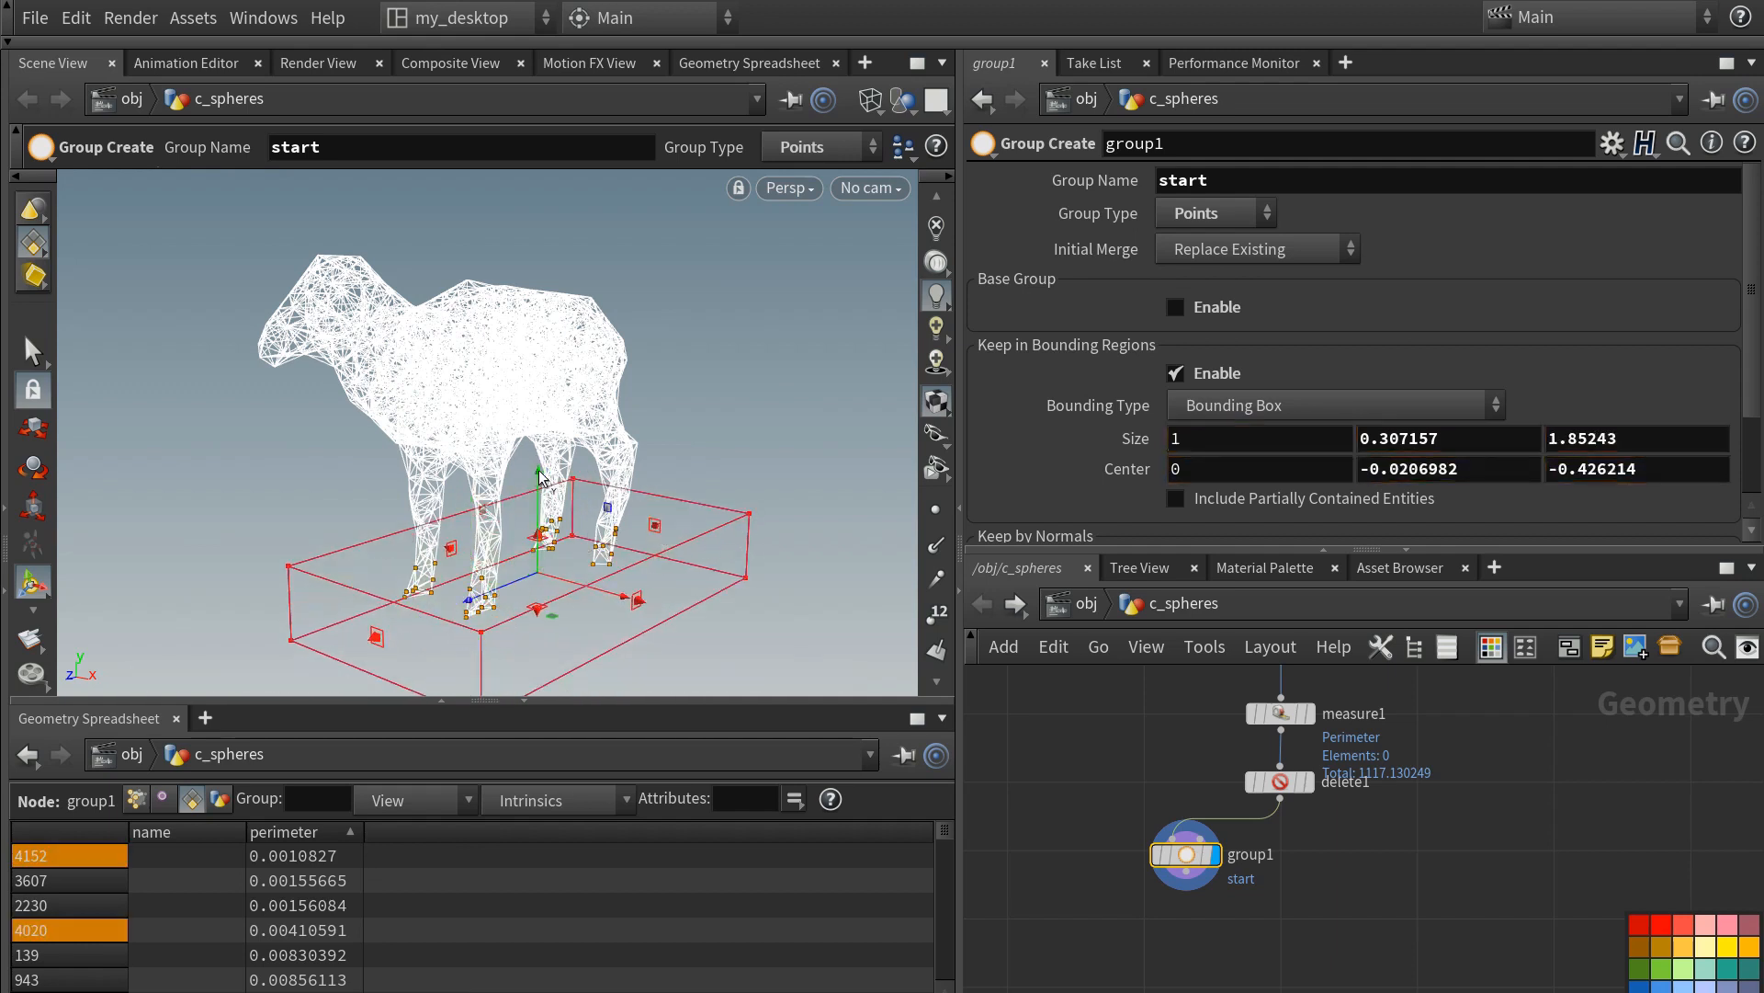
left_click_drag(539, 470, 540, 483)
- Duplicate the start group node directly below it in the chain and name the copy's group end
middle_click_drag(1296, 910, 1226, 858)
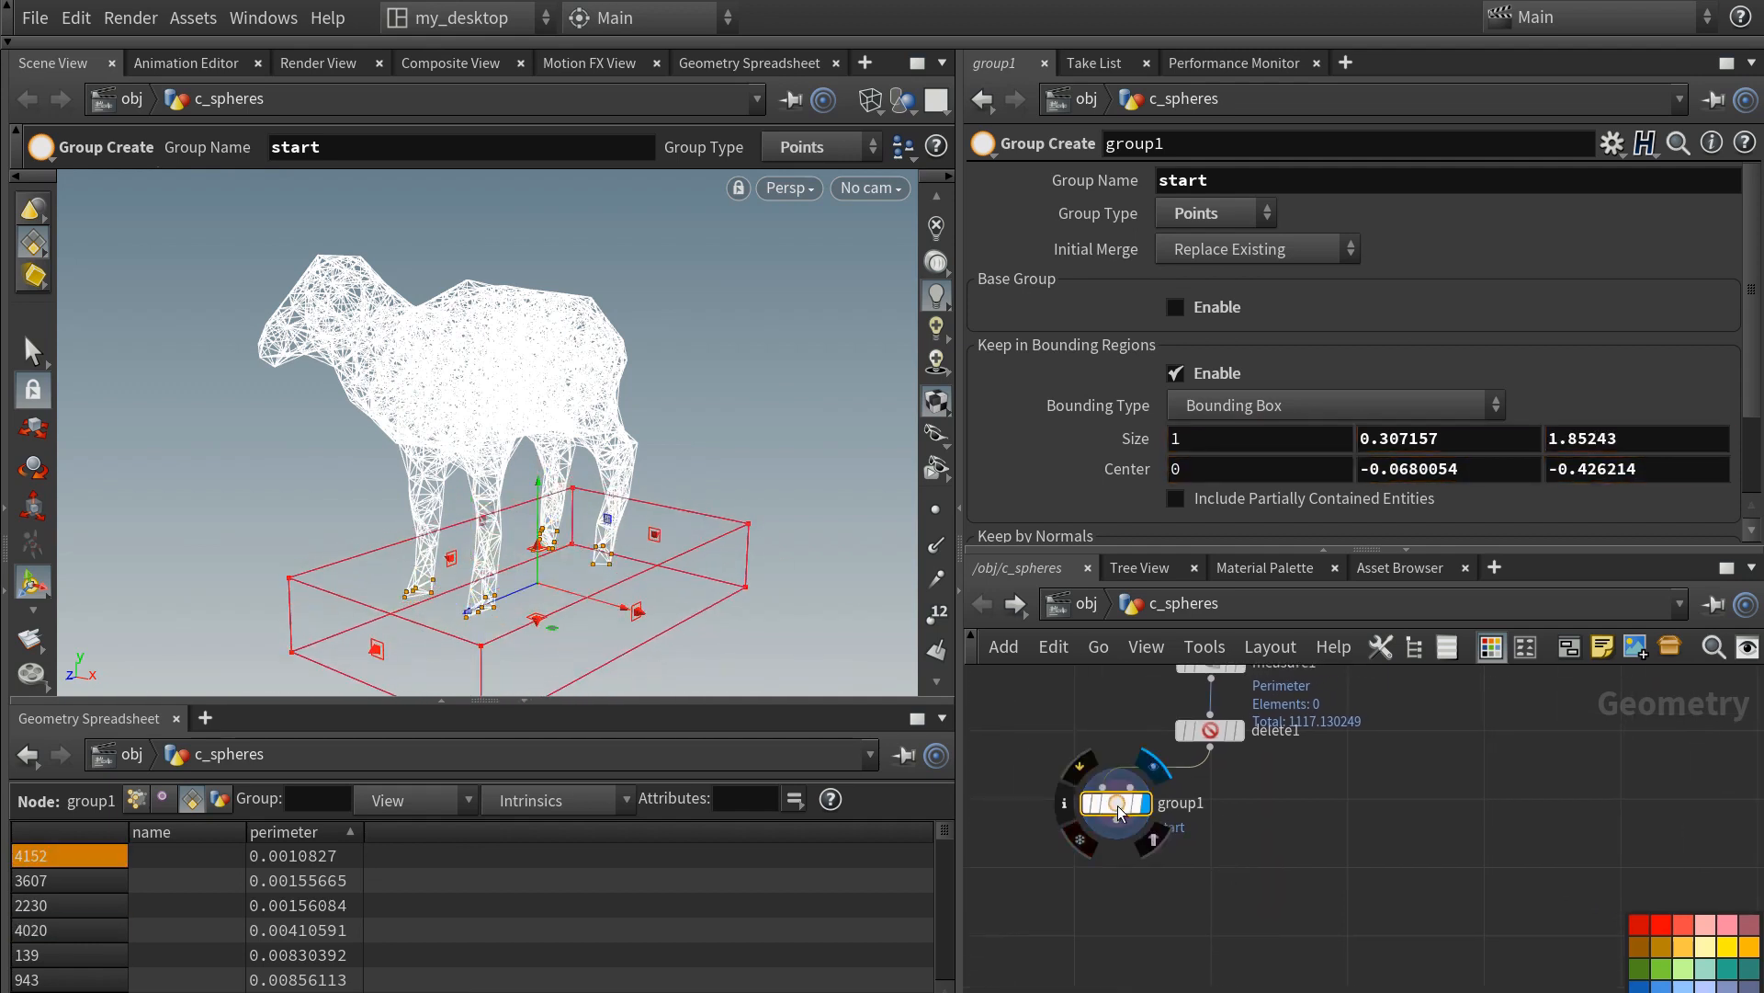
left_click_drag(1119, 809, 1080, 815)
left_click_drag(1083, 878, 1075, 814, "alt")
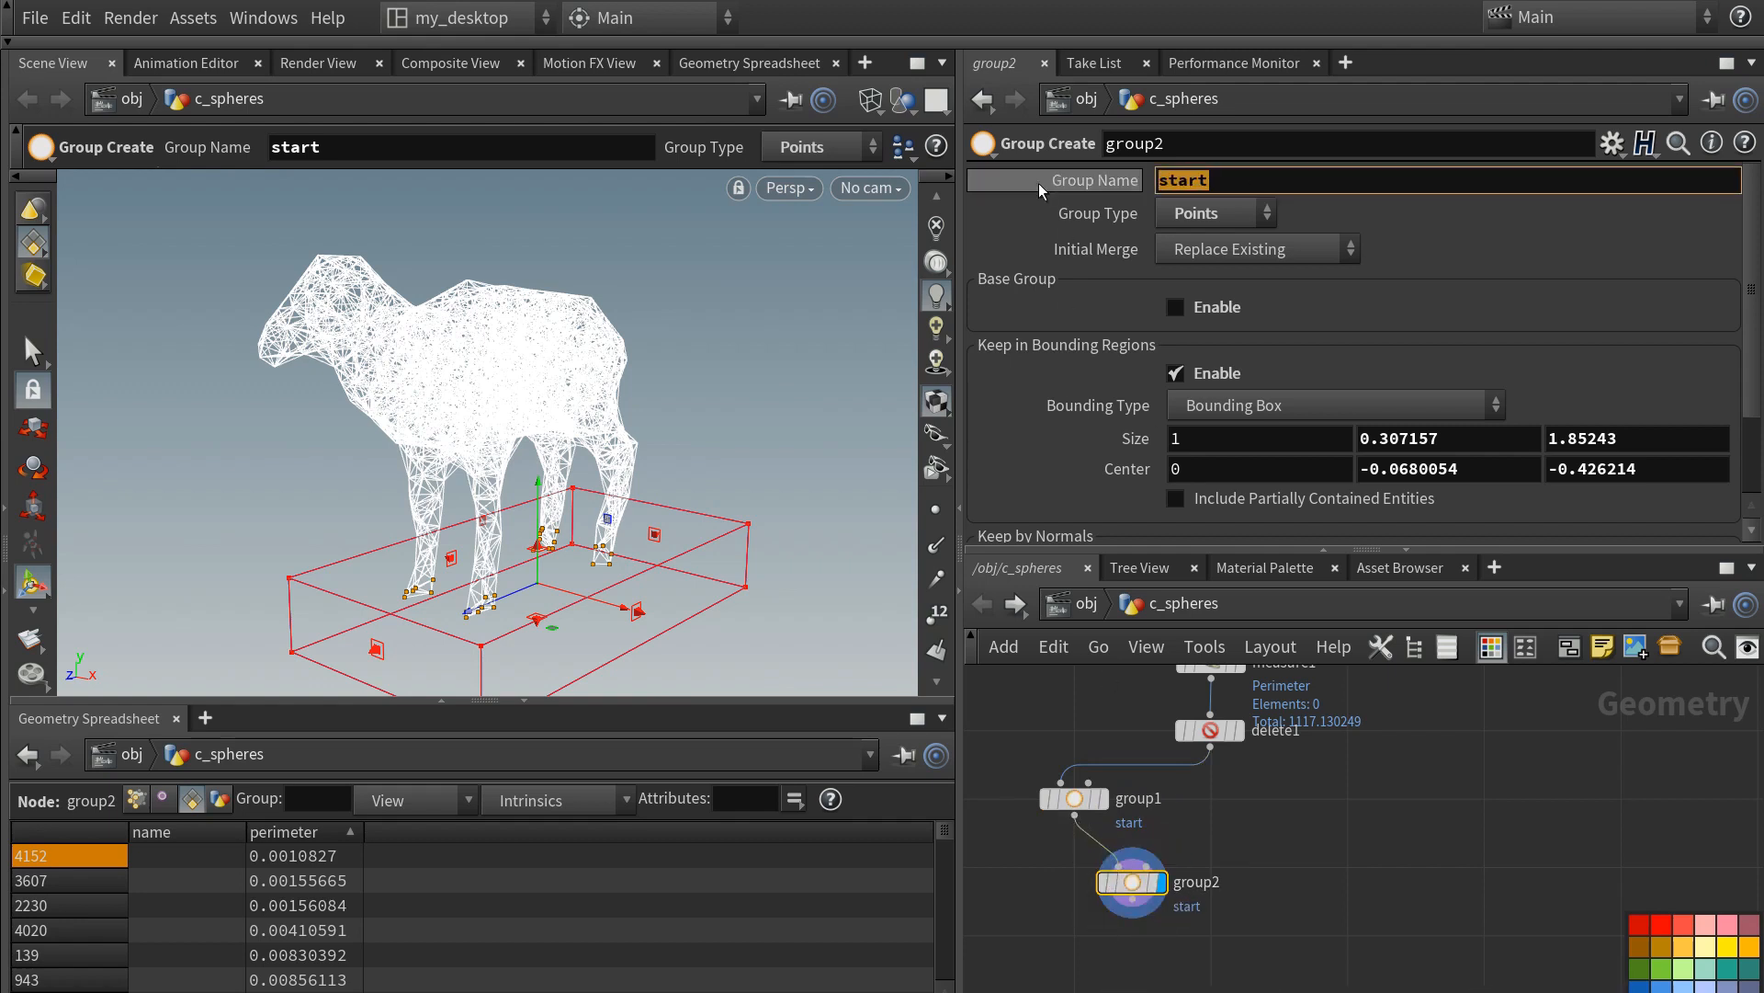
type("end")
key("Return")
left_click_drag(1138, 893, 1080, 878)
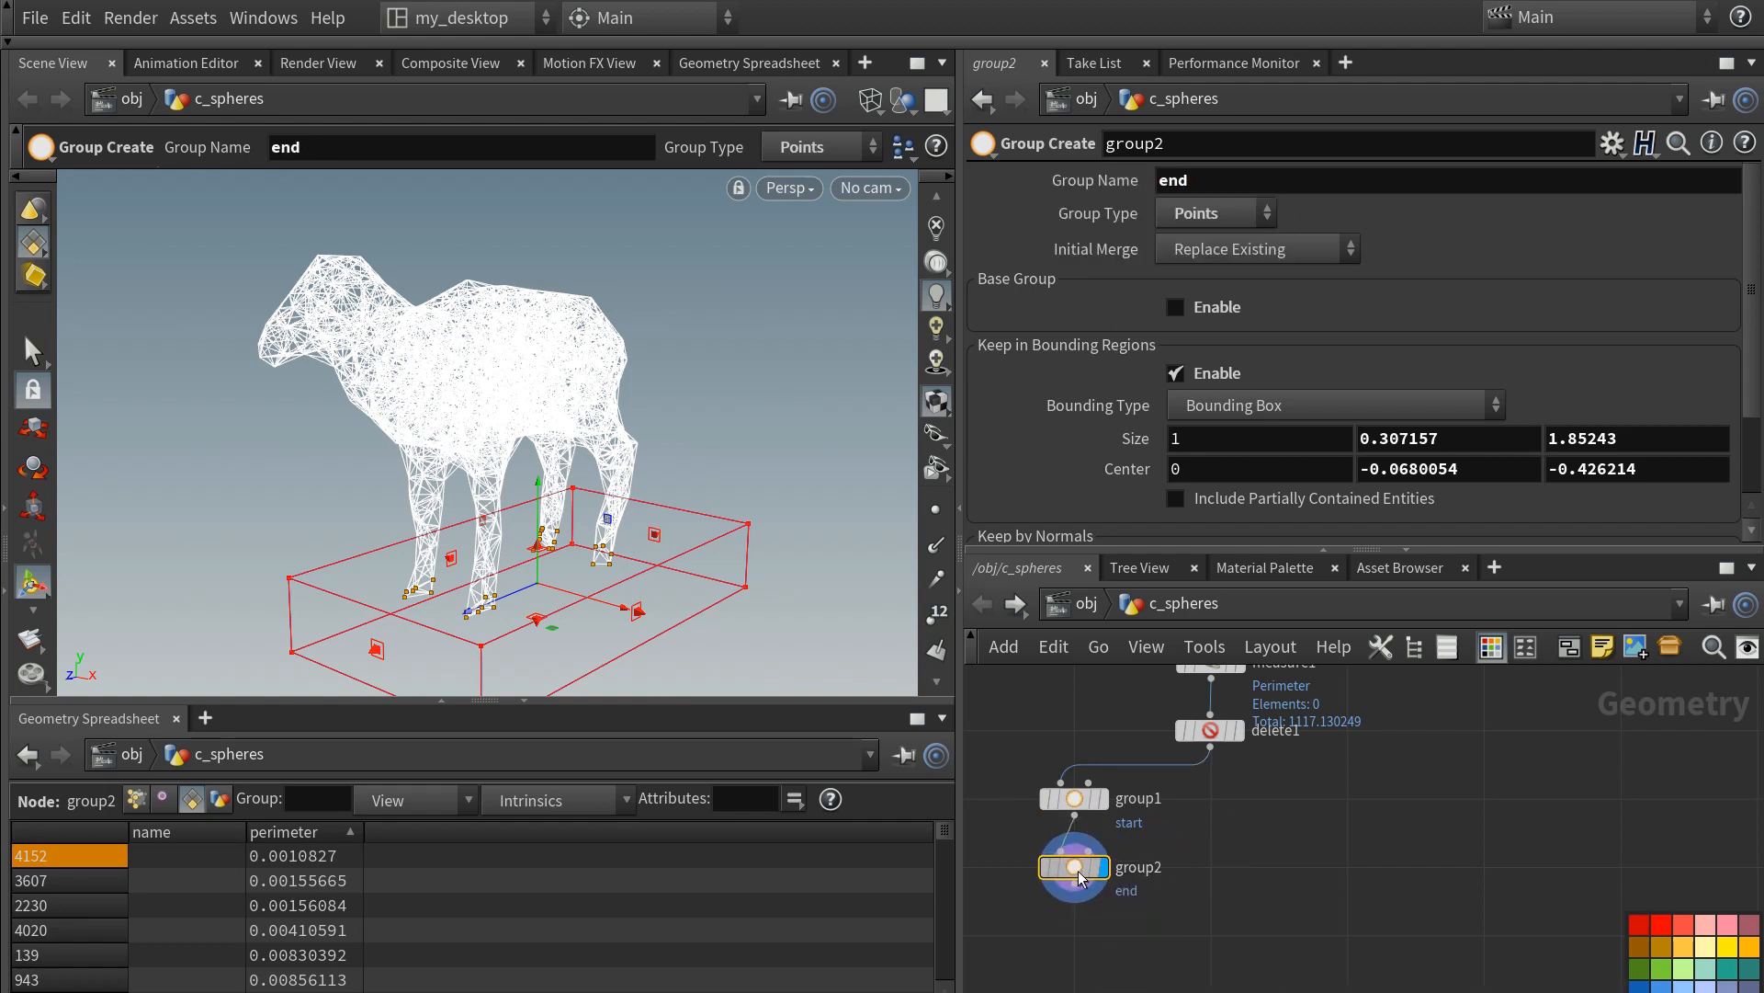
- Raise and flatten the end group's bounding box into a slab through the torso, about 0.06 high and centred near Y 0.86
left_click_drag(536, 489, 511, 250)
left_click_drag(542, 312, 540, 274)
left_click_drag(574, 366, 465, 401, "alt")
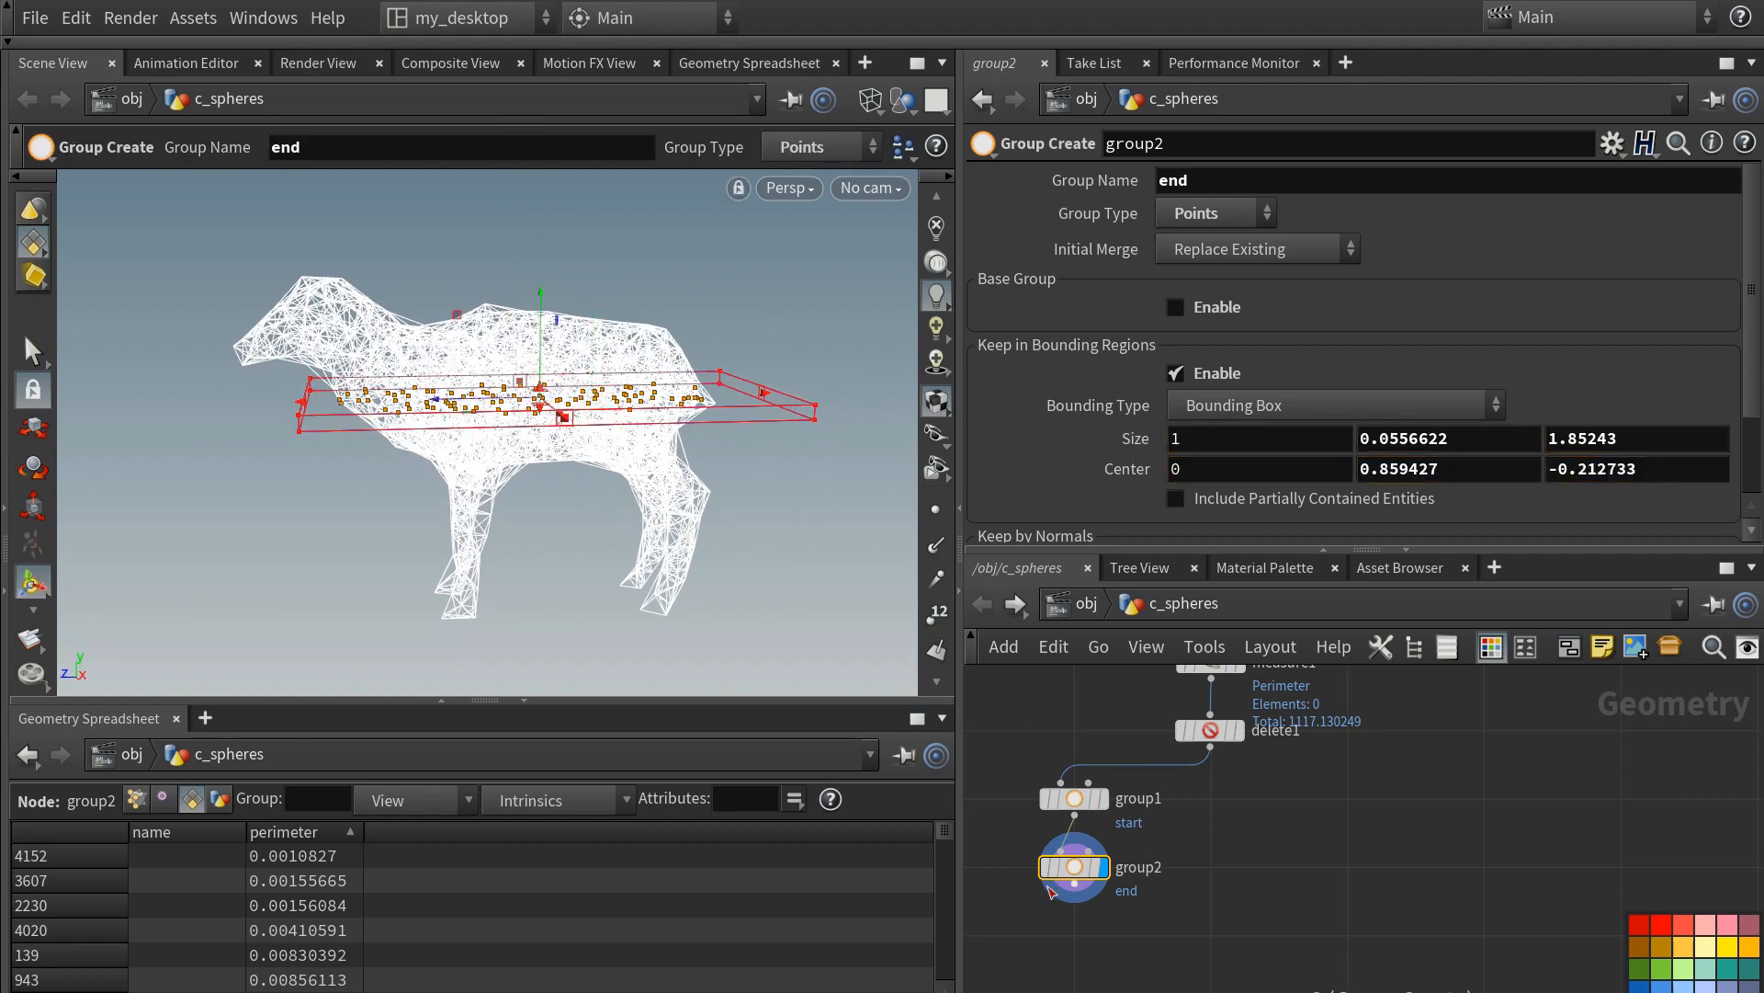
- Add a Find Shortest Path node below group2 and display it
middle_click_drag(1124, 910, 1191, 840)
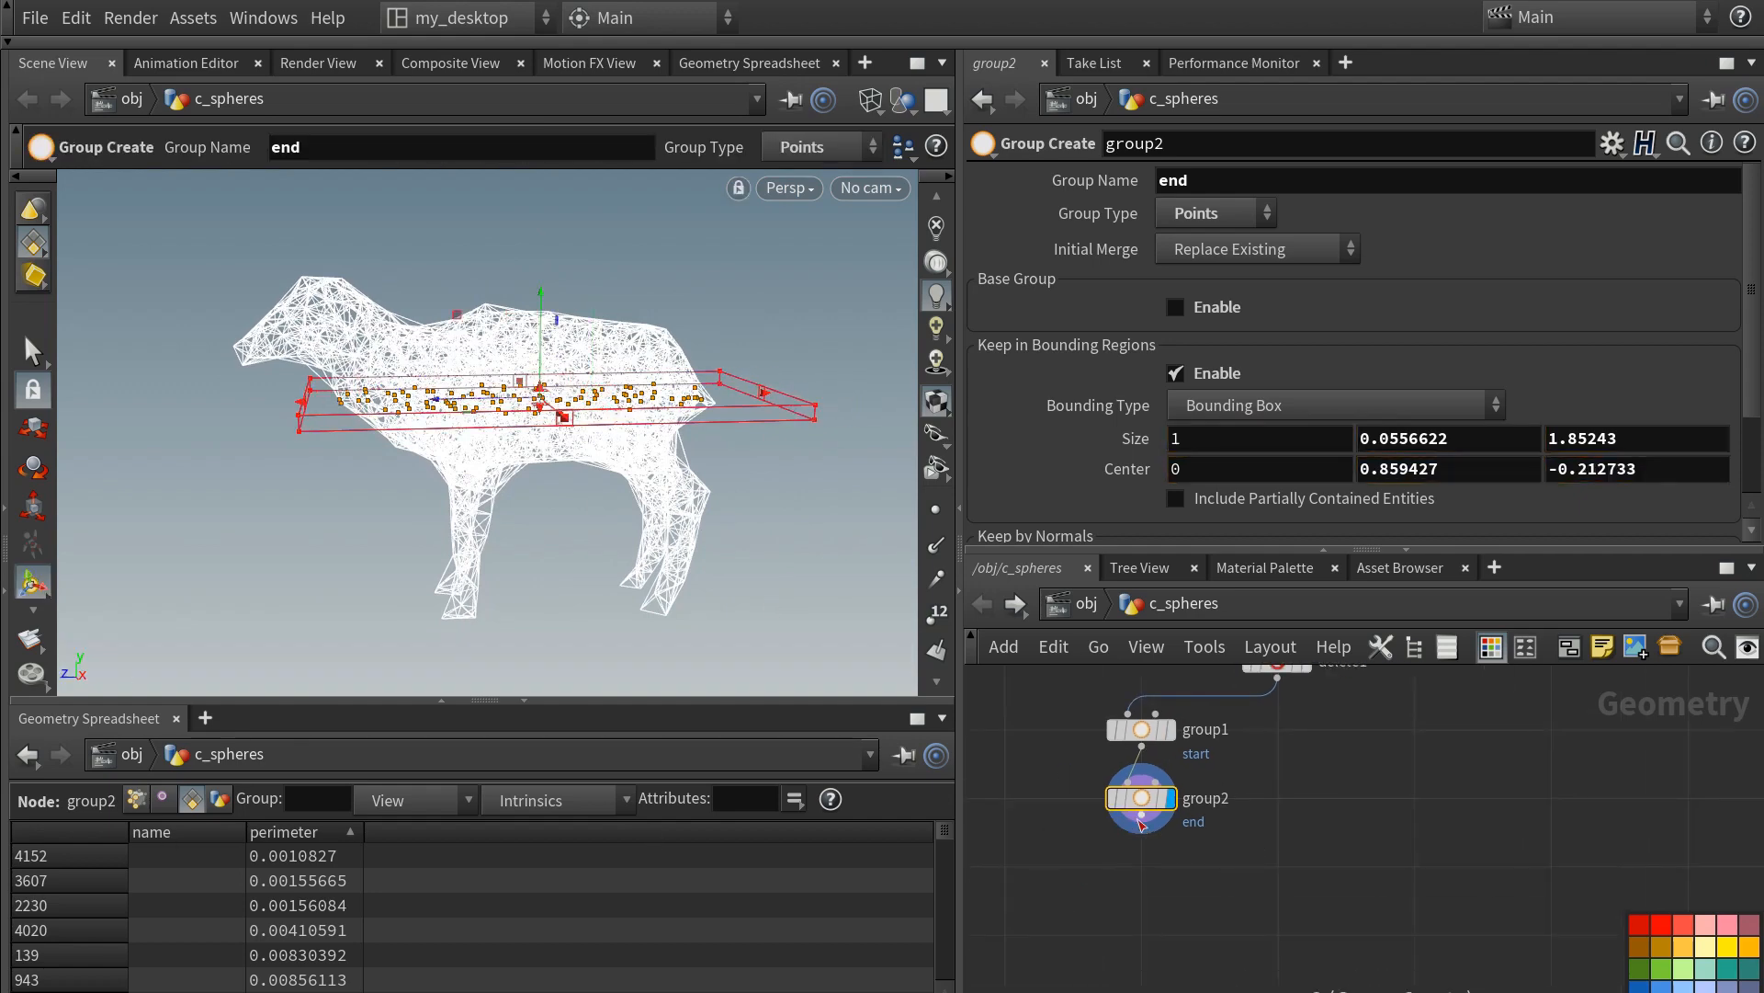
key("Tab")
type("find")
key("Return")
left_click(1145, 862)
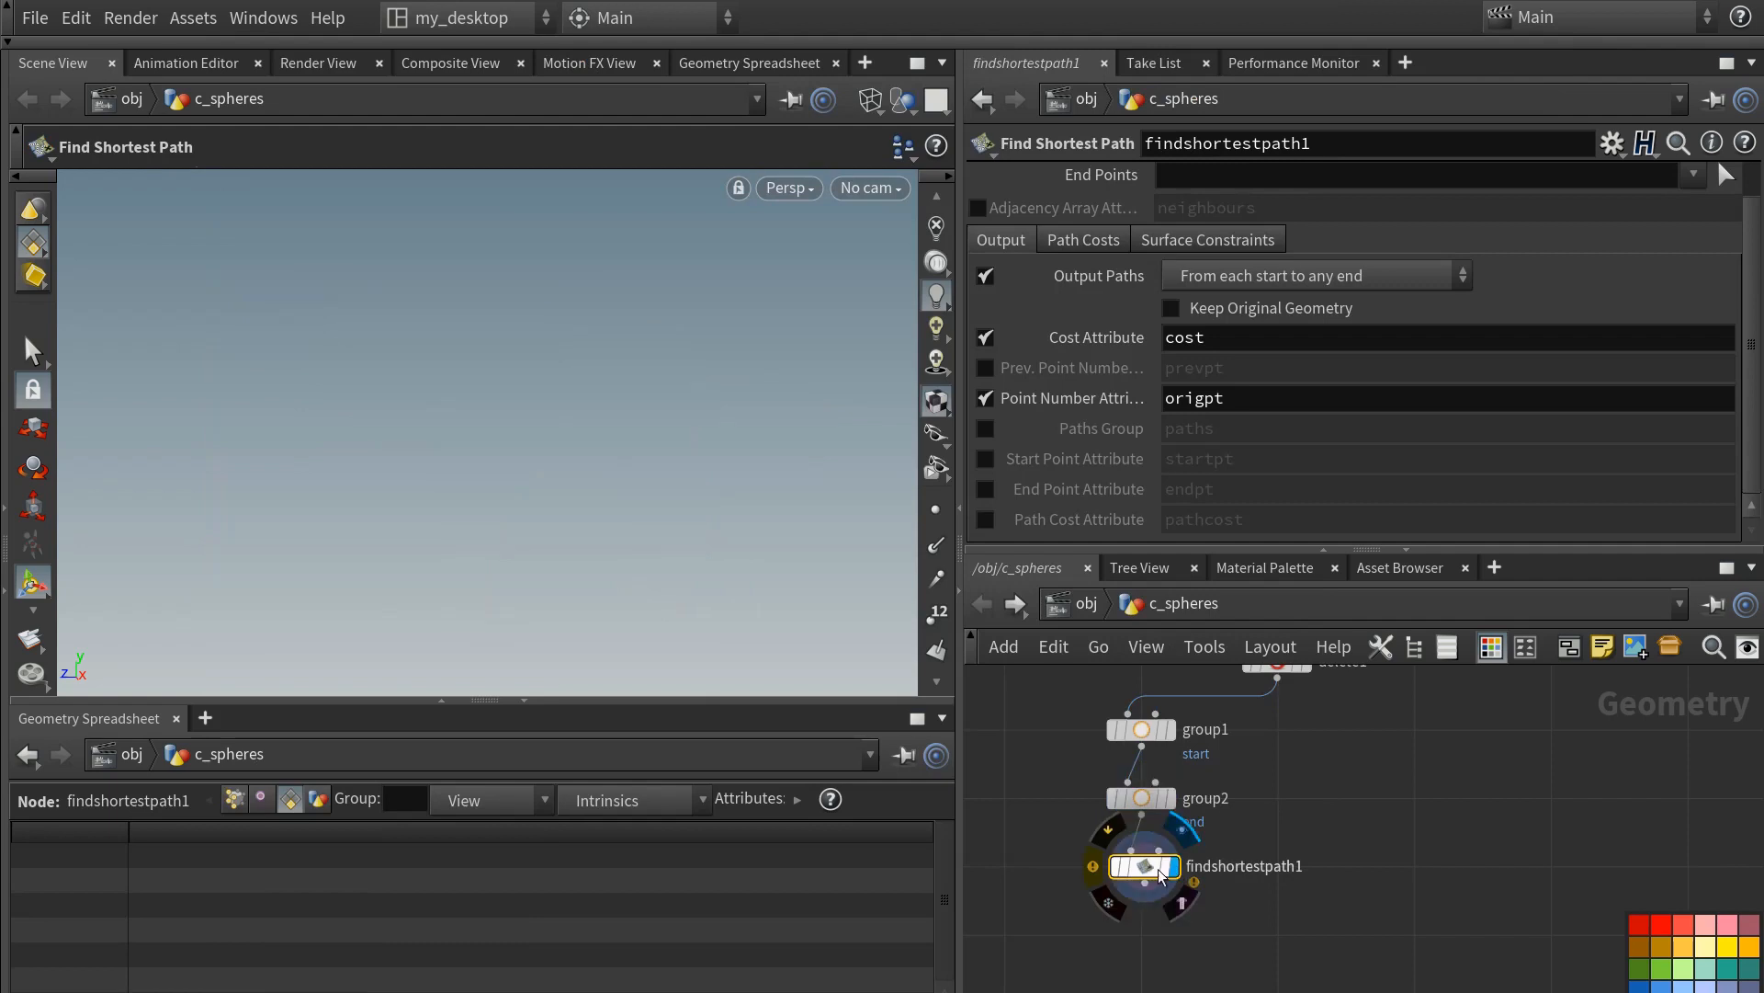
- Set the Find Shortest Path node's start points to the start group and its end points to the end group
scroll(1718, 158, "up", 1)
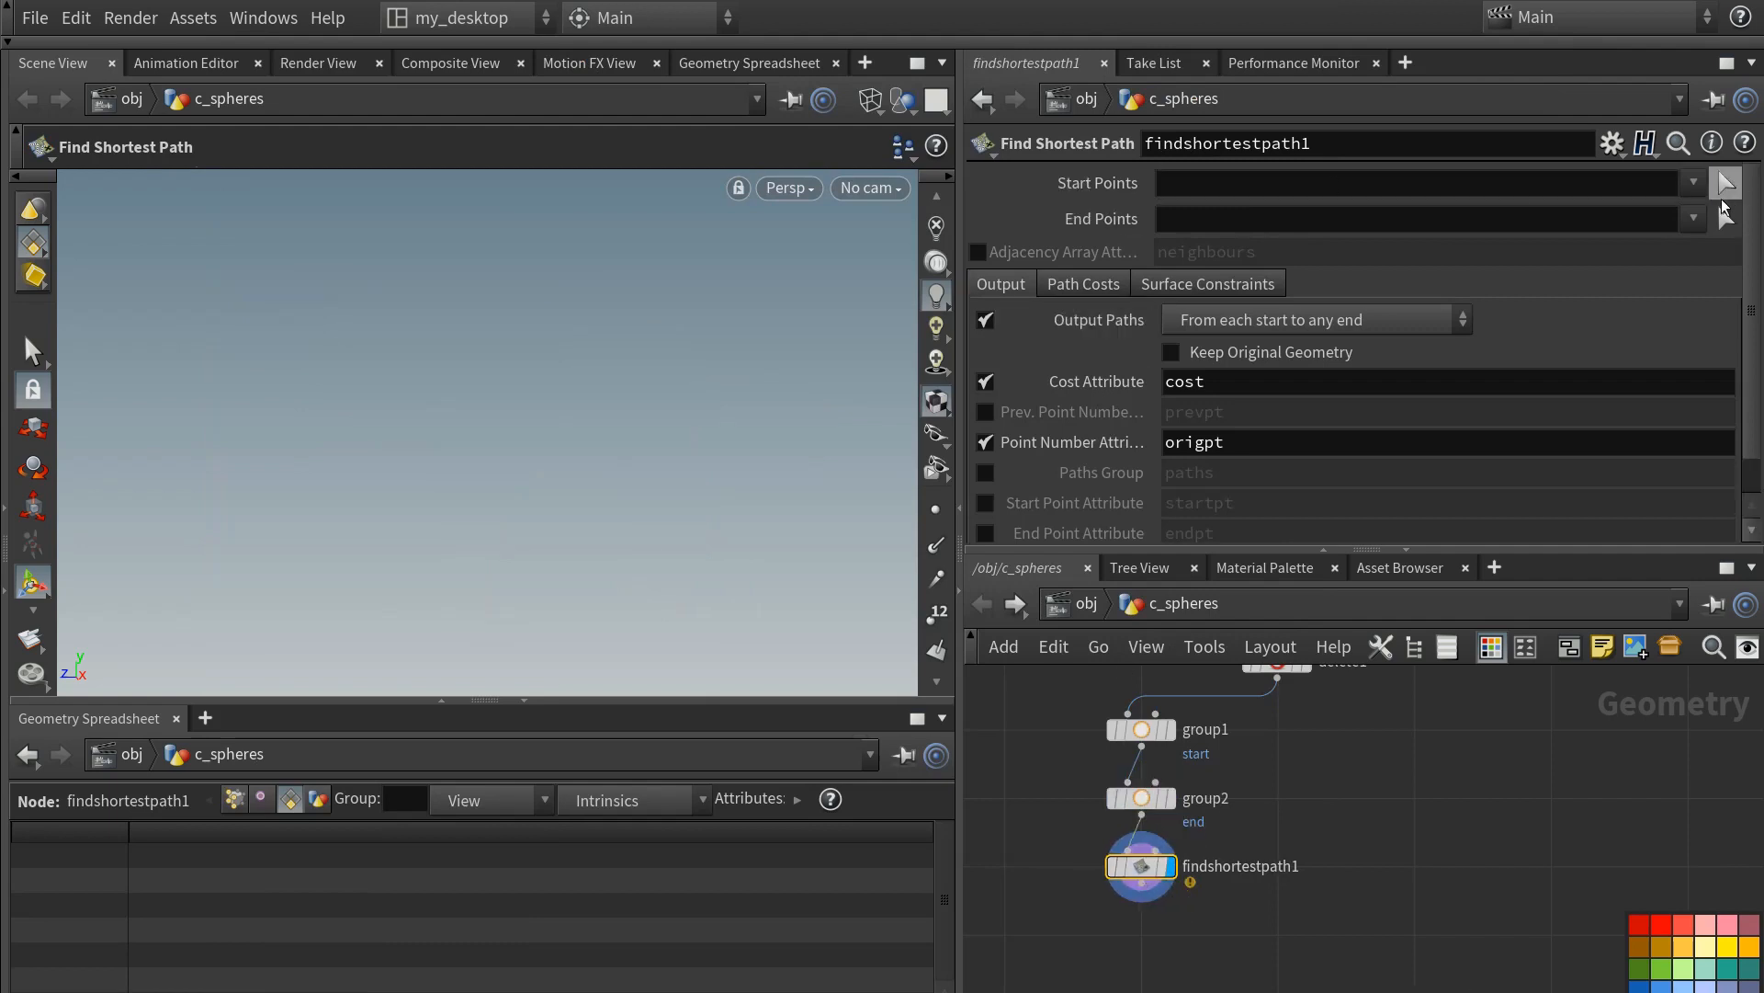
left_click(1694, 218)
left_click(1701, 244)
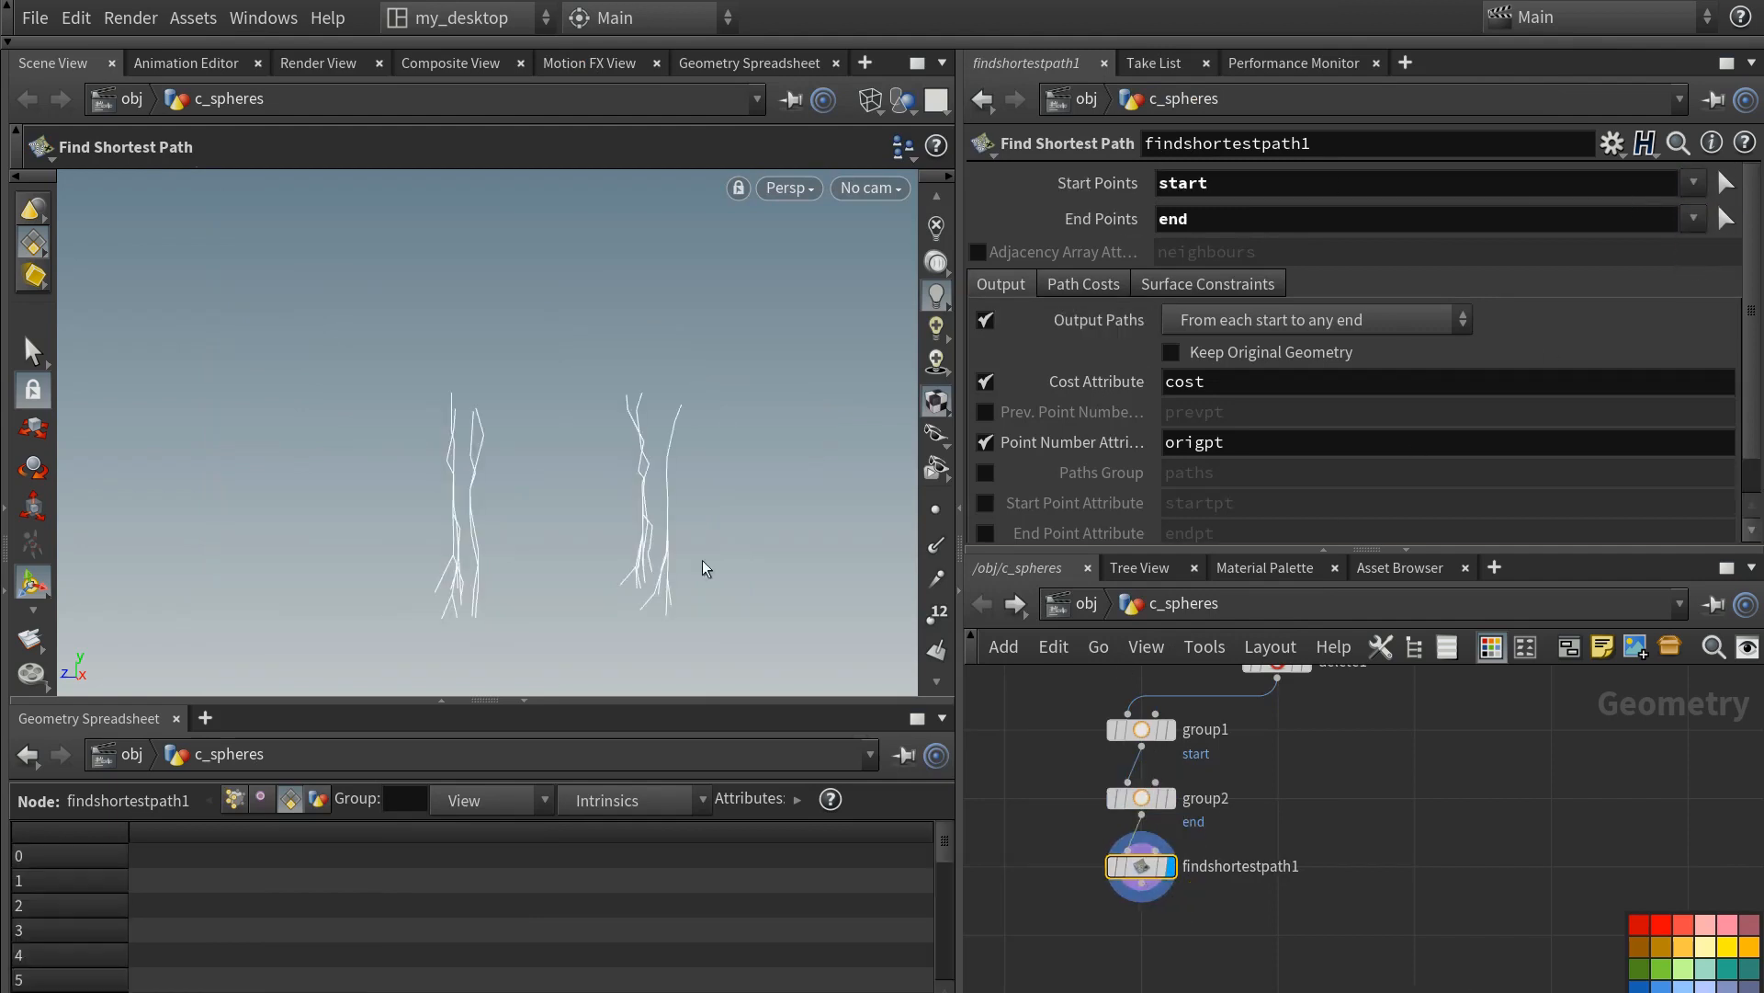
key("Escape")
left_click_drag(562, 465, 655, 506)
- Set Output Paths on the Find Shortest Path node to From any start to each end
left_click(1263, 322)
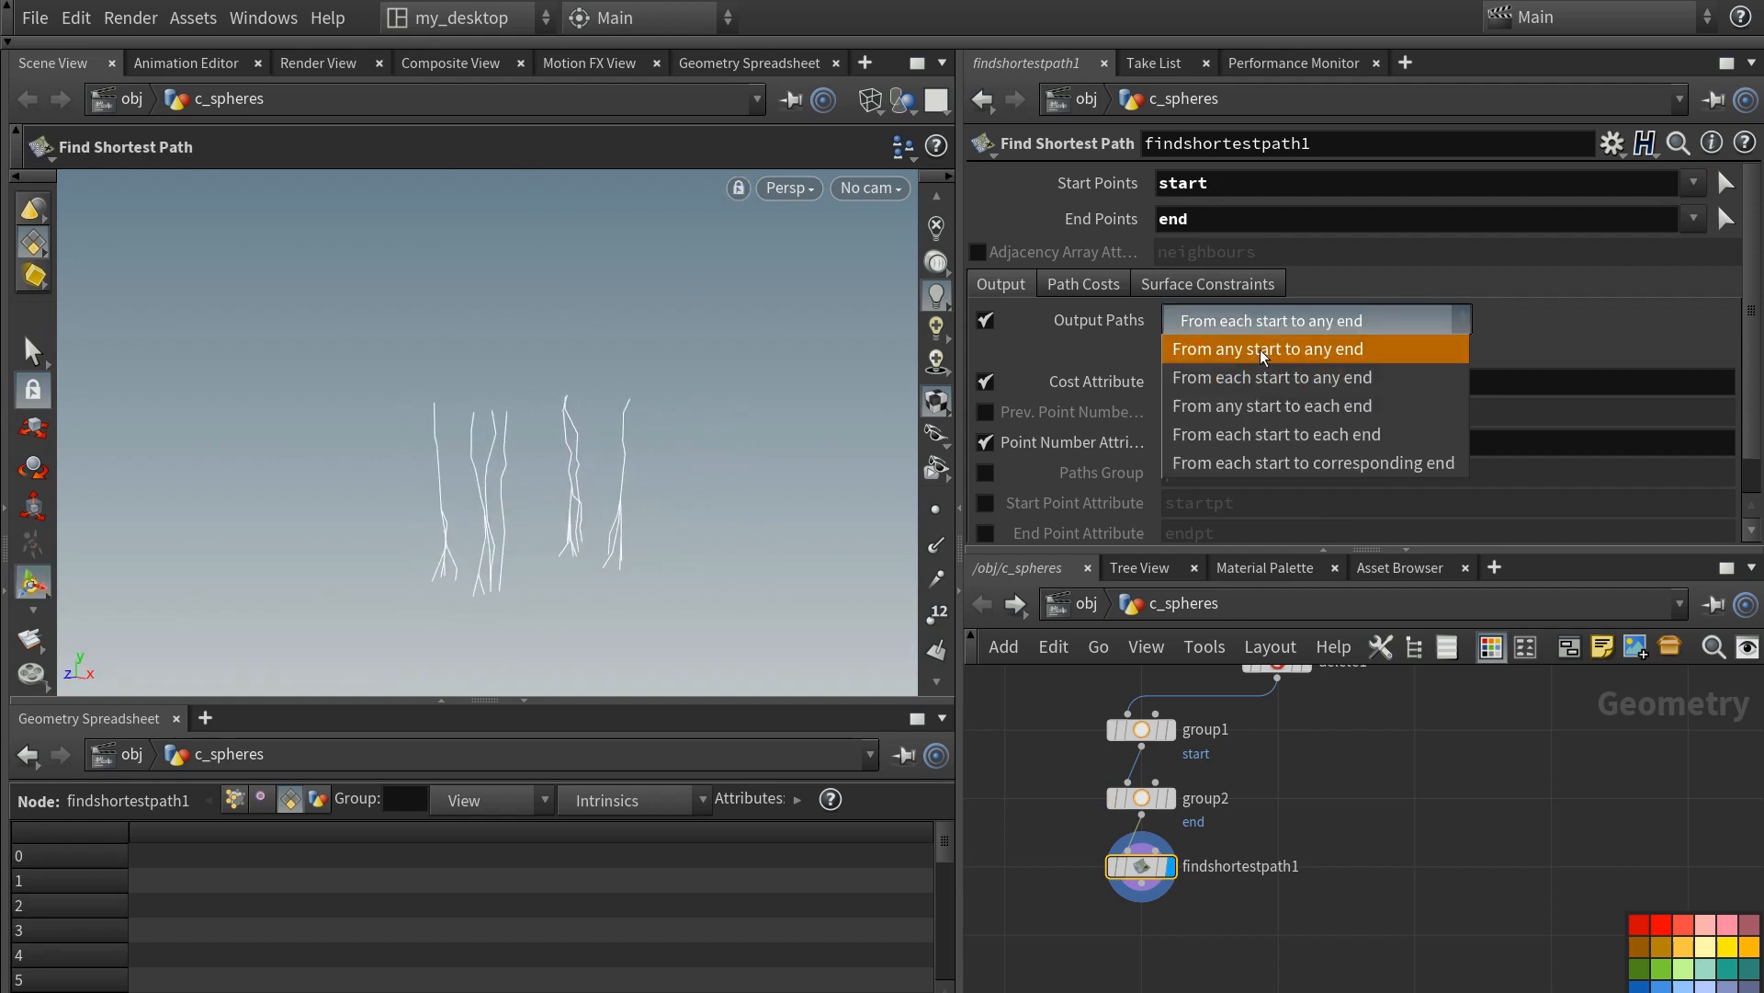
left_click(1255, 407)
mouse_move(603, 444)
left_mouse_down()
mouse_move(548, 492)
mouse_move(598, 458)
left_mouse_up()
key("Return")
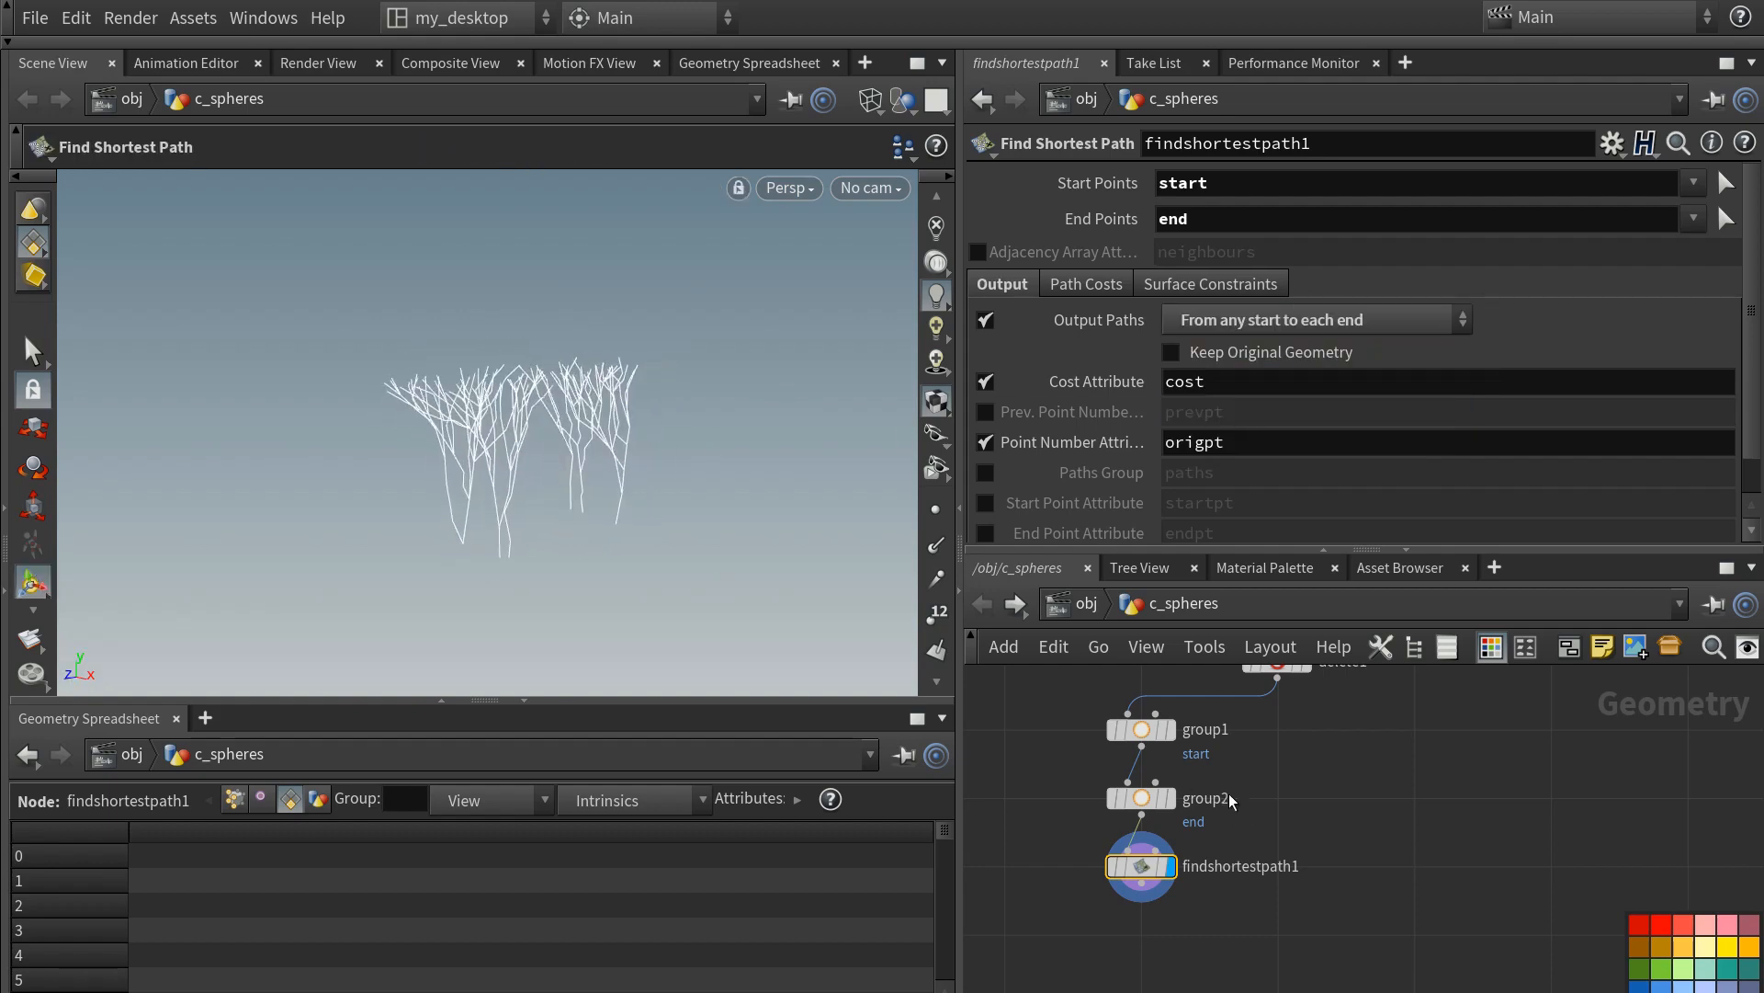
- Raise the end group's bounding box to about Y 0.956 and check the resulting leg paths
left_click(1141, 798)
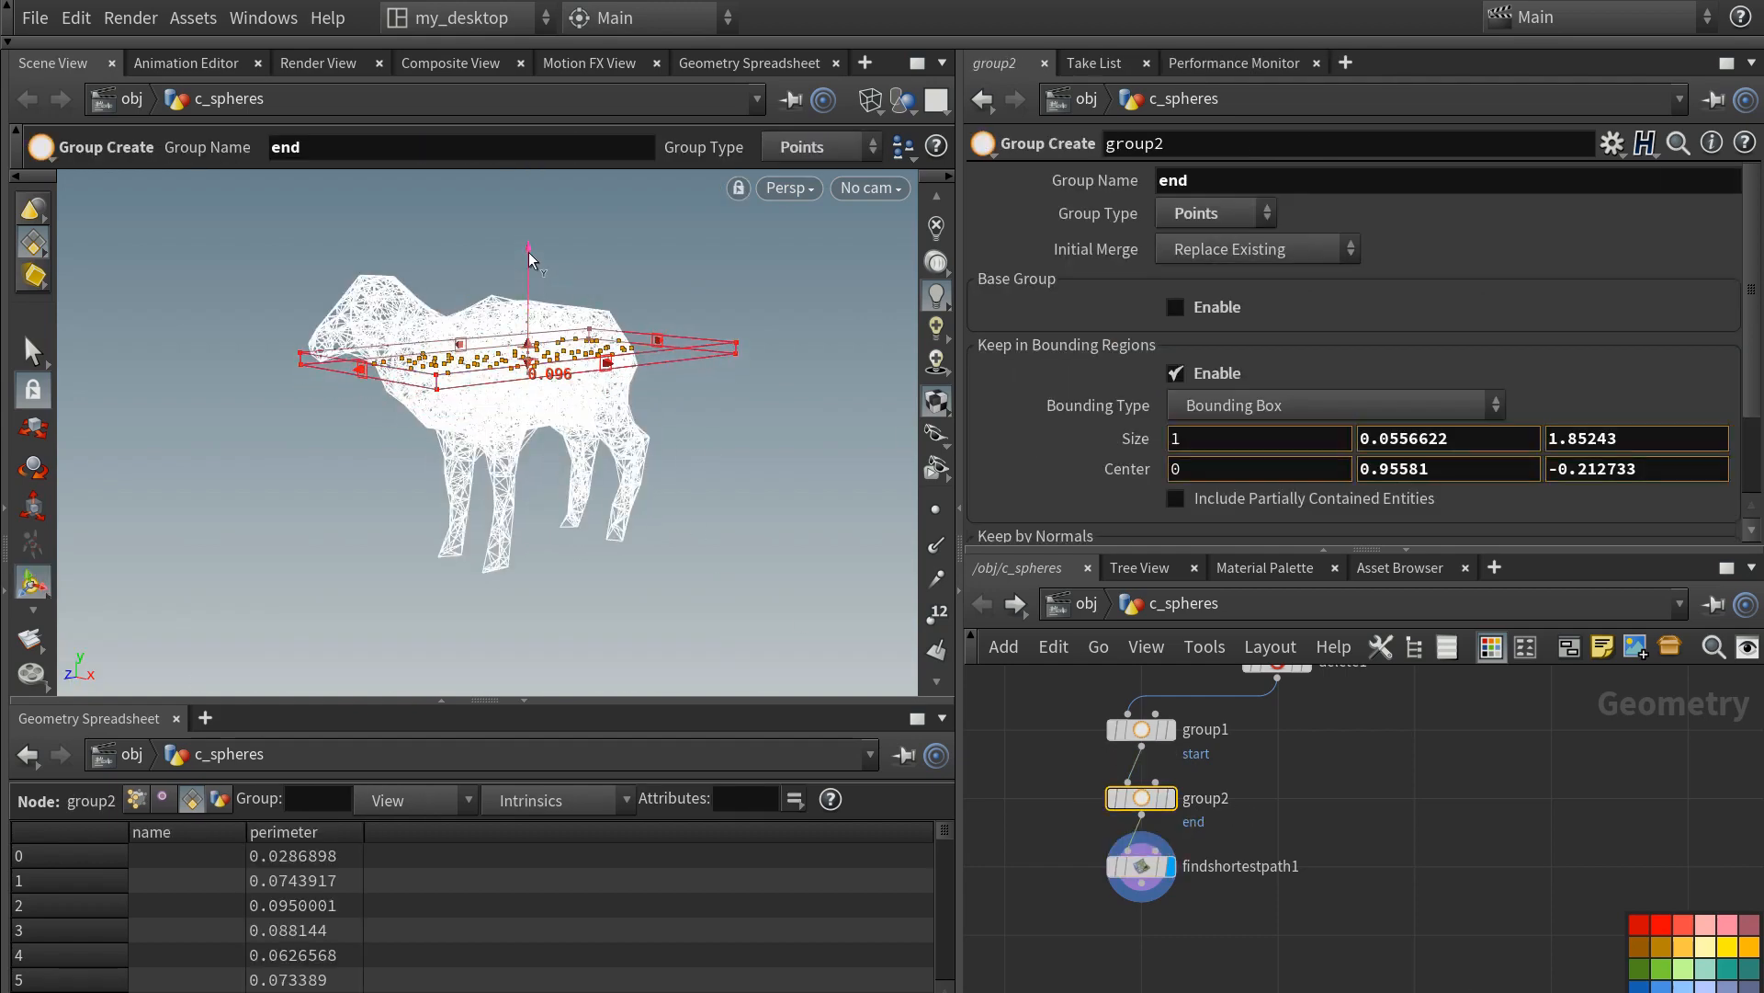
left_click(1142, 865)
key("Escape")
left_click_drag(452, 413, 397, 467)
key("Return")
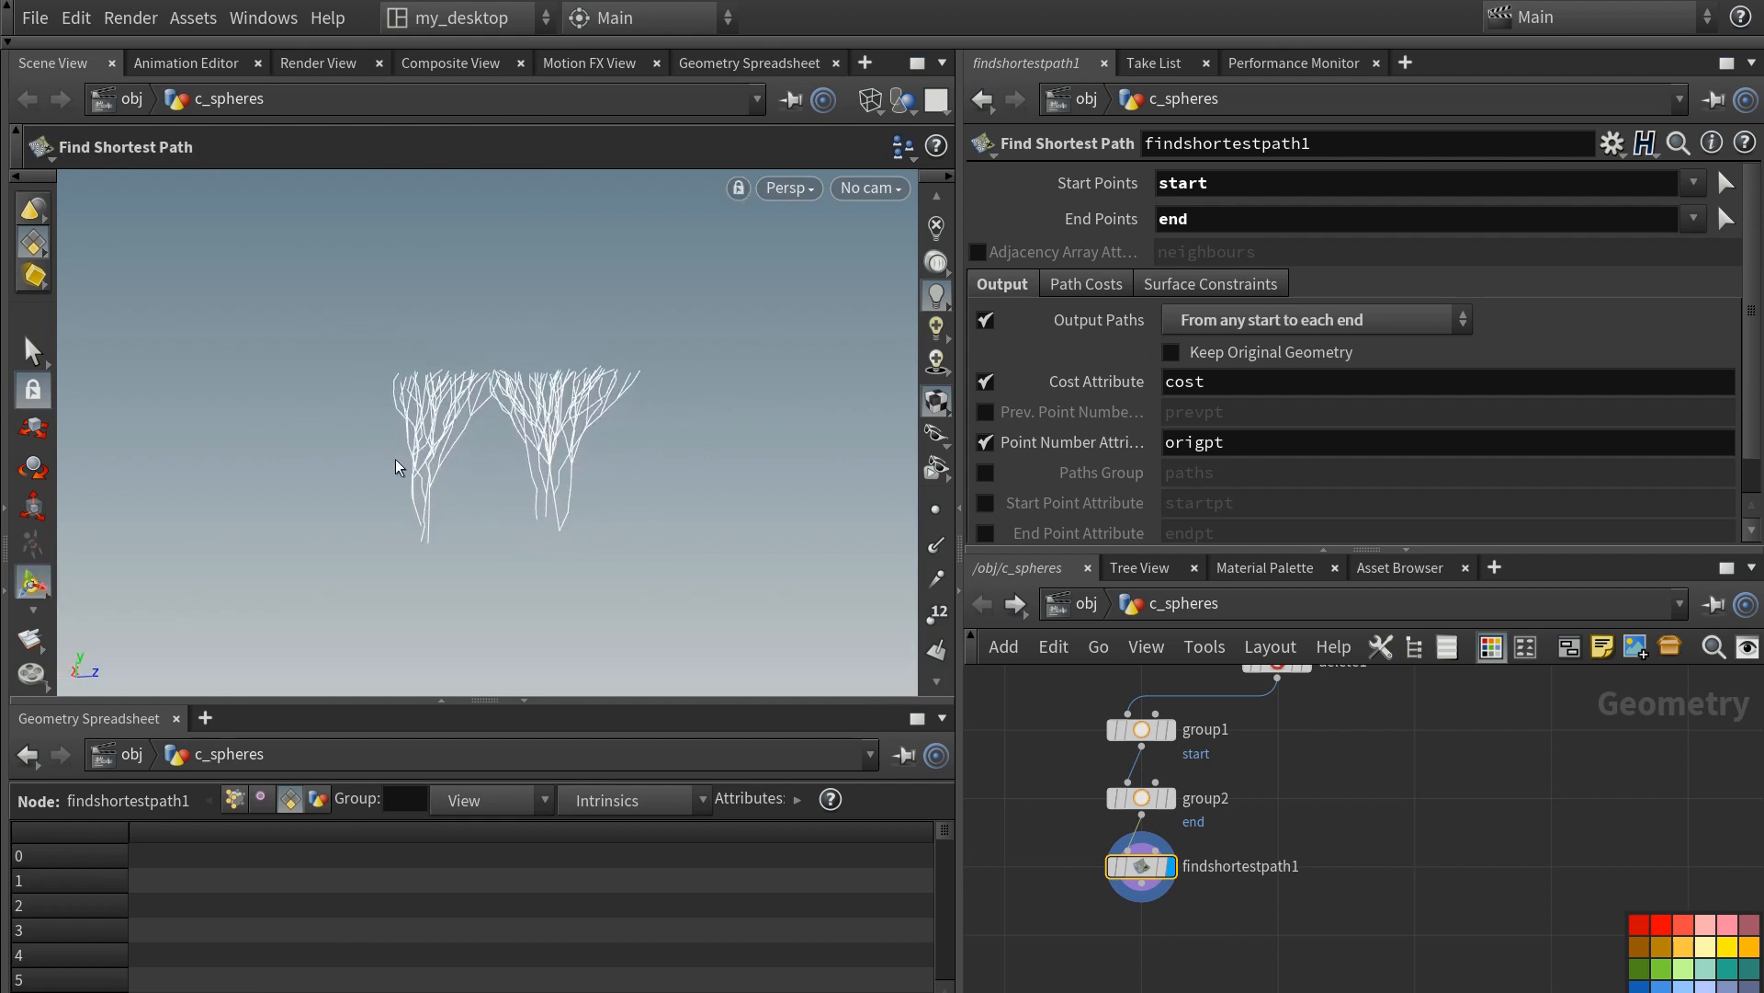
- Duplicate both group nodes and the shortest path node as a second branch under delete1, renaming the path nodes legs and torso
scroll(1298, 857, "down", 2)
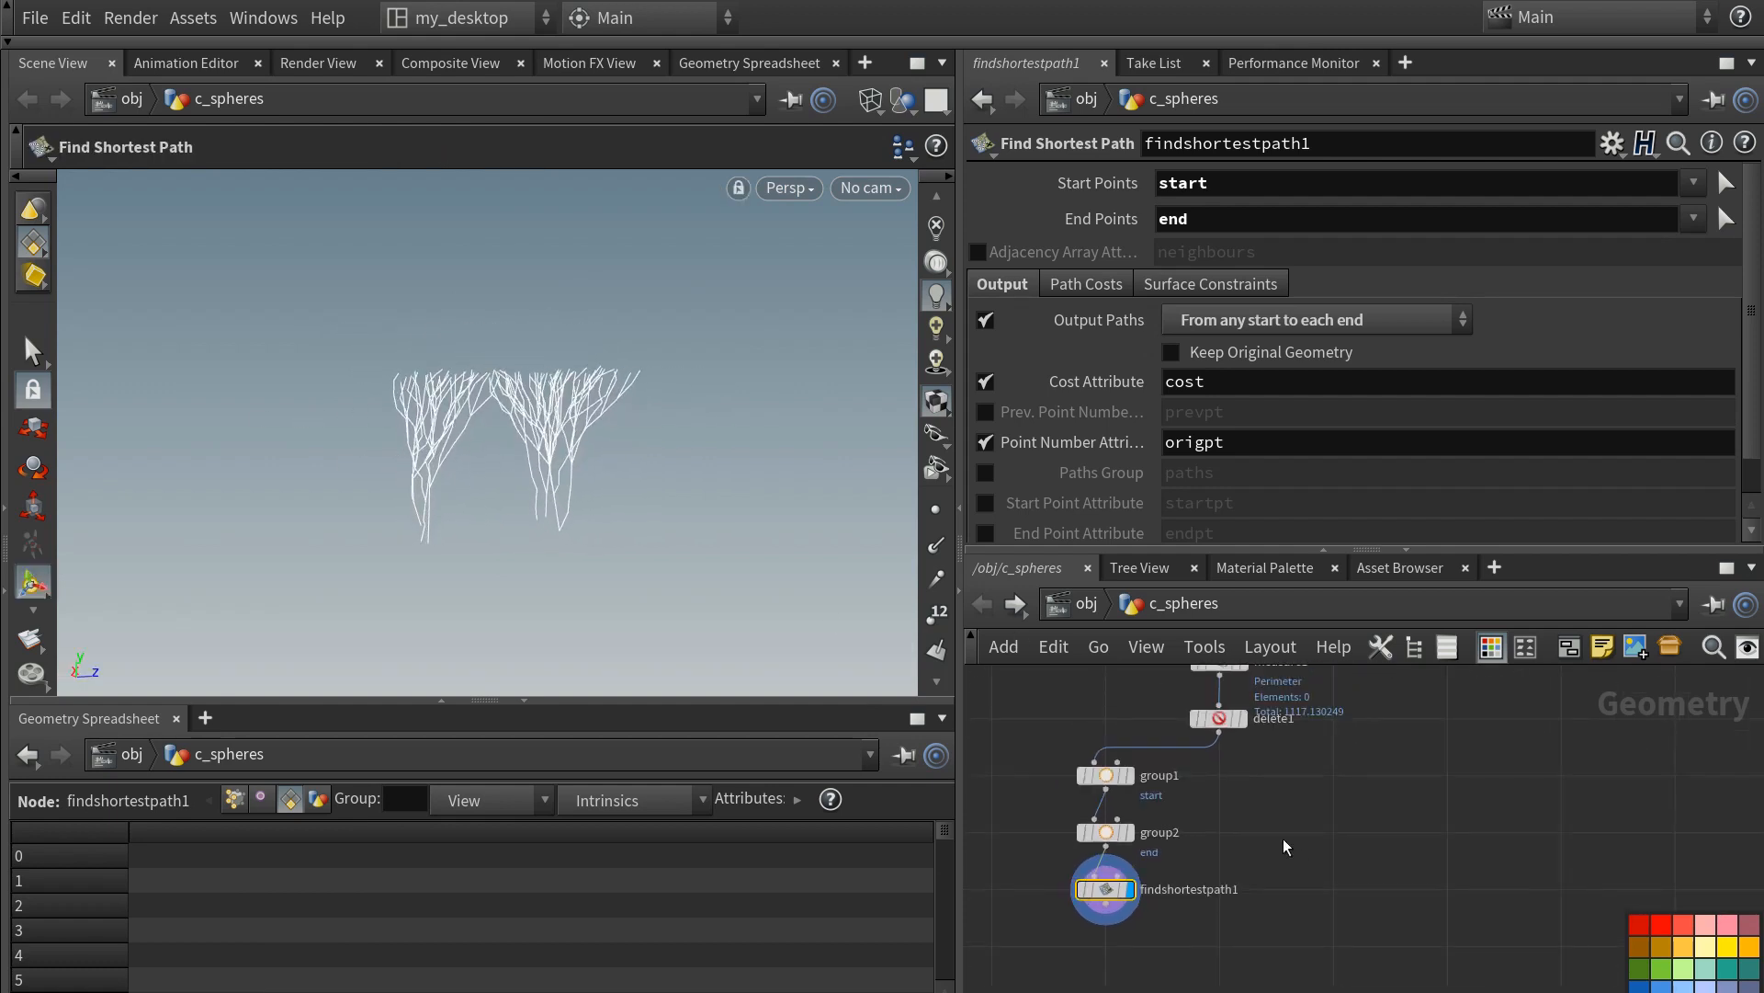
left_click_drag(1001, 888, 1199, 931)
middle_click_drag(1195, 919, 1111, 921)
left_click_drag(1047, 779, 1162, 781, "alt")
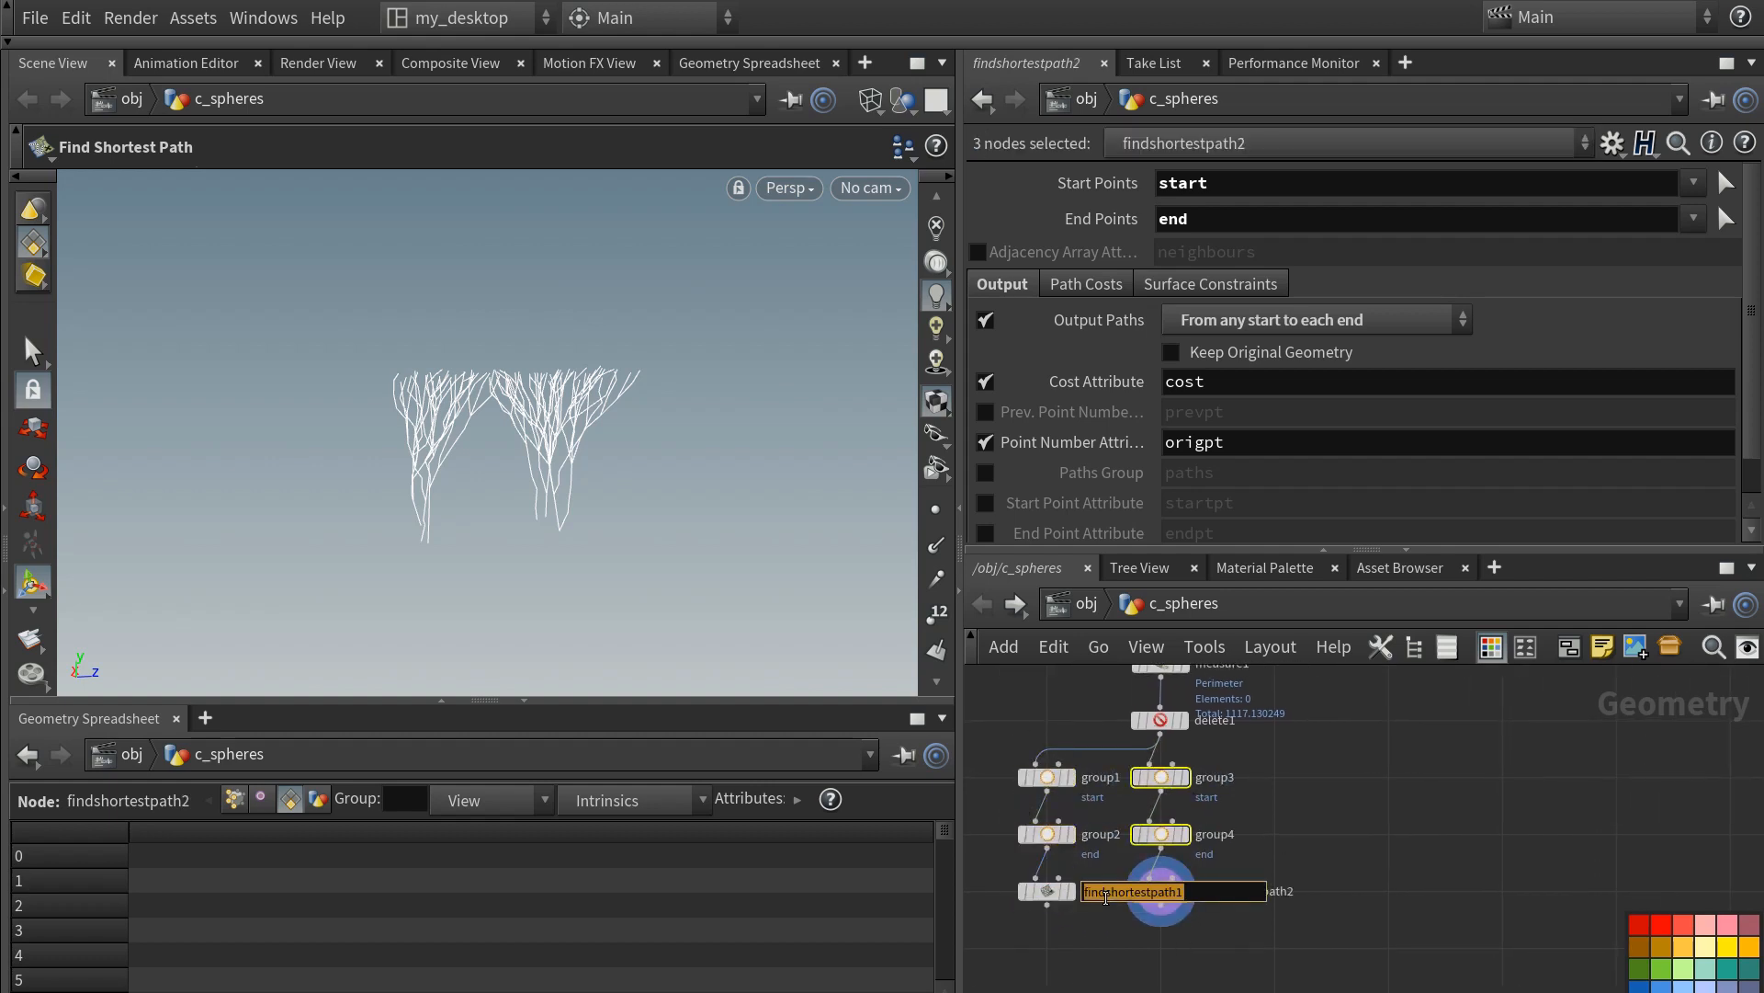
double_click(1258, 896)
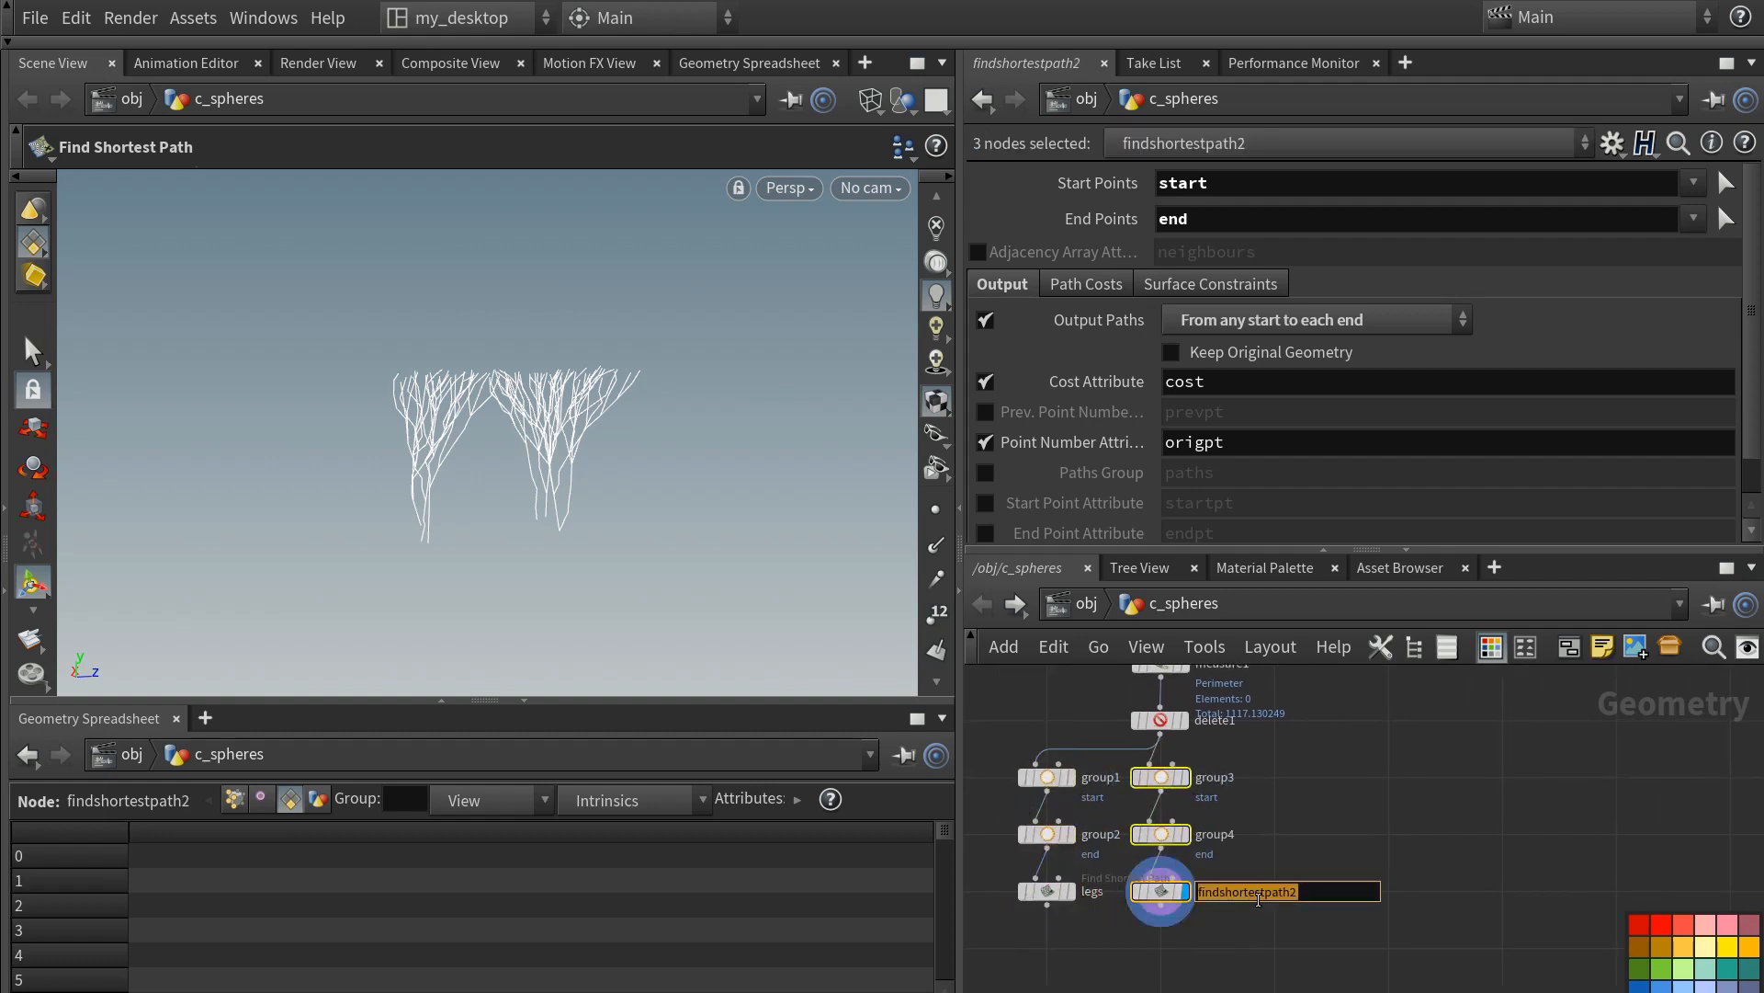
type("torso")
- Fit the torso branch's start box, about 1 × 0.51 × 0.47, around the rump and its end box, about 0.97 × 0.35 × 0.45, around the chest
left_click(1162, 779)
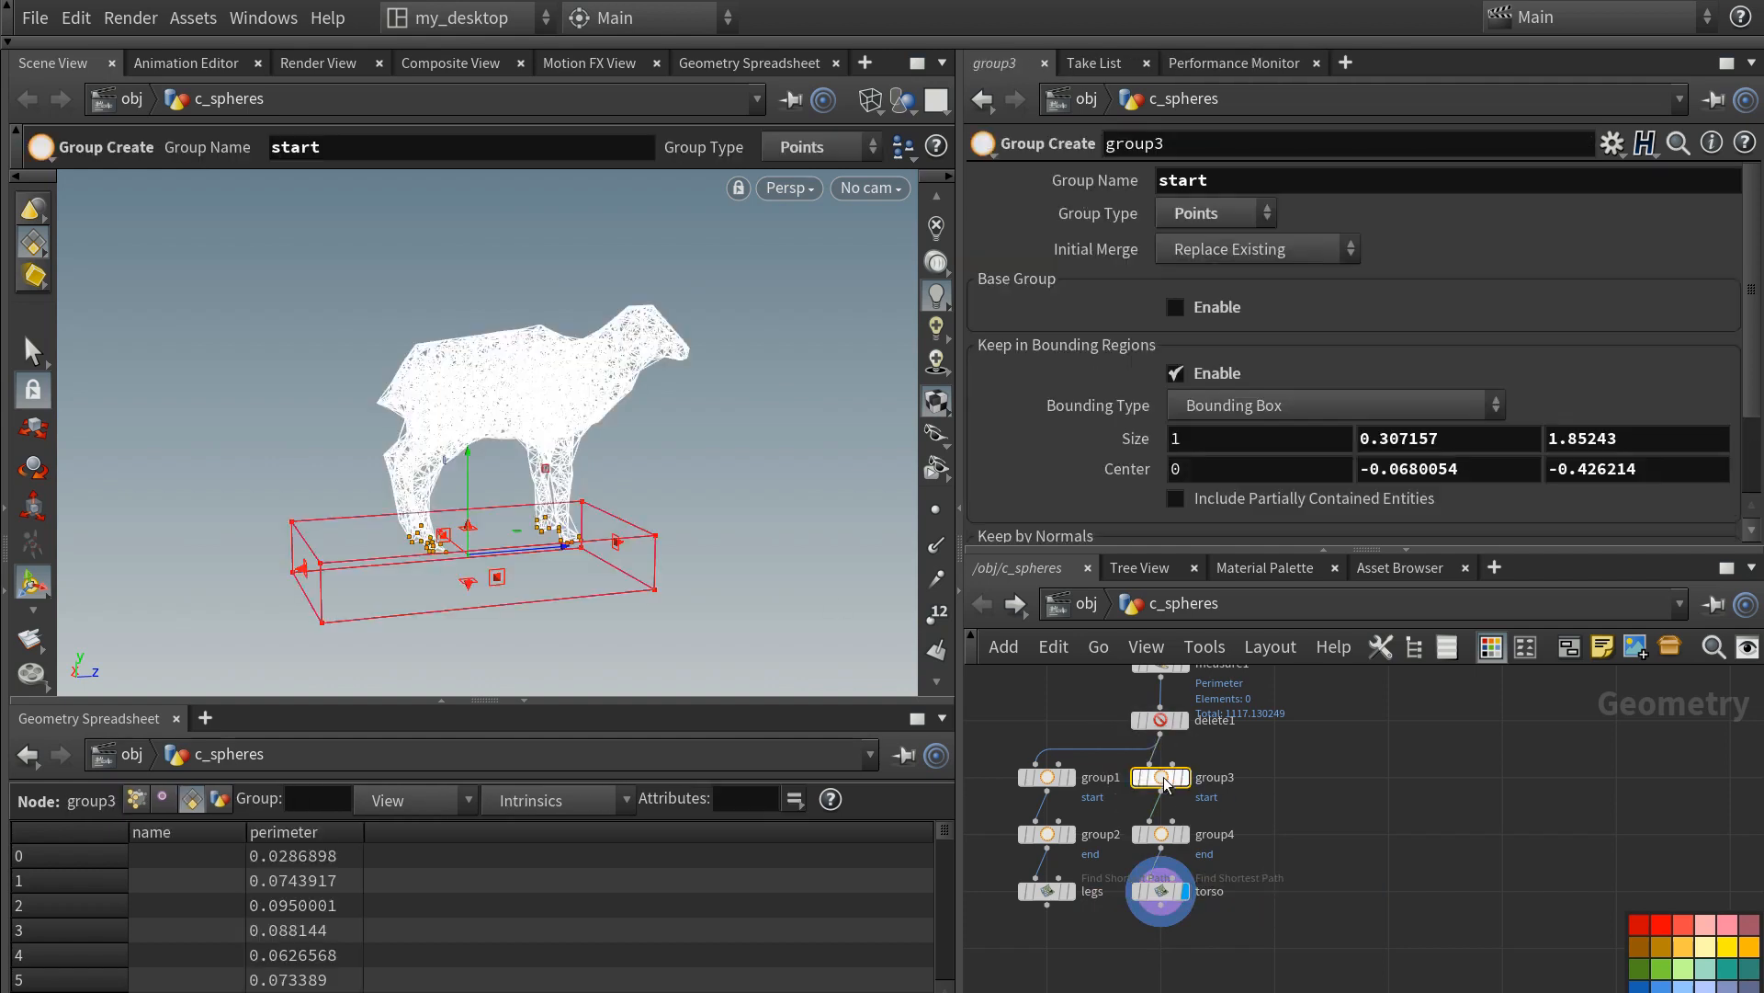
left_click_drag(540, 477, 617, 318)
left_click(1162, 834)
left_click_drag(615, 253, 613, 299)
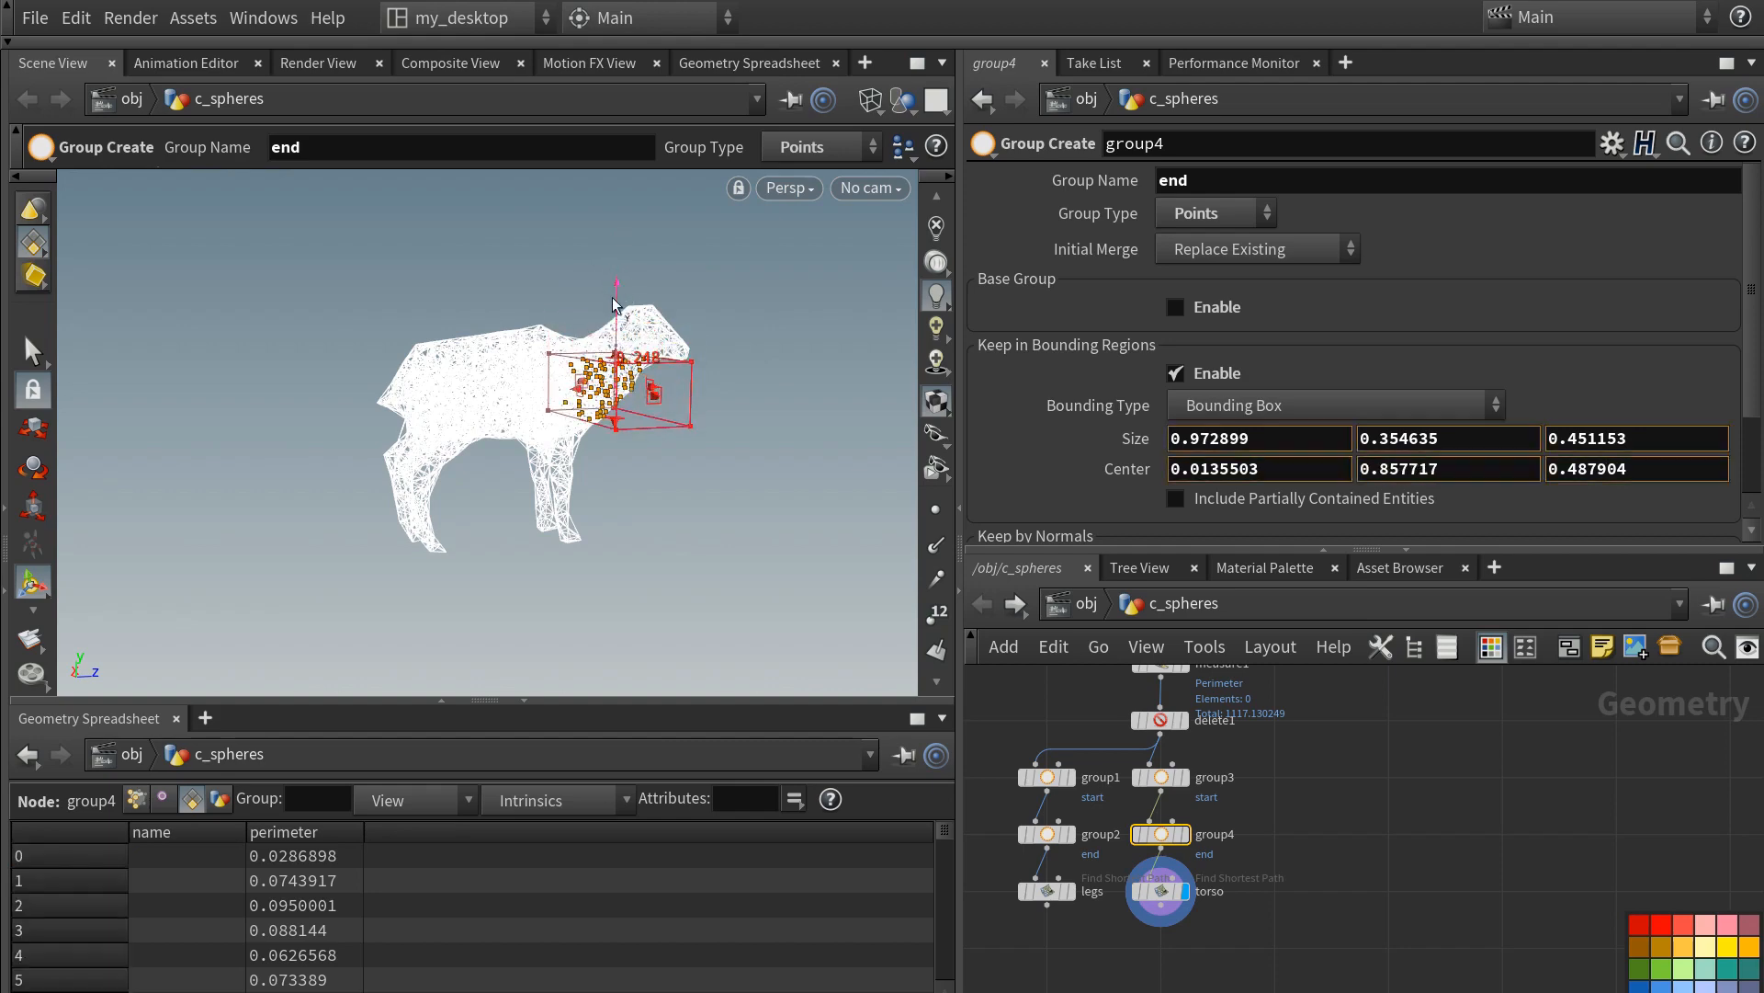
left_click_drag(647, 443, 691, 460, "alt")
- Set Output Paths on the torso node to From each start to each end
left_click(1161, 891)
left_click(1232, 324)
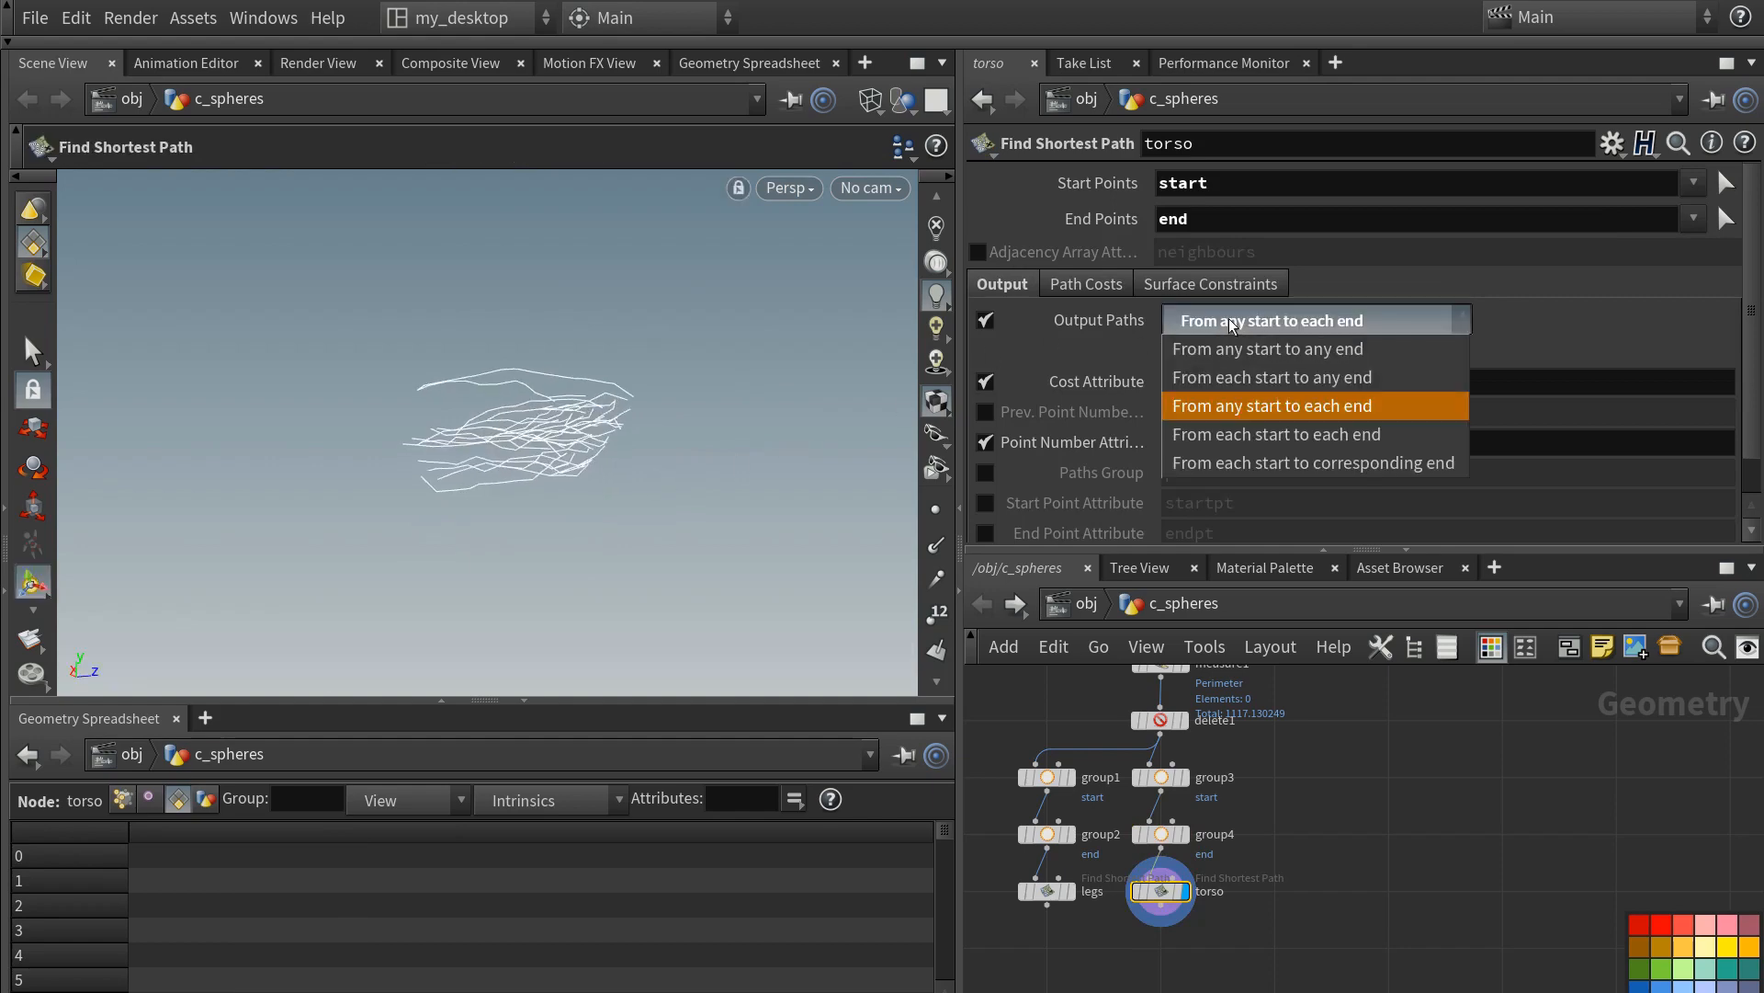
left_click(1259, 437)
left_click_drag(561, 423, 501, 405, "alt")
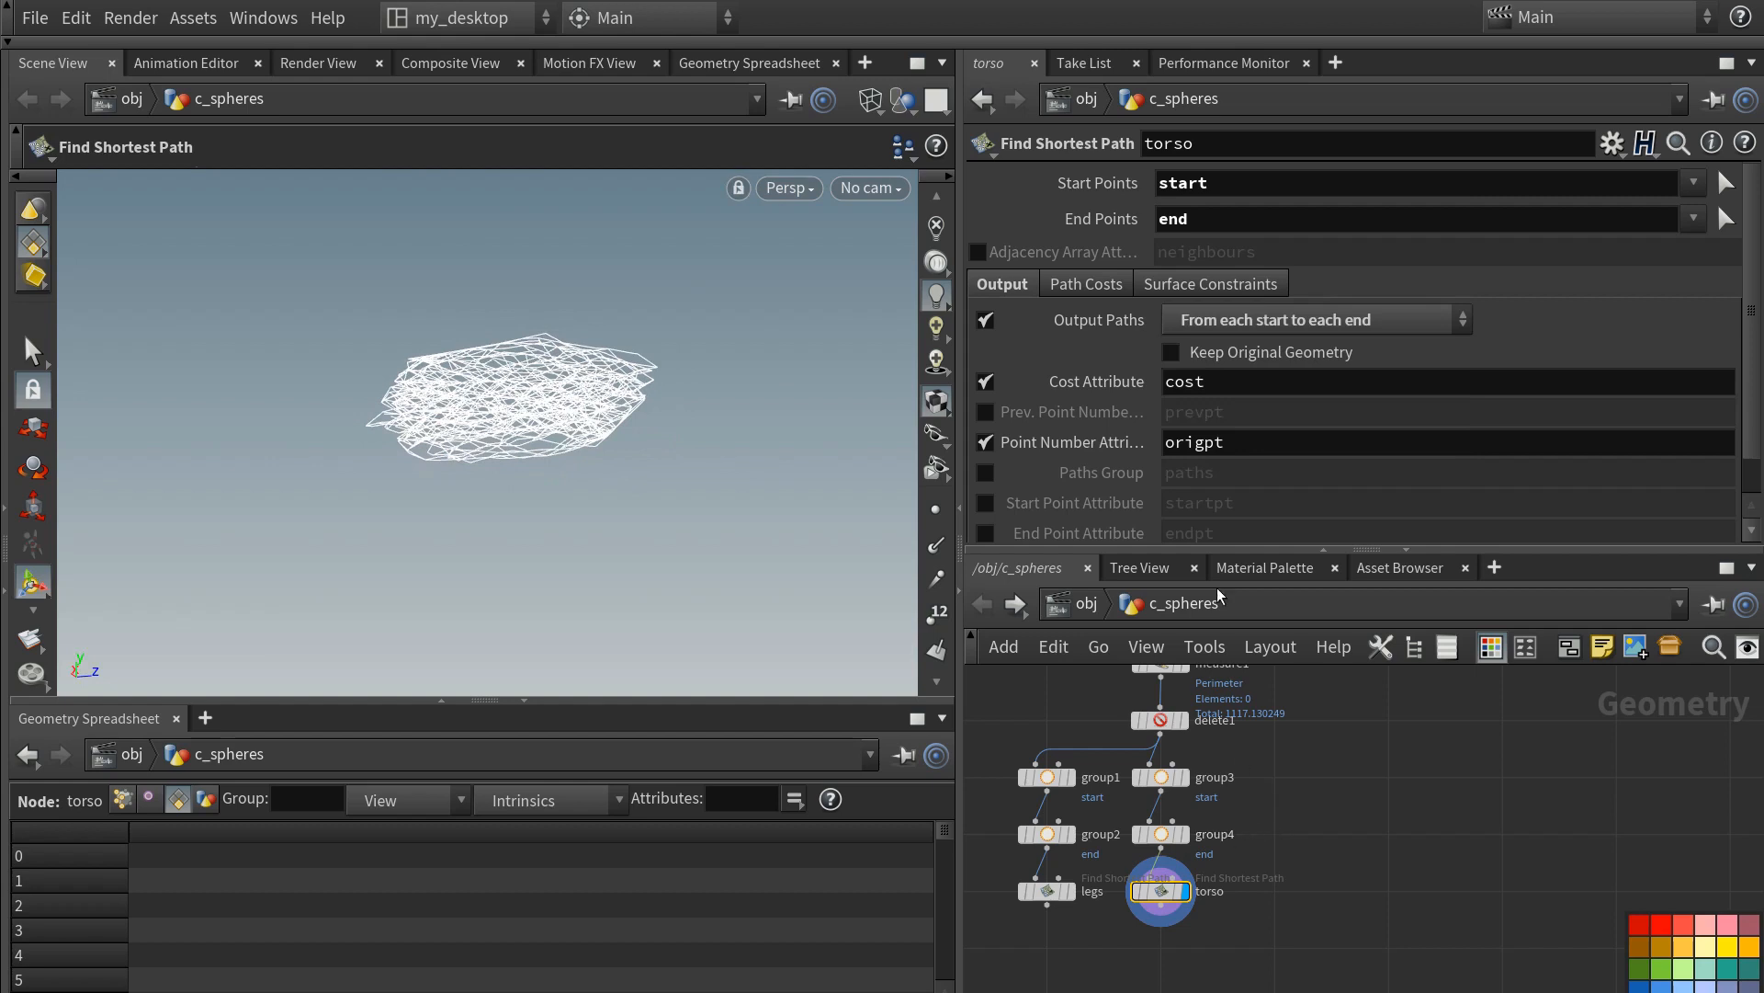
- Try three other Output Paths modes on the torso node and return to From each start to each end
left_click(1232, 320)
left_click(1231, 405)
left_click(1213, 321)
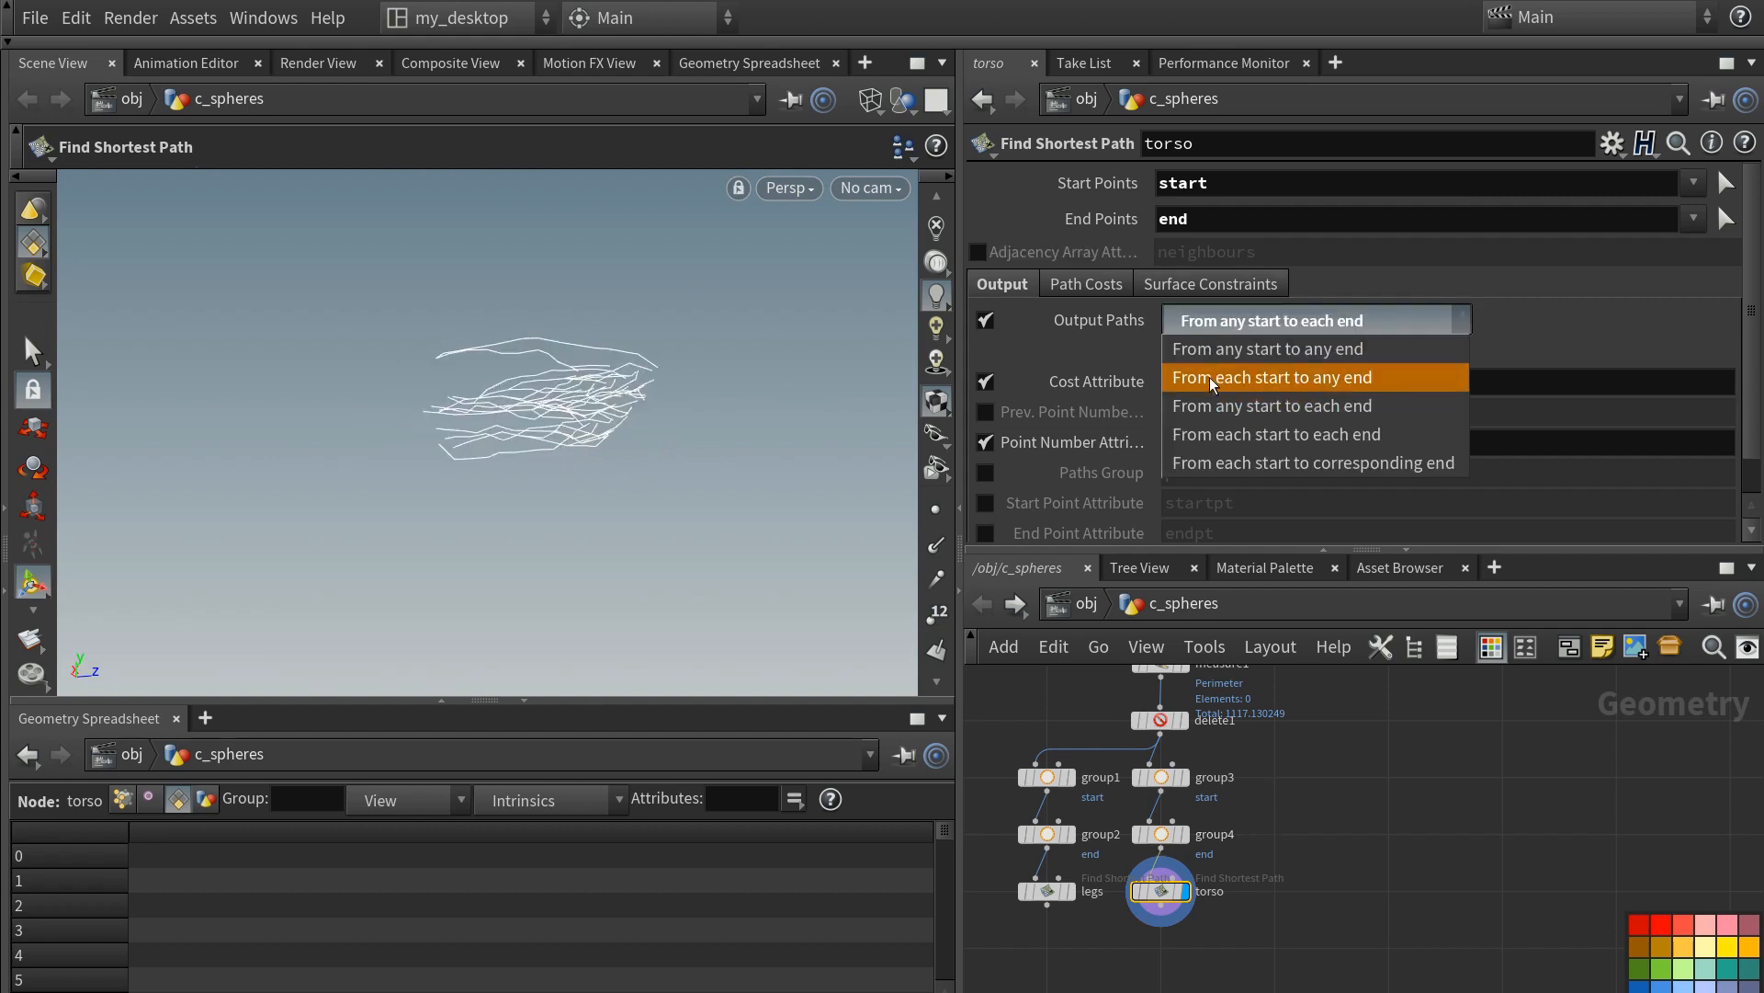
left_click(1212, 378)
left_click(1199, 321)
left_click(1202, 349)
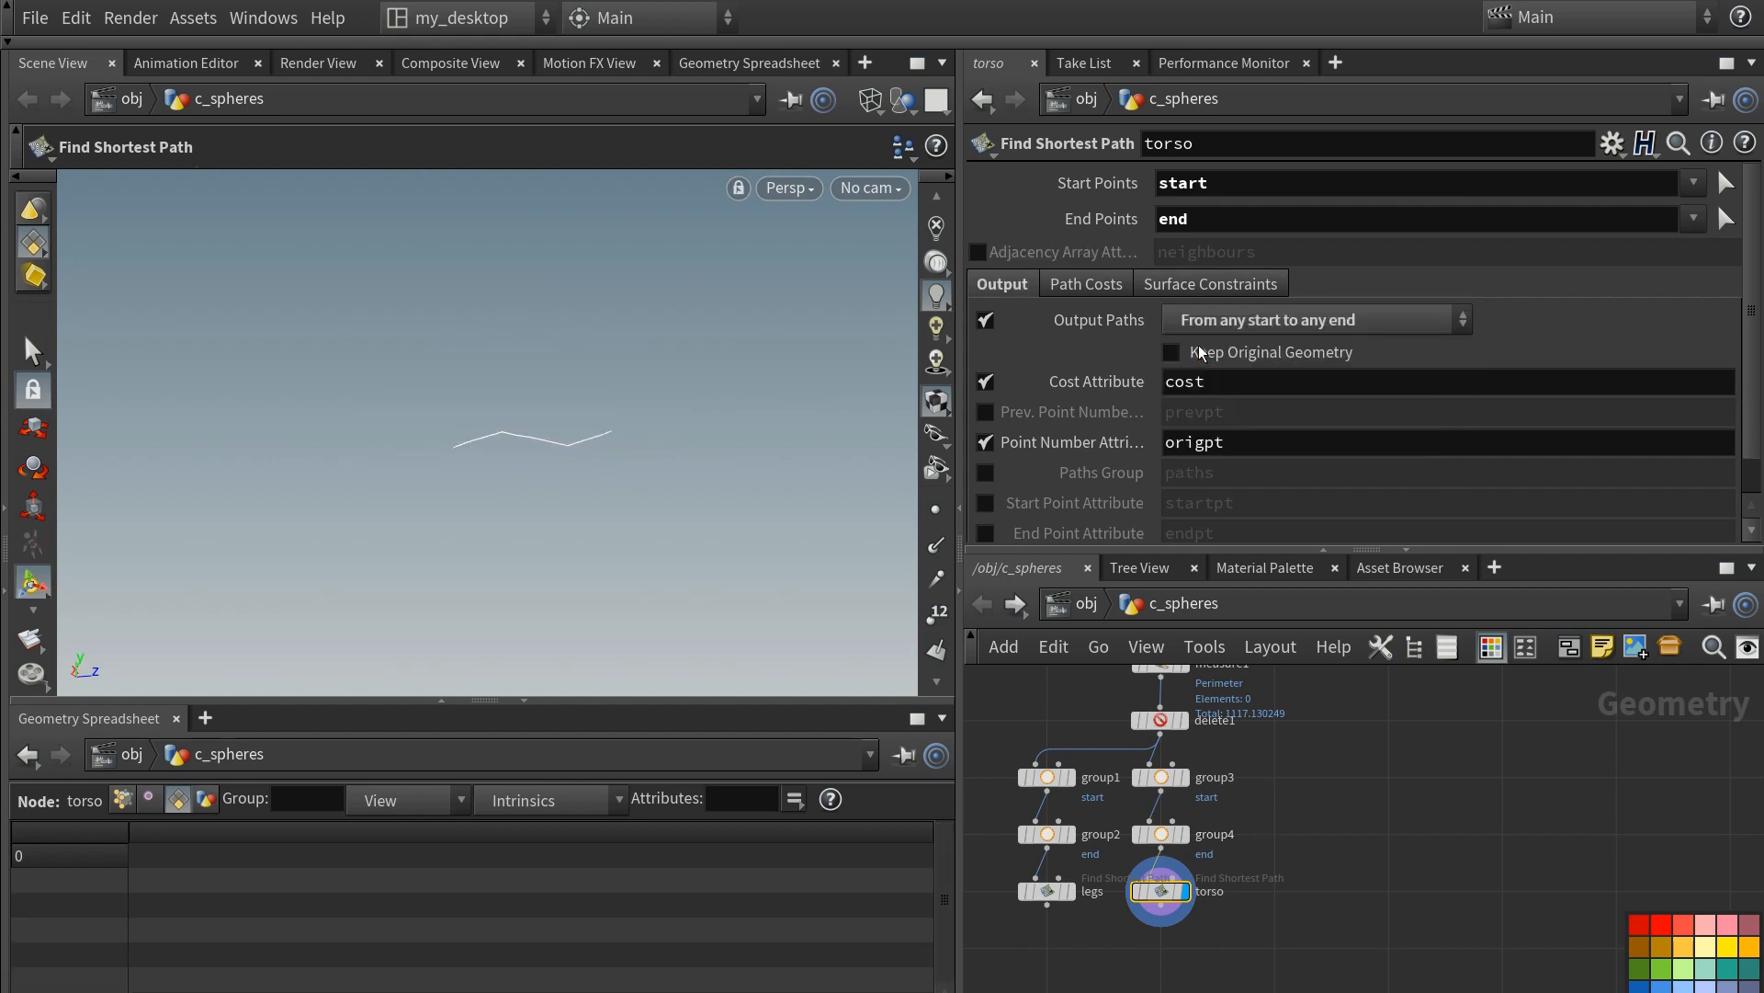
left_click(1201, 329)
left_click(1204, 434)
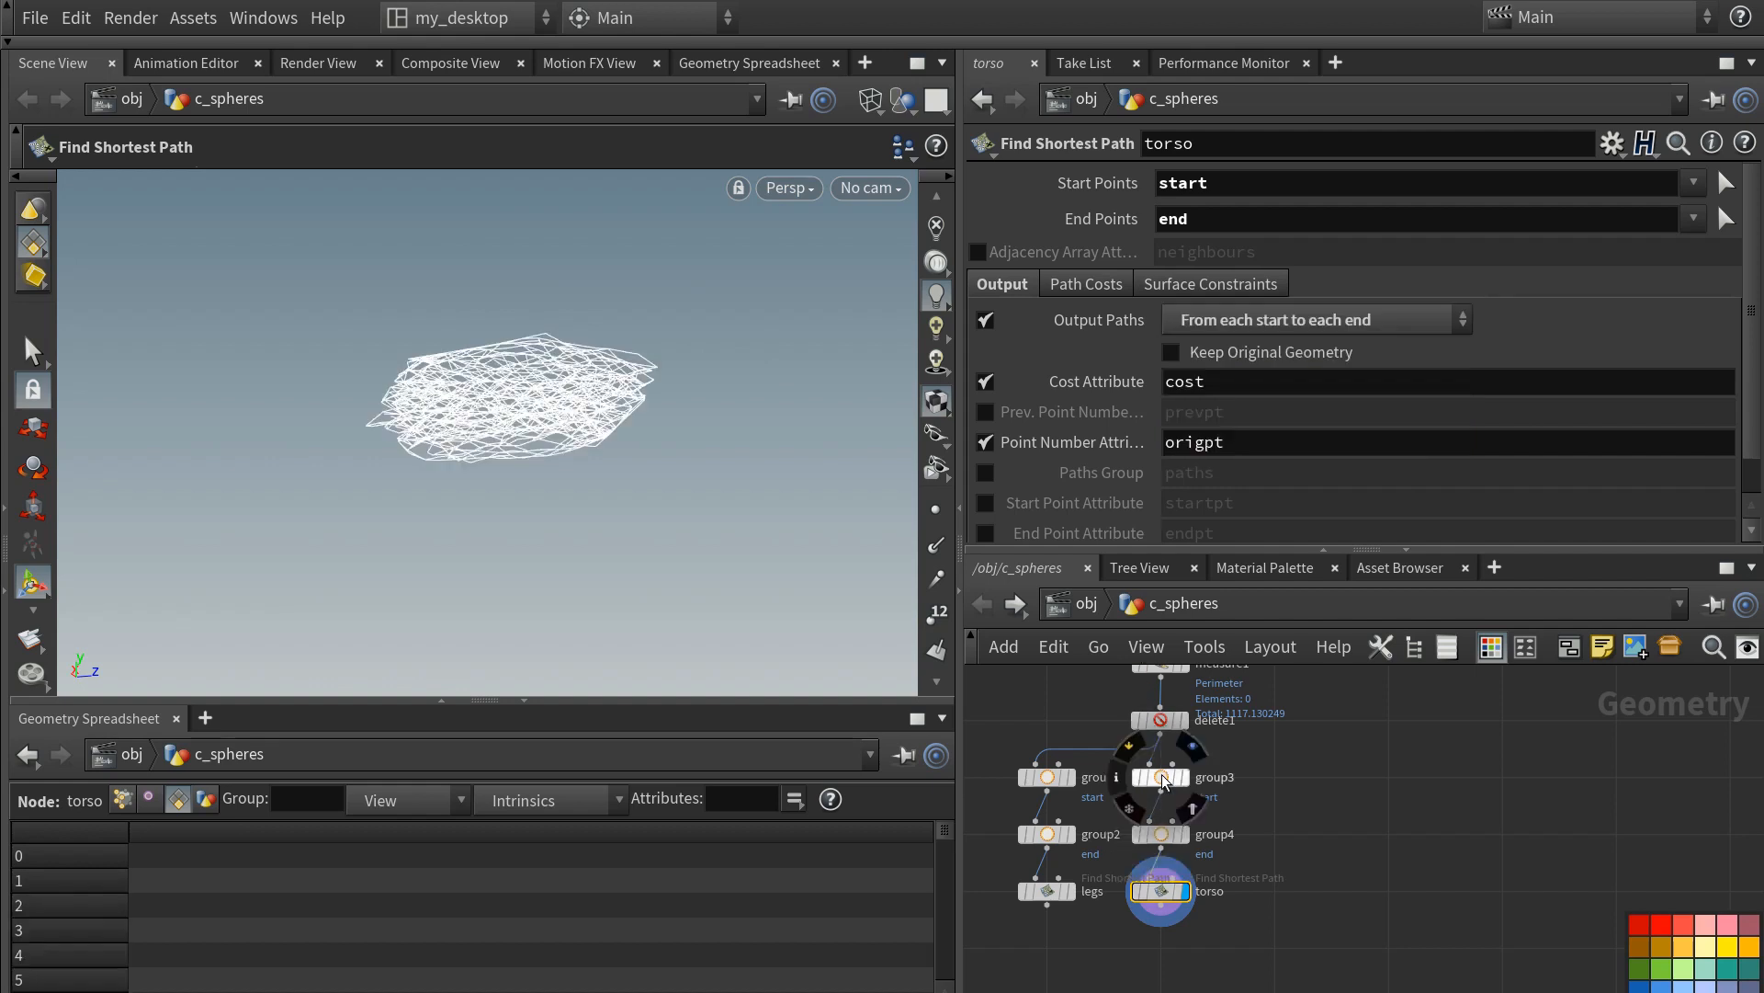
- Readjust the torso branch's start box around the rump and view the traced paths
left_click(1161, 777)
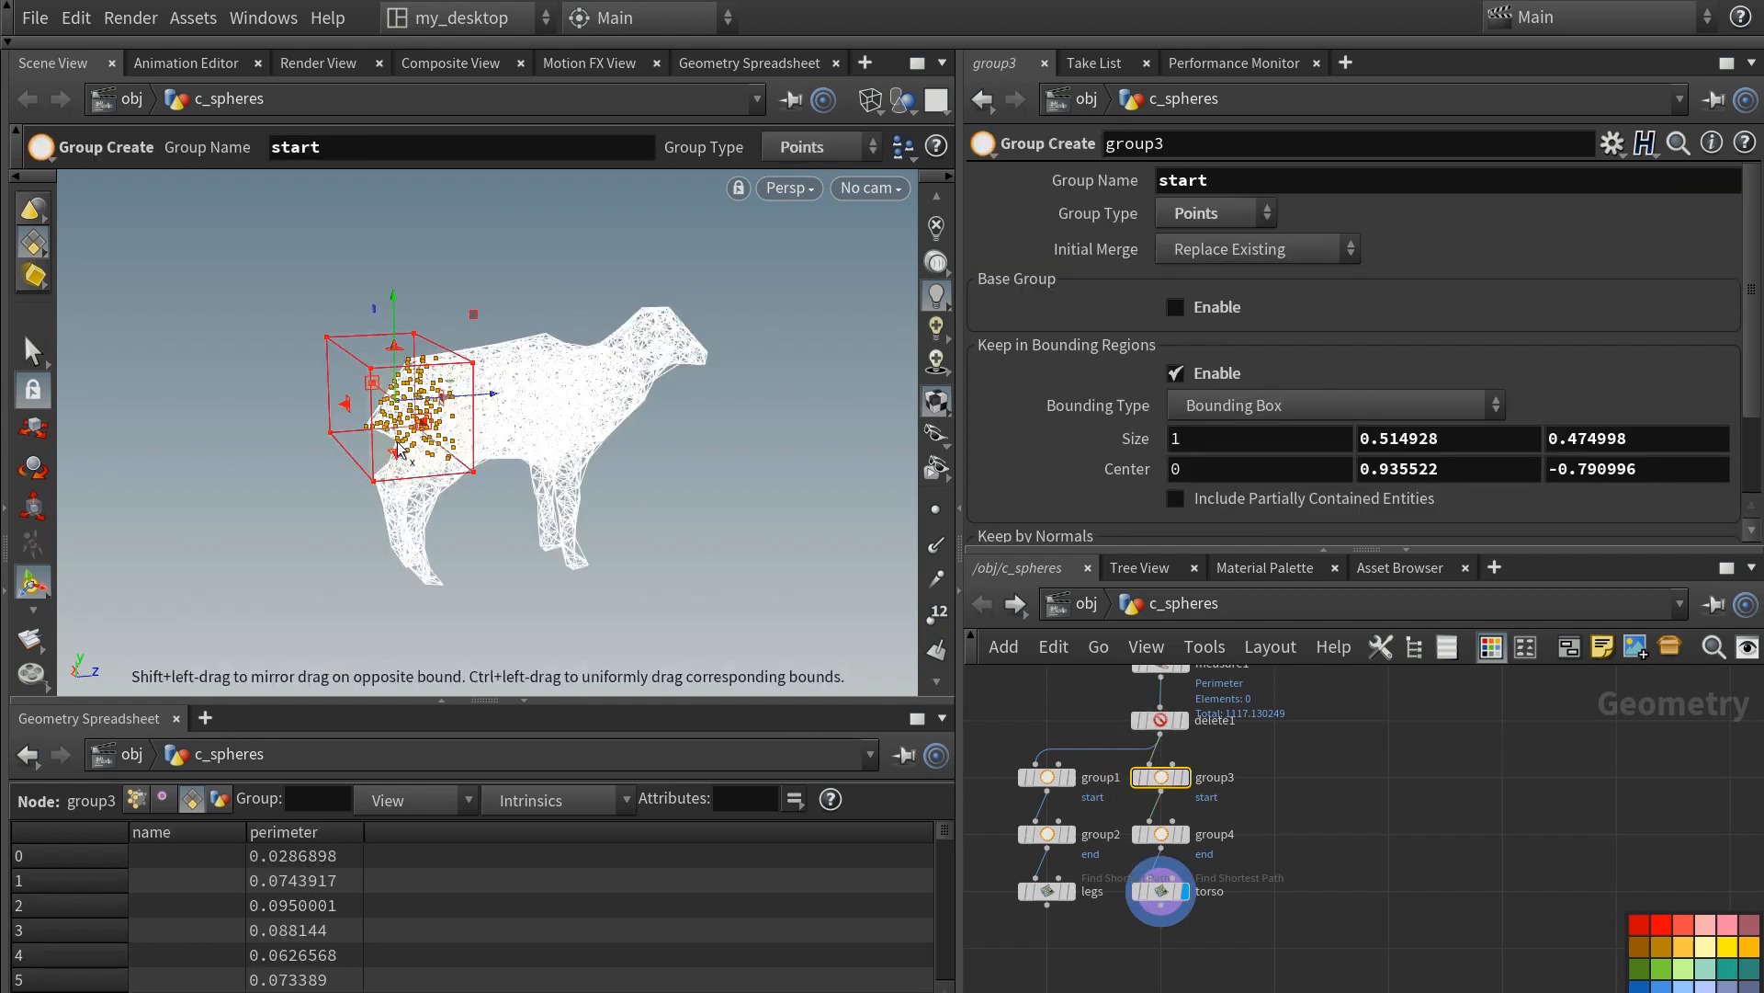
left_click_drag(398, 447, 406, 457)
left_click_drag(444, 391, 408, 394)
left_click(1161, 891)
- Fit the torso branch's end box, about 0.97 × 0.46 × 0.28, around the lower chest and readjust its start box at the rump
left_click(1161, 835)
left_click_drag(586, 410, 615, 407)
left_click_drag(716, 320, 691, 352)
left_click(1162, 890)
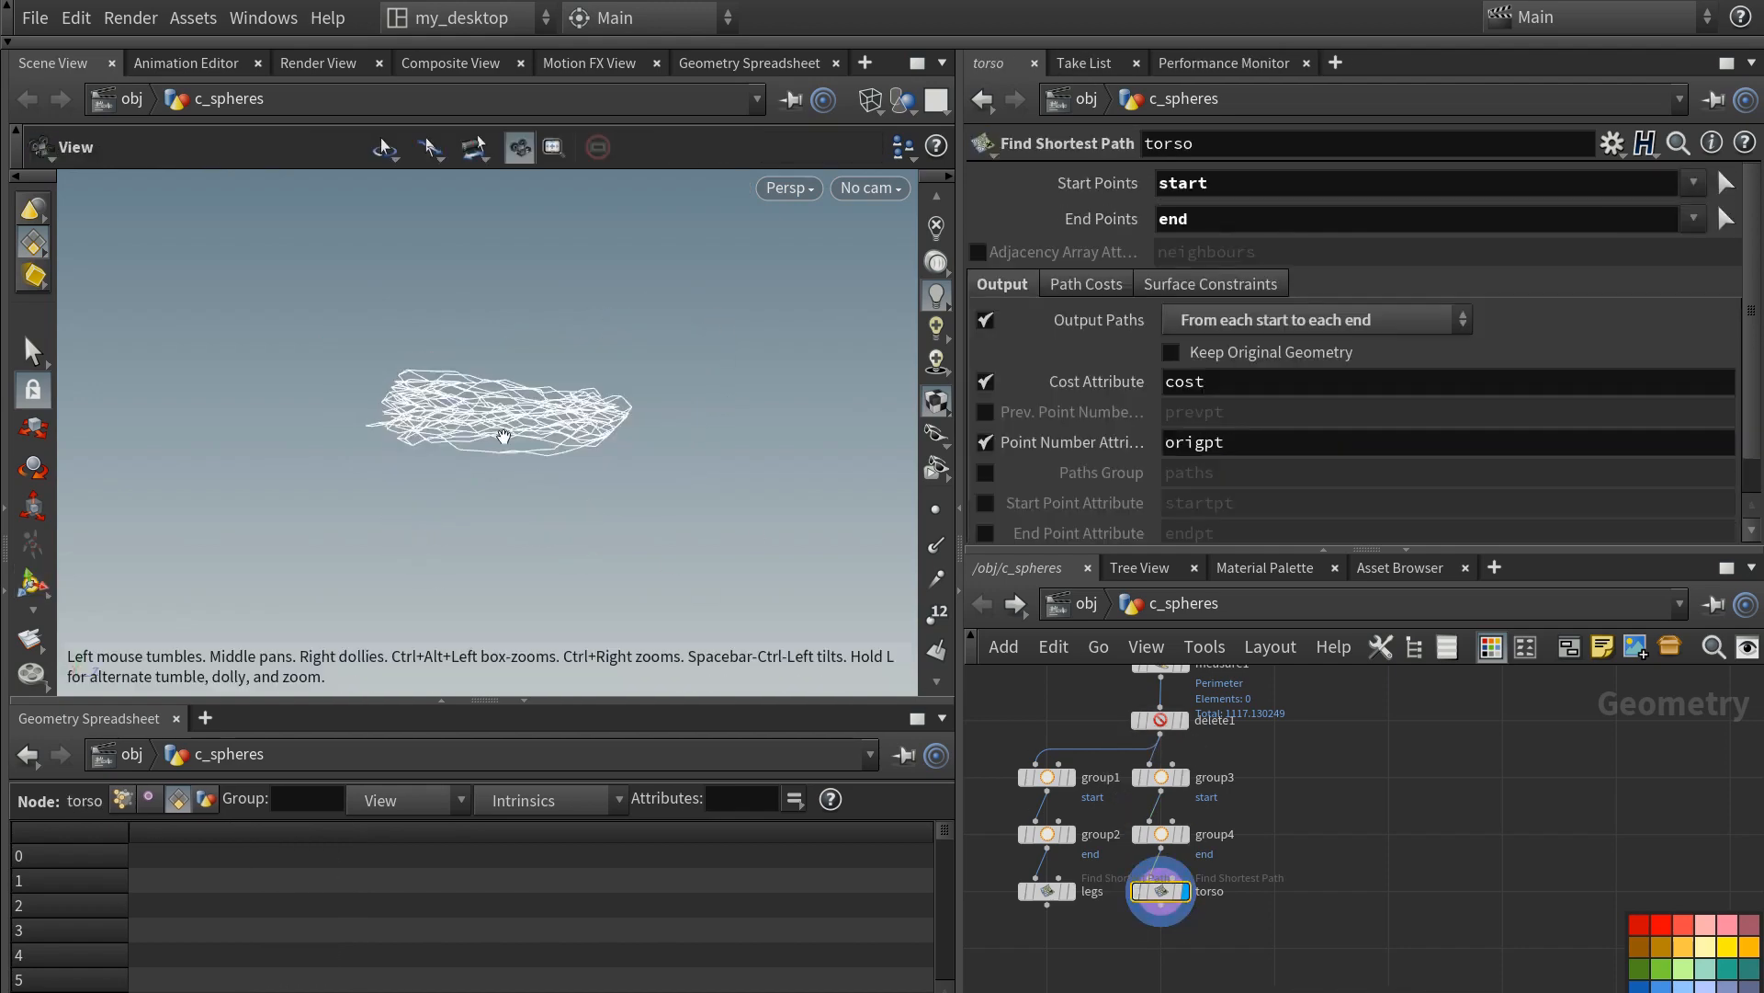
left_click_drag(611, 491, 560, 458, "alt")
left_click(1160, 778)
left_click_drag(367, 404, 357, 394)
left_click(1162, 892)
- Duplicate the torso branch's two group nodes and path node as a third branch under delete1, renaming the path node rib_to_head
middle_click_drag(1279, 903, 1230, 912)
left_click_drag(1230, 926, 1071, 770)
left_click_drag(1112, 787, 1226, 789, "alt")
left_click(1250, 900)
double_click(1279, 900)
type("rib_to_head")
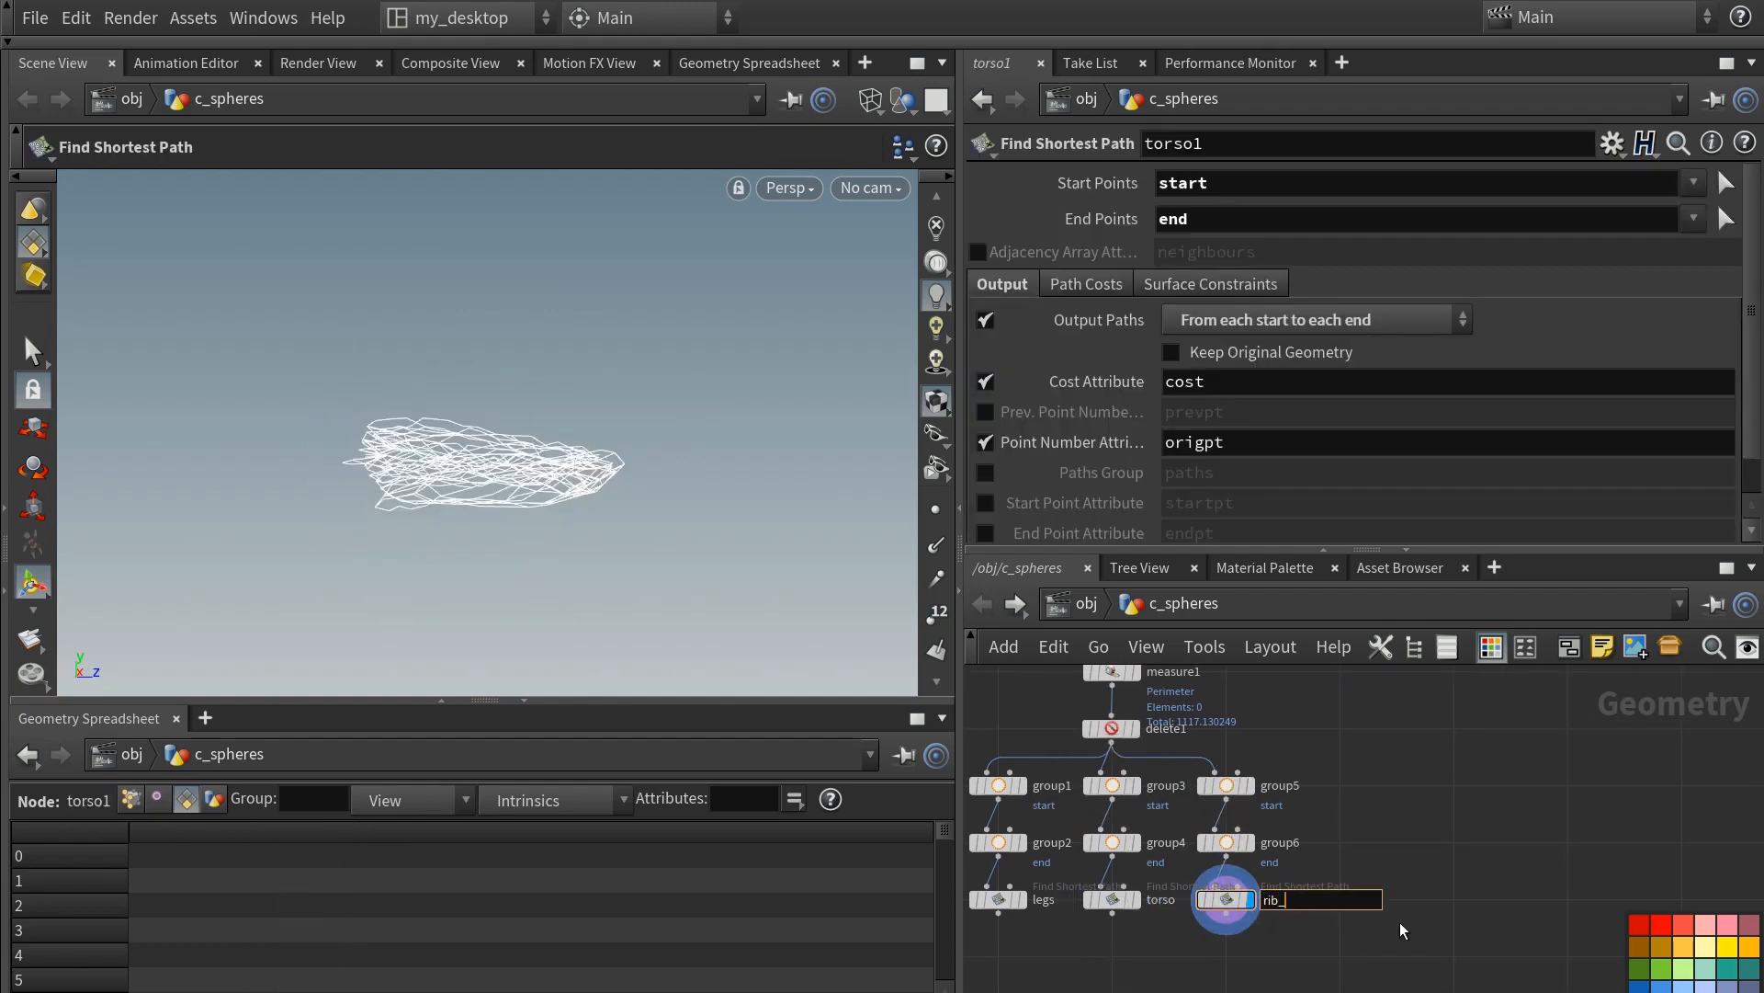
key("Return")
- Place the rib_to_head start box, about 1 × 0.44 × 0.29, at the chest and its end box, about 0.97 × 0.46 × 0.40, around the head
left_click(1227, 785)
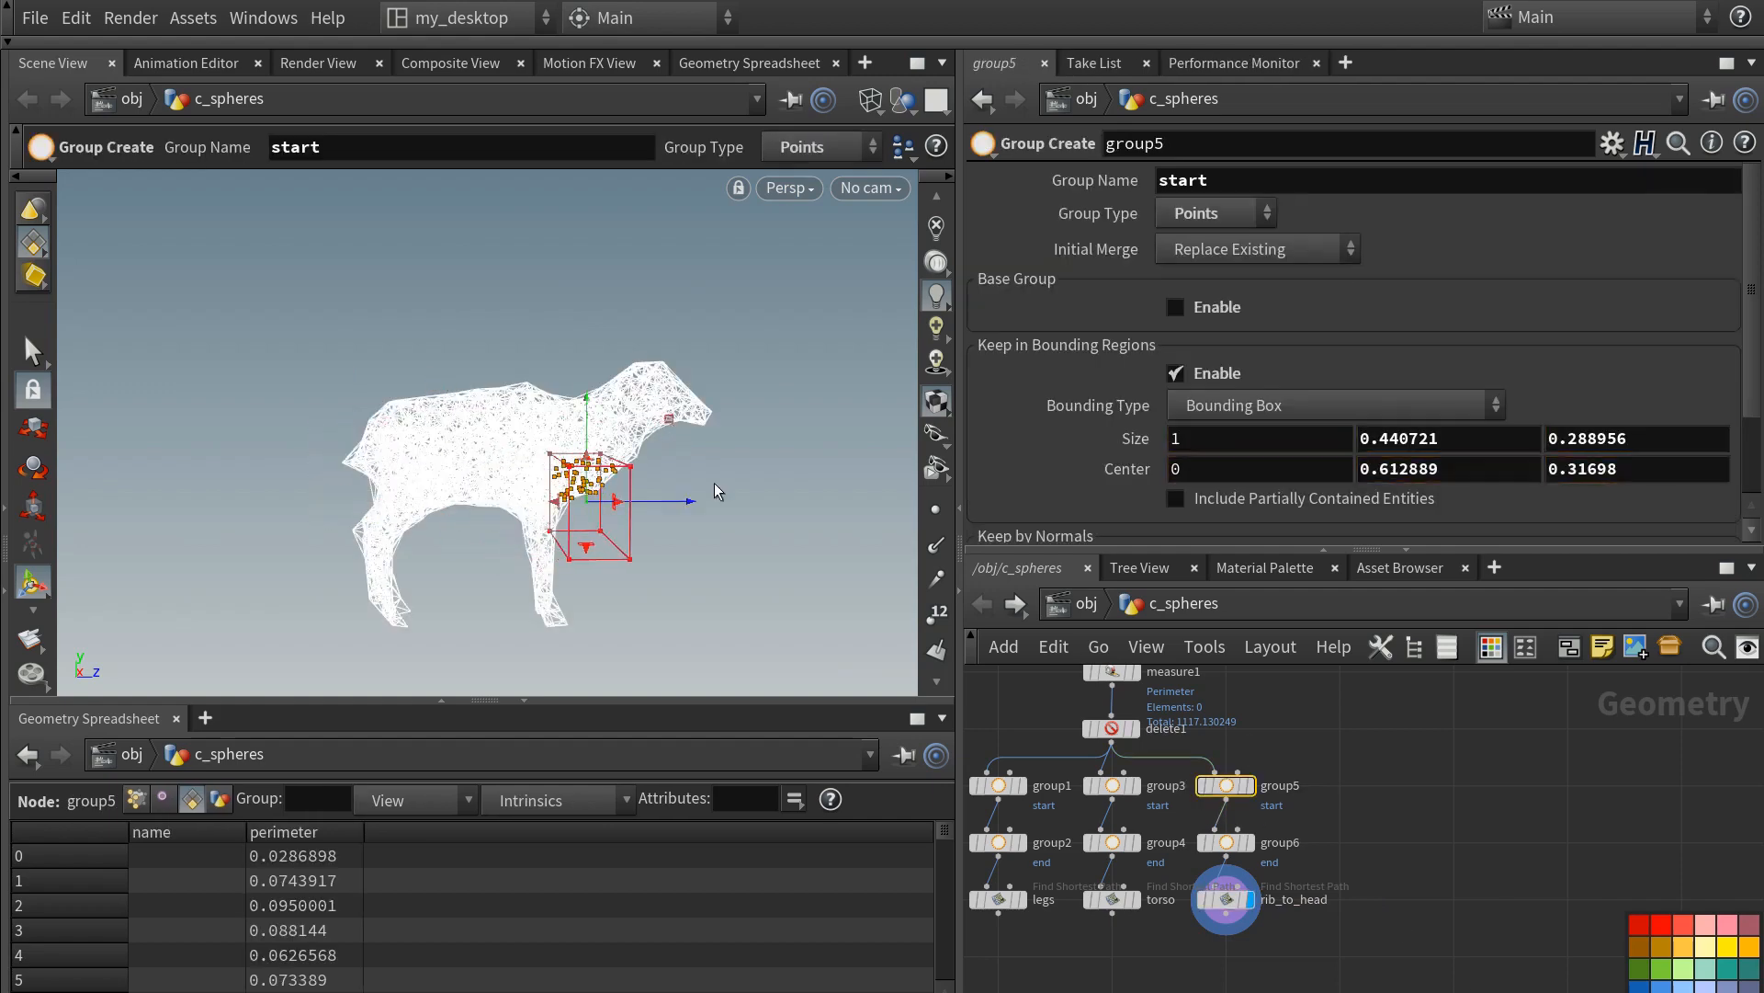
left_click(1227, 842)
left_click_drag(767, 300, 788, 307)
left_click_drag(669, 383, 644, 383)
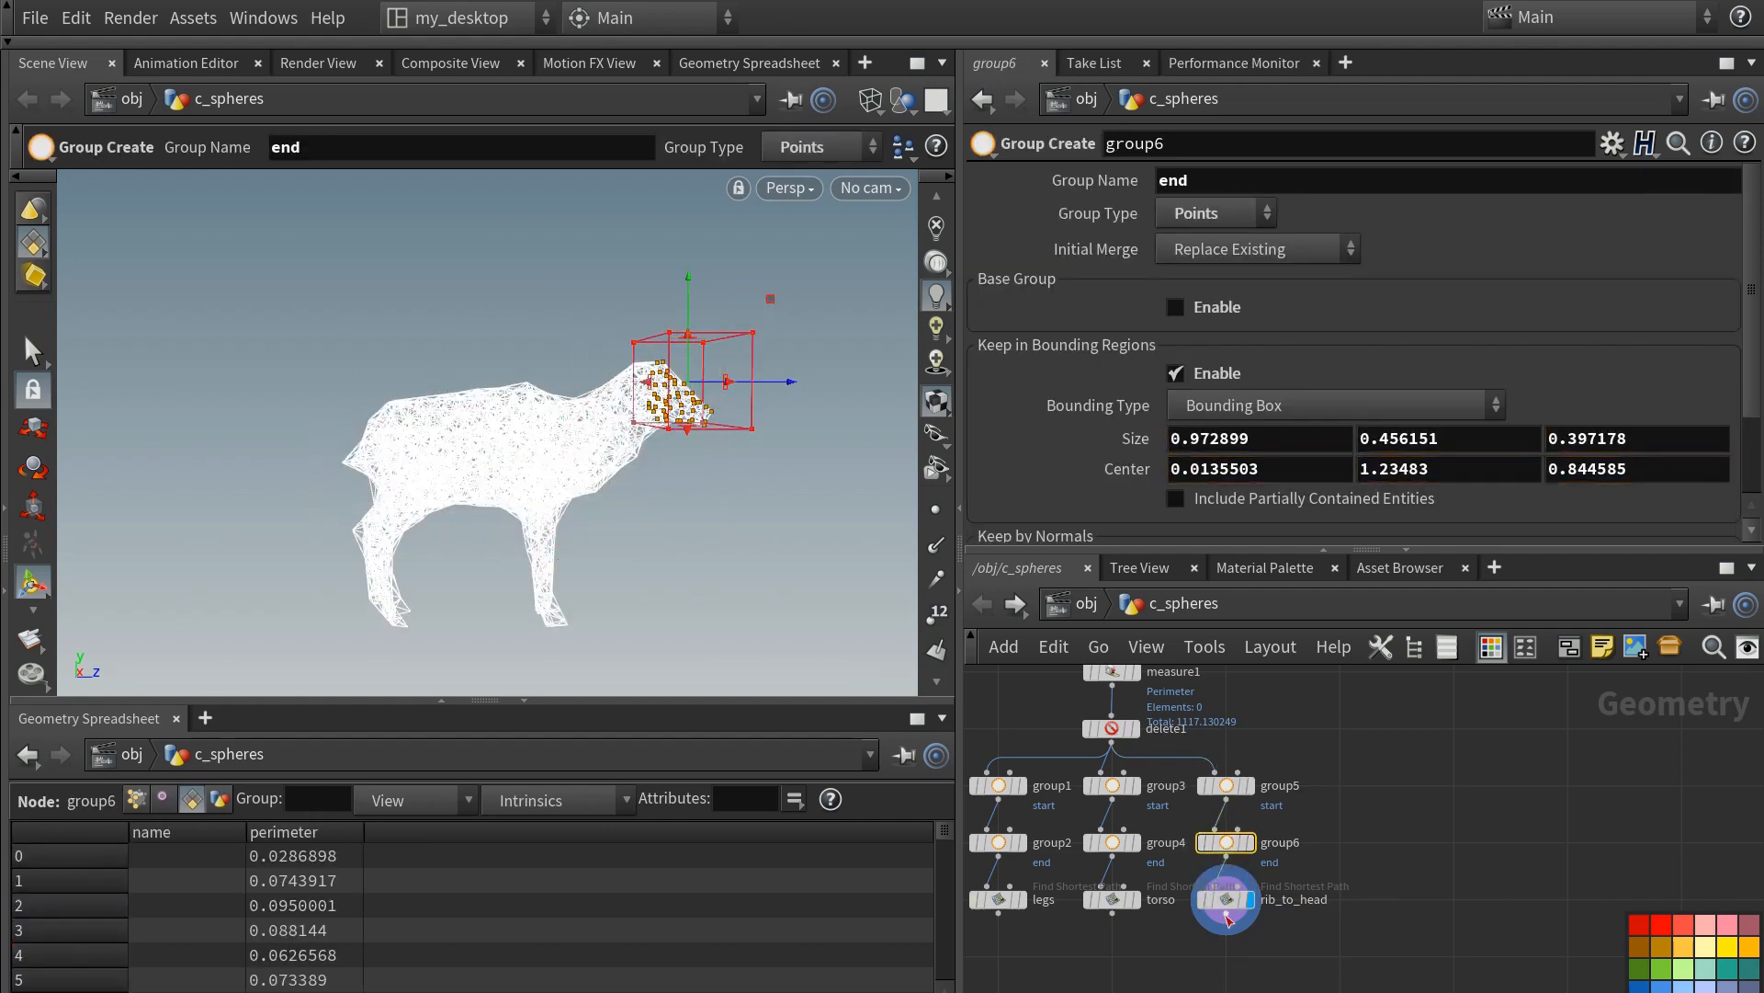
left_click(1225, 899)
left_click_drag(544, 410, 613, 469, "alt")
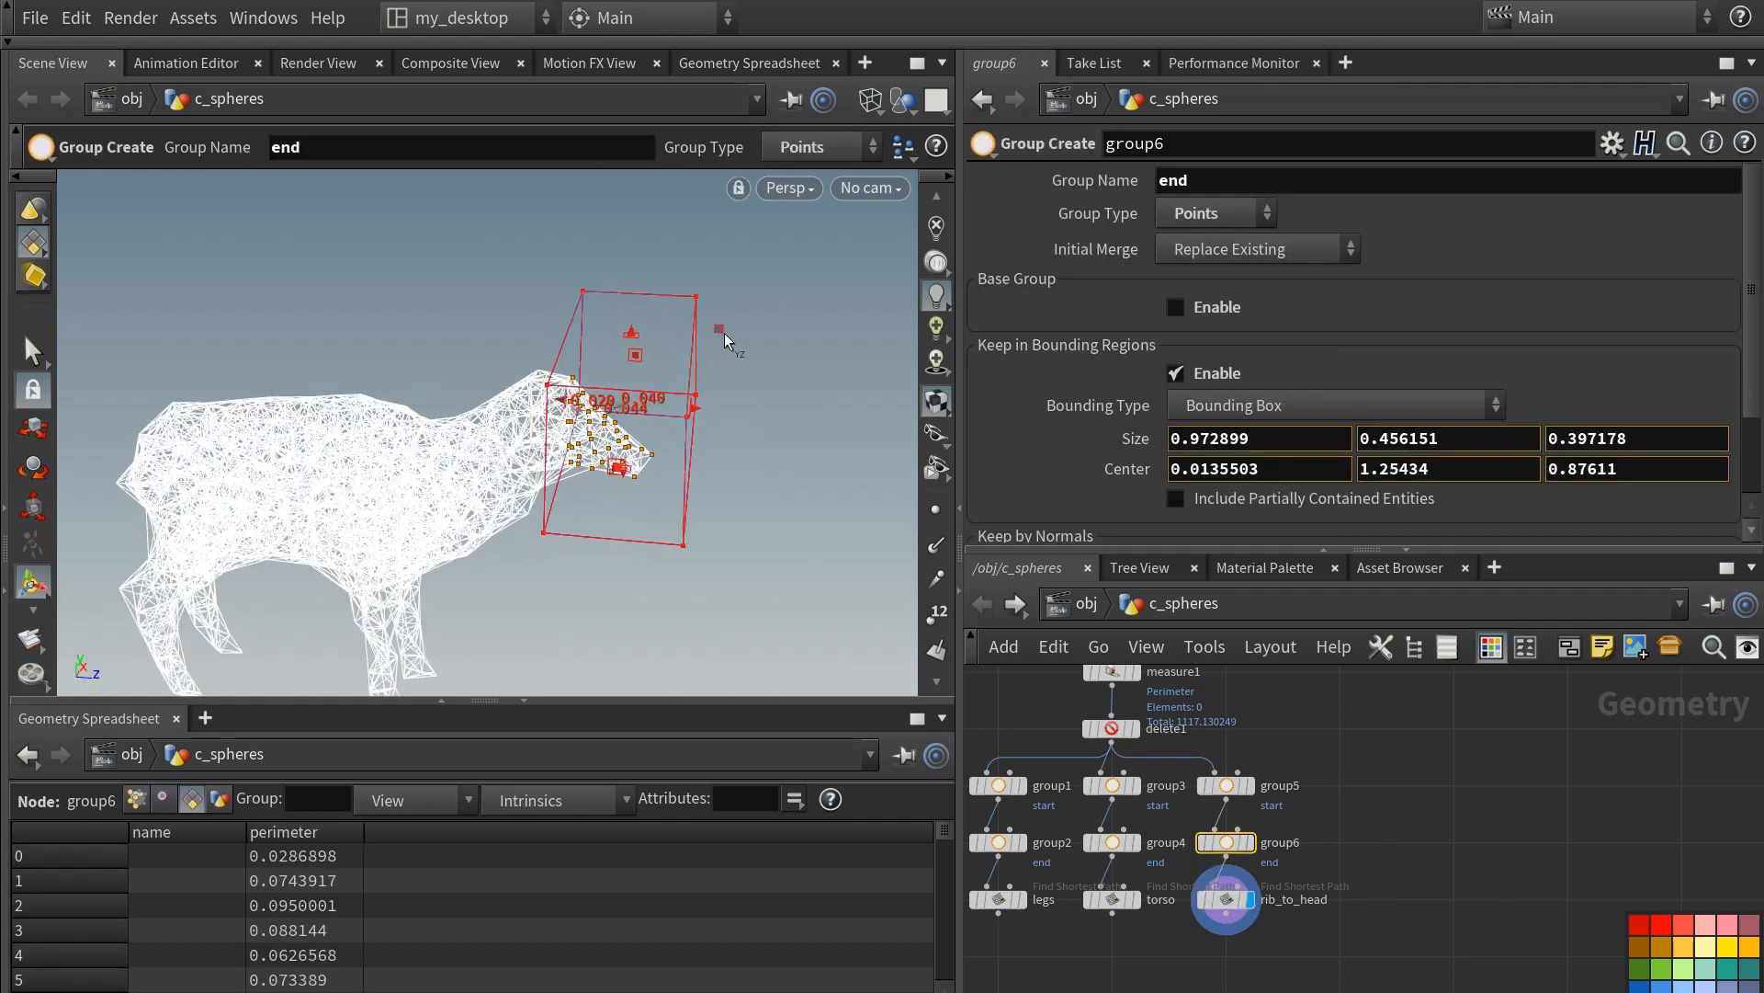
left_click_drag(614, 470, 649, 642)
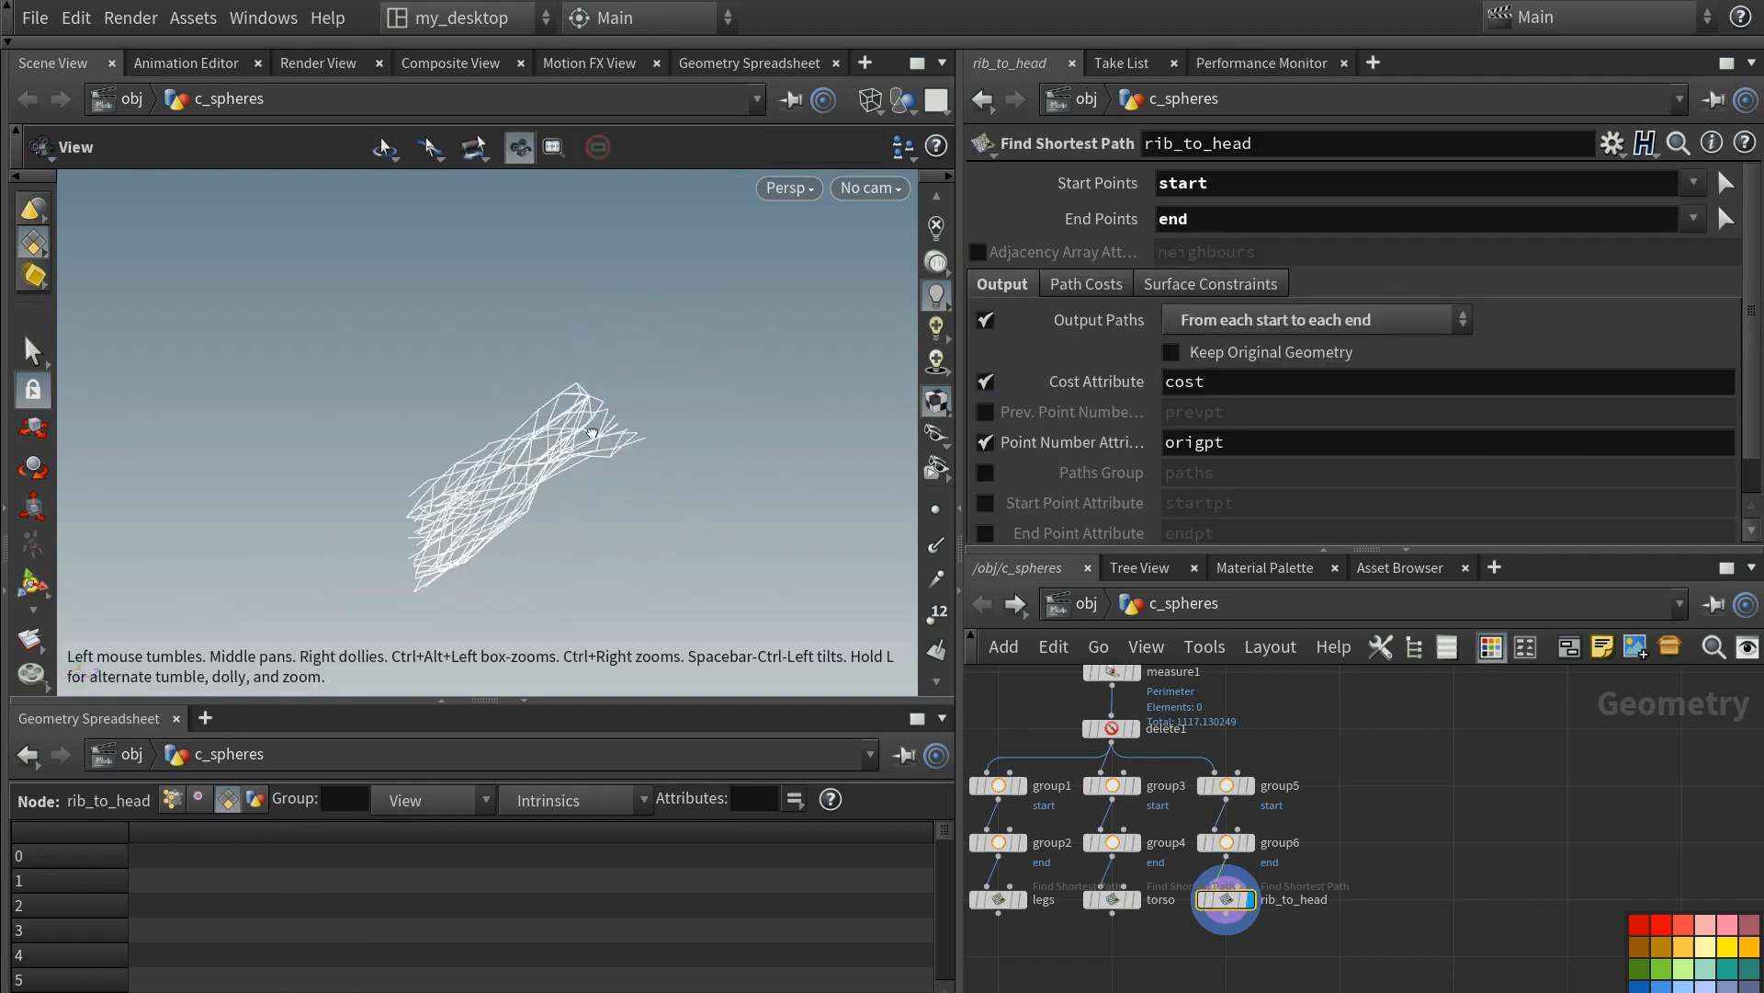
- Merge the legs, torso and rib_to_head nodes in a Merge node placed below them and display it
middle_click_drag(1022, 966, 1138, 923)
left_click_drag(1027, 902, 1430, 863)
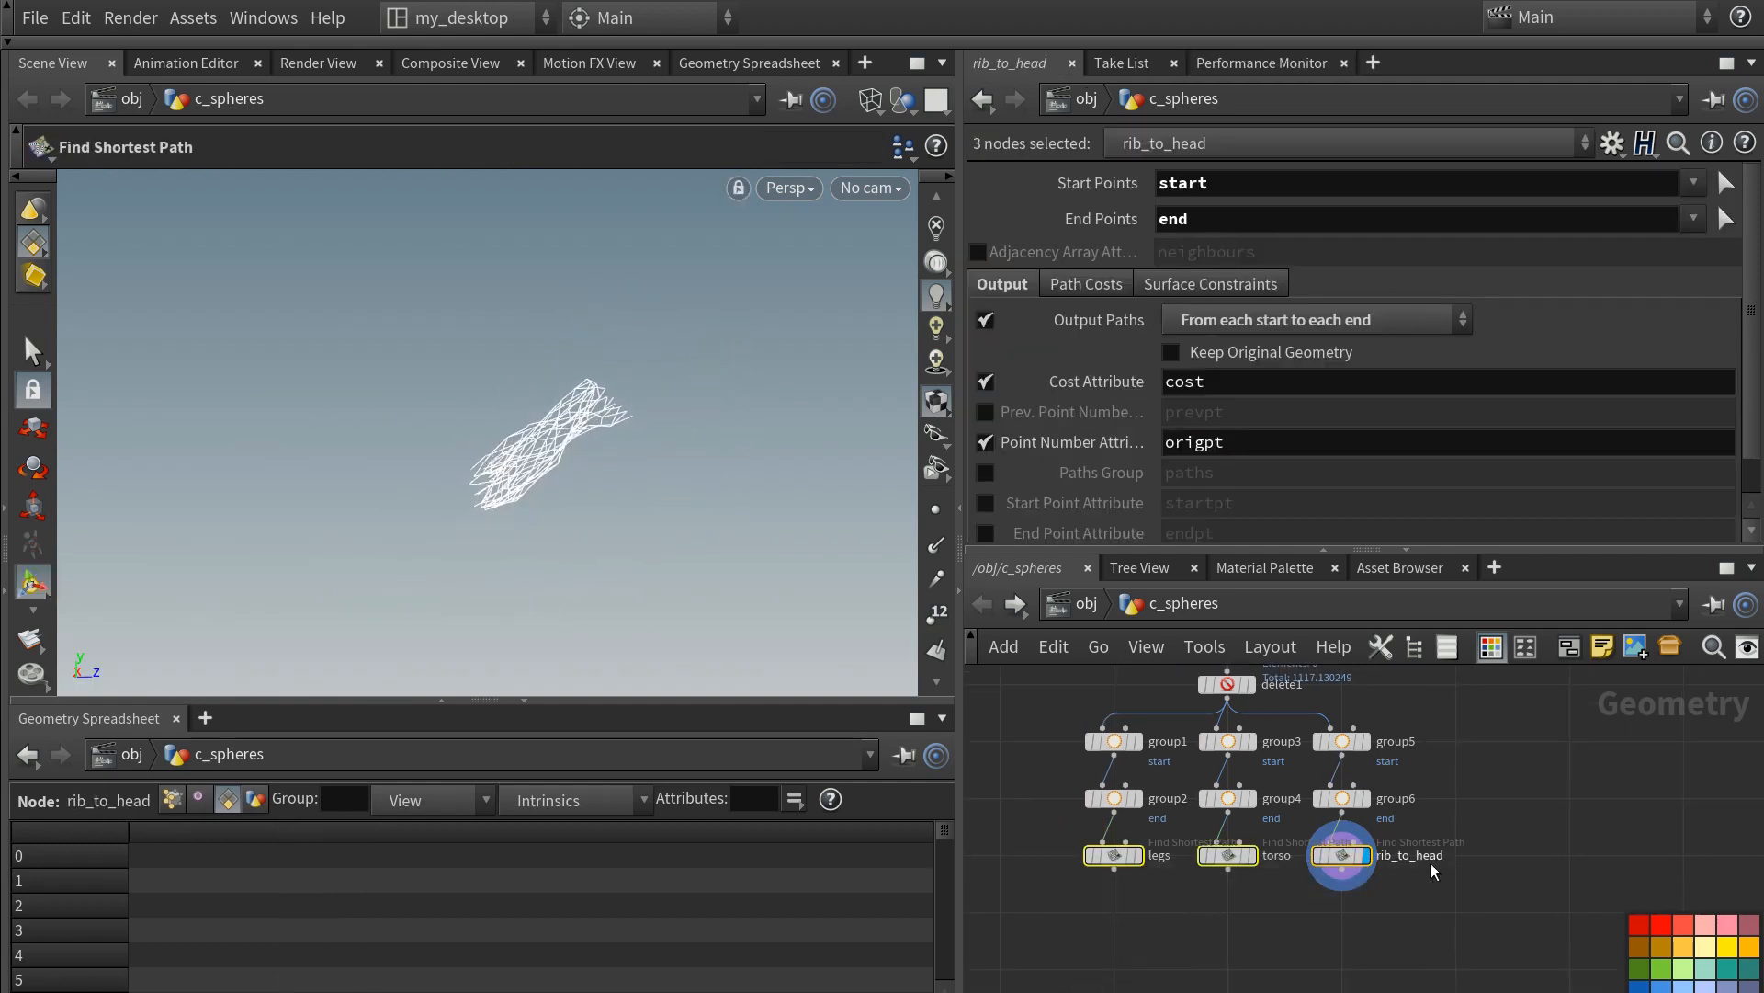
key("Tab")
type("merge")
key("Return")
left_click(1240, 919)
left_click_drag(1238, 919, 1236, 970)
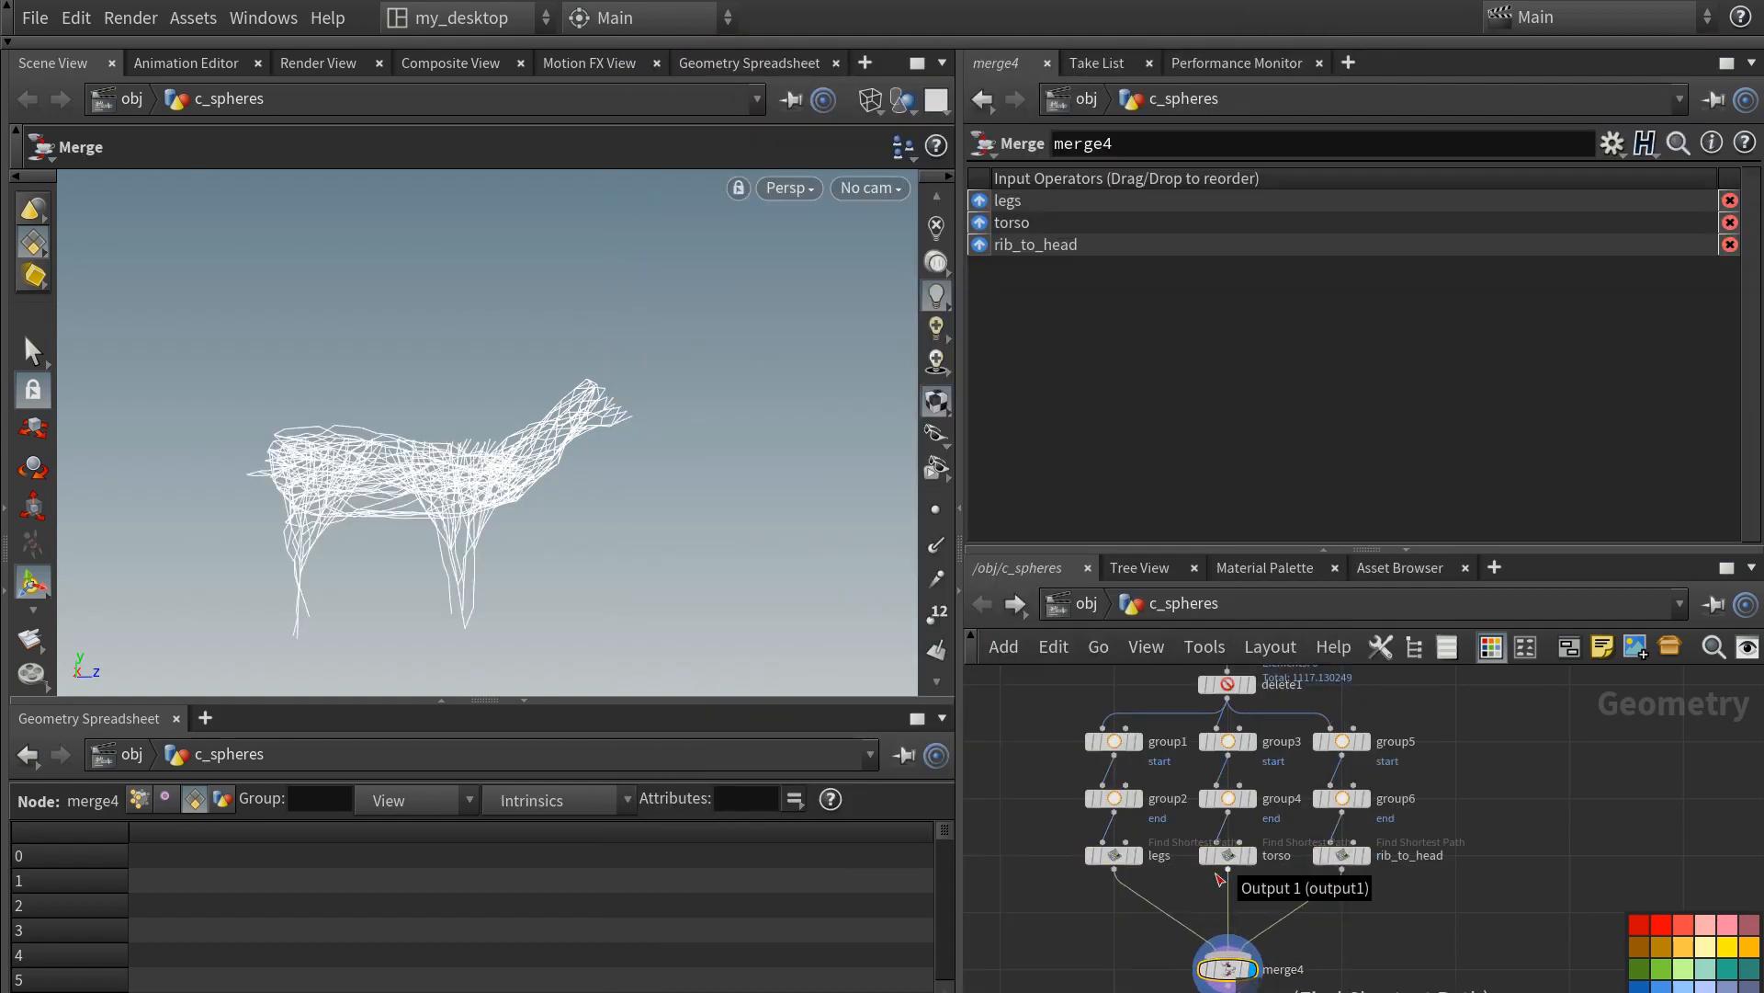
- Raise the torso branch's end box from the chest to the neck, centred at a height of about 1.18, and view the merged paths
left_click(1228, 798)
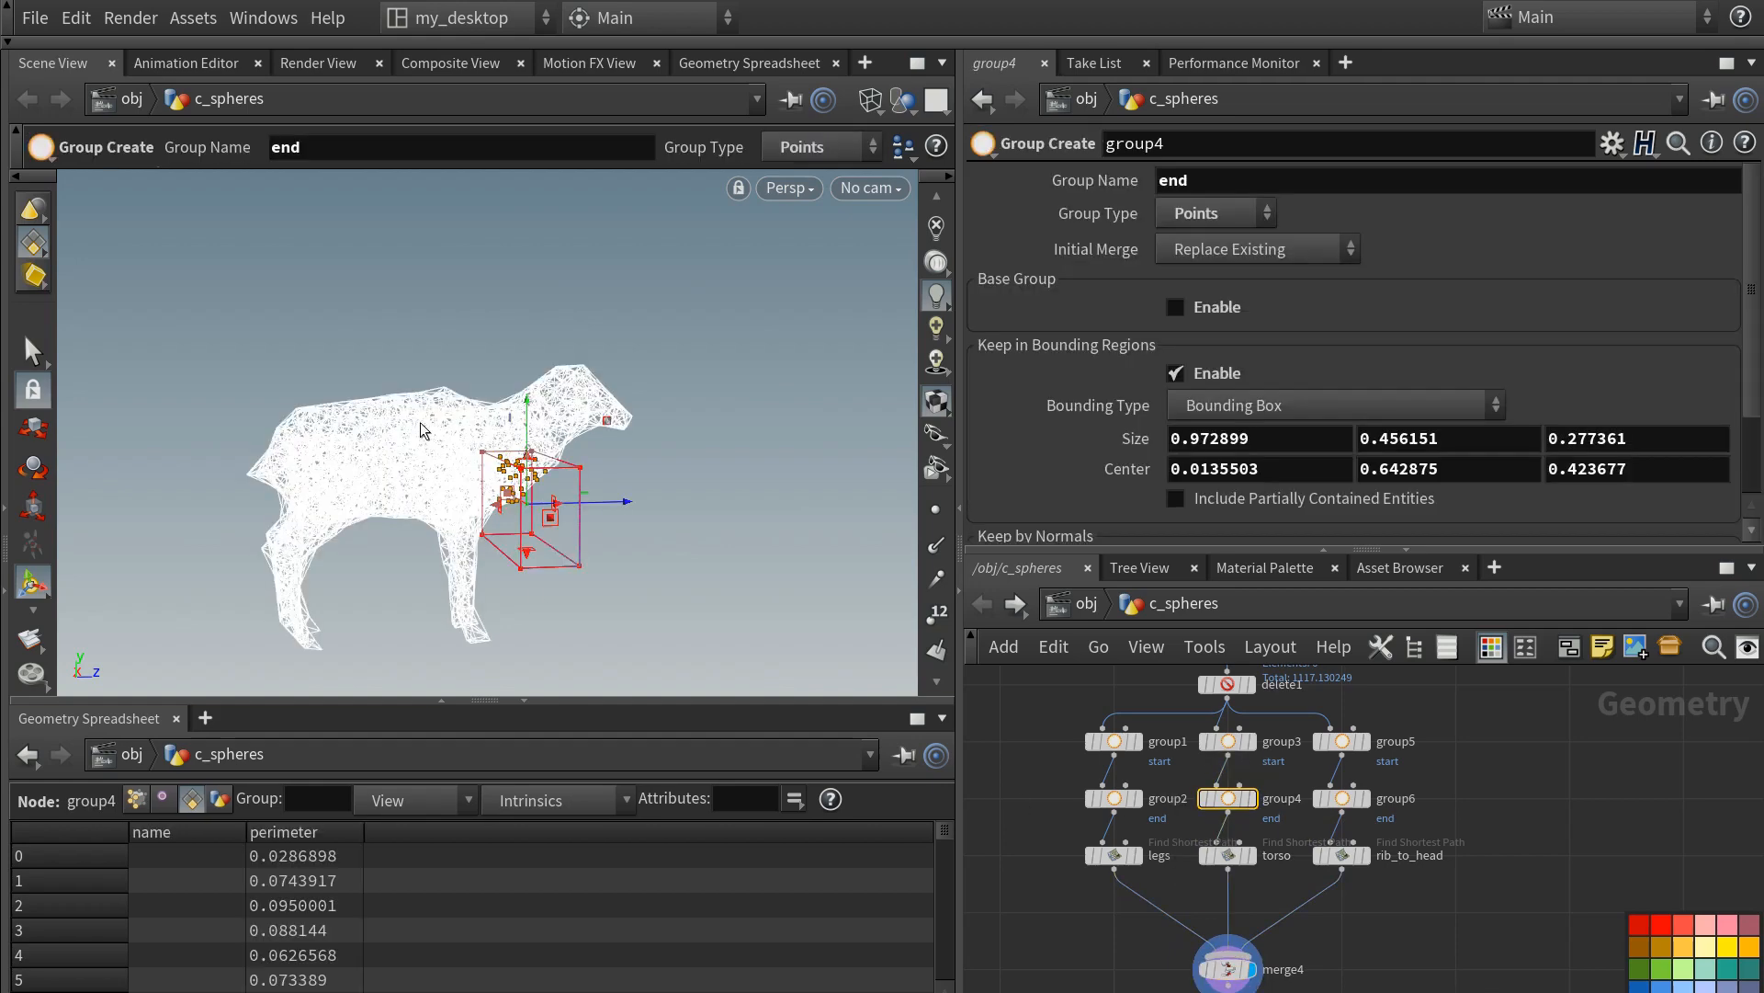
left_click_drag(531, 413, 516, 338)
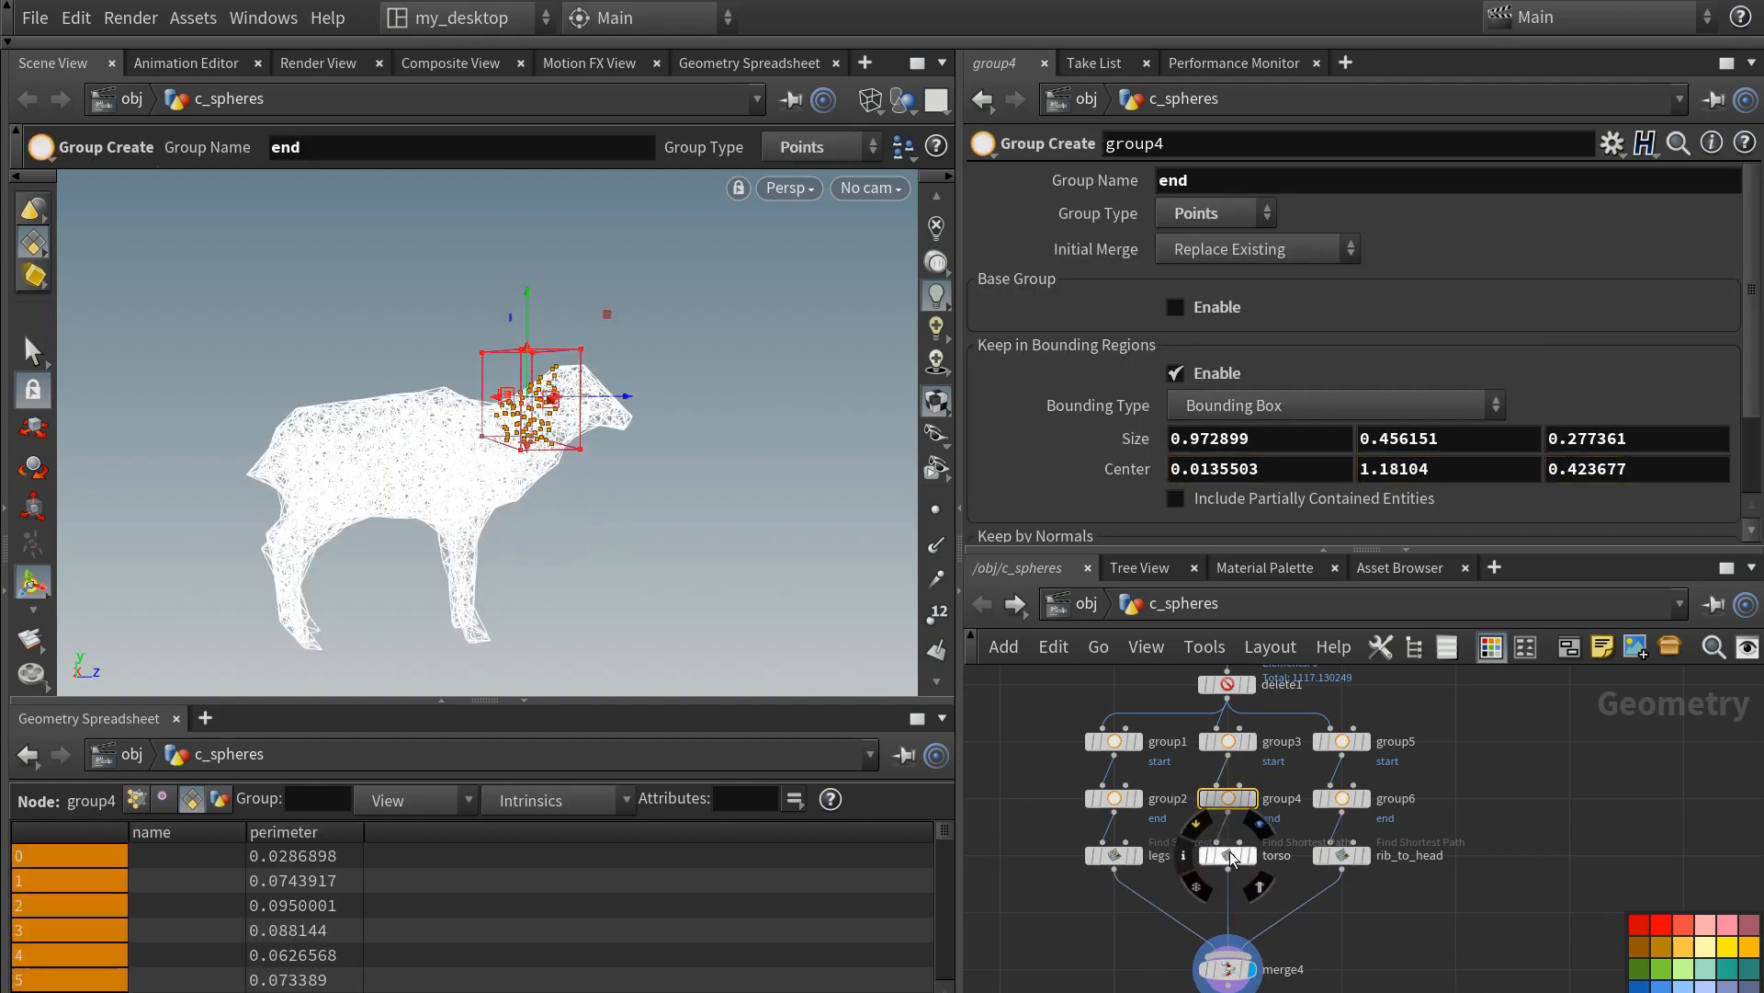
left_click(1231, 973)
middle_click_drag(439, 489, 417, 489, "alt")
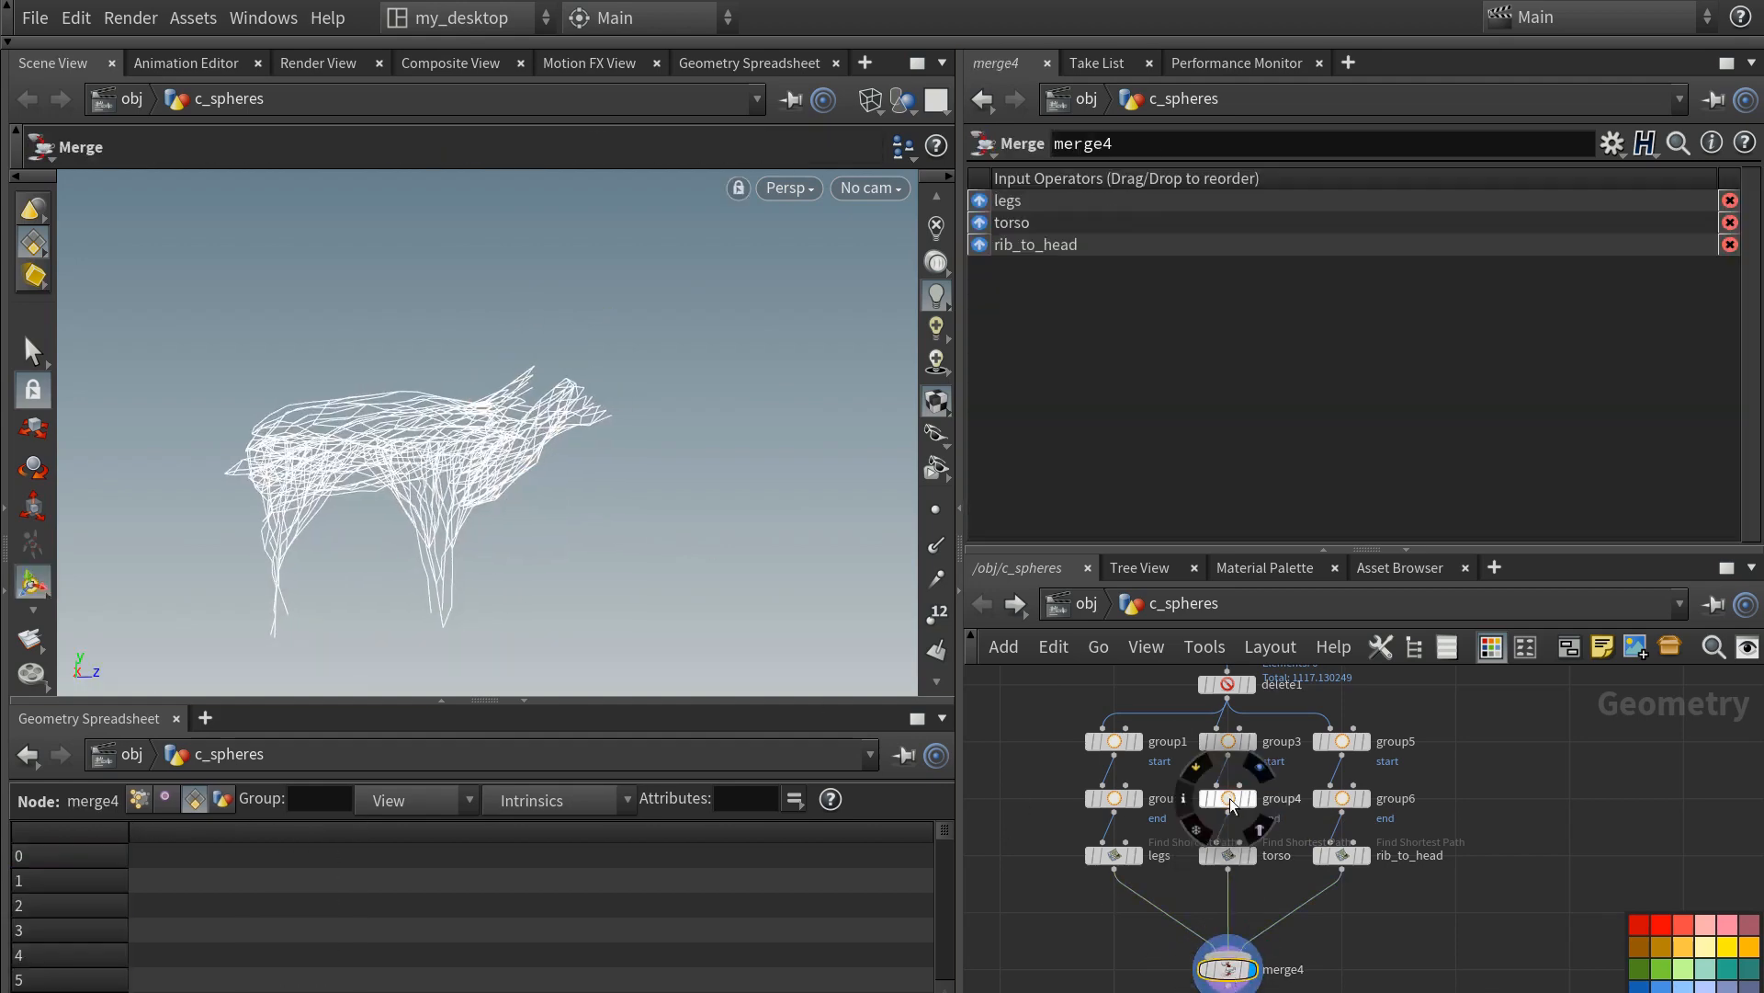
- Move the torso branch's end box up and forward around the head, checking the merged paths
left_click(1228, 798)
left_click_drag(582, 320, 617, 284)
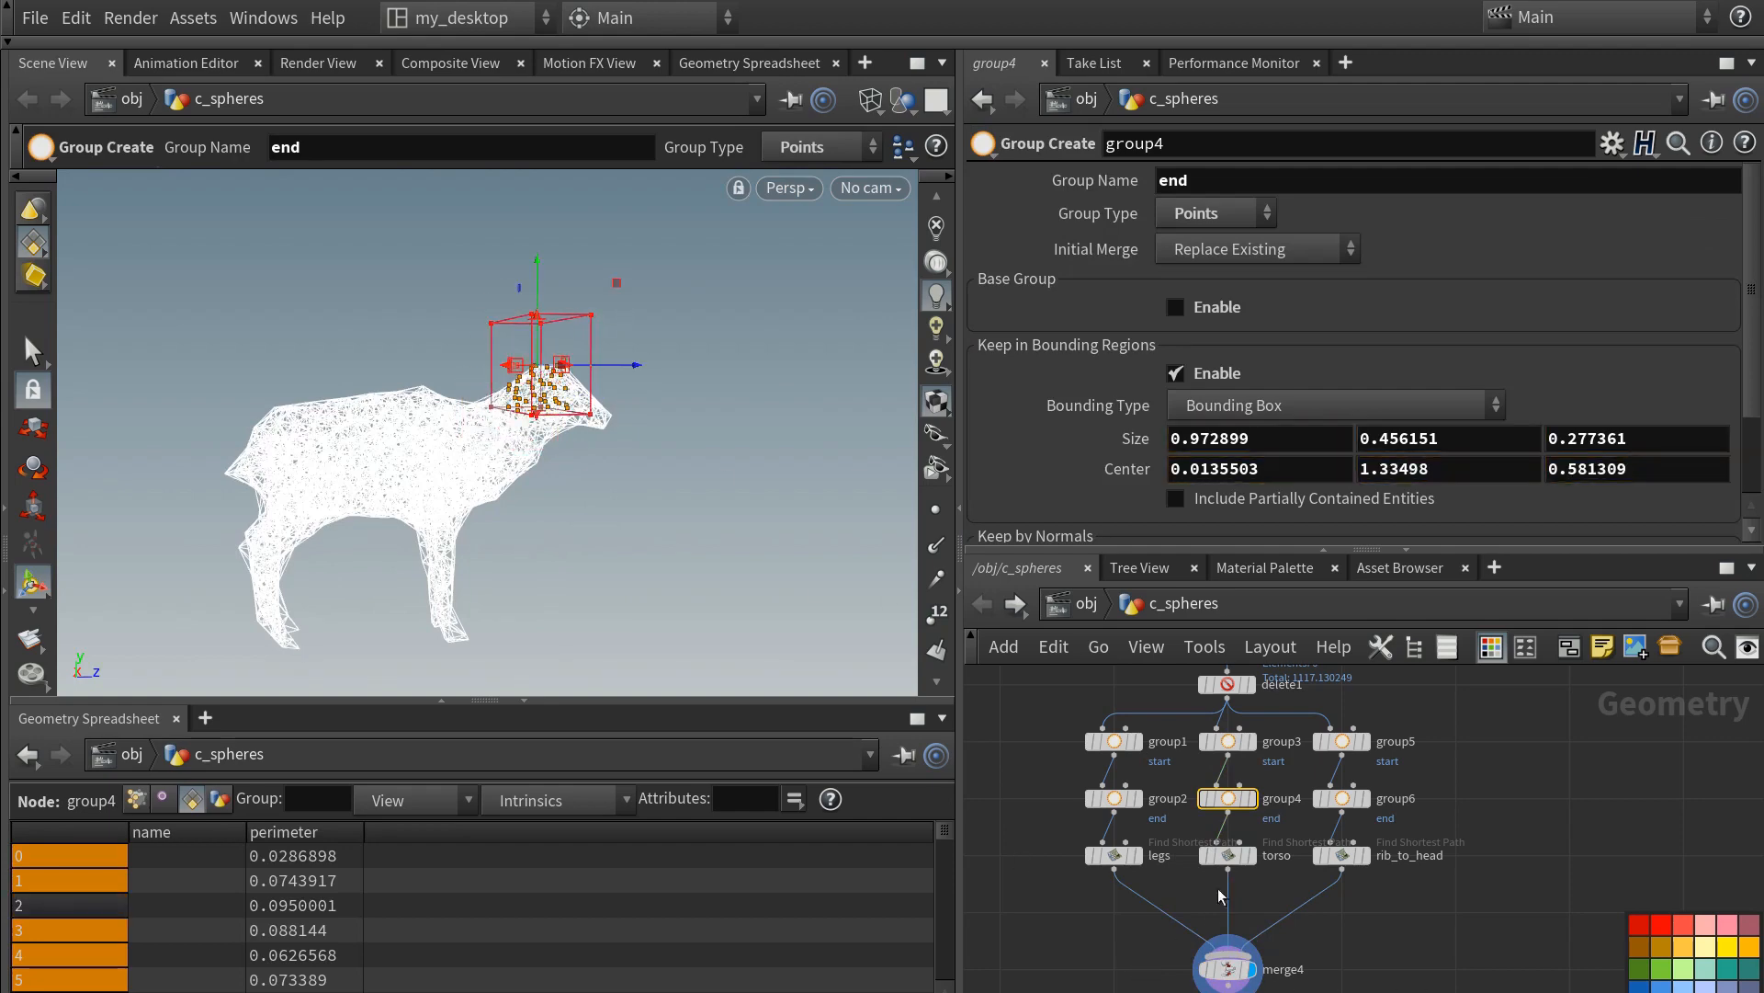
left_click(1230, 967)
mouse_move(502, 513)
left_mouse_down("alt")
mouse_move(572, 511)
mouse_move(488, 515)
left_mouse_up("alt")
right_click_drag(488, 515, 395, 515, "alt")
left_click(1228, 798)
left_click_drag(554, 368, 602, 369)
left_click(1230, 968)
mouse_move(1230, 800)
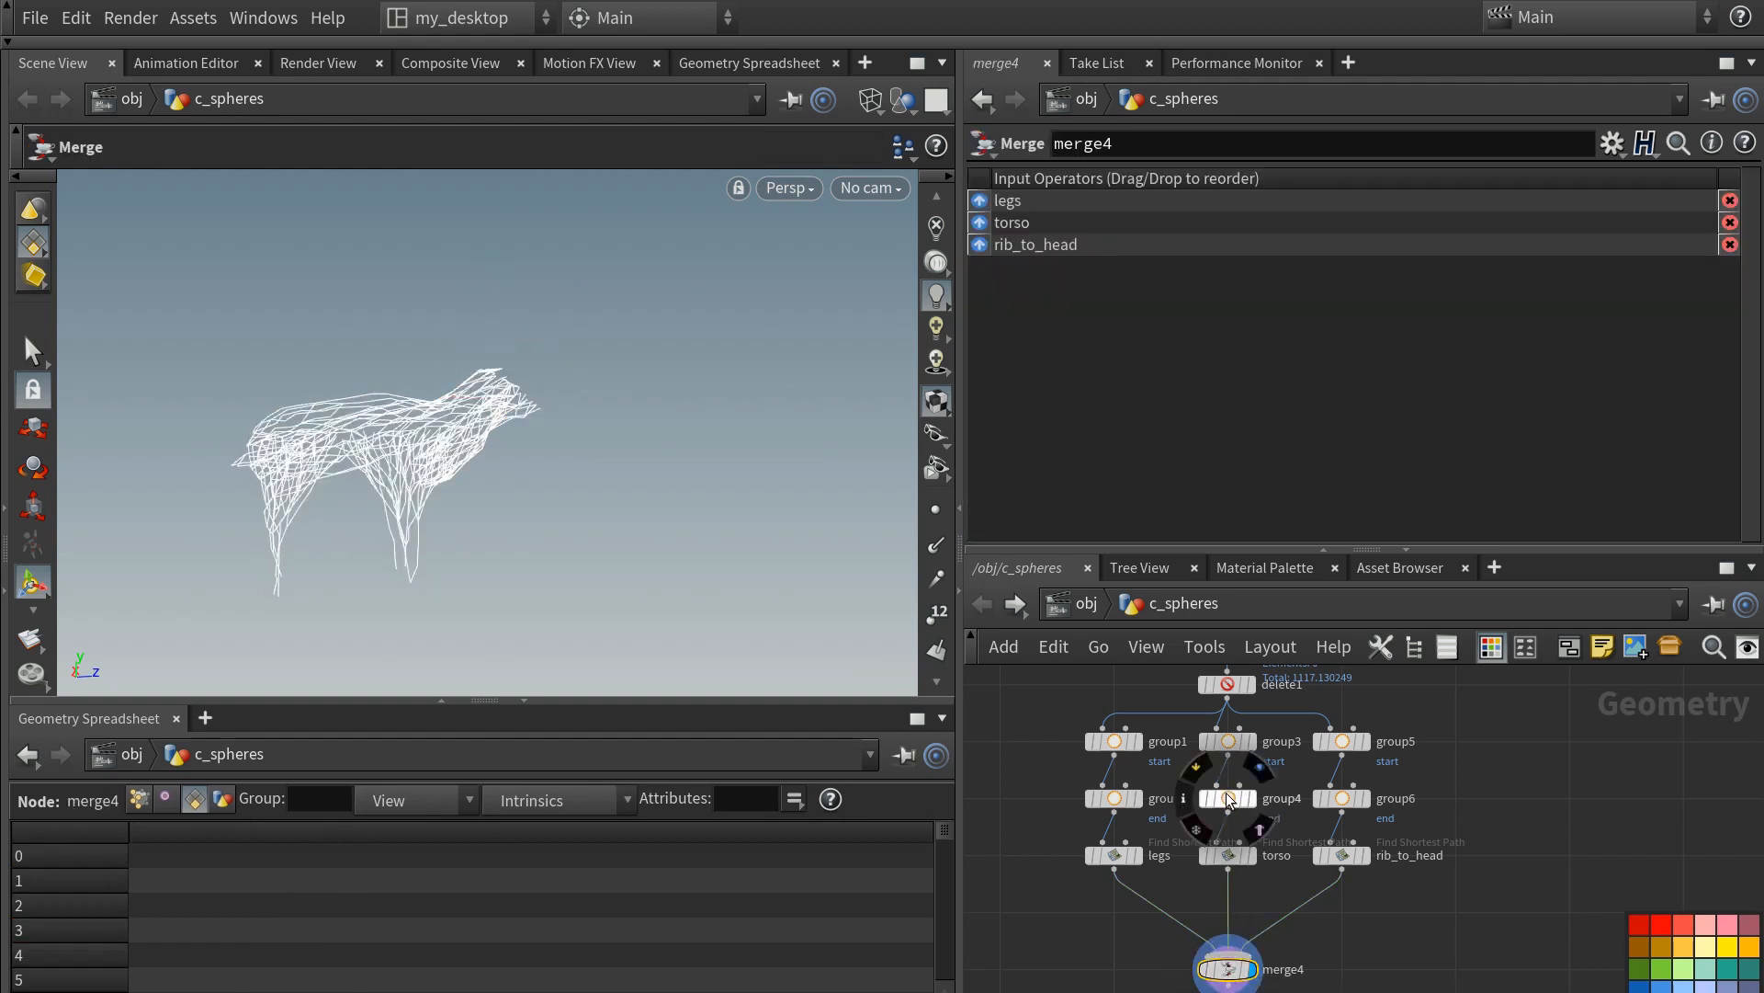
- Extend the rib_to_head end box's height to about 0.47, recheck the torso end box and compare the merged paths with the deer concept image
left_click(1342, 798)
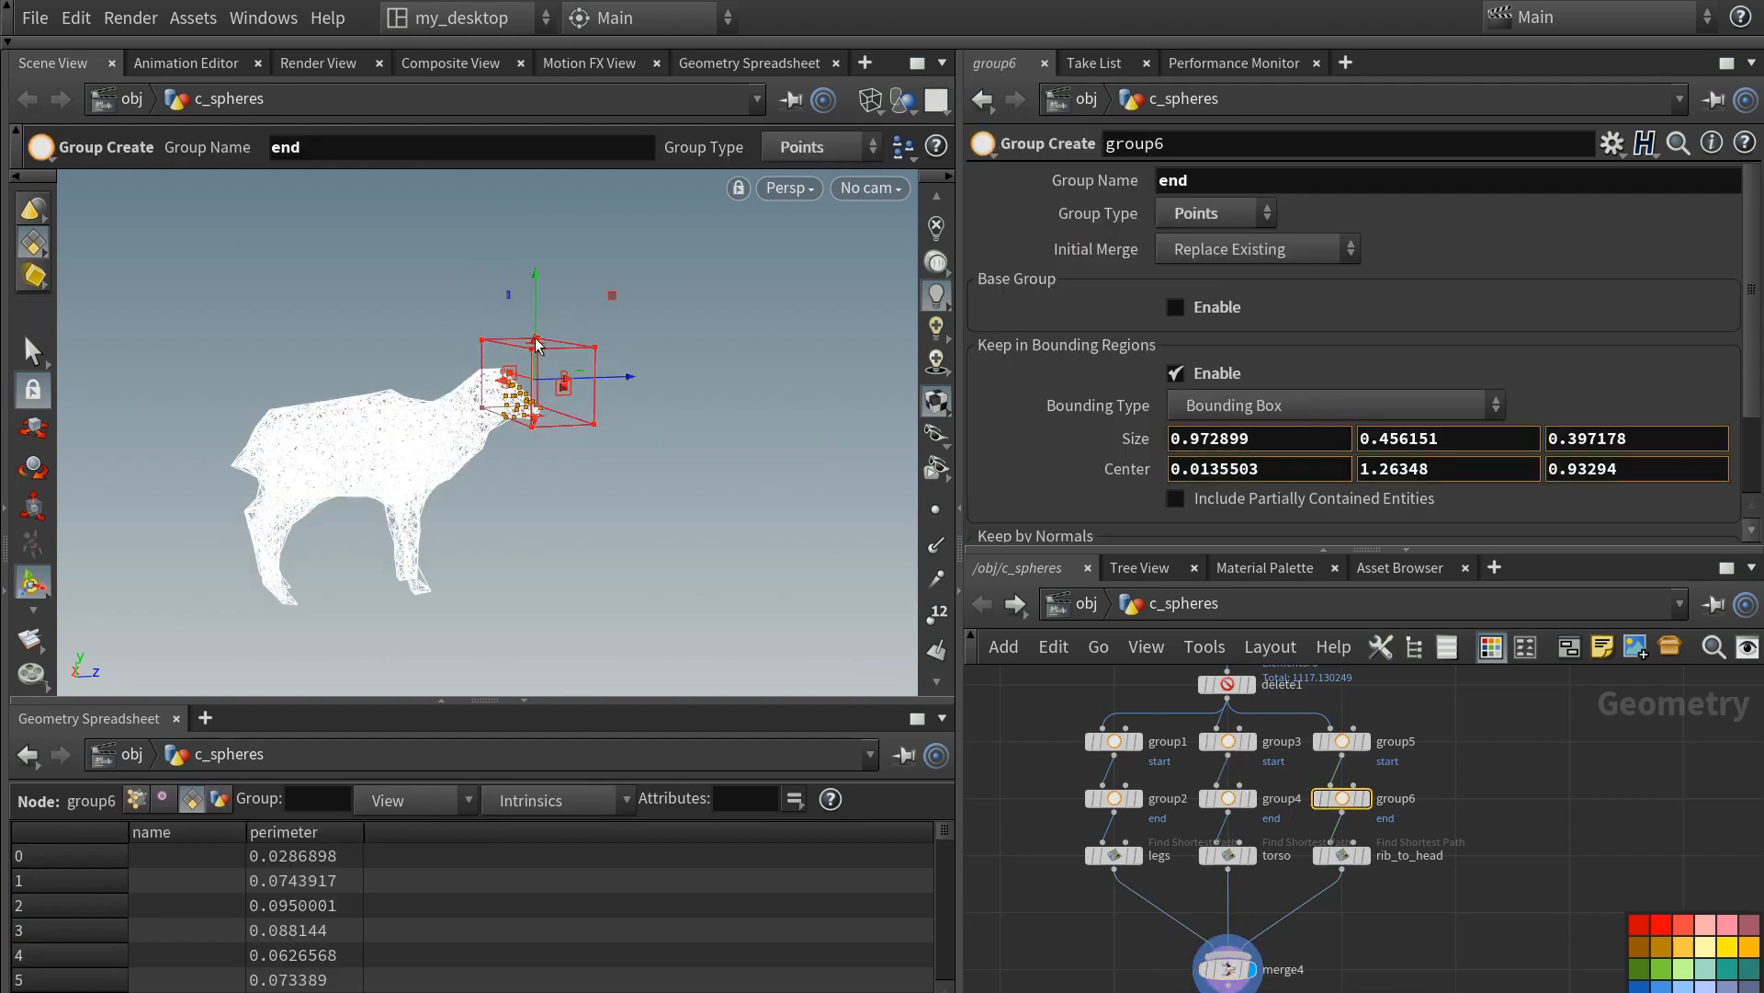
left_click_drag(538, 327, 538, 341)
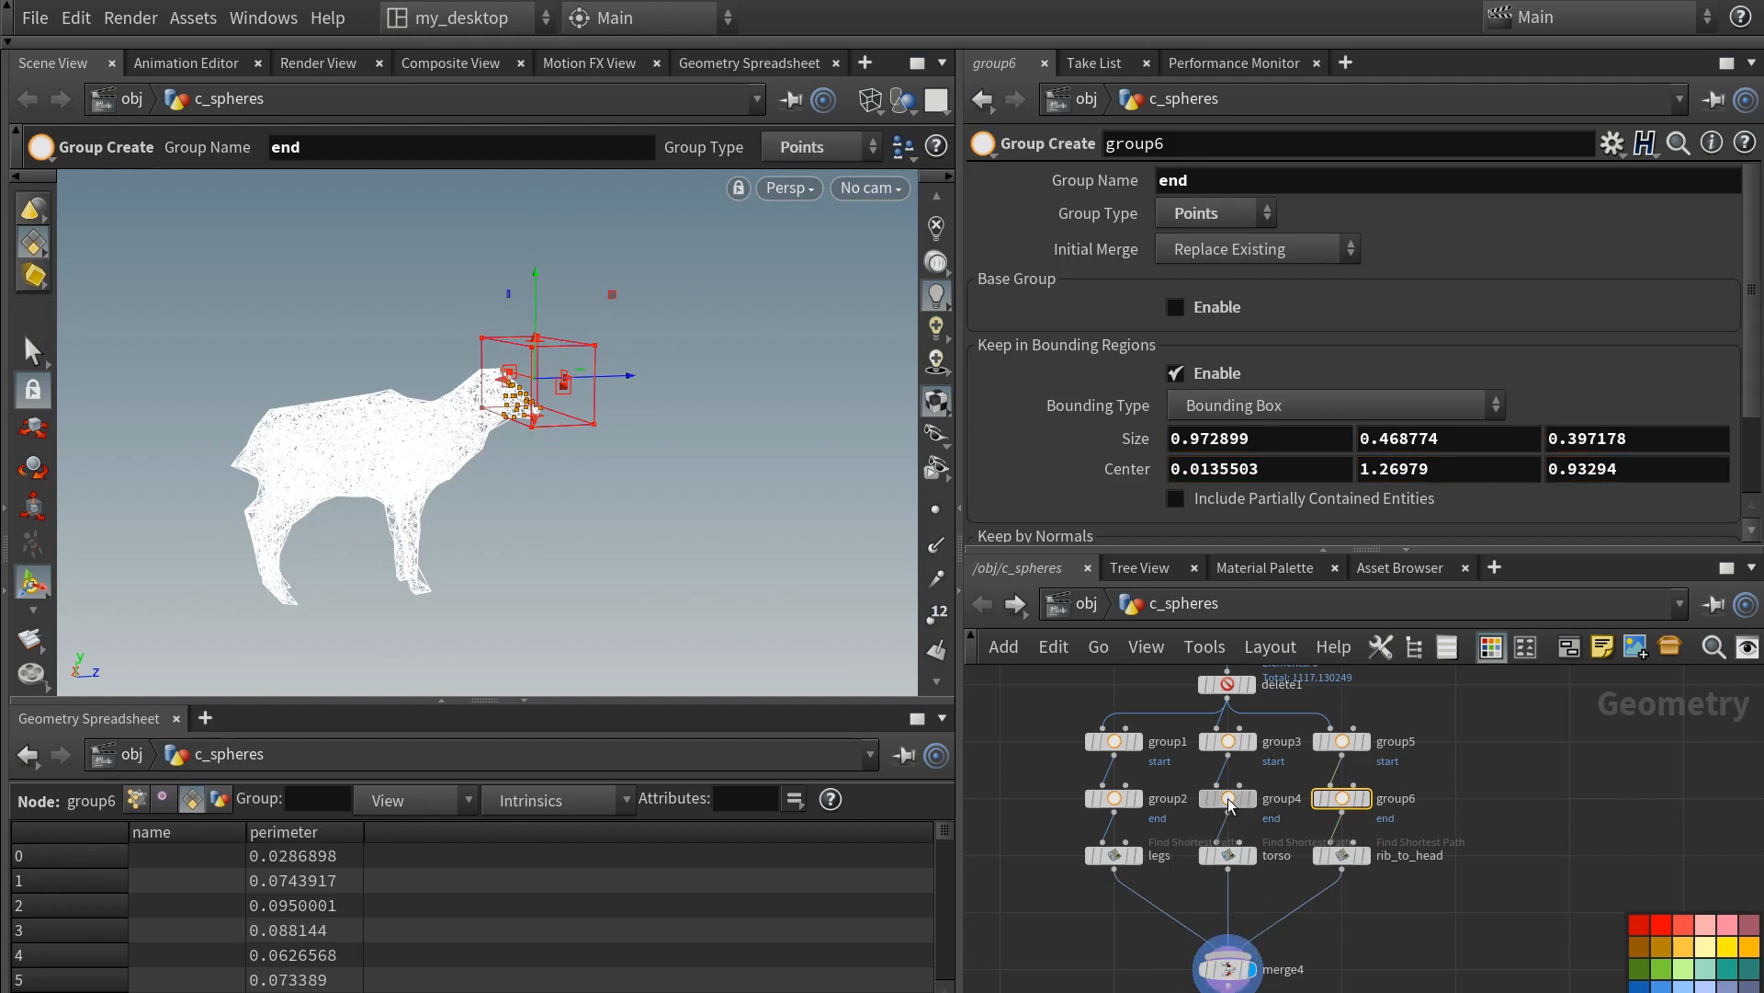
left_click(1229, 799)
left_click_drag(540, 402, 600, 401, "alt")
left_click(1227, 969)
left_click_drag(404, 460, 435, 416, "alt")
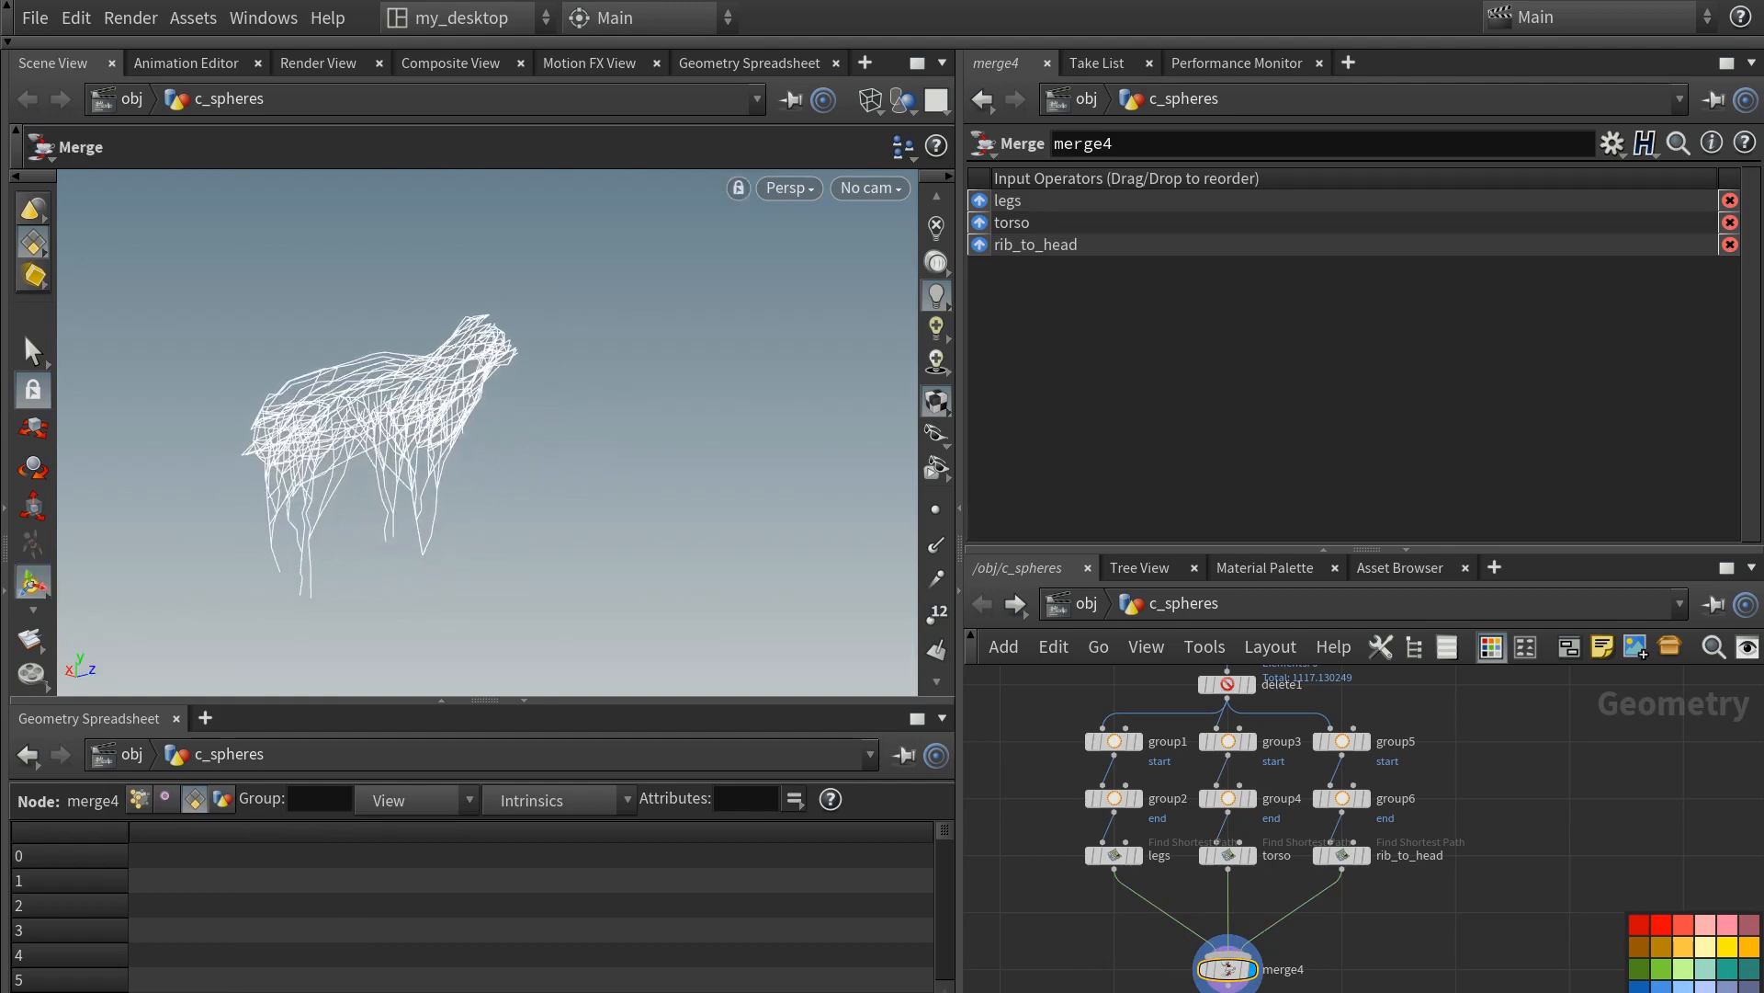
key("alt+Tab")
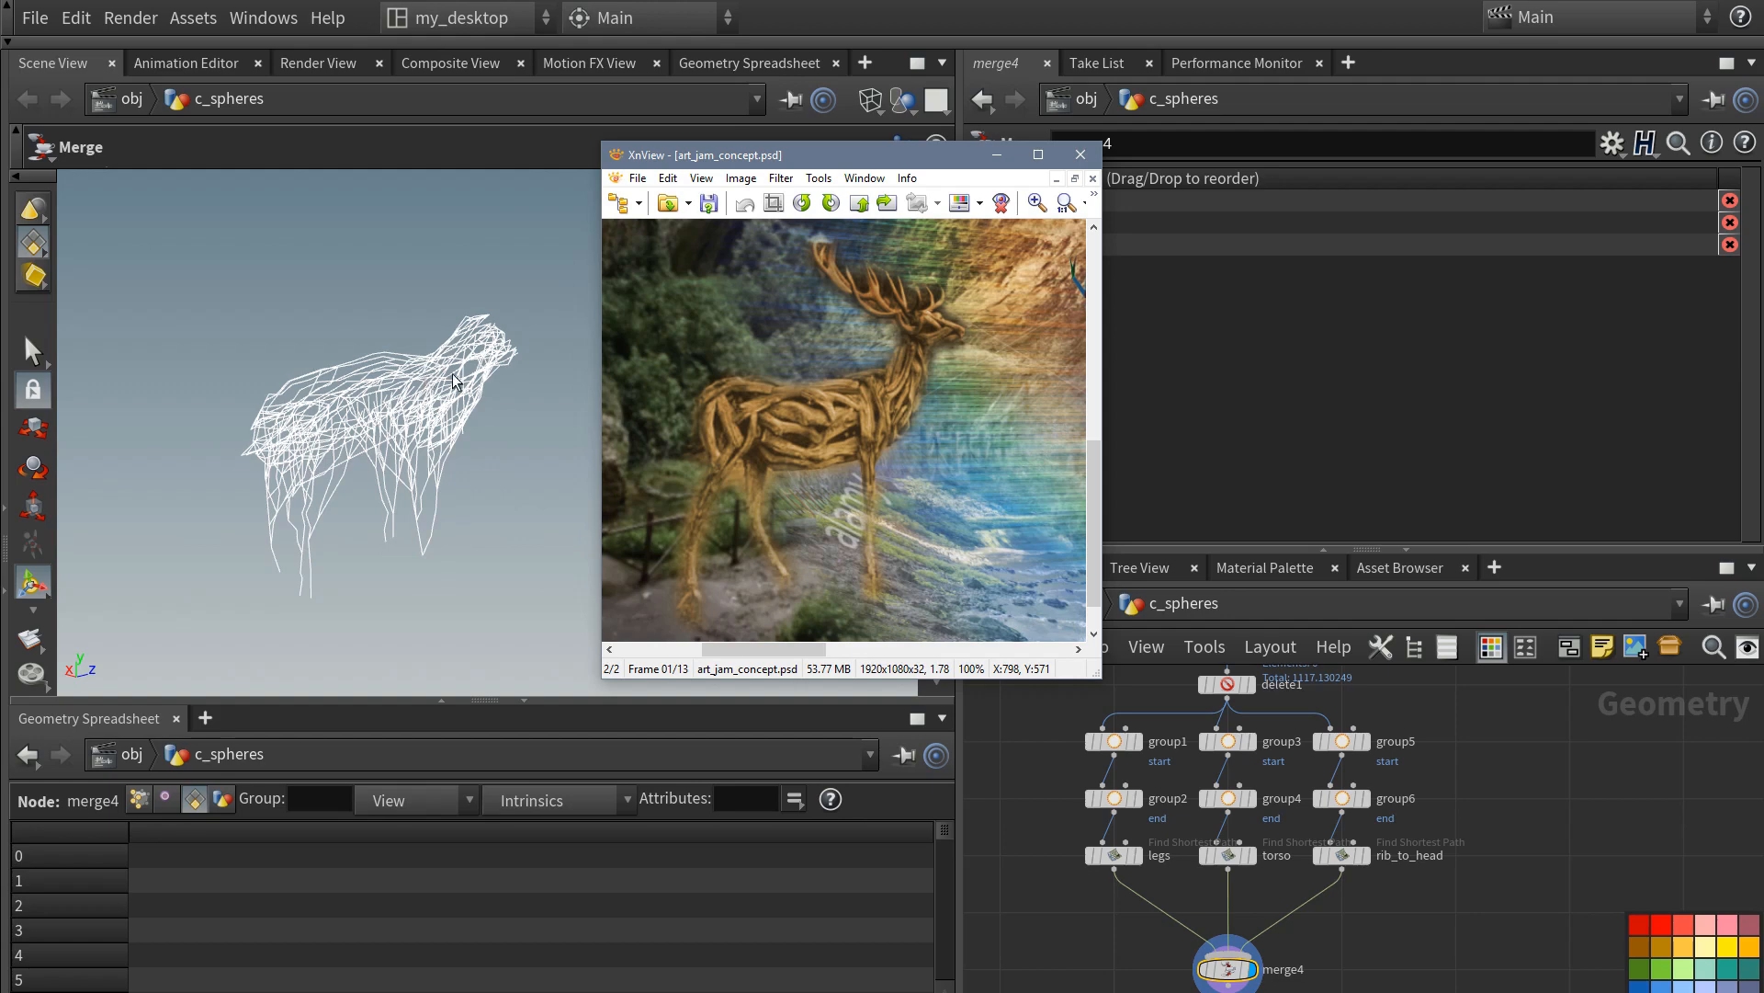
key("alt+Tab")
- Add a Fuse node under merge4 with a Snap Distance of 0.11 and align it beneath the merge
scroll(1342, 895, "down", 1)
scroll(1341, 895, "up", 1)
key("Tab")
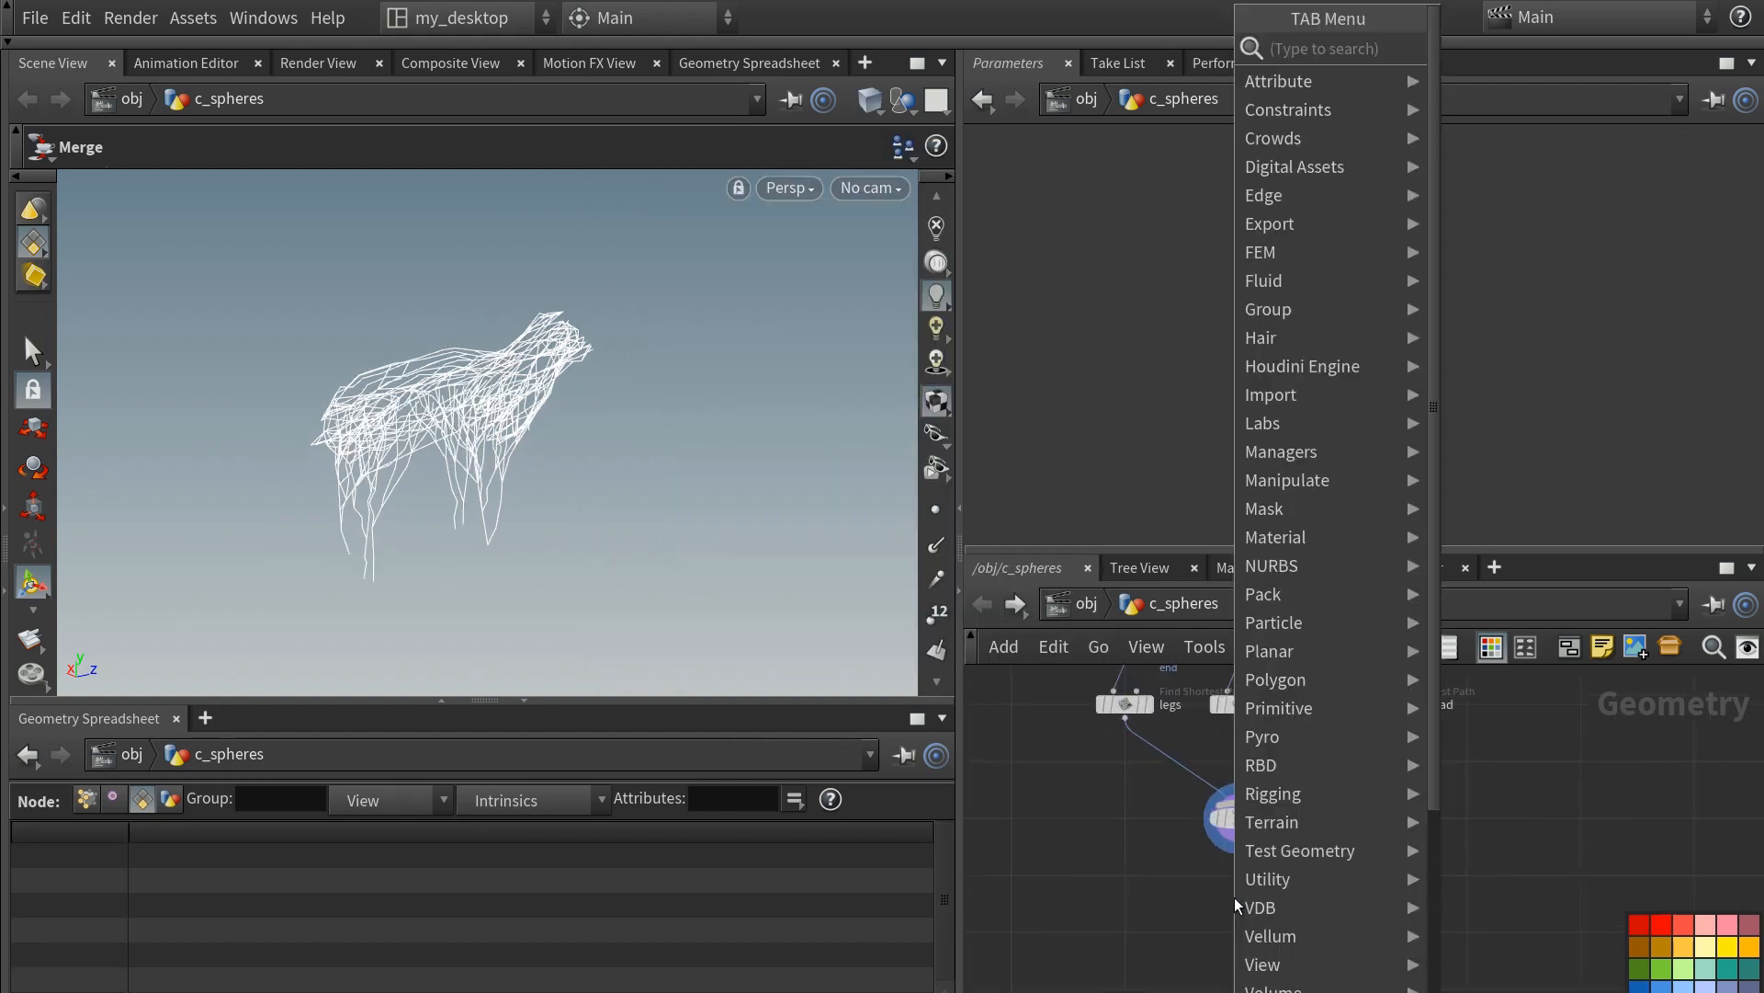
type("fuse")
key("Return")
left_click(1233, 897)
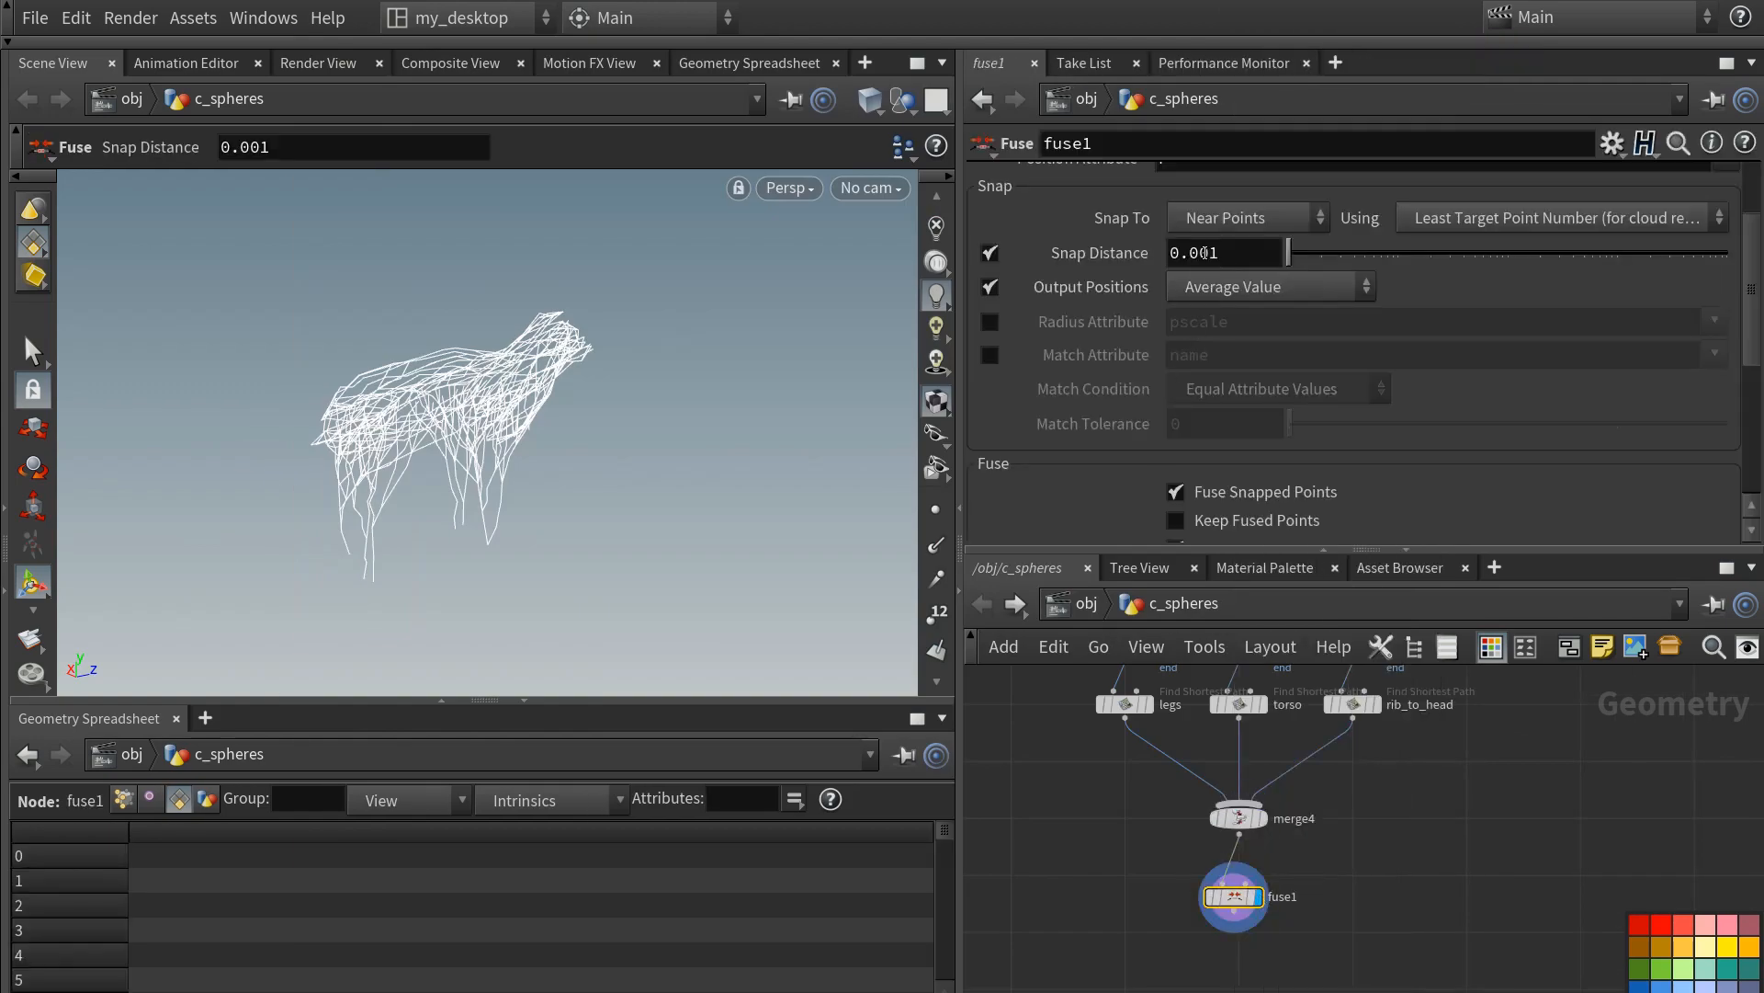
key("Return")
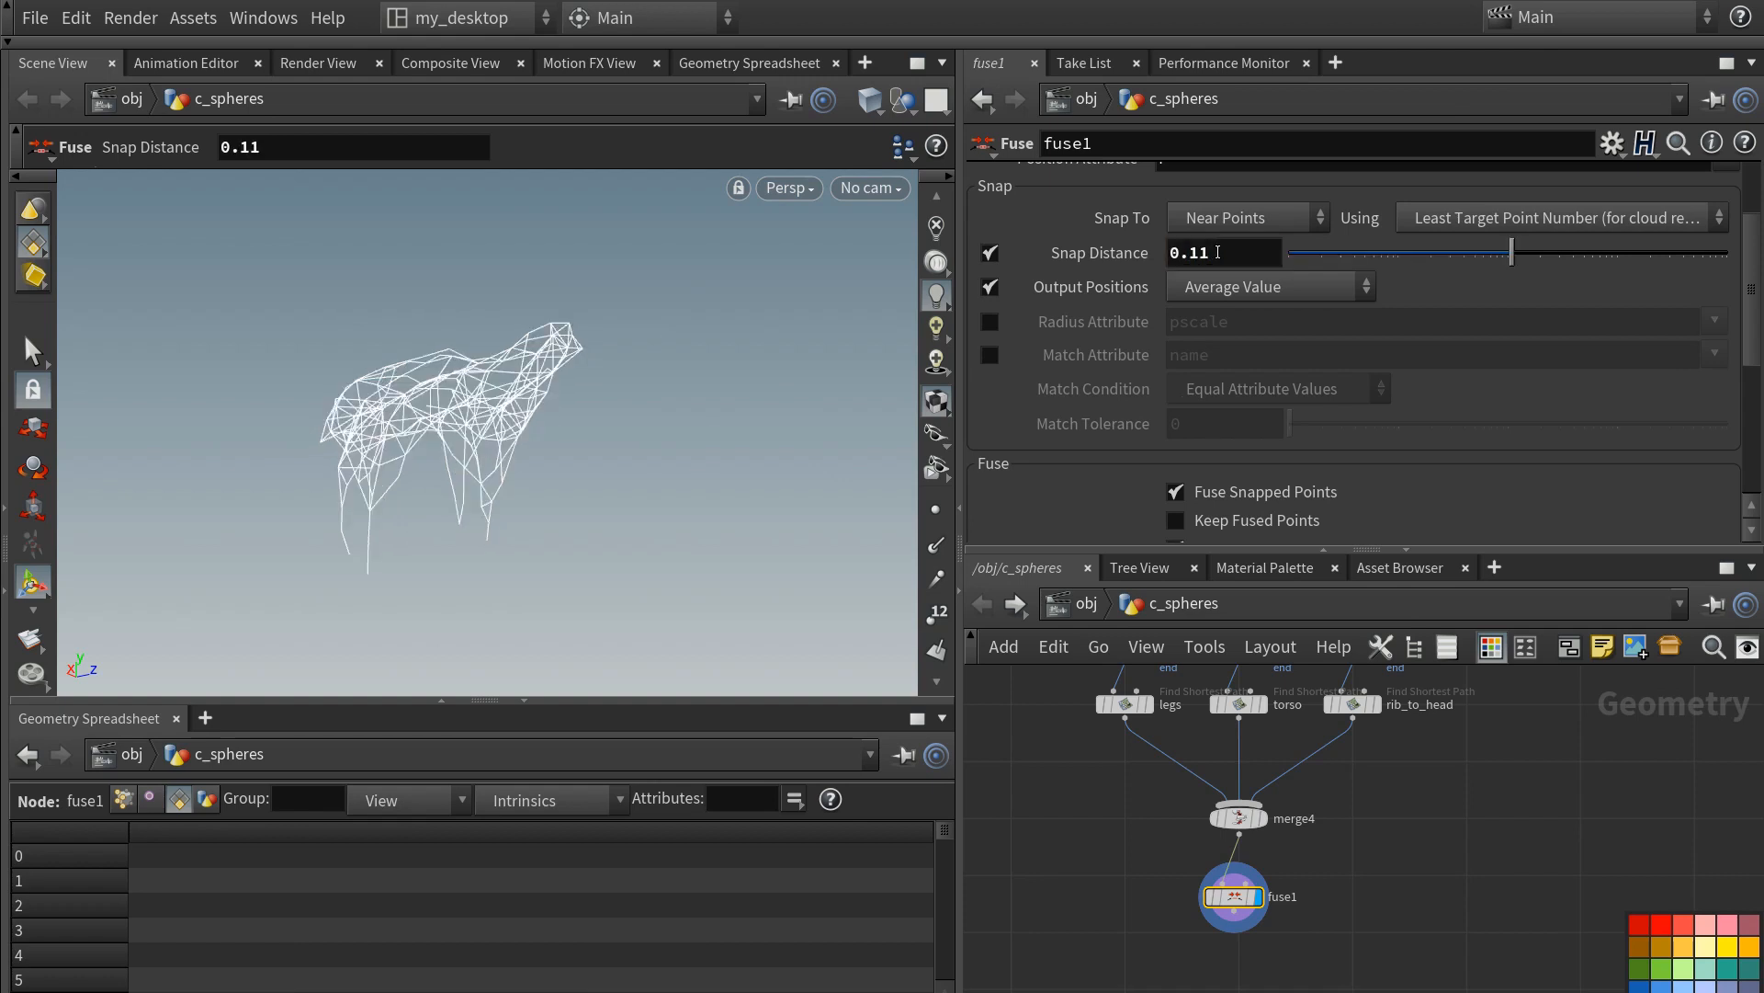
left_click_drag(1241, 902, 1248, 882)
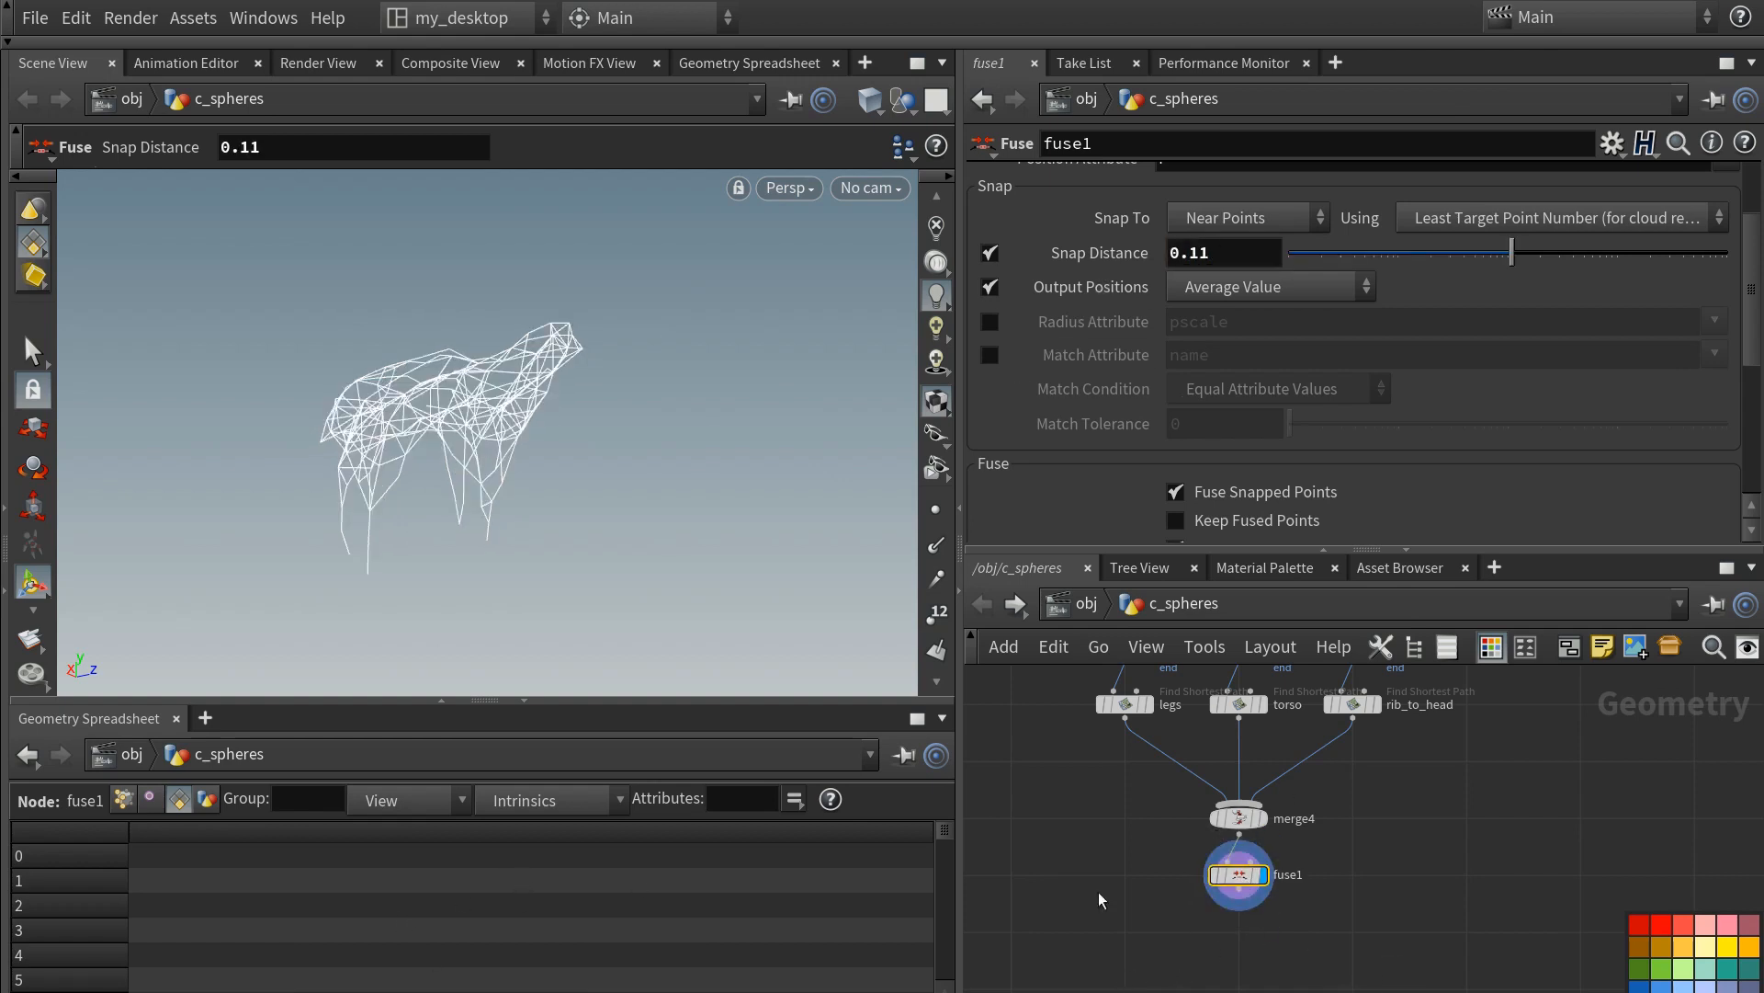
- Add a Convert node under fuse1, set Convert To to NURBS Curve and align it beneath the fuse
middle_click_drag(1239, 905, 1230, 856)
scroll(1230, 855, "up", 1)
left_click(1274, 894)
type("convert")
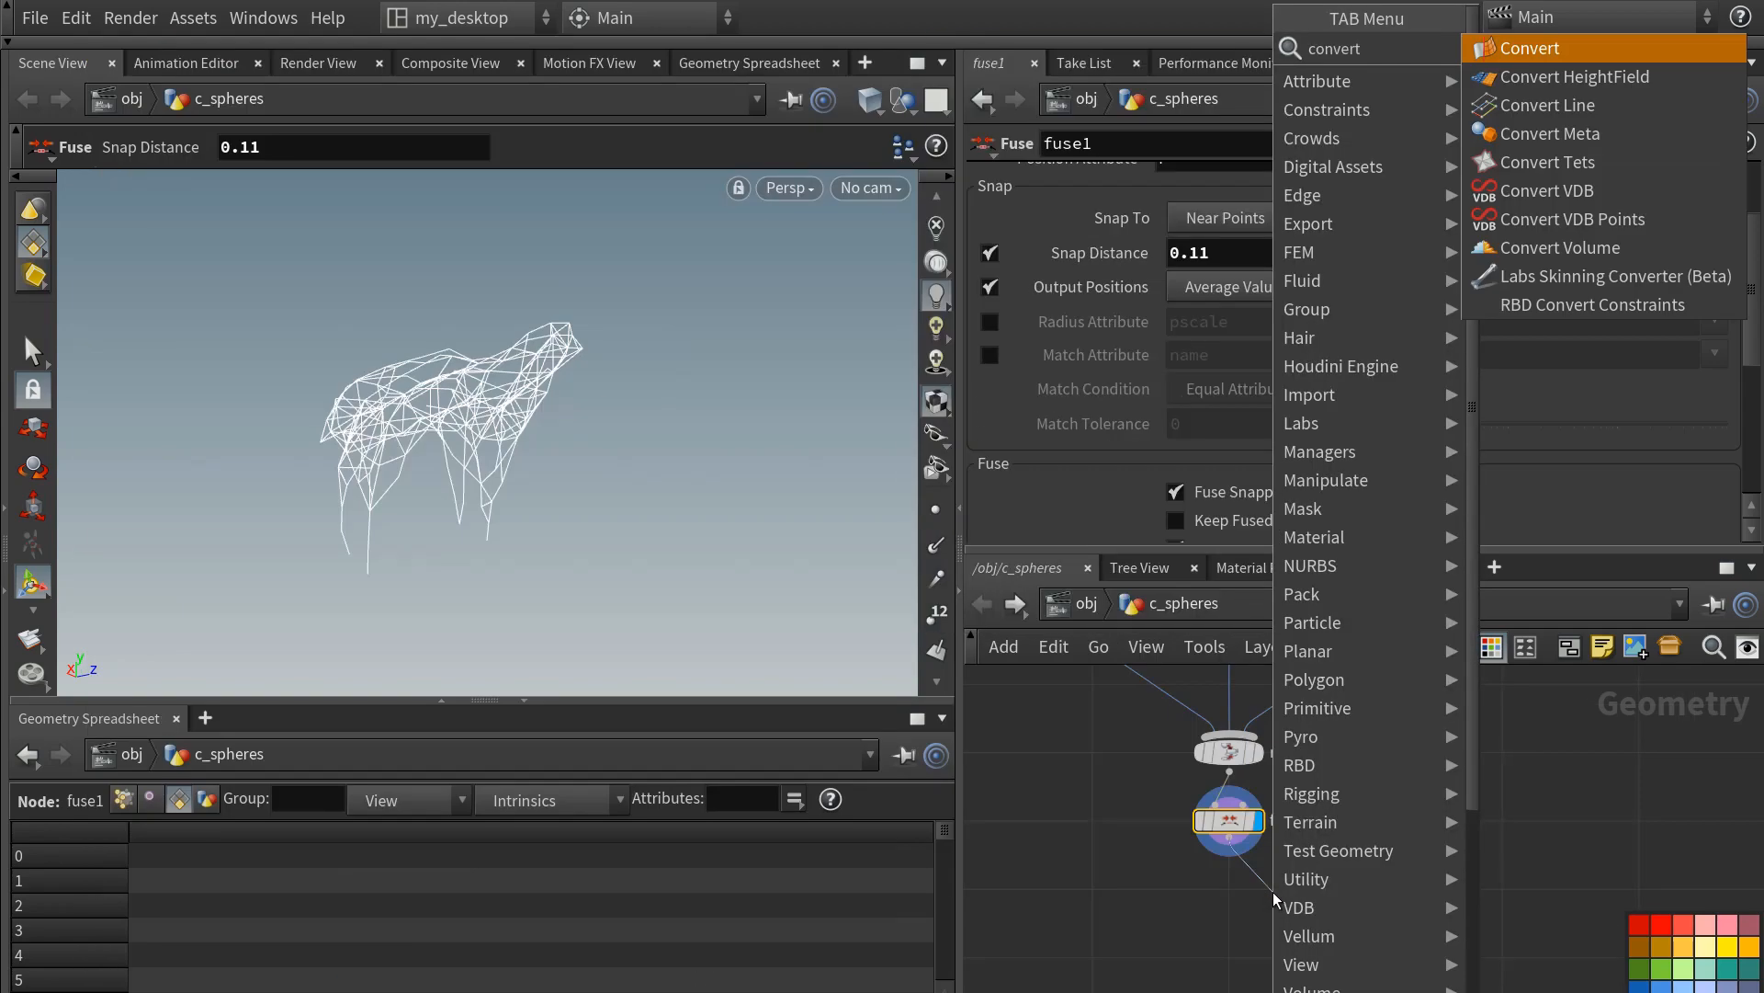
key("Return")
left_click(1307, 896)
left_click(1195, 189)
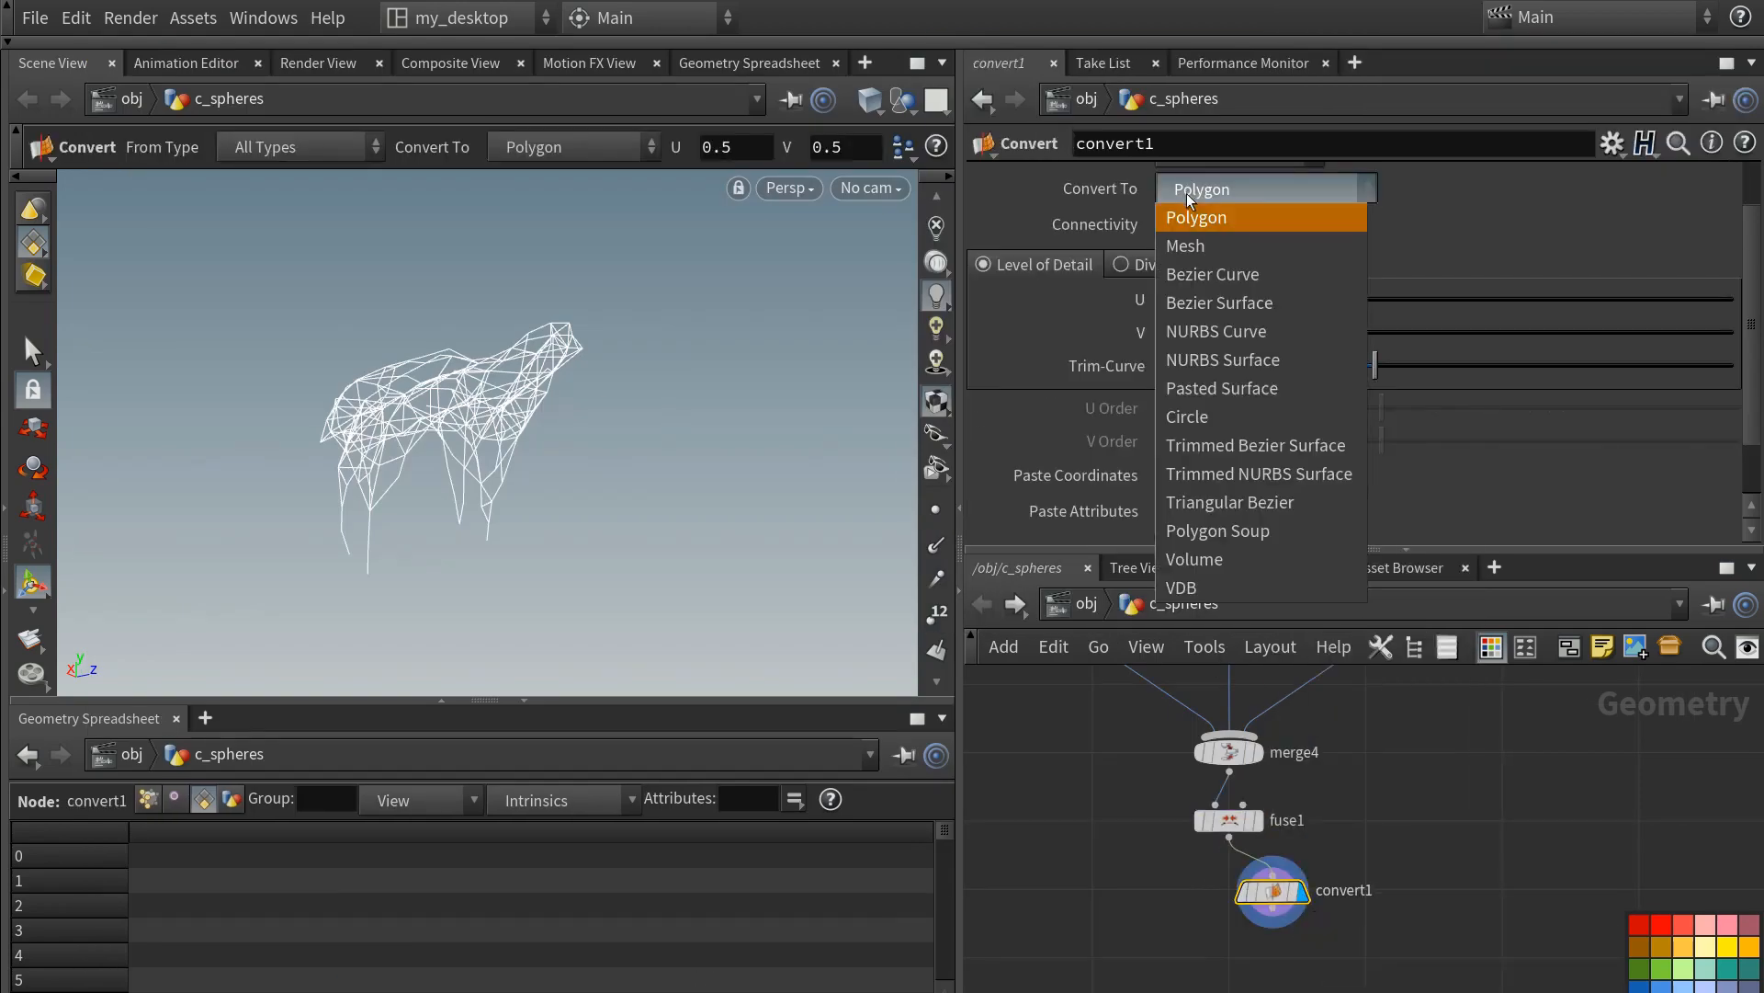
left_click(1183, 332)
left_click_drag(1277, 903, 1234, 903)
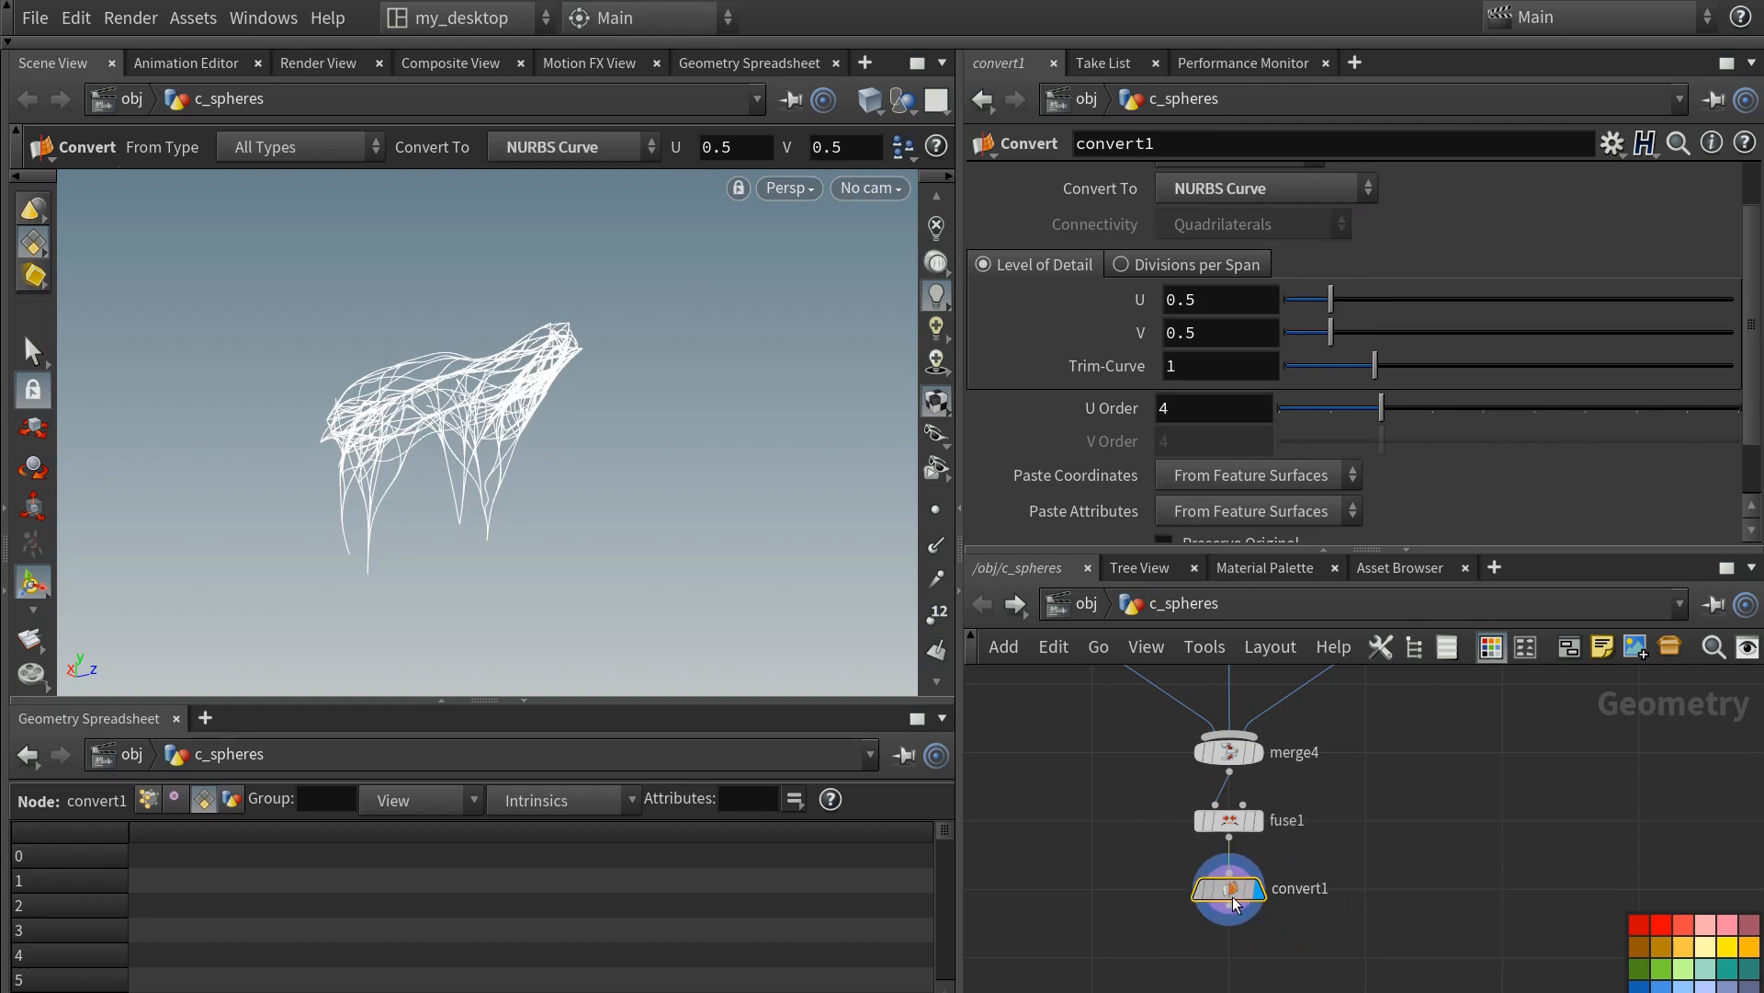
- Add a second Convert node set to Polygon below the first, and rename the two nodes to_nurbs and back_to_polygon
key("Tab")
type("convert")
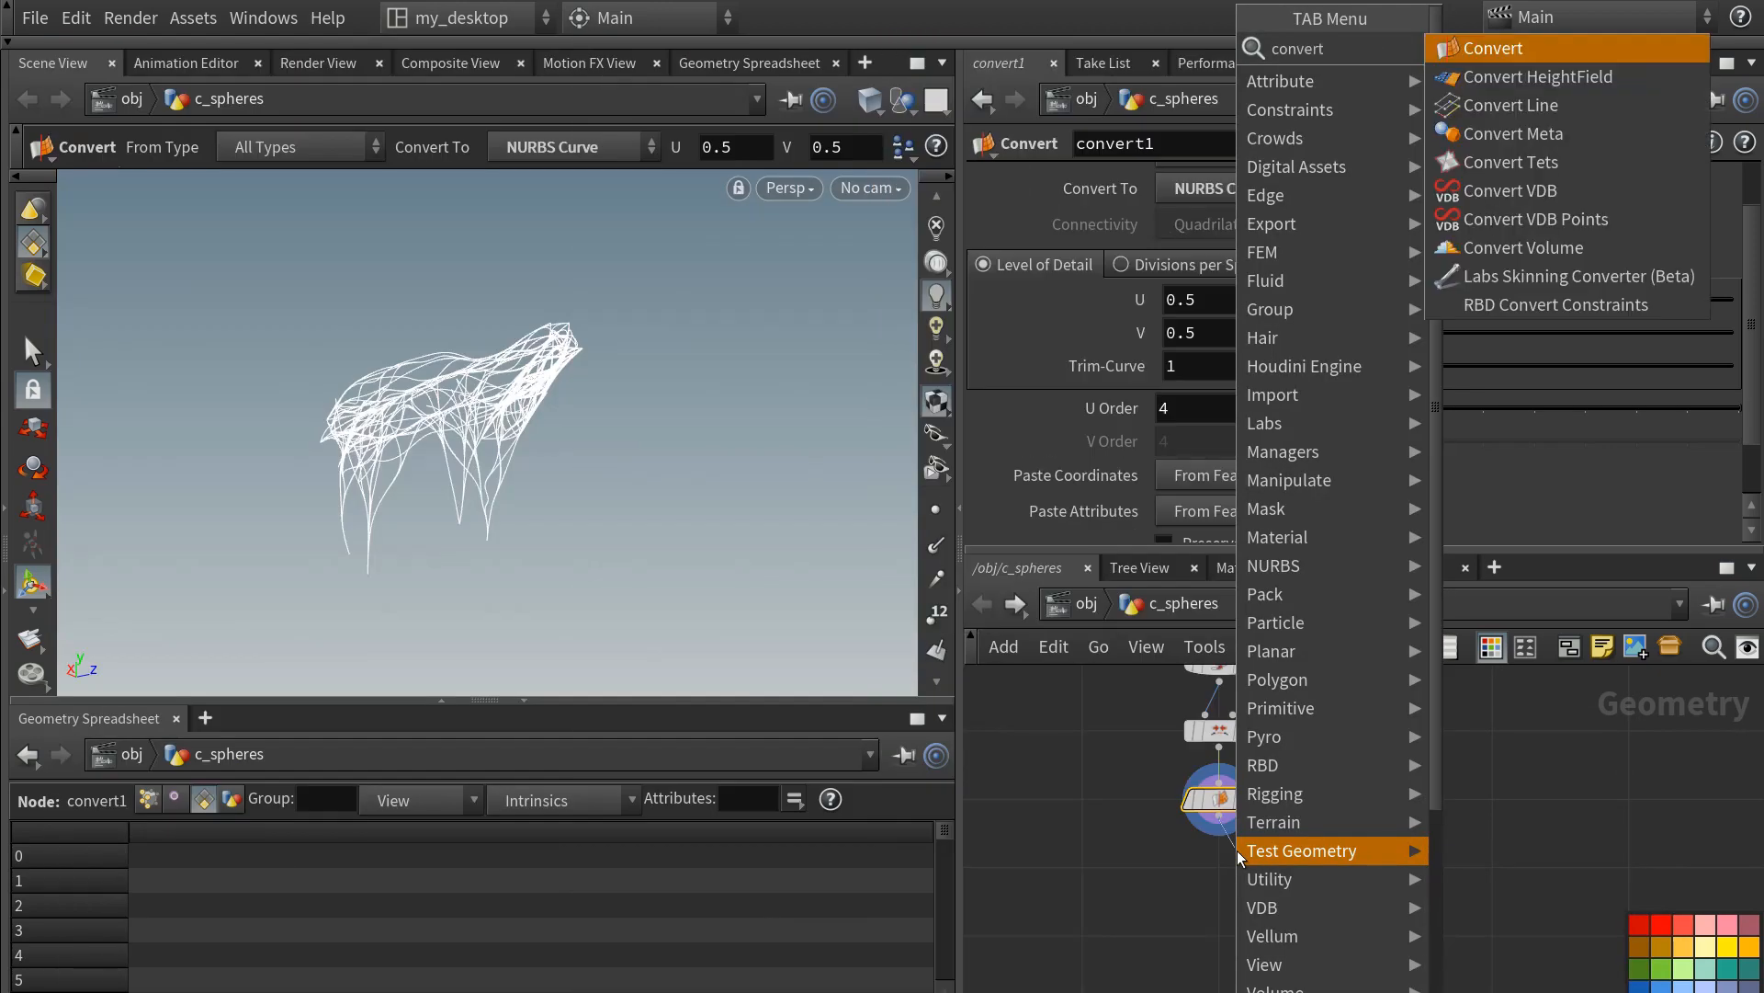
key("Return")
left_click(1218, 869)
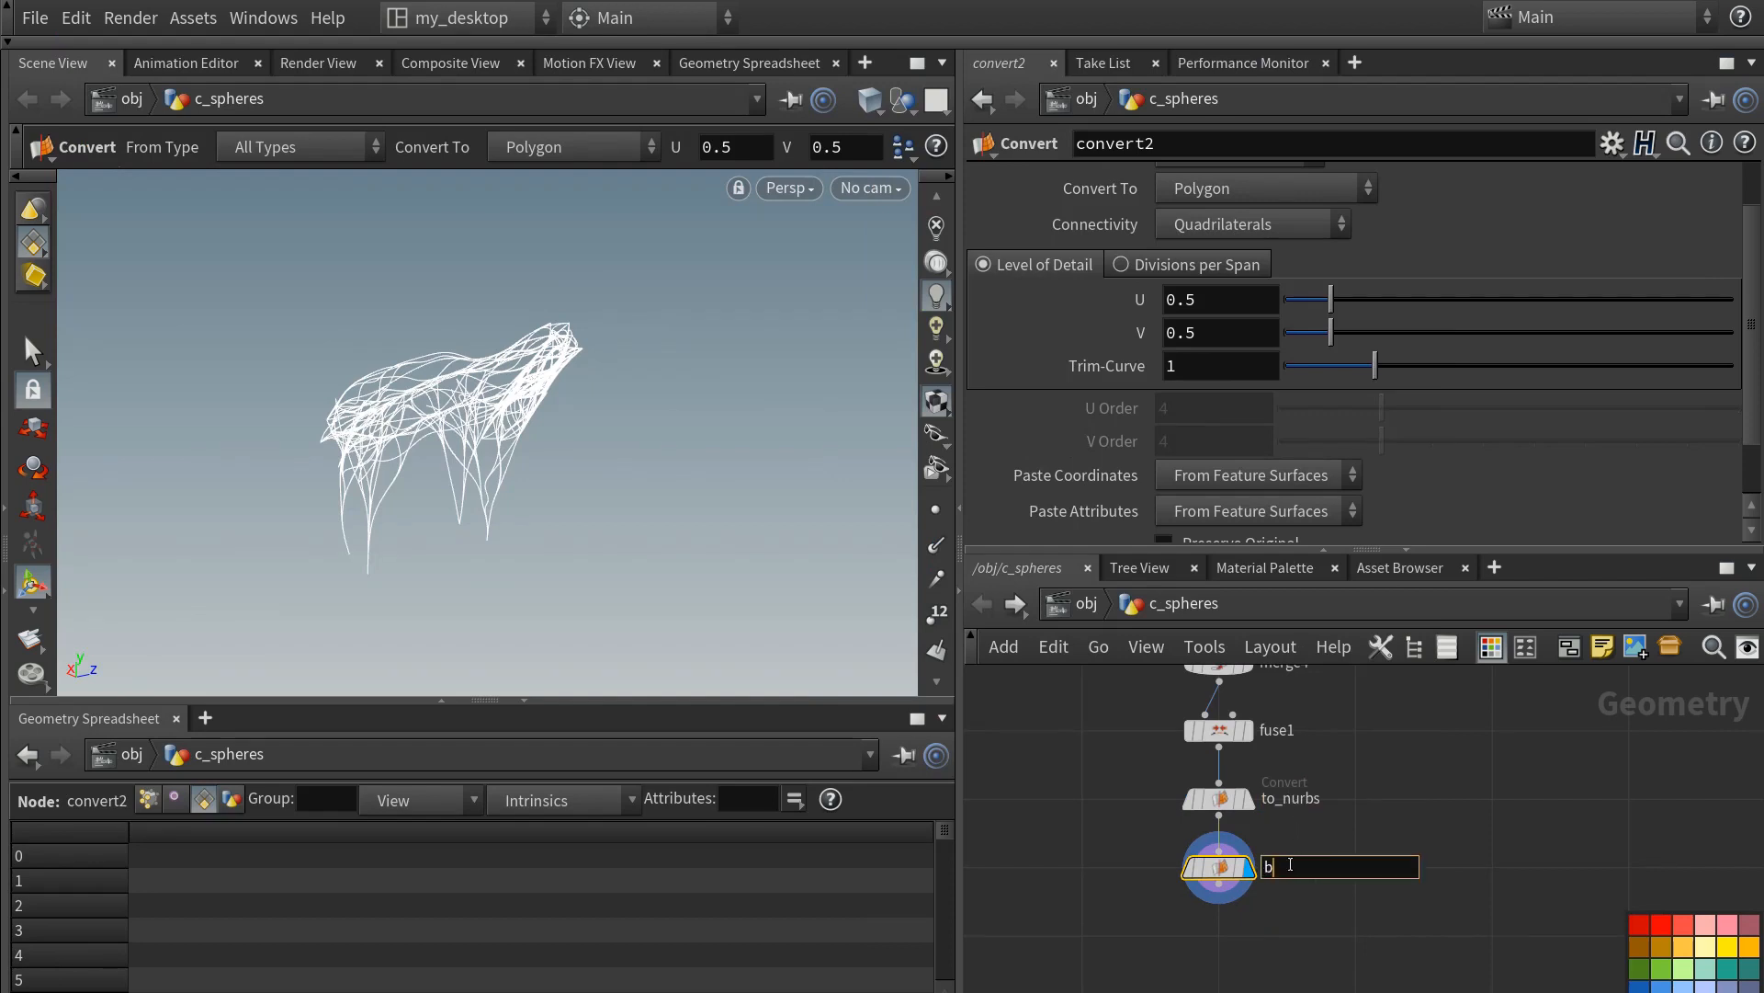
type("on")
key("Return")
left_click(1291, 865)
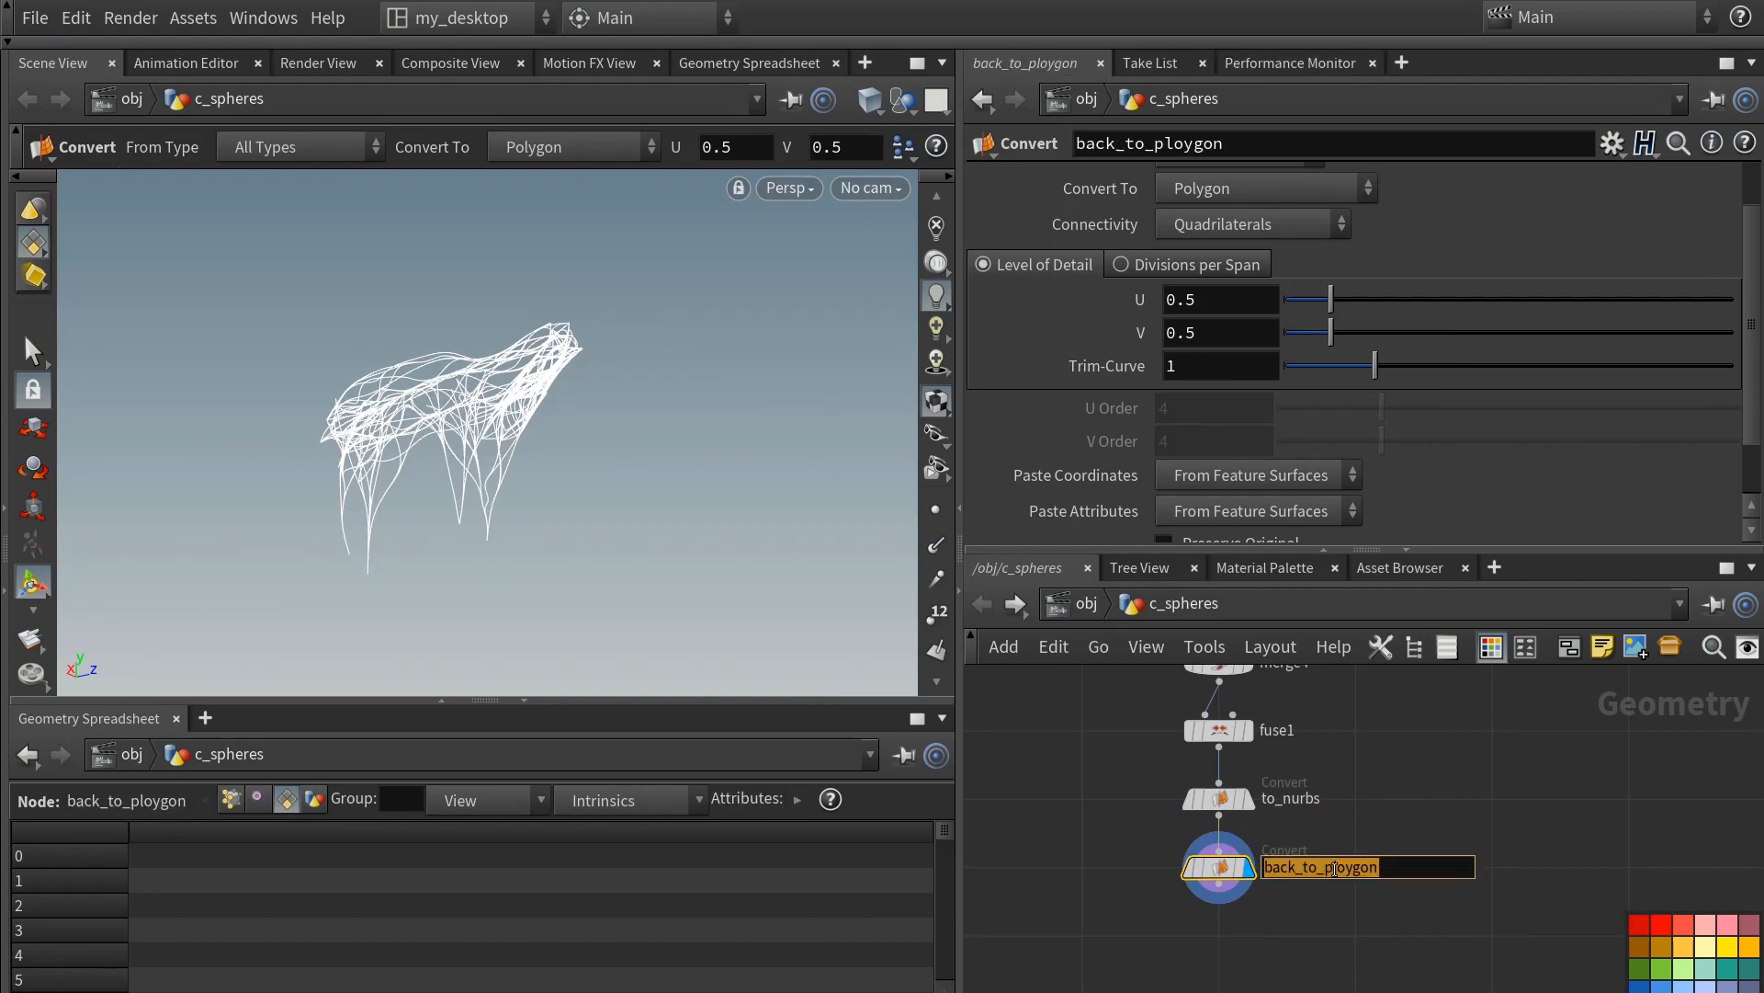
left_click(1340, 868)
key("BackSpace")
type("l")
key("Return")
middle_click_drag(1331, 937, 1361, 870)
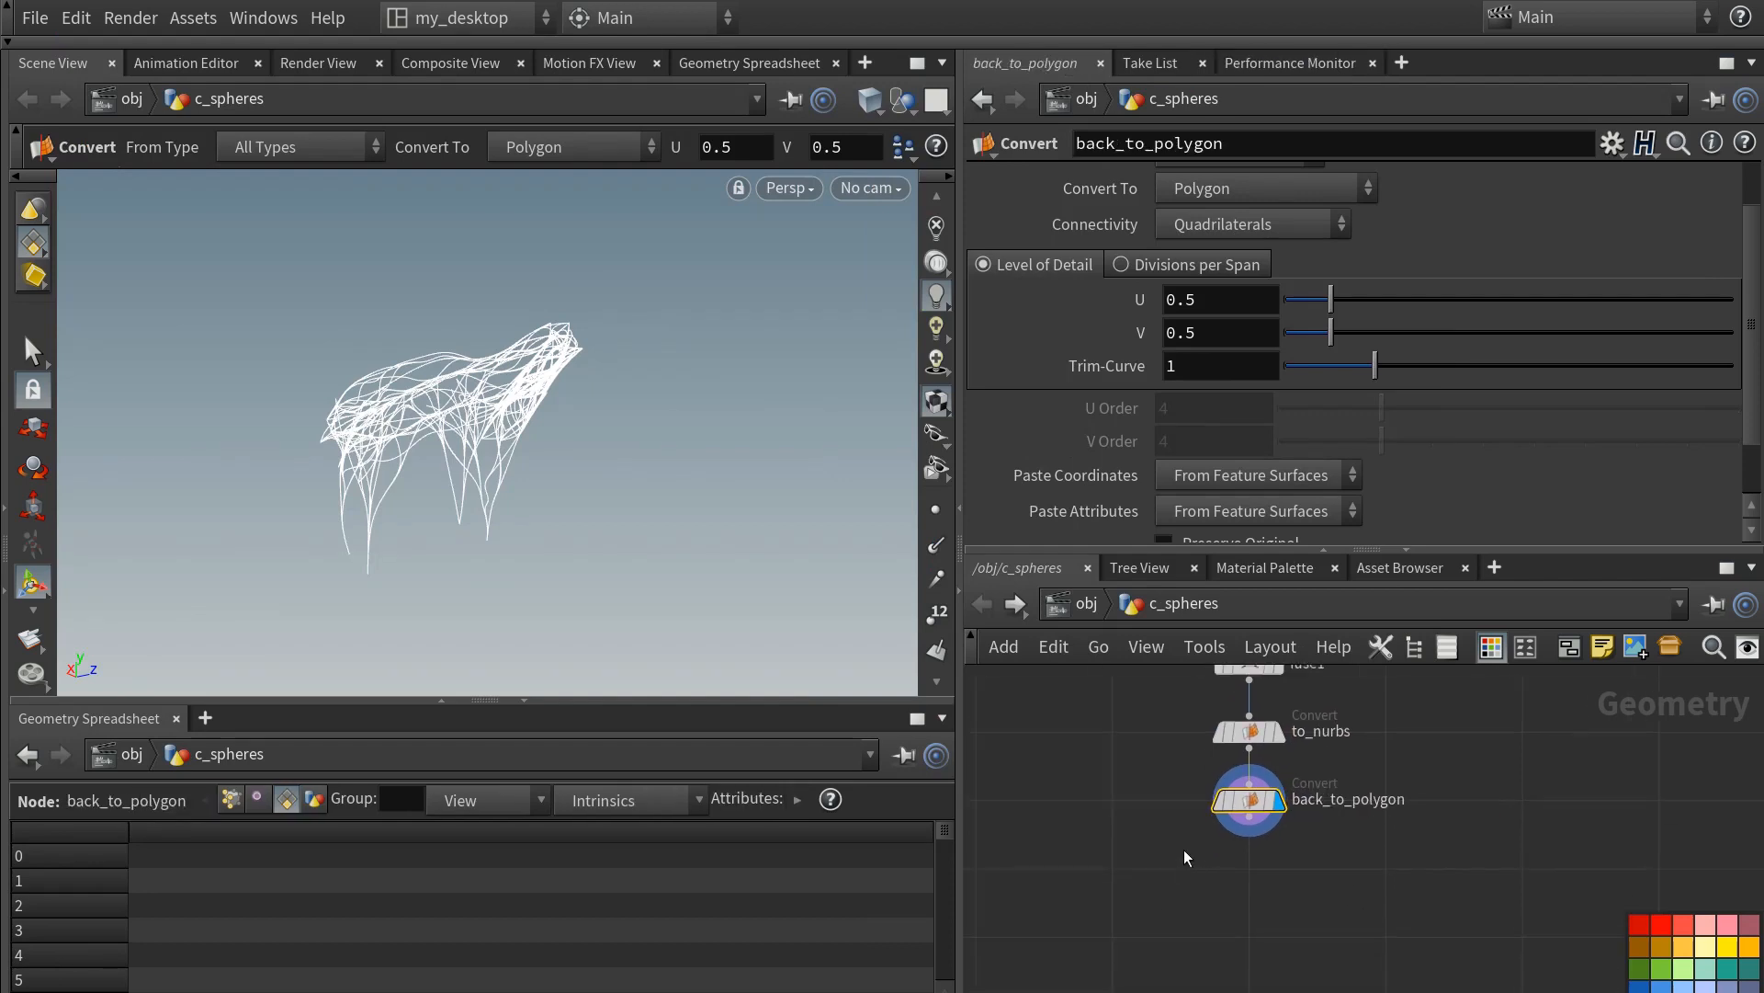
- Add a PolyWire node under back_to_polygon and set its Divisions to 8
left_click(1250, 817)
left_click(1252, 868)
type("polywire")
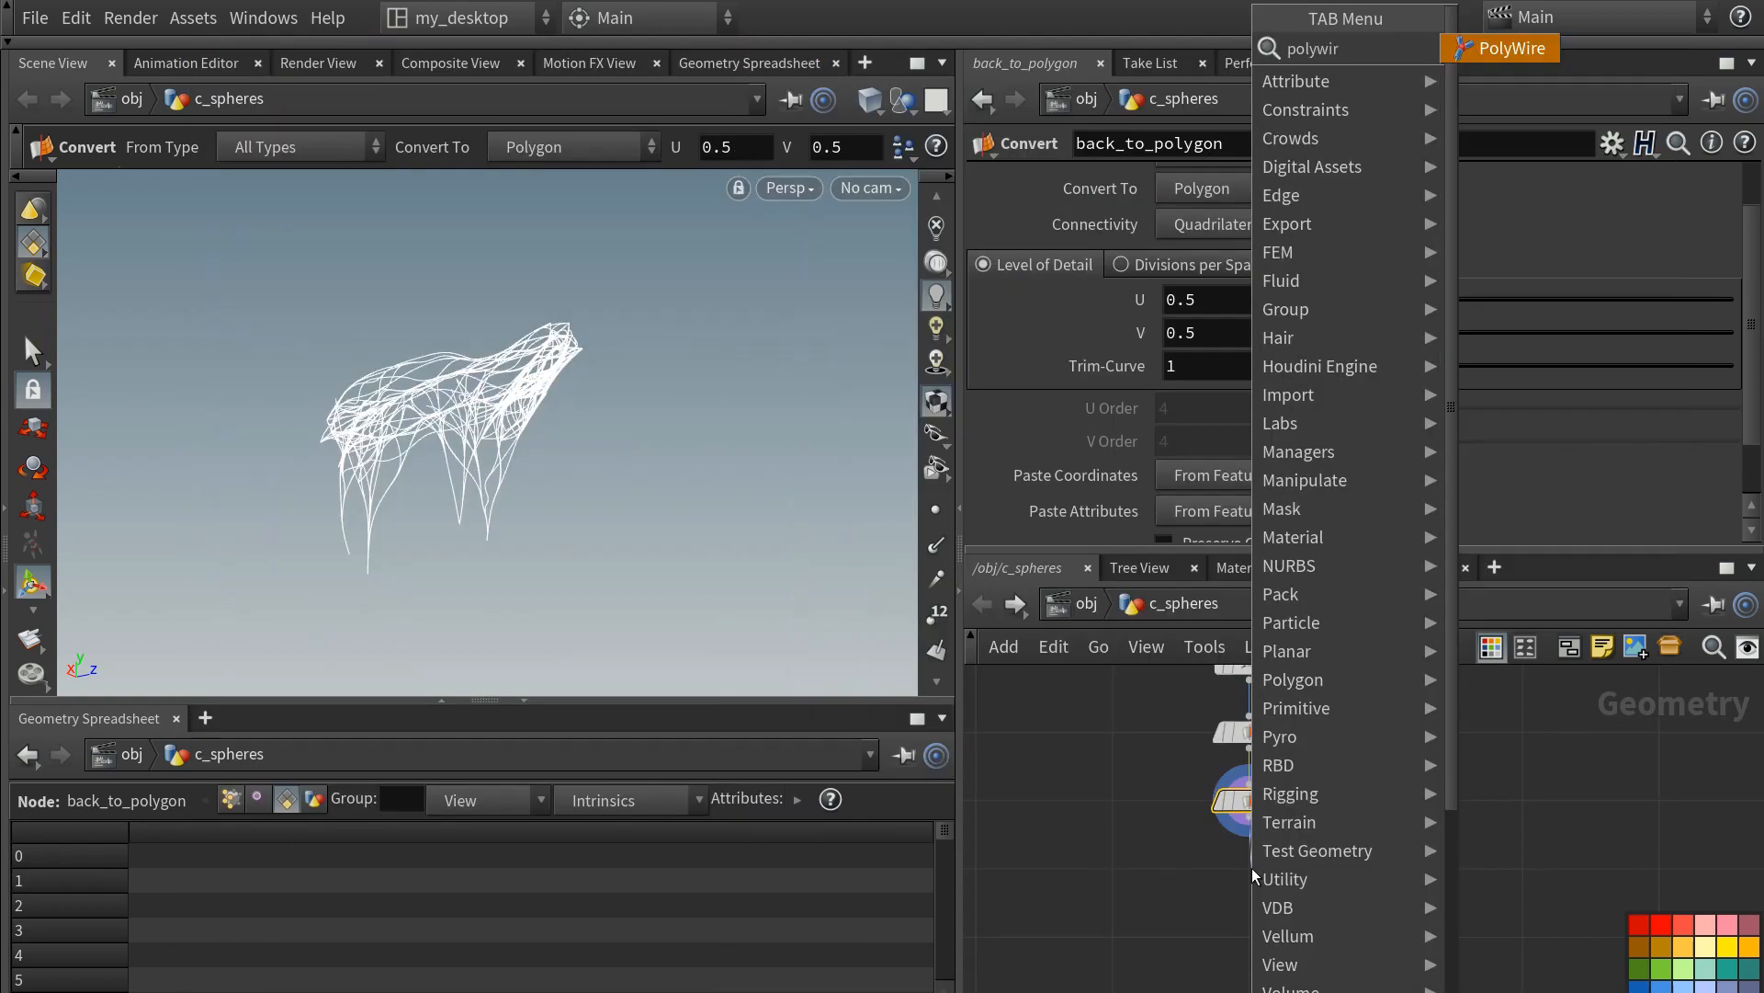
key("Return")
left_click(1259, 868)
left_click(1271, 869)
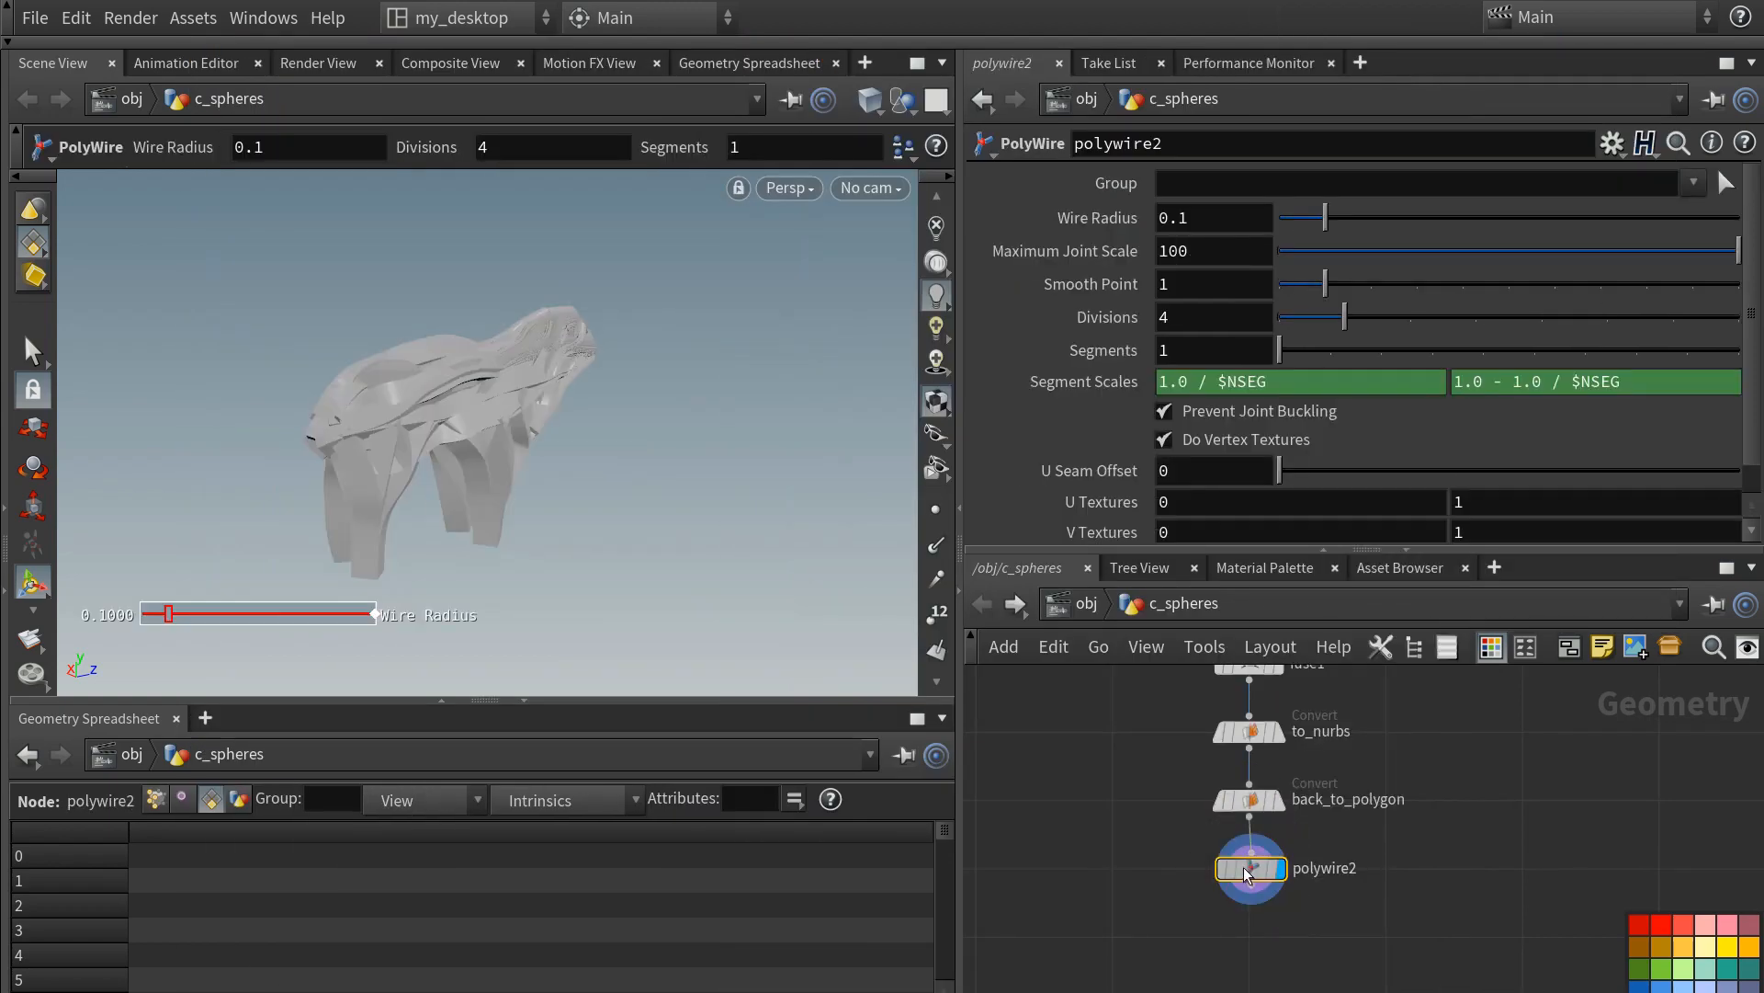
type("8")
key("Return")
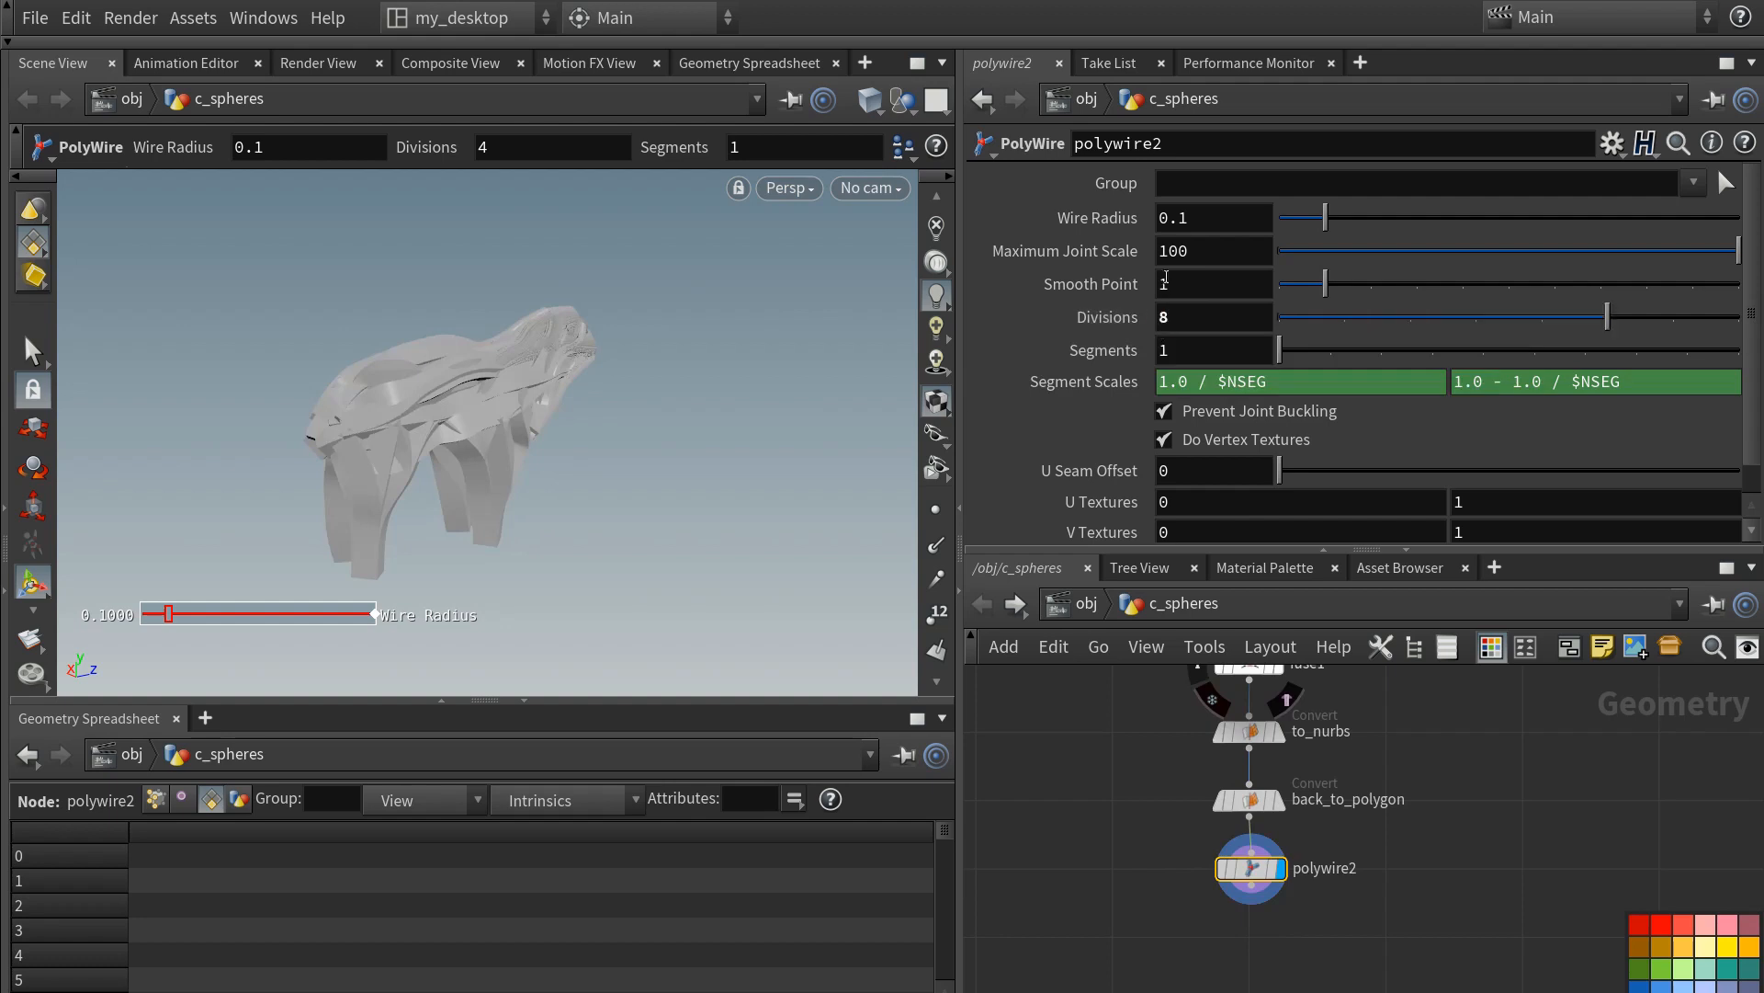
- Try several Wire Radius values on the PolyWire node and settle on 0.05
middle_click_drag(1197, 221, 1197, 220)
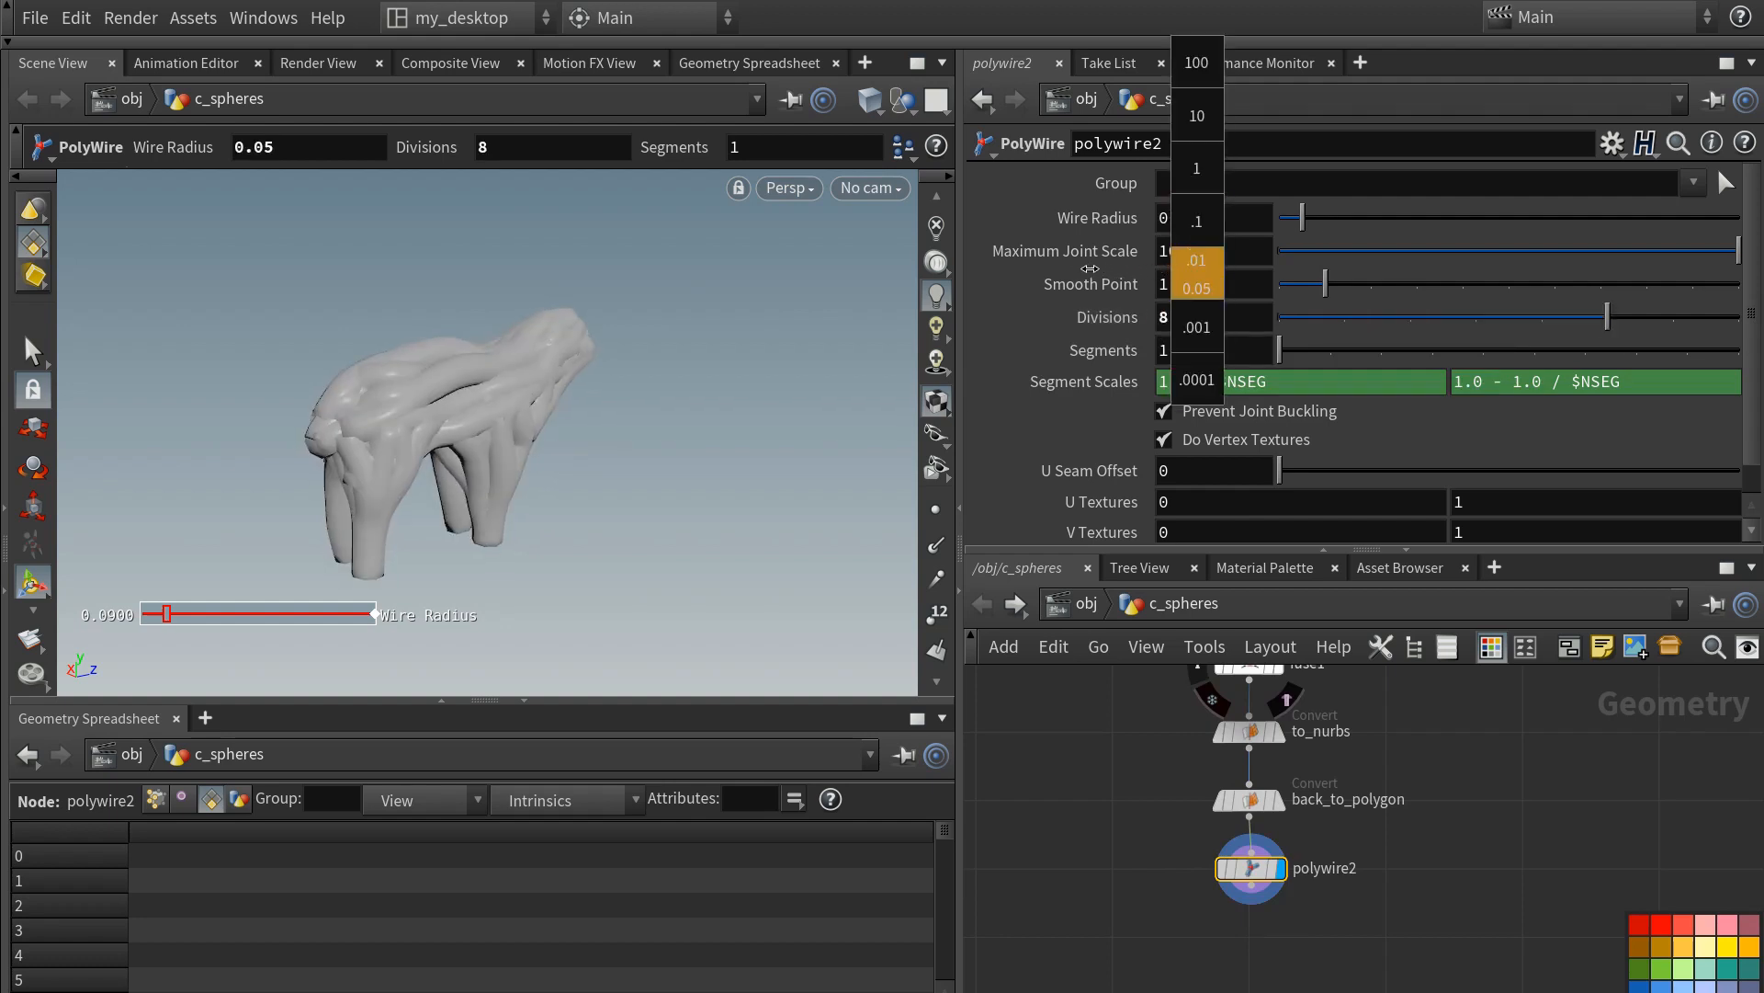
middle_click_drag(1090, 268, 1200, 228)
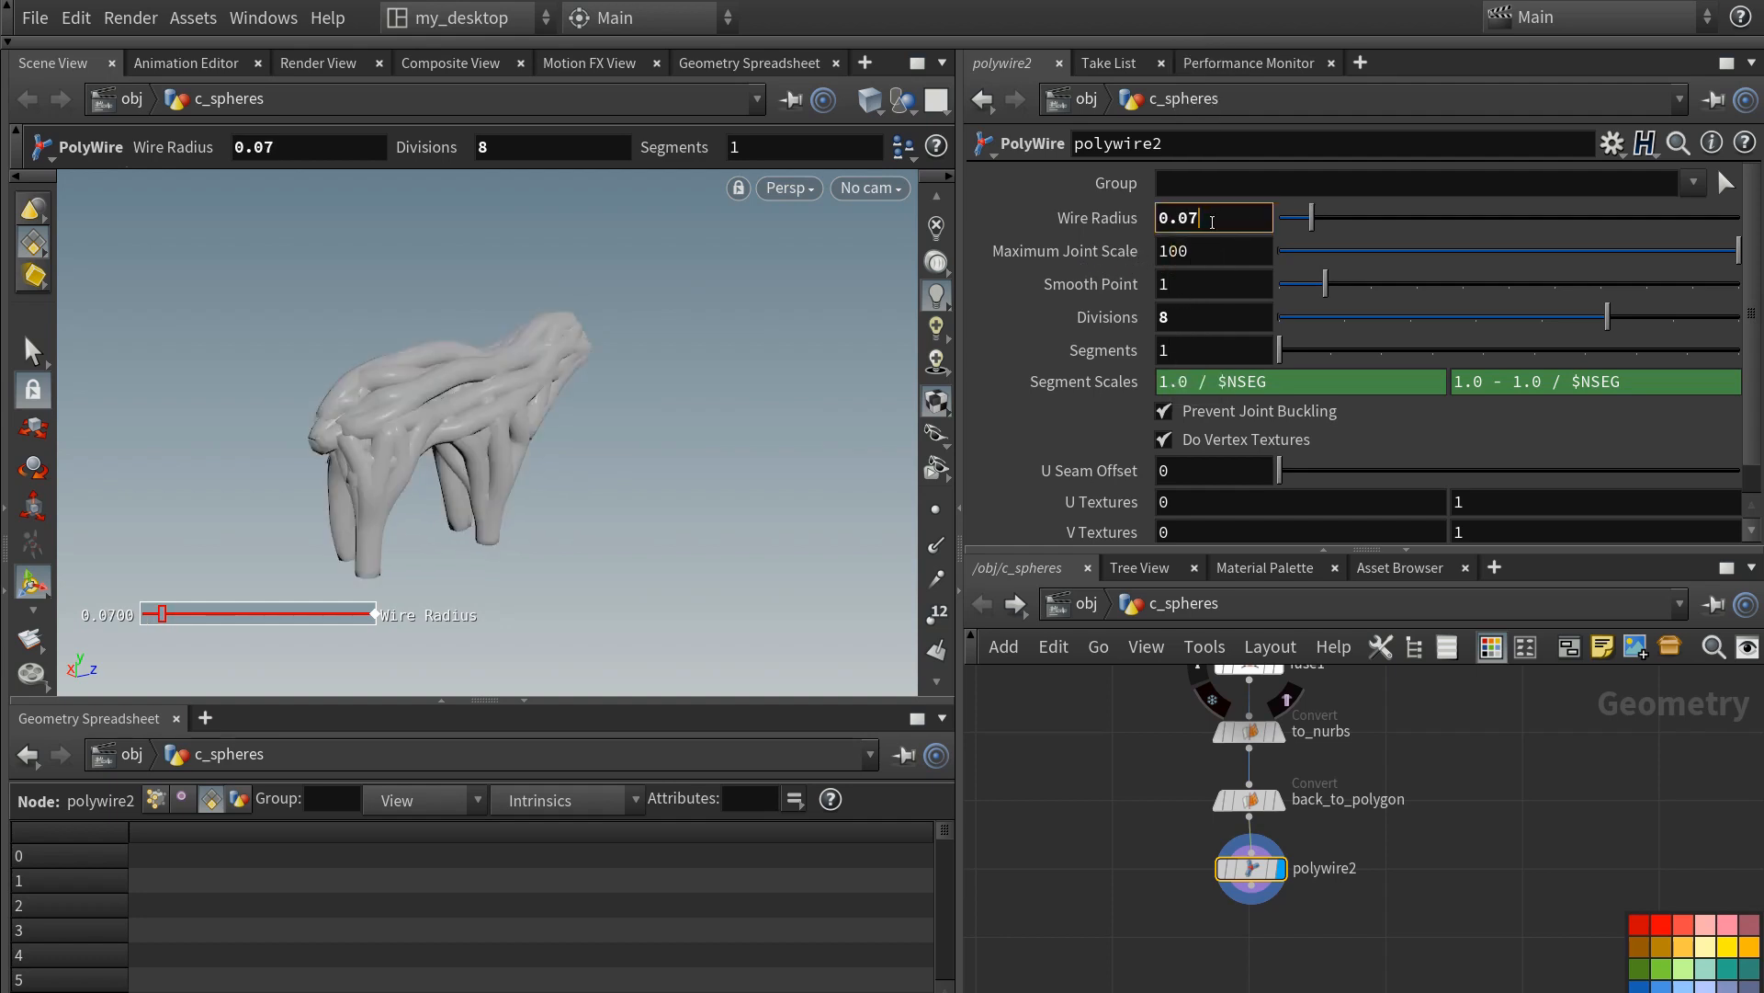
type("5")
key("Return")
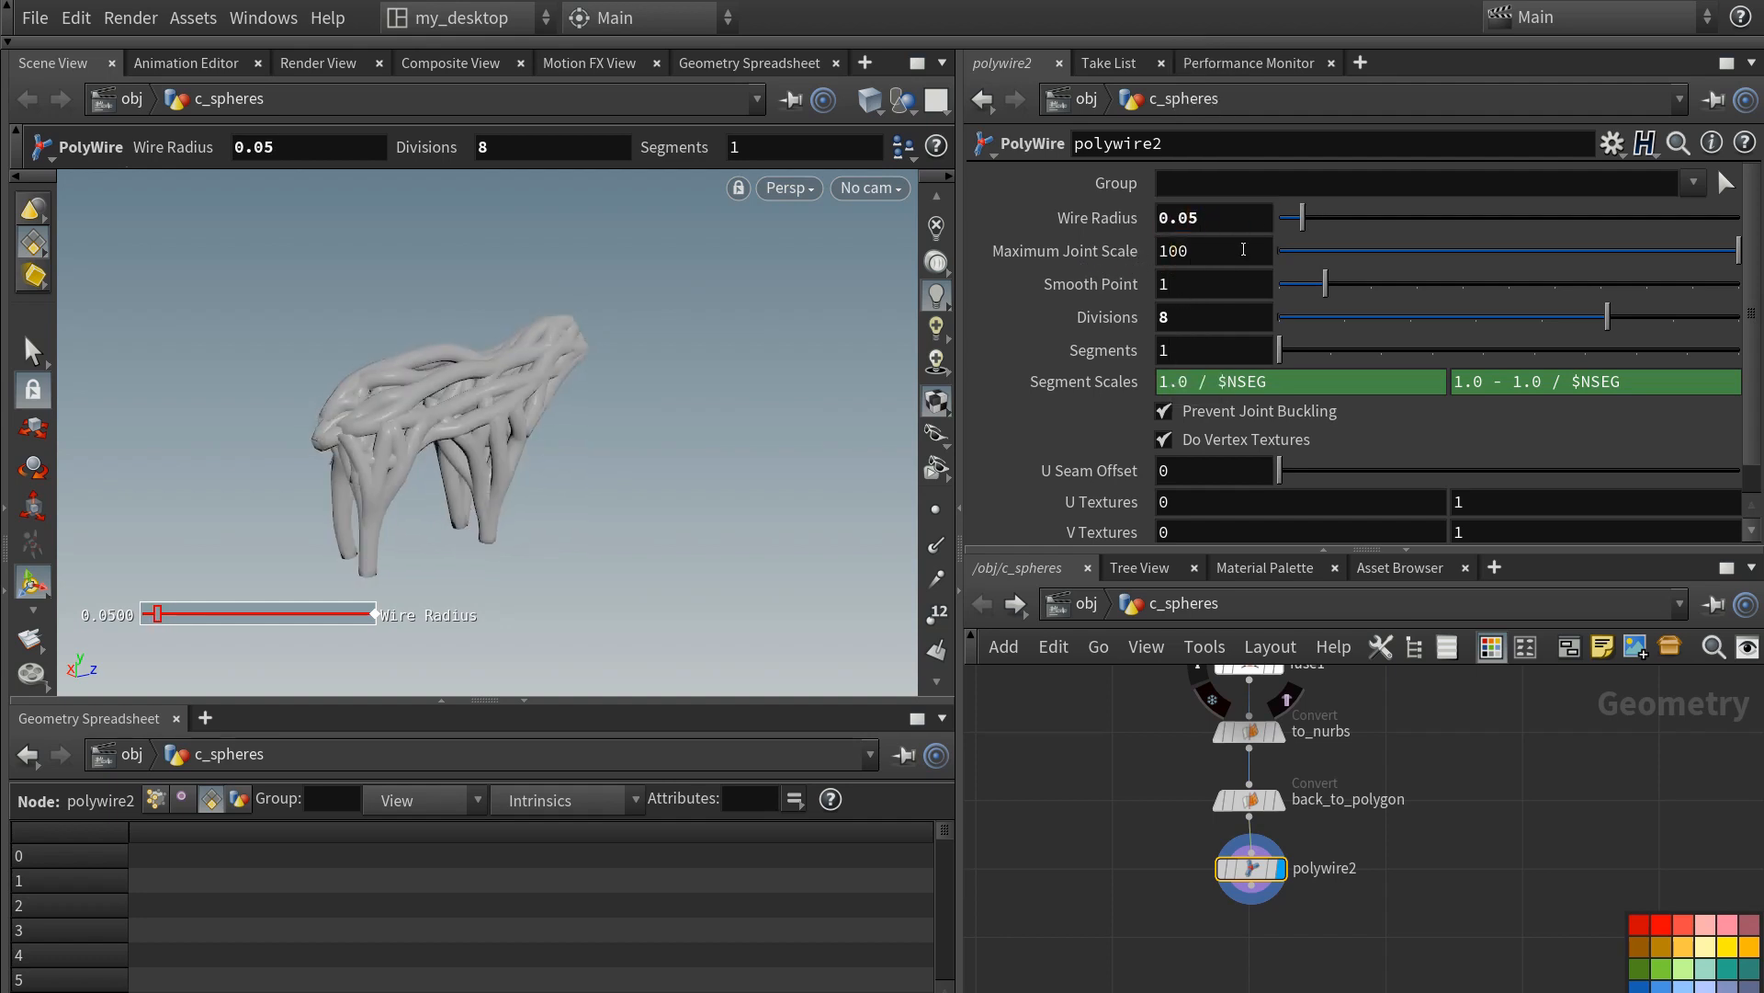
- Check the deer concept image in XnView, return to the network and add a Clean node below polywire2
key("alt+Tab")
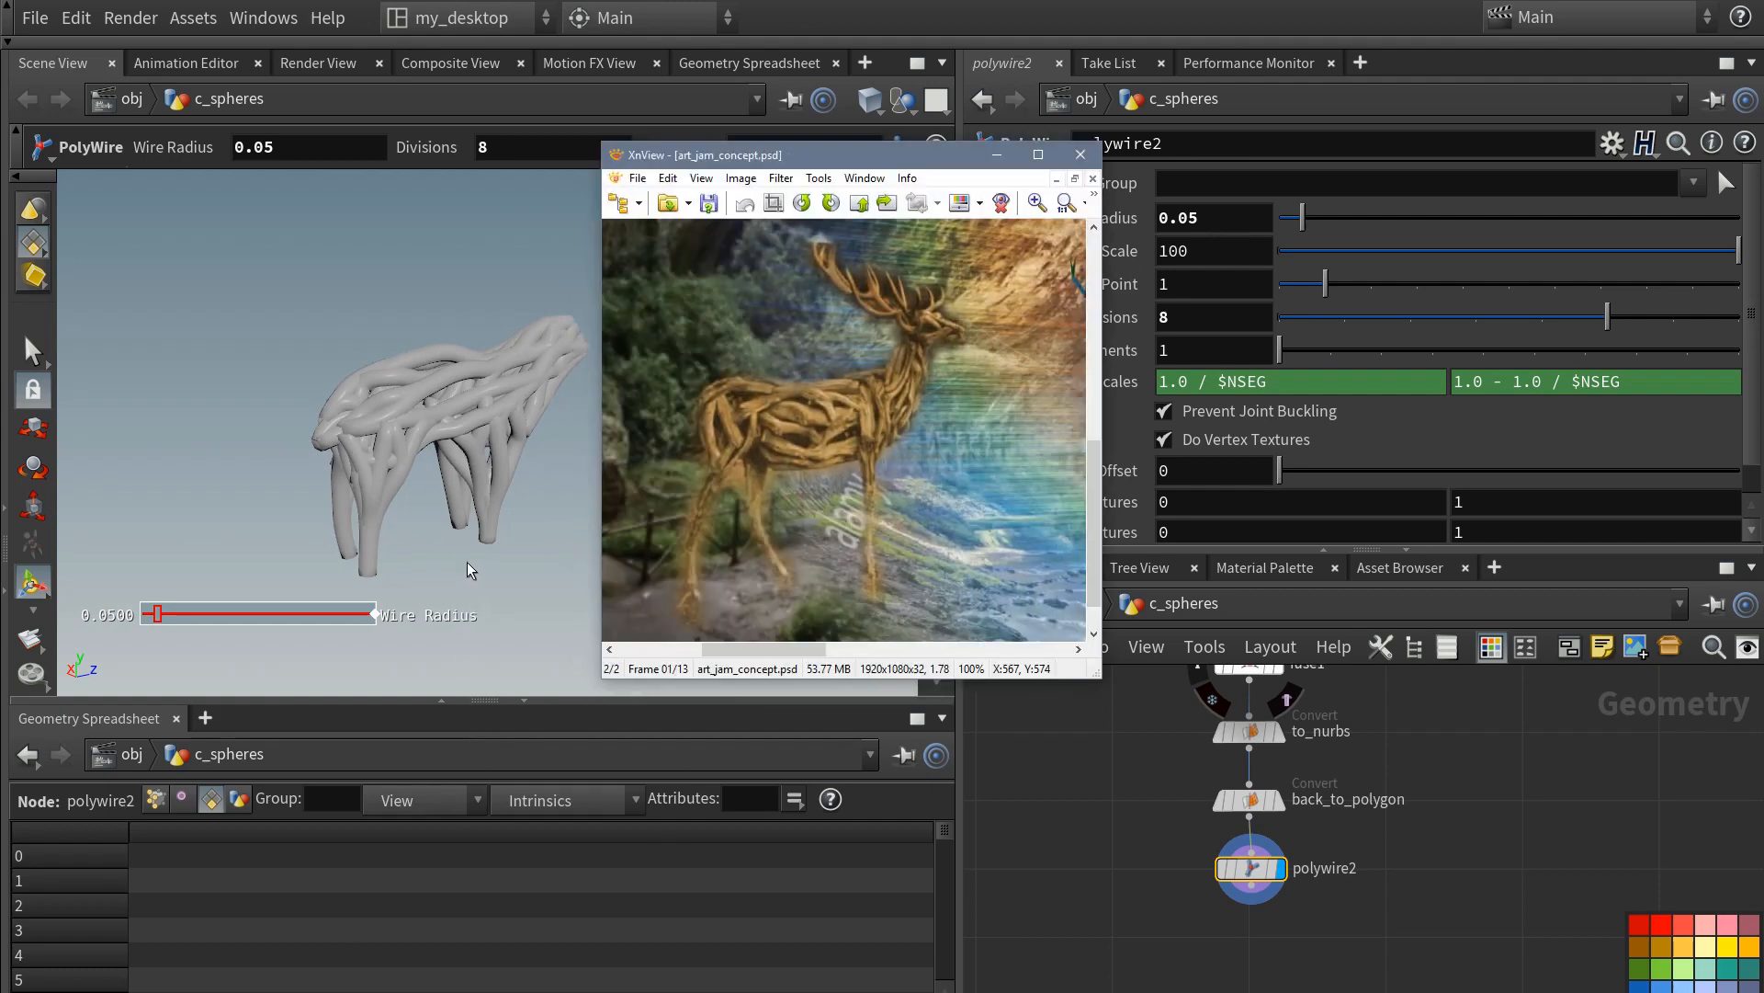
left_click(1001, 158)
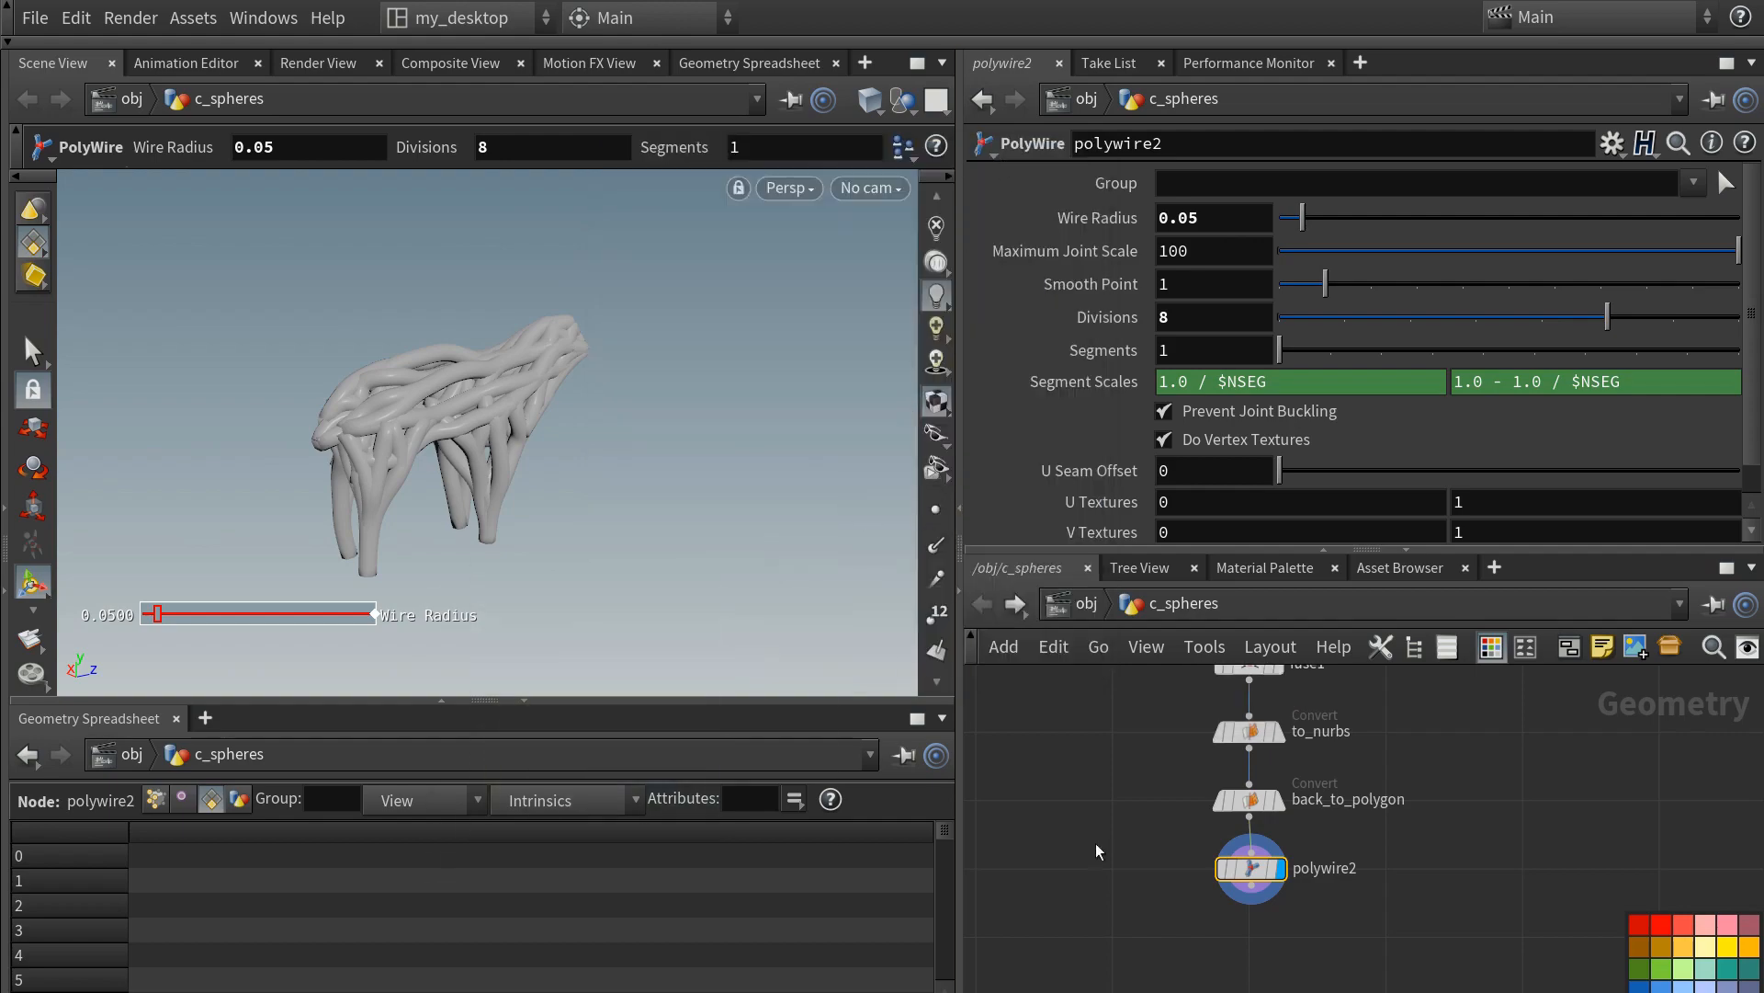
middle_click_drag(1157, 861, 1163, 836)
middle_click_drag(1069, 947, 1046, 908)
scroll(1234, 835, "up", 1)
key("Tab")
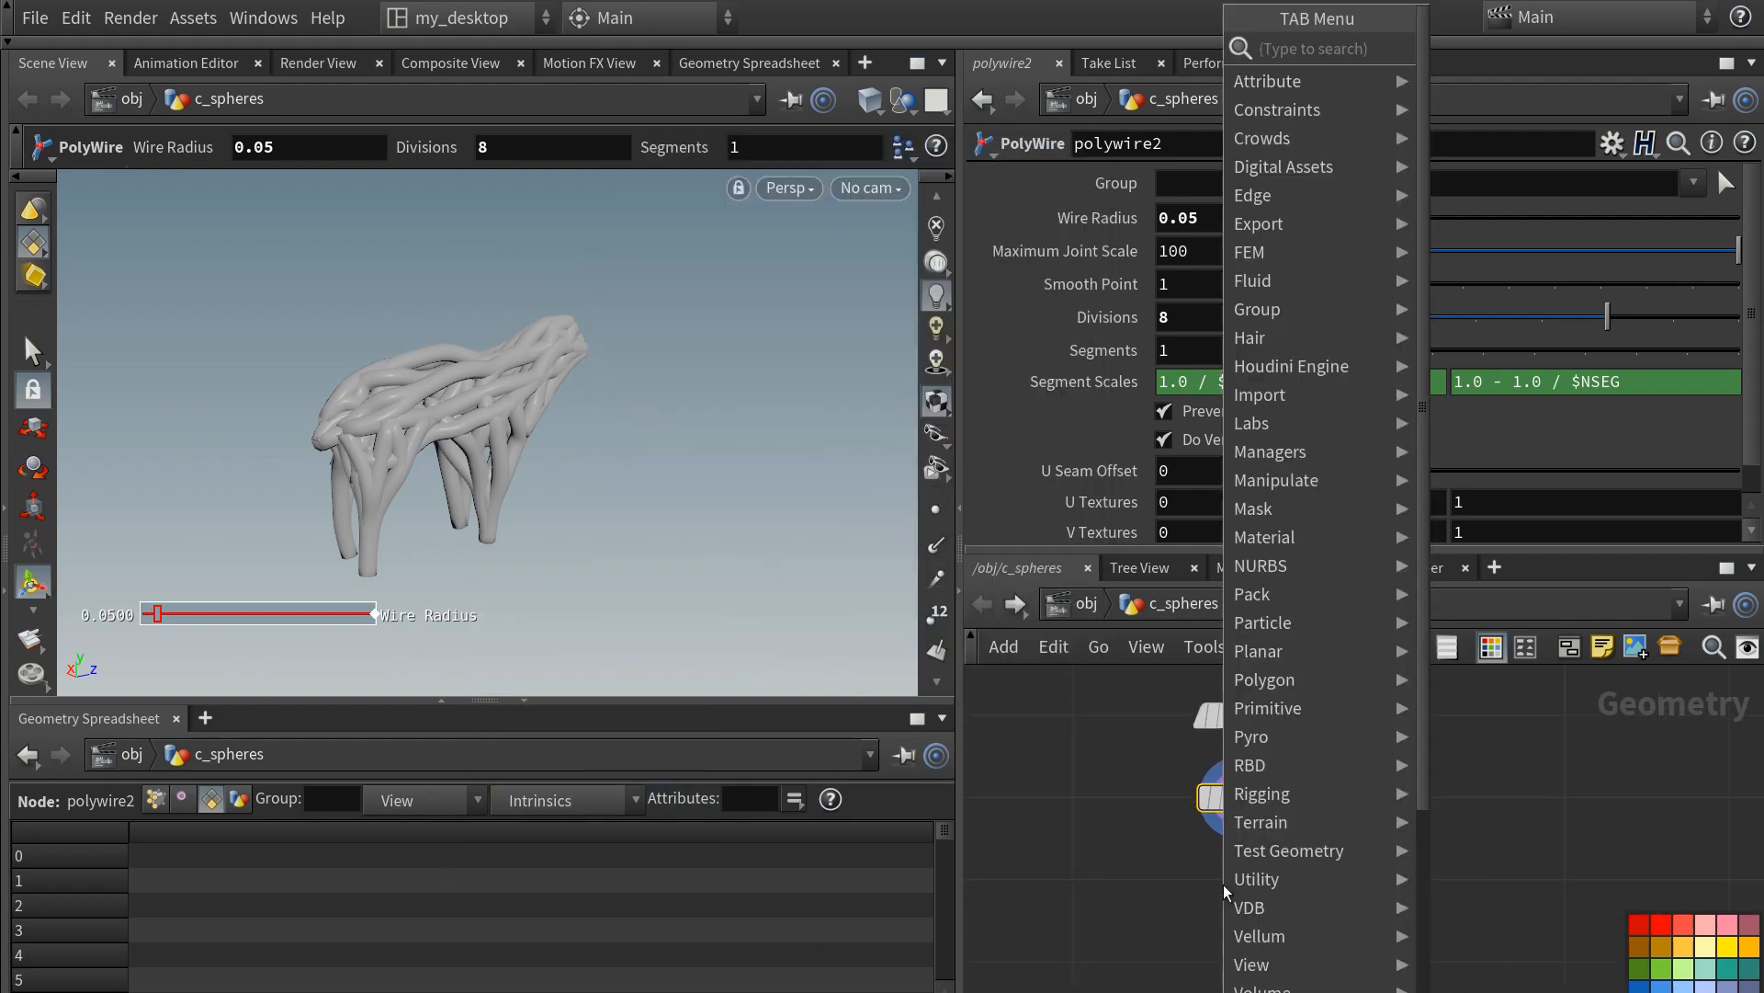
type("clean")
key("Return")
left_click(1241, 890)
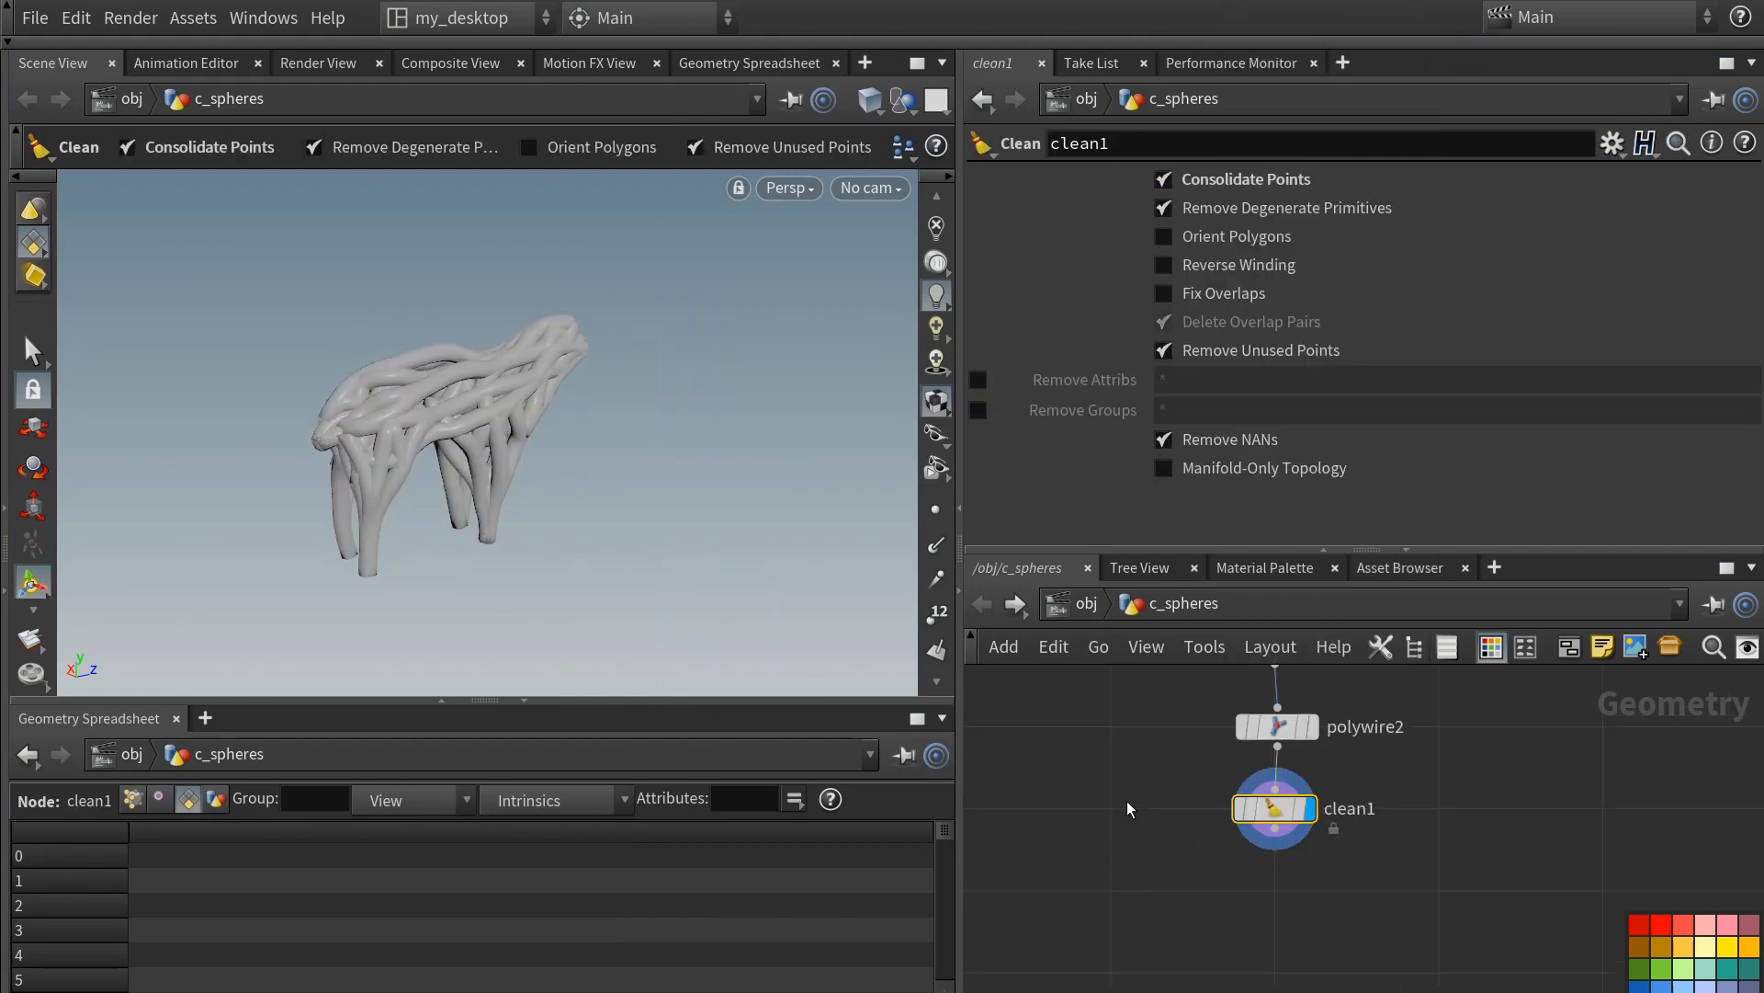
- Add a Smooth node under clean1 with Strength 5 and Method set to Scale-Dominant
key("Tab")
type("smoot")
key("Return")
left_click(1274, 887)
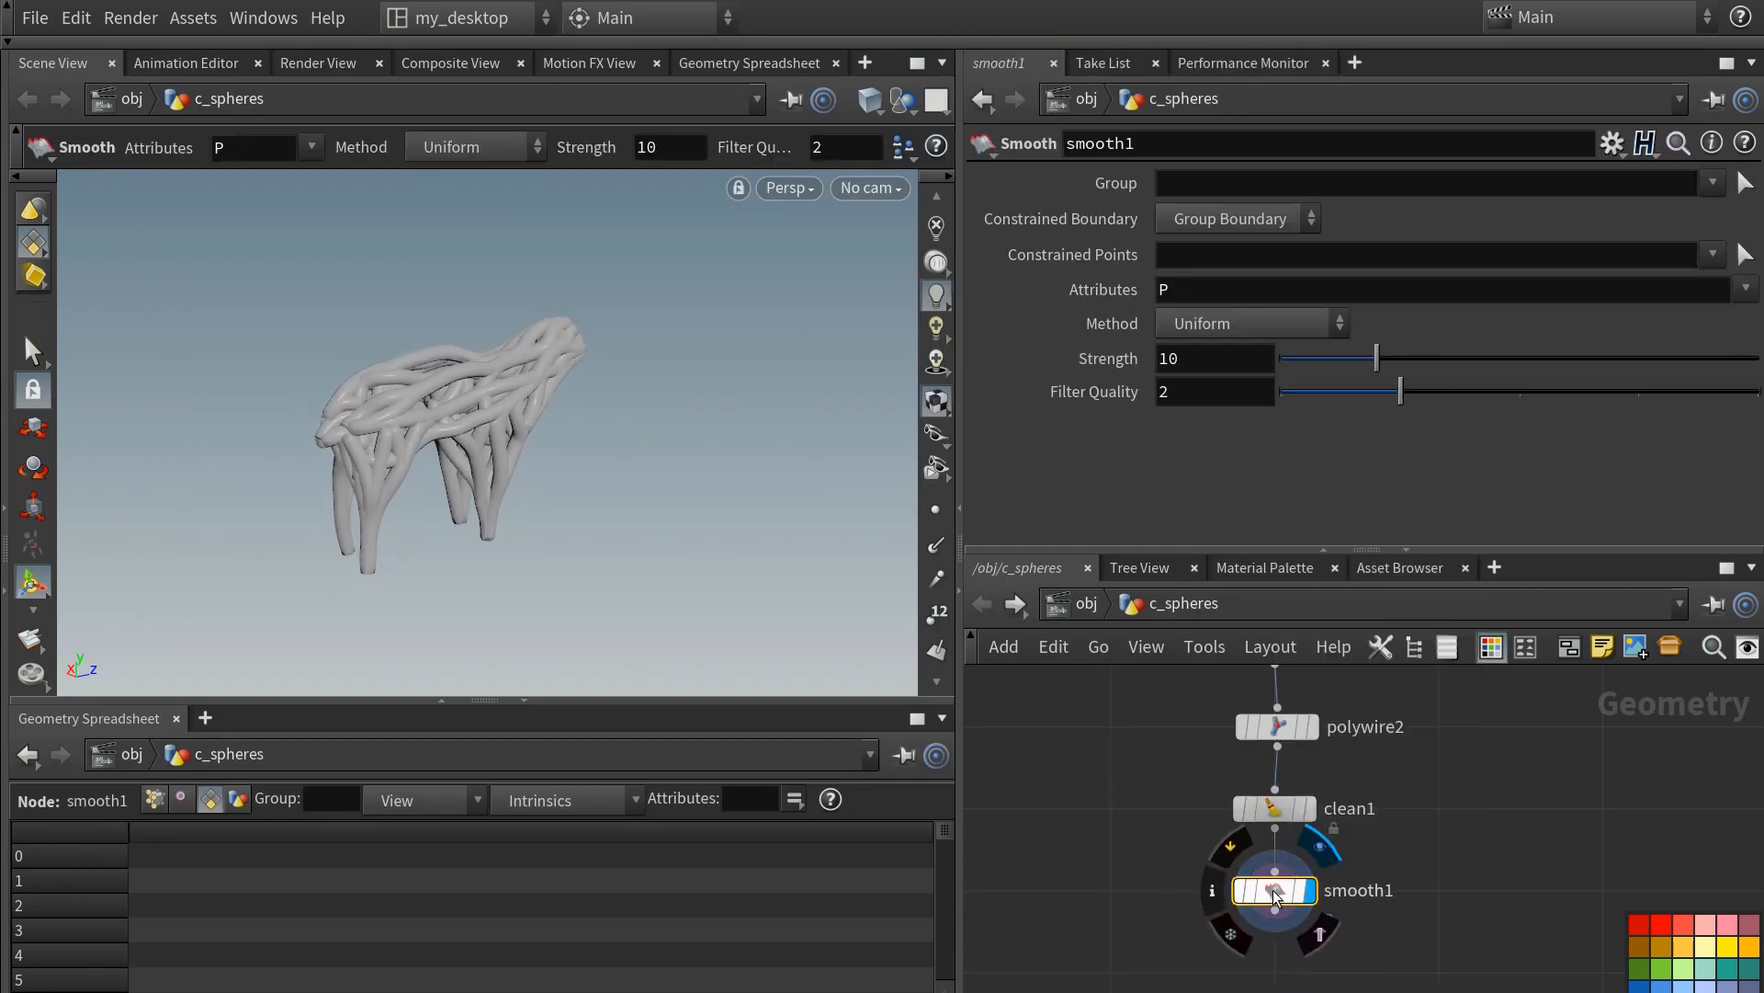
double_click(1201, 354)
type("5")
key("Return")
left_click(1215, 326)
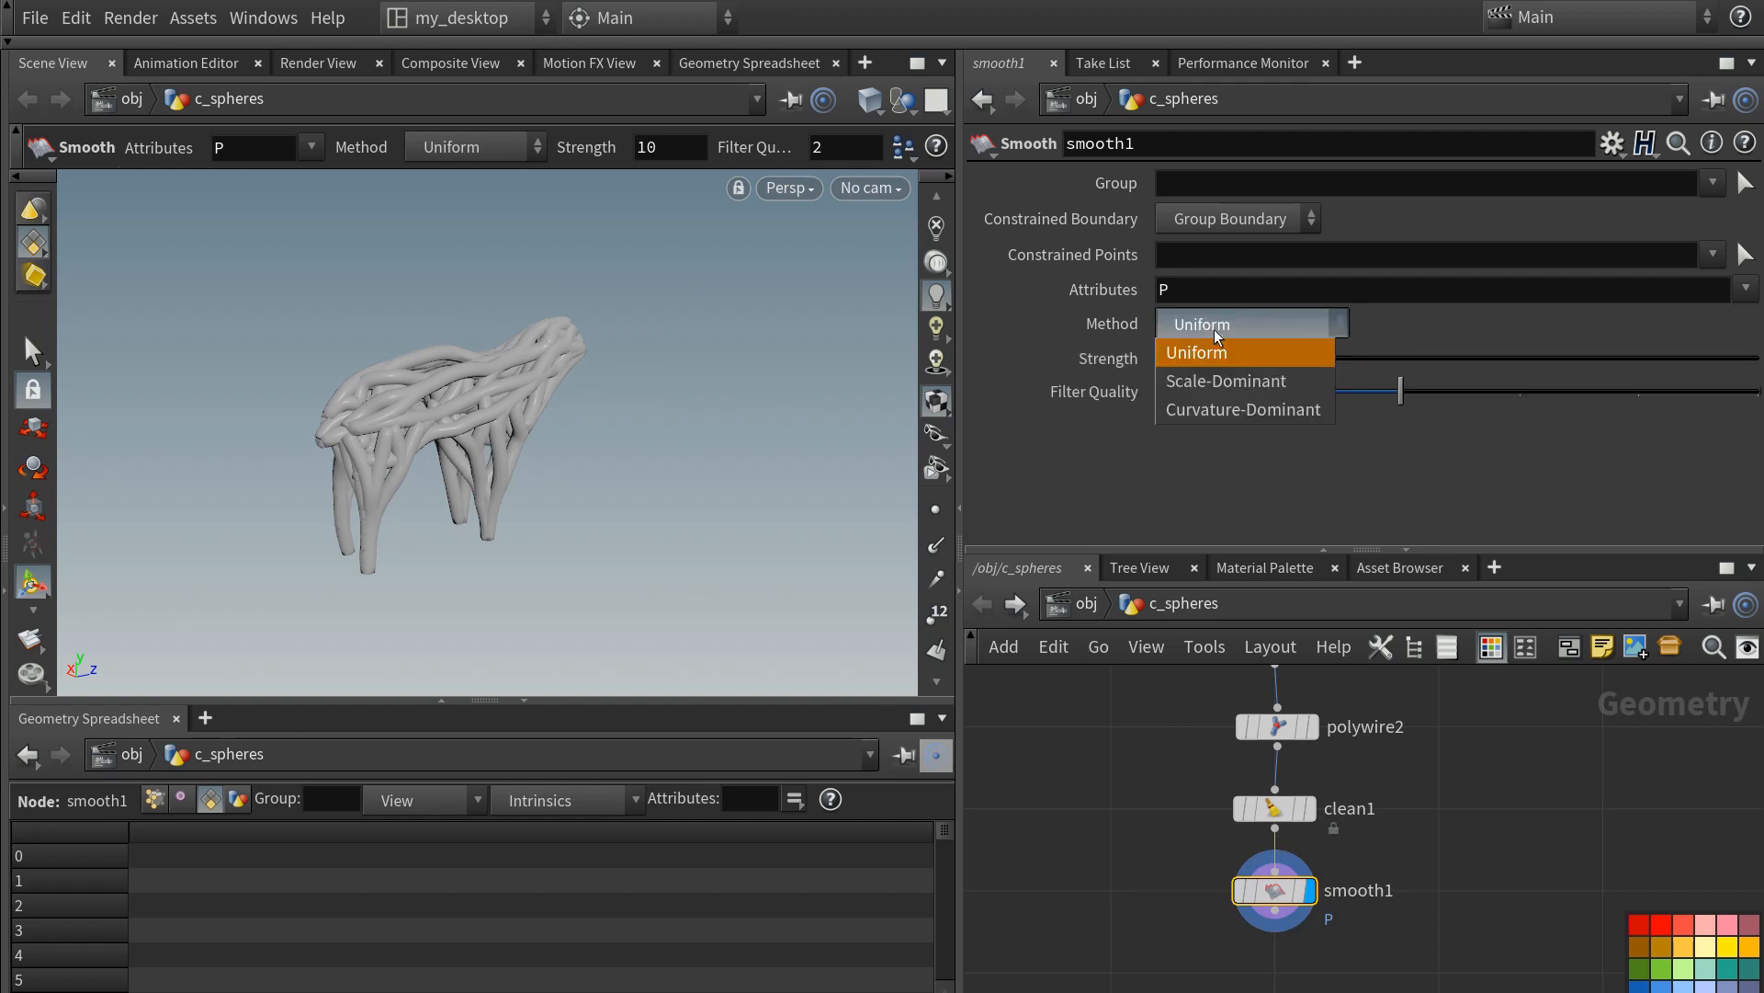
left_click(1213, 375)
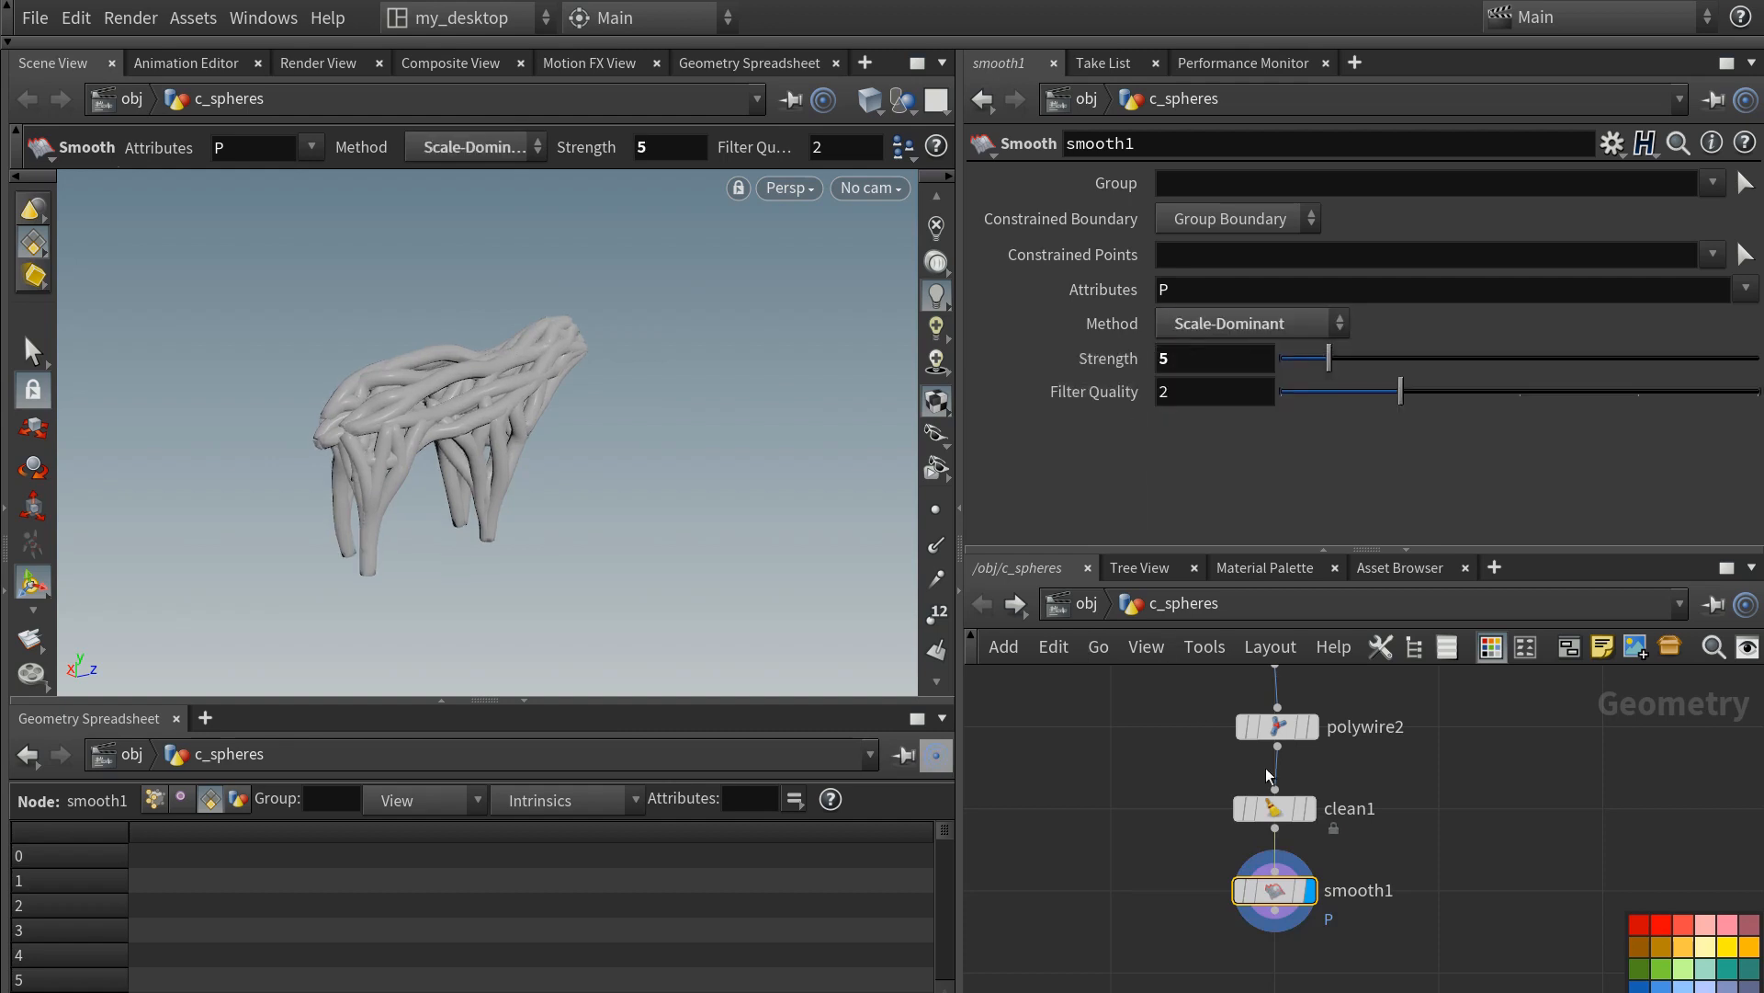
- Add a VDB from Polygons node below smooth1 and set its Voxel Size to 0.01
left_click(1310, 889)
key("Tab")
type("vdb")
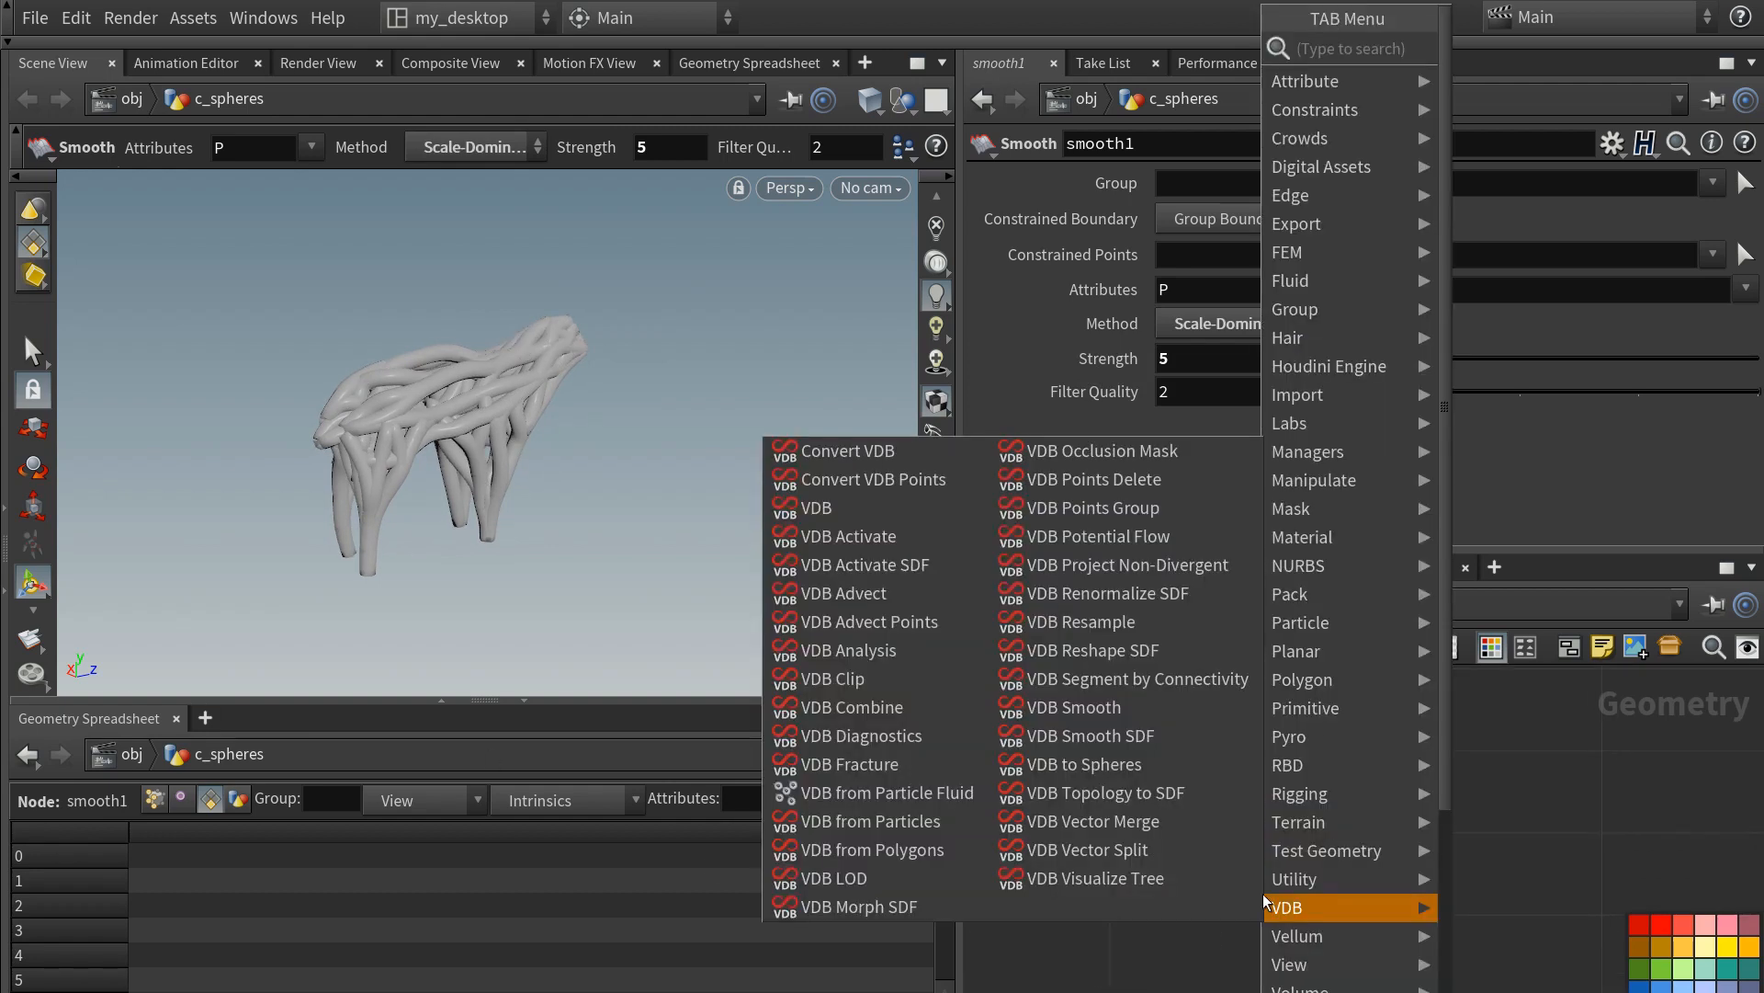
type("from")
key("Down")
key("Down")
key("Return")
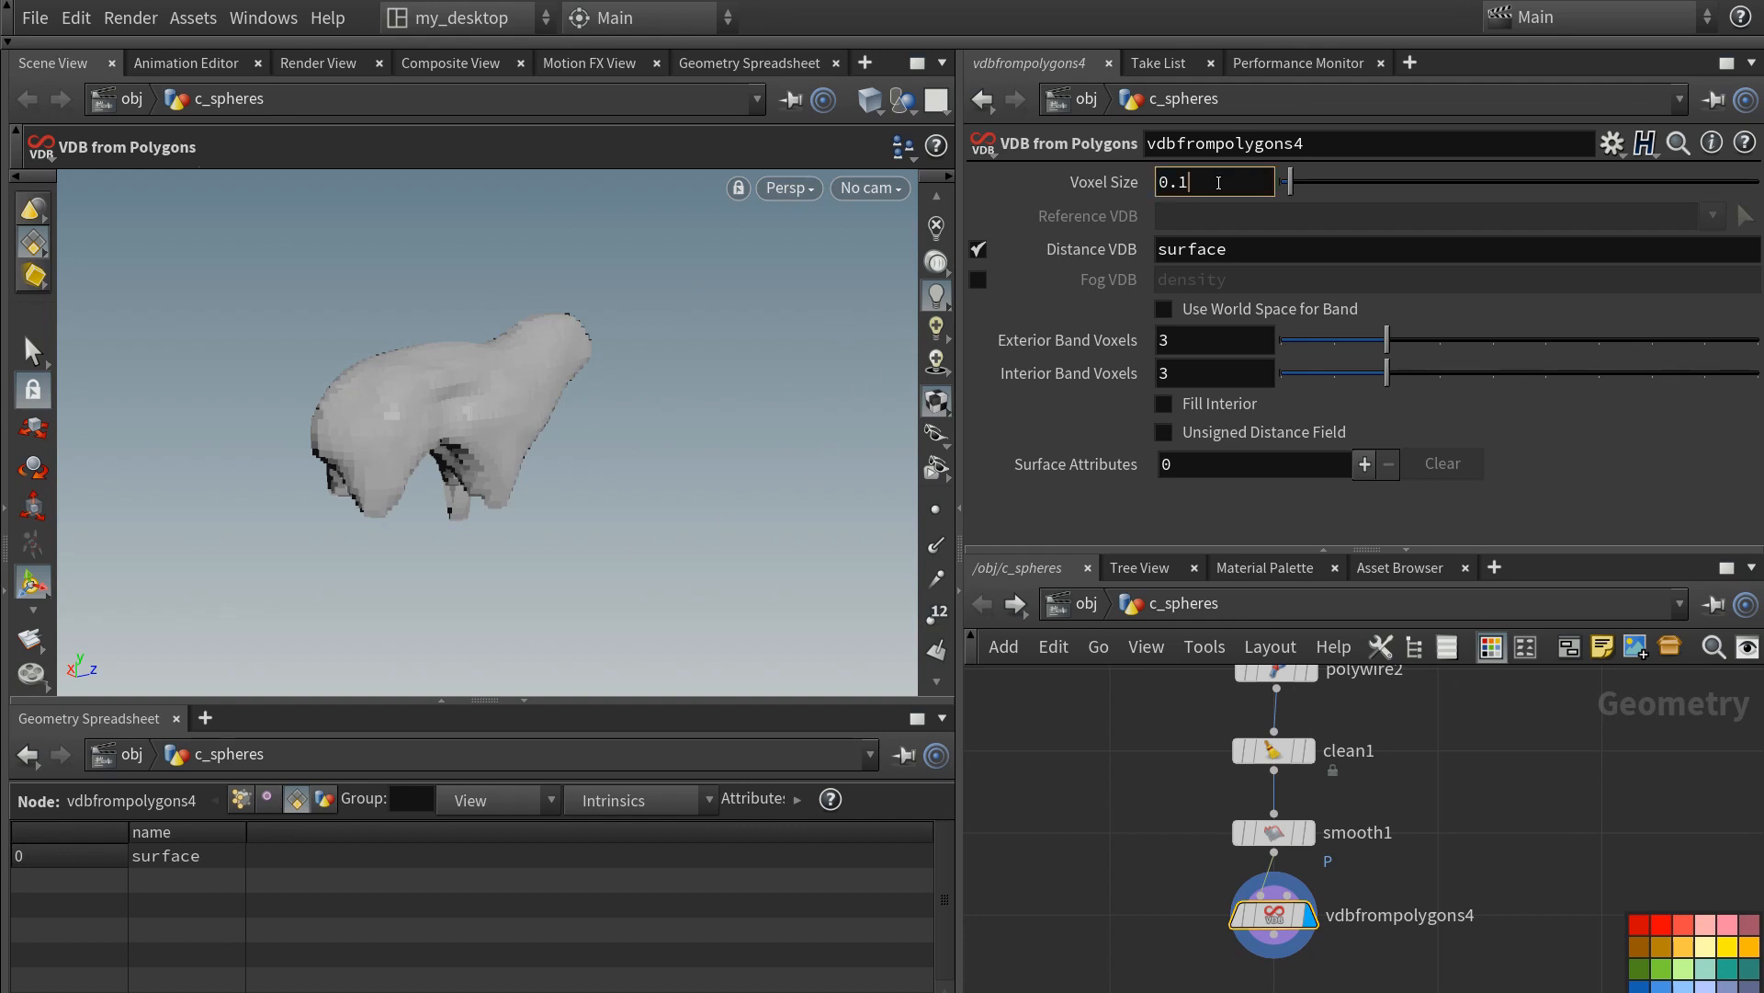
key("Return")
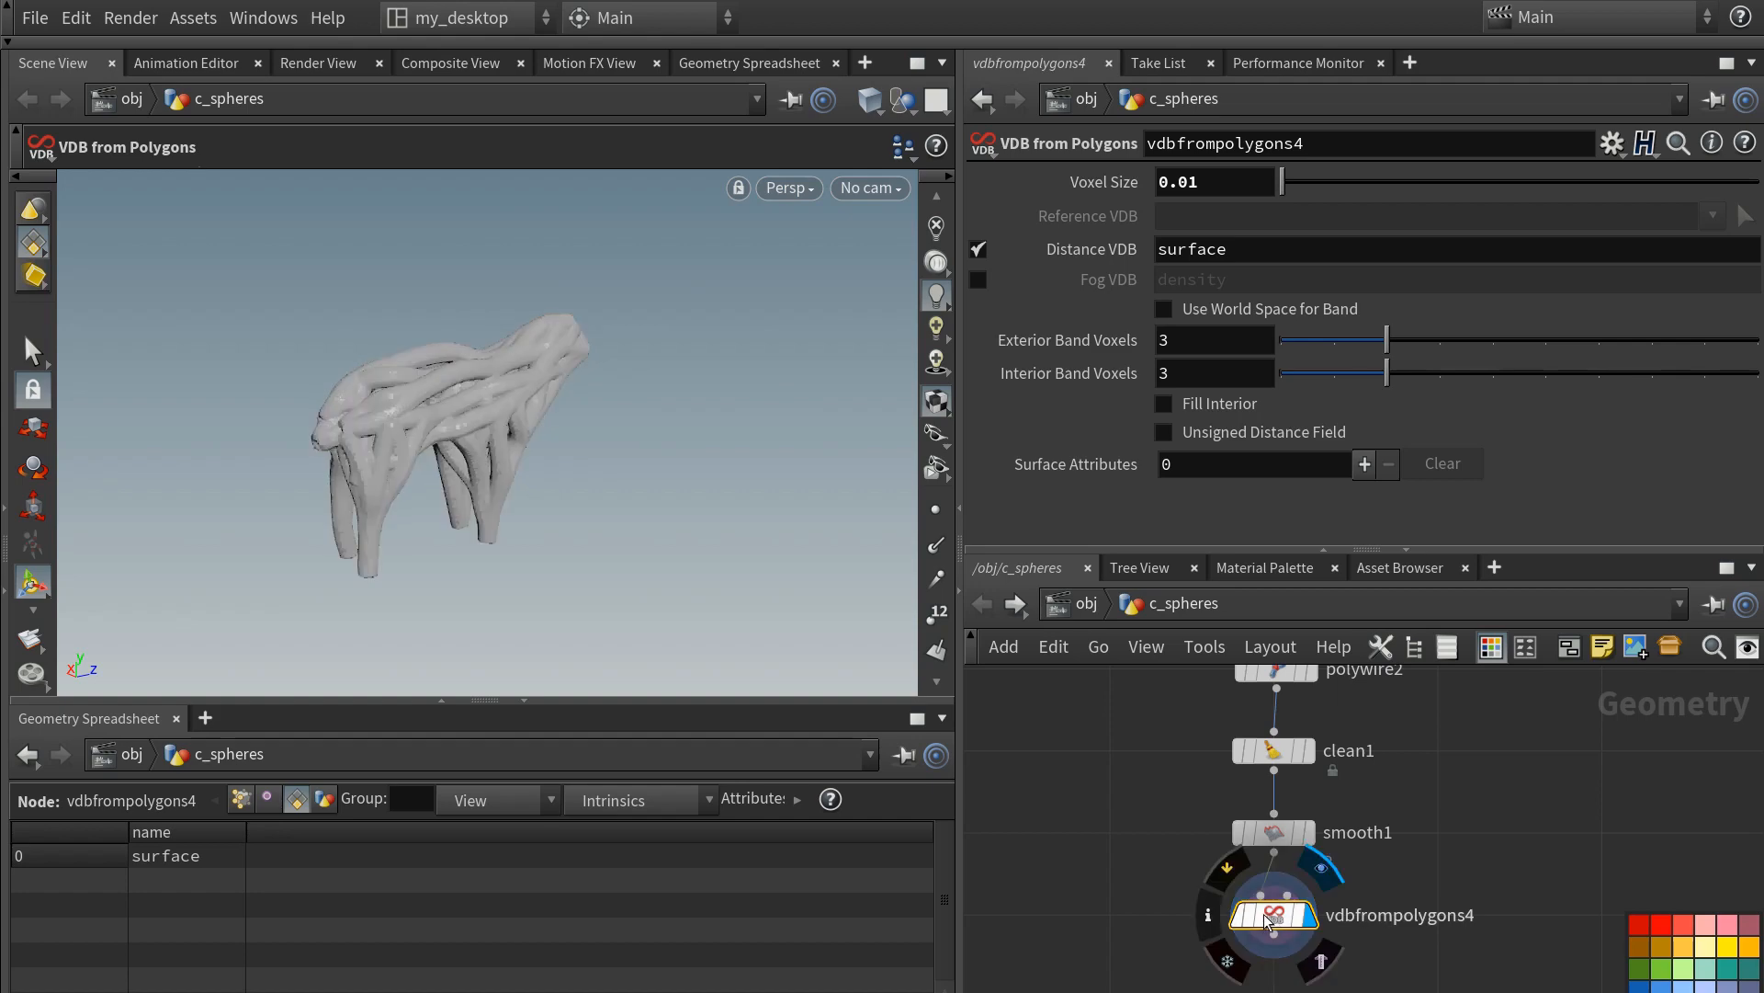
- Add a Convert VDB node under vdbfrompolygons4 and set Convert To to Polygons
middle_click_drag(1165, 983, 1162, 904)
left_click(1269, 875)
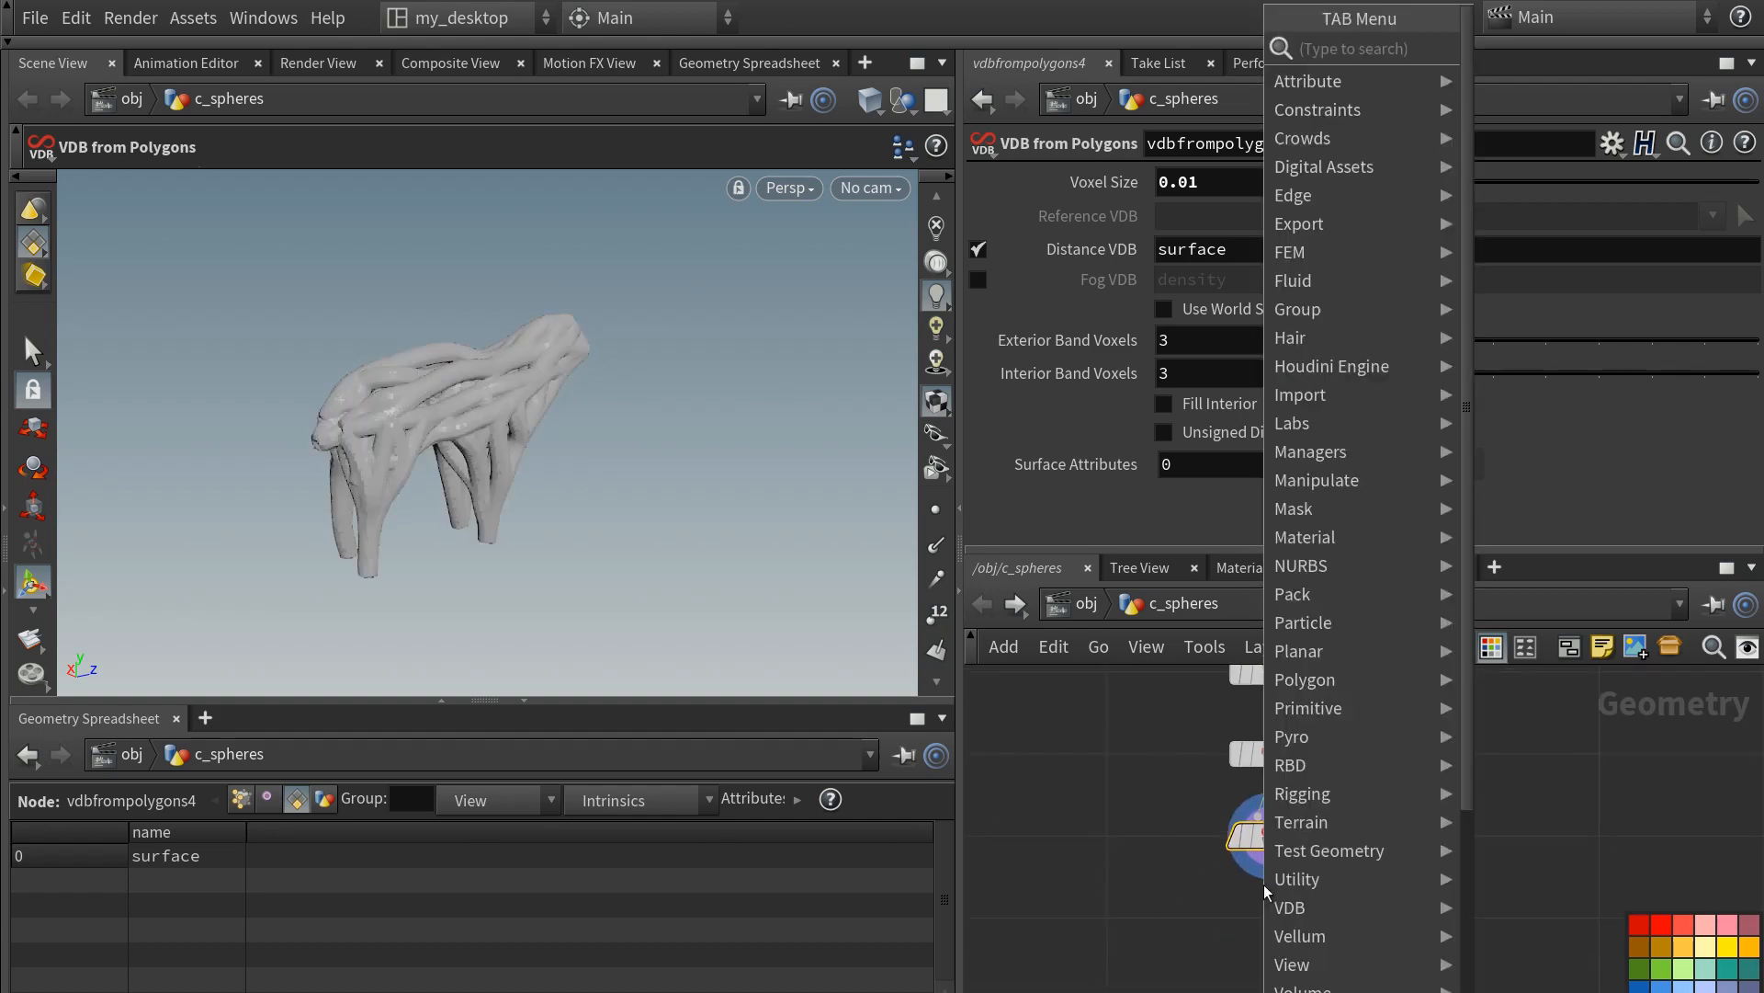
type("convert")
key("Return")
left_click(1296, 919)
left_click(1229, 219)
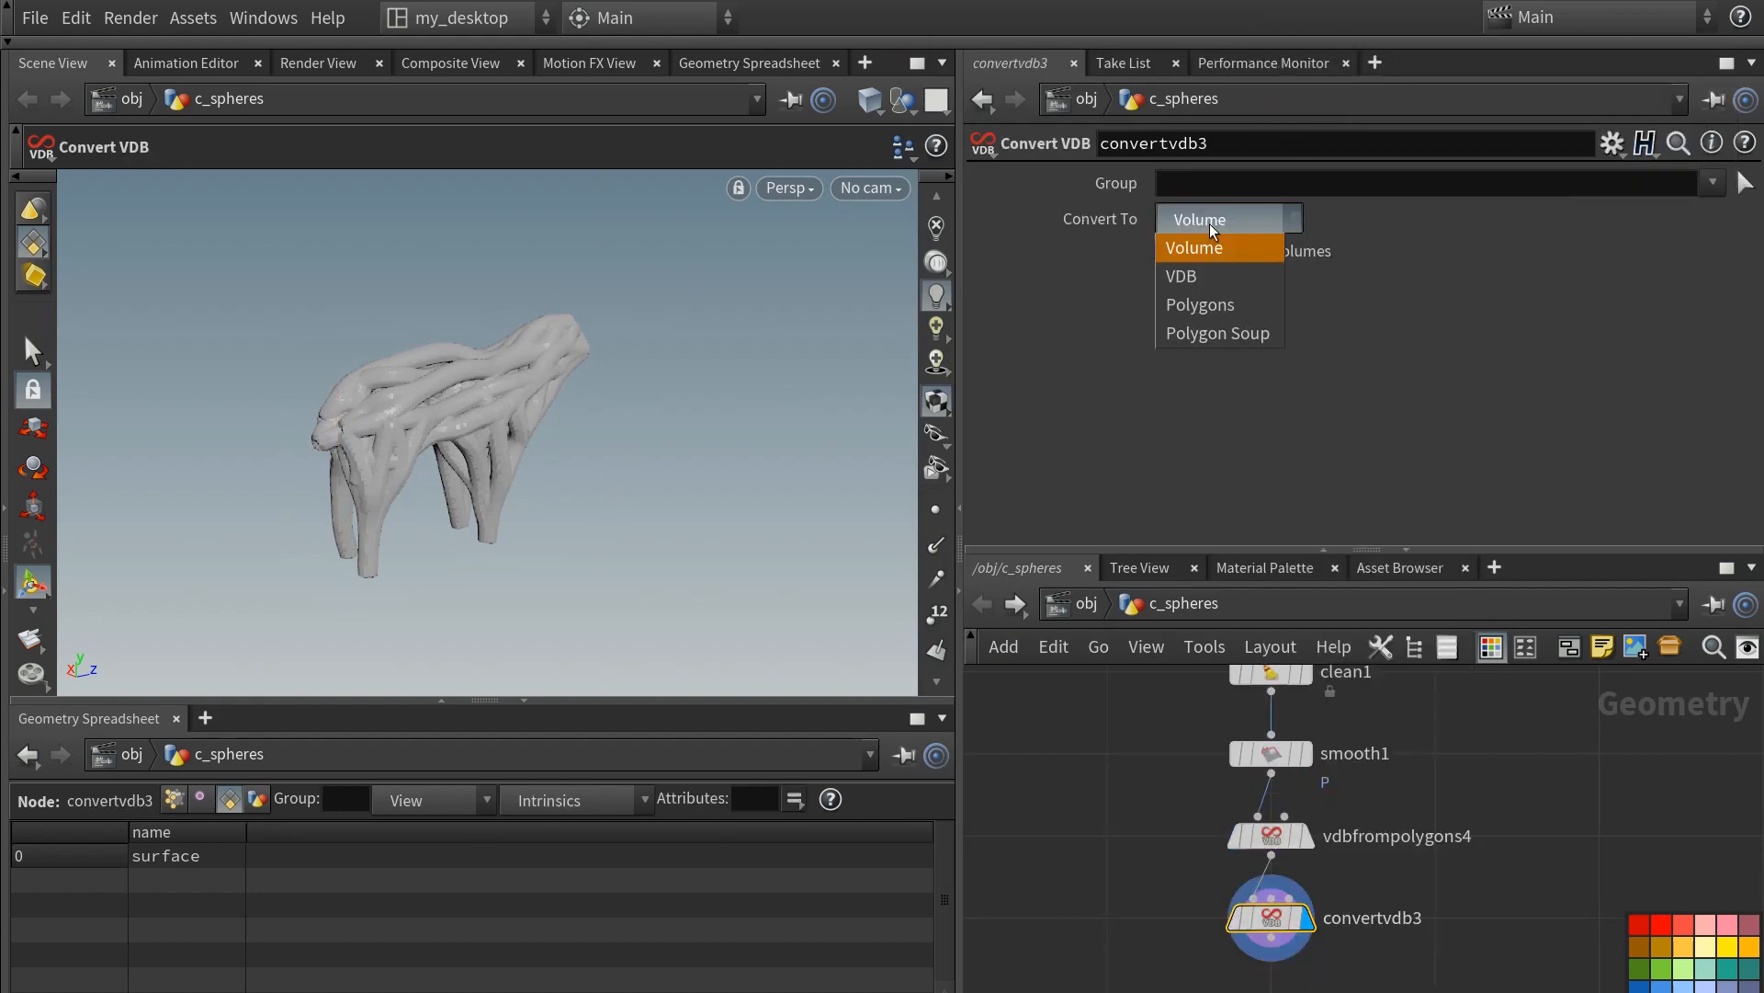
left_click(1199, 303)
- Add a Remesh node below convertvdb3 and set its Edge Lengths to Adaptive
middle_click_drag(1140, 873, 1138, 795)
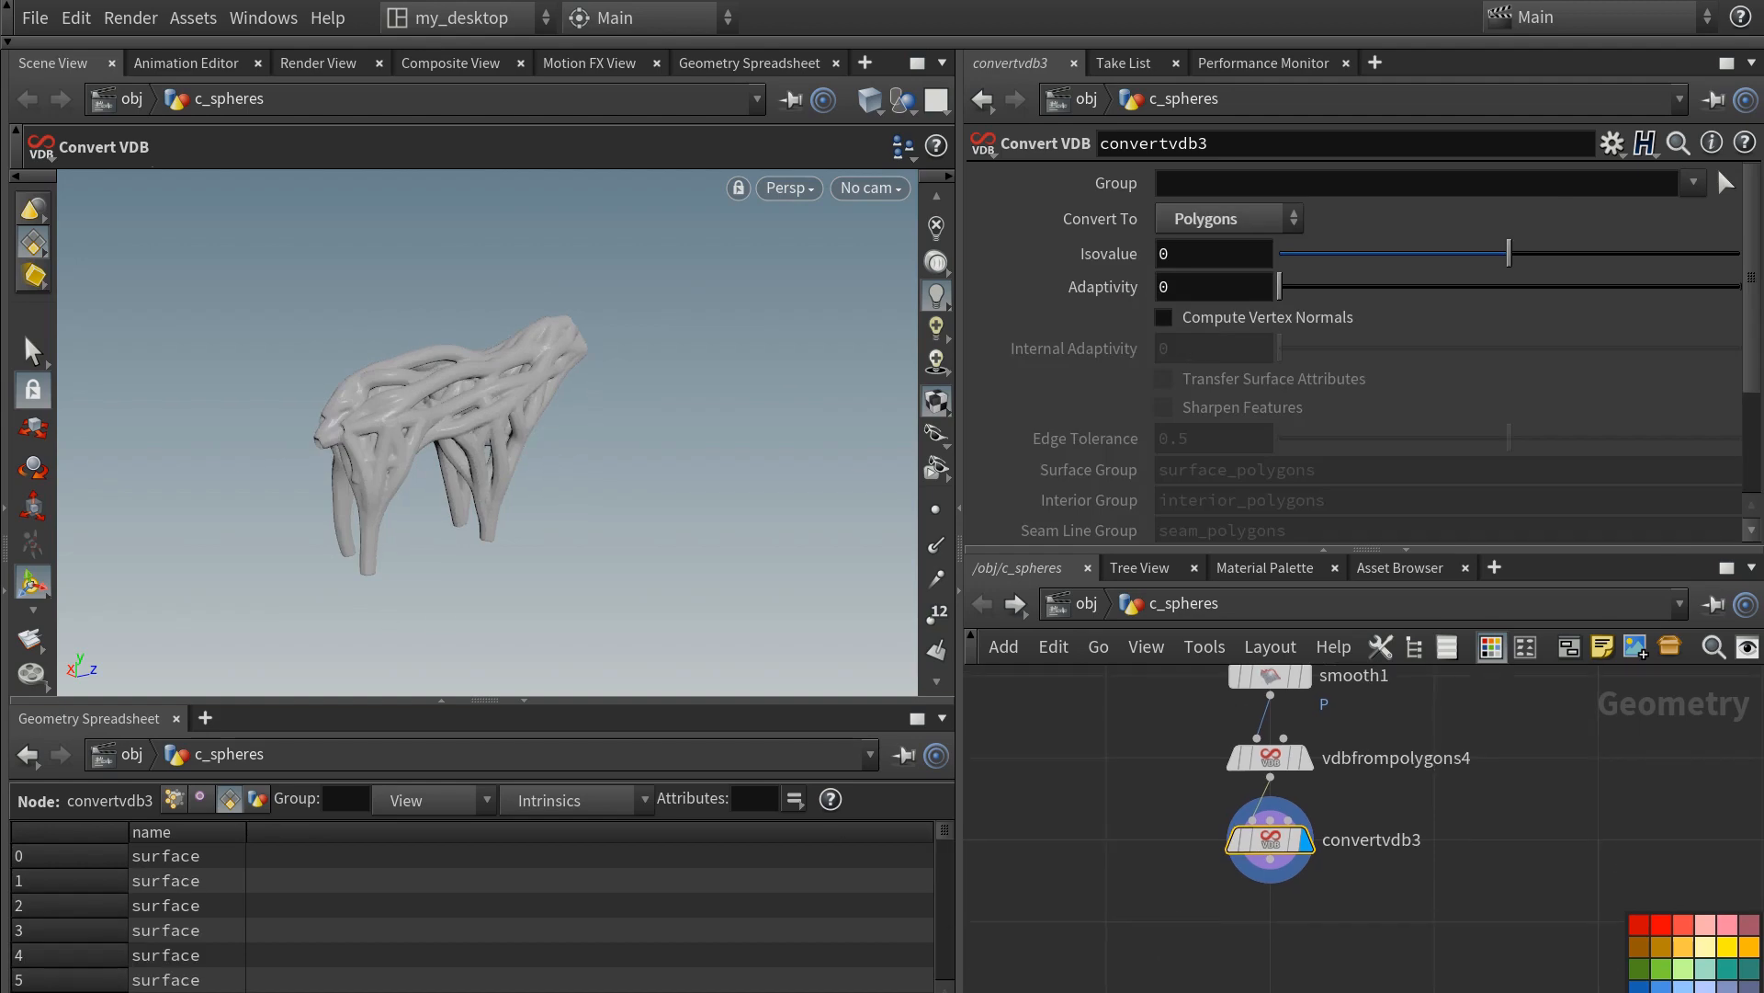
key("Tab")
type("rem")
key("Return")
left_click(1271, 919)
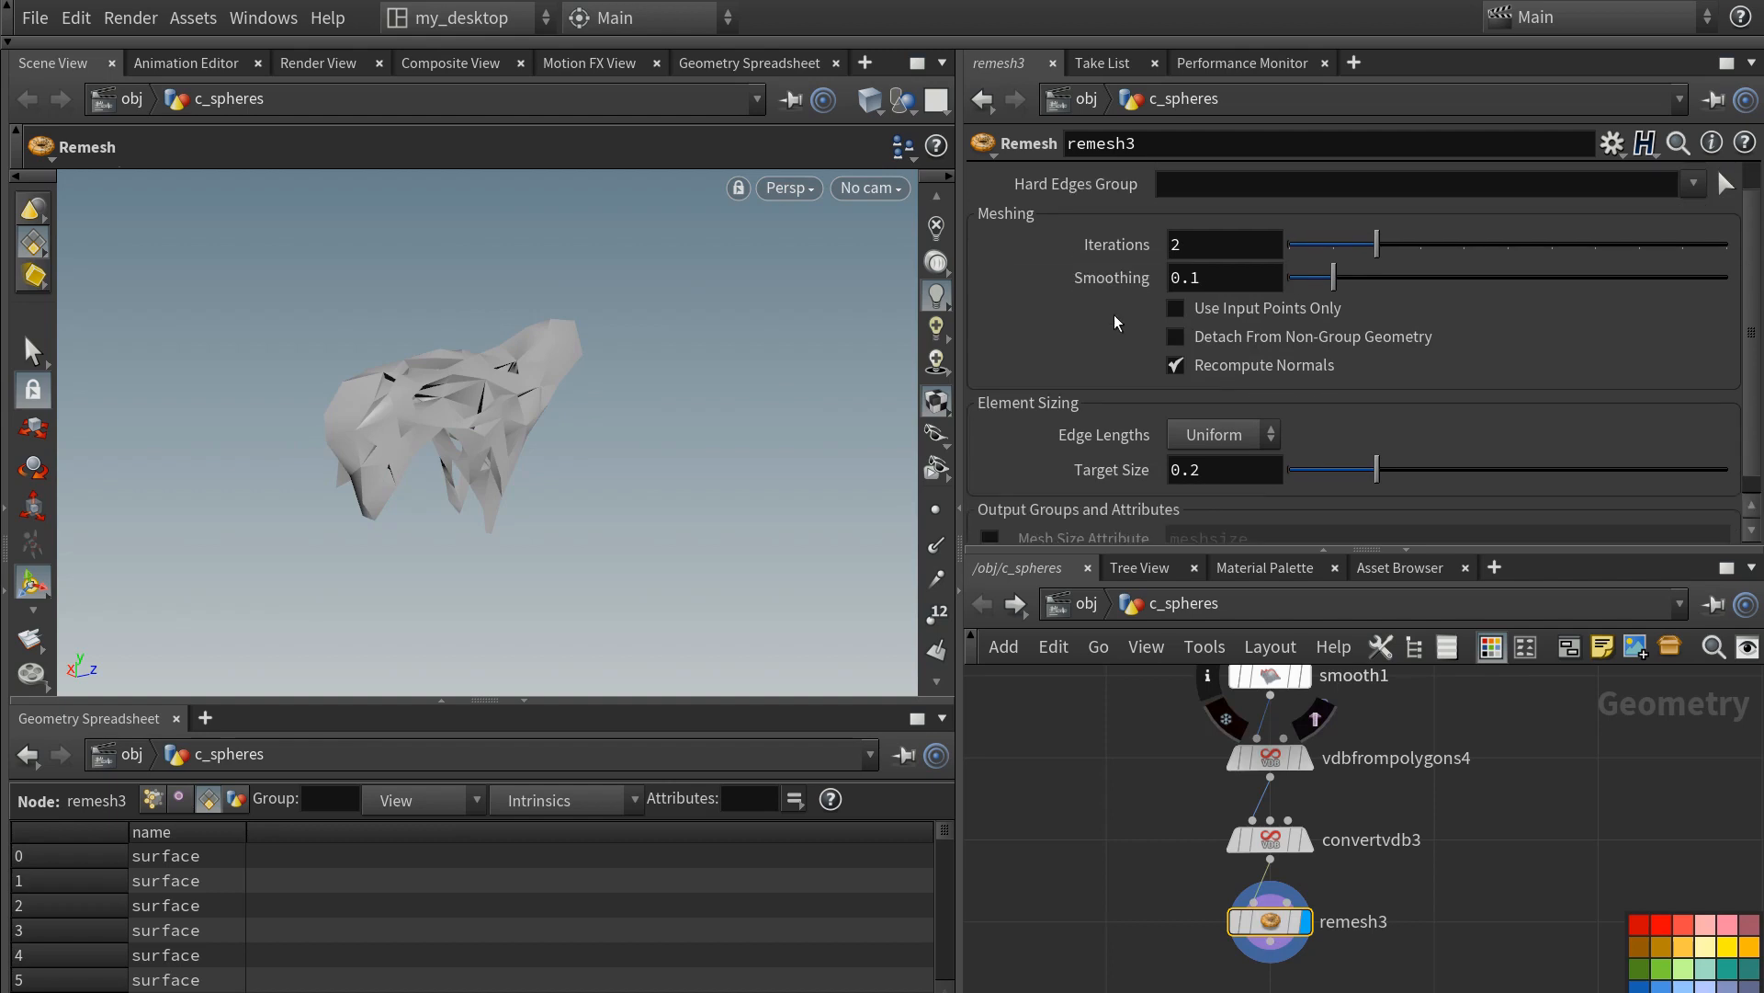
left_click(1218, 414)
left_click(1211, 470)
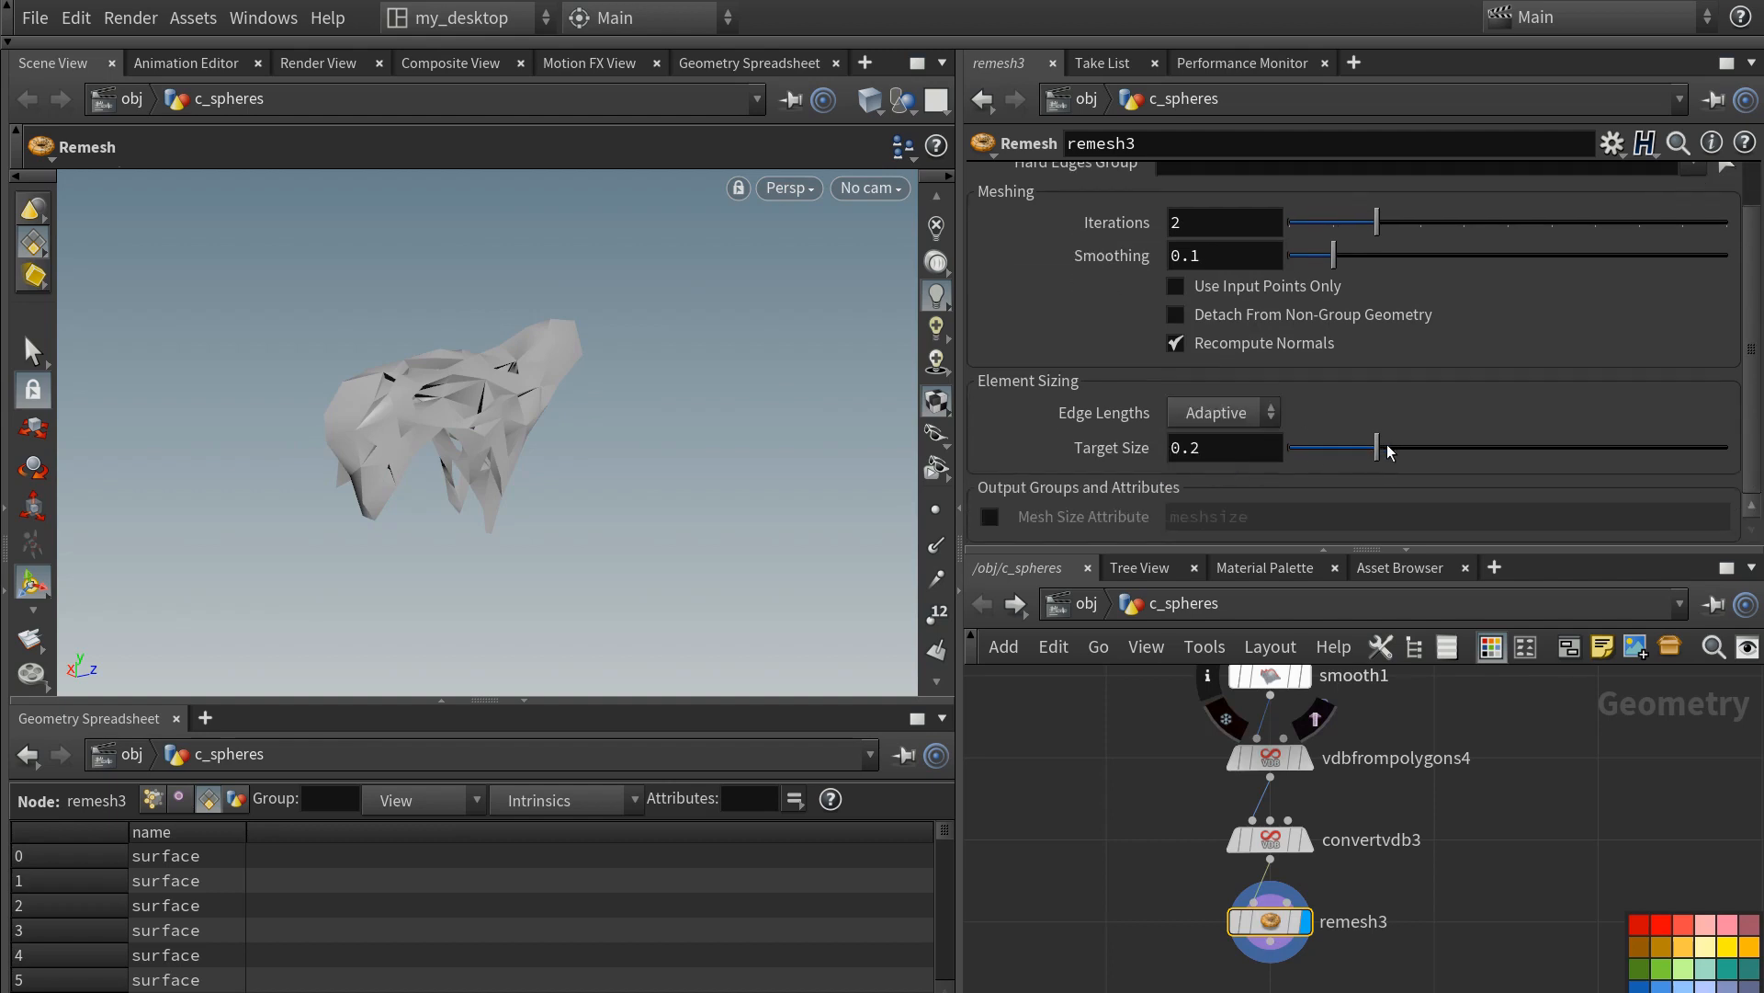
- Show the wireframe over the shaded model, set the remesh Relative Density to 1 and inspect the mesh
left_click(903, 100)
left_click(947, 360)
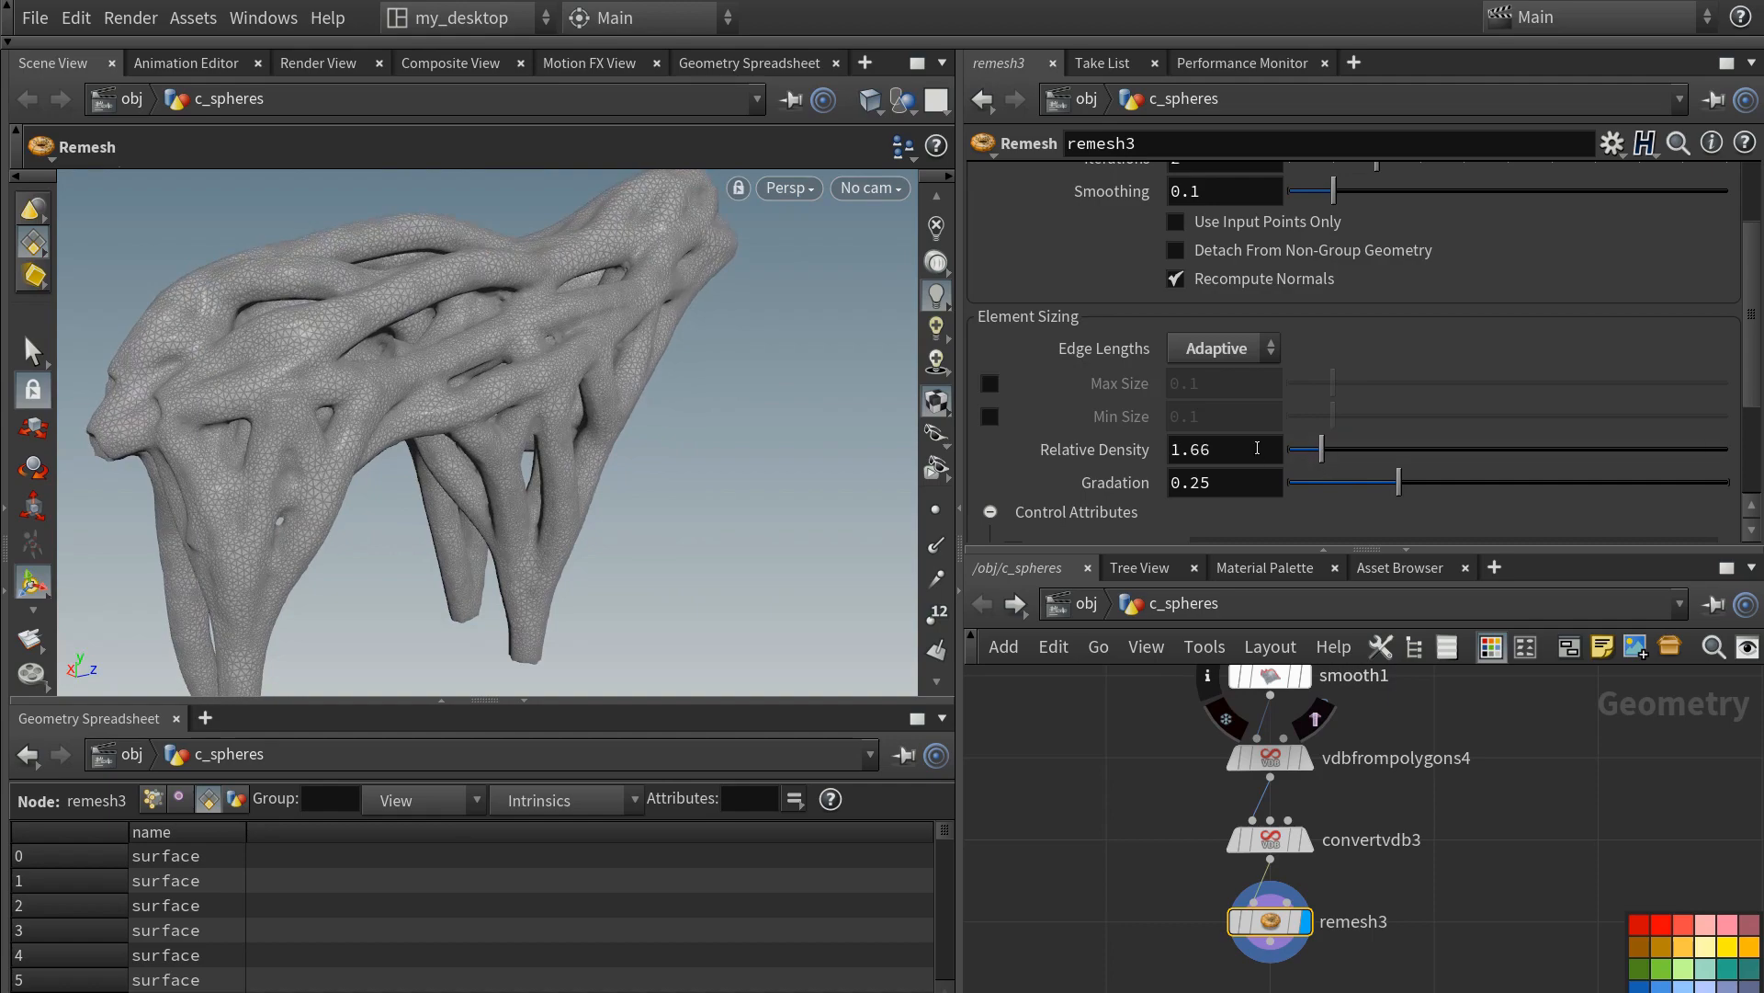
middle_click(1152, 451, "ctrl")
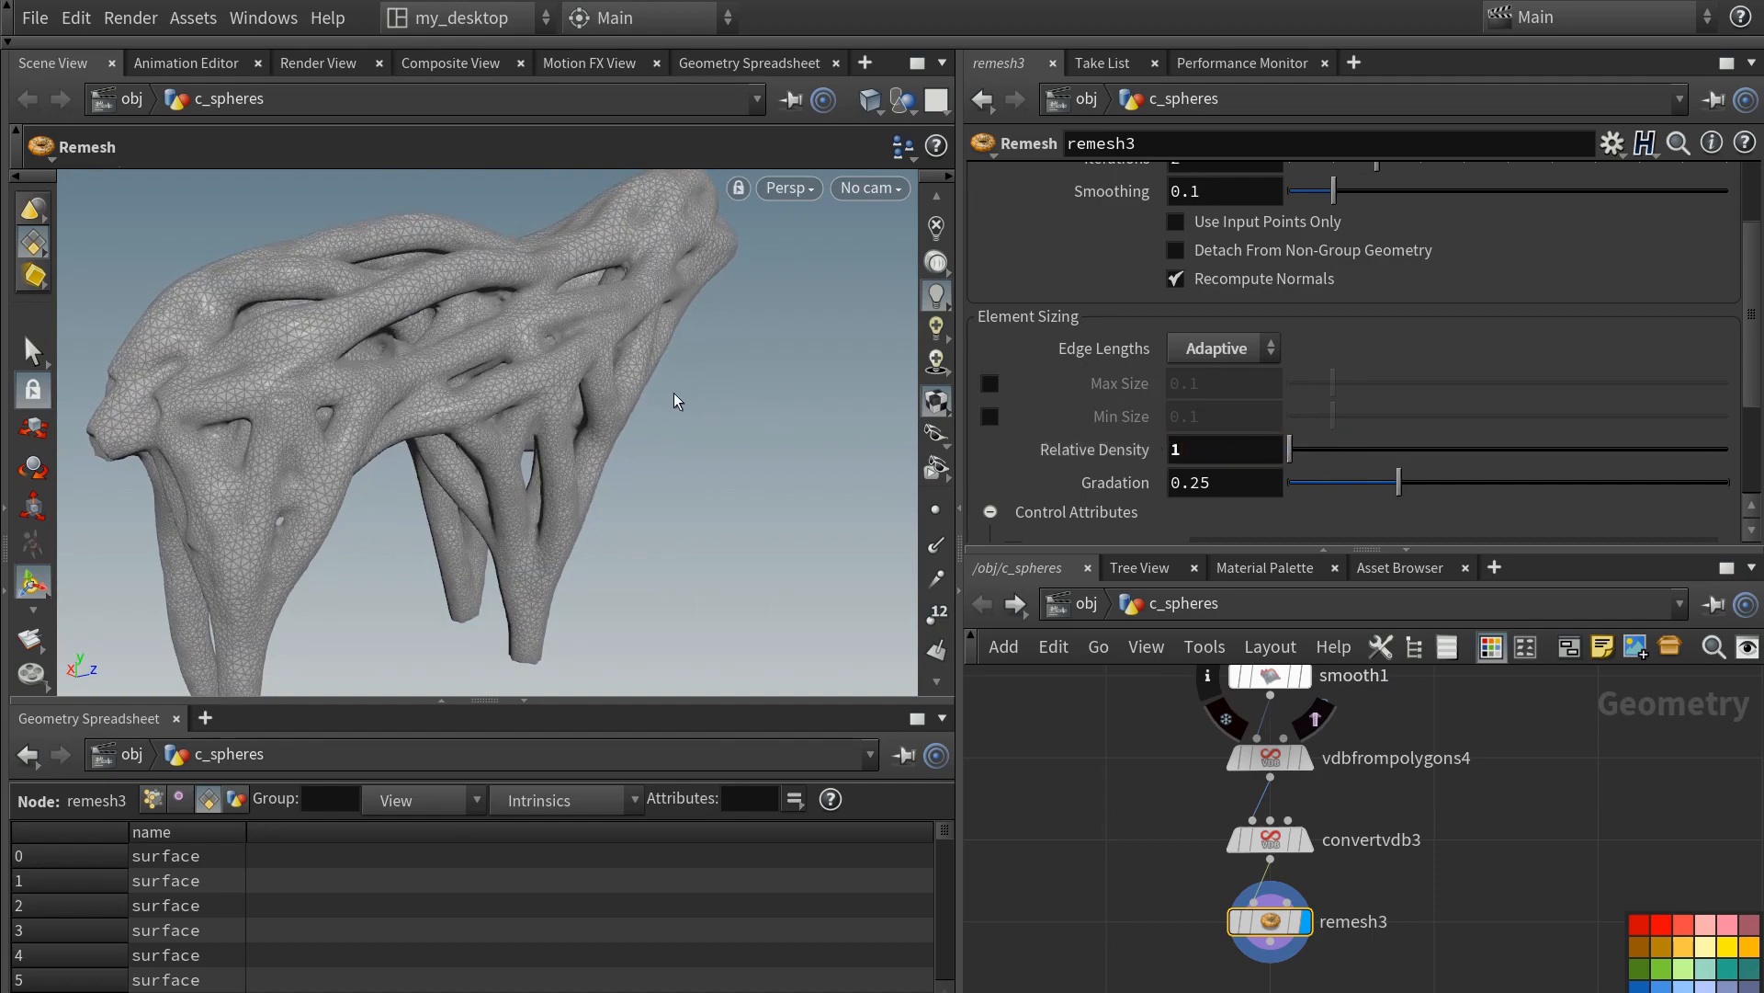
left_click_drag(677, 398, 613, 360, "alt")
right_click_drag(614, 360, 543, 311, "alt")
left_click_drag(543, 312, 303, 354, "alt")
right_click_drag(303, 353, 429, 422, "alt")
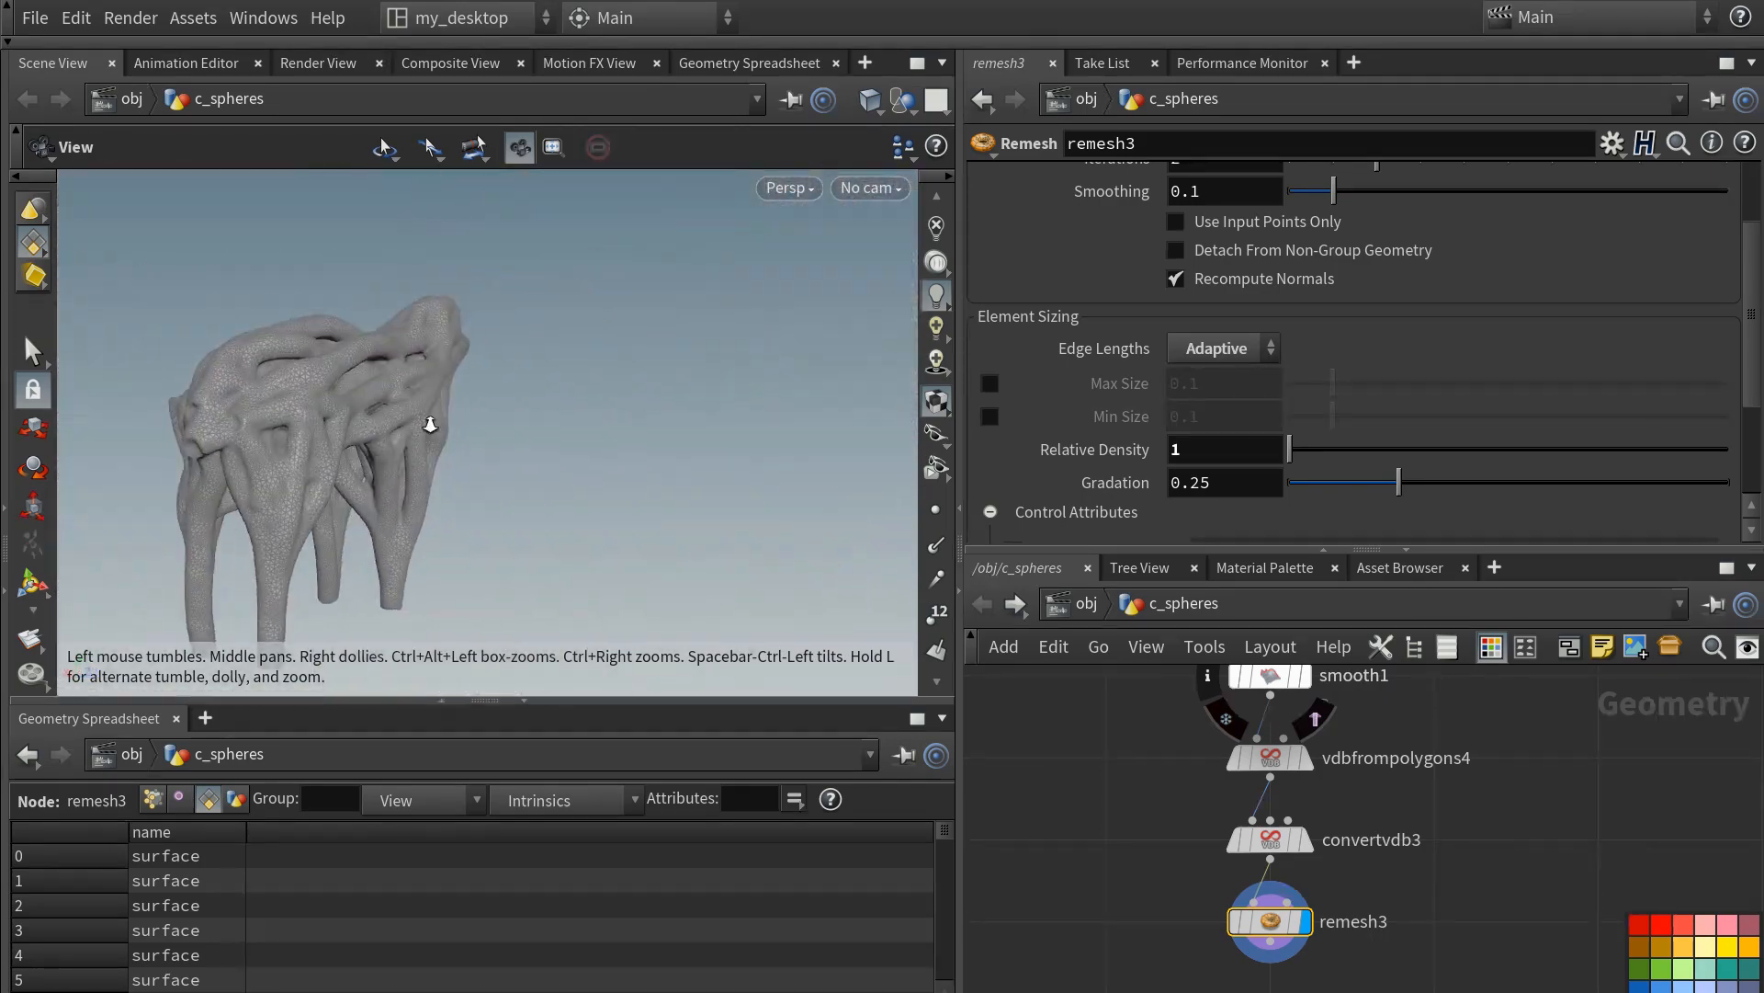
left_click_drag(430, 422, 346, 449, "alt")
- Add a PolyReduce node under remesh3 and lower its Percent To Keep to 13.7
middle_click_drag(1258, 984, 1250, 882)
key("Tab")
type("polyr")
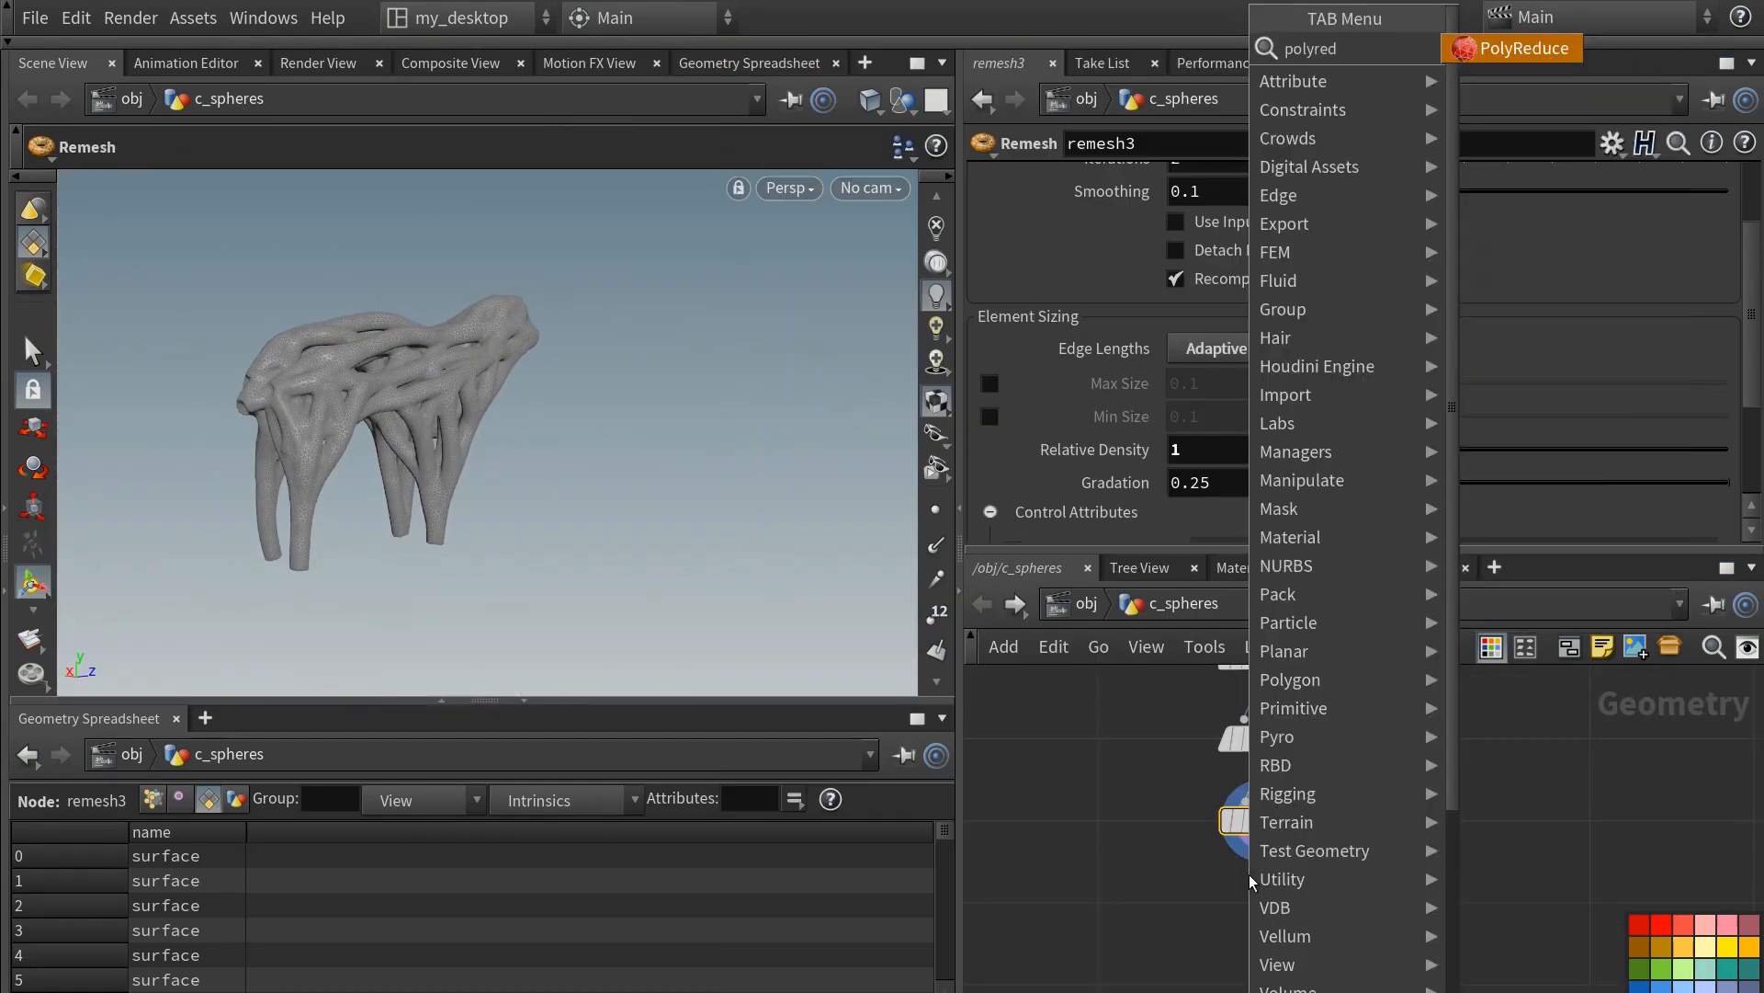
key("Return")
left_click(1262, 903)
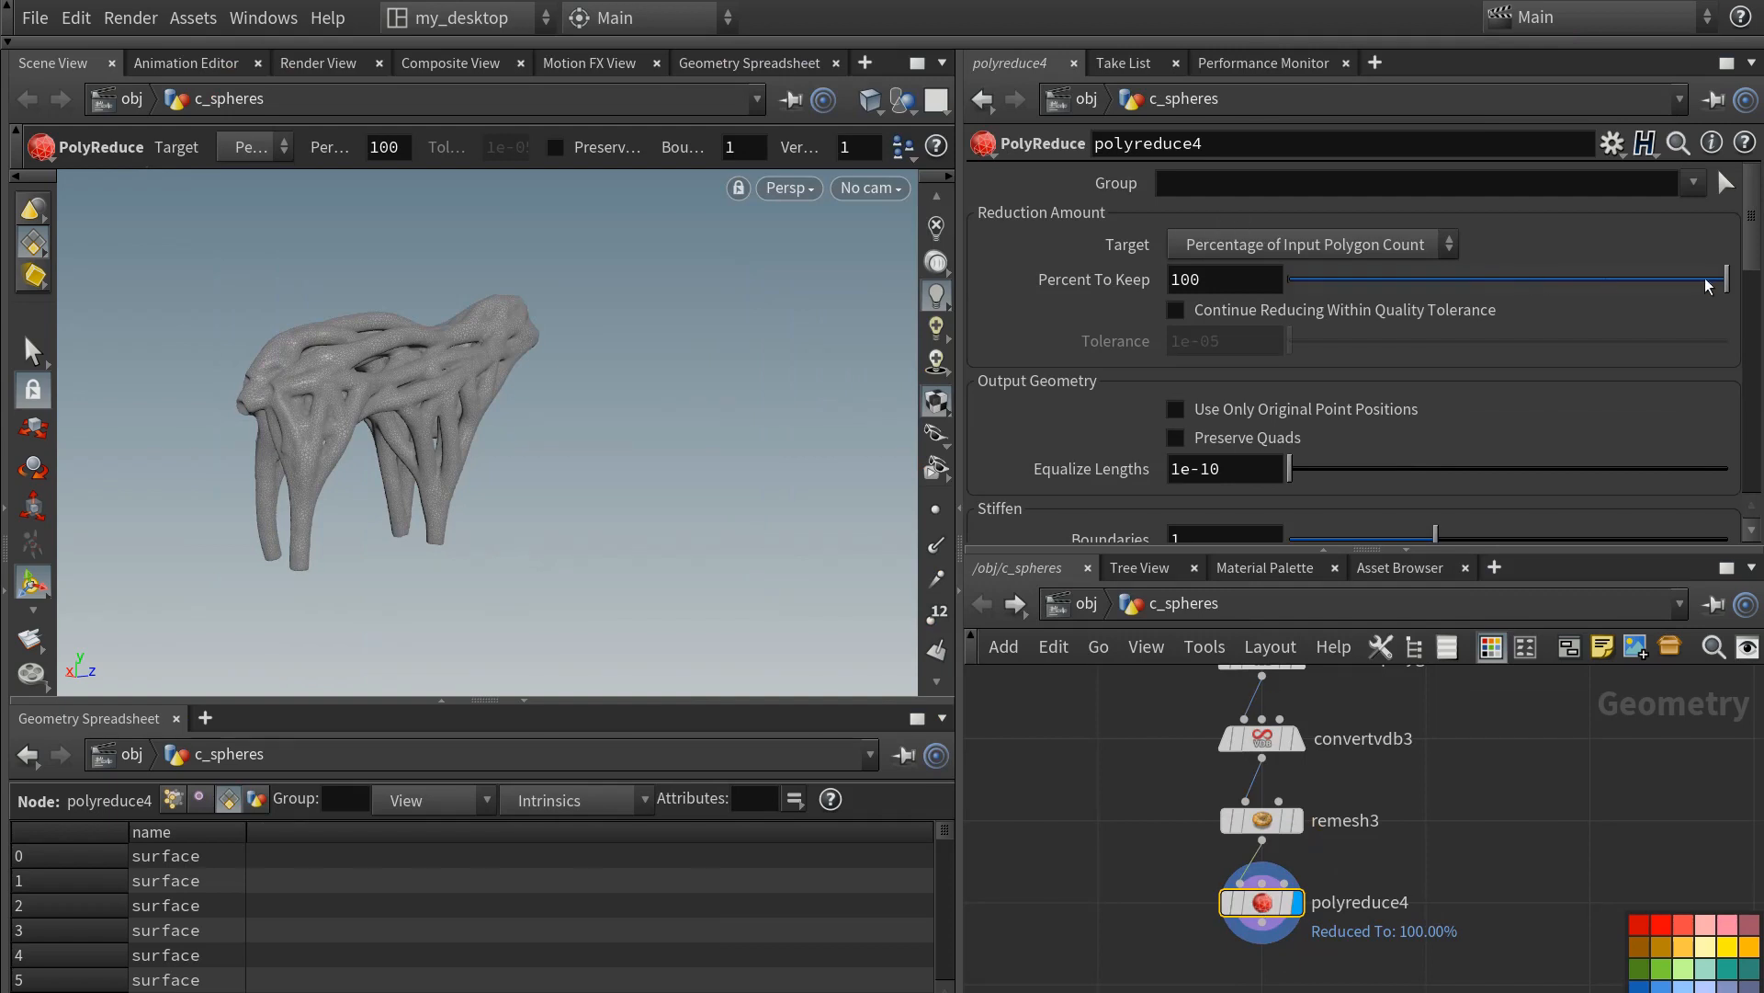
left_click_drag(1727, 278, 1346, 281)
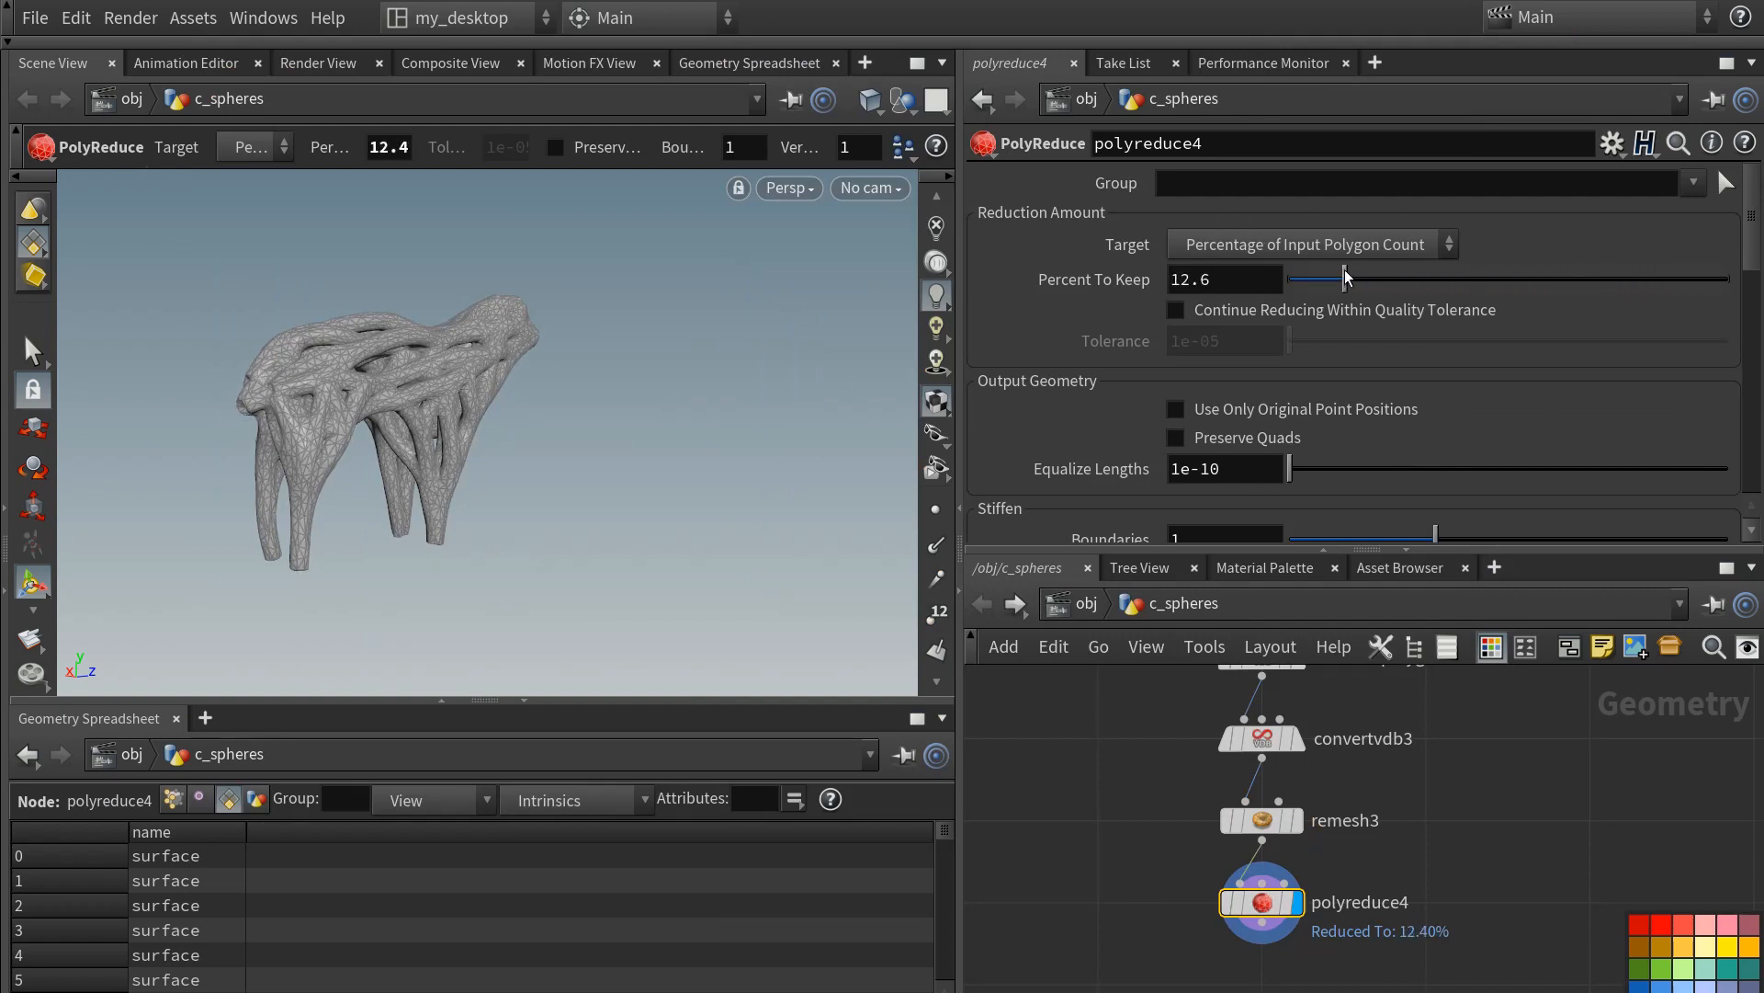
- Switch the model display back to smooth shading without wireframe and view the reduced deer from several angles
left_click(869, 102)
left_click(909, 364)
mouse_move(386, 358)
left_mouse_down("alt")
mouse_move(343, 366)
mouse_move(340, 441)
left_mouse_up("alt")
right_click_drag(340, 441, 353, 491, "alt")
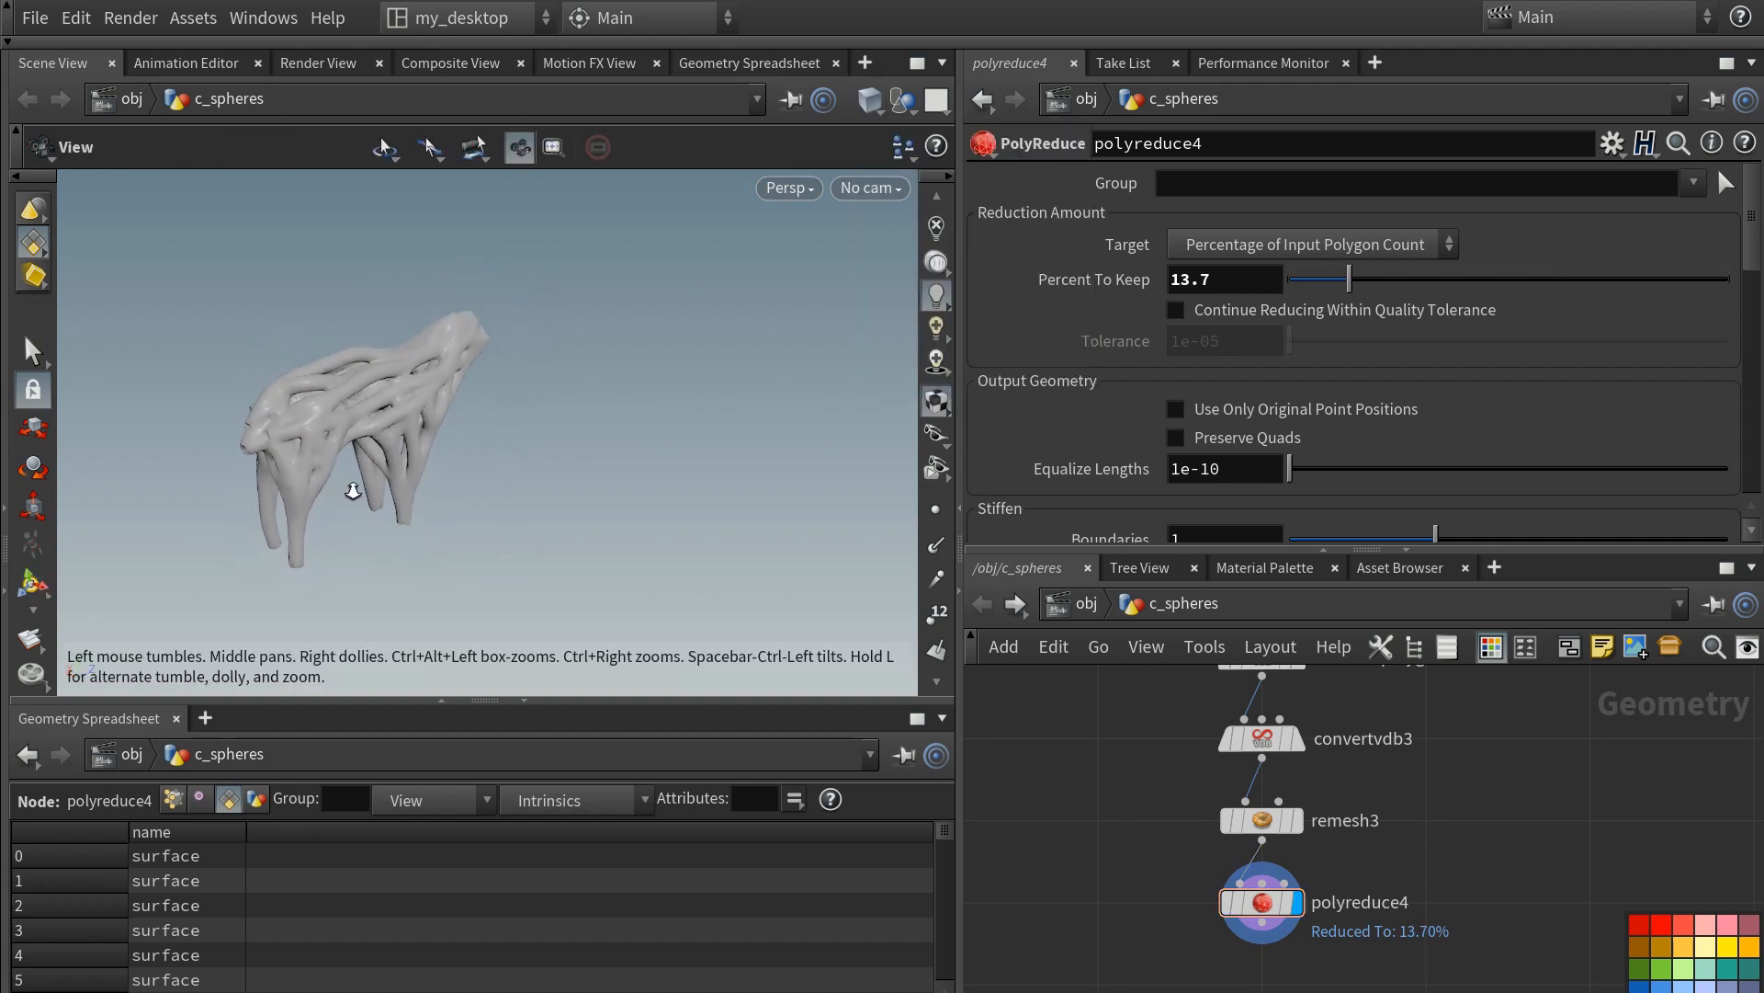
left_click_drag(352, 491, 344, 430, "alt")
- Maximize the network view with parameters overlaid, and move the chain from the merge node downward closer to the three path branches
scroll(1126, 892, "down", 4)
left_click_drag(1034, 549, 1048, 385)
scroll(1116, 767, "down", 4)
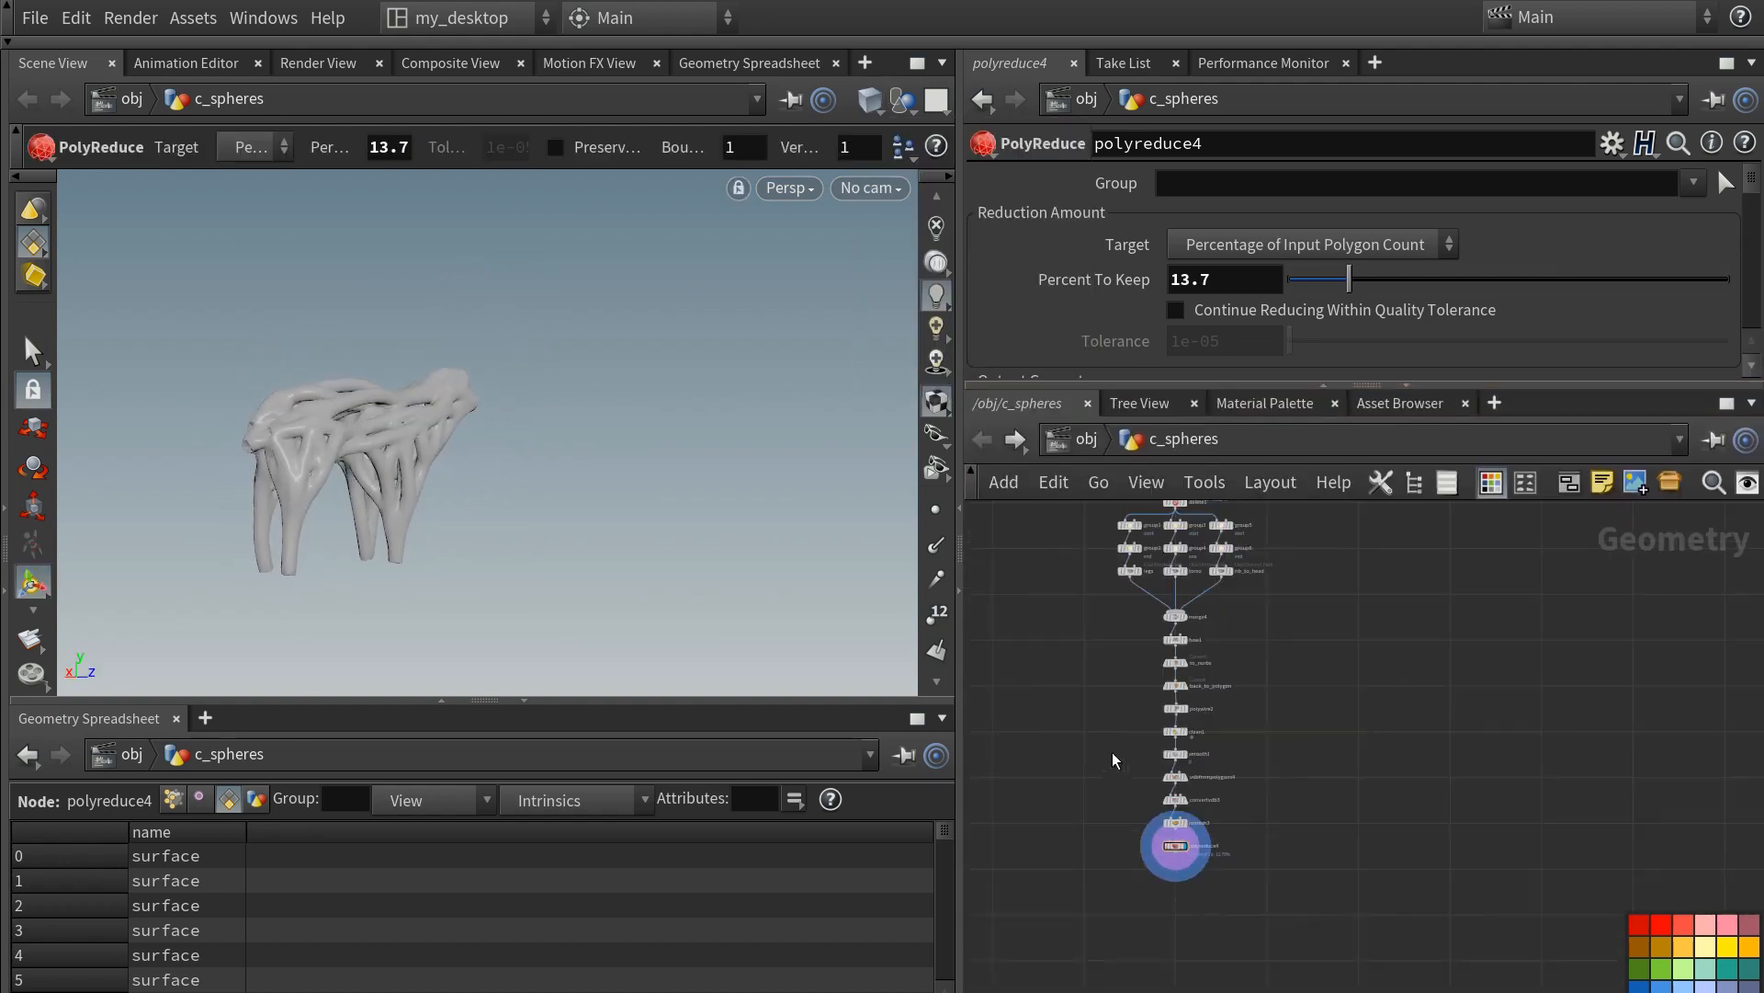
key("ctrl+b")
key("p")
left_click_drag(532, 573, 756, 929)
left_click_drag(638, 693, 638, 646)
left_click(441, 643)
- Enclose all nodes from the null beneath the left Triangle Mesh box down to polyreduce4 in a network box
scroll(436, 639, "down", 4)
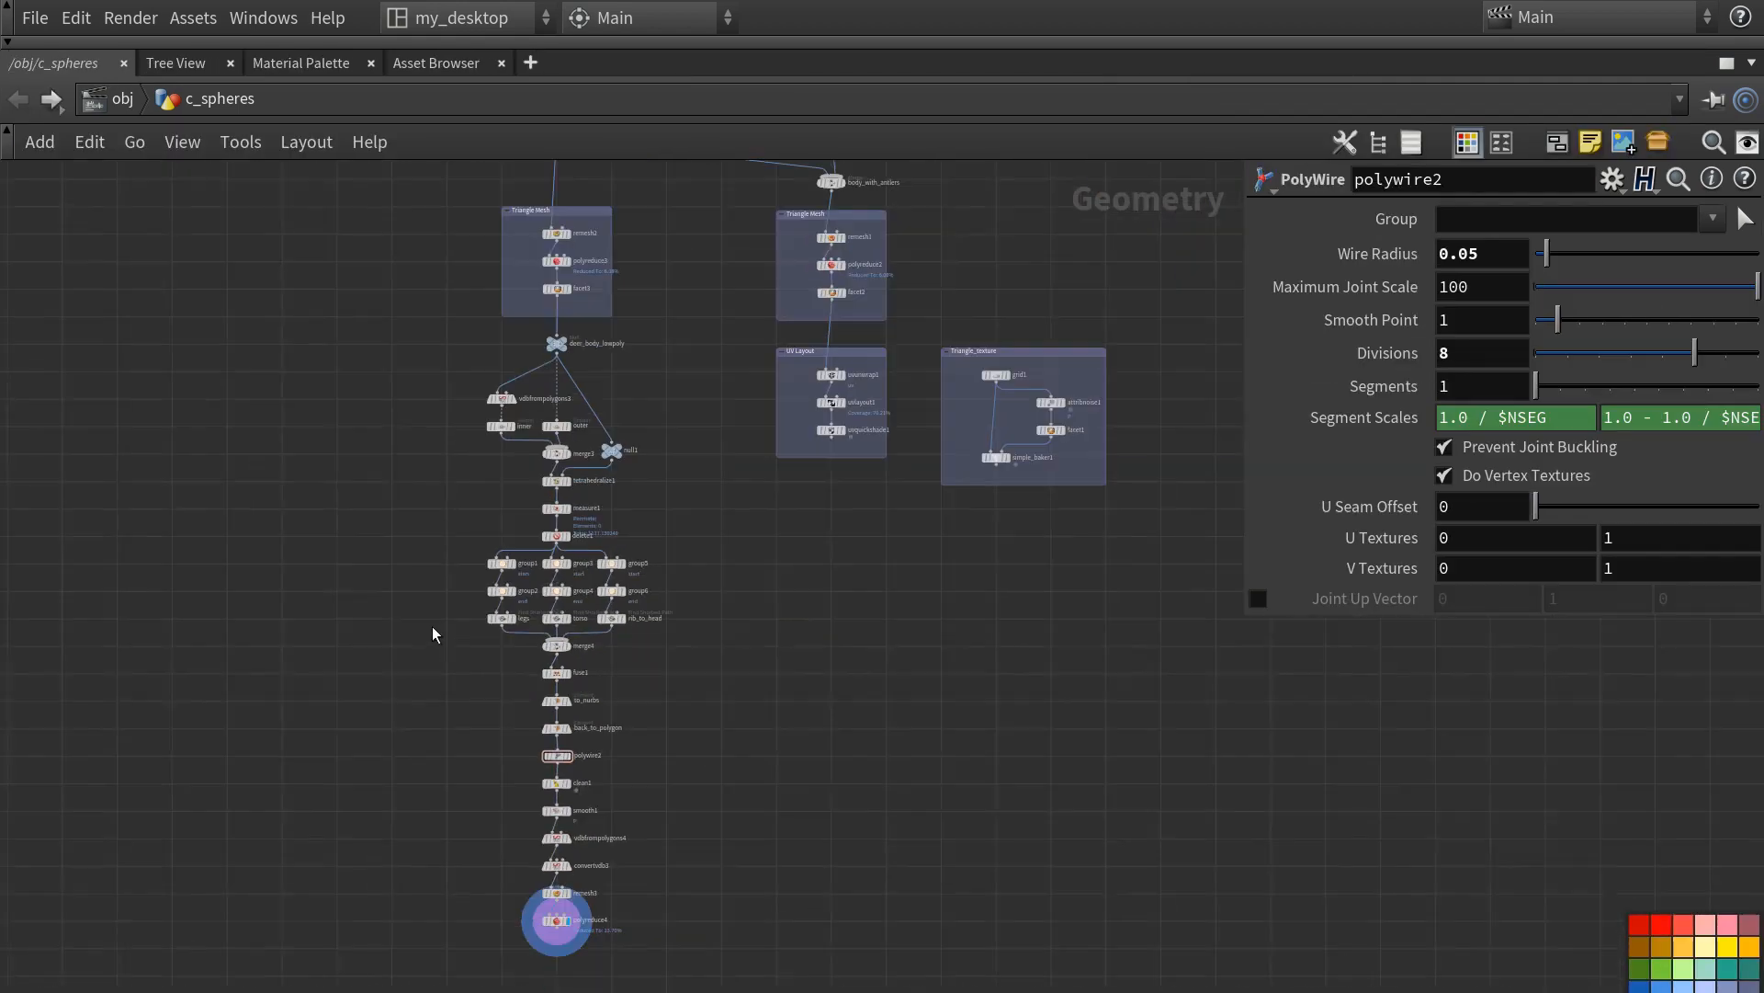
left_click_drag(450, 333, 678, 922)
left_click(1557, 141)
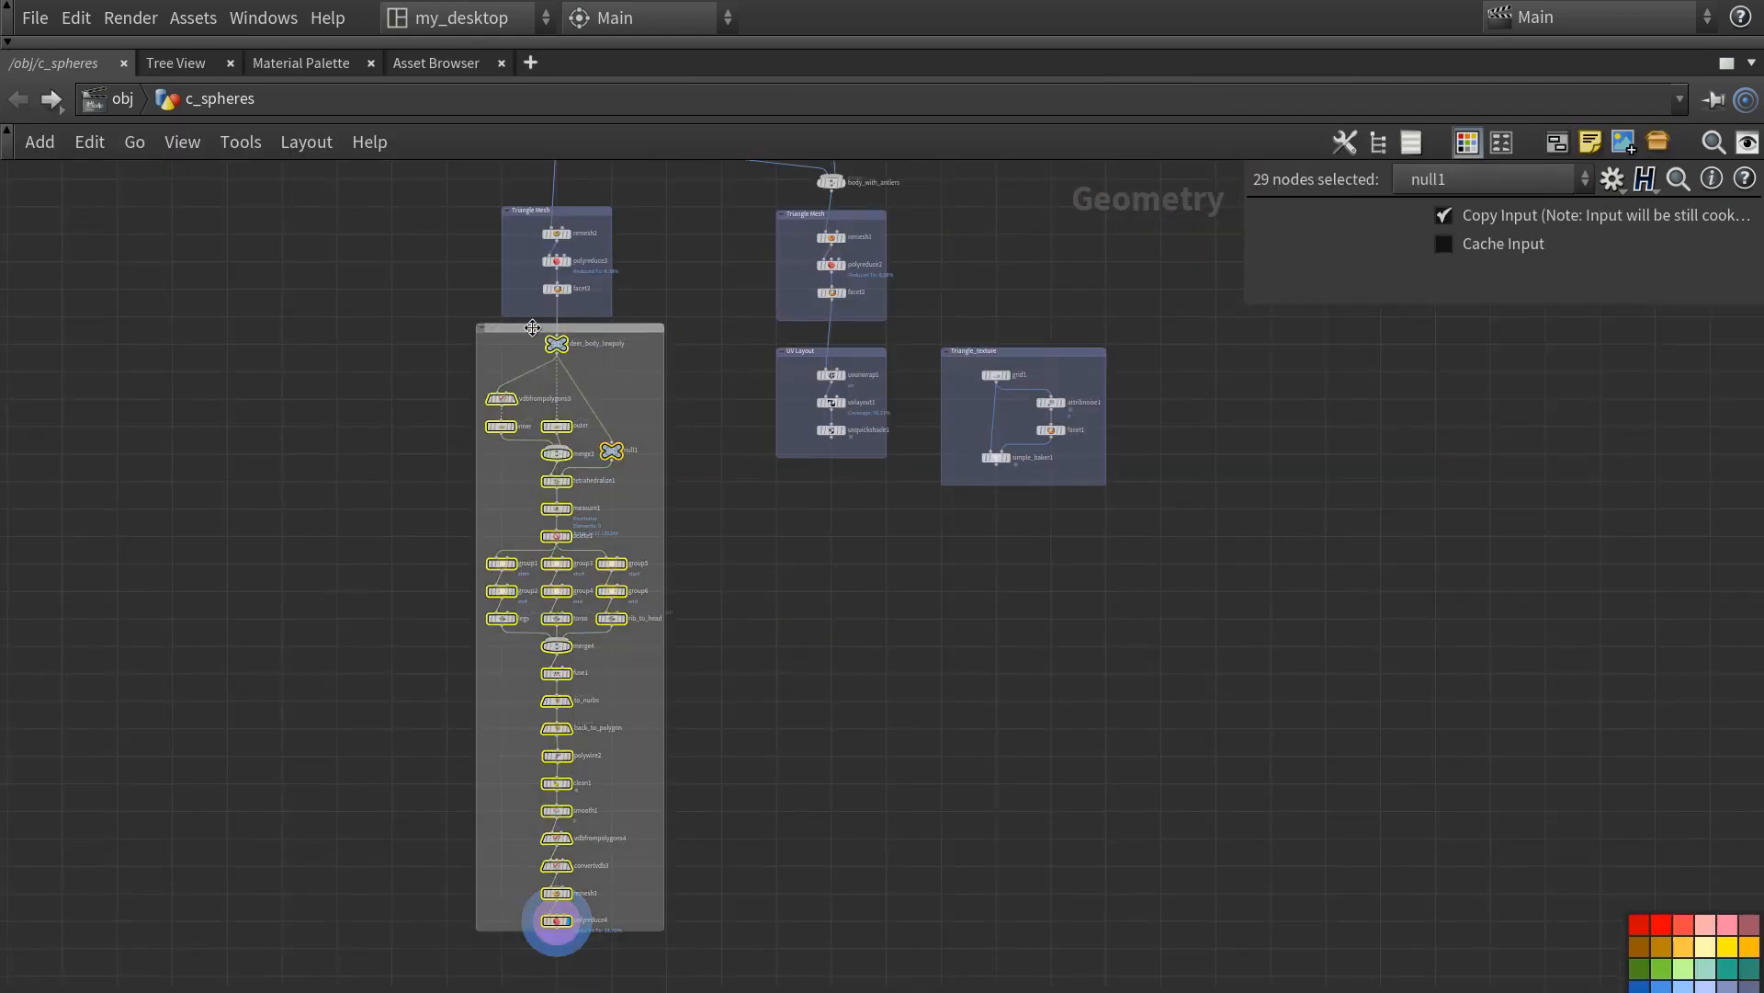
- Title the network box around the driftwood nodes "Driftwood Mesh"
double_click(531, 323)
type("Driftwood Me")
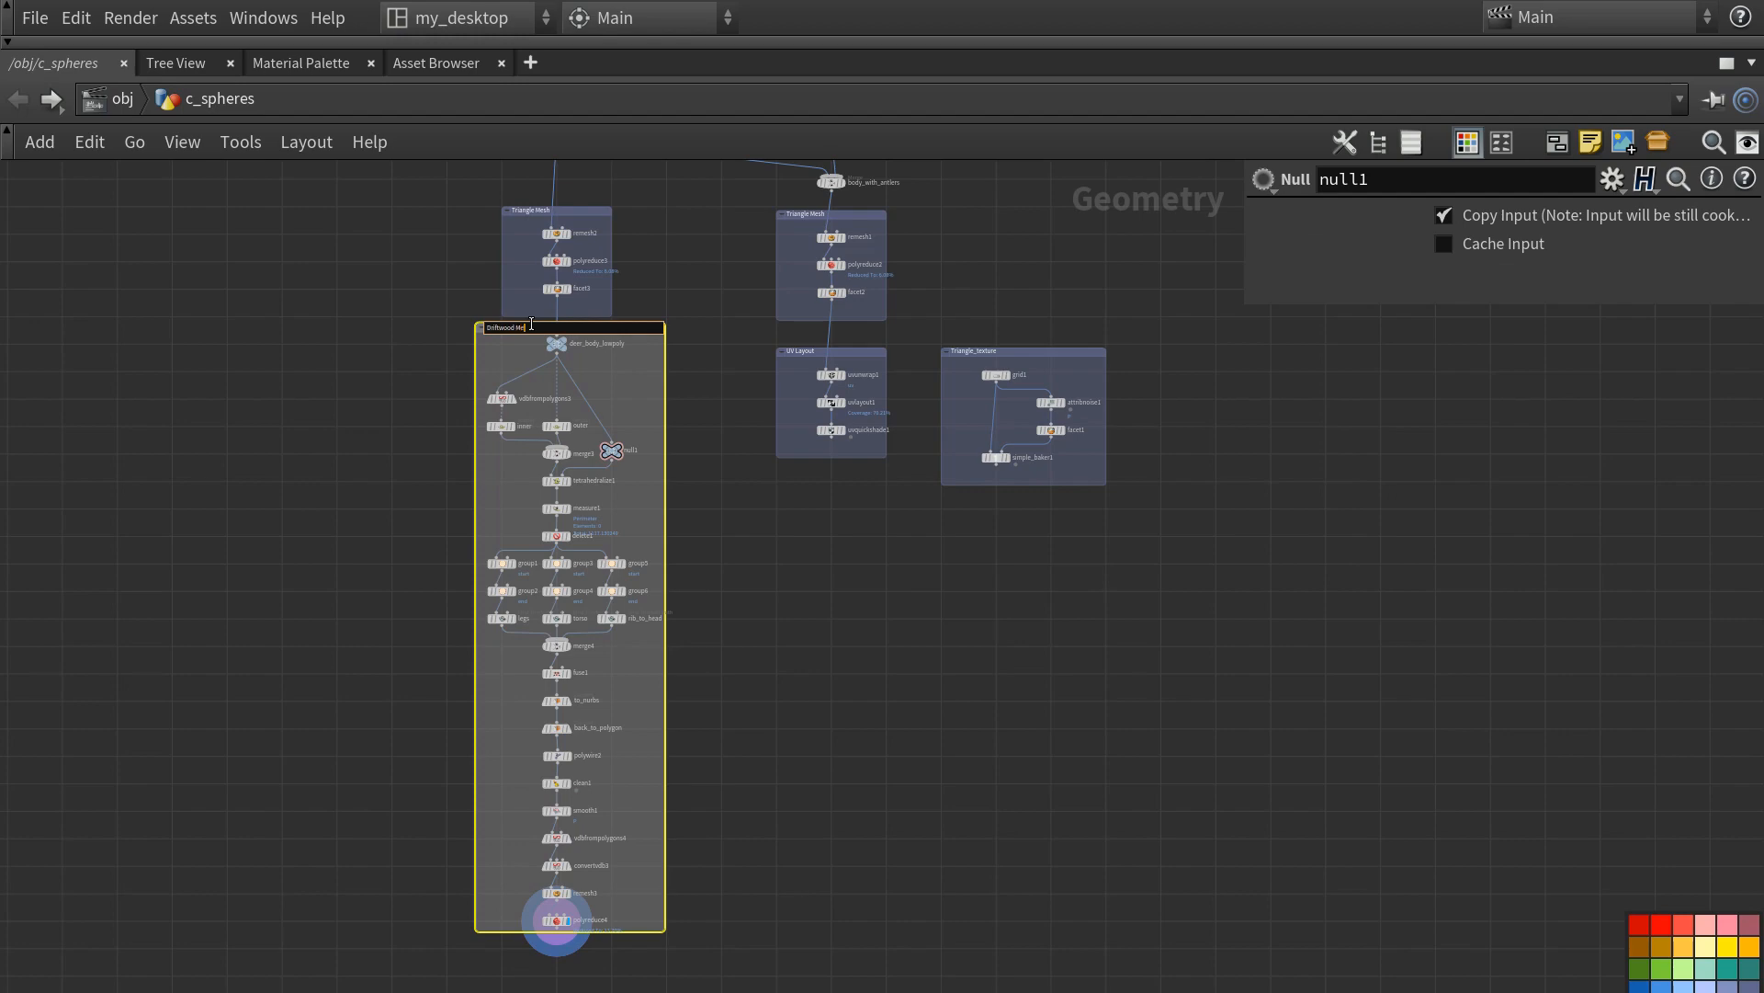
type("sh")
scroll(531, 323, "up", 5)
key("Return")
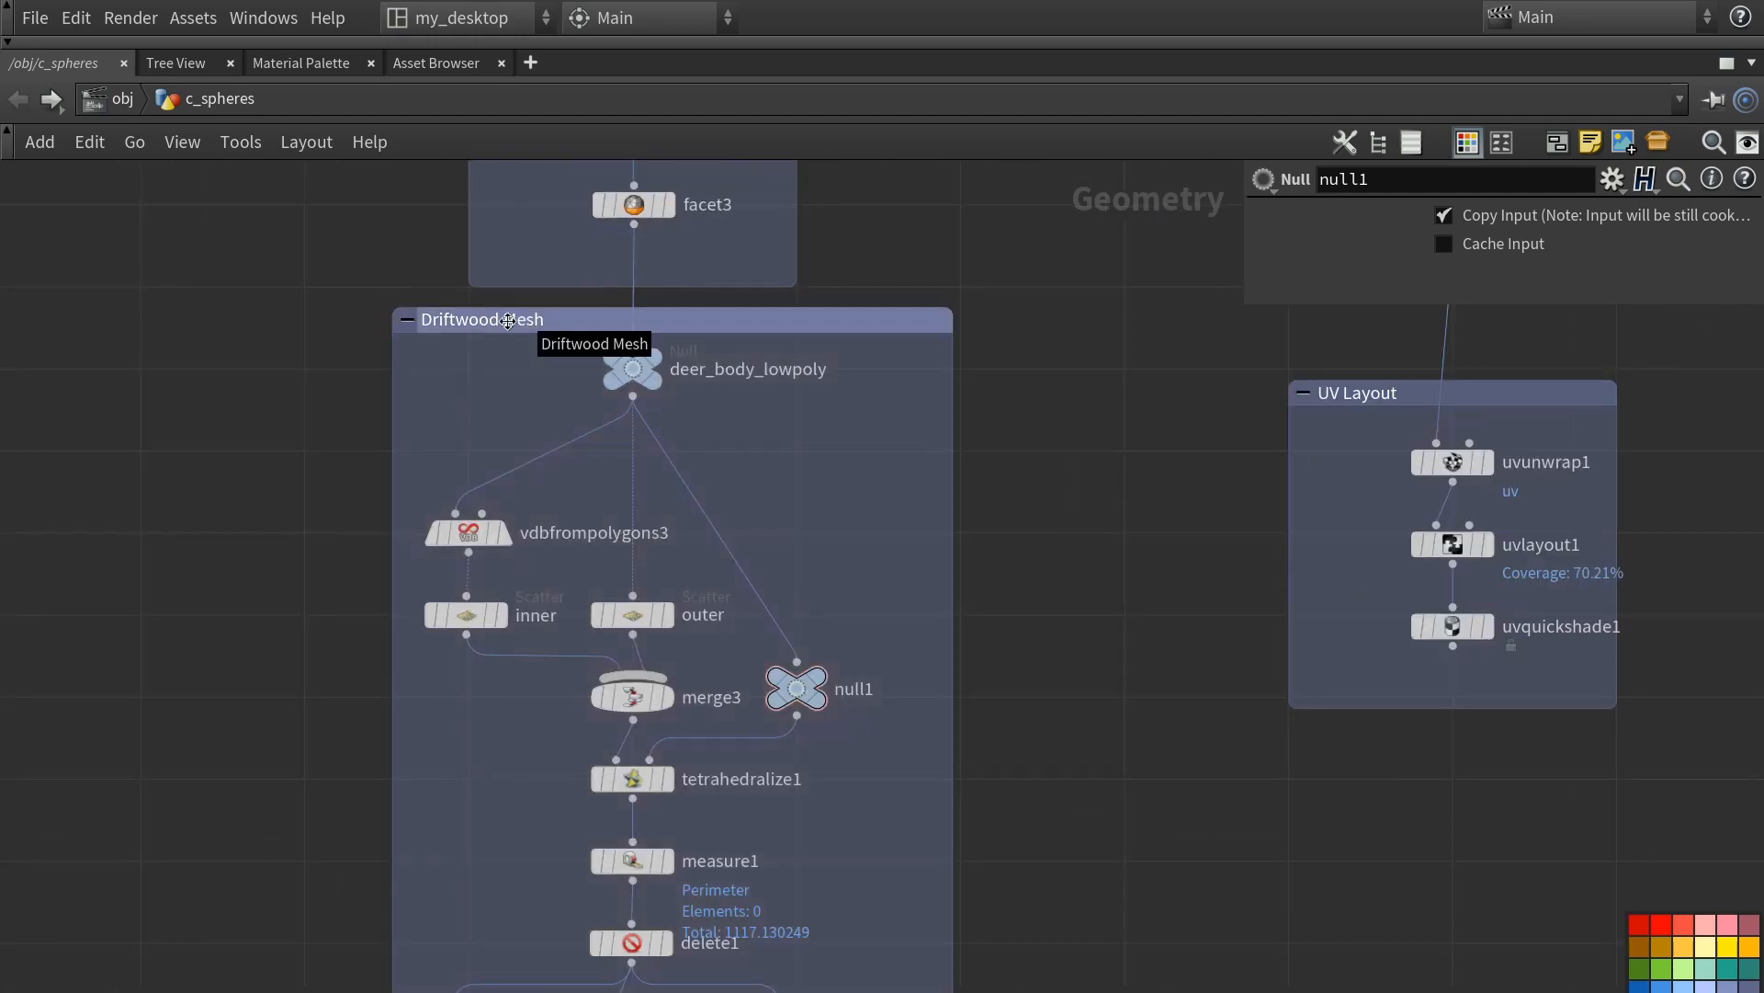
- Reposition the Driftwood Mesh box below the Triangle Mesh box and enlarge it to leave margins around its nodes
scroll(423, 335, "down", 5)
left_click_drag(382, 327, 582, 588)
scroll(462, 363, "up", 5)
middle_click_drag(501, 327, 506, 431)
left_click_drag(507, 431, 506, 500)
left_click(436, 420)
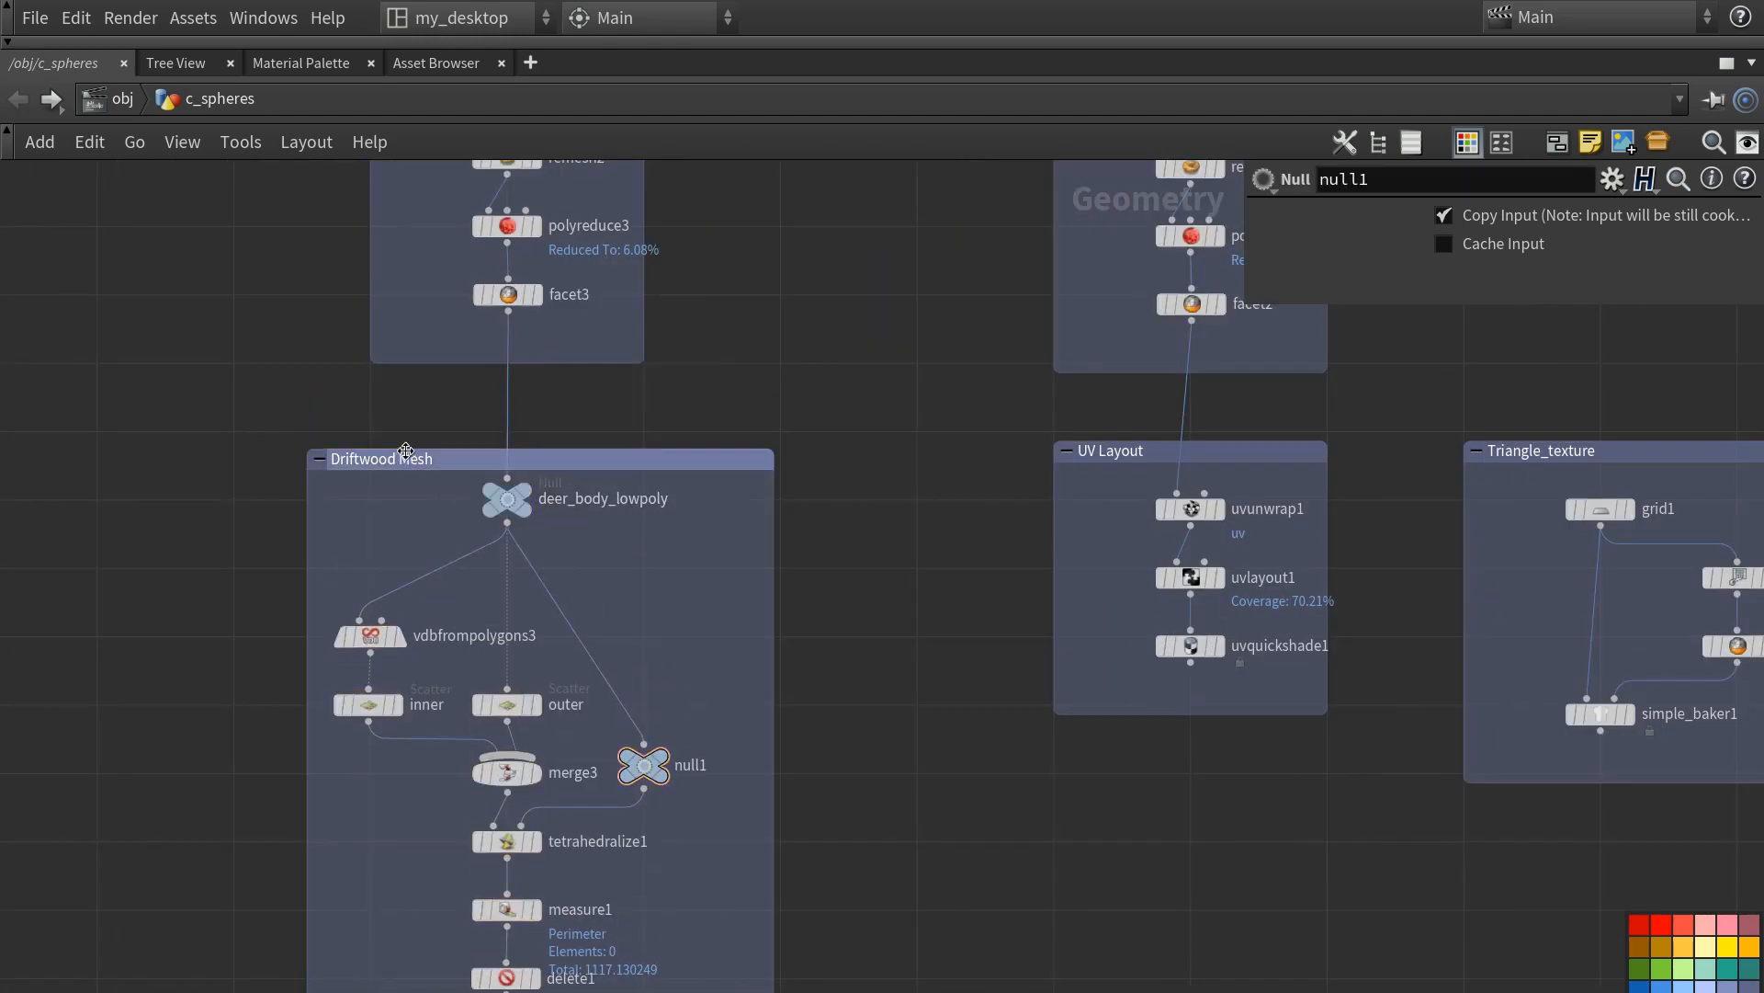
left_click_drag(307, 496, 232, 497)
left_click_drag(776, 507, 791, 507)
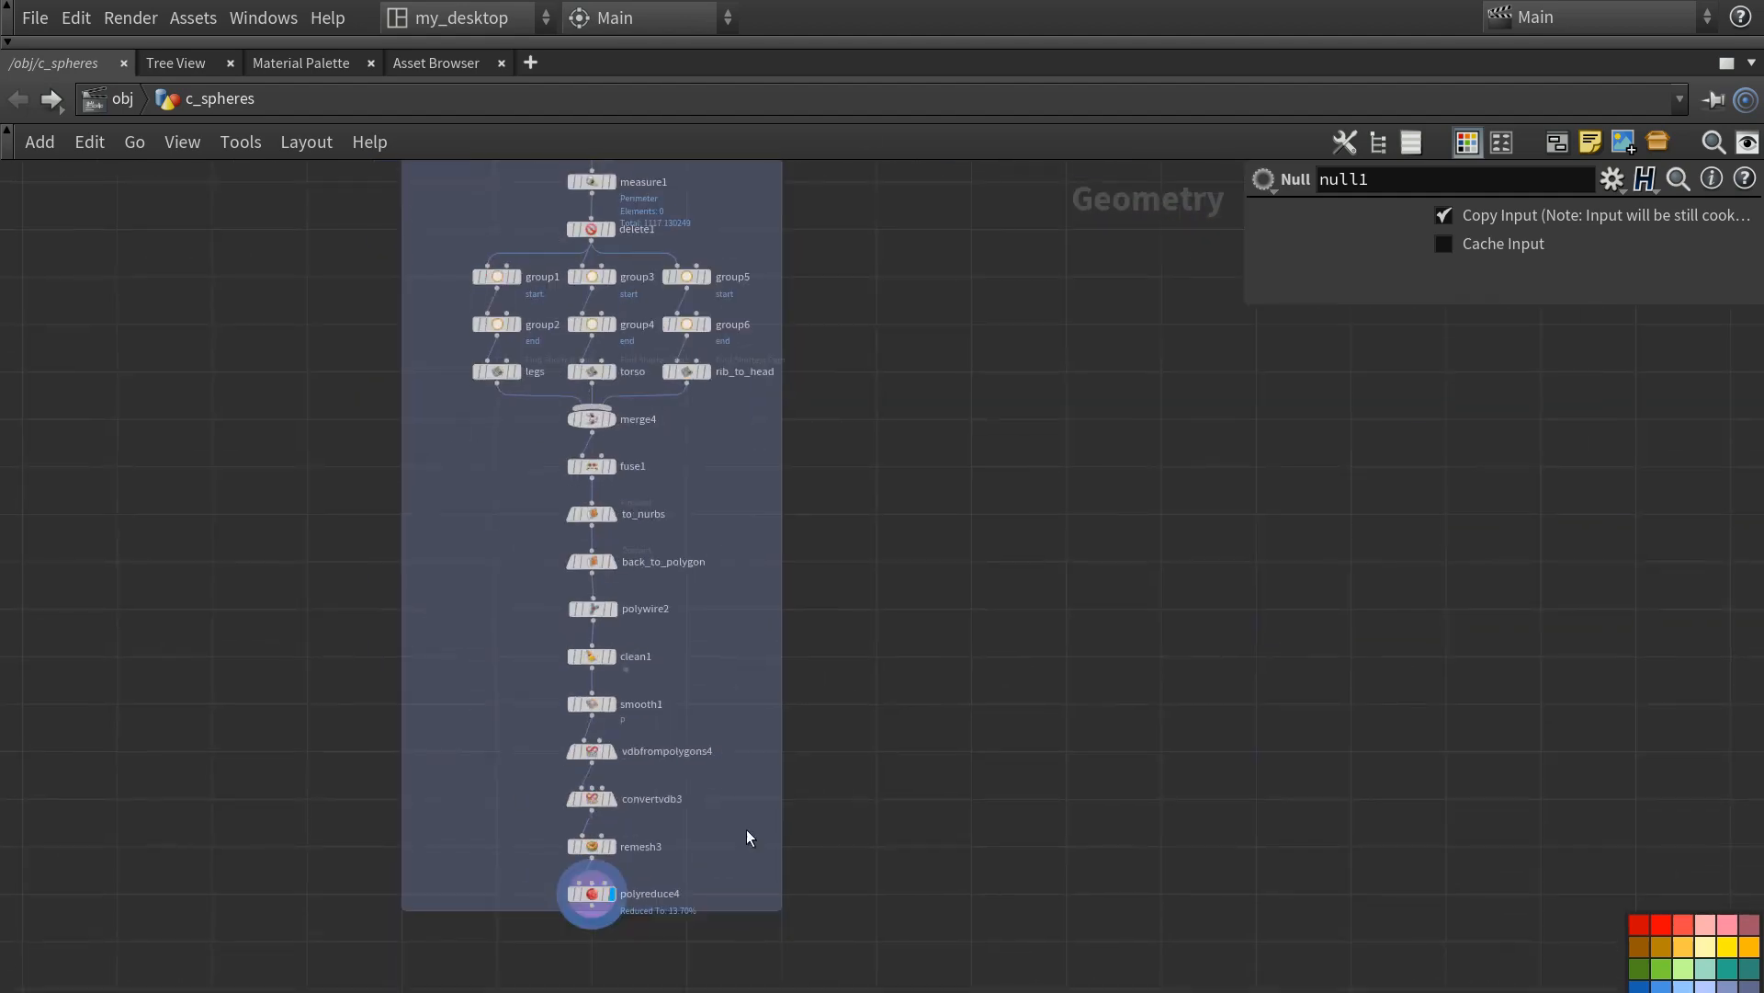
left_click_drag(733, 910, 732, 947)
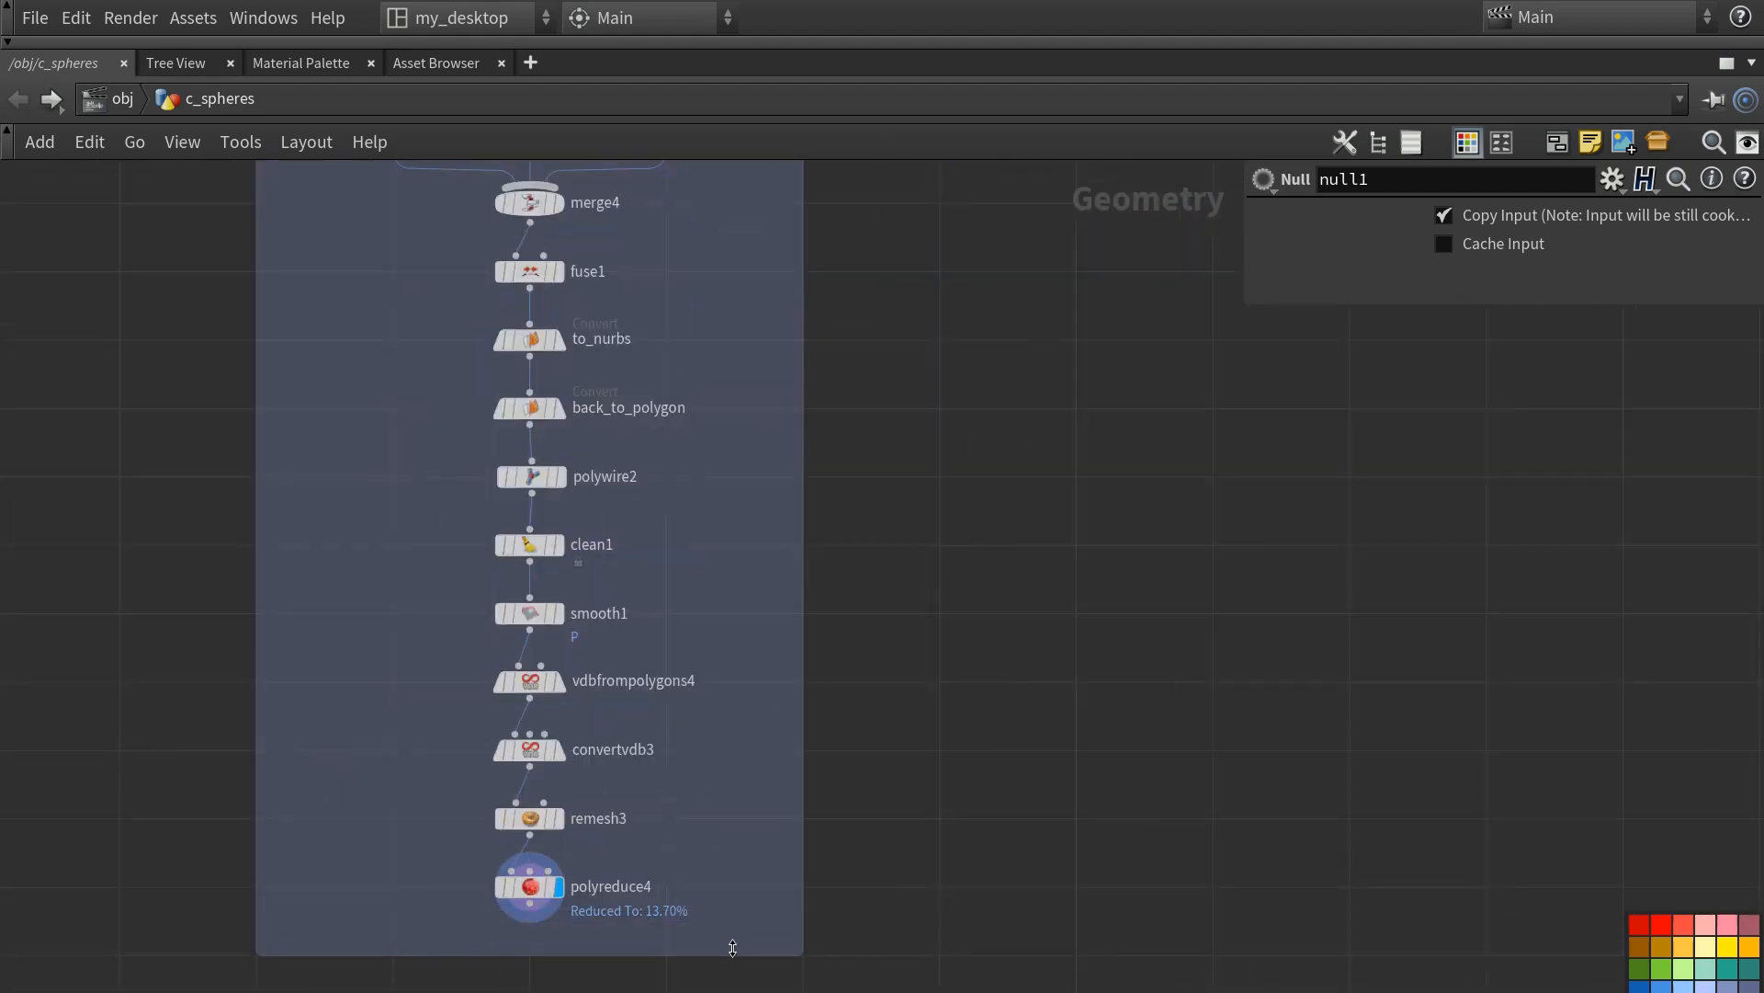
- Add a Null fed by subdivide1 in the antler network and name it "antlers"
scroll(733, 948, "down", 5)
middle_click_drag(735, 603, 711, 820)
scroll(808, 362, "up", 2)
middle_click_drag(760, 398, 728, 311)
scroll(734, 381, "up", 1)
left_click(718, 777)
type("null")
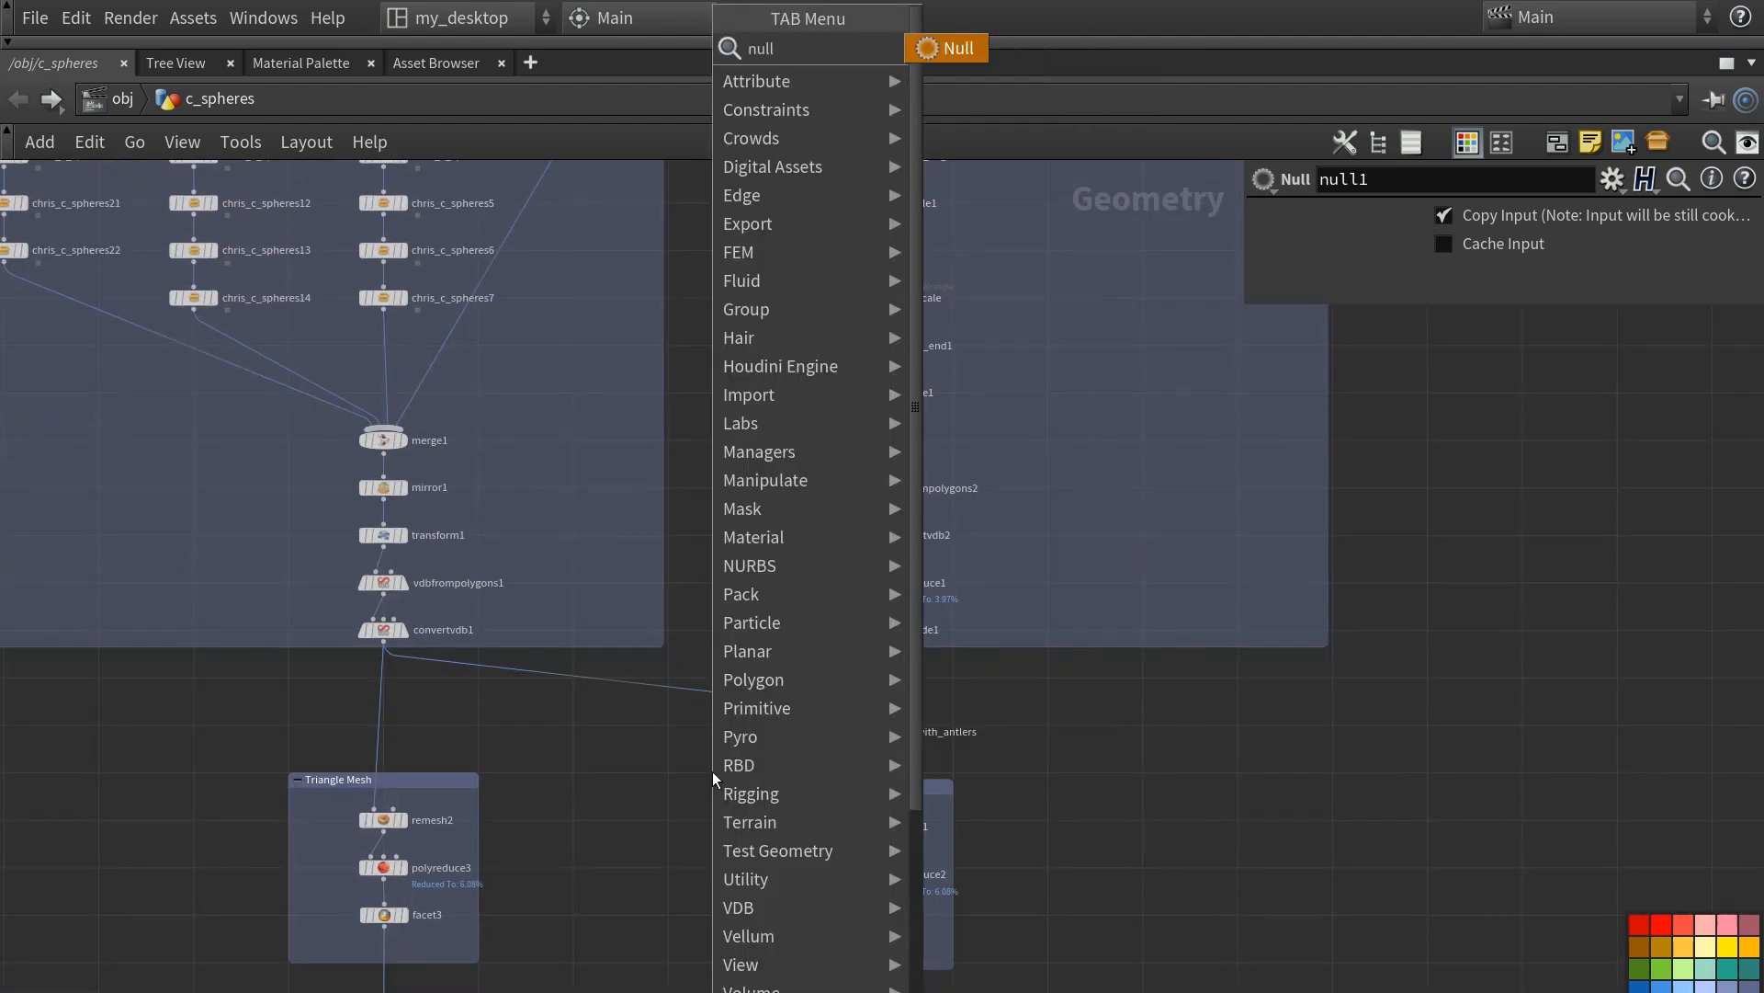
key("Return")
left_click(743, 772)
type("antlers")
key("Return")
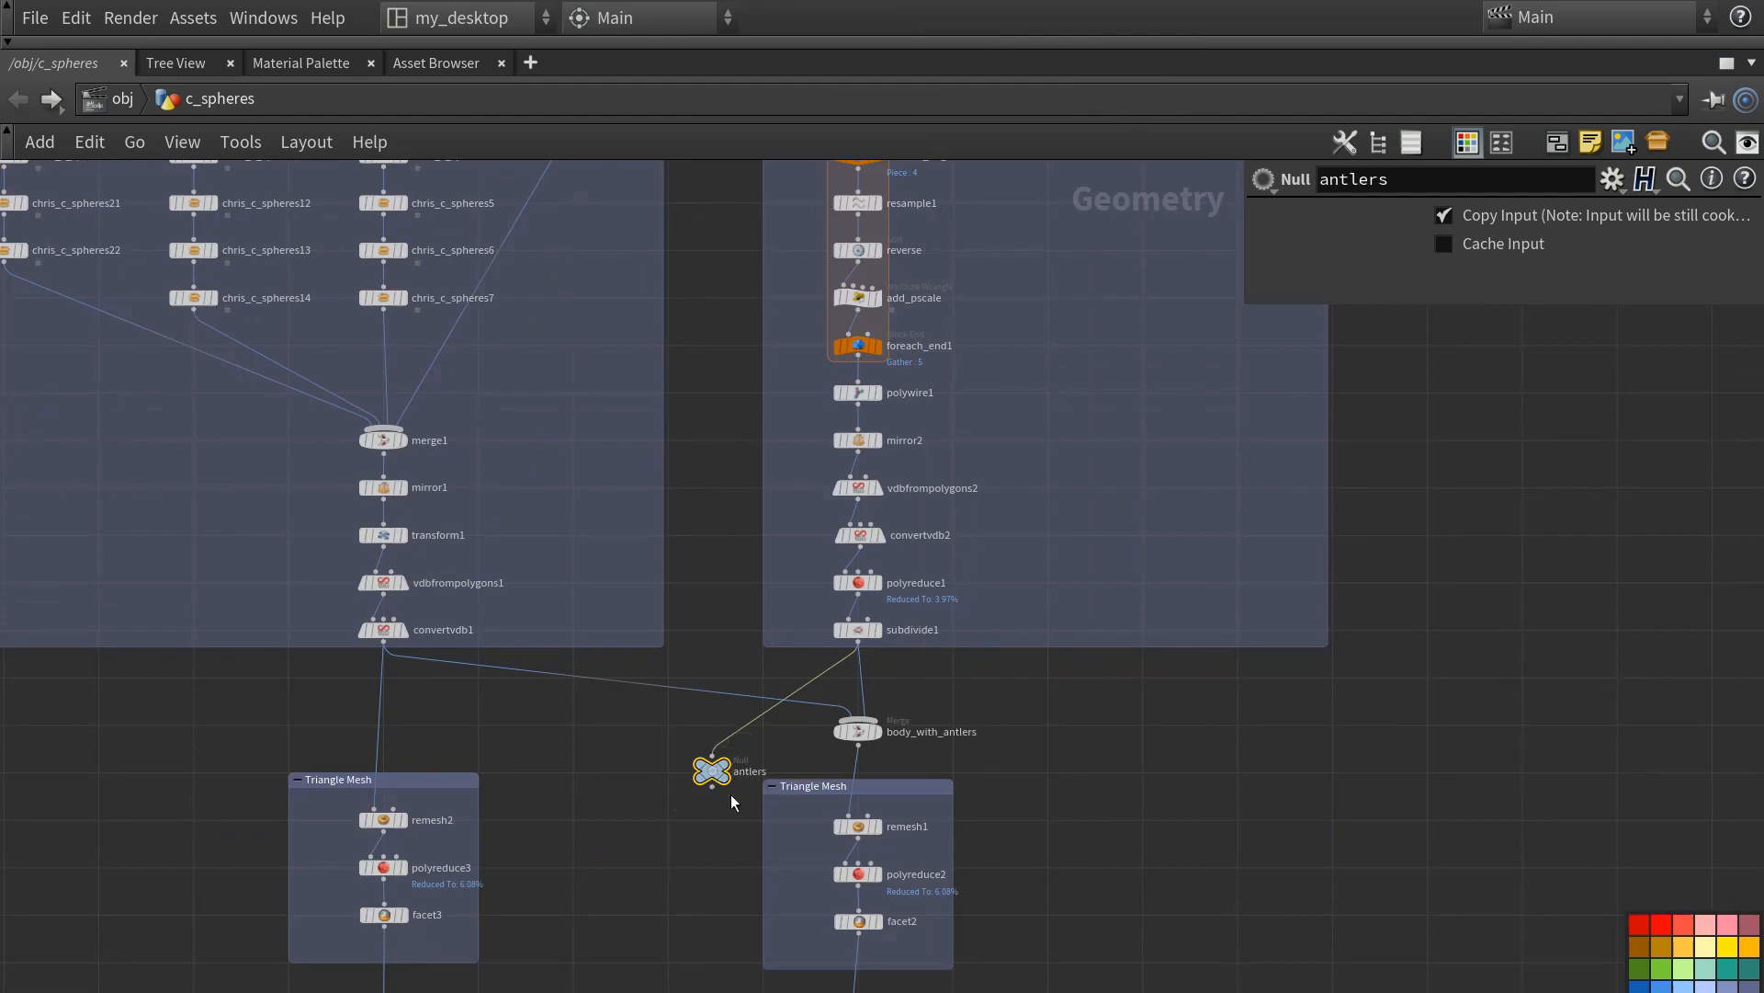
- Move the antlers null out to the open area on the far side of the body_with_antlers merge
scroll(665, 799, "down", 3)
middle_click_drag(666, 800, 689, 591)
scroll(682, 562, "down", 1)
scroll(683, 561, "up", 1)
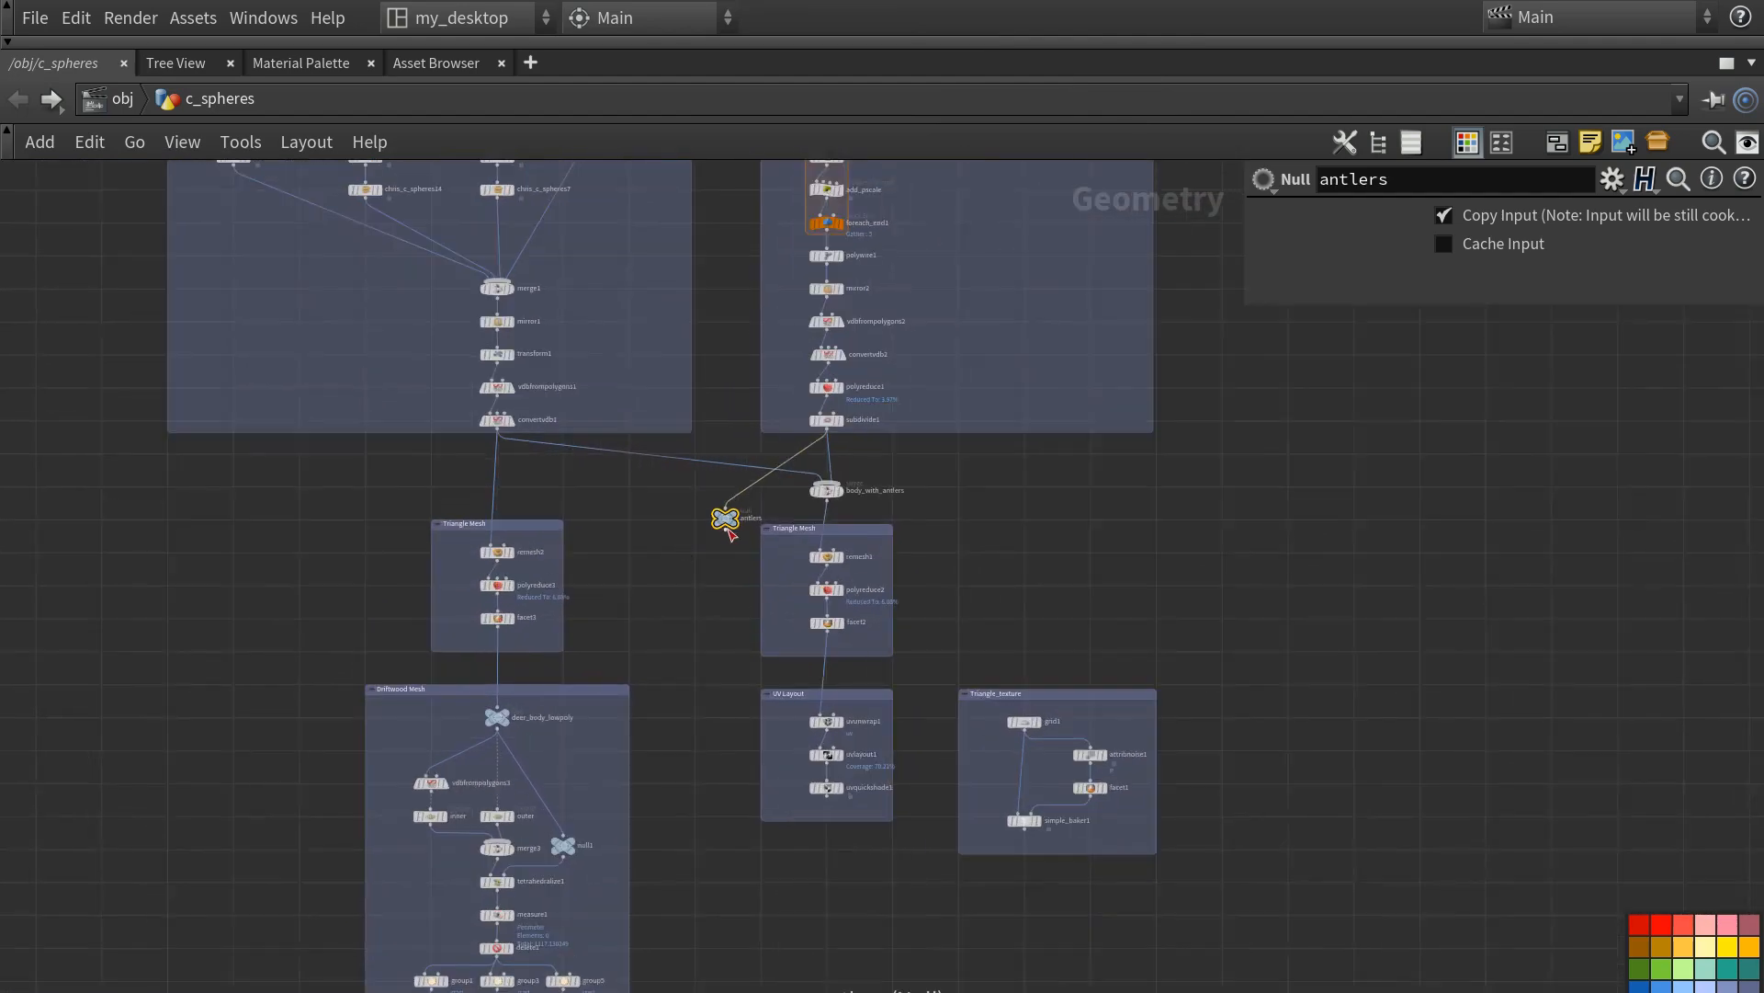
left_click_drag(727, 520, 1224, 489)
scroll(1193, 598, "down", 3)
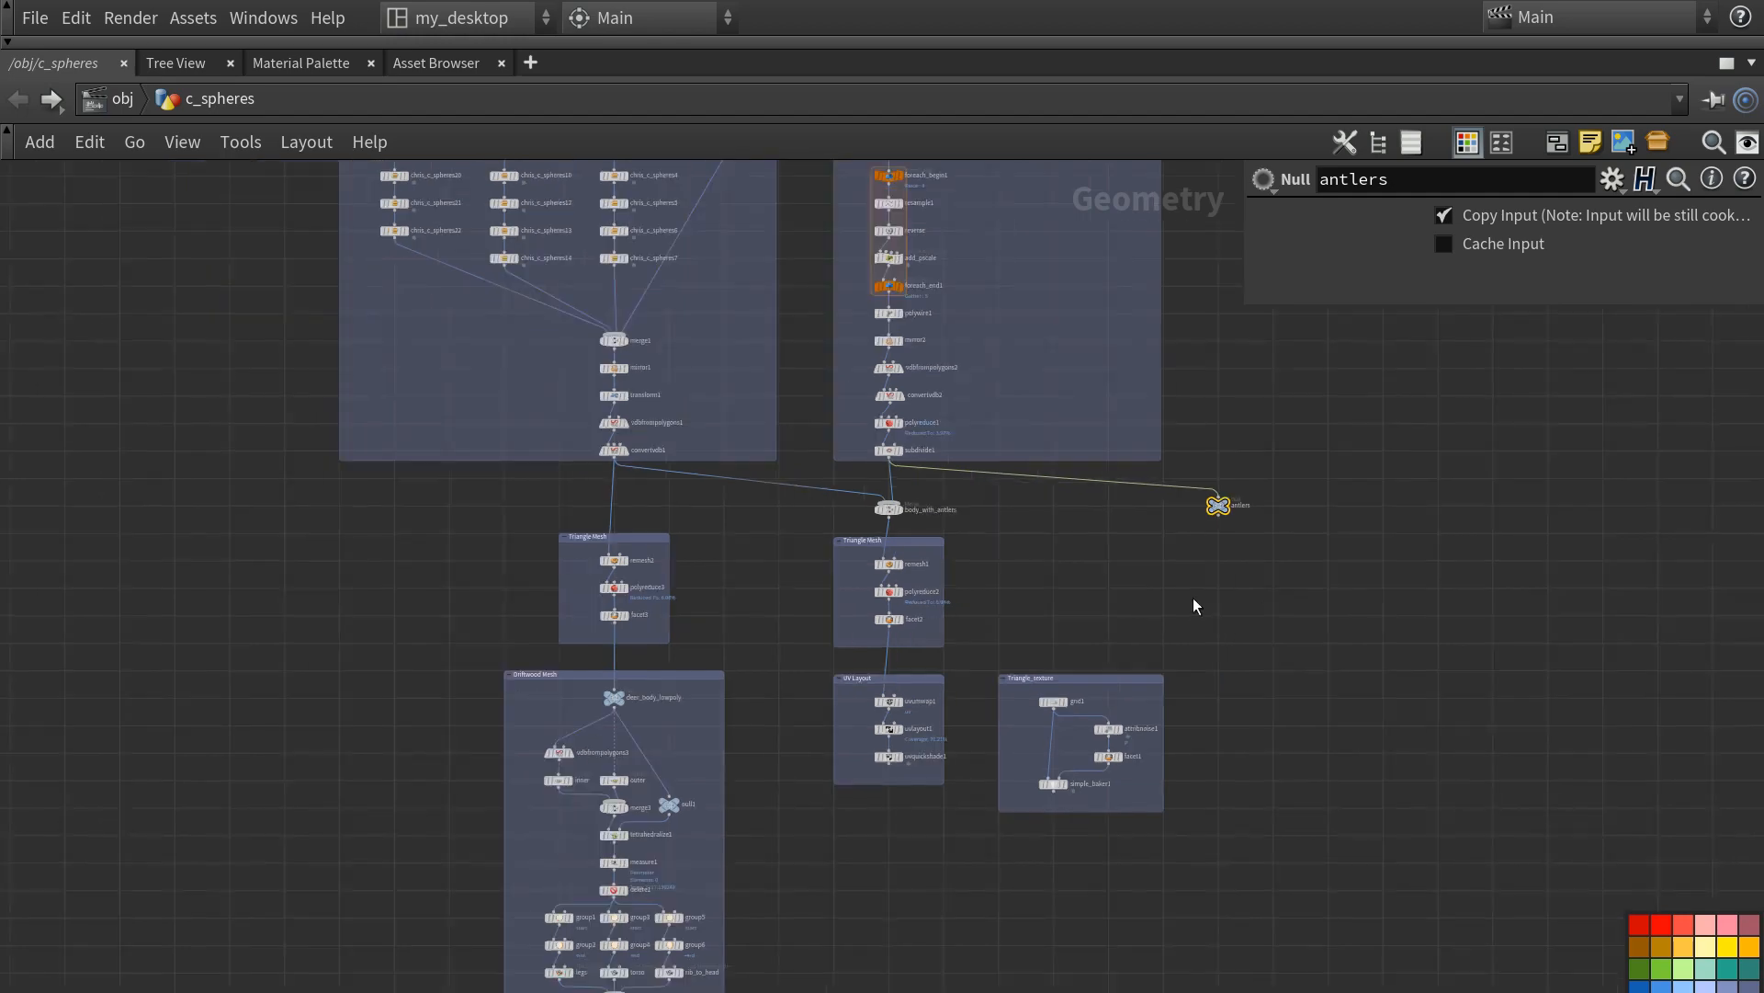
- Duplicate the antlers null, feed the copy from the original, and place it straight below, near the end of the driftwood chain
left_click_drag(1220, 736, 1224, 760, "alt")
scroll(1221, 553, "up", 1)
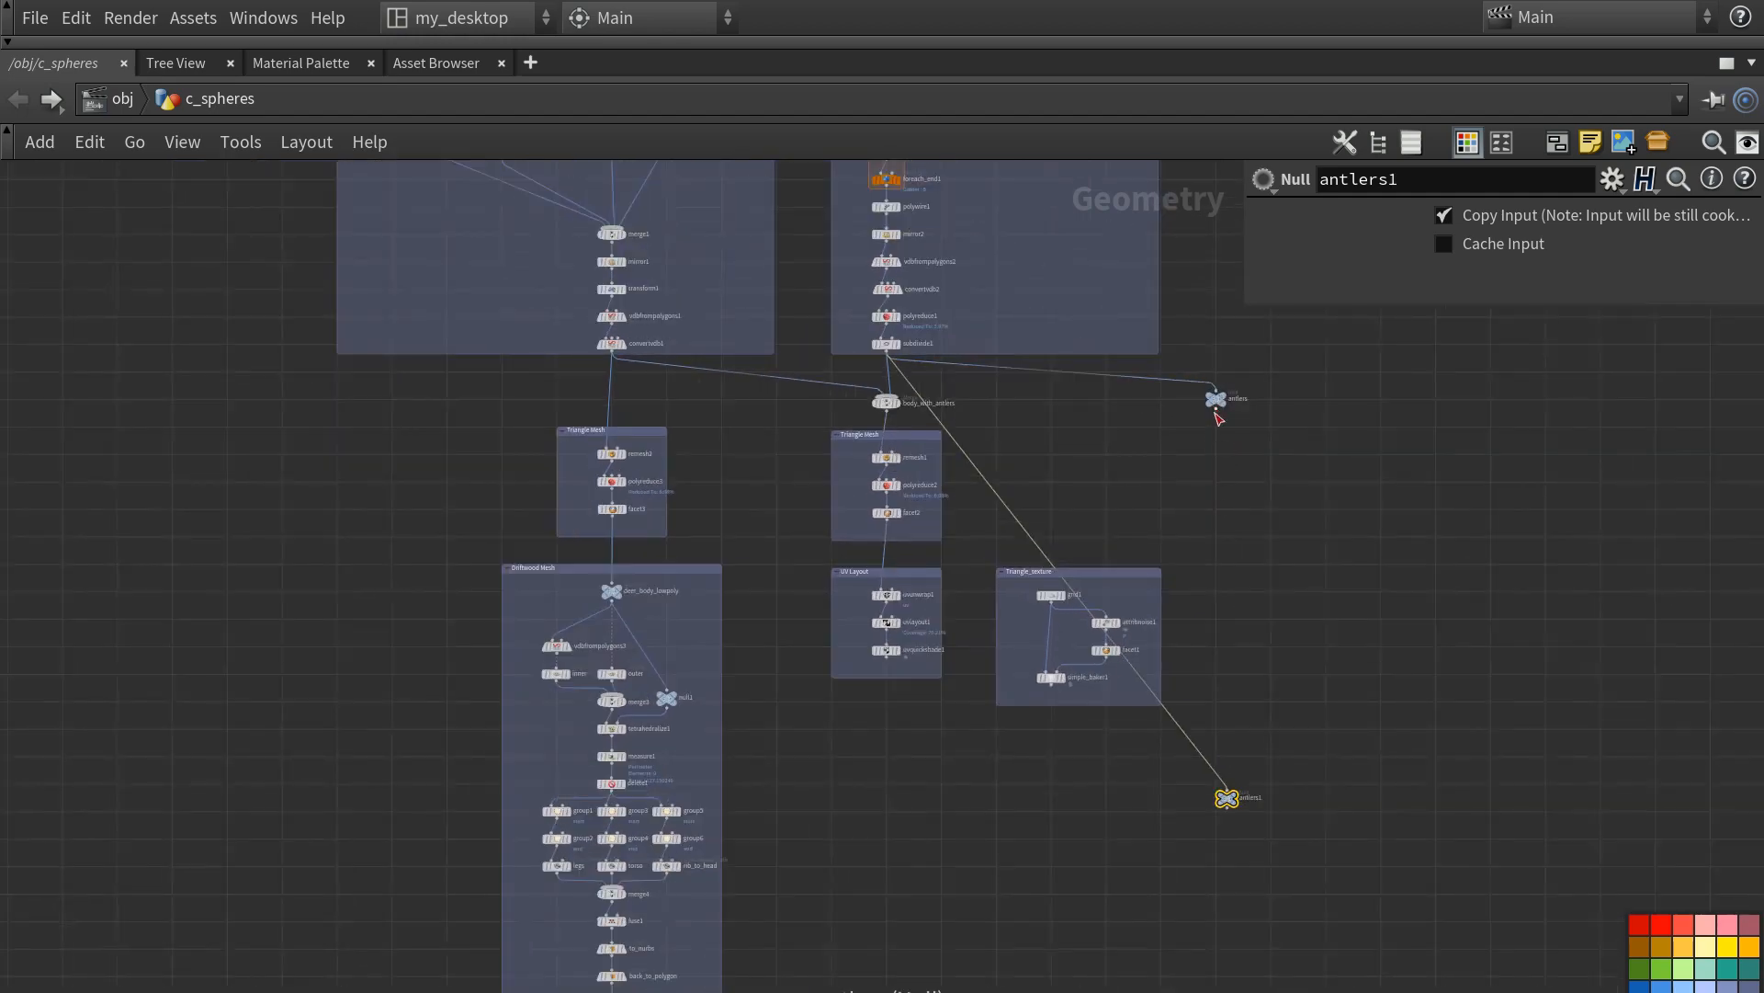
left_click_drag(1216, 410, 1230, 963)
scroll(1206, 827, "up", 4)
scroll(1160, 735, "down", 4)
middle_click_drag(1121, 774, 1134, 610)
scroll(1134, 610, "down", 1)
mouse_move(1193, 575)
scroll(1193, 575, "up", 1)
left_click_drag(1193, 576, 1194, 846)
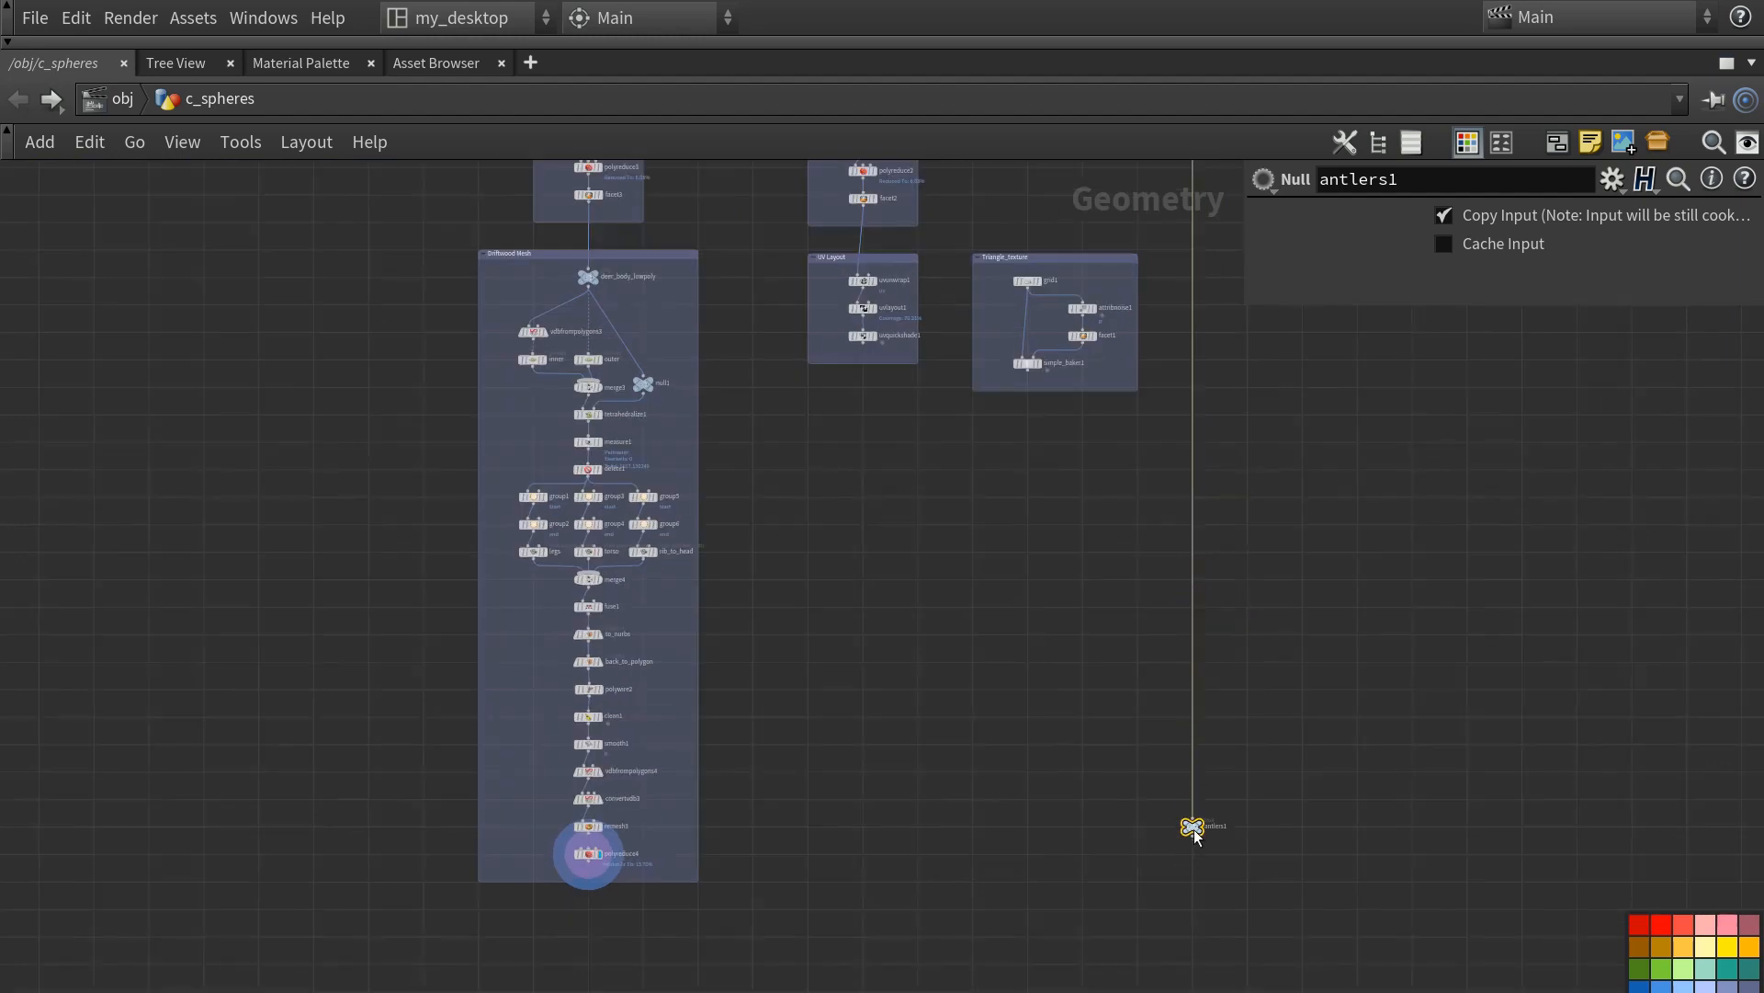
middle_click_drag(1034, 865, 1080, 726)
scroll(1079, 726, "up", 2)
mouse_move(375, 728)
left_mouse_down()
mouse_move(1366, 713)
mouse_move(1216, 786)
left_mouse_up()
mouse_move(1314, 670)
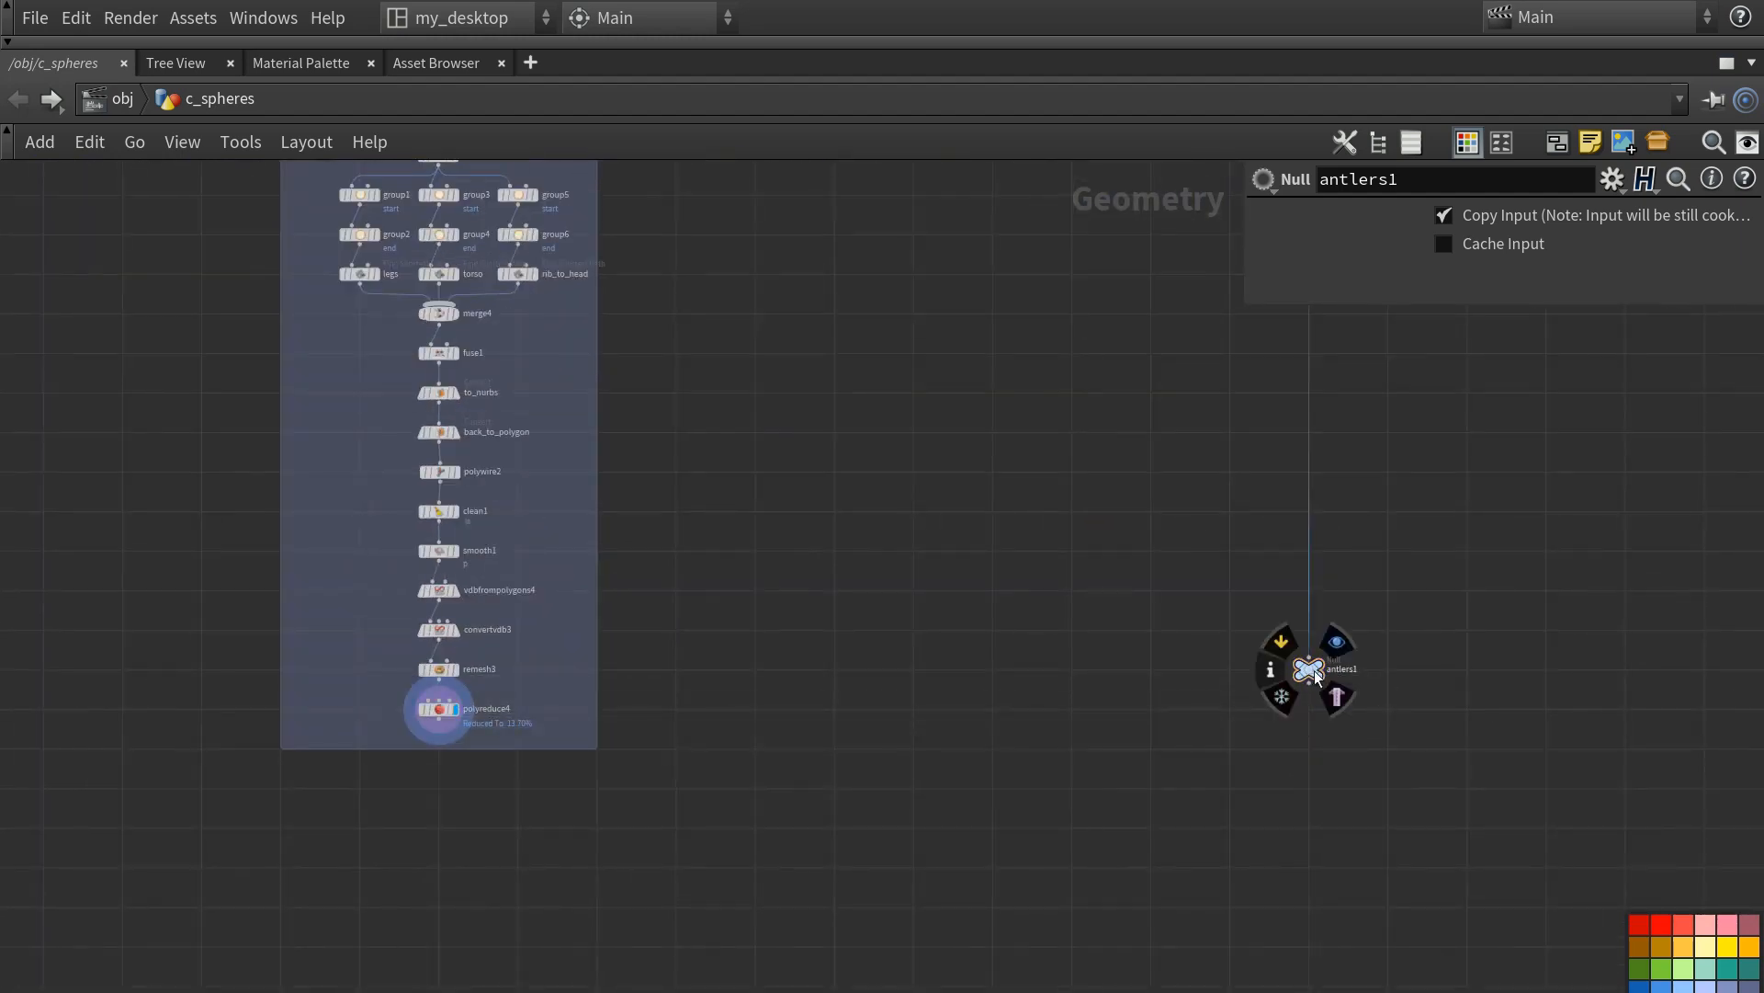
- Merge polyreduce4 and antlers1 with a new Merge node and name it "driftwood_with_antlers"
left_click_drag(347, 689, 1370, 735)
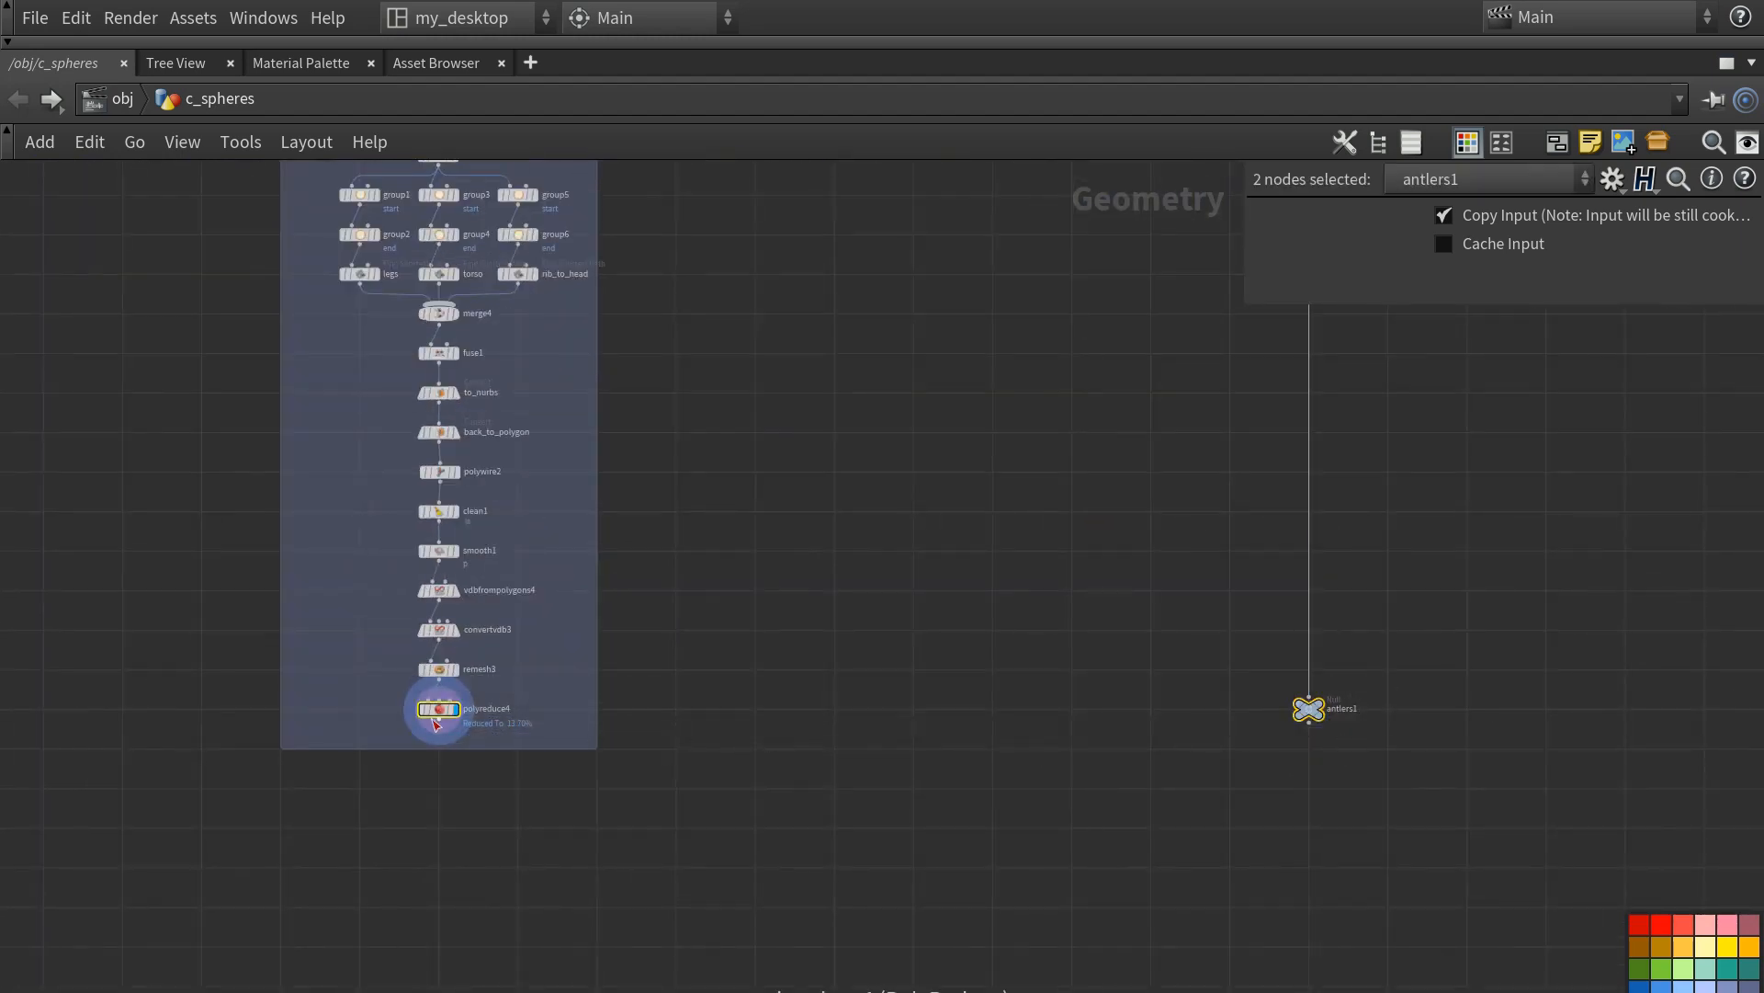
key("Tab")
type("mer")
key("Return")
left_click(768, 854)
scroll(827, 874, "up", 3)
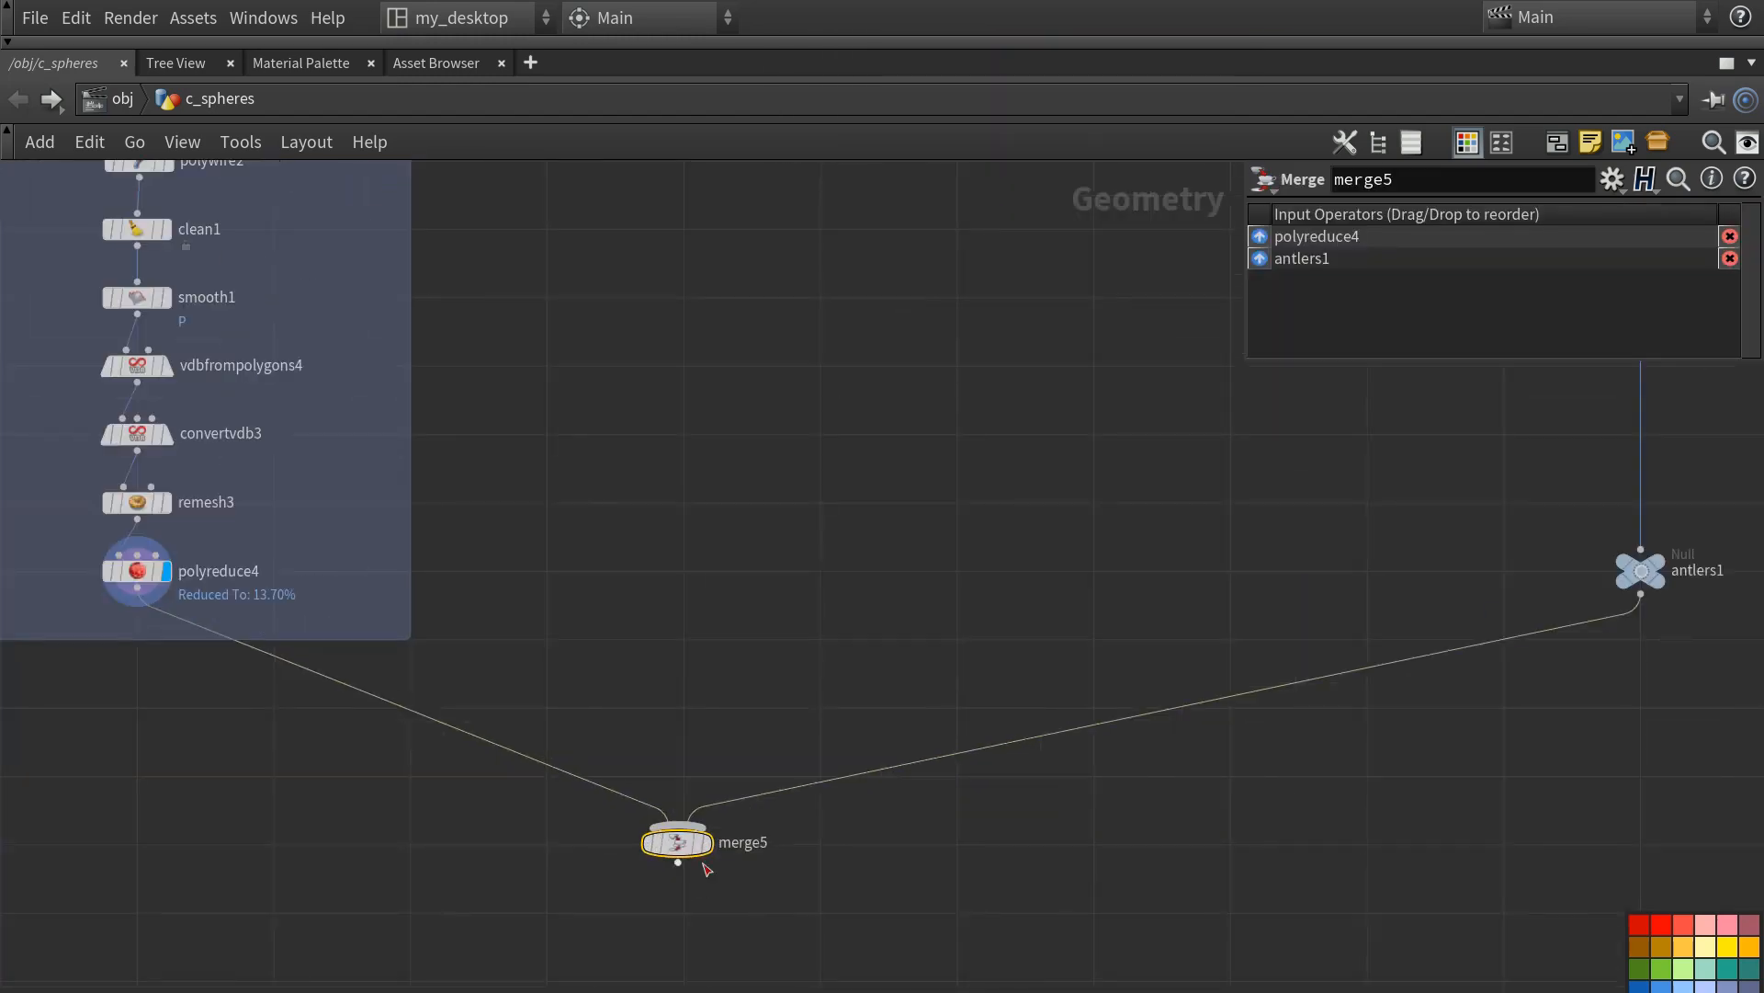
double_click(749, 843)
type("driftwood_with_antl")
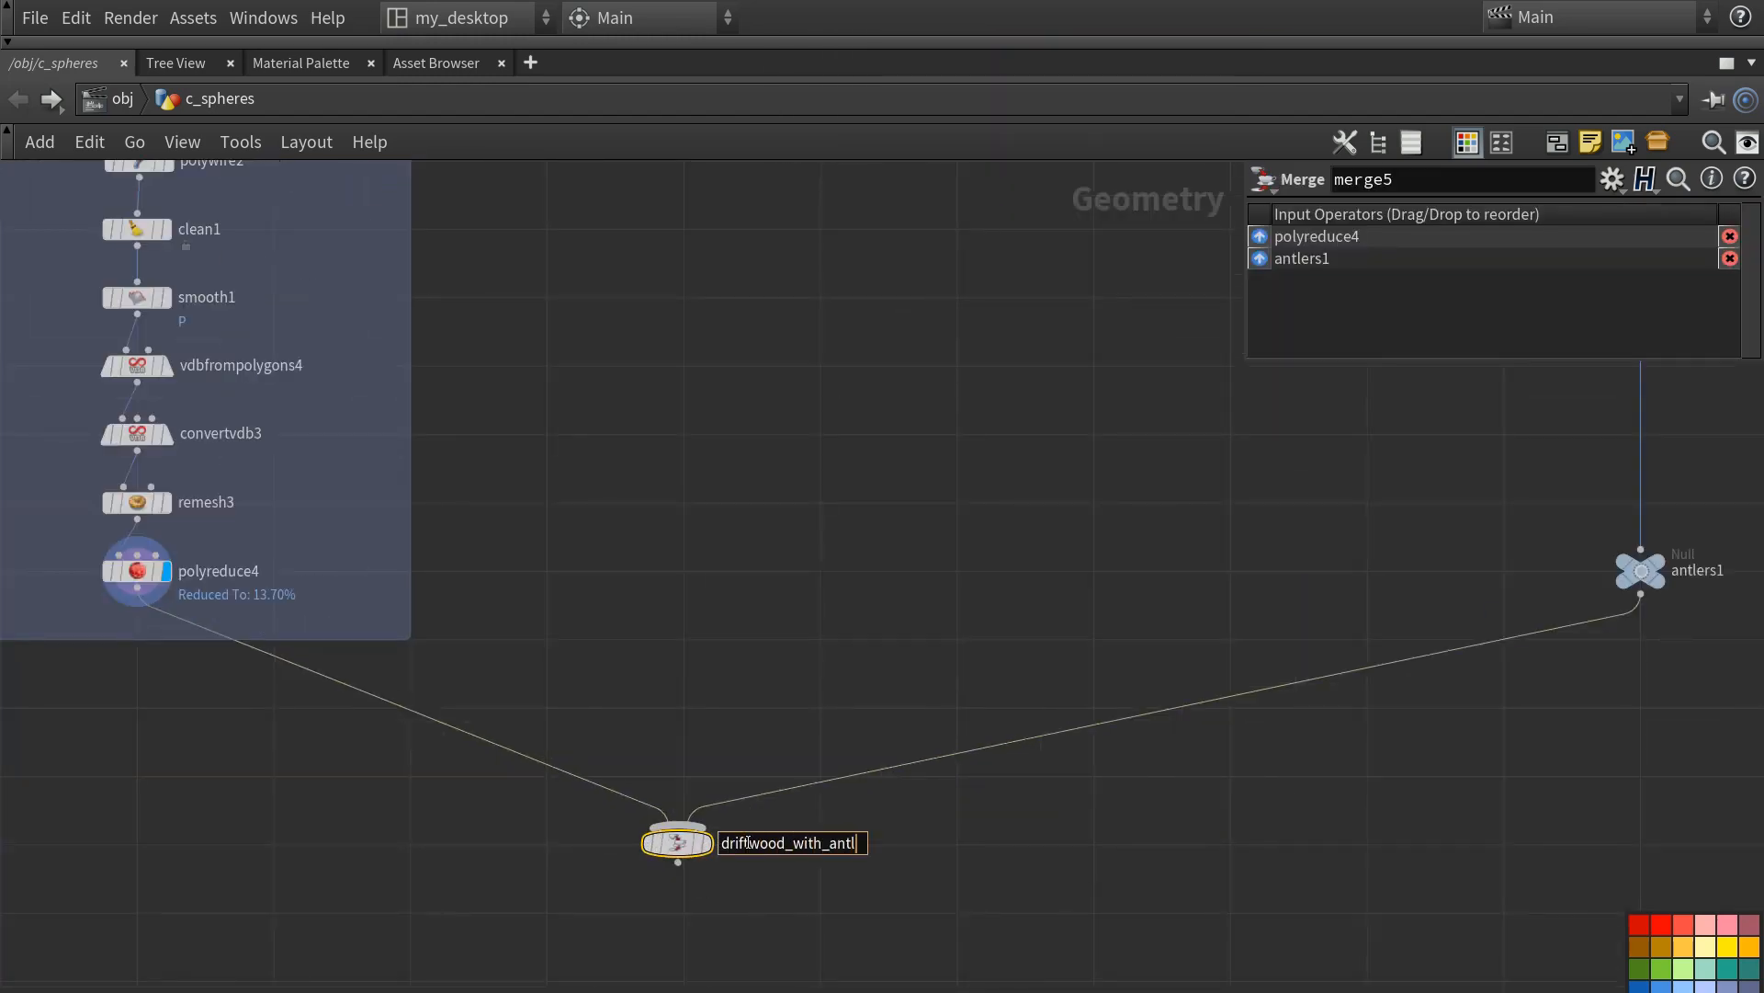
type("ers")
key("Return")
- Place the driftwood_with_antlers merge directly below the Driftwood Mesh box and display its result
left_click_drag(679, 844, 163, 721)
scroll(276, 751, "down", 1)
left_click(185, 715)
left_click_drag(1414, 610, 1413, 665)
left_click(117, 806)
middle_click_drag(118, 806, 460, 862)
scroll(459, 862, "down", 1)
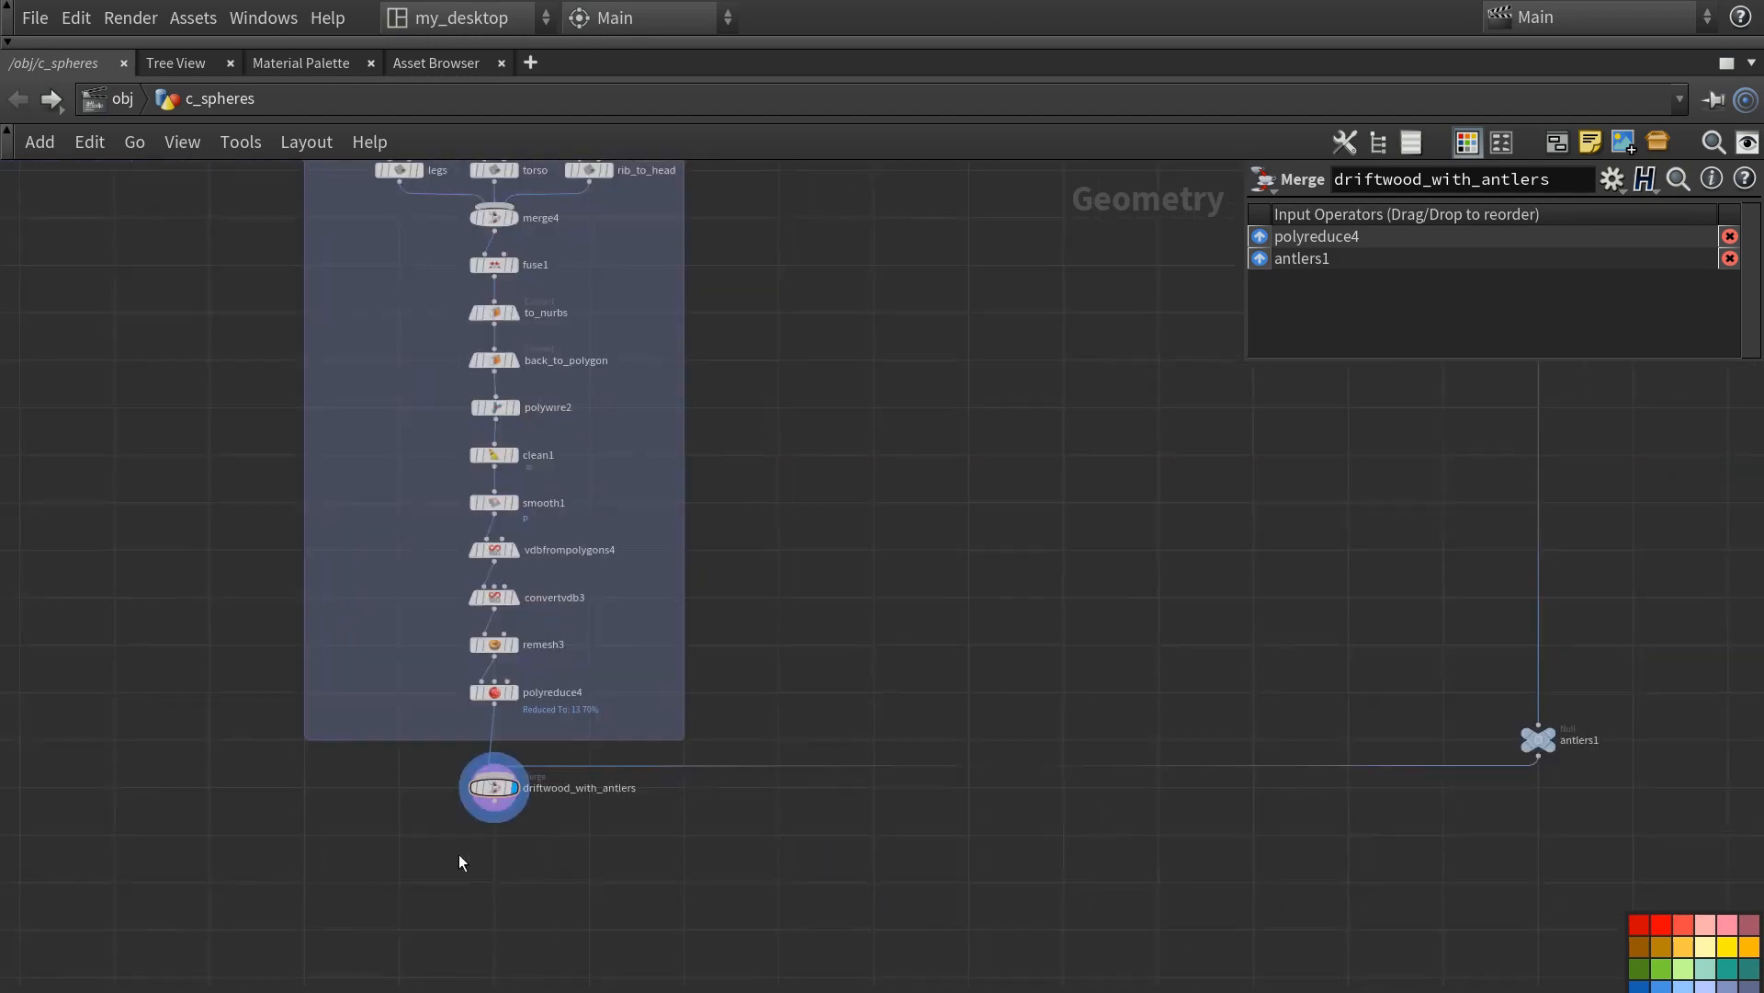
- Restore the full pane layout and compare the merged deer with the art_jam_concept.psd reference, then minimize the reference
key("ctrl+b")
middle_click_drag(1203, 908, 1247, 859)
key("alt+Tab")
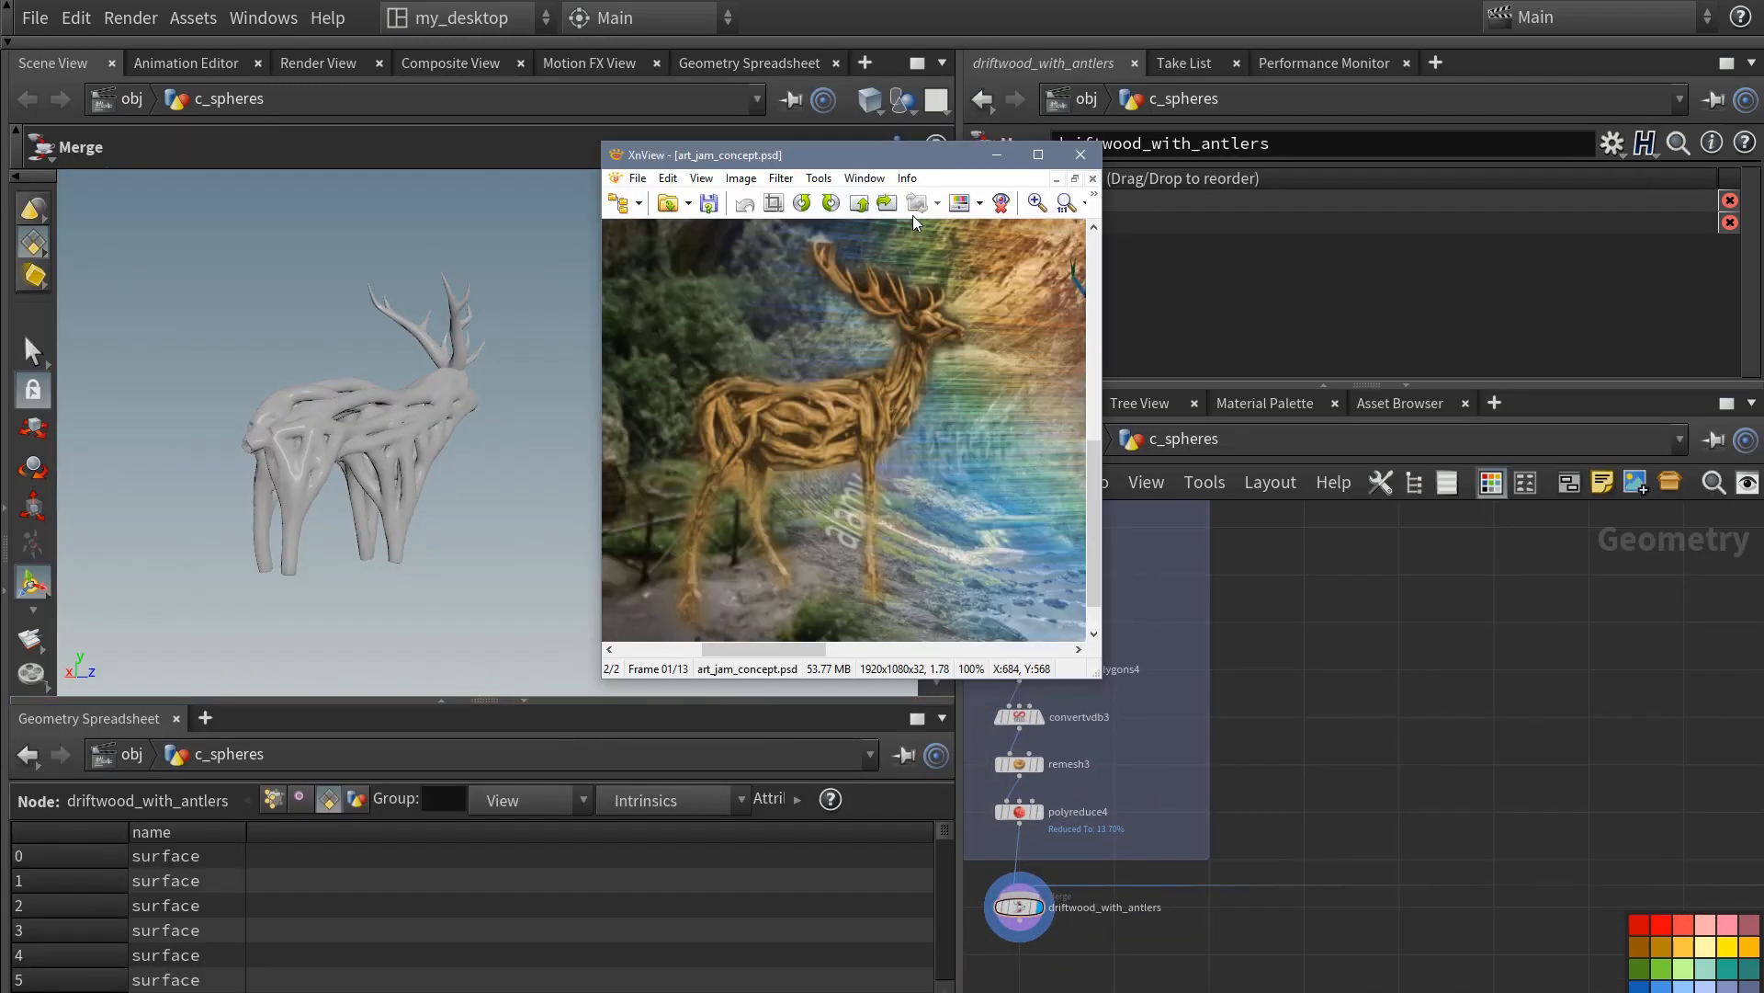
left_click(997, 154)
- Copy the UV Layout box with its three nodes to the space below driftwood_with_antlers
scroll(1322, 765, "down", 6)
middle_click_drag(1358, 668, 1259, 828)
middle_click_drag(1326, 743, 1215, 868)
scroll(1156, 742, "up", 7)
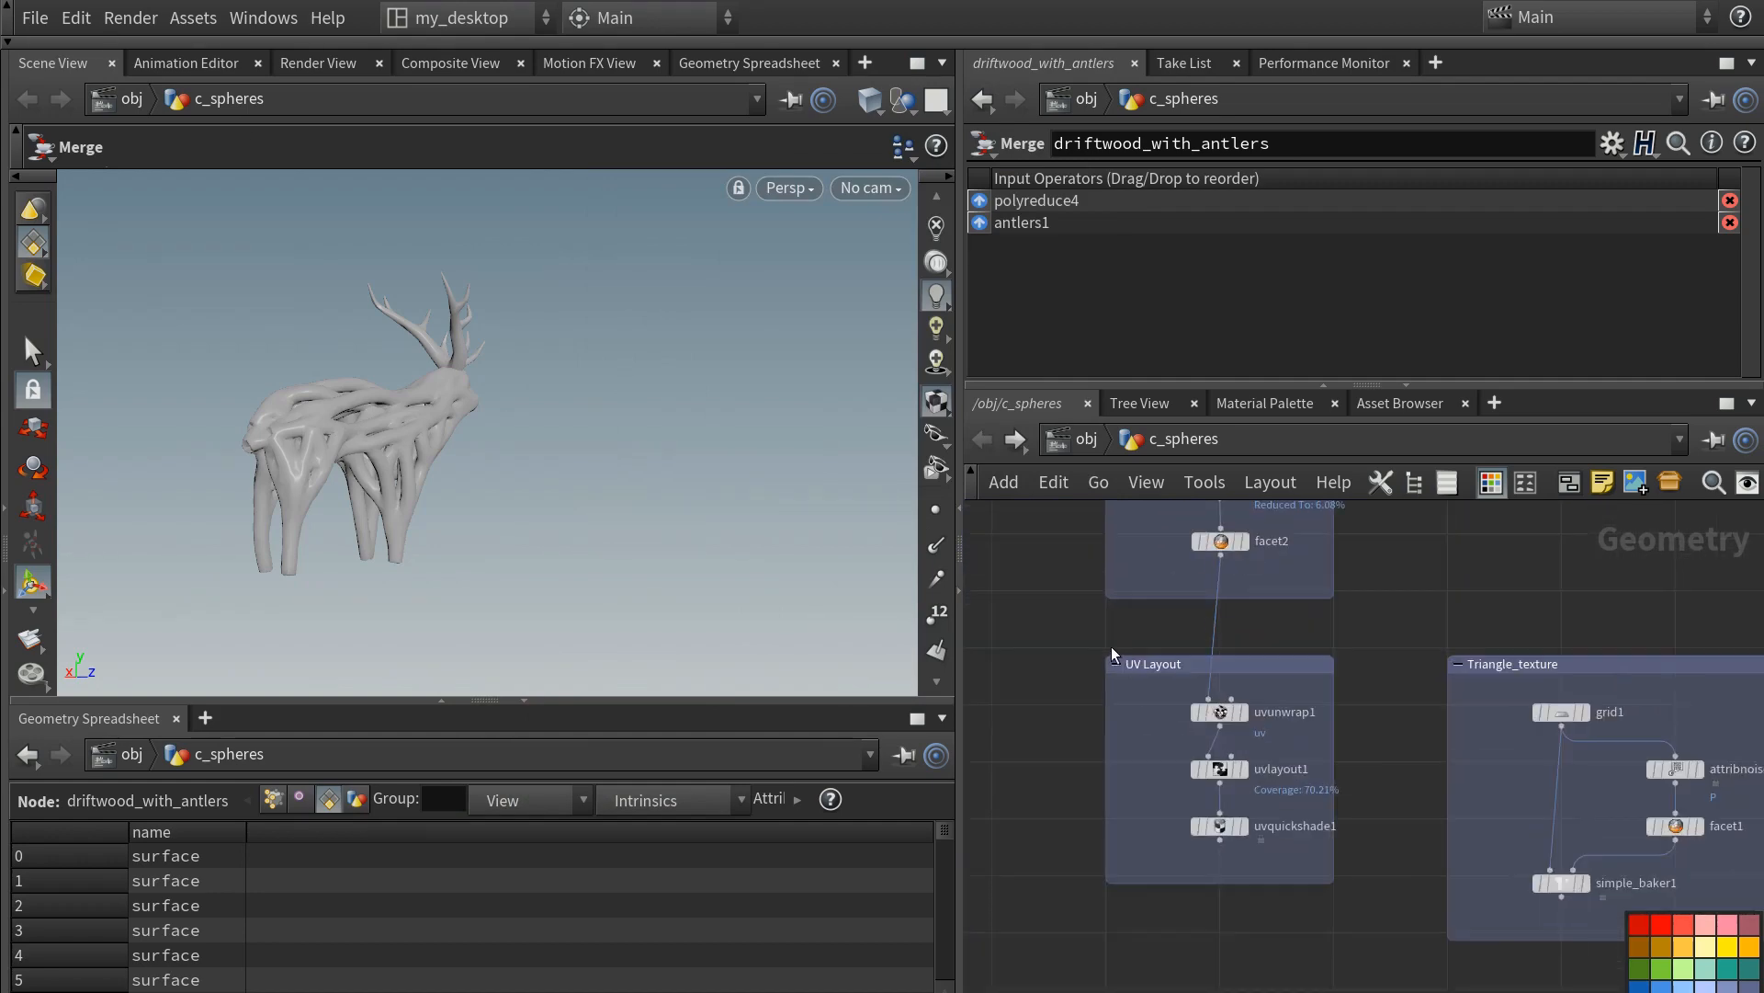
scroll(1111, 647, "up", 2)
scroll(1136, 791, "down", 7)
scroll(1134, 647, "up", 6)
scroll(1134, 647, "down", 6)
scroll(1269, 771, "up", 6)
scroll(1268, 767, "down", 5)
scroll(1068, 661, "up", 3)
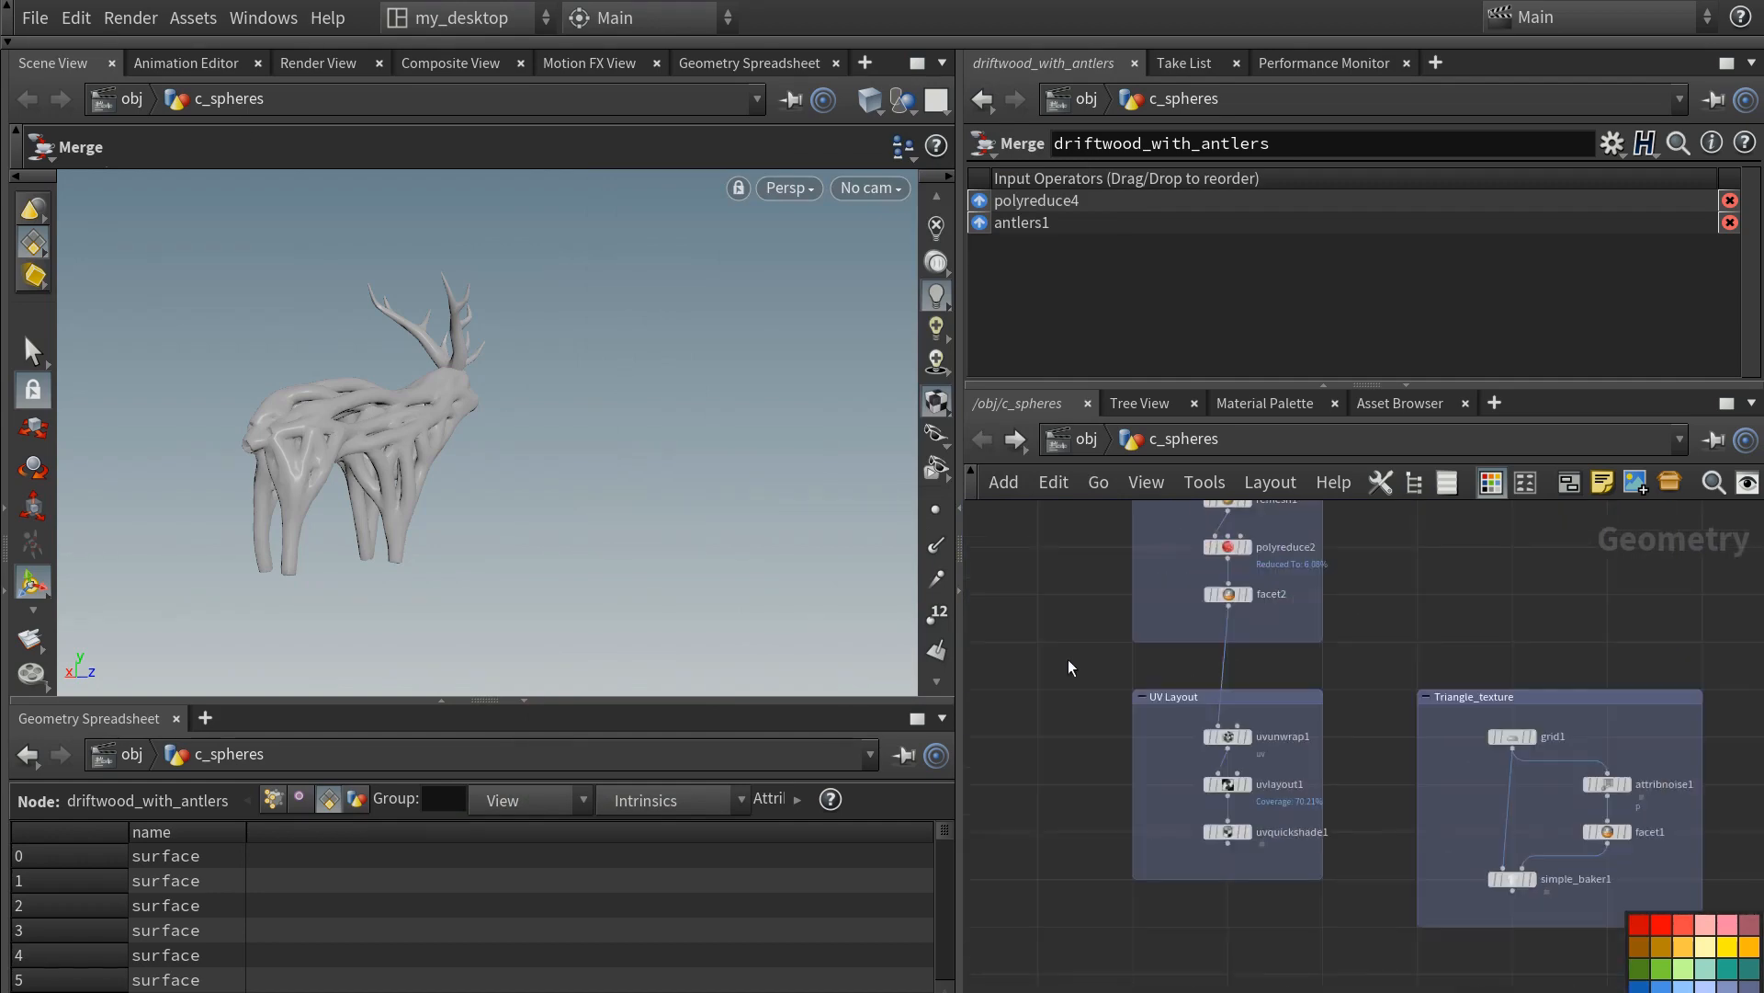
scroll(1282, 857, "down", 4)
left_click_drag(1067, 659, 1200, 934)
scroll(1336, 576, "down", 3)
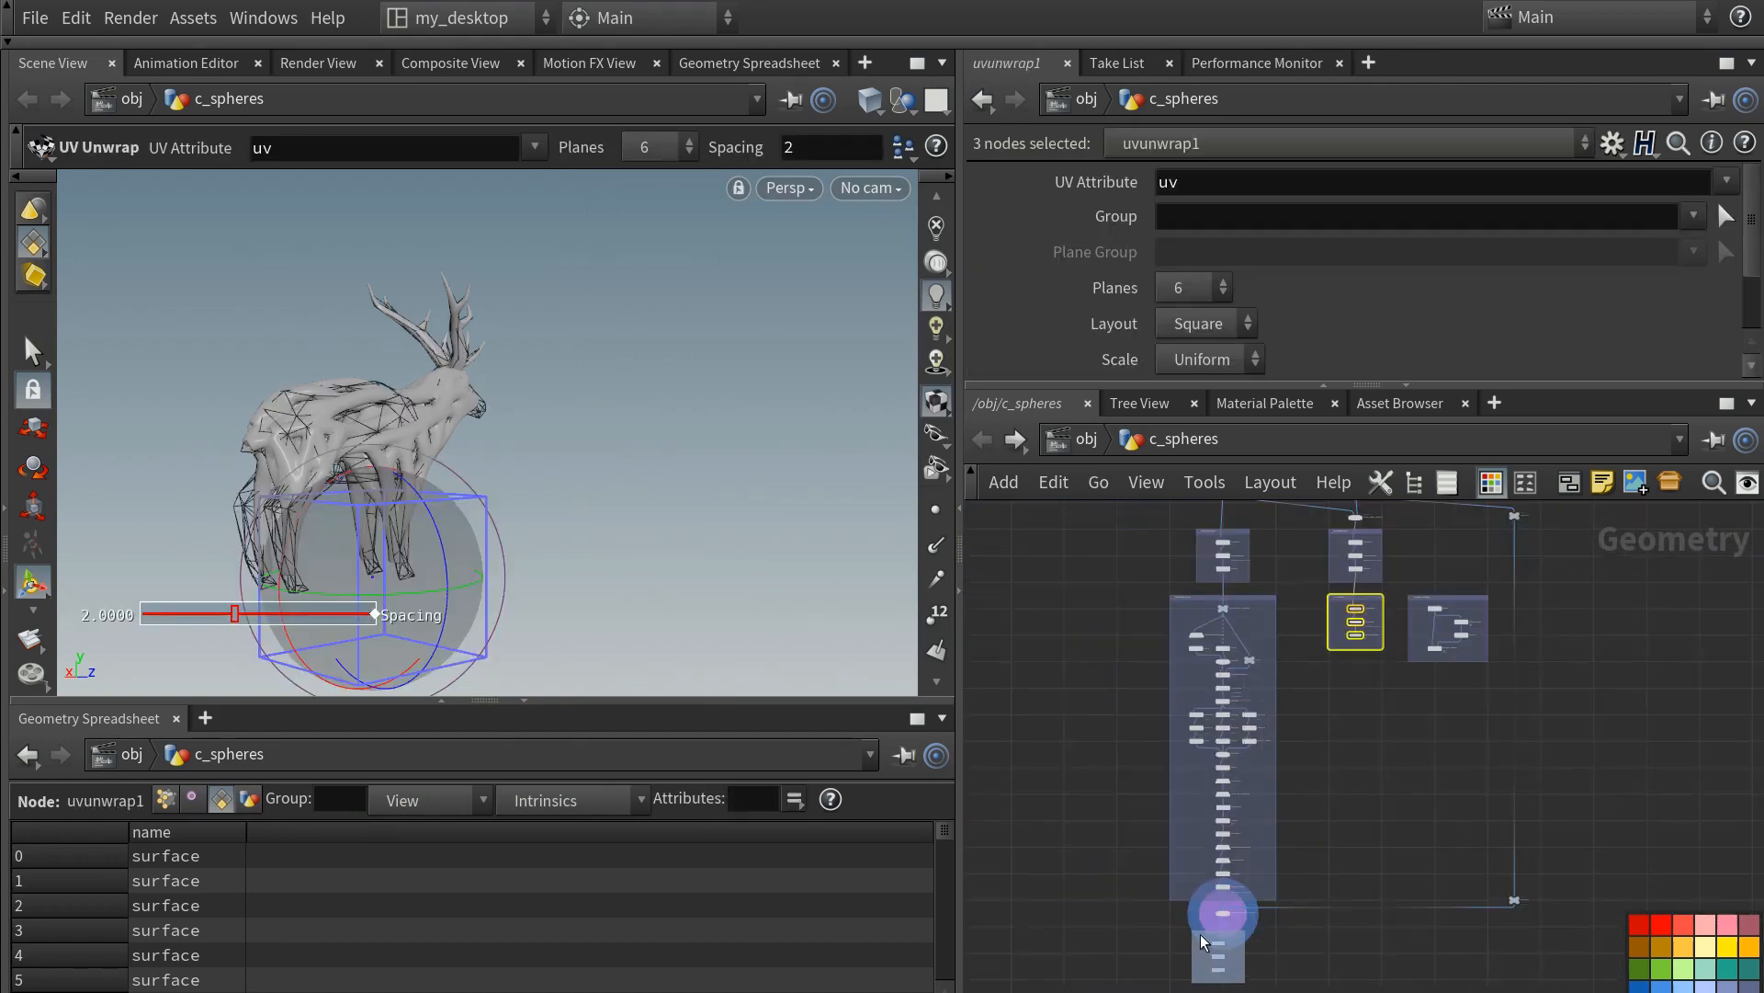
- Rewire the copied UV Layout chain so that uvunwrap2 takes its input from driftwood_with_antlers
middle_click_drag(1274, 937, 1507, 803)
scroll(1281, 829, "up", 7)
scroll(1429, 745, "down", 4)
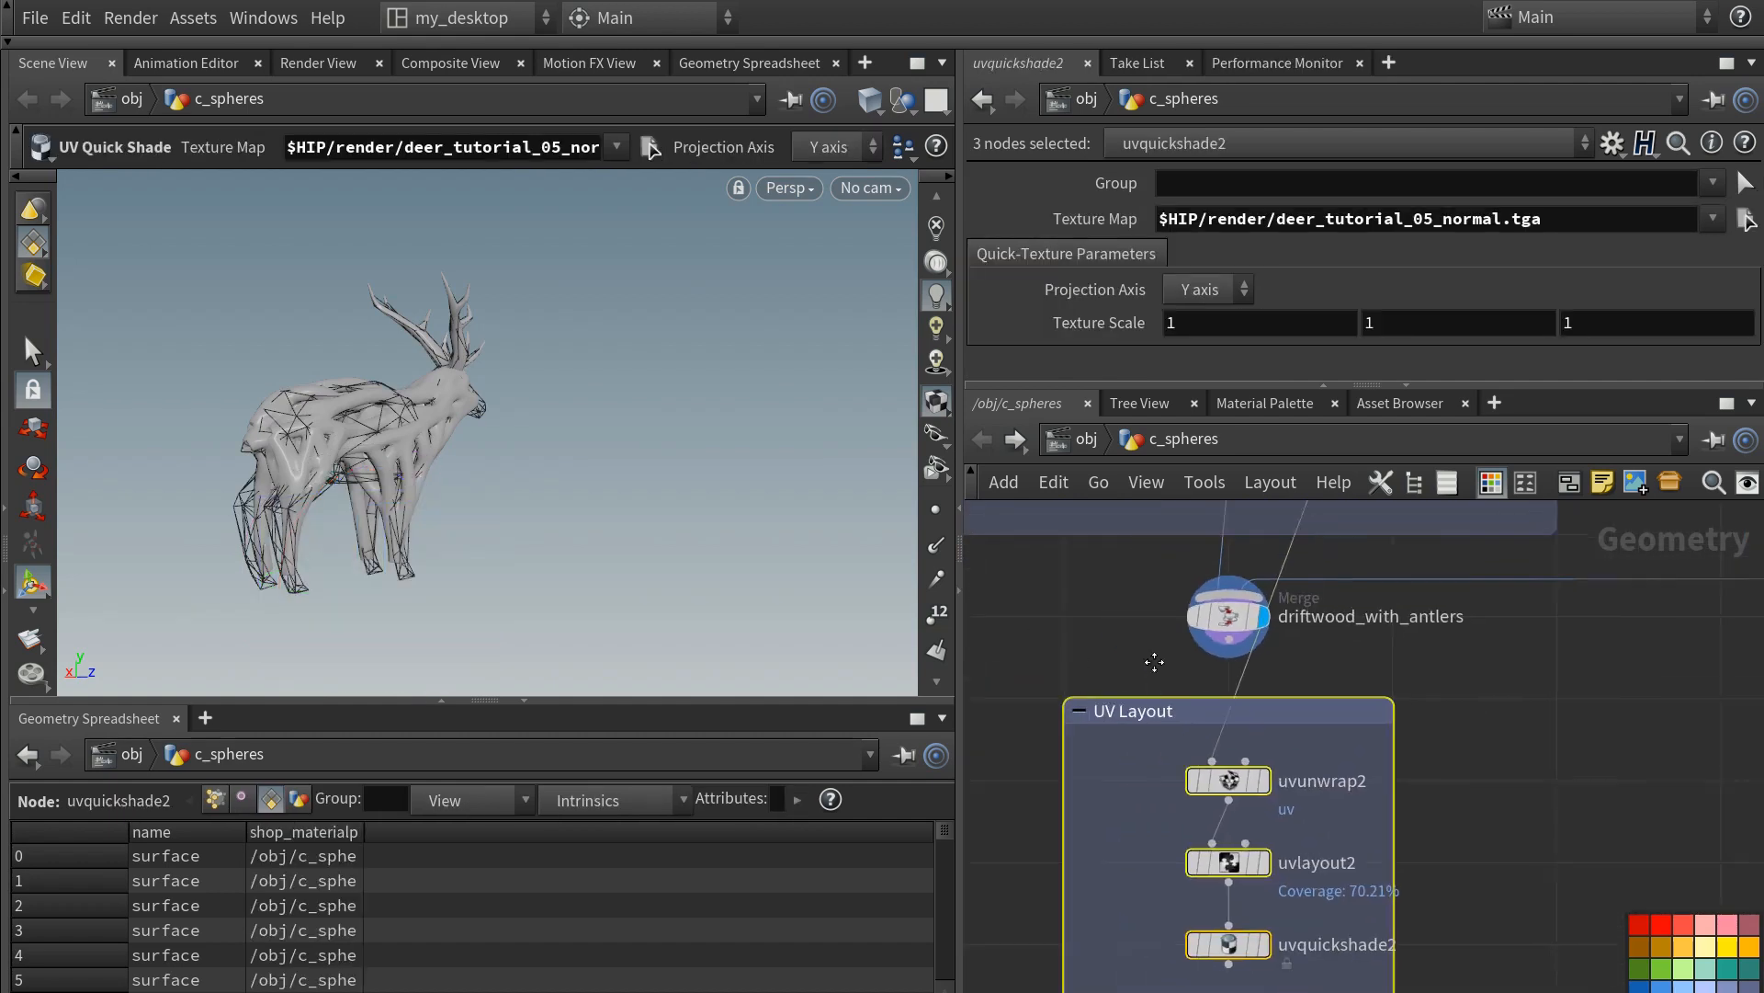
middle_click_drag(1155, 661, 1218, 665)
left_click(1244, 681)
left_click_drag(1293, 643, 1269, 755)
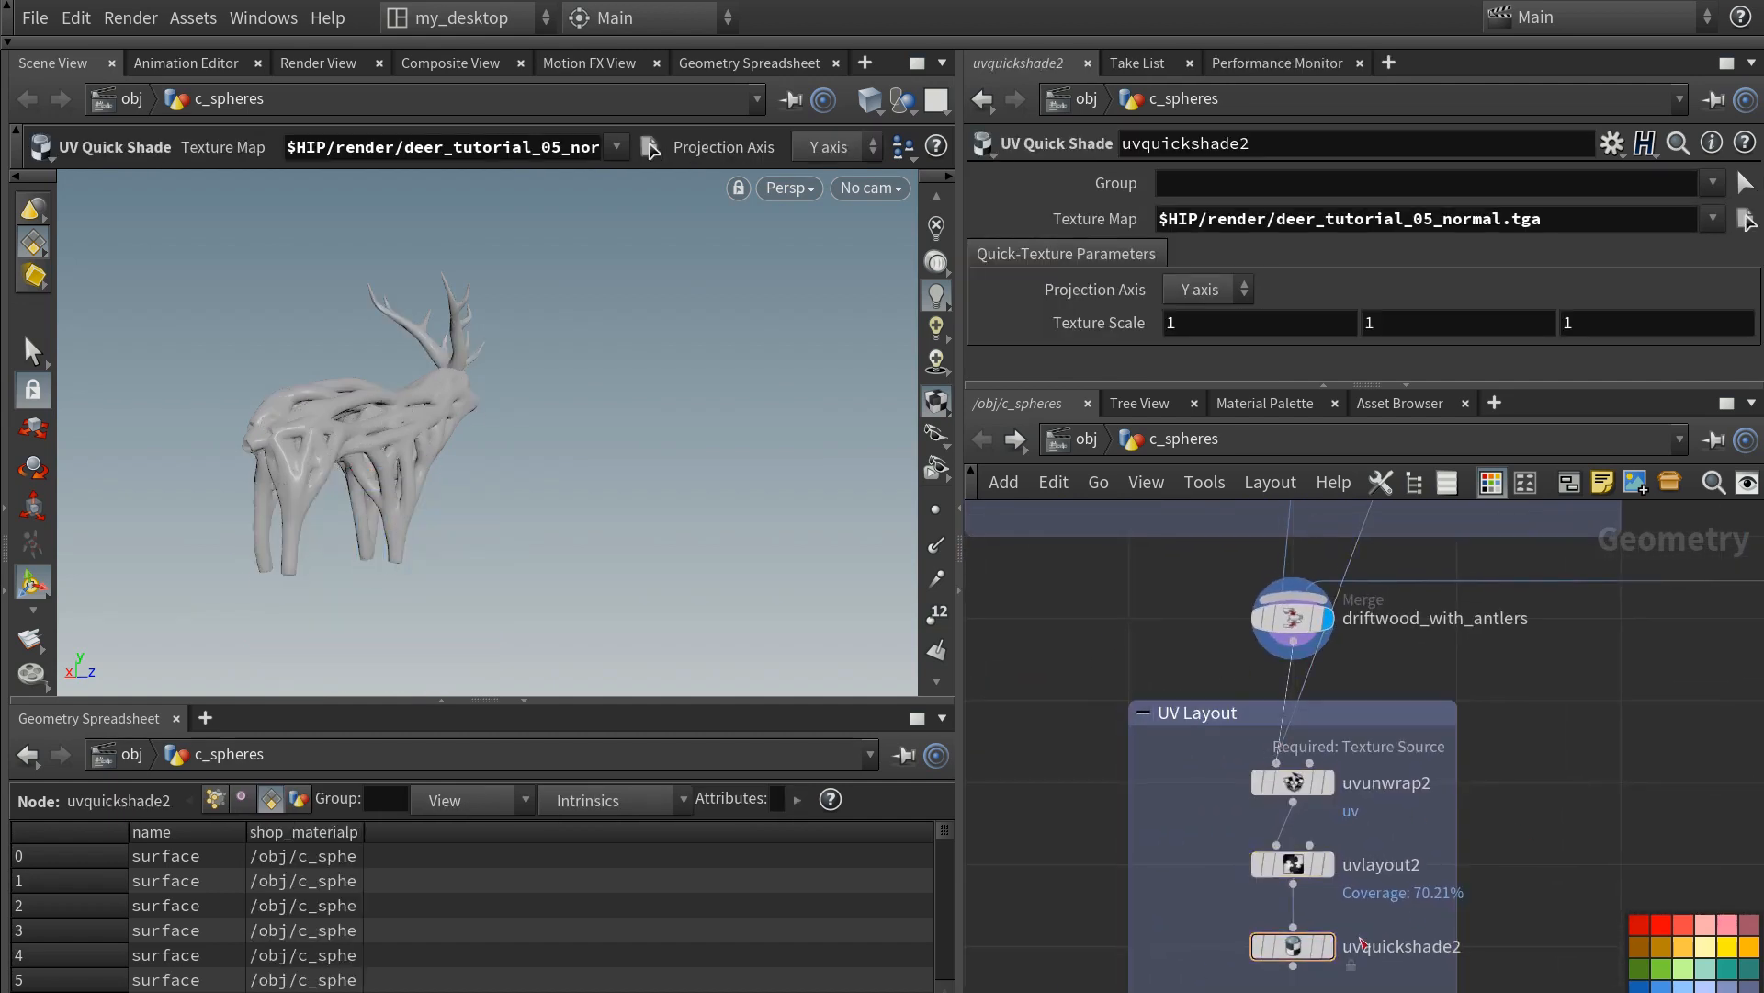
middle_click_drag(1530, 761, 1515, 660)
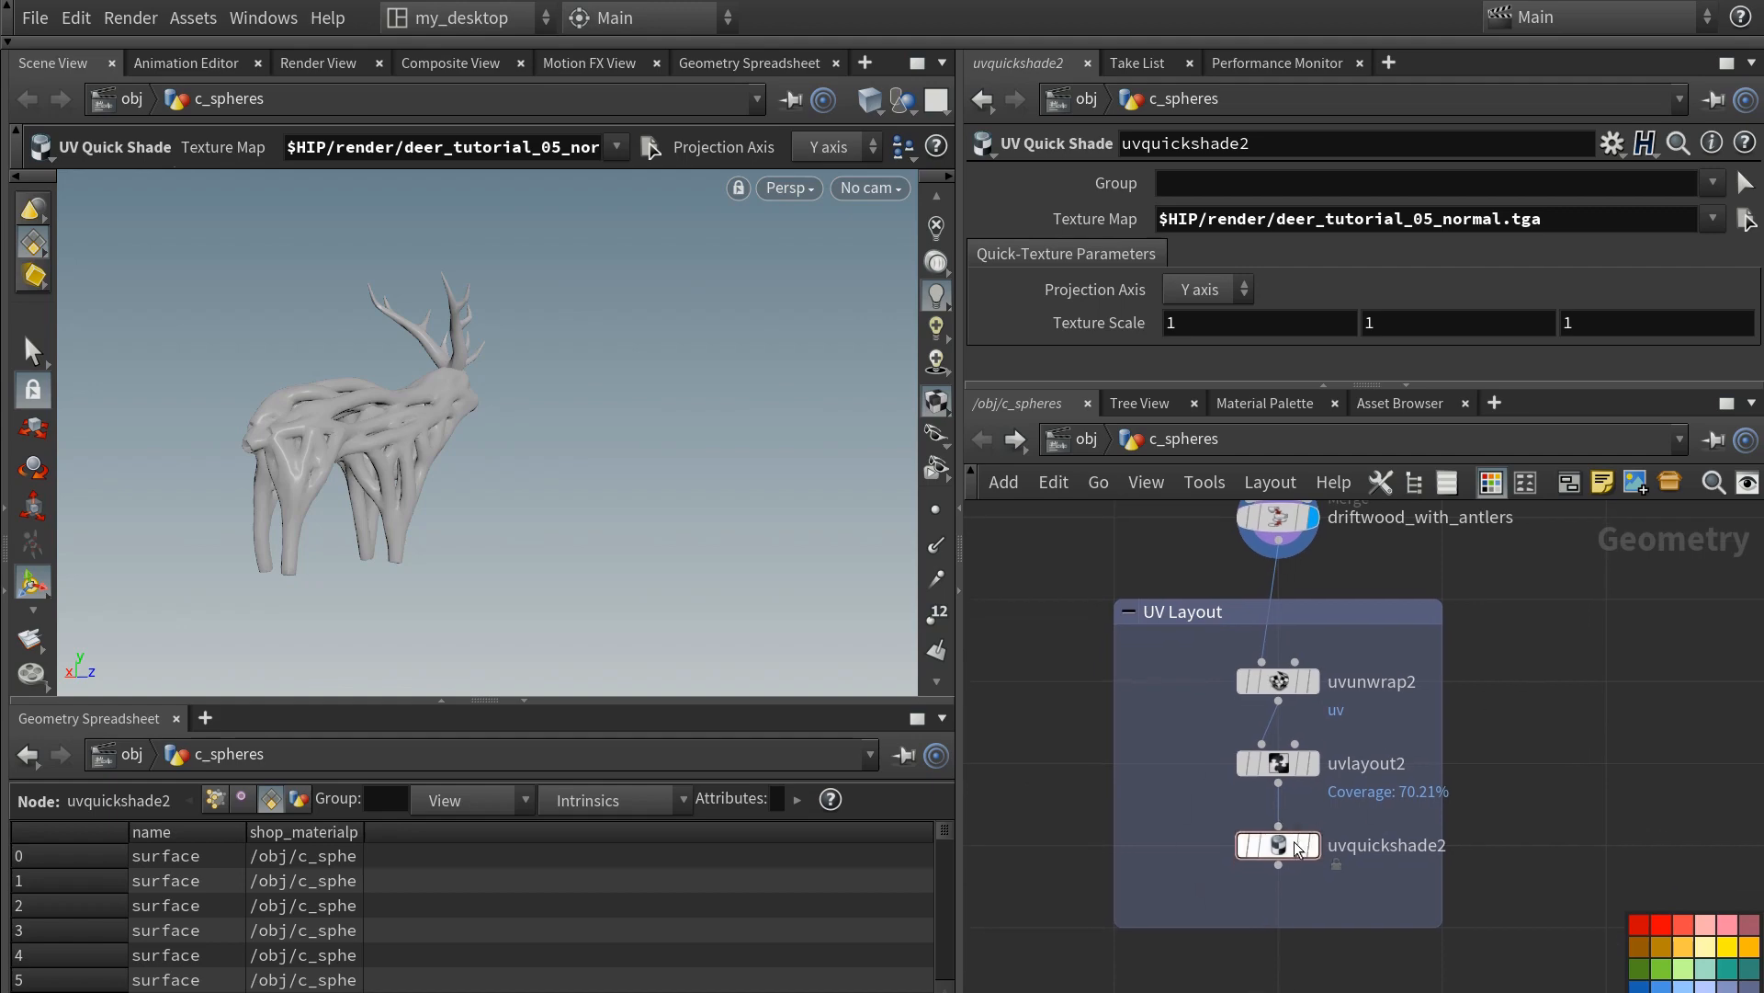
- Reset the Texture Map of uvquickshade2 to its default uvgrid_grey.pic and display that node
left_click(1295, 850)
middle_click(1103, 218, "ctrl")
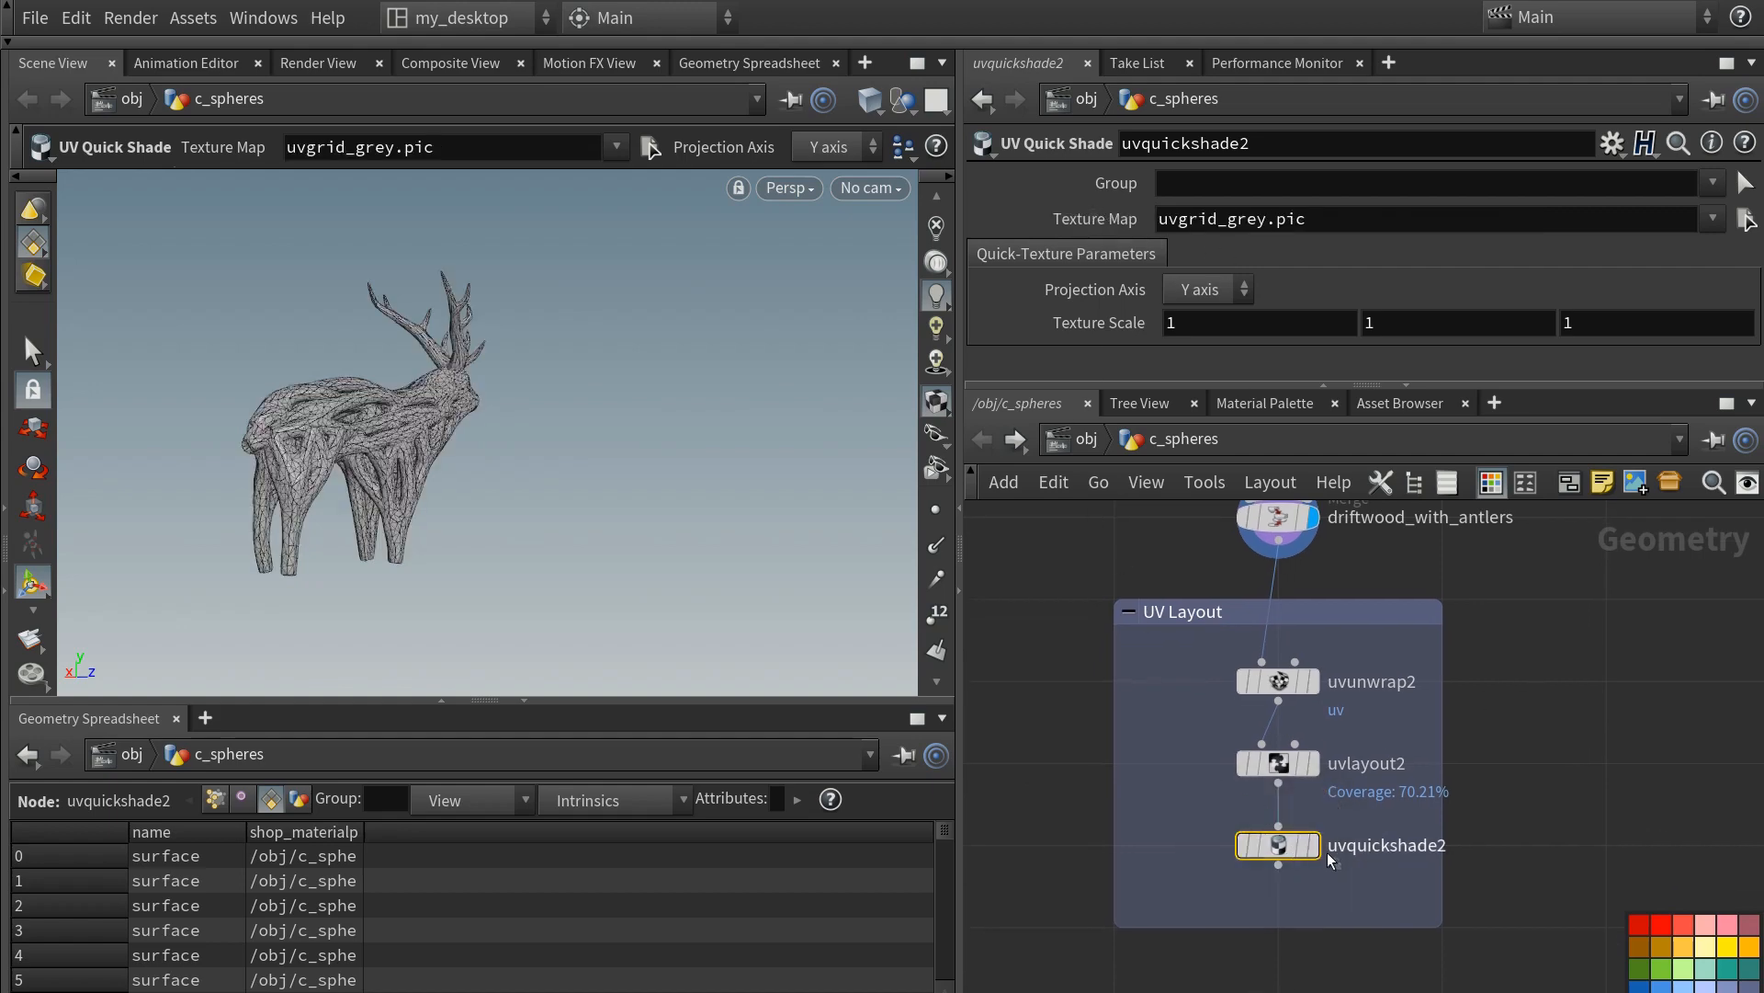
left_click(1312, 845)
left_click_drag(822, 280, 701, 416)
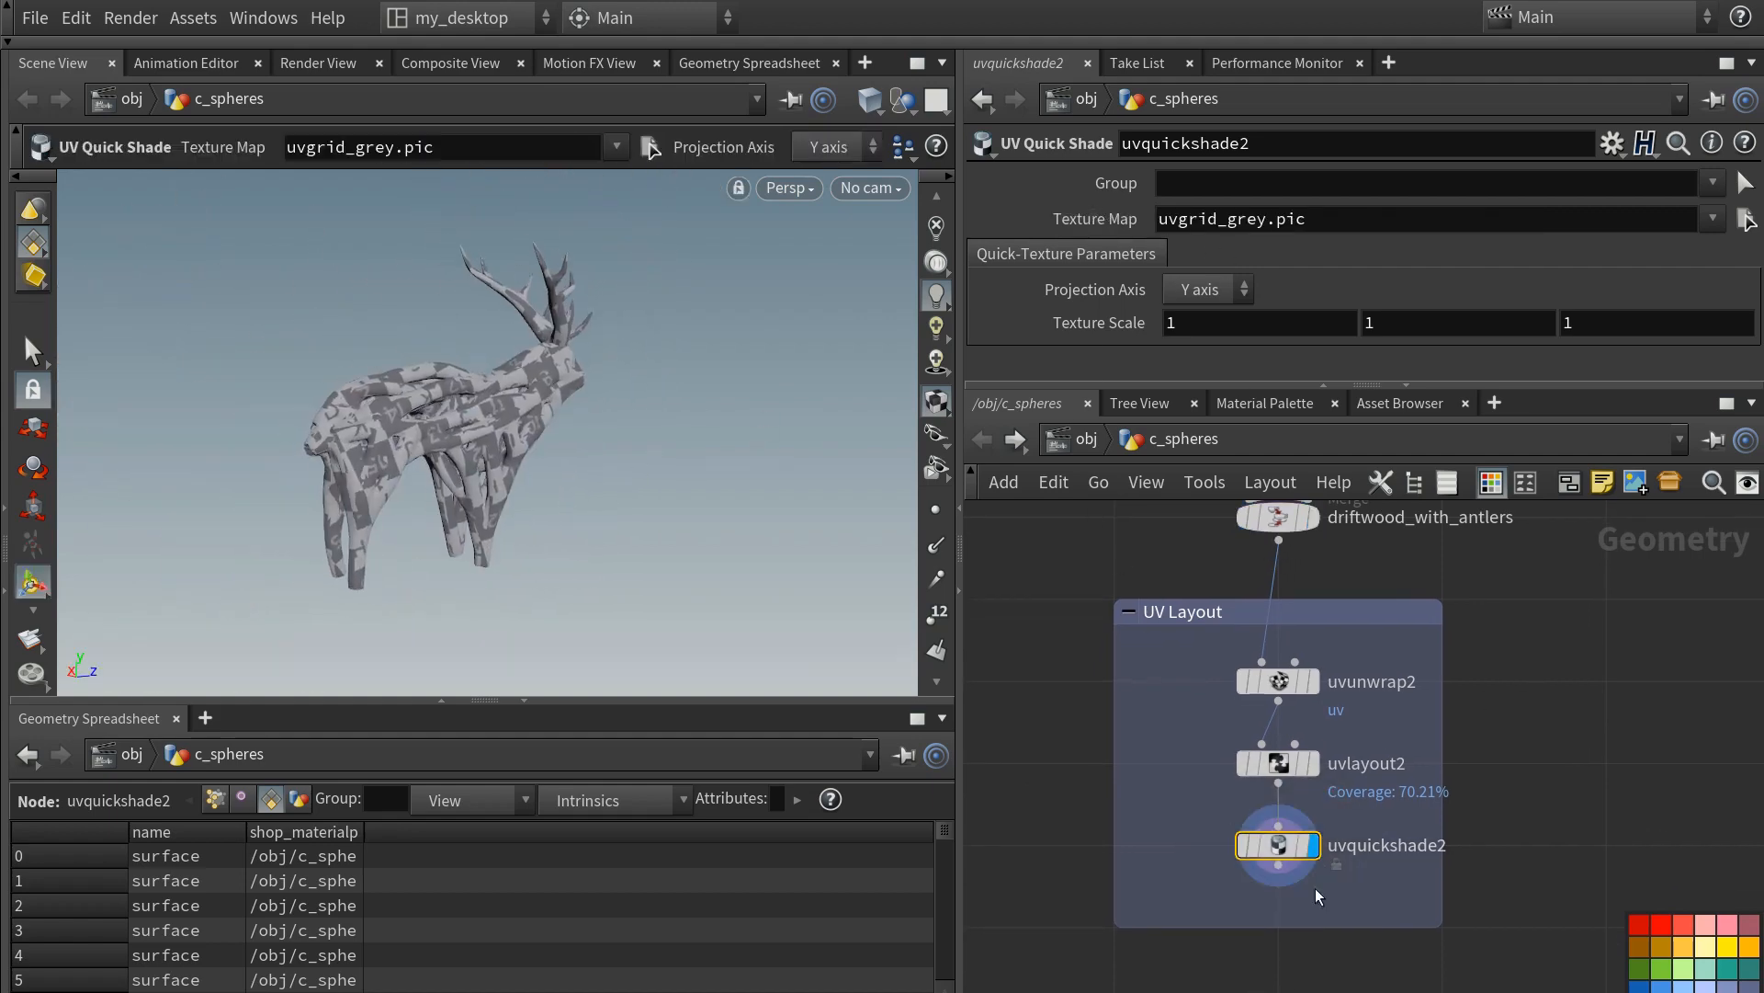
- Add an Output node after uvquickshade2 and name it "Deer_driftwood"
scroll(1093, 663, "down", 3)
scroll(1091, 664, "up", 2)
middle_click_drag(1130, 772, 1060, 562)
left_click(1163, 701)
key("Tab")
type("out")
key("Return")
left_click(1188, 868)
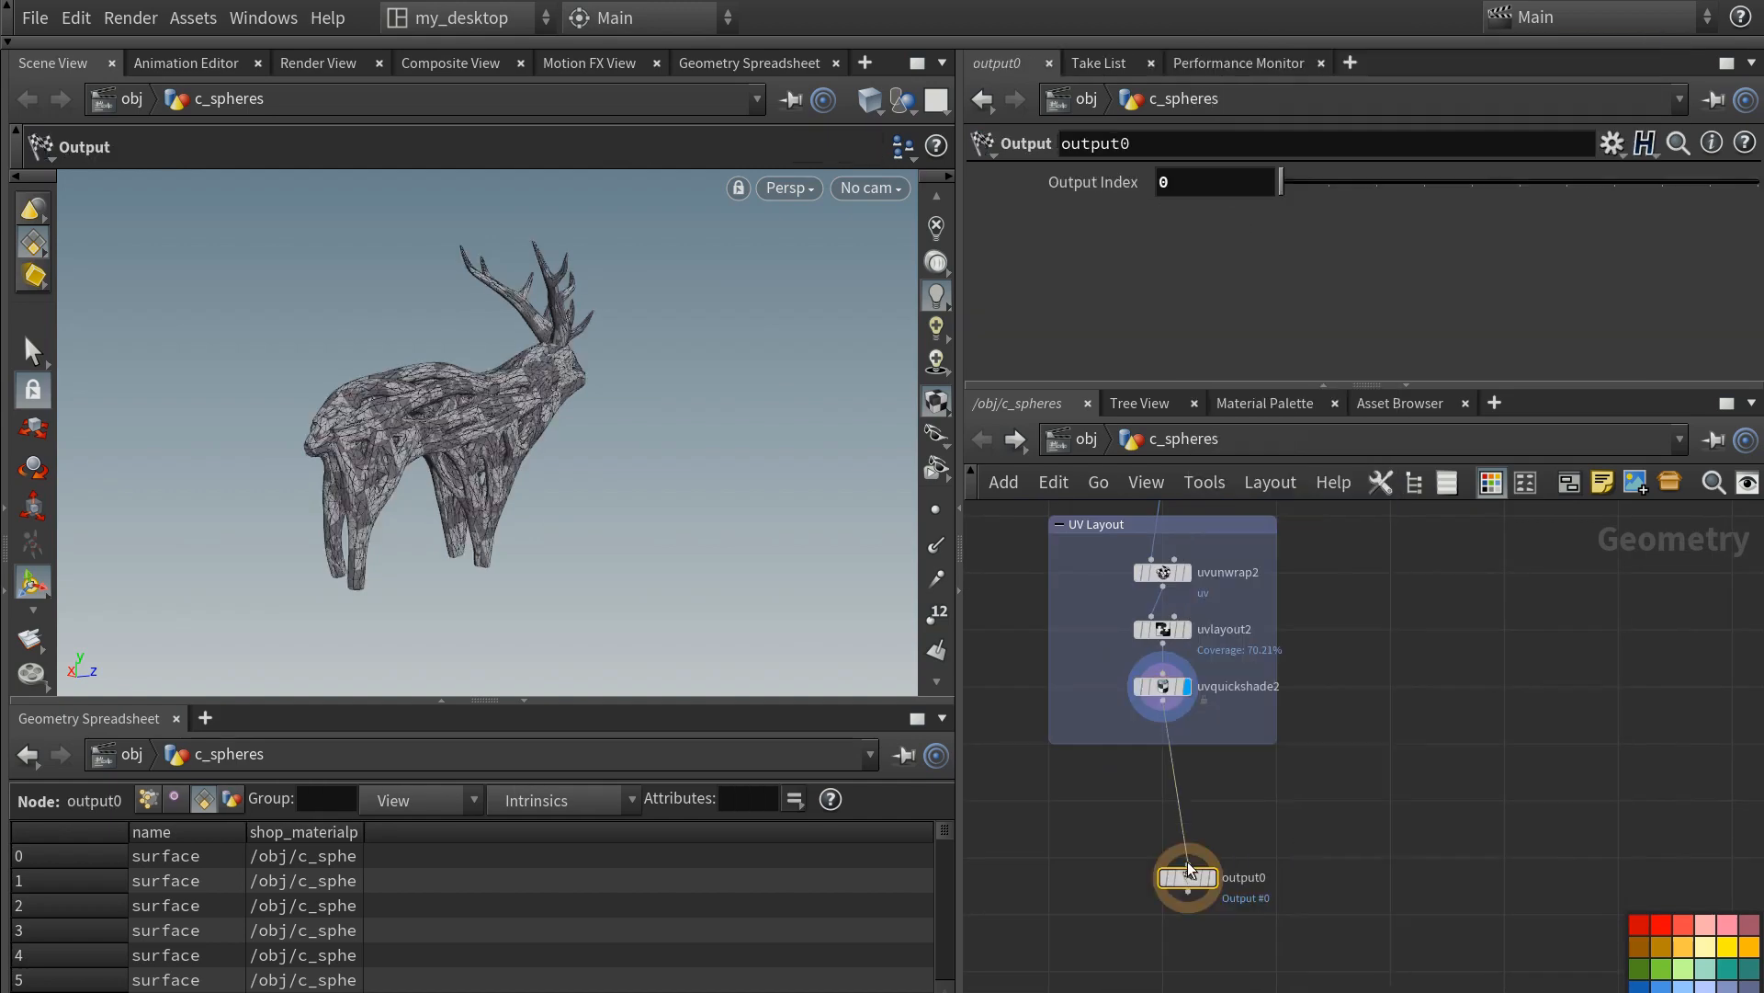
left_click(1231, 860)
type("Deer_driftwood")
key("Return")
- Enclose the Deer_driftwood output in a blue network box titled "Deer Driftwood"
key("shift+o")
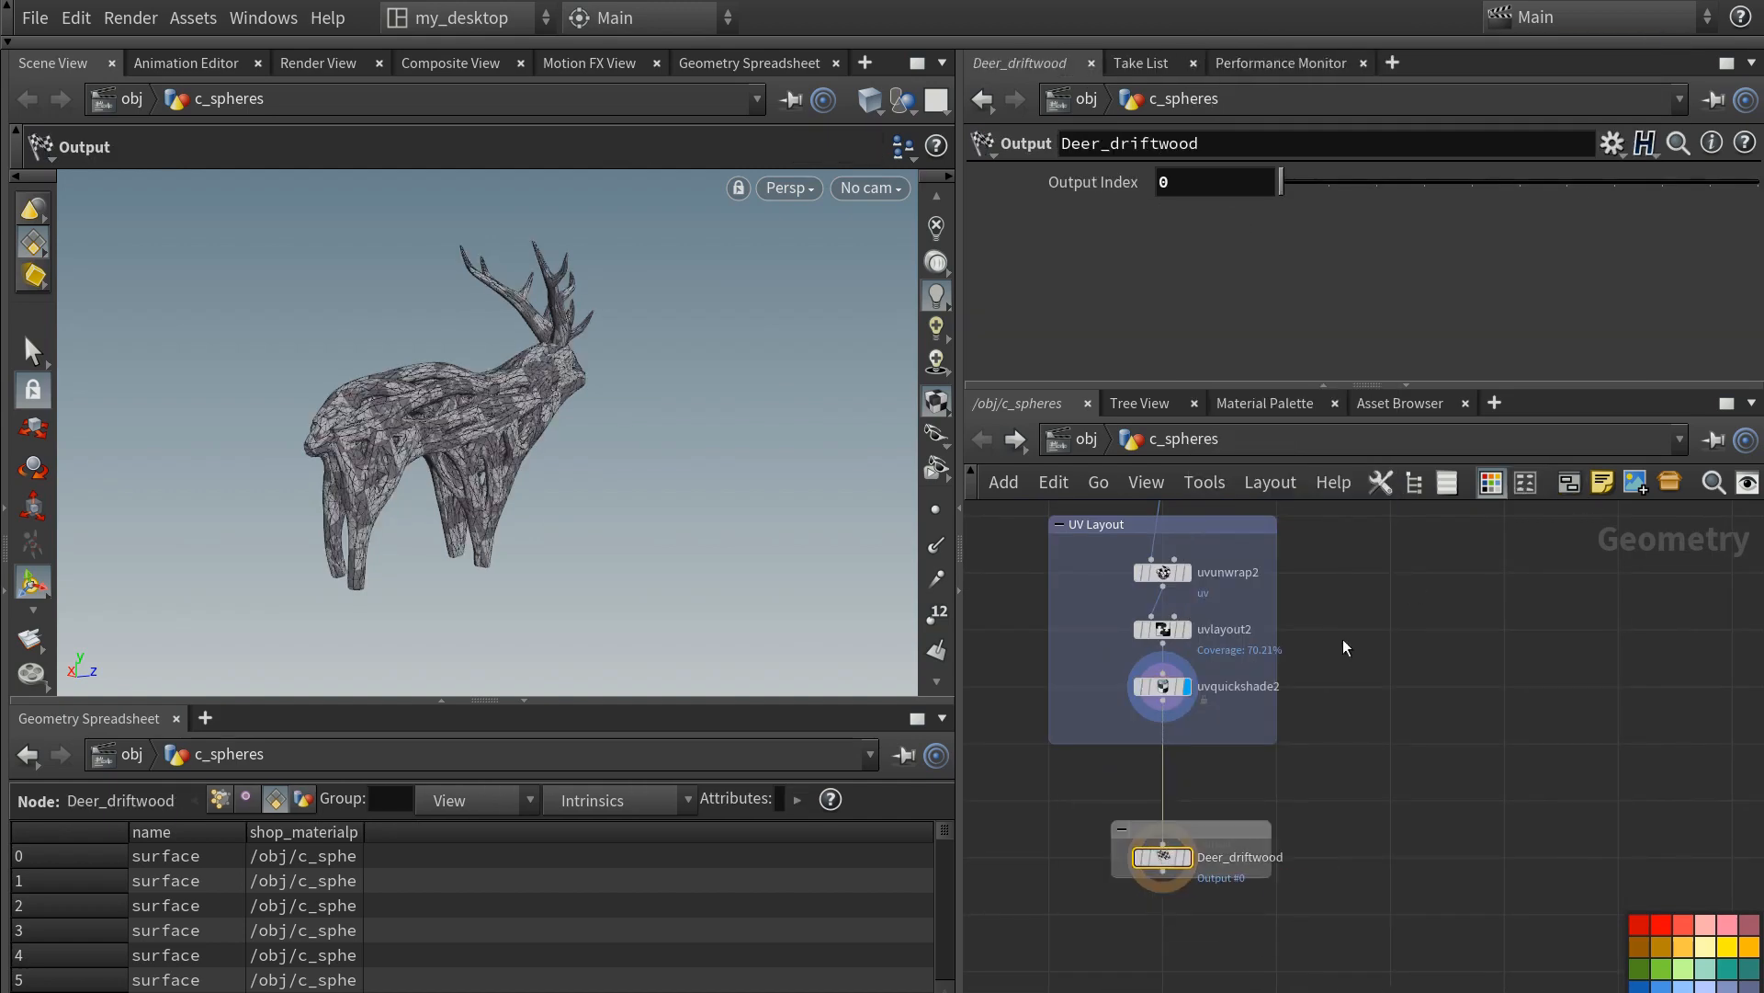
double_click(1151, 810)
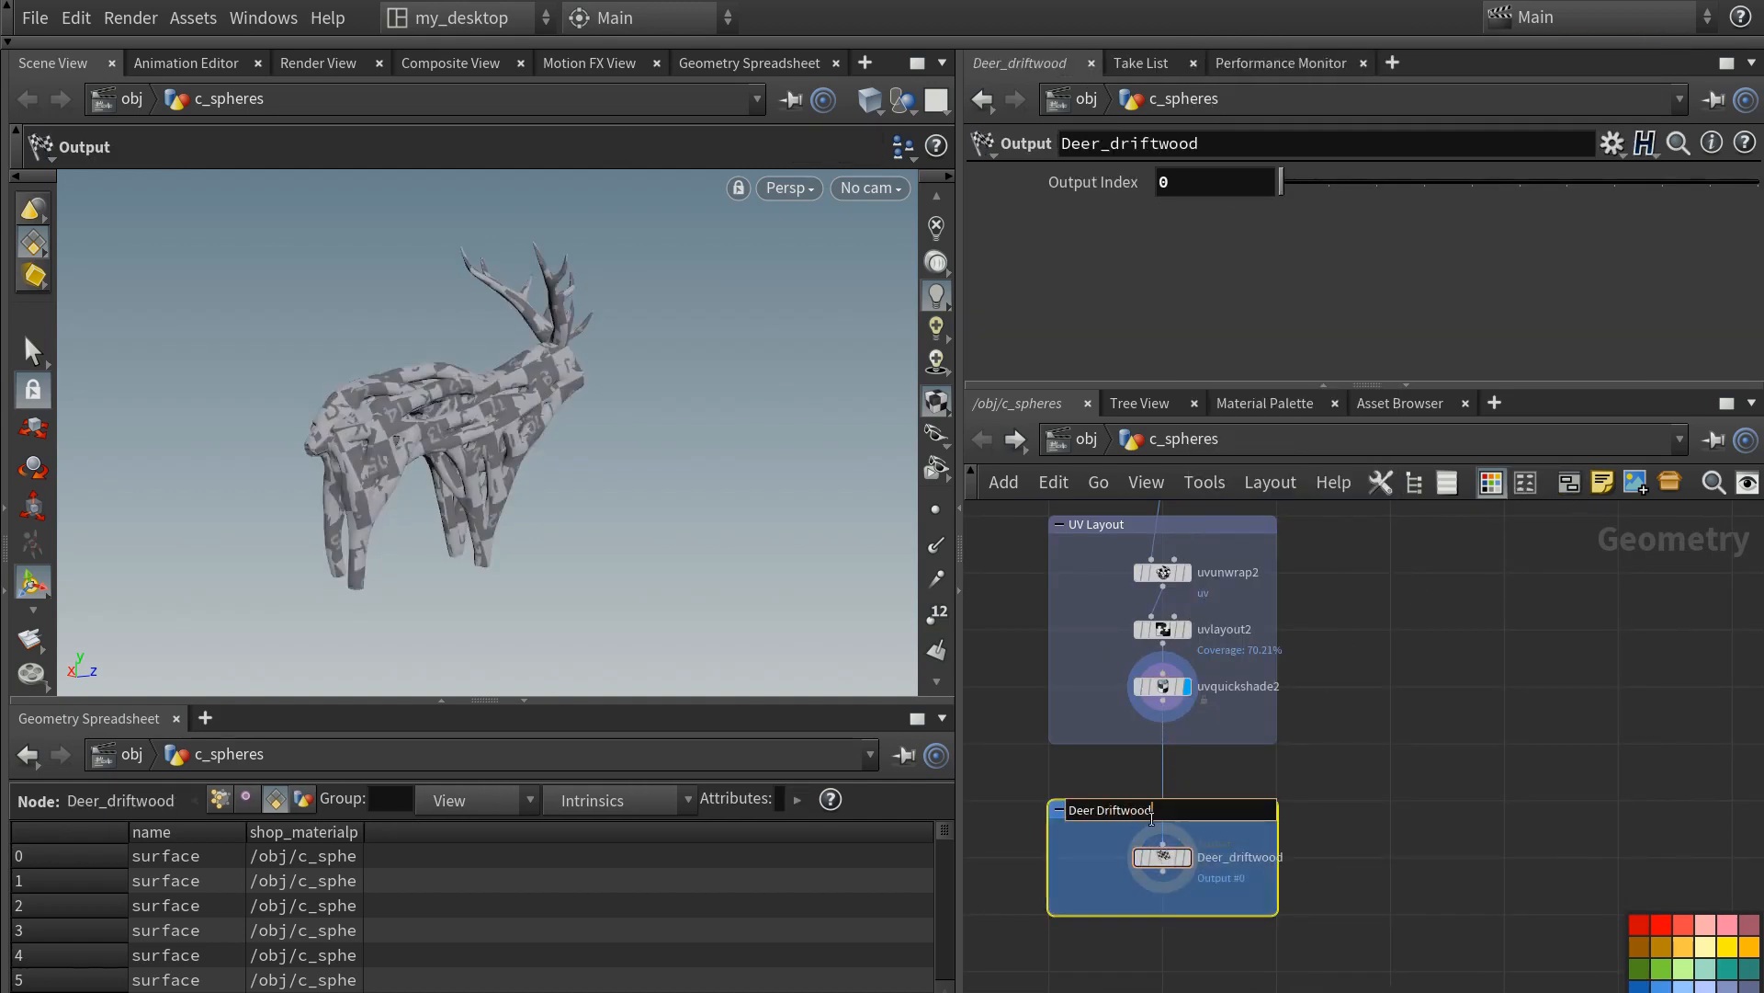
key("Return")
- Copy the Deer Driftwood box below the original UV Layout box and connect its output node to uvquickshade1
scroll(1048, 859, "down", 5)
left_click_drag(1104, 846, 1410, 579, "alt")
middle_click_drag(1410, 578, 1194, 881)
left_click_drag(1193, 881, 1135, 606)
scroll(1135, 606, "up", 4)
middle_click_drag(1135, 606, 1212, 745)
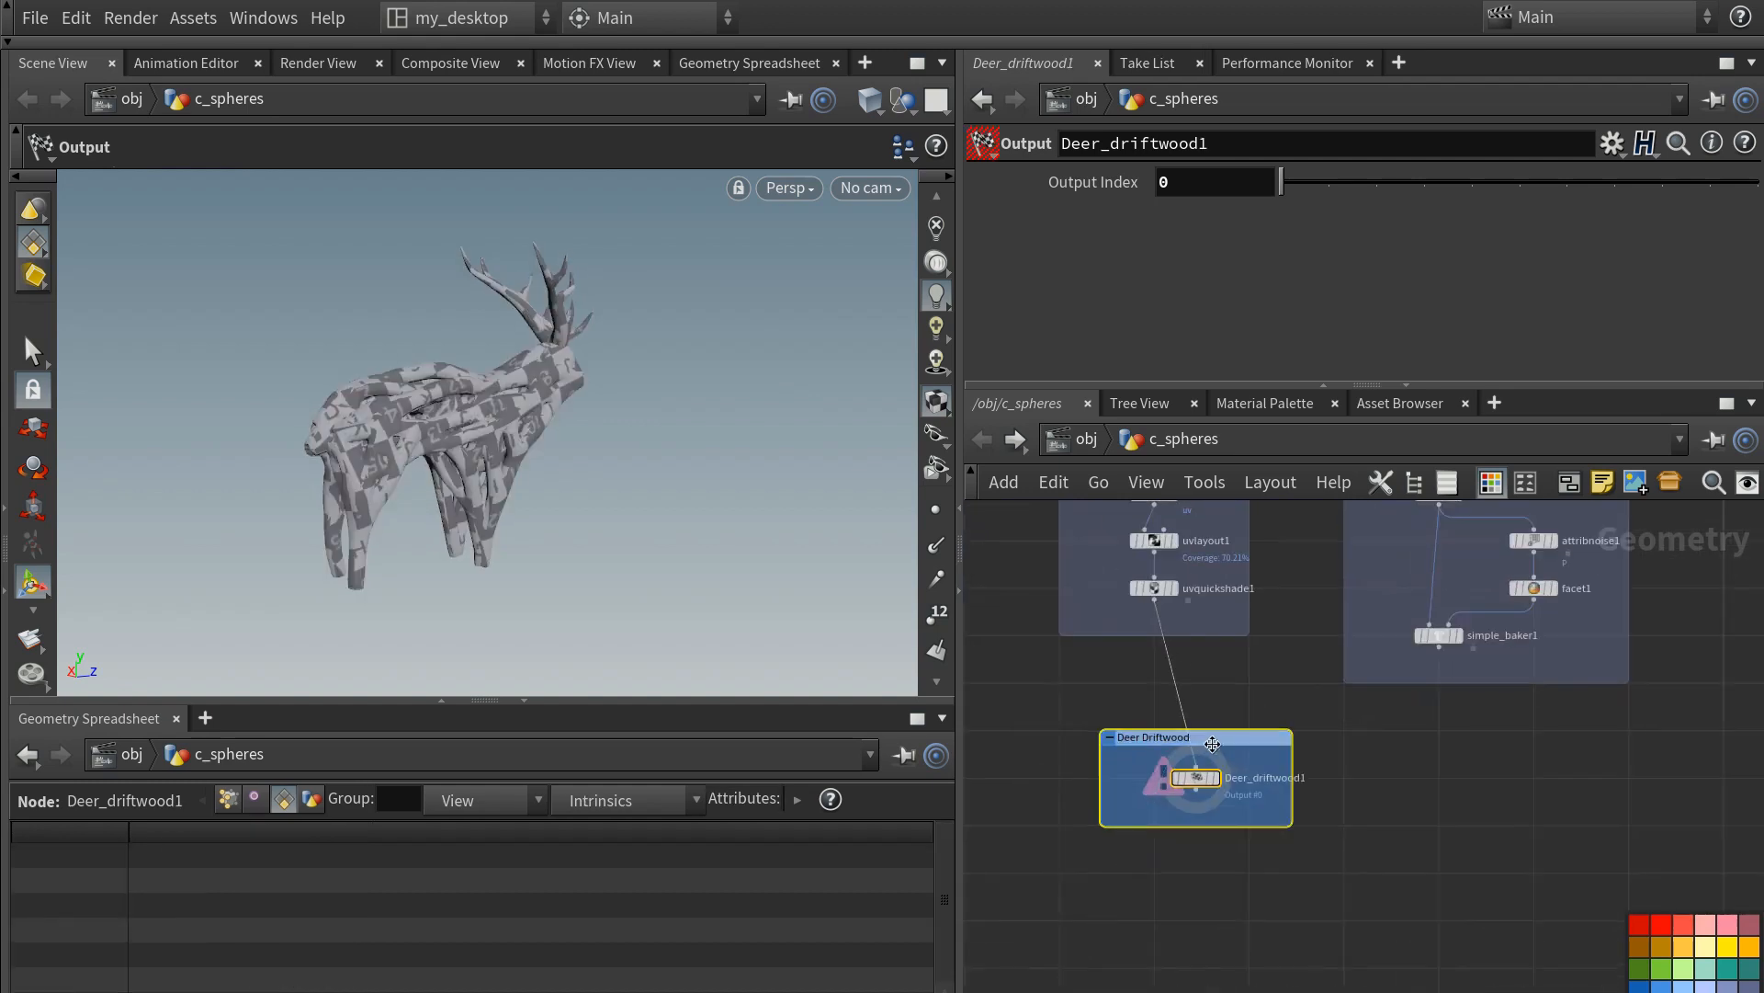
left_click_drag(1212, 744, 1429, 812)
- Retitle the copied box "Deer Abstract" and rename its output node "Deer_abstract"
double_click(1145, 739)
key("BackSpace")
key("BackSpace")
type("Abstract")
double_click(1243, 797)
type("abstrac")
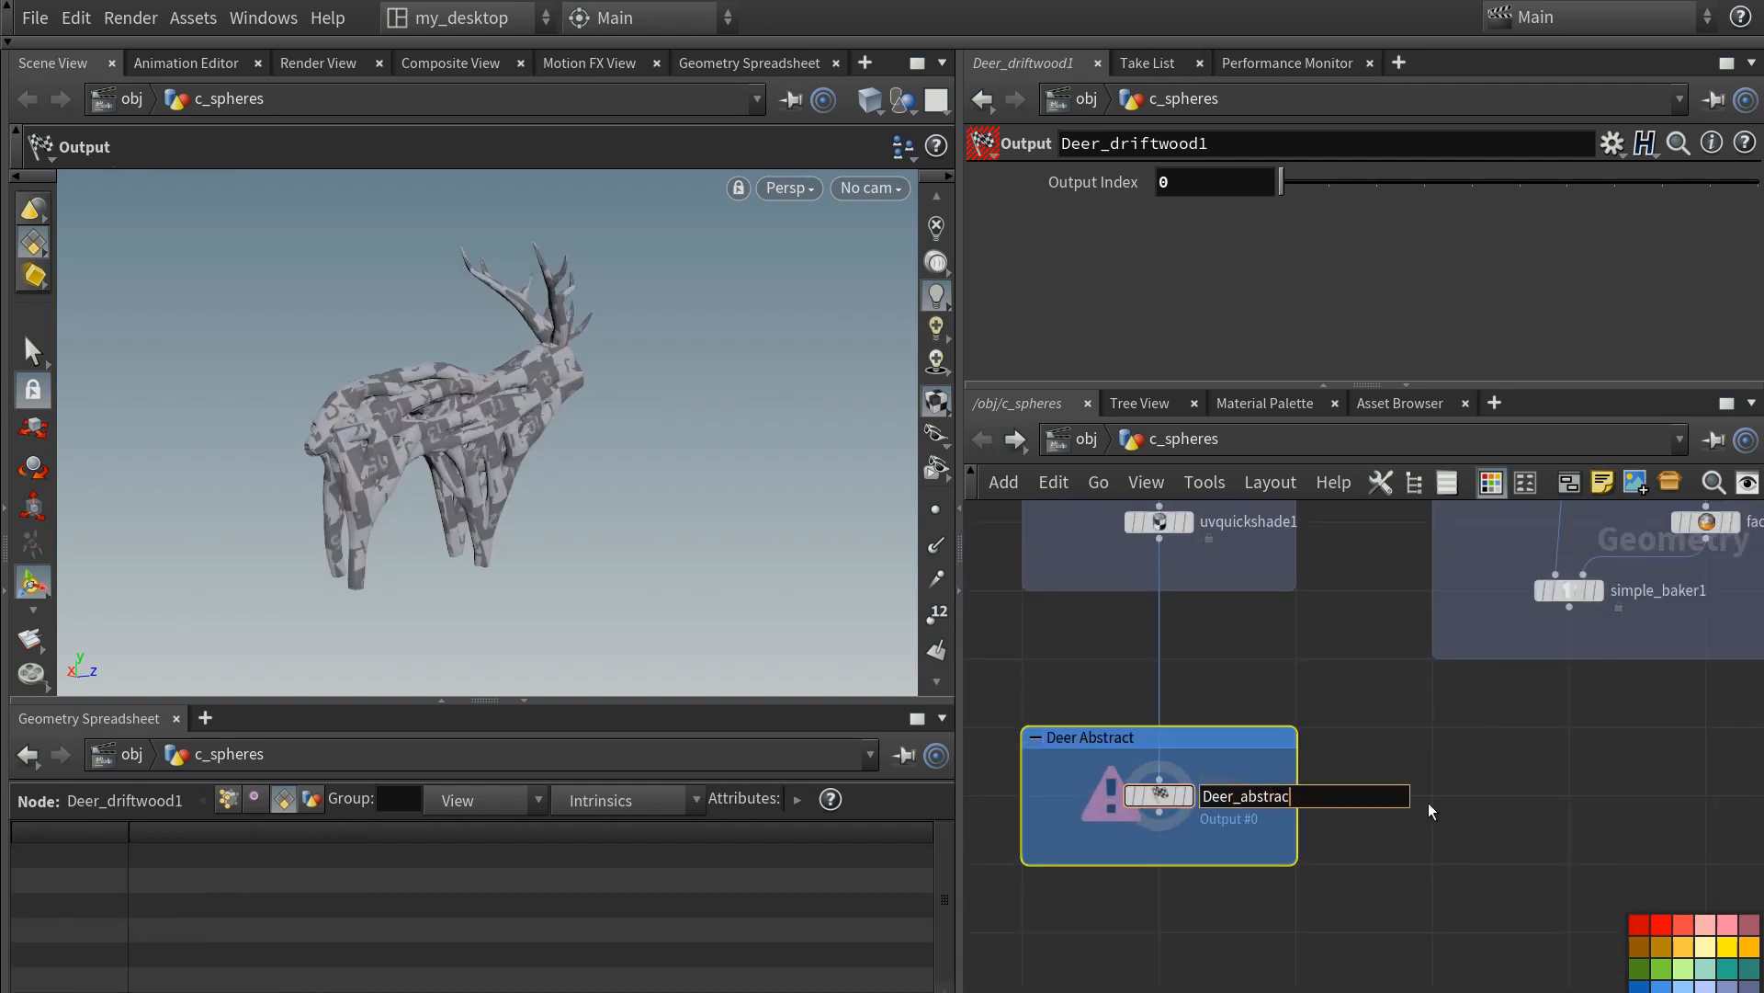
type("t")
key("Return")
- Set the Output Index of the Deer_abstract node to 1
left_click_drag(1282, 182, 1329, 183)
scroll(1309, 781, "down", 6)
scroll(1382, 877, "up", 3)
middle_click_drag(1489, 561, 1376, 645)
scroll(1382, 875, "down", 6)
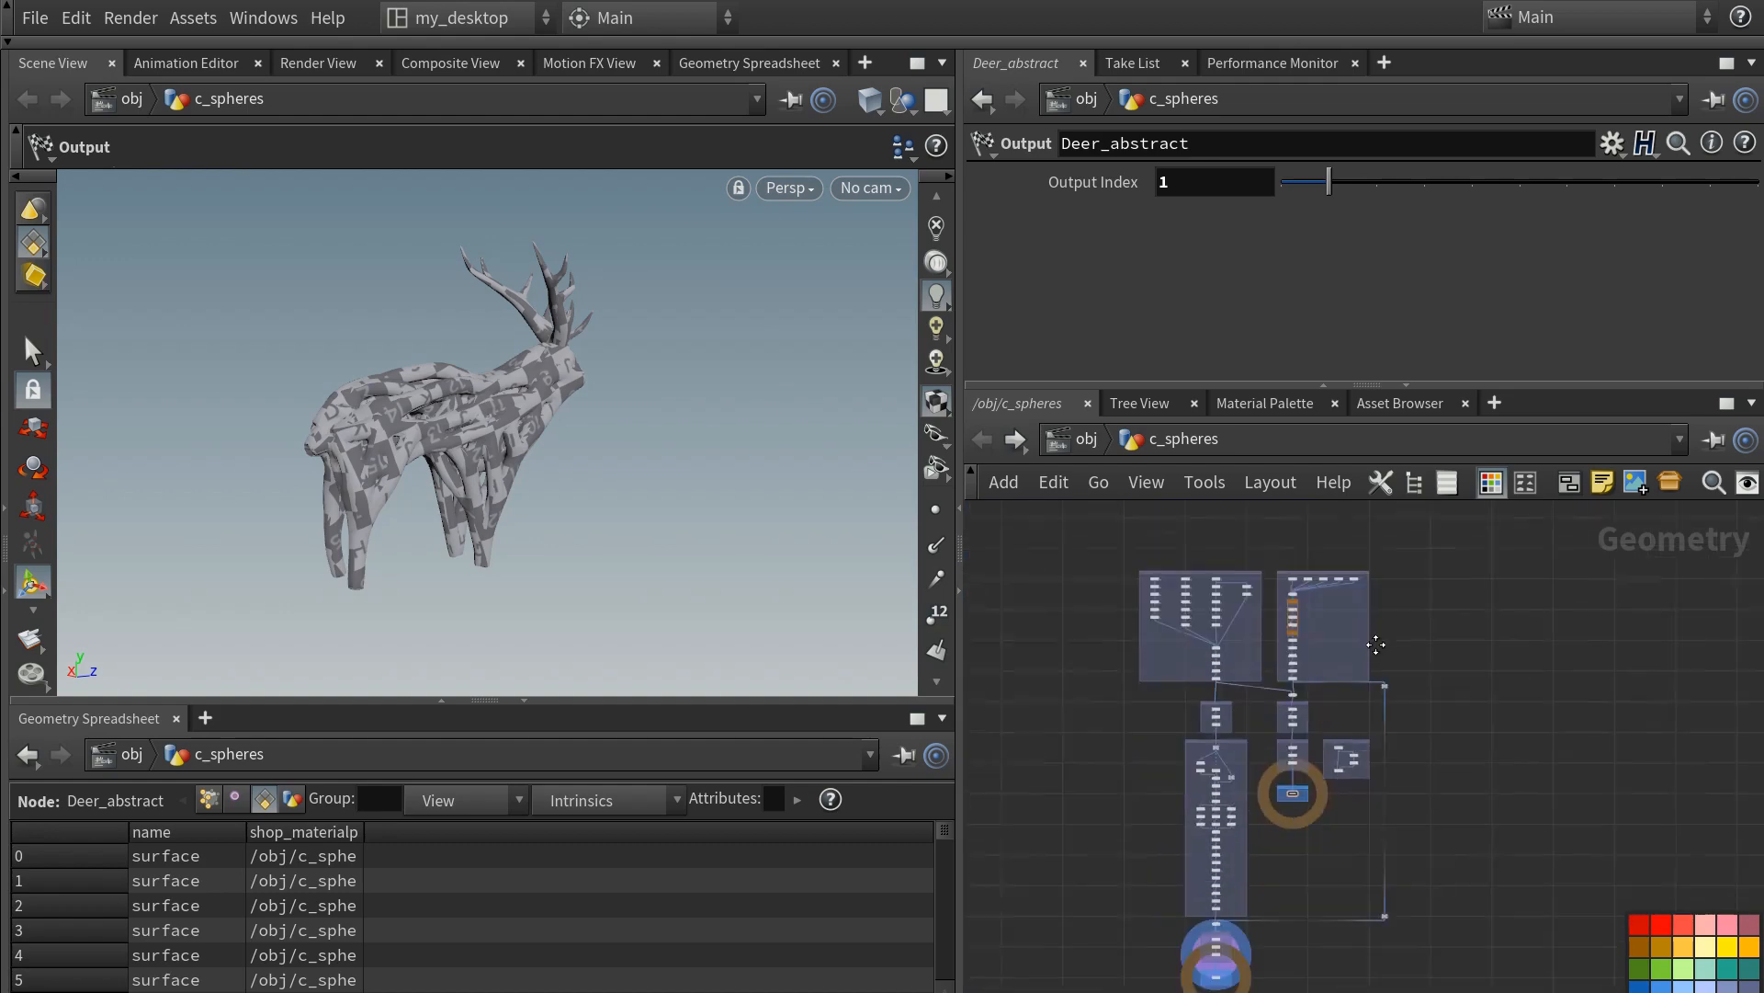
left_click(35, 18)
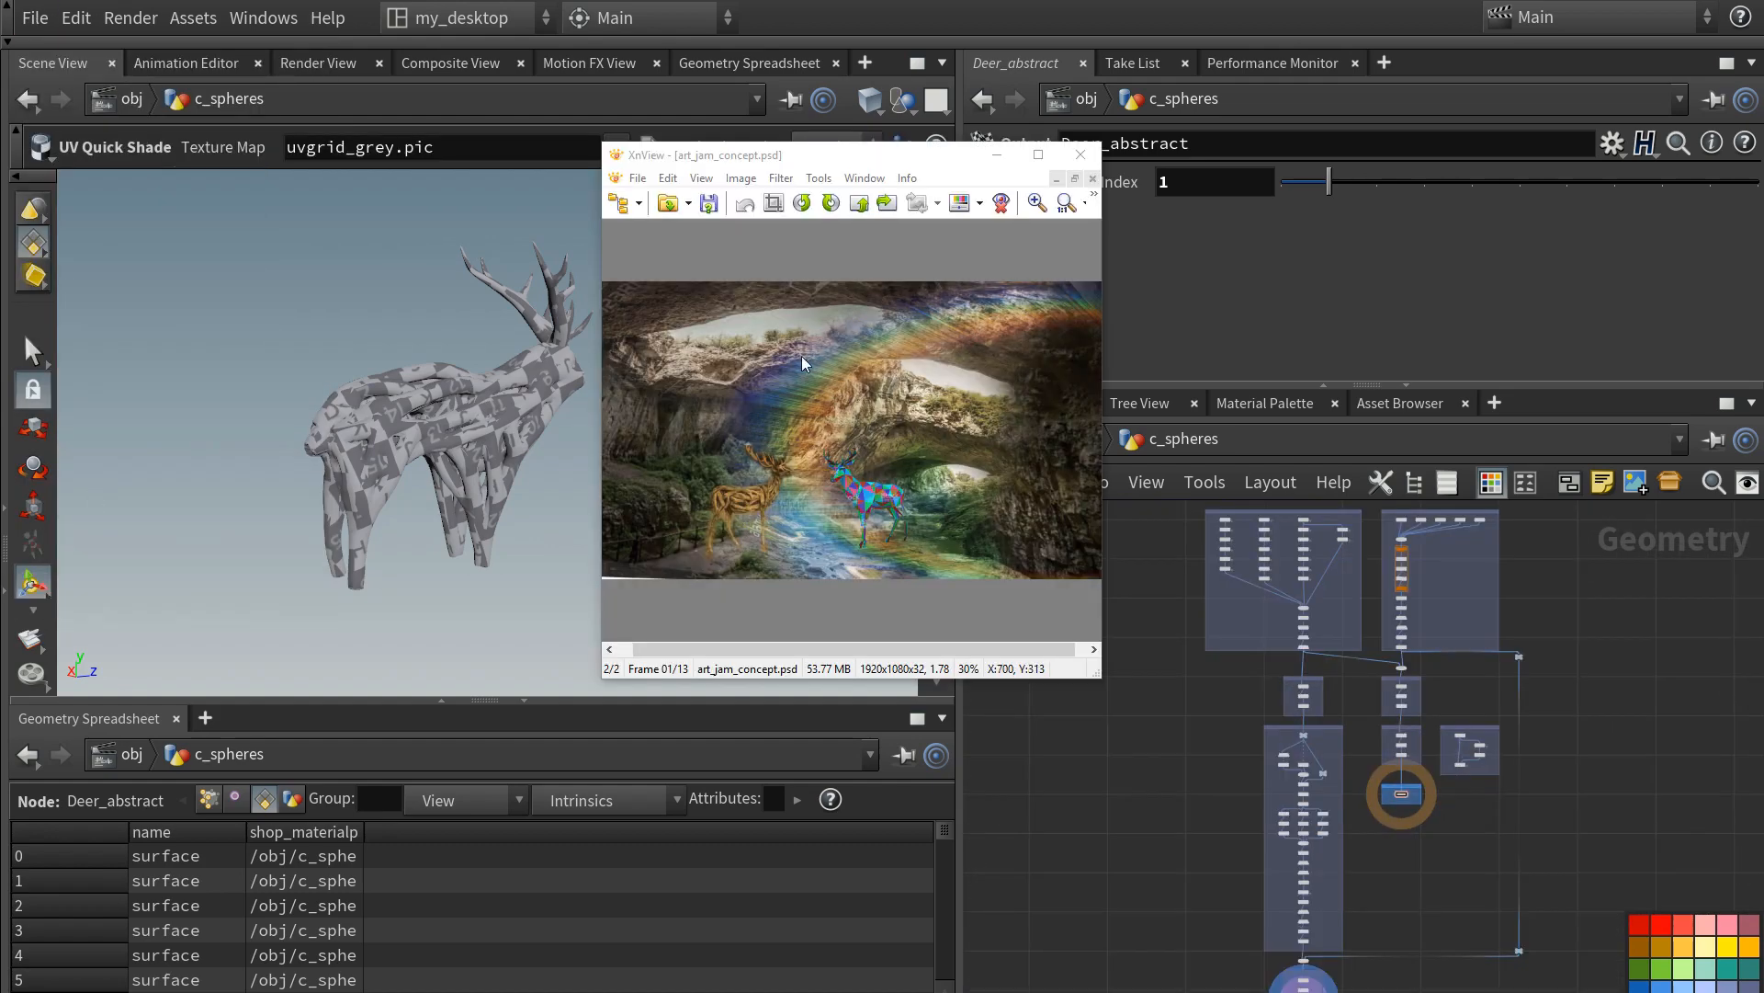
- Go up to the object level, line geo1 up above c_spheres, and rename c_spheres as "deers"
left_click(1010, 155)
key("u")
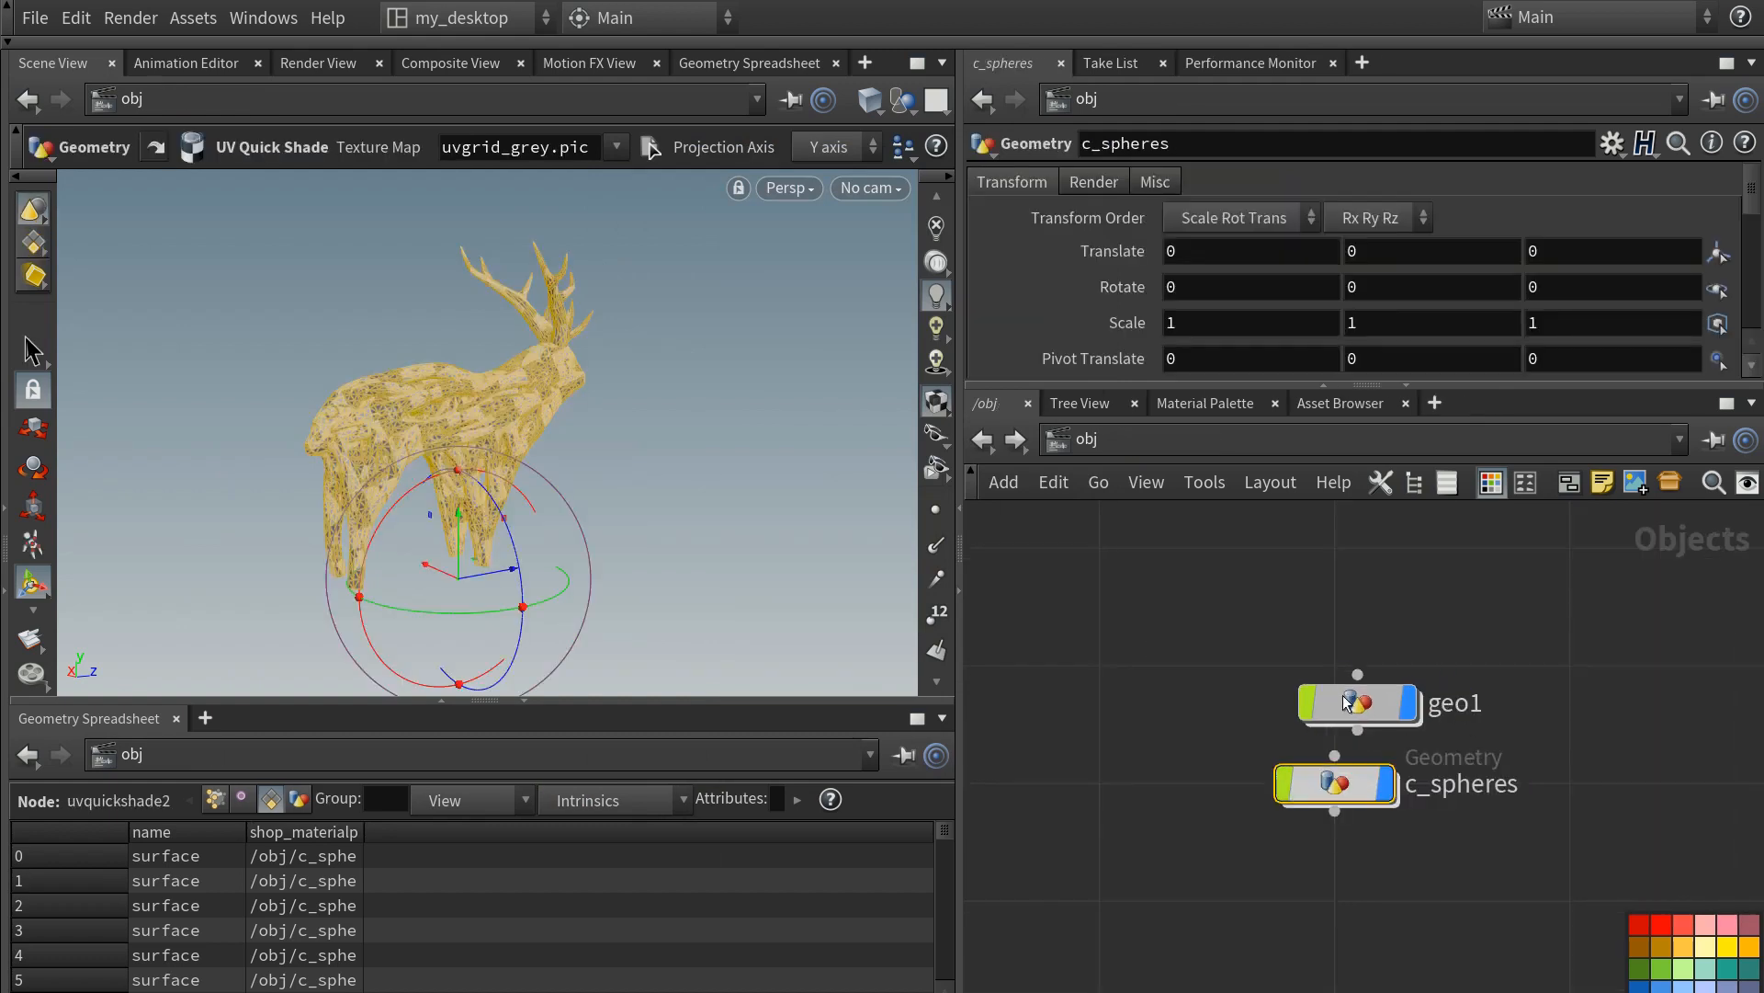
left_click_drag(1344, 702, 1321, 666)
double_click(1418, 784)
type("dee")
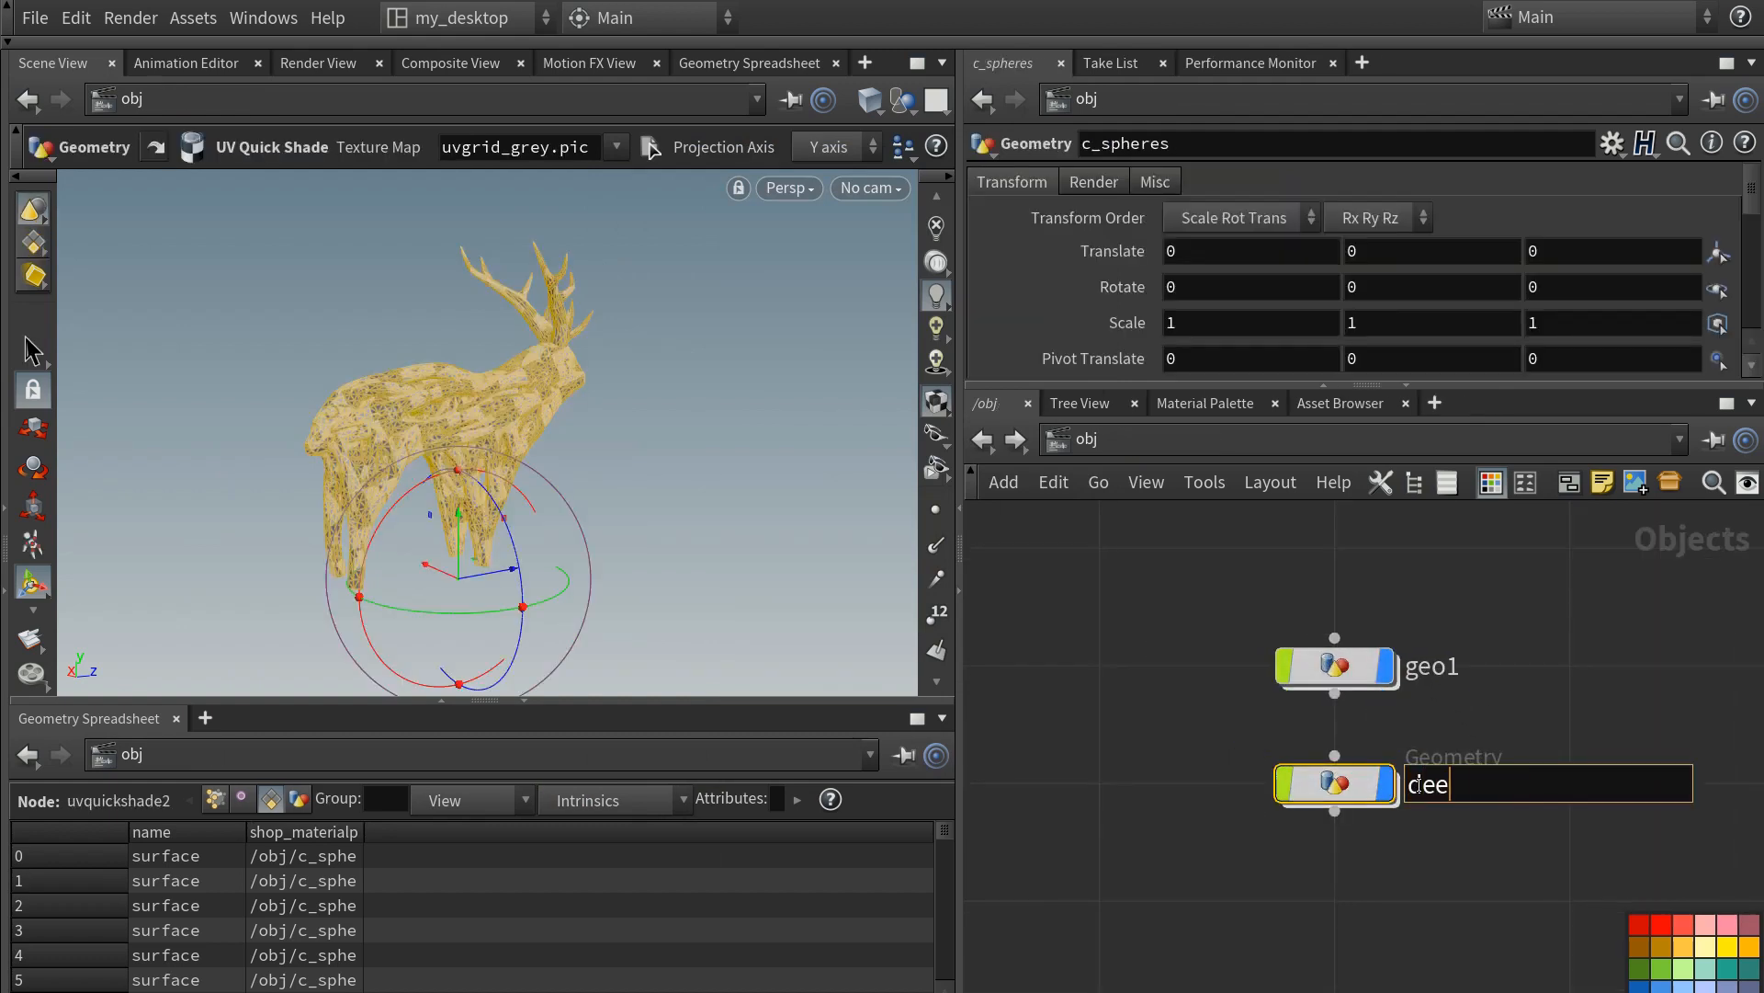
type("rs")
key("Return")
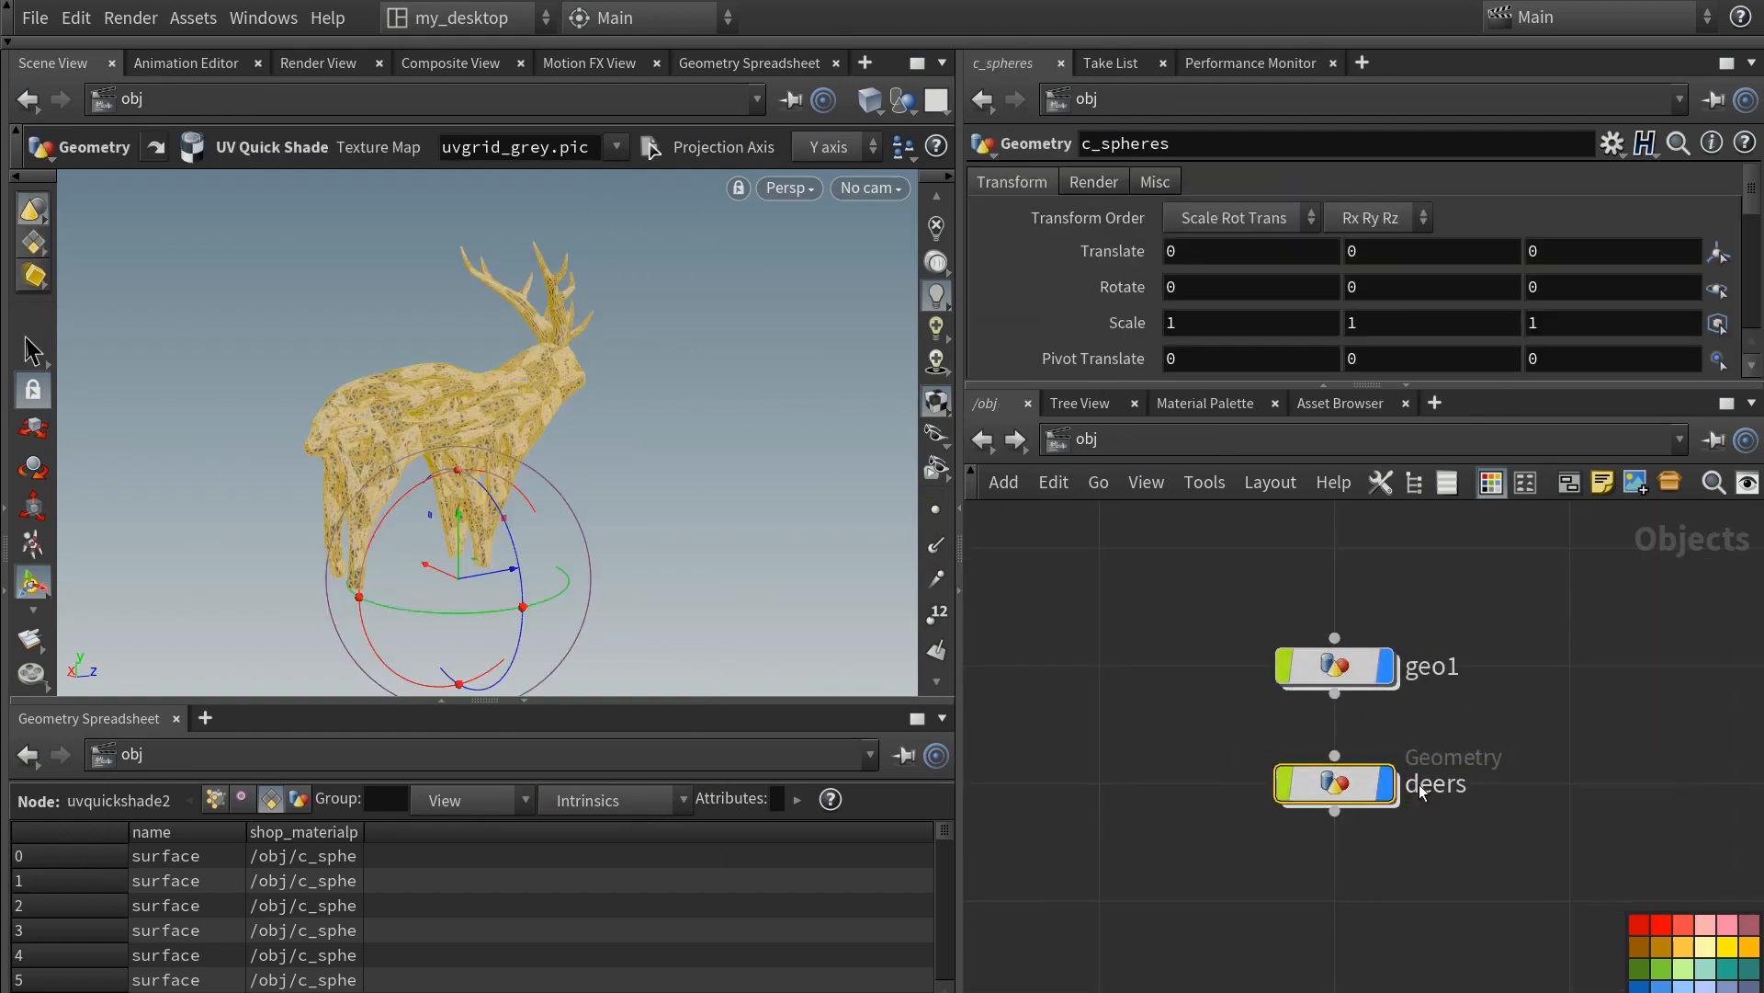
- Go inside geo1 and add a Line node to its empty network
double_click(1343, 659)
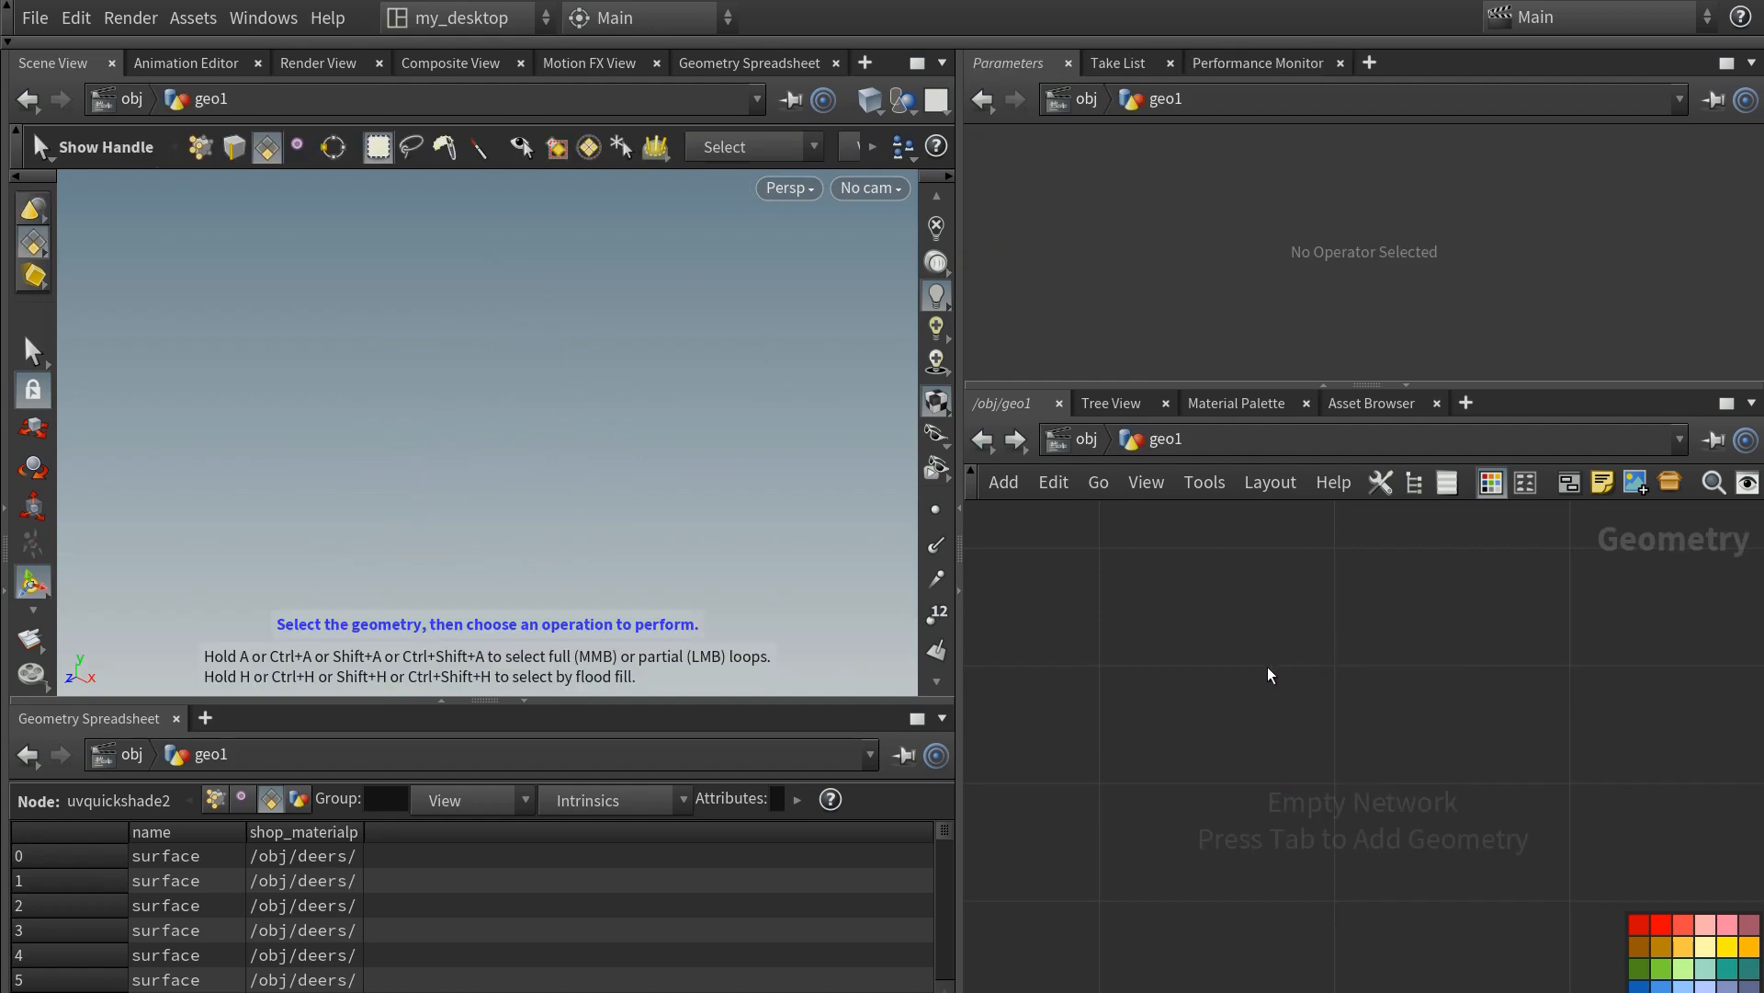
key("Tab")
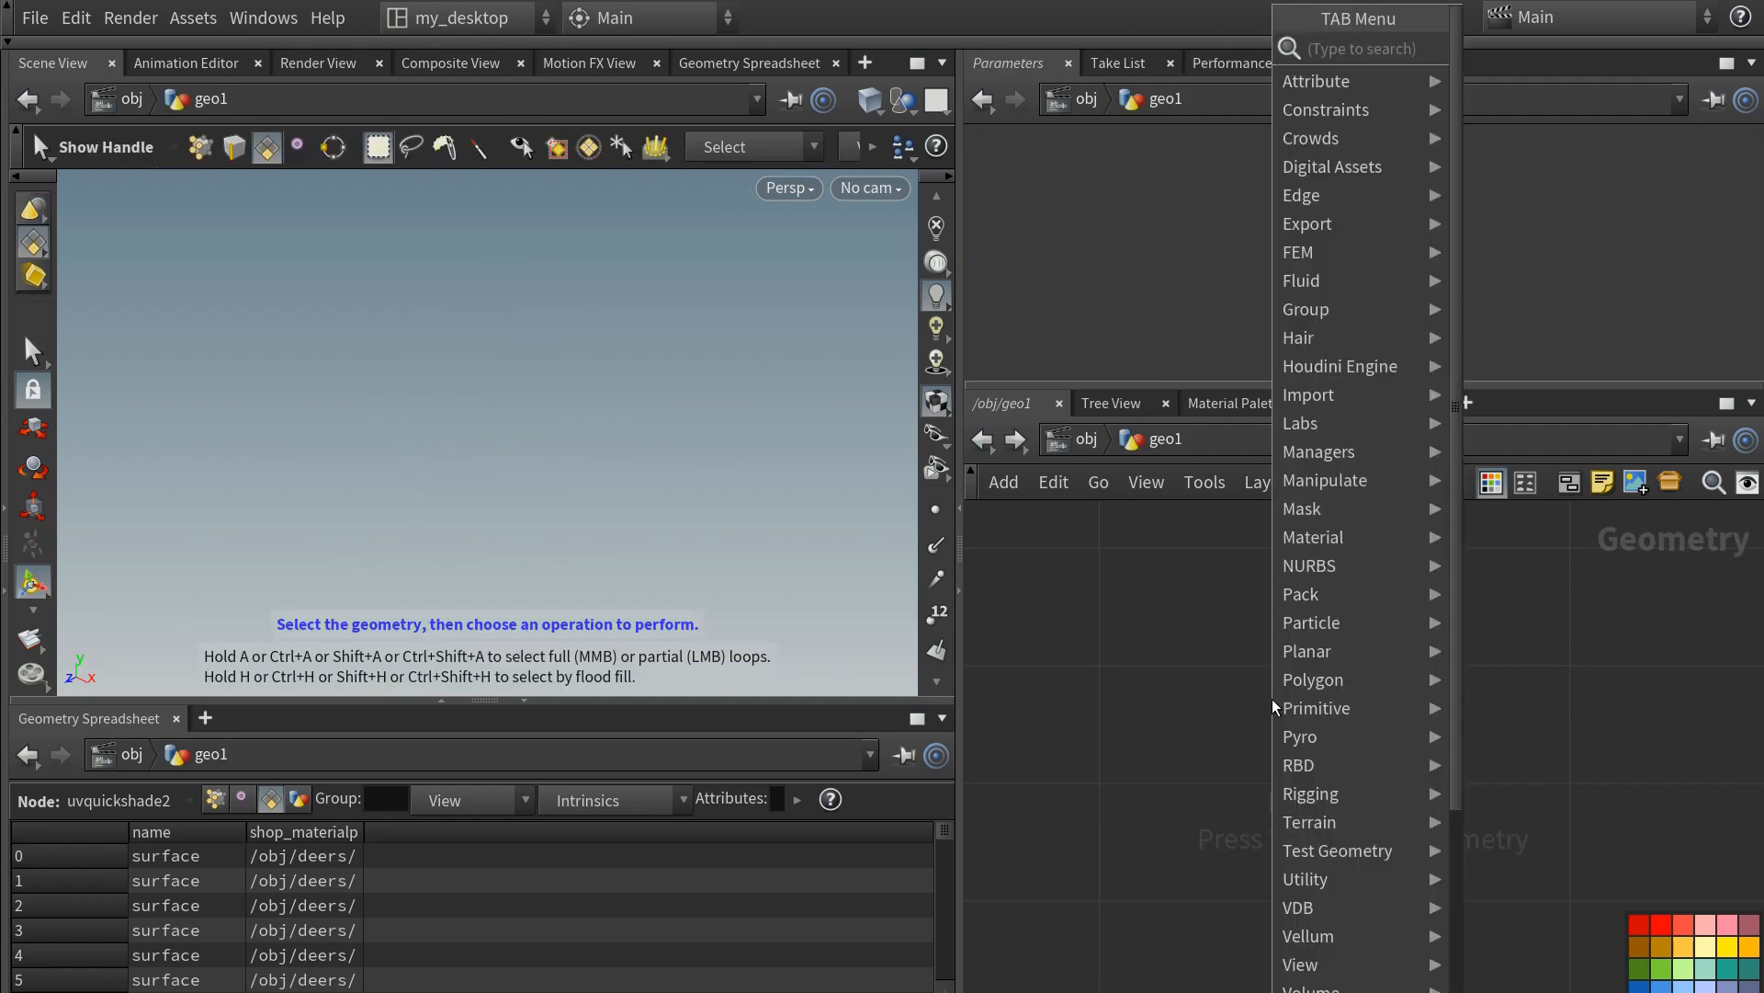
type("line")
key("Return")
left_click(1103, 676)
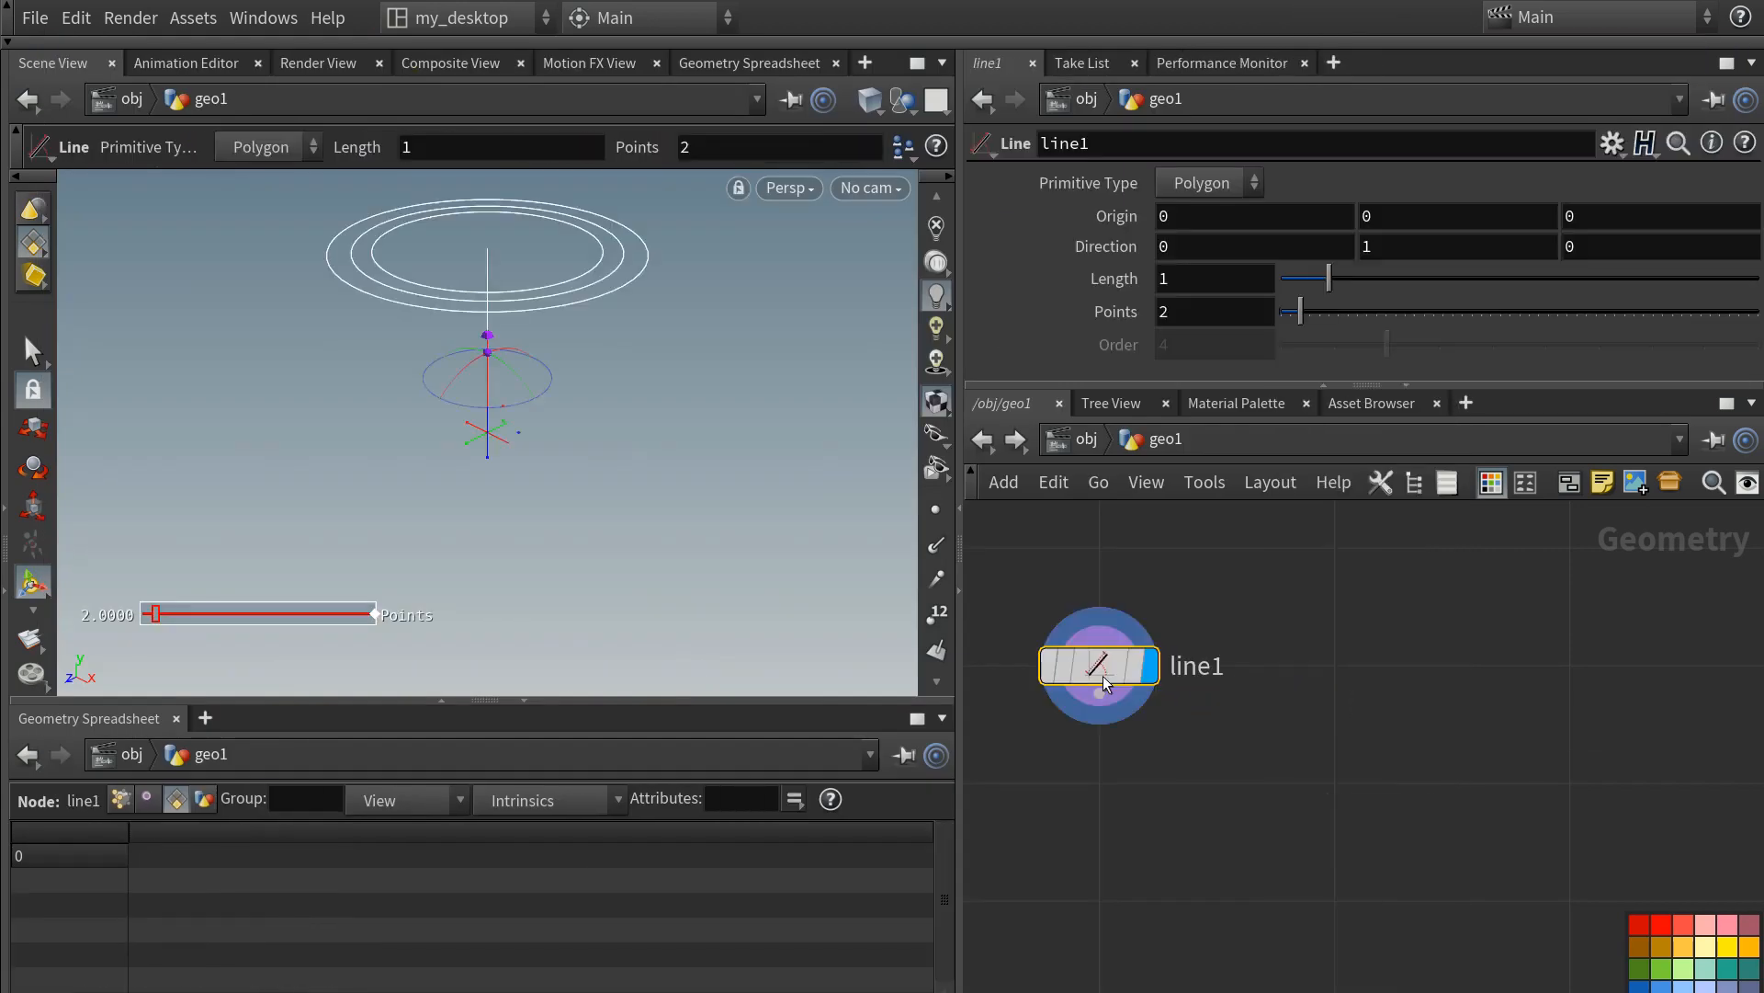
- Set the line's Z origin to -0.5 and show the reference grid in the viewport
left_click(1597, 219)
type("-0.5")
key("Return")
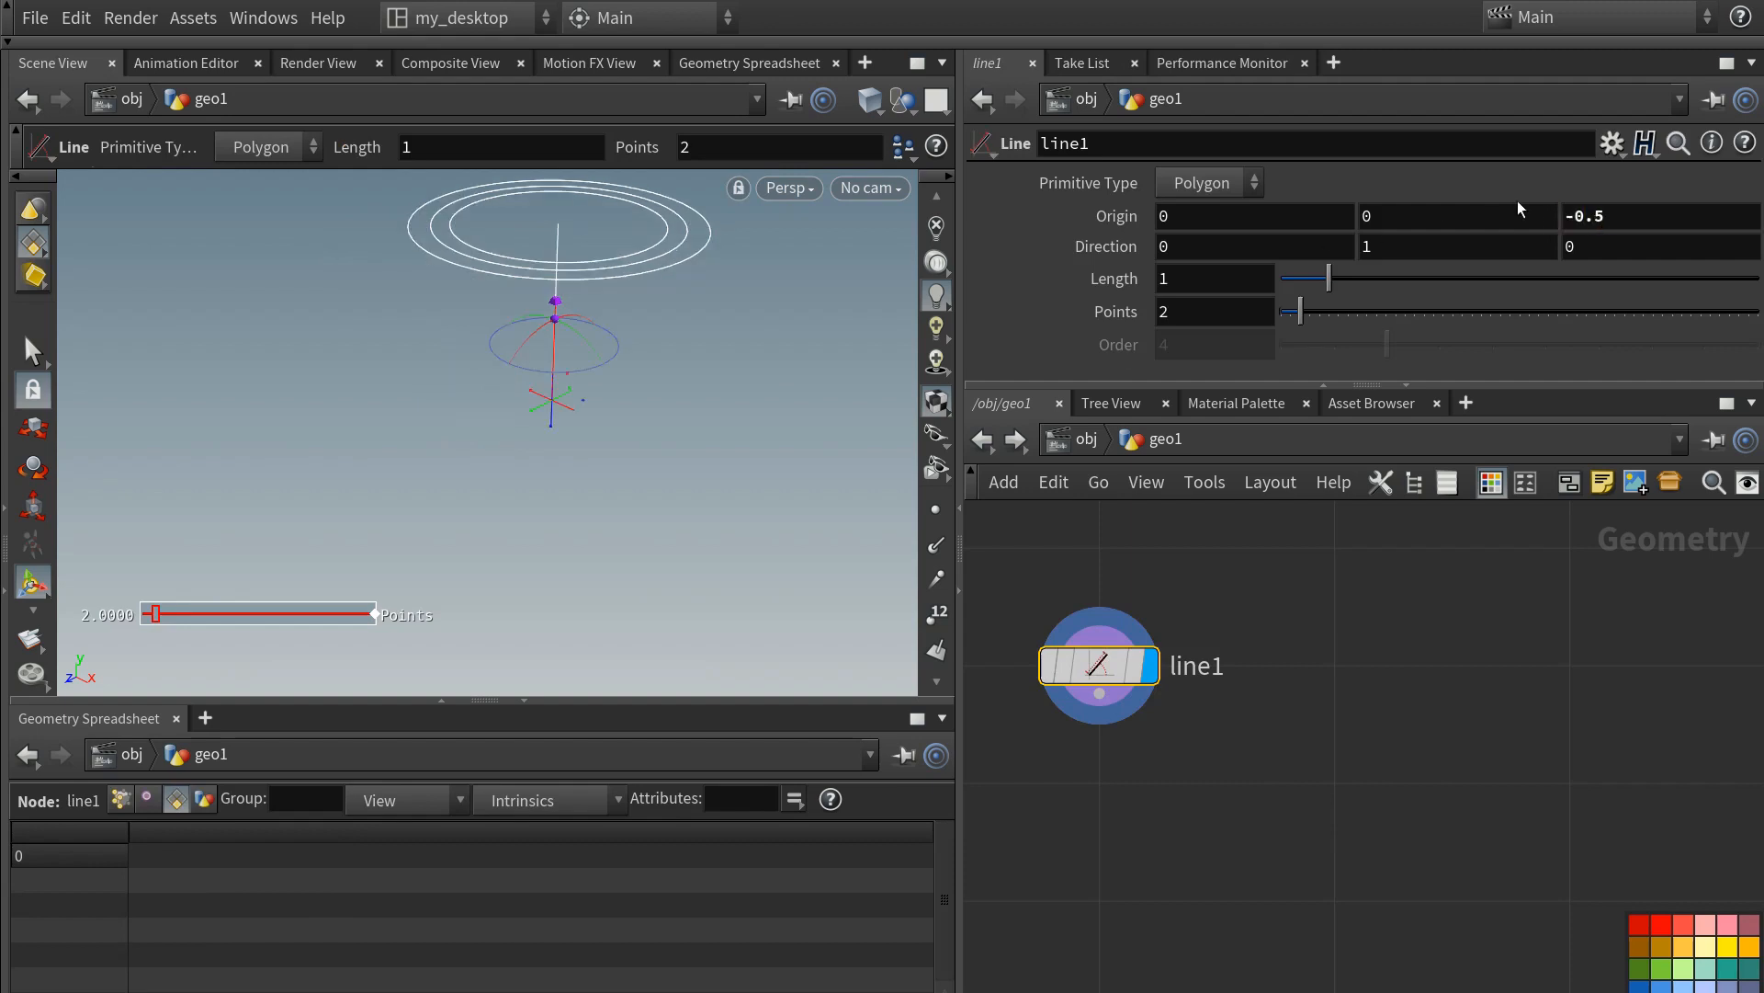
scroll(948, 260, "up", 3)
left_click(941, 232)
left_click_drag(637, 337, 425, 335, "alt")
key("Return")
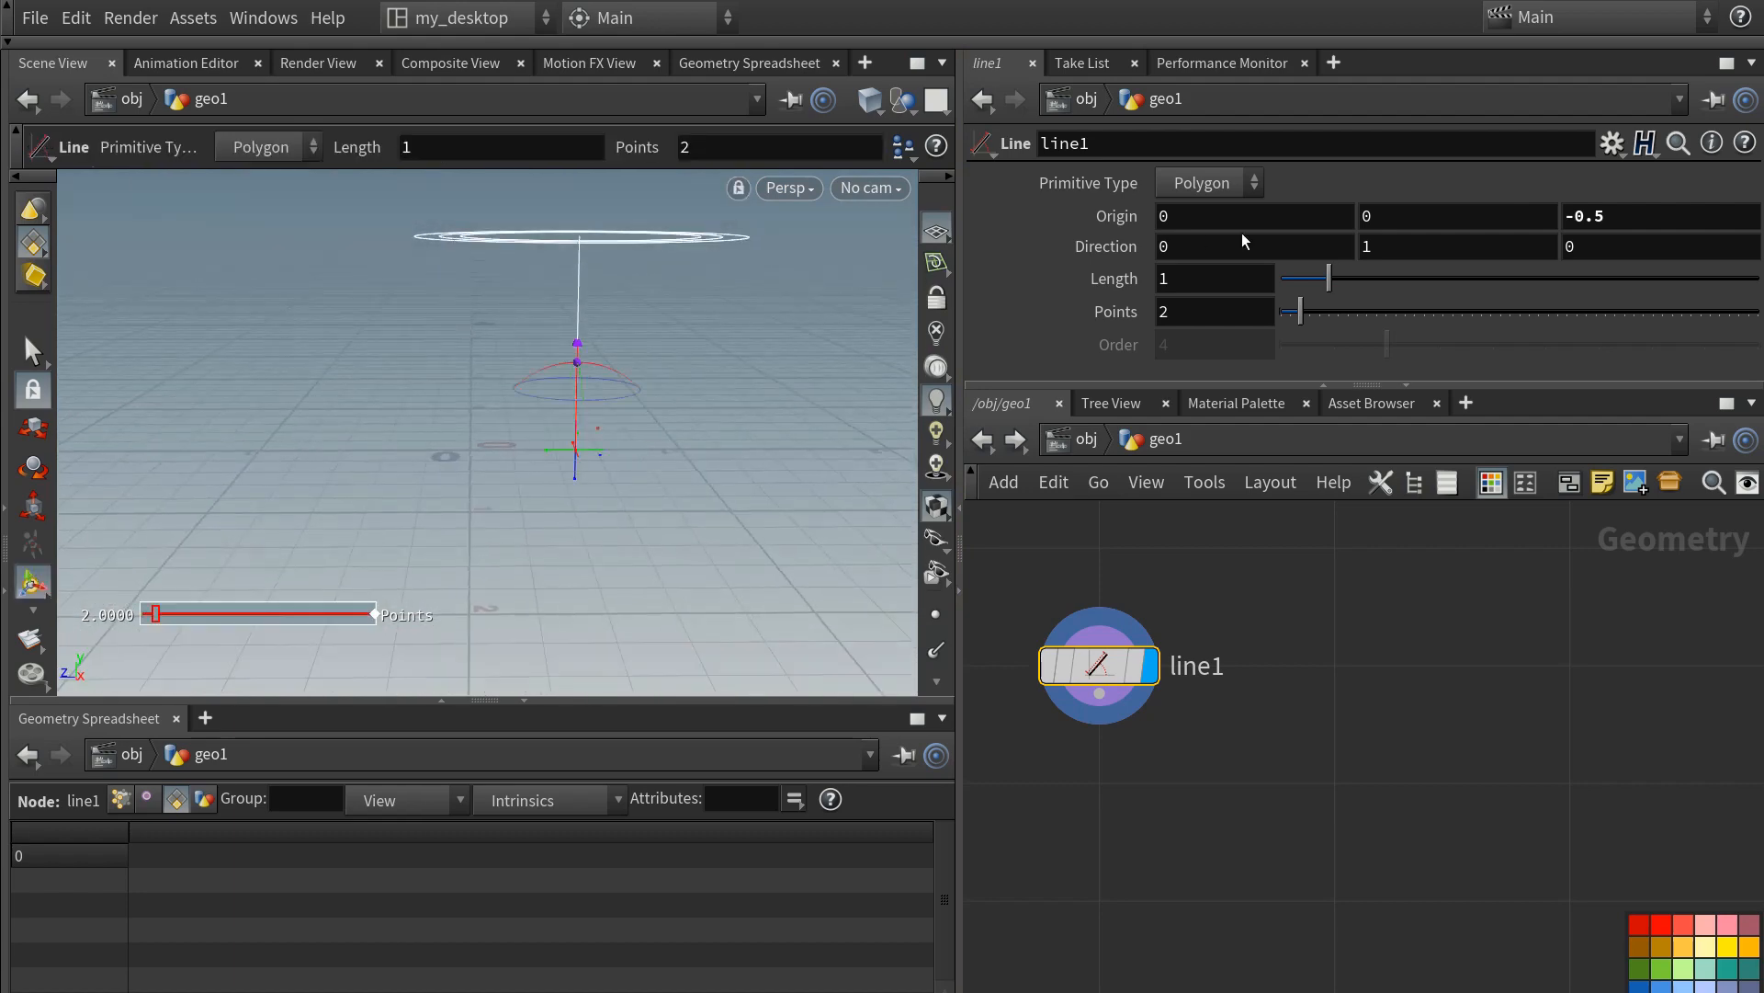
- Set the line's direction to 0, 0, 1 and turn on point display in the viewport
double_click(1591, 243)
type("1")
key("Return")
double_click(1424, 244)
type("0")
key("Return")
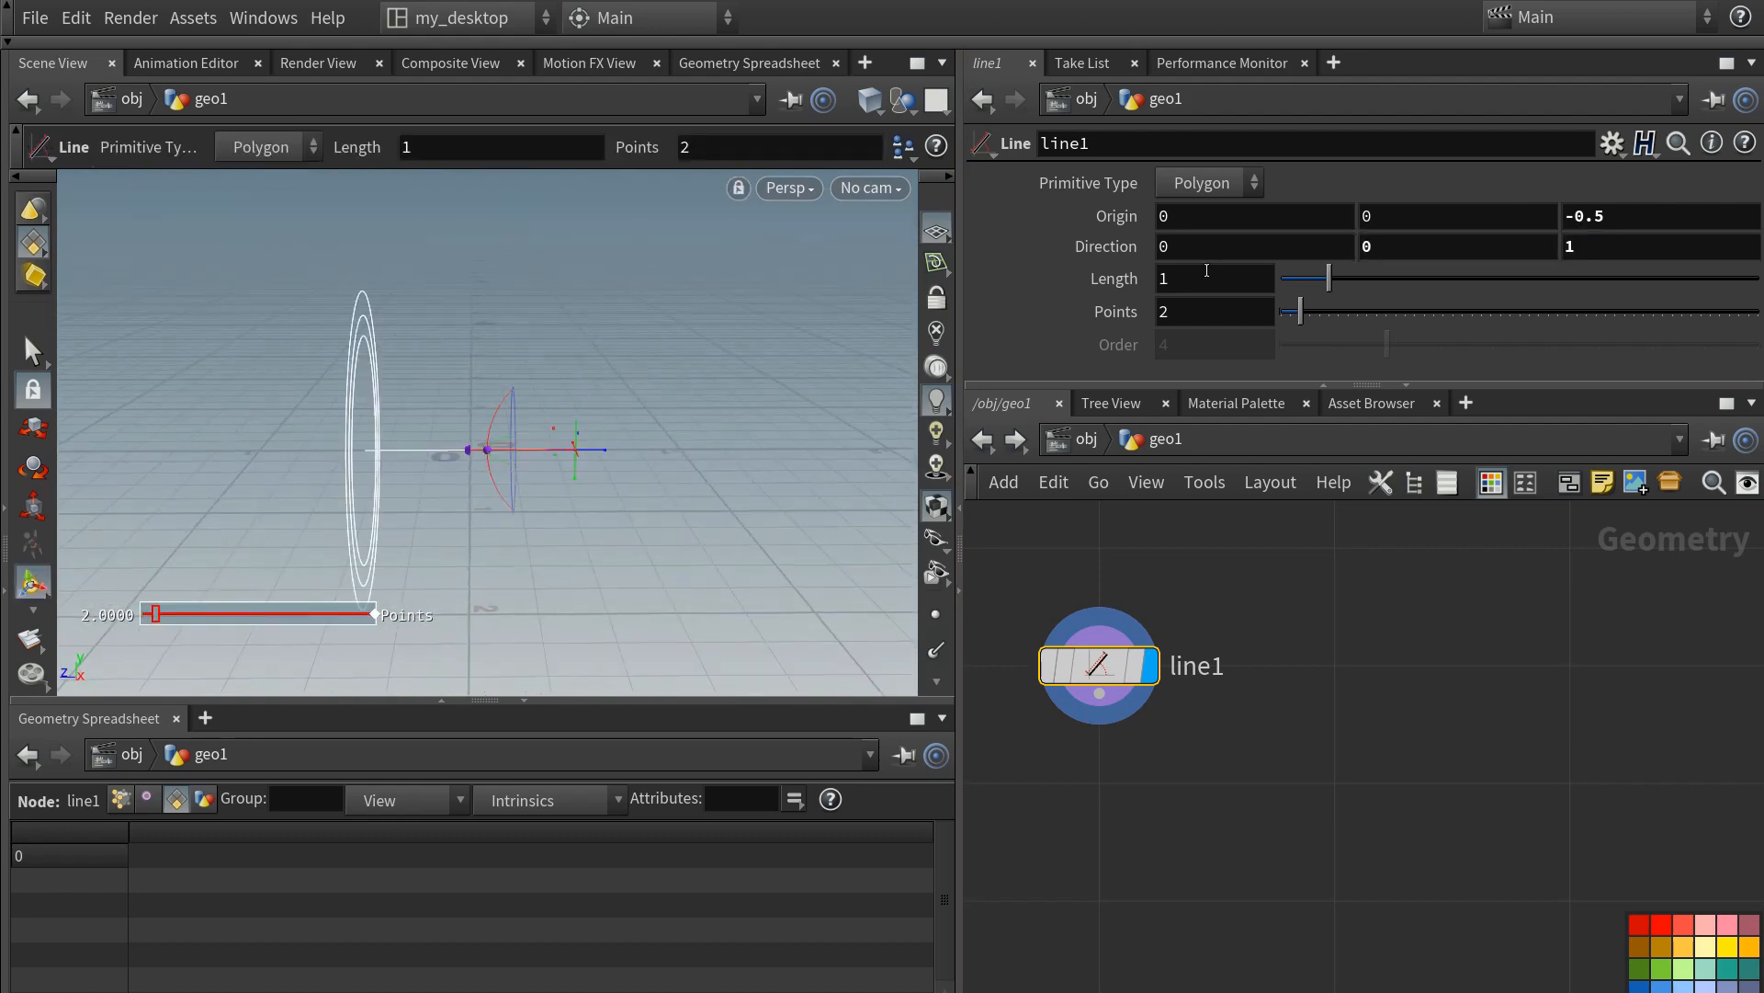
left_click(937, 612)
left_click_drag(460, 500, 359, 537, "alt")
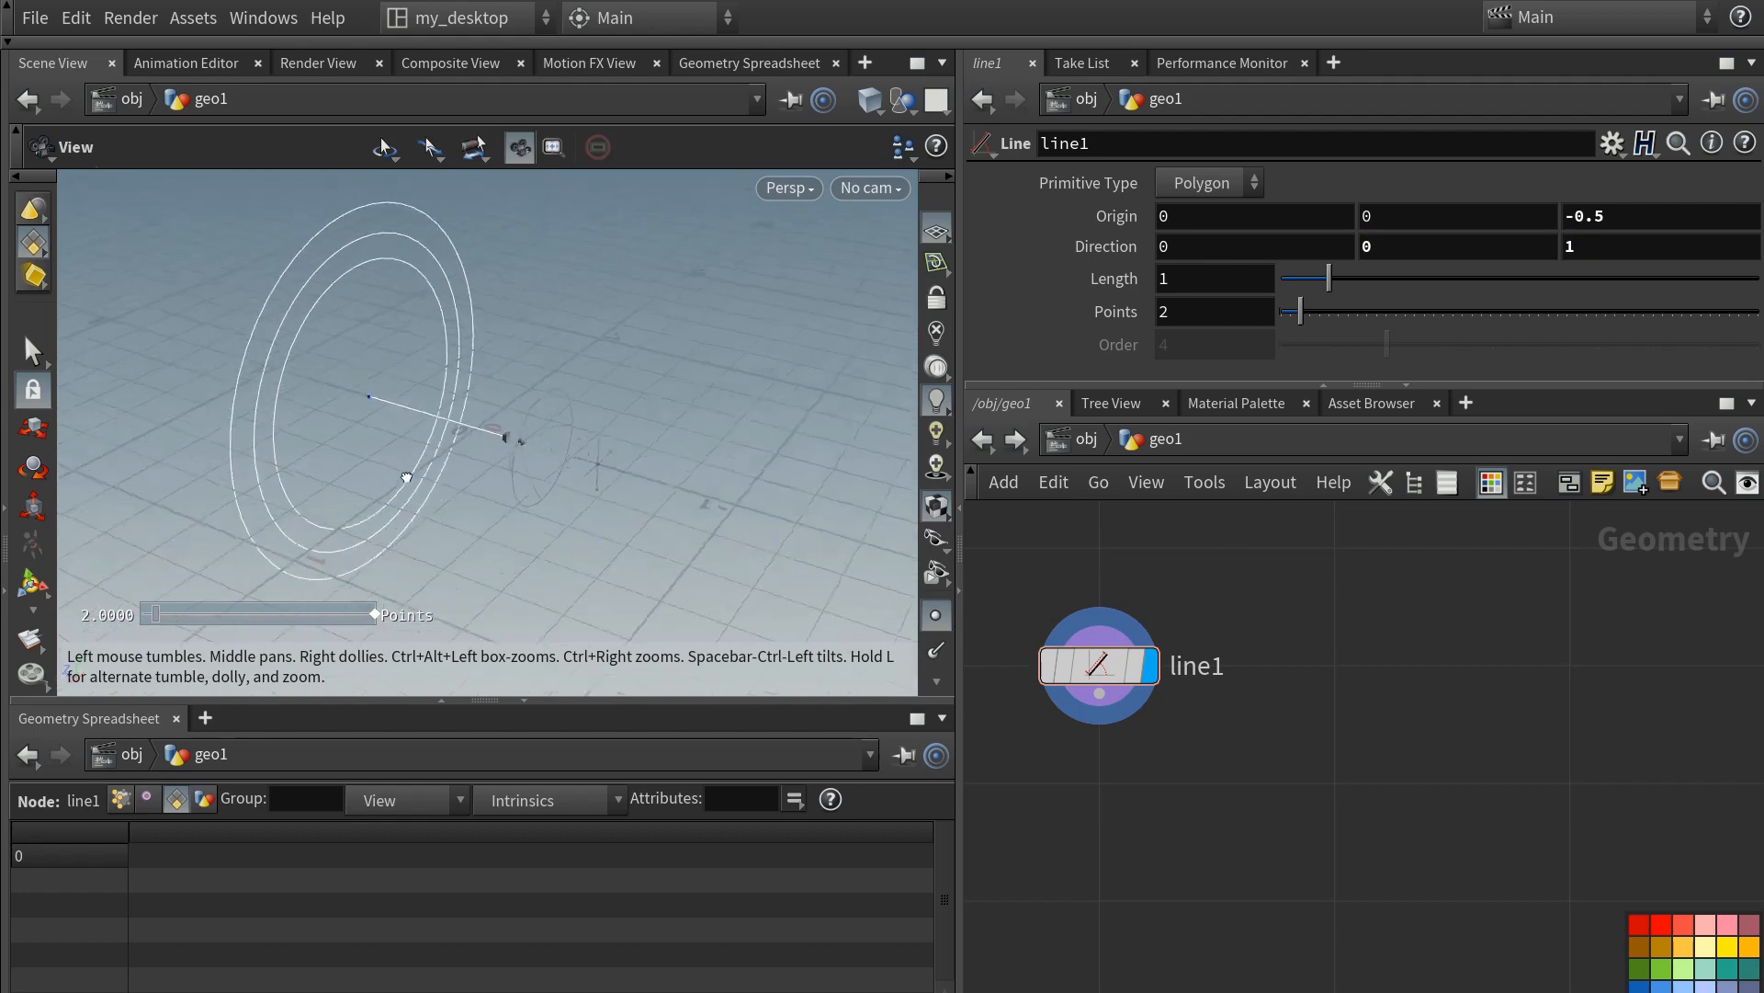
right_click_drag(401, 468, 499, 362, "alt")
left_click_drag(499, 362, 579, 393, "alt")
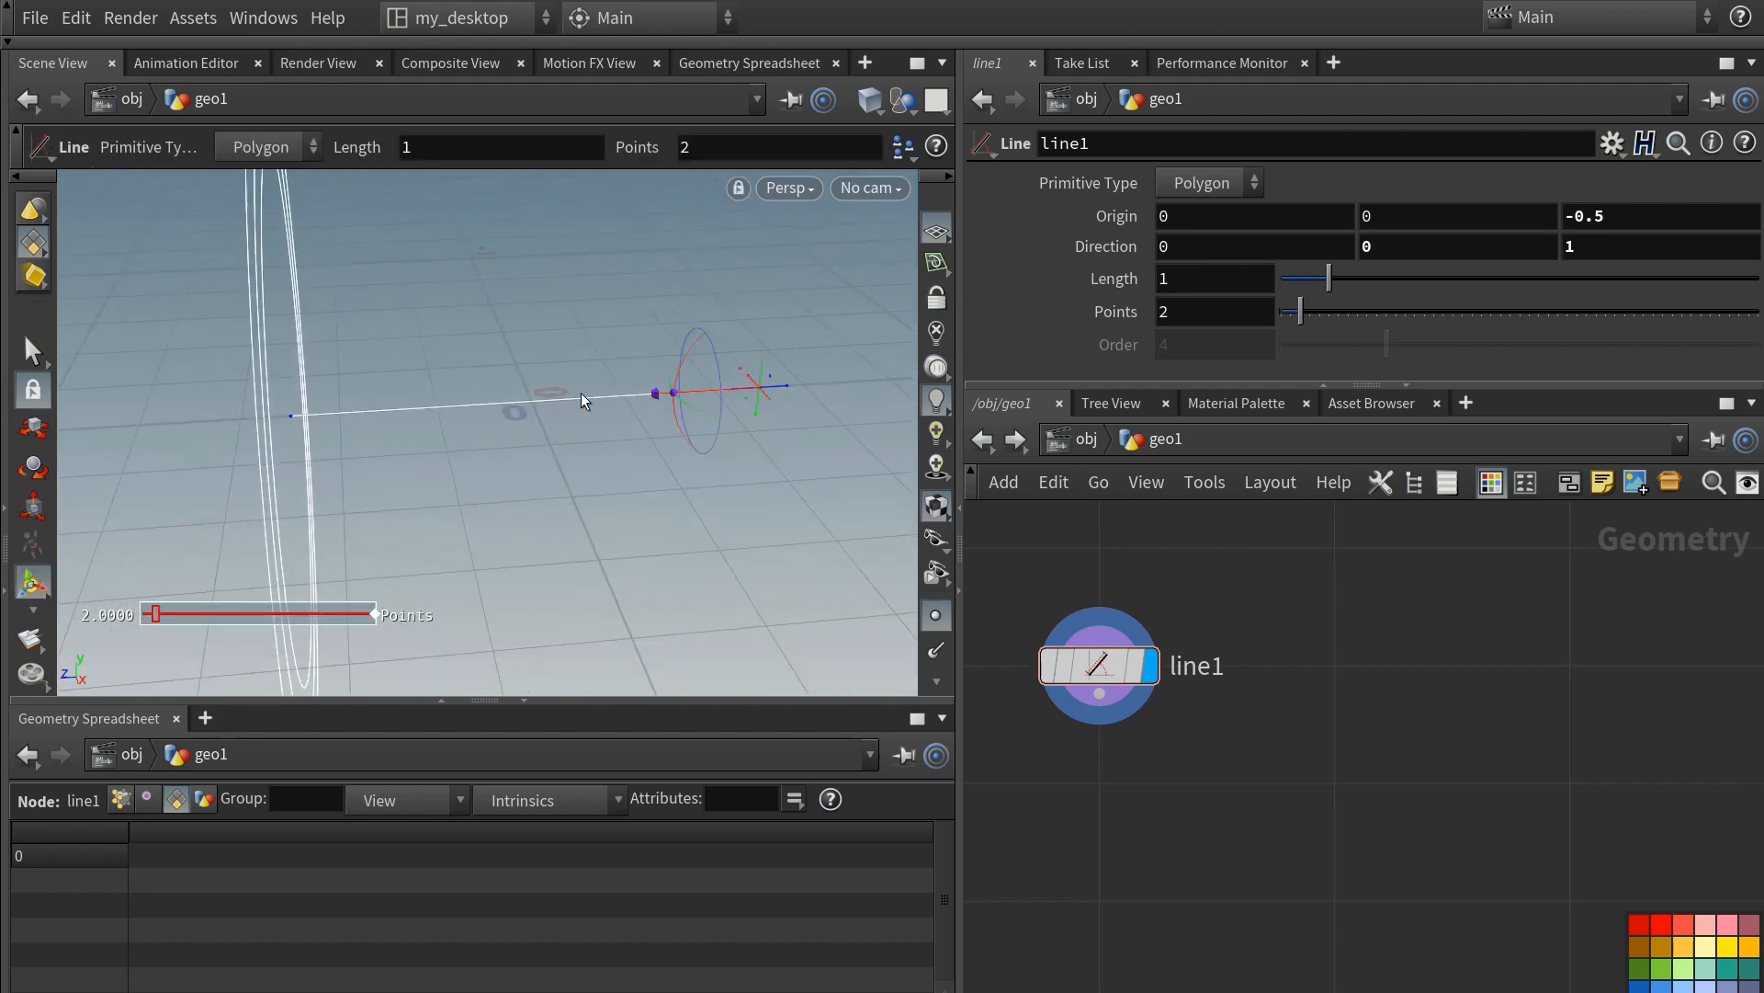
- Add a Circle node beside line1 in the geo1 network
scroll(1287, 687, "down", 2)
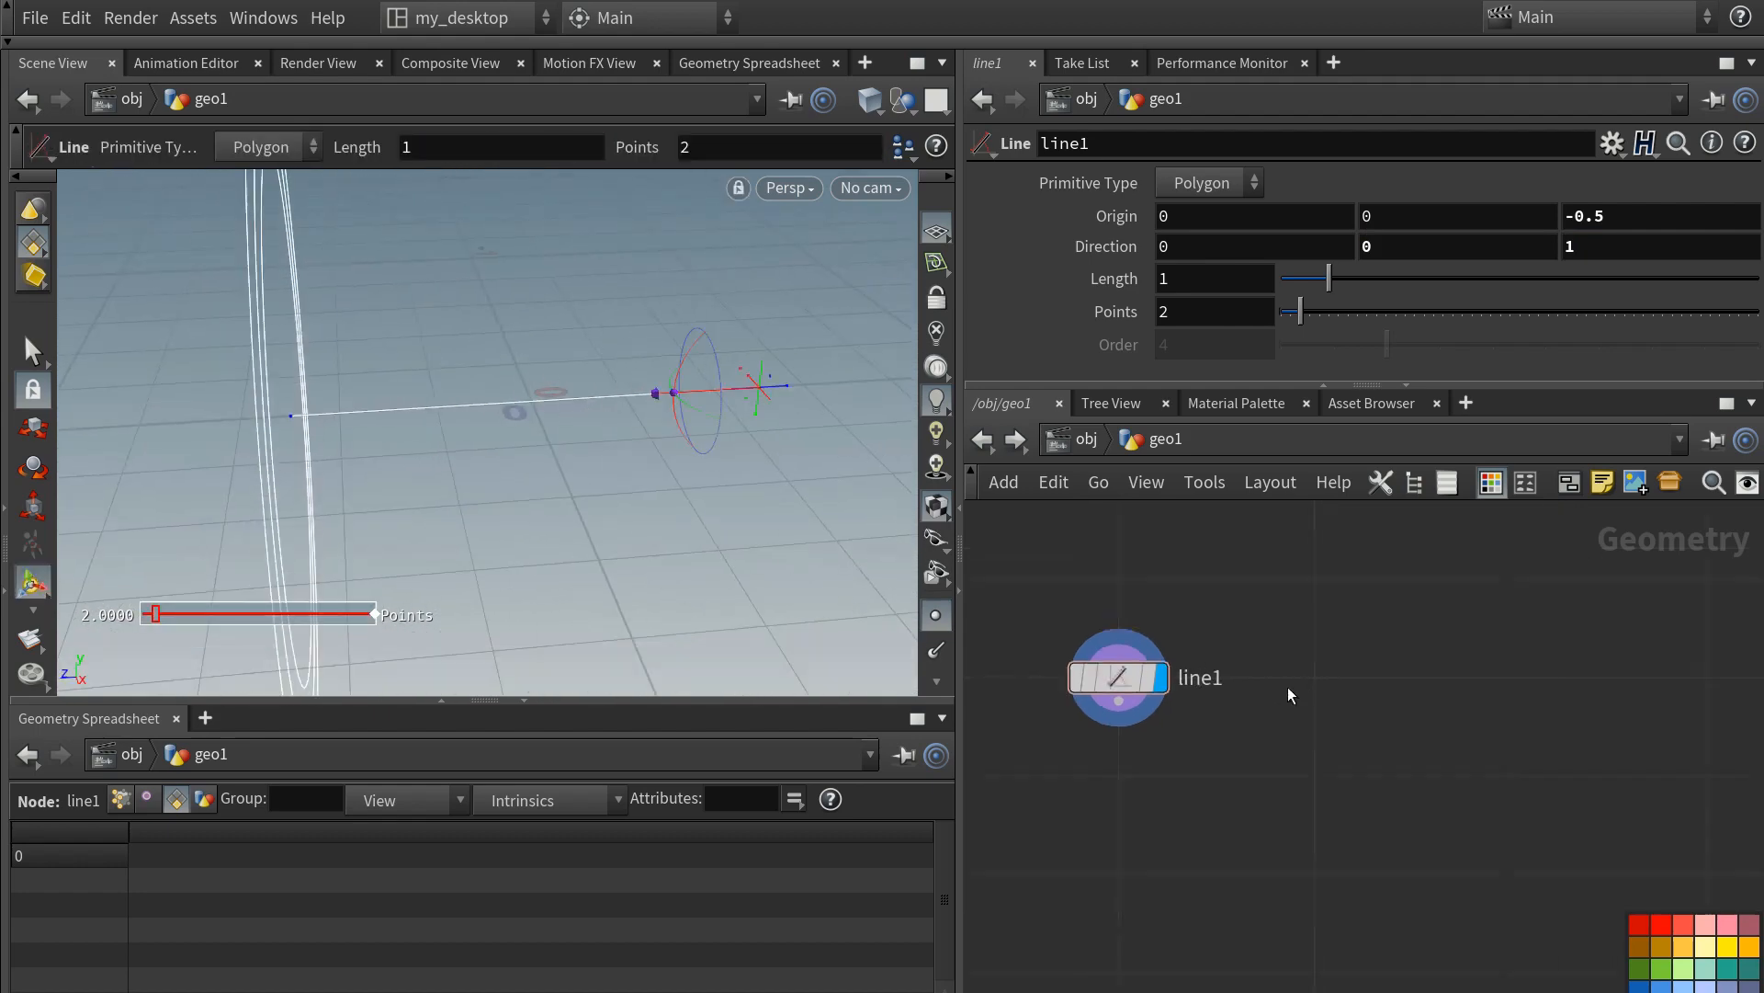
key("Tab")
type("circ")
key("Return")
left_click(1471, 597)
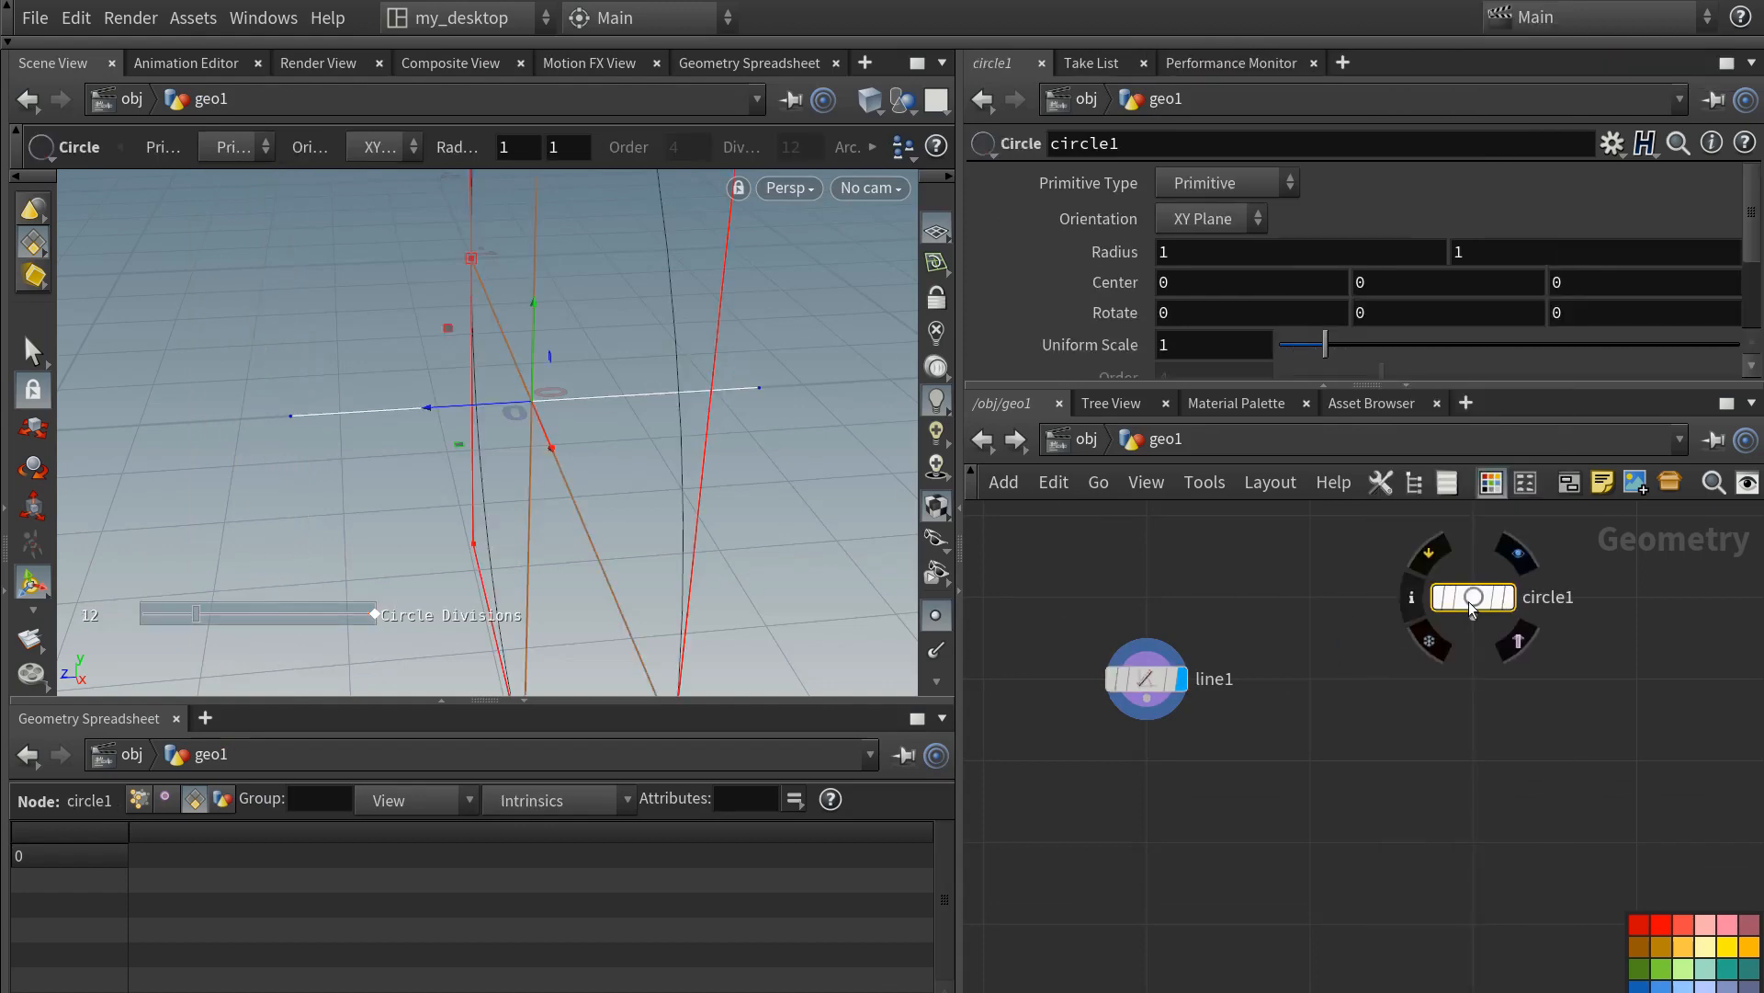
right_click_drag(591, 445, 441, 515, "alt")
left_click_drag(441, 515, 517, 474, "alt")
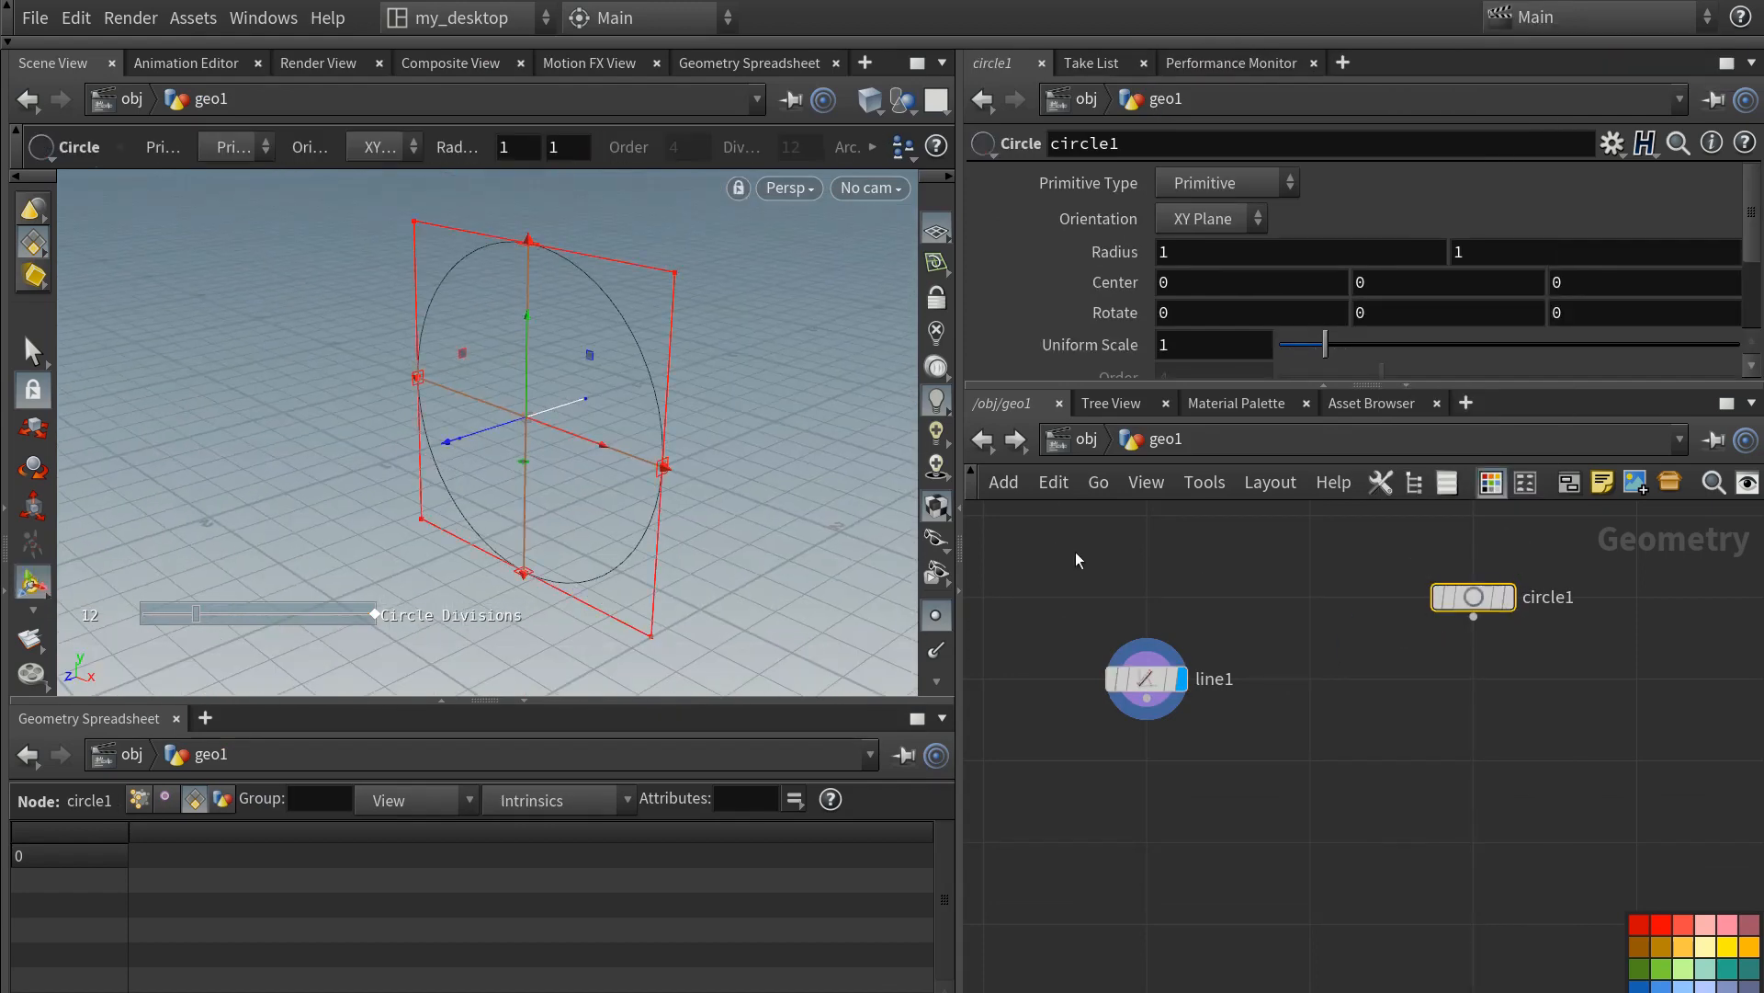
- Go up to the object level and return inside geo1 with the deer shown as a size reference
middle_click_drag(1077, 553, 1090, 555)
key("u")
left_click(1385, 786)
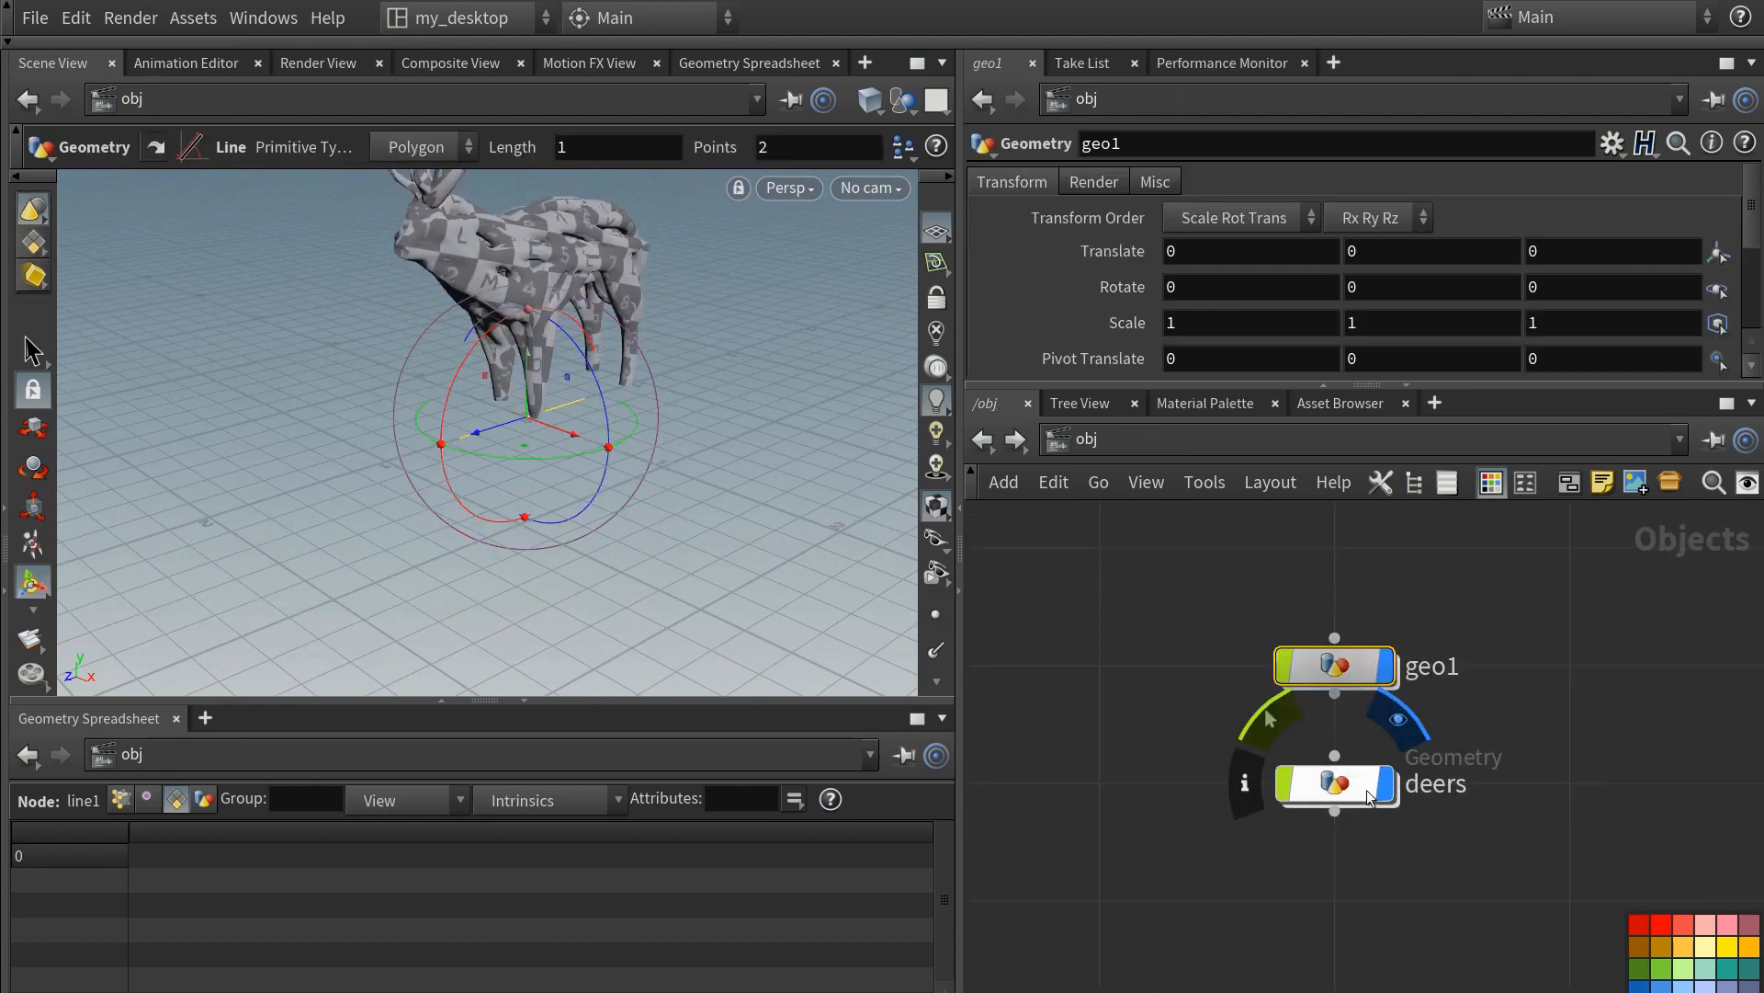
double_click(1334, 664)
left_click_drag(441, 386, 658, 355, "alt")
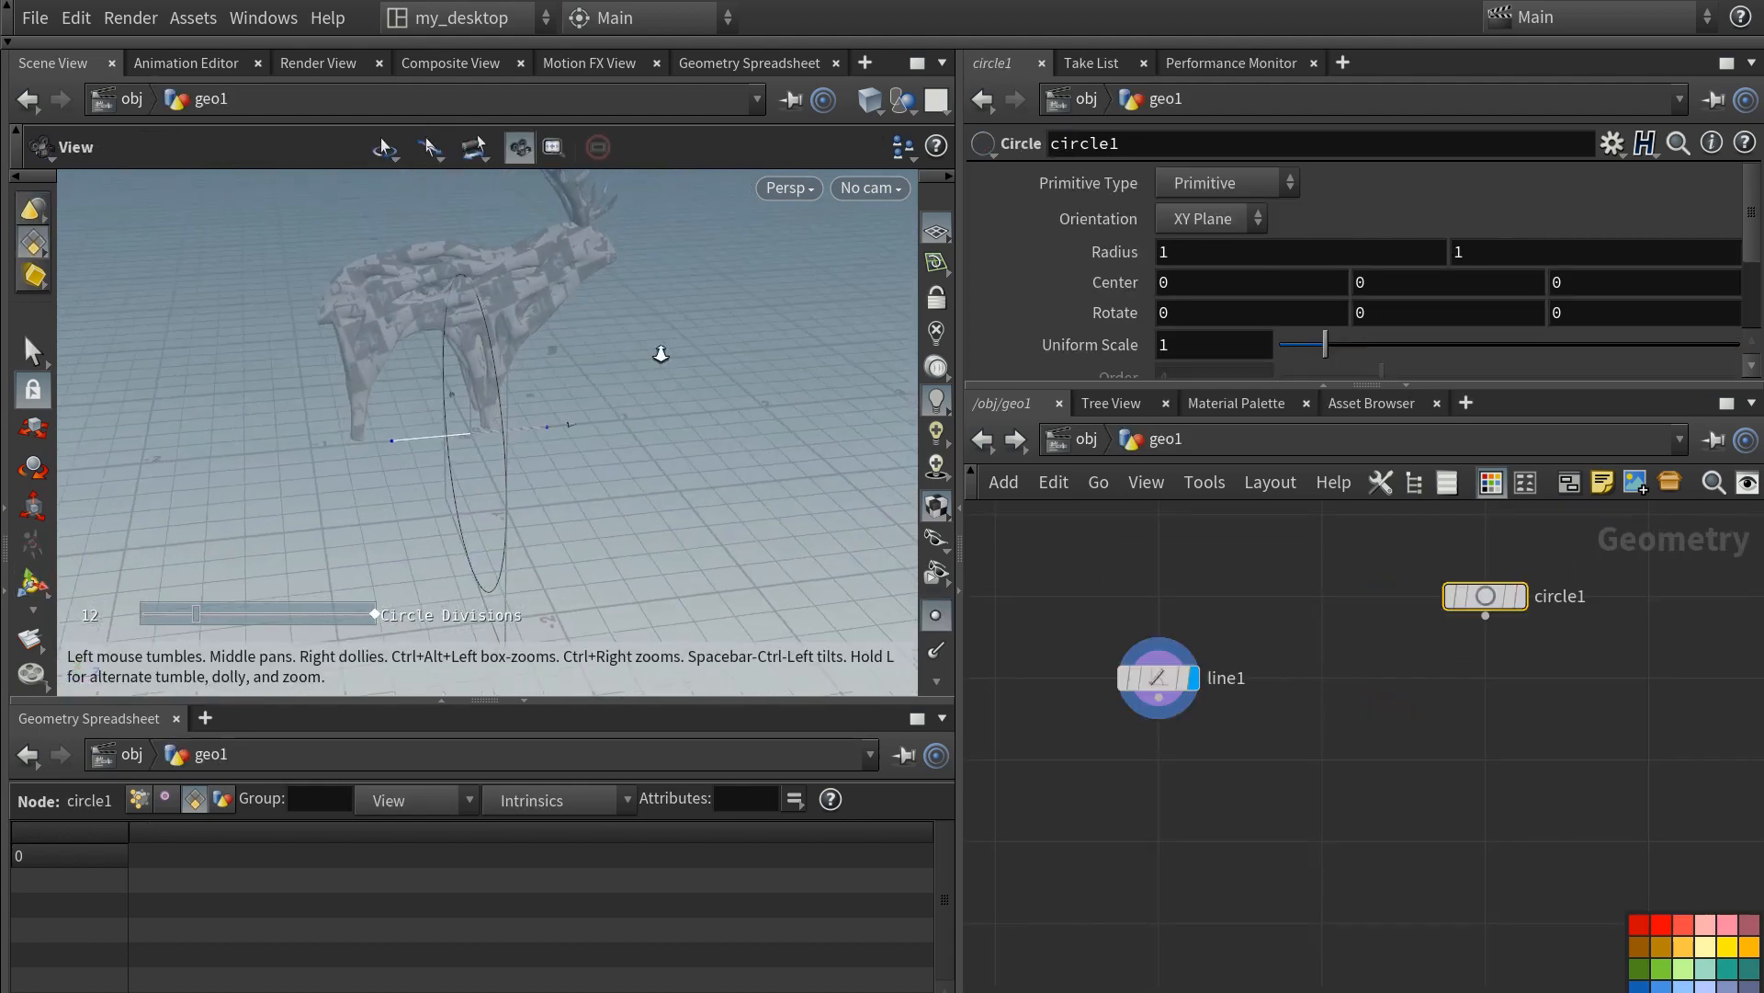
right_click_drag(658, 355, 559, 401, "alt")
left_click_drag(560, 401, 495, 459, "alt")
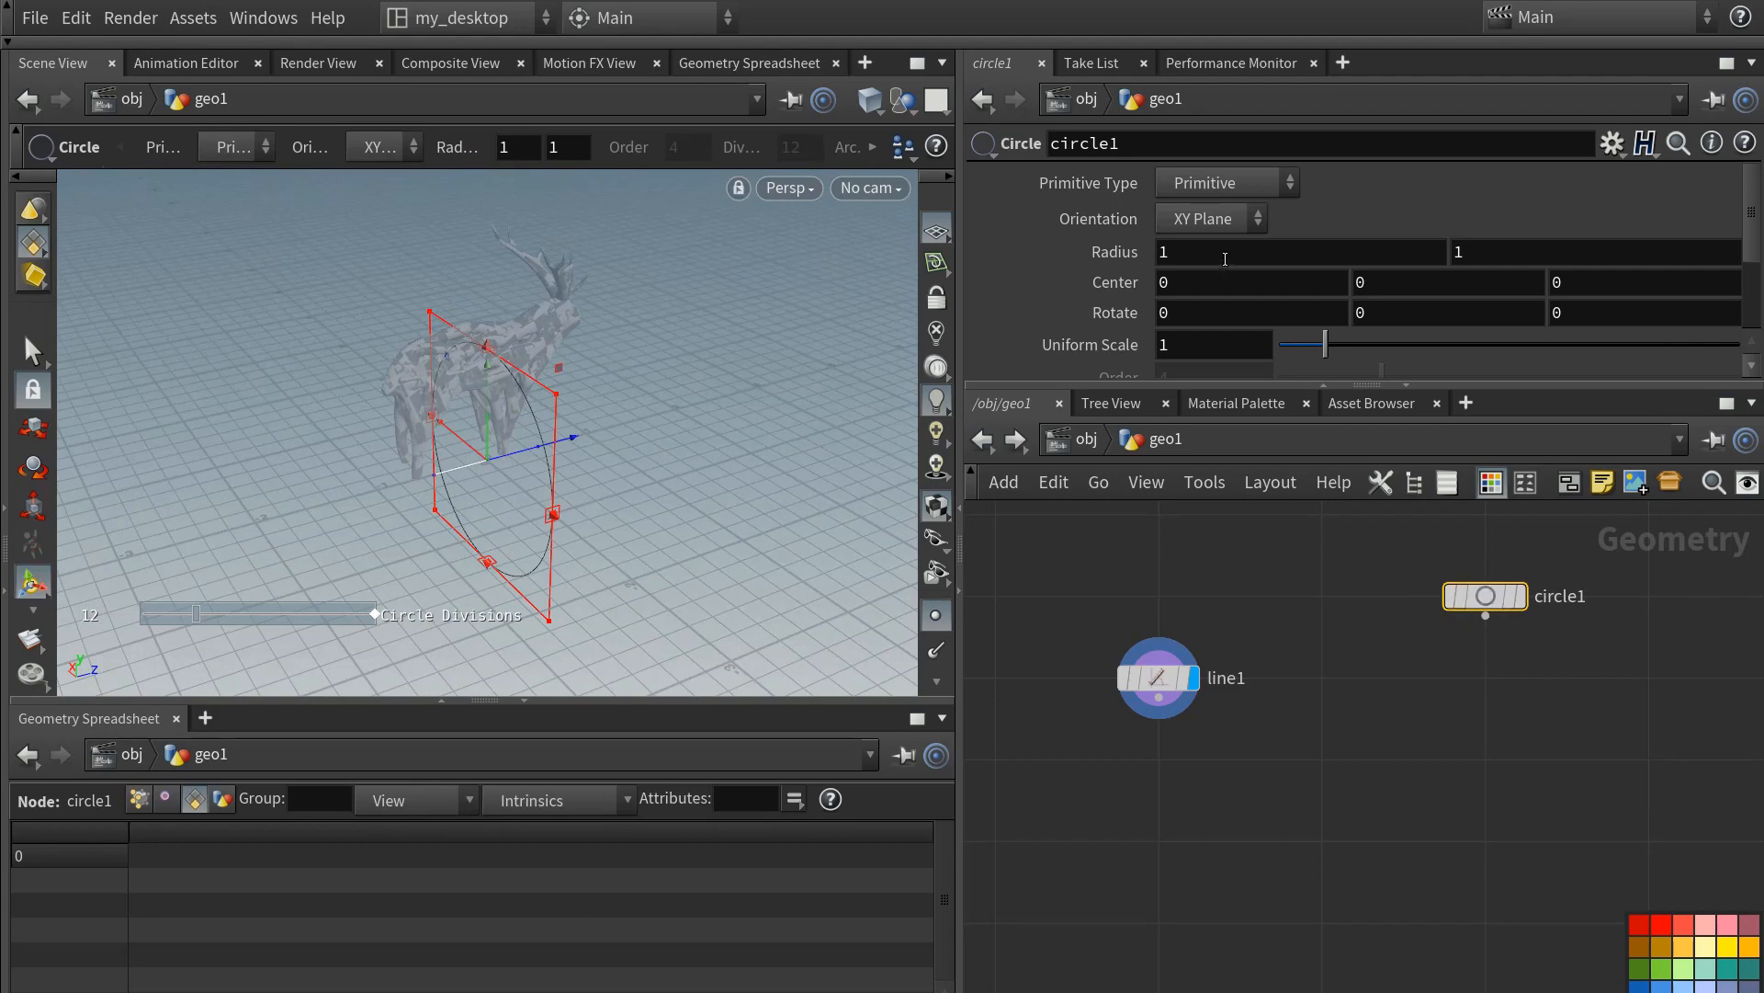
- Set the circle's radius to 27 by 2.7 and check the art_jam_concept.psd reference image
middle_click_drag(1225, 259, 1553, 223)
scroll(512, 397, "down", 3)
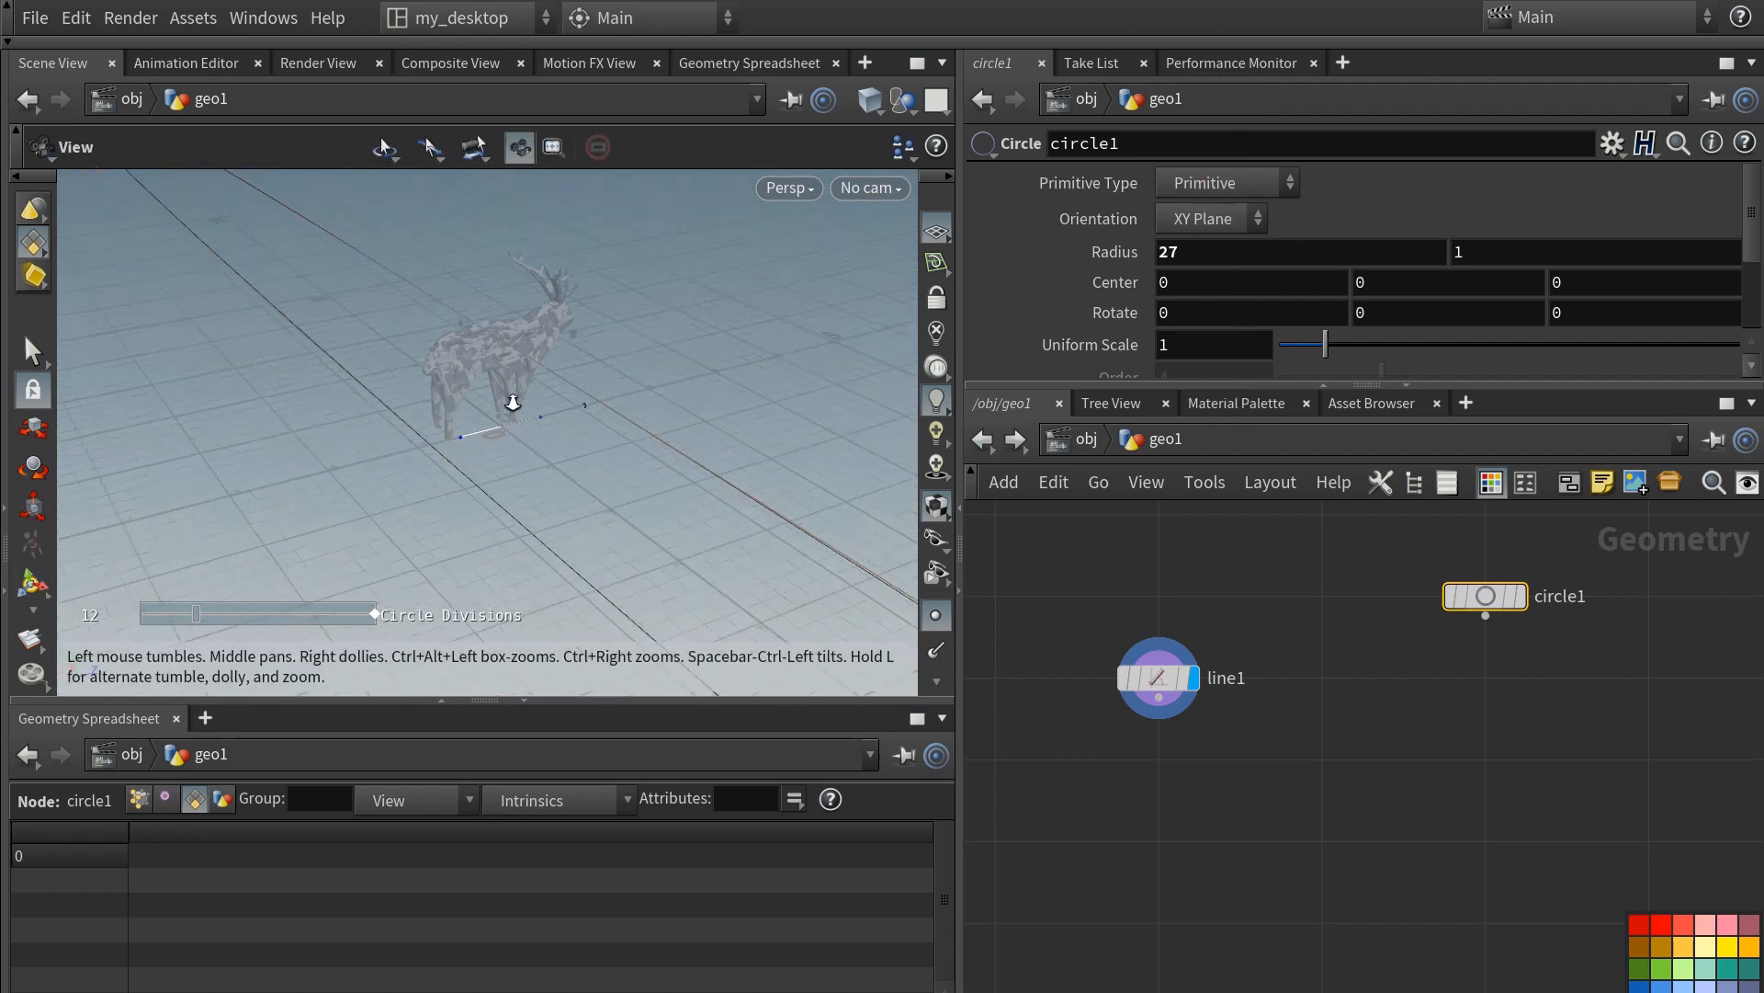
left_click_drag(512, 398, 473, 409, "alt")
key("Return")
mouse_move(1533, 254)
middle_mouse_down()
mouse_move(1718, 258)
mouse_move(1536, 265)
middle_mouse_up()
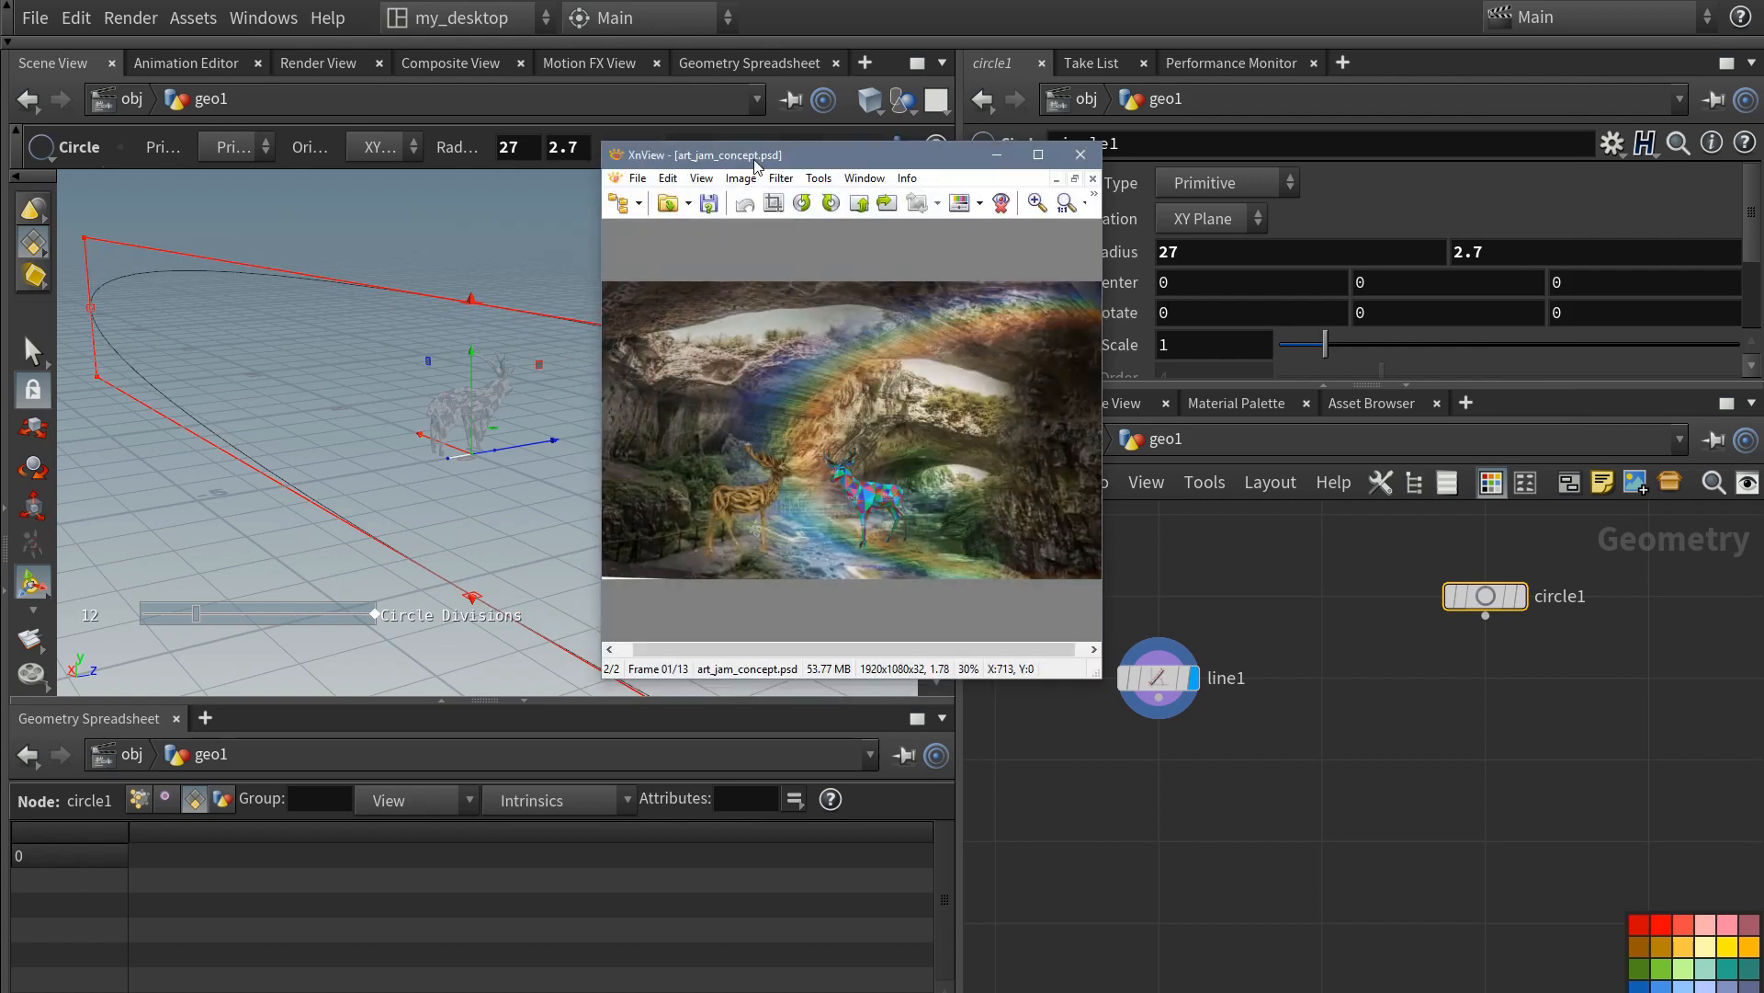
left_click_drag(757, 146, 932, 132)
left_click(1167, 125)
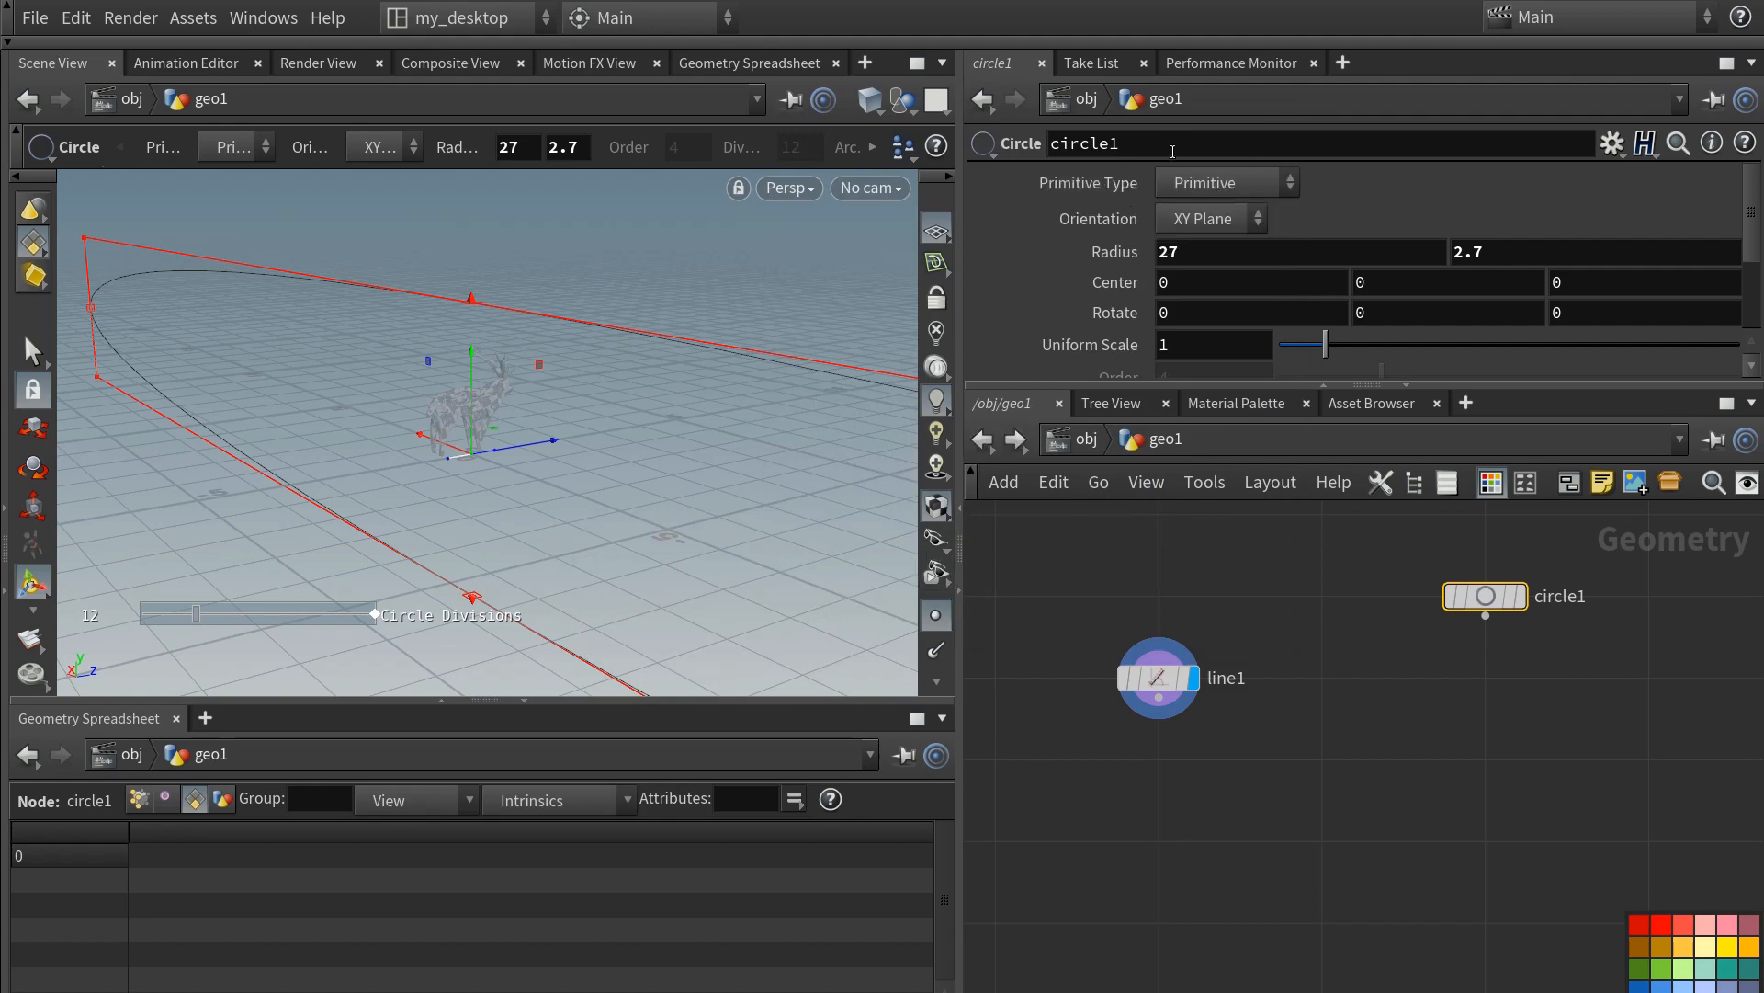
- Change circle1's primitive type to Polygon and display the node
left_click(1231, 183)
left_click(1226, 239)
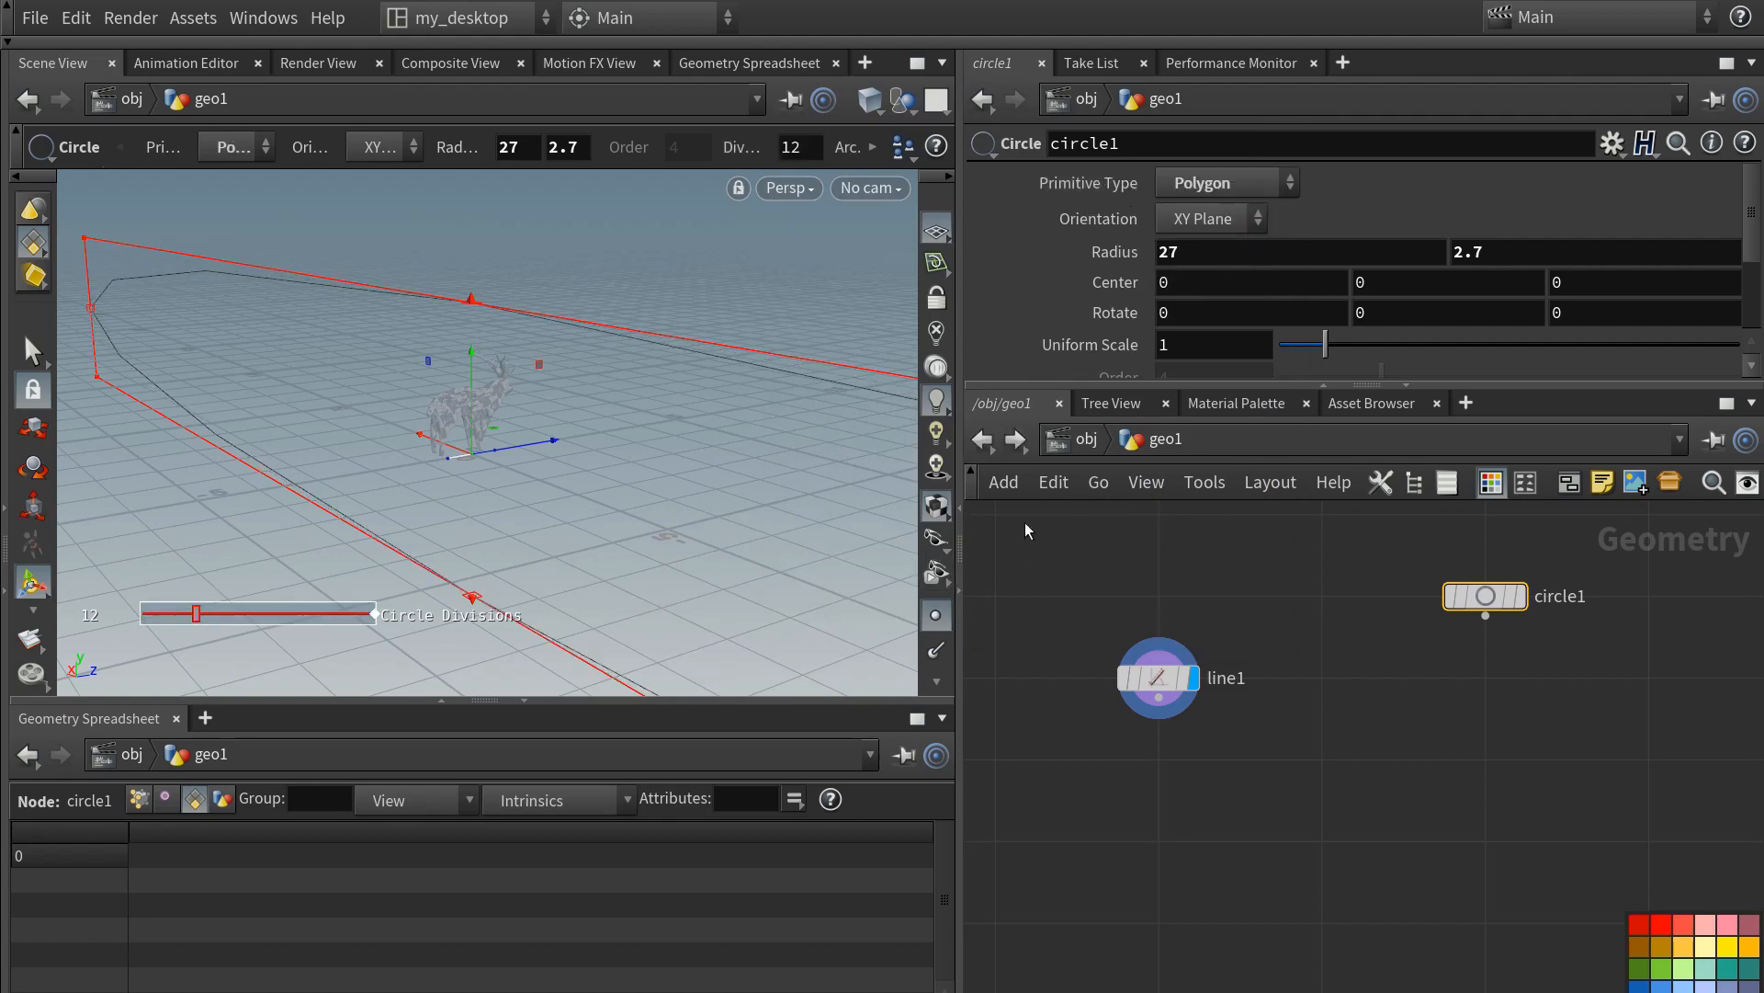
left_click(1519, 596)
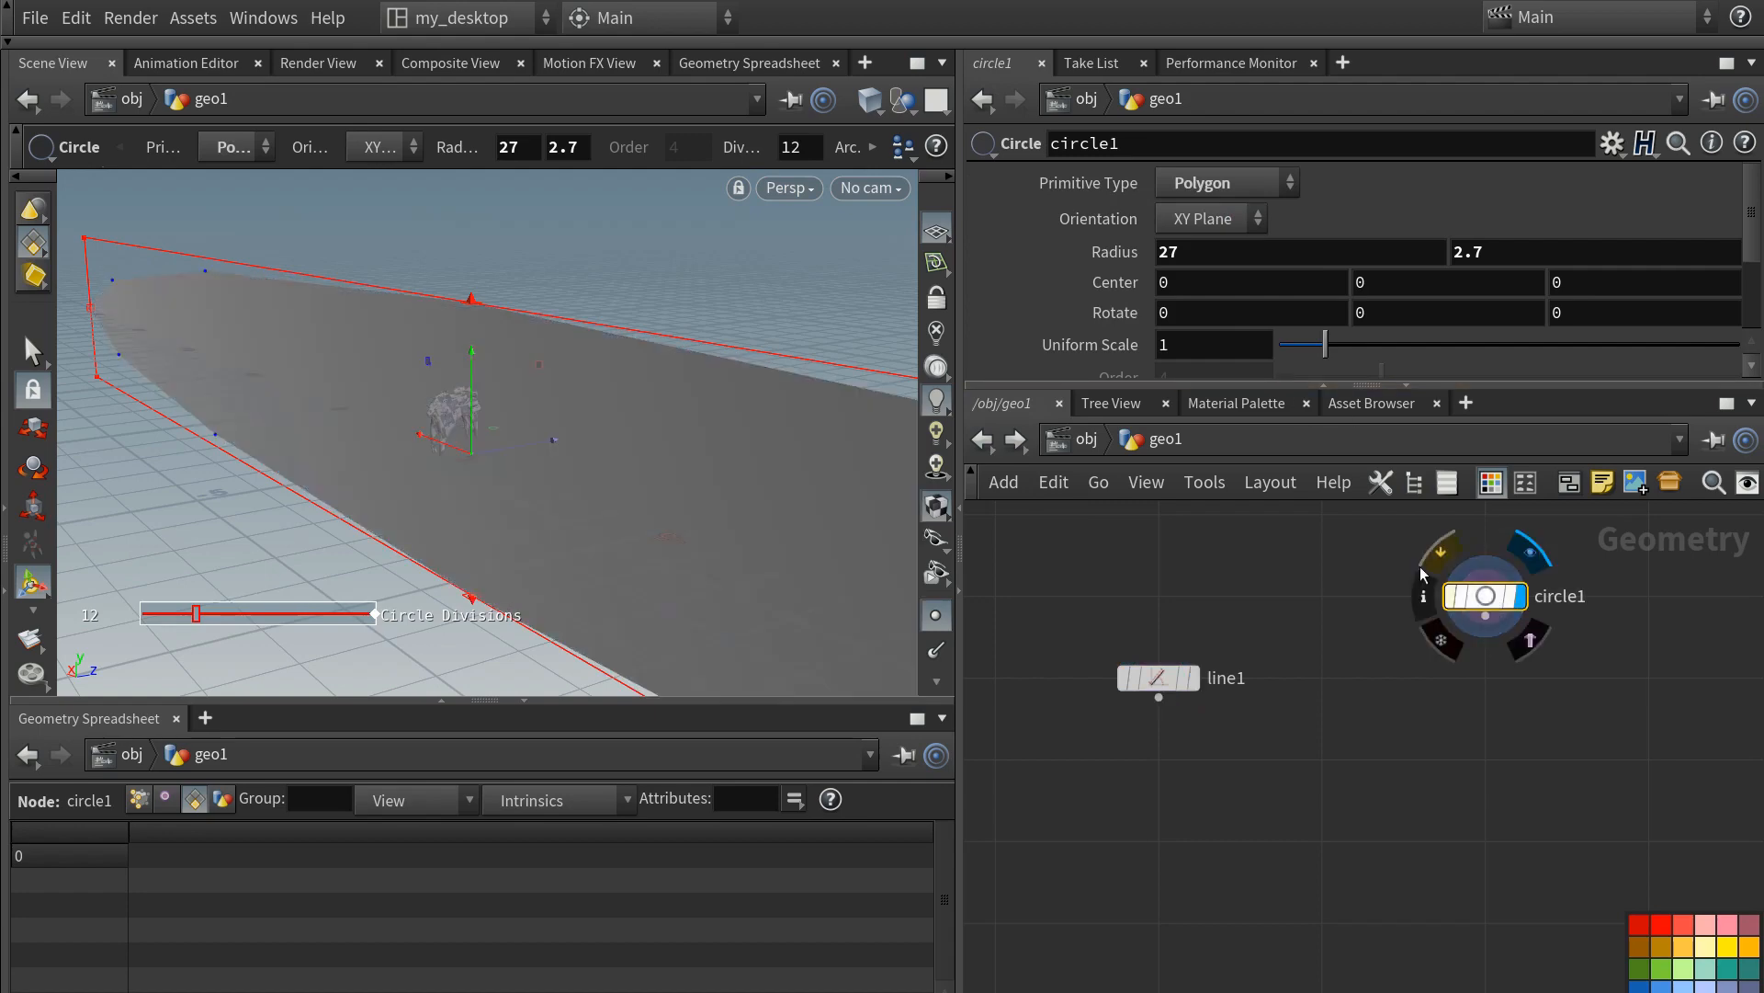
- Set the circle's divisions to 64 and its arc type to Open Arc
scroll(1226, 340, "down", 2)
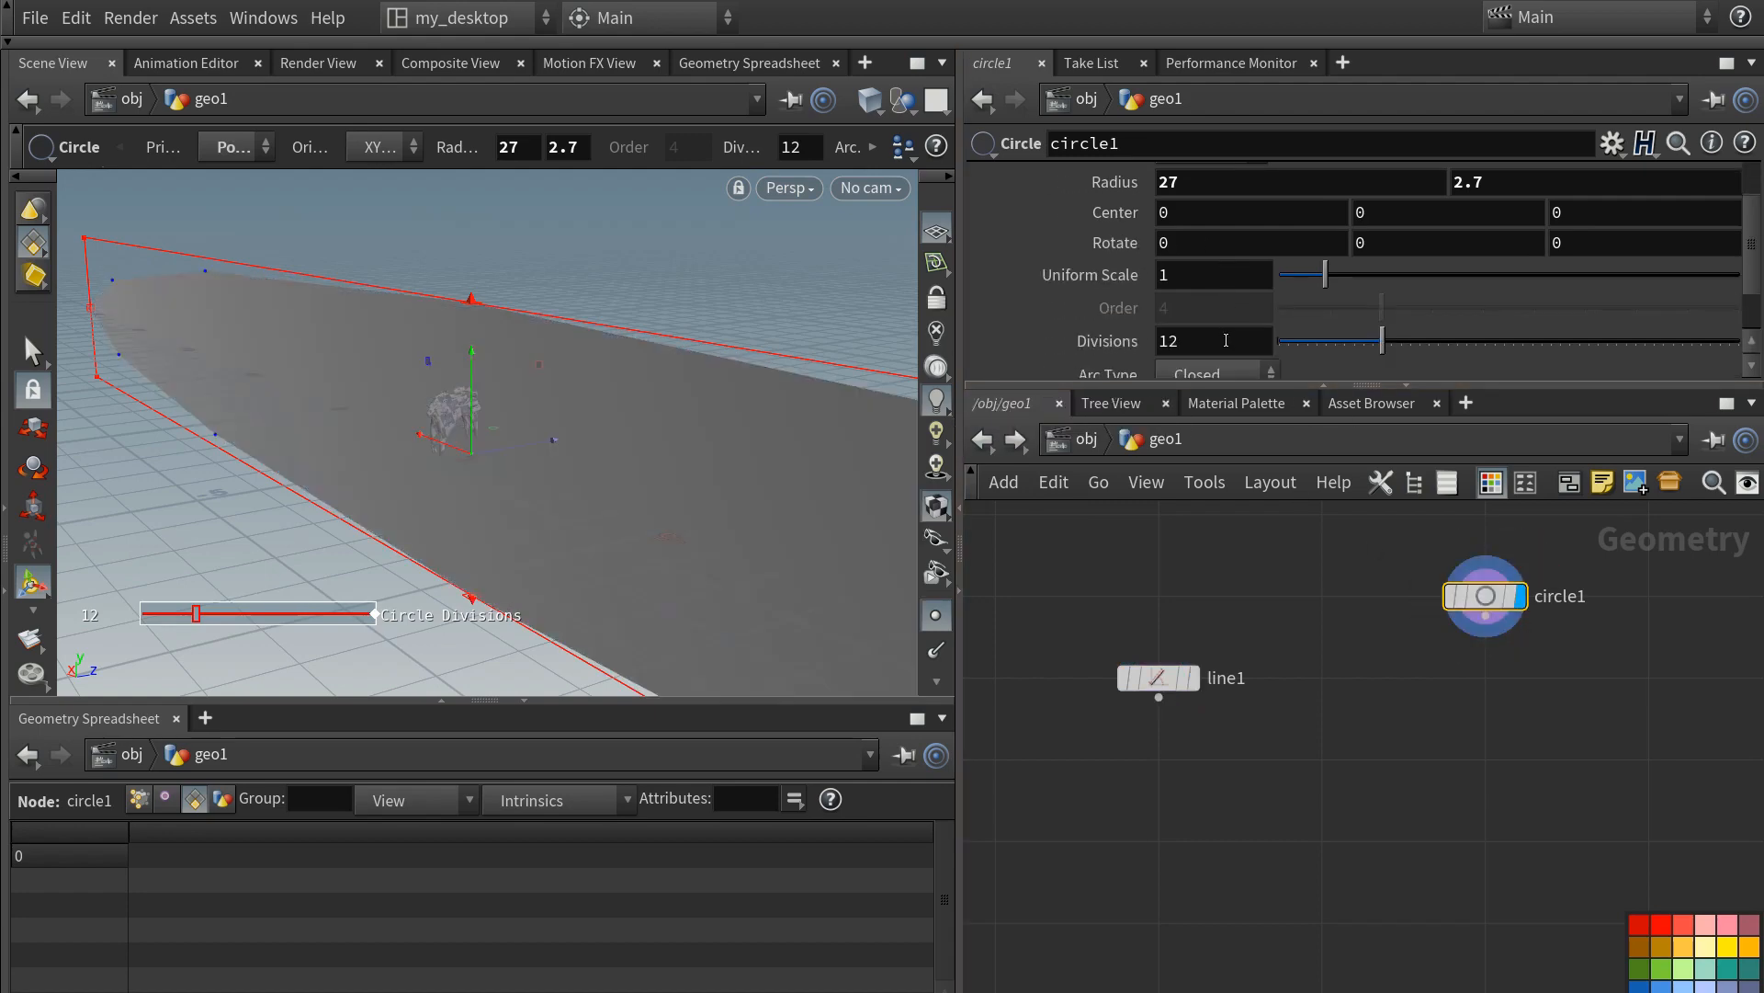
left_click_drag(1170, 385, 1070, 408)
type("64")
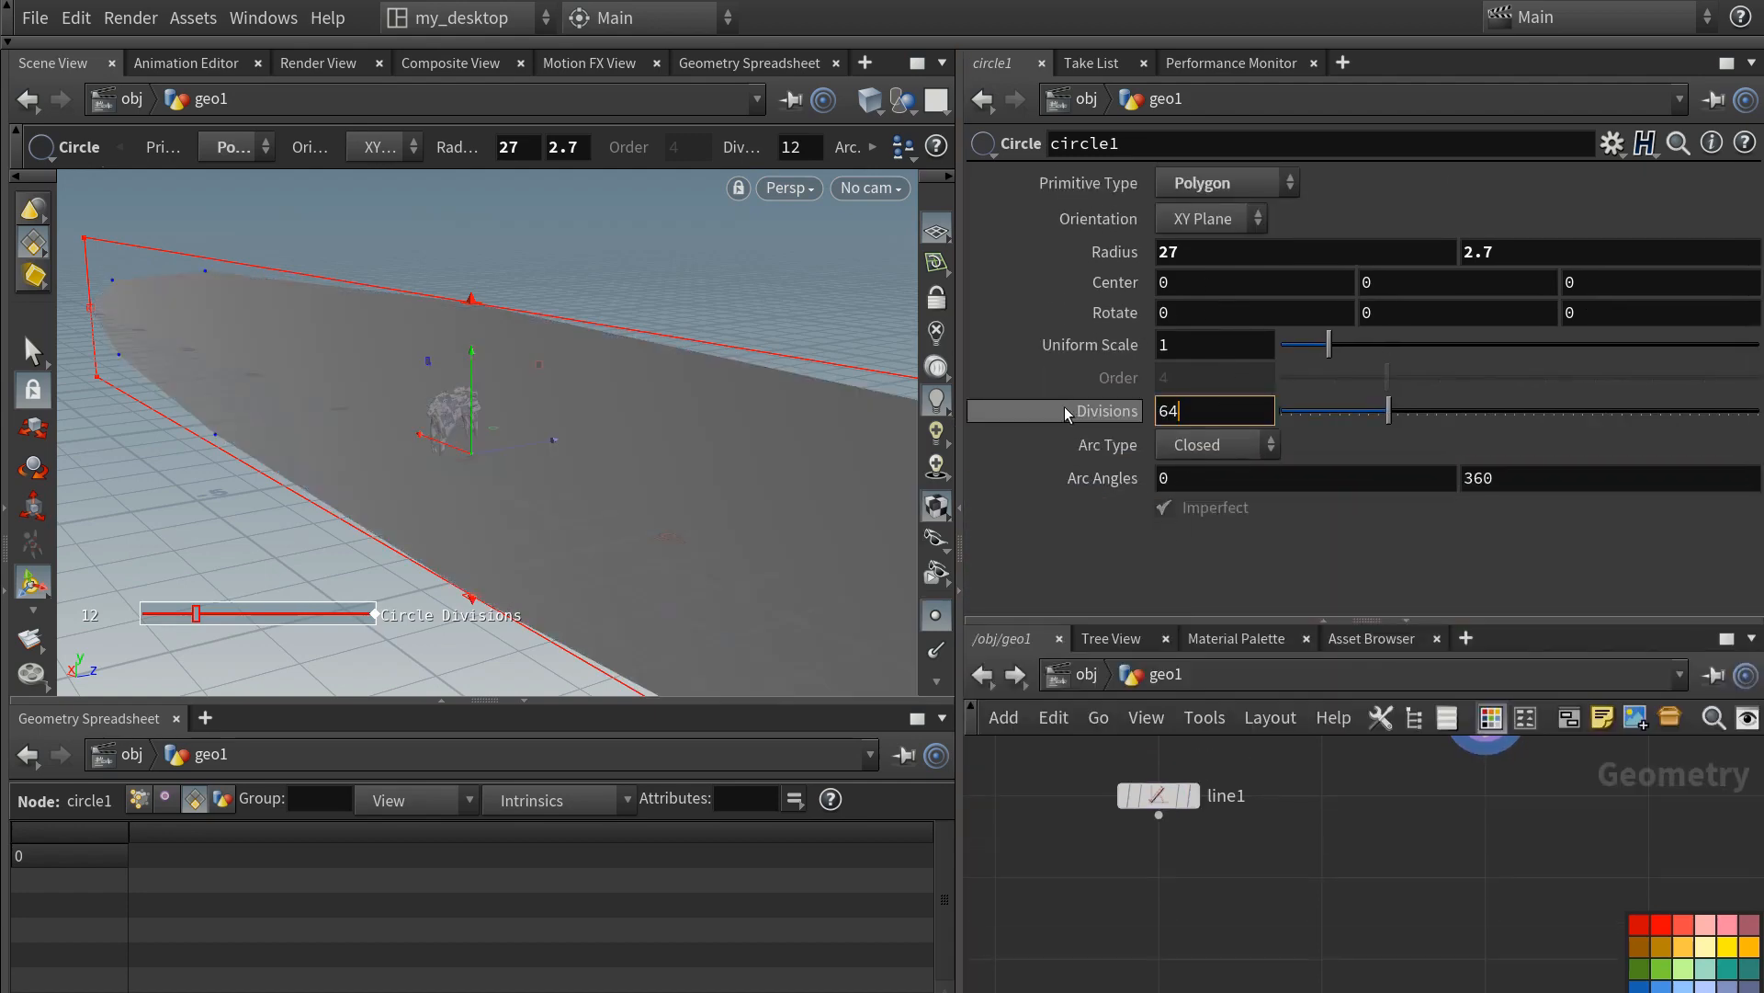
key("Return")
left_click(1189, 446)
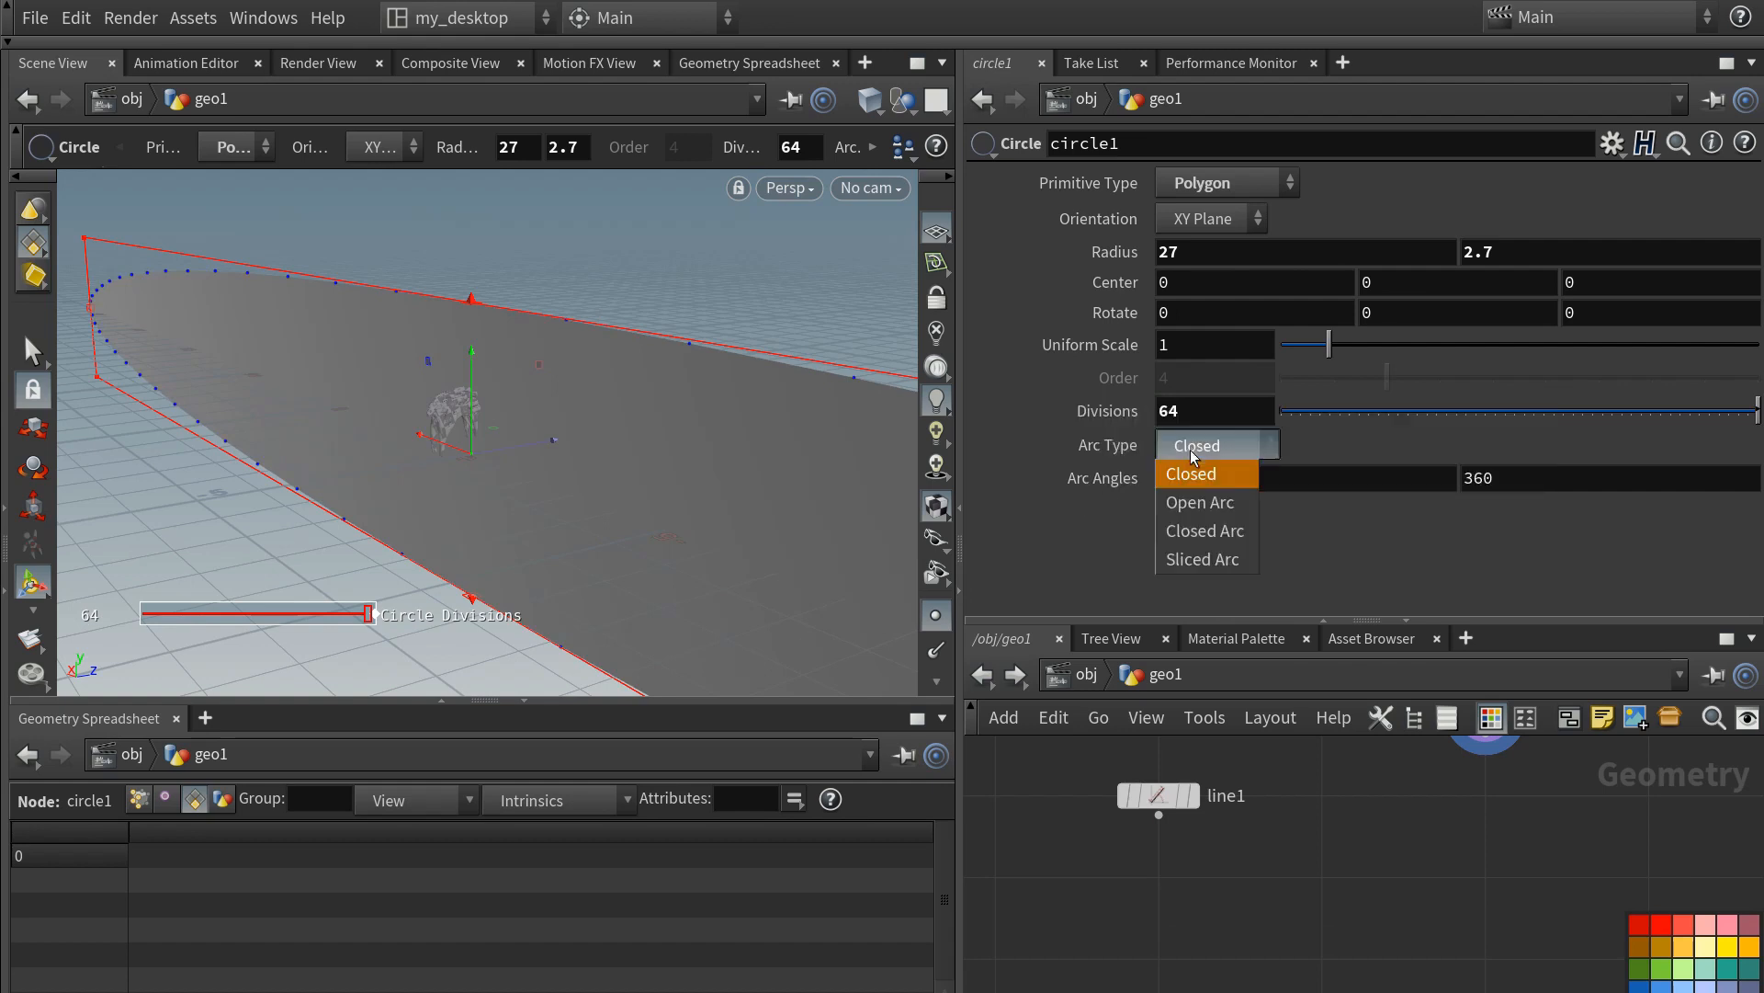
left_click(1191, 506)
middle_click_drag(1279, 832, 1283, 895)
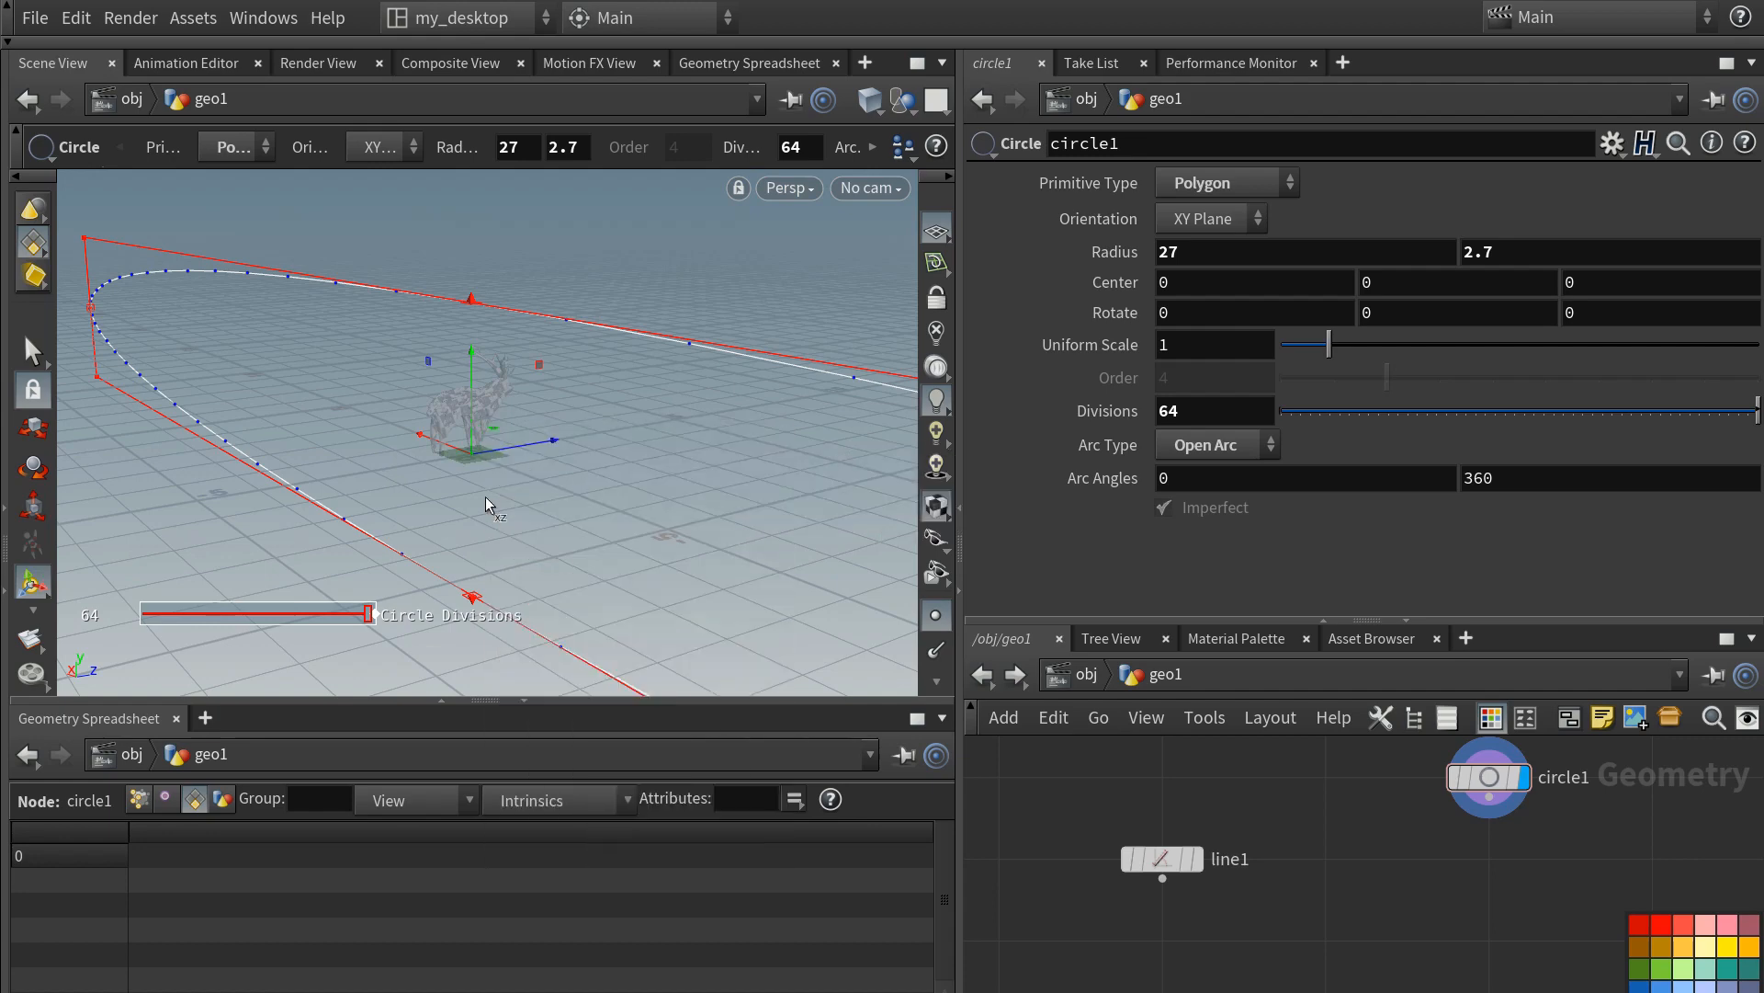
right_click_drag(564, 453, 496, 484, "alt")
left_click_drag(496, 483, 476, 509, "alt")
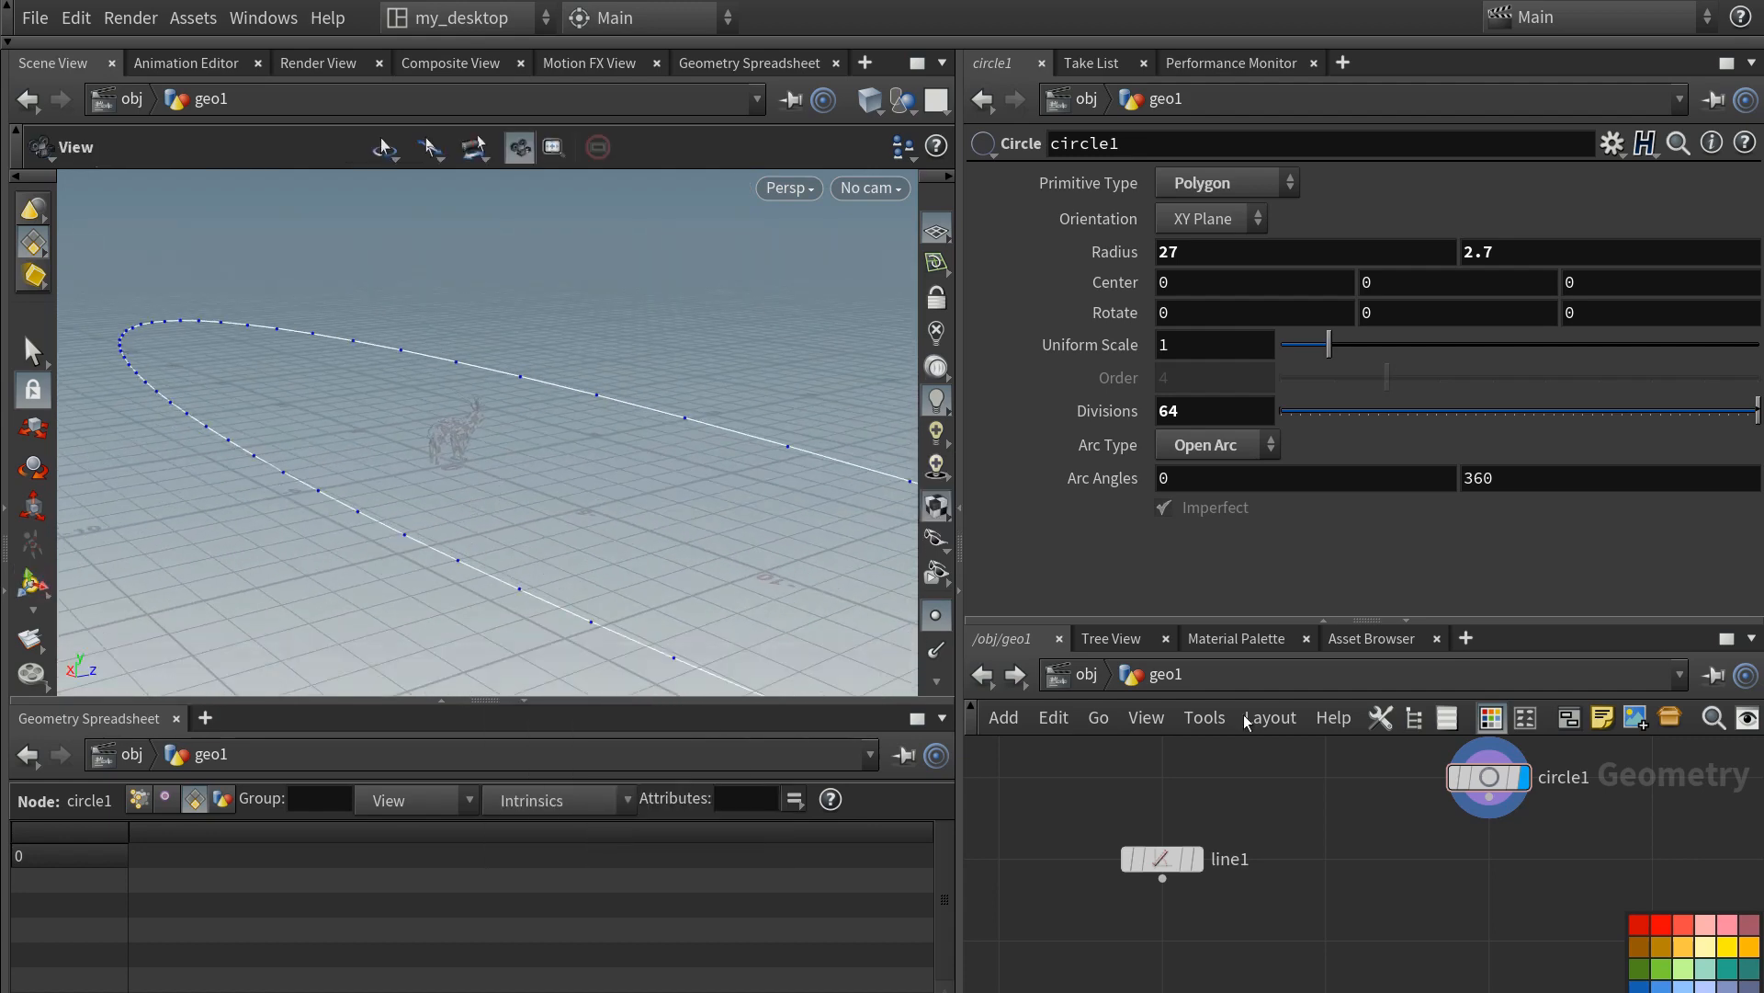
- Add an Attribute Wrangle connected below circle1 and display it
key("Tab")
type("aw")
key("Return")
key("Return")
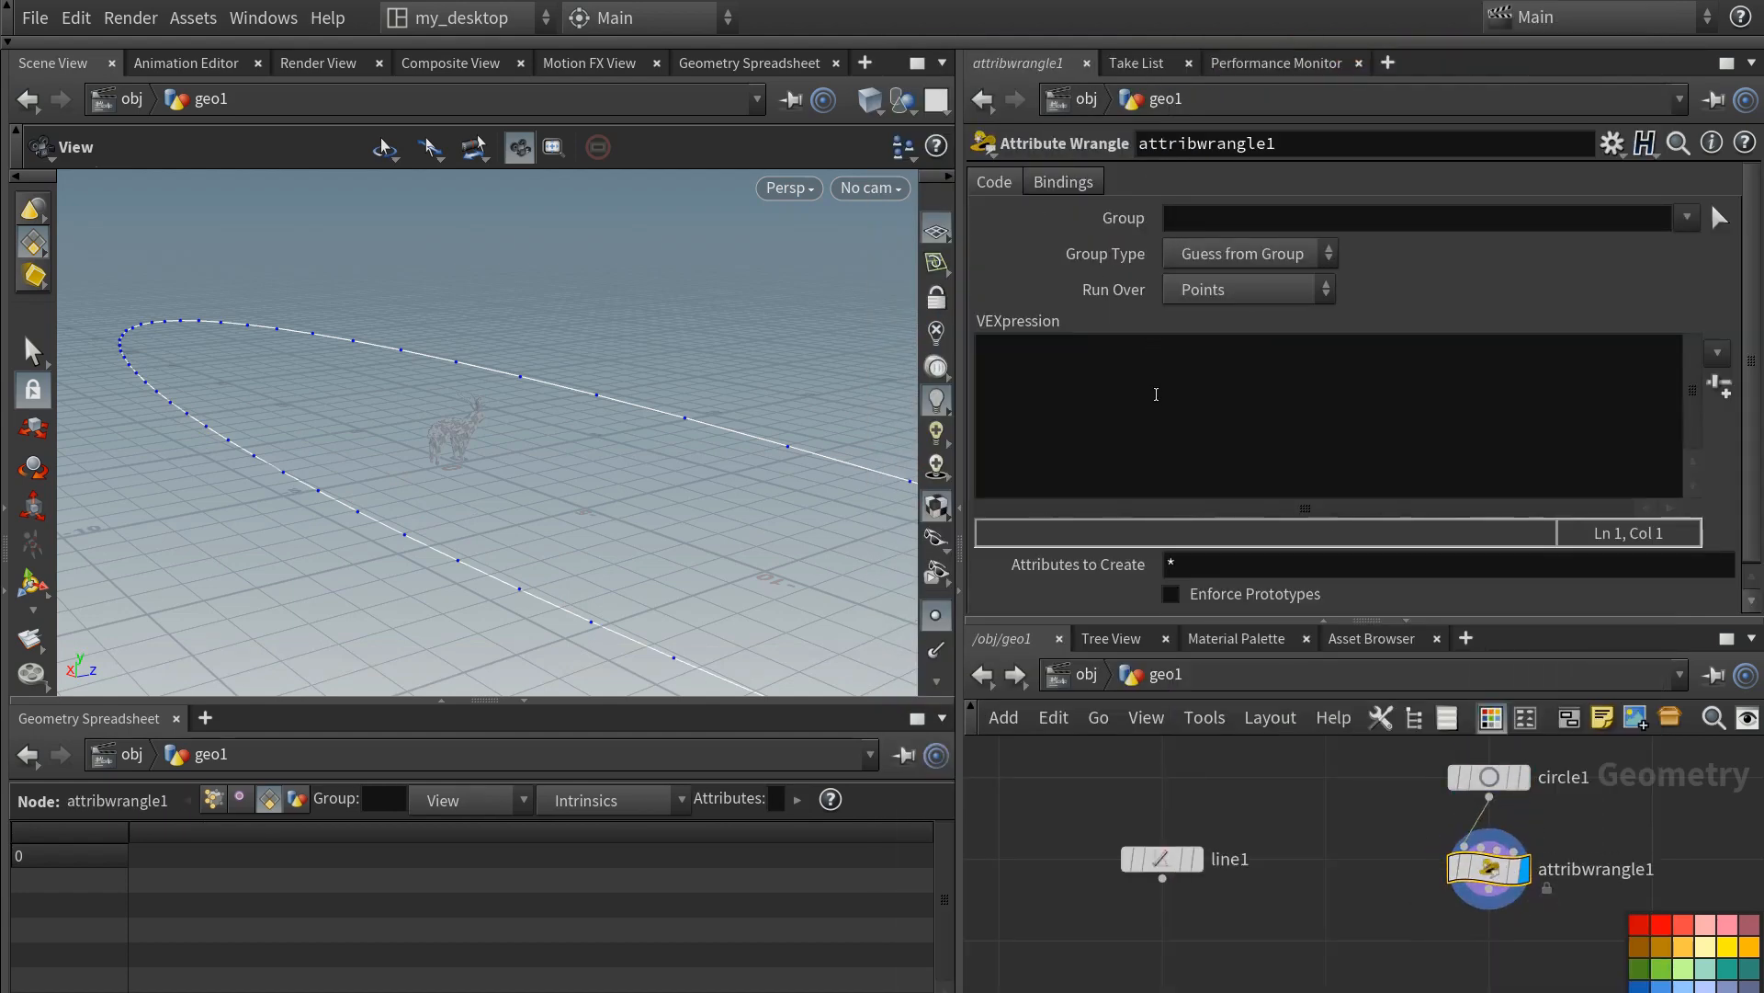
left_click(1156, 395)
type("if (v@P.y")
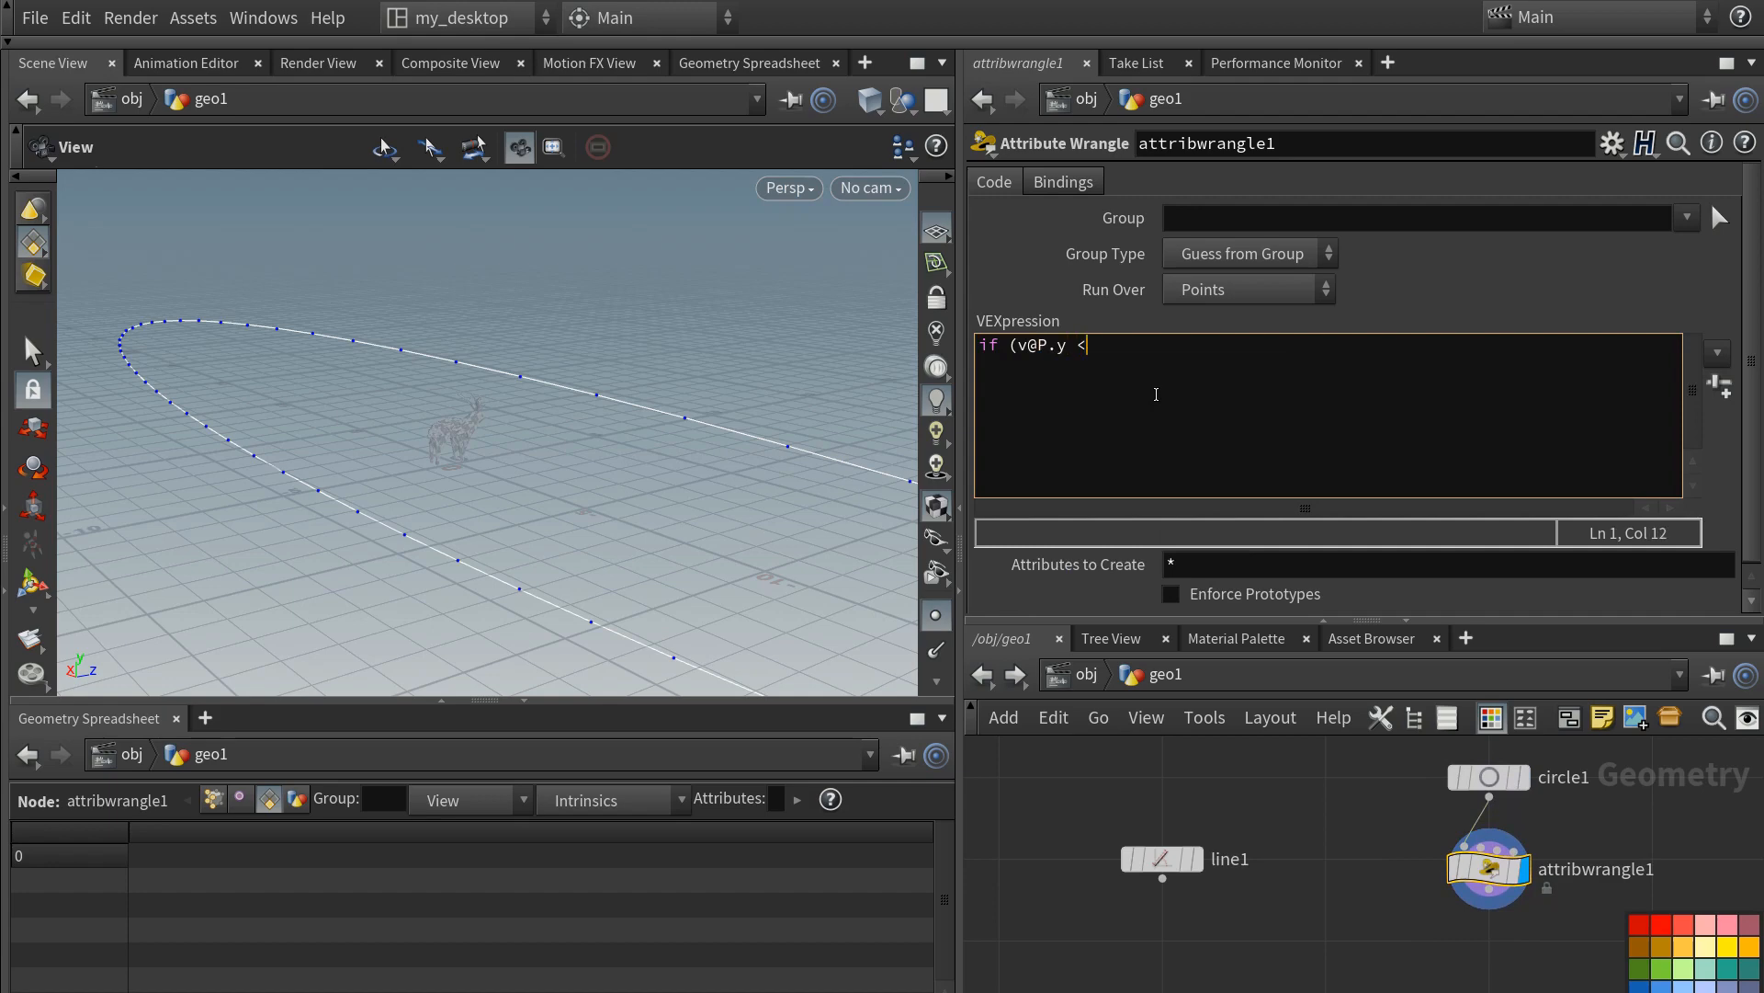
type(" < 0)")
key("Return")
type("v@")
type("v@P.y")
left_click(1346, 864)
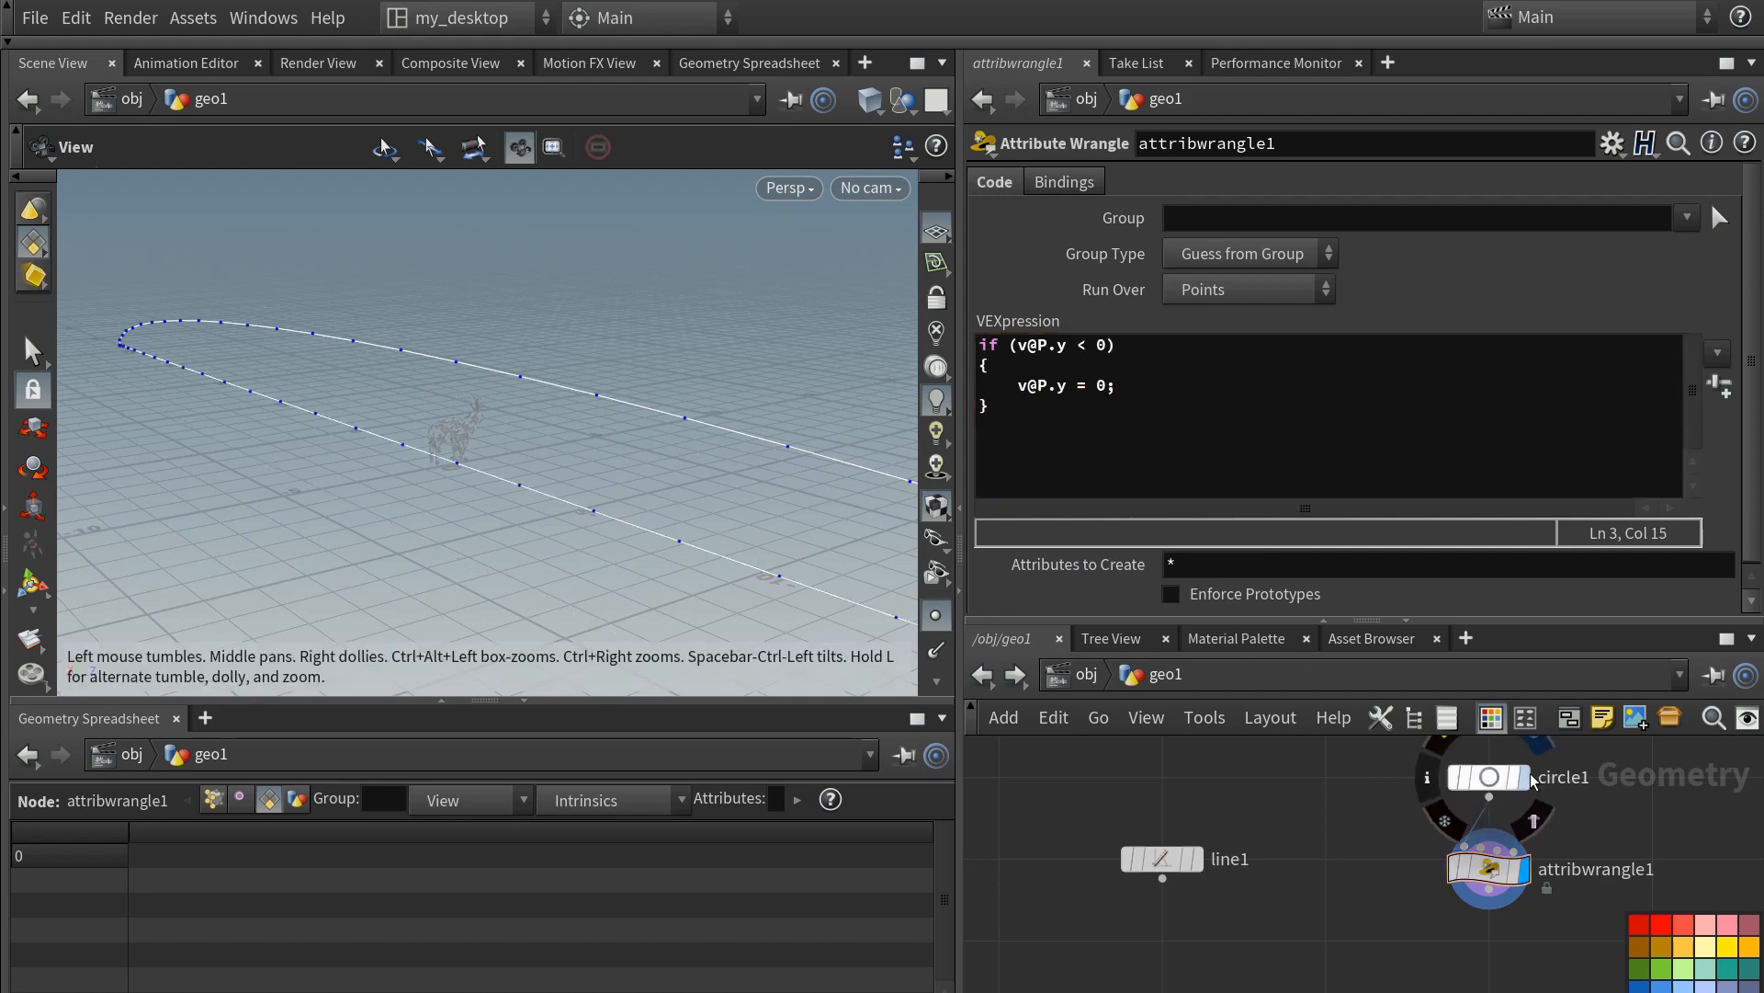
- Rename the wrangle node as snap_below_to_zero
double_click(1597, 872)
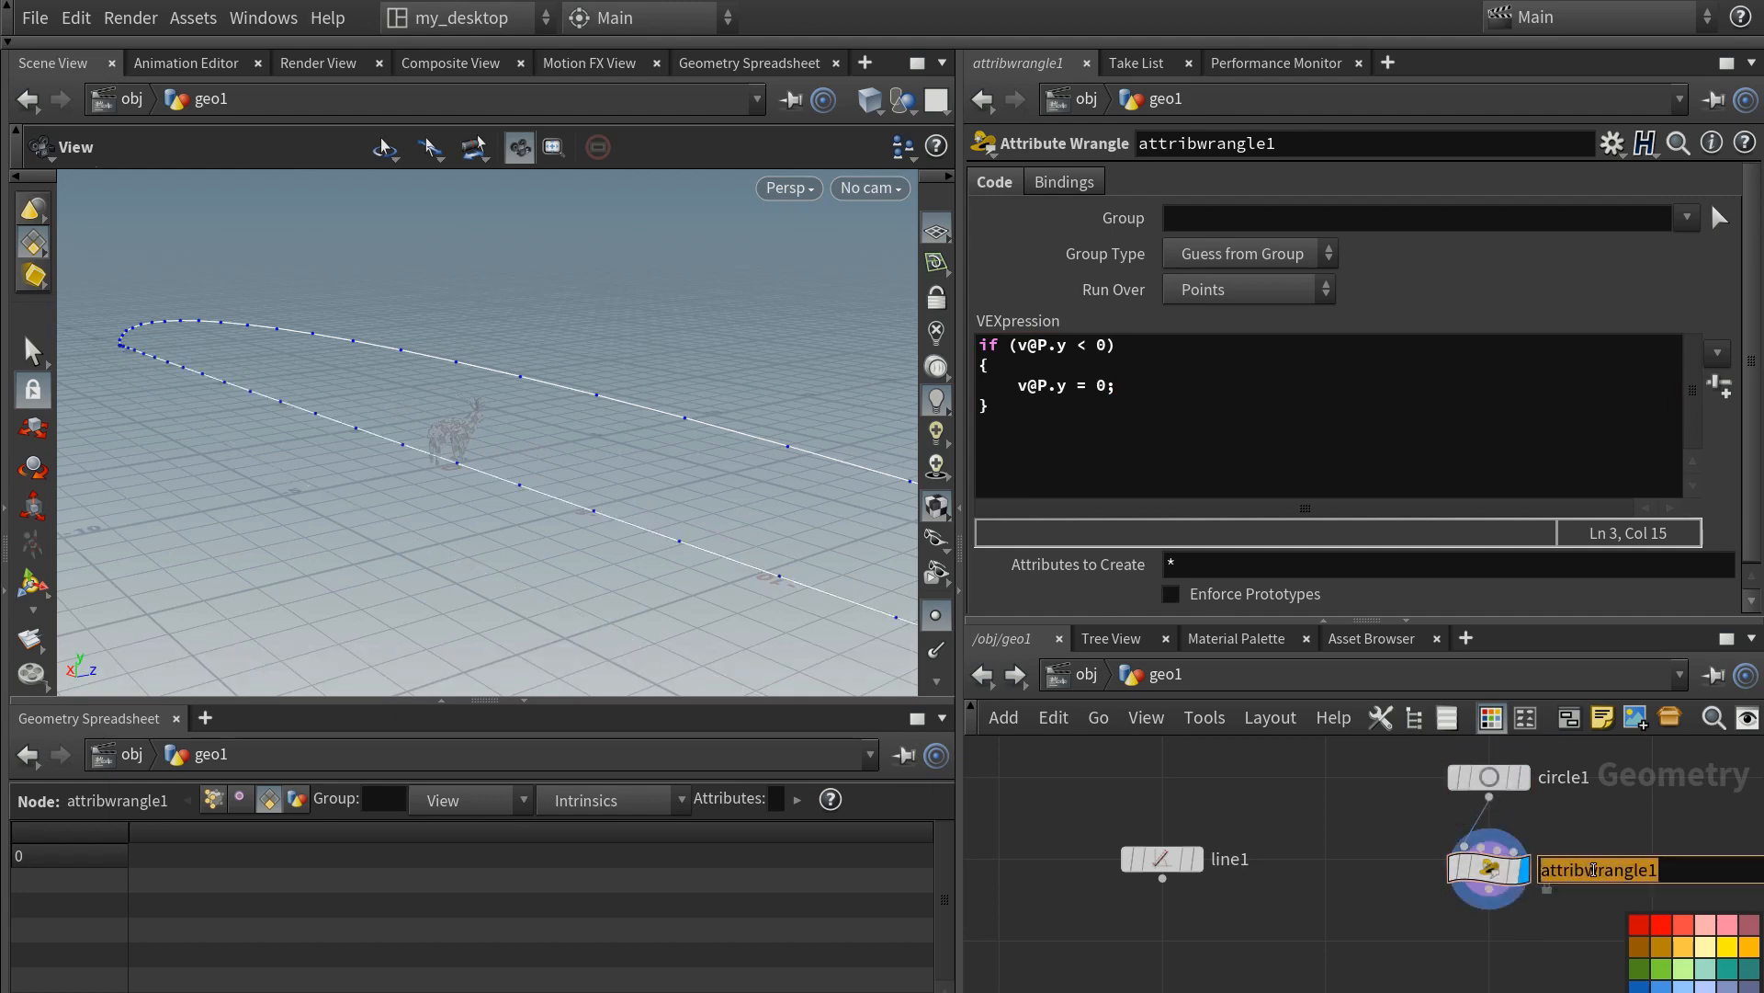
type("snap_b")
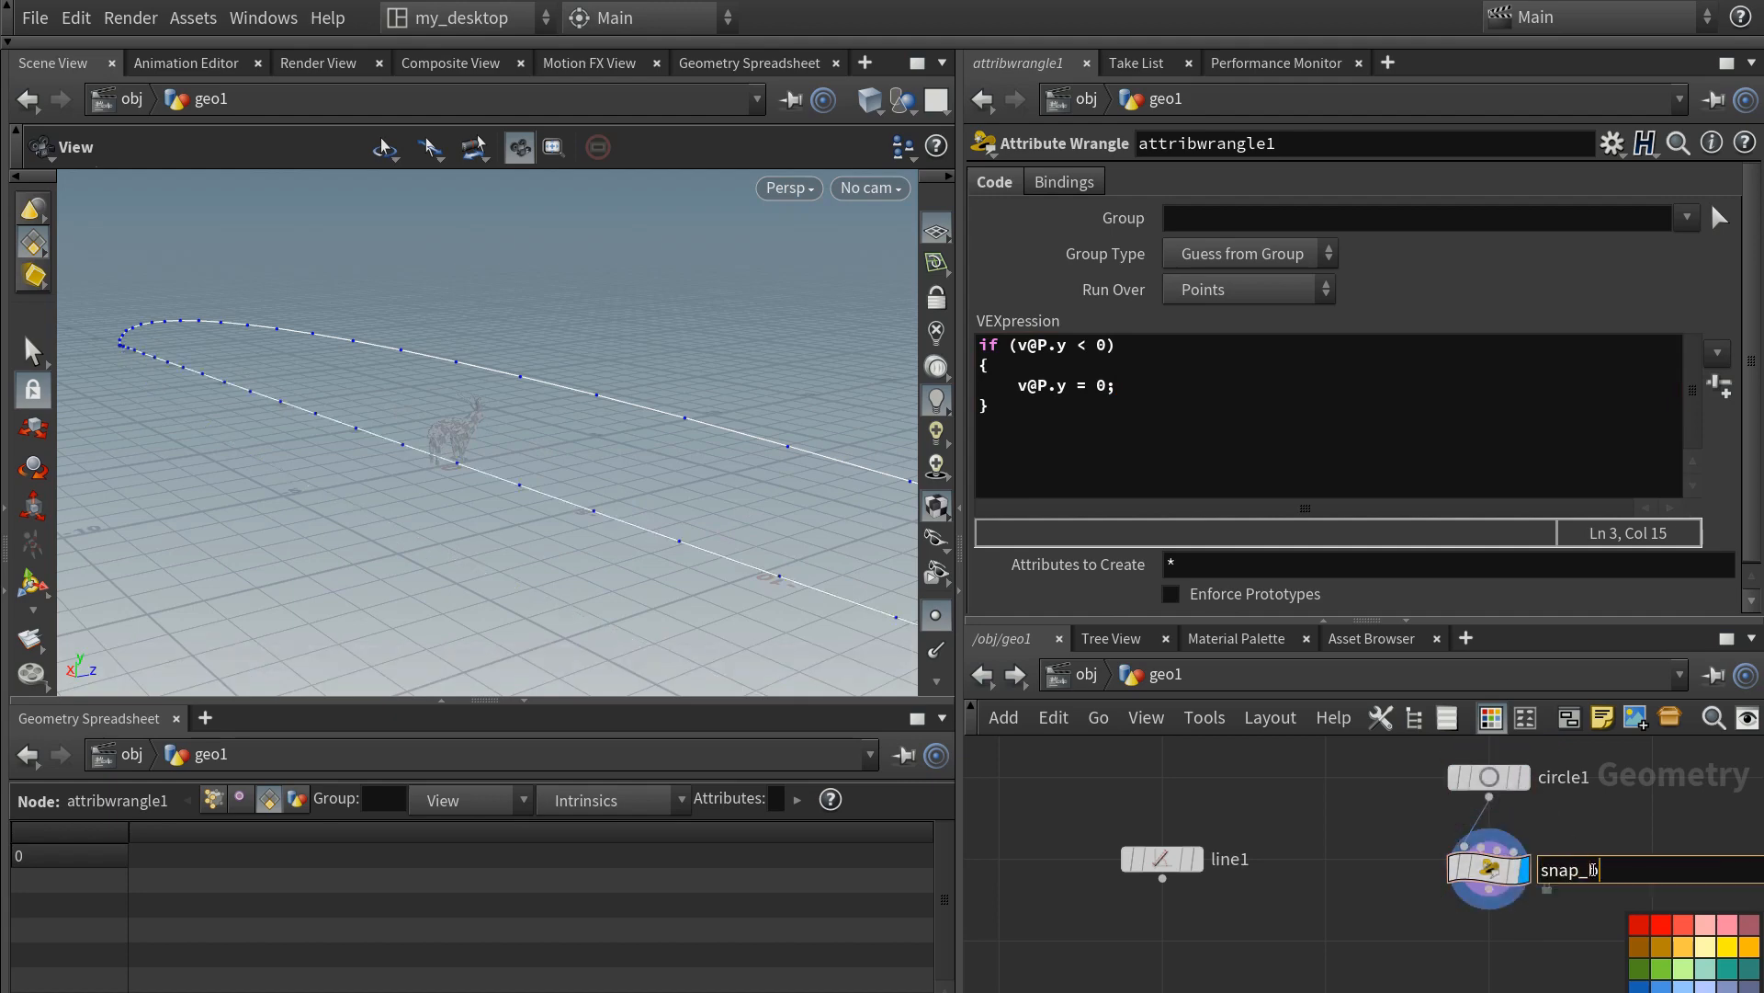
type("elow_to_zero")
key("Return")
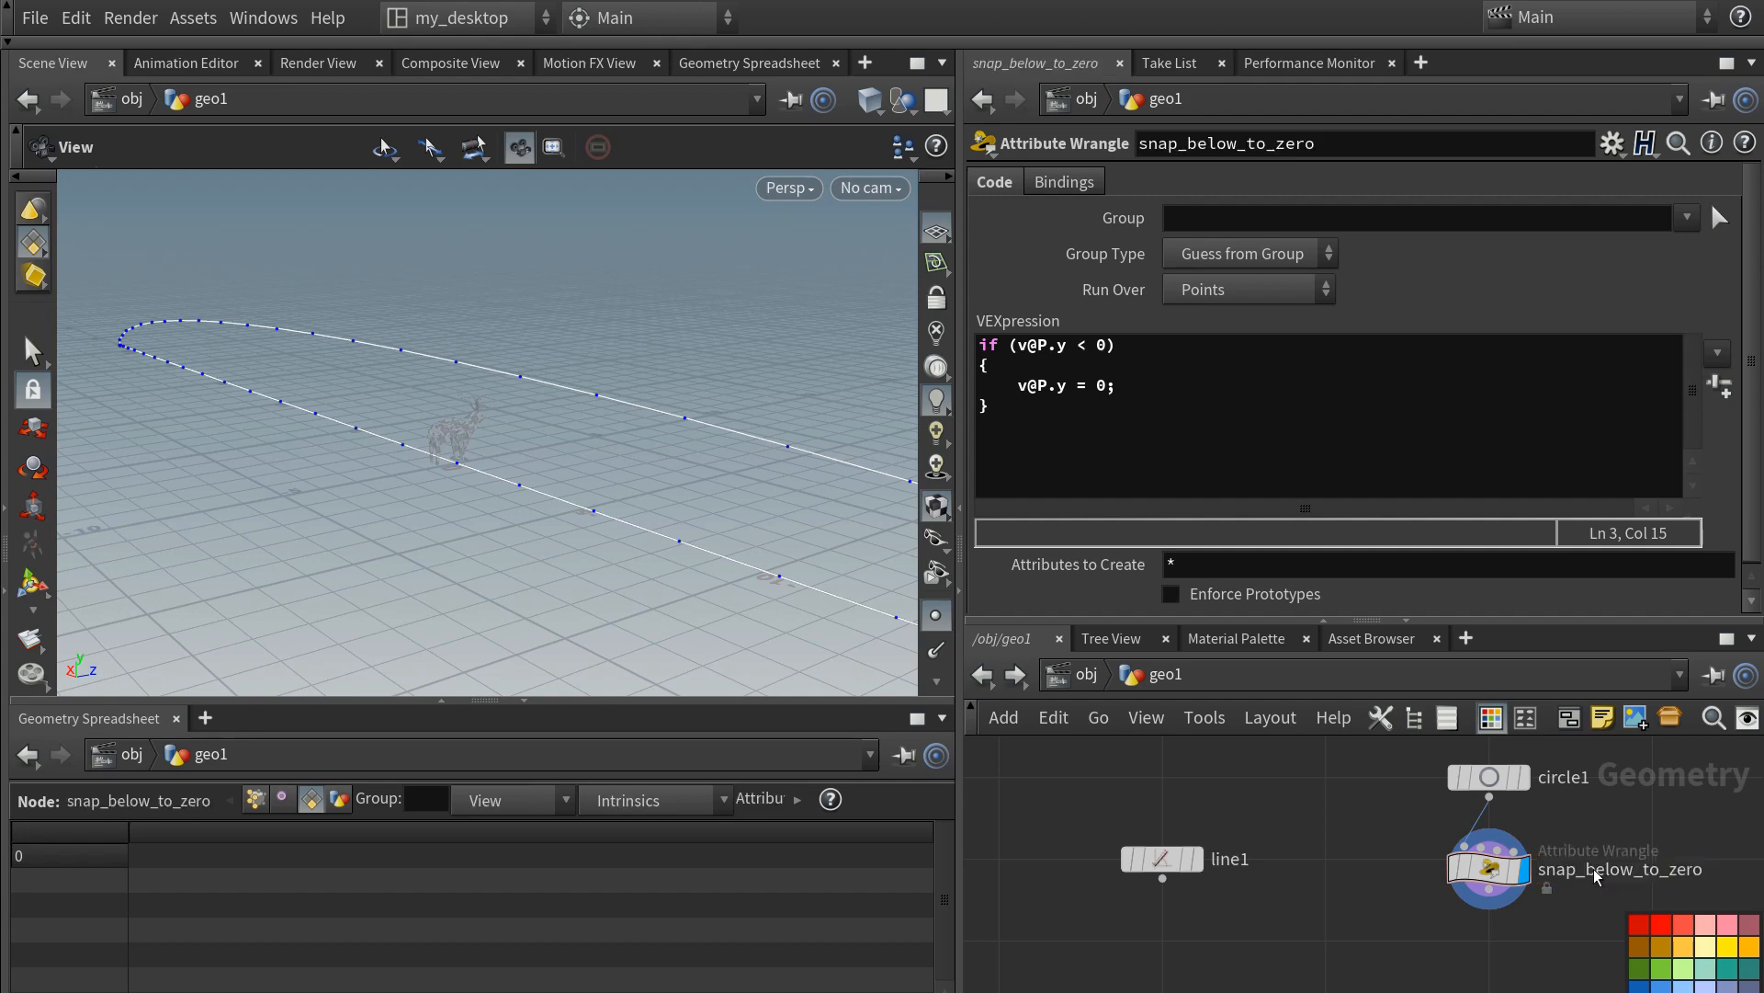
- Add a Copy to Points node that copies line1 onto the points of snap_below_to_zero, and display it
scroll(1225, 815, "down", 3)
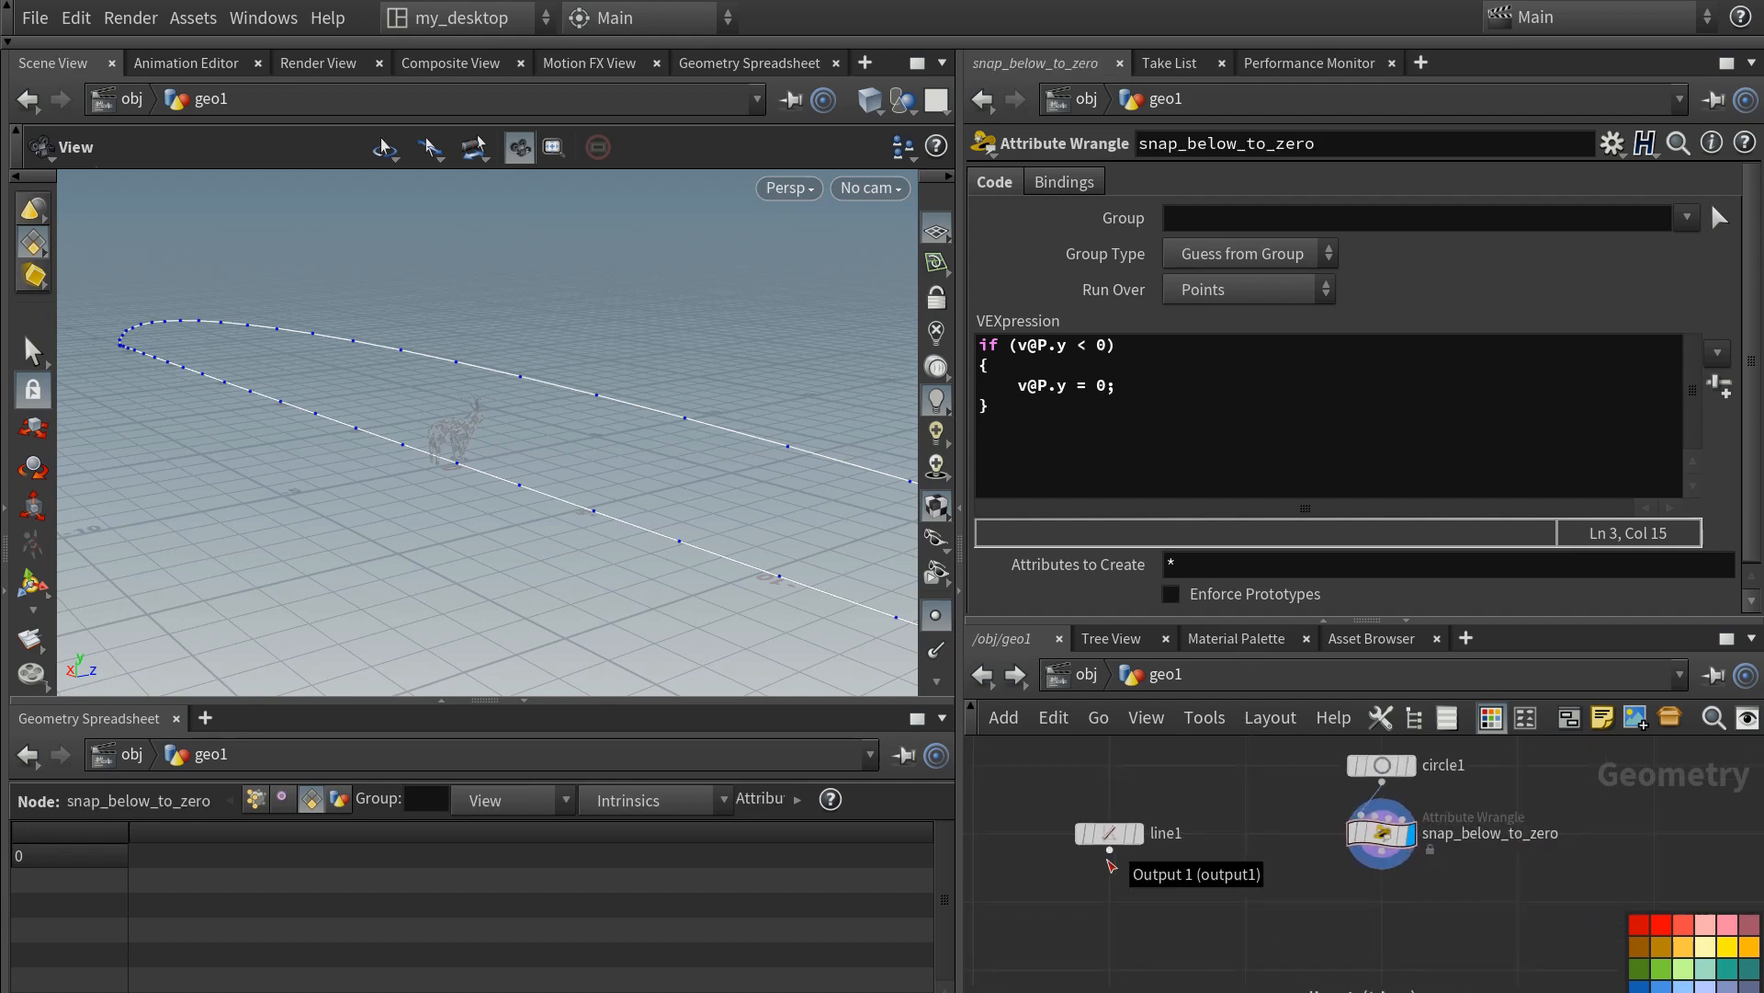
left_click(1110, 853)
key("Tab")
type("copy to")
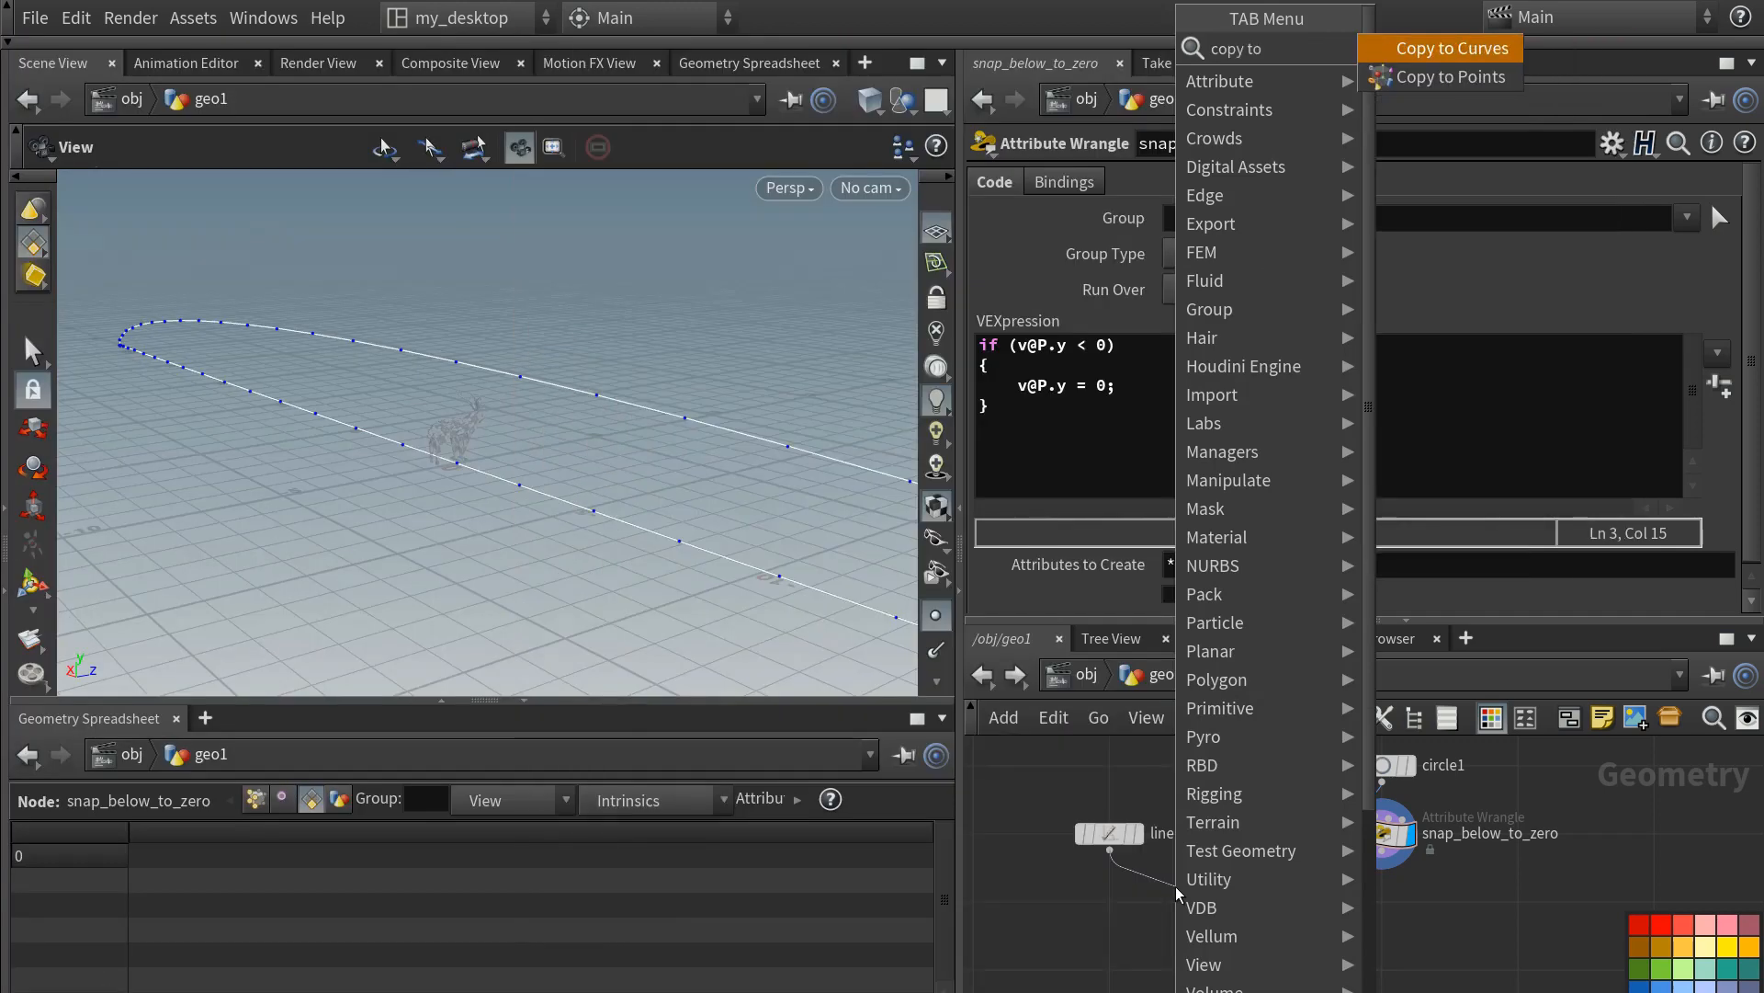
key("Down")
key("Return")
left_click(1170, 907)
left_click_drag(1170, 907, 1251, 907)
left_click(1294, 869)
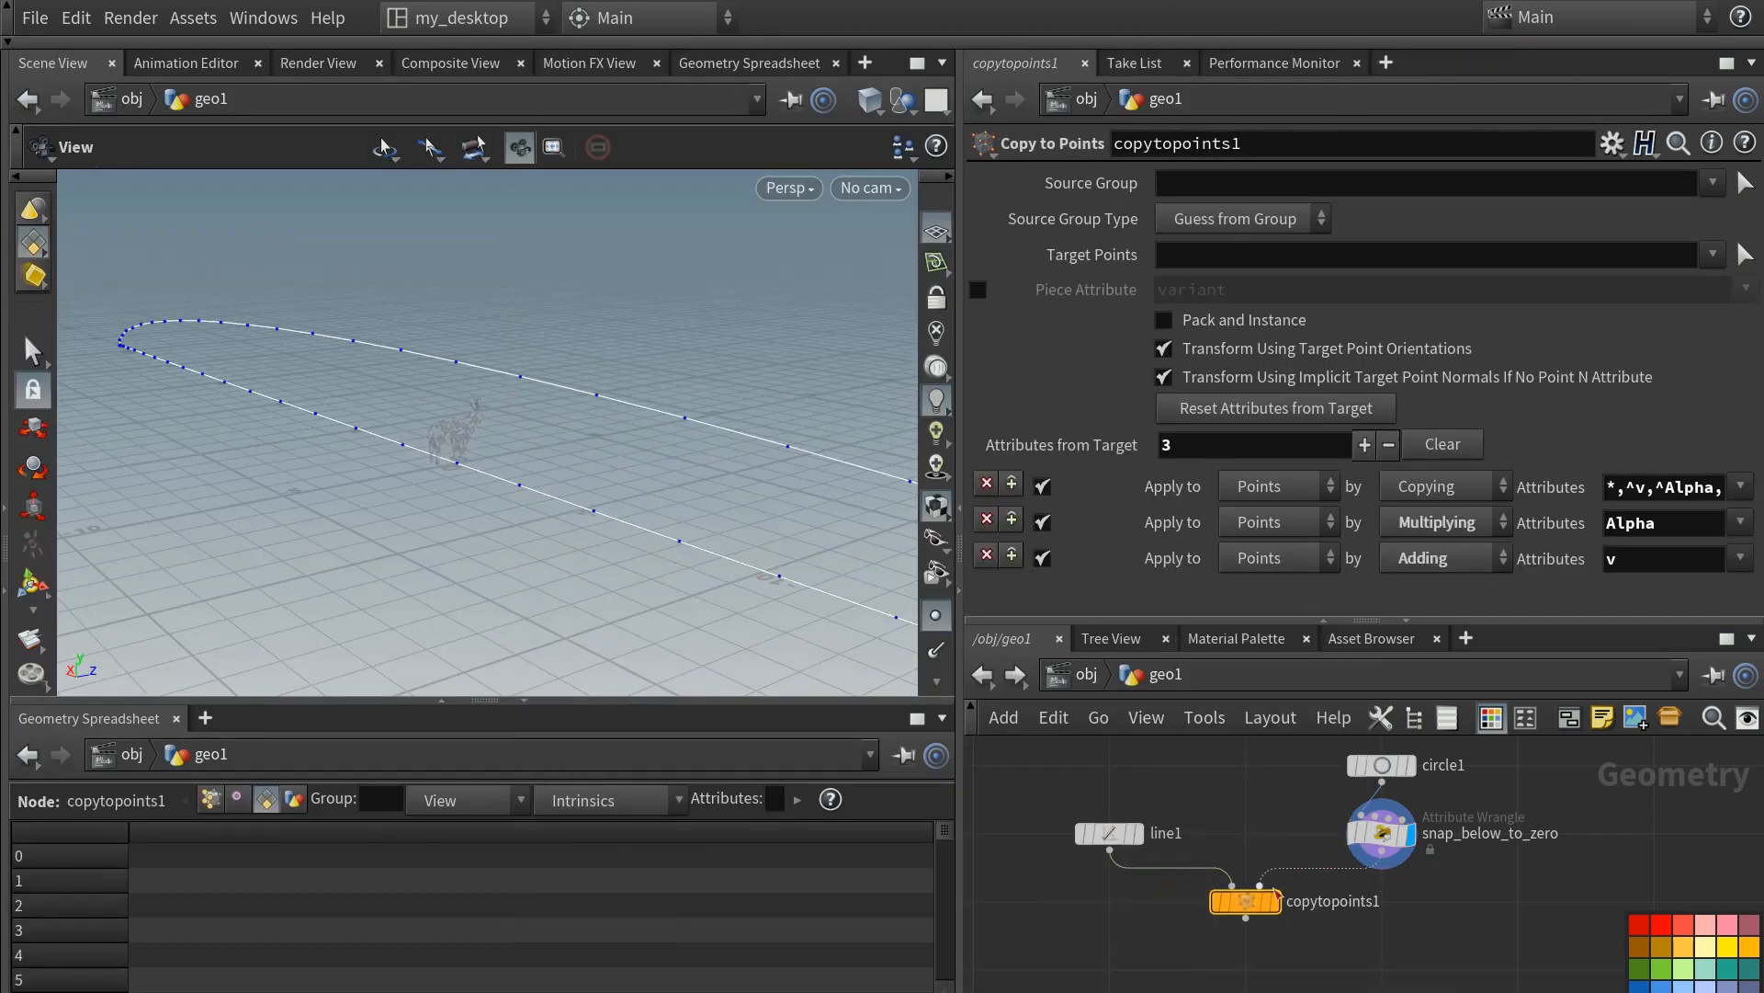
left_click(1276, 902)
left_click_drag(474, 389, 393, 405)
- Add a Skin node below copytopoints1 and display it
middle_click_drag(1150, 972, 1158, 904)
key("Tab")
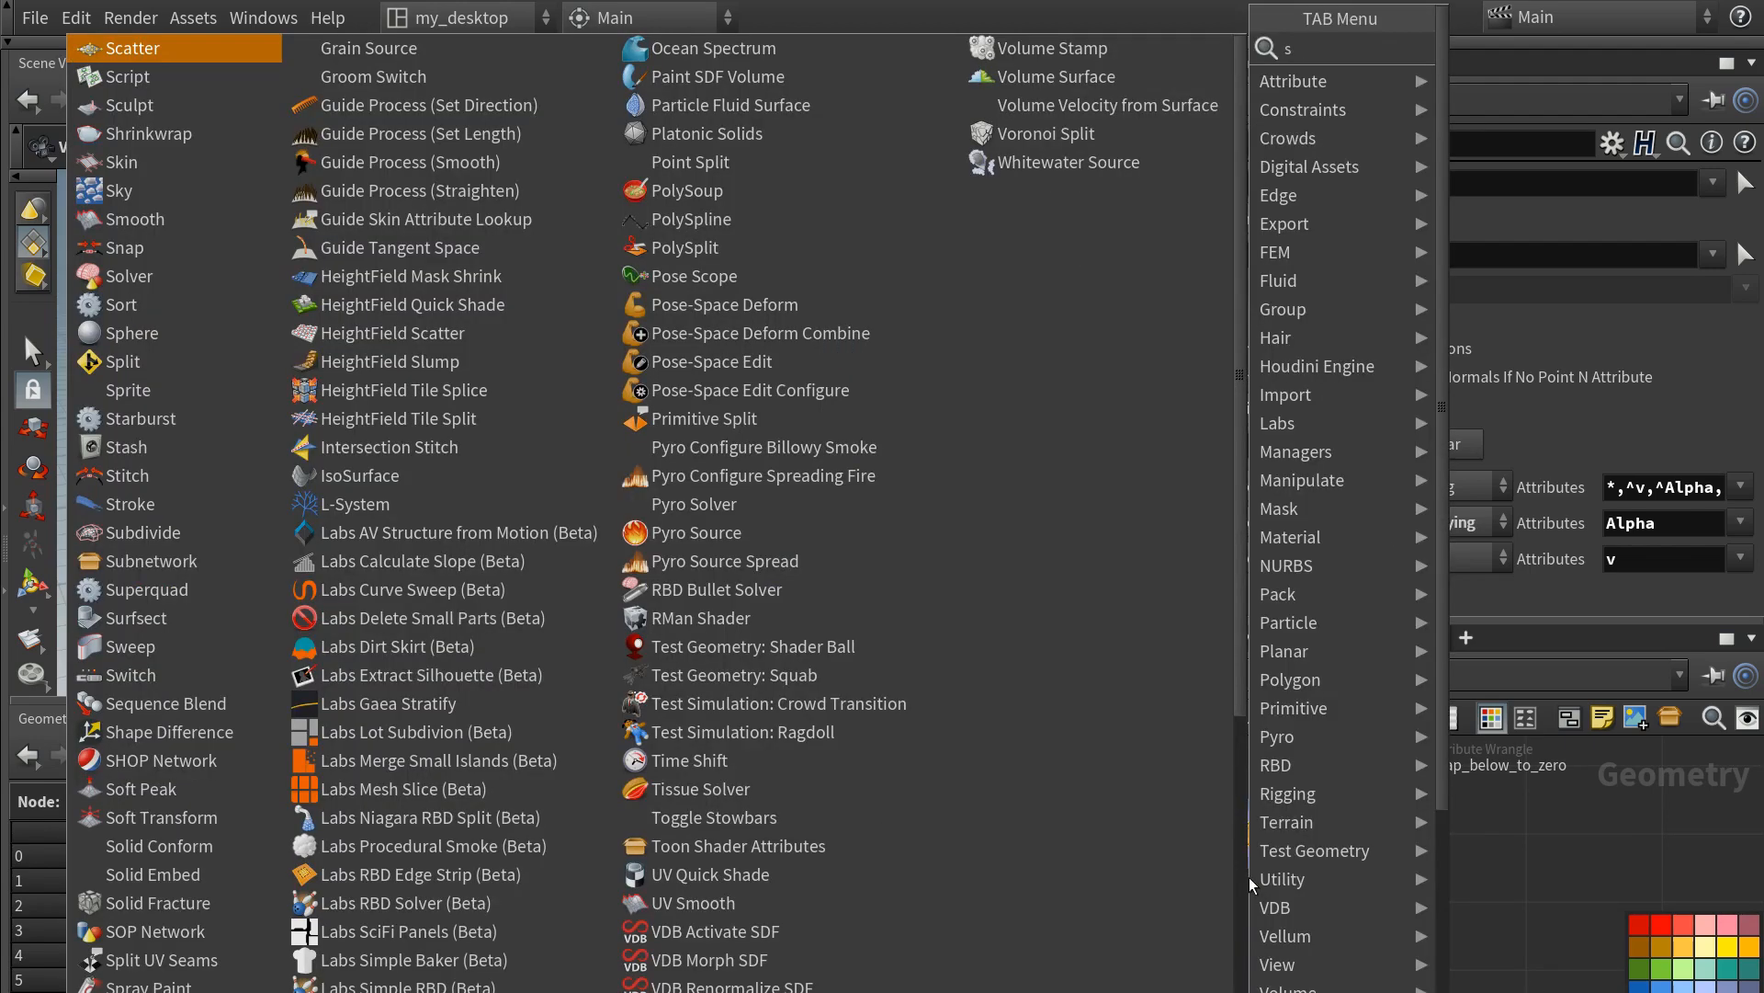
type("skin")
key("Return")
left_click(1260, 910)
left_click(1282, 901)
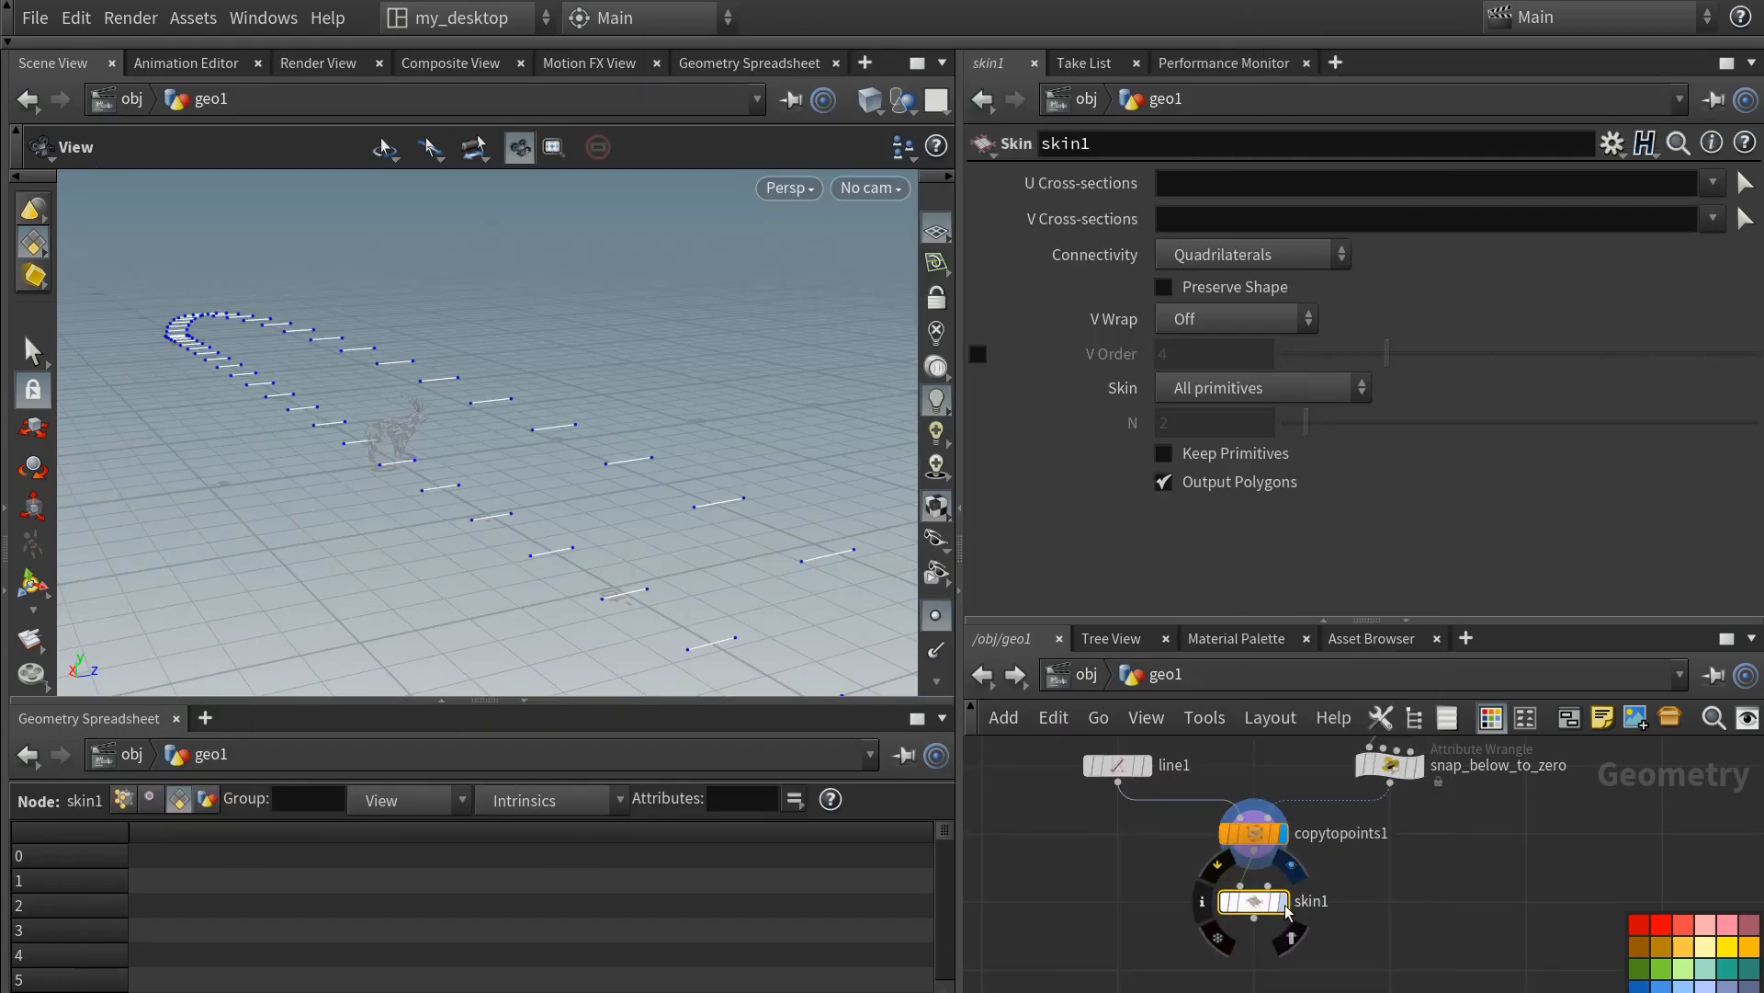
- Set the Skin node's connectivity to Columns
left_click(1222, 255)
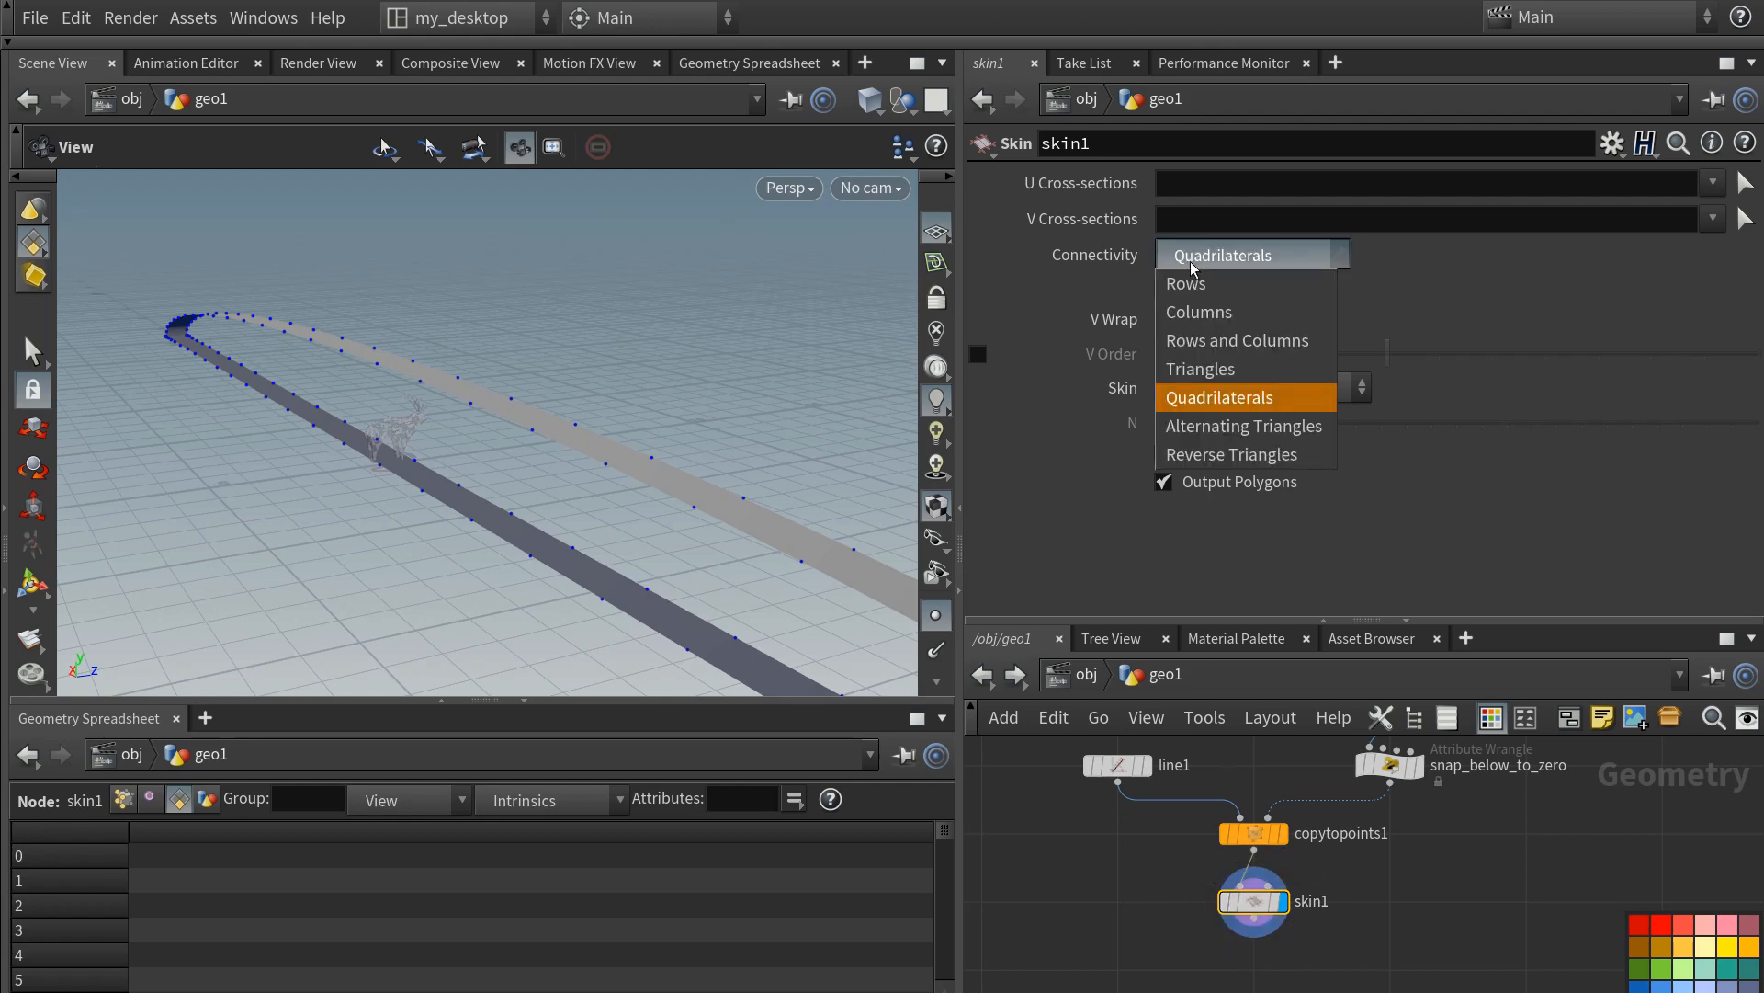
left_click(1200, 313)
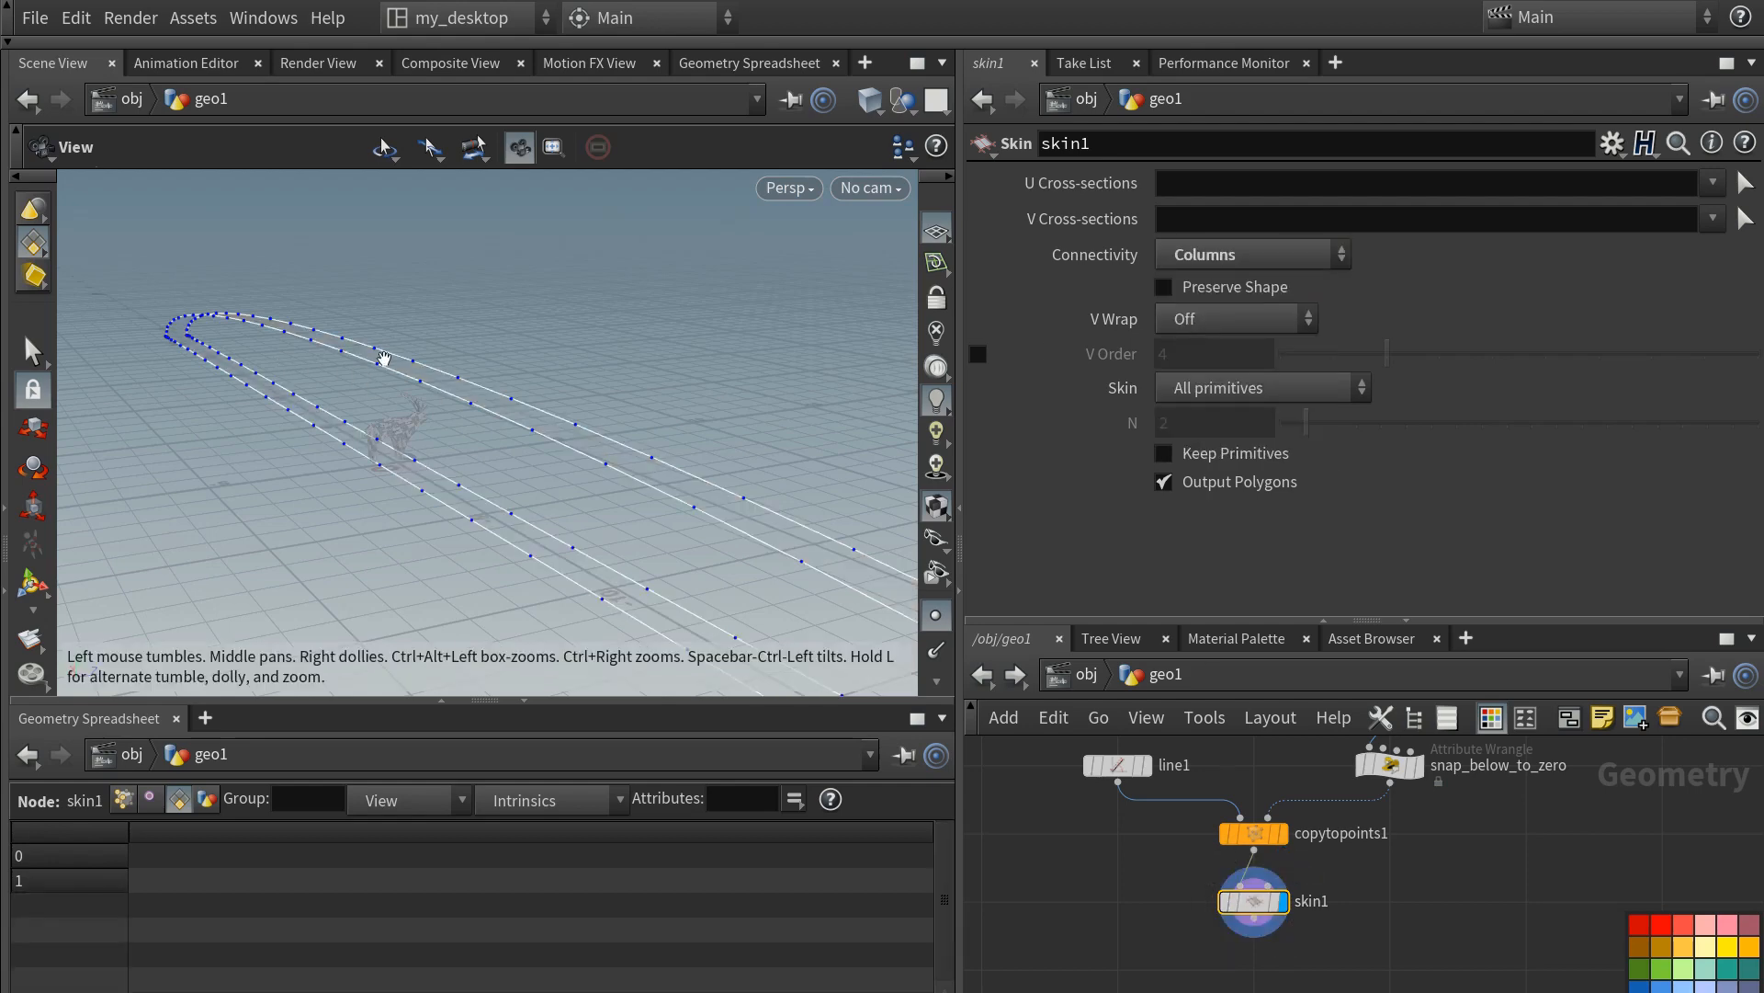
- Add a UV Texture node below skin1, display it, and set its texture type to Arc Length Spline
middle_click_drag(1115, 922, 1210, 882)
scroll(1210, 882, "up", 1)
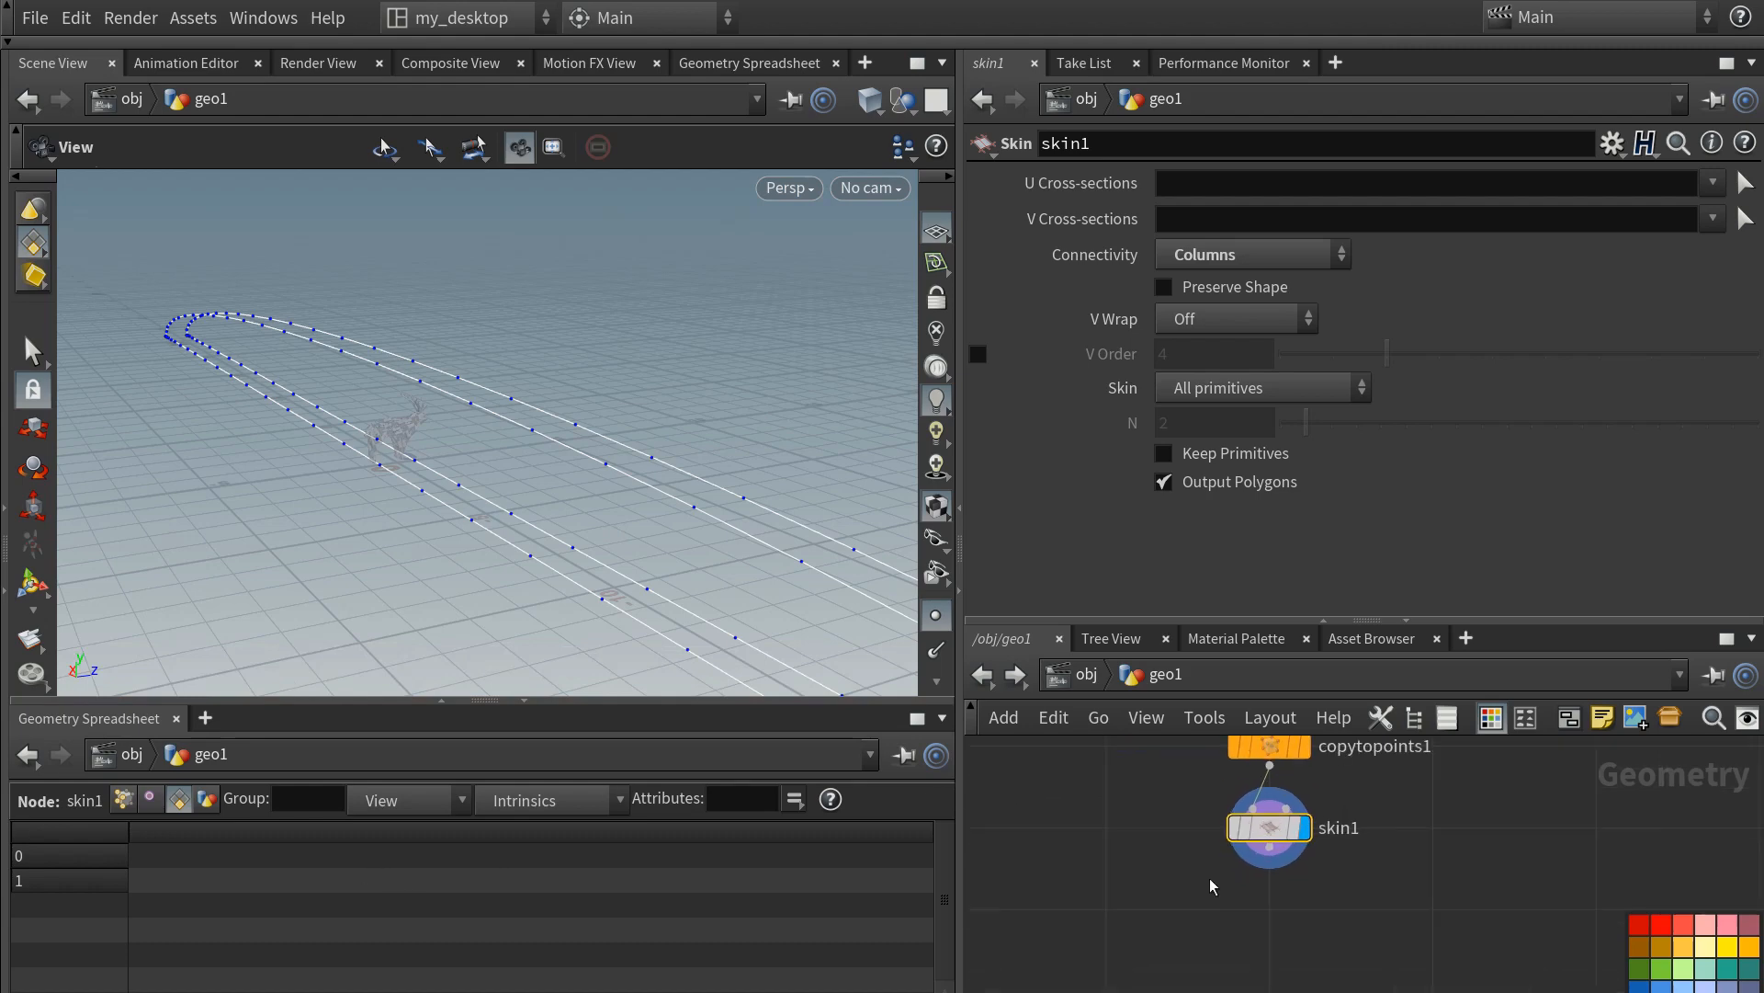
left_click(1267, 844)
key("Tab")
type("uvt")
key("Return")
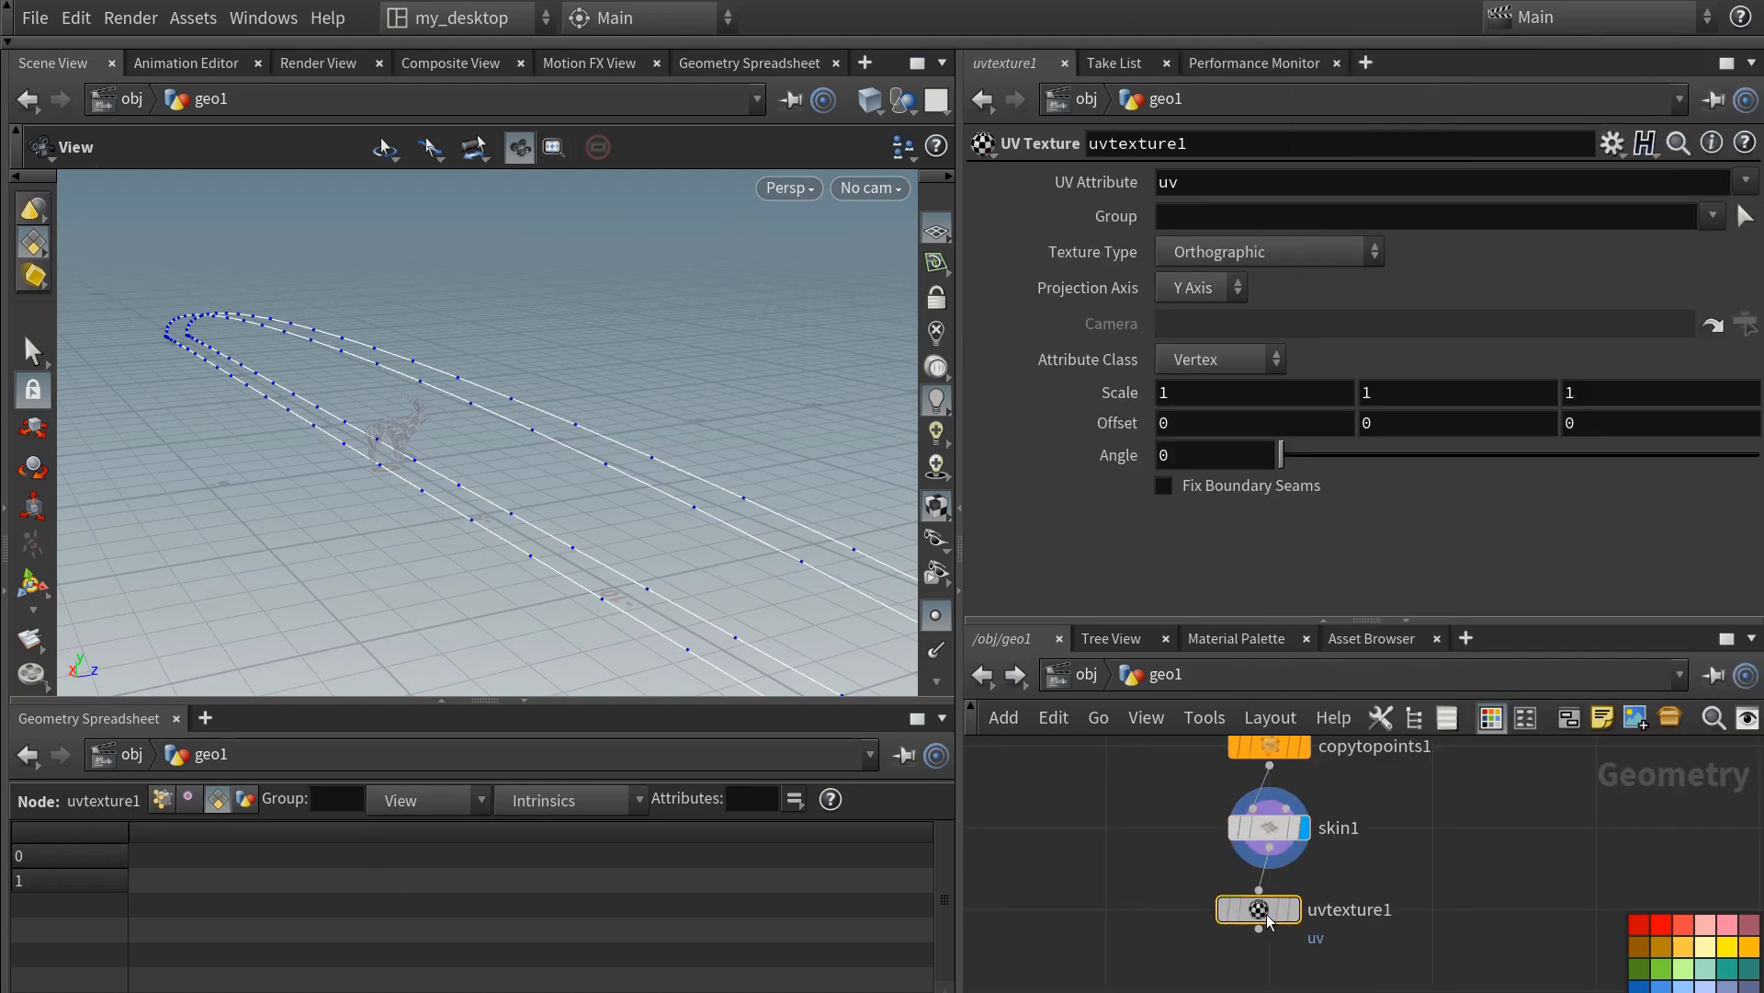
left_click_drag(1251, 909, 1269, 909)
left_click(1231, 256)
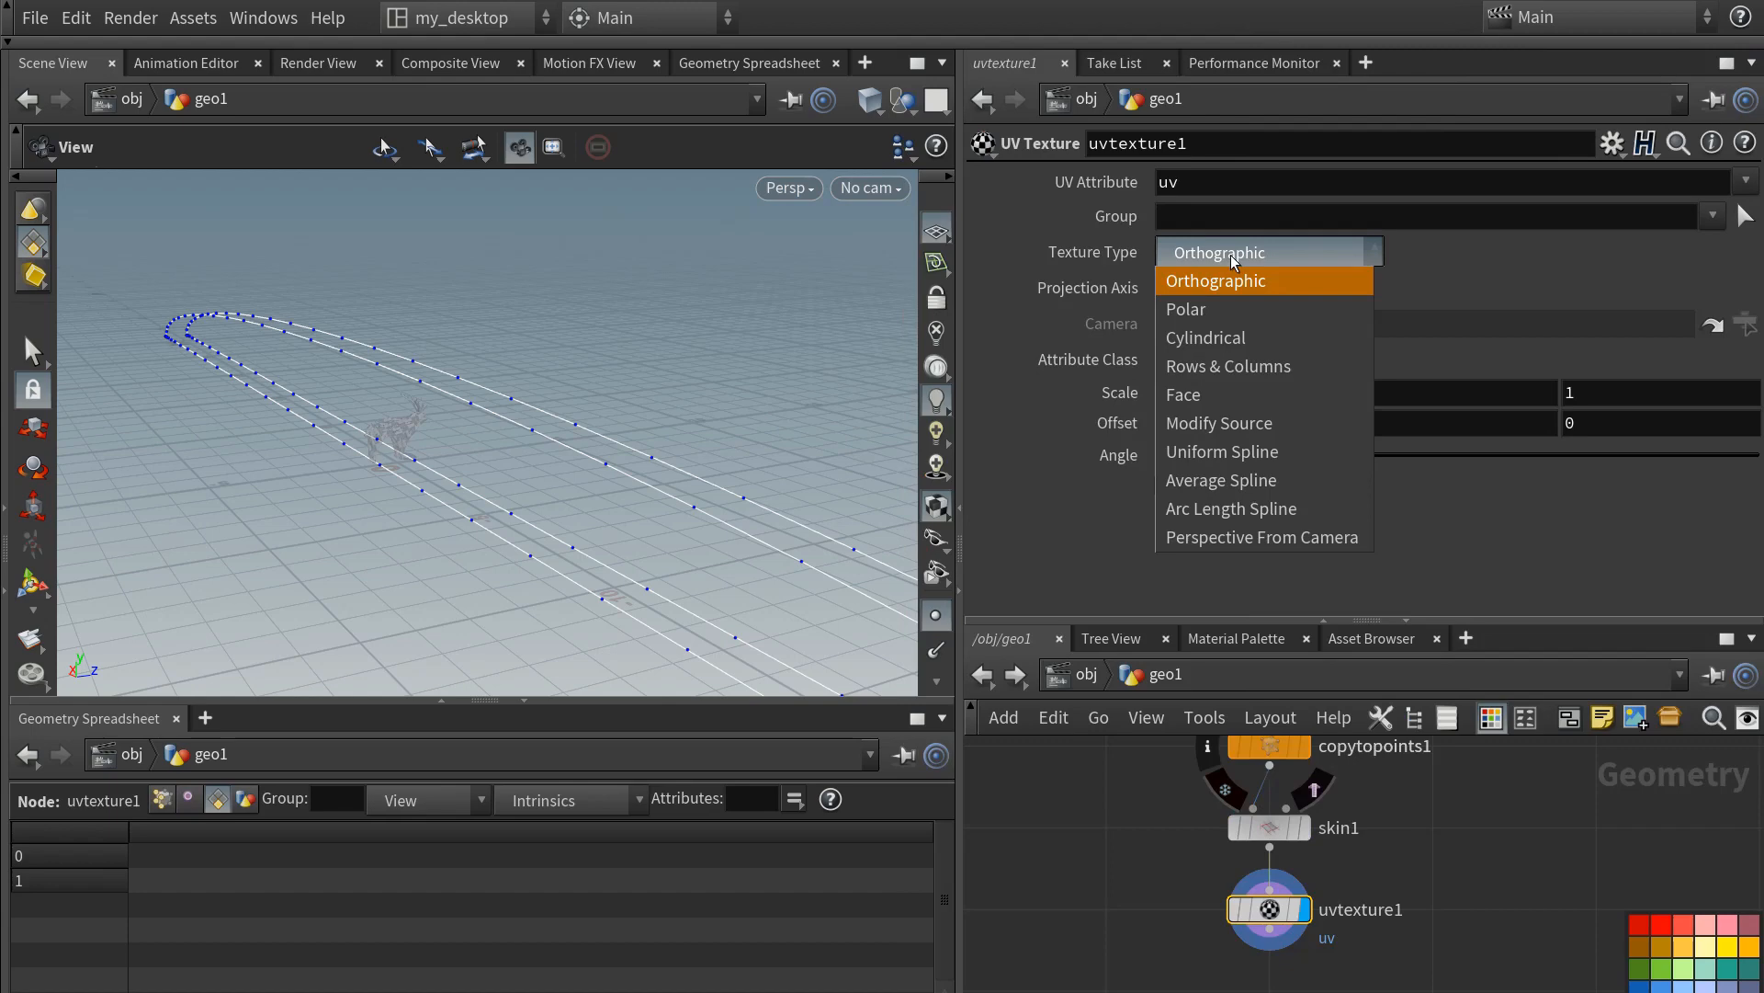
left_click(1230, 511)
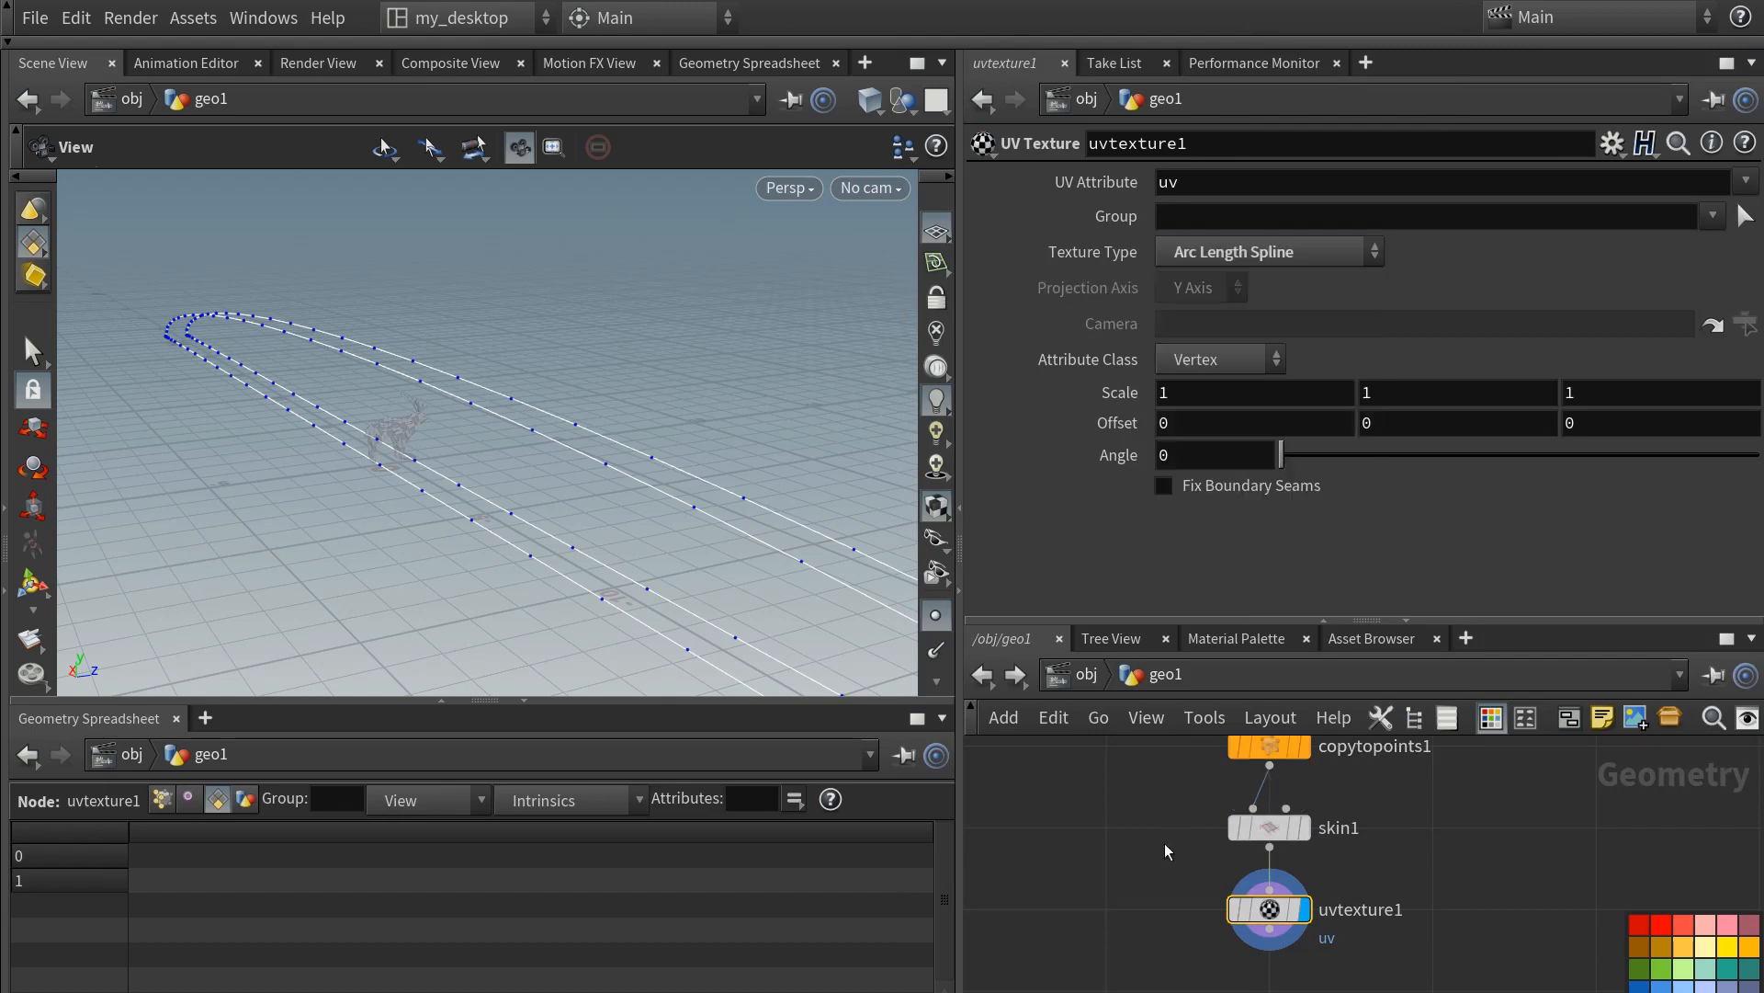
- Split the viewport into two stacked views and switch the lower one to UV View
left_click(936, 103)
left_click(1012, 191)
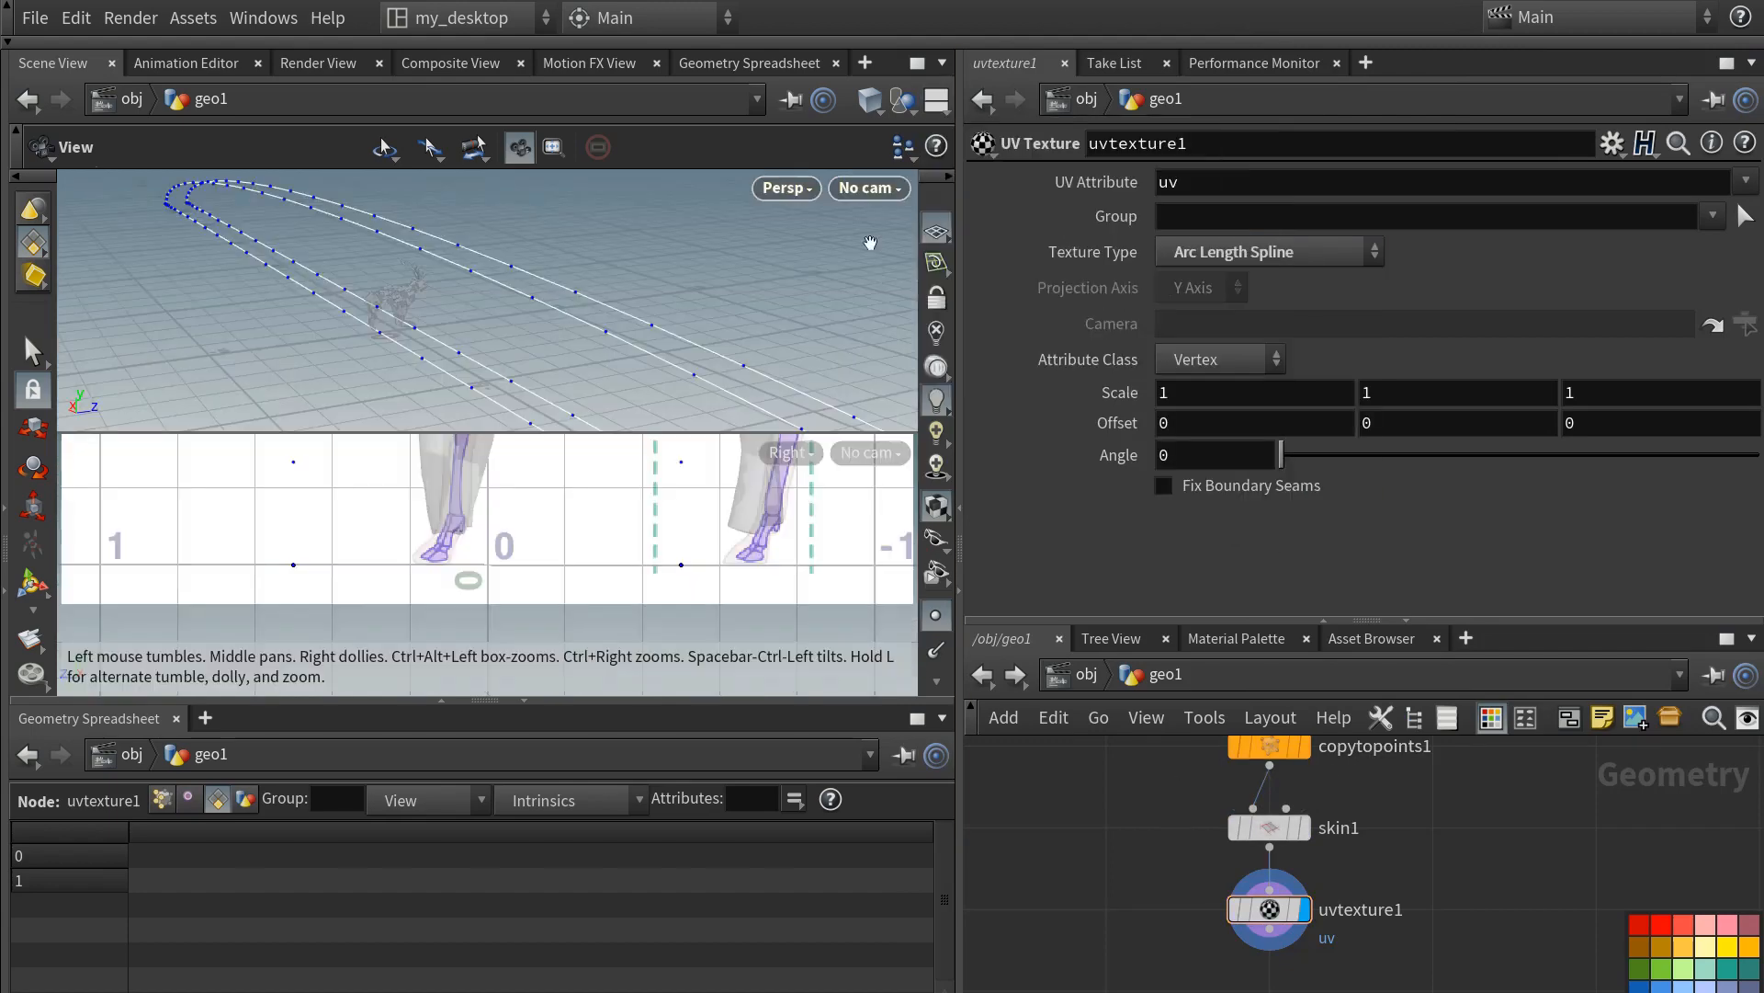
left_click(787, 453)
mouse_move(813, 515)
left_click(995, 623)
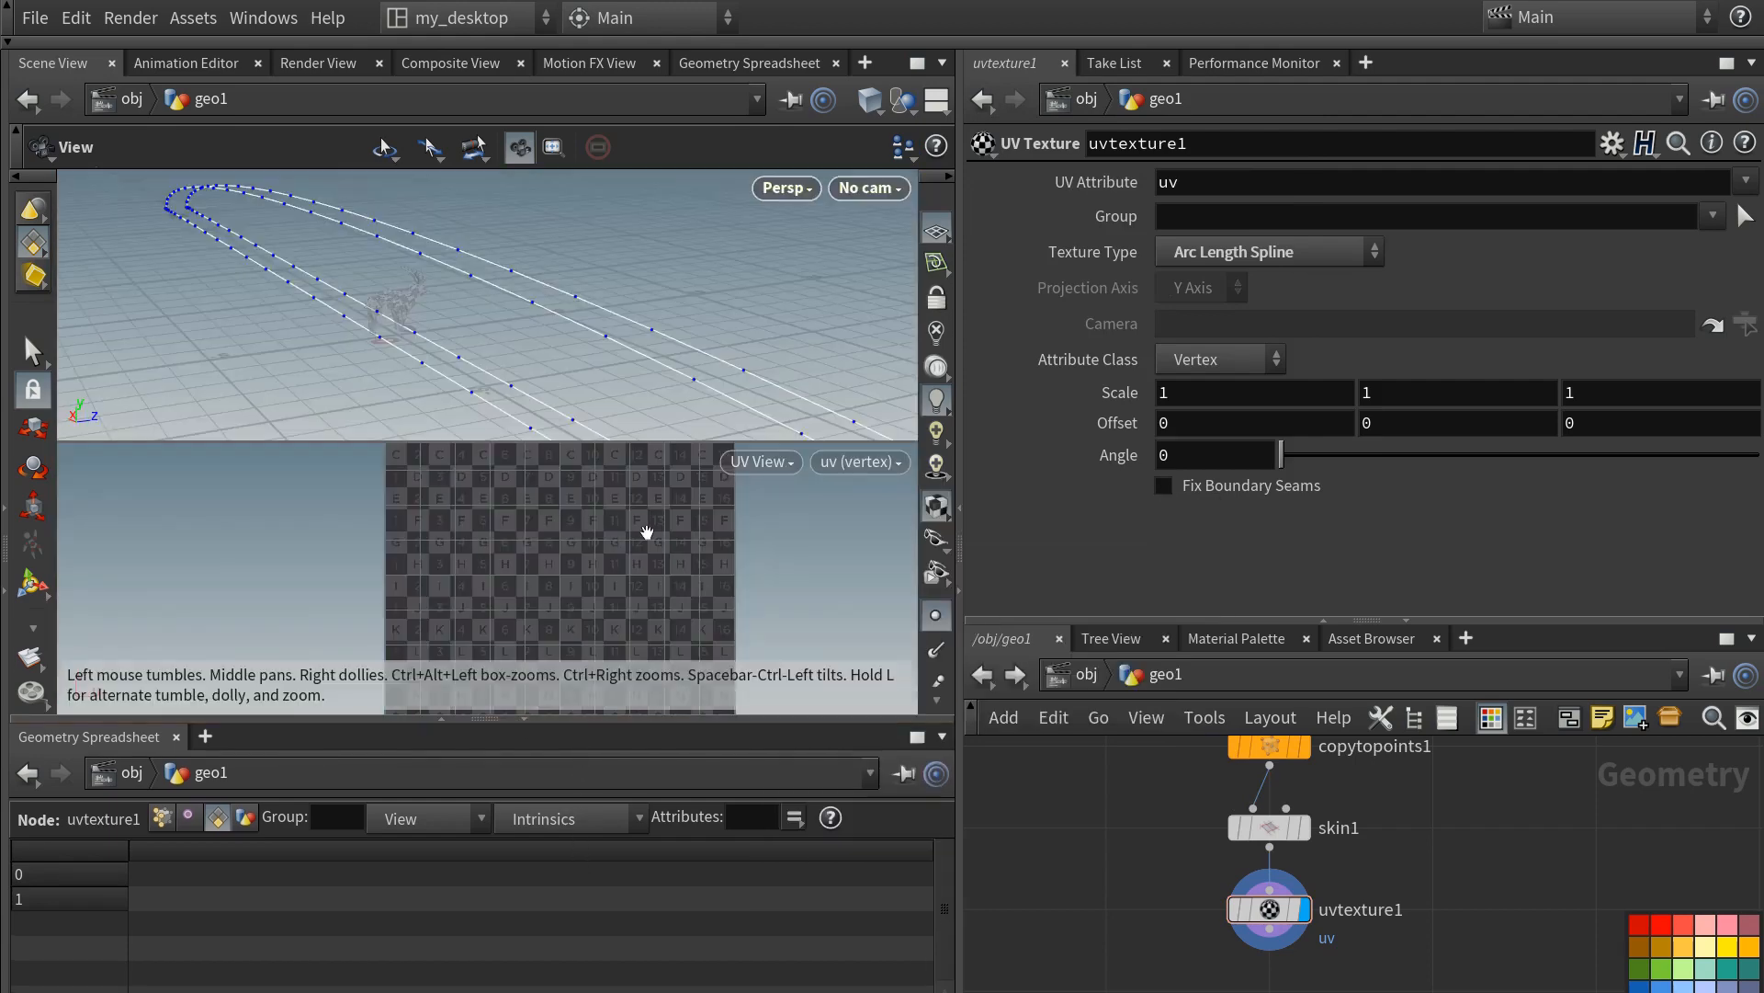
- Examine how the skin curves' UVs are laid out in the UV view, checking the skin1 and uvtexture1 settings
right_click_drag(604, 532, 570, 567)
middle_click_drag(571, 568, 453, 567)
left_click(1274, 823)
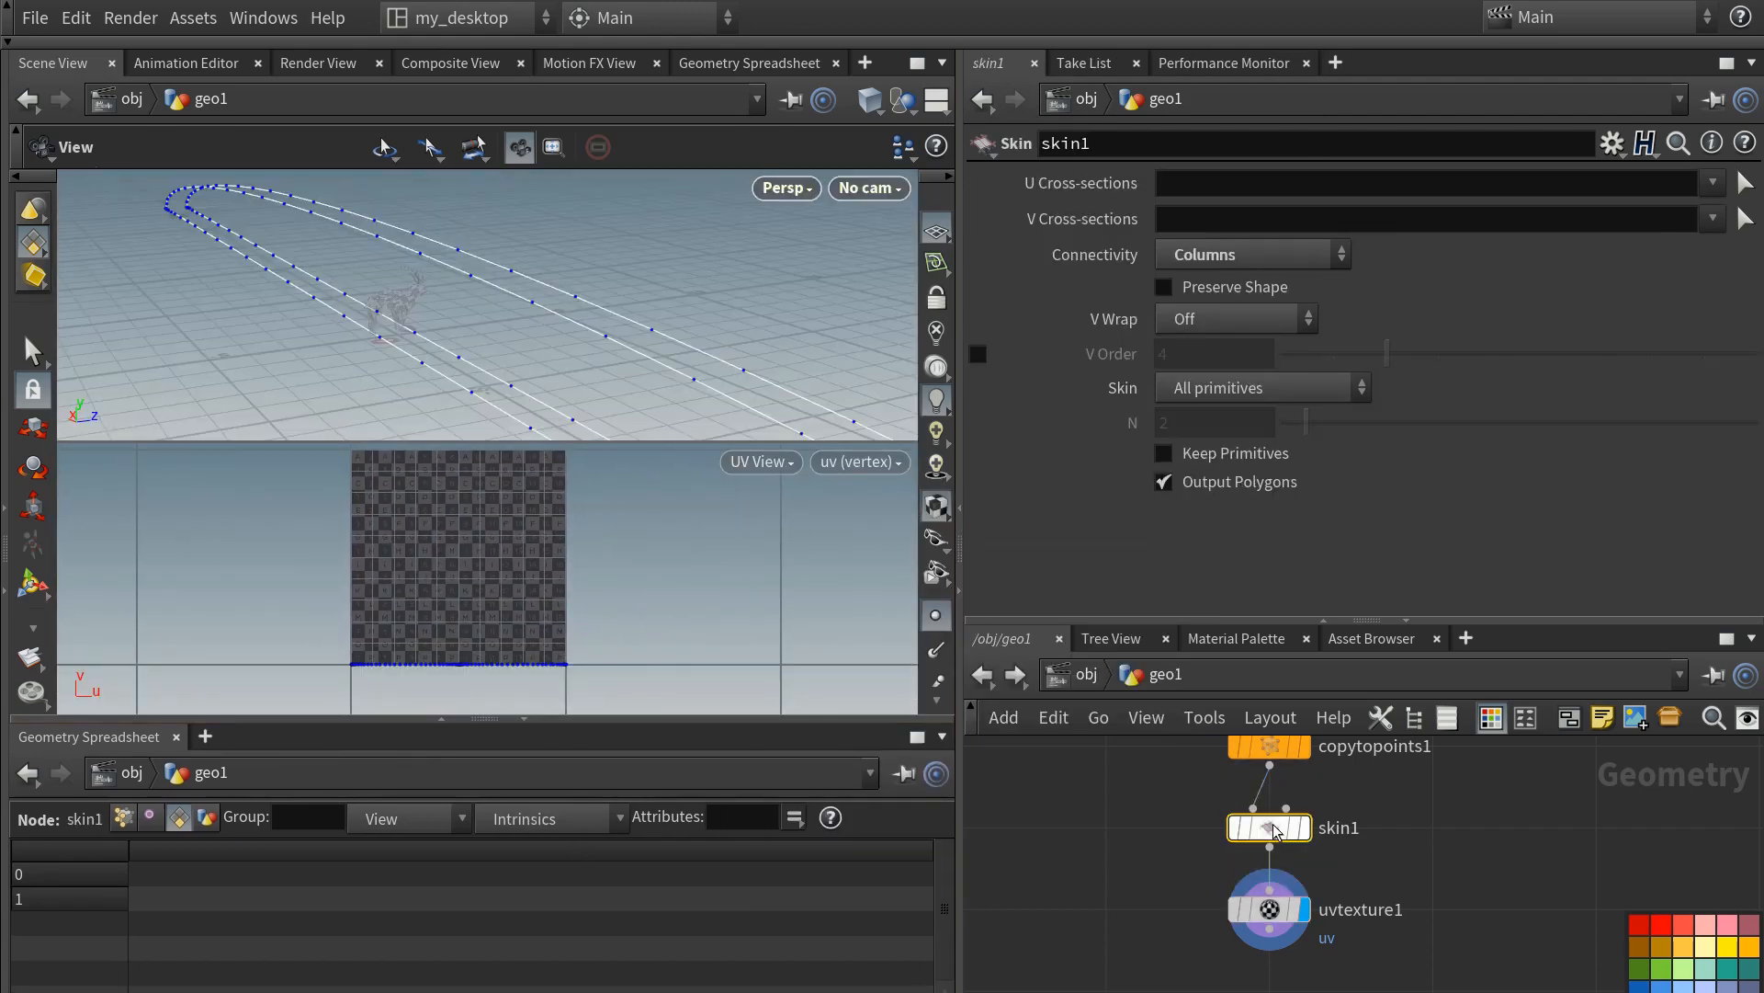
right_click_drag(364, 604, 574, 280)
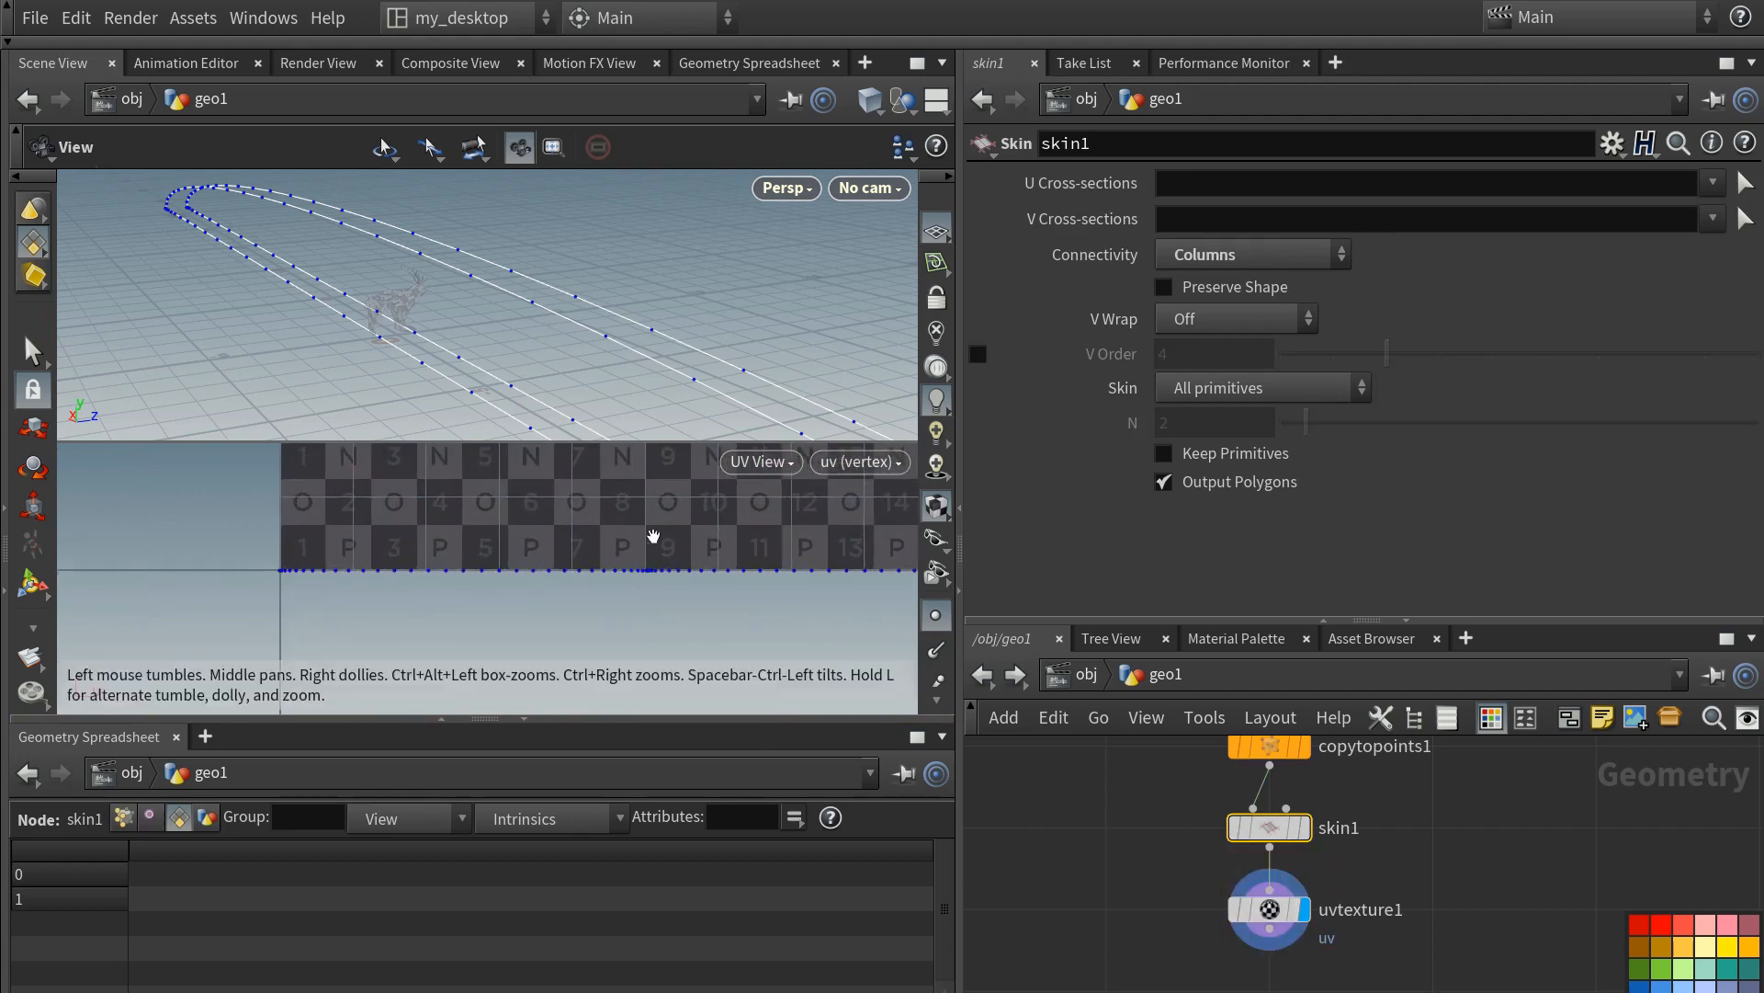
right_click_drag(646, 530, 614, 556)
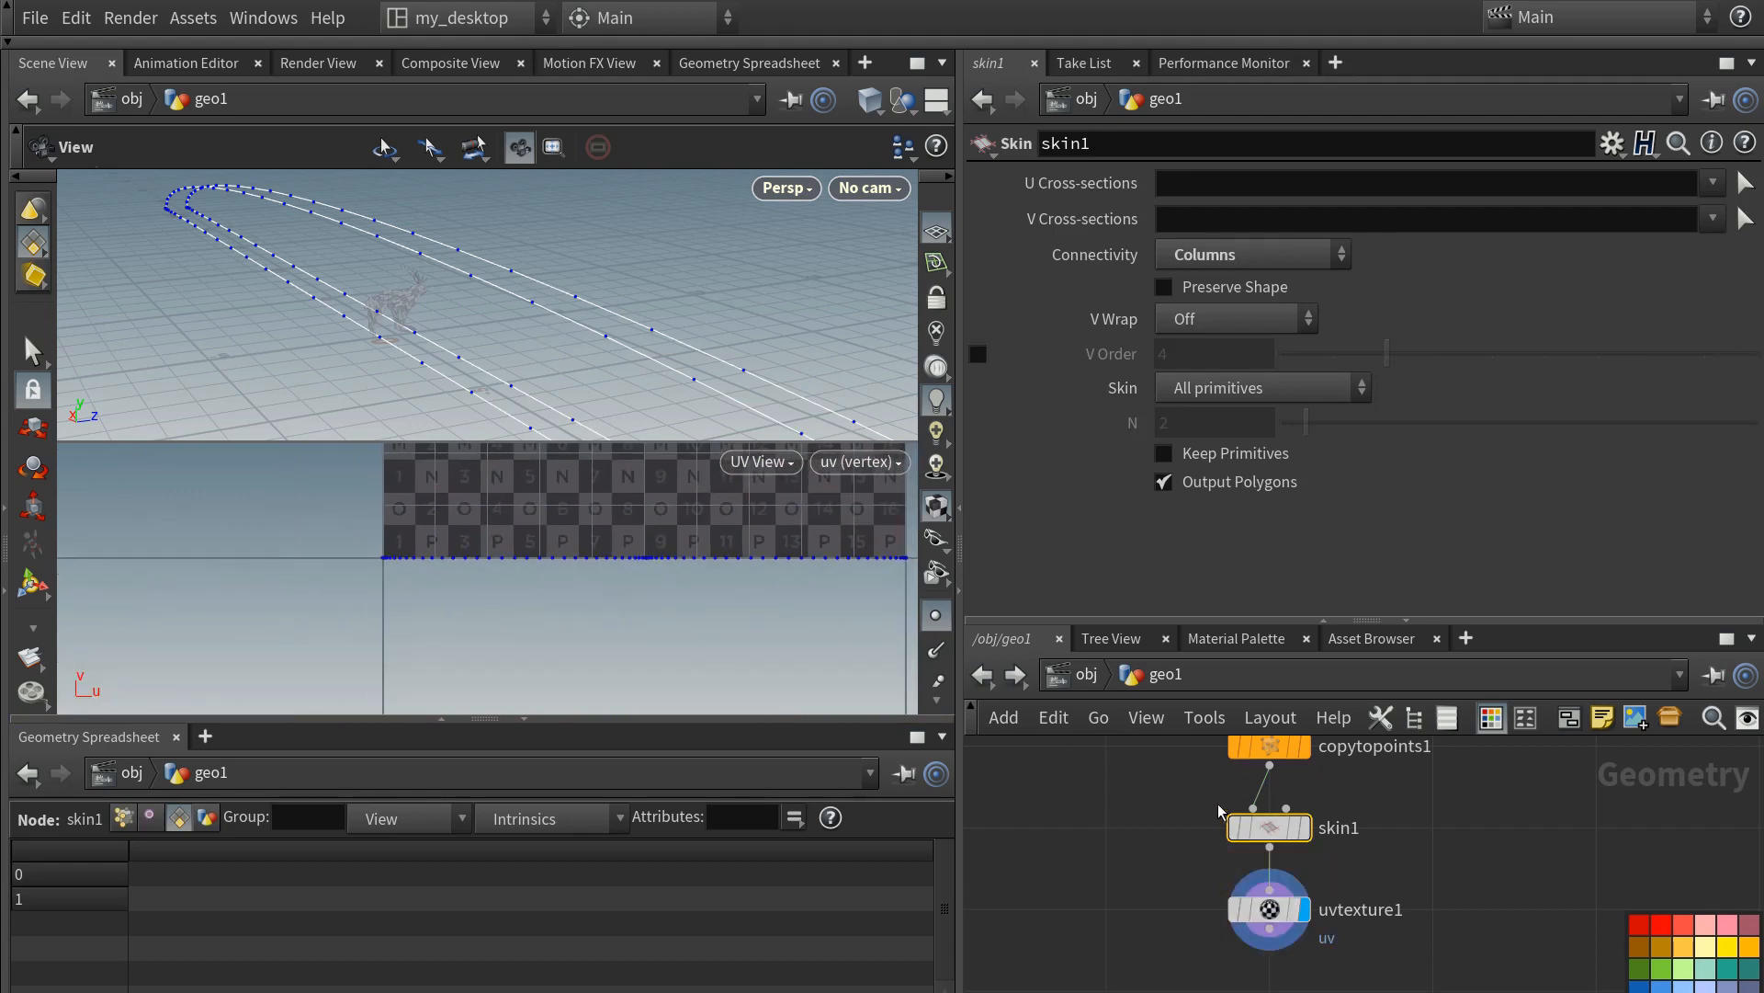
left_click(1270, 909)
middle_click_drag(714, 555, 575, 554)
right_click_drag(575, 554, 540, 535)
middle_click_drag(540, 536, 522, 594)
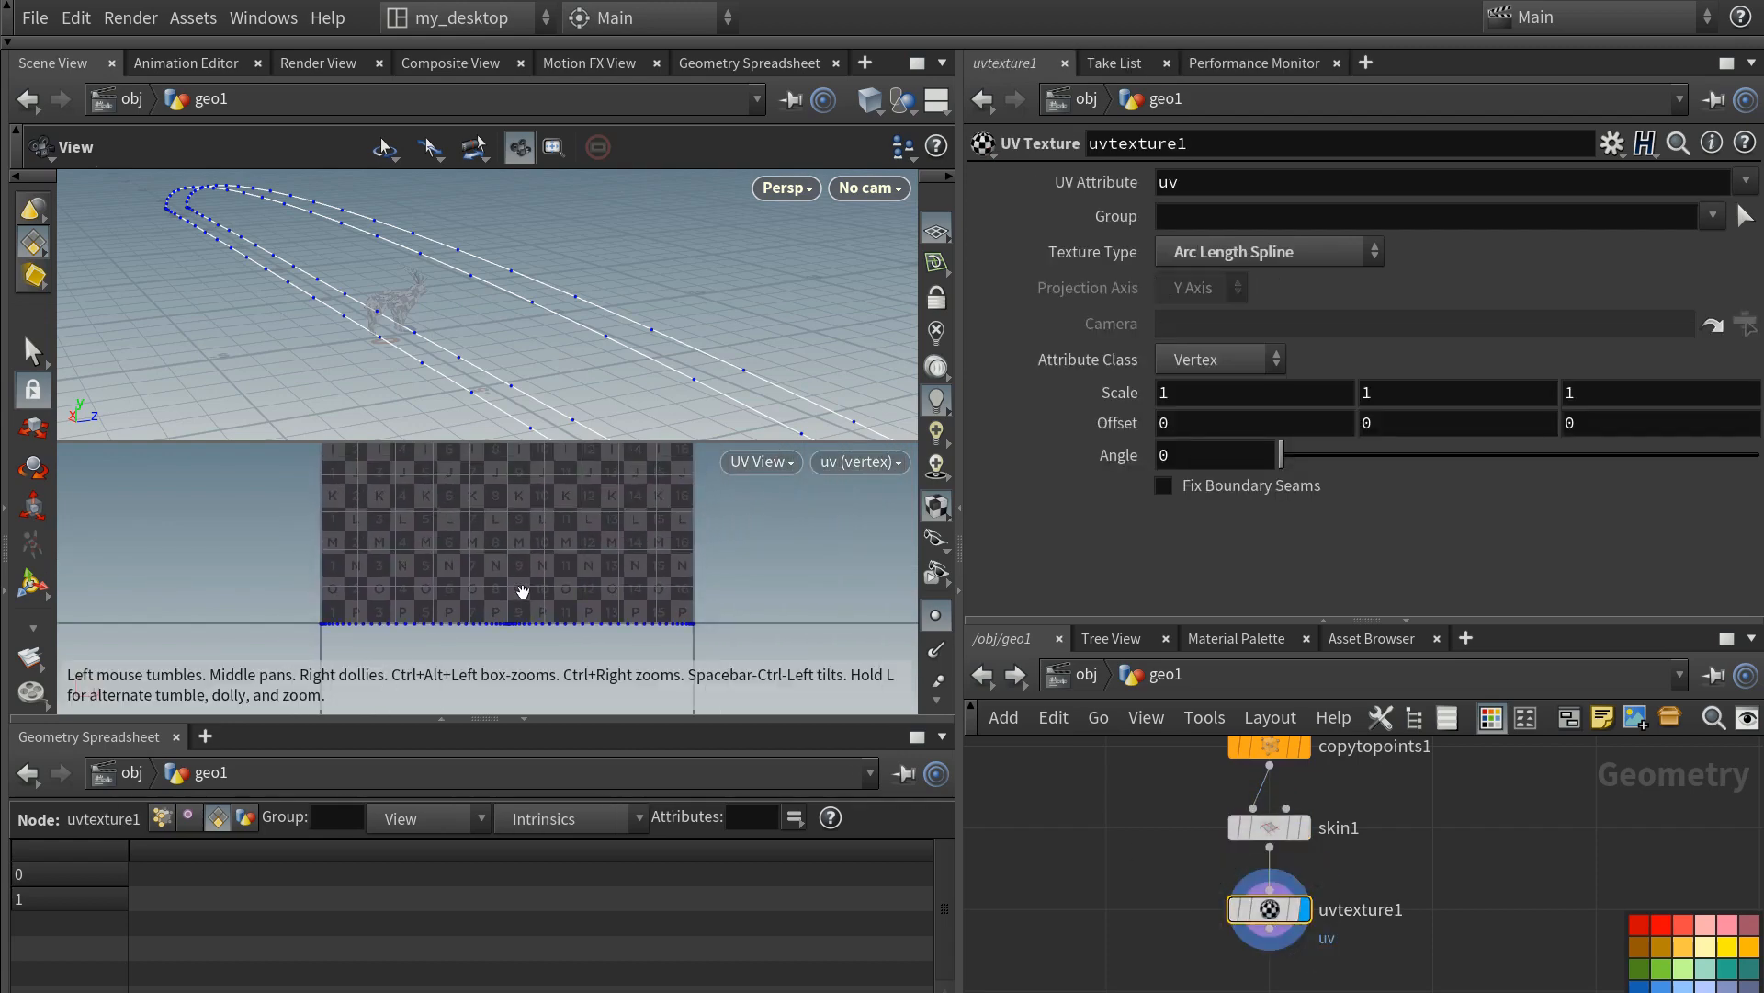
- Turn on point numbers and examine the numbering of the UV points along the lower edge of the UV tile
scroll(937, 648, "down", 2)
left_click(938, 649)
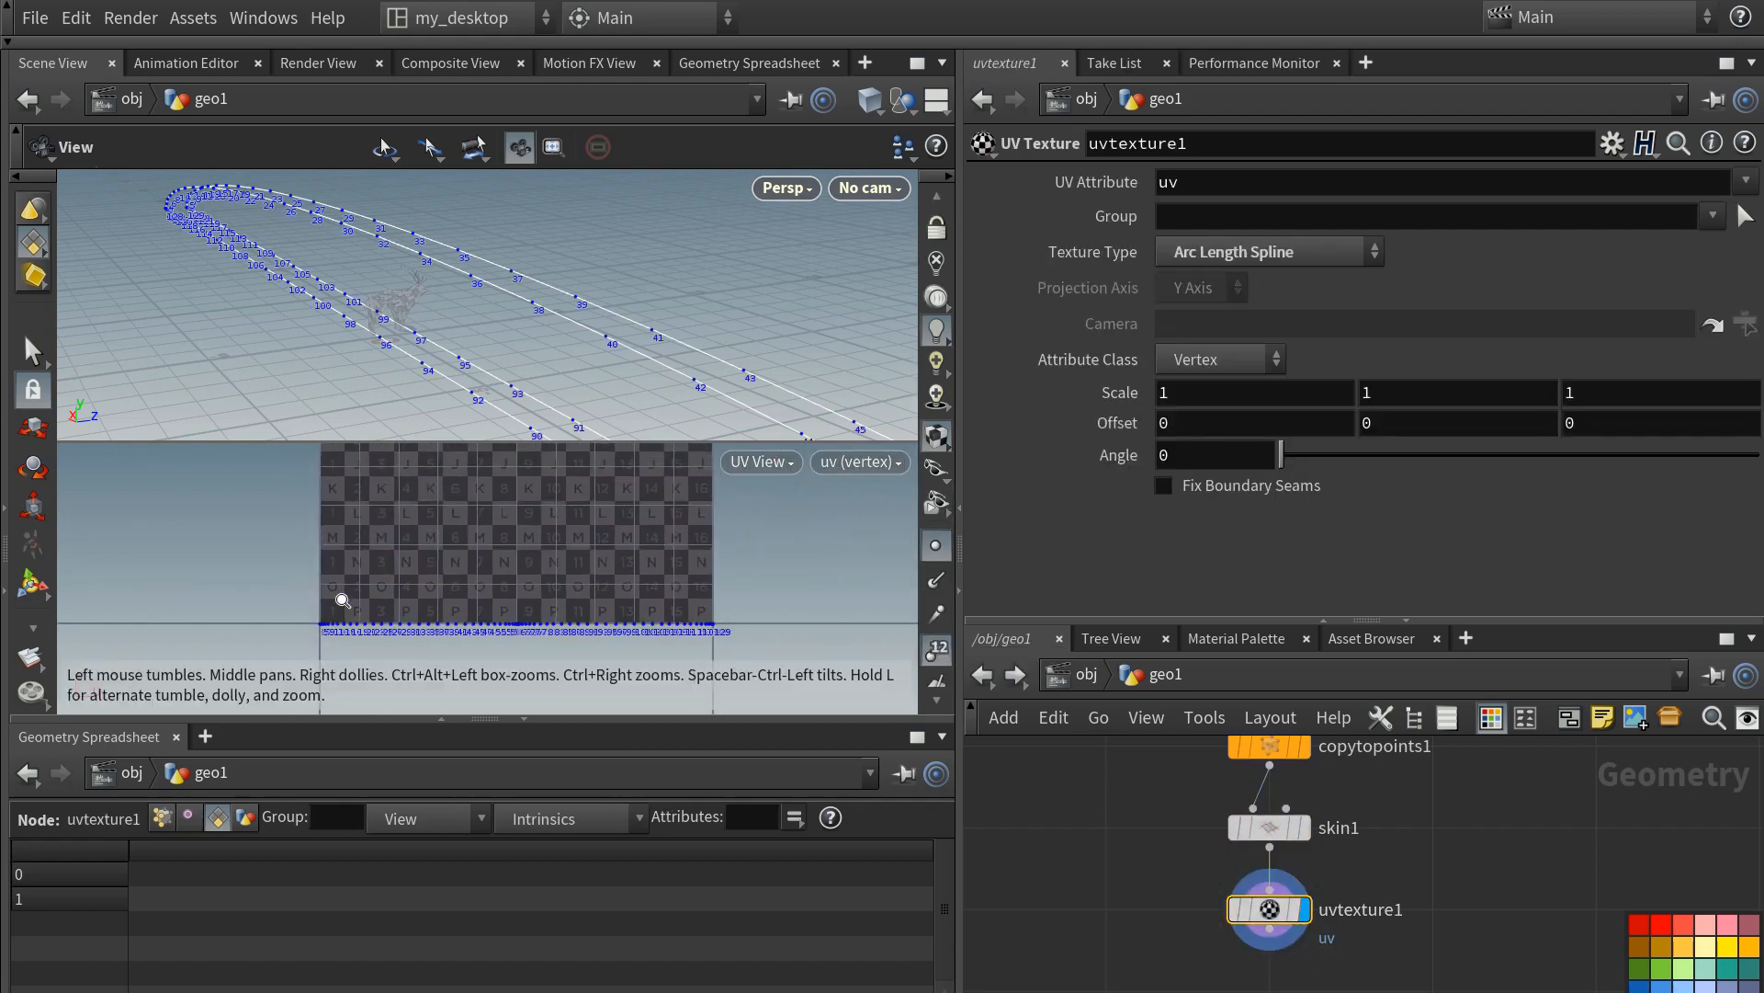
scroll(500, 564, "up", 5)
right_click_drag(499, 564, 441, 593)
middle_click_drag(442, 593, 522, 538)
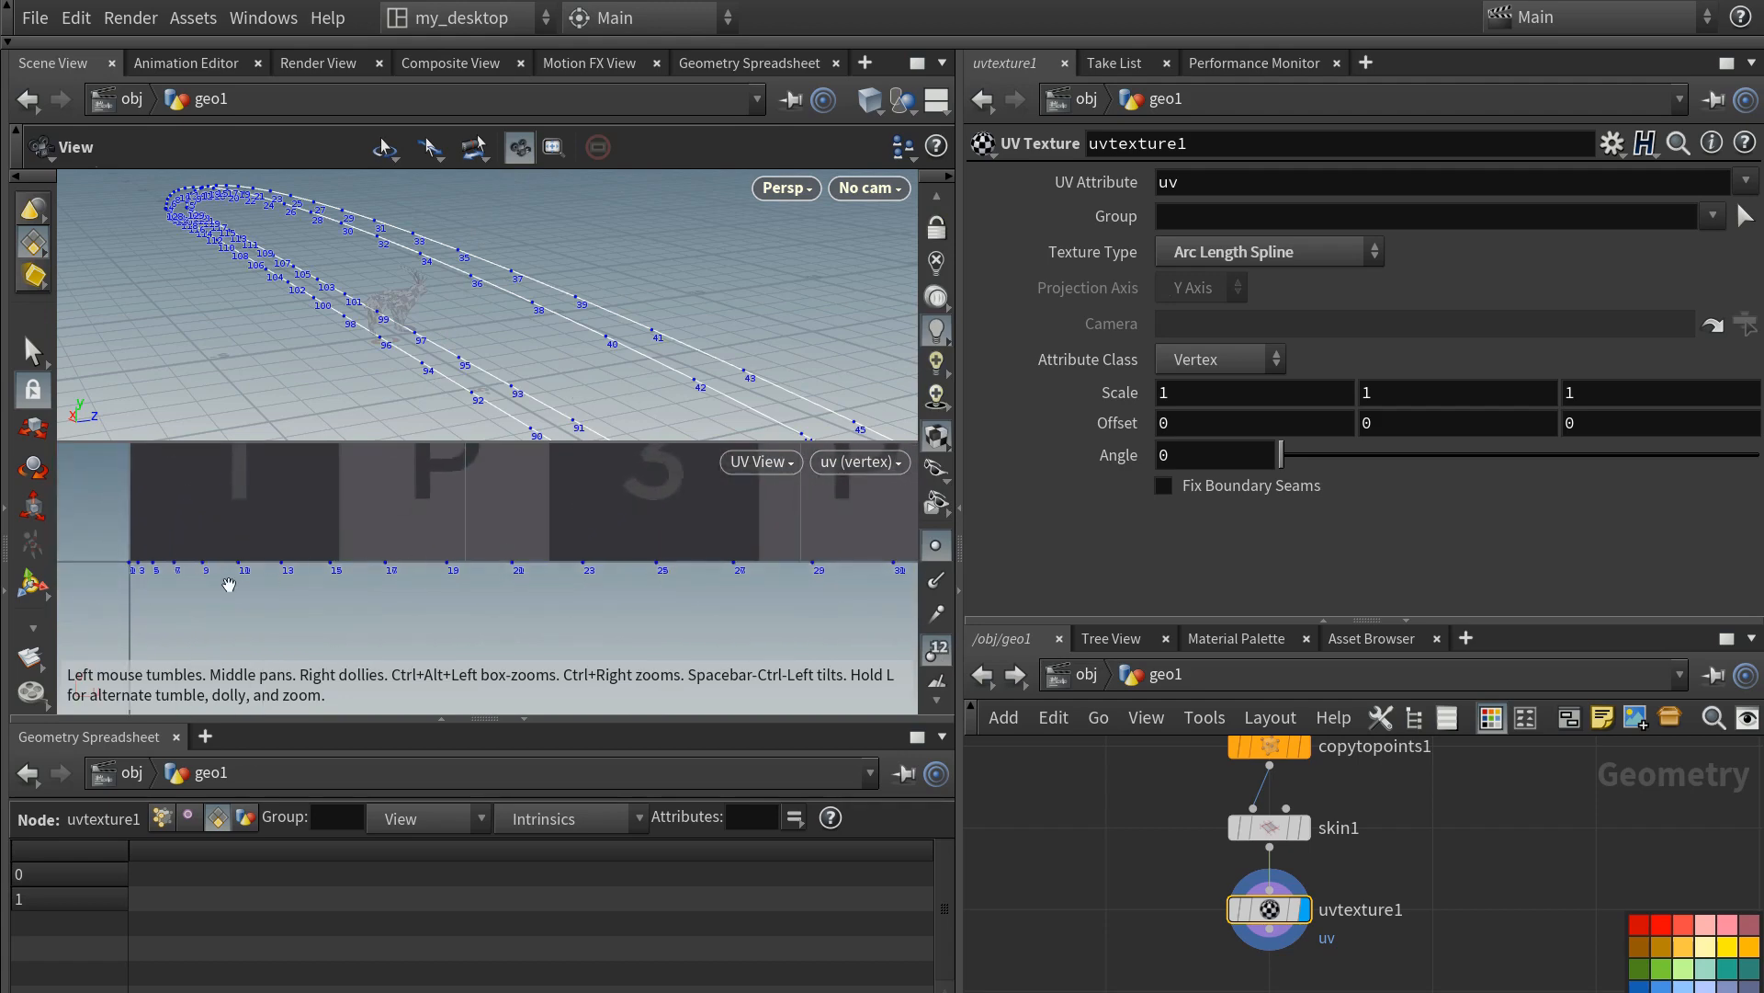
middle_click_drag(706, 585, 395, 583)
right_click_drag(396, 583, 335, 726)
middle_click_drag(354, 457, 326, 554)
mouse_move(326, 554)
right_mouse_down()
mouse_move(316, 638)
mouse_move(349, 570)
right_mouse_up()
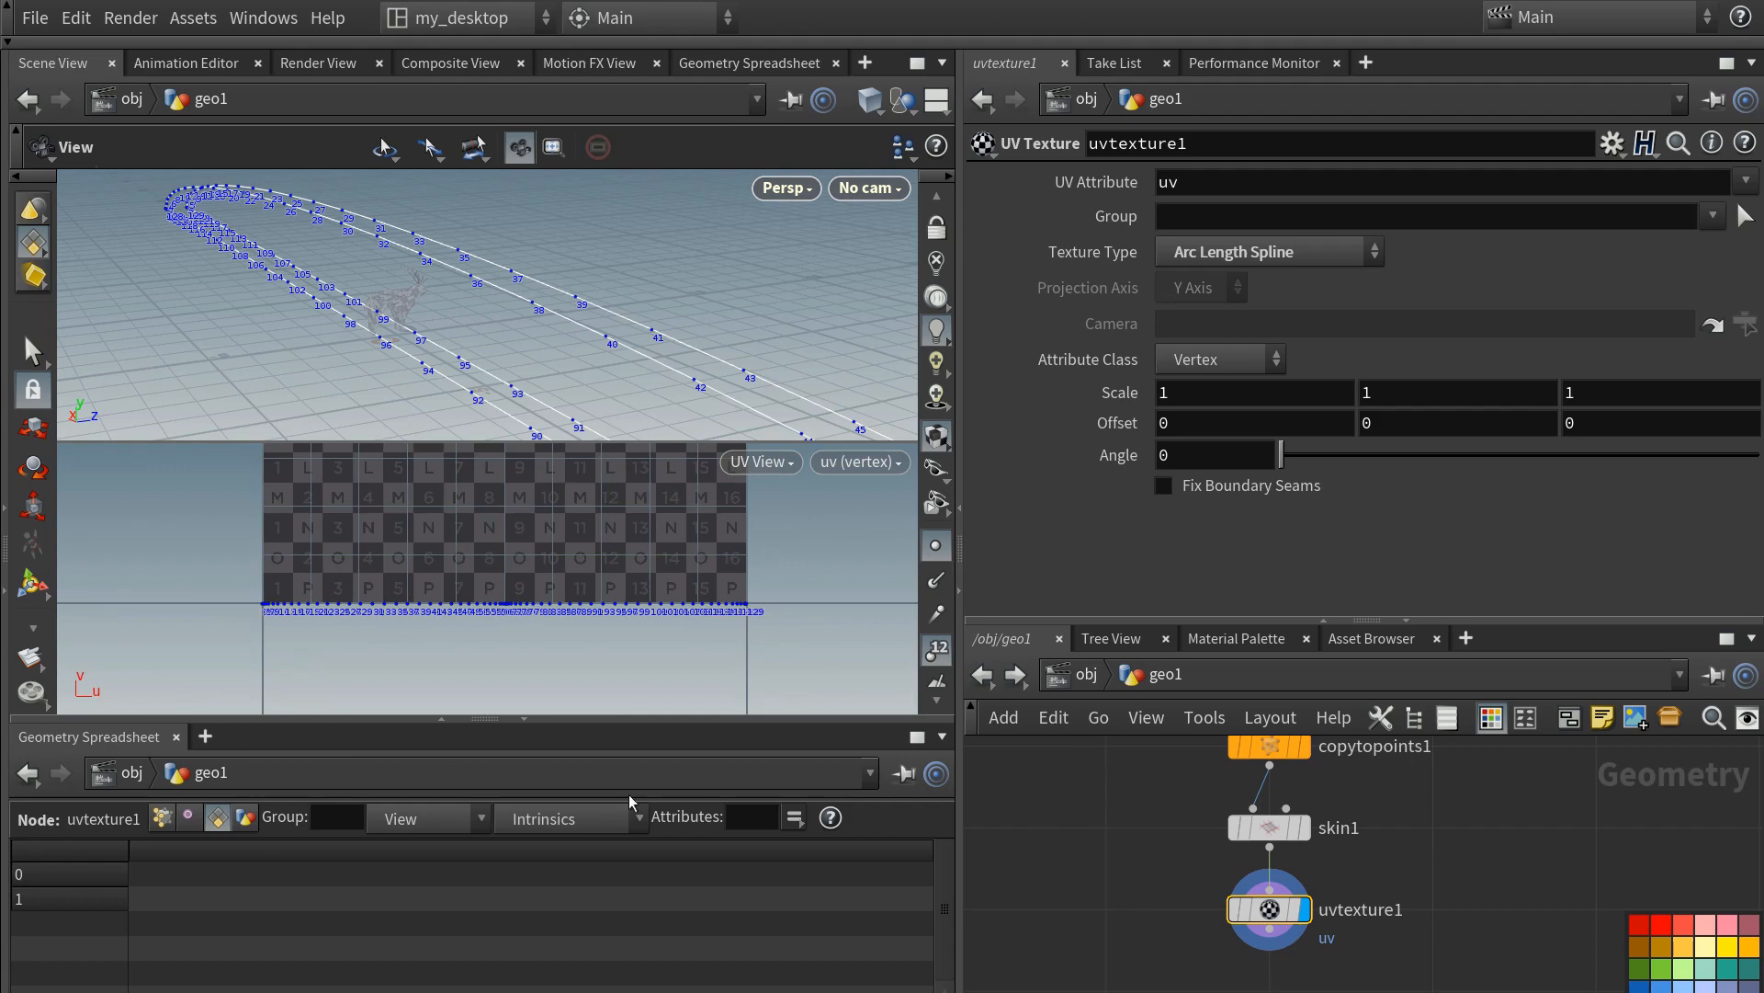
- Add an Attribute Wrangle below uvtexture1 and display it
middle_click_drag(1176, 945, 1194, 888)
scroll(1196, 887, "down", 1)
key("Tab")
type("aw")
key("Return")
key("Return")
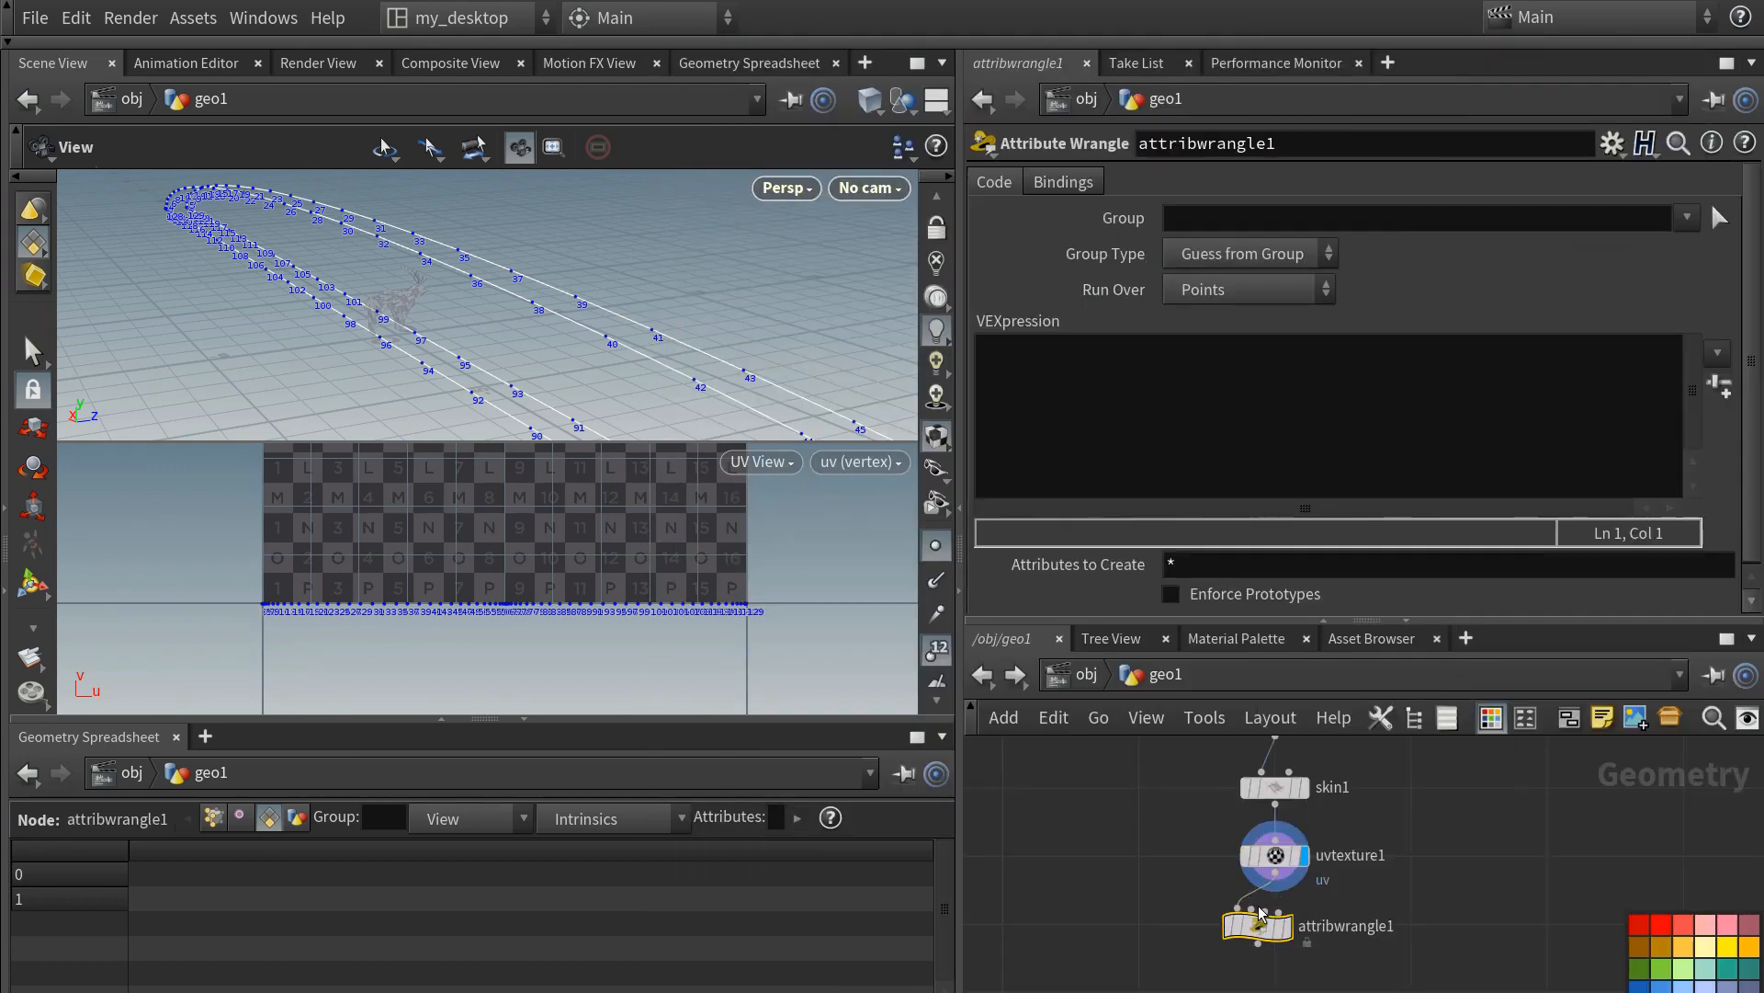
left_click(1259, 910)
left_click(1139, 454)
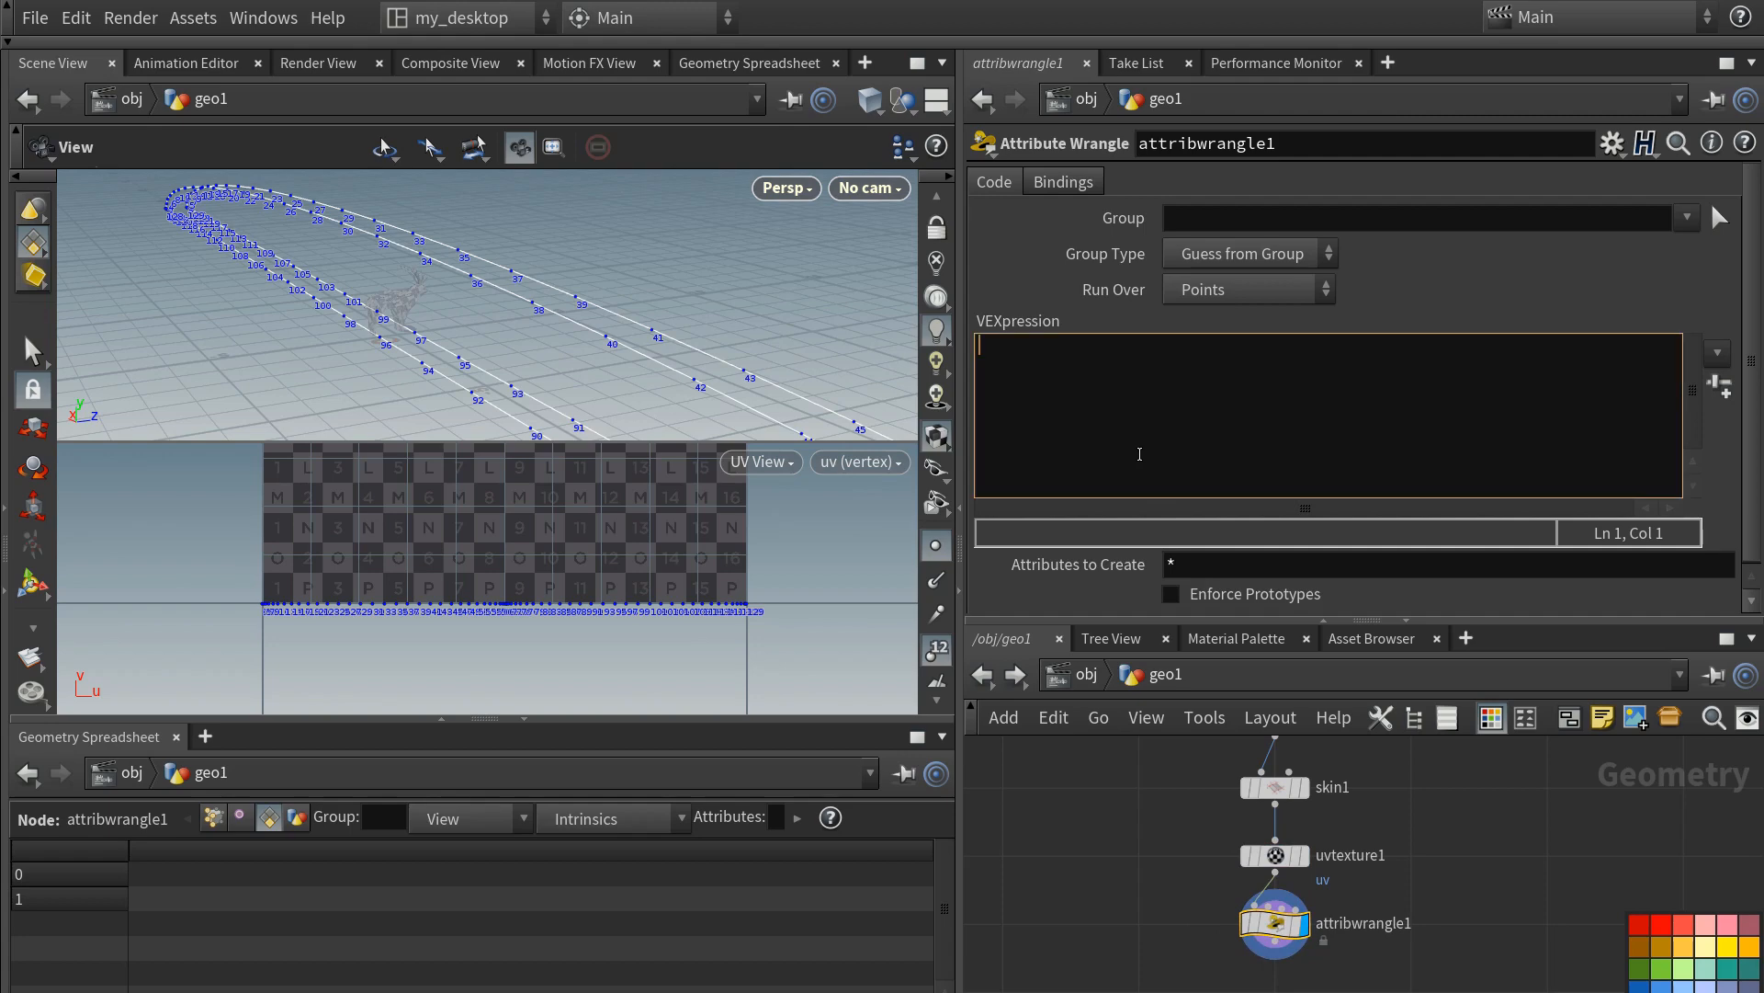
type("@uv.y =")
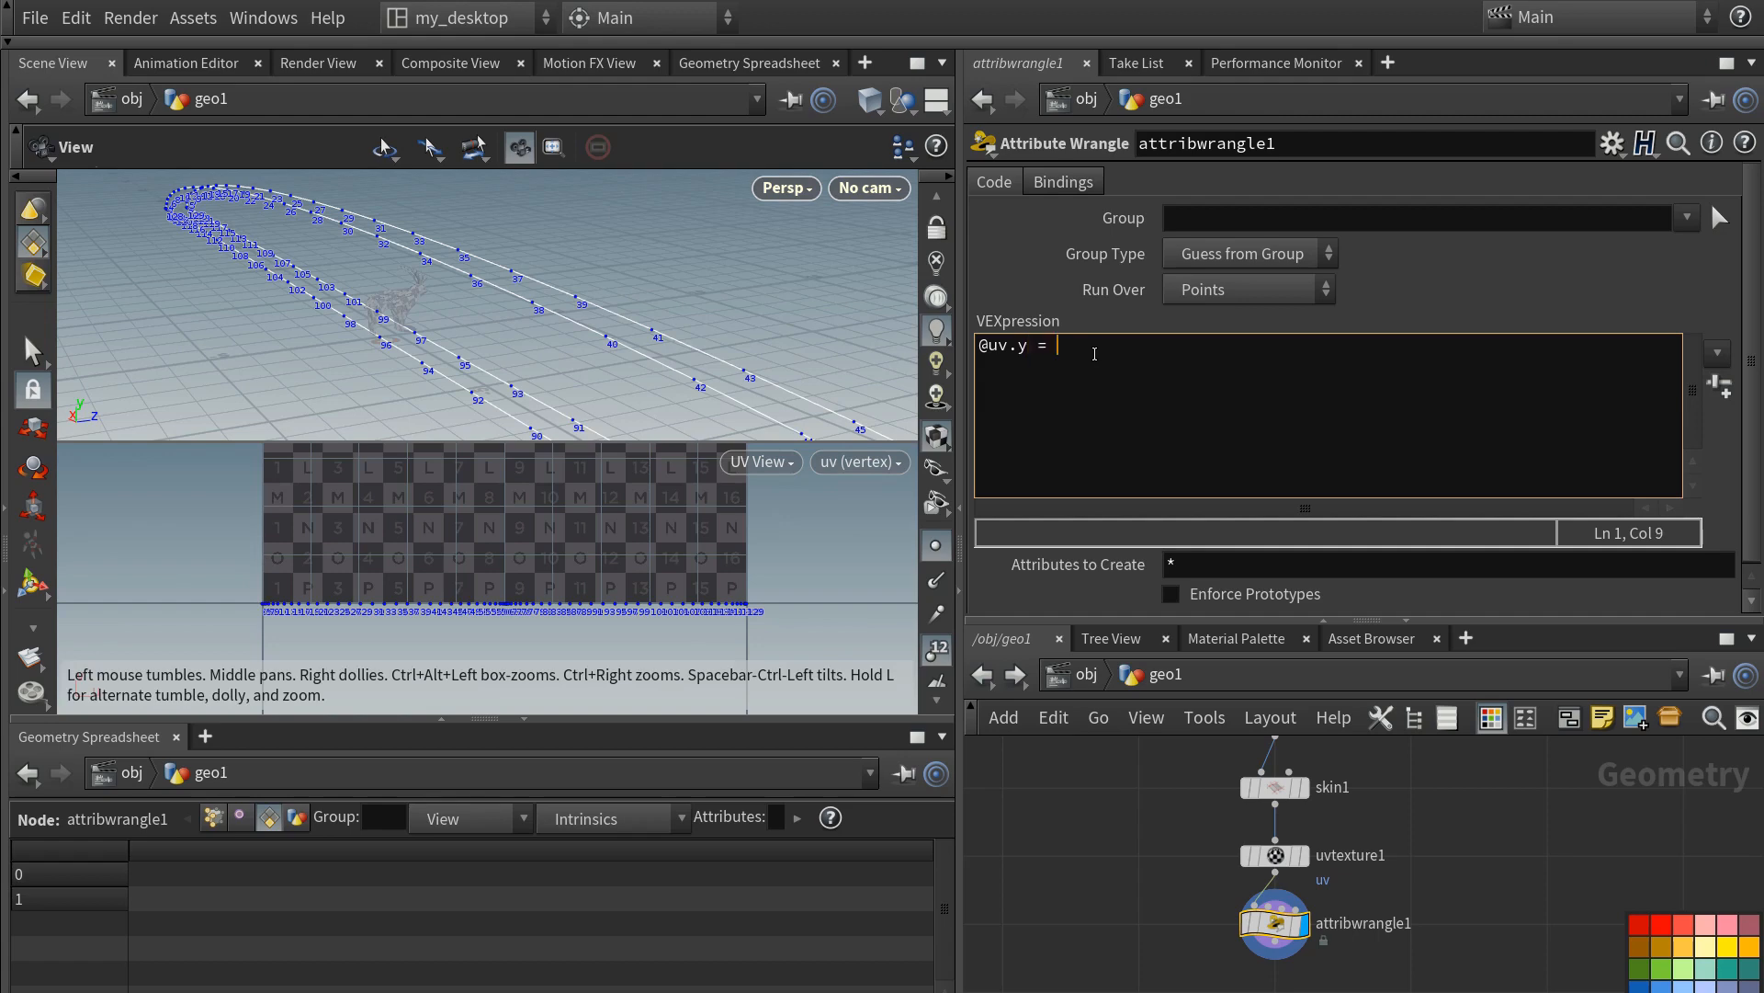
type(" @")
- Display the output of the skin1 node
middle_click_drag(1180, 799, 1175, 888)
left_click(1274, 812)
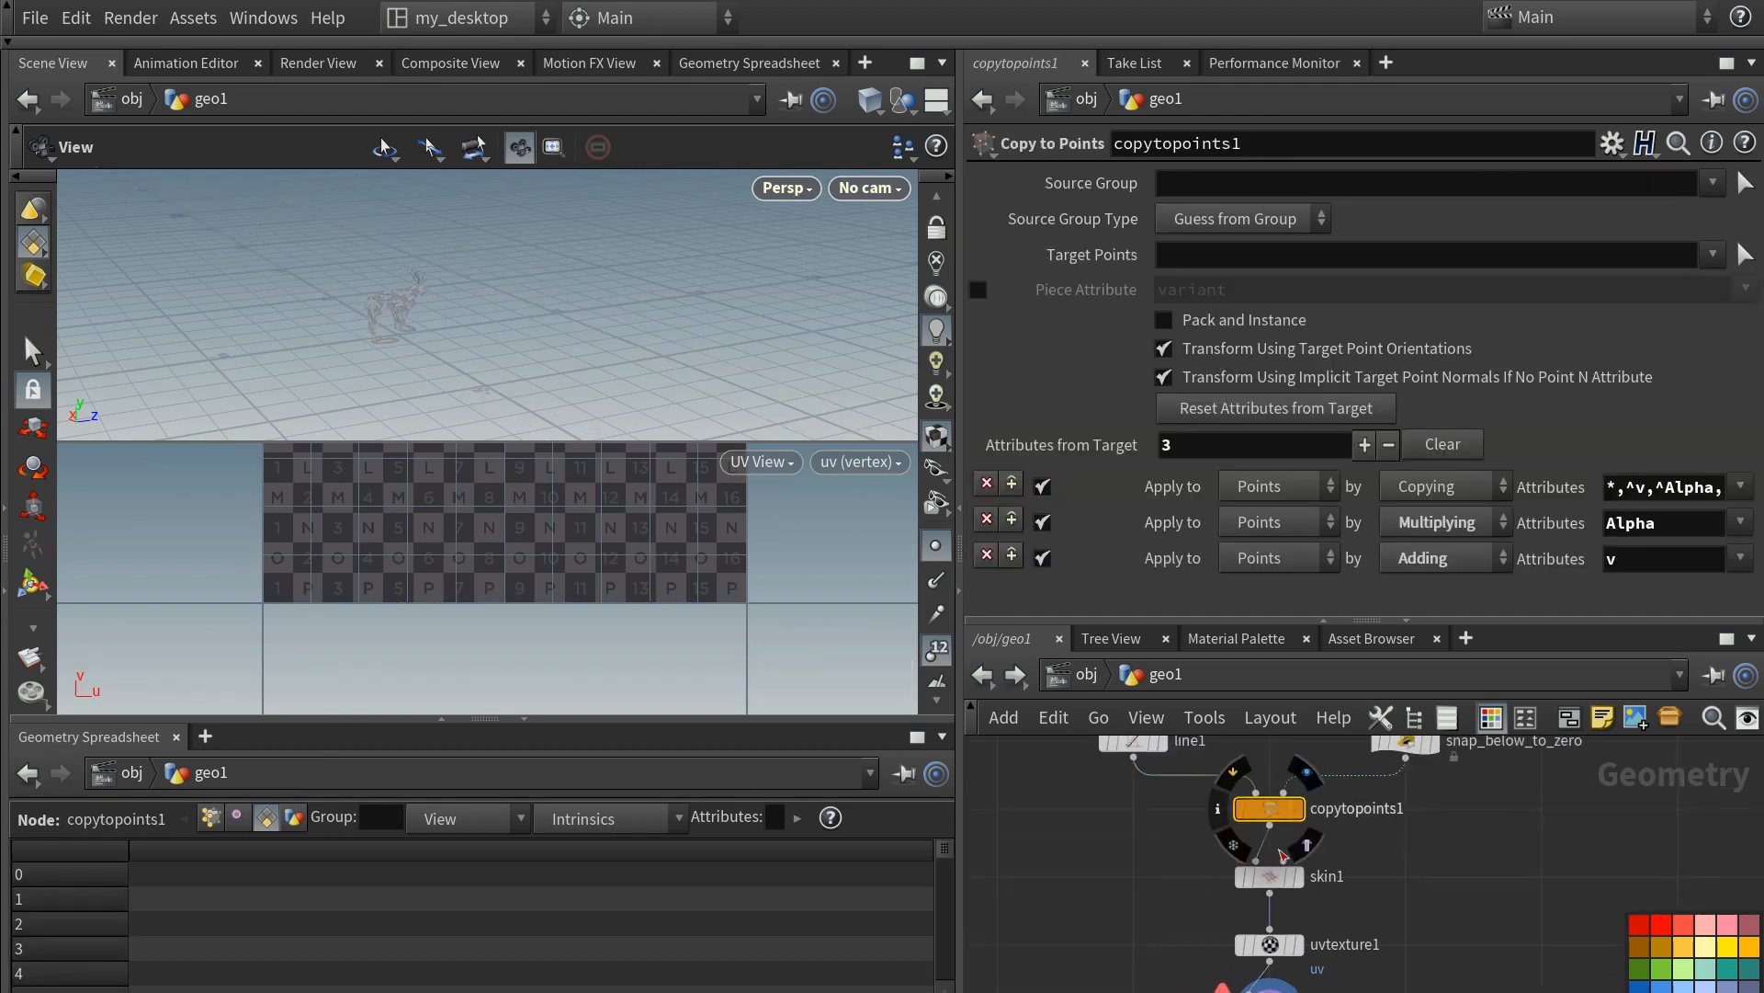
left_click(1268, 879)
left_click(1297, 876)
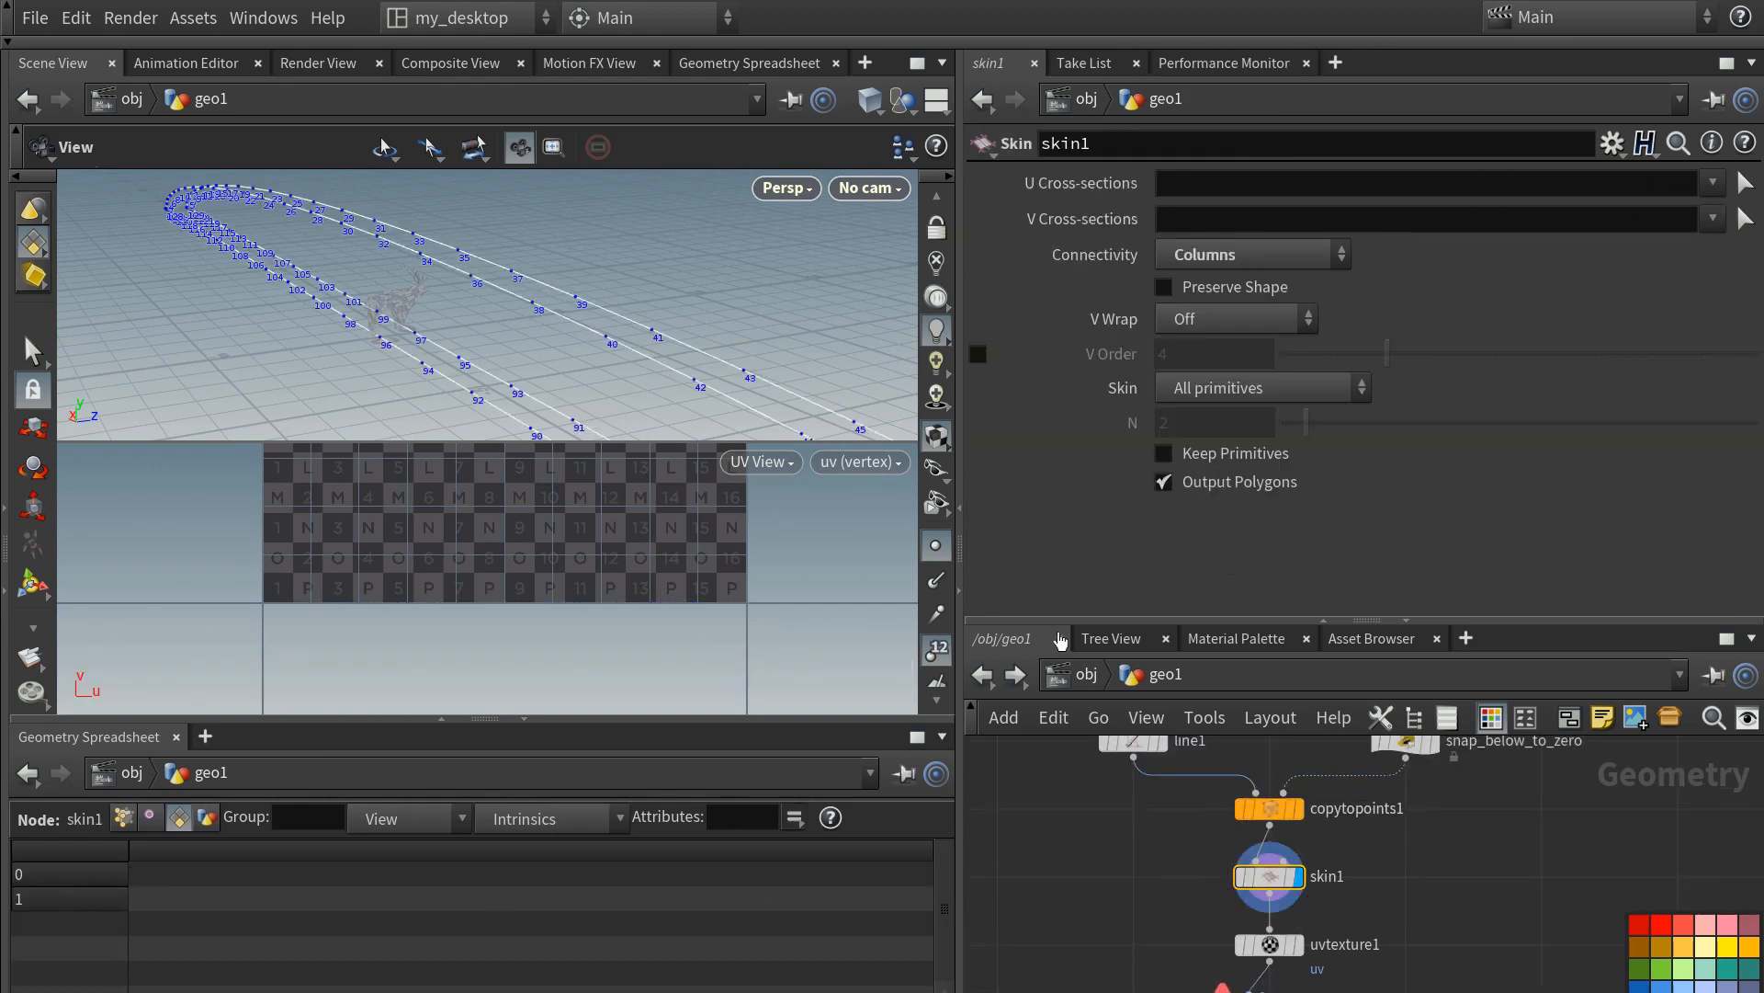
- Hide the points and point numbers, turn on primitive numbers, and check the numbering at the ends of the two curves
left_click(944, 654)
left_click(942, 548)
scroll(942, 548, "down", 2)
left_click(943, 645)
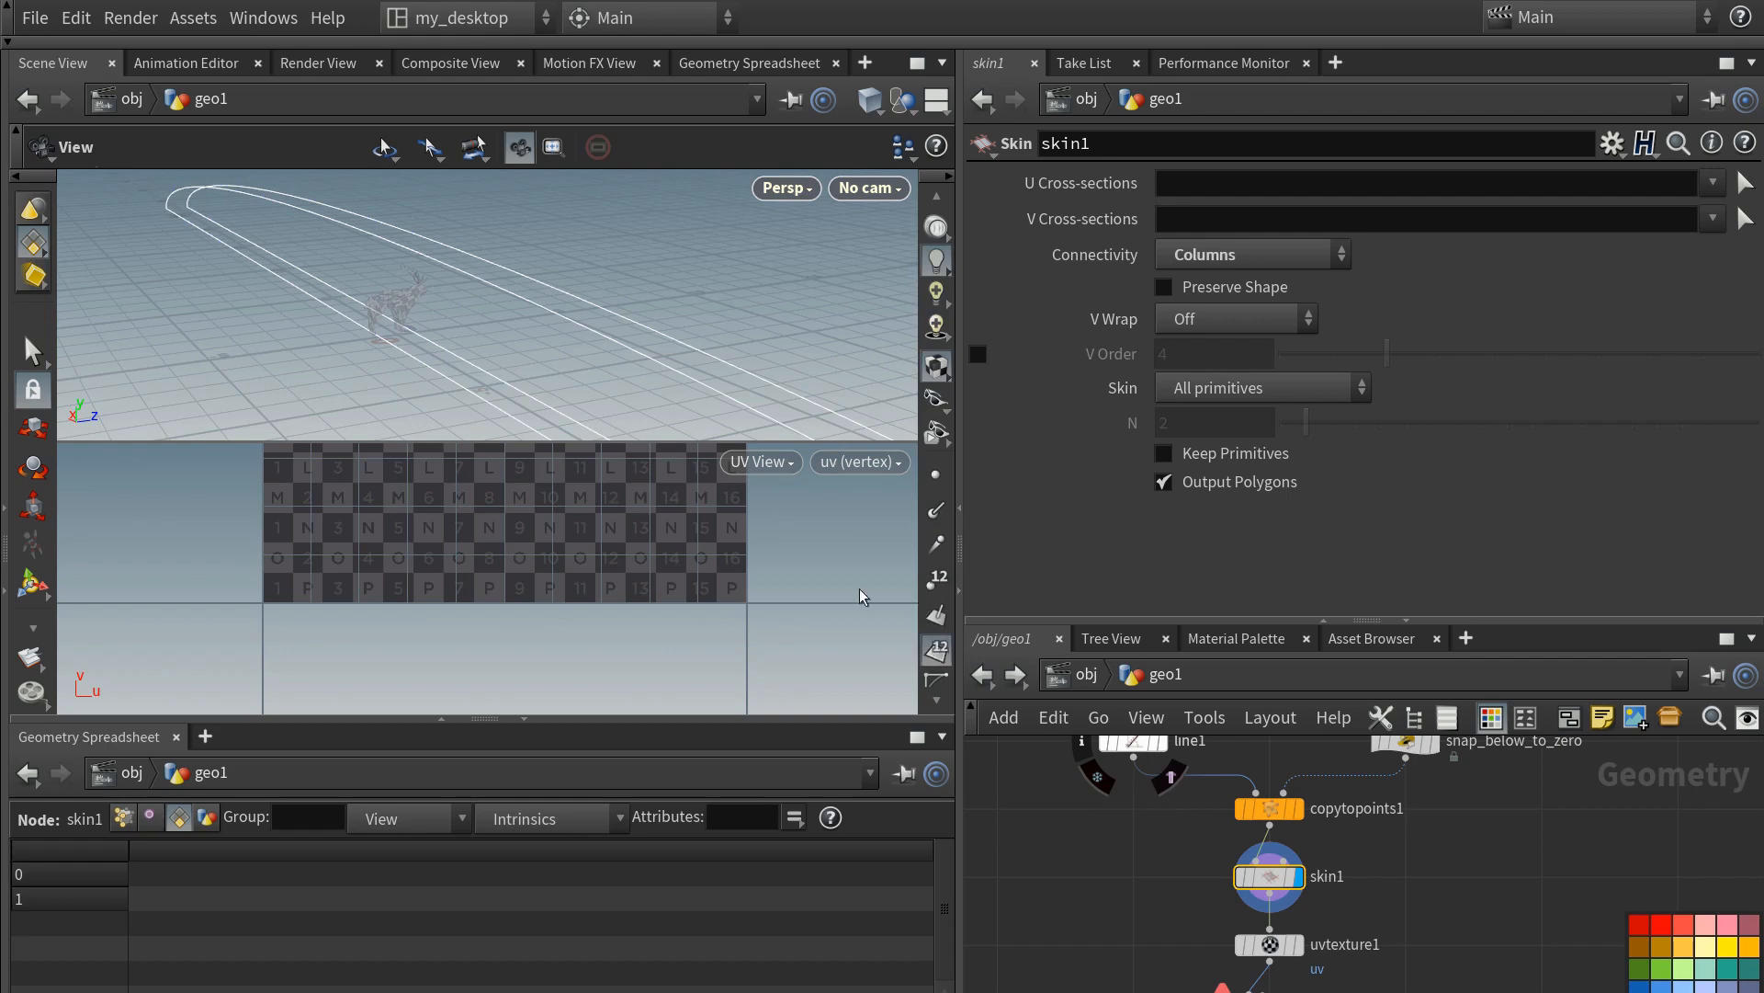
scroll(435, 410, "down", 3)
left_click_drag(435, 411, 613, 228)
right_click_drag(613, 228, 611, 280)
middle_click_drag(560, 295, 690, 413)
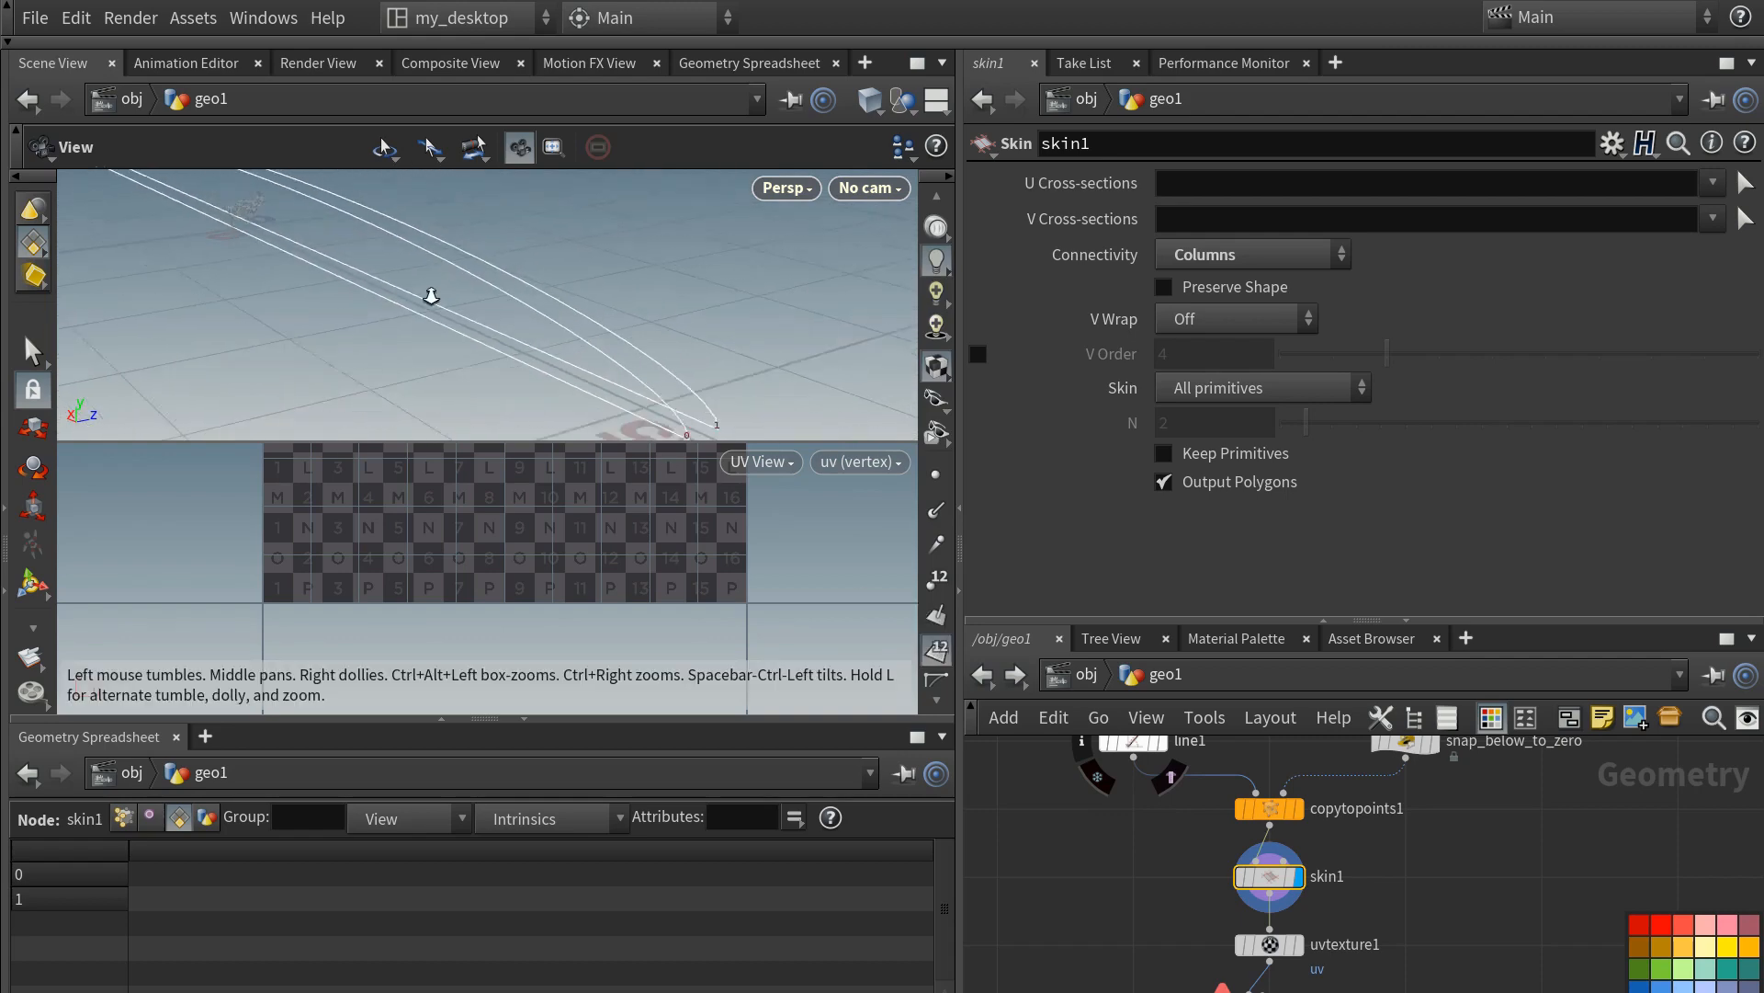
right_click_drag(429, 291, 359, 275)
middle_click_drag(358, 276, 397, 304)
left_click(1270, 990)
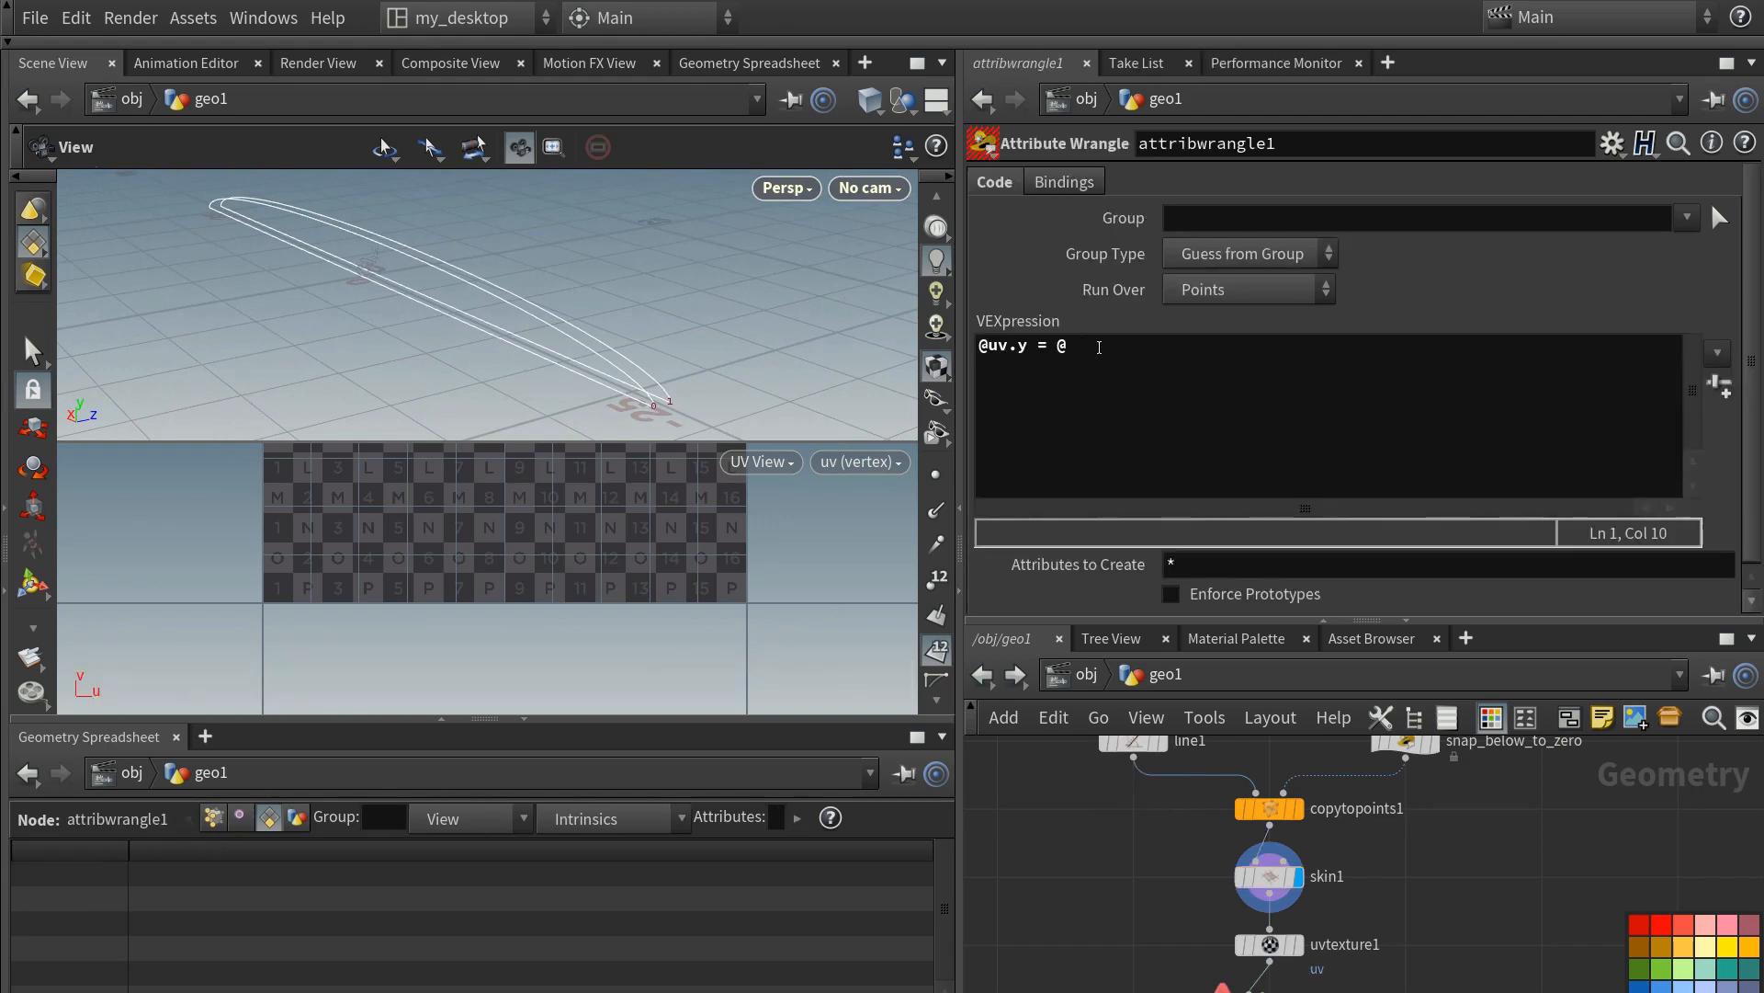
left_click(1099, 348)
type("primnum")
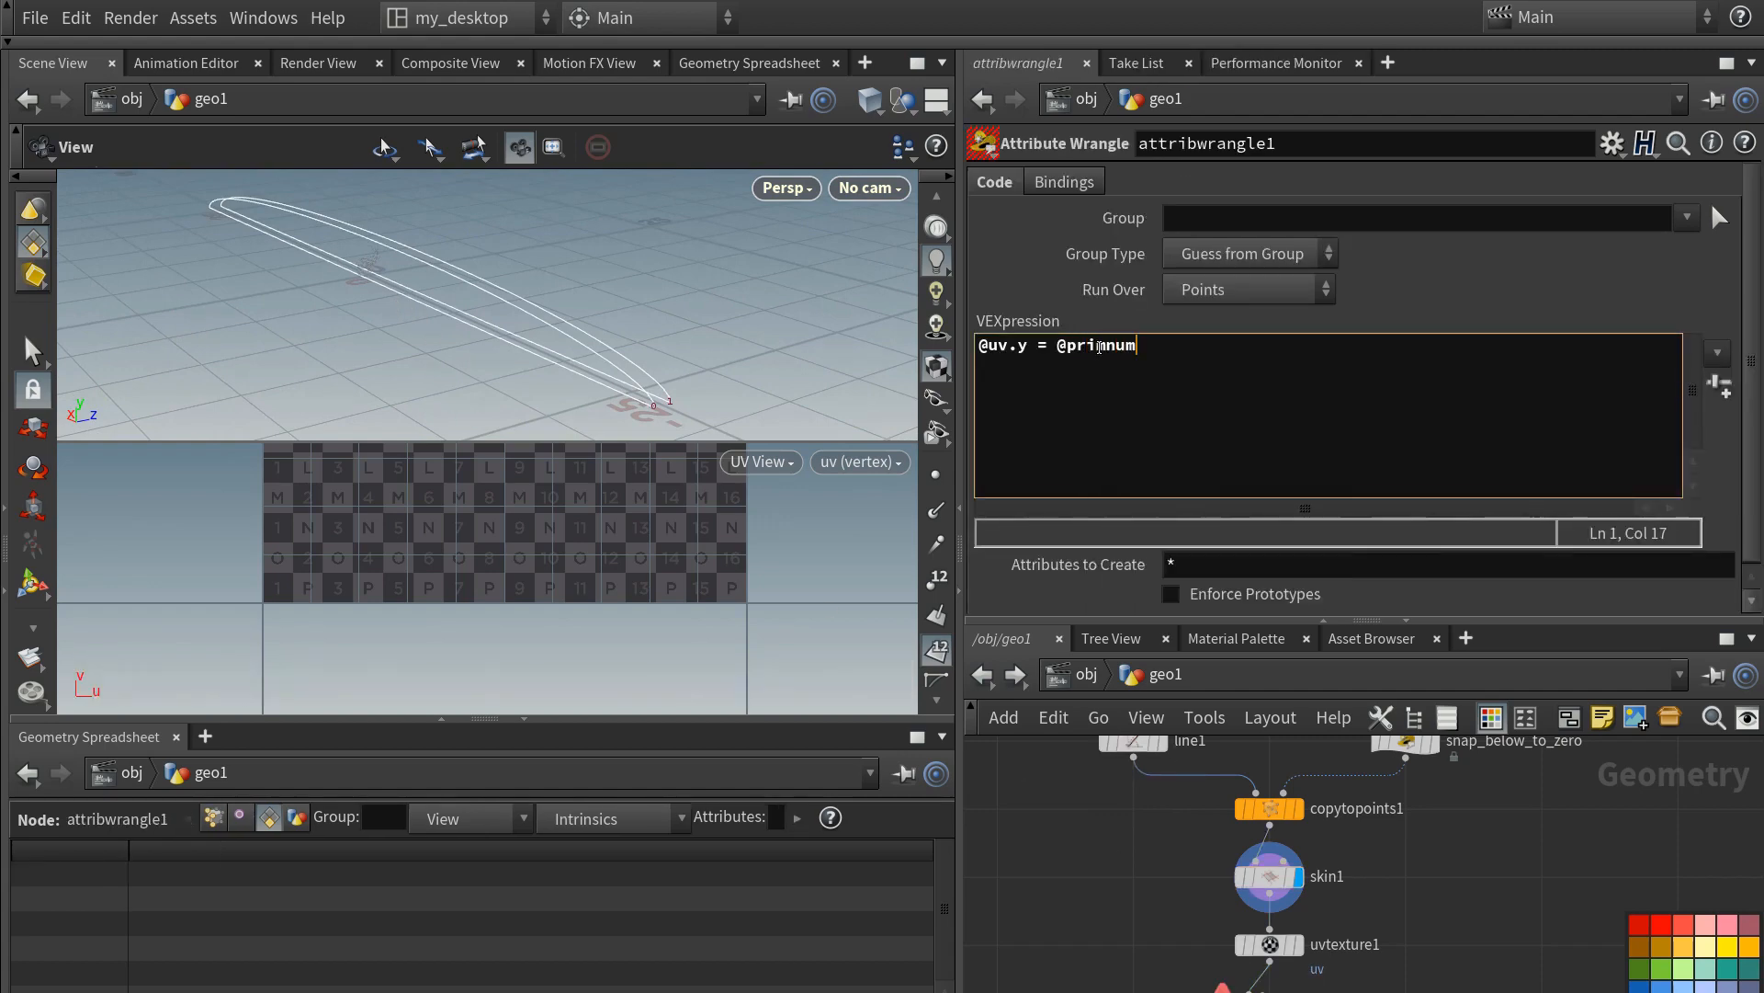
type(" * (1 / float(@numprims")
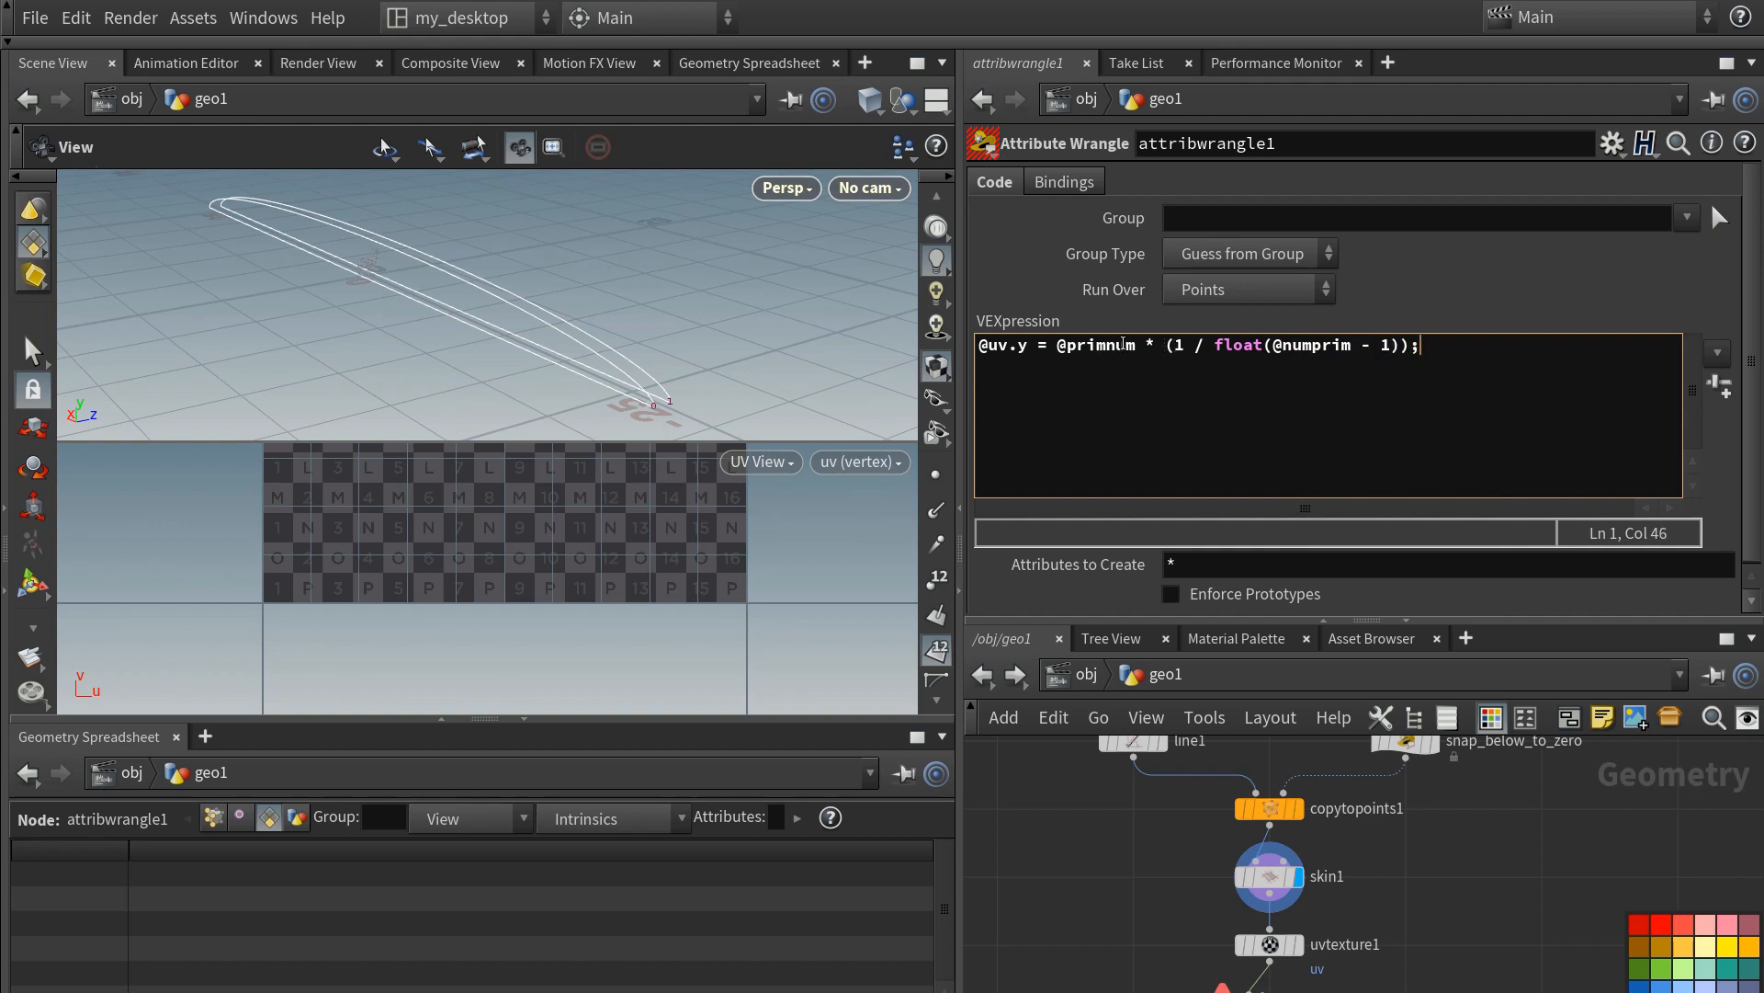
left_click(1148, 924)
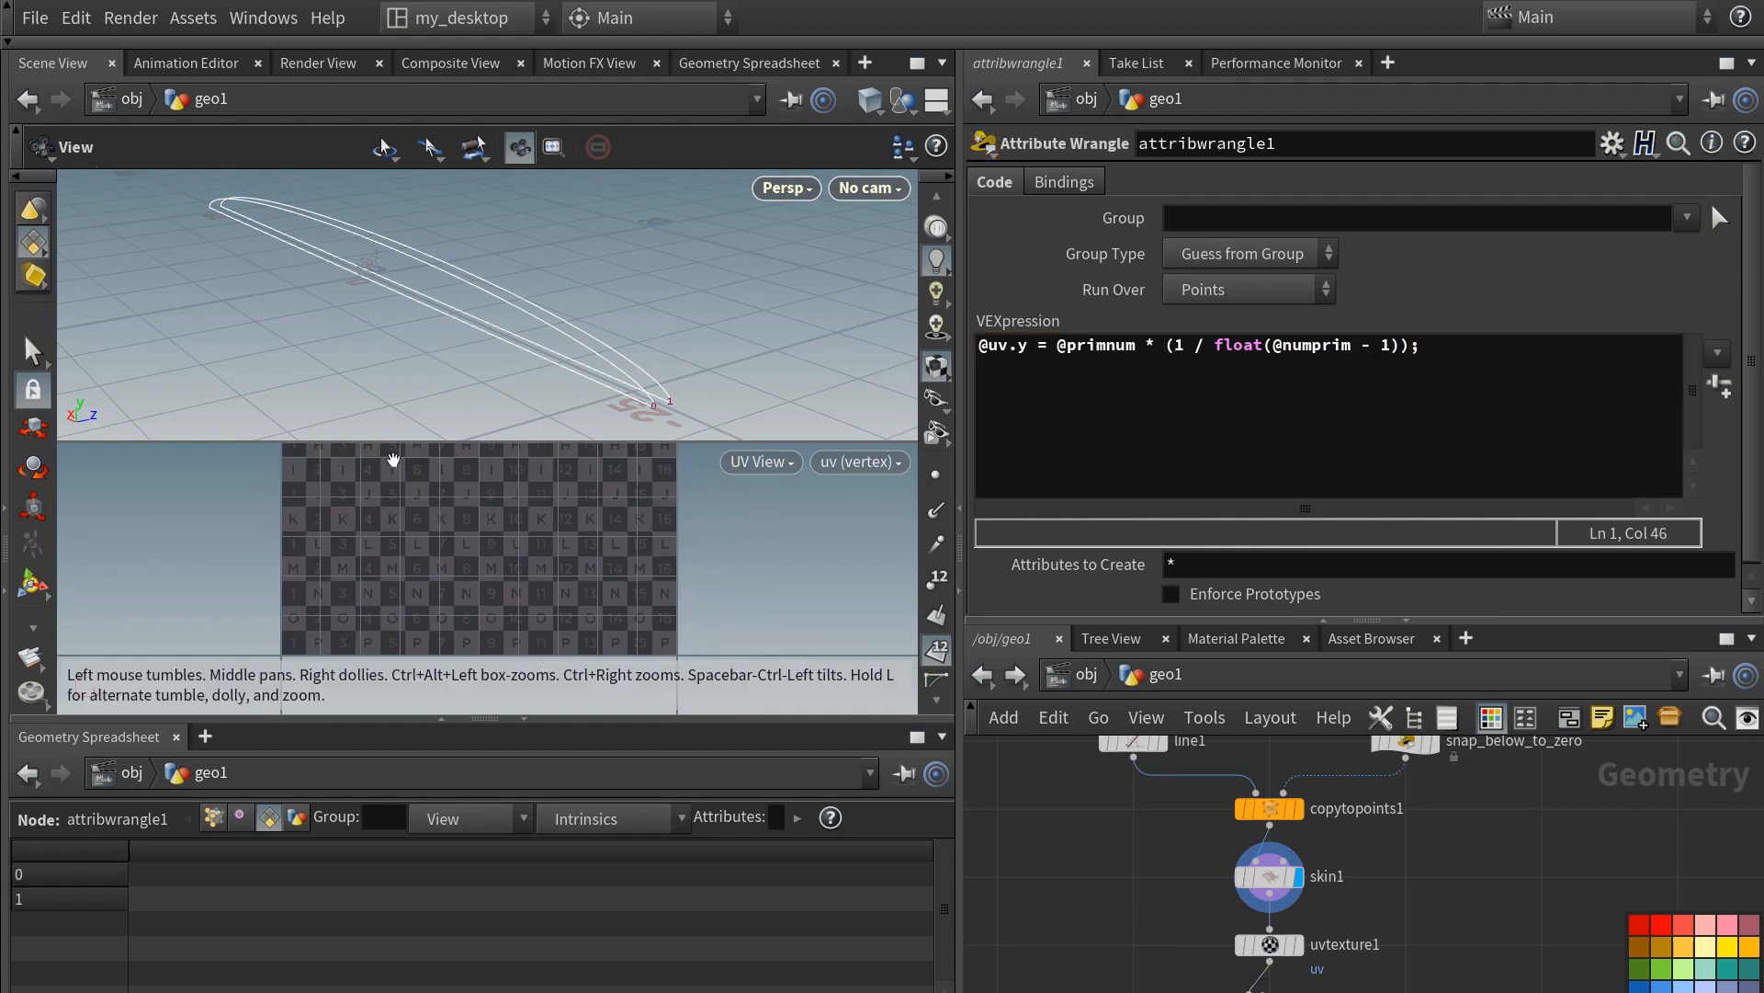
left_click(1299, 990)
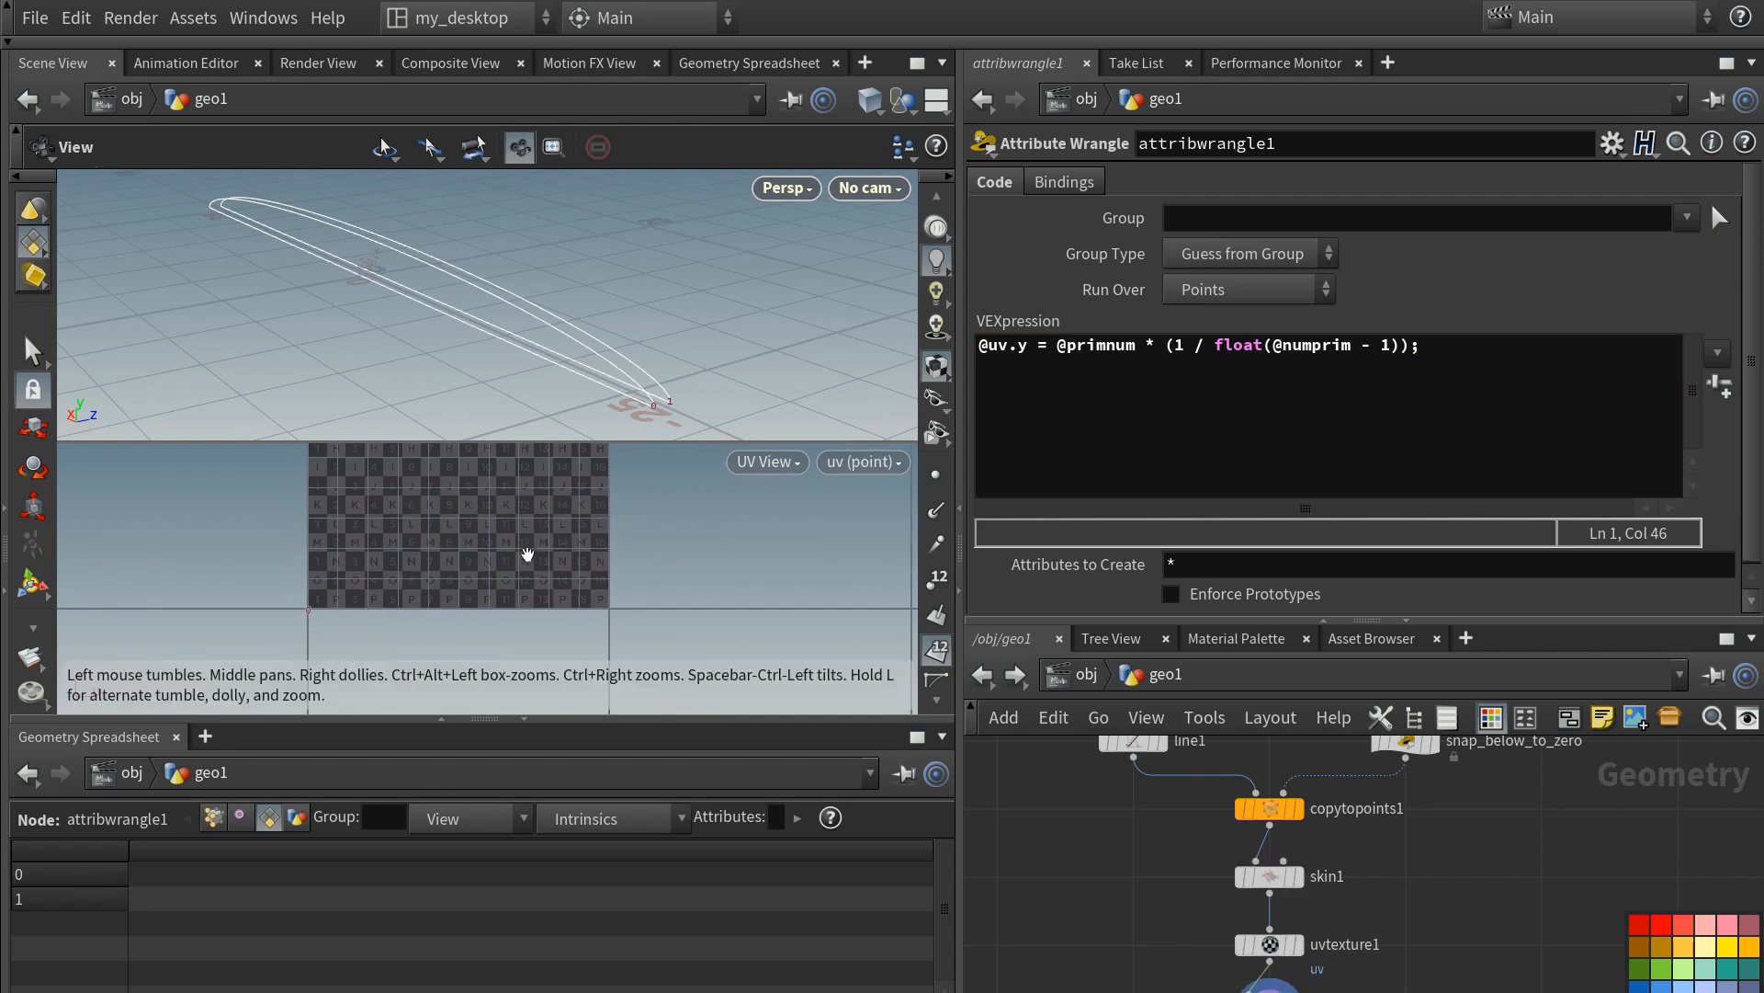
- Turn on point display and examine where the wrangled UV points sit at the corners of the UV tile
middle_click_drag(527, 553, 508, 609)
right_click_drag(508, 609, 398, 546)
left_click(936, 475)
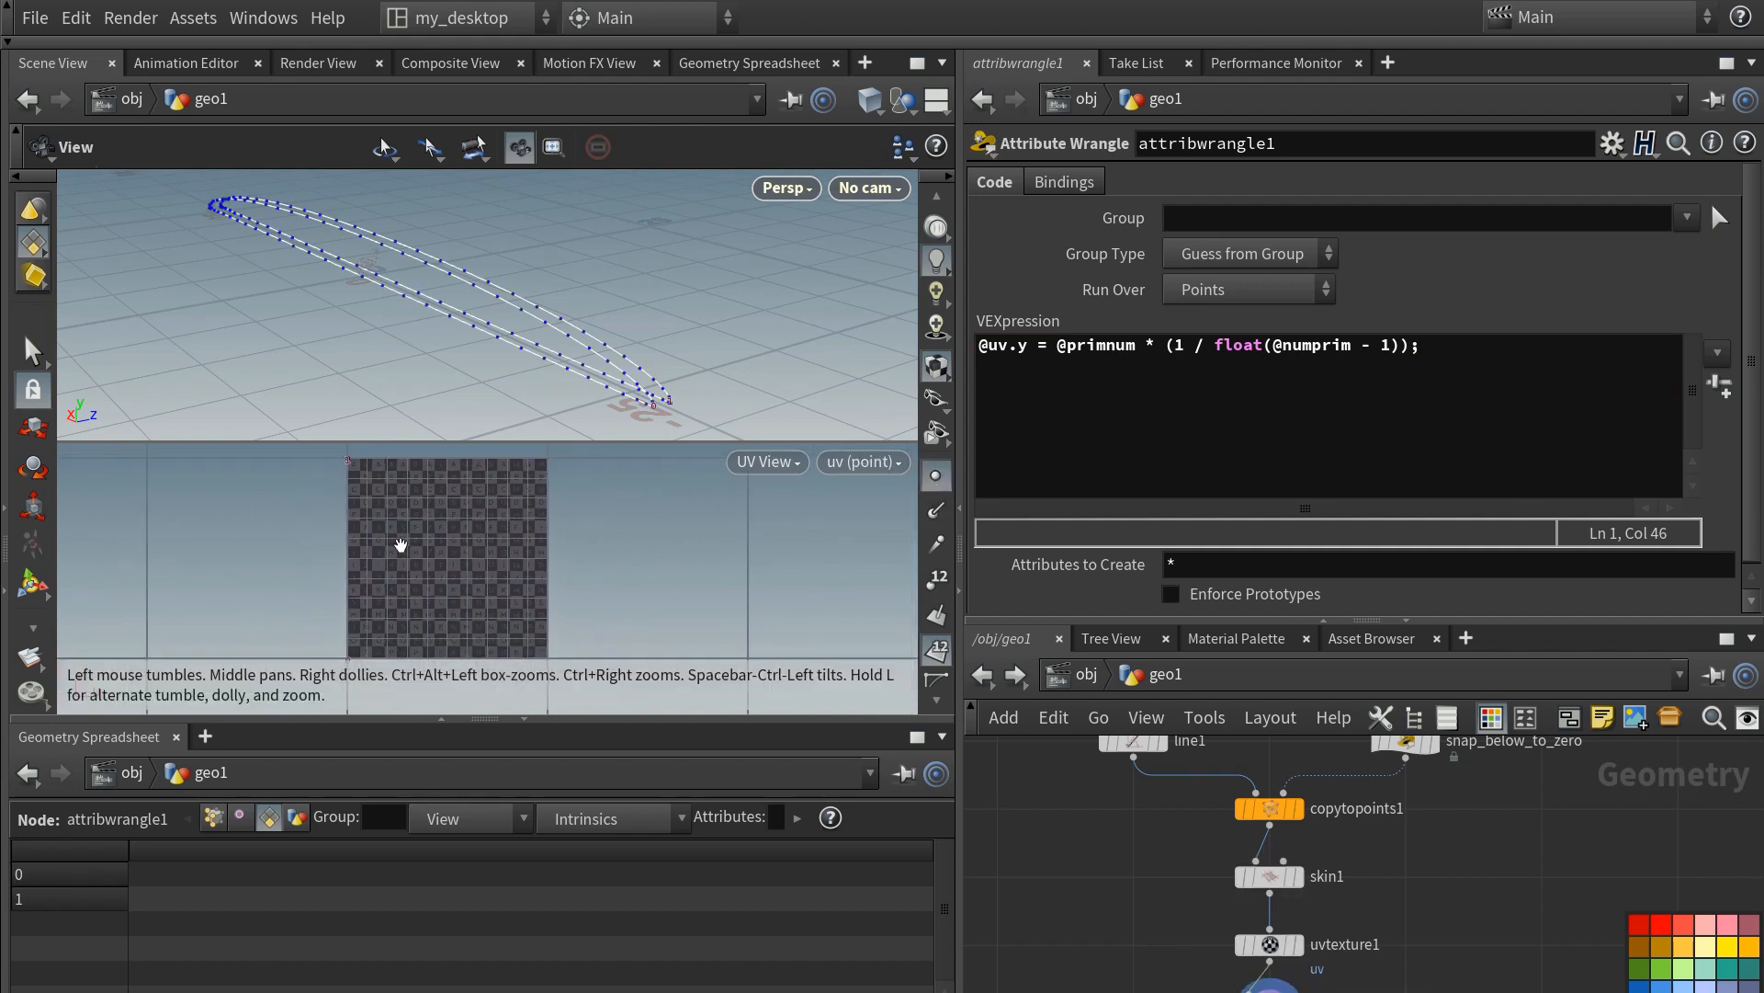
middle_click_drag(398, 549, 415, 536)
right_click_drag(373, 593, 445, 576)
middle_click_drag(367, 618, 418, 536)
right_click_drag(418, 536, 562, 345)
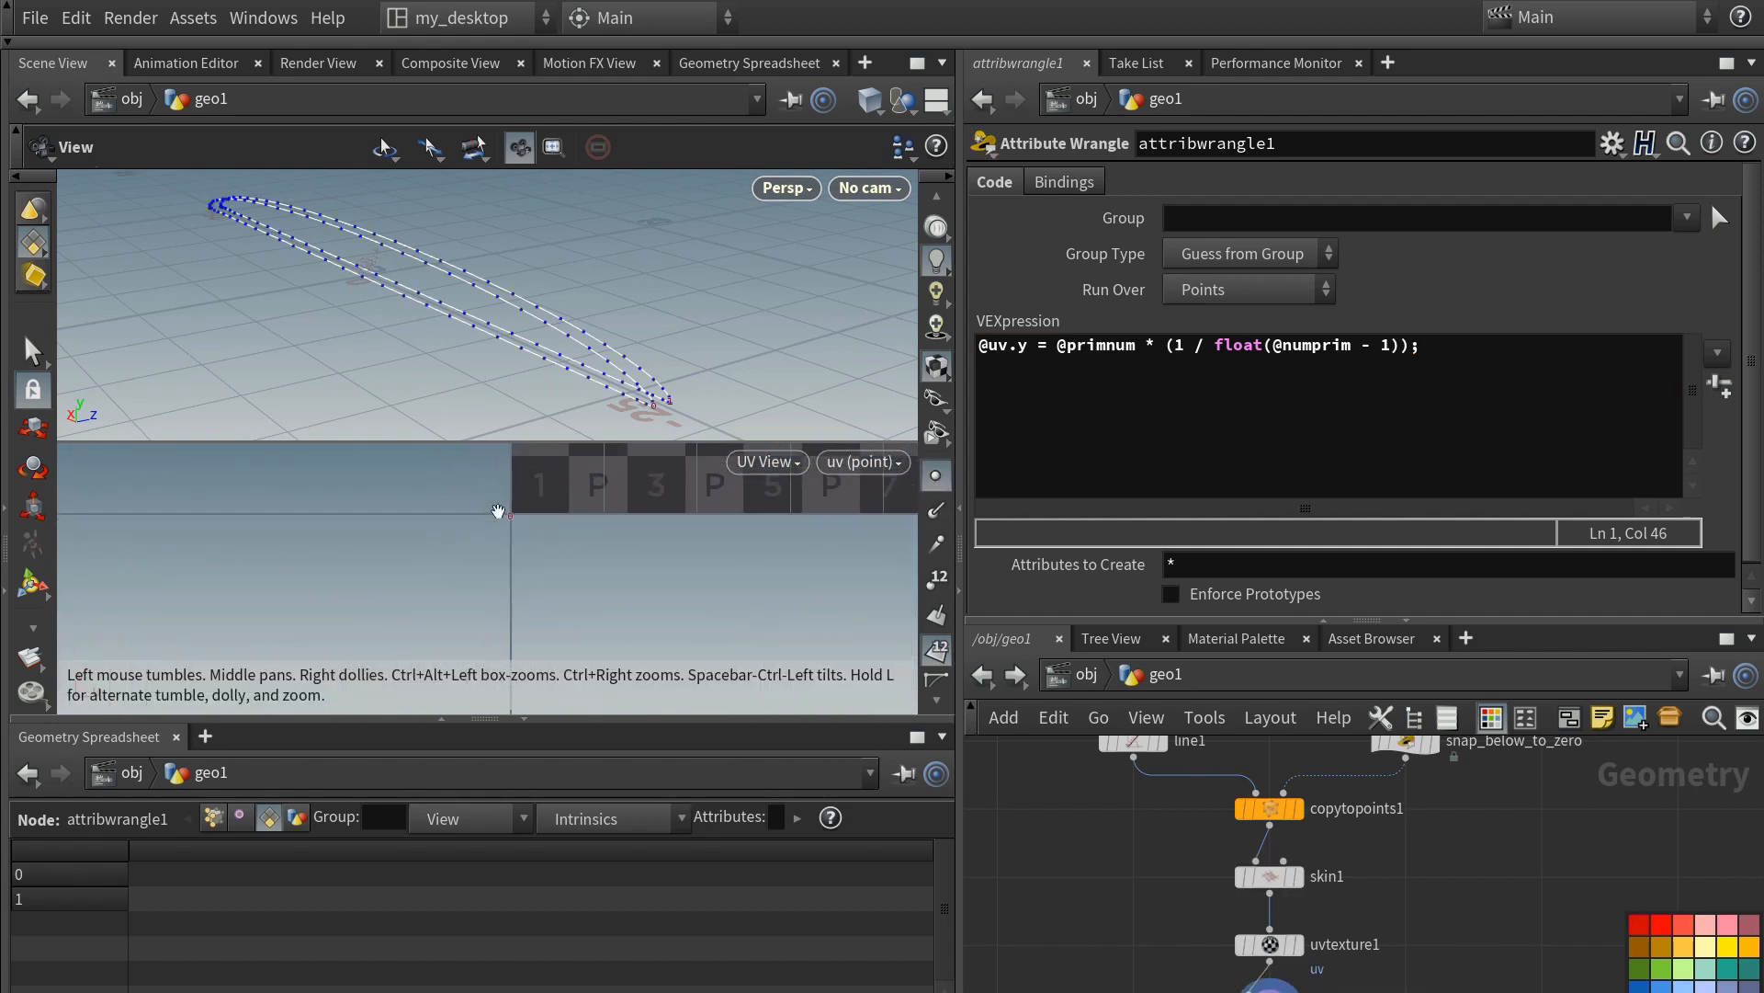
middle_click_drag(529, 516, 482, 729)
right_click_drag(496, 521, 464, 542)
middle_click_drag(511, 468, 510, 781)
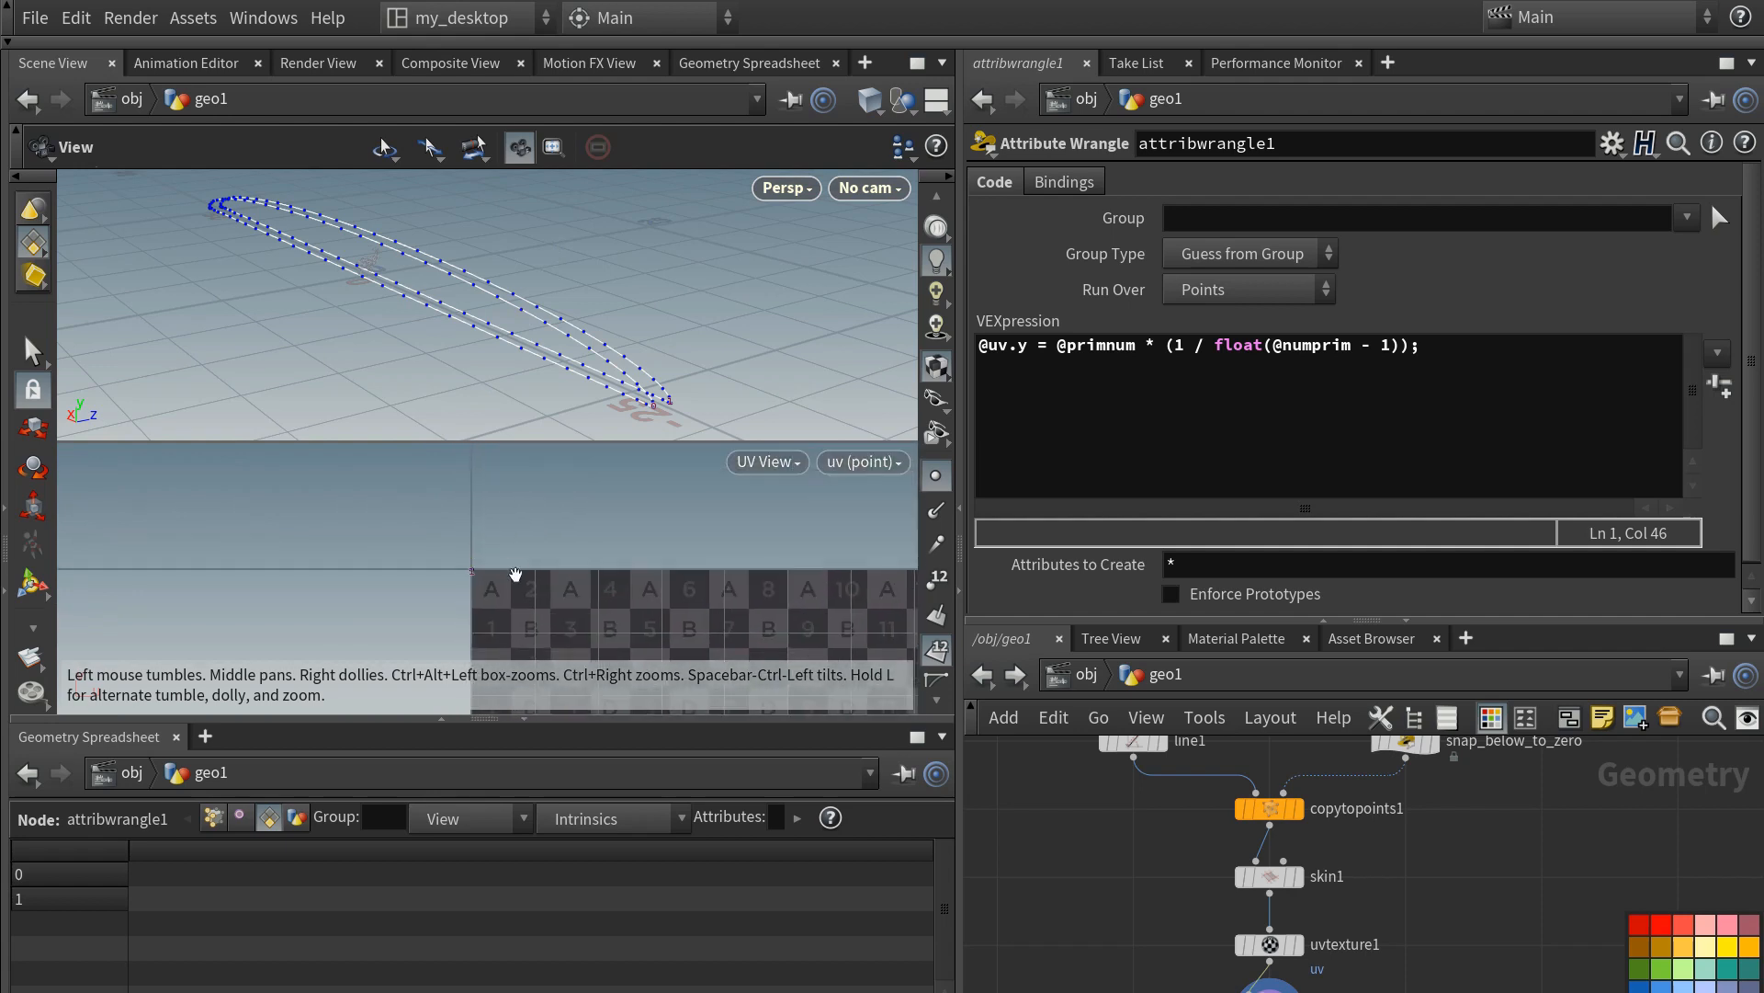
middle_click_drag(595, 579, 547, 395)
right_click_drag(547, 395, 499, 636)
middle_click_drag(499, 636, 433, 620)
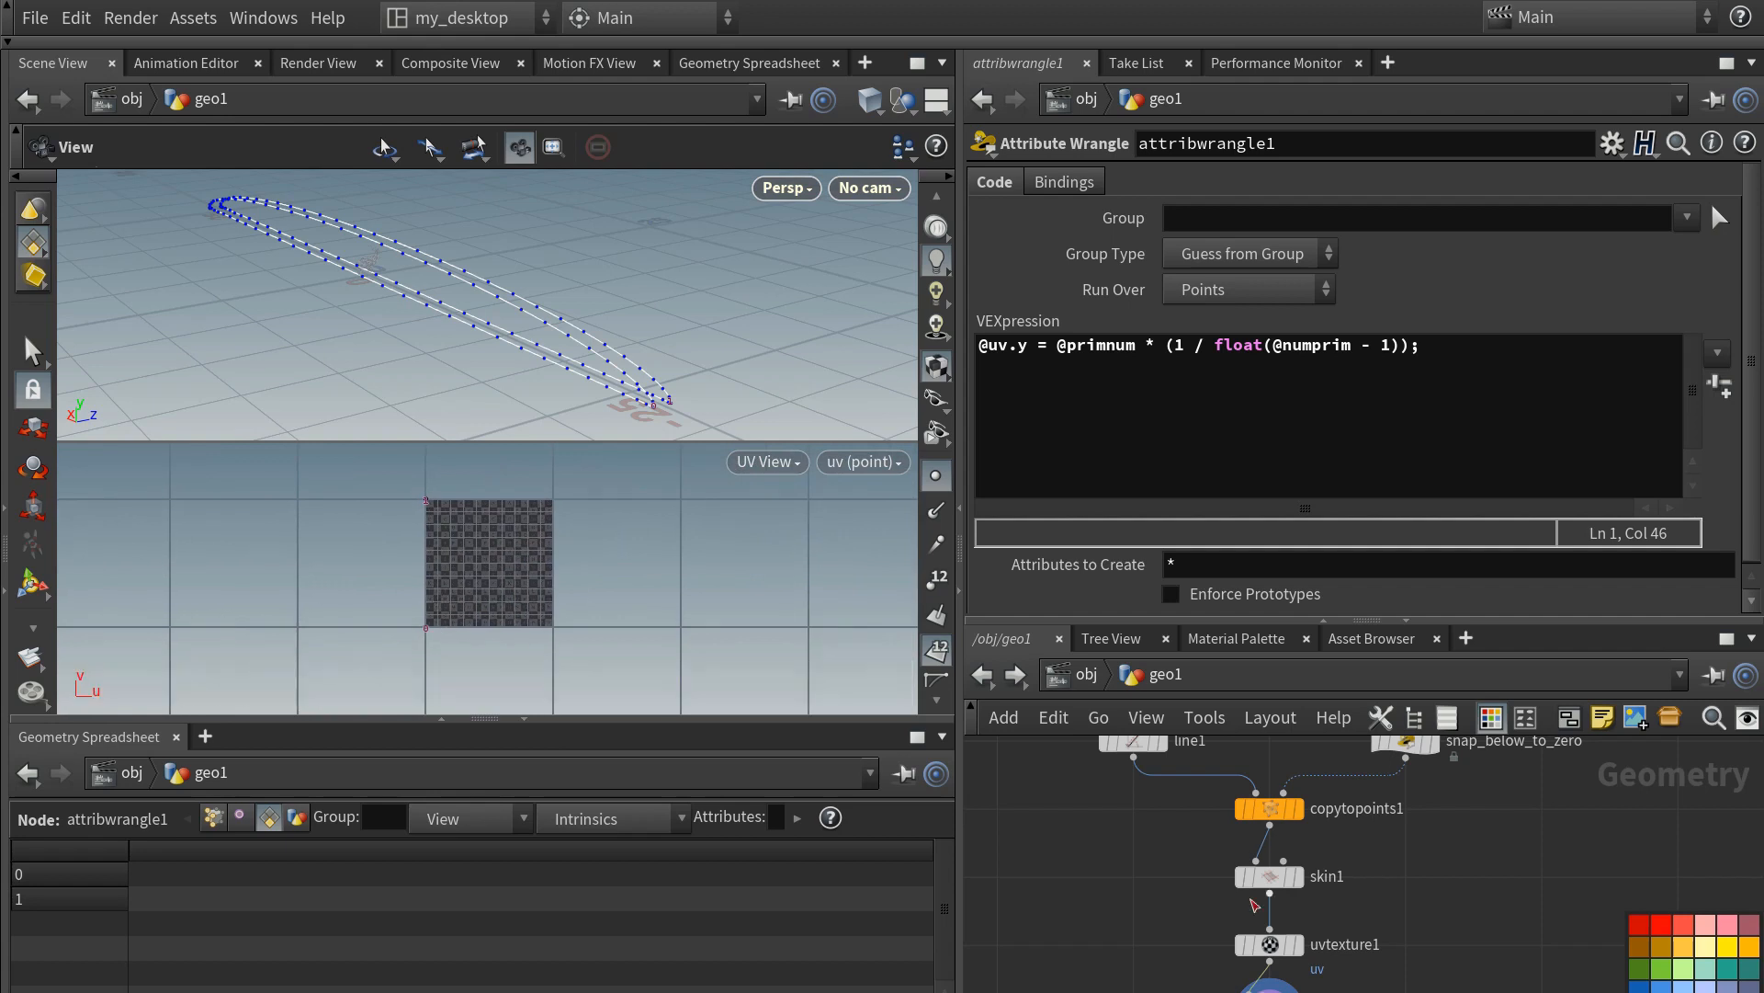
- Compare the UV layout of uvtexture1 with that of attribwrangle1, and show point numbers on the wrangle's output
left_click(1272, 948)
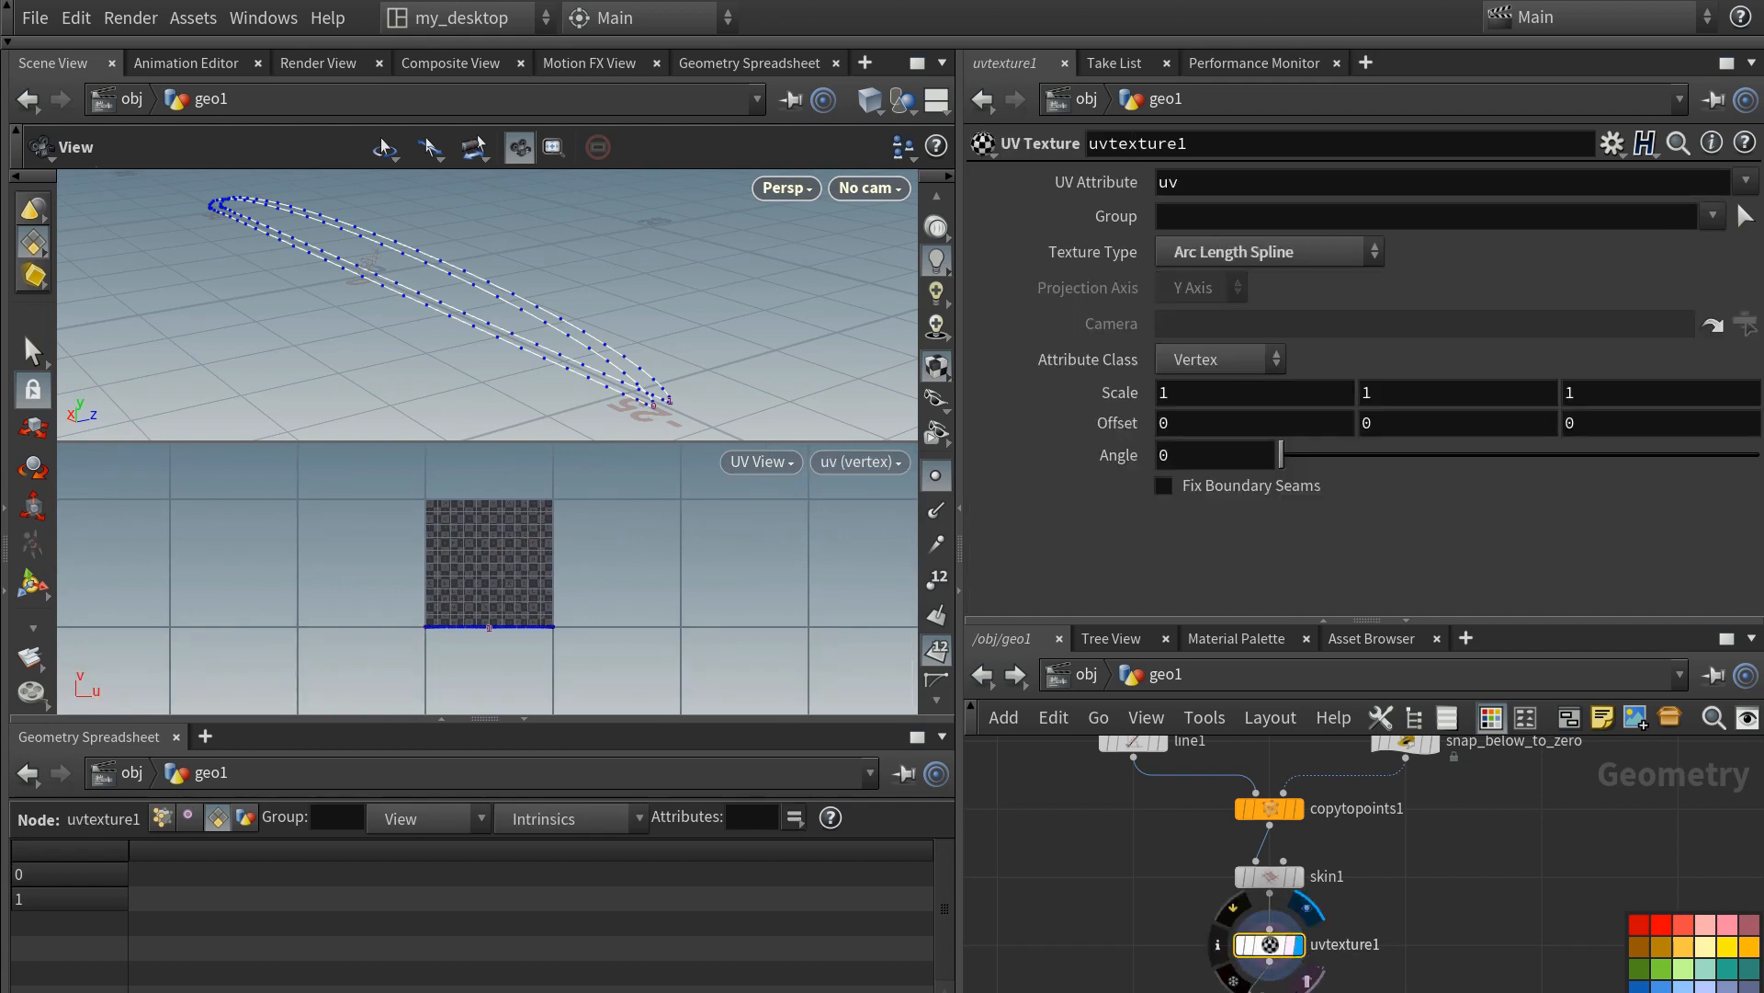
left_click(1271, 986)
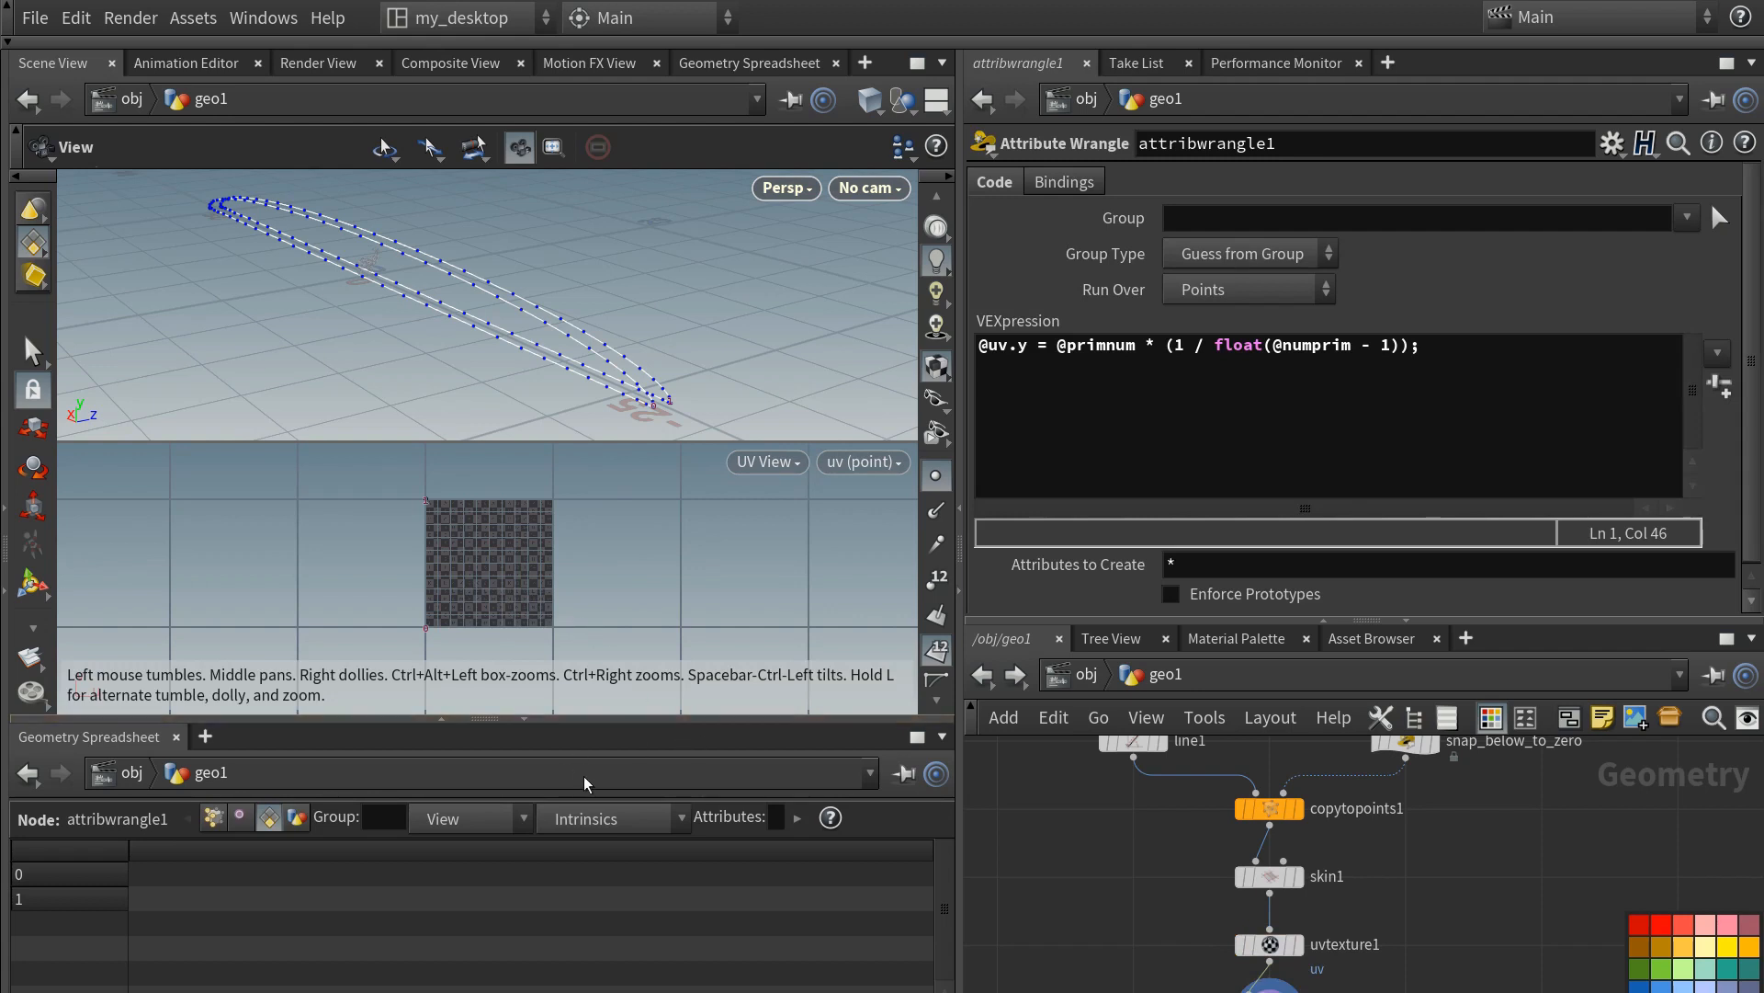
middle_click_drag(1148, 974, 1144, 880)
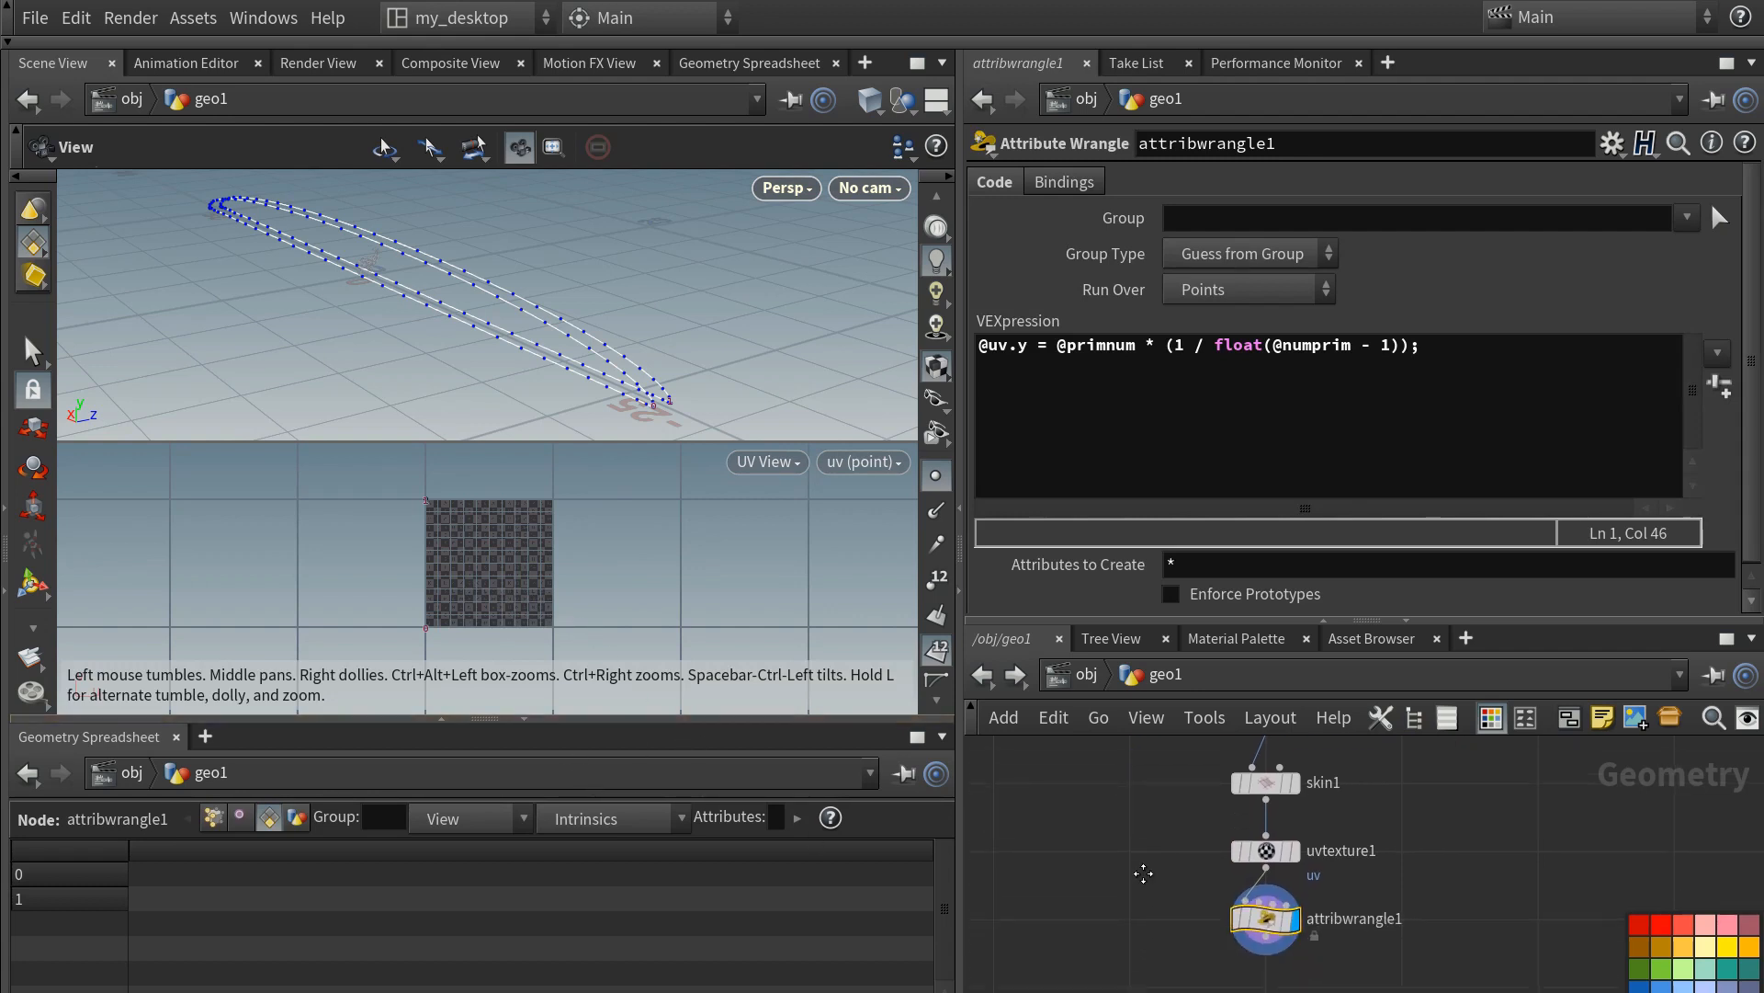
left_click(935, 582)
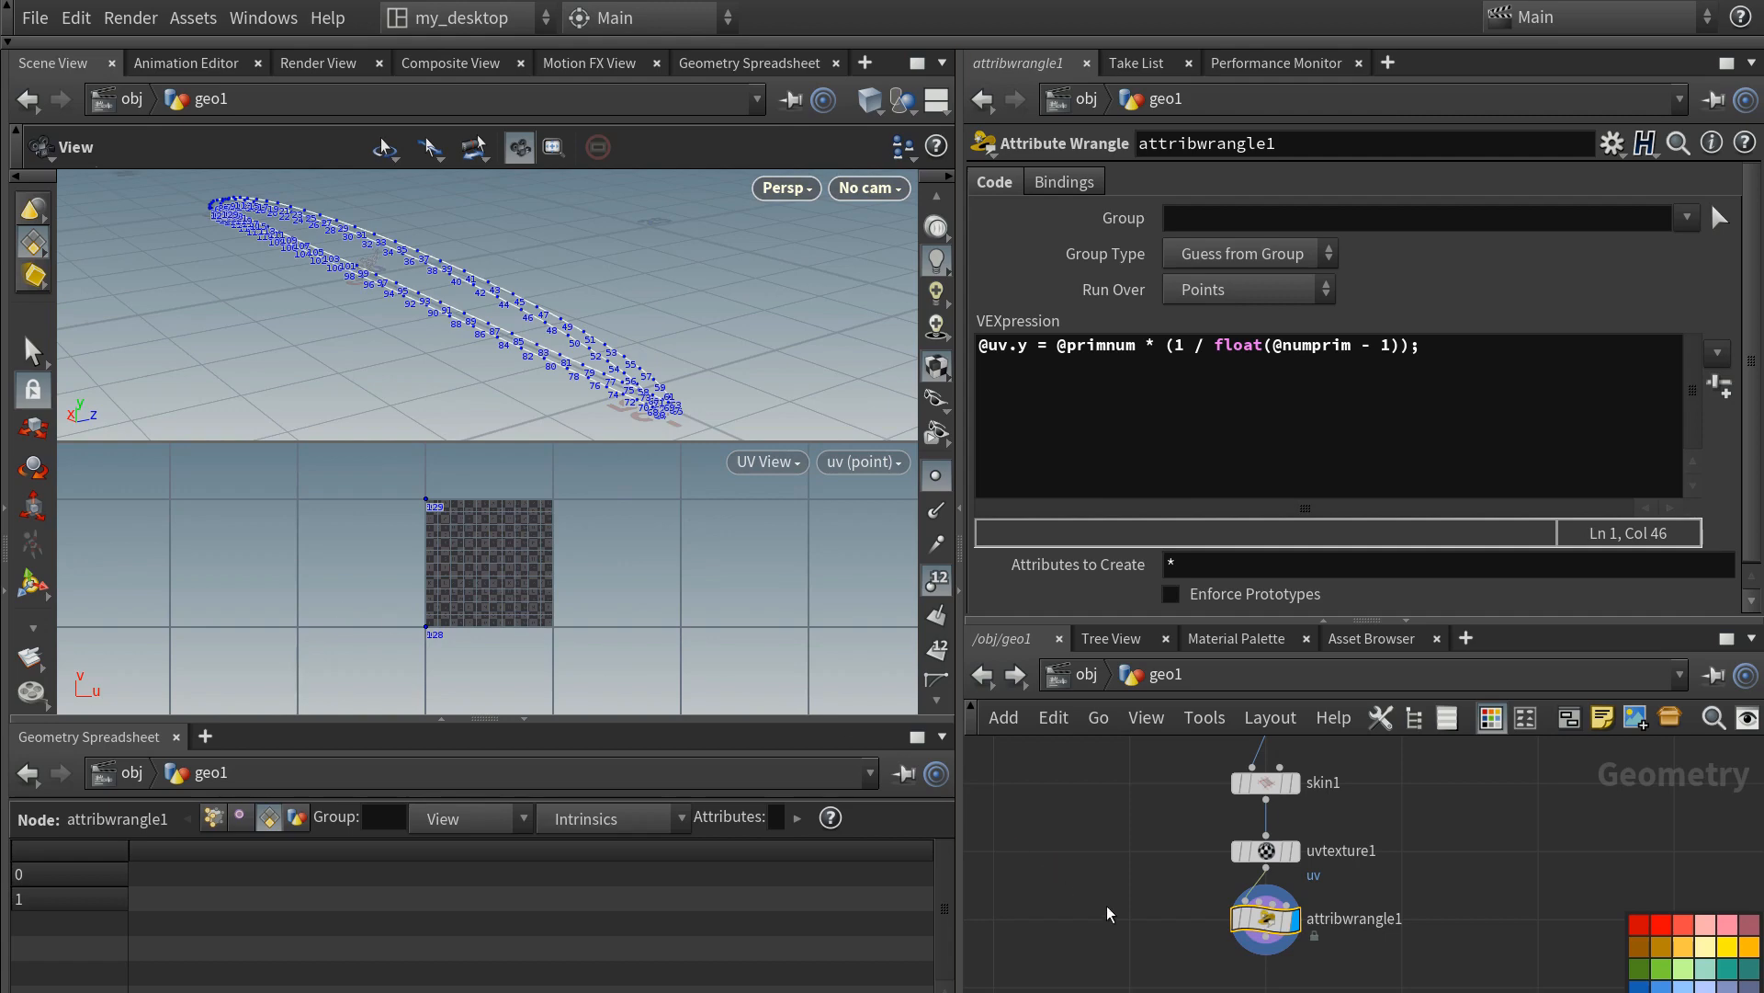
- Add a Skin node below attribwrangle1 and set uvtexture1's attribute class to Point
middle_click_drag(1107, 907, 1102, 838)
left_click(1259, 868)
key("Tab")
type("skin")
key("Return")
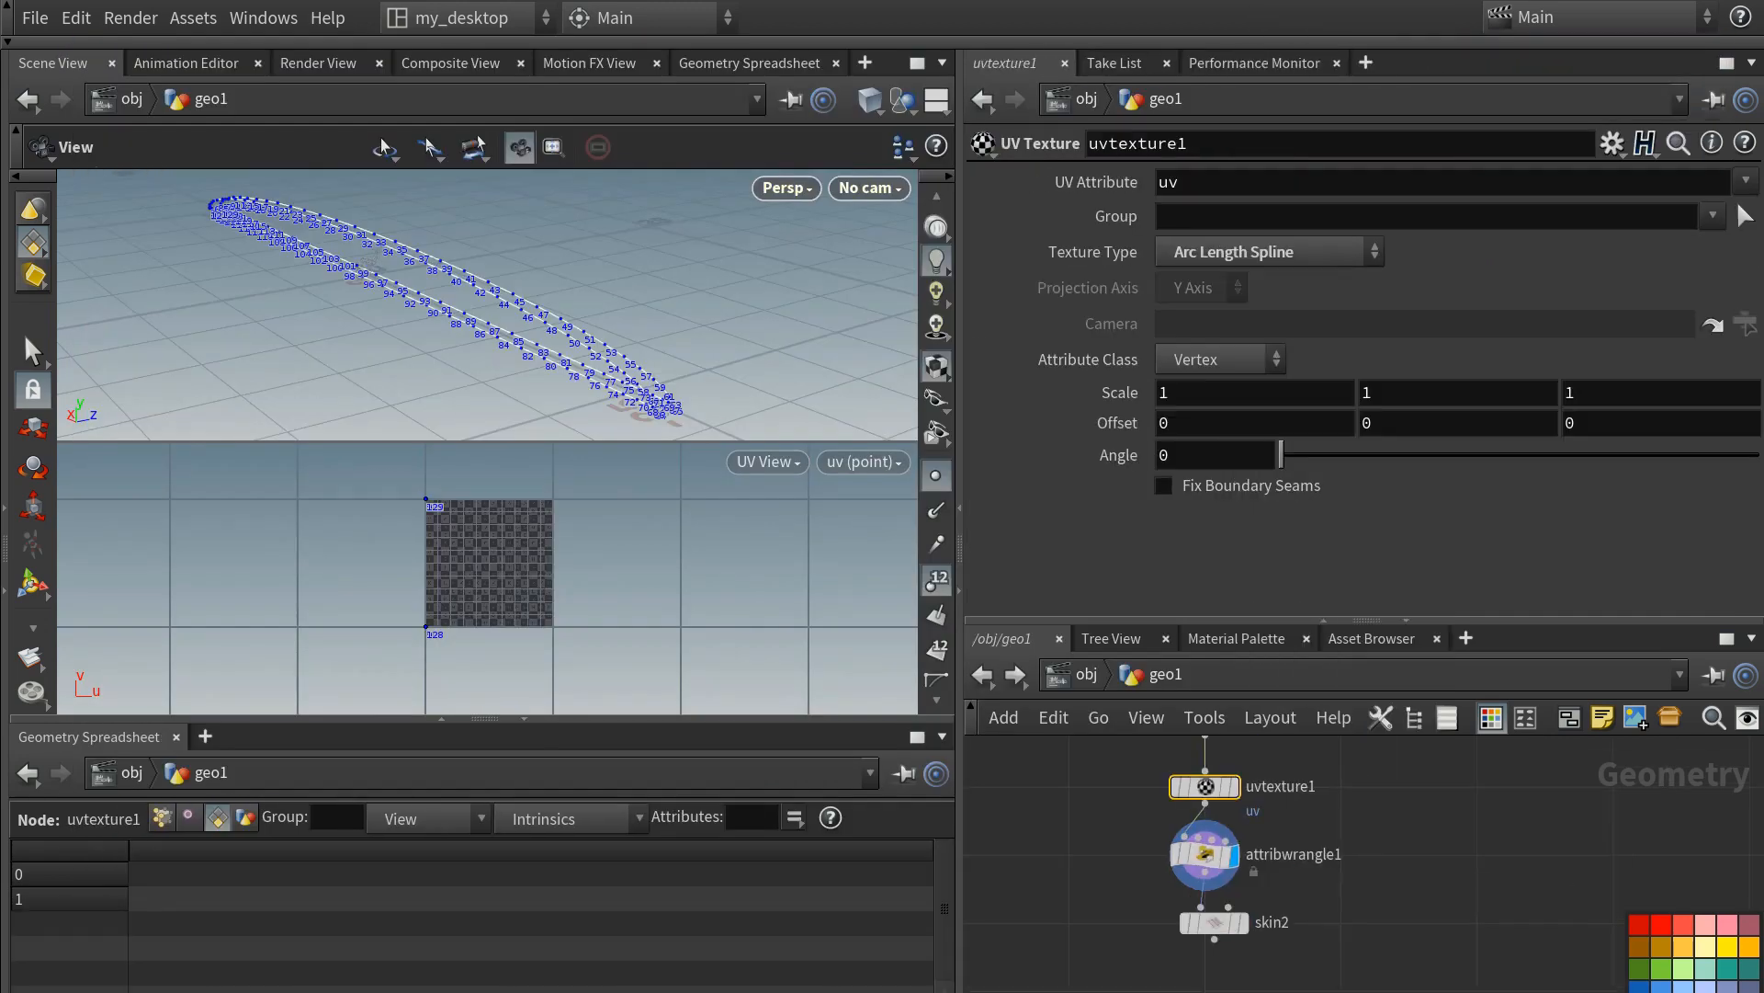
left_click(1183, 361)
left_click(1198, 418)
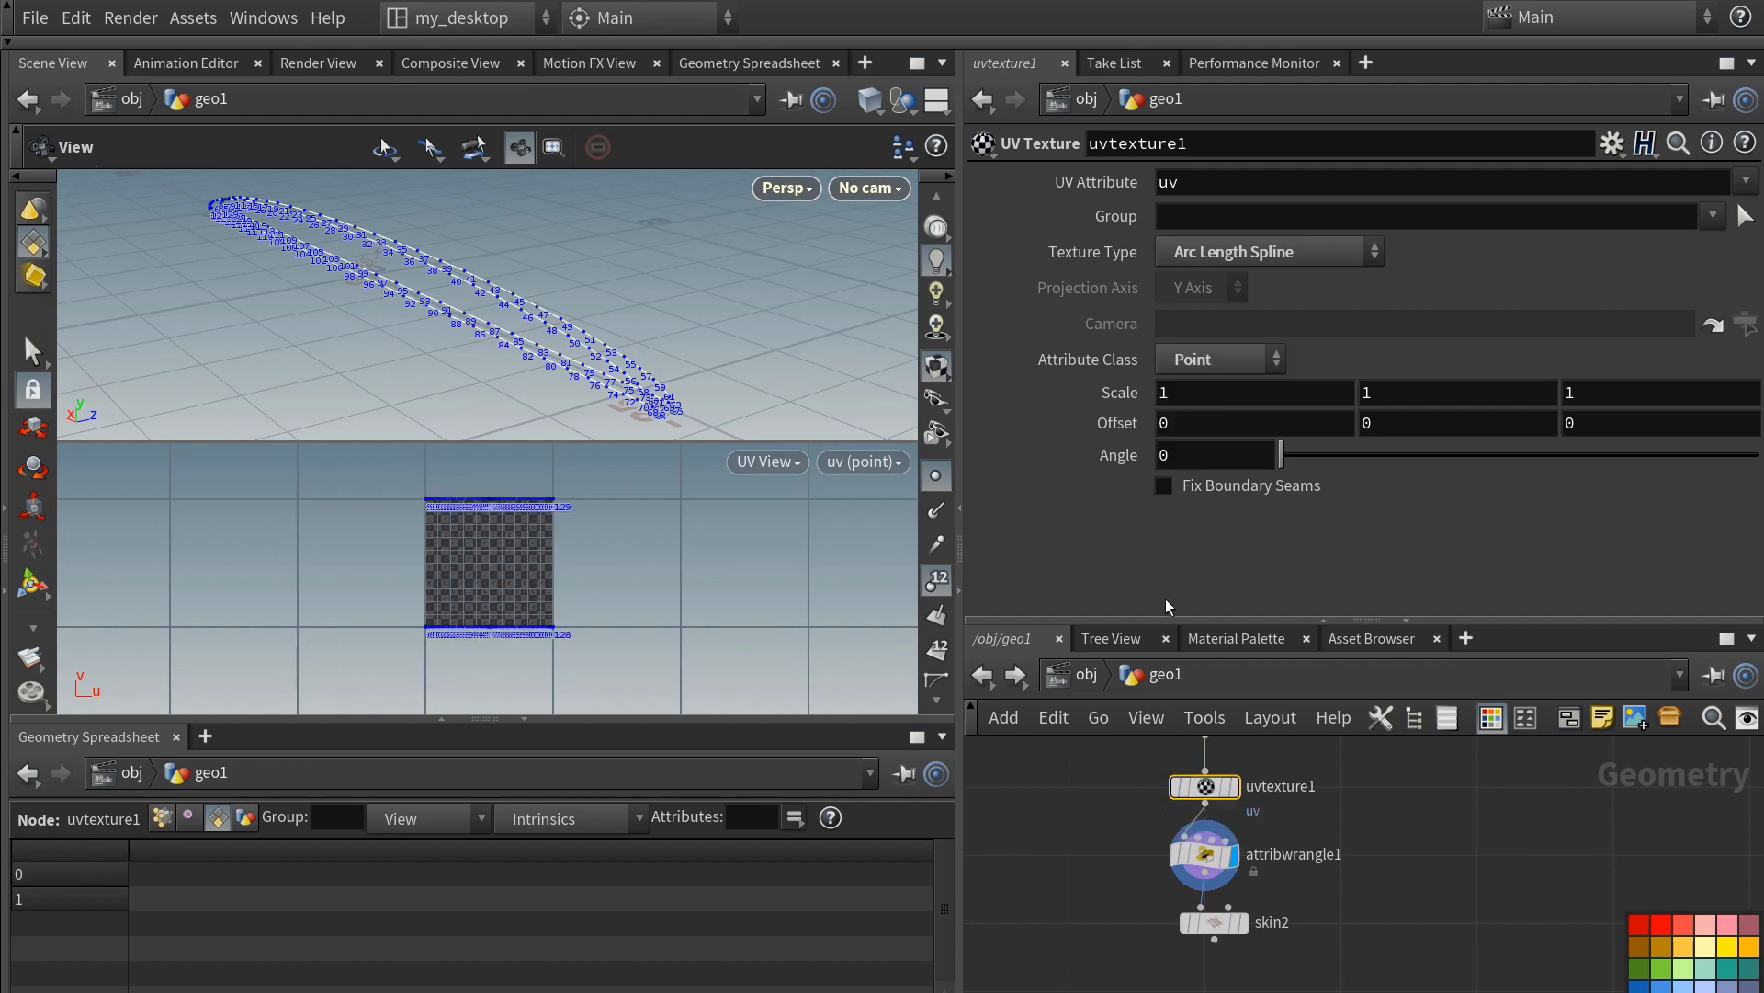
- Rename attribwrangle1 as seperate_uv_lines, and wire and display skin2 directly beneath it
left_click(1205, 854)
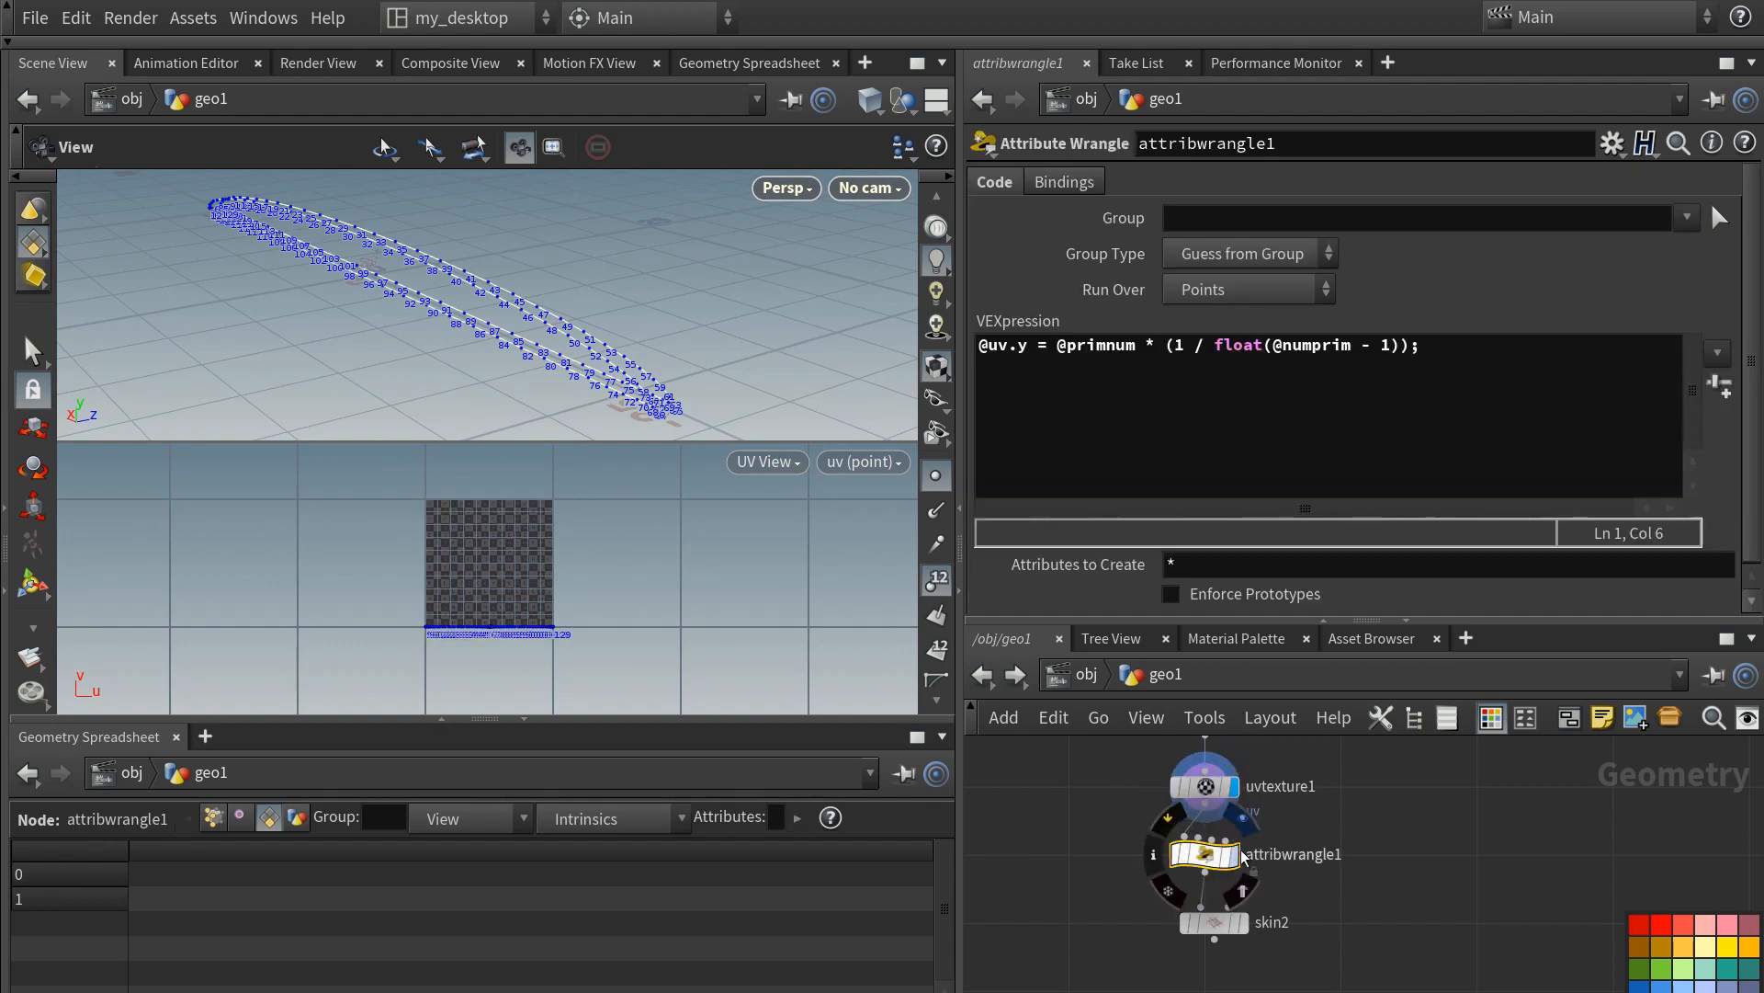
double_click(1296, 854)
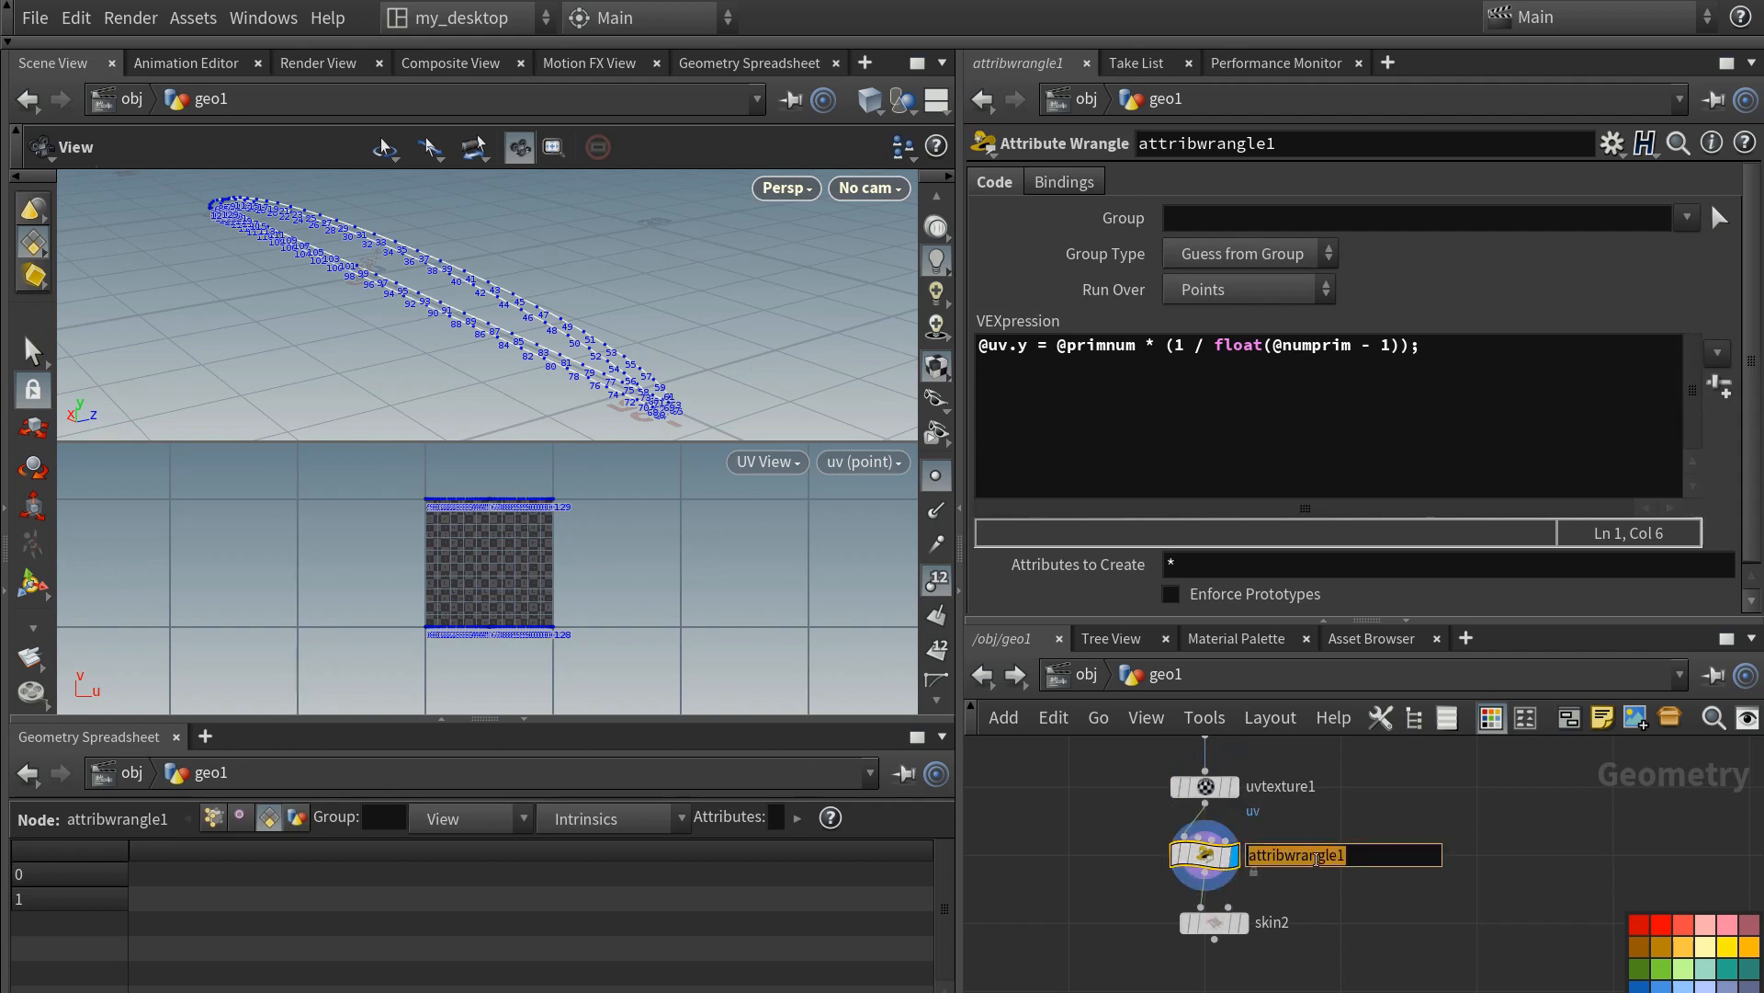
type("seperate_")
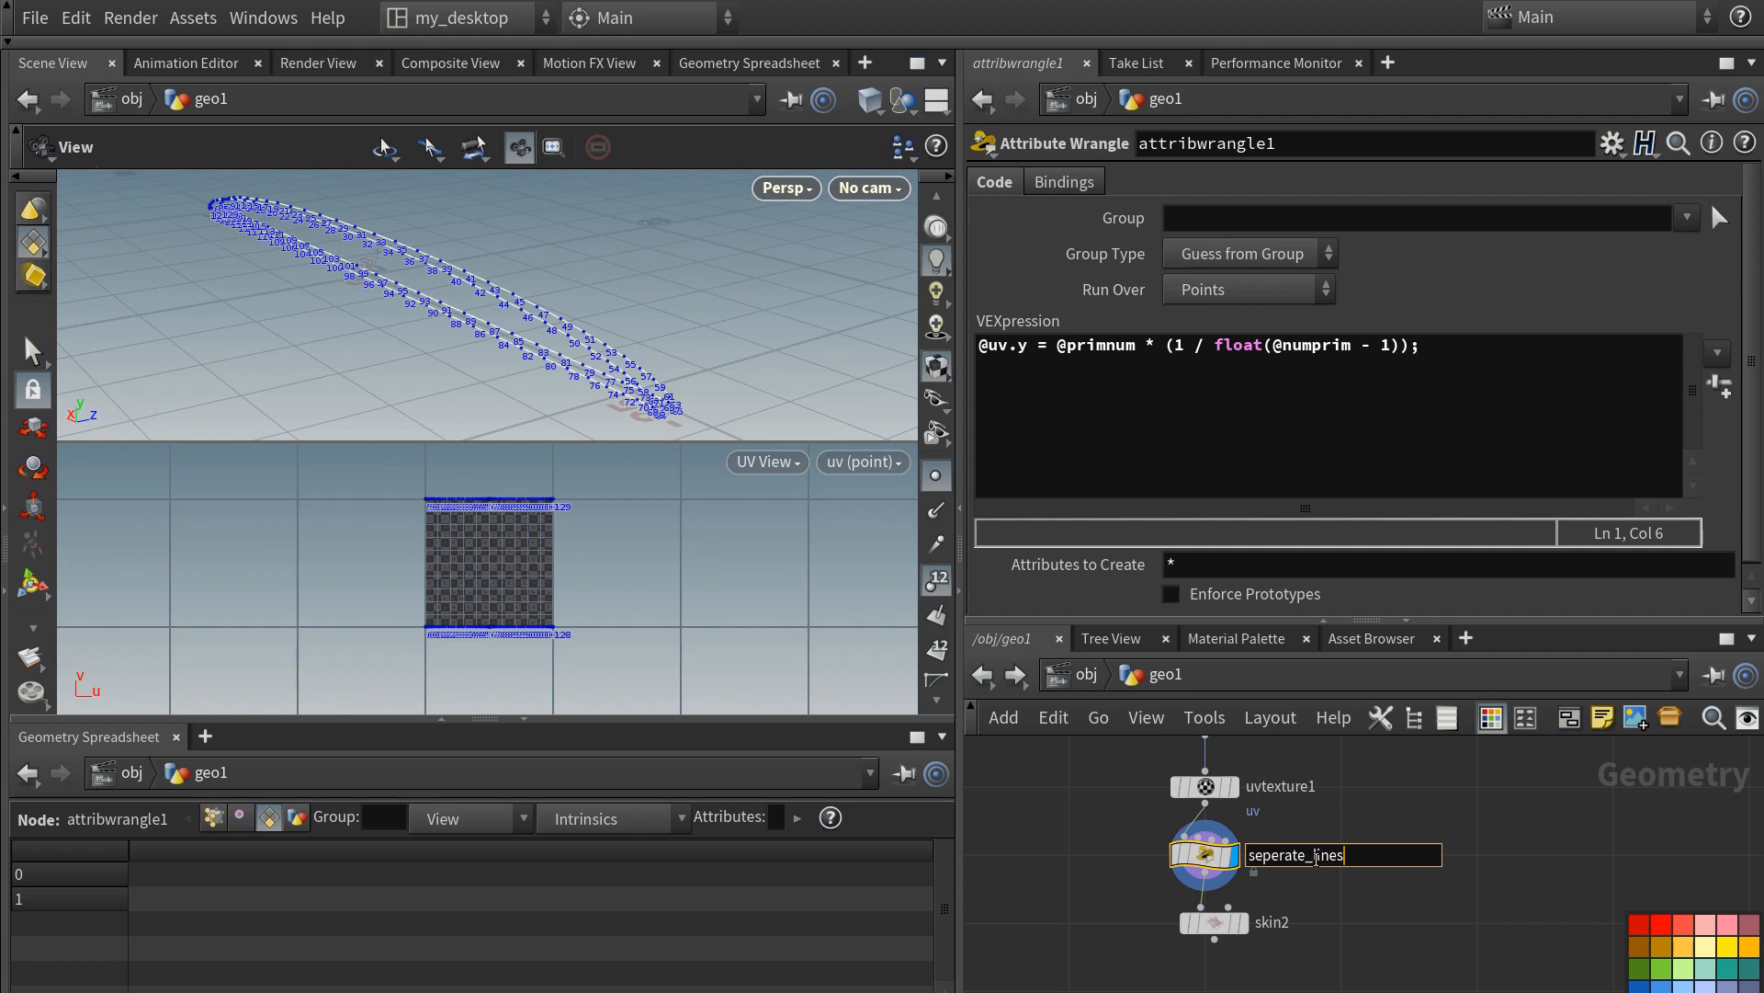
type("uv_")
key("Return")
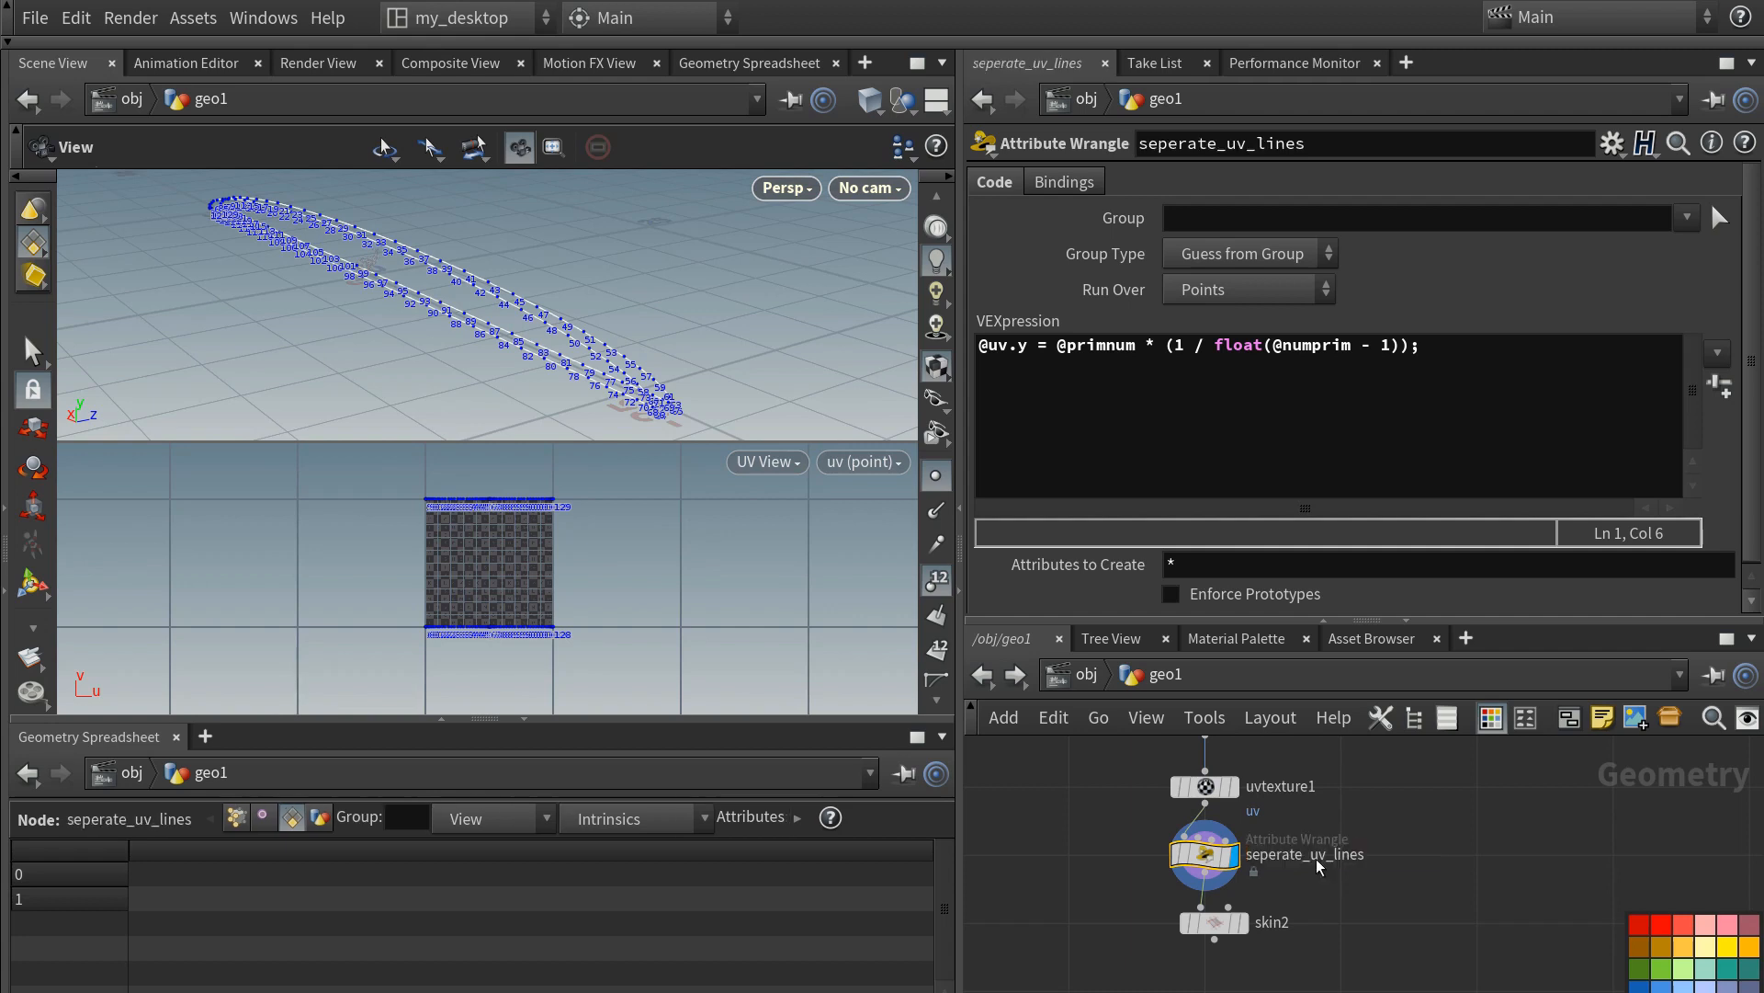
left_click(1236, 923)
left_click(1211, 925)
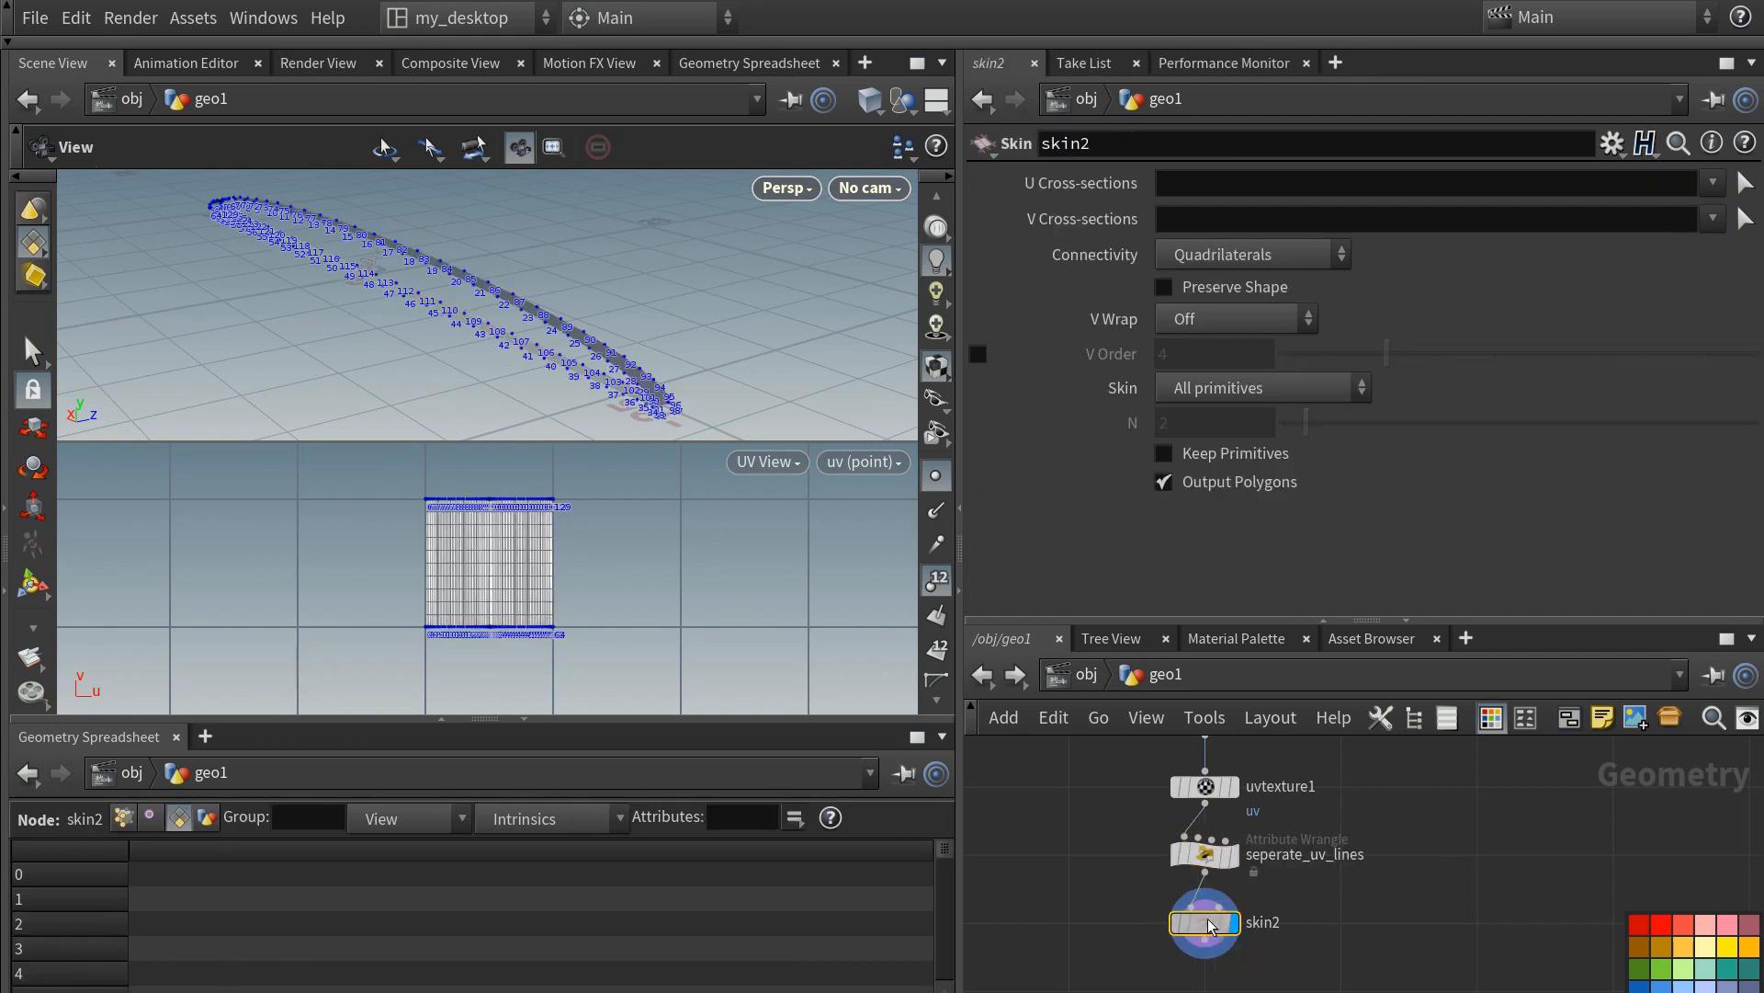
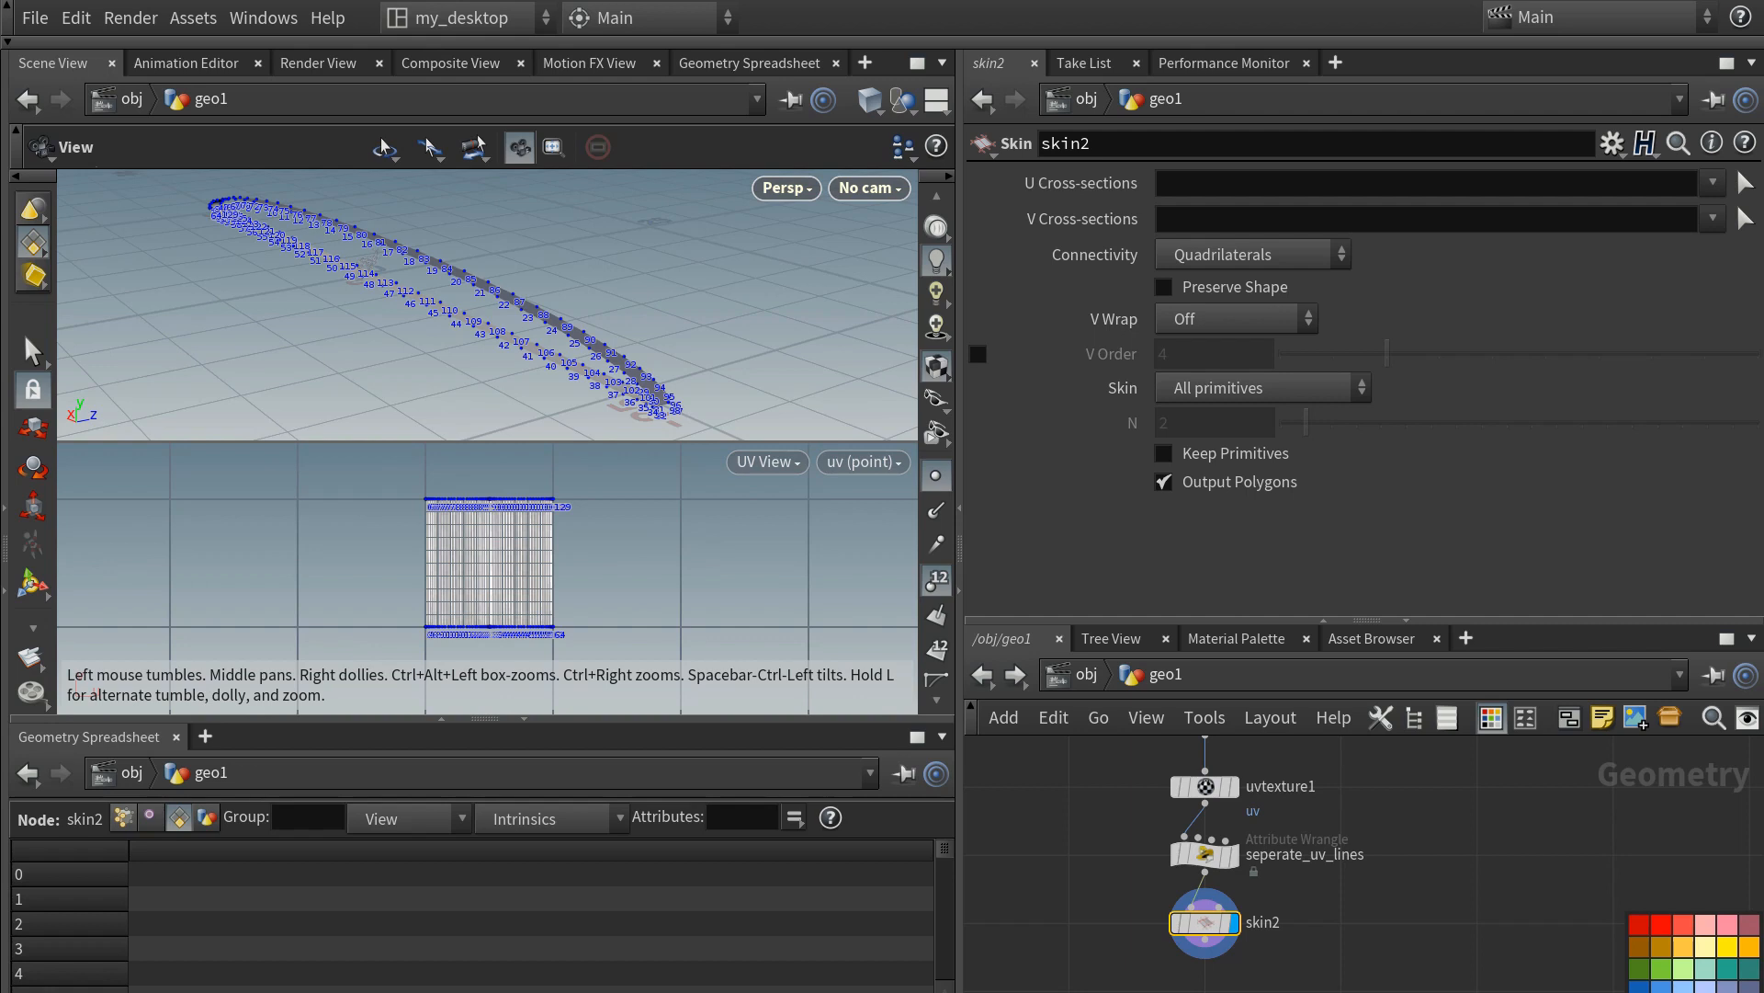
- Branch a Measure node off seperate_uv_lines beside skin2 and set it to measure Perimeter
middle_click_drag(1081, 908, 1147, 859)
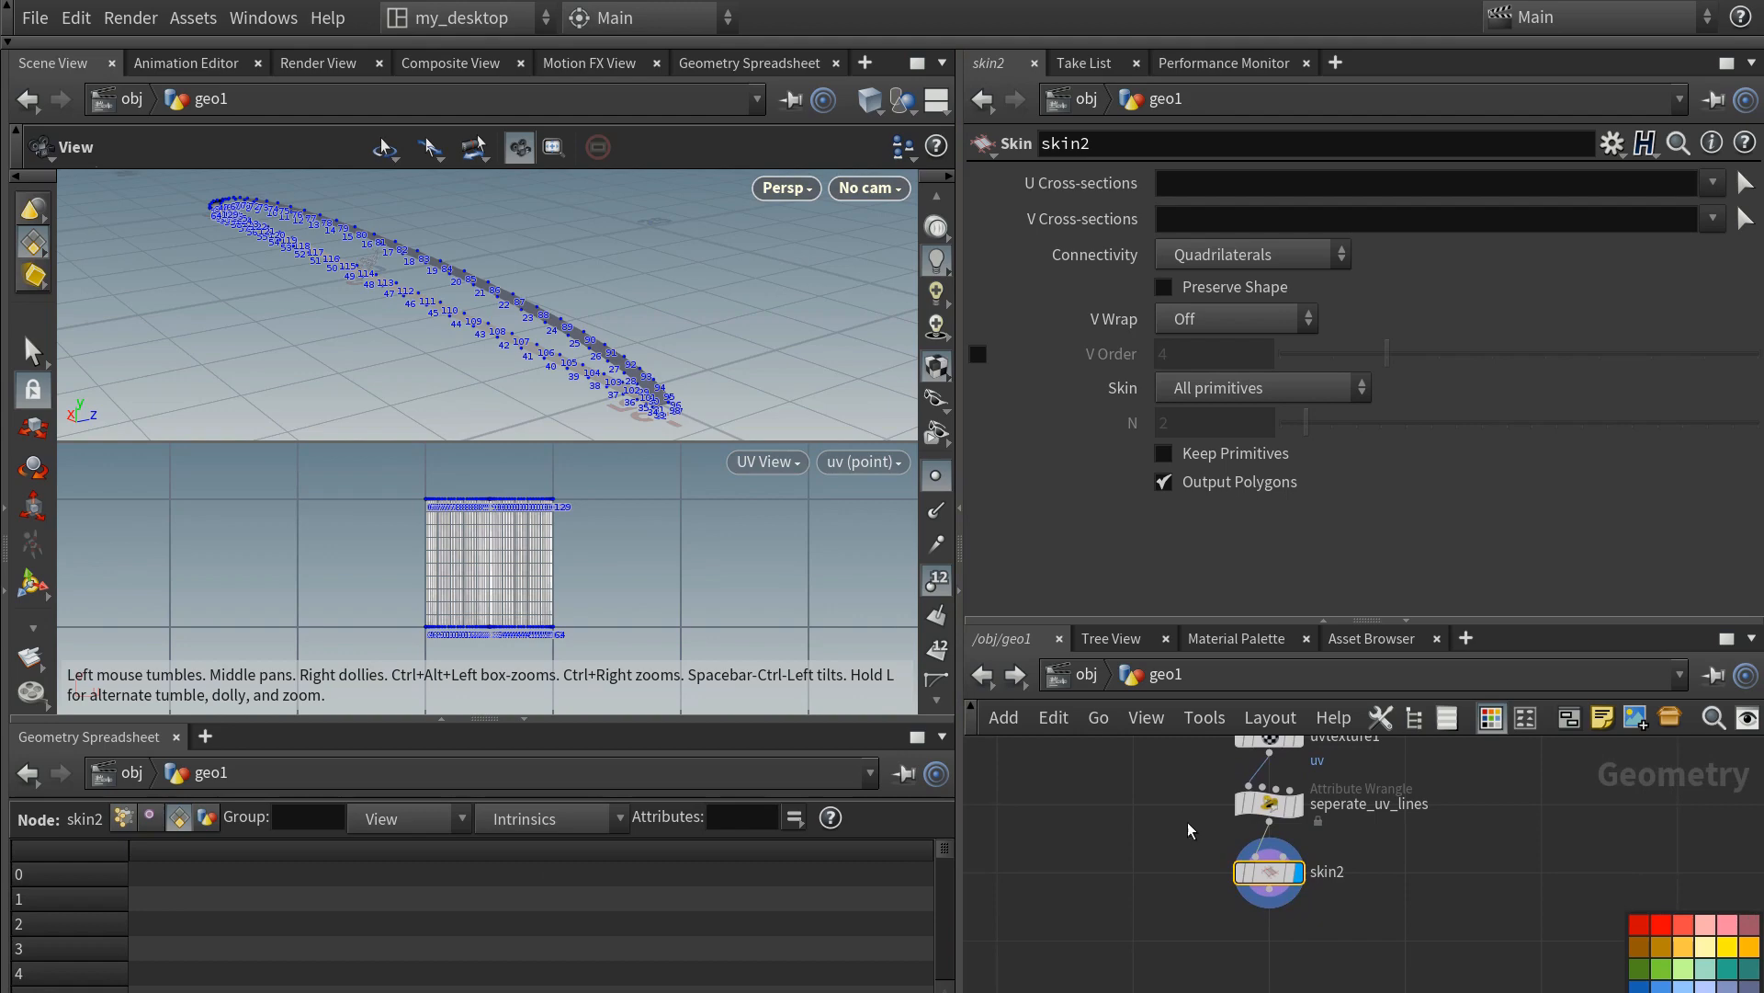
key("Tab")
type("measure")
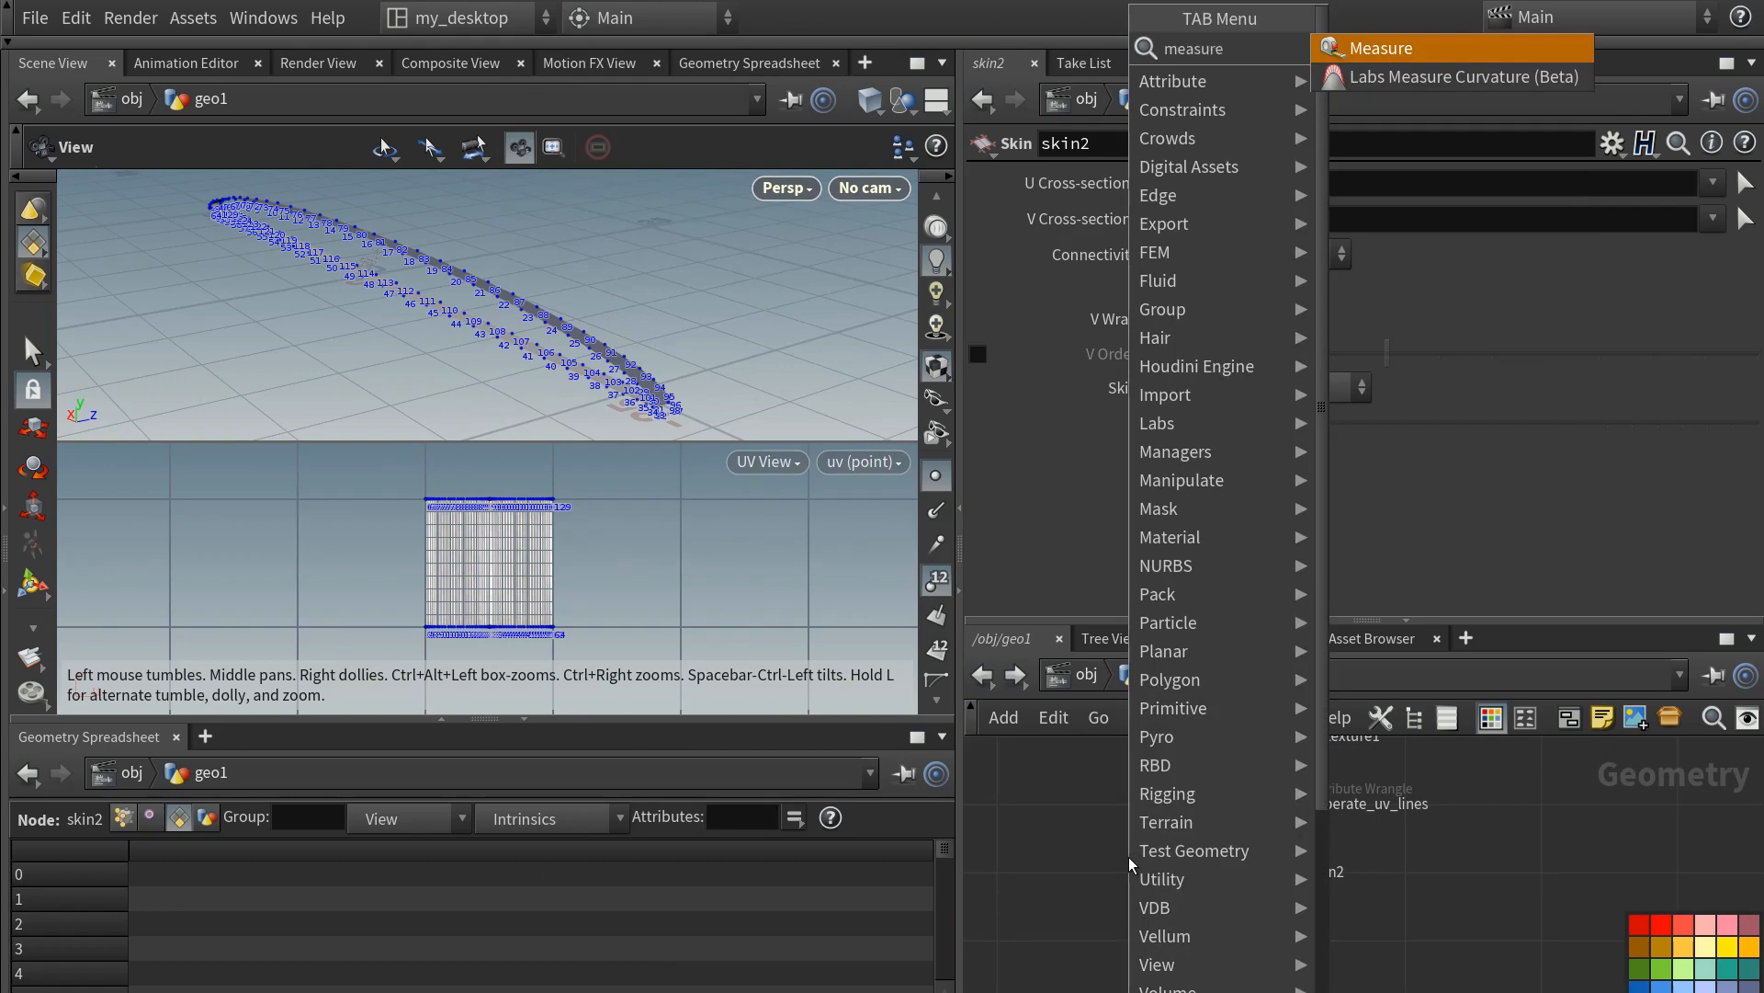
key("Return")
left_click(1132, 868)
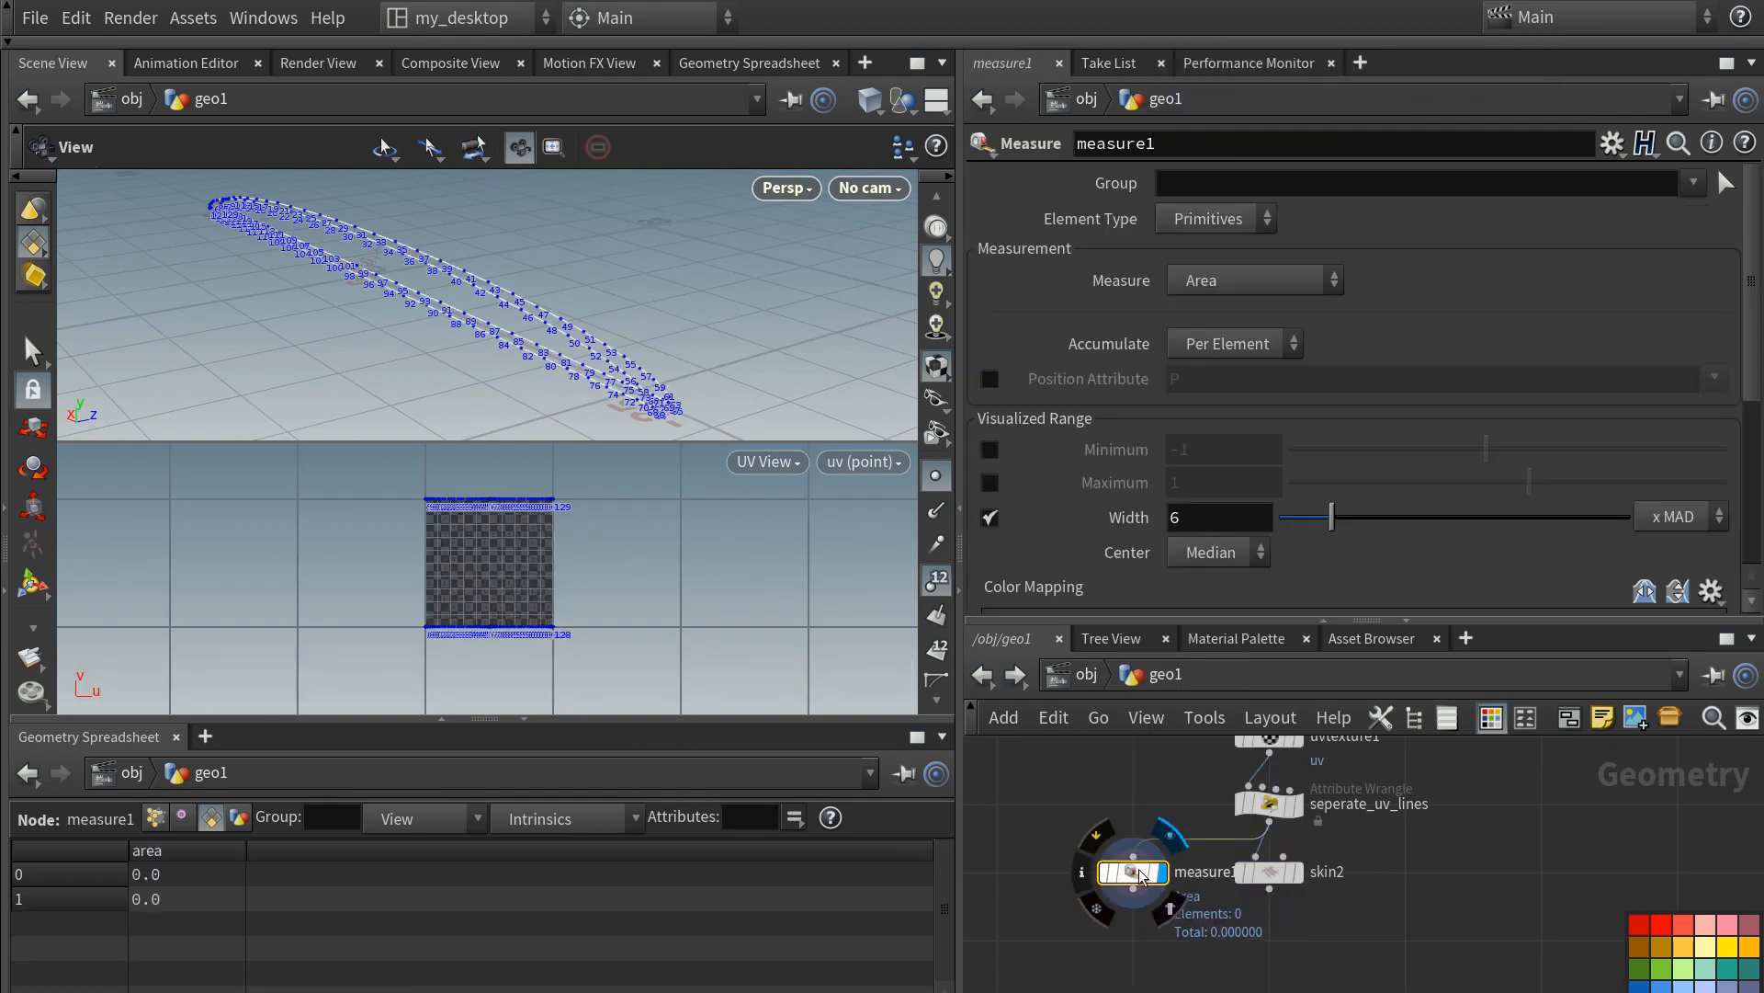
left_click(1254, 280)
left_click(1213, 306)
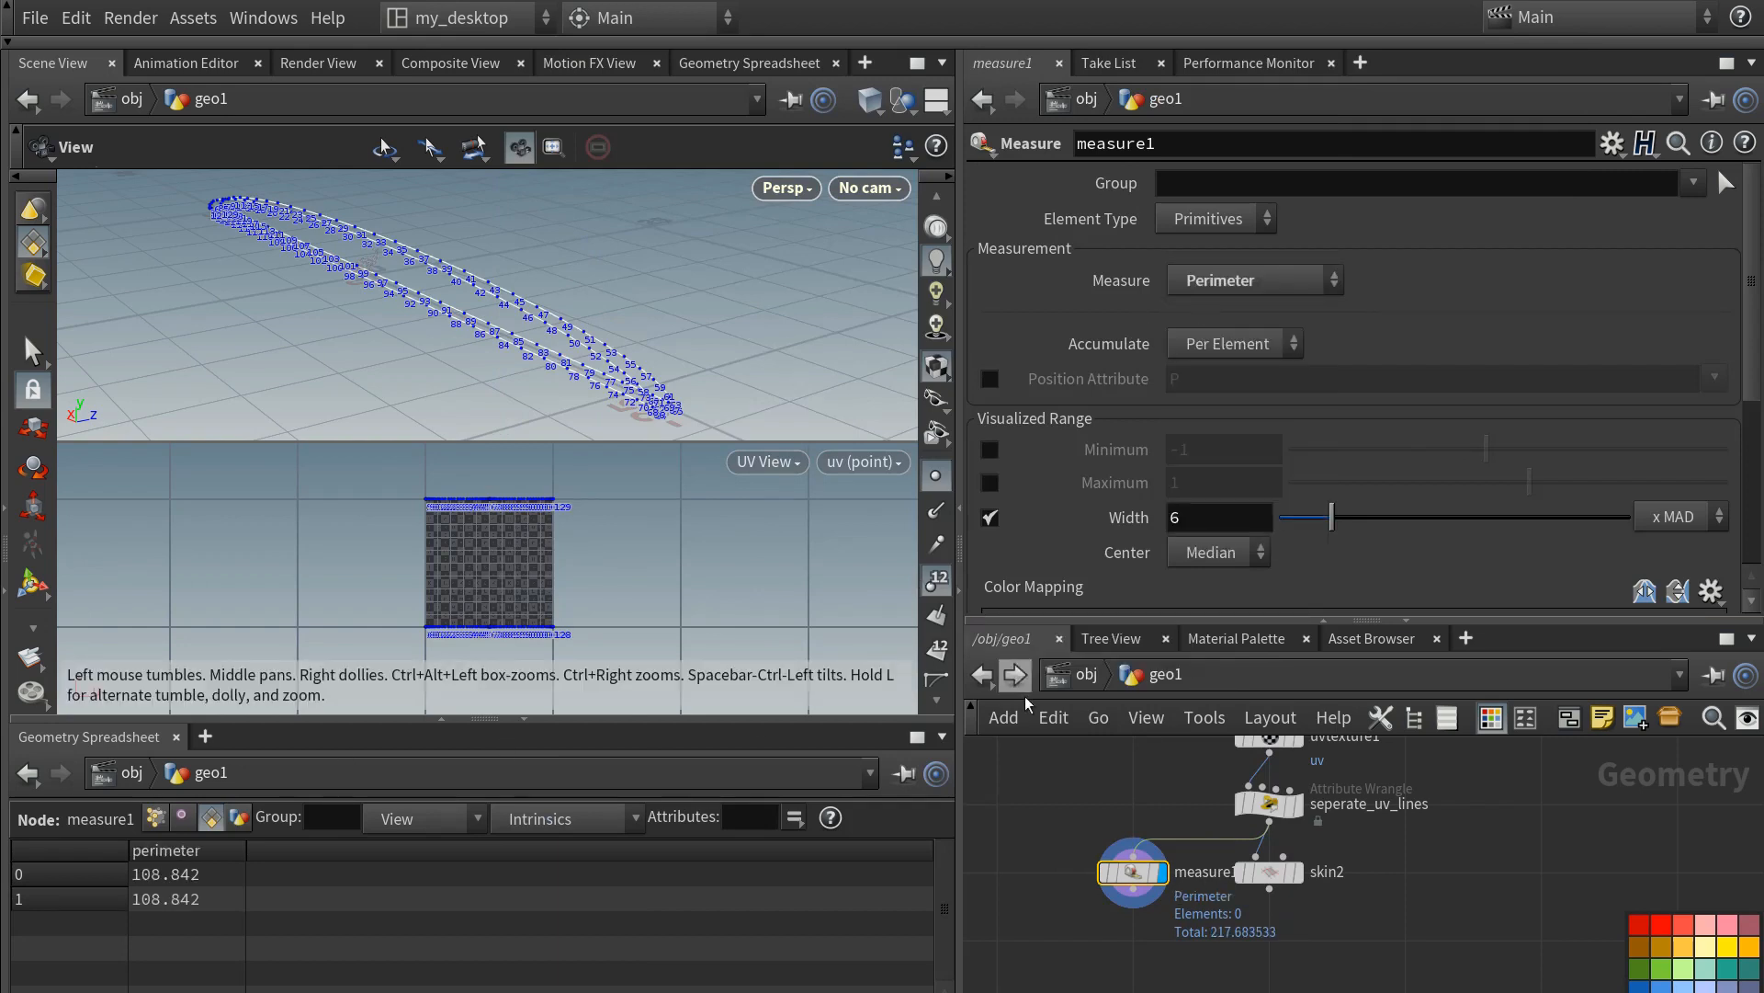
- Route the Measure node's wire through a dot, and add and display a UV Transform node below skin2
middle_click_drag(1107, 952, 1121, 885)
left_click_drag(1157, 805, 1156, 873)
middle_click_drag(1248, 851, 1132, 847)
key("Tab")
type("uvtr")
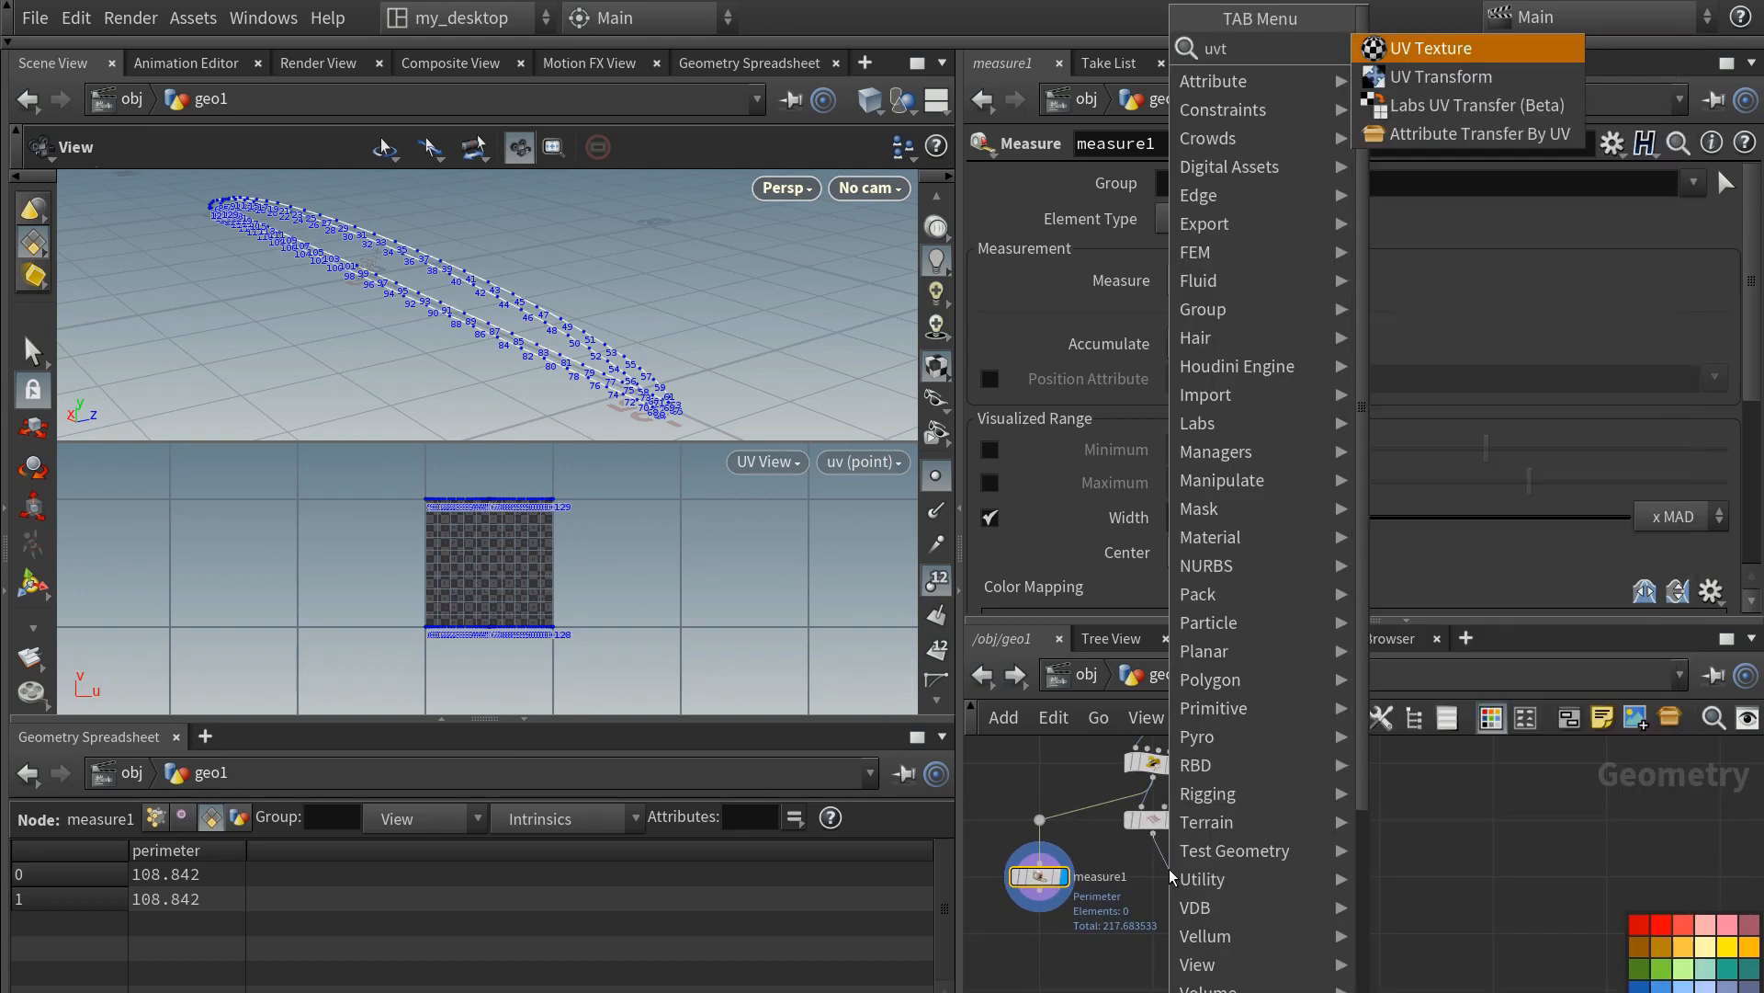
key("Return")
key("r")
left_click(1161, 877)
left_click_drag(1165, 882, 1153, 876)
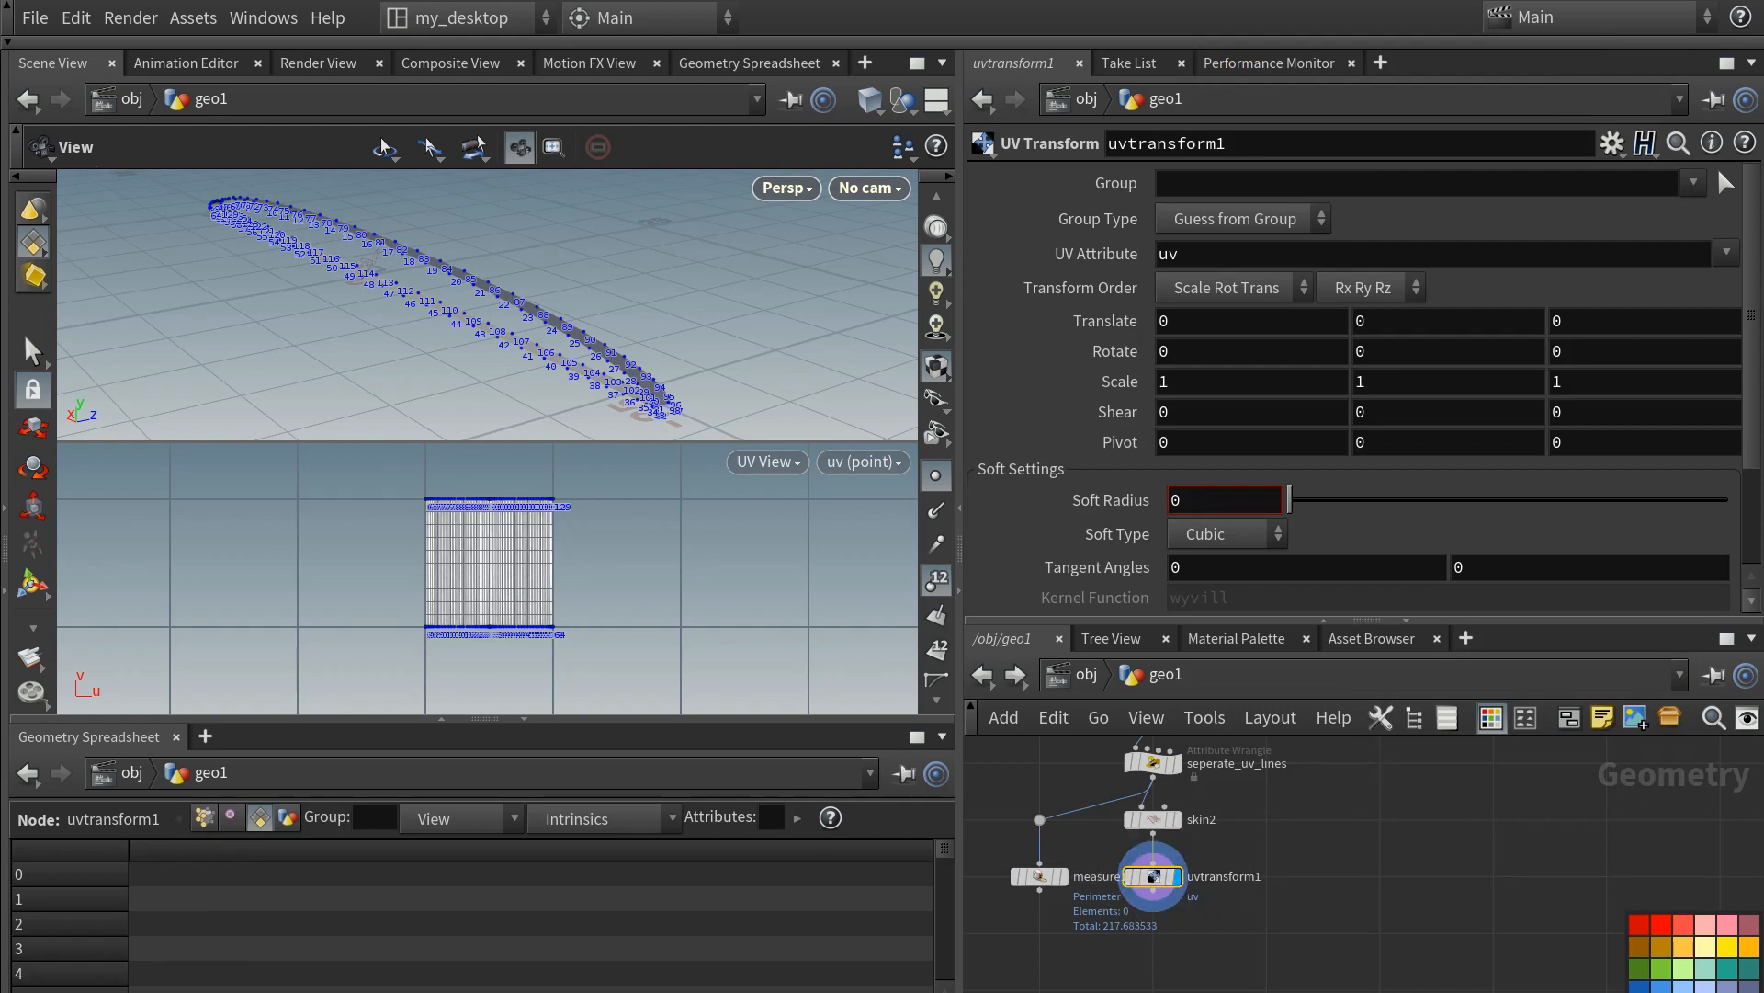
- Move the measure branch away from the main node chain and rename measure1 as read_perimeter
scroll(1096, 890, "up", 2)
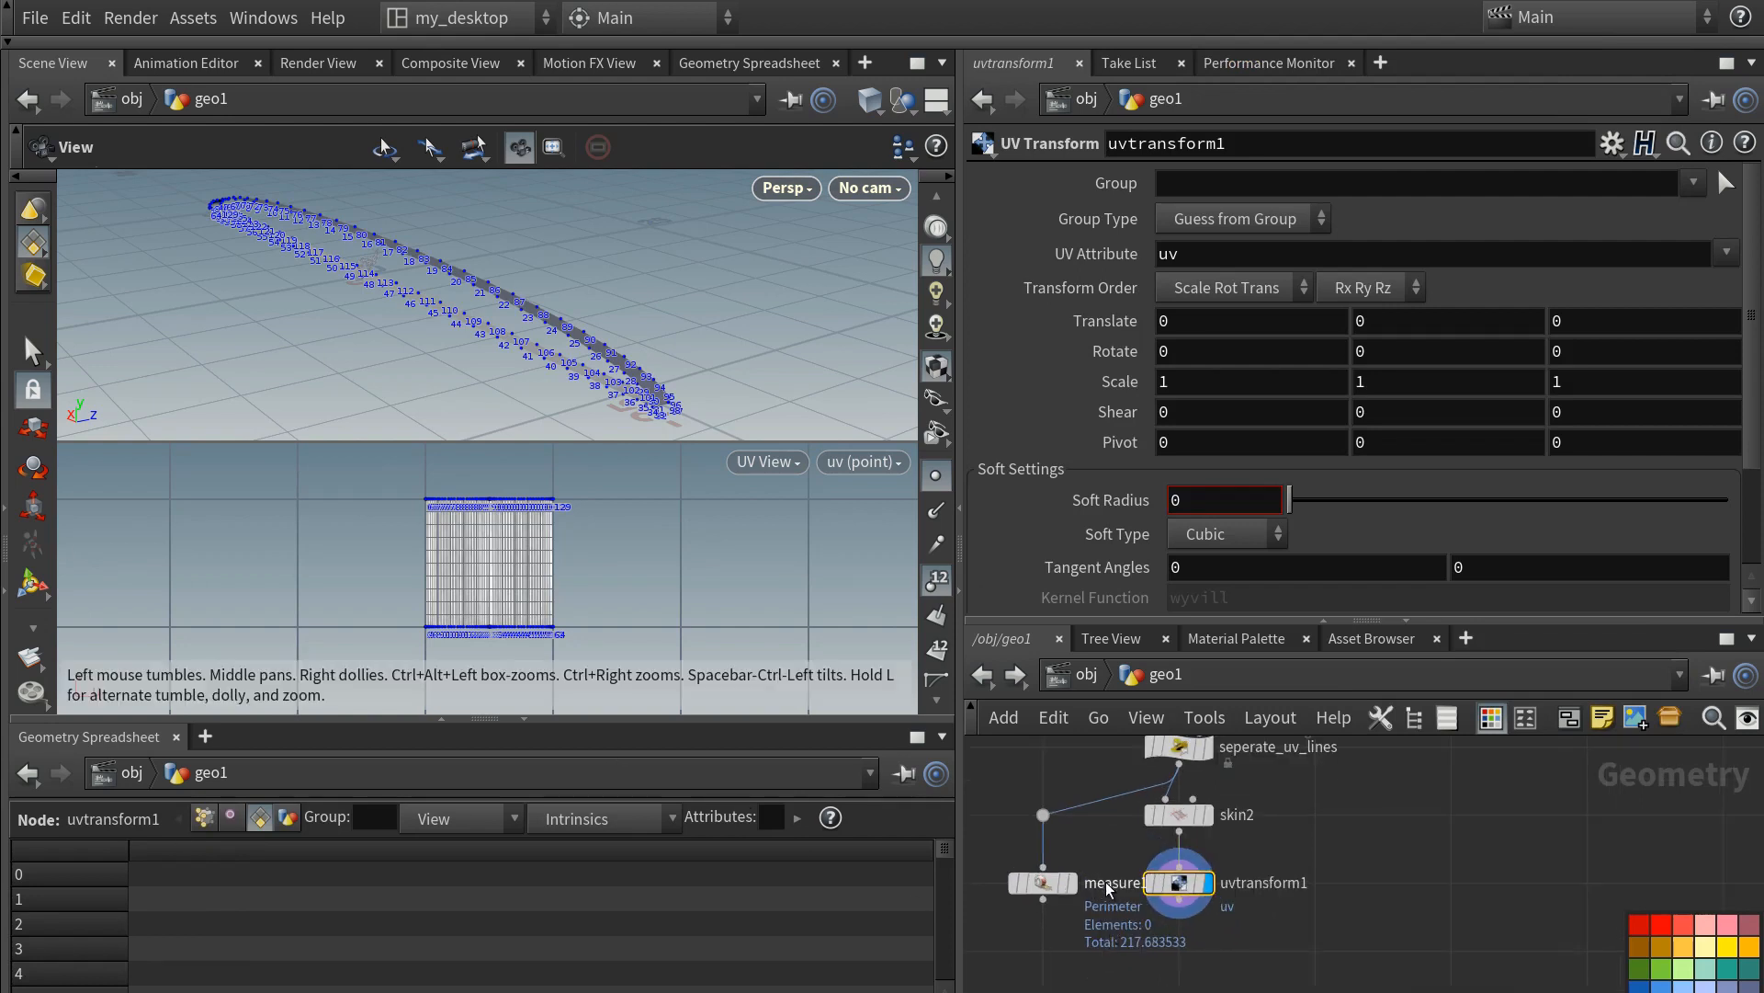
middle_click_drag(1077, 962, 1148, 961)
left_click_drag(1017, 779, 1148, 938)
middle_click_drag(1145, 933, 1206, 933)
left_click_drag(1174, 883, 1036, 883)
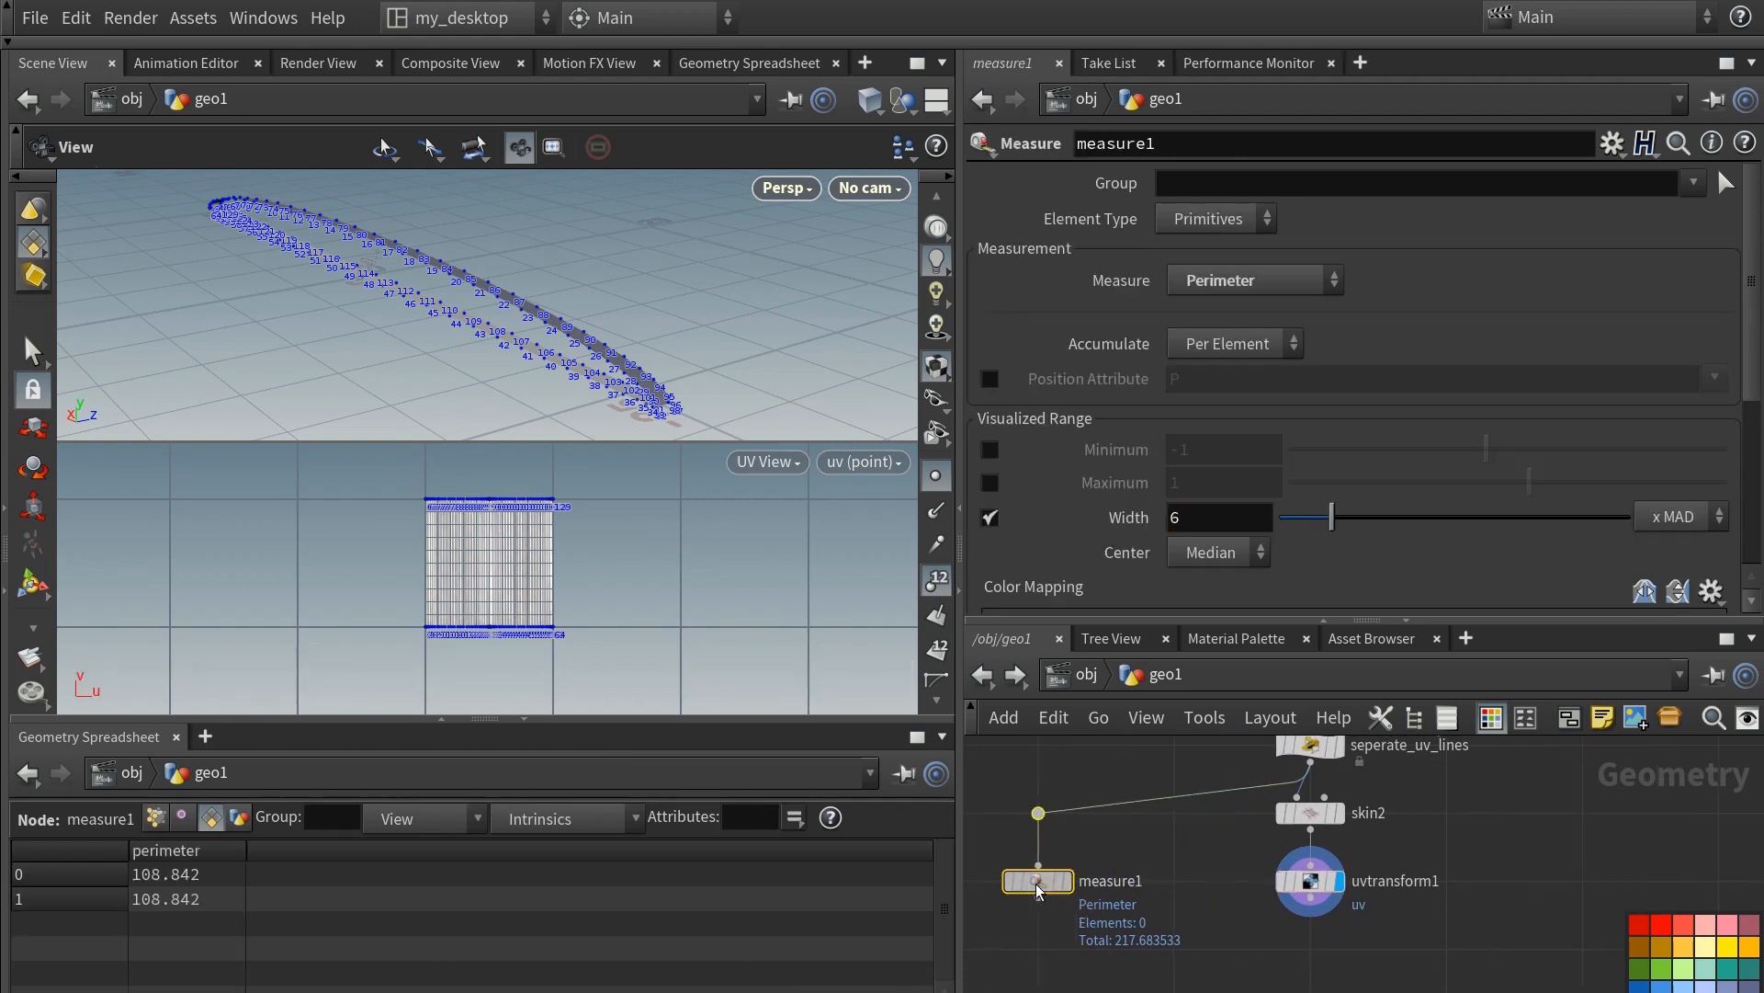
double_click(1108, 882)
type("read")
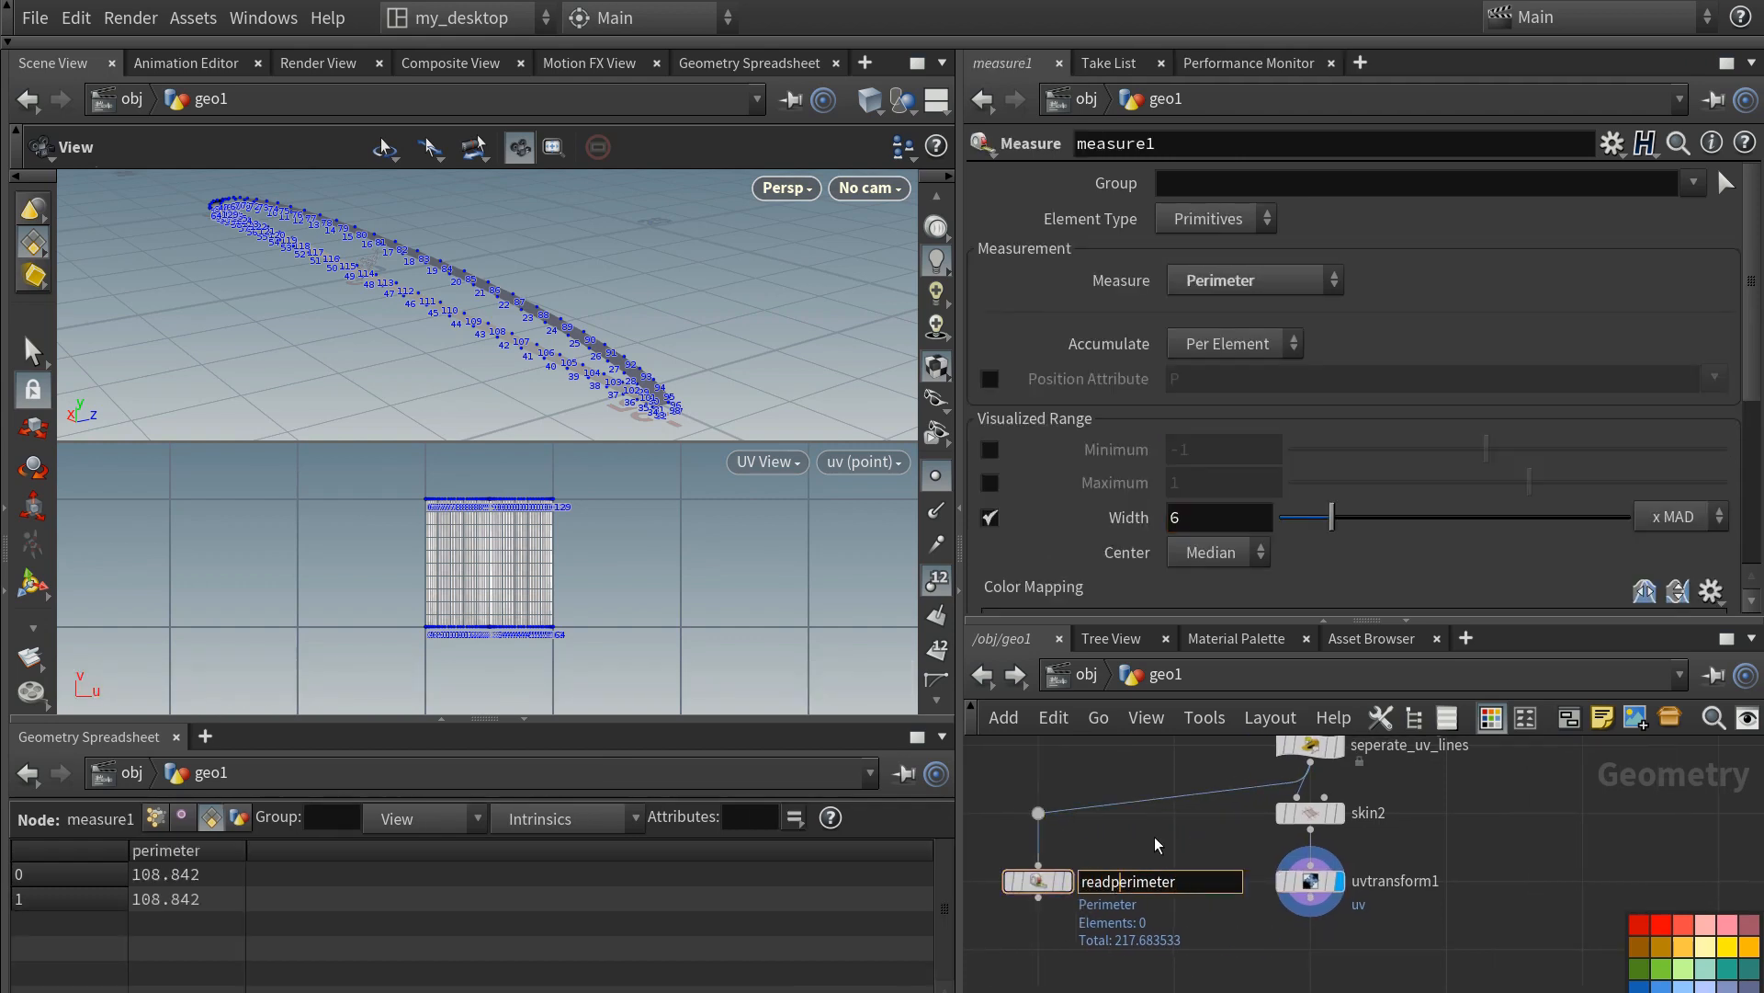
type("_")
key("Return")
- Inspect the perimeter attribute of read_perimeter in the geometry spreadsheet
left_click(1311, 880)
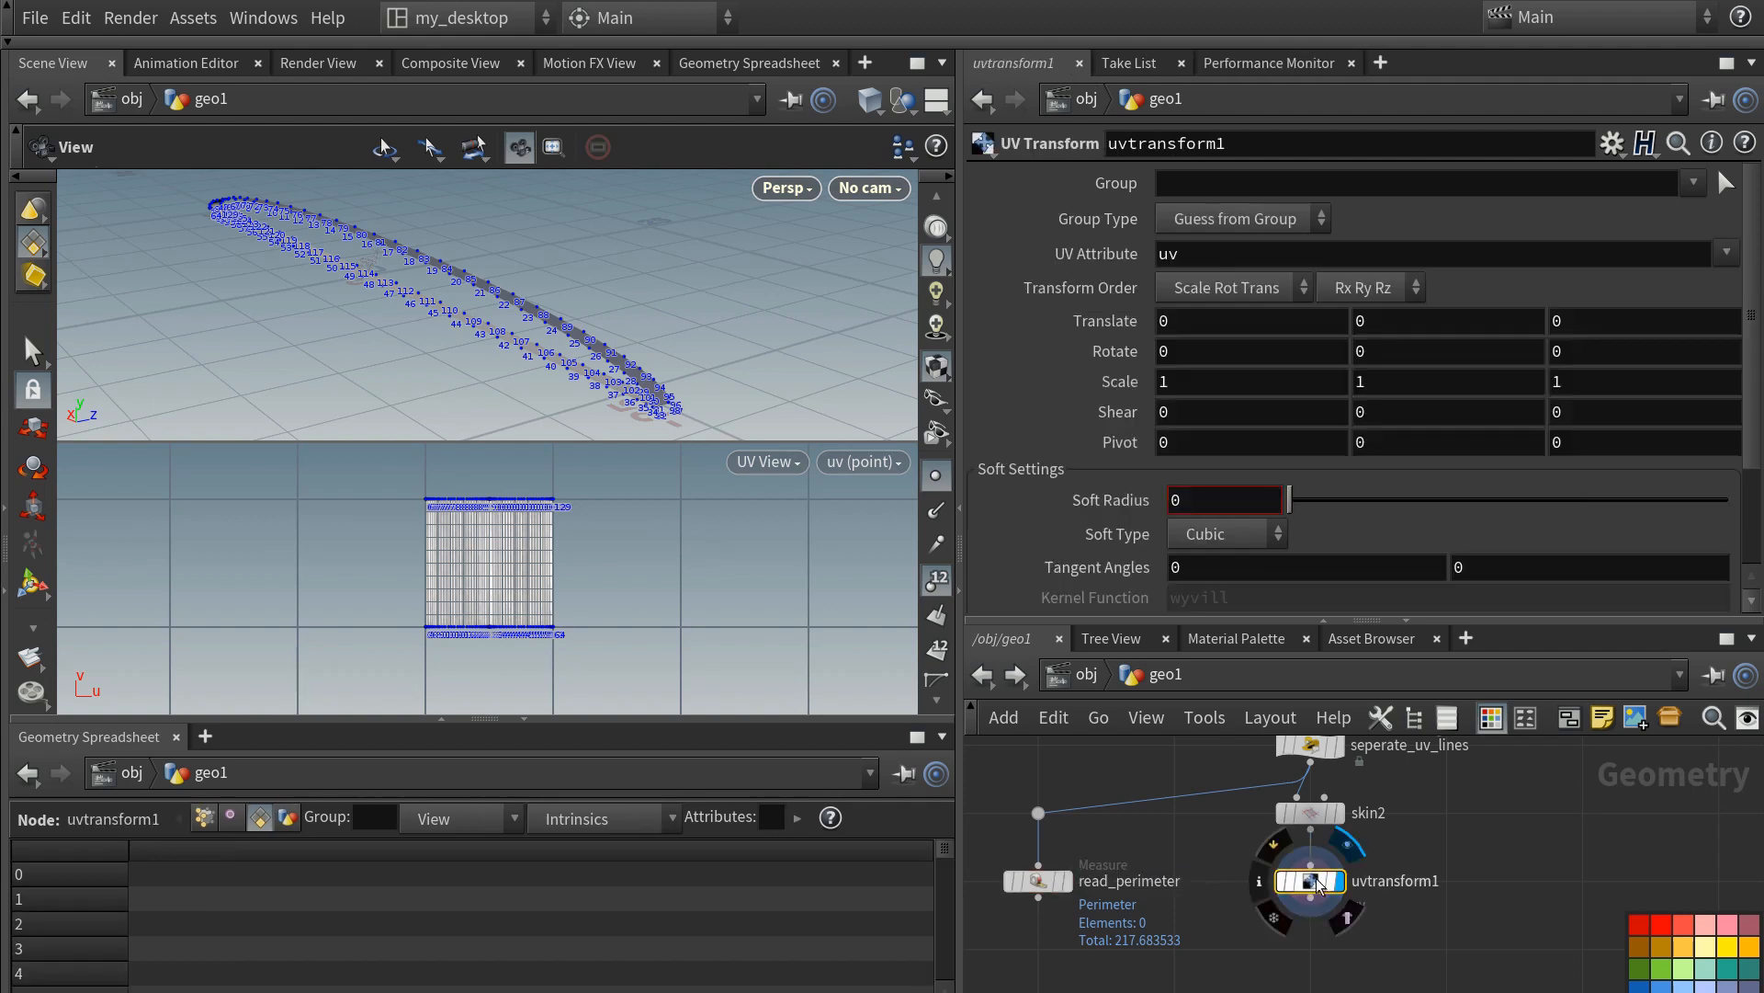
left_click(1057, 886)
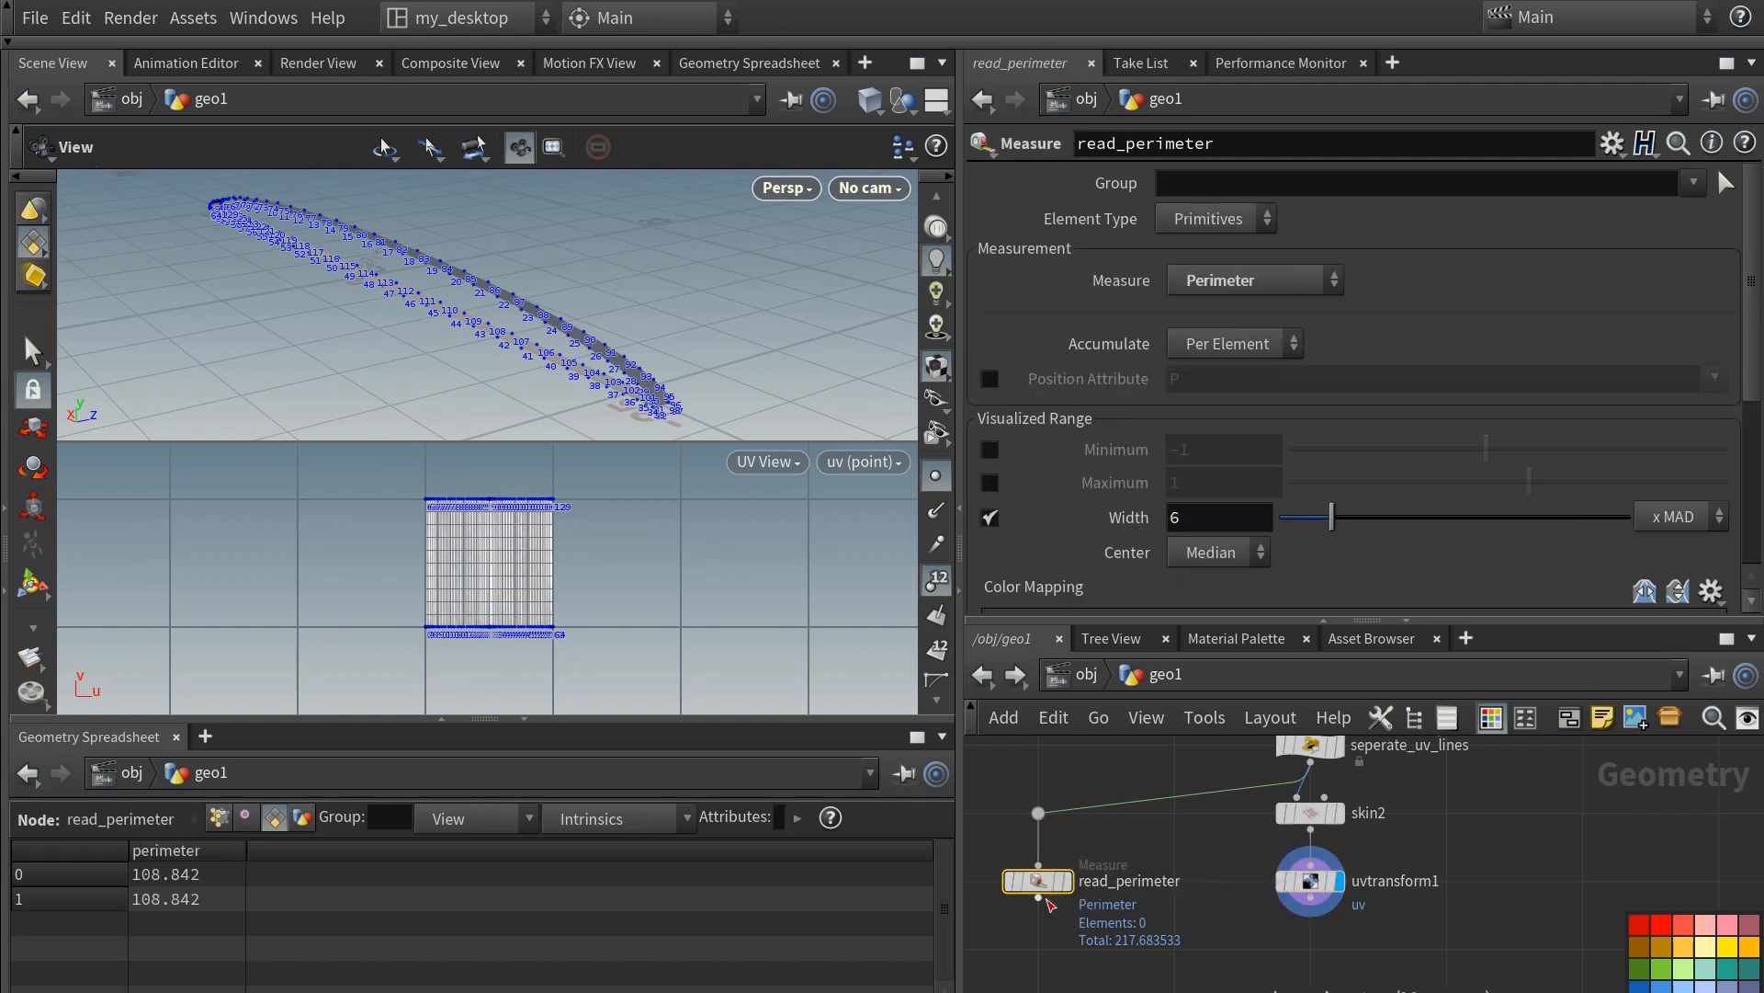
right_click(157, 875)
key("Escape")
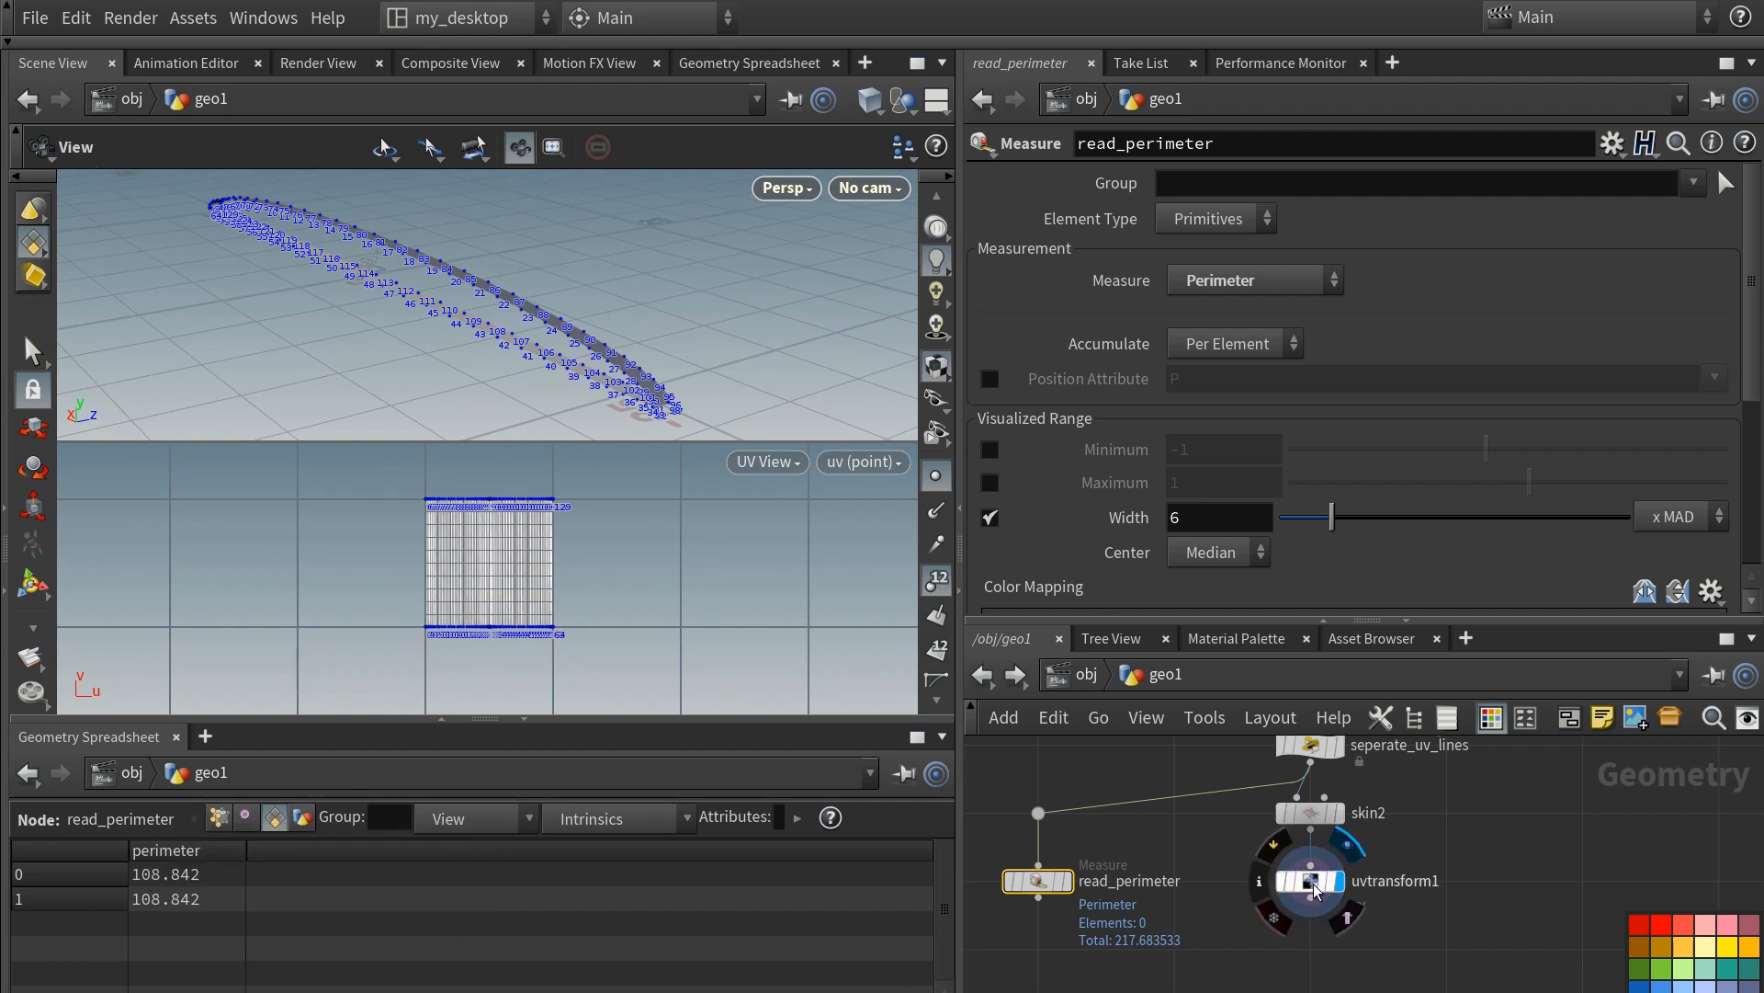
- Set uvtransform1's first Scale component to a prim() expression reading the "perimeter" attribute of primitive 0 from "../read_perimeter/"
left_click(1310, 883)
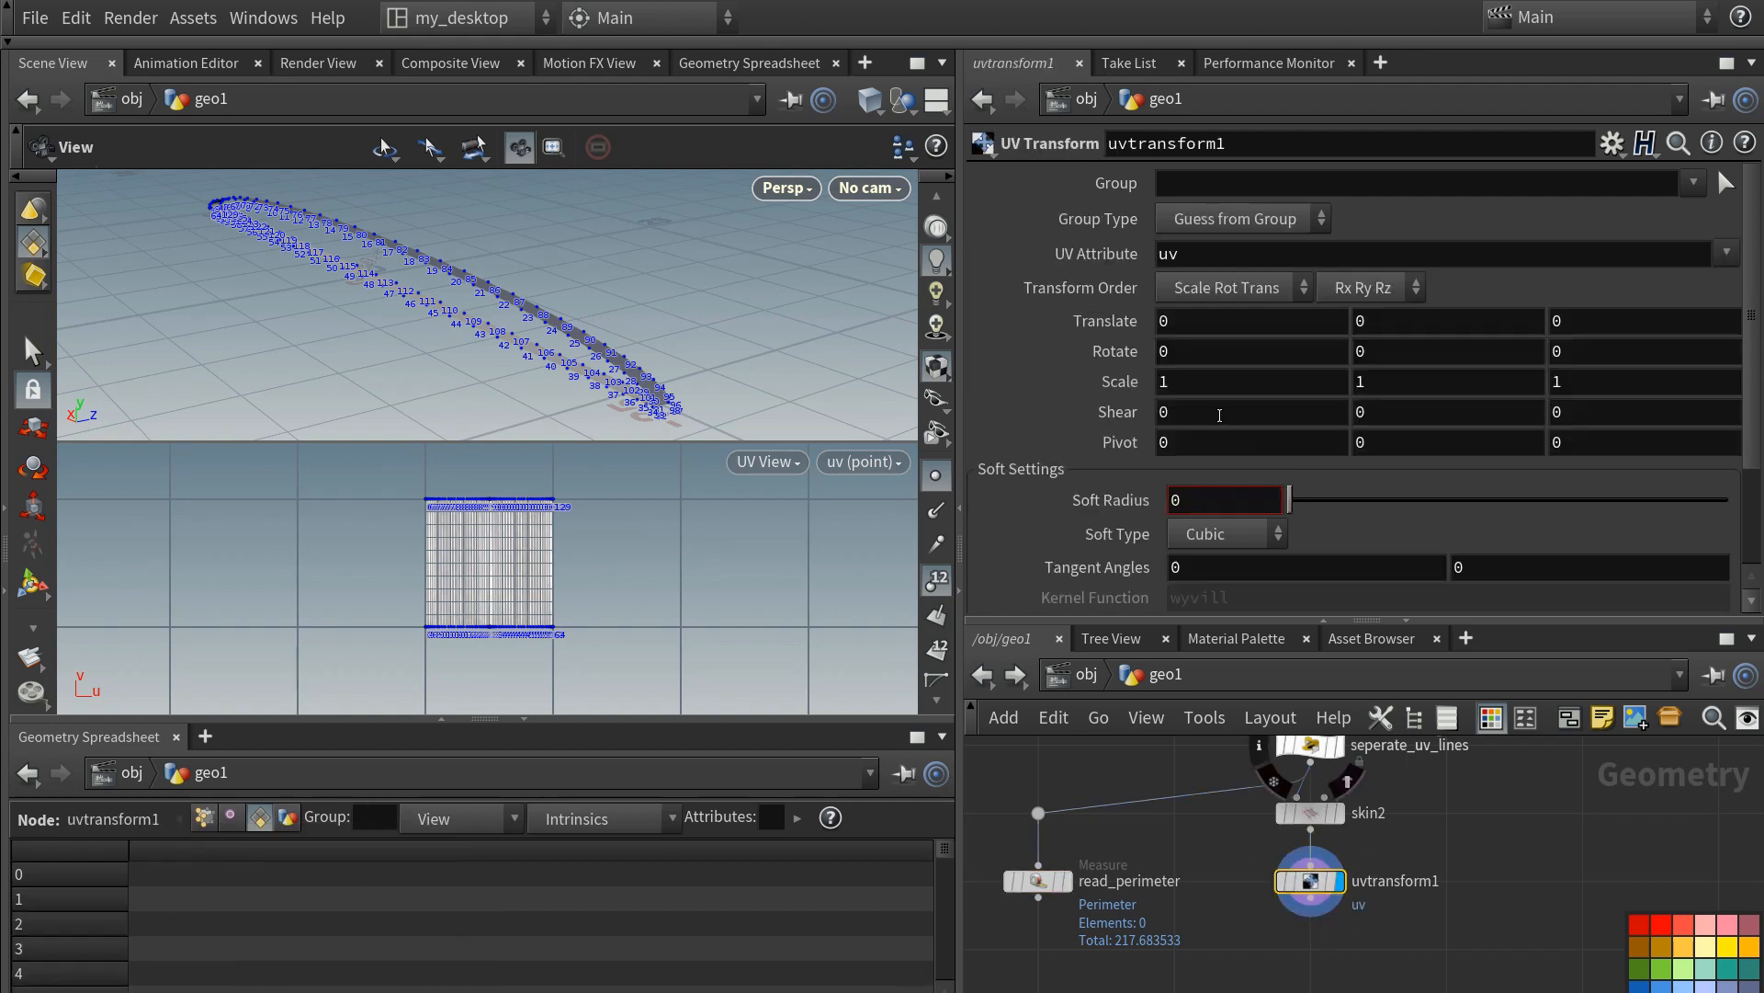
double_click(1180, 380)
type("prim")
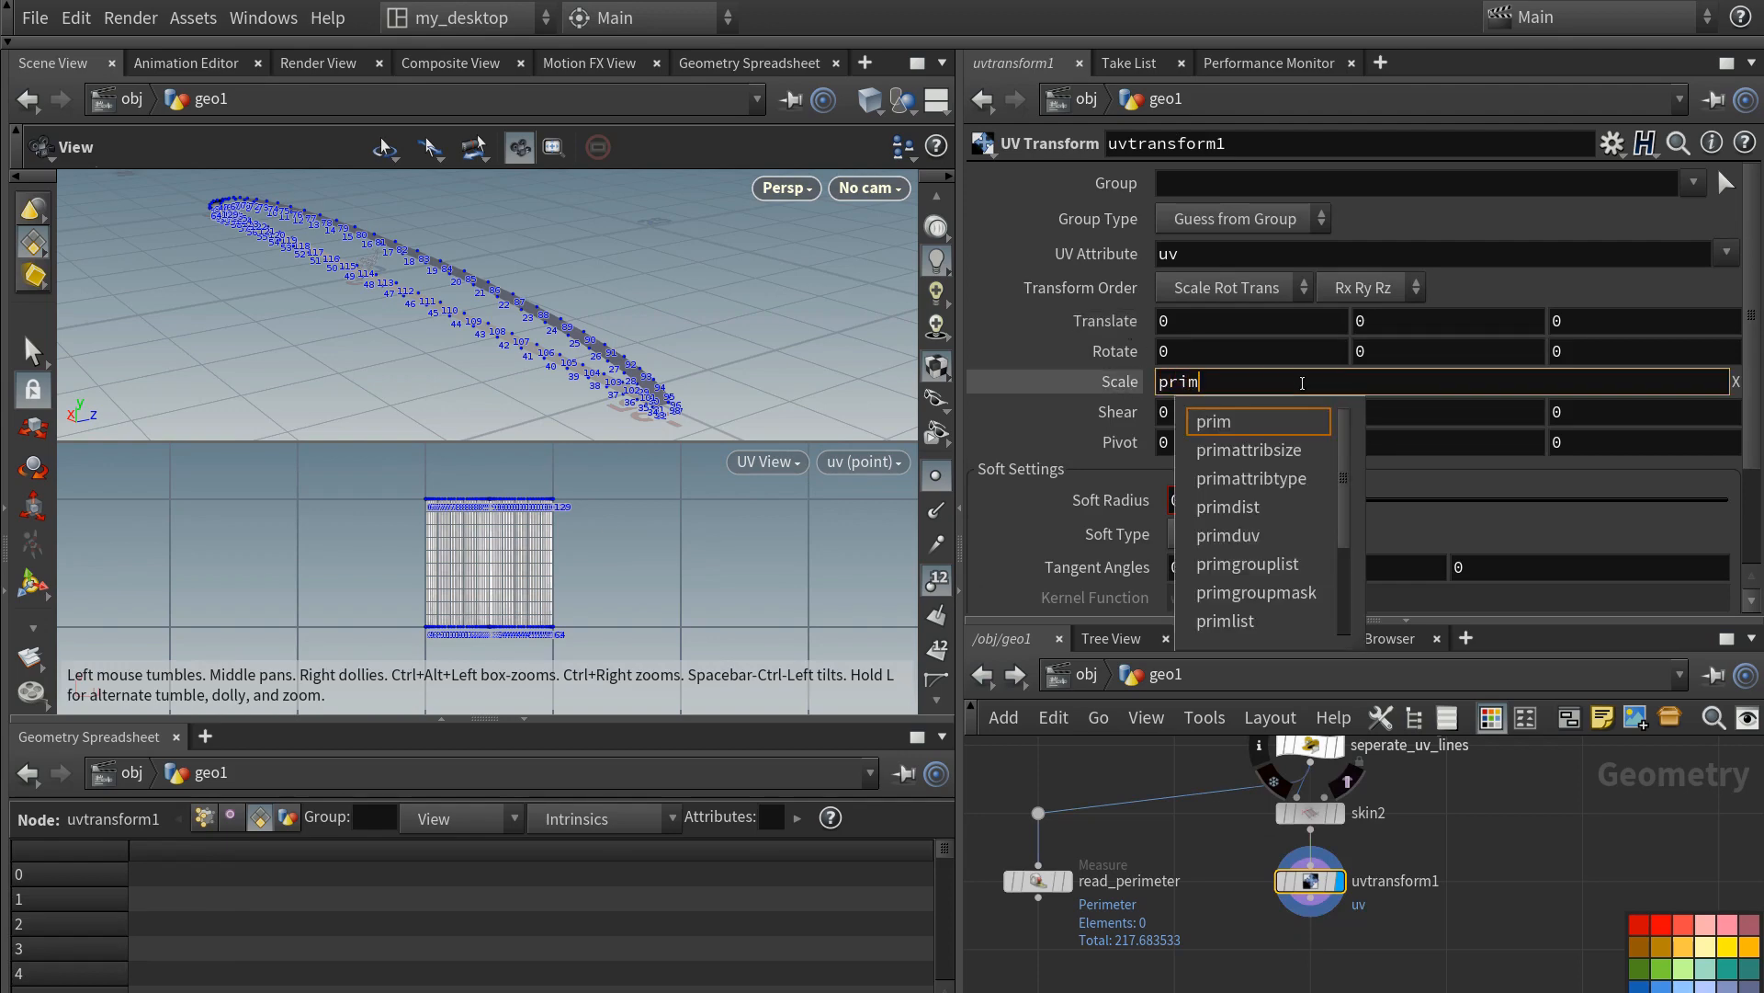
type("()")
key("Left")
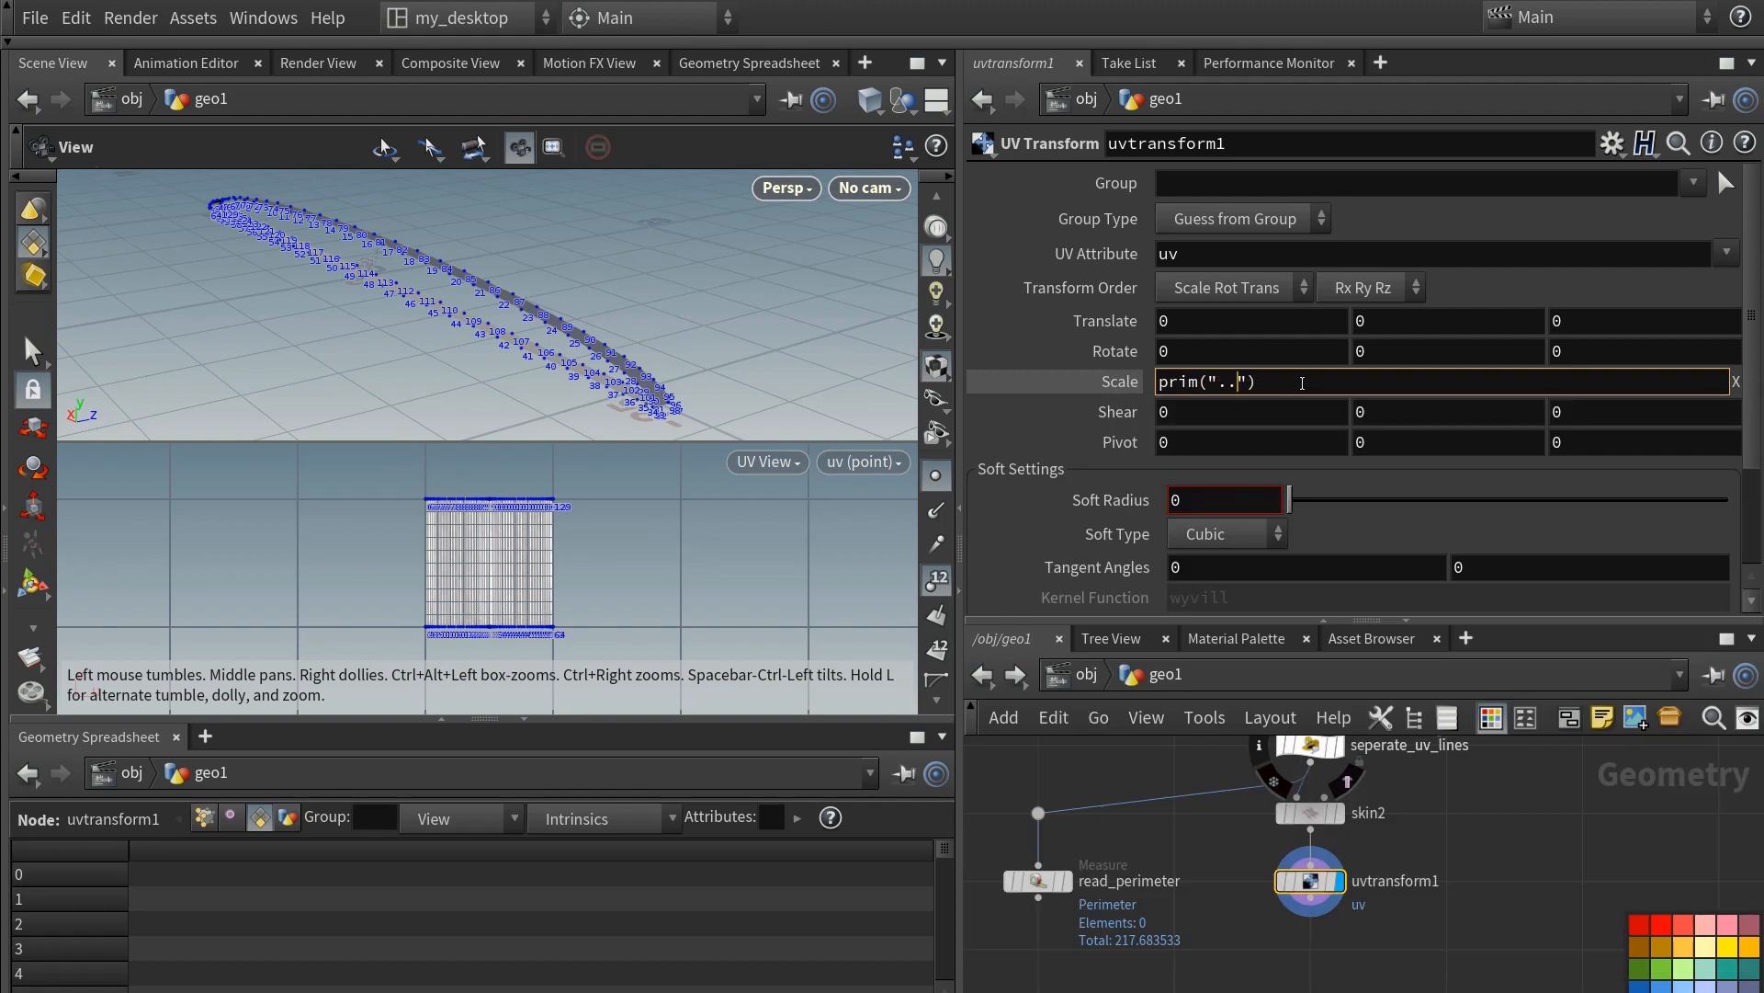
type("\"../read")
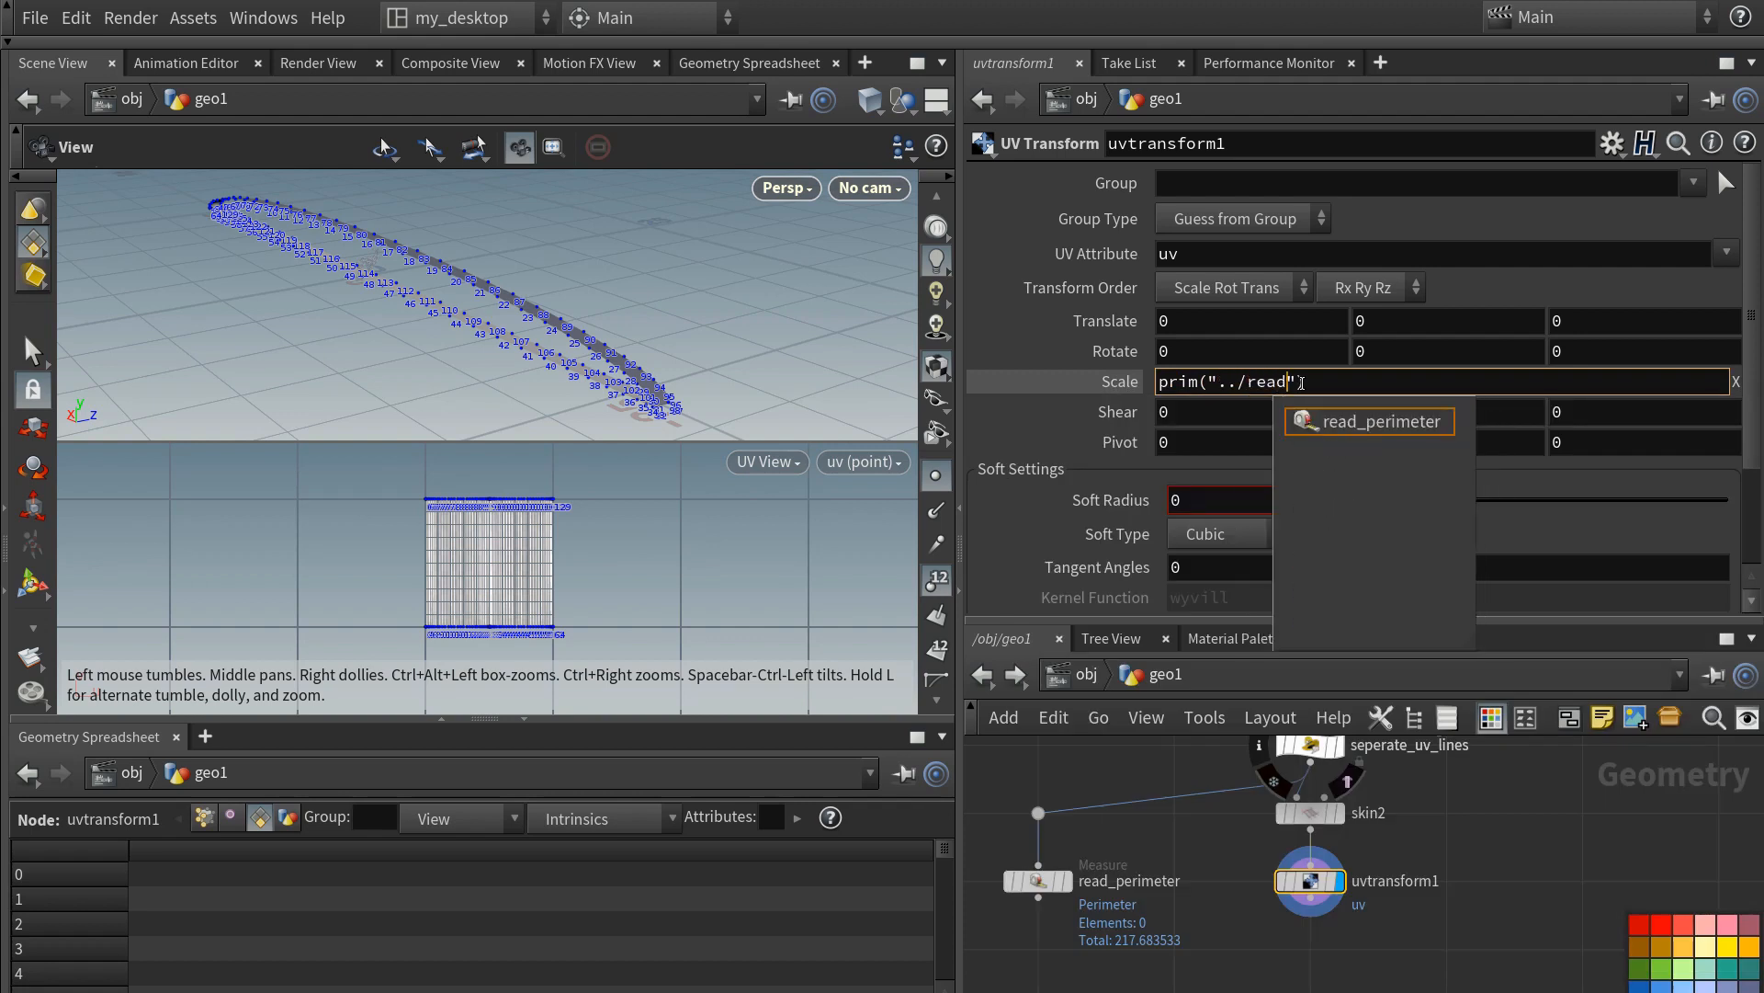
left_click(1326, 411)
key("Escape")
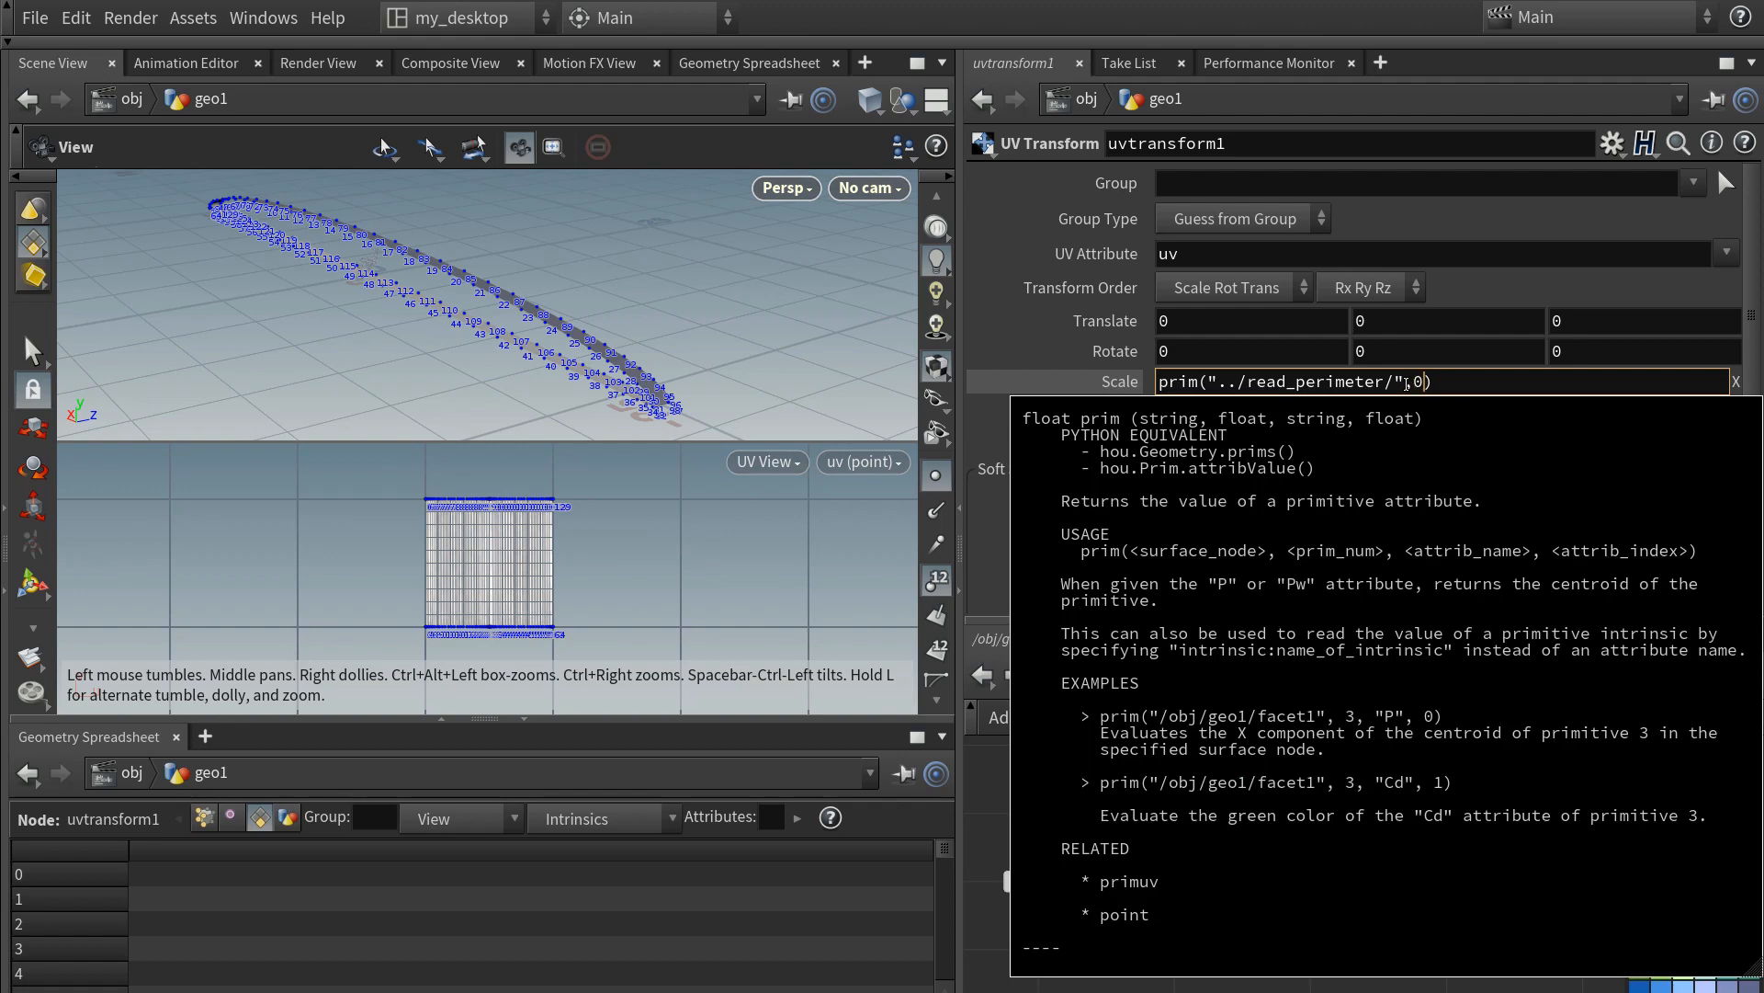
type(", '")
type("perimeter\",")
key("Return")
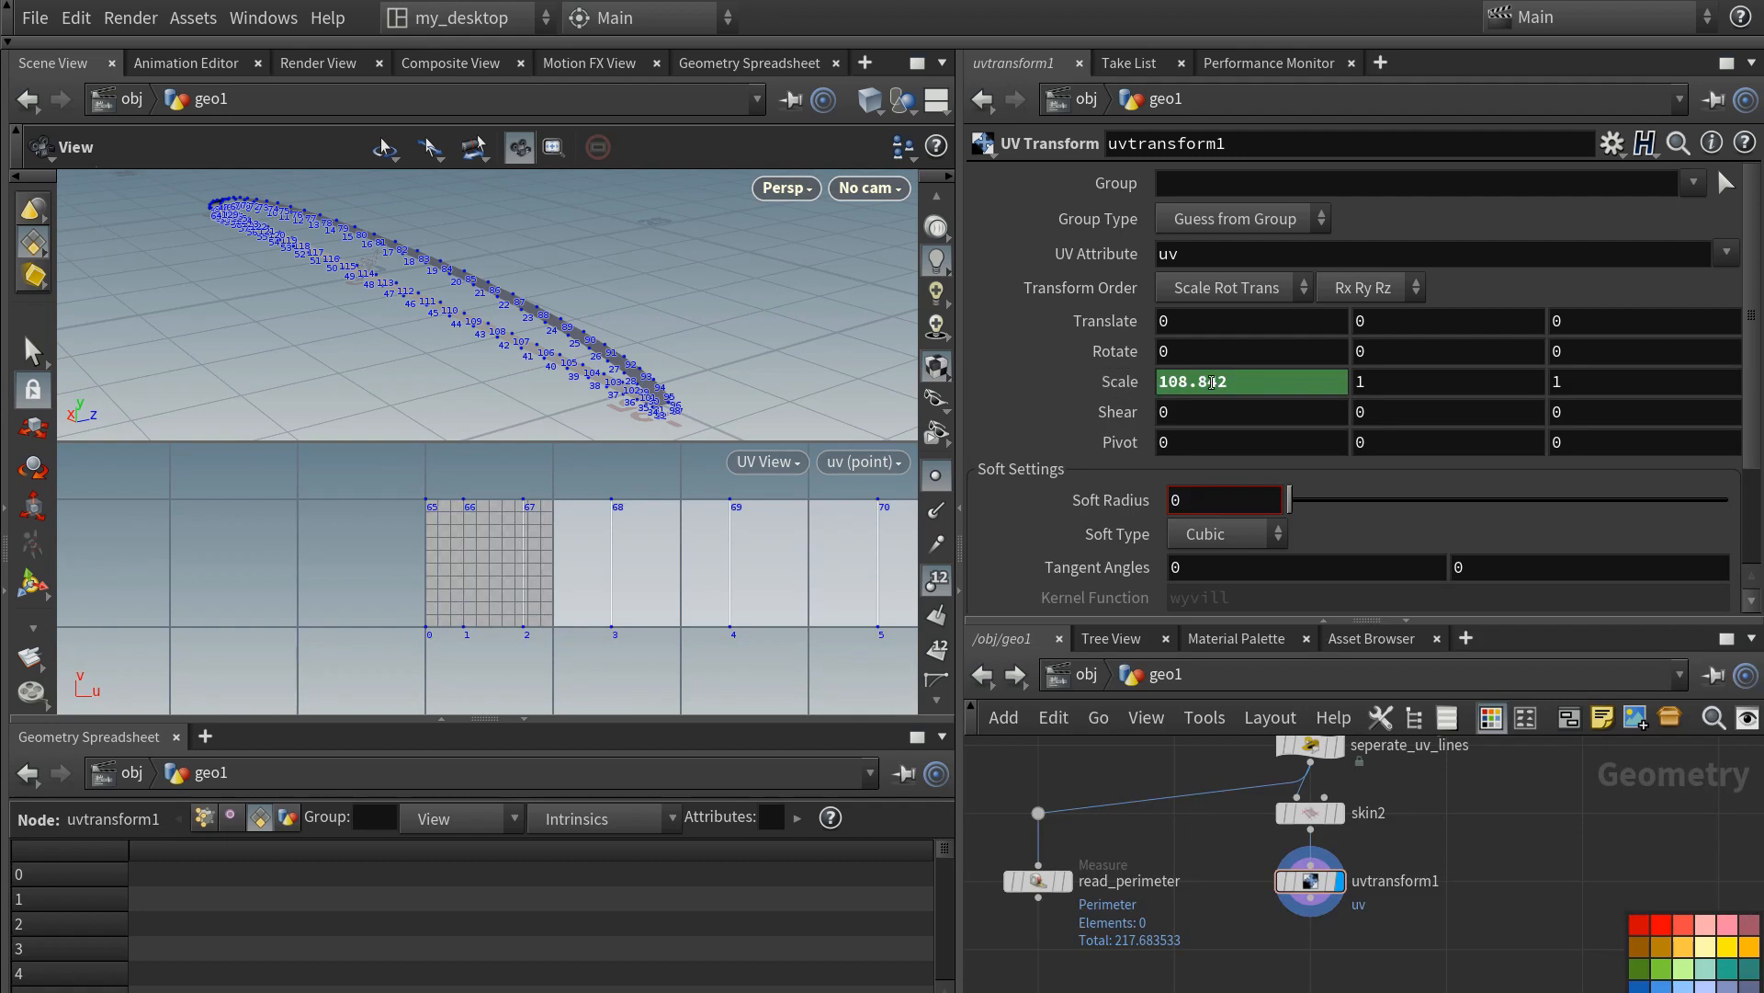
- Compare read_perimeter's attribute with uvtransform1's scale and examine the stretched UV strip along its length
left_click(1057, 884)
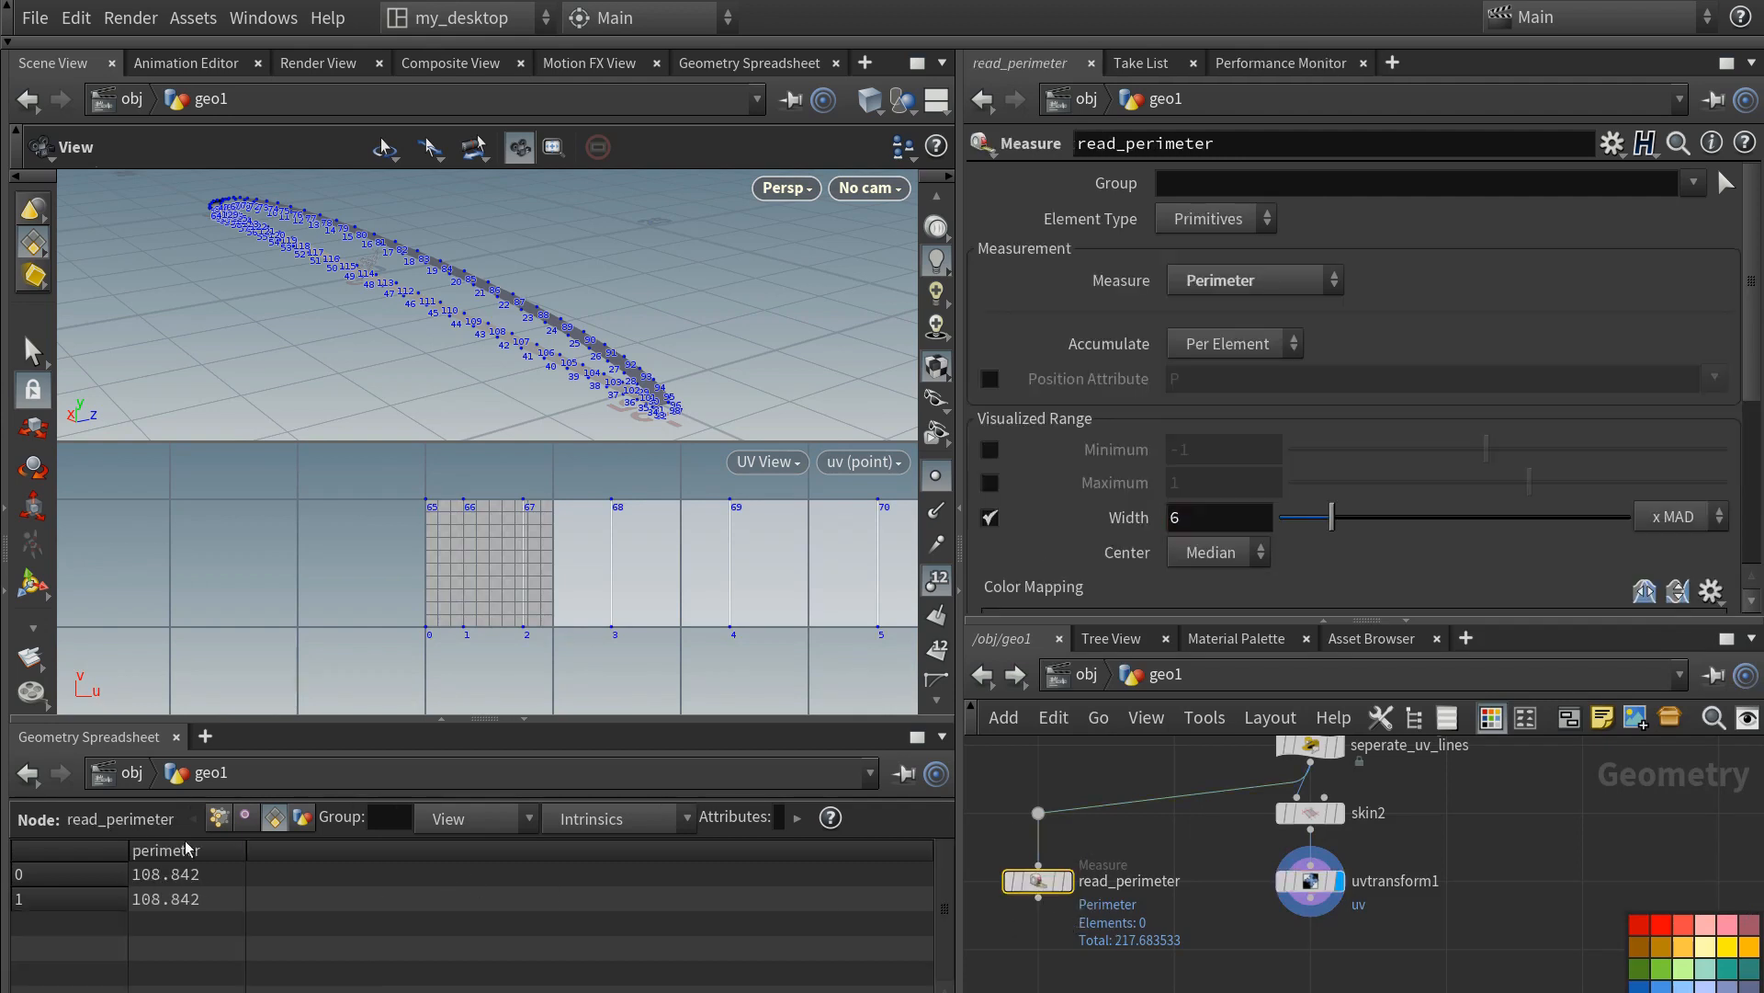
left_click(1311, 881)
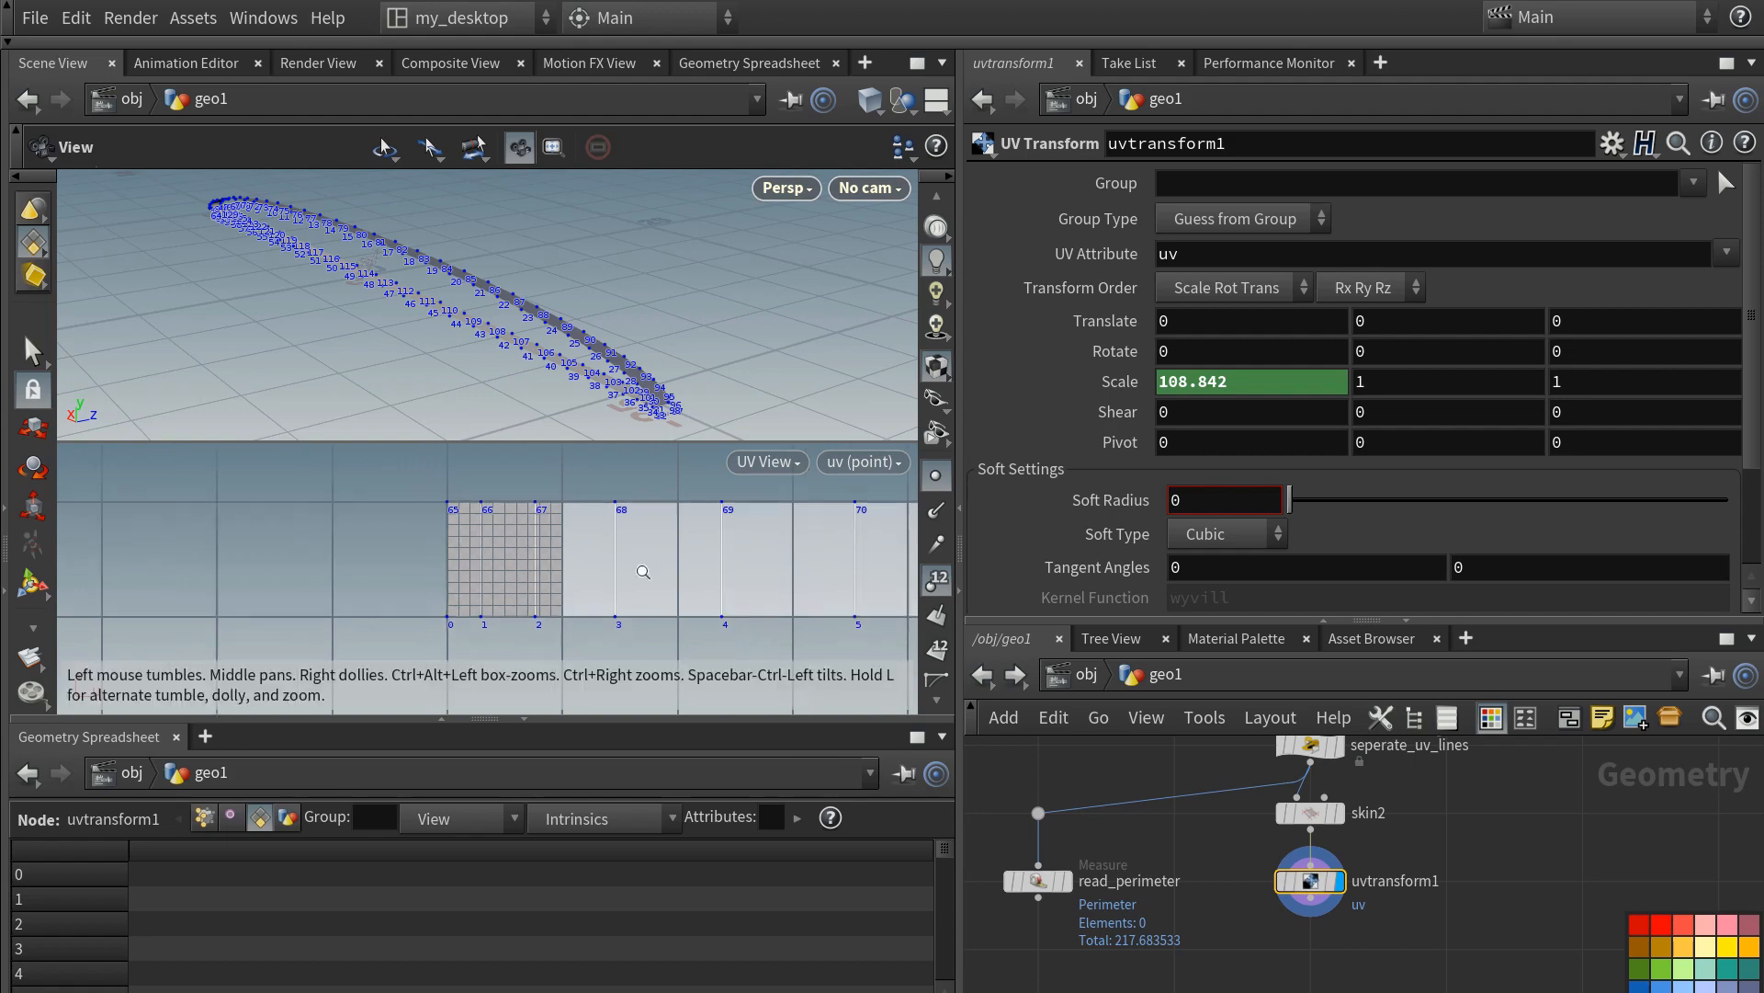
scroll(478, 534, "down", 8)
middle_click_drag(611, 567, 450, 573)
scroll(451, 573, "down", 4)
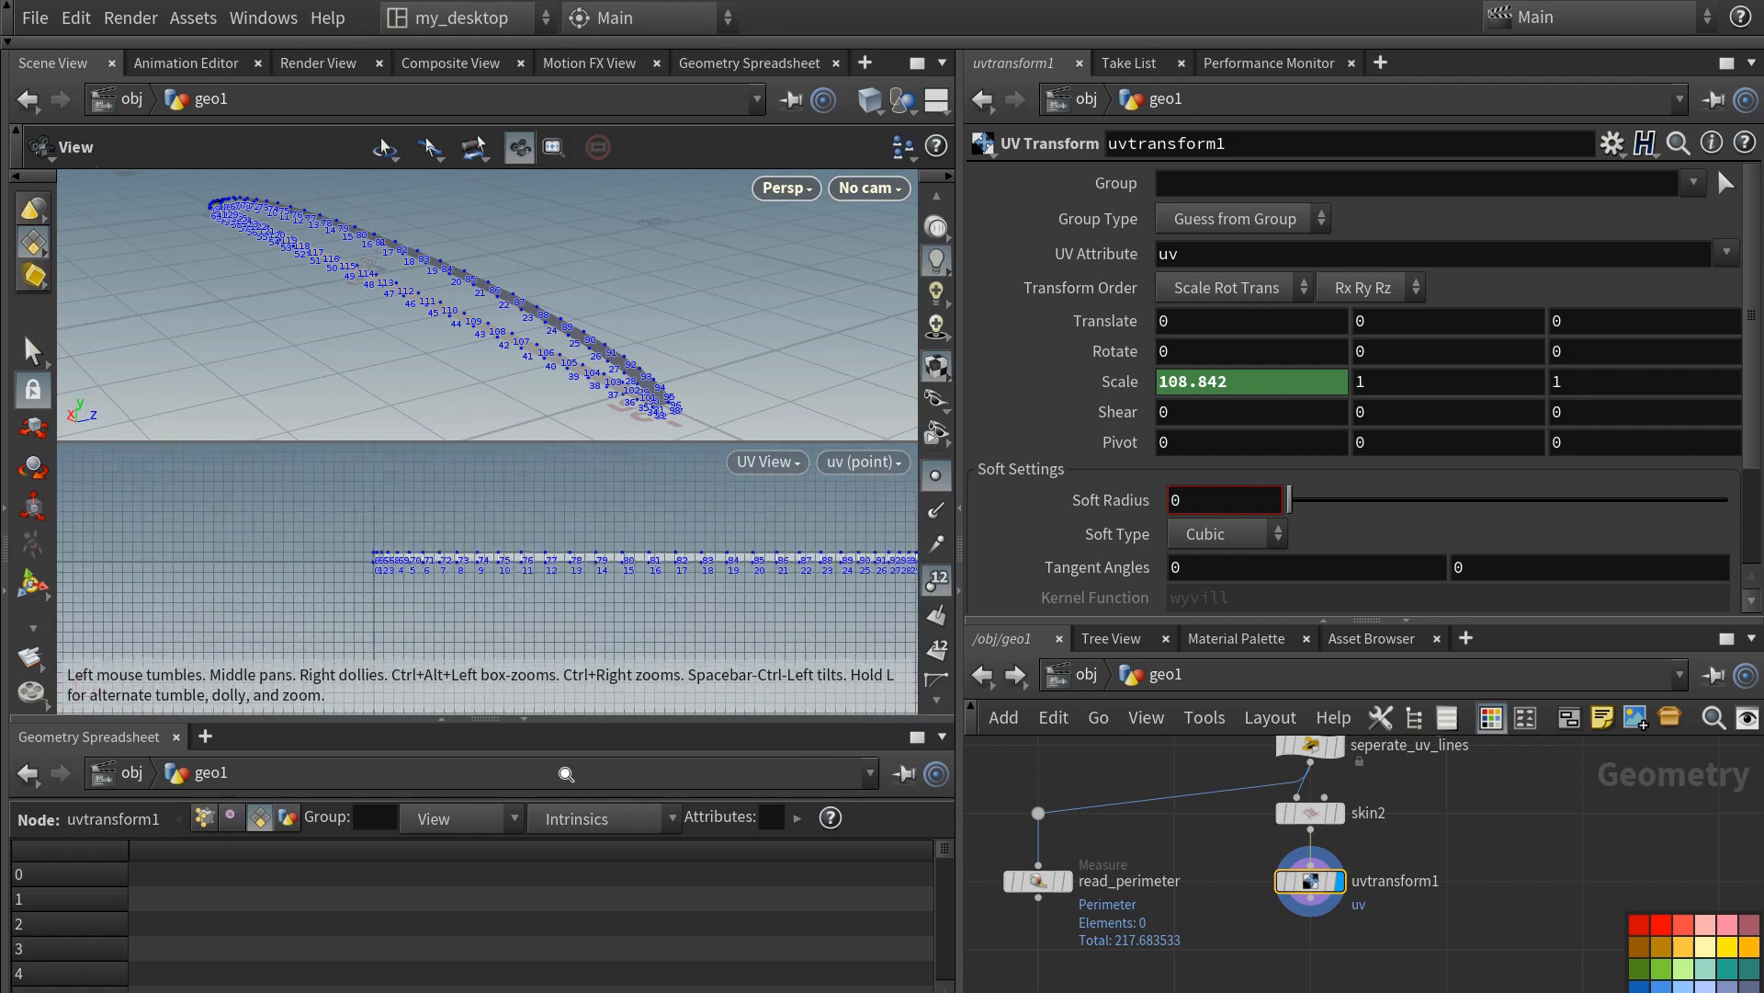
middle_click_drag(690, 586, 497, 574)
right_click_drag(404, 577, 433, 303)
middle_click_drag(294, 588, 383, 595)
right_click_drag(382, 595, 460, 290)
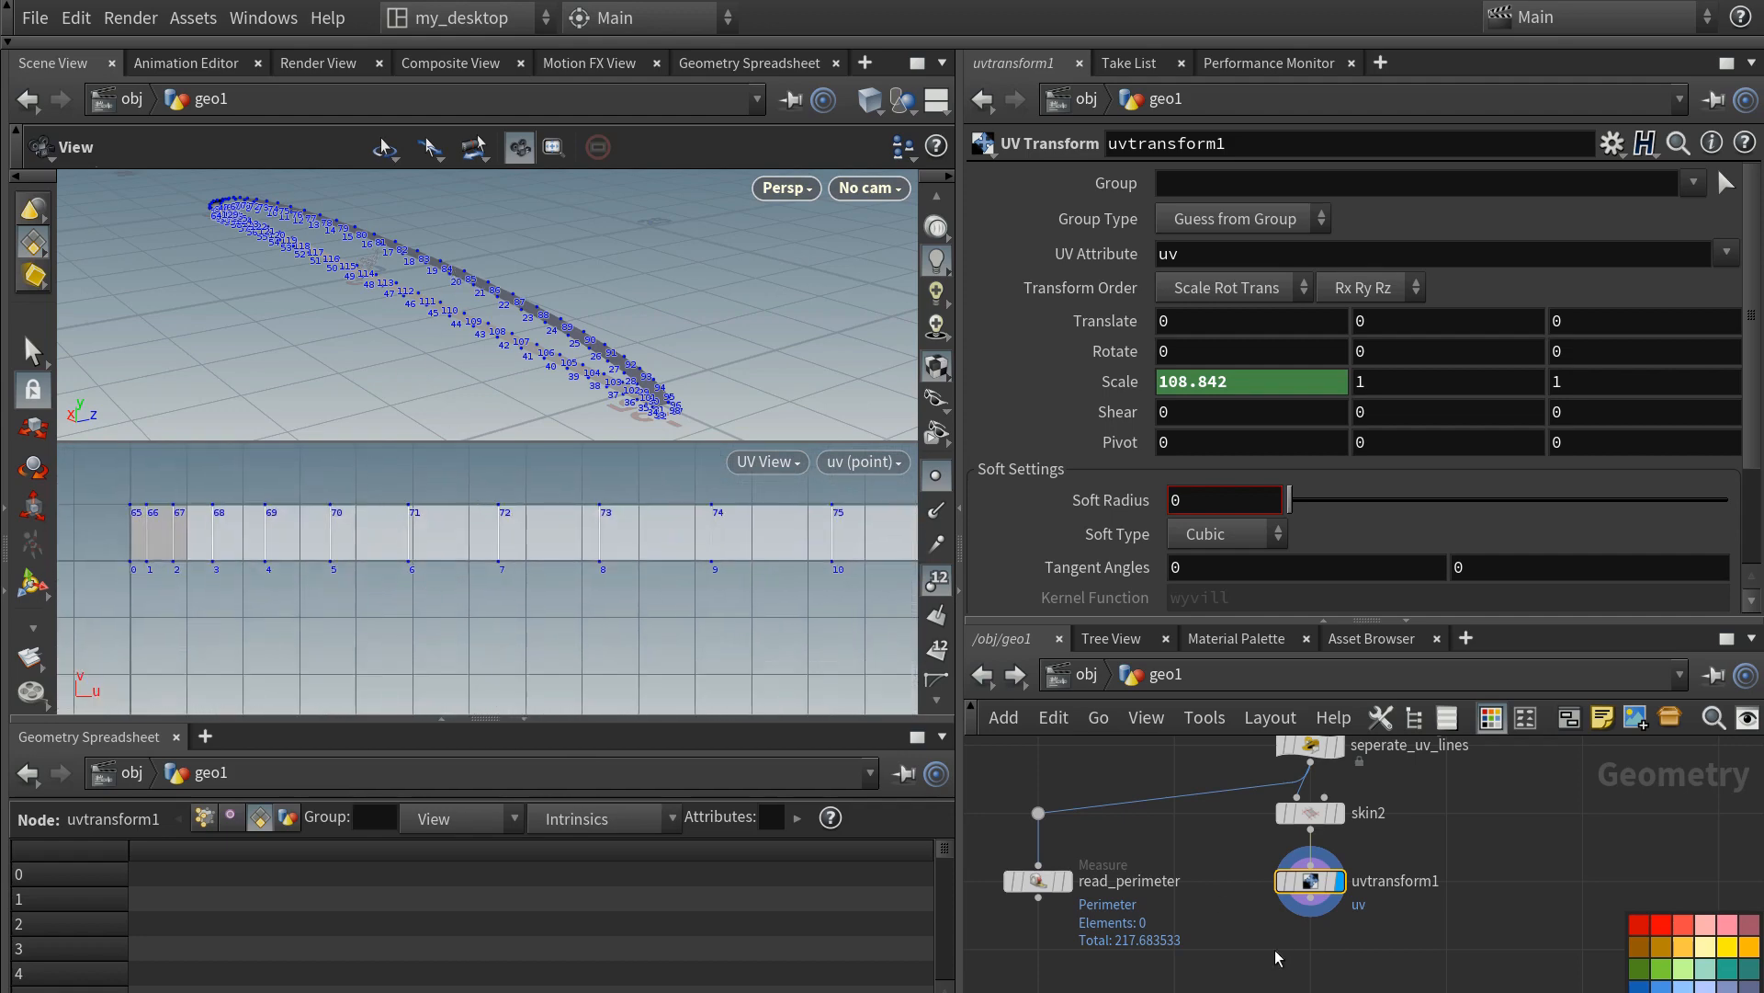
- Add a UV Quick Shade node below uvtransform1 and display it
scroll(1307, 891, "up", 1)
key("Tab")
type("uvquick")
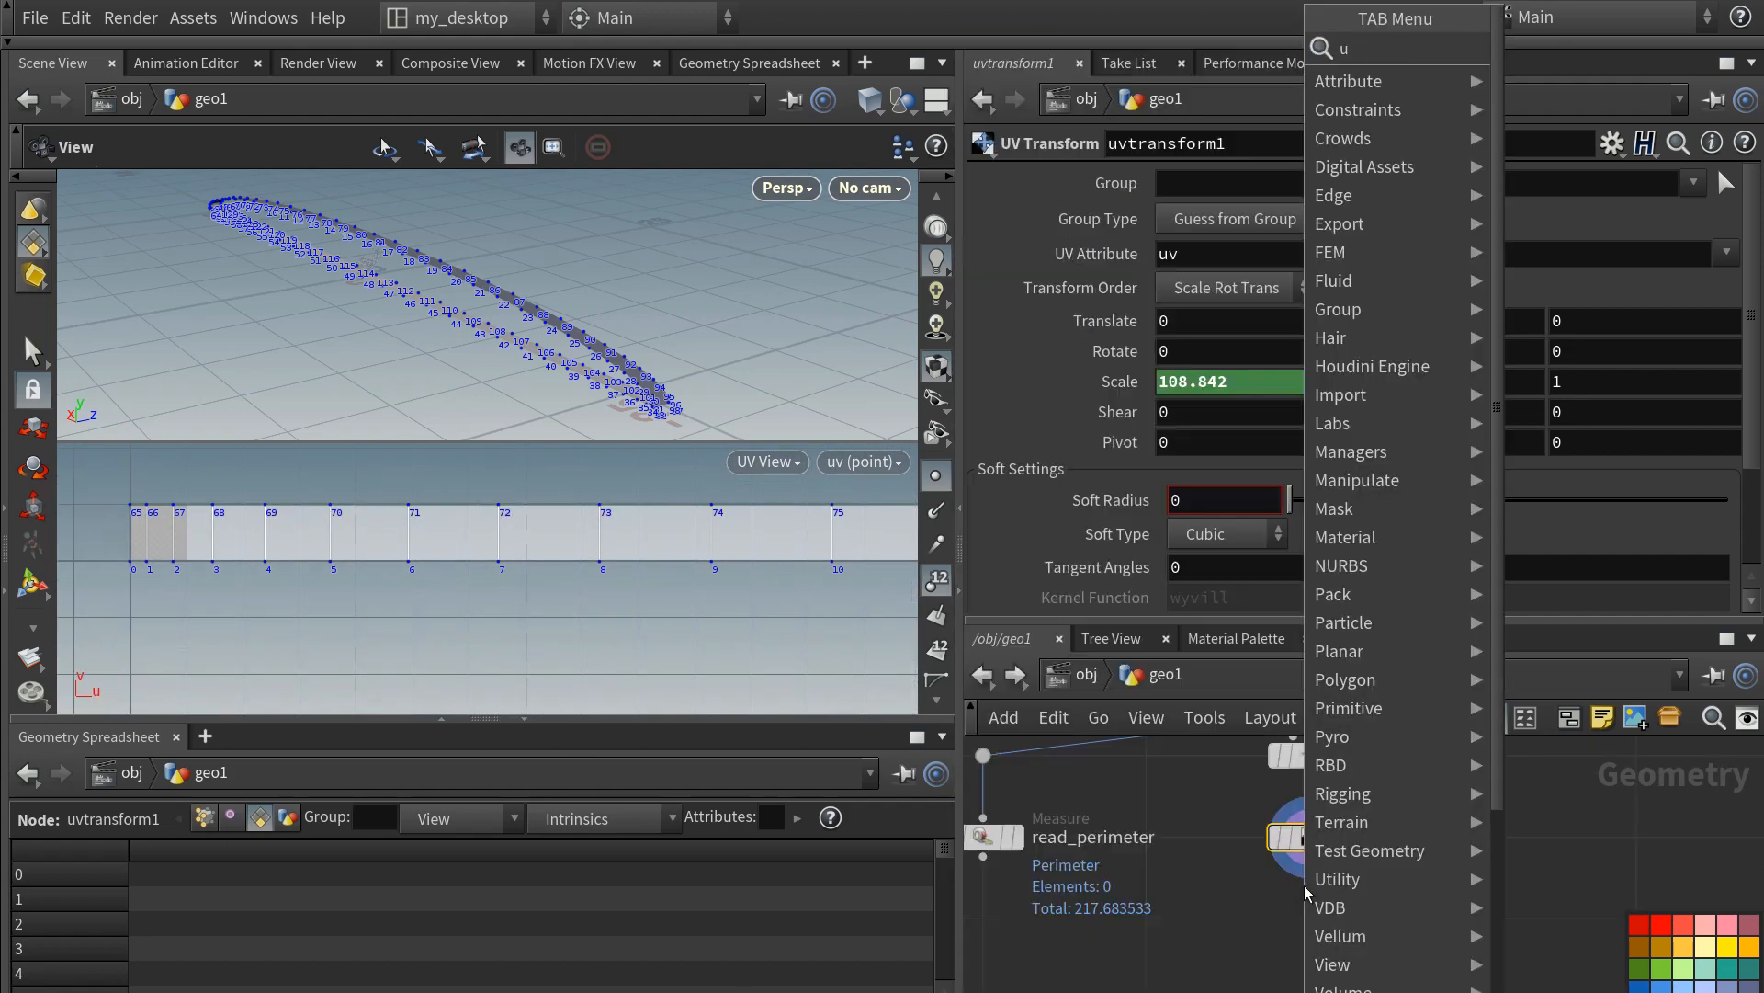
key("Return")
left_click(1307, 896)
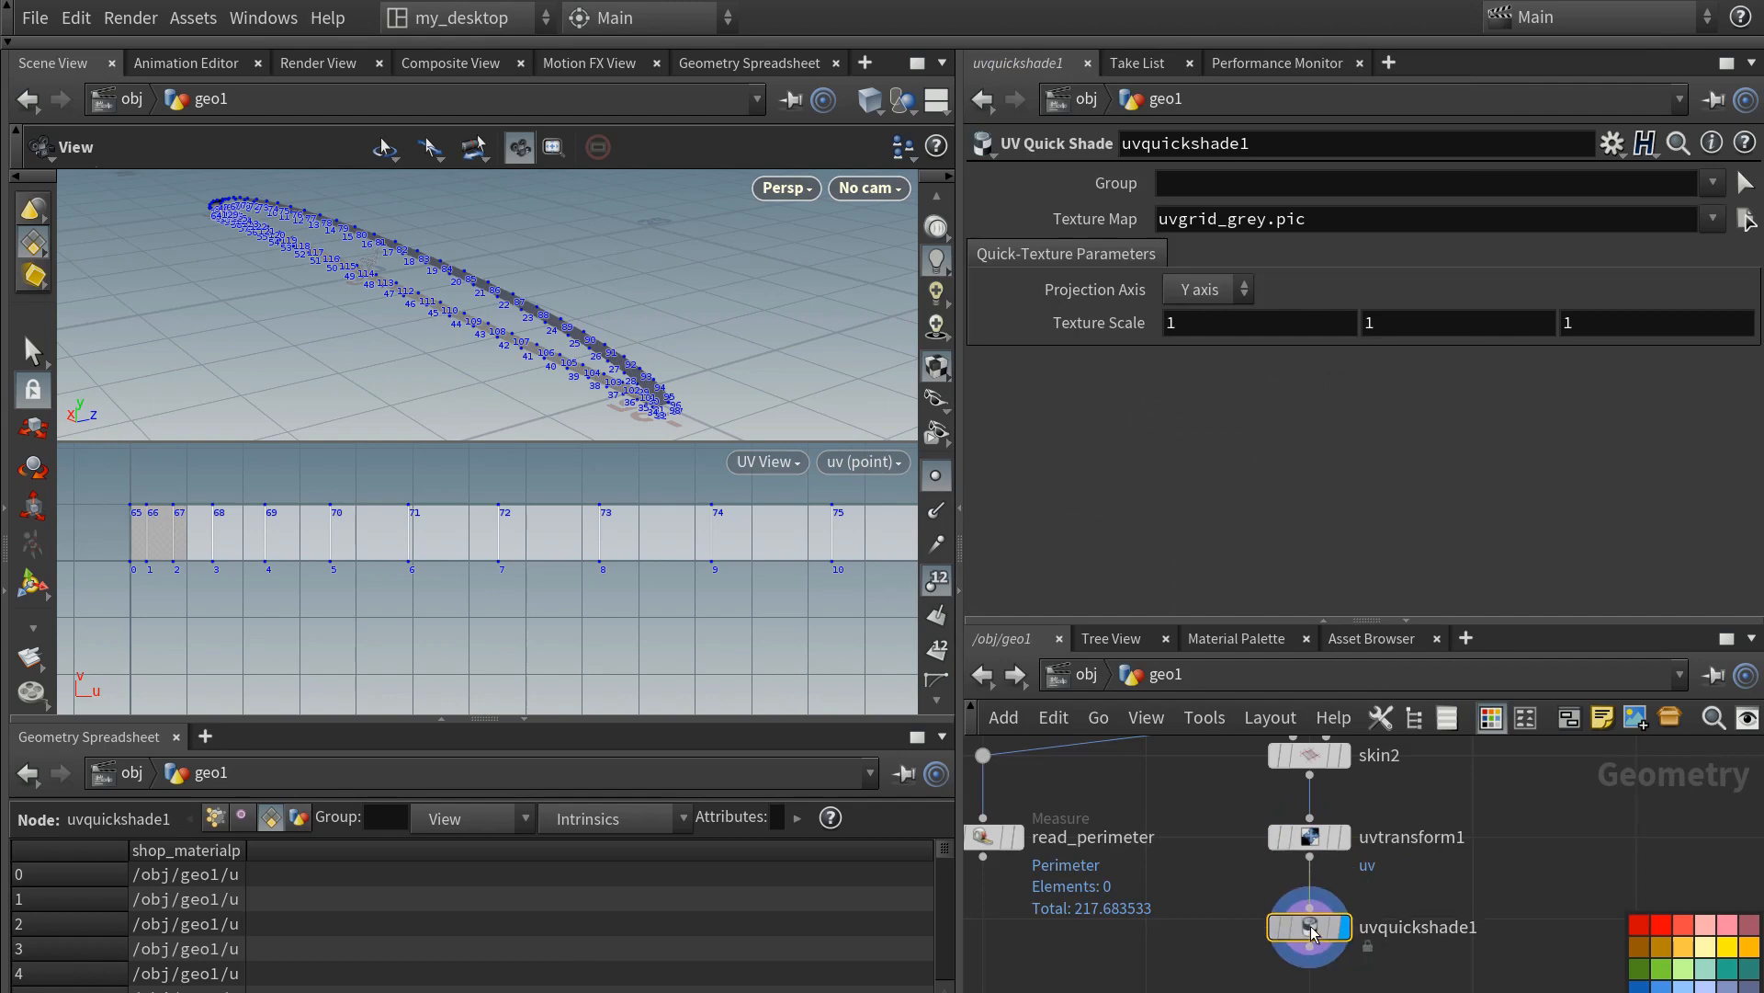
- Examine the grid texture on the ribbon up close from several angles for even tiling
scroll(566, 251, "up", 8)
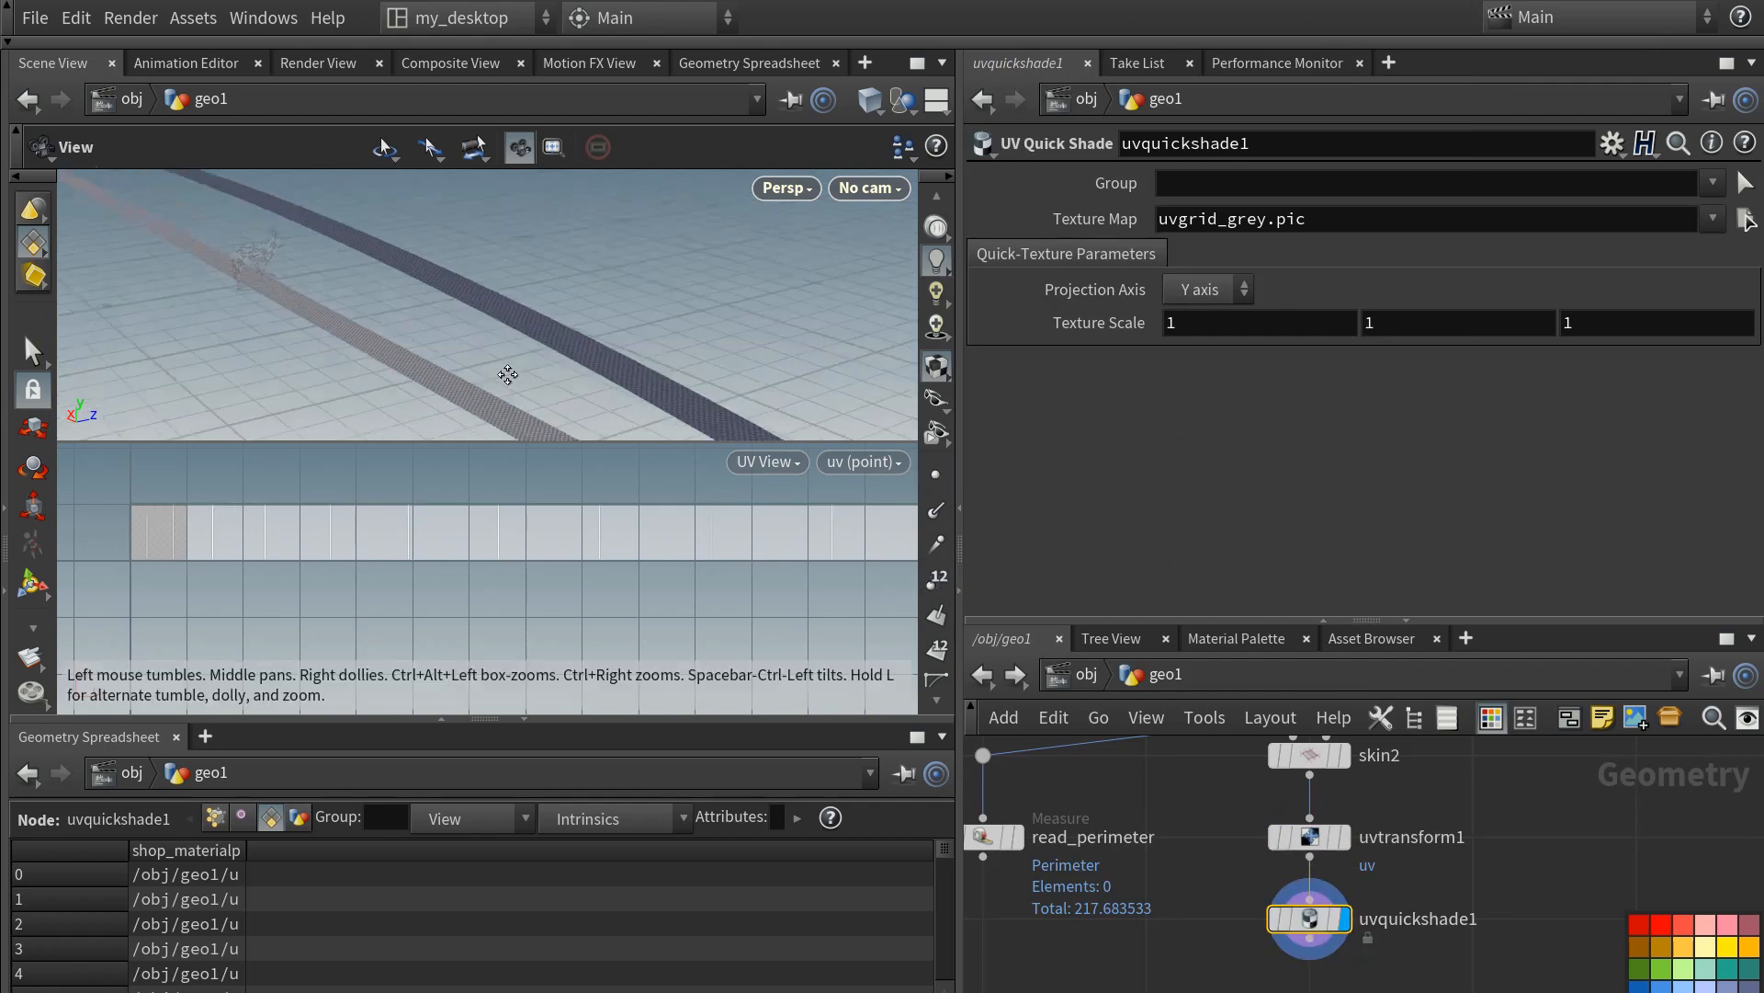
scroll(566, 251, "up", 10)
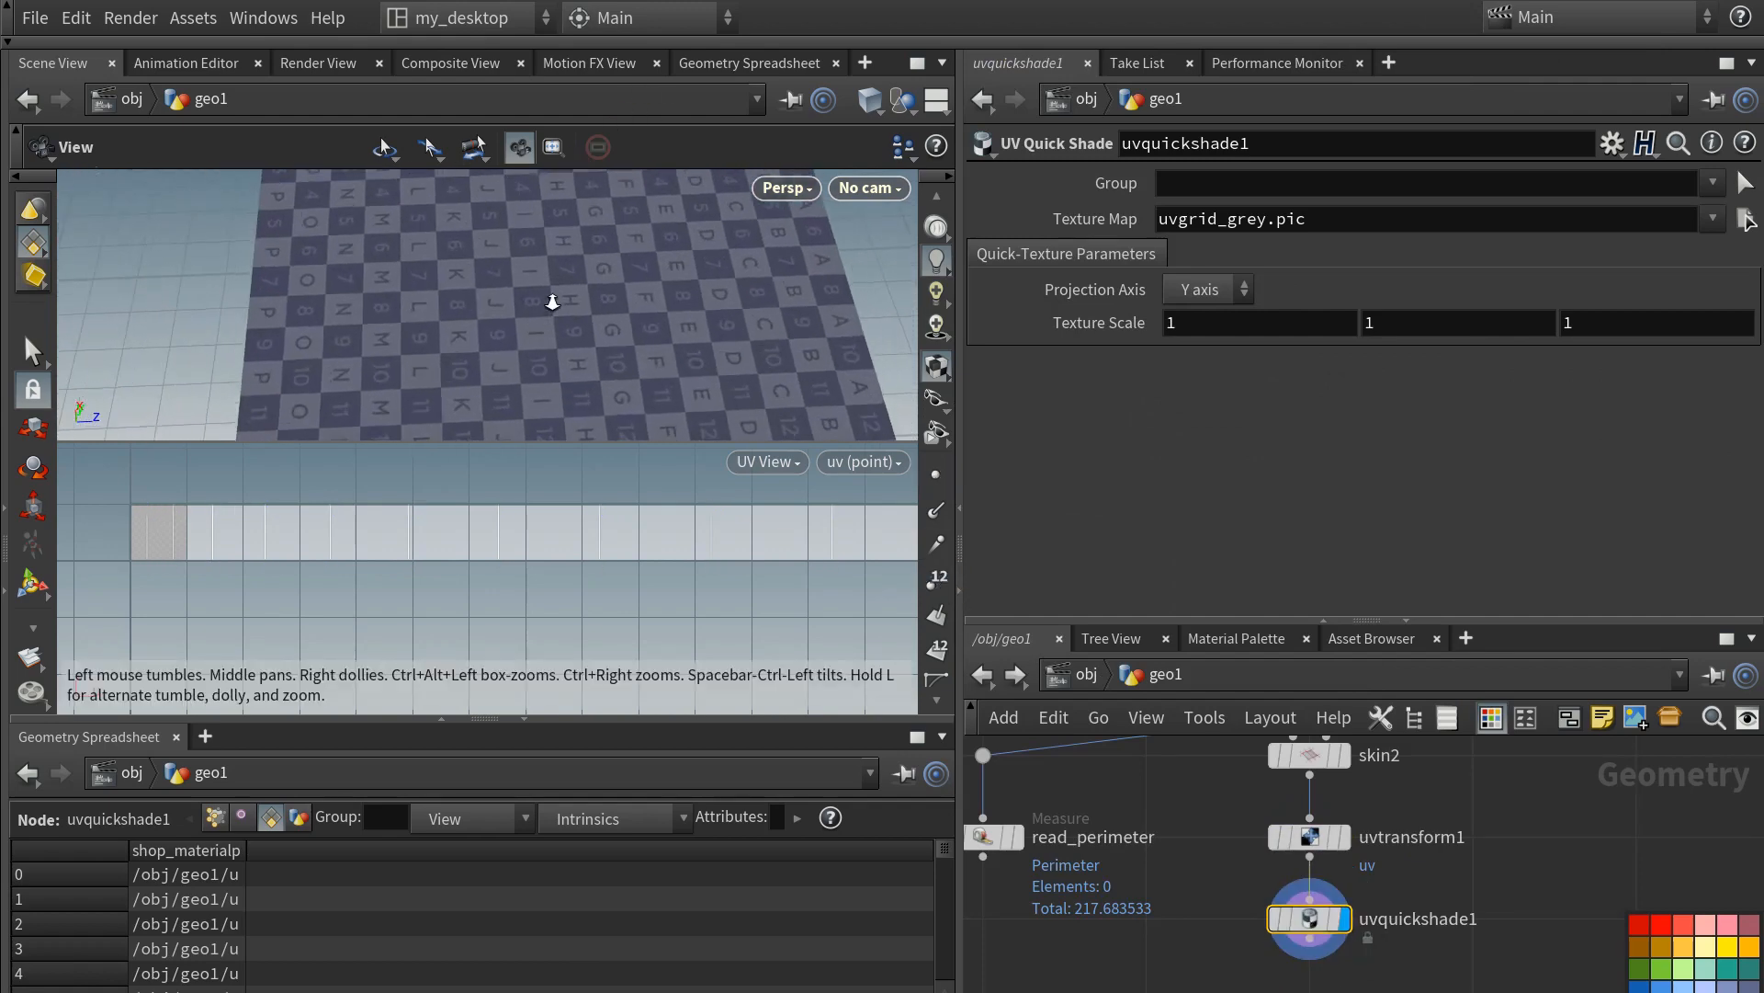
left_click_drag(604, 326, 697, 268)
right_click_drag(697, 267, 630, 367)
left_click_drag(630, 367, 609, 361)
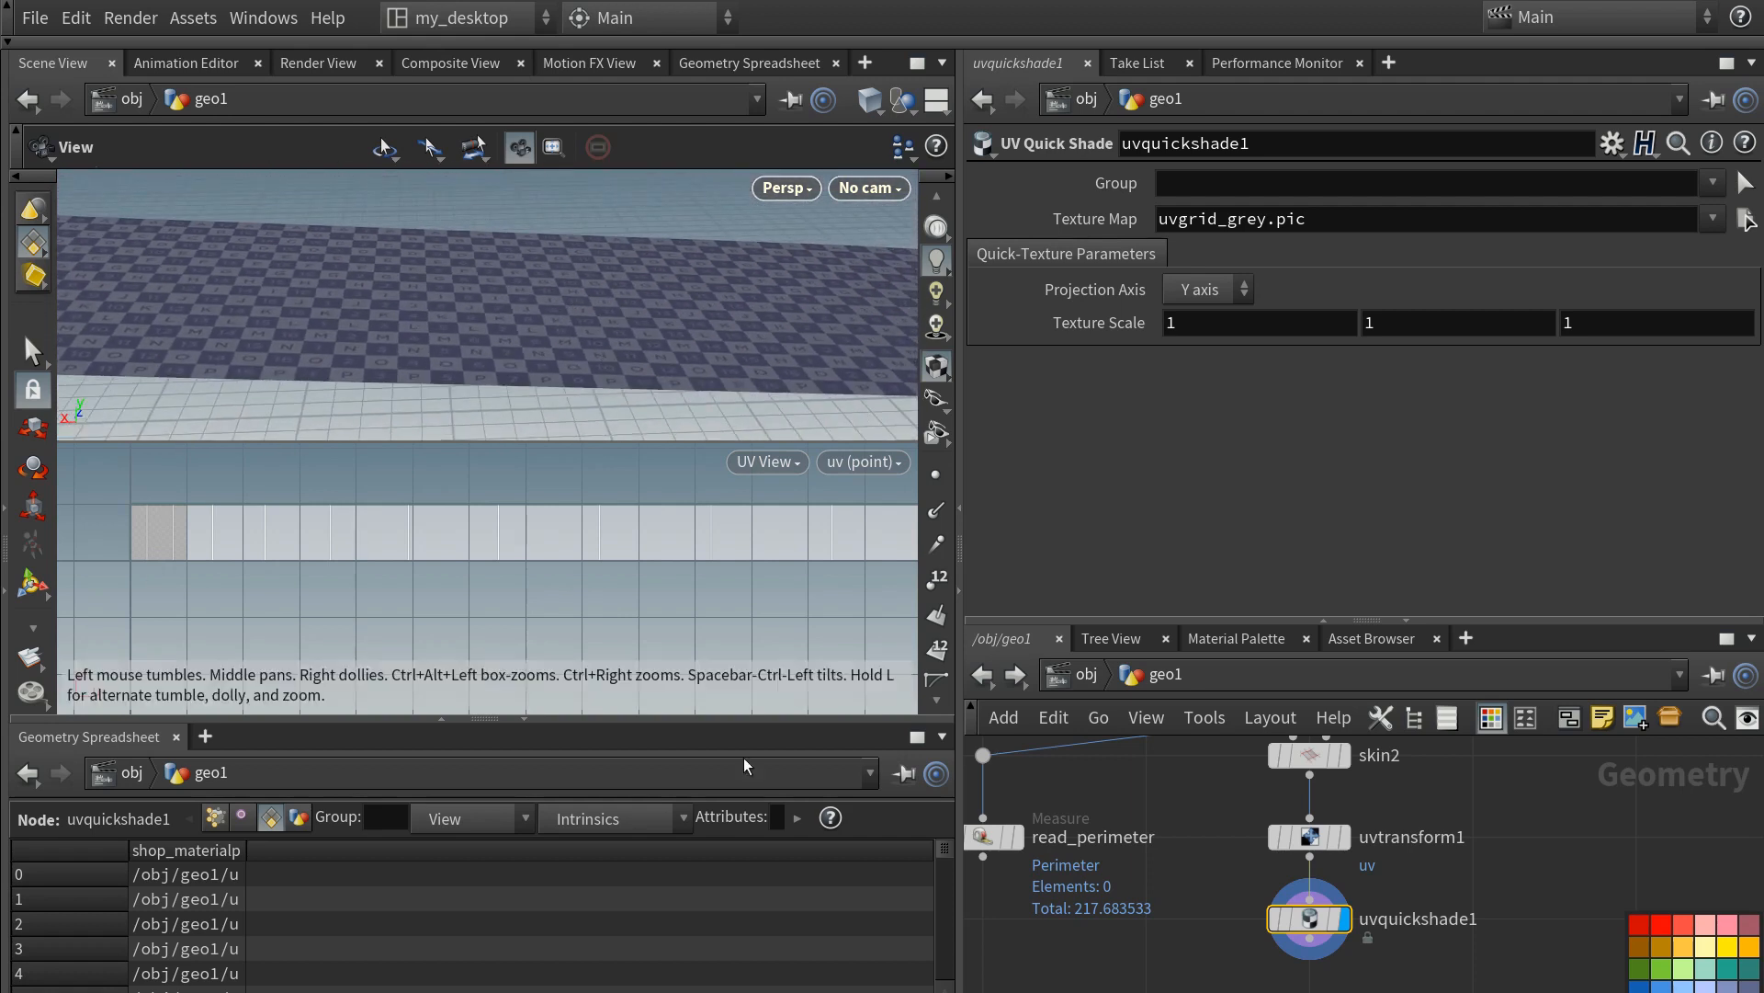
- Add a PolyFill node fed by the output of the snap_below_to_zero wrangle
middle_click_drag(1542, 840, 1319, 961)
scroll(1317, 958, "down", 6)
scroll(1286, 860, "up", 4)
left_click(1269, 821)
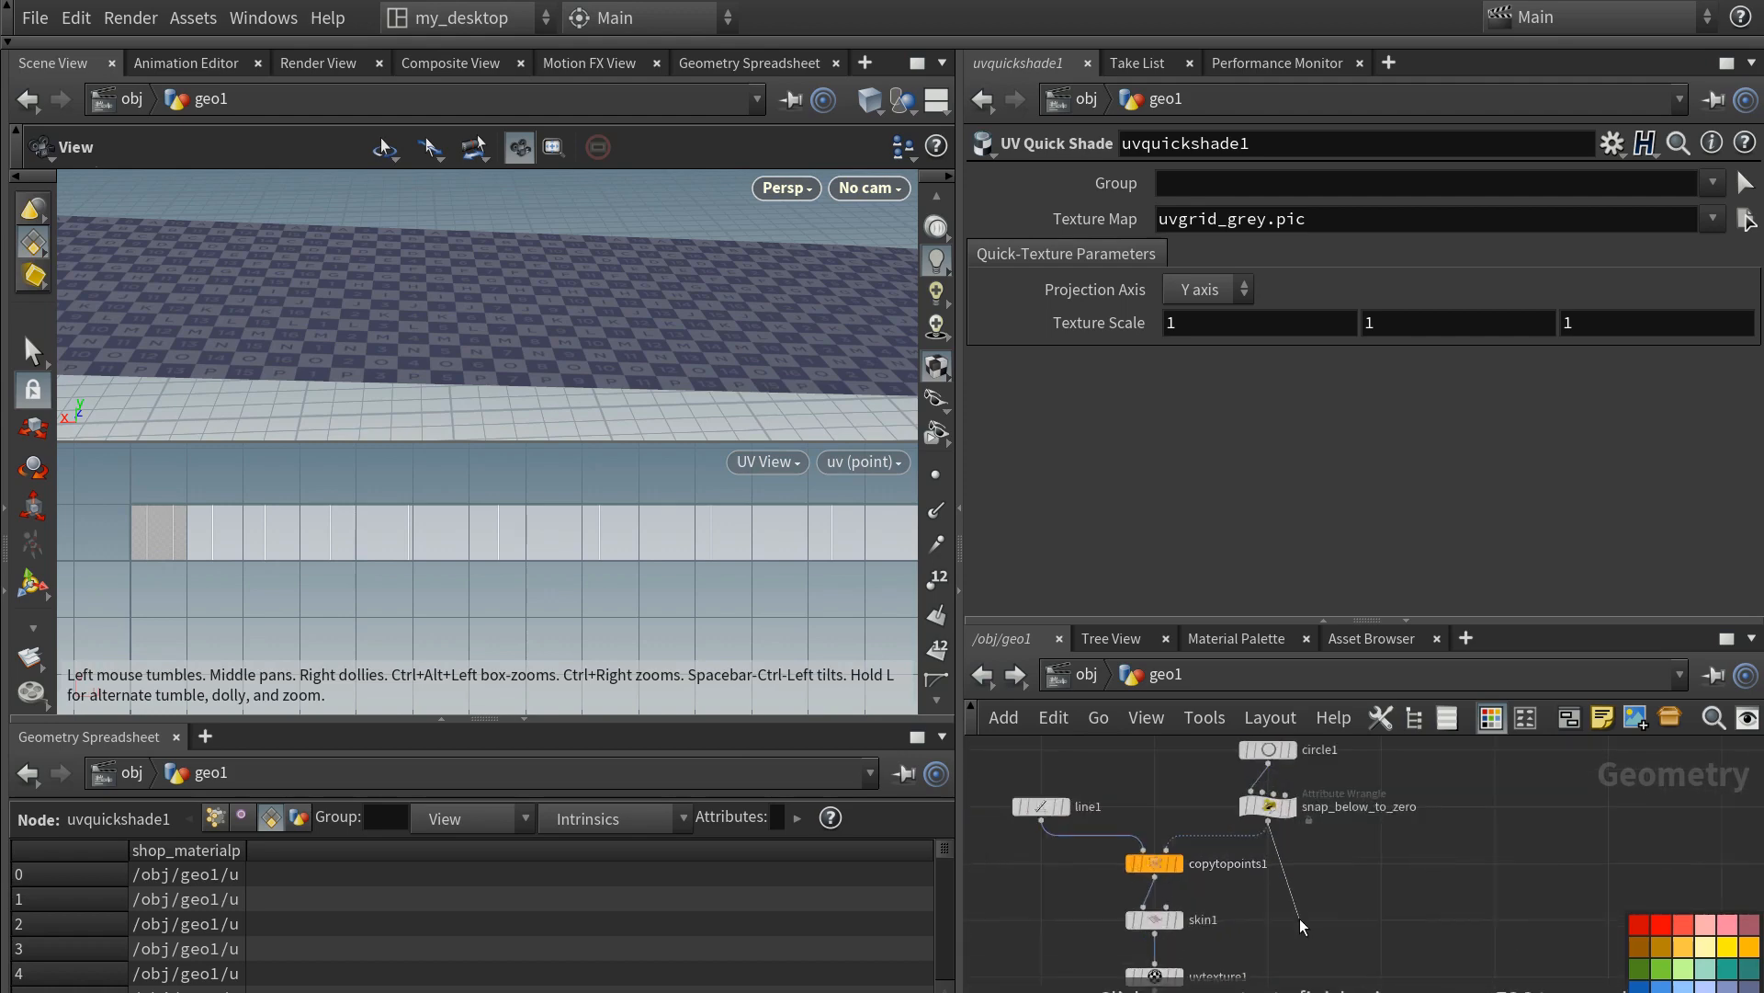
key("Tab")
type("polyfil")
key("Return")
left_click(1299, 918)
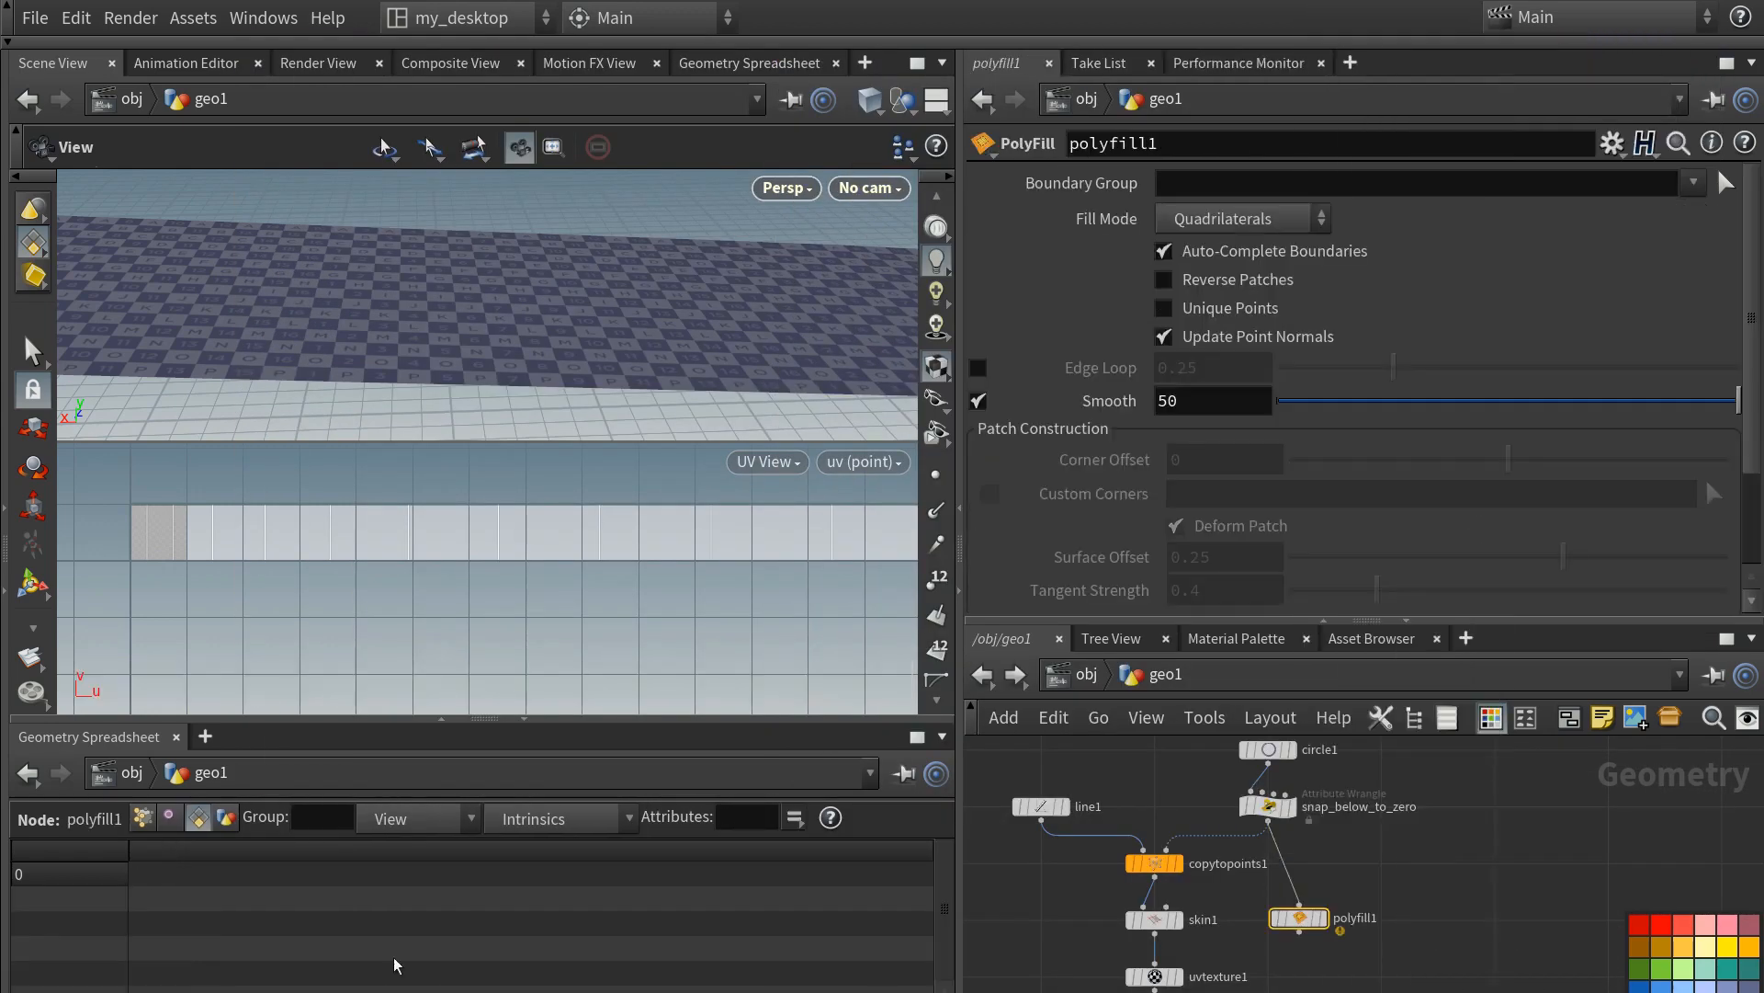
middle_click_drag(1351, 966, 1410, 874)
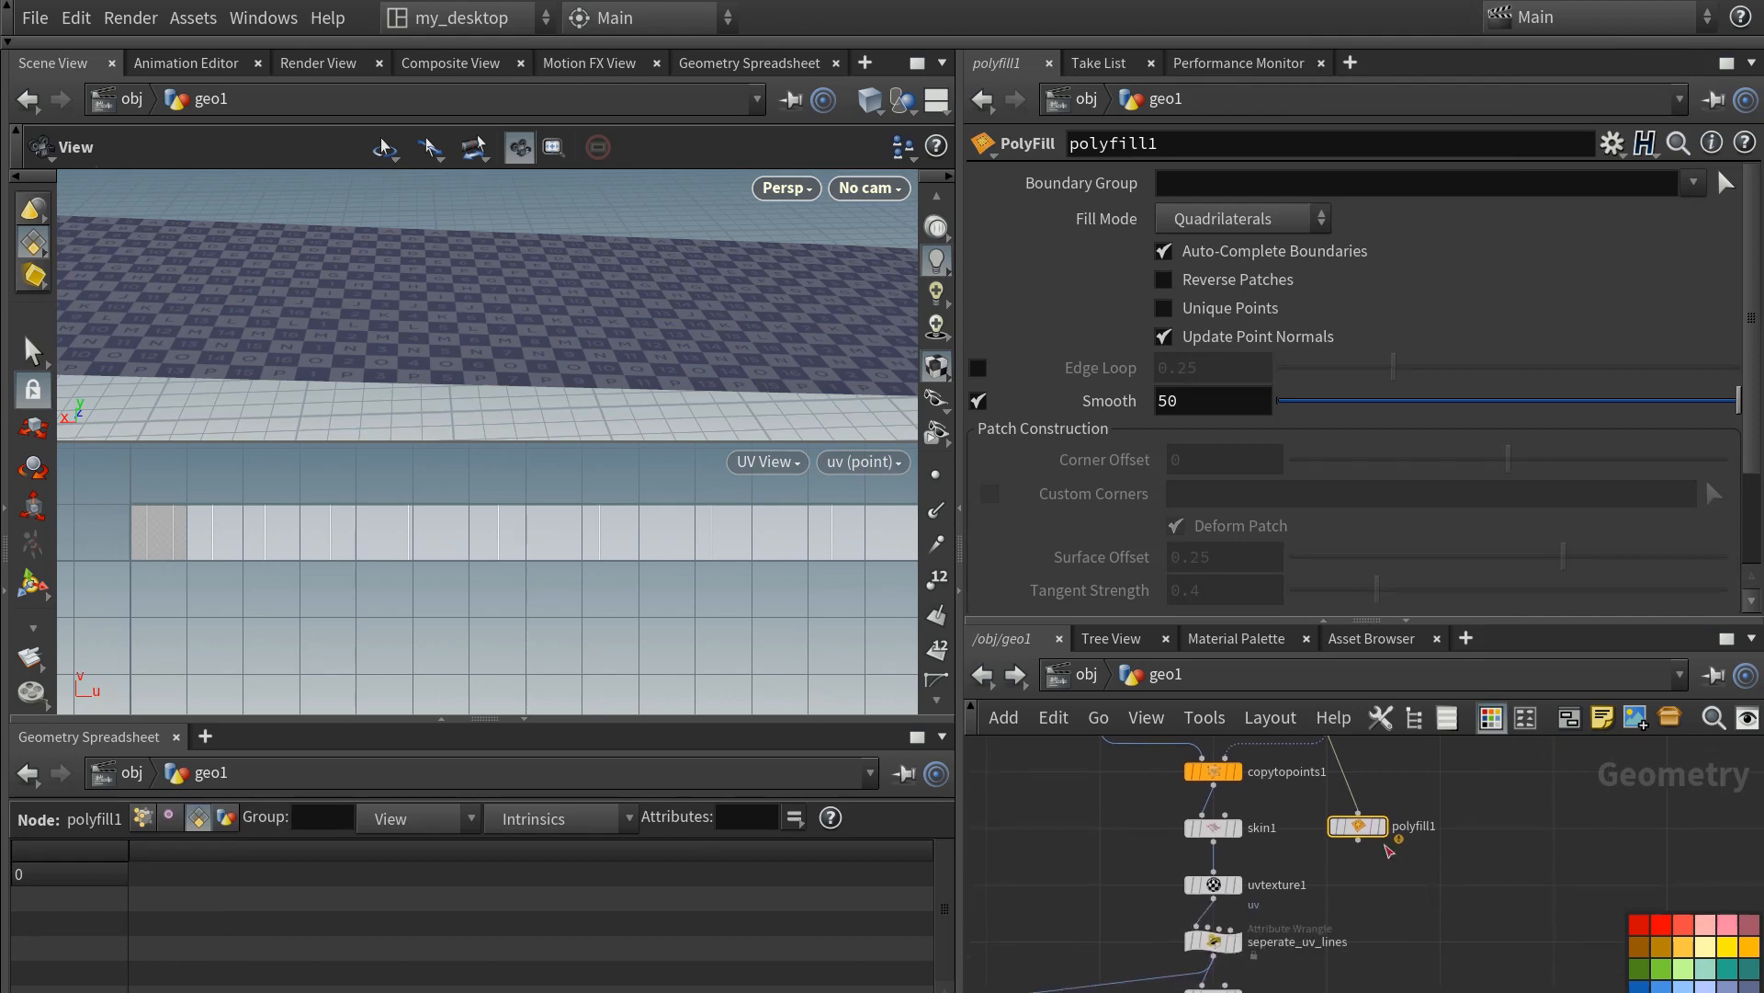
- Switch the viewport to a single perspective view and bring the whole textured ribbon into frame
key("space+h")
left_click(936, 108)
left_click(1001, 132)
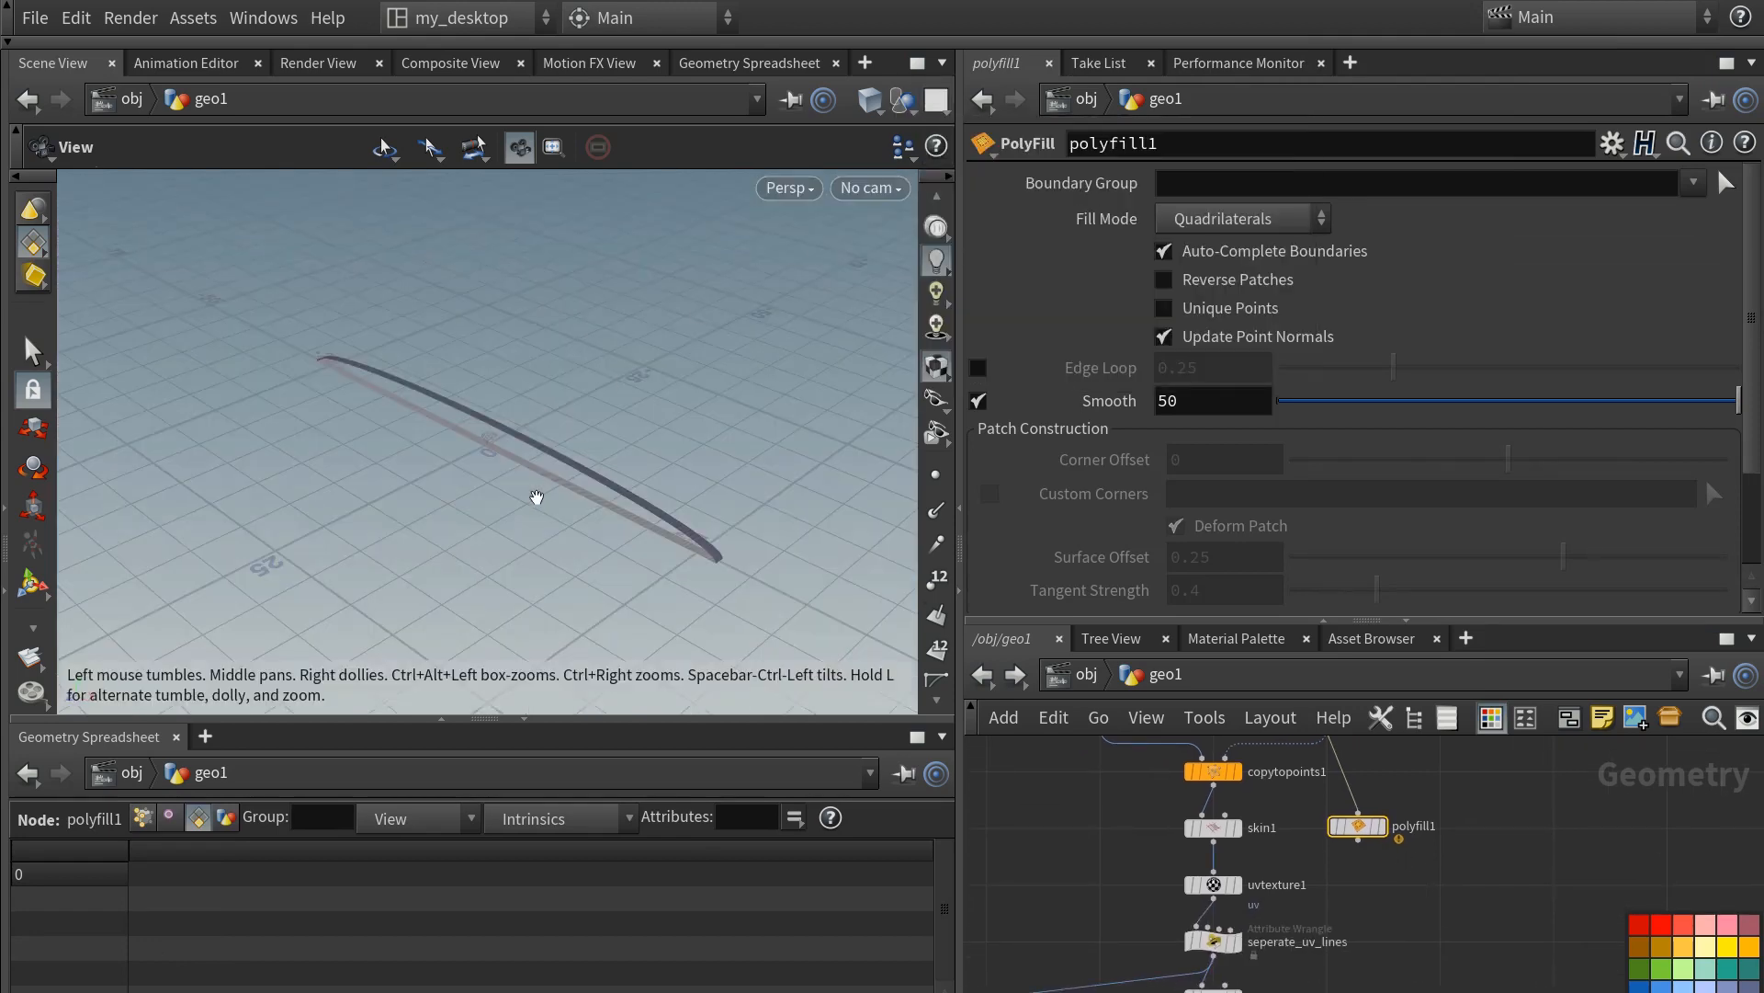
left_click_drag(536, 500, 467, 400)
right_click_drag(467, 400, 462, 395)
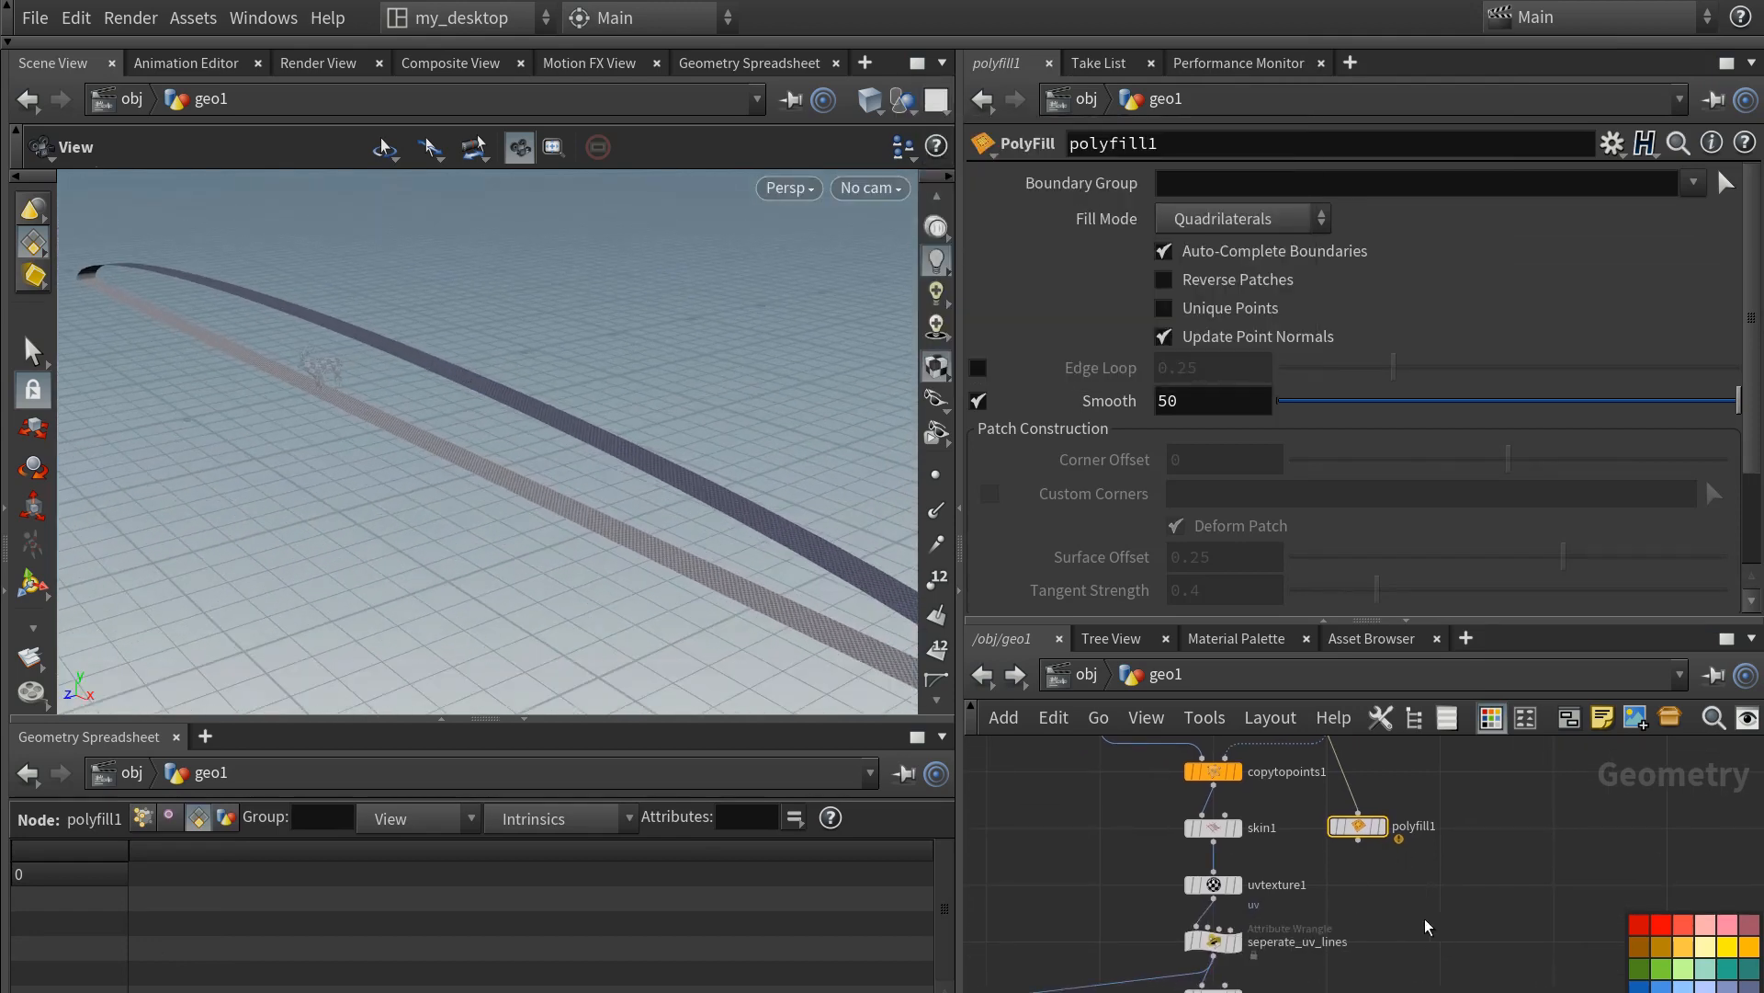
- Place polyfill1 beside skin2 and shift the ribbon's node chain away from it to tidy the network
middle_click_drag(1425, 924, 1386, 847)
scroll(1358, 827, "down", 2)
left_click_drag(1325, 774, 1299, 921)
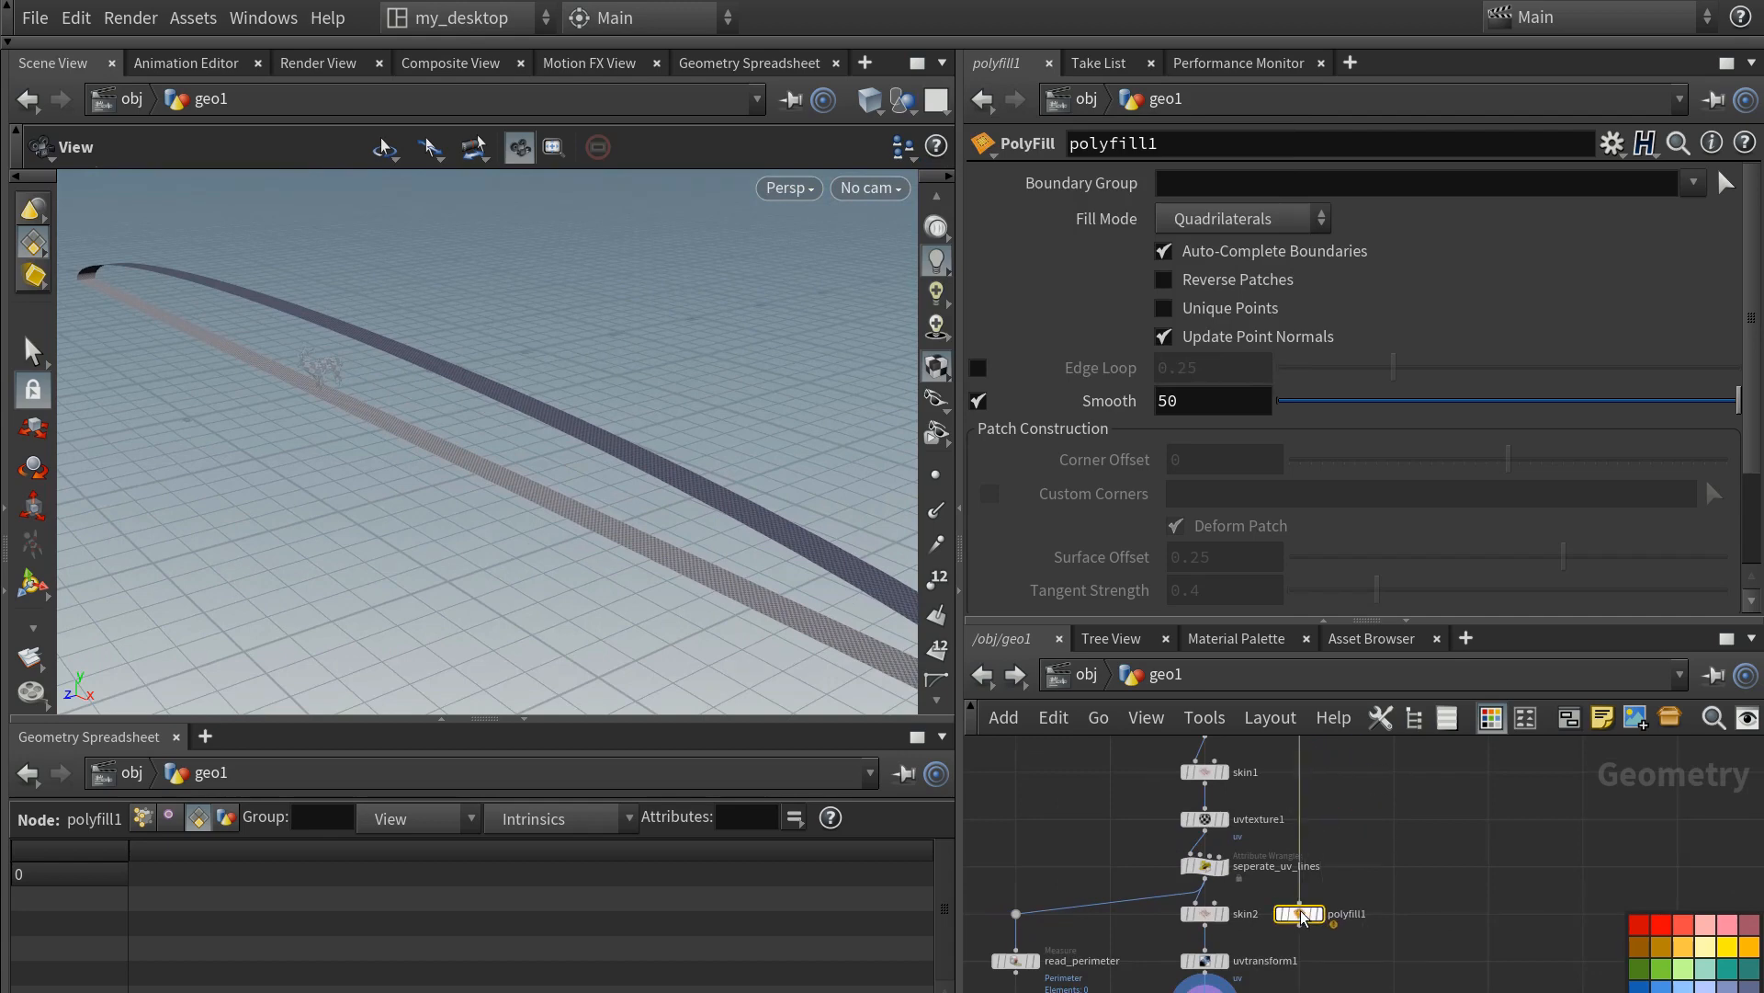
scroll(1332, 855, "down", 1)
middle_click_drag(1333, 854, 1339, 879)
left_click(1339, 877)
key("ctrl+b")
scroll(579, 425, "up", 1)
left_click_drag(544, 377, 802, 864)
middle_click_drag(801, 781, 850, 878)
left_click_drag(817, 589, 721, 588)
left_click(813, 742)
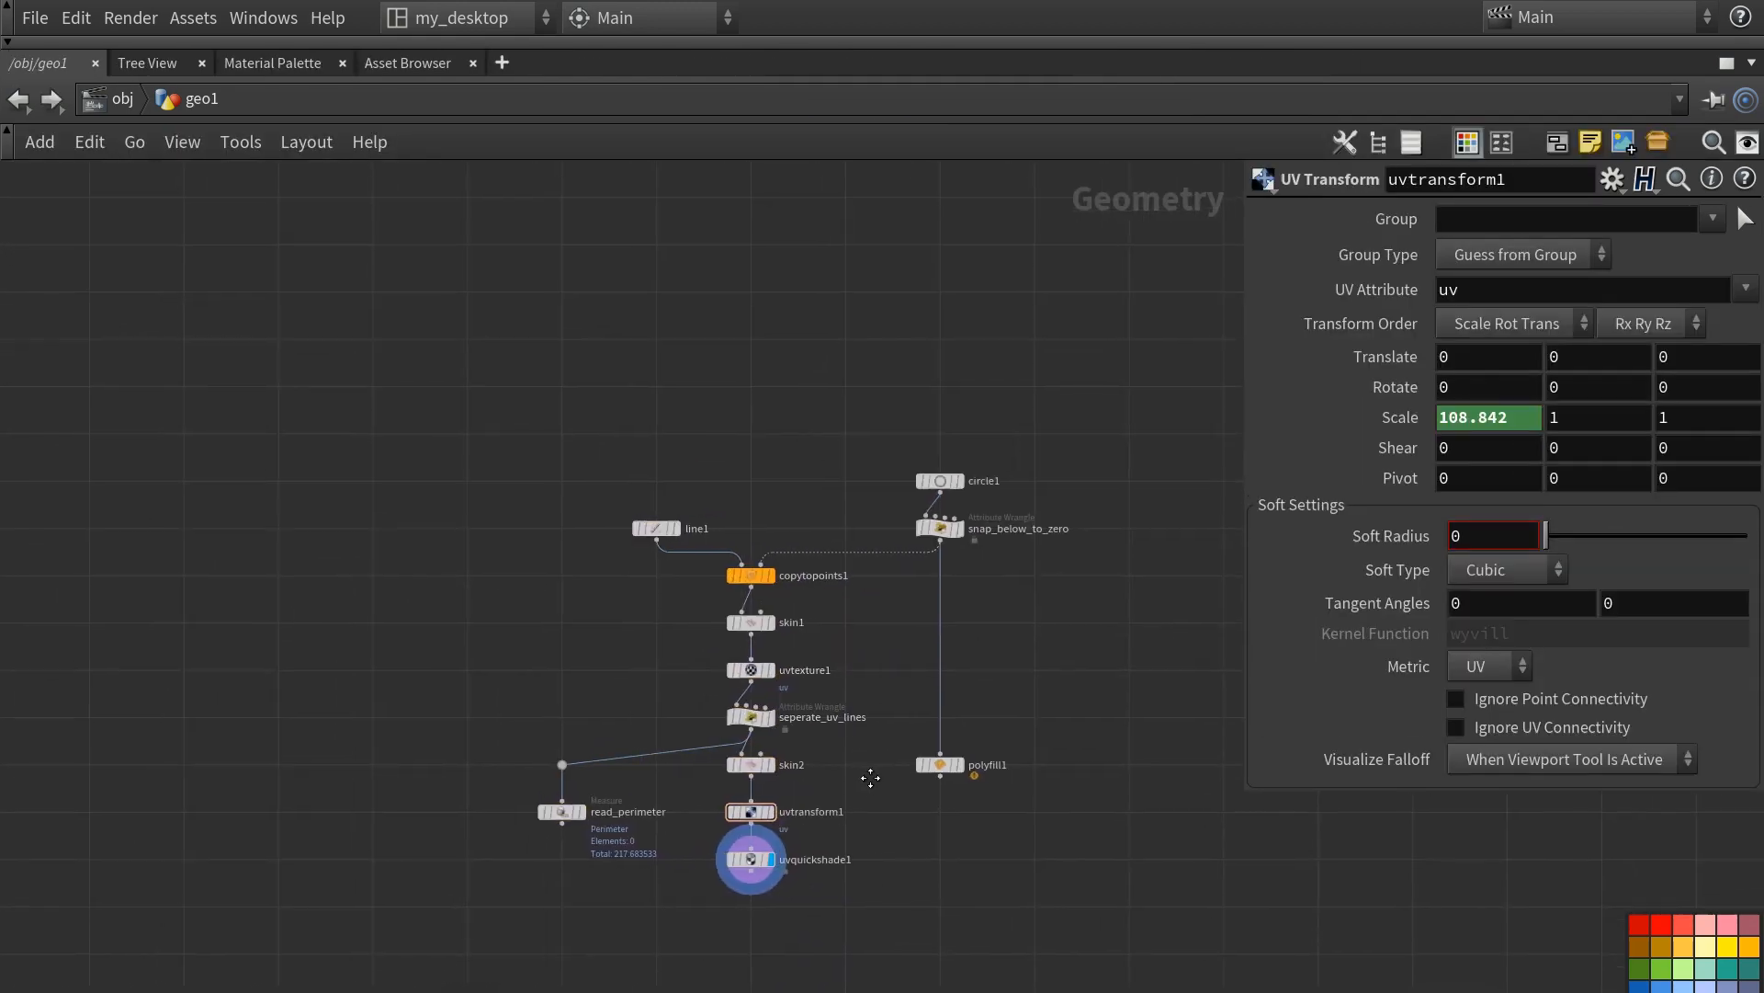
key("ctrl+b")
- Display polyfill1 and set its Fill Mode to Single Polygon
left_click(1408, 876)
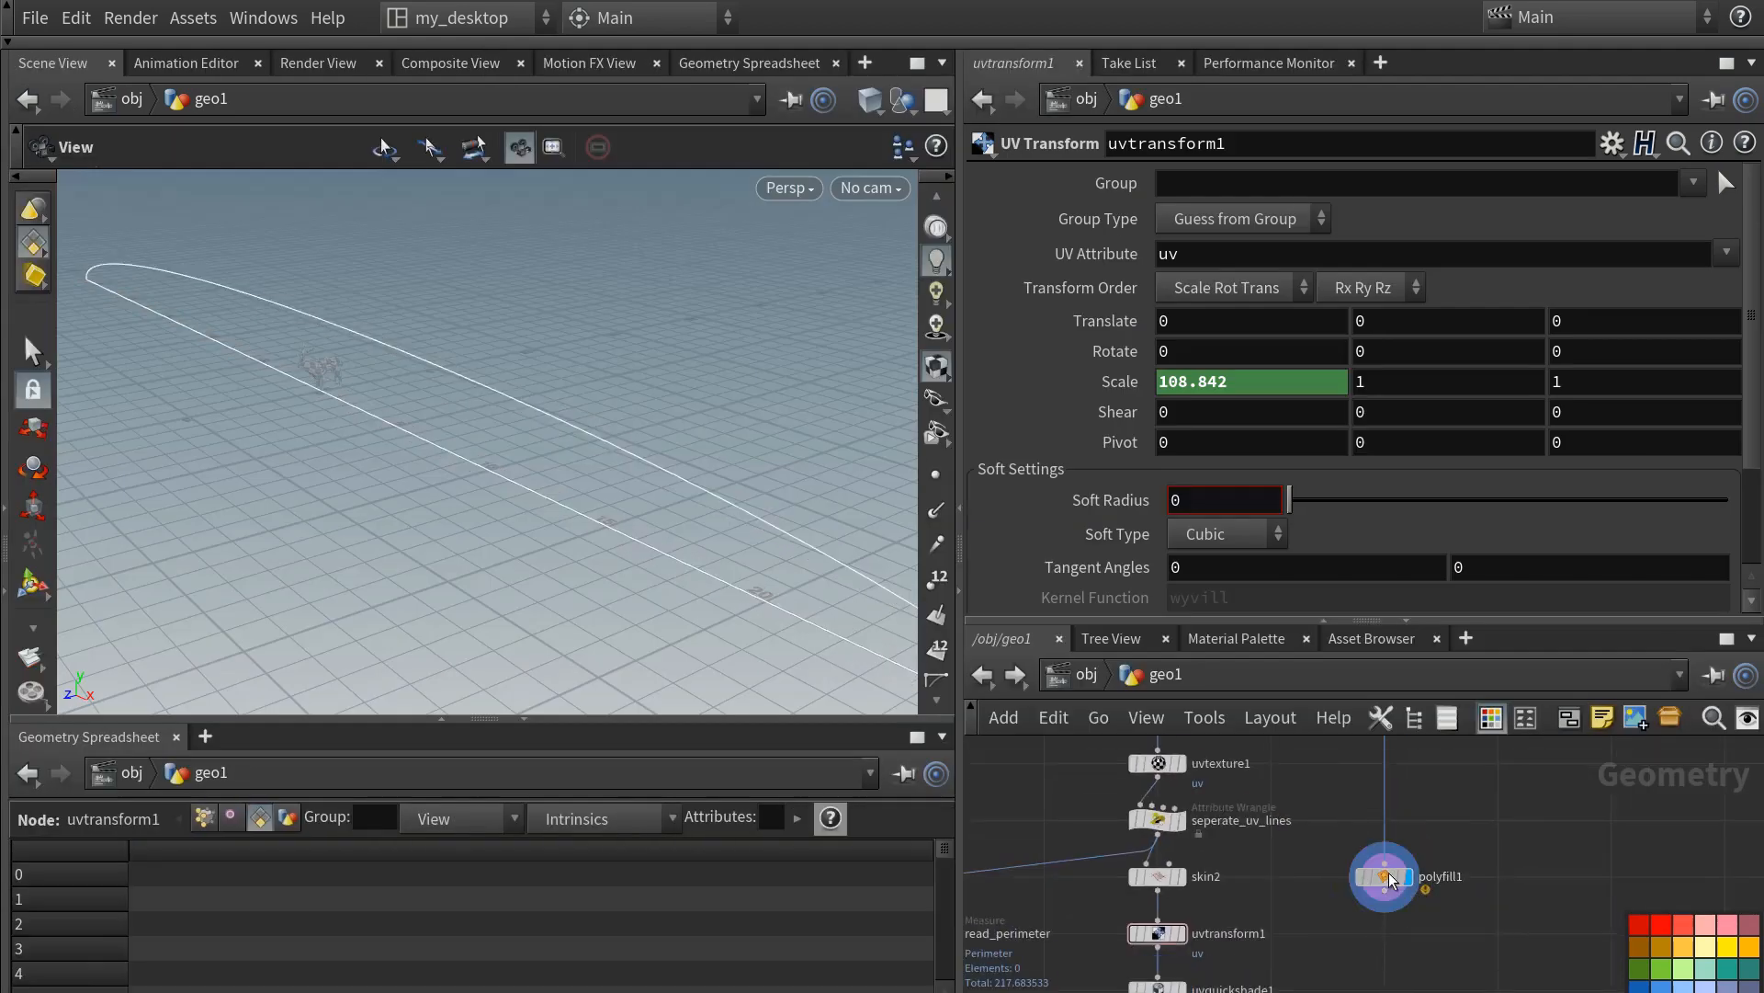
left_click(1378, 875)
left_click(1236, 219)
left_click(1197, 254)
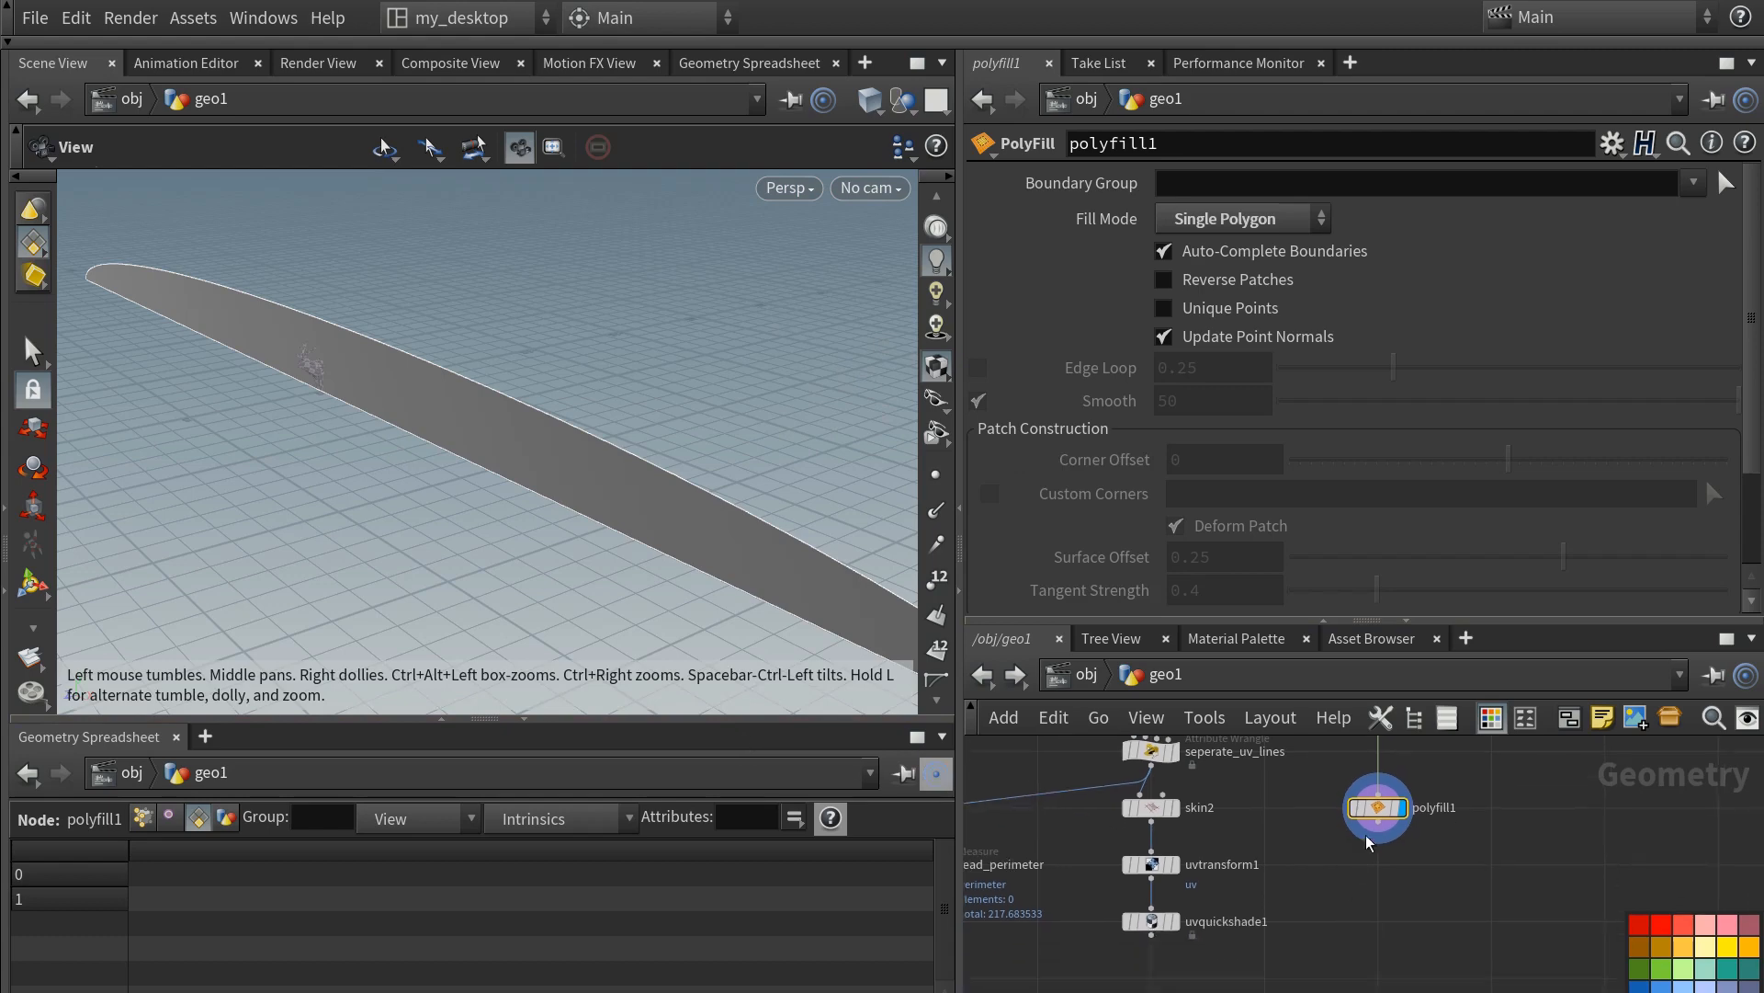
- Add a UV Project node below polyfill1 and display it
middle_click_drag(1372, 897, 1365, 828)
key("Tab")
type("uvproje")
key("Return")
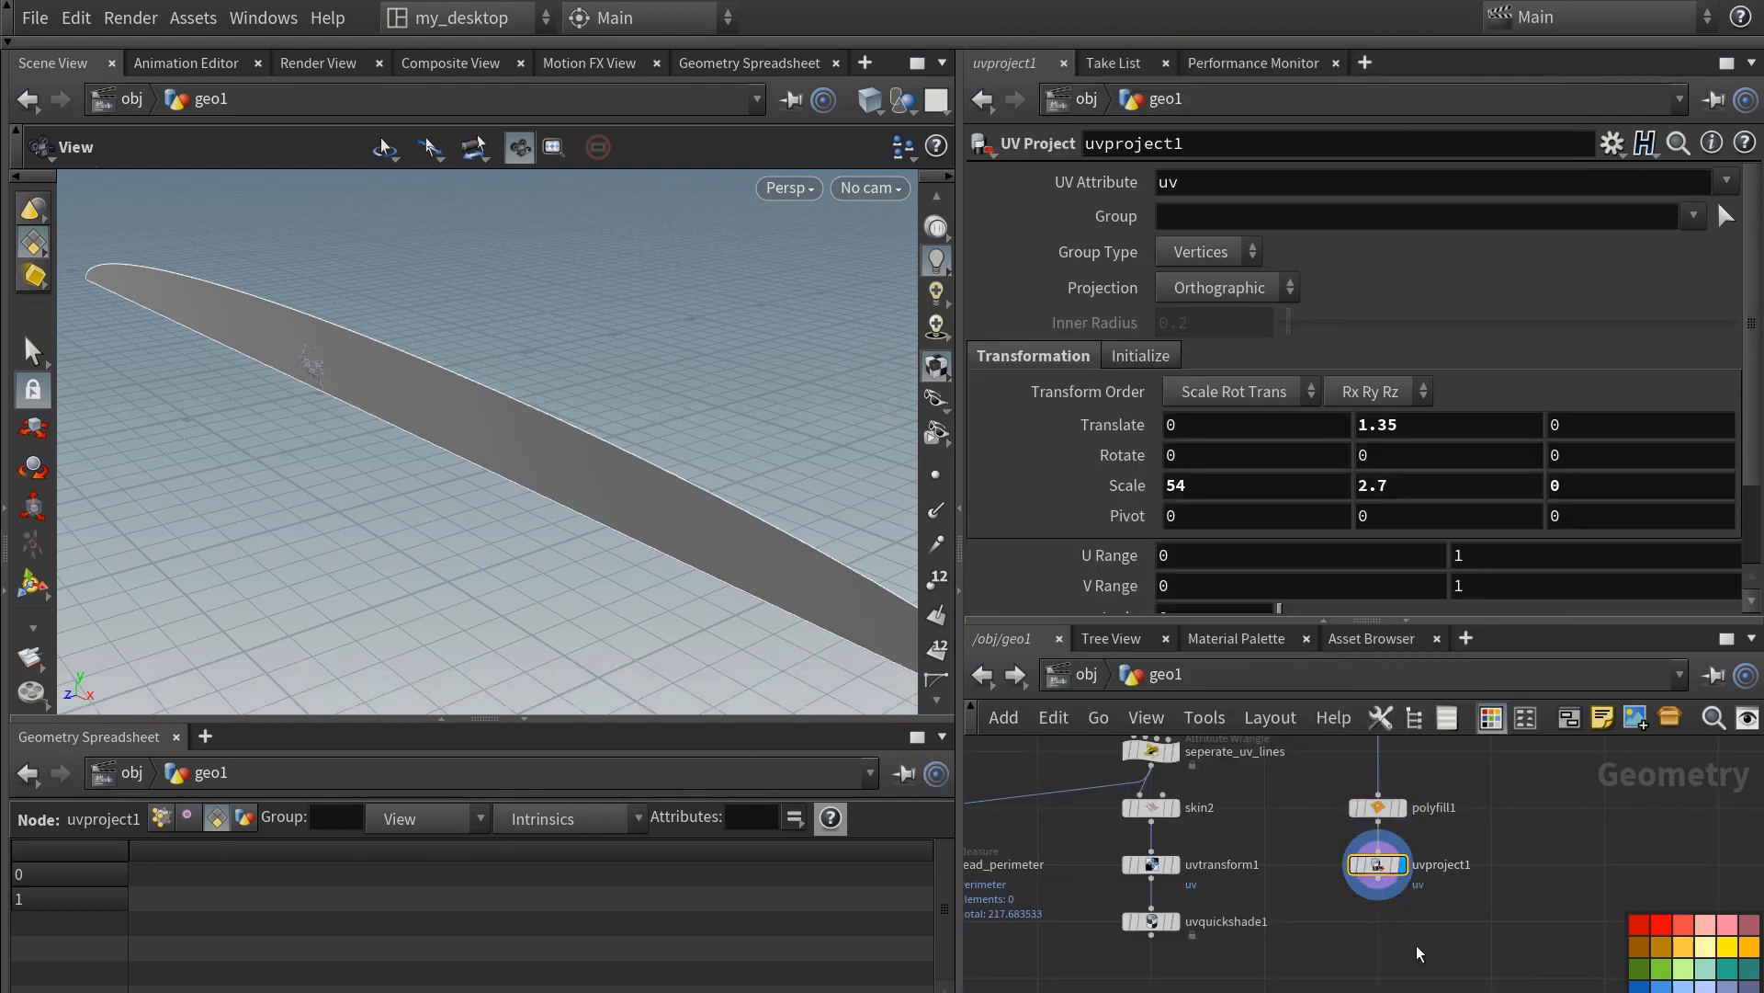
- Add and display a UV Quick Shade node below uvproject1
scroll(1416, 946, "up", 1)
middle_click_drag(1416, 945, 1408, 890)
key("Tab")
type("uvquick")
key("Return")
key("Return")
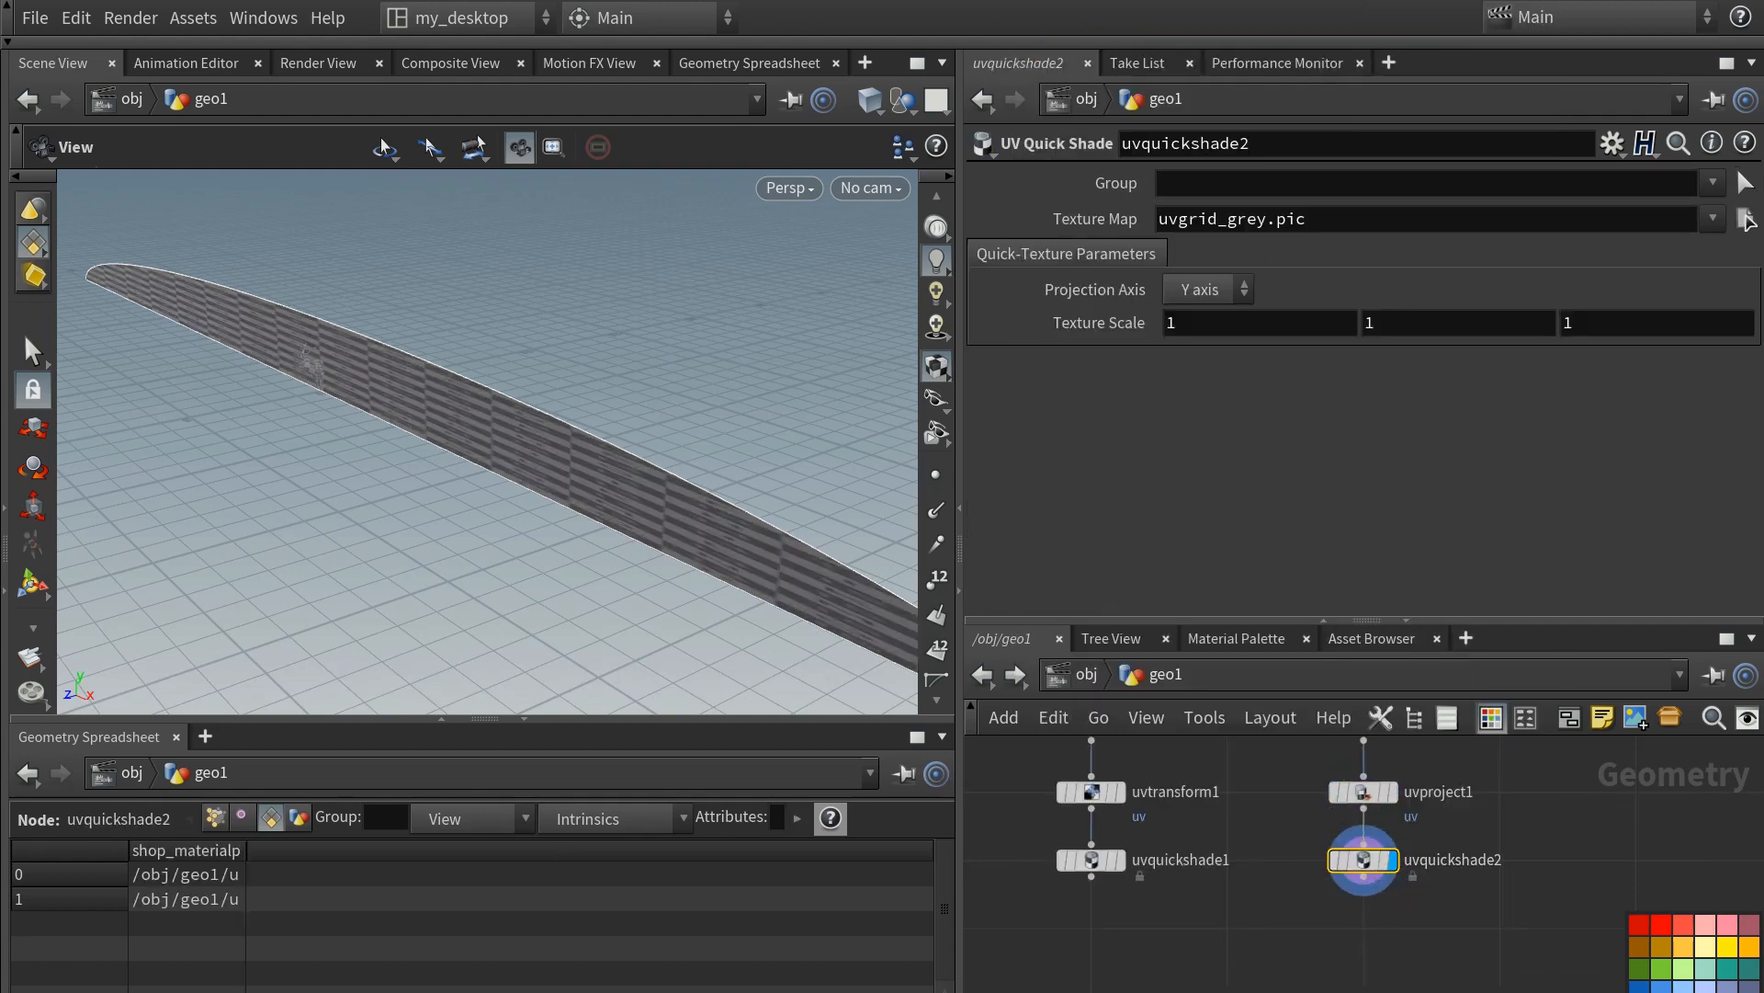
- Set uvproject1's second Scale component to 54 and examine the grid texture on the filled face from the front
left_click(1363, 790)
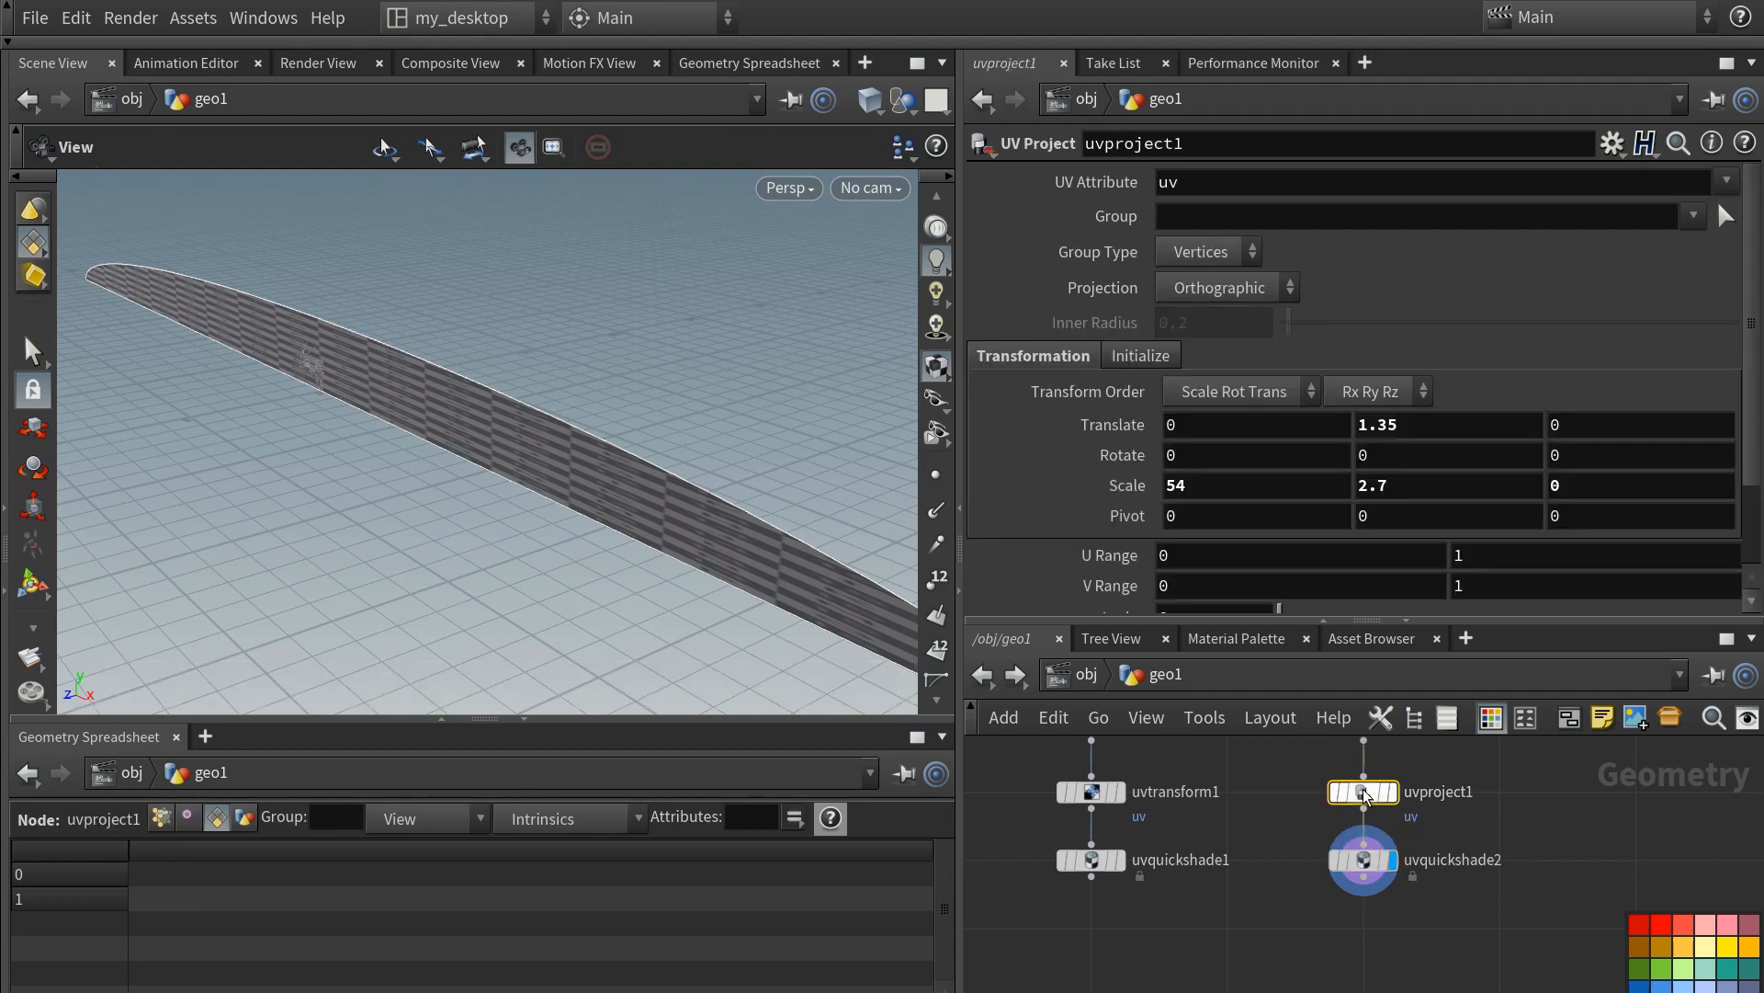
scroll(1191, 478, "down", 1)
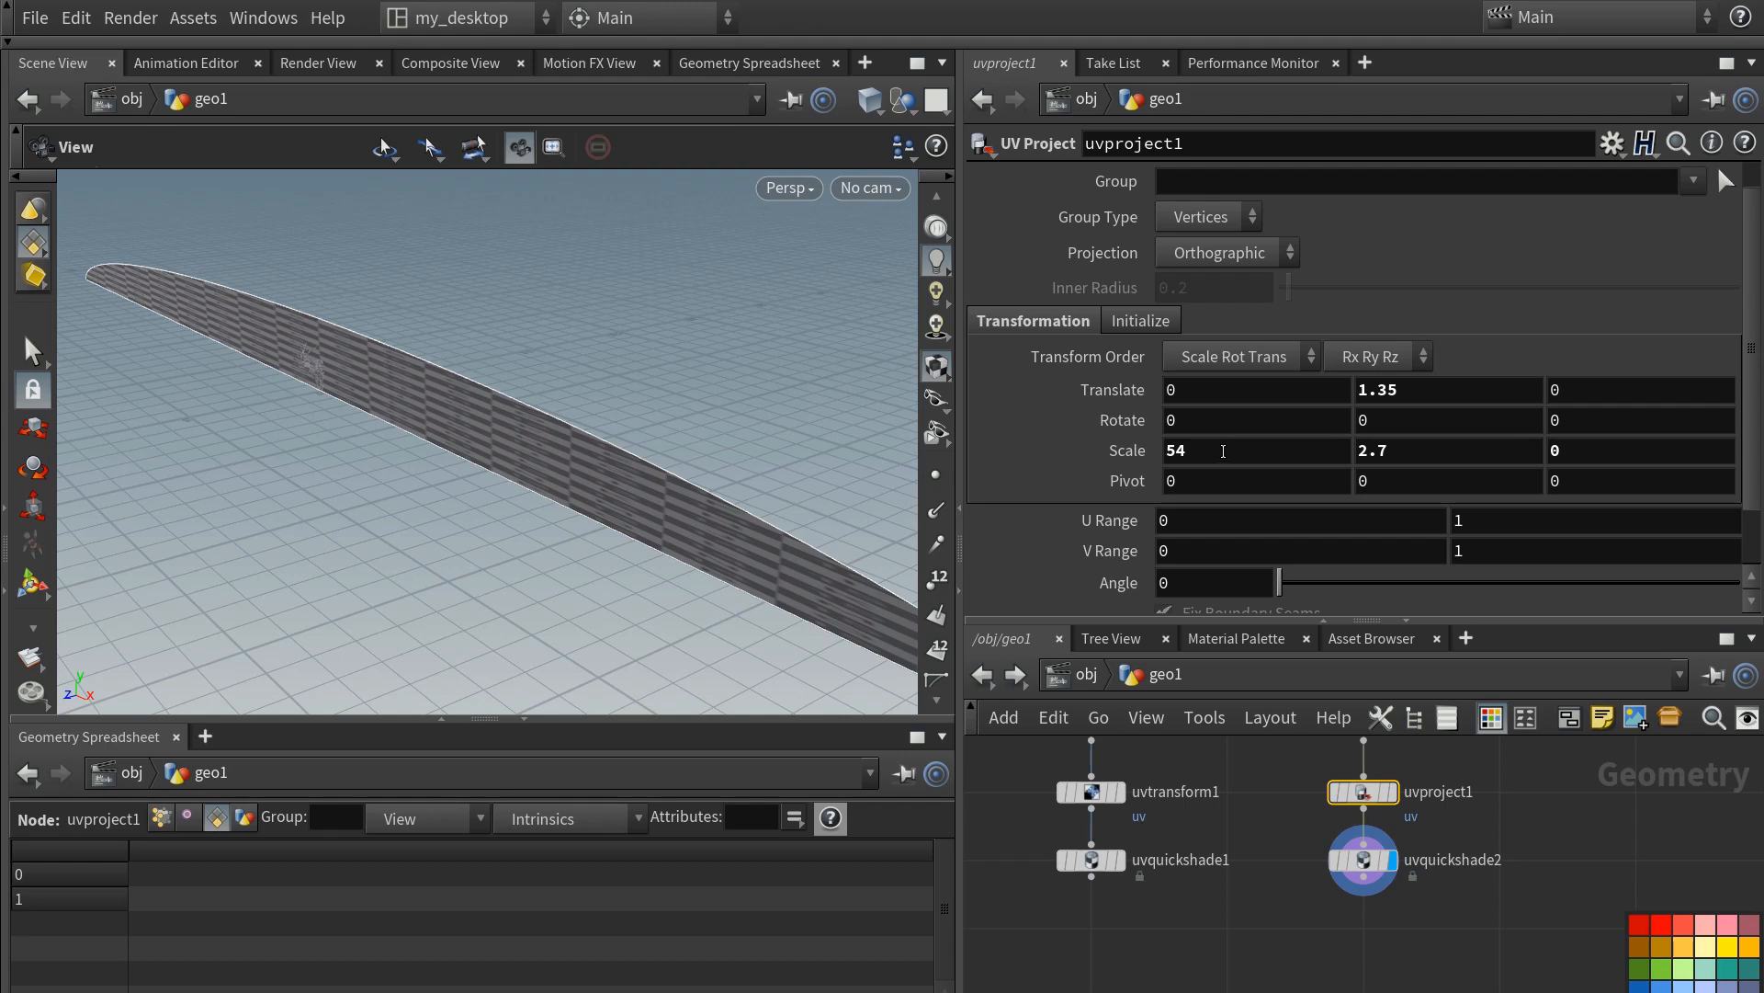
left_click(1421, 450)
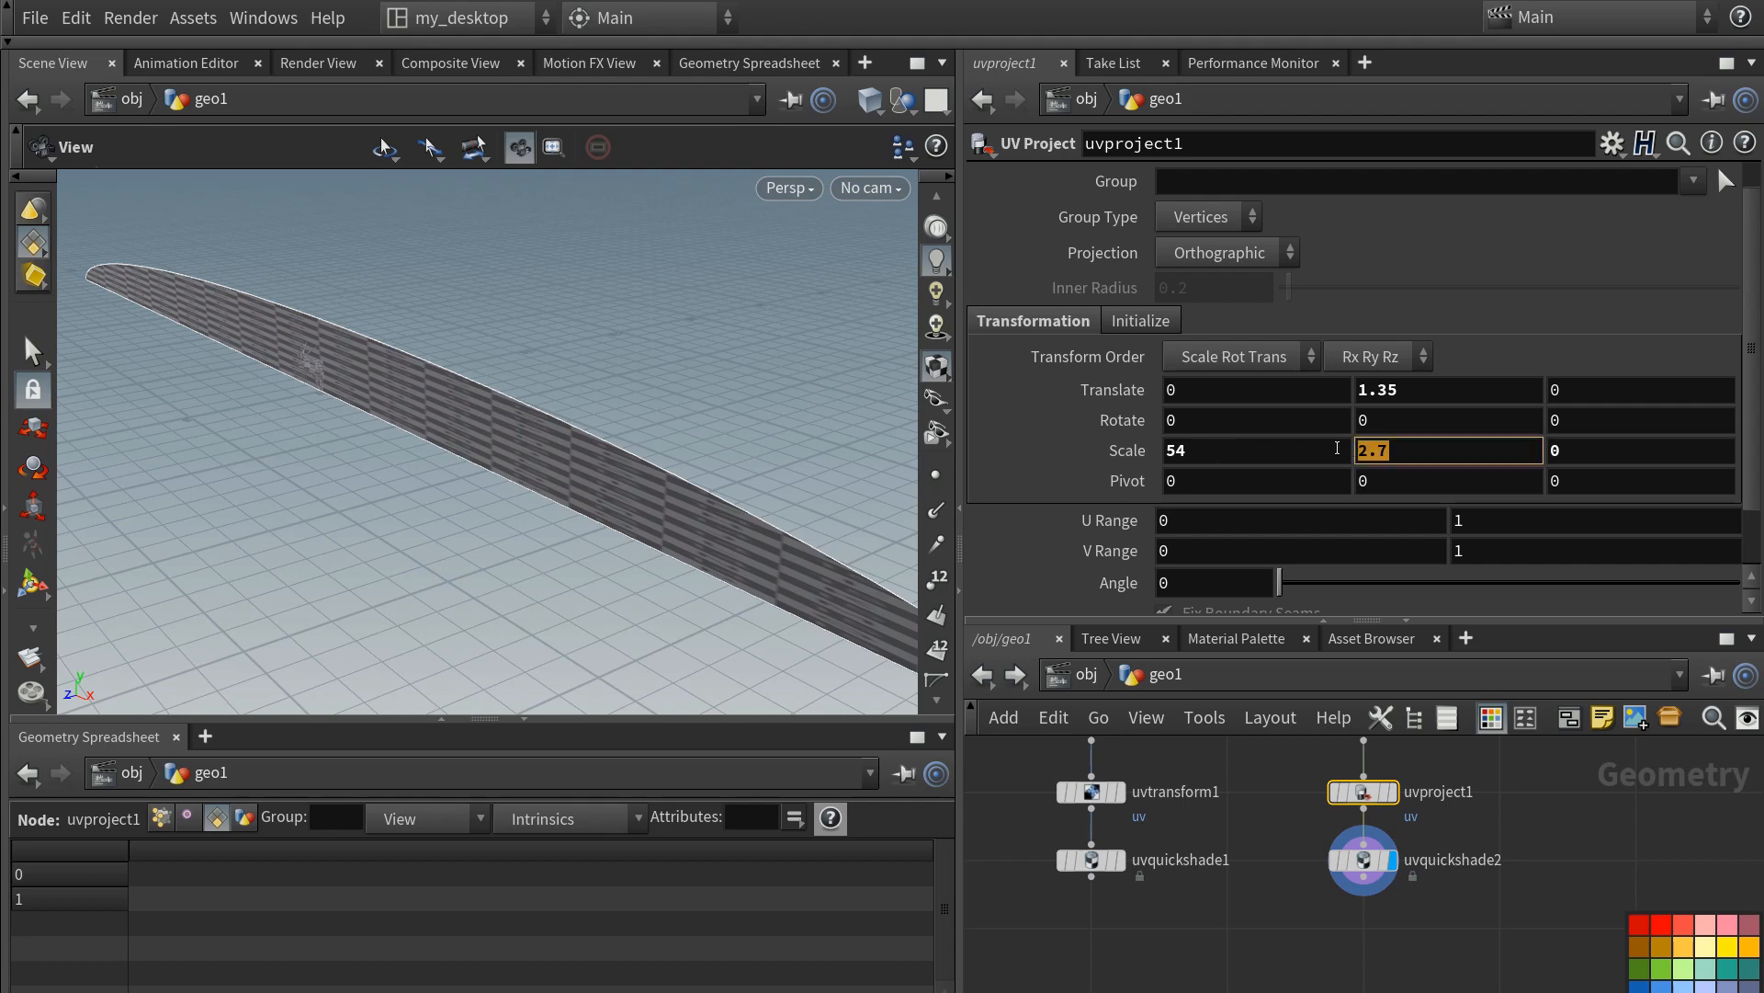
type("54")
key("Return")
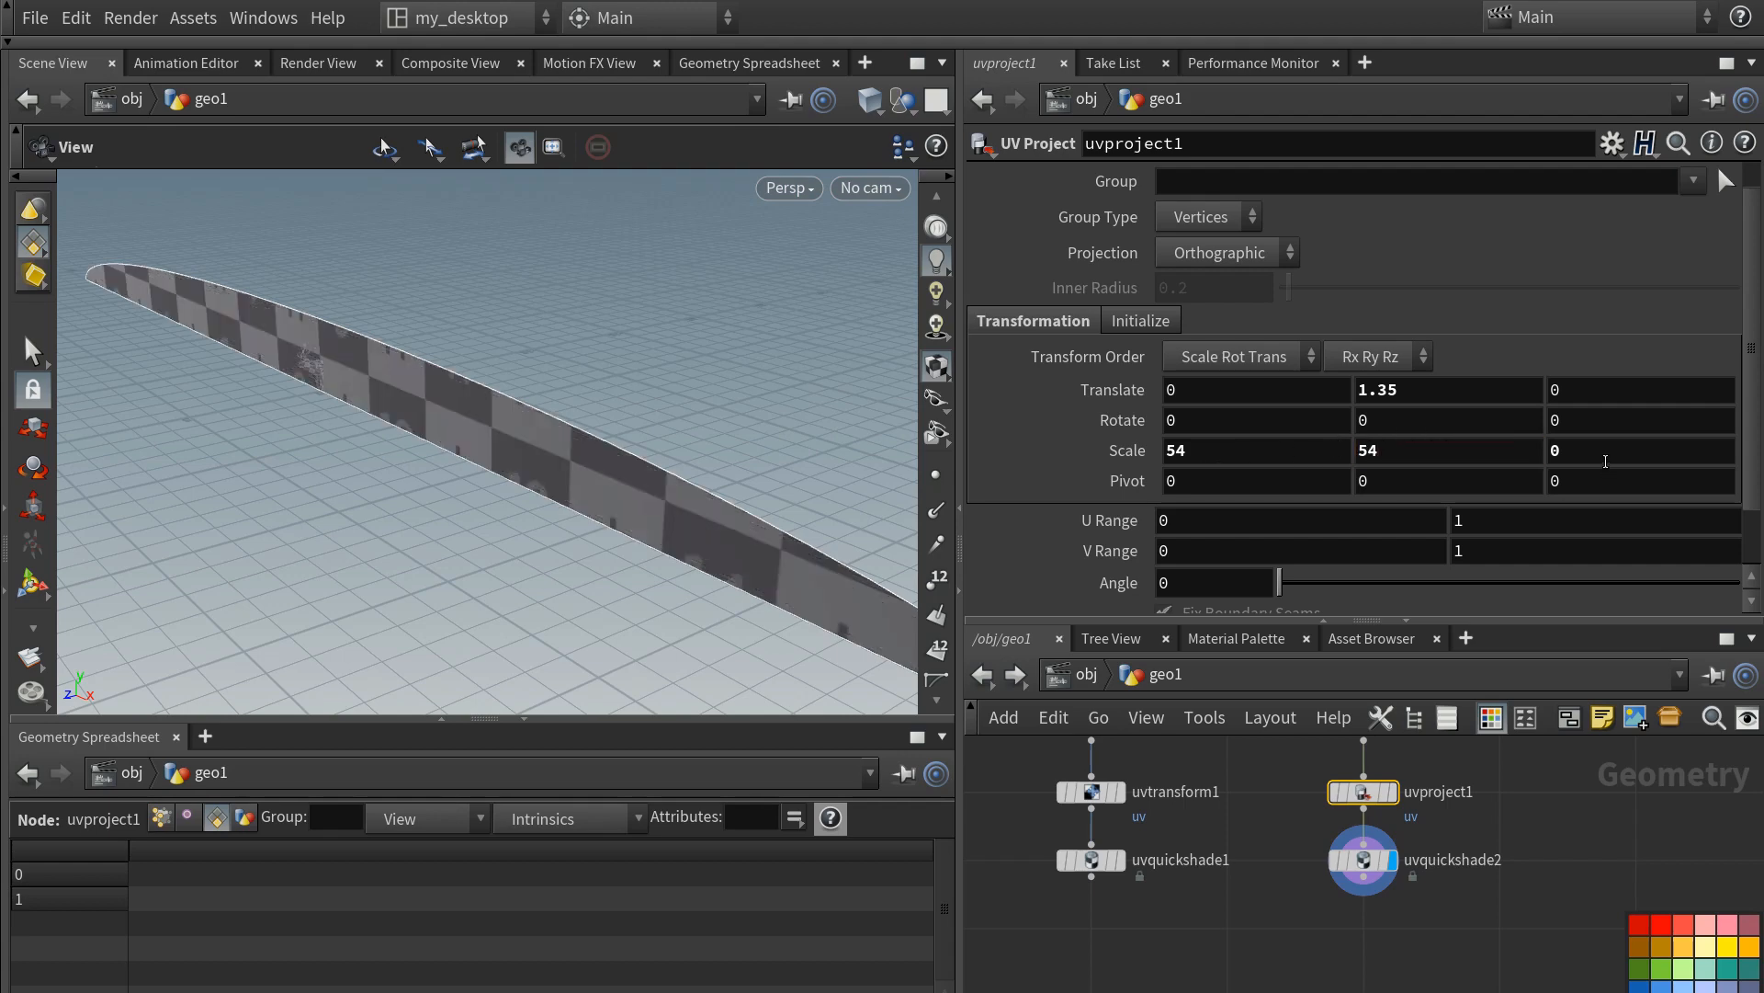
left_click_drag(540, 472, 669, 483)
right_click_drag(485, 479, 515, 377)
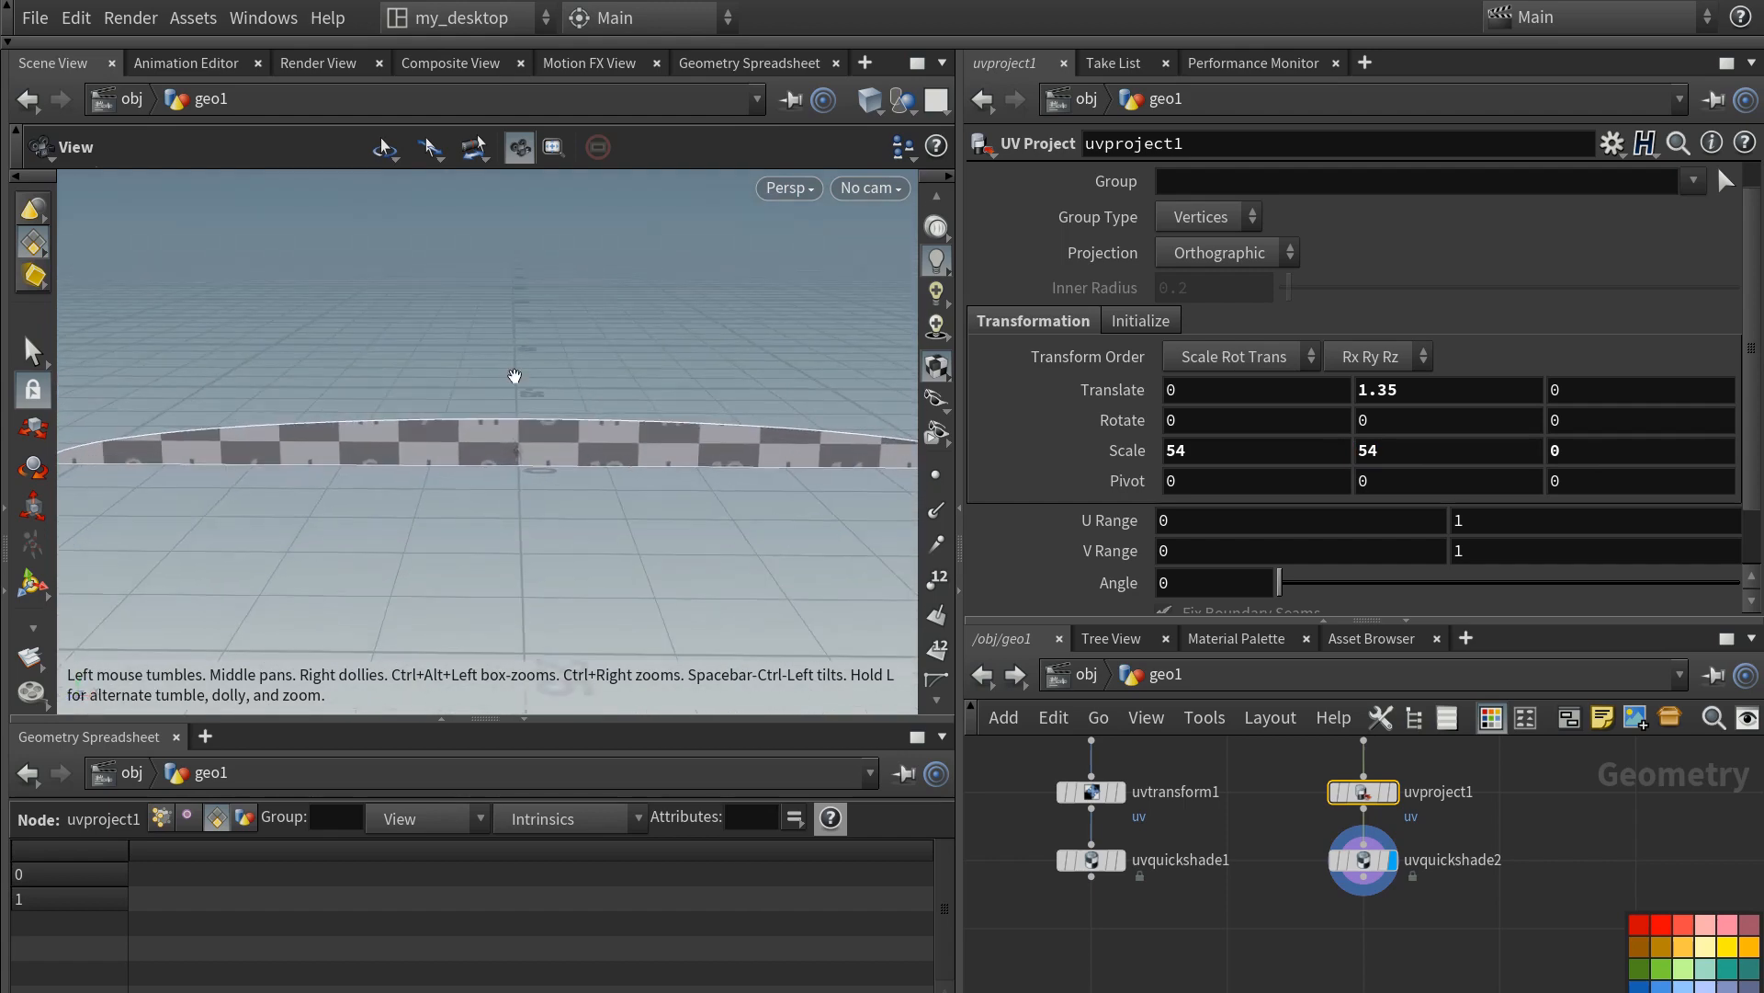
- Copy circle1's first Radius component as a parameter for referencing
scroll(1507, 875, "down", 4)
middle_click_drag(1526, 809, 1425, 955)
scroll(1362, 864, "up", 3)
left_click(1320, 894)
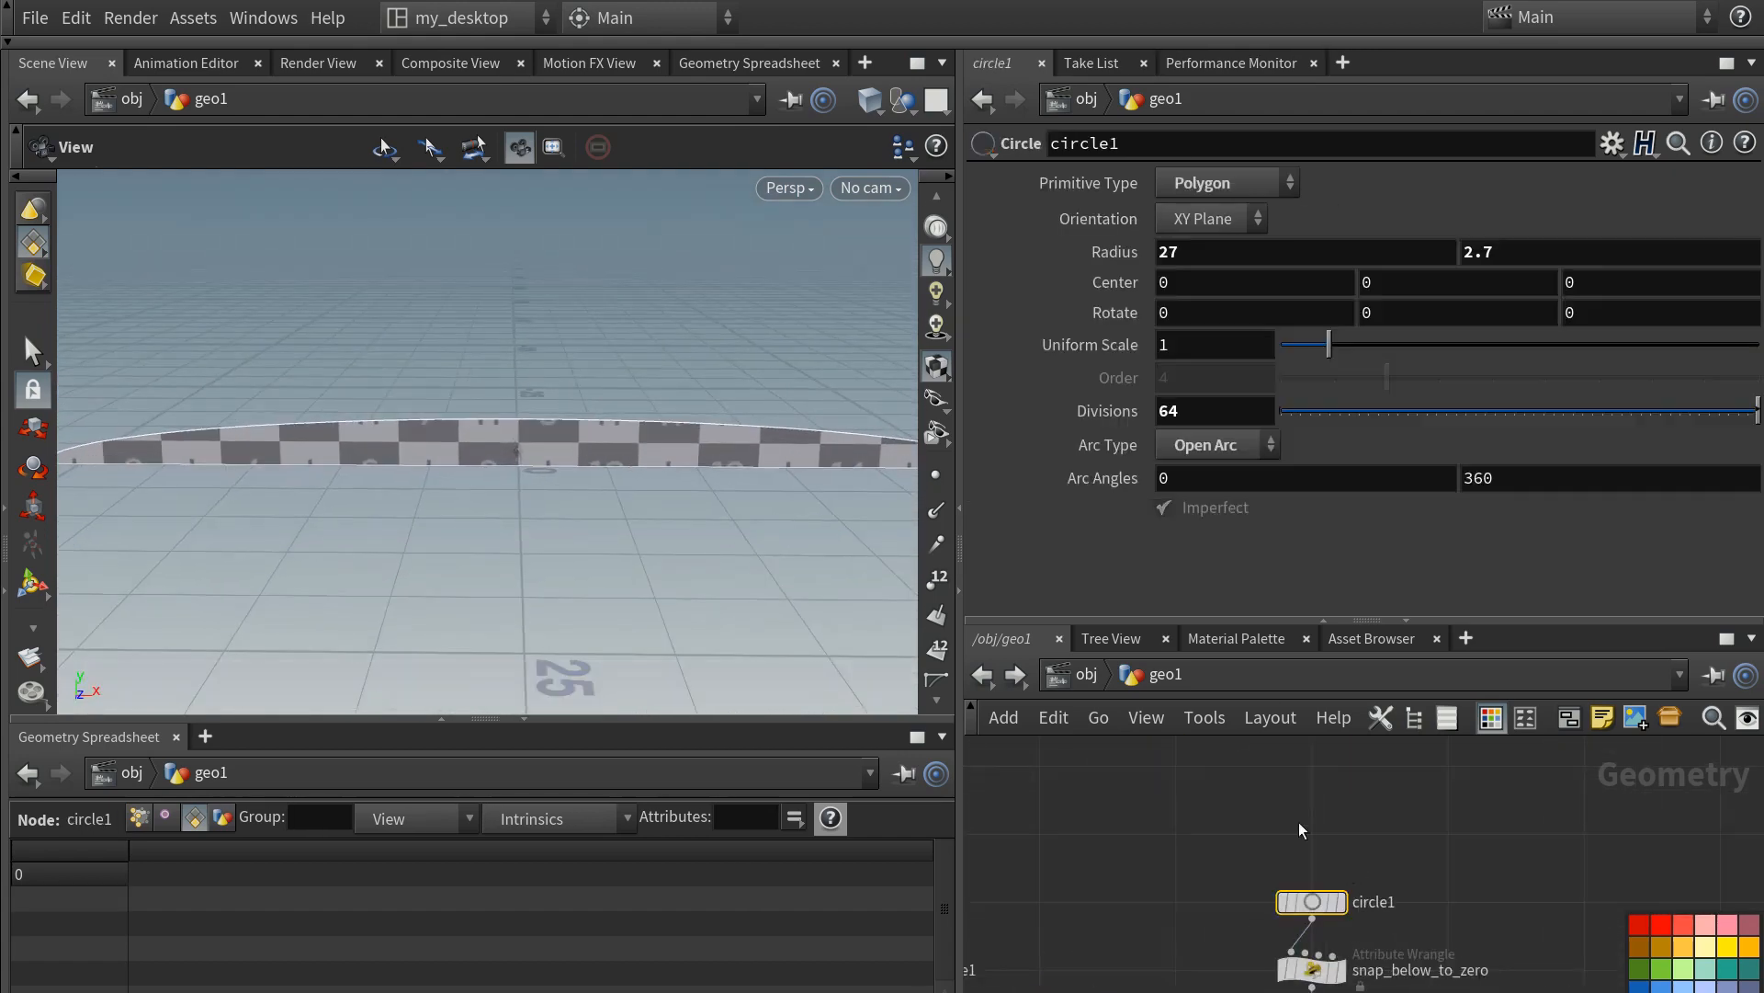
right_click(1112, 254)
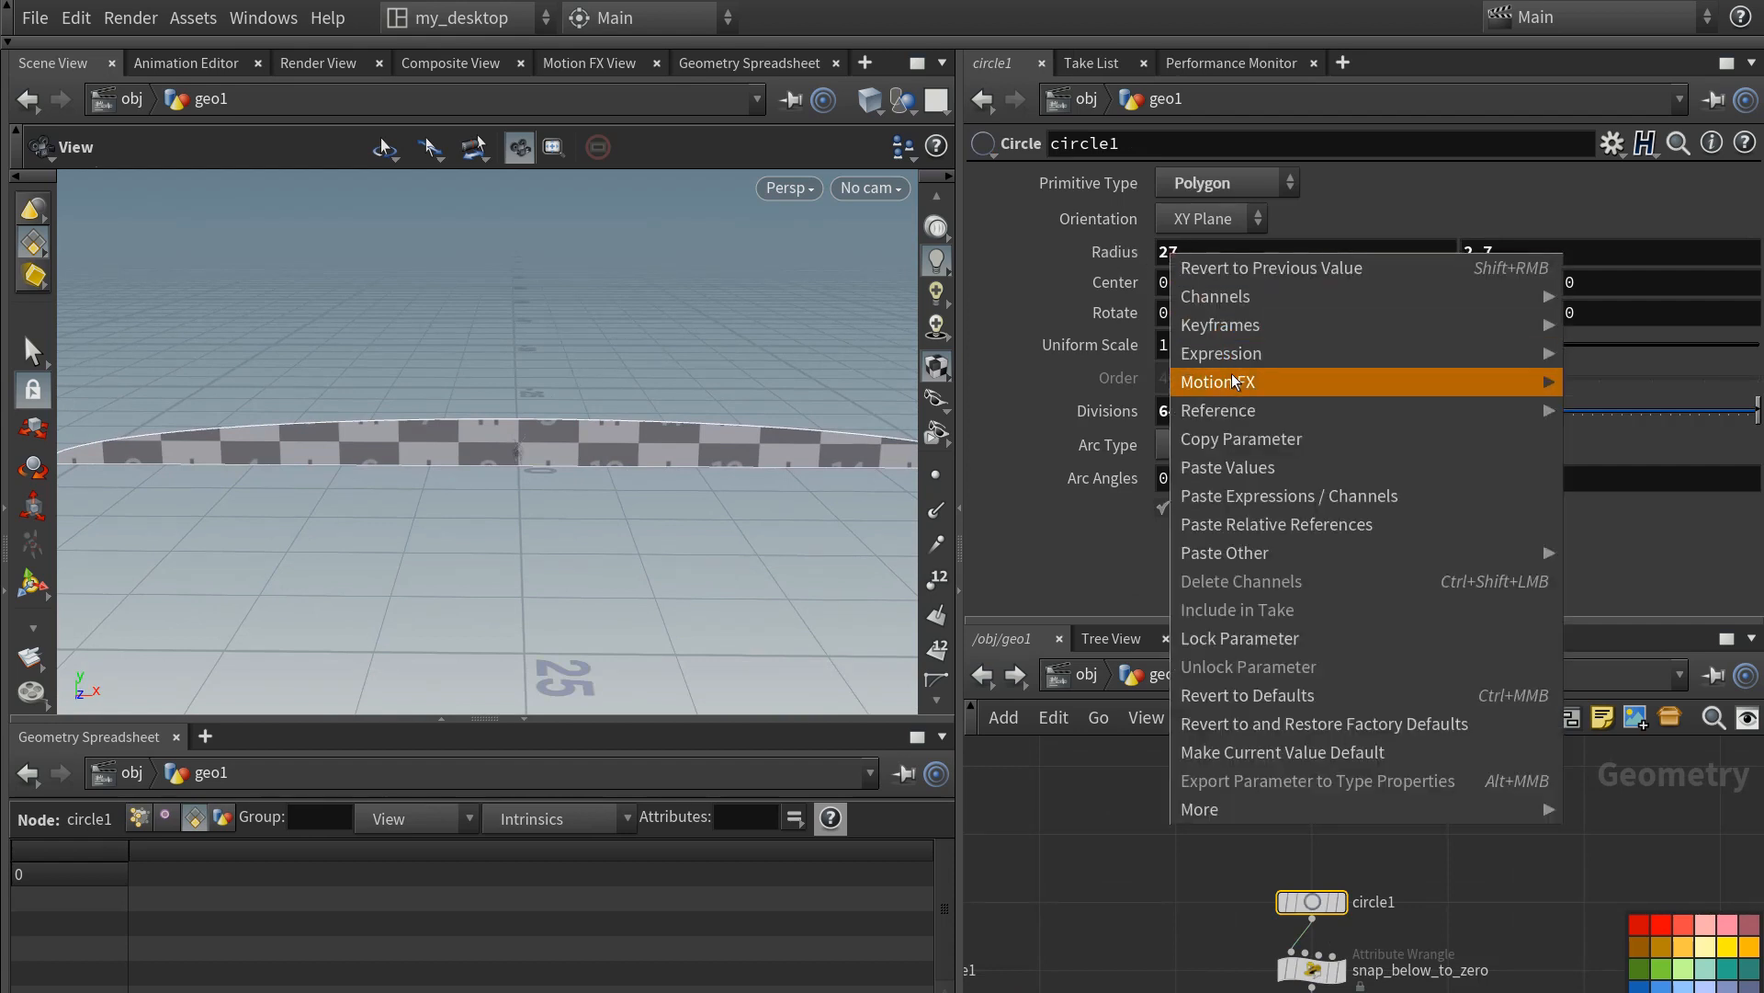
left_click(1231, 443)
- Set uvproject1's first Scale component to a relative reference to circle1's radx multiplied by 2
middle_click_drag(1445, 877, 1411, 560)
scroll(1368, 877, "up", 2)
left_click(1243, 914)
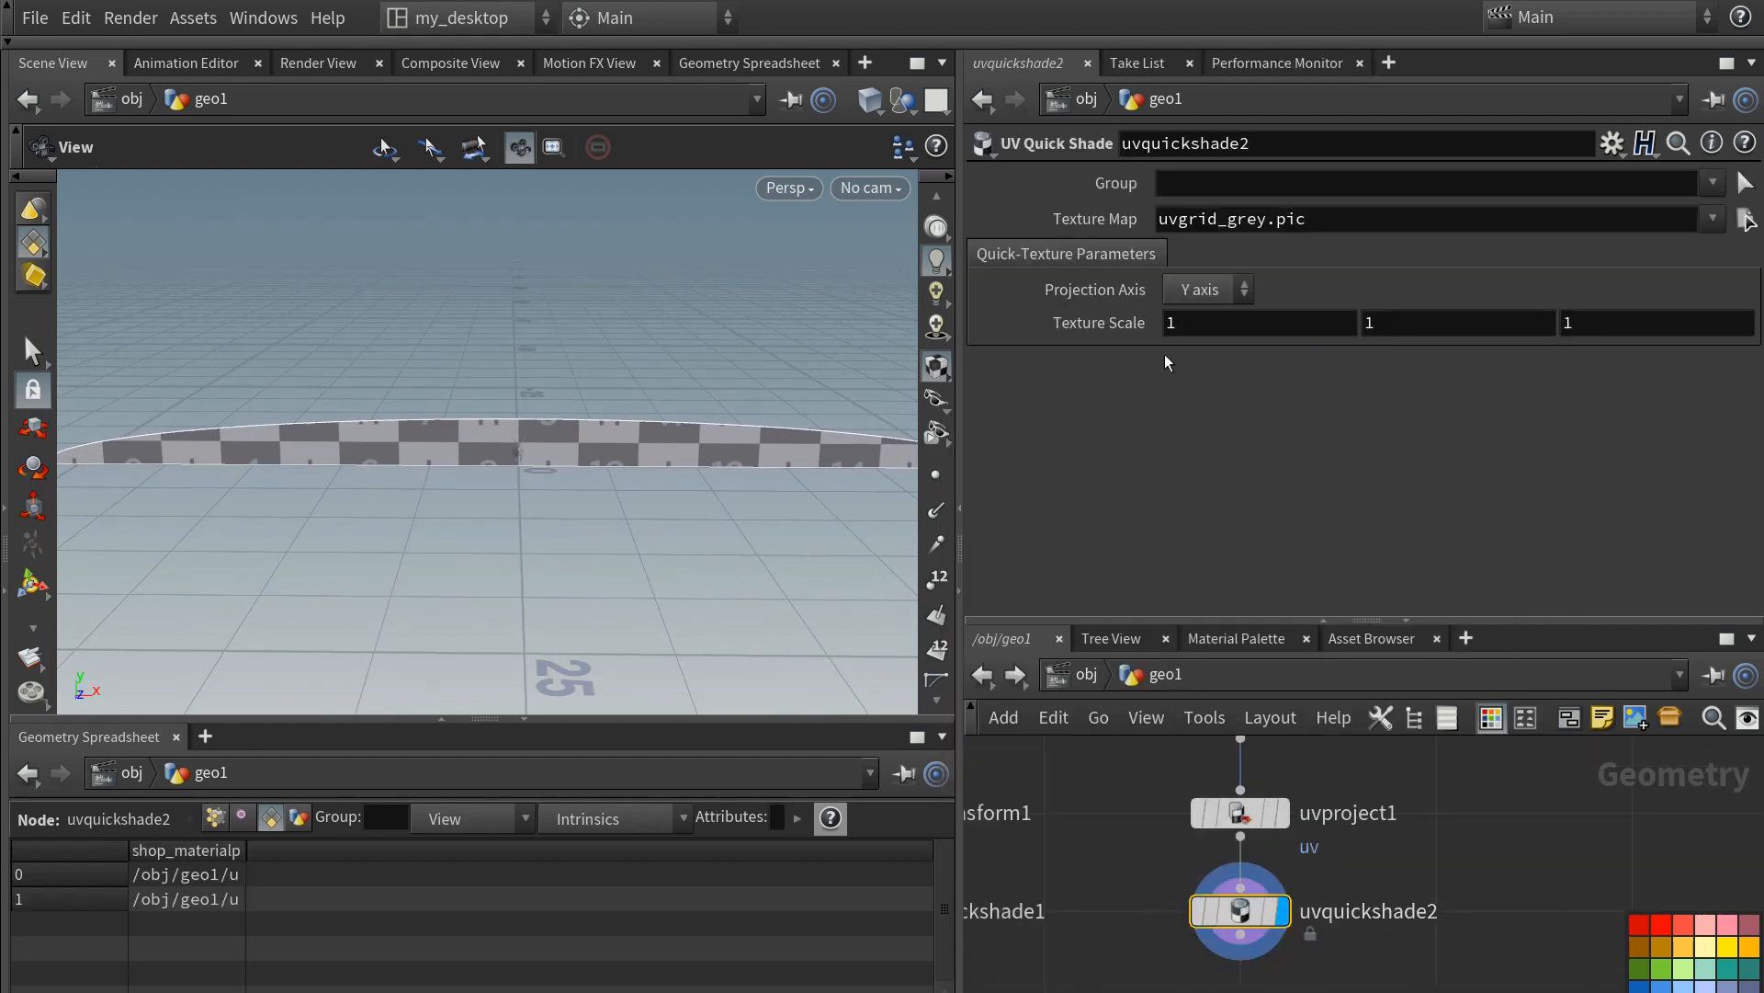
left_click(1240, 813)
right_click(1175, 450)
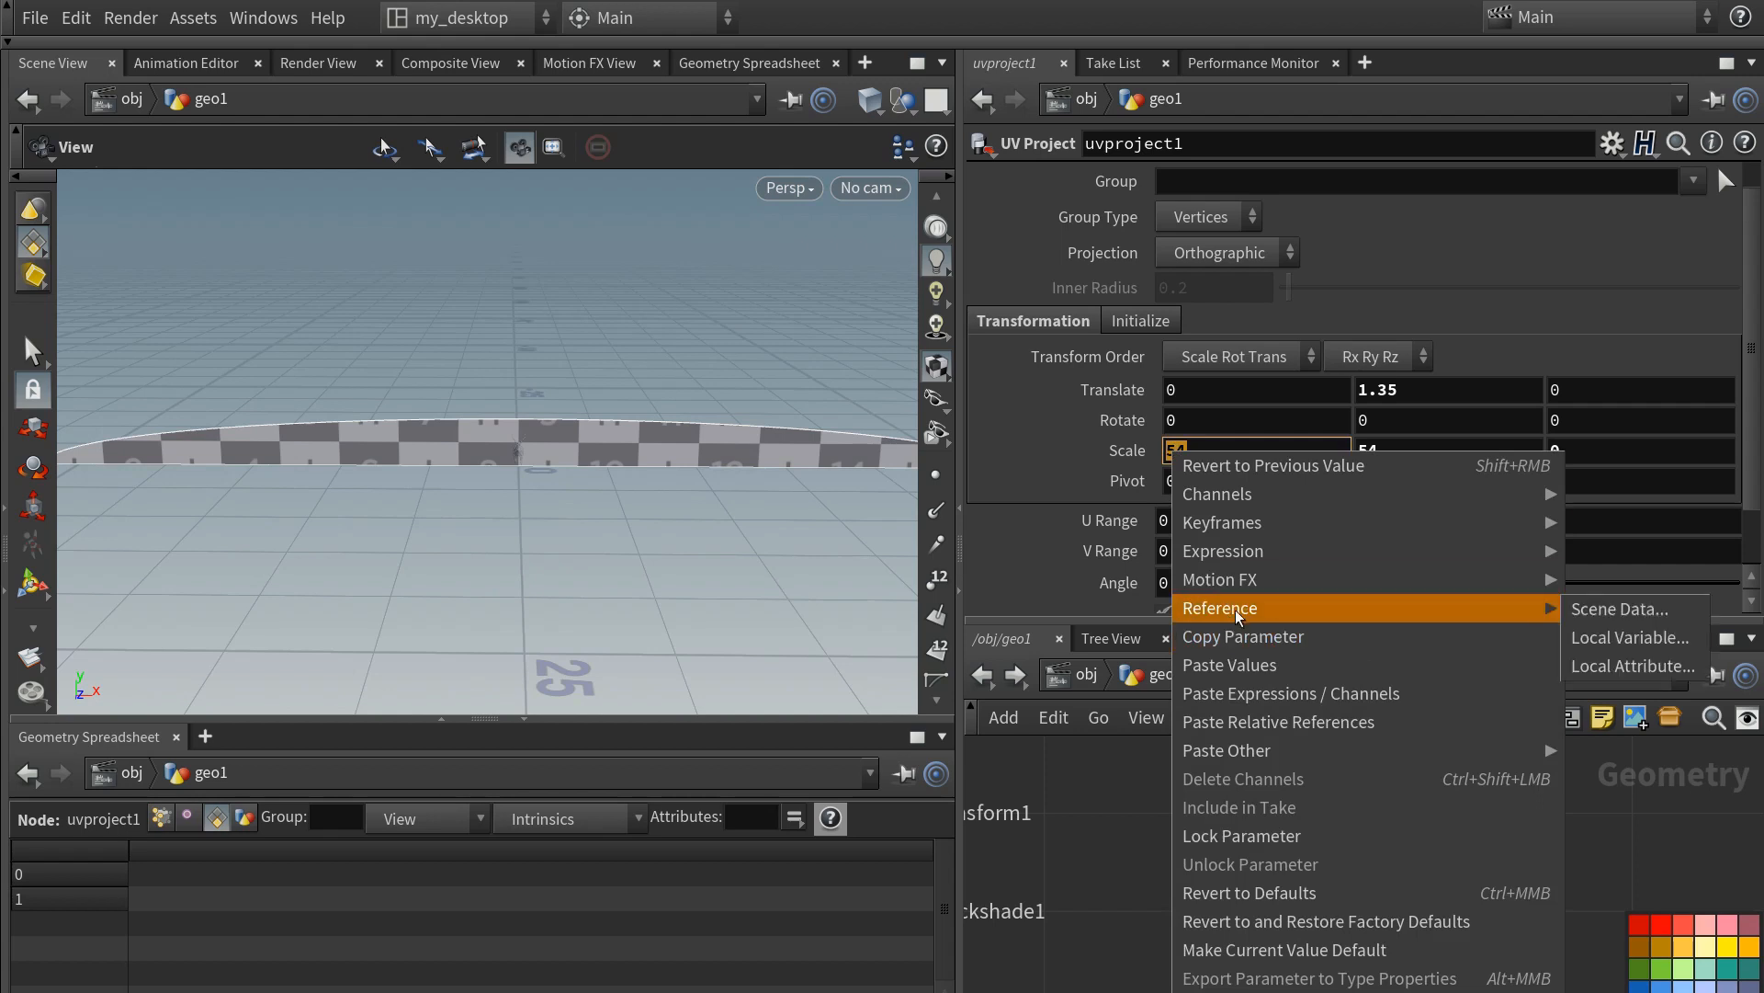
left_click(1271, 719)
type("*2")
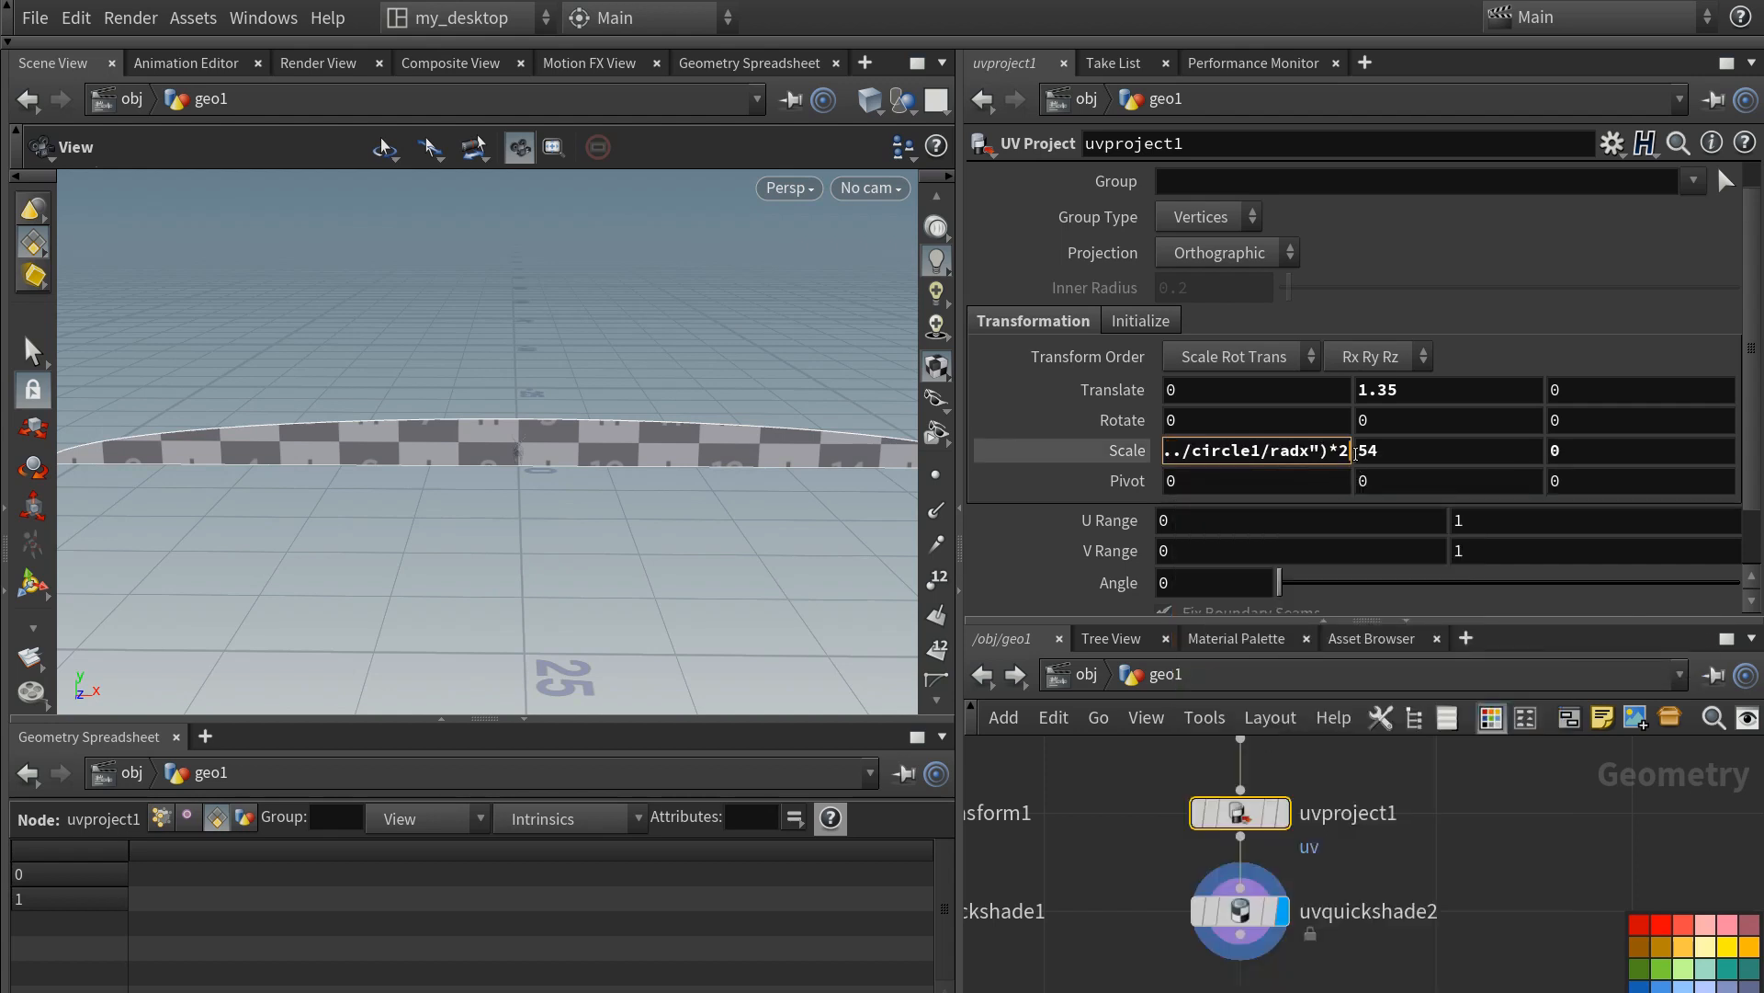
key("Return")
- Set uvproject1's second Scale component to the same circle1 radx reference multiplied by 2
double_click(1376, 451)
right_click(1177, 449)
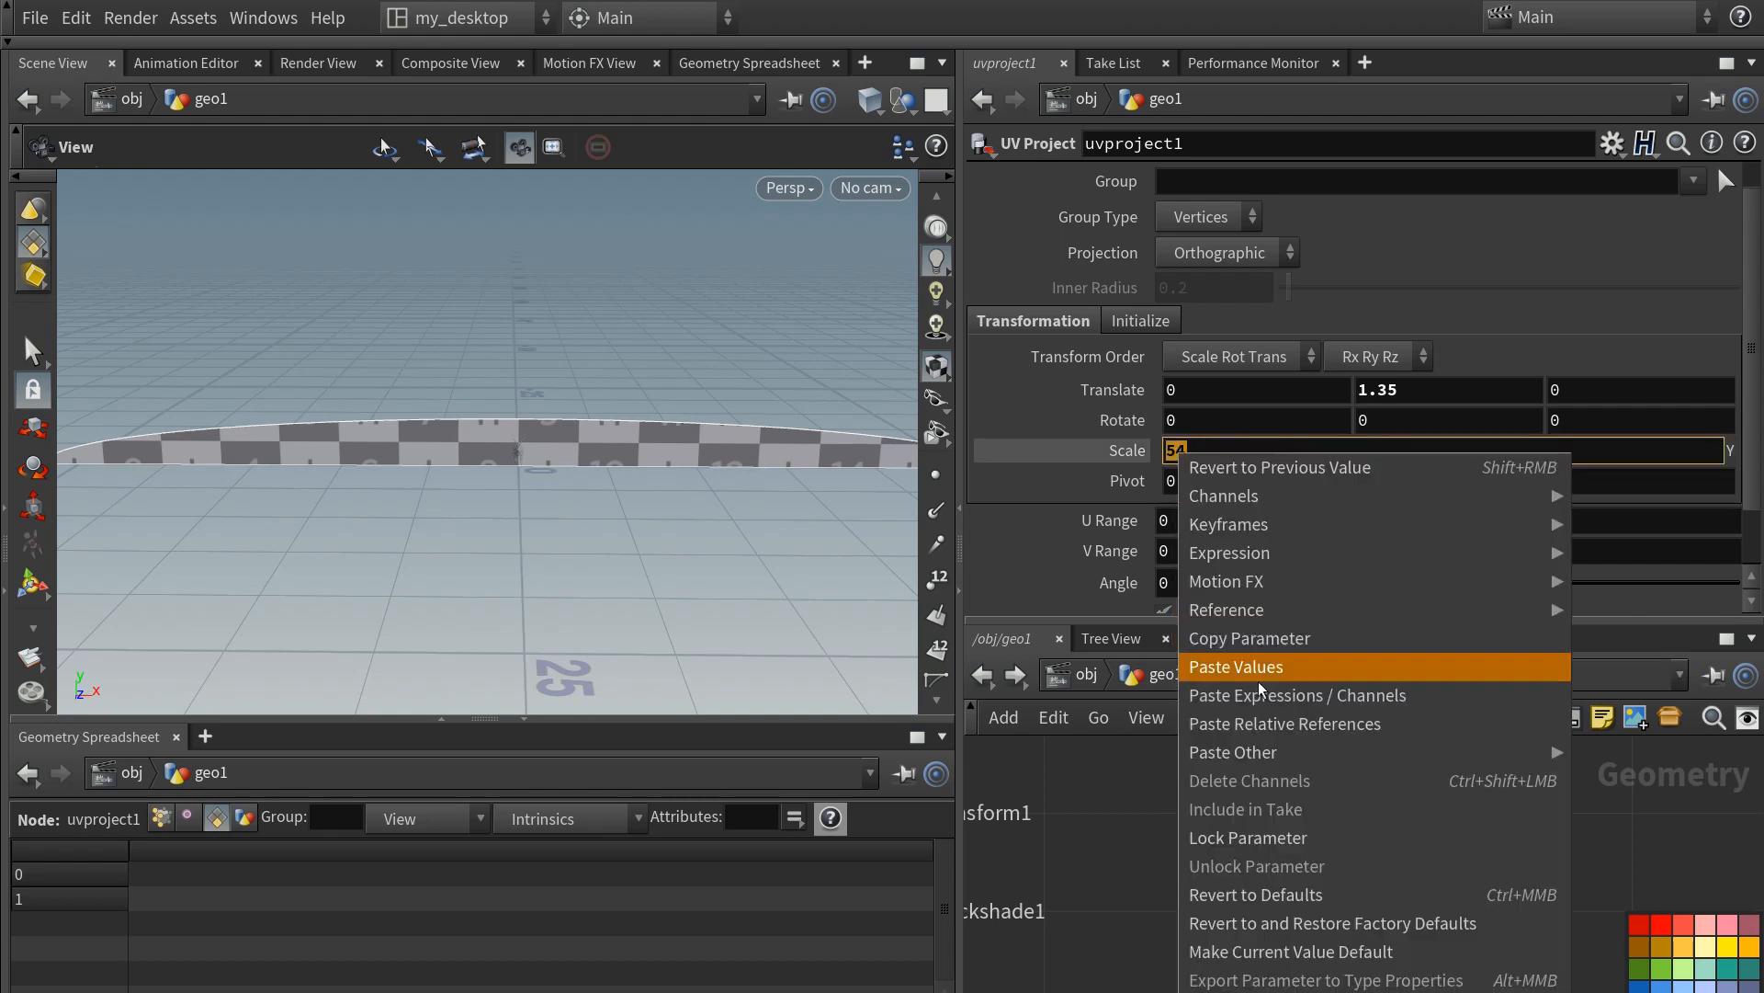
left_click(1270, 723)
type("*2")
key("Return")
- Test the referenced UV scale by changing circle1's first Radius component, and undo that change
left_click(1240, 910)
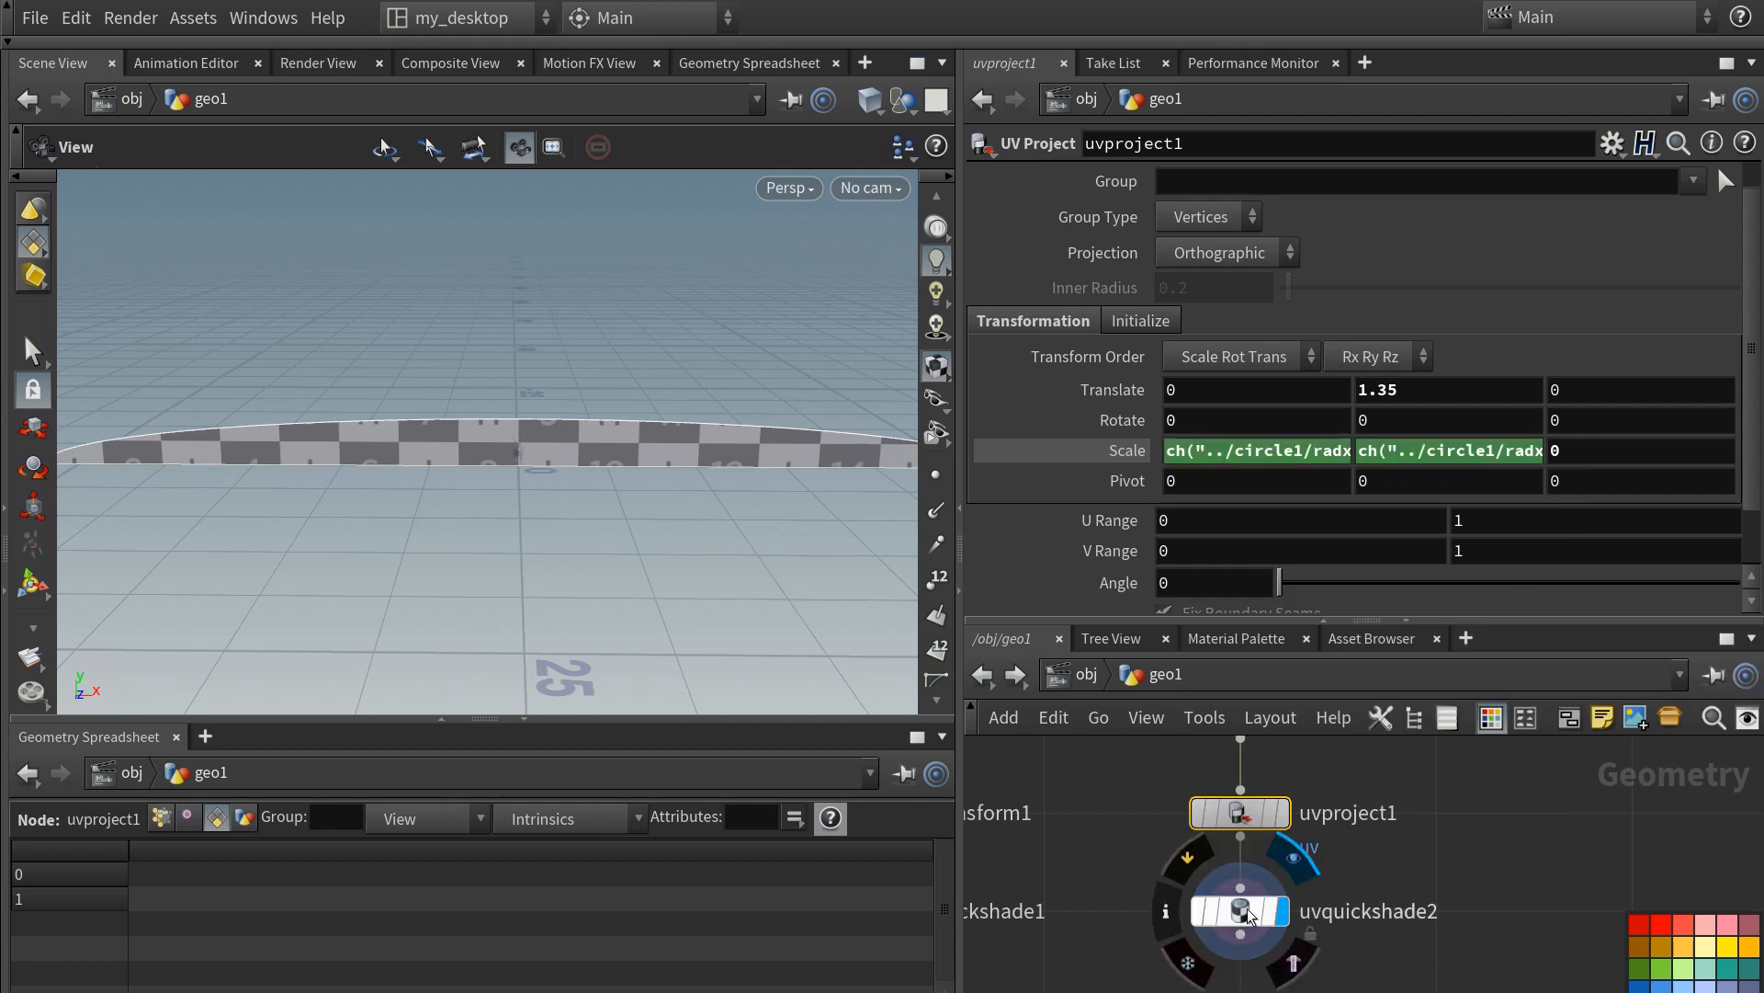
scroll(1305, 919, "down", 5)
left_click(1259, 834)
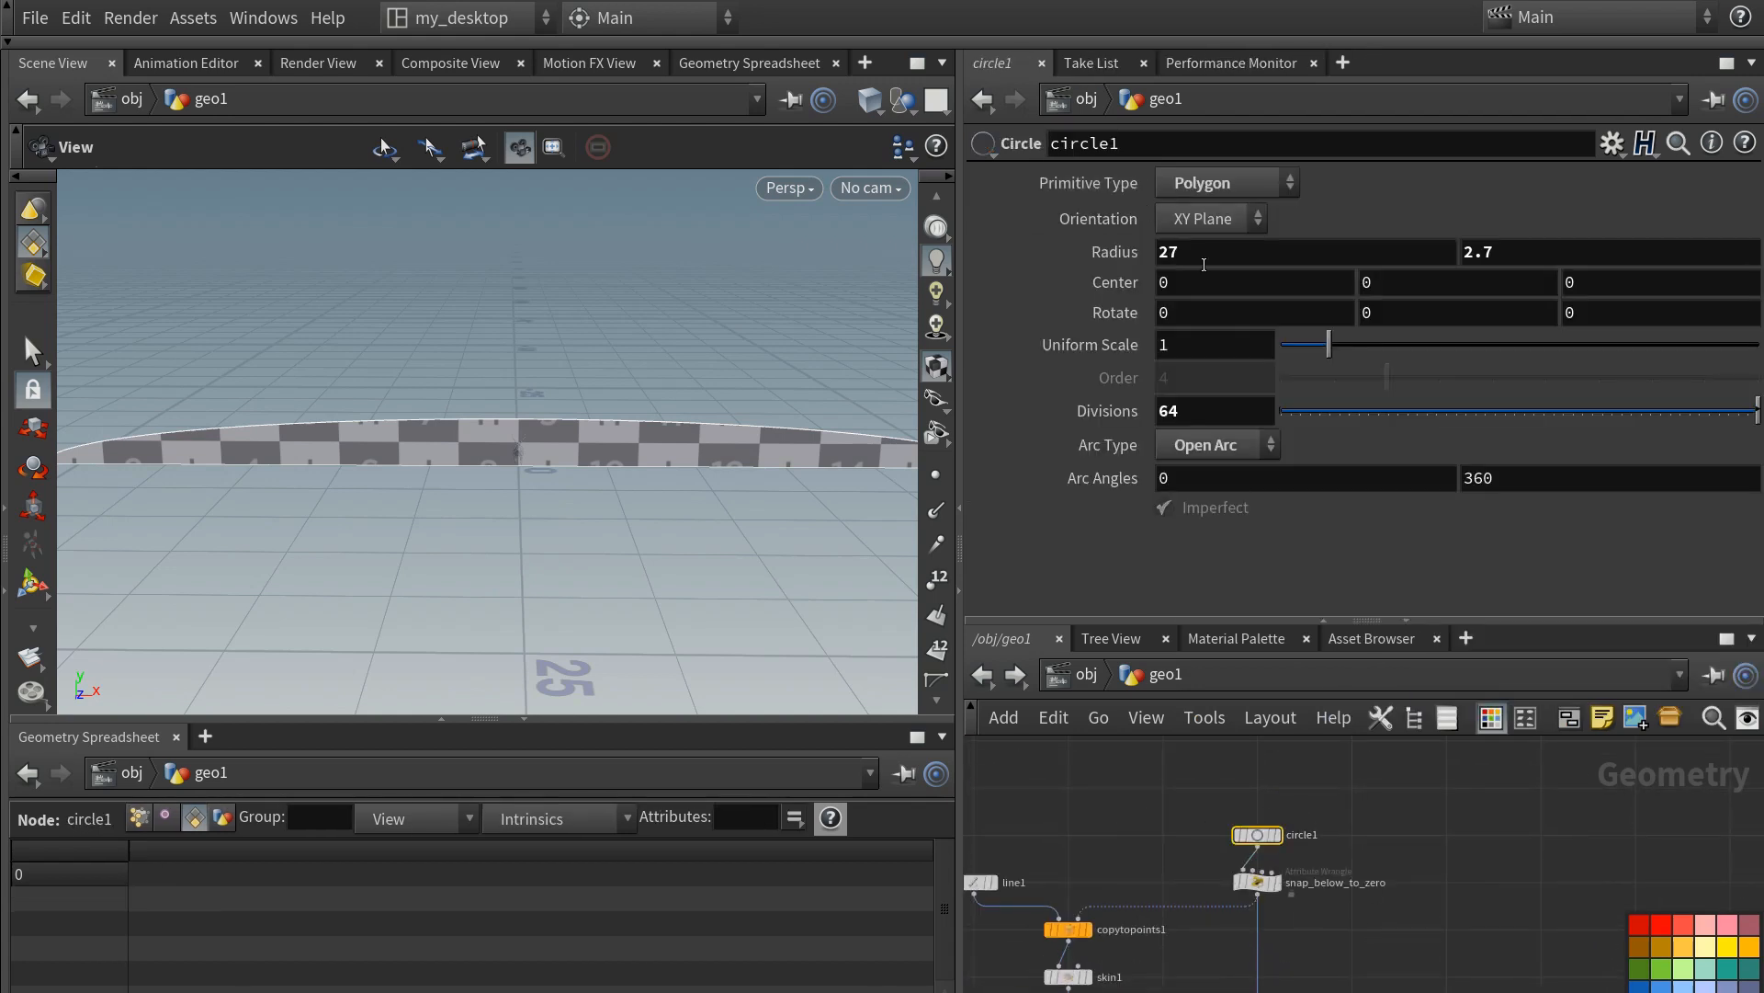
middle_click_drag(1195, 251, 886, 217)
key("ctrl+z")
scroll(1351, 873, "down", 5)
scroll(1287, 905, "up", 6)
left_click(1265, 891)
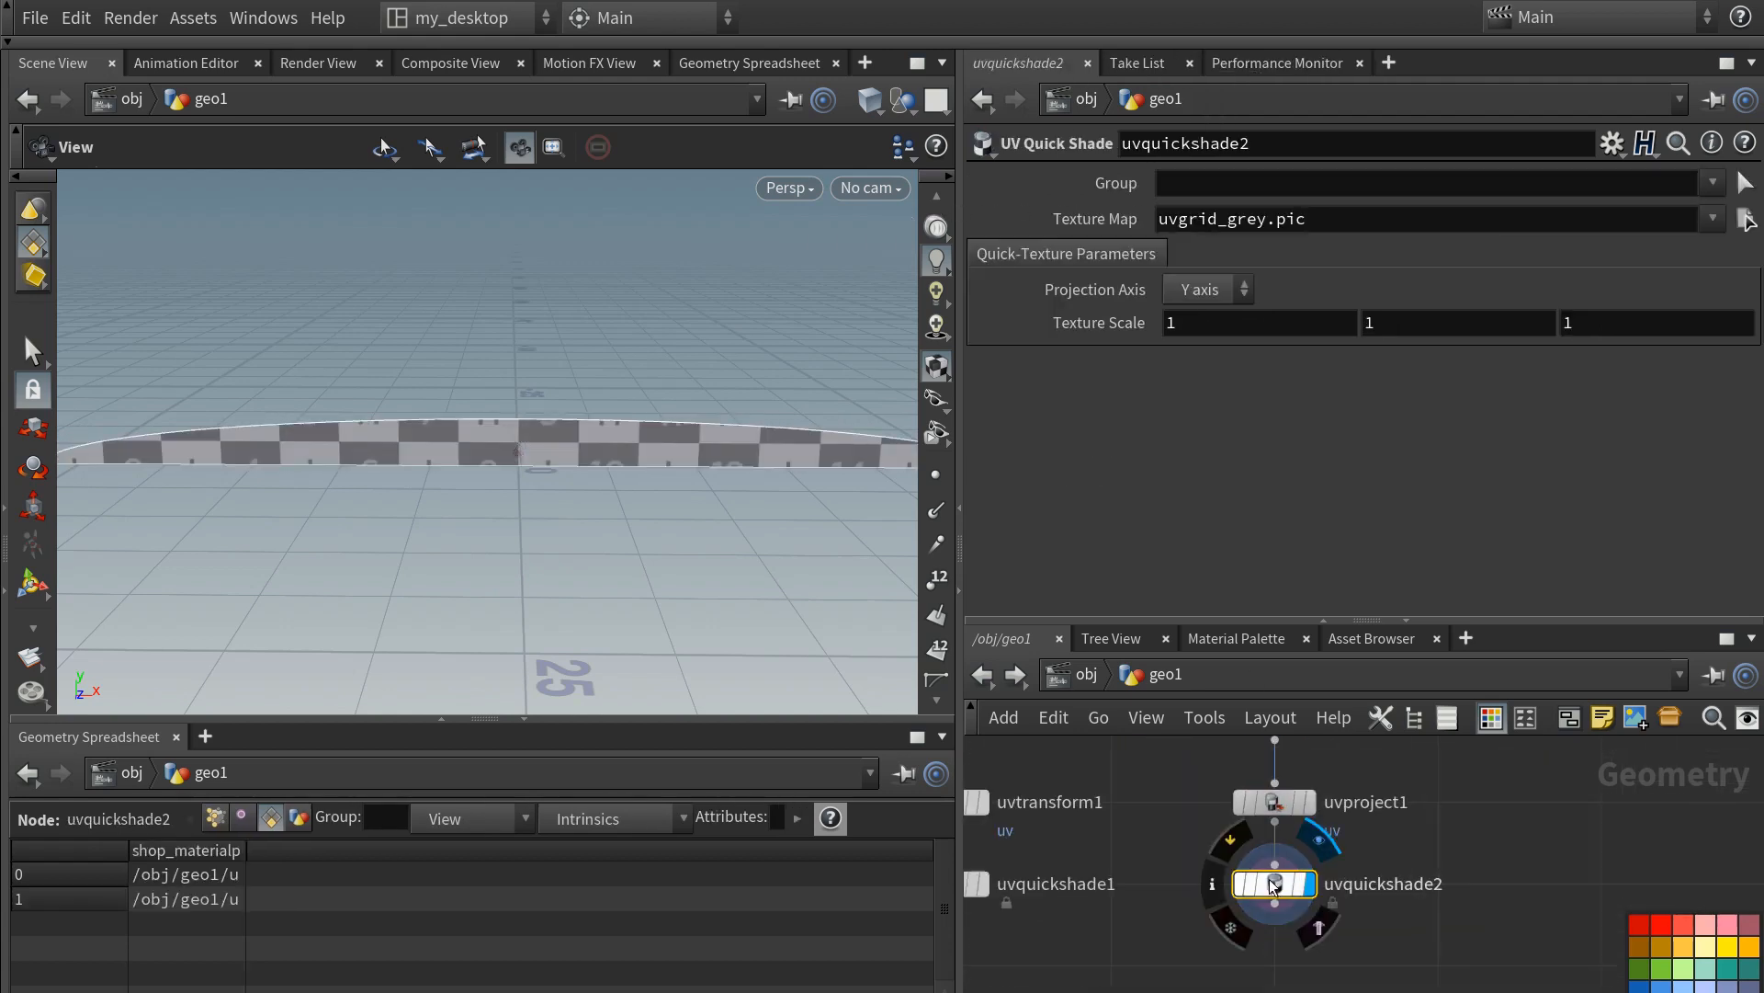
- Combine uvquickshade1 and uvquickshade2 in a Merge node placed centrally below them
middle_click_drag(1034, 943, 1148, 910)
scroll(1150, 910, "down", 3)
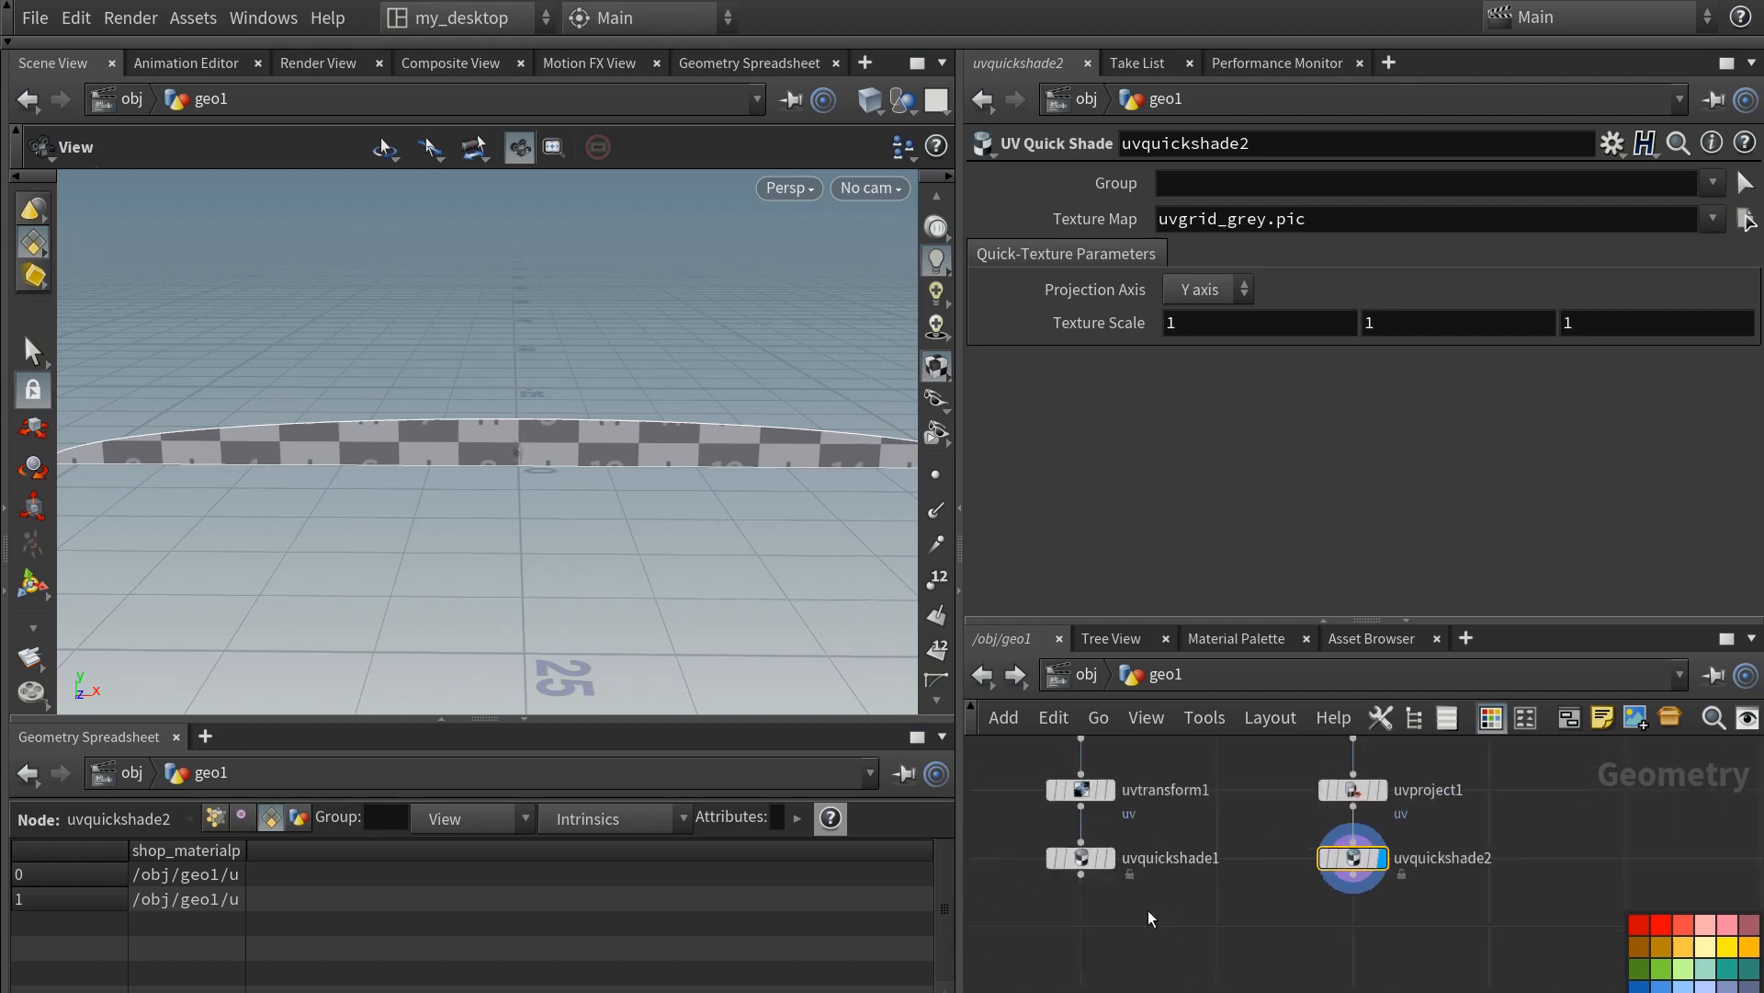
left_click_drag(1057, 919, 1292, 883)
scroll(1156, 900, "up", 1)
left_click(1090, 885)
key("Tab")
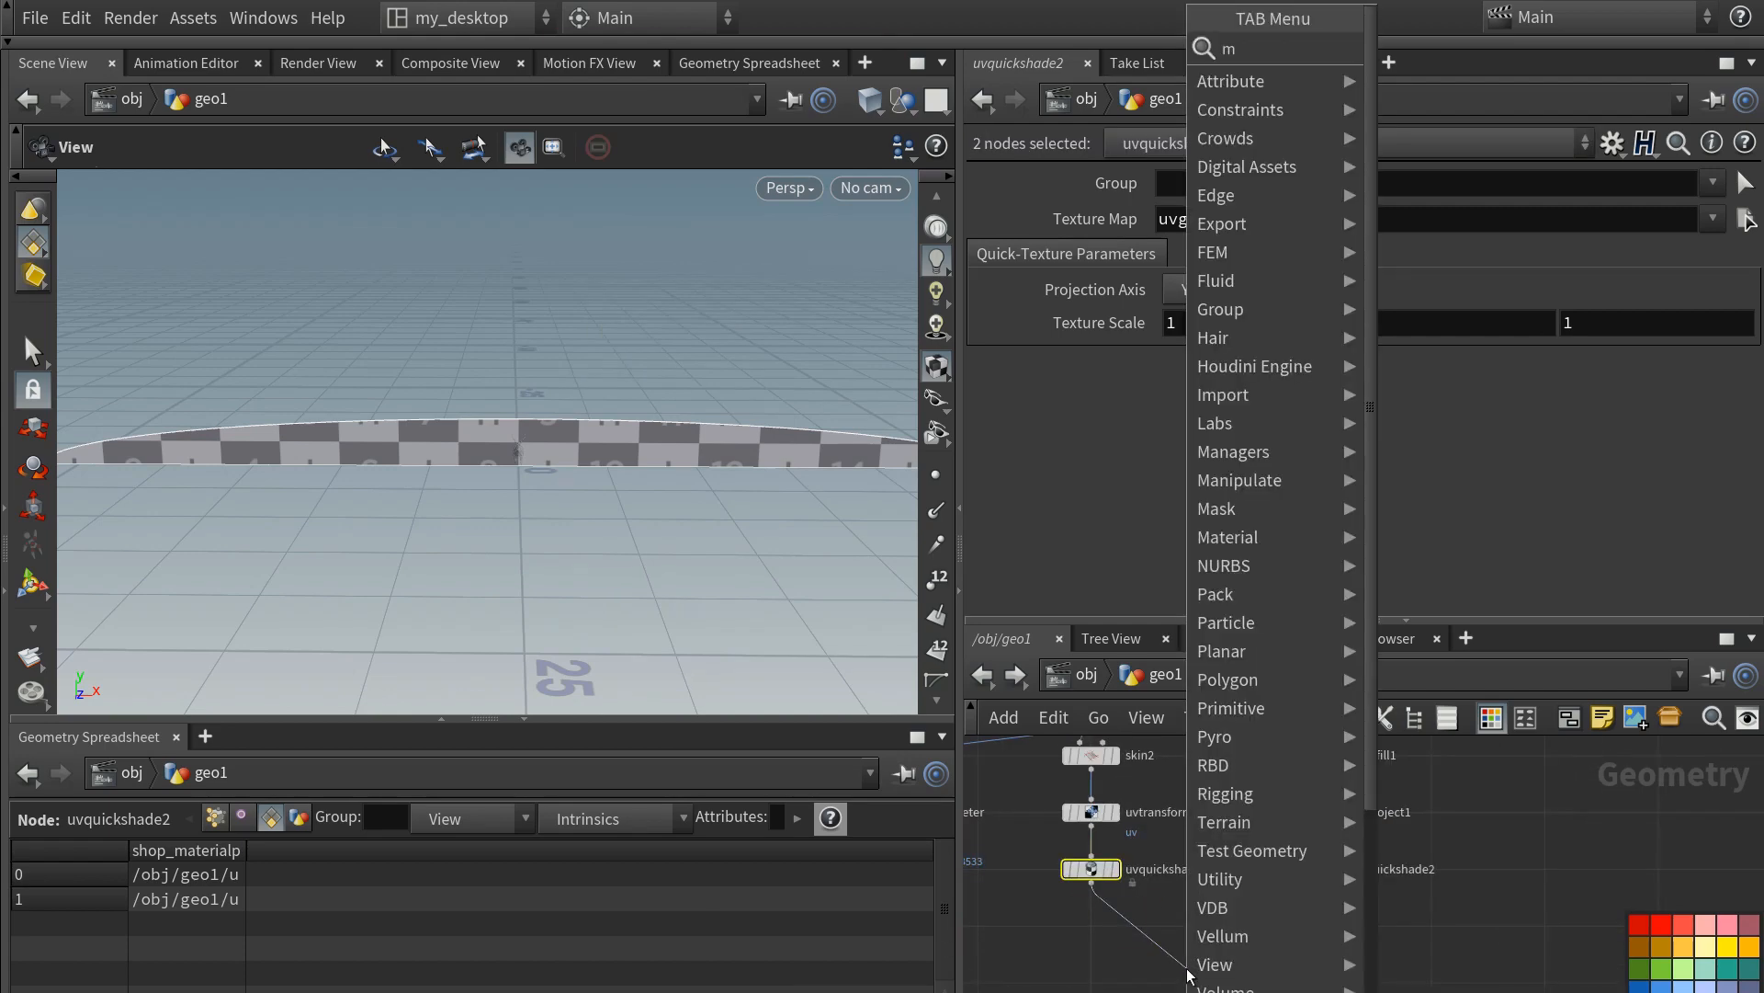
type("merge")
key("Return")
middle_click_drag(1112, 988, 1112, 924)
left_click_drag(1198, 905, 1217, 919)
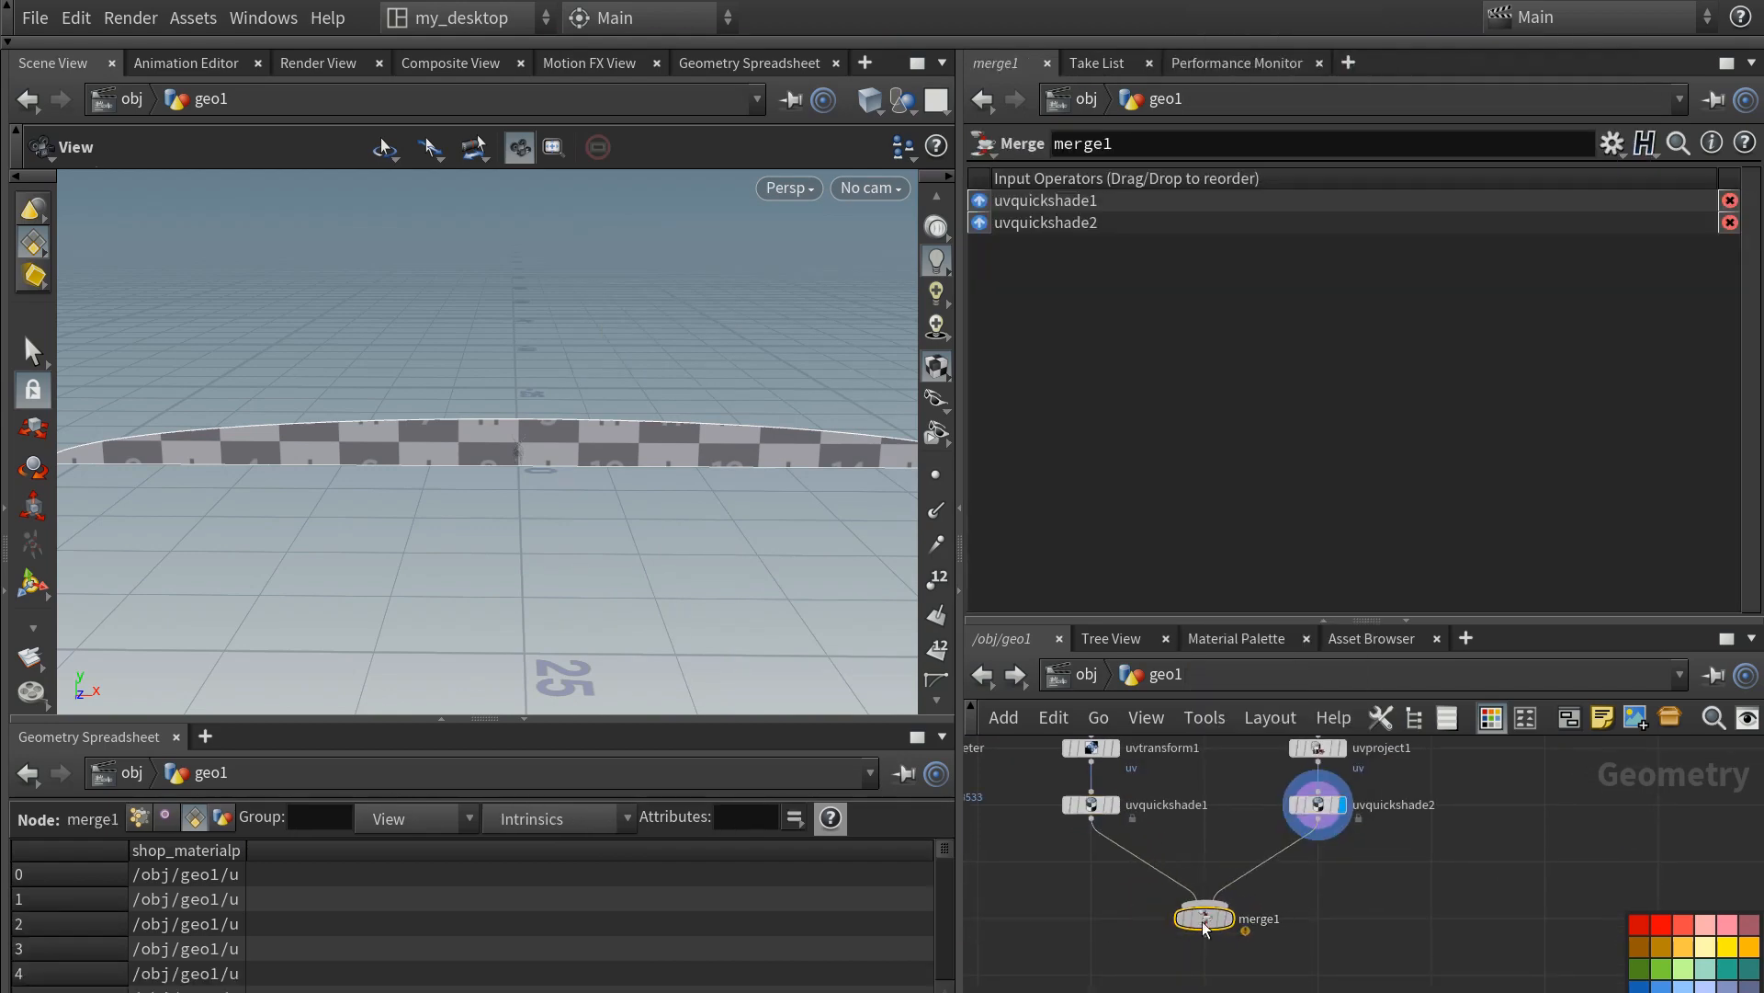
- Rename the Merge node as circle_and_plane
middle_click_drag(1216, 928, 1244, 864)
scroll(1241, 868, "up", 1)
left_click(1299, 855)
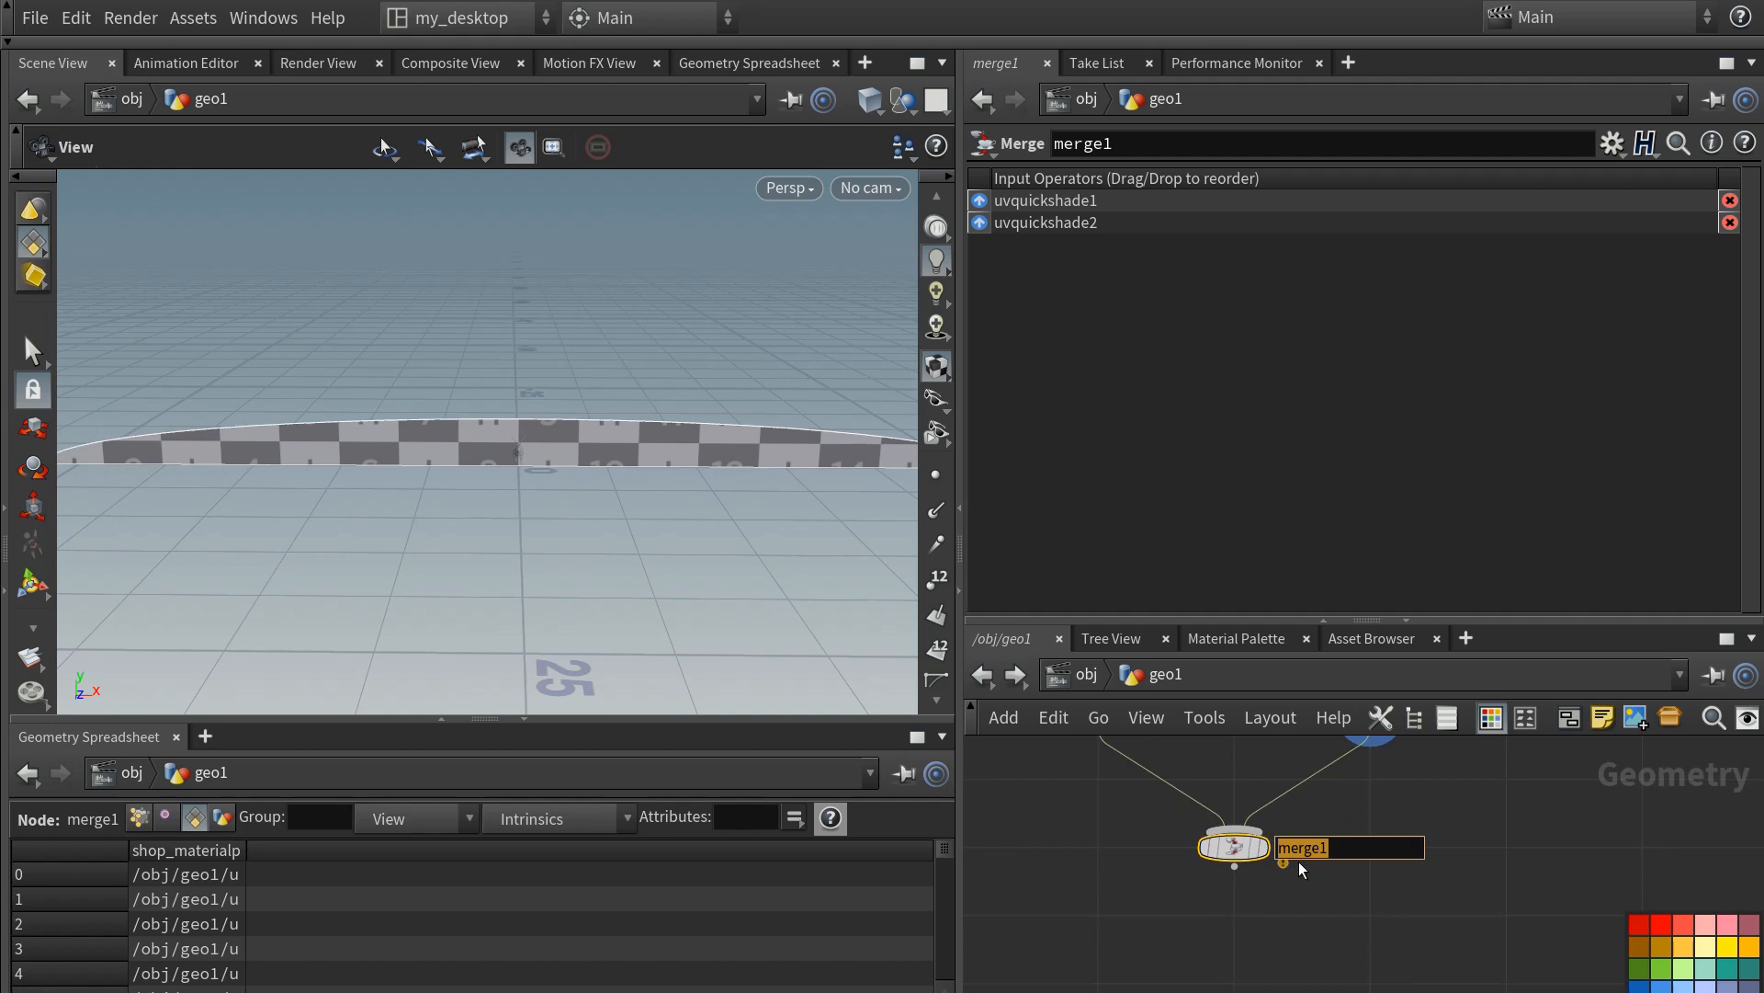
type("circle_and_plane")
key("Return")
- Add an Output node below circle_and_plane
key("Tab")
type("outp")
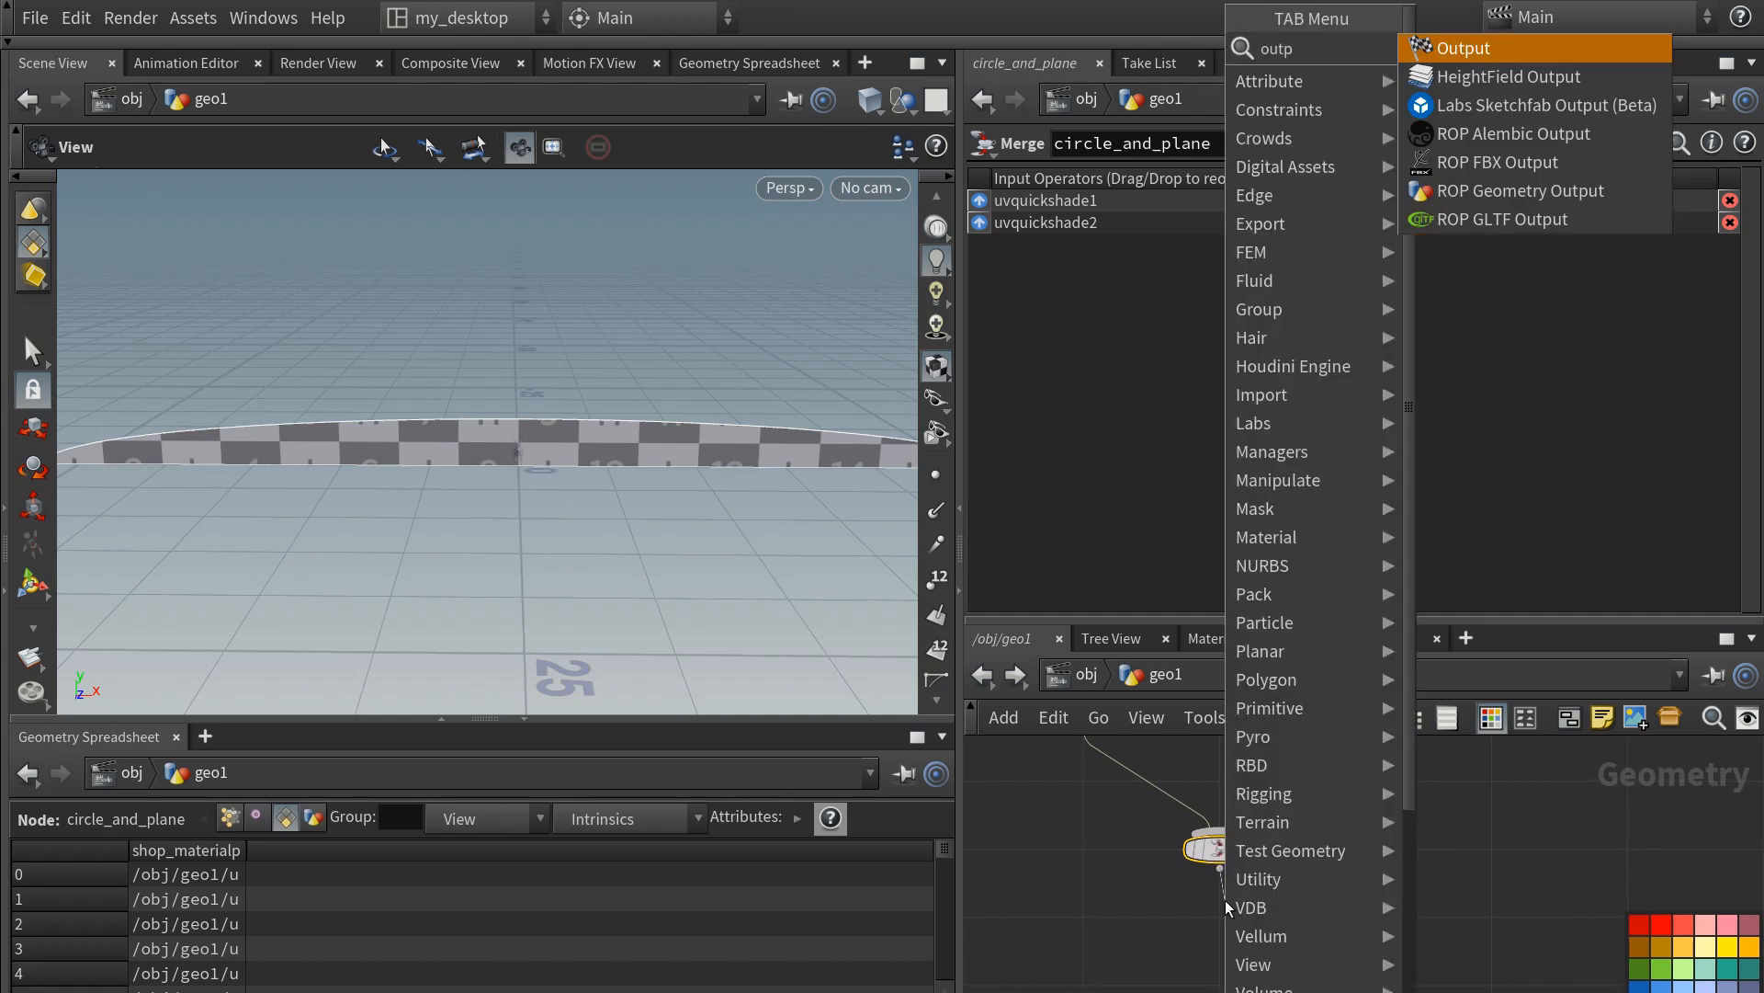
key("Return")
left_click_drag(1226, 919, 1220, 976)
middle_click_drag(1231, 965, 1167, 847)
- Enclose the Output node in a network box sized around it and titled "Rainbow Tube"
left_click(1569, 717)
left_click_drag(1168, 849, 1093, 825)
middle_click_drag(1364, 900, 1345, 875)
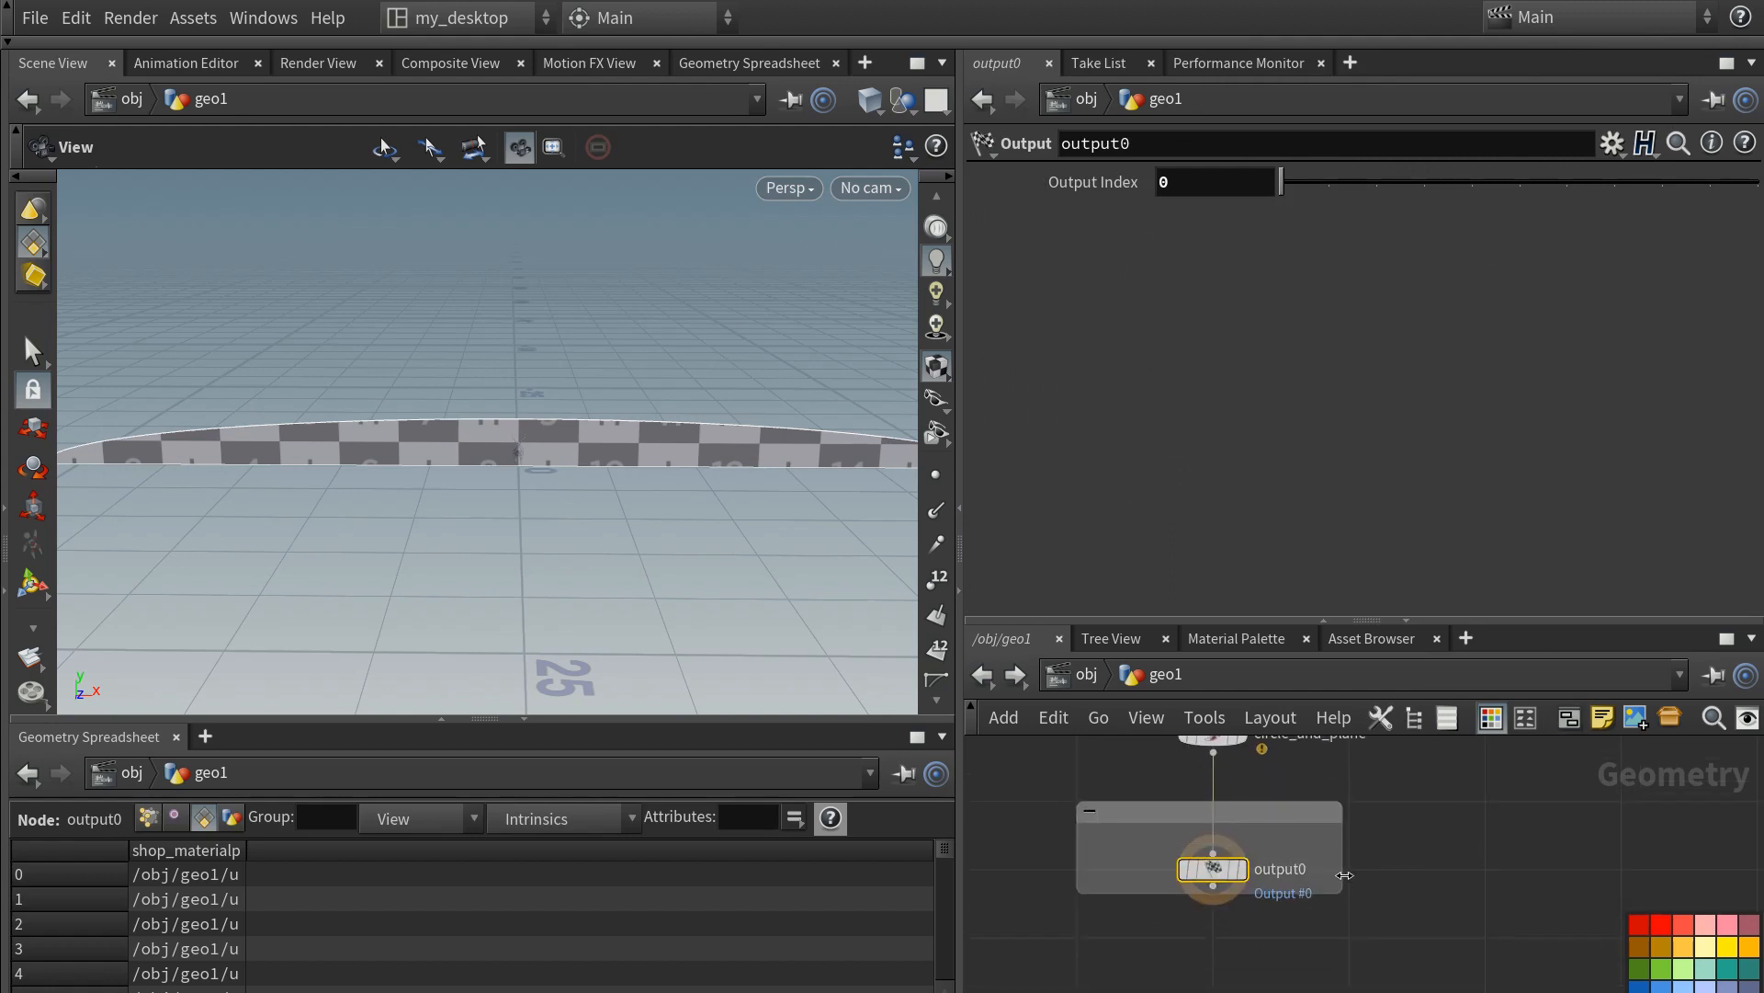
left_click_drag(1343, 891, 1351, 937)
middle_click_drag(1349, 930, 1352, 964)
double_click(1166, 847)
type("Rainbow Tube")
- Rename the Output node as rainbow_tube, display it, and view the merged geometry at an angle
double_click(1276, 902)
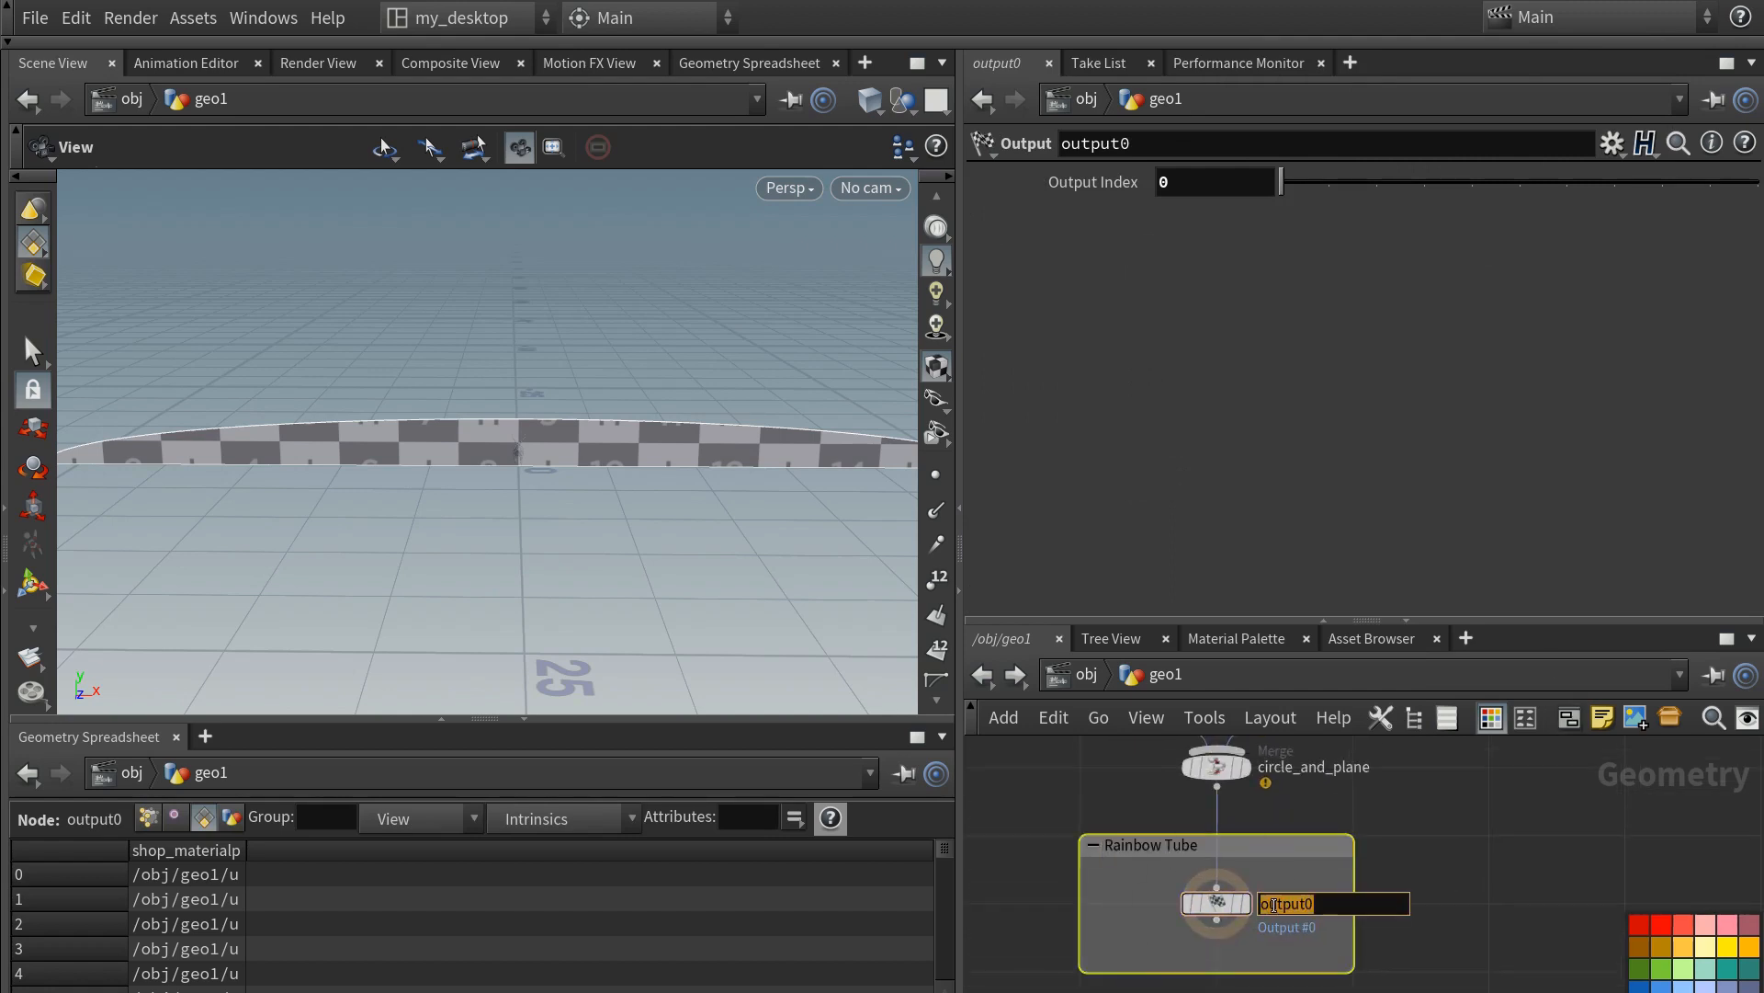
type("rainbow_tube")
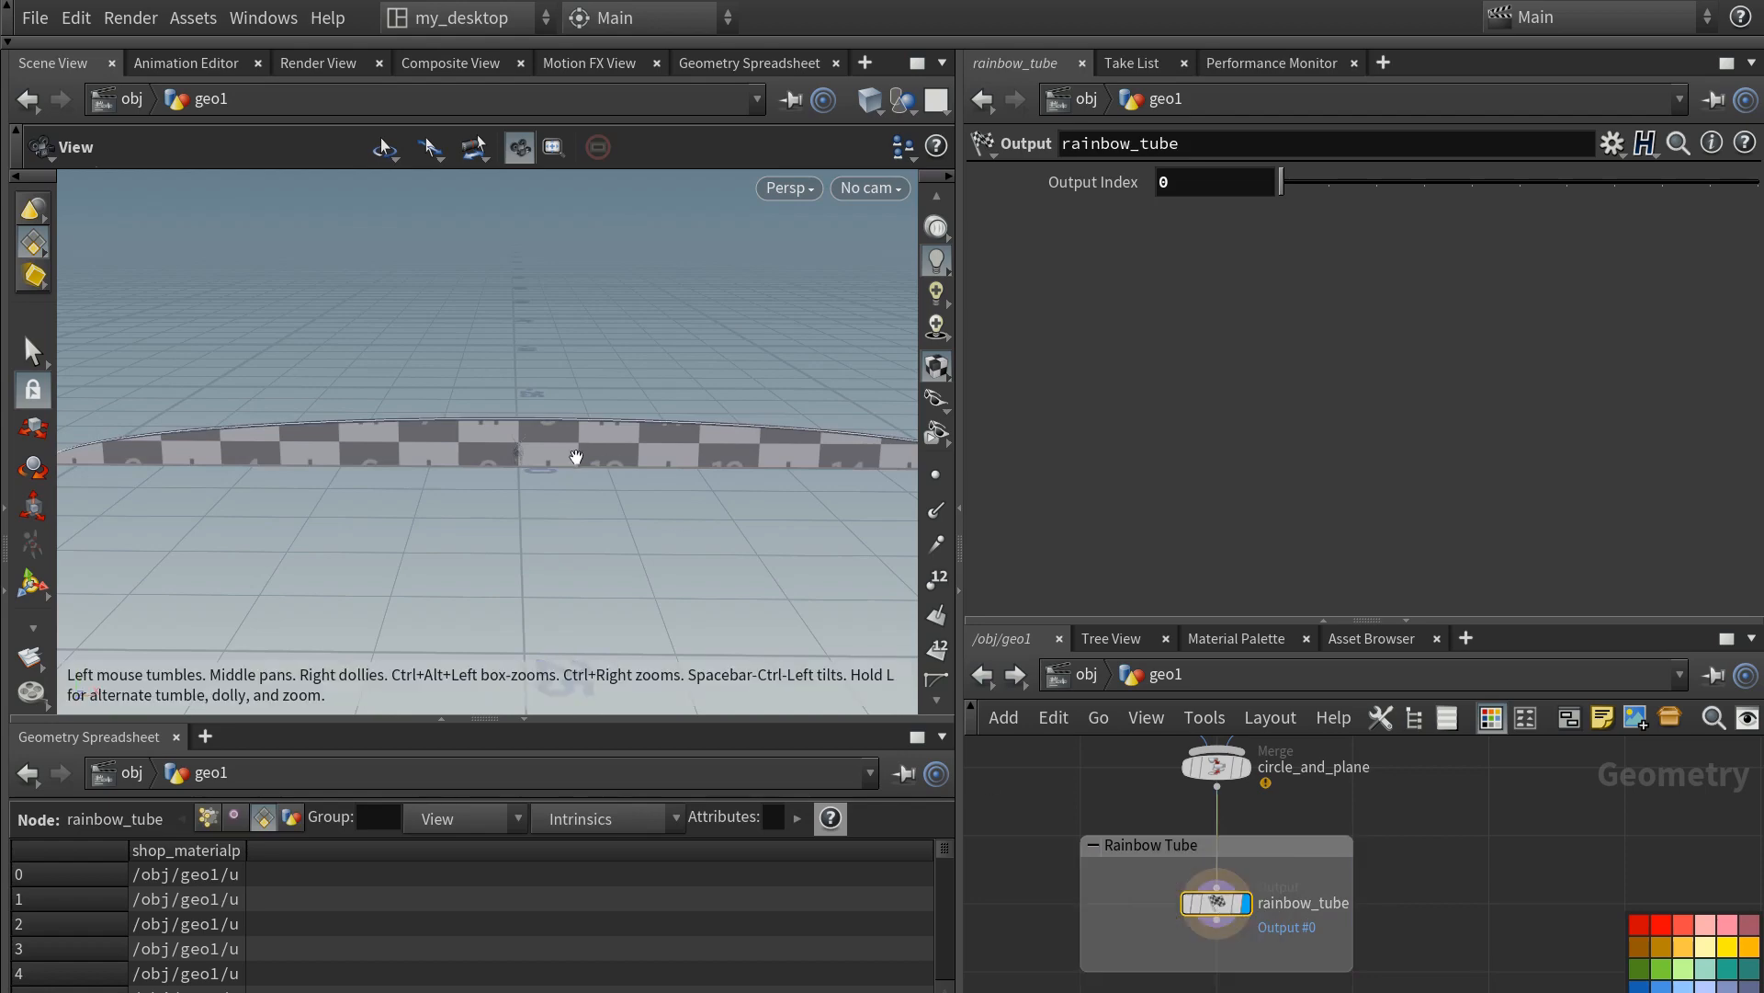
left_click_drag(571, 453, 606, 257)
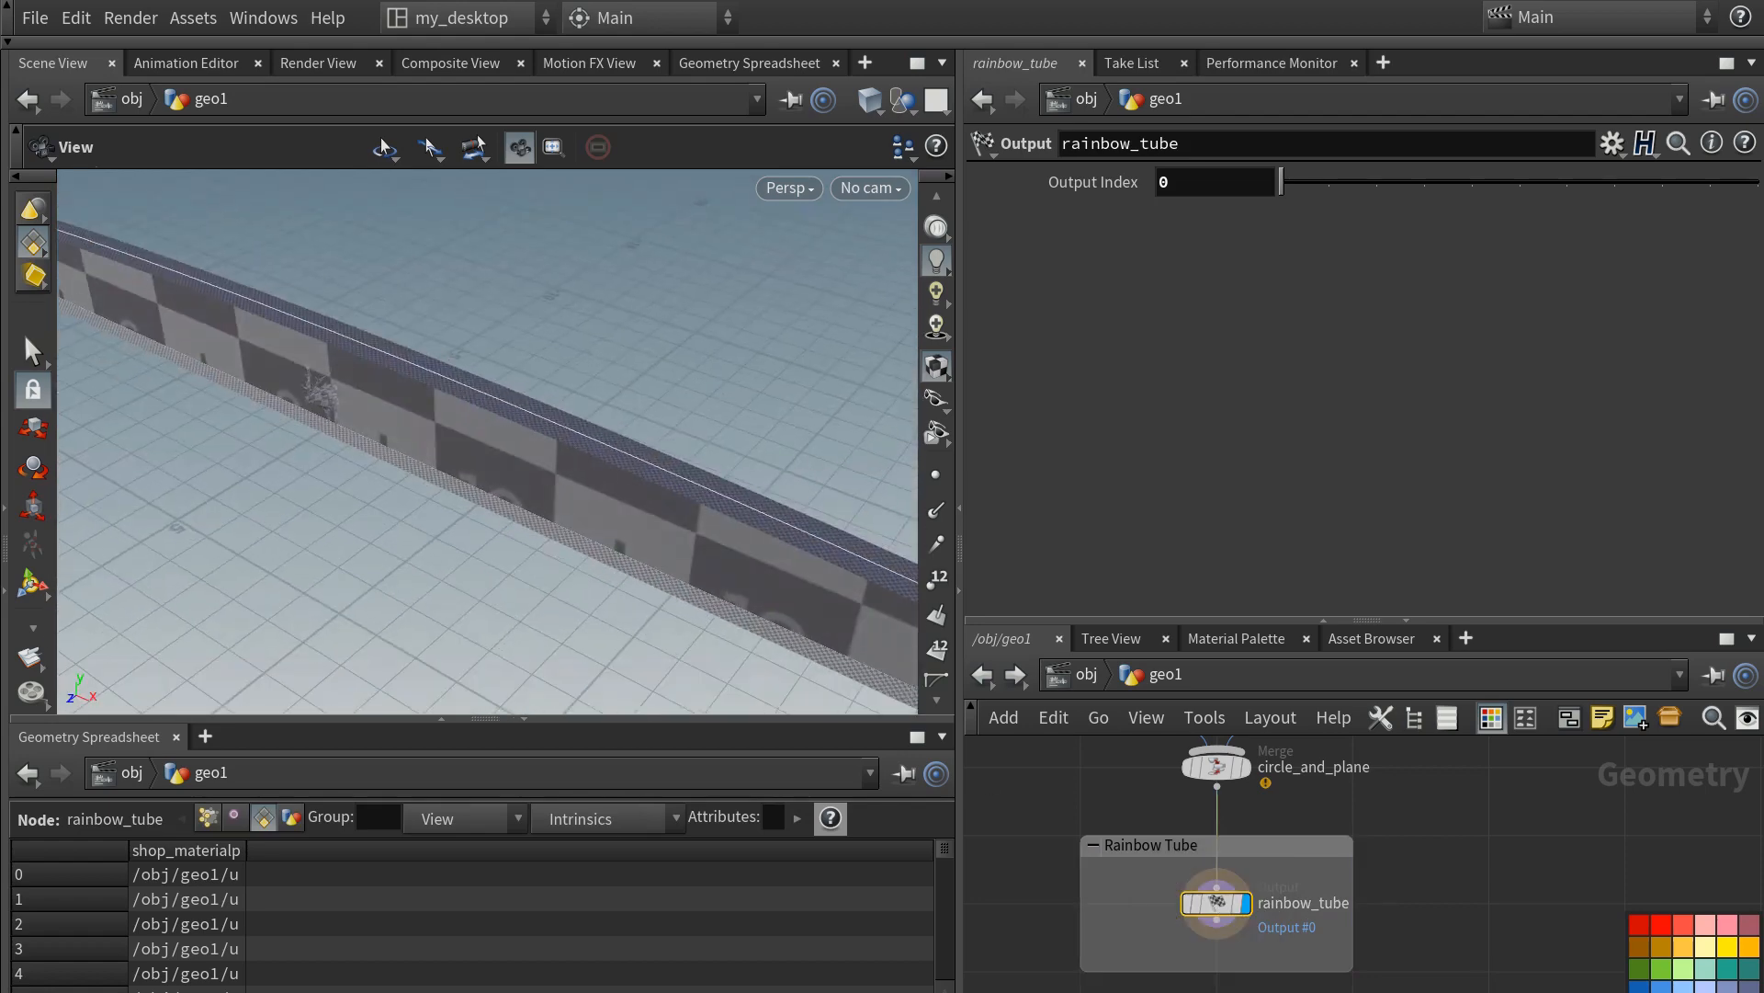
- Rename the Merge node that joins the two branches as tube_and_plane
middle_click_drag(1323, 835, 1360, 863)
scroll(661, 512, "down", 3)
left_click(1359, 862)
scroll(1518, 894, "down", 5)
middle_click_drag(1516, 813, 1379, 895)
key("ctrl+b")
middle_click_drag(384, 448, 443, 595)
scroll(443, 596, "up", 2)
left_click_drag(493, 218, 626, 694)
left_click_drag(1015, 830, 944, 827)
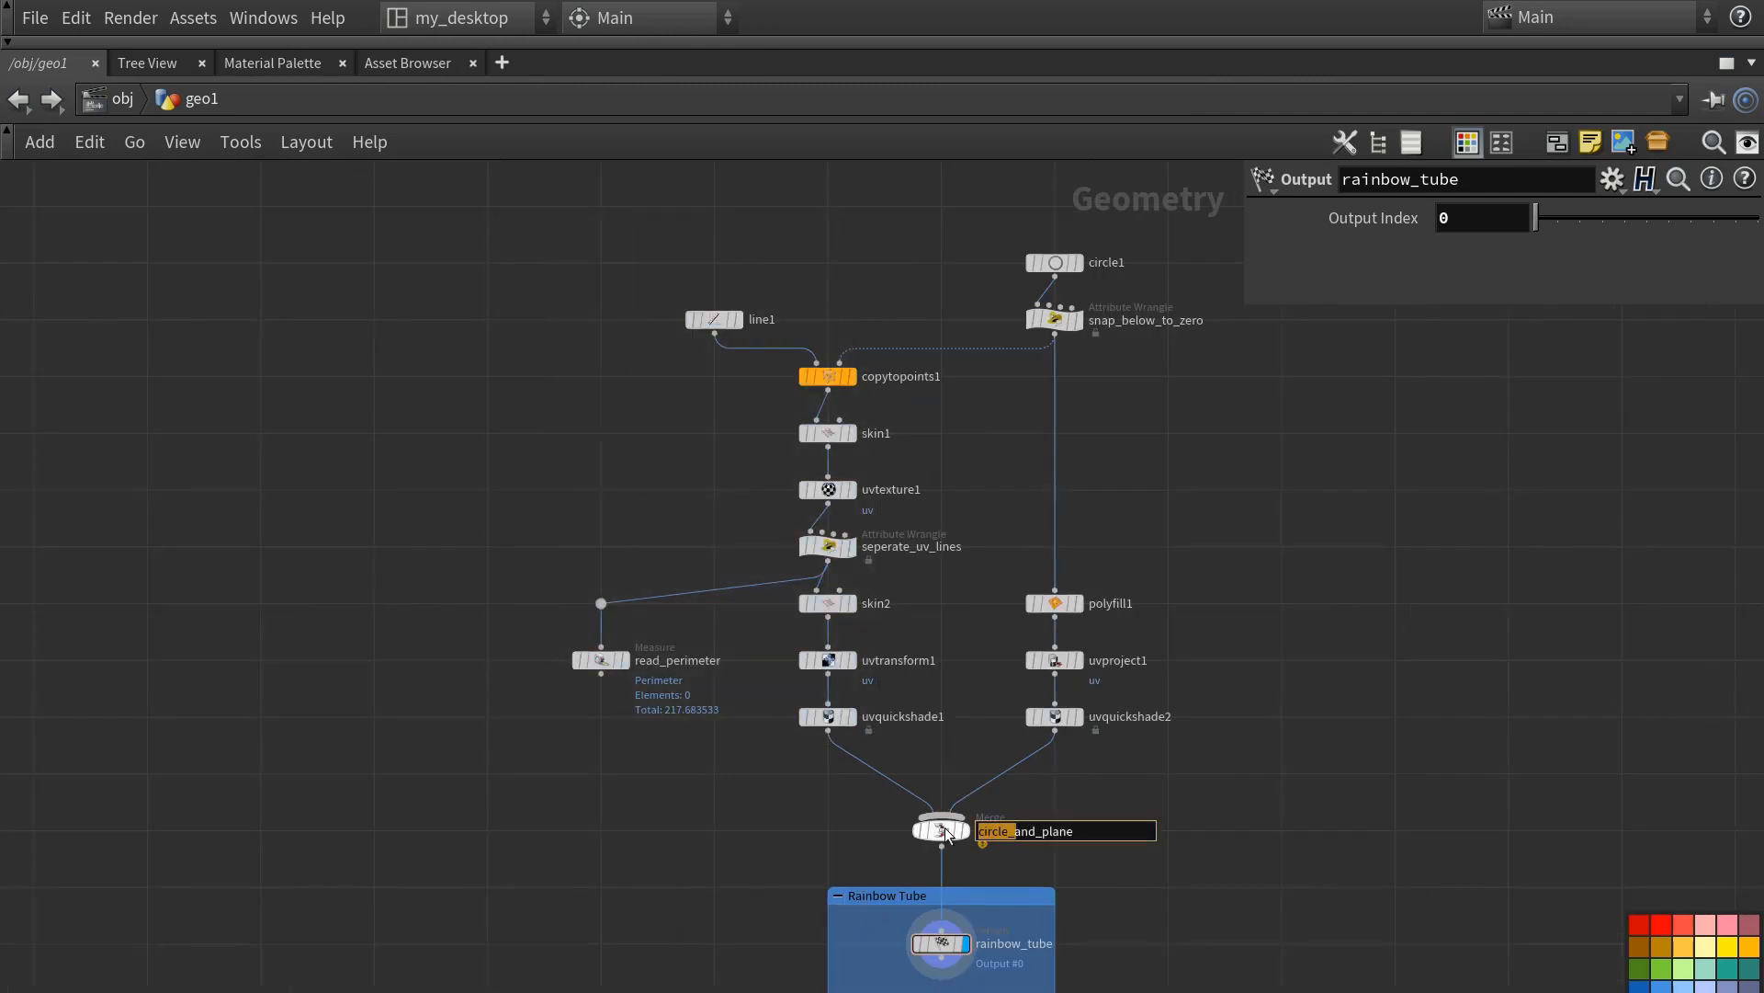
type("tube_")
key("Return")
- Enclose the line1-to-uvquickshade1 branch, including read_perimeter, in a network box sized around it and titled "Tube"
left_click_drag(435, 237, 910, 807)
key("shift+o")
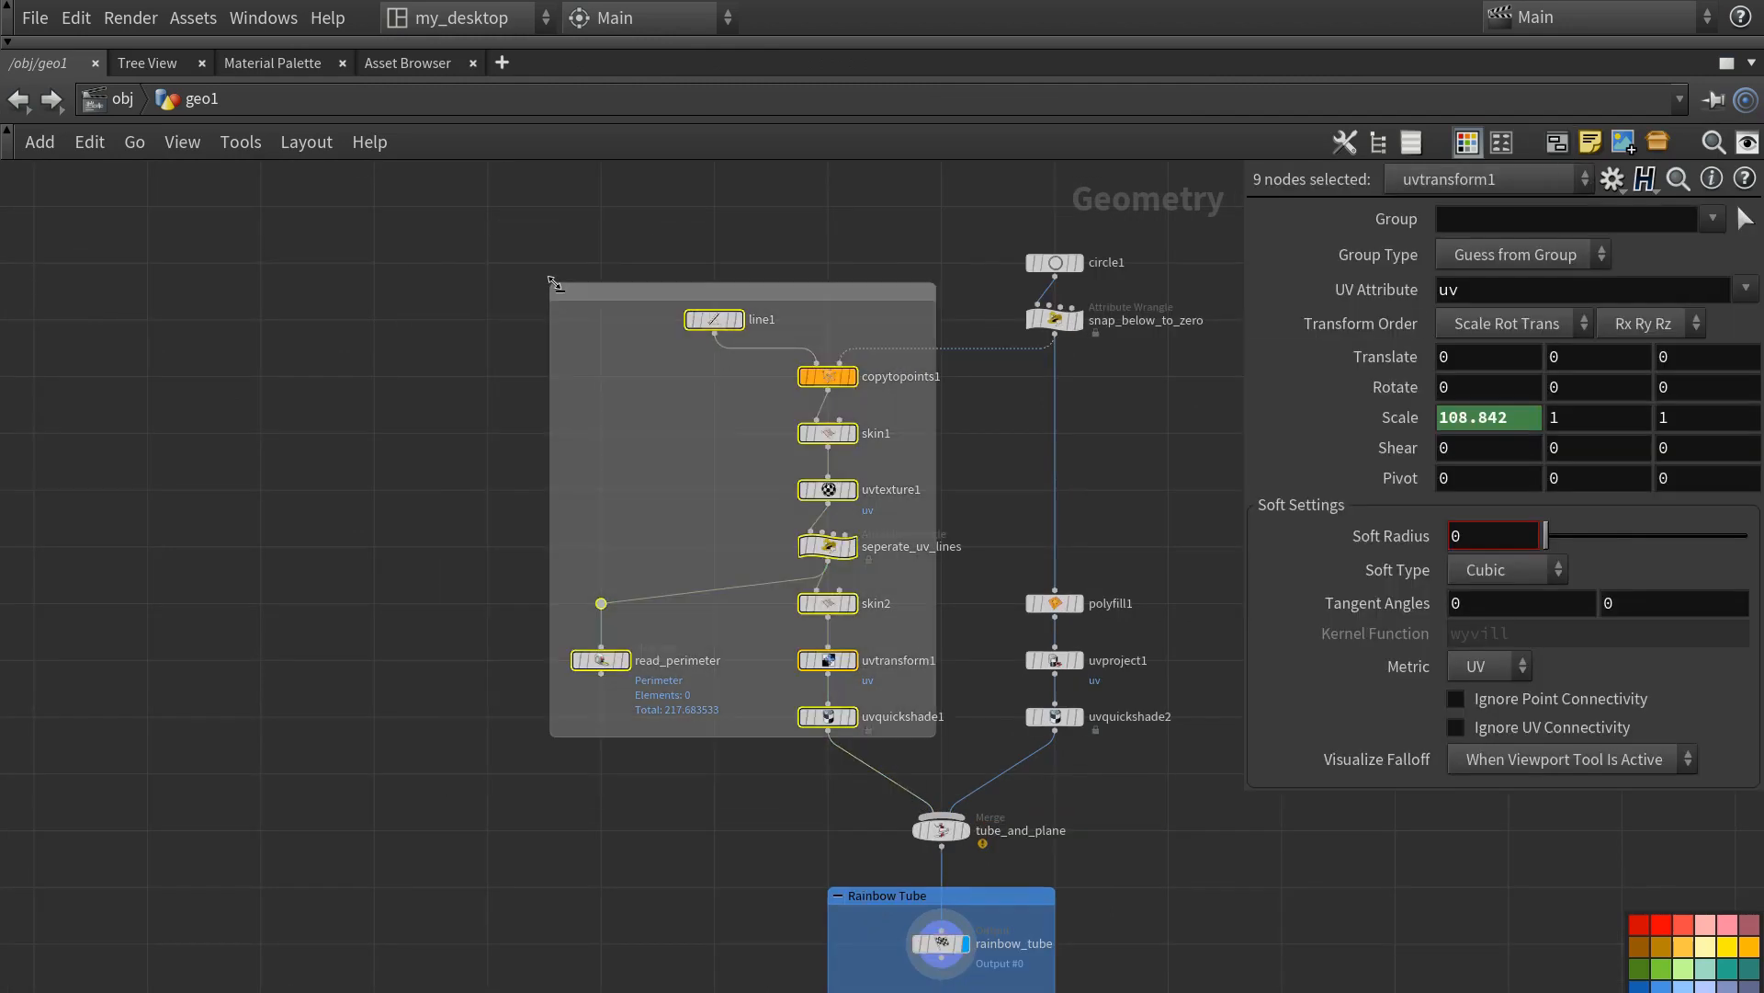
left_click_drag(556, 283, 487, 264)
left_click_drag(937, 437, 943, 430)
left_click_drag(750, 739, 749, 775)
double_click(700, 274)
type("Tube")
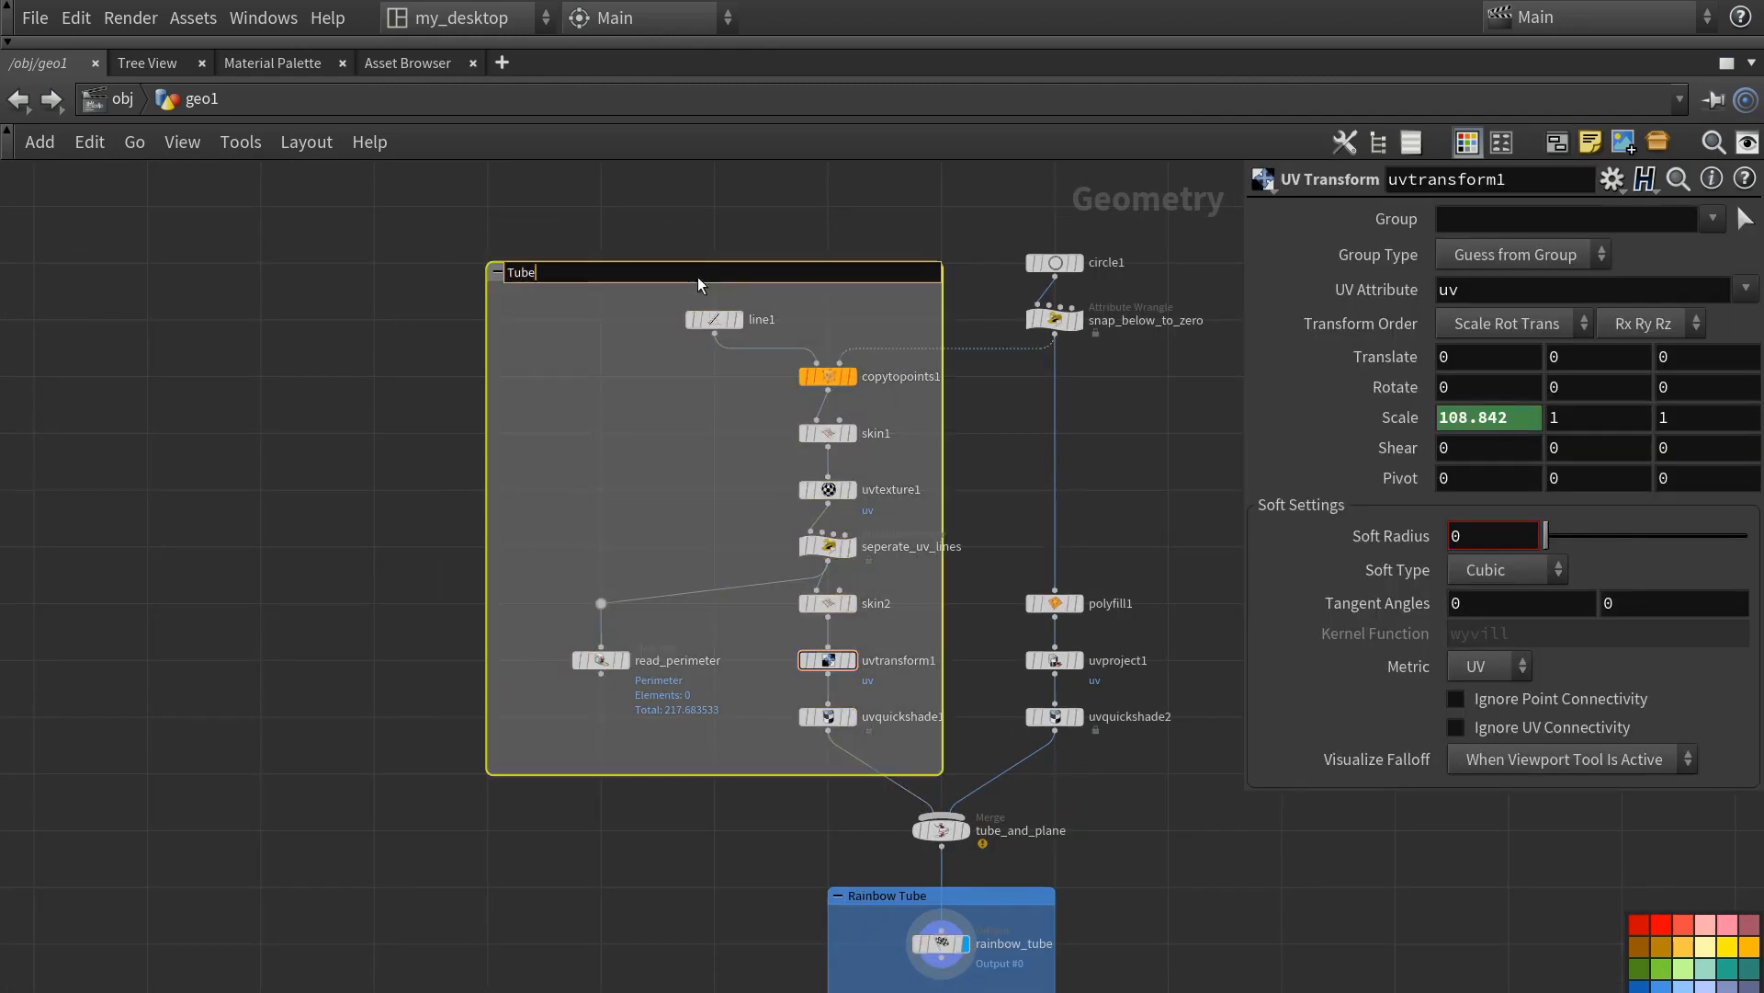
key("Return")
- Enclose the circle1-to-uvquickshade2 branch in a network box as low as the Tube box and titled "Plane"
left_click_drag(901, 188, 1105, 689)
key("shift+o")
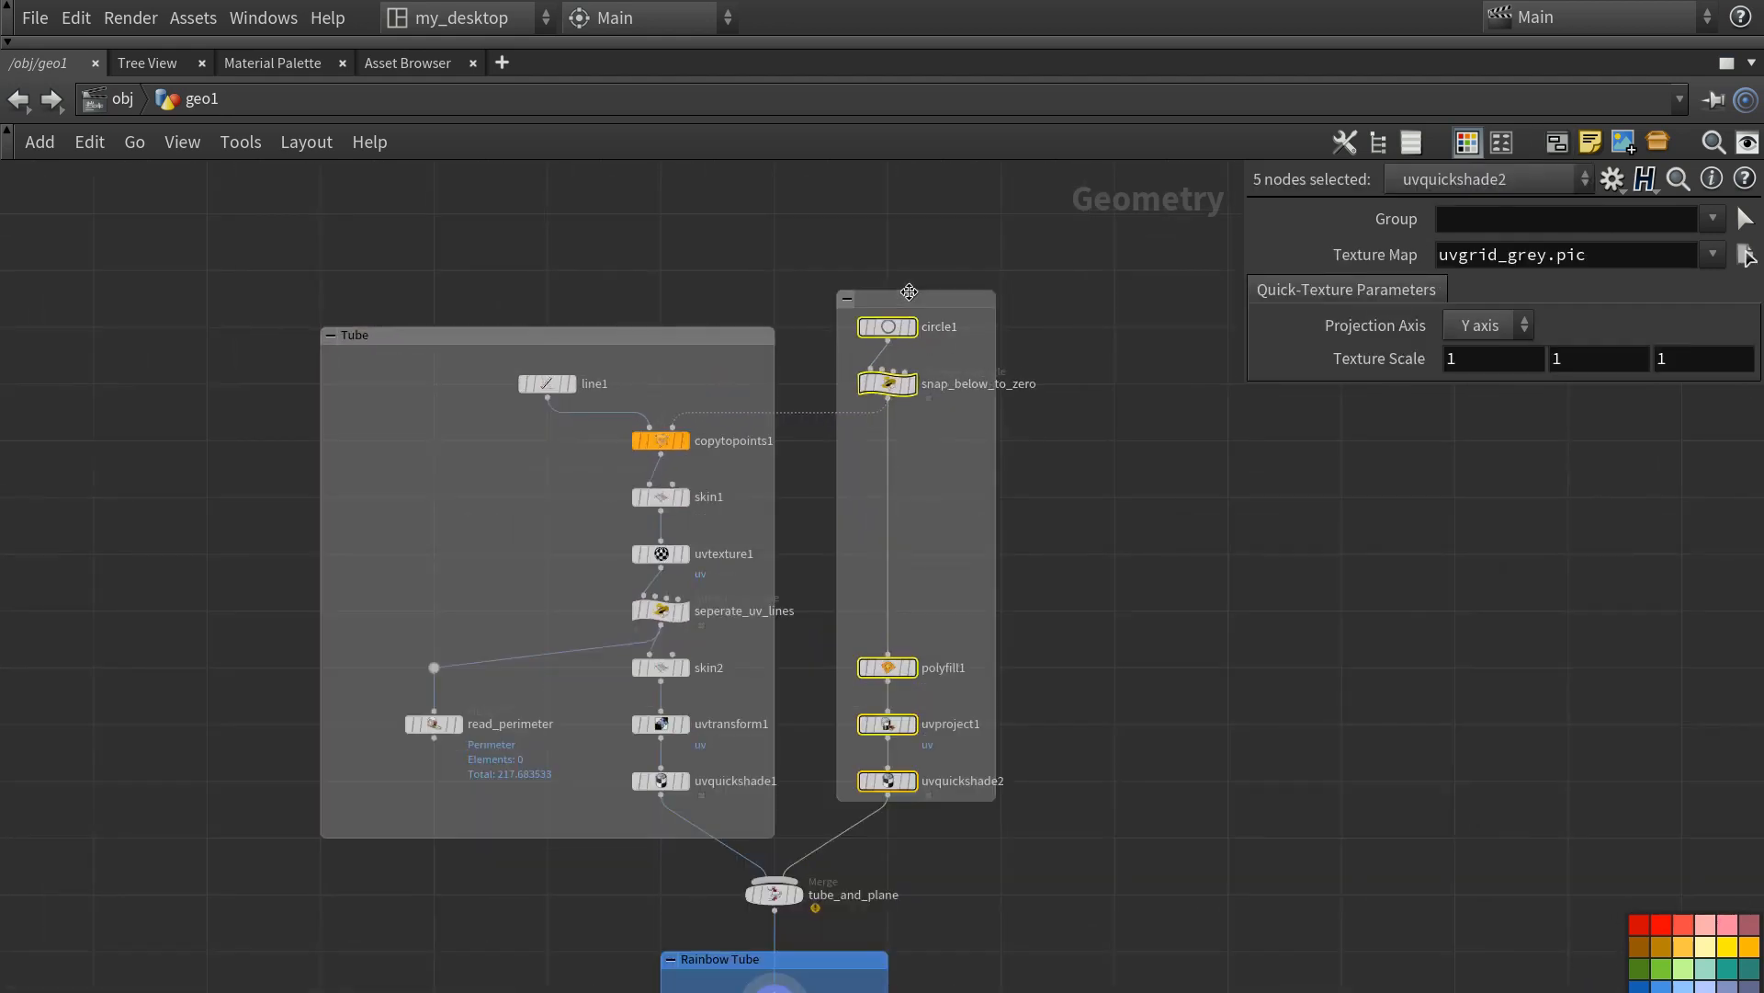
left_click_drag(909, 292, 774, 303)
left_click_drag(996, 312, 1009, 314)
left_click_drag(972, 802, 972, 838)
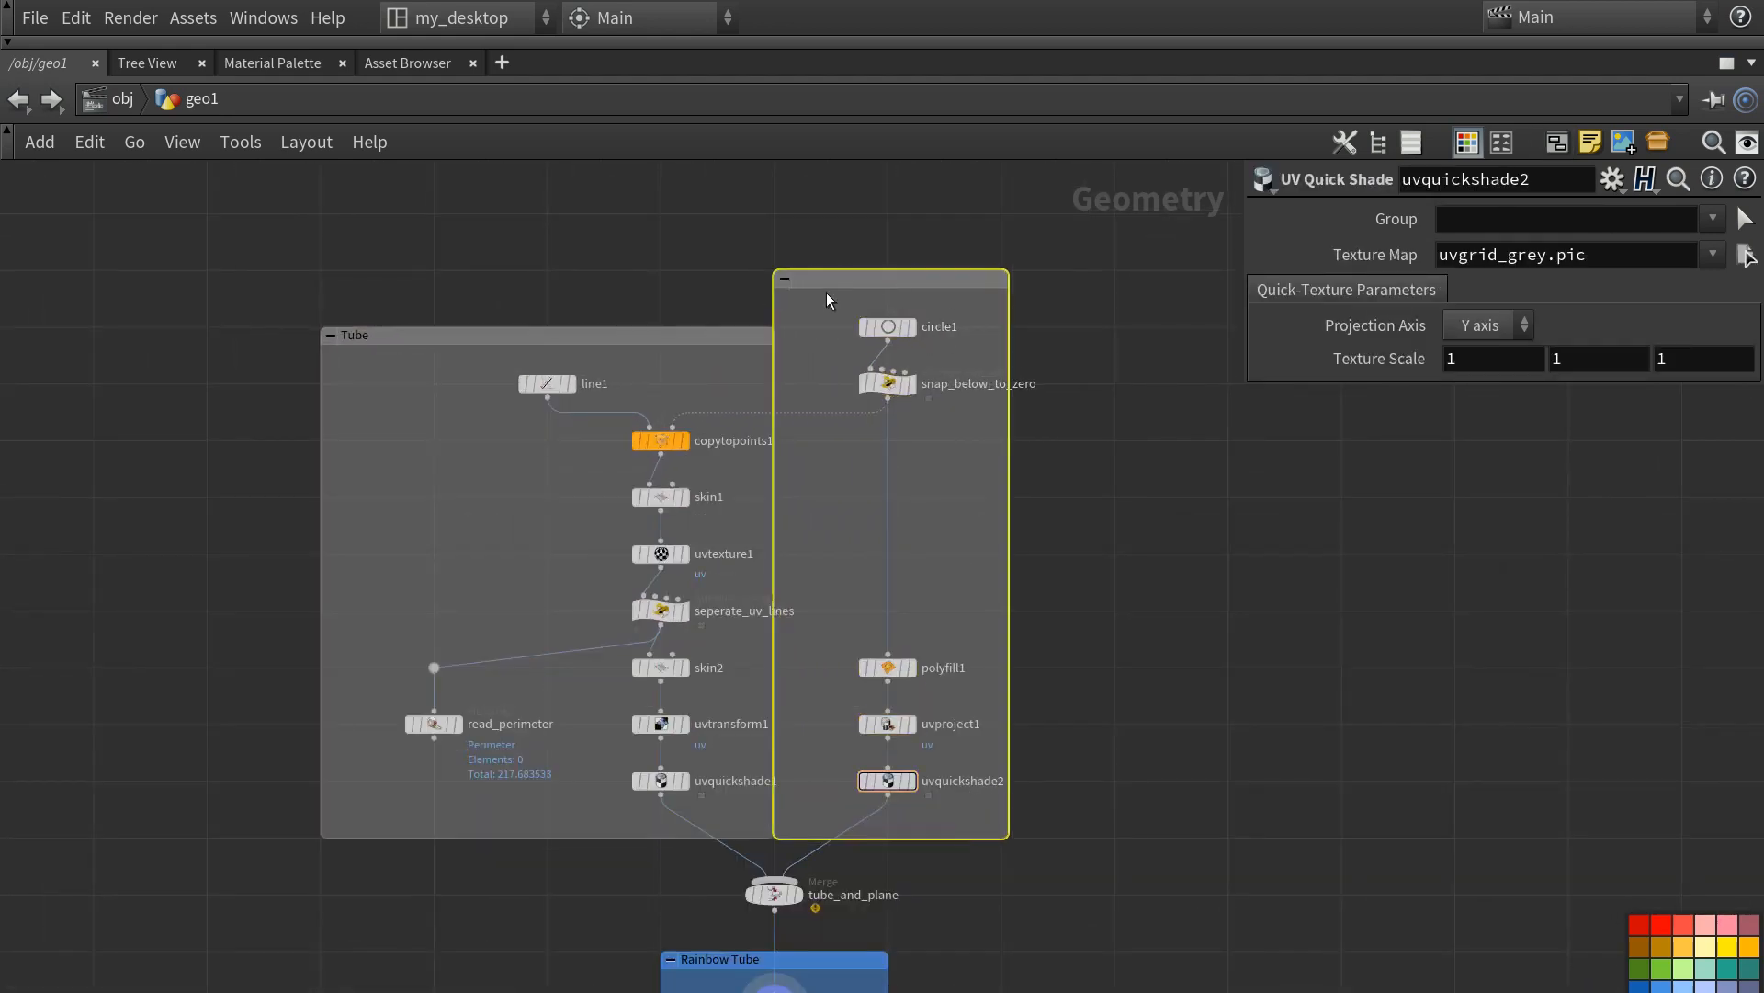
double_click(829, 281)
type("Plane")
key("Return")
- Move the Plane box clear of the Tube box and colour both boxes muted blue
left_click_drag(831, 284, 946, 285)
left_click(1750, 986)
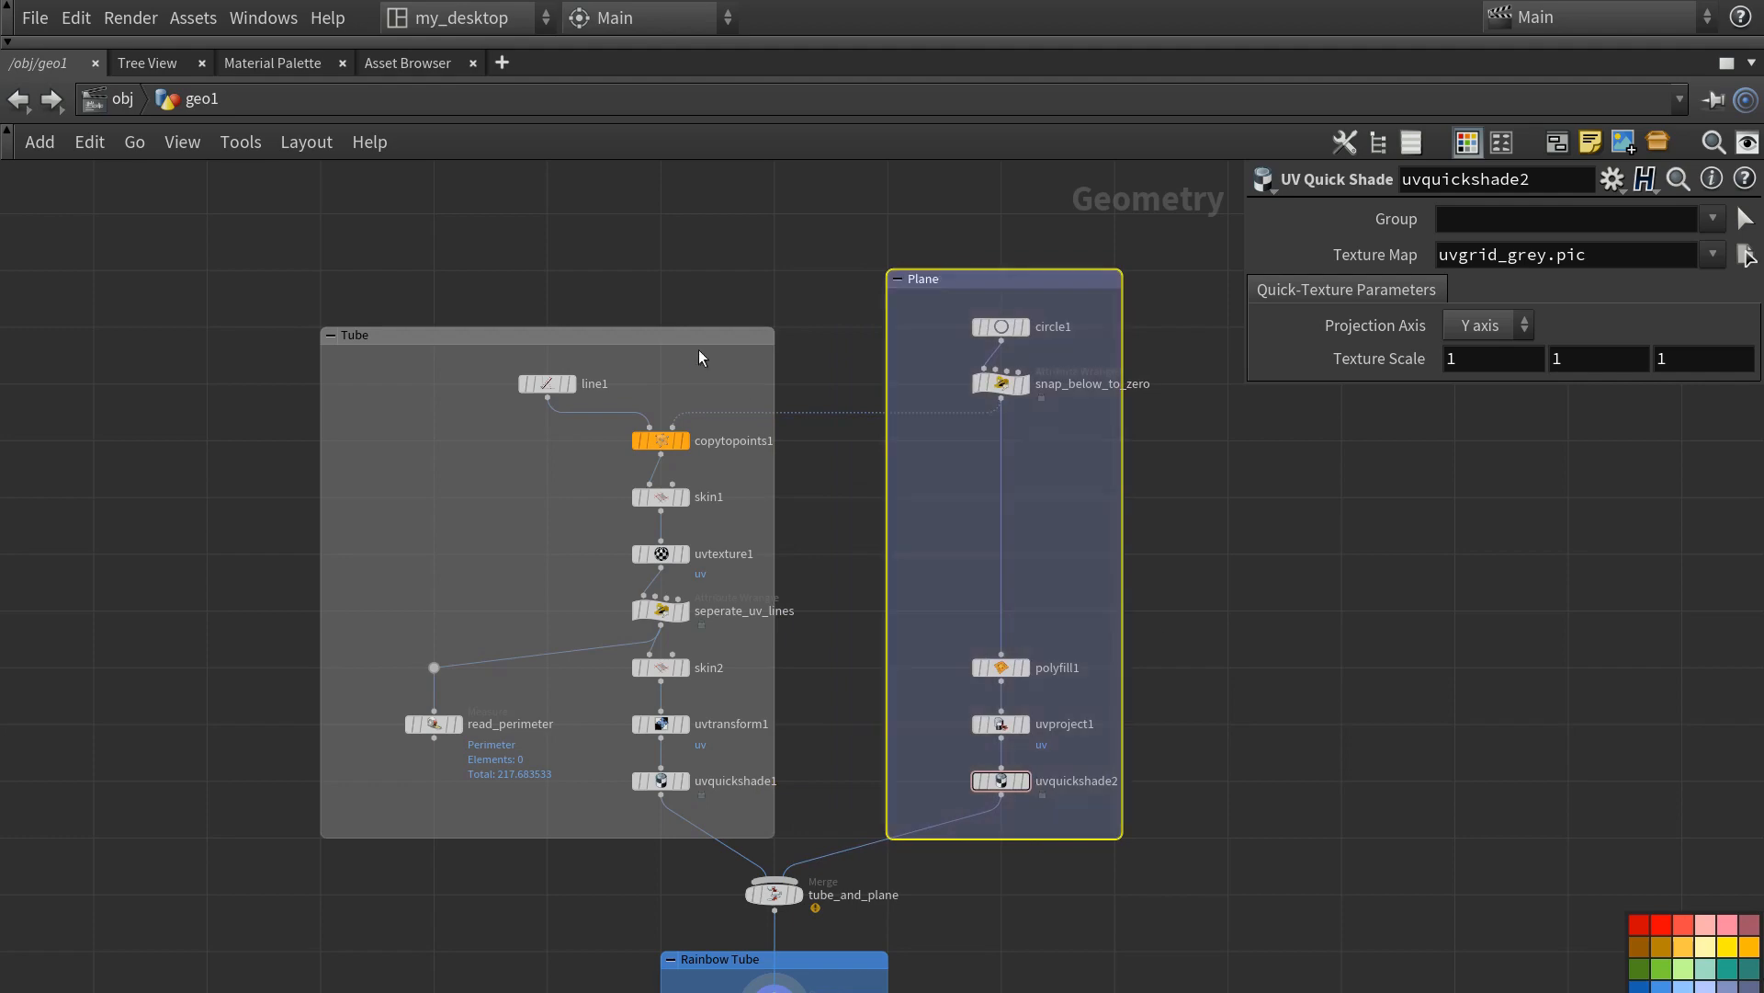
left_click(698, 337)
left_click(1750, 986)
left_click(1342, 697)
scroll(1342, 698, "down", 2)
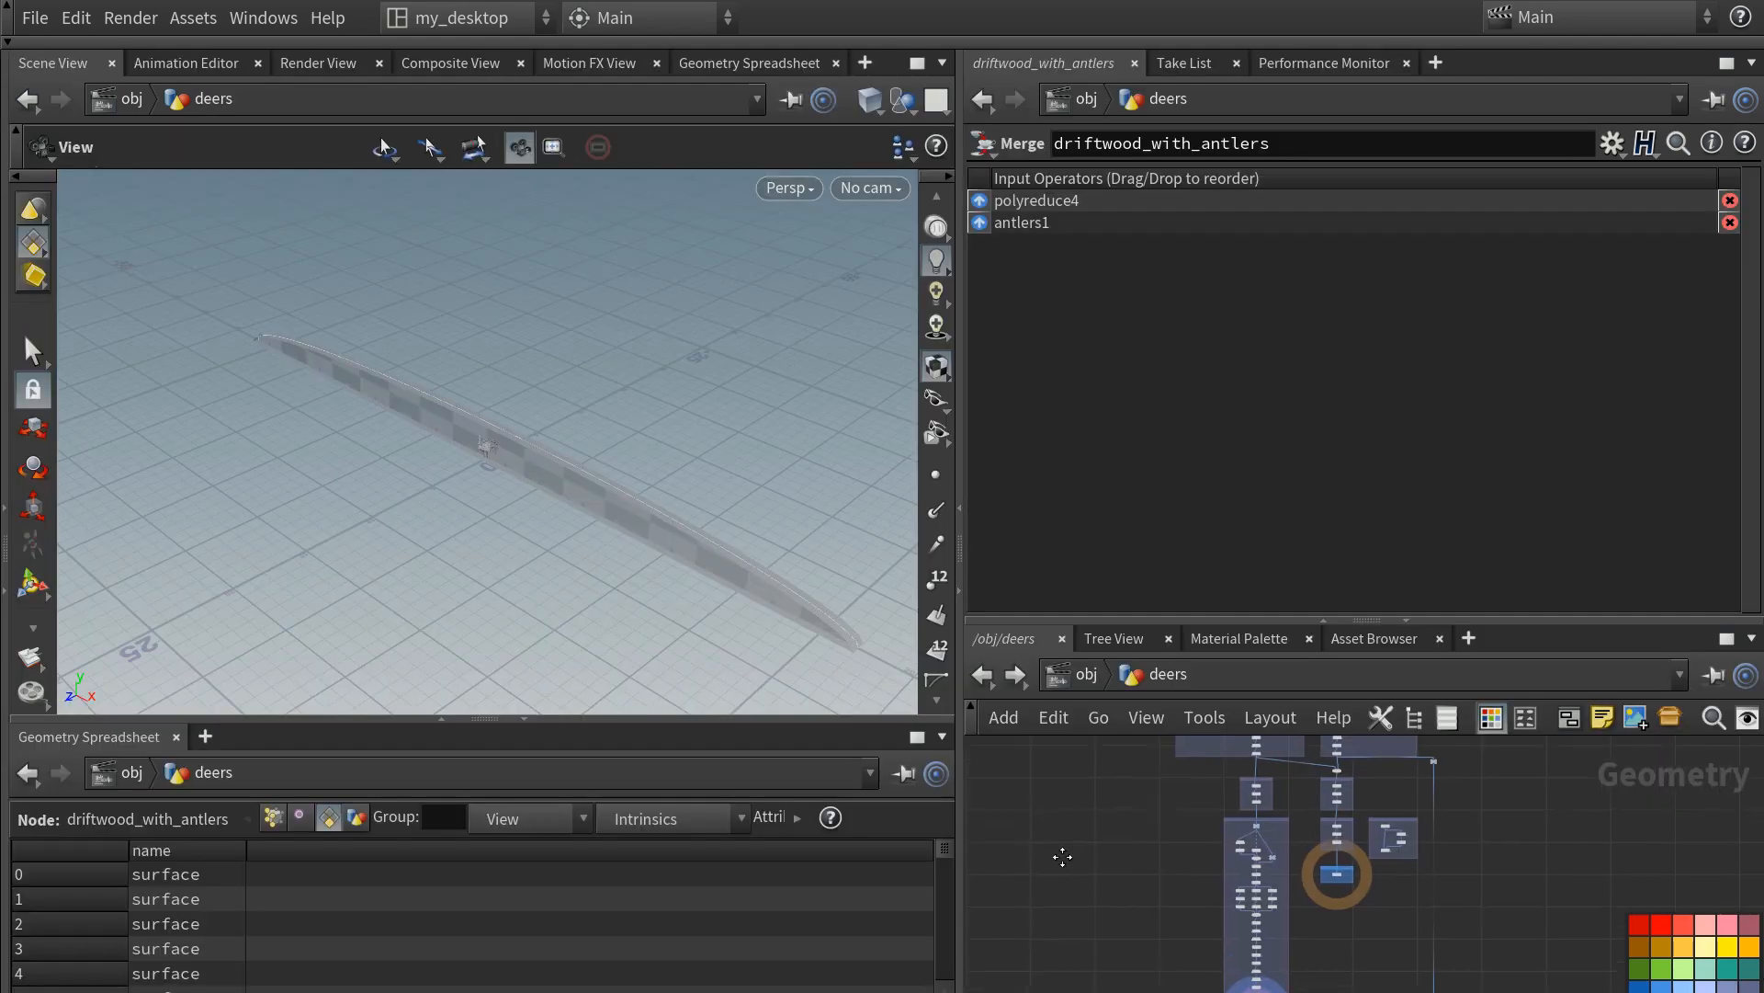
- Rename the geo1 object as rainbow_tube at the object level
key("u")
double_click(1374, 839)
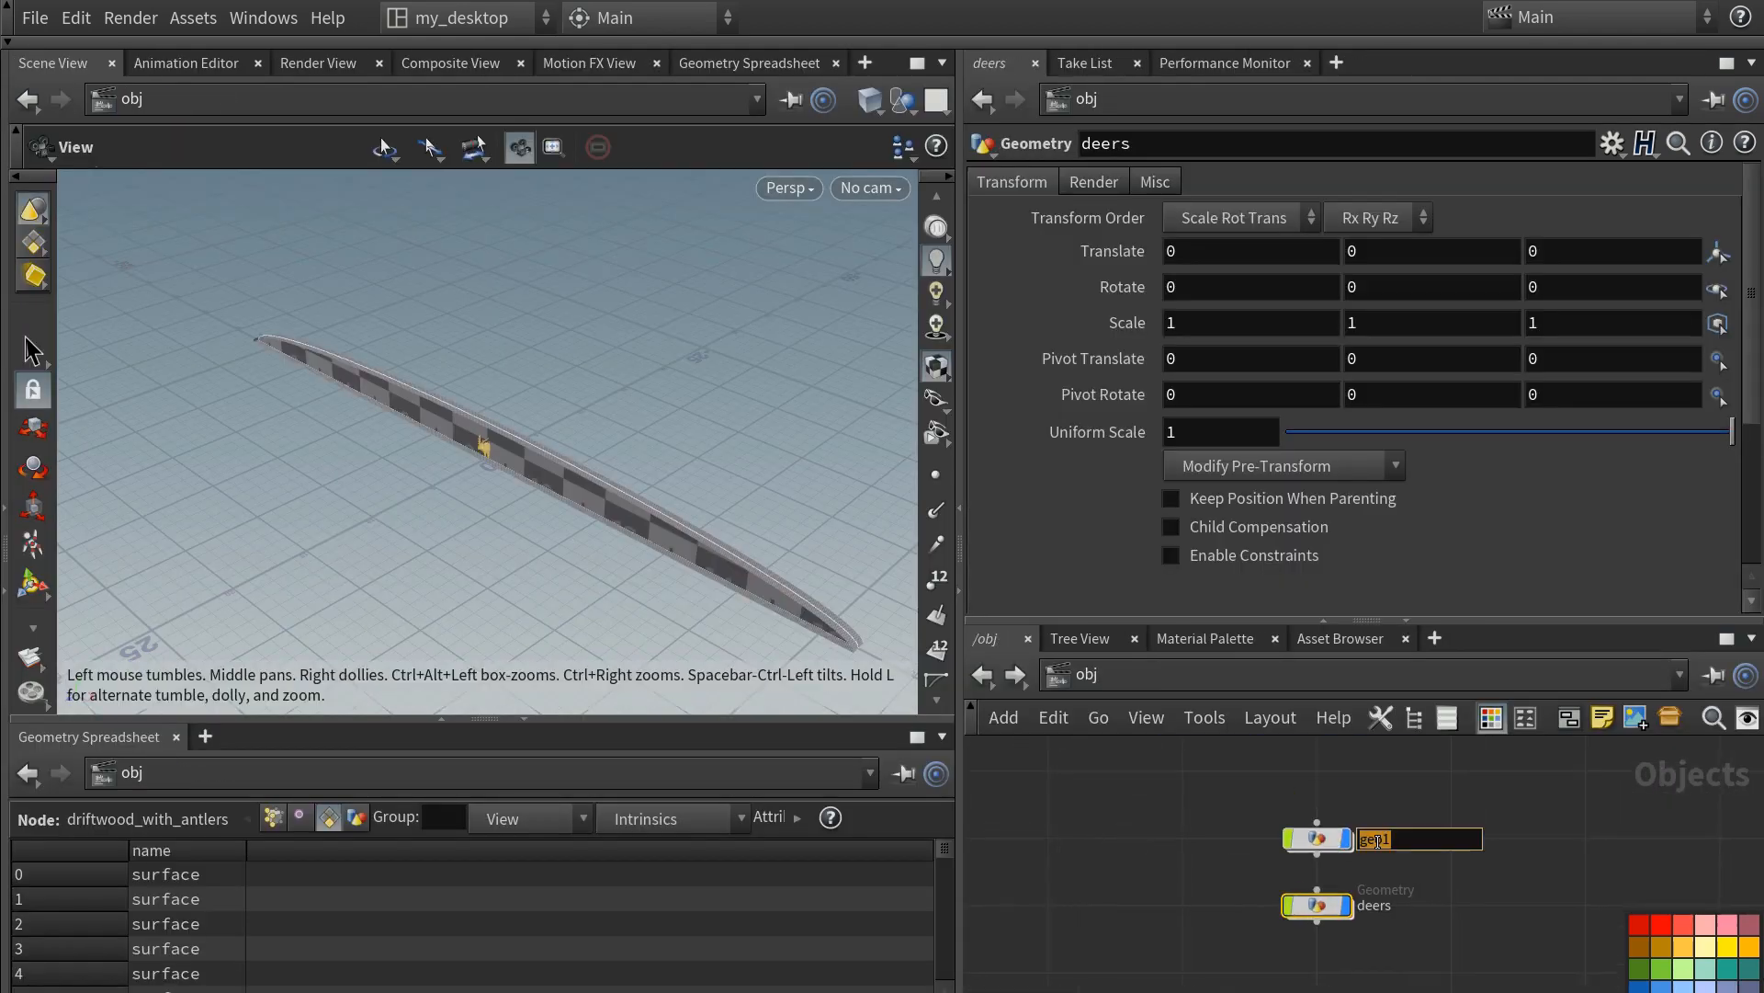
type("rainbow_tube")
key("Return")
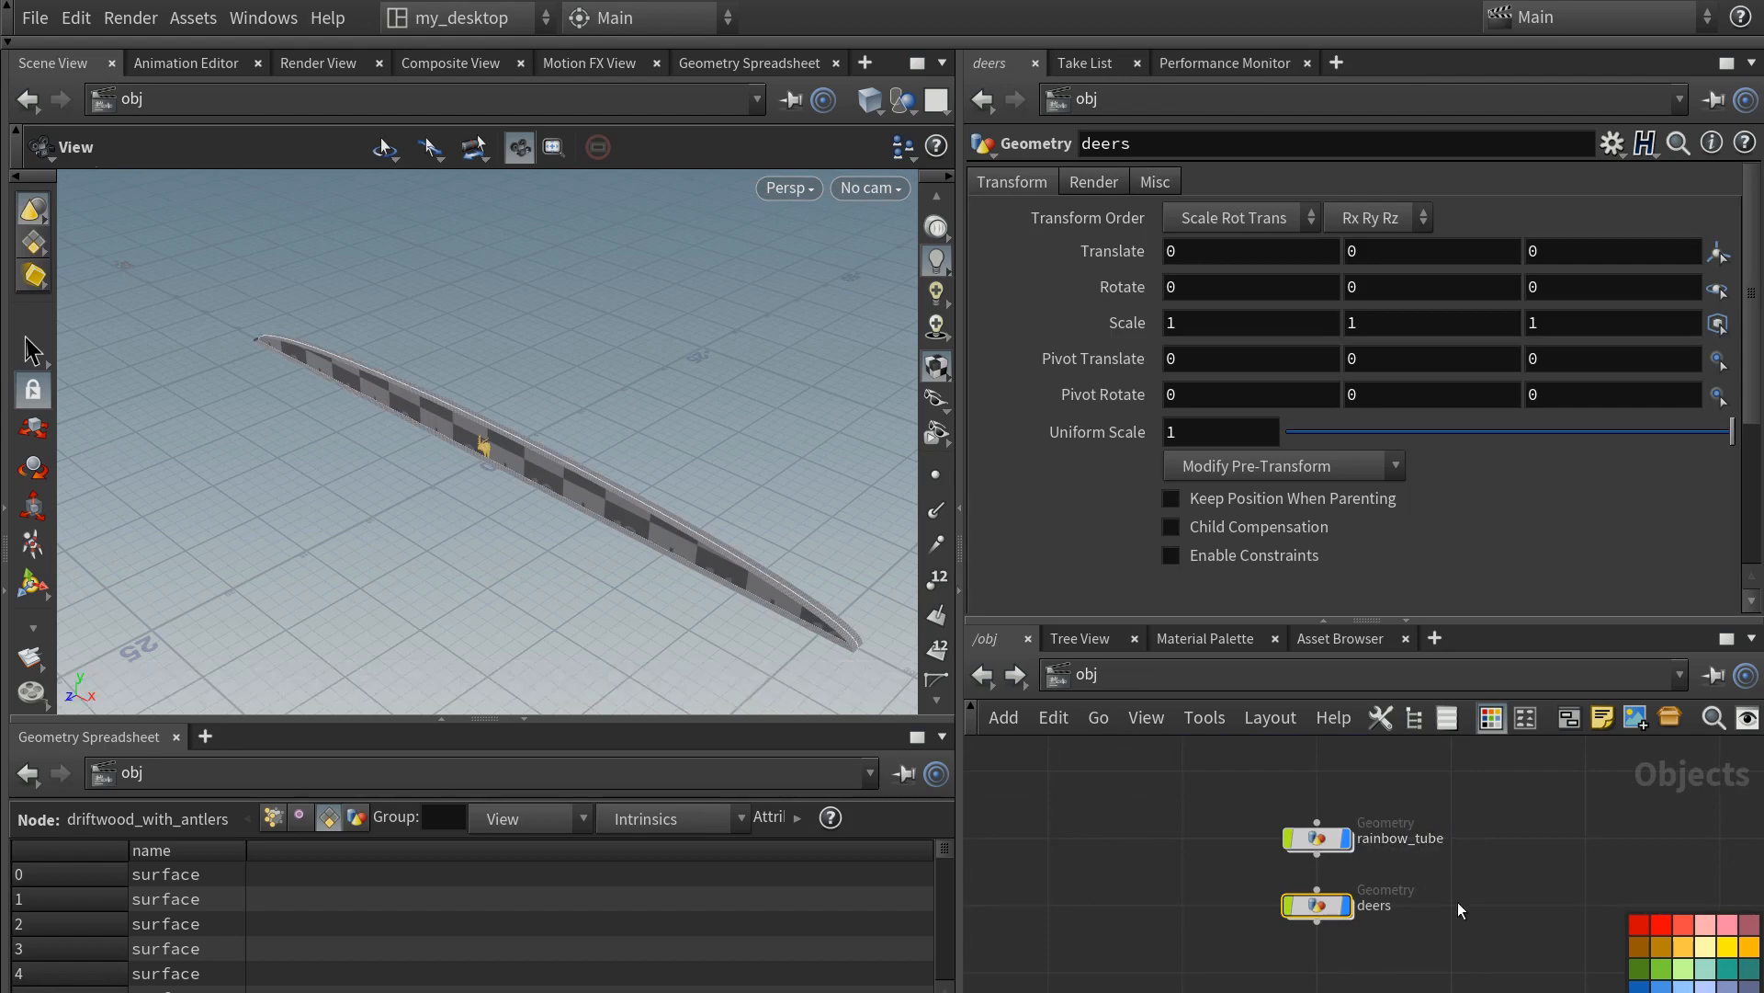
middle_click_drag(1457, 902, 1393, 874)
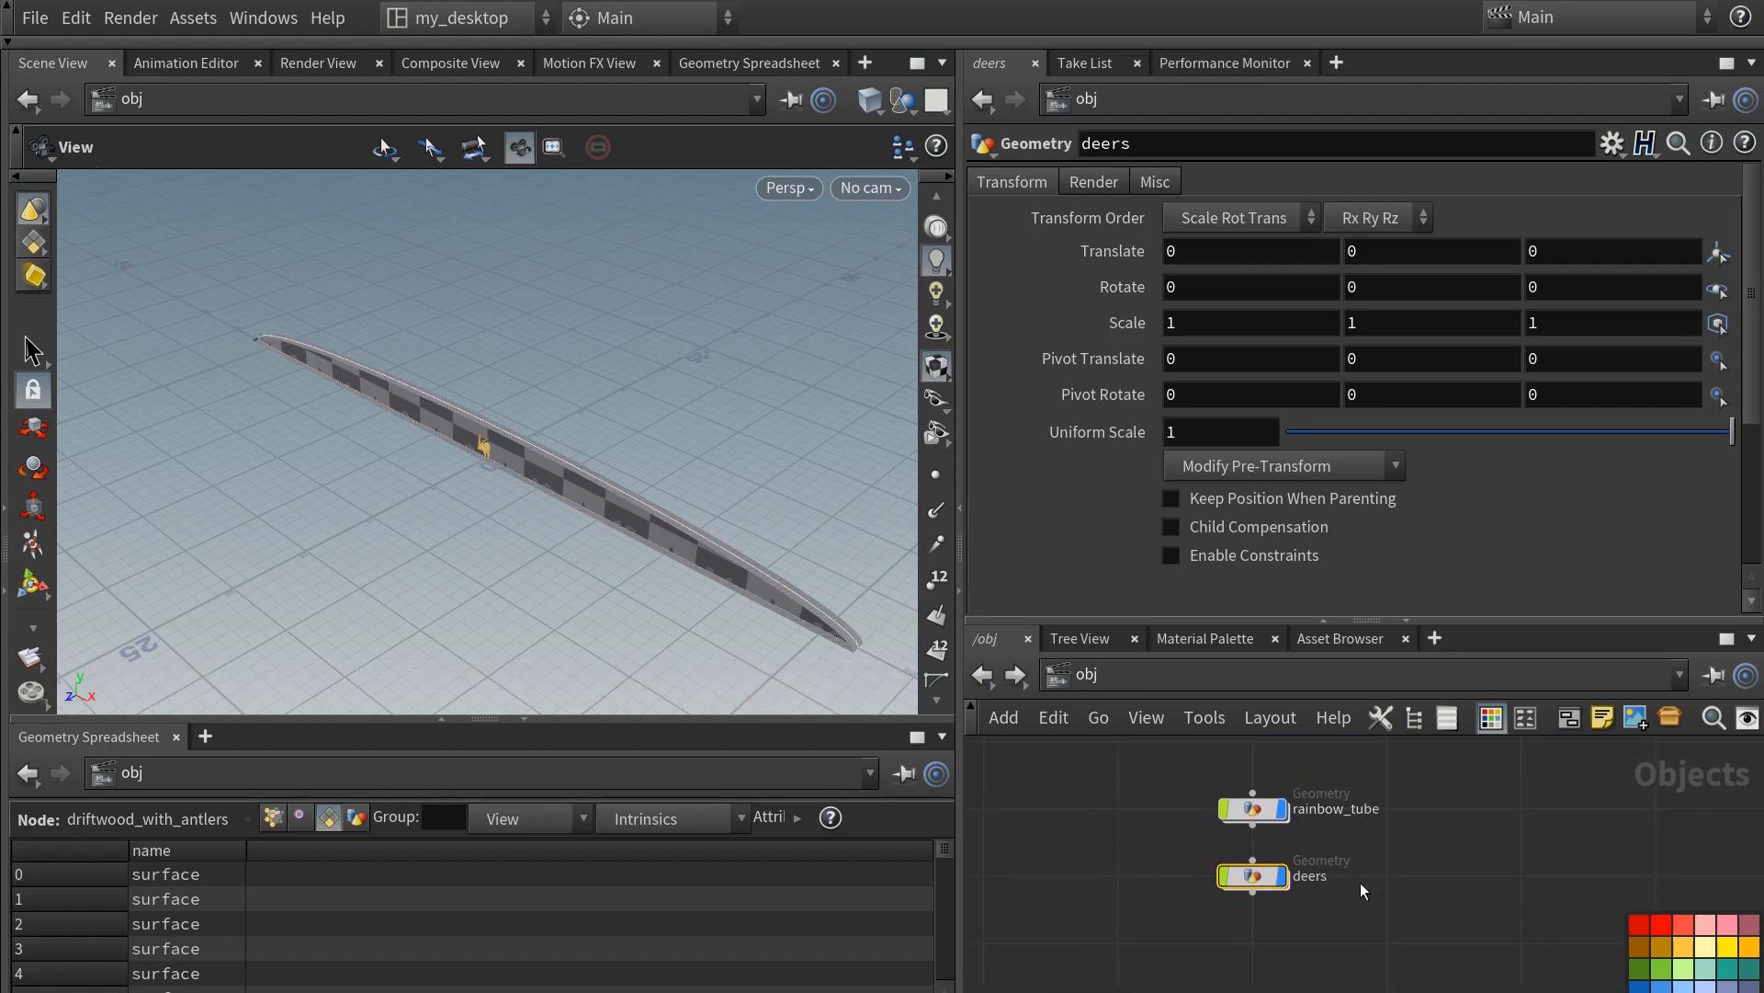
- Add a Tube object below deers and name it cave
scroll(1351, 884, "down", 2)
key("Tab")
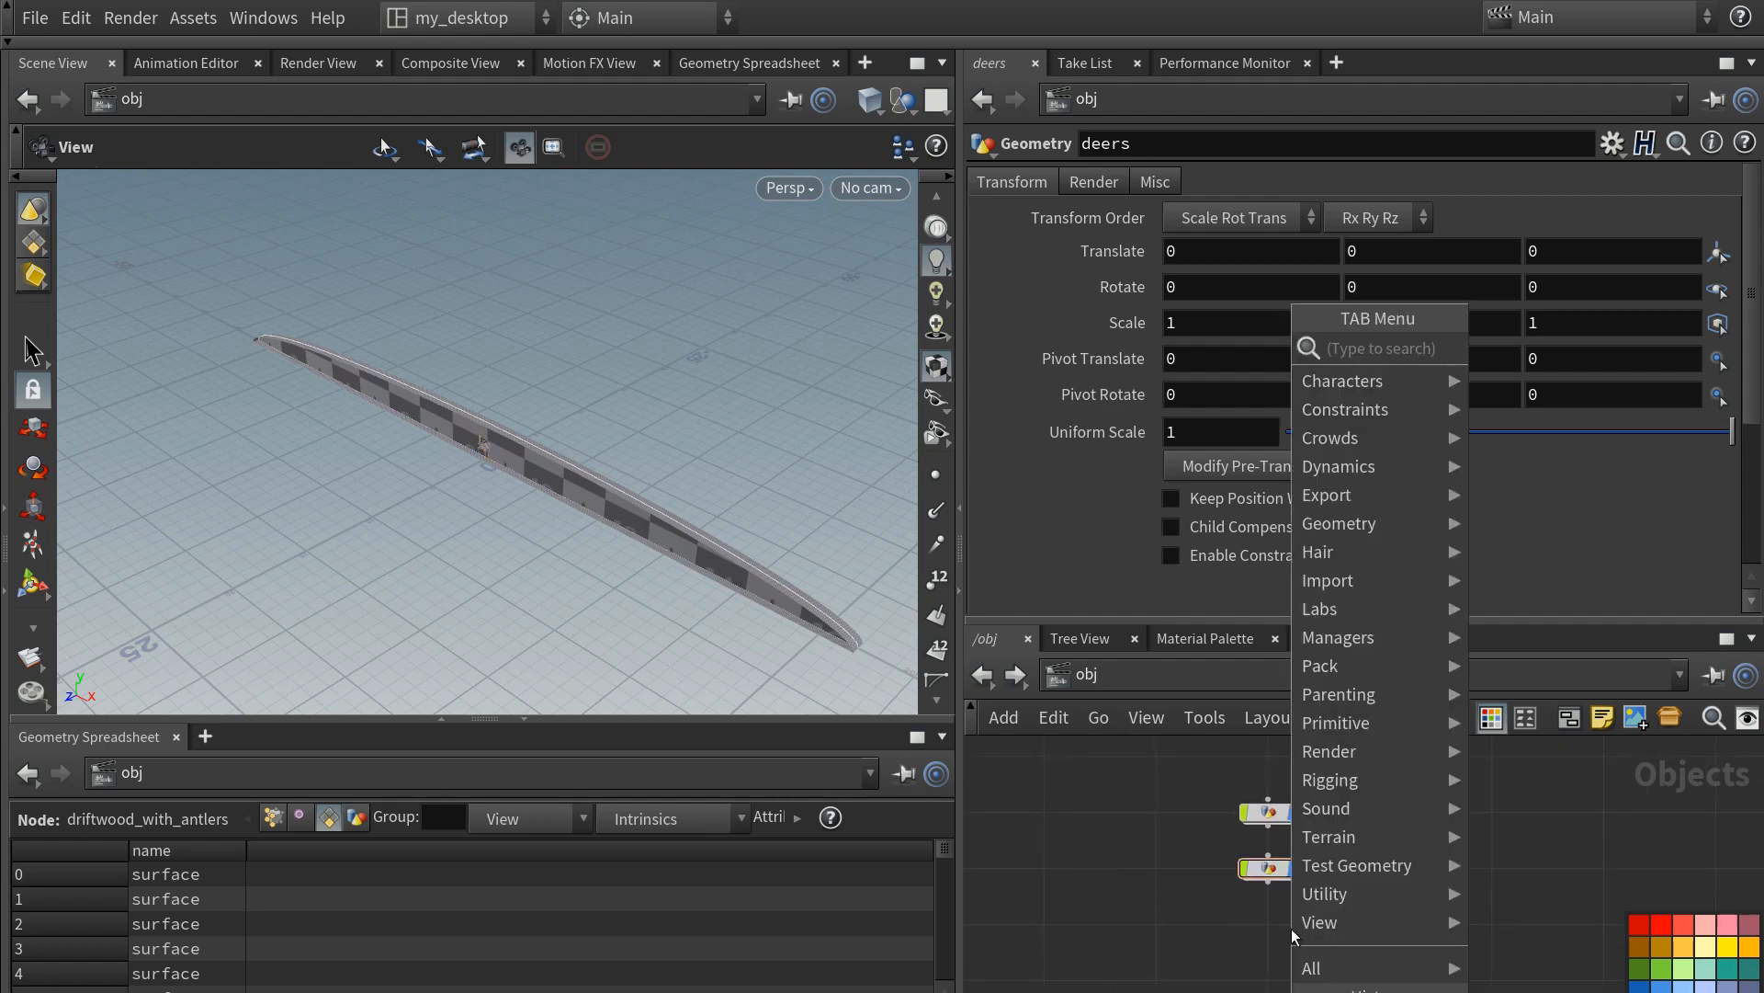
type("tube")
key("Return")
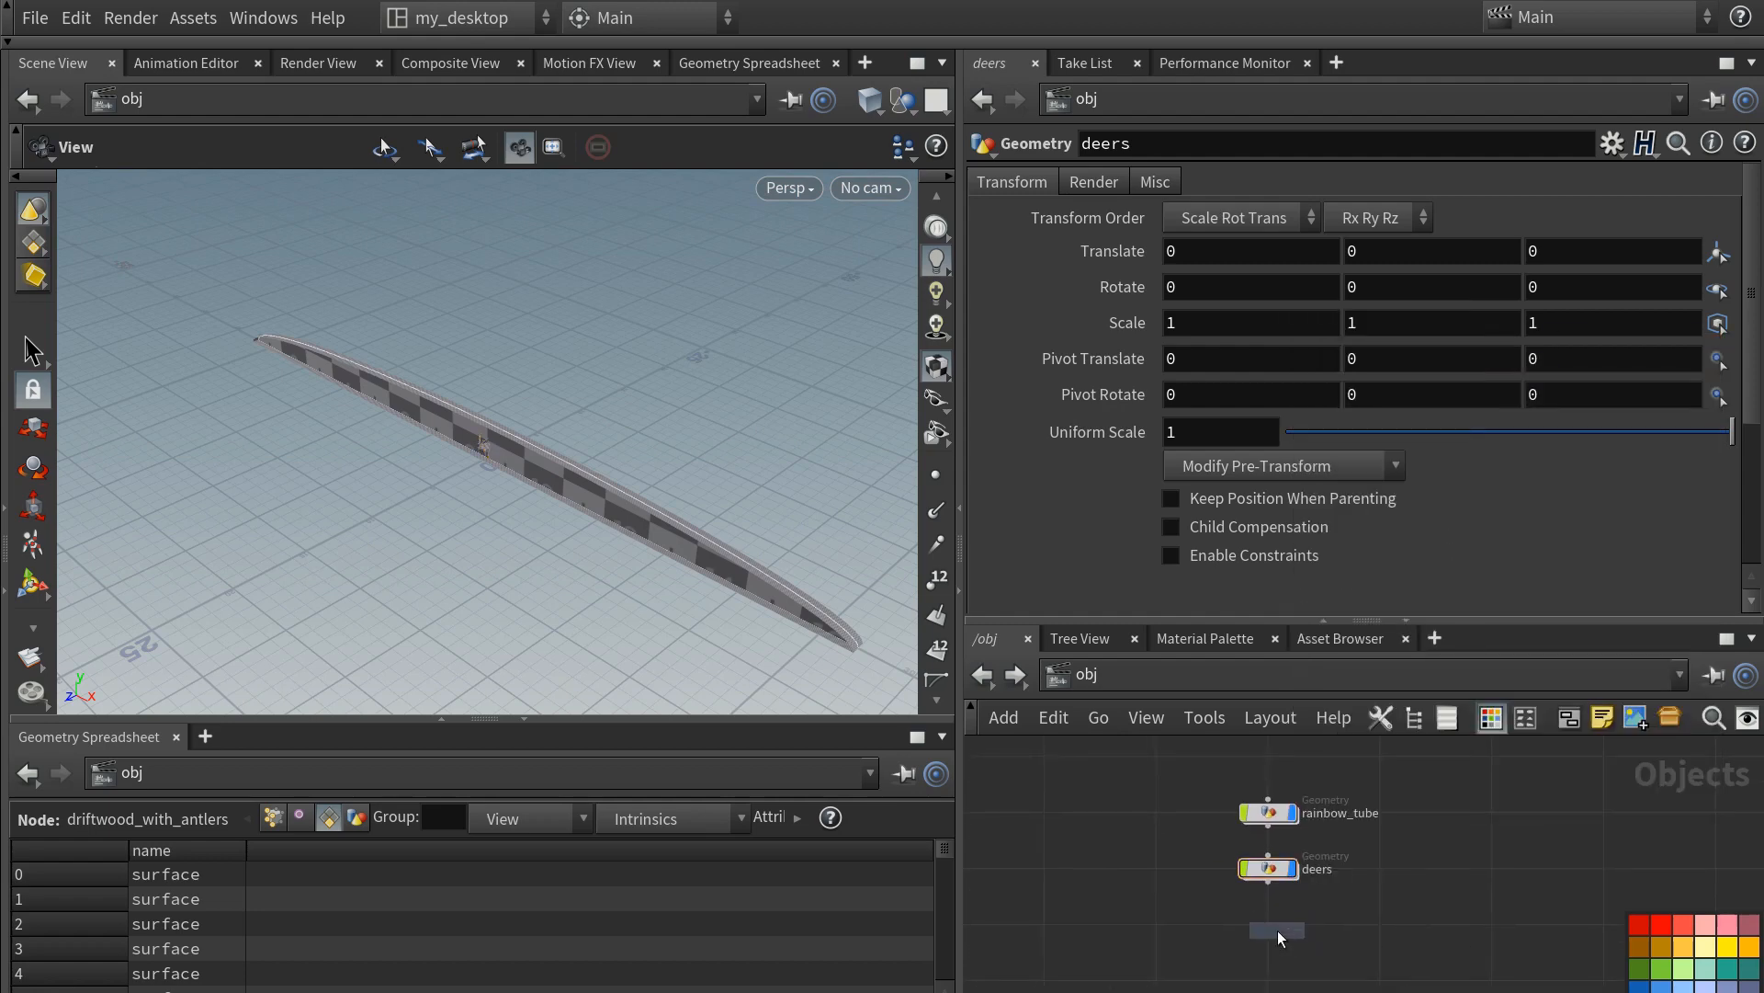
left_click(1278, 930)
double_click(1330, 927)
type("cave")
key("Return")
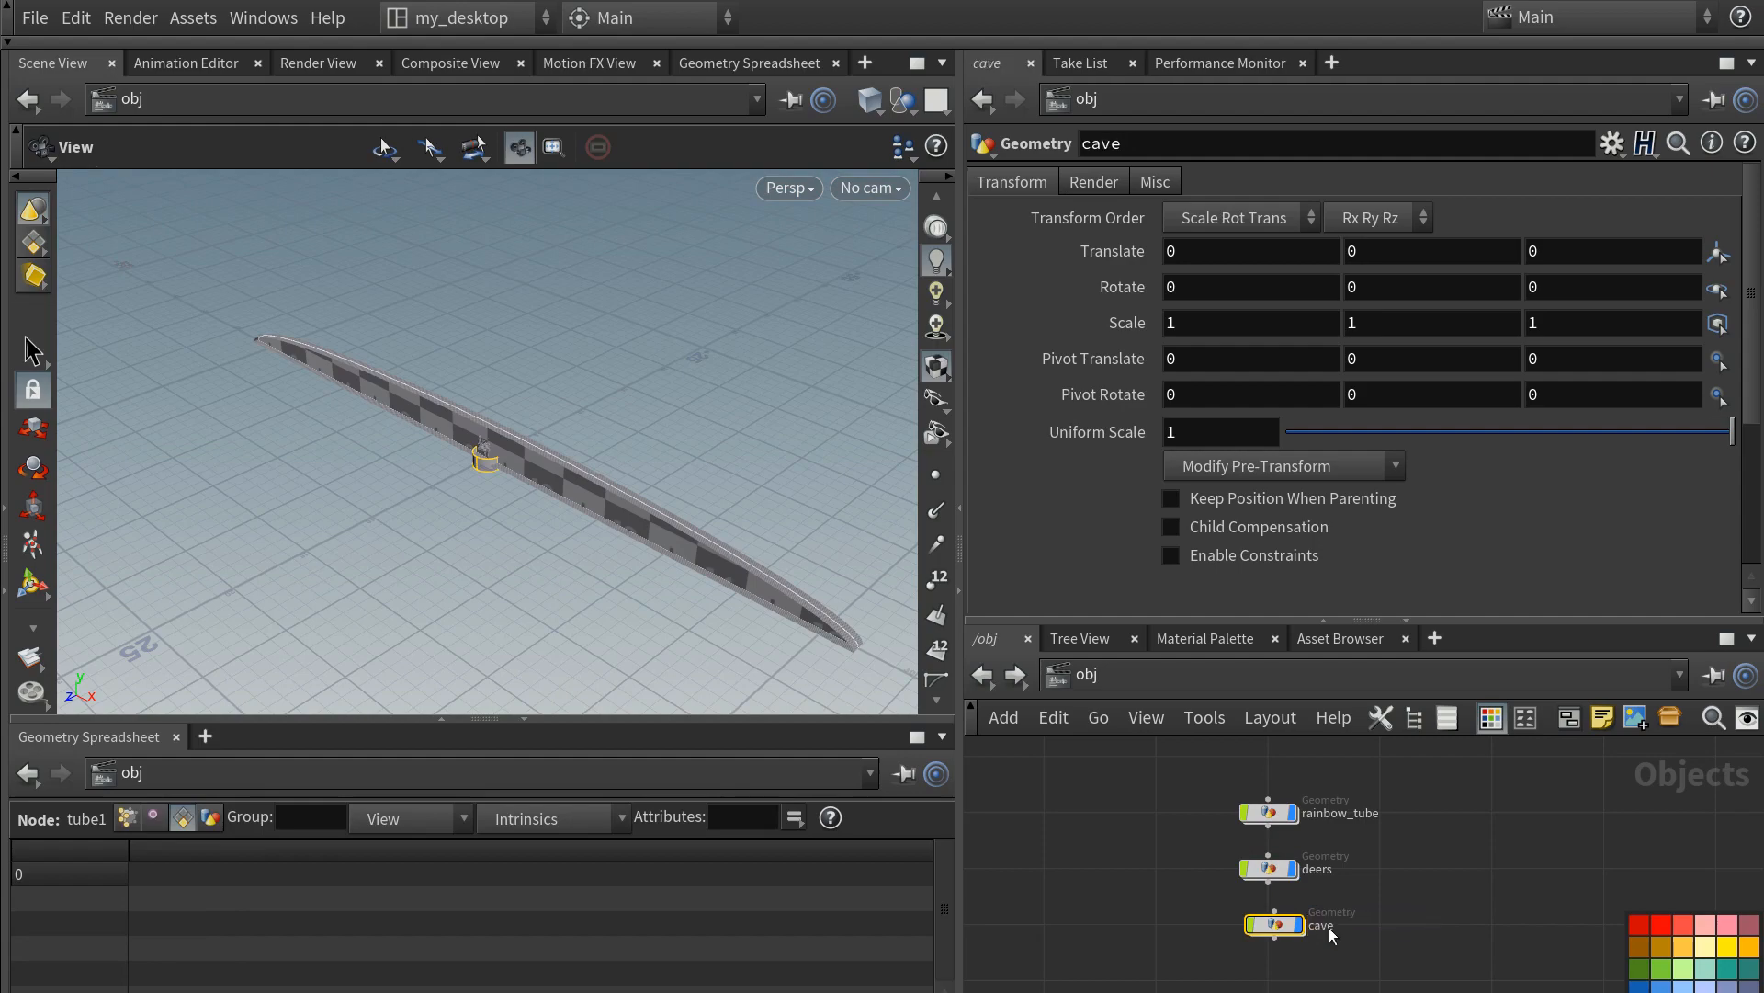
- Split the viewport into two stacked views and bring the lower one to a close, low angle on the deer
left_click(936, 99)
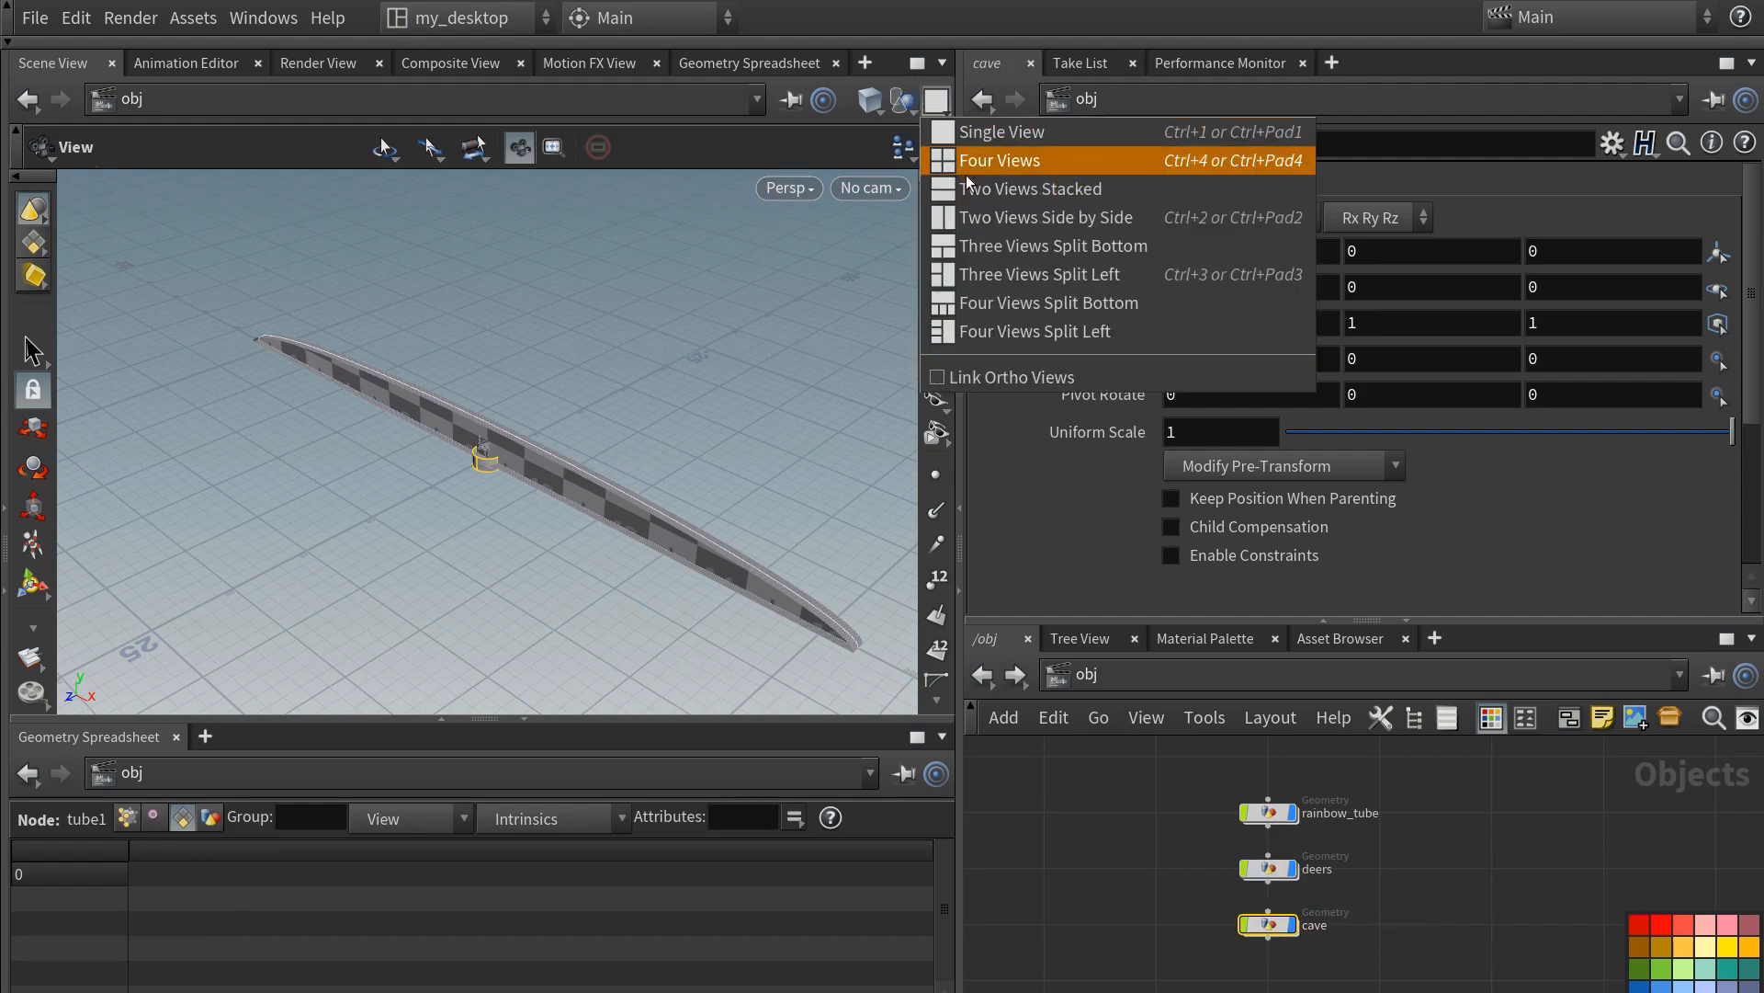
left_click(1020, 209)
left_click(758, 461)
mouse_move(791, 520)
left_click(989, 519)
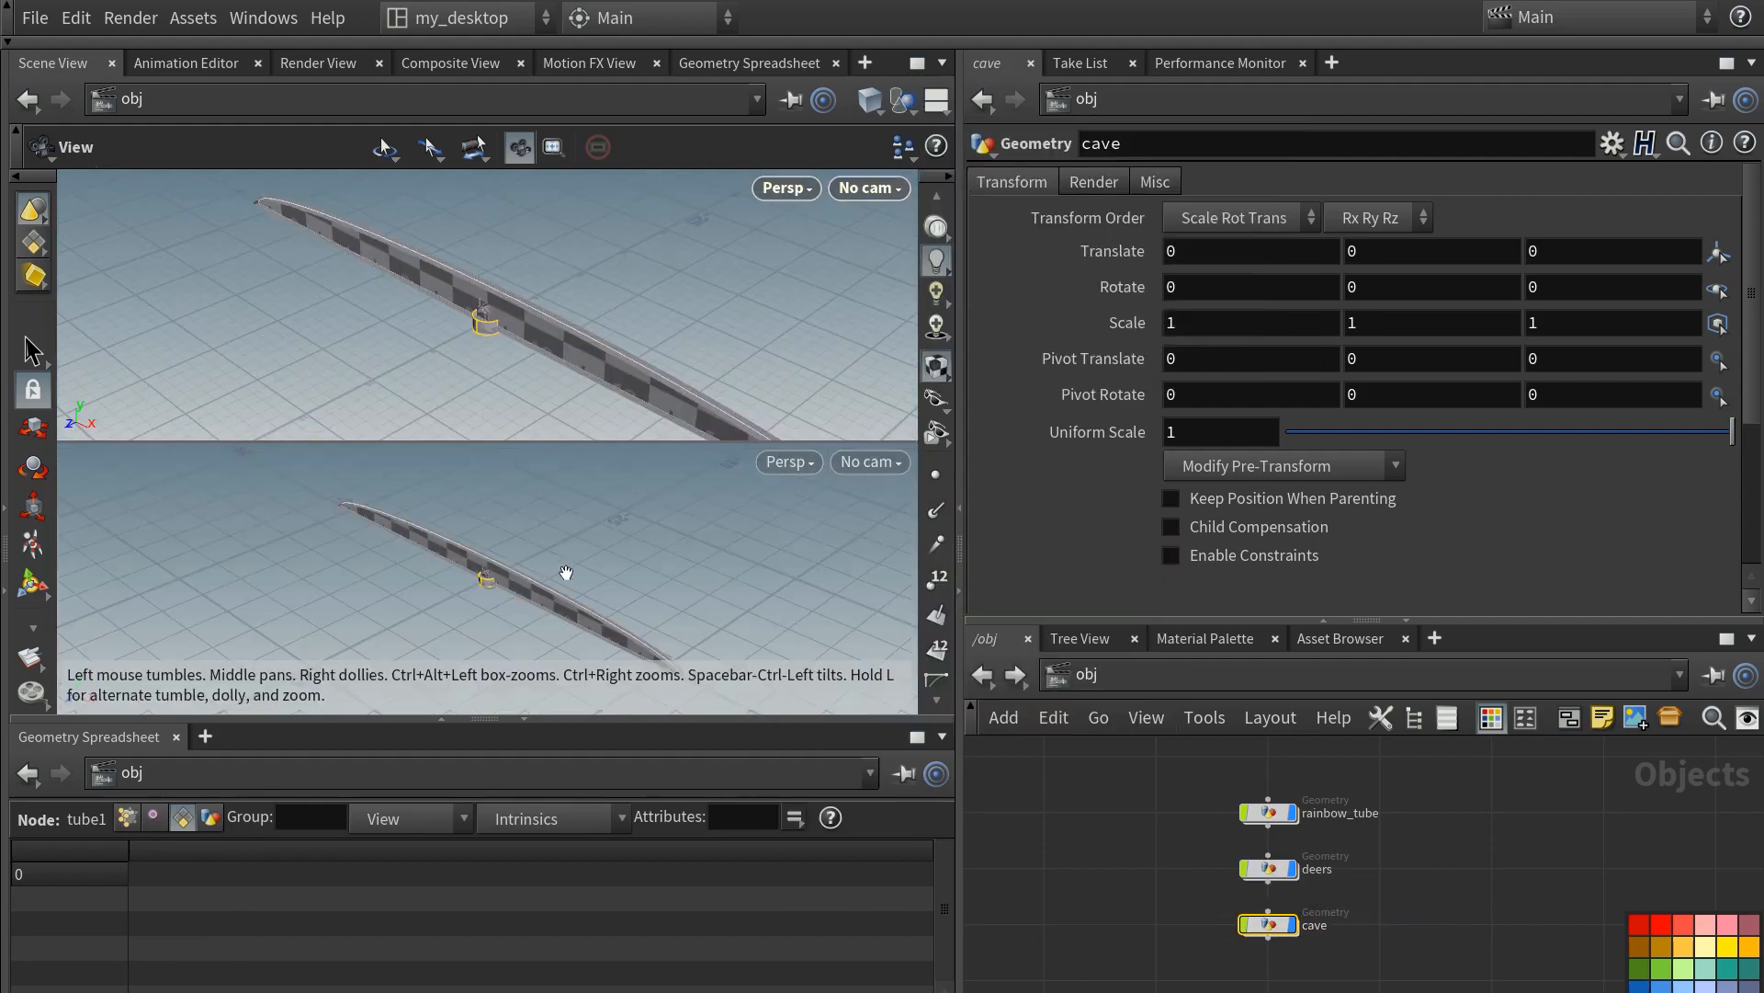
left_click_drag(550, 578, 554, 508)
right_click_drag(553, 507, 515, 540)
- Set the deers object's Z translation to 2 and its Y rotation to 180
left_click(1269, 867)
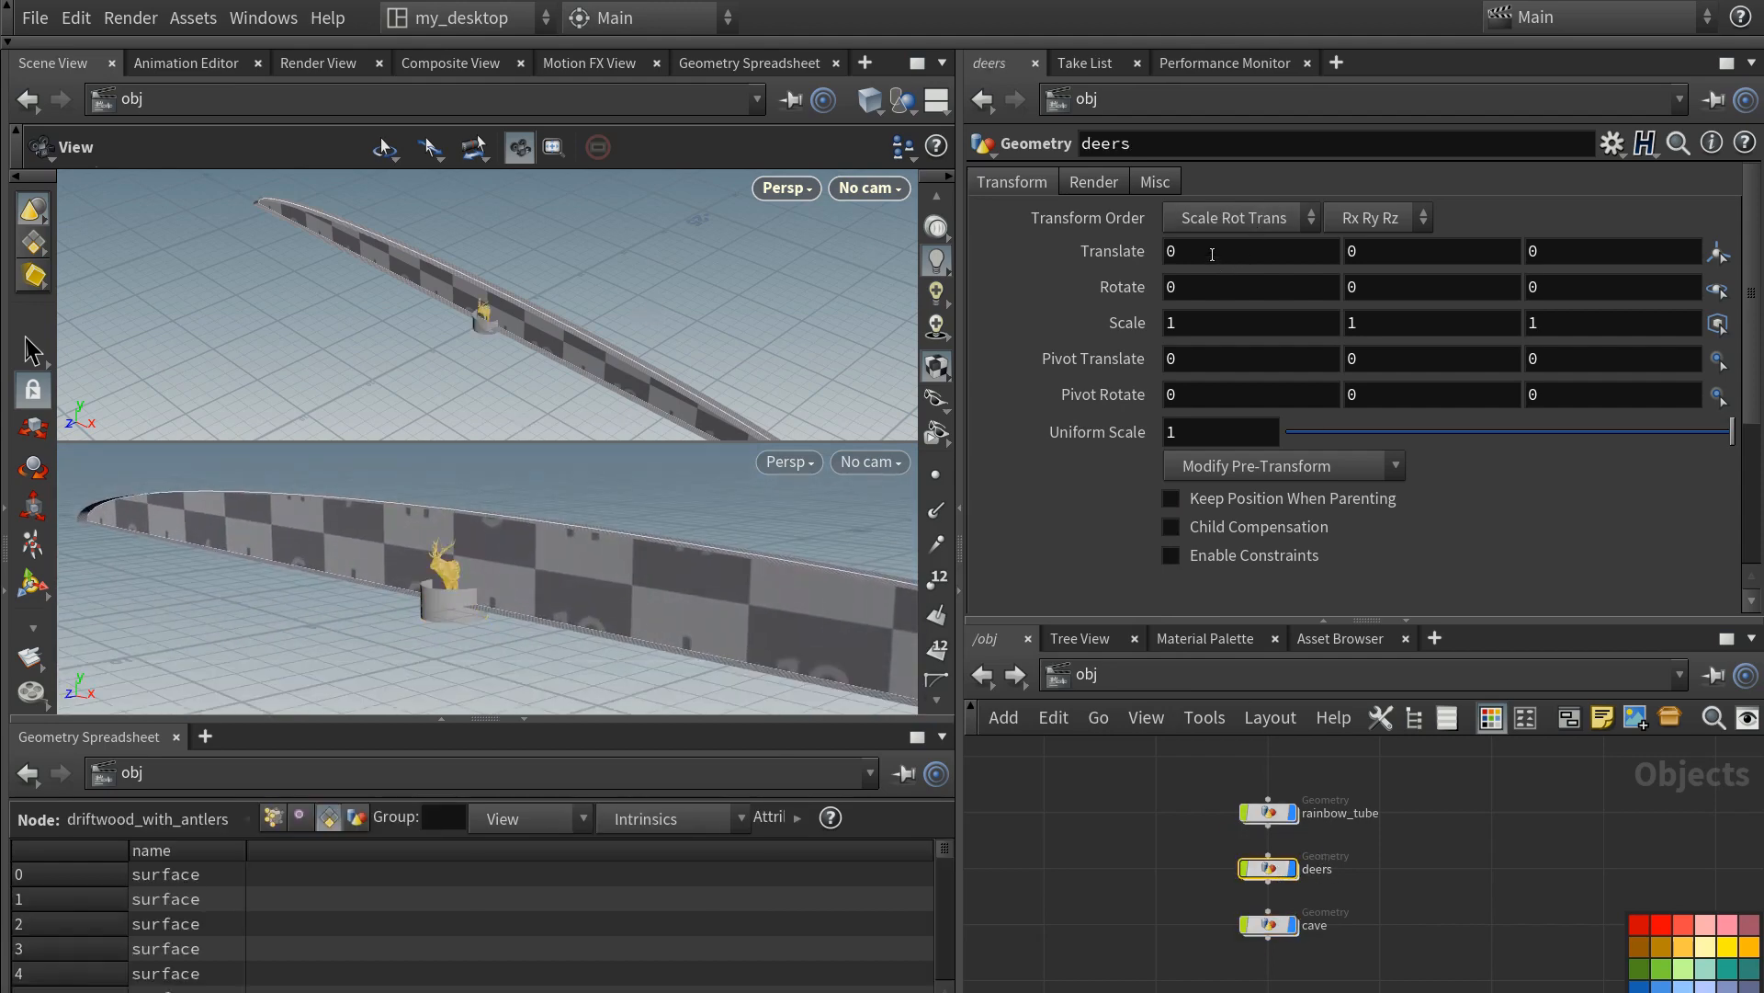
middle_click_drag(1533, 252, 1581, 179)
double_click(1382, 291)
type("180")
key("Return")
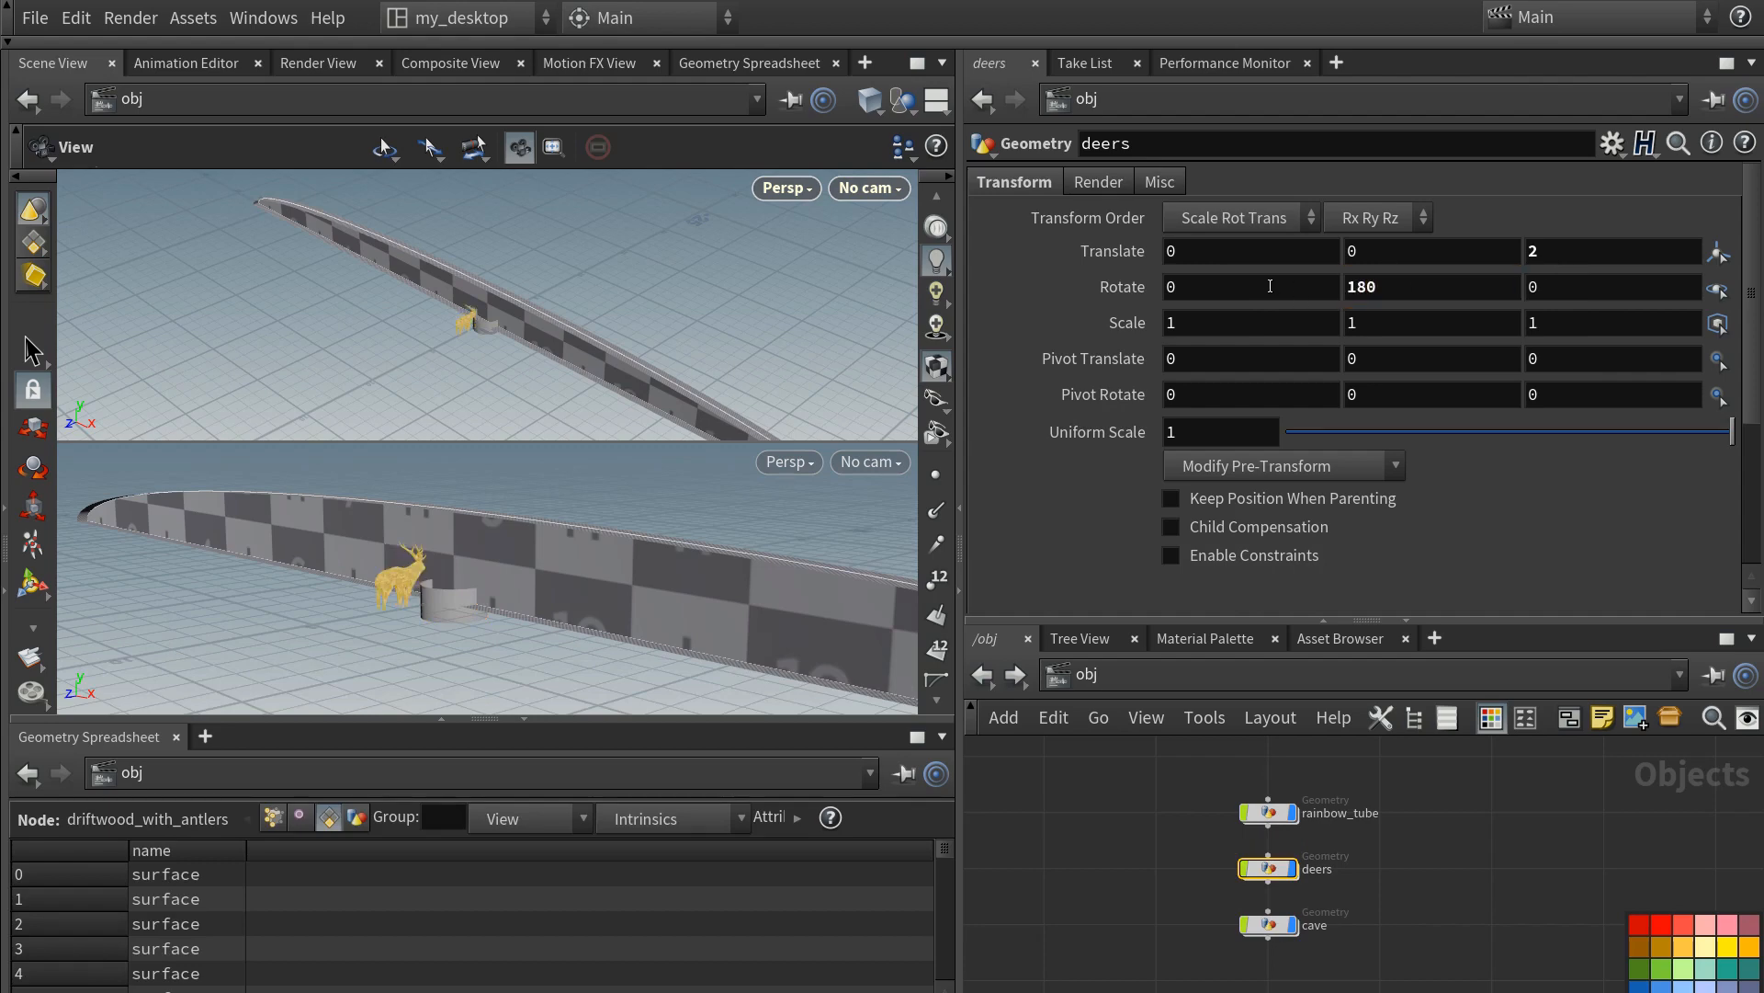
- Duplicate the deers object beside the original and set the copy's Y rotation to 0 and Z translation to -2
left_click(1148, 908)
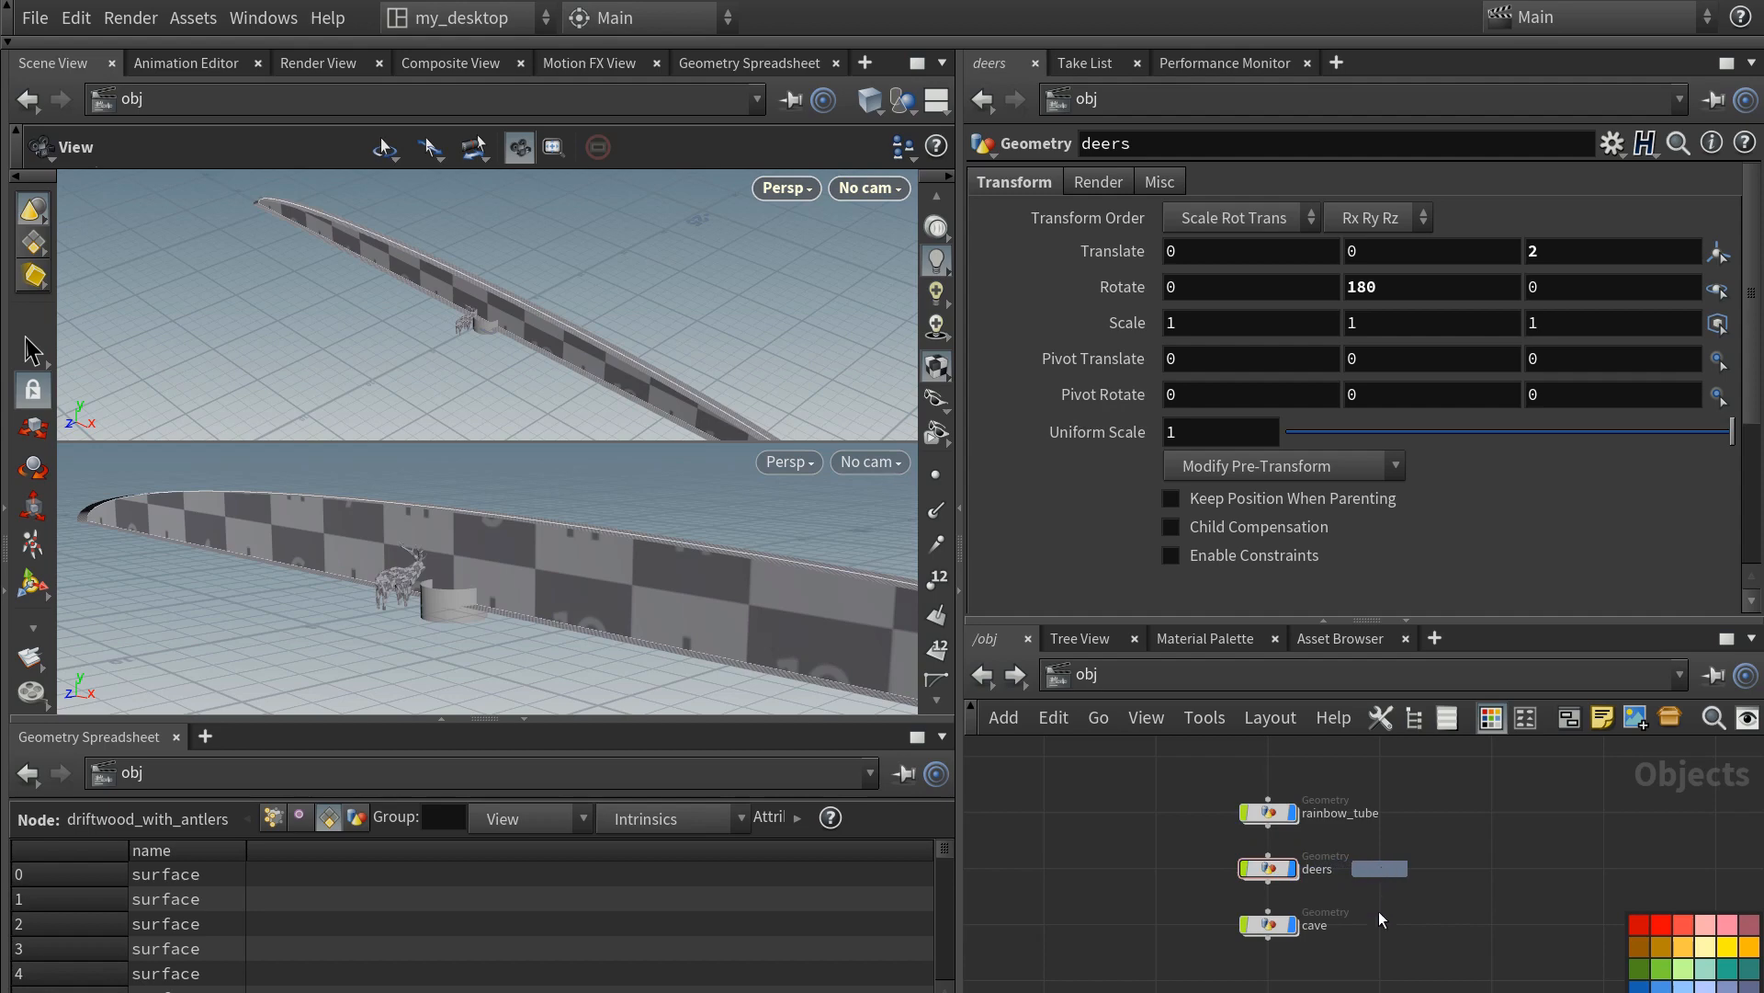
left_click_drag(1353, 904, 1353, 907, "alt")
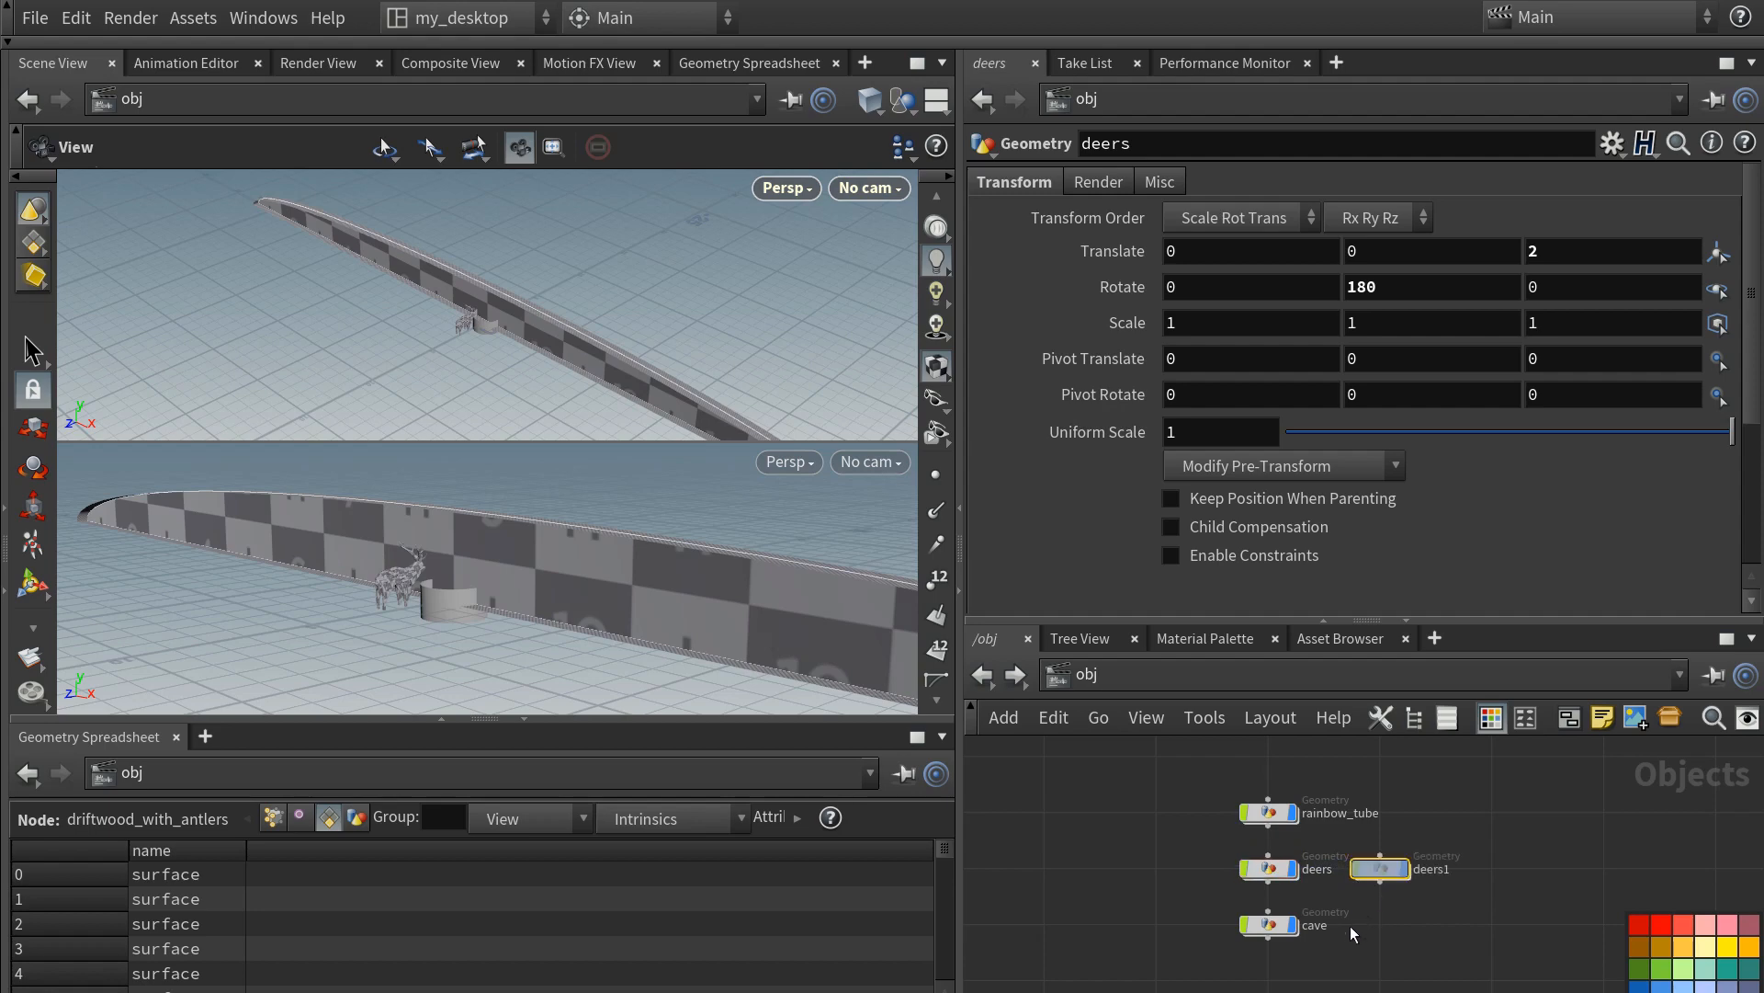
type("h")
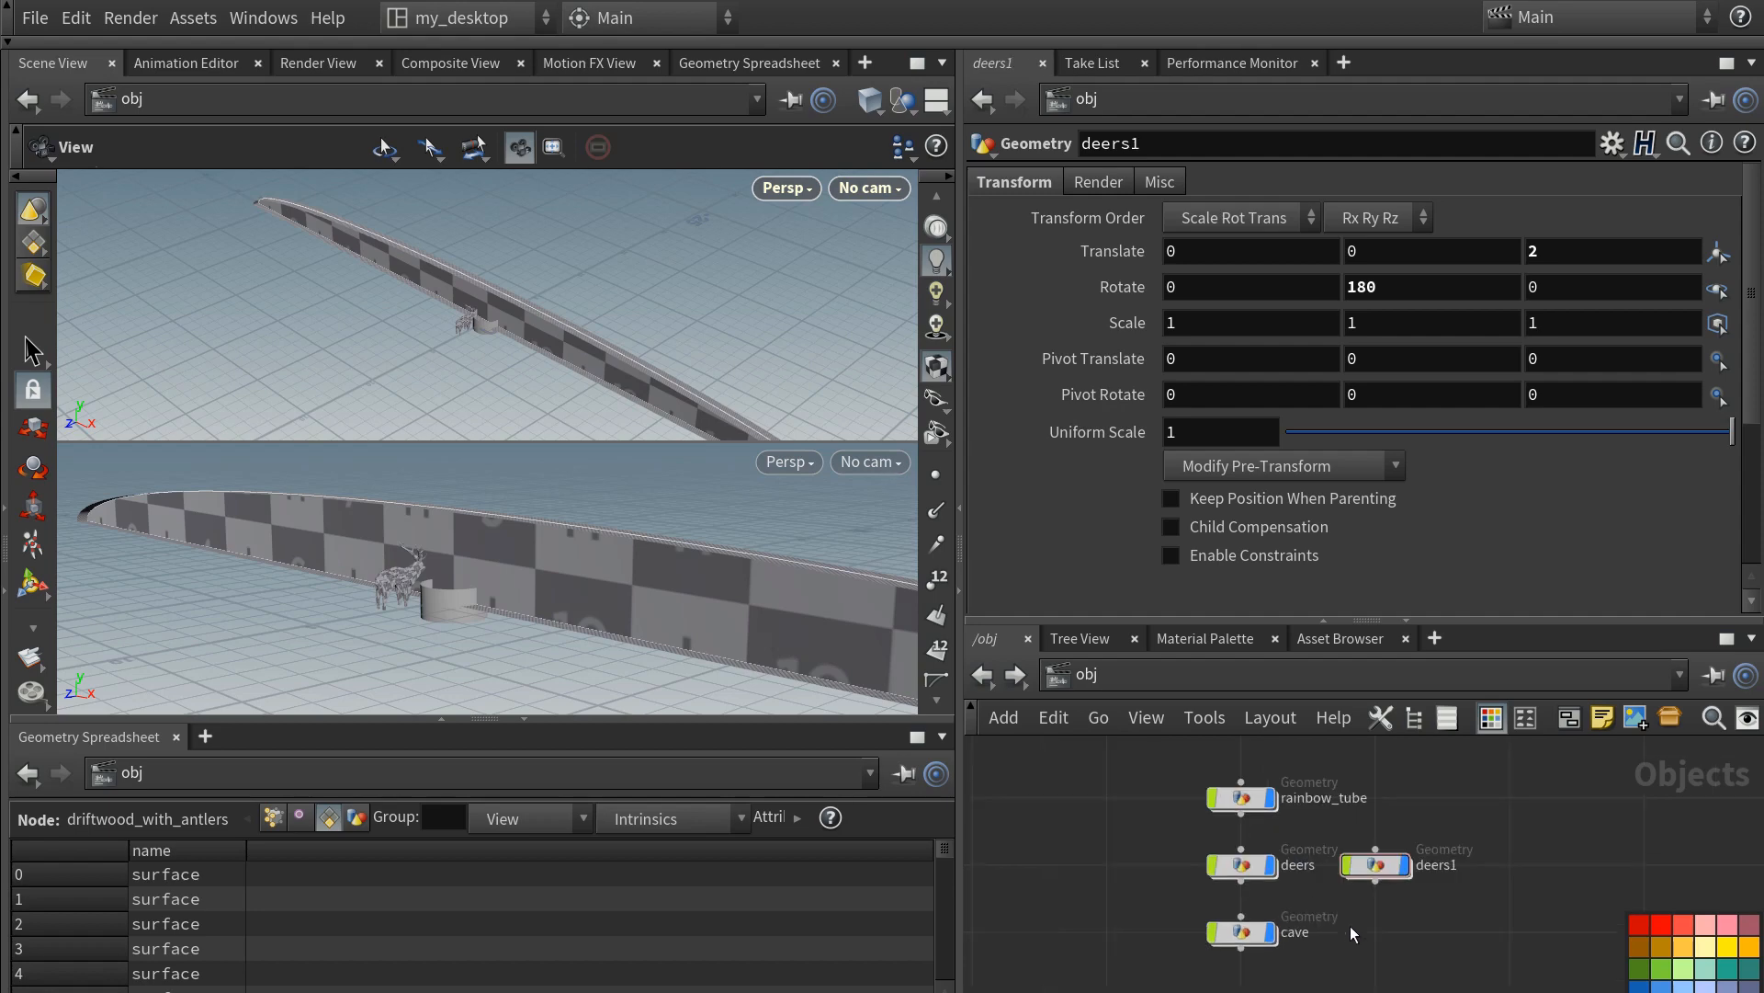
type("0")
left_click(1531, 252)
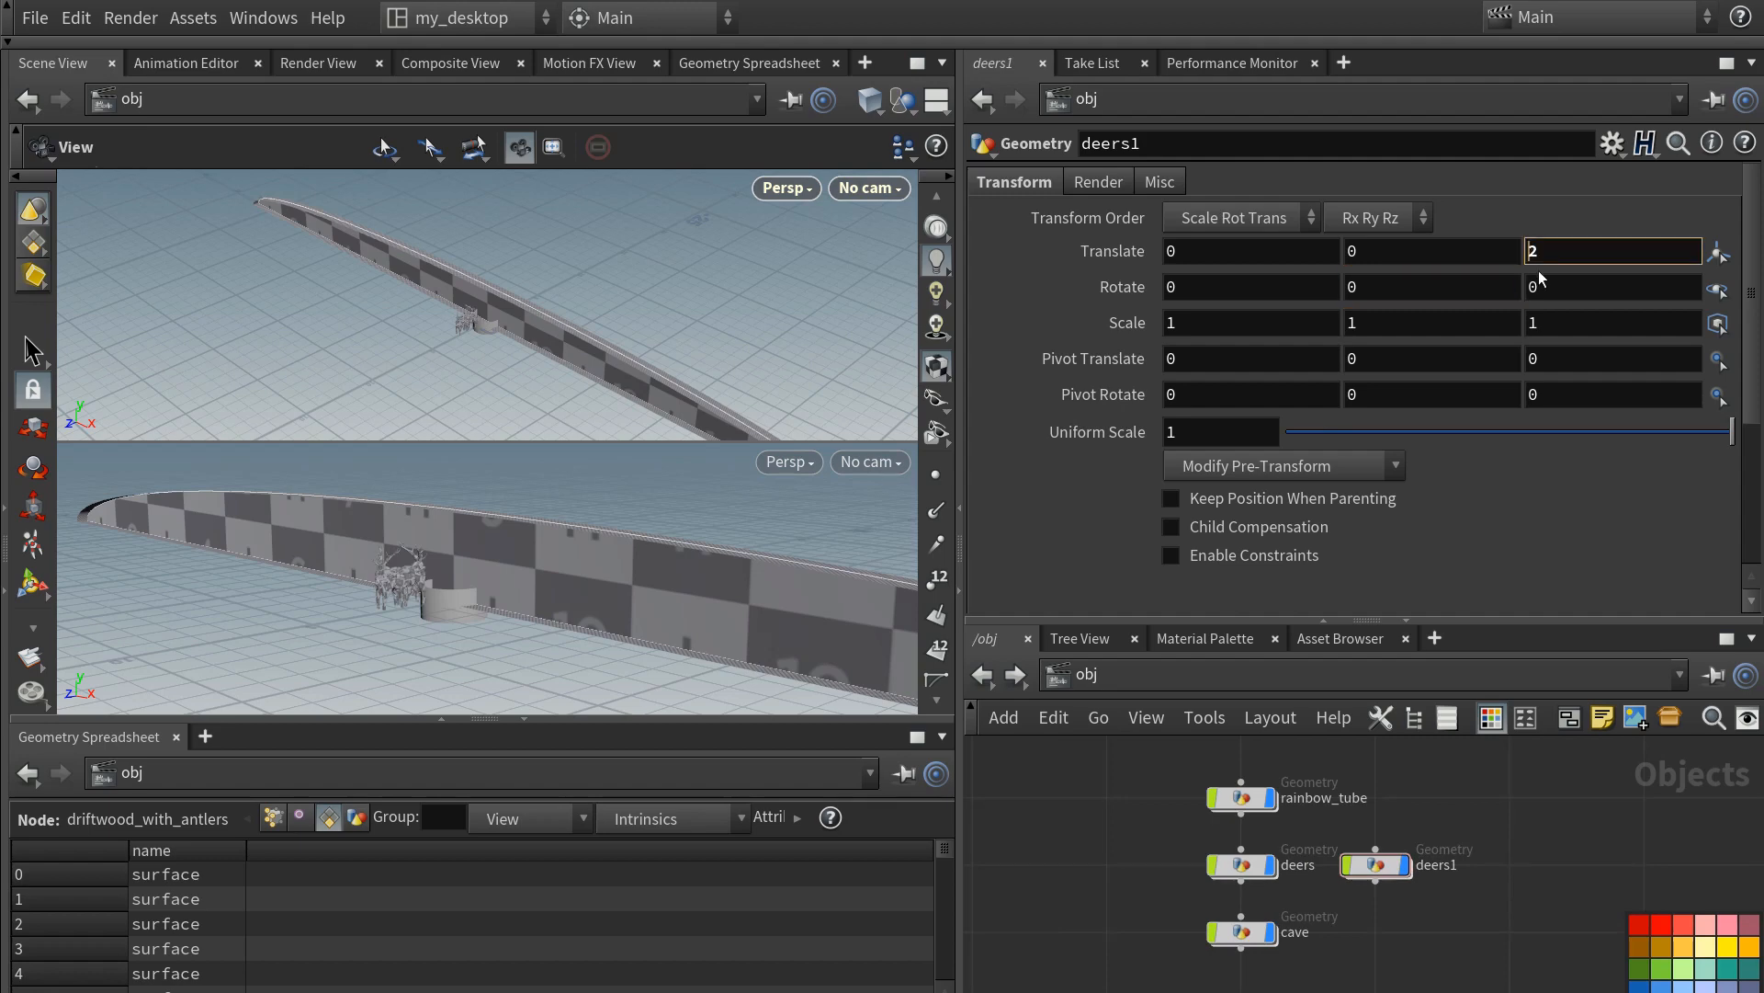
type("-")
- Display the Deer_abstract output inside deers1 and hide the rainbow_tube object
double_click(1379, 868)
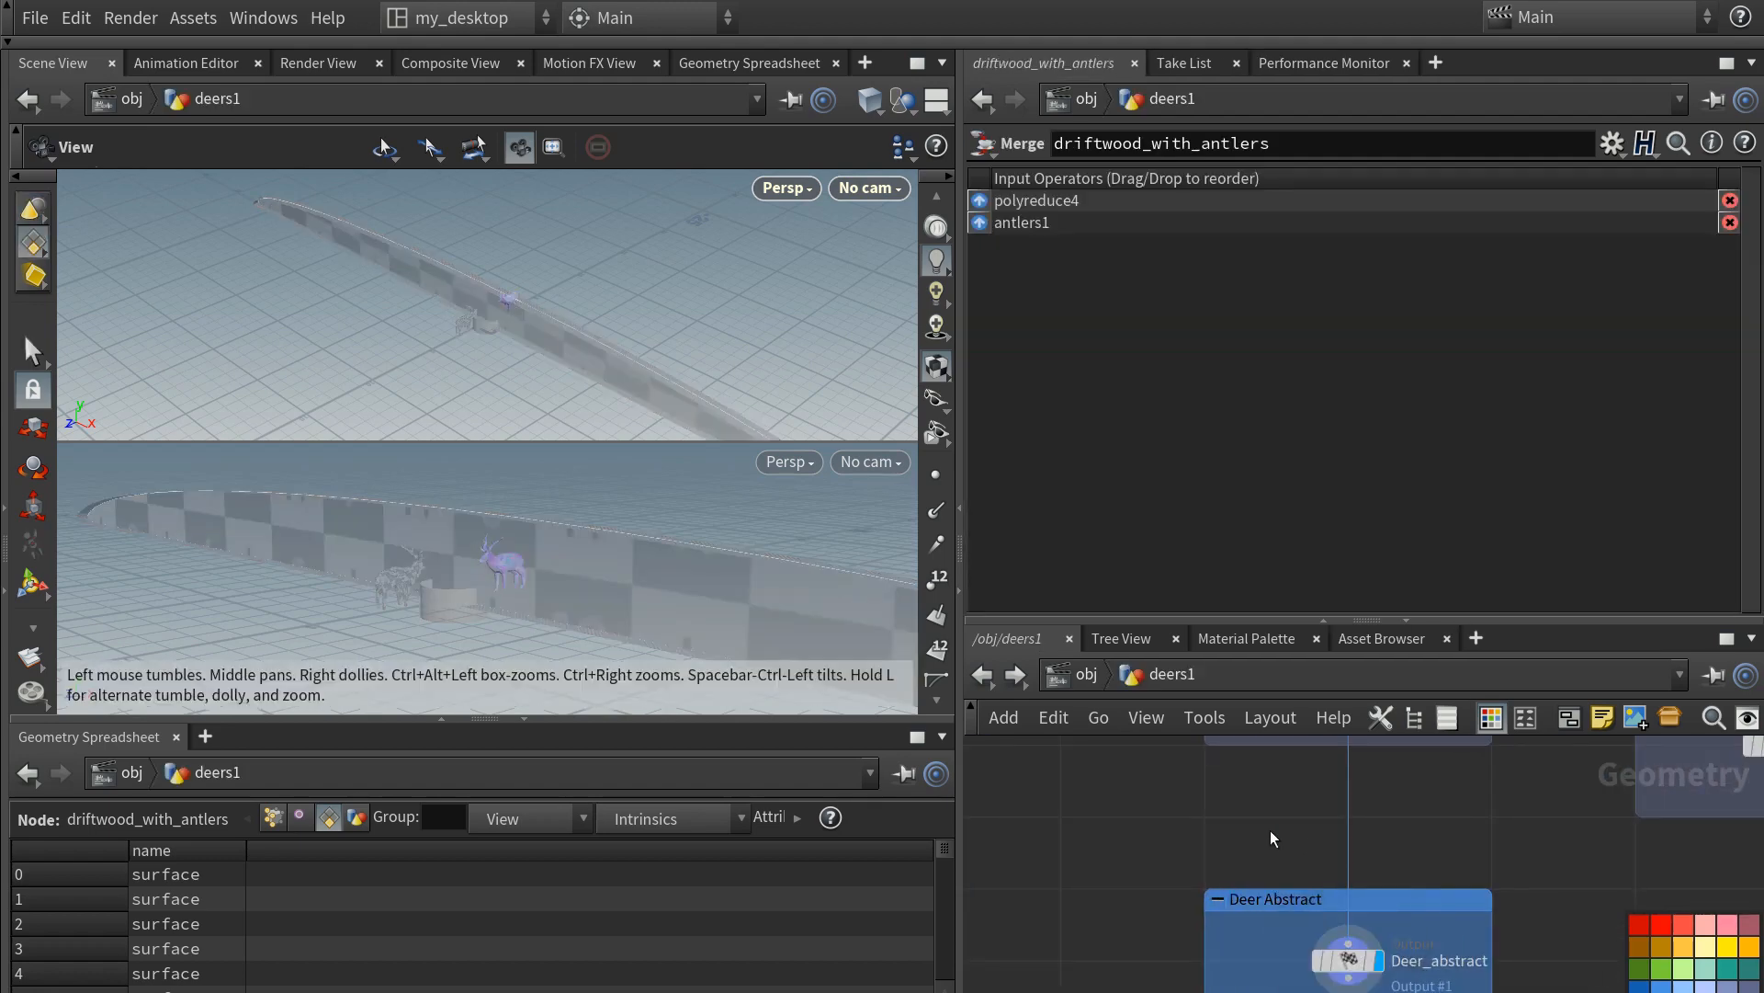
key("u")
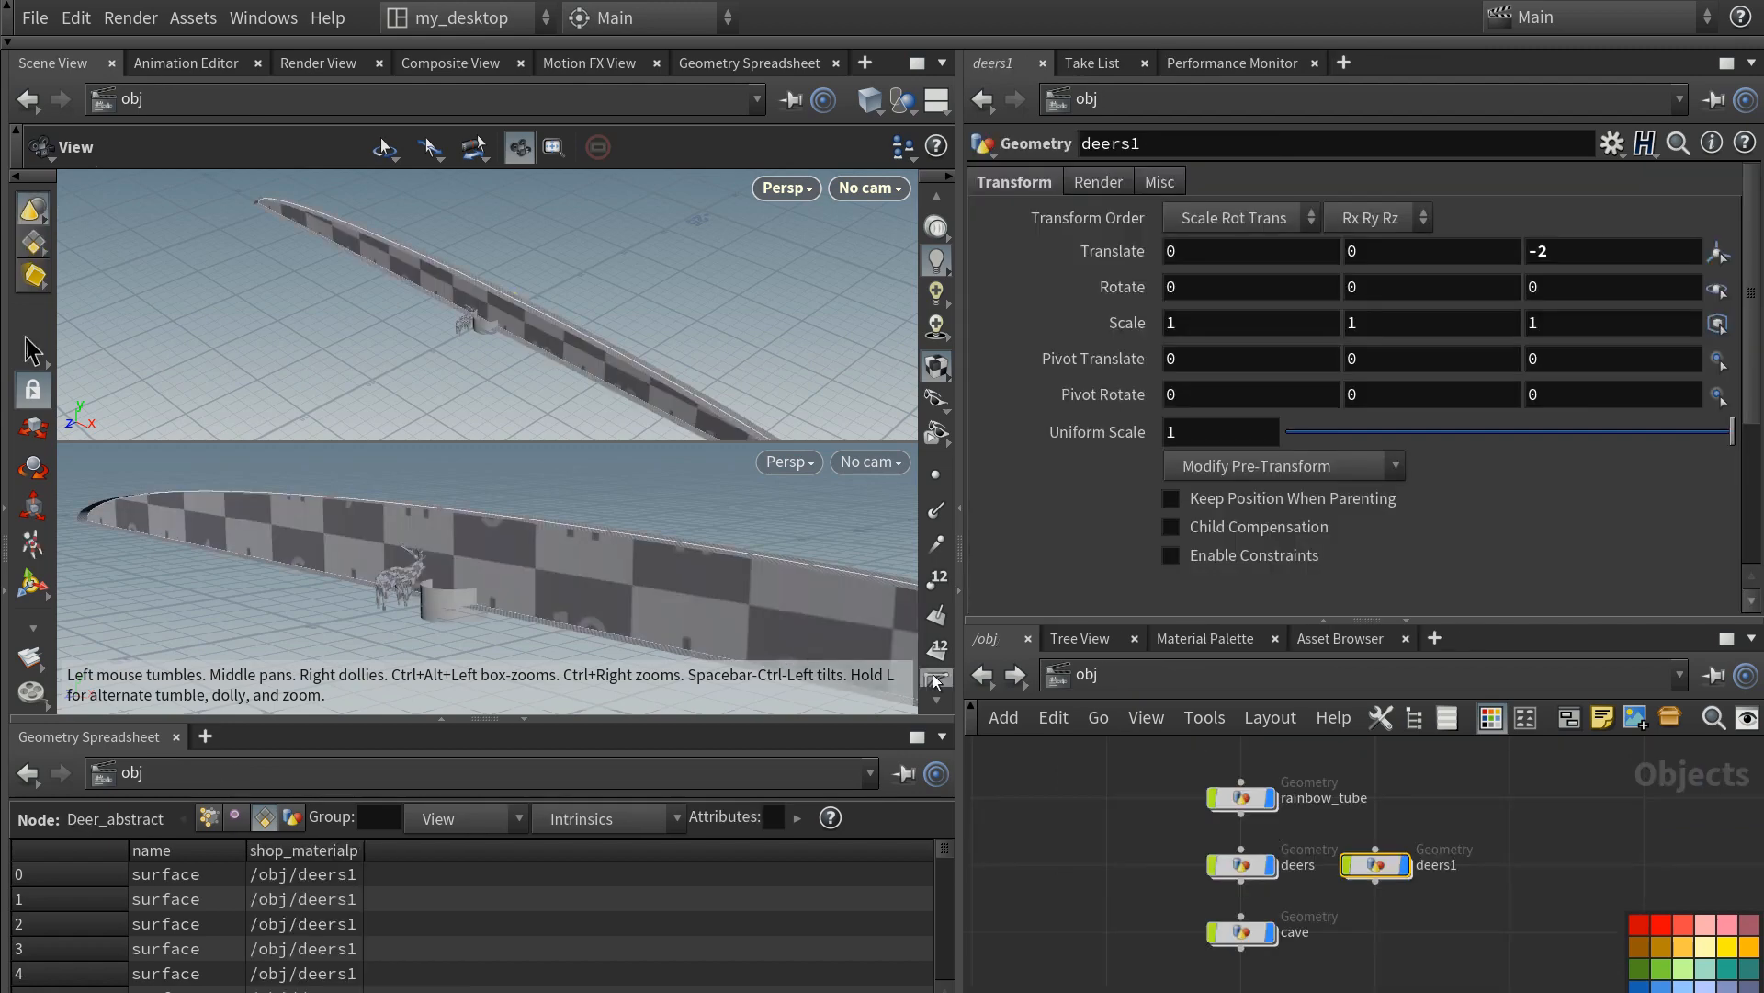
left_click(1269, 798)
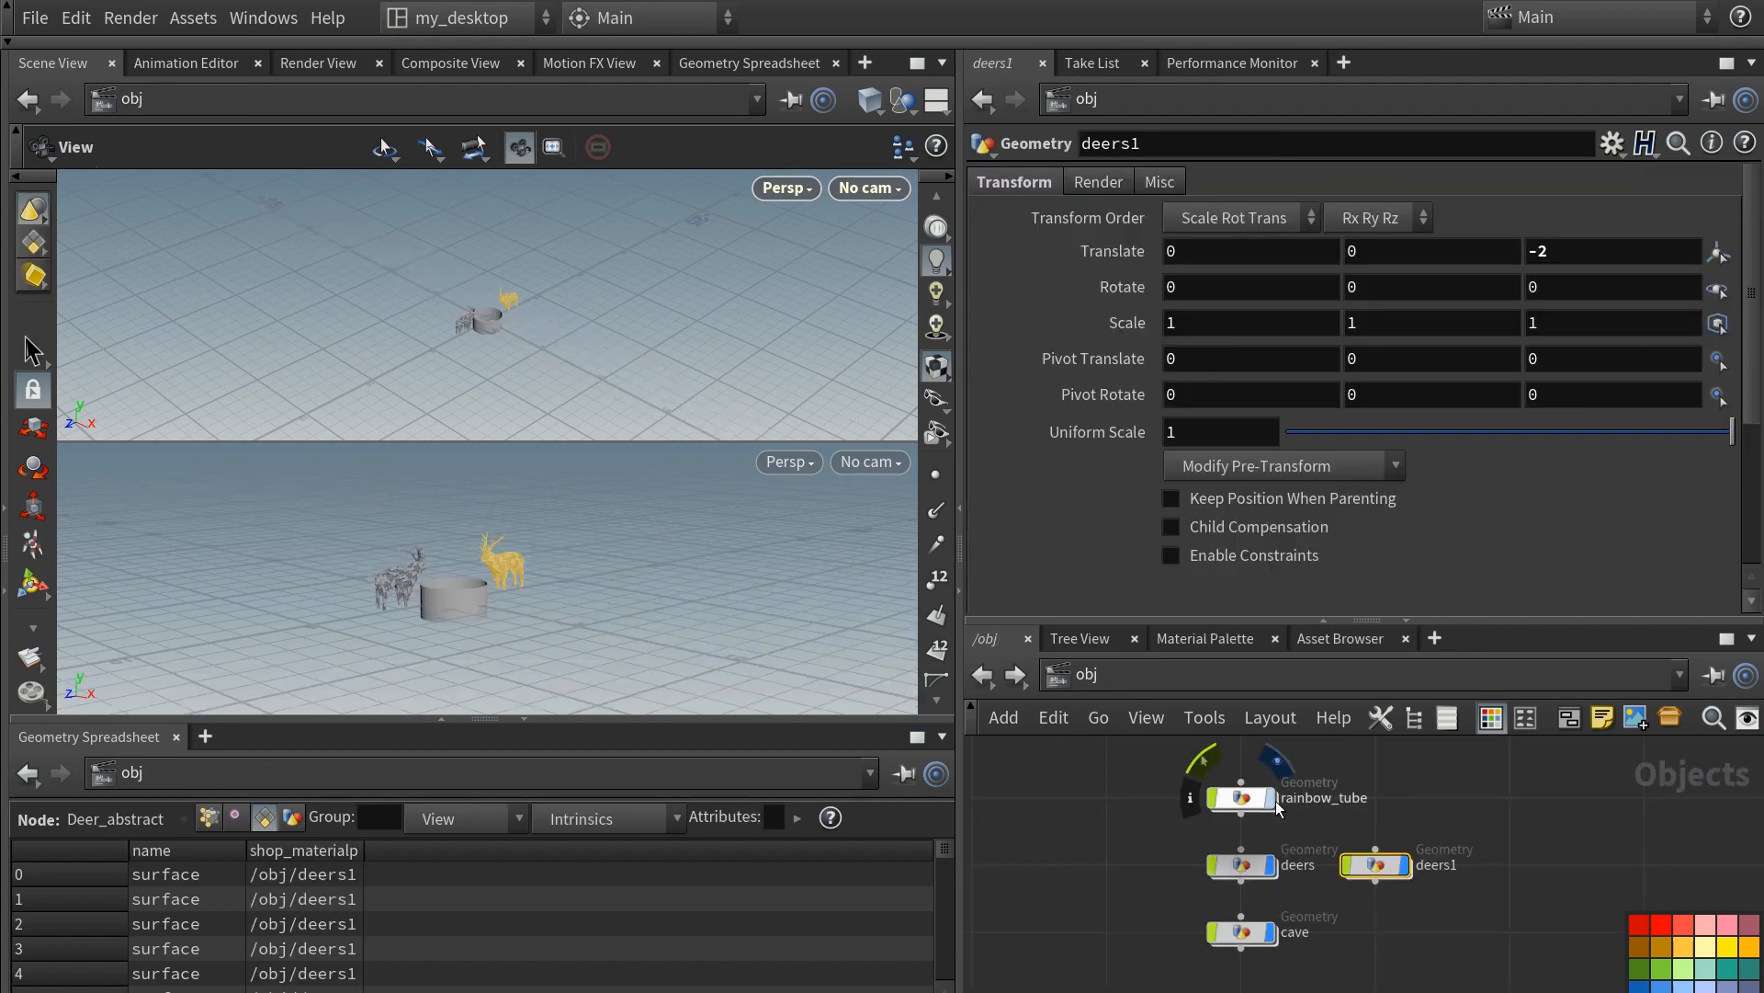
- Set the tube inside cave to the Polygon primitive type and Z Axis orientation
double_click(1243, 933)
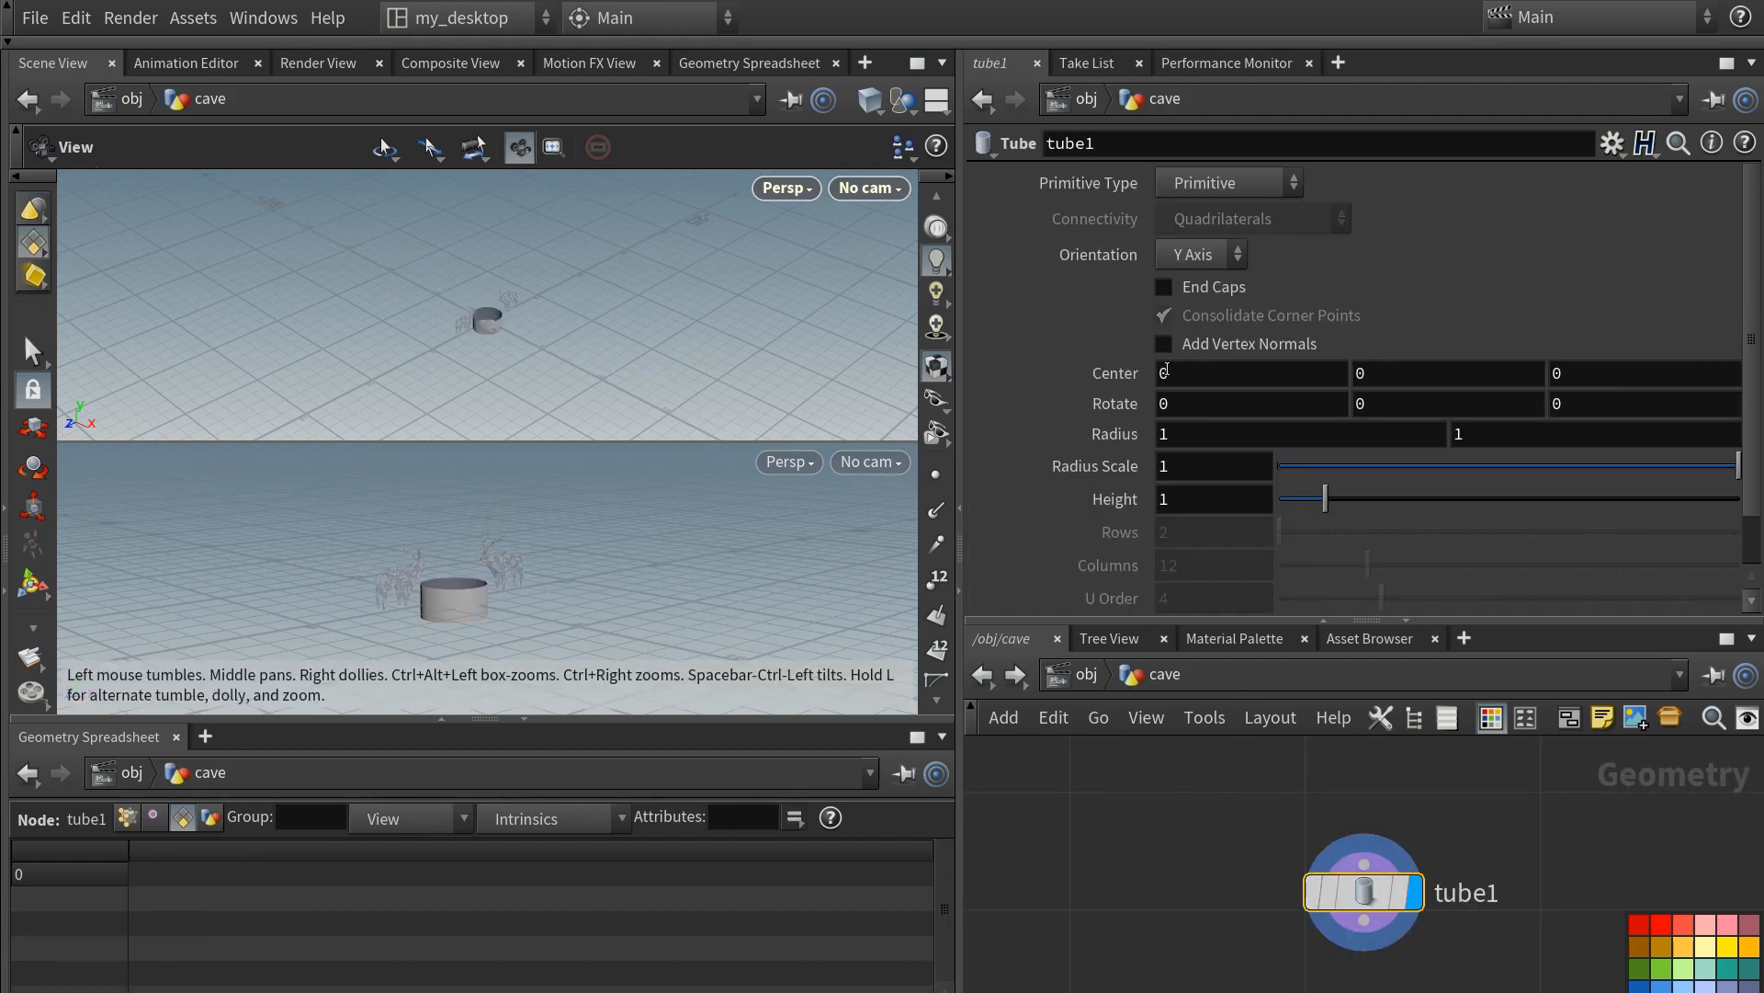
left_click(1227, 182)
left_click(1185, 236)
left_click(1204, 254)
left_click(1184, 341)
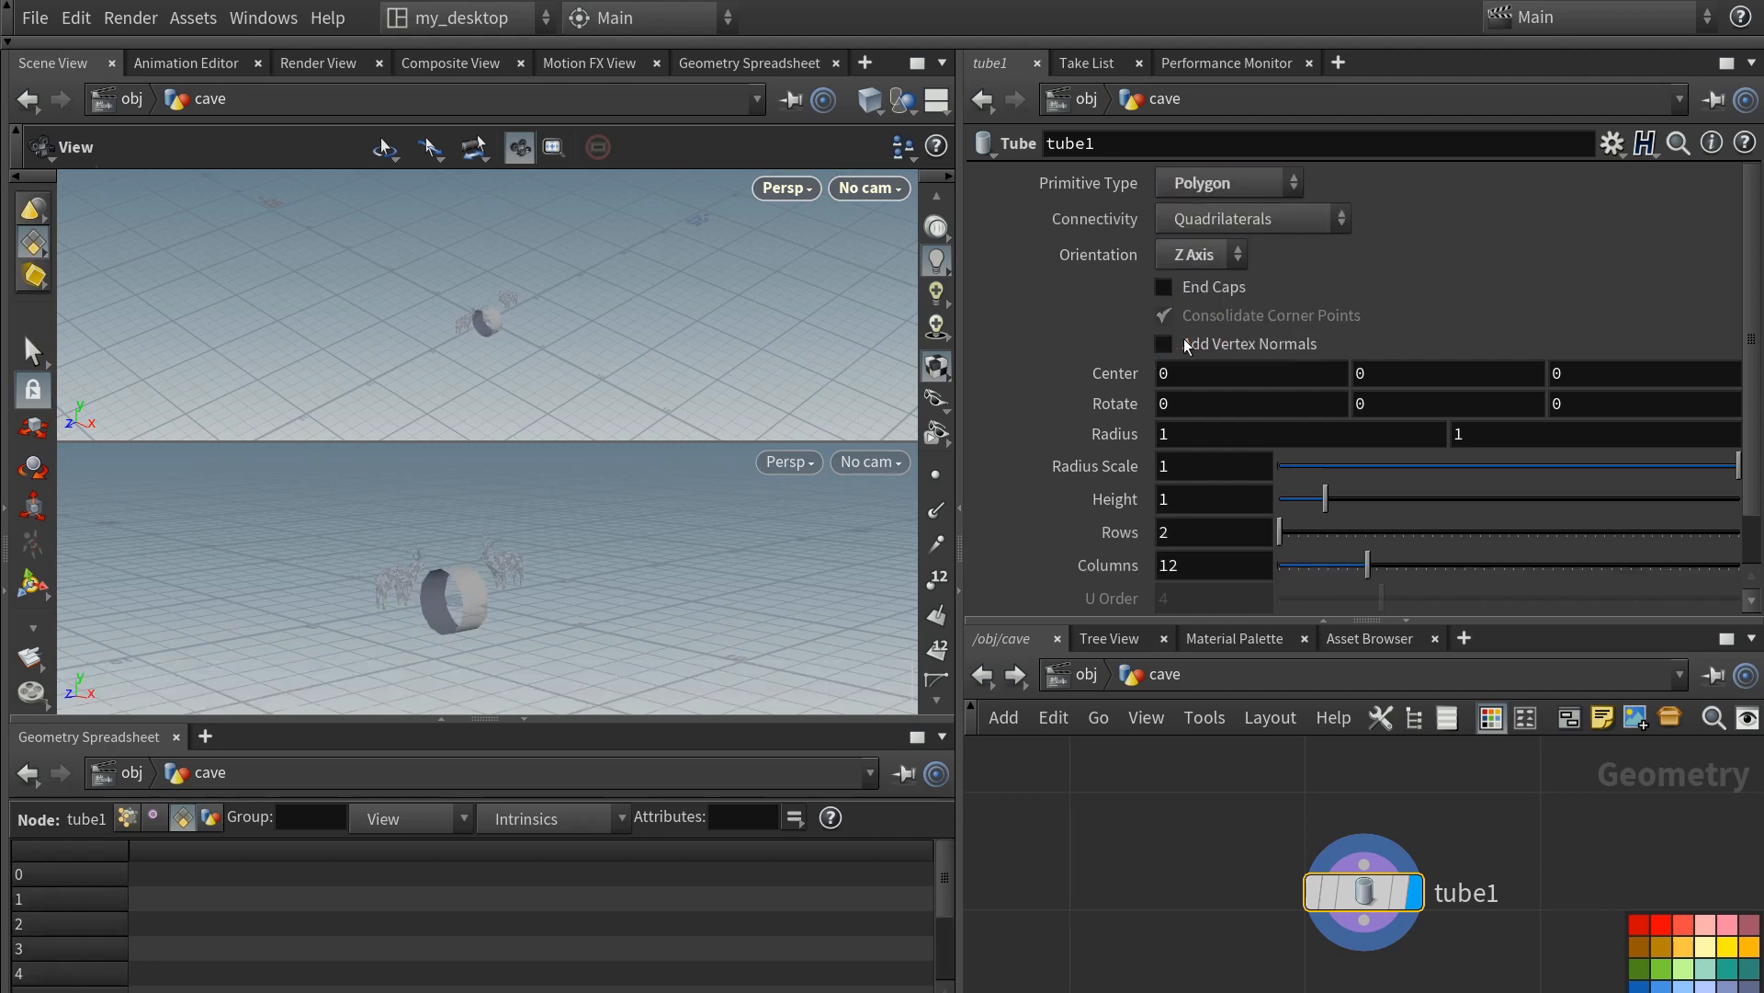
- Try radii of 0.5 and 1.5 on the cave tube and reset both to their defaults
left_click(1205, 437)
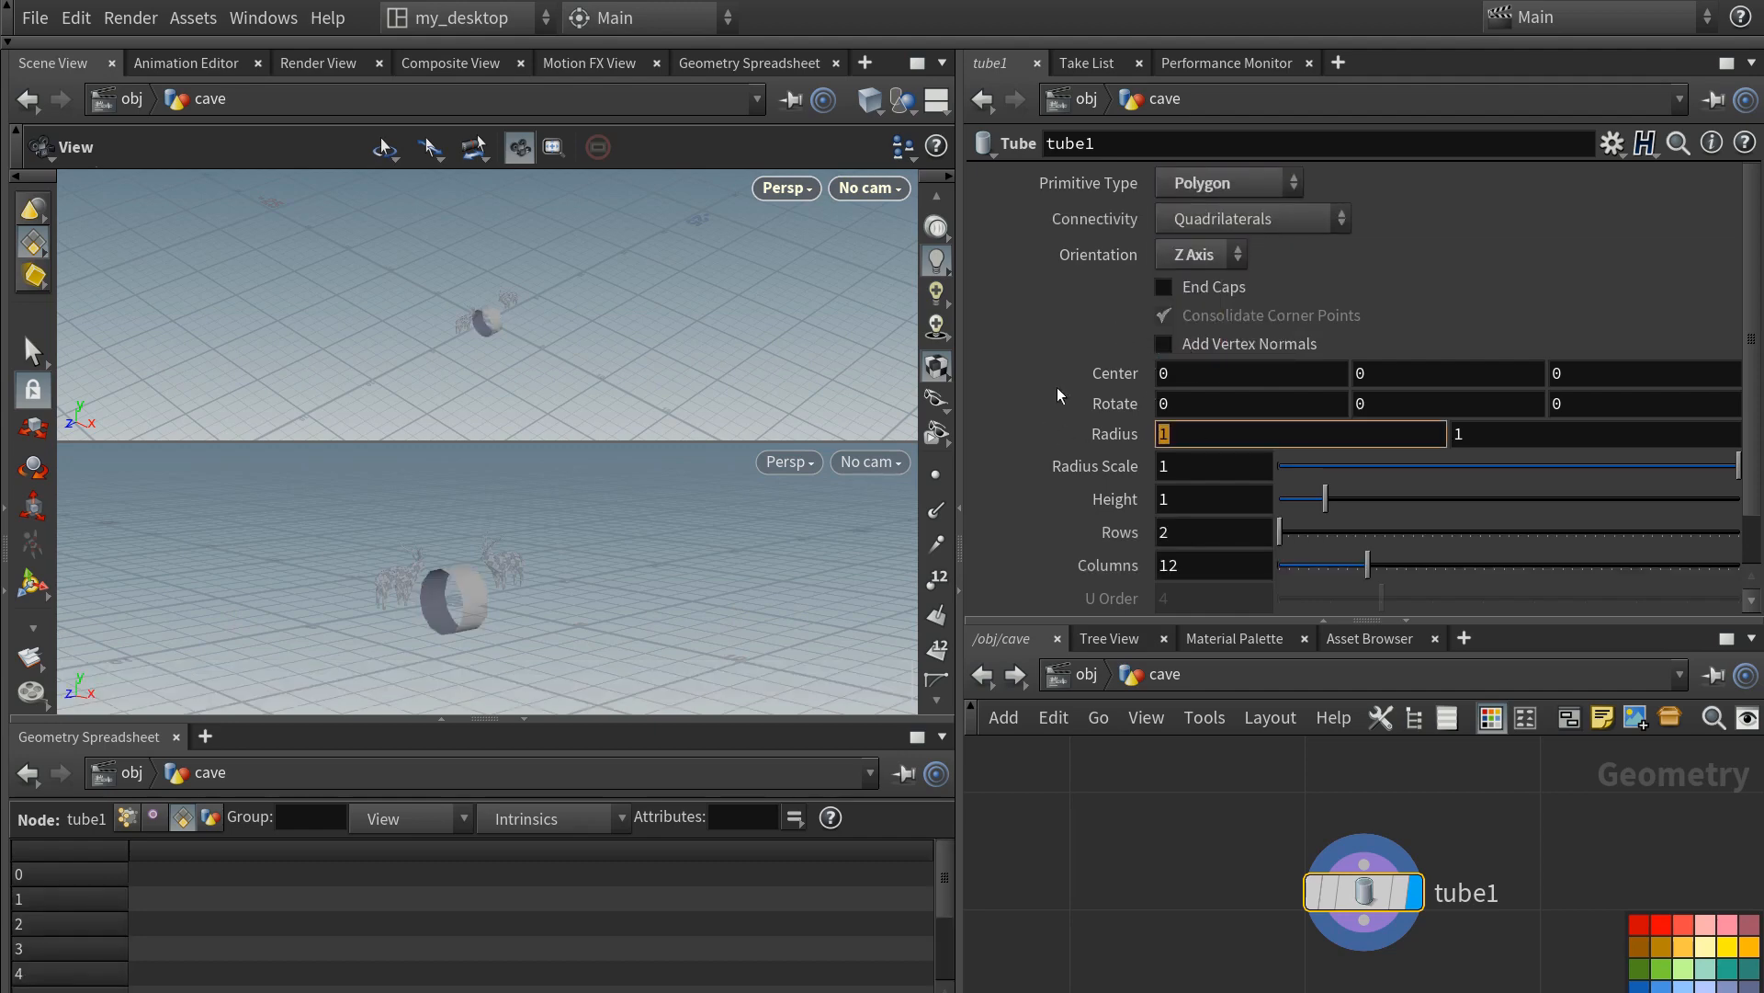
type("0.5")
key("Tab")
type("1.5")
key("Return")
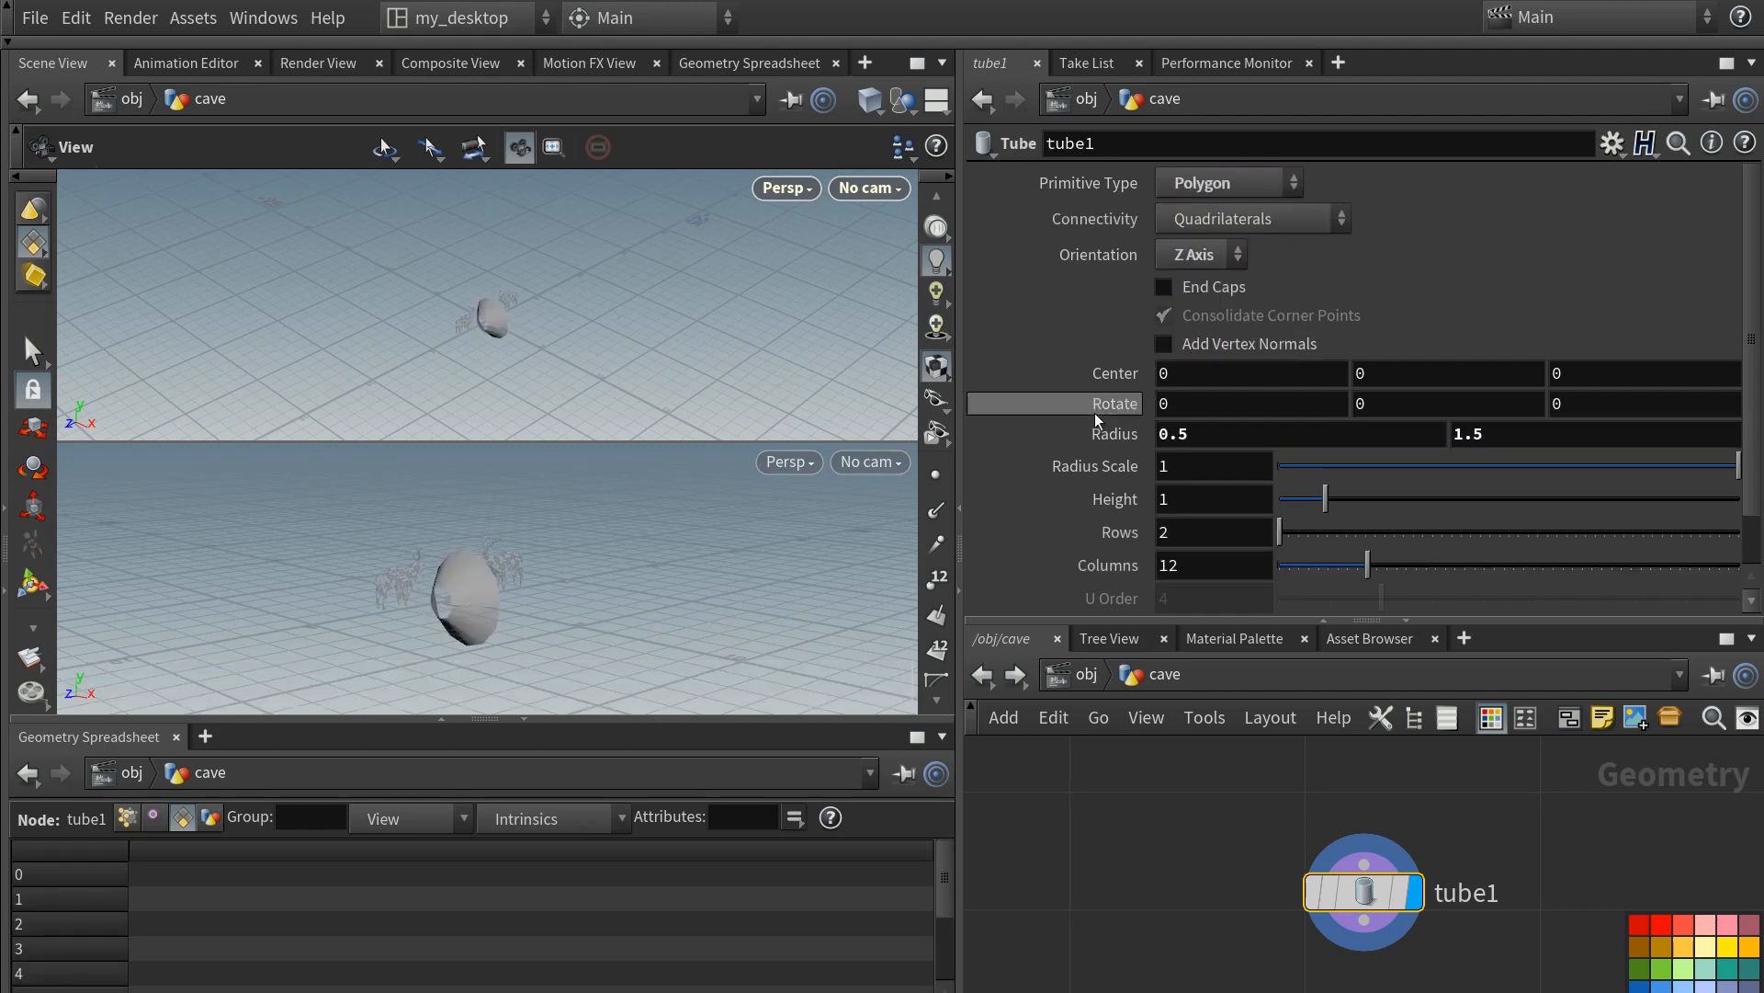
middle_click(1010, 428, "ctrl")
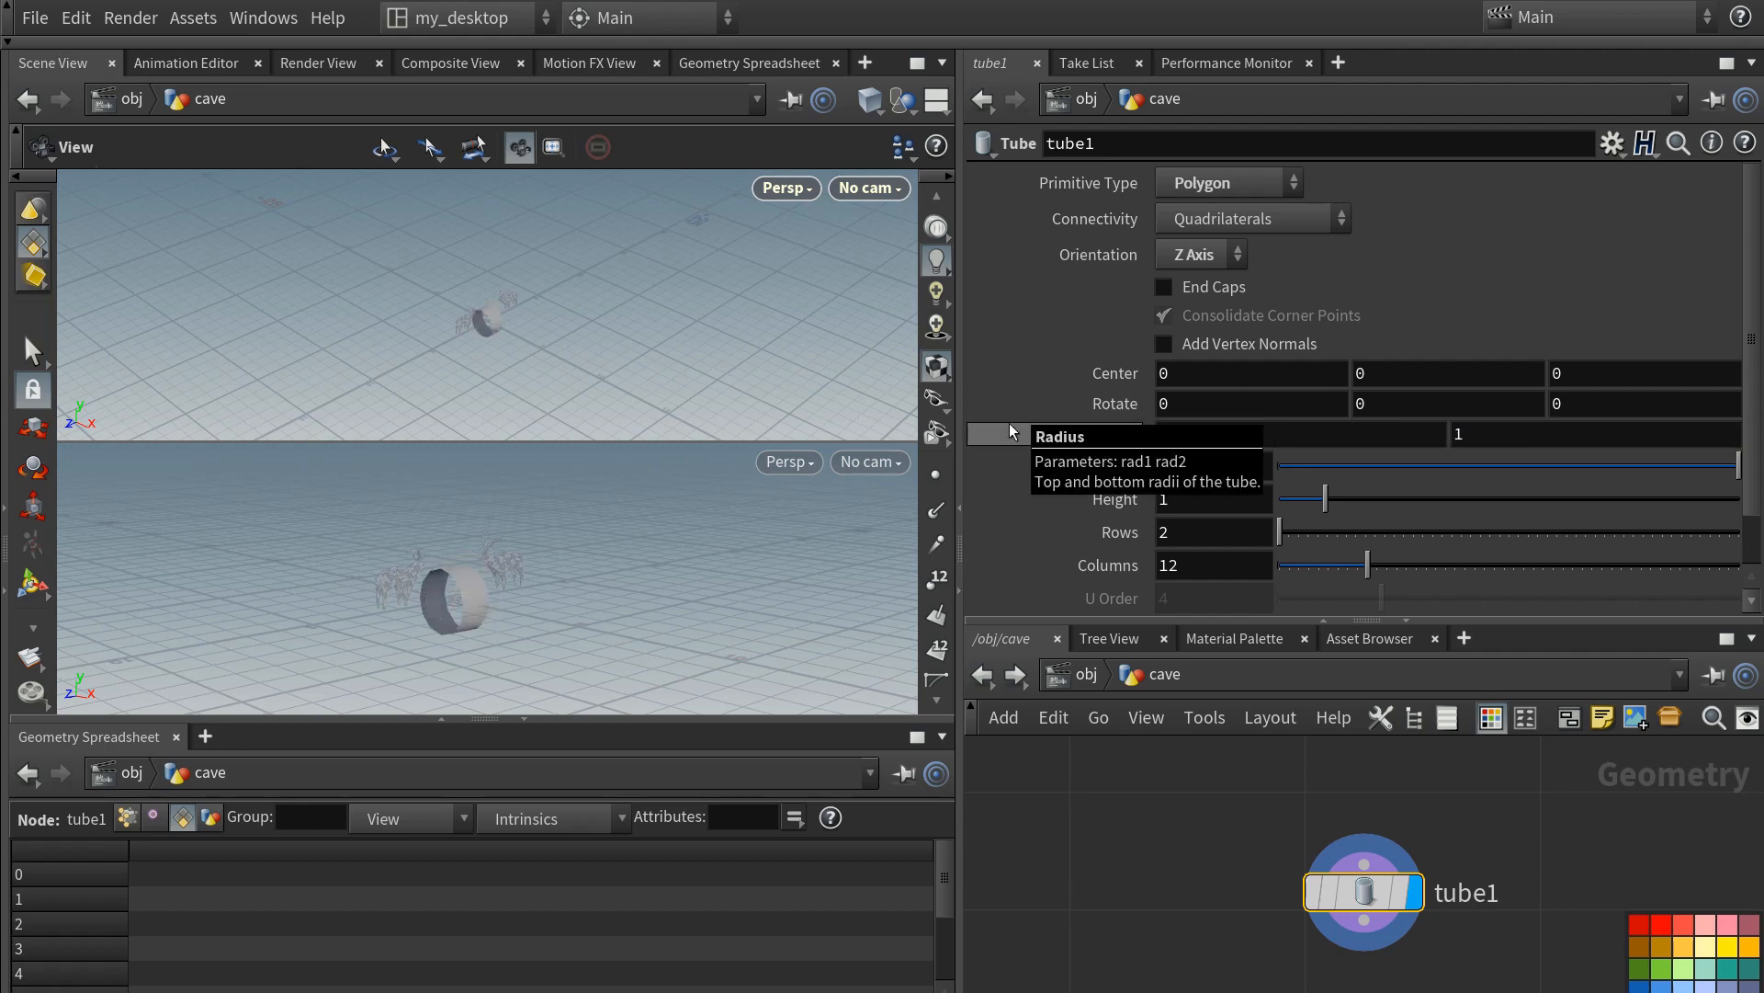
- Set the cave tube's radius scale to 6 and compare the framing of the deer with the concept image
middle_click_drag(1218, 463, 1332, 414)
mouse_move(502, 531)
left_mouse_down()
mouse_move(457, 547)
mouse_move(478, 537)
left_mouse_up()
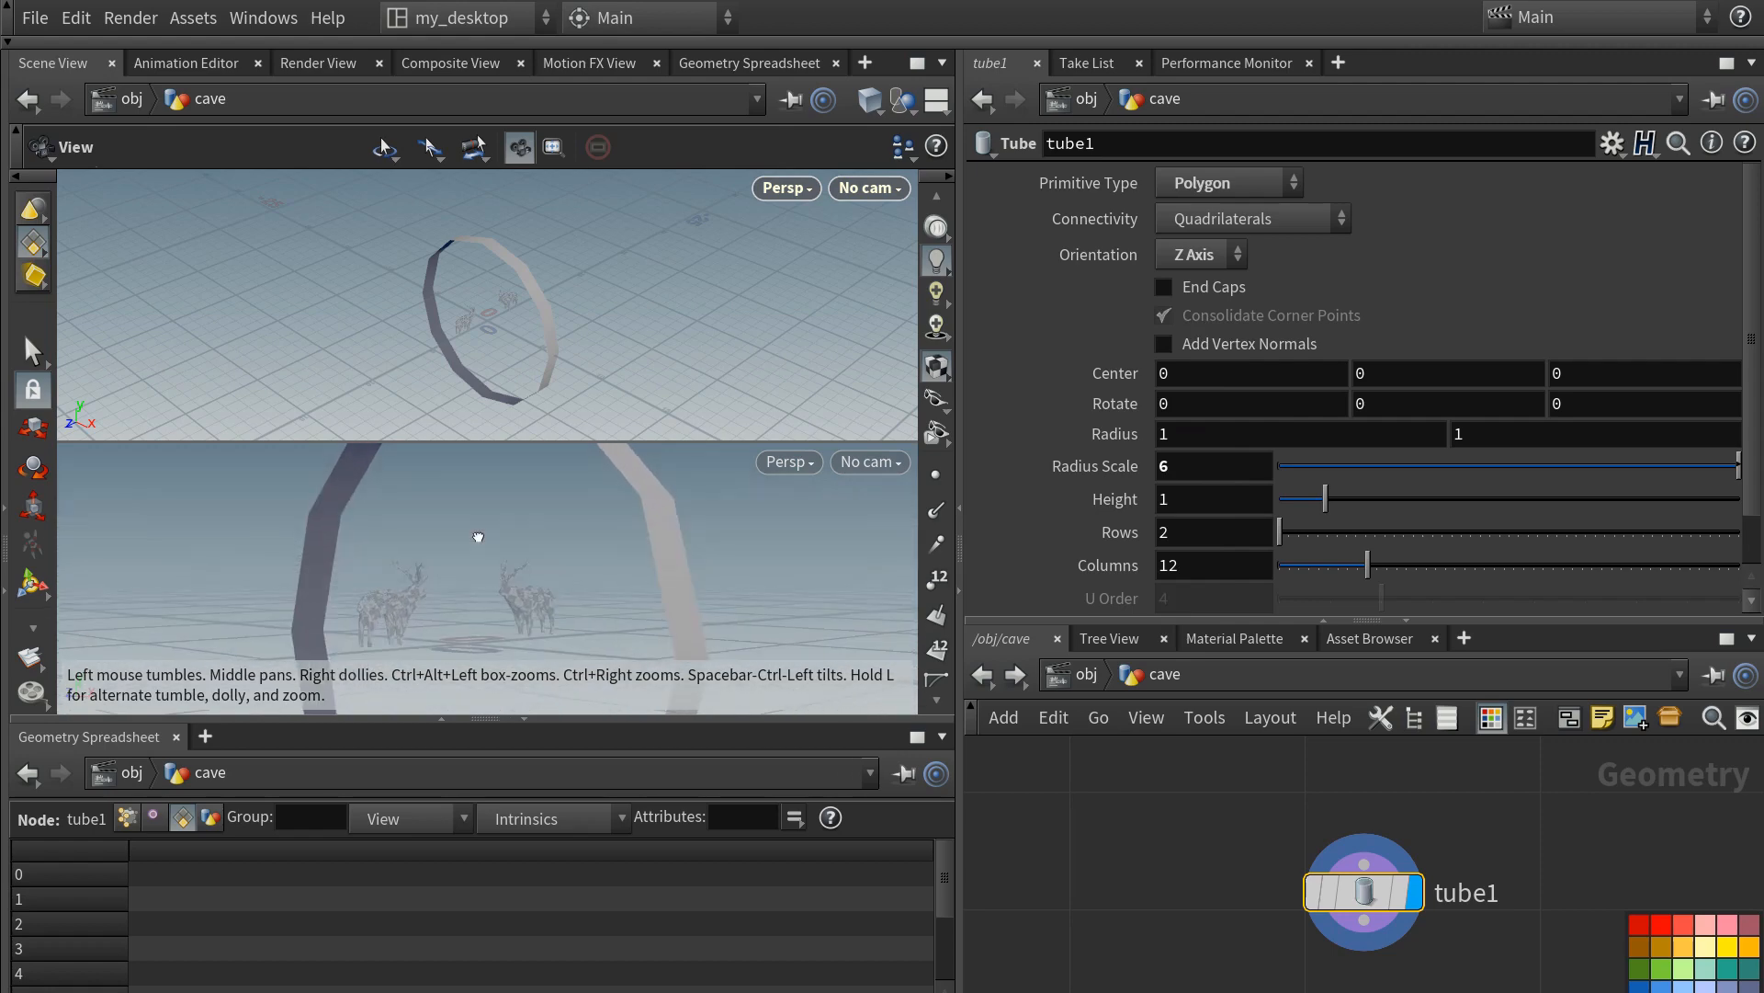
key("alt+Tab")
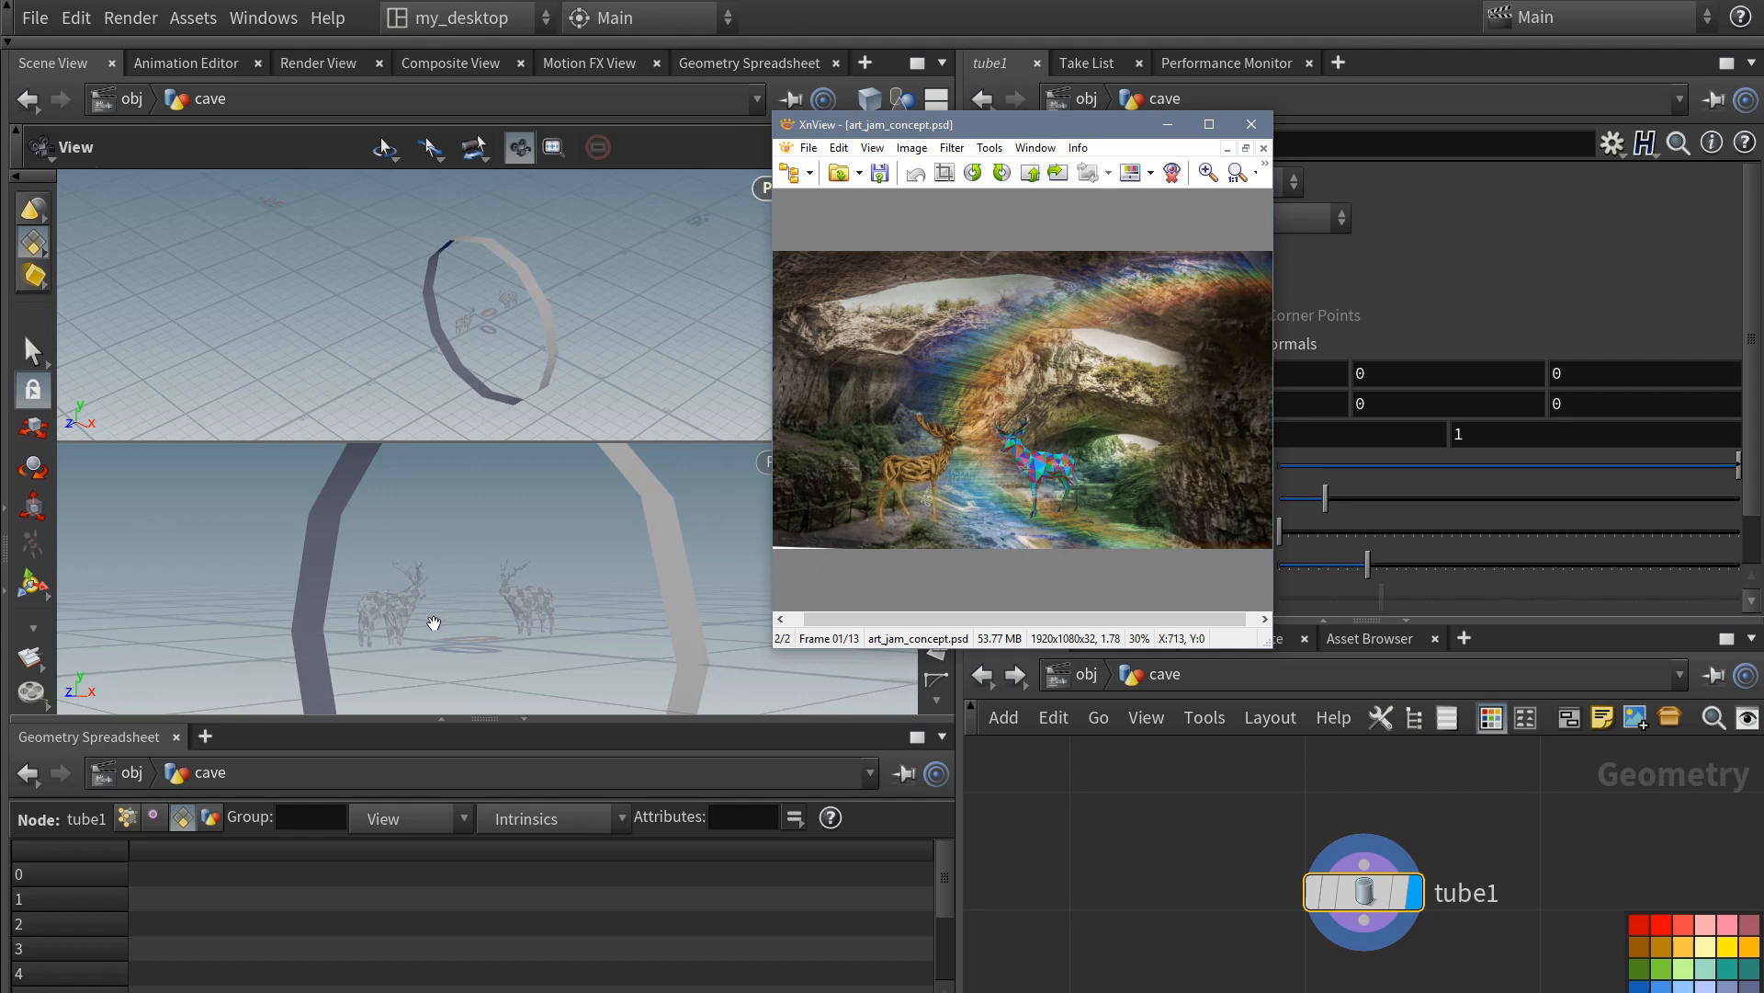
left_click(1175, 879)
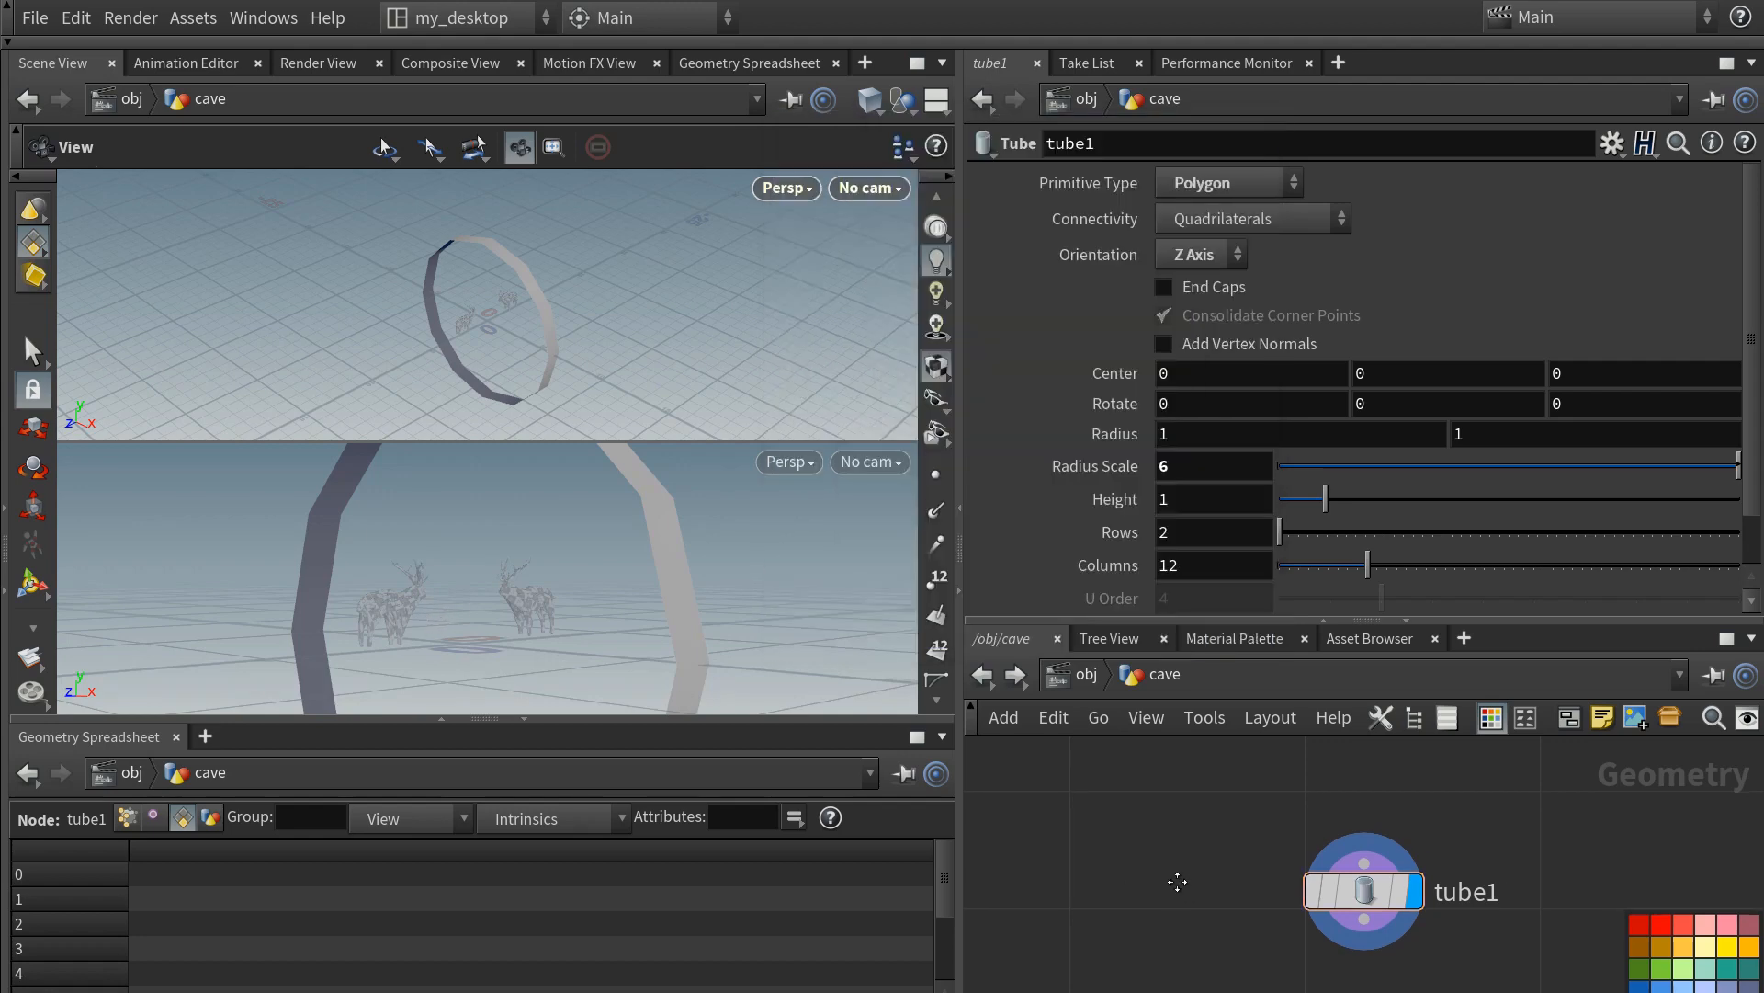
- Set the output index of the Deer_abstract output inside deers1 to 0
key("u")
double_click(1378, 868)
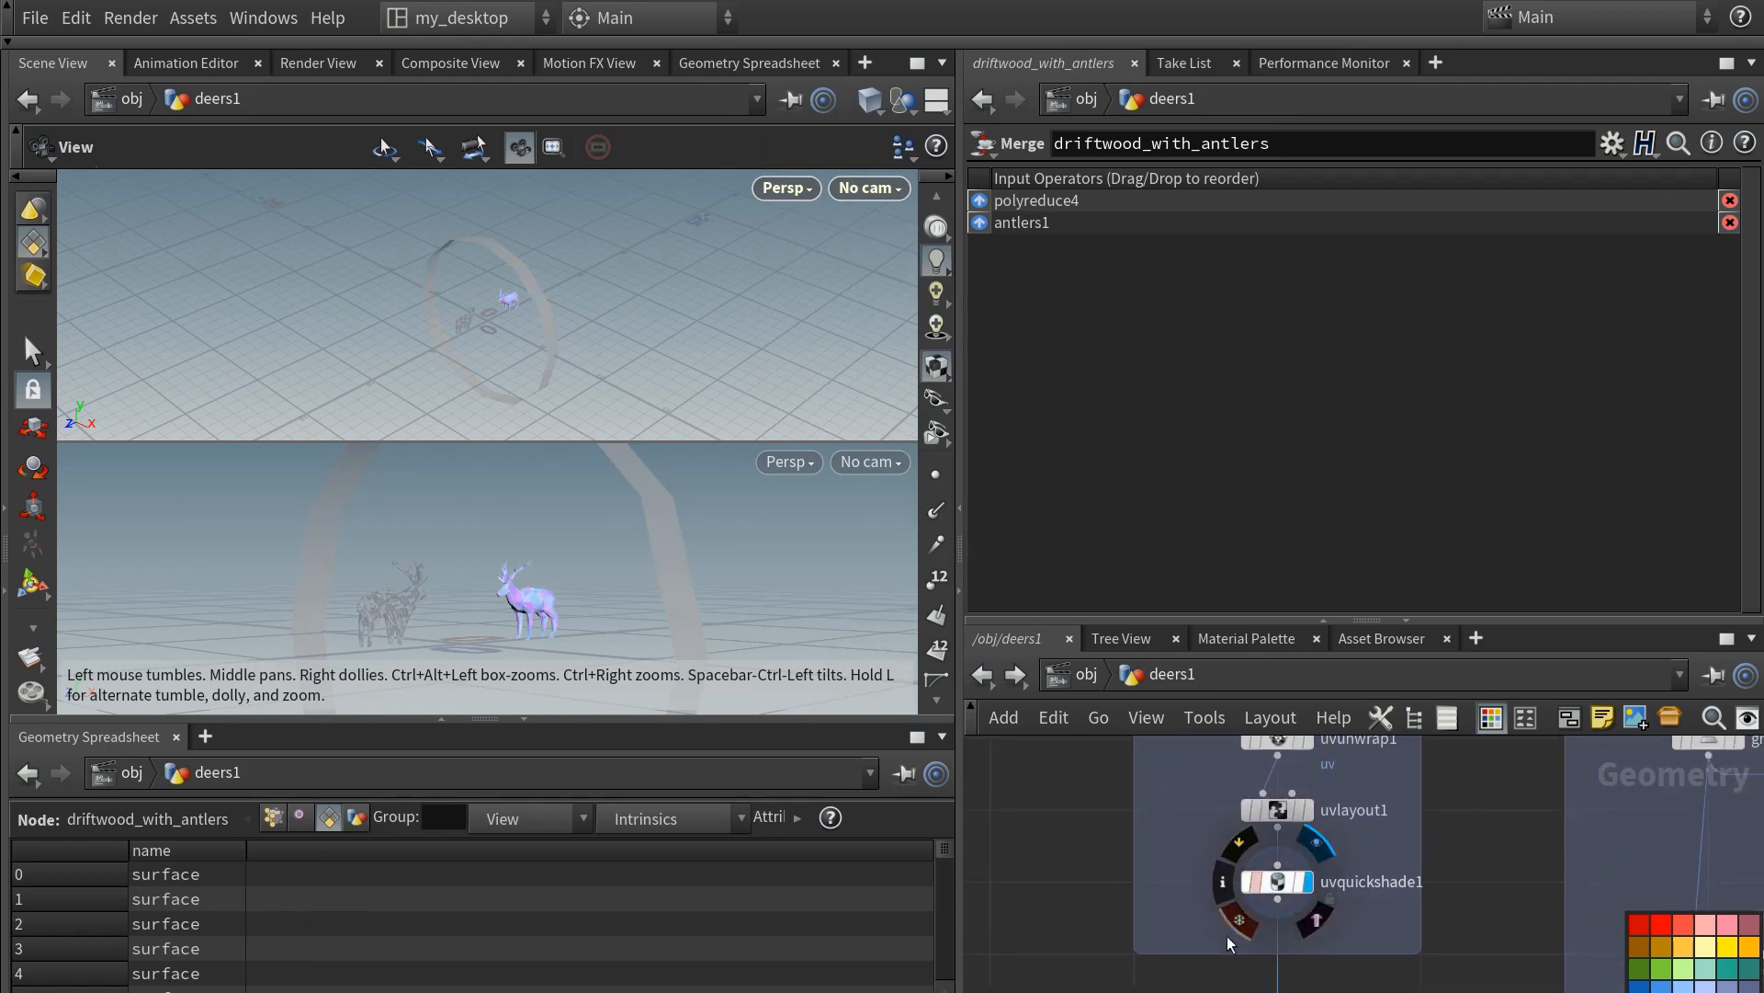
key("u")
left_click(1122, 812)
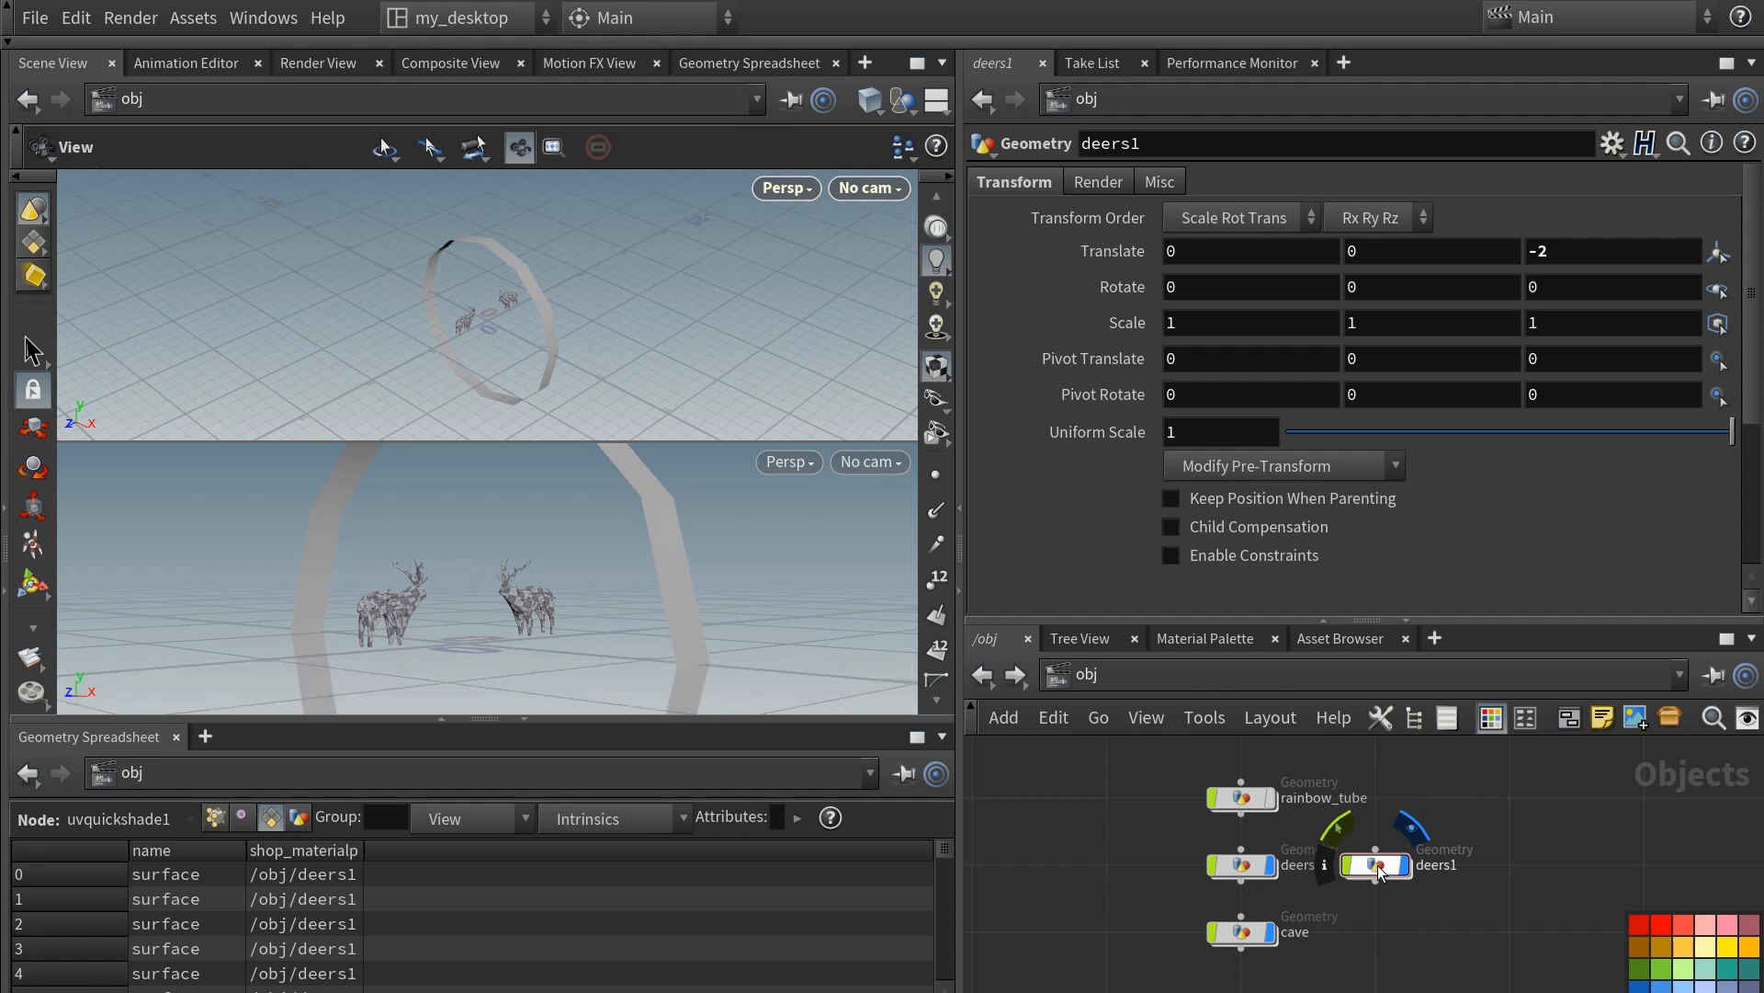
double_click(1377, 868)
left_click(1297, 938)
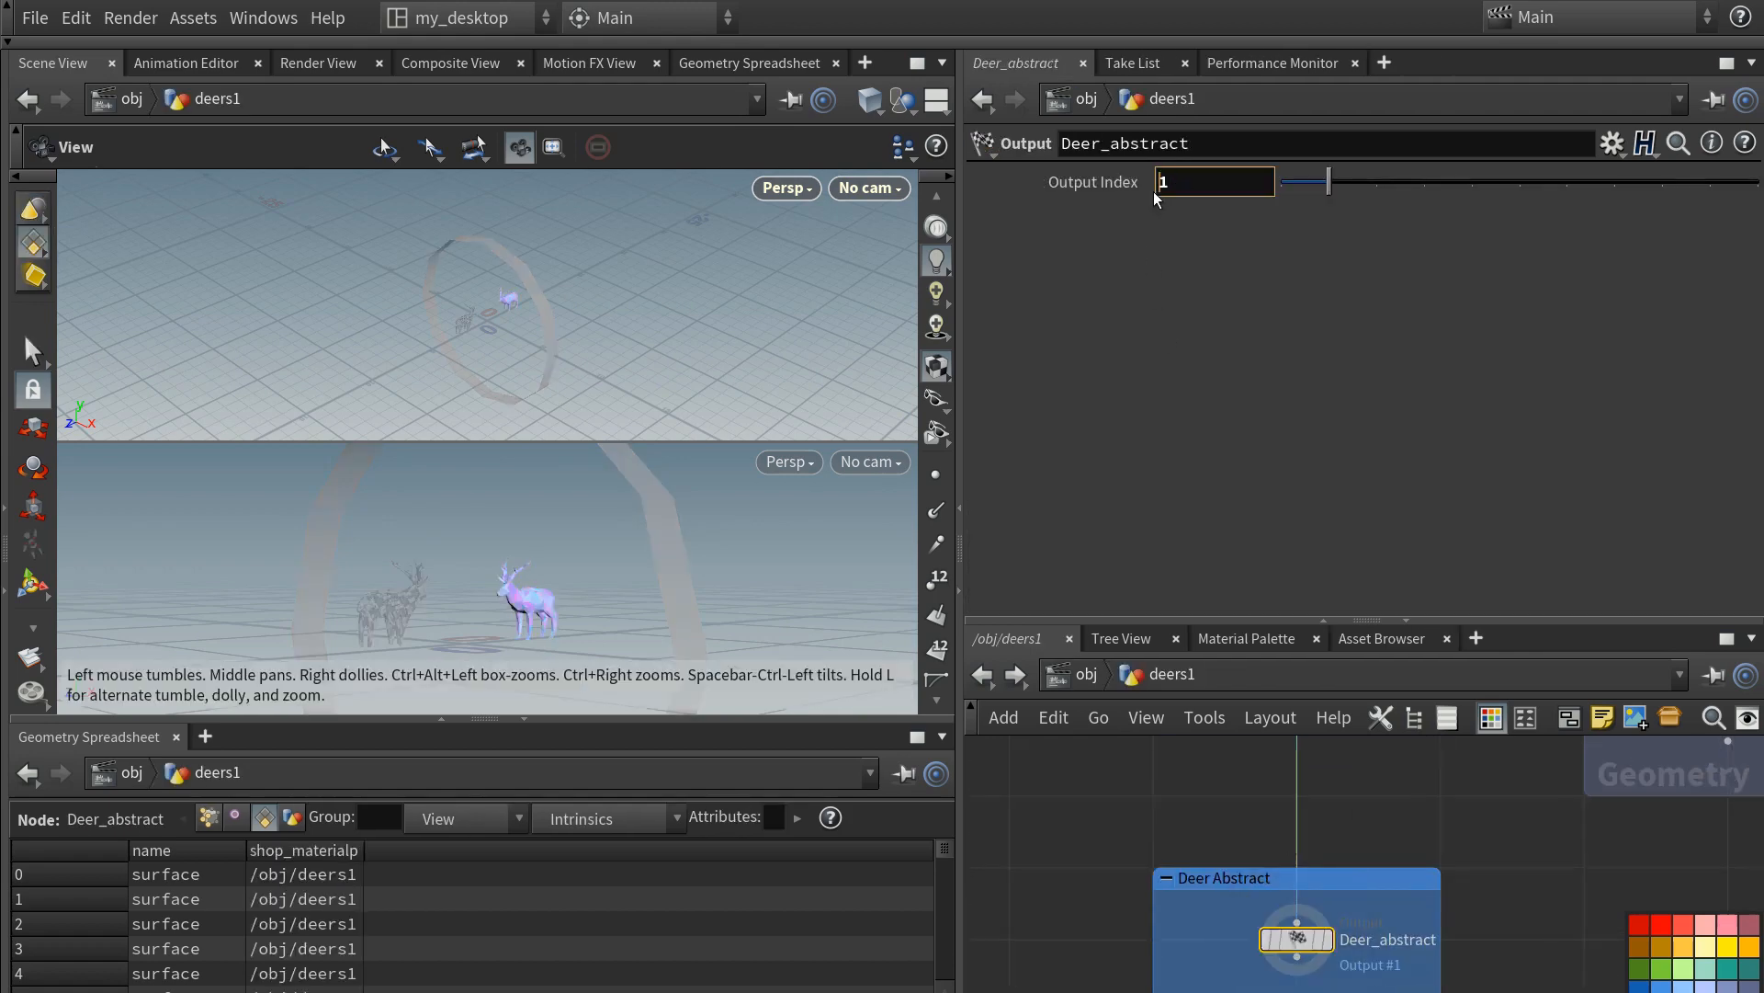
left_click_drag(1175, 184, 1139, 184)
type("0")
key("Return")
- Delete the driftwood deer's nodes and network boxes from deers1, keeping the abstract deer branch
middle_click_drag(1063, 885, 1287, 758)
scroll(1186, 827, "down", 4)
scroll(1181, 827, "up", 3)
left_click_drag(1095, 866, 1407, 760)
key("Delete")
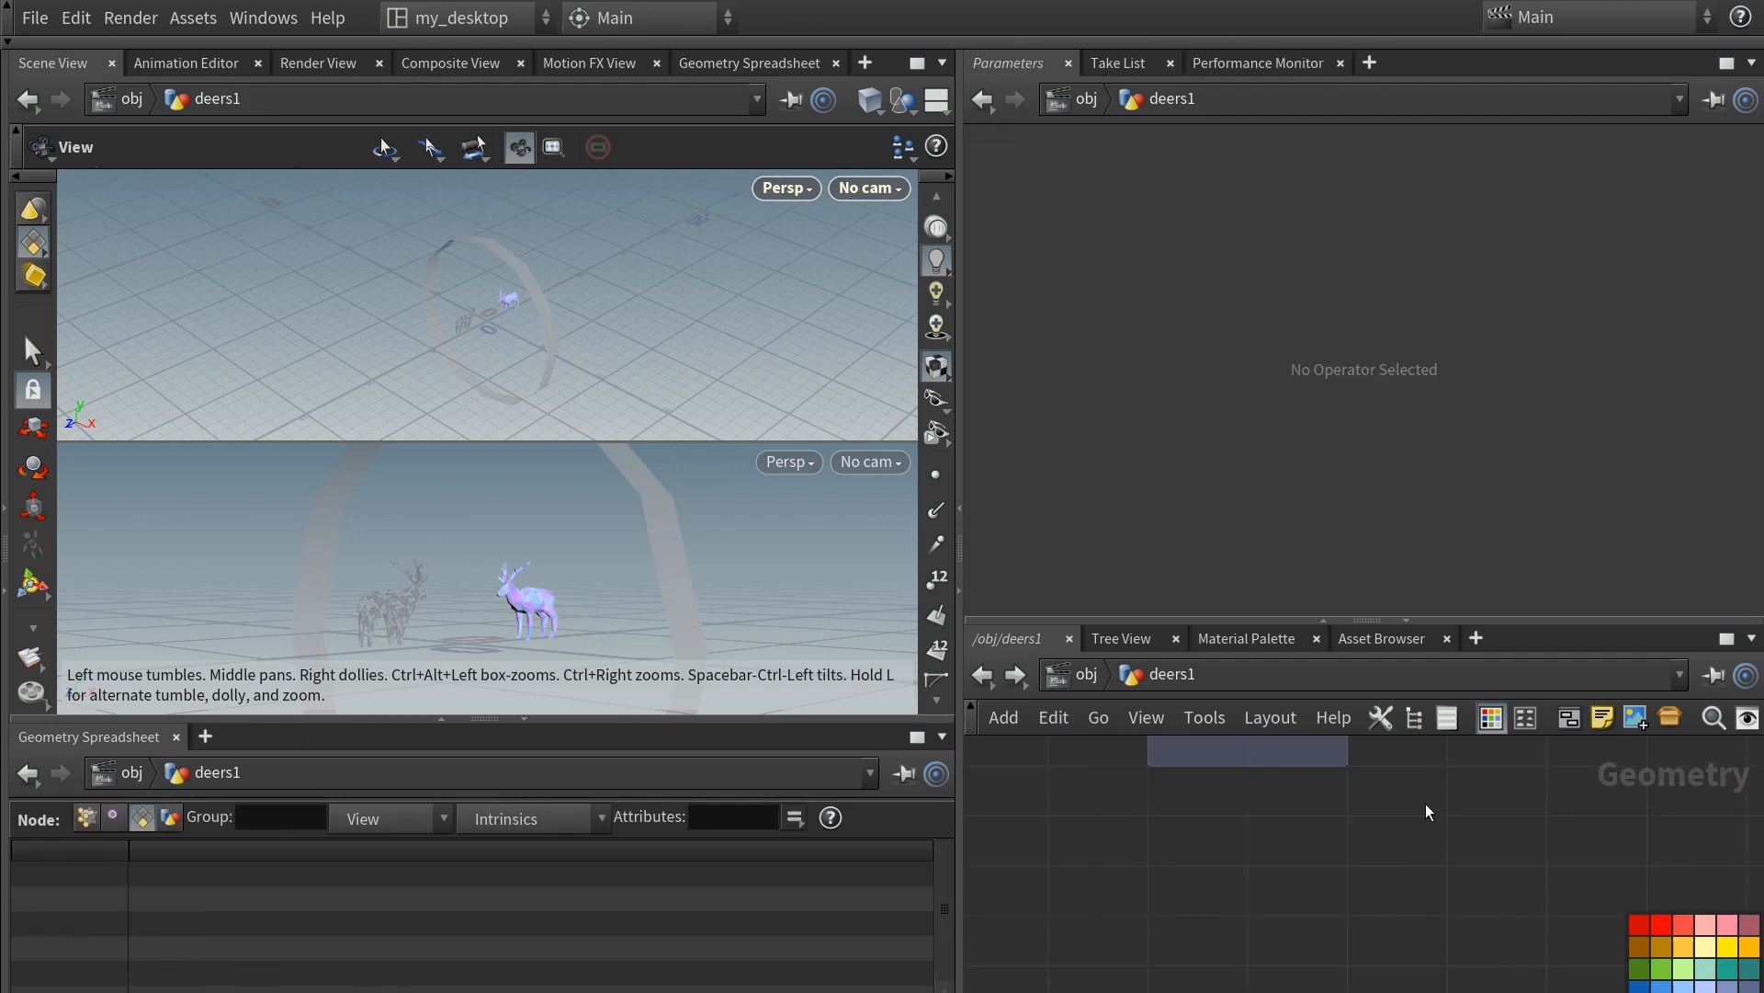
middle_click_drag(1406, 781, 1355, 946)
scroll(1321, 818, "down", 4)
scroll(1321, 818, "down", 5)
middle_click_drag(1321, 818, 1285, 913)
scroll(1285, 913, "down", 1)
left_click_drag(1189, 774, 1273, 988)
key("Delete")
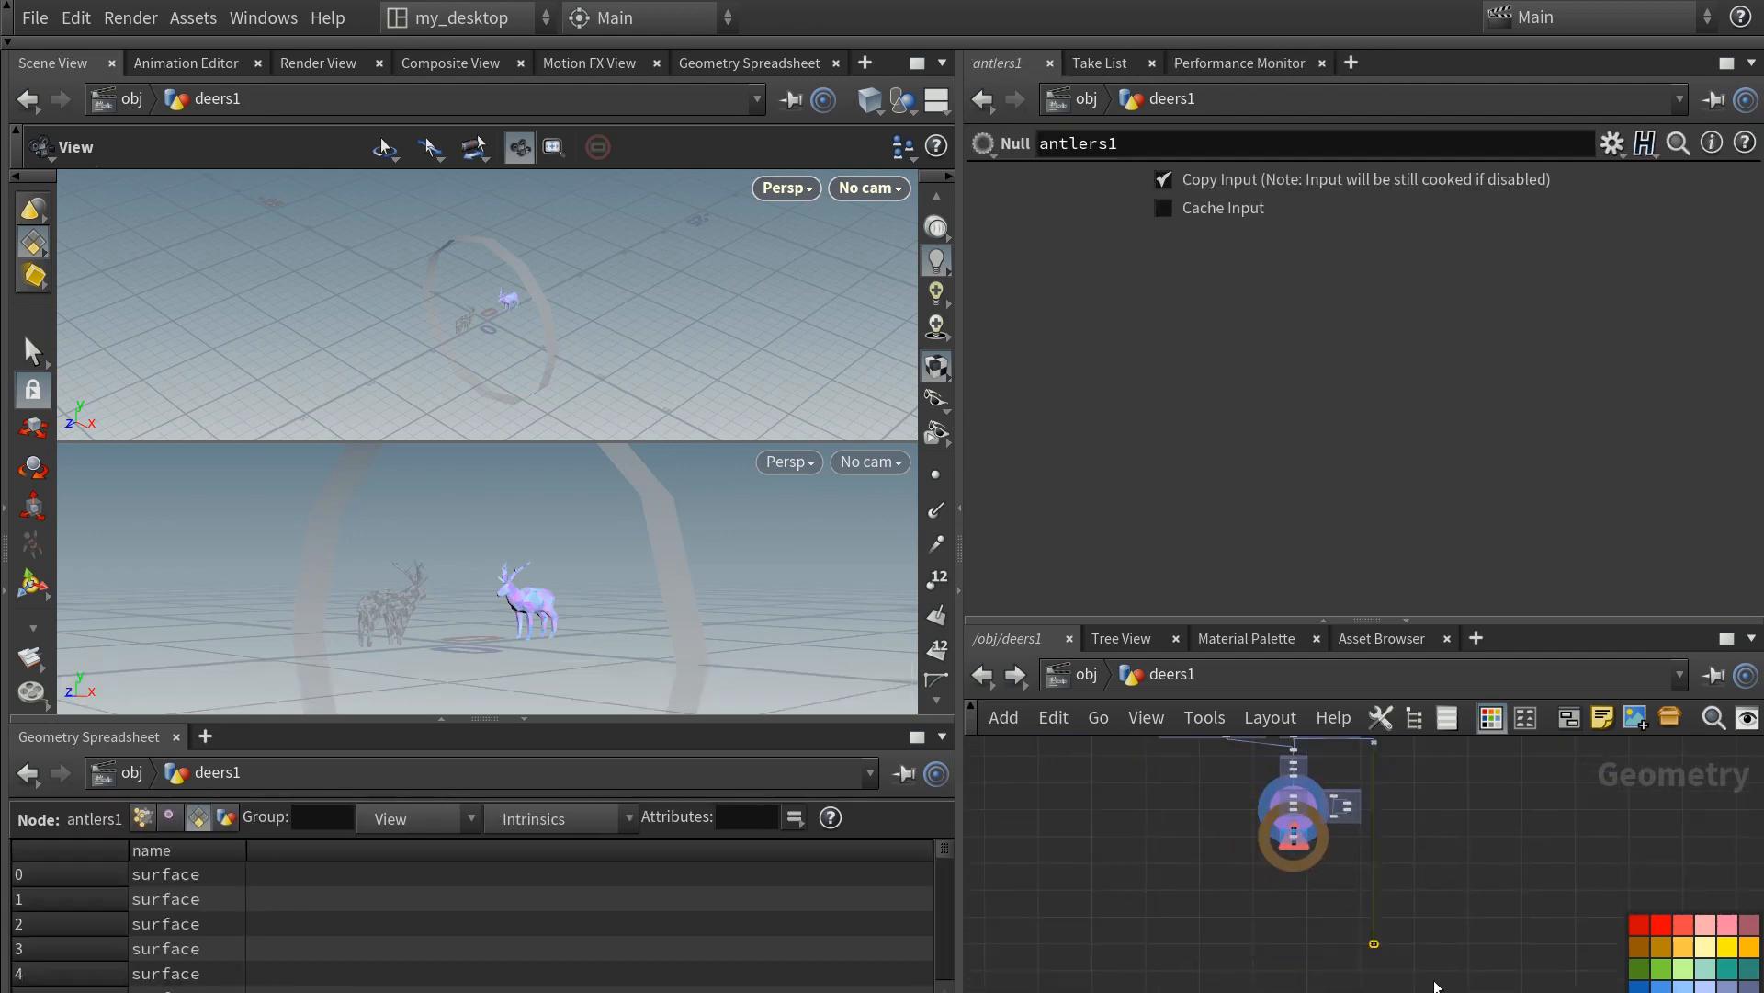
- Delete the leftover antlers1 null in deers1, display the Deer_abstract output and return to the object level
middle_click_drag(1422, 768, 1386, 862)
scroll(1386, 862, "up", 2)
left_click(1369, 783)
key("Delete")
scroll(1227, 938, "up", 5)
middle_click_drag(1261, 929, 1370, 770)
scroll(1370, 770, "up", 3)
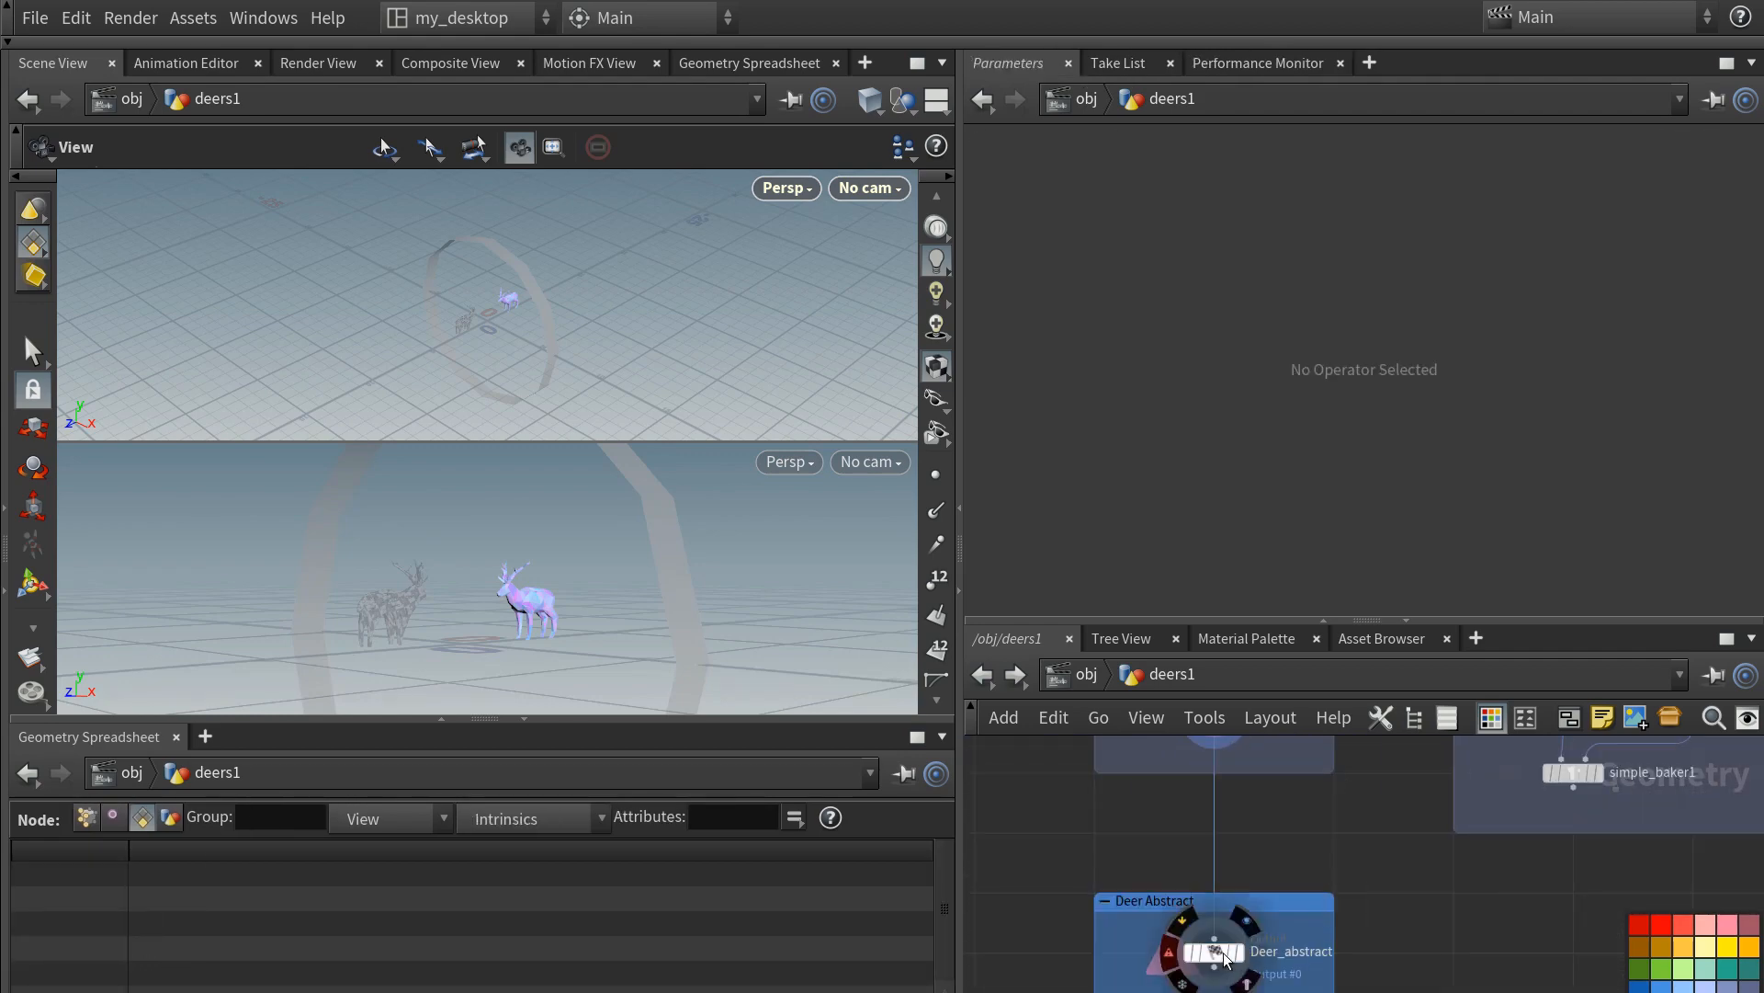
left_click(1239, 956)
key("u")
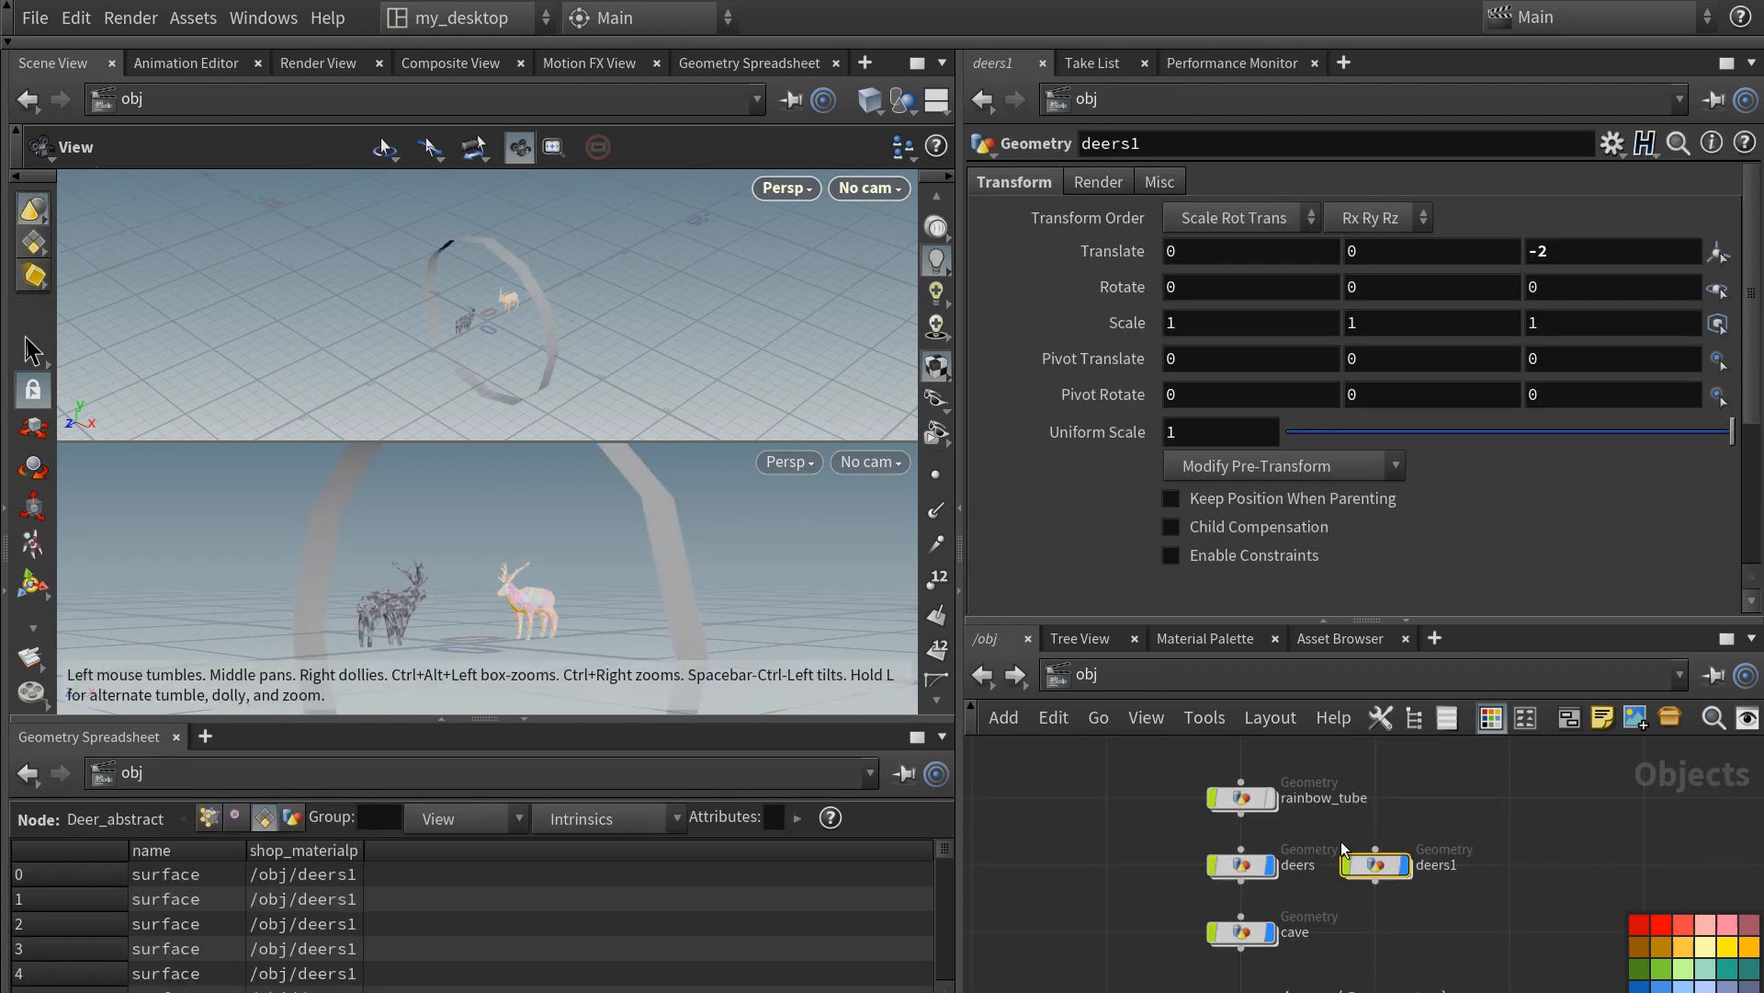
- Rename the deers1 object as deer_abstract and move it farther from the deers object
double_click(1459, 866)
type("deer_abstrac")
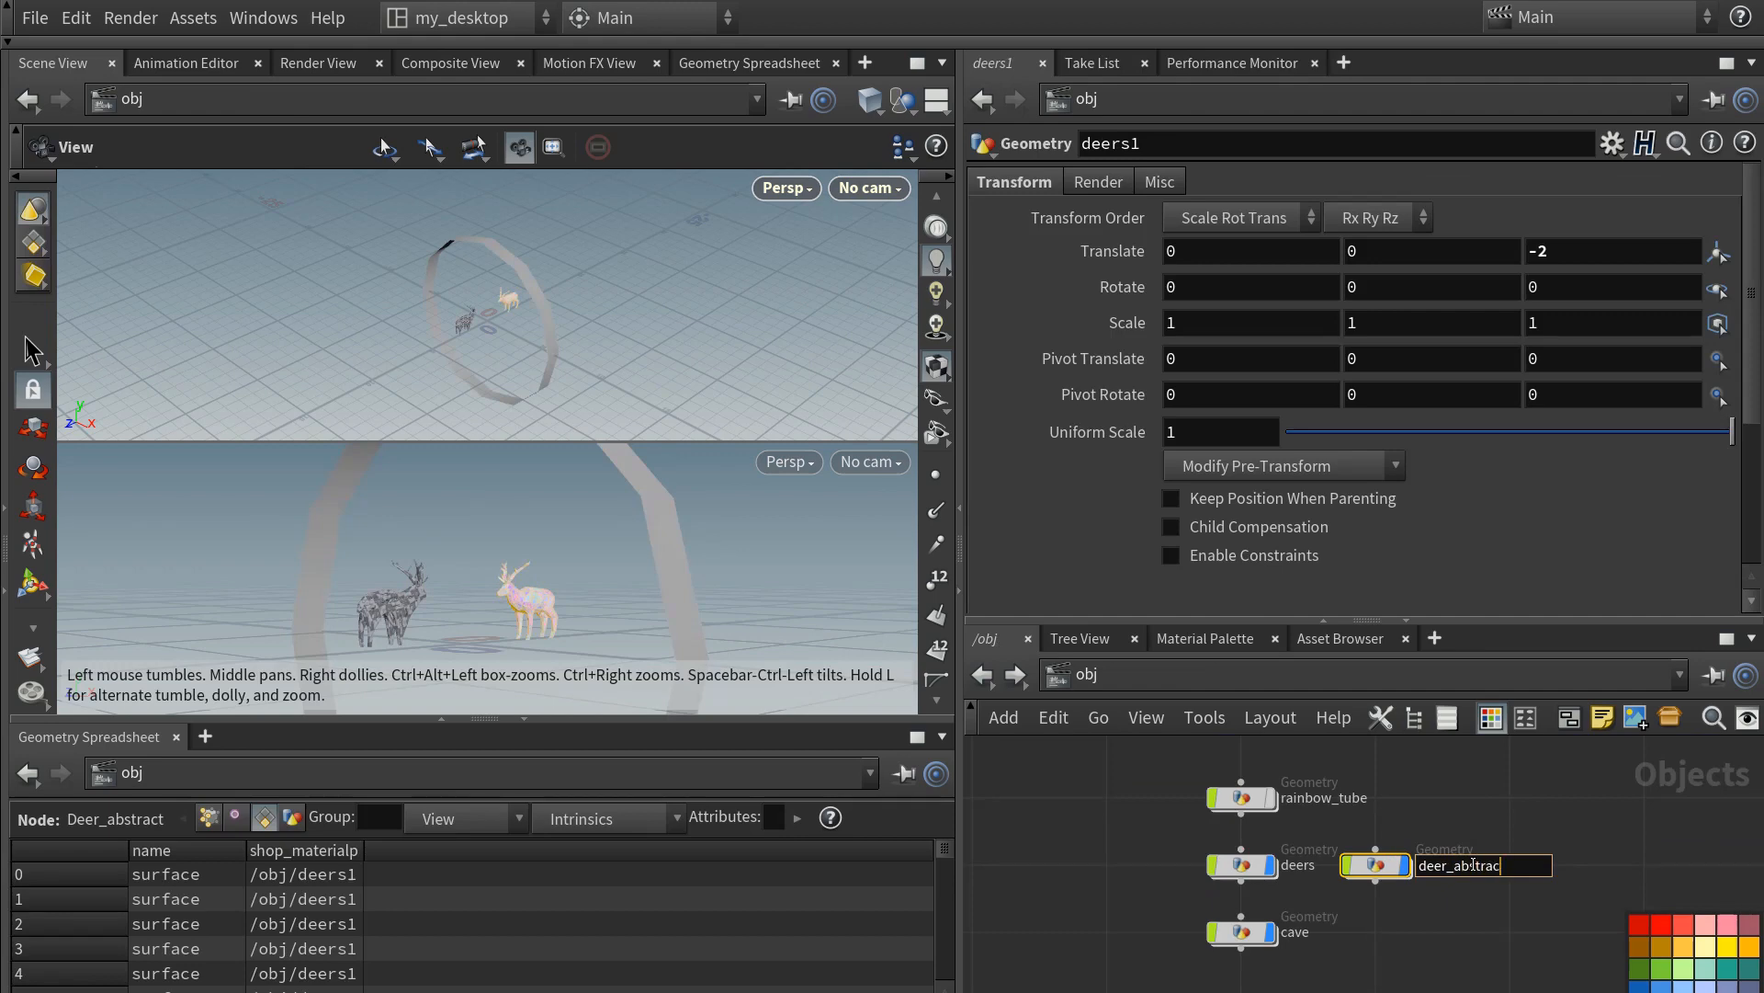
type("t")
key("Return")
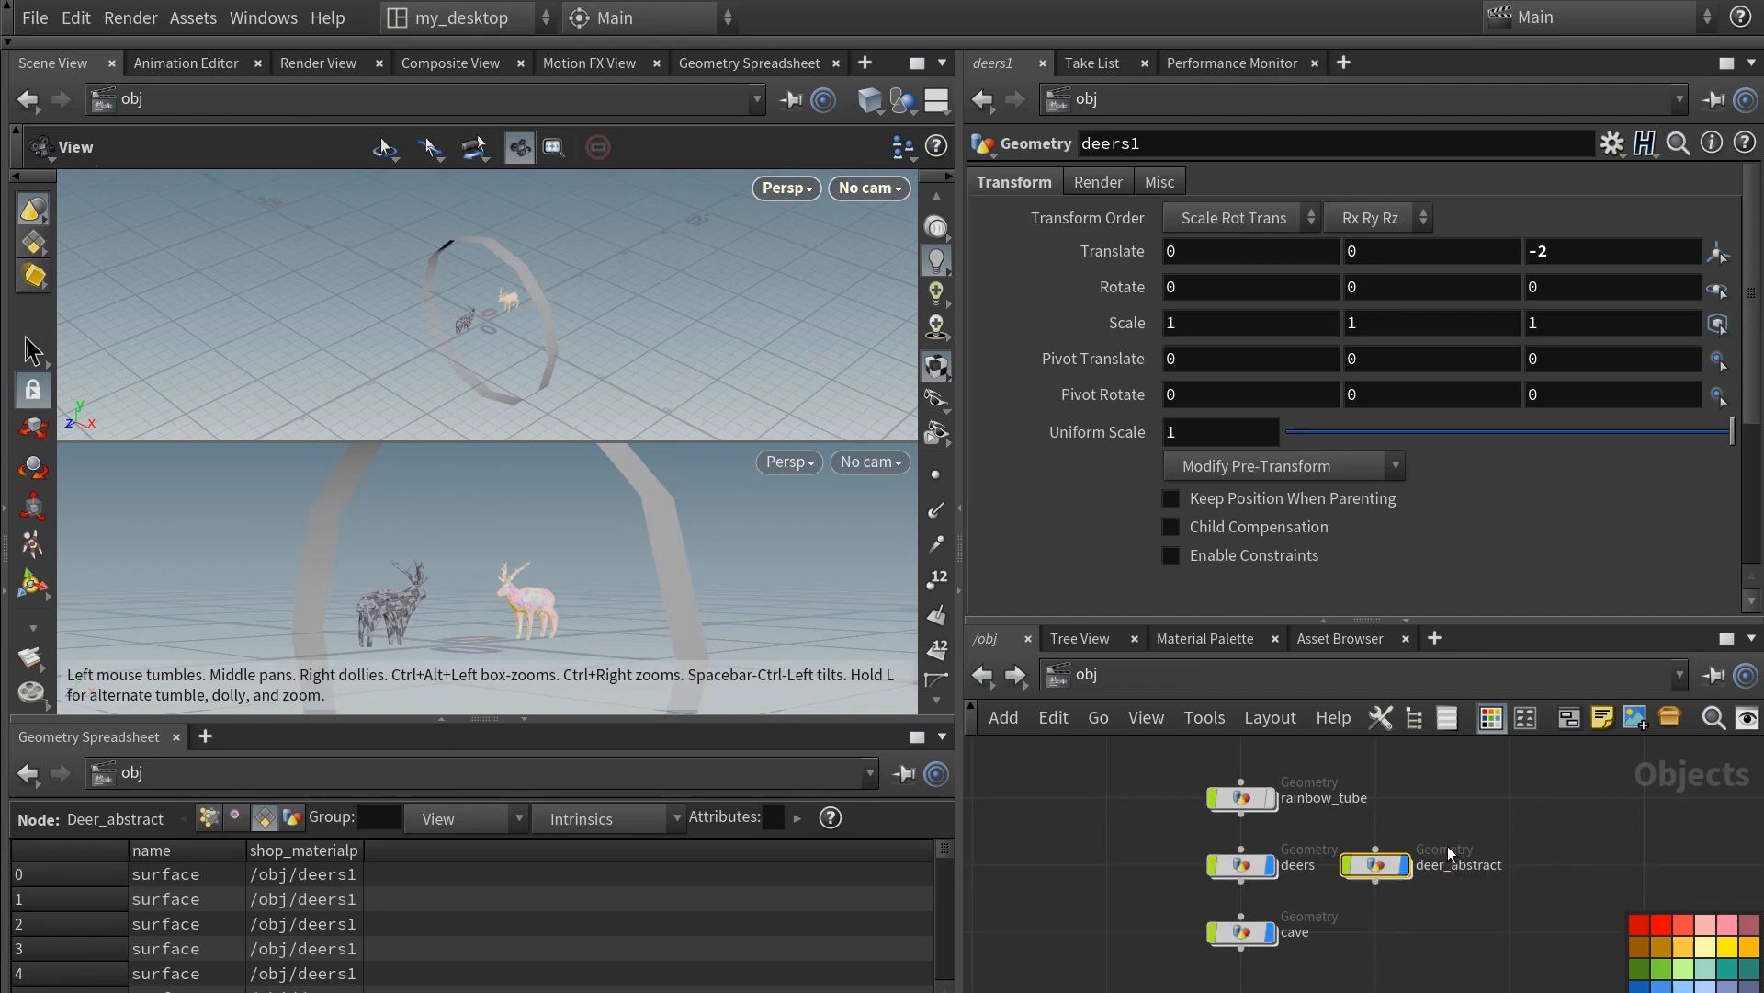
left_click_drag(1374, 863, 1508, 863)
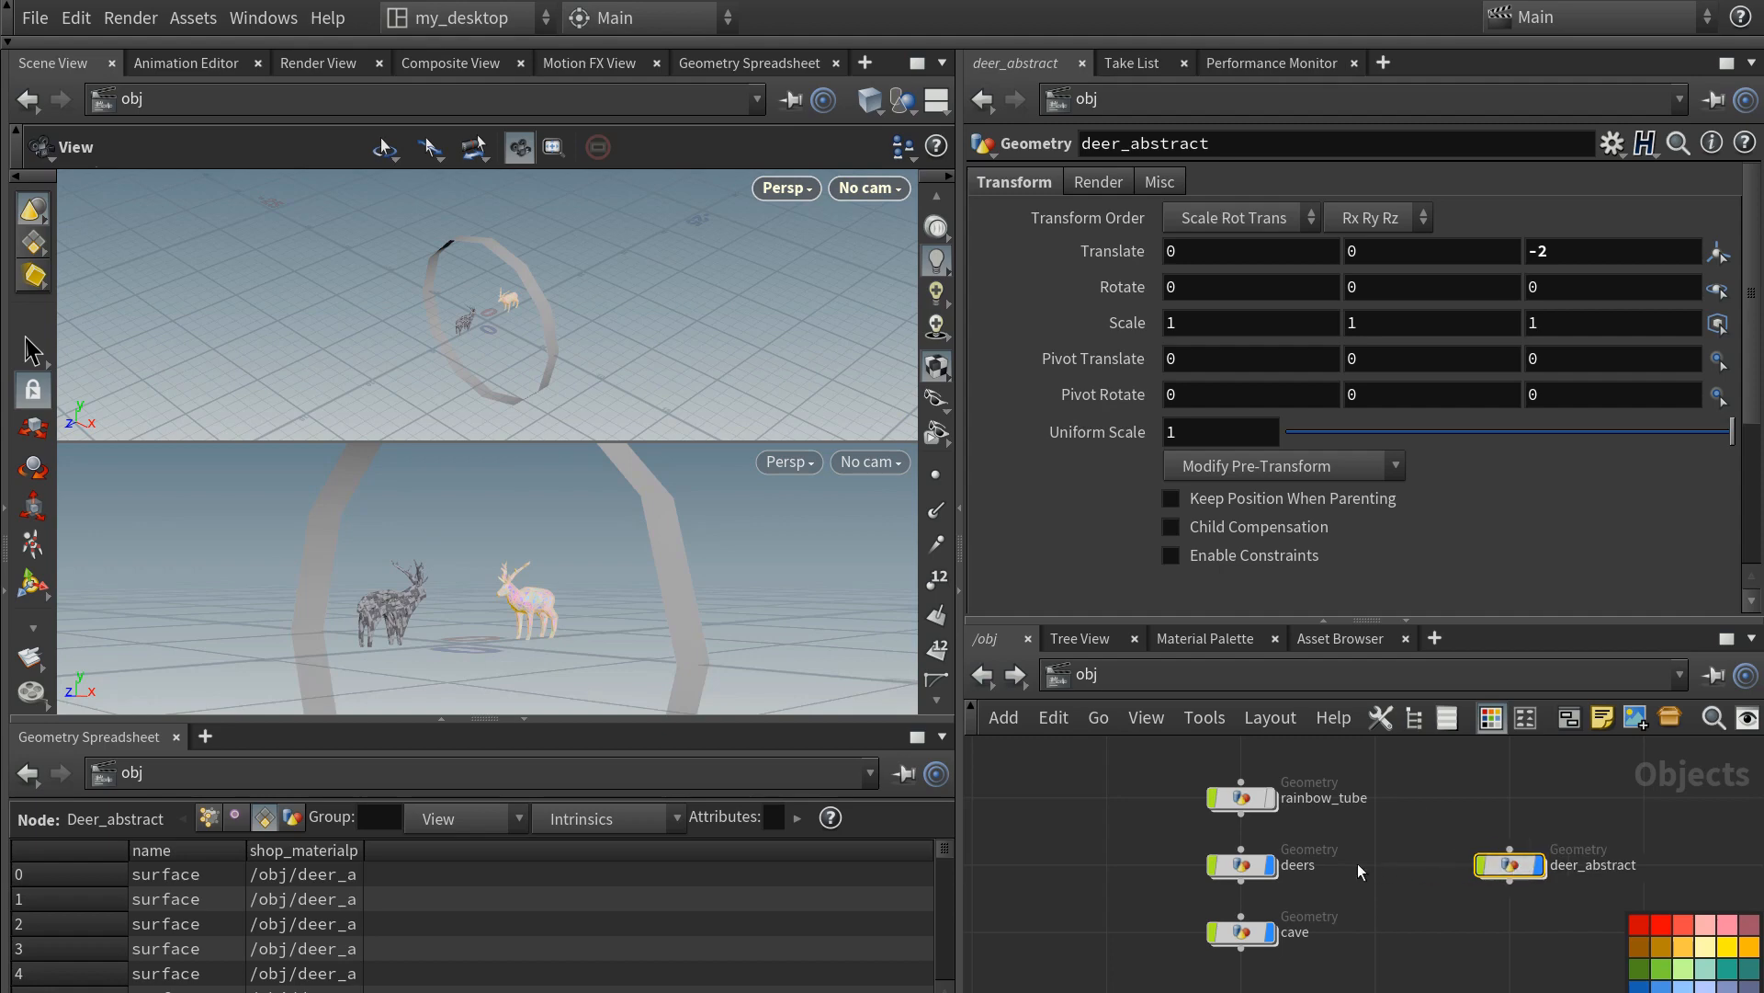
- Rename the deers object as deer_driftwood
double_click(1308, 864)
key("BackSpace")
type("_driftwood")
key("Return")
- Inside deer_driftwood, delete the abstract deer's nodes and the upper leftover node on the antlers' long connection
double_click(1240, 866)
left_click_drag(1284, 925, 1389, 798)
key("Delete")
mouse_move(1374, 819)
middle_mouse_down()
mouse_move(1382, 800)
mouse_move(1383, 818)
middle_mouse_up()
key("ctrl+b")
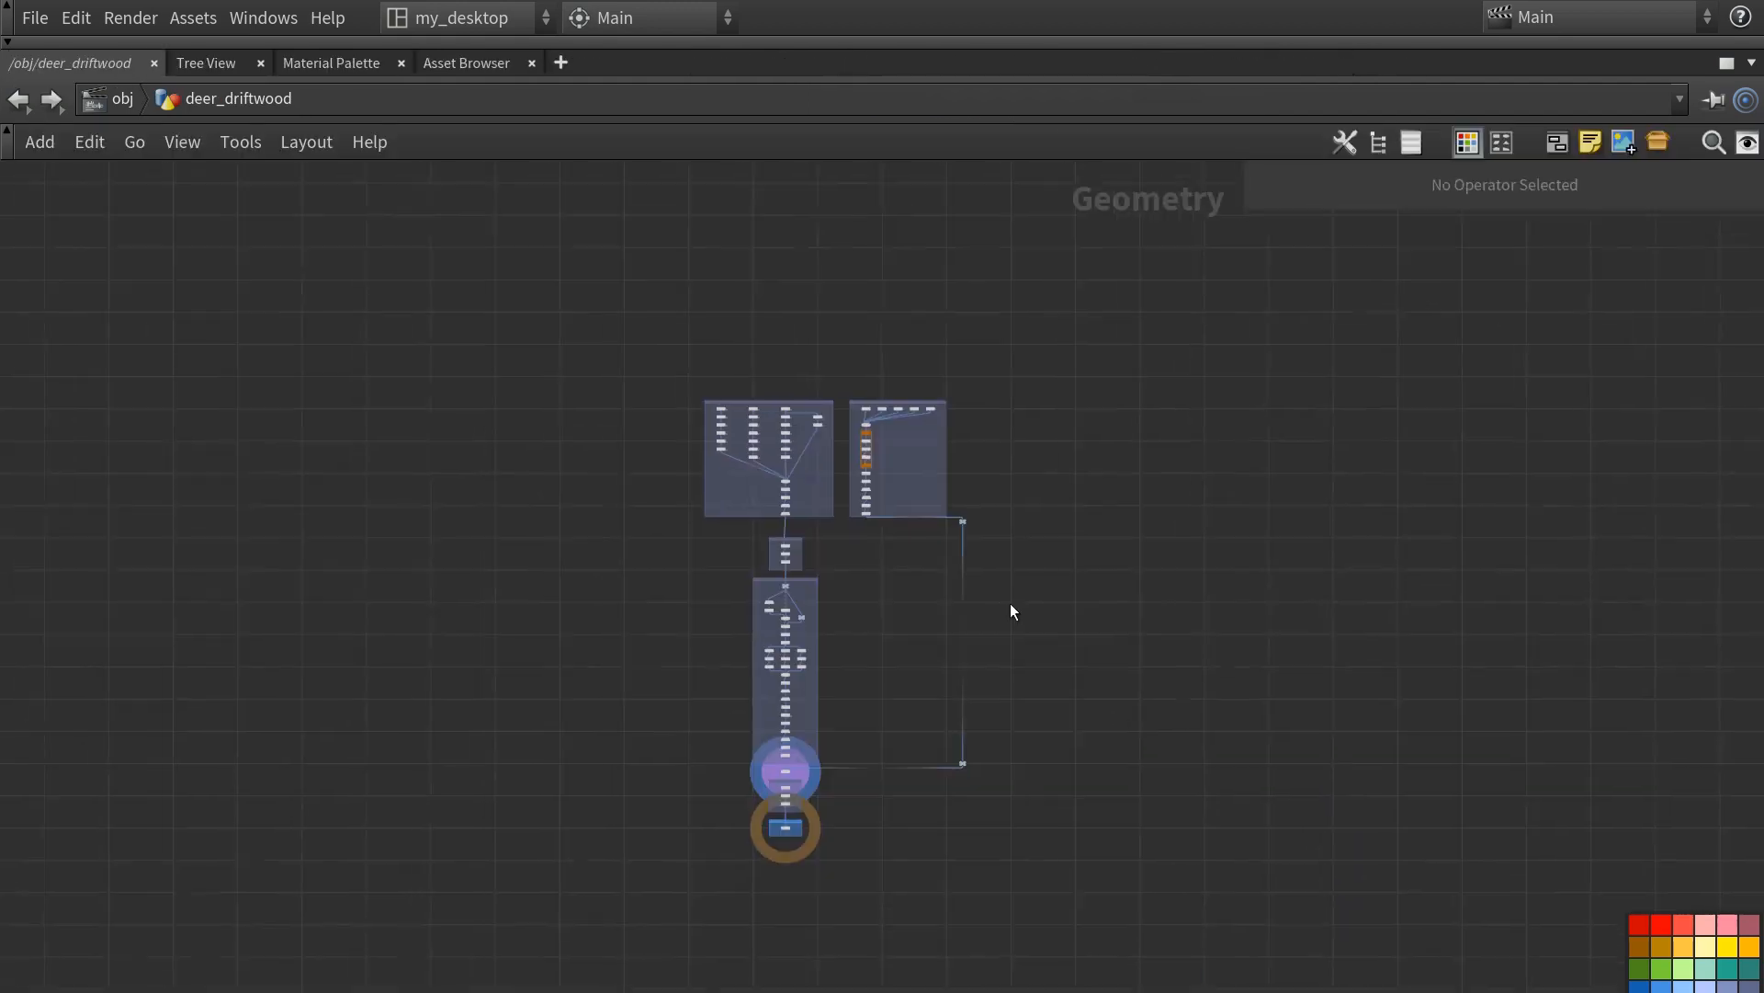
scroll(1011, 603, "up", 3)
left_click(929, 476)
key("Delete")
- Move the antlers network box beside the driftwood column and delete the antlers1 null feeding the driftwood_with_antlers merge
left_click_drag(795, 264, 762, 684)
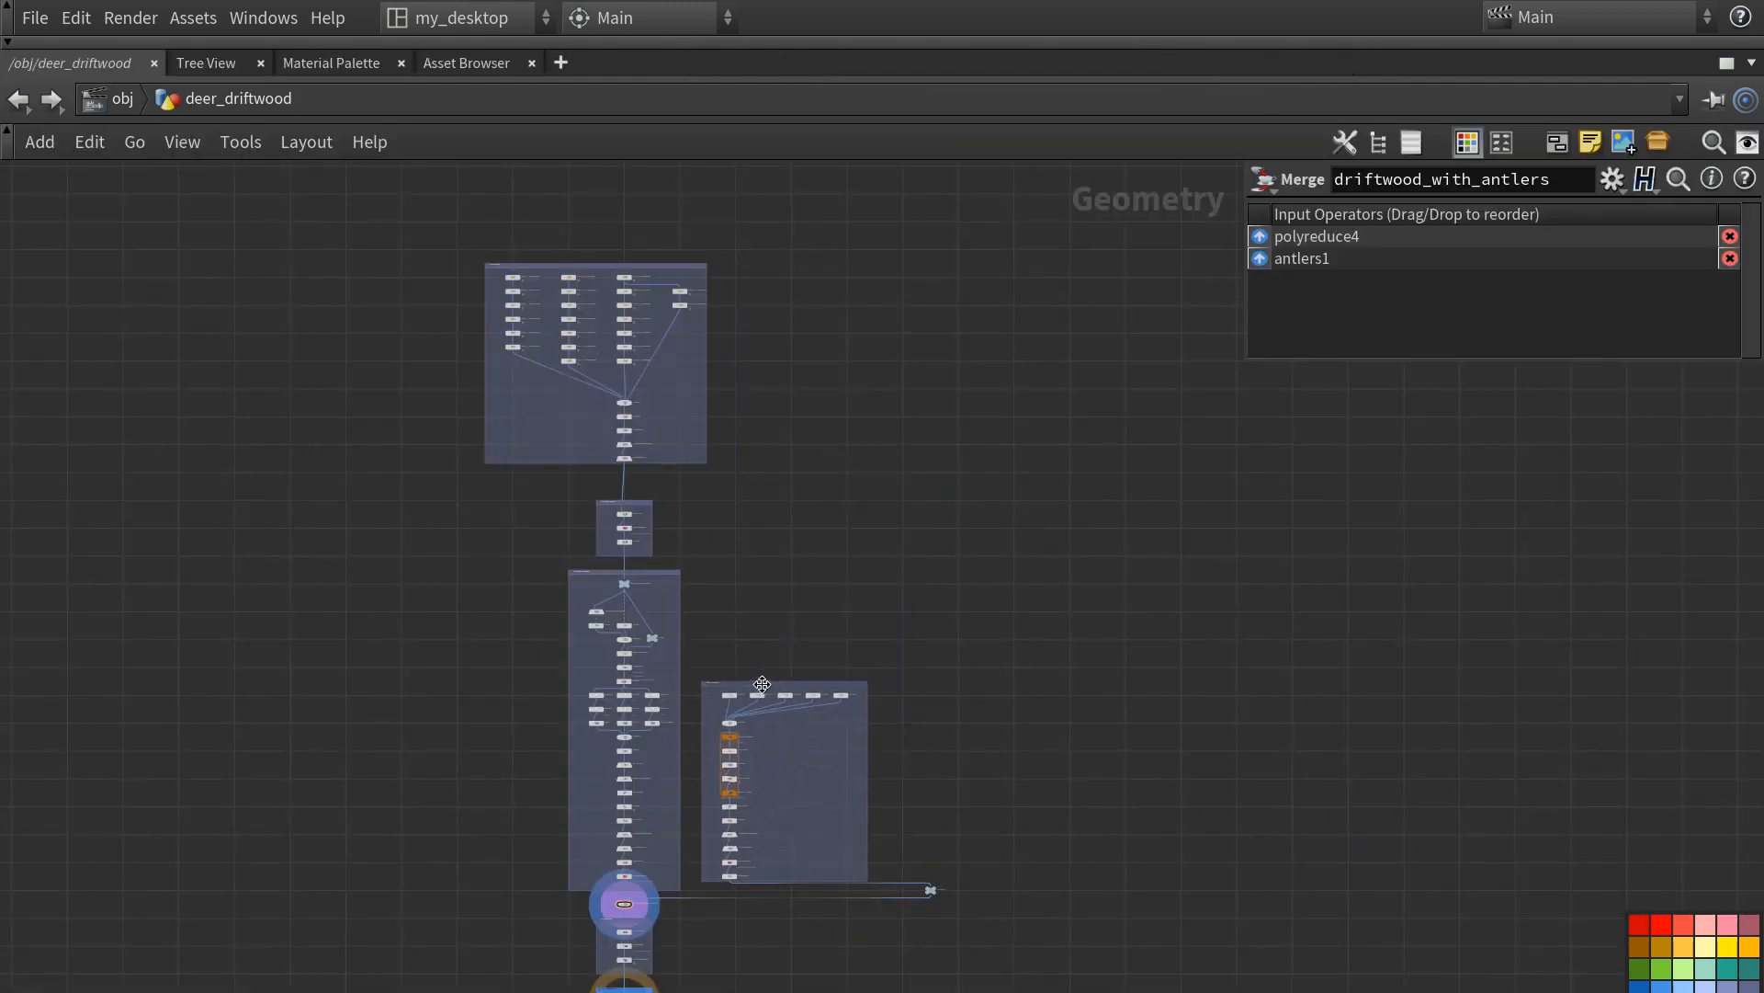
scroll(825, 862, "up", 5)
left_click_drag(555, 420, 570, 418)
middle_click_drag(974, 938, 1038, 735)
scroll(1038, 735, "up", 2)
left_click_drag(1198, 732, 492, 720)
key("Delete")
scroll(512, 760, "down", 5)
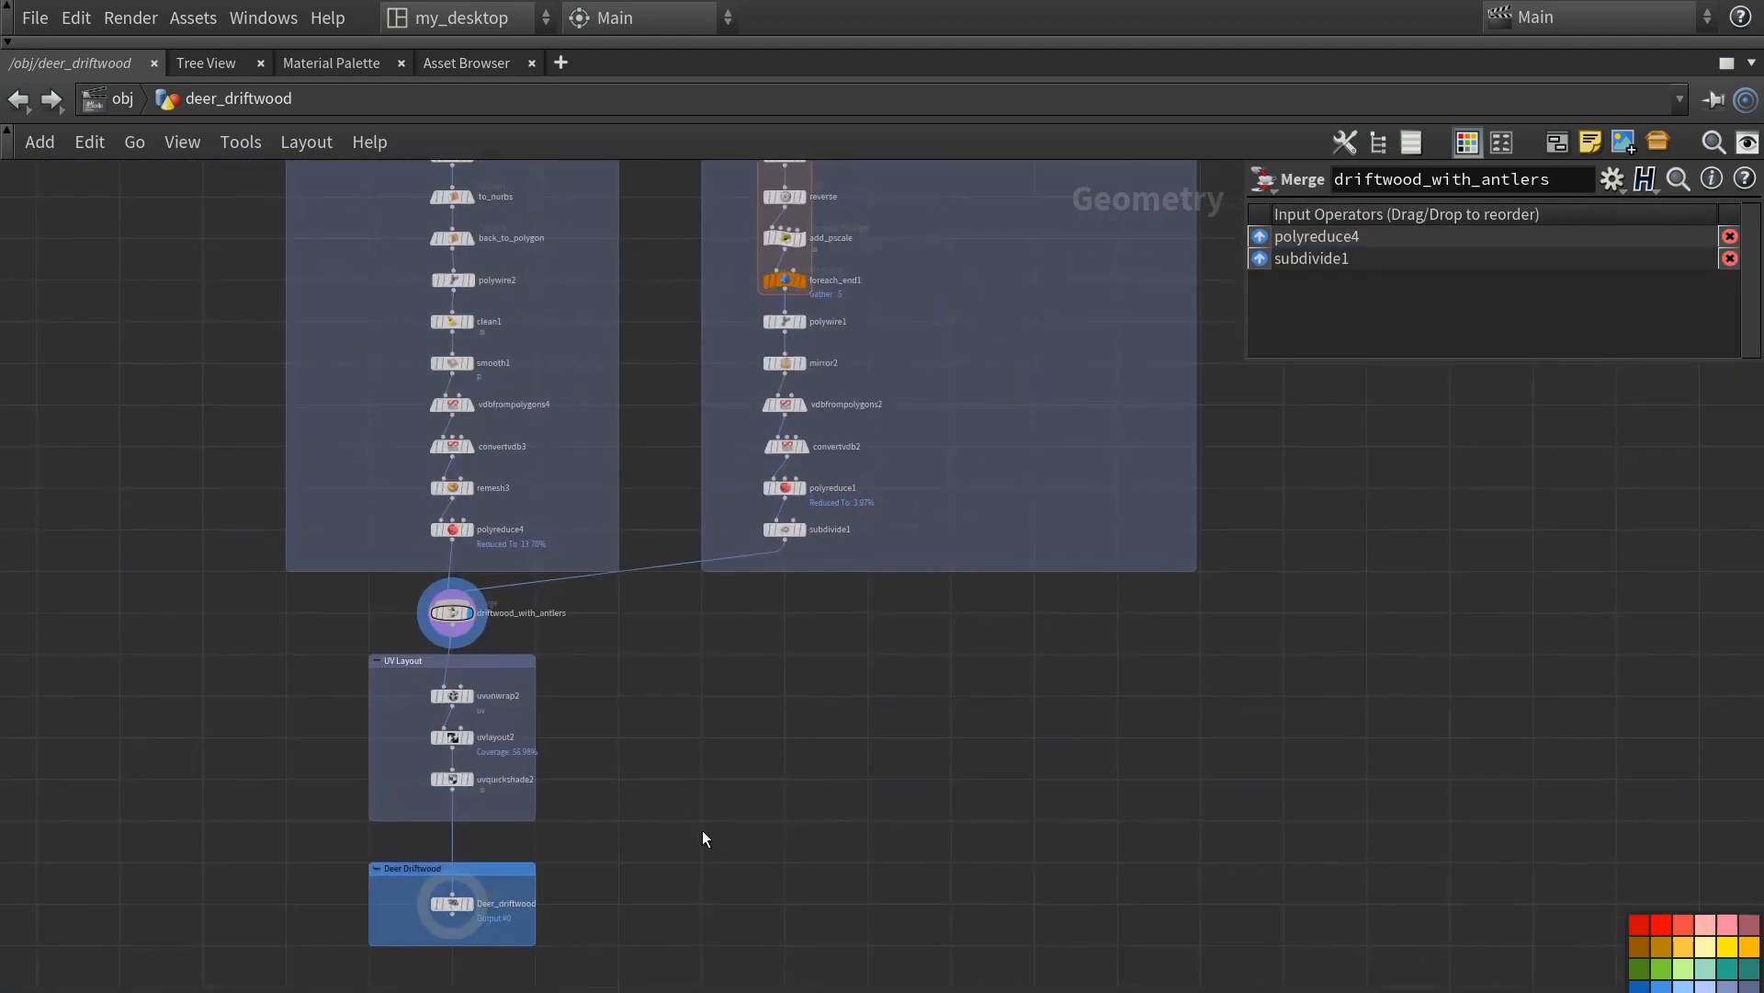
- Move the Deer Driftwood output box farther below the UV Layout box in deer_driftwood to make room for another node
key("u")
key("ctrl+b")
middle_click_drag(1001, 938, 1257, 880)
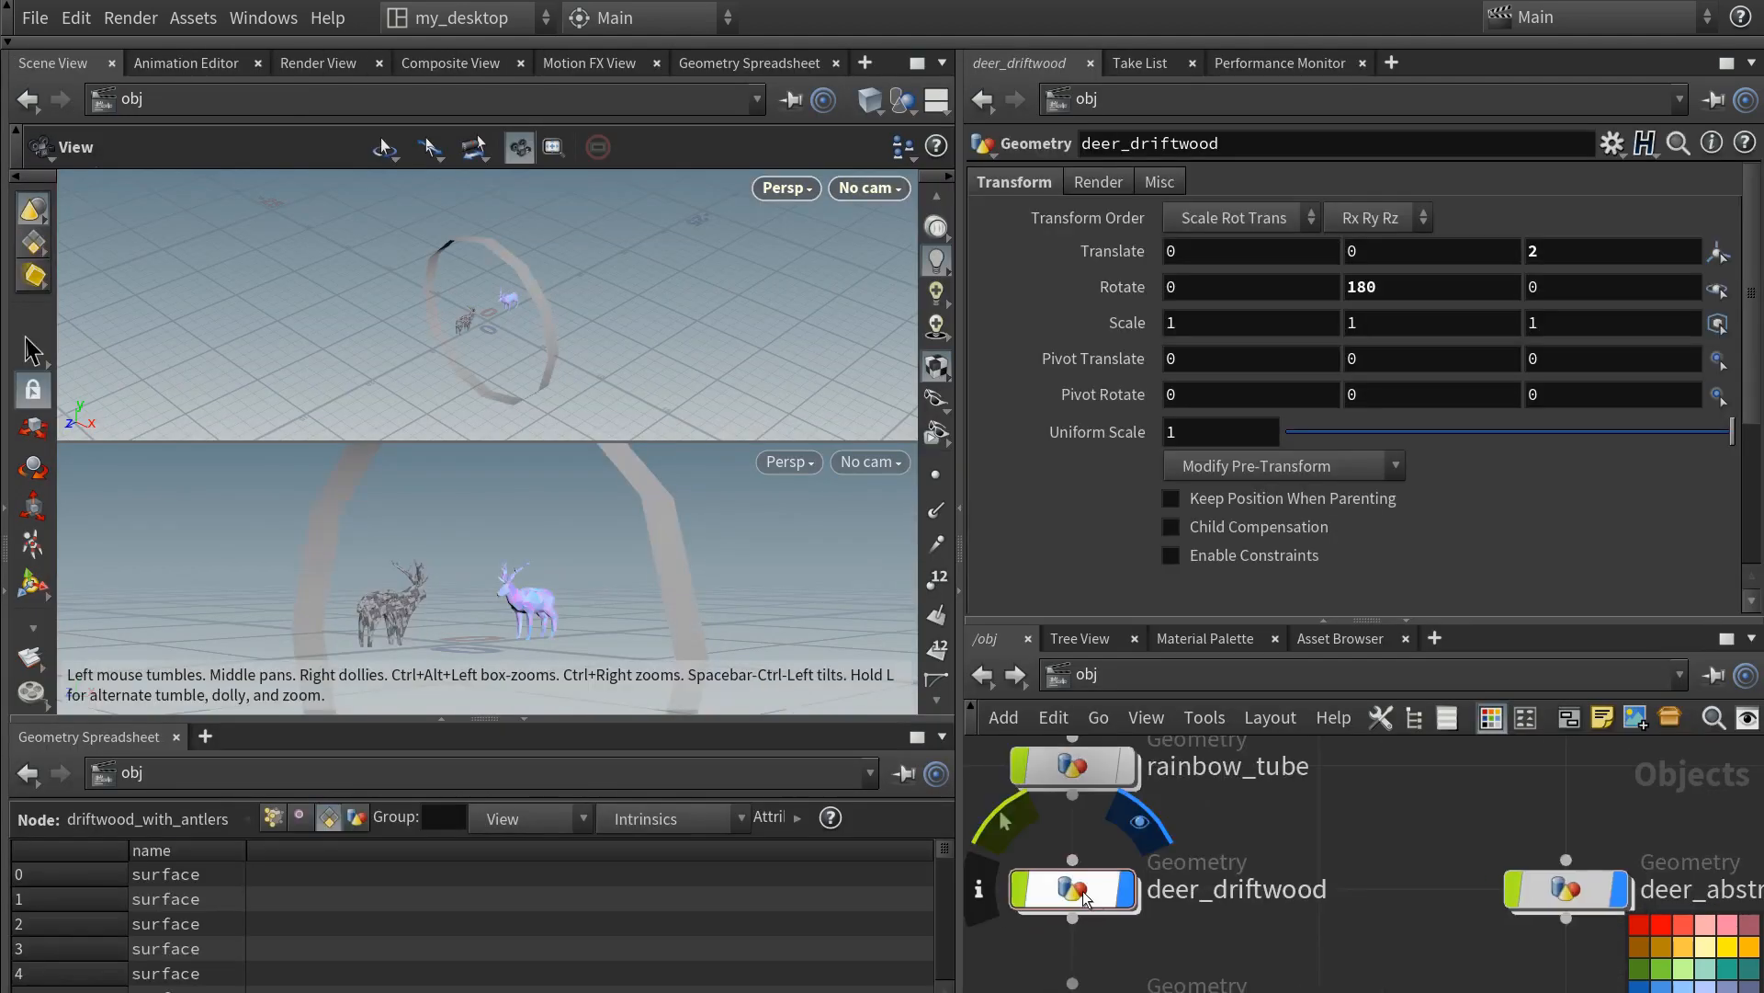
double_click(1074, 888)
middle_click_drag(1122, 900, 1295, 811)
scroll(1213, 897, "up", 3)
left_click_drag(1030, 813, 1331, 941)
middle_click_drag(1046, 981, 1061, 865)
middle_click_drag(1093, 741, 1090, 834)
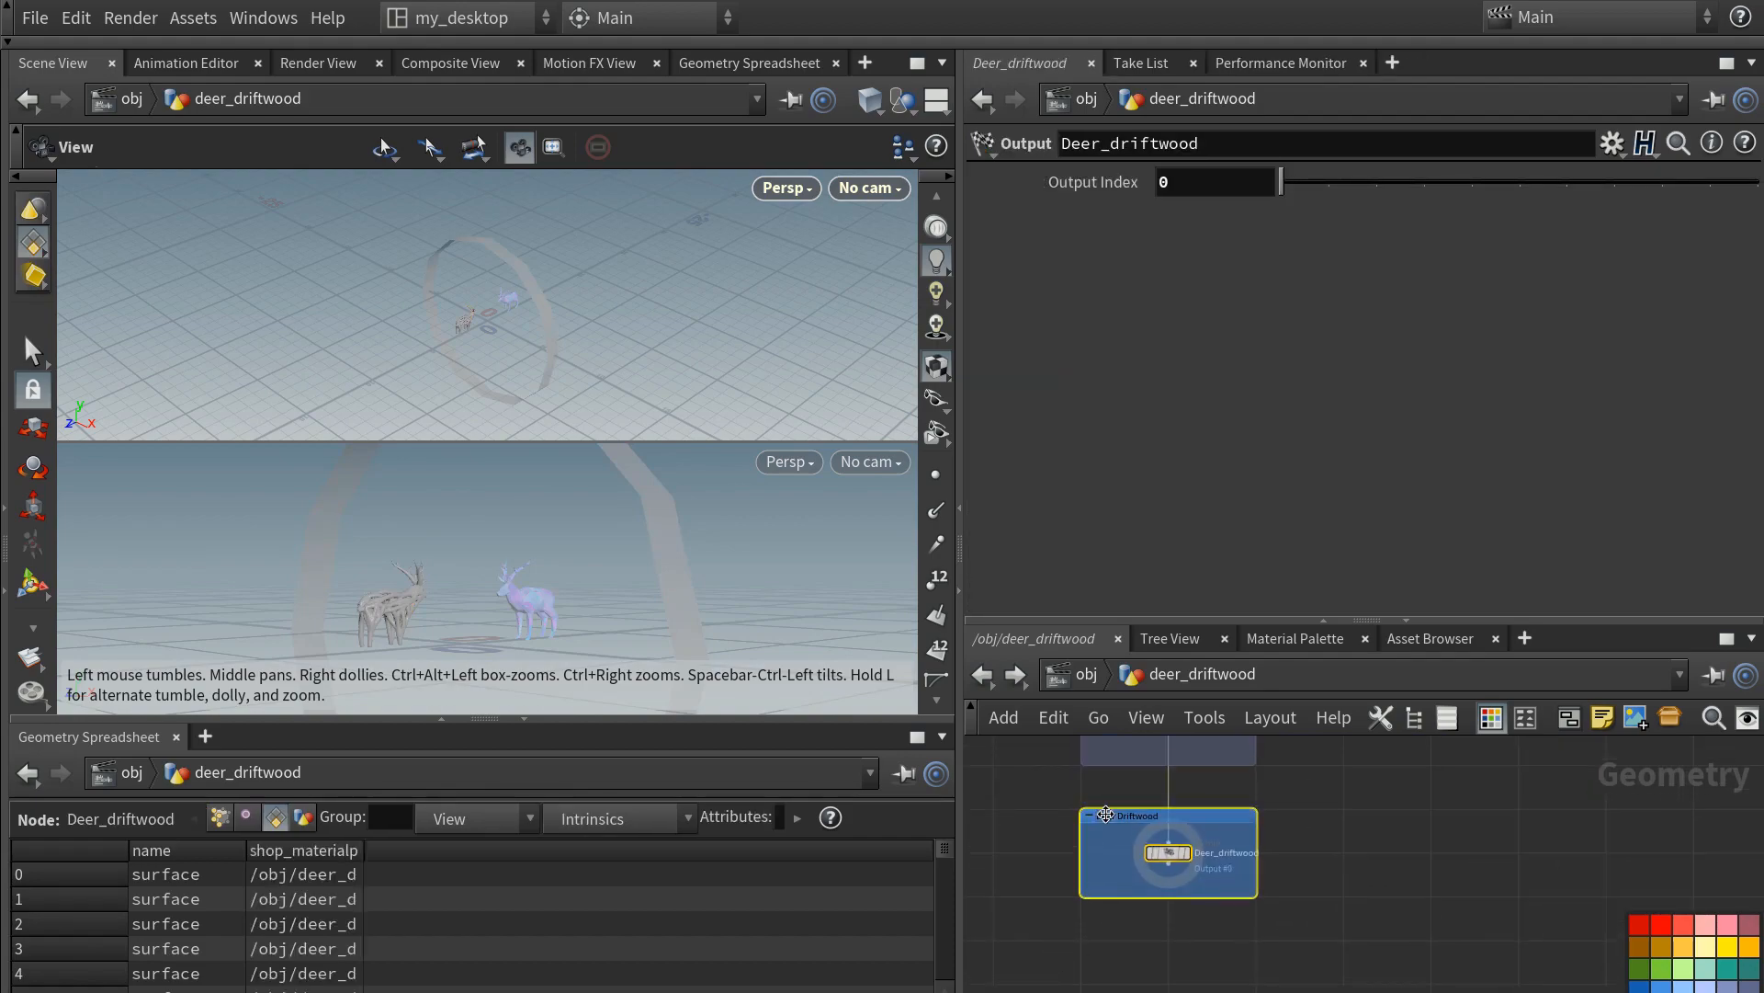
left_click_drag(1103, 815, 1102, 902)
middle_click_drag(1111, 831, 1088, 900)
left_click(1090, 898)
- Add a Color node fed by uvquickshade2 and set its color to orange (1, 0.5, 0)
left_click(1145, 802)
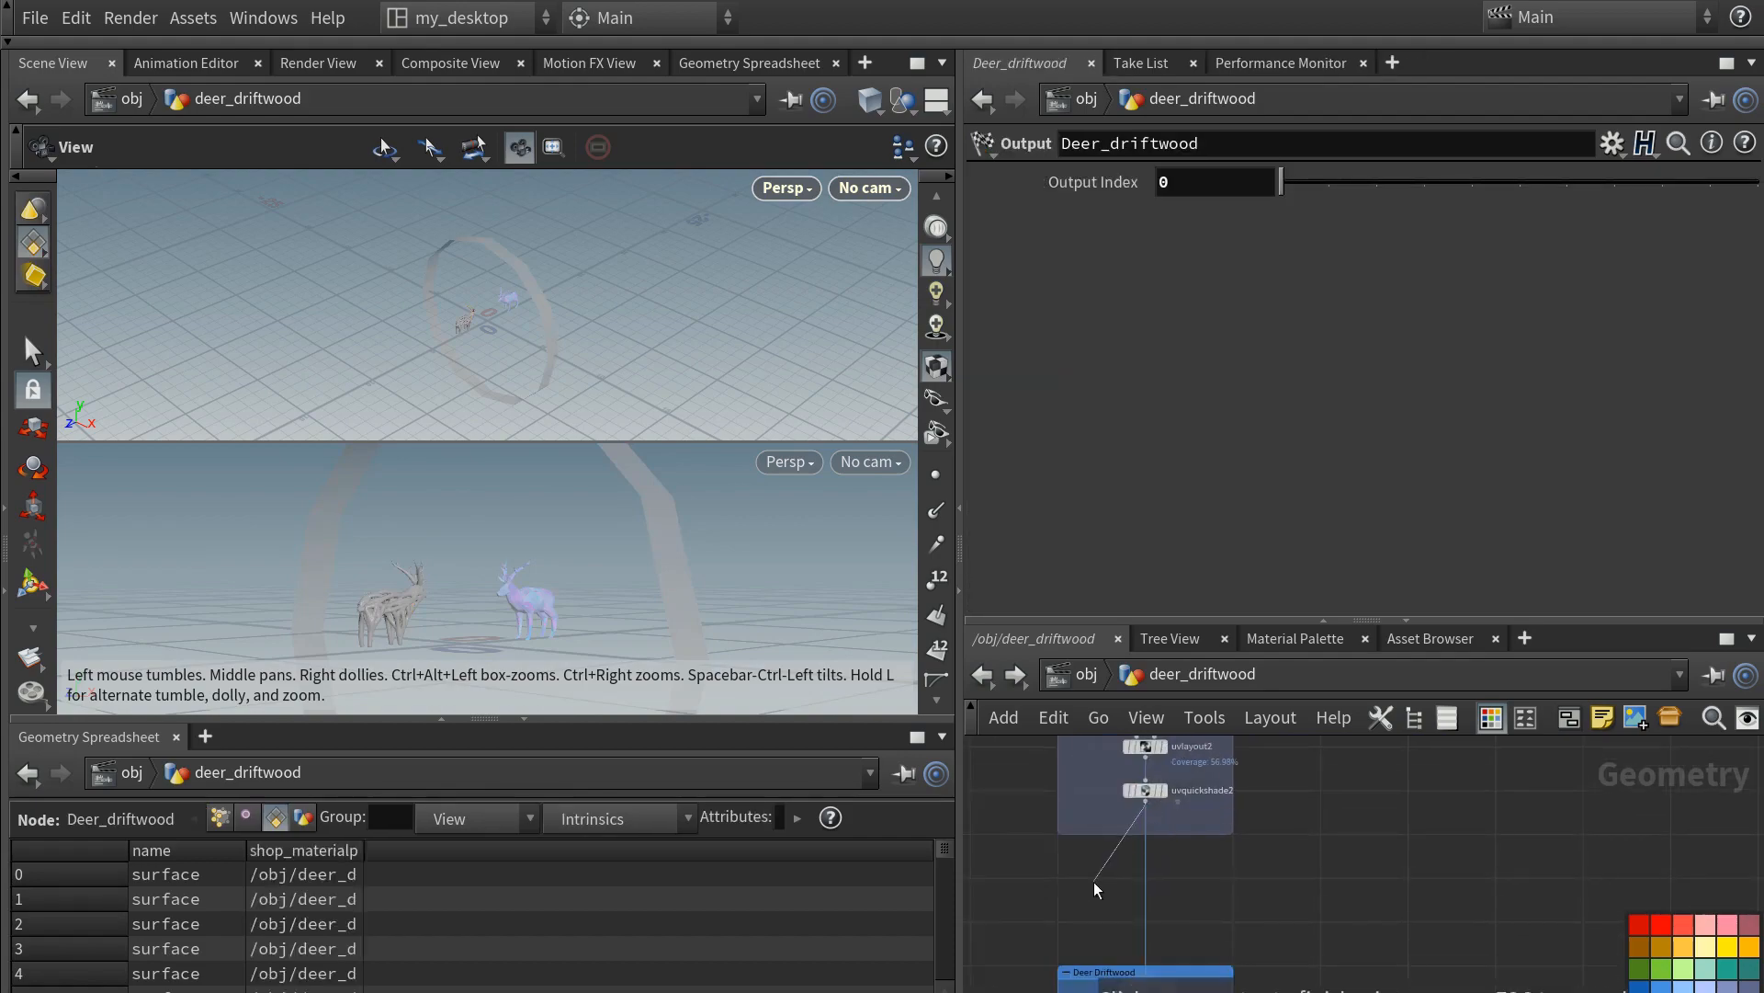
key("Tab")
type("col")
key("Return")
left_click(1093, 881)
left_click(1188, 353)
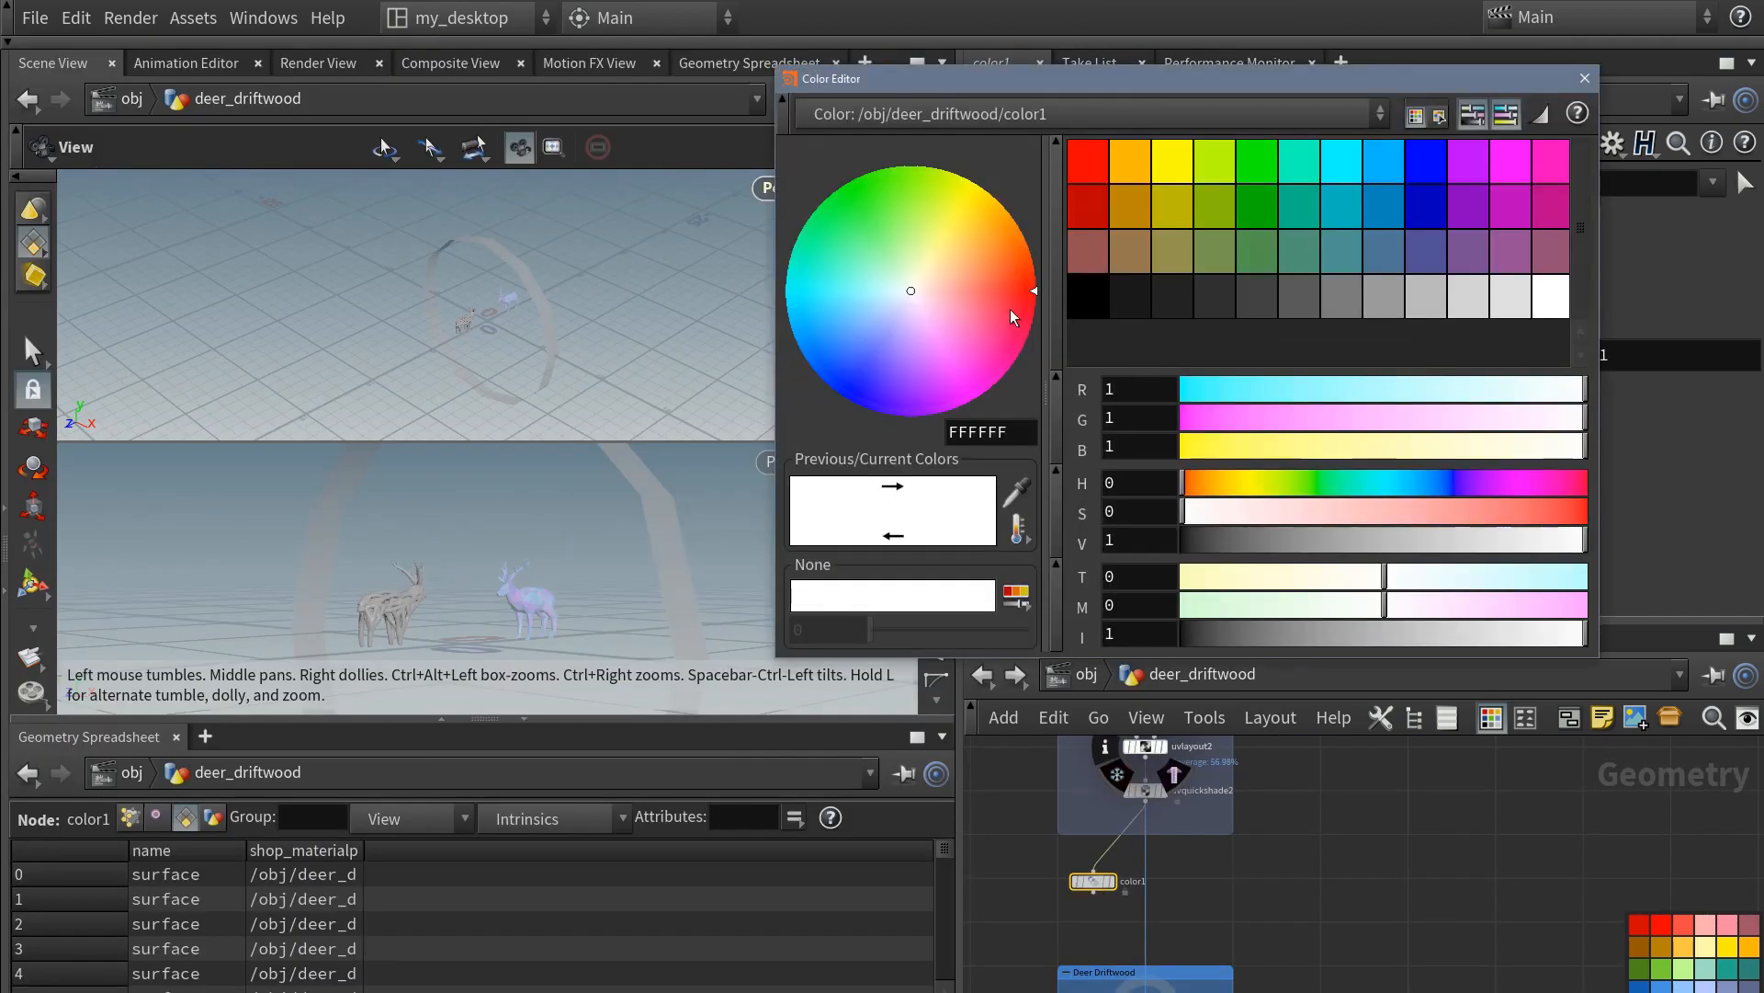
left_click(1128, 172)
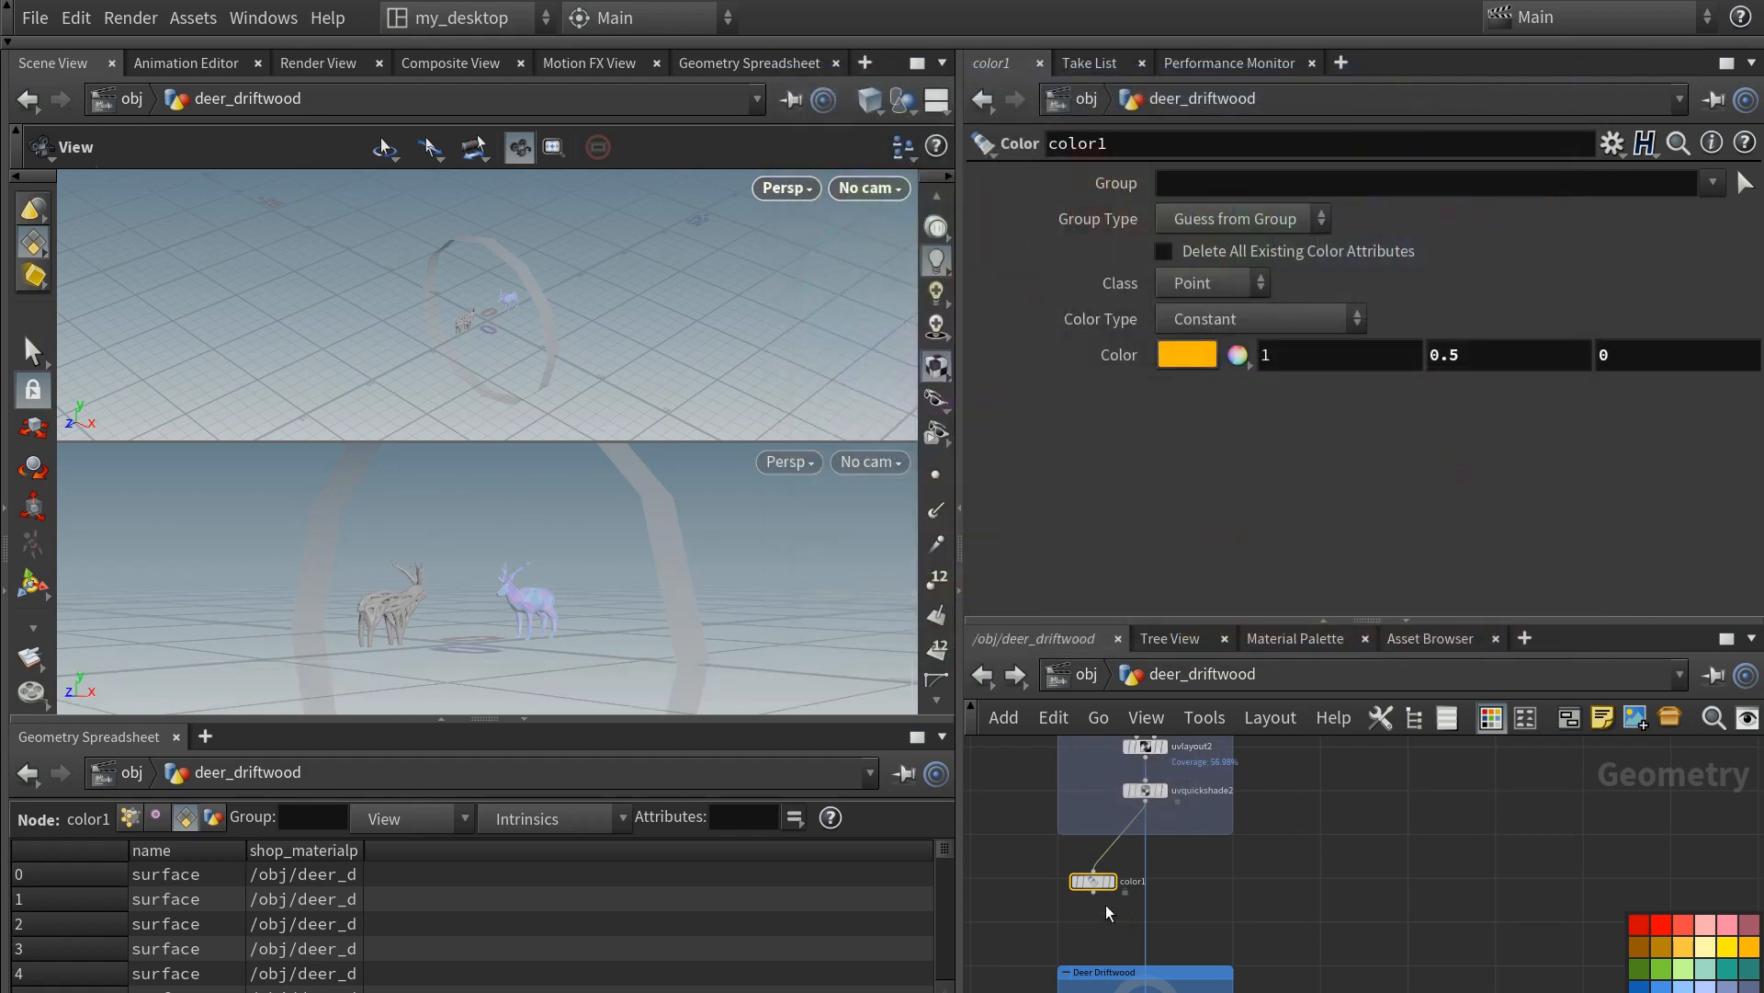
- Insert the Color node between uvquickshade2 and the Deer_driftwood output, and bypass uvquickshade2
left_click_drag(1092, 879, 1143, 876)
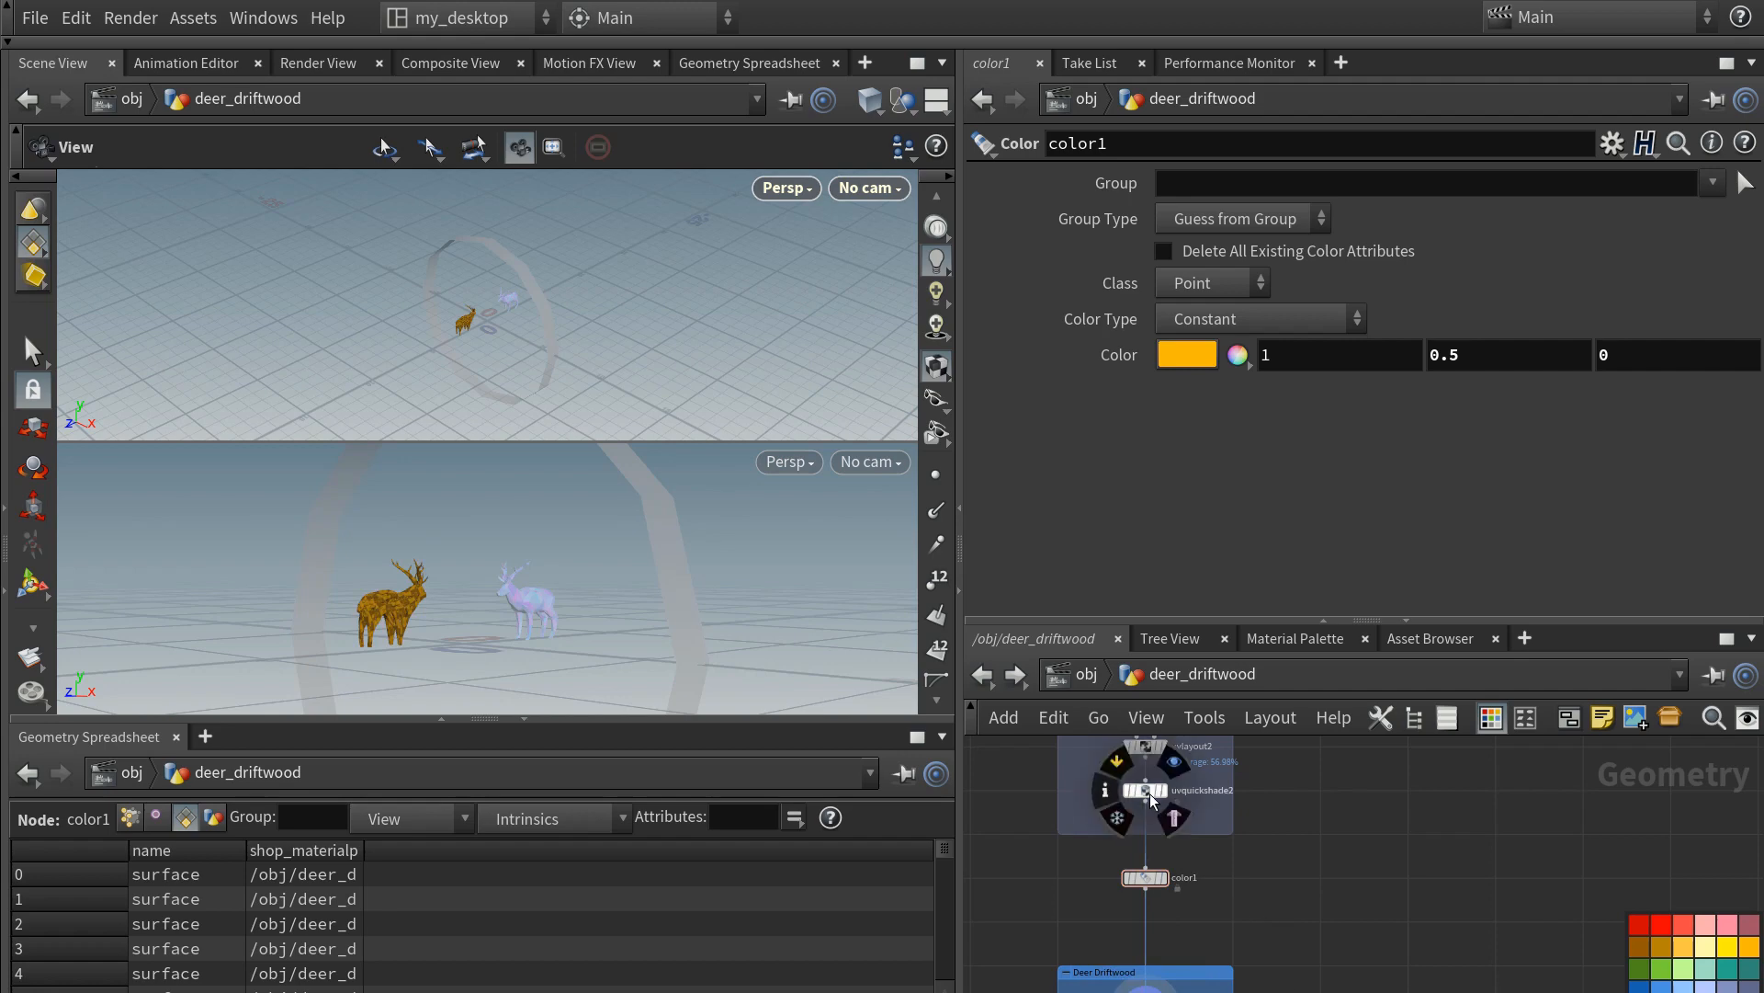
left_click(1115, 762)
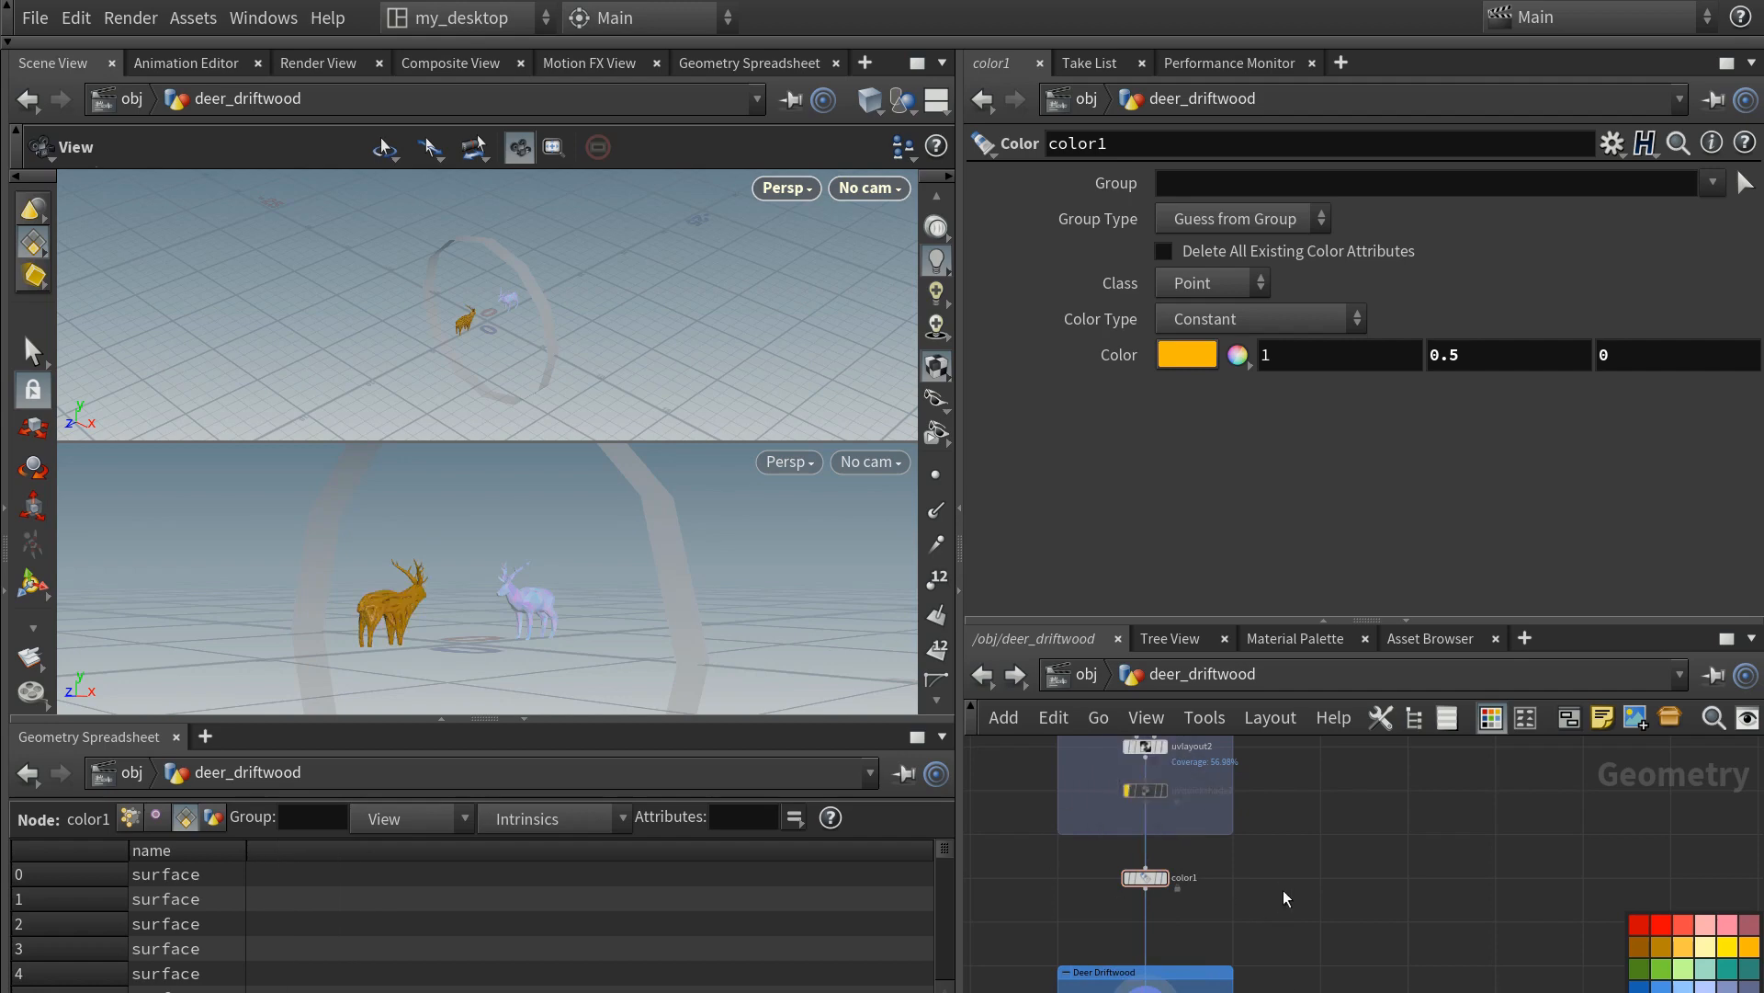
key("u")
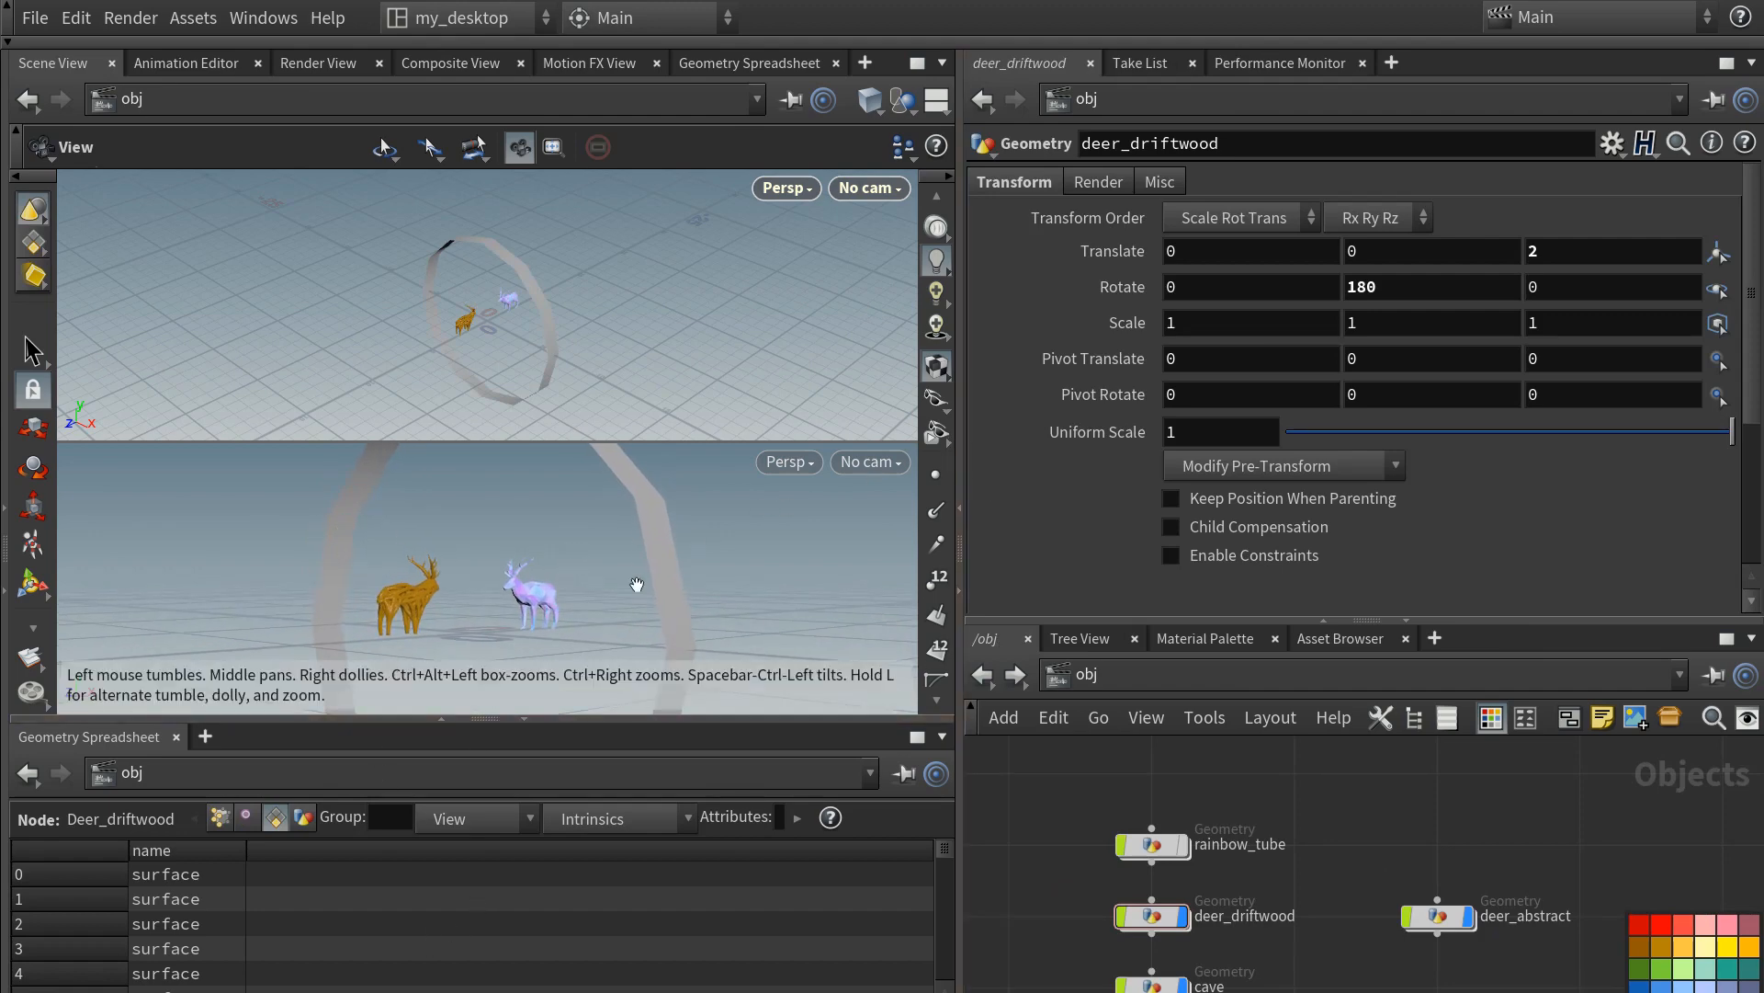
- Check the art_jam_concept.psd image in XnView, then set the height of the tube inside cave to 200
key("alt+Tab")
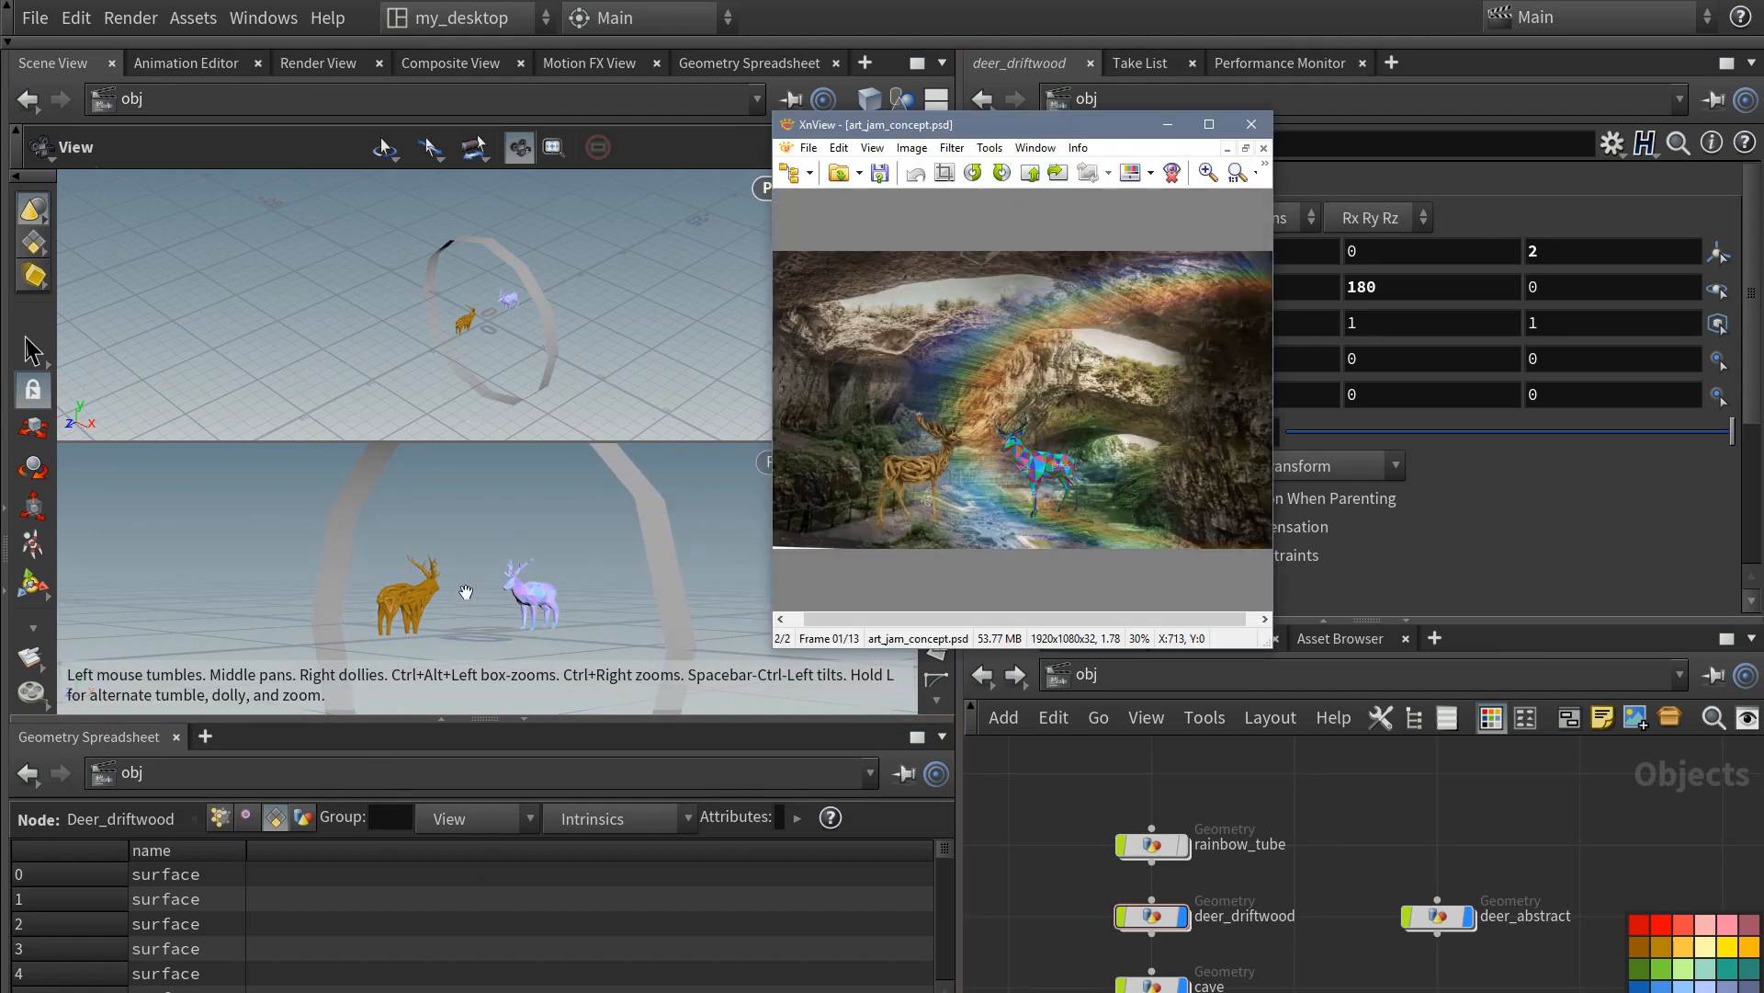
double_click(1140, 971)
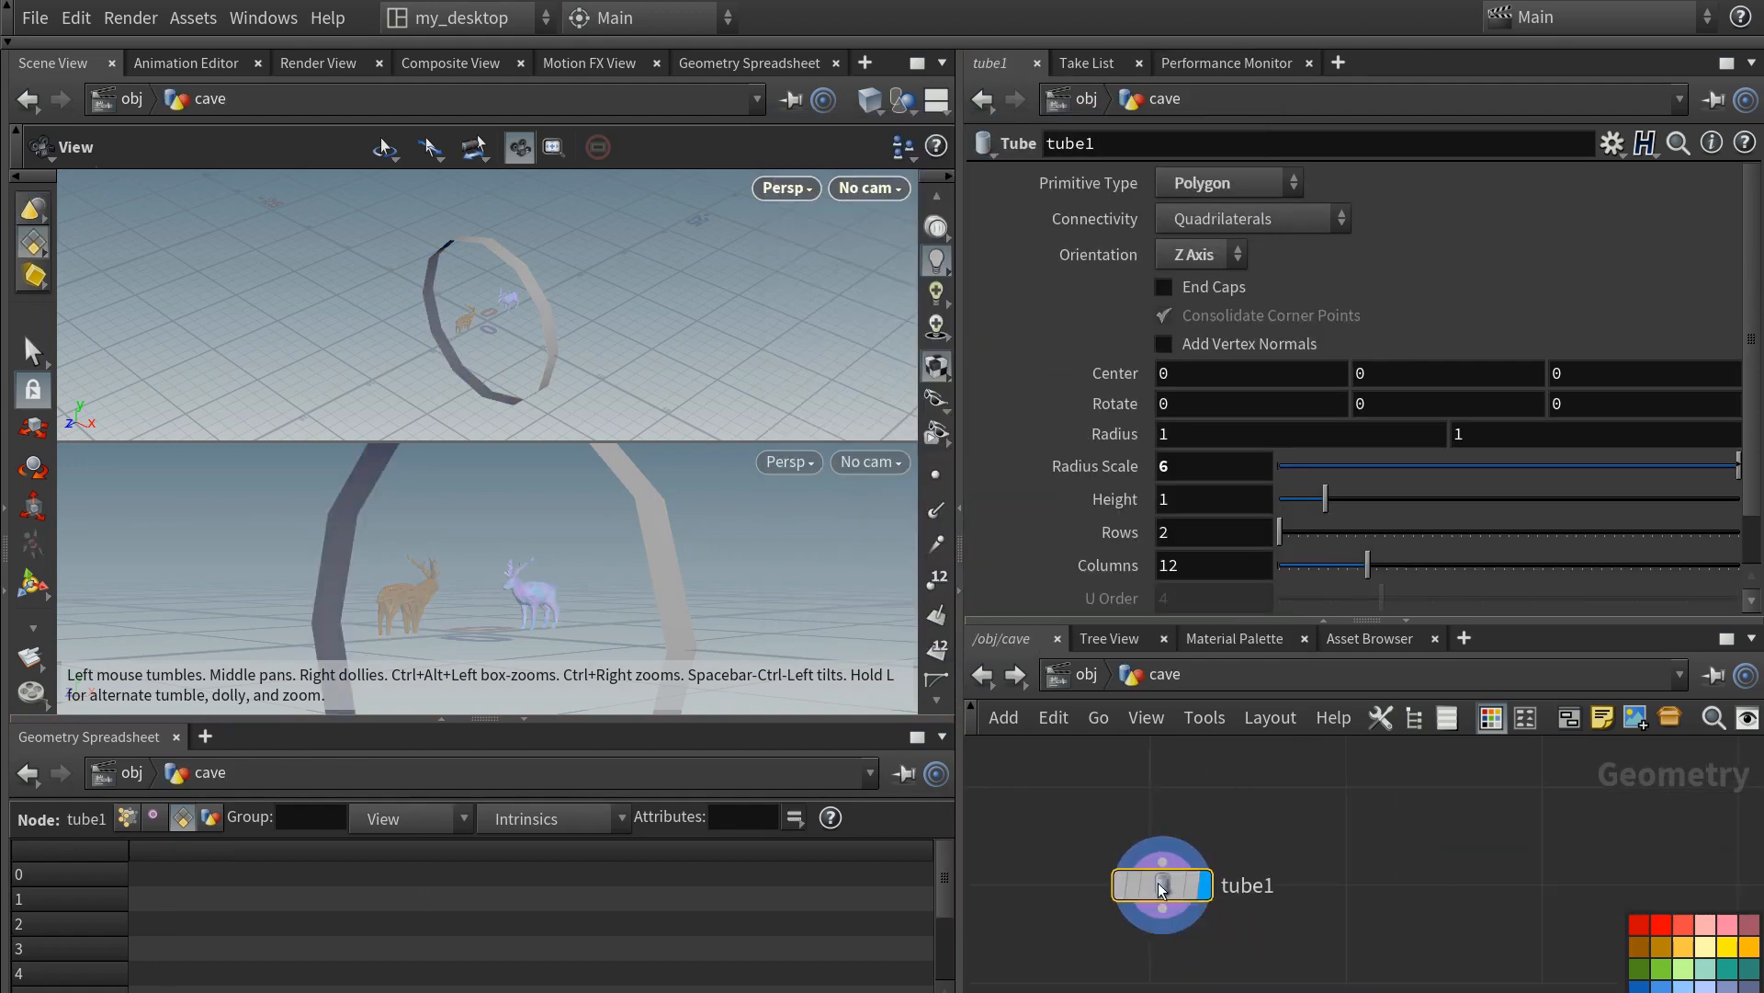
left_click_drag(1151, 887, 1164, 846)
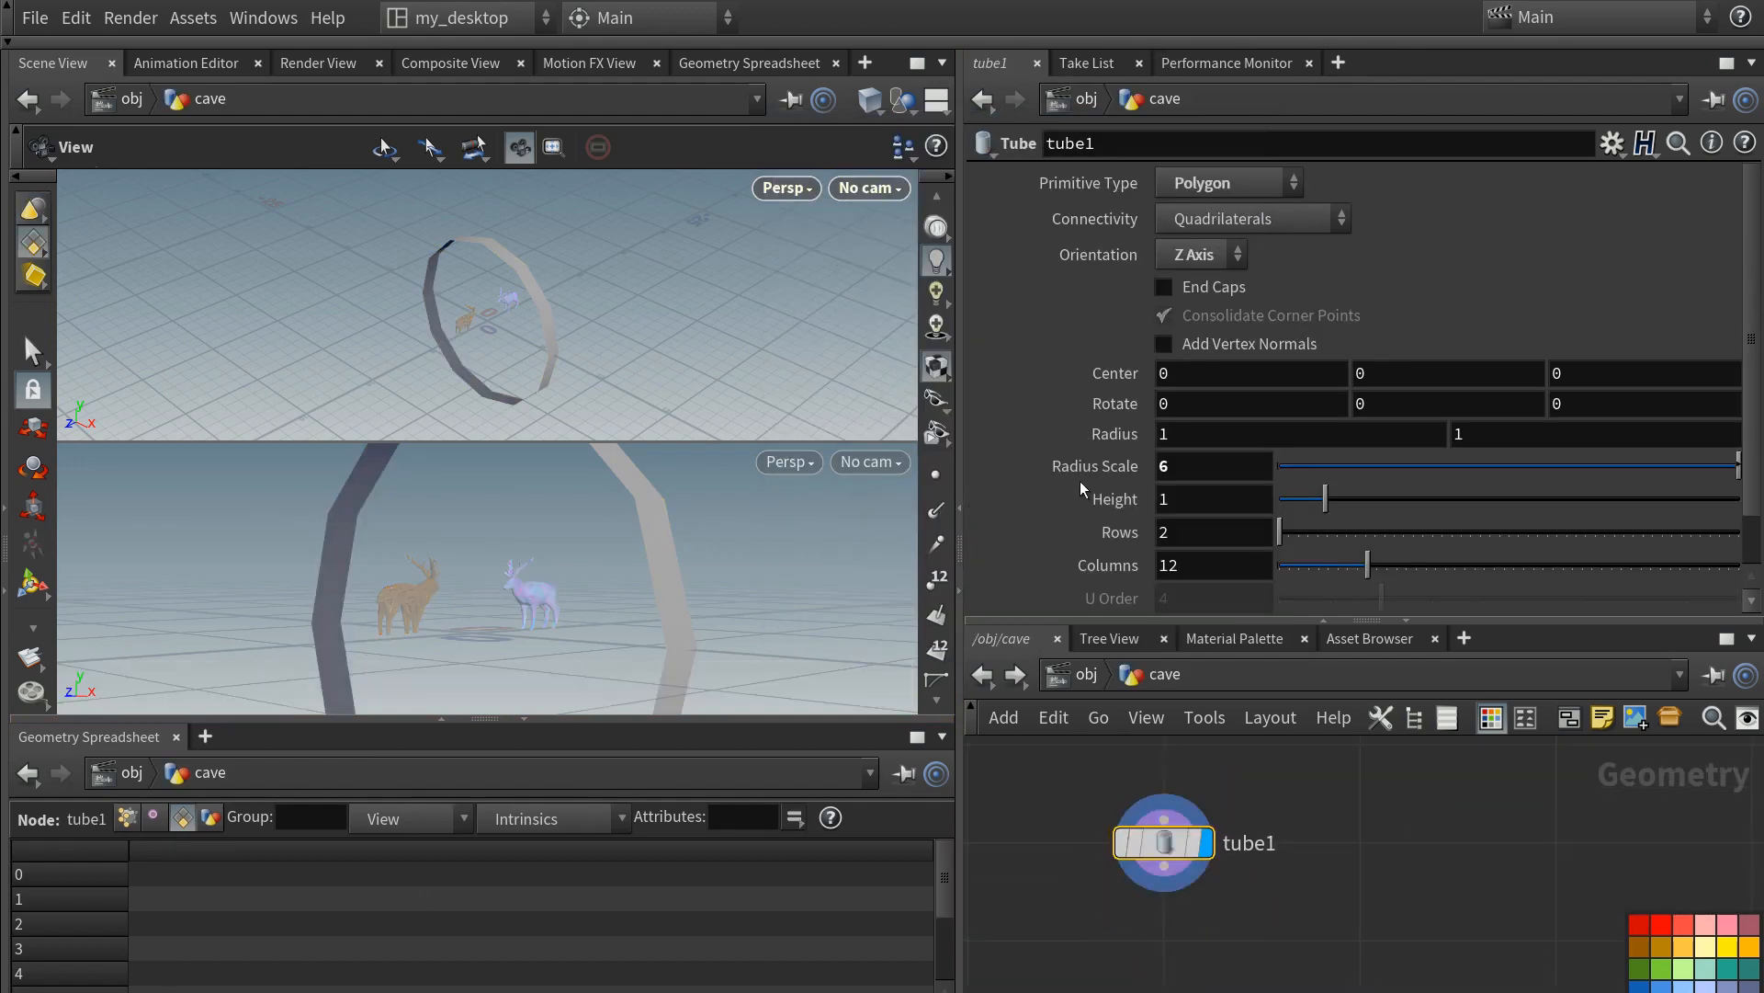
left_click(1185, 499)
type("200")
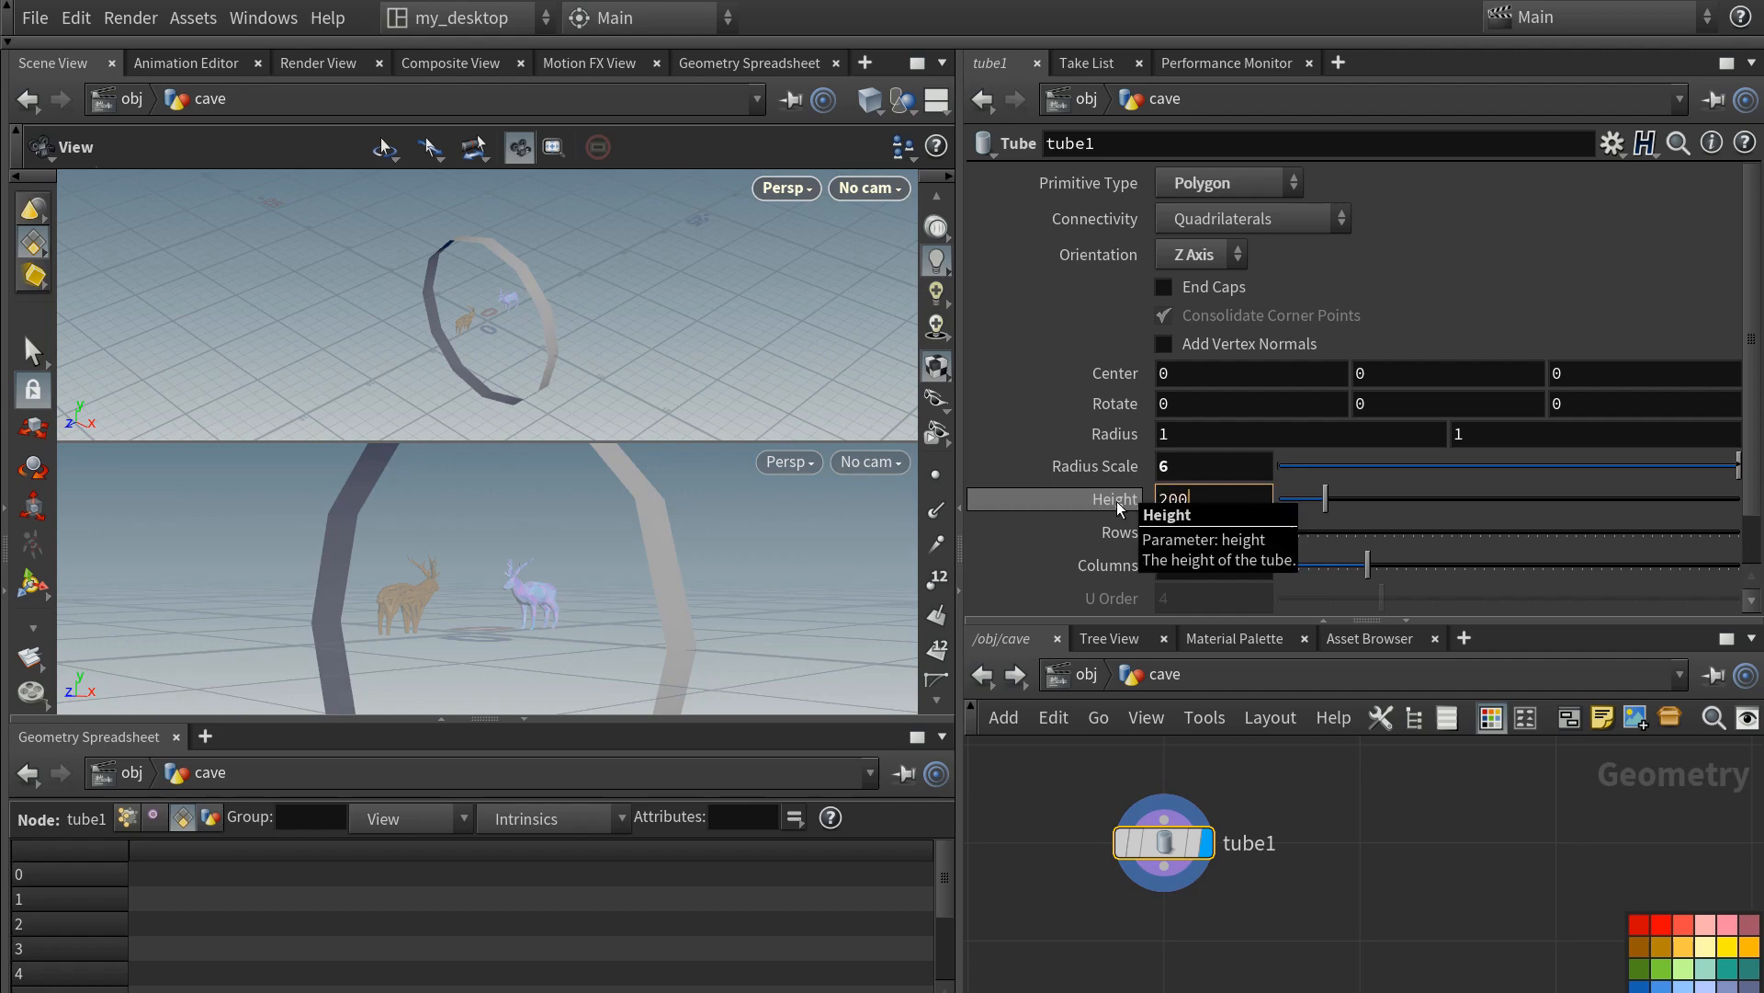
key("Return")
- Set the cave tube's radius scale to 20 and frame both deer inside it
right_click_drag(620, 551, 742, 171)
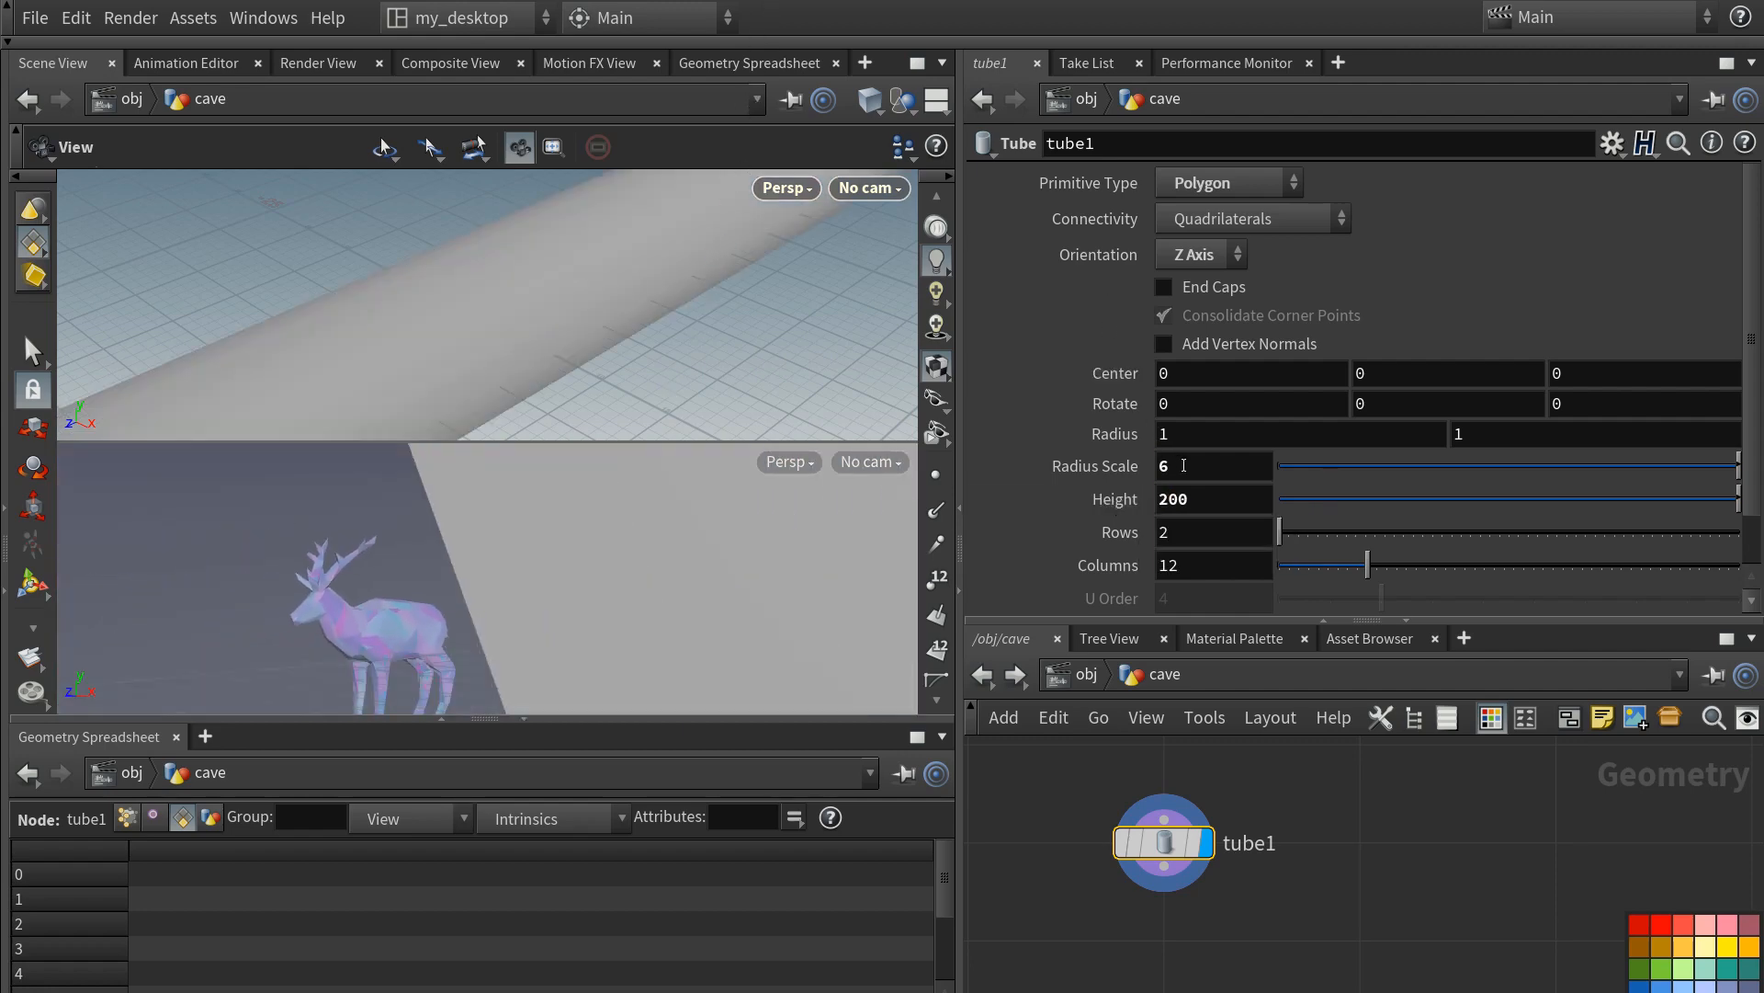
middle_click_drag(1186, 463, 1299, 415)
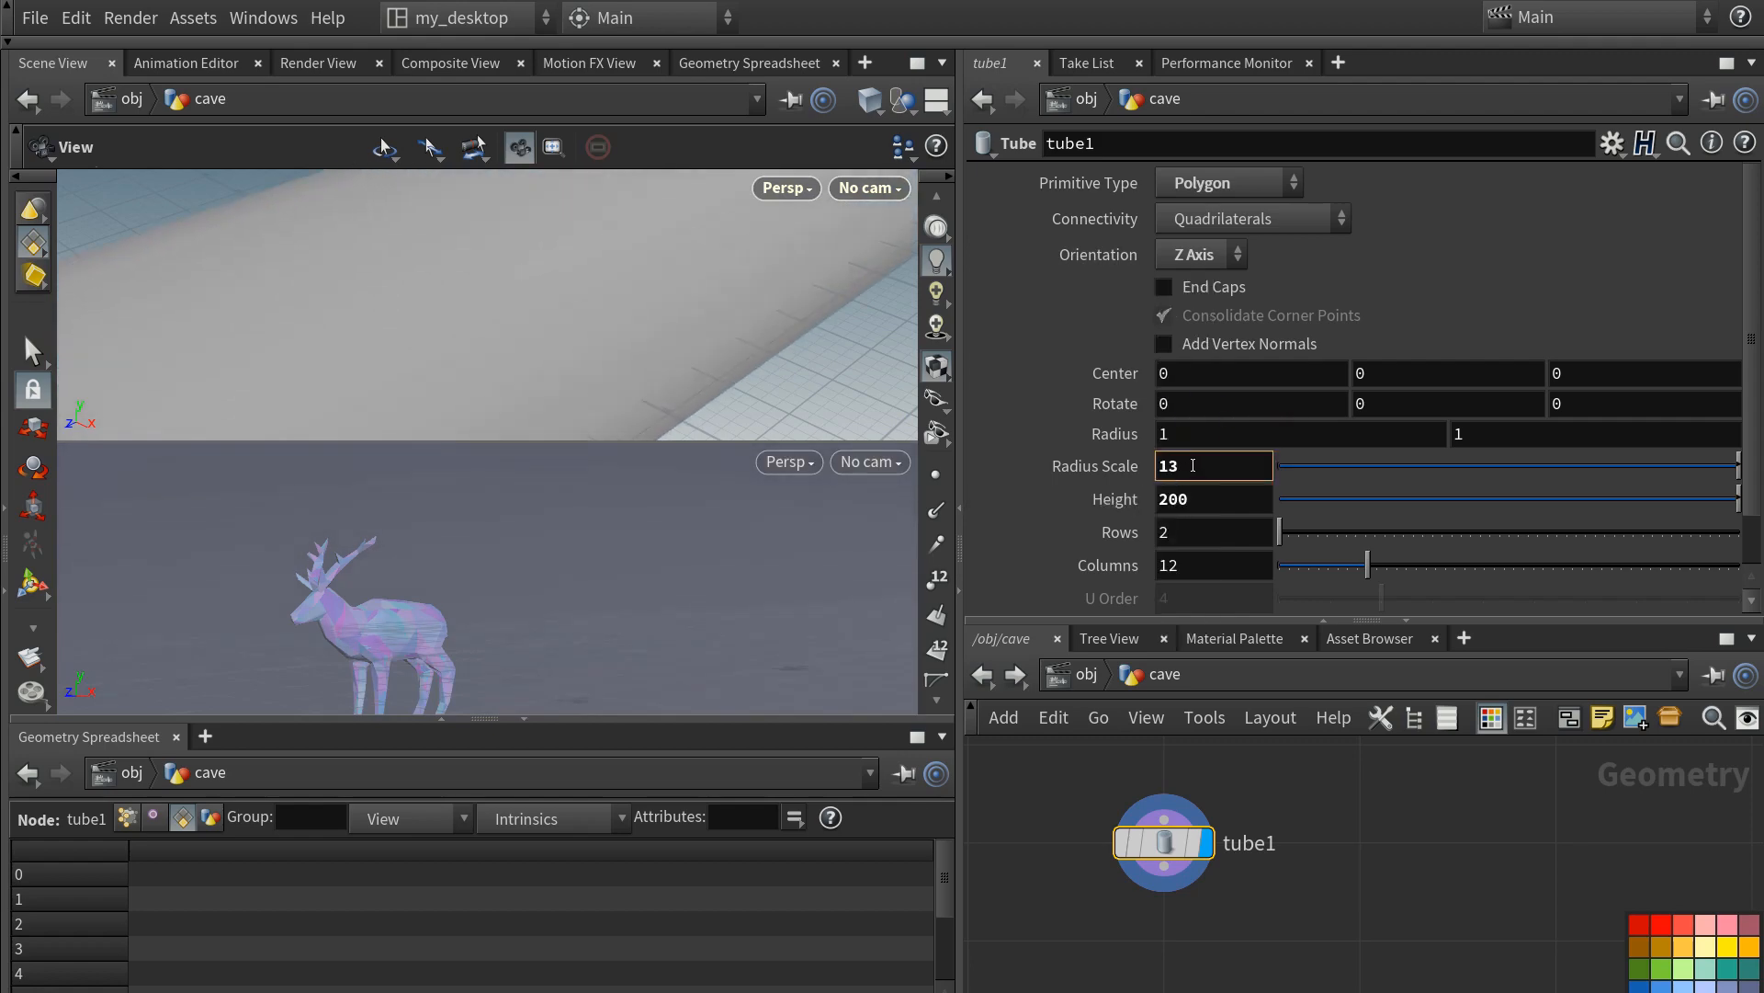
left_click_drag(1192, 466, 1034, 462)
type("20")
key("Return")
left_click_drag(496, 579, 342, 598)
middle_click_drag(342, 598, 403, 560)
left_click_drag(403, 560, 377, 604)
middle_click_drag(377, 605, 416, 582)
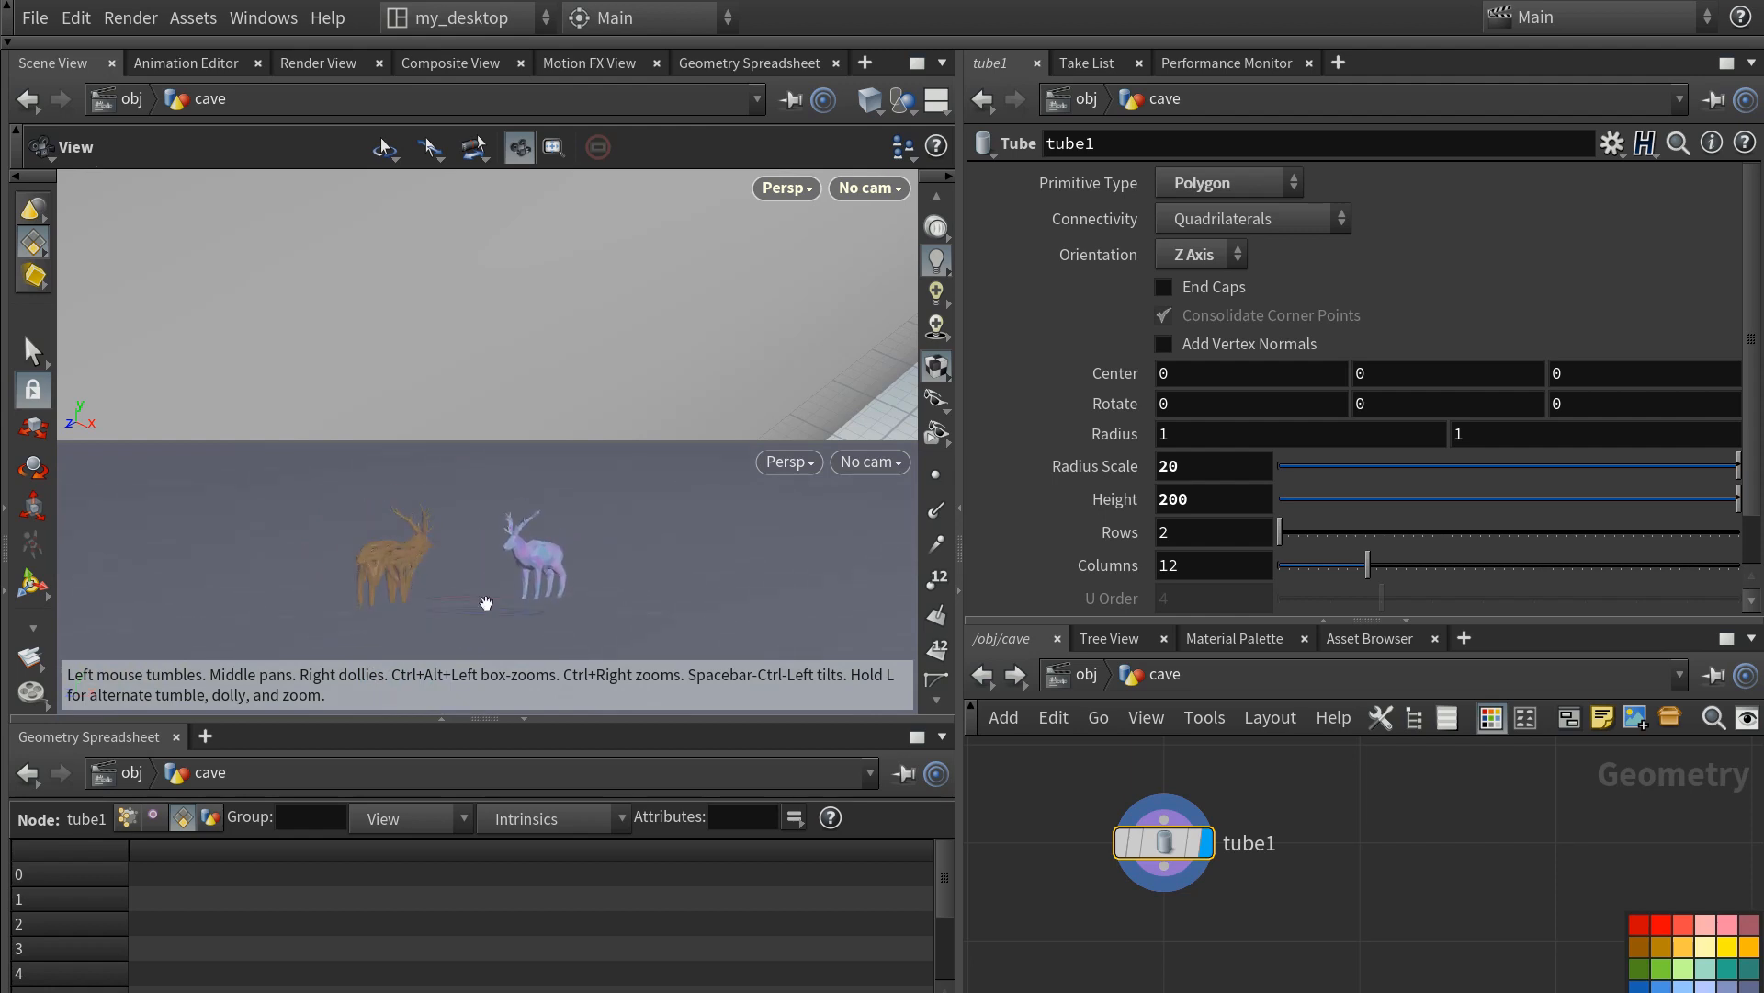
- Show wireframe lines over the shaded geometry and set the cave tube to 8 rows and 16 columns
left_click(868, 100)
left_click(947, 393)
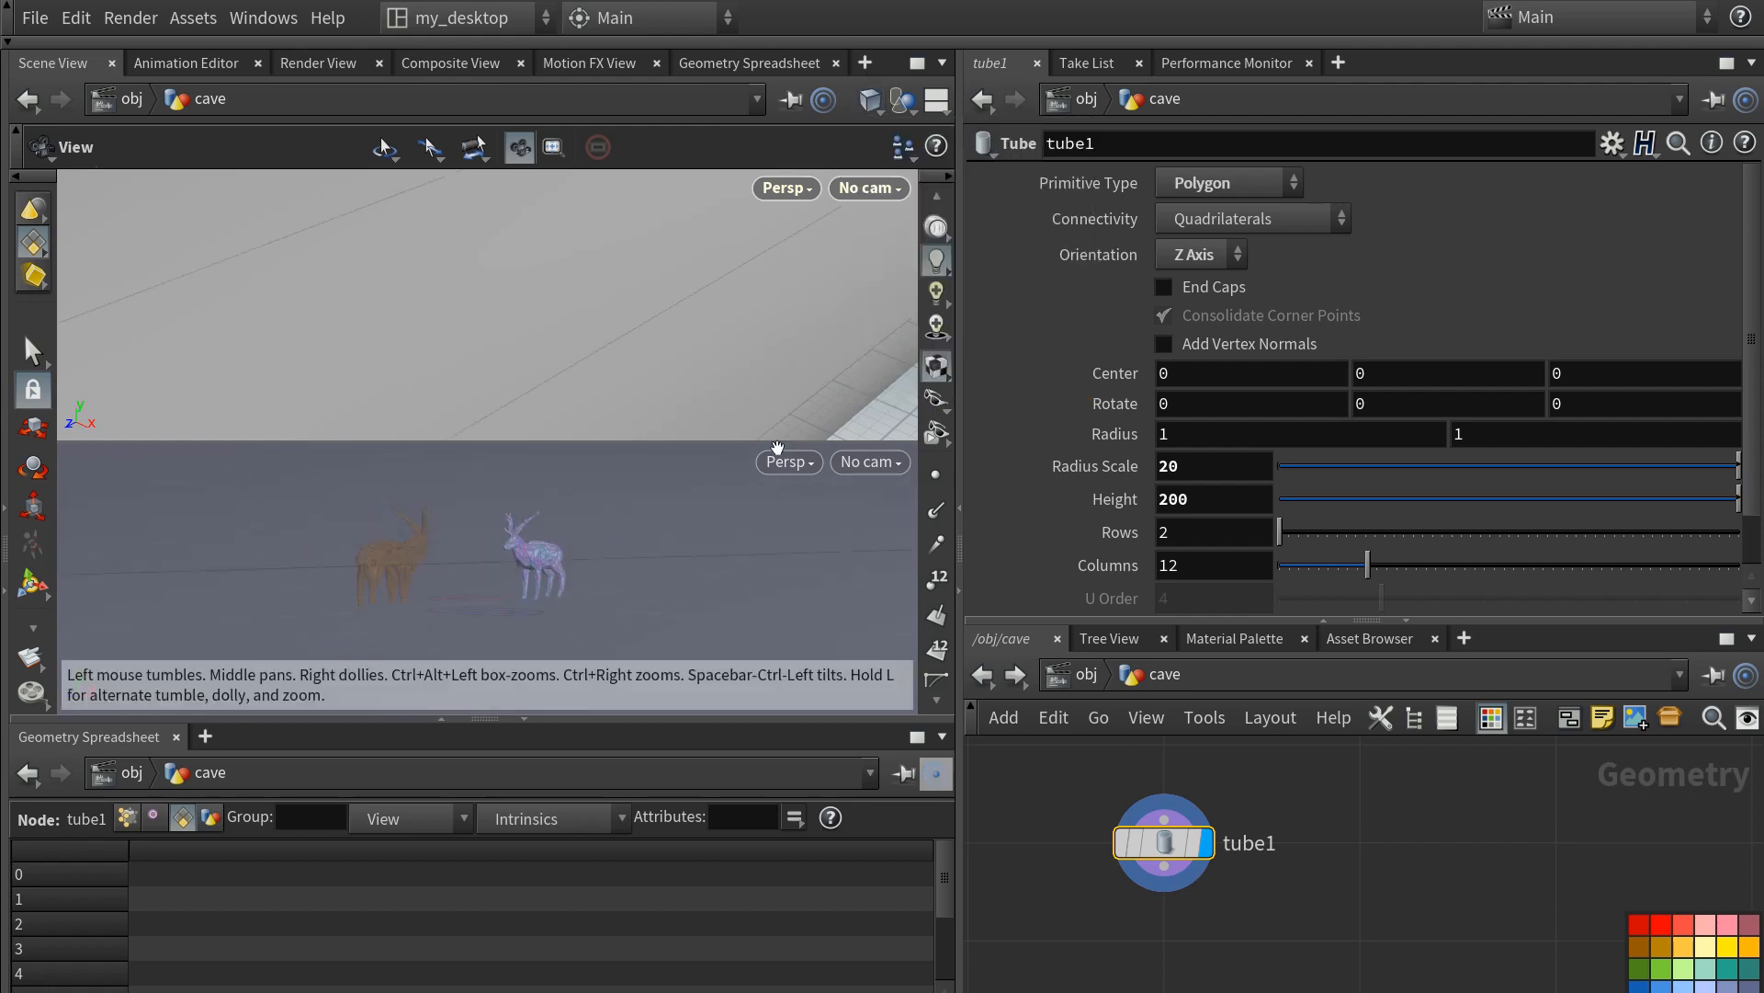
double_click(1204, 531)
type("8")
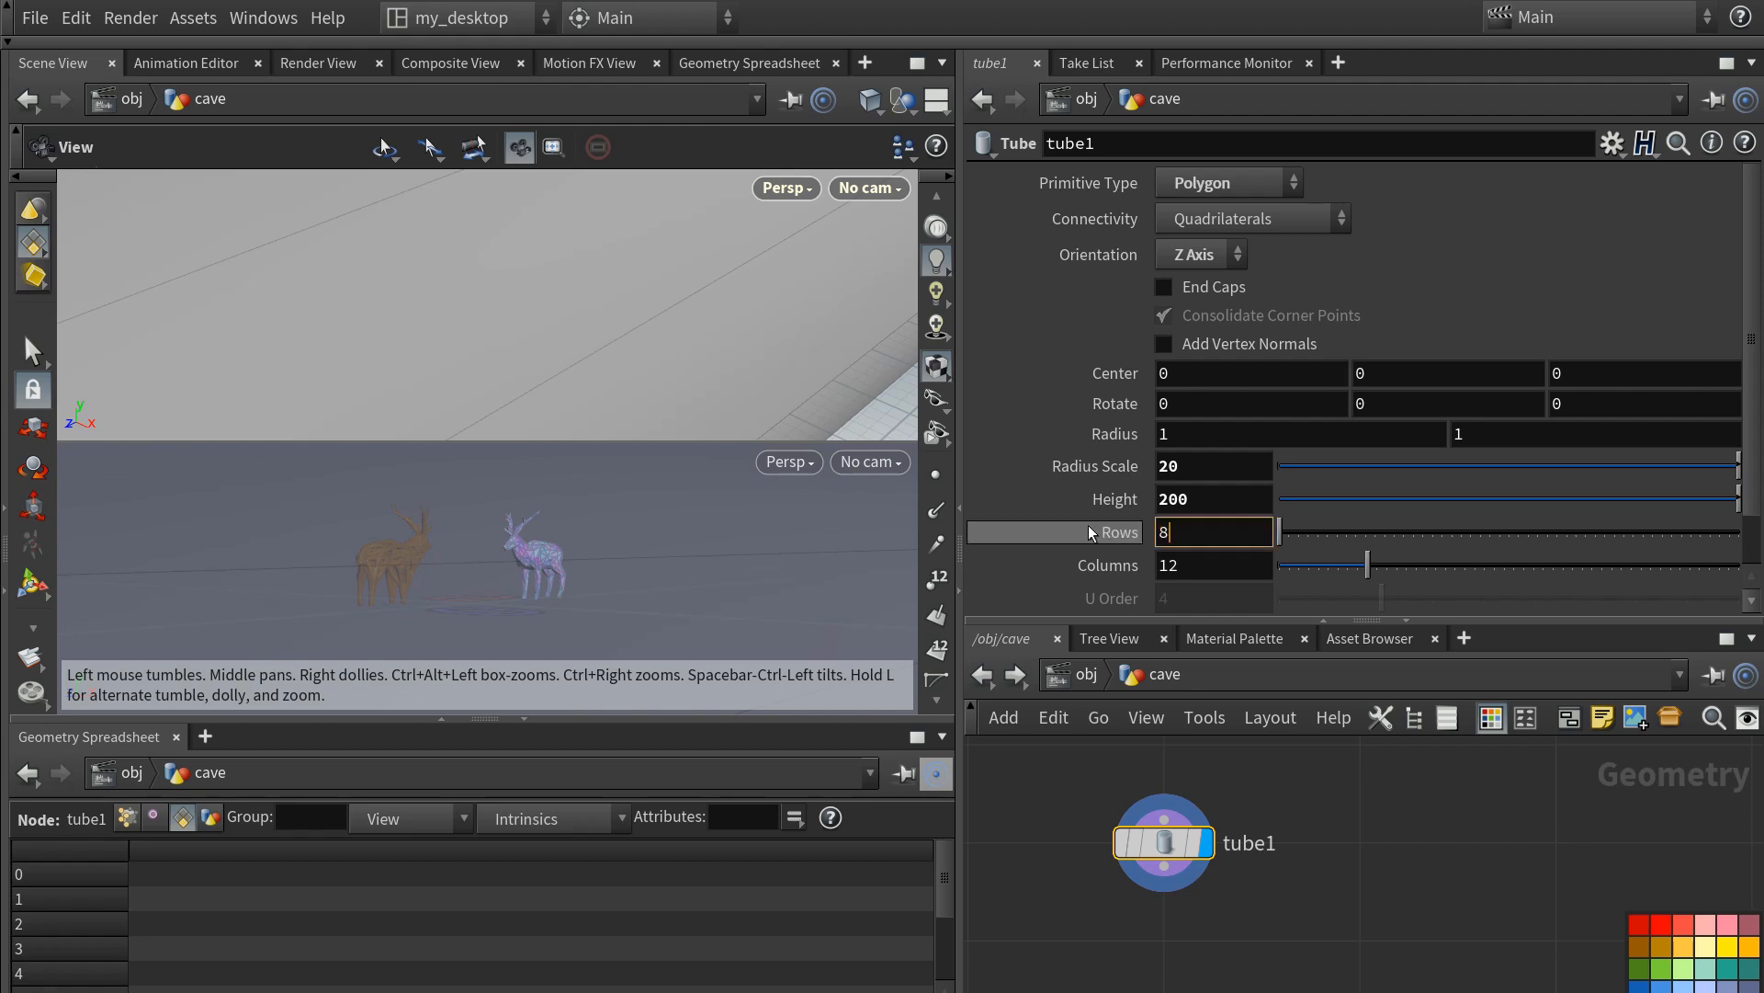
key("Return")
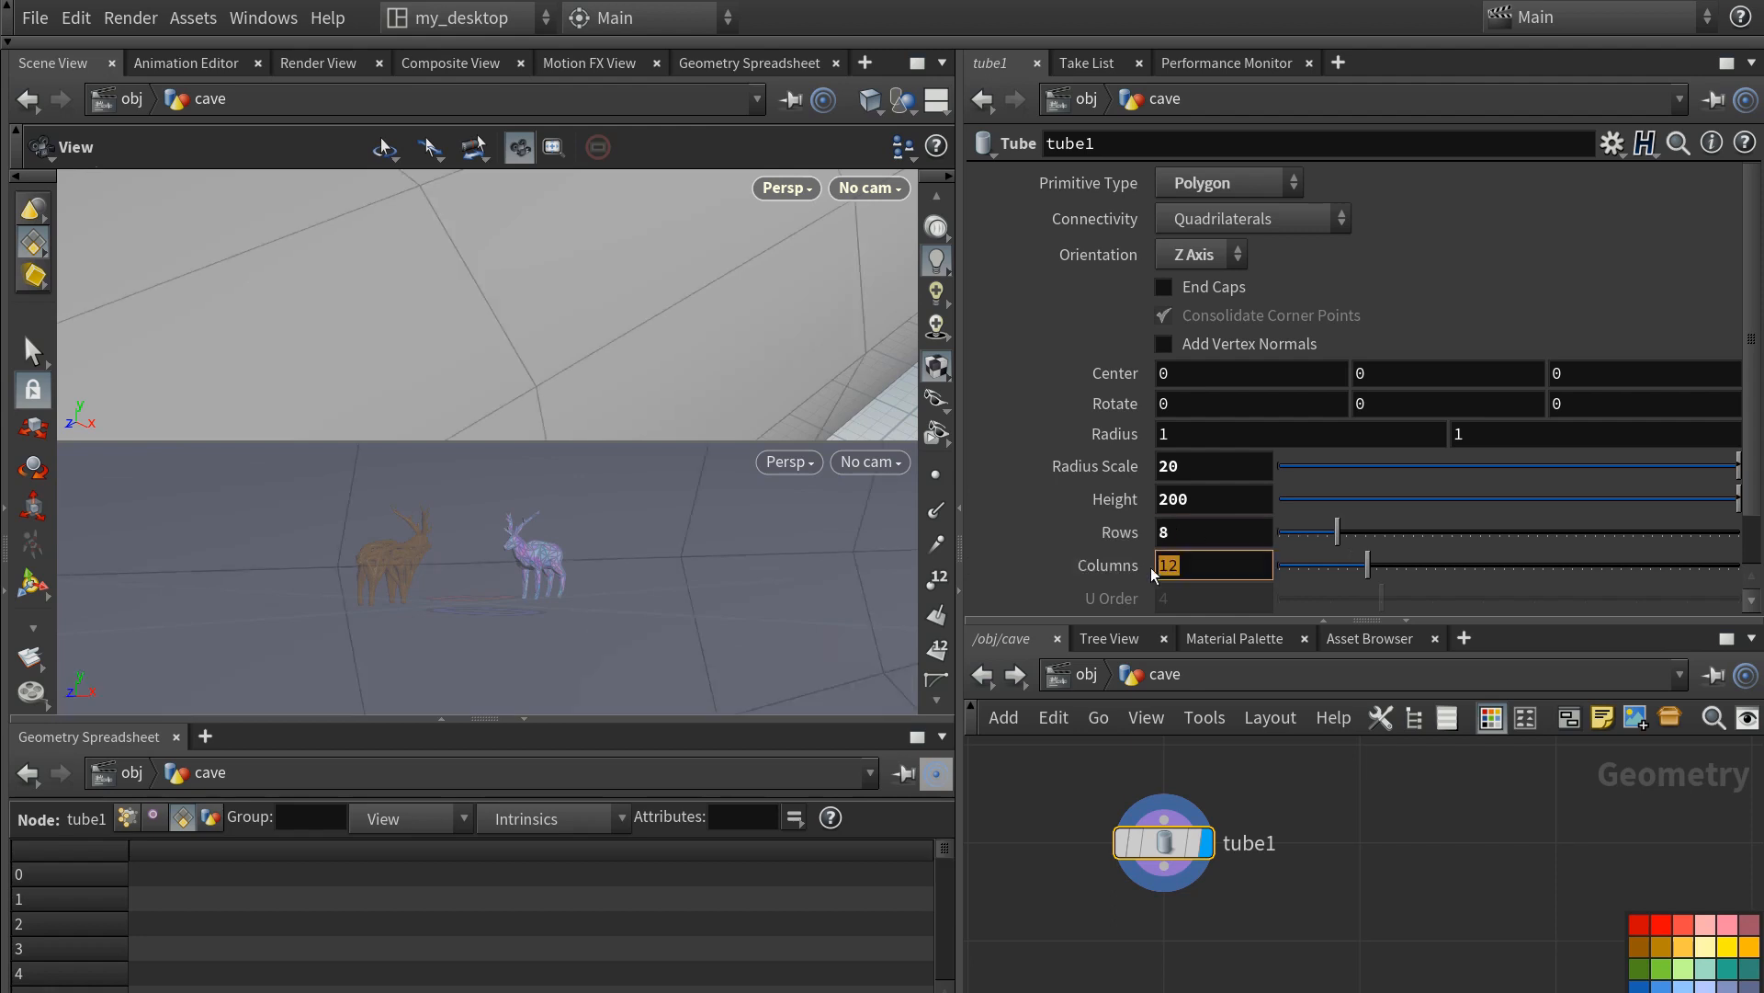
type("16")
key("Return")
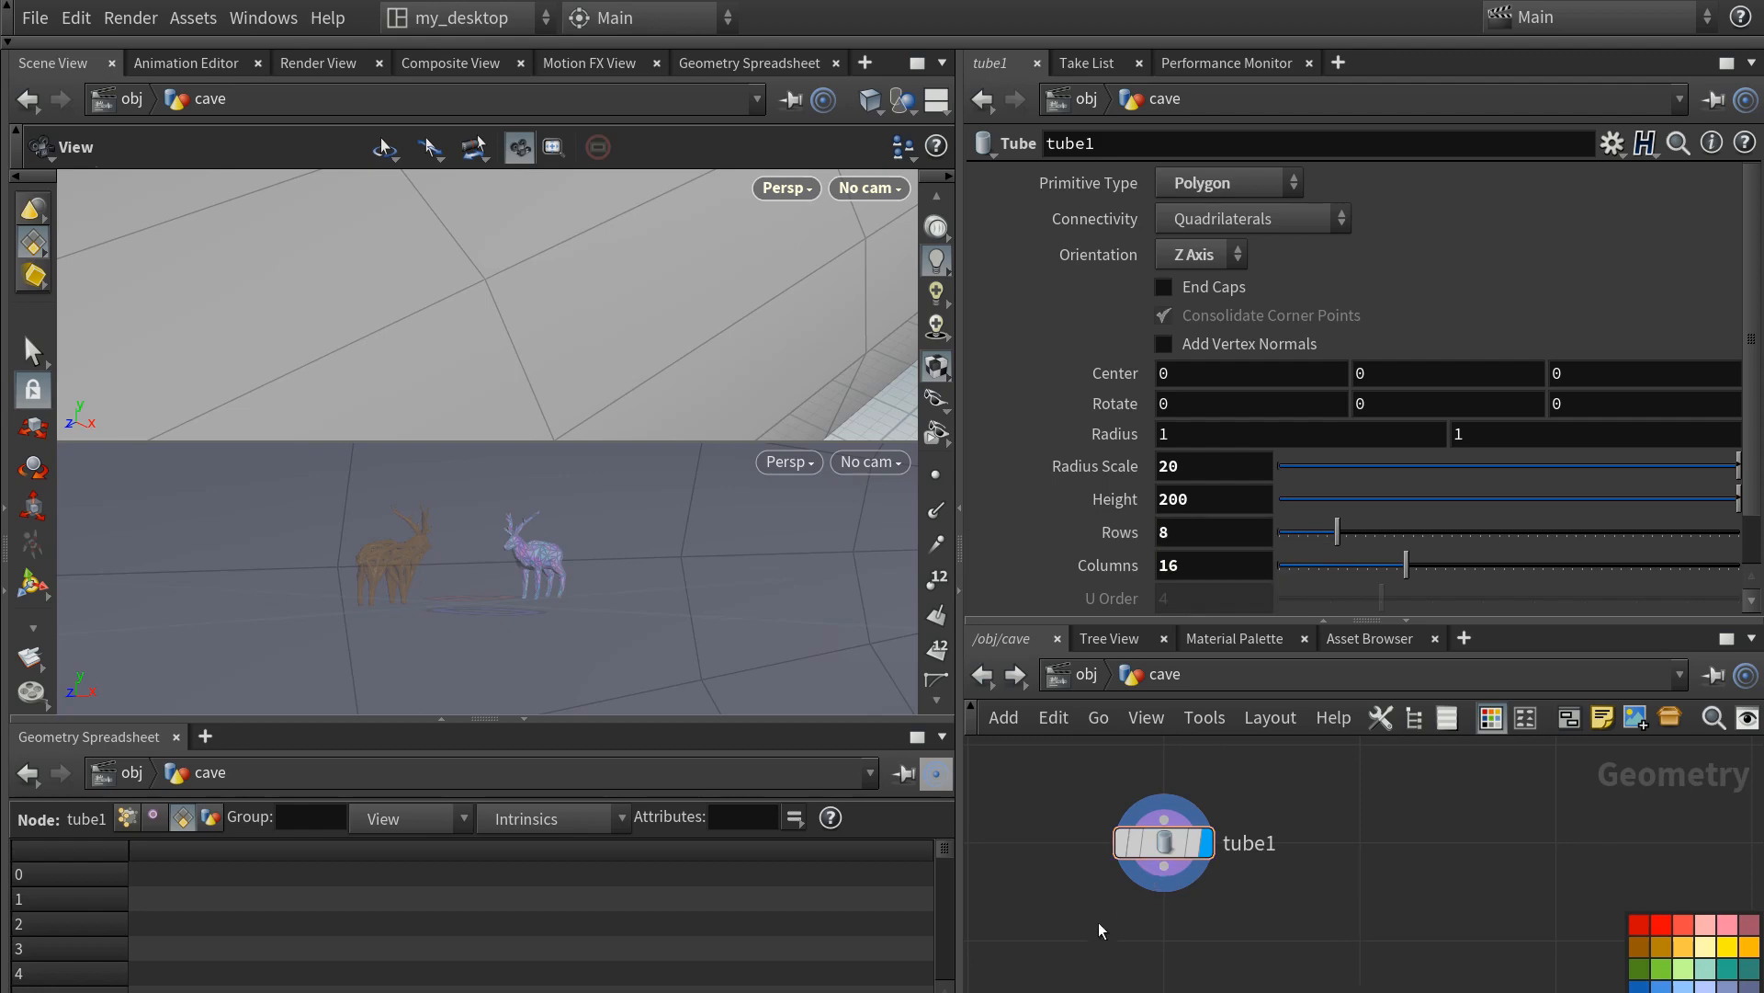
- Add a Transform node after the cave tube and set its Y rotation to 26
scroll(1107, 919, "down", 2)
key("Tab")
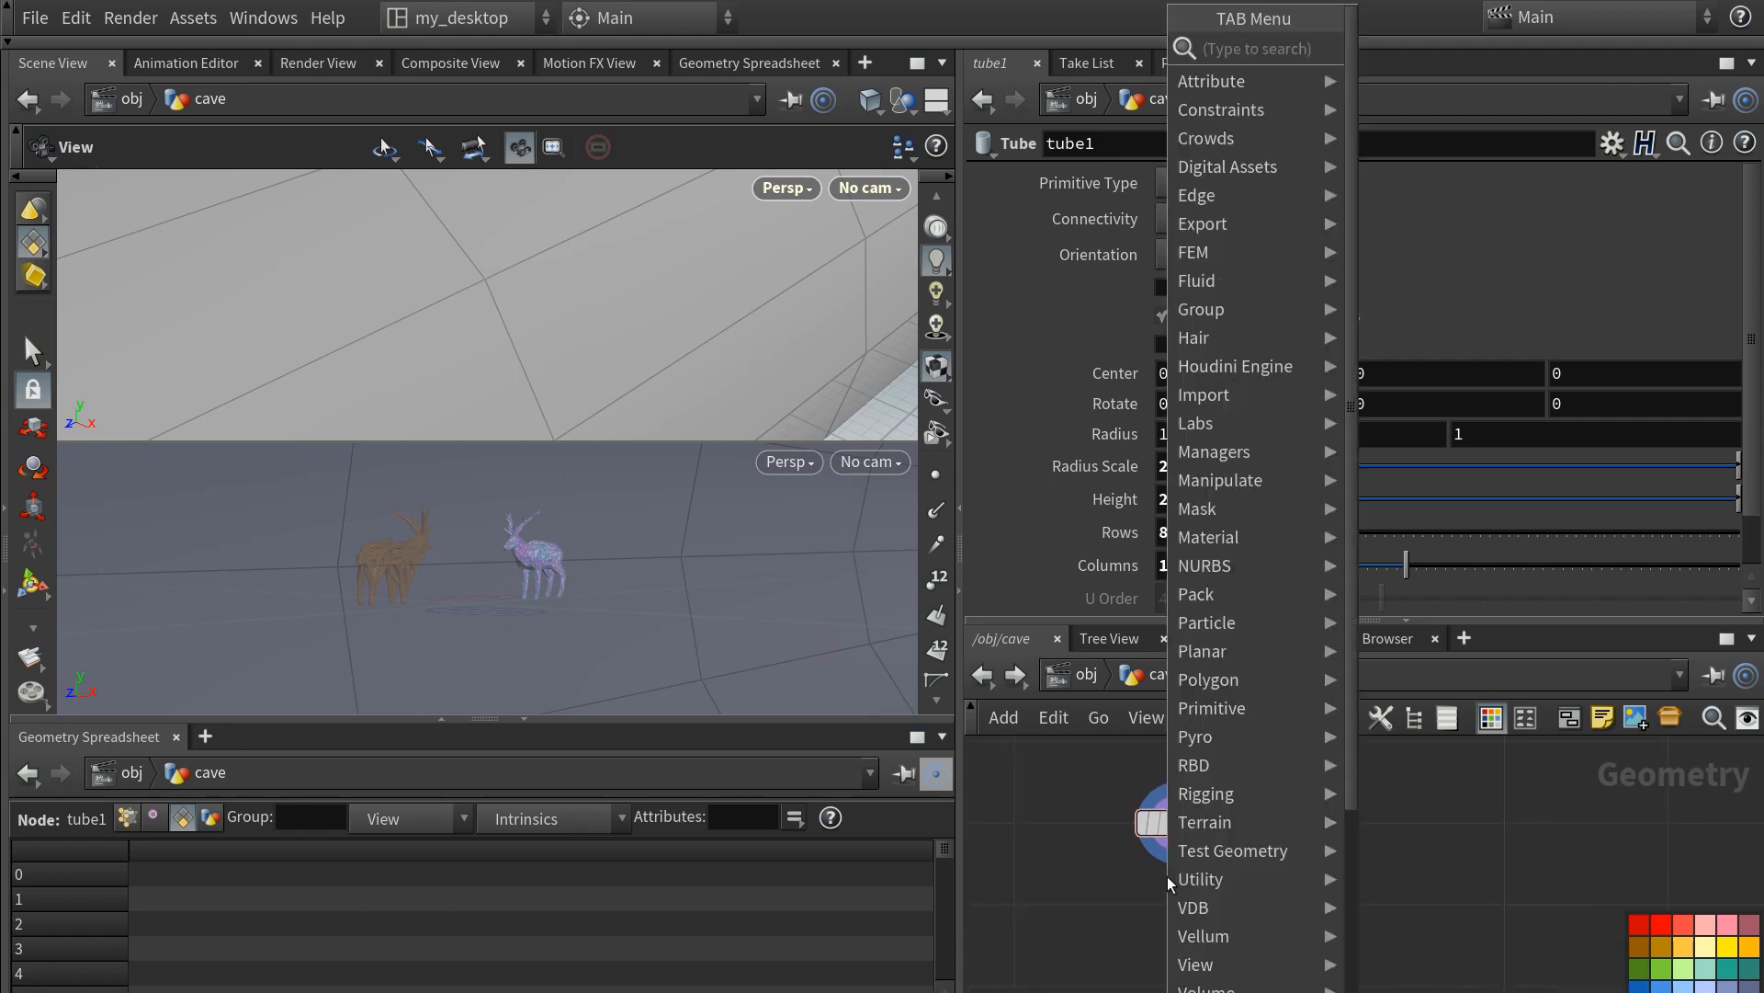
type("transform")
key("Return")
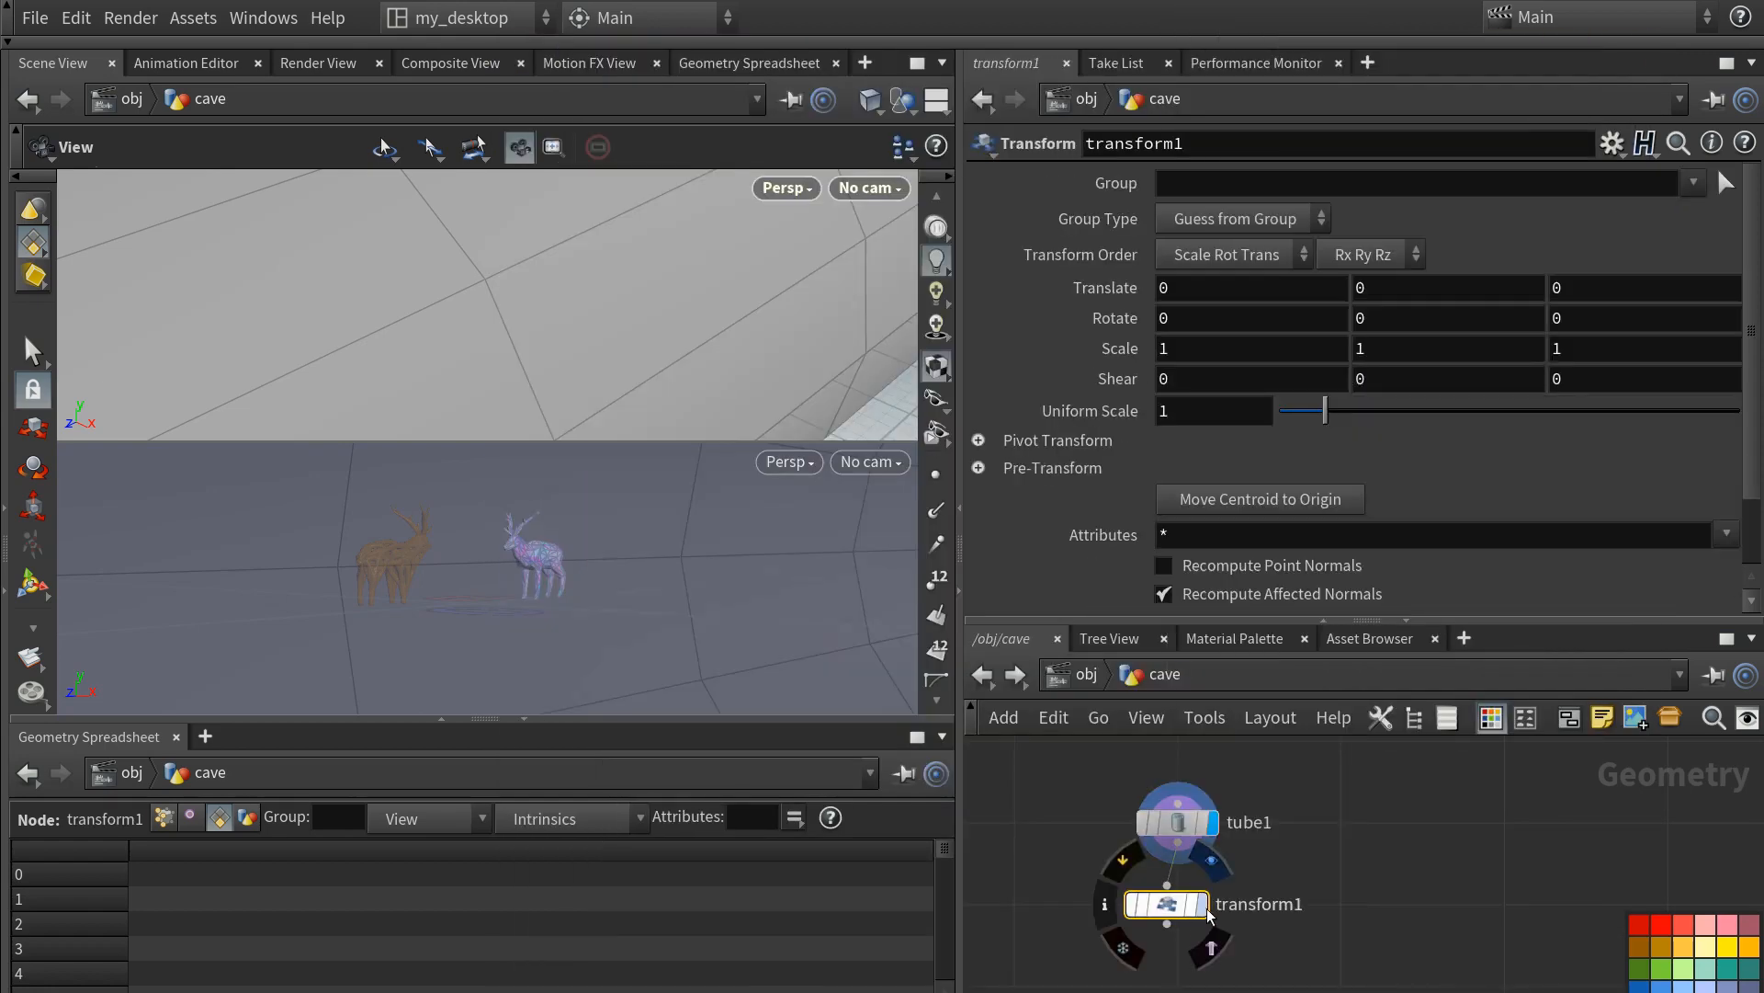
middle_click_drag(1369, 318, 1707, 277)
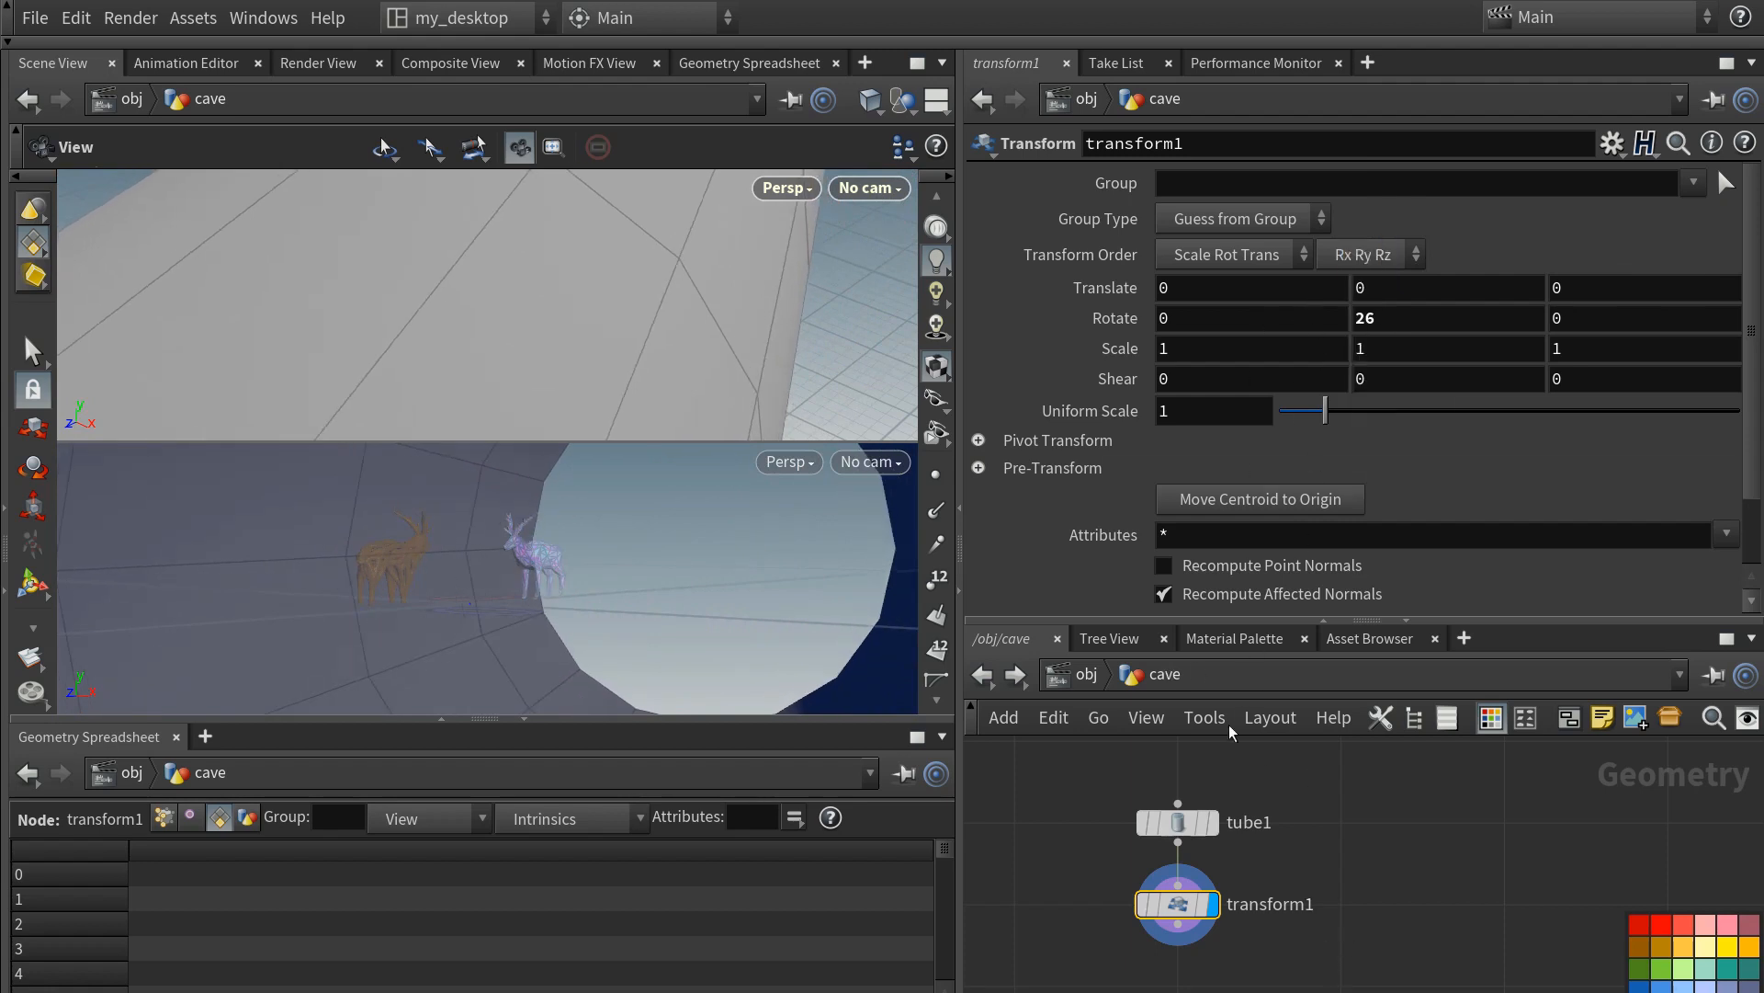
- Set the Y scale of the cave's Transform node to 0.4
left_click(1181, 812)
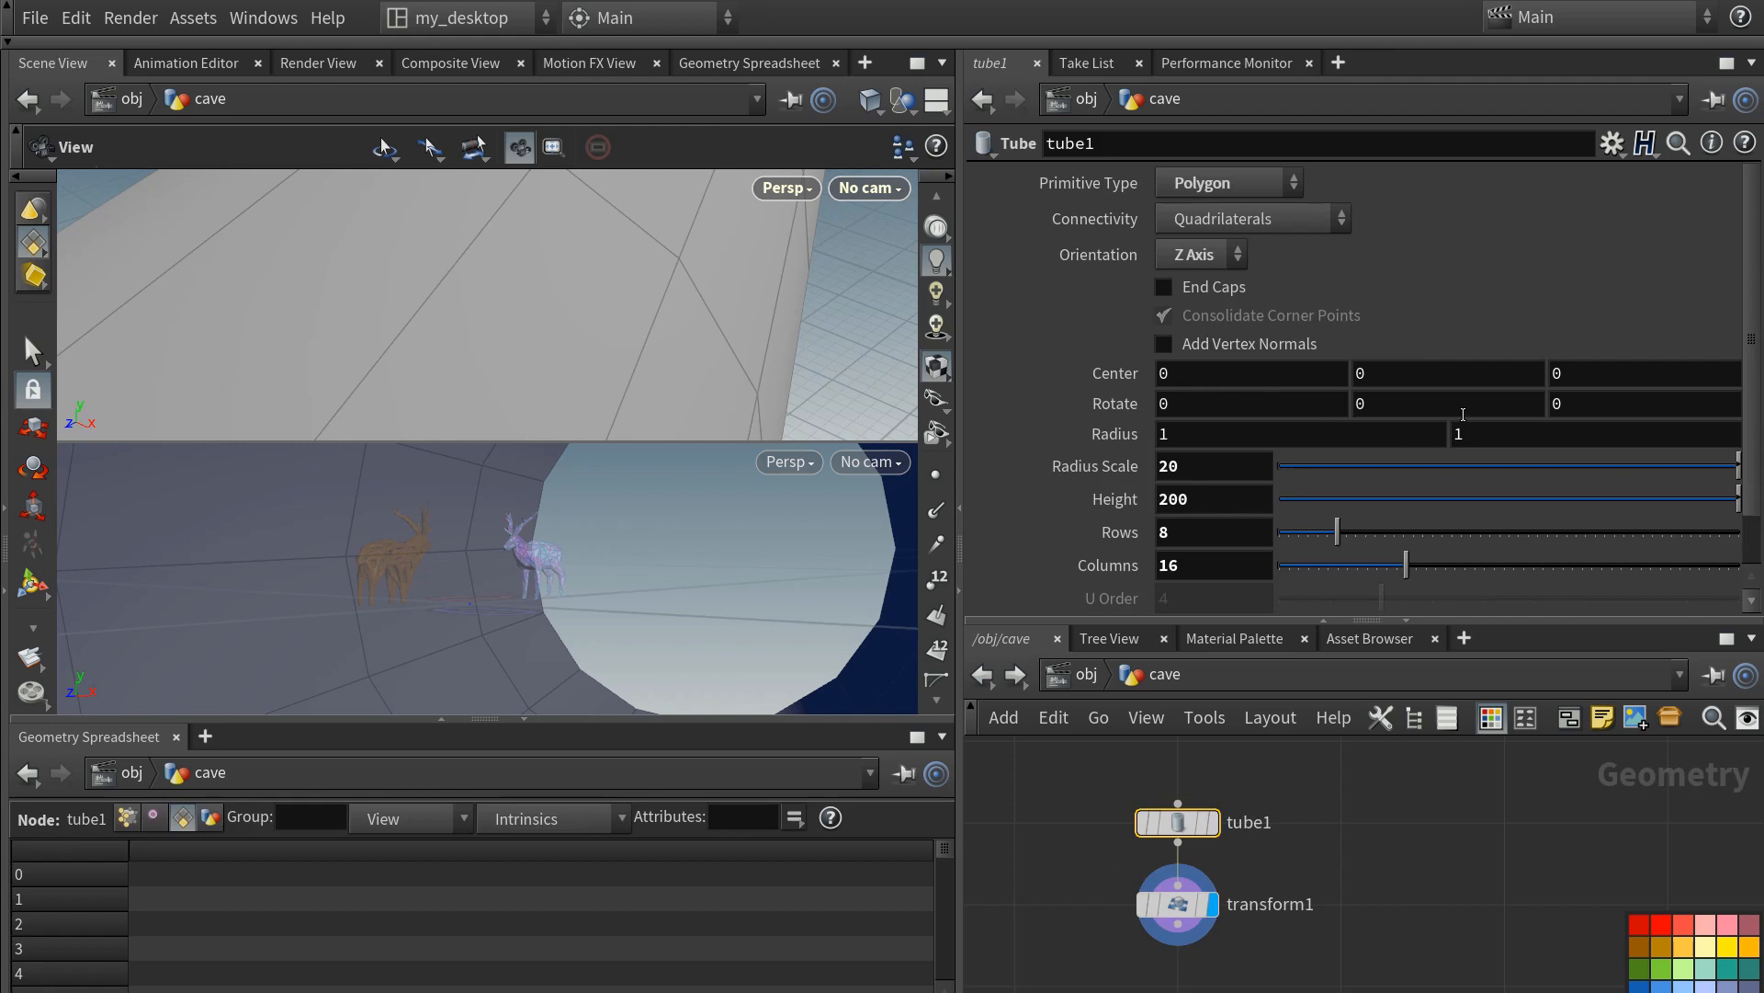
scroll(1452, 428, "down", 1)
scroll(1438, 441, "up", 1)
left_click(1179, 906)
middle_click_drag(1378, 318, 1297, 357)
- Switch to XnView and enable the Always on Top interface option
key("alt+Tab")
left_click(989, 147)
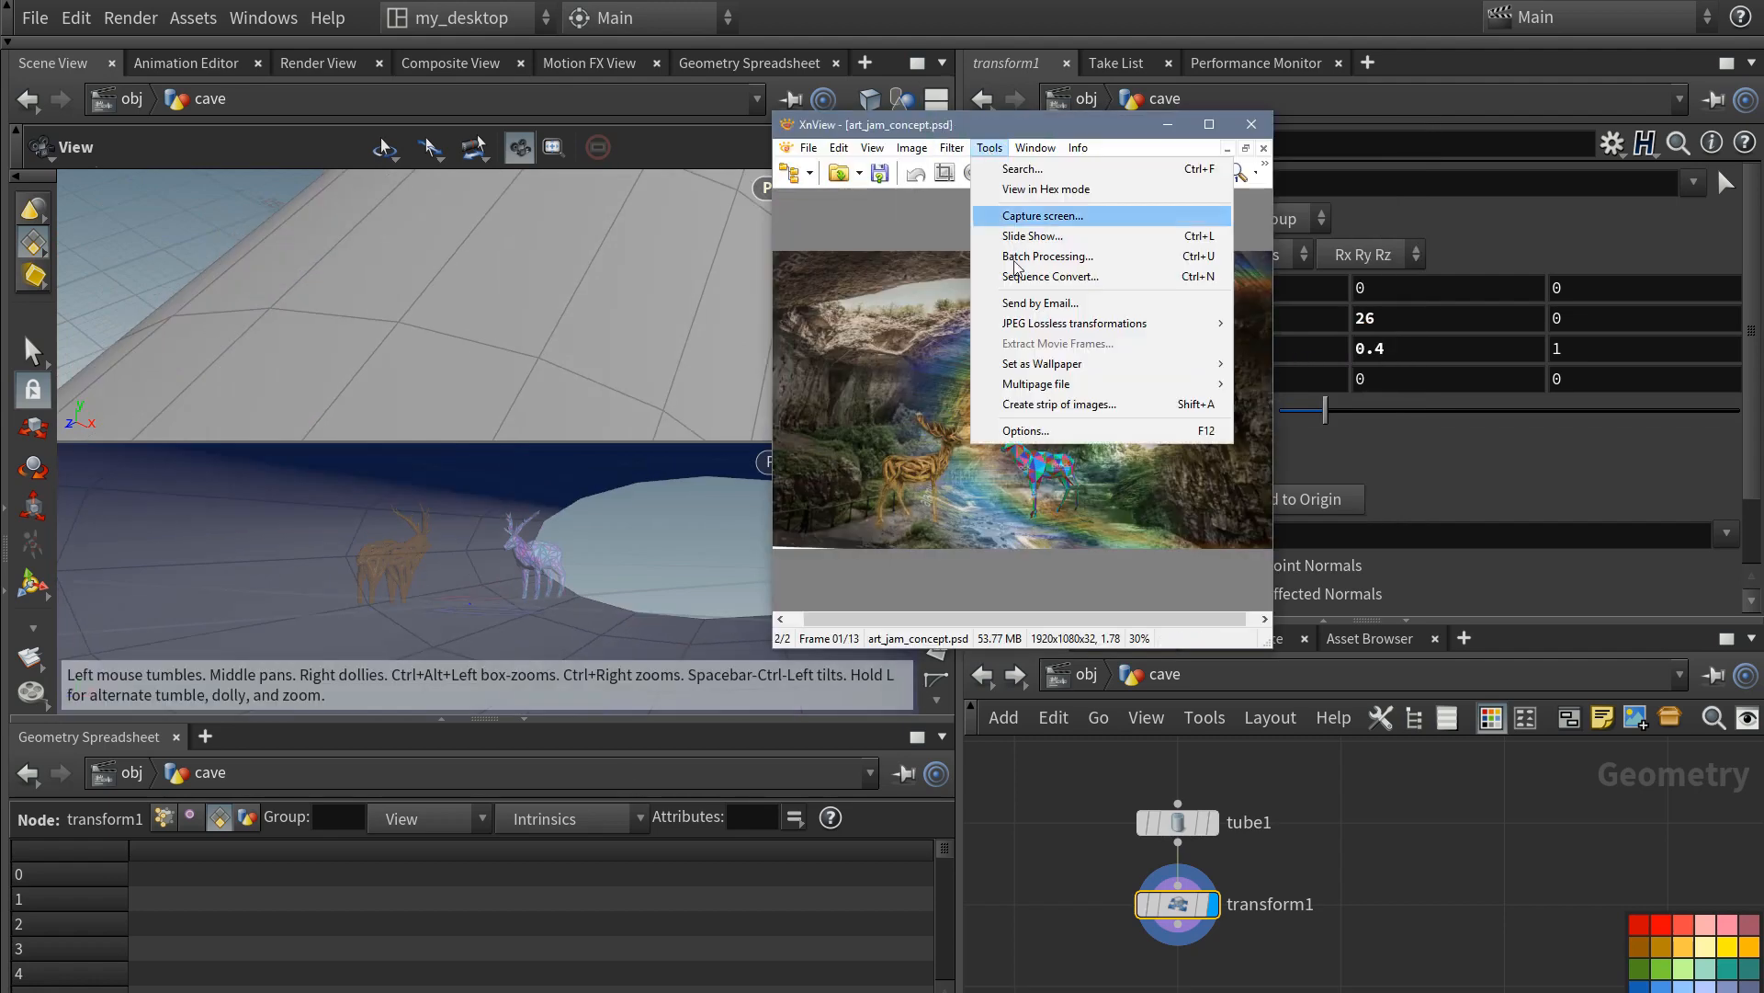
left_click(1015, 433)
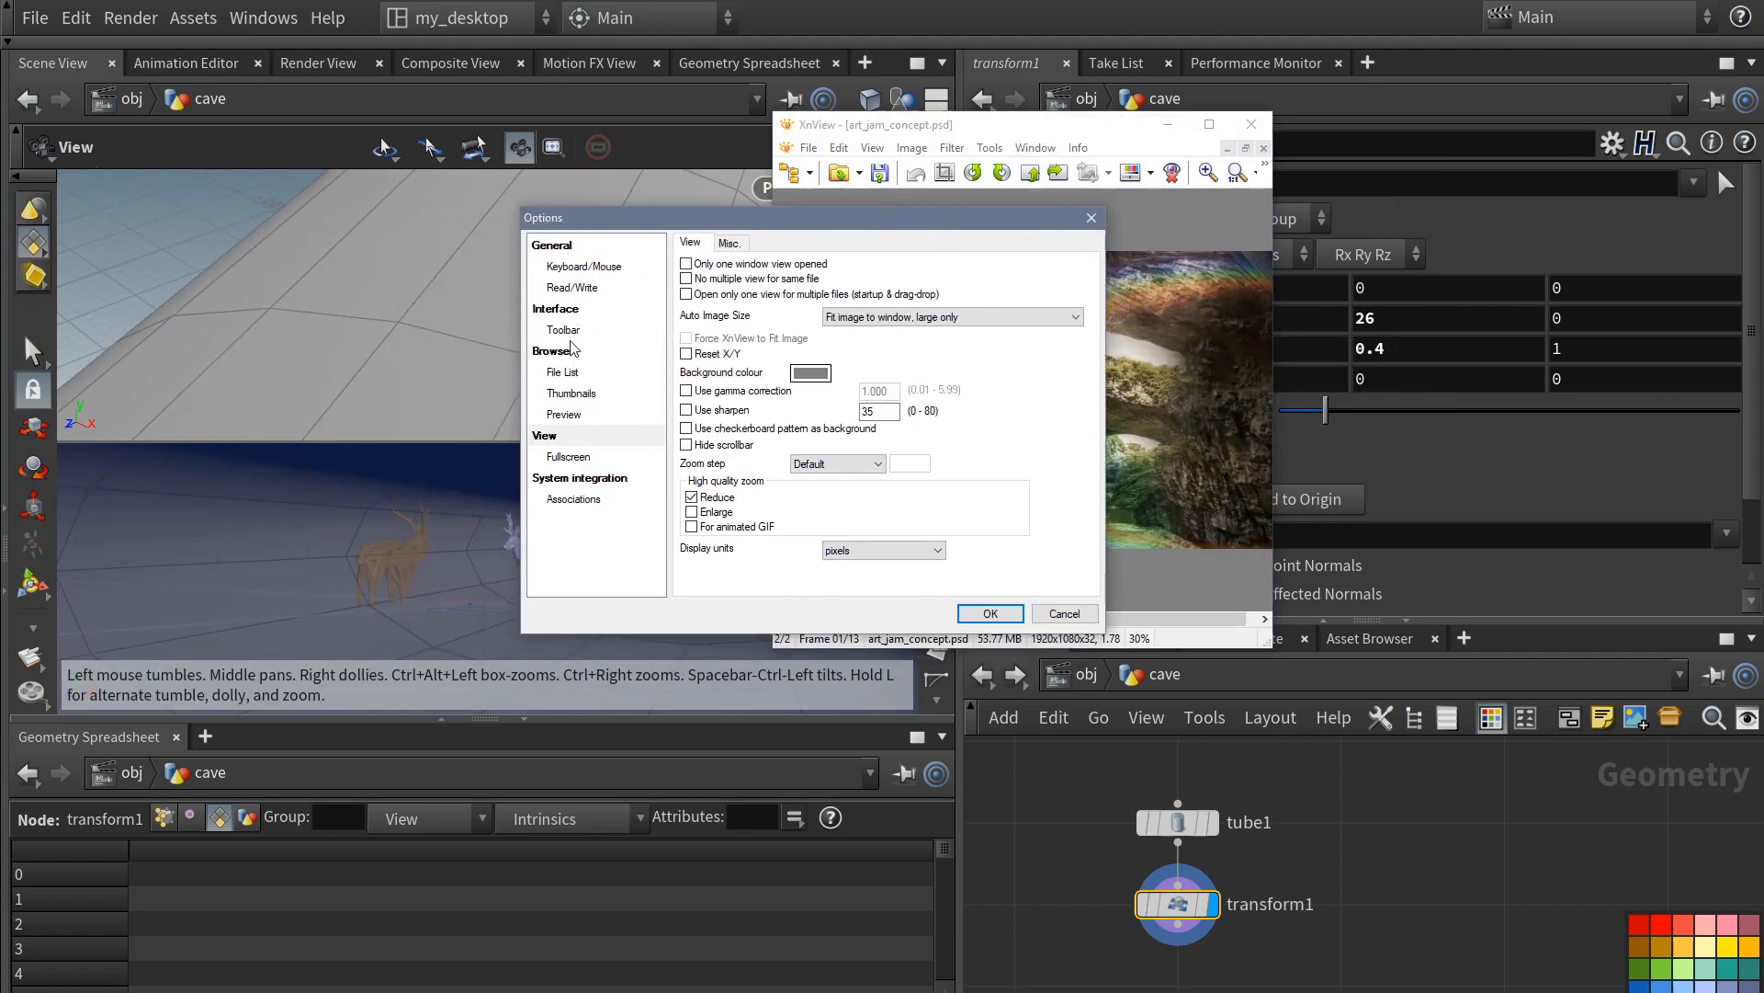
left_click(556, 309)
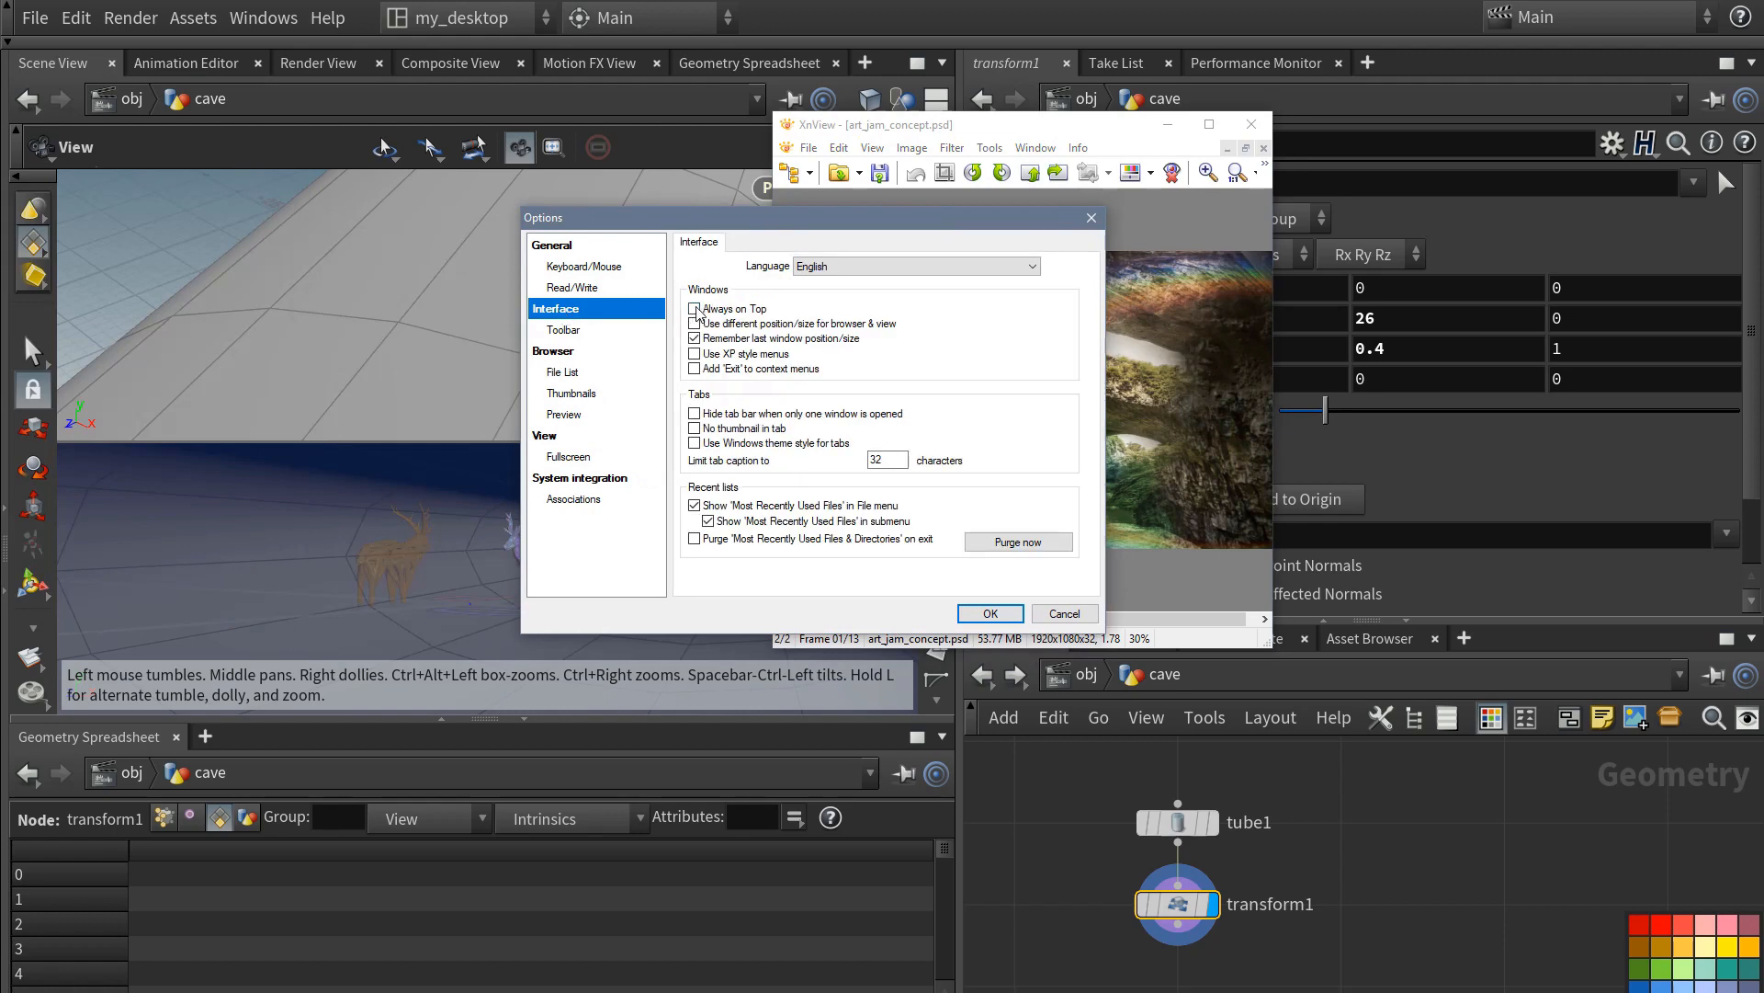
left_click(985, 623)
- Shrink the concept image window and move it clear of the 3D views and the node parameters
left_click_drag(933, 124, 738, 69)
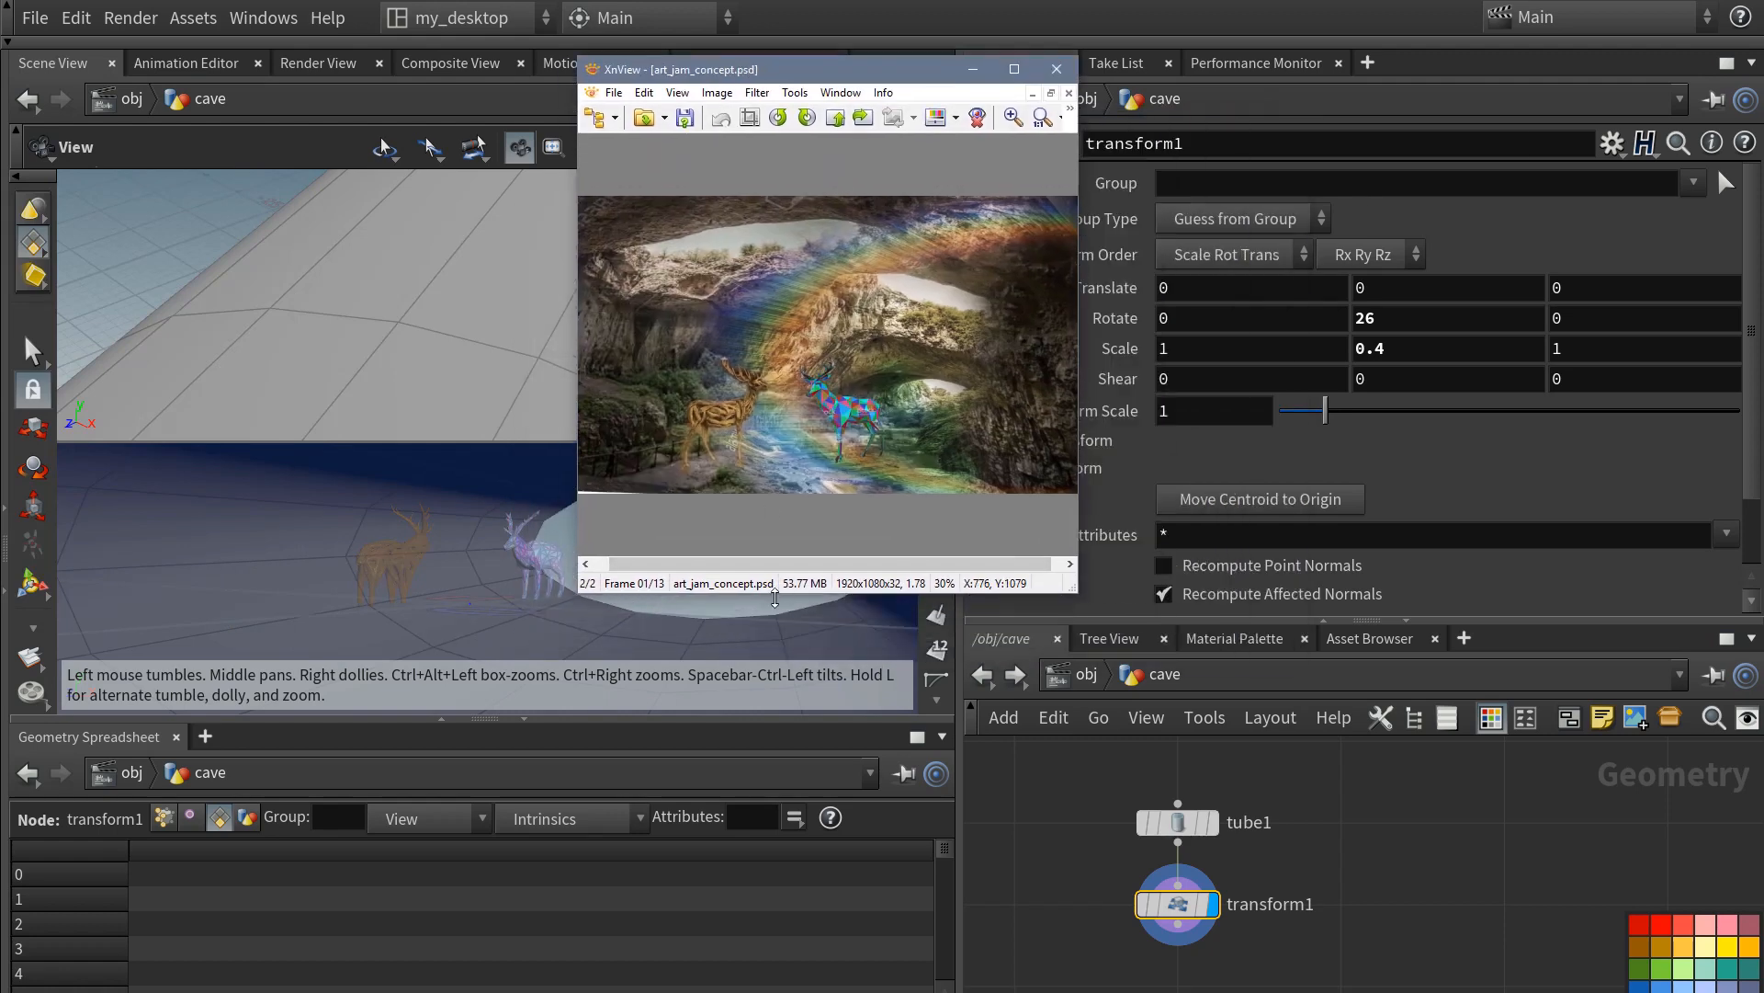
left_click_drag(778, 593, 778, 473)
left_click_drag(764, 74, 237, 707)
- Set the cave's tube1 to a radius scale of 9 and a height of 240
middle_click_drag(1083, 851, 1117, 845)
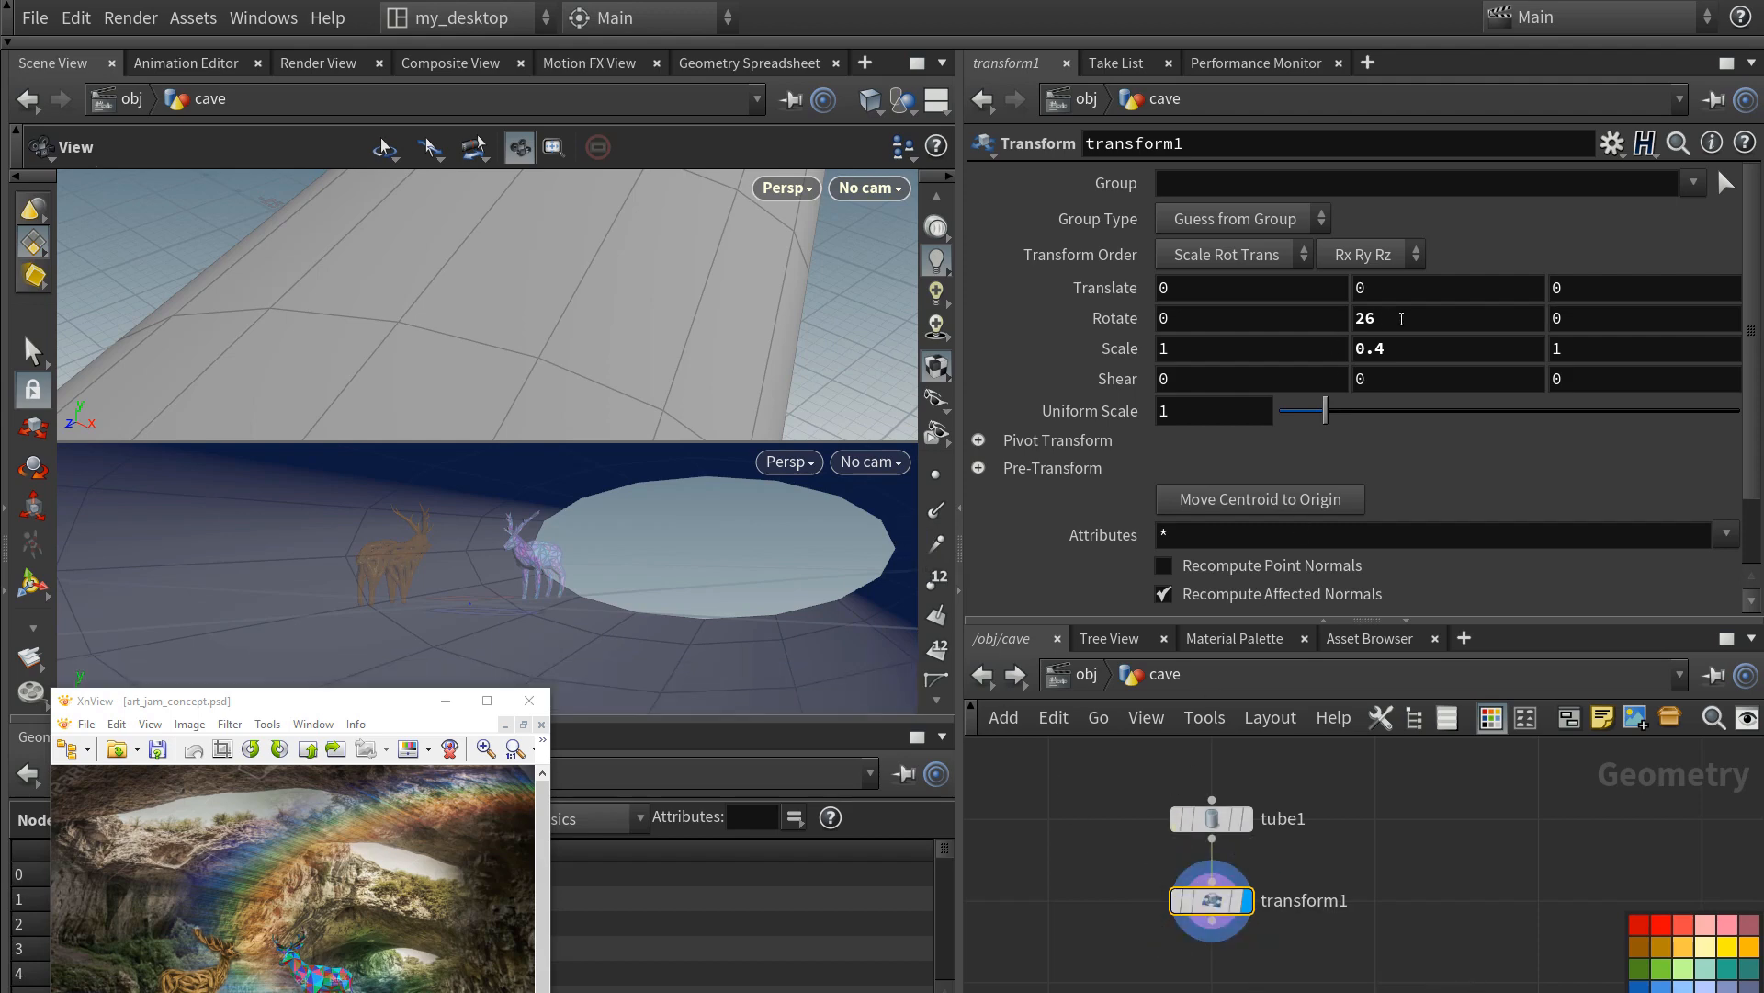
left_click(1211, 818)
middle_click_drag(1198, 434, 1274, 413)
middle_click_drag(1188, 466, 1048, 428)
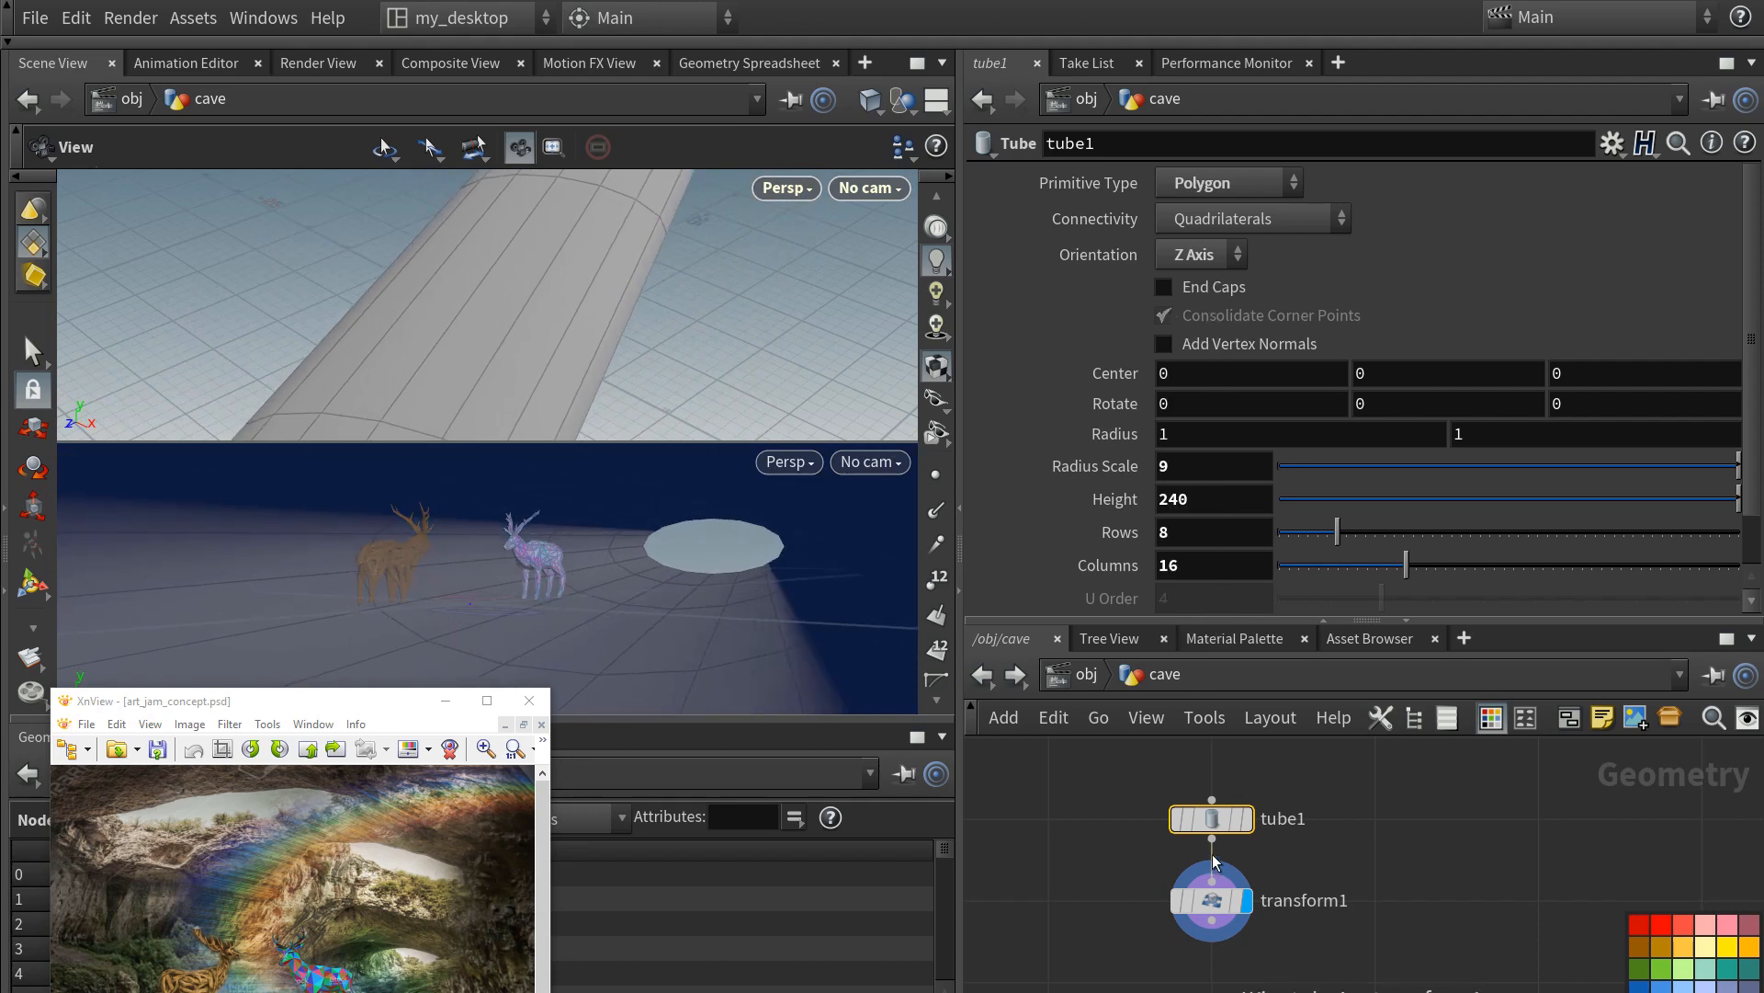
- Copy the snap_below_to_zero wrangle from rainbow_tube into cave, wire it after transform1 and display its result
middle_click_drag(1145, 901, 1156, 925)
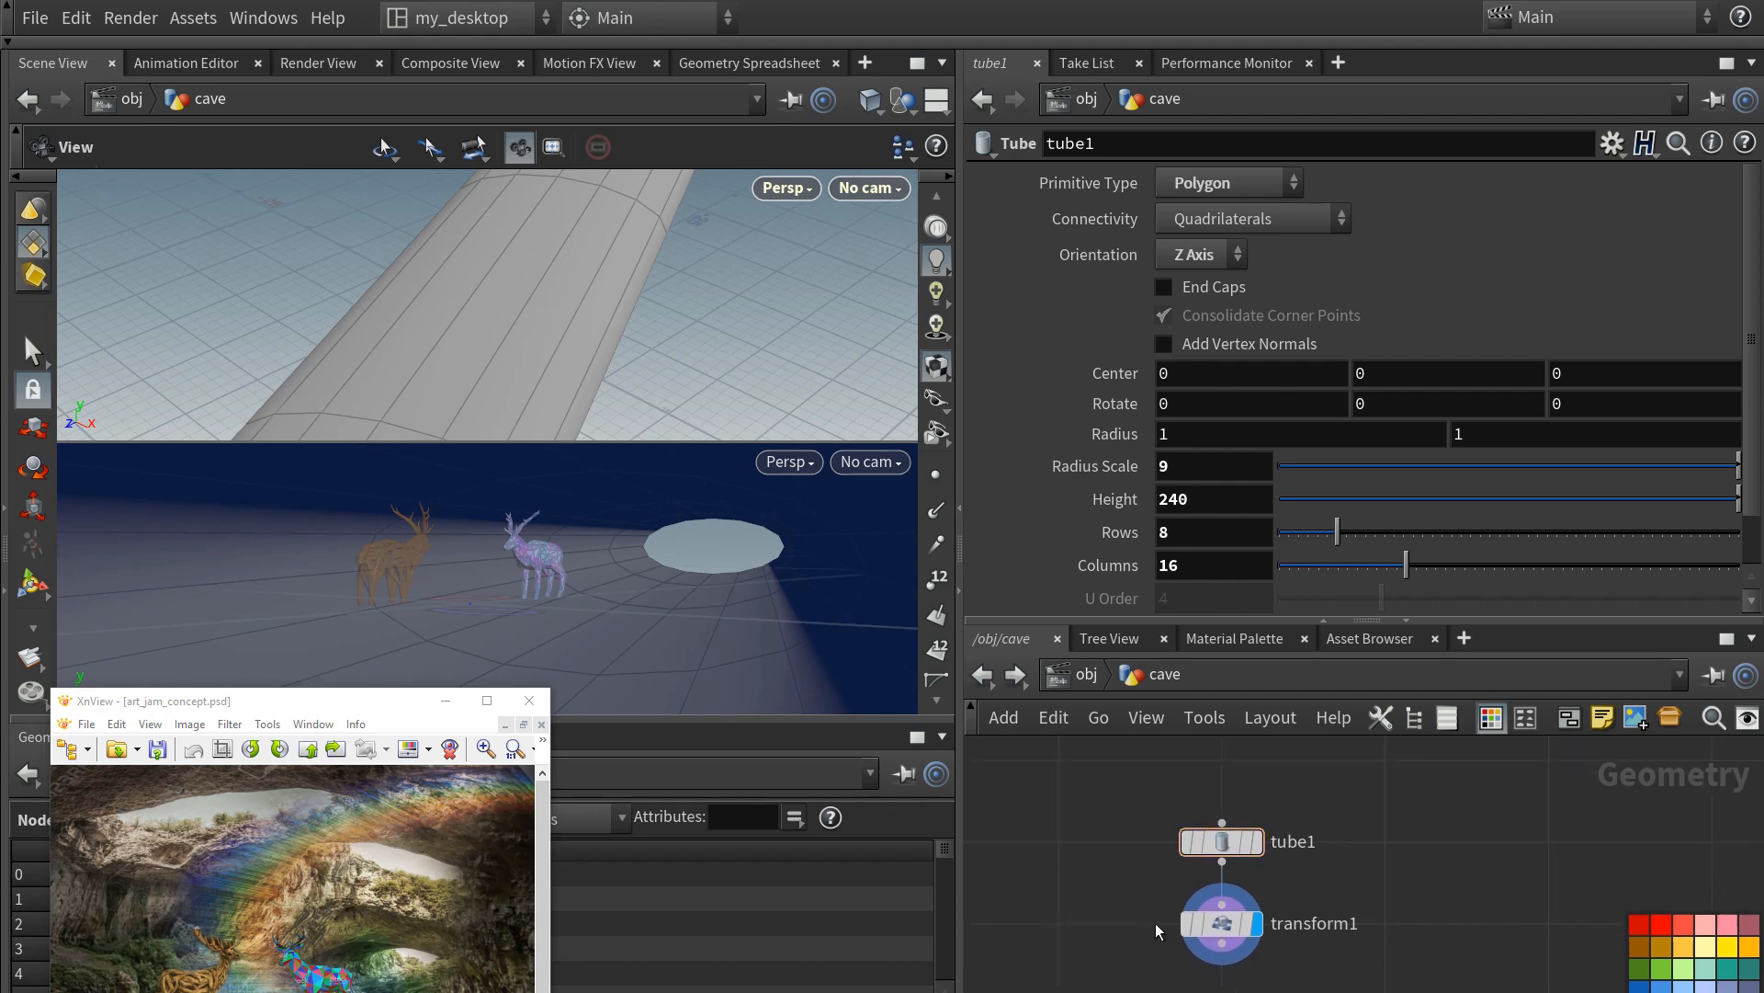
key("u")
double_click(1189, 836)
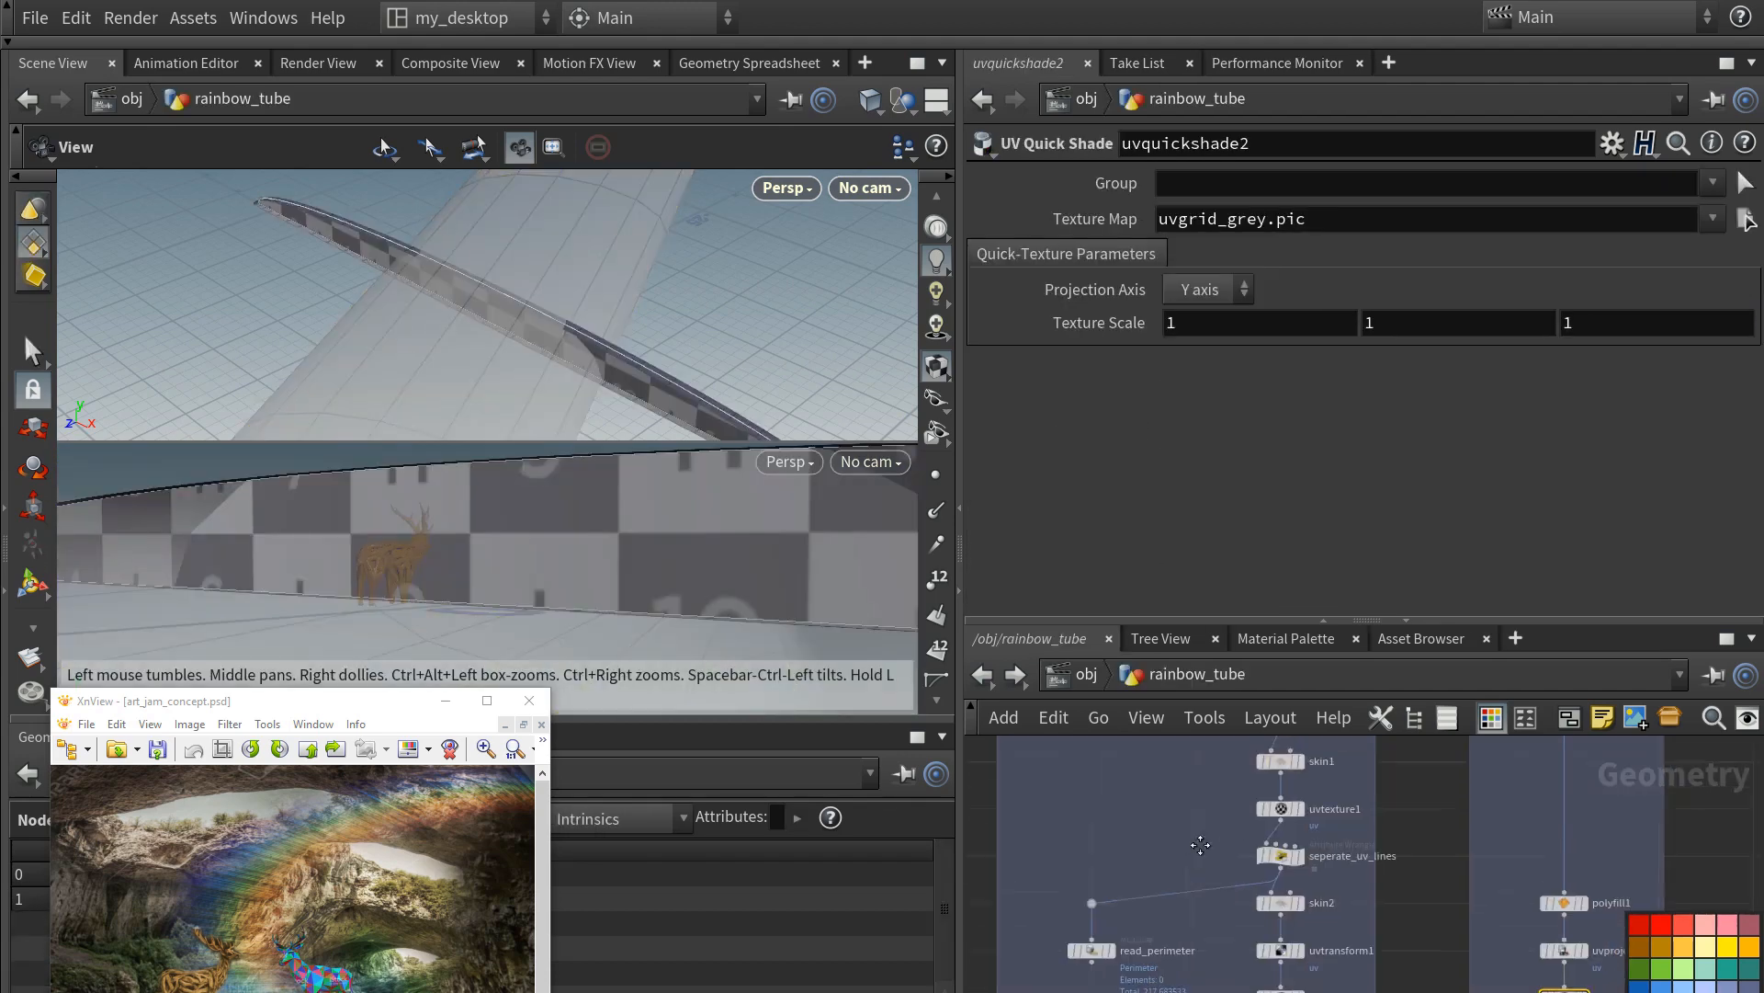
left_click(1400, 849)
key("u")
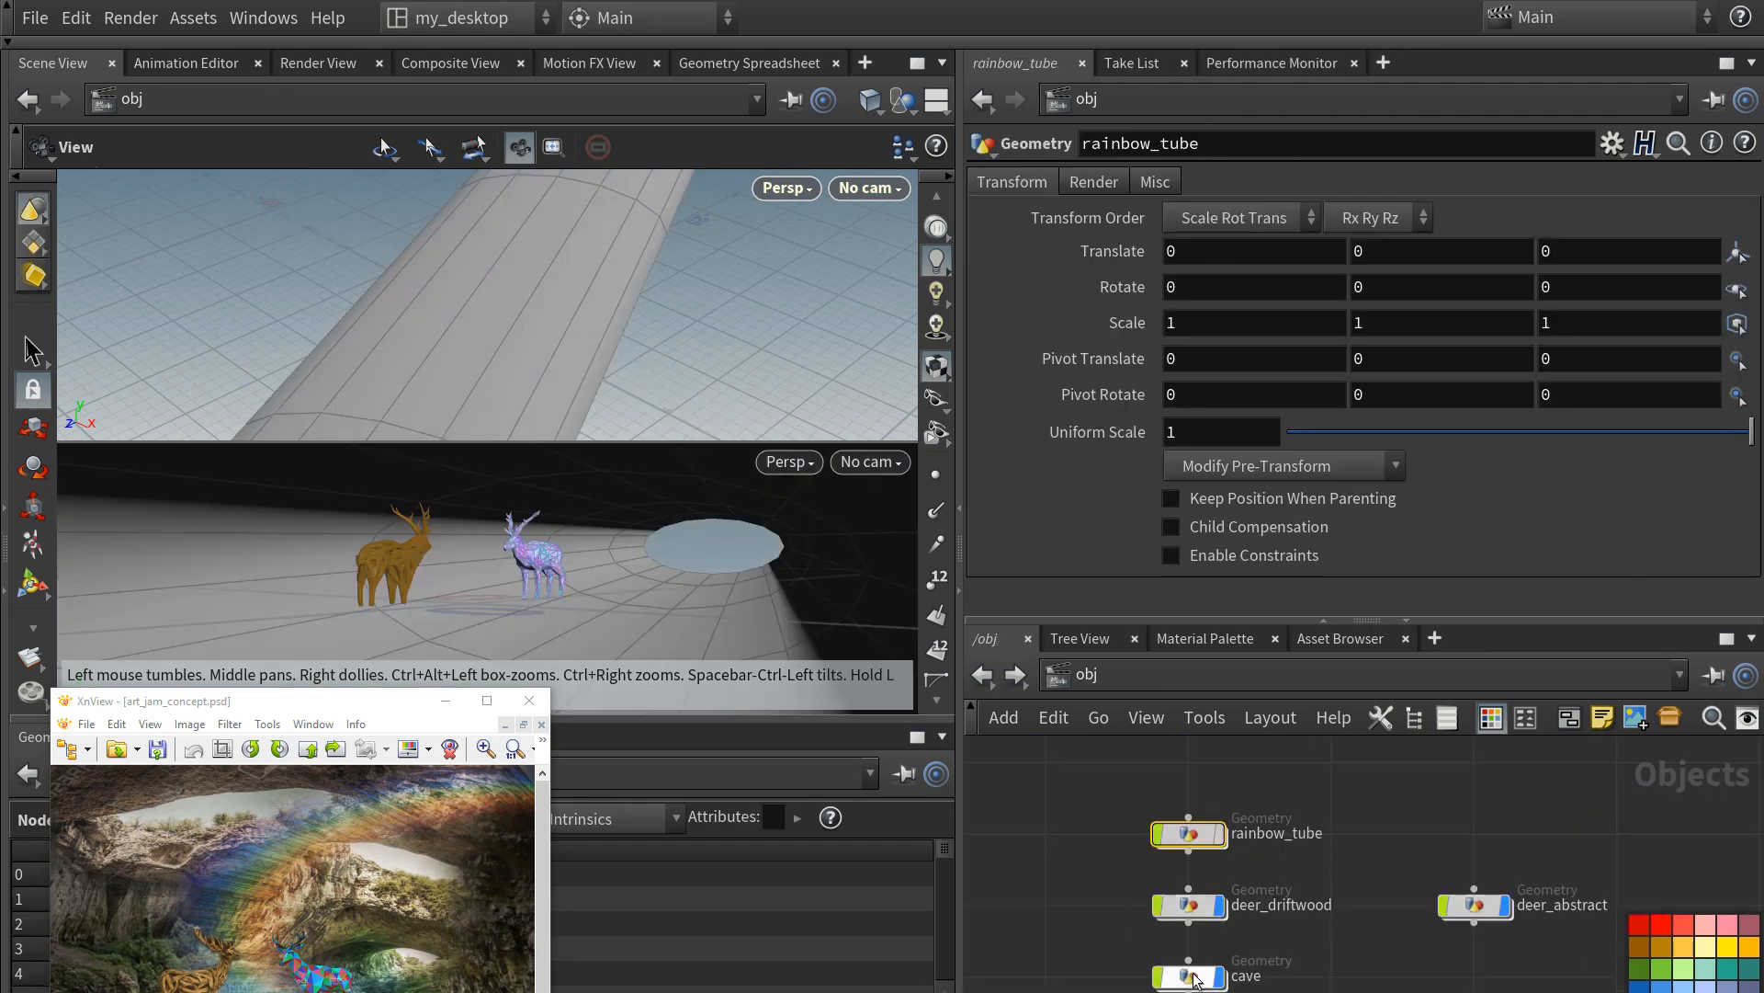
double_click(1188, 977)
middle_click_drag(1290, 934, 1323, 846)
key("ctrl+v")
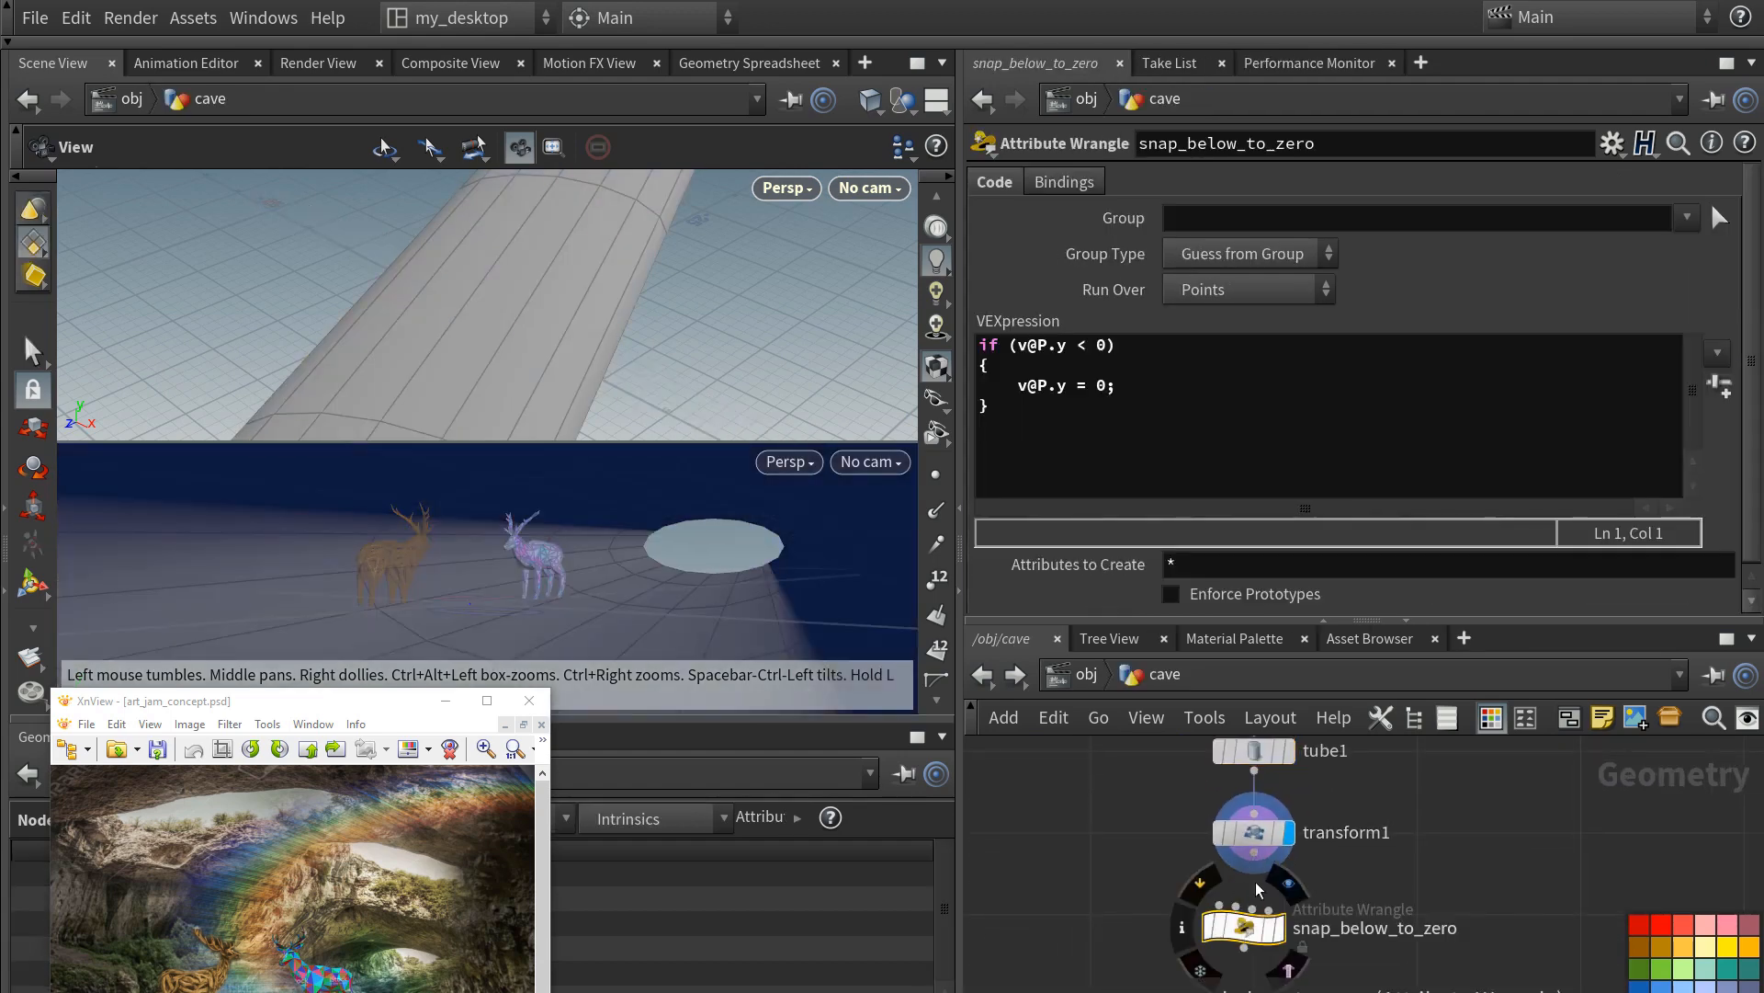
left_click_drag(1247, 936, 1259, 922)
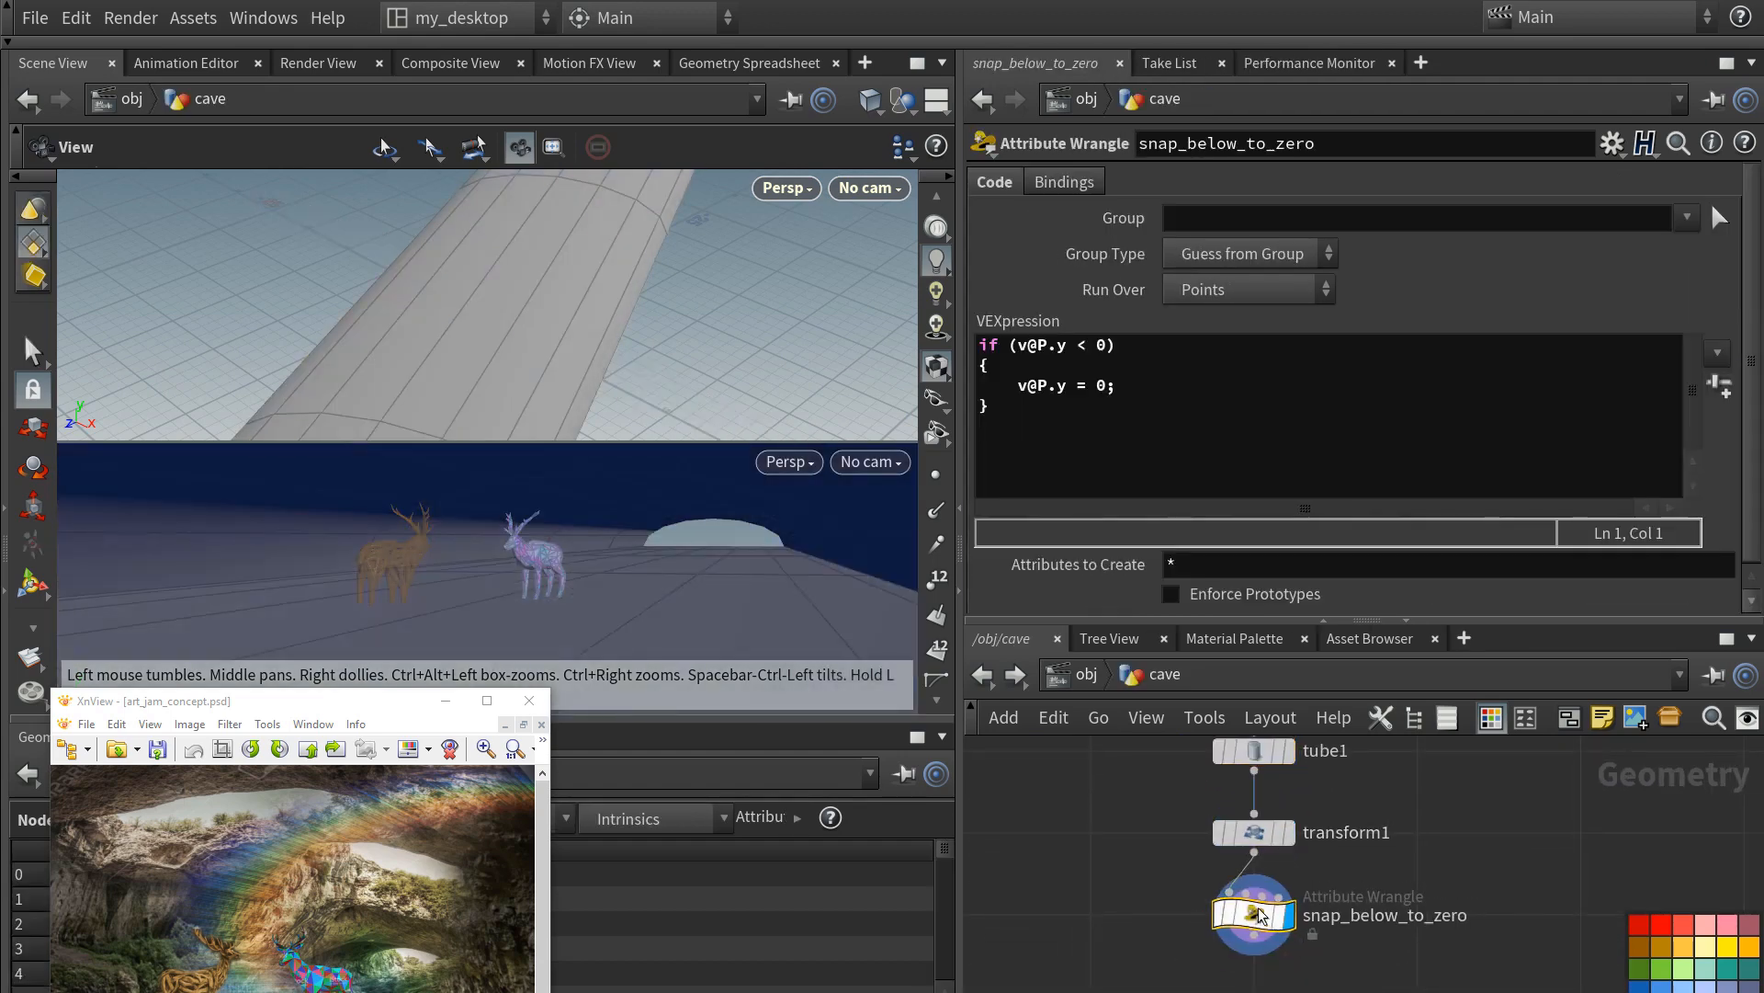
- Set the Y translation of the cave's Transform node to 2 and reframe both deer inside the cave
left_click(1254, 832)
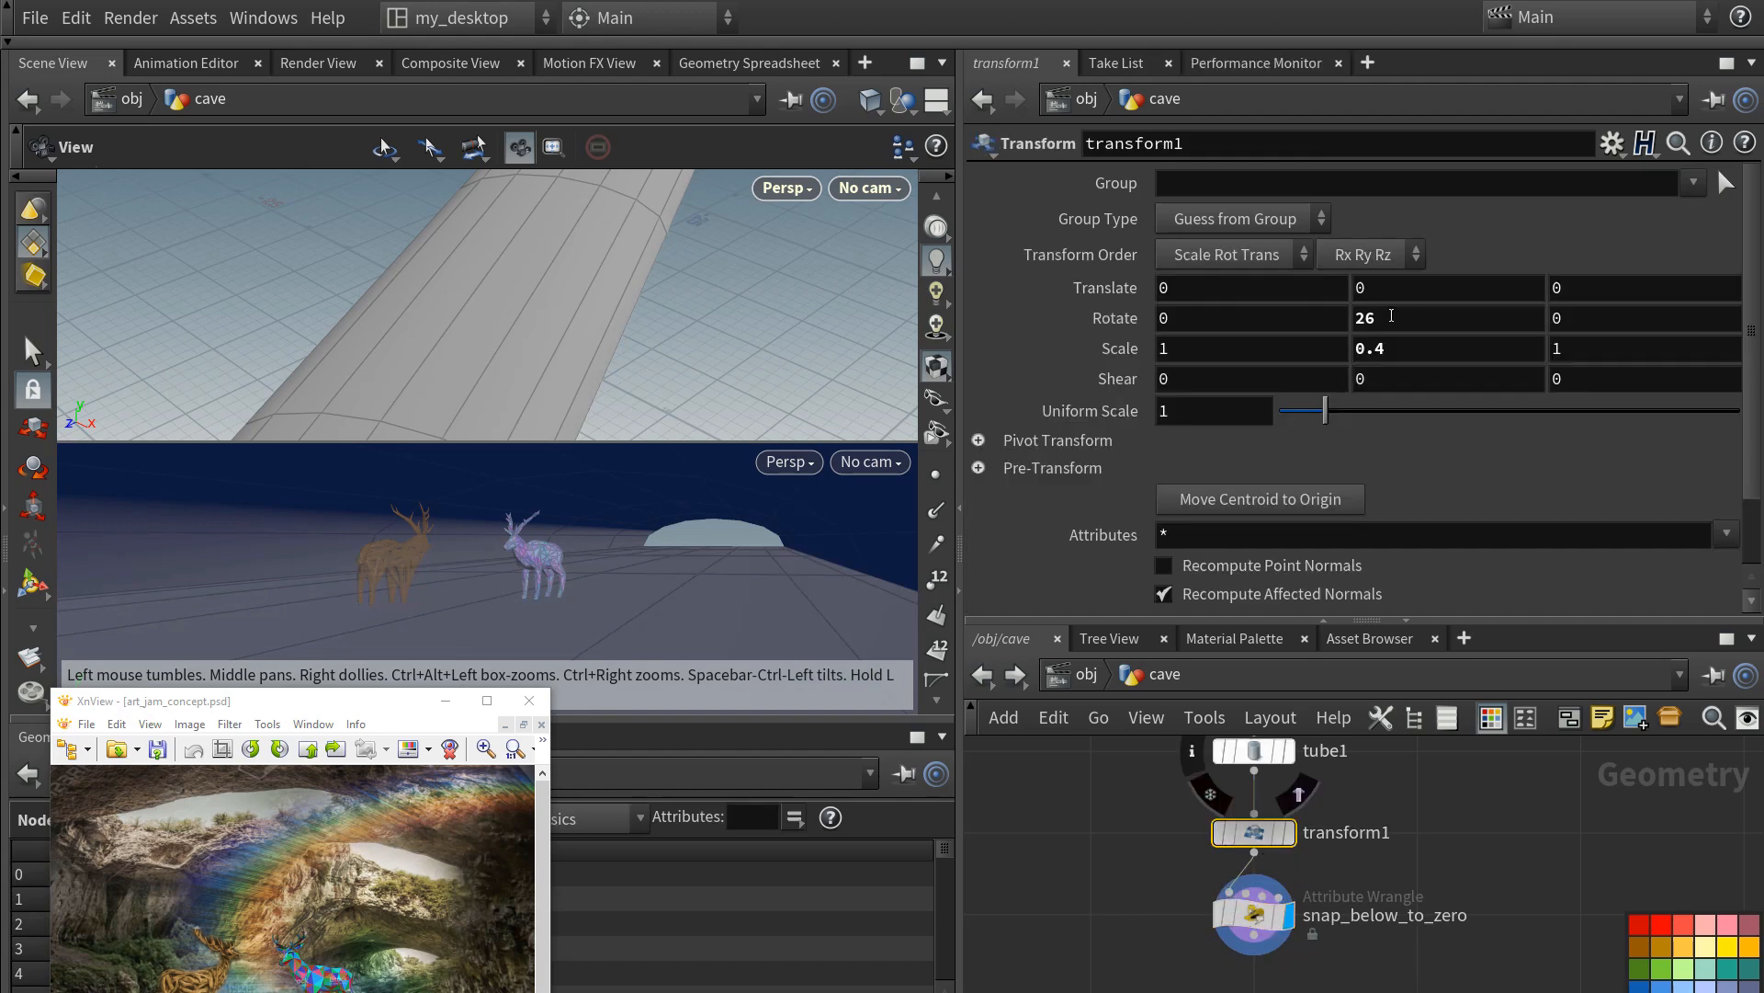
middle_click_drag(1391, 315, 1450, 257)
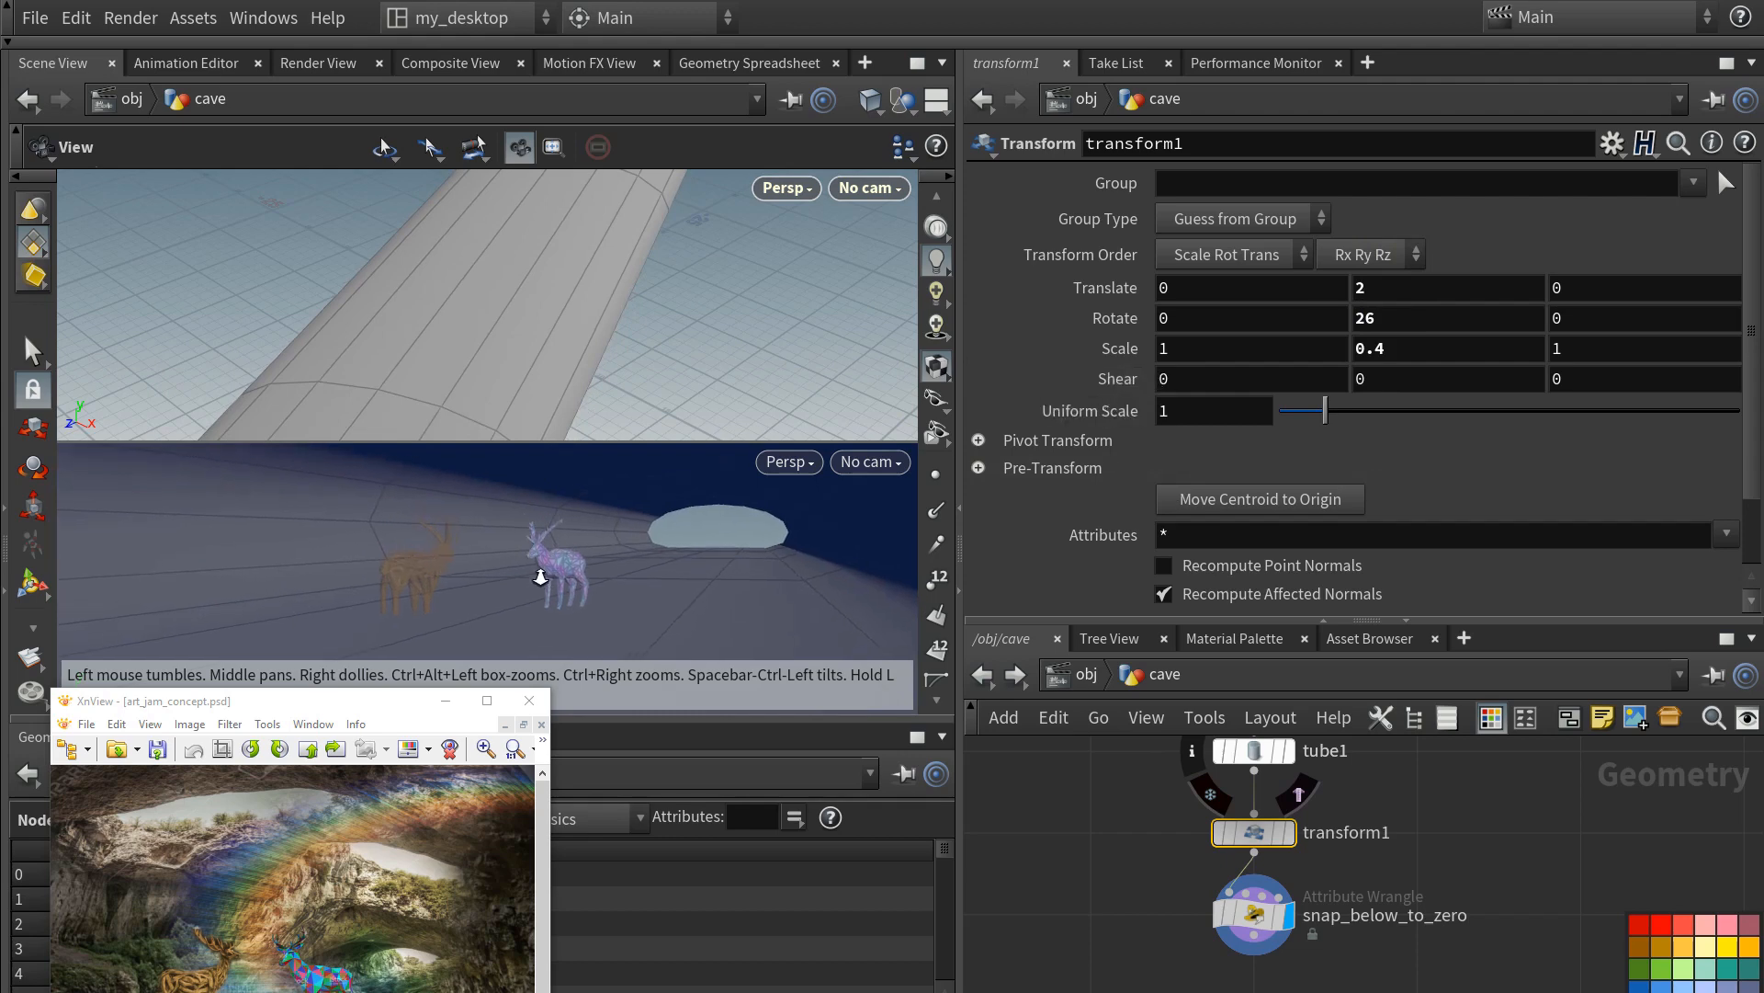
scroll(544, 568, "up", 3)
middle_click_drag(547, 555, 534, 567)
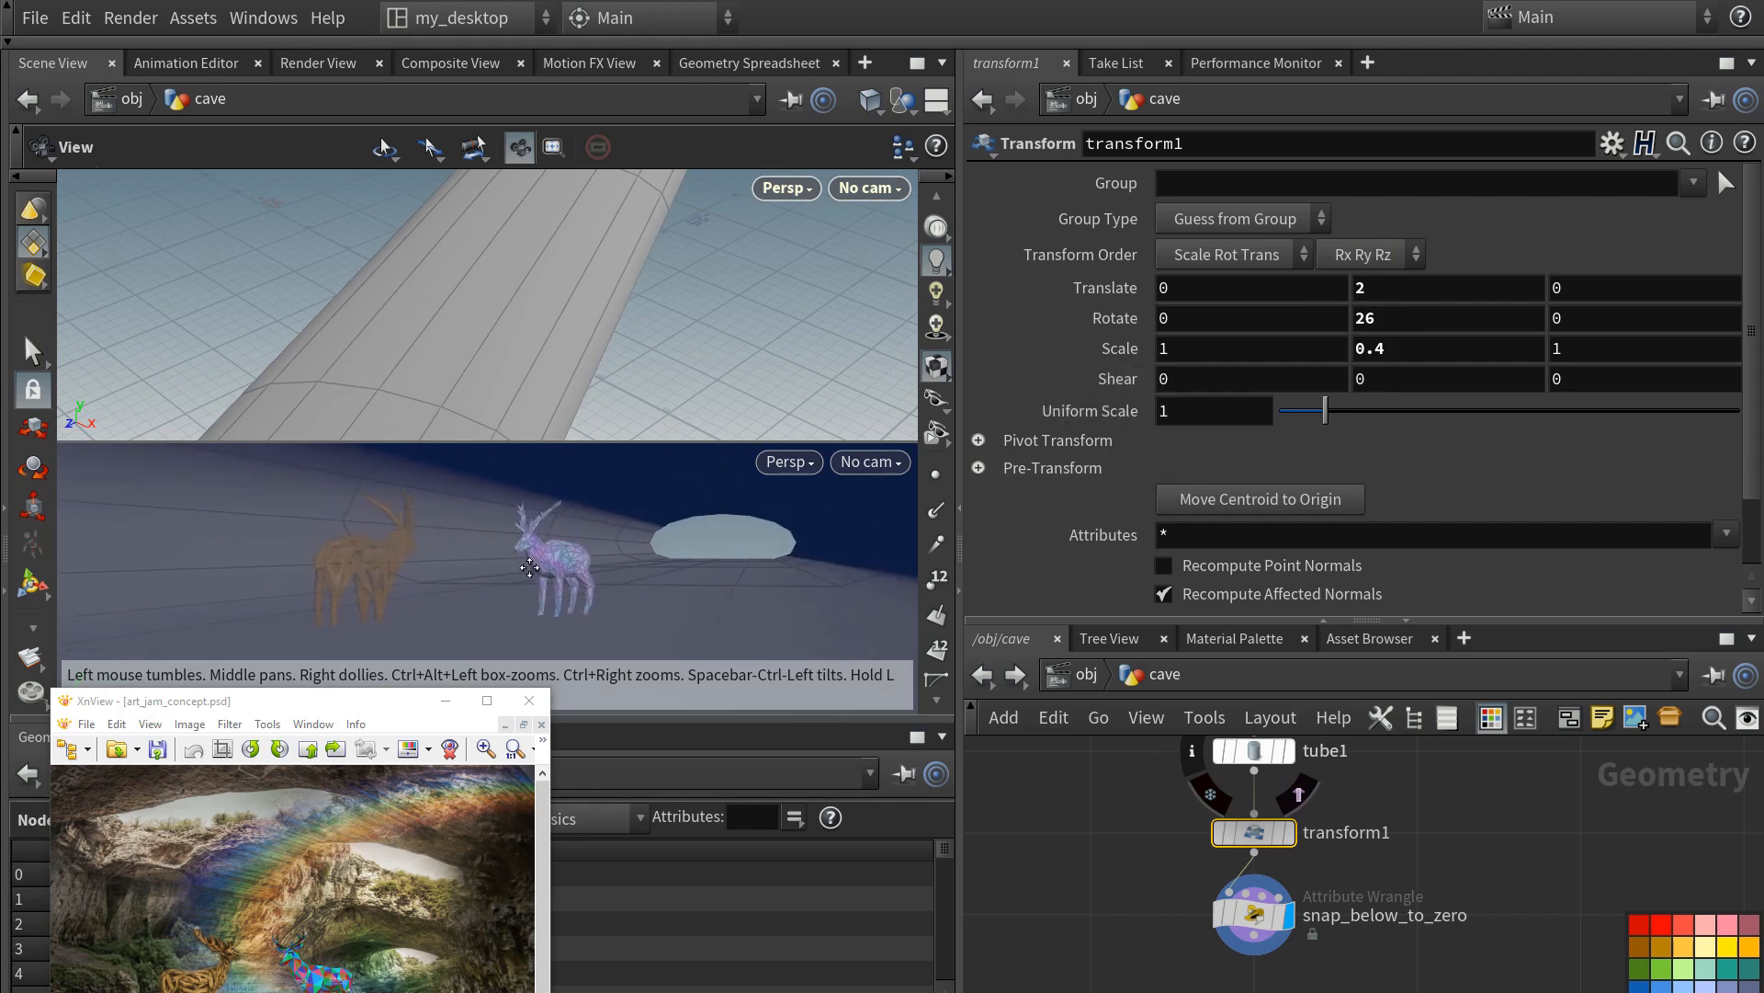
left_click_drag(529, 568, 533, 581)
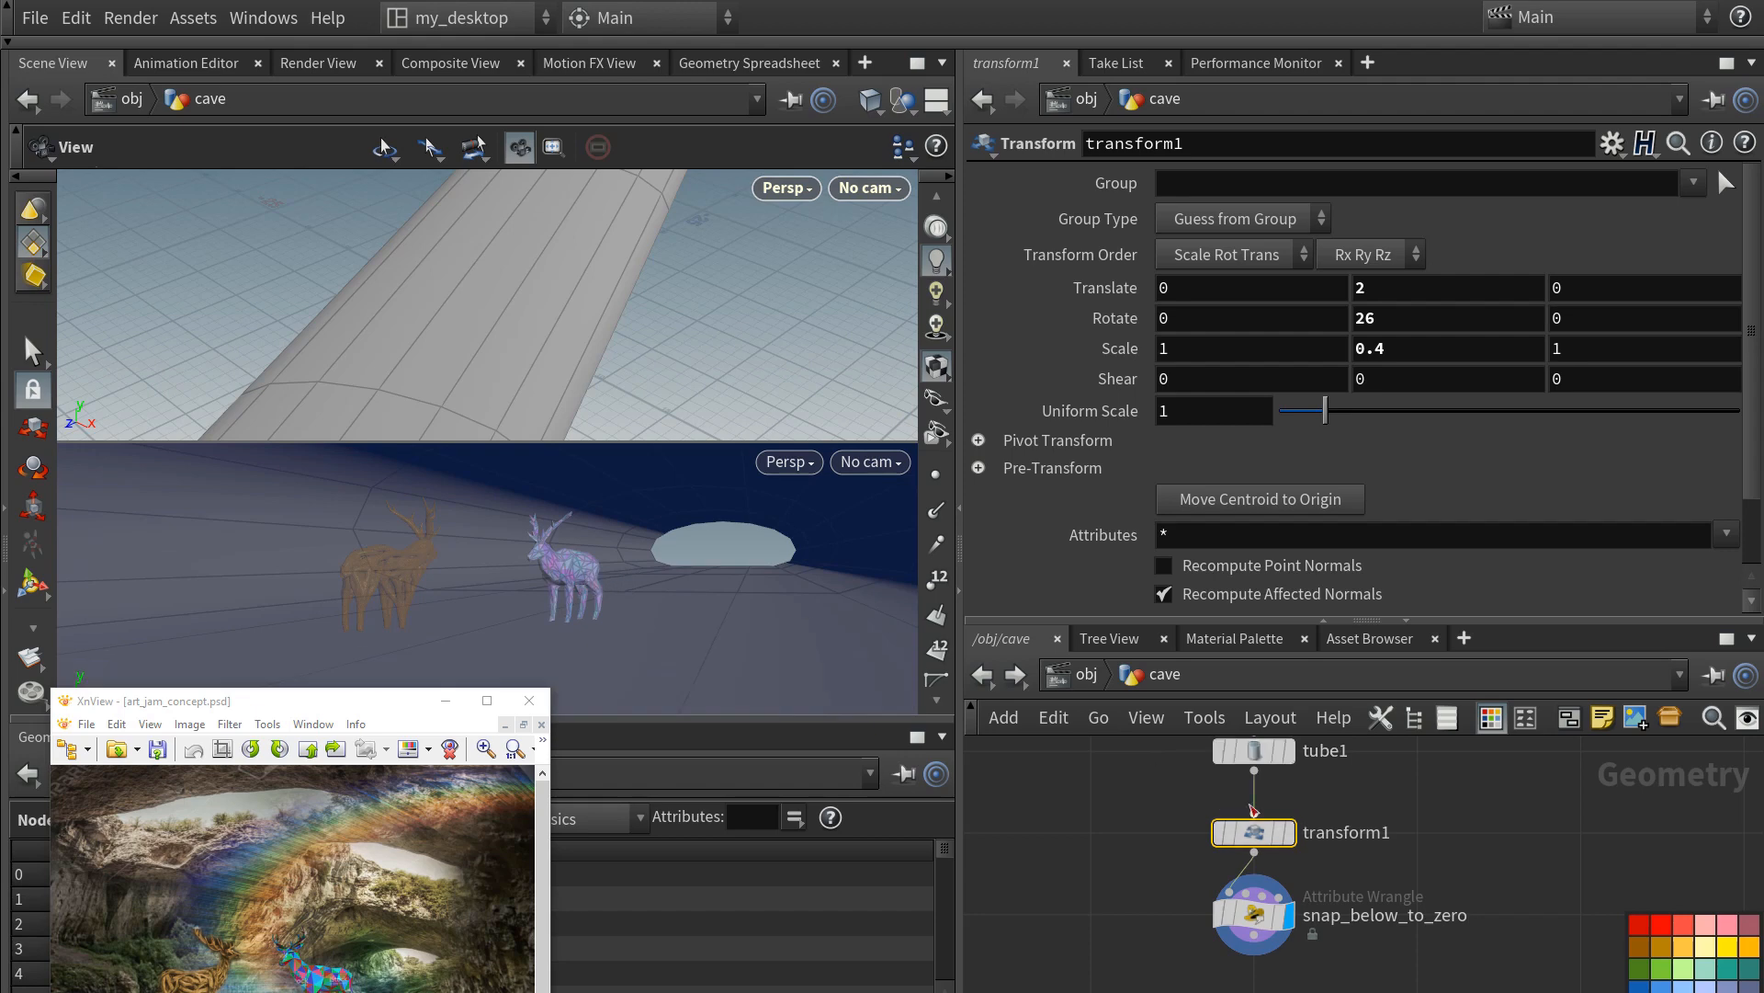
scroll(1261, 906, "down", 3)
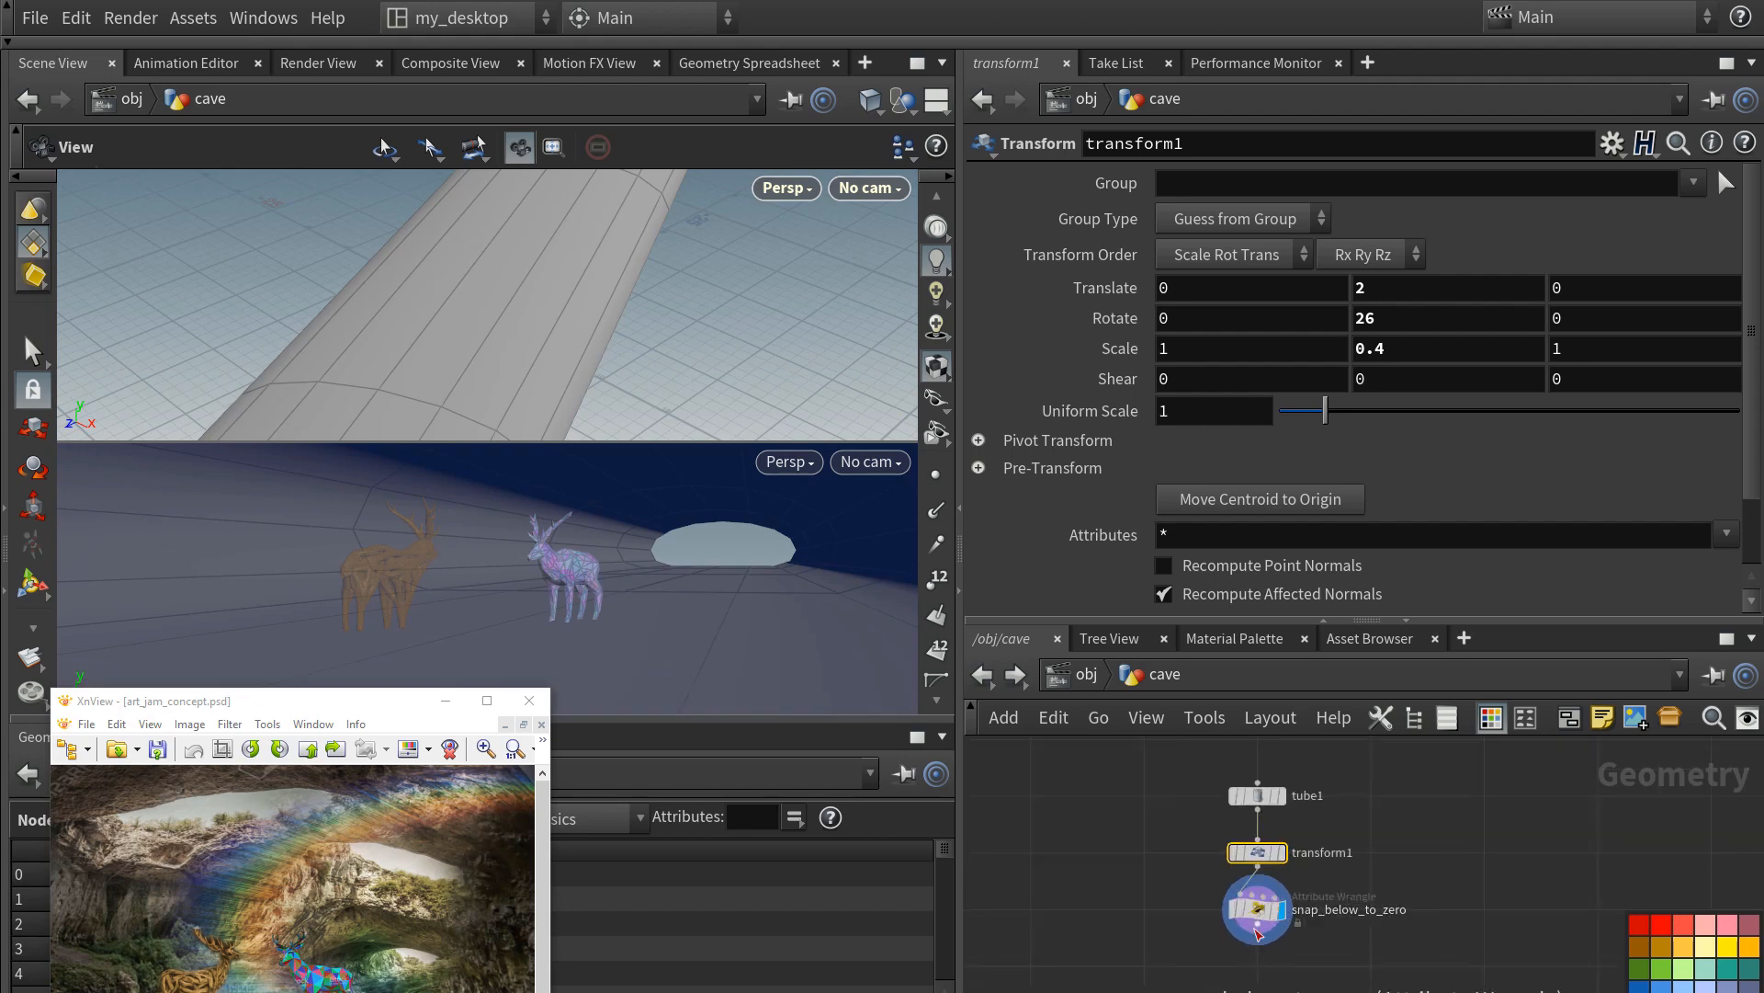
- Add and display a second Tube node in cave as a polygon, show it in wireframe and set its center Y to 3
middle_click_drag(1308, 959, 1151, 935)
key("Tab")
type("tu")
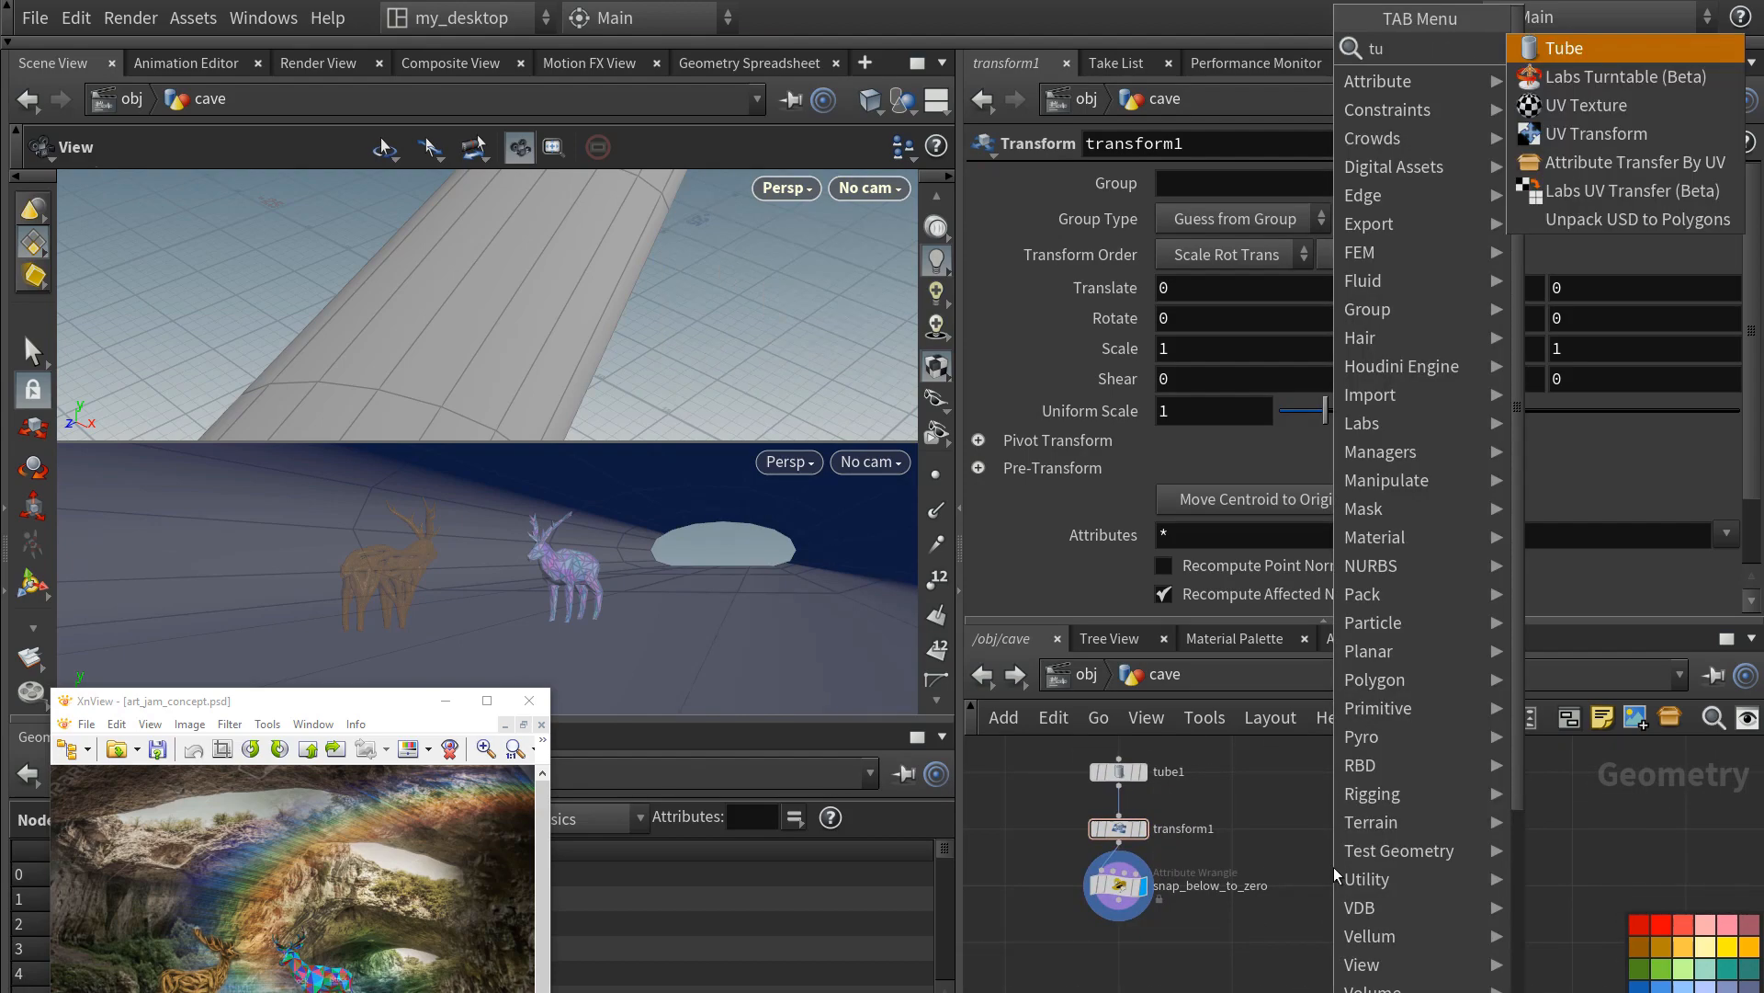
key("Return")
left_click(1347, 896)
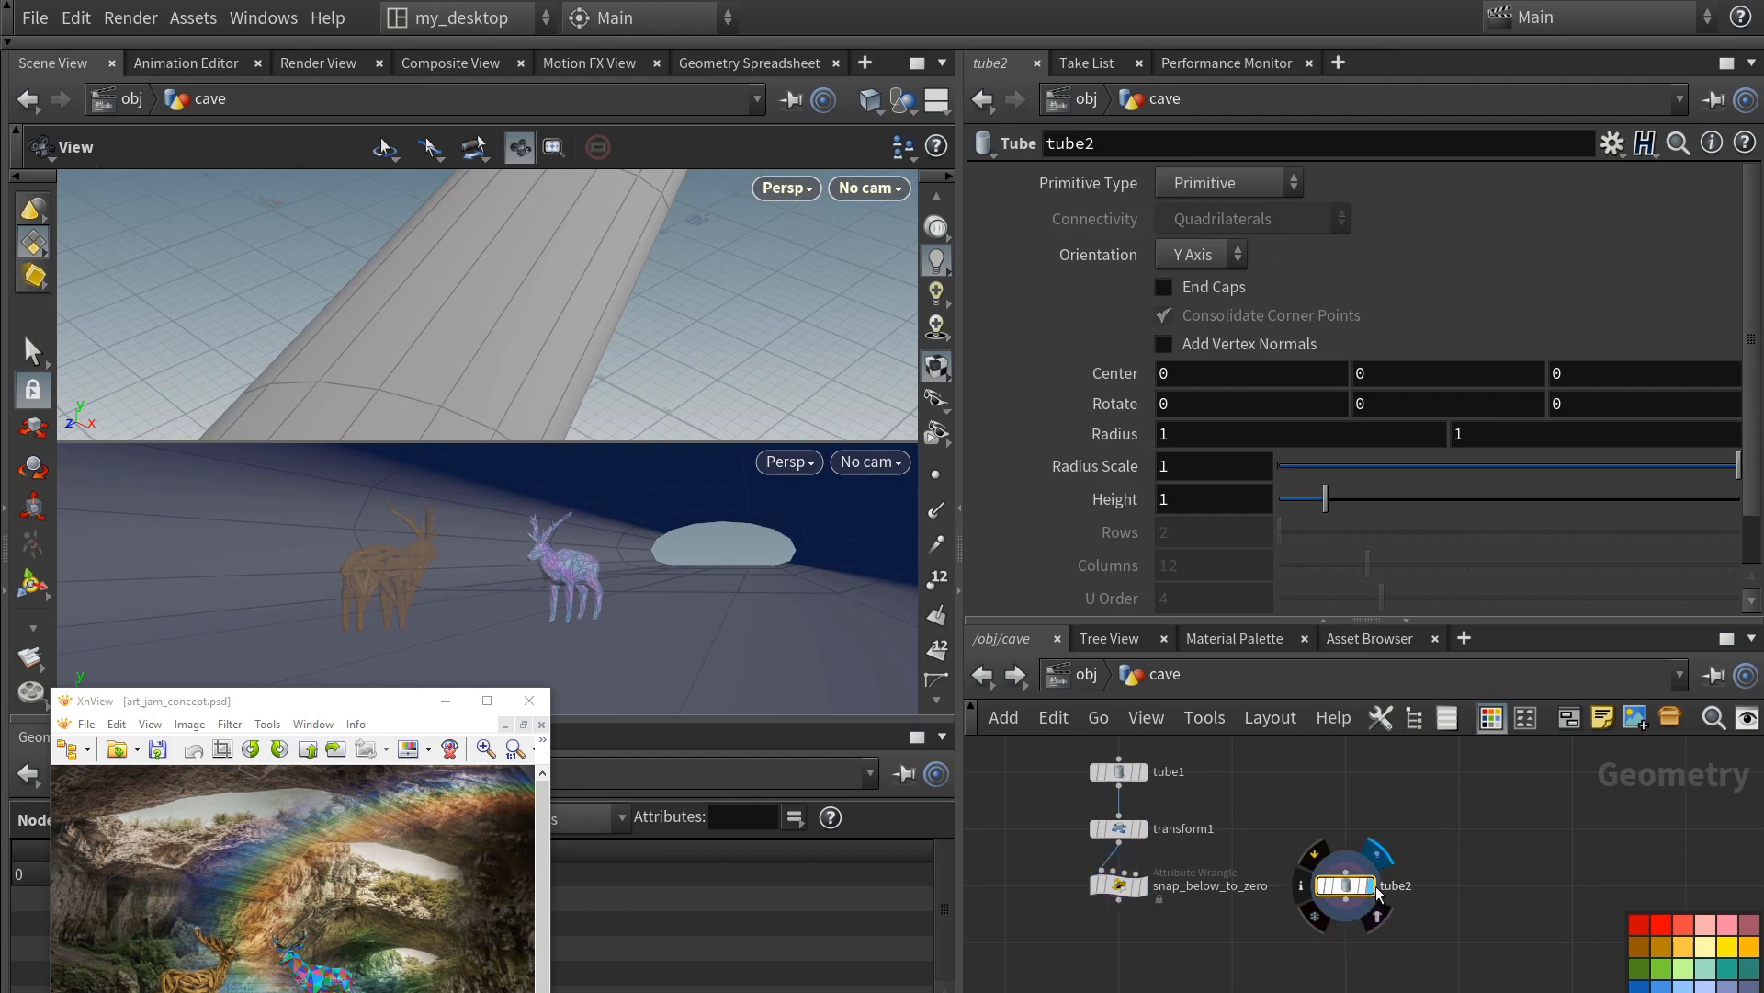
left_click(1373, 886)
left_click_drag(466, 322, 561, 342)
left_click(1204, 182)
left_click(1206, 240)
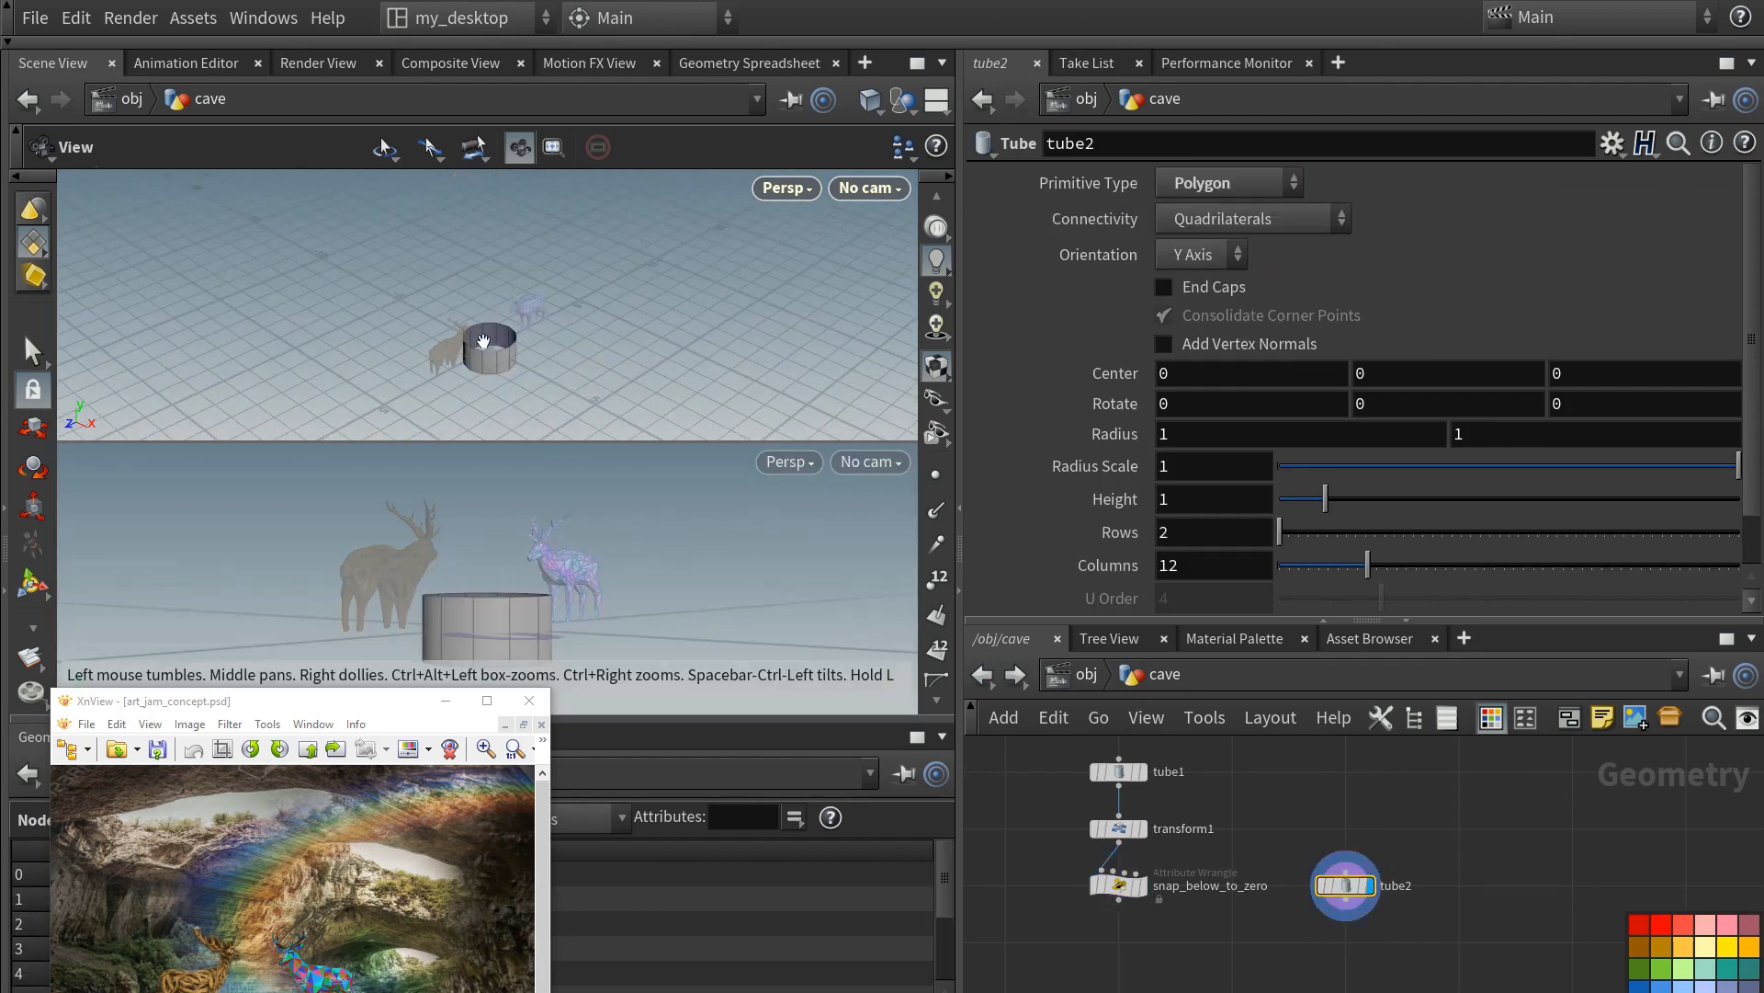
key("Return")
key("Escape")
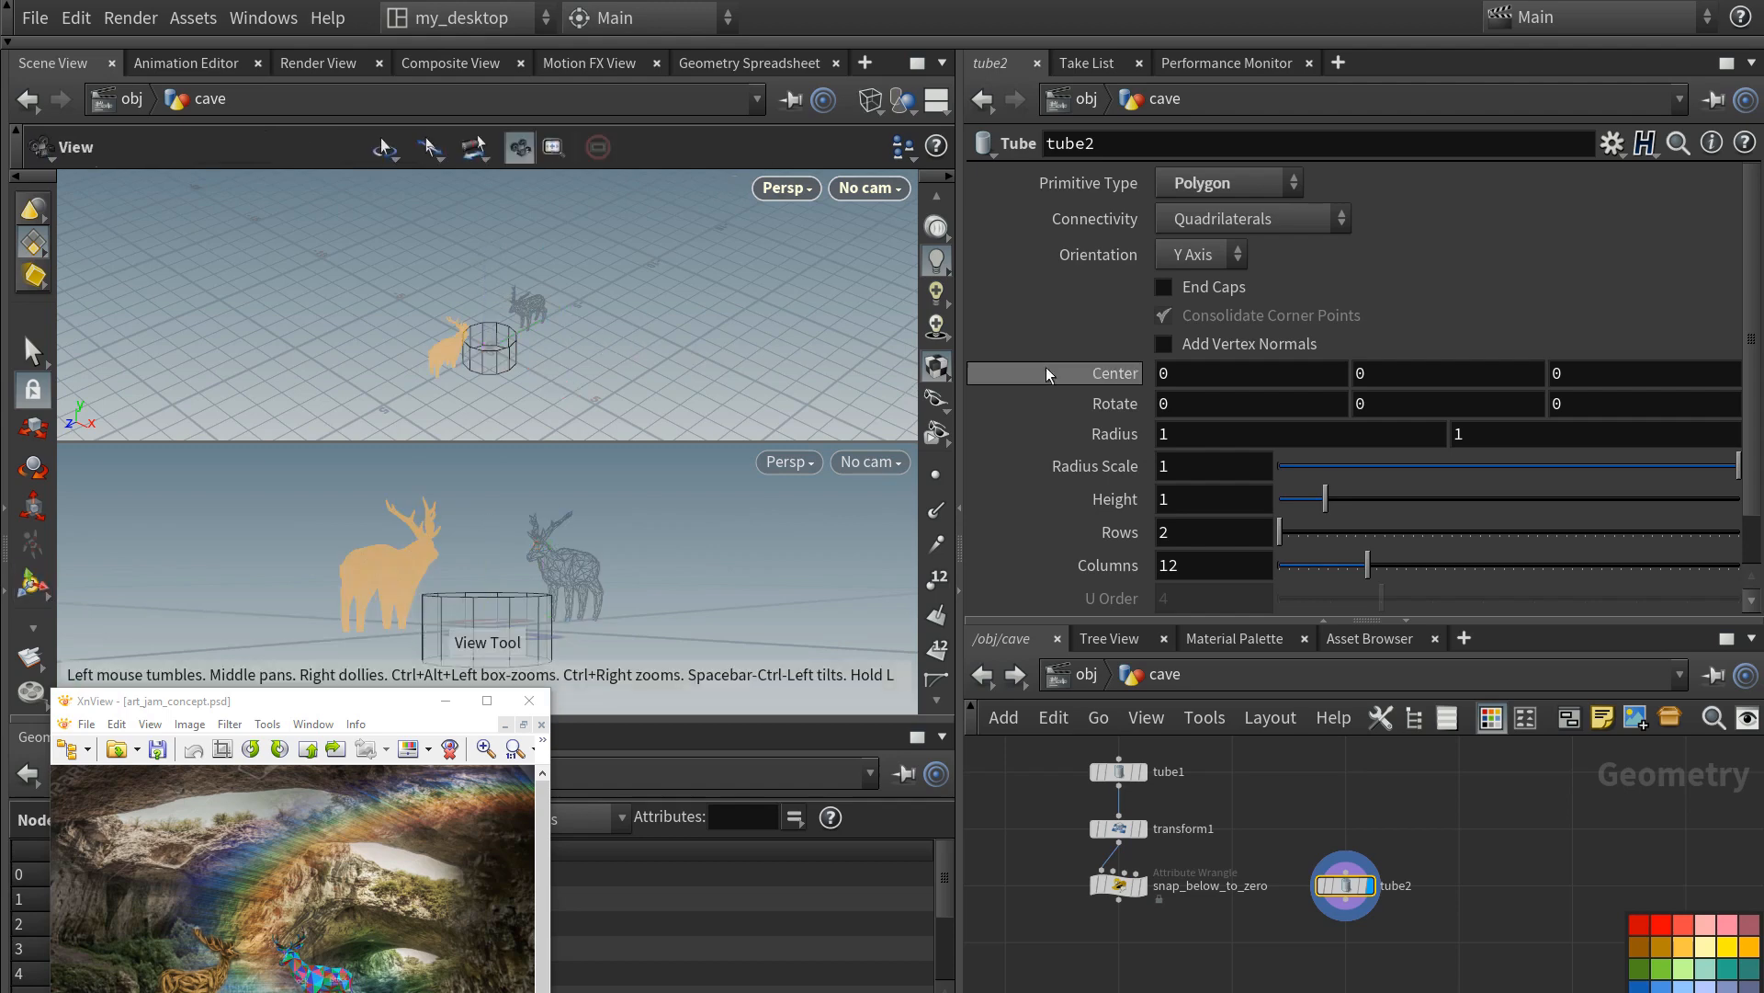
middle_click_drag(1399, 373, 1471, 369)
- Add a Boolean node after snap_below_to_zero, display it and connect tube2 as its second input
middle_click_drag(1121, 911, 1154, 848)
right_click(1151, 839)
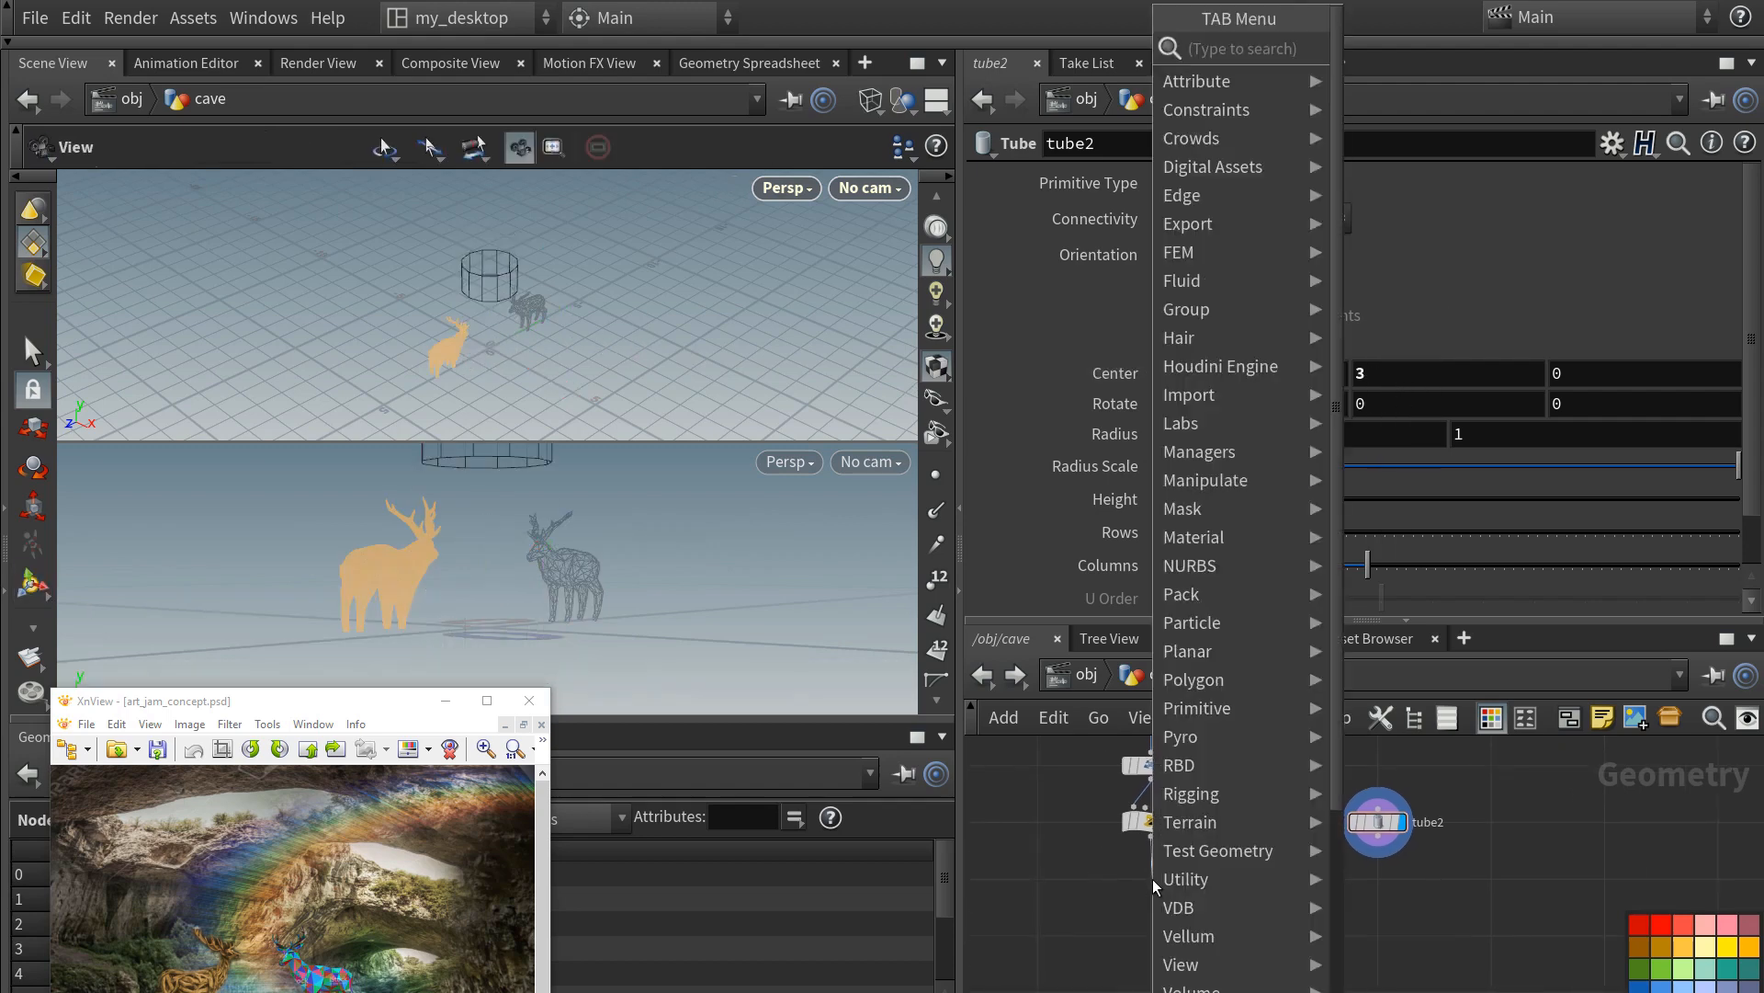
type("boo")
key("Return")
left_click(1152, 879)
left_click(1180, 883)
left_click_drag(1156, 887, 1148, 885)
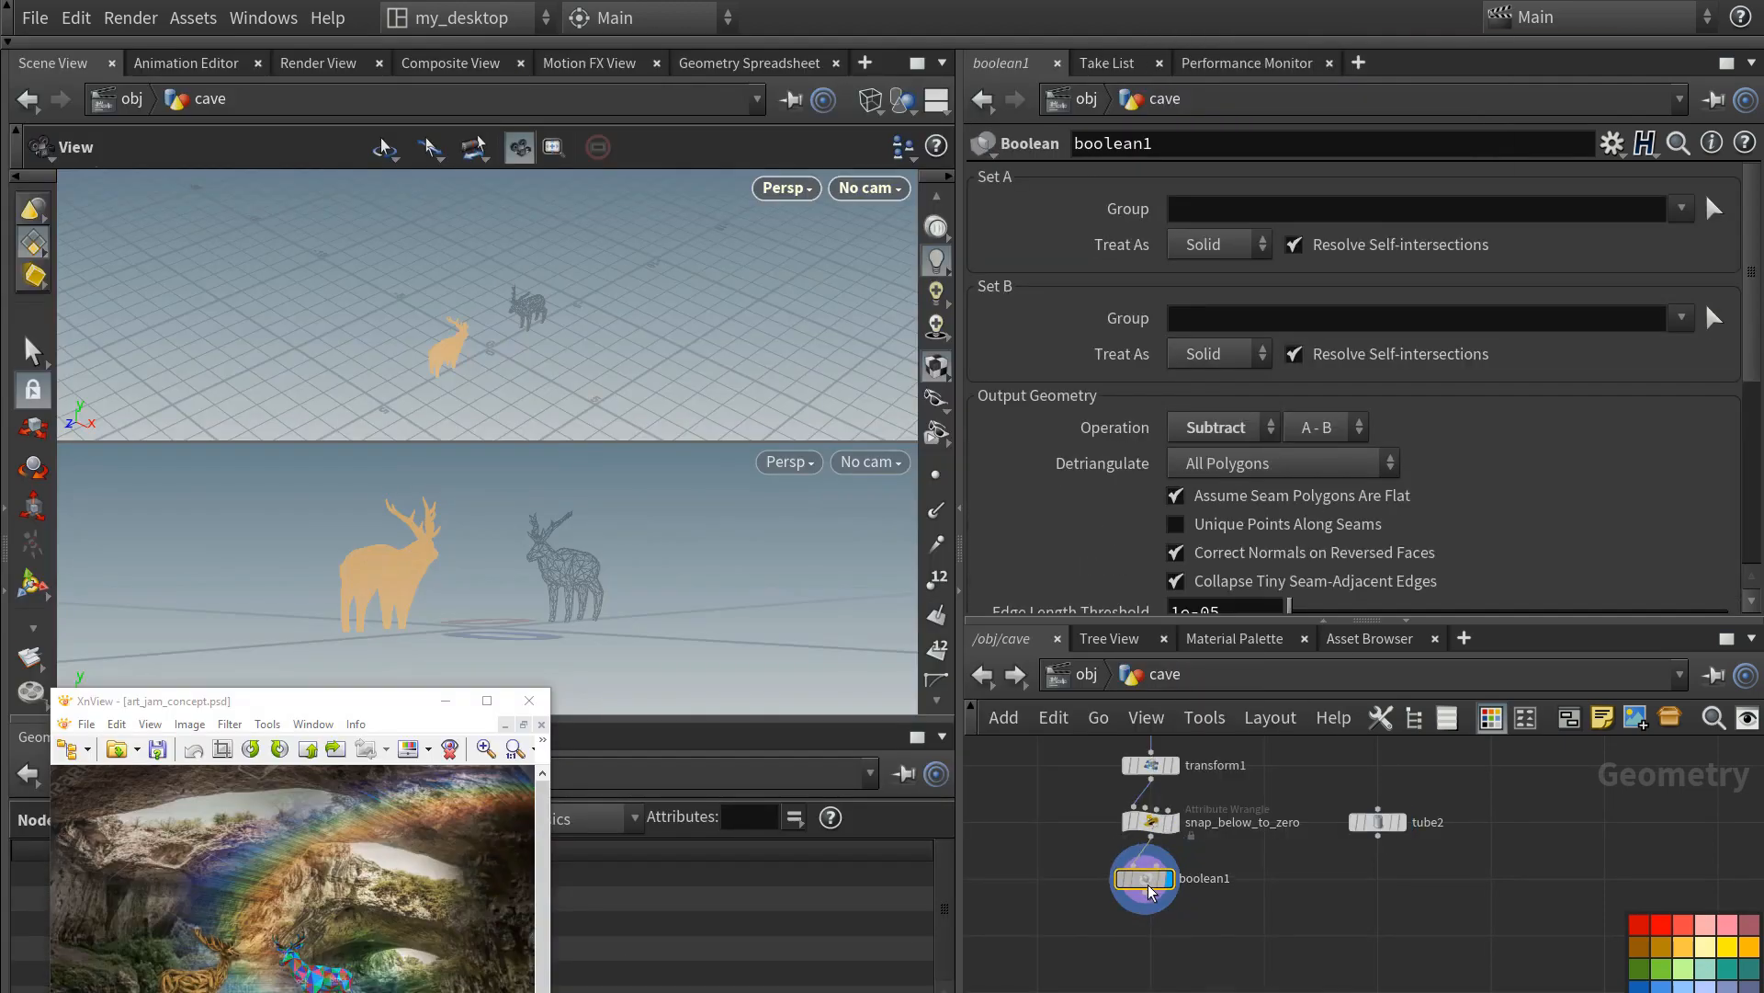
left_click_drag(1377, 835, 1151, 879)
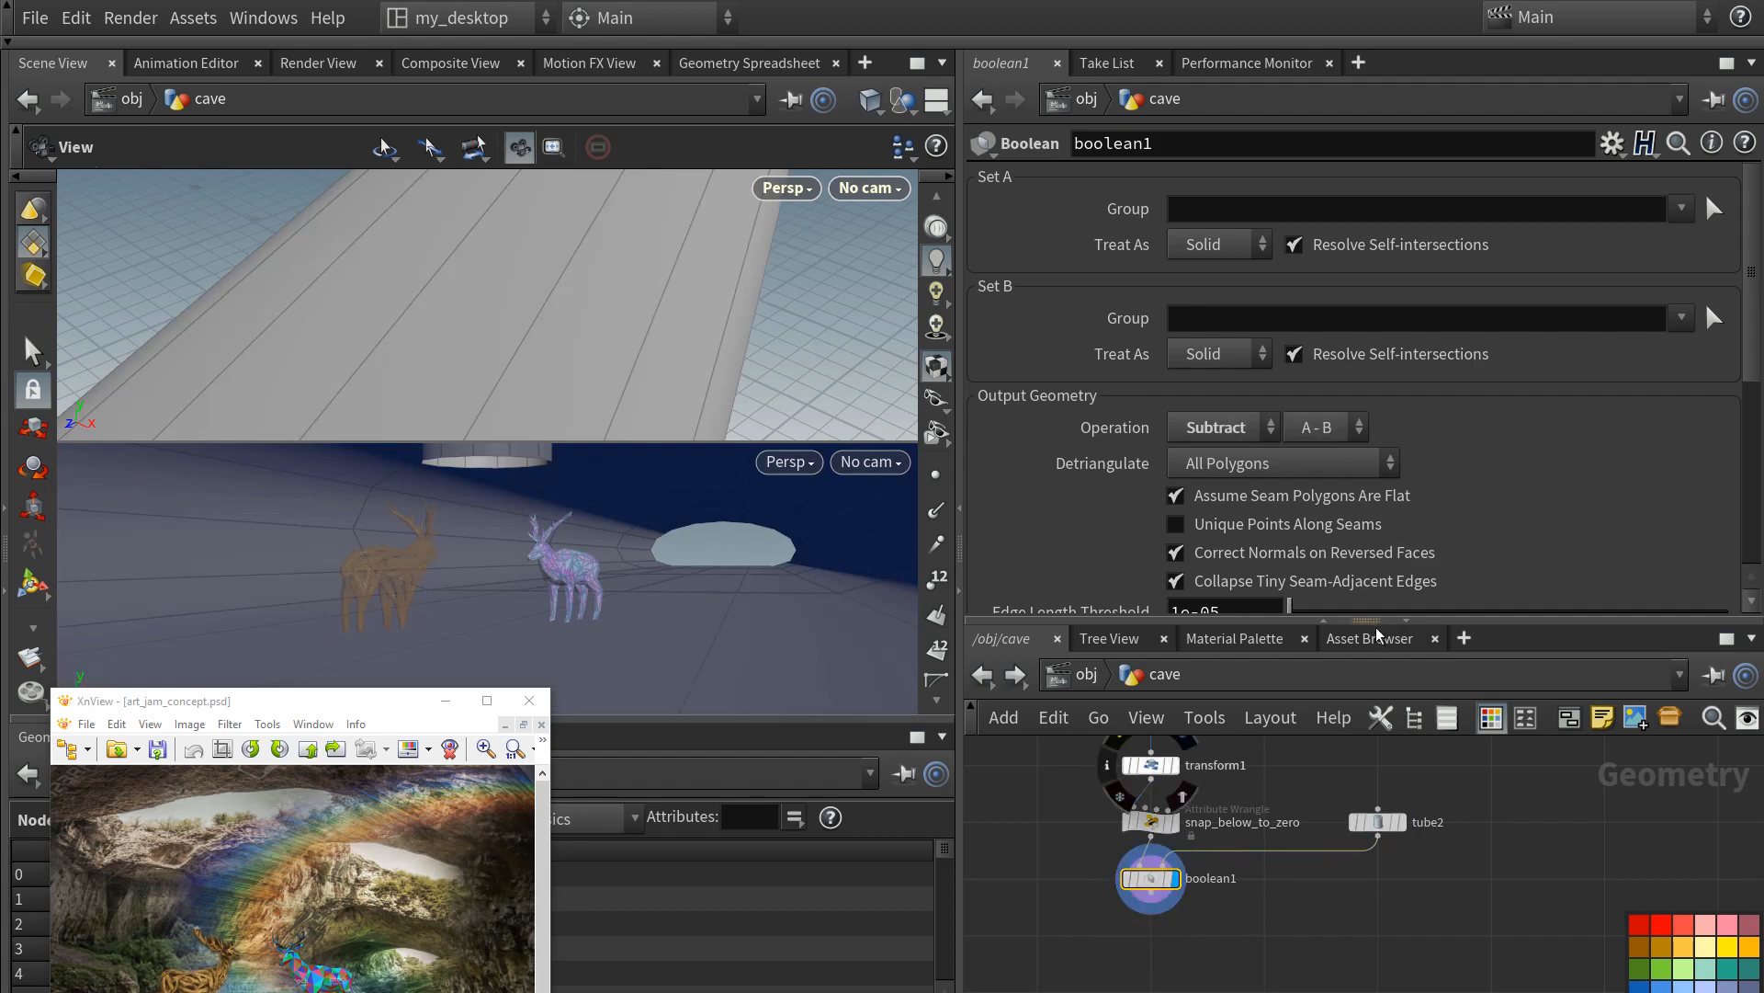
- Set tube2's center Y to 6, its radius scale to 9 and its height to 6
left_click_drag(532, 245, 415, 363)
left_click(1378, 821)
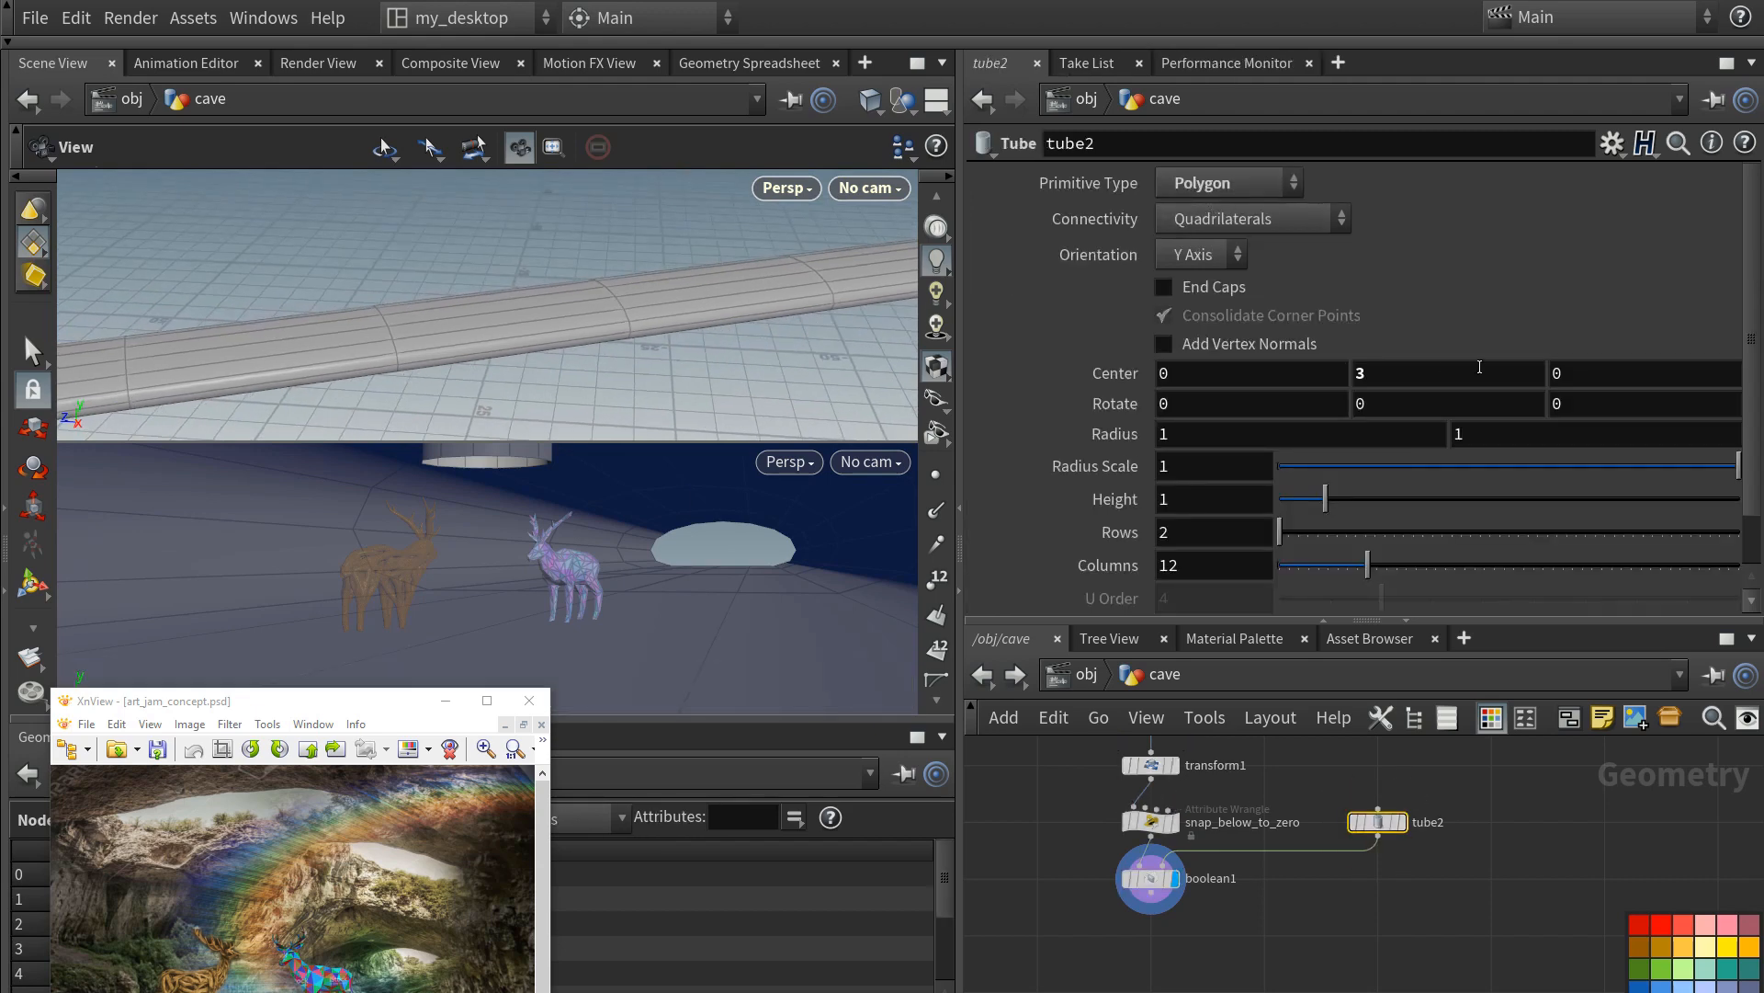
middle_click_drag(1425, 370, 1484, 316)
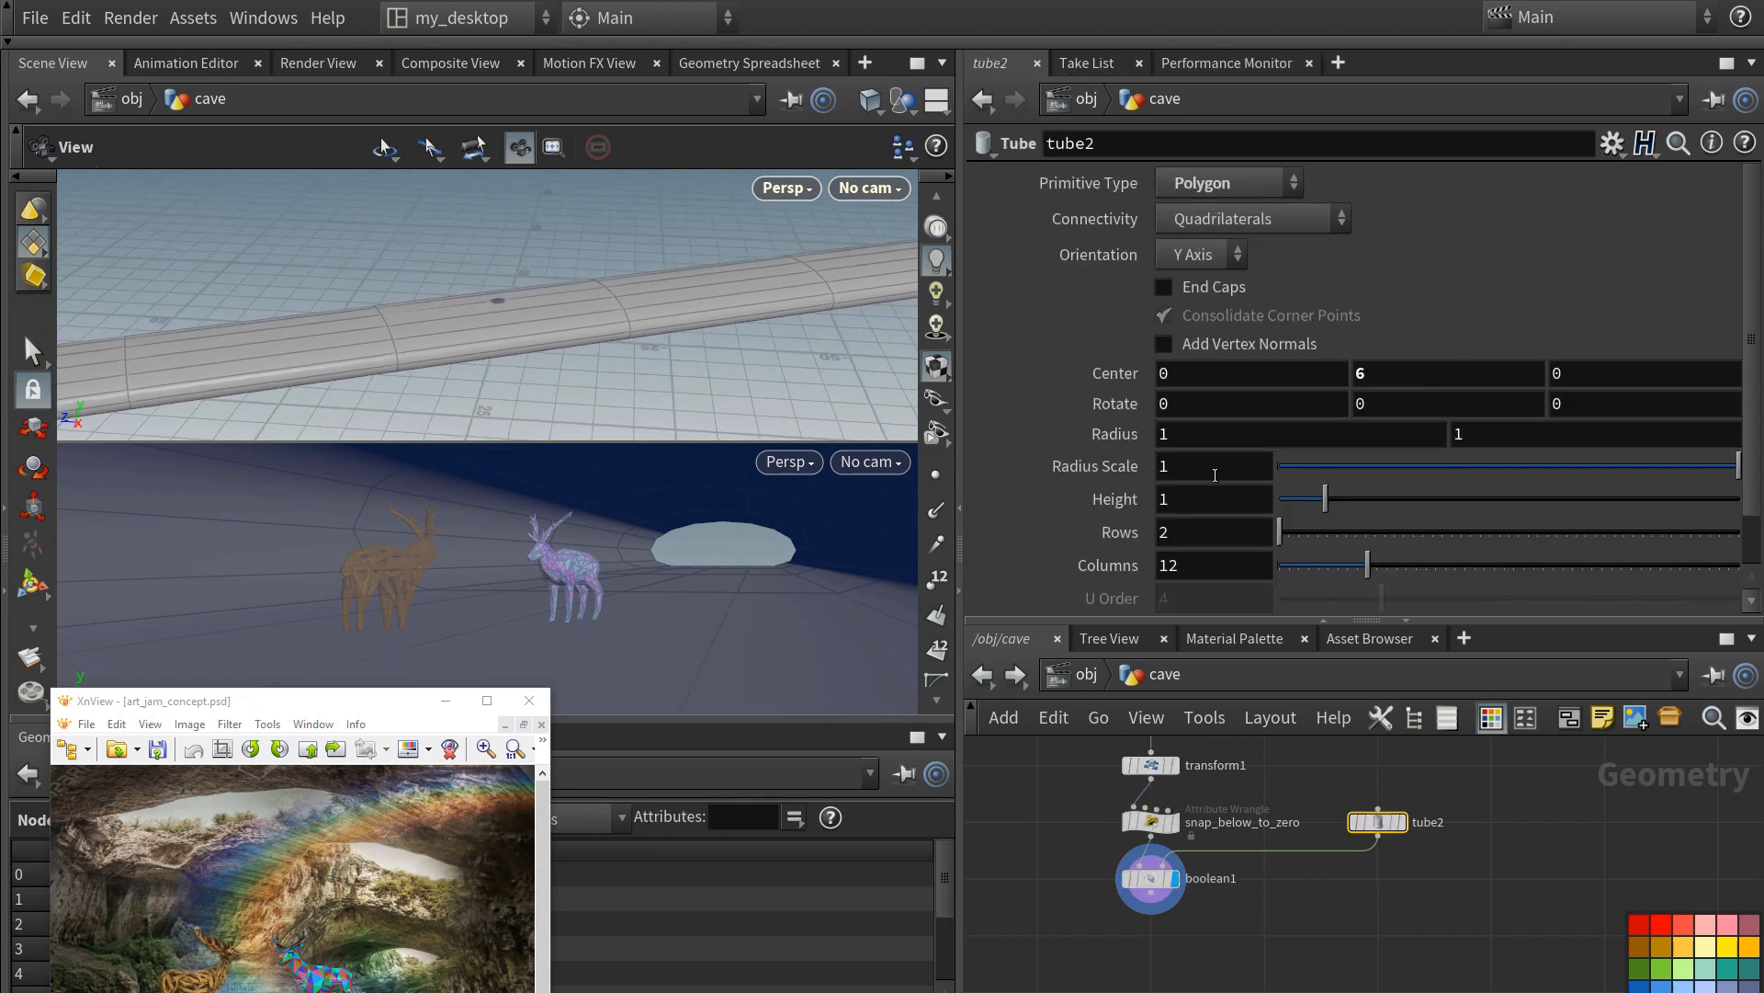
middle_click_drag(1191, 469, 1199, 428)
middle_click_drag(1304, 423, 1296, 432)
middle_click_drag(1185, 501, 1264, 456)
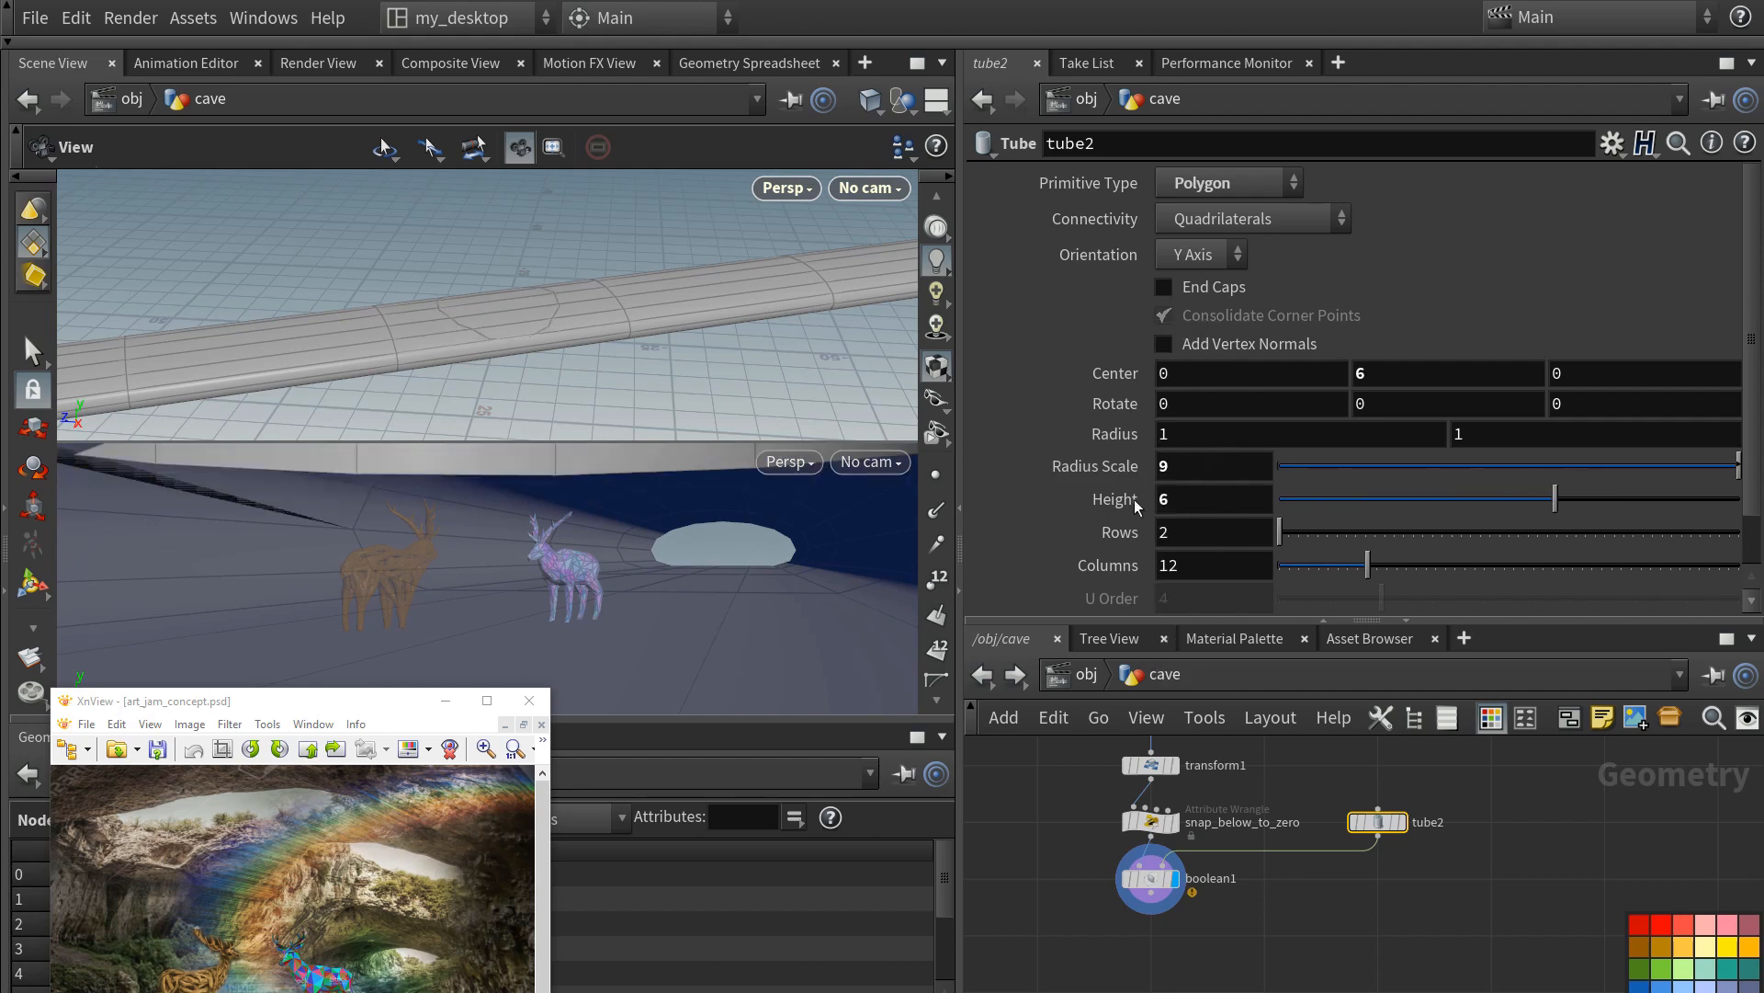
- Turn on end caps for tube2 and inspect the opening cut into the cave roof
left_click(1163, 289)
mouse_move(535, 300)
left_mouse_down()
mouse_move(709, 283)
mouse_move(508, 310)
left_mouse_up()
right_click_drag(508, 311, 536, 299)
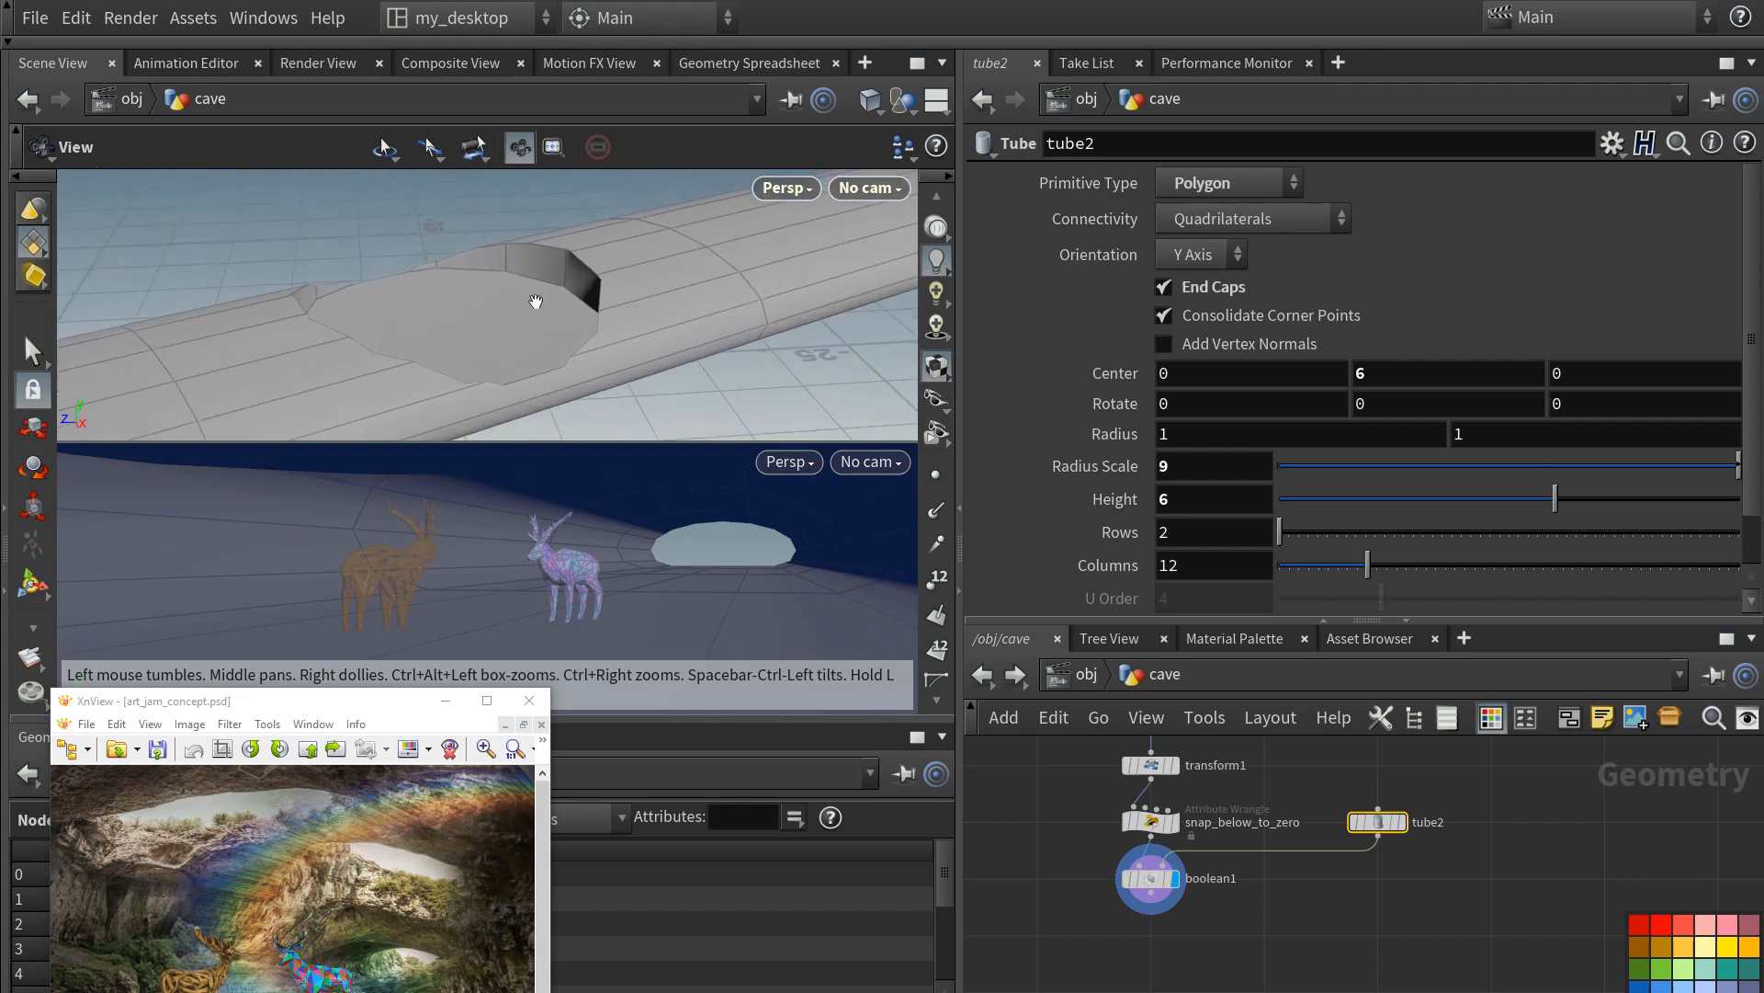
left_click_drag(536, 299, 588, 284)
- Display the transform1 result in Wireframe Ghost shading and examine the cave tube
middle_click_drag(1070, 834, 1090, 947)
left_click(1193, 877)
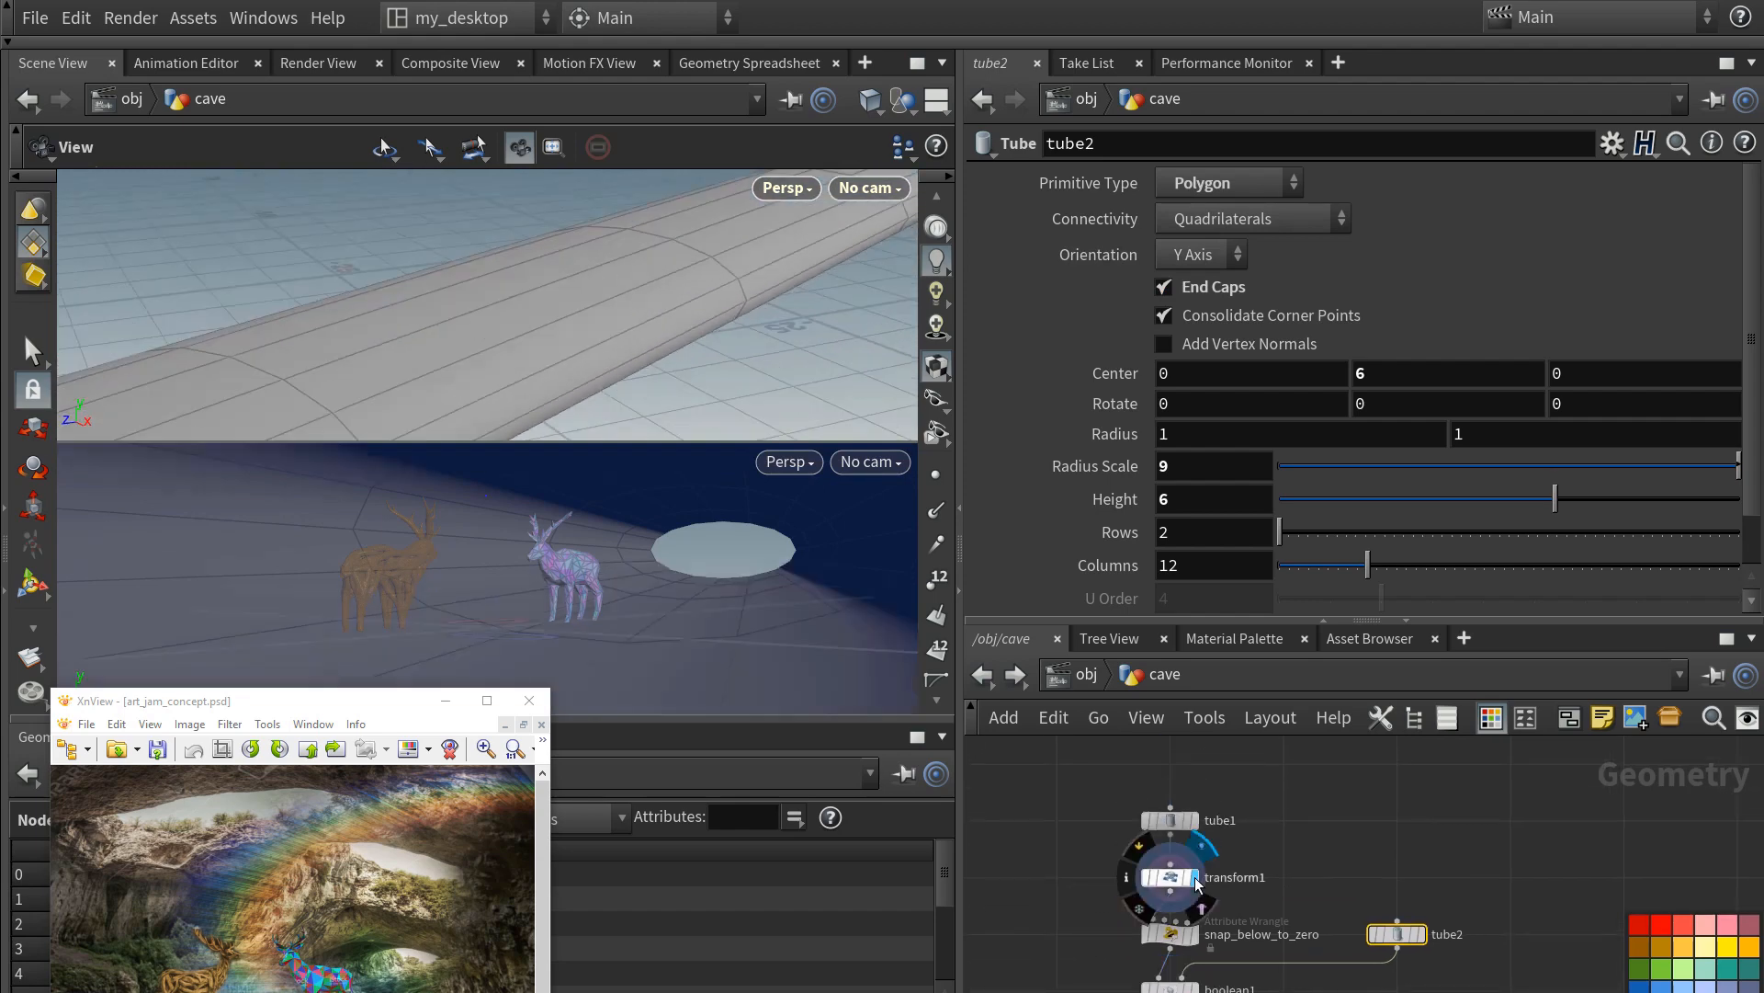
left_click(877, 106)
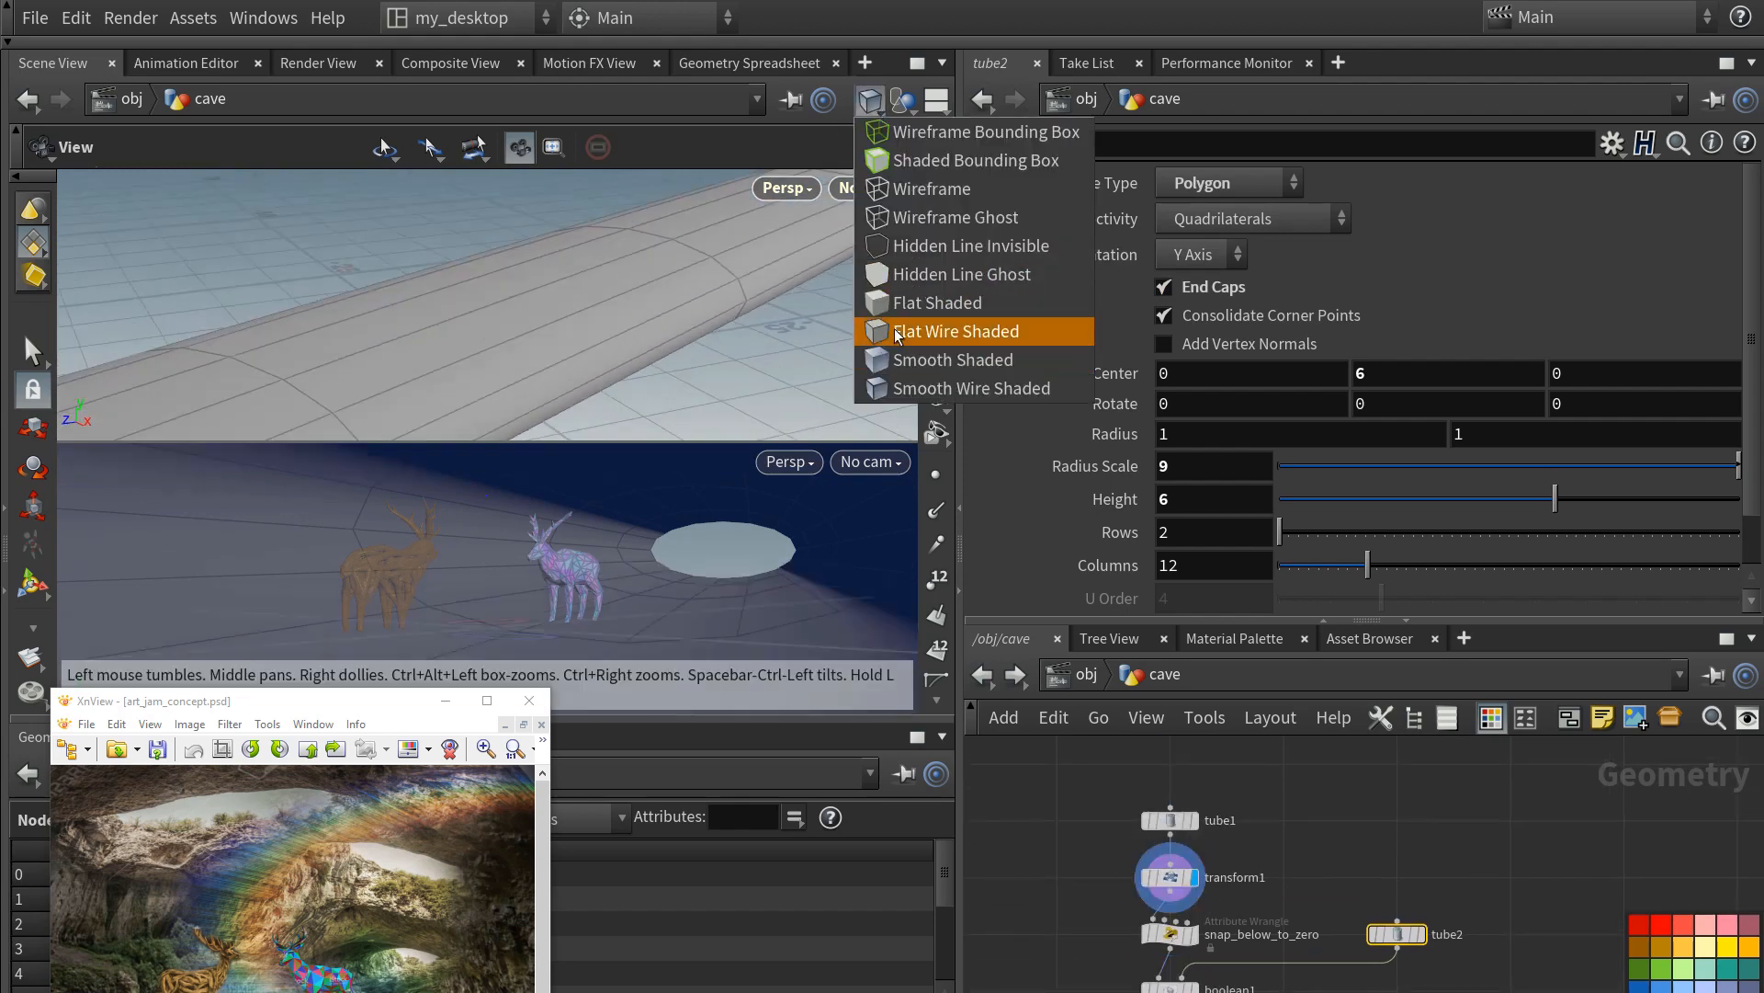
left_click(890, 218)
right_click_drag(464, 344, 396, 334)
left_click_drag(396, 334, 430, 311)
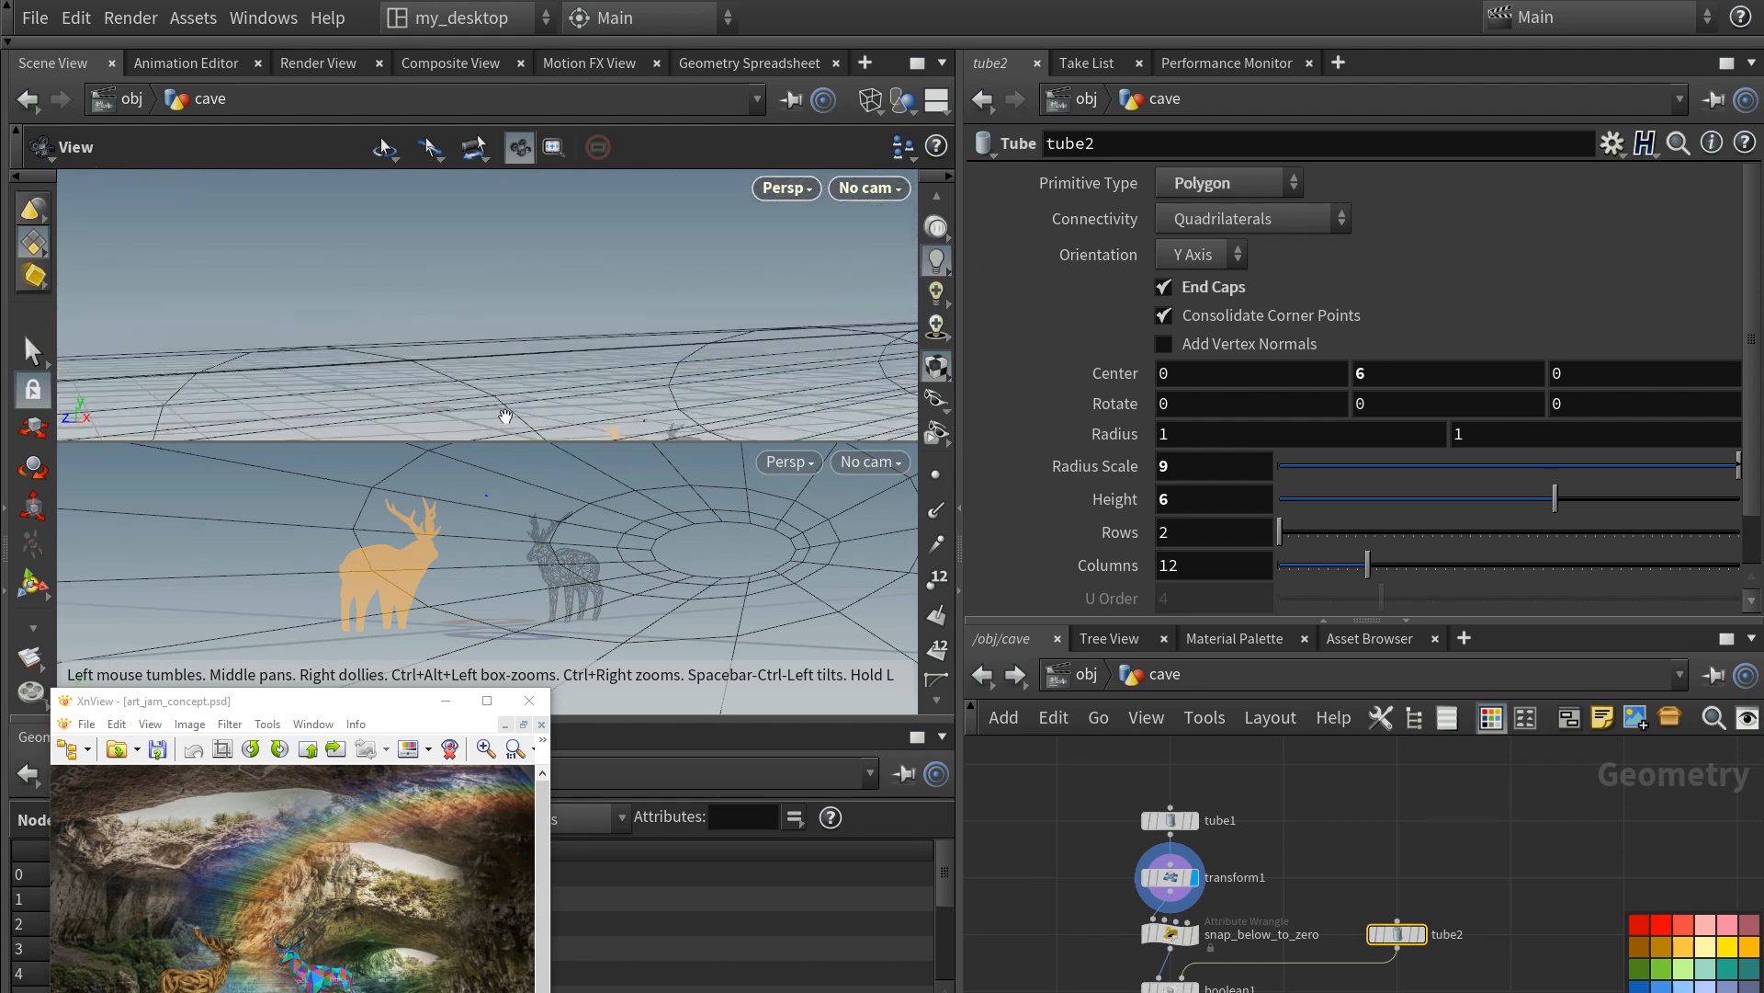
- Add a PolyExtrude node from snap_below_to_zero's output and display its result
middle_click_drag(1268, 896, 1291, 801)
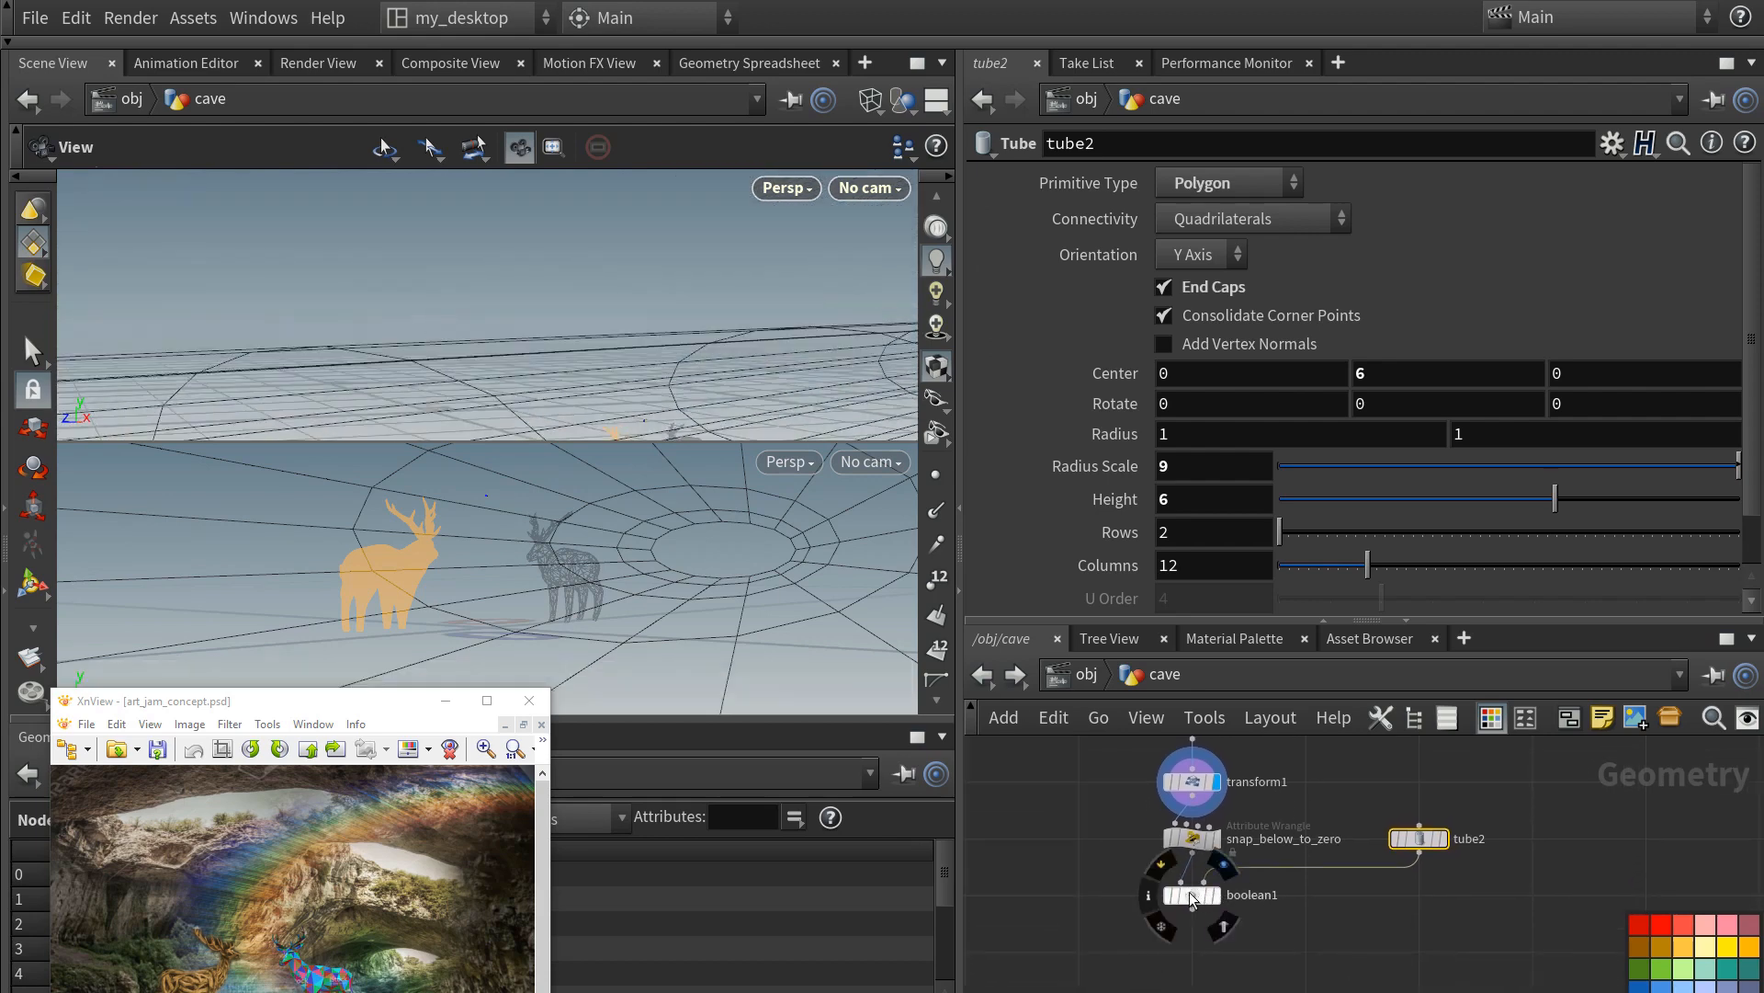
left_click_drag(1191, 897, 1192, 992)
middle_click_drag(1128, 913, 1118, 857)
scroll(1118, 858, "up", 1)
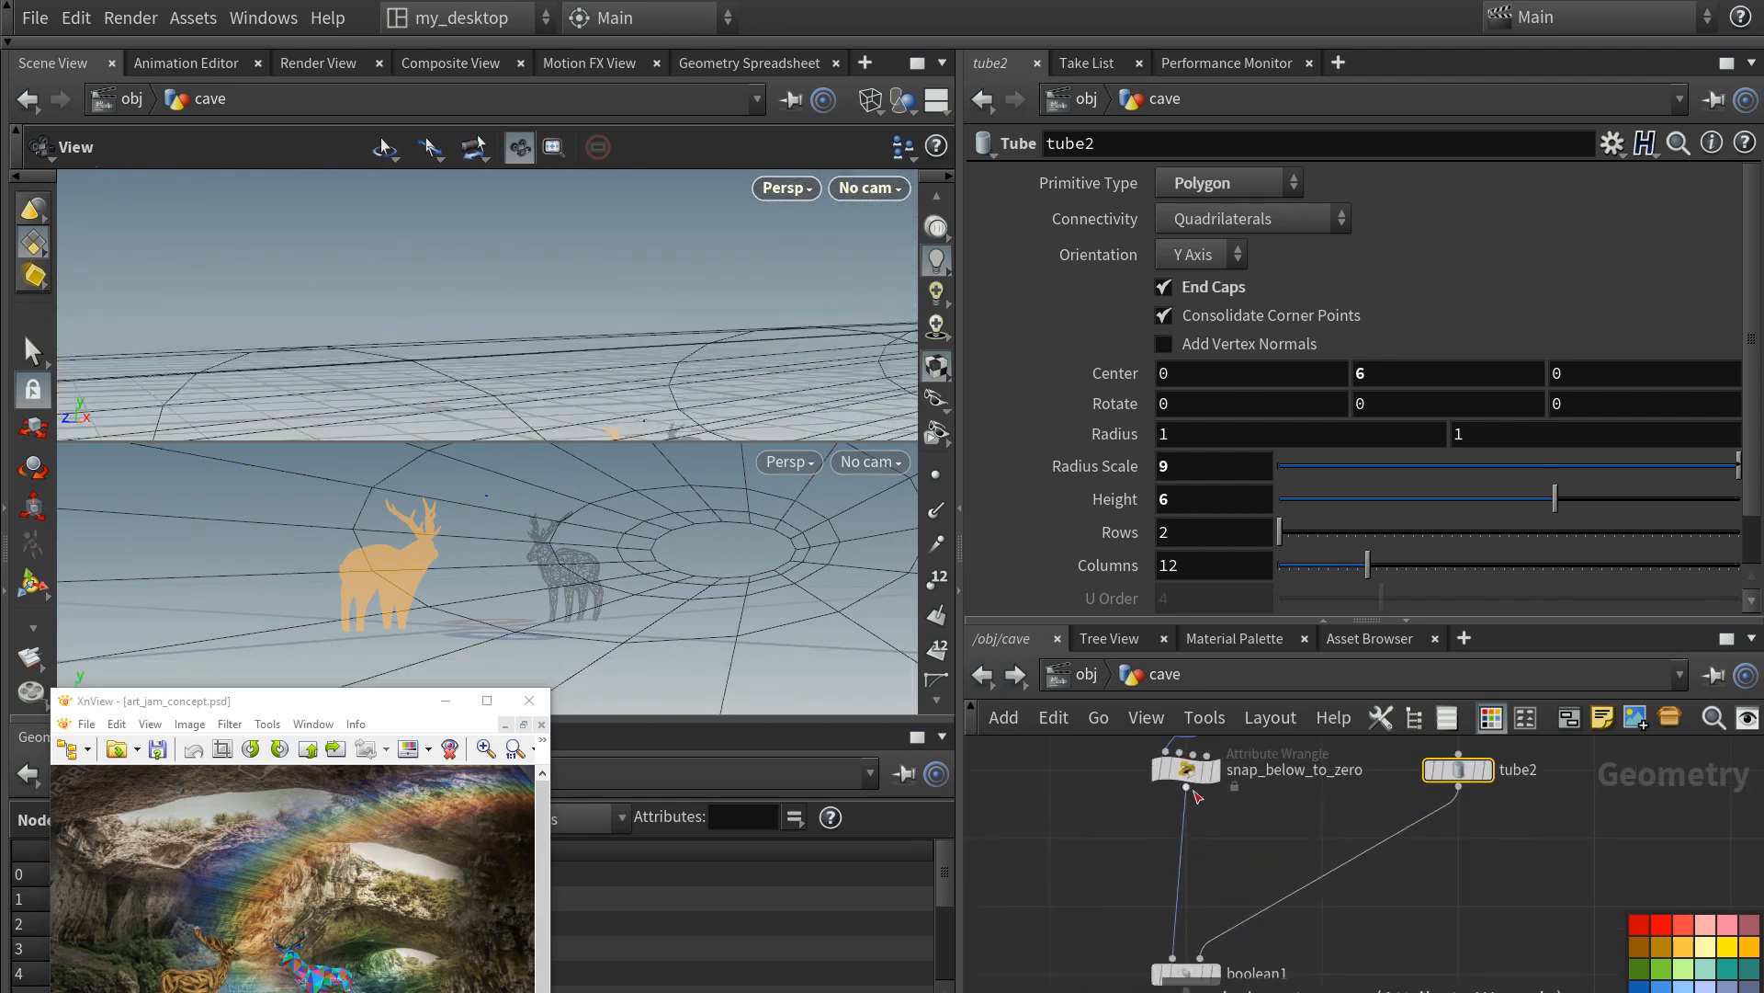
left_click(1192, 788)
key("Tab")
type("polyex")
key("Return")
left_click(1211, 830)
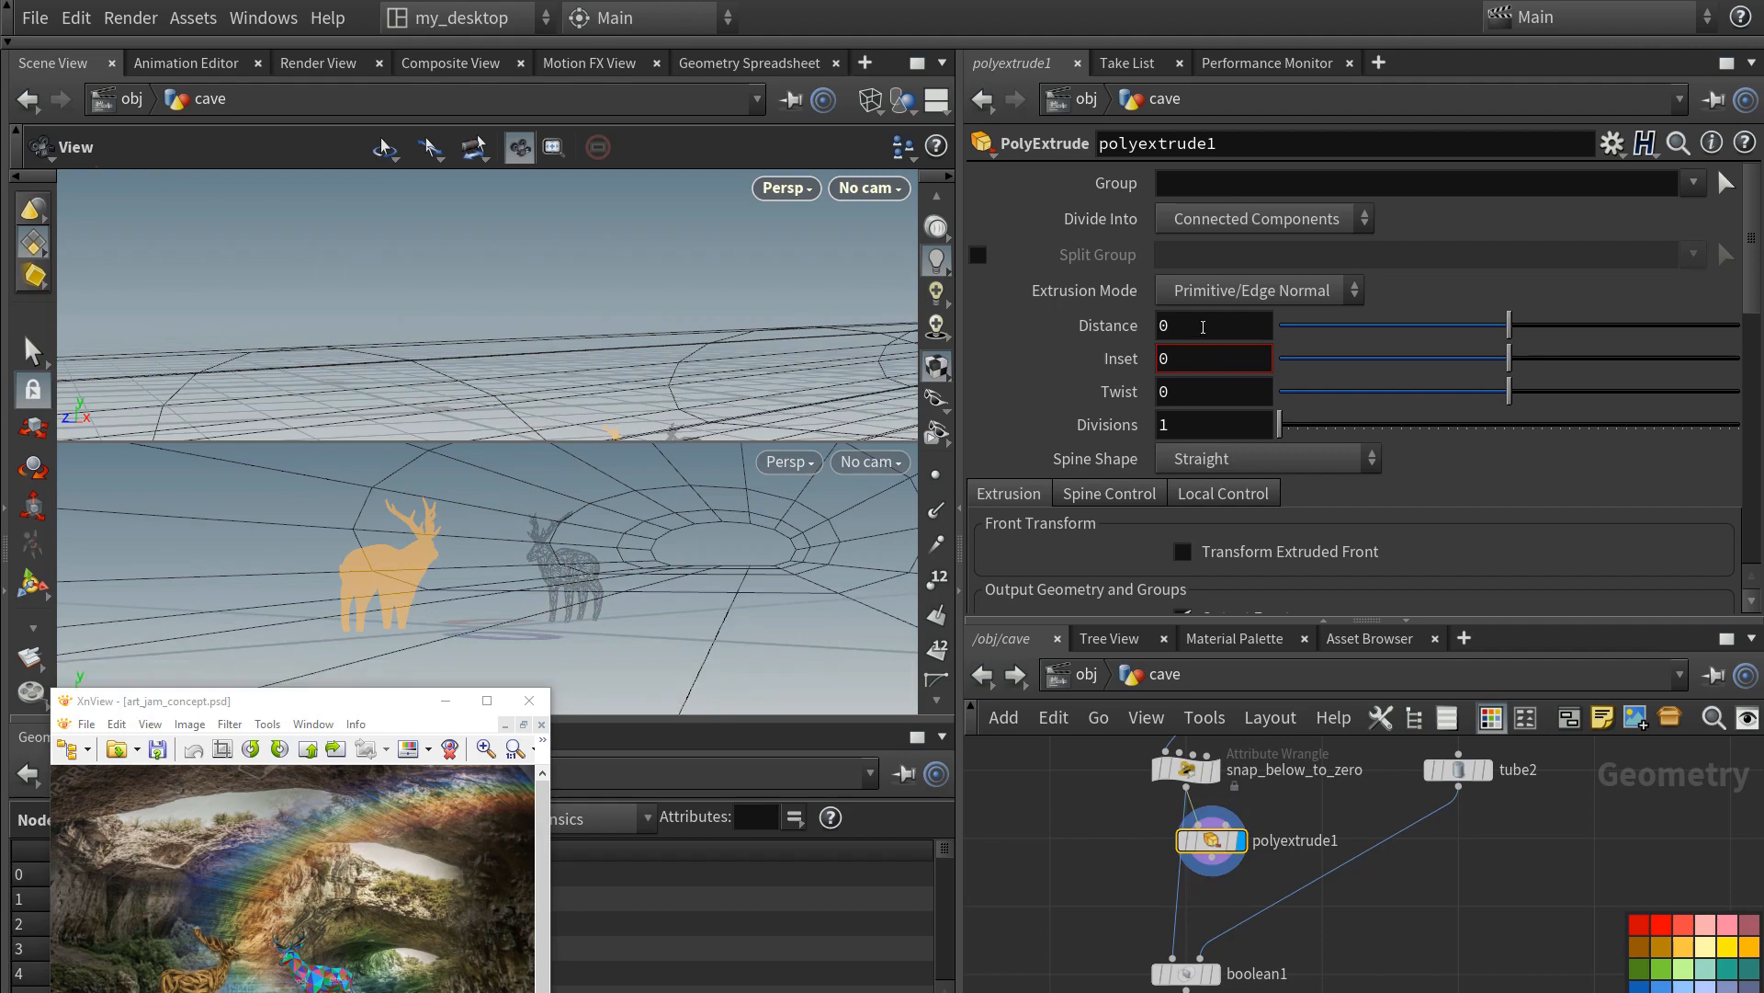
- Set polyextrude1's distance to 2 and switch the viewport to shaded display to check the cave wall thickness
left_click_drag(1512, 326, 1725, 325)
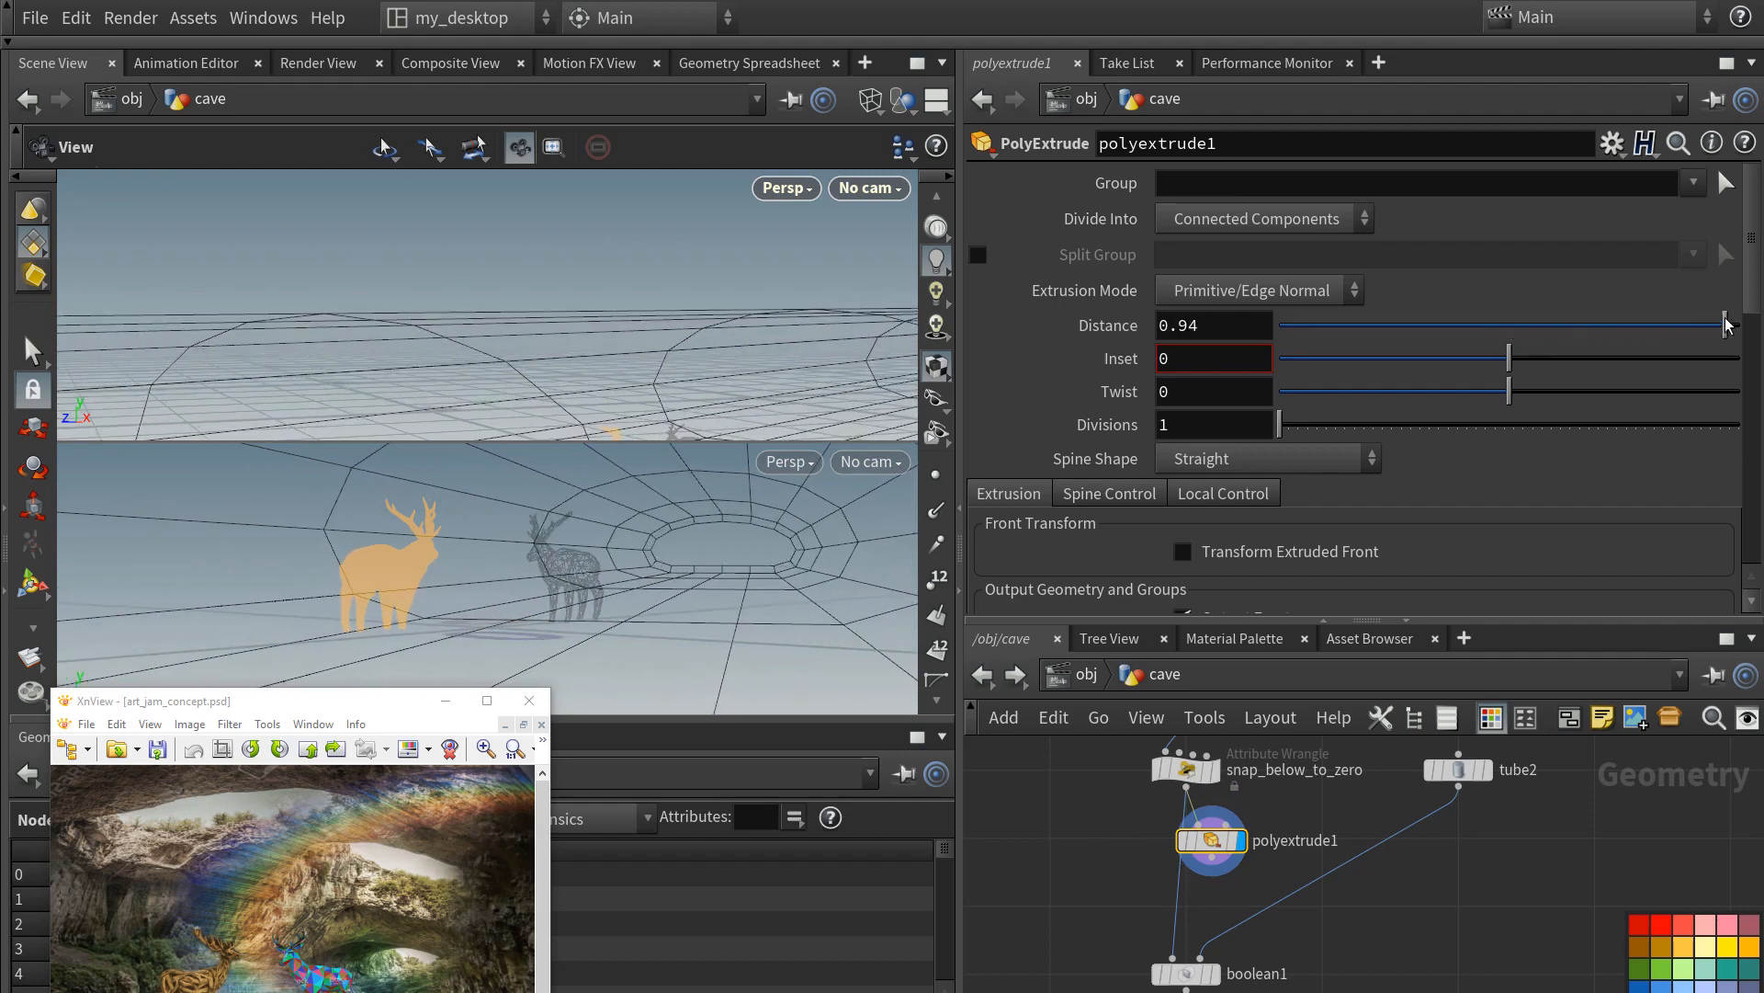
left_click_drag(702, 369, 573, 346)
left_click(870, 99)
left_click(905, 365)
middle_click_drag(1242, 325, 1278, 288)
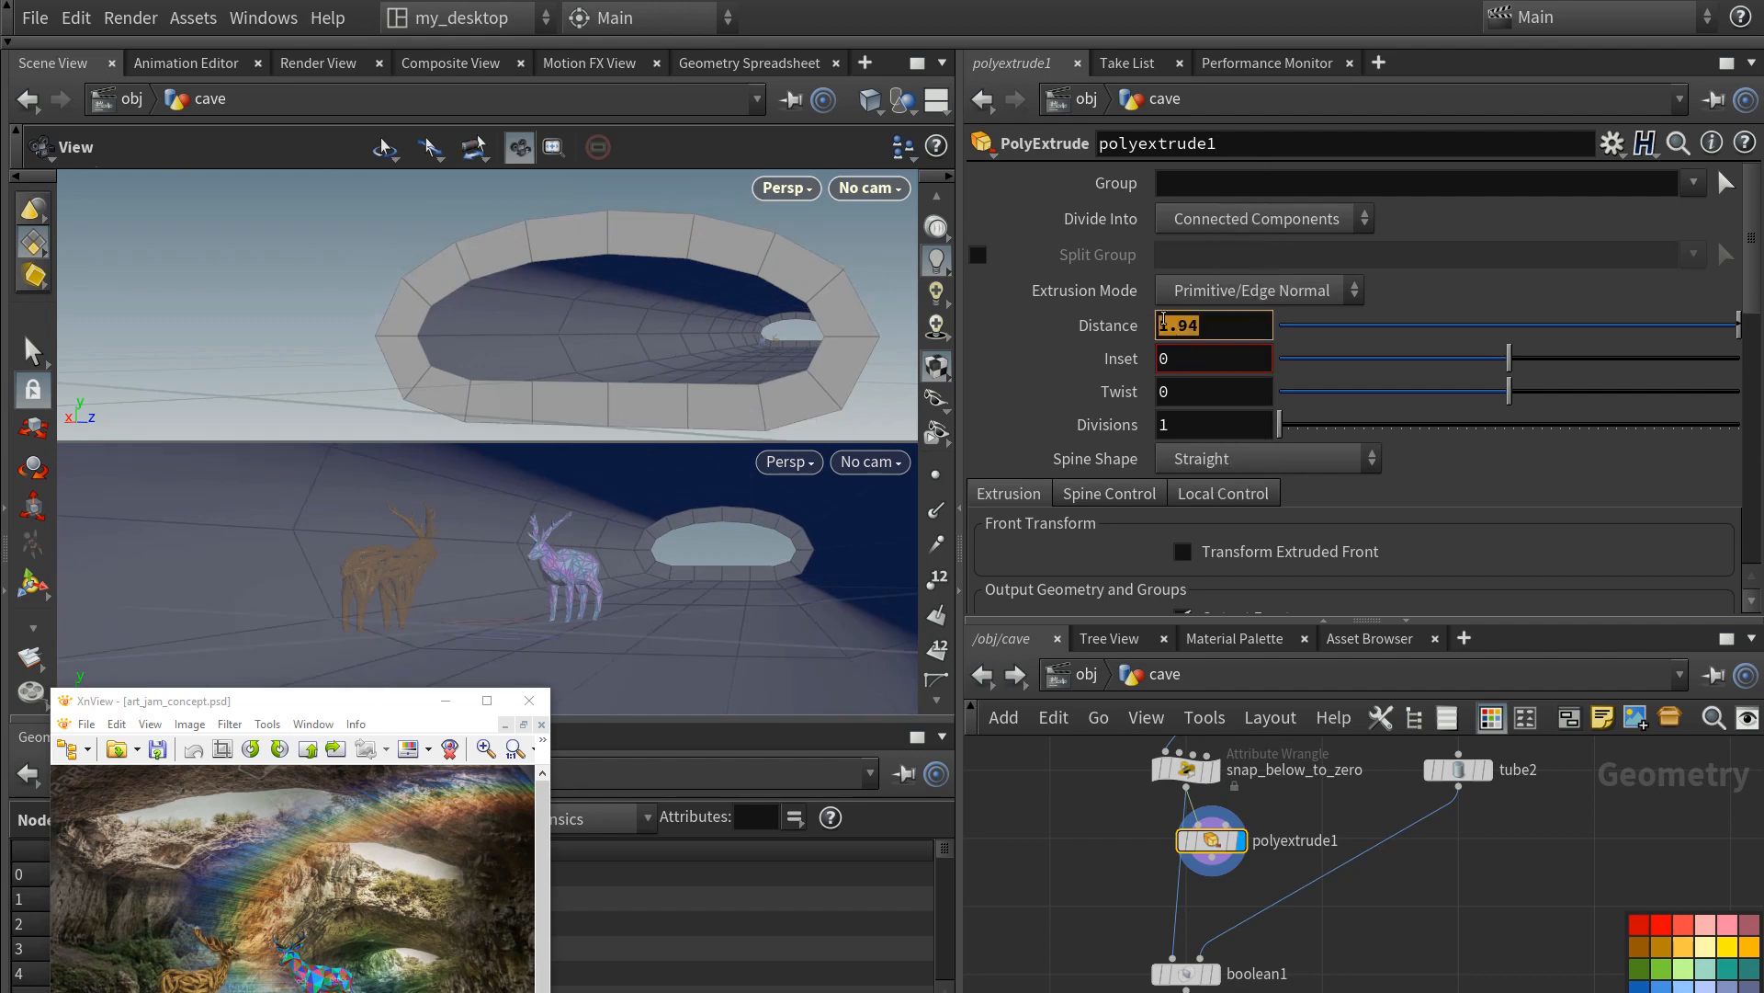
left_click_drag(748, 343, 588, 384)
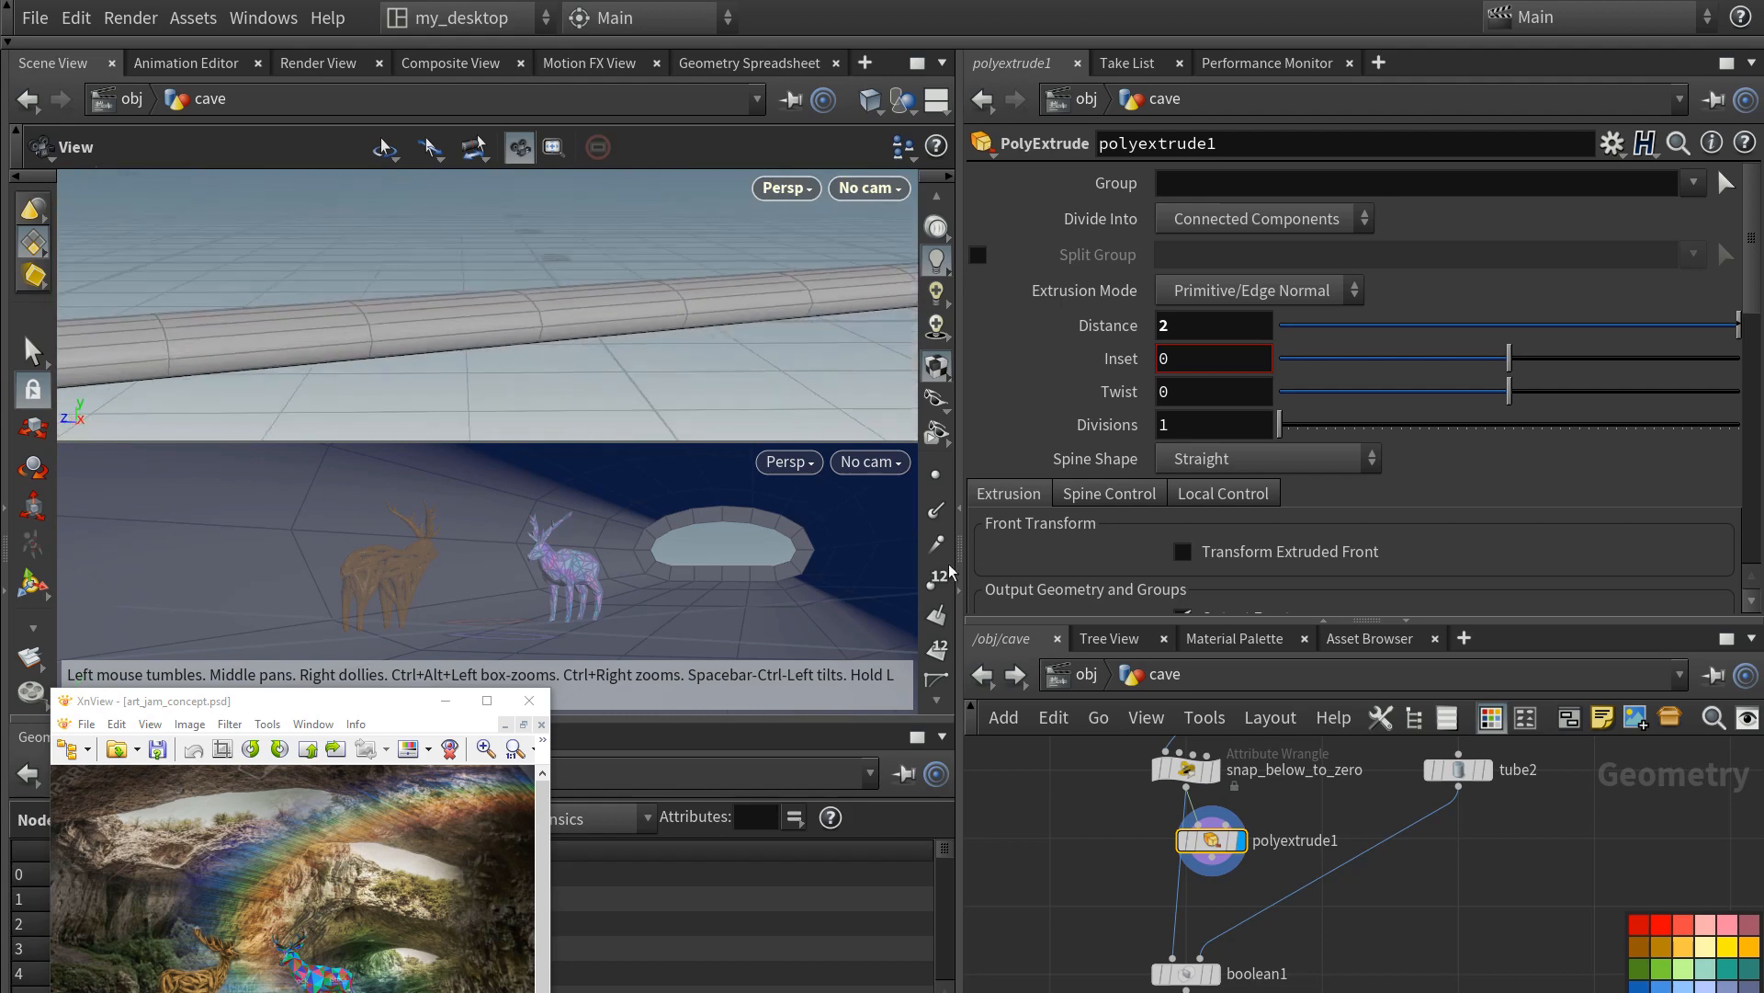
- Insert polyextrude1 between snap_below_to_zero and boolean1, and display the Boolean result
left_click_drag(1214, 842, 1188, 839)
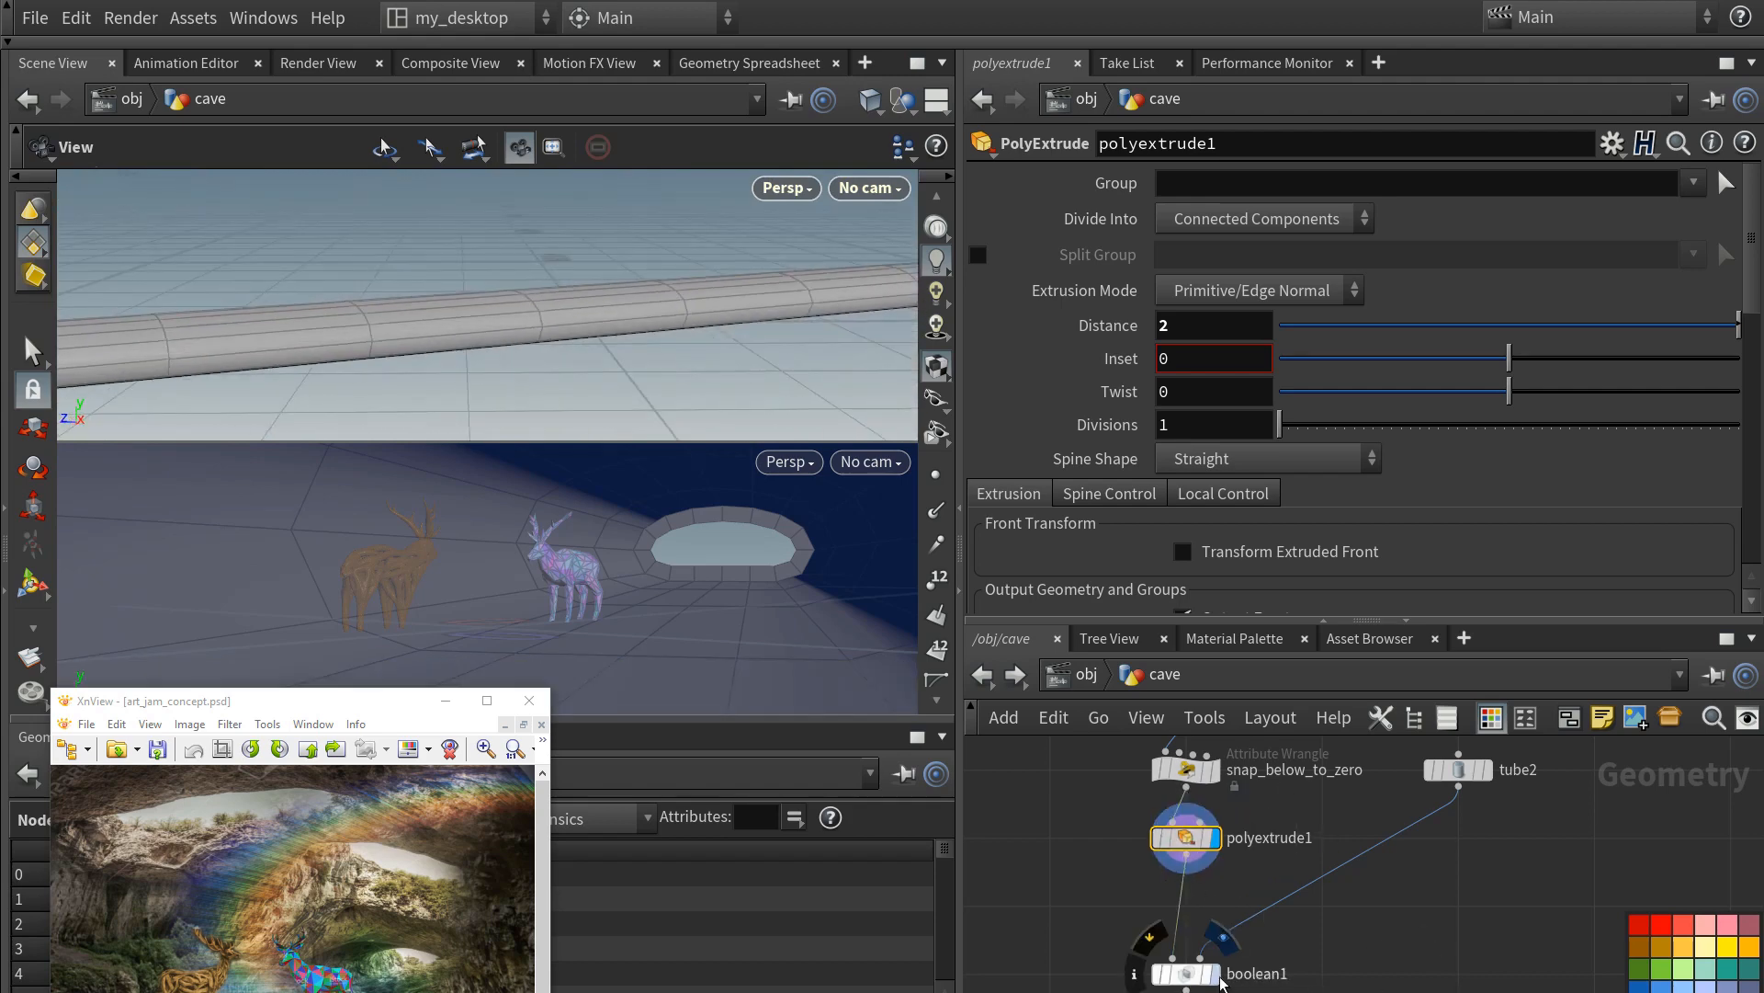
left_click(1217, 977)
left_click_drag(642, 339, 564, 386)
right_click_drag(563, 386, 611, 165)
left_click_drag(602, 317, 600, 344)
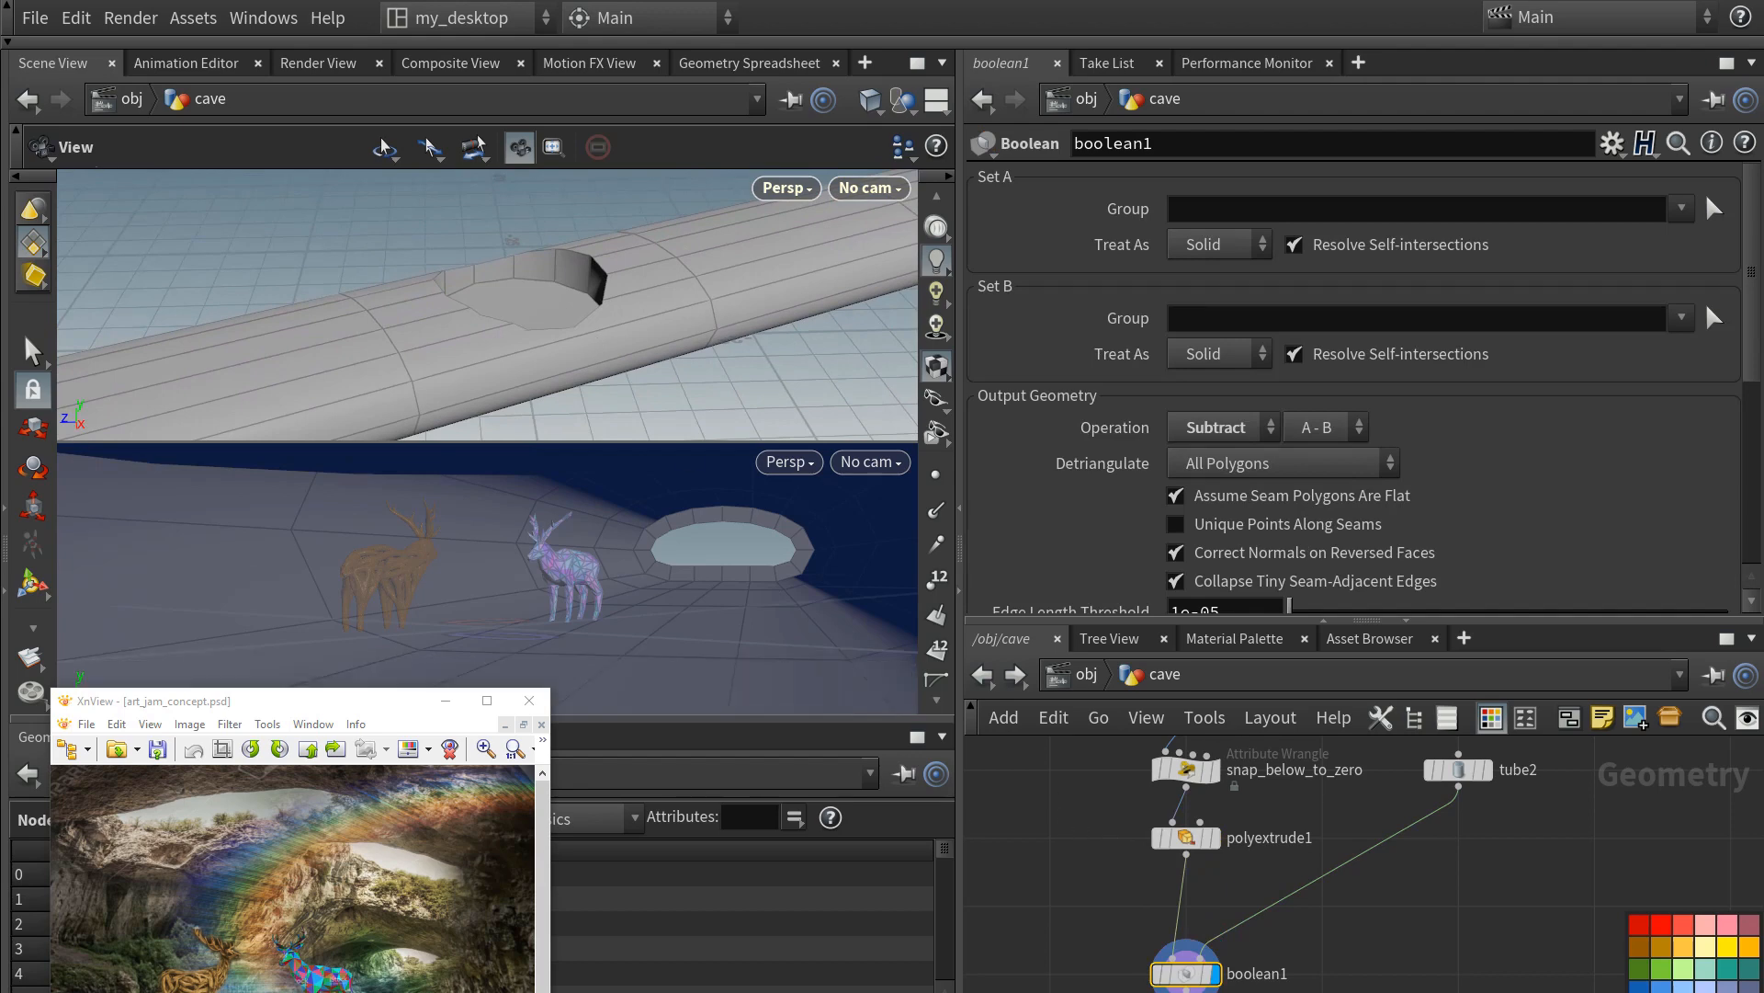
- Turn on Output Back for polyextrude1 and inspect the roof opening with the deer beneath it
left_click(1186, 838)
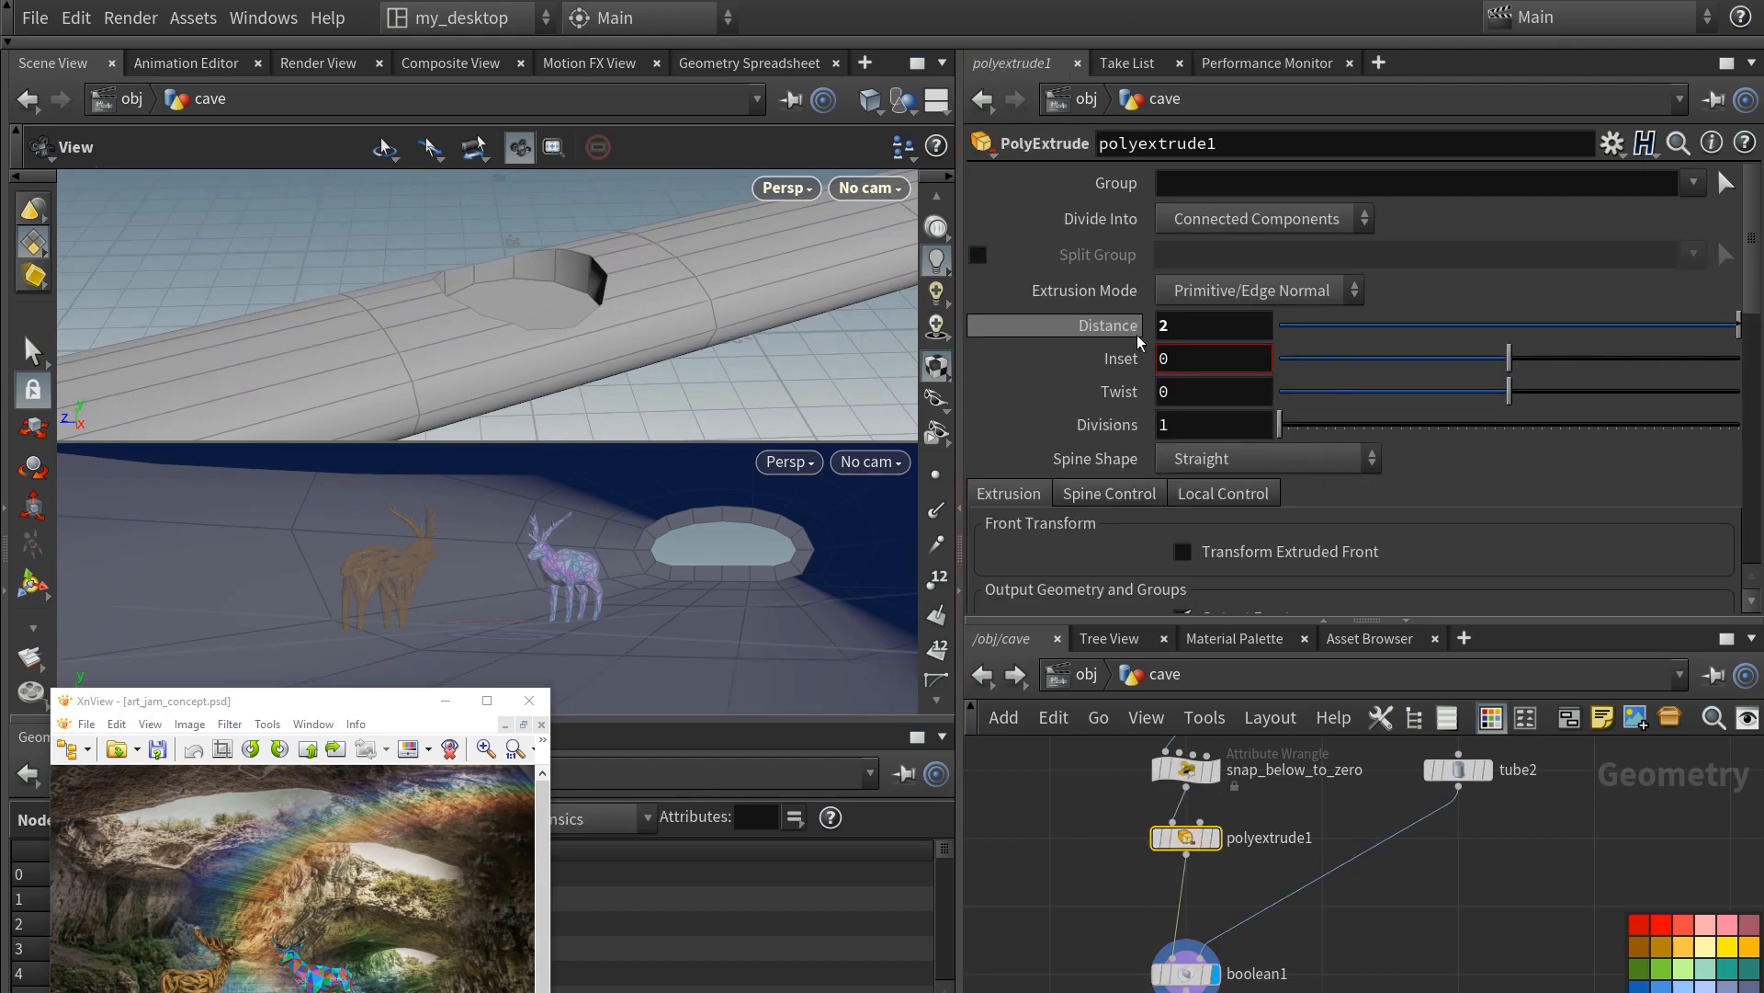
scroll(1121, 445, "down", 3)
scroll(1121, 452, "down", 1)
left_click(1182, 452)
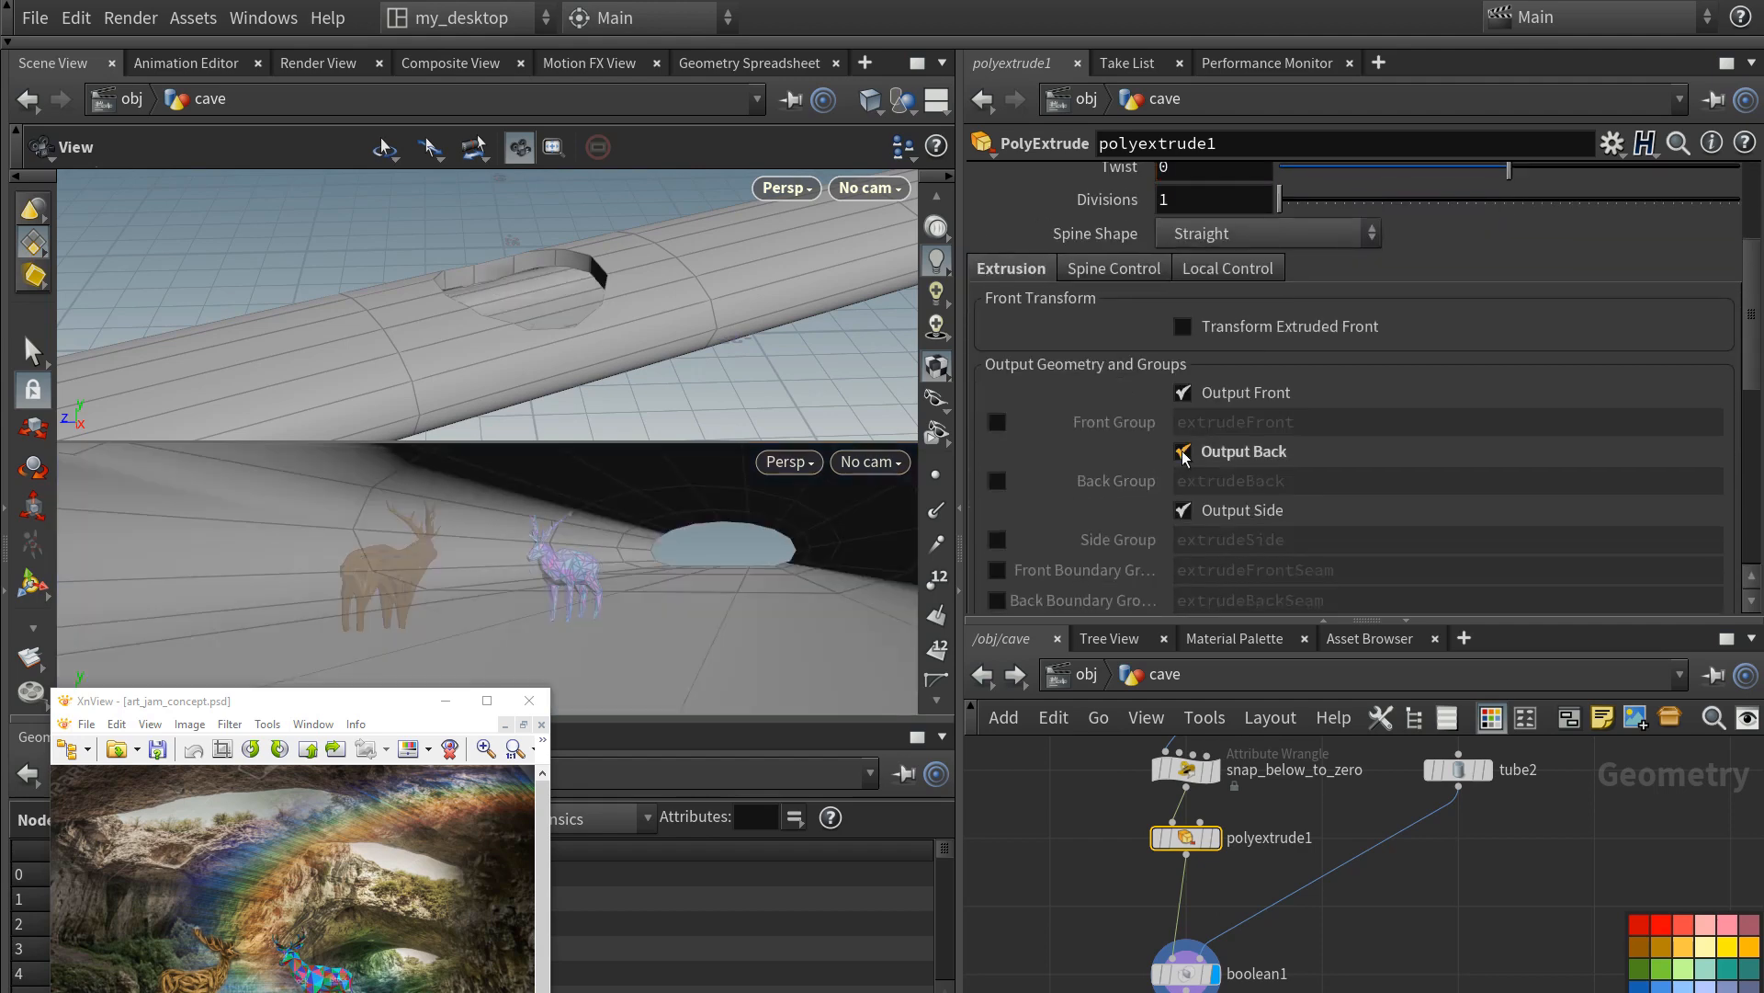
left_click(1200, 969)
right_click_drag(512, 307, 555, 322)
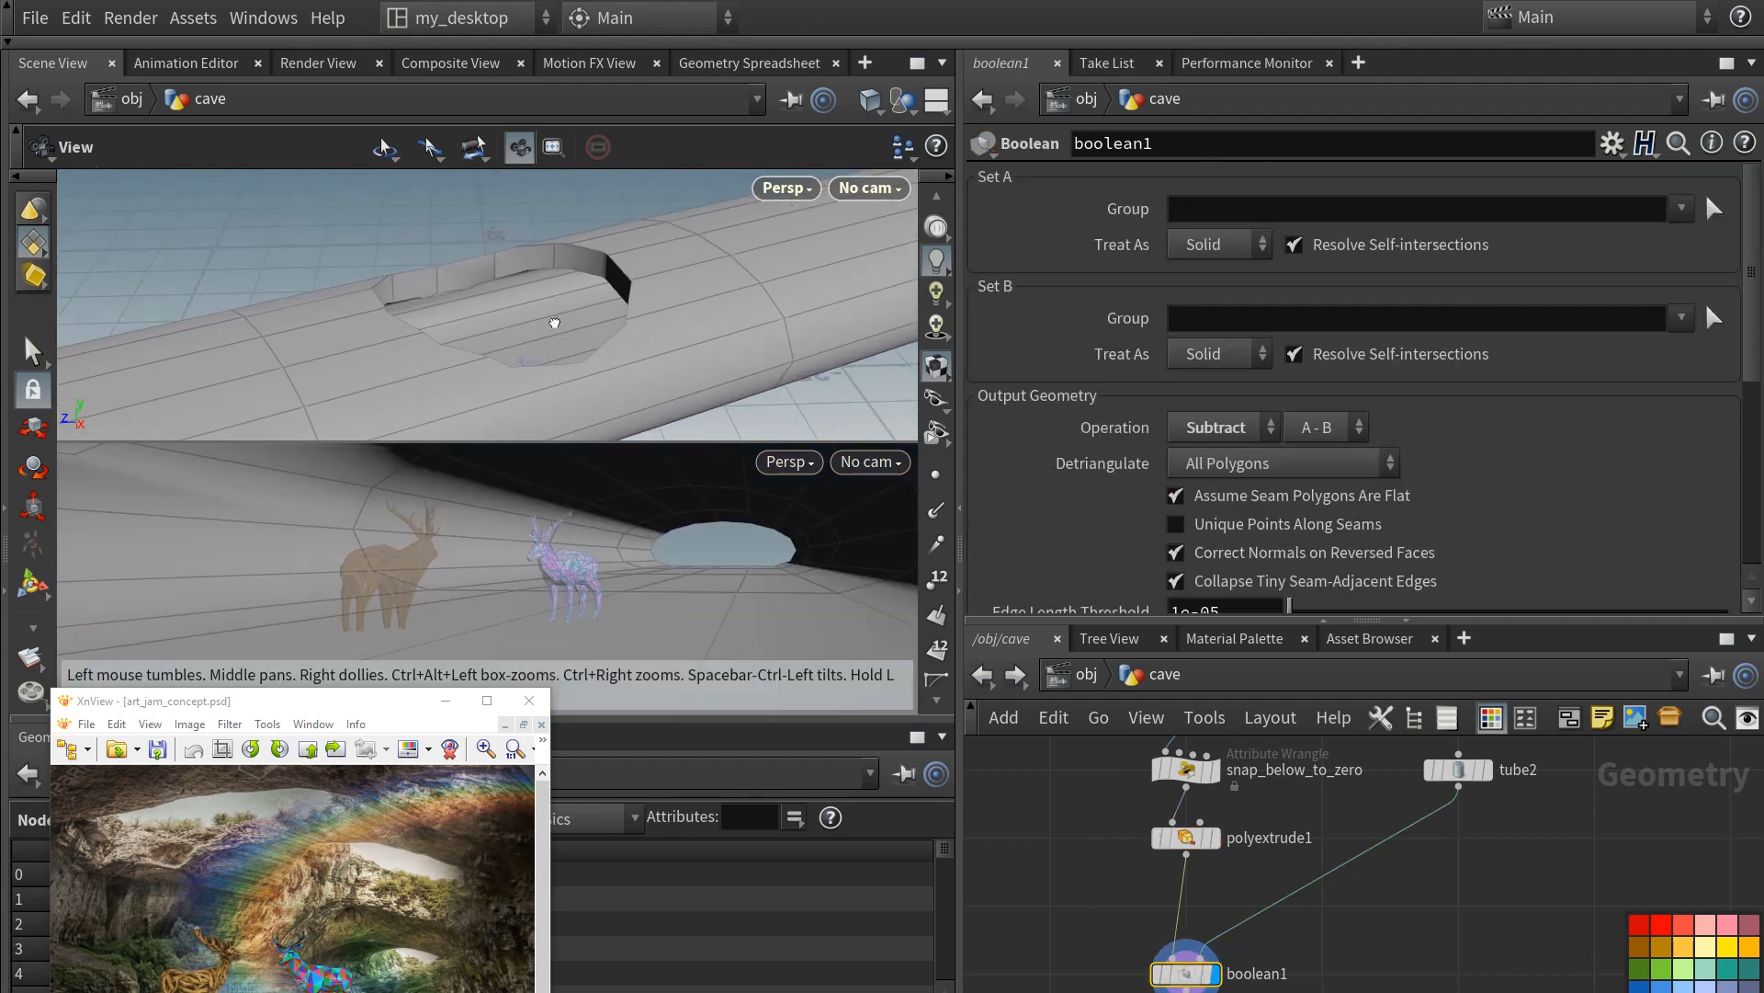
left_click_drag(555, 323, 445, 331)
right_click_drag(445, 331, 406, 334)
left_click_drag(406, 334, 461, 371)
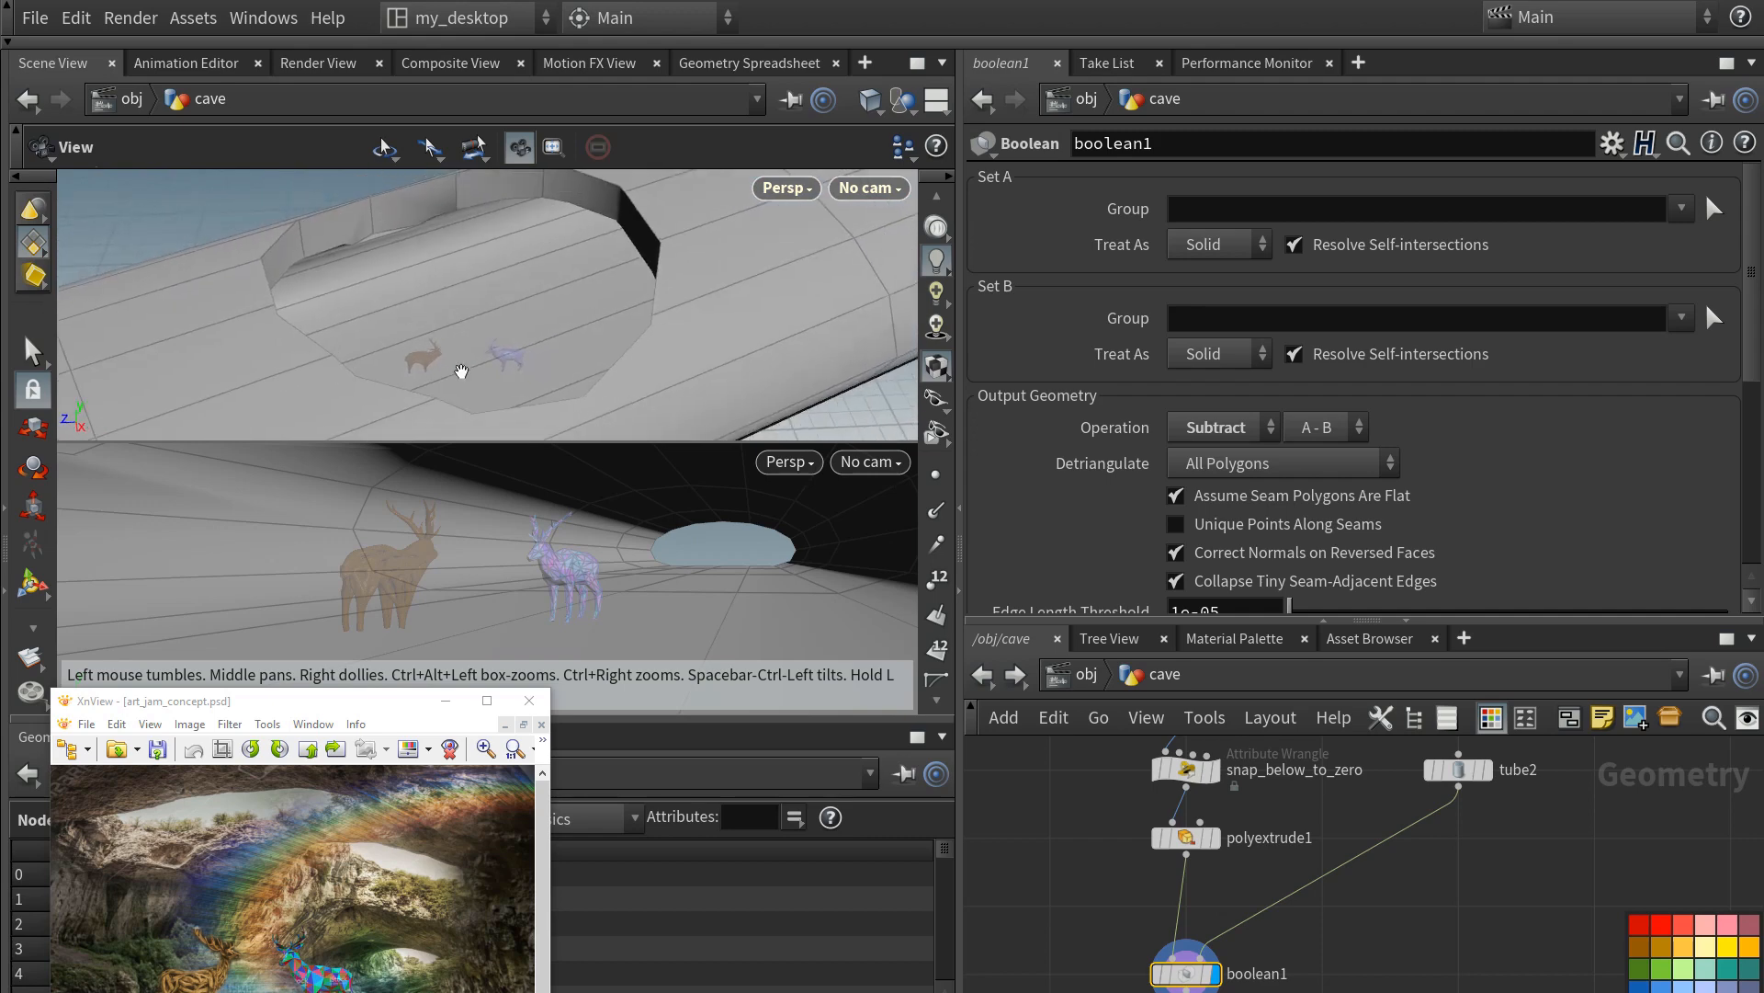
- Show tube2 as a template guide, then set its radius scale to 6 and its height to 5
left_click(1459, 769)
left_click_drag(467, 301, 433, 267)
left_click(1480, 772)
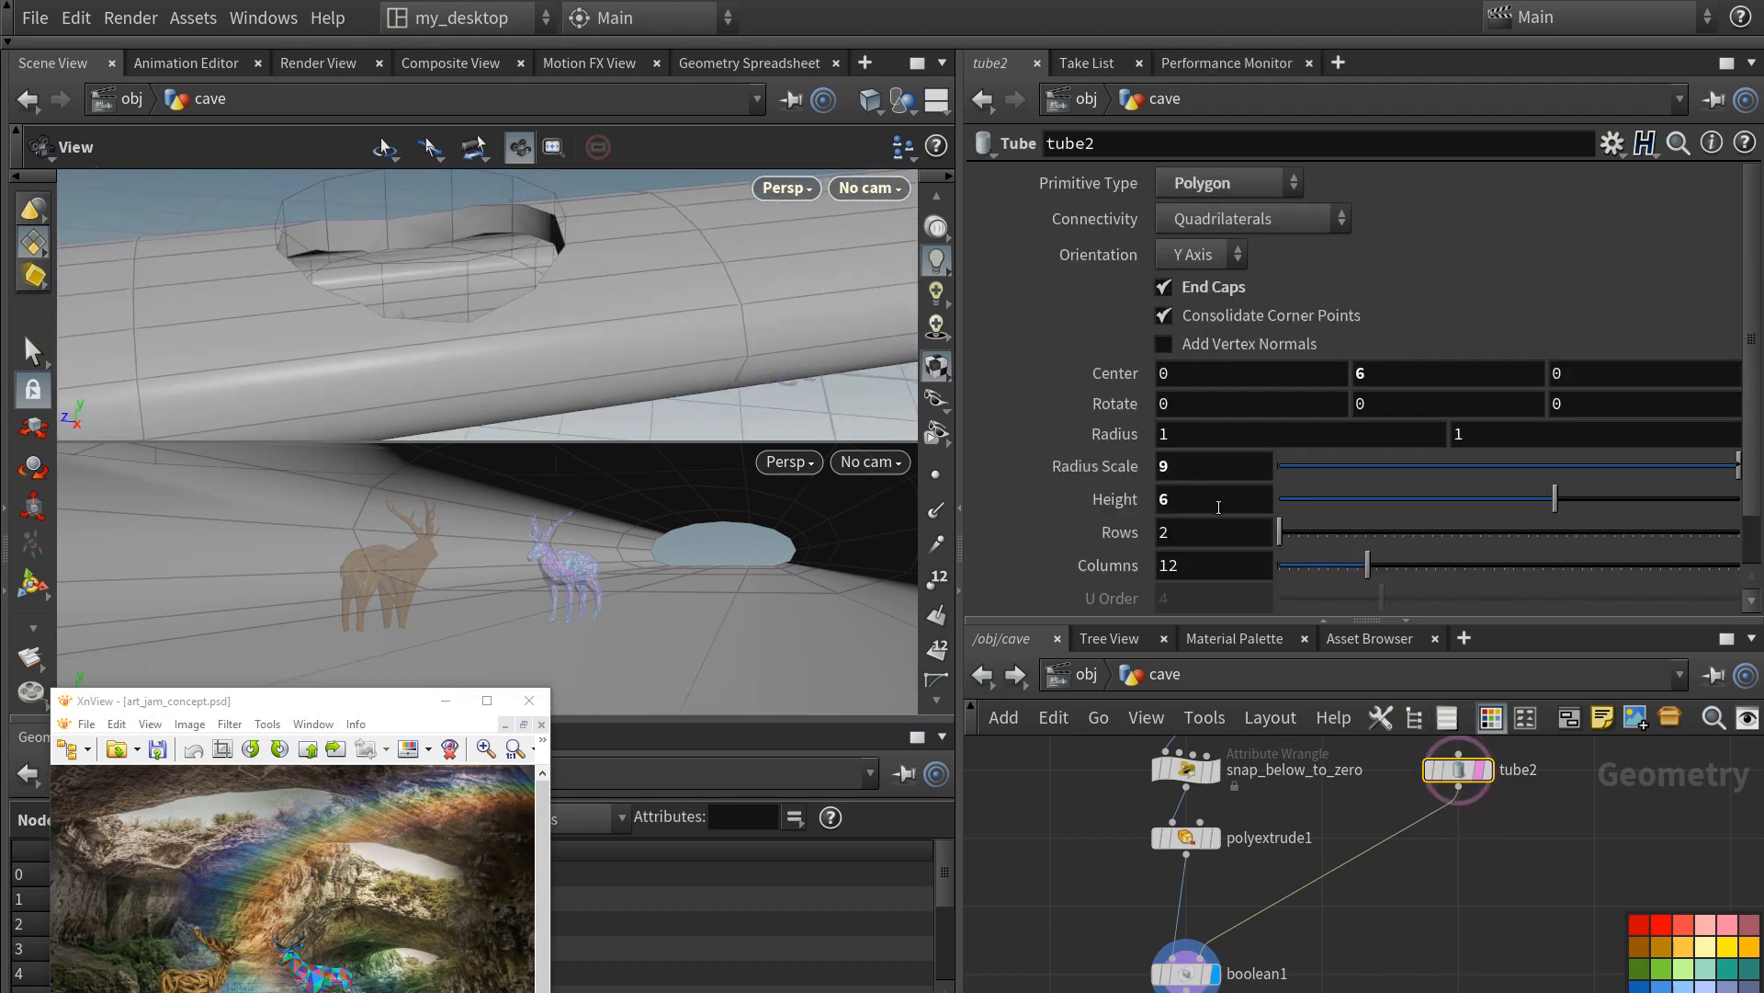
middle_click_drag(1220, 506, 1228, 317)
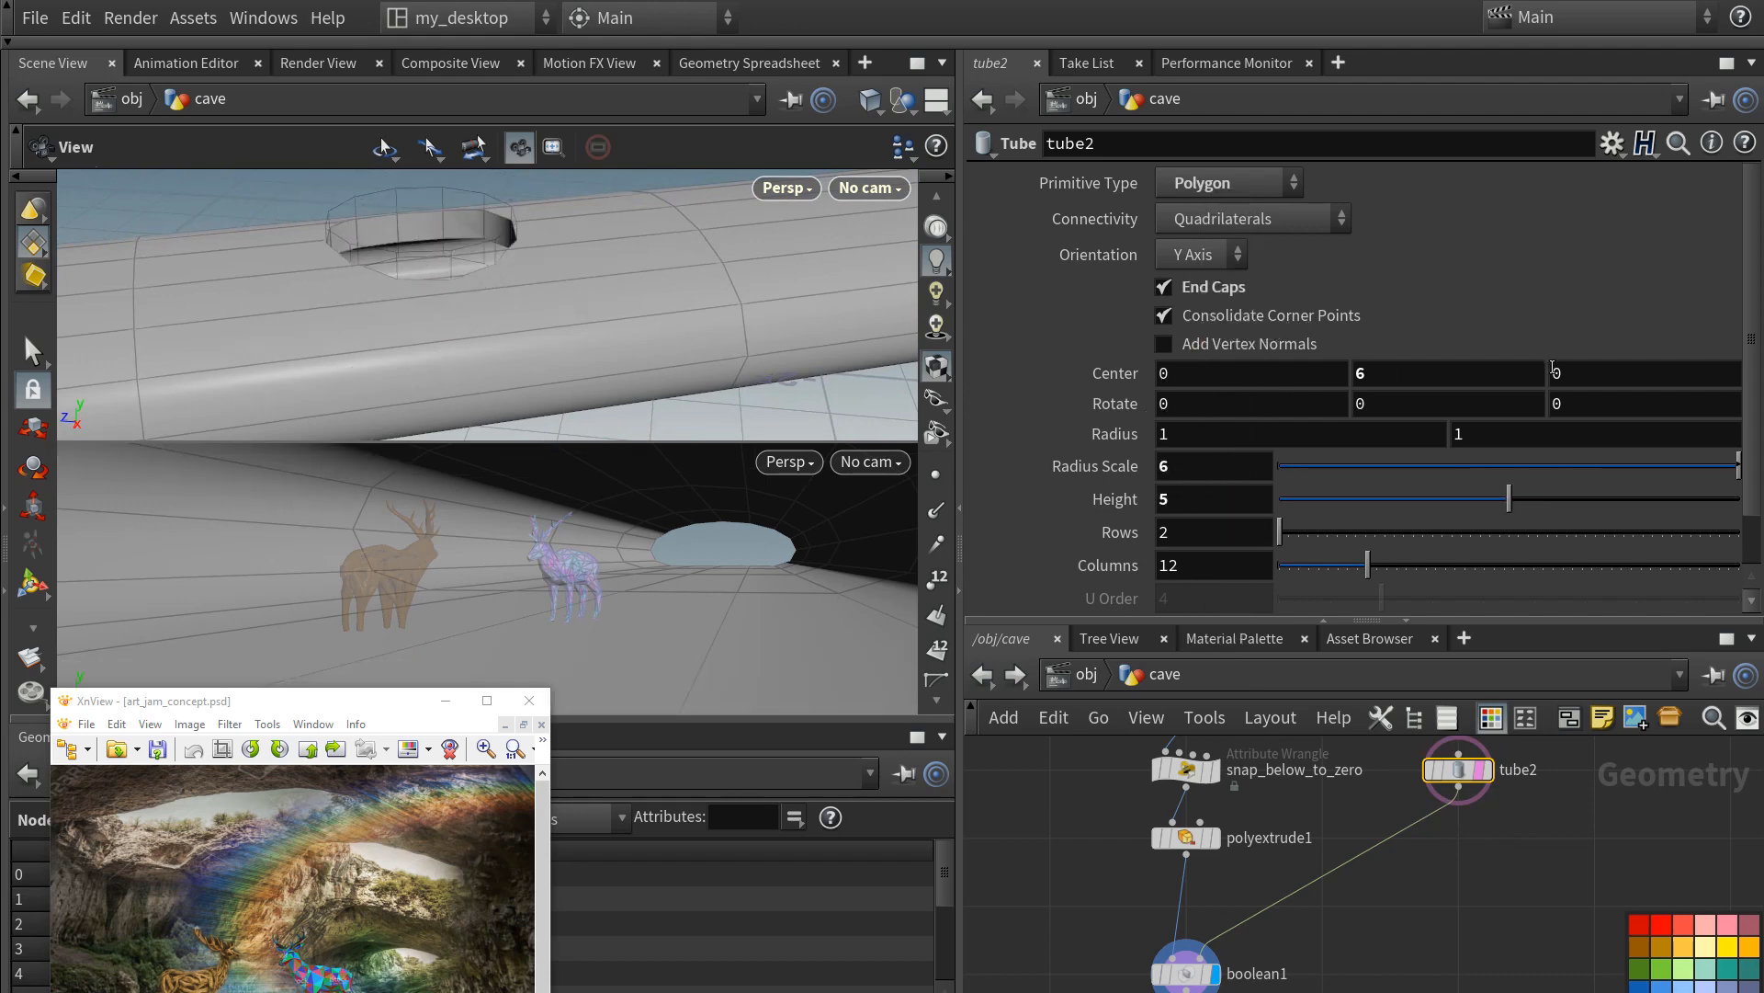
- Move tube2 along the cave roof to a center of about X -20.37, Z -47.88
middle_click_drag(1582, 372, 1379, 323)
left_click_drag(607, 292, 496, 333)
key("Return")
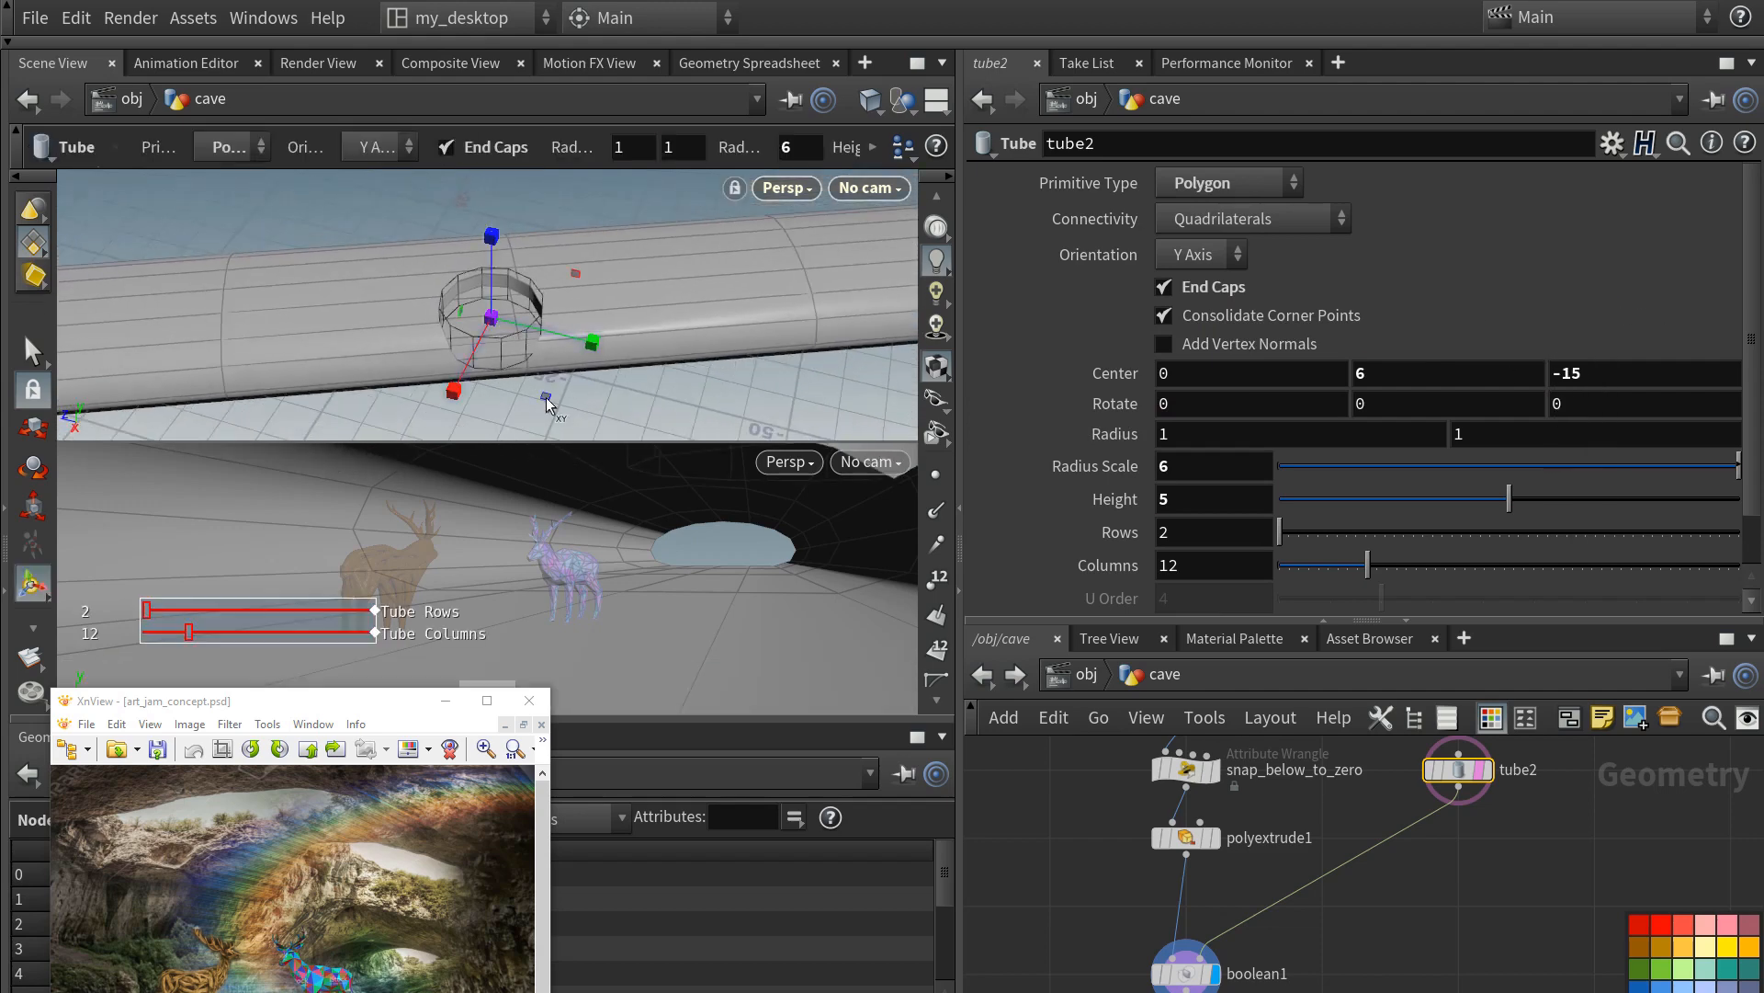
left_click_drag(545, 399, 842, 335)
middle_click_drag(766, 310, 494, 319, "alt")
right_click_drag(493, 319, 512, 323, "alt")
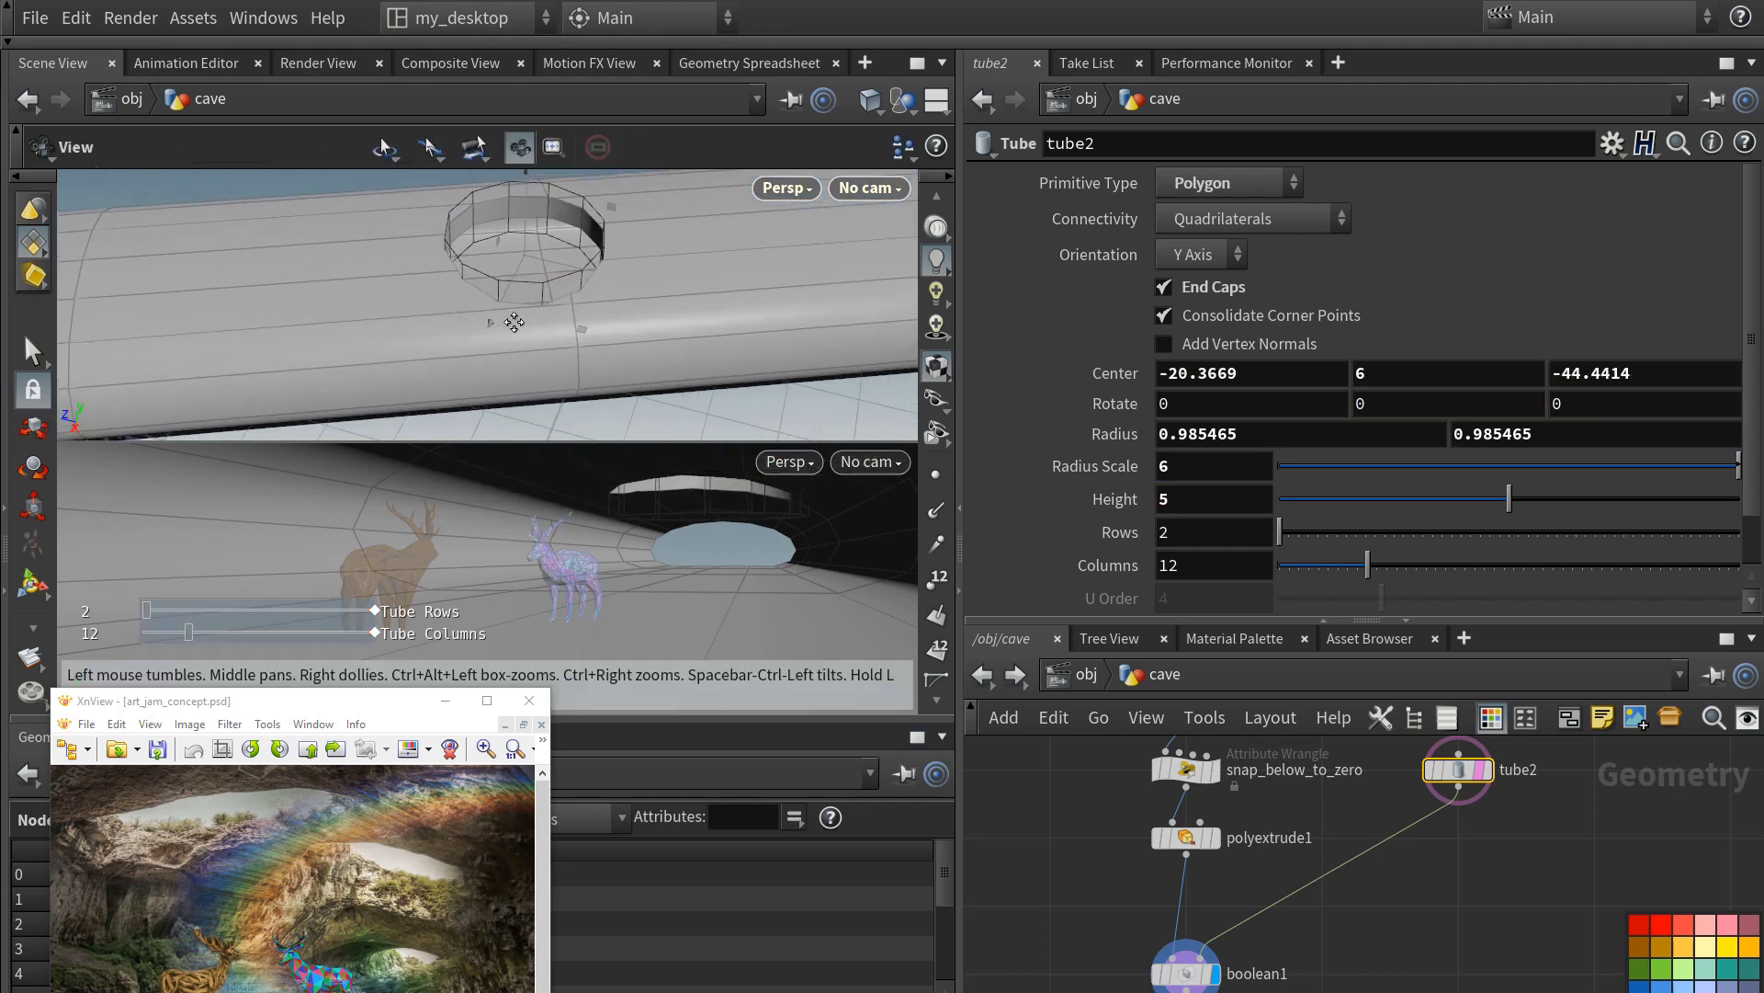
middle_click_drag(512, 322, 484, 321, "alt")
left_click_drag(563, 342, 610, 350)
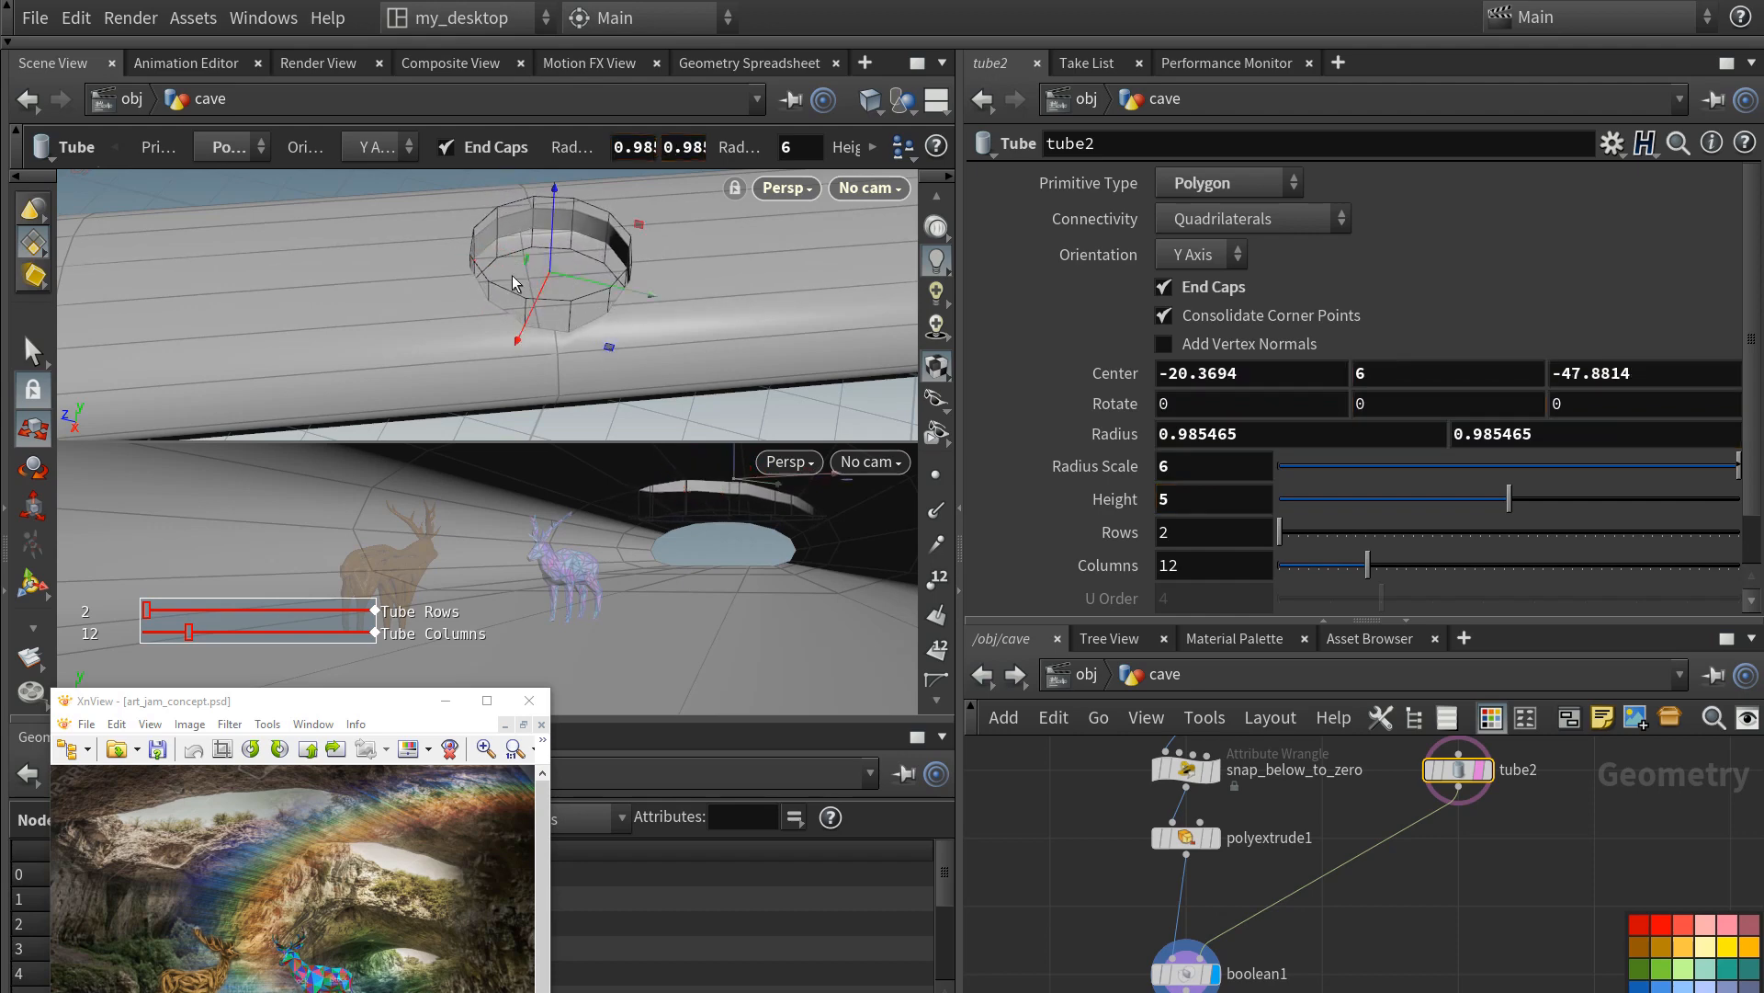
- Show the tool shelves and create a camera from the current view
left_click(759, 460)
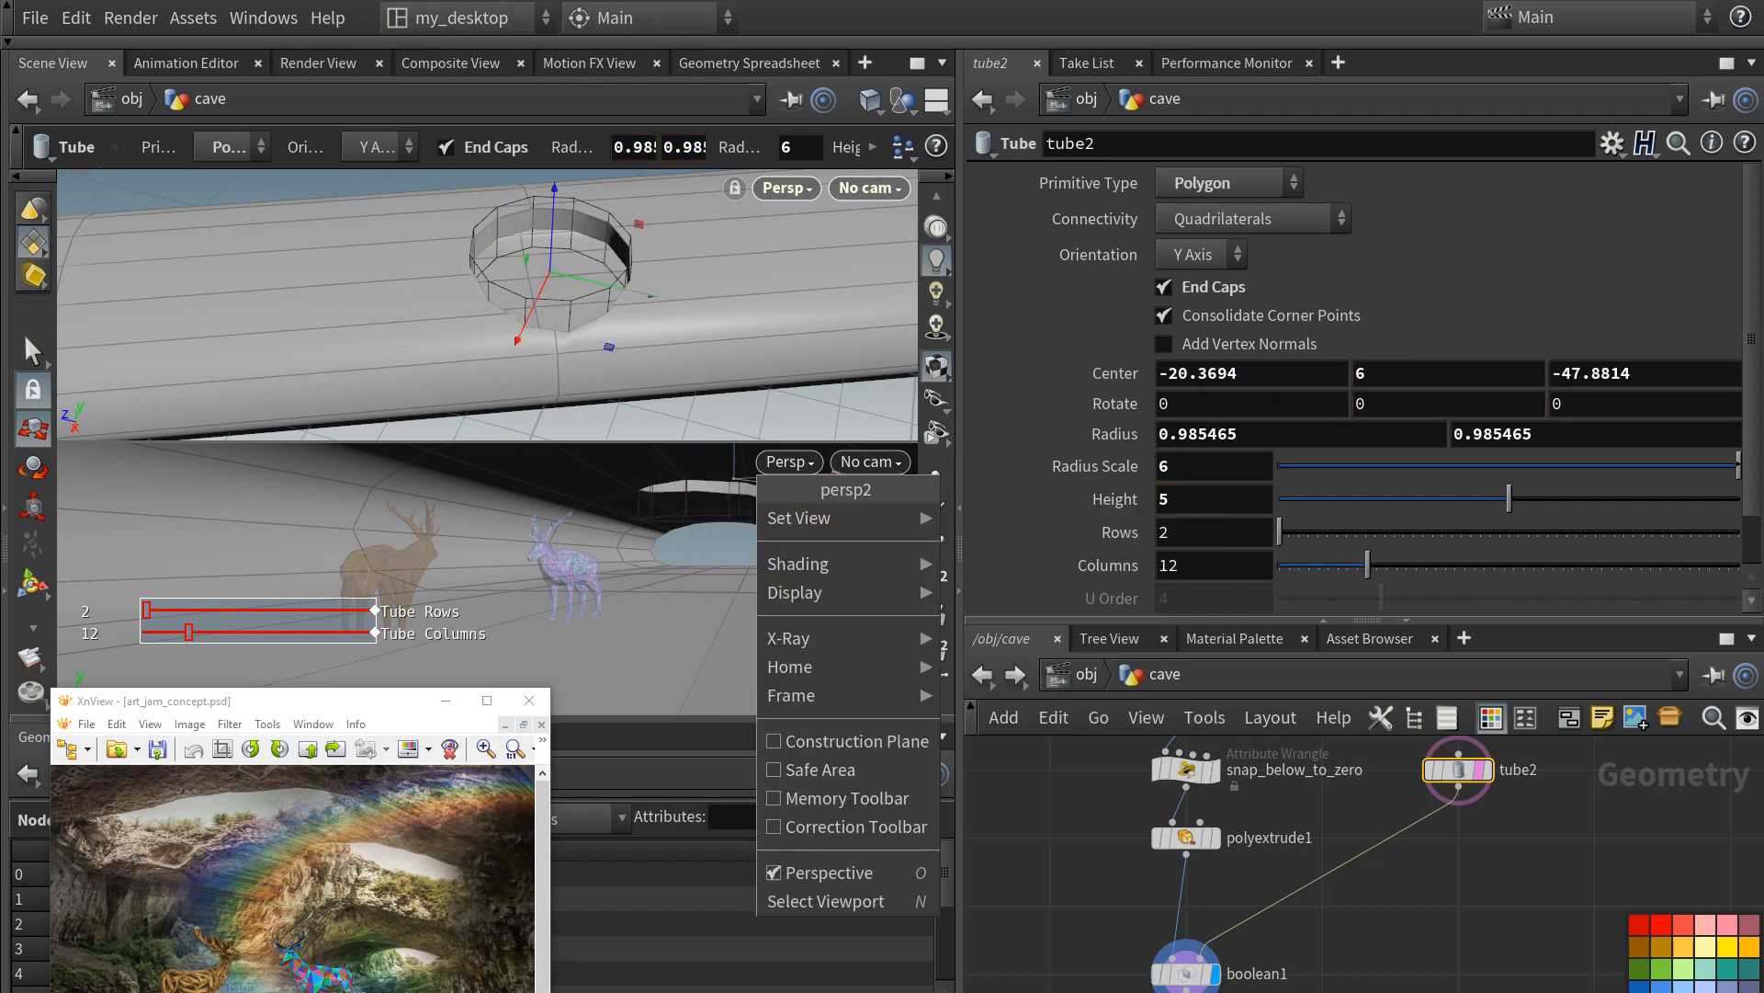
left_click(15, 45)
left_click(16, 45)
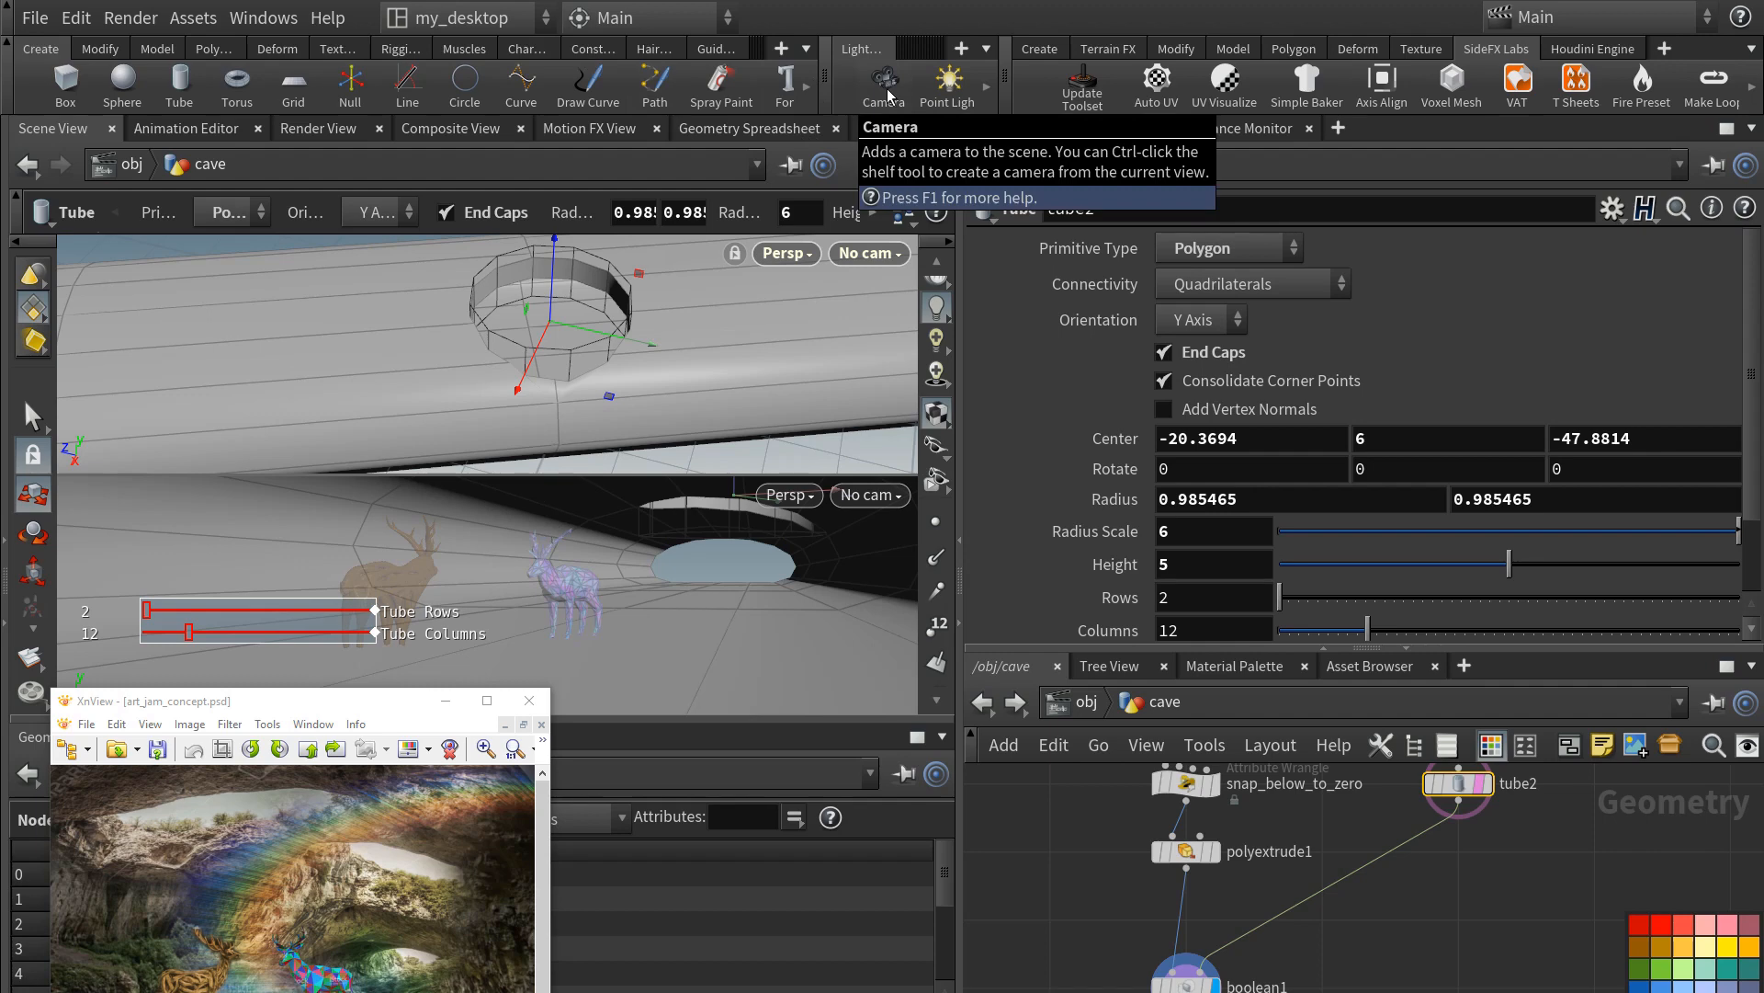
left_click(888, 96, "ctrl")
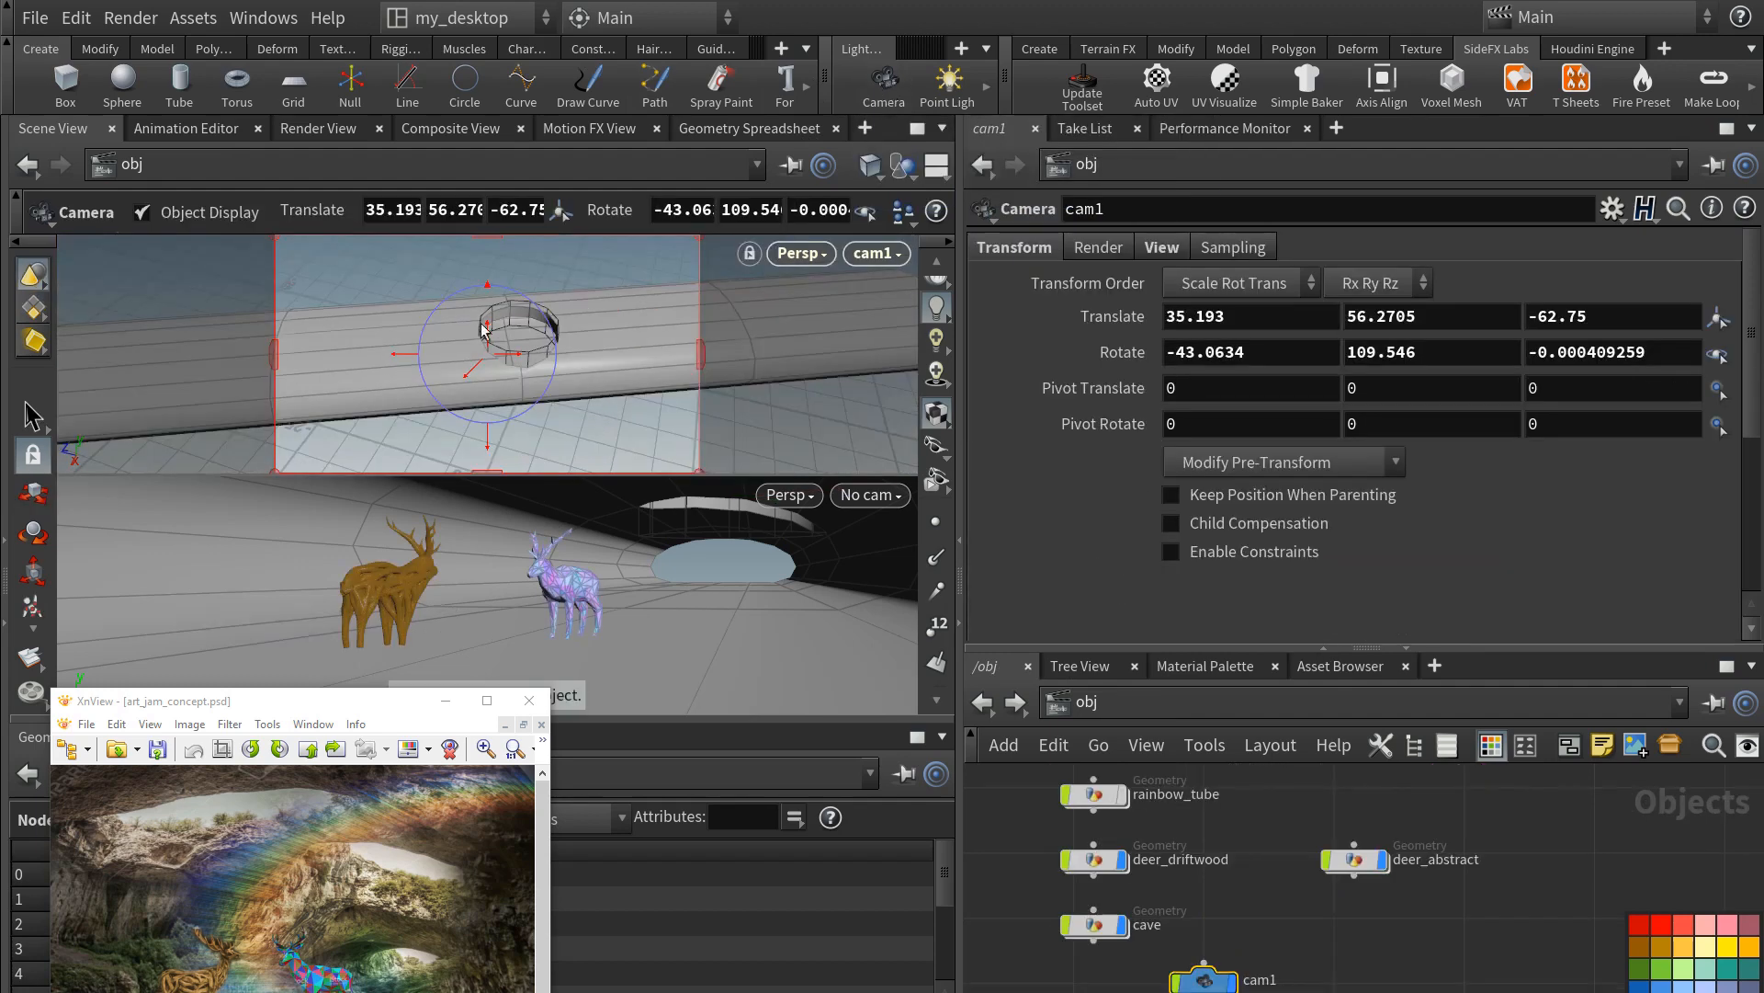
- Look through cam1 with the camera locked to the view, and frame both deer from inside the cave
right_click_drag(546, 344, 630, 278, "alt")
left_click(795, 254)
left_click(869, 255)
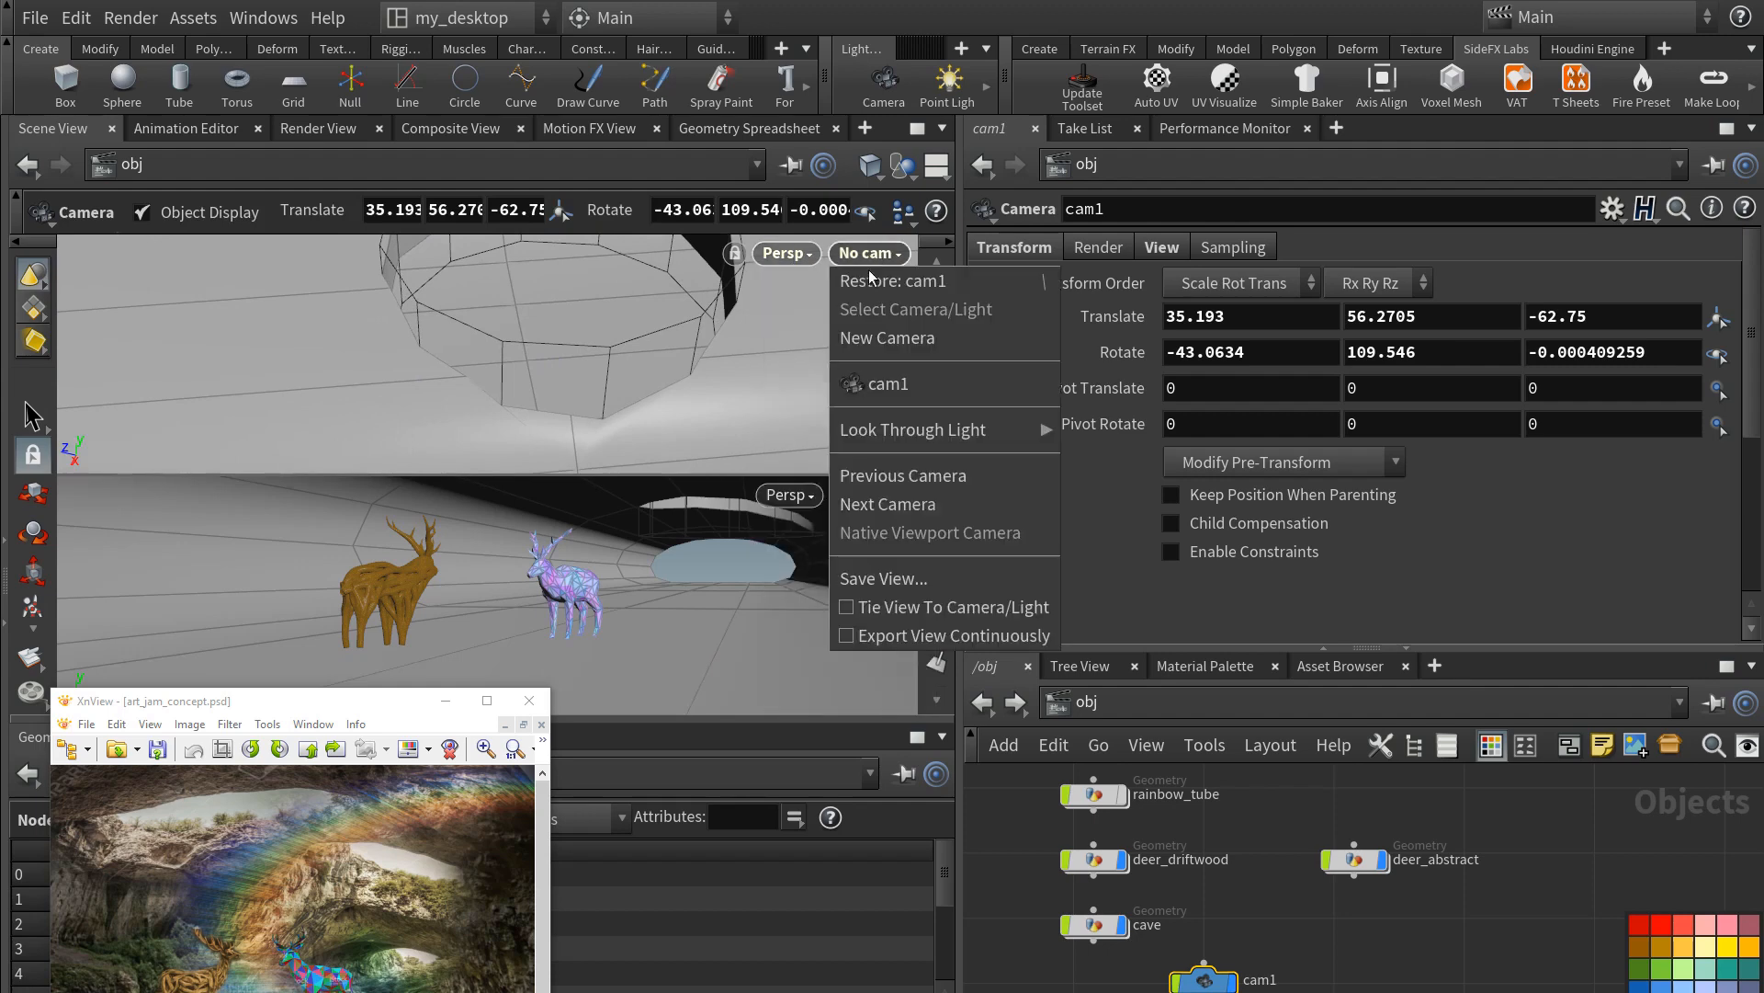
left_click(887, 383)
scroll(928, 304, "up", 3)
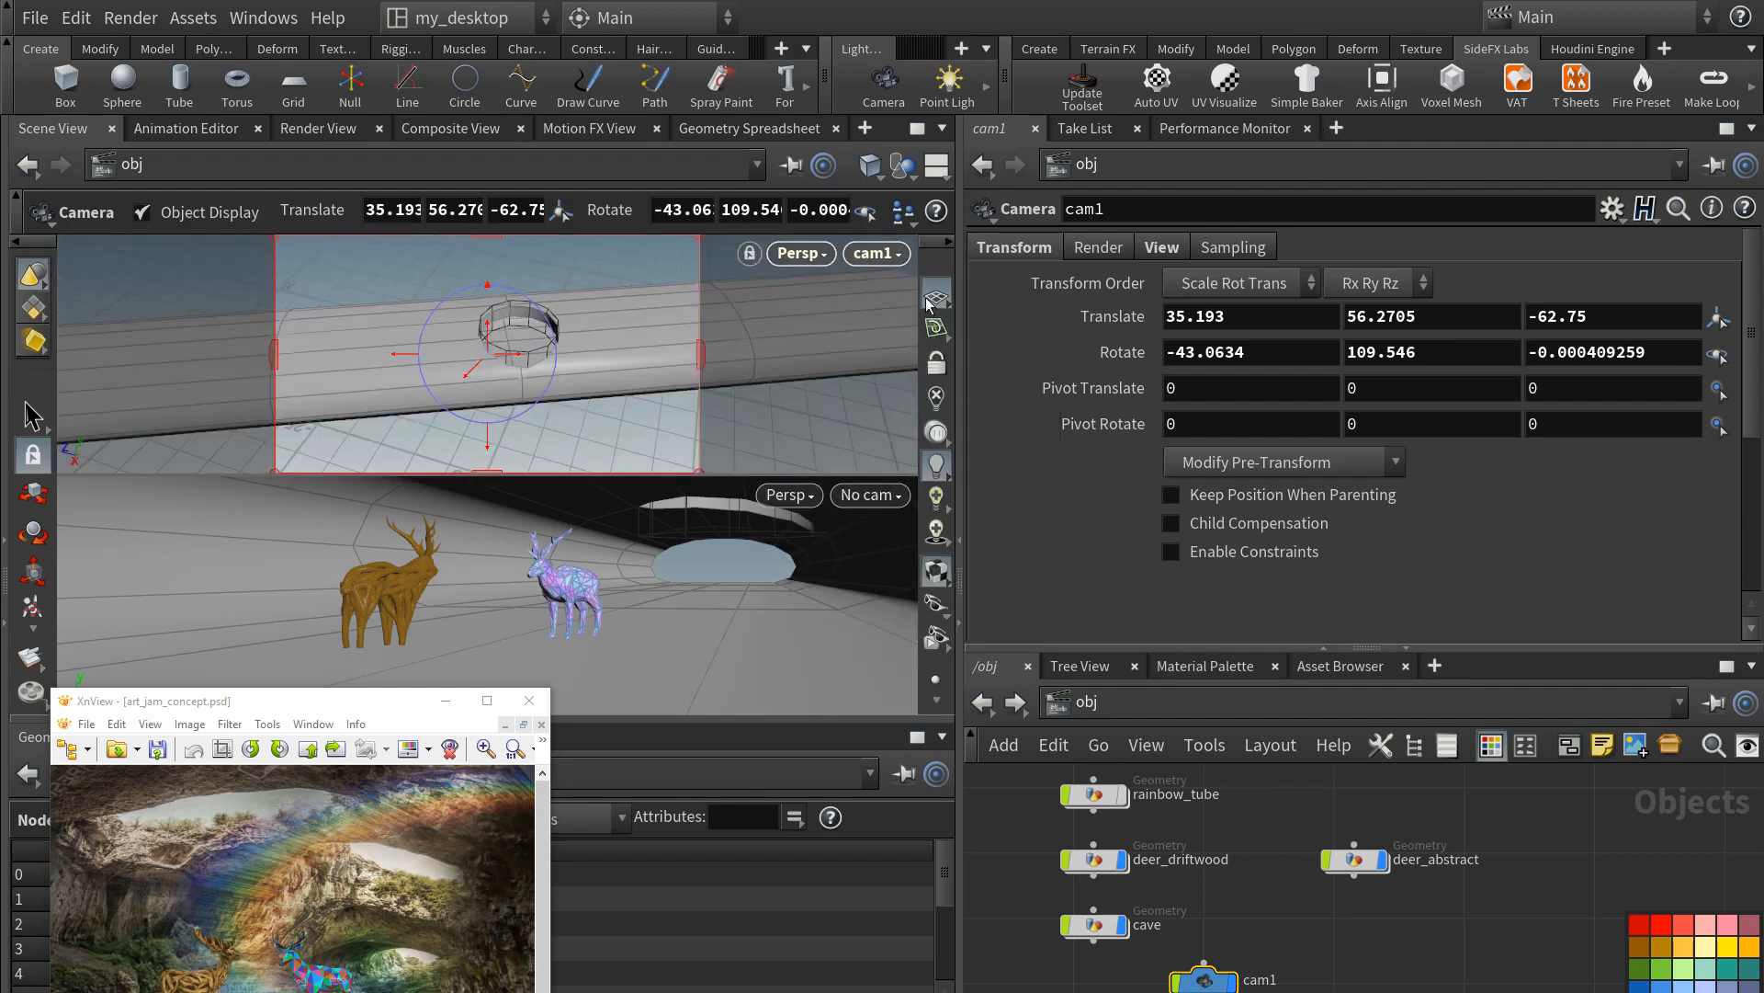
key("Escape")
left_click_drag(606, 340, 475, 410)
right_click_drag(475, 410, 410, 362)
middle_click_drag(410, 362, 445, 374)
left_click_drag(445, 374, 436, 398)
right_click_drag(436, 398, 454, 403)
middle_click_drag(454, 403, 408, 406)
- In the cave network, increase transform1's Y rotation so the tunnel's far exit sits behind the deer
middle_click_drag(1056, 924, 1054, 929)
left_click(1174, 826)
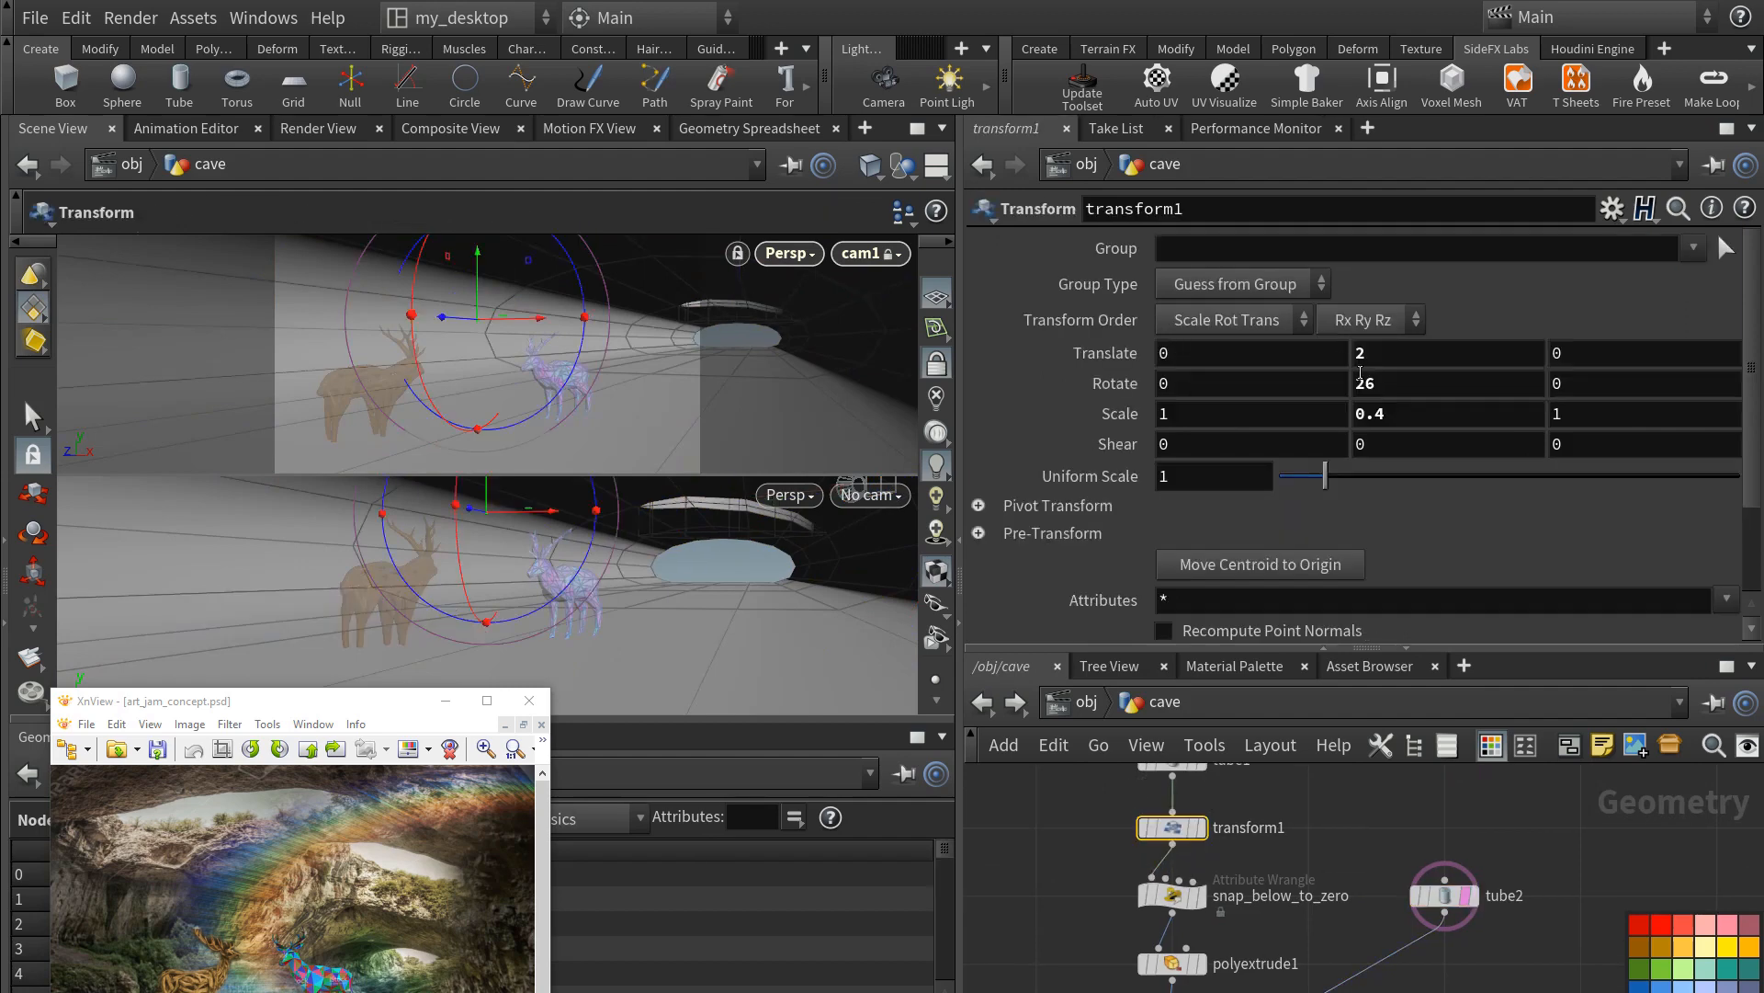
middle_click_drag(1386, 384, 1517, 339)
- Move tube2 back over the rotated cave roof to a center of about -13.96, 6.09, -22.07
left_click(1444, 895)
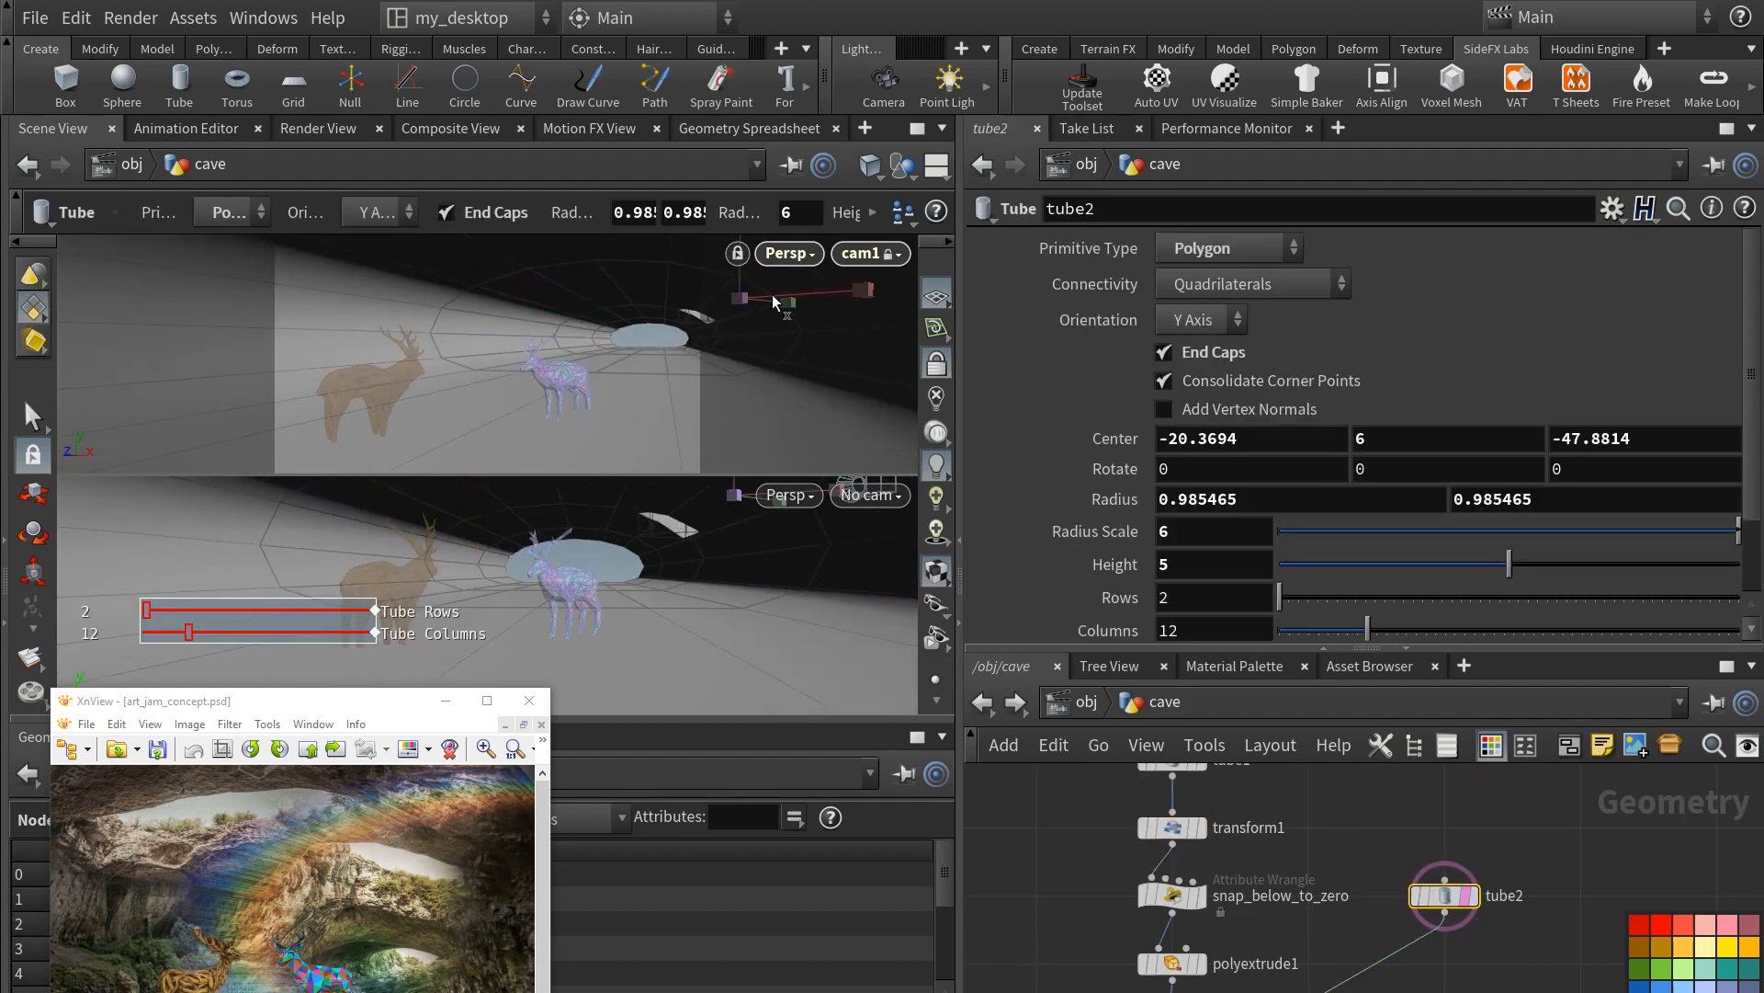
left_click_drag(726, 565, 486, 638)
left_click_drag(361, 512, 362, 513)
- Duplicate tube2 as tube3 and merge both tubes into boolean1's second input
middle_click_drag(1443, 900, 1341, 823)
left_click_drag(1342, 823, 1477, 824, "alt")
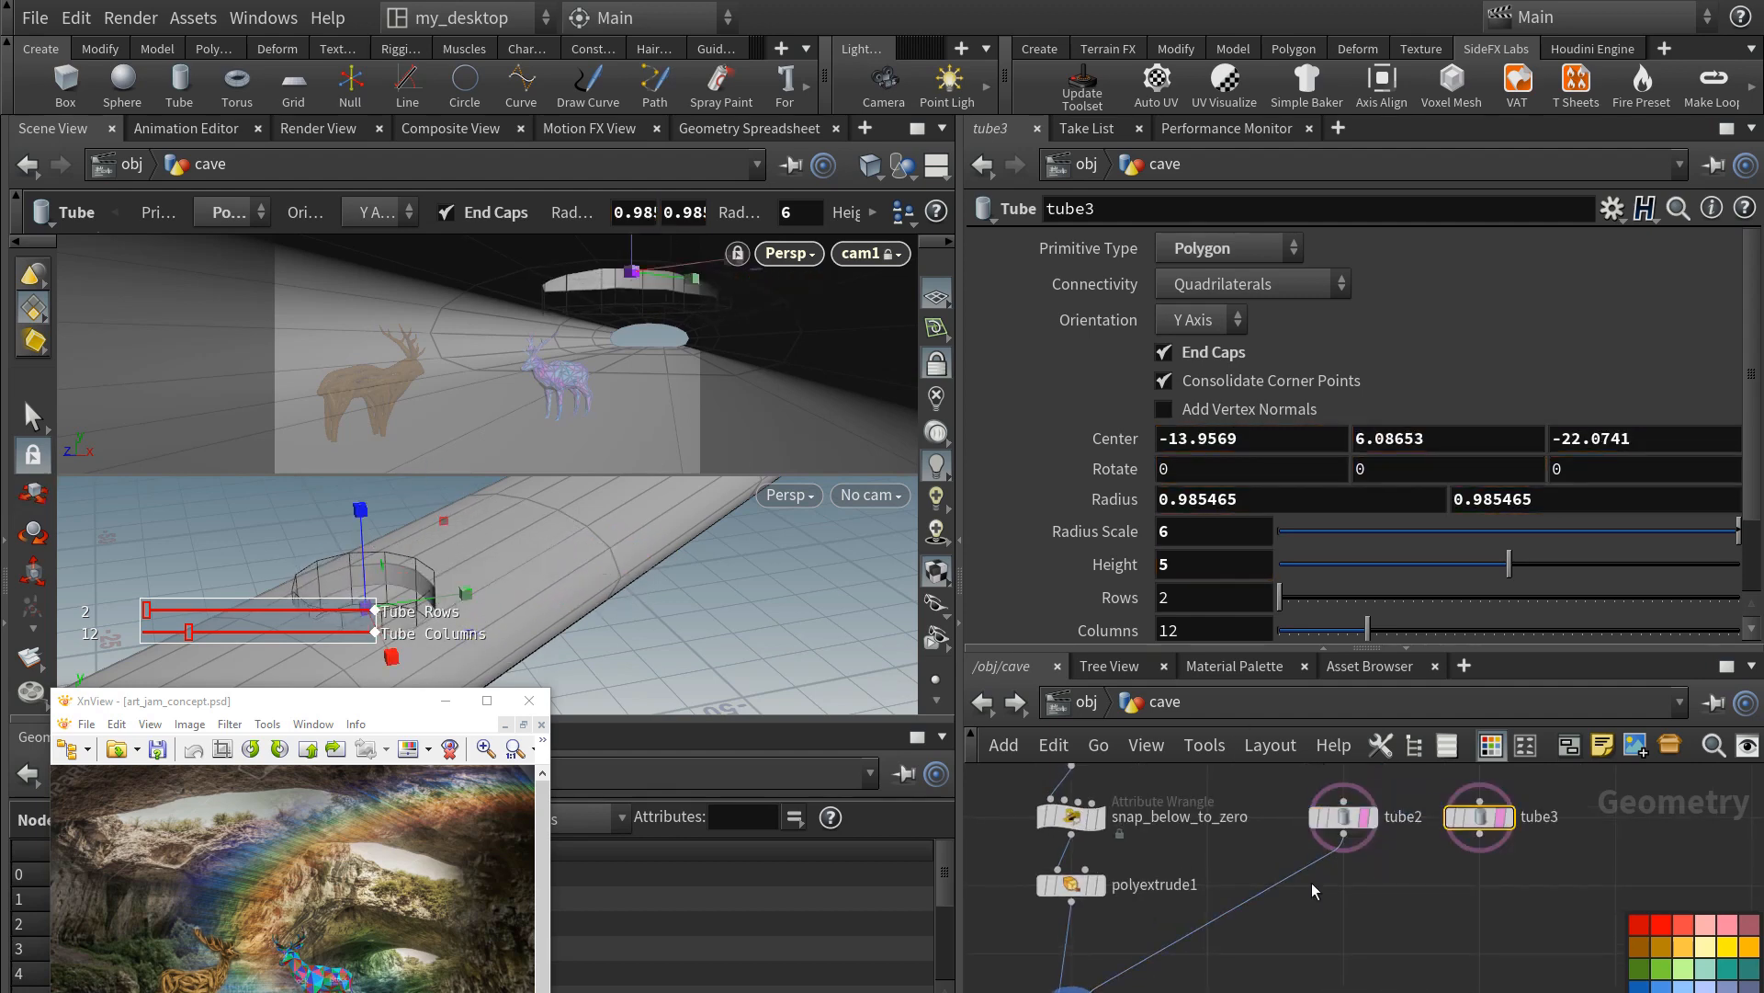
left_click_drag(1312, 890, 1470, 816)
left_click_drag(1344, 835, 1348, 893, "alt")
- Move tube3 to a center of about -11.72, 5.83, -4.14 and set its radius scale to 5
left_click(1477, 817)
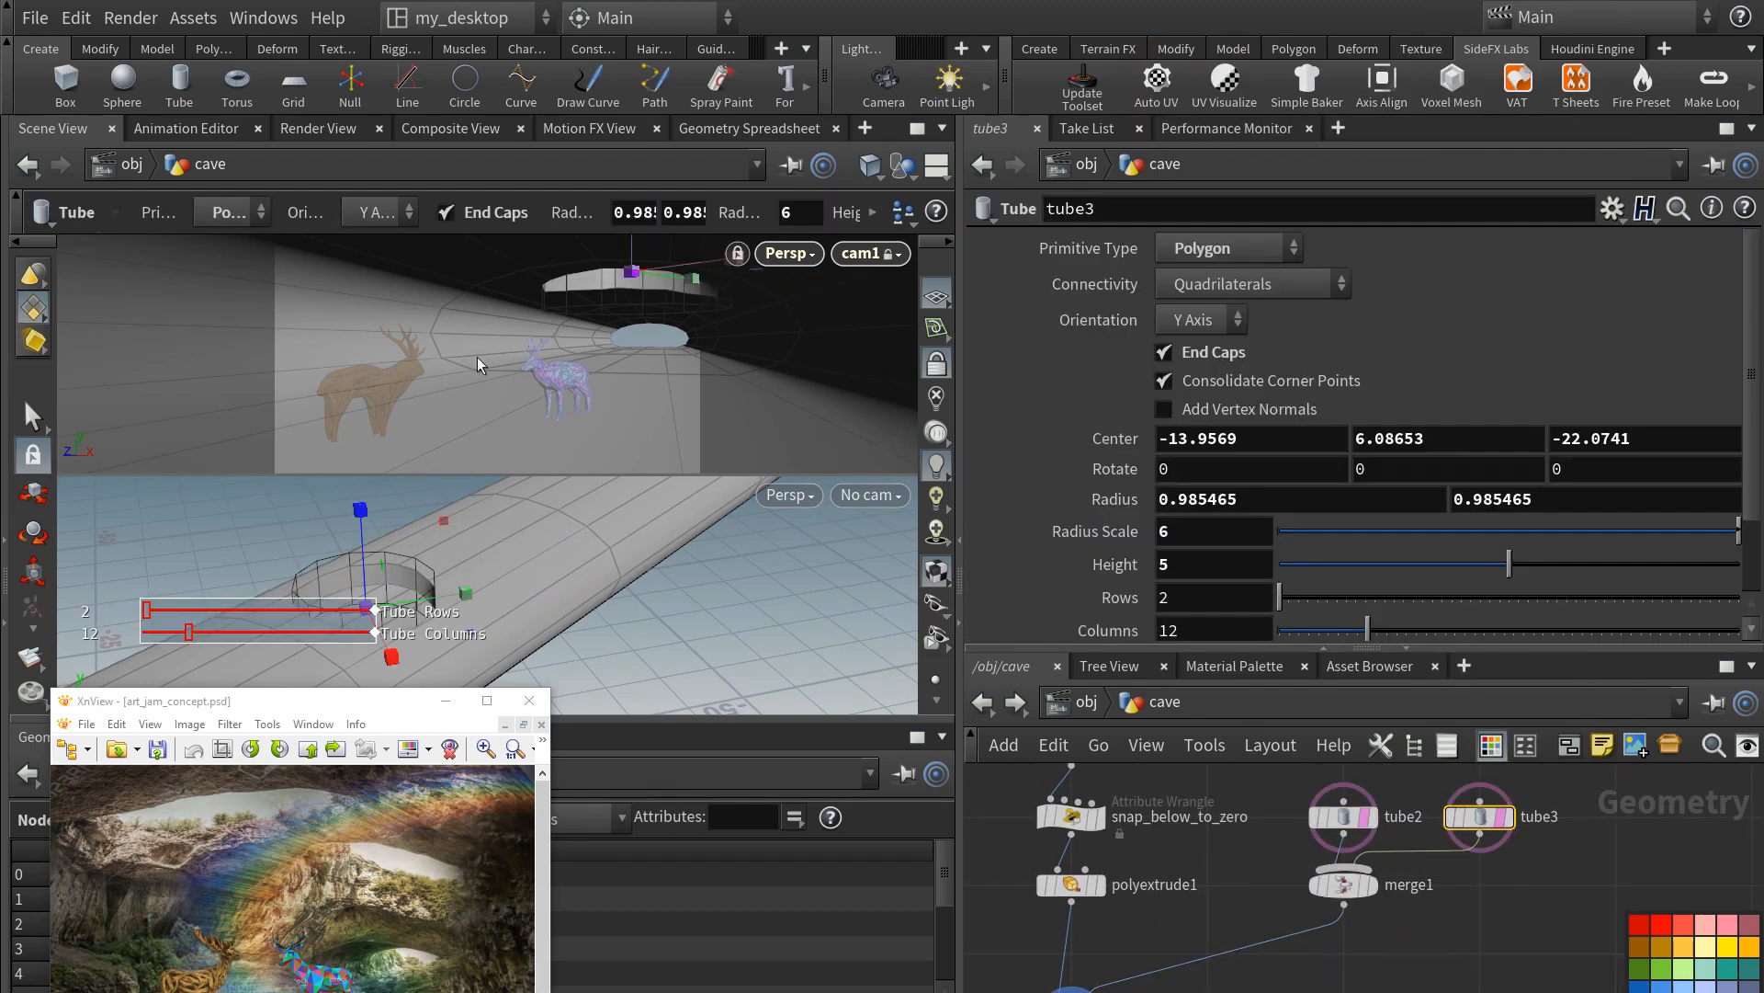
left_click_drag(492, 591, 397, 504, "alt")
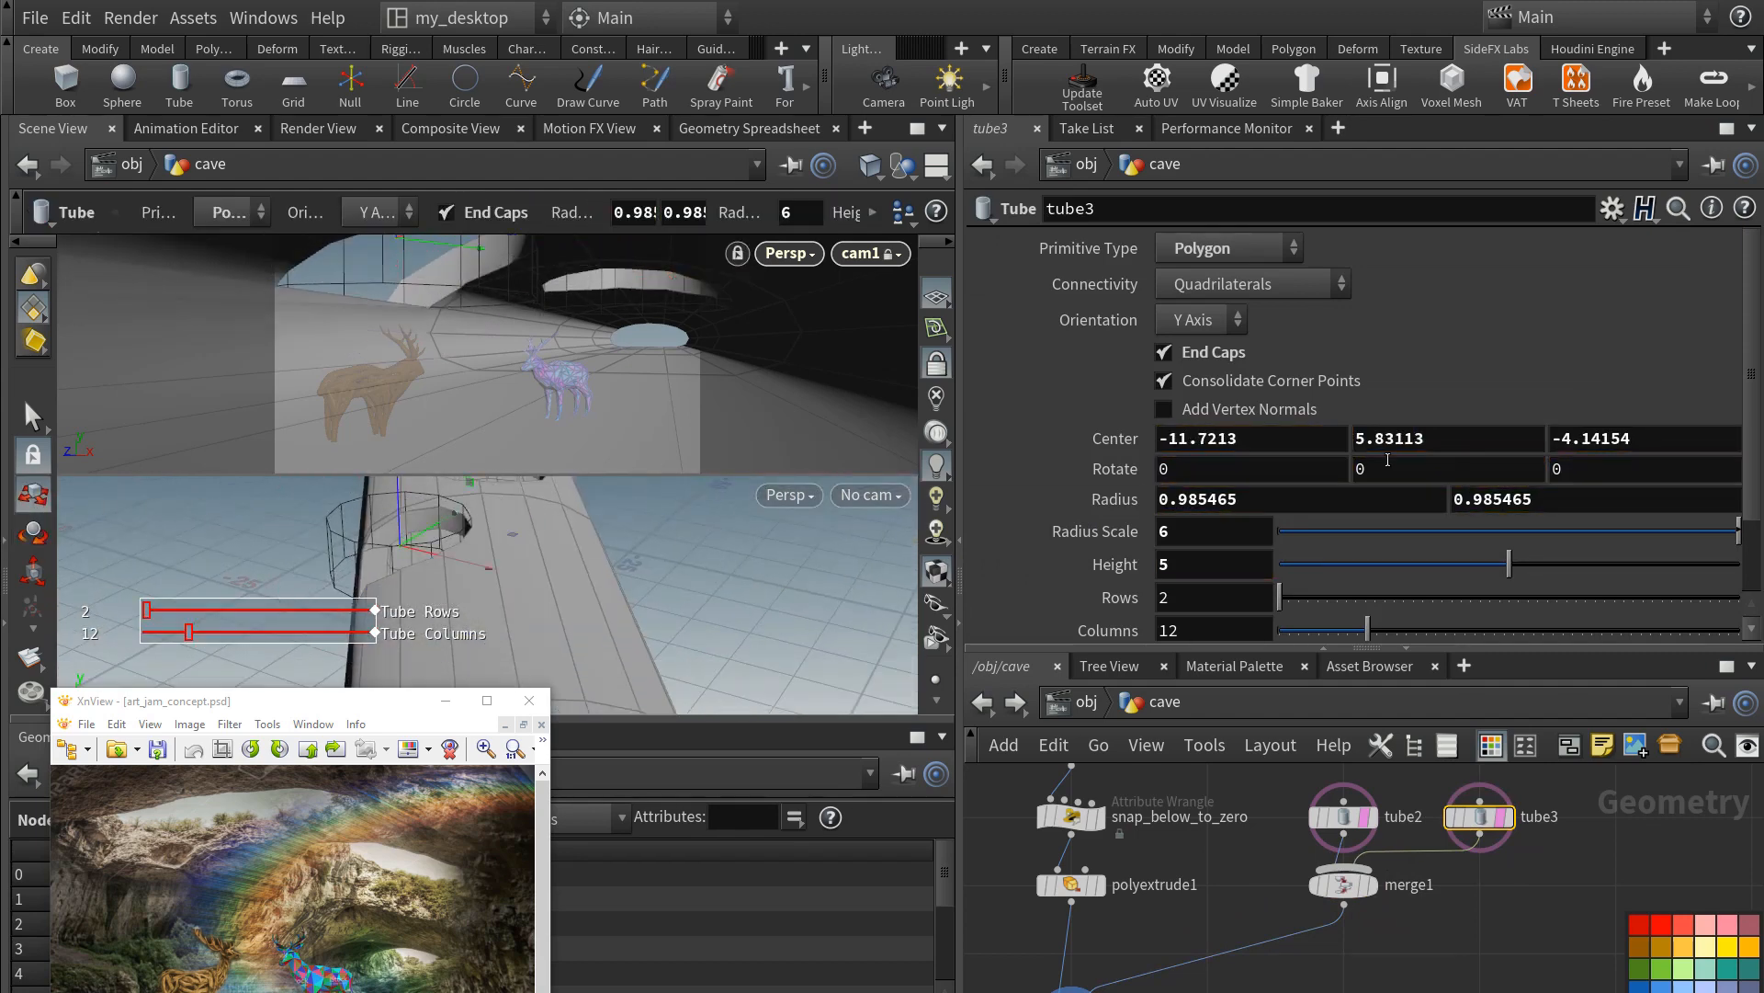
middle_click_drag(1209, 531, 1197, 481)
- Rotate tube3 to about 17.6, -5.1, 20.2 so its opening tilts over the side of the cave
mouse_move(526, 358)
left_mouse_down("alt")
mouse_move(522, 378)
mouse_move(515, 360)
left_mouse_up("alt")
left_click_drag(419, 557, 780, 648, "alt")
left_click(31, 531)
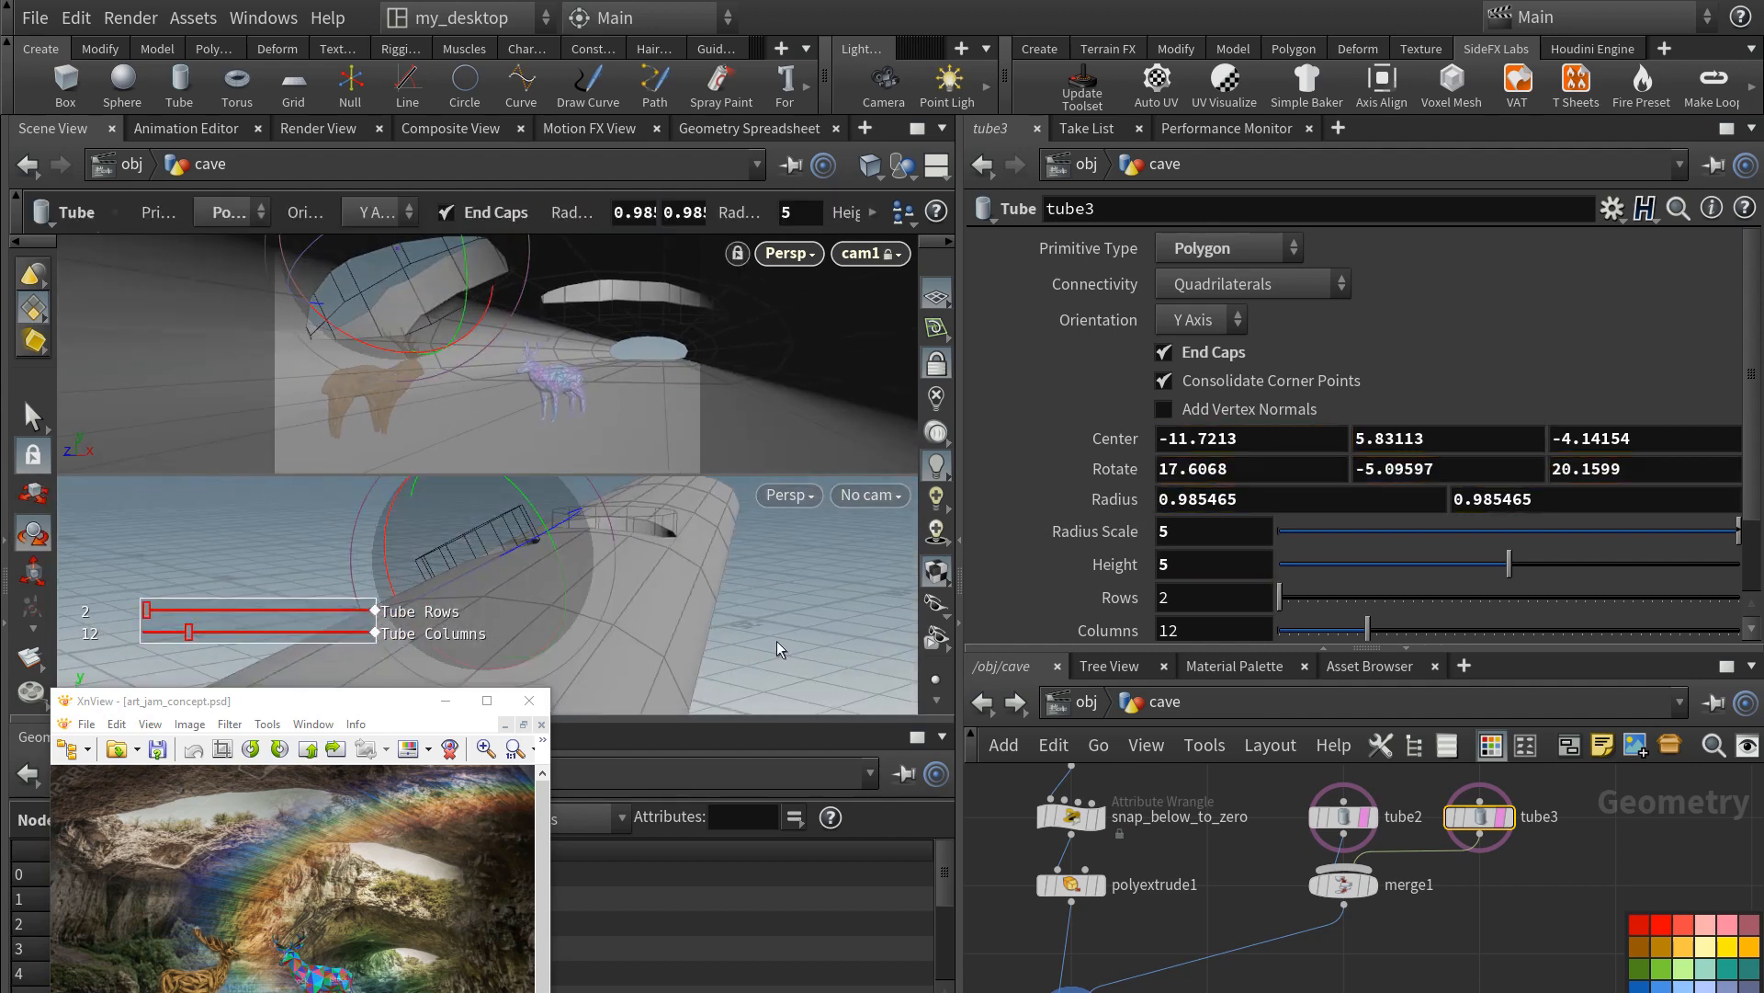
- Slightly increase transform1's uniform scale and nudge tube2 to a center Z of about -21.3
scroll(1246, 768, "down", 1)
middle_click_drag(1246, 768, 1283, 872)
left_click(1140, 816)
scroll(1116, 542, "down", 1)
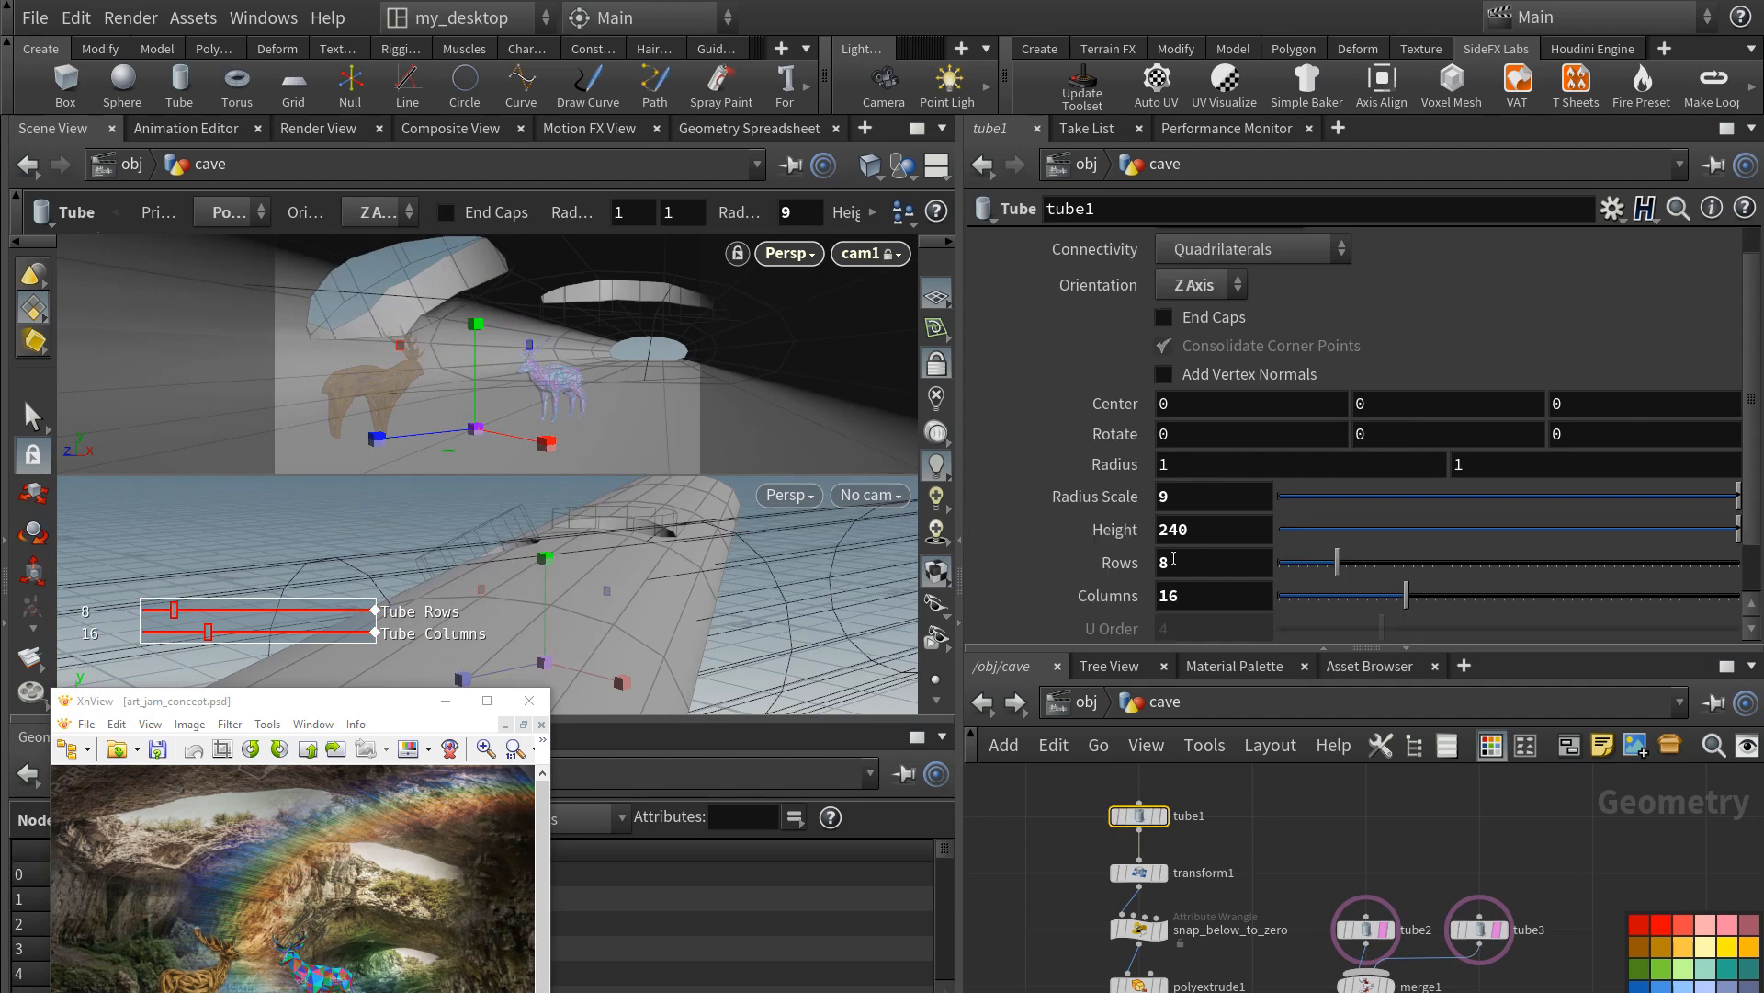
left_click(1140, 873)
left_click_drag(1325, 476, 1330, 476)
left_click_drag(504, 331, 469, 368, "alt")
left_click(1367, 929)
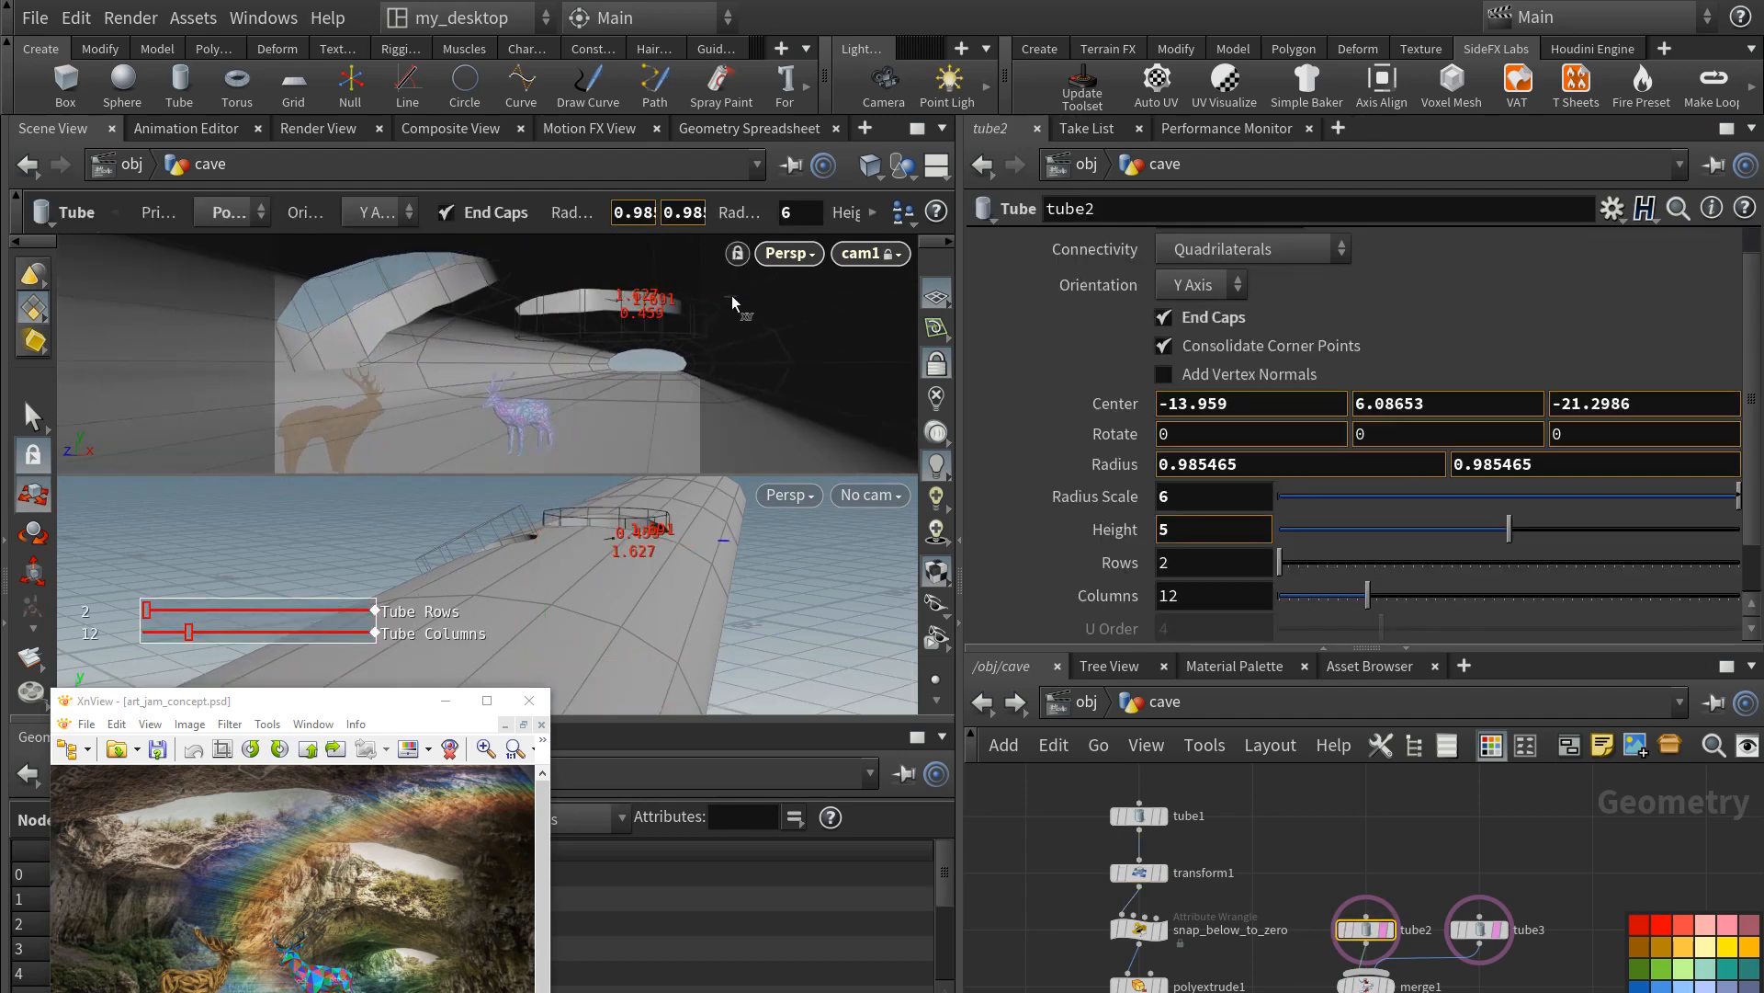
- Set tube1's height to 160 and its radius values to 1.5 and 0.7
left_click(1140, 815)
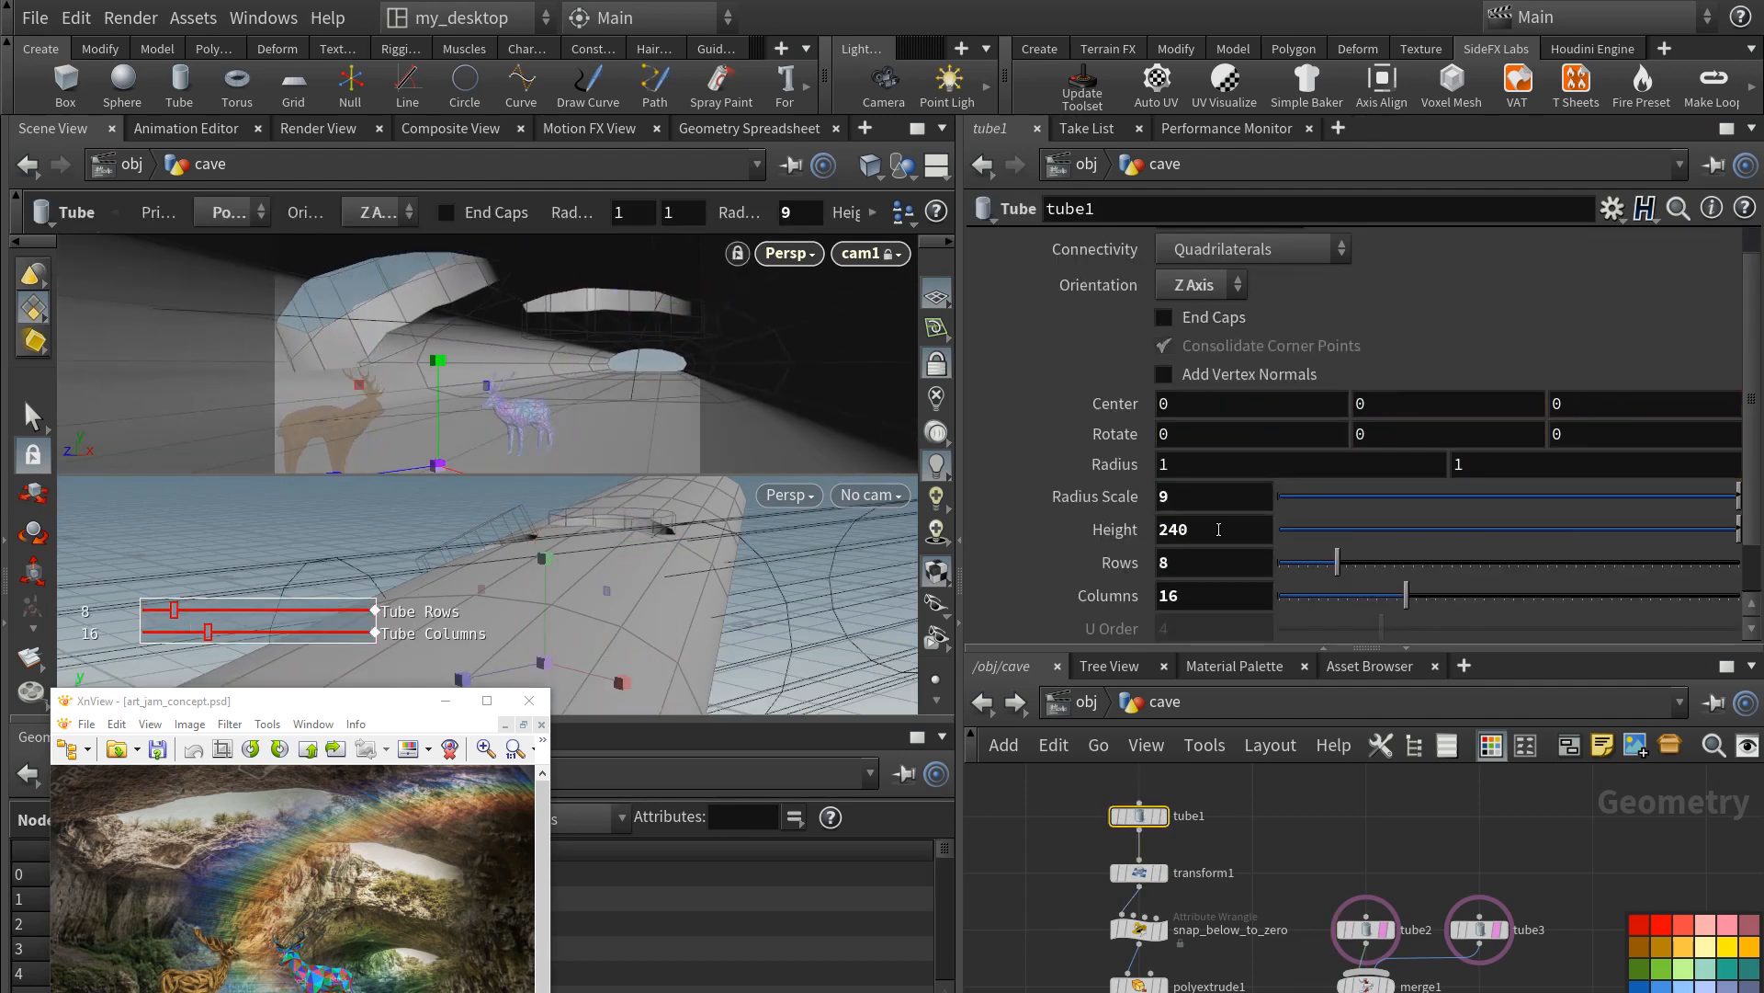
middle_click_drag(1218, 529, 1085, 441)
middle_click_drag(1480, 464, 1429, 469)
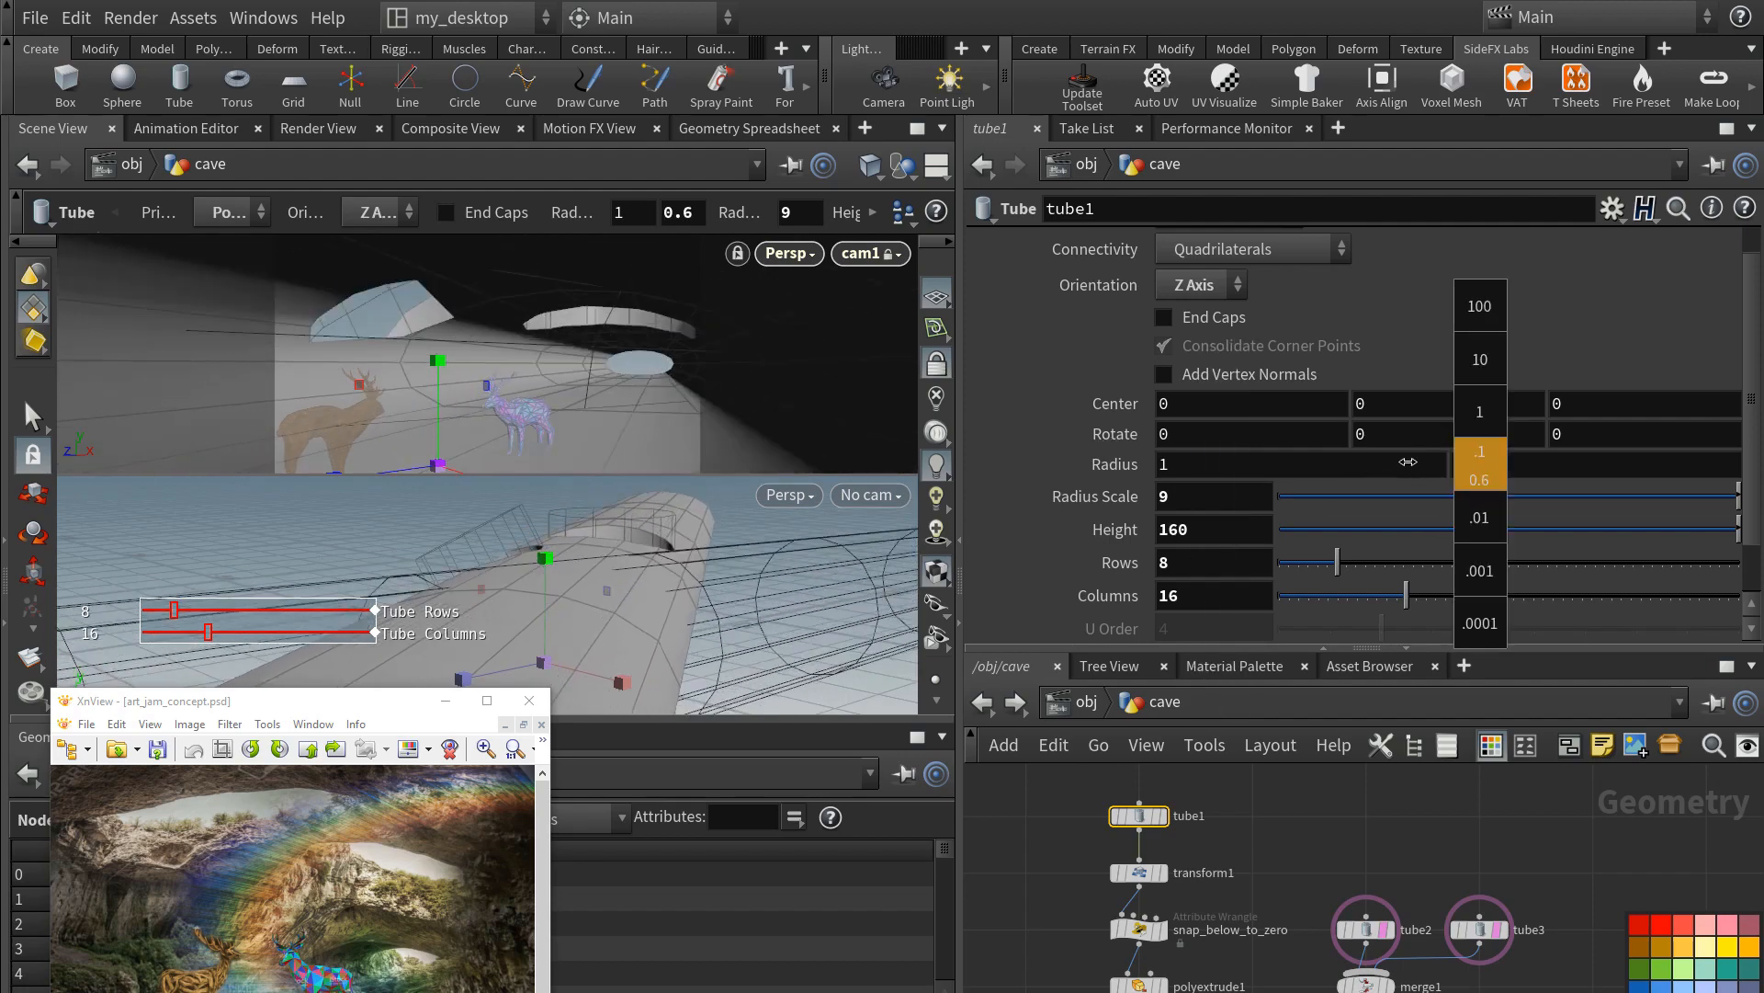
middle_click_drag(1254, 464, 1331, 463)
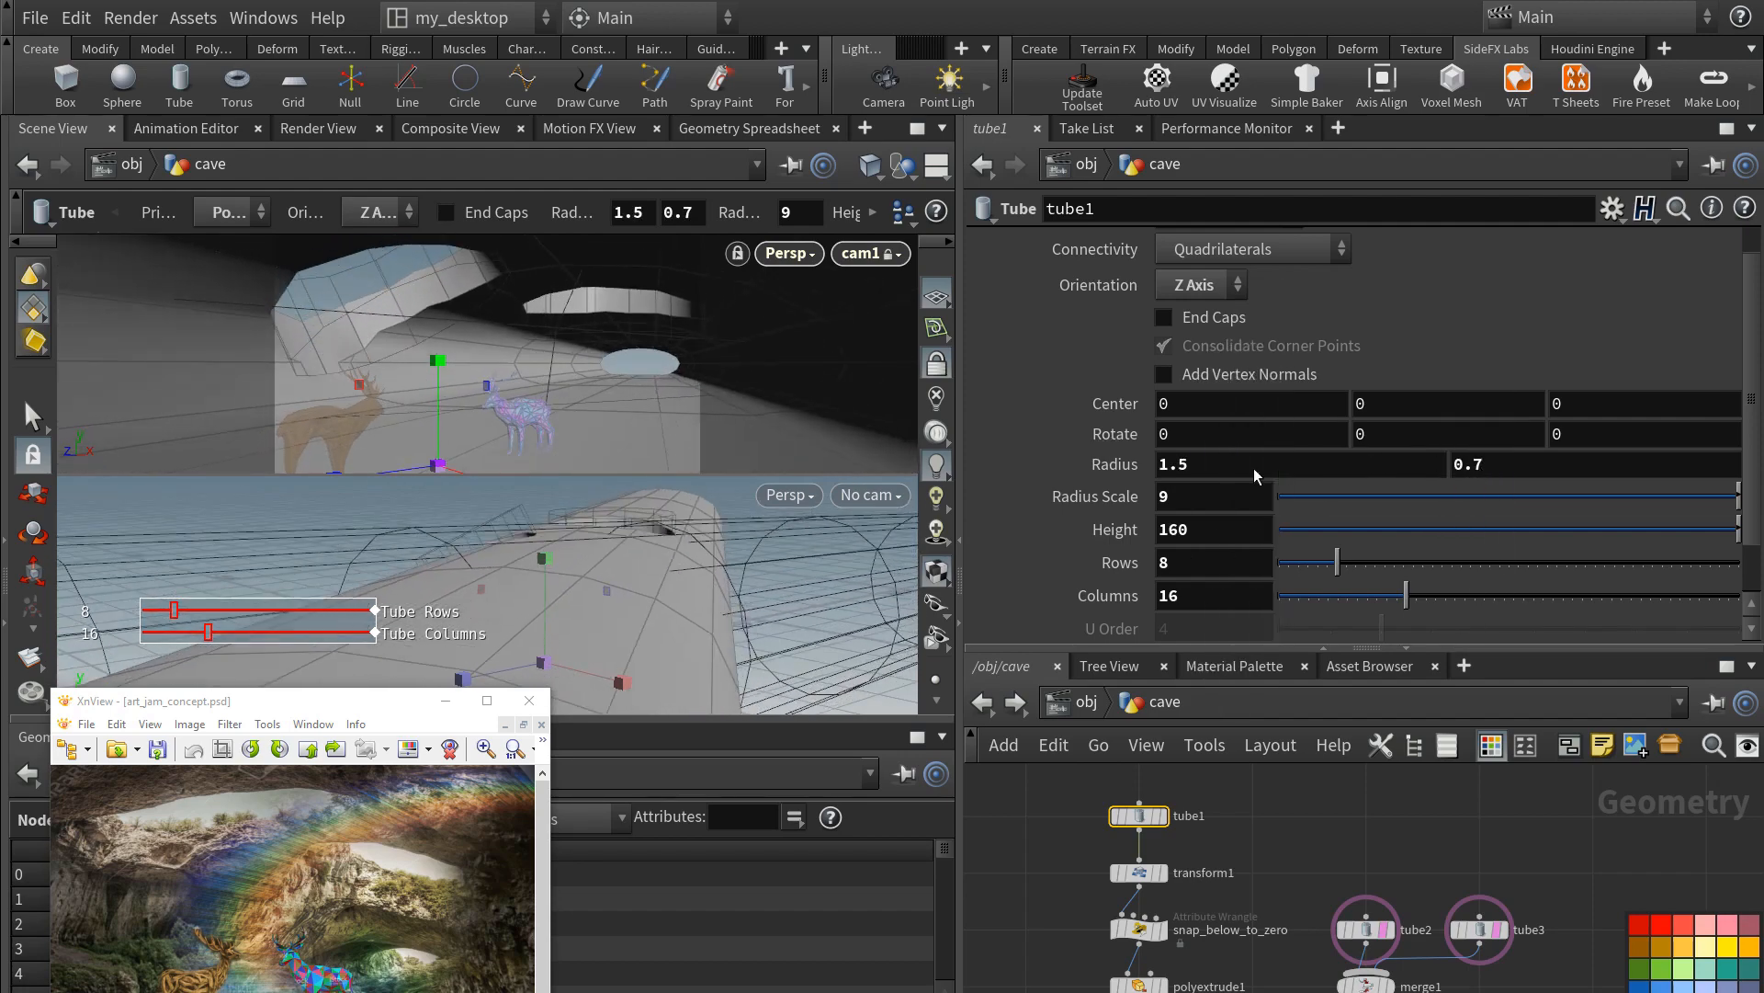
- Shrink tube2's radius to about 0.88 and move it to a center of about -15.43, 6.09, -23.94
left_click(1476, 930)
left_click(1367, 930)
left_click_drag(748, 295, 733, 307)
key("t")
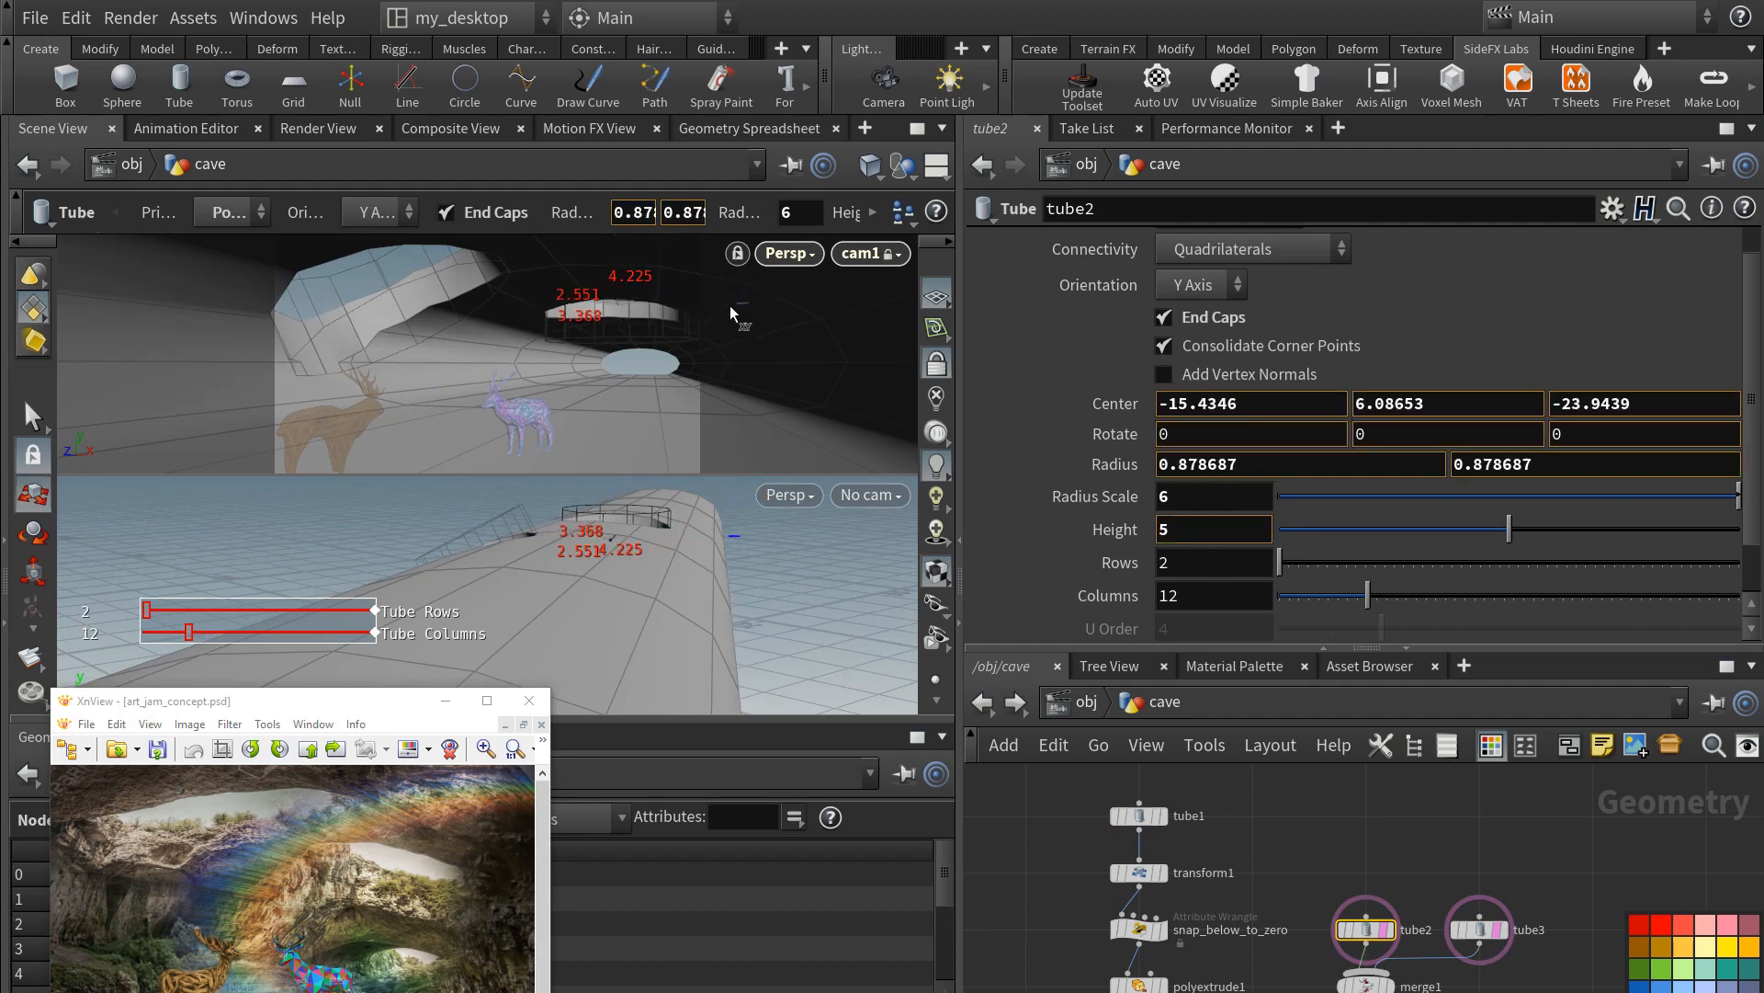
- Examine the two roof openings from outside the cave and return to the object level
left_click_drag(827, 556, 684, 620, "alt")
middle_click_drag(1067, 910, 1072, 879)
key("u")
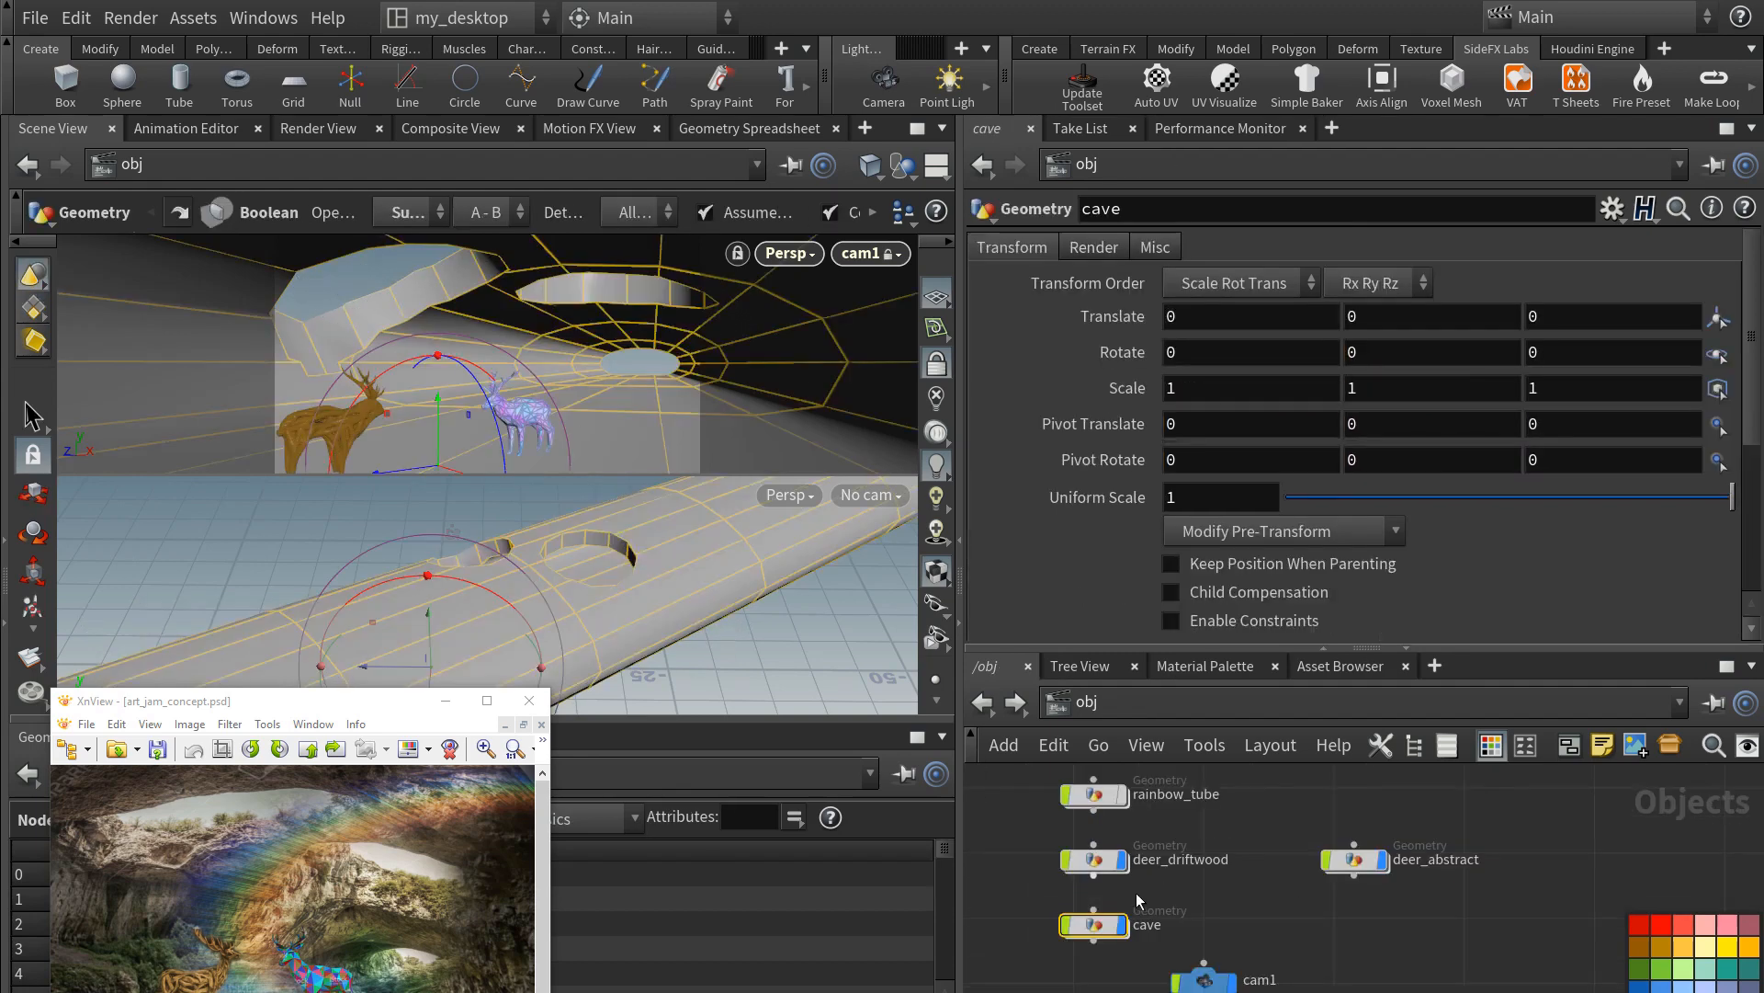
- Set cam1's focal length to 40.4 to widen the framing
left_click(1202, 980)
left_click(1161, 247)
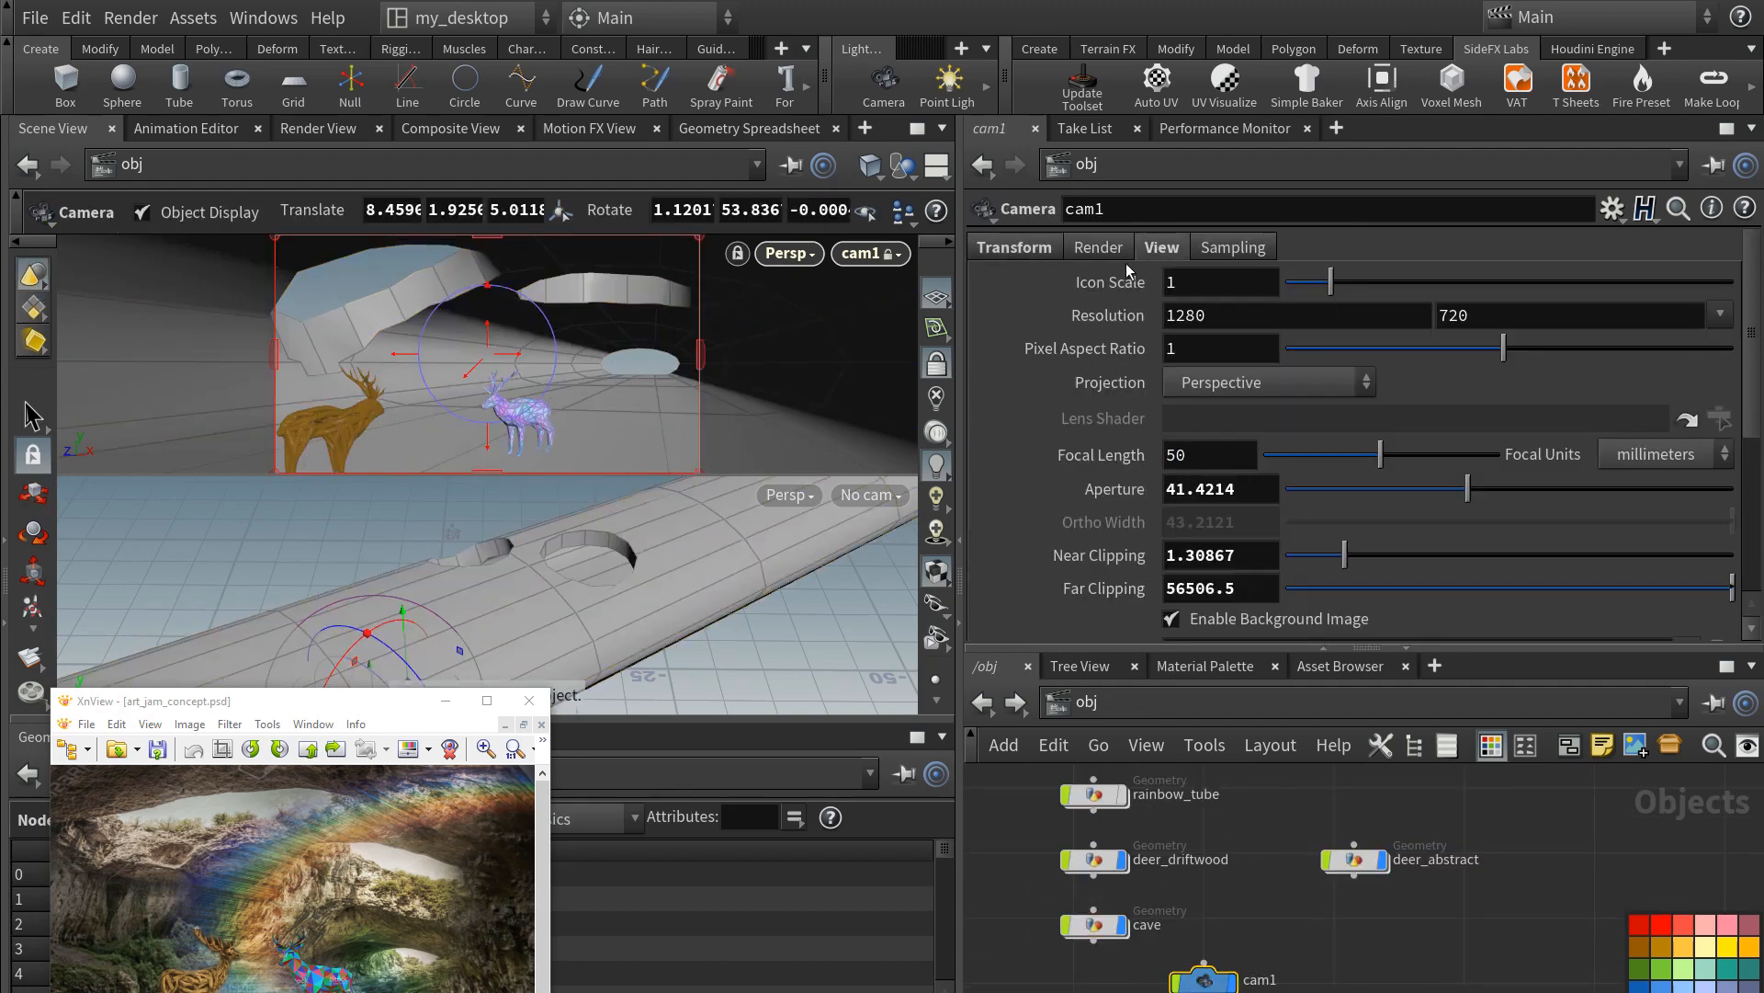
left_click_drag(1379, 460, 1361, 458)
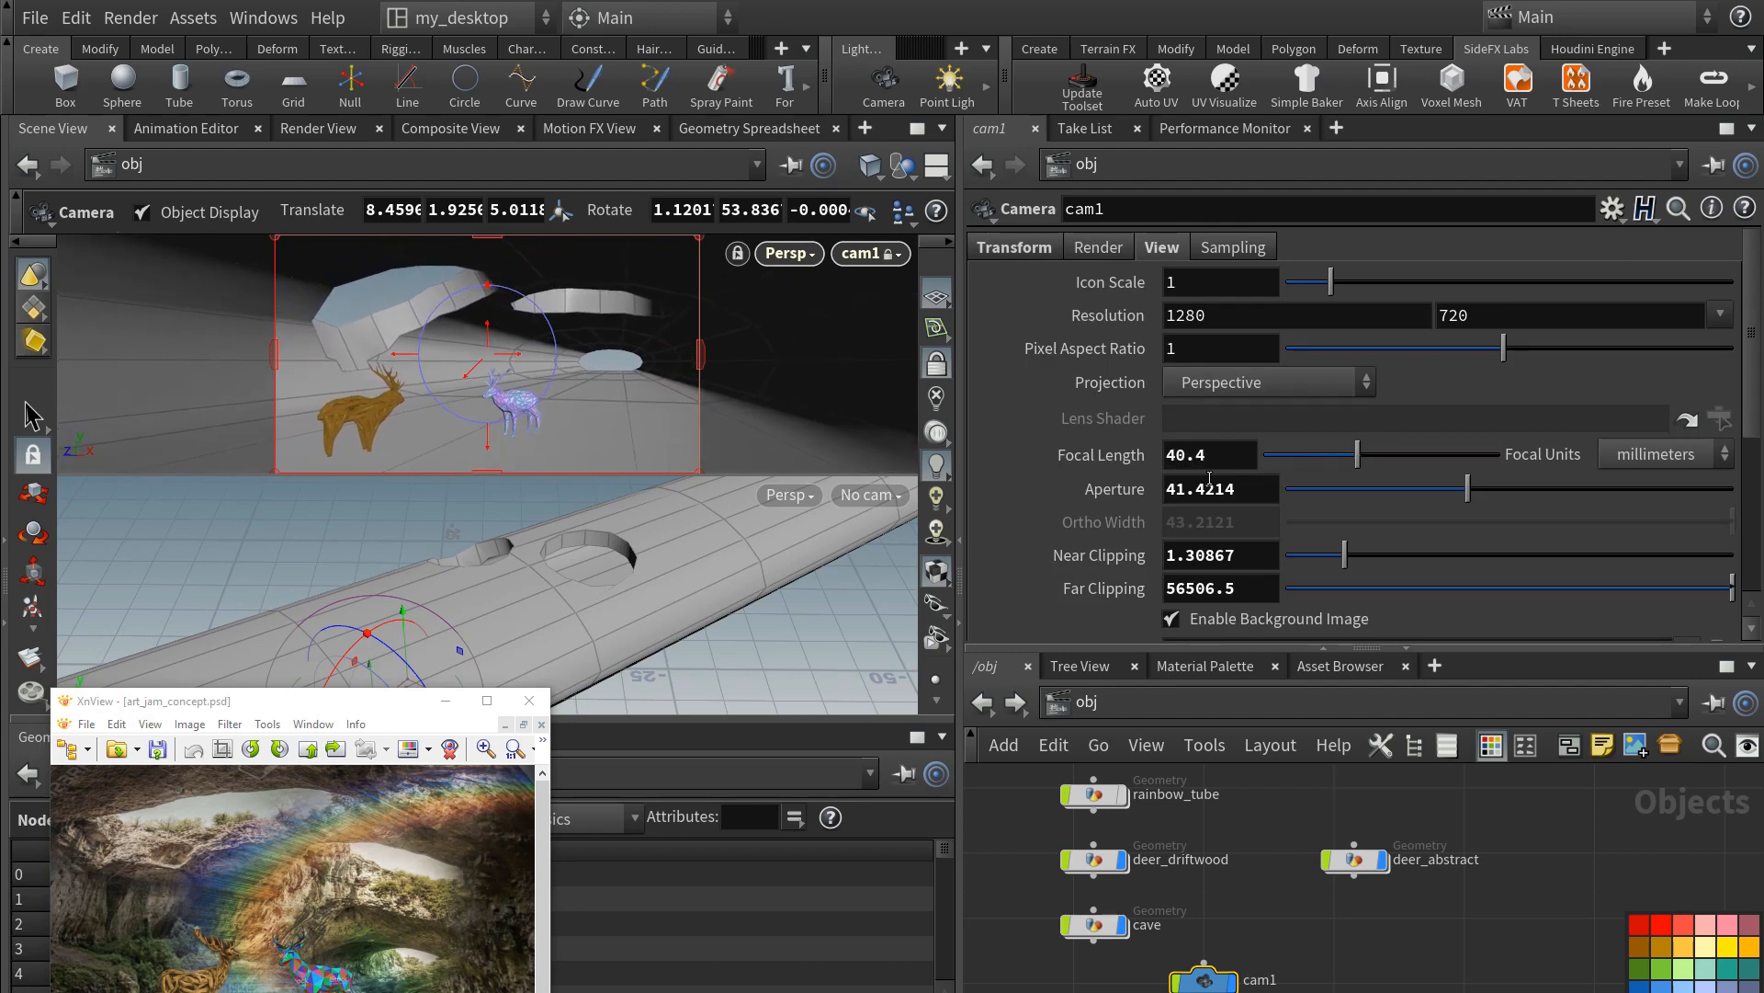
- Open the cave network and set tube1's columns to 32
double_click(1092, 923)
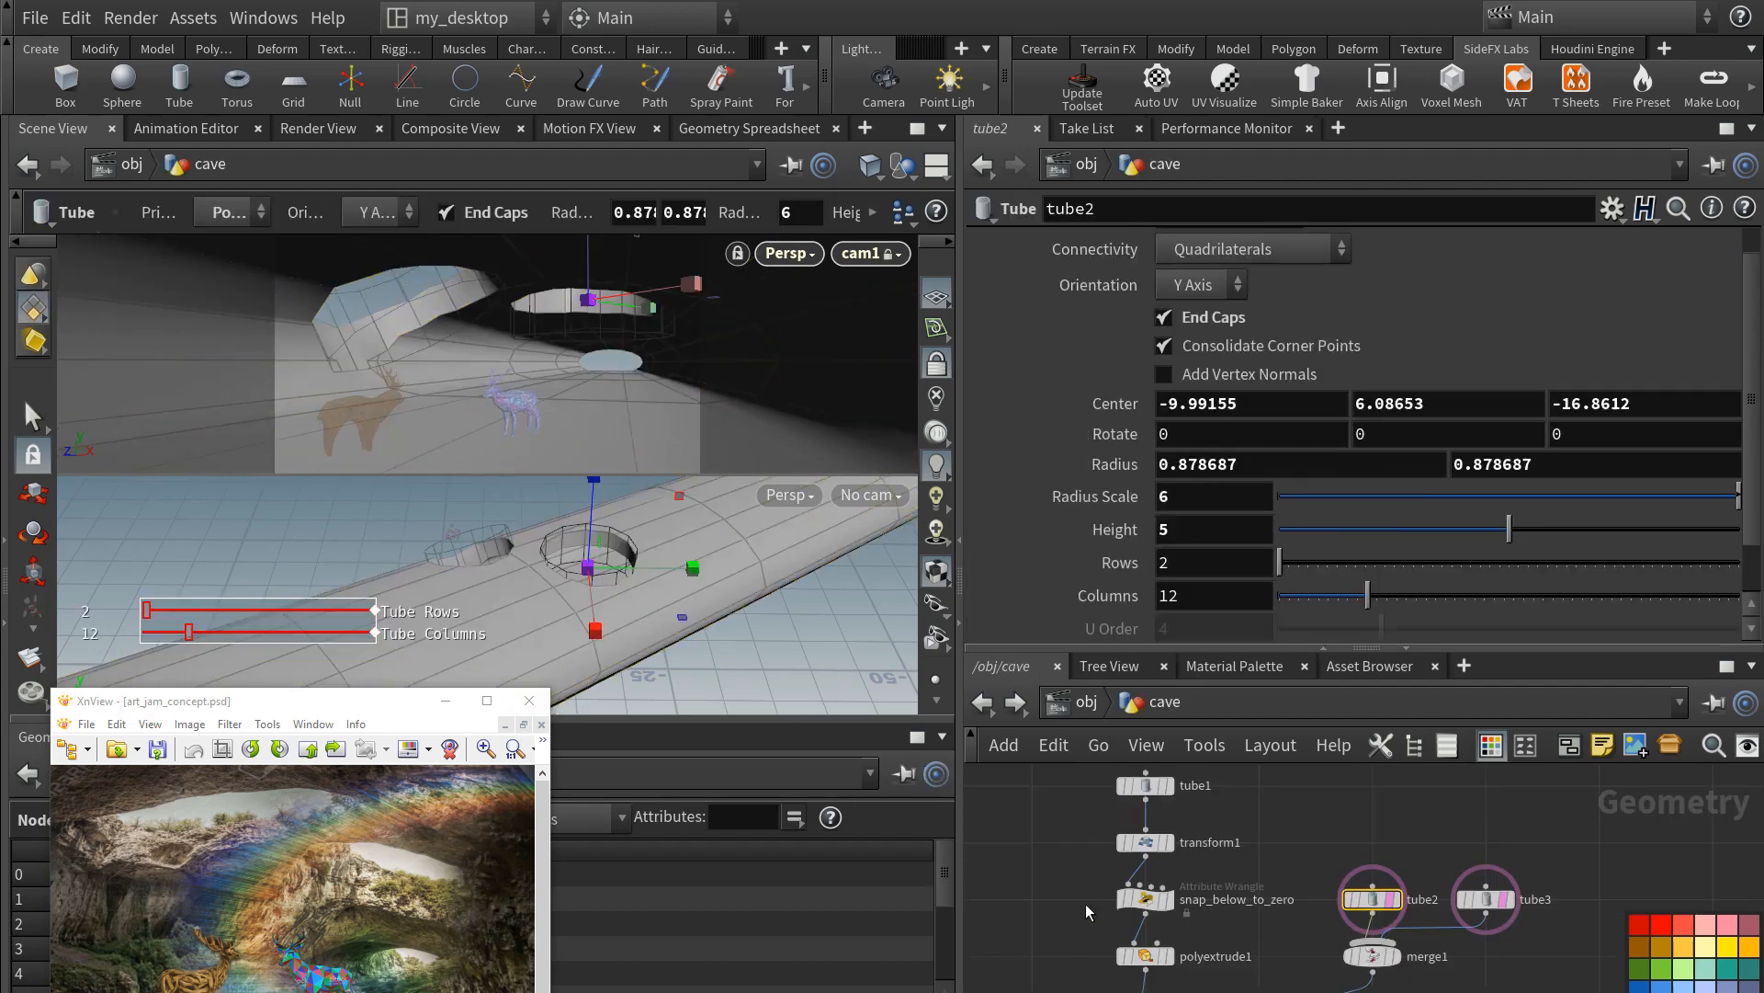
left_click(1145, 785)
left_click_drag(1186, 596, 1091, 592)
type("32")
key("Return")
- Shift tube3 slightly and move tube2 to a center of about -7.65, 6.09, -16.43
left_click_drag(478, 519, 558, 591, "alt")
left_click(1372, 899)
left_click(1486, 899)
left_click_drag(441, 551, 487, 570, "alt")
left_click_drag(331, 514, 241, 493)
left_click(1372, 899)
right_click_drag(386, 552, 321, 591, "alt")
key("t")
left_click_drag(322, 591, 492, 654, "alt")
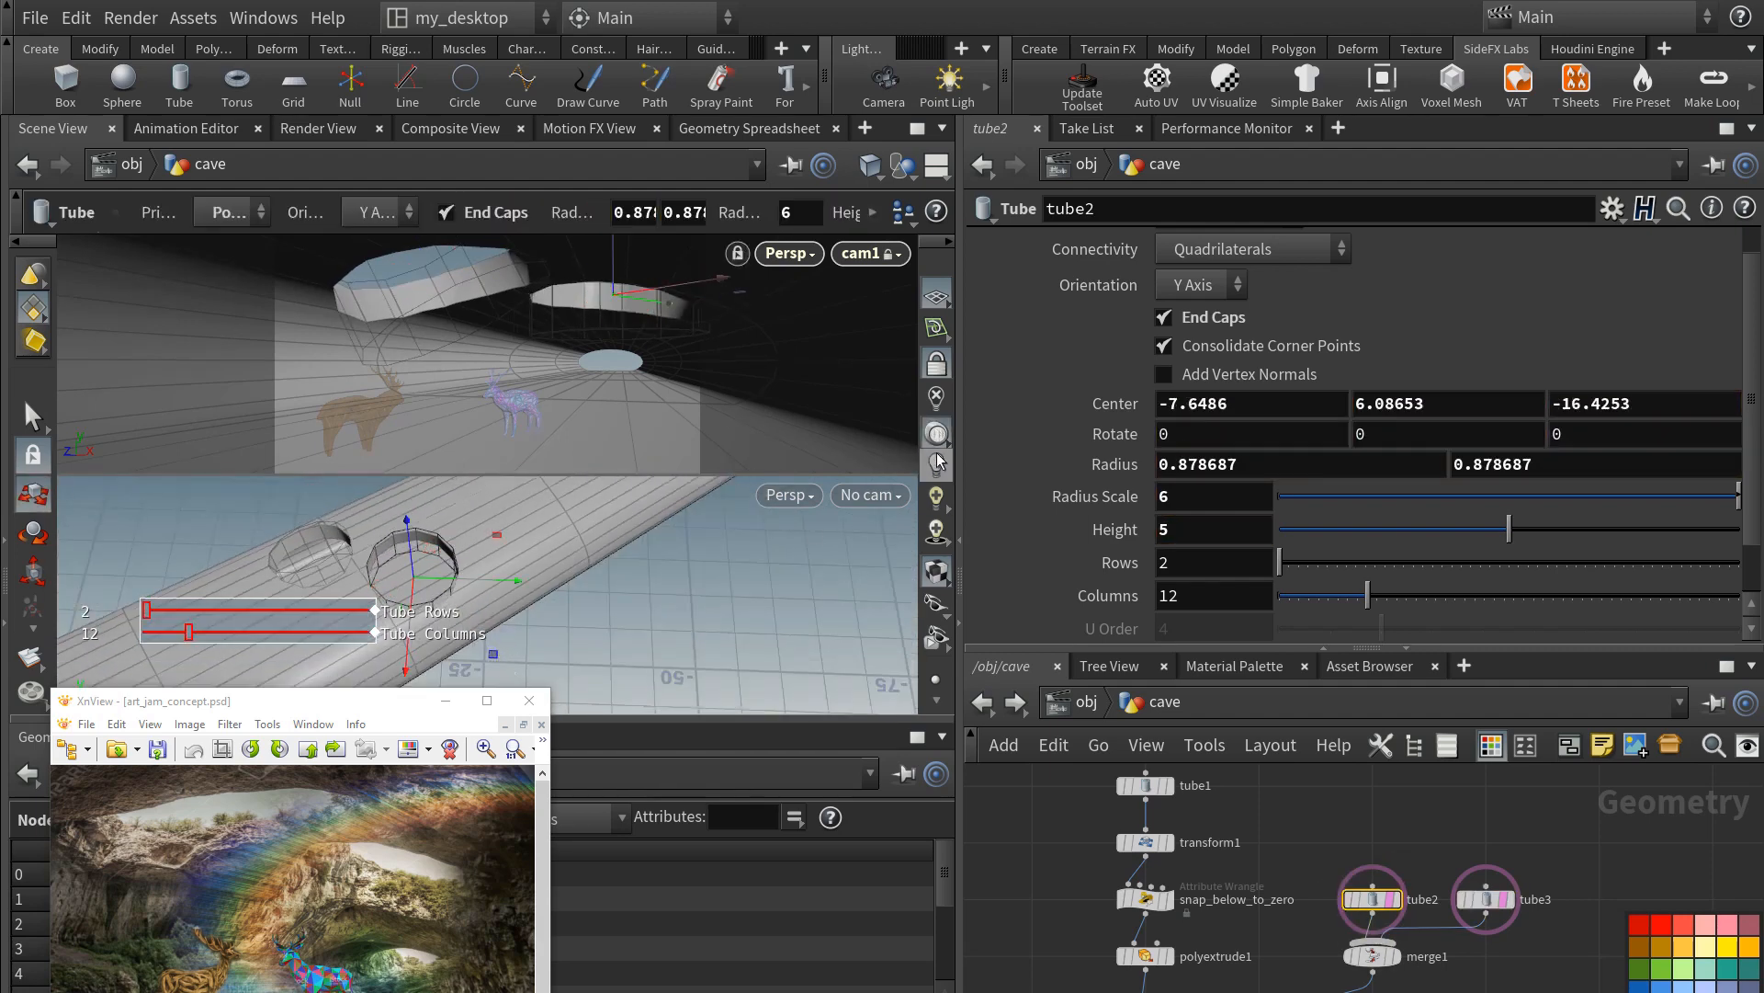
- Switch the viewport lighting mode and rotate tube2 to about -8.09, -0.2, -11.02
left_click(936, 406)
left_click(936, 499)
left_click_drag(588, 538, 134, 488, "alt")
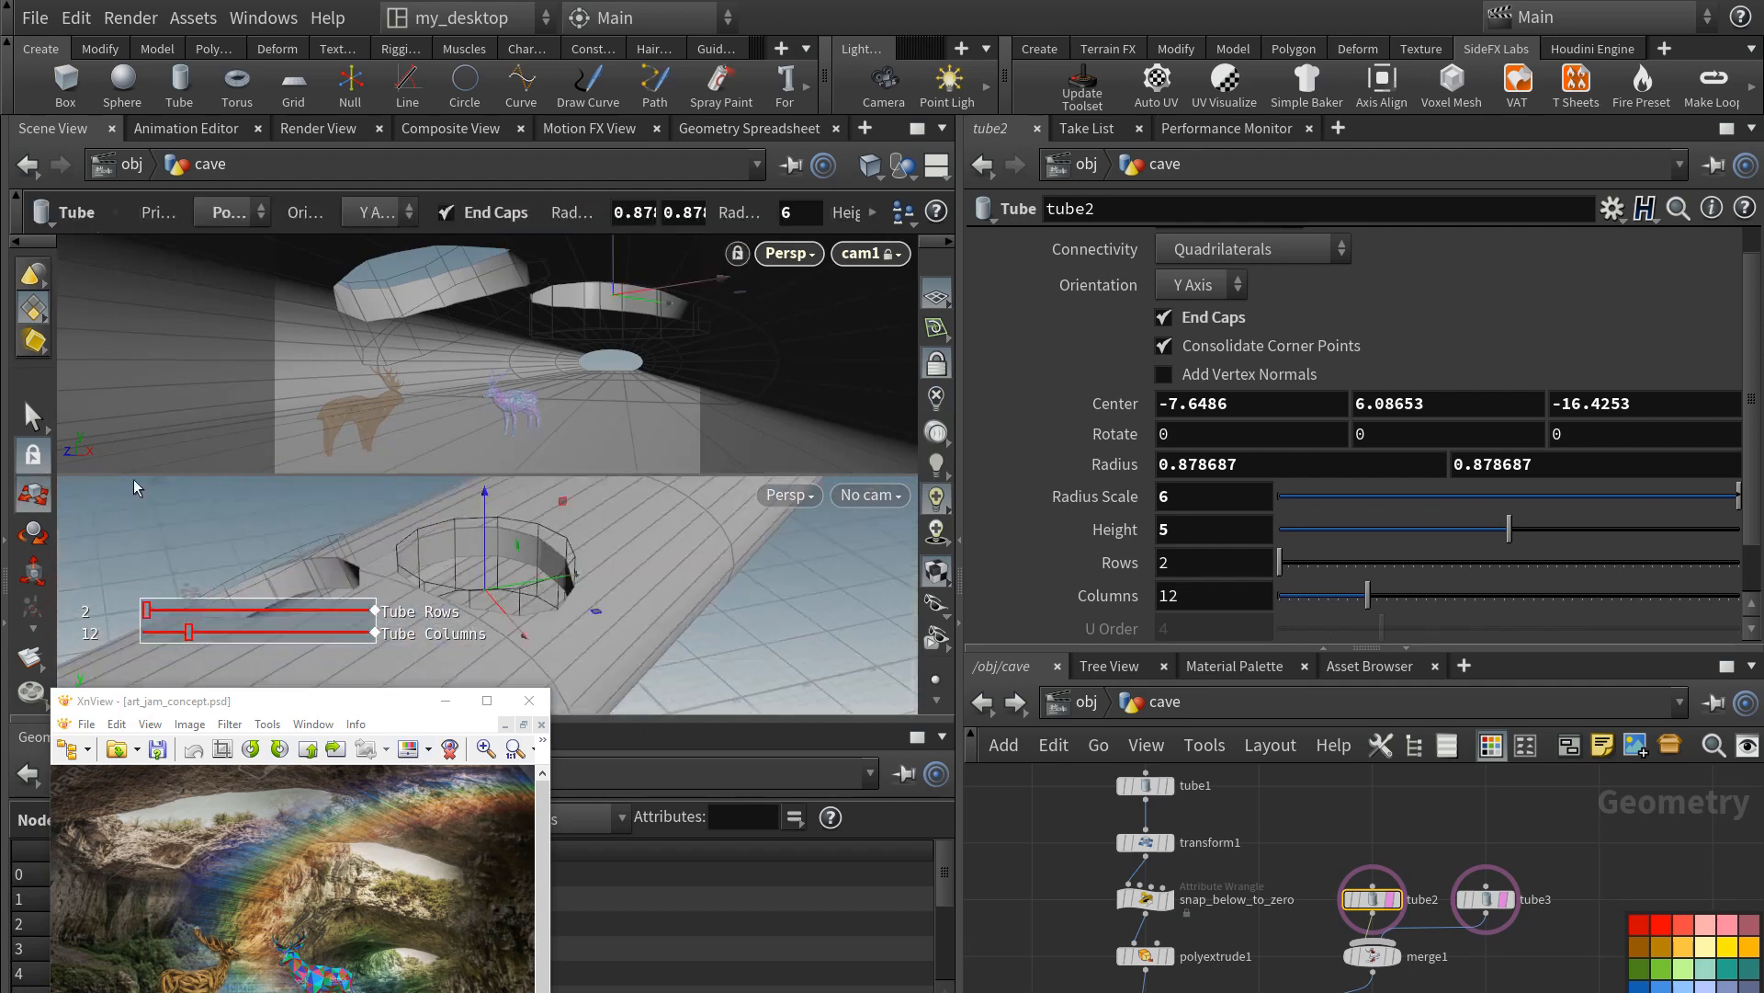
key("r")
left_click_drag(322, 524, 676, 514, "alt")
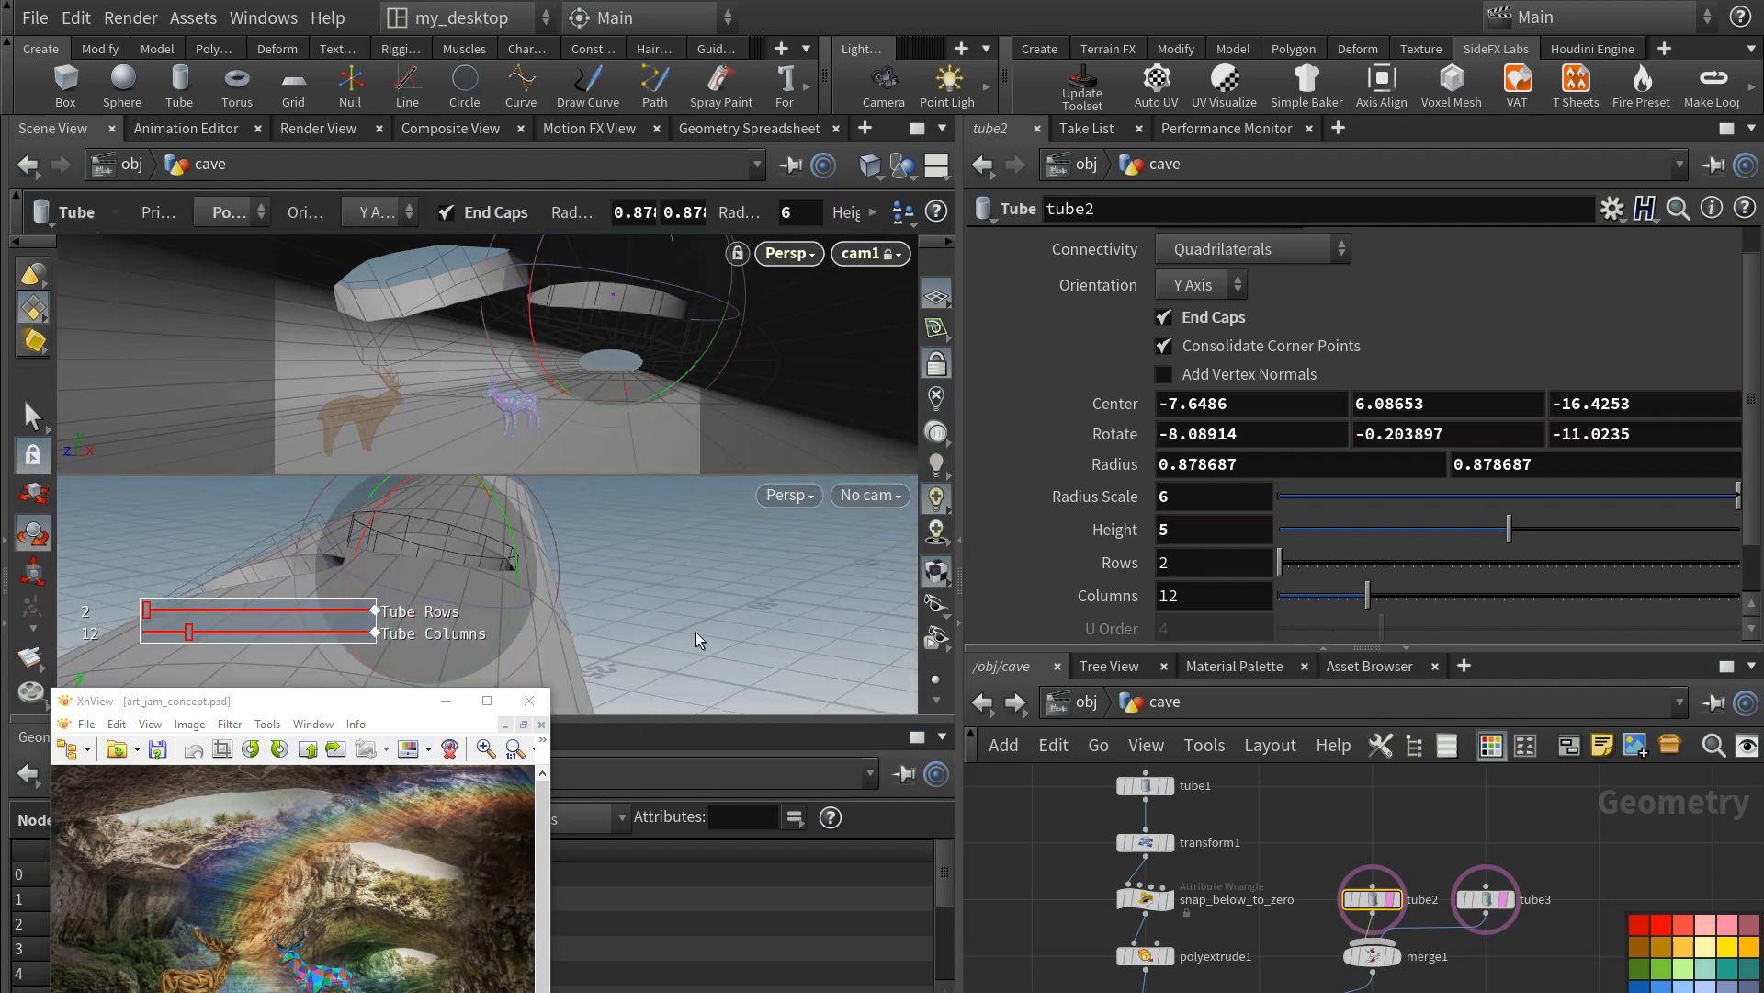
- Shift the cam1 framing slightly so the deer and openings sit further across the frame
middle_click_drag(414, 381, 426, 397, "alt")
left_click_drag(426, 397, 425, 384, "alt")
scroll(1087, 856, "down", 1)
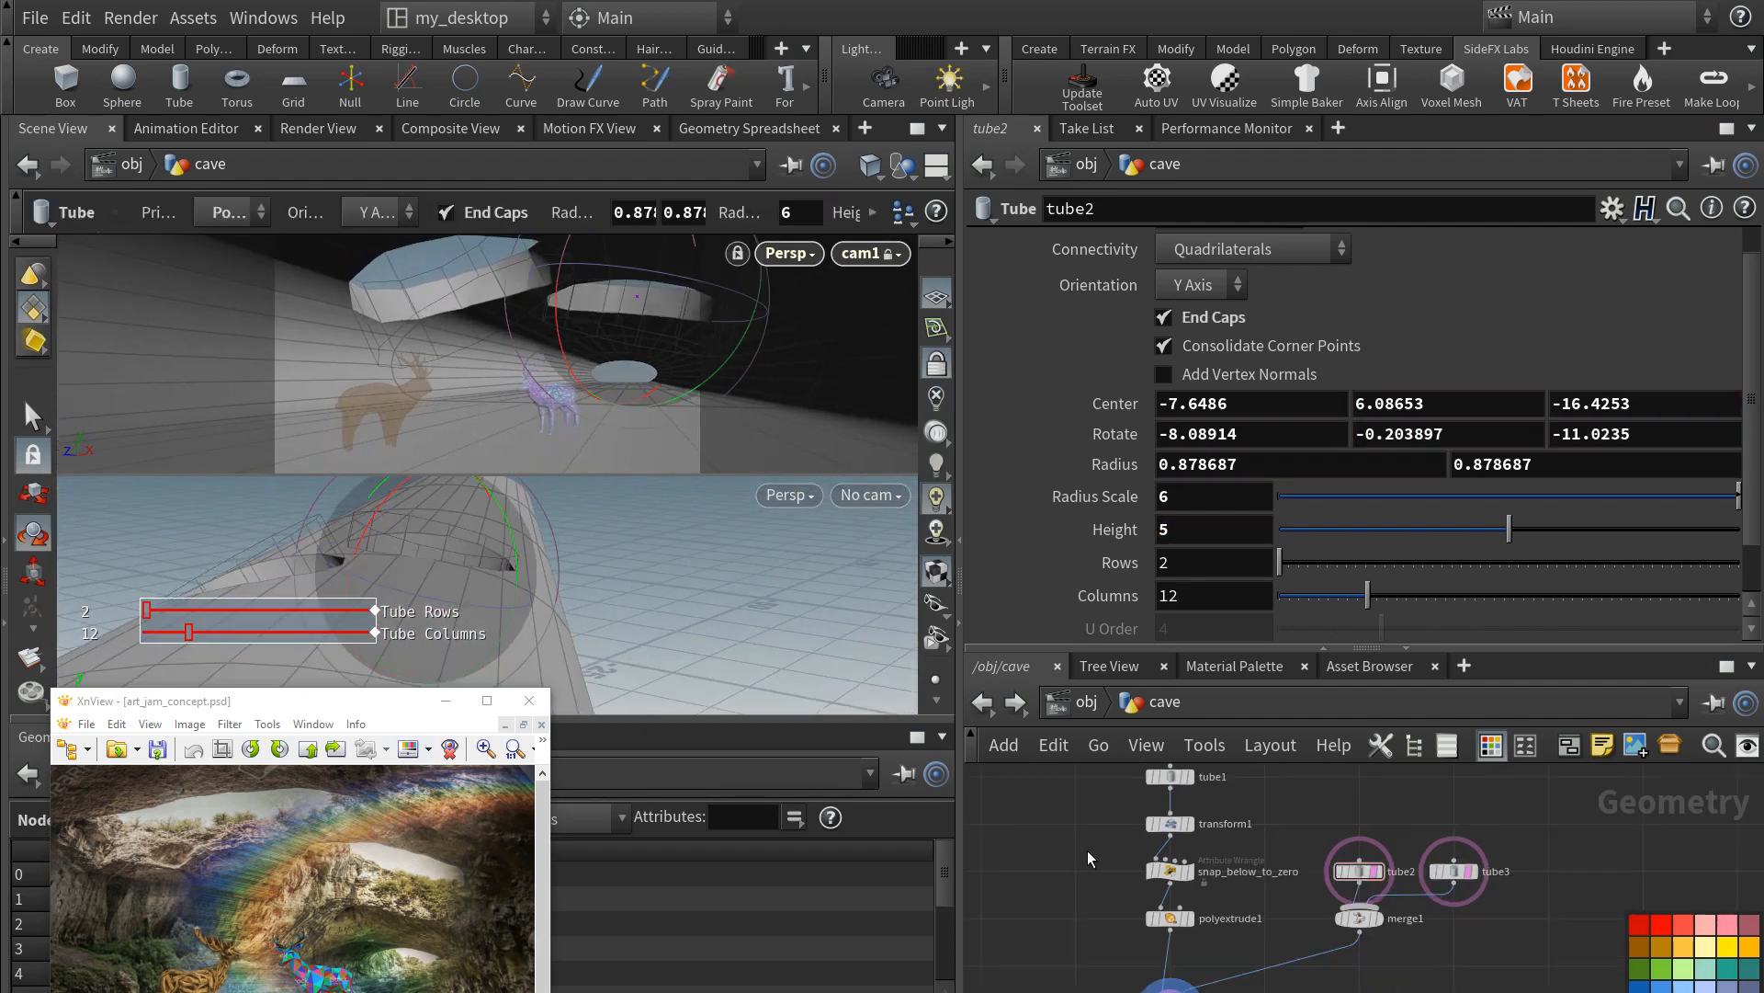
- Return to the object level and turn off the display of rainbow_tube
middle_click_drag(1097, 922, 1102, 880)
key("u")
scroll(1126, 862, "down", 1)
left_click_drag(1066, 781, 1141, 912)
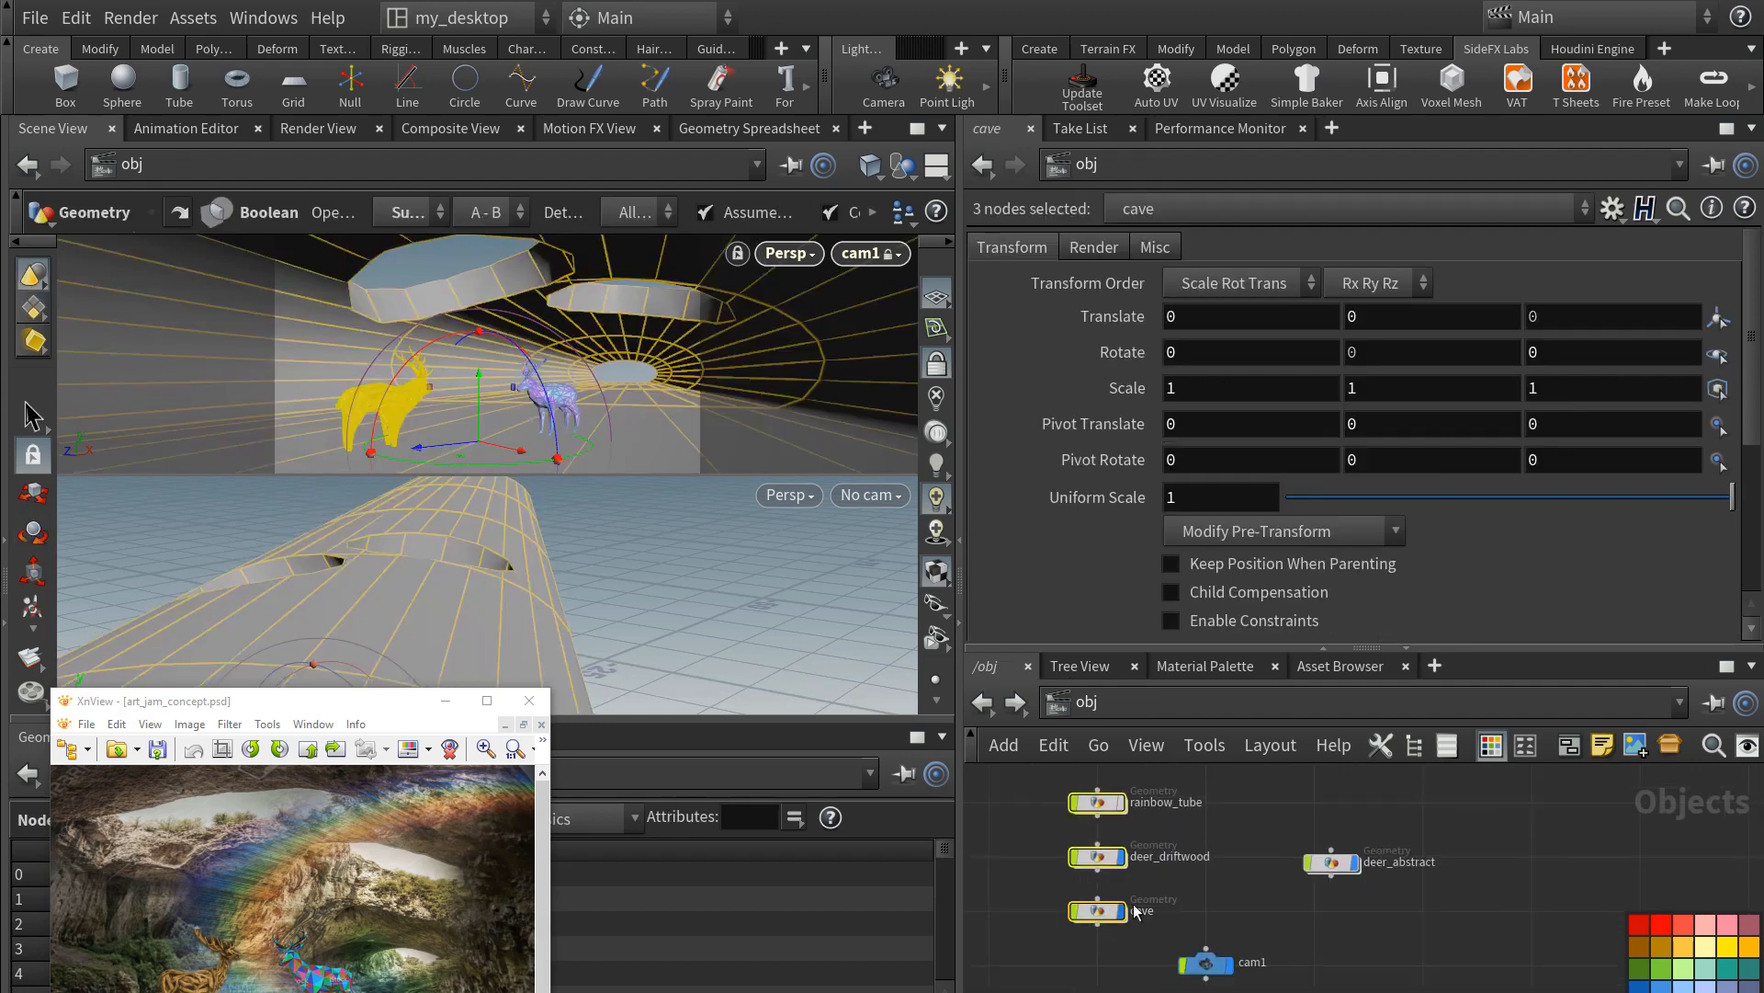
left_click(1114, 913)
middle_click_drag(1179, 917, 1239, 871)
scroll(1239, 871, "up", 2)
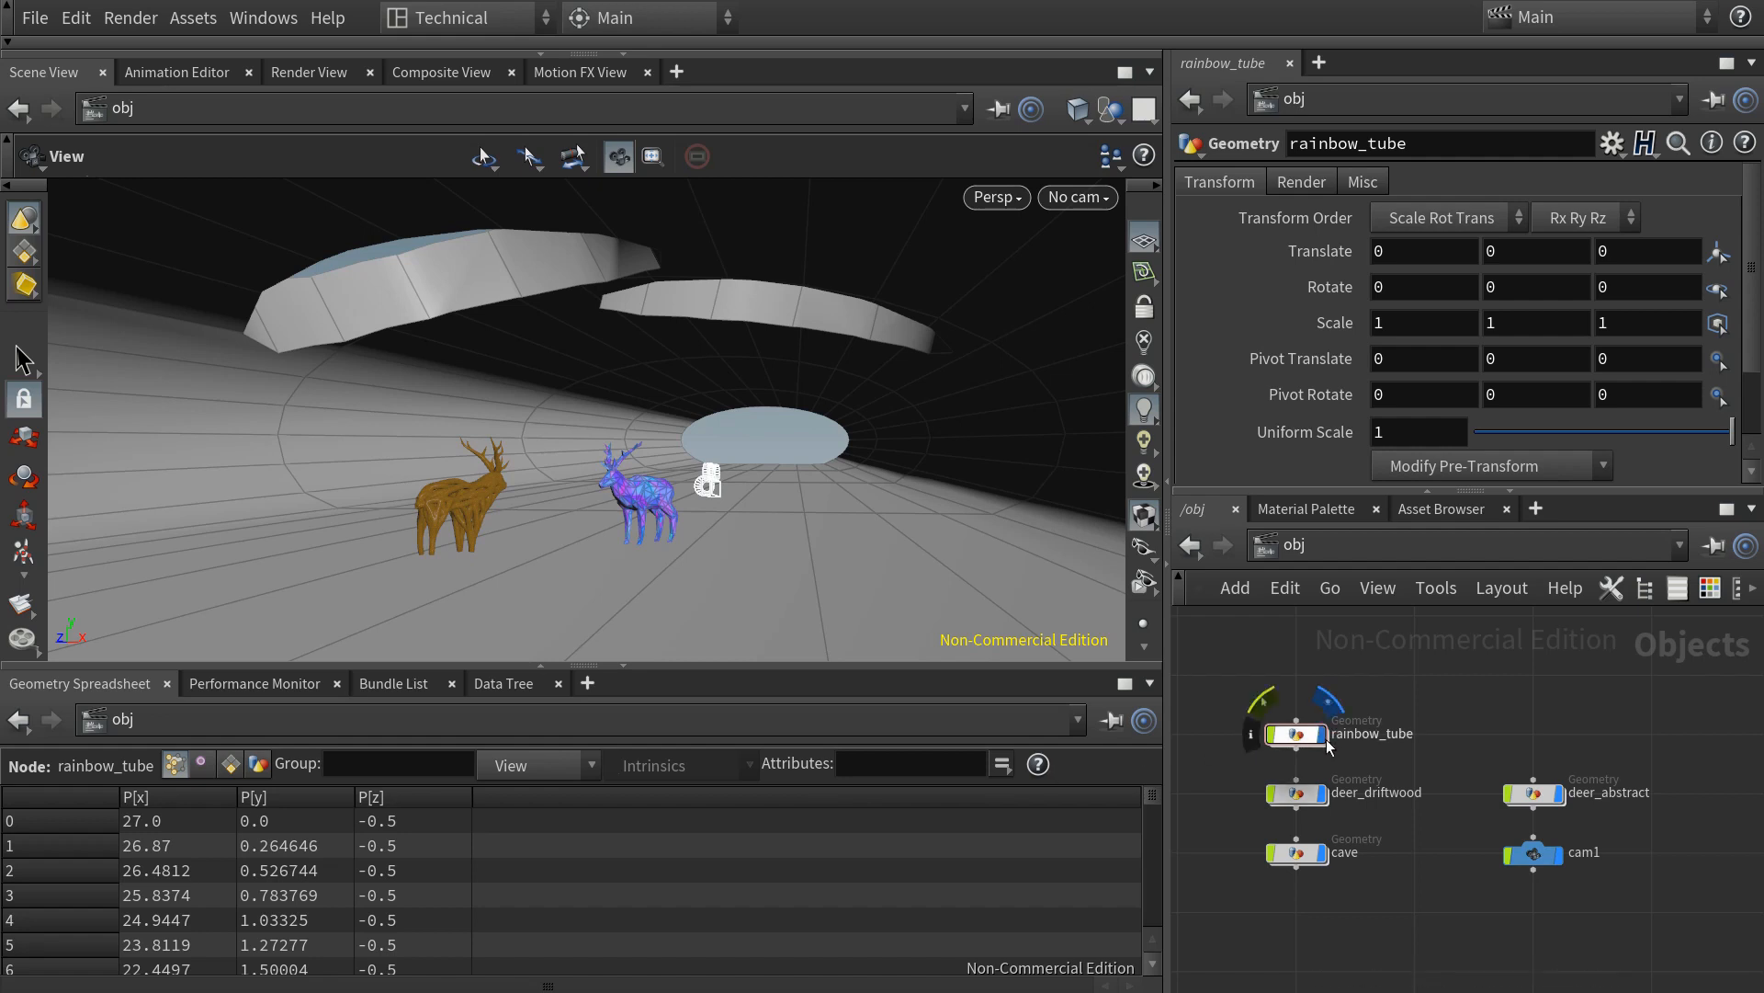
left_click(1324, 735)
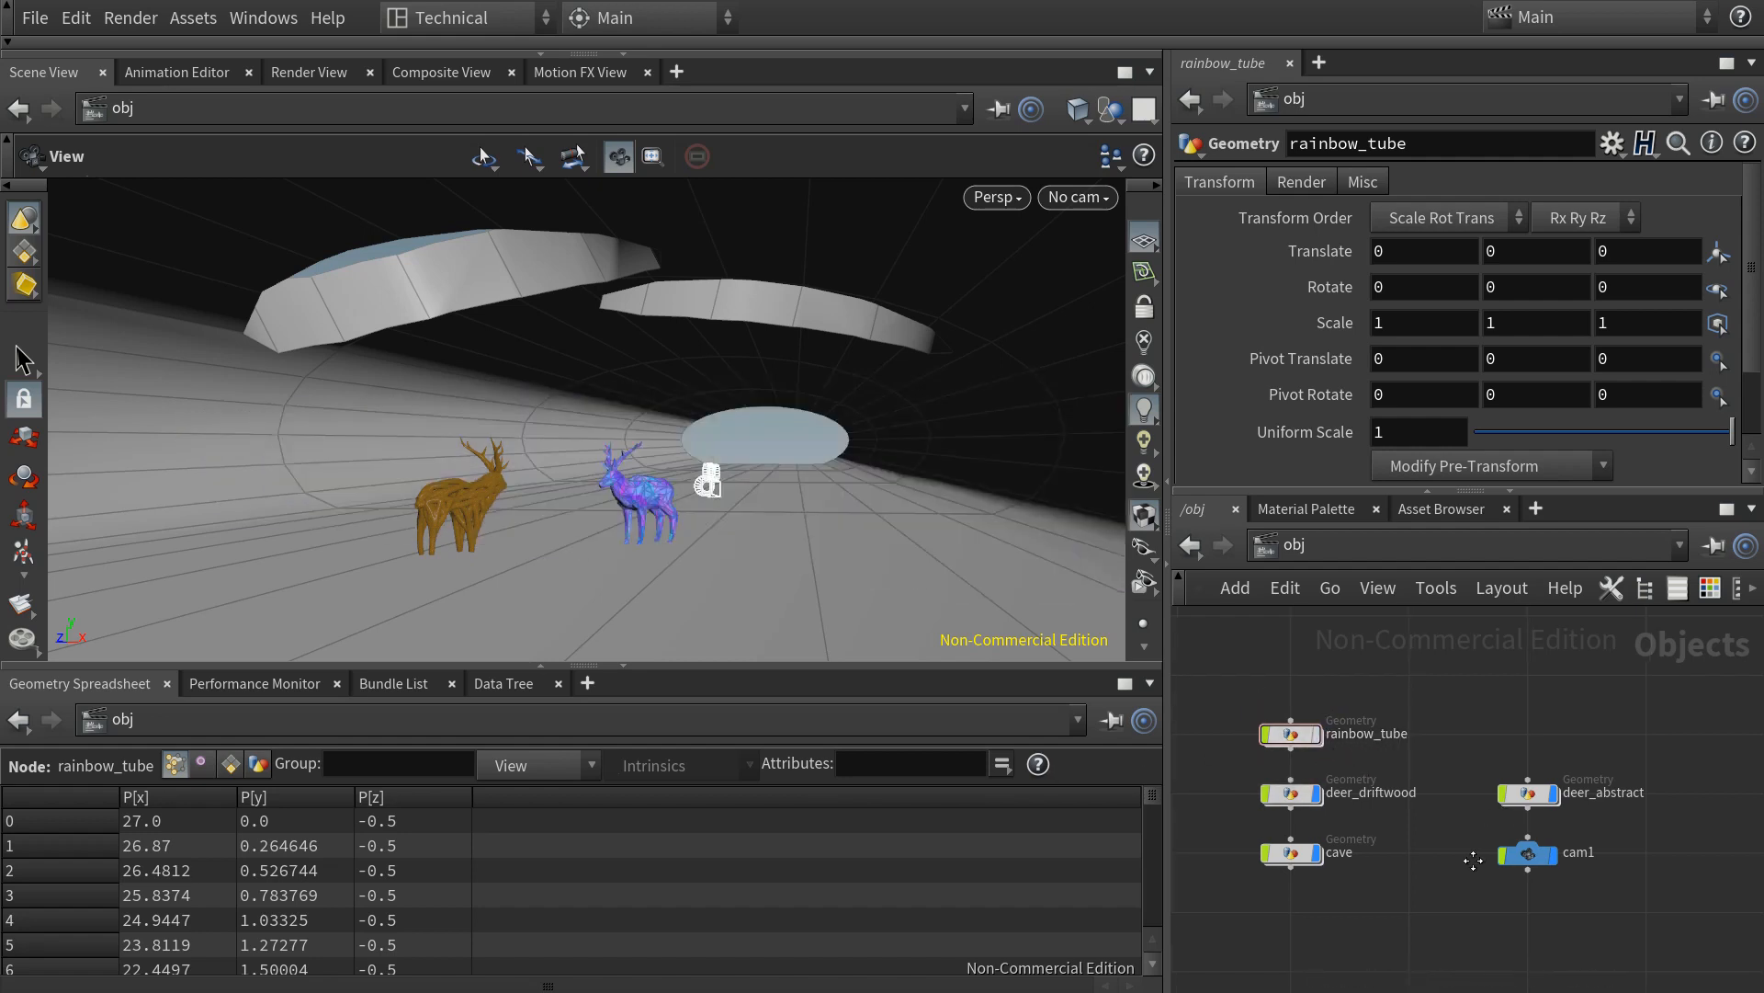
- Save the scene under the new file name deer_tutorial_12.hipnc in $HIP
left_click(37, 19)
left_click(83, 208)
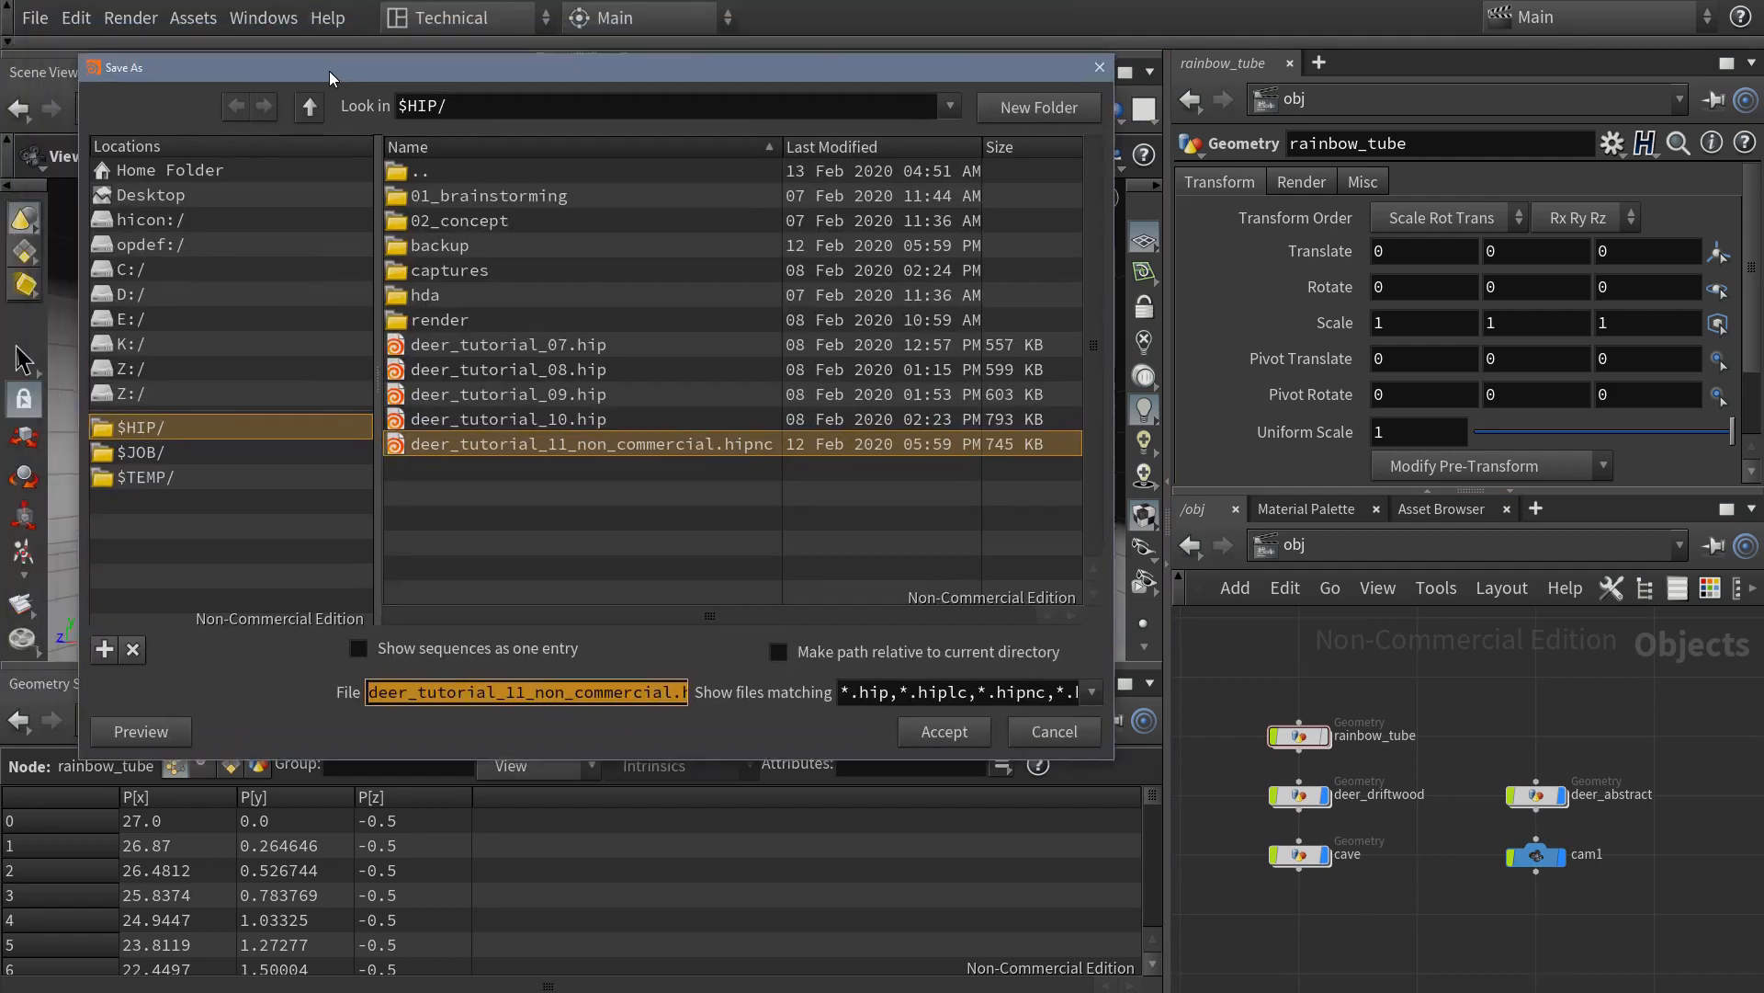
left_click_drag(688, 734, 792, 727)
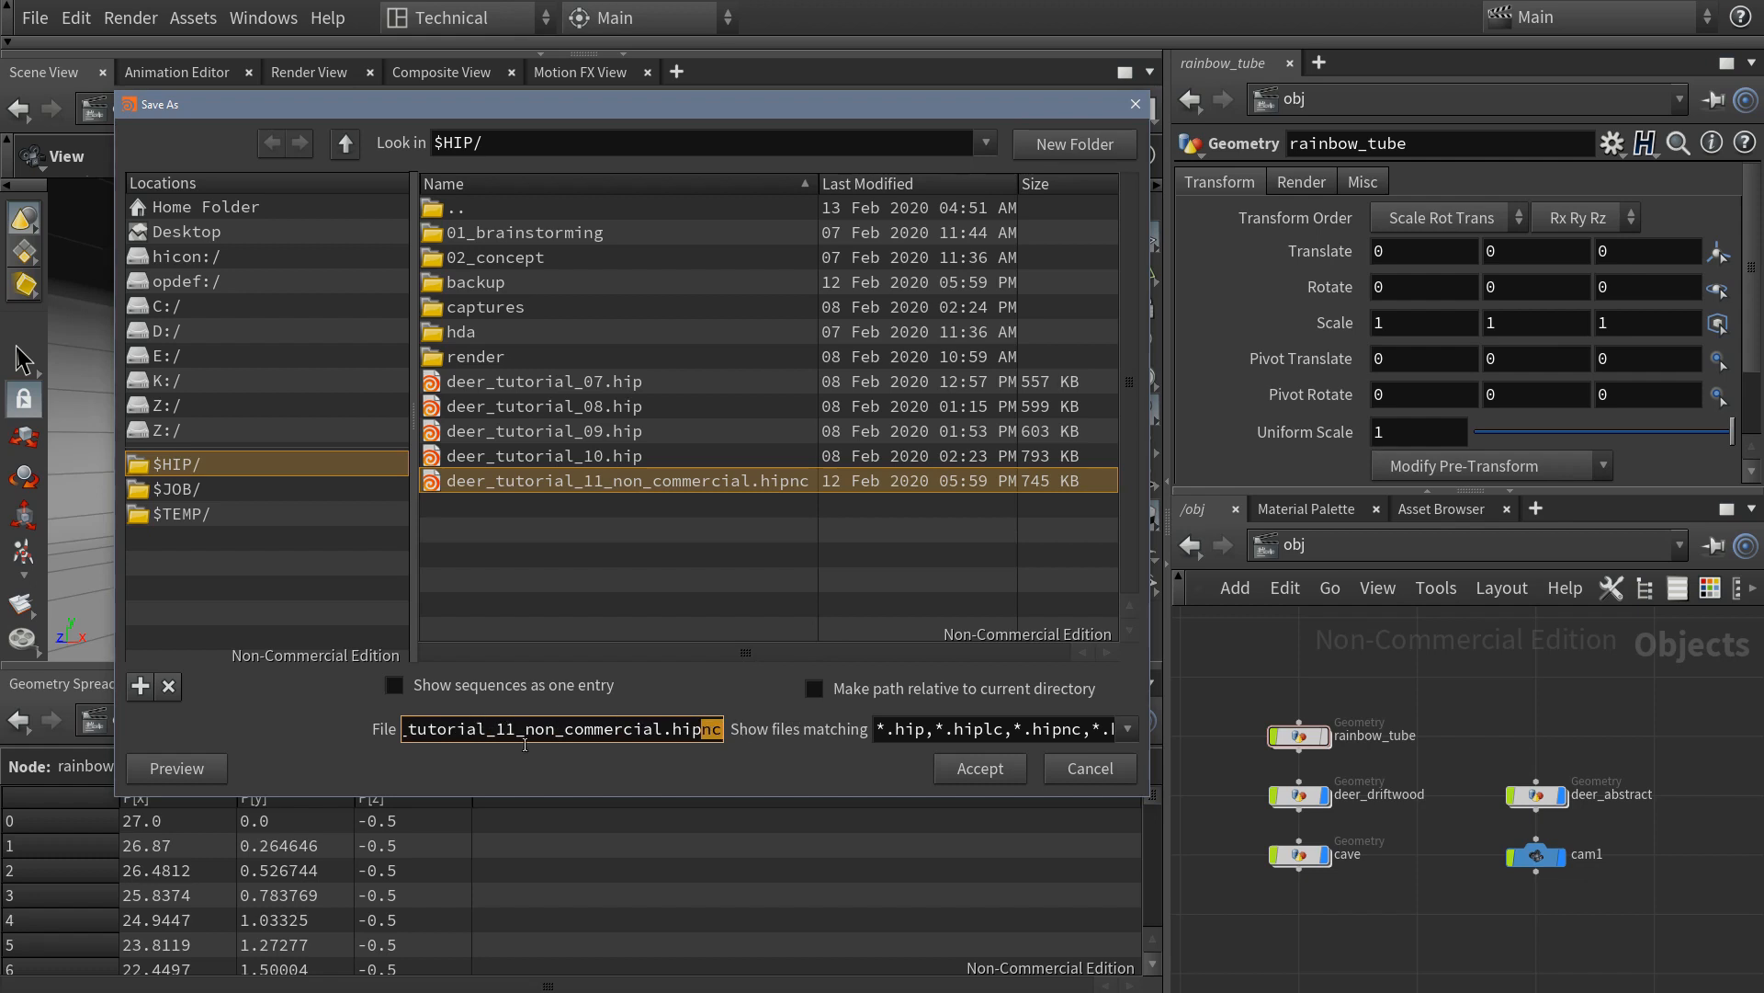
key("Delete")
type("2")
key("Right")
key("shift+Right")
key("shift+Right")
key("shift+Right")
key("shift+Right")
key("shift+Right")
key("shift+Right")
key("shift+Right")
key("shift+Right")
key("shift+Right")
key("shift+Right")
key("shift+Right")
key("shift+Right")
key("shift+Right")
key("shift+Right")
key("BackSpace")
key("BackSpace")
left_click(648, 731)
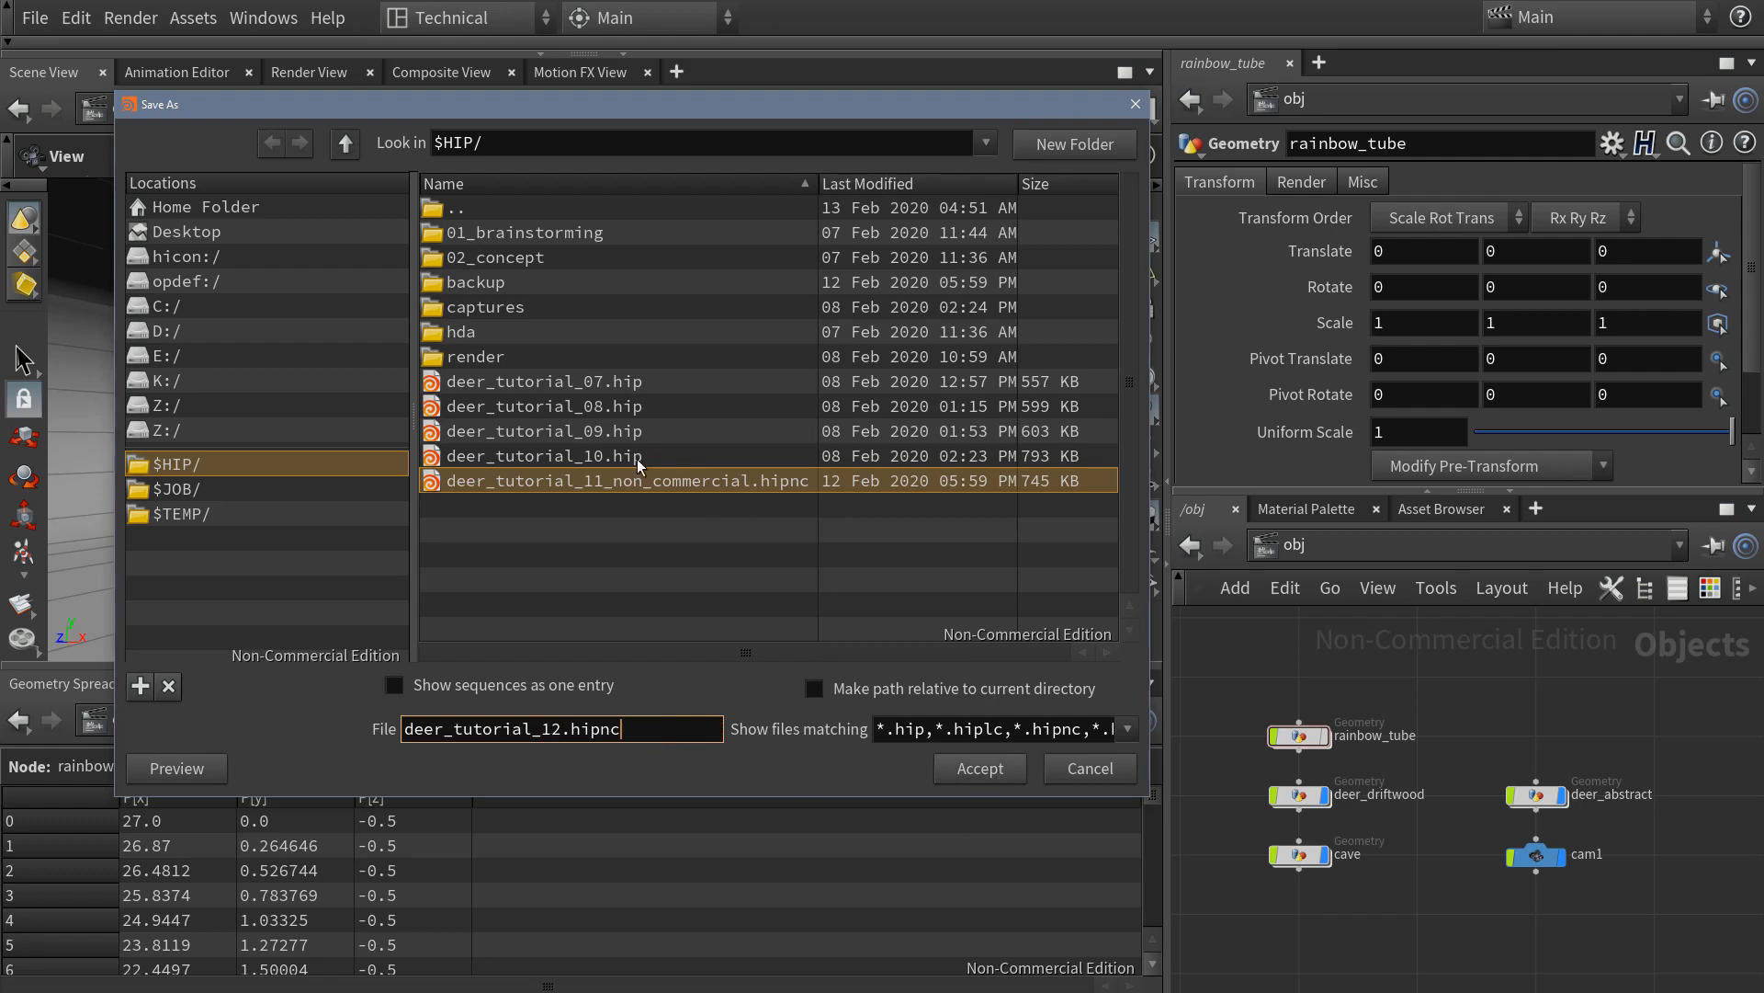
left_click(979, 769)
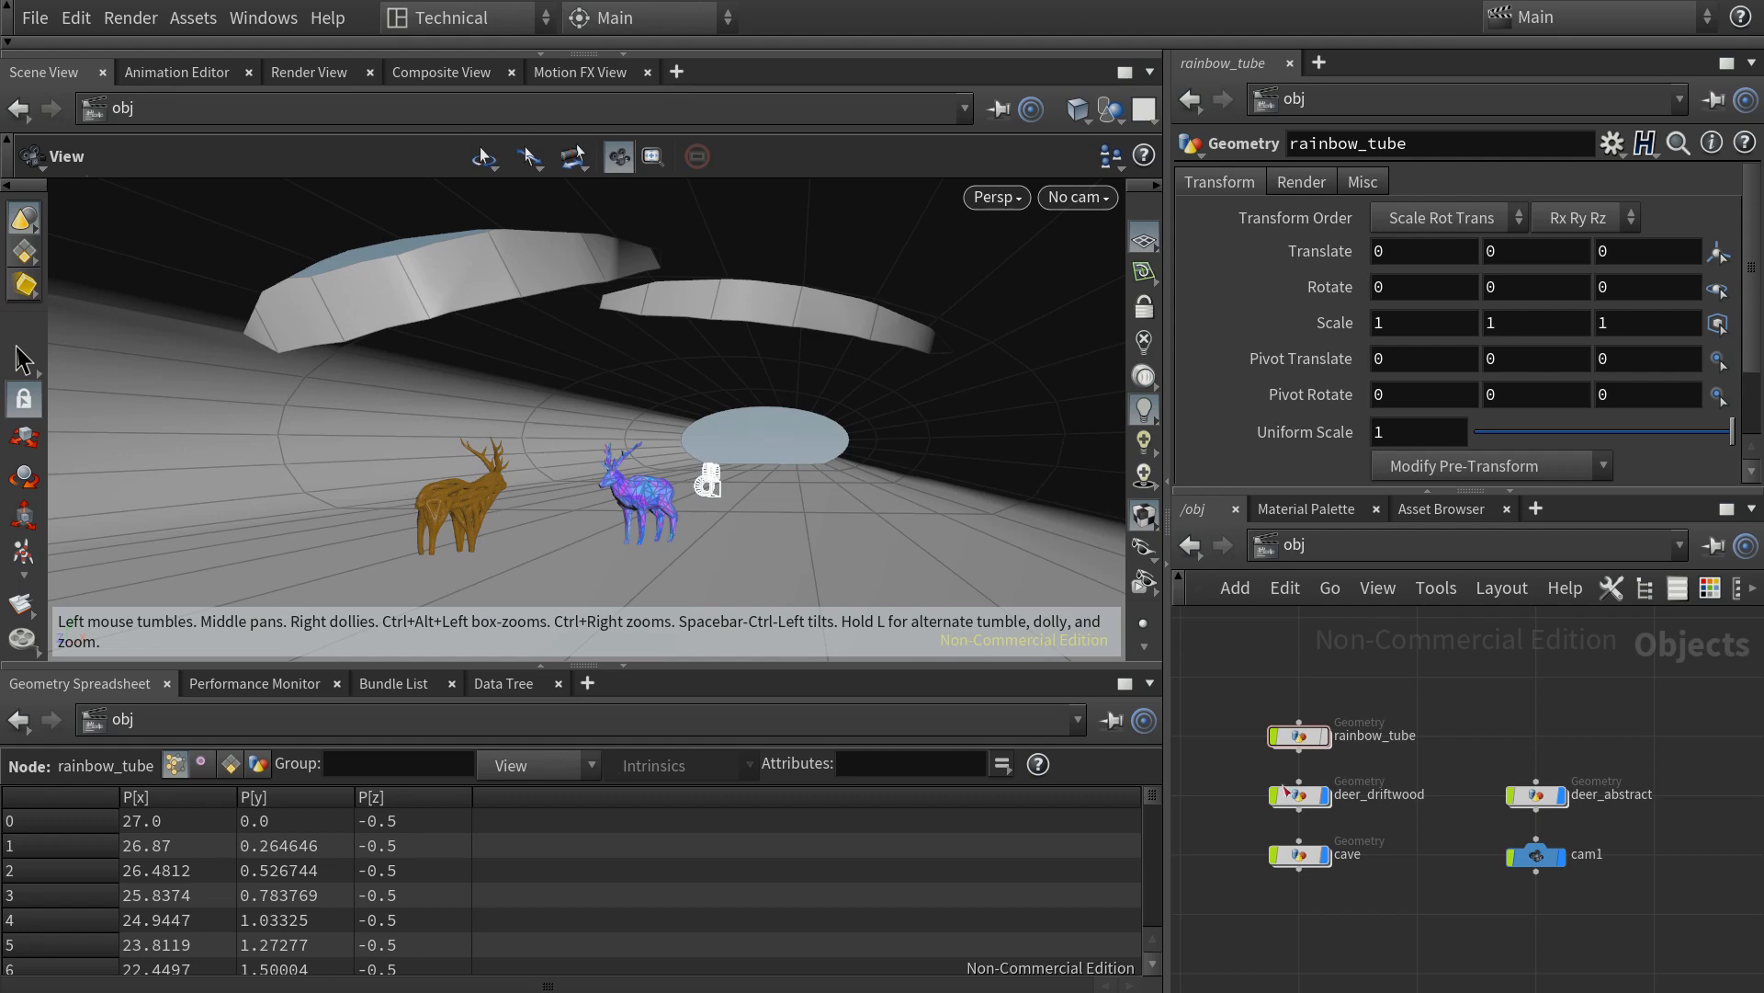
- Open the cave network and hide the other objects in the viewport
middle_click_drag(1383, 929, 1391, 891)
scroll(1399, 929, "up", 2)
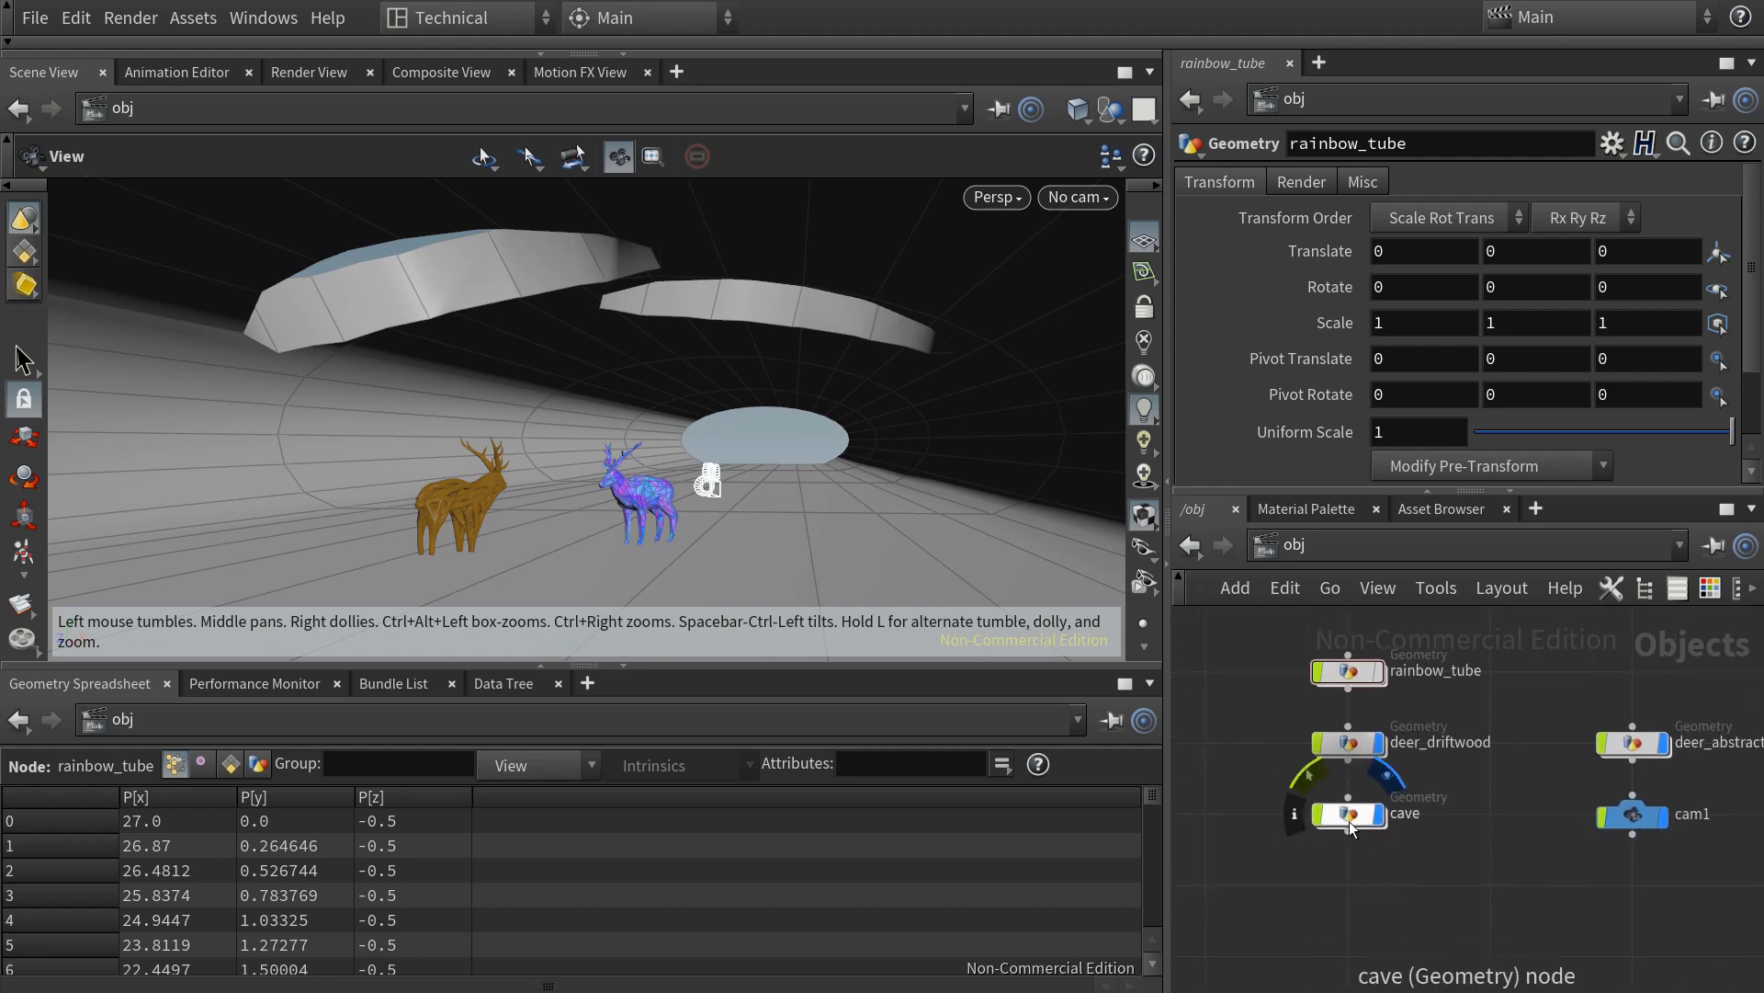
double_click(1352, 821)
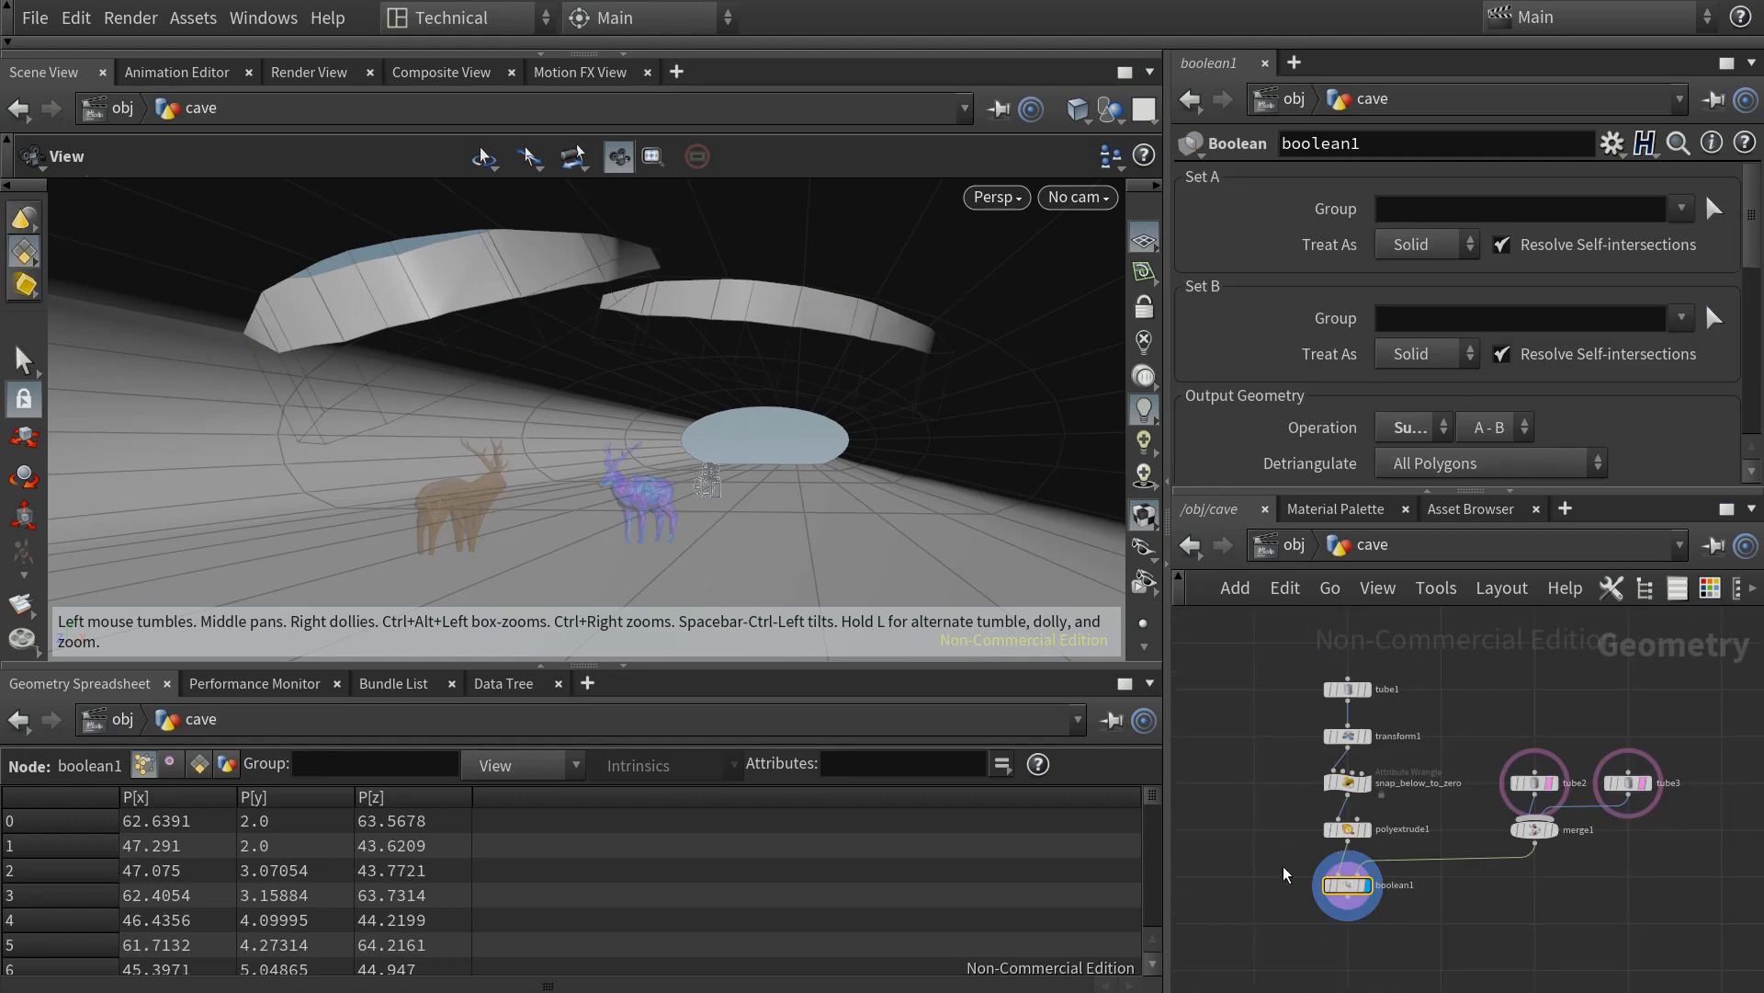
left_click(1112, 108)
left_click(1195, 198)
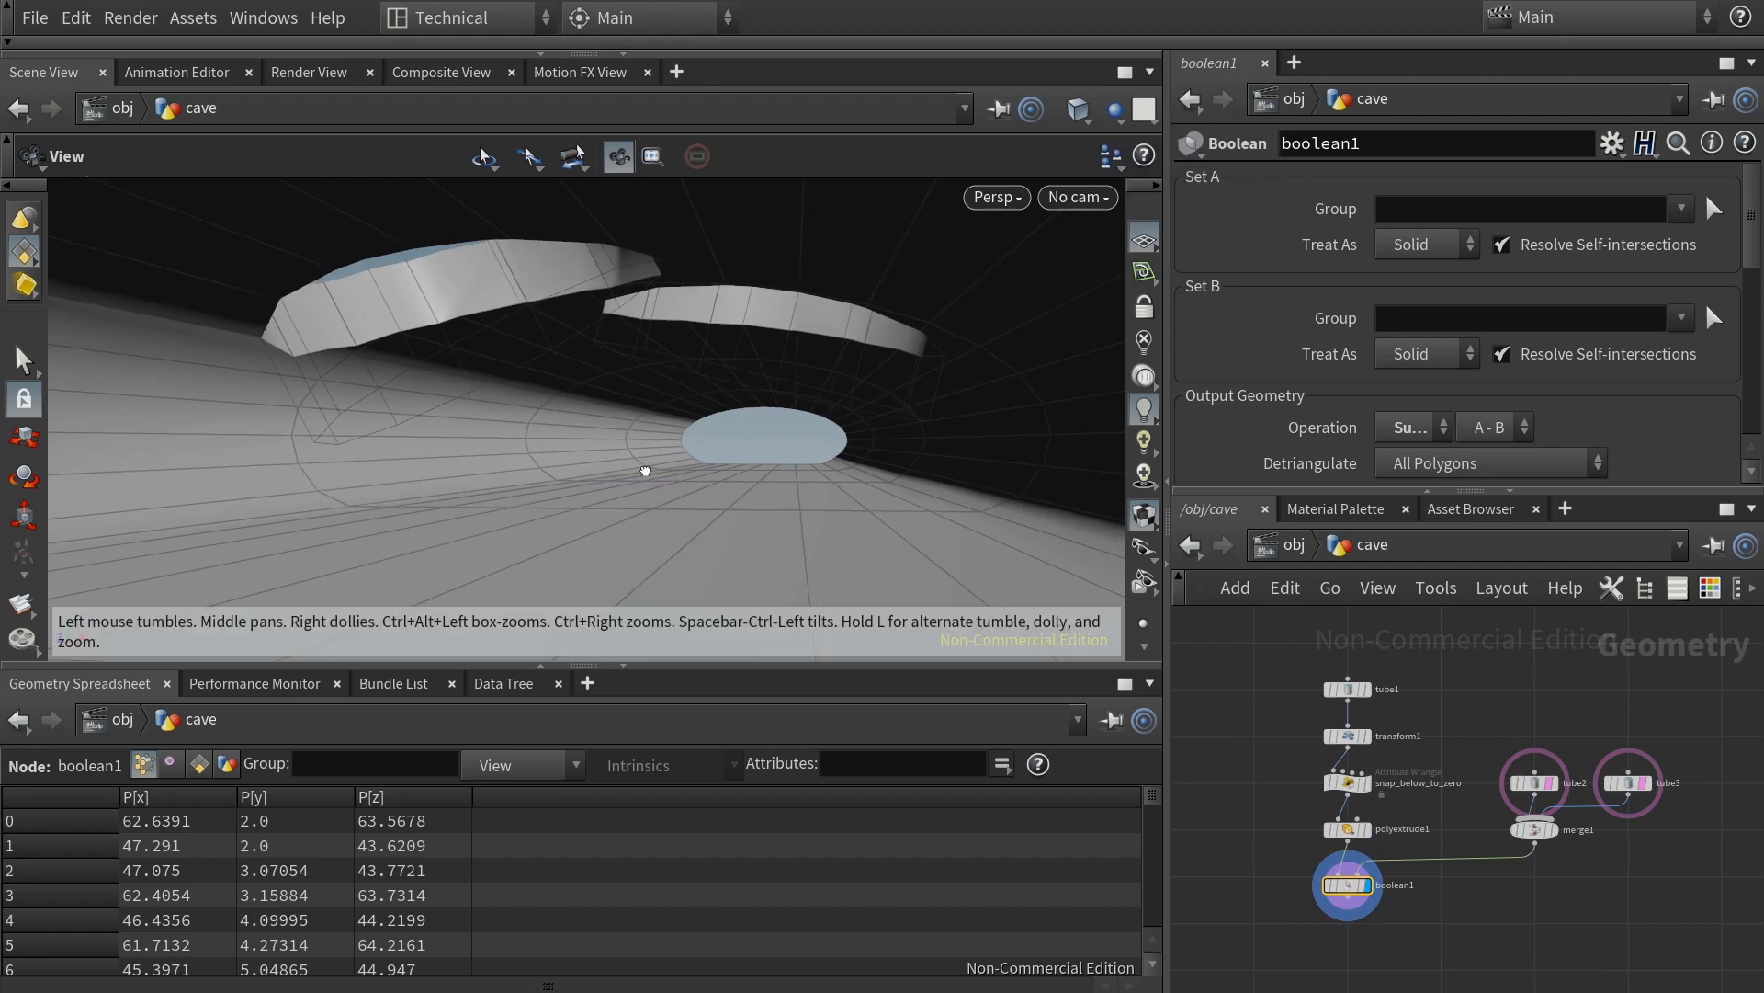
left_click_drag(646, 472, 483, 393)
- Add a Transform node below boolean1, fed by its output
middle_click_drag(1338, 926, 1330, 886)
scroll(1330, 886, "up", 2)
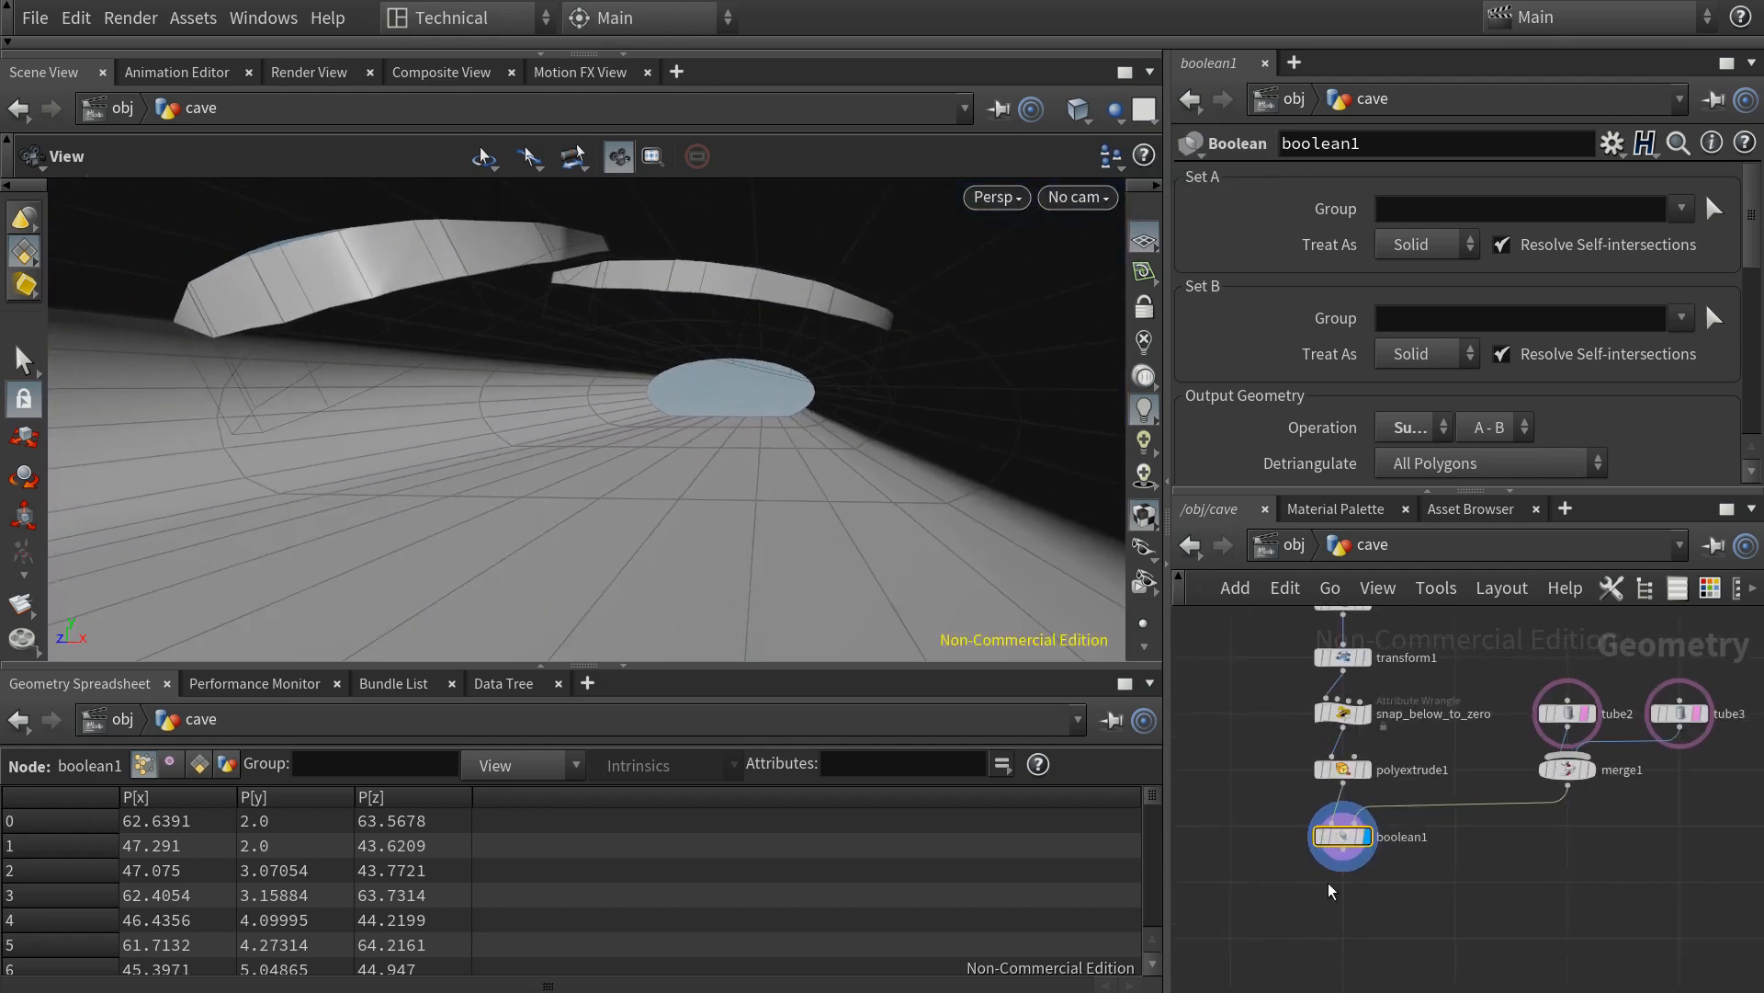
scroll(1334, 864, "up", 2)
left_click(1349, 832)
key("Tab")
type("t")
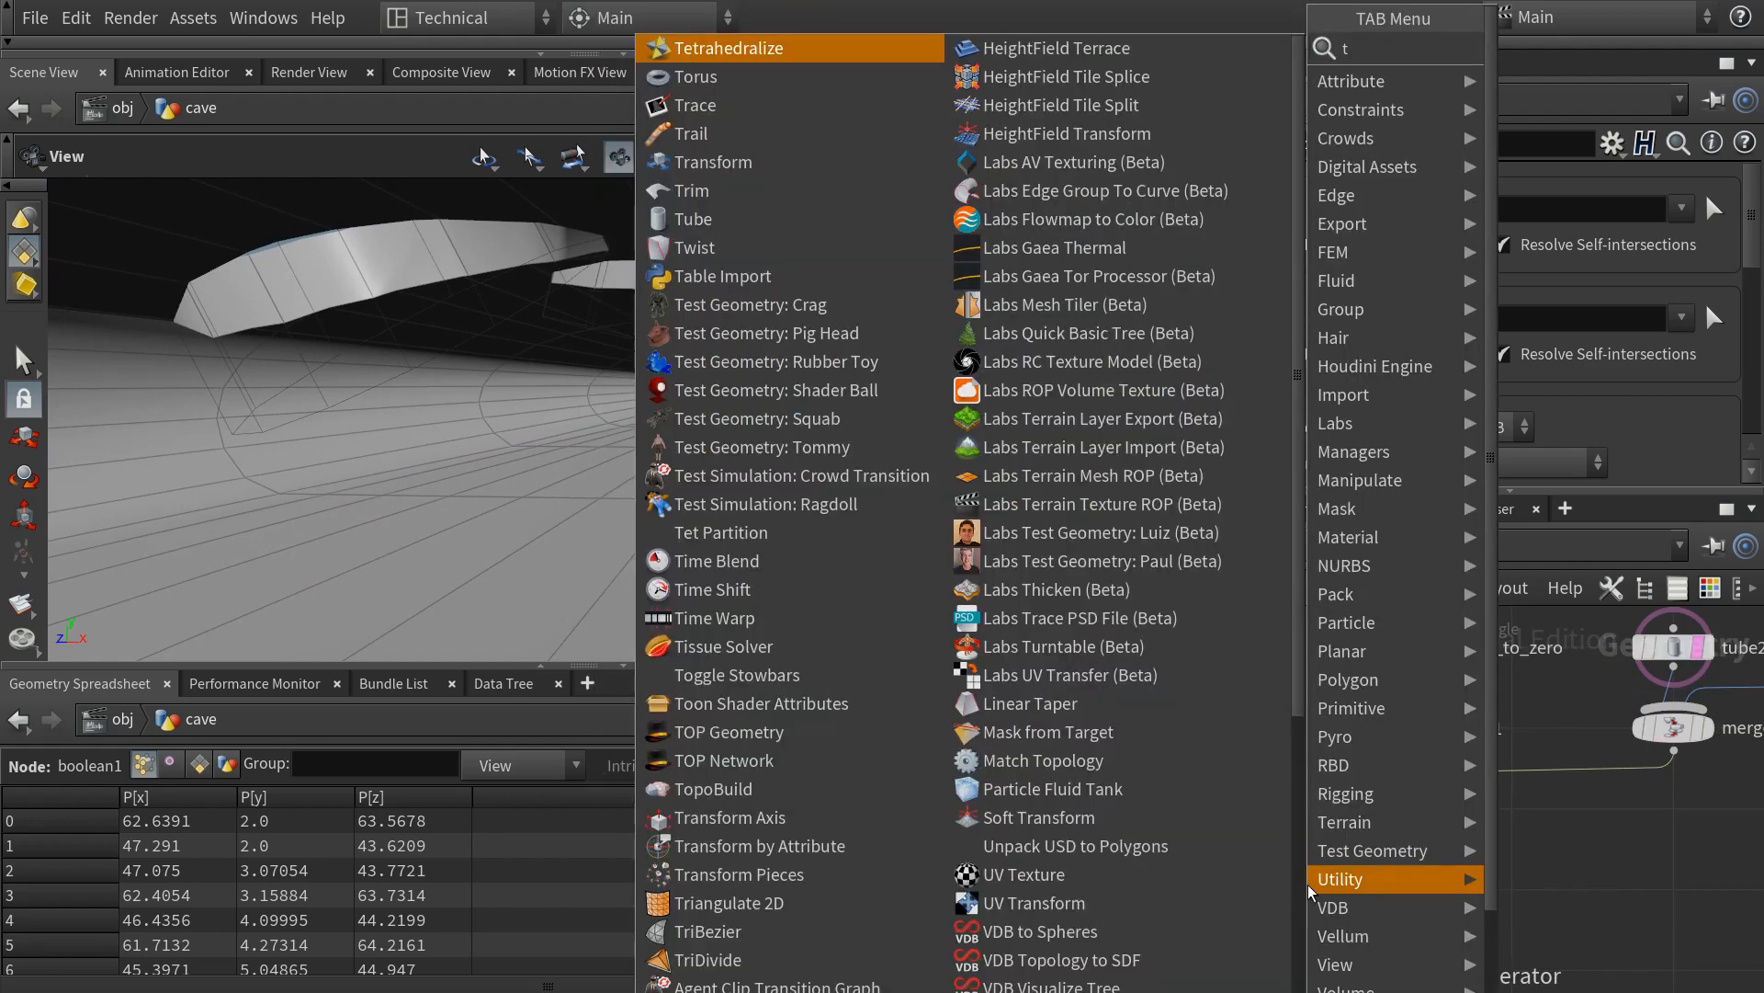
type("rans")
key("Return")
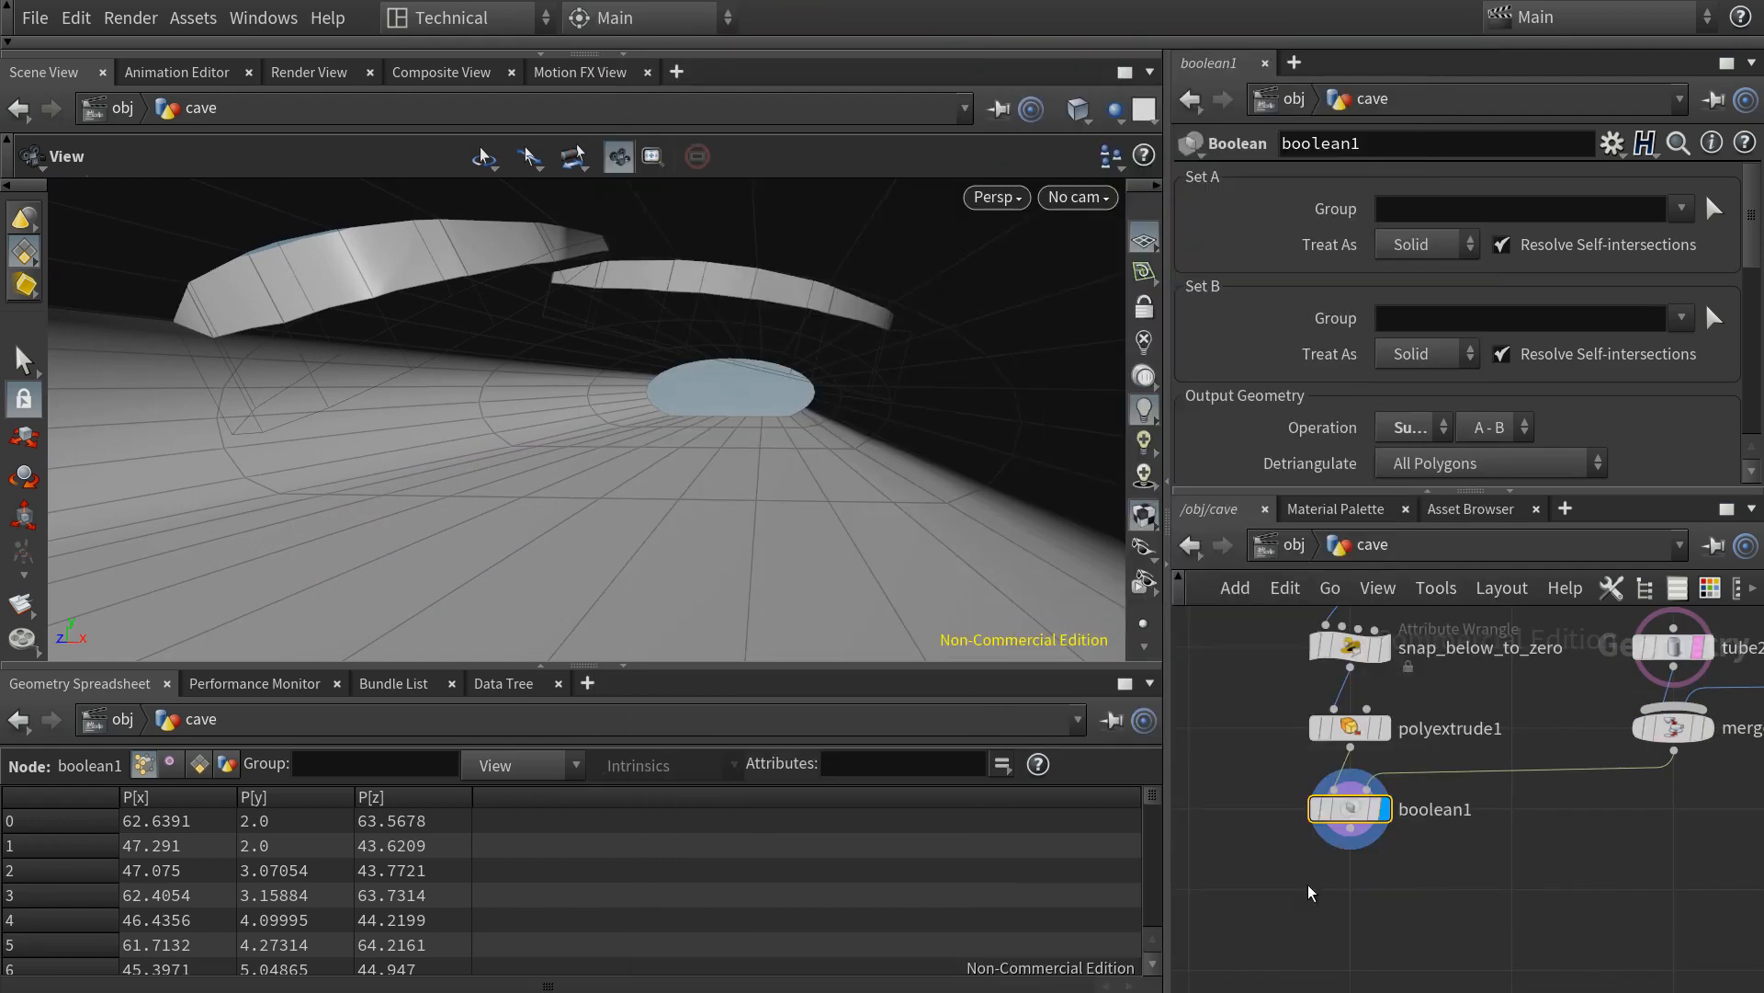
left_click(1288, 896)
left_click_drag(1287, 892, 1332, 893)
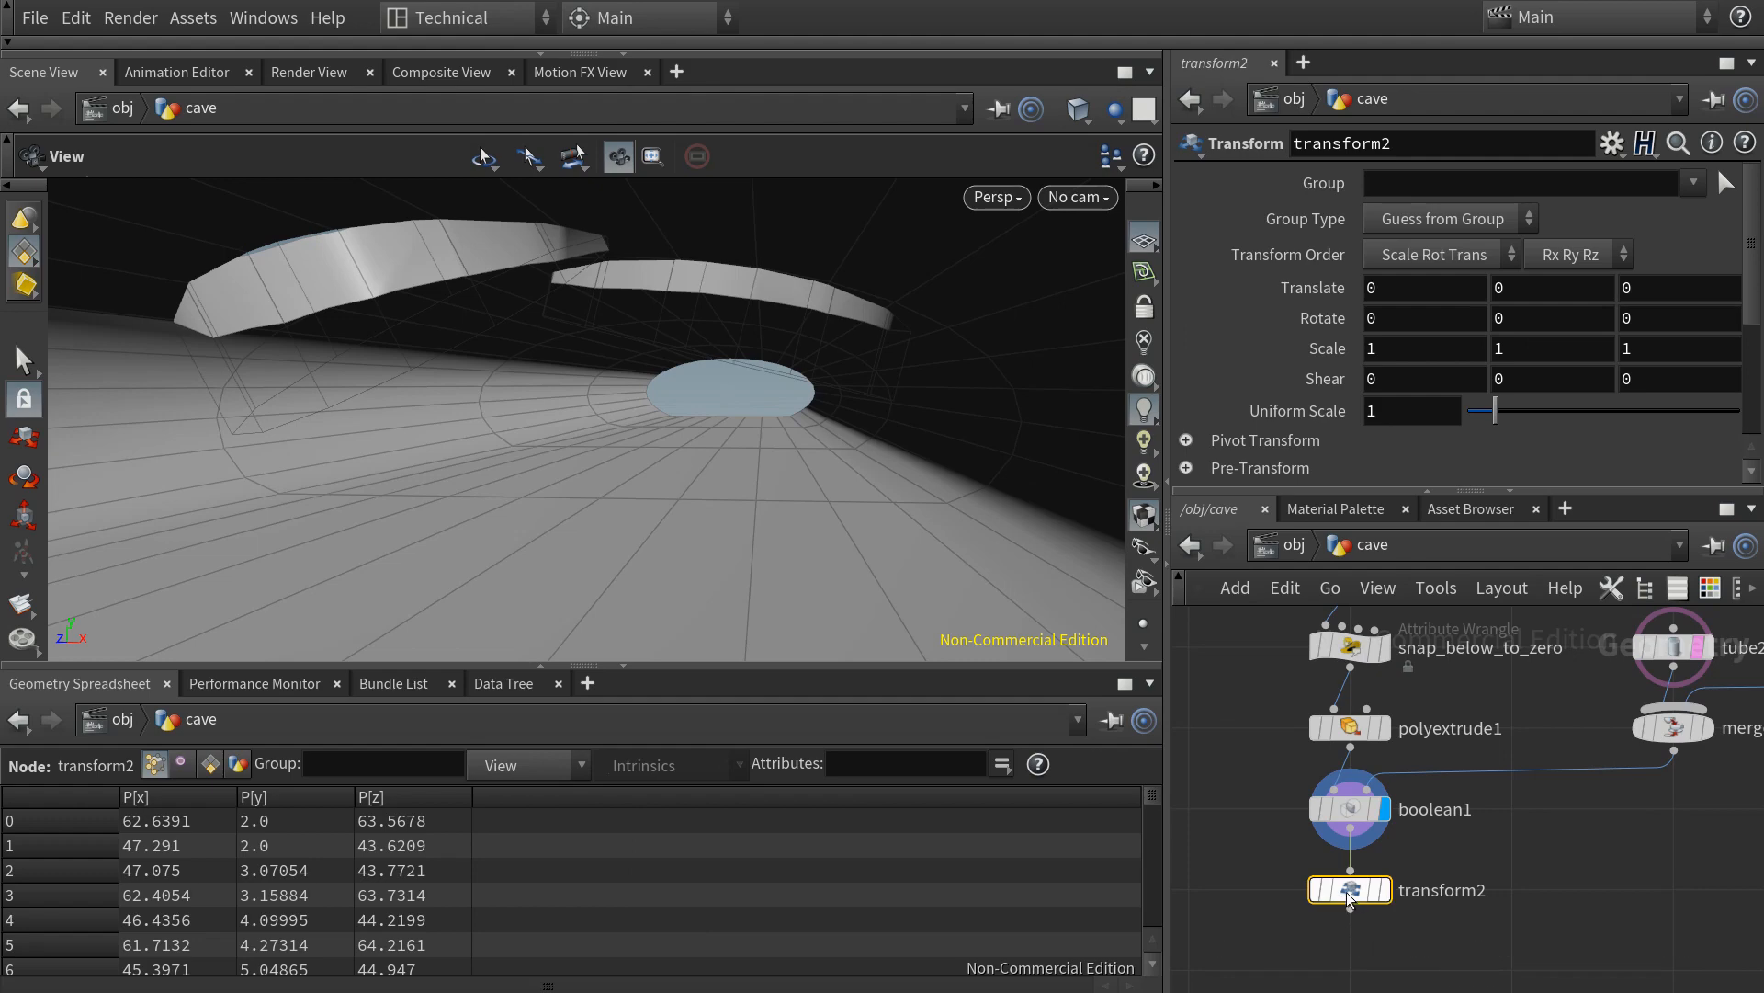
- Display transform2 and set its X rotation to 90 and uniform scale to 100
left_click(1385, 893)
key("space+g")
left_click_drag(464, 397, 488, 461)
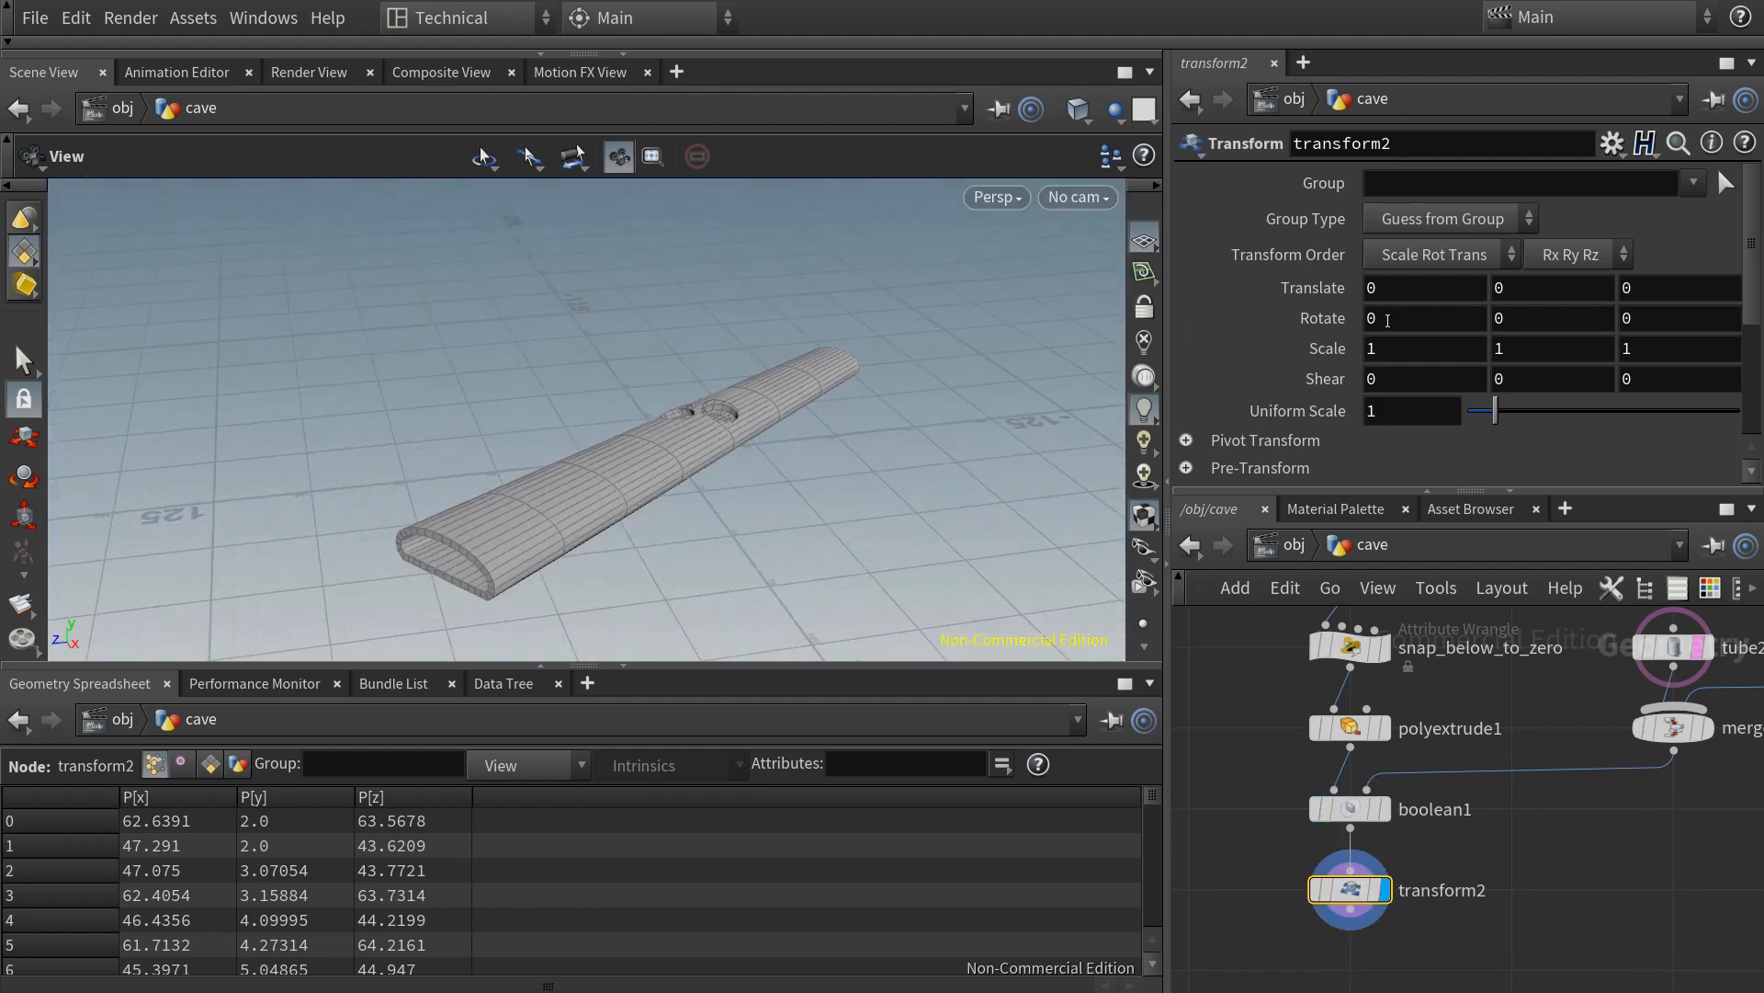
left_click_drag(1390, 319, 1276, 315)
type("90")
key("Return")
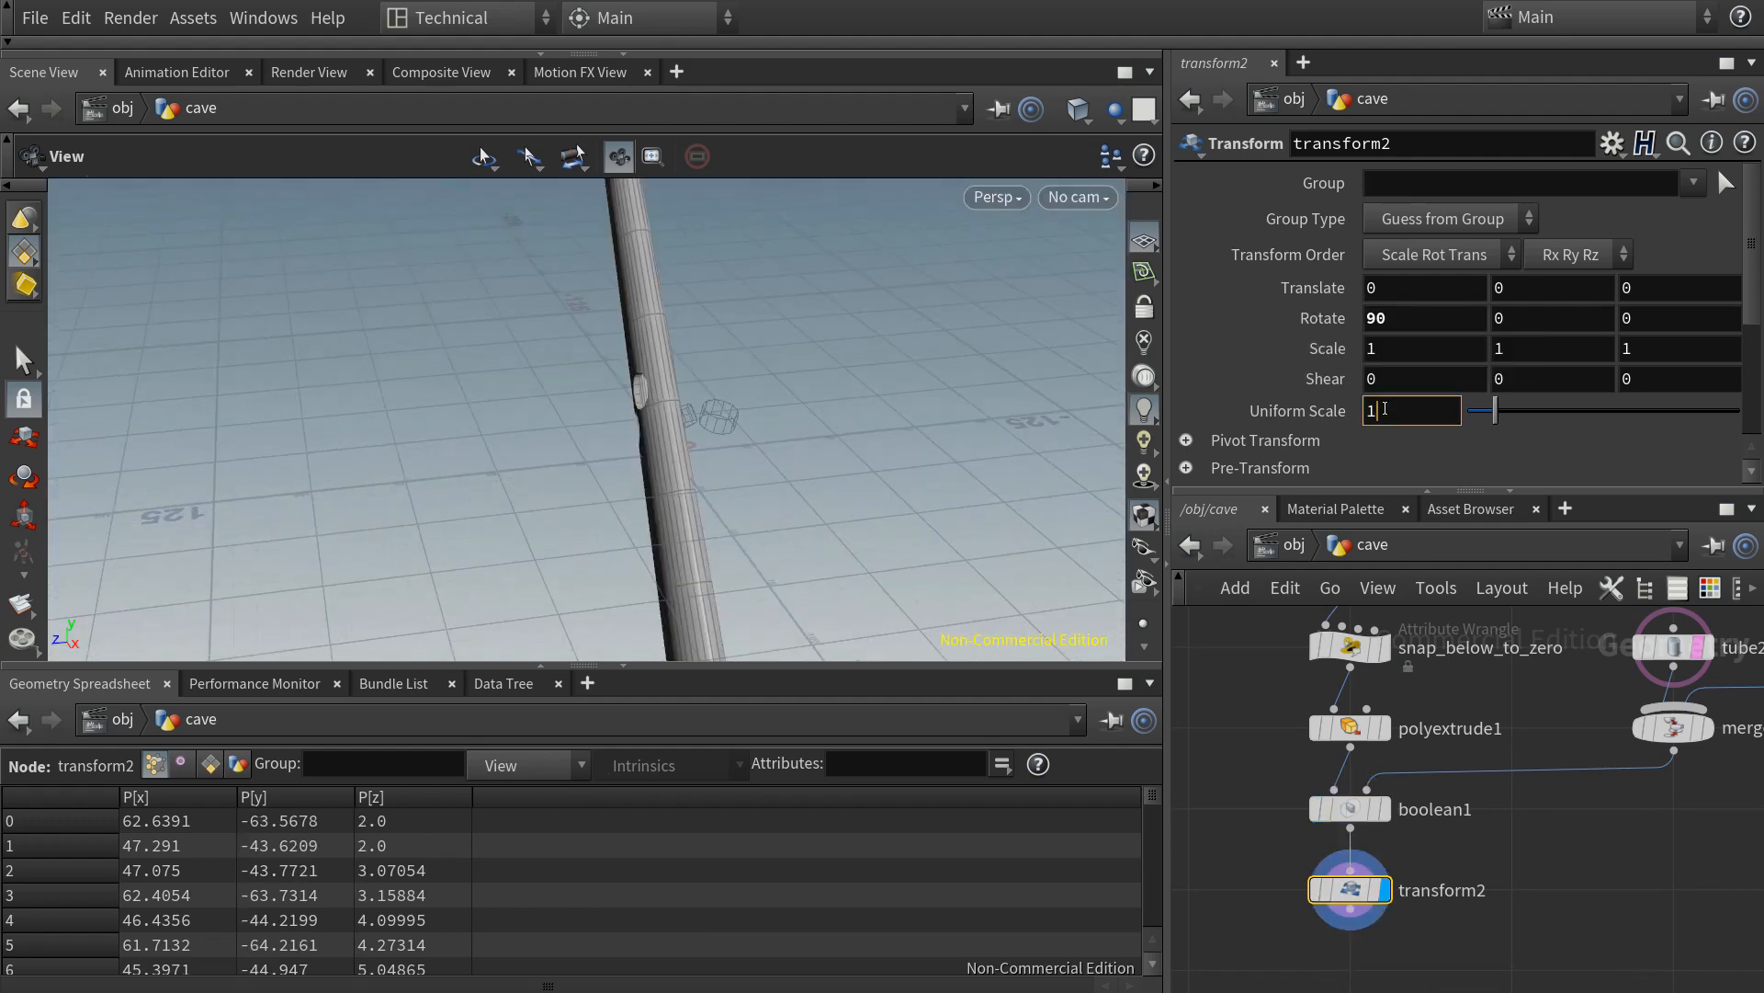
type("00")
key("Return")
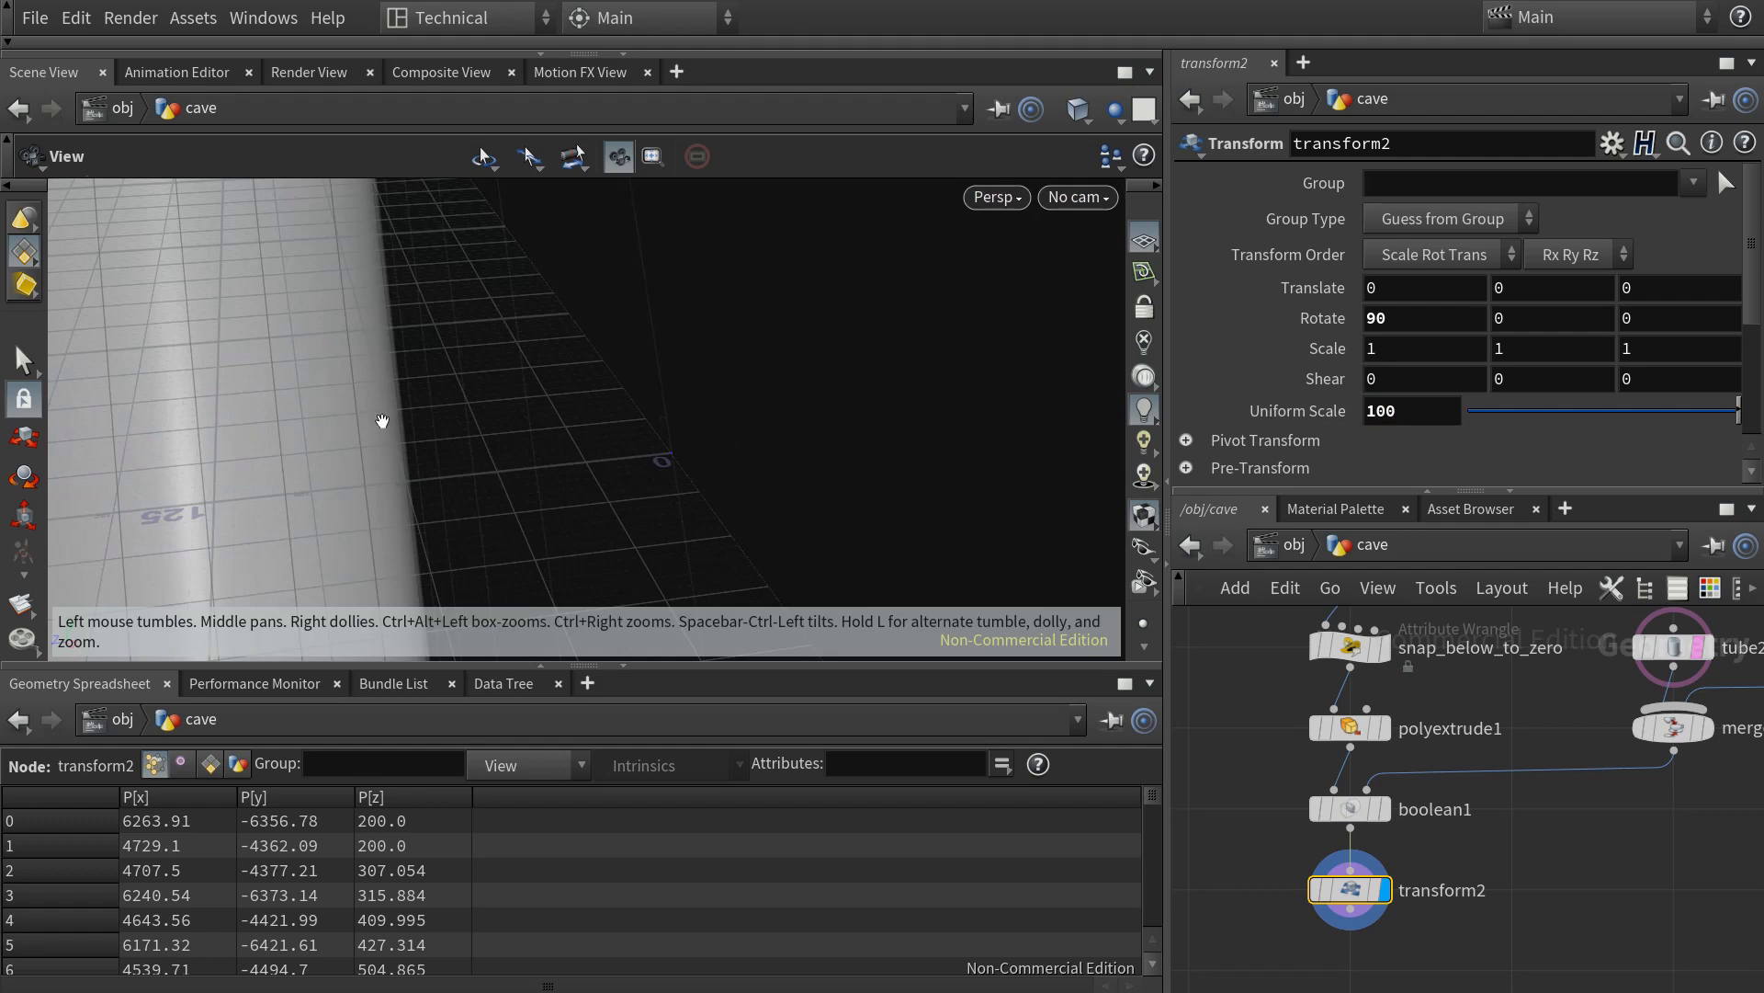
key("space+g")
left_click_drag(444, 453, 643, 422)
- Rename the transform2 node to to_unreal
middle_click_drag(1334, 894, 1363, 770)
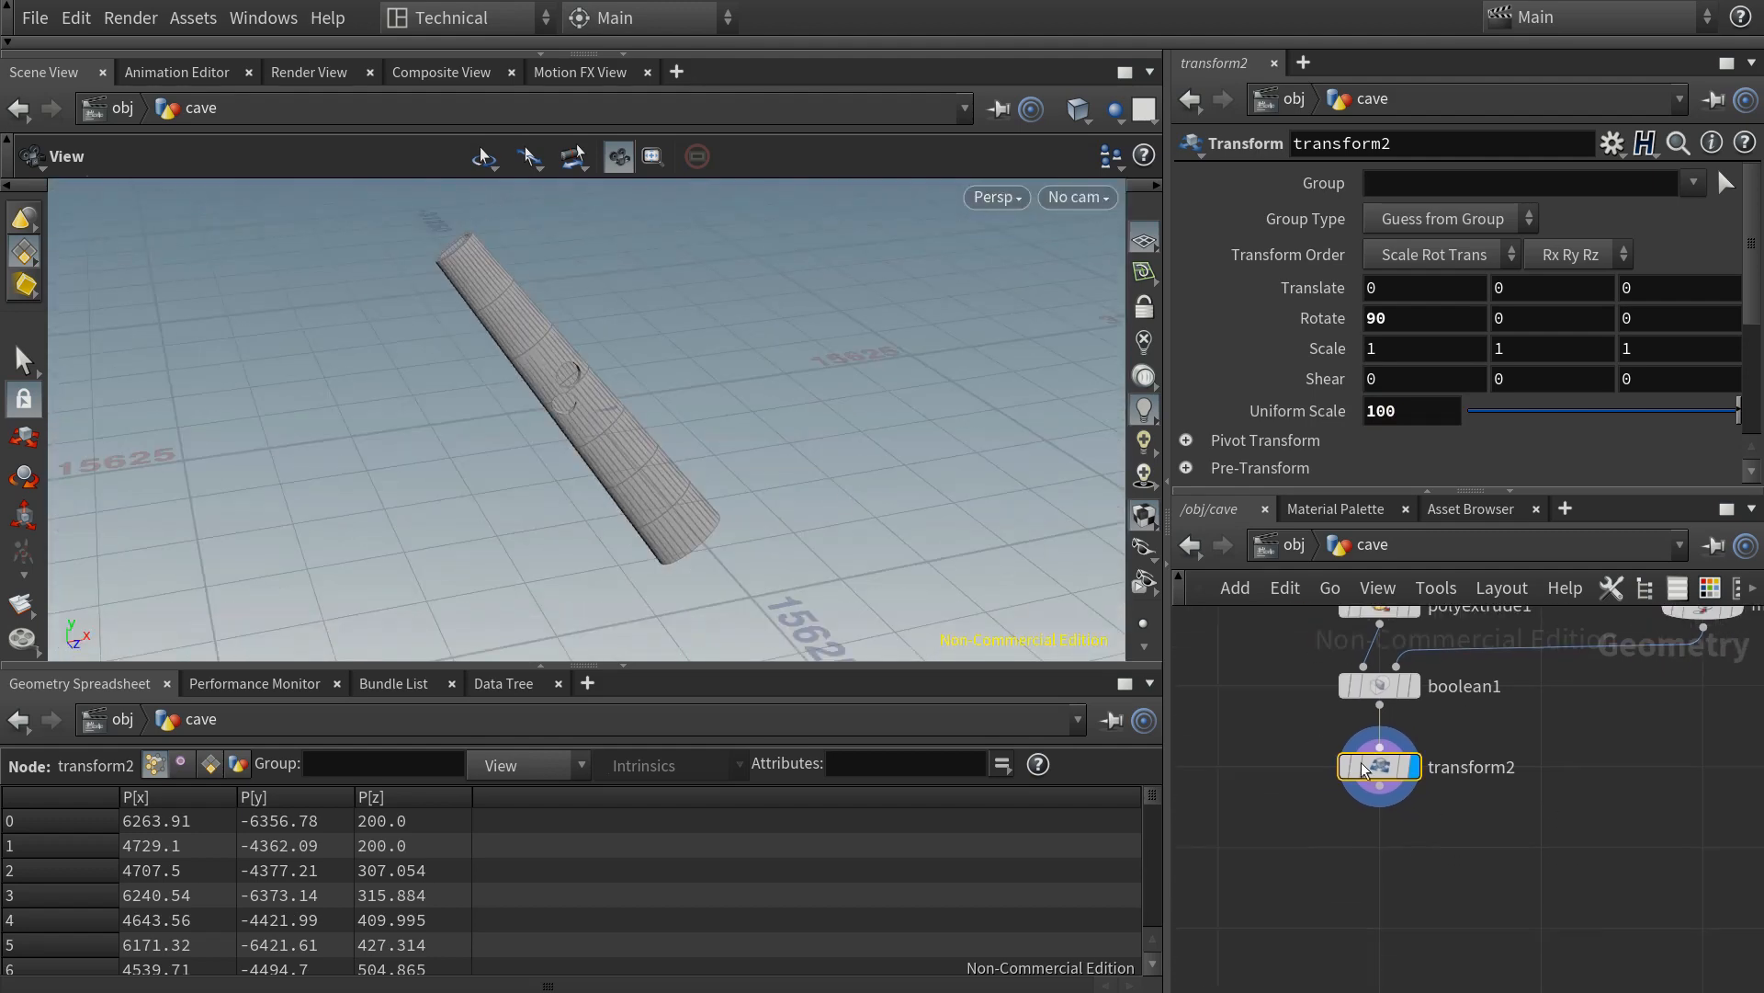
double_click(1489, 766)
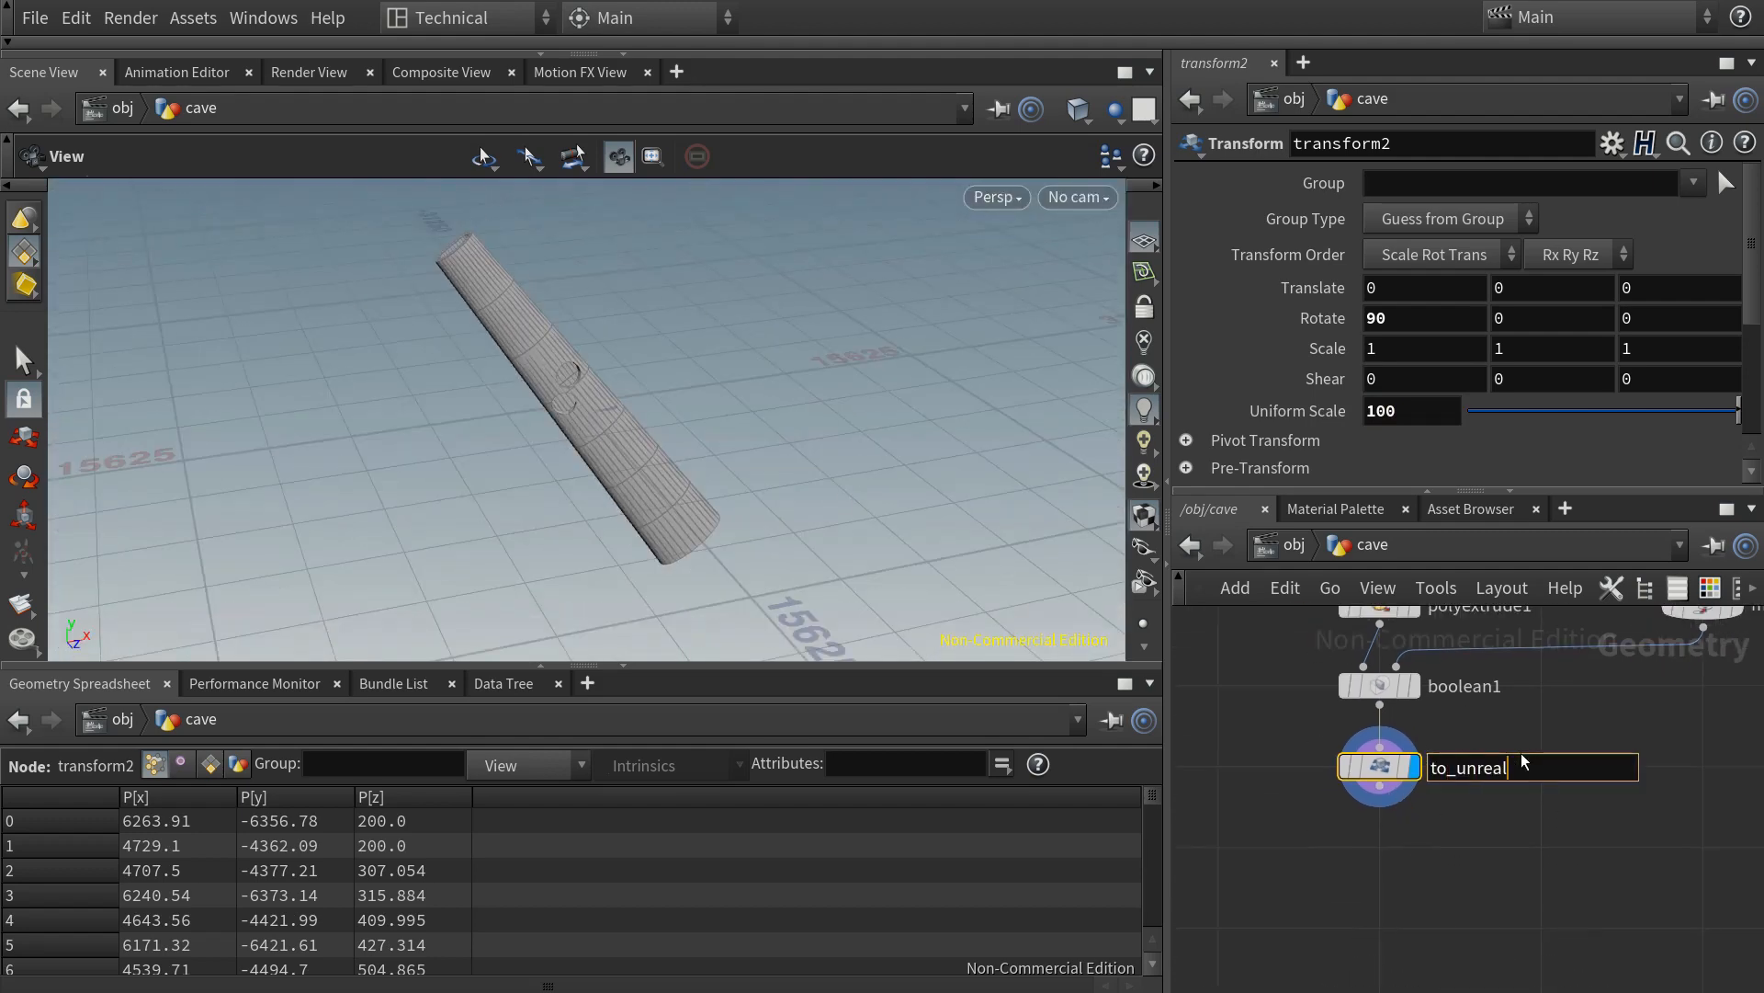
key("Return")
- Add a File node wired to the output of to_unreal and align it underneath
left_click(1386, 796)
key("Tab")
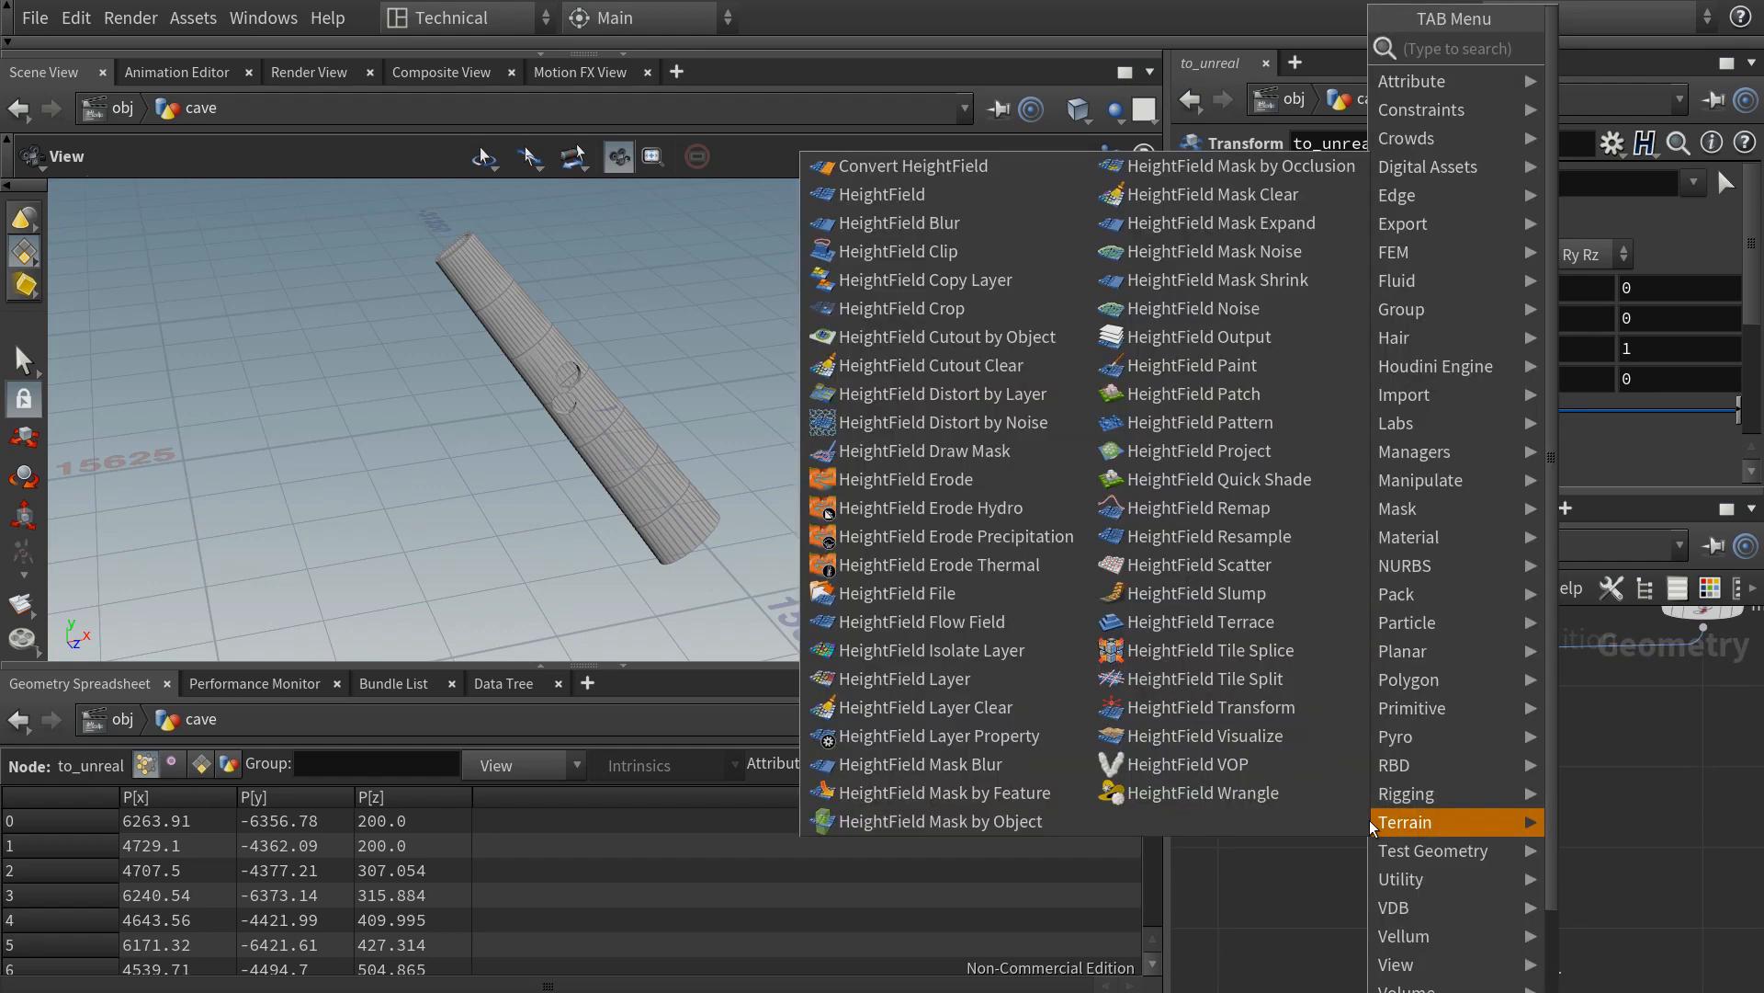
type("file")
key("Return")
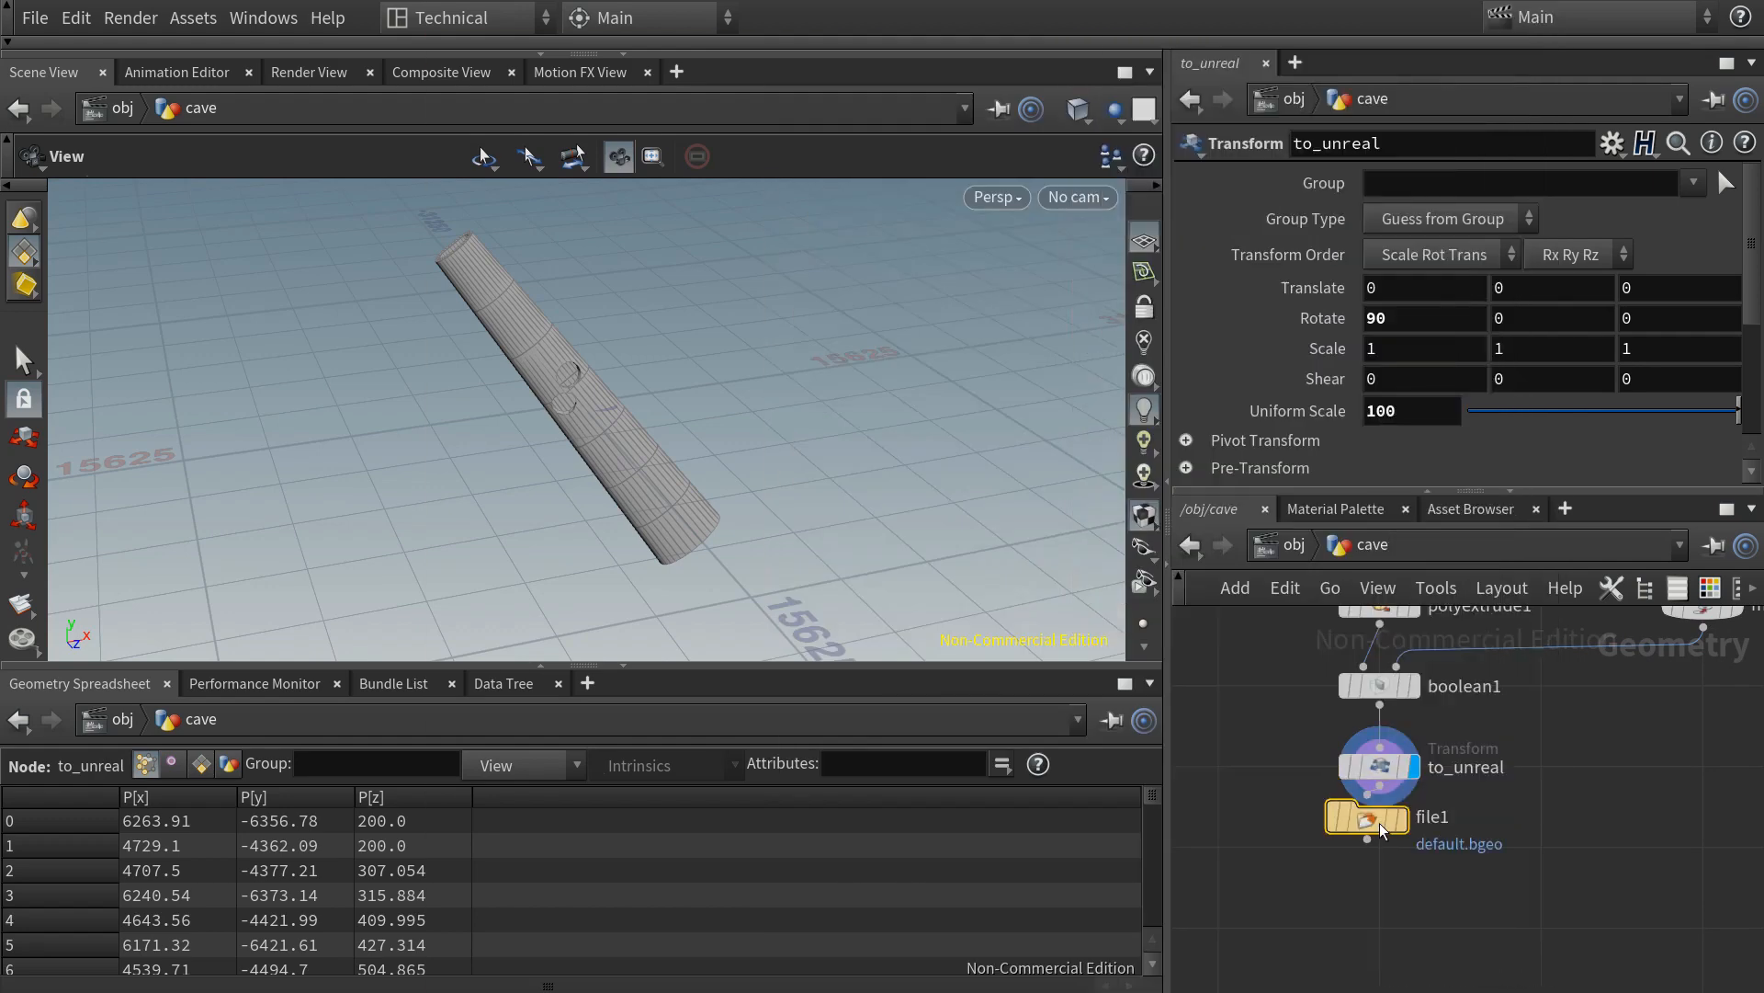
left_click(1370, 848)
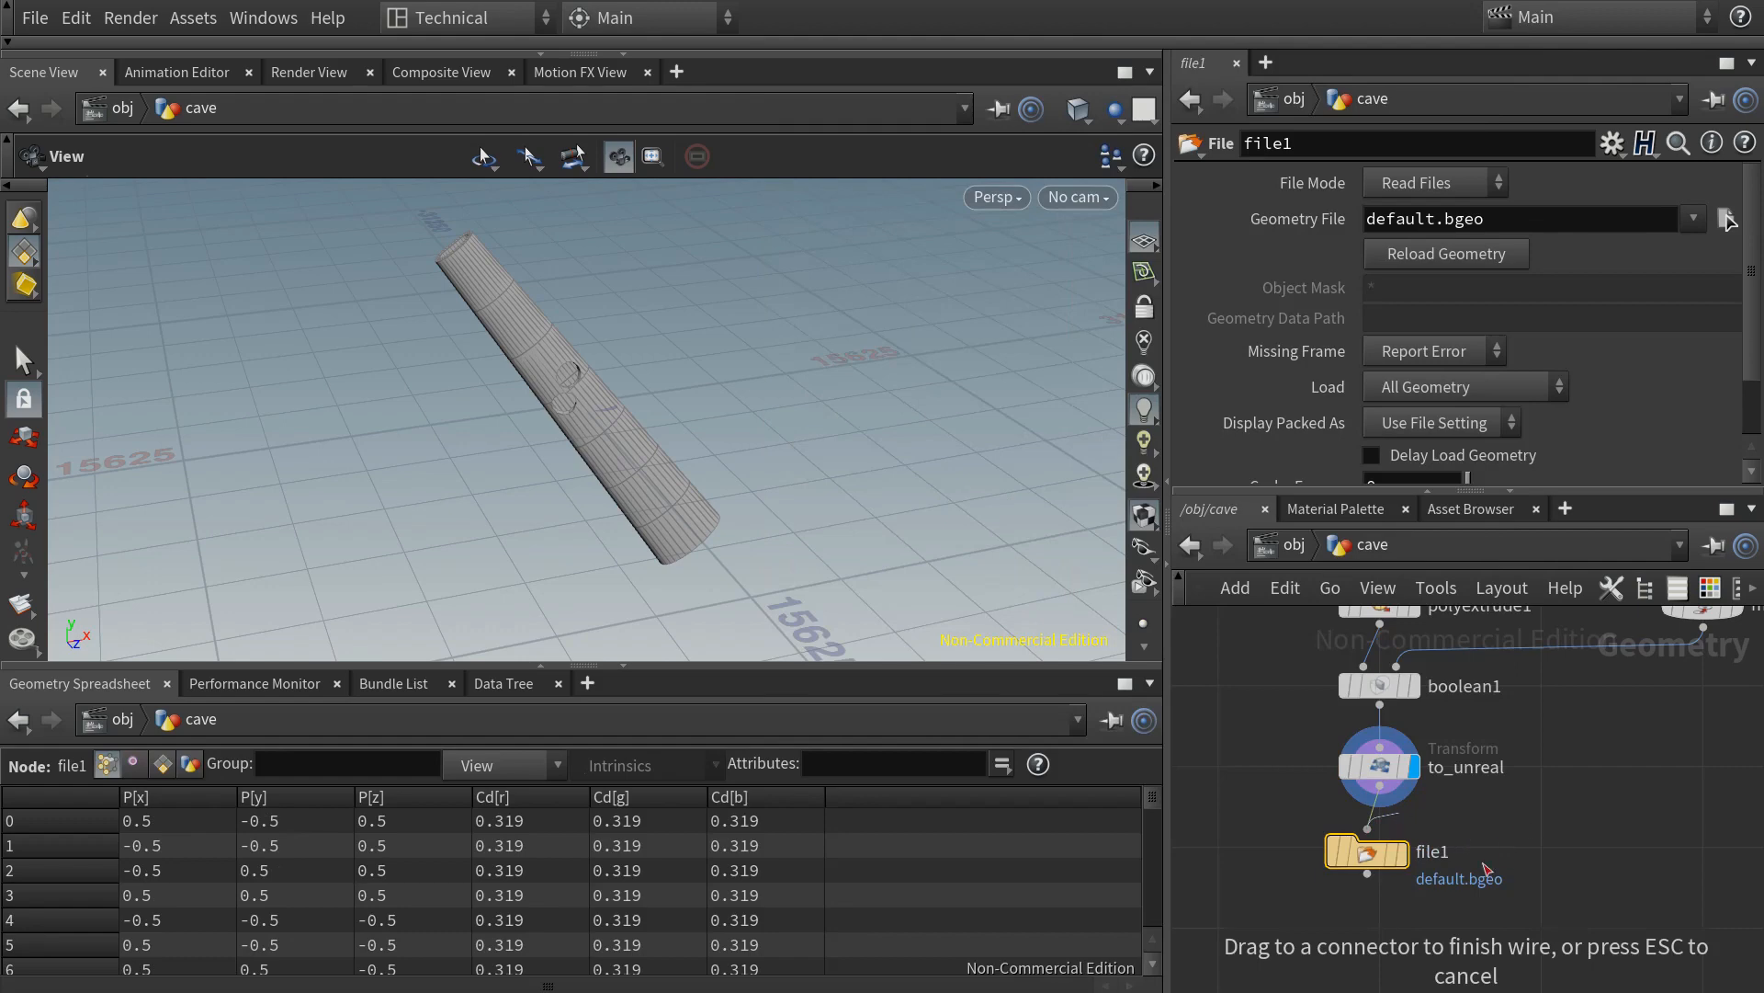
left_click_drag(1369, 854, 1381, 850)
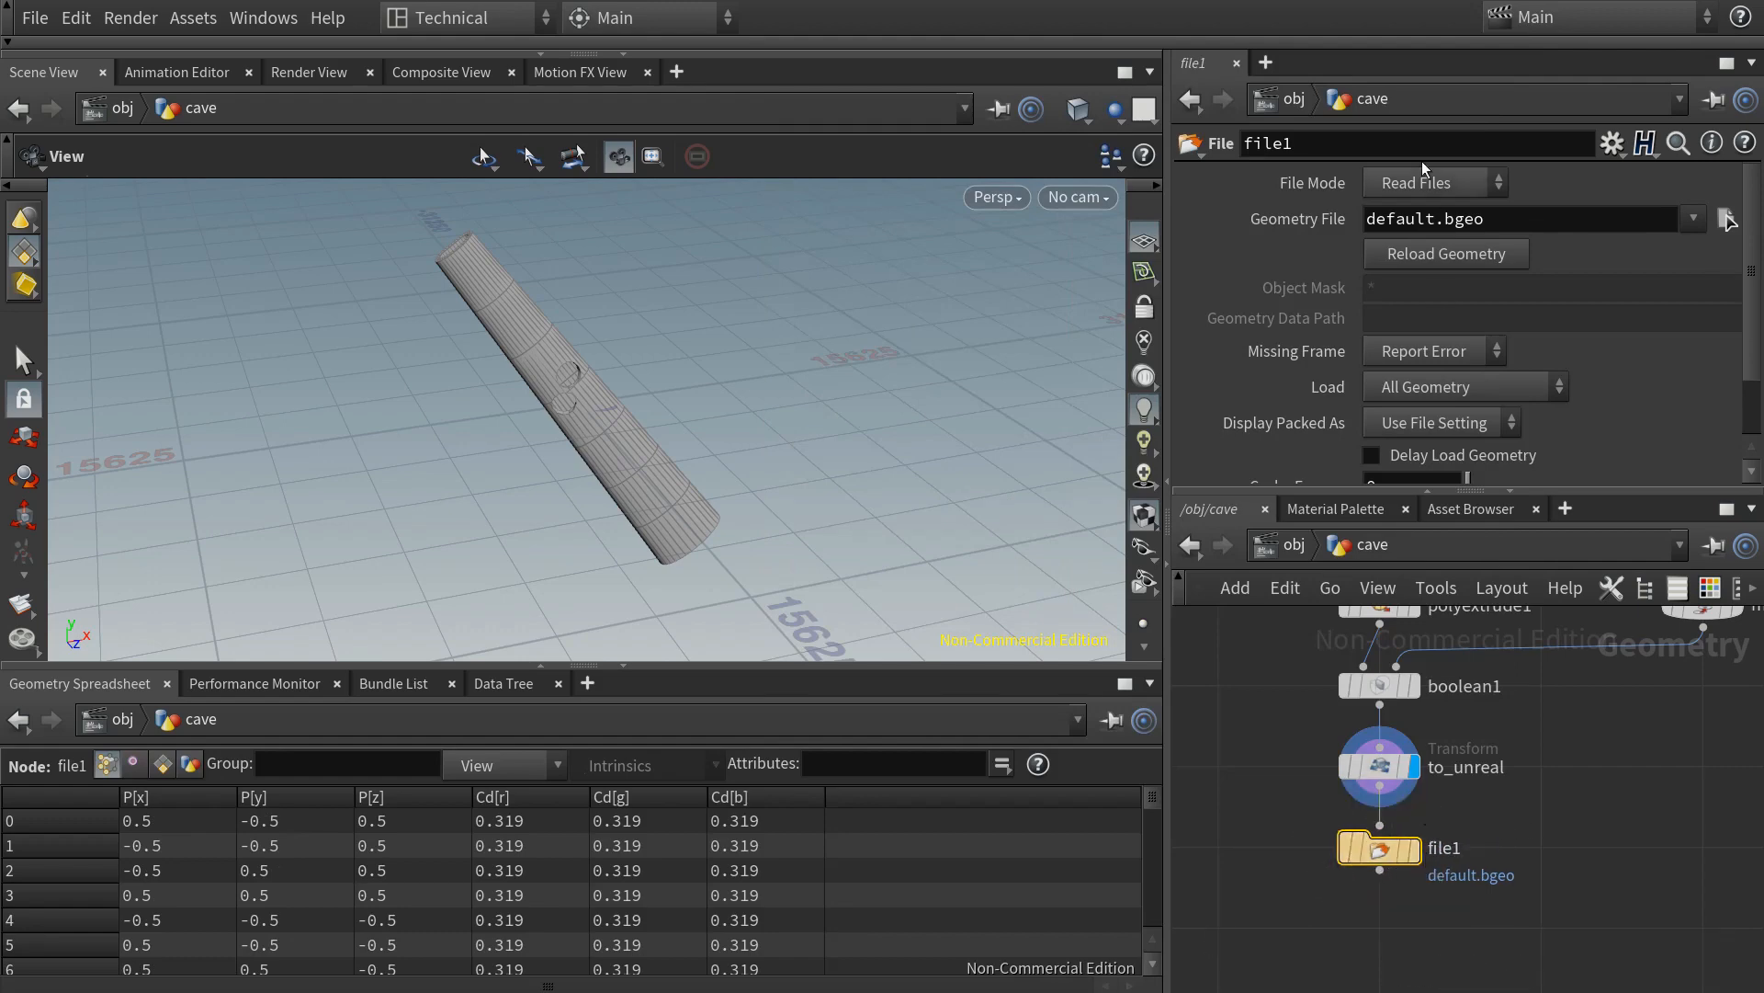
- Set file1 to Write Files with the geometry file $HIP/cave.obj, and bring up the deer_tutorial folder in File Explorer
left_click(1458, 184)
left_click(1412, 268)
left_click(1727, 218)
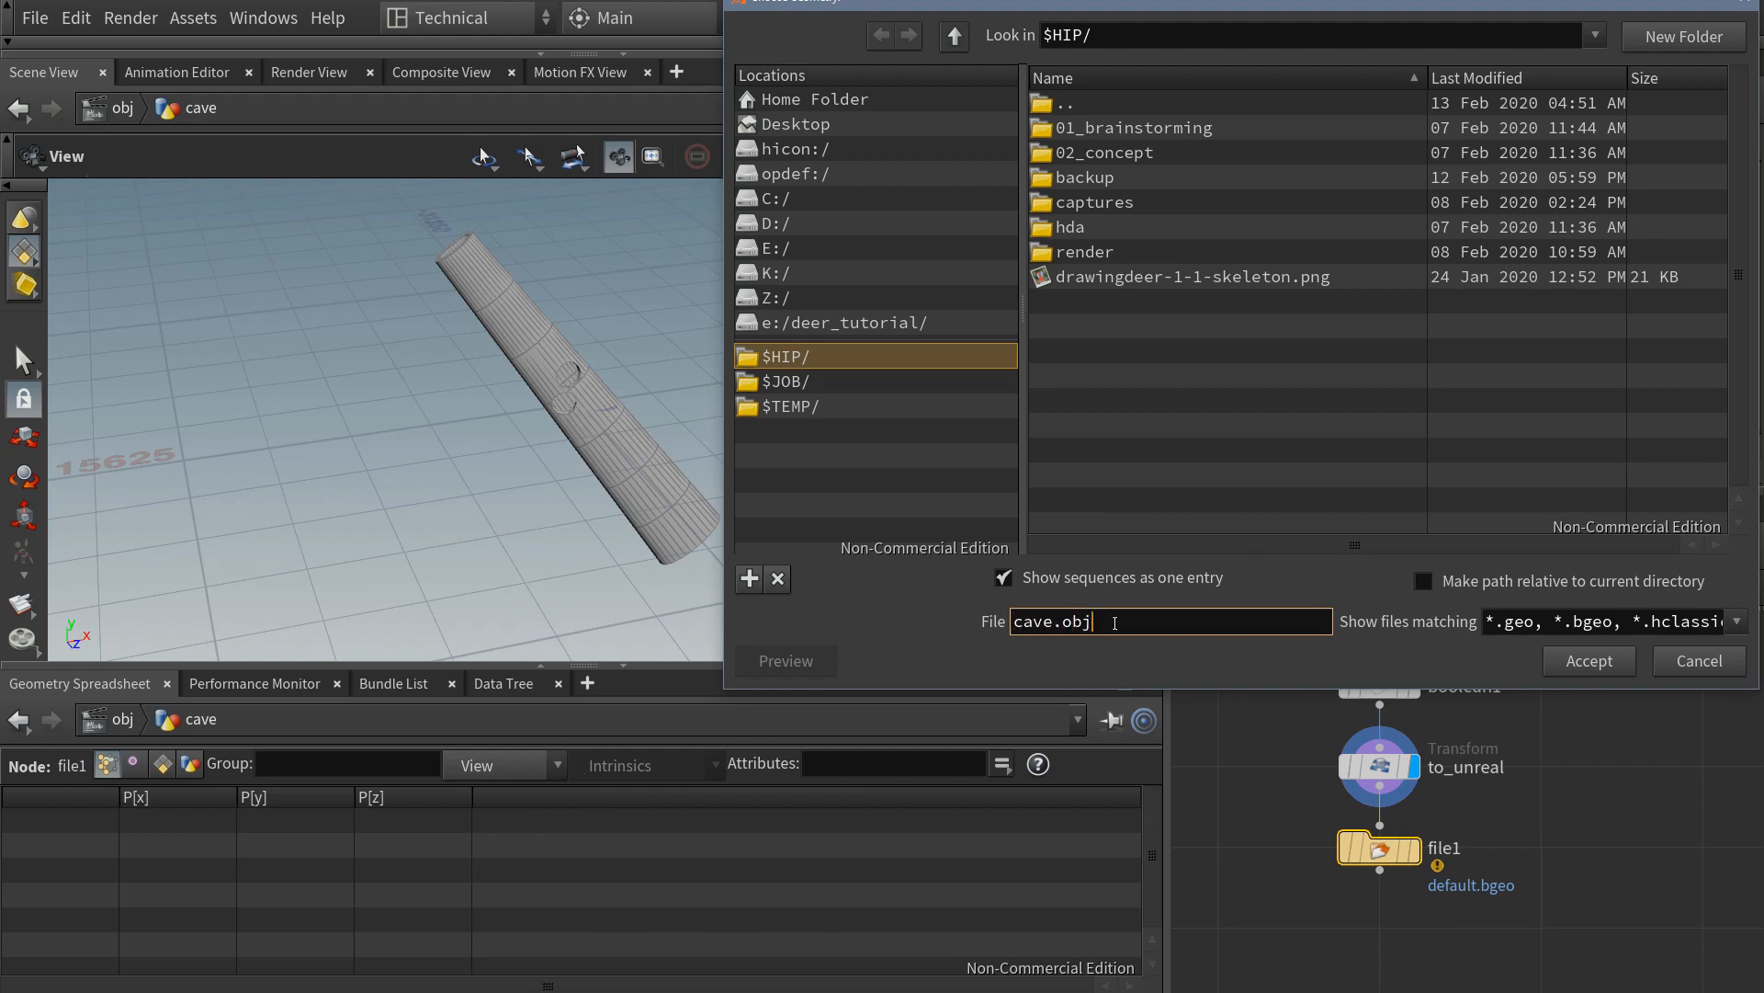
left_click(1732, 625)
scroll(1638, 463, "down", 10)
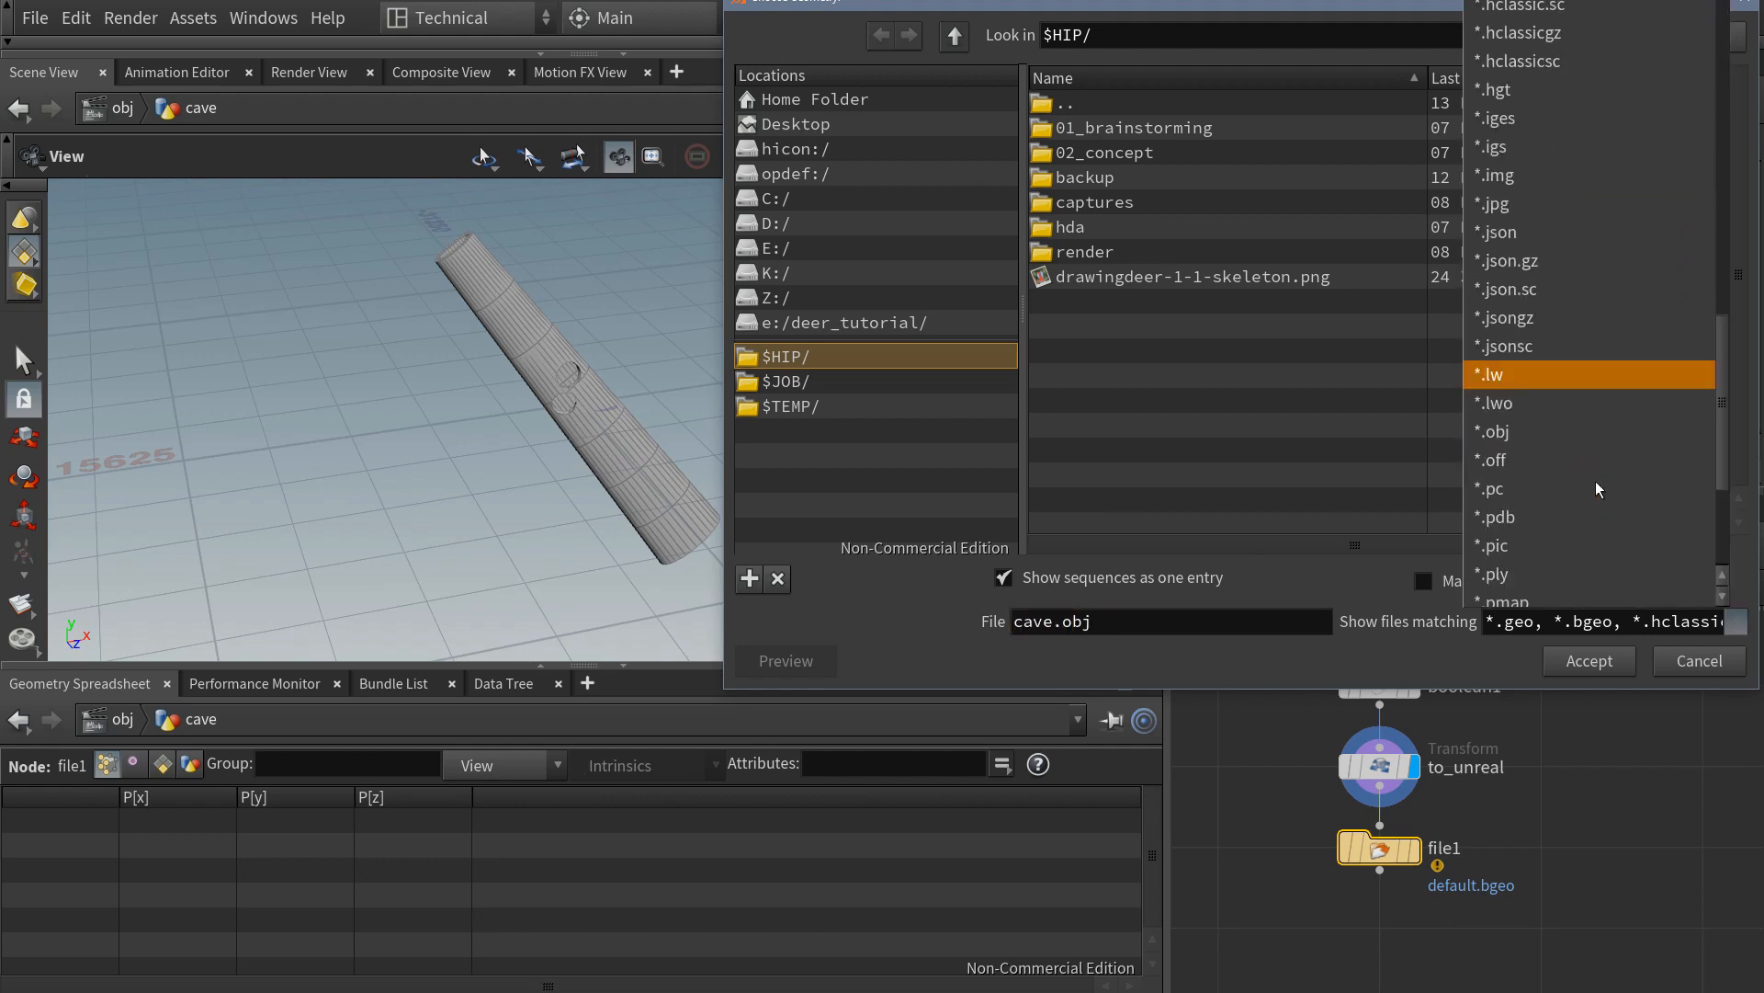
scroll(1573, 488, "up", 5)
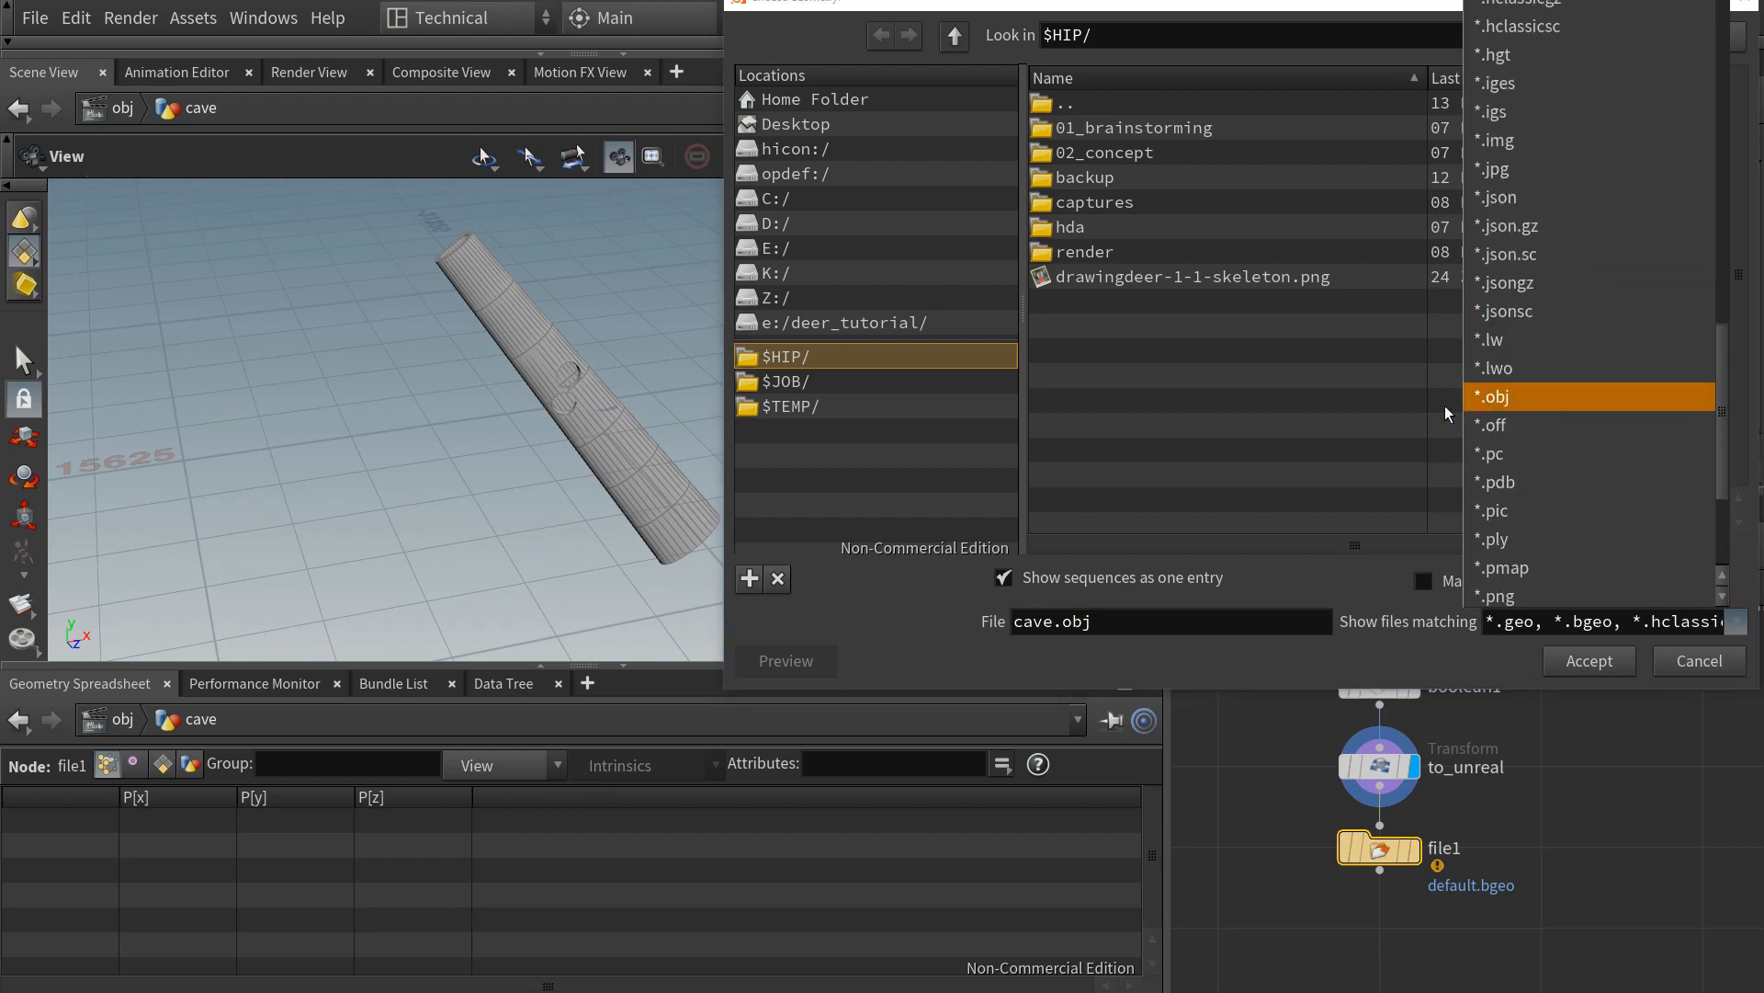
left_click(1507, 390)
left_click(1577, 662)
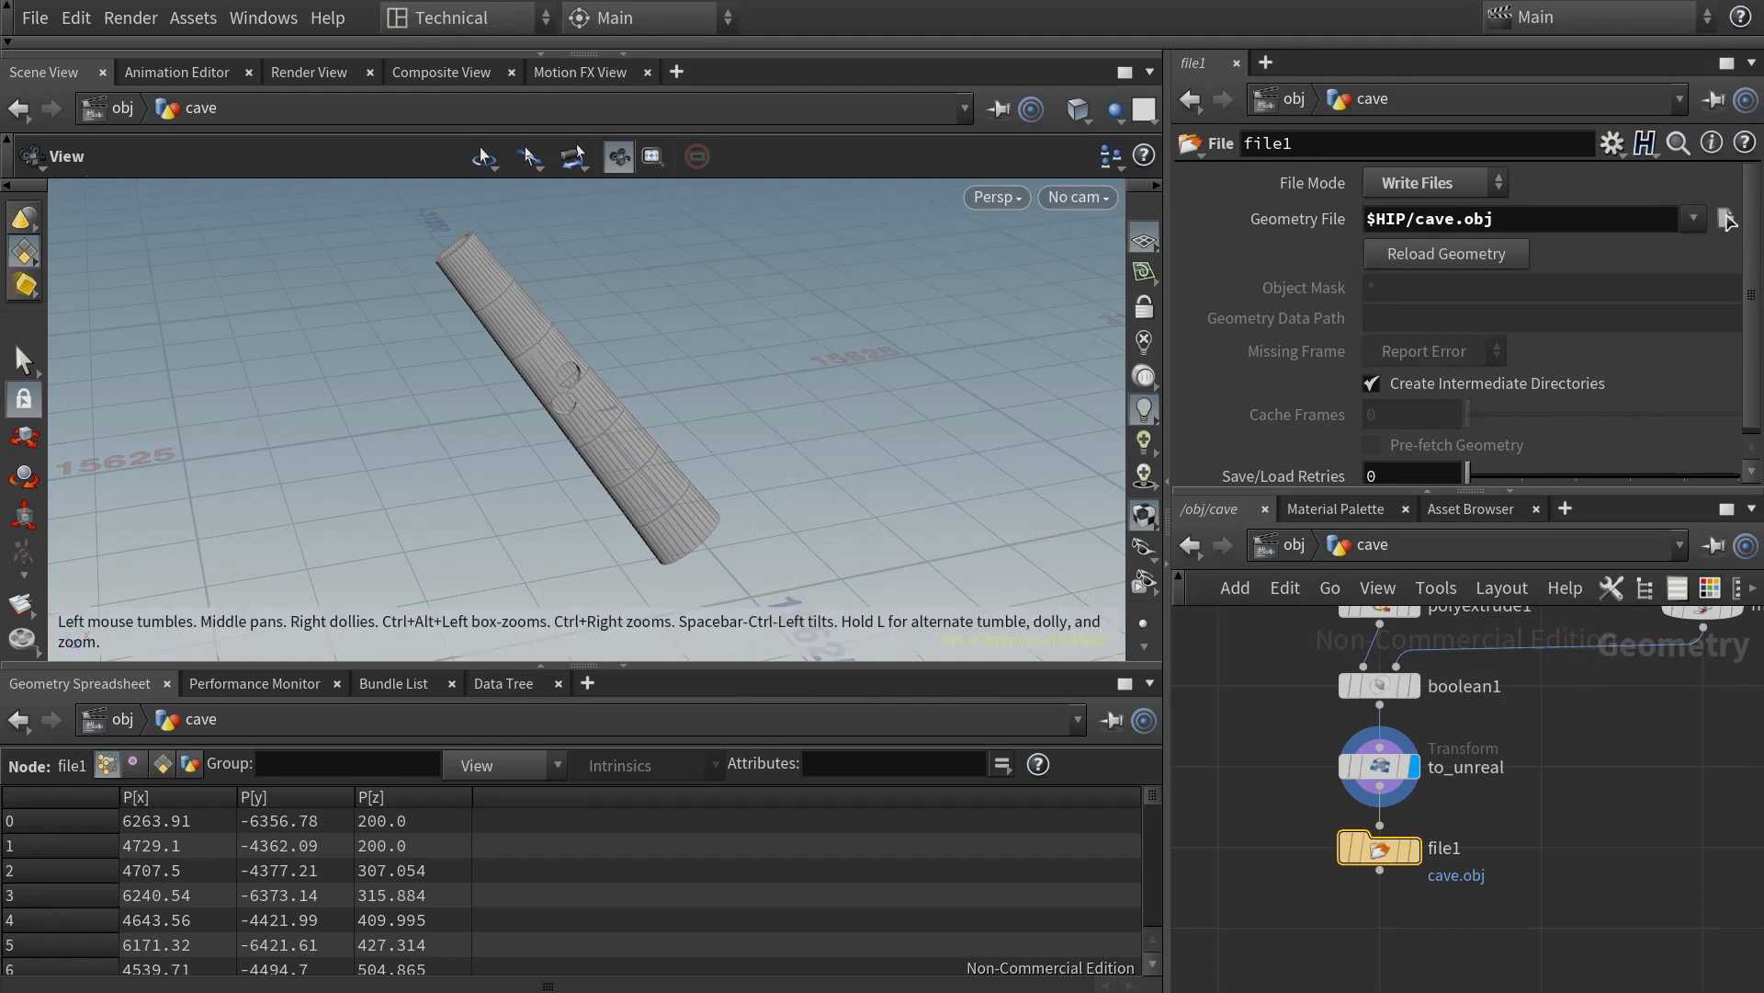
left_click_drag(2, 303, 600, 227)
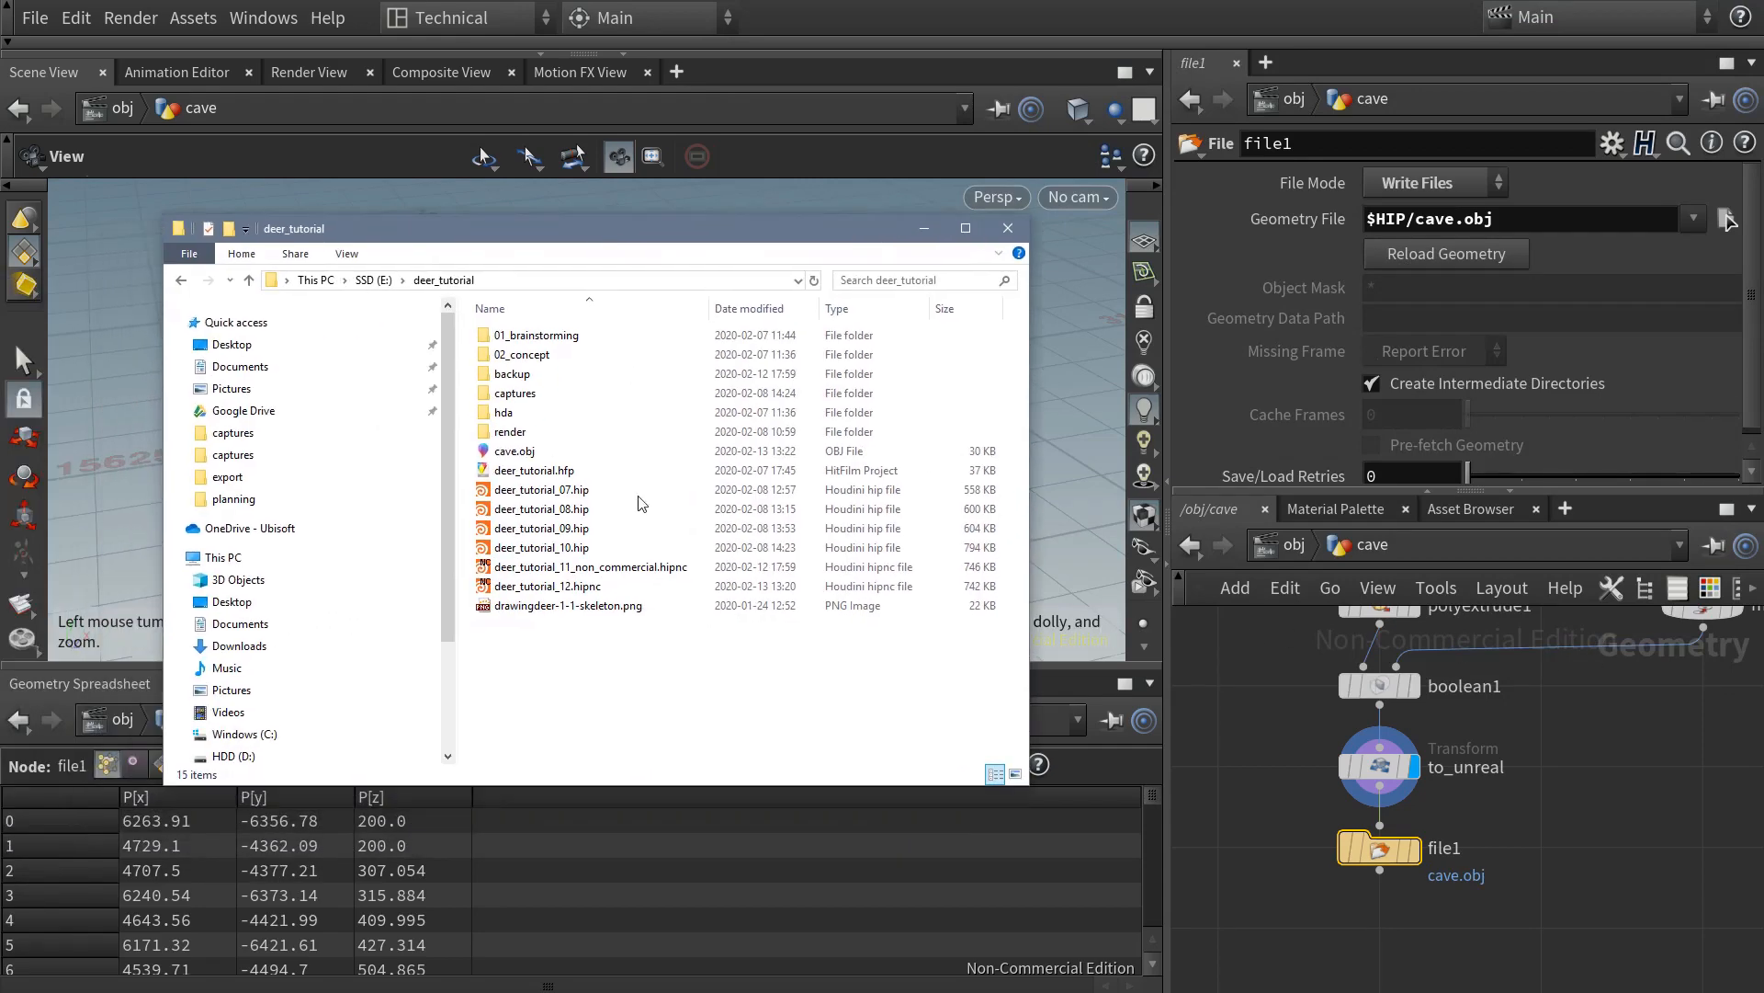
- Display file1 in the cave network so cave.obj is written, and copy the to_unreal and file1 nodes
left_click(550, 460)
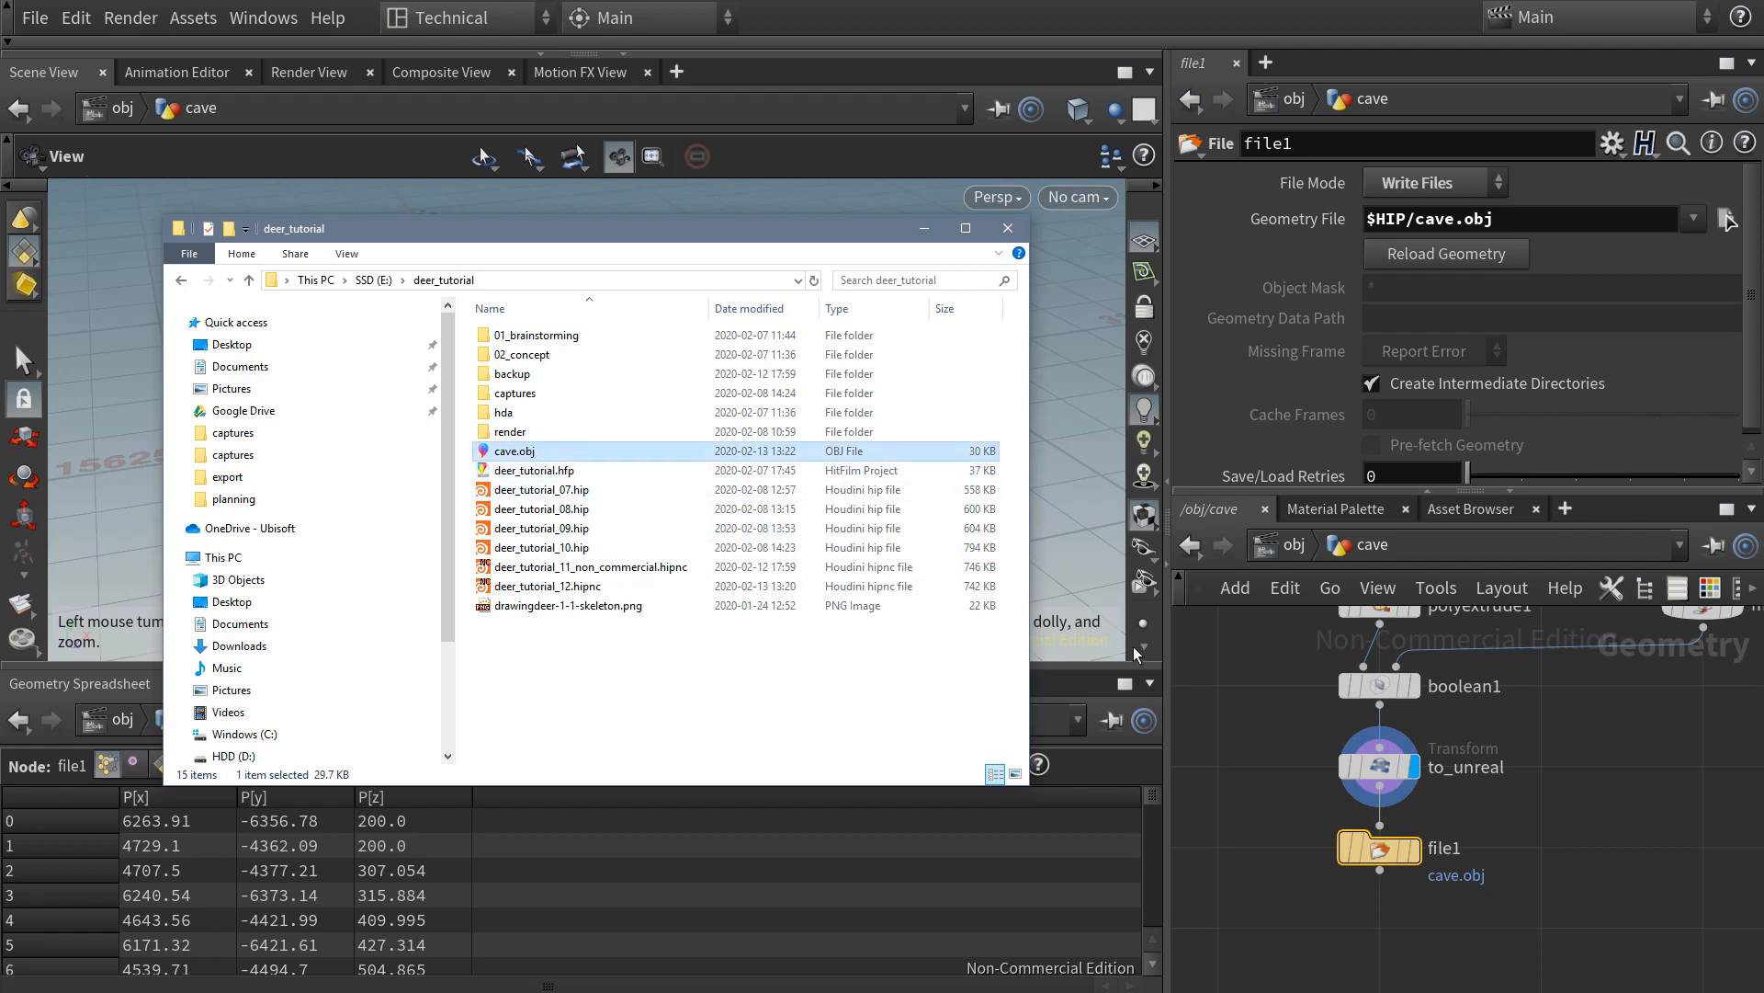
left_click(1419, 860)
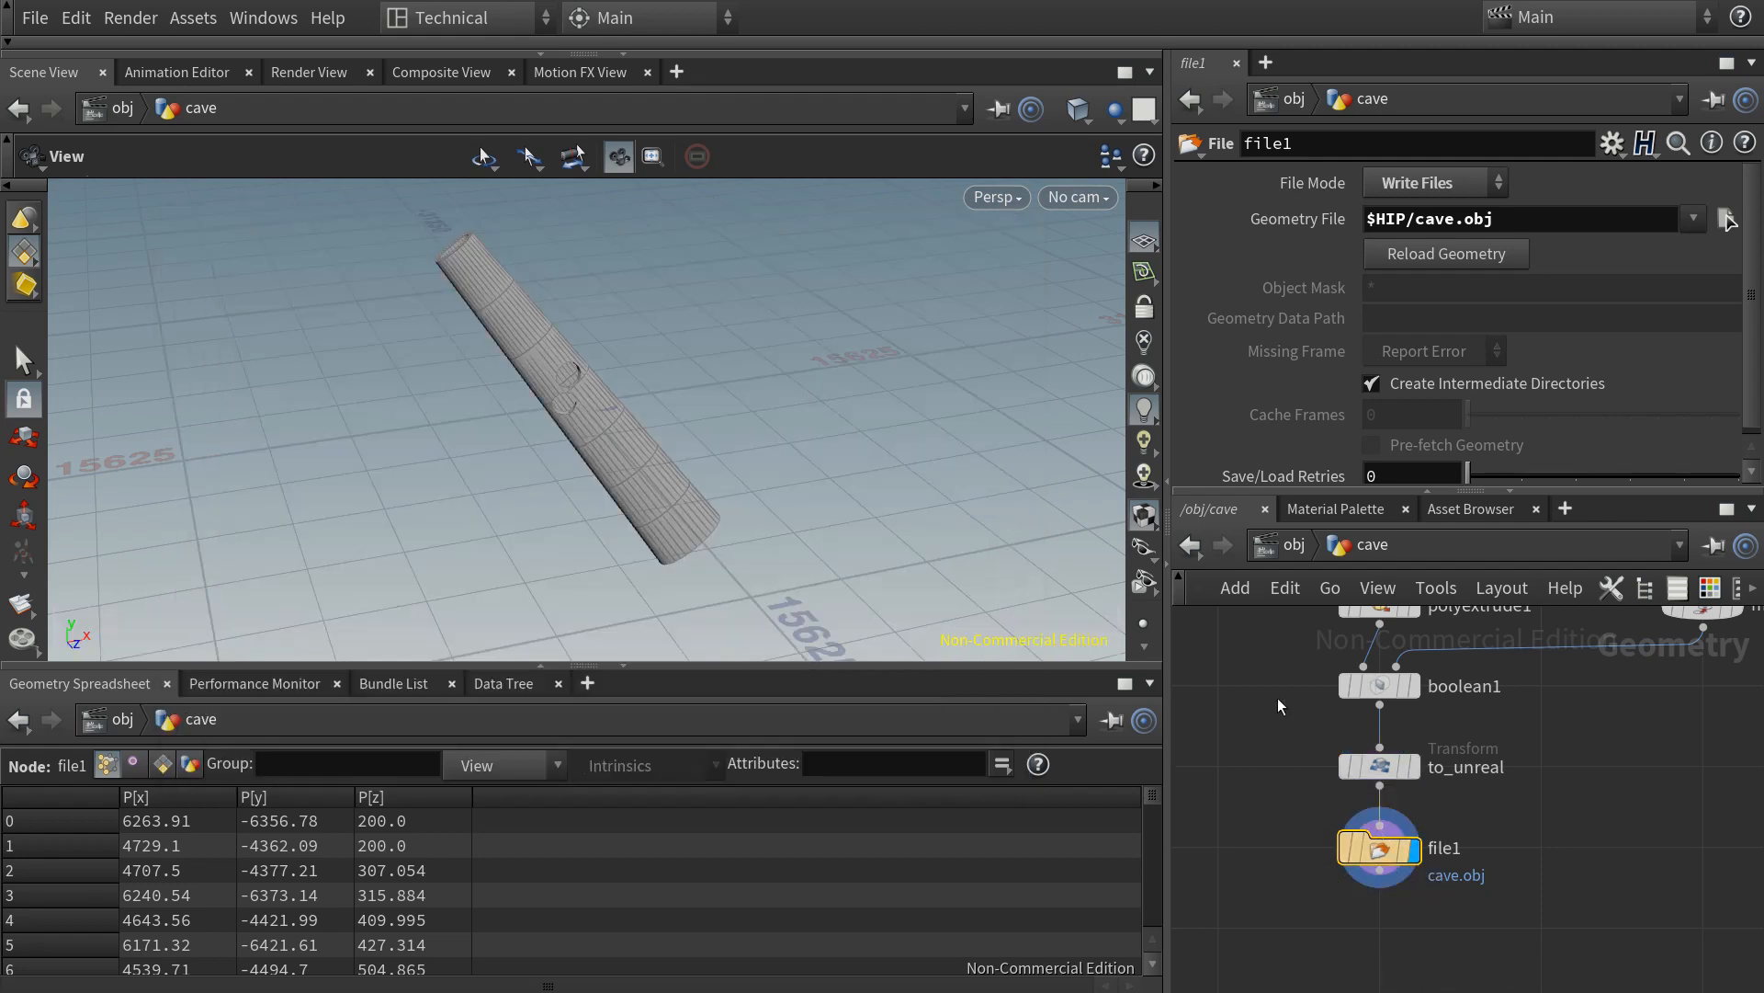
middle_click_drag(1293, 741, 1270, 758)
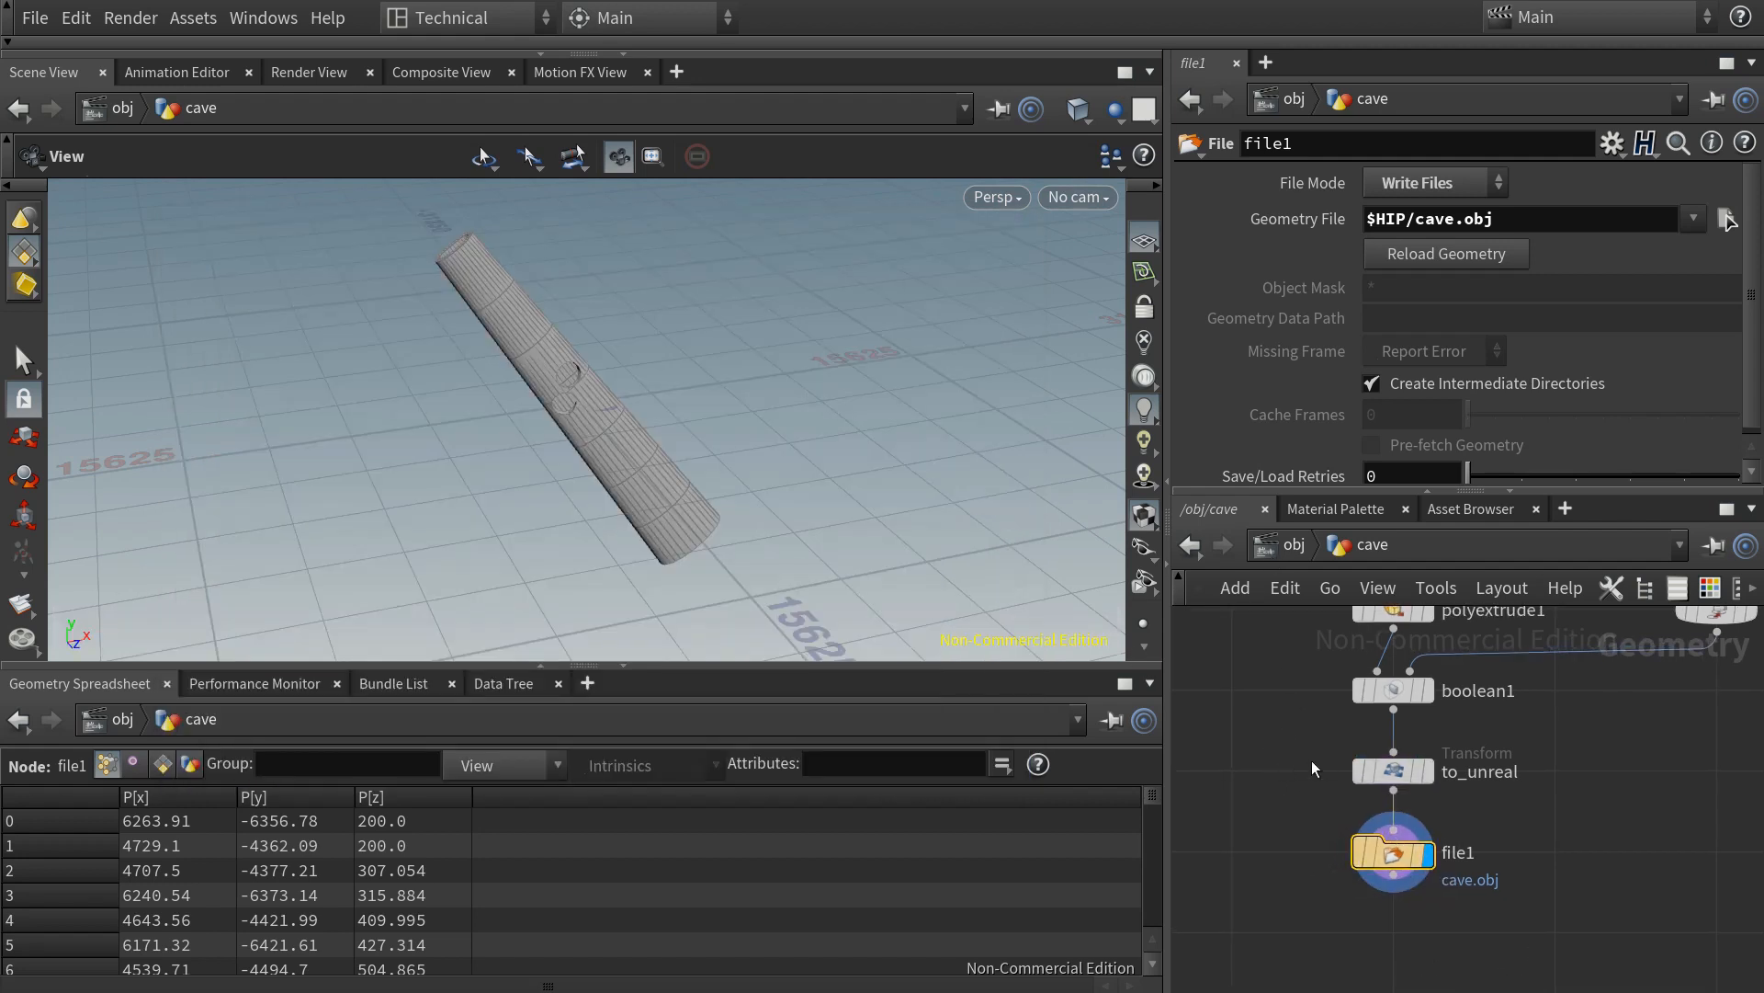
left_click_drag(1273, 741, 1438, 886)
key("ctrl+c")
- Paste the copied to_unreal and file1 nodes into the deer_abstract network and place them beneath the Deer_abstract output
key("u")
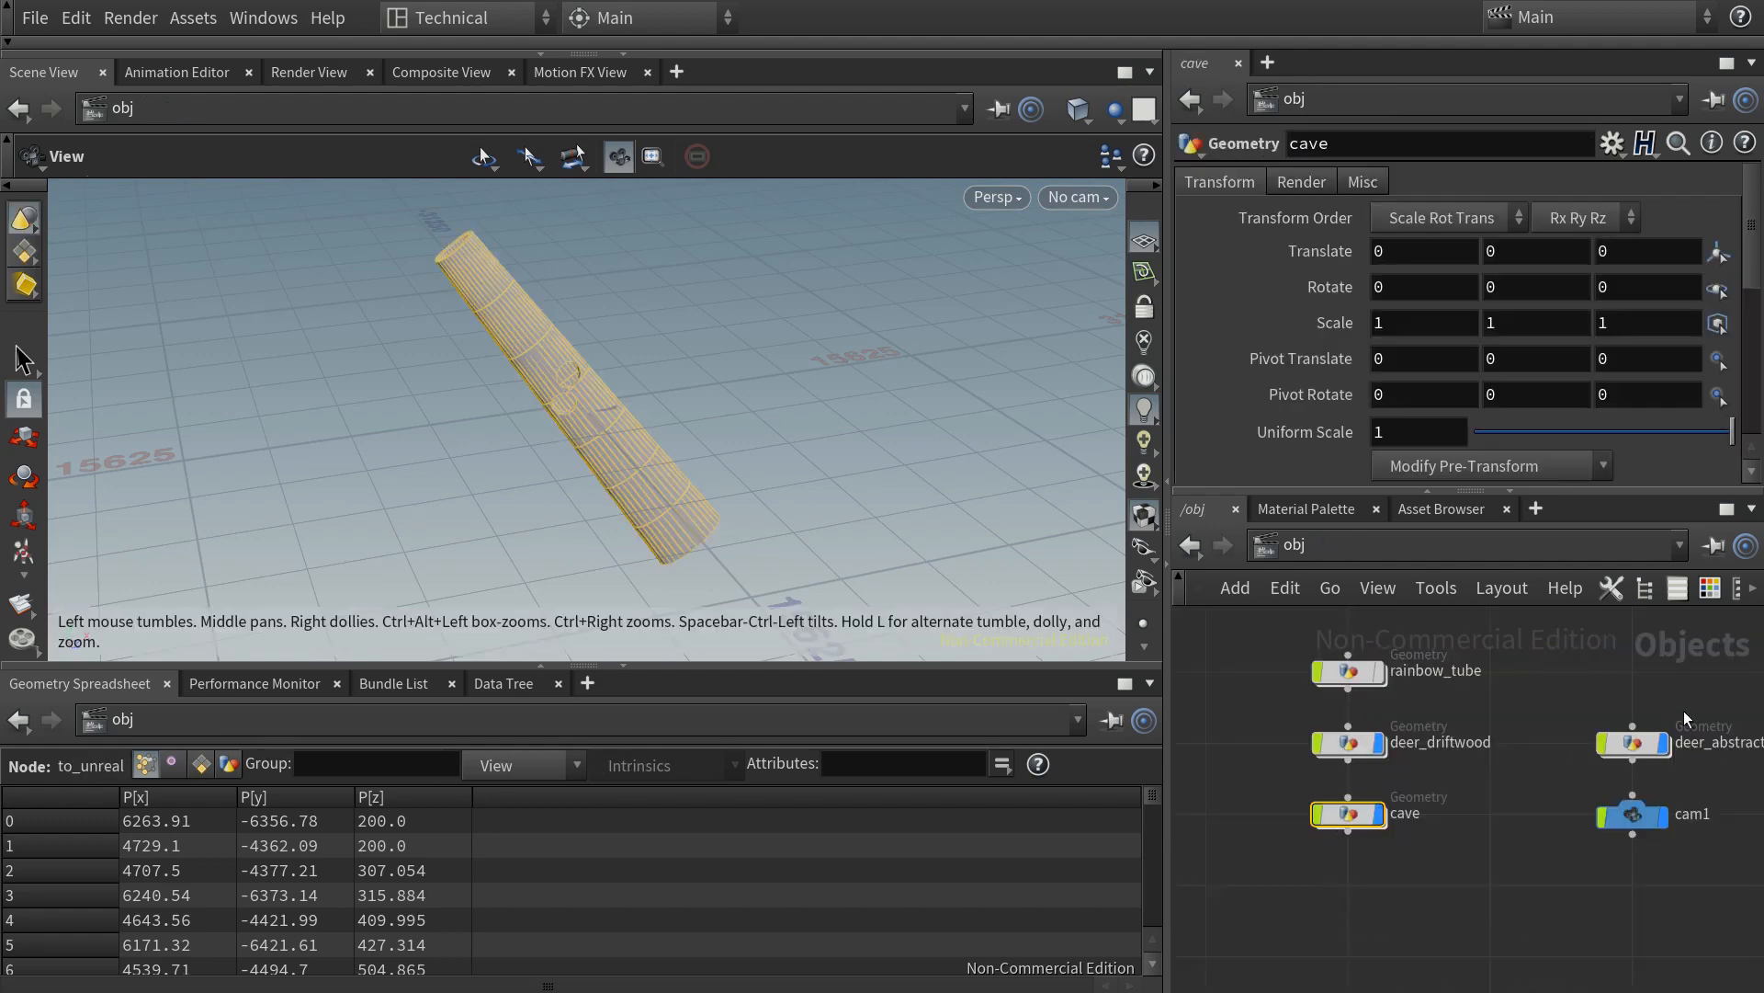
double_click(1633, 743)
middle_click_drag(1376, 852, 1406, 773)
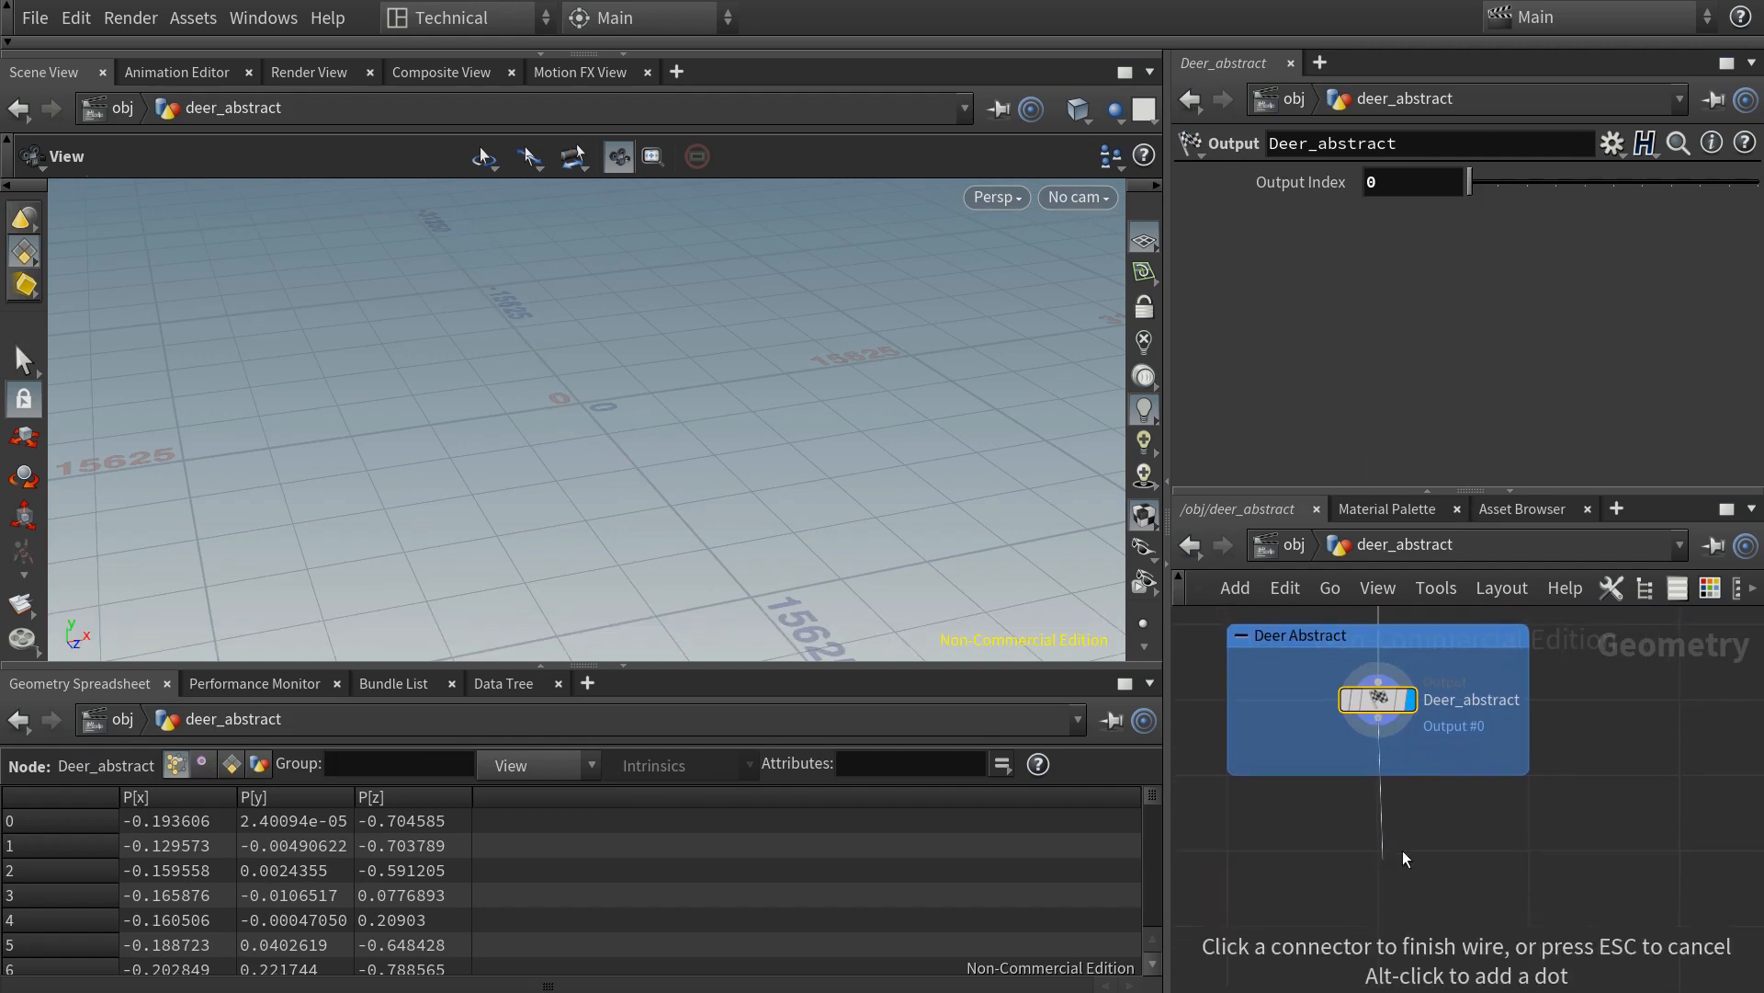
key("Escape")
key("ctrl+v")
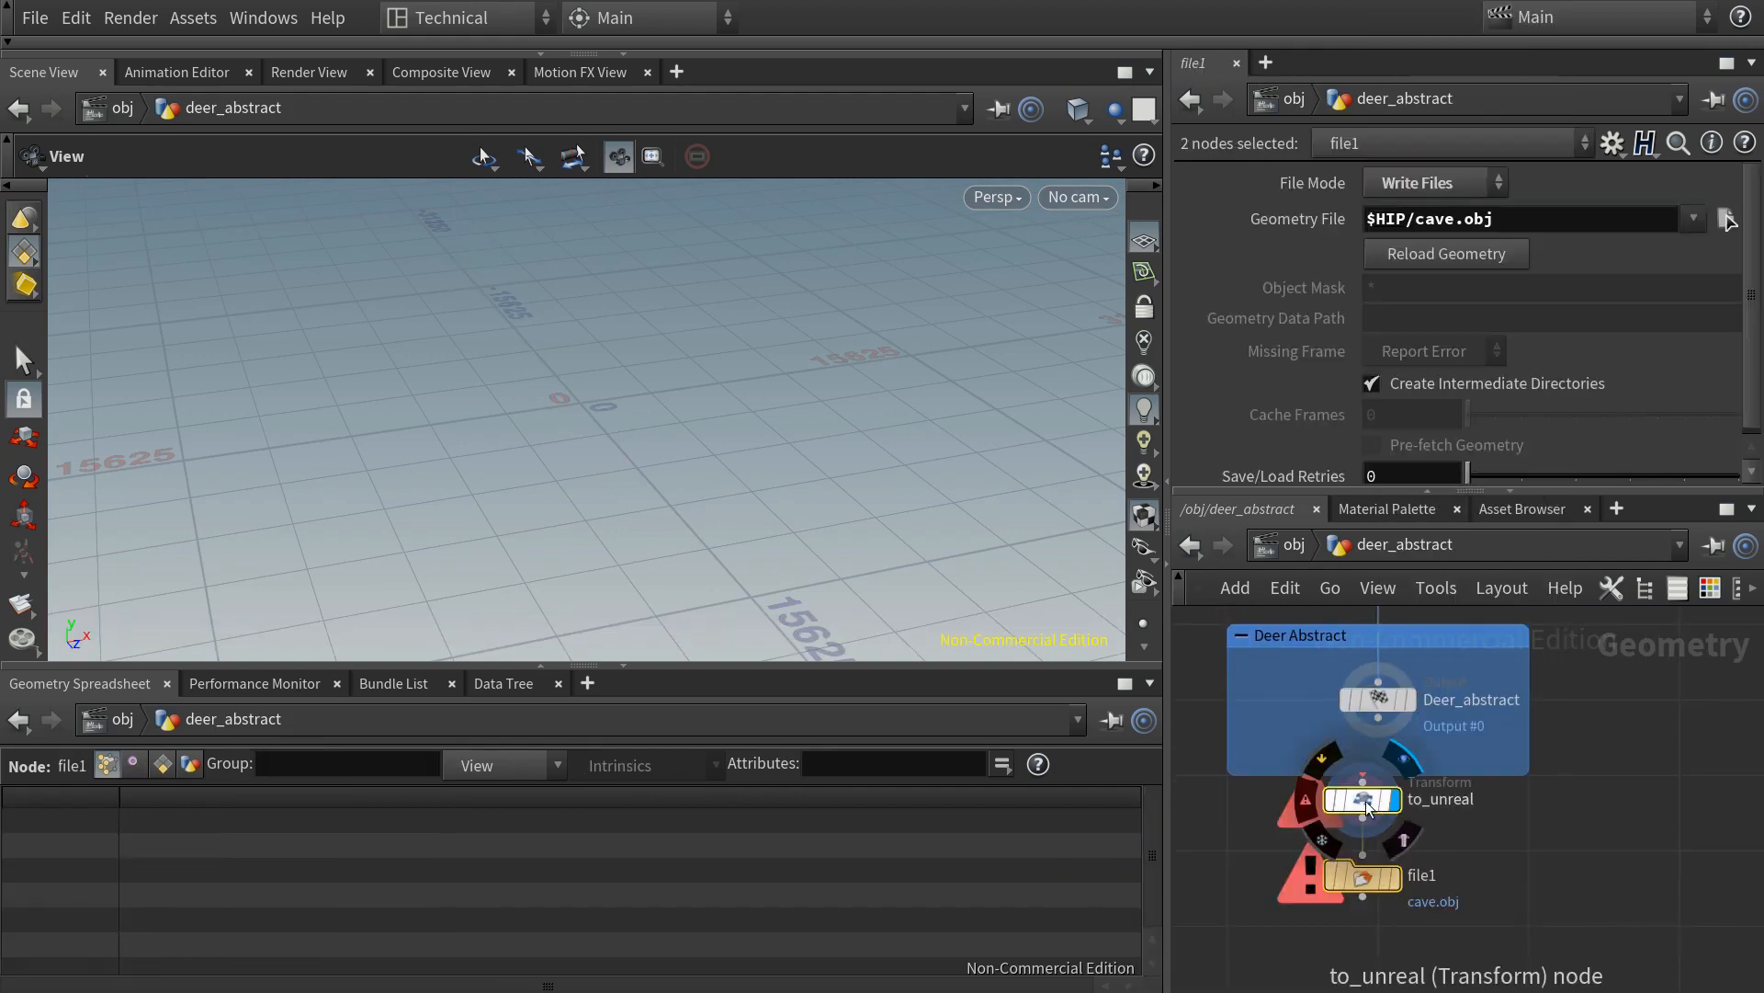
left_click_drag(1363, 804, 1386, 856)
middle_click_drag(1547, 821, 1548, 752)
- Set the pasted file1's geometry file to $HIP/deer_abstract.obj and wire the Deer_abstract output into to_unreal
left_click(1389, 862)
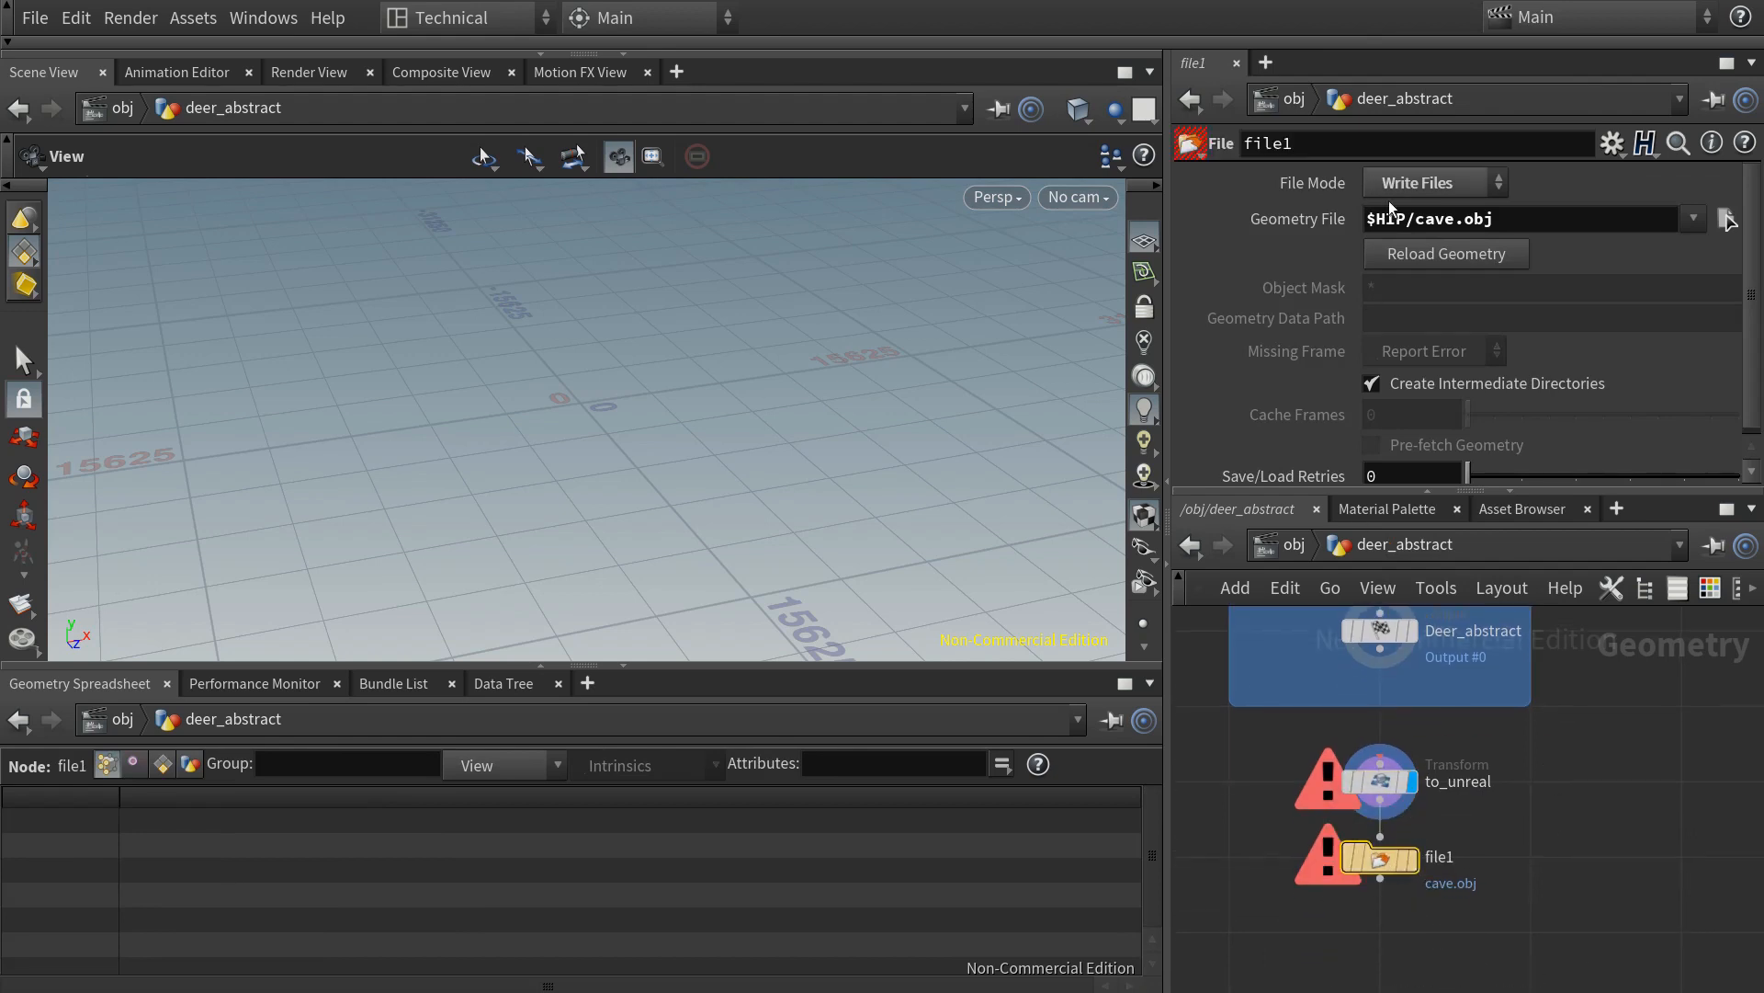
type("deer_abstract")
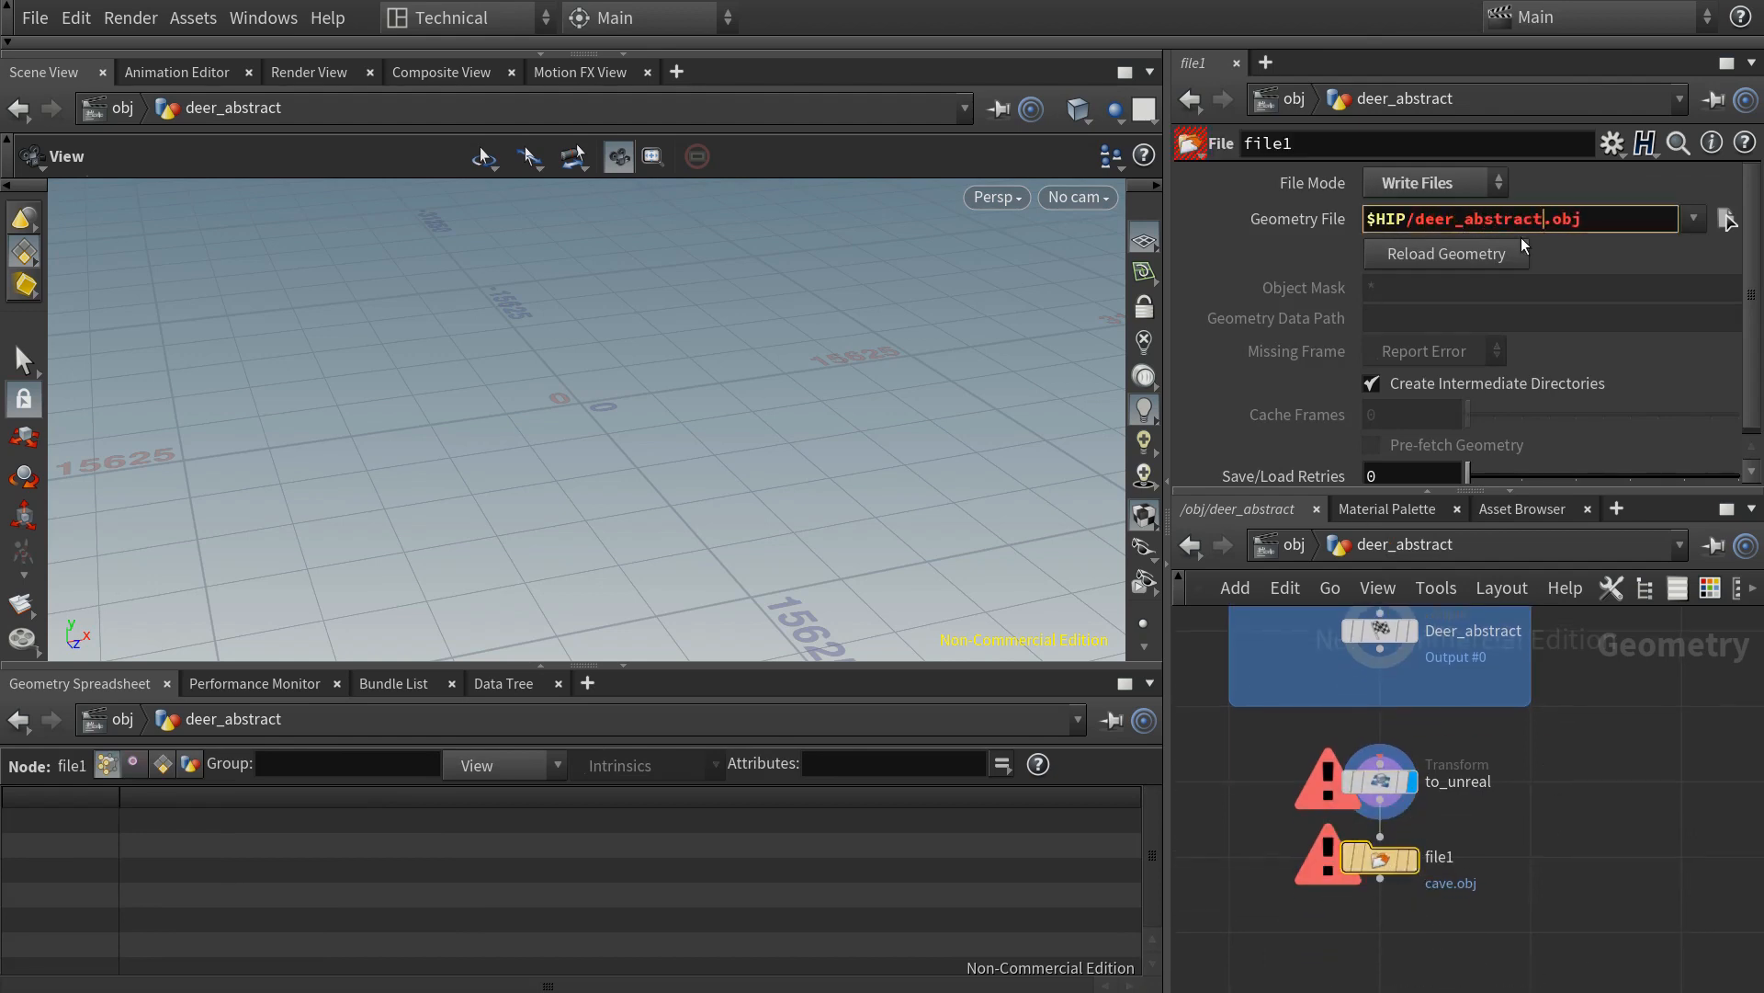
key("Return")
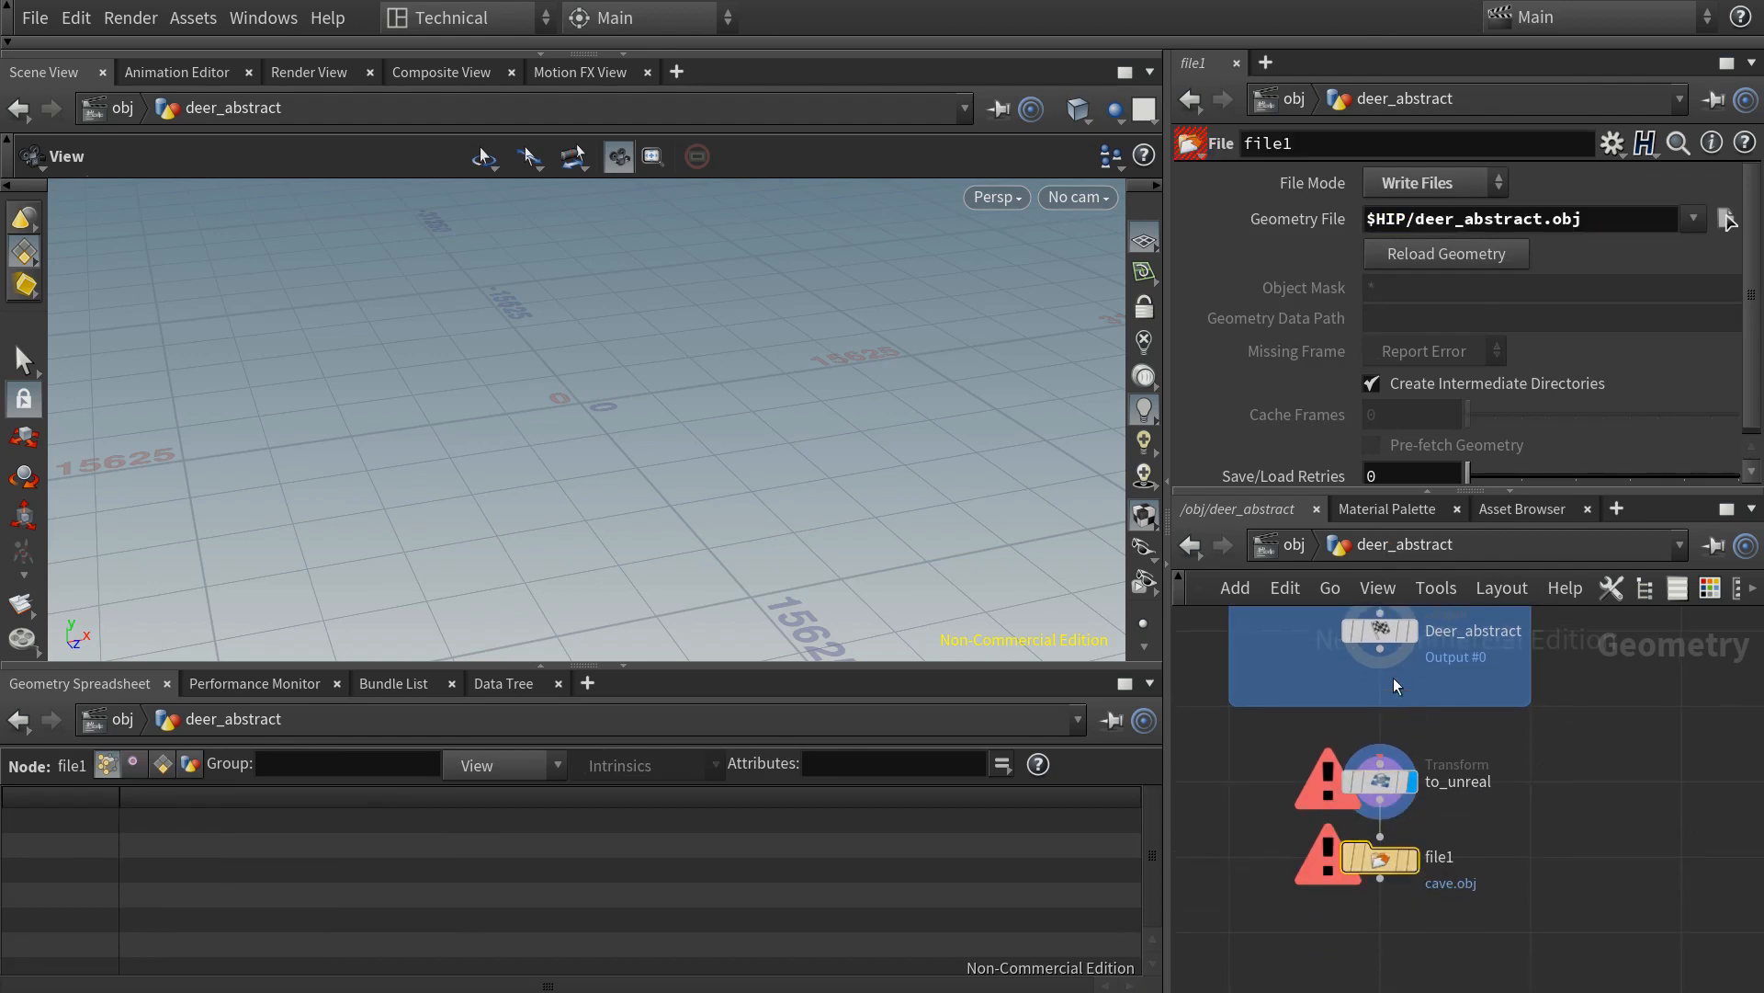
left_click_drag(1381, 653, 1388, 747)
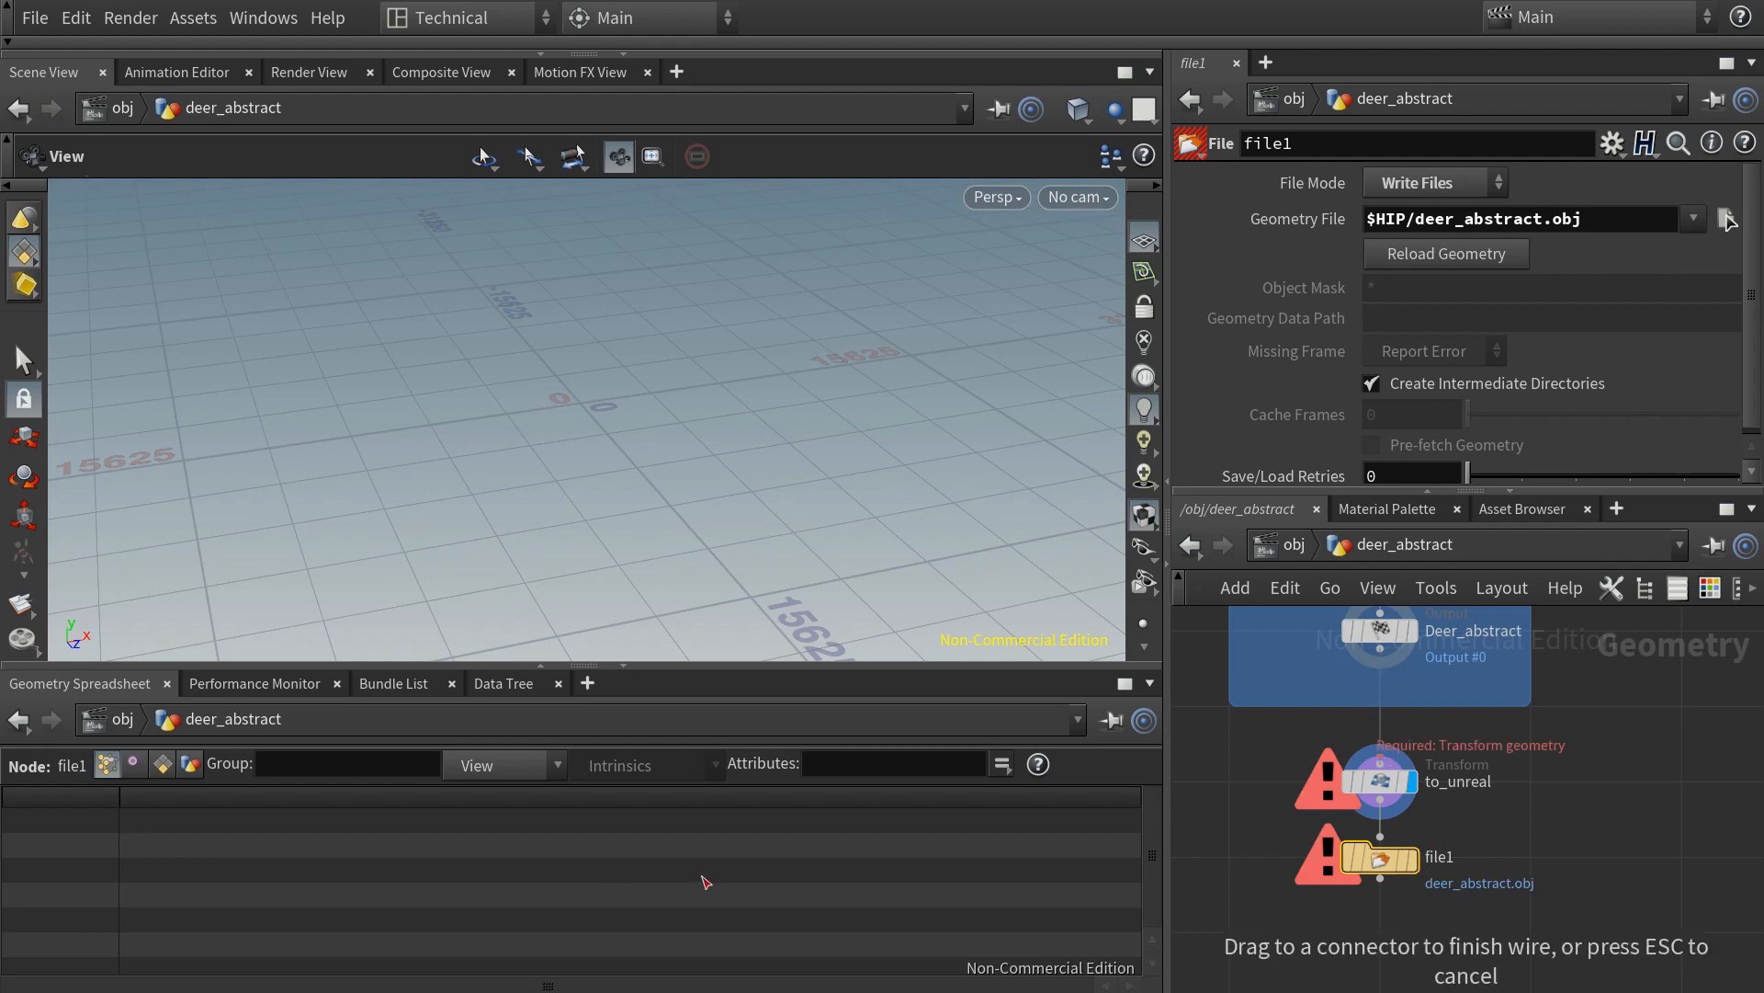
key("alt+Tab")
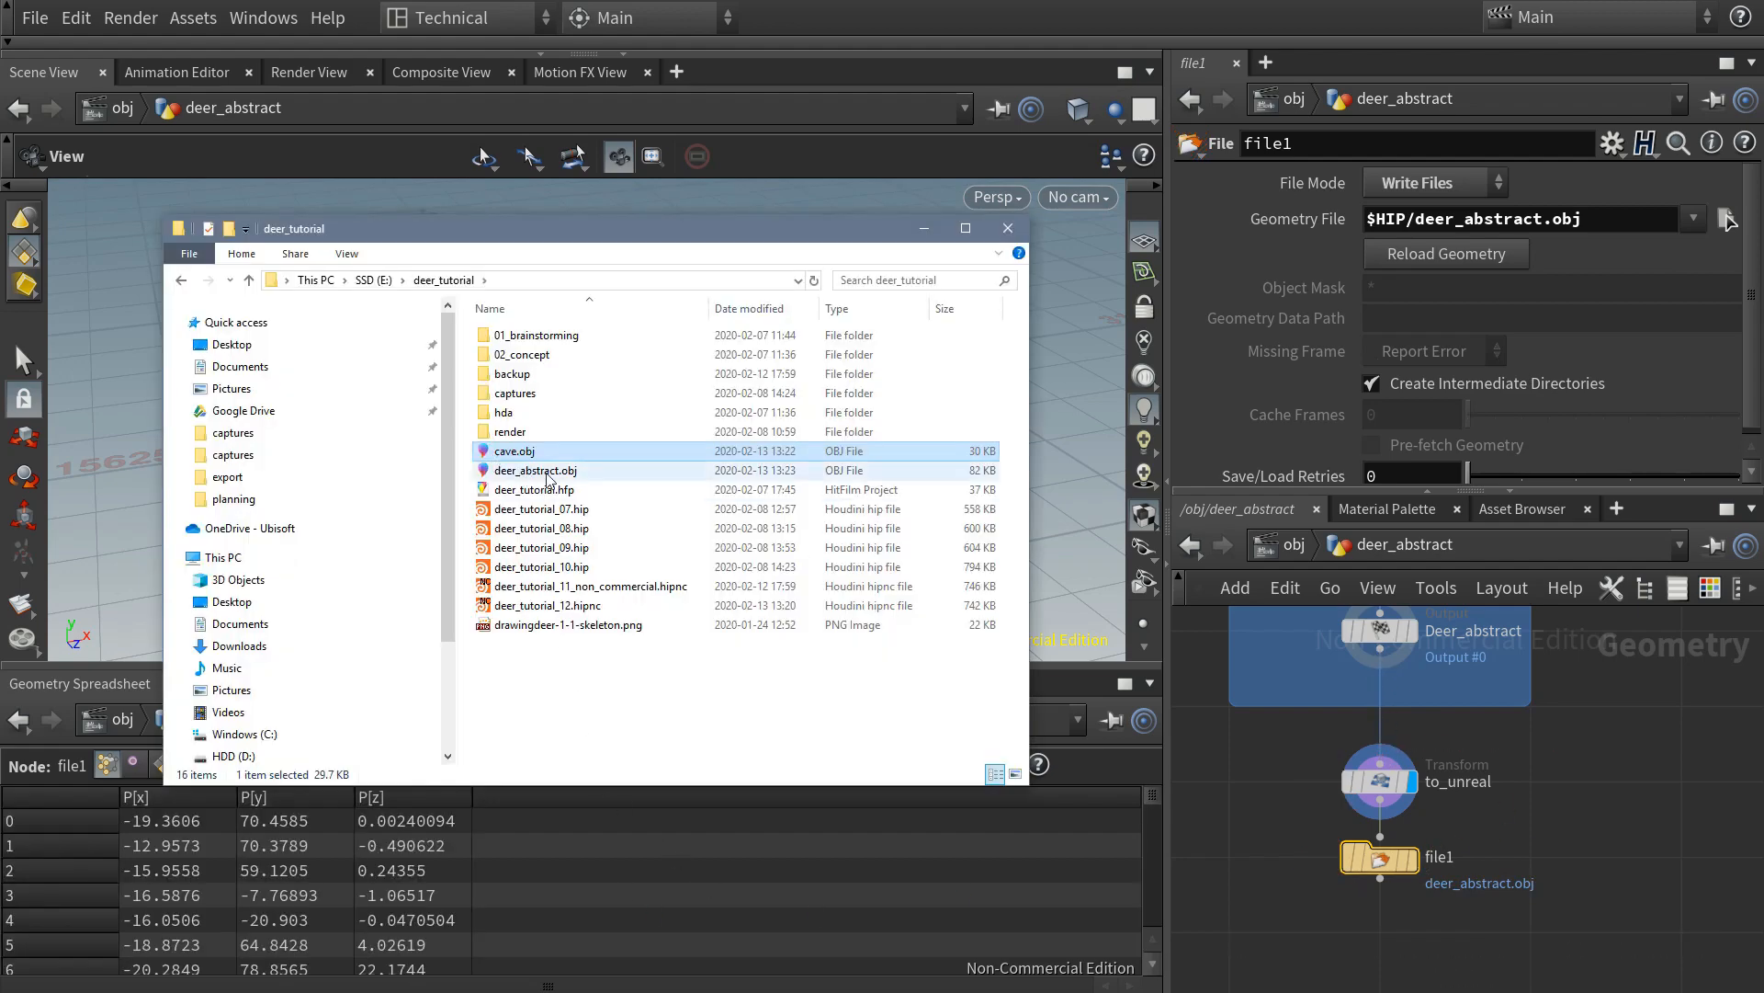
key("alt+Tab")
- Paste the to_unreal and file1 nodes into the deer_driftwood network beneath the Deer_driftwood output
key("u")
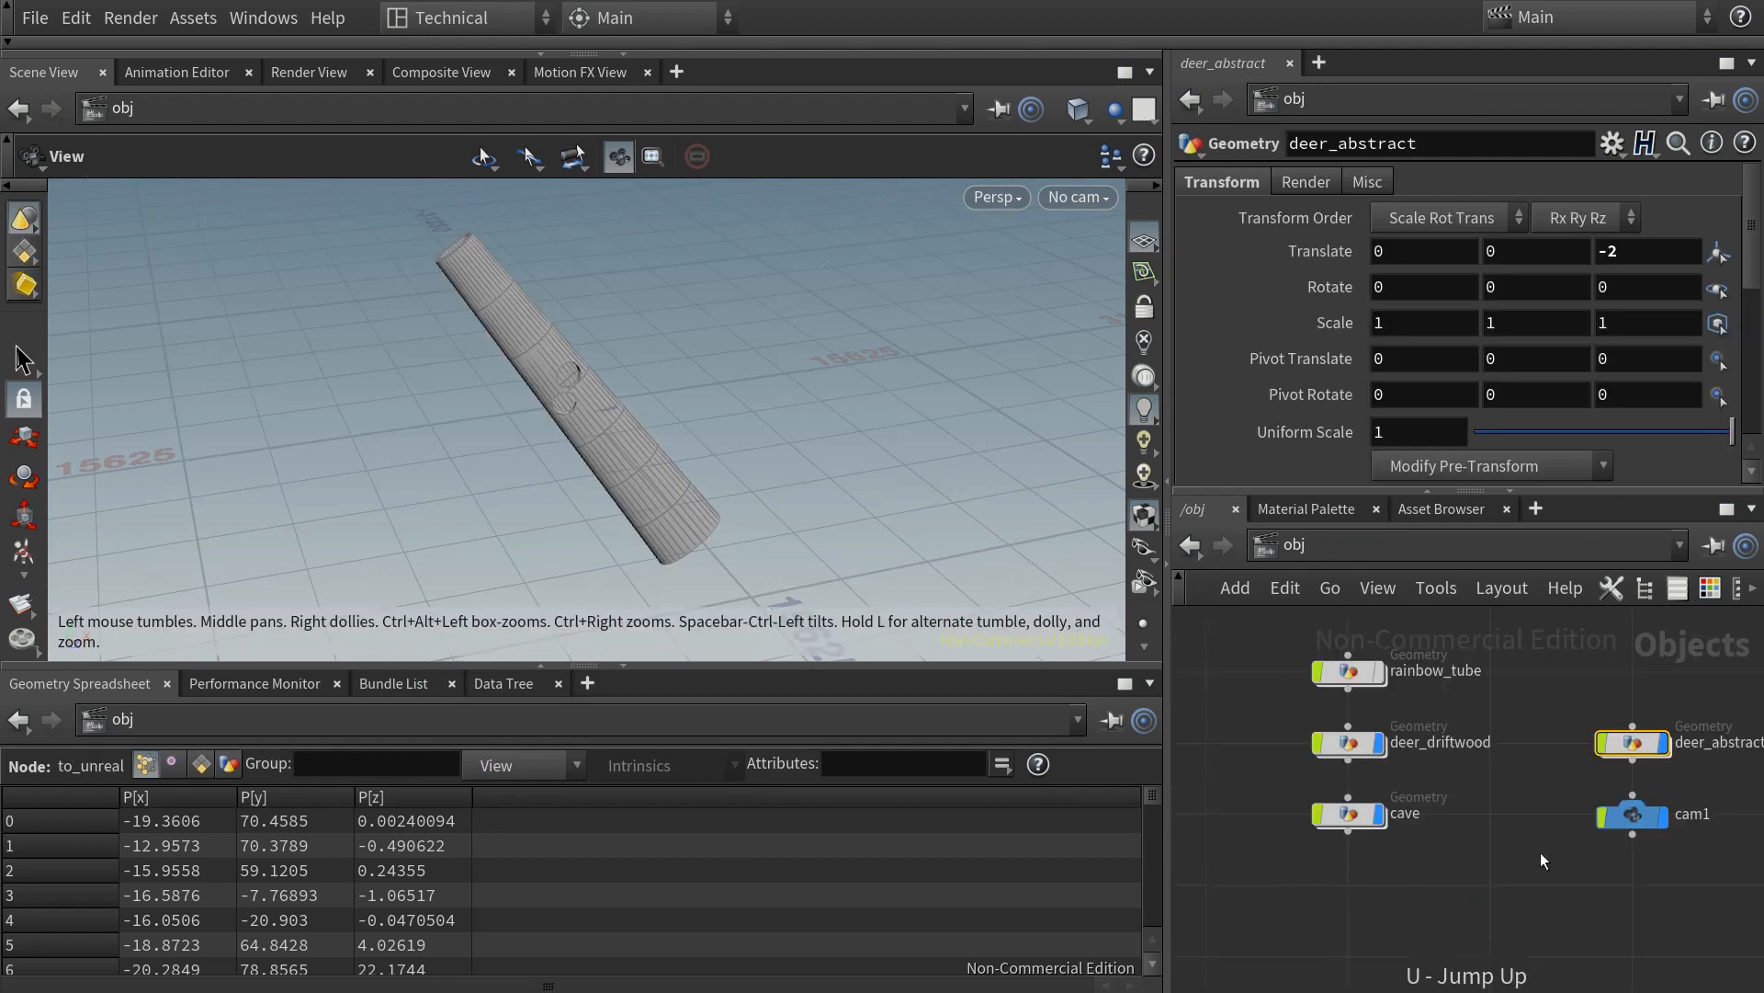
double_click(1349, 770)
key("g")
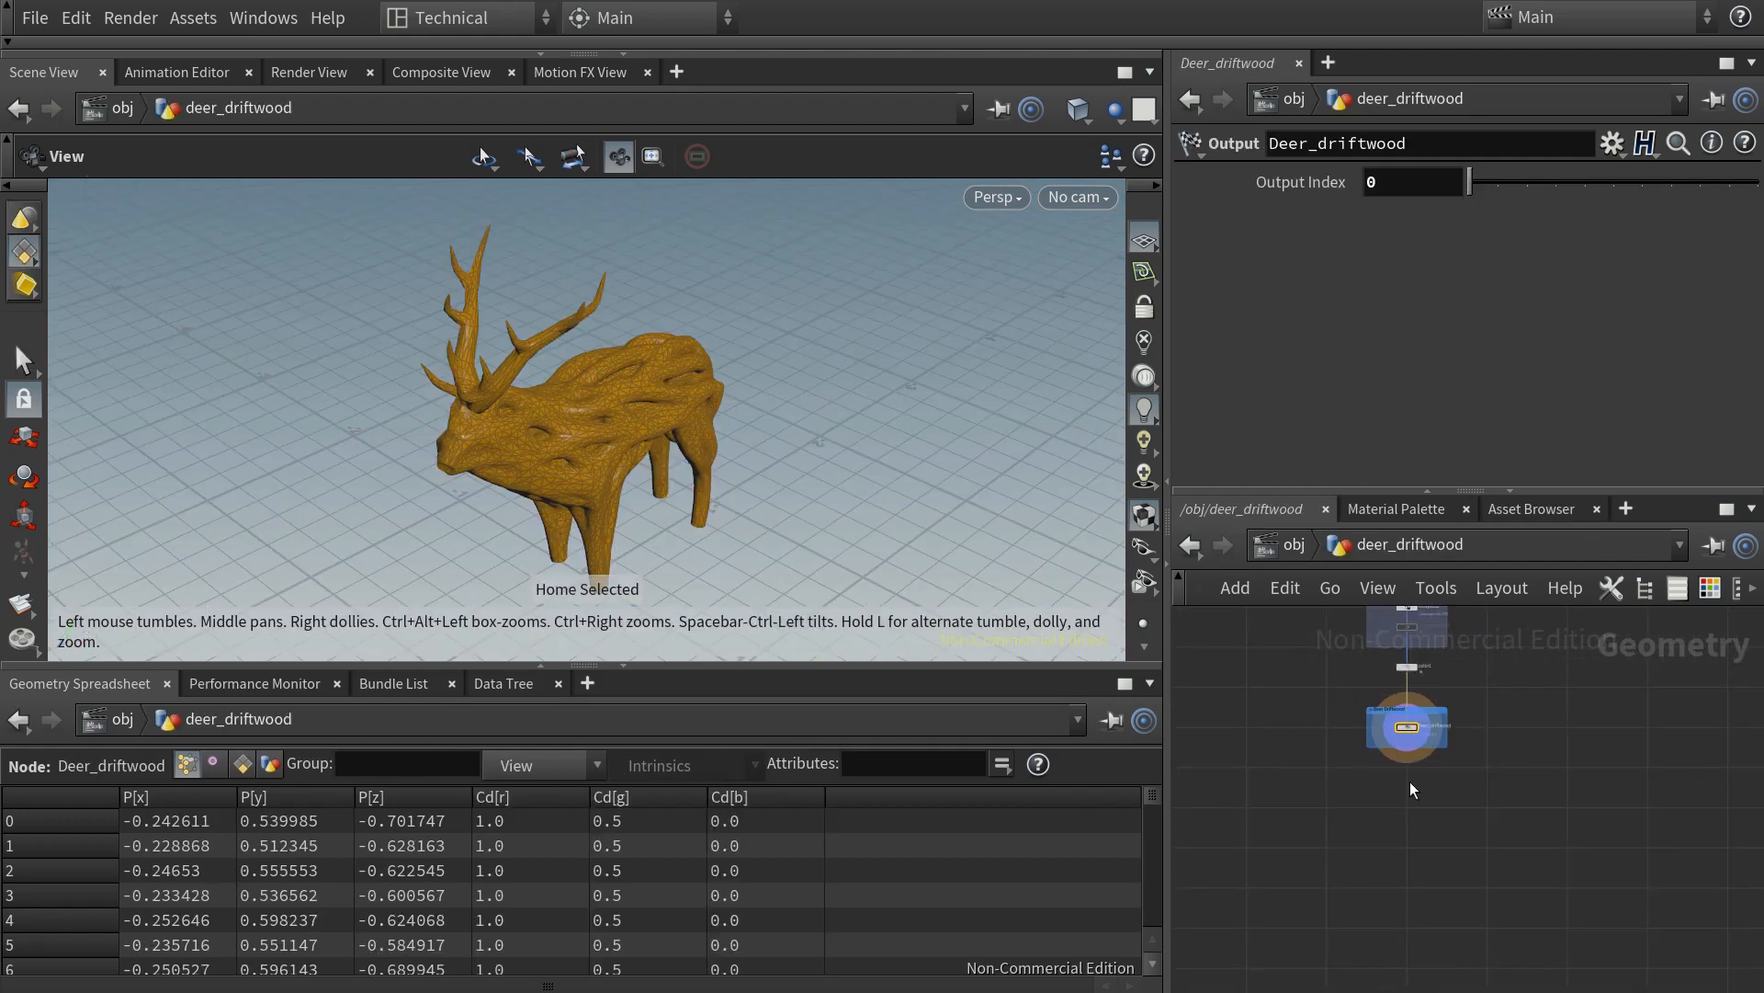
middle_click_drag(1410, 781, 1333, 848)
scroll(1376, 846, "up", 2)
left_click(1377, 845)
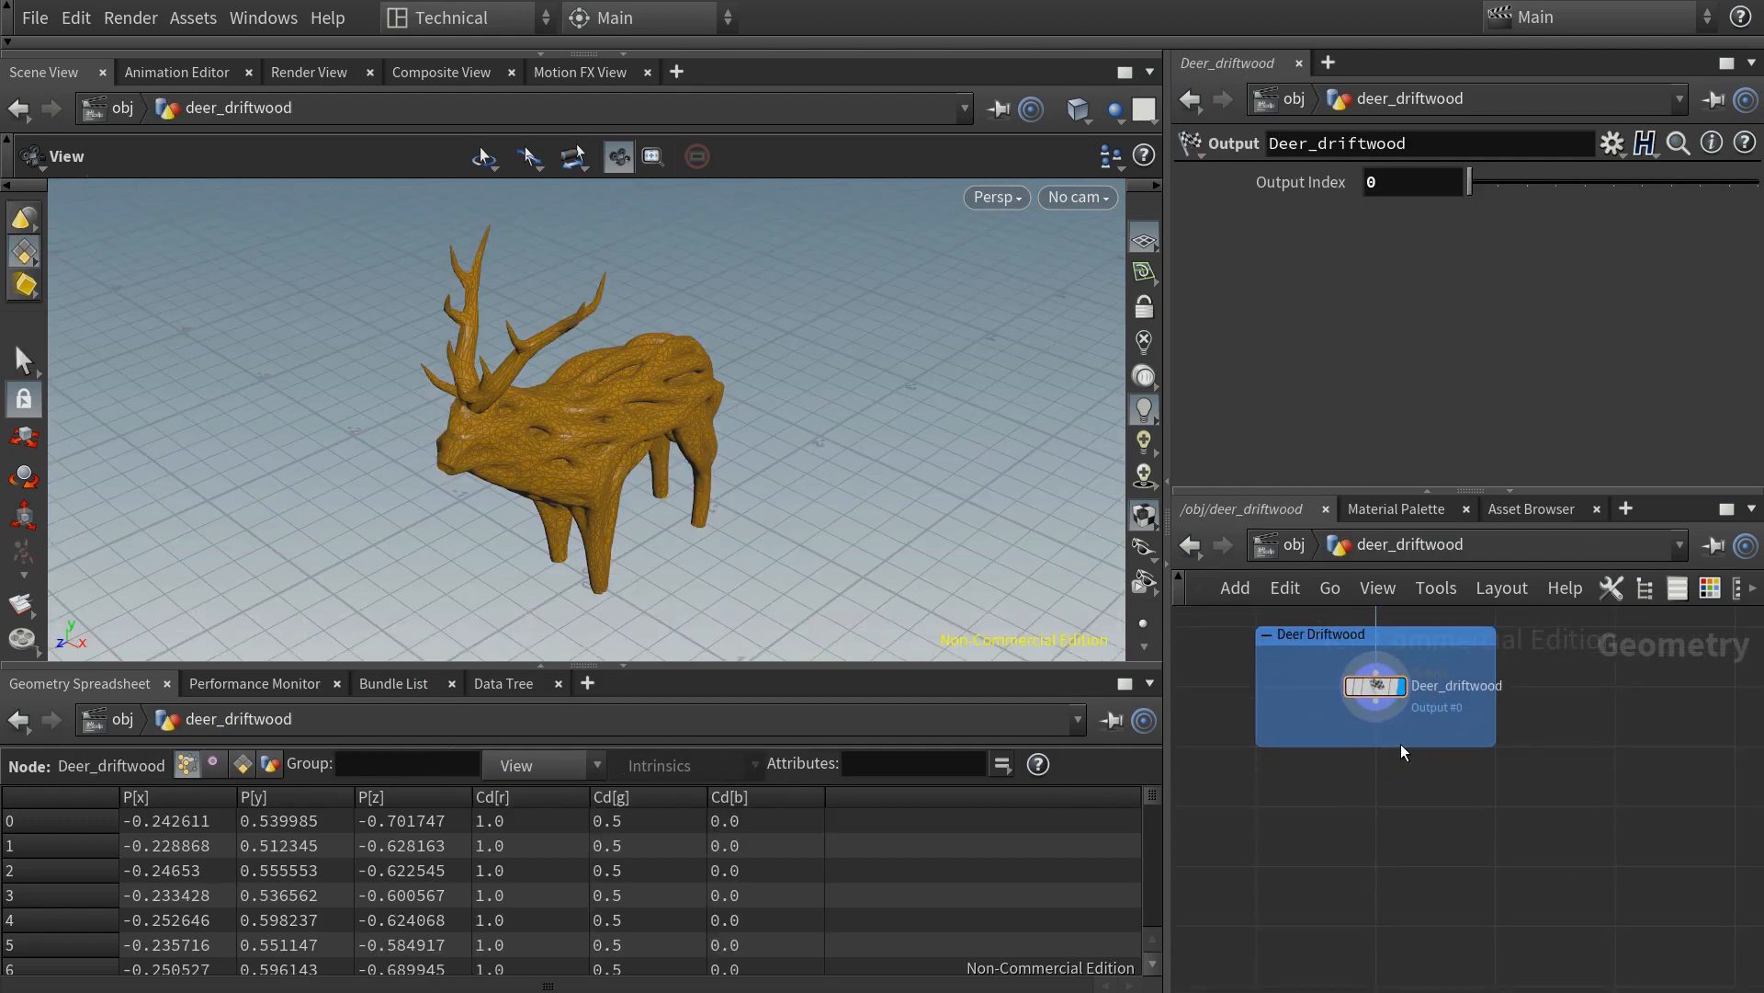
key("ctrl+v")
scroll(1415, 767, "up", 2)
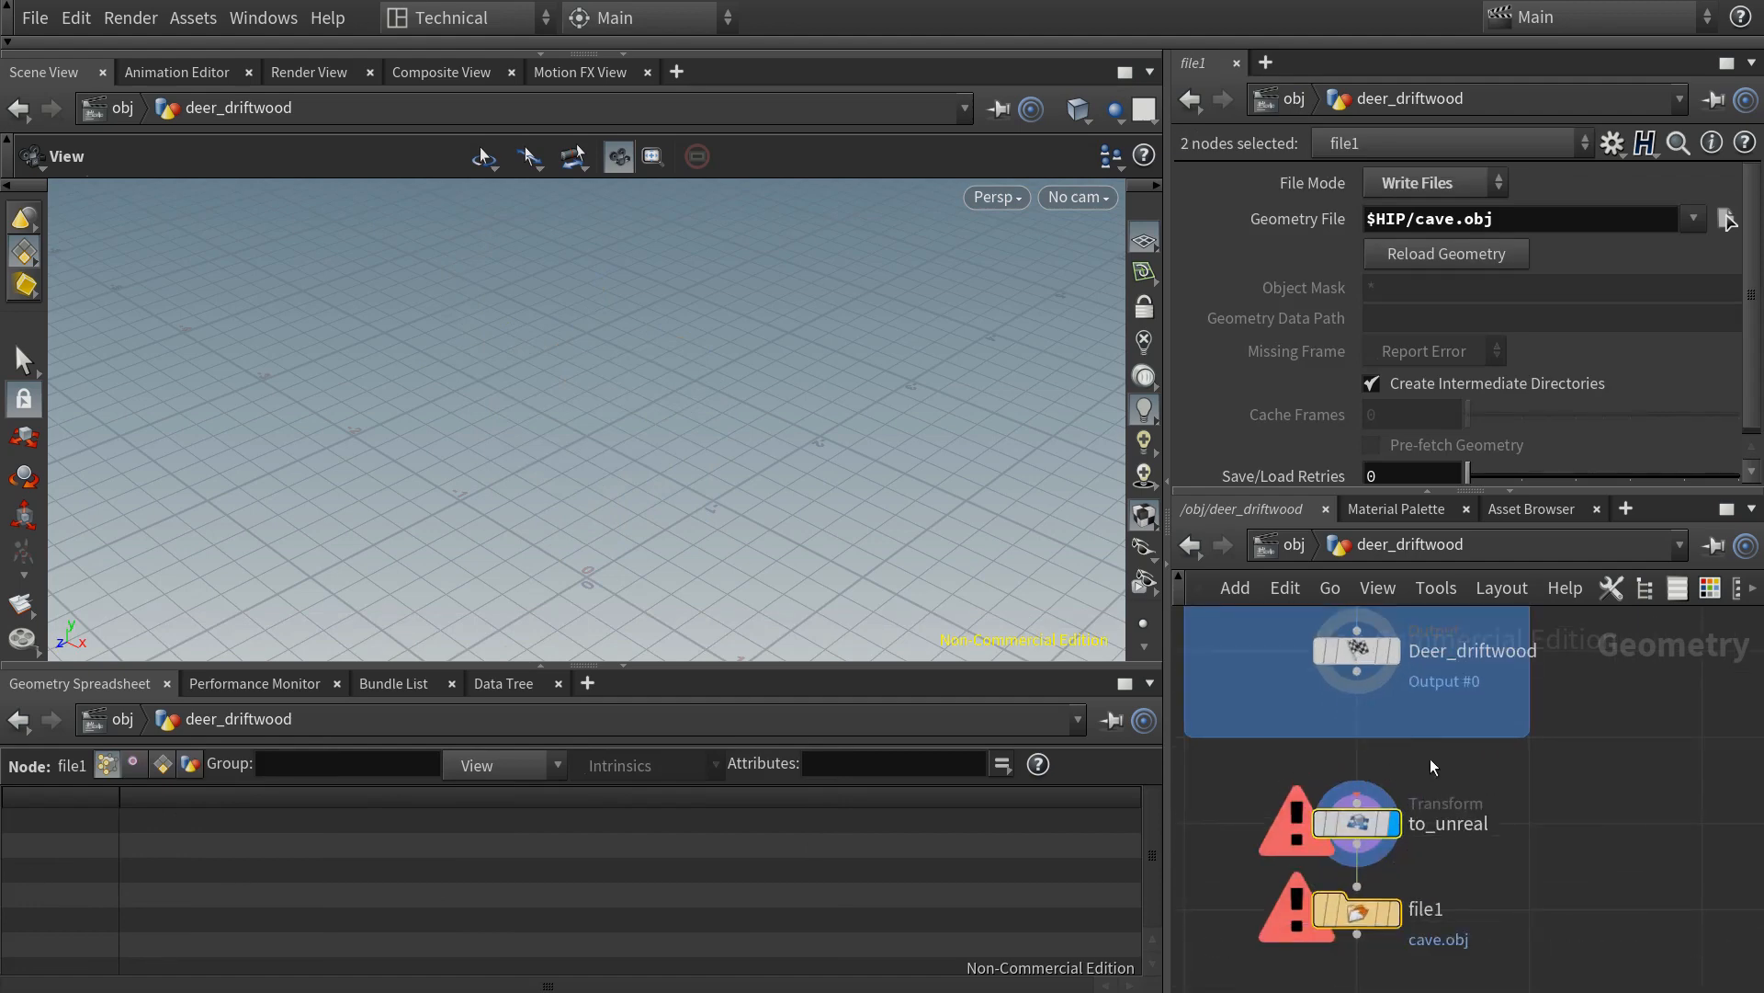
- Set the deer_driftwood file1's geometry file to $HIP/deer_wood.obj and wire the Deer_driftwood output into to_unreal
left_click(1370, 914)
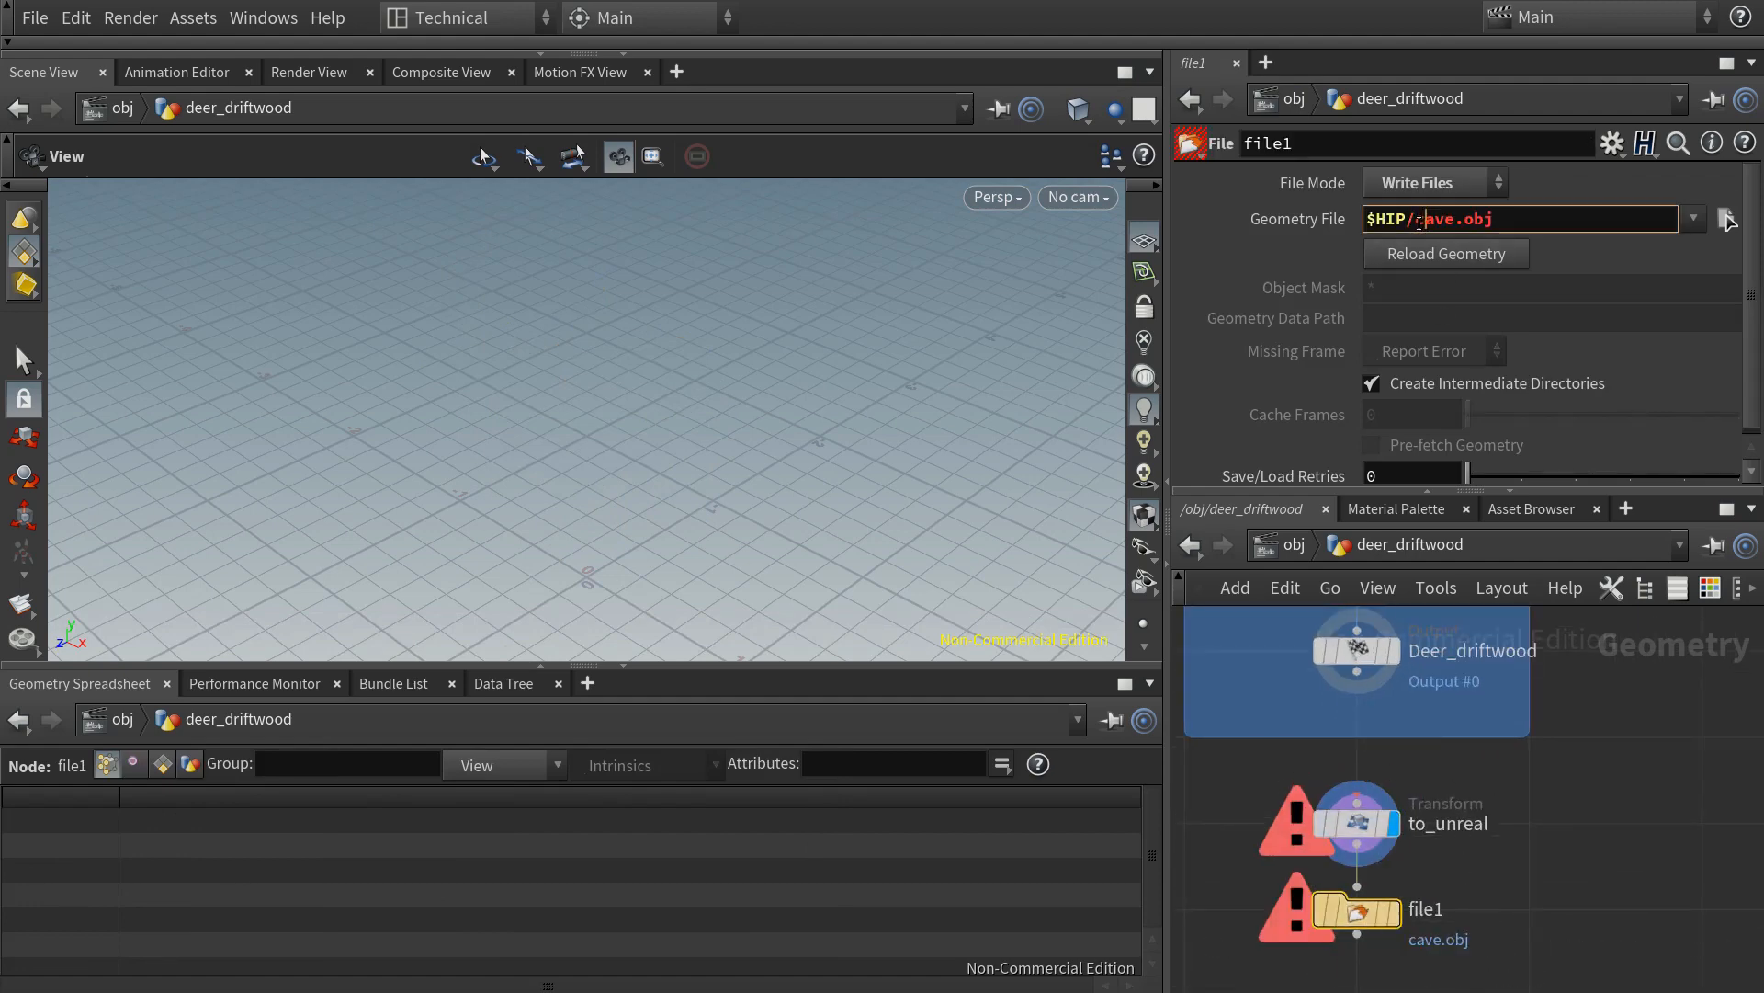
type("deer_wood")
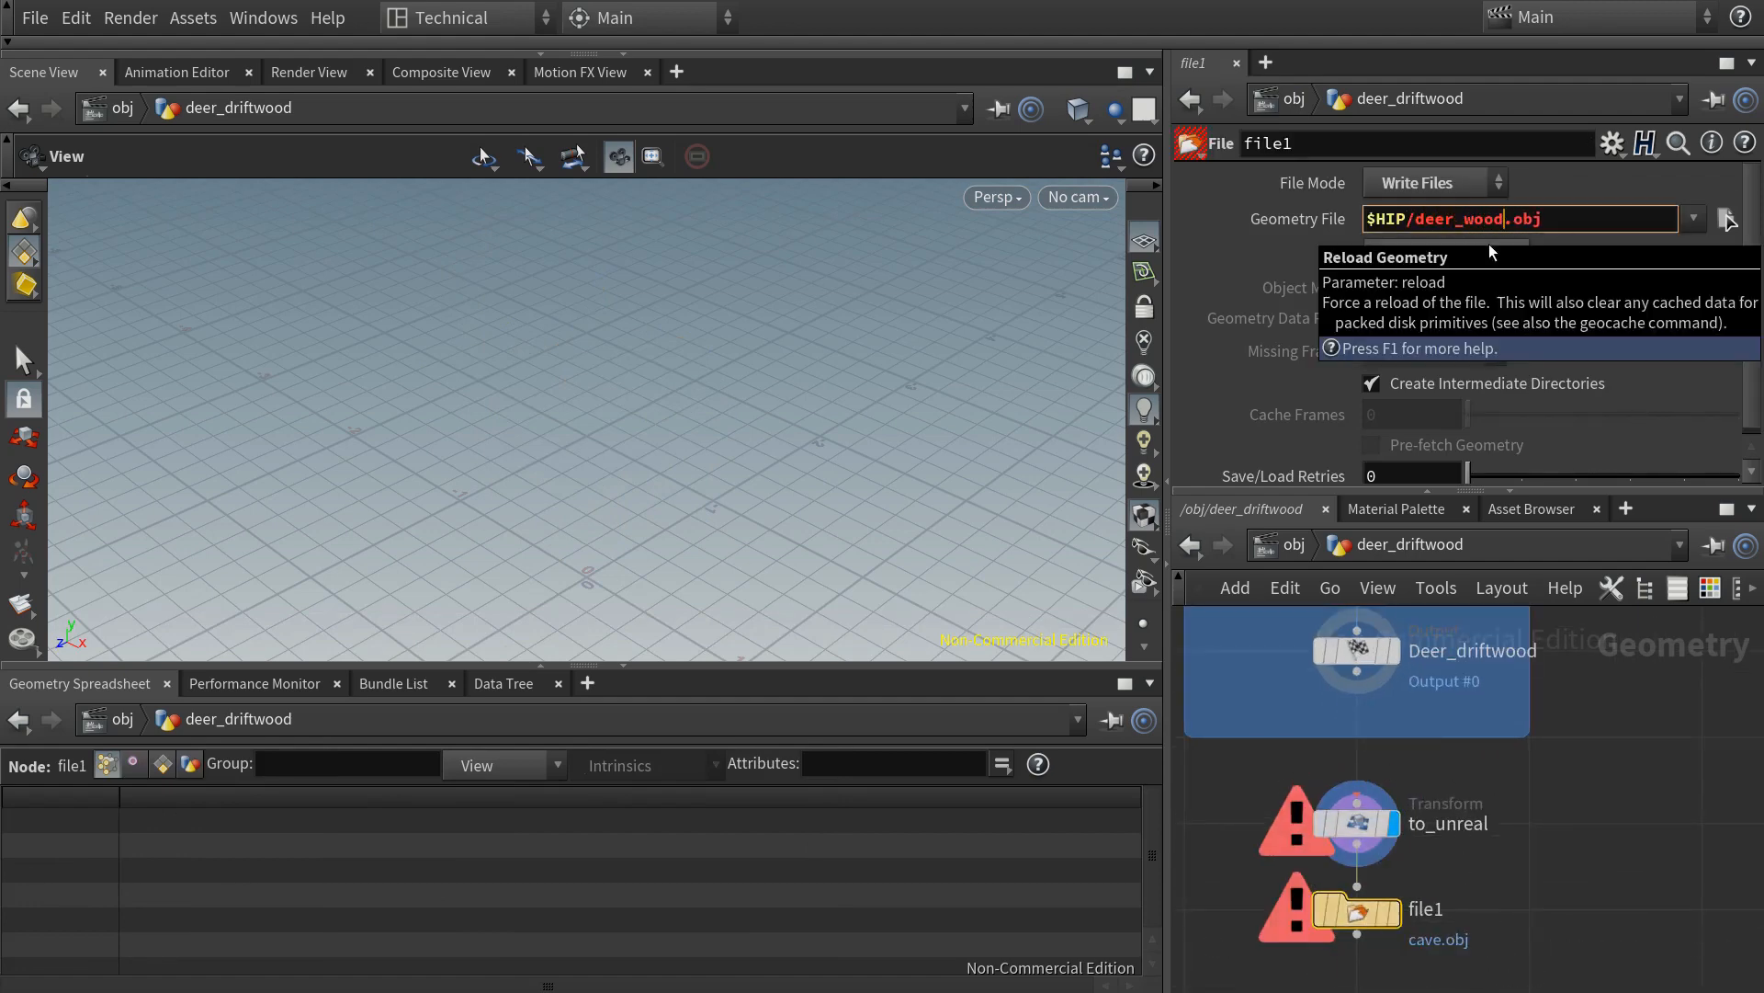
key("Return")
left_click(1358, 672)
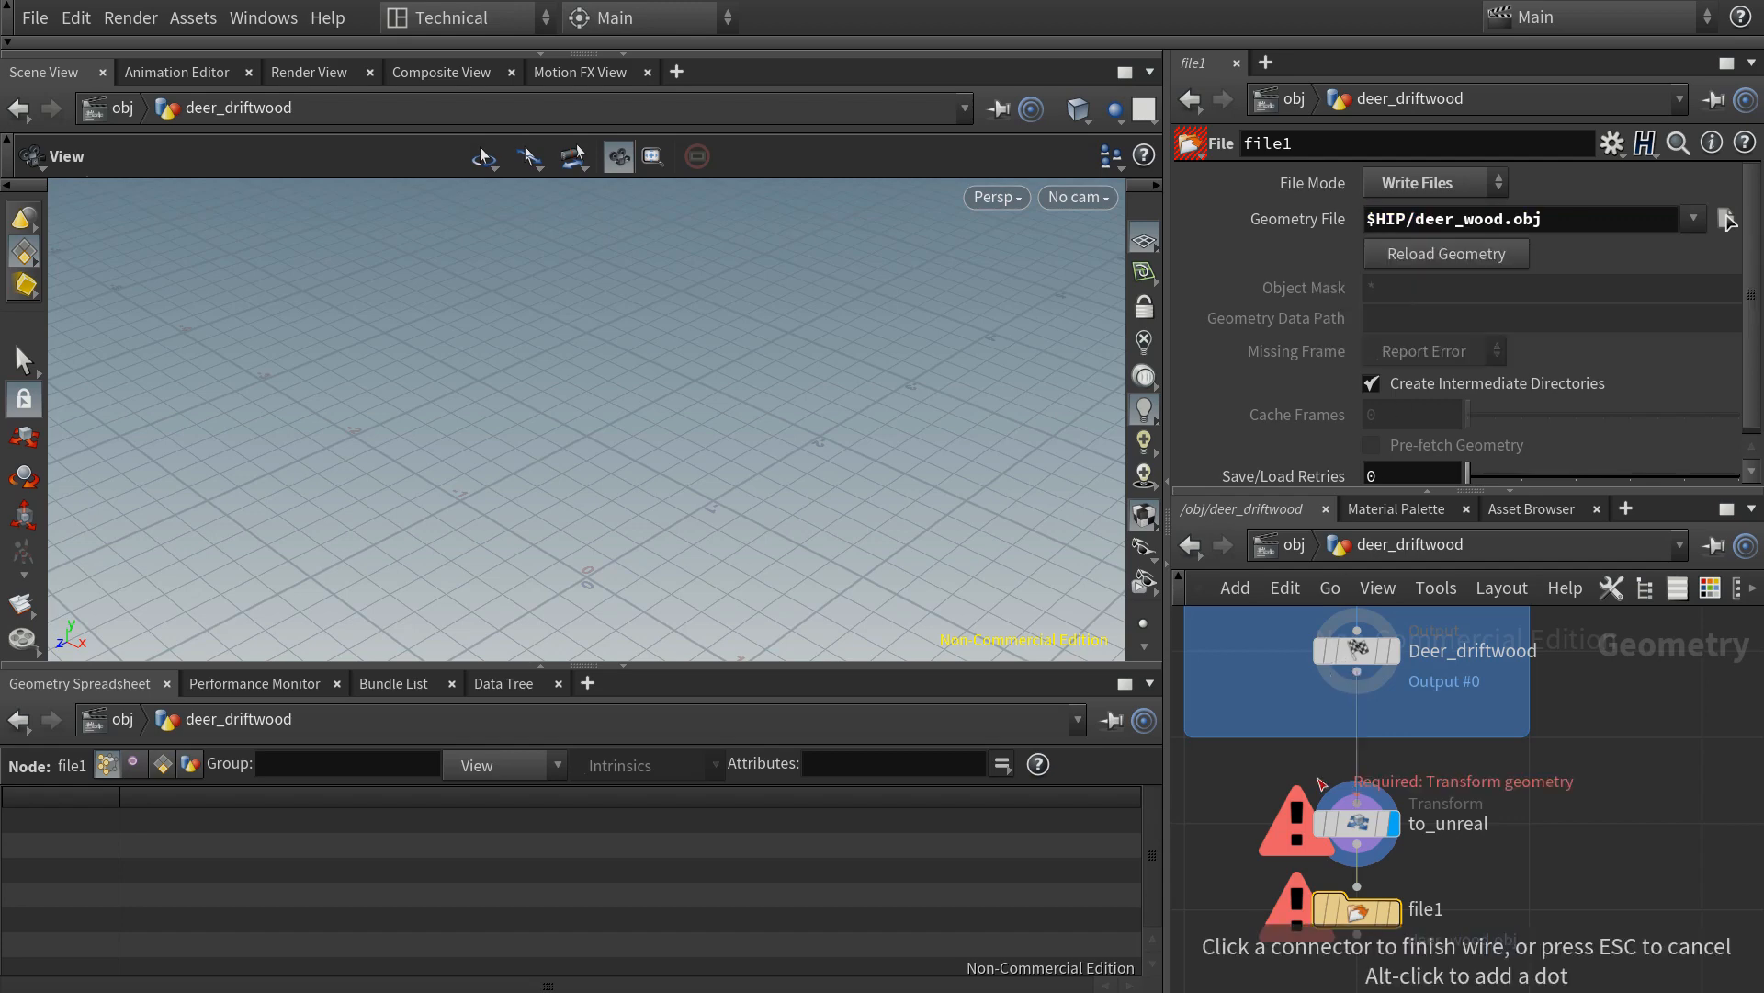
left_click(1320, 782)
key("alt+Tab")
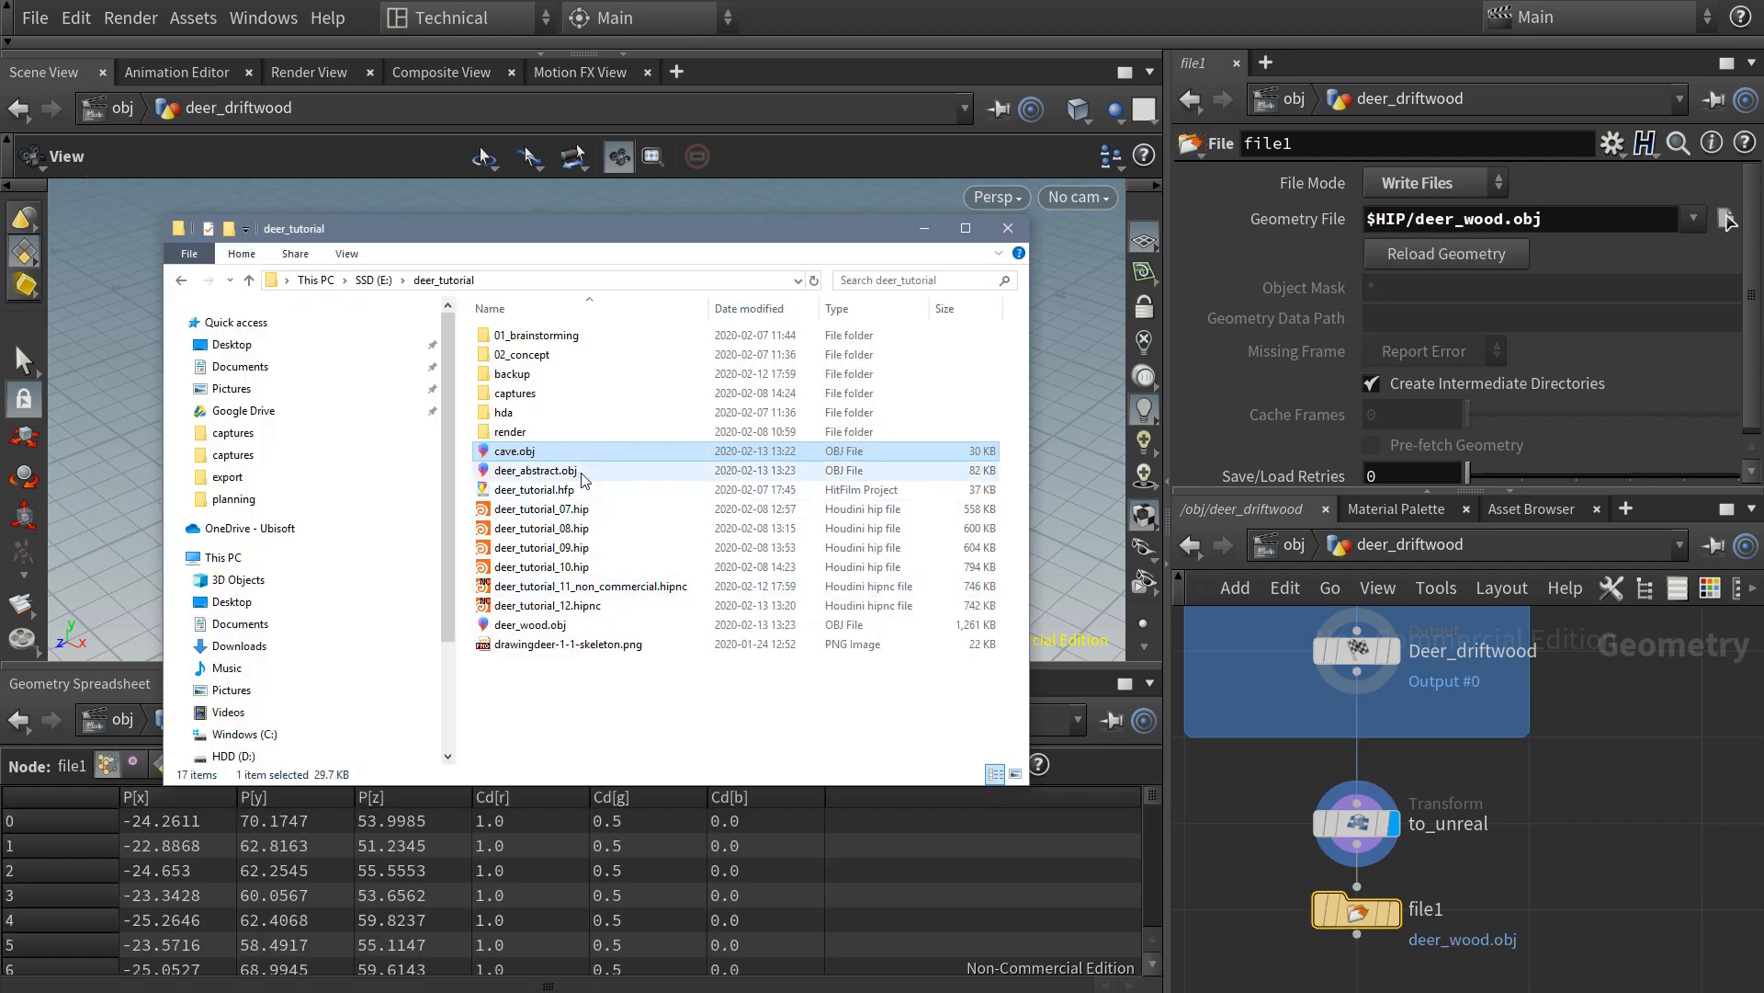
- Paste the to_unreal and file1 nodes into the rainbow_tube network and align them beneath the rainbow_tube output
left_click(1264, 876)
key("u")
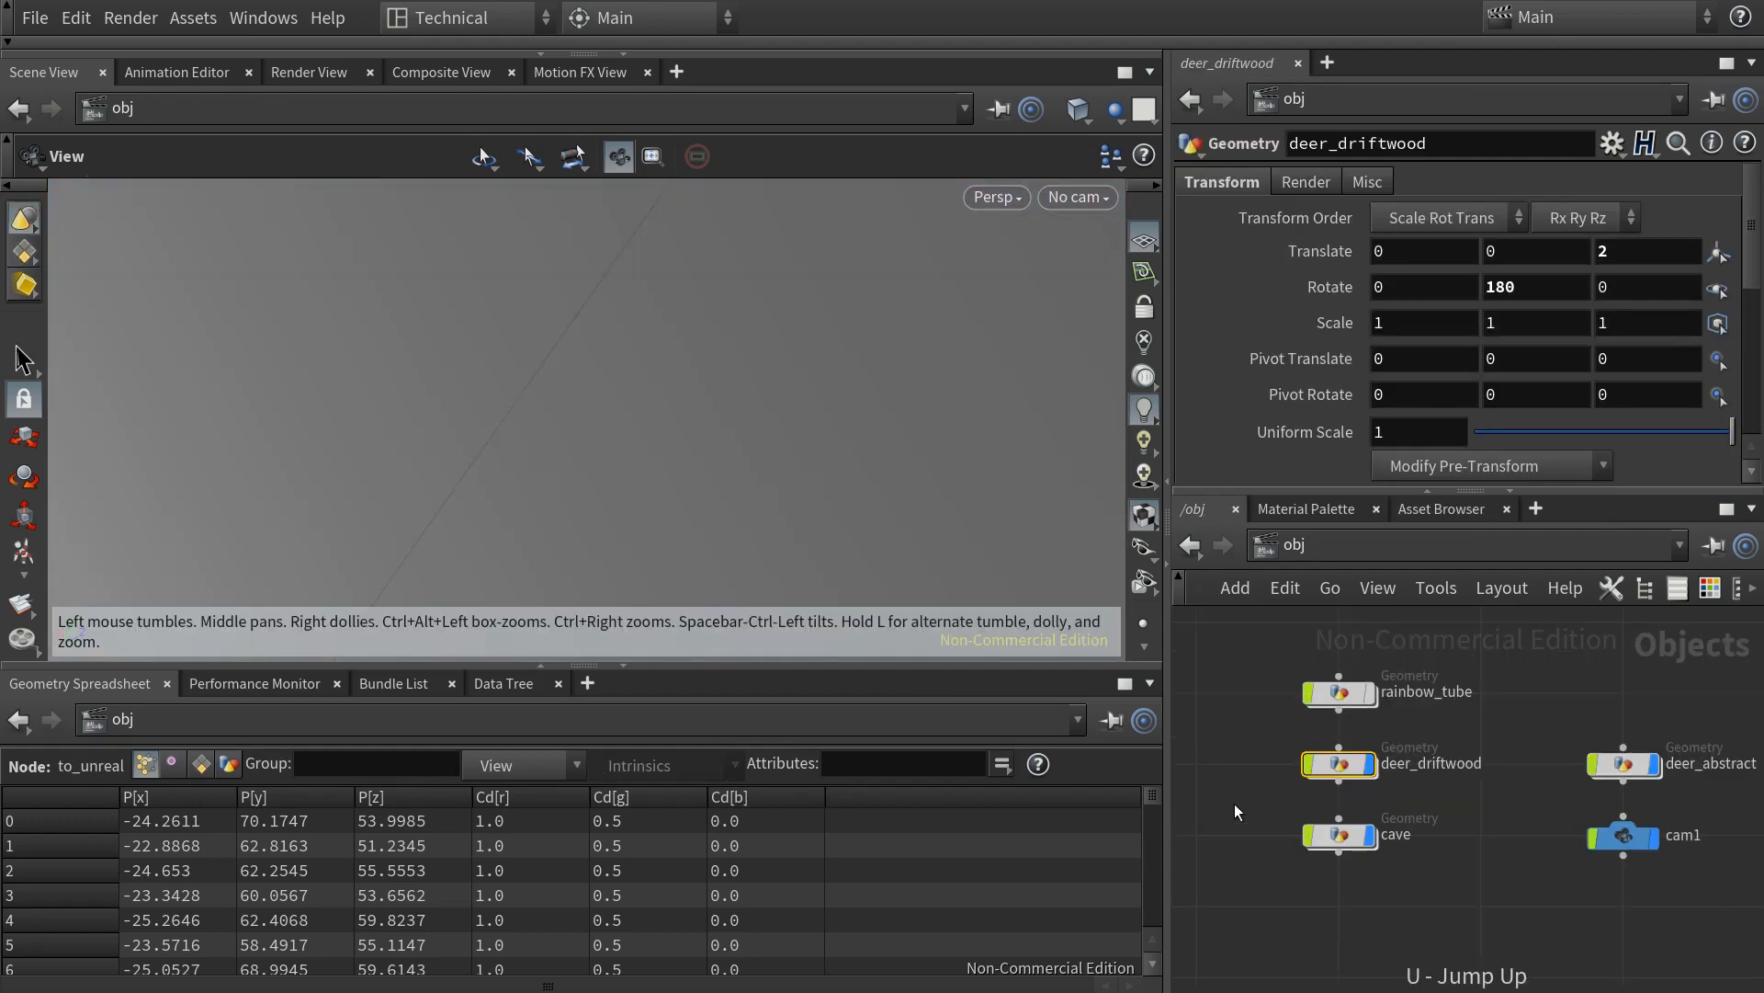
double_click(1338, 715)
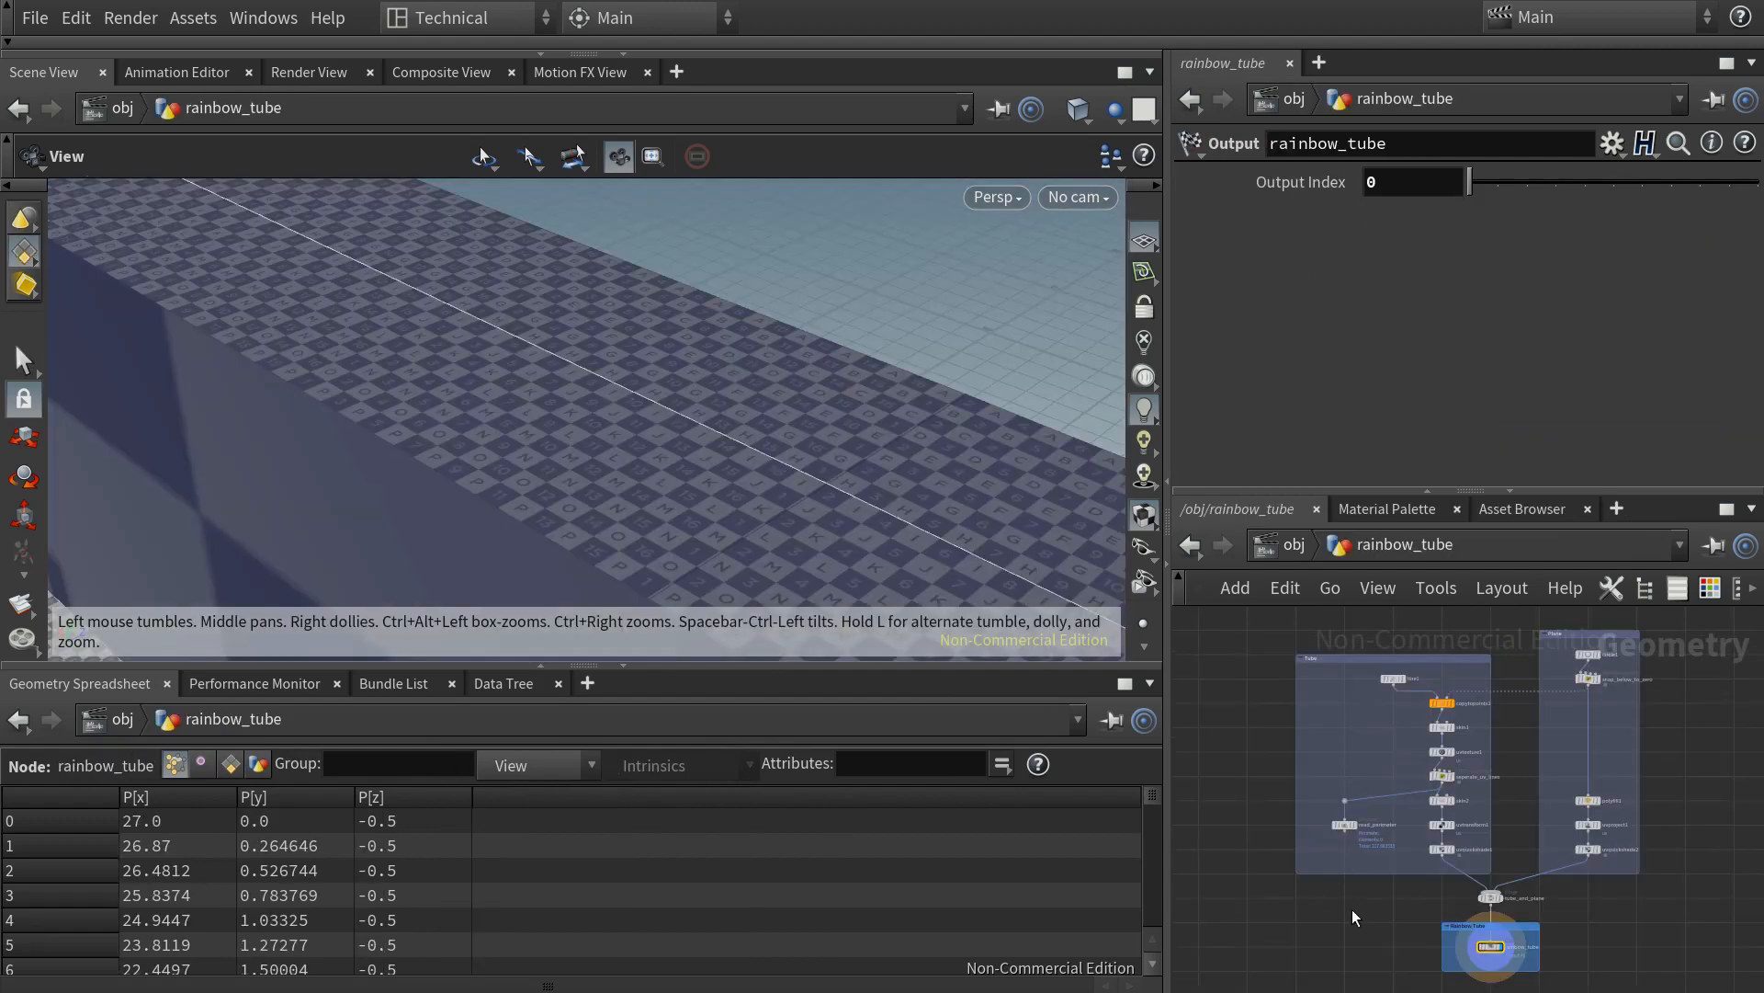
key("g")
key("f")
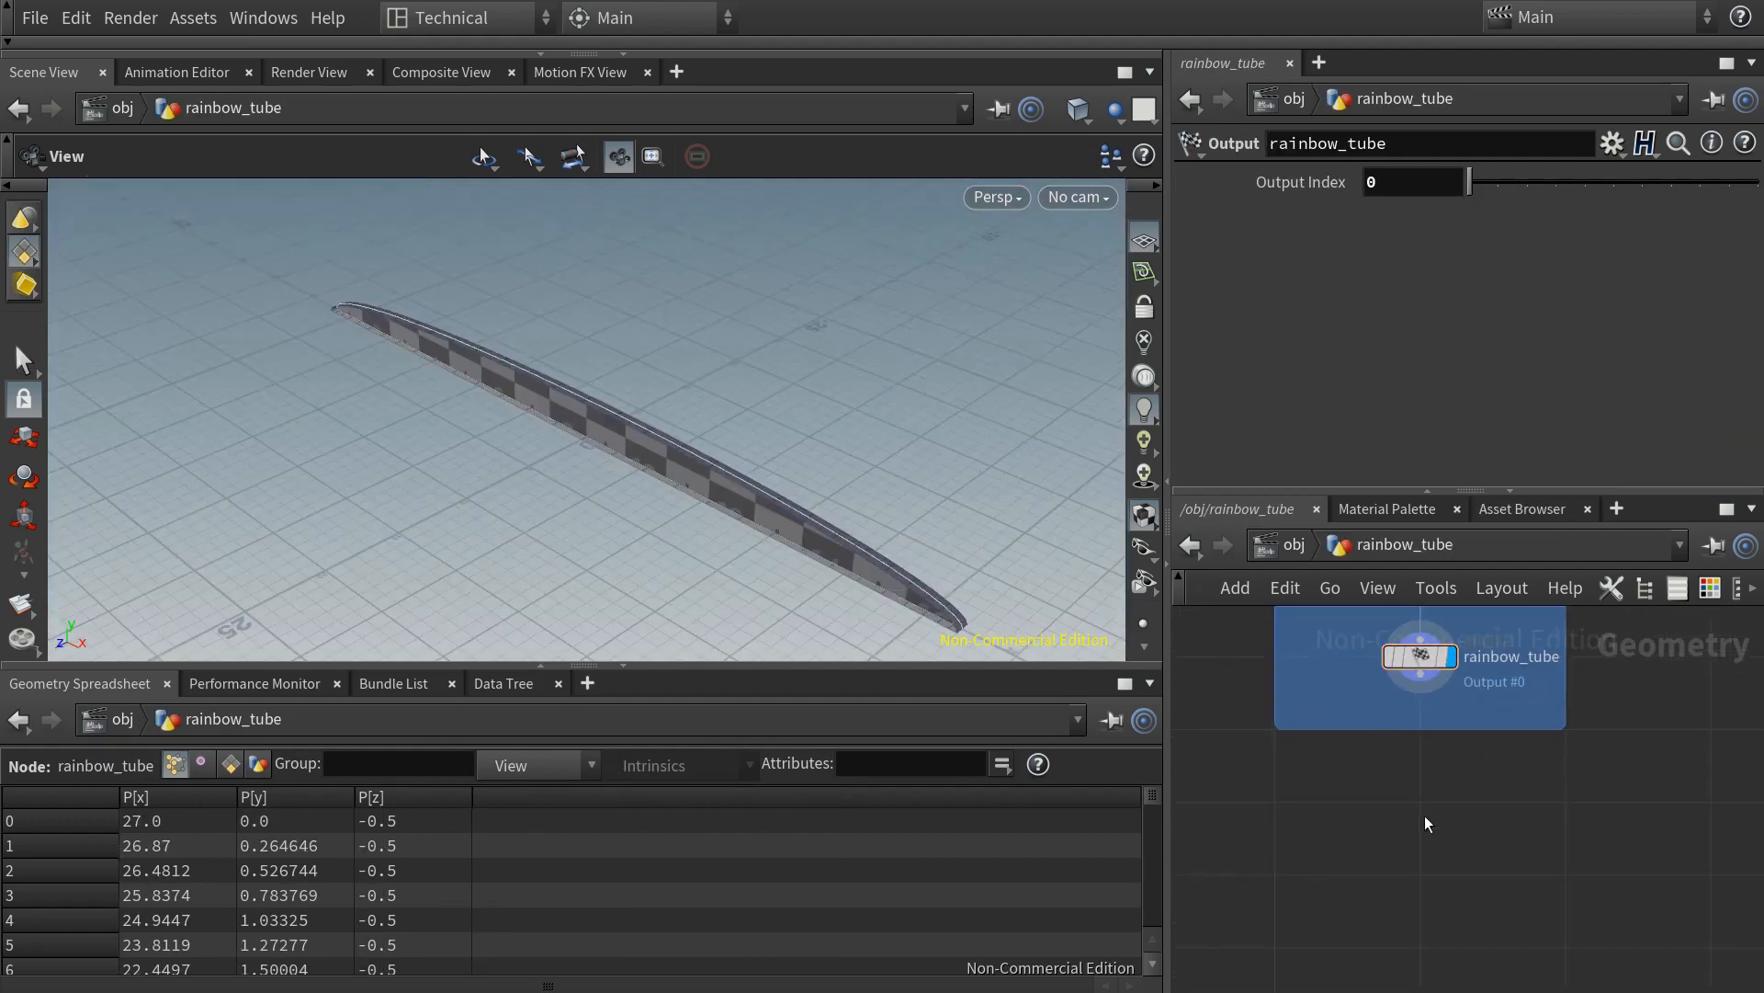
key("ctrl+v")
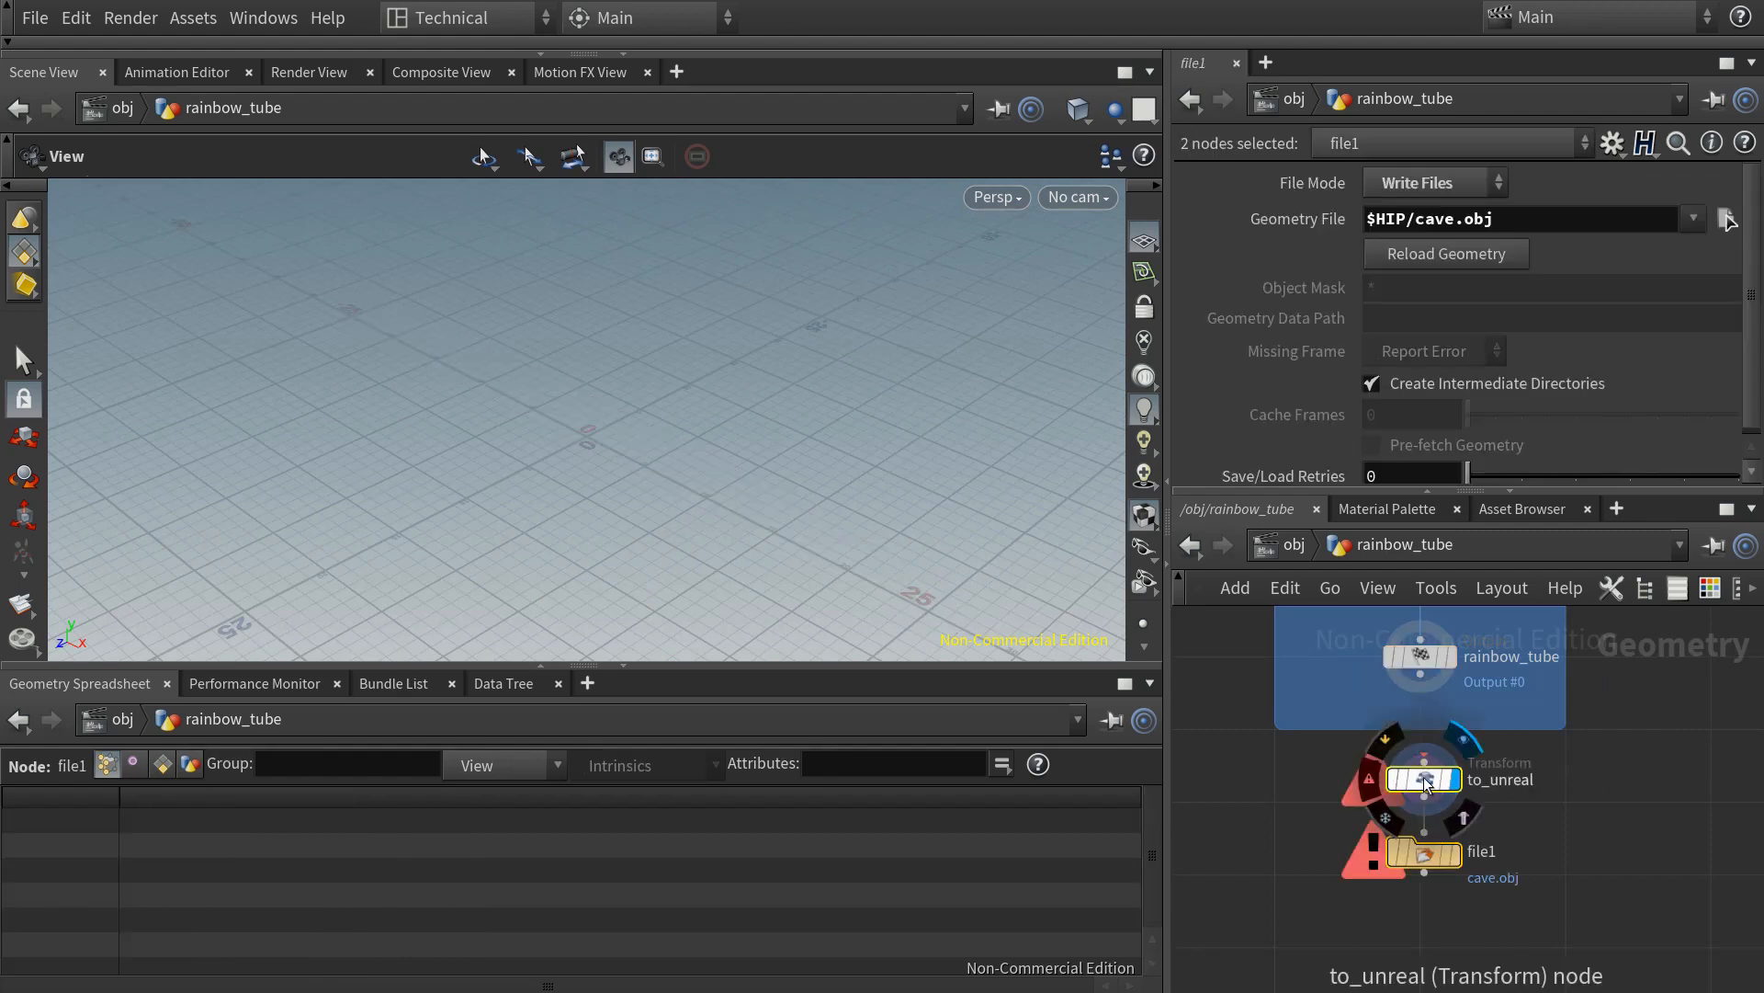
left_click_drag(1475, 773, 1481, 817)
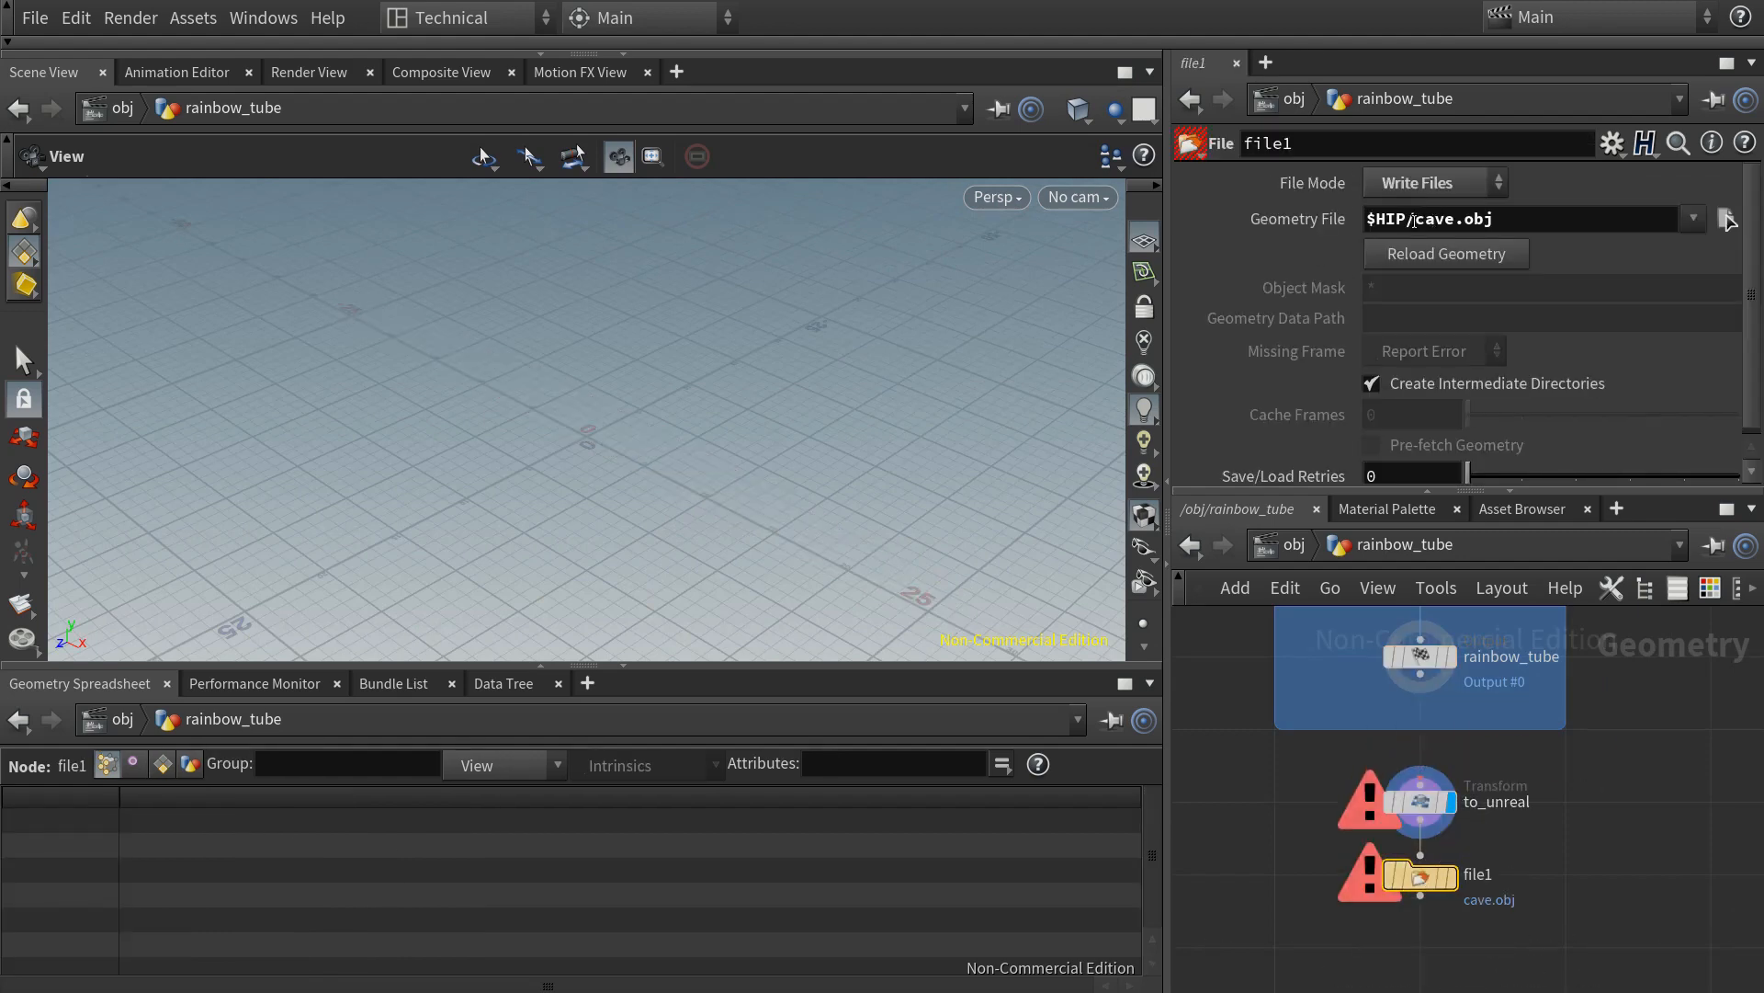
- Set the geometry file of file1 in the rainbow_tube network to $HIP/rainbow_tube.obj
double_click(1453, 221)
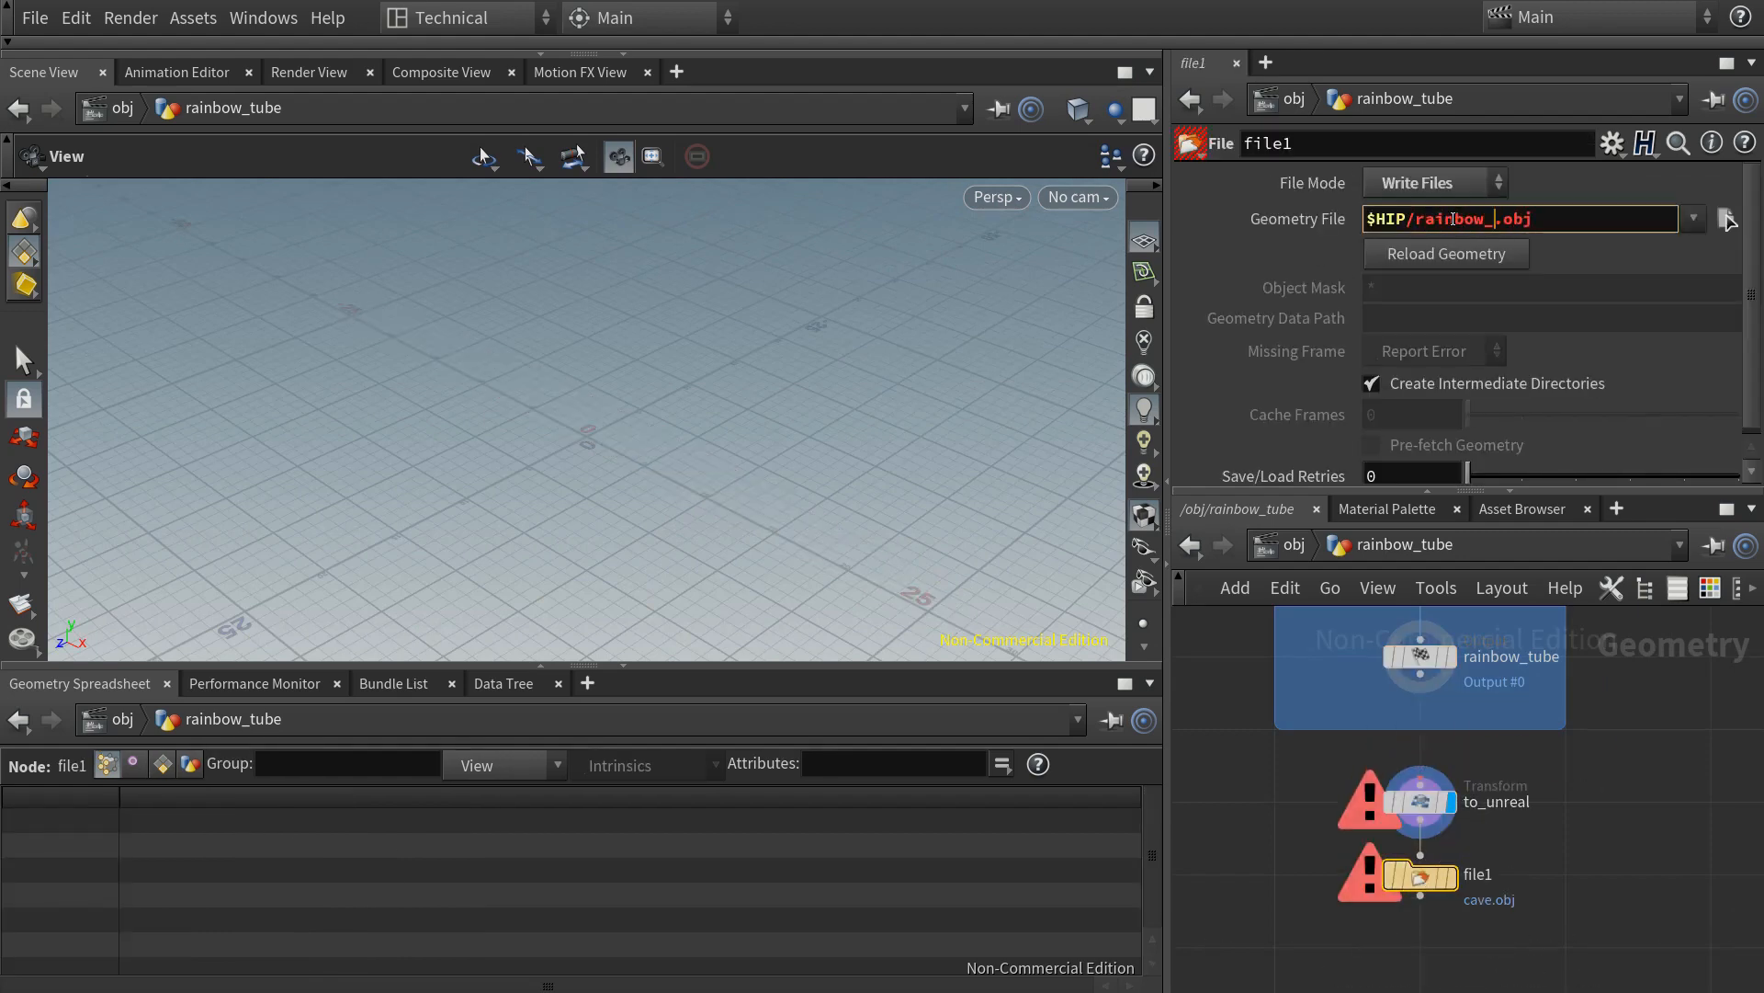
type("rainbow_tube")
key("Return")
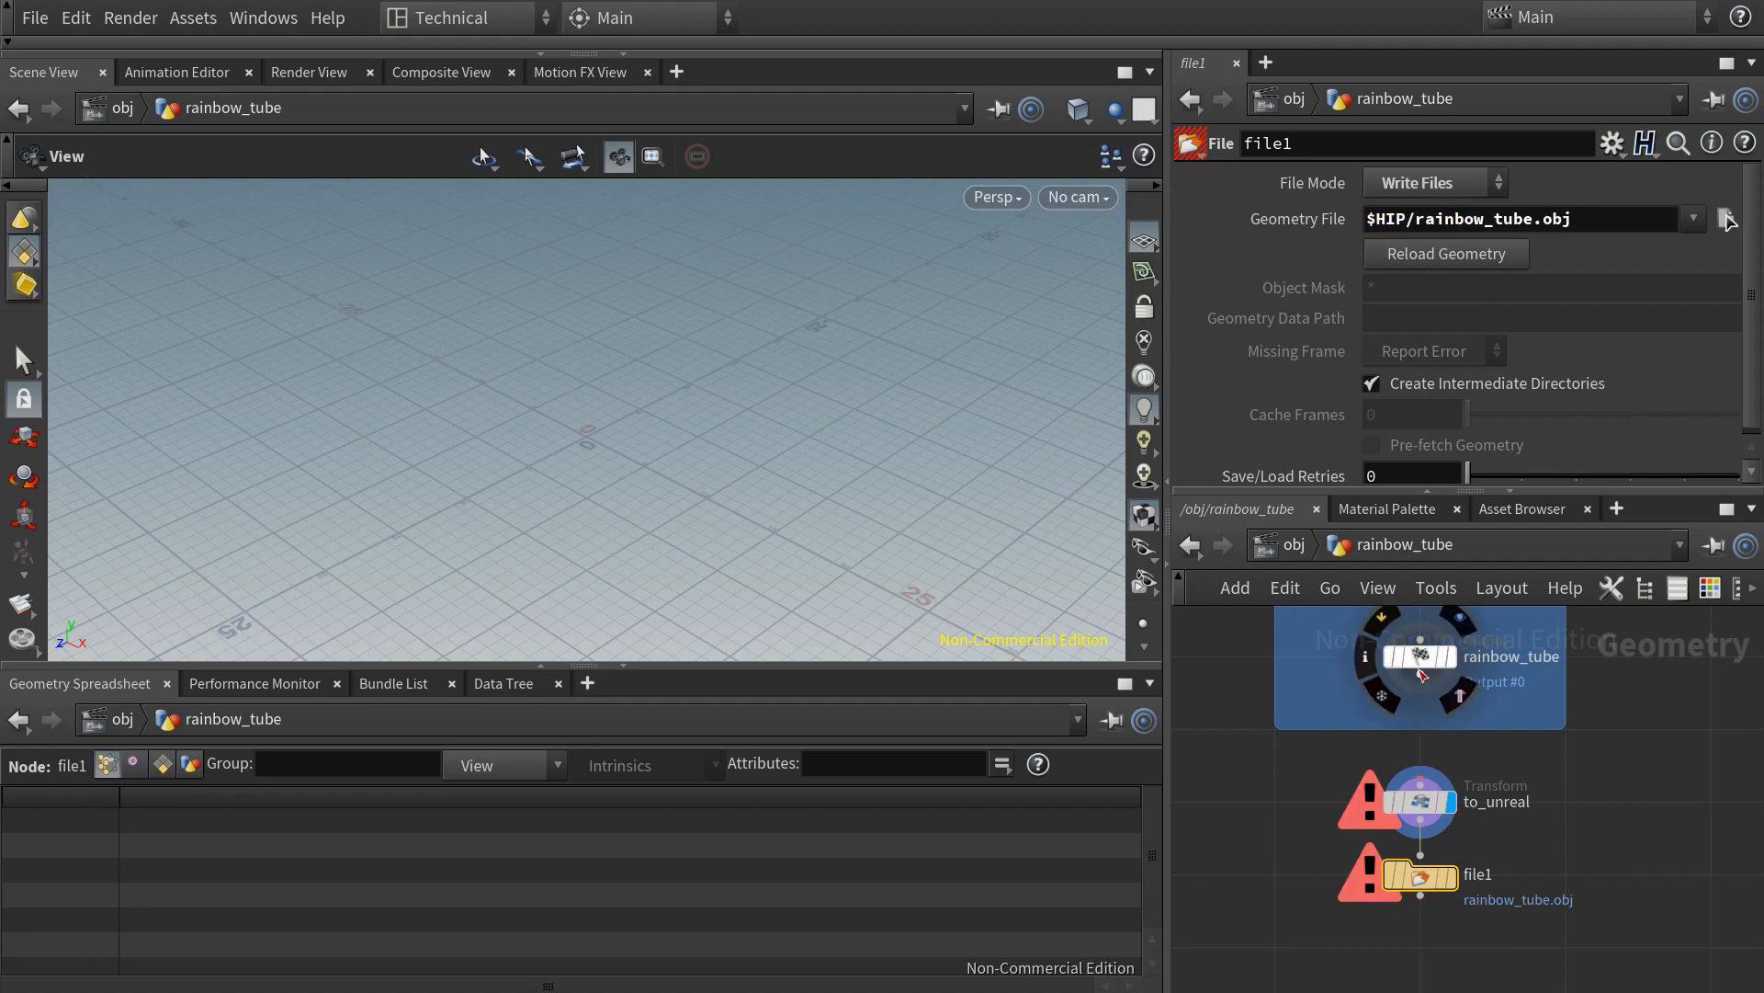
- Wire the rainbow_tube output into to_unreal and check the deer_tutorial folder in File Explorer for the exported file
left_click(1421, 673)
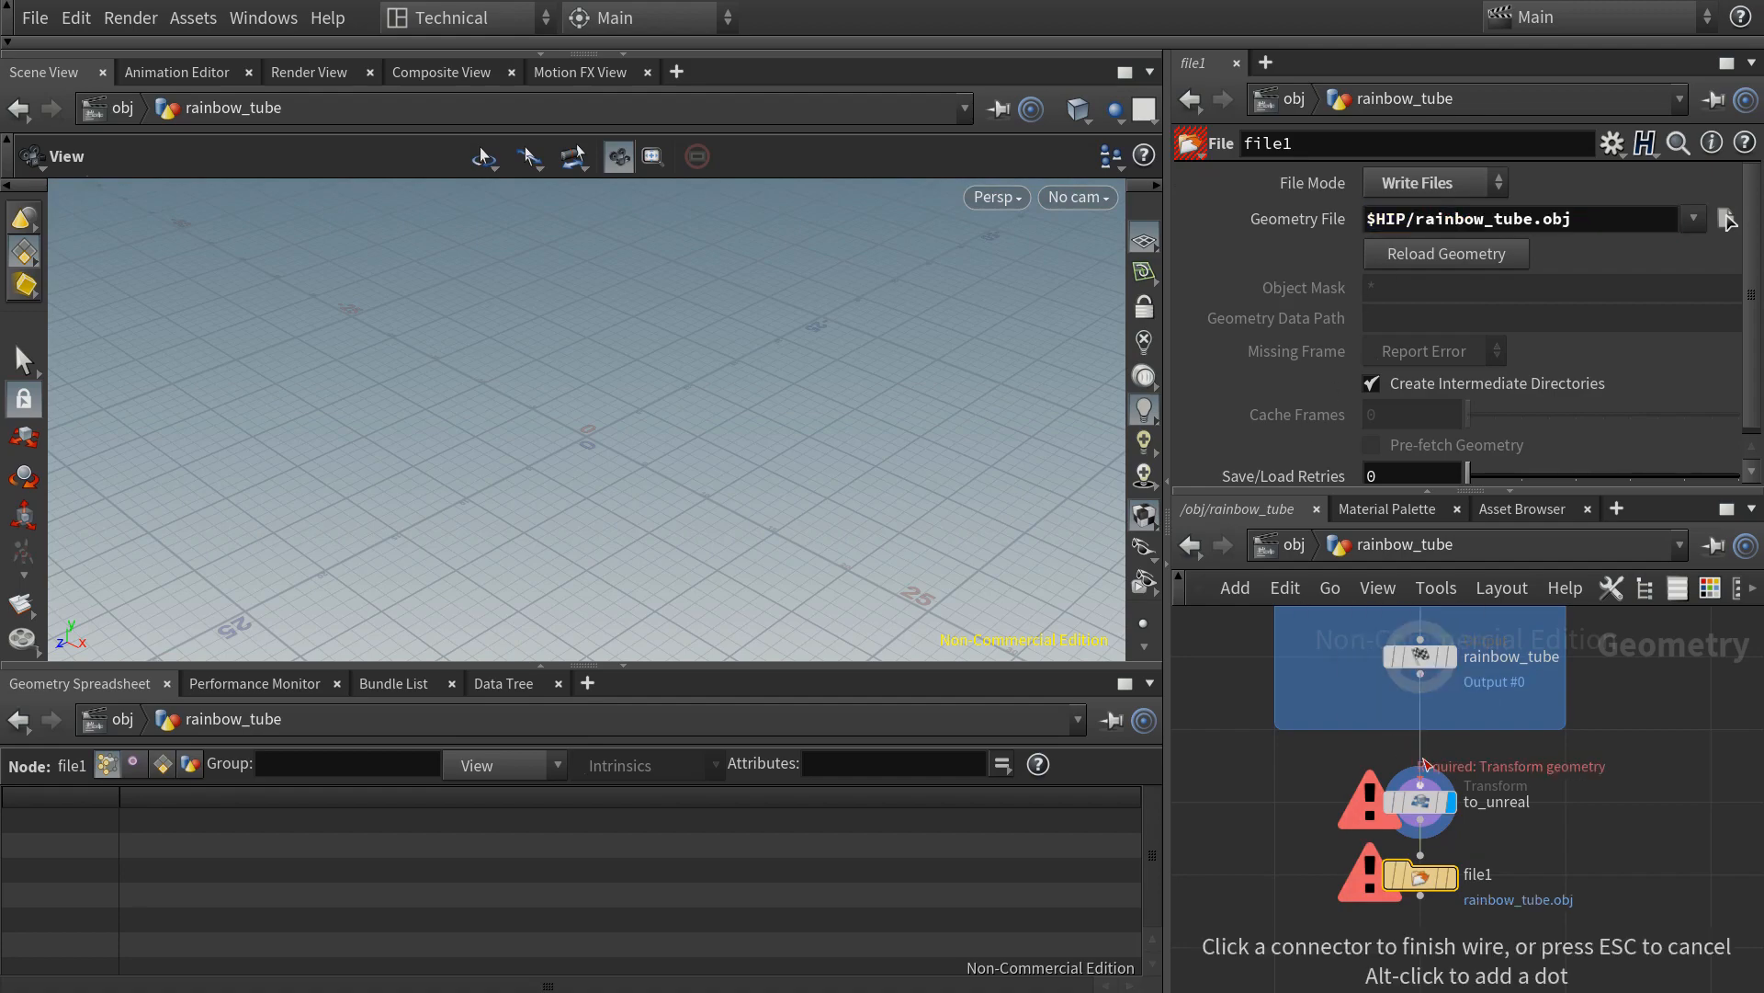
left_click(1228, 769)
key("g")
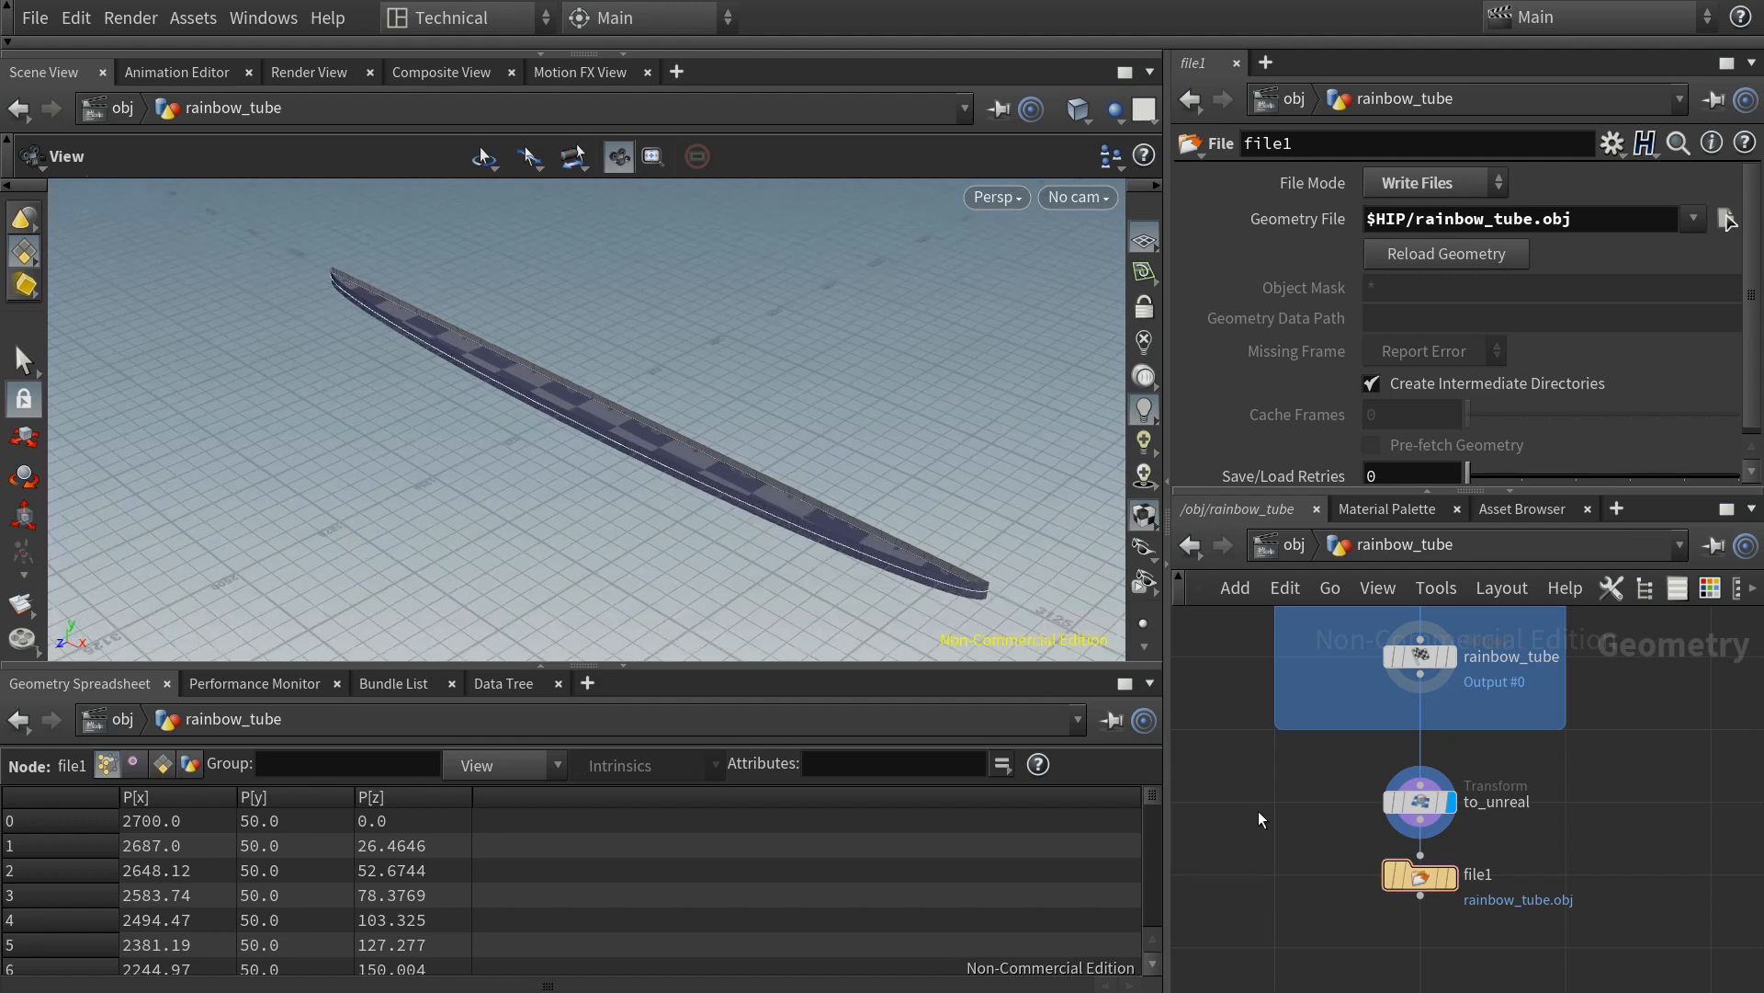
key("alt+Tab")
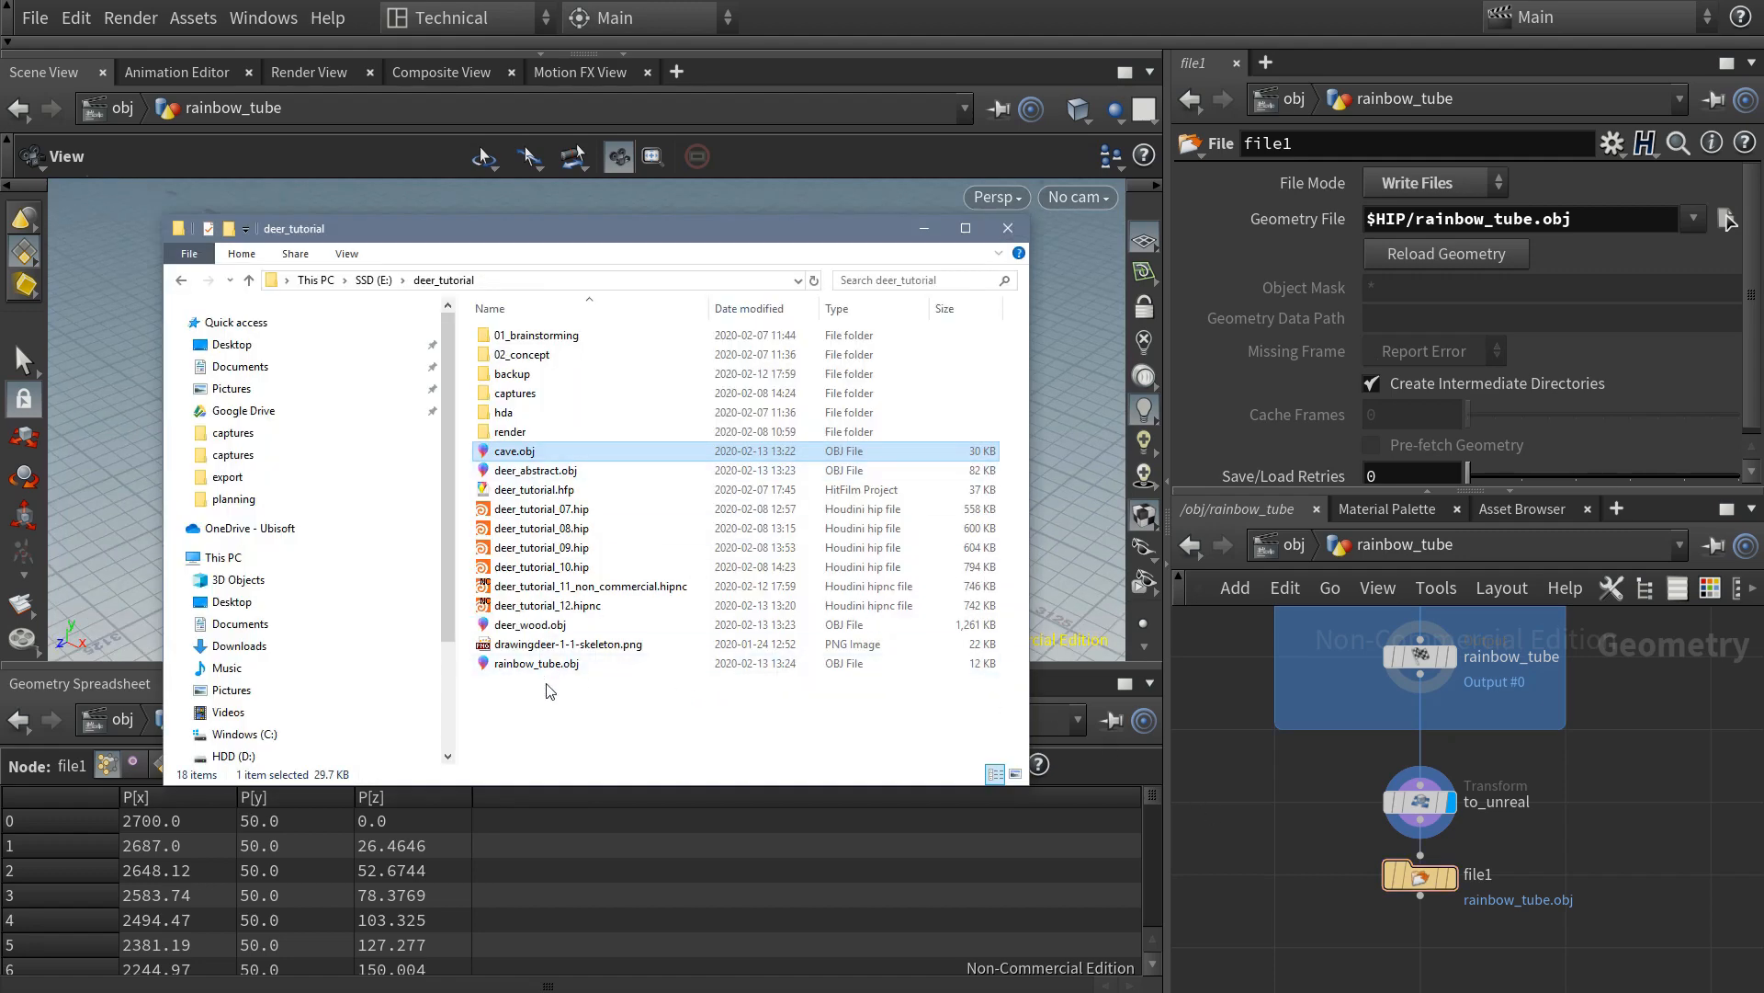
left_click(224, 983)
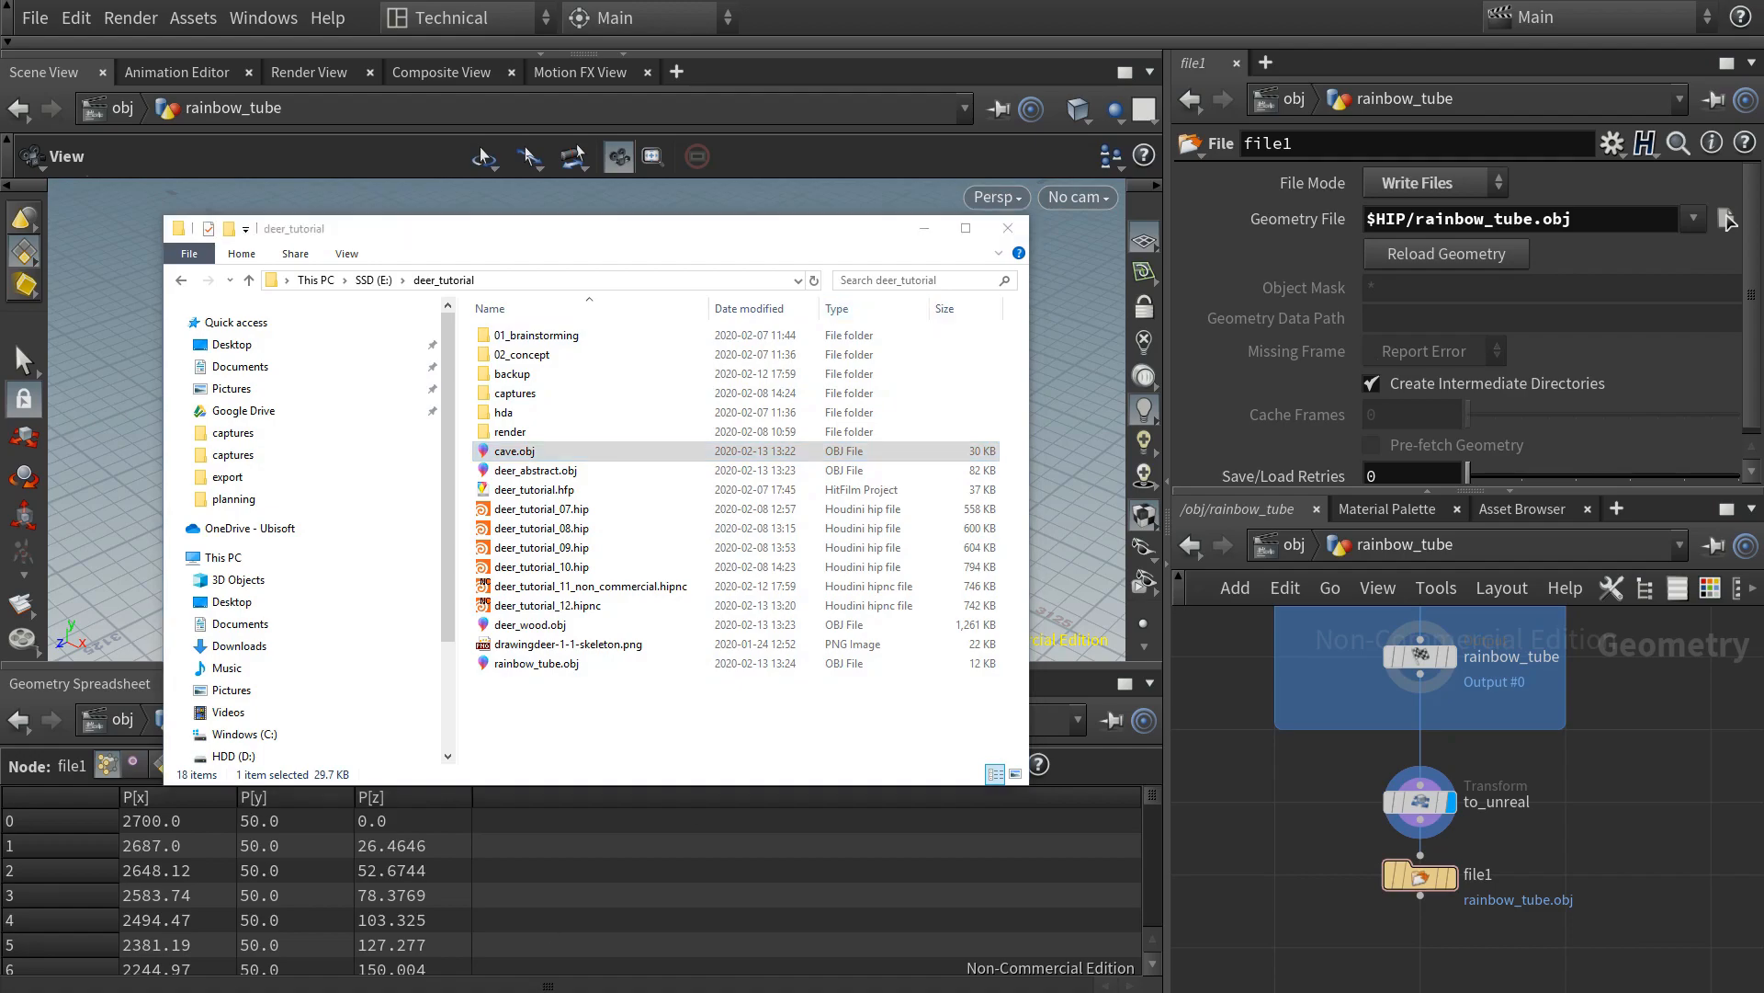